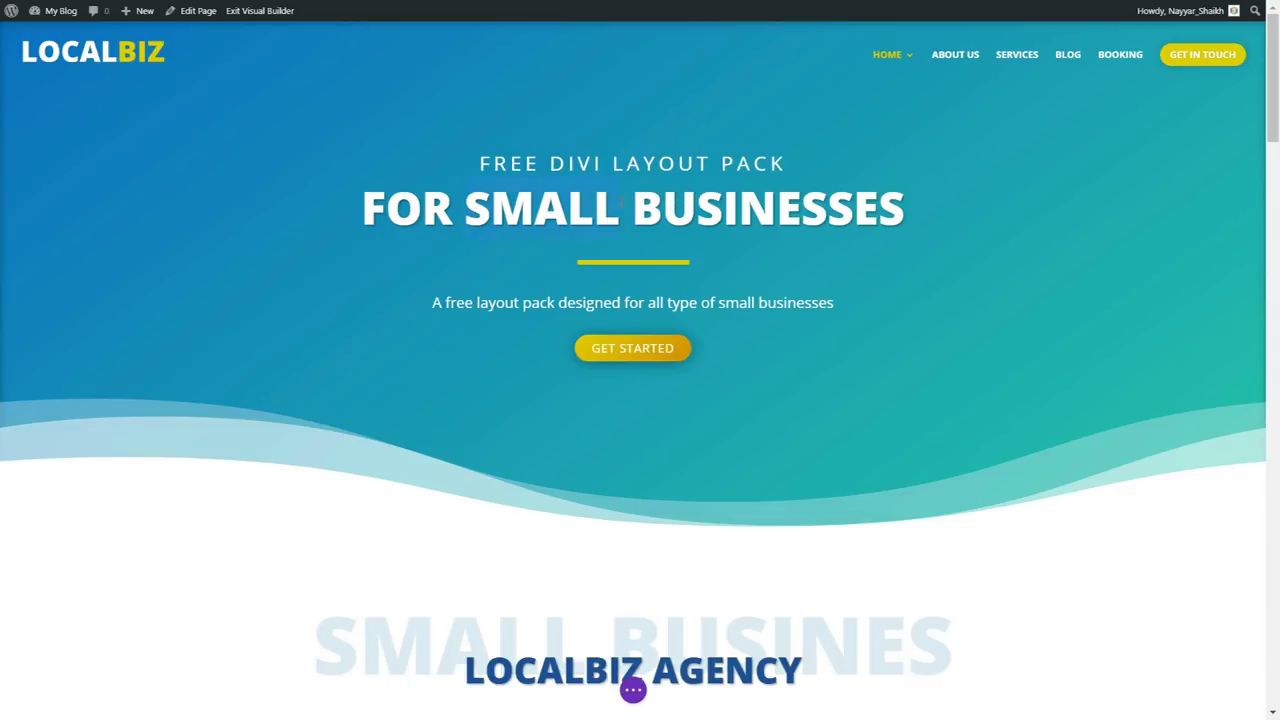
- Replace "SMALL" with "LARGE" in the hero heading so it reads "FOR LARGE BUSINESSES"
{"action": "type", "text": "LARGE"}
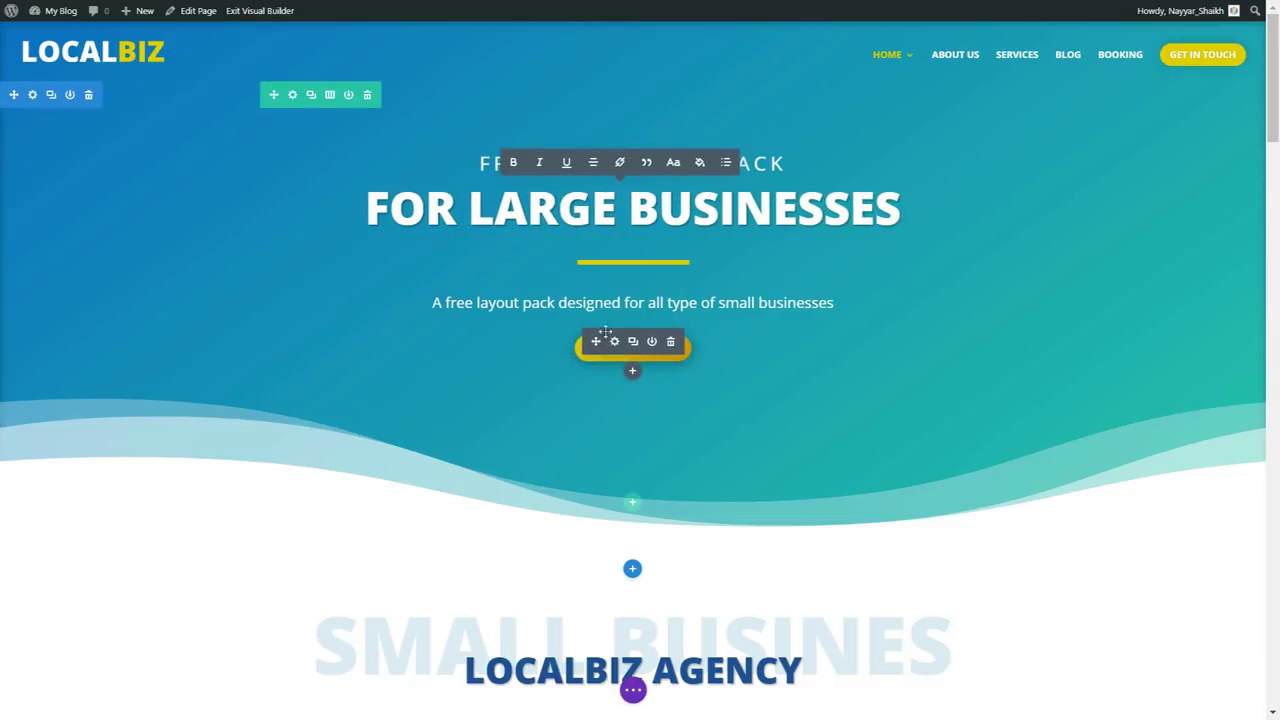
- Delete the hero's Get Started button, undo the deletion, and move the button above the hero text
{"action": "left_click", "coordinate": [679, 352]}
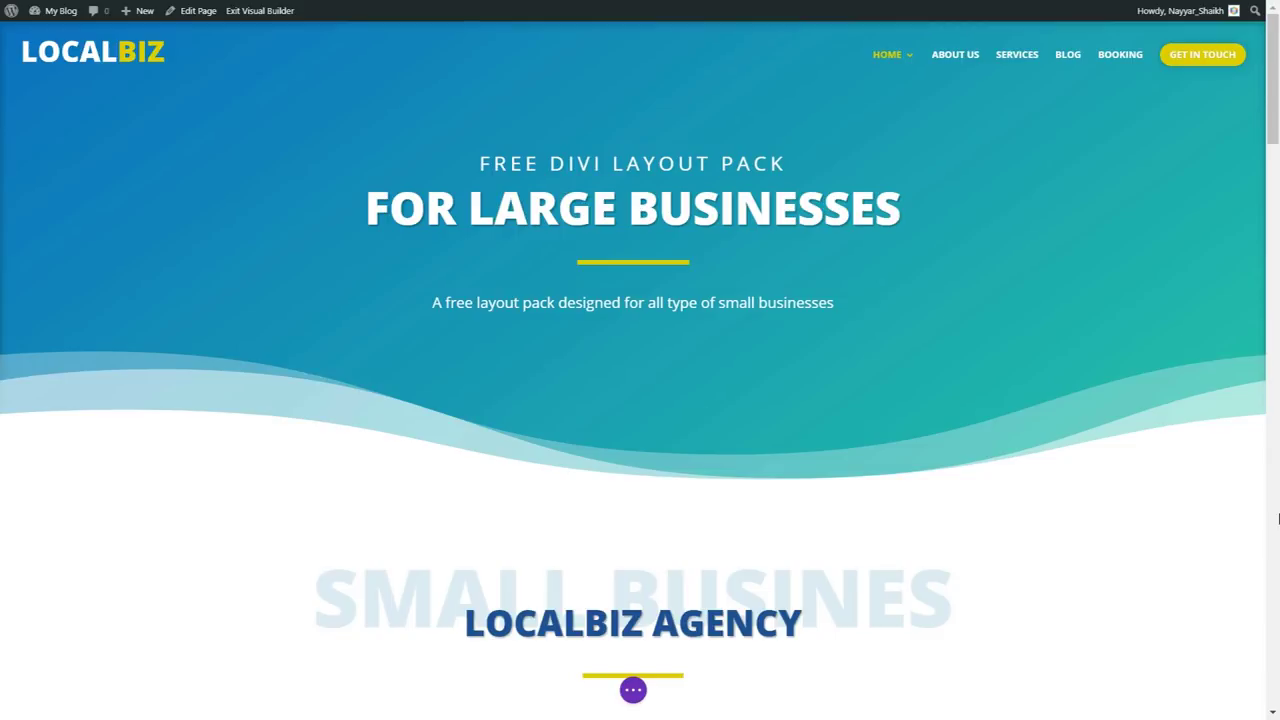
{"action": "key", "text": "ctrl+z"}
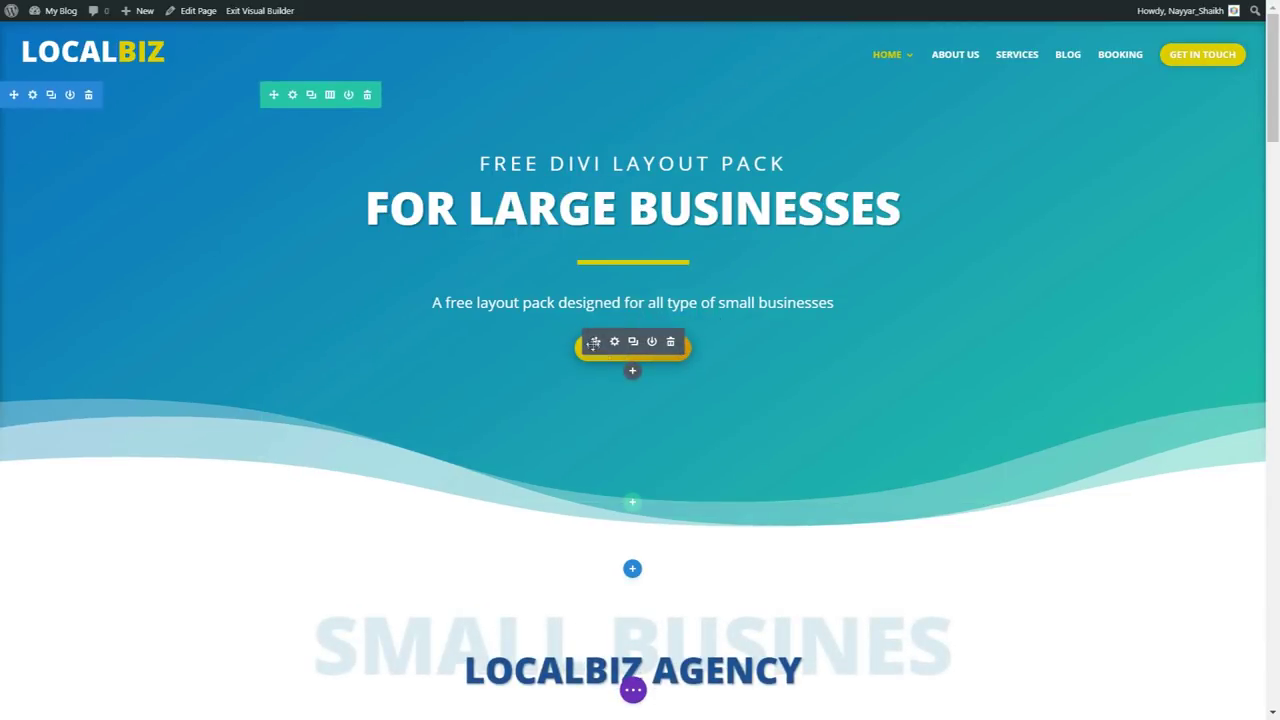
{"action": "left_click_drag", "start_coordinate": [593, 343], "coordinate": [614, 134]}
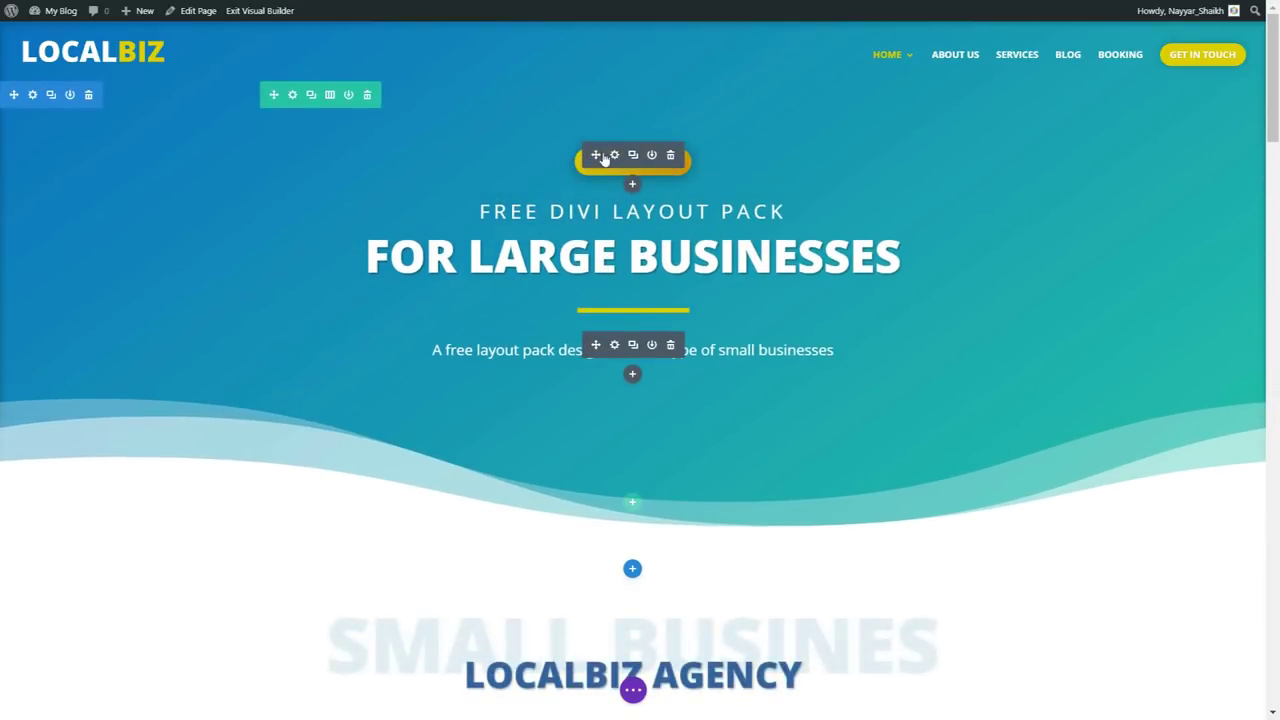
- Swap the first two service images, placing the desktop photo above Service 1 and the tablet photo above Service 2
{"action": "scroll", "coordinate": [985, 293], "scroll_direction": "down", "scroll_amount": 1}
{"action": "scroll", "coordinate": [985, 293], "scroll_direction": "down", "scroll_amount": 5}
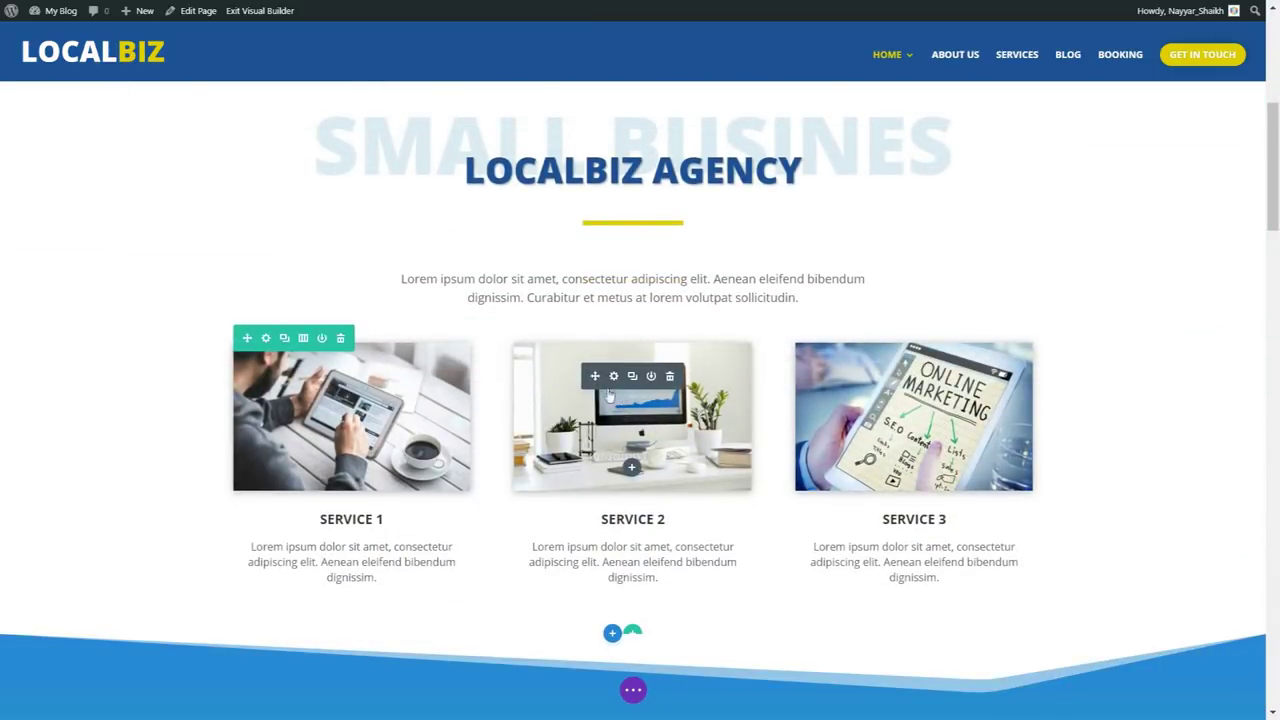
{"action": "left_click_drag", "start_coordinate": [594, 378], "coordinate": [385, 345]}
{"action": "left_click_drag", "start_coordinate": [594, 377], "coordinate": [350, 427]}
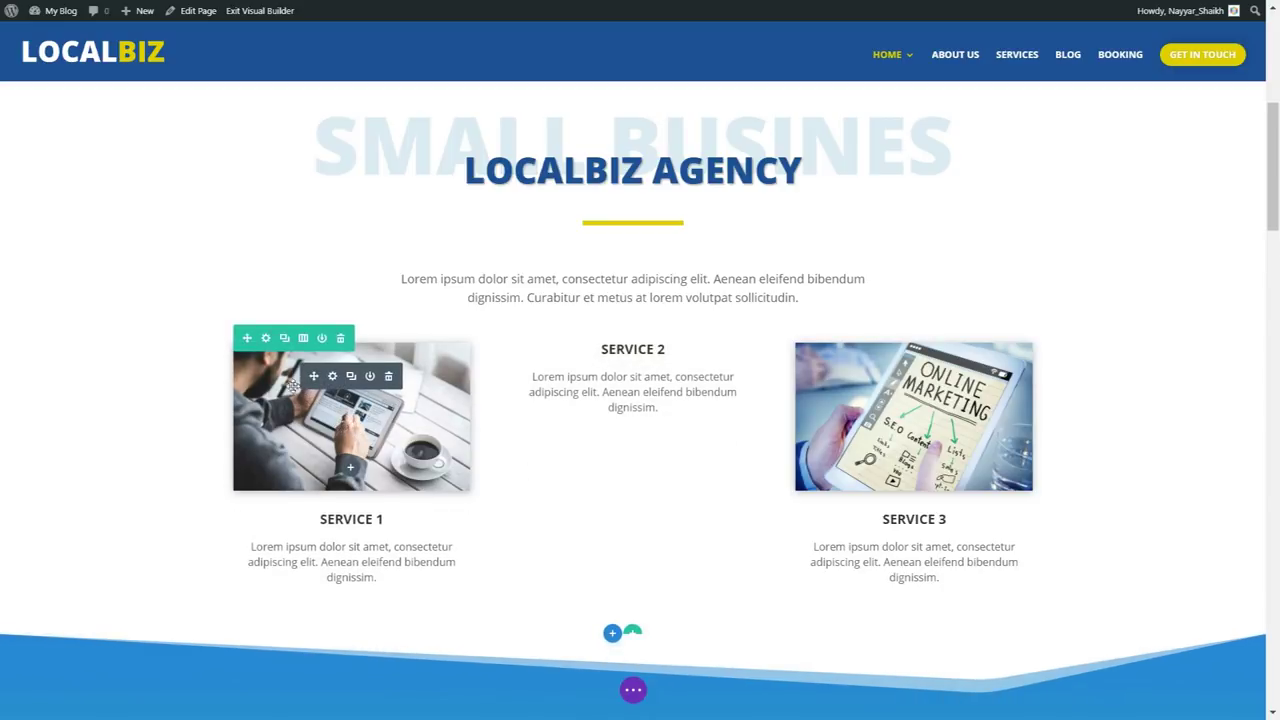
{"action": "scroll", "coordinate": [358, 385], "scroll_direction": "down", "scroll_amount": 1}
{"action": "left_click", "coordinate": [388, 292]}
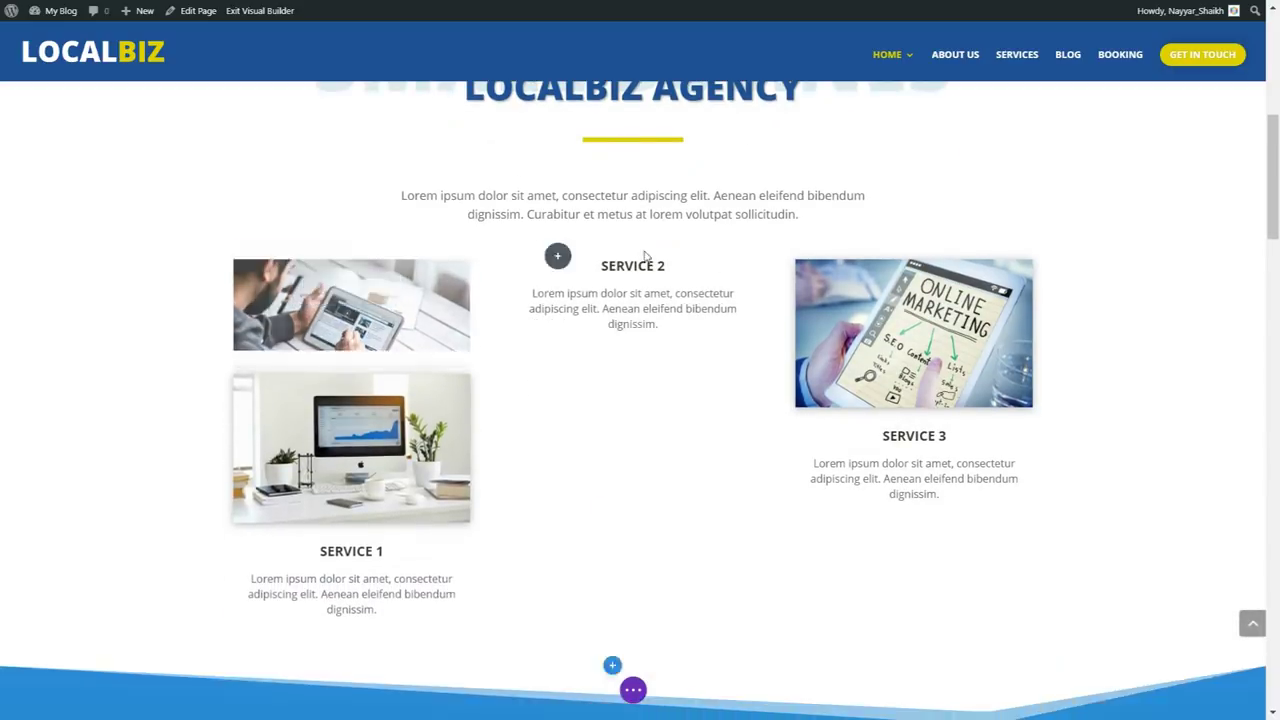
{"action": "left_click_drag", "start_coordinate": [645, 298], "coordinate": [646, 255]}
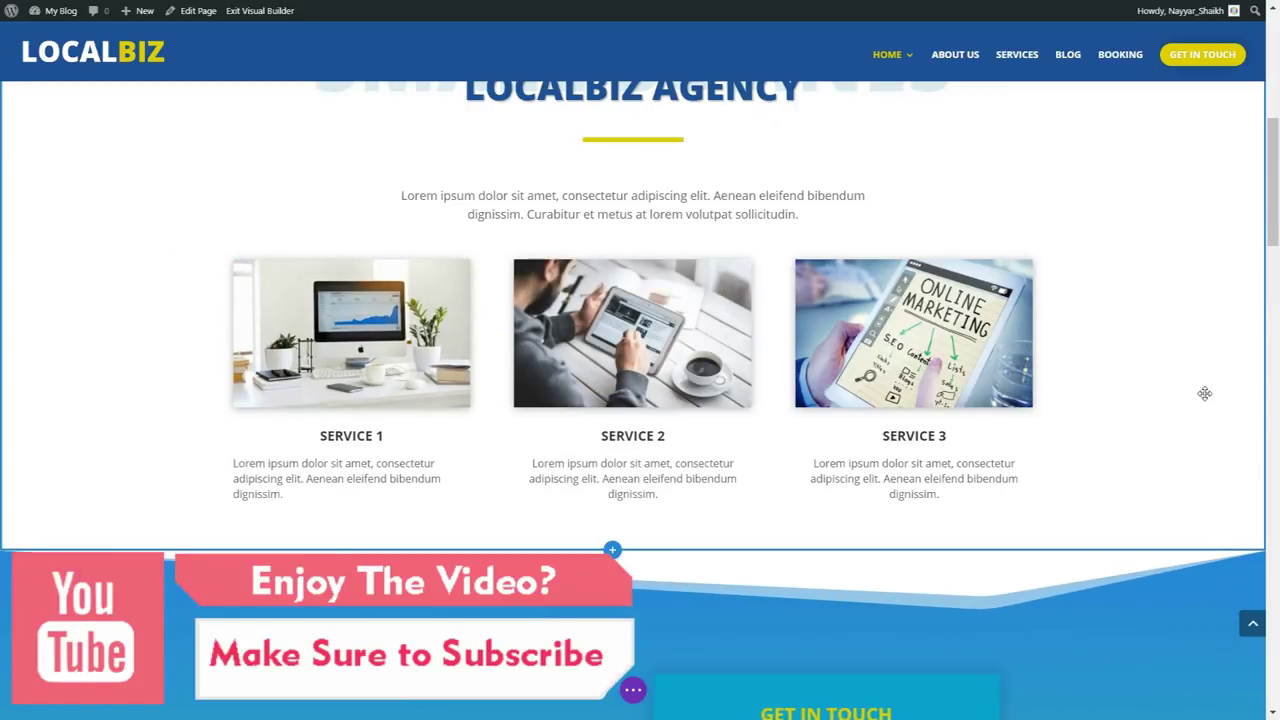
- Set the first colour of the hero section's background gradient to the preset red
{"action": "scroll", "coordinate": [1204, 393], "scroll_direction": "down", "scroll_amount": 3}
{"action": "scroll", "coordinate": [1204, 393], "scroll_direction": "down", "scroll_amount": 3}
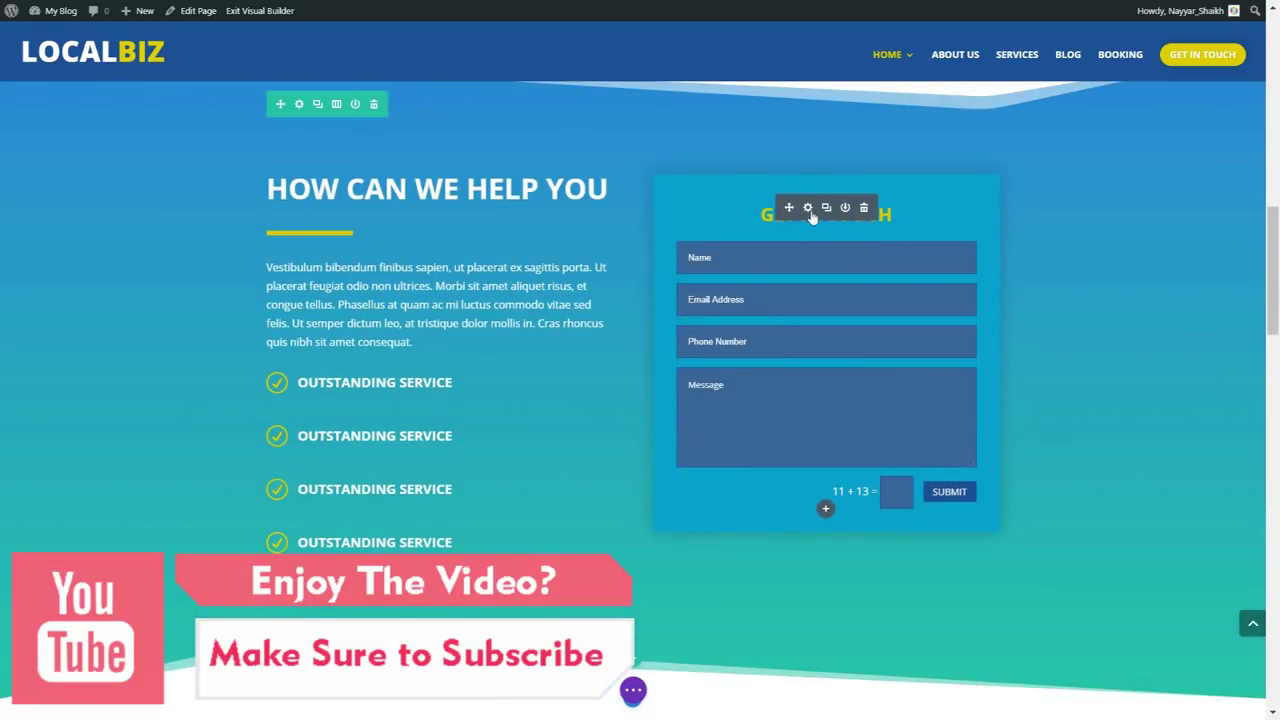
{"action": "scroll", "coordinate": [1109, 345], "scroll_direction": "up", "scroll_amount": 3}
{"action": "scroll", "coordinate": [1109, 345], "scroll_direction": "up", "scroll_amount": 8}
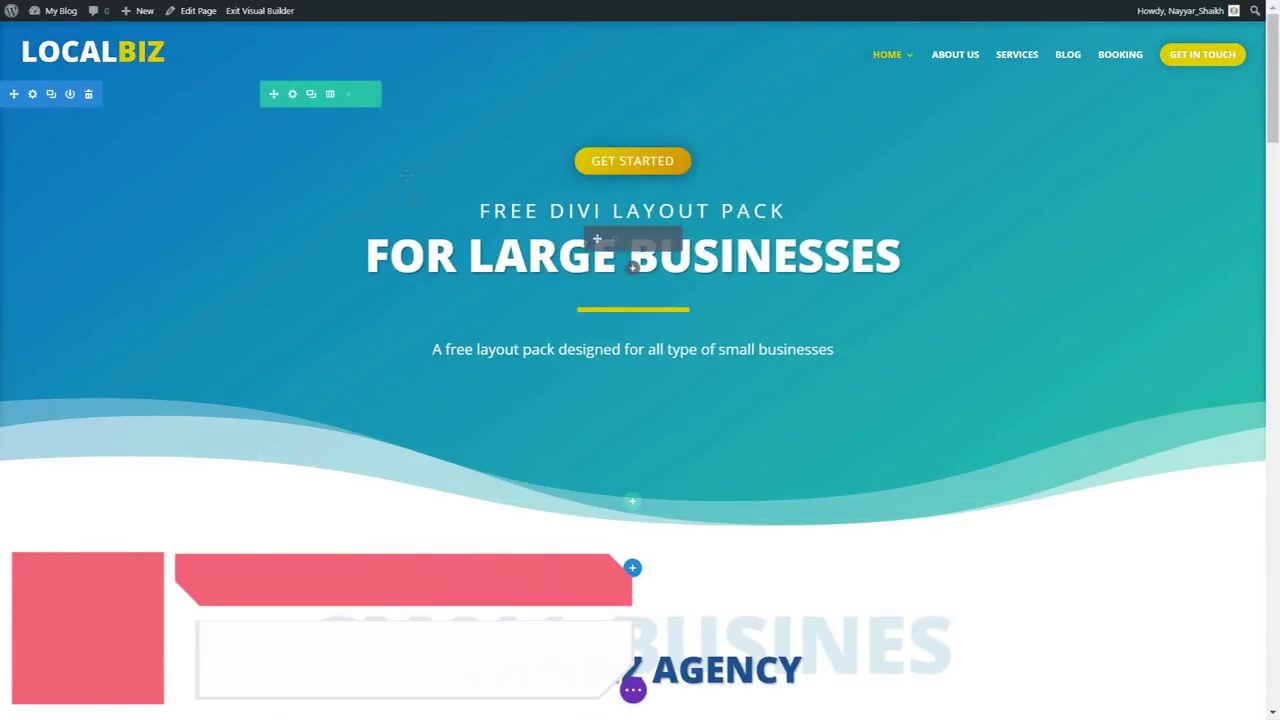
{"action": "mouse_move", "coordinate": [38, 104]}
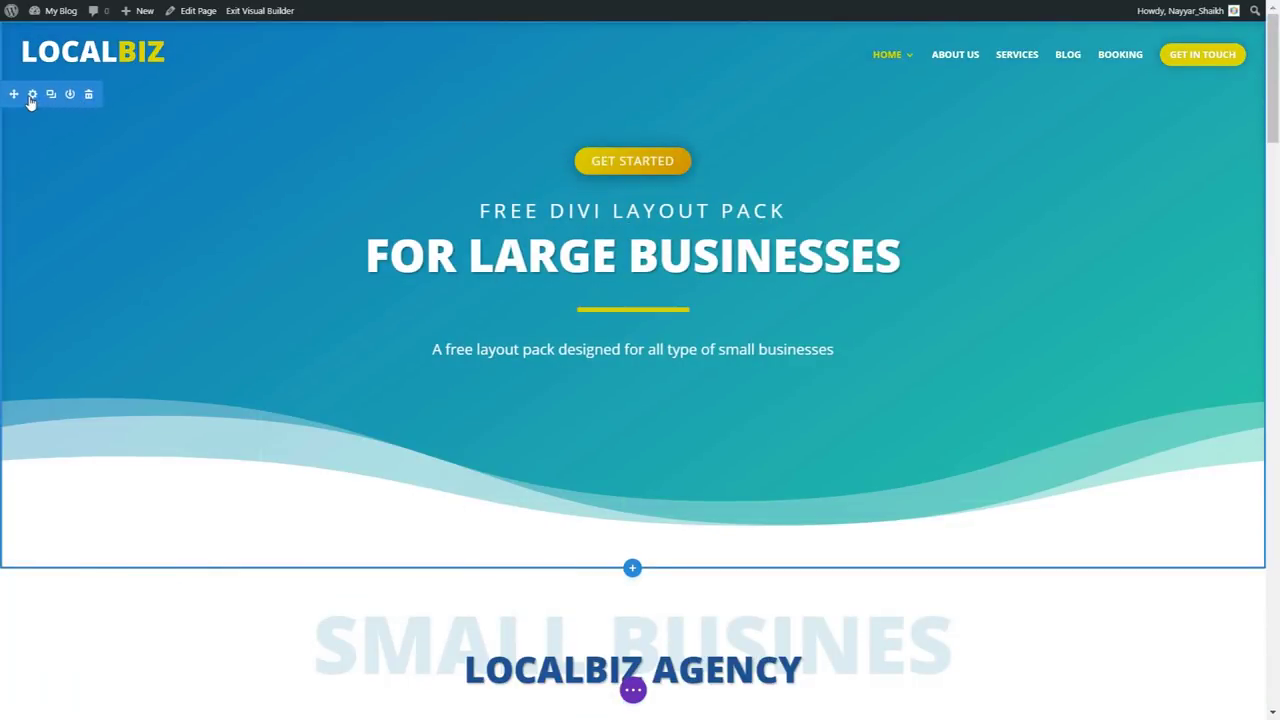
{"action": "left_click", "coordinate": [31, 100]}
{"action": "left_click", "coordinate": [295, 151]}
{"action": "left_click", "coordinate": [222, 150]}
{"action": "left_click", "coordinate": [265, 220]}
{"action": "scroll", "coordinate": [300, 289], "scroll_direction": "down", "scroll_amount": 2}
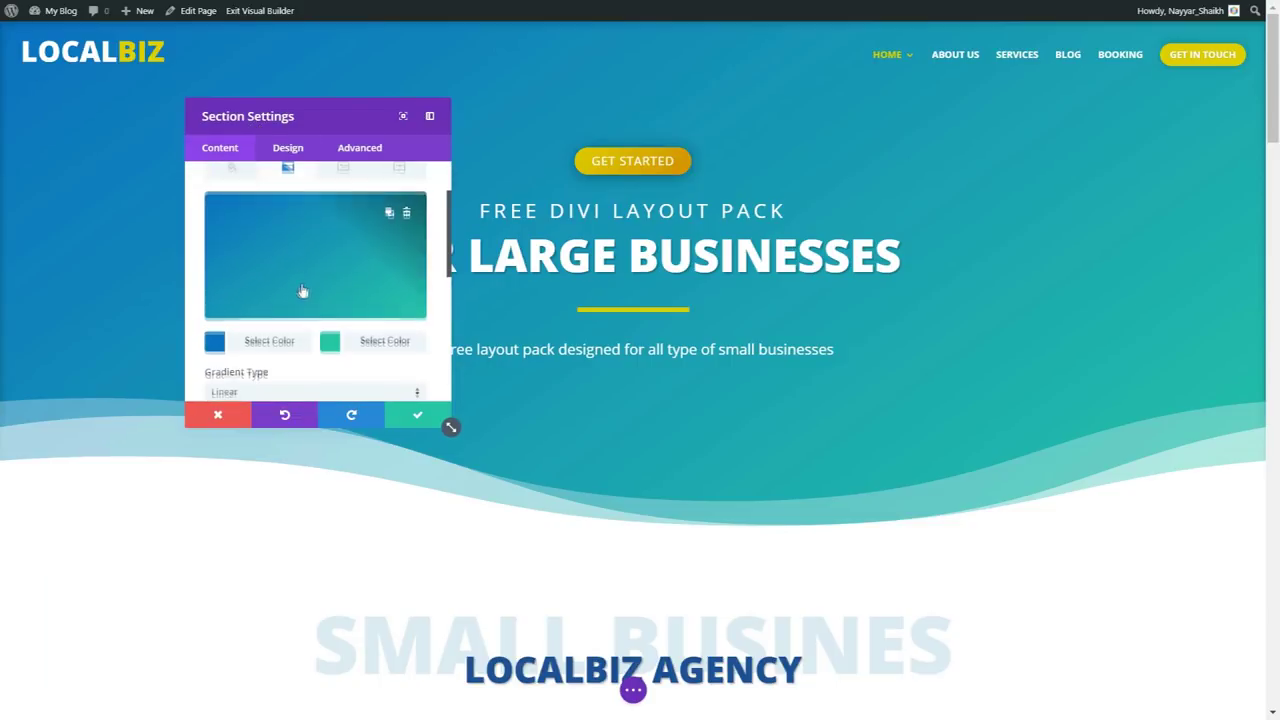
{"action": "left_click", "coordinate": [293, 339]}
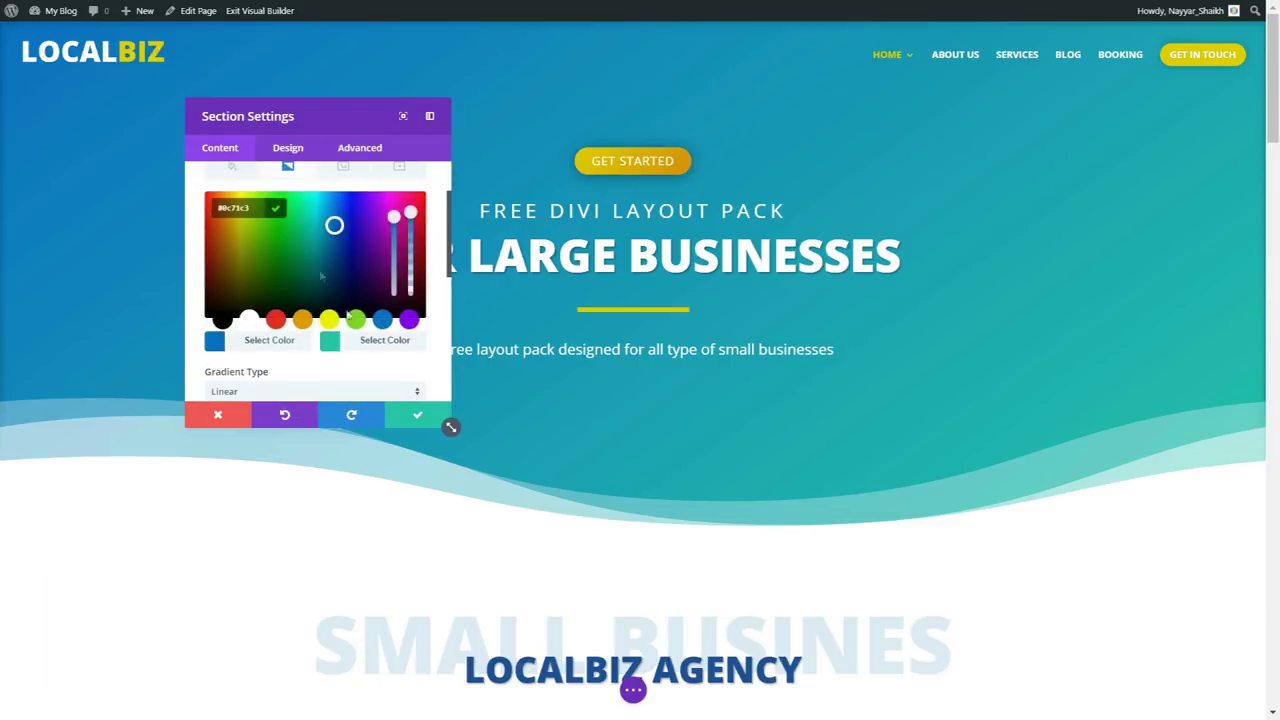
{"action": "left_click", "coordinate": [275, 319]}
{"action": "left_click_drag", "start_coordinate": [334, 120], "coordinate": [1089, 112]}
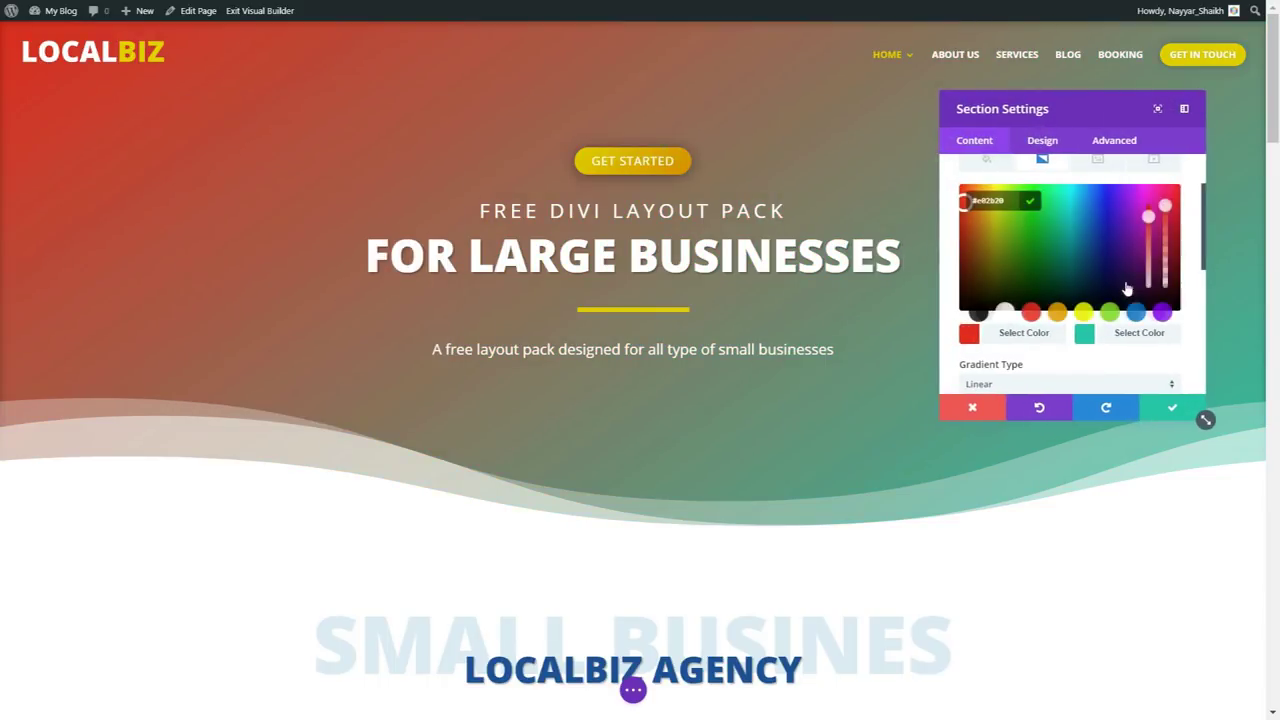
- Set the first colour of the hero's background gradient to purple #8300e9 and save the section settings
{"action": "left_click", "coordinate": [1164, 313]}
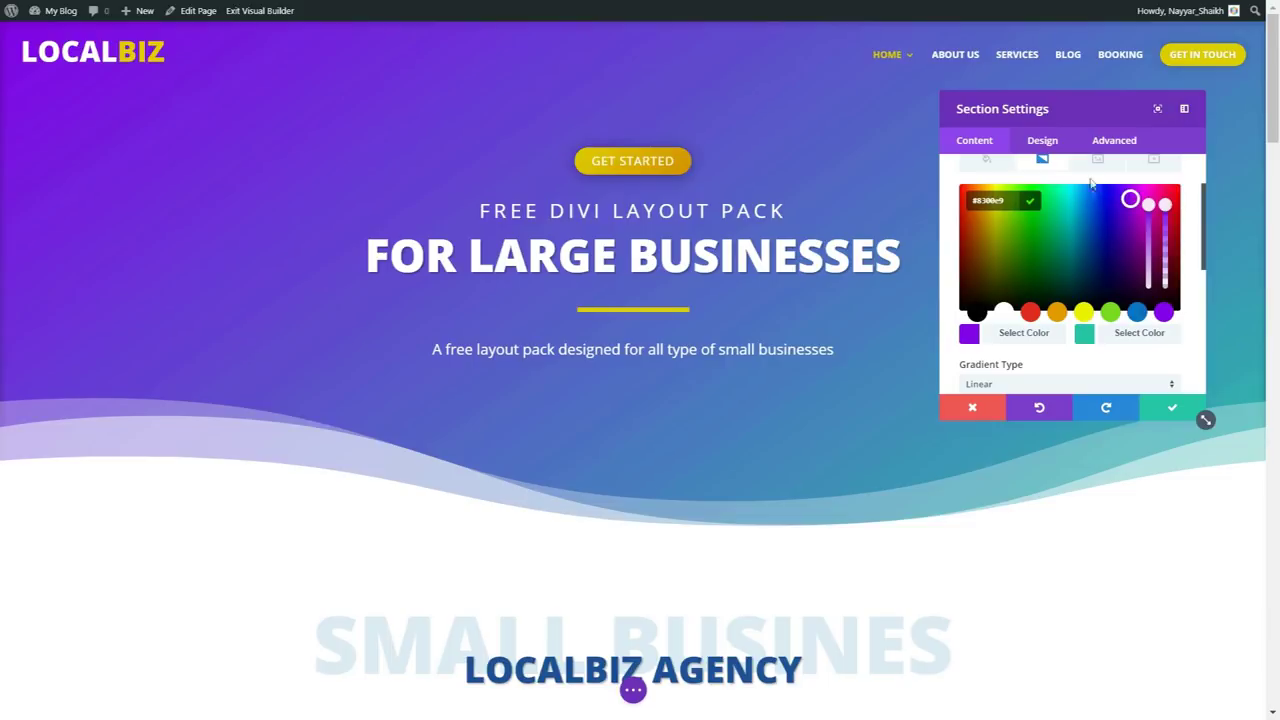
{"action": "left_click_drag", "start_coordinate": [1077, 97], "coordinate": [1046, 106]}
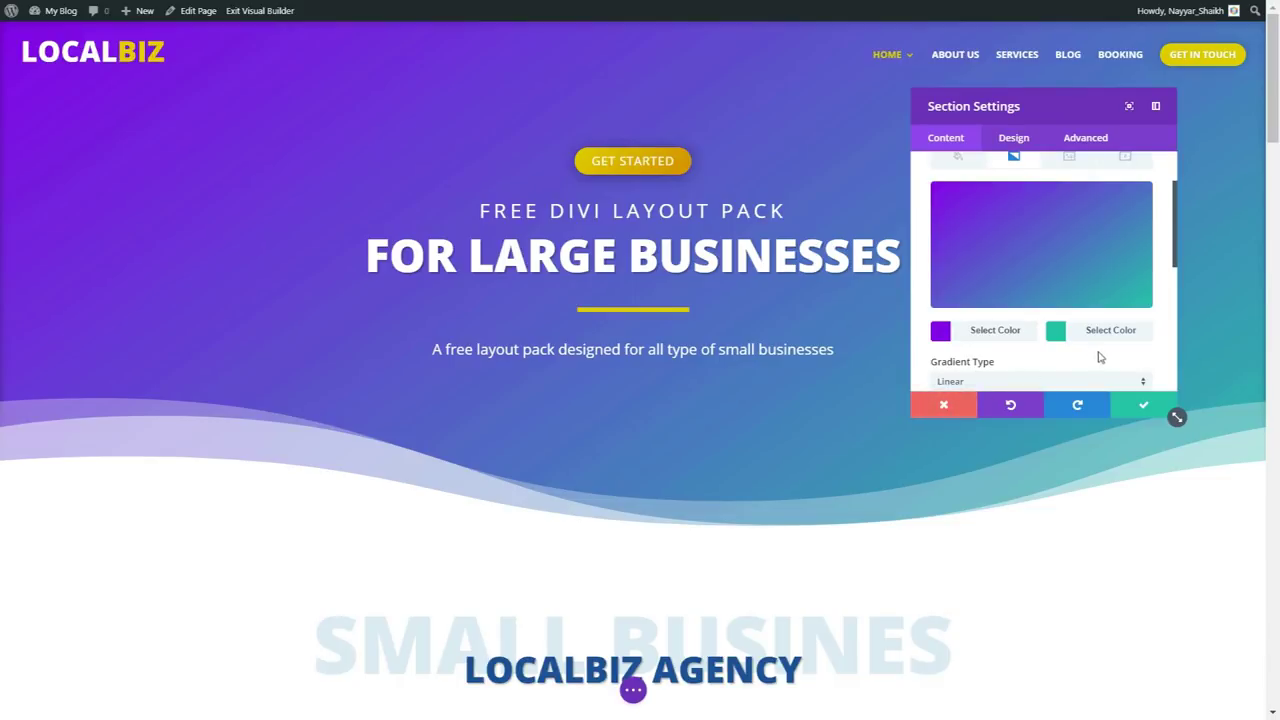
{"action": "left_click", "coordinate": [1142, 412]}
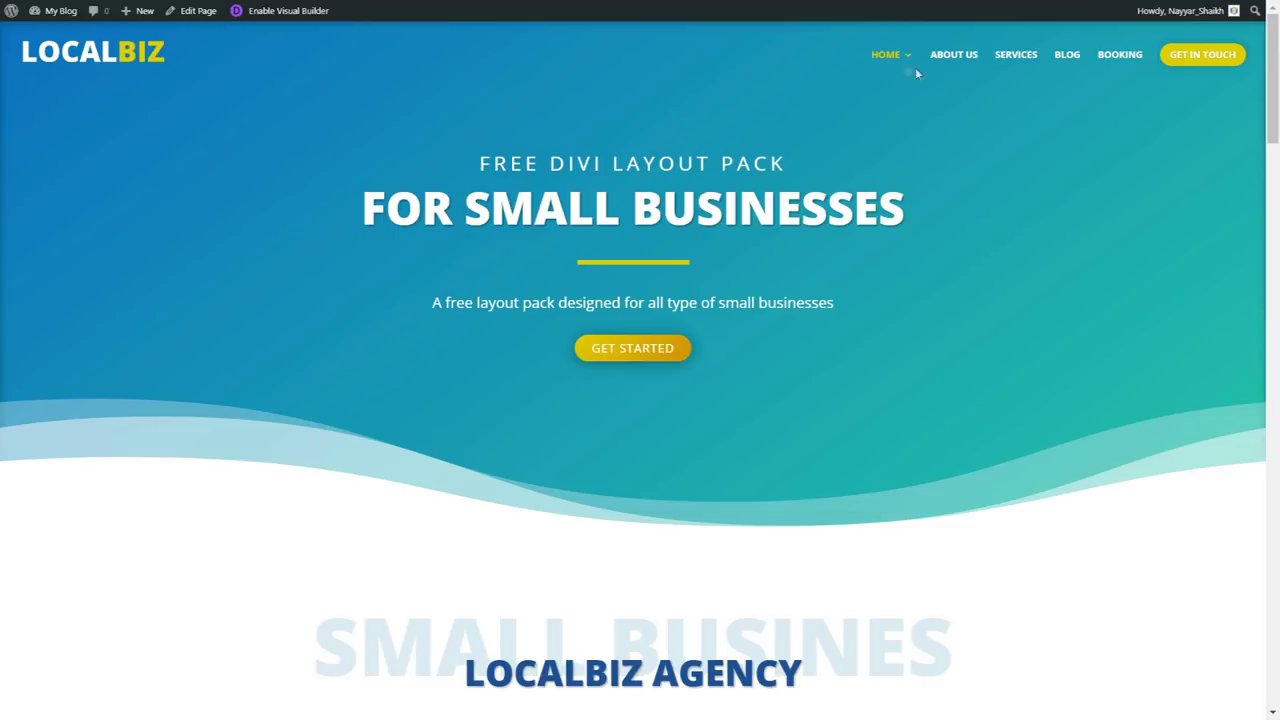
- Visit the Contact Us and Testimonials sections through the Home submenu, and return to the homepage's hero
{"action": "mouse_move", "coordinate": [897, 58]}
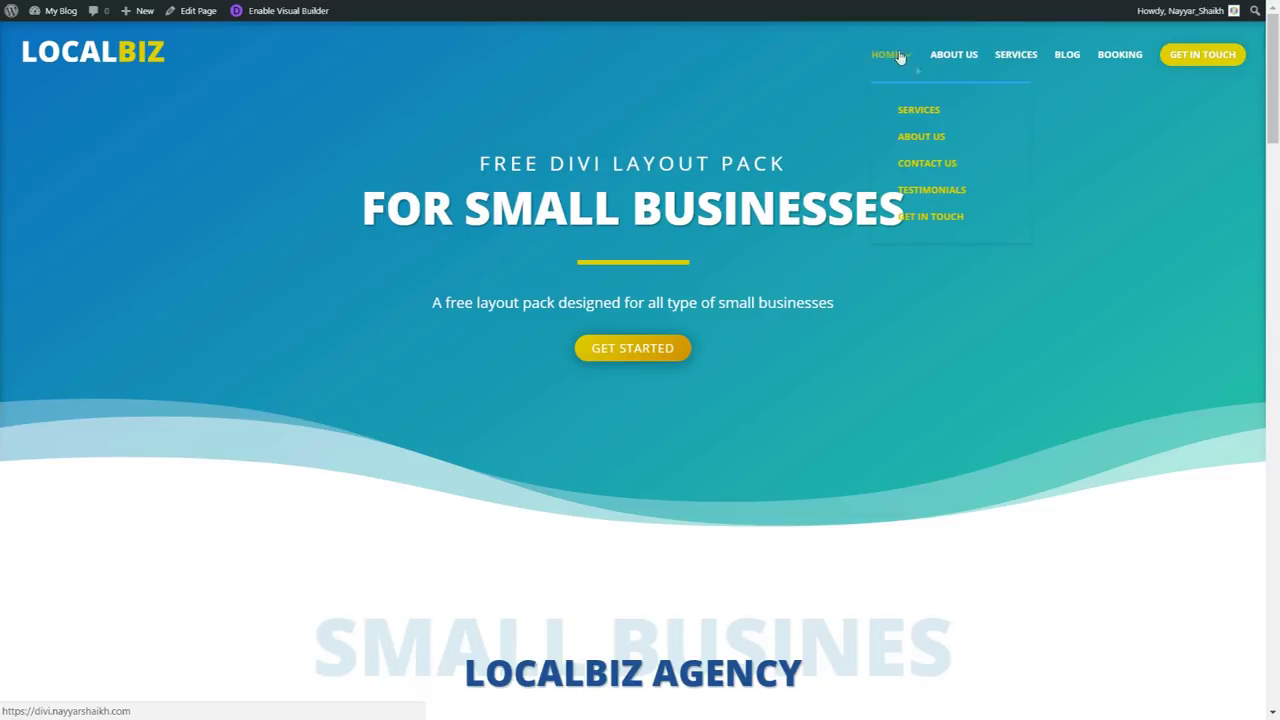
{"action": "left_click", "coordinate": [925, 174]}
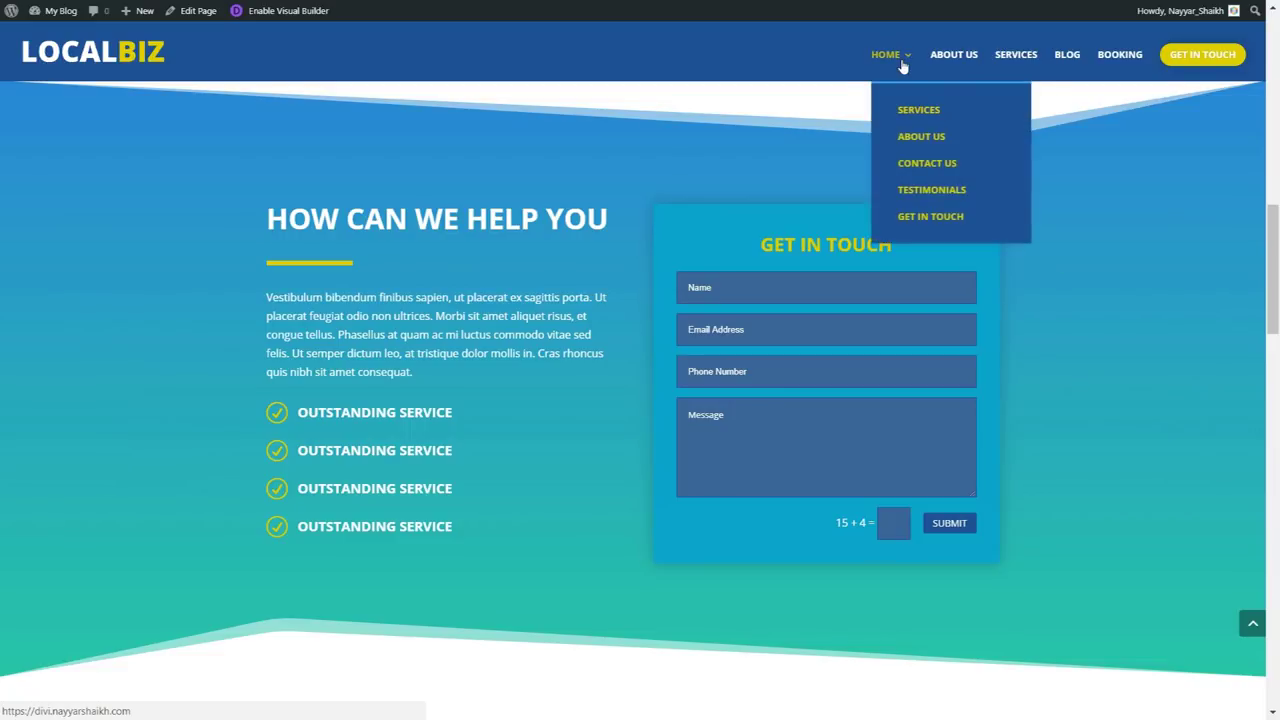
{"action": "left_click", "coordinate": [944, 201]}
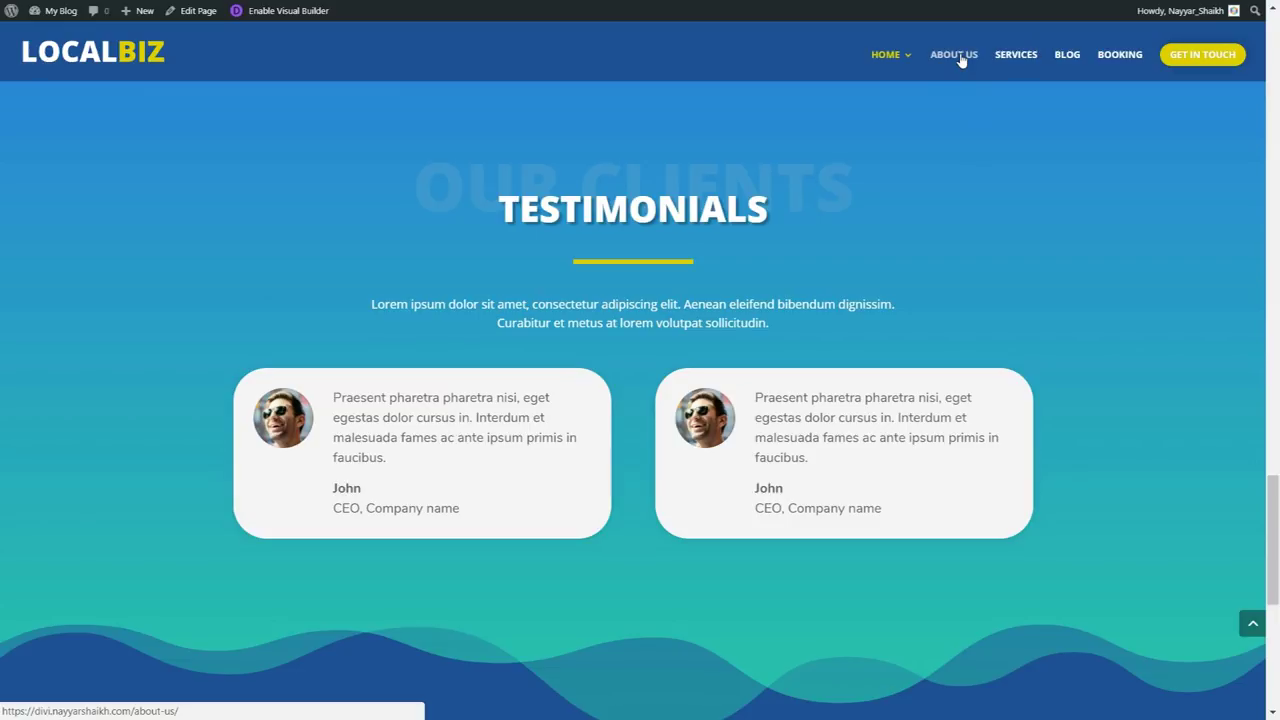
{"action": "left_click", "coordinate": [1252, 623]}
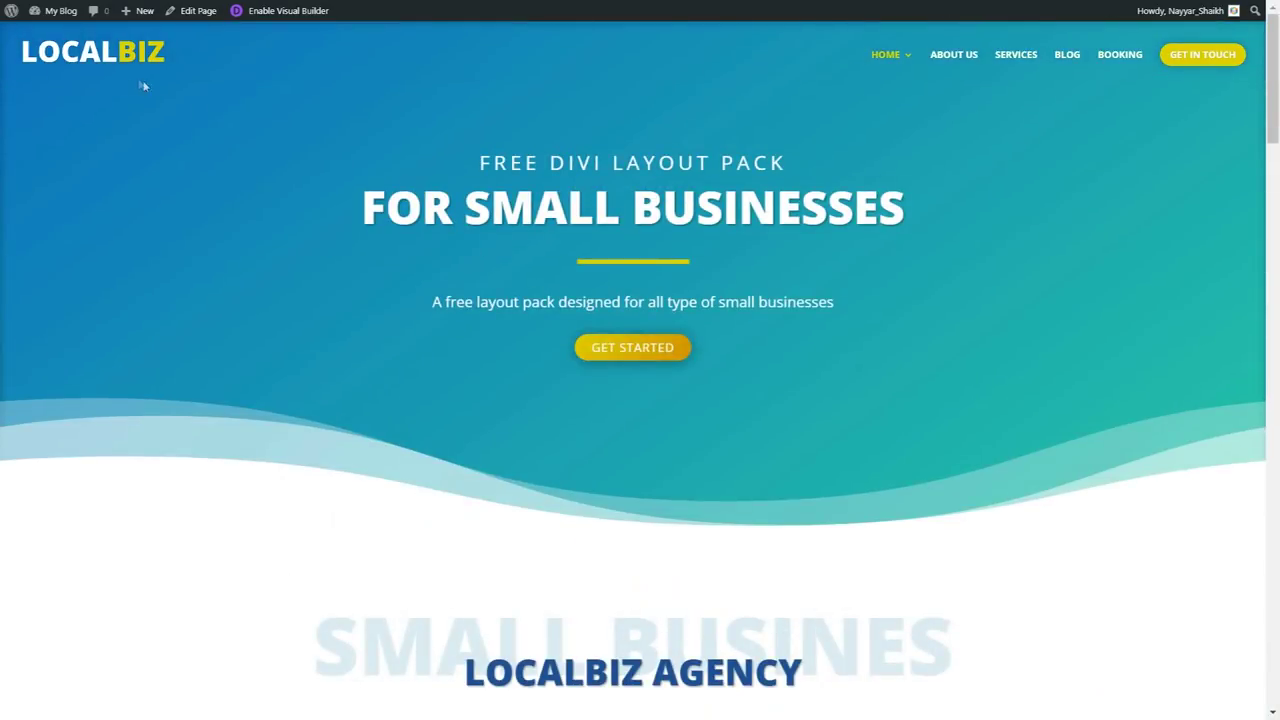
{"action": "left_click", "coordinate": [121, 62]}
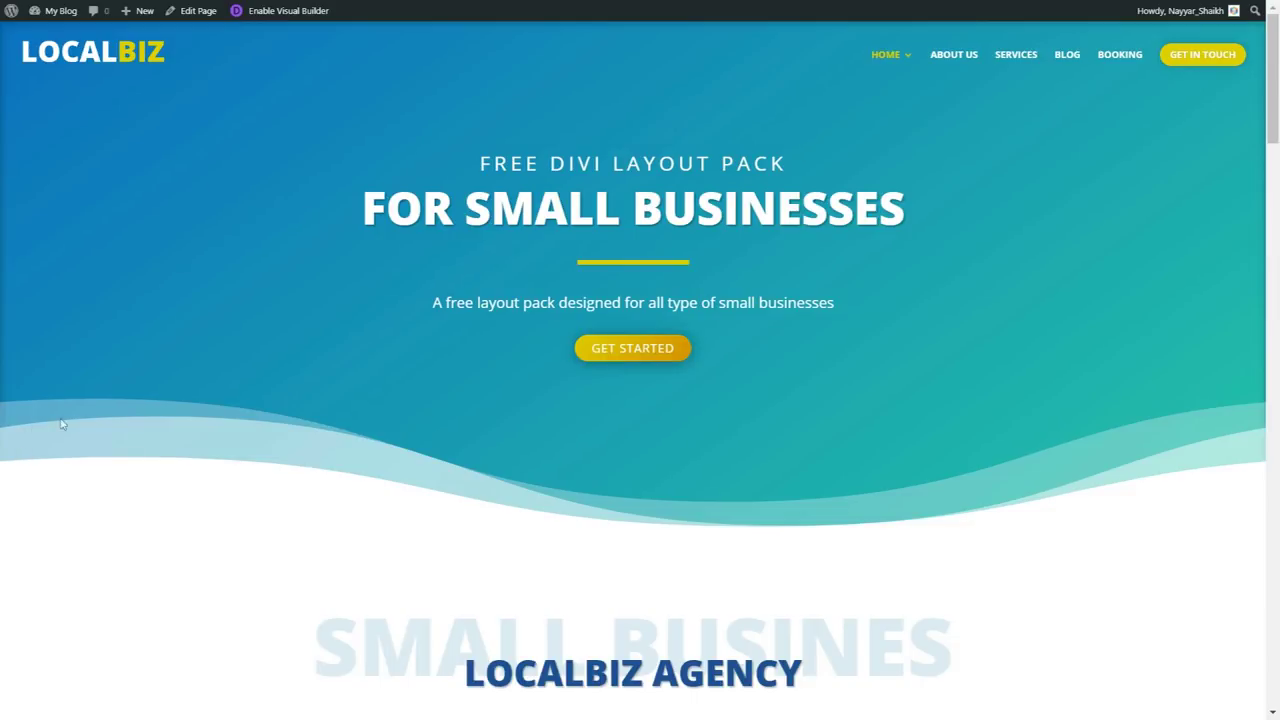
- Examine the hero section's text by highlighting the small title, main heading and description line in turn
{"action": "left_click_drag", "start_coordinate": [477, 163], "coordinate": [812, 161]}
{"action": "left_click_drag", "start_coordinate": [366, 198], "coordinate": [923, 211]}
{"action": "left_click", "coordinate": [683, 265]}
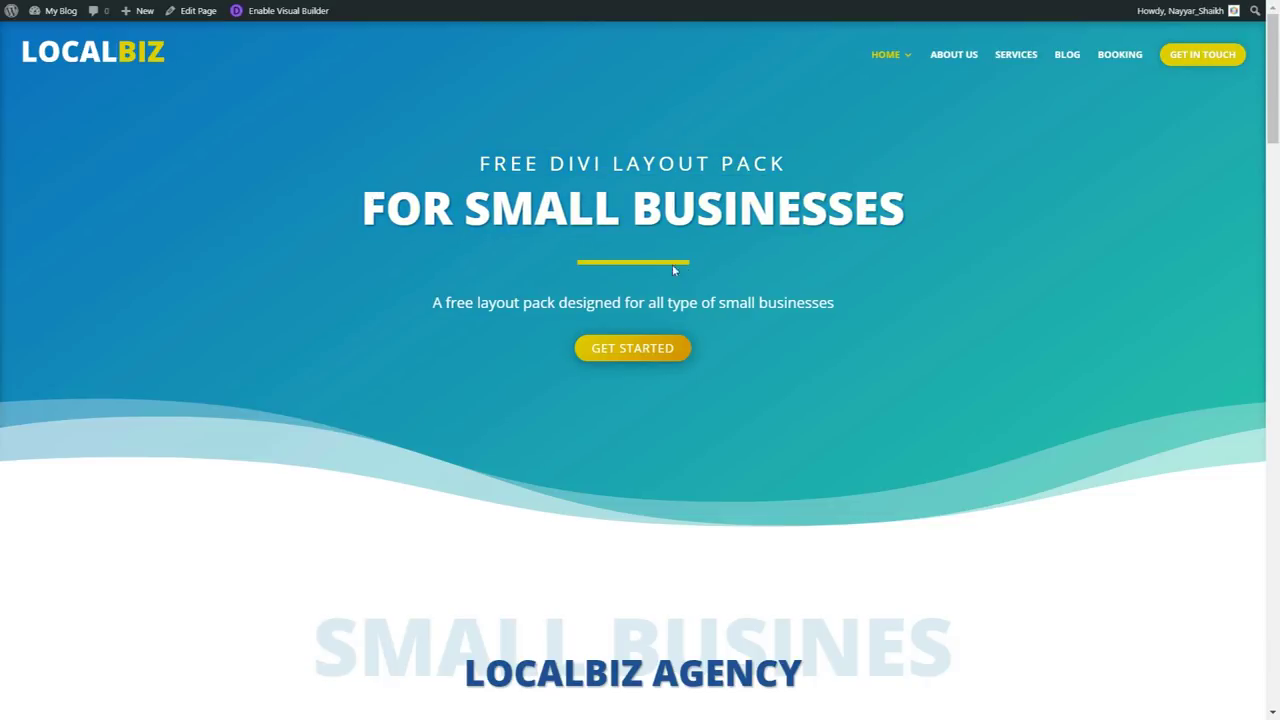
{"action": "left_click_drag", "start_coordinate": [431, 302], "coordinate": [849, 304]}
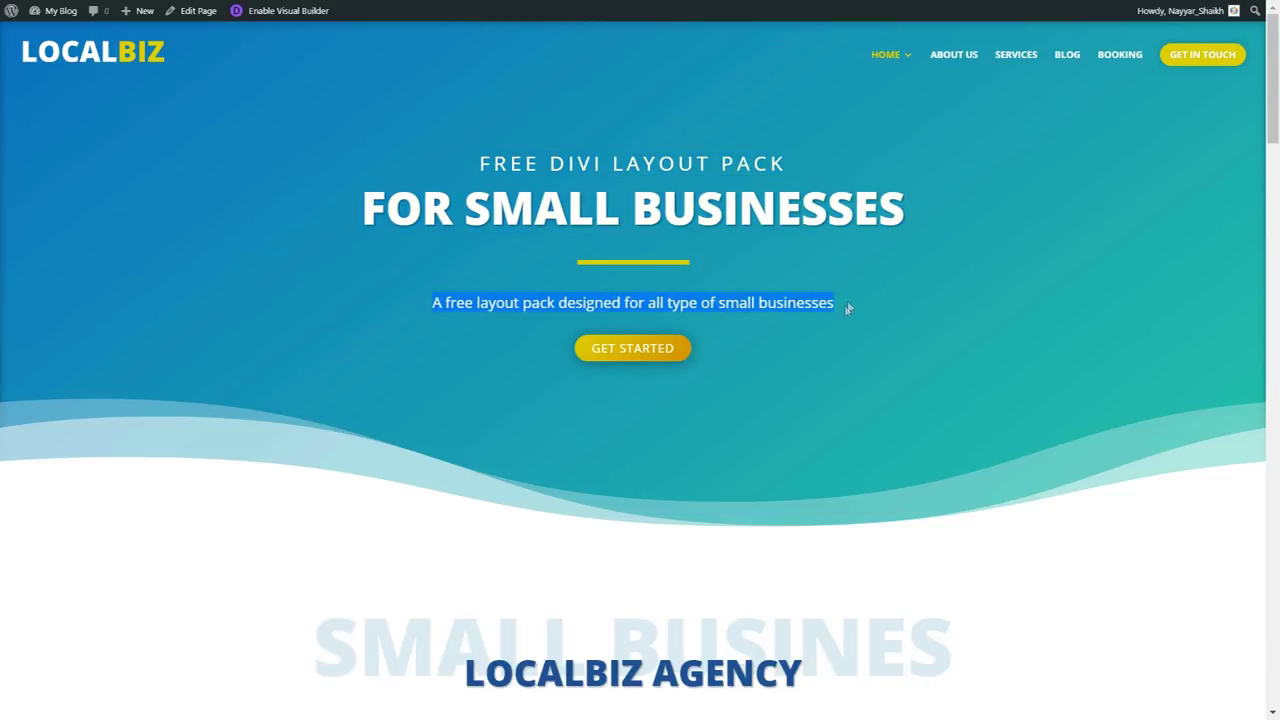
{"action": "left_click", "coordinate": [896, 312]}
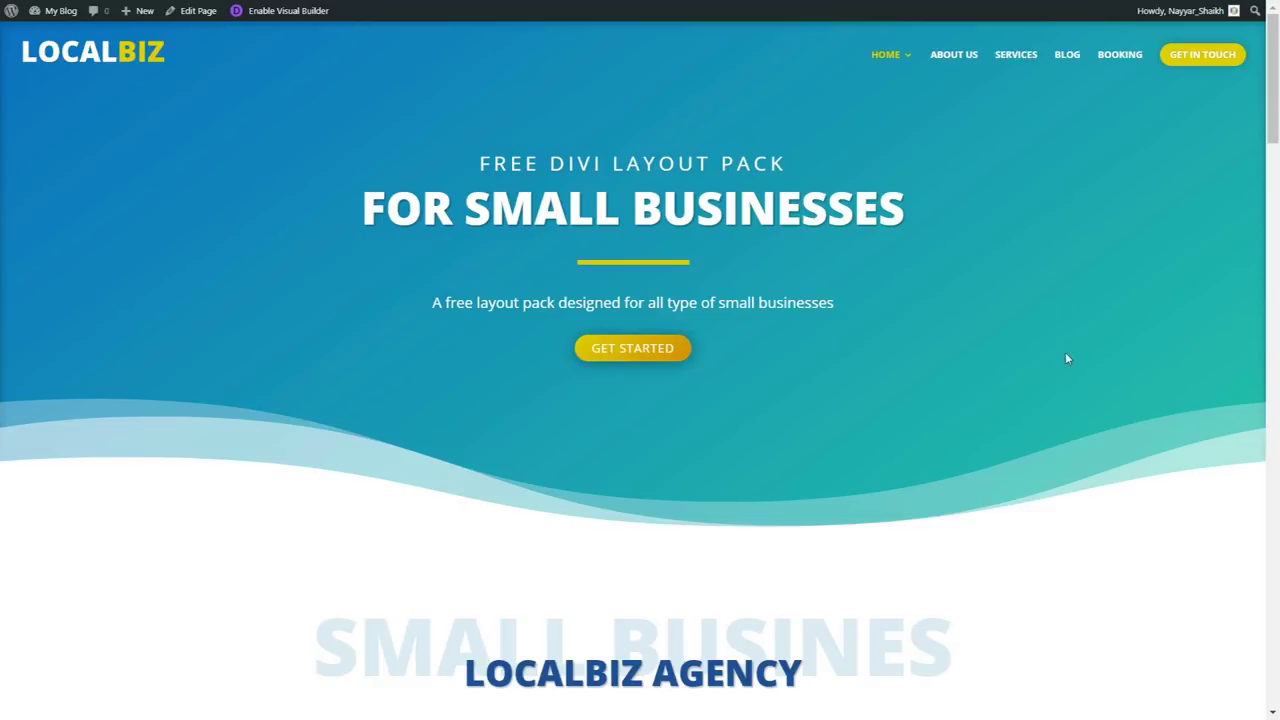
- Examine the Localbiz Agency services section, highlighting its background text, heading and description in turn
{"action": "scroll", "coordinate": [1065, 405], "scroll_direction": "down", "scroll_amount": 5}
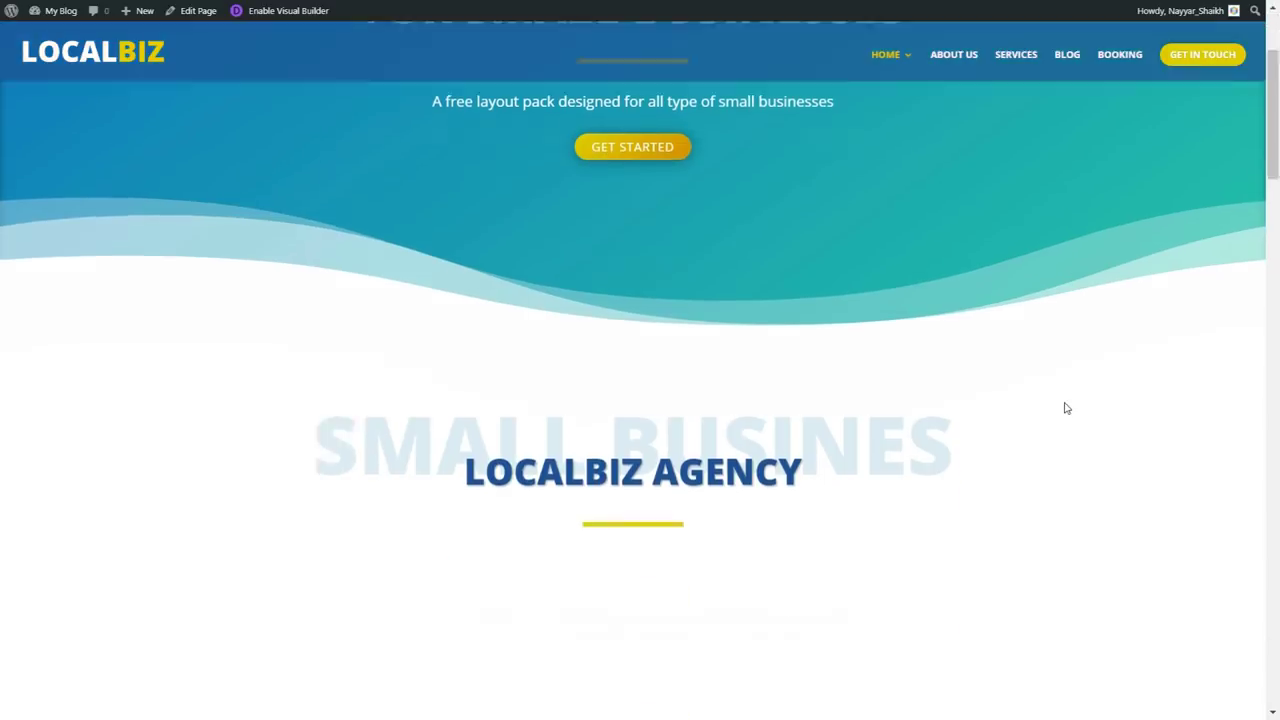
{"action": "scroll", "coordinate": [1065, 407], "scroll_direction": "up", "scroll_amount": 2}
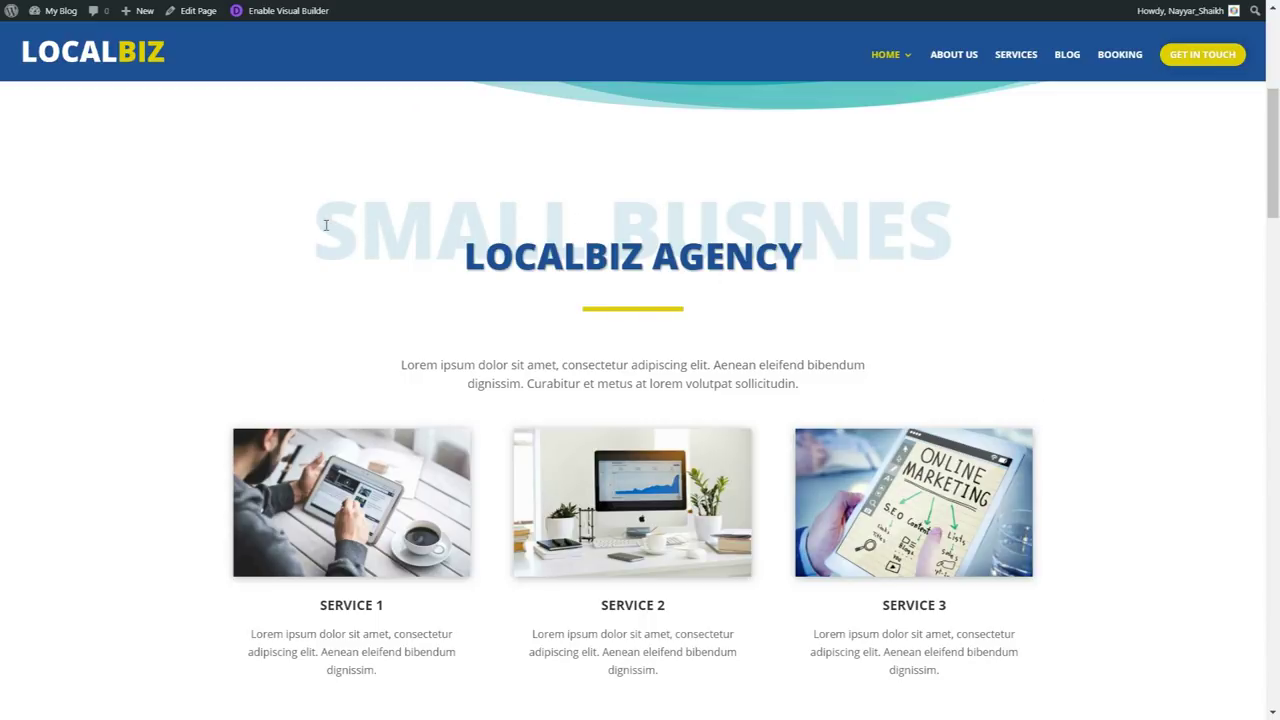
{"action": "left_click_drag", "start_coordinate": [329, 225], "coordinate": [966, 214]}
{"action": "left_click", "coordinate": [966, 214]}
{"action": "left_click_drag", "start_coordinate": [460, 264], "coordinate": [812, 268]}
{"action": "left_click", "coordinate": [814, 271]}
{"action": "left_click_drag", "start_coordinate": [977, 219], "coordinate": [296, 213]}
{"action": "left_click", "coordinate": [319, 207]}
{"action": "left_click_drag", "start_coordinate": [380, 362], "coordinate": [912, 386]}
{"action": "left_click", "coordinate": [912, 386]}
- Review the How Can We Help You section together with its Get In Touch contact form
{"action": "scroll", "coordinate": [1192, 449], "scroll_direction": "down", "scroll_amount": 6}
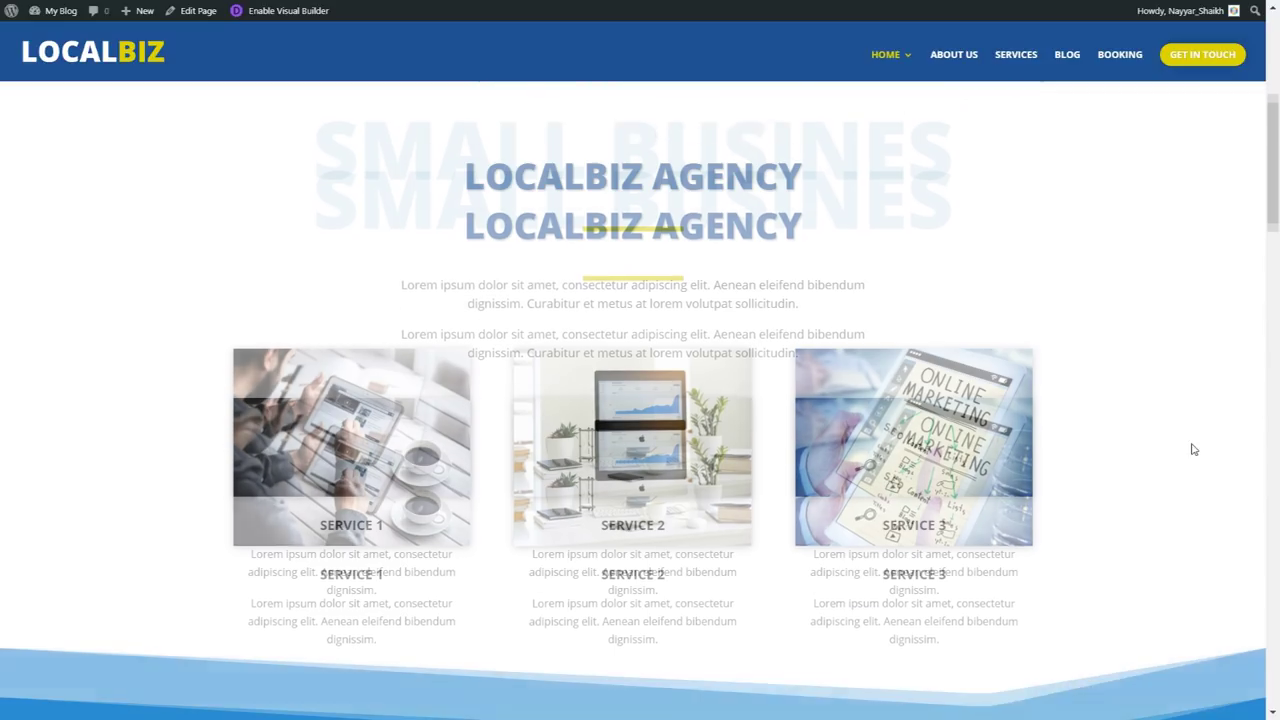
{"action": "scroll", "coordinate": [1192, 449], "scroll_direction": "down", "scroll_amount": 1}
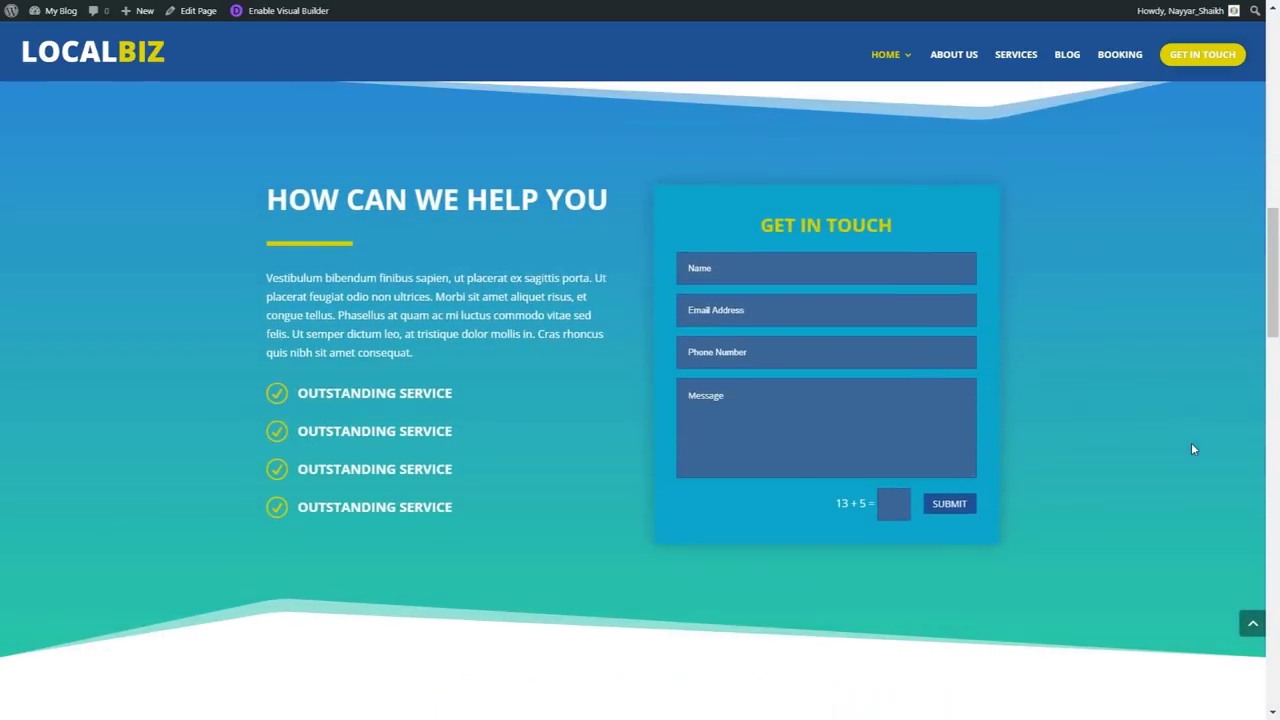
{"action": "scroll", "coordinate": [486, 356], "scroll_direction": "up", "scroll_amount": 1}
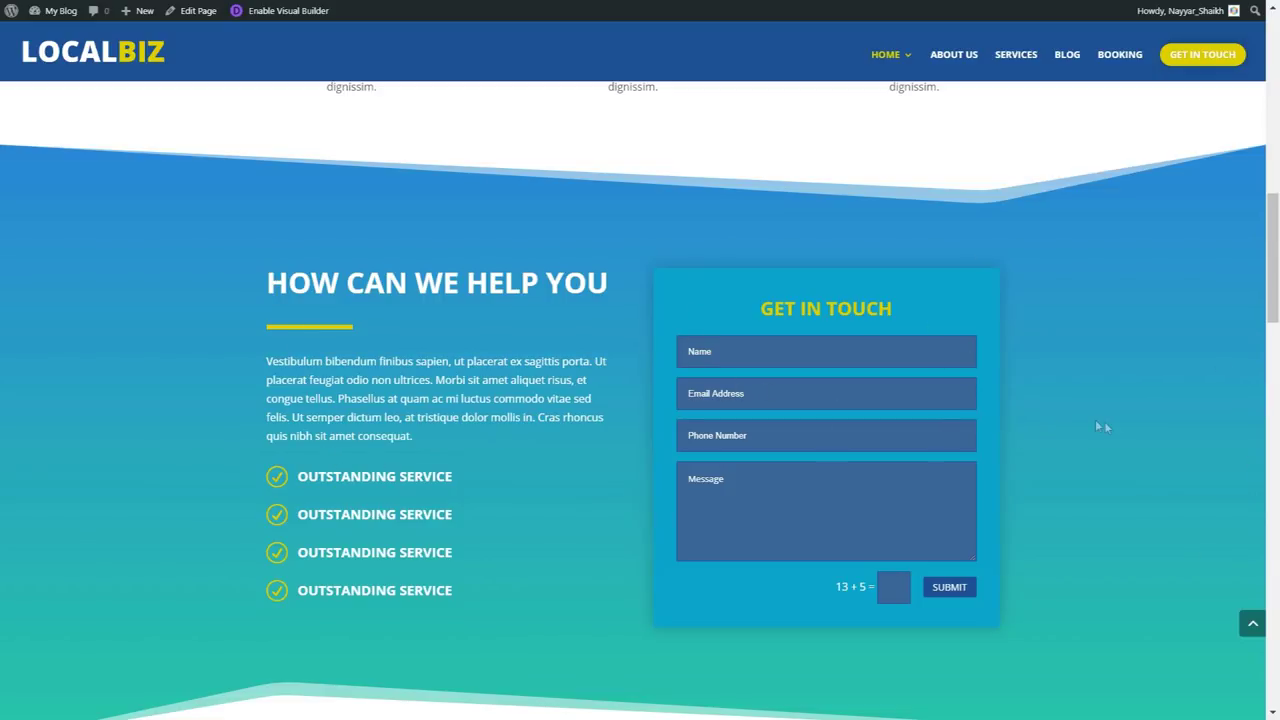
- Examine the Why Choose Us section, highlighting its heading and viewing the alternating text and image blocks
{"action": "scroll", "coordinate": [1162, 439], "scroll_direction": "down", "scroll_amount": 5}
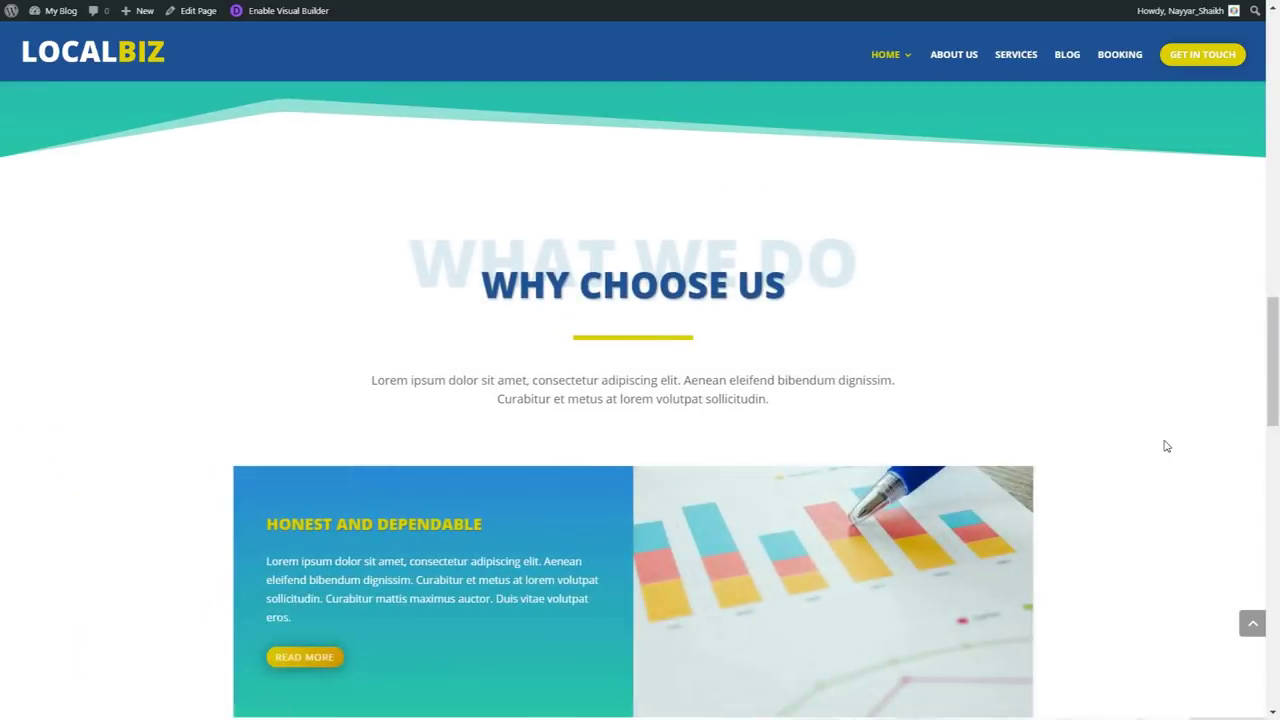
{"action": "scroll", "coordinate": [1165, 446], "scroll_direction": "down", "scroll_amount": 1}
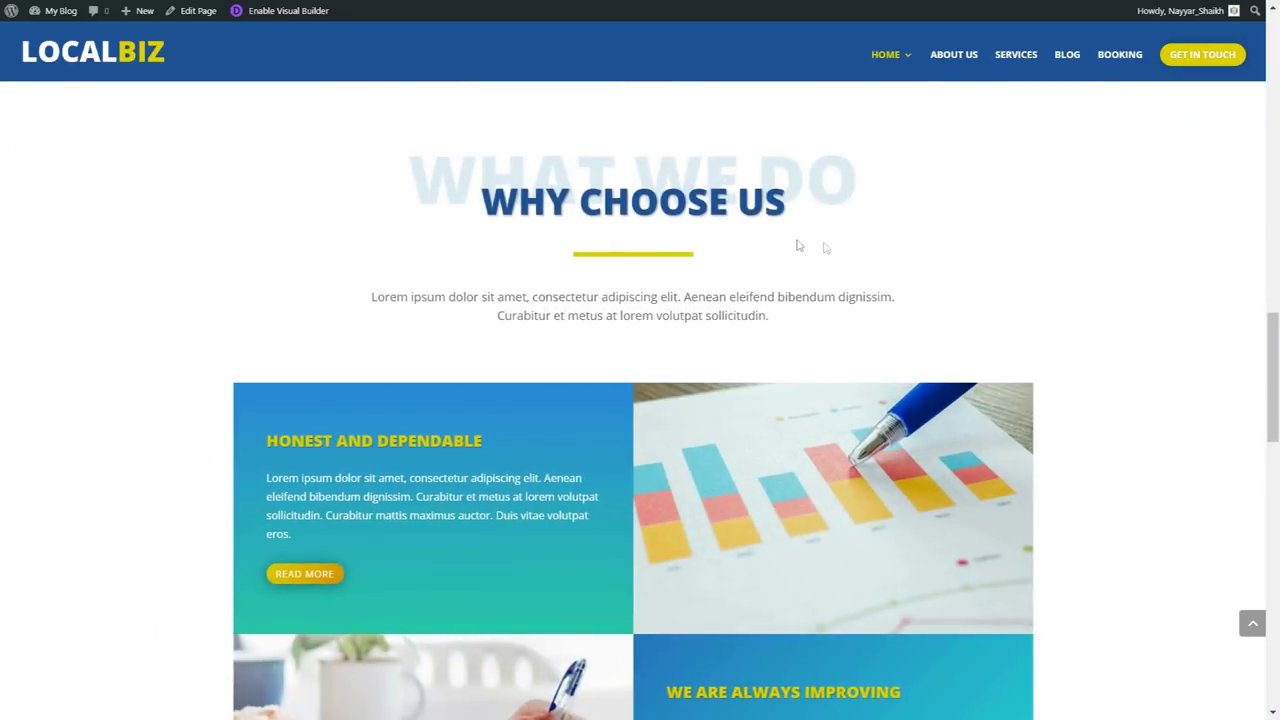
{"action": "left_click_drag", "start_coordinate": [479, 203], "coordinate": [808, 206]}
{"action": "left_click", "coordinate": [867, 234]}
{"action": "scroll", "coordinate": [1037, 335], "scroll_direction": "down", "scroll_amount": 3}
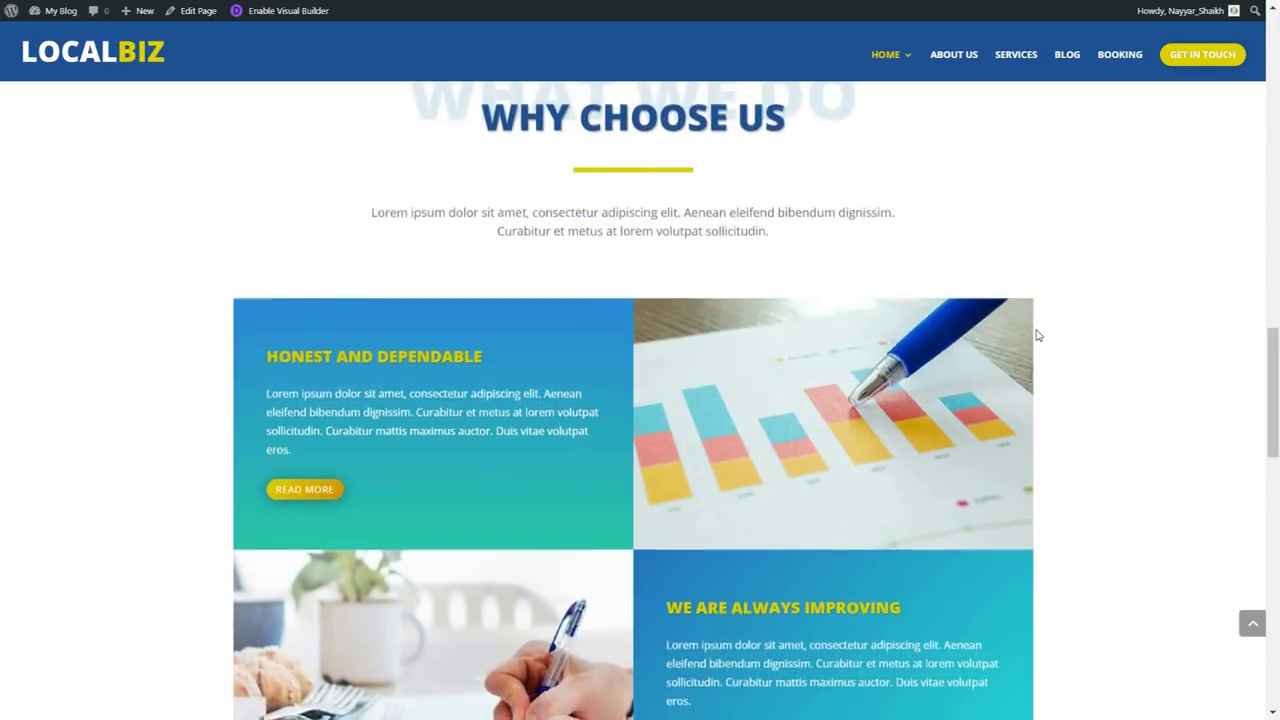
{"action": "scroll", "coordinate": [1036, 335], "scroll_direction": "up", "scroll_amount": 3}
{"action": "scroll", "coordinate": [1034, 334], "scroll_direction": "down", "scroll_amount": 2}
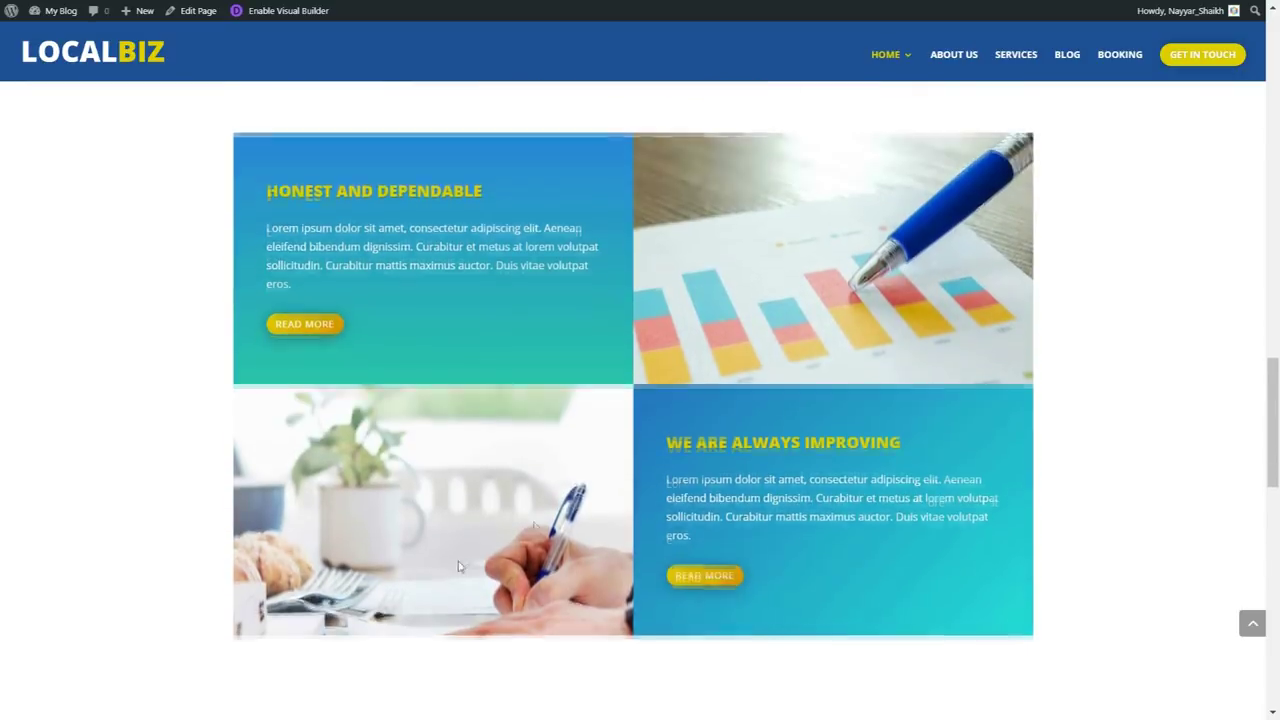
{"action": "scroll", "coordinate": [964, 384], "scroll_direction": "up", "scroll_amount": 3}
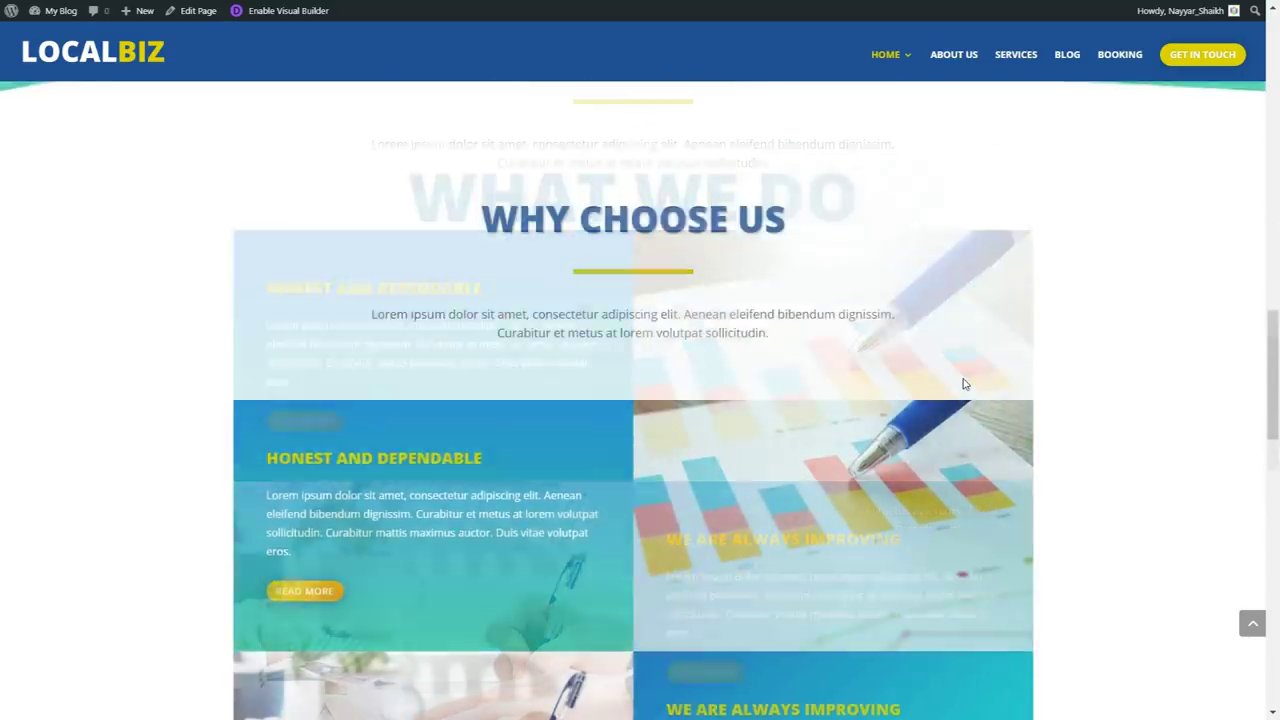
- Look over the homepage's Honest and Dependable and We Are Always Improving blocks with their images and Read More buttons
{"action": "scroll", "coordinate": [964, 384], "scroll_direction": "down", "scroll_amount": 2}
{"action": "scroll", "coordinate": [964, 384], "scroll_direction": "down", "scroll_amount": 1}
{"action": "scroll", "coordinate": [964, 384], "scroll_direction": "up", "scroll_amount": 2}
{"action": "scroll", "coordinate": [964, 384], "scroll_direction": "down", "scroll_amount": 2}
{"action": "scroll", "coordinate": [964, 384], "scroll_direction": "up", "scroll_amount": 1}
{"action": "scroll", "coordinate": [964, 384], "scroll_direction": "down", "scroll_amount": 5}
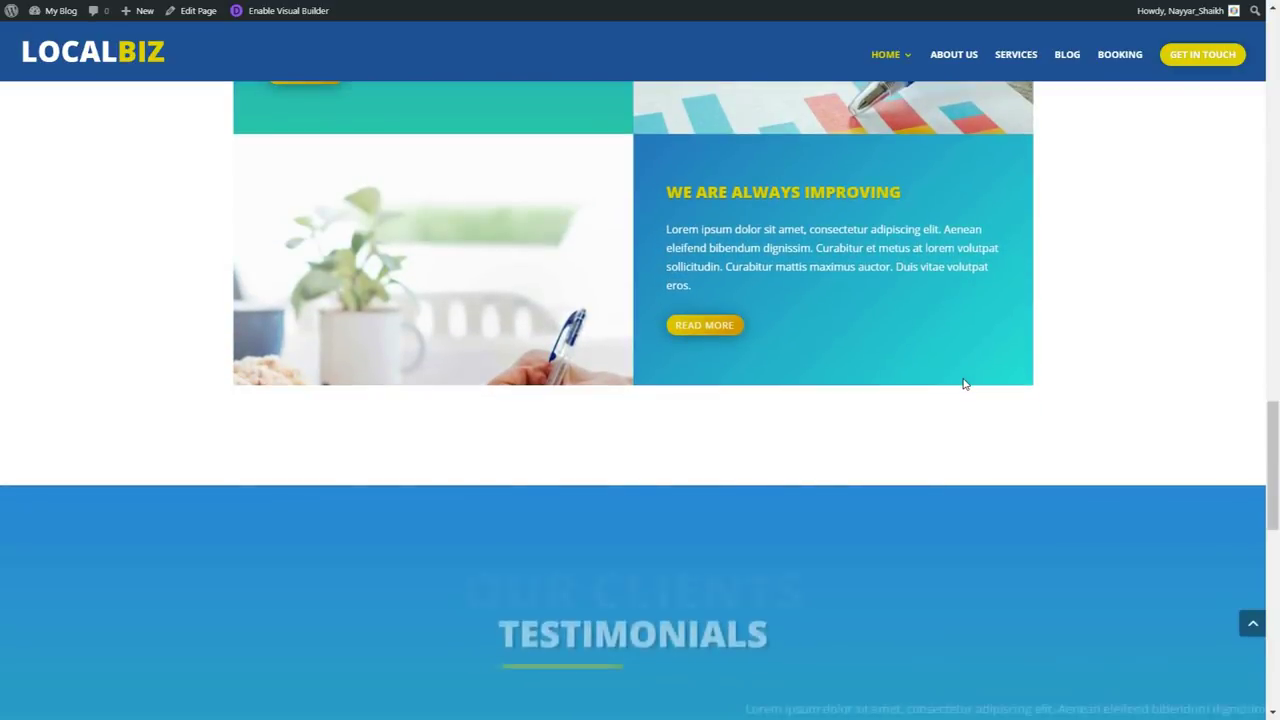
- View the homepage's Testimonials section and its two client cards
{"action": "scroll", "coordinate": [963, 380], "scroll_direction": "down", "scroll_amount": 2}
{"action": "scroll", "coordinate": [963, 380], "scroll_direction": "up", "scroll_amount": 1}
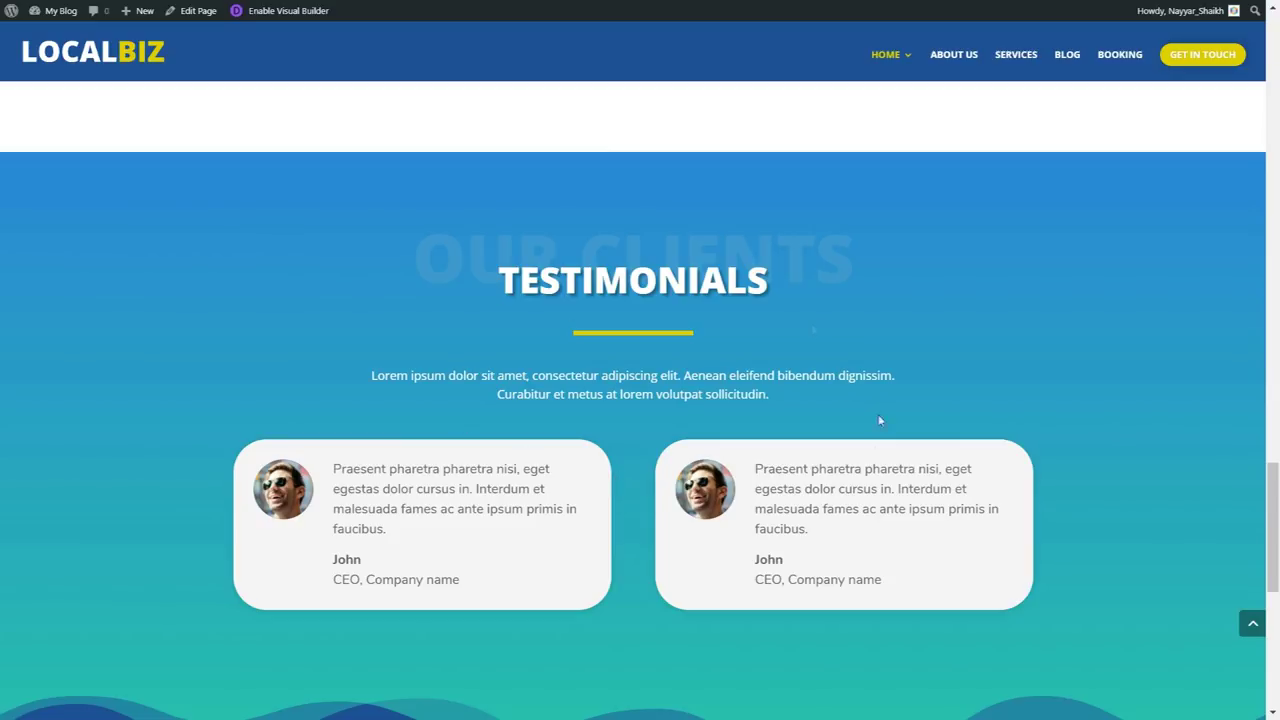
{"action": "scroll", "coordinate": [971, 502], "scroll_direction": "down", "scroll_amount": 5}
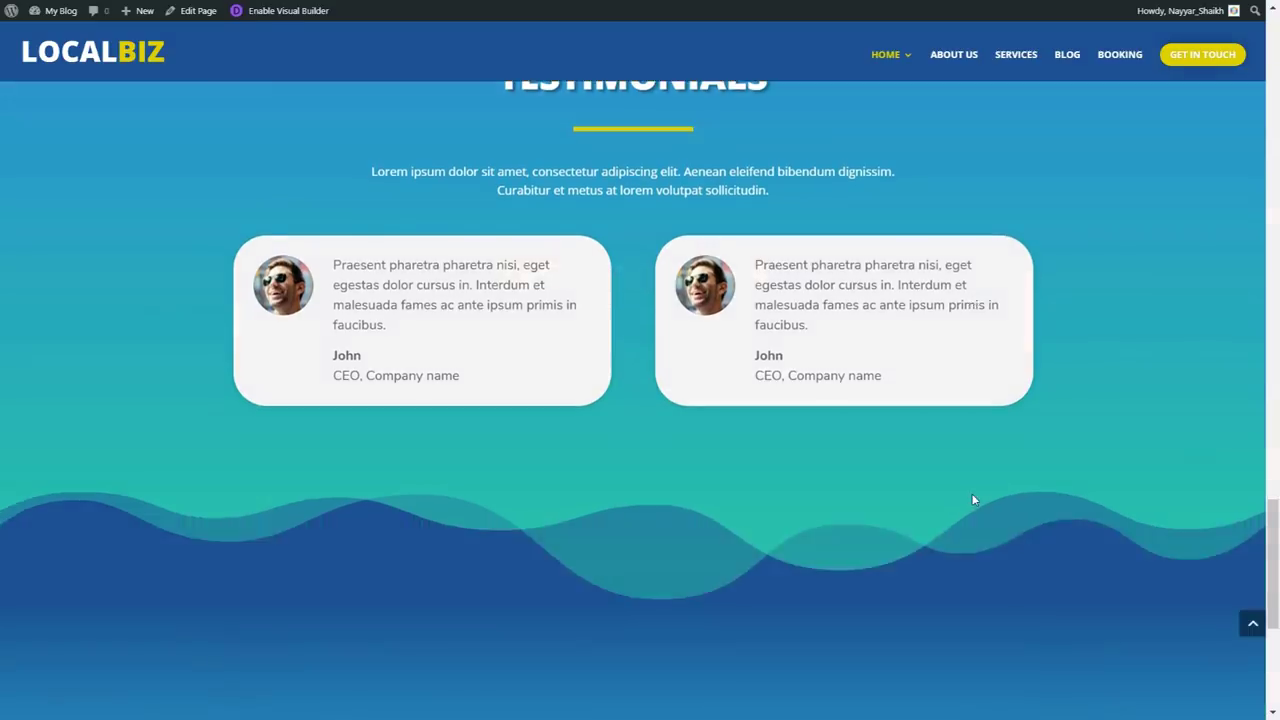
- Review the homepage's Let's Work Together section and footer columns, and return to the top of the page
{"action": "left_click_drag", "start_coordinate": [422, 370], "coordinate": [848, 470]}
{"action": "left_click", "coordinate": [858, 467]}
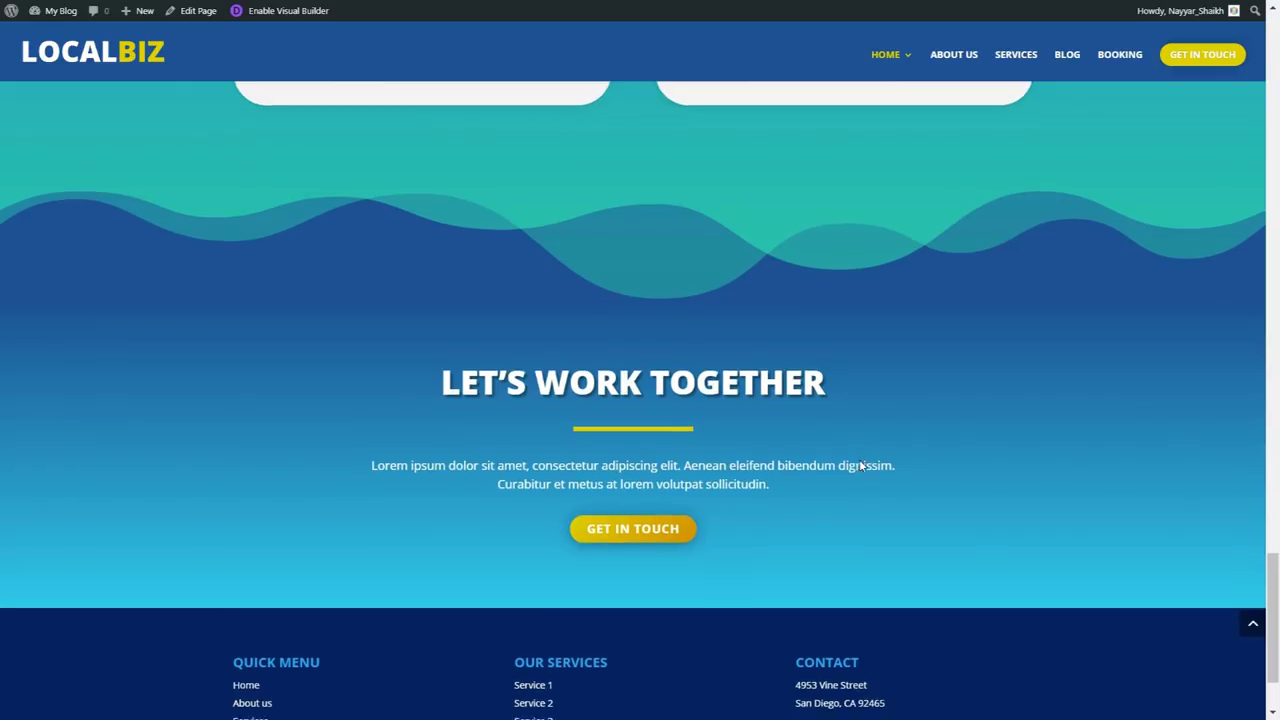
{"action": "scroll", "coordinate": [859, 466], "scroll_direction": "down", "scroll_amount": 1}
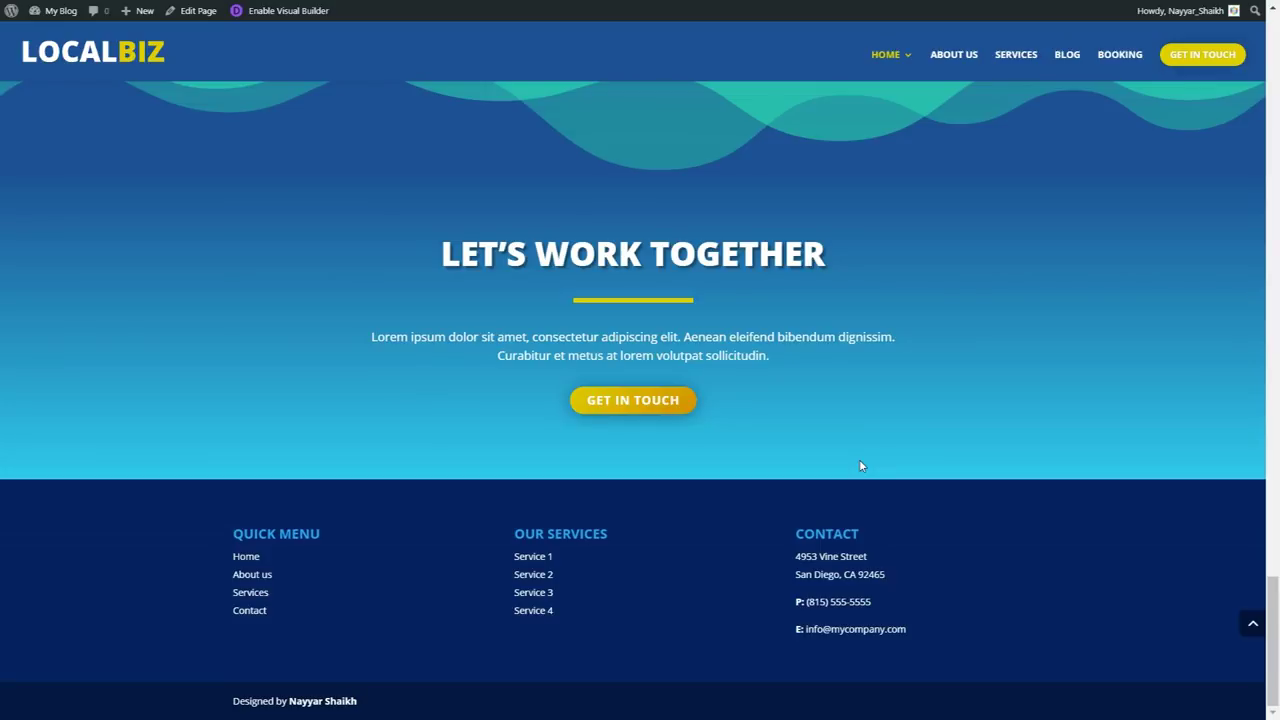
{"action": "scroll", "coordinate": [859, 445], "scroll_direction": "up", "scroll_amount": 1}
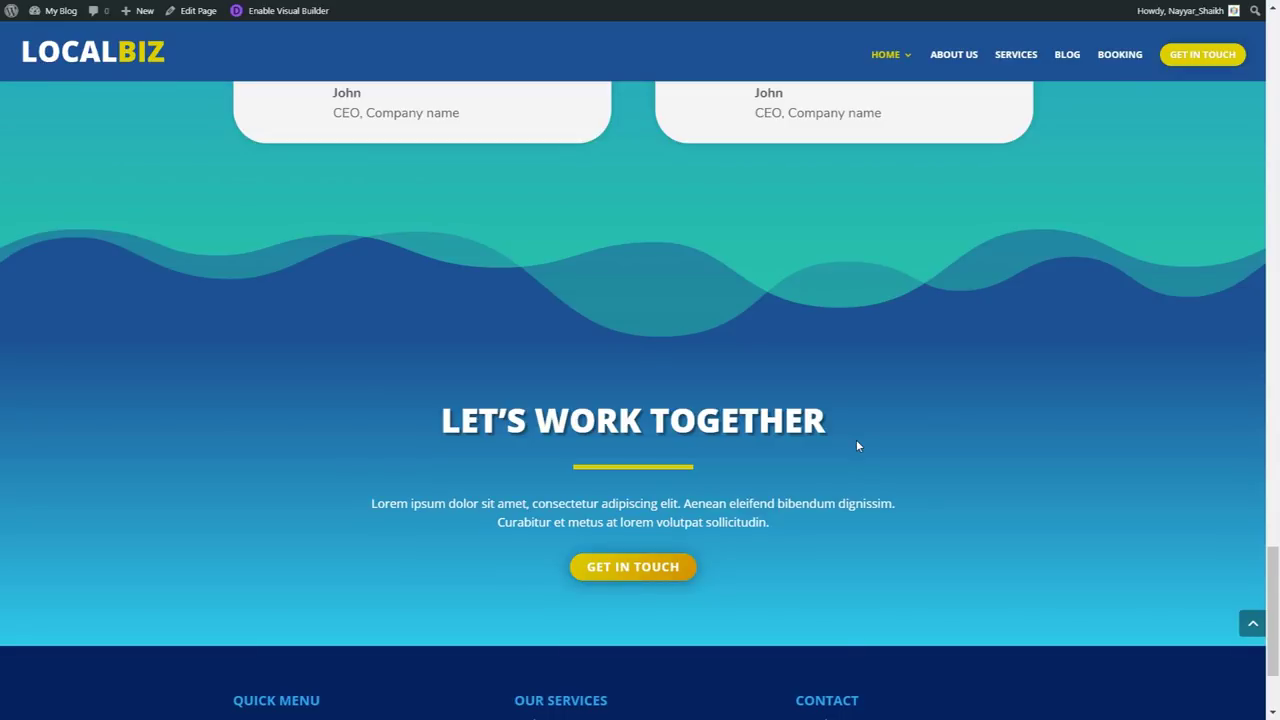
{"action": "scroll", "coordinate": [857, 445], "scroll_direction": "down", "scroll_amount": 1}
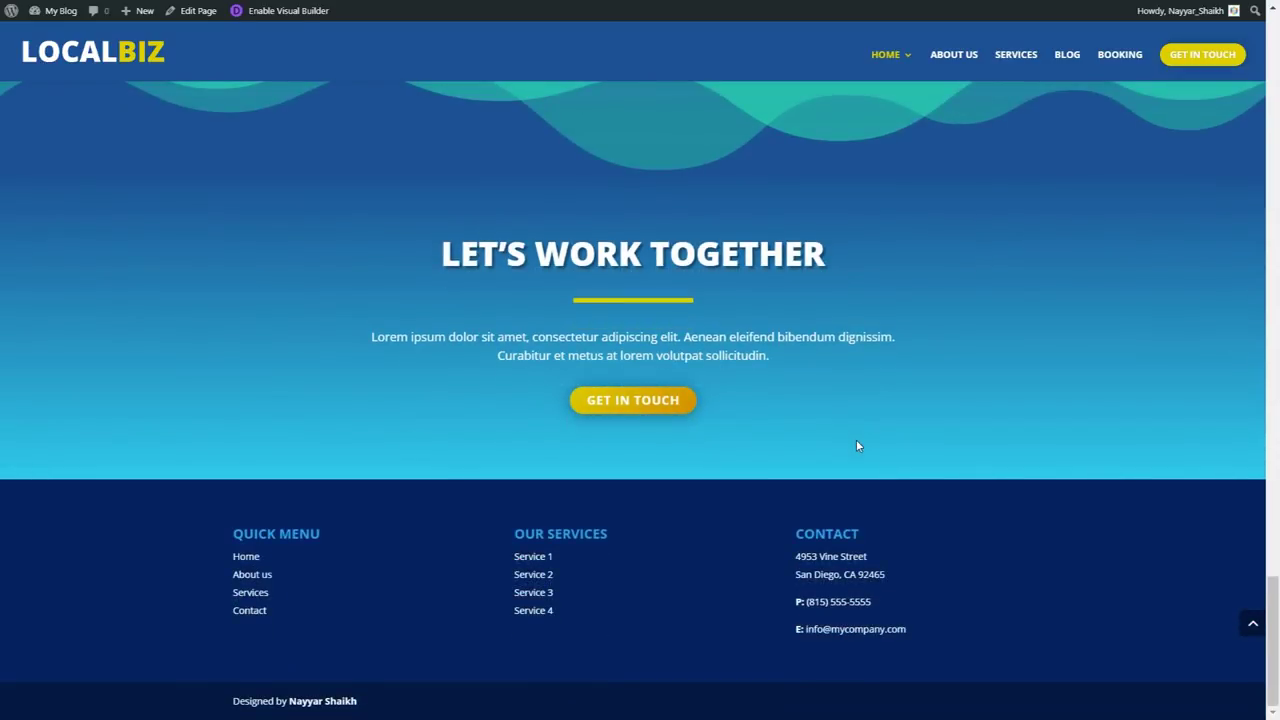
{"action": "left_click", "coordinate": [1254, 626]}
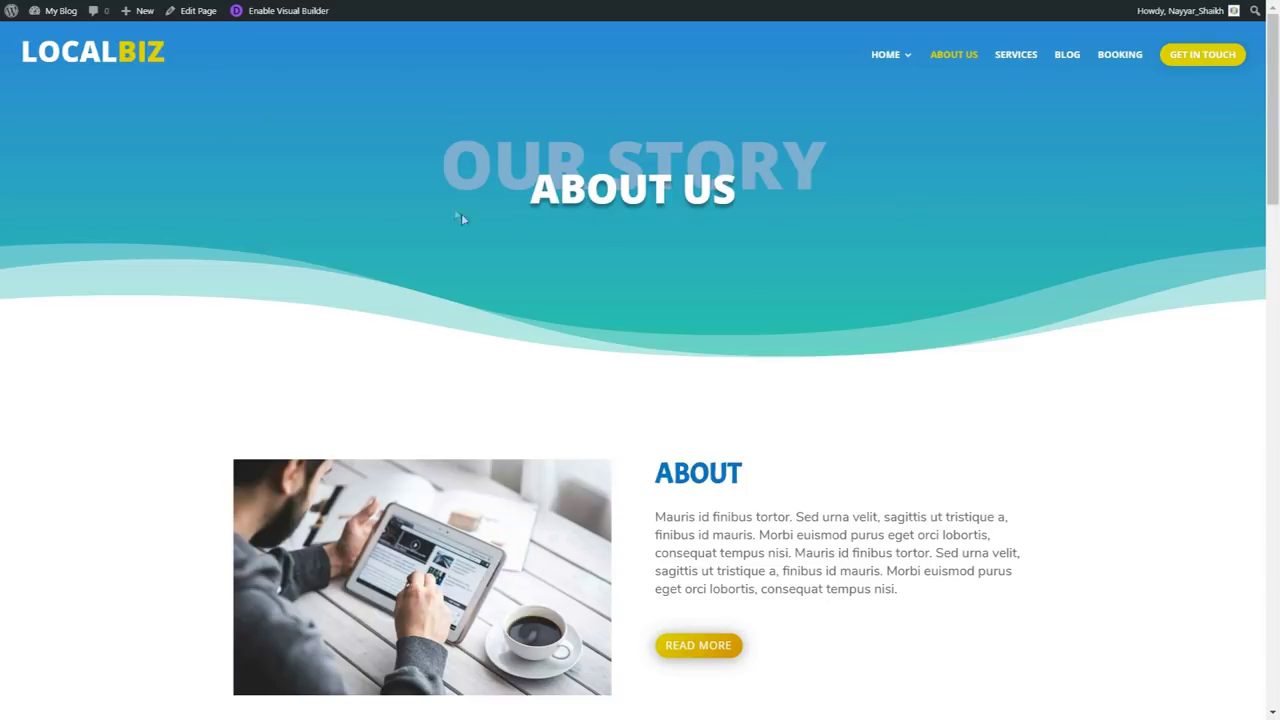
- Examine the About Us page's header, highlighting its main heading and the Our Story background text
{"action": "left_click_drag", "start_coordinate": [496, 182], "coordinate": [762, 184]}
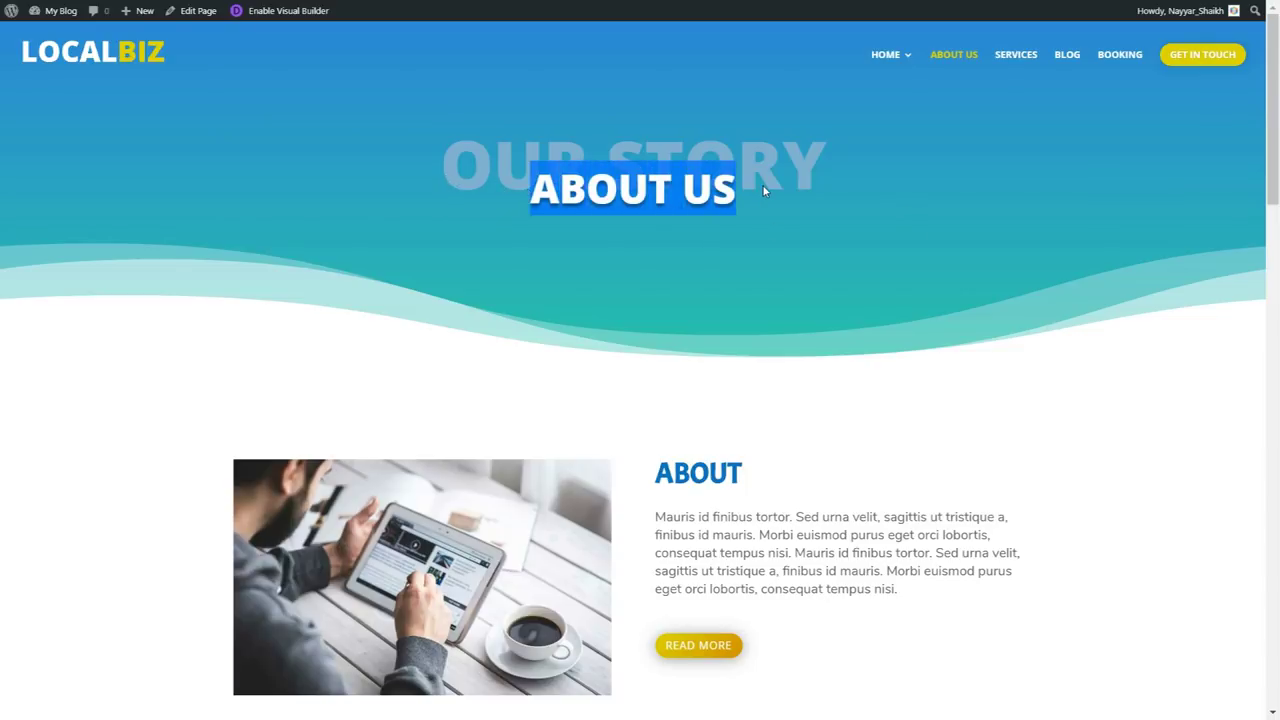
{"action": "left_click", "coordinate": [762, 184]}
{"action": "left_click_drag", "start_coordinate": [435, 154], "coordinate": [840, 155]}
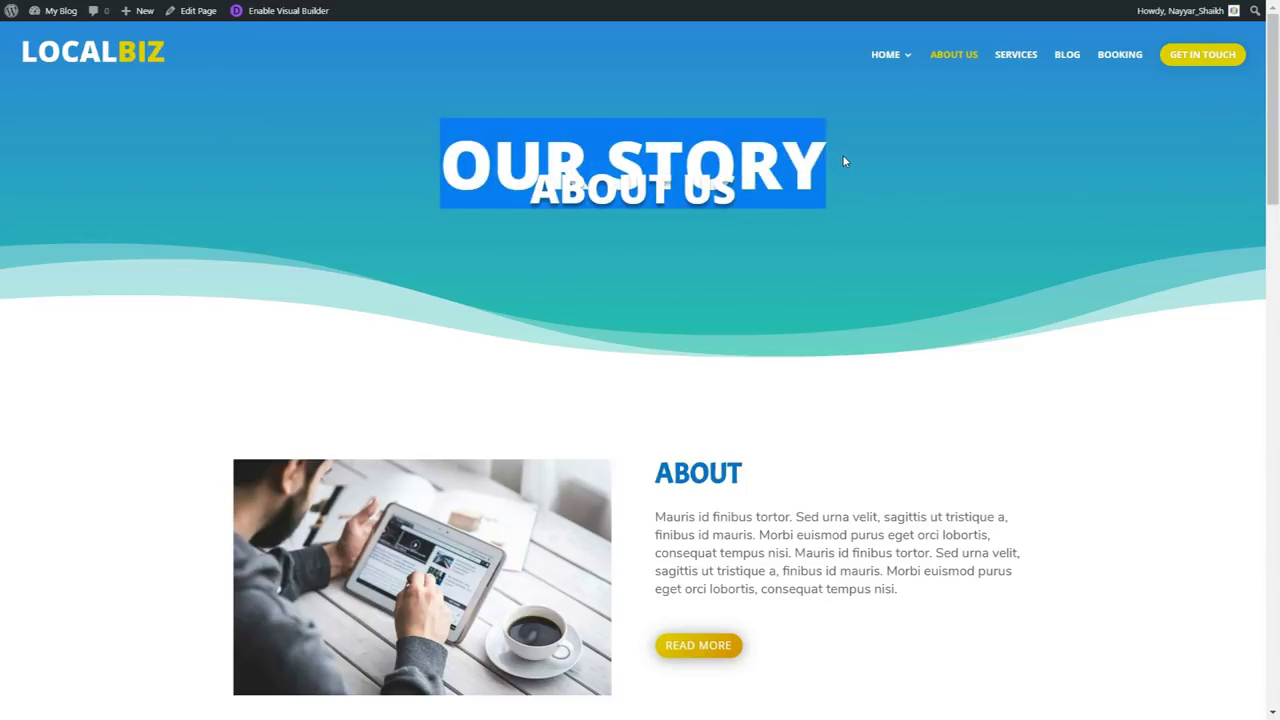
{"action": "left_click", "coordinate": [842, 154]}
- Examine the About section's images and skill bars, highlighting its heading and paragraph
{"action": "scroll", "coordinate": [1174, 376], "scroll_direction": "down", "scroll_amount": 3}
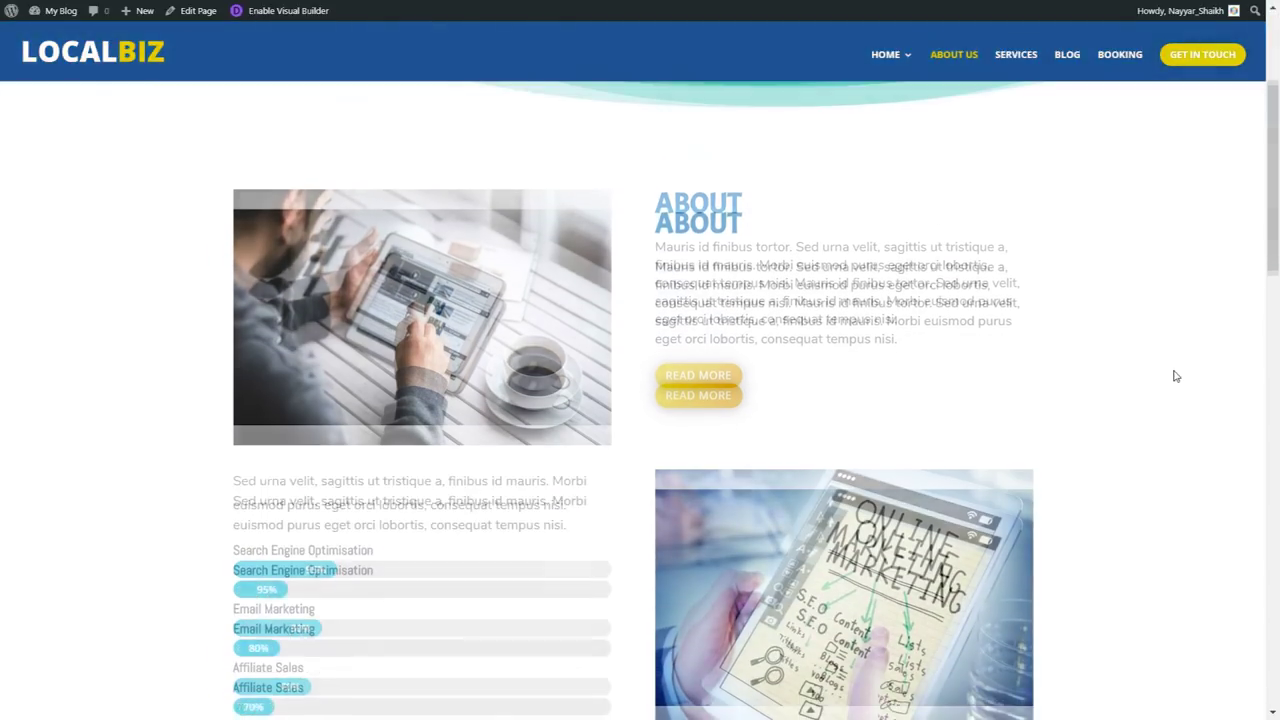
{"action": "scroll", "coordinate": [1172, 372], "scroll_direction": "up", "scroll_amount": 1}
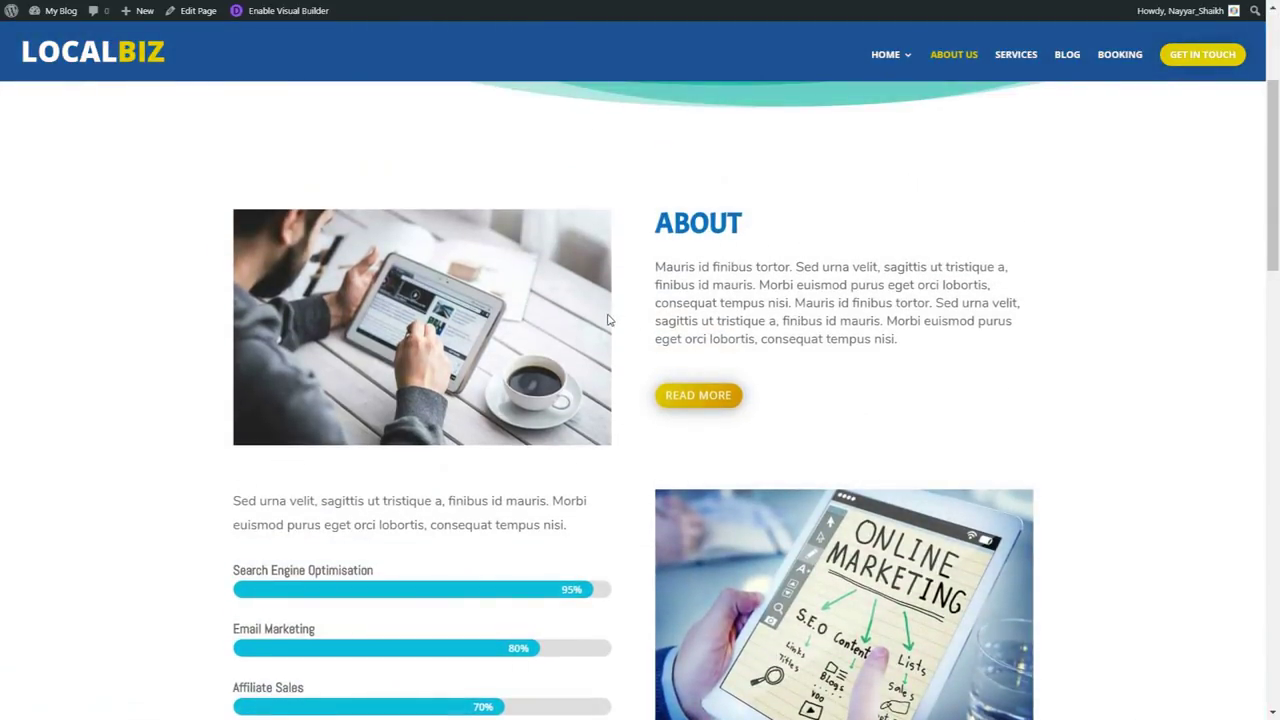
{"action": "scroll", "coordinate": [1172, 372], "scroll_direction": "down", "scroll_amount": 1}
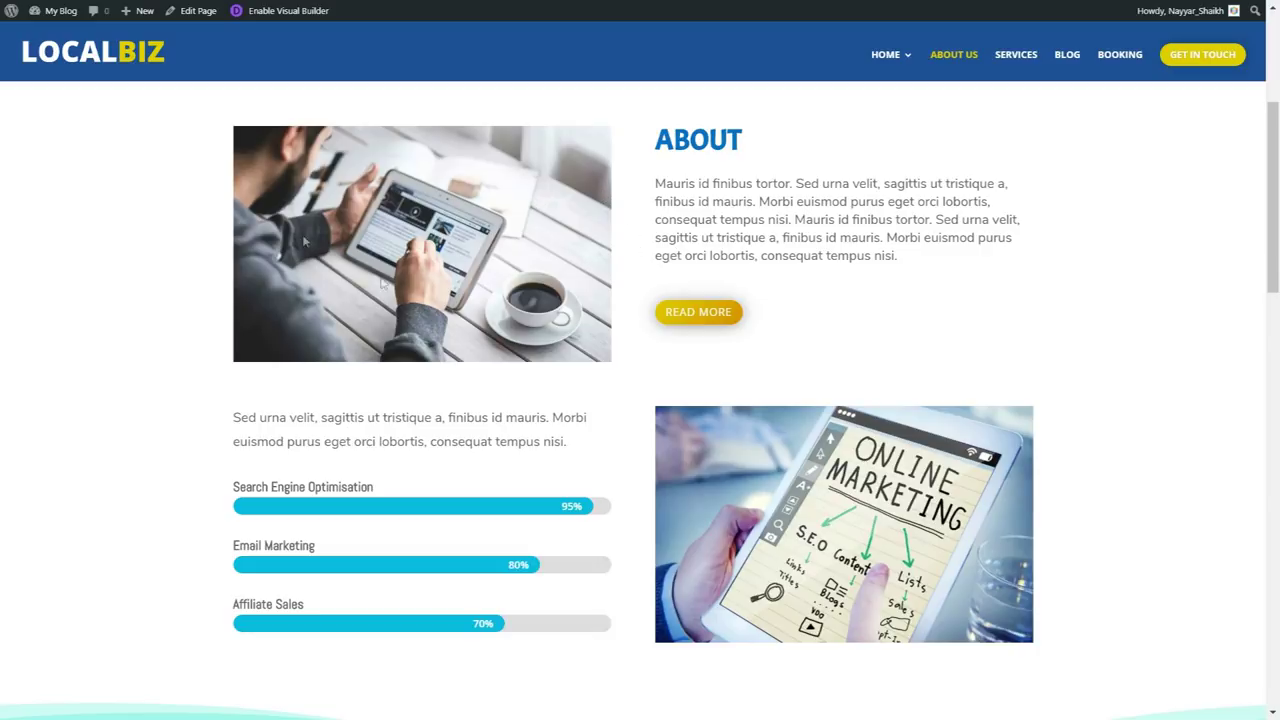
{"action": "left_click_drag", "start_coordinate": [655, 160], "coordinate": [818, 137]}
{"action": "left_click_drag", "start_coordinate": [918, 276], "coordinate": [632, 190]}
{"action": "left_click", "coordinate": [690, 240]}
- Examine the Availability block on the About Us page, highlighting its heading and listed availability items
{"action": "scroll", "coordinate": [1123, 464], "scroll_direction": "down", "scroll_amount": 5}
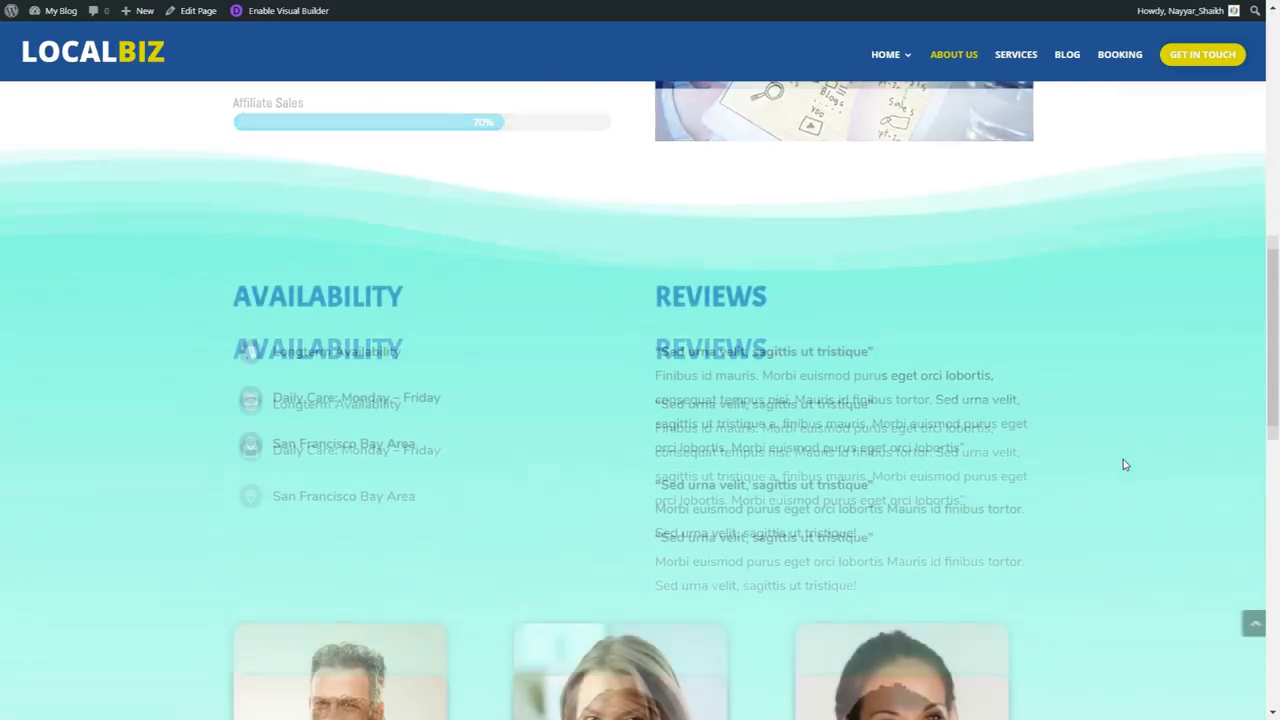
{"action": "scroll", "coordinate": [737, 305], "scroll_direction": "up", "scroll_amount": 1}
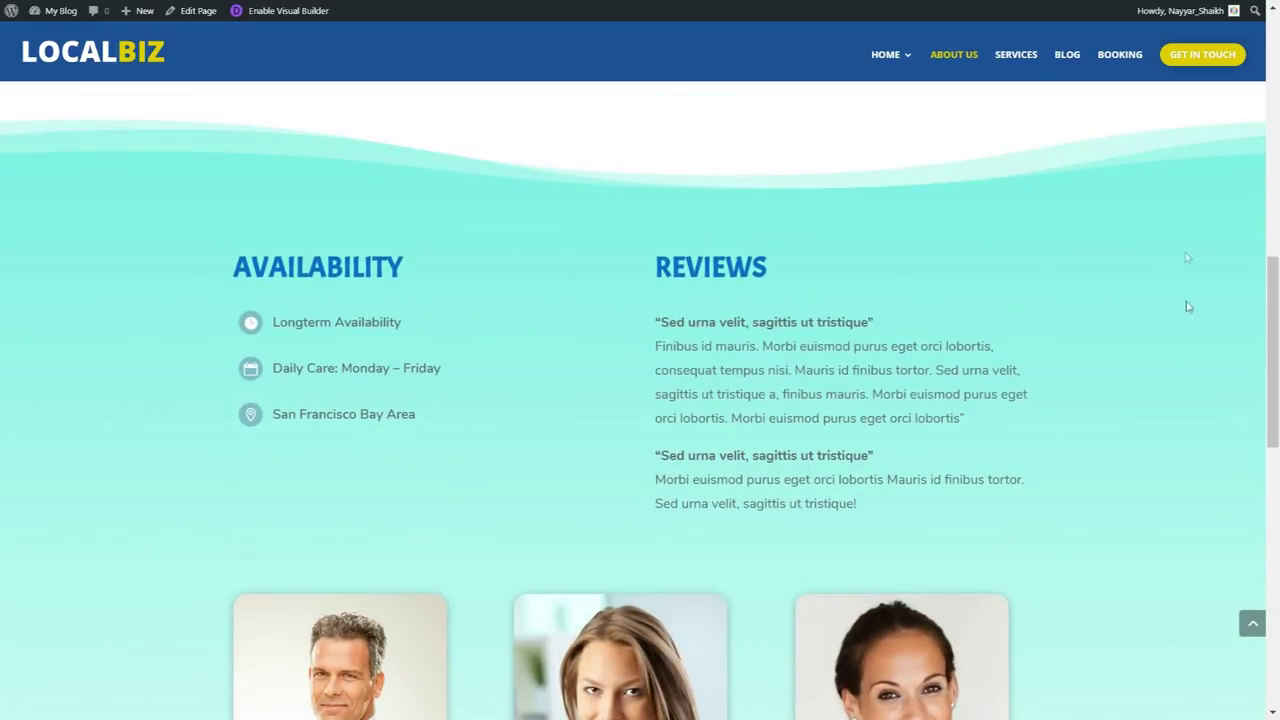
{"action": "scroll", "coordinate": [1186, 323], "scroll_direction": "down", "scroll_amount": 6}
{"action": "scroll", "coordinate": [1189, 329], "scroll_direction": "up", "scroll_amount": 5}
{"action": "scroll", "coordinate": [1190, 330], "scroll_direction": "up", "scroll_amount": 1}
{"action": "left_click_drag", "start_coordinate": [222, 274], "coordinate": [434, 257]}
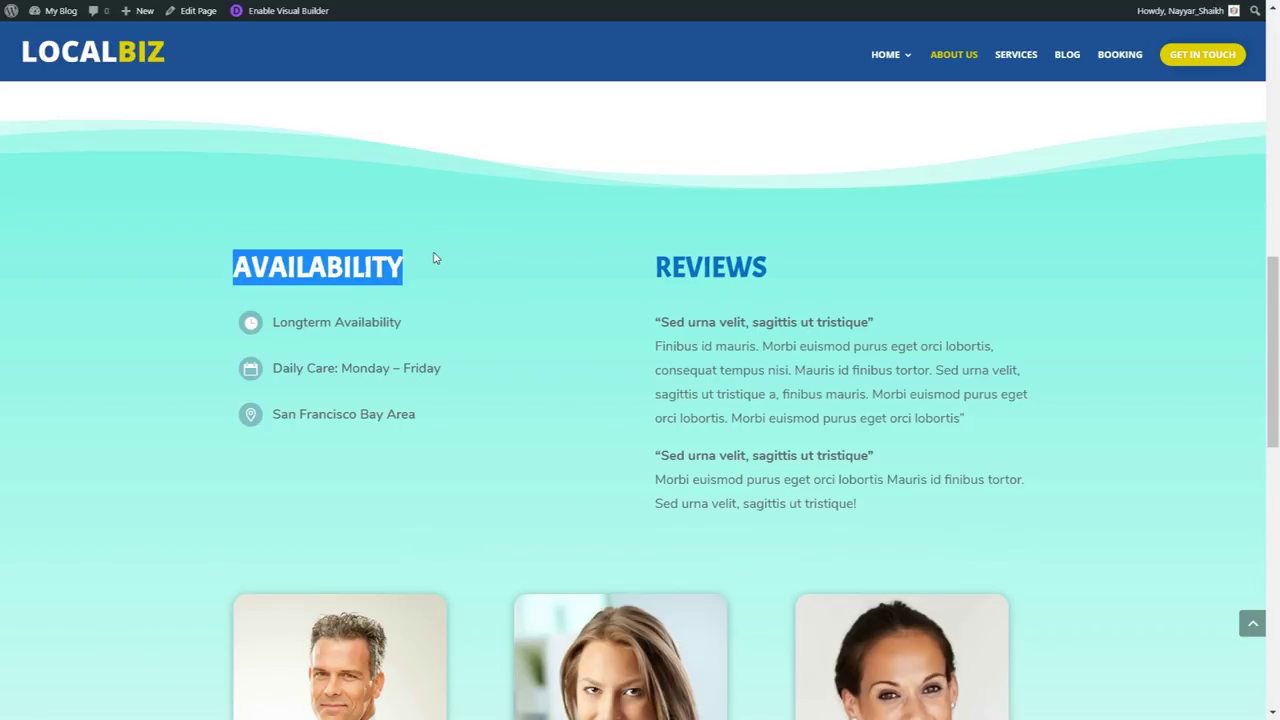
{"action": "left_click", "coordinate": [430, 327]}
{"action": "left_click_drag", "start_coordinate": [430, 327], "coordinate": [268, 326]}
{"action": "left_click_drag", "start_coordinate": [479, 379], "coordinate": [296, 385]}
{"action": "left_click_drag", "start_coordinate": [437, 423], "coordinate": [272, 414]}
- Examine the Reviews block on the About Us page, highlighting its review text
{"action": "left_click", "coordinate": [663, 268]}
{"action": "left_click_drag", "start_coordinate": [651, 331], "coordinate": [931, 514]}
{"action": "left_click", "coordinate": [936, 515]}
- View the three team member profiles and the closing Let's Work Together section, and return to the top of the About Us page
{"action": "scroll", "coordinate": [936, 515], "scroll_direction": "down", "scroll_amount": 3}
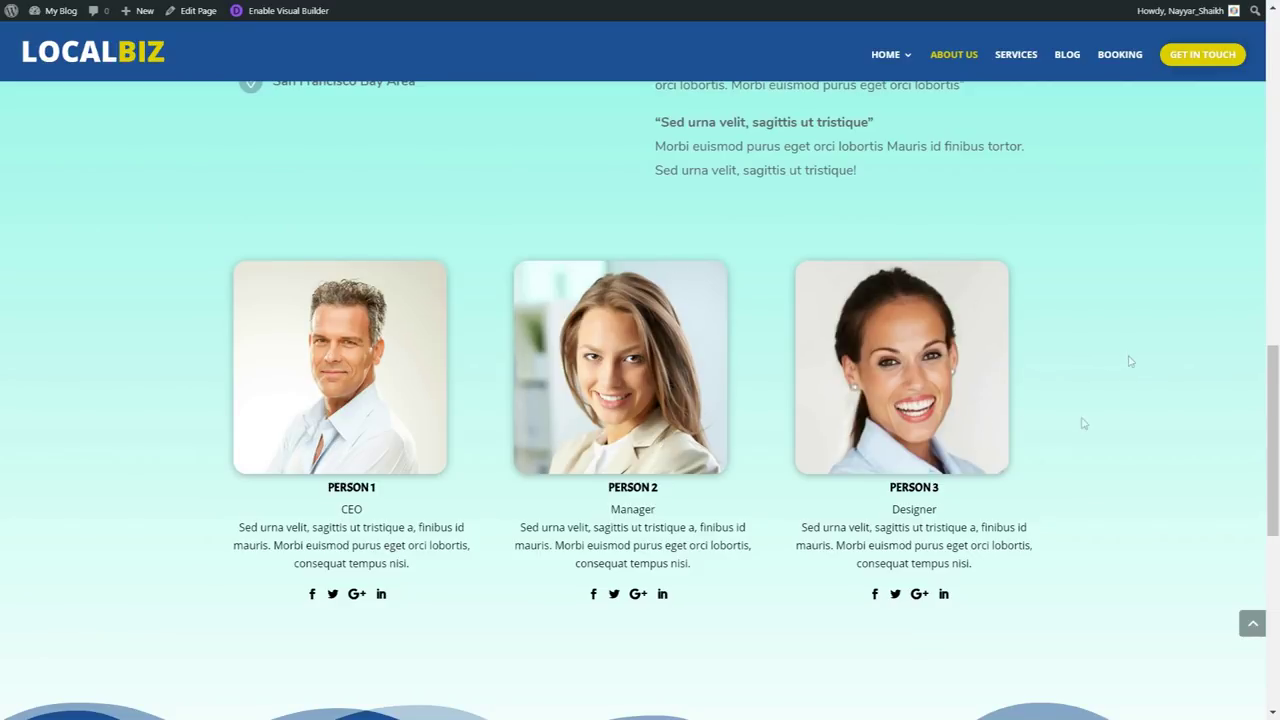
{"action": "left_click_drag", "start_coordinate": [903, 487], "coordinate": [1108, 549]}
{"action": "scroll", "coordinate": [1109, 540], "scroll_direction": "down", "scroll_amount": 6}
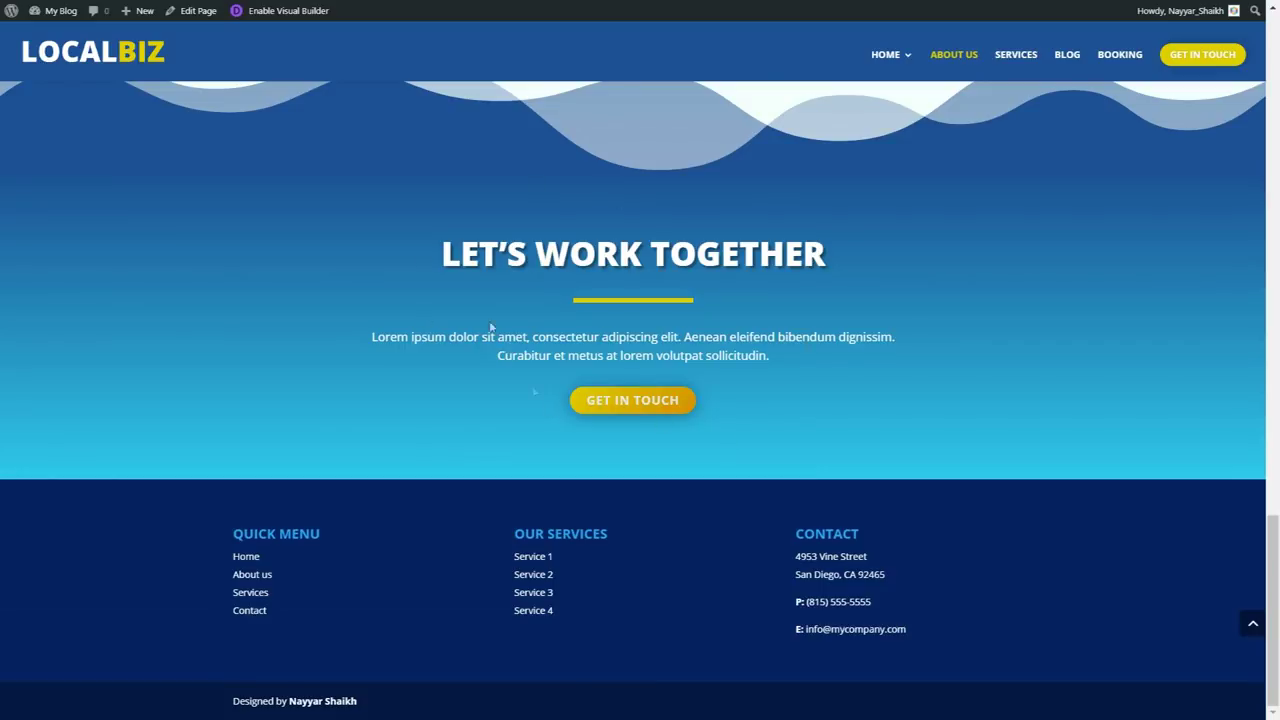
{"action": "scroll", "coordinate": [640, 400], "scroll_direction": "up", "scroll_amount": 20}
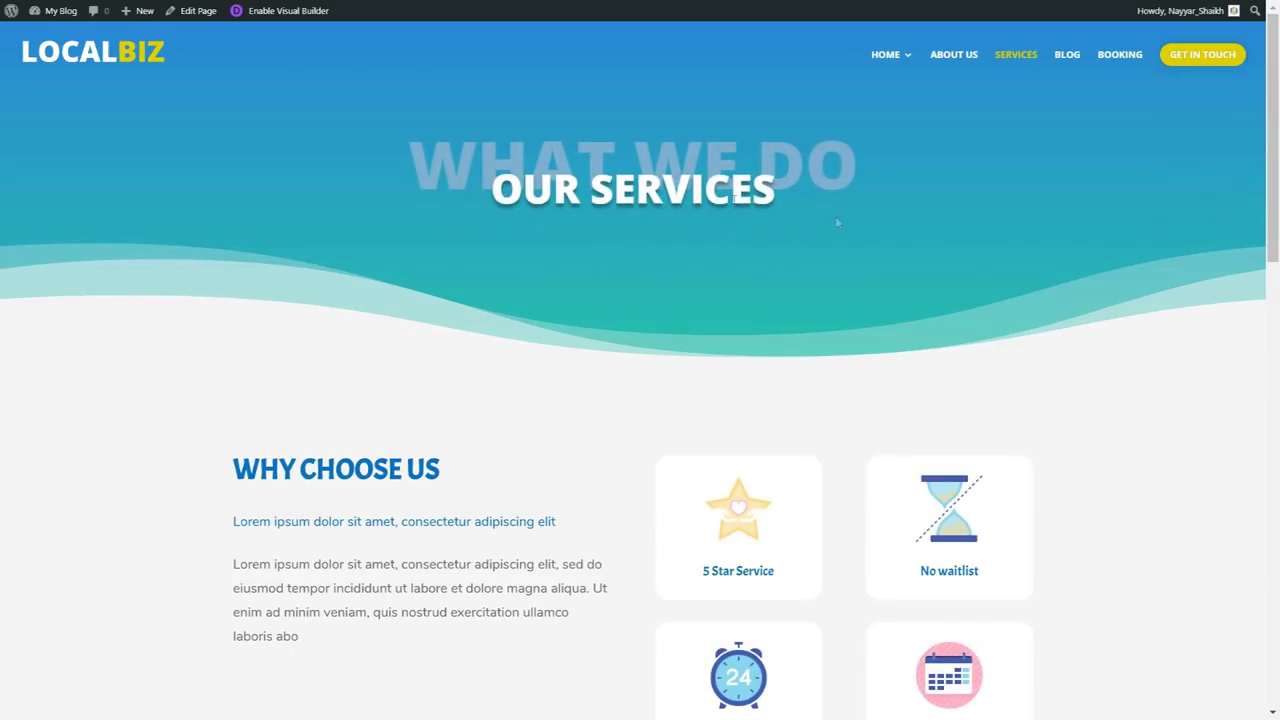
- Examine the Services page's header and first Why Choose Us section, highlighting its heading and the 5 Star Service and Schedule Ahead card titles
{"action": "scroll", "coordinate": [1017, 303], "scroll_direction": "down", "scroll_amount": 2}
{"action": "scroll", "coordinate": [1017, 303], "scroll_direction": "up", "scroll_amount": 2}
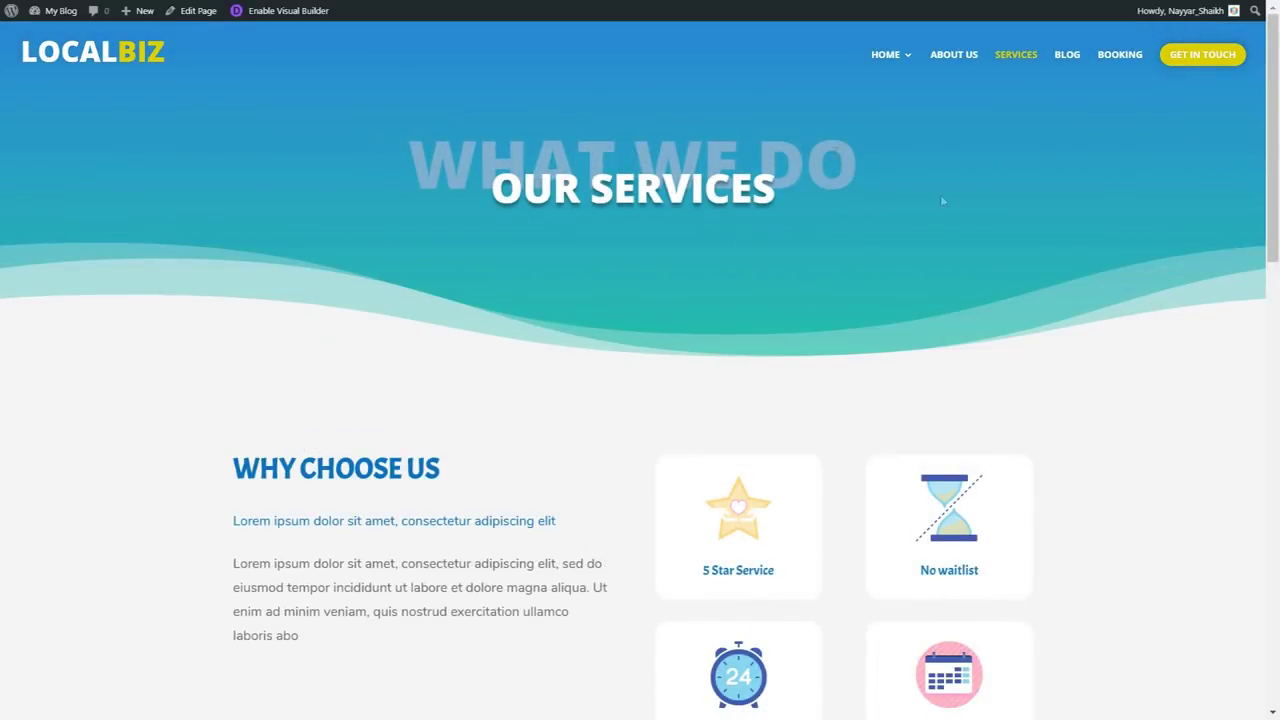
{"action": "scroll", "coordinate": [942, 201], "scroll_direction": "down", "scroll_amount": 3}
{"action": "left_click_drag", "start_coordinate": [236, 220], "coordinate": [460, 223]}
{"action": "left_click", "coordinate": [460, 223]}
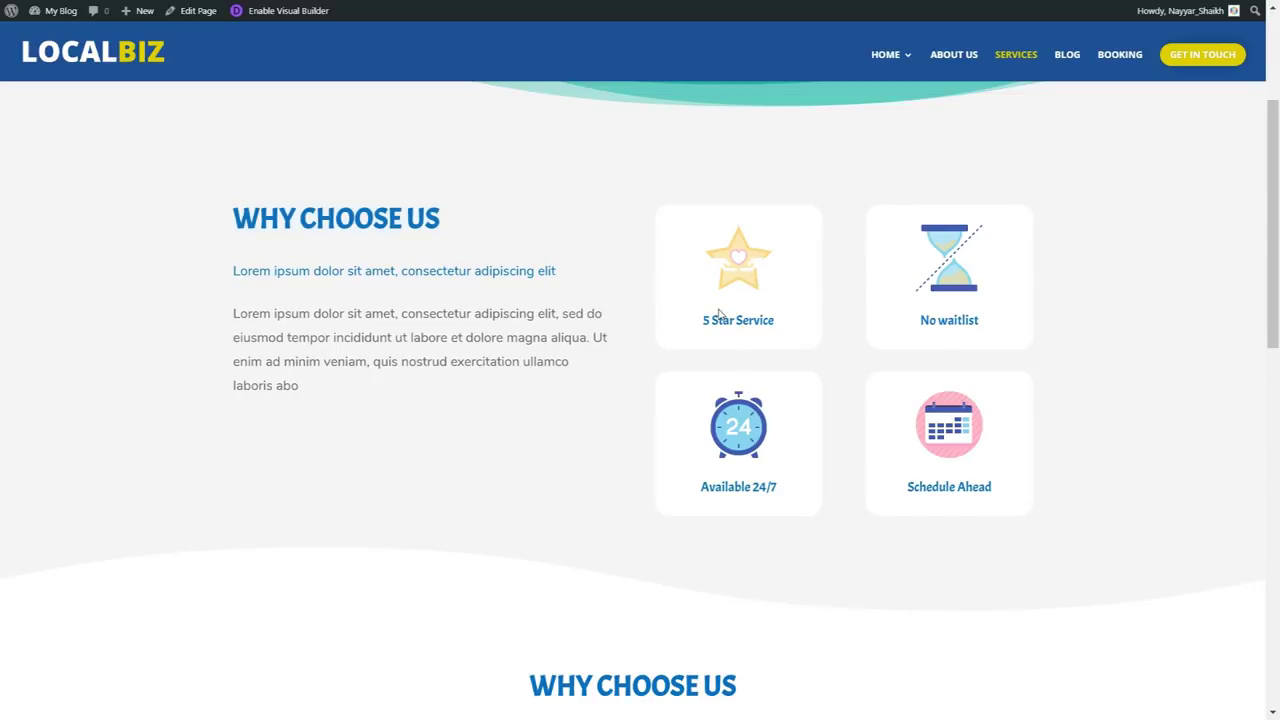
{"action": "left_click_drag", "start_coordinate": [702, 322], "coordinate": [777, 323]}
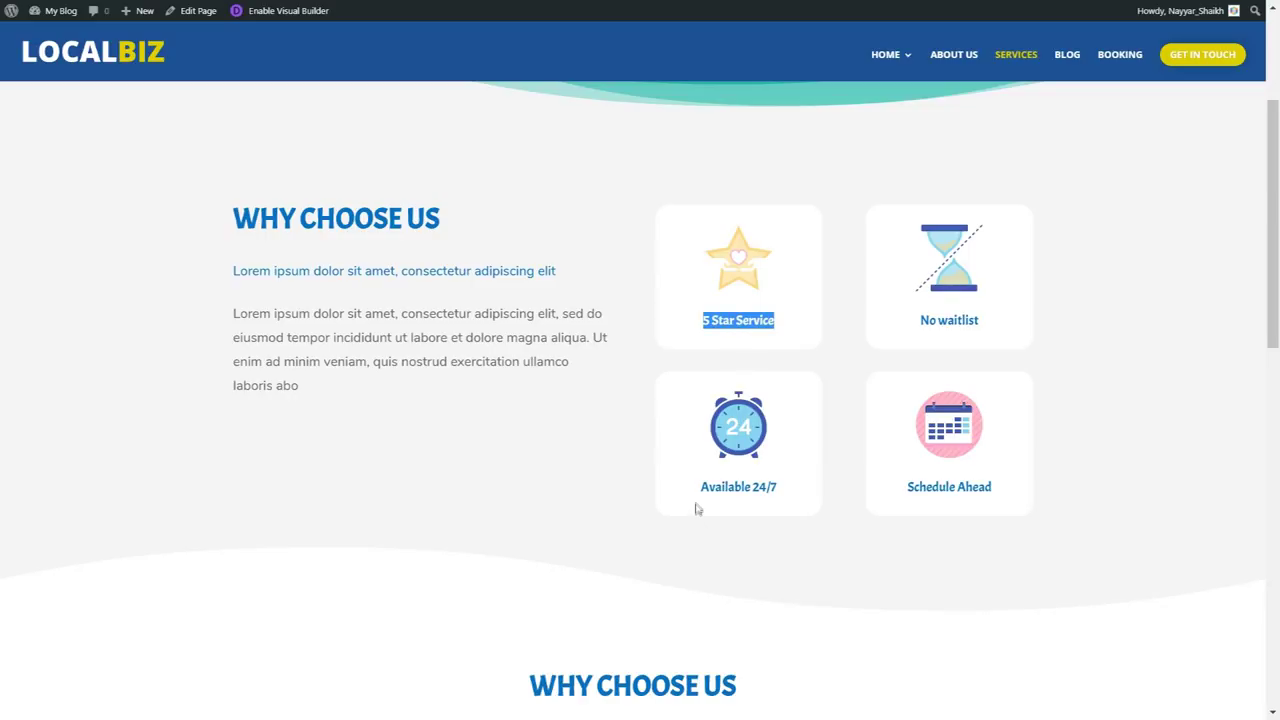
{"action": "left_click_drag", "start_coordinate": [705, 490], "coordinate": [1020, 491]}
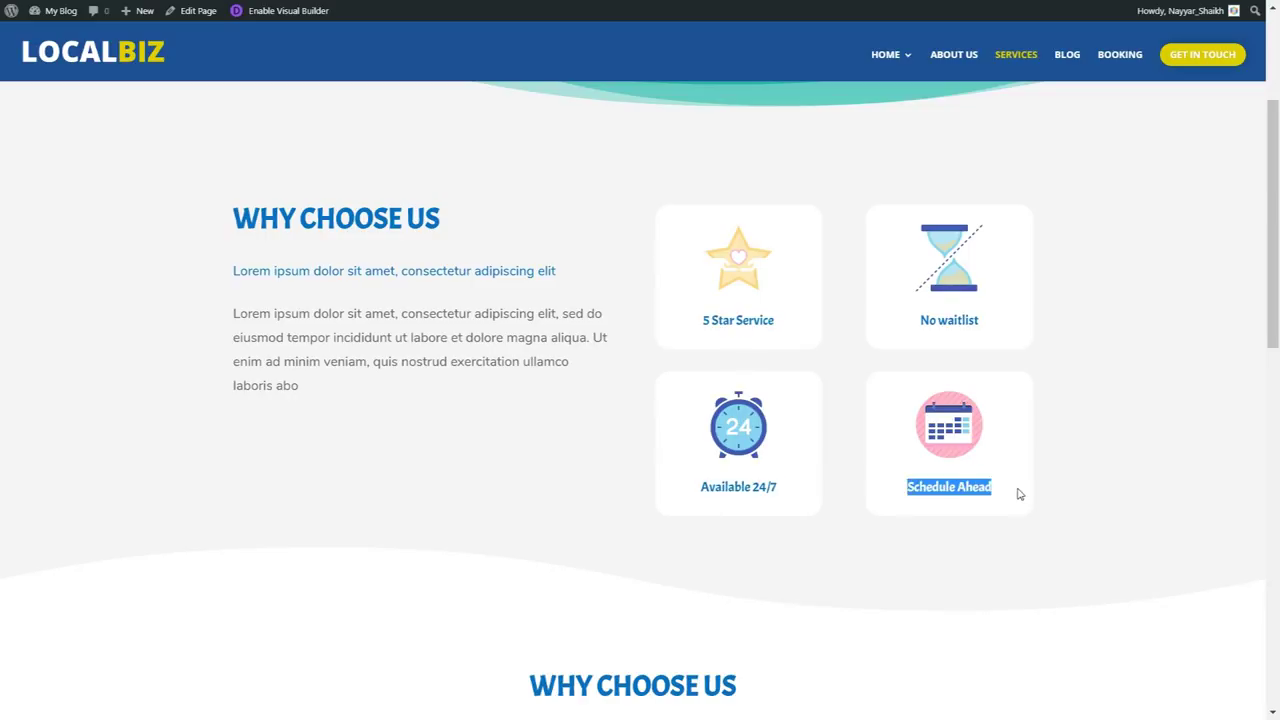
- View the three service cards and the Let's Work Together section on the Services page, and return to its top
{"action": "scroll", "coordinate": [1091, 354], "scroll_direction": "down", "scroll_amount": 5}
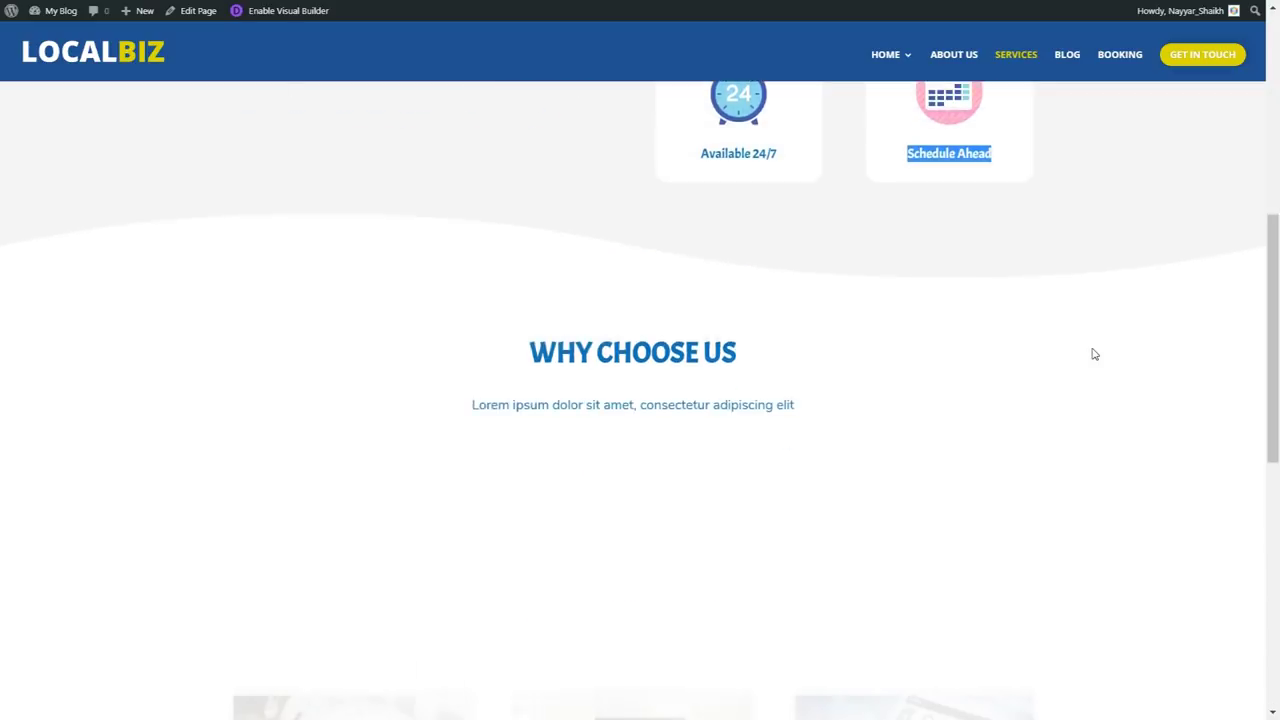
{"action": "scroll", "coordinate": [573, 227], "scroll_direction": "up", "scroll_amount": 1}
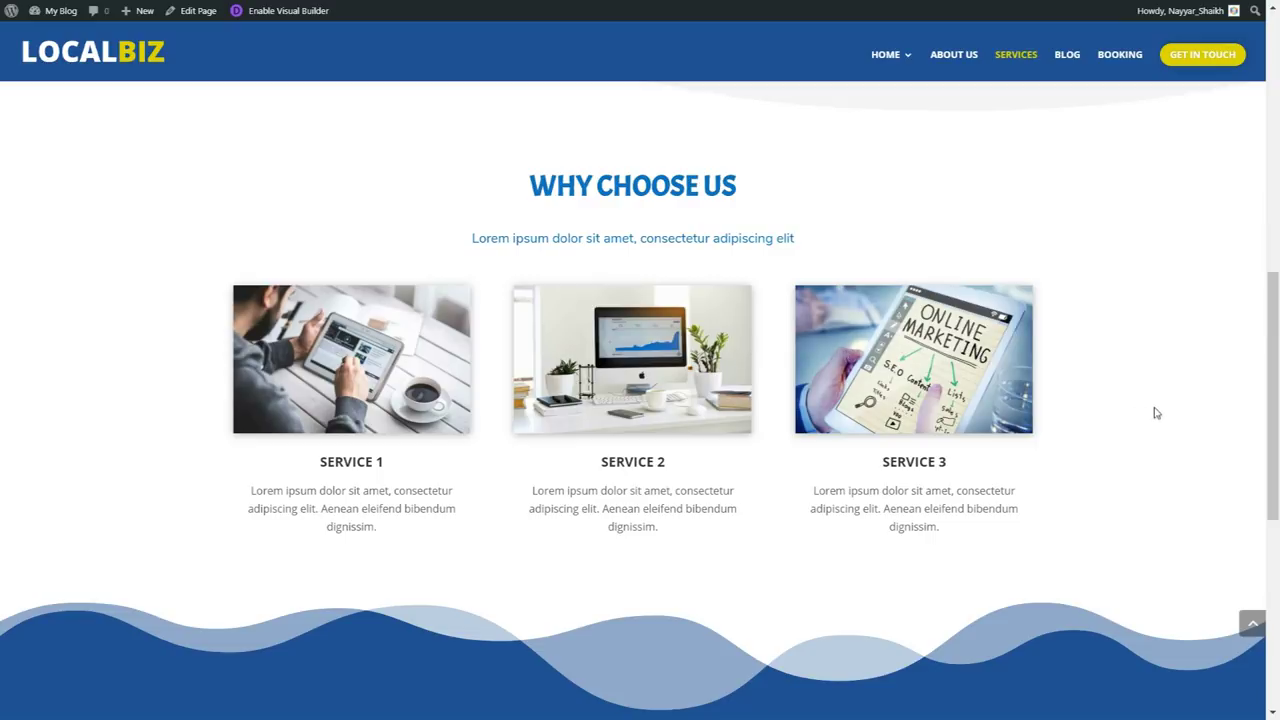
{"action": "scroll", "coordinate": [1157, 413], "scroll_direction": "down", "scroll_amount": 5}
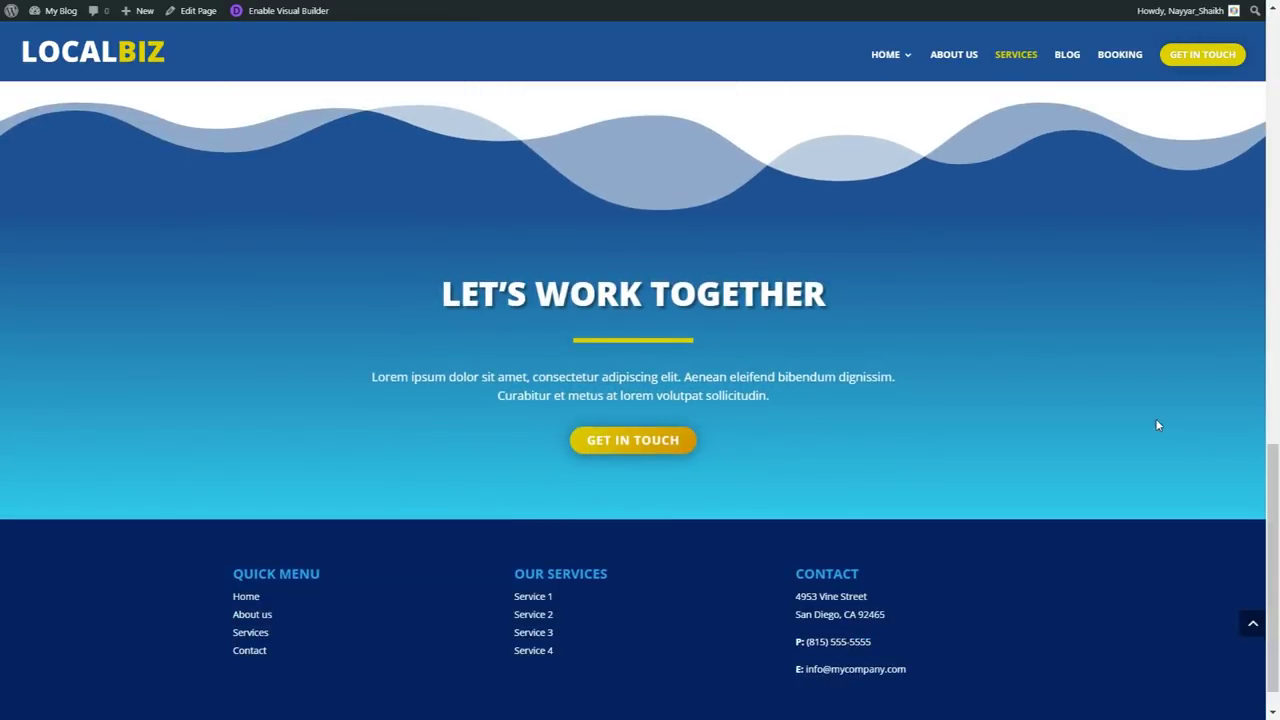
{"action": "scroll", "coordinate": [1157, 425], "scroll_direction": "down", "scroll_amount": 1}
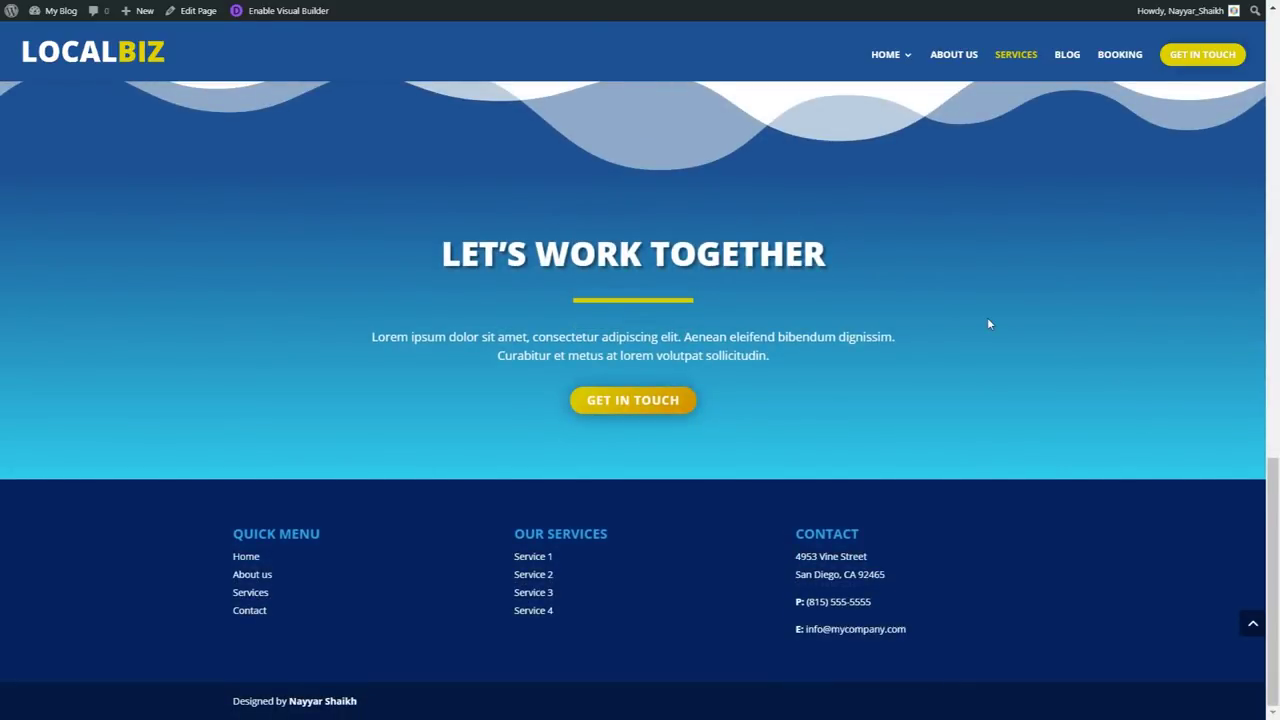
{"action": "left_click", "coordinate": [1254, 627]}
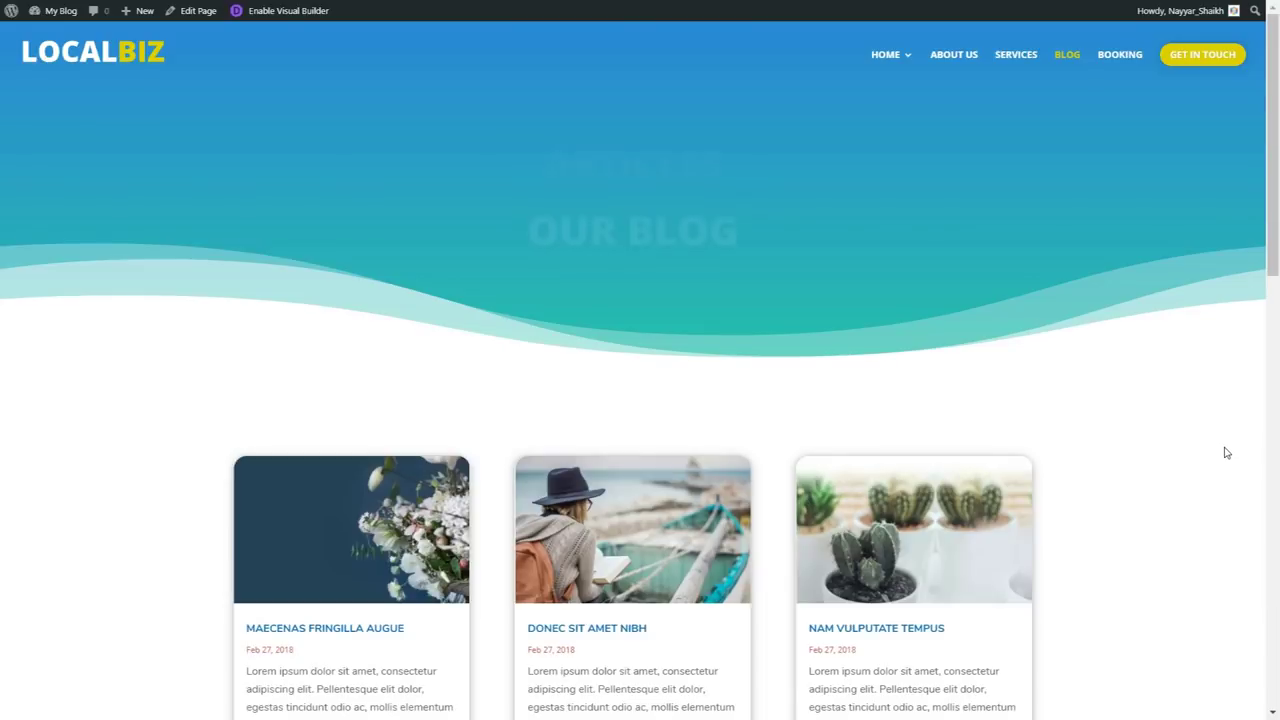
- Examine the Blog page's header, highlighting the Our Blog heading and the Articles background text
{"action": "left_click_drag", "start_coordinate": [524, 194], "coordinate": [746, 214]}
{"action": "left_click", "coordinate": [746, 214]}
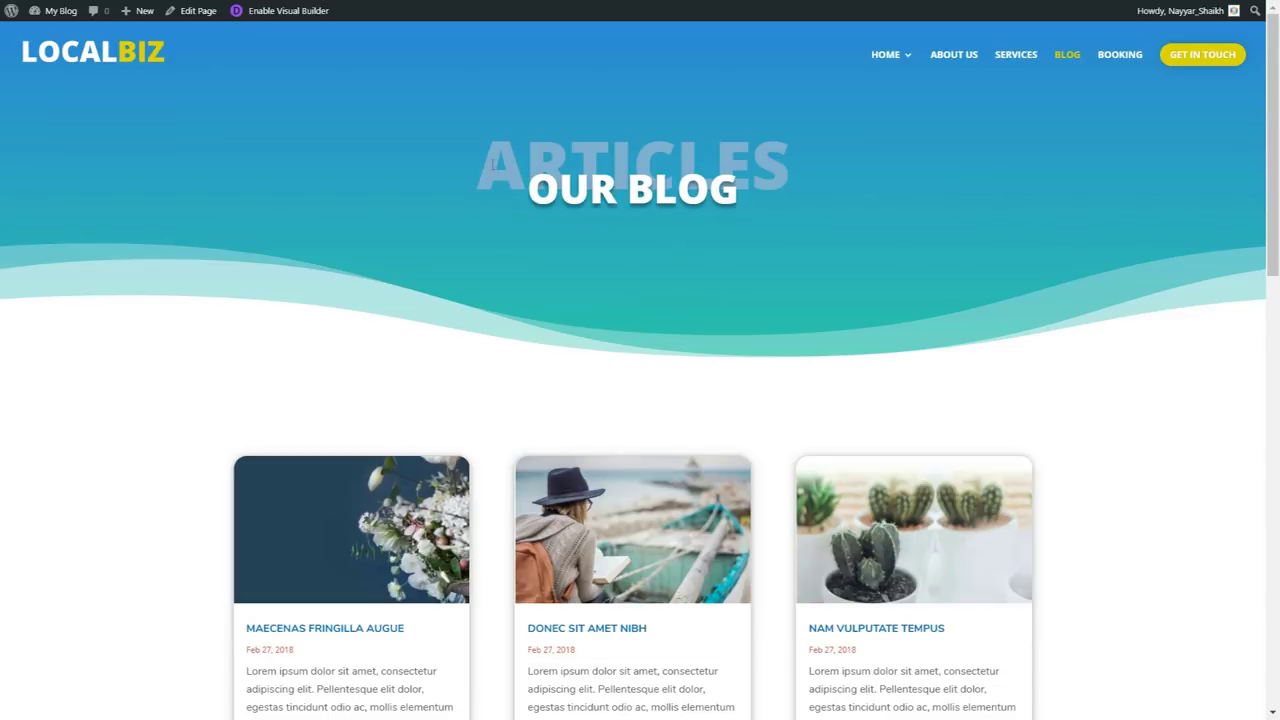
{"action": "left_click_drag", "start_coordinate": [492, 160], "coordinate": [826, 152]}
{"action": "left_click", "coordinate": [882, 194]}
- Review the Blog page's grid of article cards down to the Let's Work Together section and return to the top
{"action": "scroll", "coordinate": [1110, 330], "scroll_direction": "down", "scroll_amount": 3}
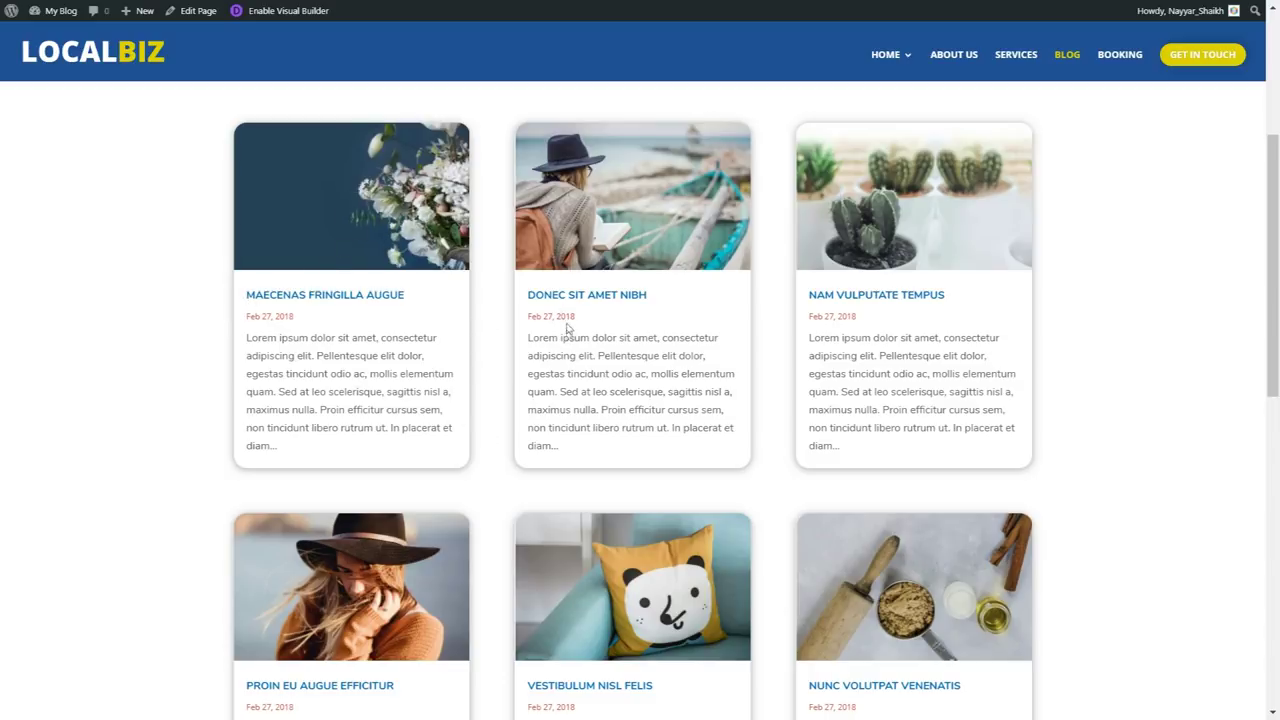
{"action": "scroll", "coordinate": [1133, 382], "scroll_direction": "down", "scroll_amount": 4}
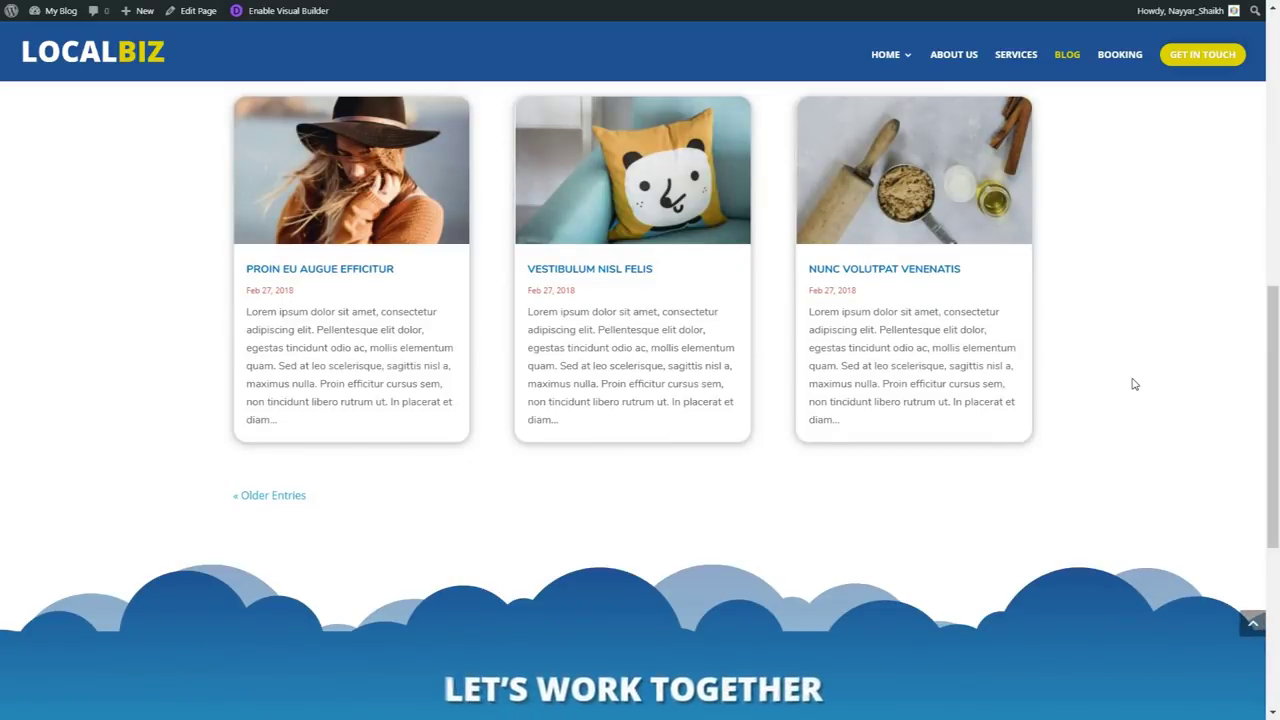
{"action": "scroll", "coordinate": [1135, 380], "scroll_direction": "down", "scroll_amount": 3}
{"action": "scroll", "coordinate": [1140, 385], "scroll_direction": "up", "scroll_amount": 10}
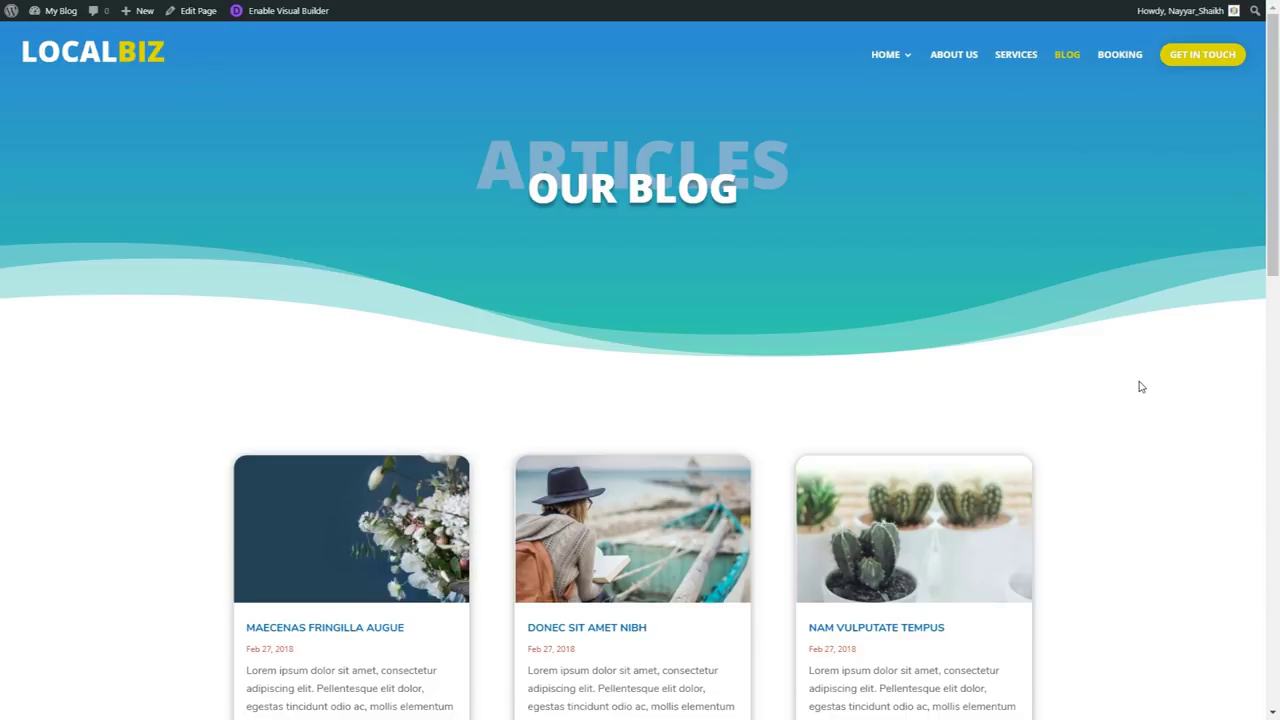
{"action": "scroll", "coordinate": [1141, 387], "scroll_direction": "down", "scroll_amount": 5}
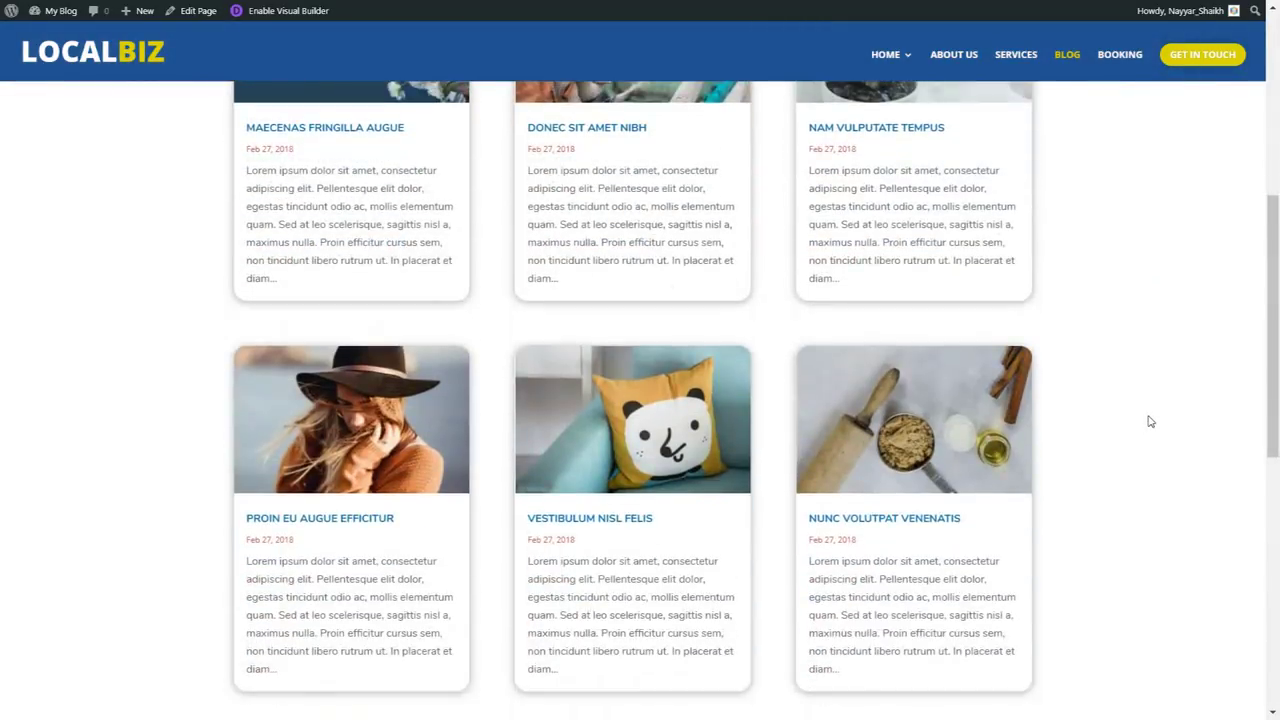
{"action": "scroll", "coordinate": [1186, 471], "scroll_direction": "up", "scroll_amount": 4}
{"action": "scroll", "coordinate": [1185, 476], "scroll_direction": "up", "scroll_amount": 1}
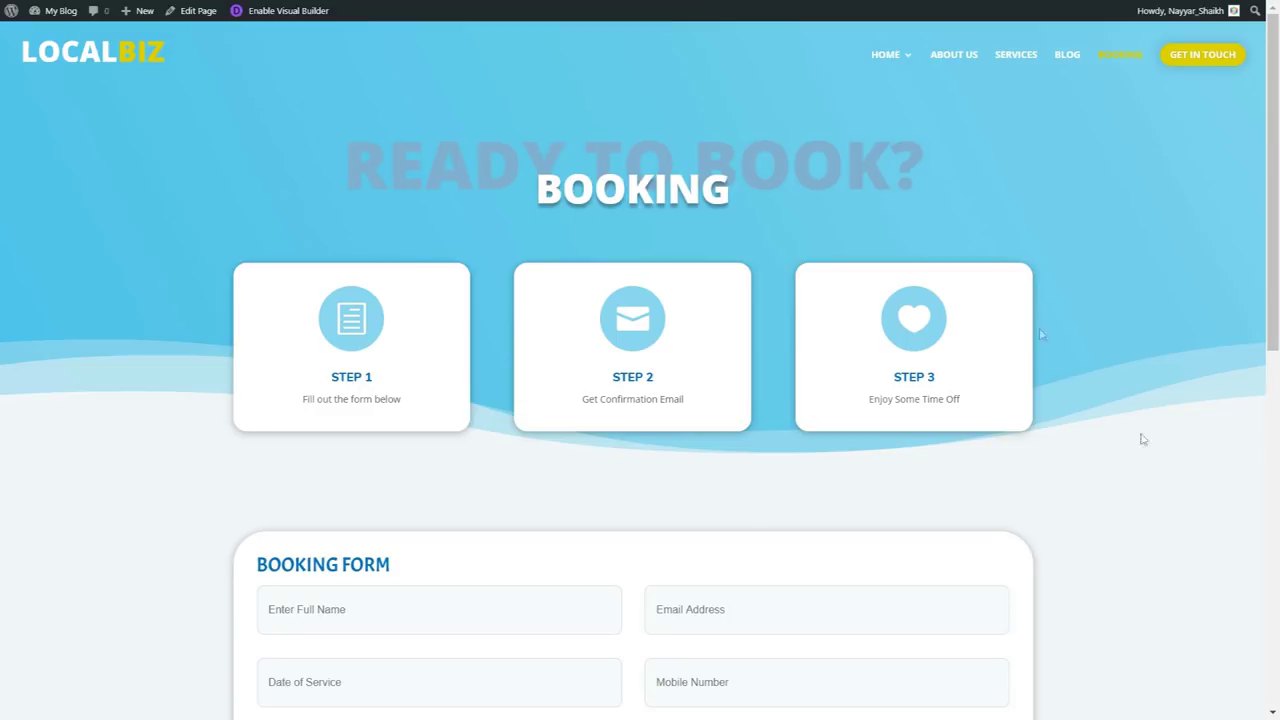
- Examine the Booking page's header and step cards, highlighting the Ready to Book? area and the Get Confirmation Email text
{"action": "left_click_drag", "start_coordinate": [363, 175], "coordinate": [792, 176]}
{"action": "left_click", "coordinate": [792, 176]}
{"action": "left_click_drag", "start_coordinate": [578, 412], "coordinate": [697, 404]}
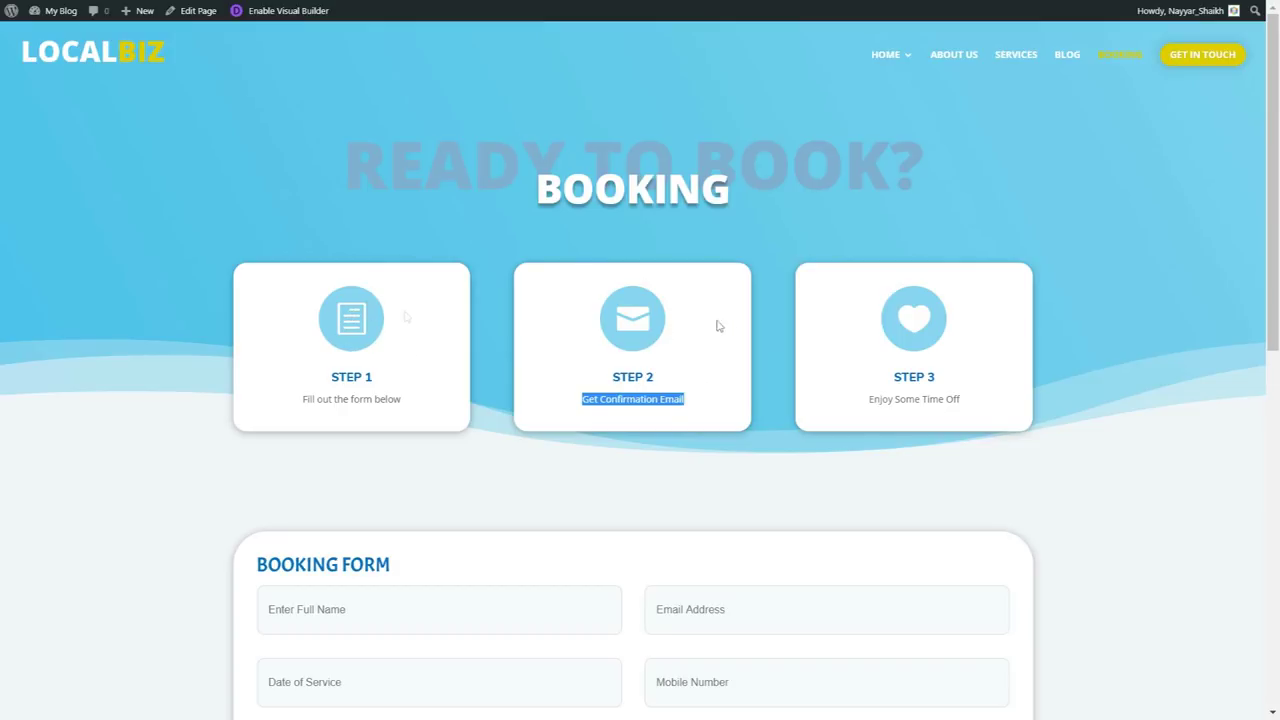
- Clear the text highlight and review the Booking Form section of the Booking page down to the FAQ
{"action": "left_click", "coordinate": [924, 326]}
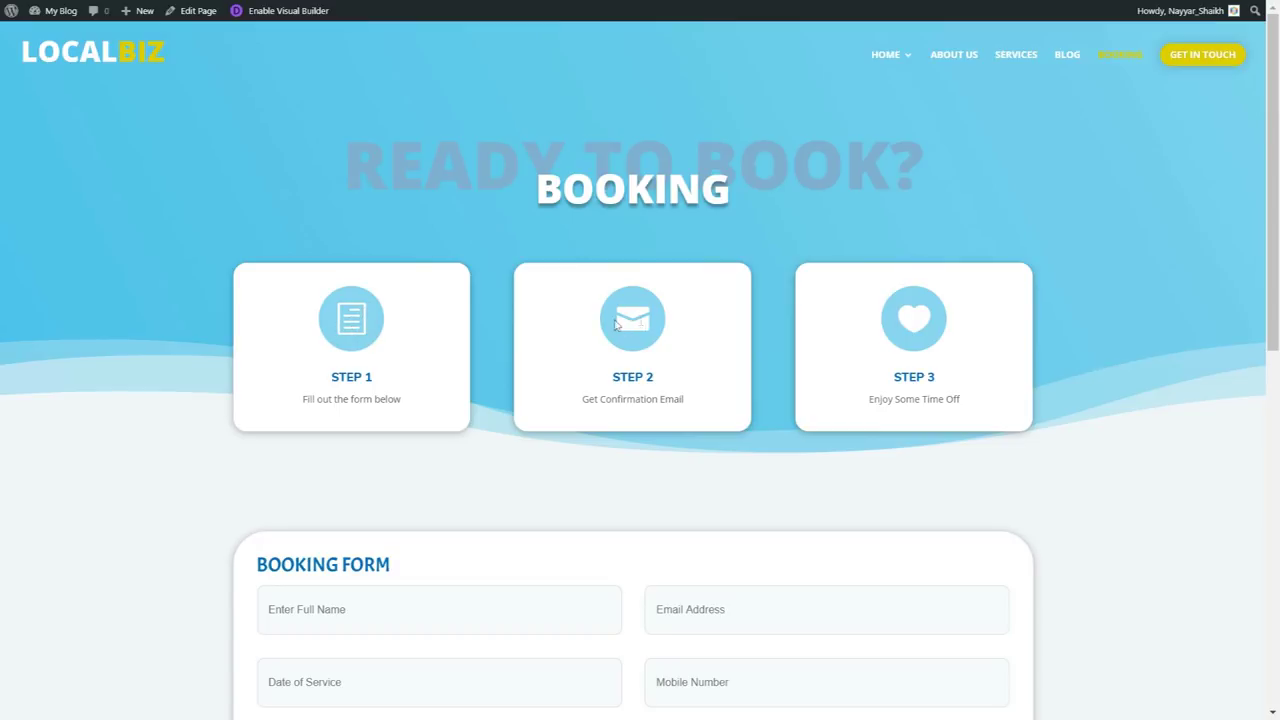
{"action": "scroll", "coordinate": [1248, 375], "scroll_direction": "down", "scroll_amount": 4}
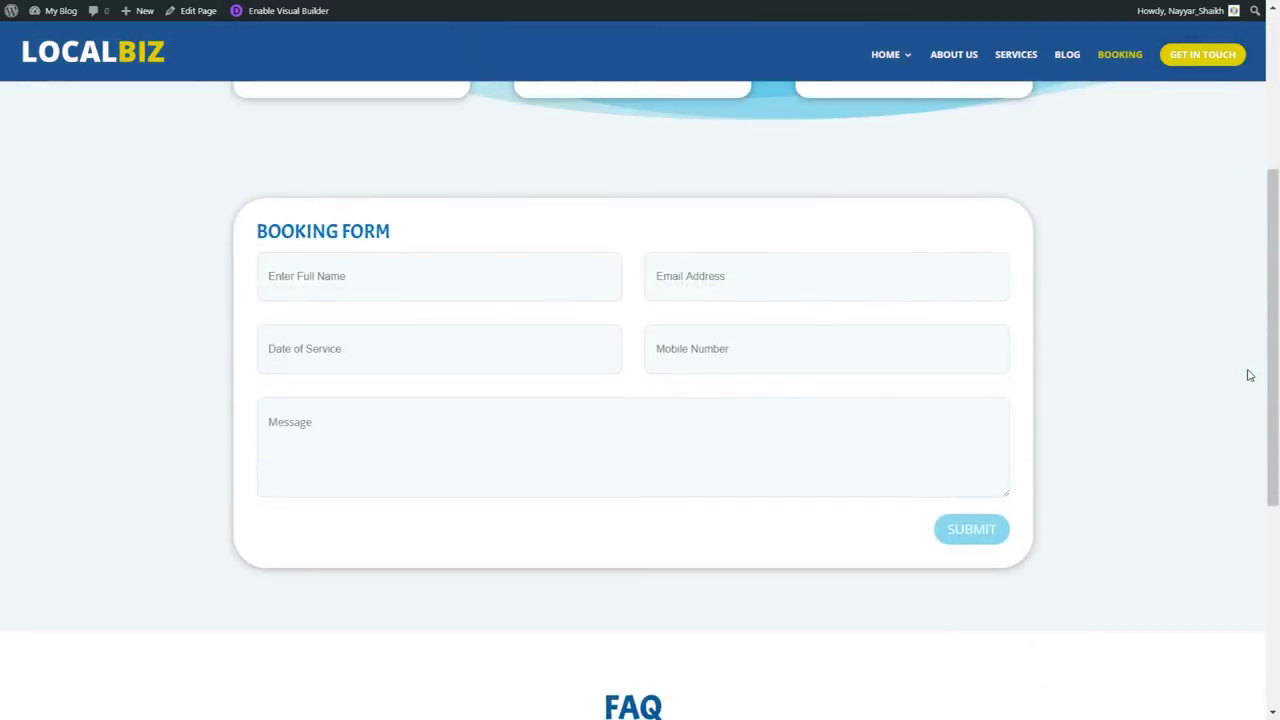
{"action": "scroll", "coordinate": [1157, 366], "scroll_direction": "up", "scroll_amount": 2}
{"action": "scroll", "coordinate": [755, 357], "scroll_direction": "down", "scroll_amount": 1}
{"action": "scroll", "coordinate": [1075, 365], "scroll_direction": "down", "scroll_amount": 2}
{"action": "scroll", "coordinate": [1075, 365], "scroll_direction": "down", "scroll_amount": 3}
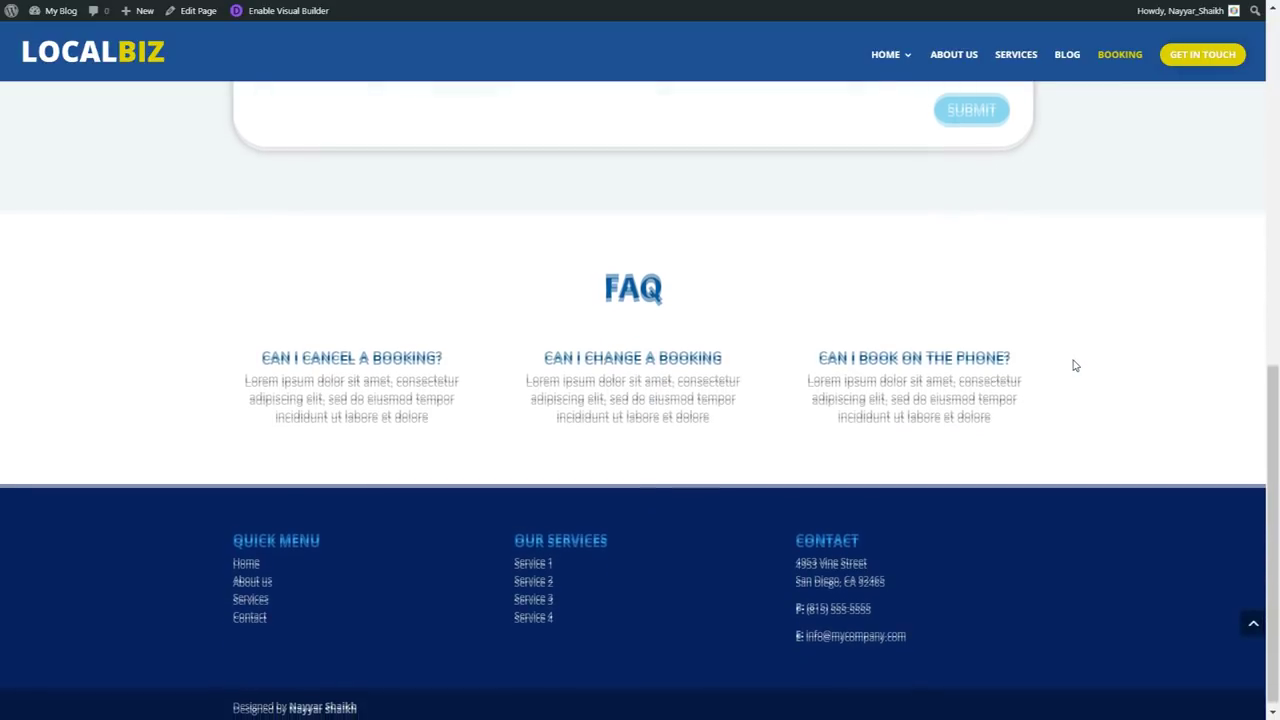
- Examine the Booking page's FAQ, highlighting its heading and the three questions with answers, and return to the page top
{"action": "left_click_drag", "start_coordinate": [600, 284], "coordinate": [725, 283]}
{"action": "left_click", "coordinate": [676, 290]}
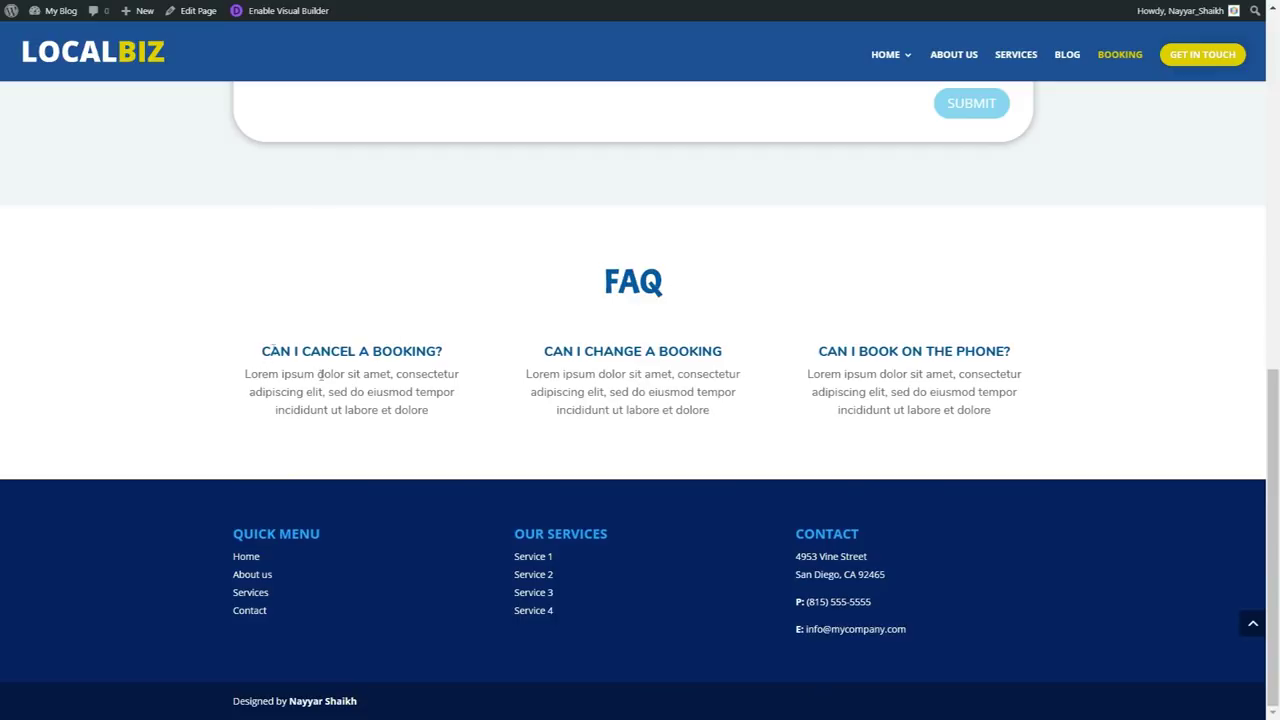
{"action": "left_click_drag", "start_coordinate": [1000, 434], "coordinate": [797, 326]}
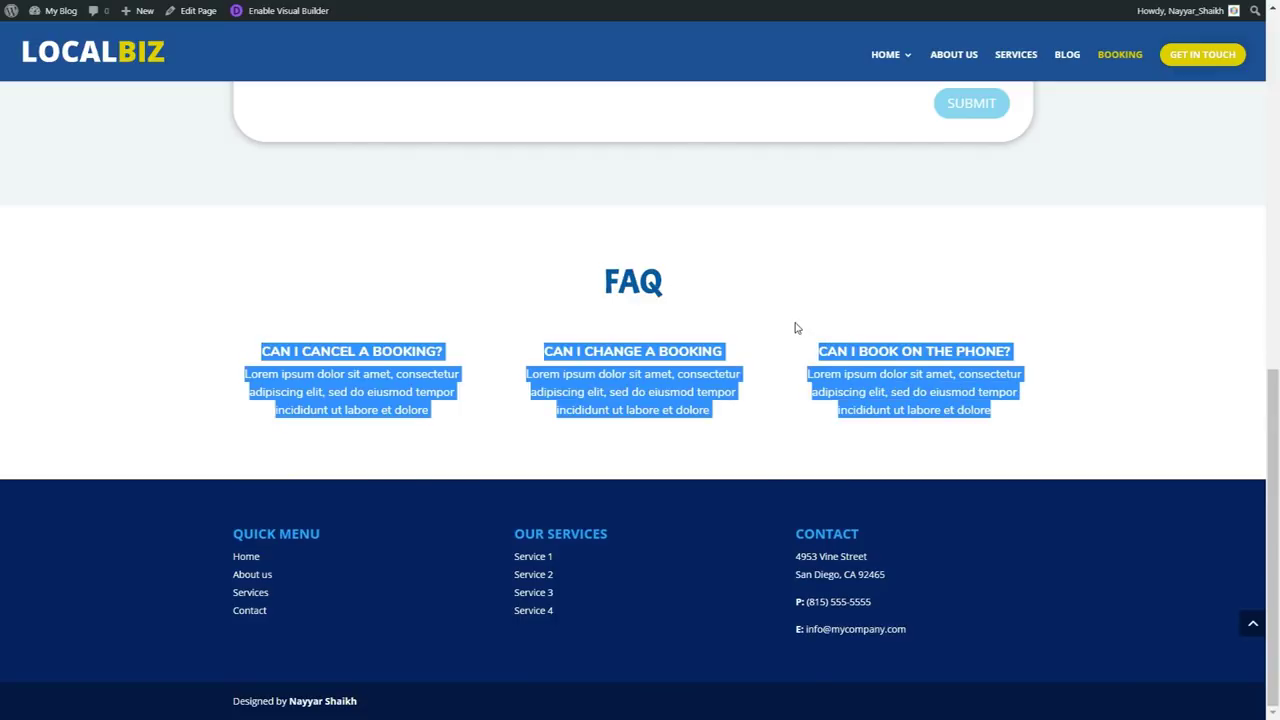
{"action": "left_click", "coordinate": [789, 357]}
{"action": "scroll", "coordinate": [887, 386], "scroll_direction": "up", "scroll_amount": 15}
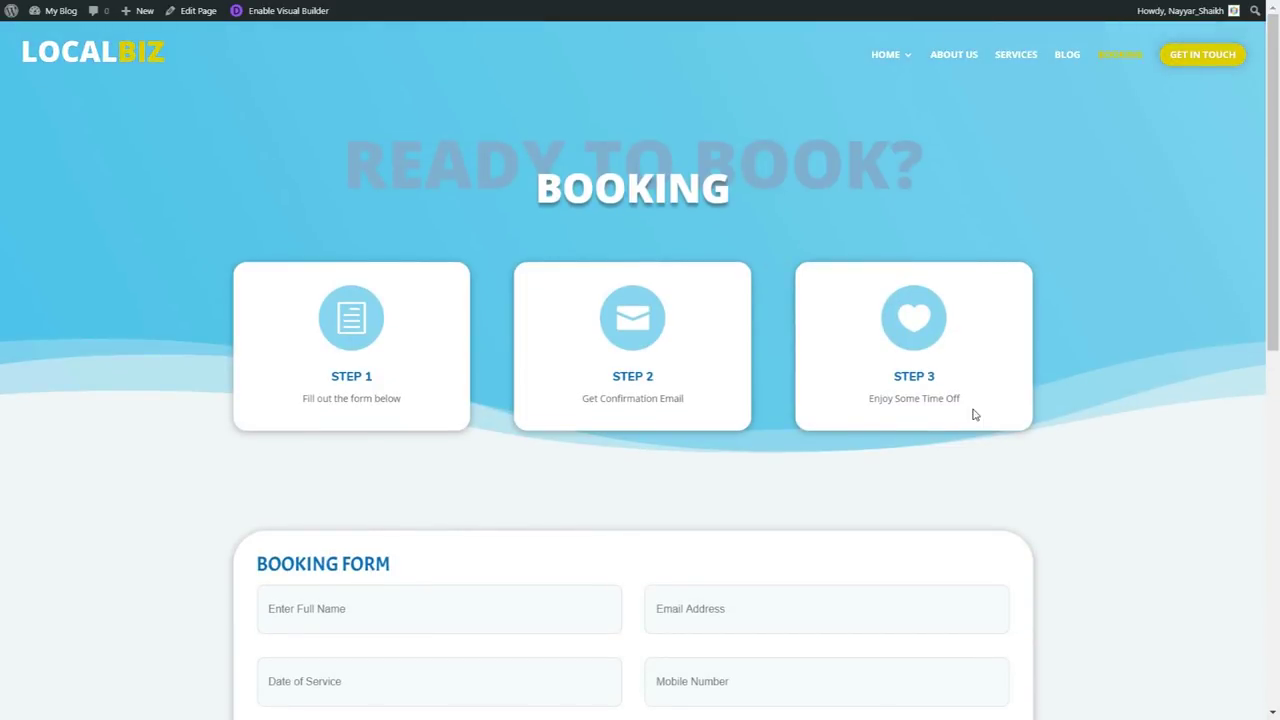
{"action": "left_click", "coordinate": [974, 412]}
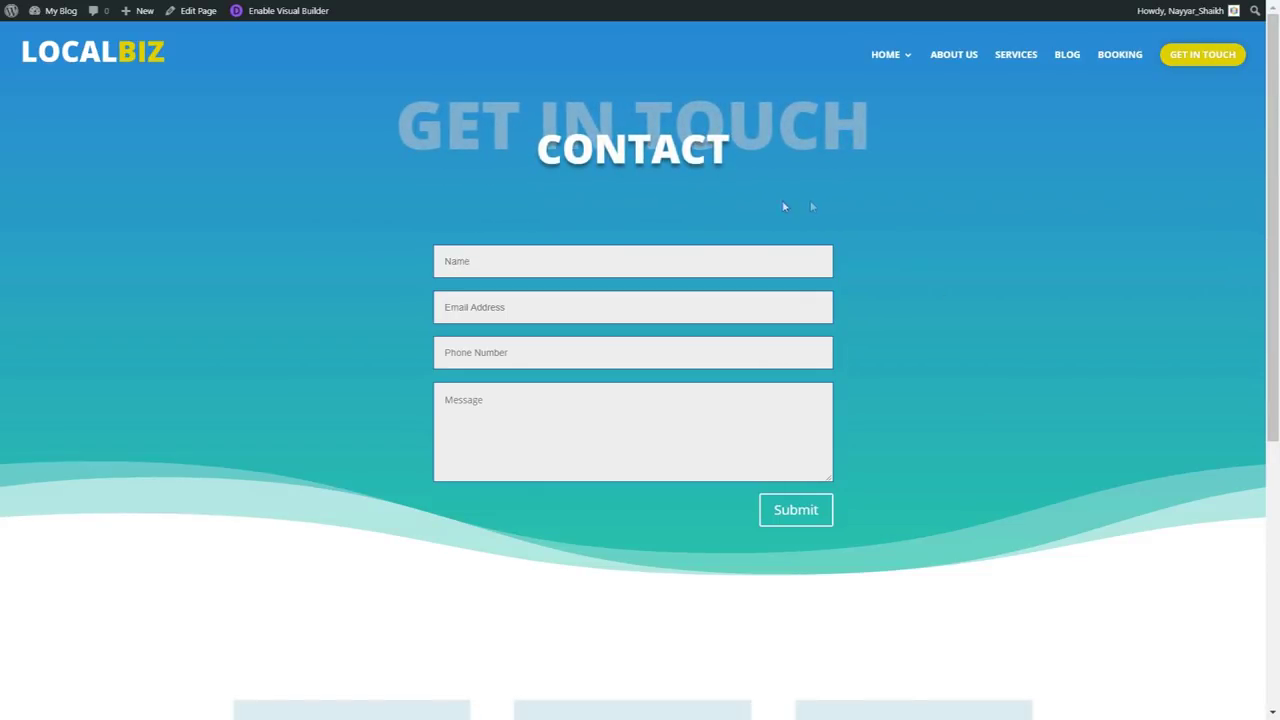
- Examine the Contact page's header and Address card, highlighting the Get In Touch background text and the Address heading
{"action": "left_click_drag", "start_coordinate": [405, 137], "coordinate": [855, 104]}
{"action": "left_click", "coordinate": [889, 129]}
{"action": "scroll", "coordinate": [919, 472], "scroll_direction": "down", "scroll_amount": 3}
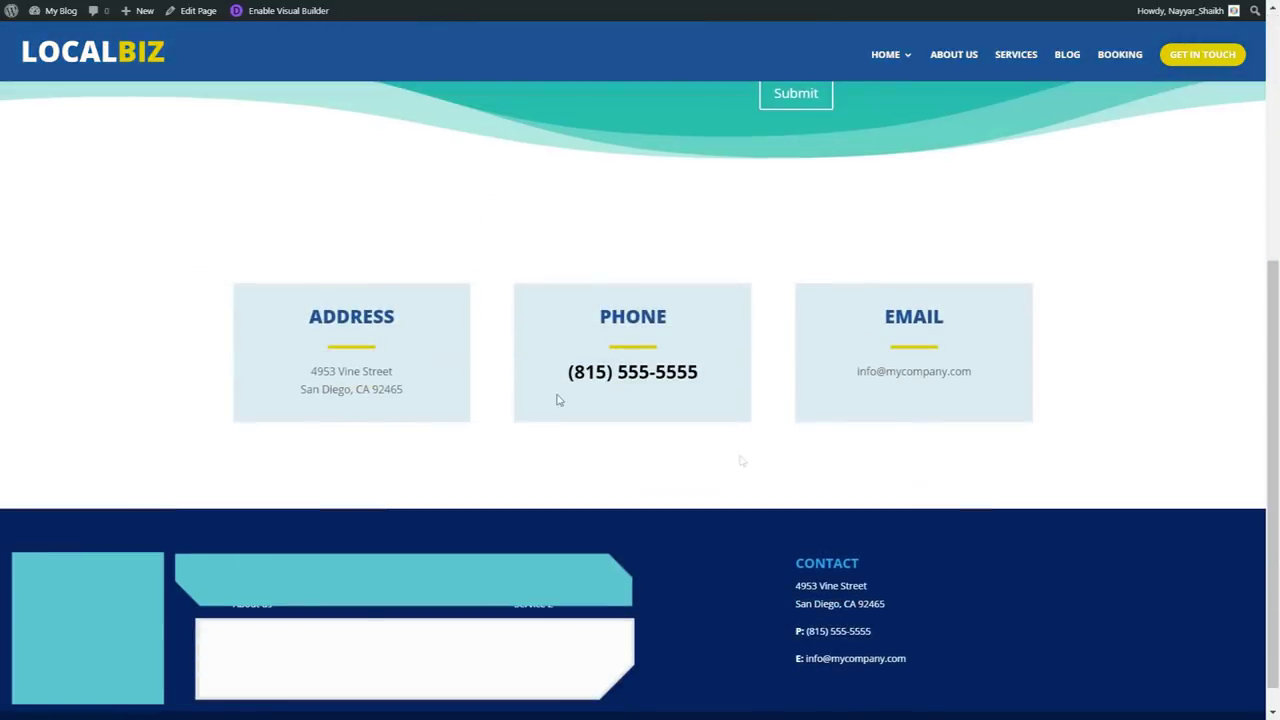
{"action": "left_click_drag", "start_coordinate": [308, 316], "coordinate": [385, 318]}
{"action": "left_click", "coordinate": [448, 388]}
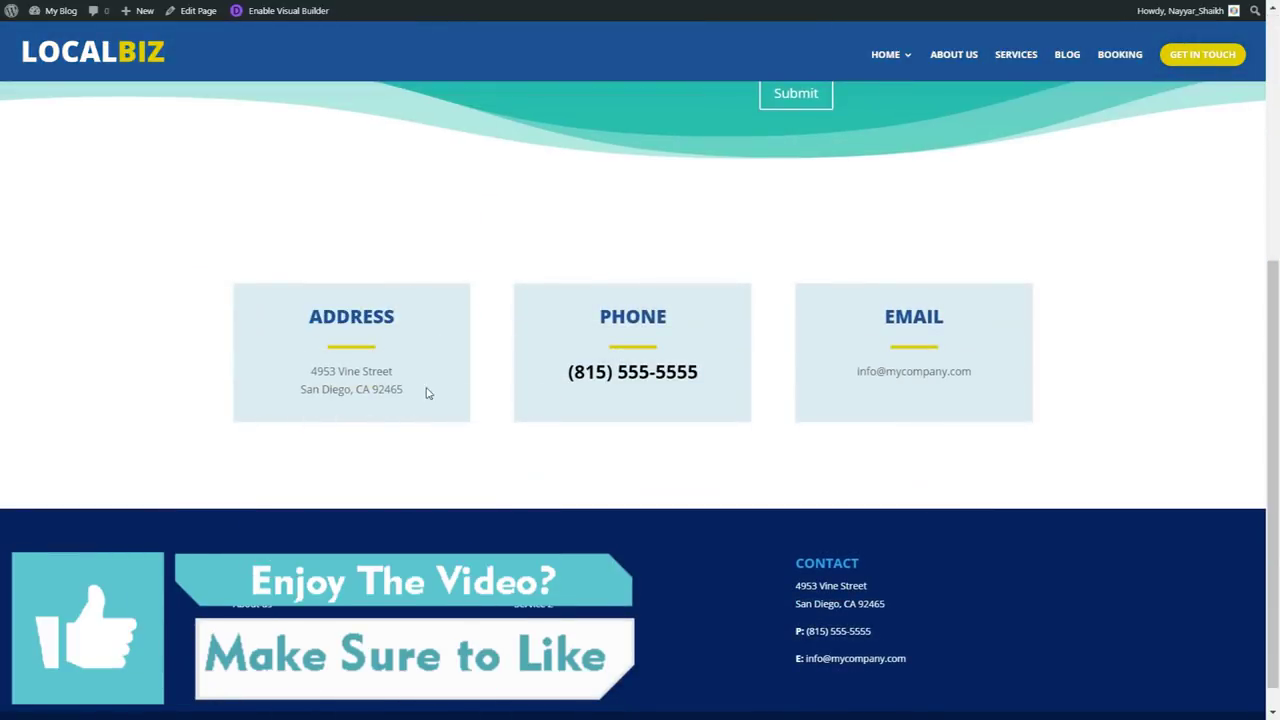
- Review the Contact page's form and contact cards, highlighting the phone number and the Address heading
{"action": "scroll", "coordinate": [724, 390], "scroll_direction": "down", "scroll_amount": 1}
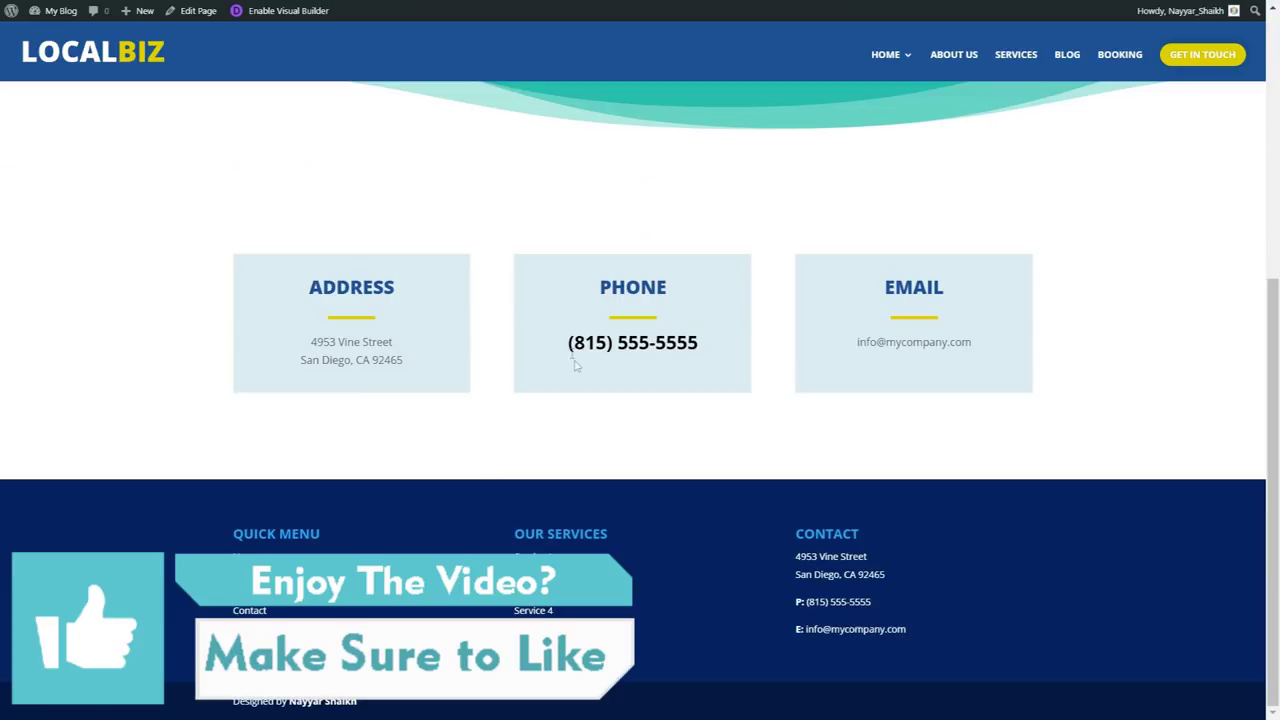
{"action": "left_click_drag", "start_coordinate": [565, 345], "coordinate": [754, 340]}
{"action": "scroll", "coordinate": [752, 382], "scroll_direction": "up", "scroll_amount": 3}
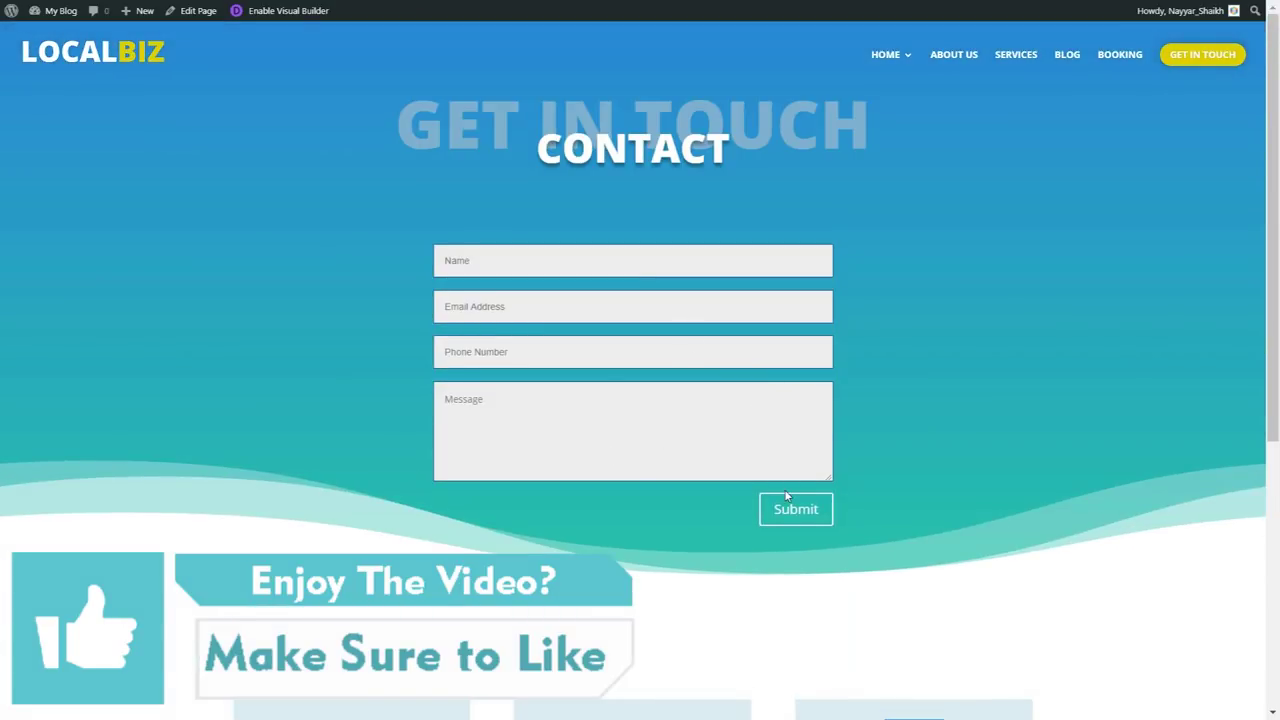
{"action": "scroll", "coordinate": [917, 470], "scroll_direction": "down", "scroll_amount": 4}
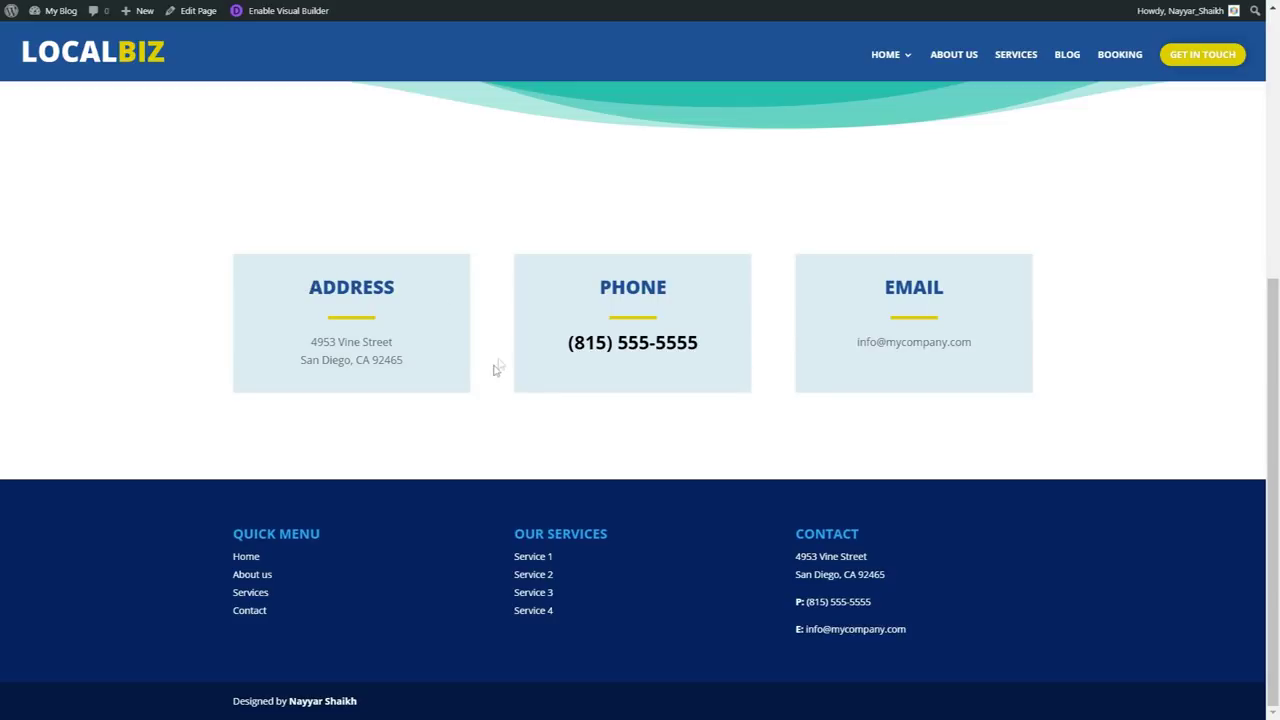
{"action": "left_click_drag", "start_coordinate": [306, 289], "coordinate": [416, 287]}
{"action": "left_click", "coordinate": [404, 342]}
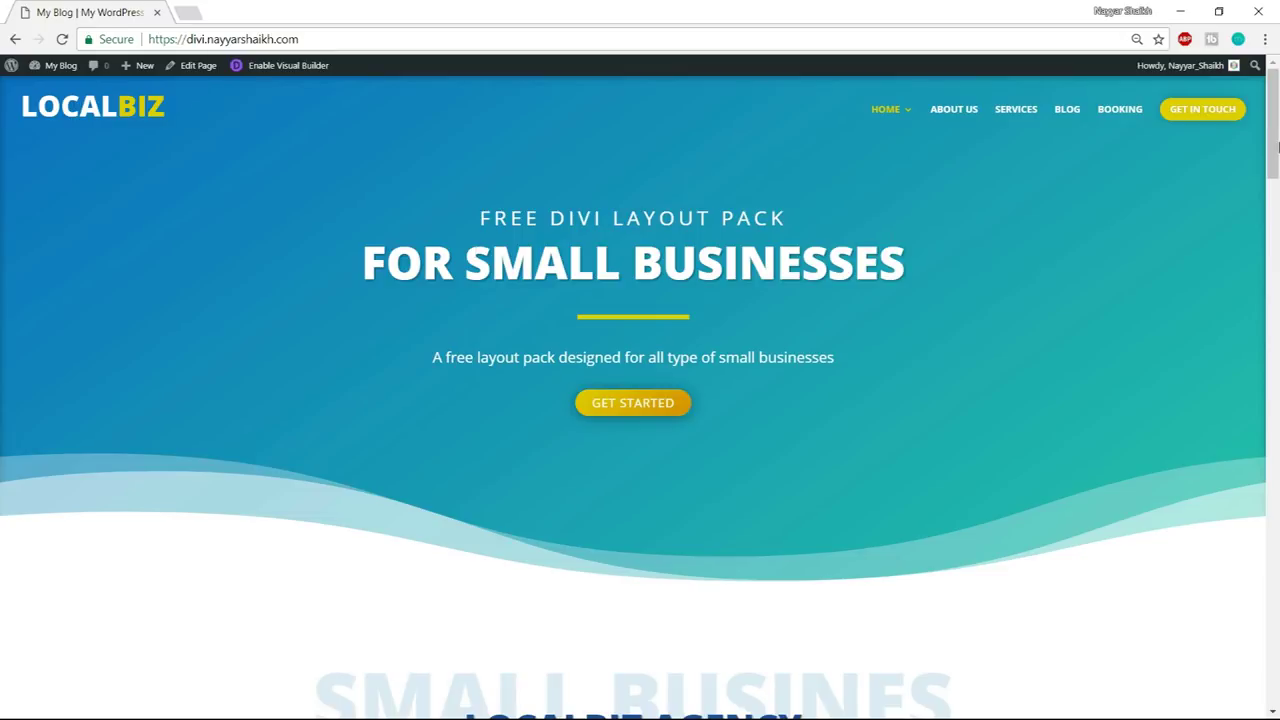
- Skim the Home page down to its service cards and How Can We Help You section, and return to the top
{"action": "left_click_drag", "start_coordinate": [1275, 138], "coordinate": [1276, 243]}
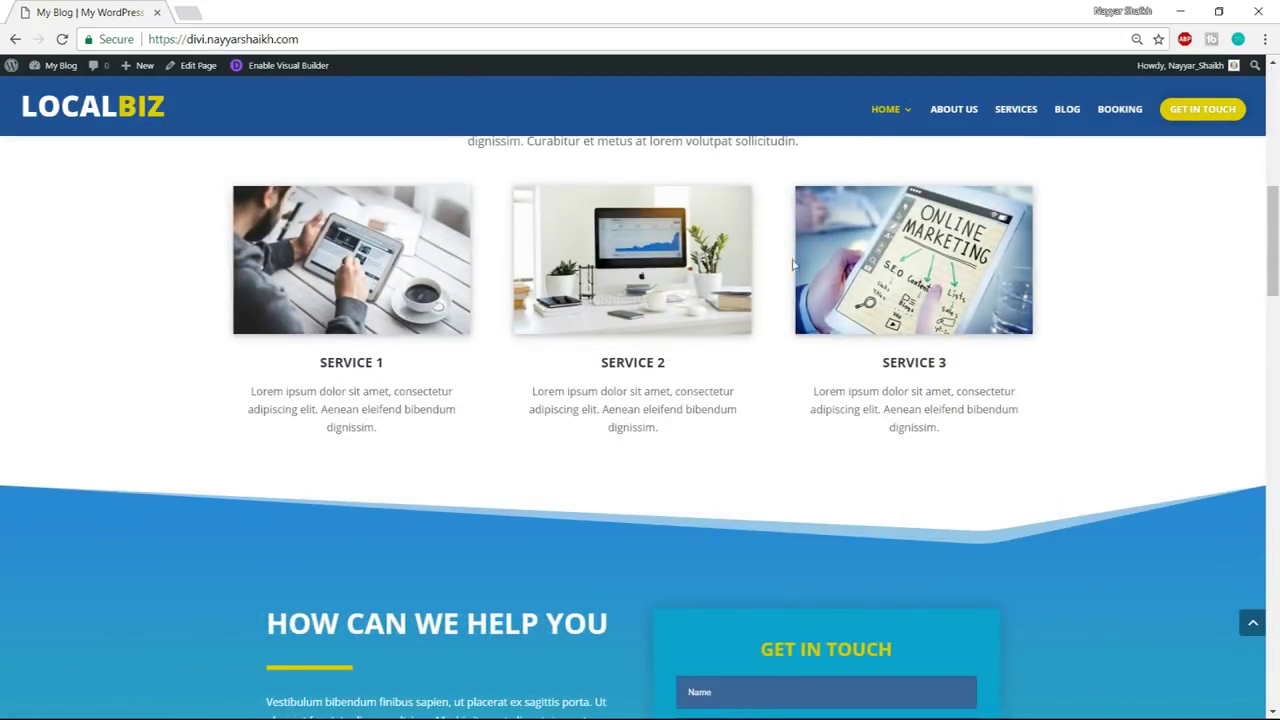
{"action": "scroll", "coordinate": [605, 320], "scroll_direction": "up", "scroll_amount": 1}
{"action": "scroll", "coordinate": [990, 484], "scroll_direction": "up", "scroll_amount": 7}
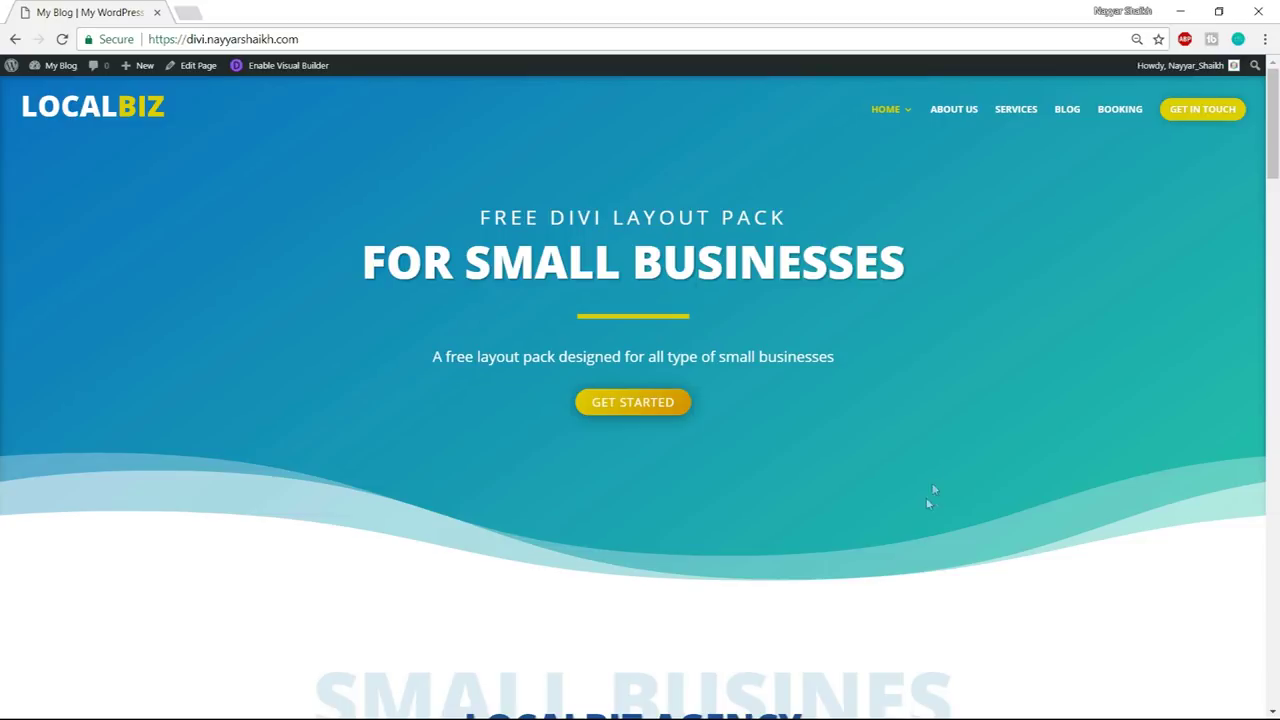
{"action": "scroll", "coordinate": [936, 455], "scroll_direction": "down", "scroll_amount": 5}
{"action": "scroll", "coordinate": [936, 455], "scroll_direction": "up", "scroll_amount": 5}
- Open bloggdude.com/tmd in a new browser tab and highlight Shared Hosting in the cloud hosting page's heading
{"action": "left_click", "coordinate": [190, 12]}
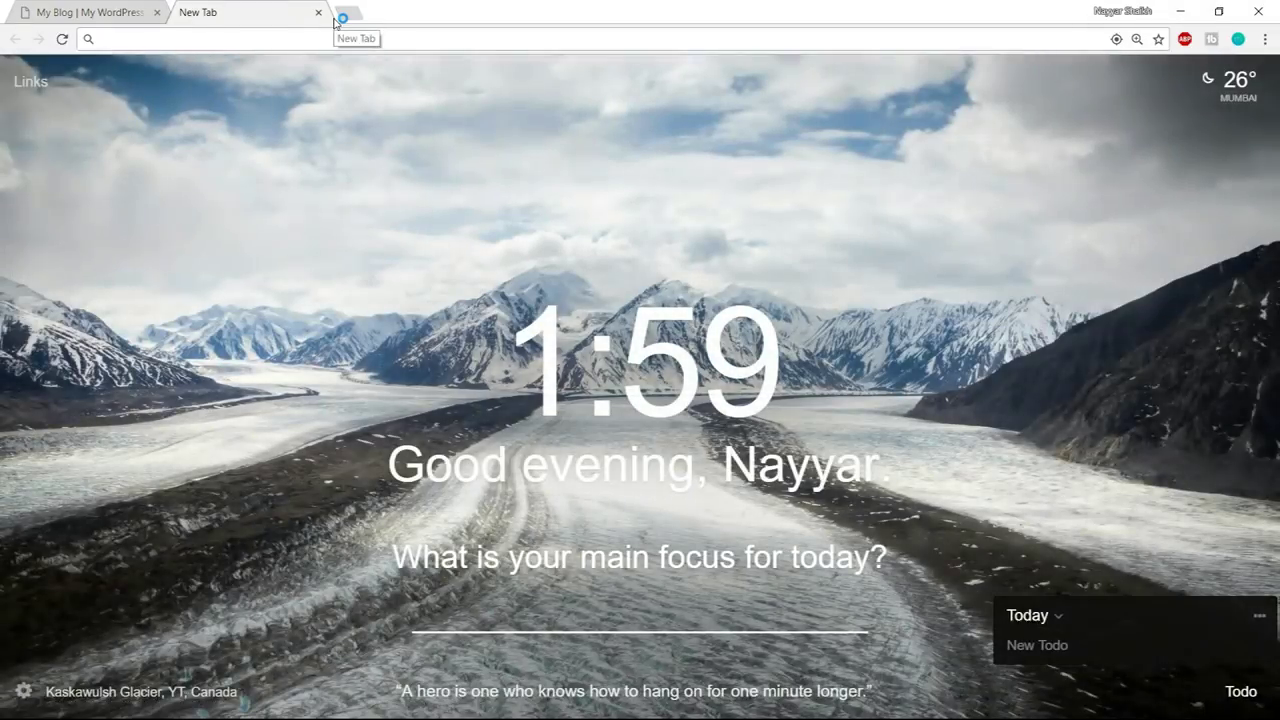
{"action": "type", "text": "bloggdude.com/tm"}
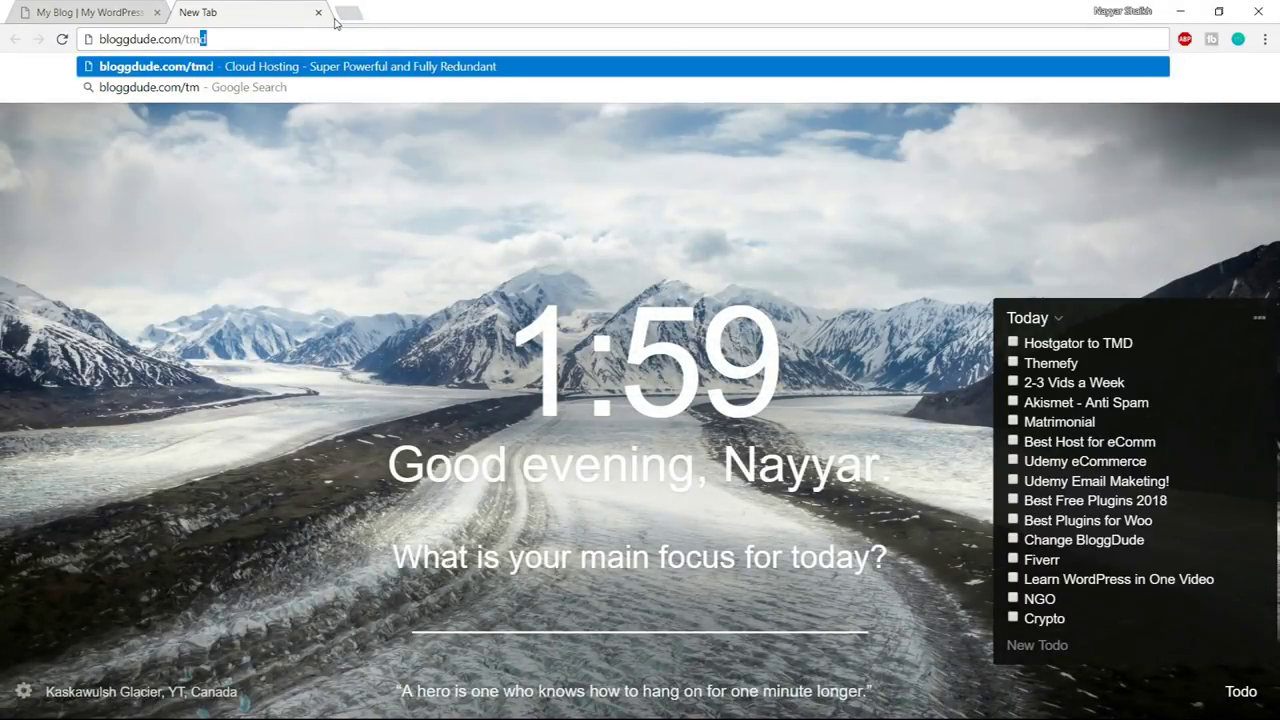
{"action": "key", "text": "Return"}
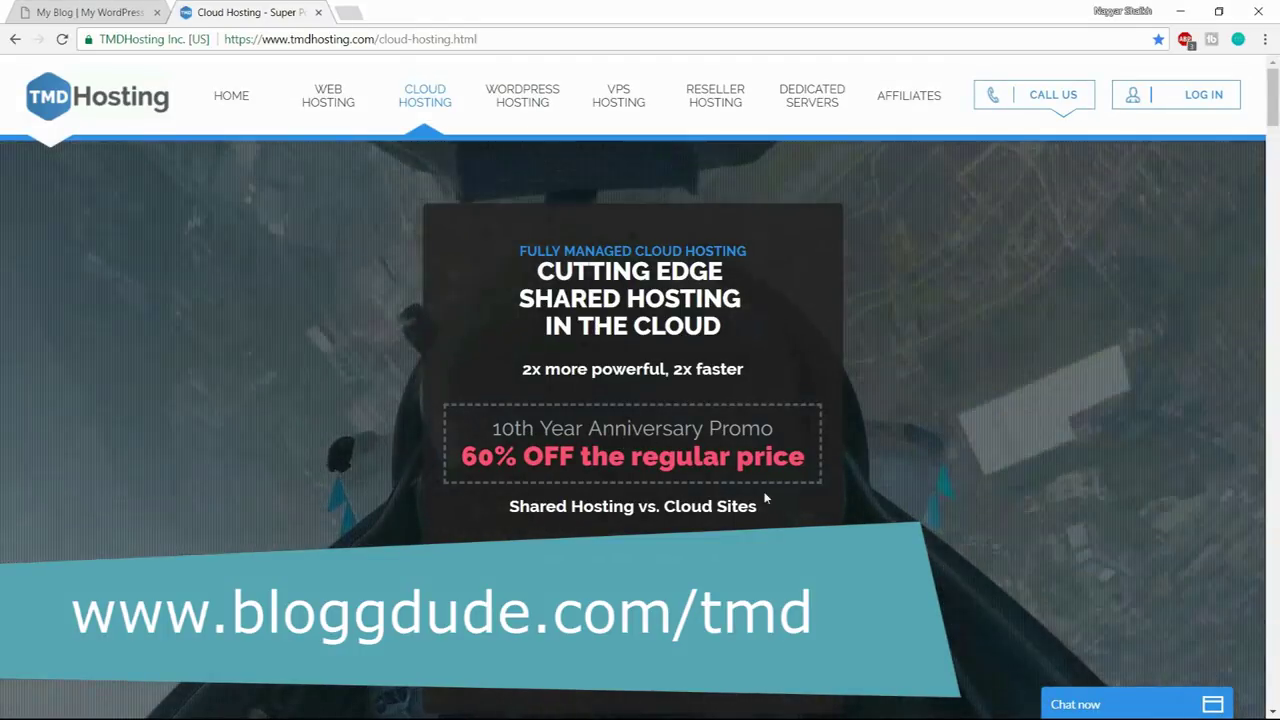
{"action": "left_click_drag", "start_coordinate": [519, 298], "coordinate": [750, 298]}
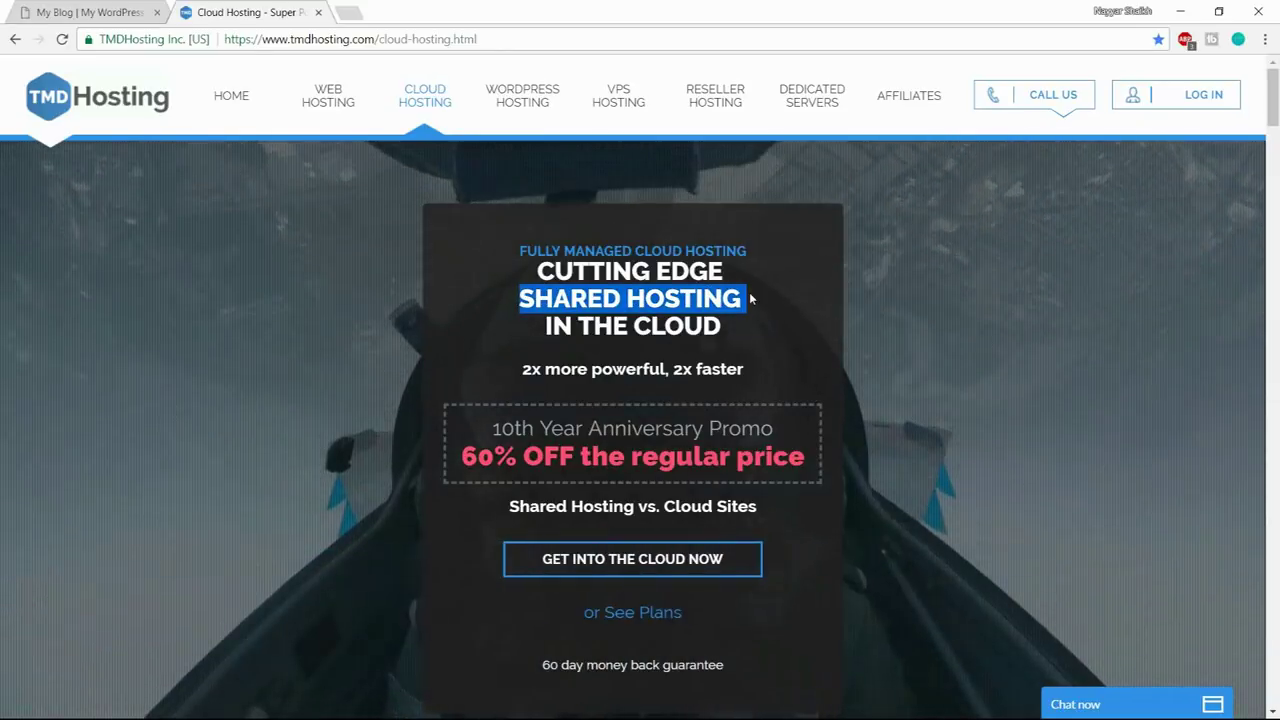
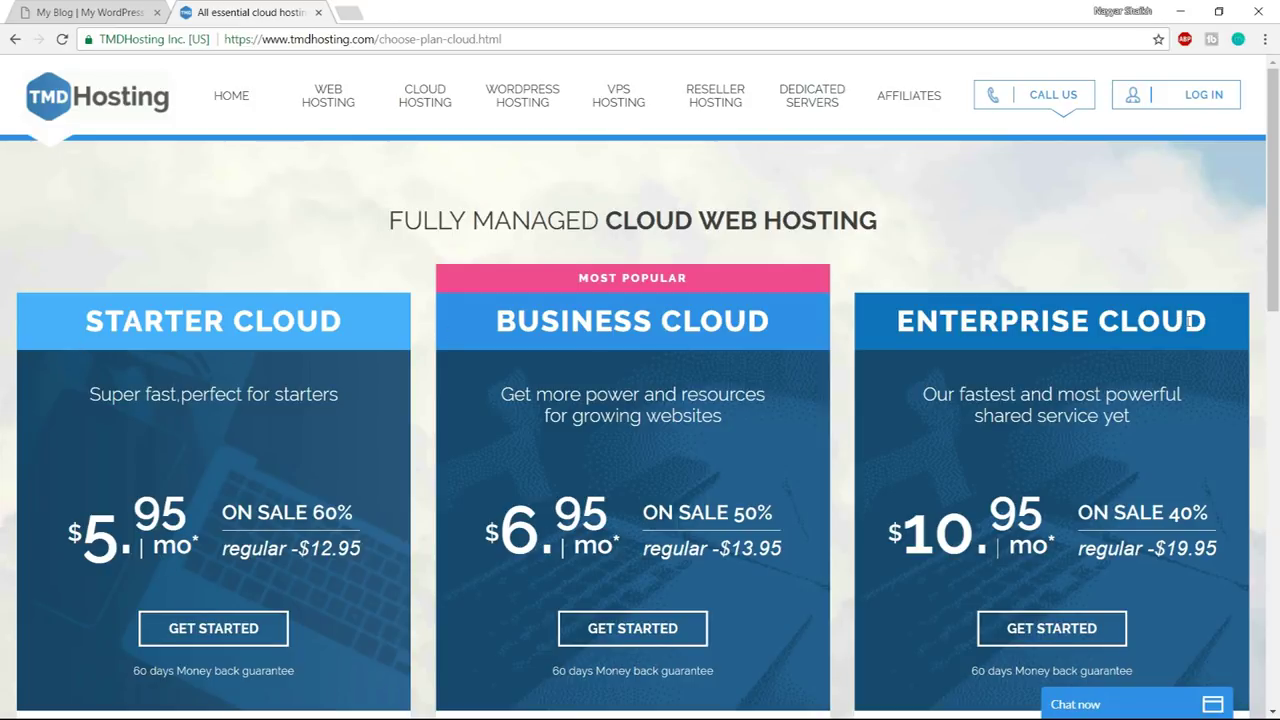
- Examine the TMDHosting cloud plan prices, highlighting the Starter Cloud and Enterprise Cloud monthly rates
{"action": "left_click_drag", "start_coordinate": [70, 540], "coordinate": [210, 509]}
{"action": "left_click", "coordinate": [318, 503]}
{"action": "left_click_drag", "start_coordinate": [888, 530], "coordinate": [1040, 520]}
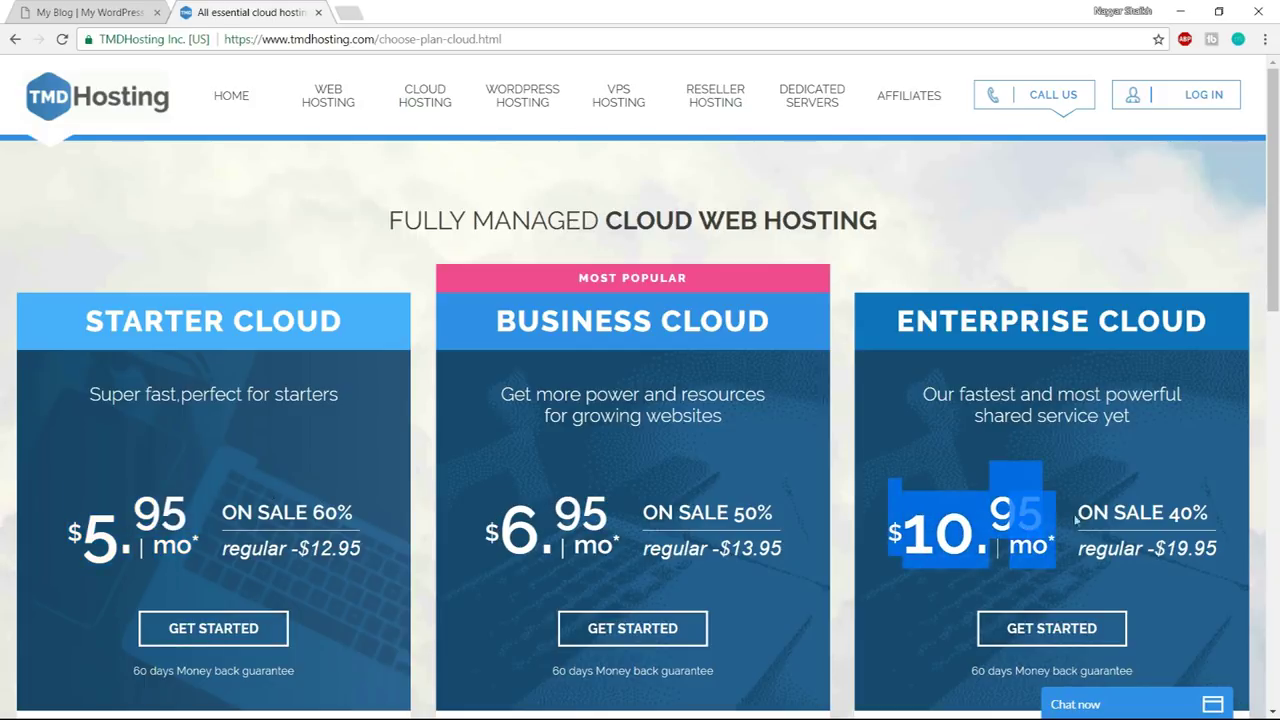
{"action": "left_click", "coordinate": [1043, 522]}
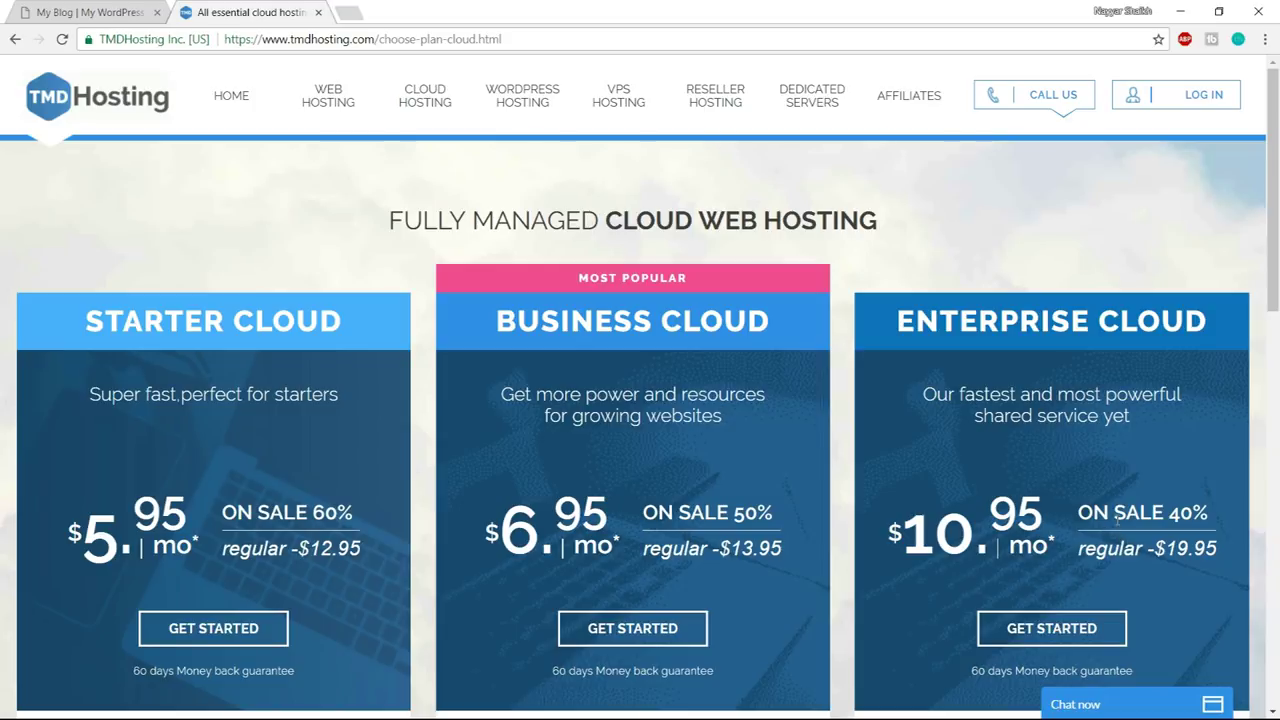
- Minimize the sales chat and examine the Enterprise Cloud features, highlighting its CPU cores and RAM entries
{"action": "scroll", "coordinate": [1117, 520], "scroll_direction": "down", "scroll_amount": 6}
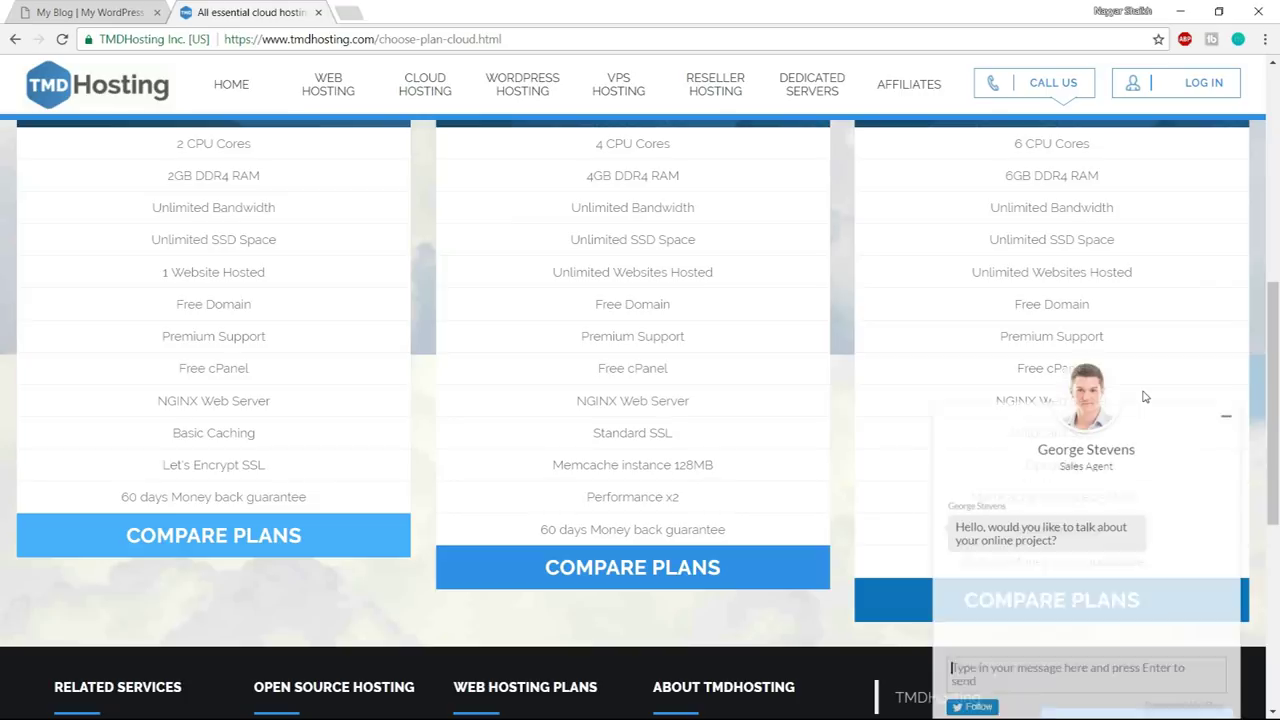
{"action": "left_click", "coordinate": [1226, 410]}
{"action": "scroll", "coordinate": [1216, 440], "scroll_direction": "up", "scroll_amount": 1}
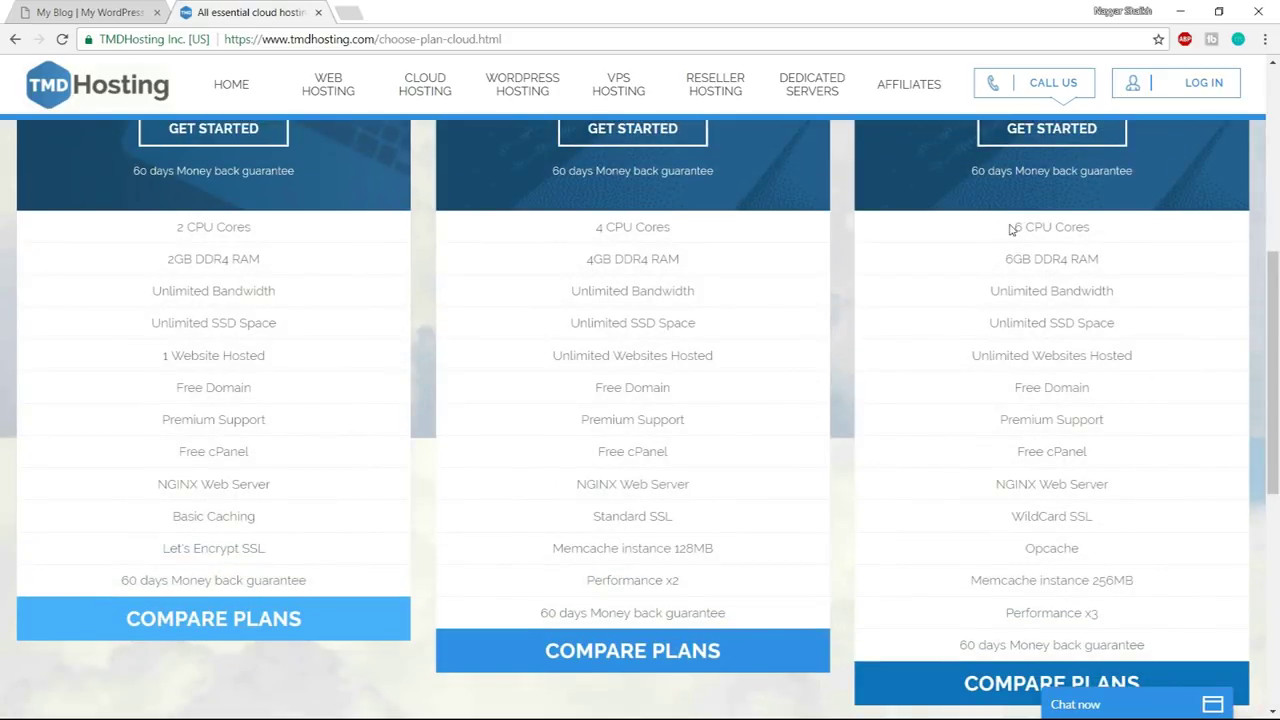
{"action": "left_click_drag", "start_coordinate": [1016, 229], "coordinate": [1104, 233]}
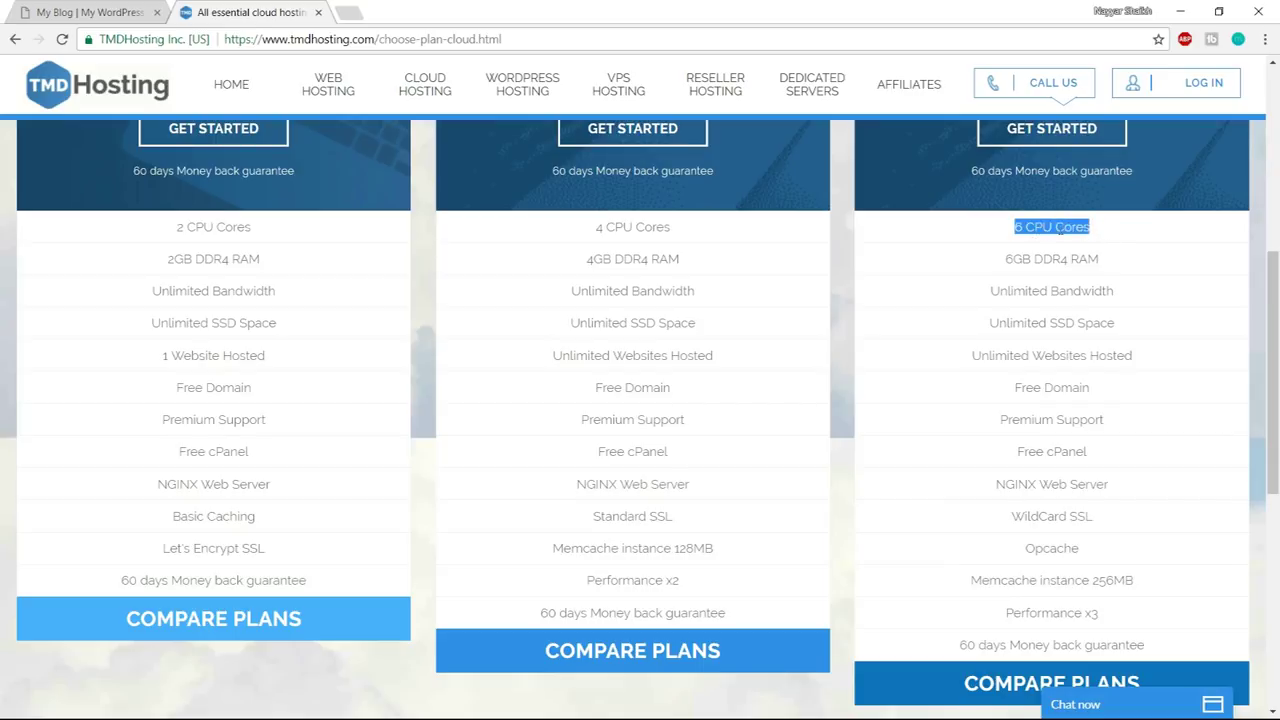
{"action": "left_click_drag", "start_coordinate": [1000, 259], "coordinate": [1142, 261]}
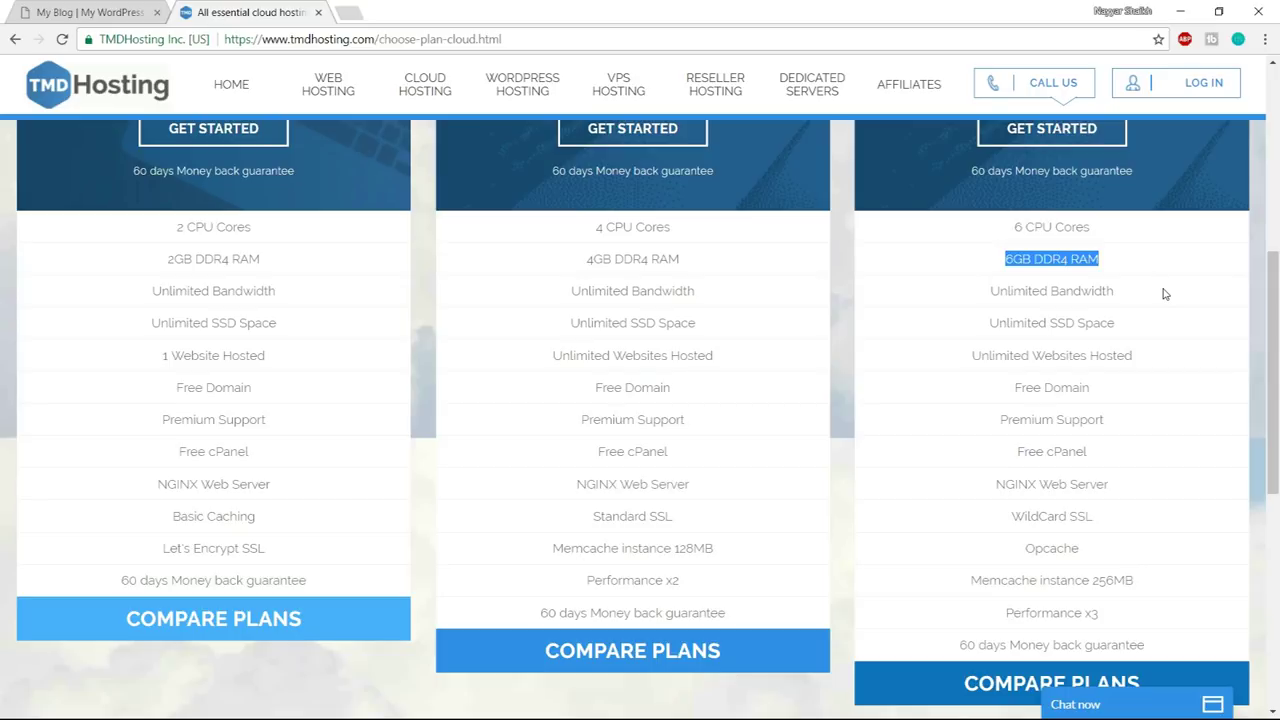
- Examine the Starter Cloud plan, highlighting its title and its CPU cores and RAM entries
{"action": "scroll", "coordinate": [1208, 393], "scroll_direction": "up", "scroll_amount": 2}
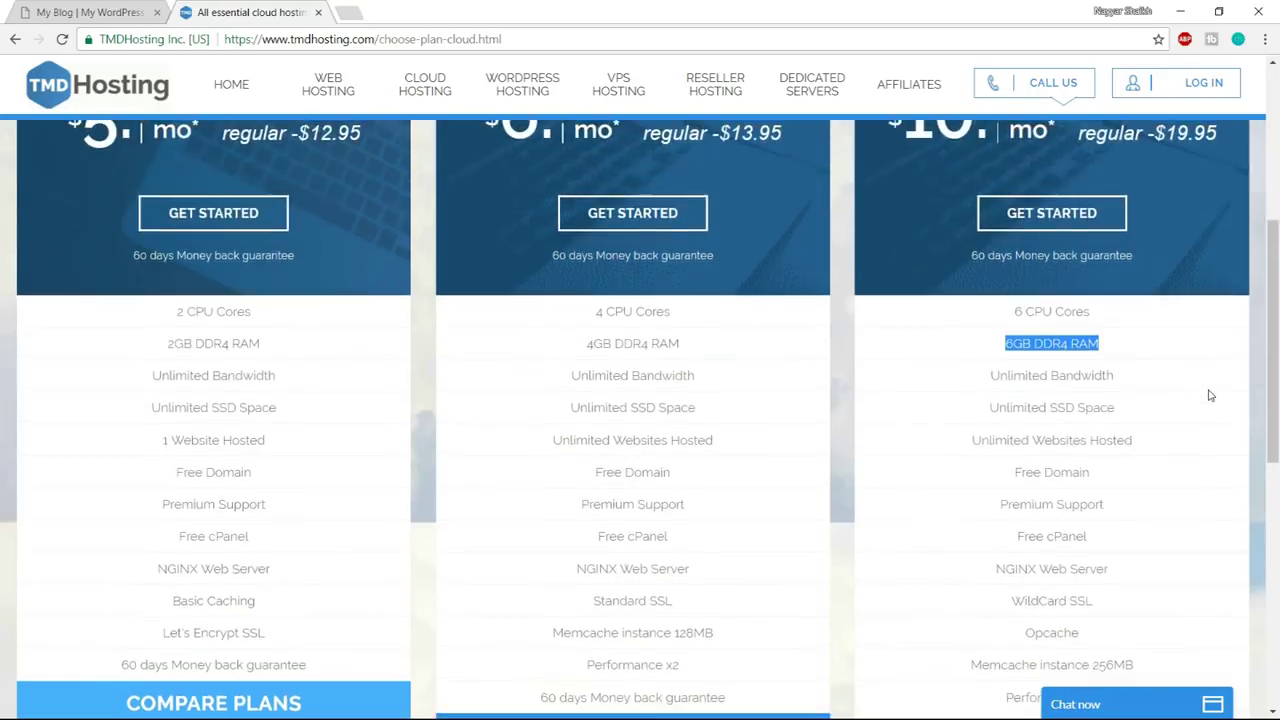
{"action": "scroll", "coordinate": [1210, 405], "scroll_direction": "up", "scroll_amount": 3}
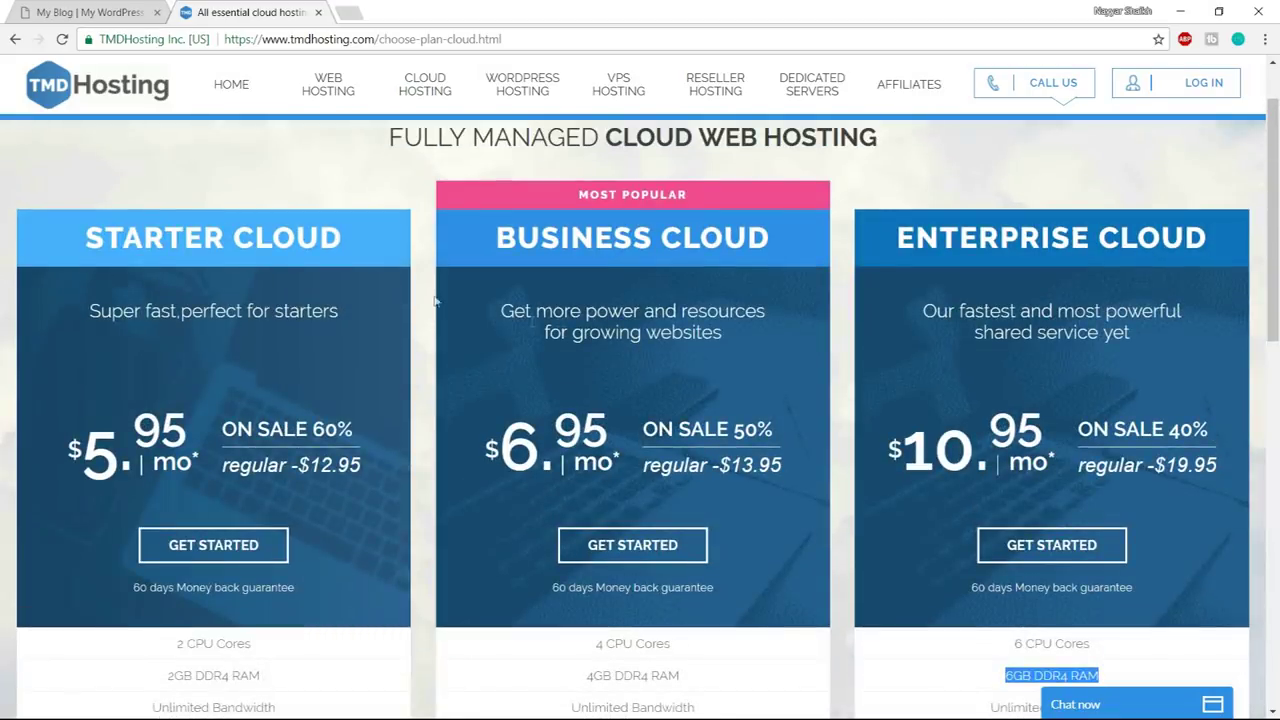
{"action": "left_click_drag", "start_coordinate": [86, 238], "coordinate": [284, 238]}
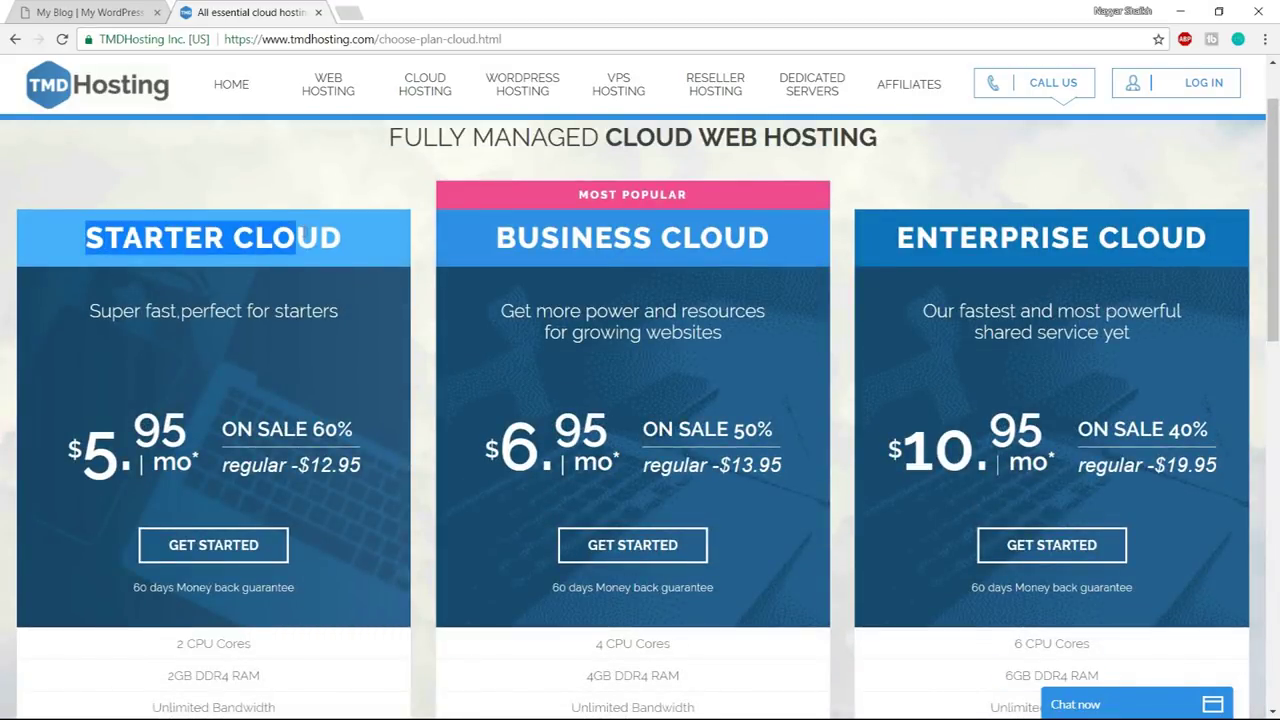
{"action": "scroll", "coordinate": [366, 303], "scroll_direction": "down", "scroll_amount": 3}
{"action": "left_click_drag", "start_coordinate": [168, 405], "coordinate": [260, 393]}
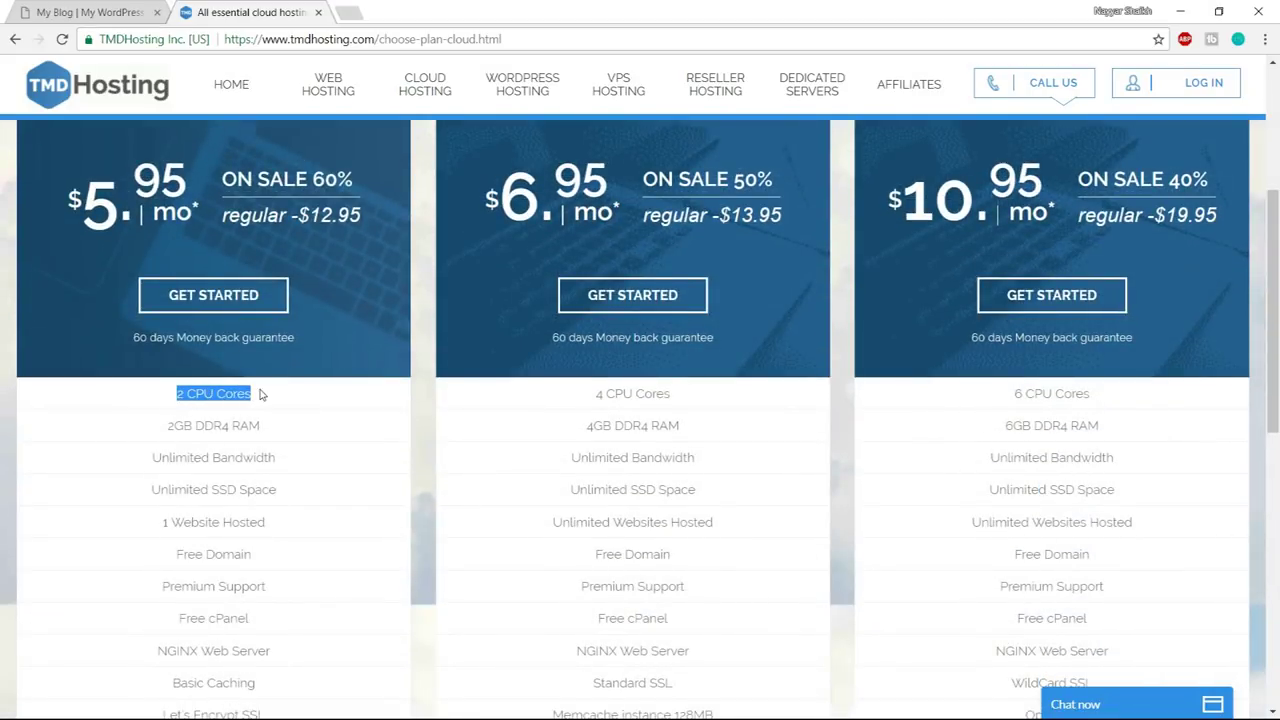
{"action": "left_click_drag", "start_coordinate": [160, 425], "coordinate": [280, 423]}
{"action": "left_click", "coordinate": [488, 411]}
- Highlight the Unlimited Bandwidth and SSD Space entries in the Enterprise Cloud feature list
{"action": "scroll", "coordinate": [942, 427], "scroll_direction": "down", "scroll_amount": 1}
{"action": "scroll", "coordinate": [942, 427], "scroll_direction": "down", "scroll_amount": 2}
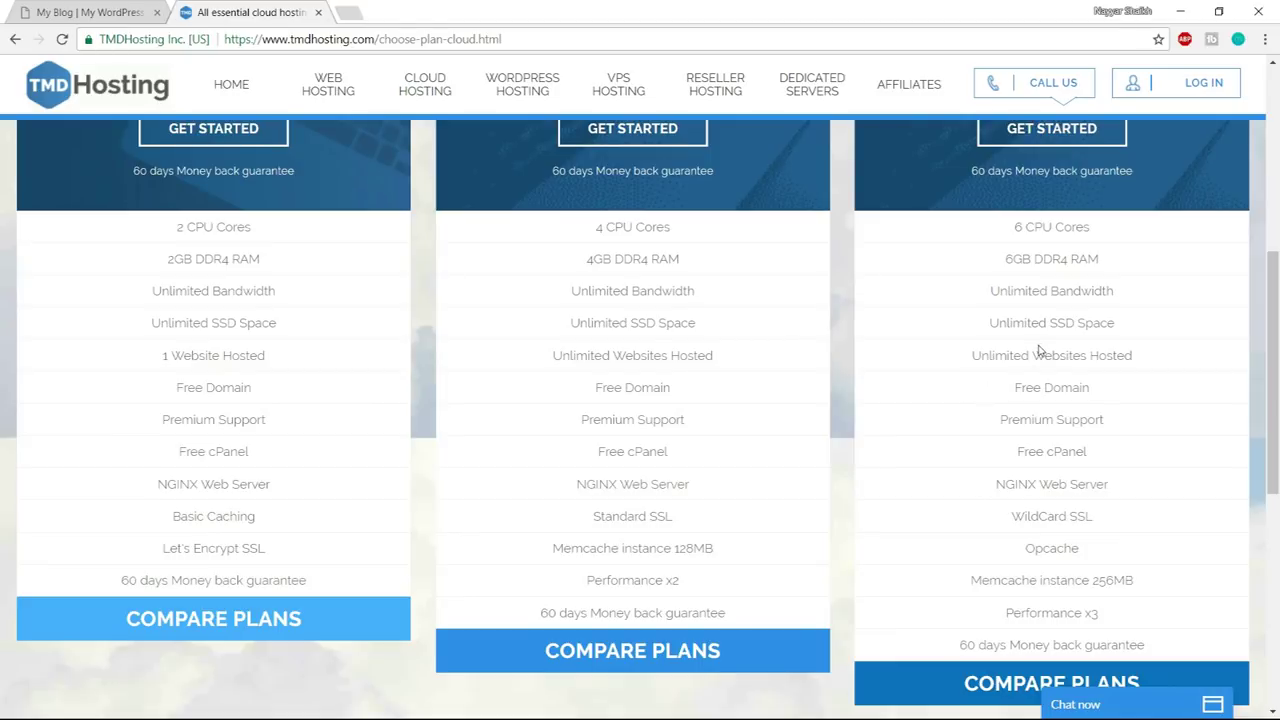
{"action": "left_click_drag", "start_coordinate": [990, 290], "coordinate": [1146, 283]}
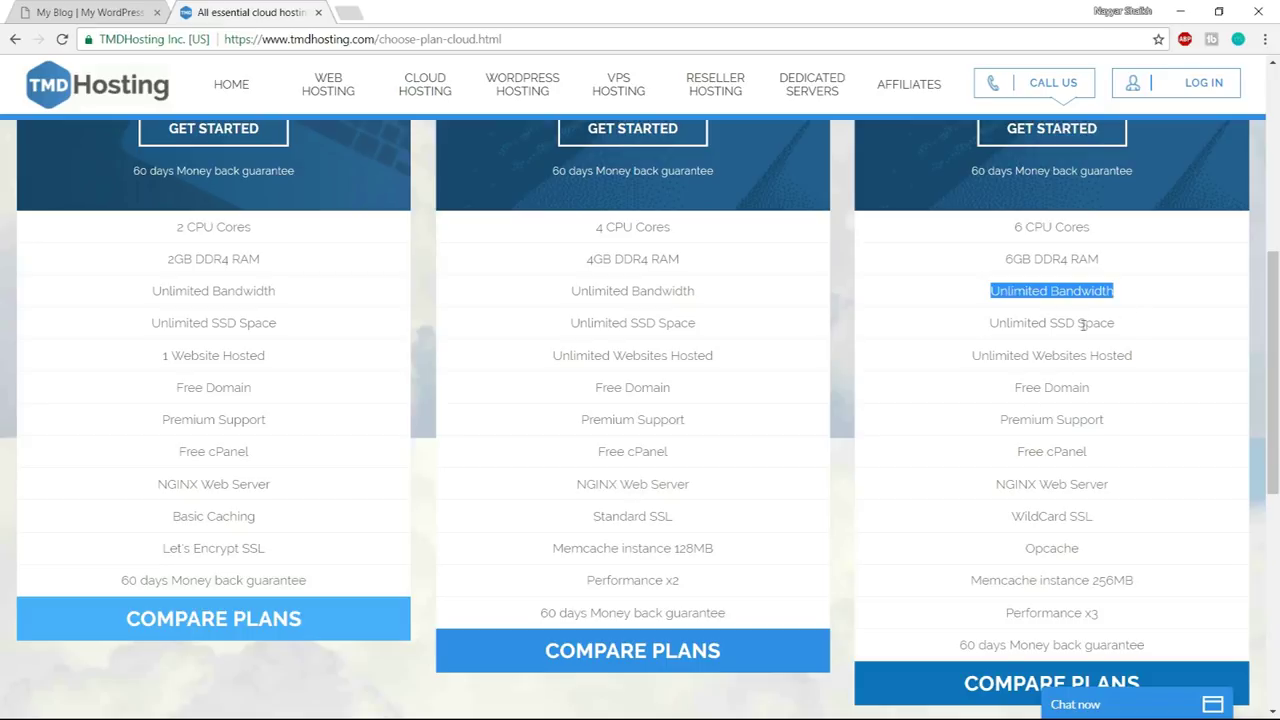
{"action": "left_click_drag", "start_coordinate": [1050, 322], "coordinate": [1121, 325]}
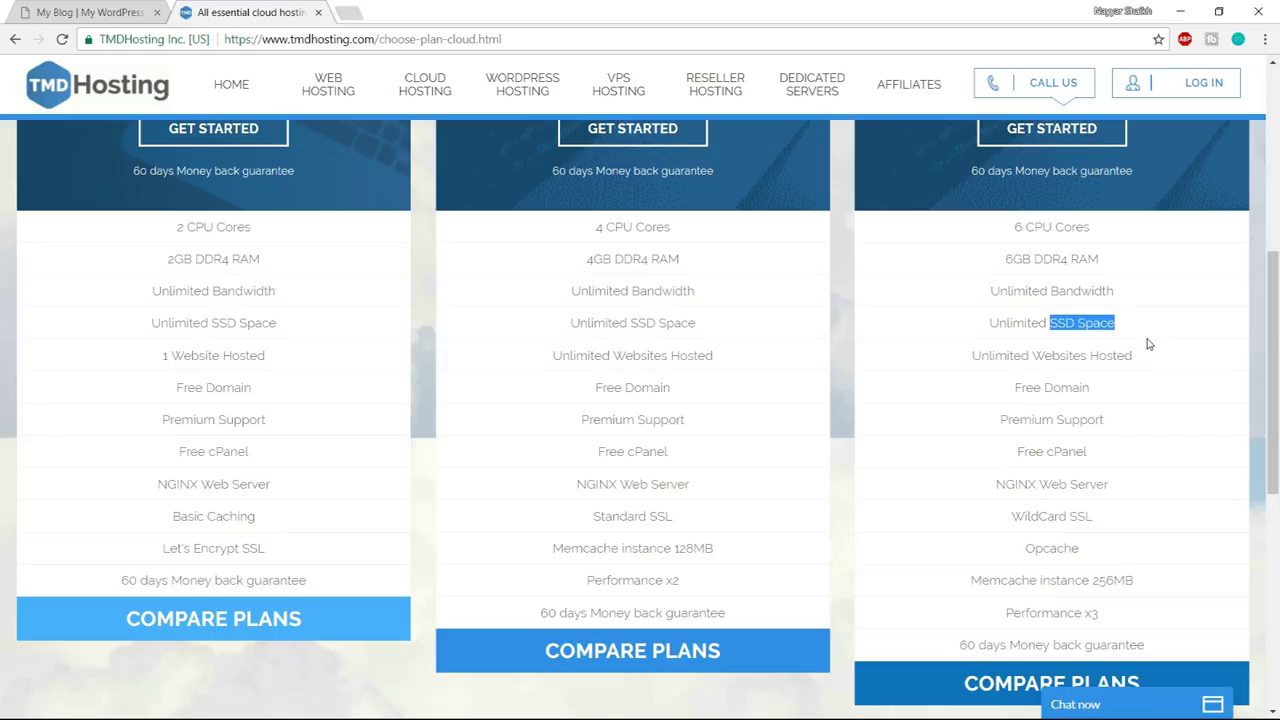
- Search the web for "ssd vs hdd web hosting" in a new tab and look through the results
{"action": "left_click", "coordinate": [352, 10]}
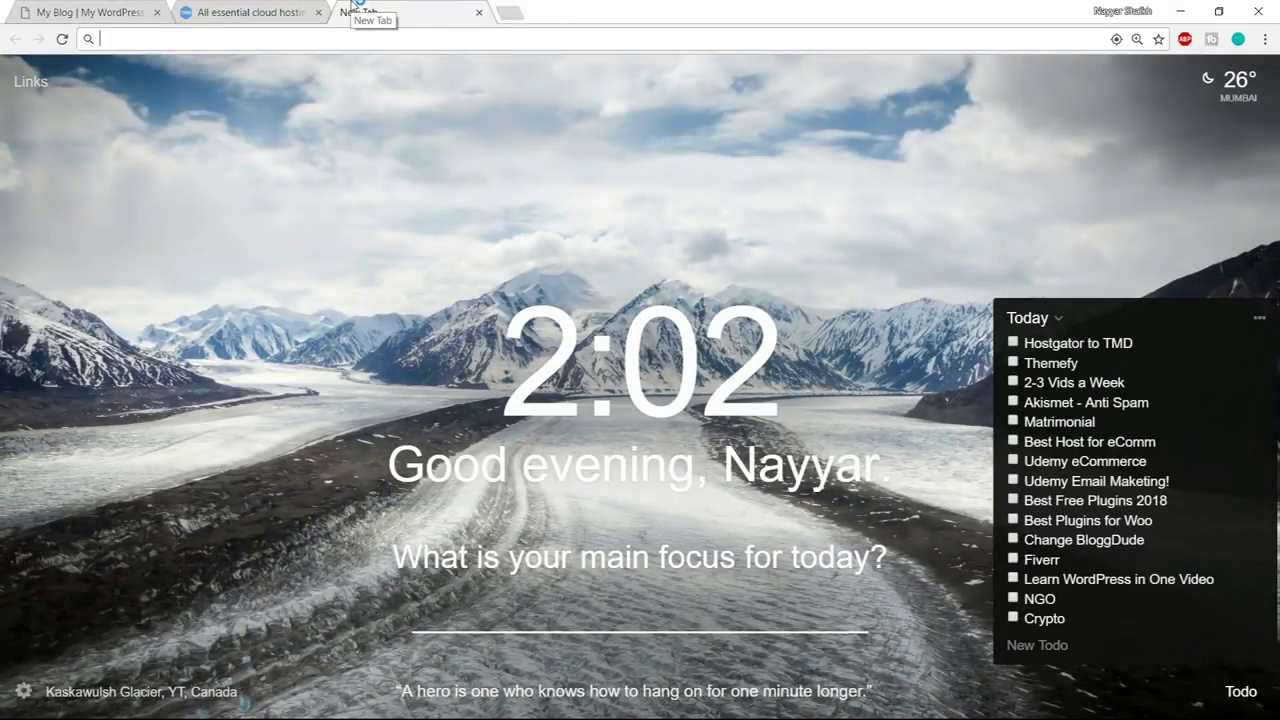
{"action": "type", "text": "ssd vs hdd web hosting"}
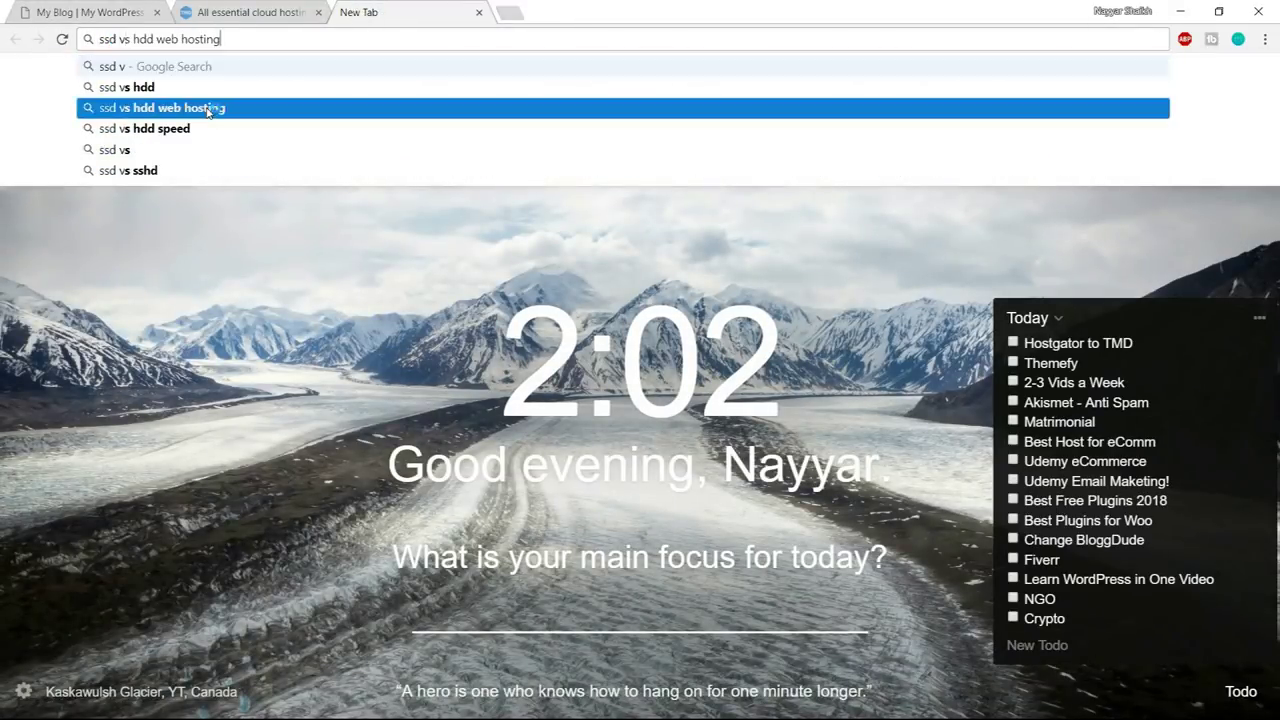
{"action": "left_click", "coordinate": [220, 107]}
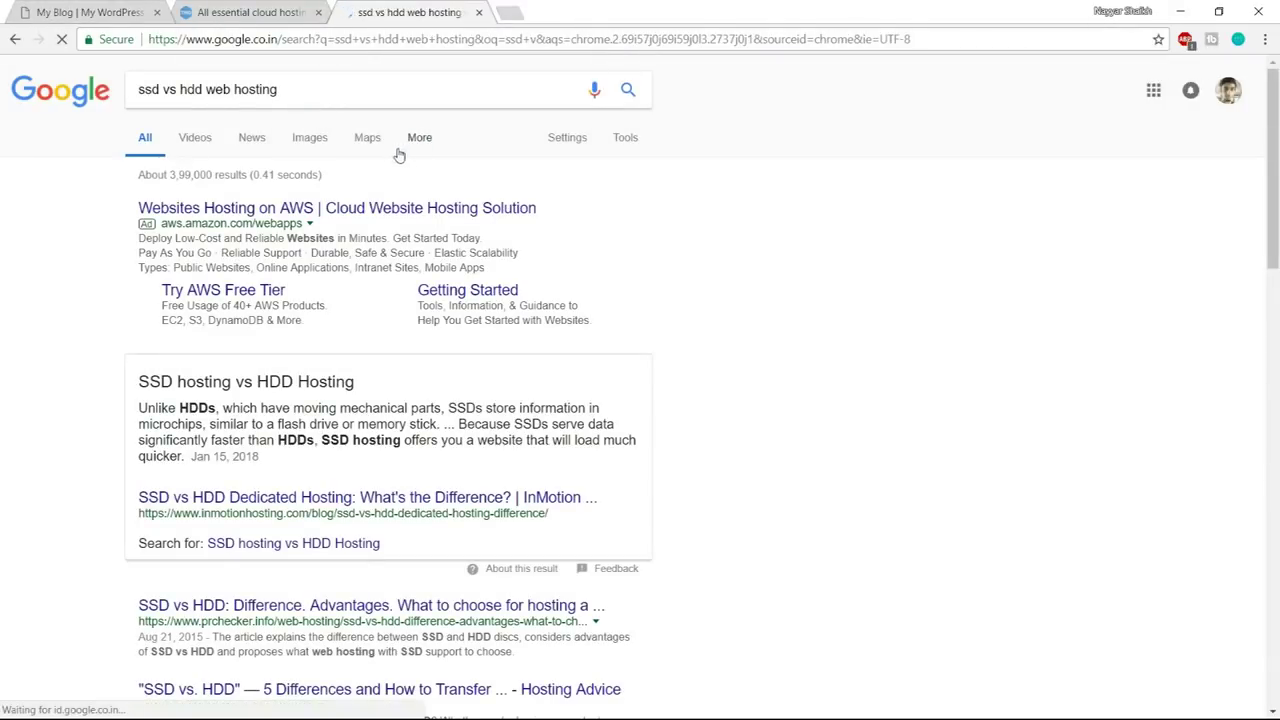
{"action": "scroll", "coordinate": [926, 415], "scroll_direction": "down", "scroll_amount": 3}
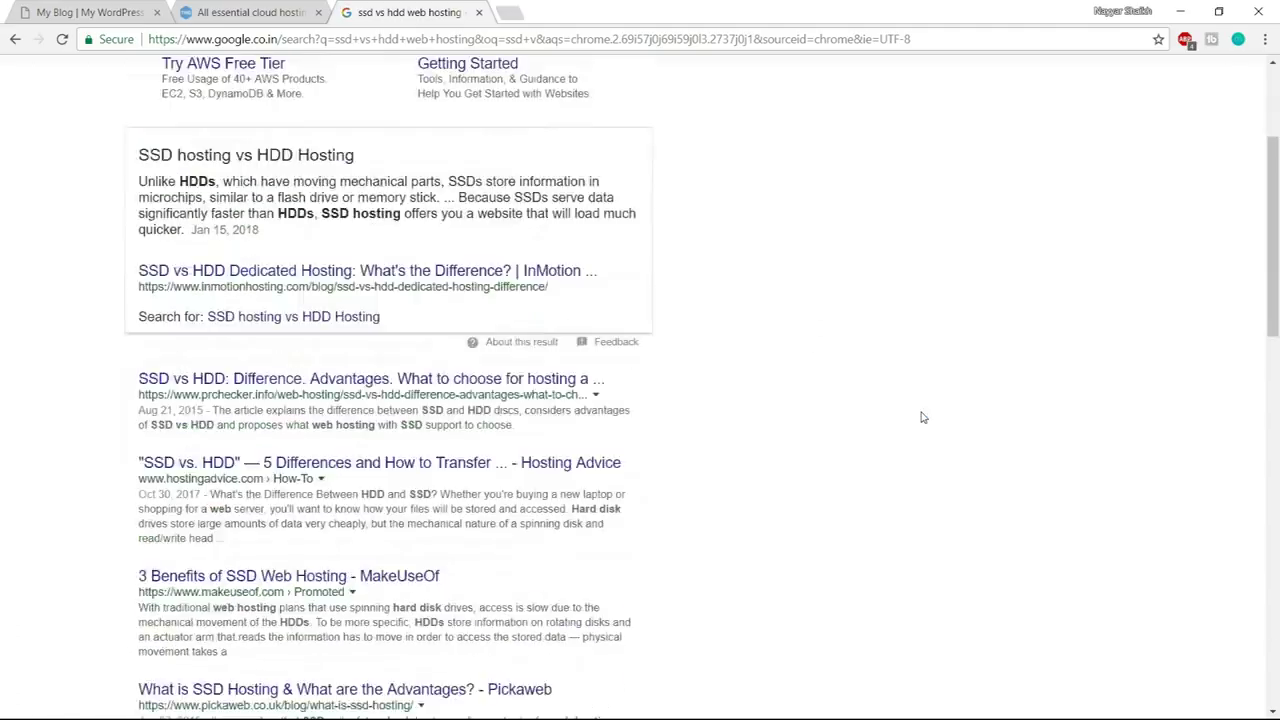
{"action": "scroll", "coordinate": [924, 416], "scroll_direction": "down", "scroll_amount": 4}
{"action": "scroll", "coordinate": [920, 417], "scroll_direction": "up", "scroll_amount": 6}
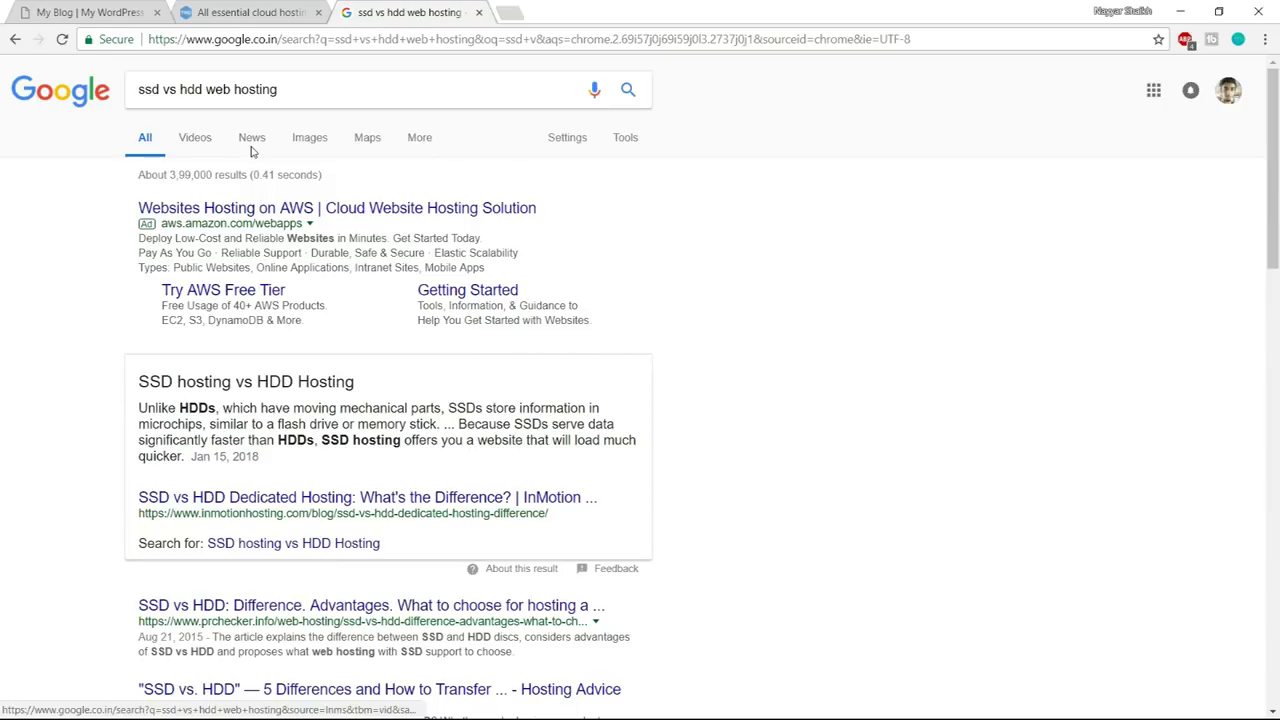
- Enlarge the first HDD and SSD comparison chart in the image results, examine it, and close the search tab
{"action": "left_click", "coordinate": [320, 138]}
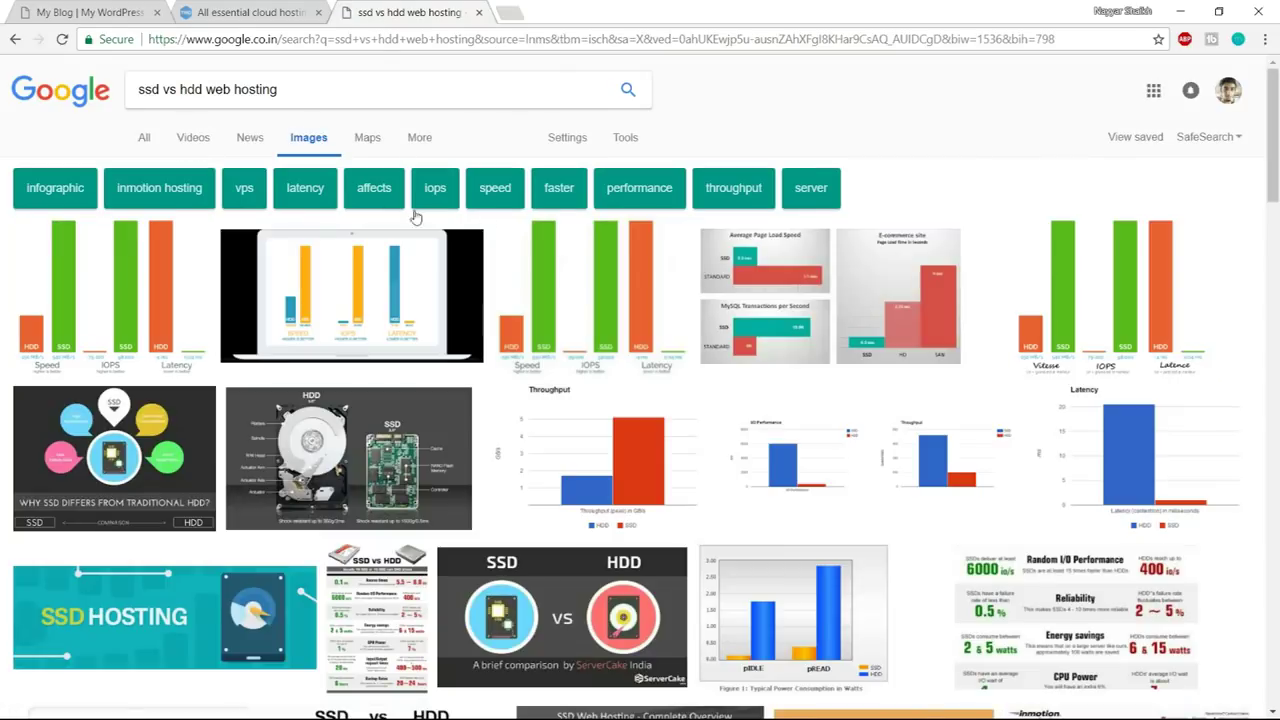
{"action": "left_click", "coordinate": [167, 285]}
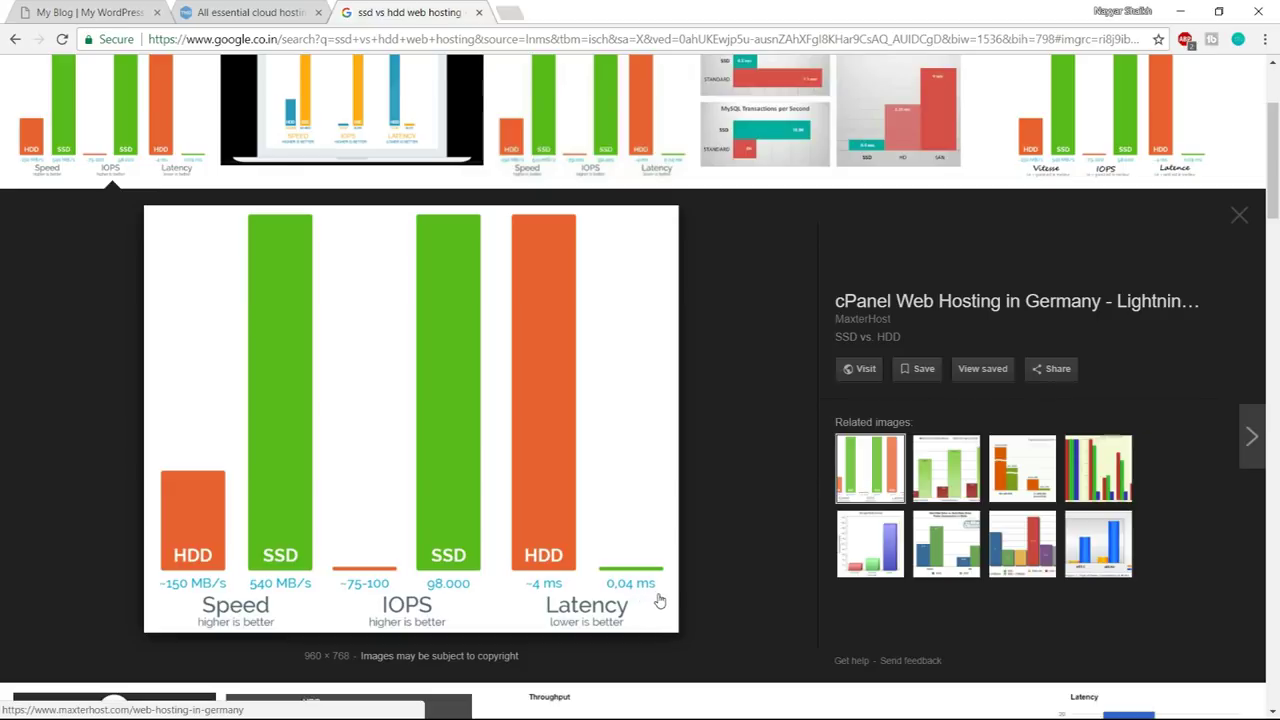
{"action": "scroll", "coordinate": [683, 592], "scroll_direction": "up", "scroll_amount": 2}
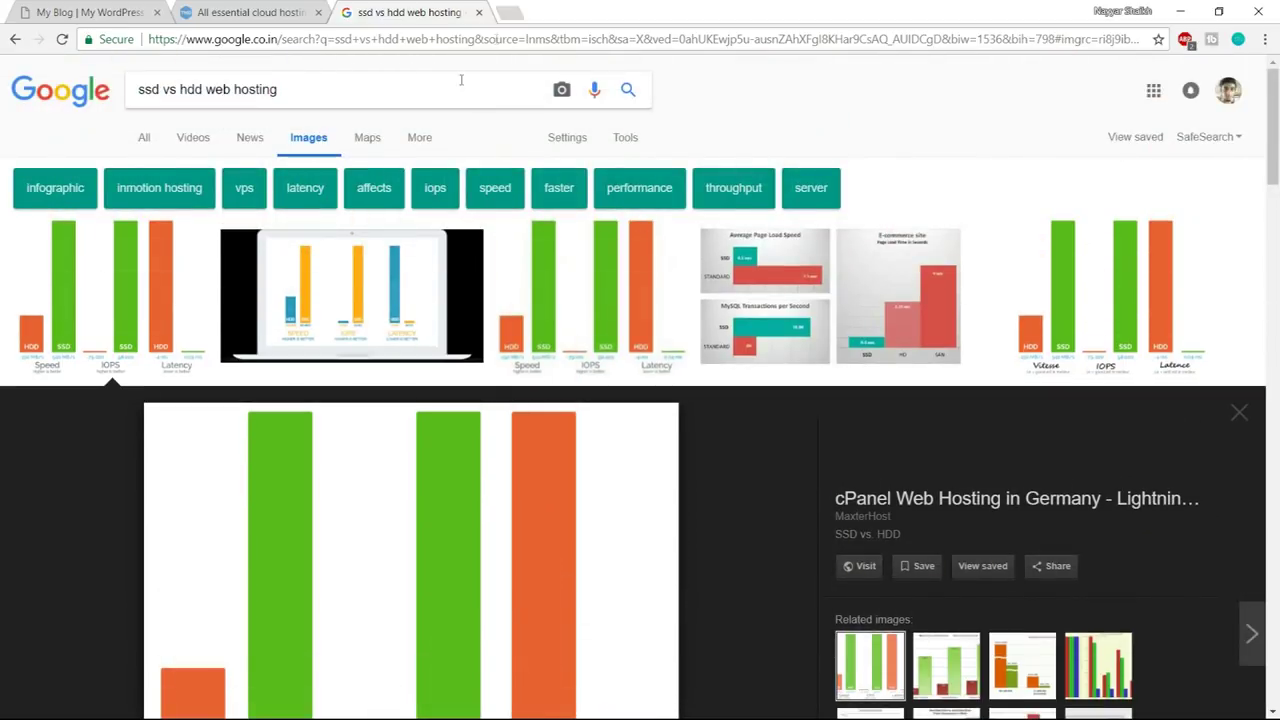
{"action": "left_click", "coordinate": [480, 13]}
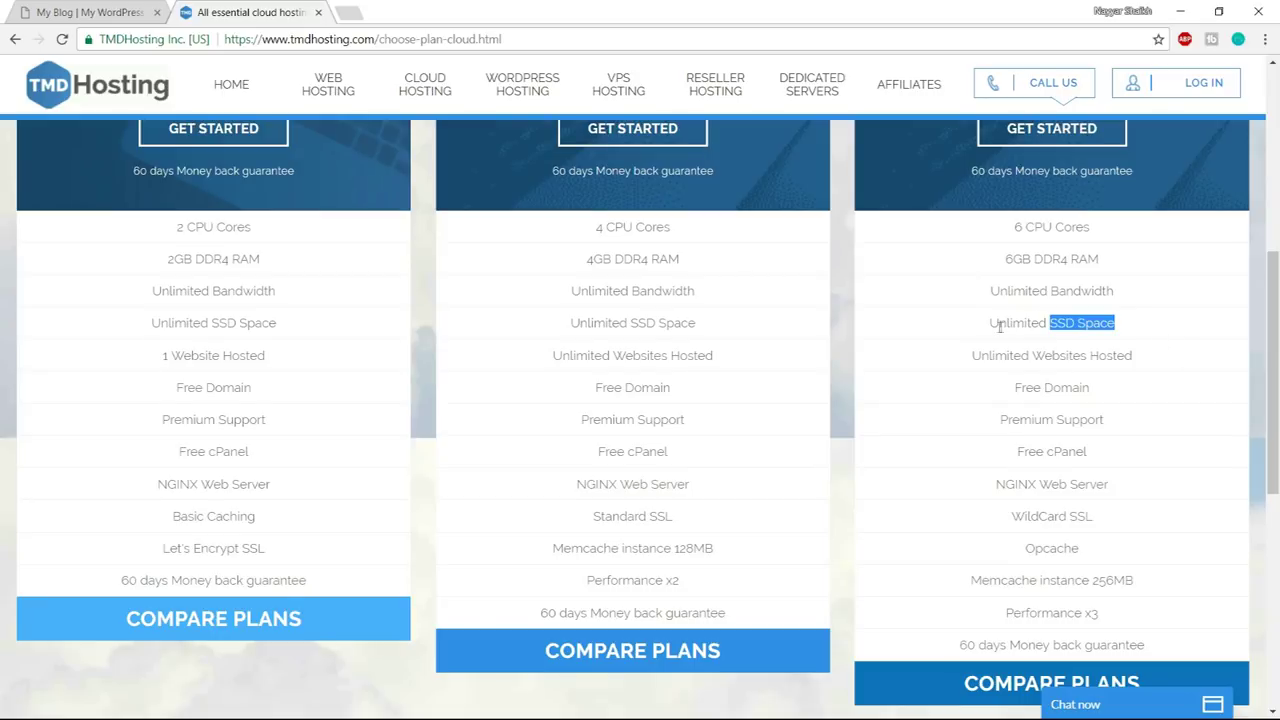
- Highlight the Unlimited SSD Space and Unlimited Websites Hosted entries in the Enterprise Cloud feature list
{"action": "left_click_drag", "start_coordinate": [985, 330], "coordinate": [1150, 325]}
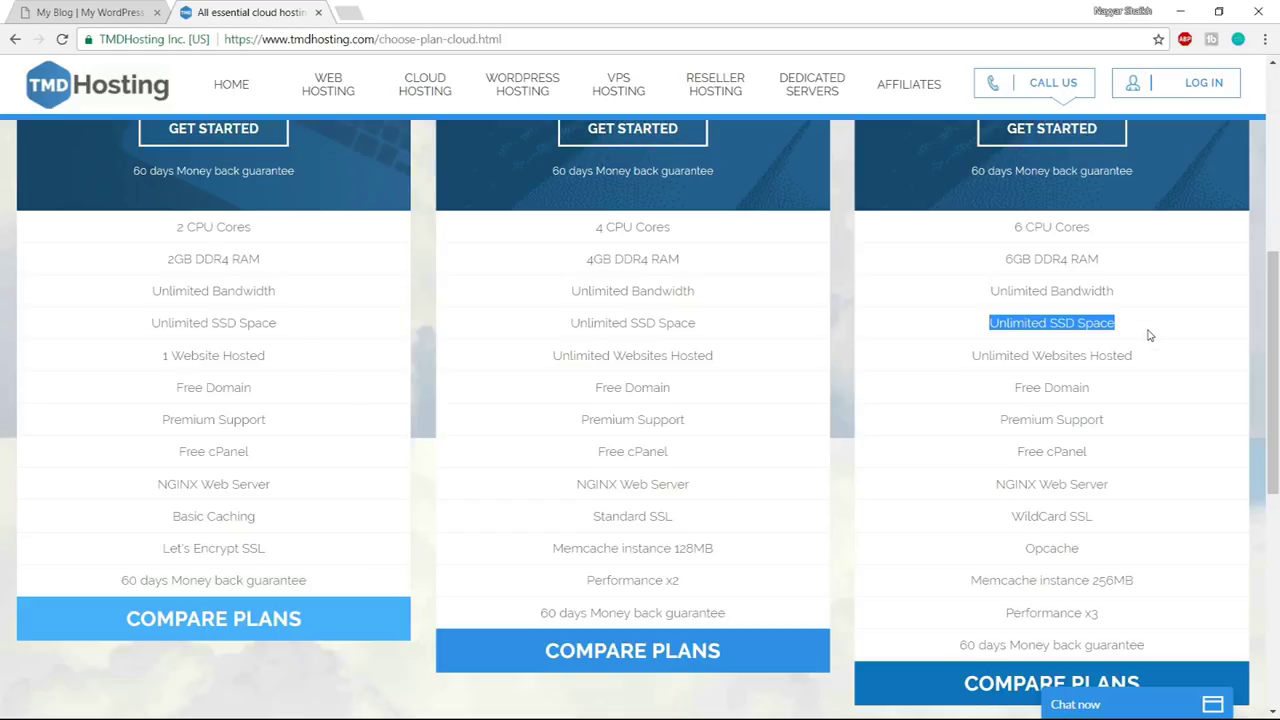
{"action": "left_click", "coordinate": [1165, 418]}
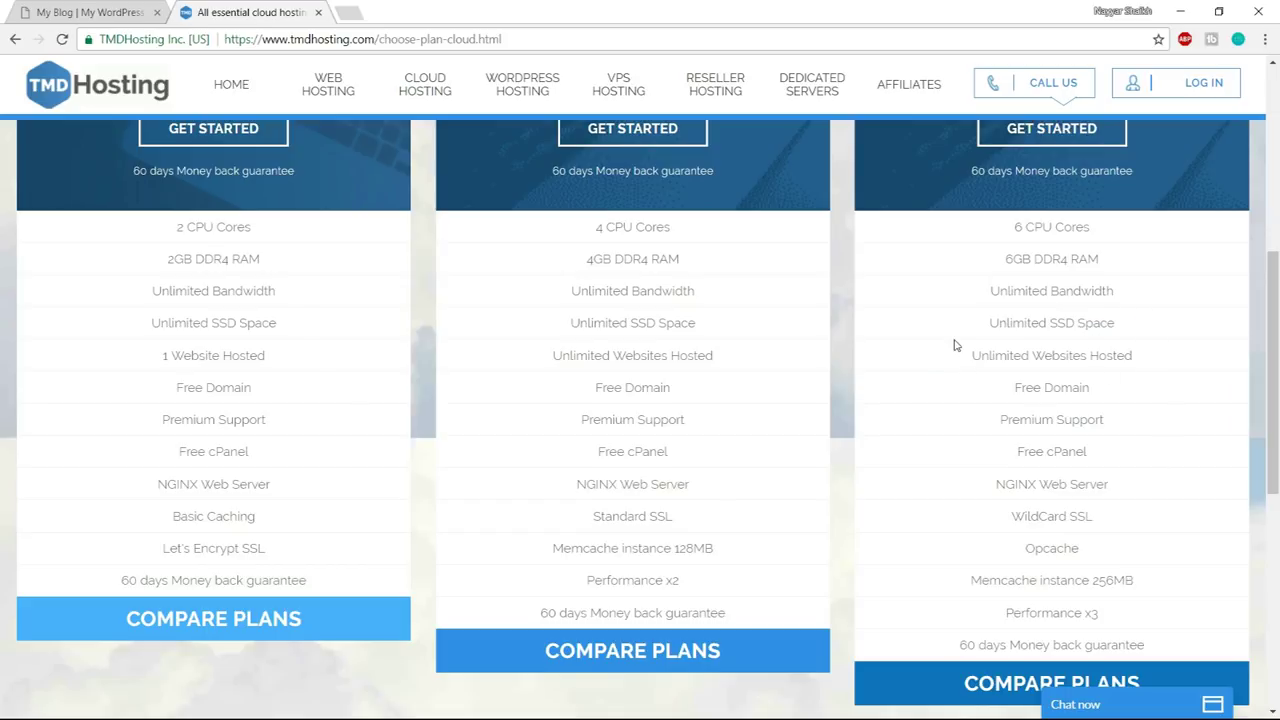
{"action": "left_click_drag", "start_coordinate": [968, 356], "coordinate": [1150, 351]}
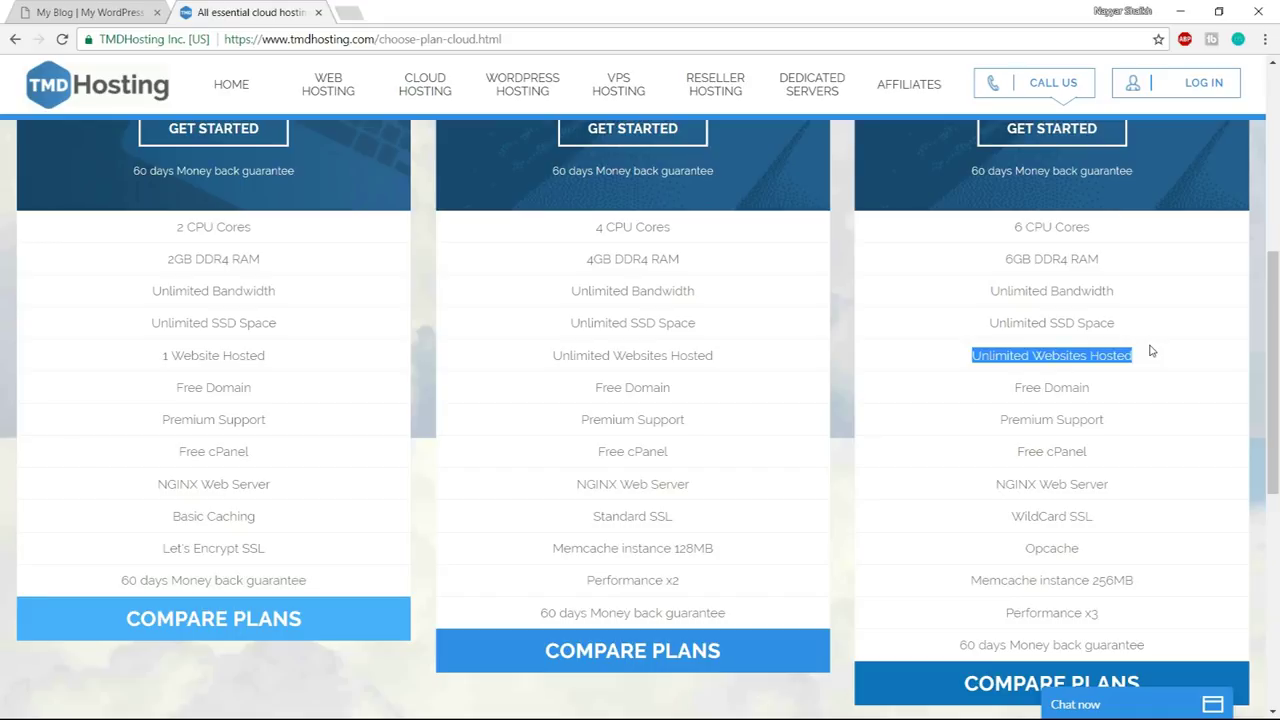
{"action": "scroll", "coordinate": [1180, 465], "scroll_direction": "up", "scroll_amount": 2}
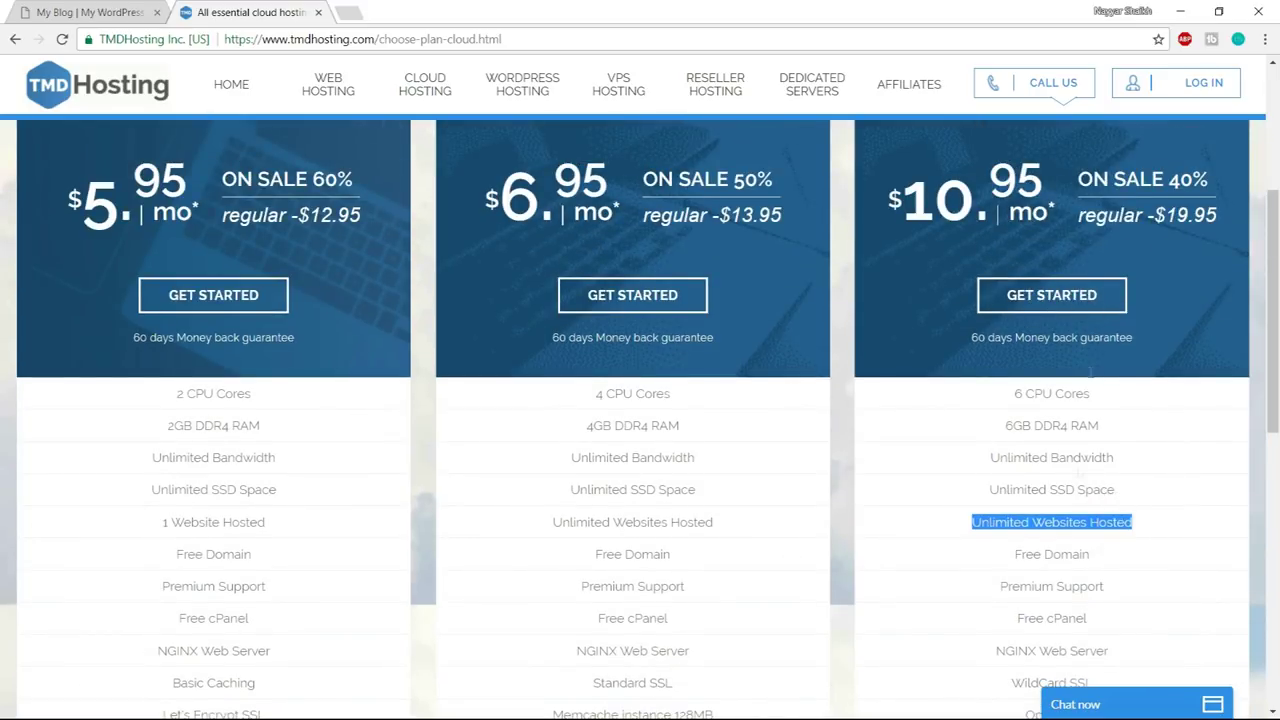
{"action": "scroll", "coordinate": [1113, 527], "scroll_direction": "down", "scroll_amount": 2}
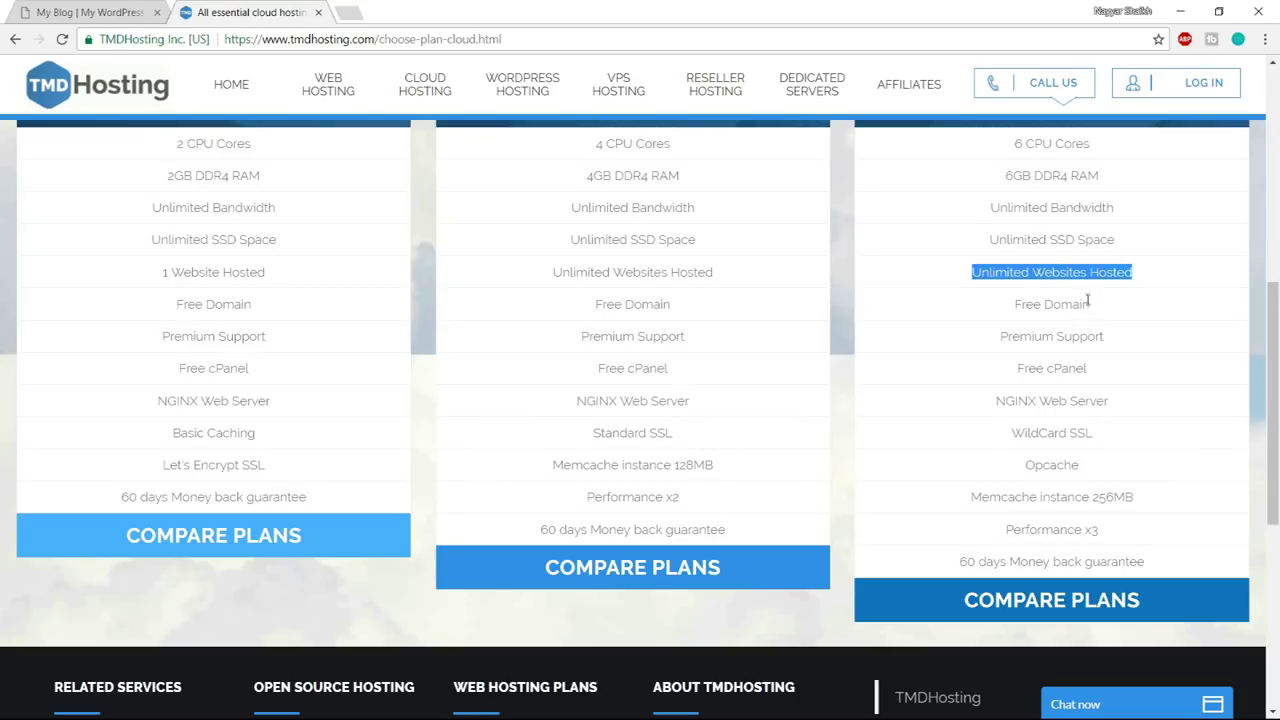
- Highlight the Enterprise Cloud entries from Free Domain through Premium Support, Free cPanel and Web Server to WildCard SSL
{"action": "left_click_drag", "start_coordinate": [1014, 306], "coordinate": [1125, 309]}
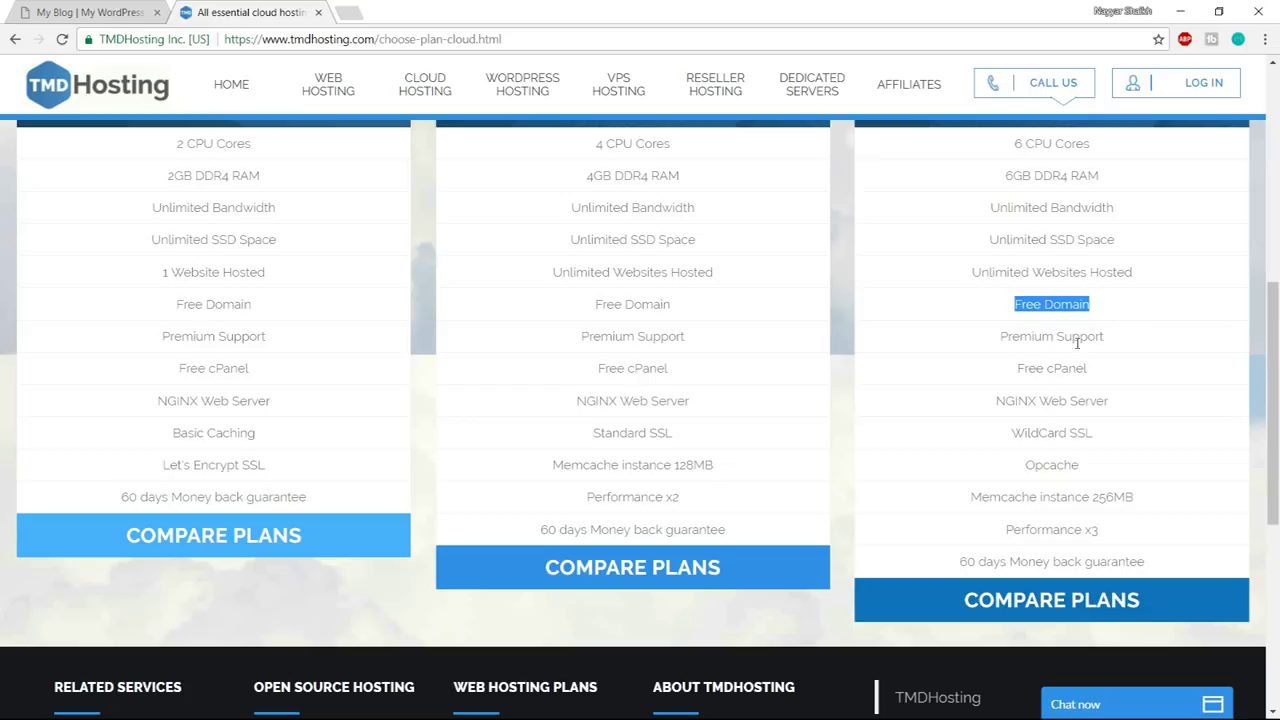
{"action": "left_click_drag", "start_coordinate": [1003, 340], "coordinate": [1128, 346]}
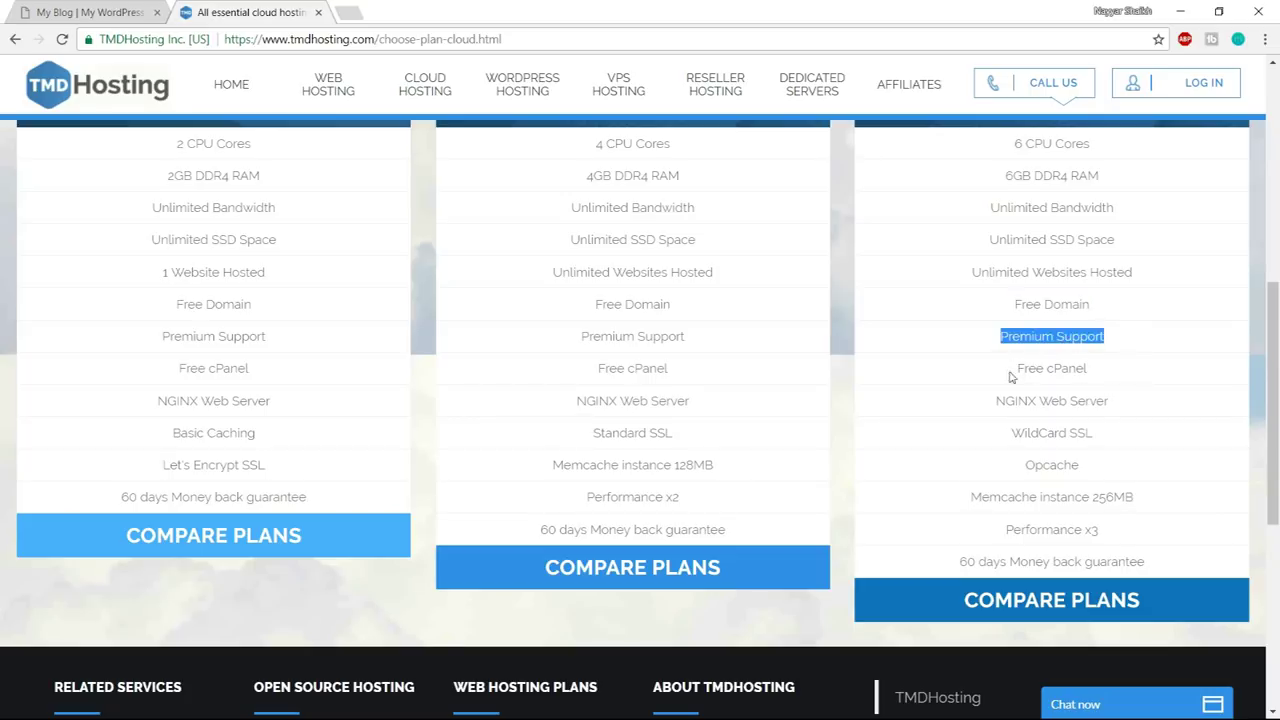
{"action": "left_click_drag", "start_coordinate": [1013, 372], "coordinate": [1106, 373]}
{"action": "left_click_drag", "start_coordinate": [1040, 401], "coordinate": [1146, 400]}
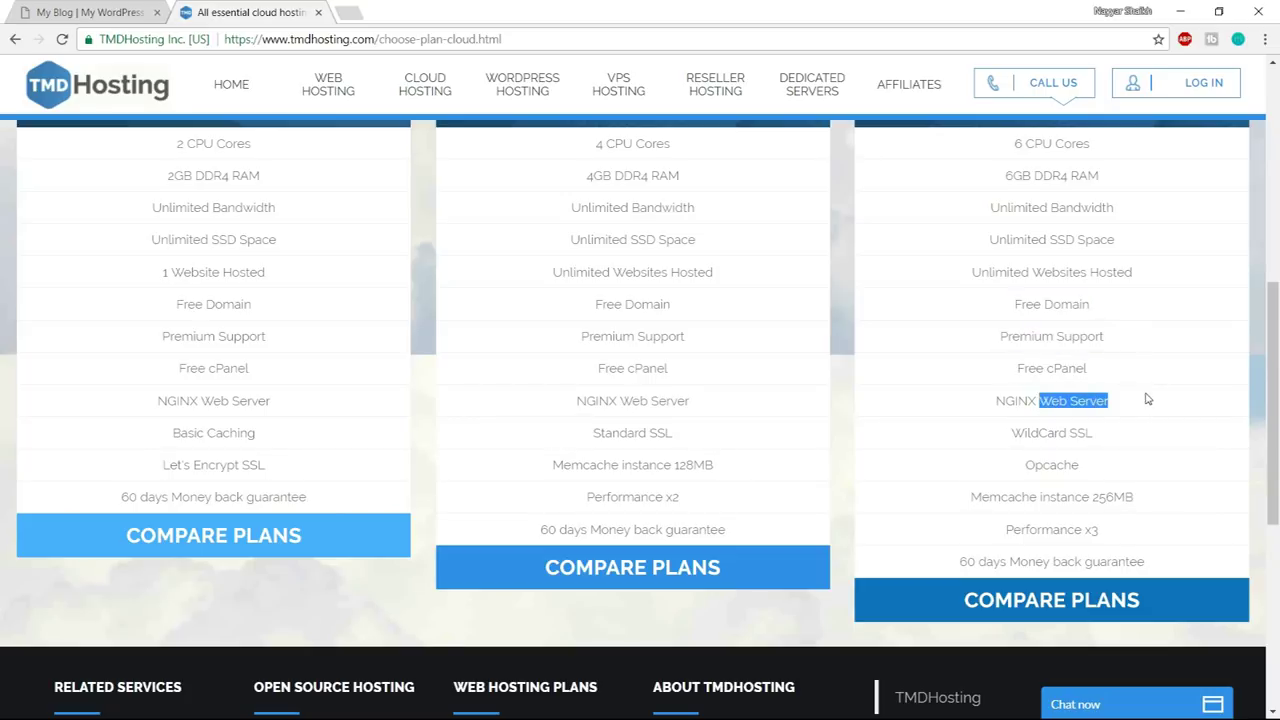
{"action": "left_click_drag", "start_coordinate": [1008, 436], "coordinate": [1123, 431]}
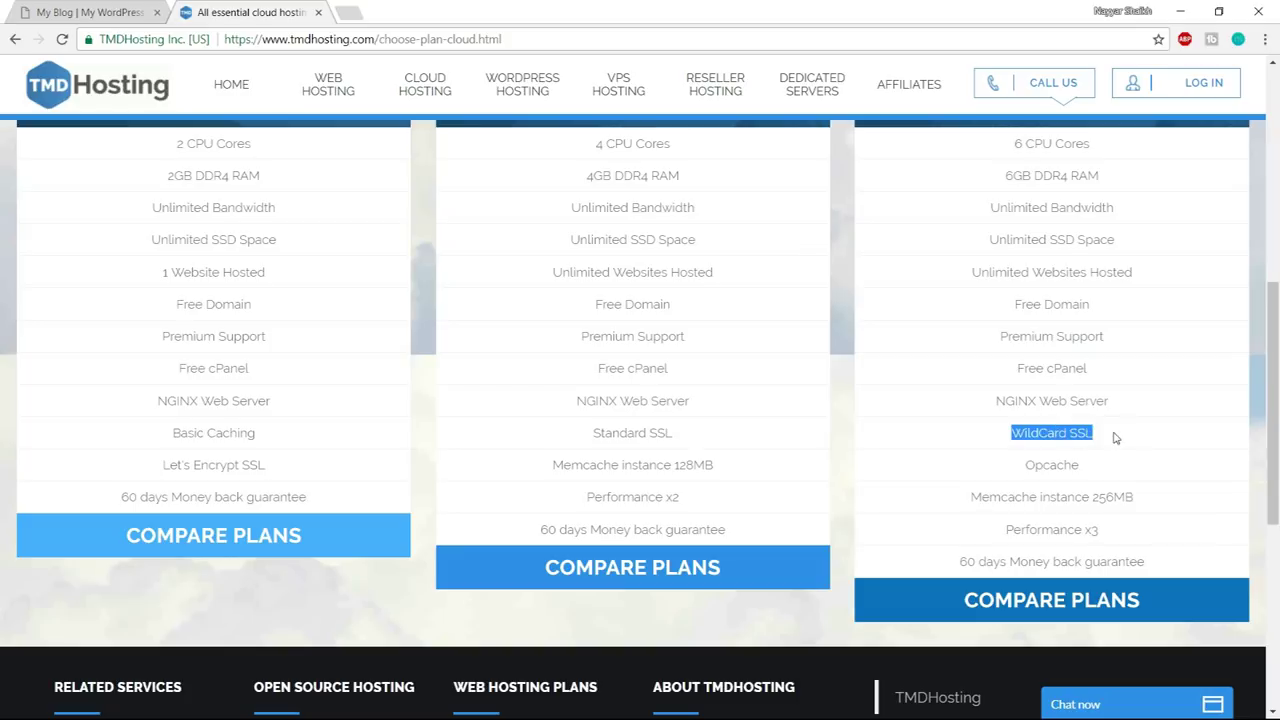
{"action": "left_click", "coordinate": [1115, 437]}
- Switch to the LocalBiz site and view its secure connection details, then close them
{"action": "left_click", "coordinate": [100, 12]}
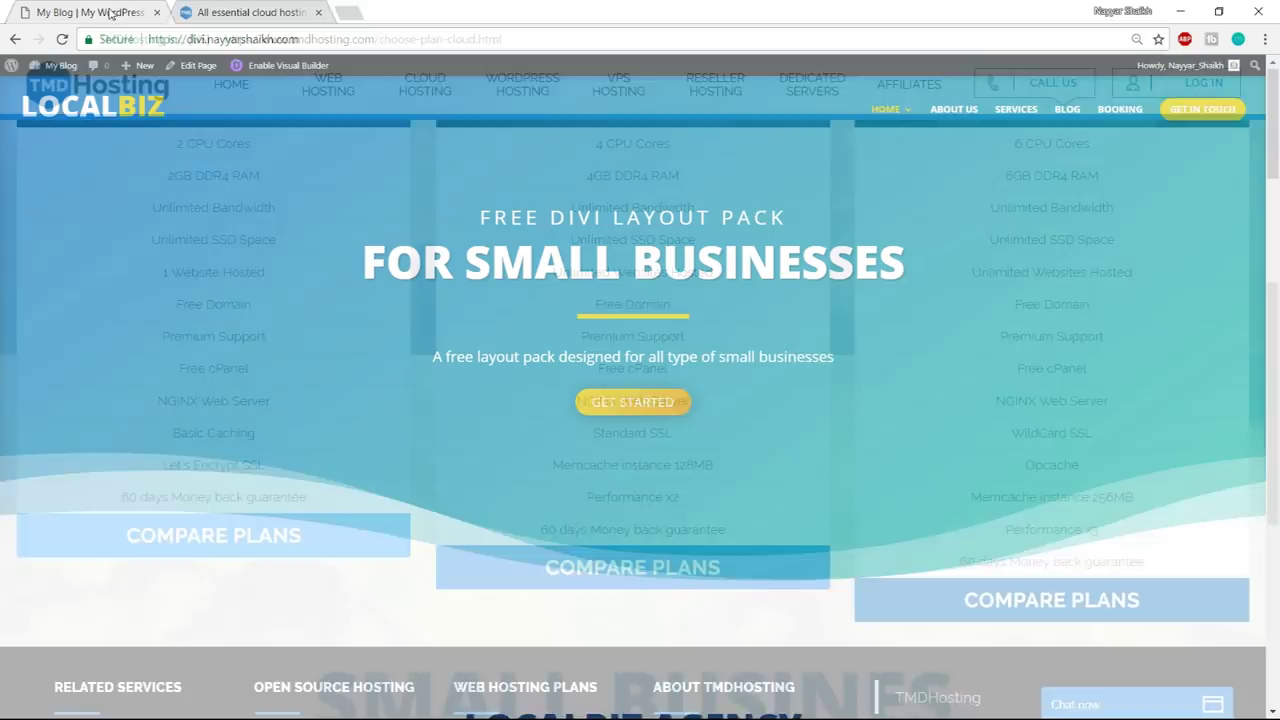
{"action": "mouse_move", "coordinate": [137, 67]}
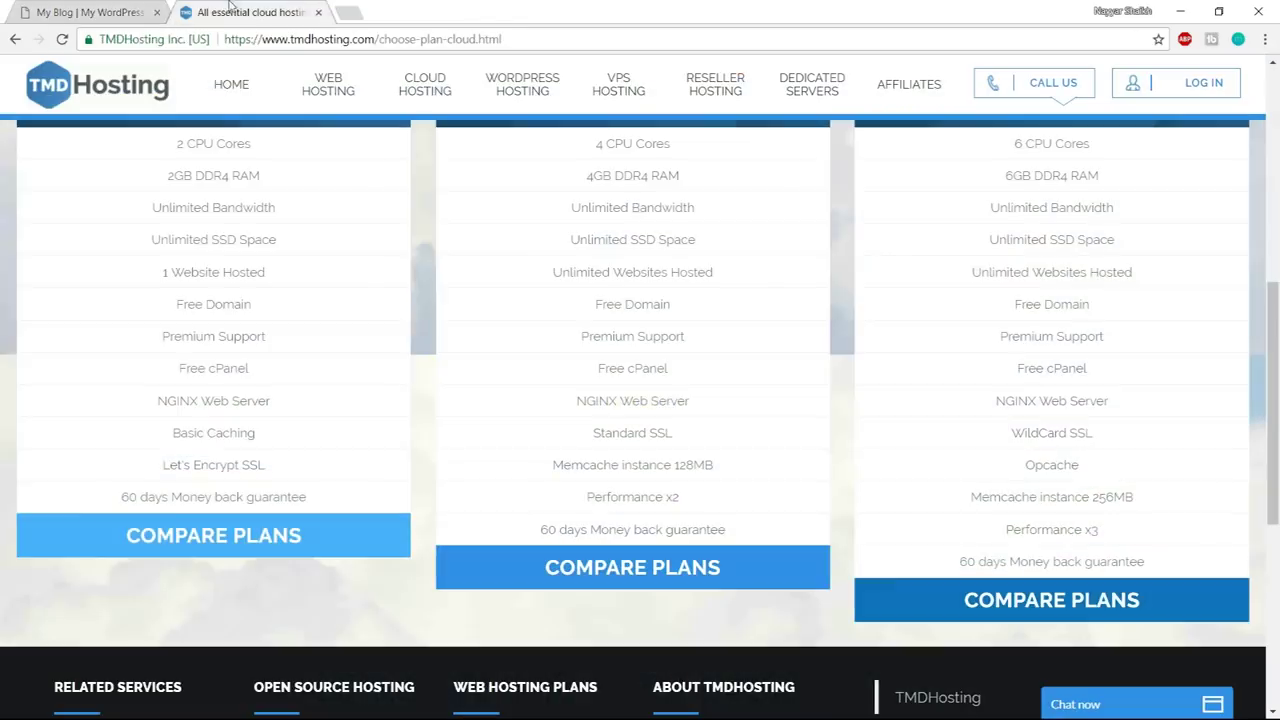
{"action": "left_click", "coordinate": [232, 11]}
{"action": "left_click", "coordinate": [102, 9]}
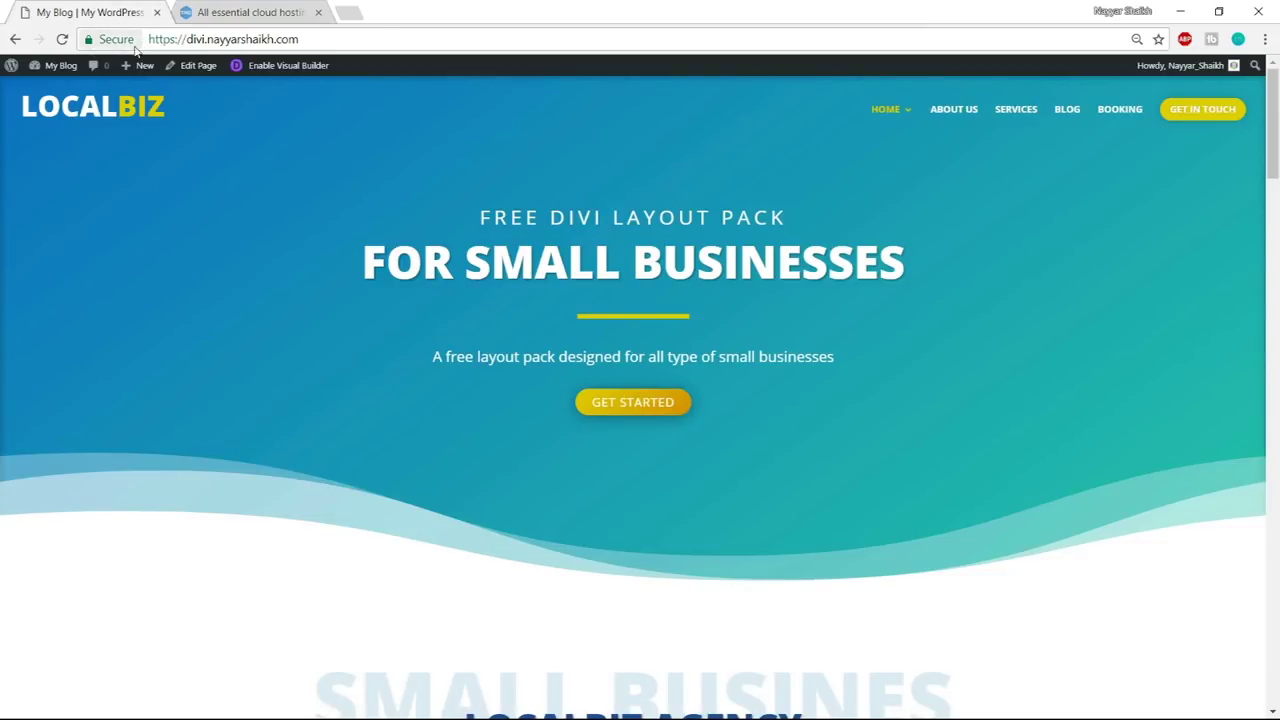
{"action": "left_click", "coordinate": [116, 40]}
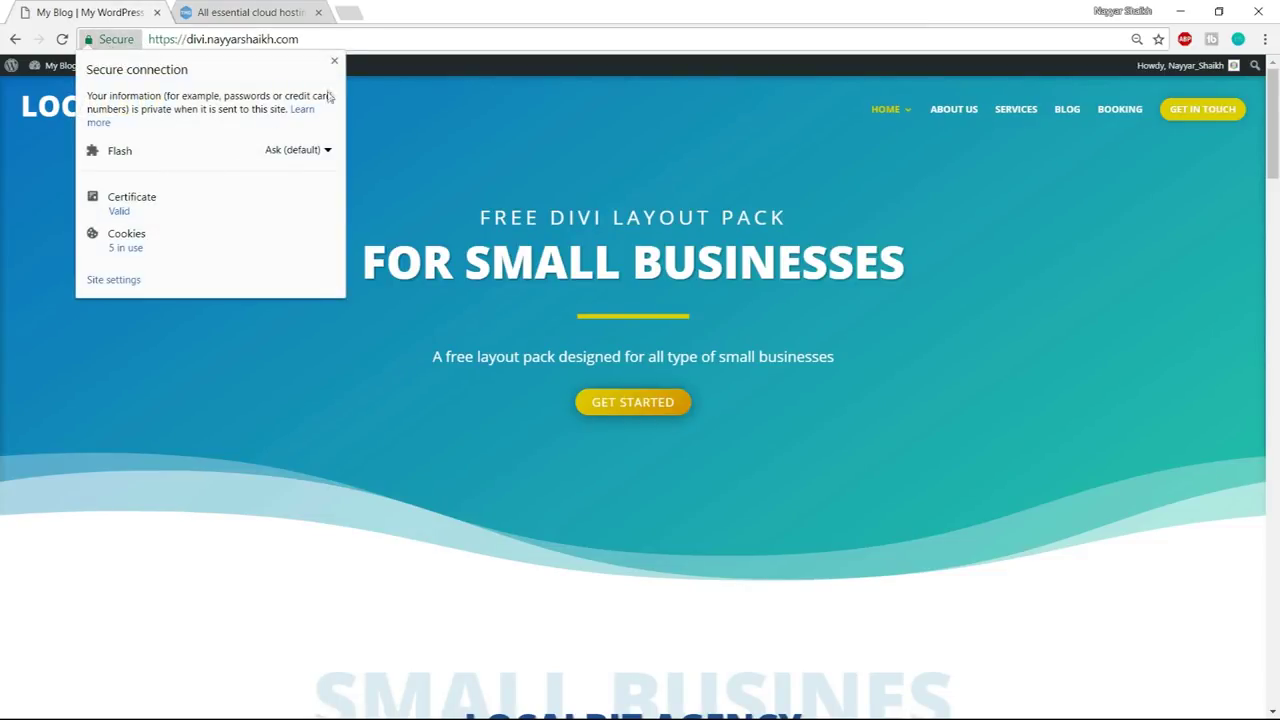
{"action": "left_click", "coordinate": [335, 62]}
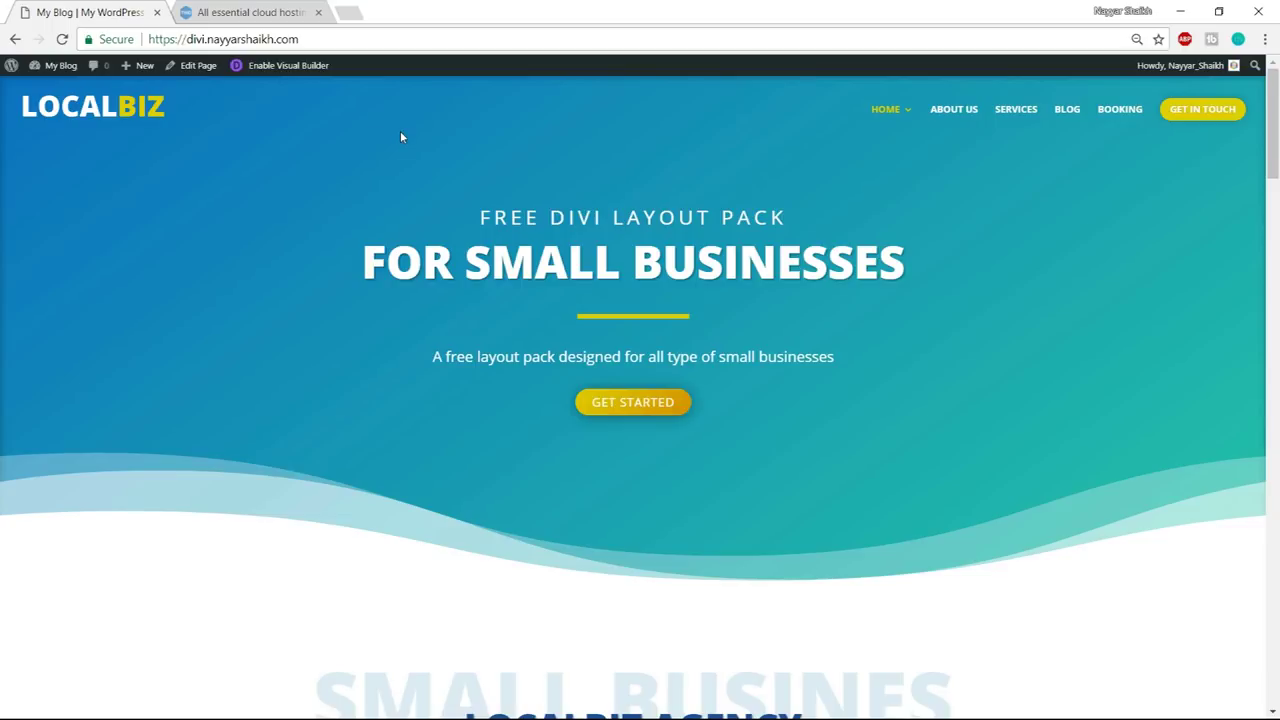
- Return to the TMDHosting cloud plans and highlight the WildCard SSL entry under Enterprise Cloud
{"action": "left_click", "coordinate": [245, 12]}
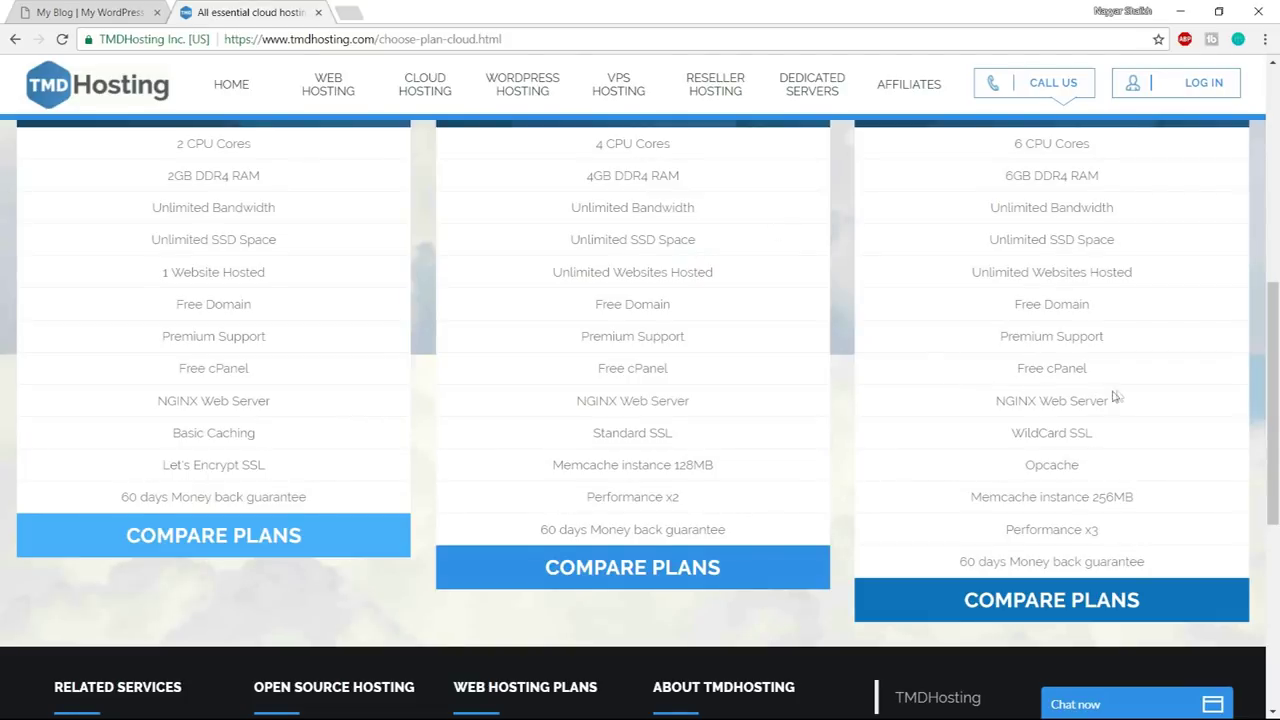
{"action": "left_click_drag", "start_coordinate": [1131, 430], "coordinate": [997, 434]}
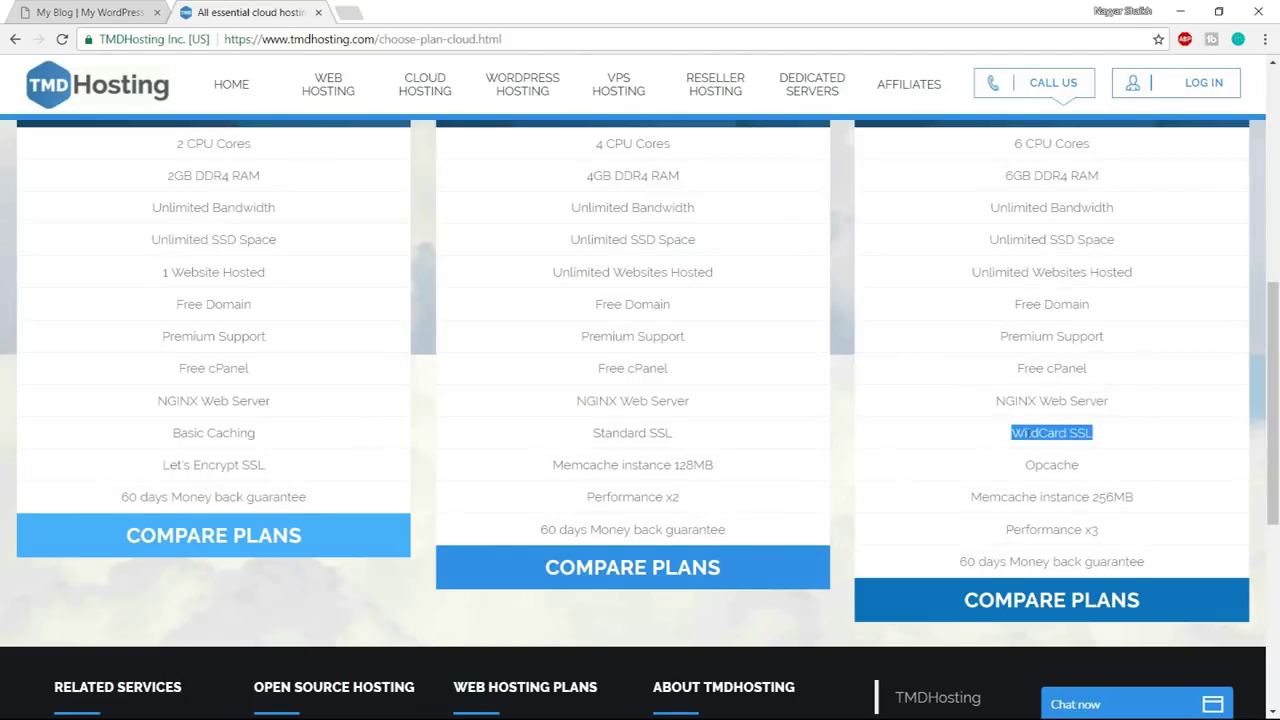
{"action": "left_click", "coordinate": [1031, 432]}
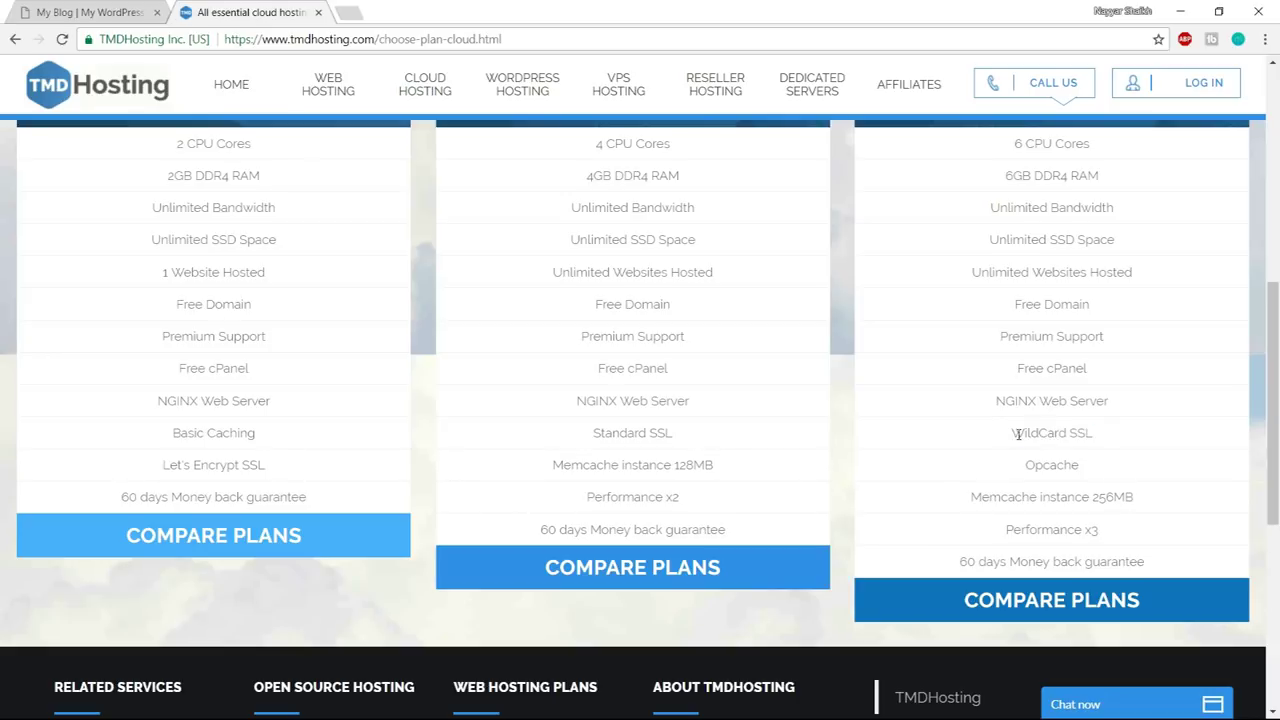
{"action": "left_click_drag", "start_coordinate": [1012, 432], "coordinate": [1096, 436]}
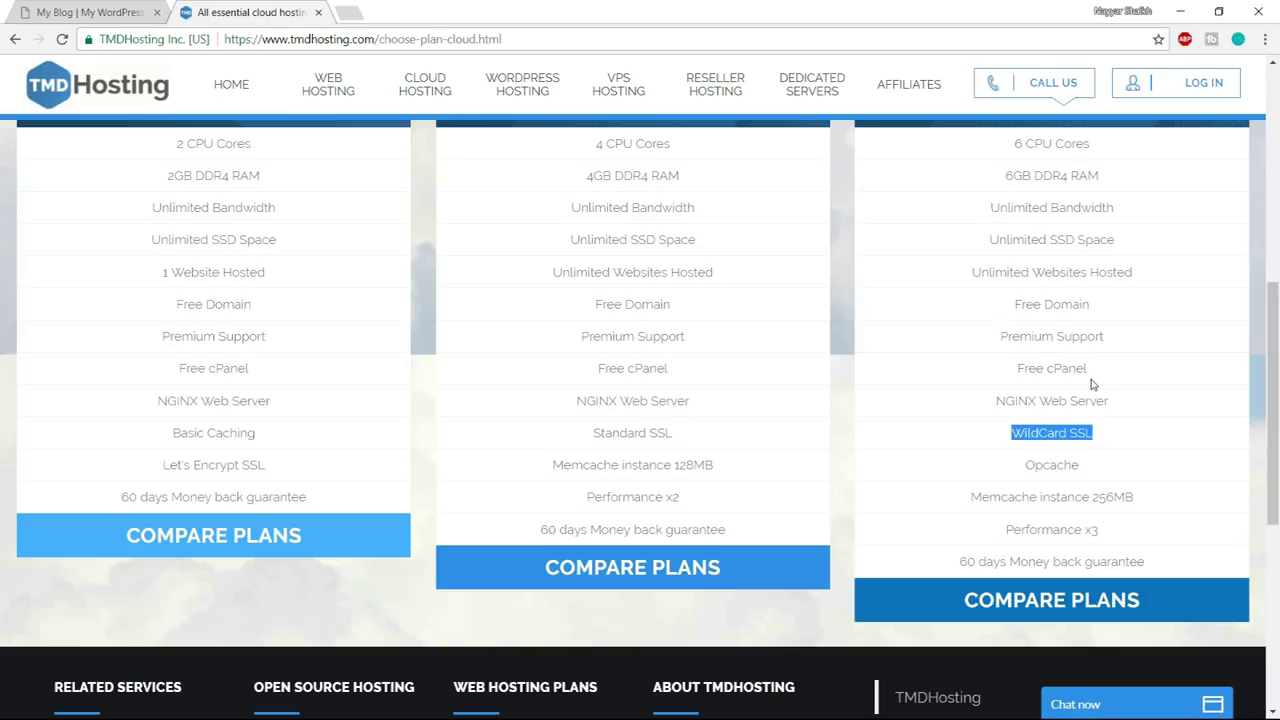
- Examine the remaining Enterprise Cloud features, highlighting the Opcache, Performance x3 and 60 days Money back guarantee entries
{"action": "left_click_drag", "start_coordinate": [1024, 465], "coordinate": [1092, 474]}
{"action": "left_click", "coordinate": [1094, 490]}
{"action": "left_click_drag", "start_coordinate": [1008, 498], "coordinate": [992, 548]}
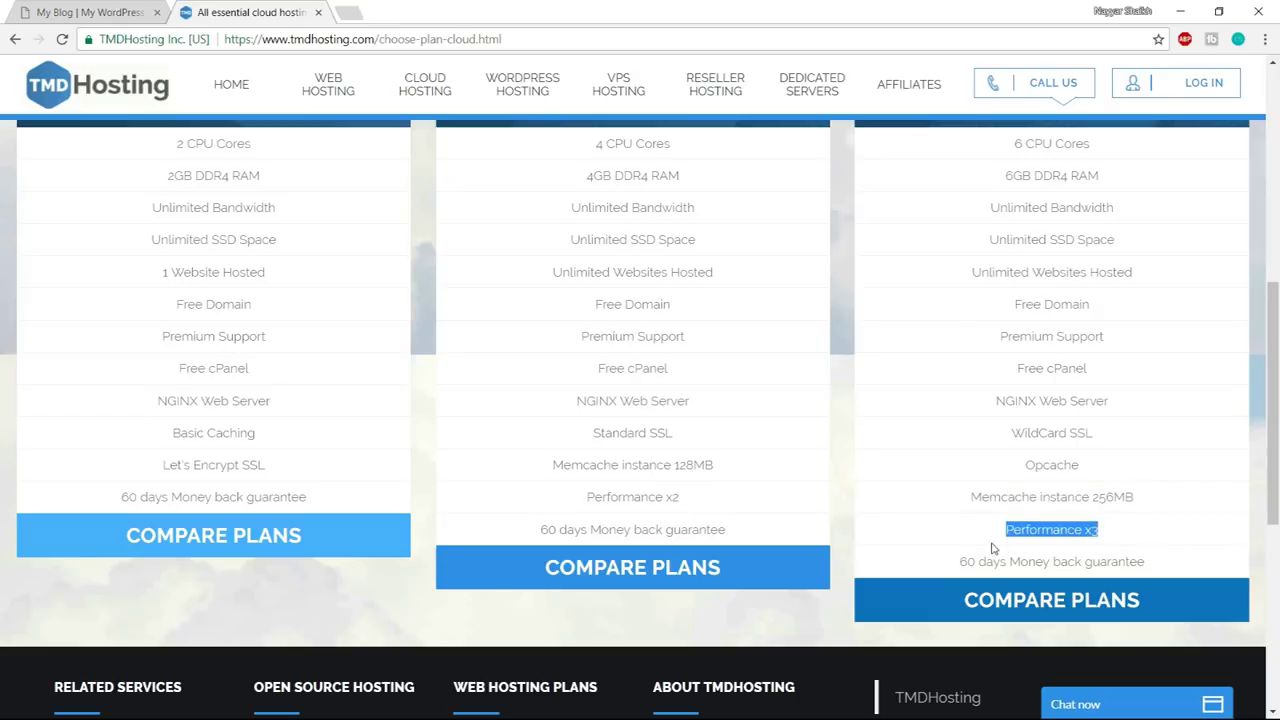
{"action": "scroll", "coordinate": [942, 488], "scroll_direction": "up", "scroll_amount": 4}
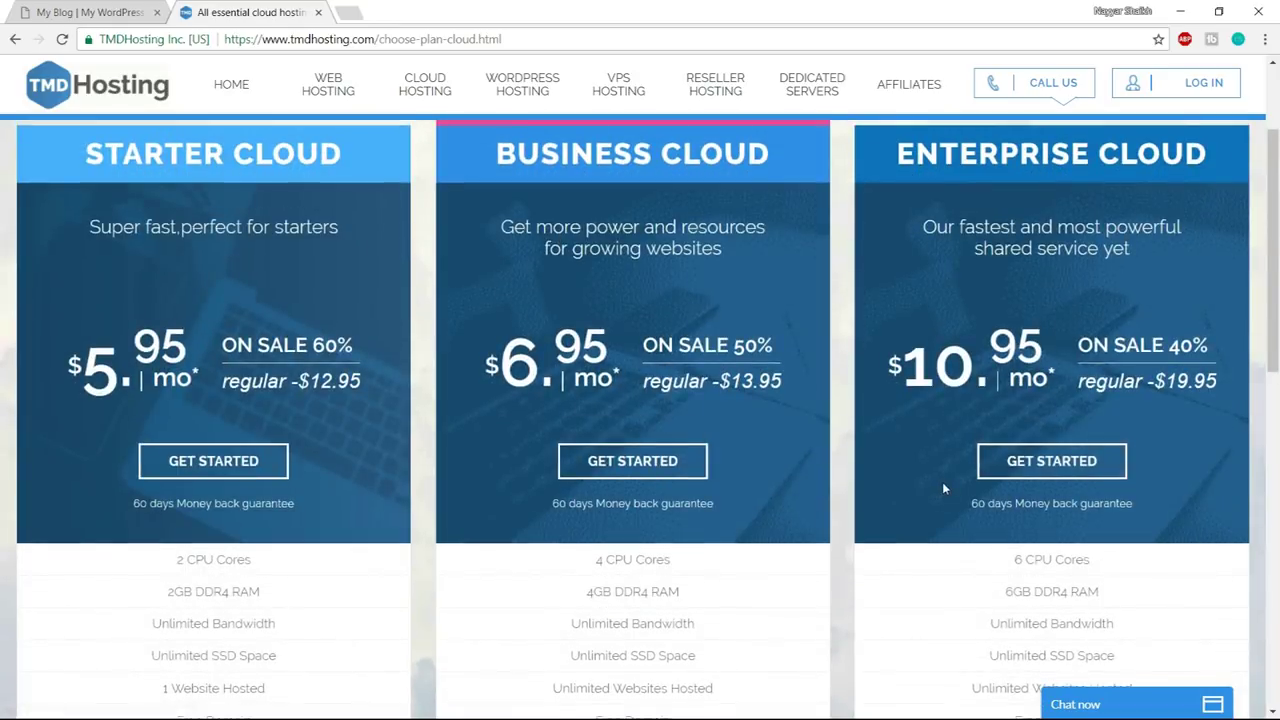
{"action": "scroll", "coordinate": [942, 488], "scroll_direction": "down", "scroll_amount": 3}
{"action": "scroll", "coordinate": [1090, 490], "scroll_direction": "down", "scroll_amount": 1}
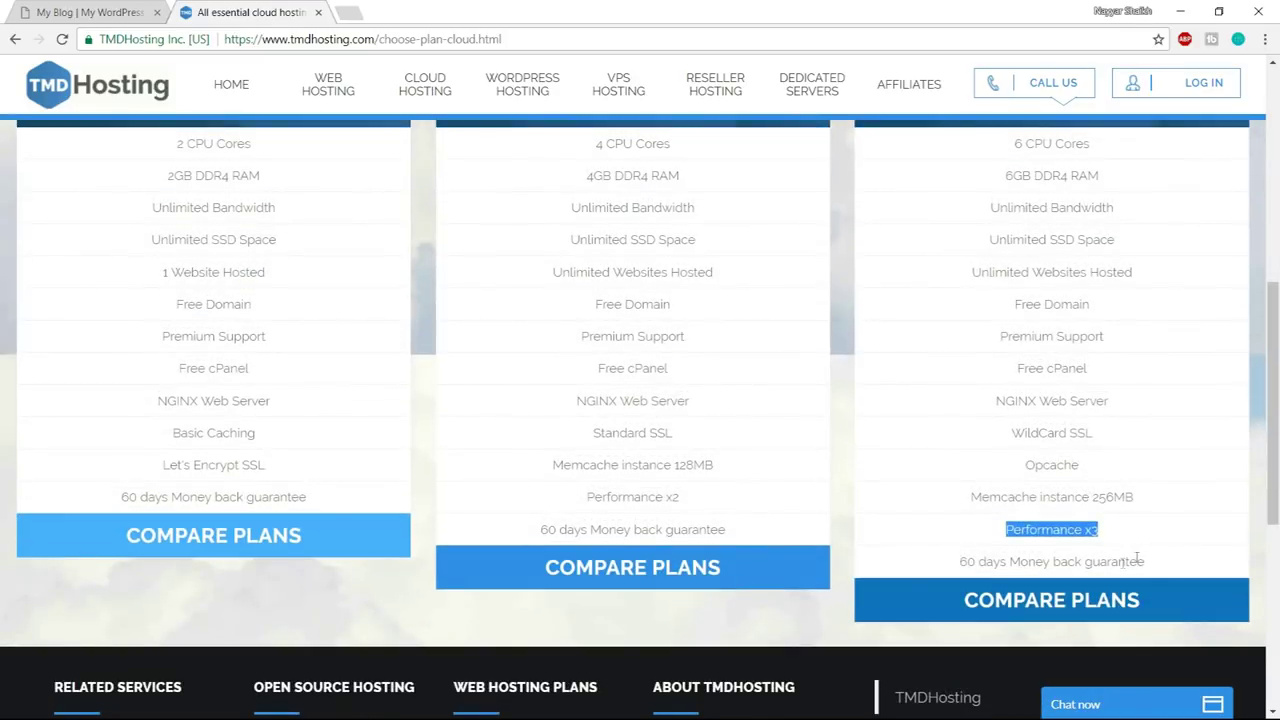
{"action": "left_click_drag", "start_coordinate": [946, 563], "coordinate": [1137, 559]}
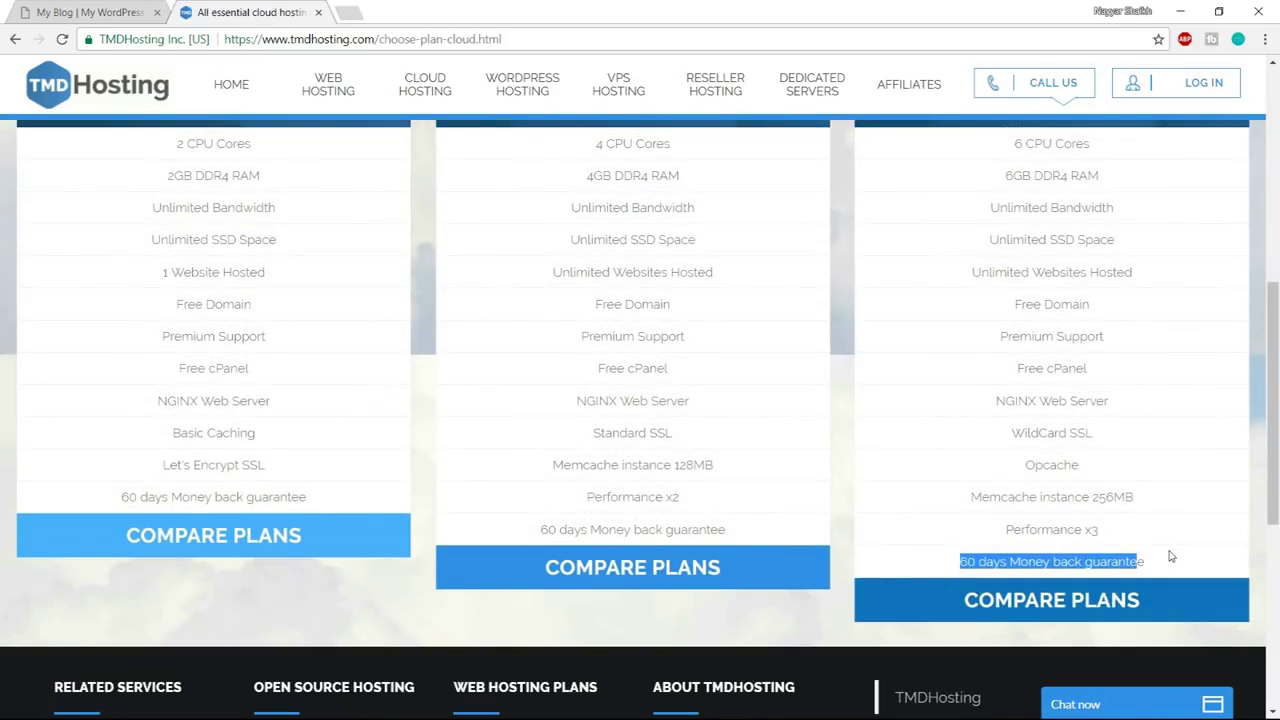
{"action": "left_click", "coordinate": [1191, 548]}
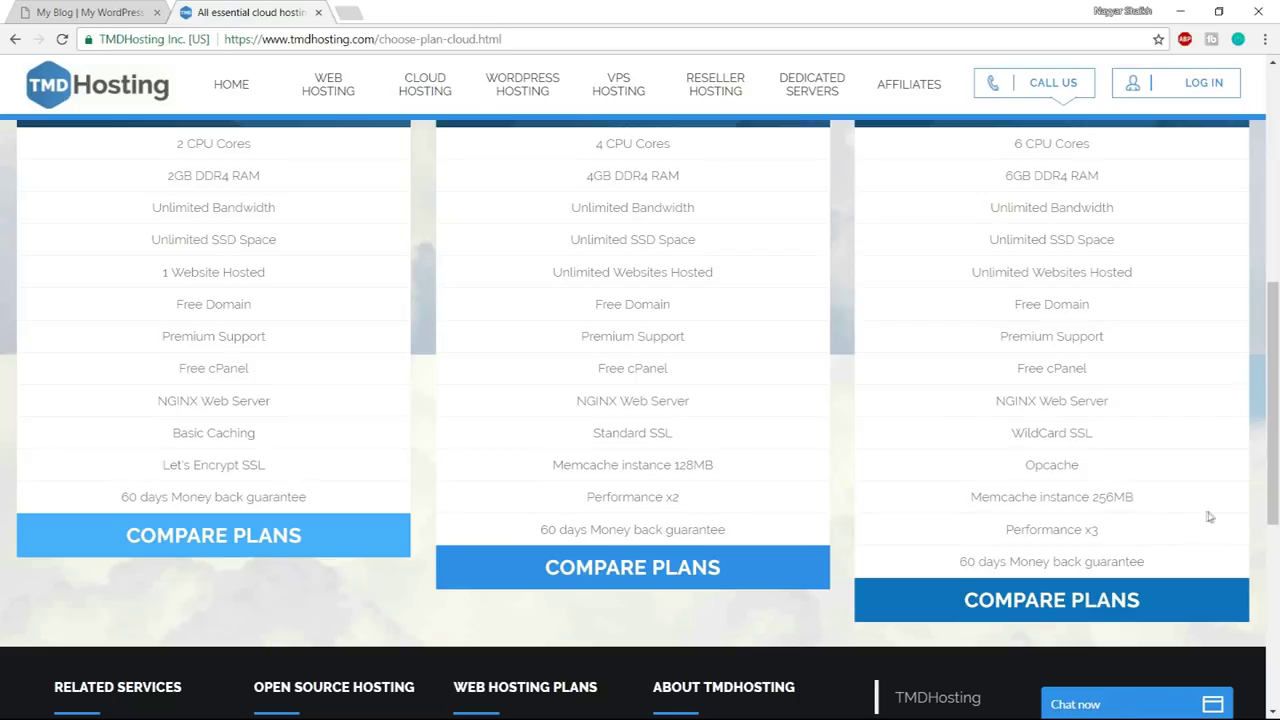
- Compare the Business Cloud and Starter Cloud plans, highlighting their titles and viewing their feature lists
{"action": "scroll", "coordinate": [1208, 518], "scroll_direction": "up", "scroll_amount": 5}
{"action": "scroll", "coordinate": [1200, 524], "scroll_direction": "down", "scroll_amount": 1}
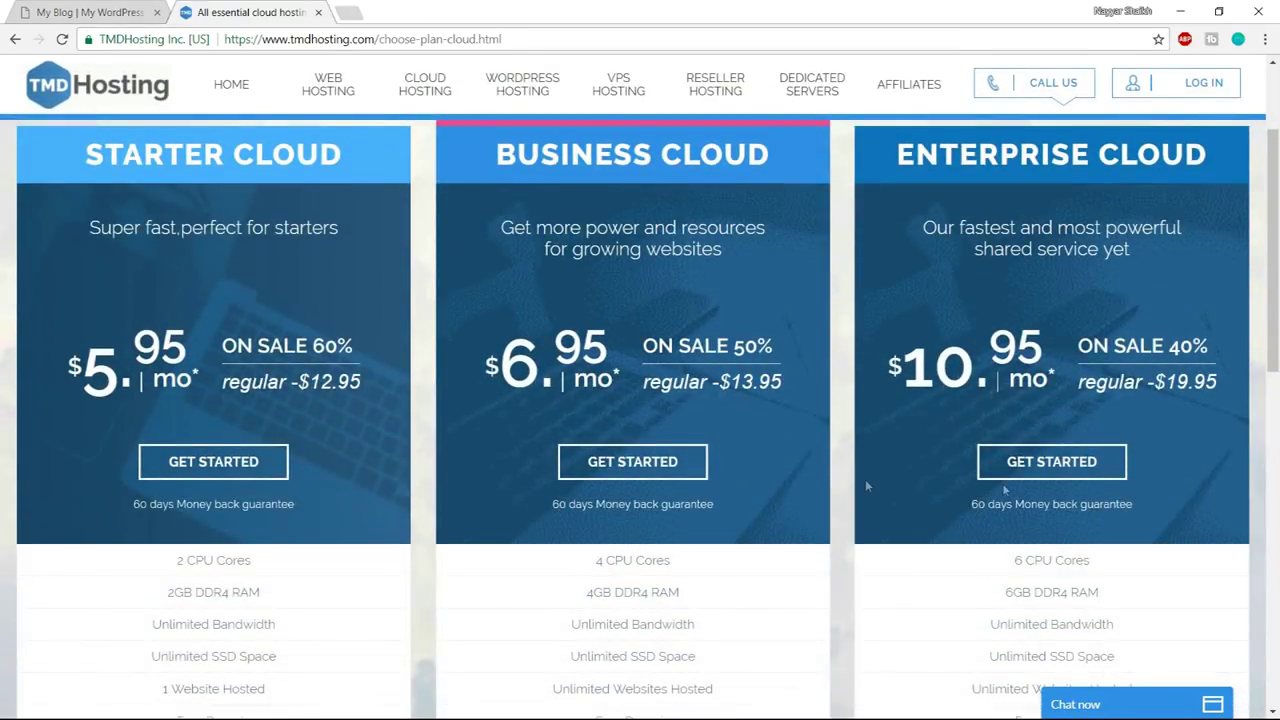
{"action": "scroll", "coordinate": [1002, 483], "scroll_direction": "up", "scroll_amount": 1}
{"action": "left_click_drag", "start_coordinate": [494, 238], "coordinate": [847, 241]}
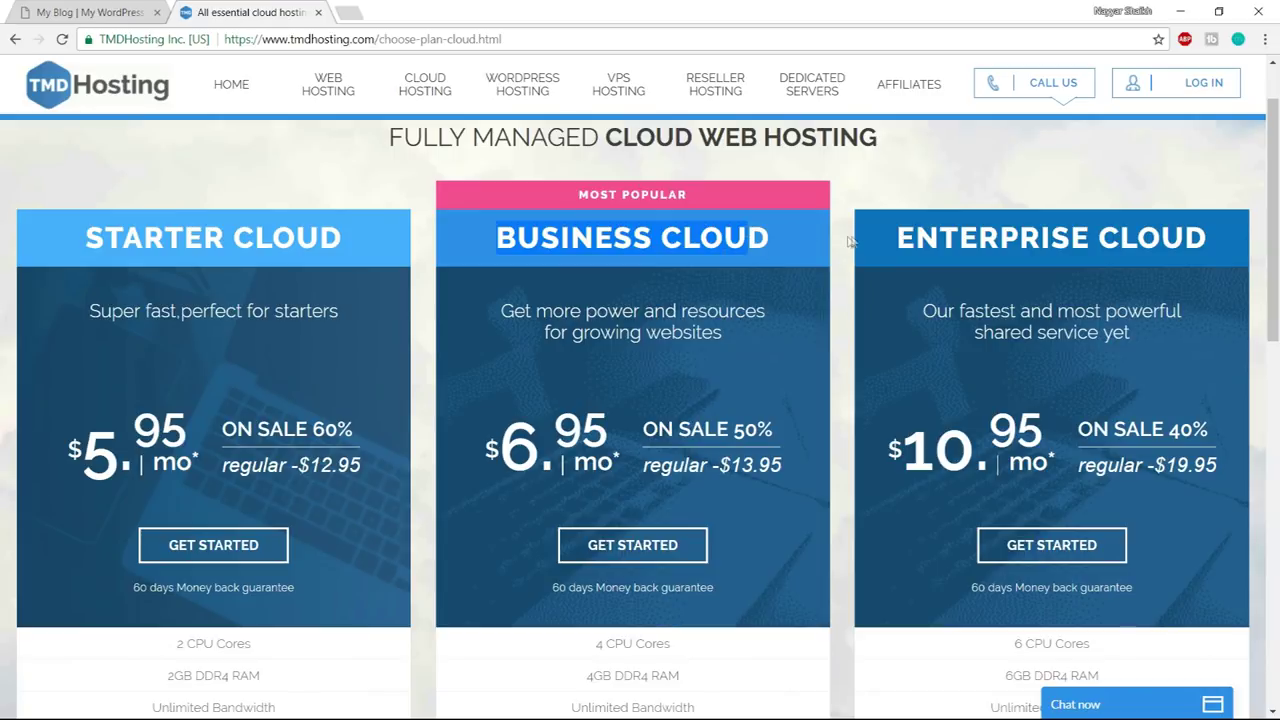
{"action": "left_click", "coordinate": [883, 240]}
{"action": "left_click_drag", "start_coordinate": [77, 243], "coordinate": [344, 240]}
{"action": "scroll", "coordinate": [393, 299], "scroll_direction": "down", "scroll_amount": 3}
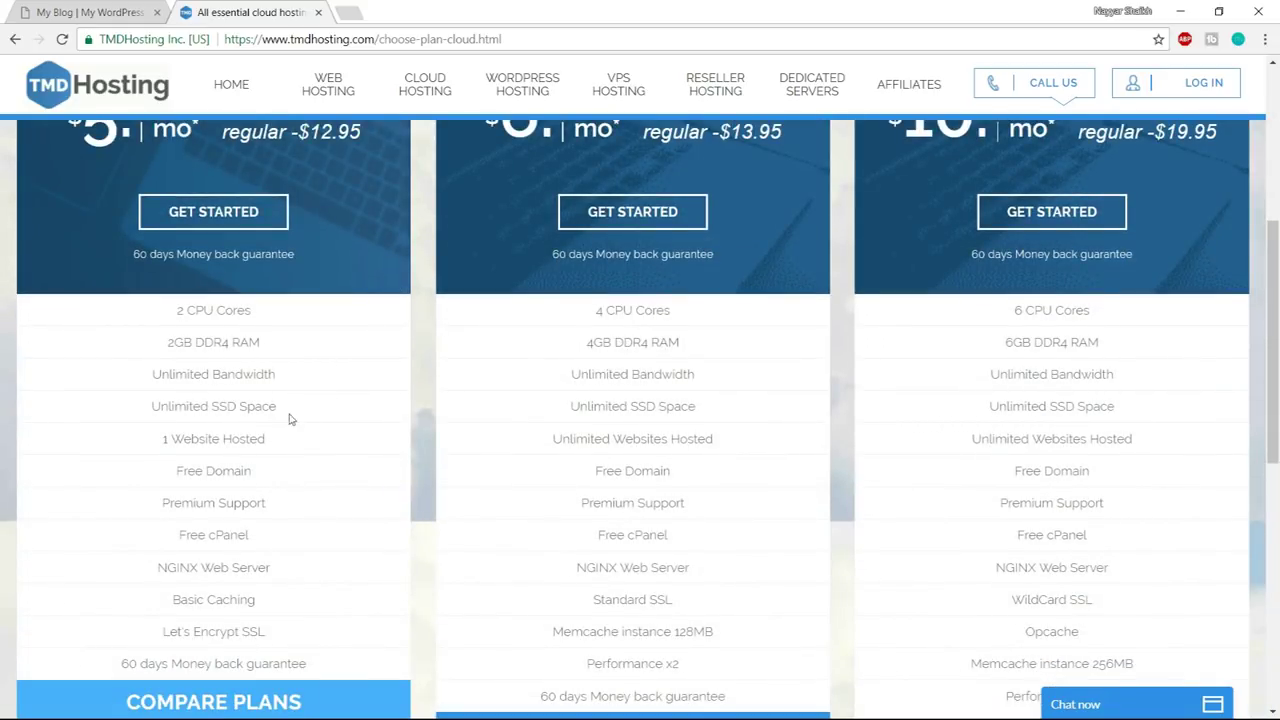
- Examine the Starter Cloud features, highlighting the 1 Website Hosted, 2 CPU Cores and 2GB DDR4 RAM entries
{"action": "left_click_drag", "start_coordinate": [163, 443], "coordinate": [297, 437]}
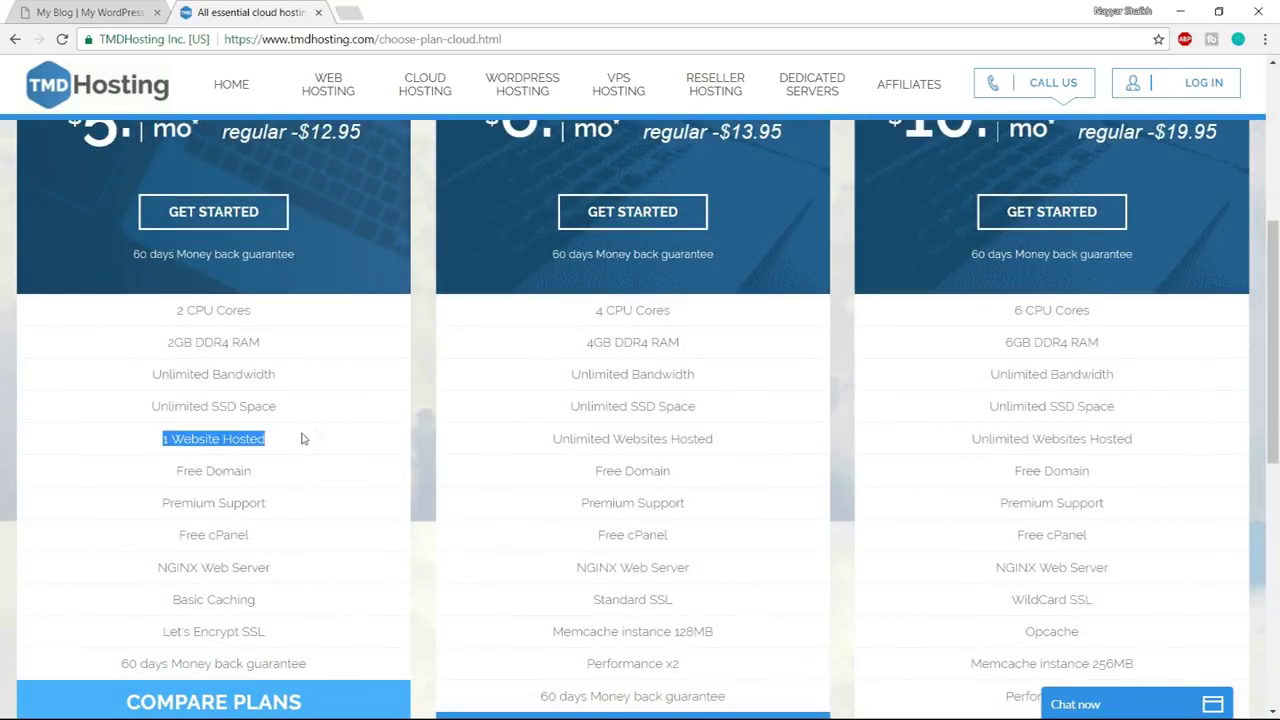
{"action": "scroll", "coordinate": [303, 438], "scroll_direction": "up", "scroll_amount": 3}
{"action": "scroll", "coordinate": [344, 404], "scroll_direction": "down", "scroll_amount": 3}
{"action": "left_click_drag", "start_coordinate": [168, 311], "coordinate": [281, 336]}
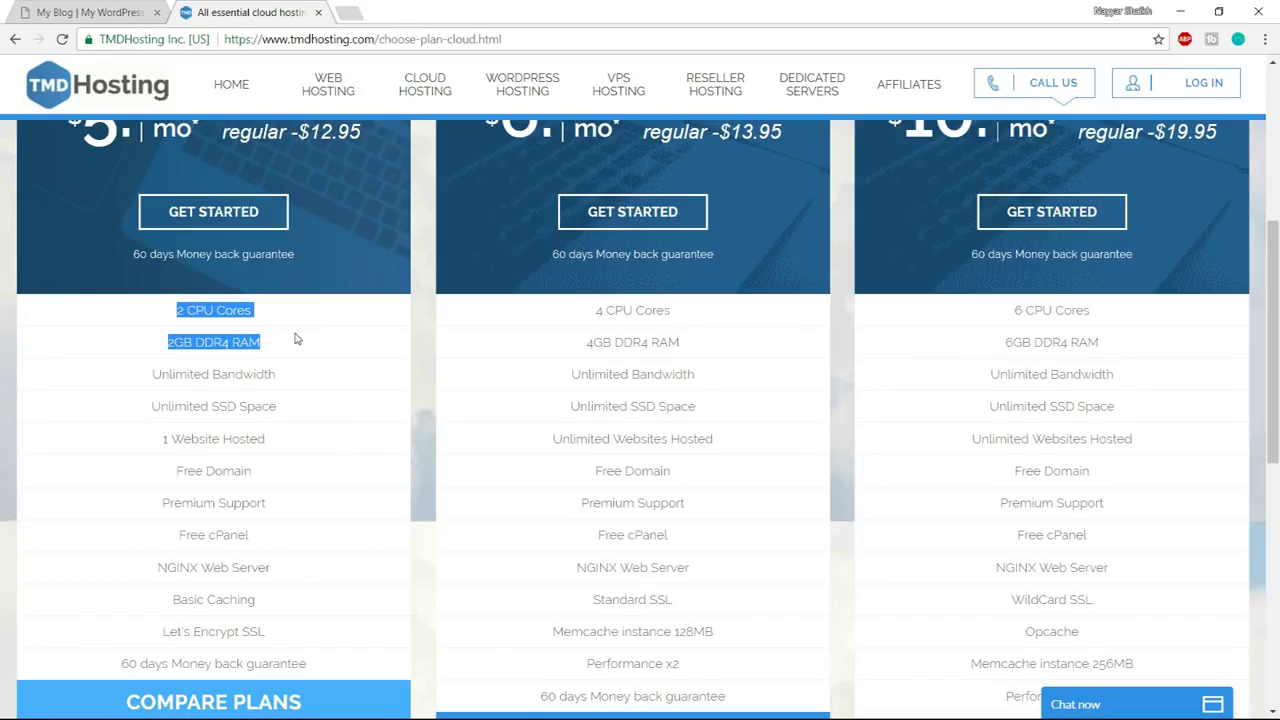
{"action": "scroll", "coordinate": [298, 342], "scroll_direction": "up", "scroll_amount": 3}
- Compare the three cloud plans, highlighting the Starter Cloud, Business Cloud and Enterprise Cloud titles in turn
{"action": "left_click_drag", "start_coordinate": [86, 248], "coordinate": [330, 248]}
{"action": "left_click", "coordinate": [330, 248]}
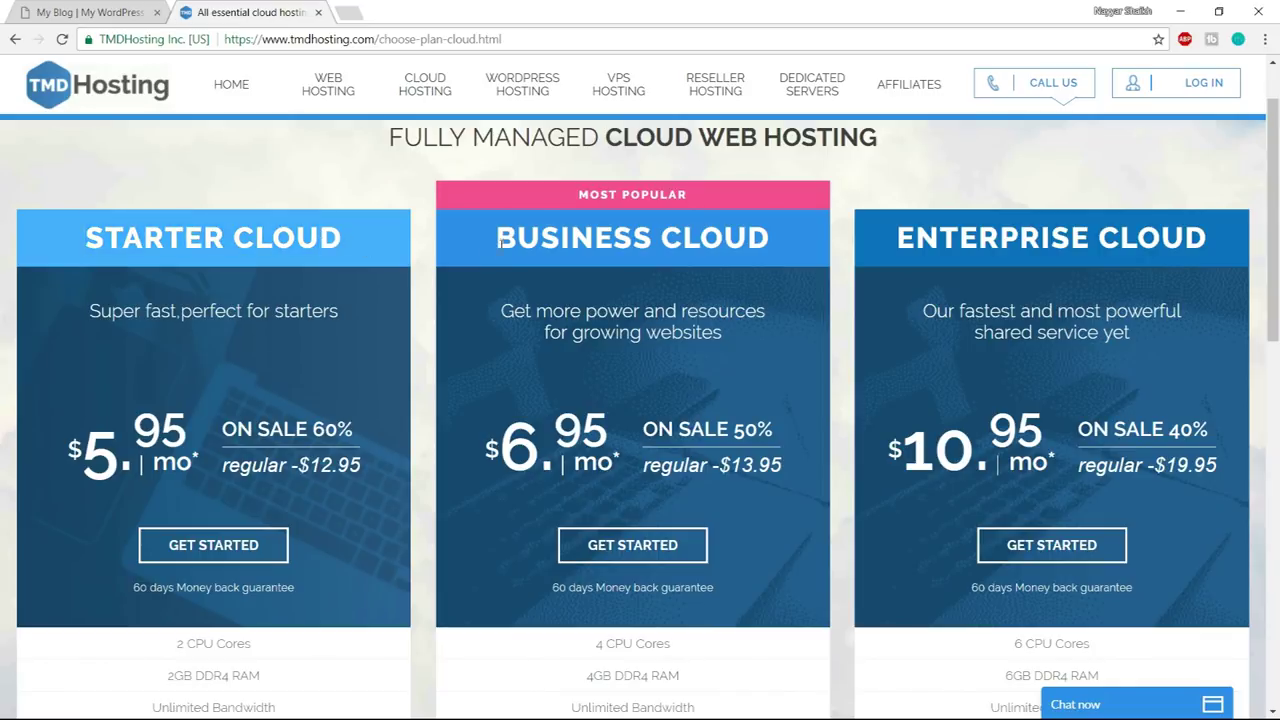
{"action": "left_click_drag", "start_coordinate": [500, 242], "coordinate": [776, 238]}
{"action": "left_click", "coordinate": [892, 247]}
{"action": "left_click", "coordinate": [1216, 237]}
- Start an order for the Enterprise Cloud plan and enter the desired name for the free new domain
{"action": "scroll", "coordinate": [1198, 263], "scroll_direction": "down", "scroll_amount": 1}
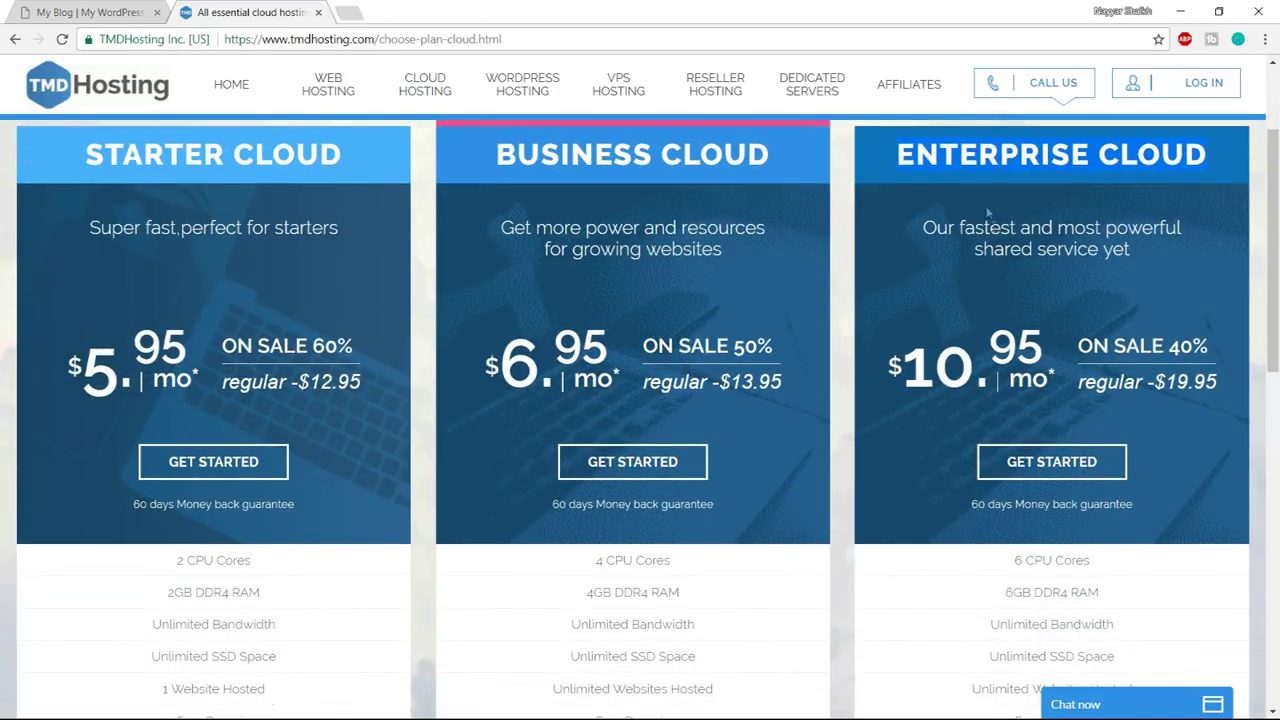
{"action": "left_click", "coordinate": [1073, 475]}
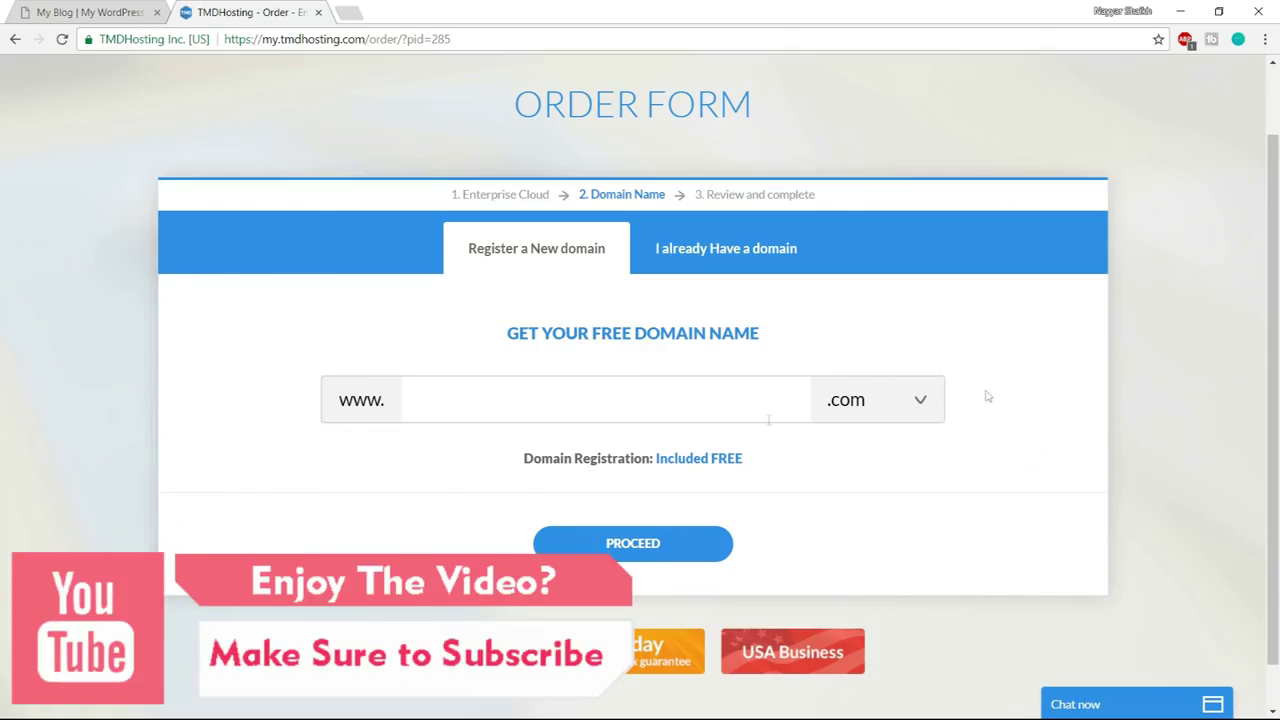
{"action": "left_click", "coordinate": [634, 397]}
{"action": "type", "text": "nayyarshaikh1"}
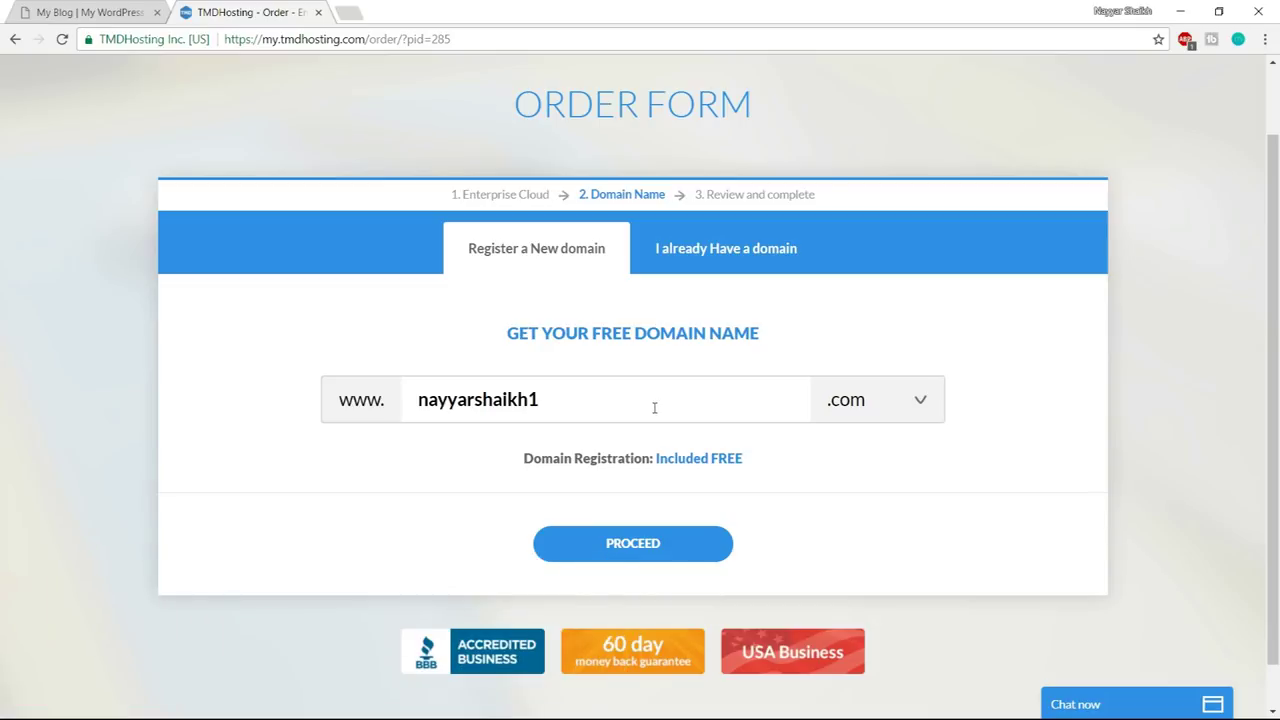
- Look through the free and generic domain extensions, keep .com, and proceed with the entered domain name
{"action": "left_click", "coordinate": [869, 405]}
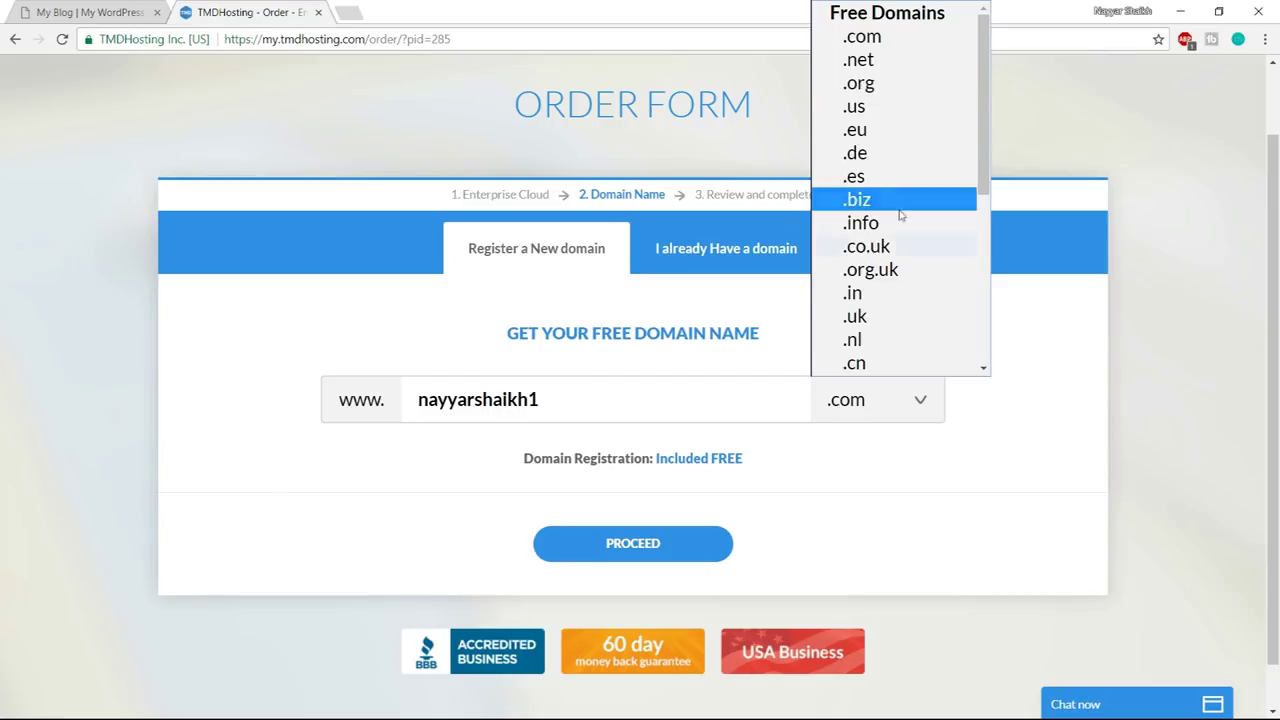
{"action": "scroll", "coordinate": [903, 291], "scroll_direction": "down", "scroll_amount": 2}
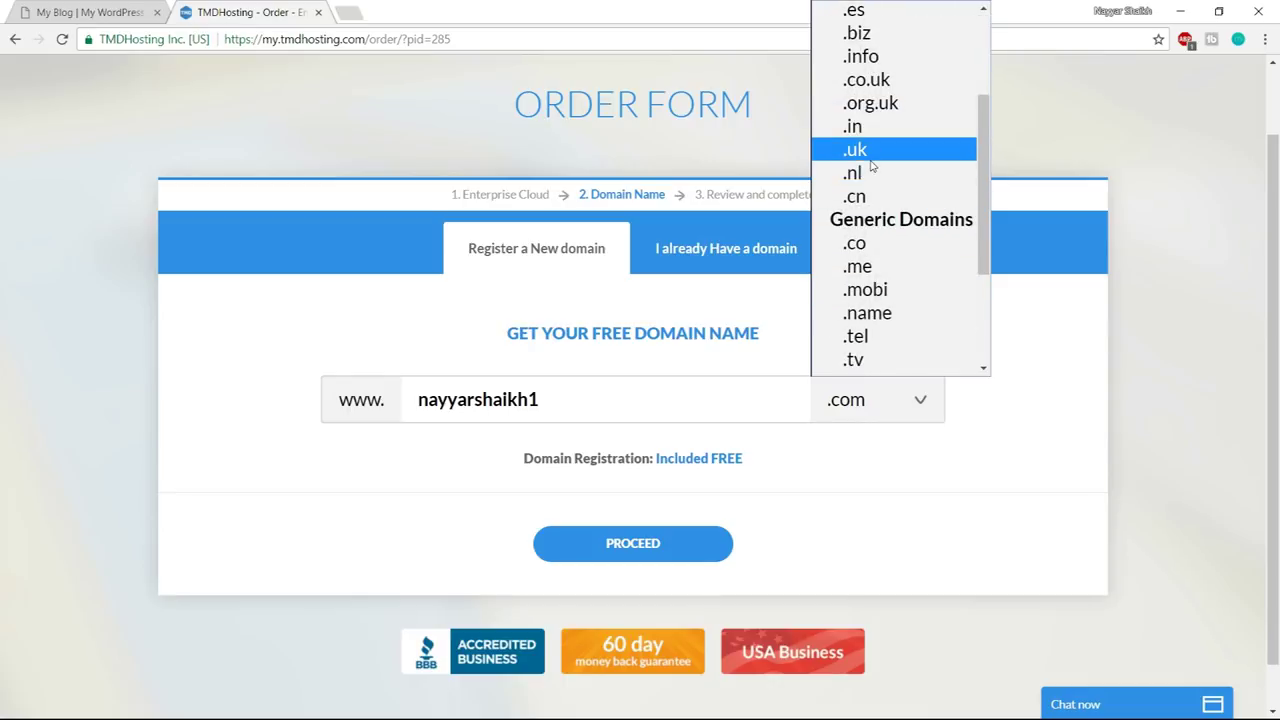
{"action": "left_click", "coordinate": [1036, 341]}
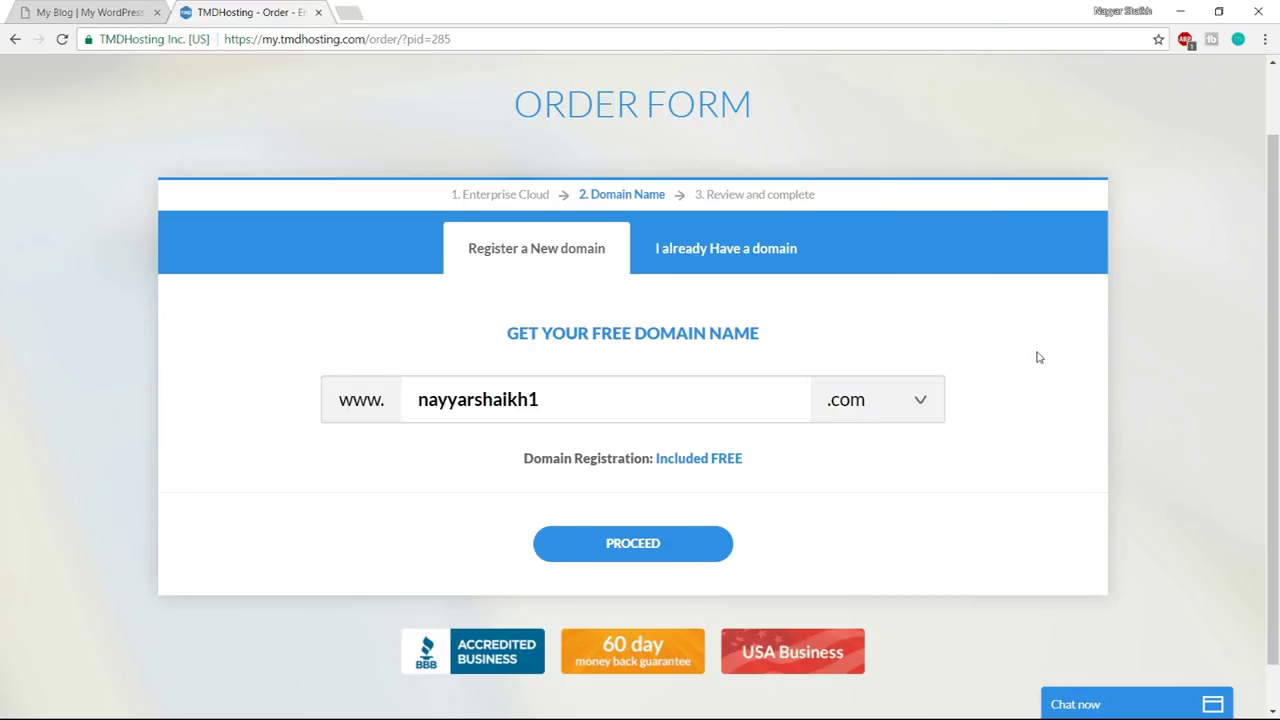
{"action": "left_click", "coordinate": [880, 405]}
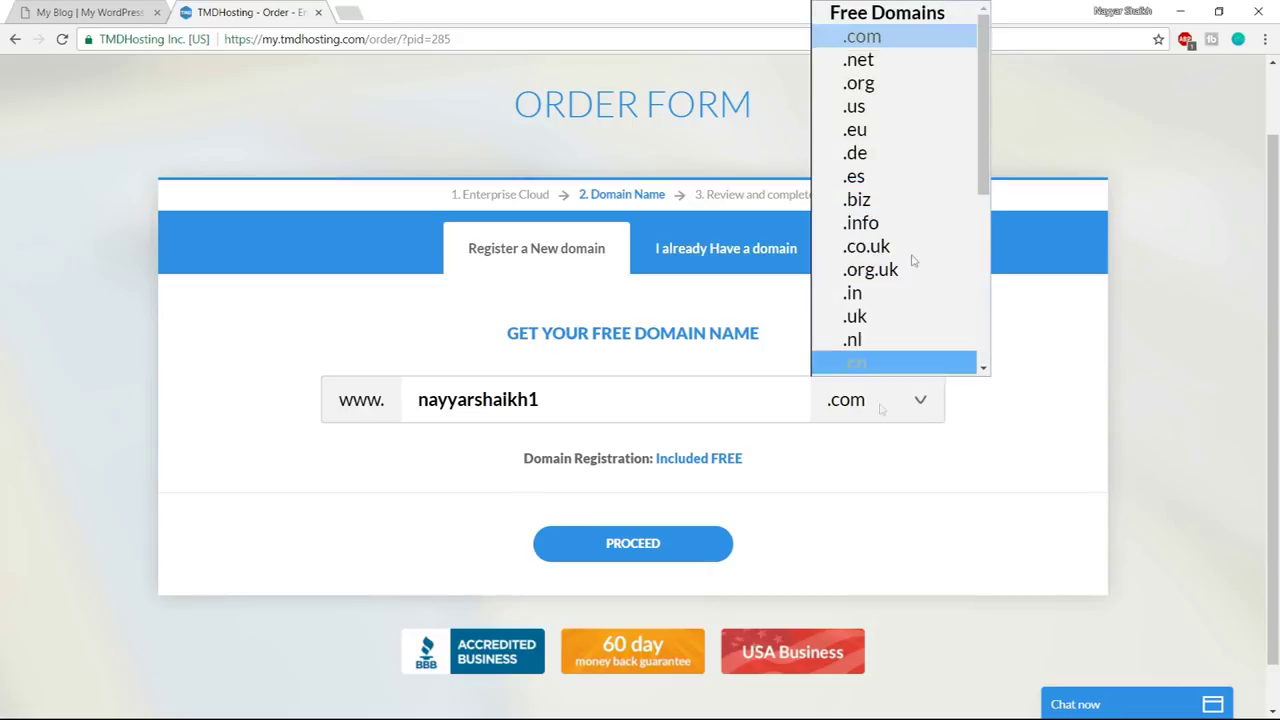
{"action": "left_click", "coordinate": [1030, 300]}
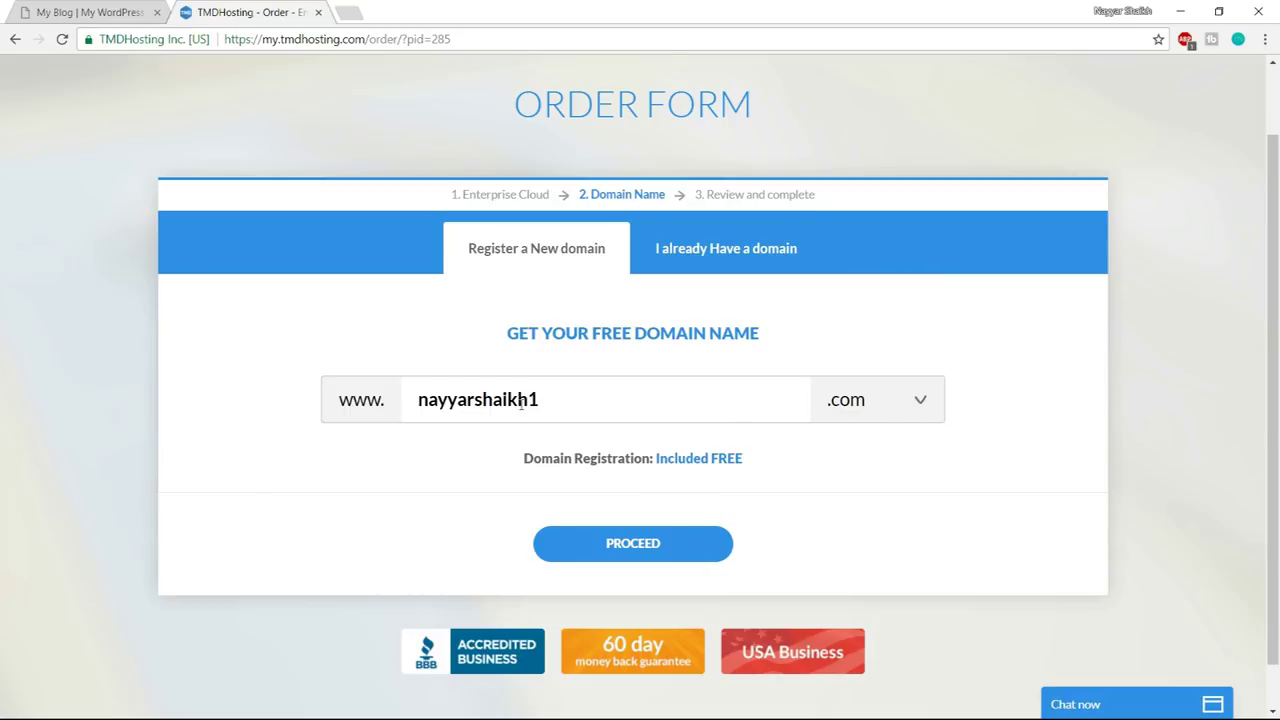
{"action": "left_click_drag", "start_coordinate": [578, 398], "coordinate": [414, 399]}
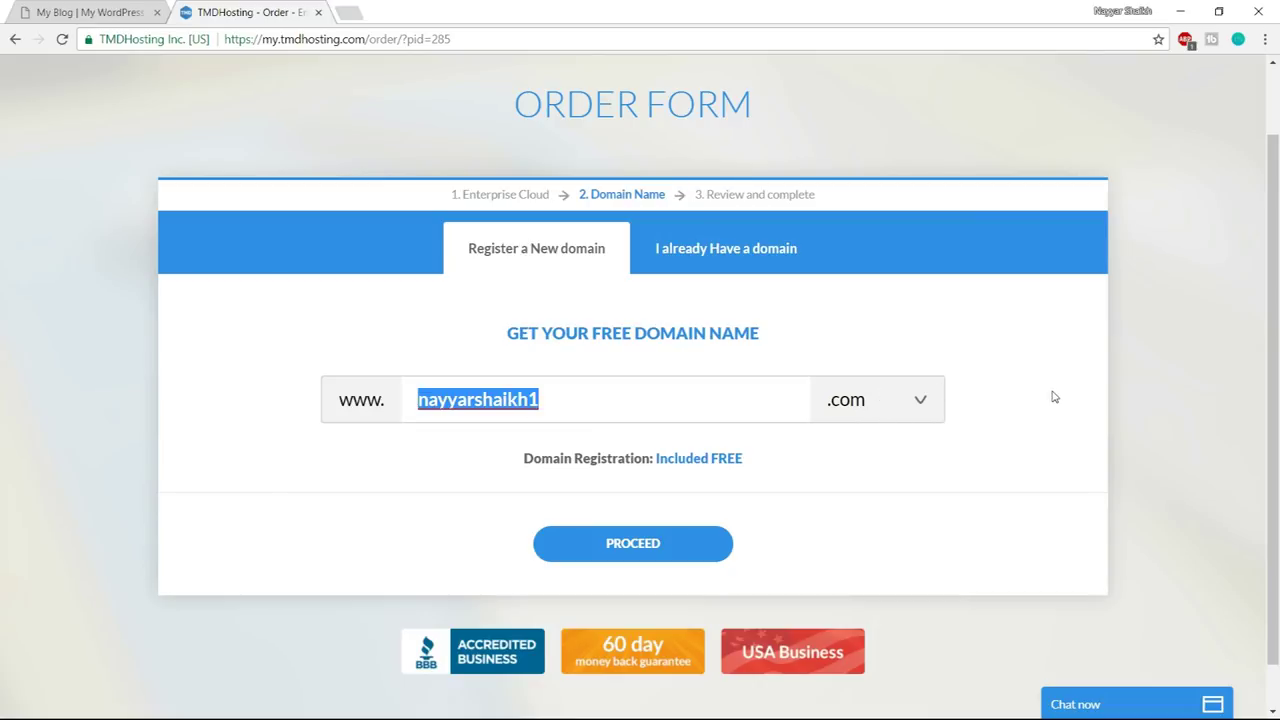
{"action": "left_click", "coordinate": [650, 552]}
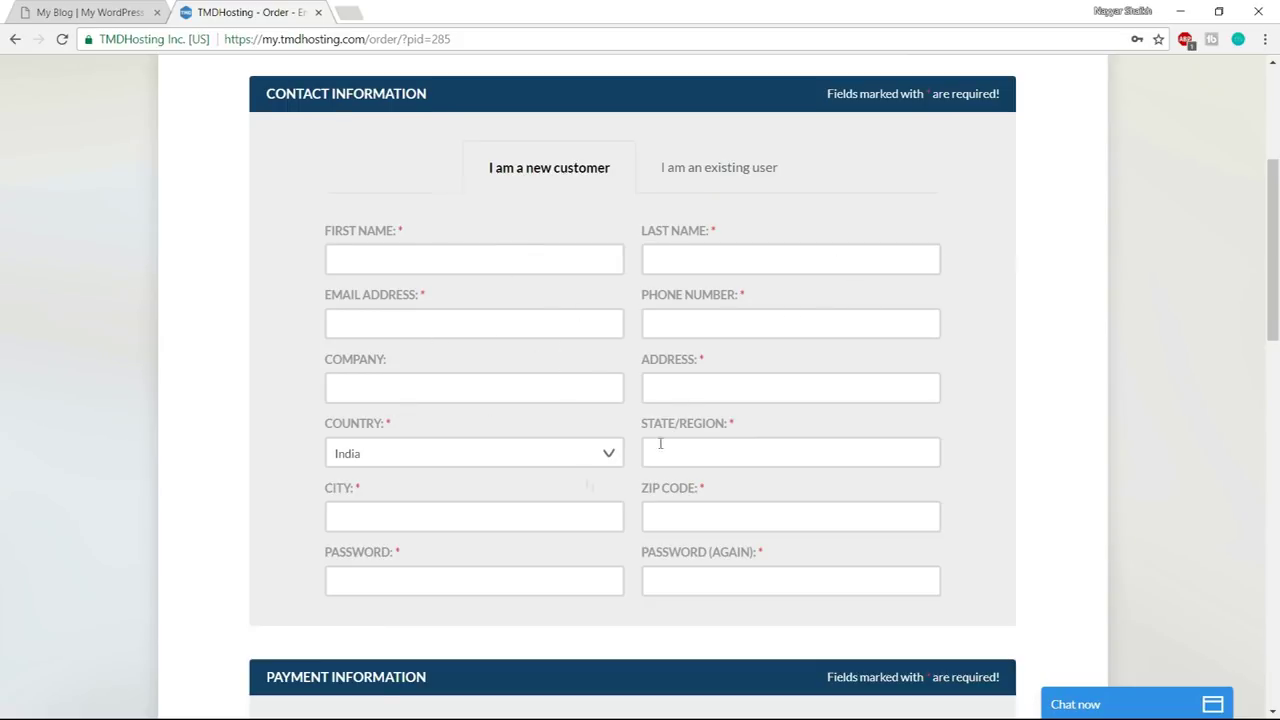
- View the available credit card types in the payment information and set the payment method to PayPal
{"action": "scroll", "coordinate": [1134, 403], "scroll_direction": "down", "scroll_amount": 6}
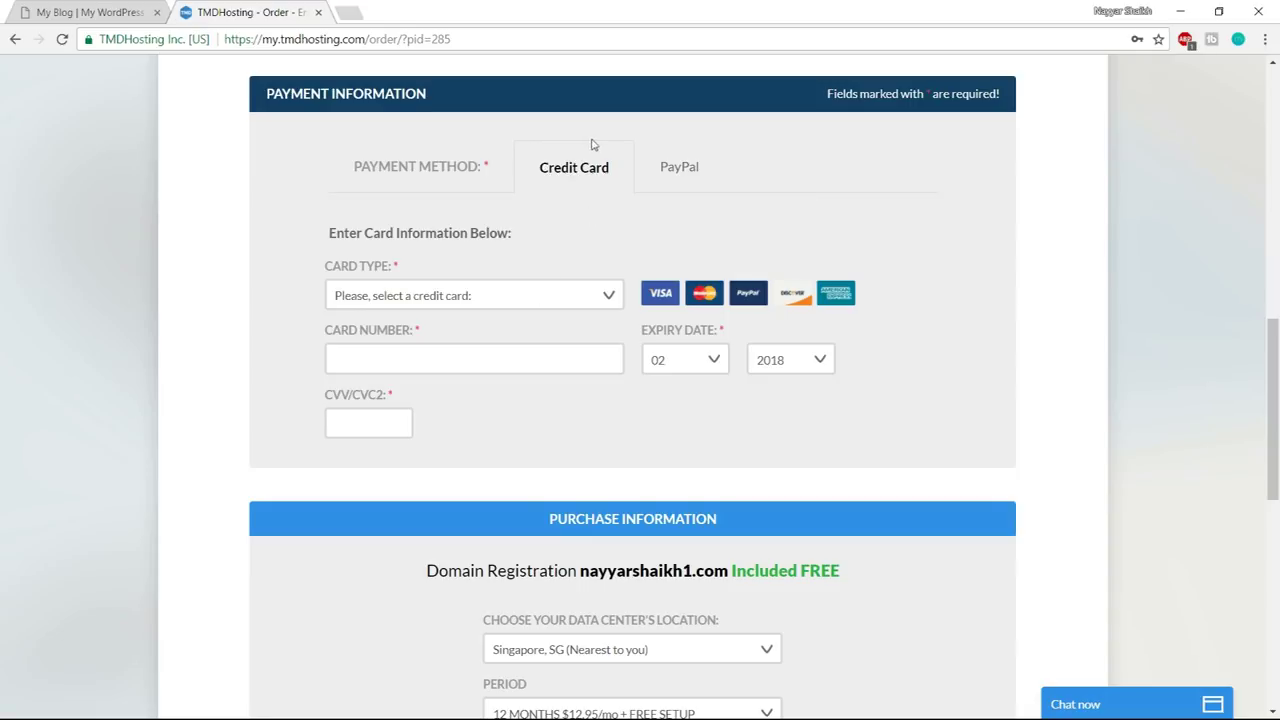
{"action": "left_click", "coordinate": [503, 303]}
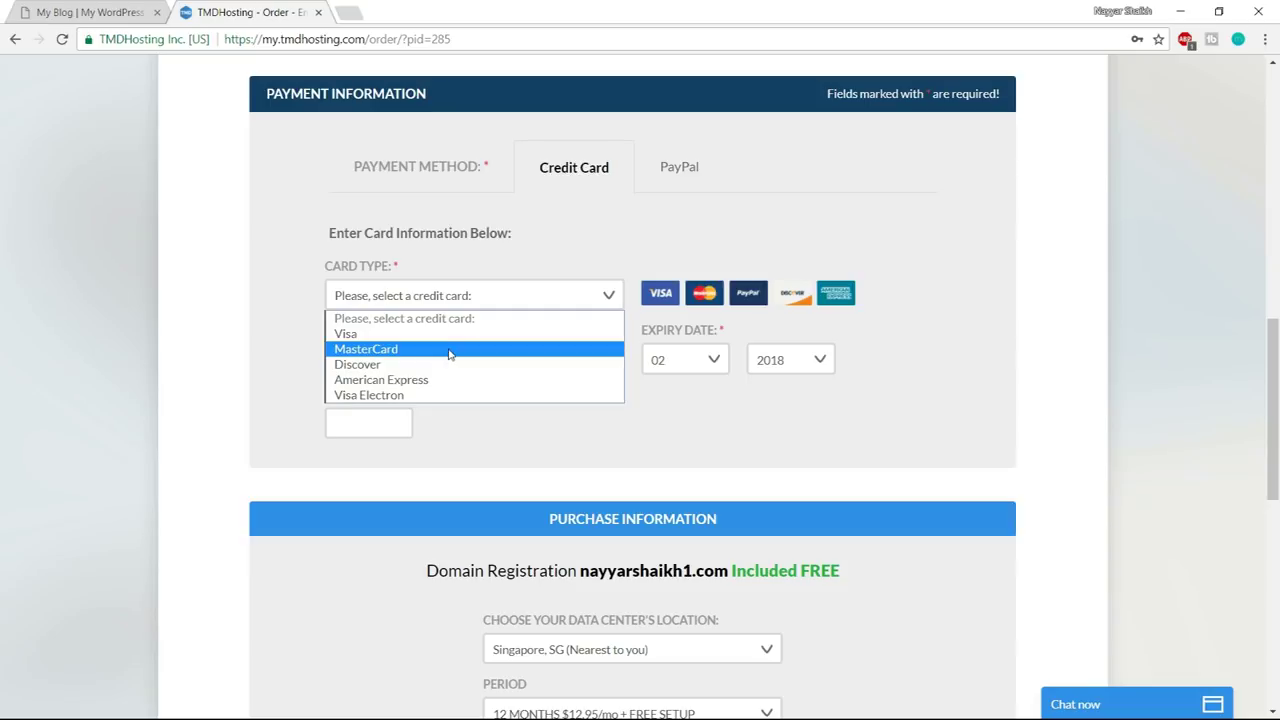
{"action": "left_click", "coordinate": [602, 250]}
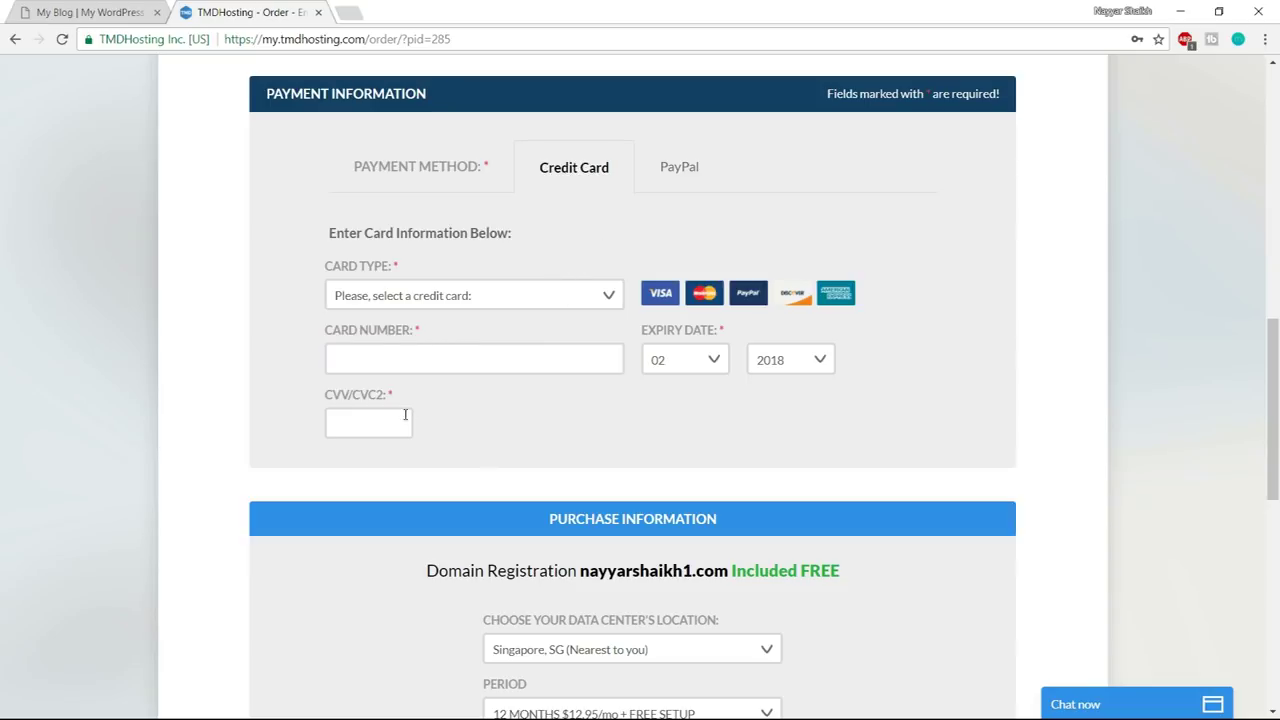
{"action": "left_click", "coordinate": [684, 177]}
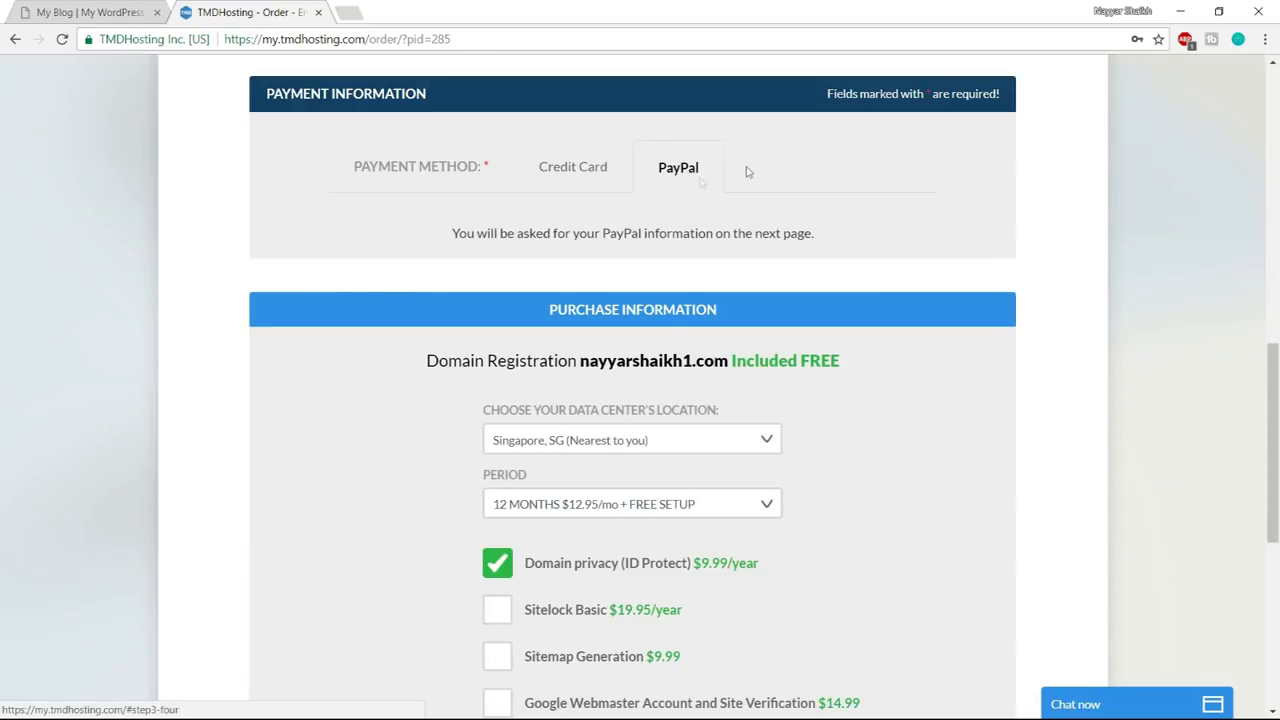
- Choose Singapore, SG (Nearest to you) as the data center location in the purchase information
{"action": "scroll", "coordinate": [1278, 253], "scroll_direction": "down", "scroll_amount": 2}
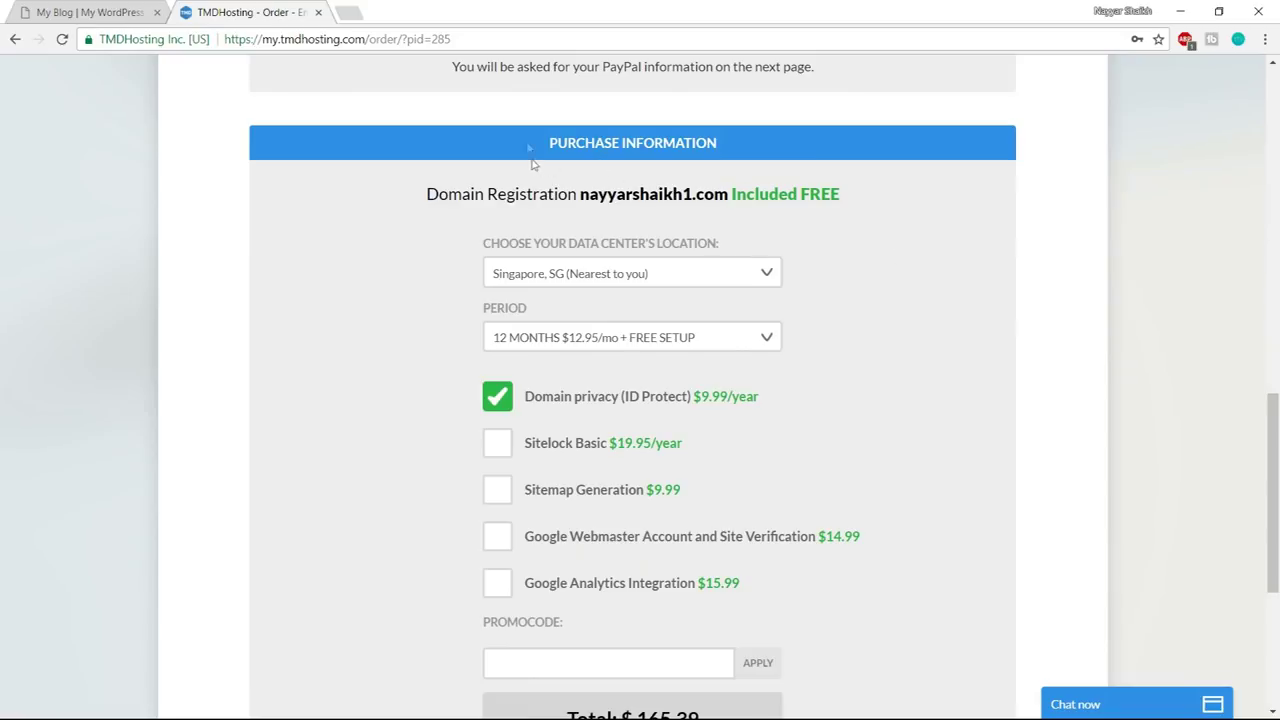
{"action": "scroll", "coordinate": [599, 197], "scroll_direction": "down", "scroll_amount": 1}
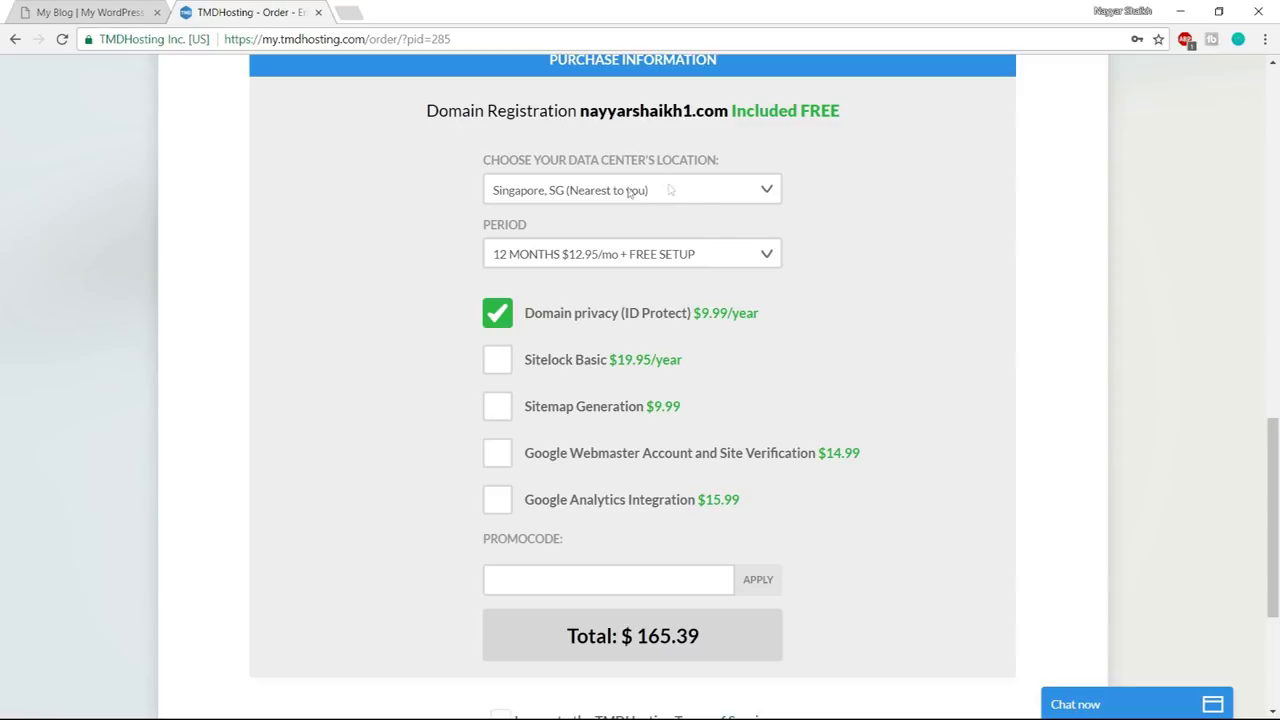
{"action": "left_click", "coordinate": [722, 197]}
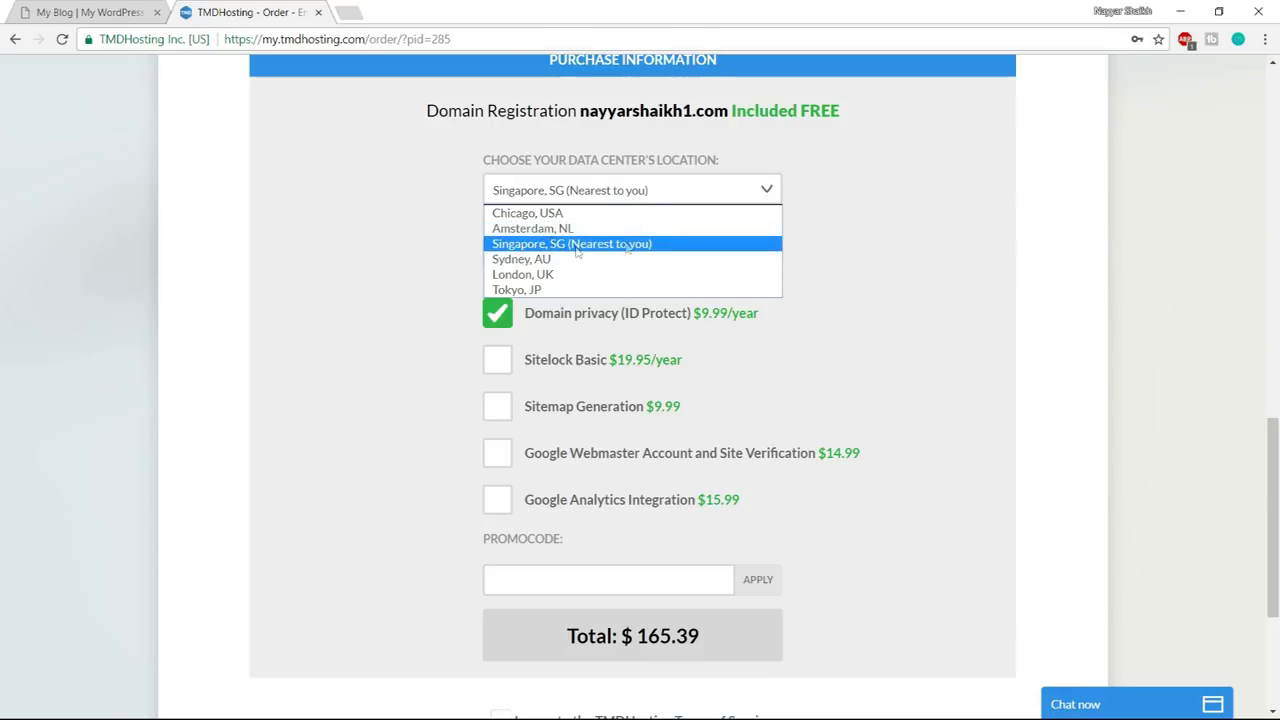
{"action": "left_click", "coordinate": [630, 245]}
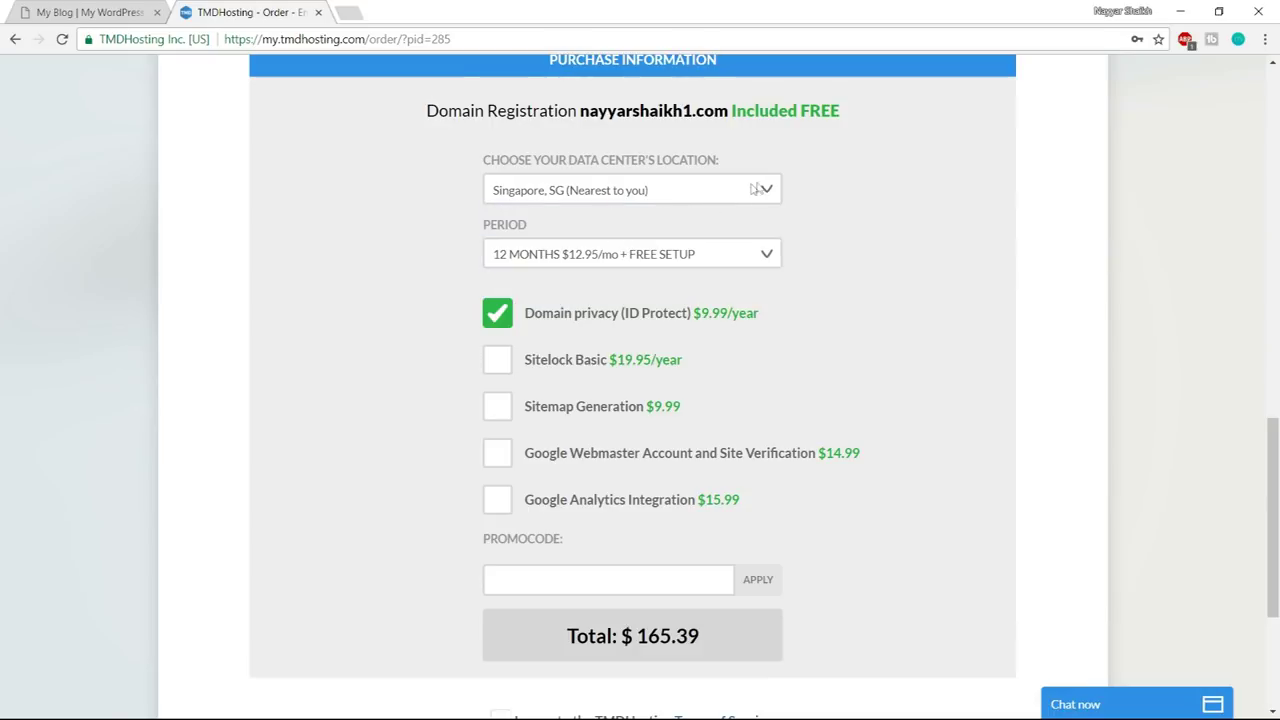
- Review the billing period options and select 12 MONTHS $12.95/mo + FREE SETUP
{"action": "left_click_drag", "start_coordinate": [486, 225], "coordinate": [565, 227]}
{"action": "left_click", "coordinate": [660, 228]}
{"action": "left_click", "coordinate": [655, 256]}
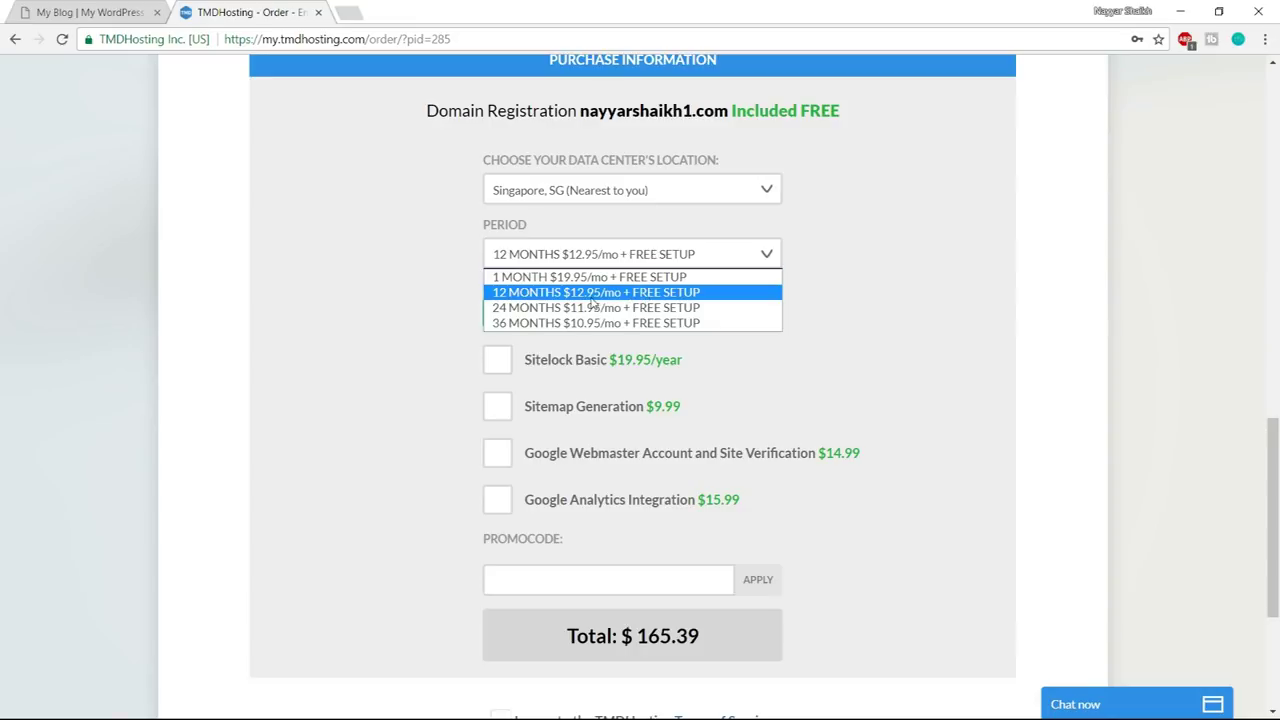
{"action": "key", "text": "Escape"}
{"action": "left_click", "coordinate": [677, 251]}
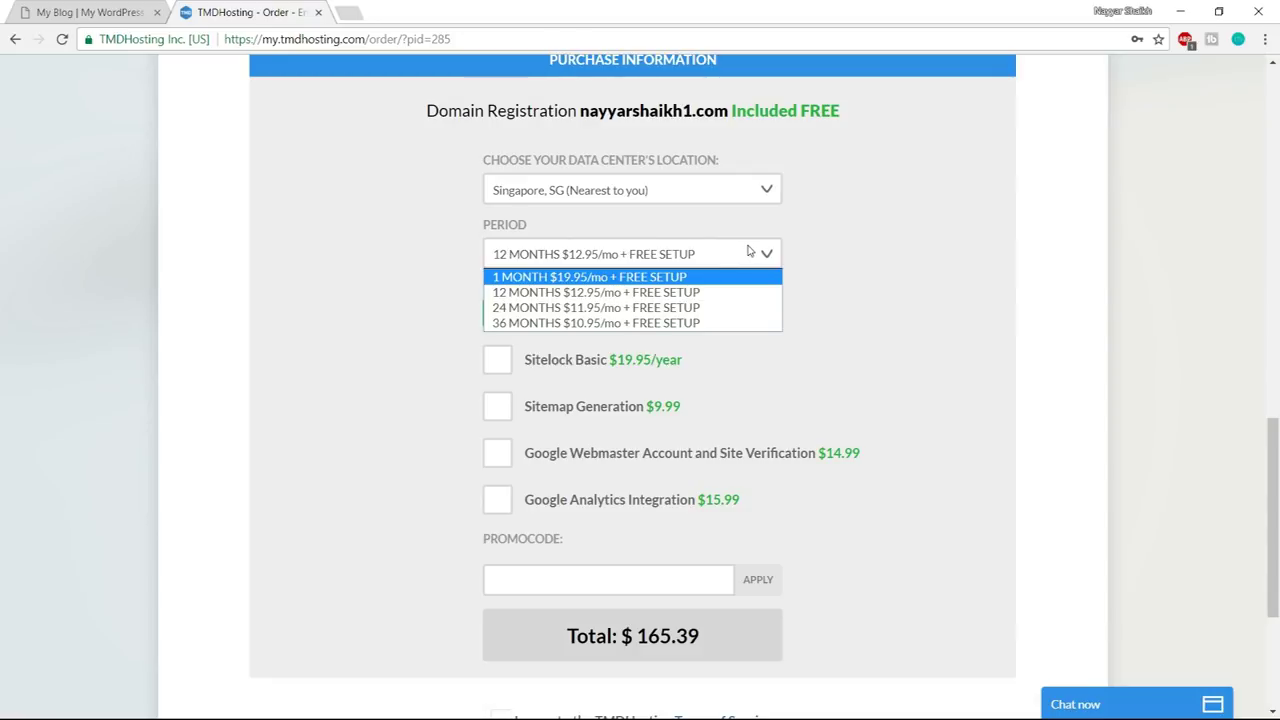
{"action": "left_click", "coordinate": [647, 294]}
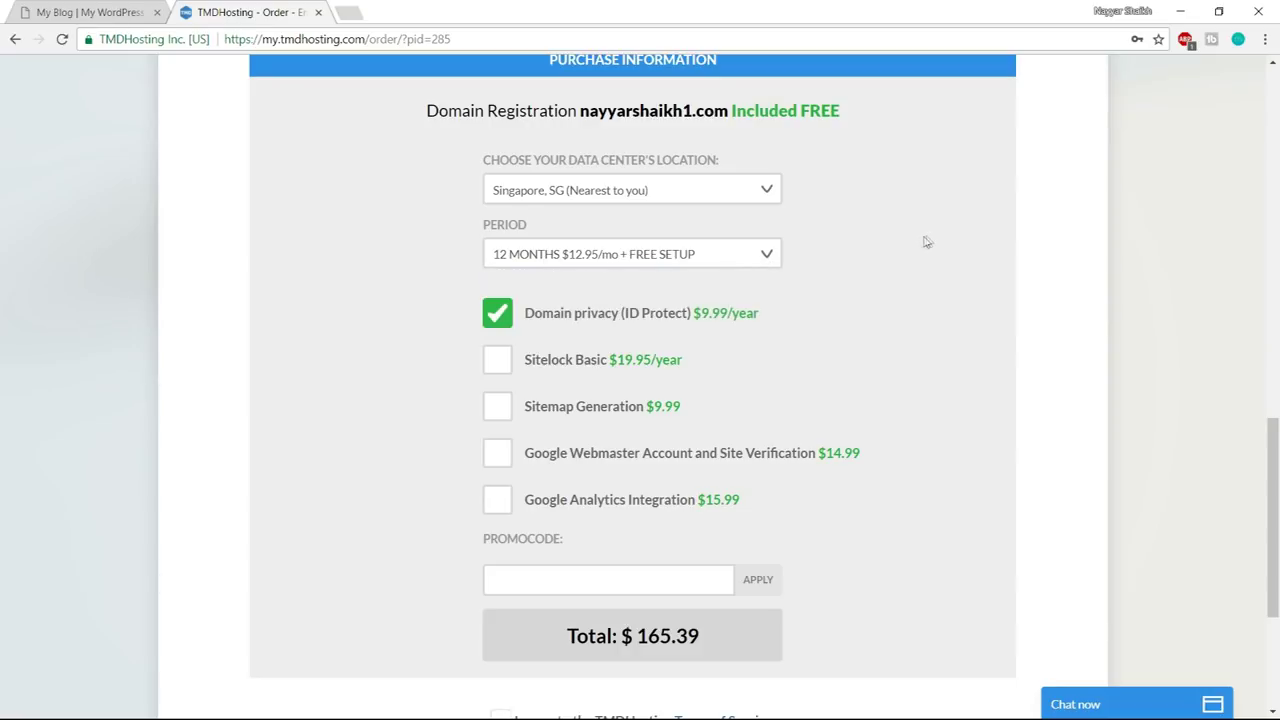
- Check the Domain privacy (ID Protect) option and the contact information fields required for a new customer
{"action": "scroll", "coordinate": [965, 245], "scroll_direction": "down", "scroll_amount": 2}
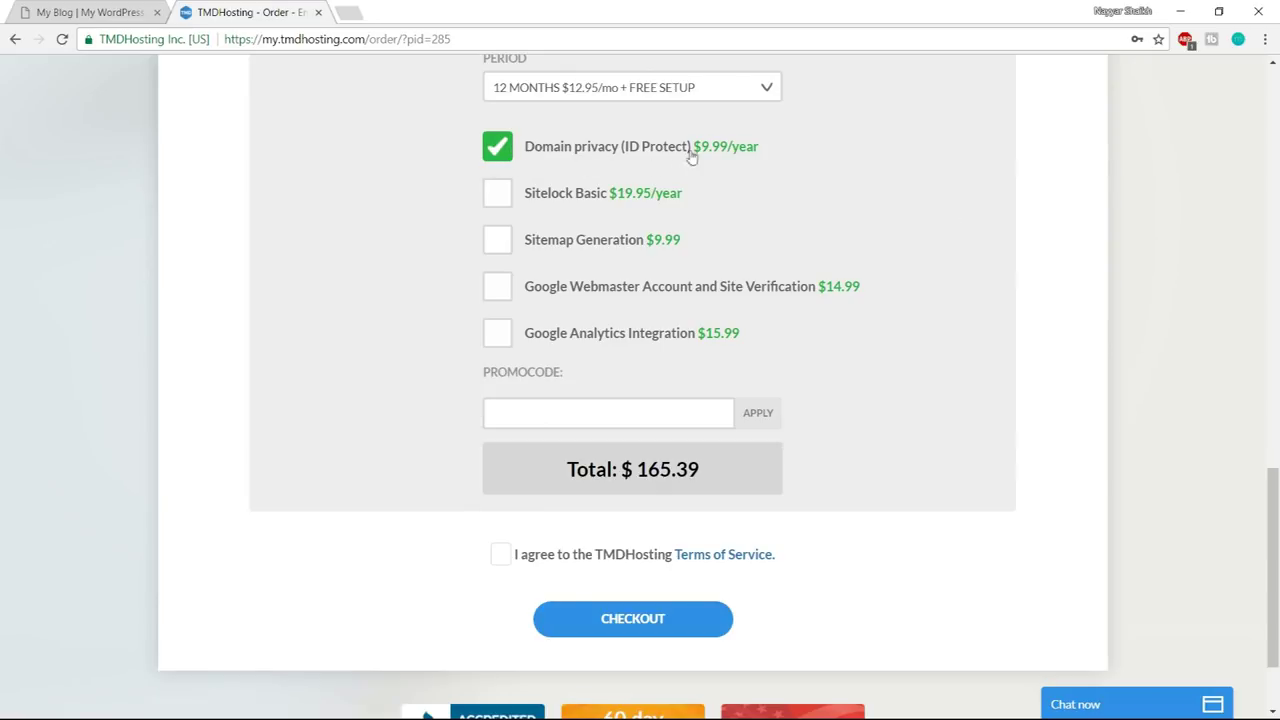
{"action": "left_click_drag", "start_coordinate": [776, 148], "coordinate": [702, 152]}
{"action": "left_click", "coordinate": [755, 178]}
{"action": "scroll", "coordinate": [860, 280], "scroll_direction": "up", "scroll_amount": 10}
{"action": "scroll", "coordinate": [866, 296], "scroll_direction": "up", "scroll_amount": 3}
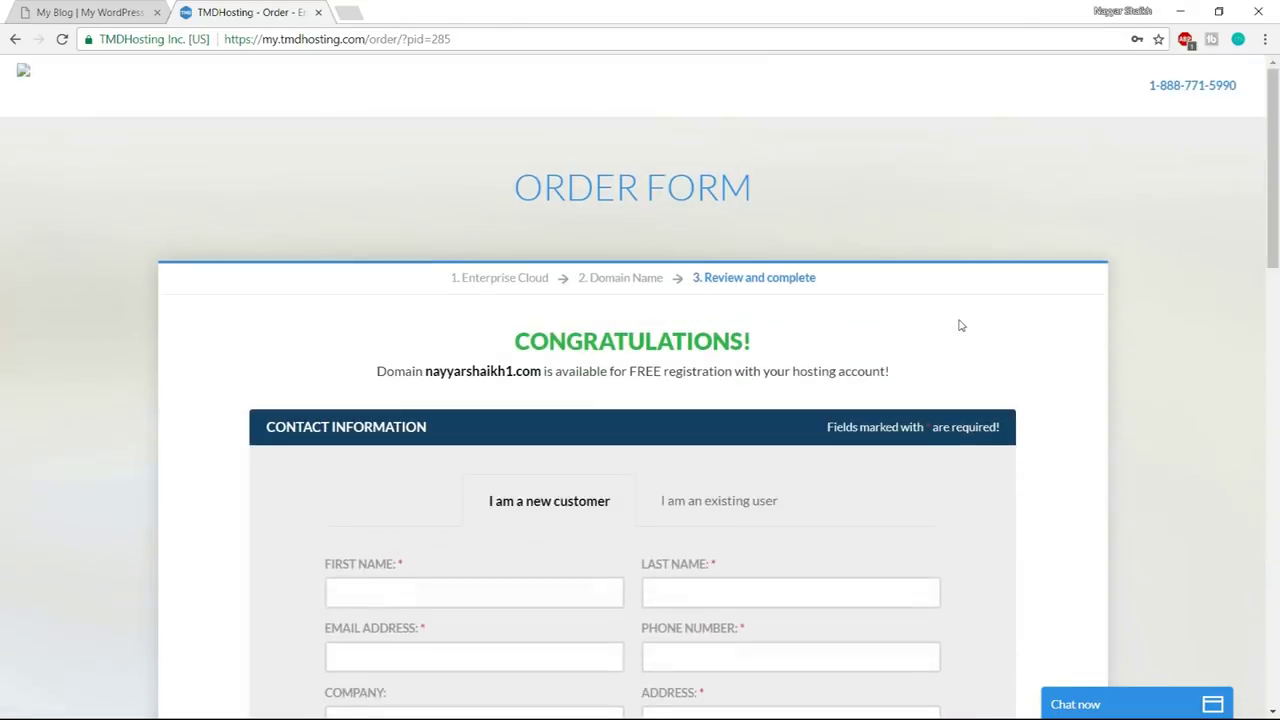
{"action": "scroll", "coordinate": [870, 285], "scroll_direction": "down", "scroll_amount": 4}
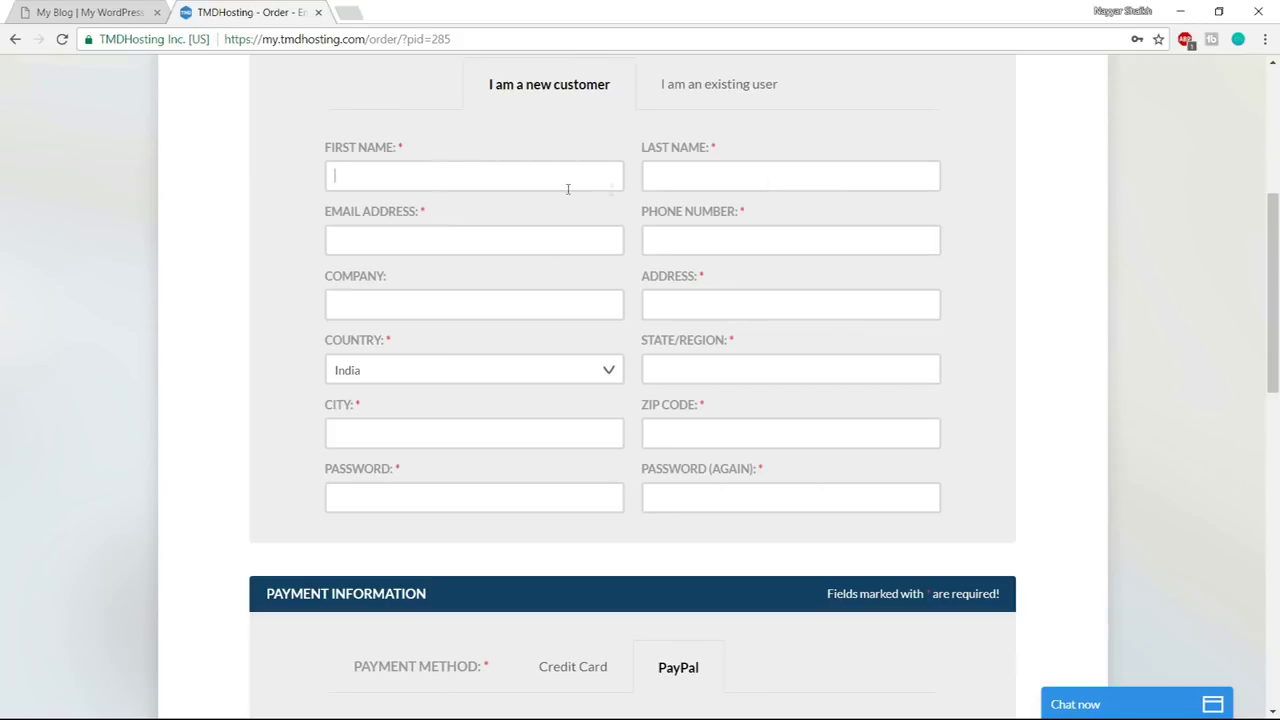
{"action": "left_click", "coordinate": [706, 176]}
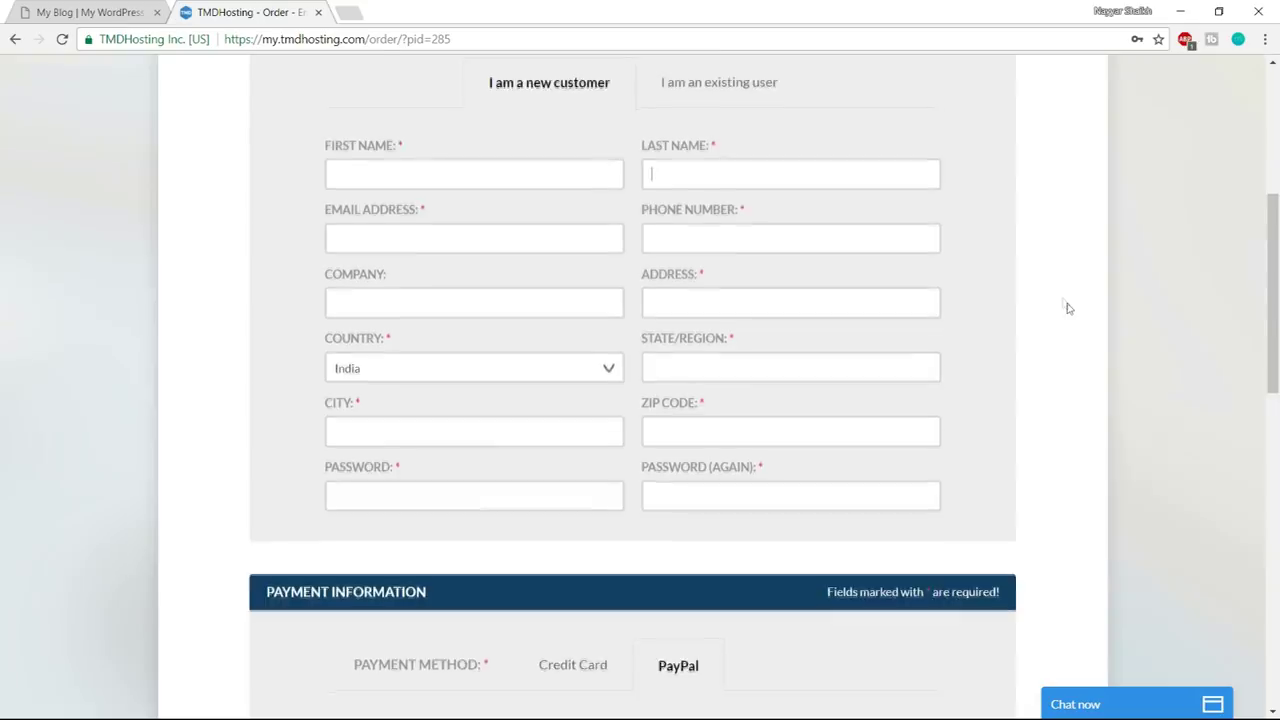
- Return to the purchase add-ons and examine the yearly price of Domain privacy (ID Protect)
{"action": "scroll", "coordinate": [1068, 306], "scroll_direction": "down", "scroll_amount": 10}
{"action": "scroll", "coordinate": [899, 325], "scroll_direction": "up", "scroll_amount": 3}
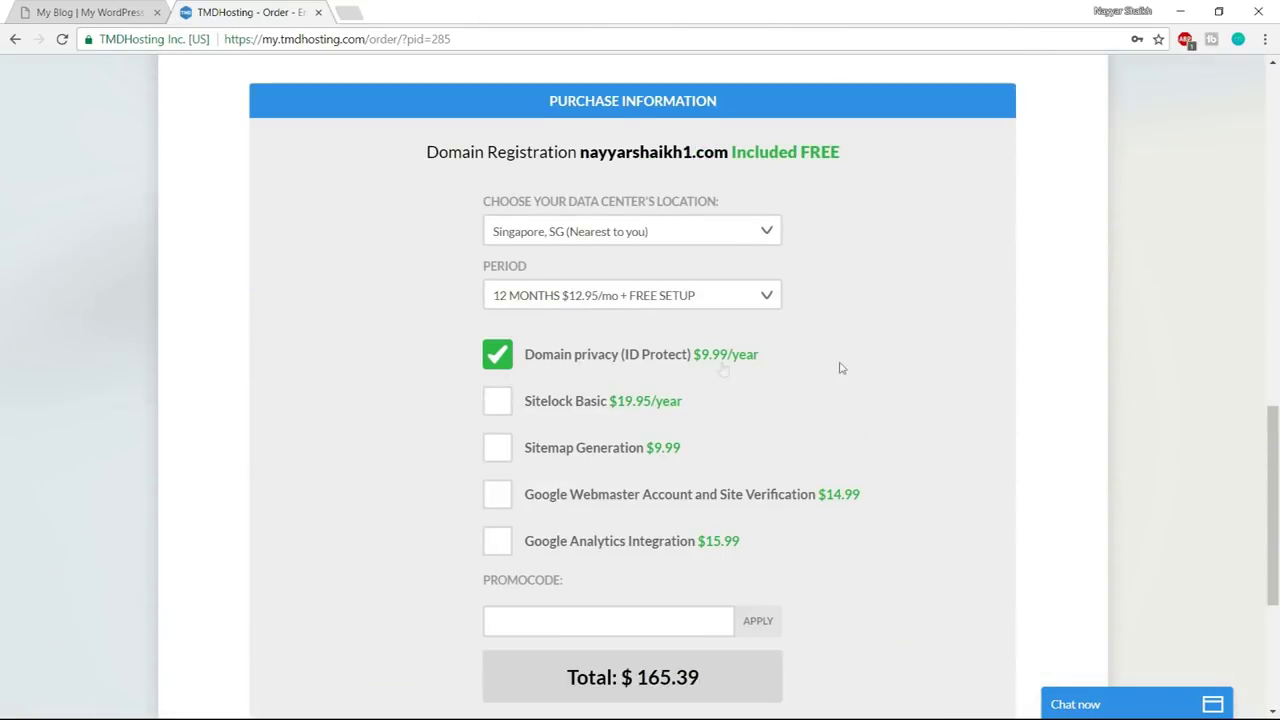
{"action": "scroll", "coordinate": [860, 366], "scroll_direction": "down", "scroll_amount": 2}
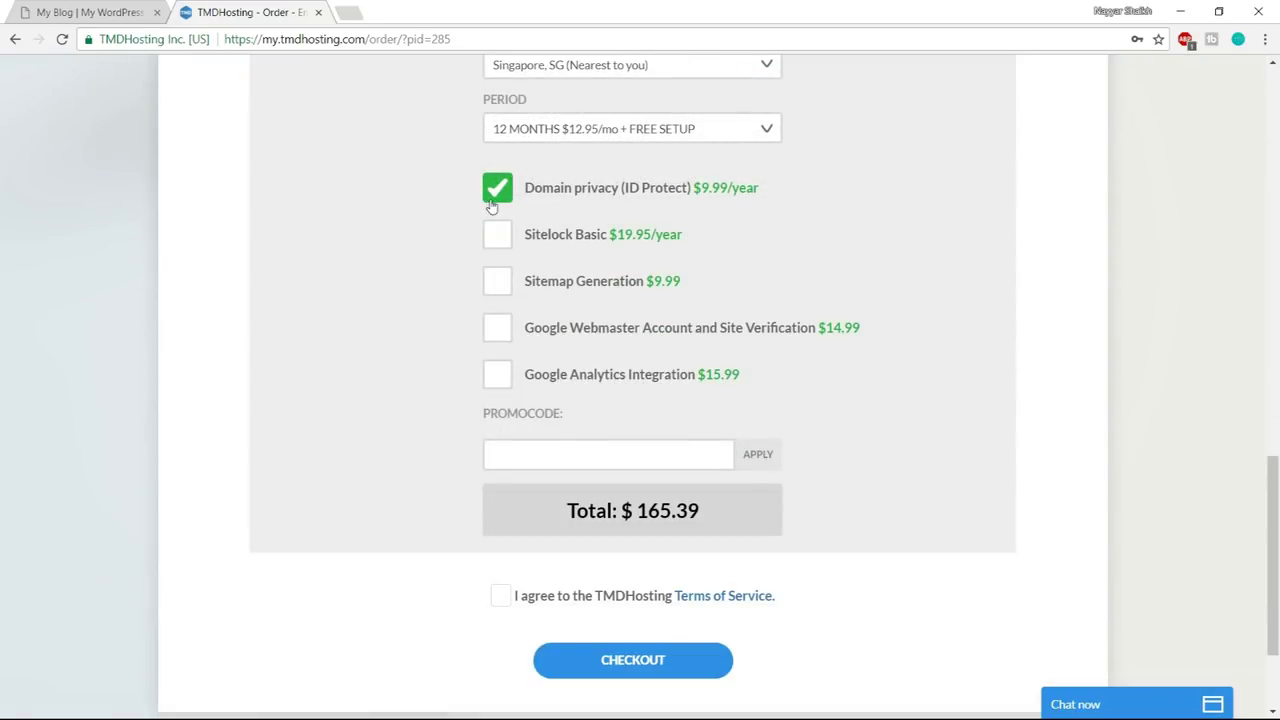
{"action": "left_click_drag", "start_coordinate": [697, 193], "coordinate": [735, 191]}
- Apply the promo code to the order and agree to the TMDHosting Terms of Service
{"action": "scroll", "coordinate": [1057, 250], "scroll_direction": "down", "scroll_amount": 2}
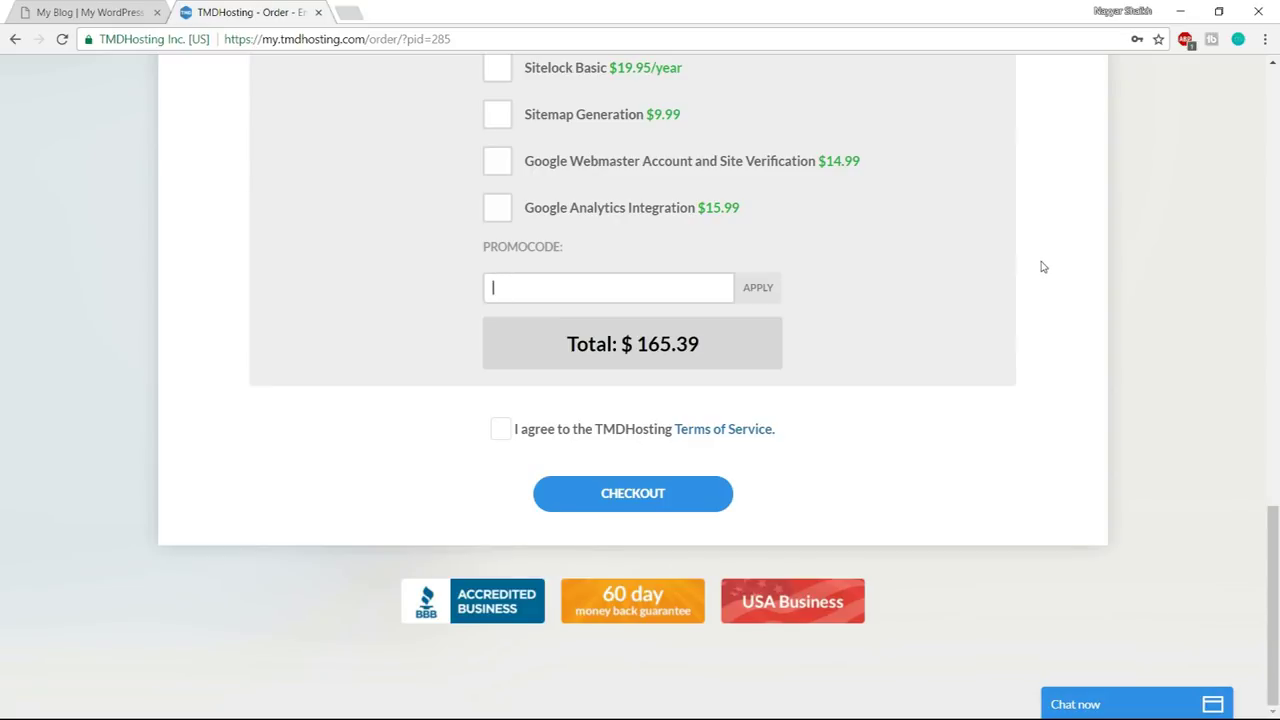
{"action": "type", "text": "NAYYA"}
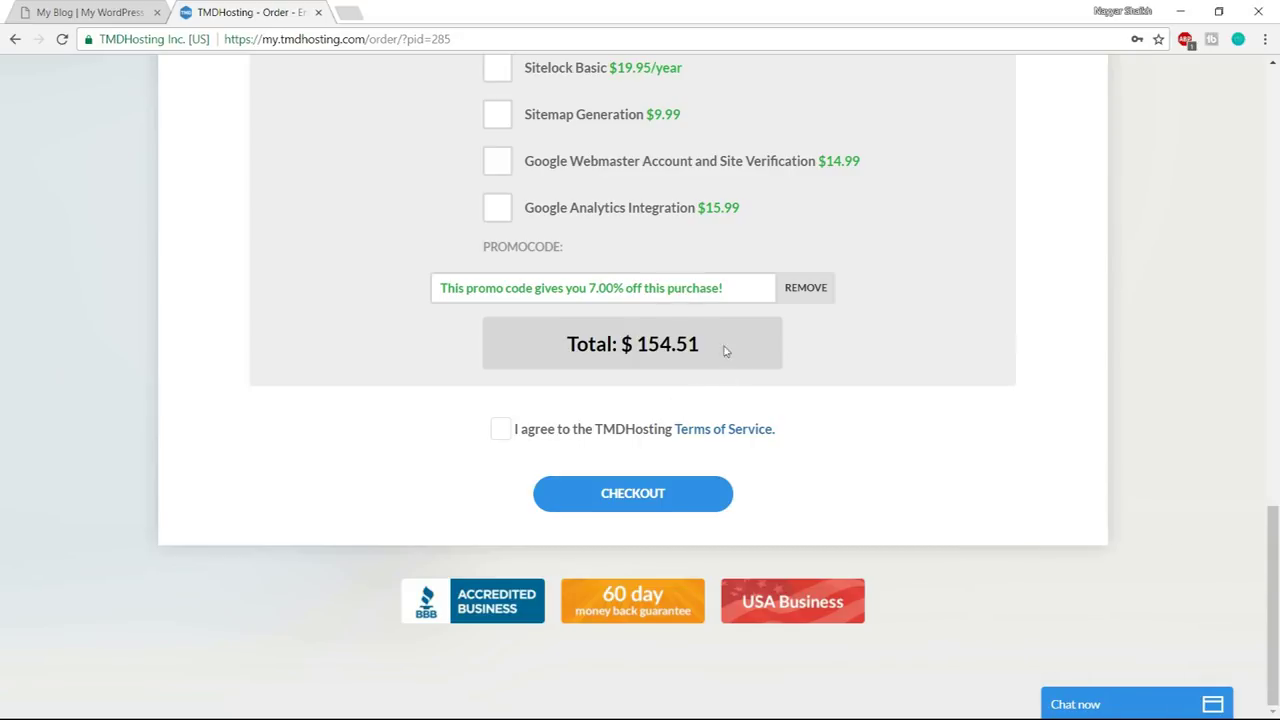
{"action": "left_click", "coordinate": [504, 436]}
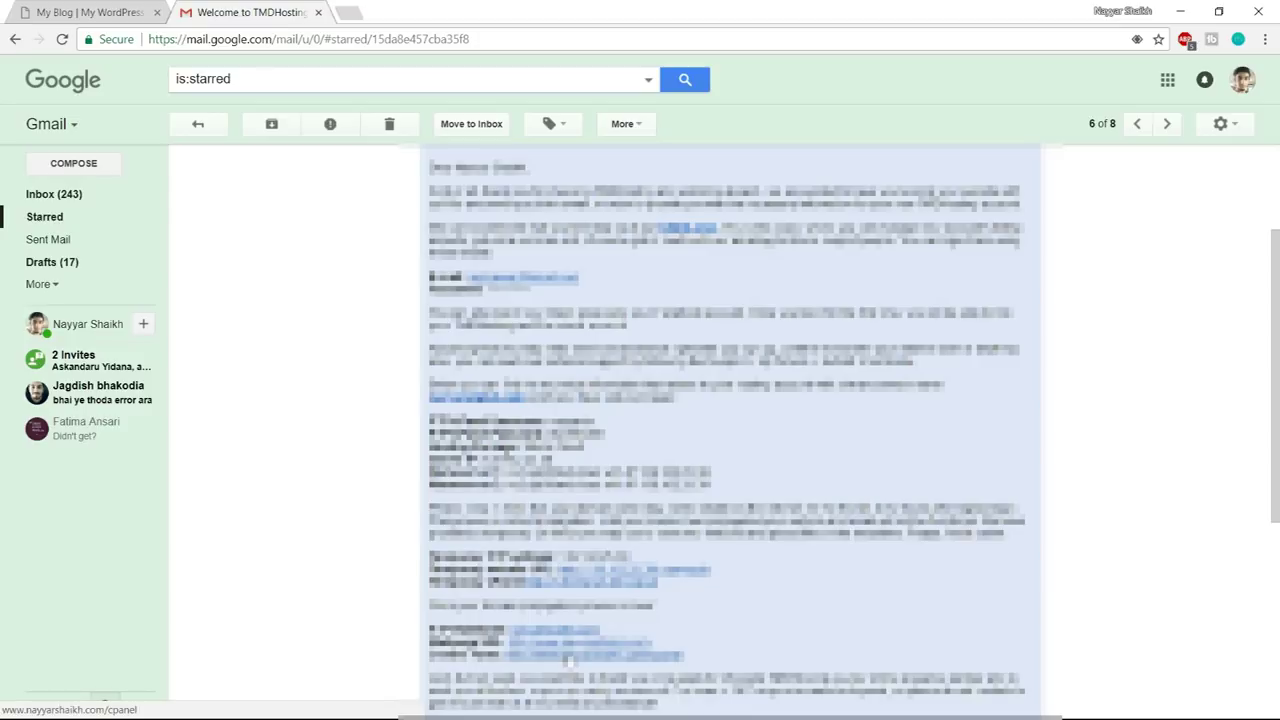
- Open the cPanel link from the TMDHosting welcome e-mail in Gmail in a new tab and switch to it
{"action": "middle_click", "coordinate": [600, 581]}
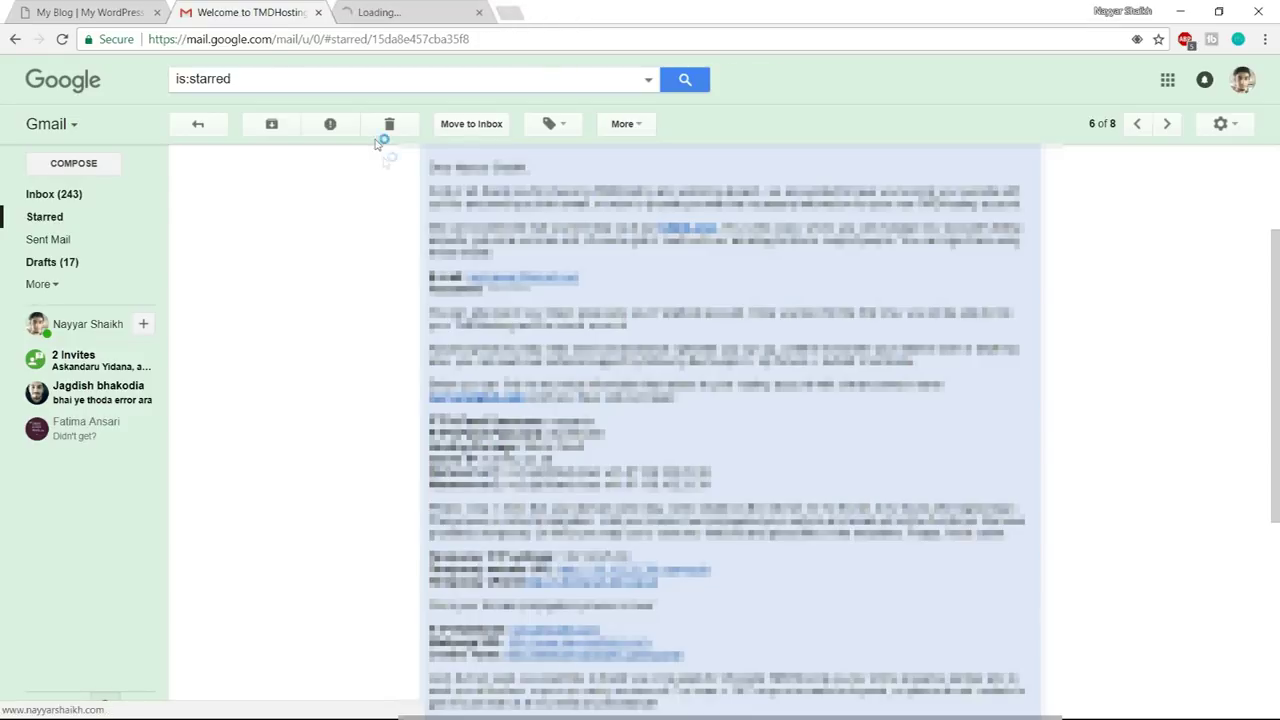
{"action": "left_click", "coordinate": [423, 12]}
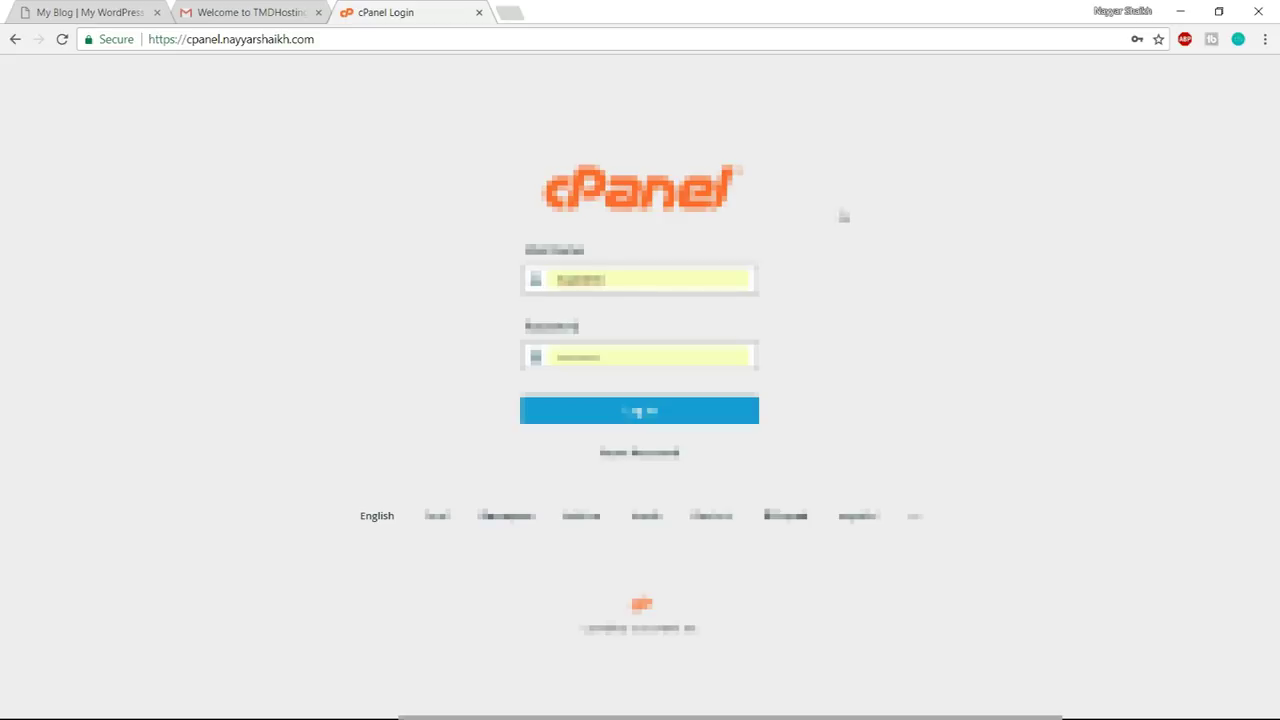
- Log in to cPanel with the prefilled credentials and open the WordPress installation form in the Softaculous Apps Installer
{"action": "double_click", "coordinate": [602, 278]}
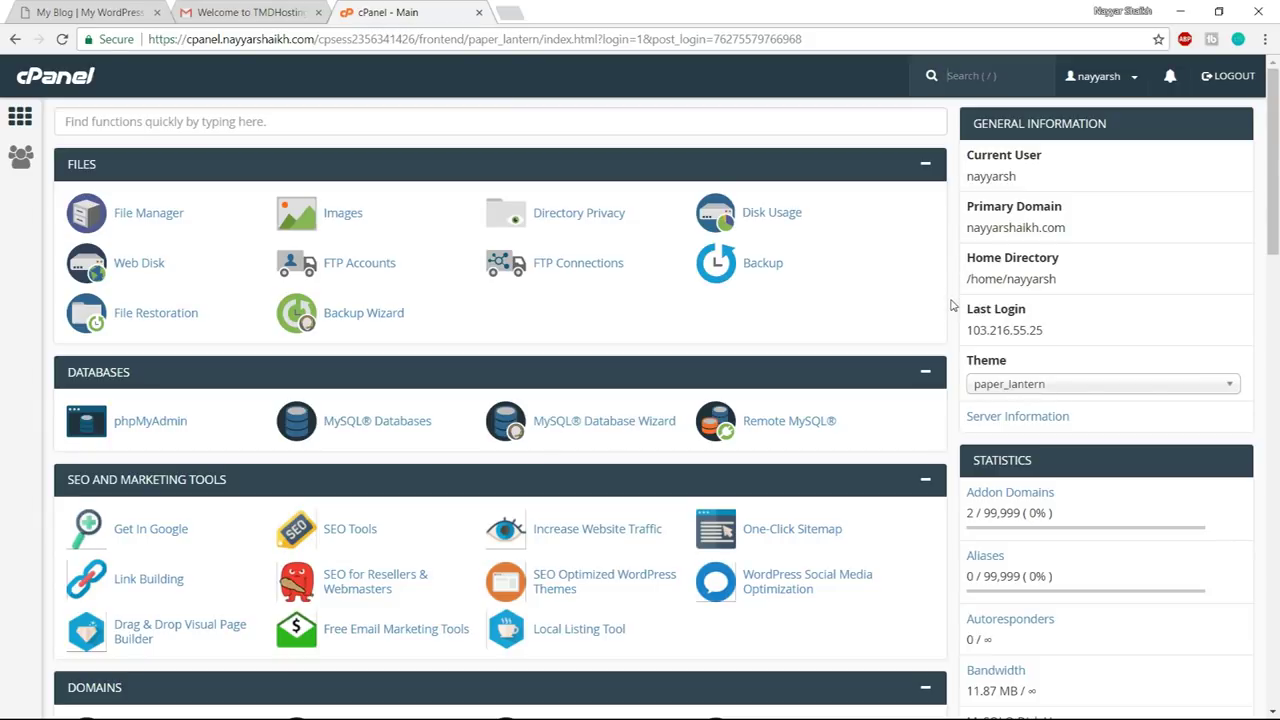
{"action": "scroll", "coordinate": [952, 305], "scroll_direction": "down", "scroll_amount": 20}
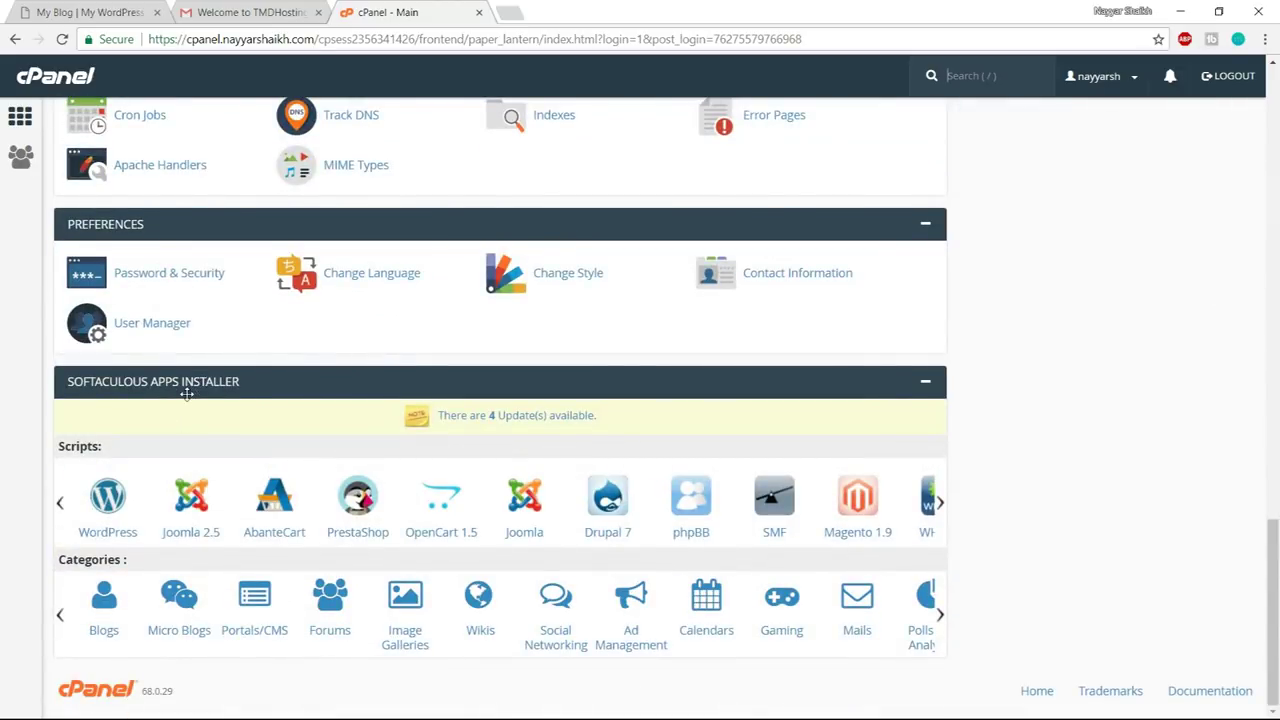
{"action": "left_click", "coordinate": [105, 505]}
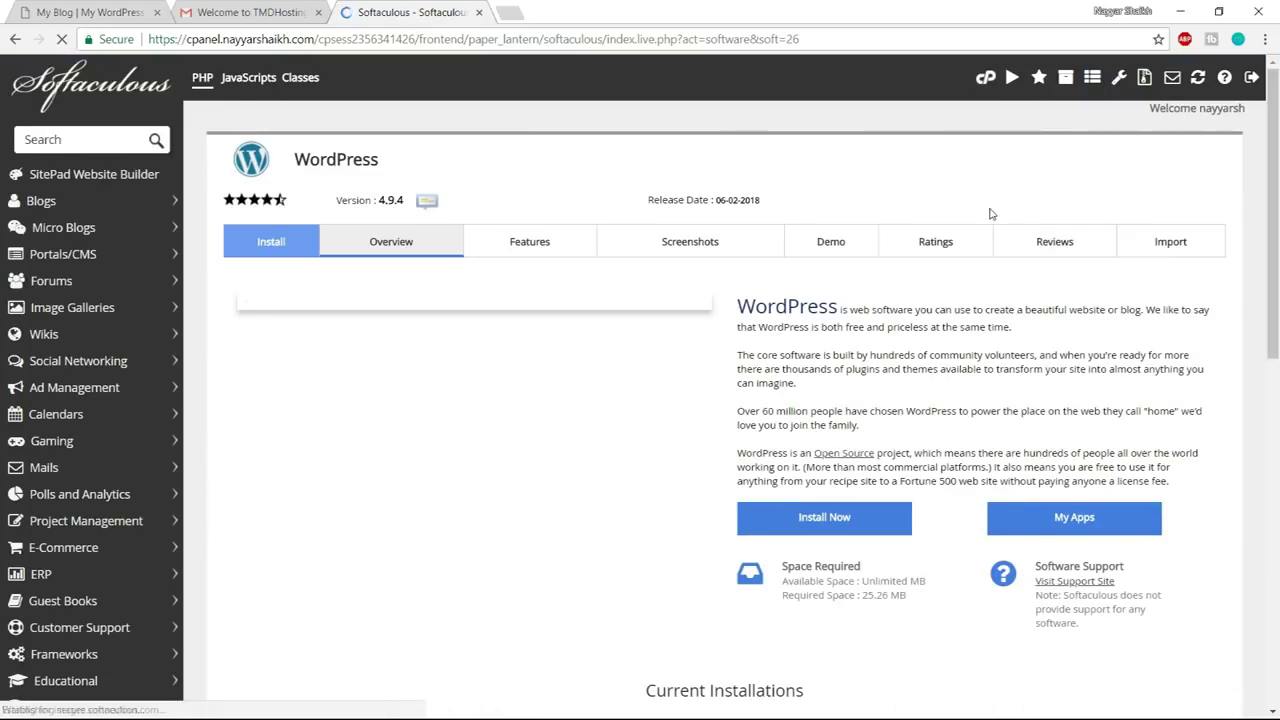
{"action": "left_click", "coordinate": [862, 530]}
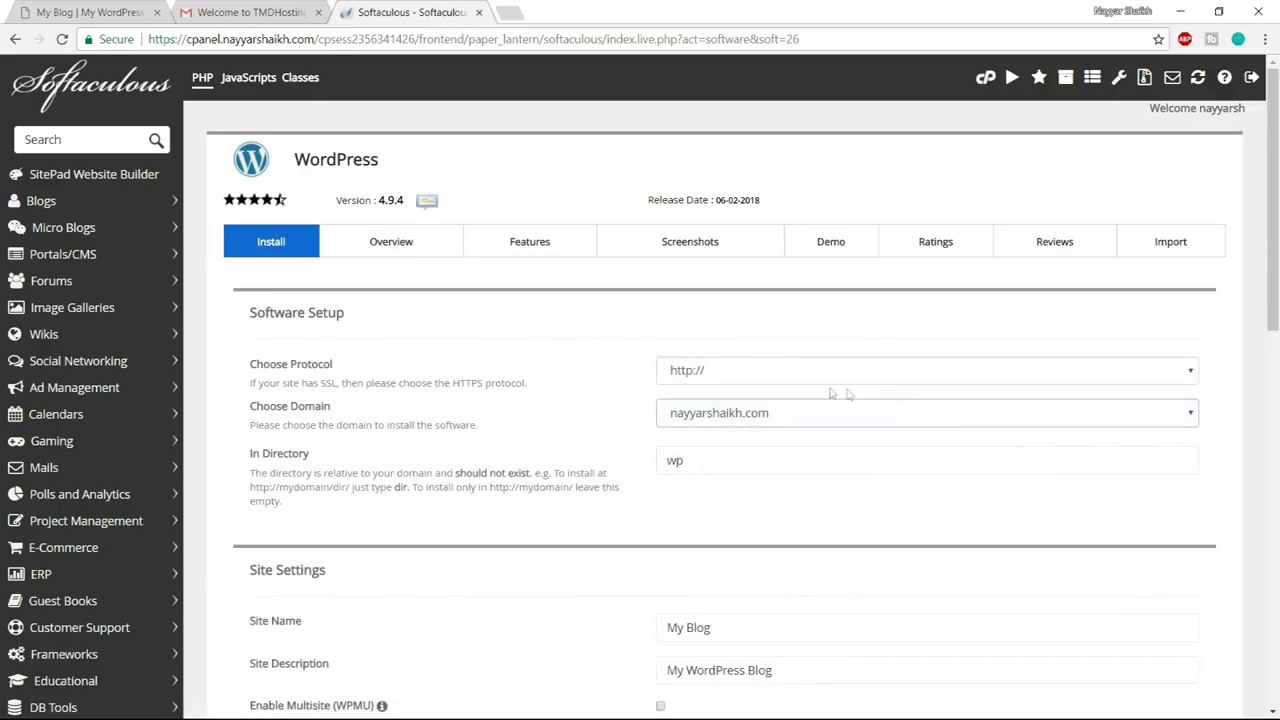
{"action": "left_click", "coordinate": [796, 418]}
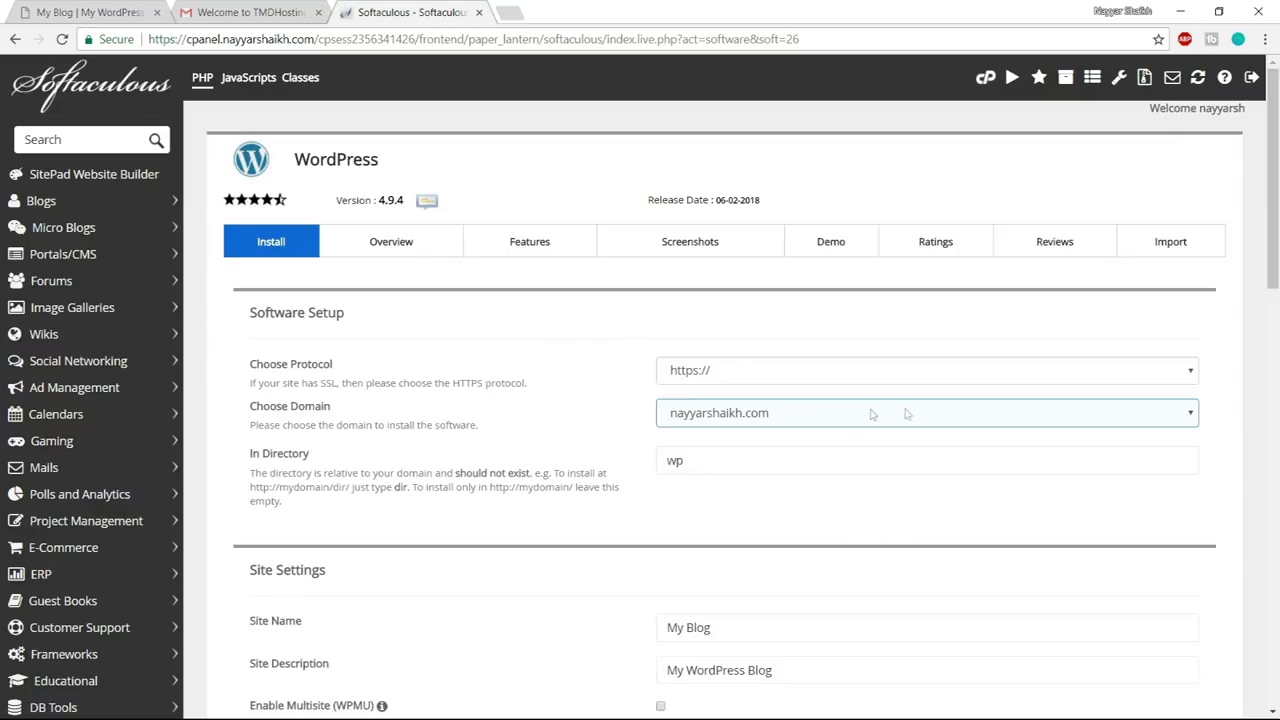
{"action": "left_click", "coordinate": [815, 413]}
{"action": "left_click", "coordinate": [866, 418]}
{"action": "key", "text": "d"}
{"action": "key", "text": "i"}
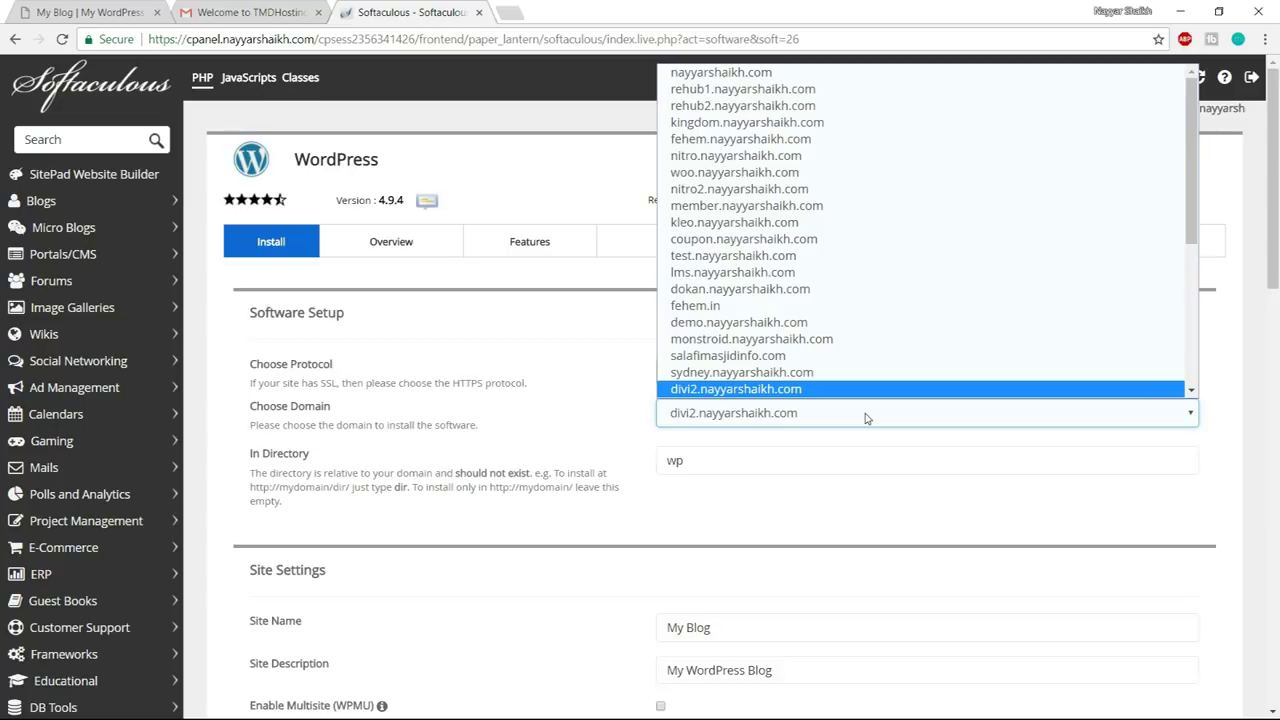
{"action": "key", "text": "Return"}
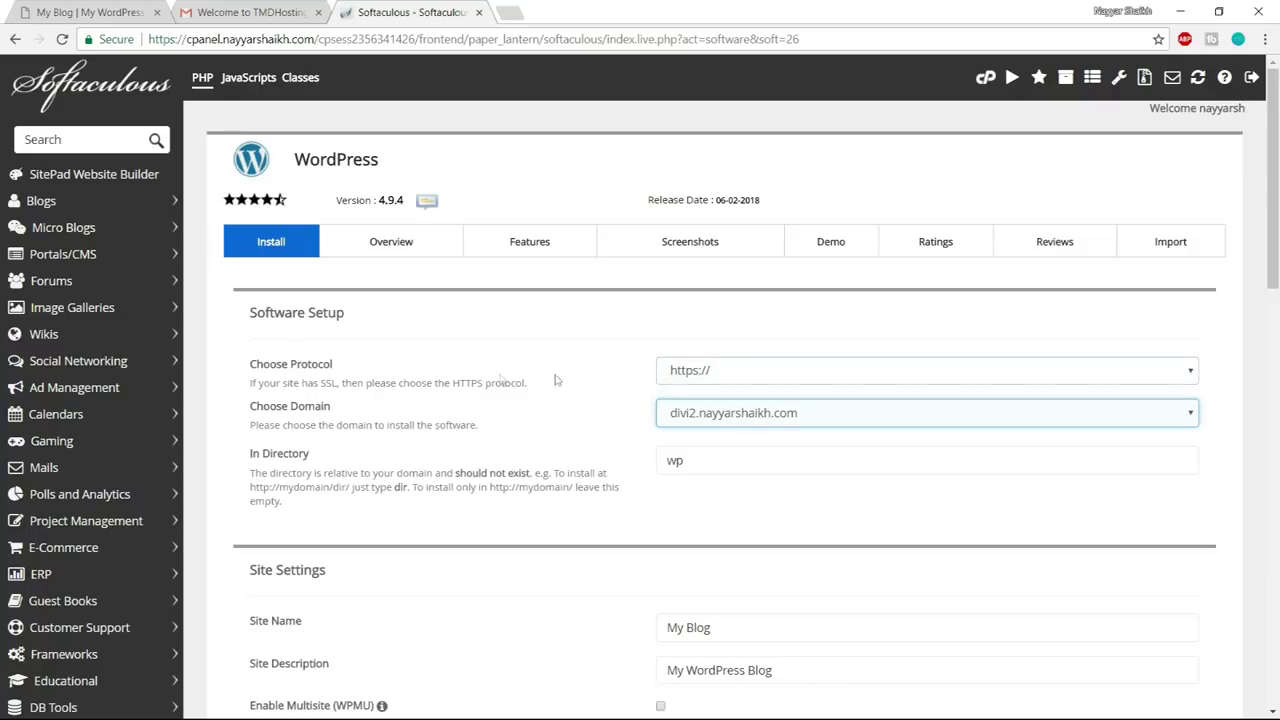
{"action": "left_click", "coordinate": [862, 374]}
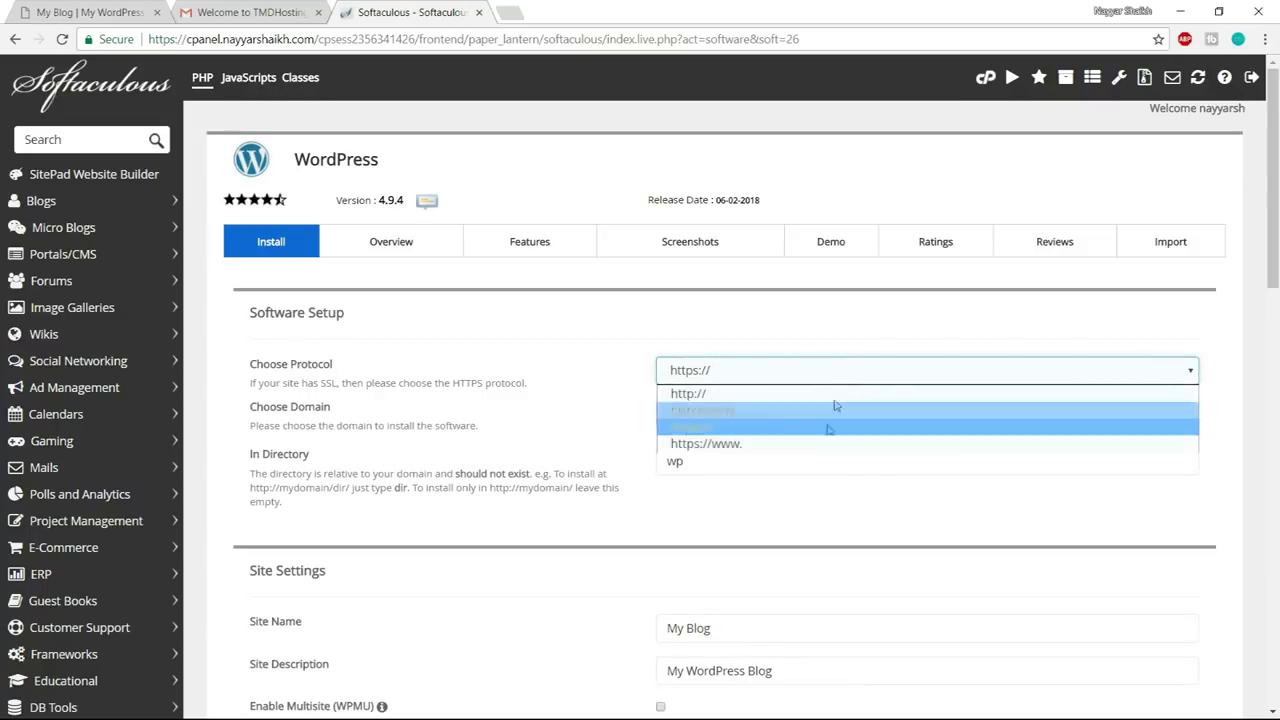
{"action": "left_click", "coordinate": [756, 444]}
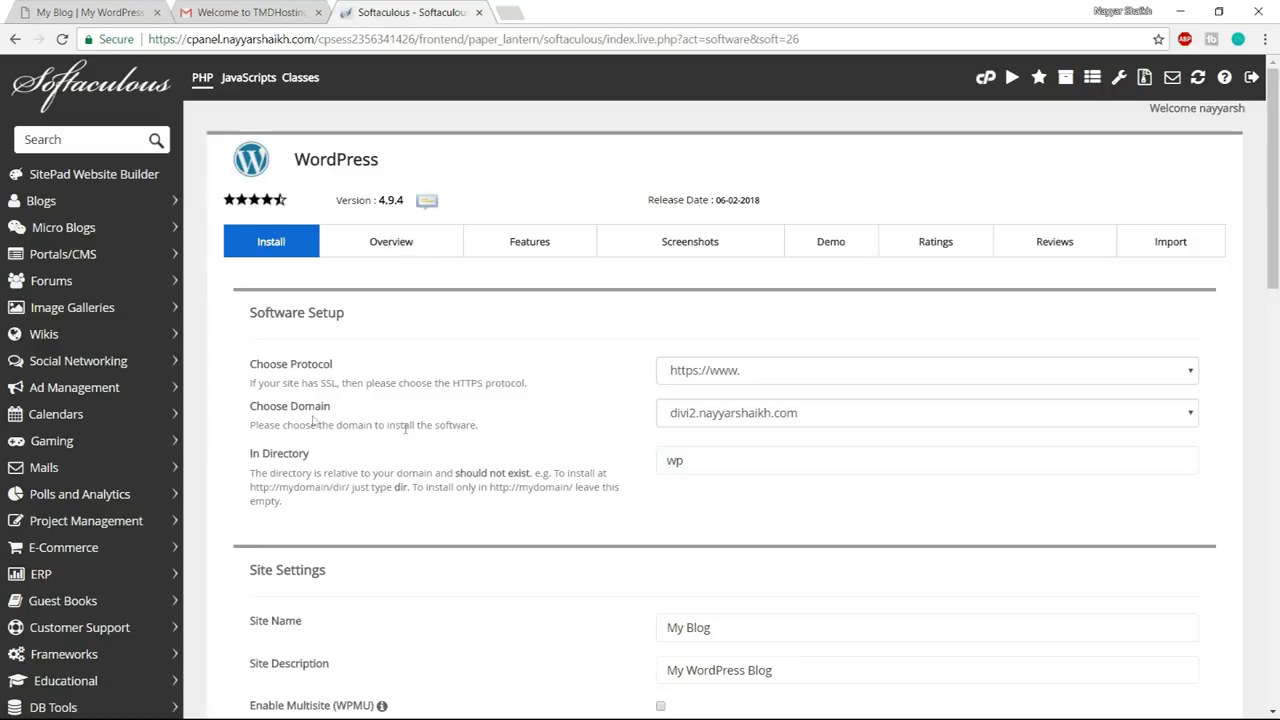
- Clear the In Directory field to install WordPress in the domain's root
{"action": "double_click", "coordinate": [675, 460]}
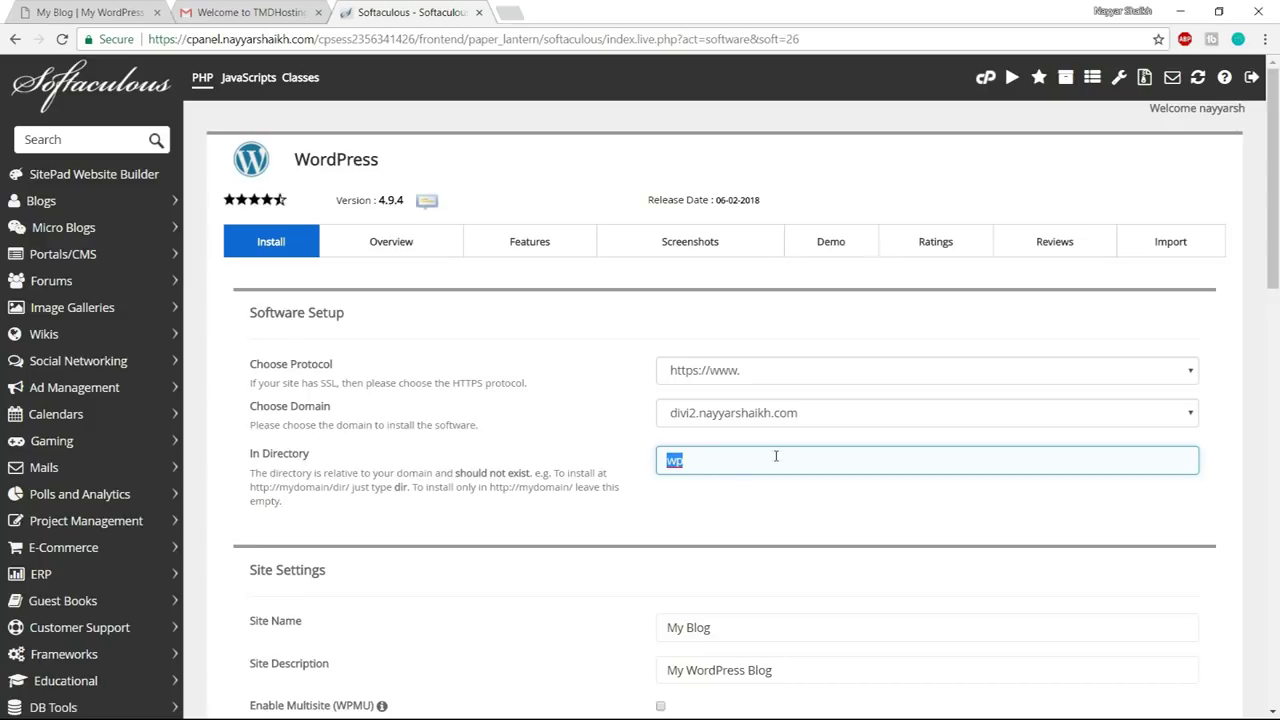
{"action": "key", "text": "BackSpace"}
{"action": "left_click", "coordinate": [775, 505]}
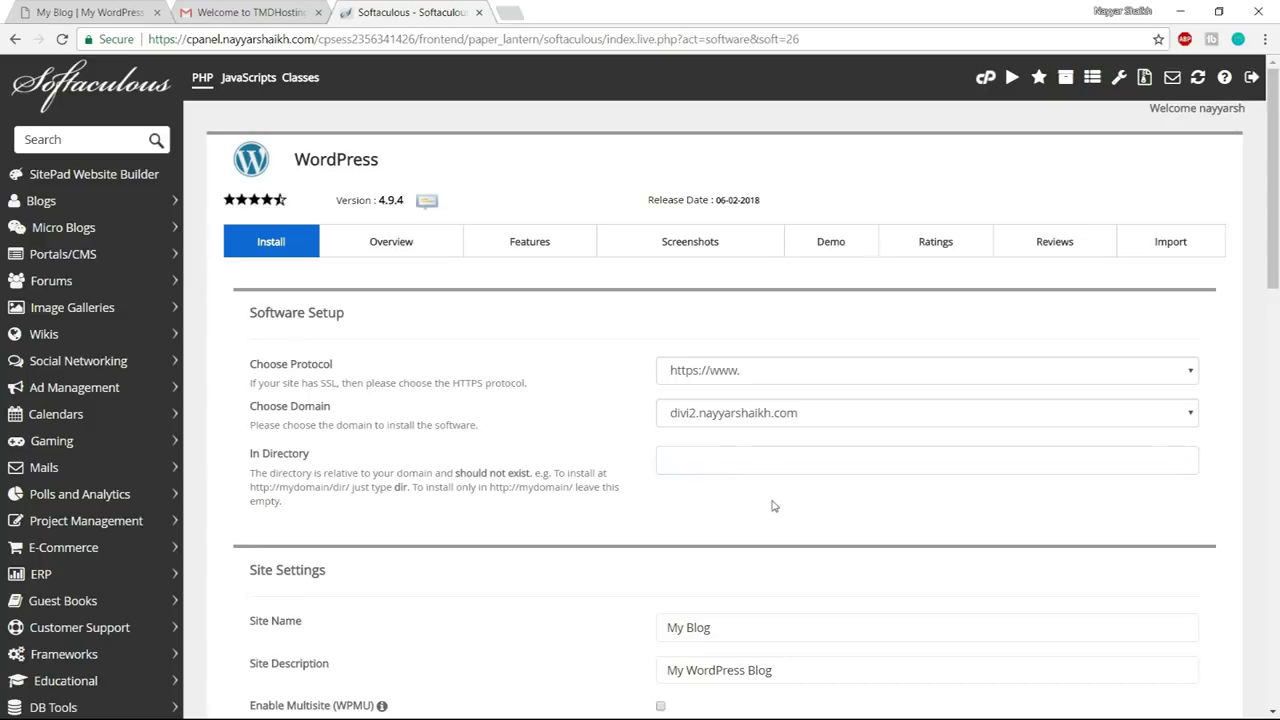
{"action": "left_click", "coordinate": [710, 455]}
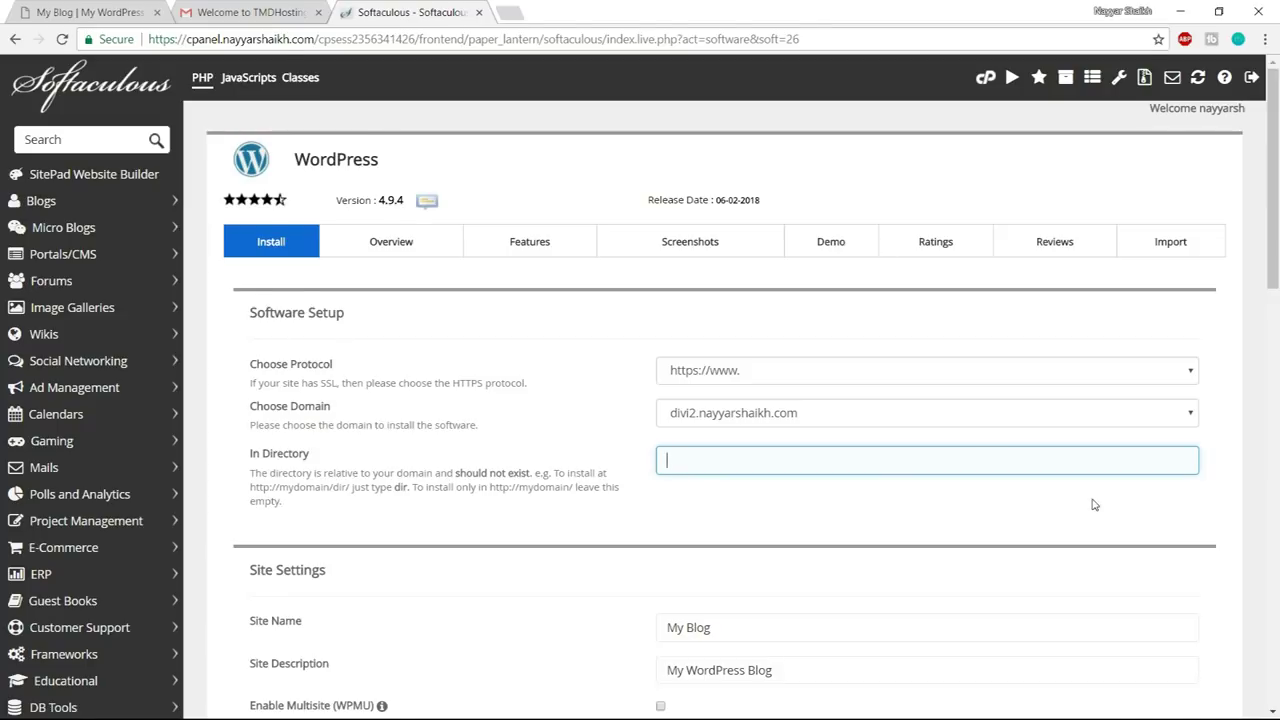
- Review the Site Name and Site Description fields in the Site Settings section
{"action": "scroll", "coordinate": [1093, 505], "scroll_direction": "down", "scroll_amount": 3}
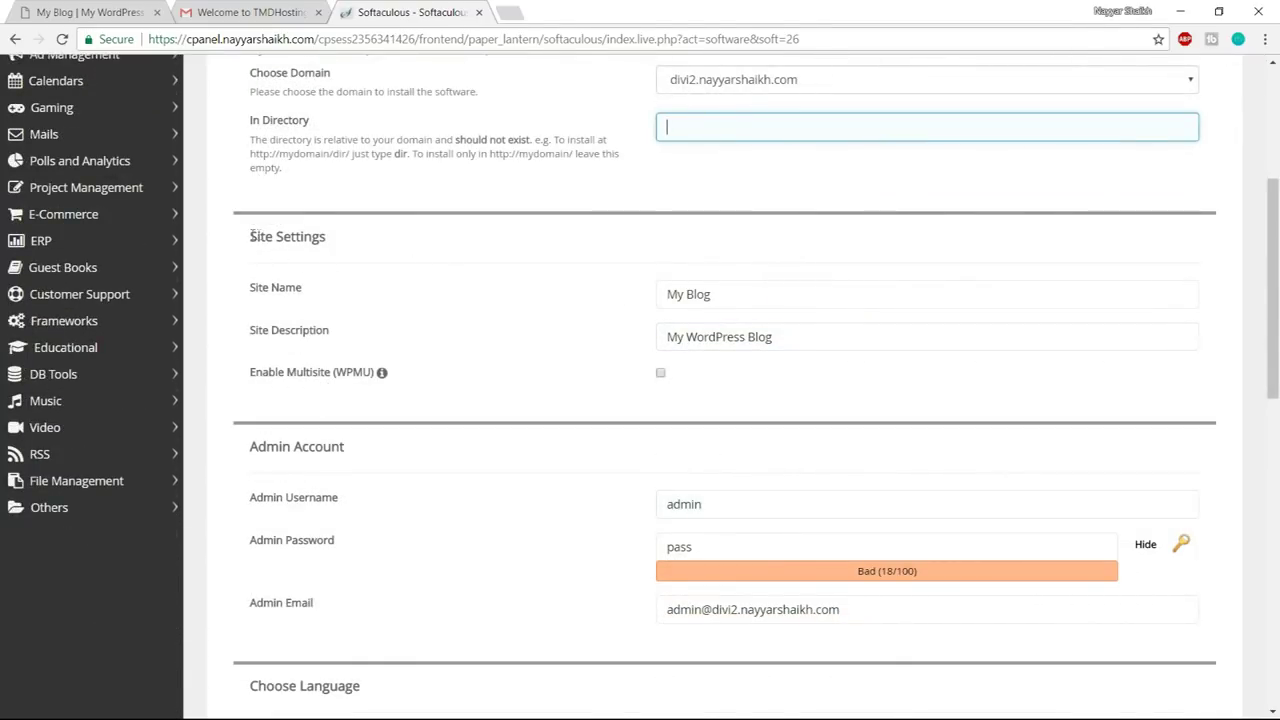
{"action": "left_click_drag", "start_coordinate": [250, 236], "coordinate": [337, 235]}
{"action": "left_click", "coordinate": [386, 242]}
{"action": "left_click_drag", "start_coordinate": [760, 282], "coordinate": [597, 291]}
{"action": "left_click_drag", "start_coordinate": [826, 330], "coordinate": [584, 336]}
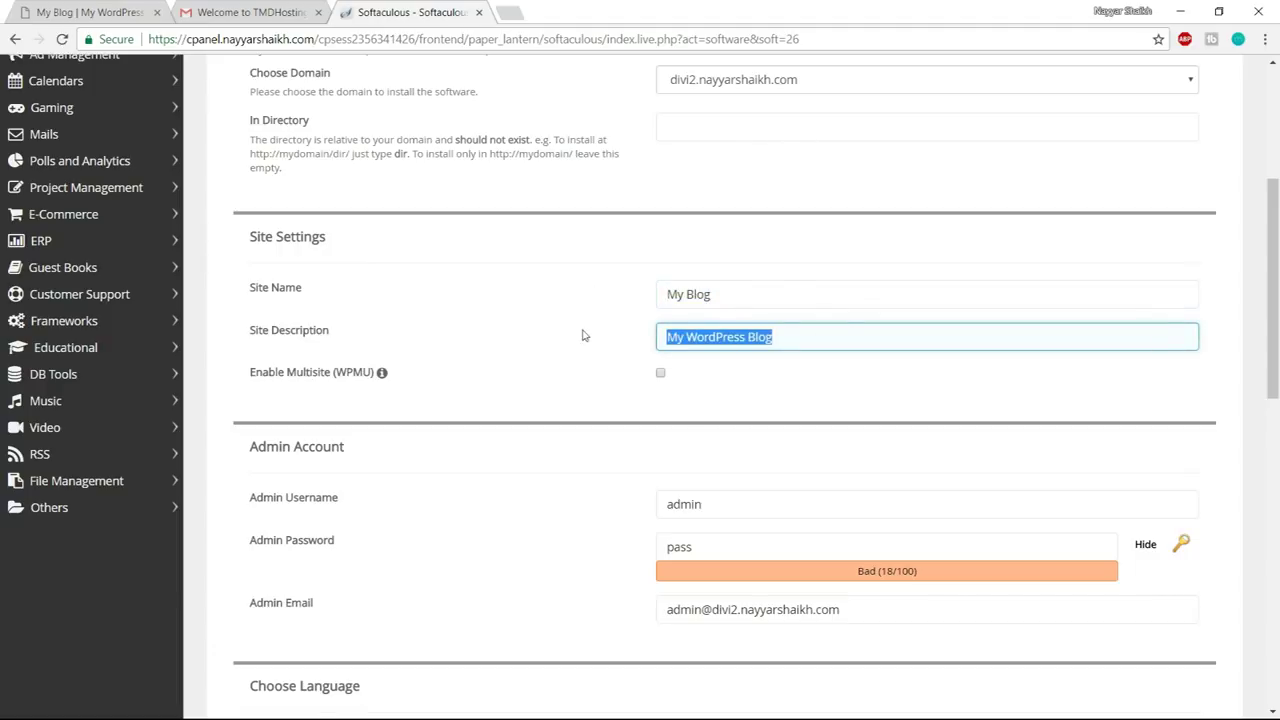
{"action": "left_click_drag", "start_coordinate": [722, 282], "coordinate": [605, 289]}
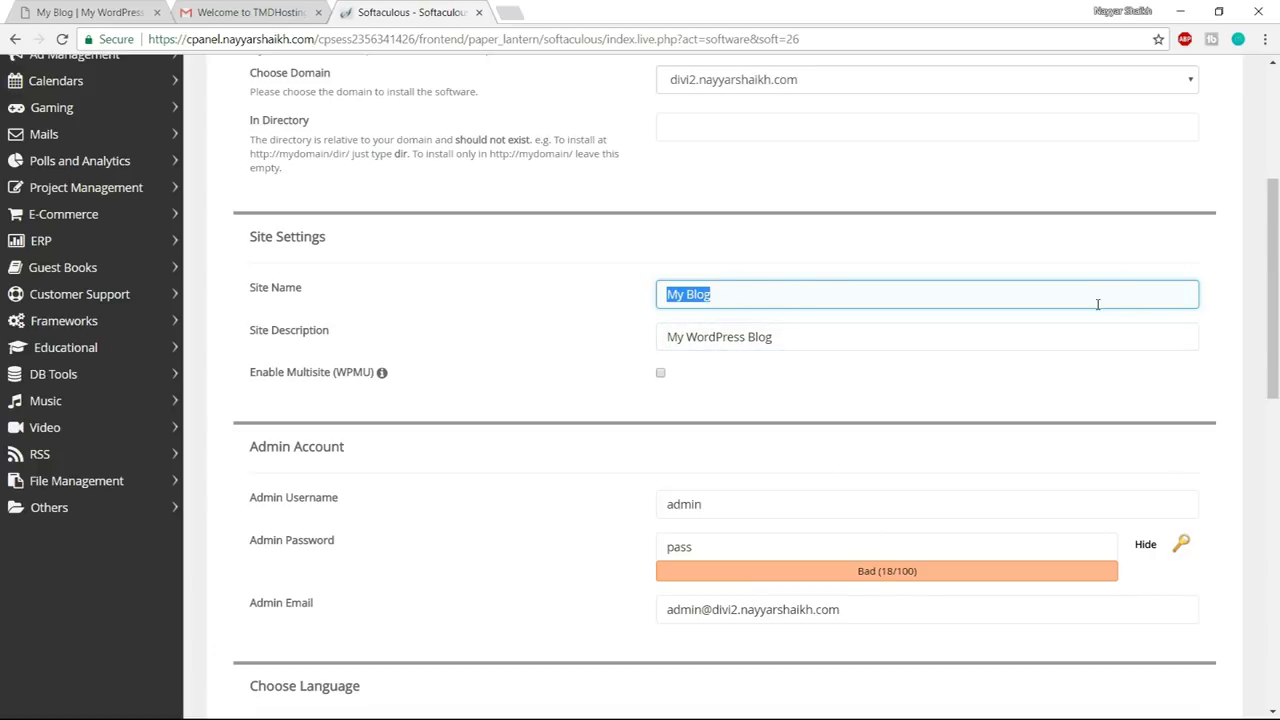
- Replace the default Admin Username in the Admin Account section with the site owner's username
{"action": "scroll", "coordinate": [1094, 314], "scroll_direction": "down", "scroll_amount": 3}
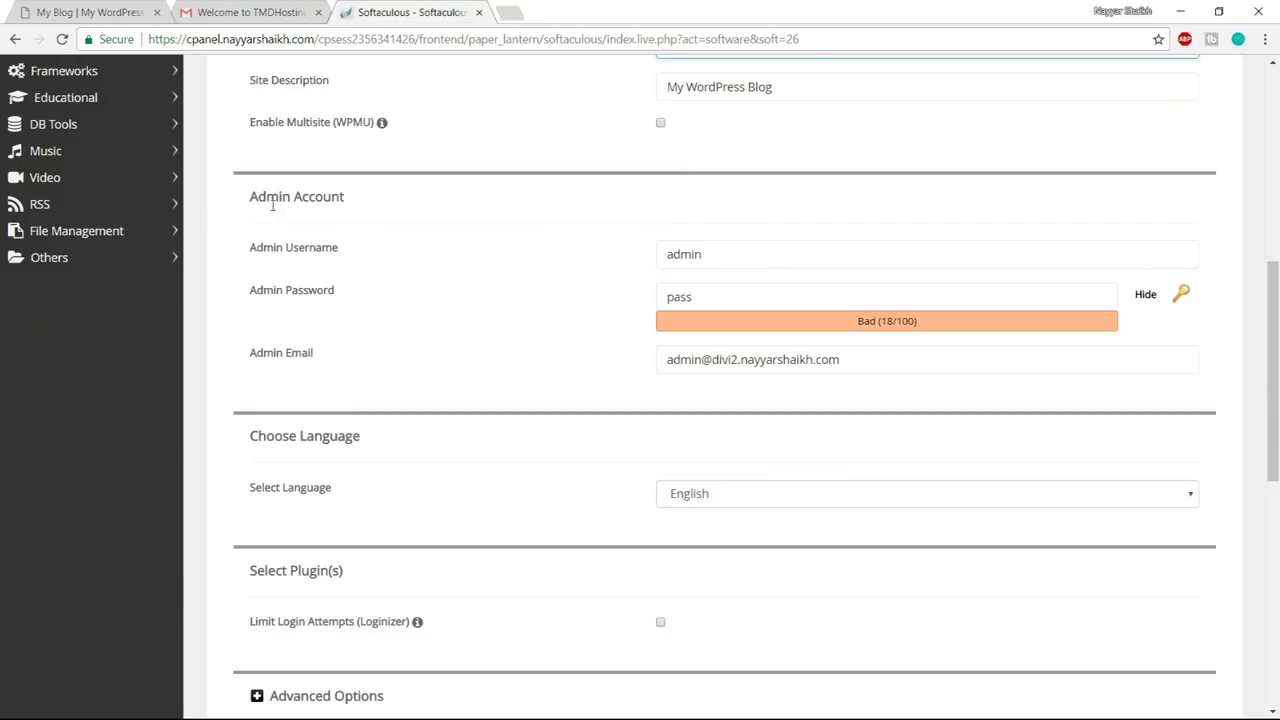
{"action": "left_click_drag", "start_coordinate": [251, 207], "coordinate": [386, 196]}
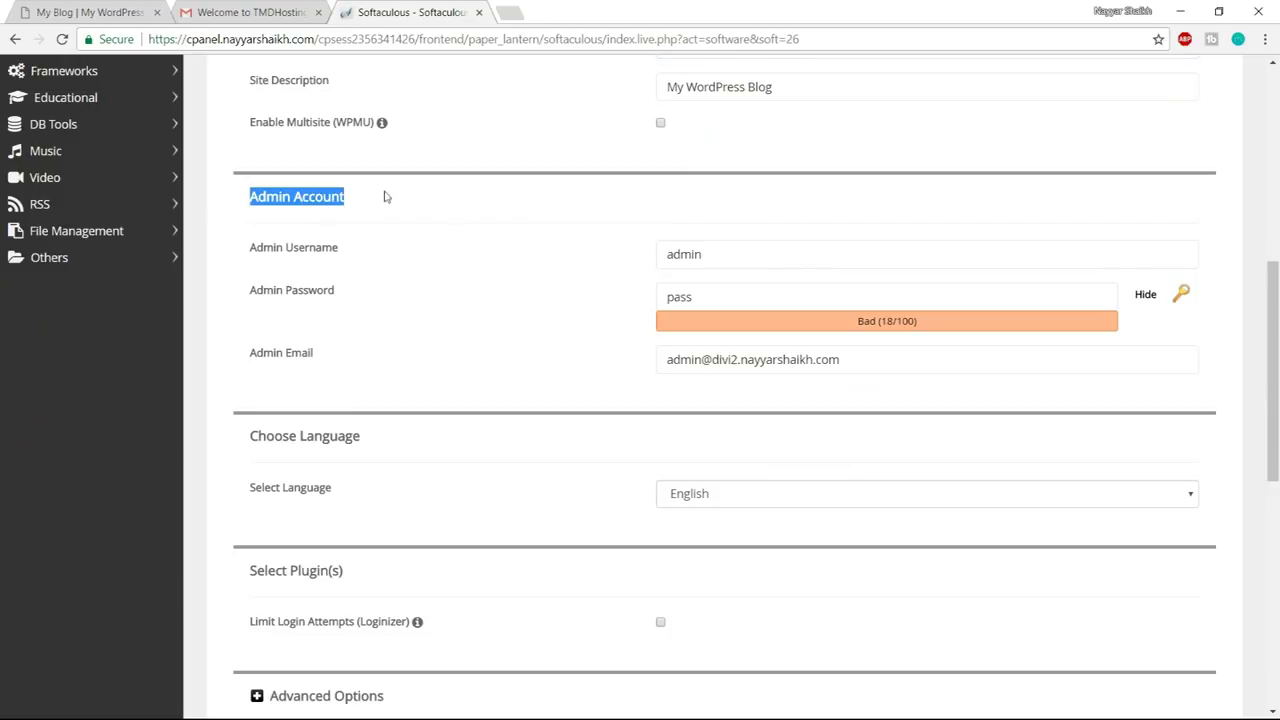
{"action": "double_click", "coordinate": [752, 255]}
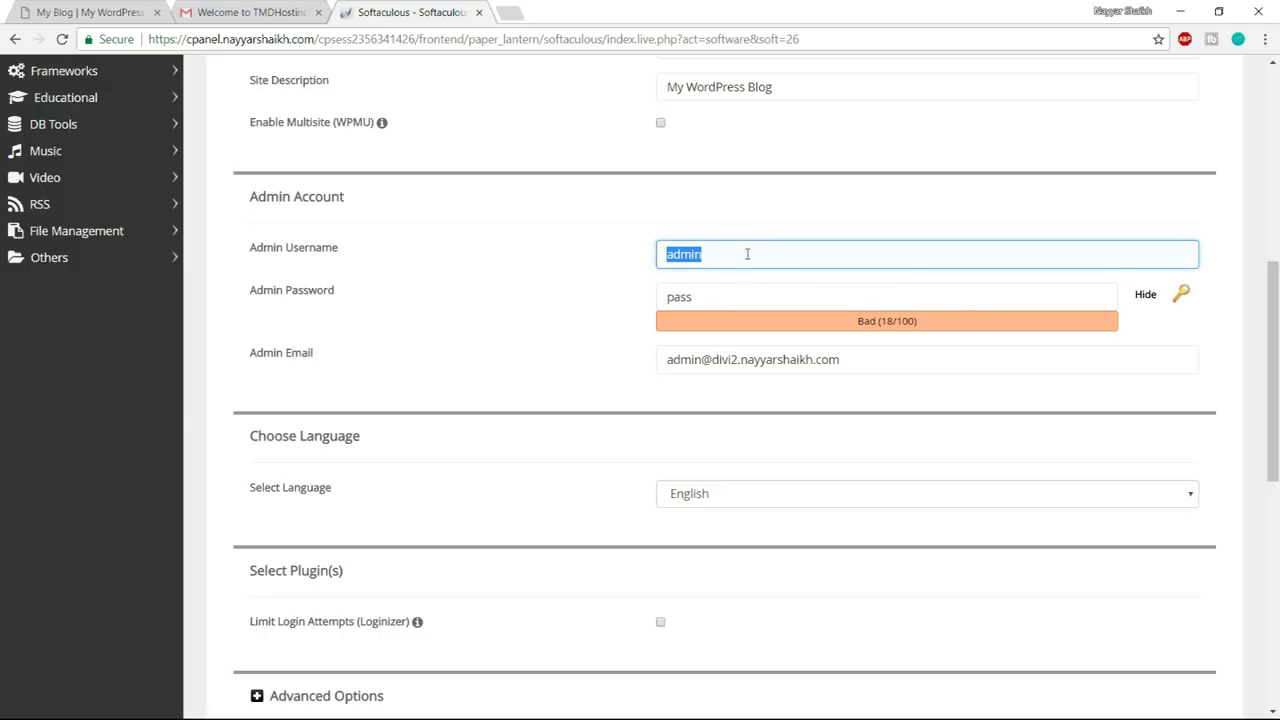
{"action": "type", "text": "Nayyar_Shaikh"}
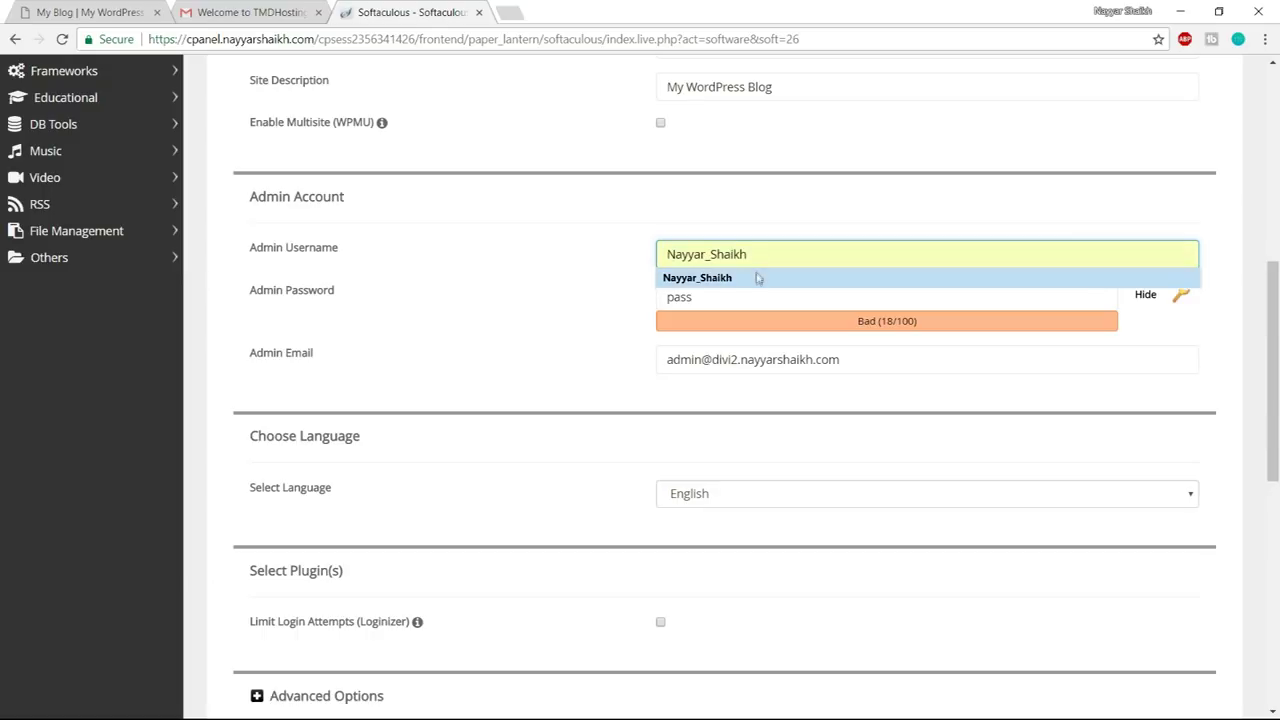
{"action": "left_click", "coordinate": [694, 277]}
- Hide the Admin Password characters and enter a new admin password
{"action": "double_click", "coordinate": [700, 294]}
{"action": "left_click", "coordinate": [1146, 294]}
{"action": "left_click", "coordinate": [790, 293]}
{"action": "type", "text": "••••••••••"}
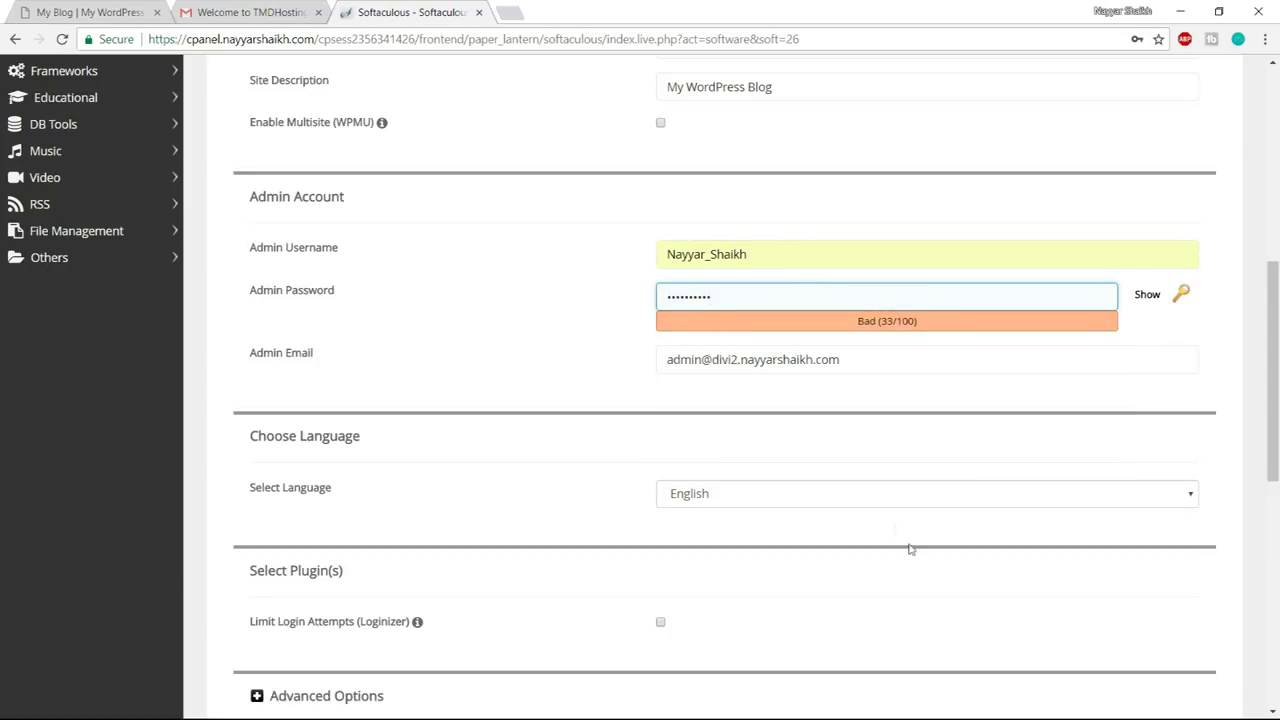
{"action": "left_click", "coordinate": [884, 398]}
- Replace the default Admin Email with the site owner's e-mail address
{"action": "left_click", "coordinate": [260, 357]}
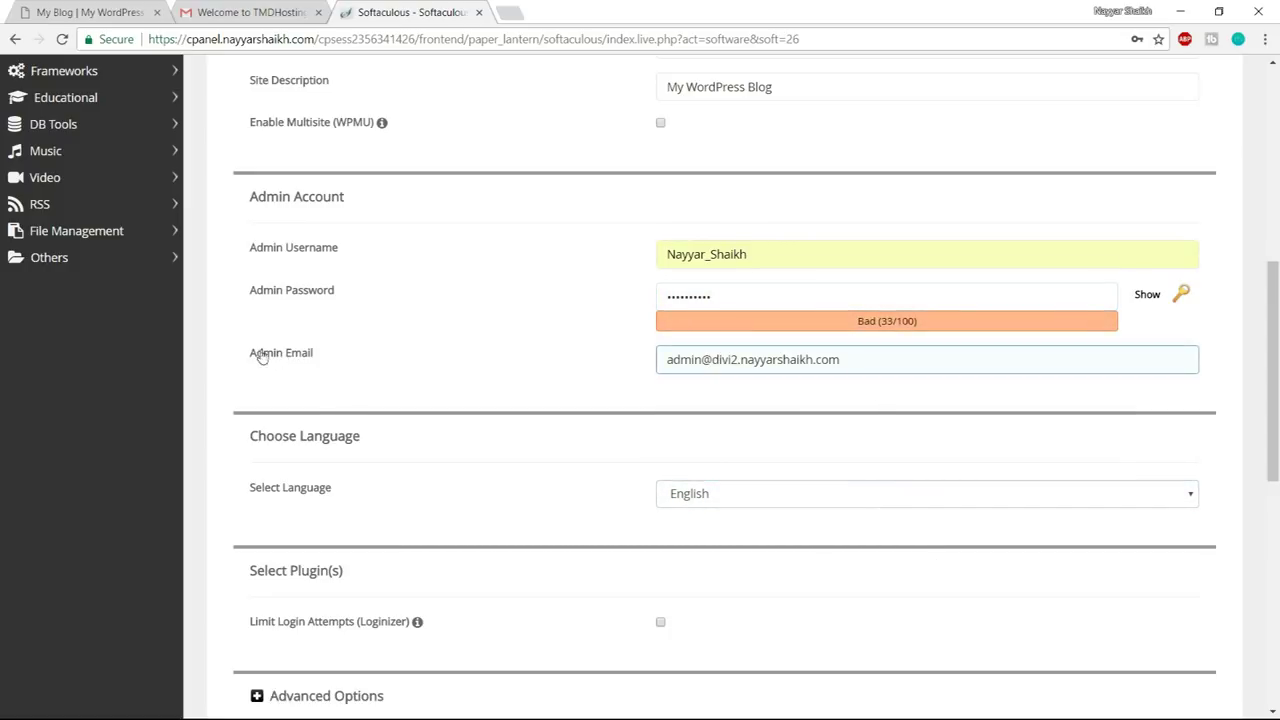
{"action": "left_click_drag", "start_coordinate": [866, 360], "coordinate": [594, 363]}
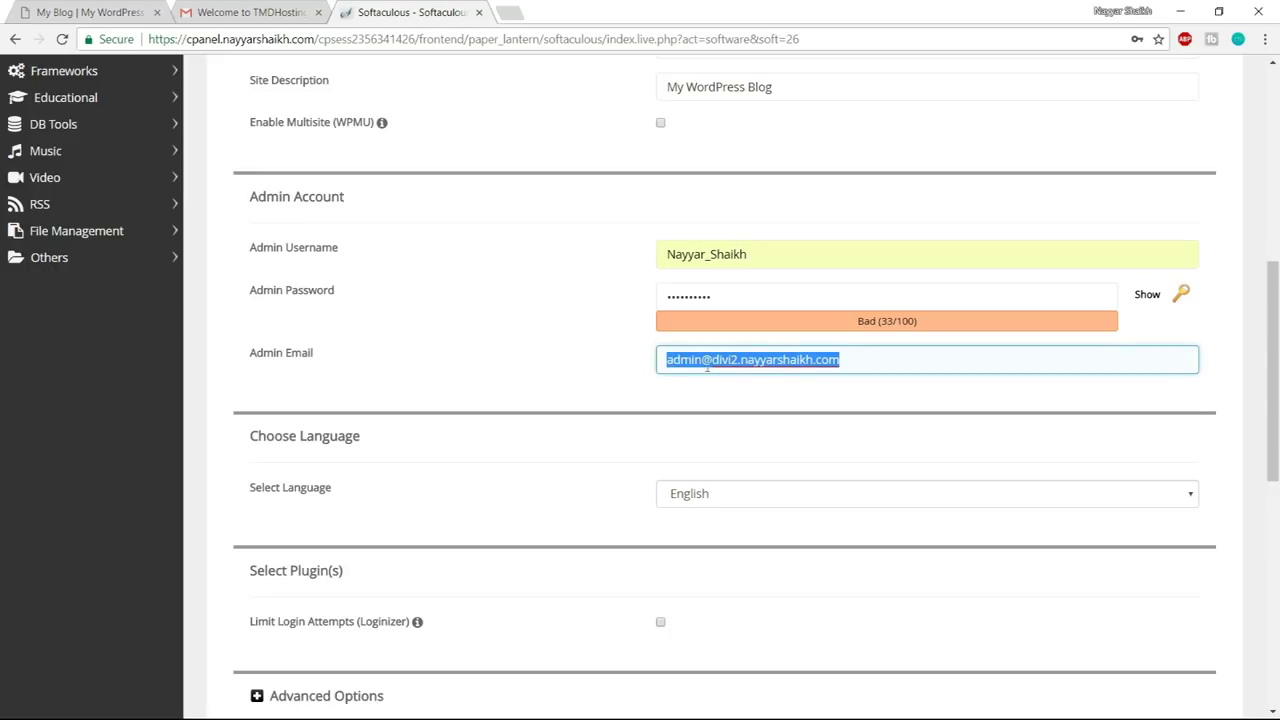
{"action": "type", "text": "re"}
{"action": "key", "text": "Down"}
{"action": "key", "text": "Return"}
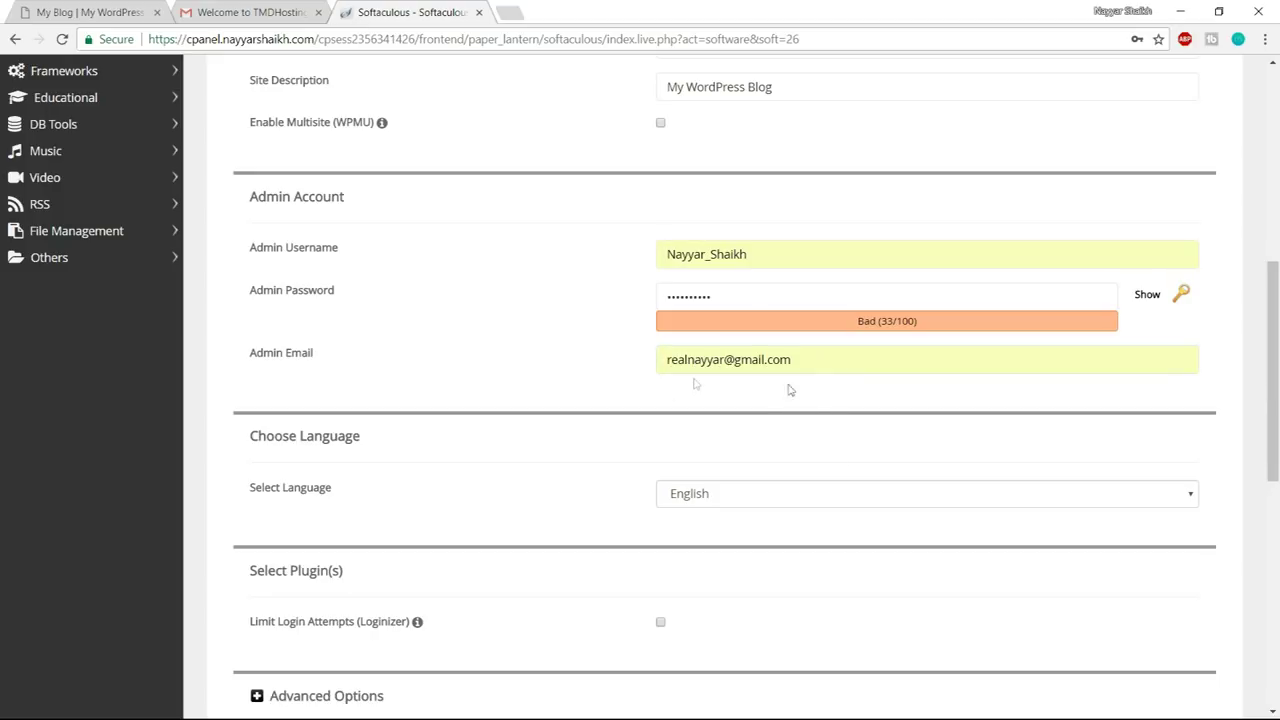
- Install WordPress without selecting a theme and open the new site's wp-admin dashboard
{"action": "scroll", "coordinate": [923, 486], "scroll_direction": "down", "scroll_amount": 7}
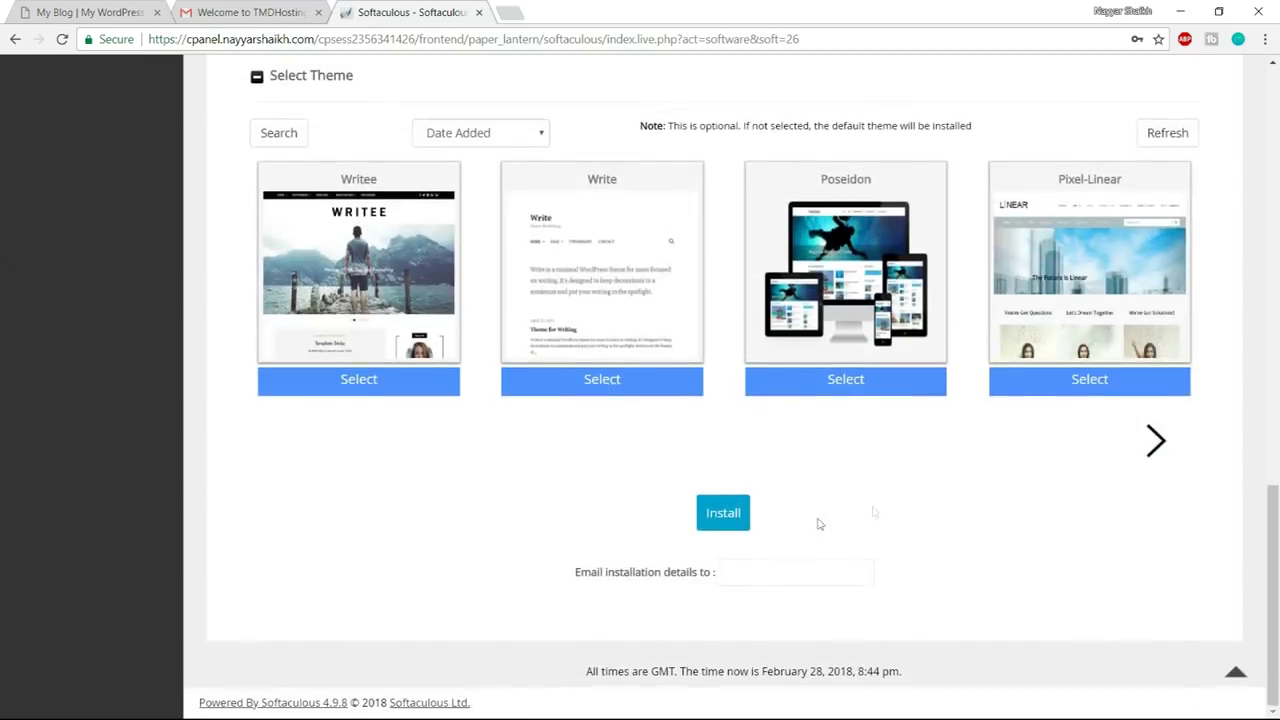
{"action": "left_click", "coordinate": [735, 519]}
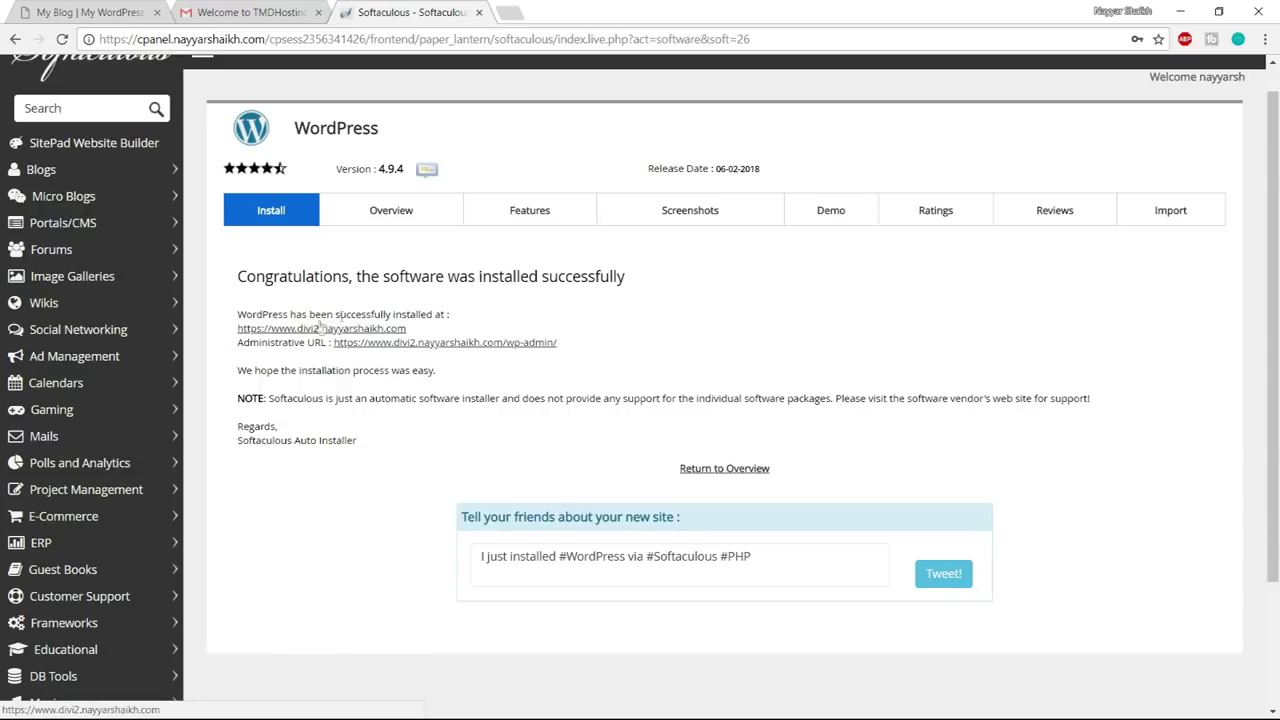
{"action": "left_click", "coordinate": [514, 346]}
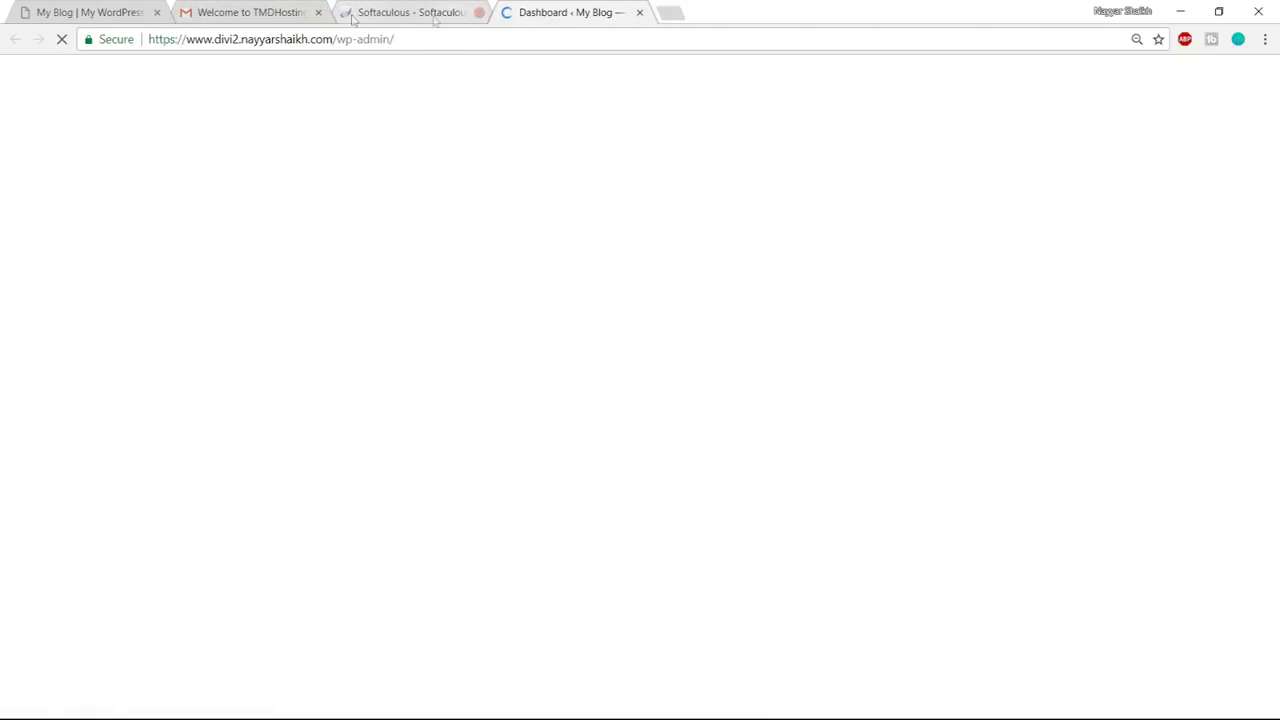
- Close the Gmail and Softaculous tabs and enlarge the WordPress dashboard to the default page size
{"action": "left_click", "coordinate": [318, 12]}
{"action": "left_click", "coordinate": [318, 12]}
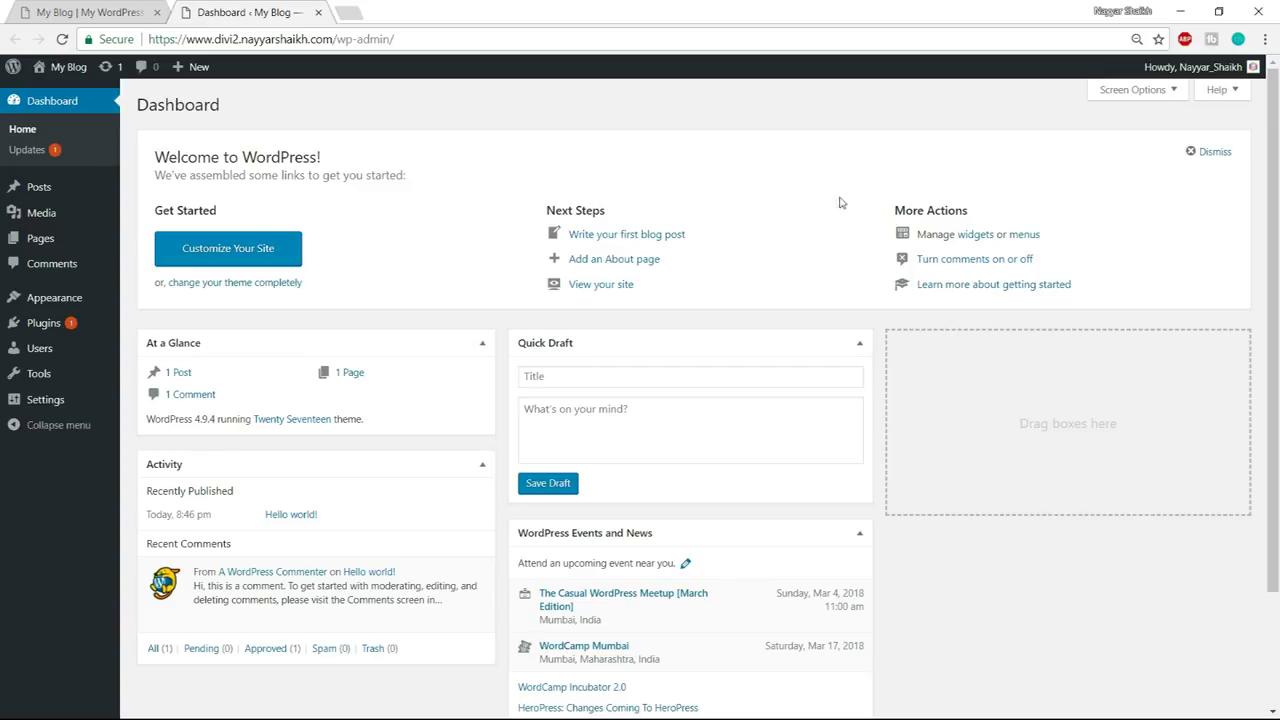
{"action": "key", "text": "ctrl+plus"}
{"action": "key", "text": "ctrl+plus"}
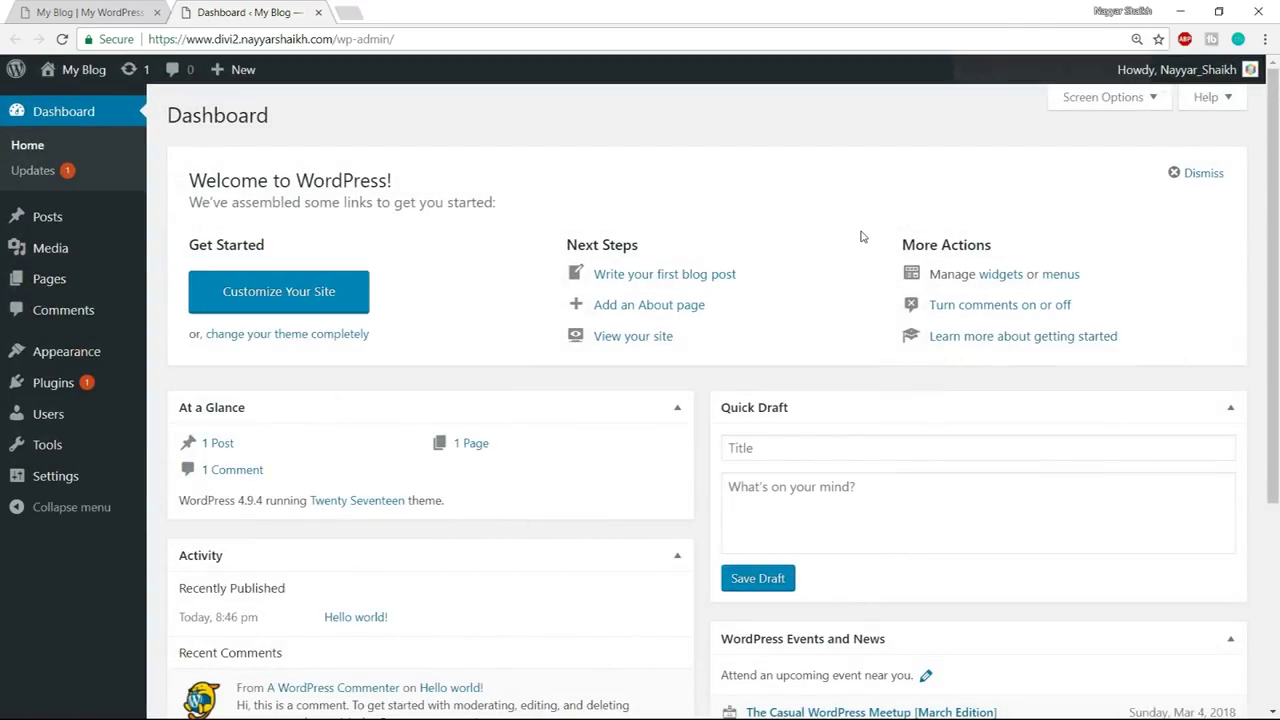
{"action": "key", "text": "ctrl+minus"}
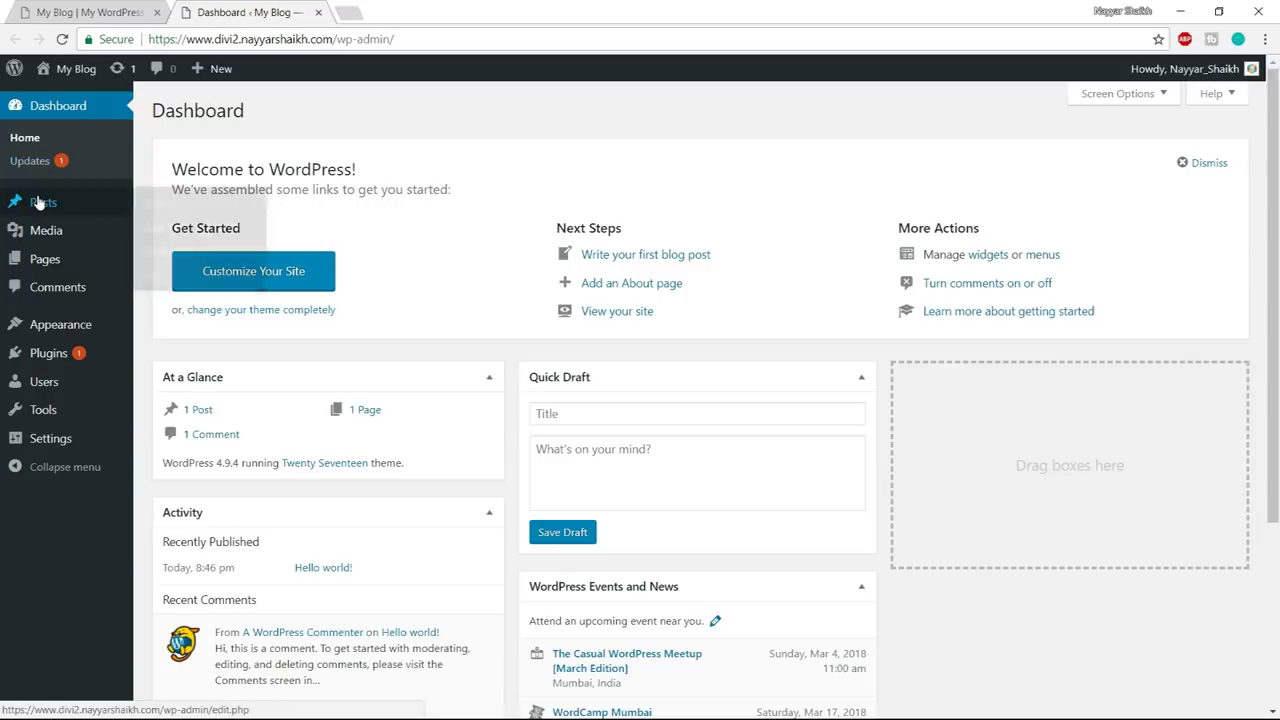
- Open the permalink settings, select Custom Structure and clear its existing tags
{"action": "mouse_move", "coordinate": [35, 212]}
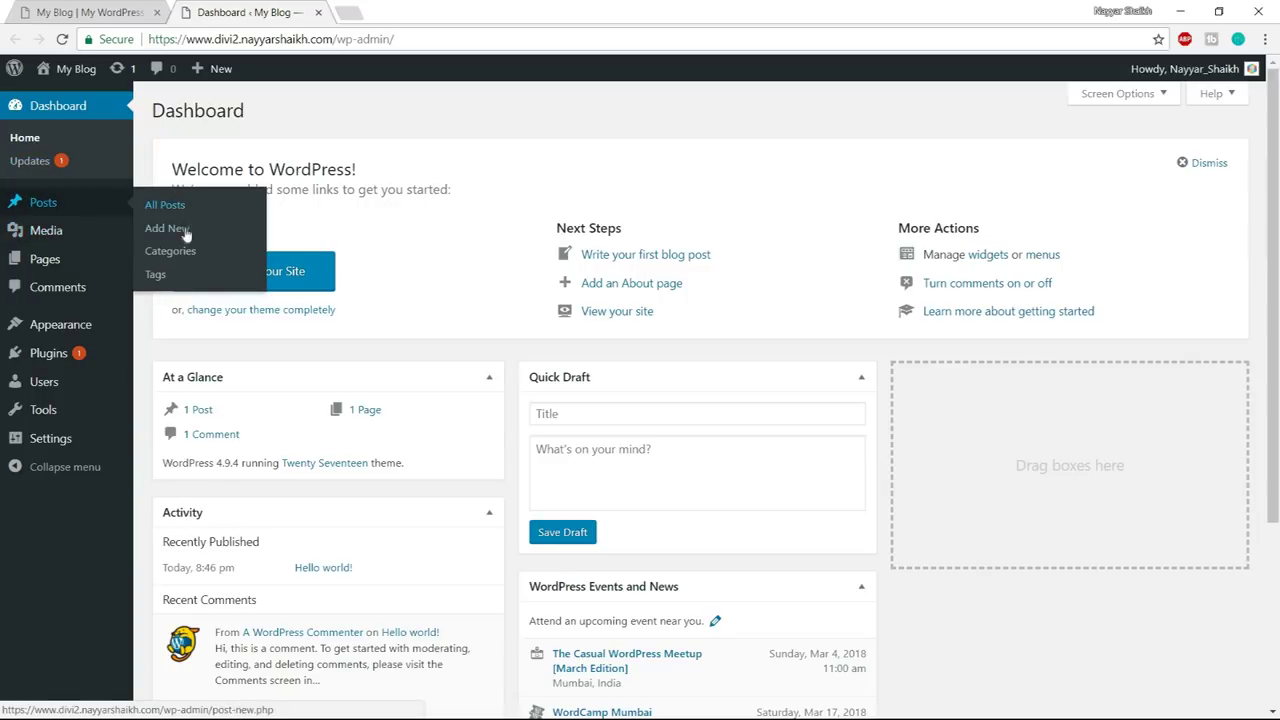
{"action": "mouse_move", "coordinate": [42, 240]}
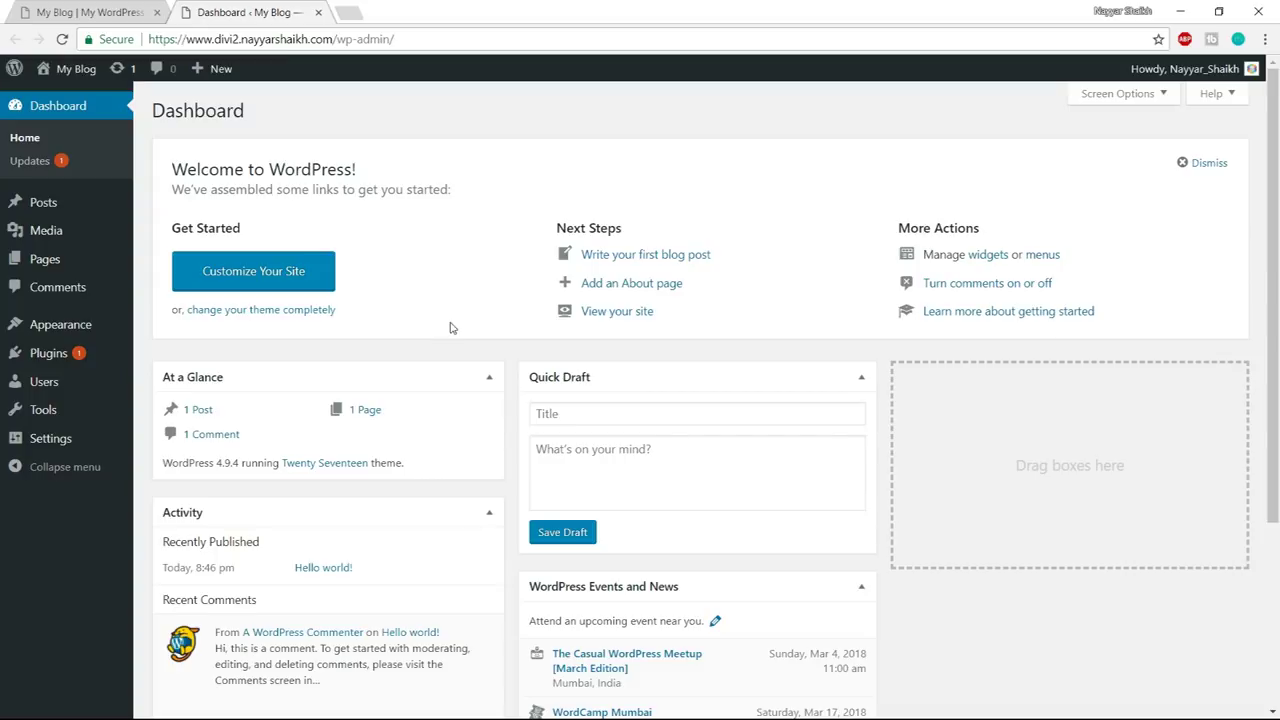
{"action": "mouse_move", "coordinate": [88, 438]}
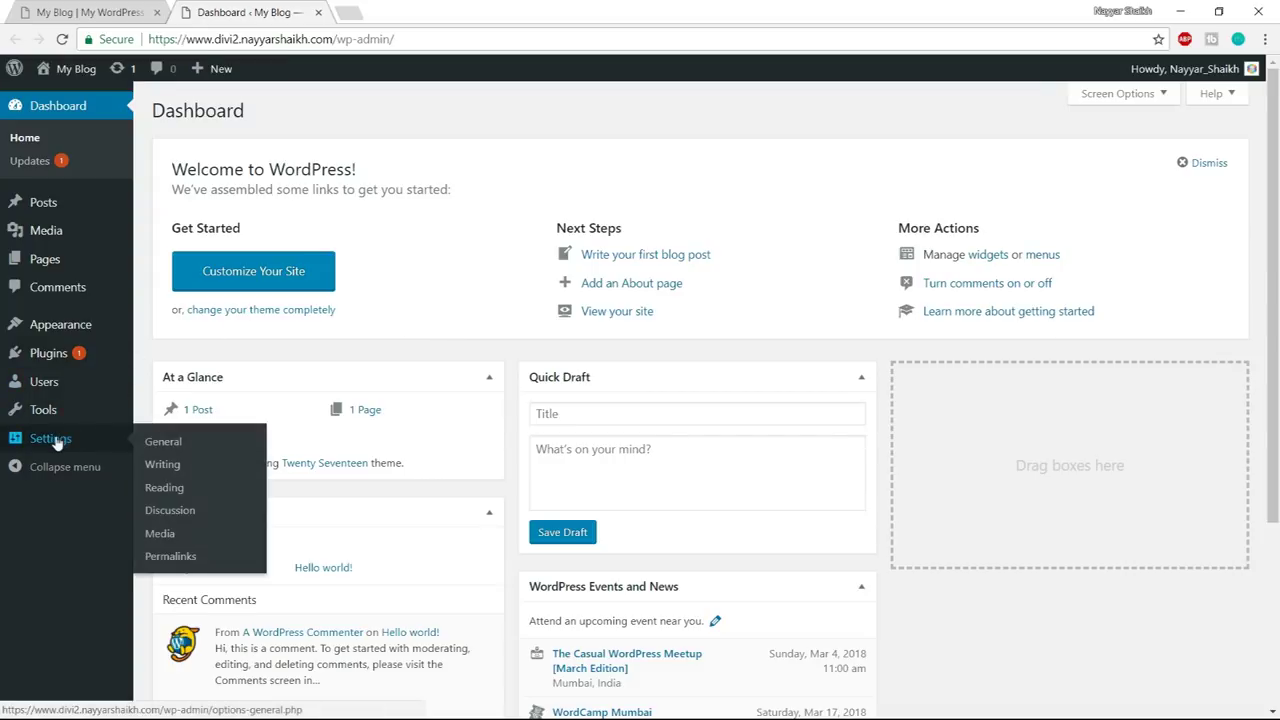
{"action": "left_click", "coordinate": [177, 566]}
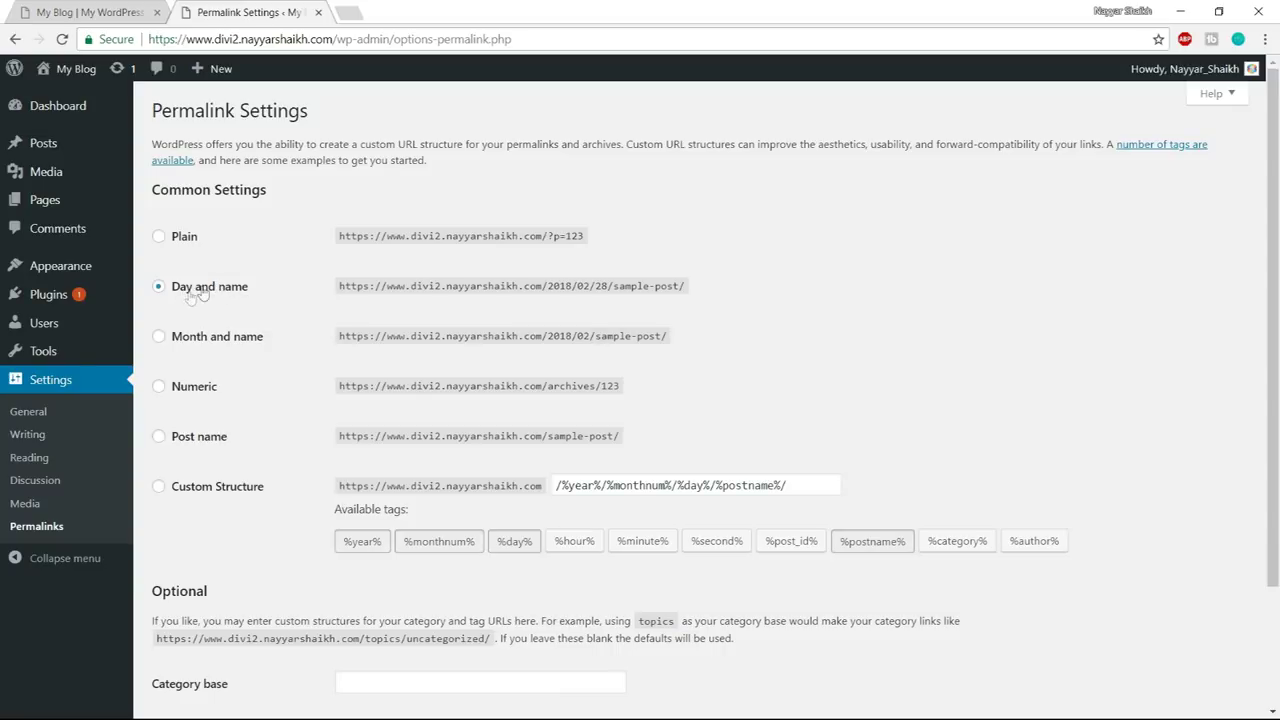
{"action": "left_click", "coordinate": [240, 486]}
{"action": "left_click_drag", "start_coordinate": [826, 485], "coordinate": [511, 489]}
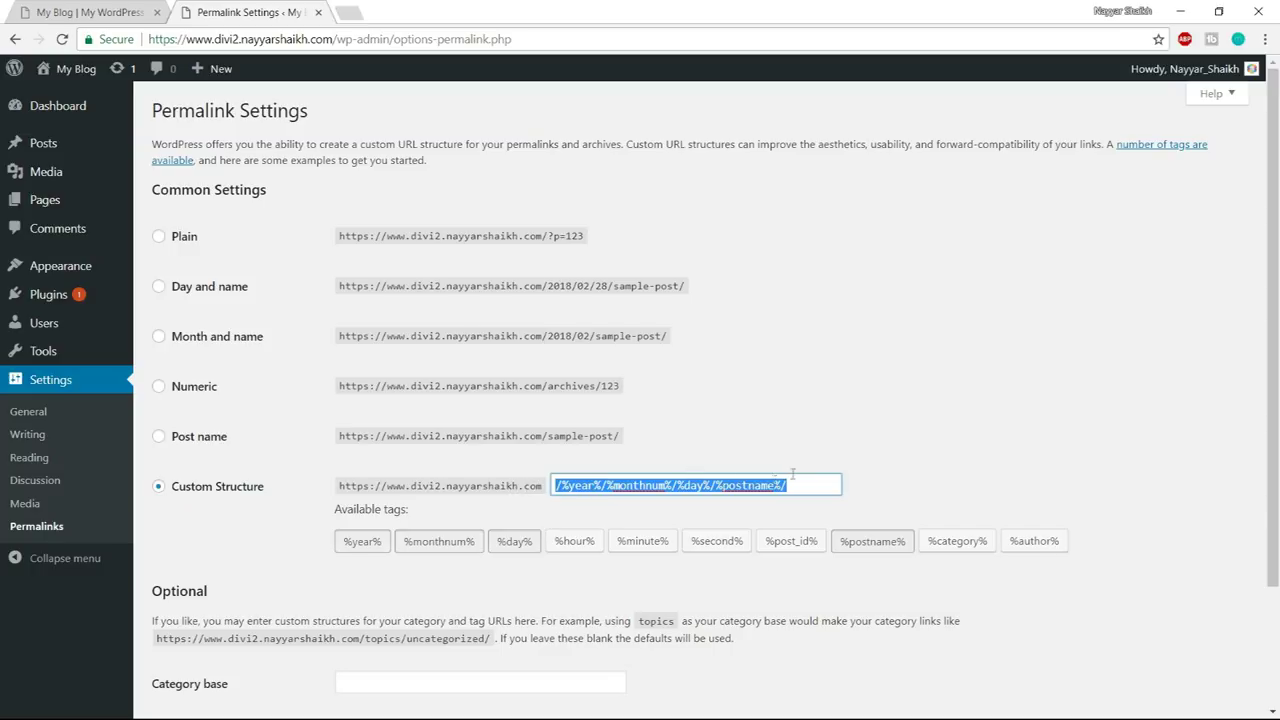
{"action": "key", "text": "BackSpace"}
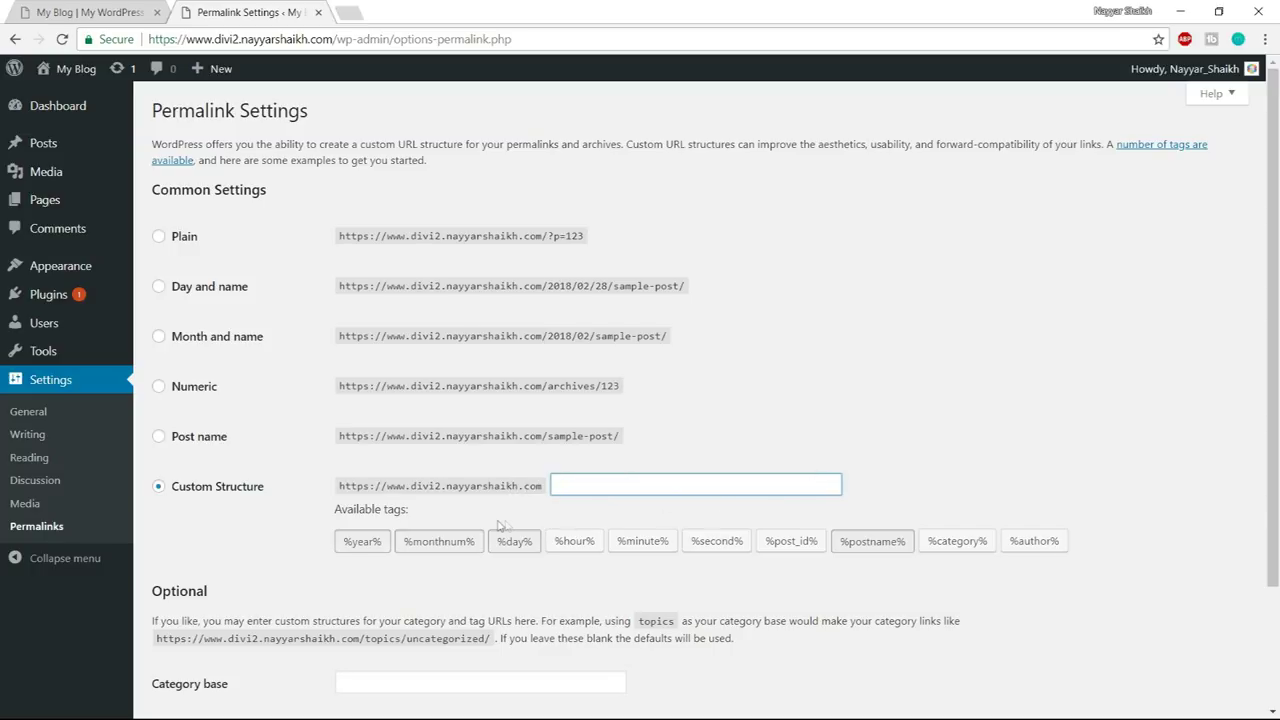
{"action": "left_click", "coordinate": [503, 583]}
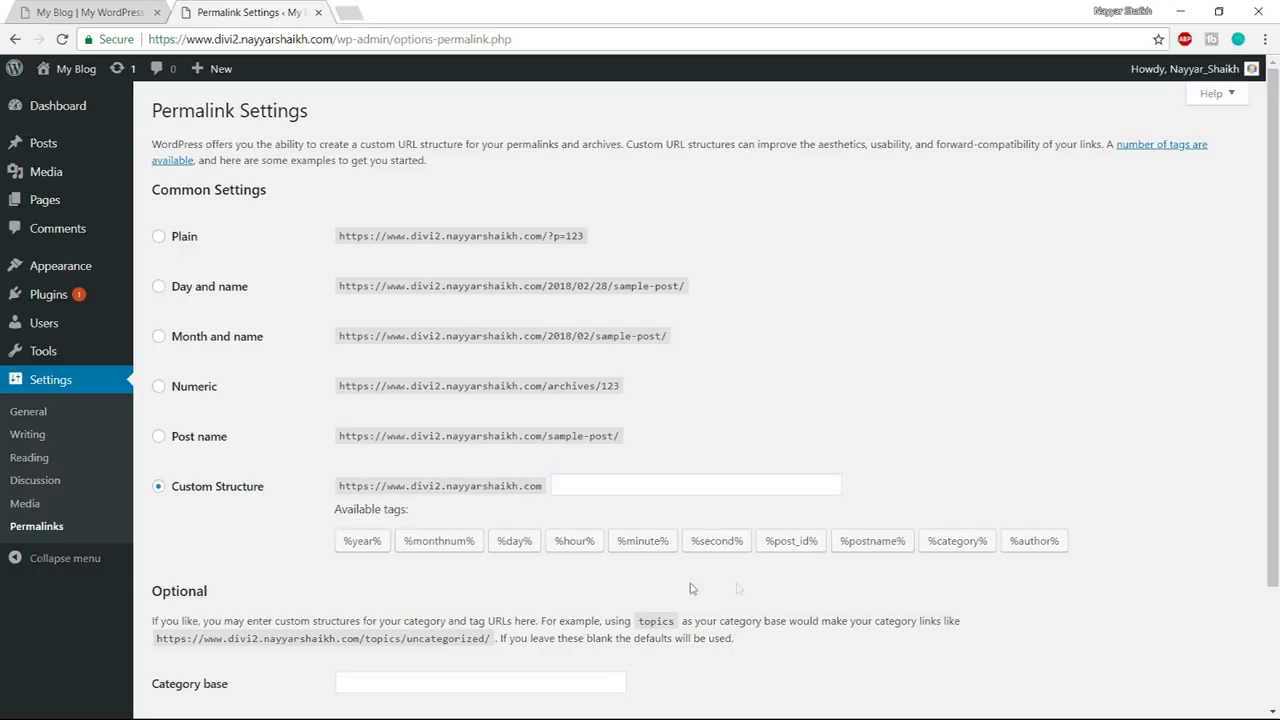
- Build the custom permalink structure /%category%/%postname%/ from the available tags and save the changes
{"action": "left_click", "coordinate": [952, 545]}
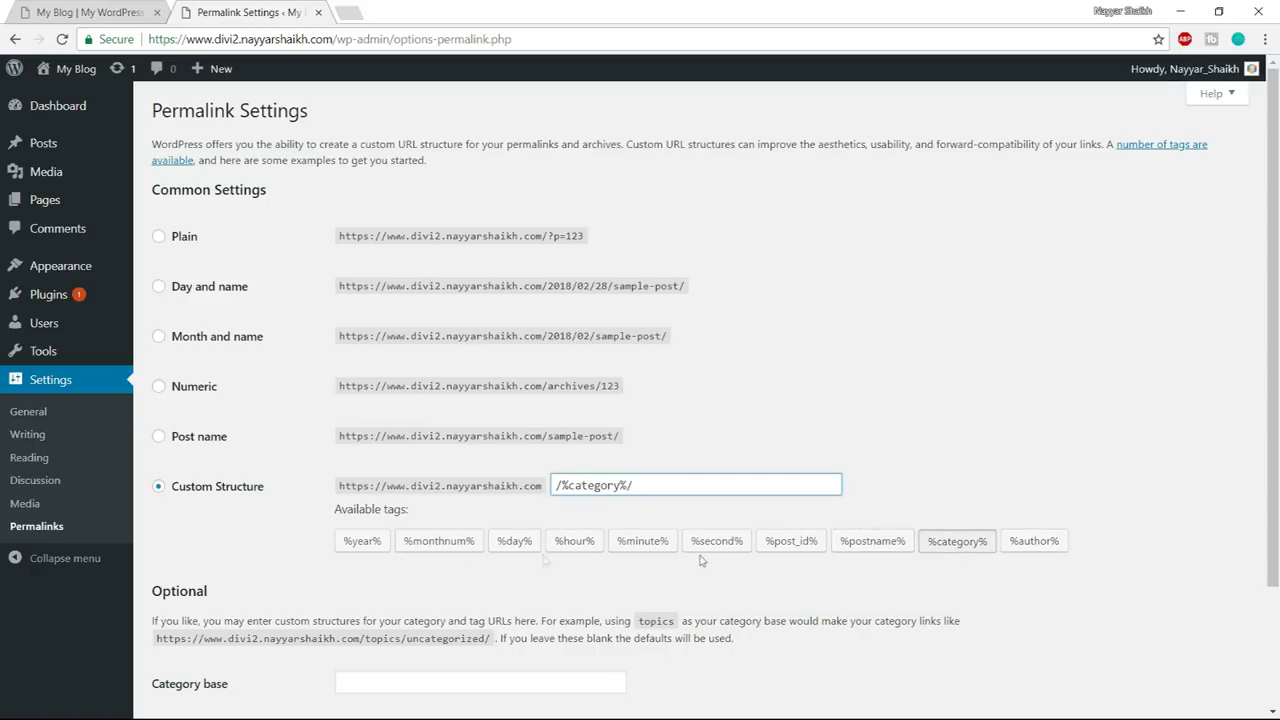
{"action": "left_click", "coordinate": [880, 545]}
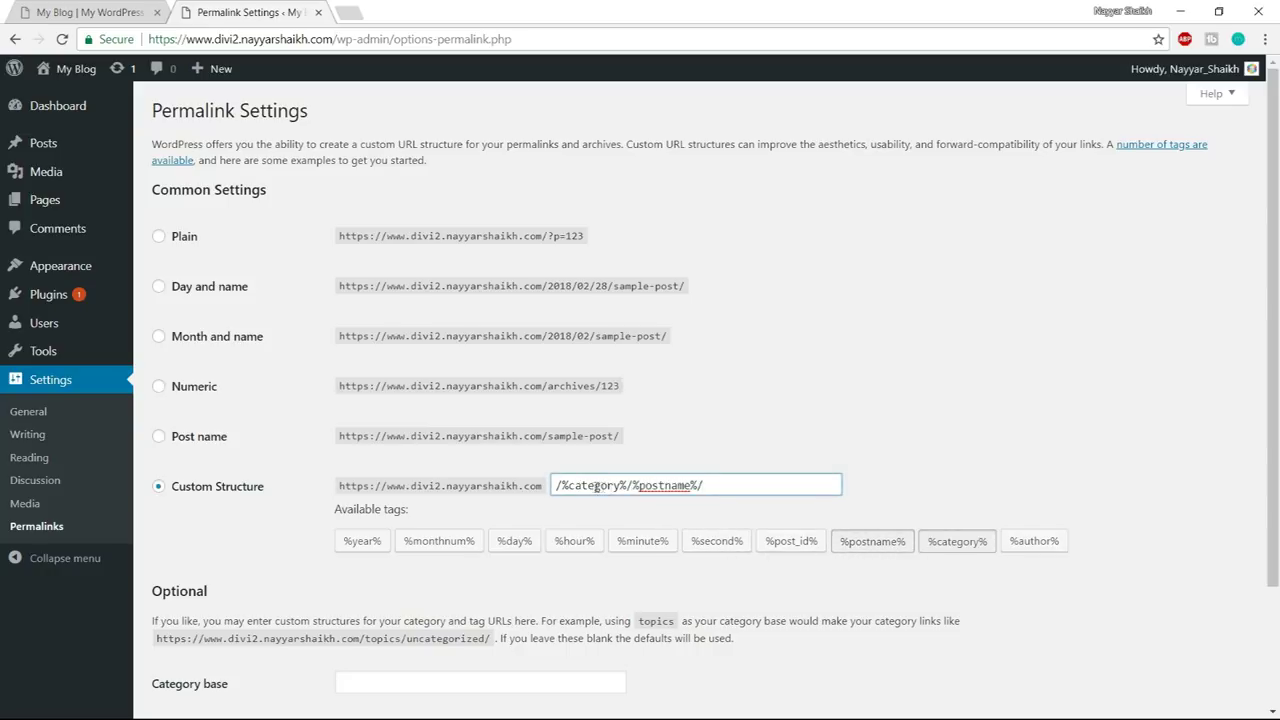
{"action": "left_click_drag", "start_coordinate": [551, 487], "coordinate": [623, 486]}
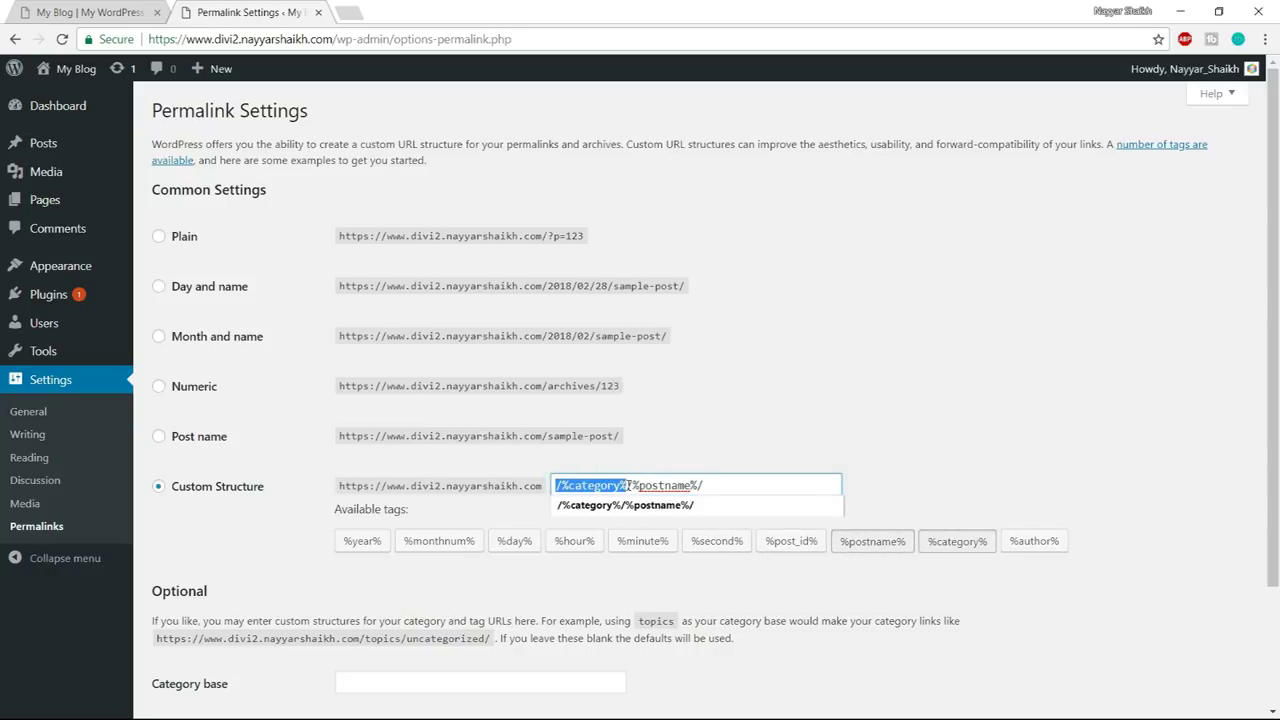
{"action": "left_click_drag", "start_coordinate": [703, 486], "coordinate": [633, 488]}
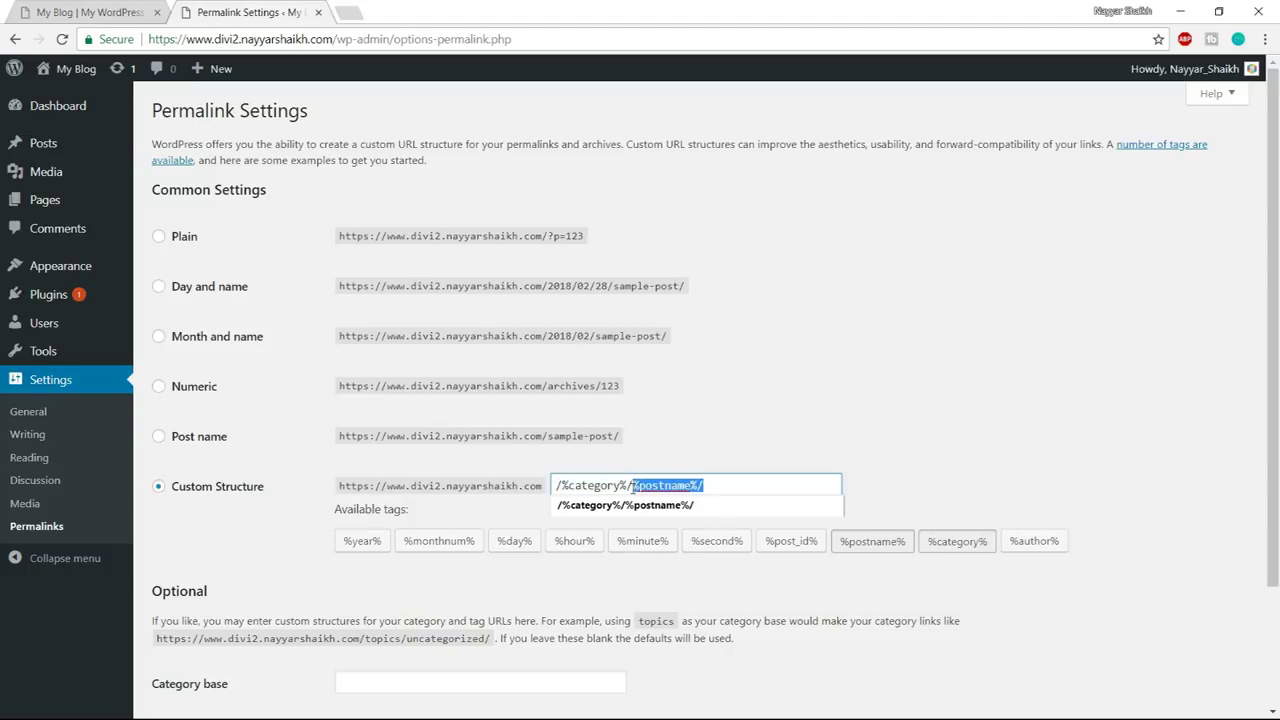
{"action": "left_click", "coordinate": [770, 453]}
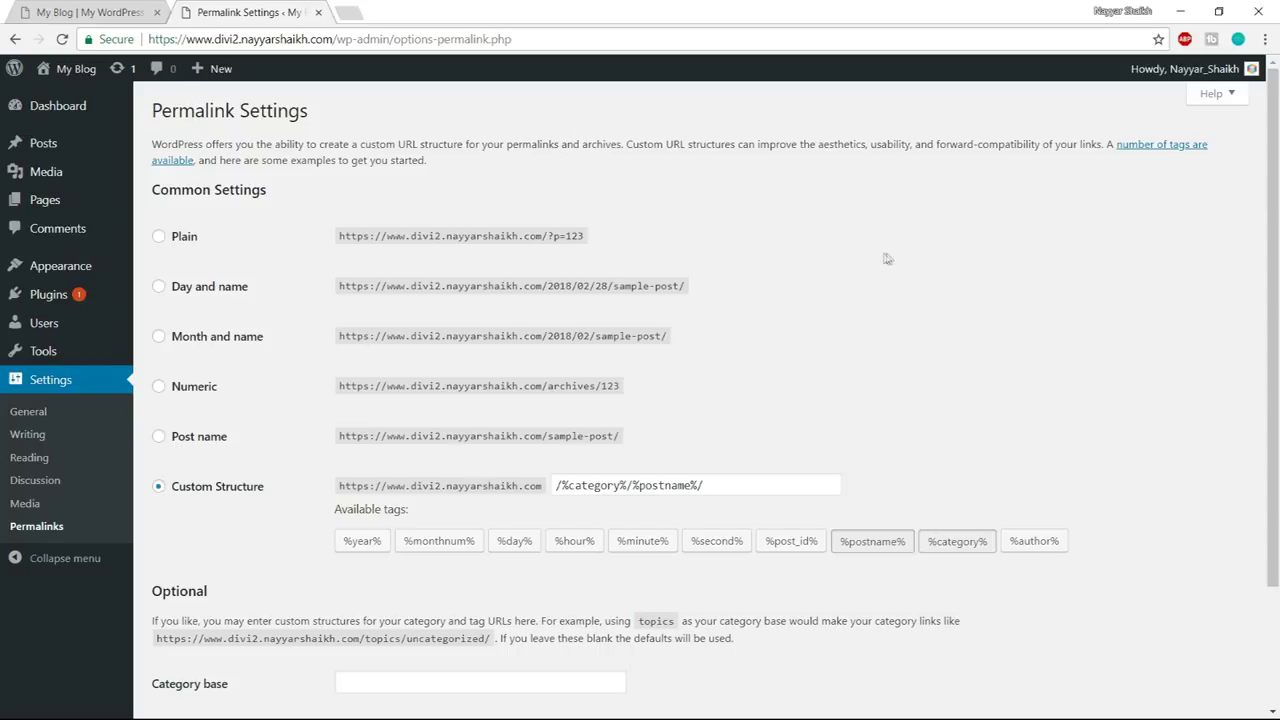
{"action": "left_click_drag", "start_coordinate": [767, 478], "coordinate": [540, 483]}
{"action": "left_click", "coordinate": [843, 425]}
{"action": "scroll", "coordinate": [1083, 394], "scroll_direction": "down", "scroll_amount": 3}
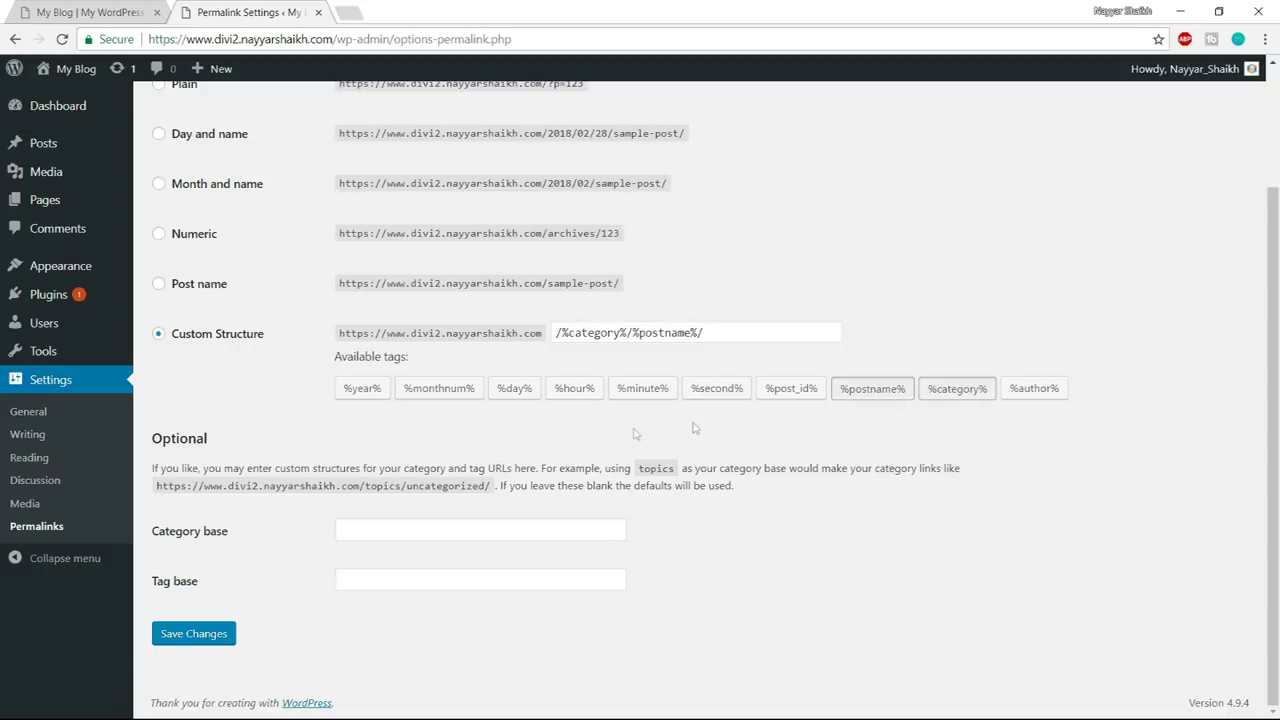
{"action": "left_click", "coordinate": [197, 643]}
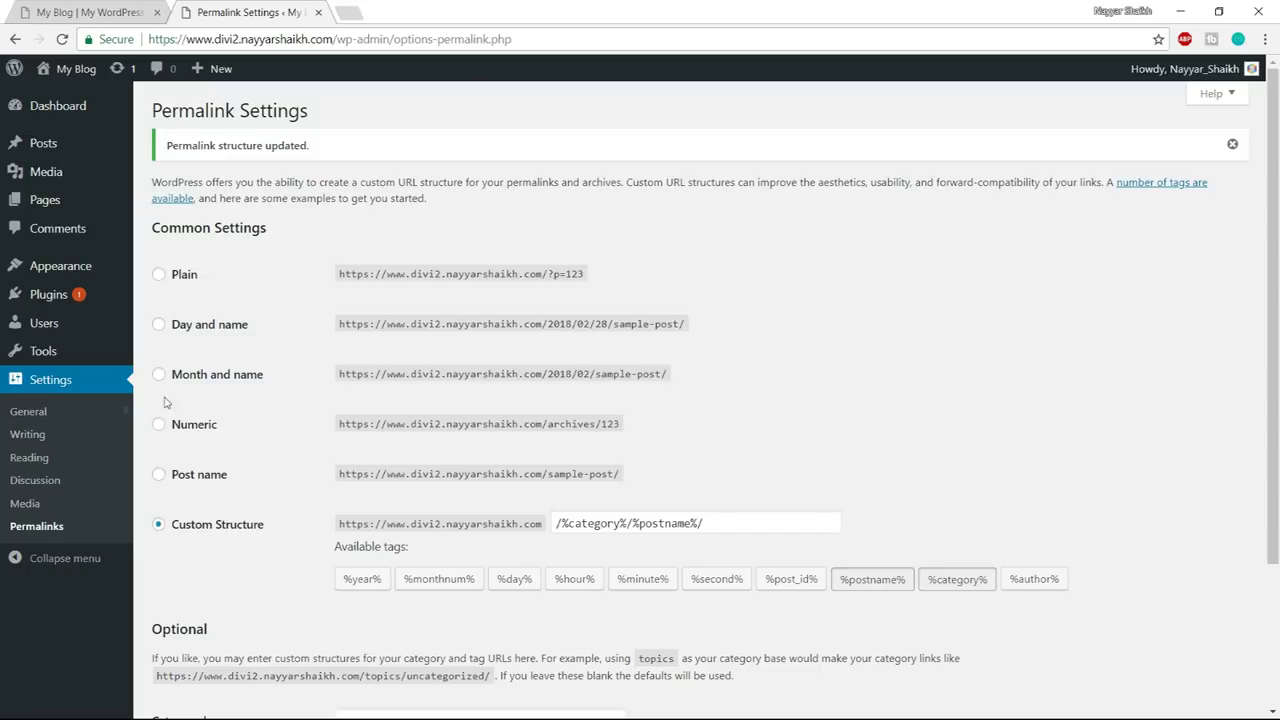
- Open the general settings and set the Site Title to Divi 3.0
{"action": "left_click", "coordinate": [44, 418]}
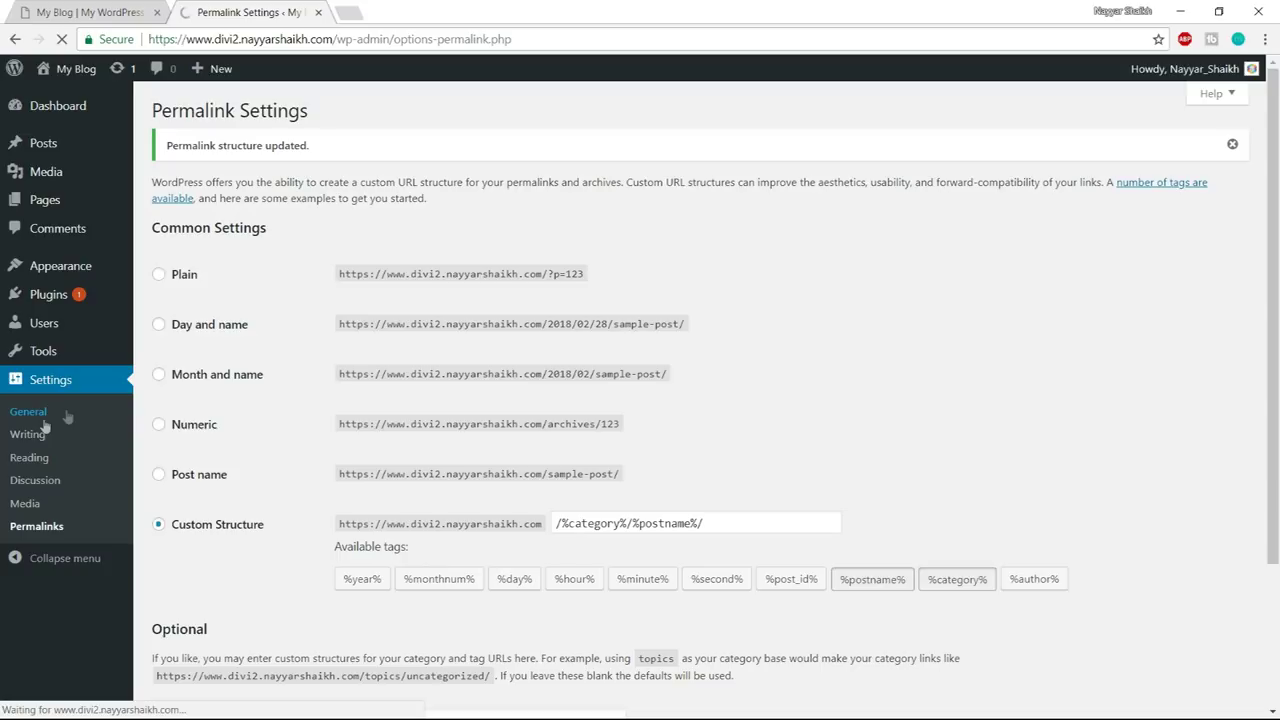
{"action": "left_click", "coordinate": [421, 152]}
{"action": "left_click_drag", "start_coordinate": [421, 152], "coordinate": [210, 188]}
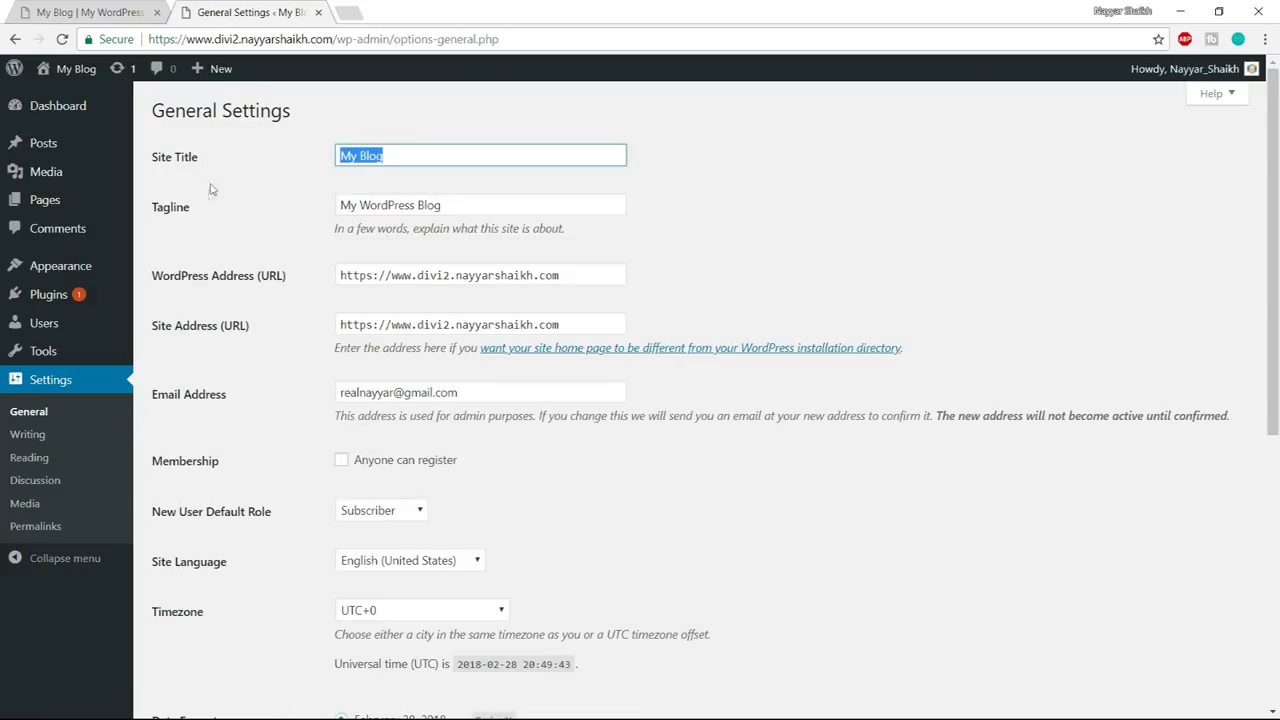
{"action": "left_click_drag", "start_coordinate": [458, 207], "coordinate": [294, 217]}
{"action": "left_click_drag", "start_coordinate": [423, 157], "coordinate": [238, 176]}
{"action": "type", "text": "Divi"}
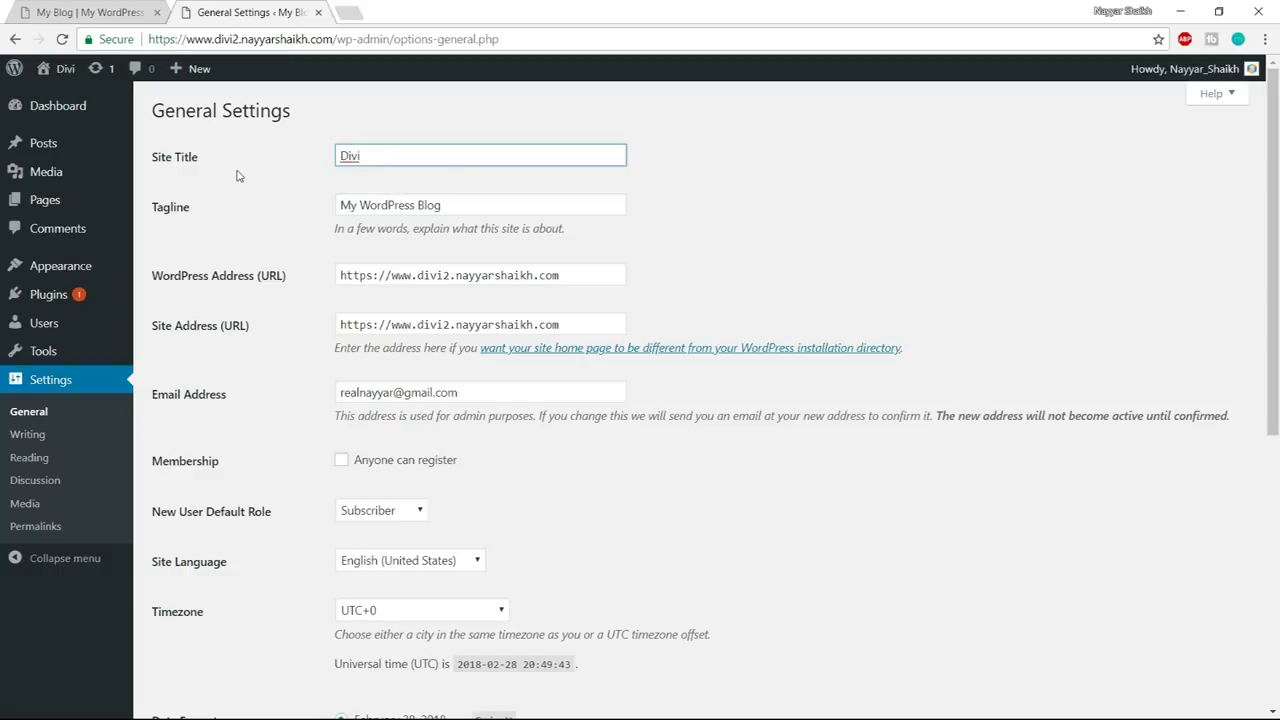
{"action": "type", "text": " 3.0"}
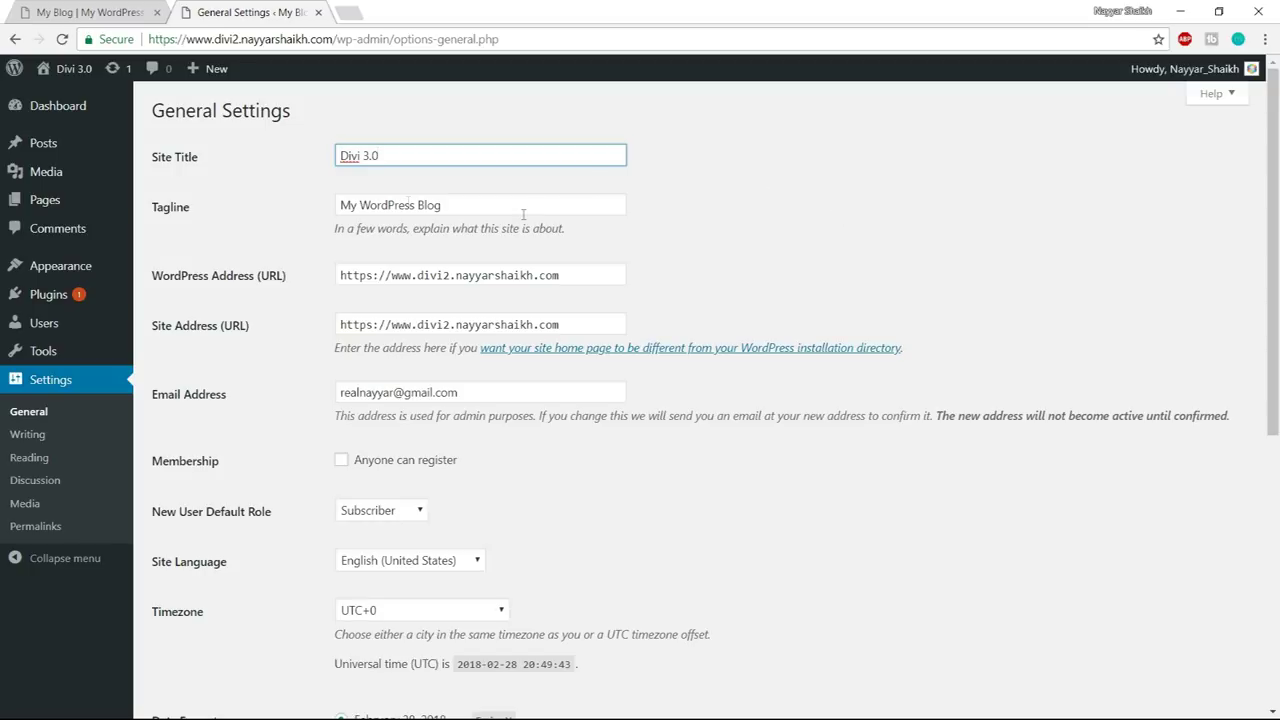
- Set the Tagline to YouTube Demo and save the general settings
{"action": "left_click_drag", "start_coordinate": [484, 206], "coordinate": [257, 214]}
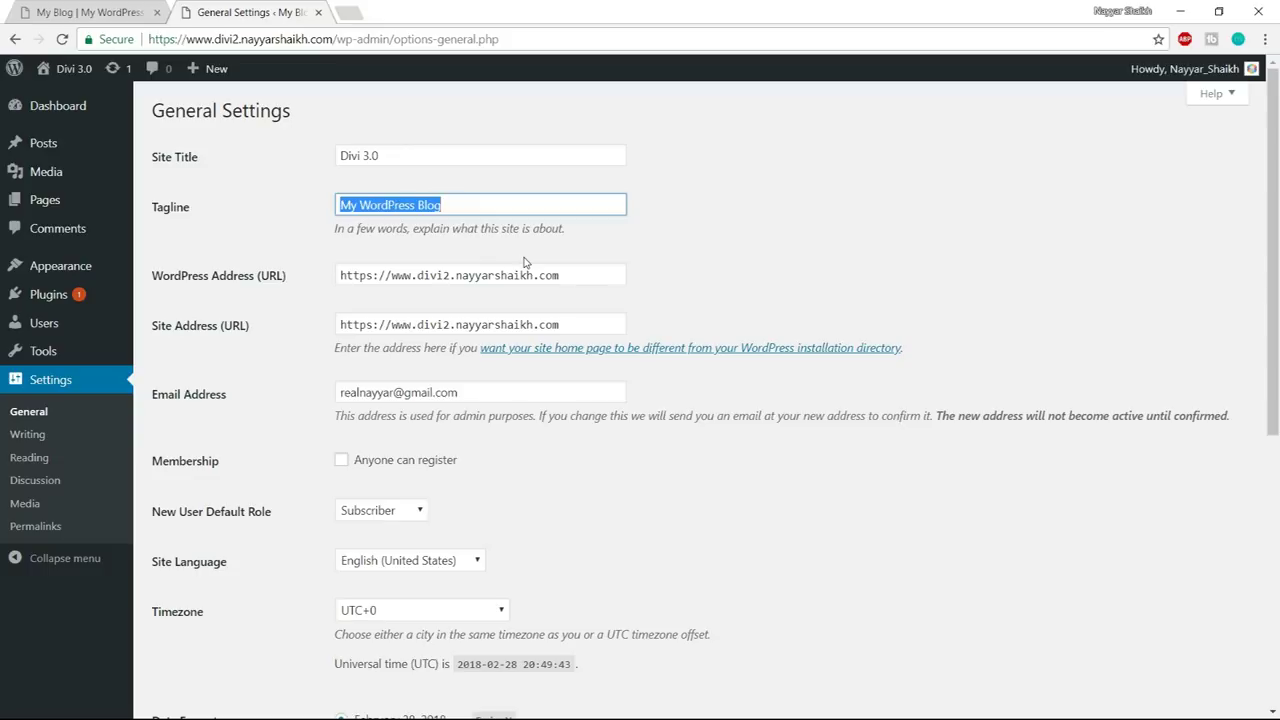
{"action": "type", "text": "YouTube Demo"}
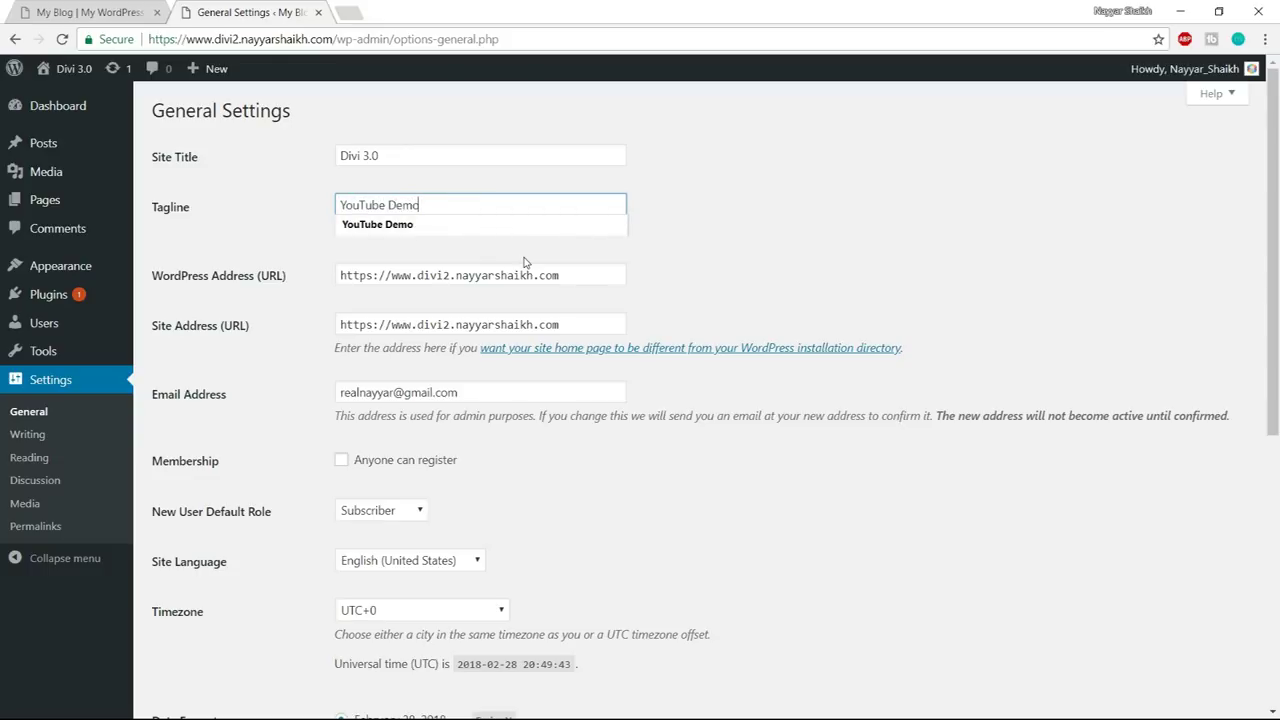
{"action": "left_click", "coordinate": [835, 297]}
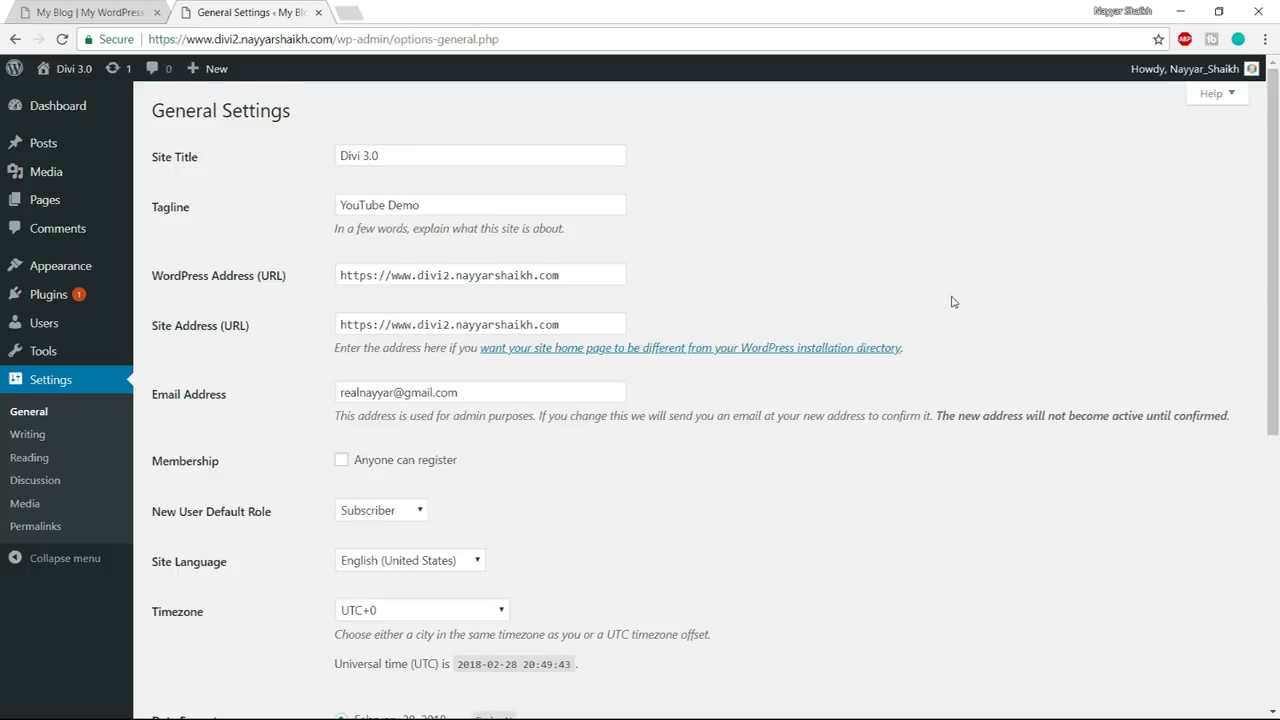
{"action": "left_click_drag", "start_coordinate": [489, 392], "coordinate": [316, 394]}
{"action": "left_click", "coordinate": [790, 390]}
{"action": "scroll", "coordinate": [831, 437], "scroll_direction": "down", "scroll_amount": 3}
{"action": "scroll", "coordinate": [835, 442], "scroll_direction": "down", "scroll_amount": 2}
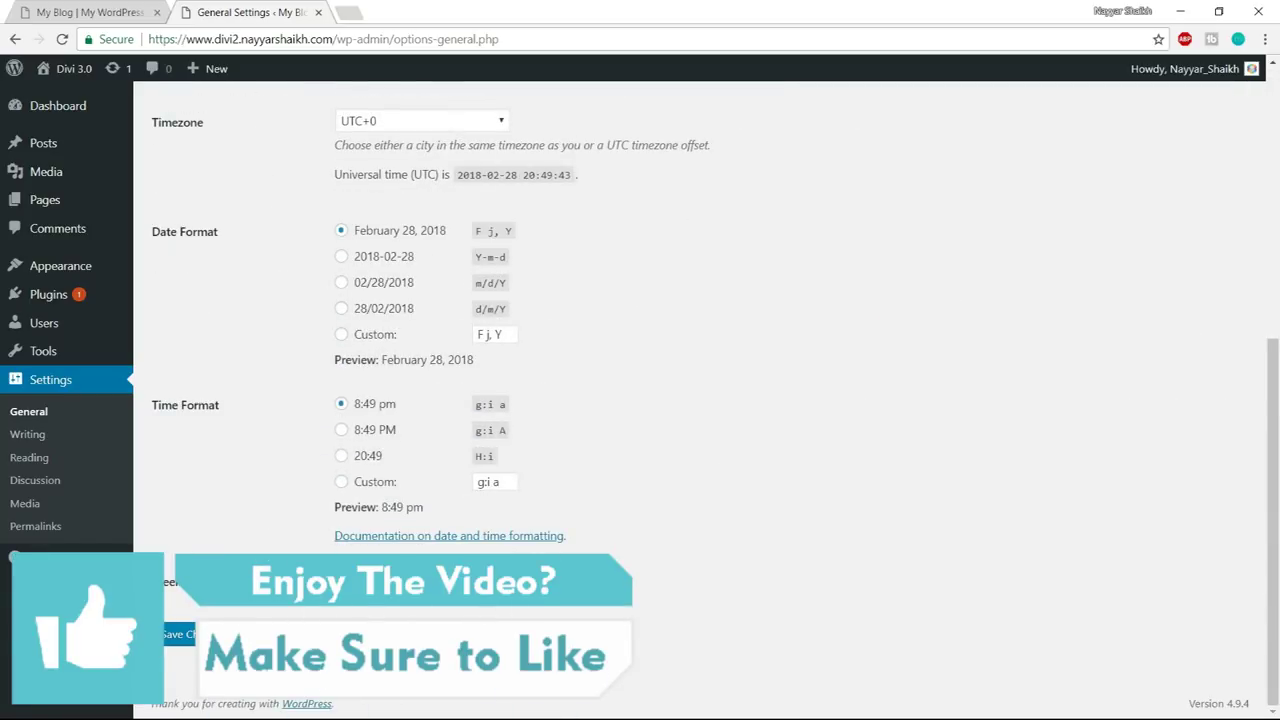
{"action": "left_click", "coordinate": [178, 634]}
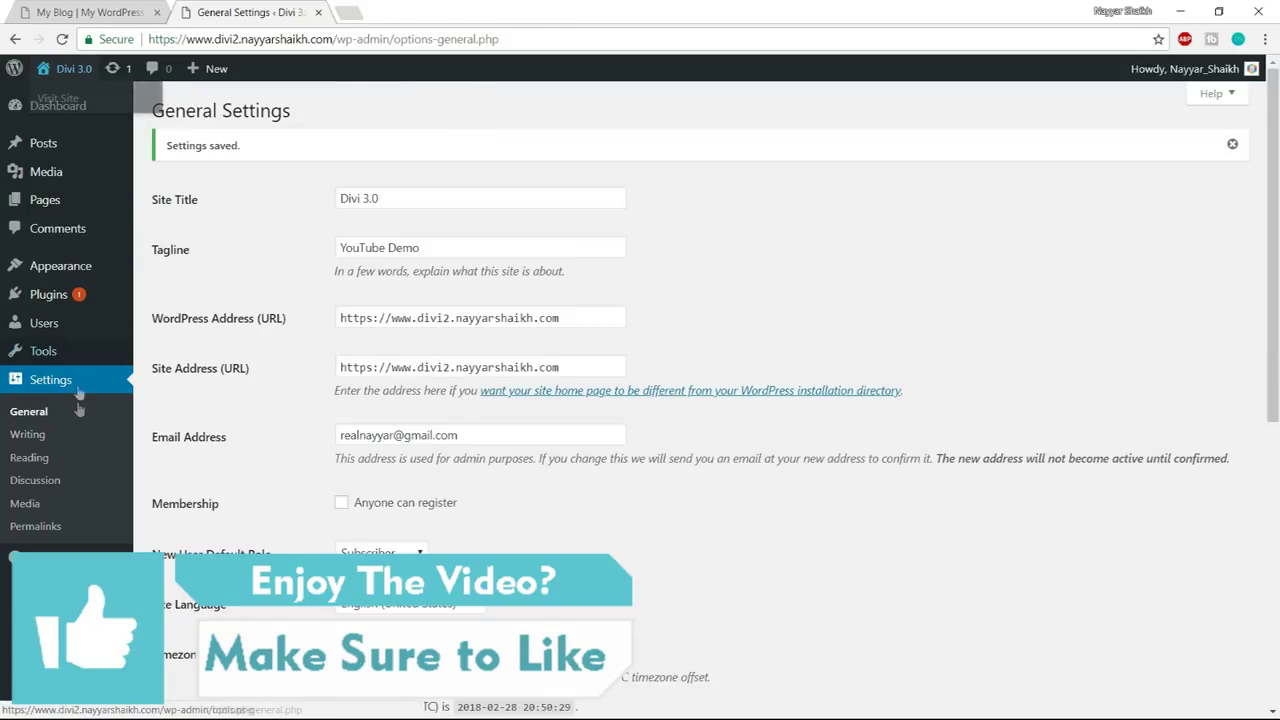
- Delete the inactive Twenty Fifteen and Twenty Sixteen themes from the installed themes
{"action": "mouse_move", "coordinate": [24, 272]}
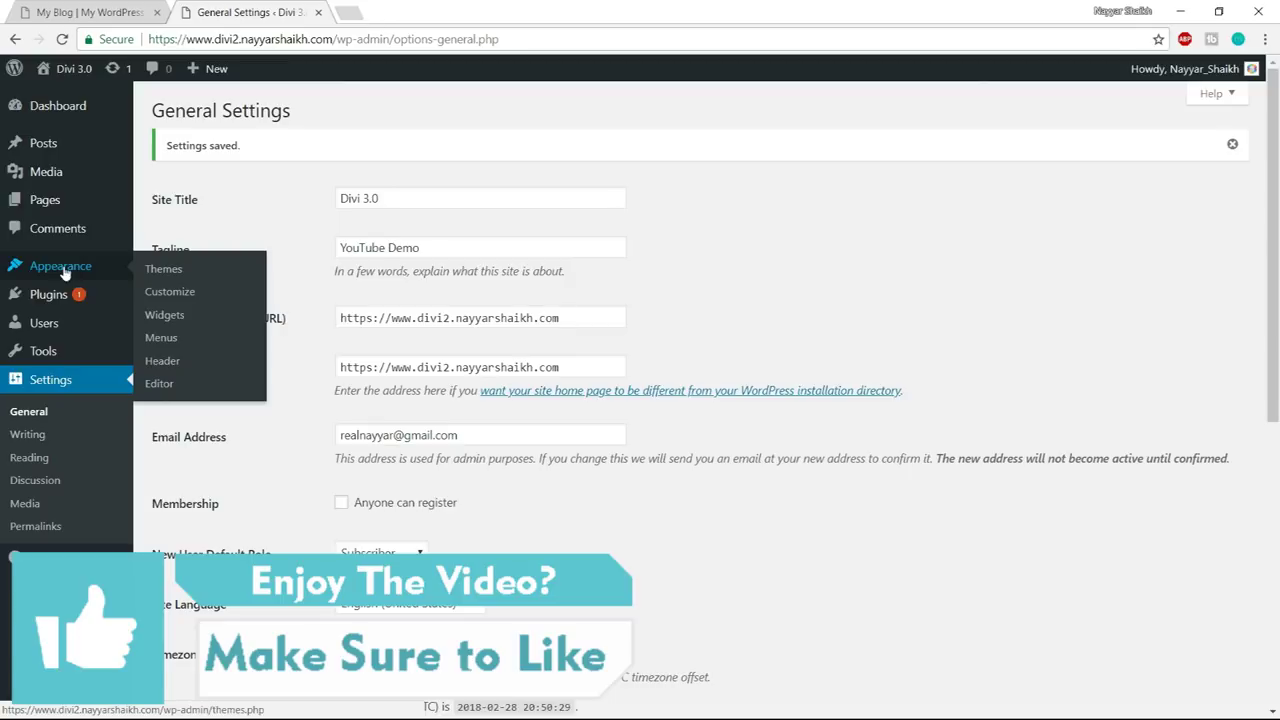
{"action": "left_click", "coordinate": [190, 270]}
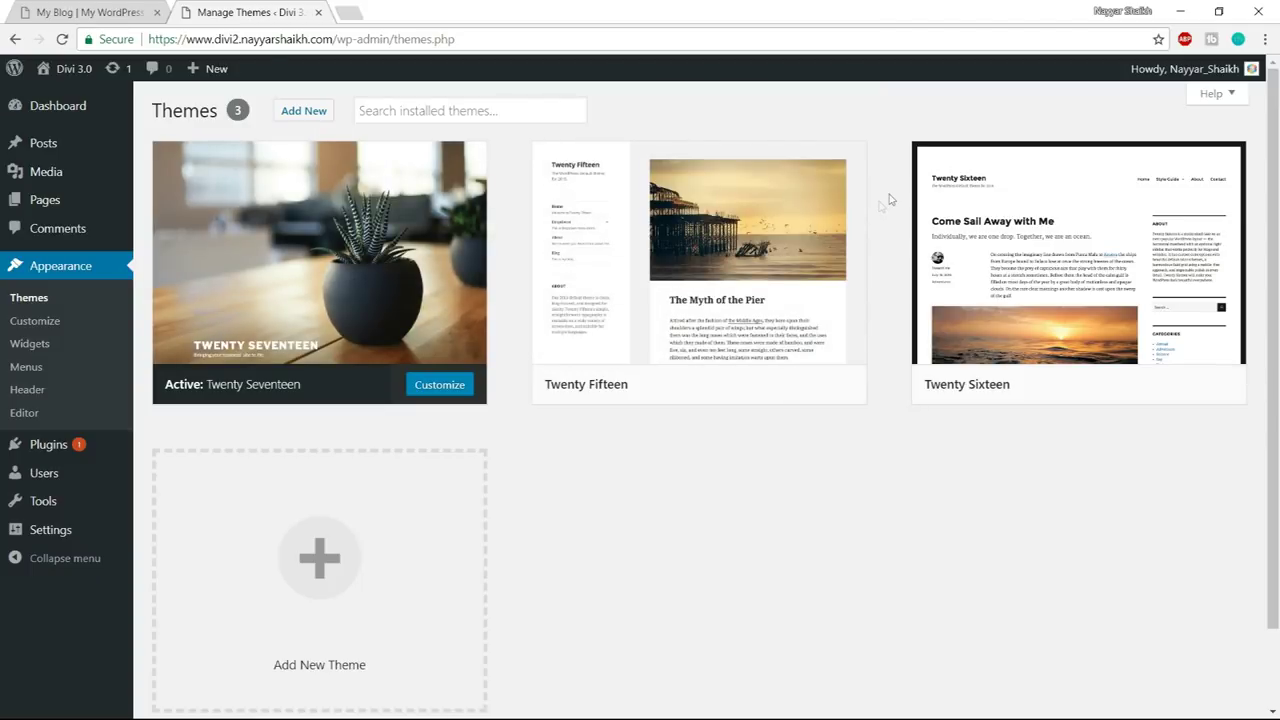
{"action": "left_click", "coordinate": [766, 240]}
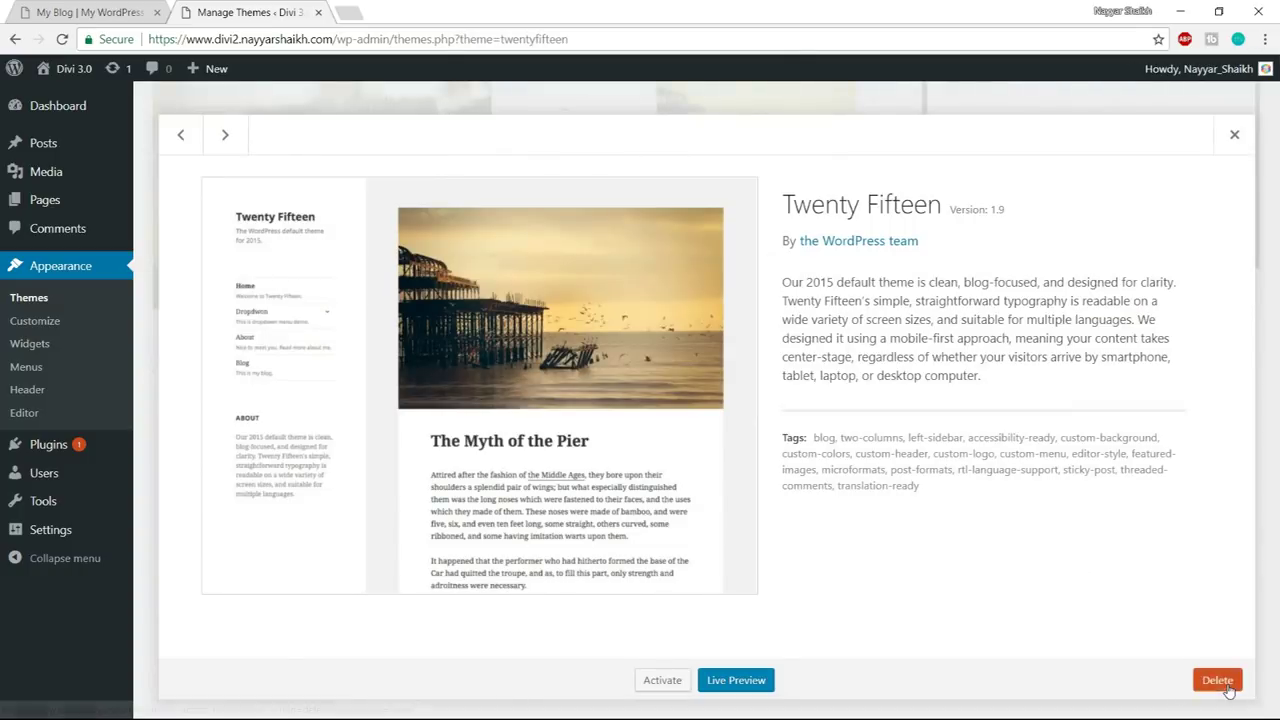
{"action": "left_click", "coordinate": [1218, 680]}
{"action": "left_click", "coordinate": [700, 158]}
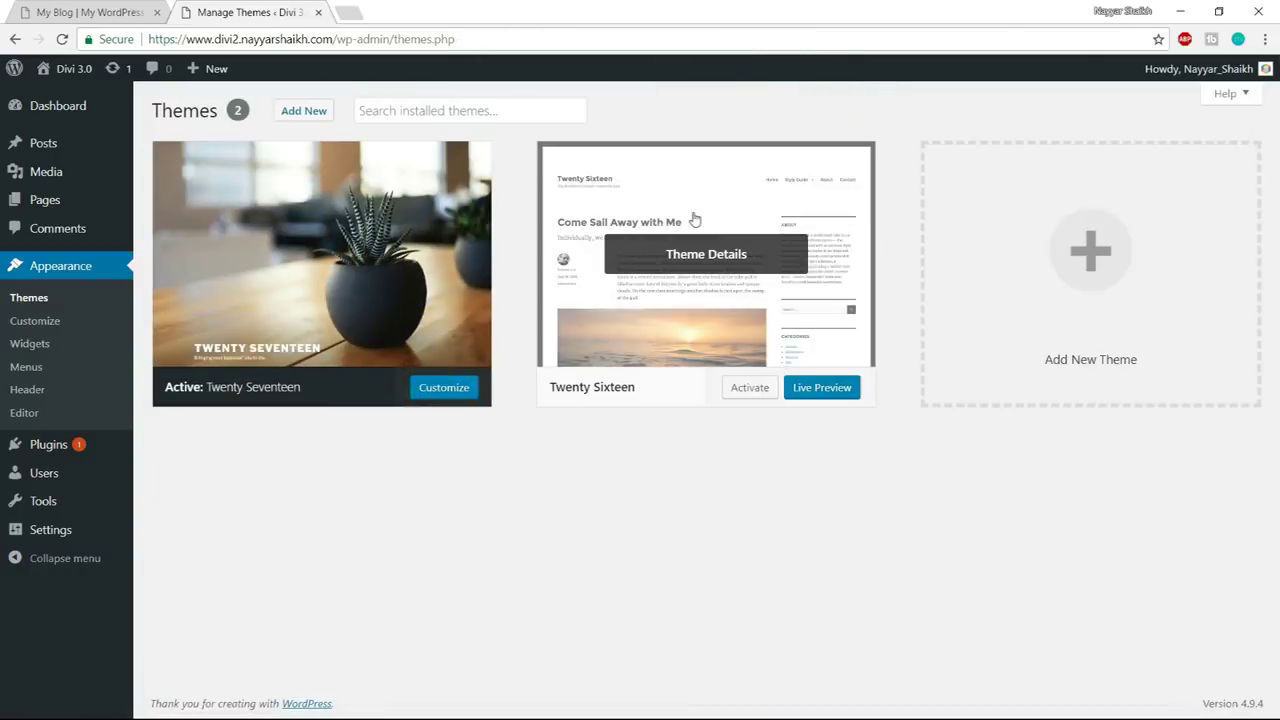
{"action": "left_click", "coordinate": [694, 219]}
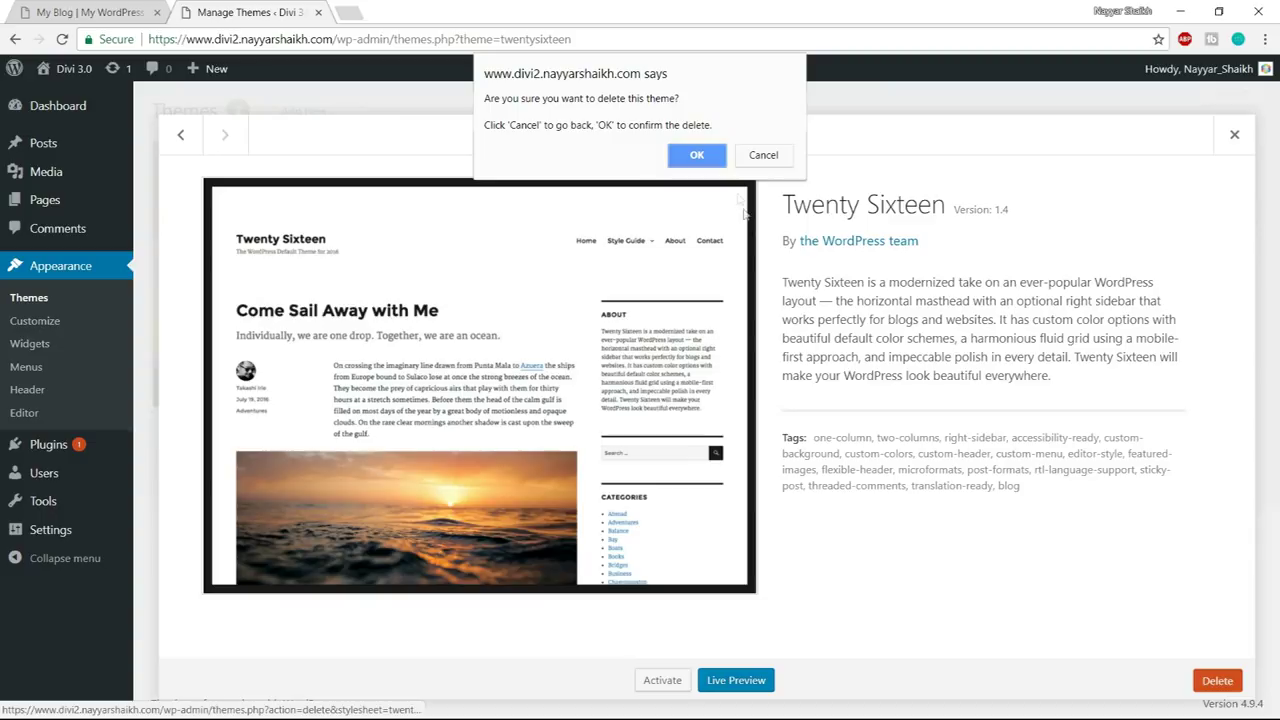
{"action": "left_click", "coordinate": [697, 145]}
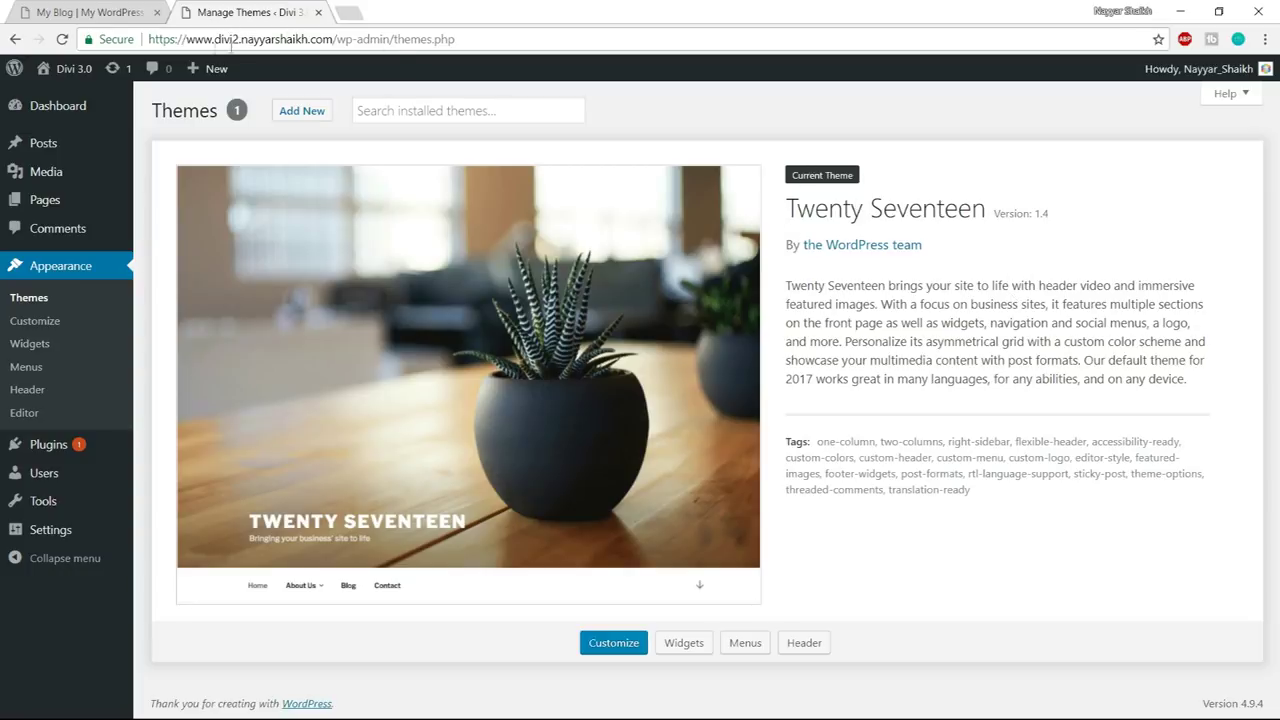
- Look through the finished LocalBiz demo home page in the other tab and return to its beginning
{"action": "left_click", "coordinate": [90, 12]}
{"action": "scroll", "coordinate": [820, 410], "scroll_direction": "down", "scroll_amount": 4}
{"action": "scroll", "coordinate": [820, 410], "scroll_direction": "down", "scroll_amount": 15}
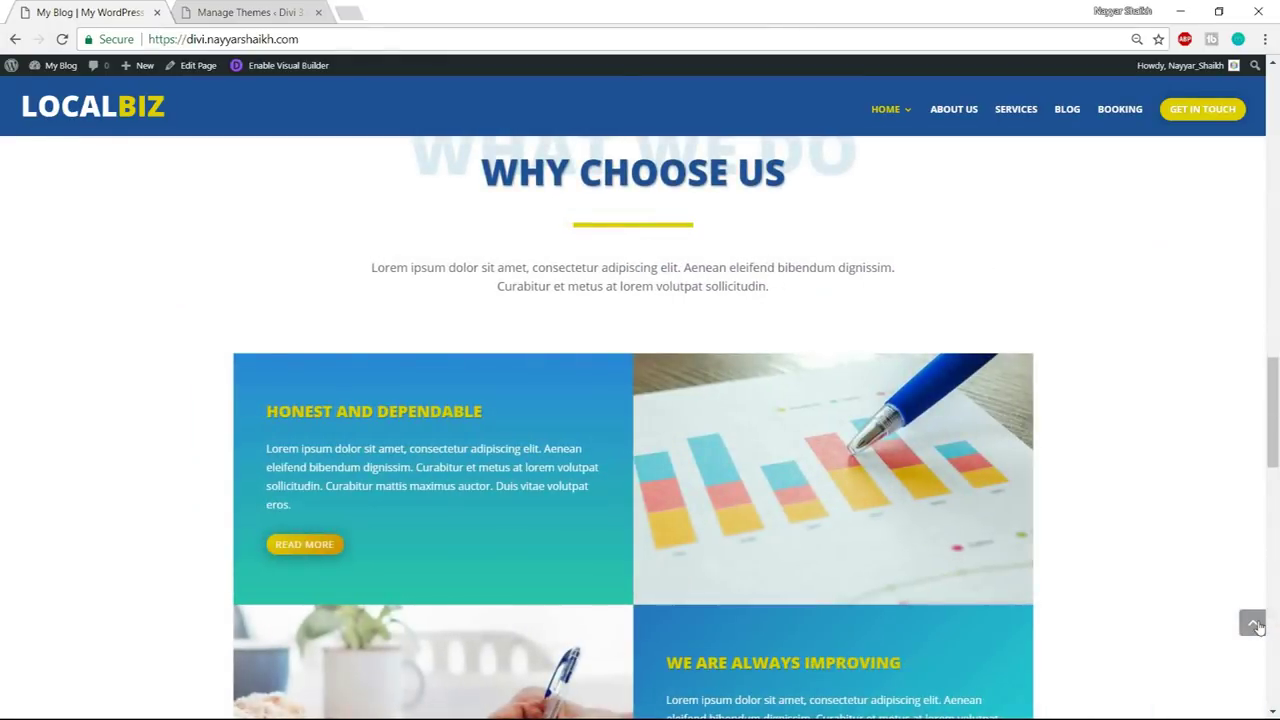
{"action": "left_click", "coordinate": [1253, 622]}
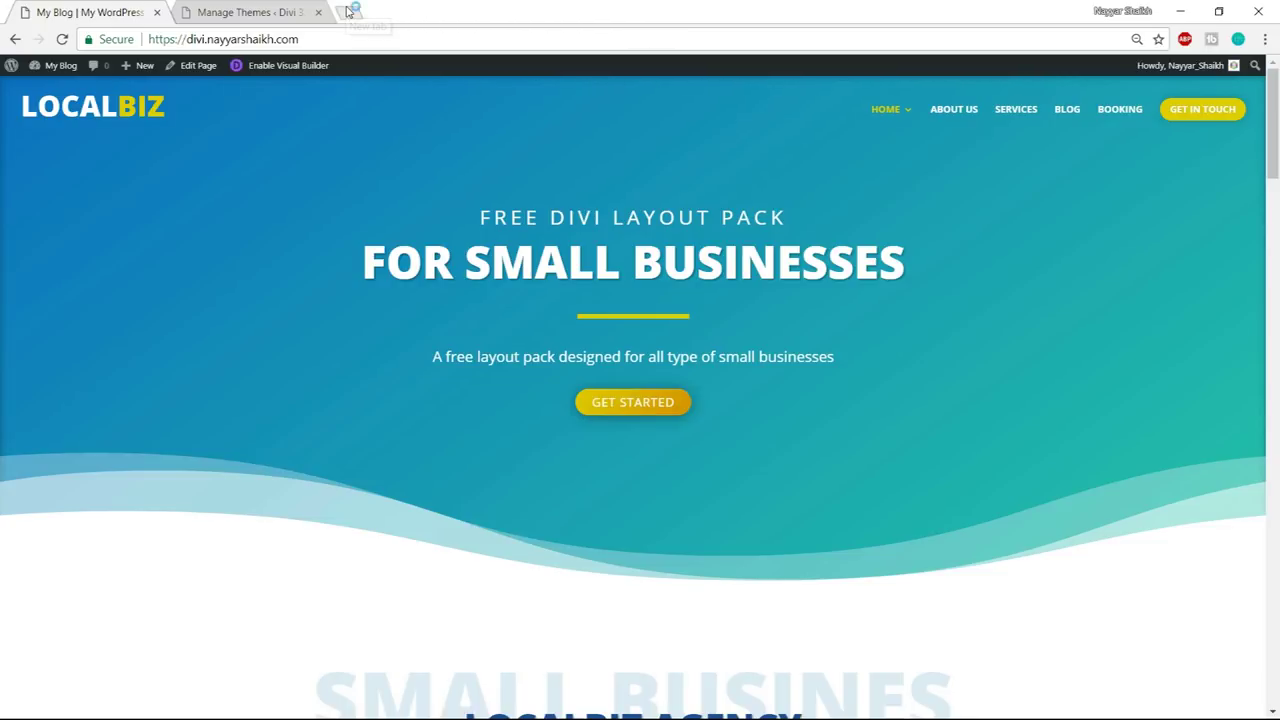
- Open bloggdude.com/divi10 in a new tab and bring the Yearly Access and Lifetime Access plans into view
{"action": "left_click", "coordinate": [348, 12]}
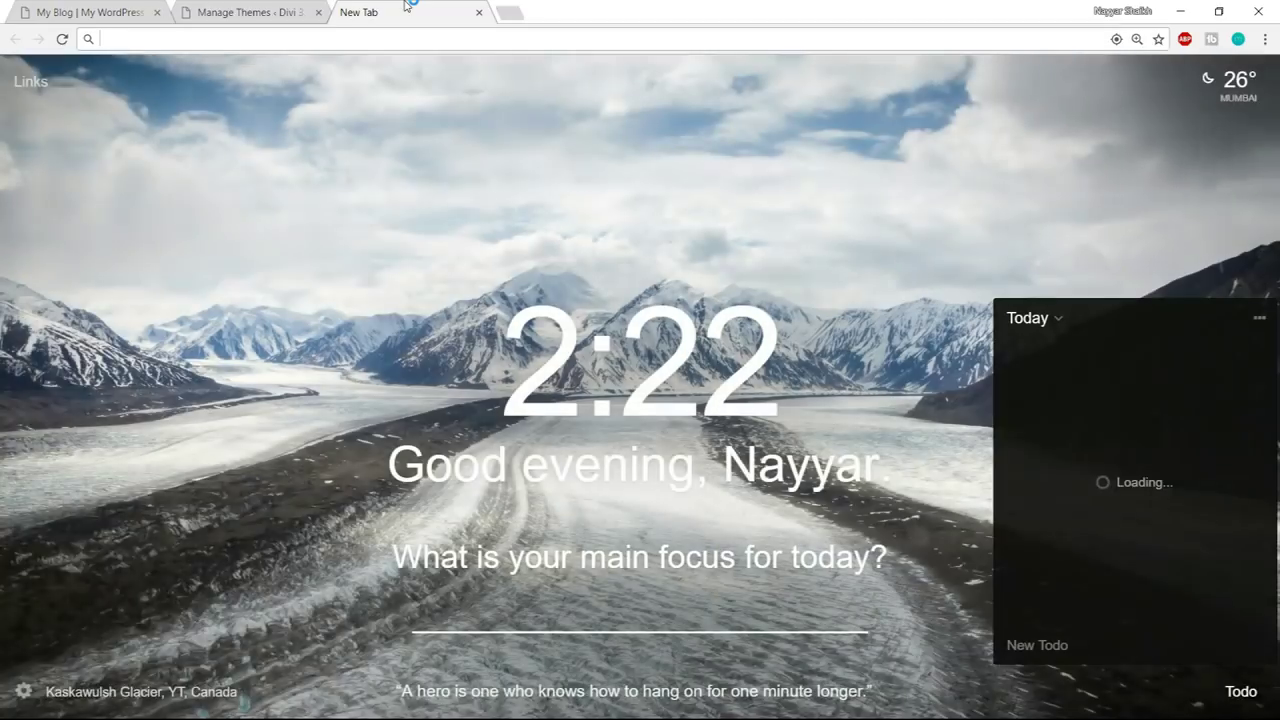
{"action": "type", "text": "b"}
{"action": "key", "text": "Right"}
{"action": "type", "text": "/divi10"}
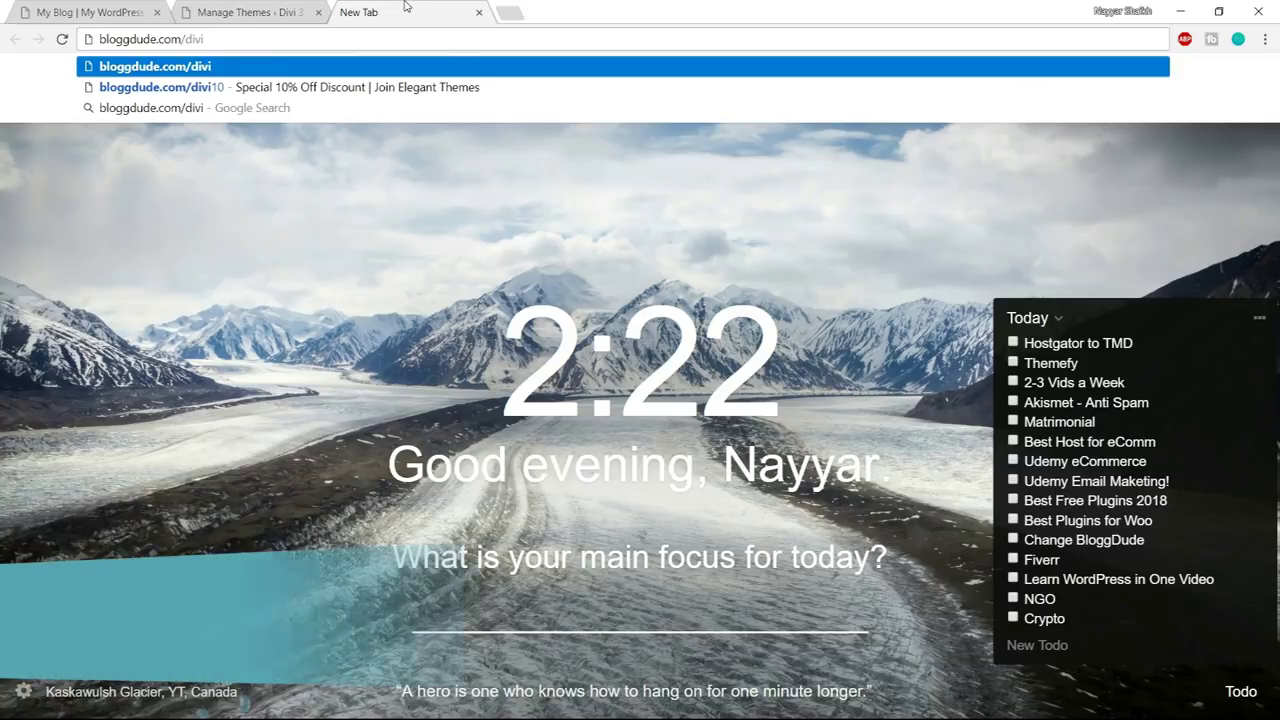
{"action": "key", "text": "Return"}
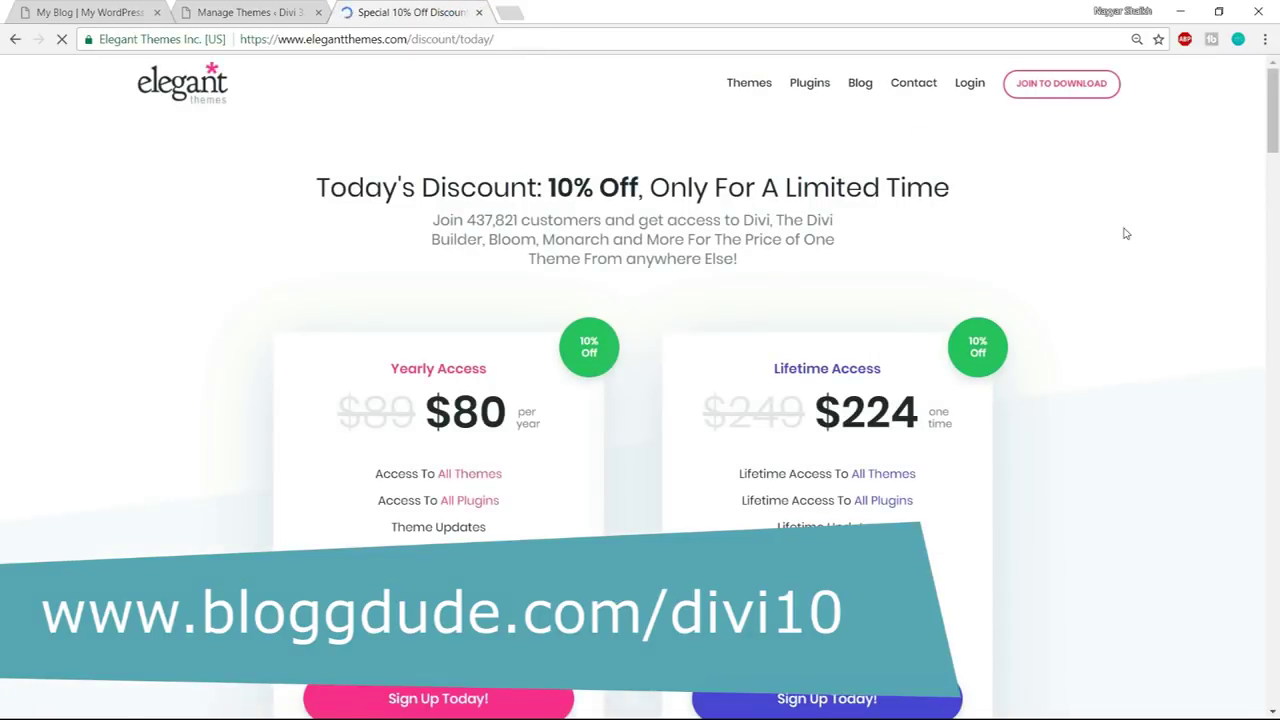
{"action": "scroll", "coordinate": [1165, 350], "scroll_direction": "down", "scroll_amount": 2}
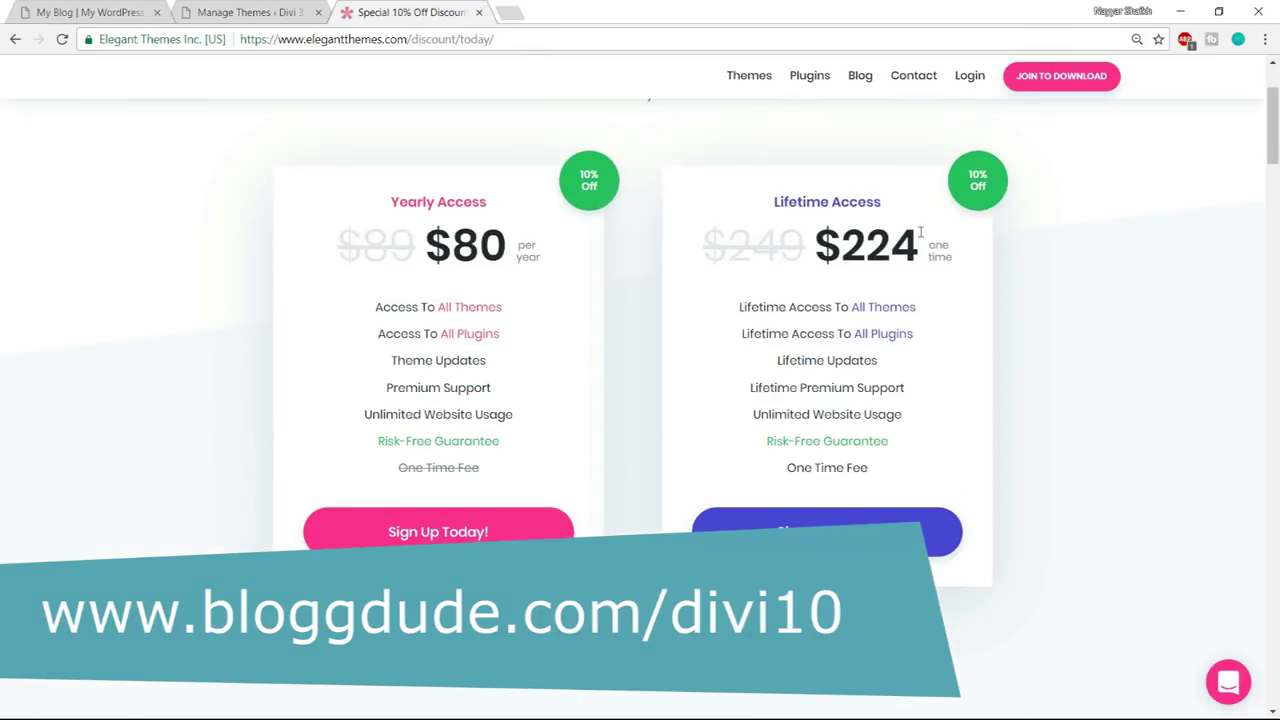
- Compare the Yearly Access and Lifetime Access plans, including their 10% discount badge and the discount page's address
{"action": "double_click", "coordinate": [589, 175]}
{"action": "left_click_drag", "start_coordinate": [589, 175], "coordinate": [605, 203]}
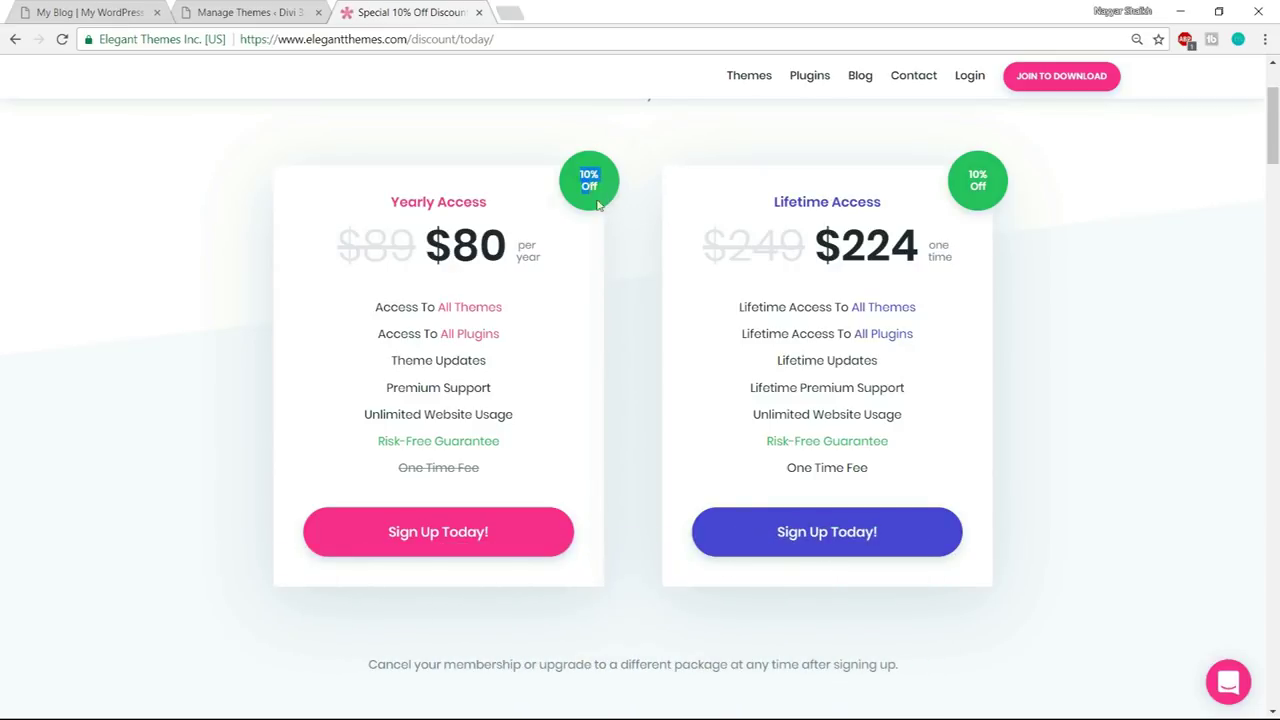
{"action": "left_click_drag", "start_coordinate": [372, 213], "coordinate": [523, 200]}
{"action": "left_click_drag", "start_coordinate": [737, 204], "coordinate": [909, 197]}
{"action": "left_click", "coordinate": [909, 197]}
{"action": "left_click_drag", "start_coordinate": [774, 202], "coordinate": [884, 203]}
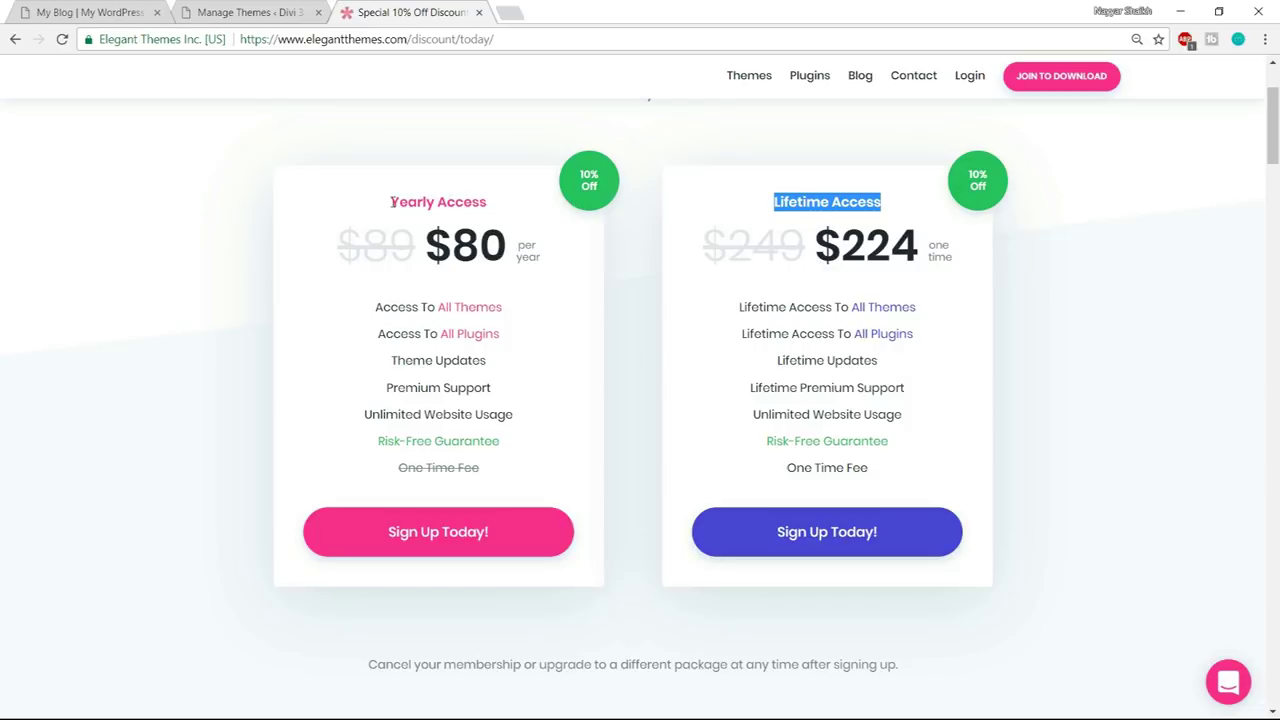
{"action": "left_click_drag", "start_coordinate": [387, 206], "coordinate": [494, 198]}
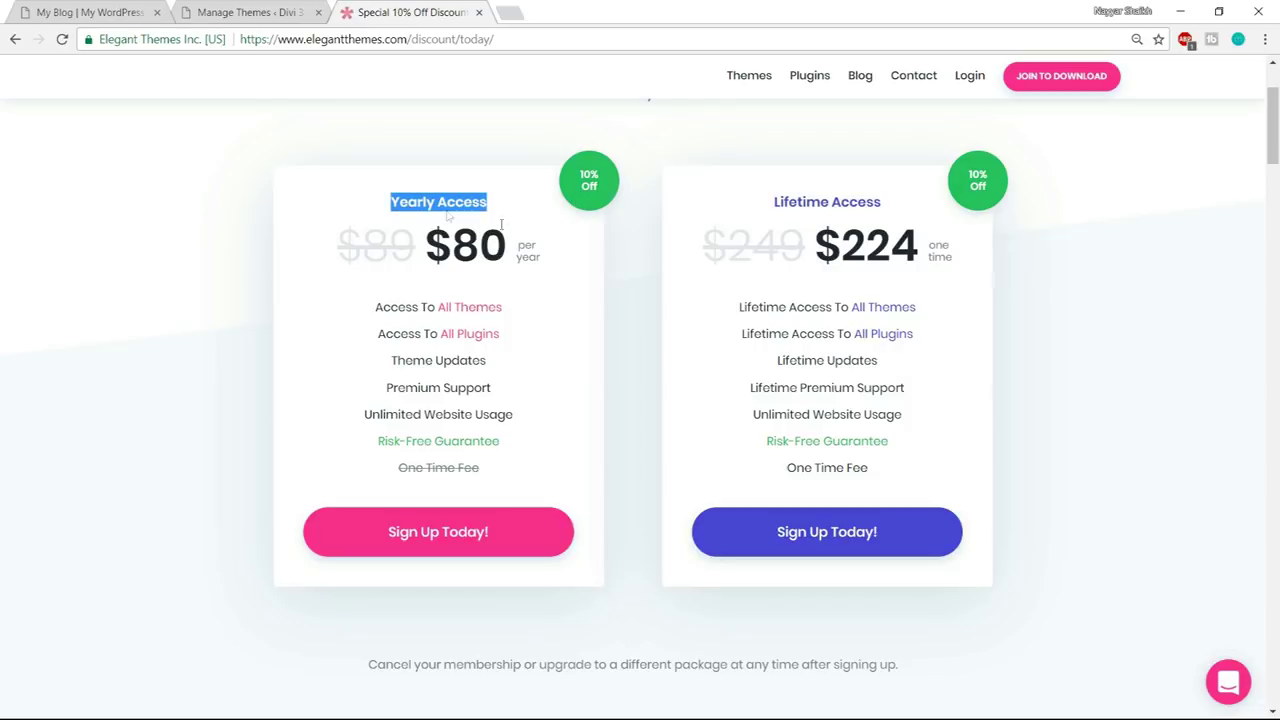
{"action": "left_click", "coordinate": [393, 202]}
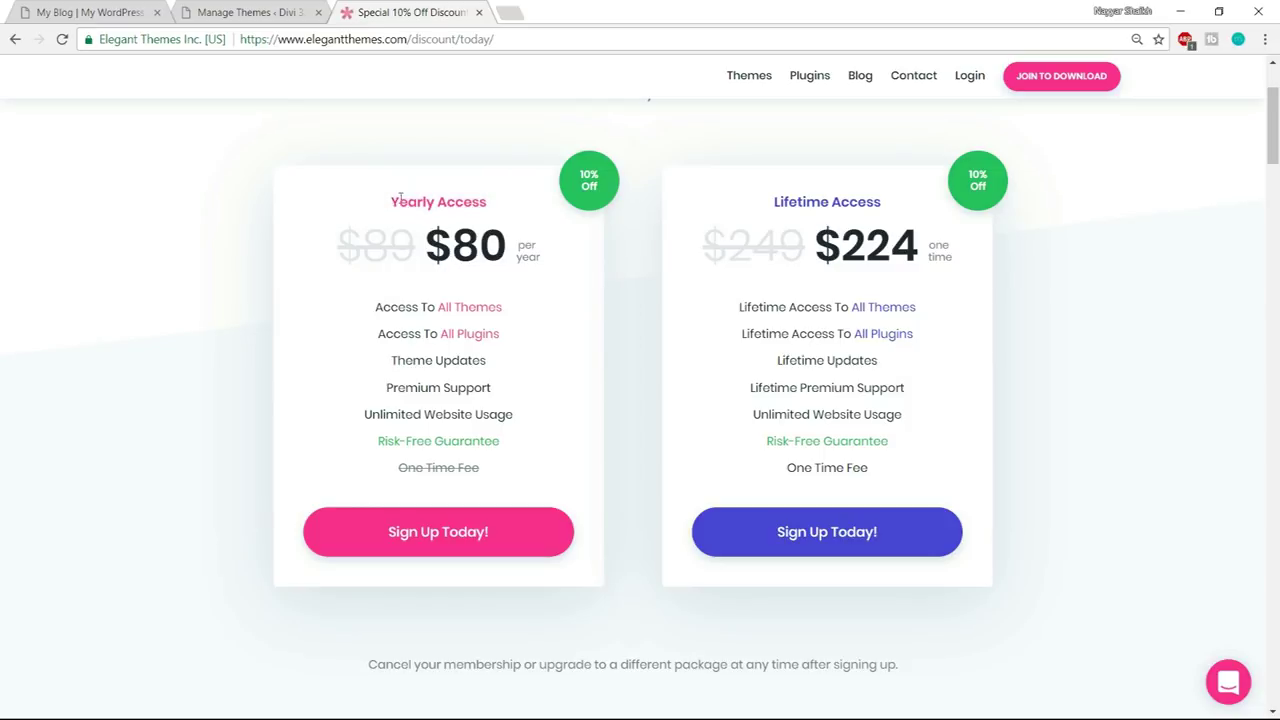
{"action": "left_click_drag", "start_coordinate": [390, 203], "coordinate": [508, 198]}
{"action": "left_click", "coordinate": [514, 201]}
{"action": "left_click_drag", "start_coordinate": [268, 40], "coordinate": [408, 40]}
{"action": "left_click", "coordinate": [640, 280]}
{"action": "left_click_drag", "start_coordinate": [382, 203], "coordinate": [587, 252]}
{"action": "left_click", "coordinate": [587, 252]}
- Look over the LocalBiz demo home page and return to the Elegant Themes discount page
{"action": "left_click", "coordinate": [90, 11]}
{"action": "scroll", "coordinate": [392, 463], "scroll_direction": "down", "scroll_amount": 7}
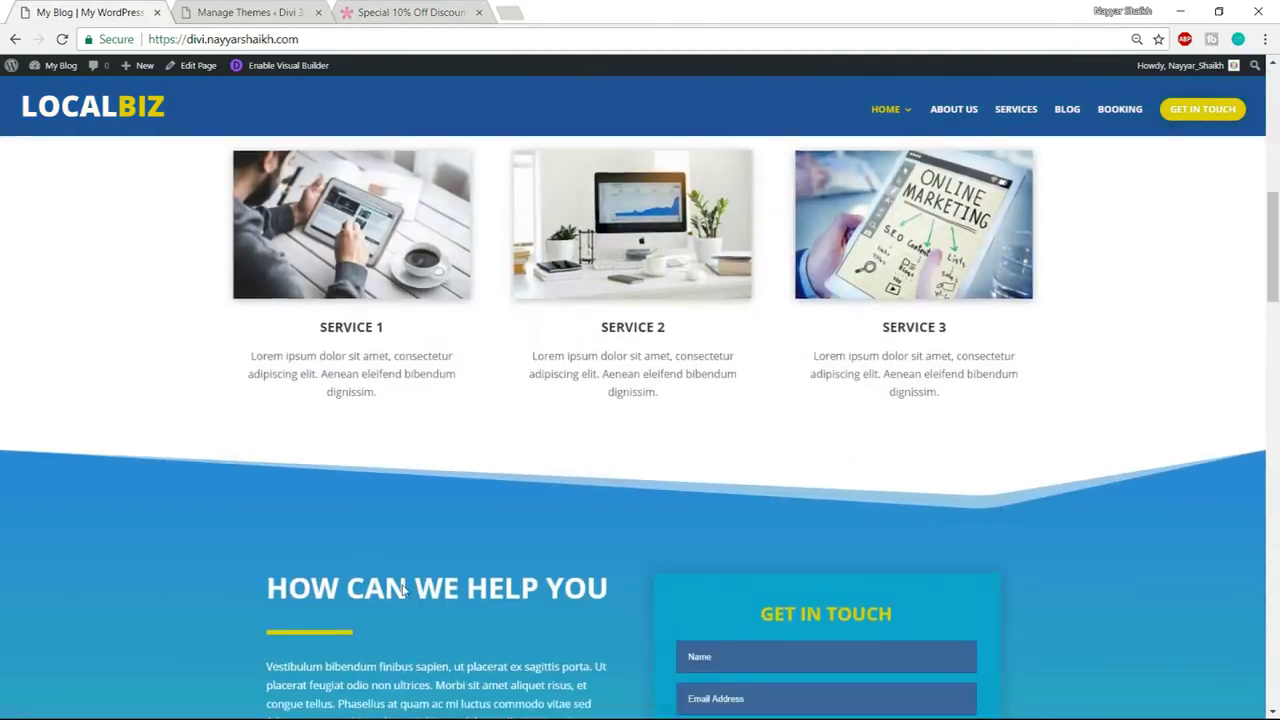
{"action": "scroll", "coordinate": [403, 551], "scroll_direction": "up", "scroll_amount": 7}
{"action": "left_click", "coordinate": [381, 10]}
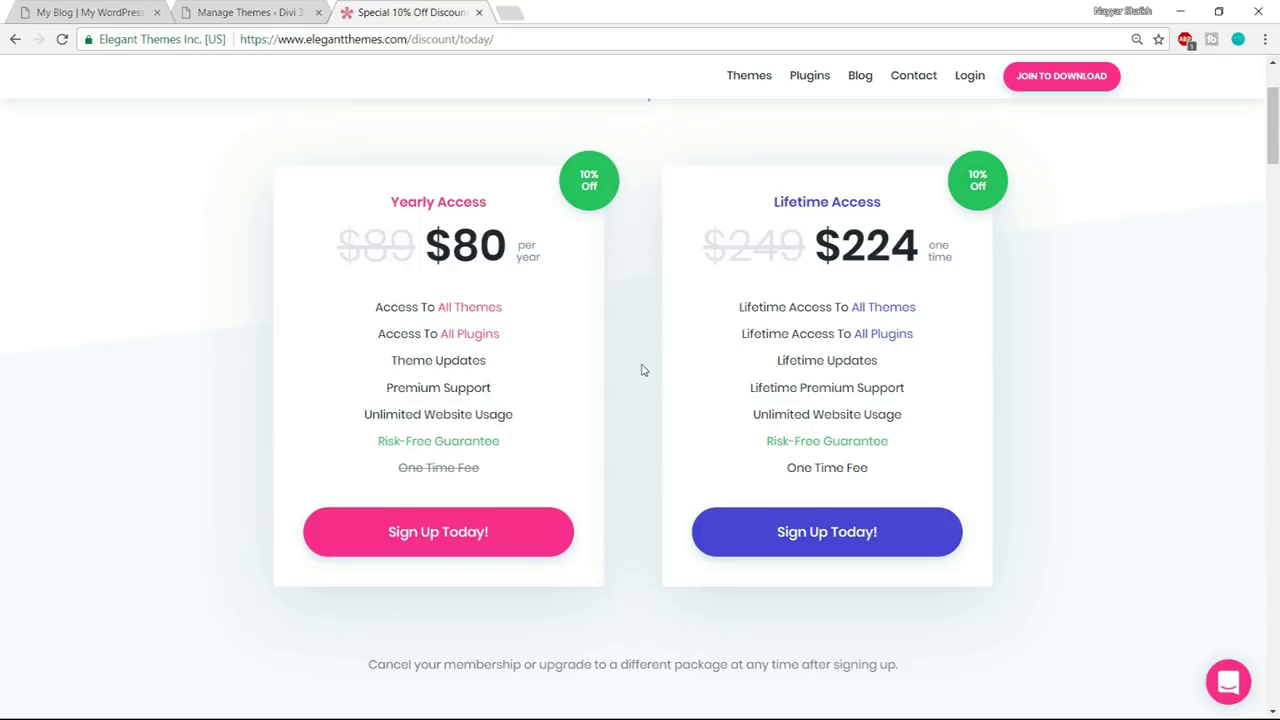
- Review the Yearly Access price and the names of both membership plans
{"action": "double_click", "coordinate": [456, 244]}
{"action": "left_click", "coordinate": [573, 270]}
{"action": "left_click_drag", "start_coordinate": [386, 203], "coordinate": [508, 209]}
{"action": "left_click", "coordinate": [515, 218]}
{"action": "left_click_drag", "start_coordinate": [391, 196], "coordinate": [510, 208]}
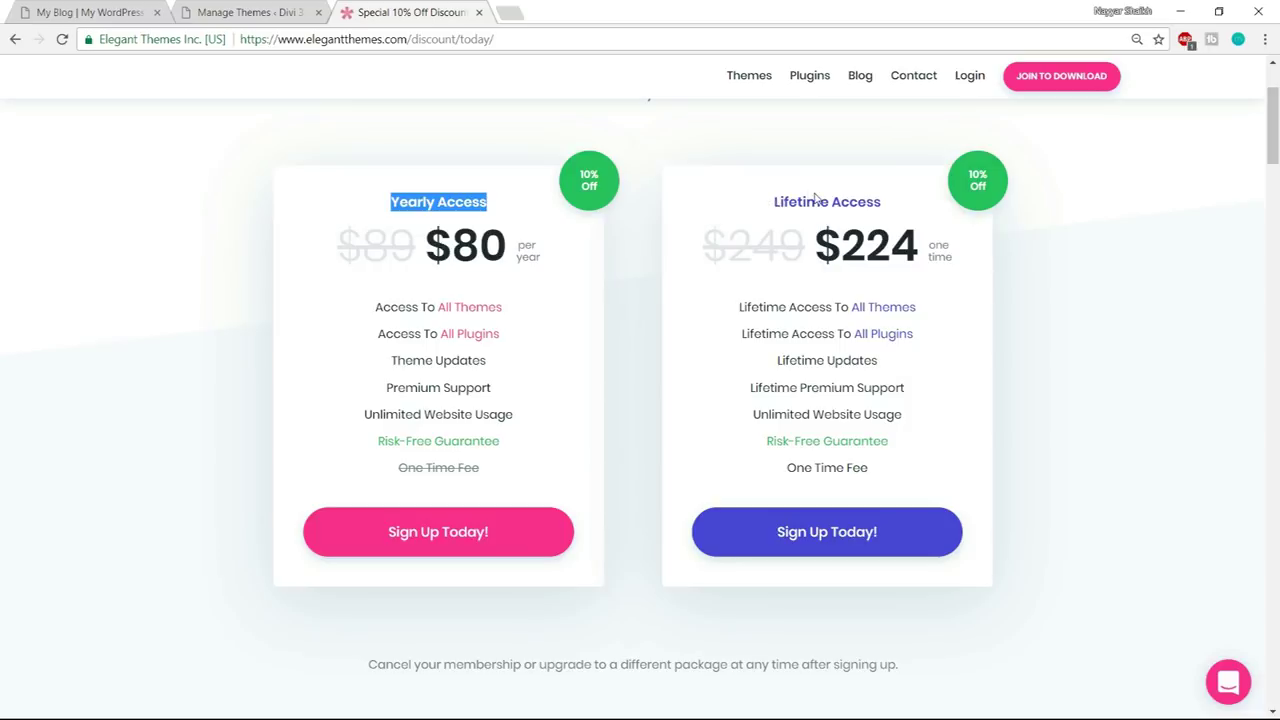
{"action": "left_click_drag", "start_coordinate": [770, 204], "coordinate": [897, 206]}
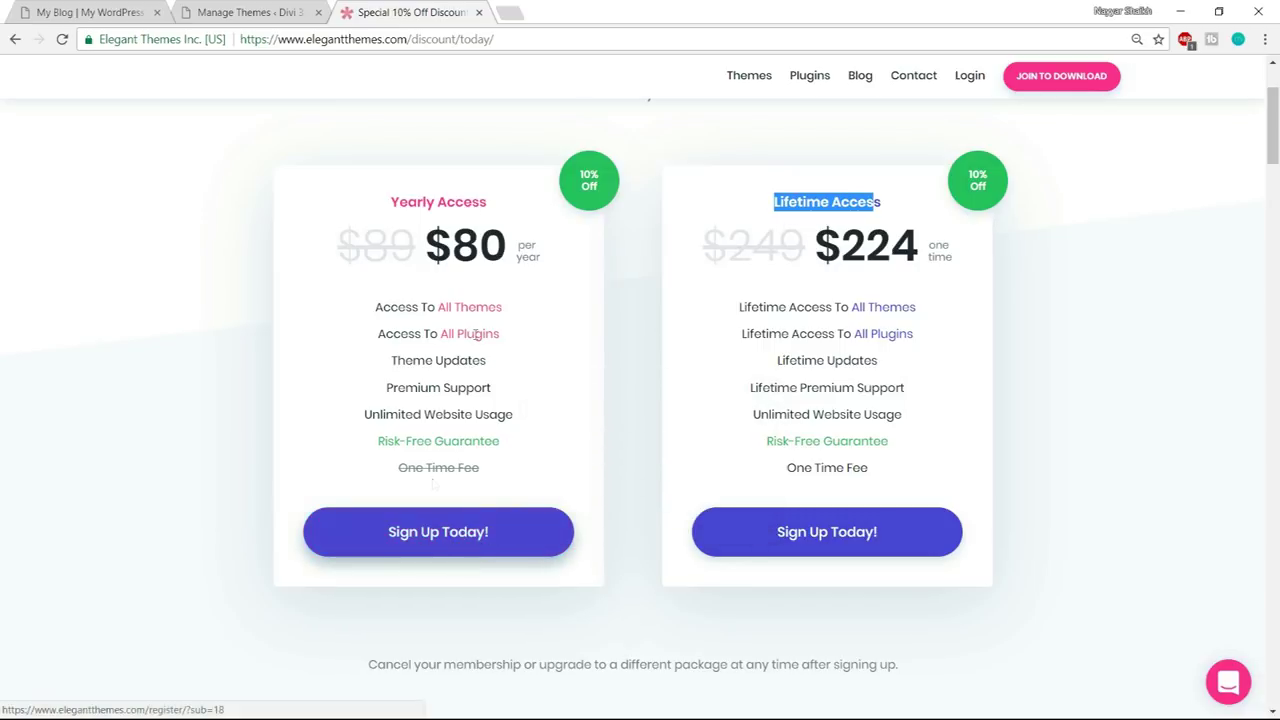
- Examine the Yearly Access sign-up form with its PayPal payment option, and close the page without registering
{"action": "left_click", "coordinate": [450, 535]}
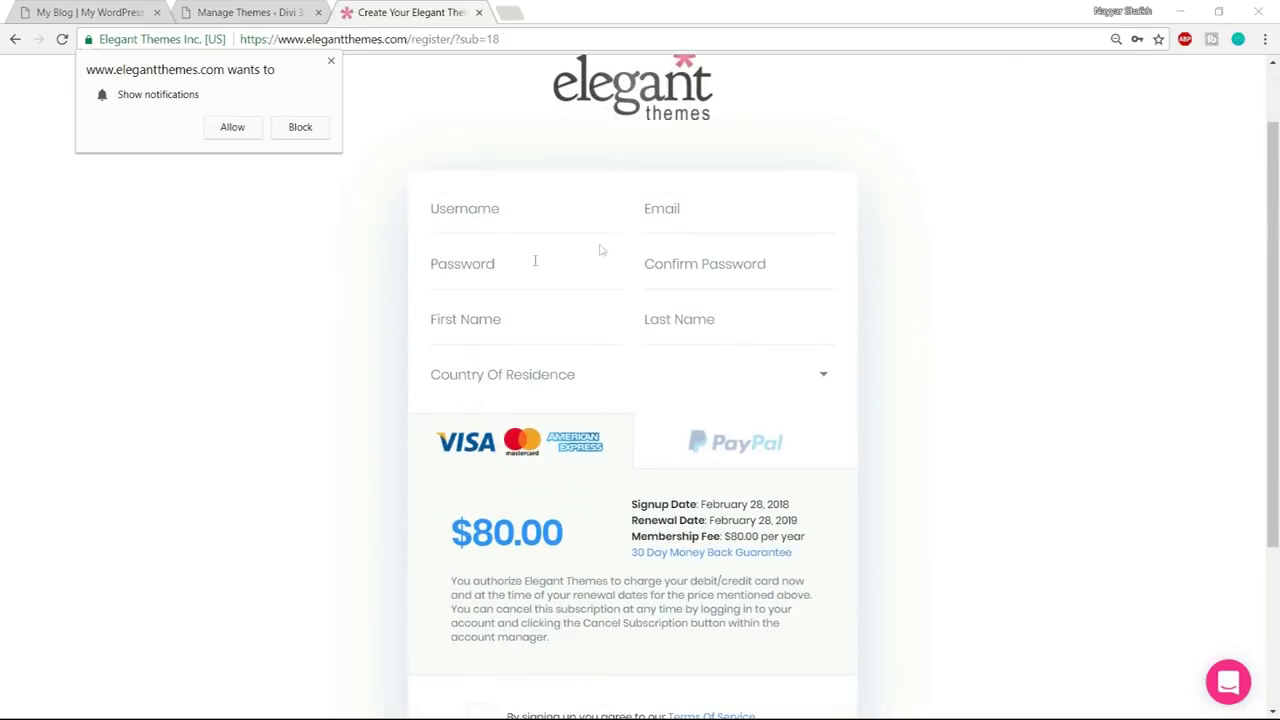
{"action": "left_click", "coordinate": [495, 215]}
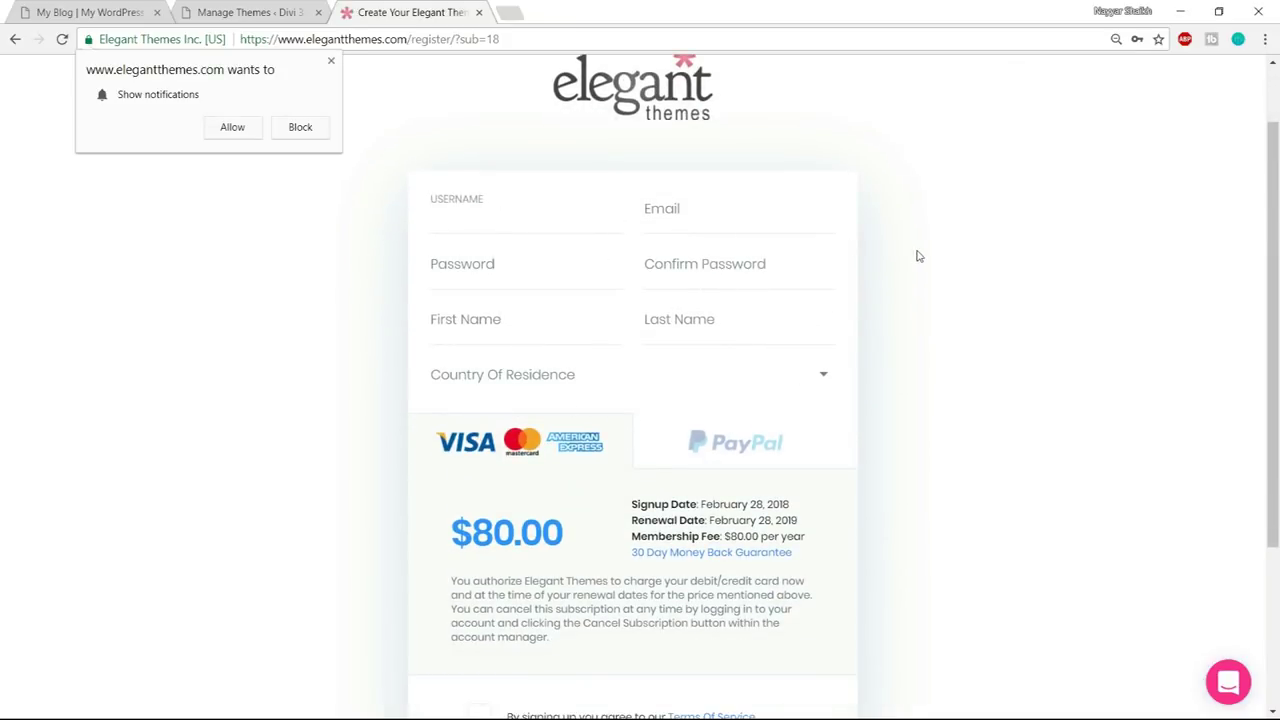
{"action": "left_click", "coordinate": [331, 60]}
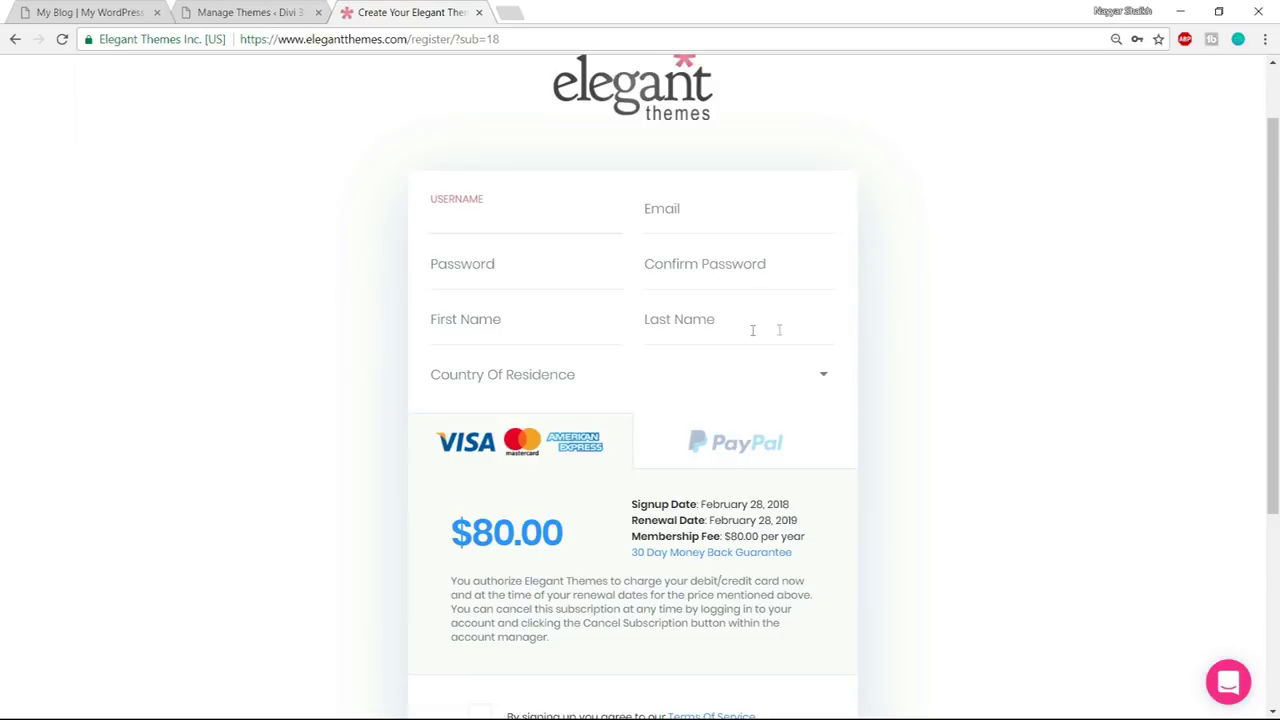
{"action": "scroll", "coordinate": [1040, 349], "scroll_direction": "down", "scroll_amount": 5}
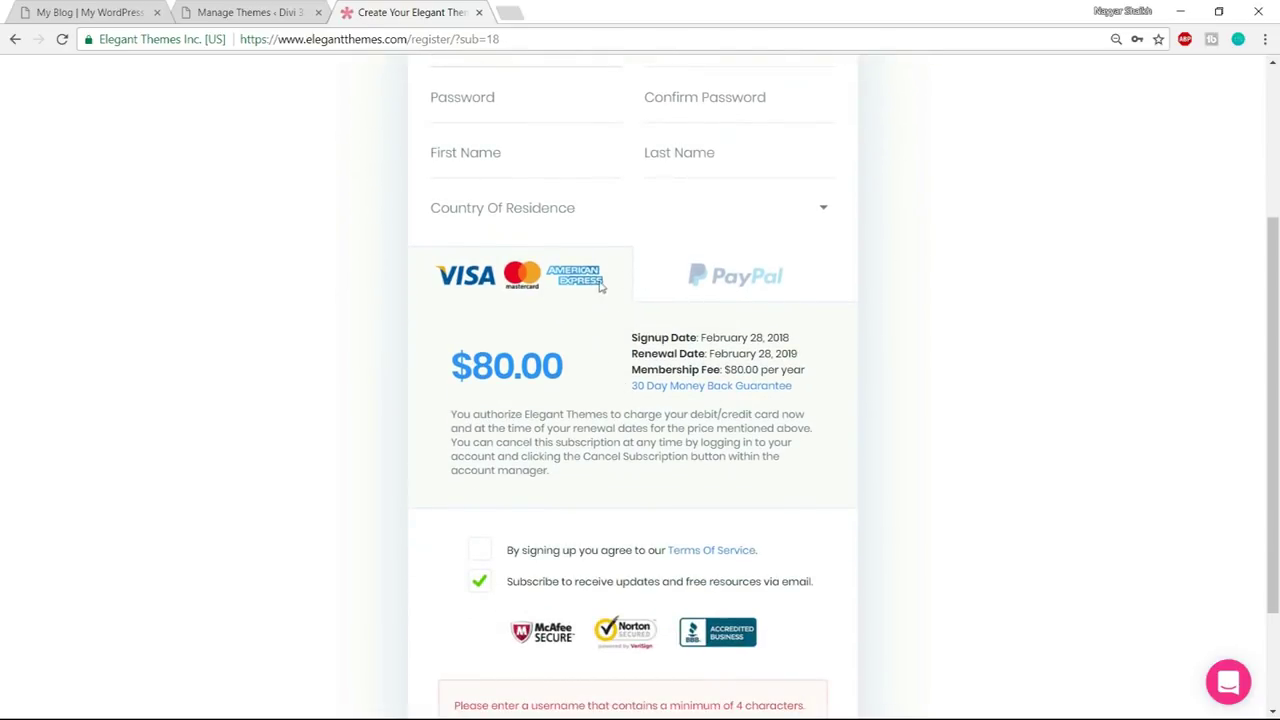
{"action": "left_click", "coordinate": [697, 281]}
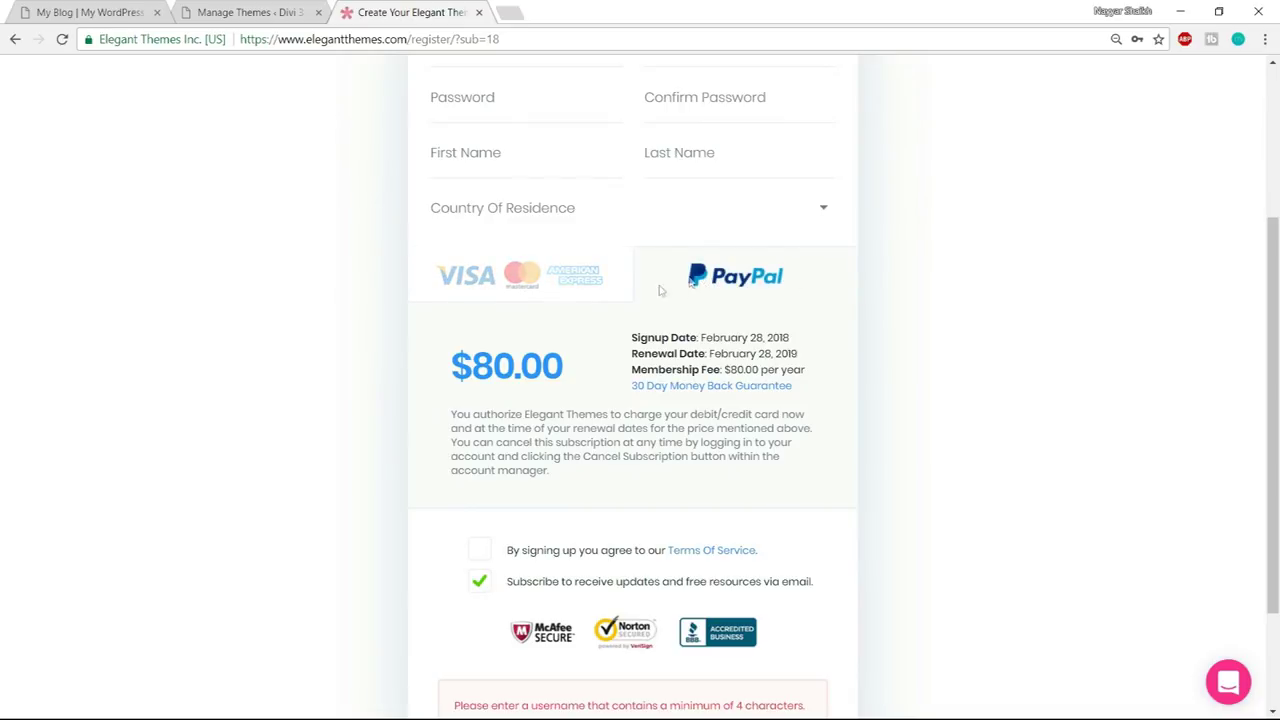
{"action": "scroll", "coordinate": [883, 434], "scroll_direction": "up", "scroll_amount": 3}
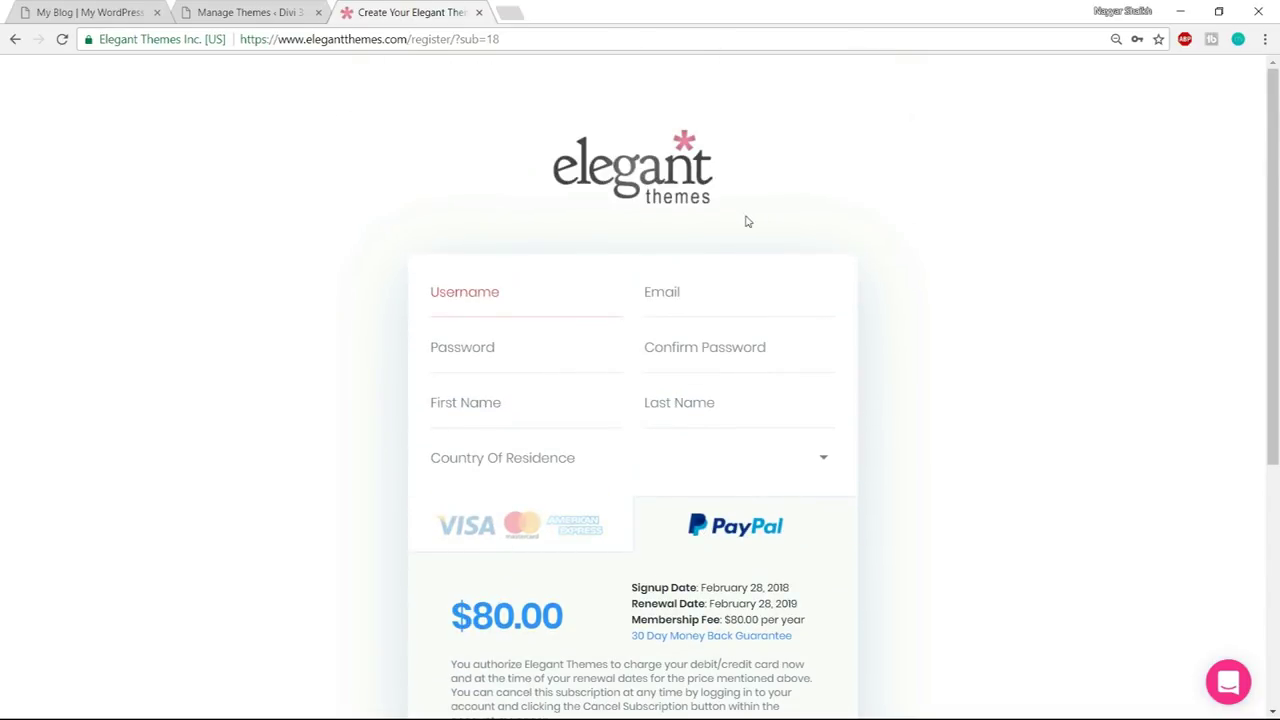
{"action": "left_click", "coordinate": [480, 13]}
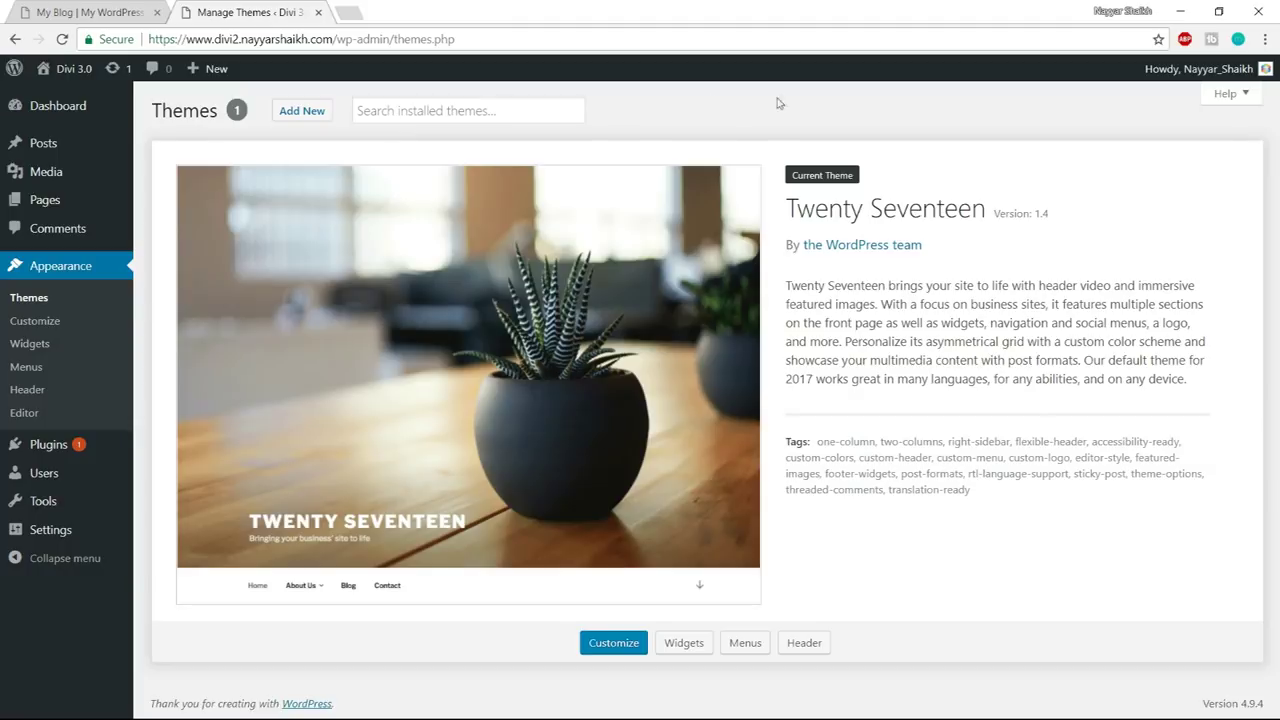
- Try to install the Divi theme in WordPress by uploading the Divi zip archive from the Divi\Divi folder on drive E
{"action": "left_click", "coordinate": [300, 111]}
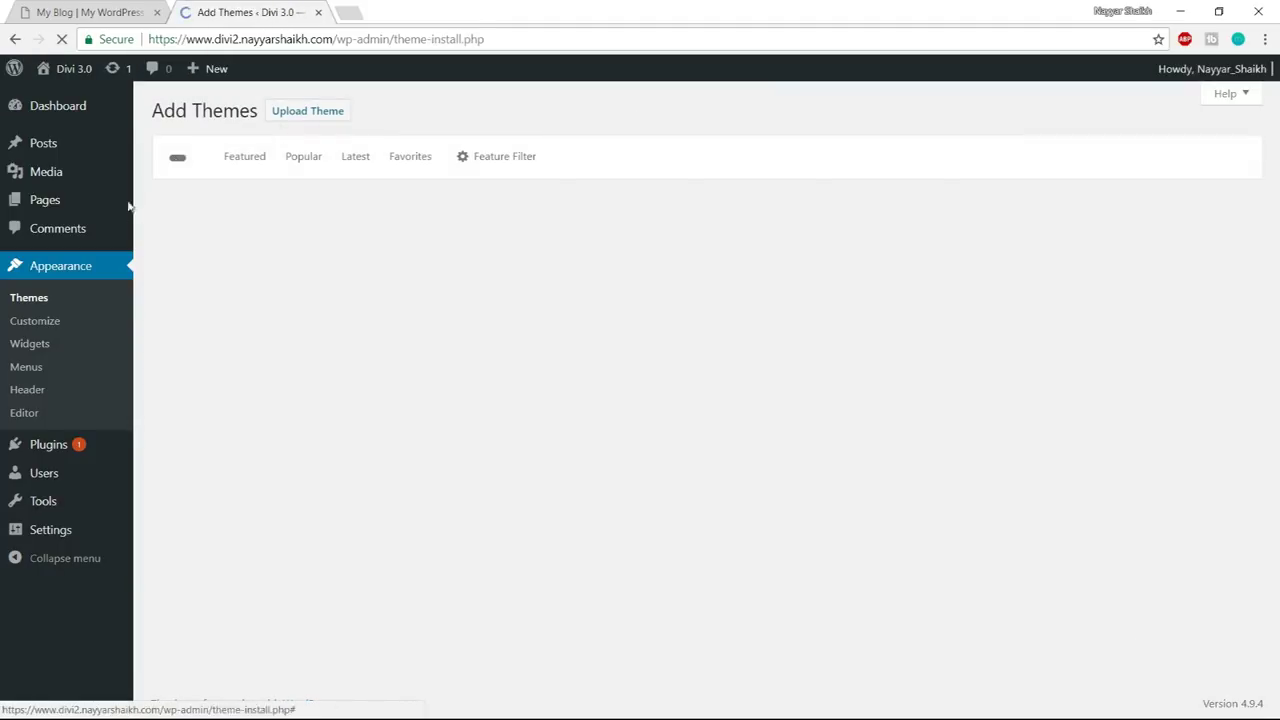
{"action": "left_click", "coordinate": [338, 118]}
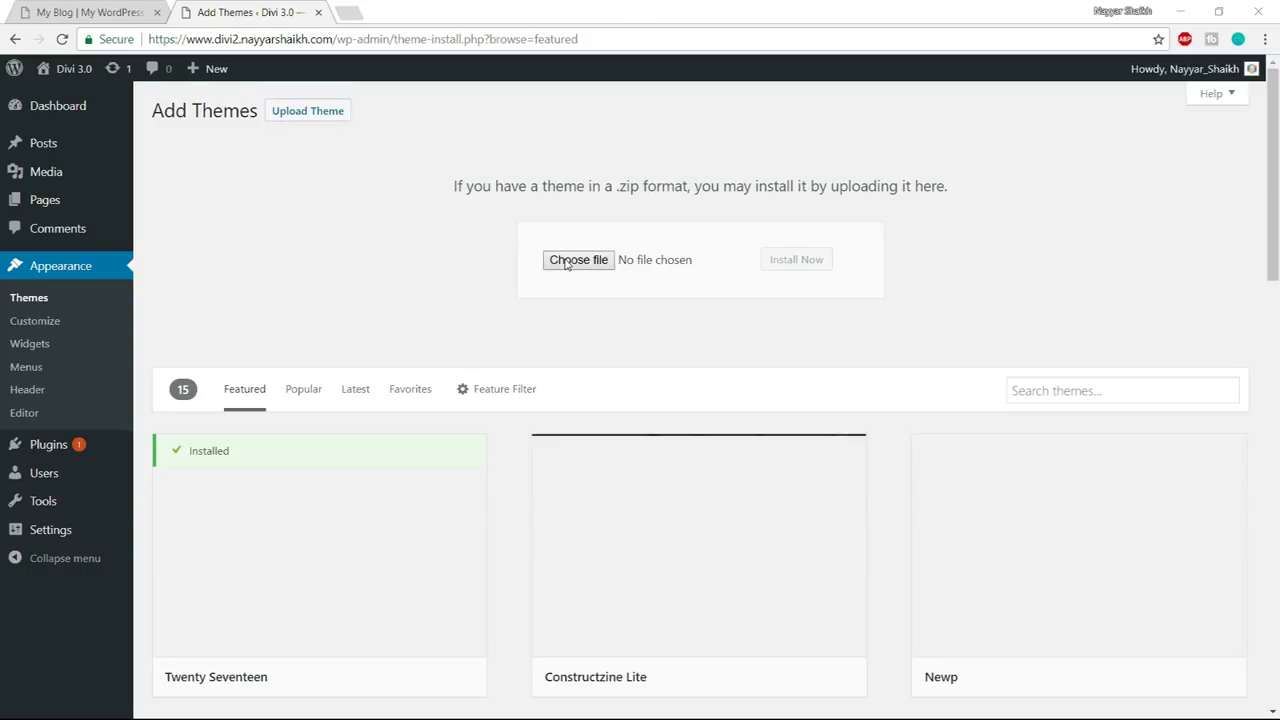
{"action": "left_click", "coordinate": [566, 262]}
{"action": "left_click", "coordinate": [174, 41]}
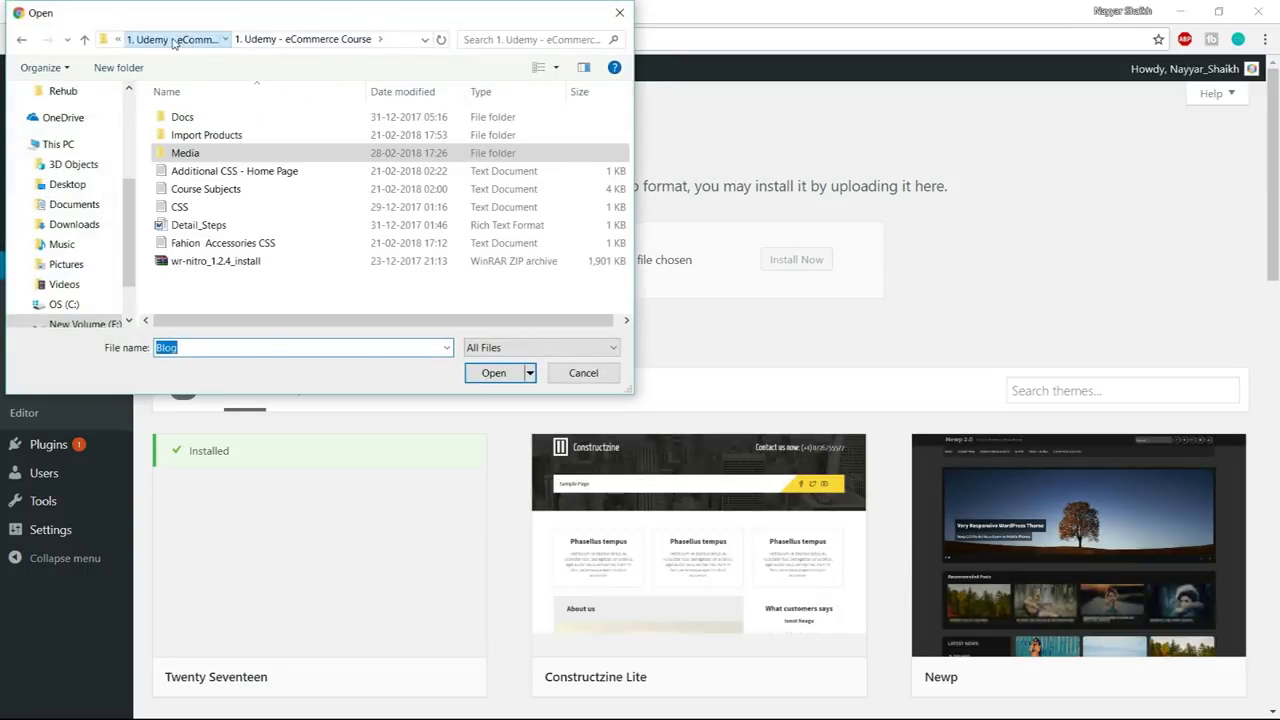
{"action": "left_click", "coordinate": [174, 41]}
{"action": "left_click", "coordinate": [170, 40]}
{"action": "double_click", "coordinate": [185, 147]}
{"action": "double_click", "coordinate": [190, 117]}
{"action": "left_click", "coordinate": [243, 134]}
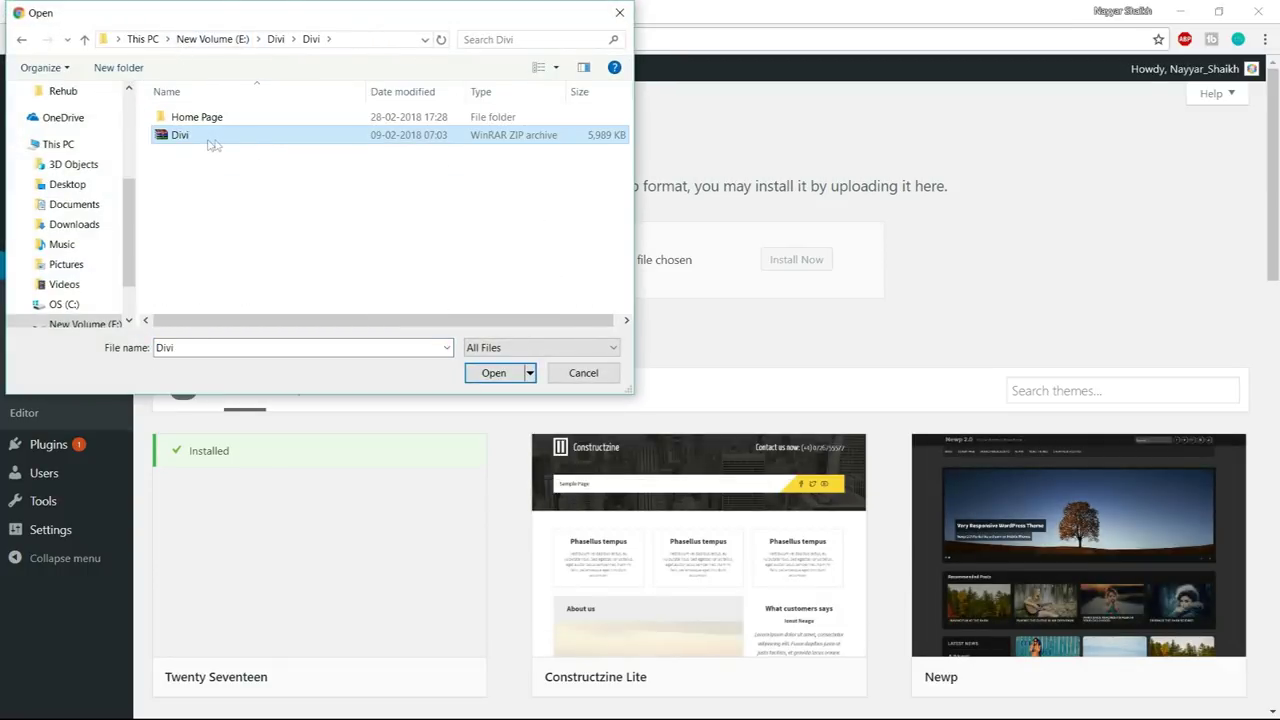
{"action": "left_click", "coordinate": [484, 378]}
{"action": "left_click", "coordinate": [822, 265]}
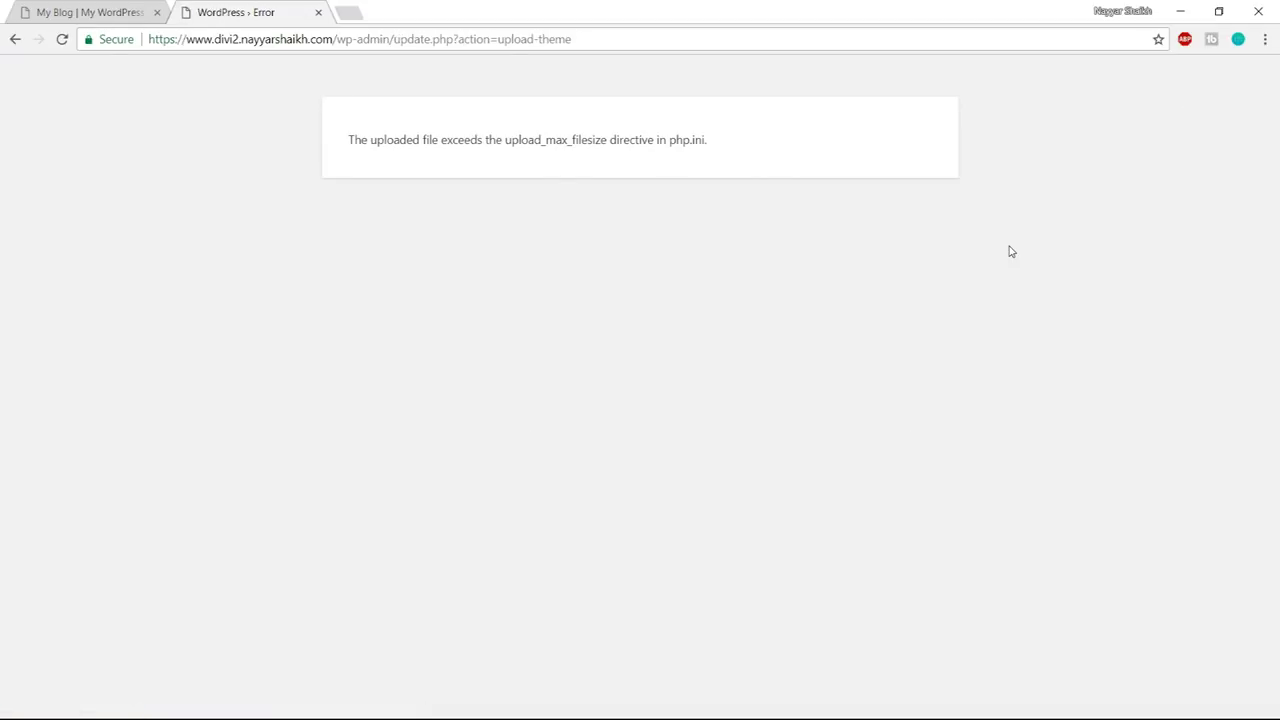
- Read the error message shown for the theme upload
{"action": "left_click_drag", "start_coordinate": [345, 141], "coordinate": [711, 153]}
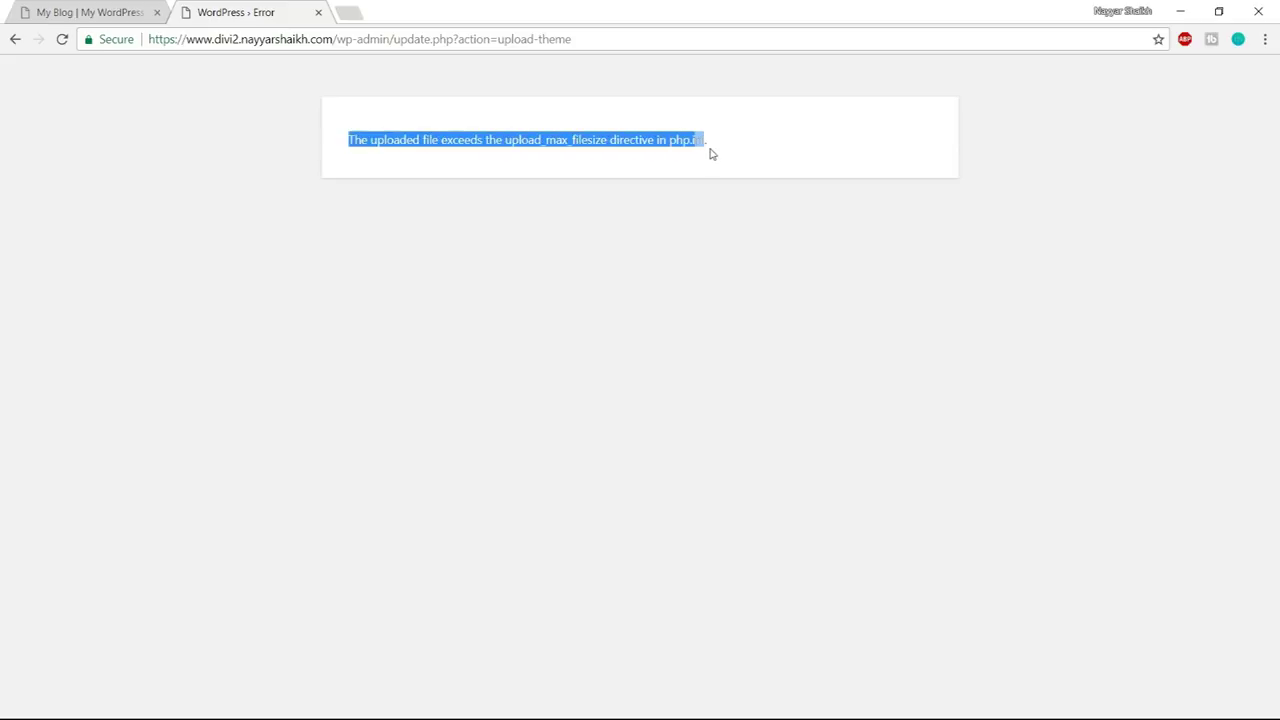
{"action": "left_click_drag", "start_coordinate": [475, 152], "coordinate": [604, 153]}
{"action": "left_click_drag", "start_coordinate": [708, 140], "coordinate": [336, 147]}
{"action": "left_click_drag", "start_coordinate": [757, 147], "coordinate": [348, 143]}
- Check the site's maximum upload file size on the Upload New Media page
{"action": "left_click", "coordinate": [14, 39]}
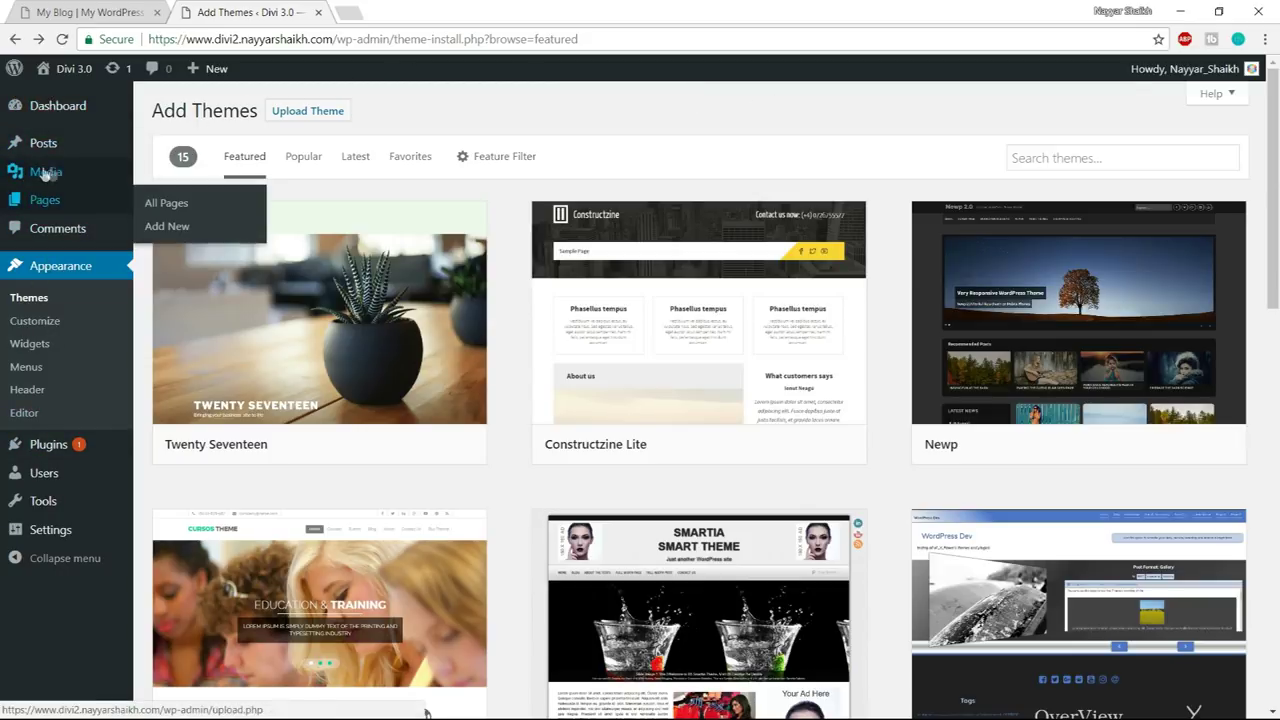
{"action": "mouse_move", "coordinate": [45, 174]}
{"action": "left_click", "coordinate": [180, 198]}
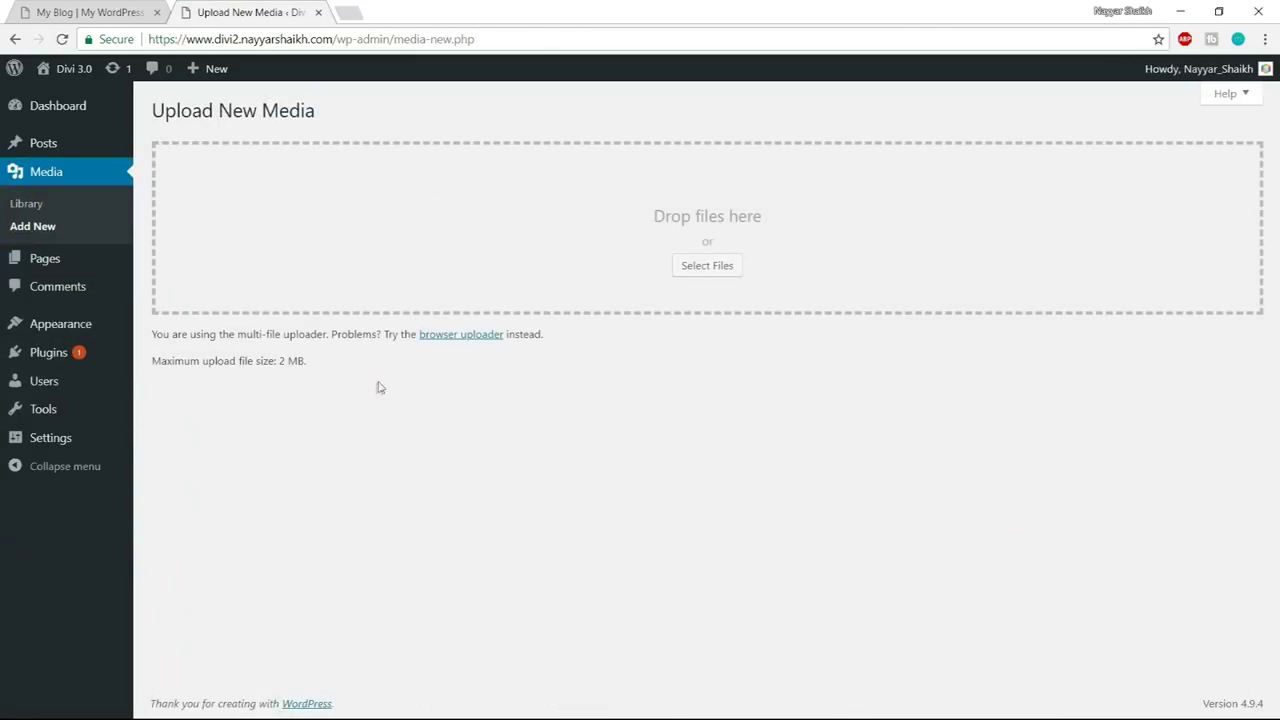
{"action": "left_click_drag", "start_coordinate": [153, 364], "coordinate": [337, 365]}
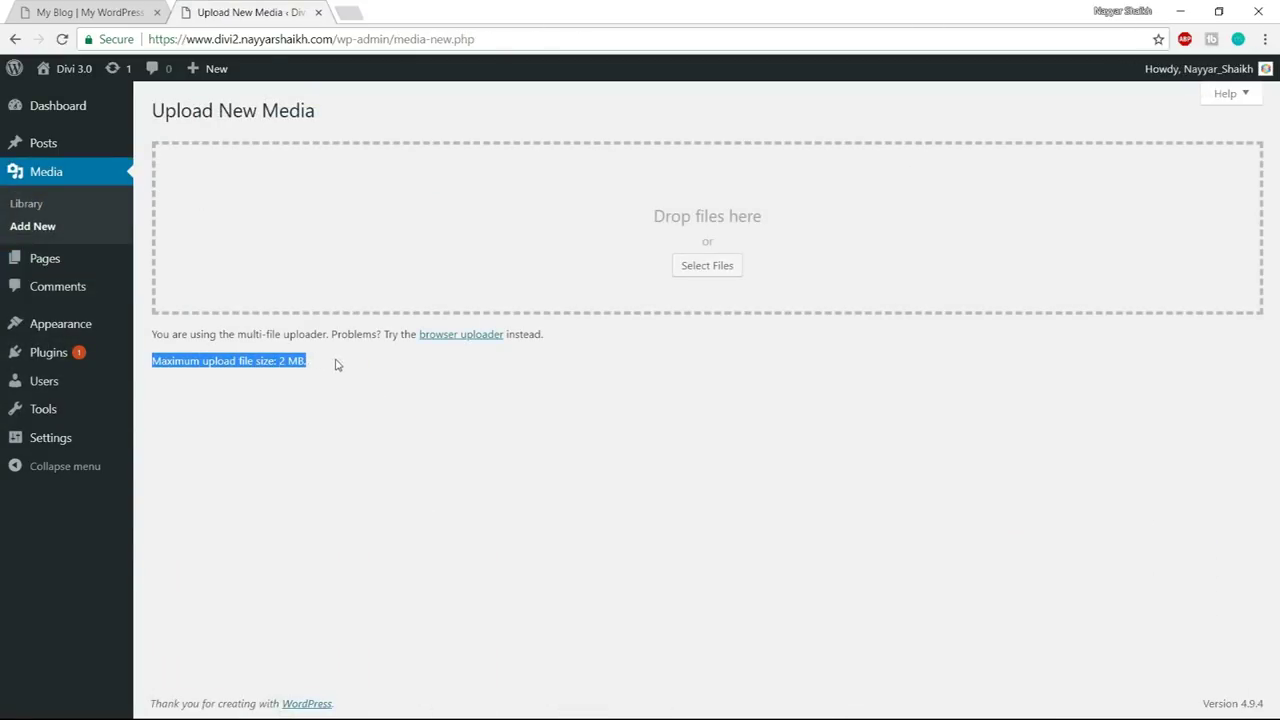
{"action": "left_click", "coordinate": [296, 372]}
{"action": "left_click_drag", "start_coordinate": [281, 360], "coordinate": [337, 360]}
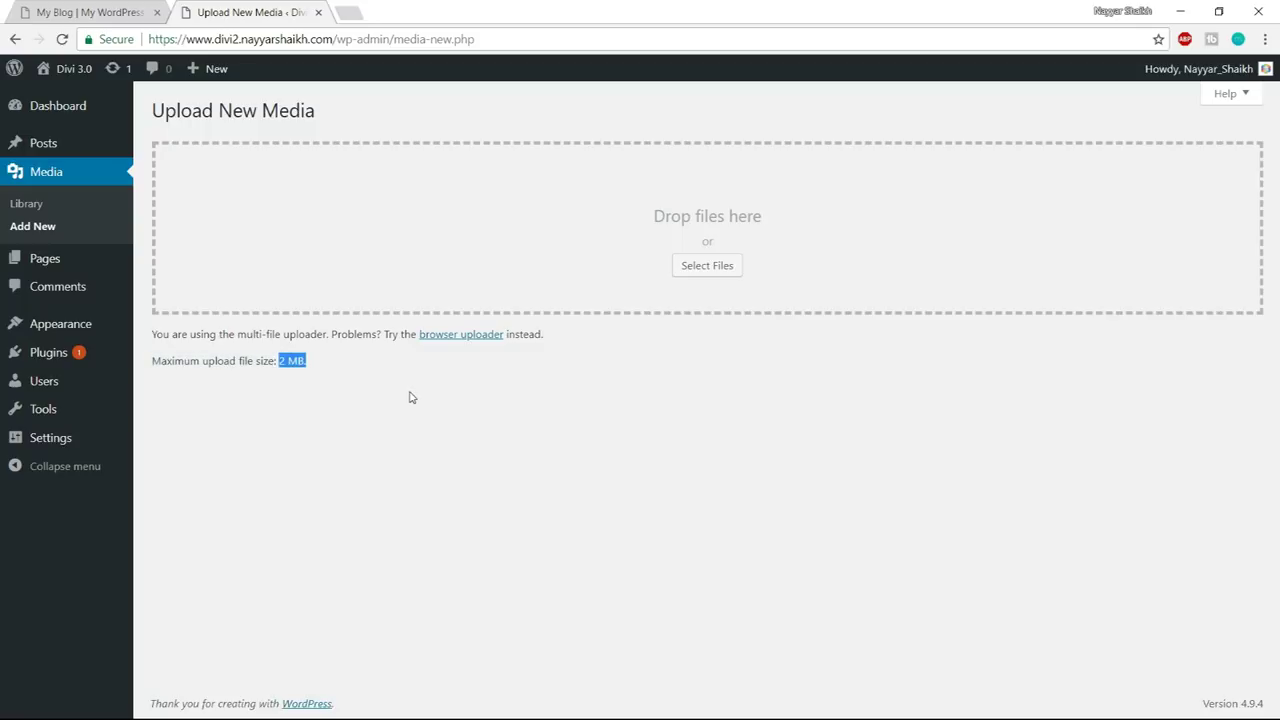
- Open bloggdude.com in a new tab and find the .htaccess code in its article on solving the upload_max_filesize error
{"action": "left_click", "coordinate": [349, 10]}
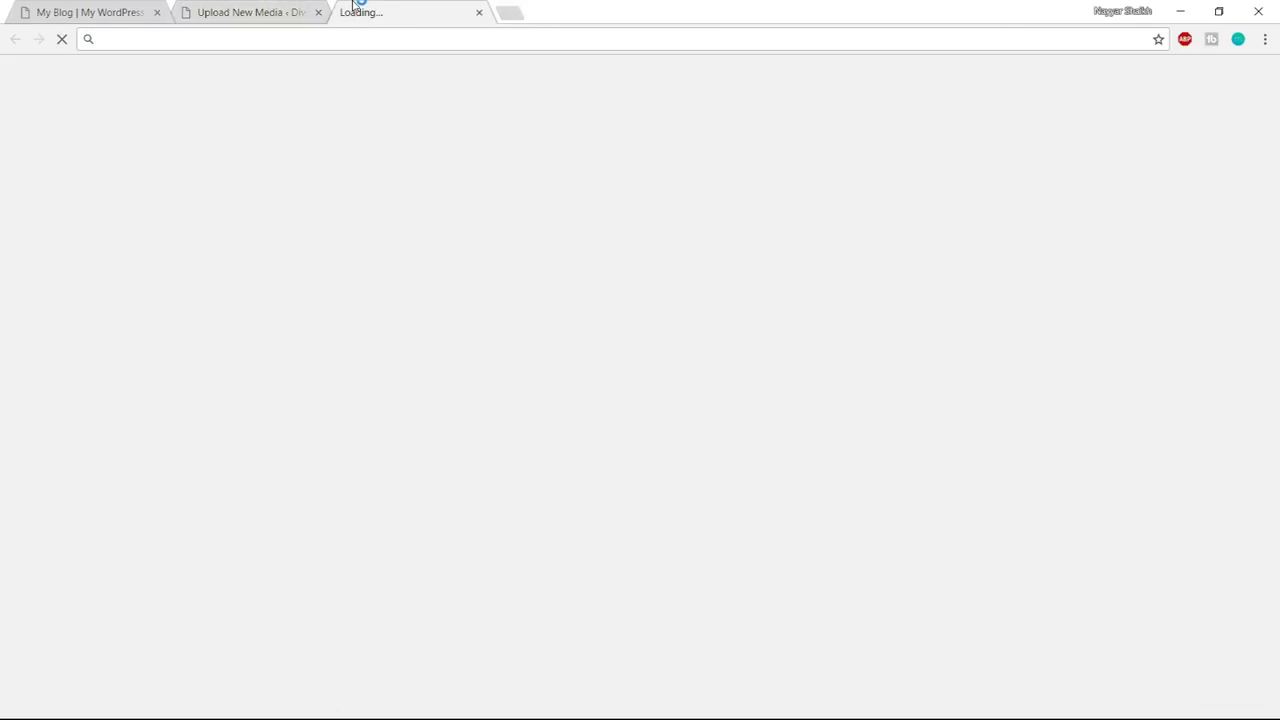
{"action": "type", "text": "b"}
{"action": "key", "text": "Return"}
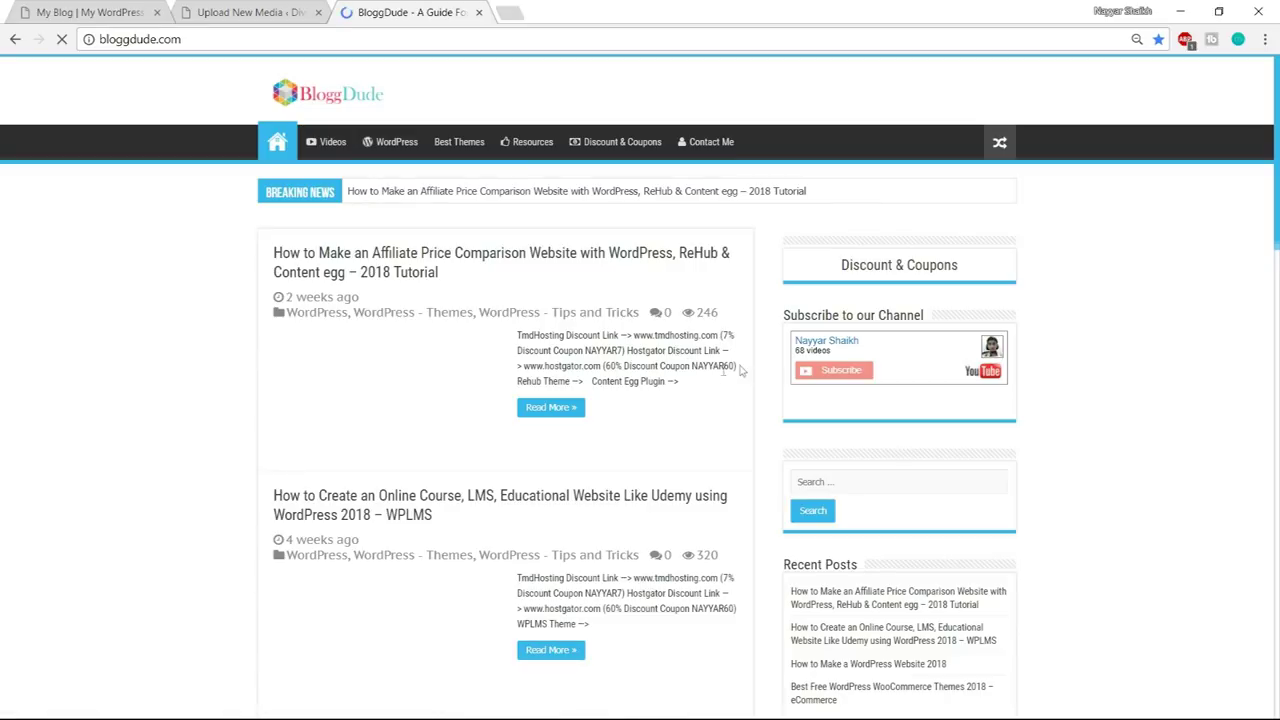
{"action": "scroll", "coordinate": [710, 437], "scroll_direction": "down", "scroll_amount": 8}
{"action": "scroll", "coordinate": [710, 437], "scroll_direction": "down", "scroll_amount": 2}
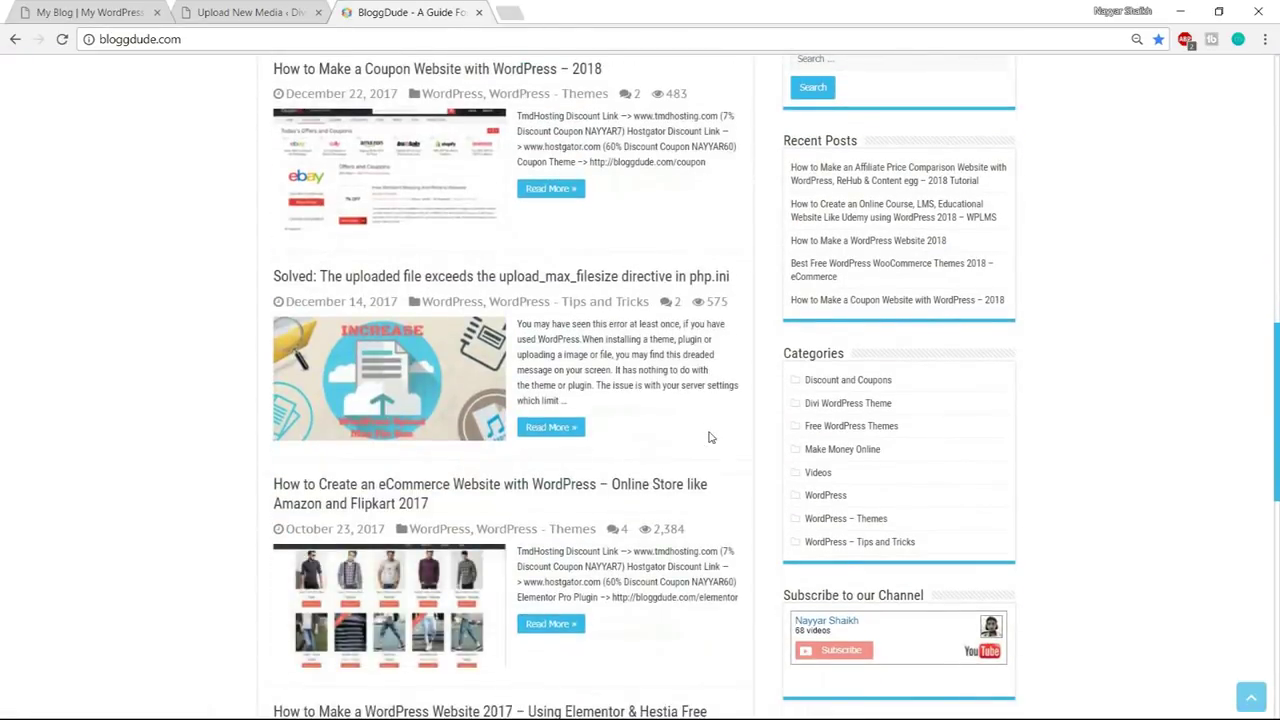
{"action": "scroll", "coordinate": [710, 437], "scroll_direction": "up", "scroll_amount": 3}
{"action": "scroll", "coordinate": [506, 292], "scroll_direction": "down", "scroll_amount": 3}
{"action": "left_click", "coordinate": [540, 289]}
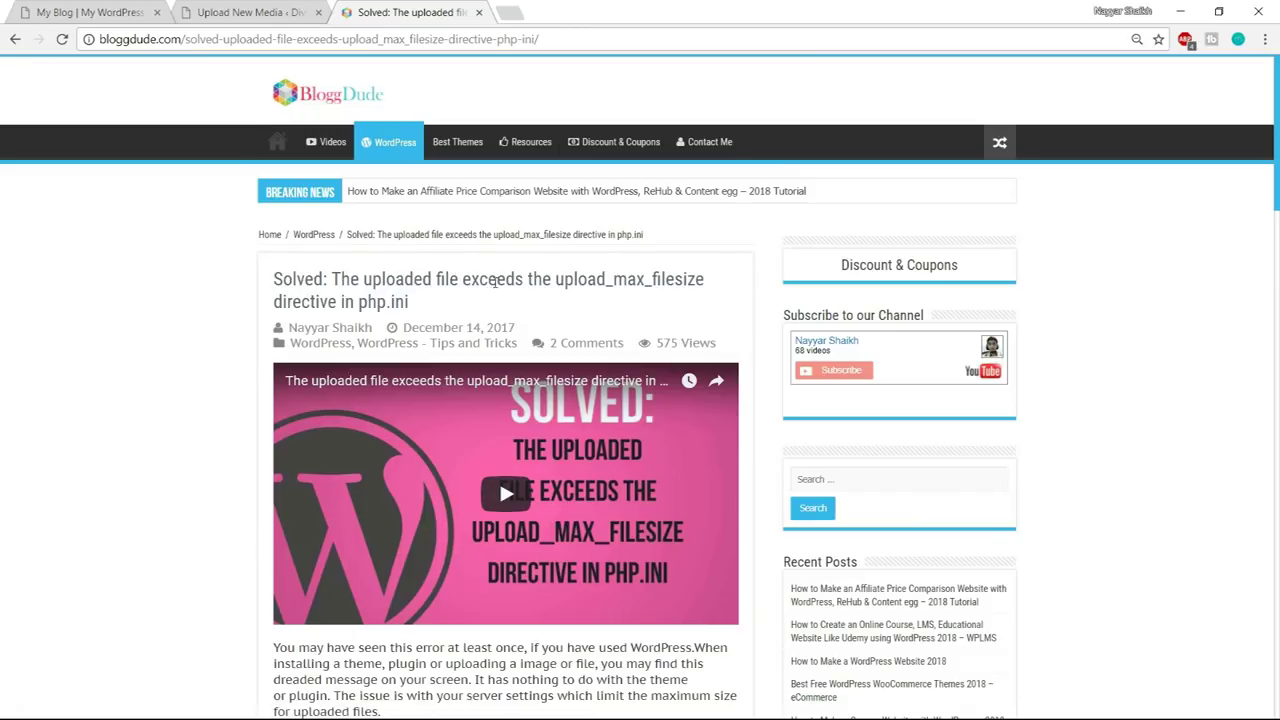
{"action": "scroll", "coordinate": [549, 279], "scroll_direction": "down", "scroll_amount": 10}
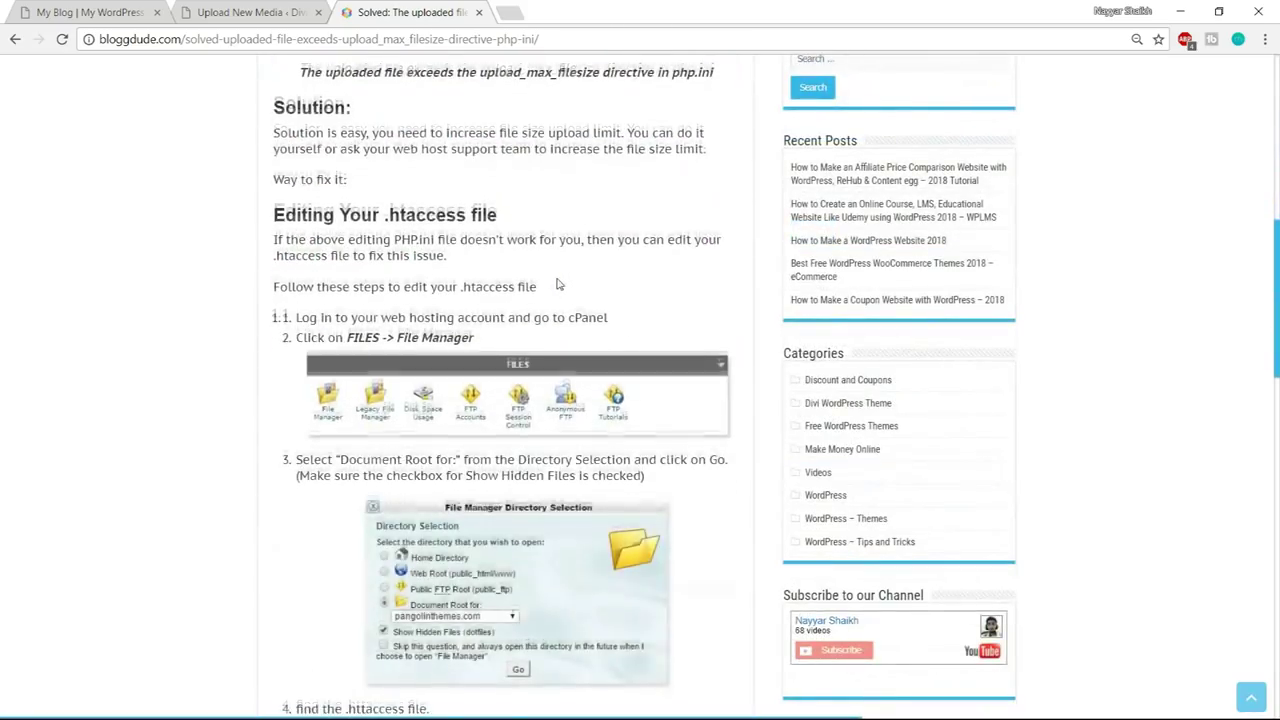
{"action": "scroll", "coordinate": [558, 284], "scroll_direction": "down", "scroll_amount": 5}
{"action": "scroll", "coordinate": [415, 352], "scroll_direction": "up", "scroll_amount": 4}
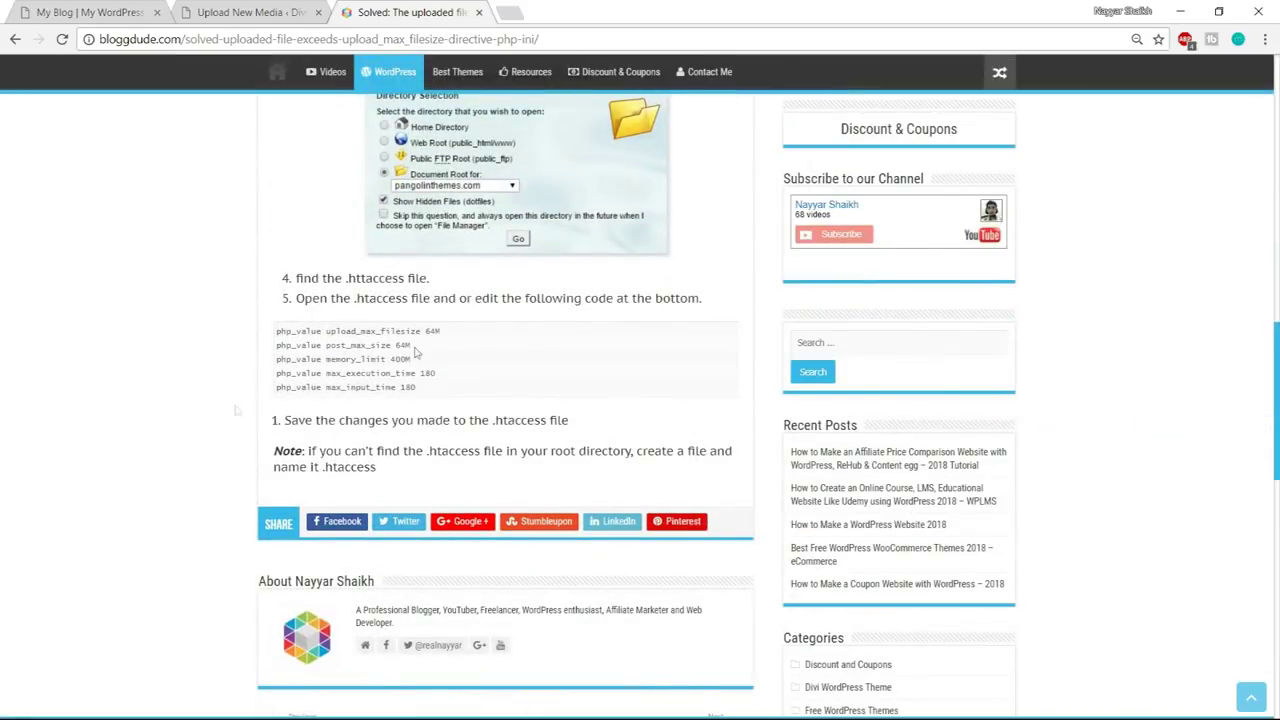
- Check the site's address in the My Blog tab to identify its matching folder on the FTP server
{"action": "key", "text": "super"}
{"action": "key", "text": "Escape"}
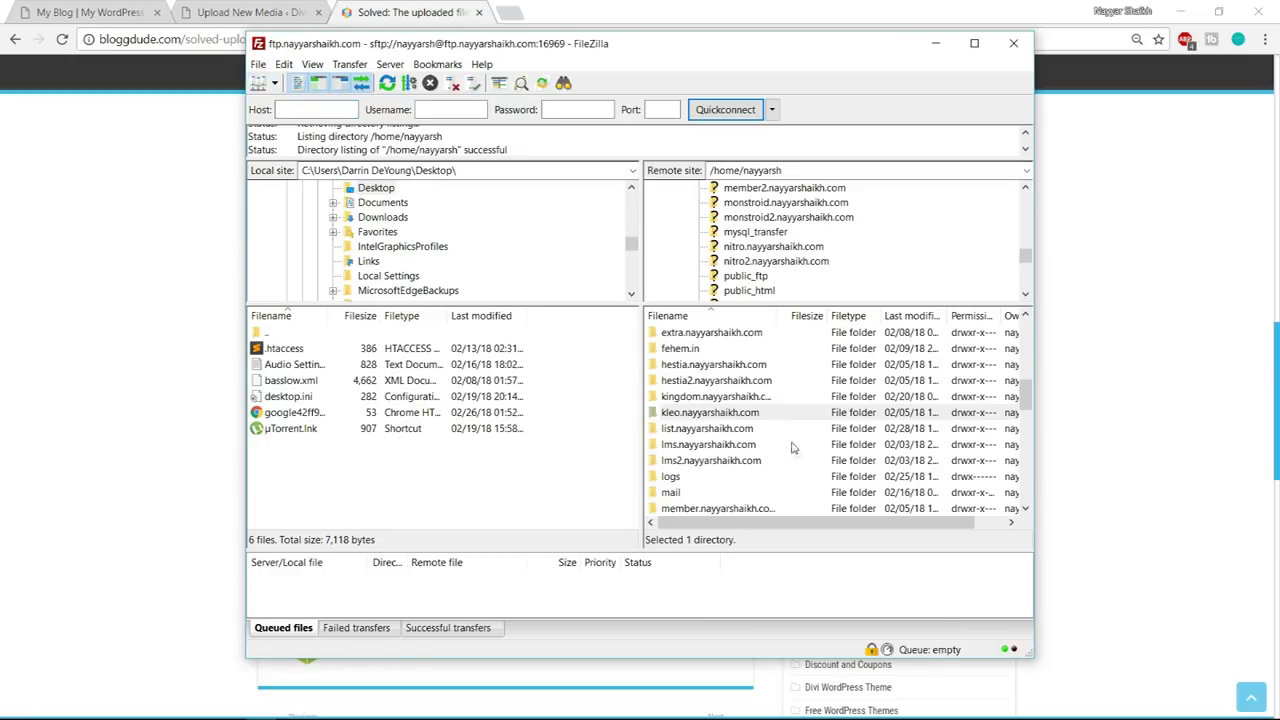
{"action": "scroll", "coordinate": [786, 436], "scroll_direction": "up", "scroll_amount": 3}
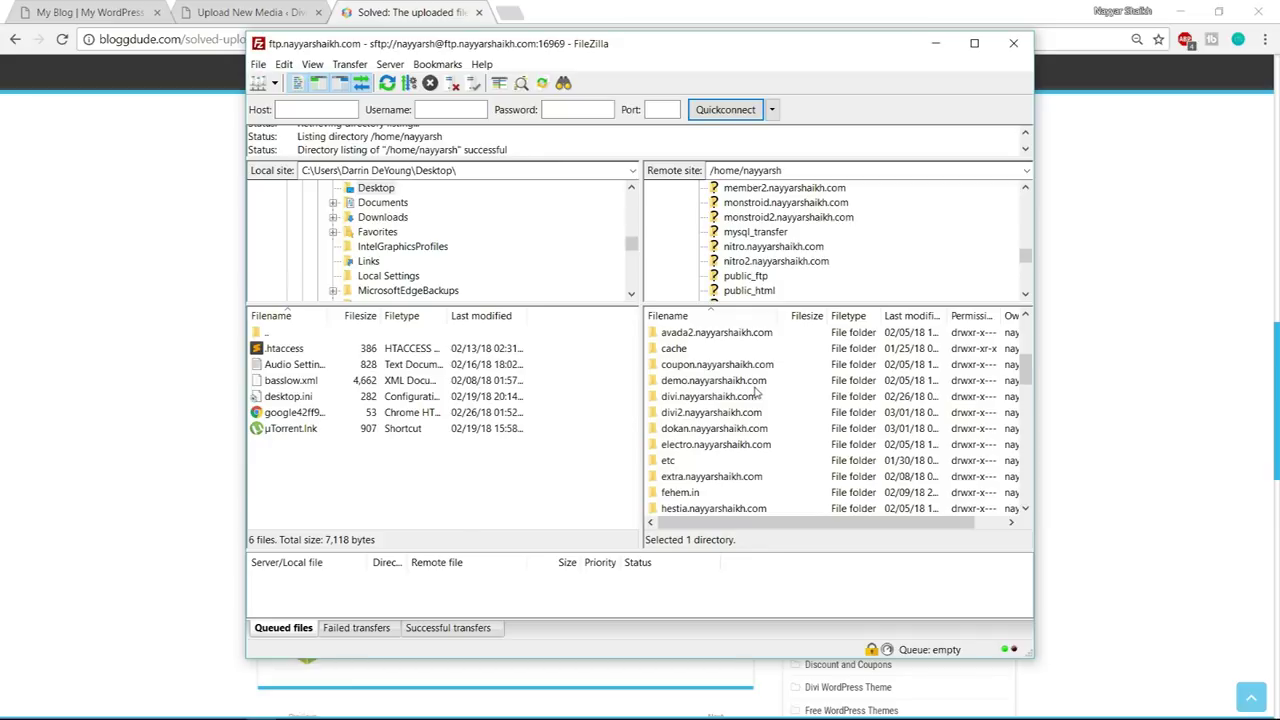
{"action": "left_click", "coordinate": [48, 8]}
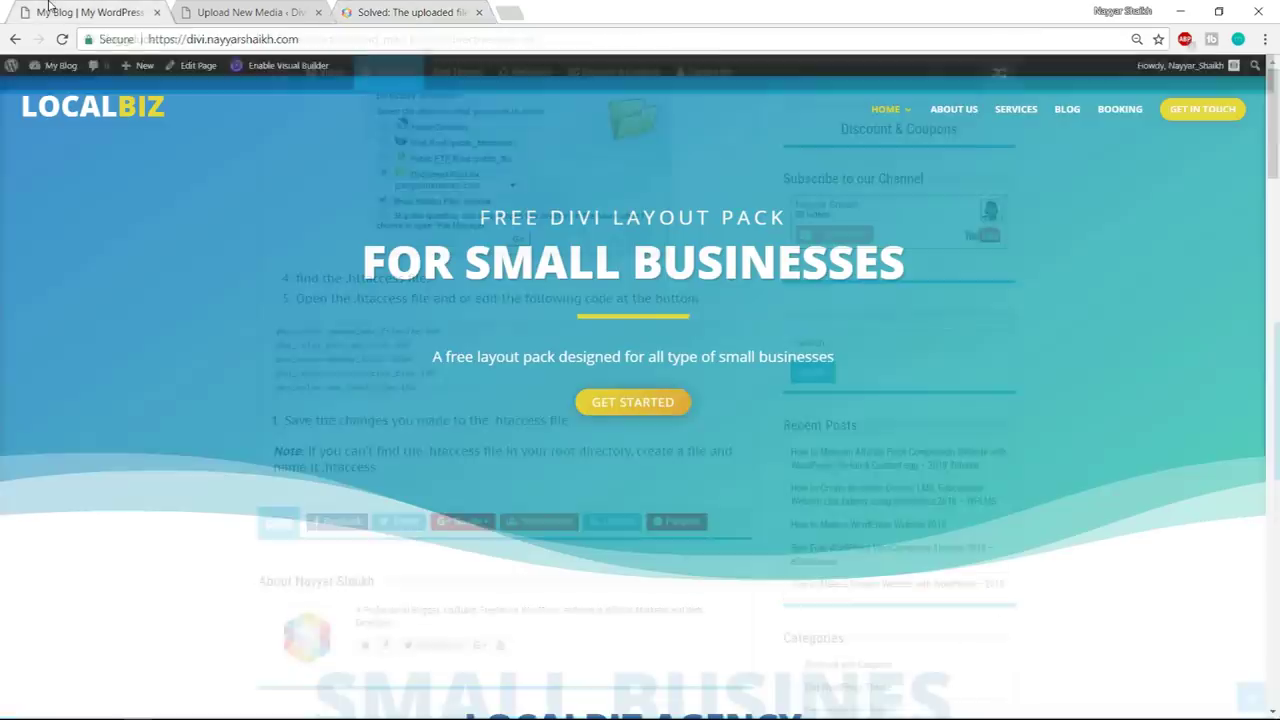
{"action": "left_click_drag", "start_coordinate": [300, 39], "coordinate": [140, 40]}
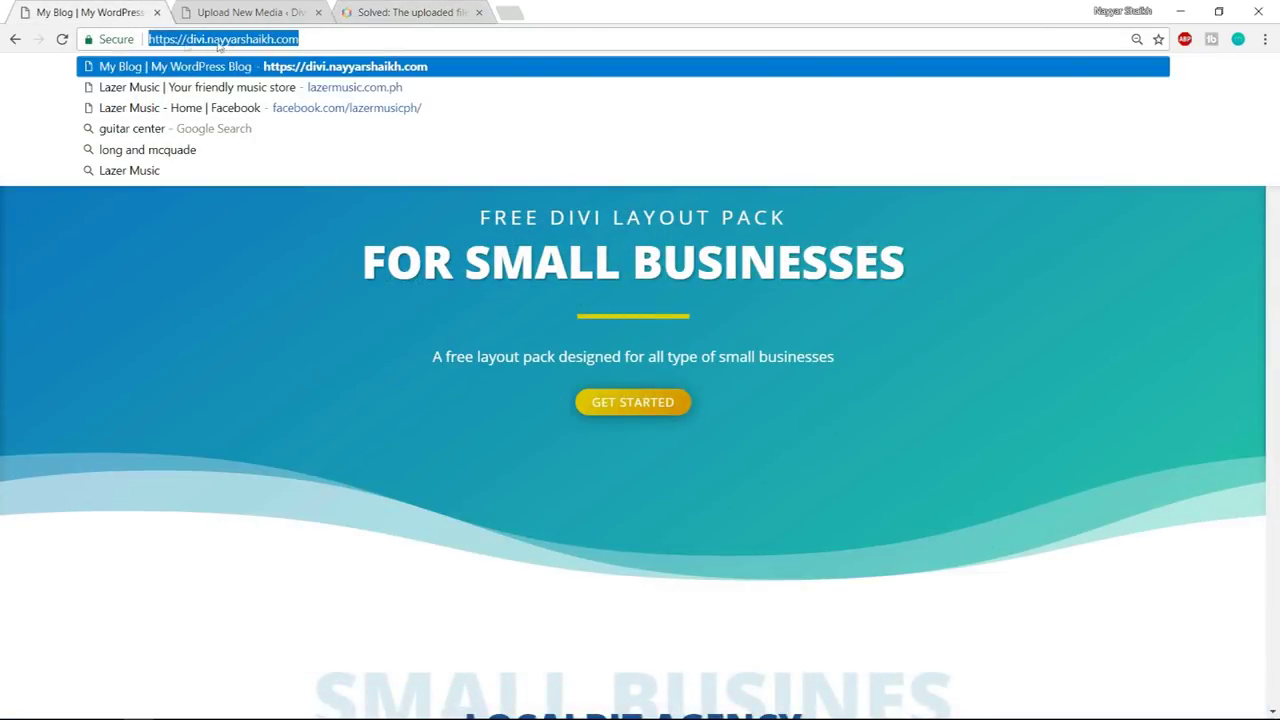
{"action": "key", "text": "Escape"}
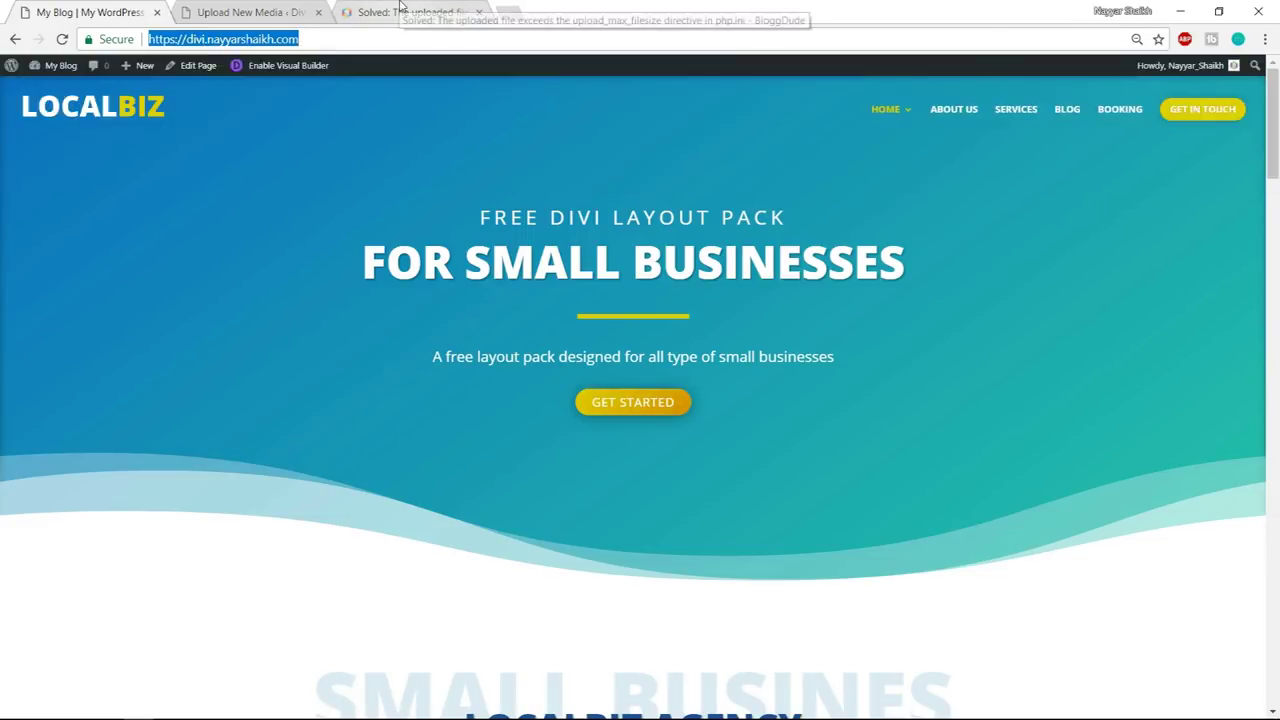
{"action": "left_click", "coordinate": [400, 10]}
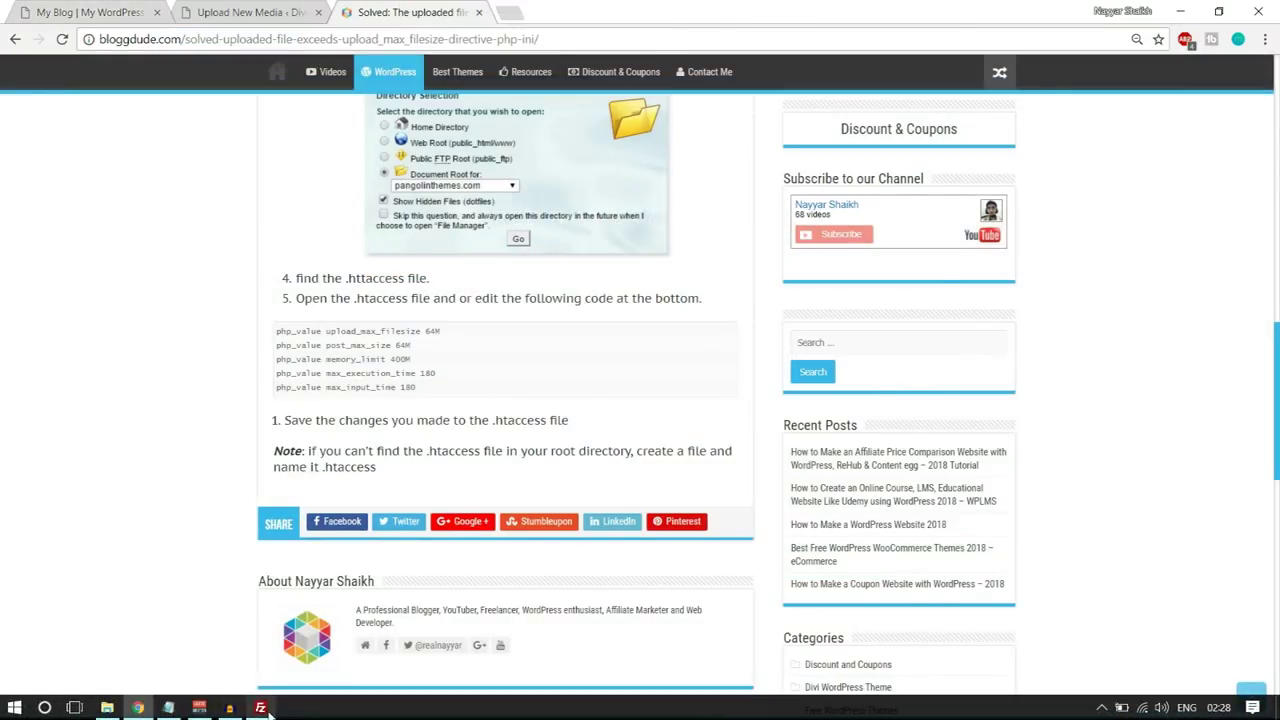
- Switch to FileZilla and open the divi subdomain's folder on the remote site
{"action": "left_click", "coordinate": [261, 708]}
{"action": "left_click", "coordinate": [822, 580]}
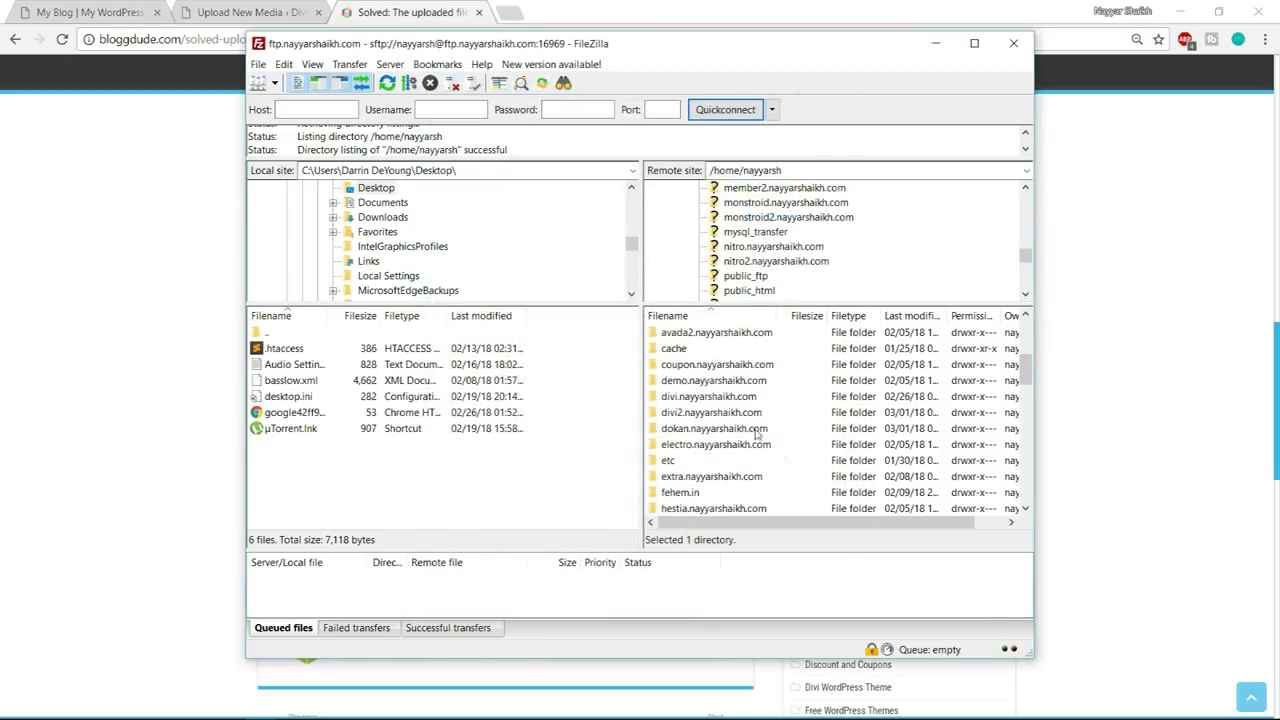
{"action": "left_click", "coordinate": [716, 397]}
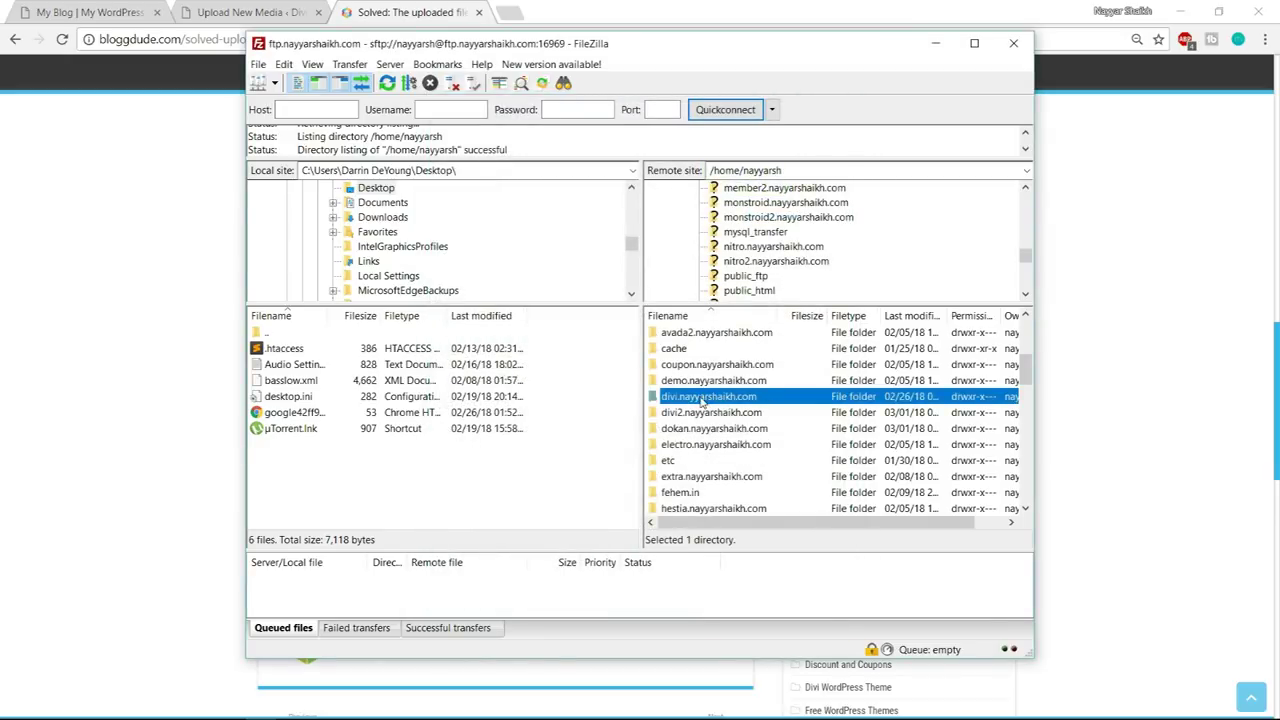
{"action": "double_click", "coordinate": [703, 400]}
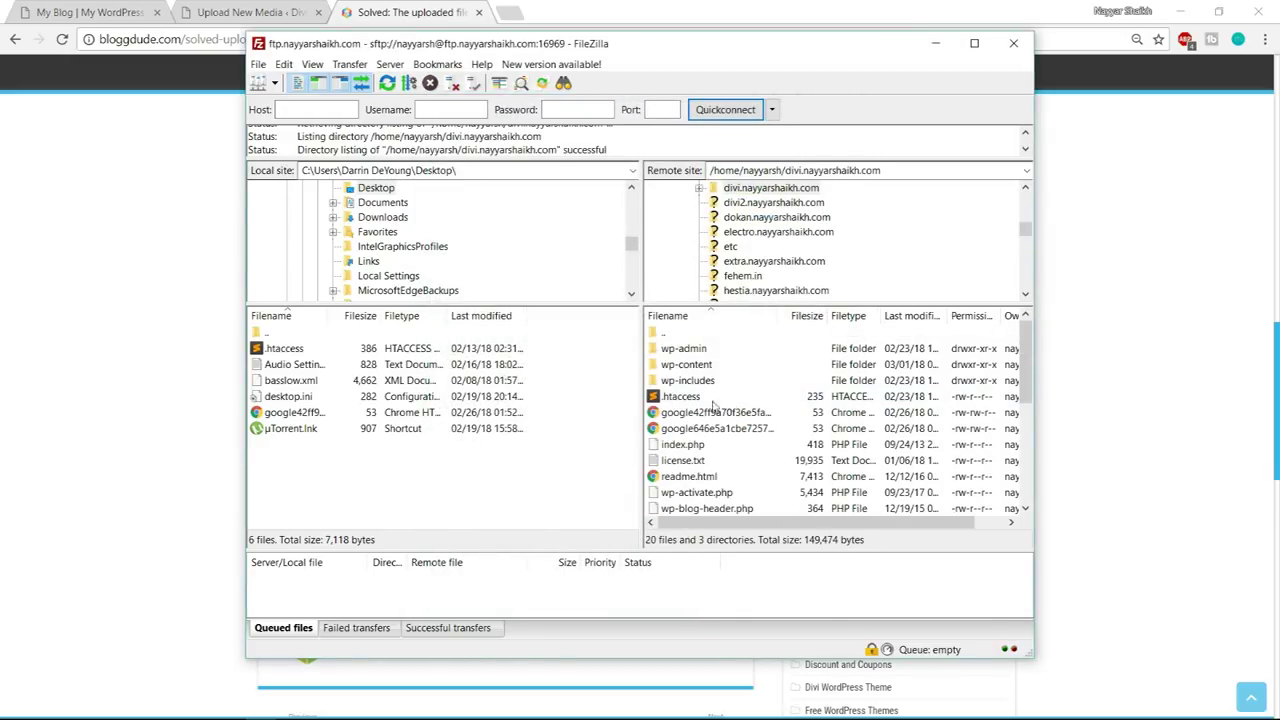
- Try to download the .htaccess file from the remote divi folder to the local Desktop folder
{"action": "left_click", "coordinate": [690, 400]}
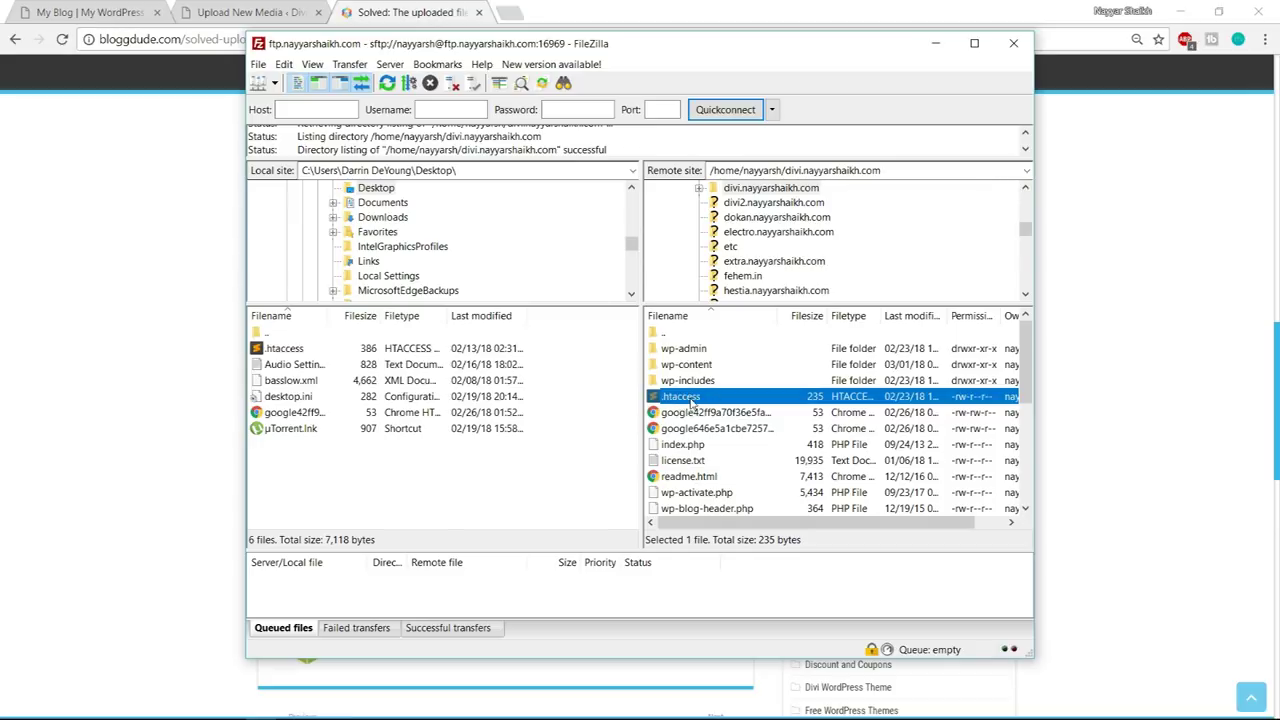
{"action": "scroll", "coordinate": [515, 248], "scroll_direction": "up", "scroll_amount": 3}
{"action": "scroll", "coordinate": [525, 268], "scroll_direction": "down", "scroll_amount": 1}
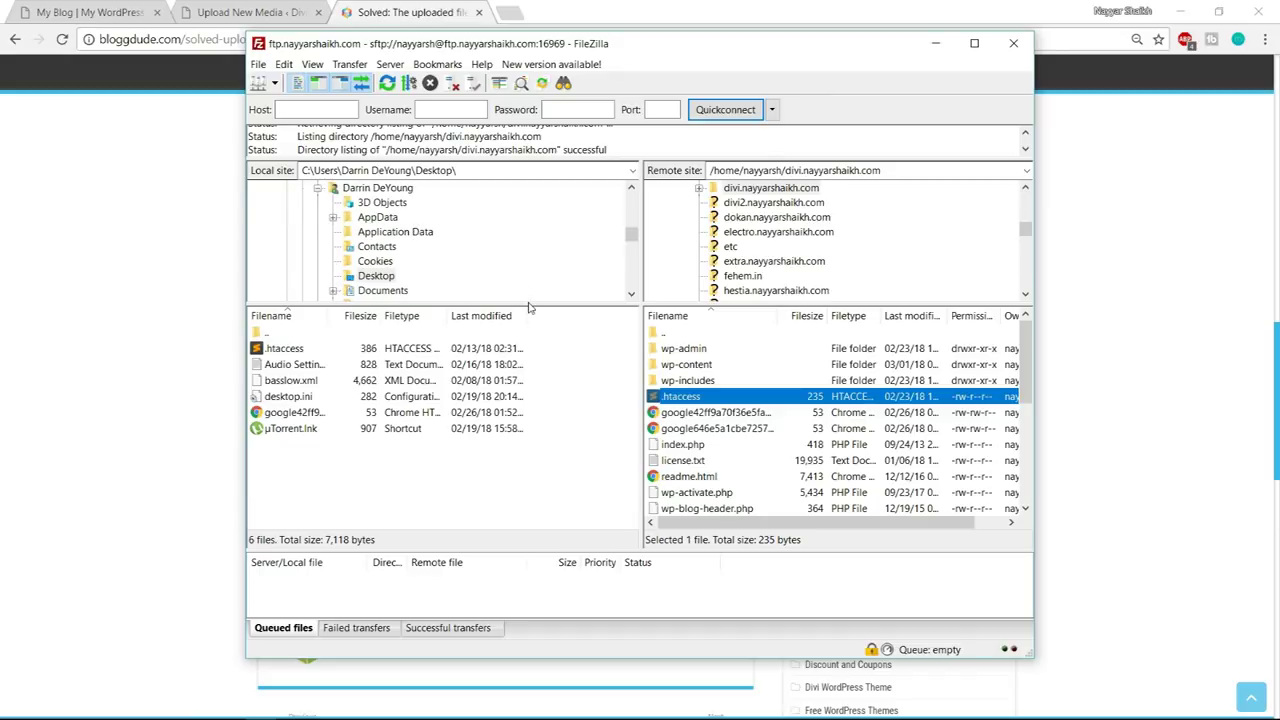
{"action": "scroll", "coordinate": [380, 222], "scroll_direction": "up", "scroll_amount": 3}
{"action": "scroll", "coordinate": [365, 245], "scroll_direction": "up", "scroll_amount": 5}
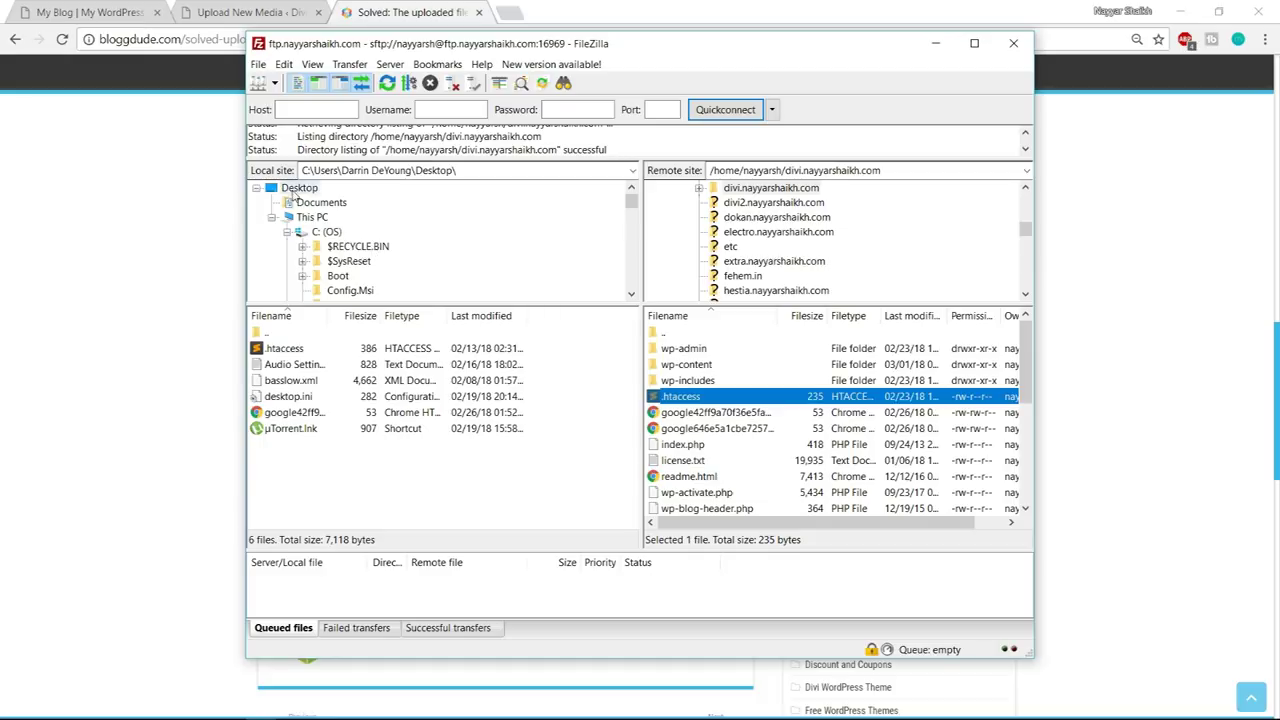
{"action": "left_click", "coordinate": [299, 189]}
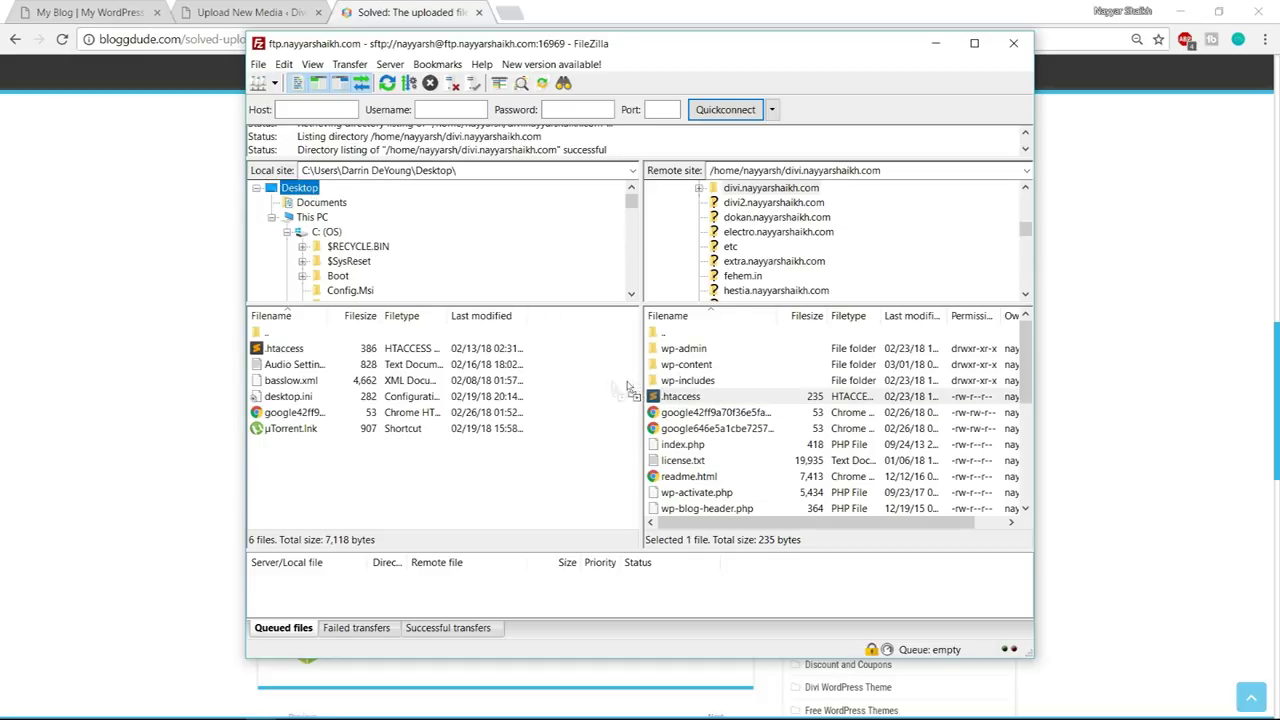
{"action": "left_click_drag", "start_coordinate": [430, 469], "coordinate": [430, 467]}
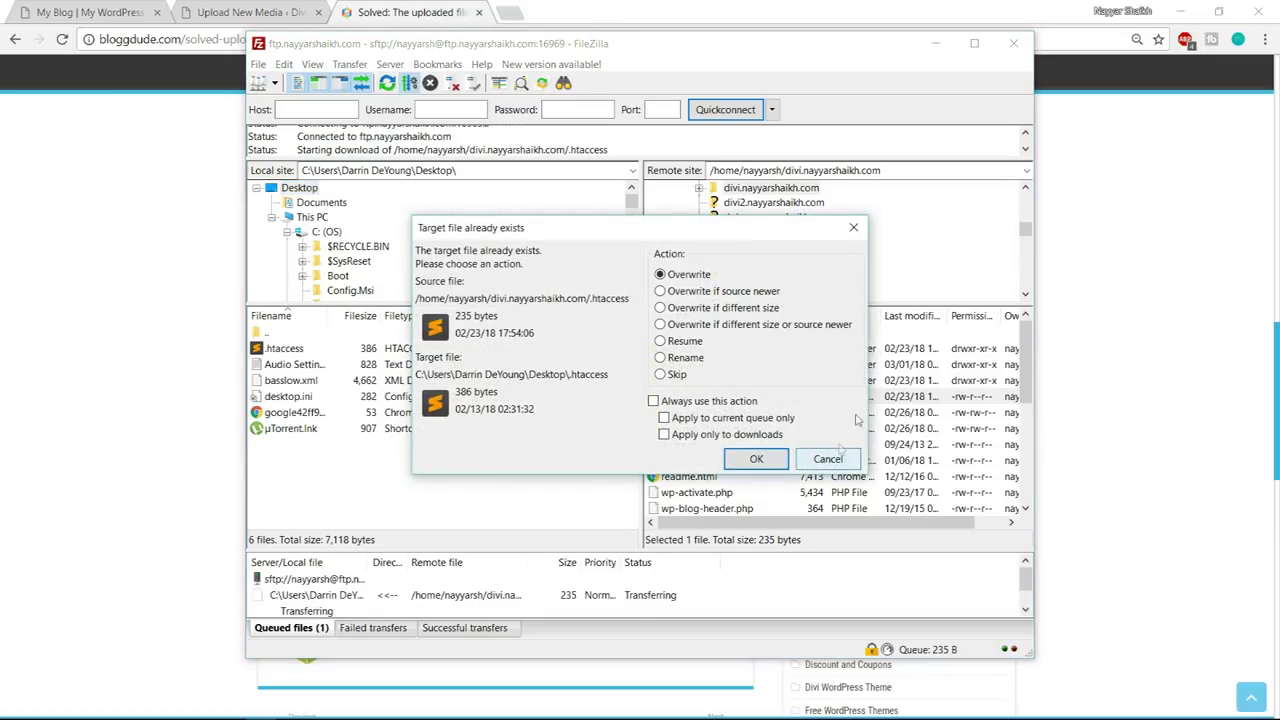
{"action": "left_click", "coordinate": [864, 214]}
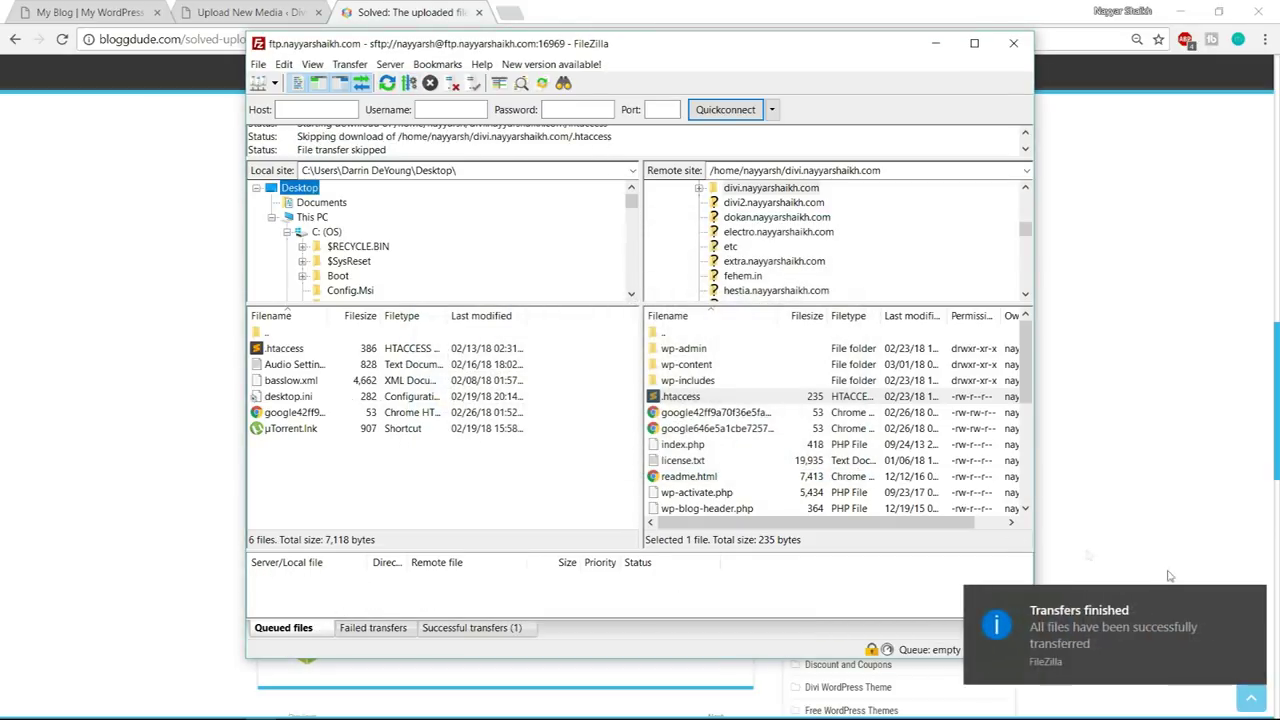
- Show the Windows desktop and open the .htaccess file stored there in Sublime Text
{"action": "mouse_move", "coordinate": [1100, 716]}
{"action": "left_click", "coordinate": [1277, 708]}
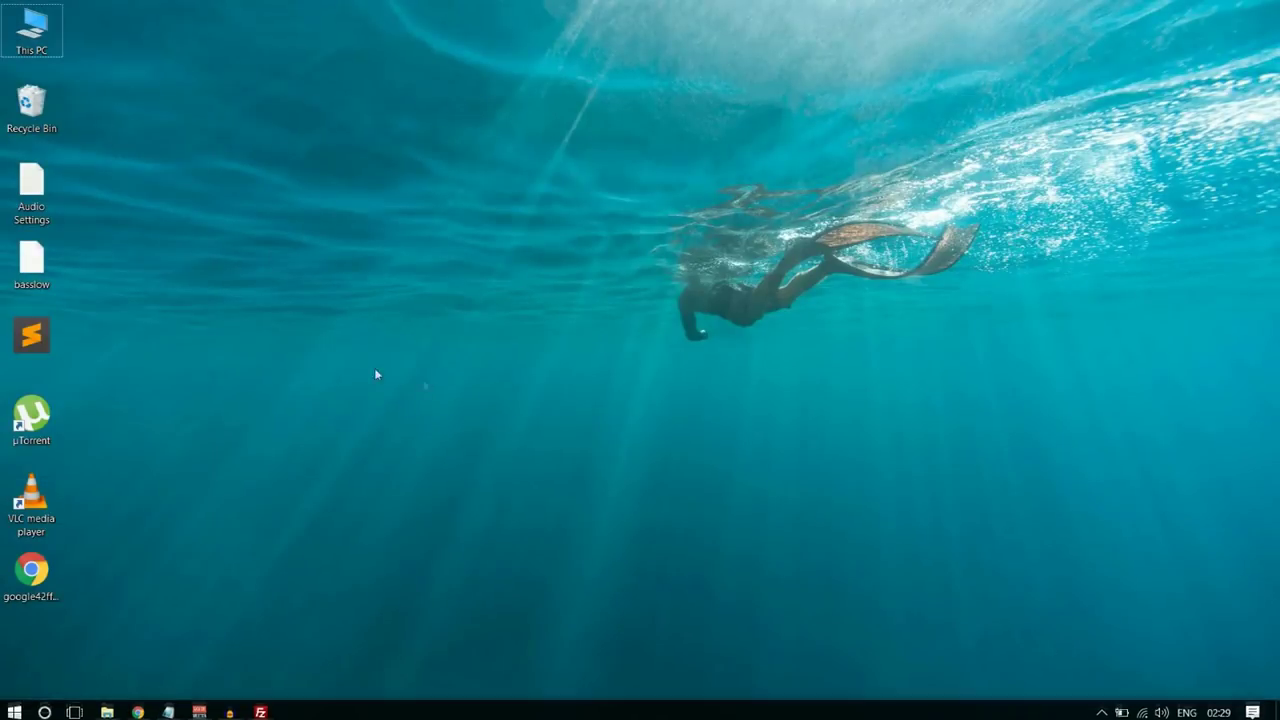
{"action": "left_click_drag", "start_coordinate": [31, 335], "coordinate": [542, 259]}
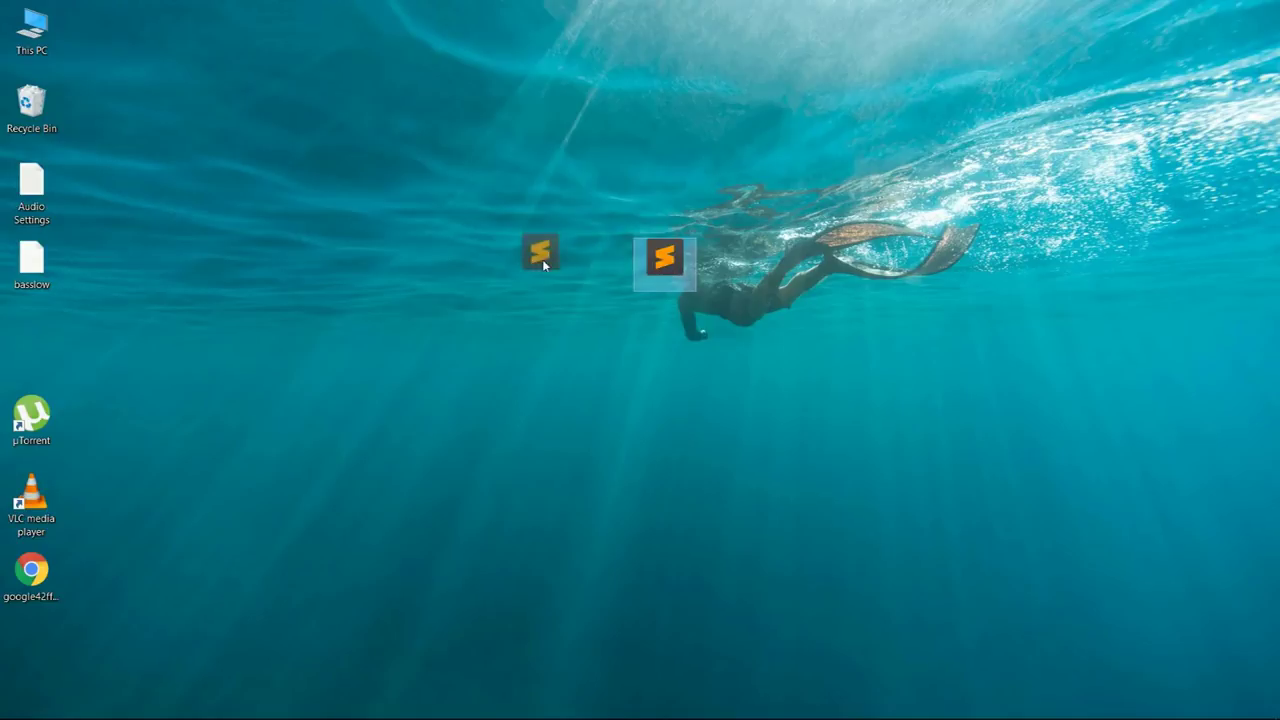
{"action": "double_click", "coordinate": [542, 259]}
{"action": "key", "text": "ctrl+s"}
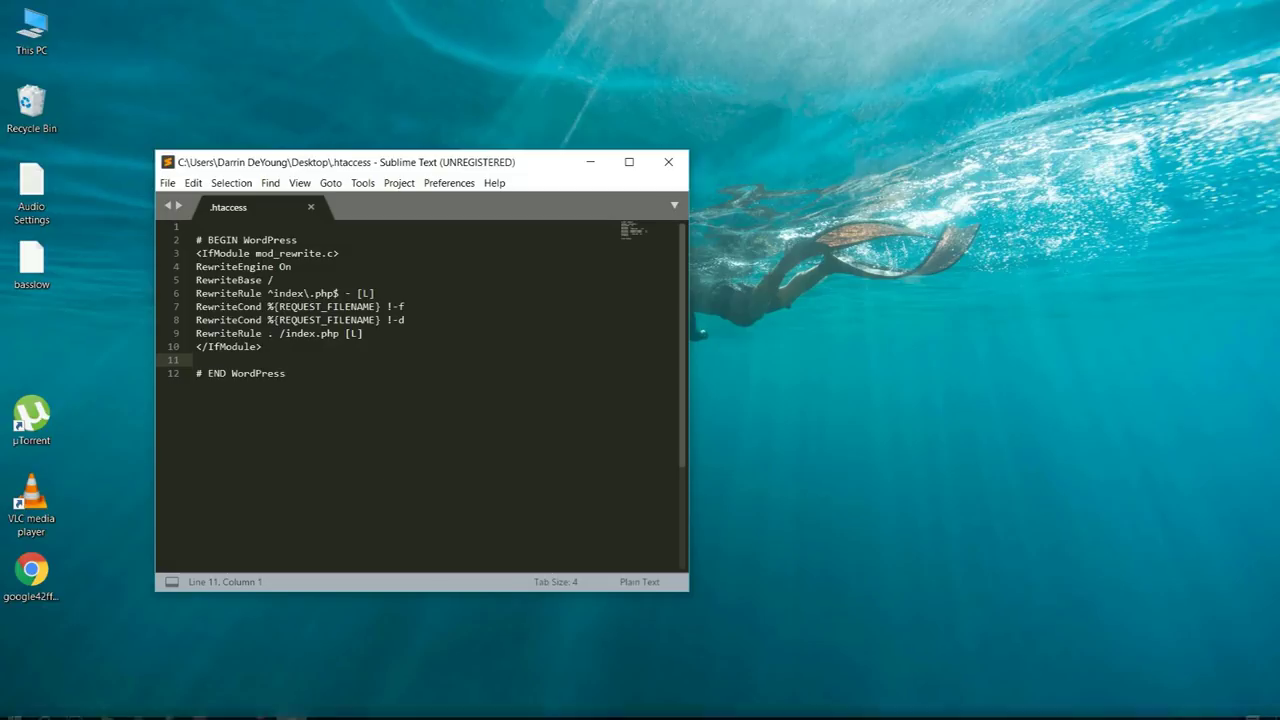
- Copy the five php_value lines from the bloggdude.com article into .htaccess between </IfModule> and # END WordPress, then save and close the file
{"action": "left_click", "coordinate": [141, 707]}
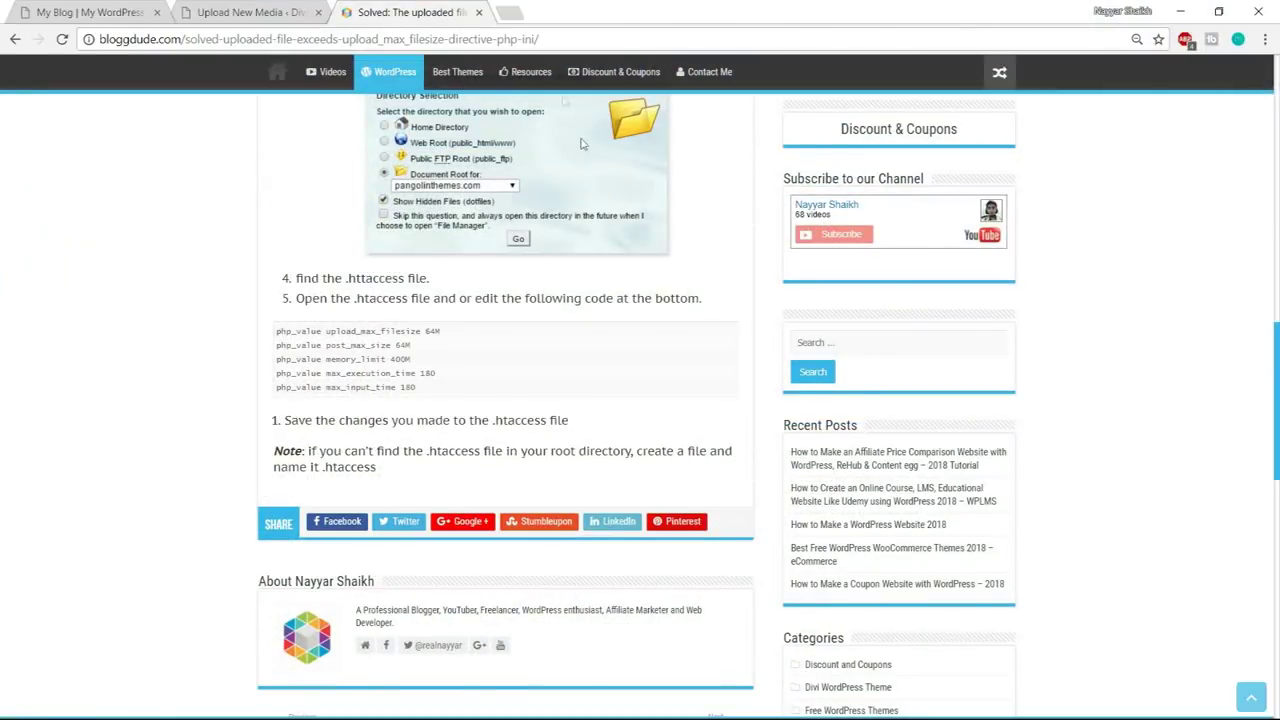
{"action": "left_click_drag", "start_coordinate": [462, 396], "coordinate": [255, 339]}
{"action": "key", "text": "ctrl+c"}
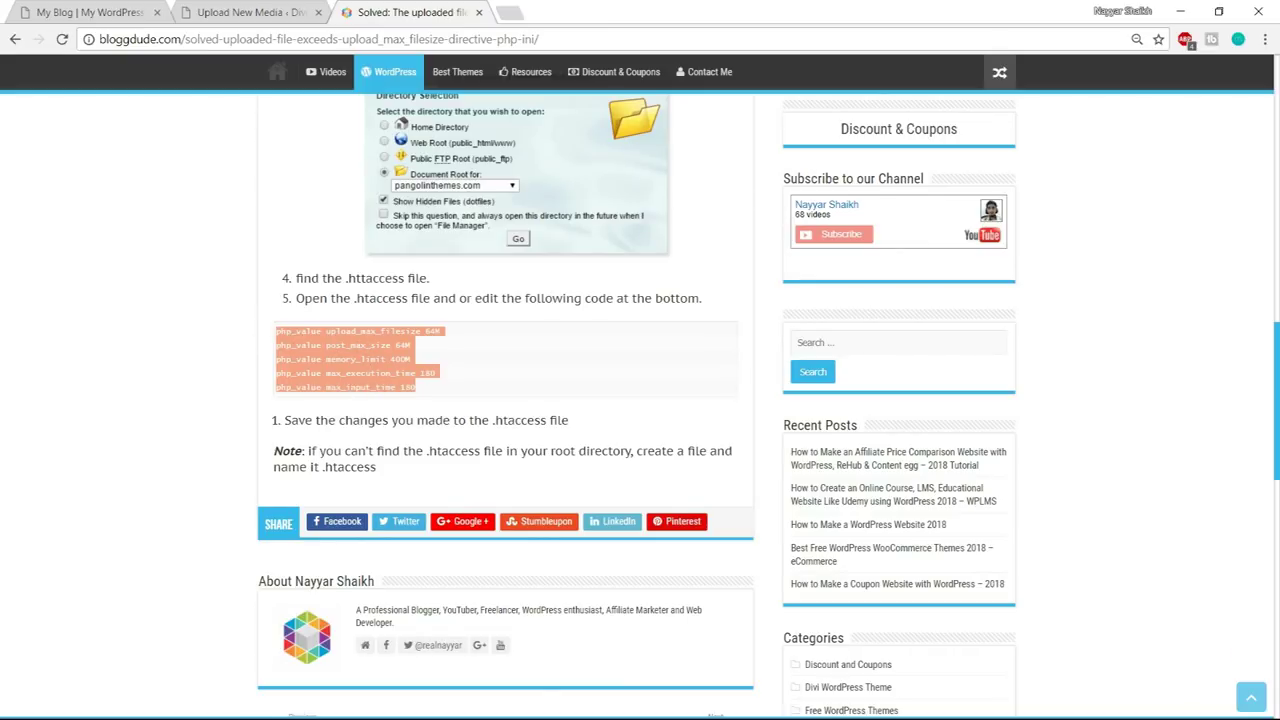
{"action": "key", "text": "super"}
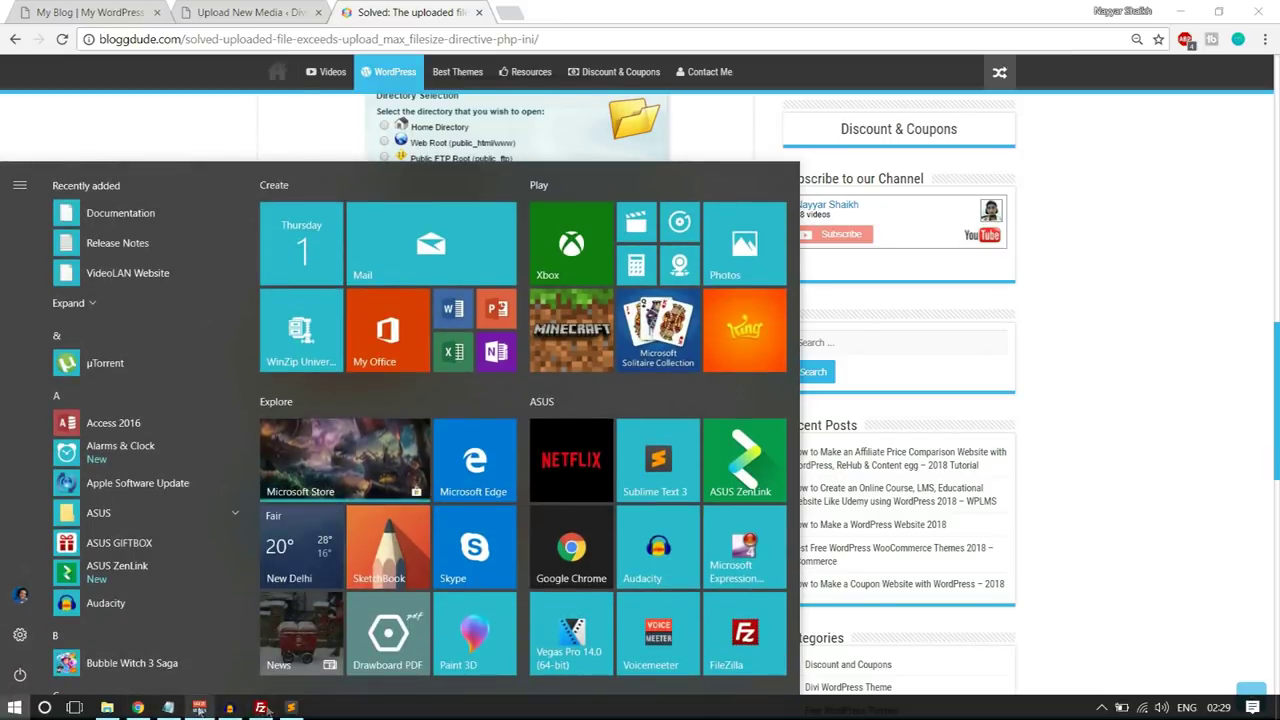
{"action": "left_click", "coordinate": [290, 708]}
{"action": "key", "text": "ctrl+v"}
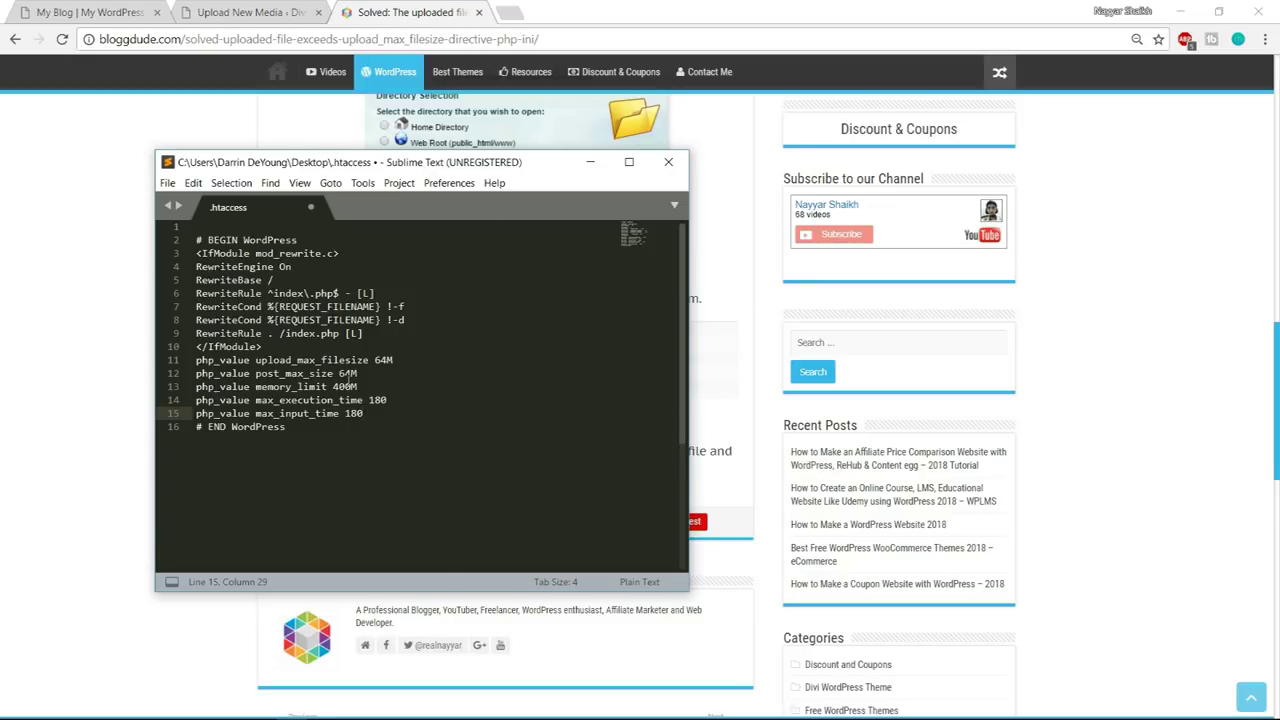
{"action": "left_click", "coordinate": [668, 162]}
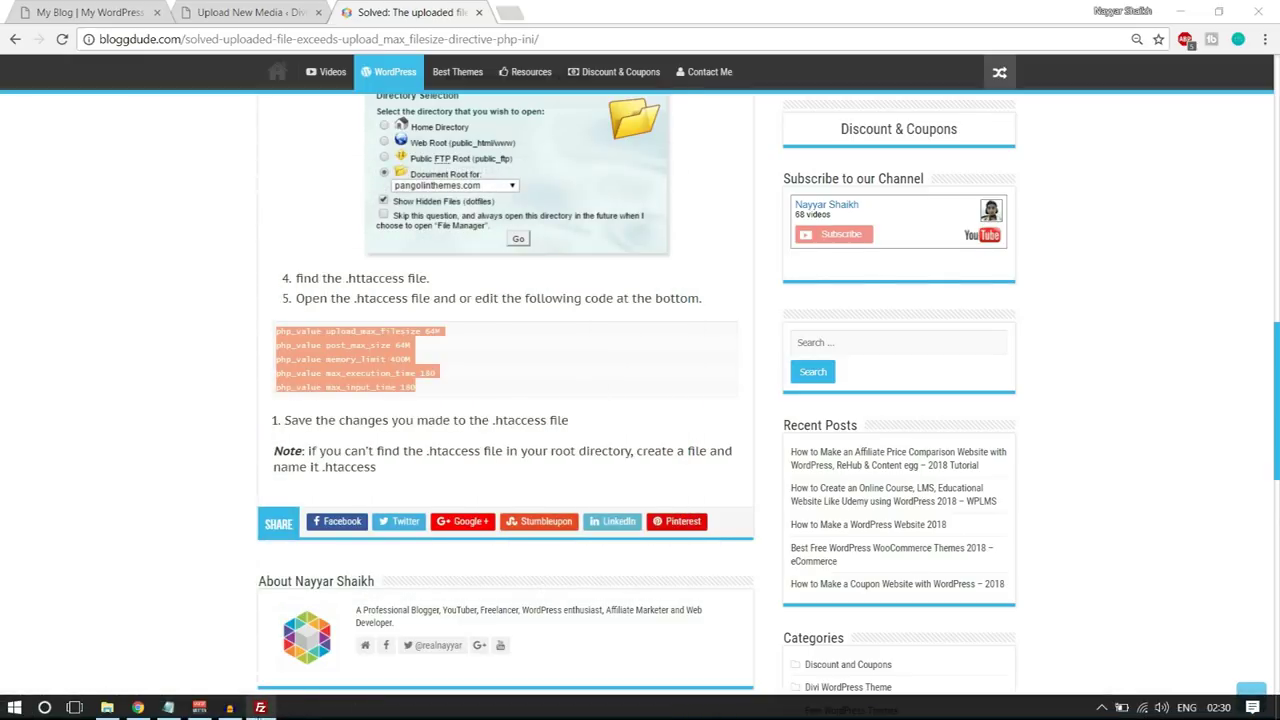
- In FileZilla, refresh the local file list and upload the edited .htaccess to the remote divi folder, overwriting the existing file
{"action": "left_click", "coordinate": [291, 707]}
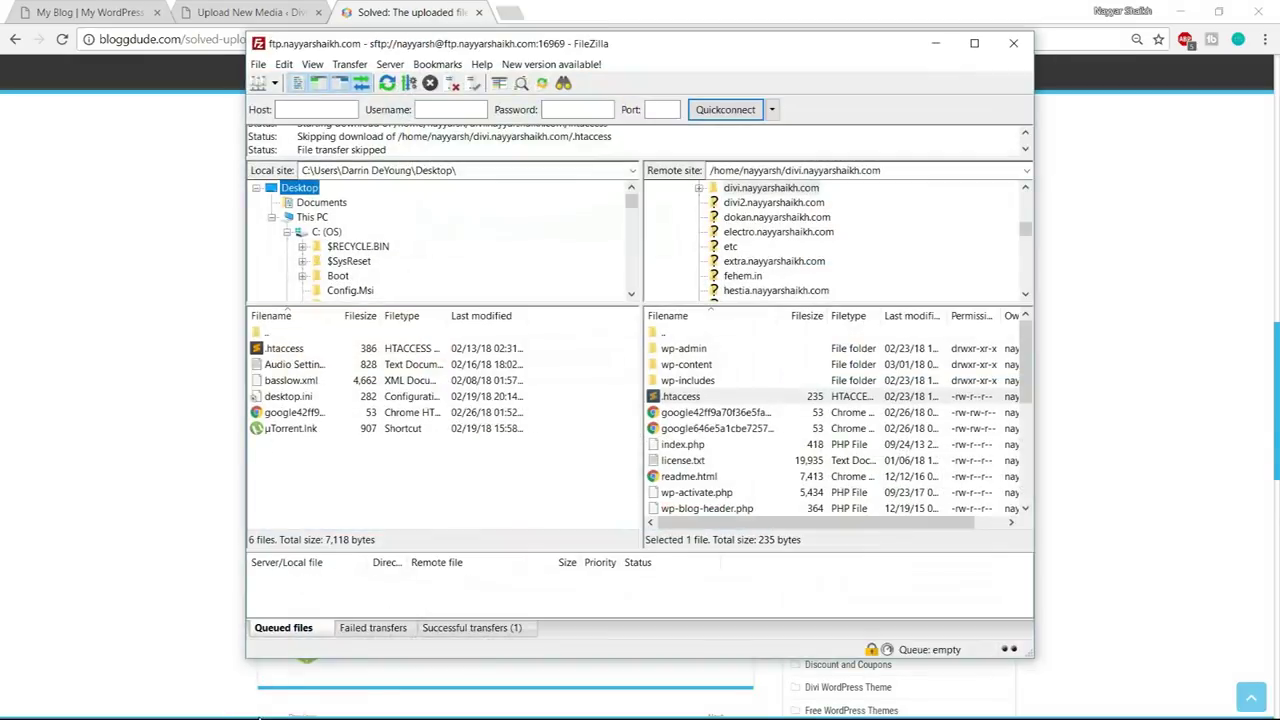
{"action": "right_click", "coordinate": [479, 471]}
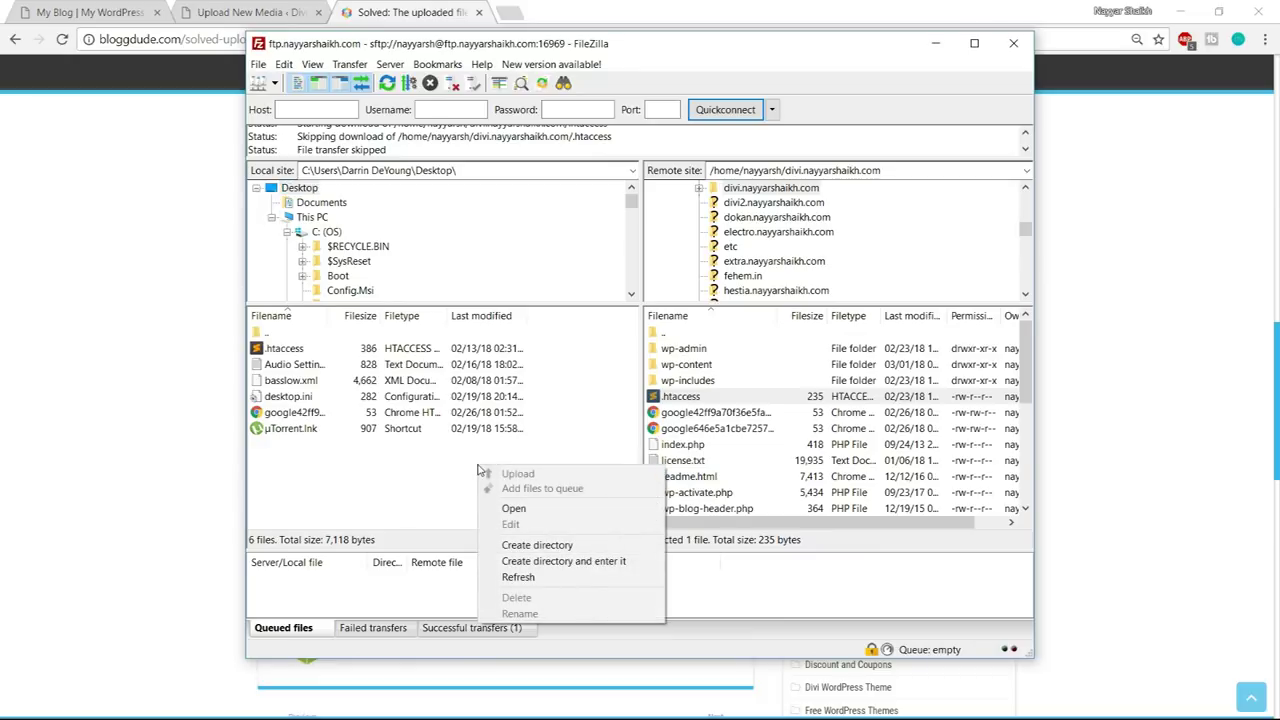
{"action": "left_click", "coordinate": [518, 577]}
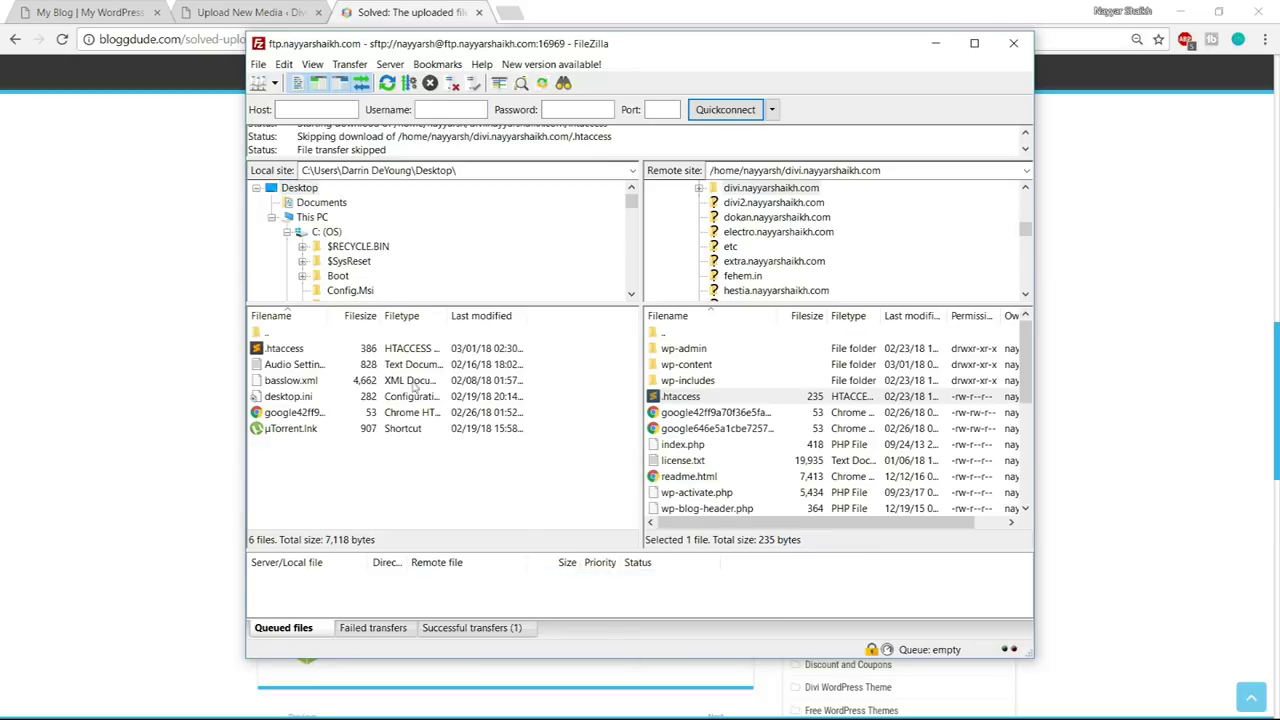
{"action": "right_click", "coordinate": [330, 447]}
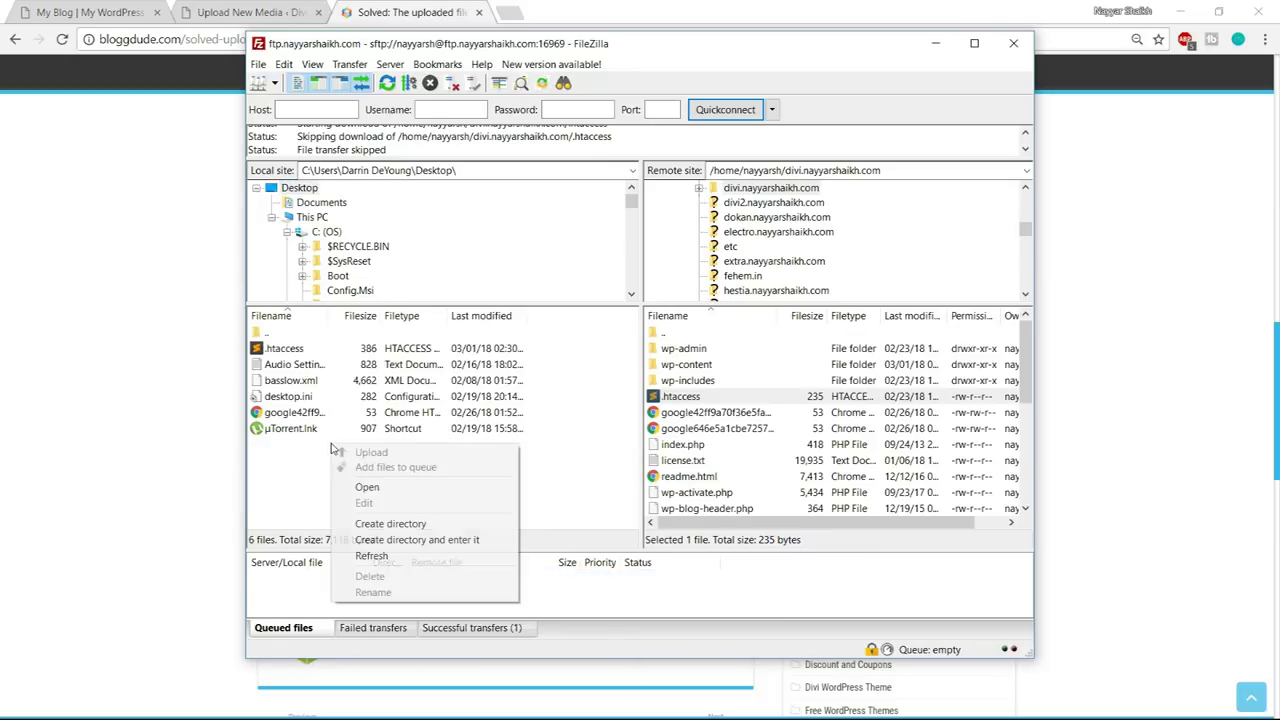
{"action": "key", "text": "Escape"}
{"action": "left_click", "coordinate": [270, 349]}
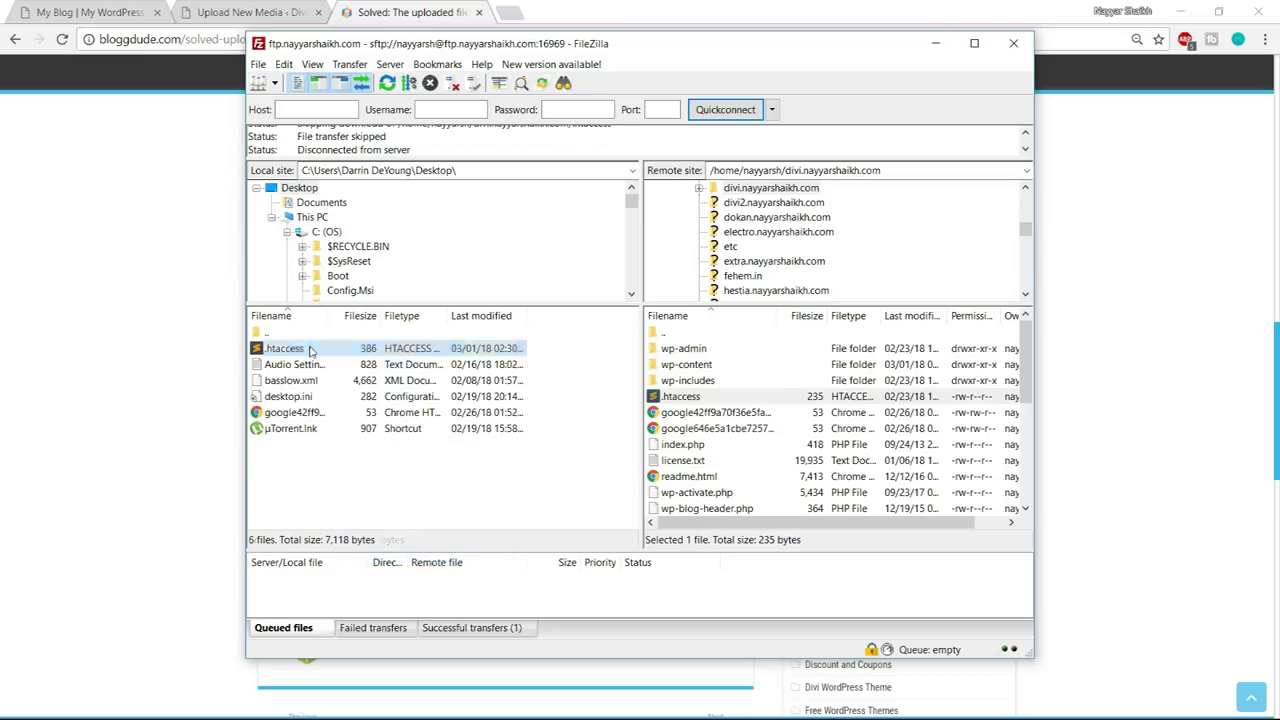
{"action": "left_click_drag", "start_coordinate": [270, 349], "coordinate": [743, 433]}
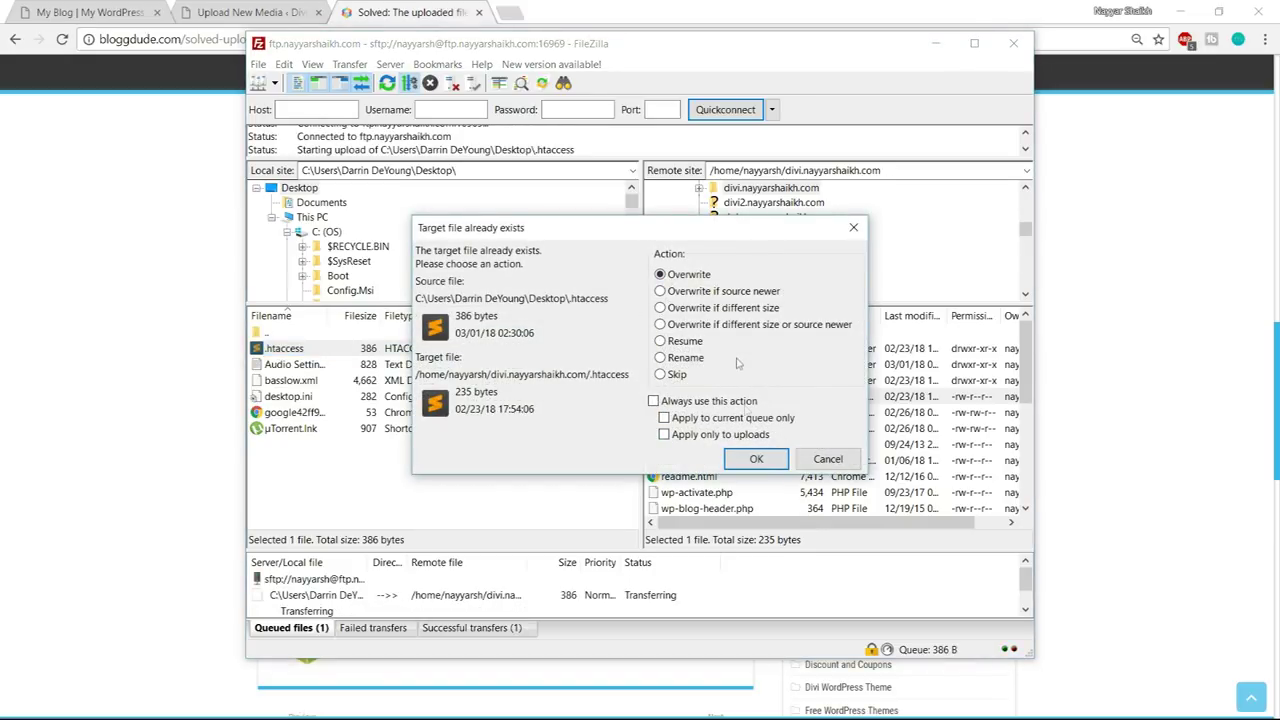
{"action": "left_click", "coordinate": [757, 459]}
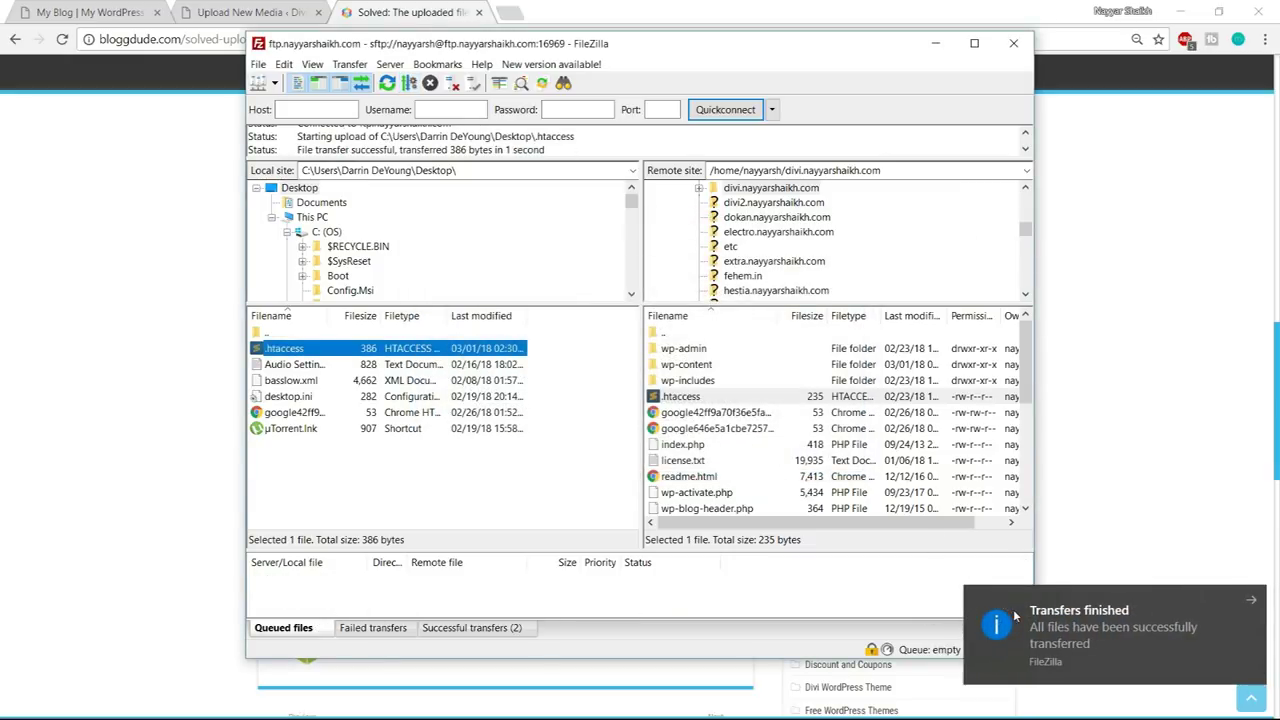
{"action": "left_click", "coordinate": [1014, 45]}
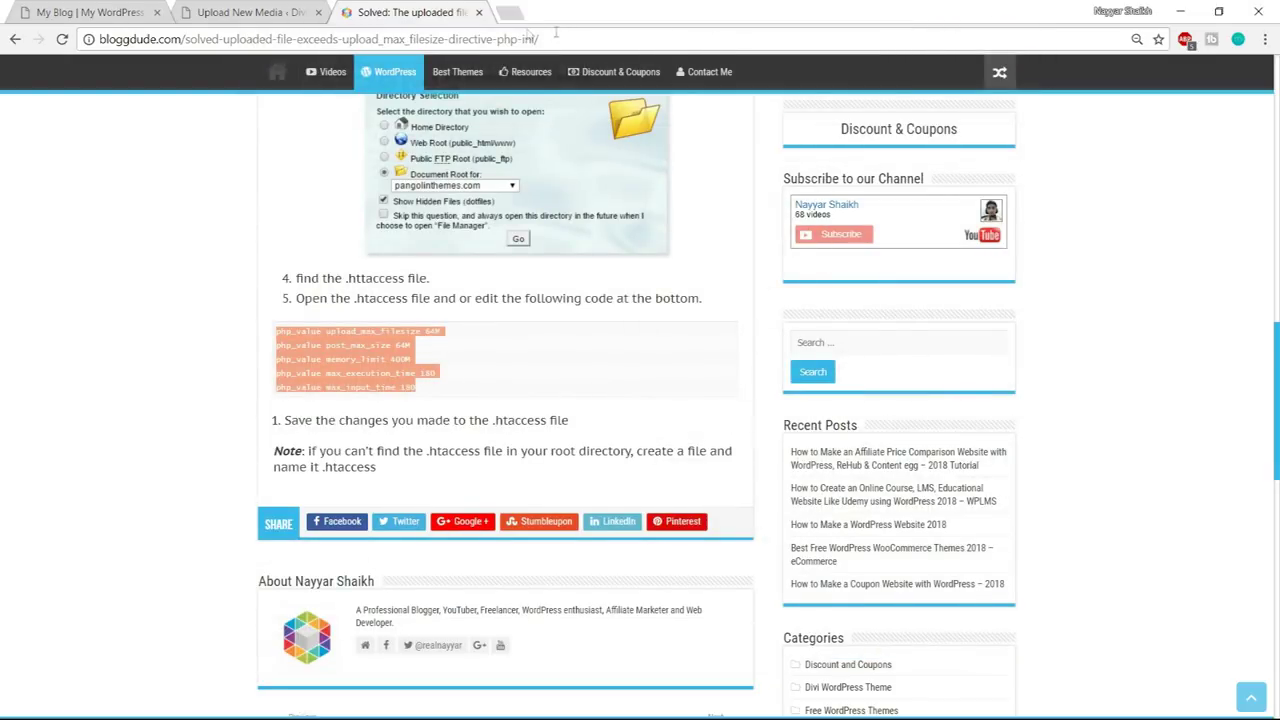
- Close the article tab, reload the Upload New Media page and check the maximum upload file size again
{"action": "left_click", "coordinate": [479, 13]}
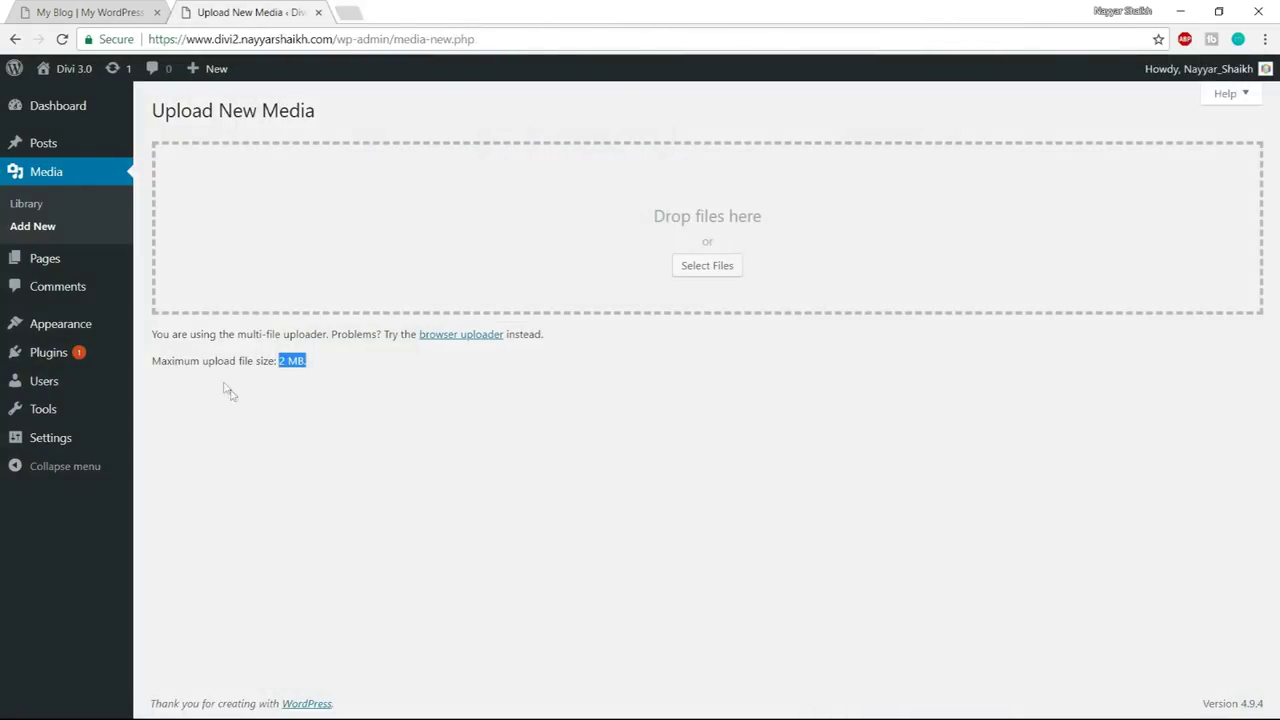
{"action": "left_click_drag", "start_coordinate": [307, 362], "coordinate": [150, 362]}
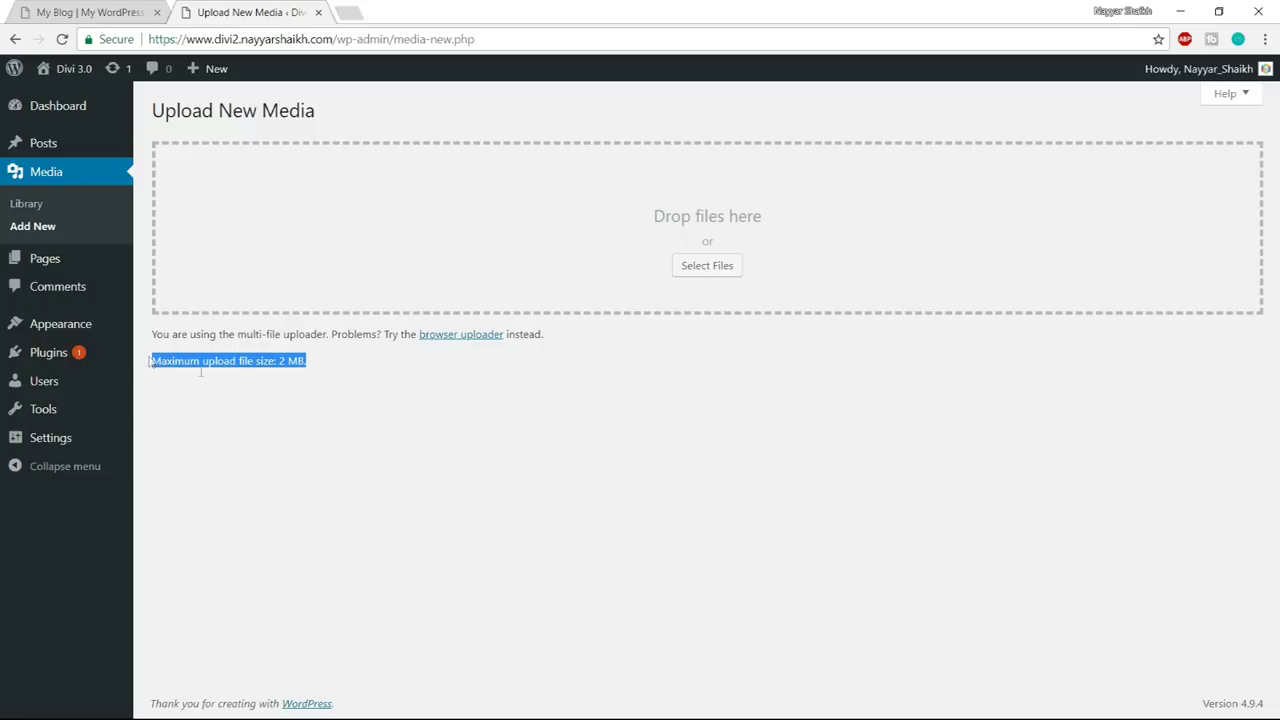
{"action": "left_click", "coordinate": [220, 380]}
{"action": "left_click", "coordinate": [61, 40]}
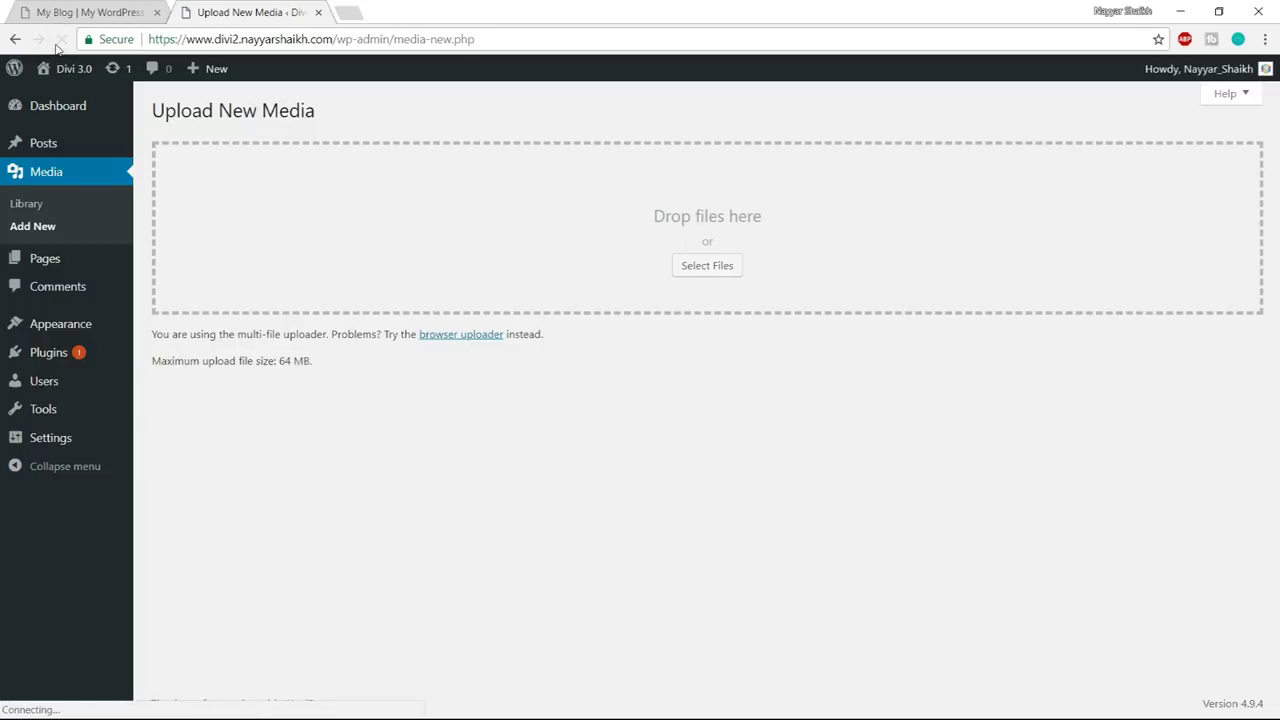
{"action": "left_click_drag", "start_coordinate": [150, 365], "coordinate": [320, 375]}
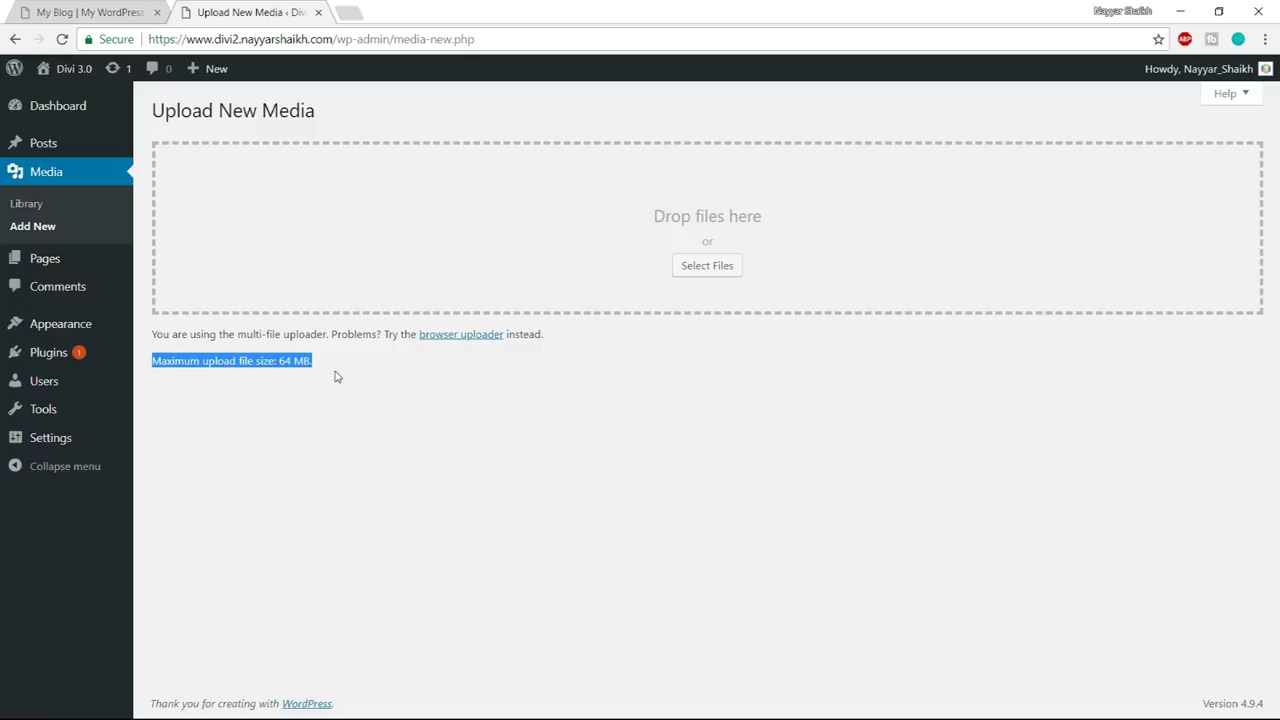
- Install the Divi theme by uploading Divi.zip from the Divi folder on drive E and activate it
{"action": "left_click", "coordinate": [337, 376]}
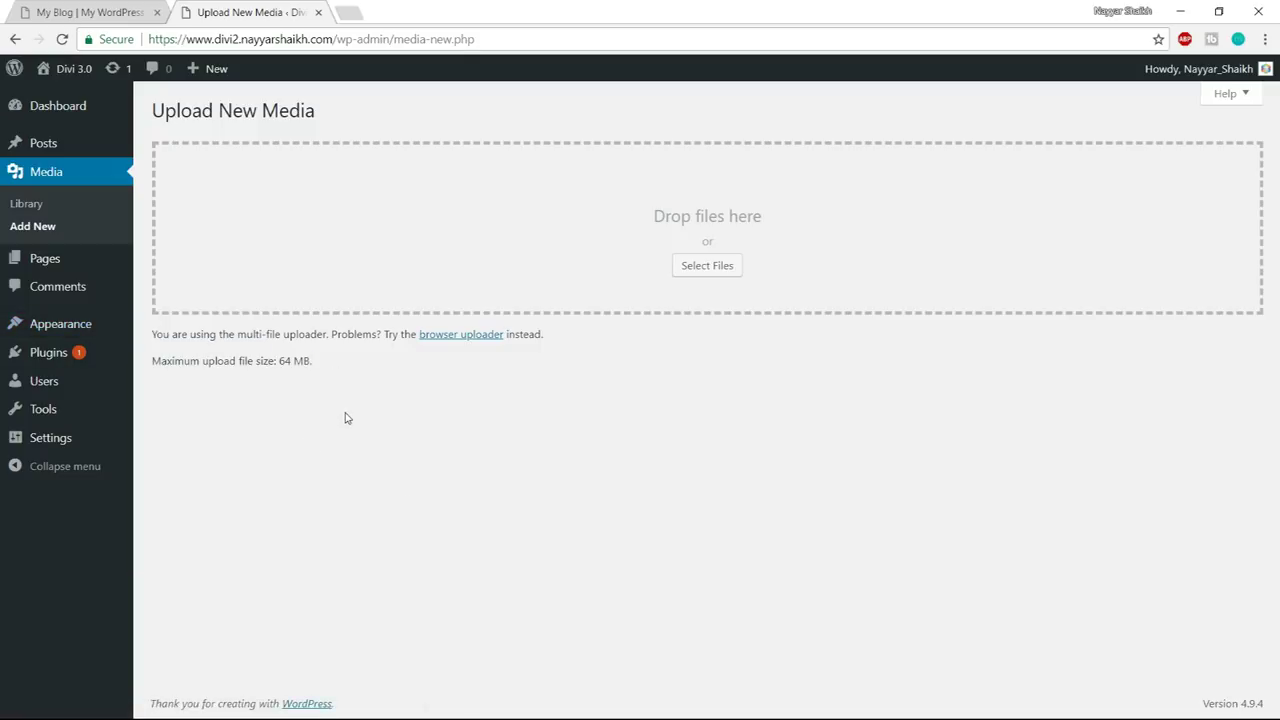
{"action": "mouse_move", "coordinate": [63, 328]}
{"action": "left_click", "coordinate": [181, 333]}
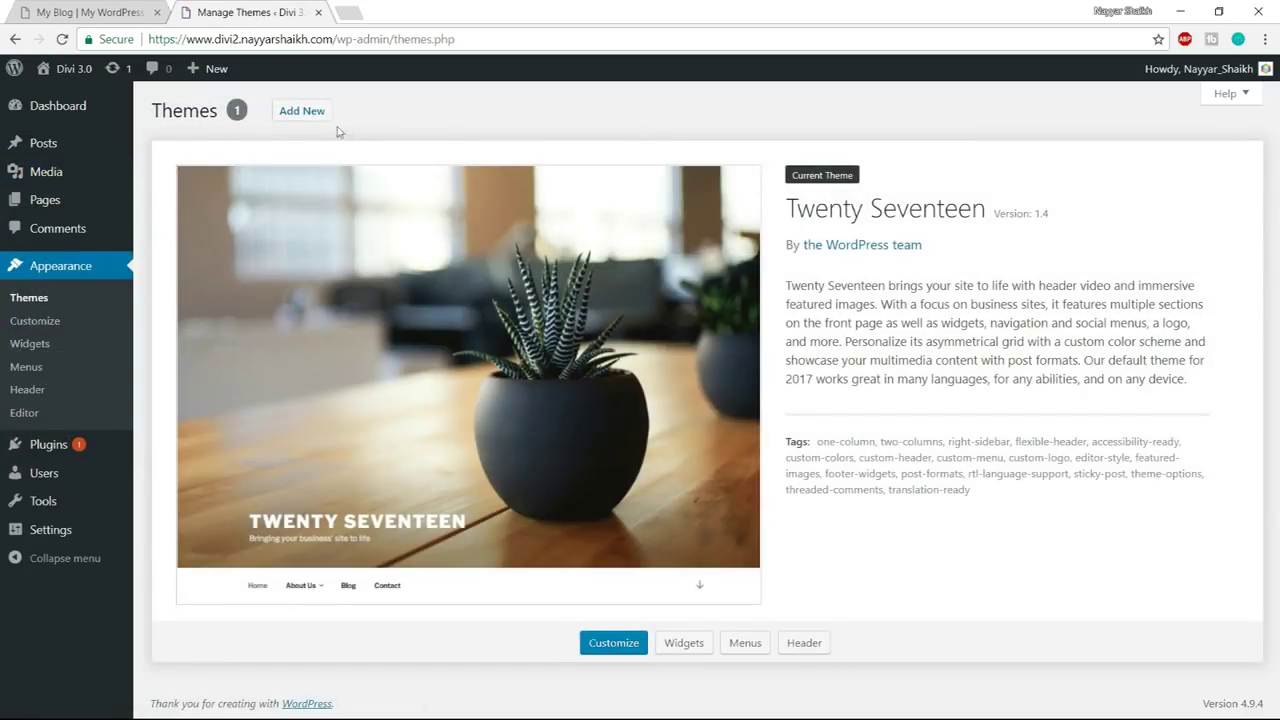
{"action": "left_click", "coordinate": [314, 117]}
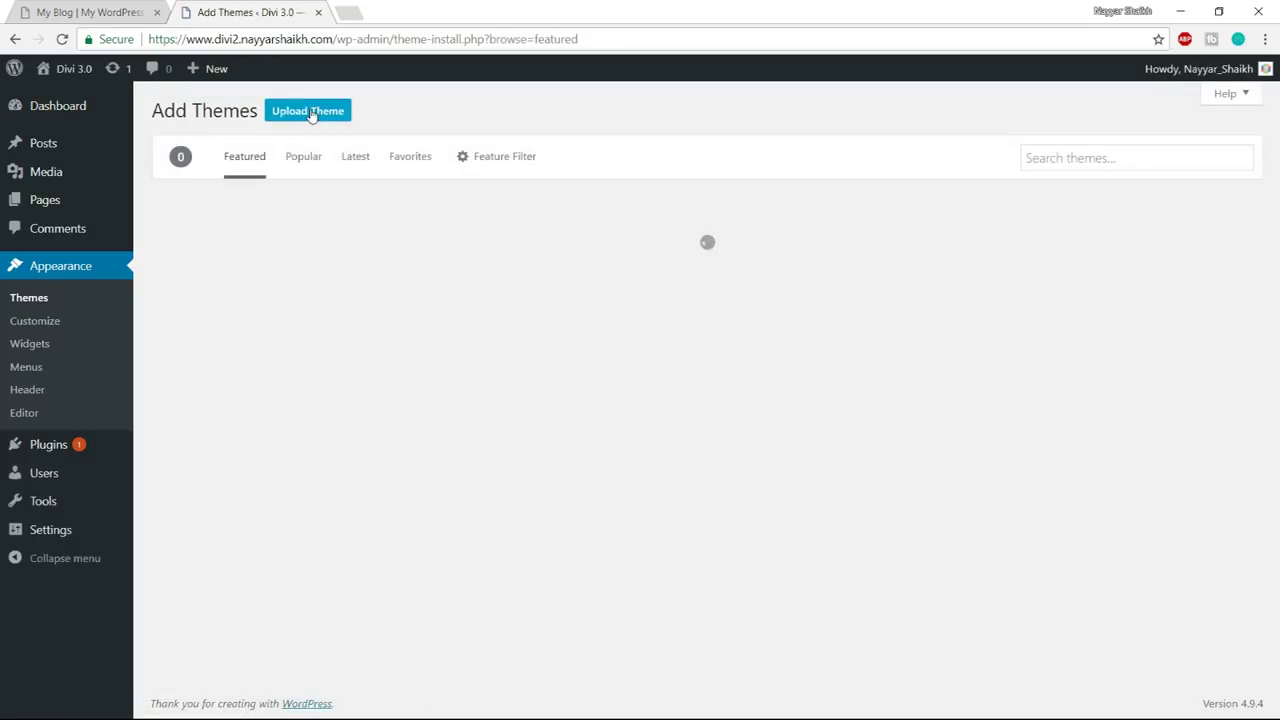
{"action": "left_click", "coordinate": [310, 111]}
{"action": "left_click", "coordinate": [572, 260]}
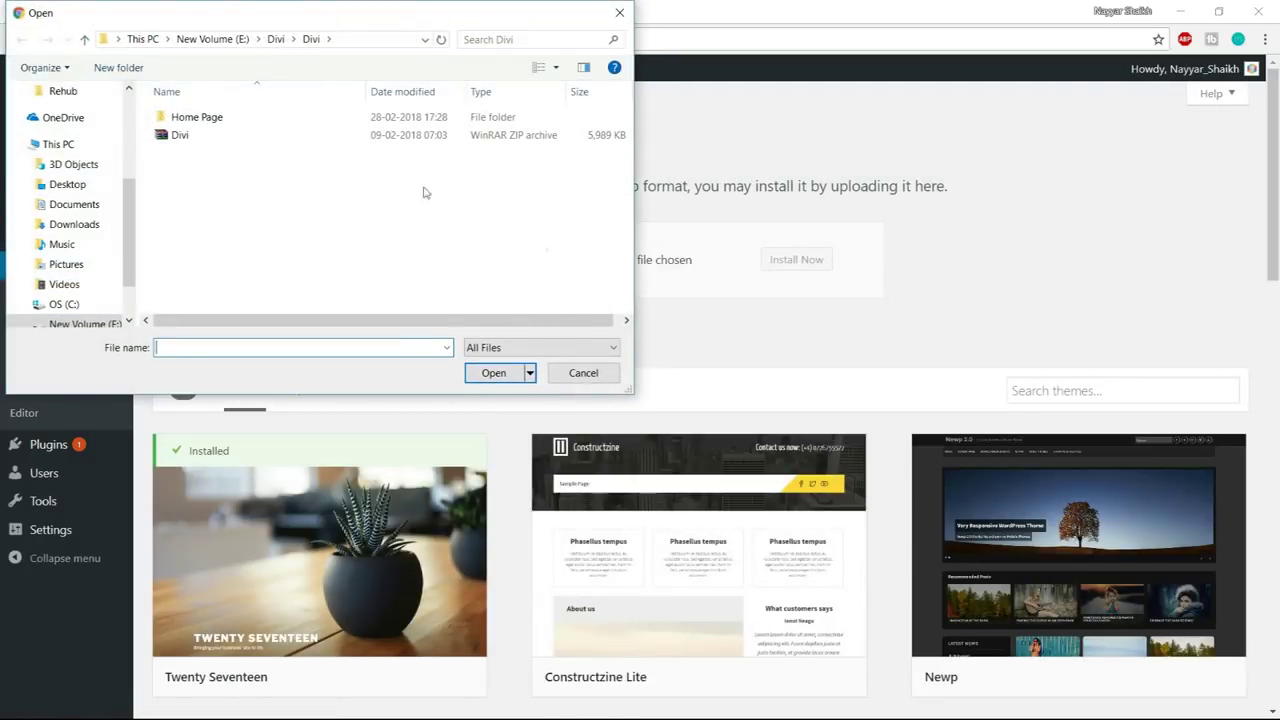
{"action": "left_click", "coordinate": [221, 137]}
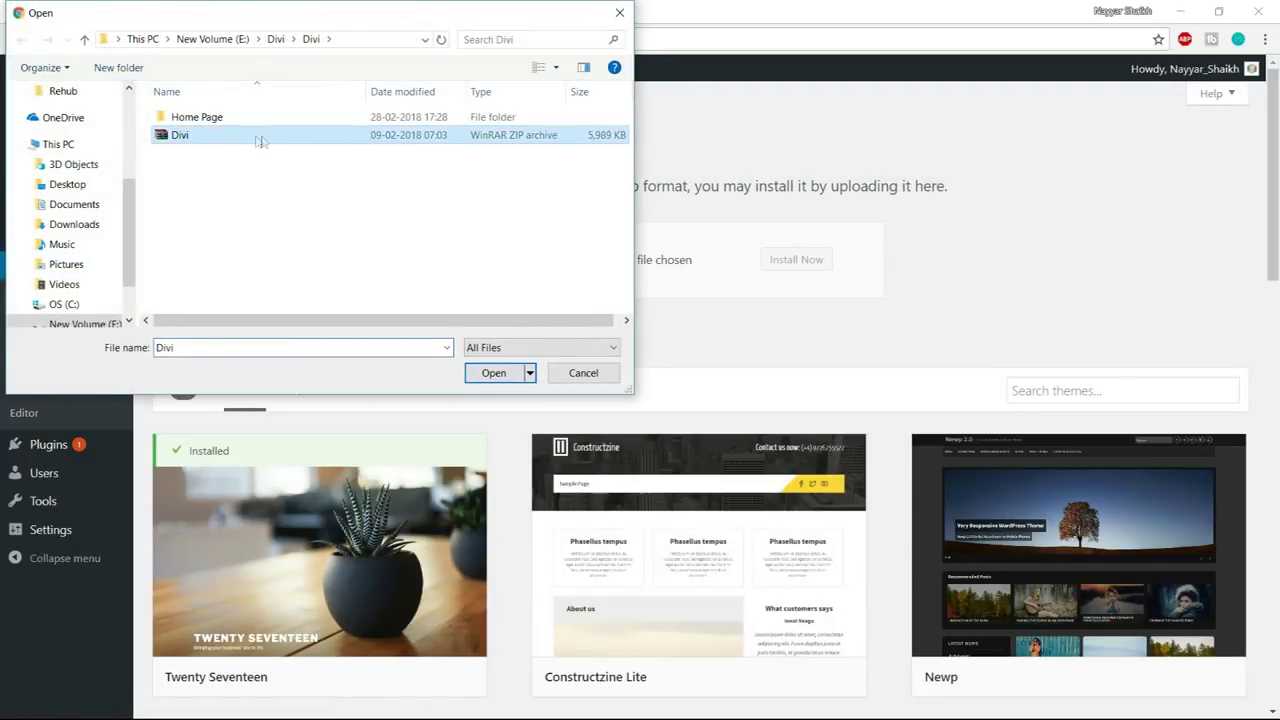
{"action": "left_click", "coordinate": [492, 373]}
{"action": "left_click", "coordinate": [796, 259]}
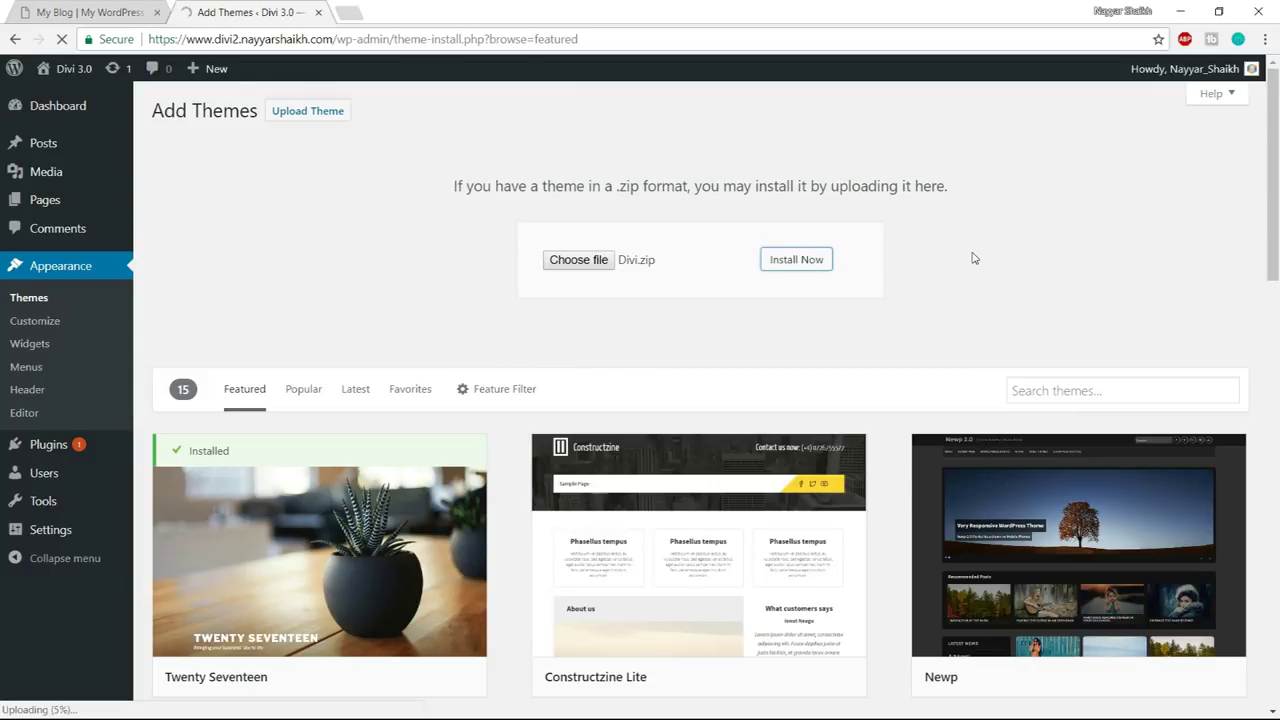
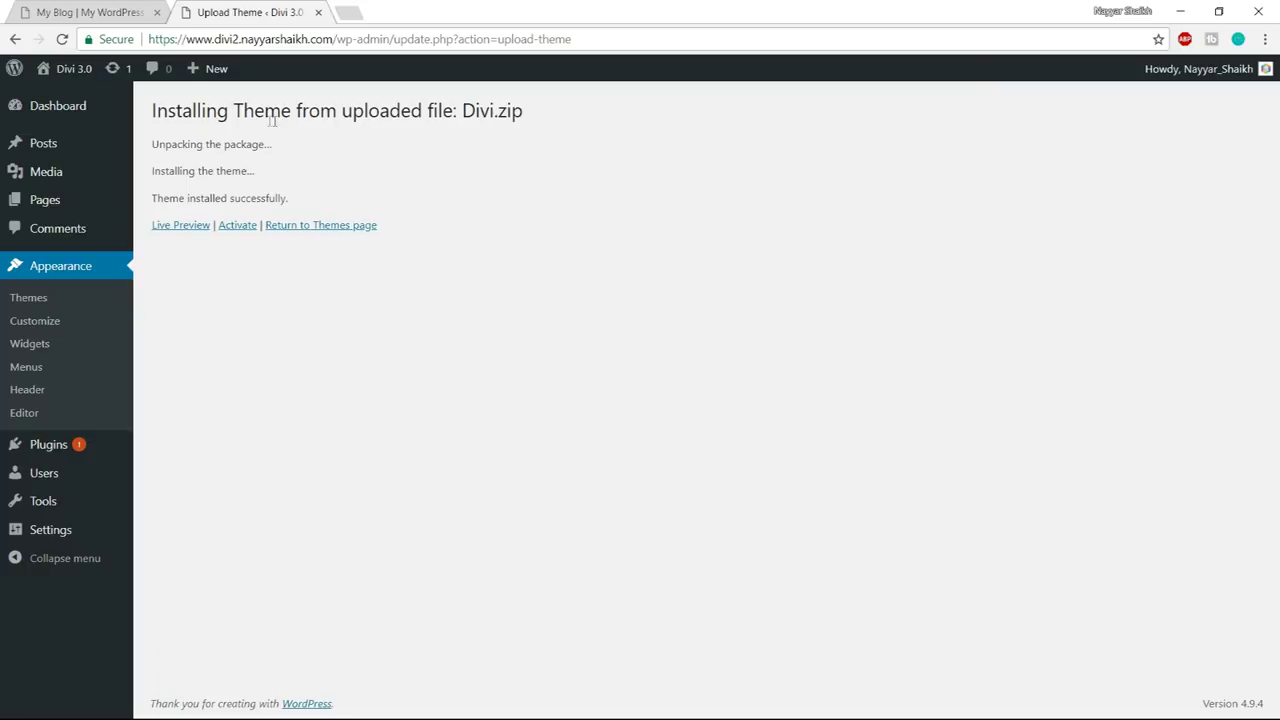
{"action": "left_click", "coordinate": [242, 229]}
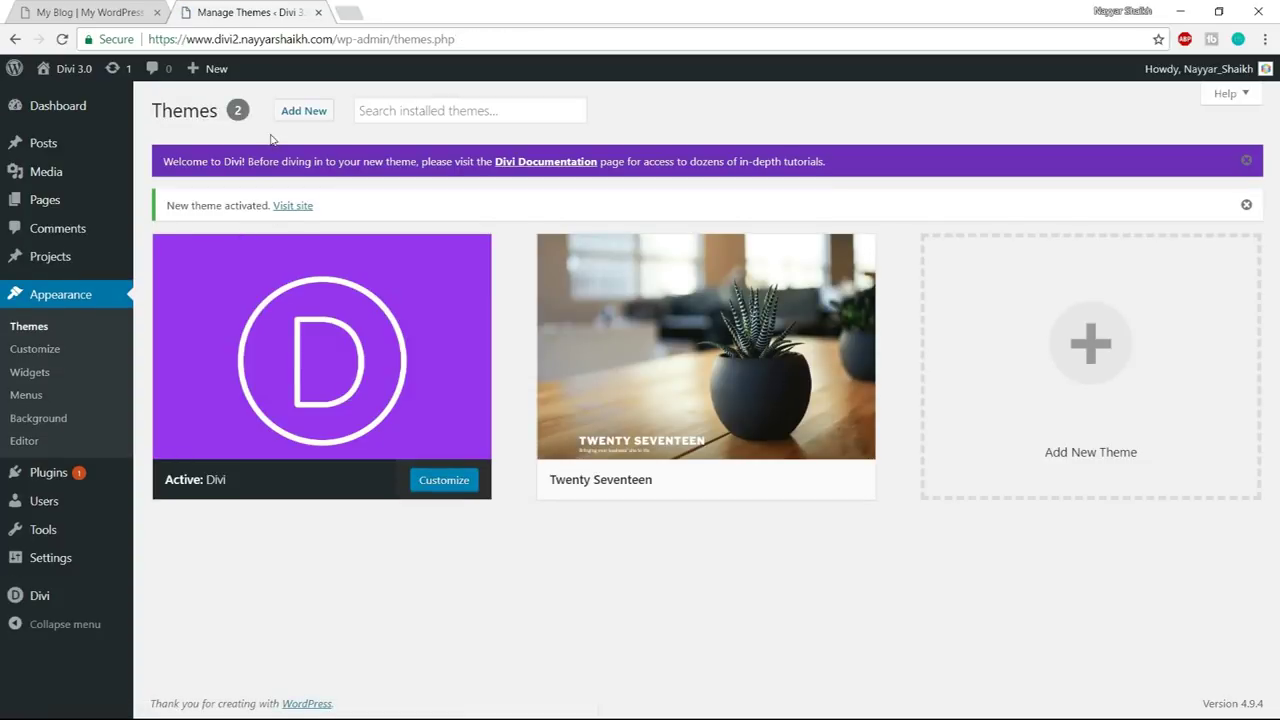
- Delete the unused Twenty Seventeen theme and dismiss the Divi welcome notice
{"action": "mouse_move", "coordinate": [285, 303]}
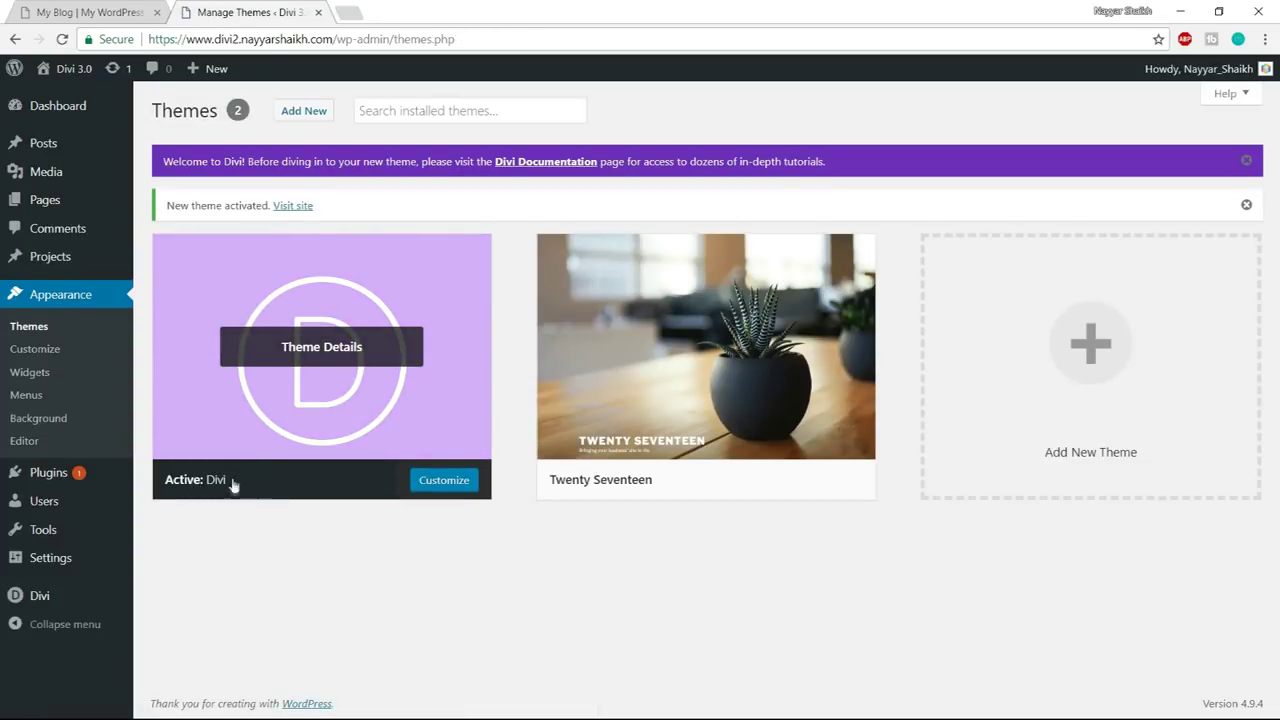
{"action": "left_click", "coordinate": [706, 380]}
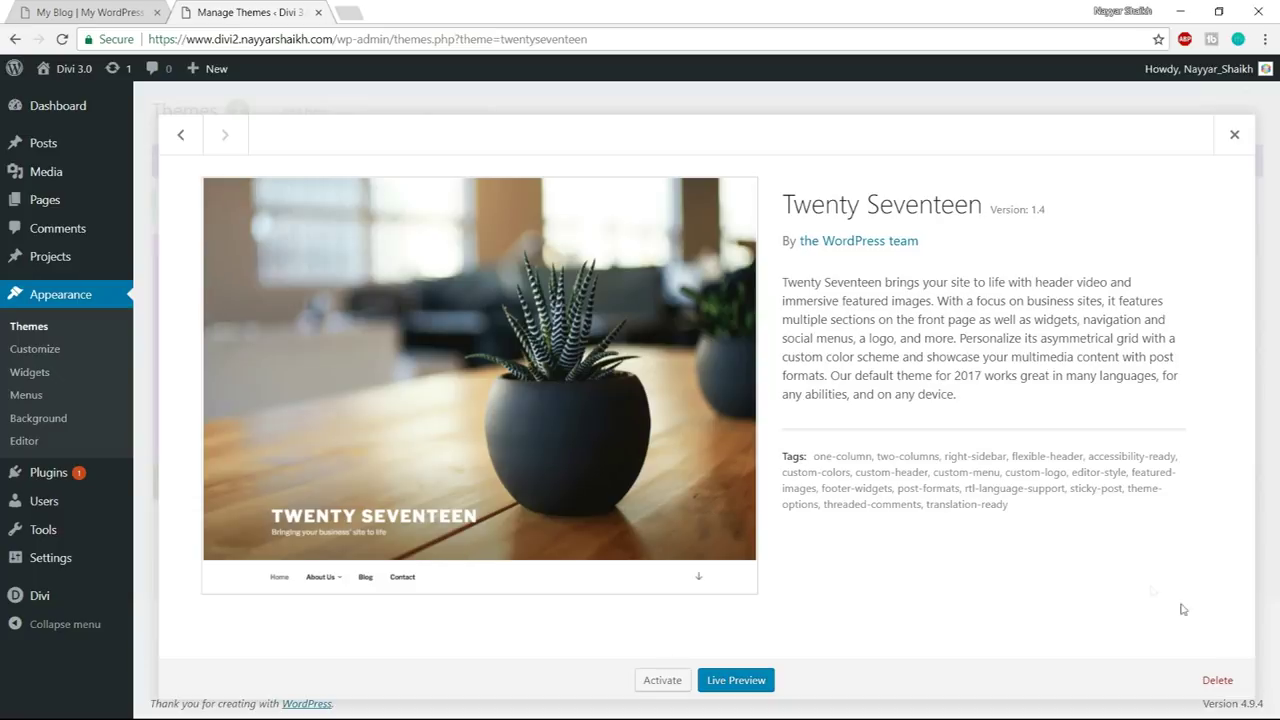
{"action": "left_click", "coordinate": [1220, 681]}
{"action": "left_click", "coordinate": [697, 157]}
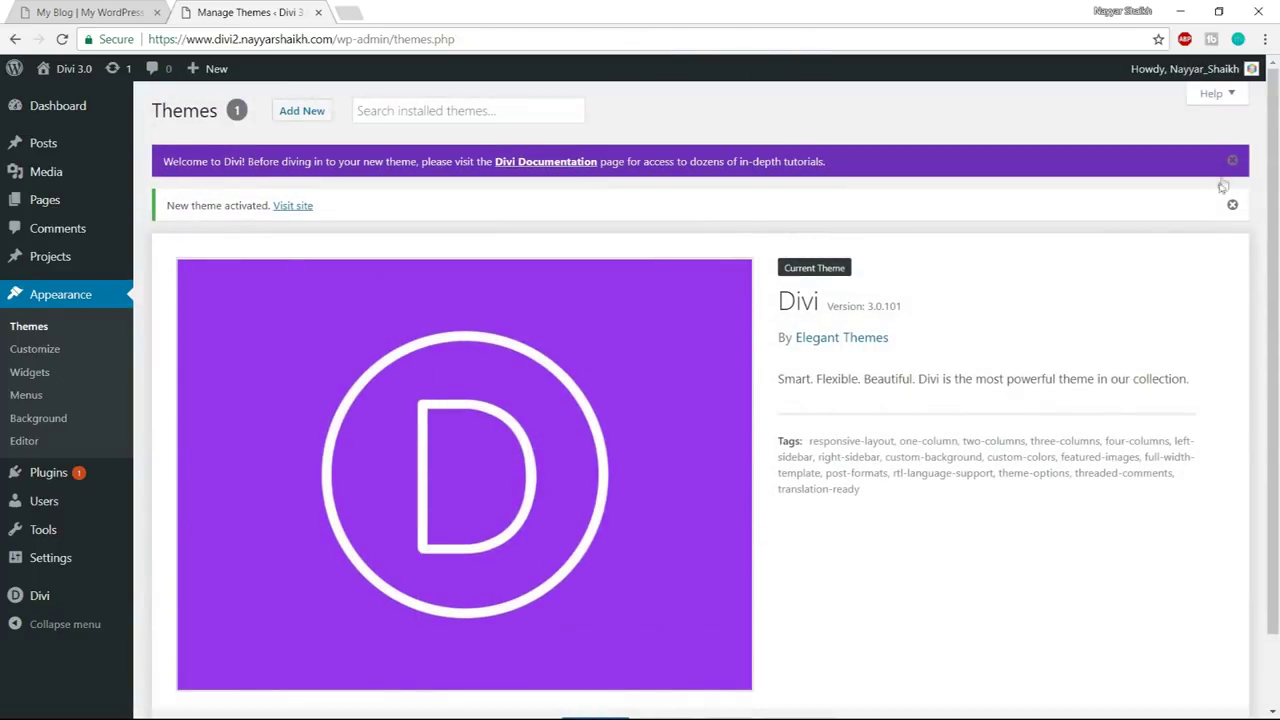
{"action": "left_click", "coordinate": [1232, 160]}
- Open the new site's front end in a separate browser tab and view it with the Divi theme
{"action": "mouse_move", "coordinate": [70, 80]}
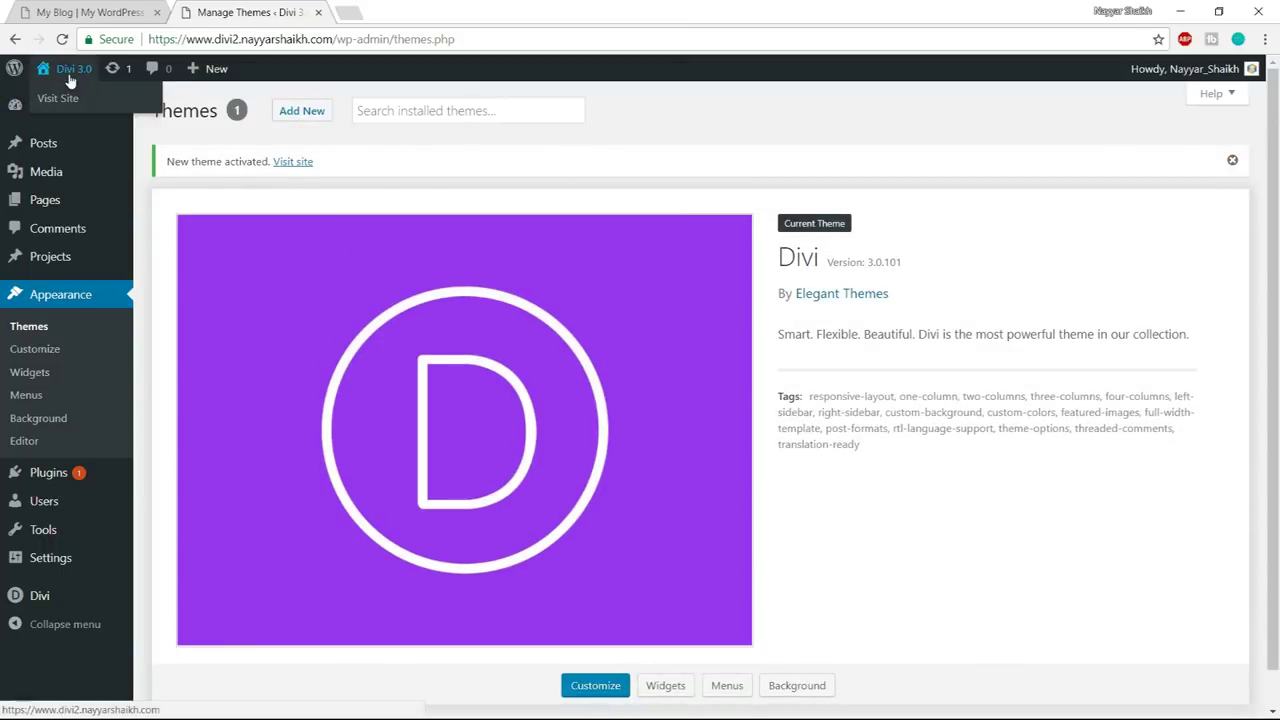
{"action": "right_click", "coordinate": [61, 107]}
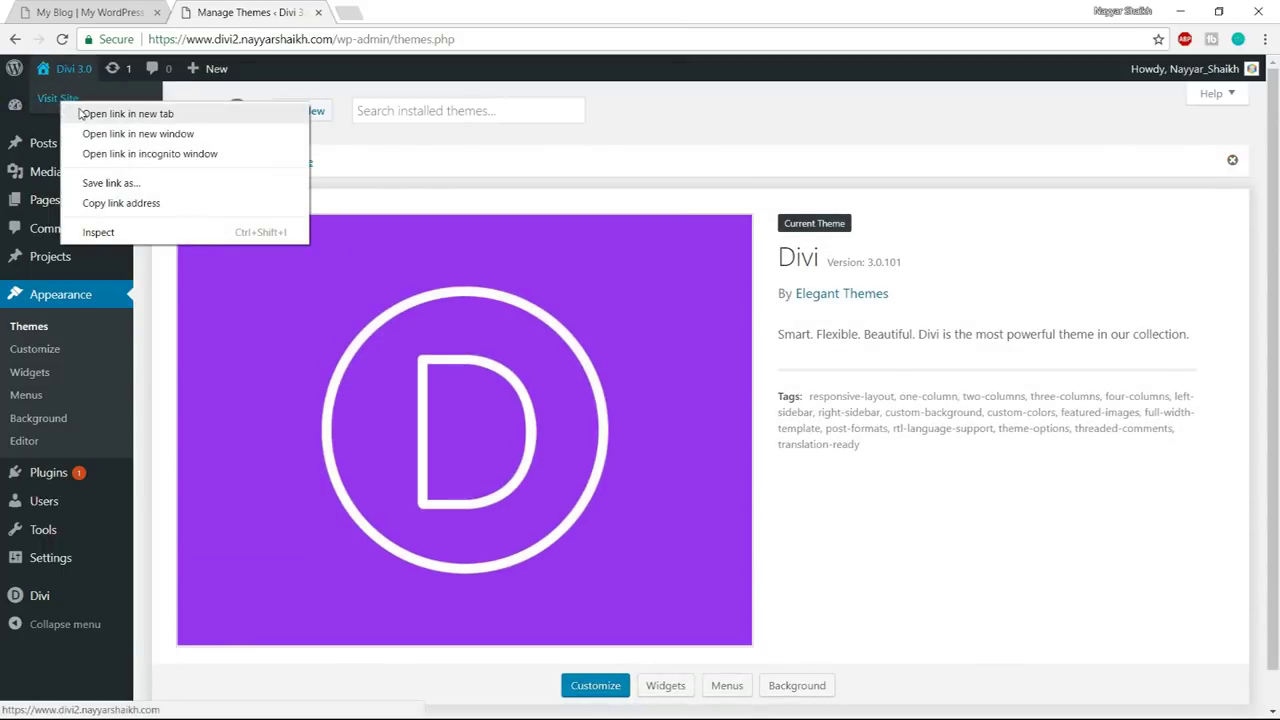
{"action": "left_click", "coordinate": [108, 112]}
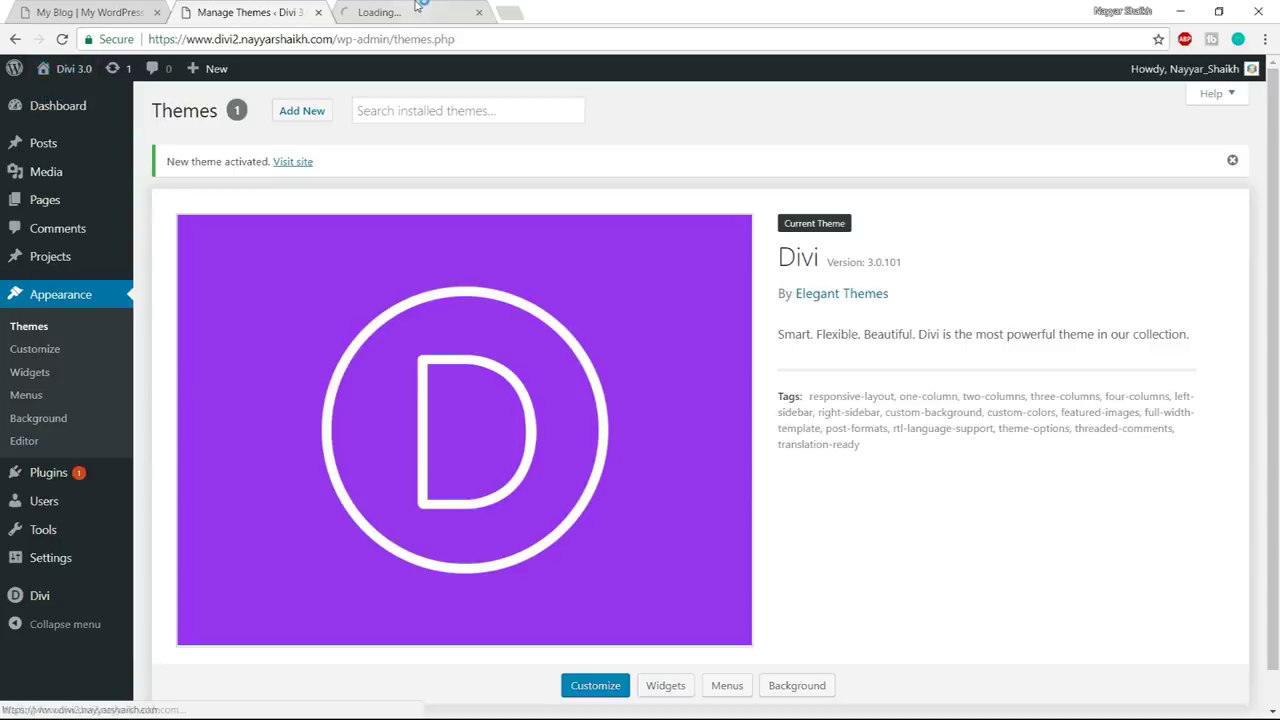
{"action": "left_click", "coordinate": [418, 11]}
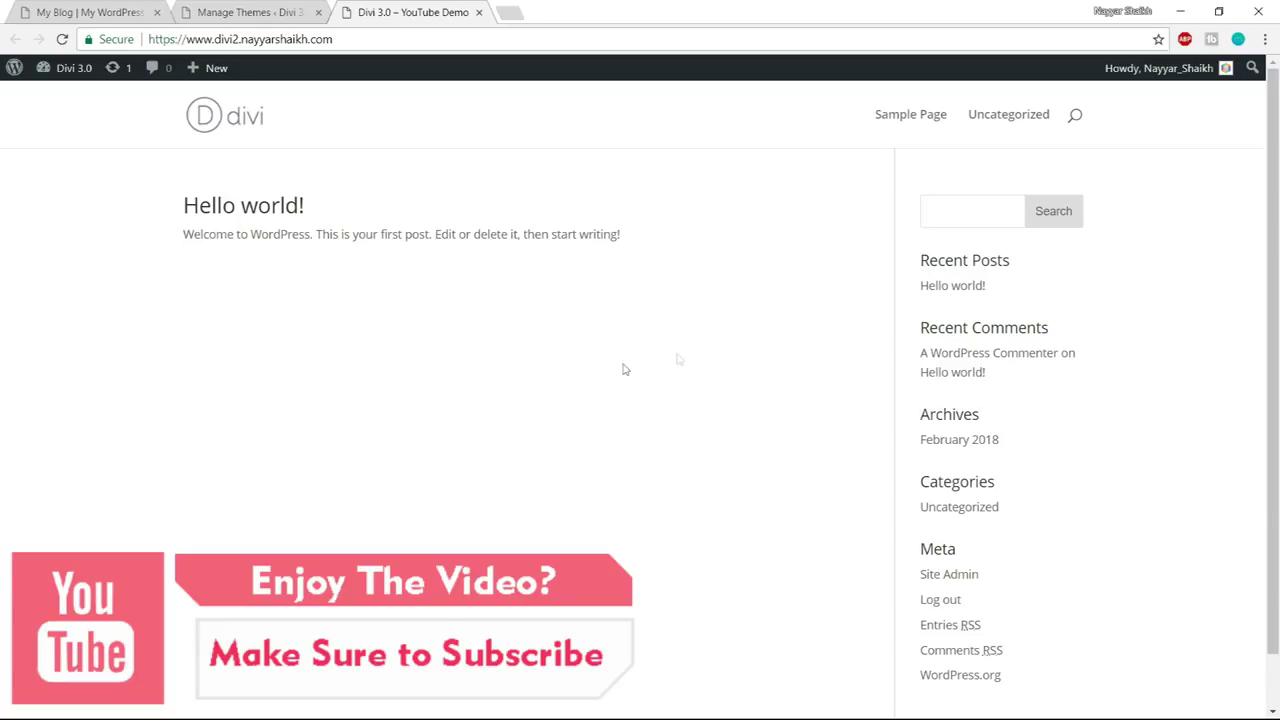
- Compare the new Divi site with the LocalBiz demo home page, then return to the themes admin page
{"action": "scroll", "coordinate": [803, 600], "scroll_direction": "down", "scroll_amount": 1}
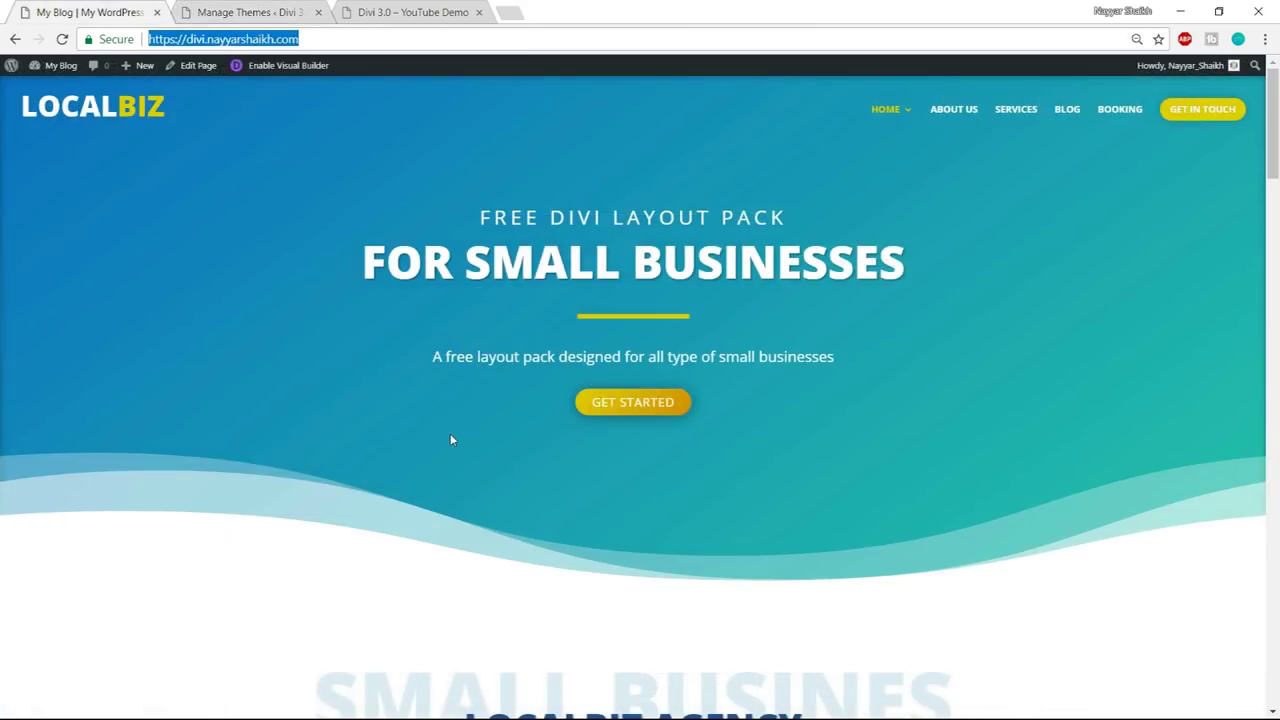
{"action": "scroll", "coordinate": [450, 433], "scroll_direction": "down", "scroll_amount": 3}
{"action": "scroll", "coordinate": [451, 443], "scroll_direction": "up", "scroll_amount": 3}
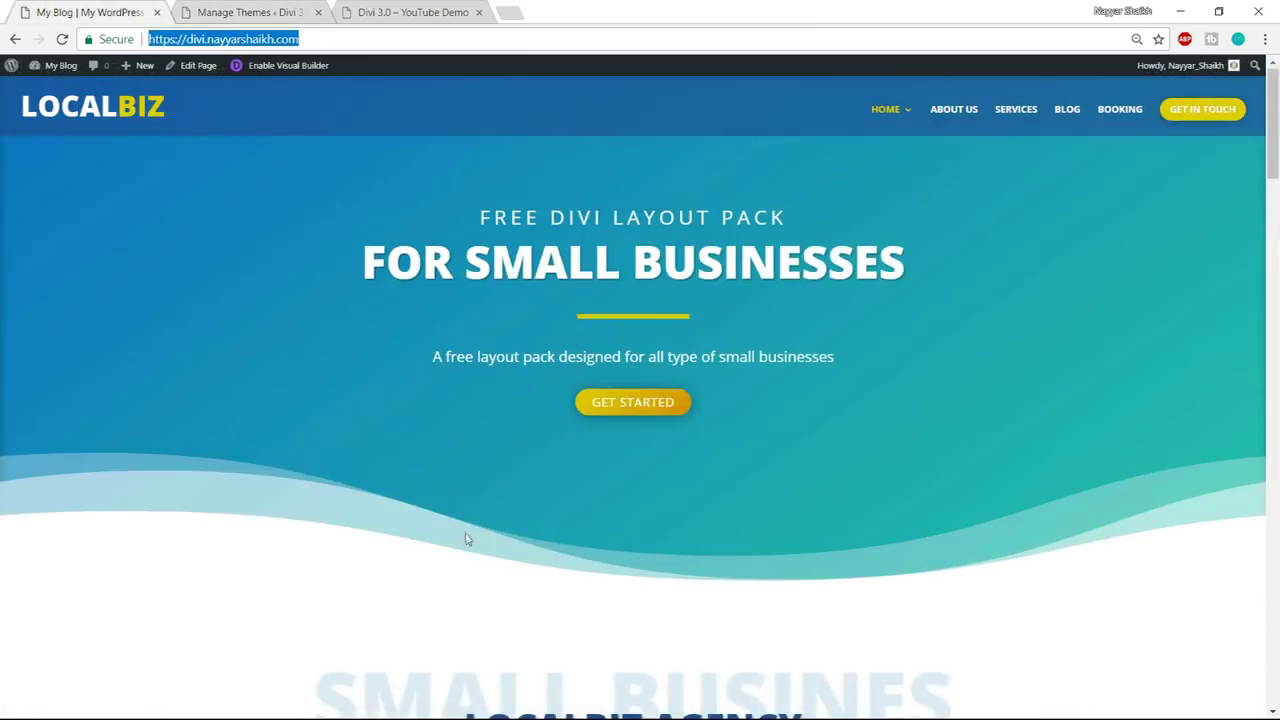
{"action": "left_click", "coordinate": [420, 10]}
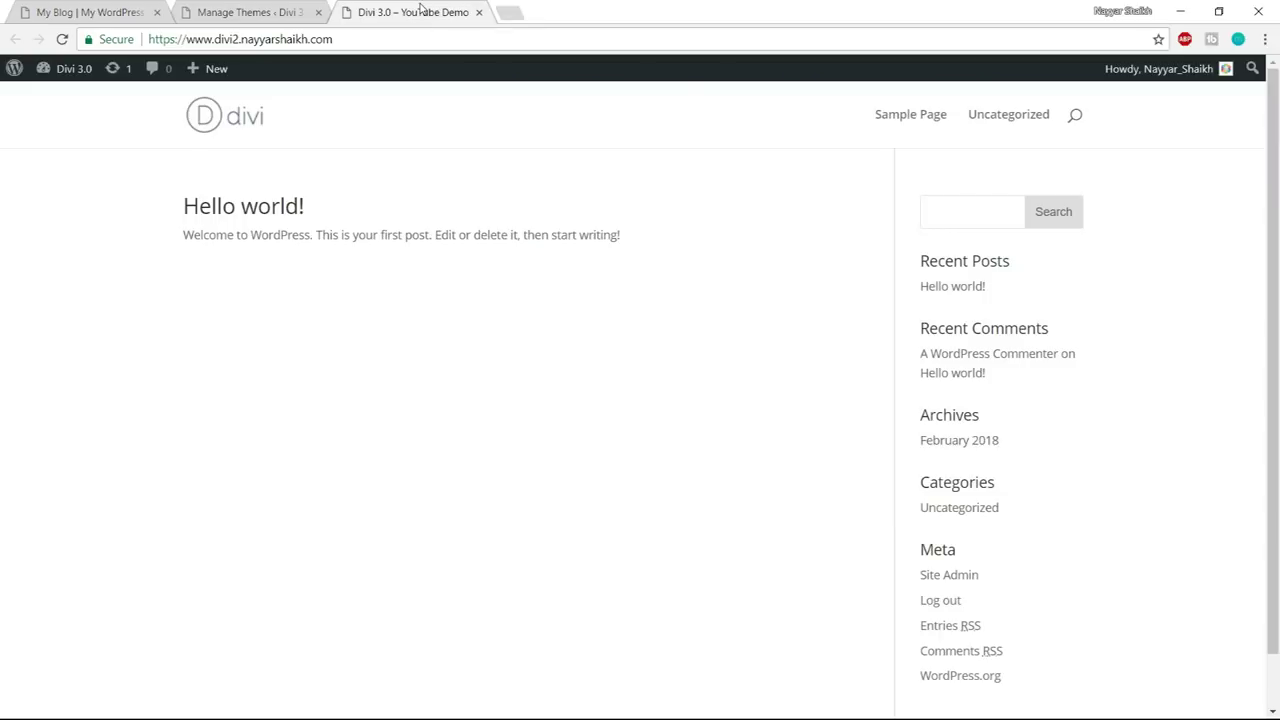
{"action": "left_click", "coordinate": [290, 10]}
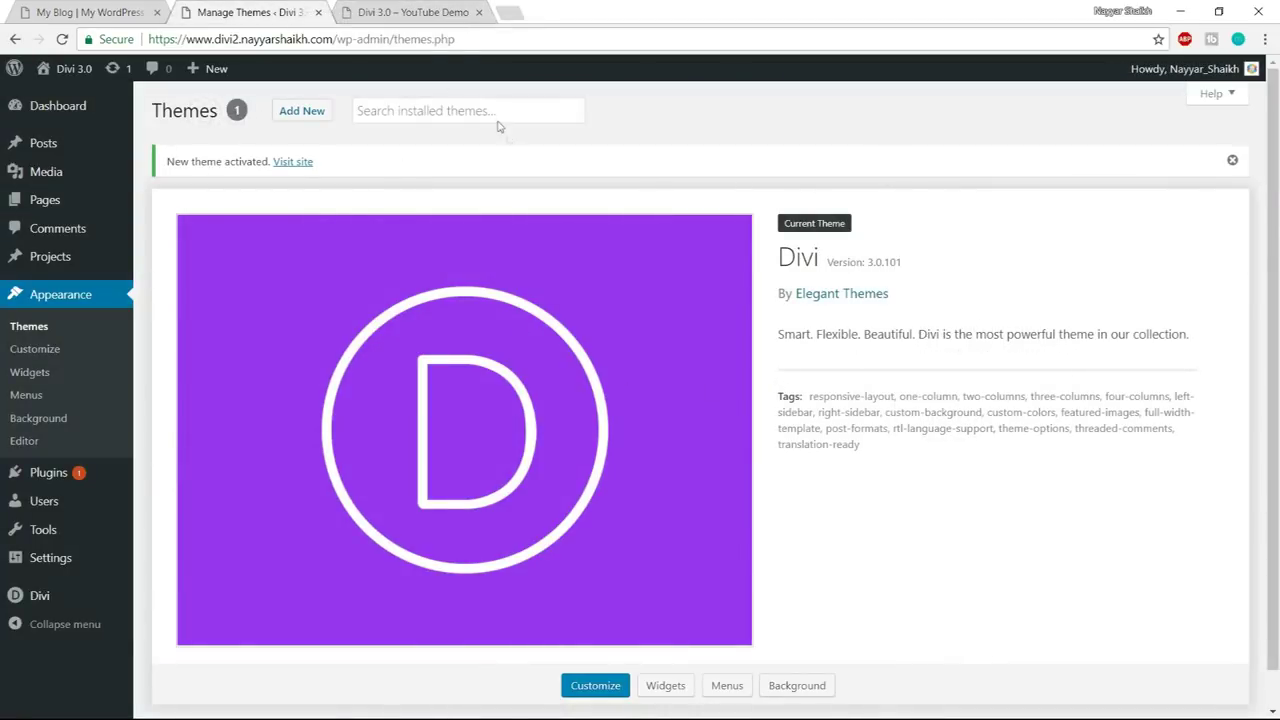
{"action": "left_click", "coordinate": [88, 10]}
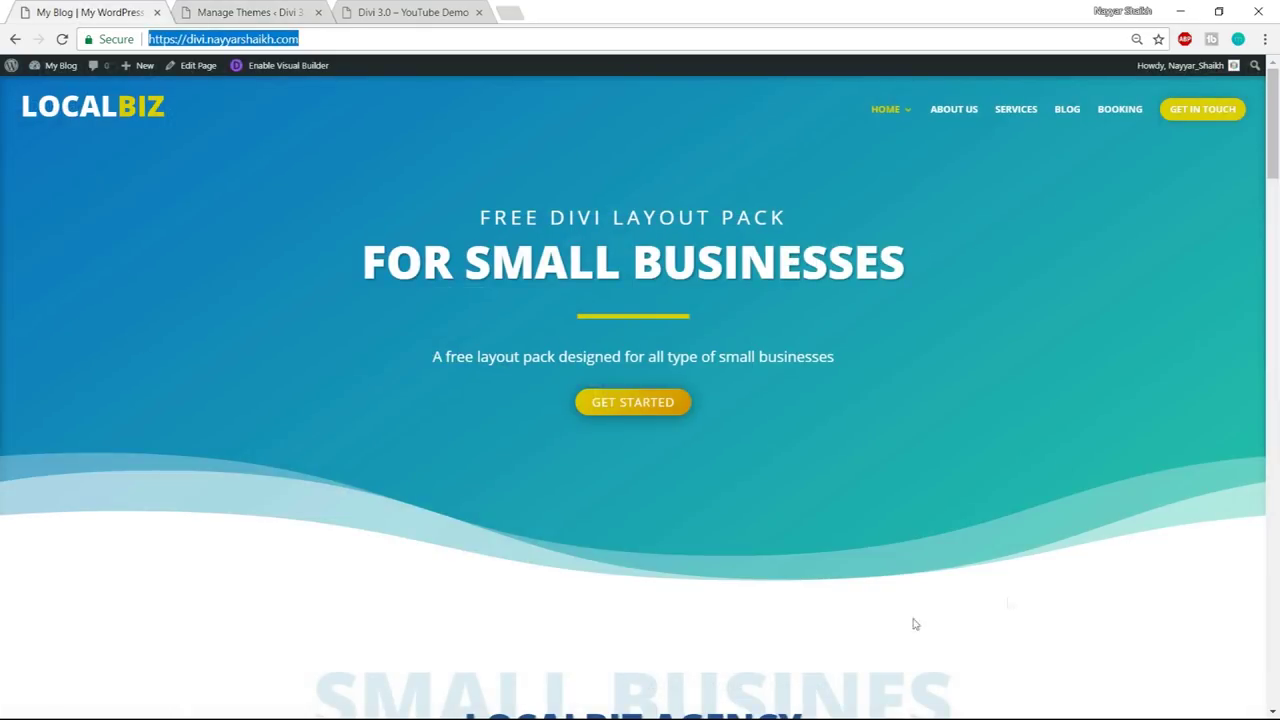
{"action": "left_click", "coordinate": [270, 10]}
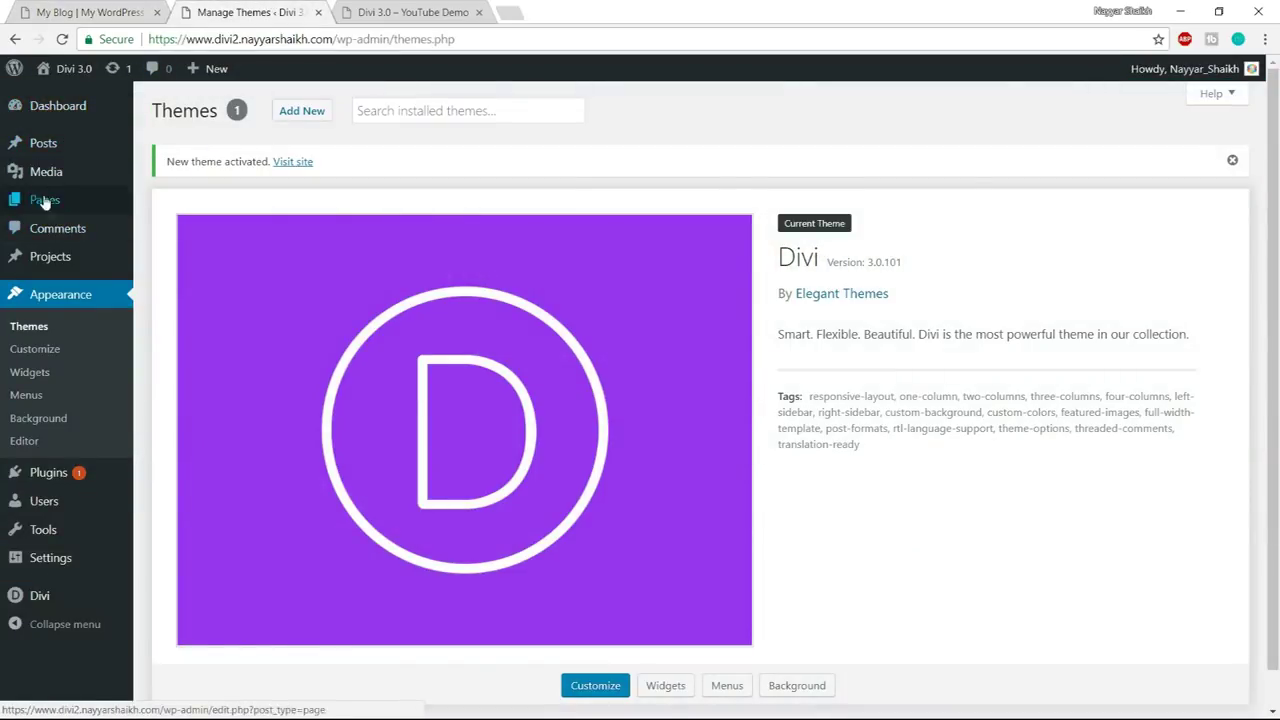
- Add a new page titled Home Page, enable the Divi Builder and start building it in the Visual Builder
{"action": "mouse_move", "coordinate": [48, 204]}
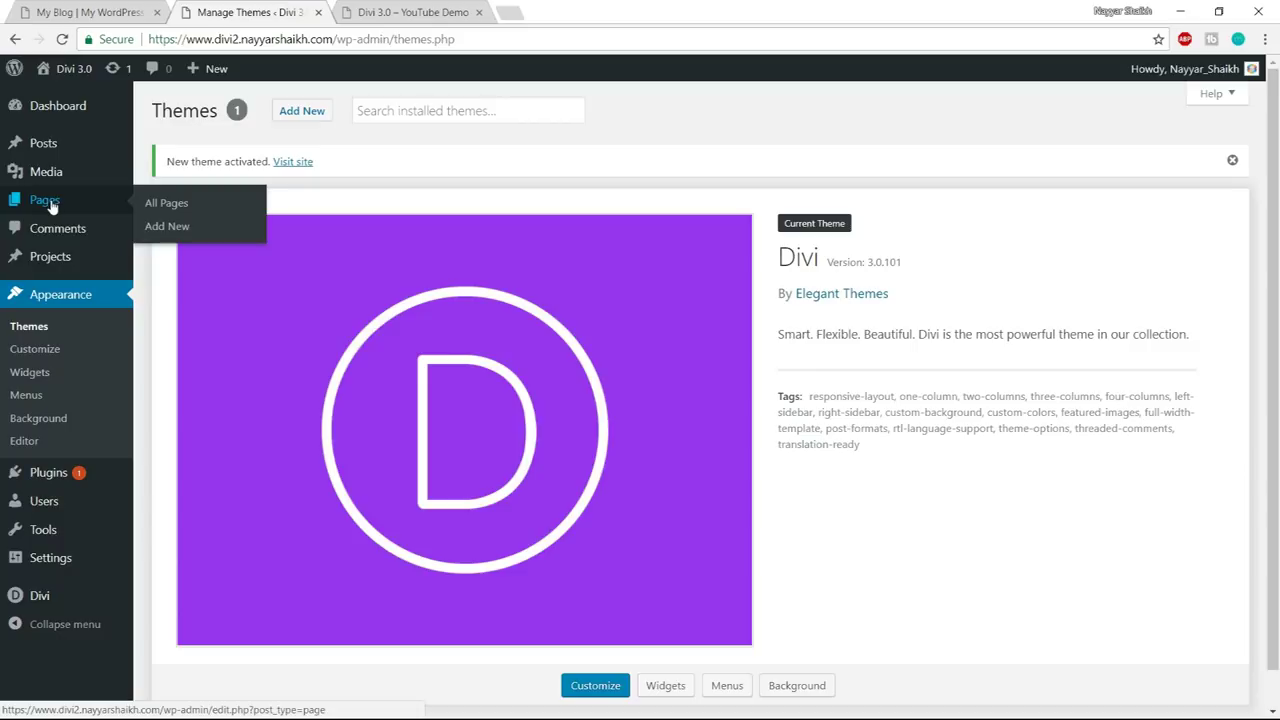
{"action": "left_click", "coordinate": [177, 228]}
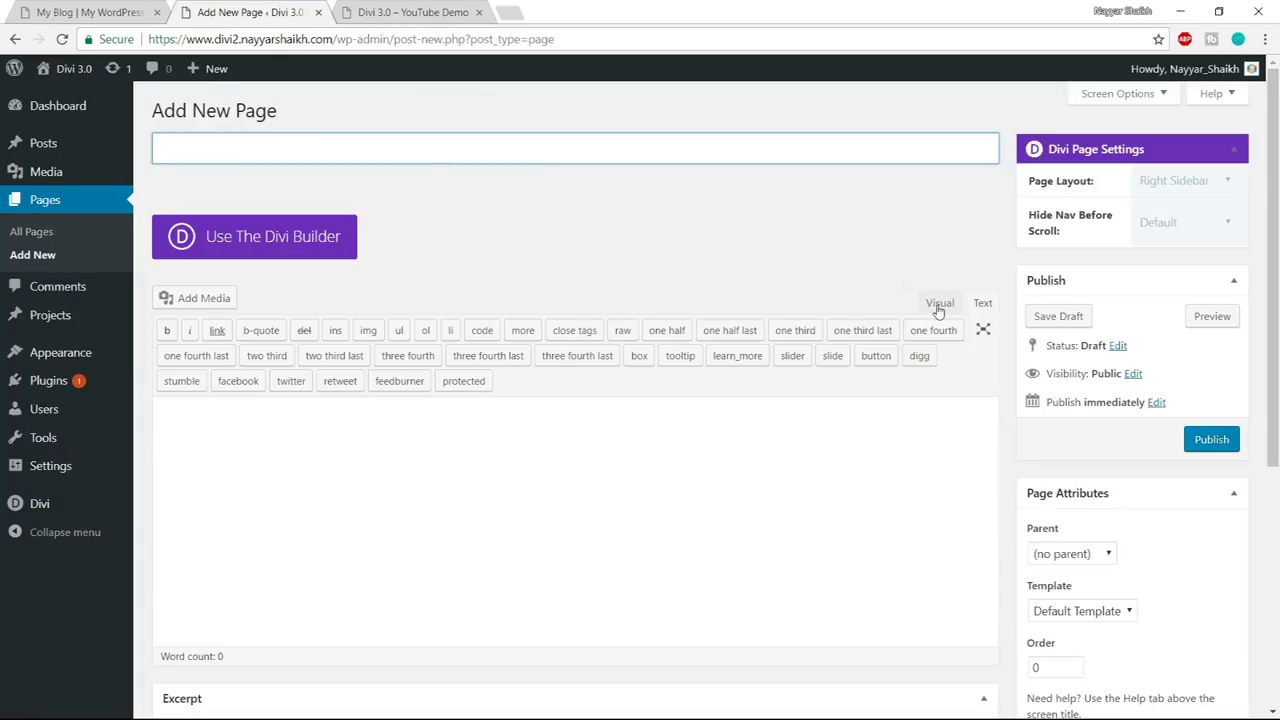
{"action": "type", "text": "Home Page"}
{"action": "left_click", "coordinate": [318, 249]}
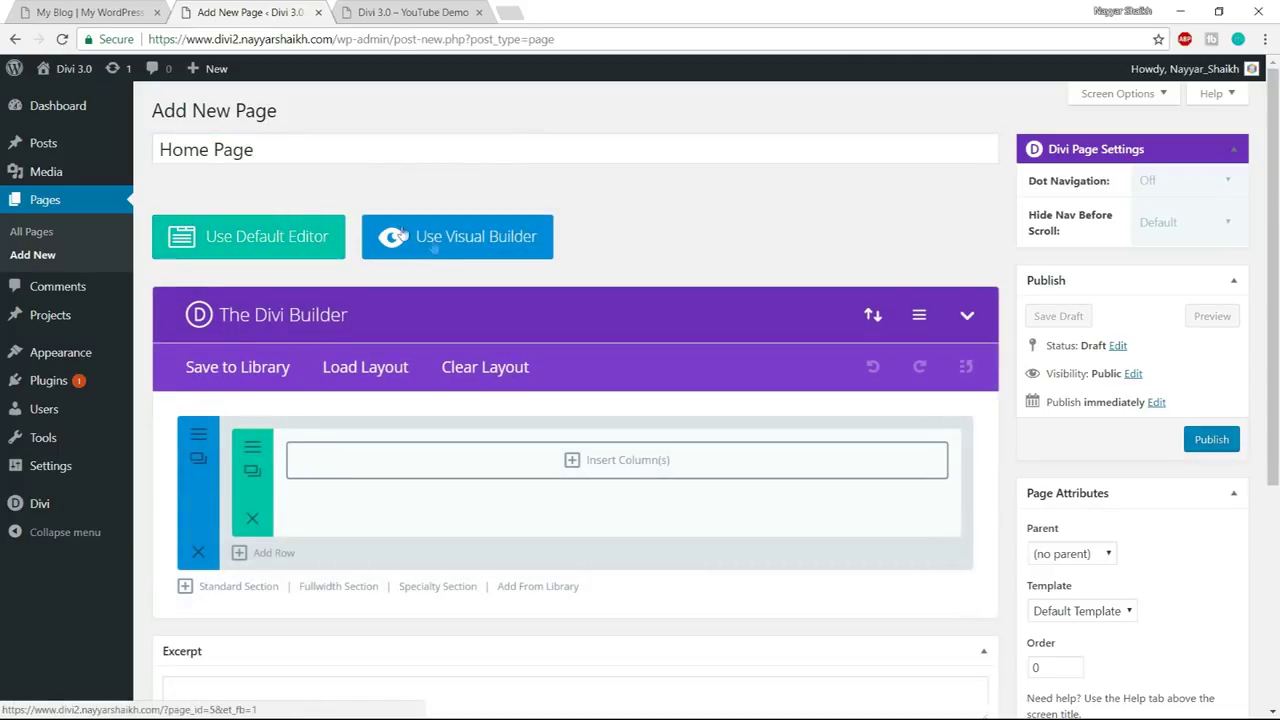
{"action": "left_click", "coordinate": [458, 253]}
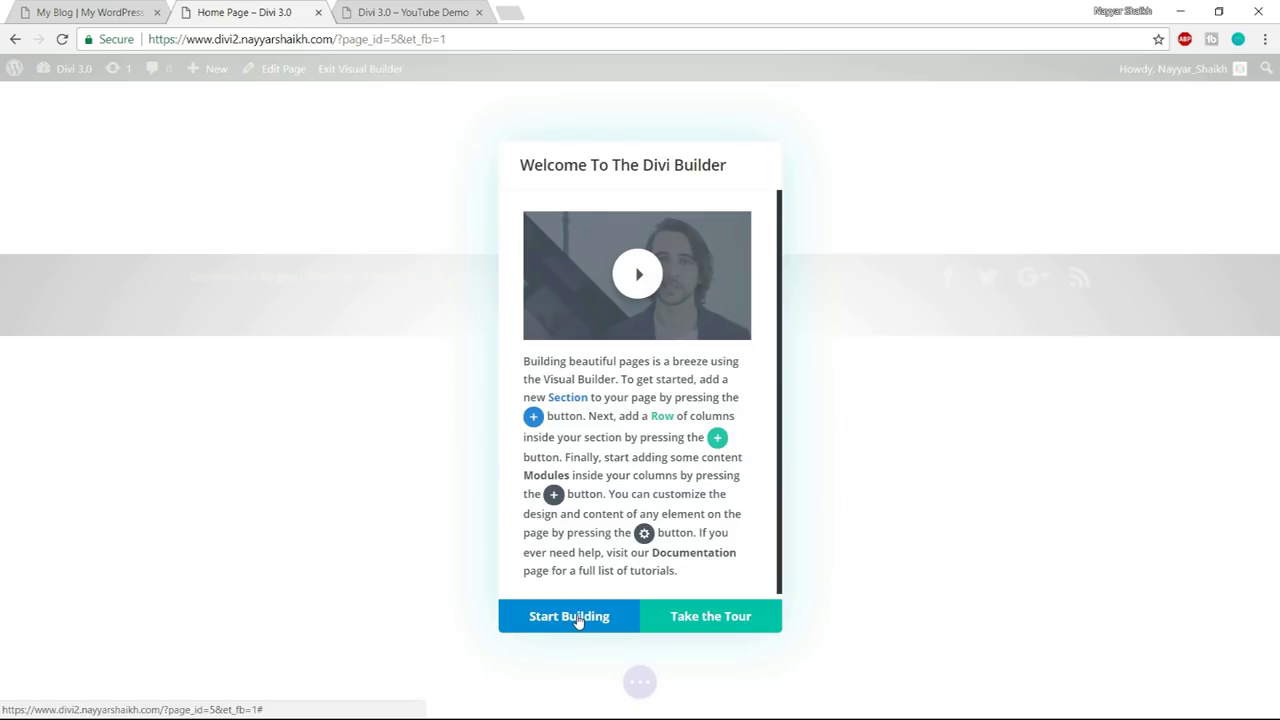
{"action": "left_click", "coordinate": [578, 620]}
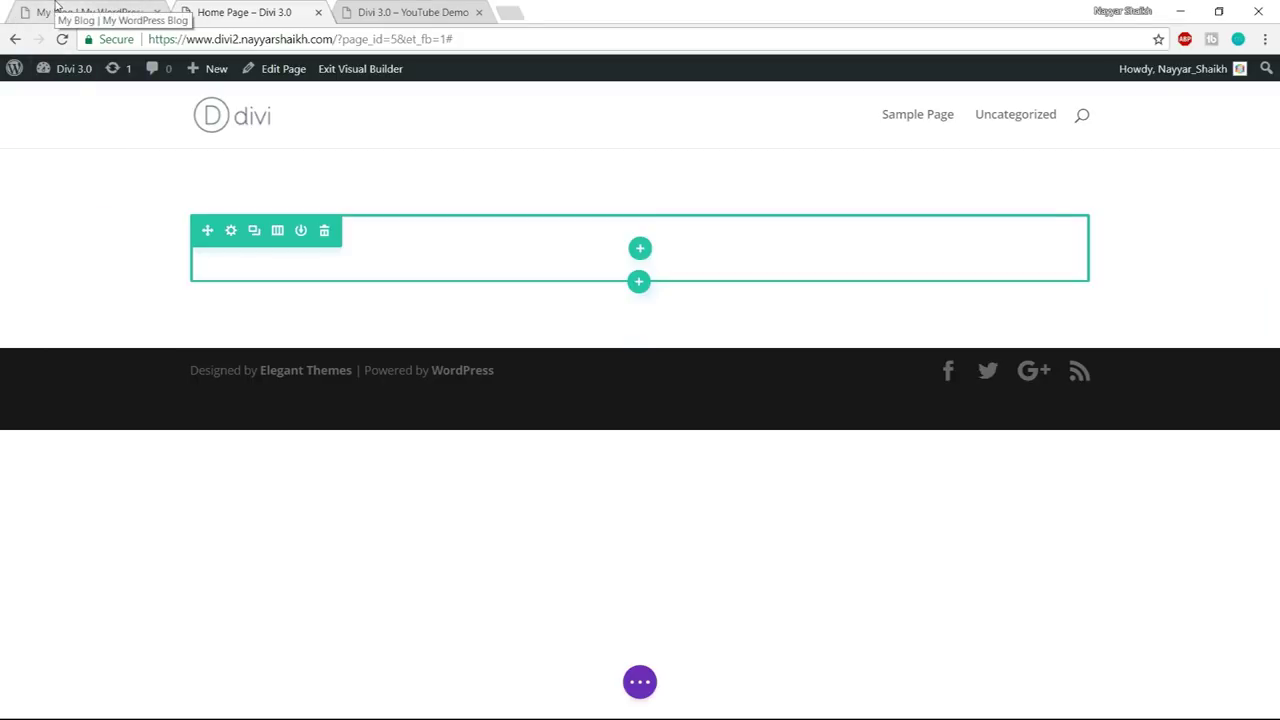
- View the LocalBiz demo home page and return to the empty Home Page in the Visual Builder
{"action": "left_click", "coordinate": [57, 8]}
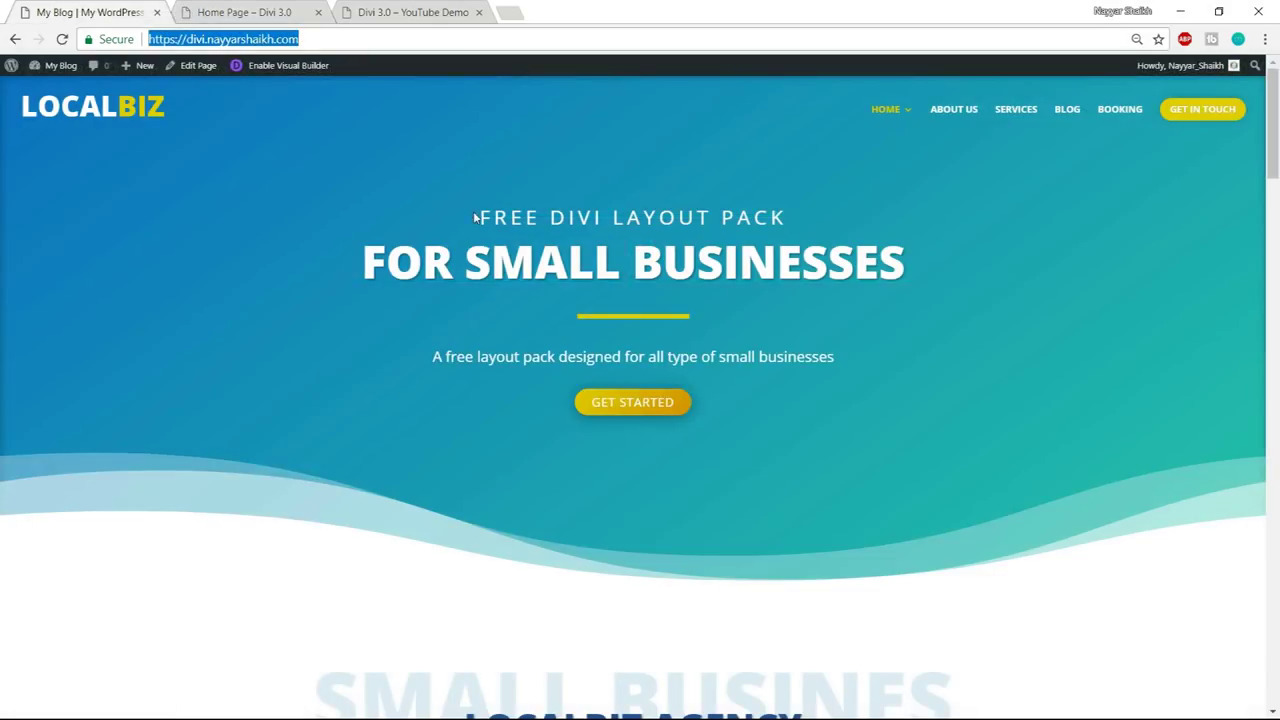
{"action": "key", "text": "ctrl+Tab"}
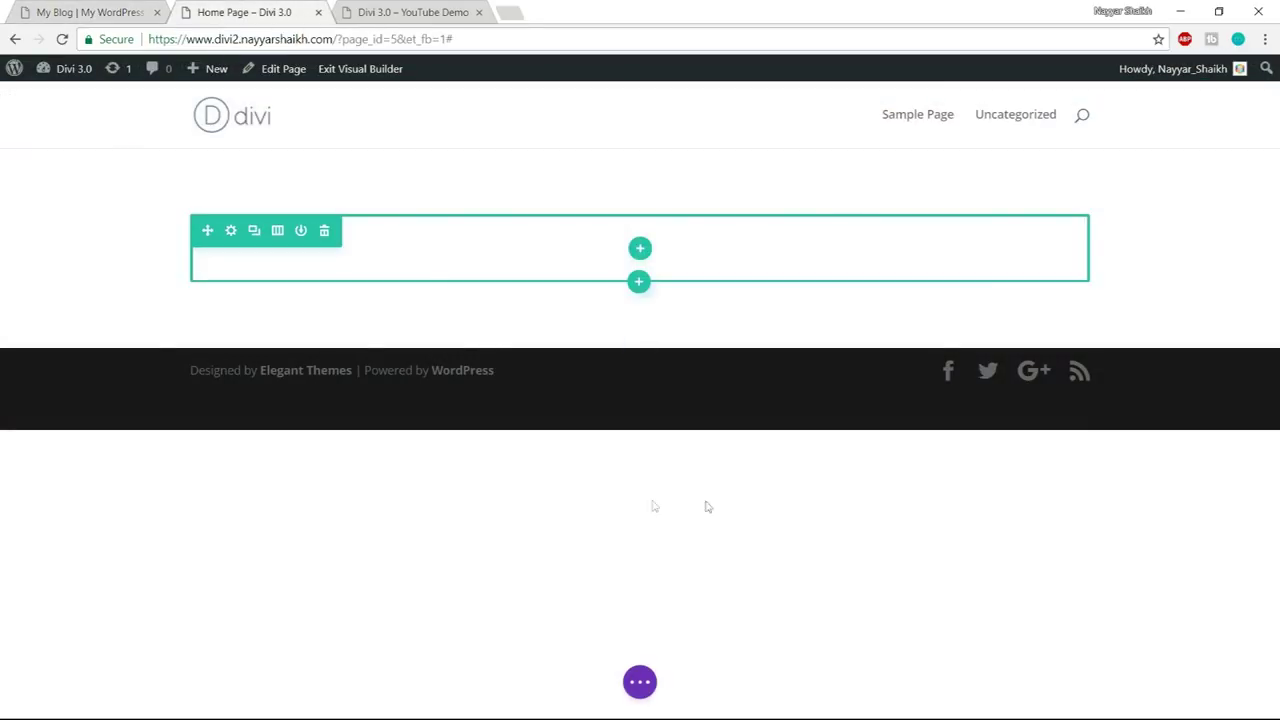
{"action": "mouse_move", "coordinate": [106, 251]}
- Examine the LocalBiz demo home page section by section, from the hero banner past the services to the contact form area
{"action": "left_click", "coordinate": [90, 12]}
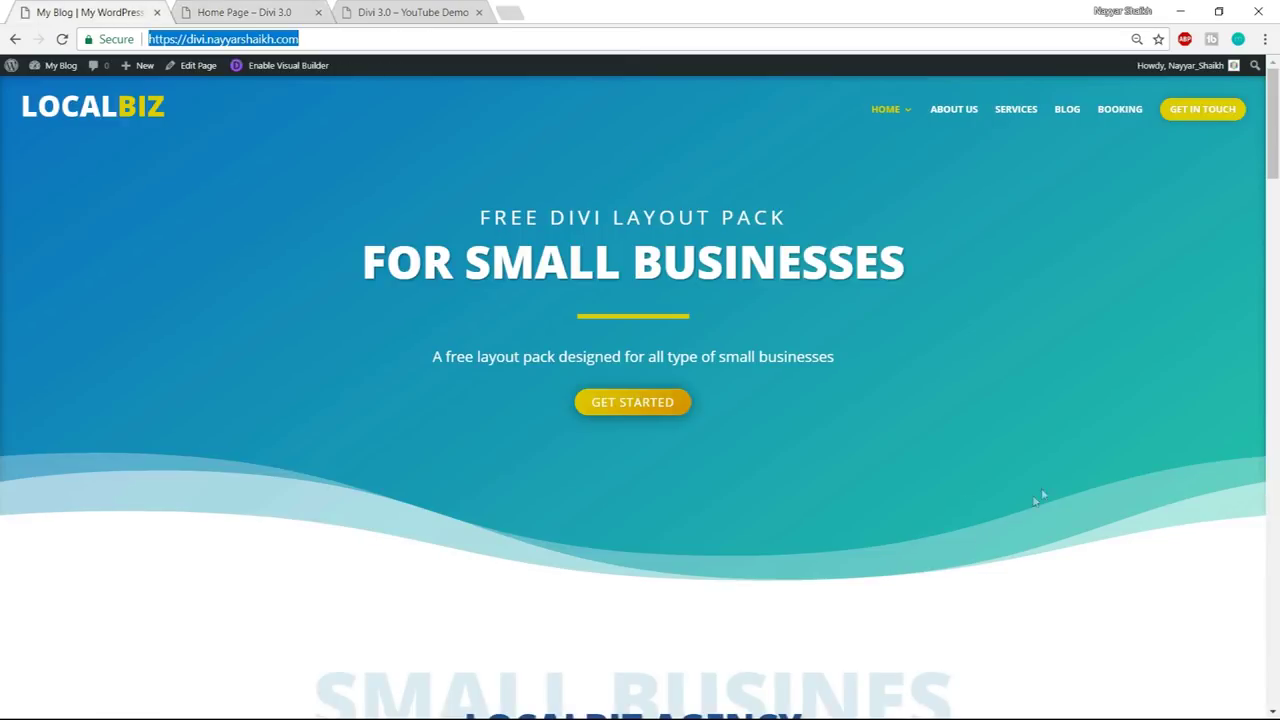
{"action": "left_click_drag", "start_coordinate": [100, 505], "coordinate": [1149, 556]}
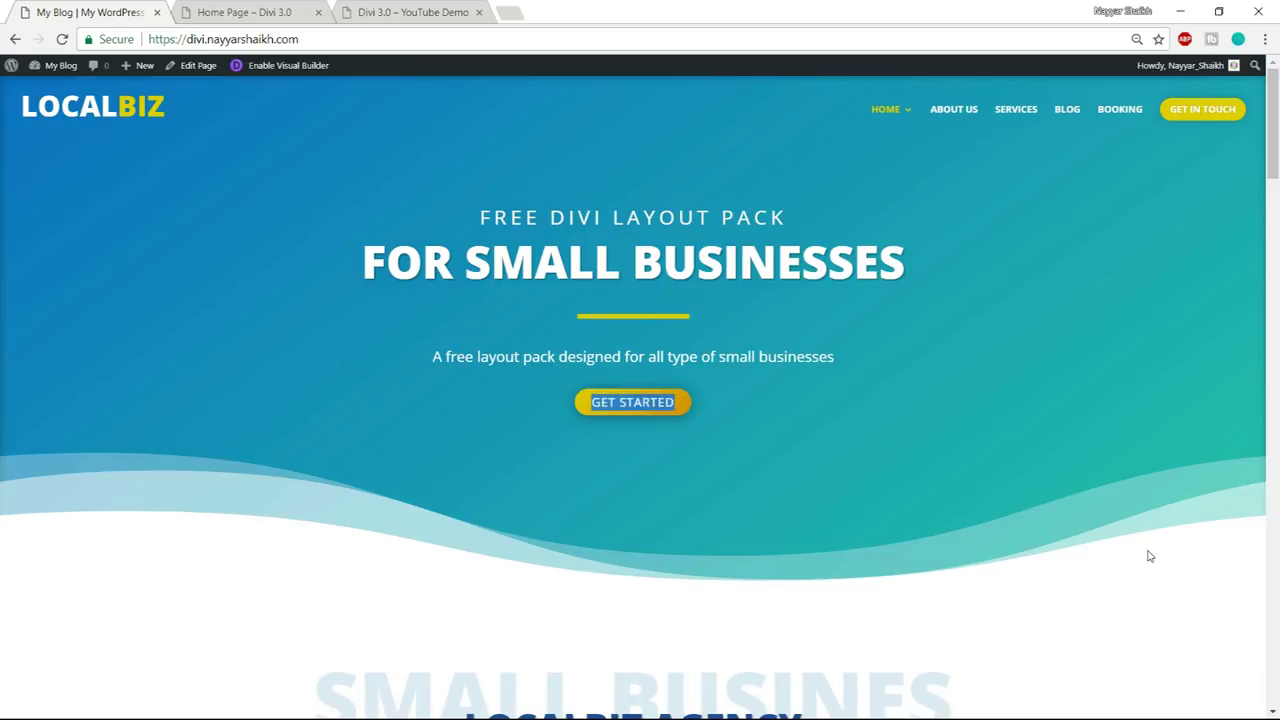
{"action": "scroll", "coordinate": [666, 493], "scroll_direction": "down", "scroll_amount": 4}
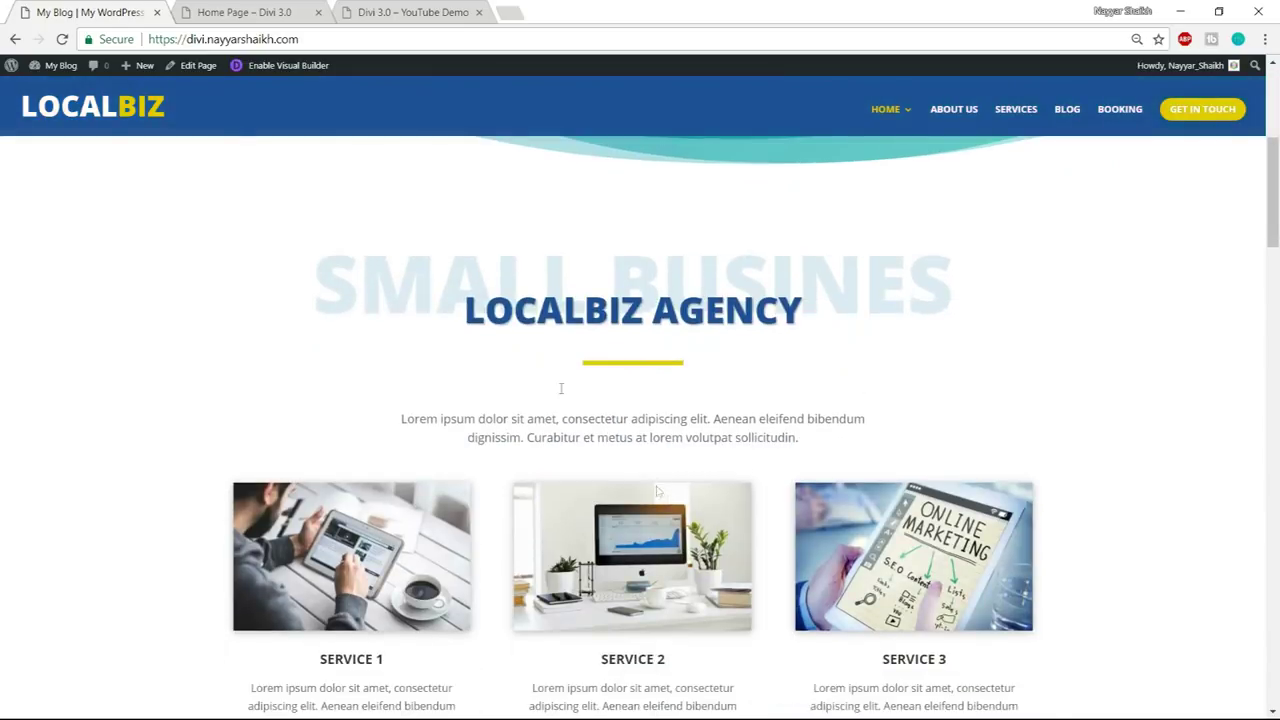
{"action": "left_click_drag", "start_coordinate": [368, 225], "coordinate": [409, 478]}
{"action": "scroll", "coordinate": [569, 683], "scroll_direction": "down", "scroll_amount": 3}
{"action": "scroll", "coordinate": [457, 455], "scroll_direction": "down", "scroll_amount": 2}
{"action": "left_click", "coordinate": [279, 481]}
{"action": "left_click_drag", "start_coordinate": [279, 481], "coordinate": [420, 545]}
{"action": "scroll", "coordinate": [420, 545], "scroll_direction": "down", "scroll_amount": 4}
{"action": "scroll", "coordinate": [473, 623], "scroll_direction": "up", "scroll_amount": 10}
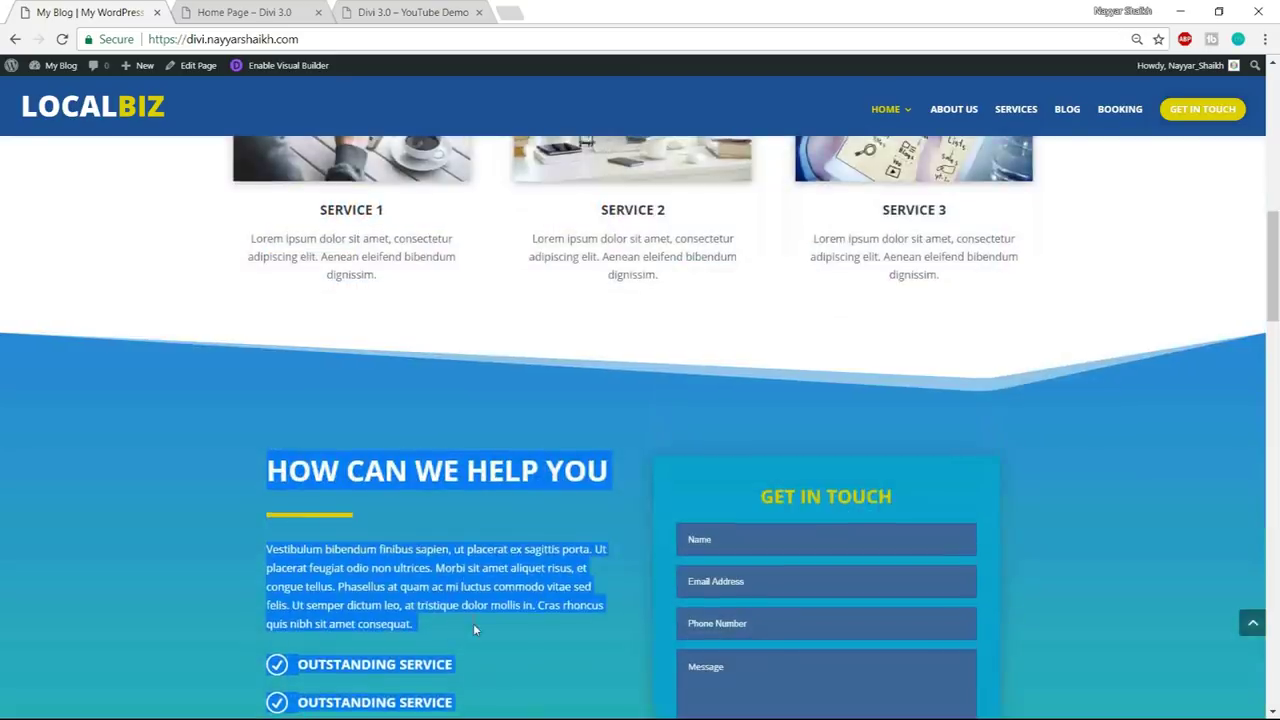
{"action": "scroll", "coordinate": [475, 630], "scroll_direction": "up", "scroll_amount": 1}
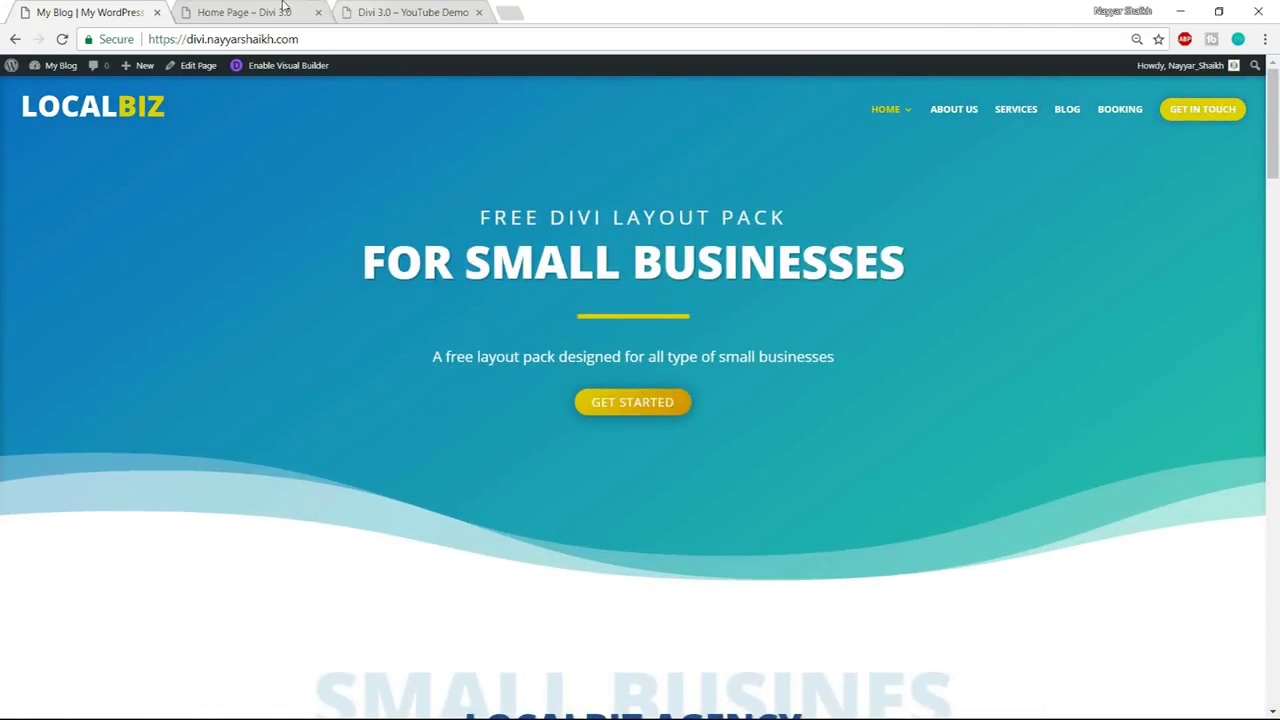
- Compare the demo's hero section with the empty section and row of the Home Page in the Visual Builder
{"action": "left_click", "coordinate": [250, 12]}
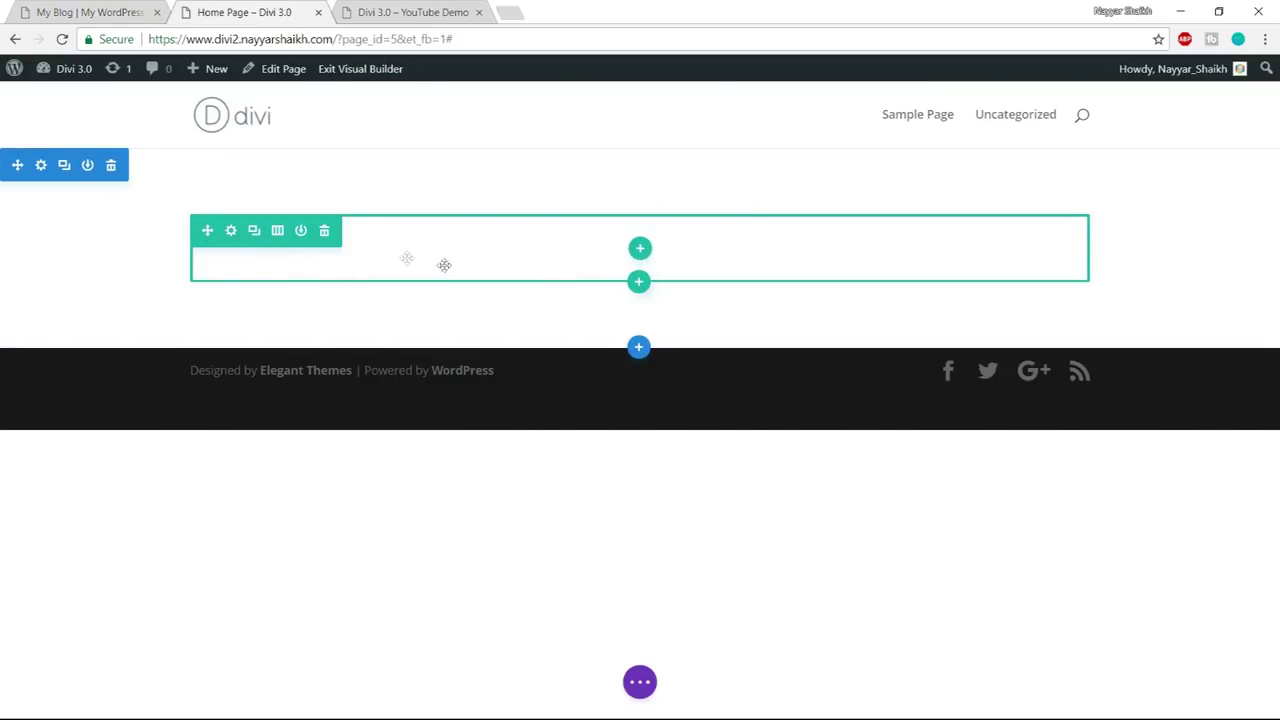
{"action": "key", "text": "ctrl+shift+Tab"}
{"action": "left_click_drag", "start_coordinate": [403, 209], "coordinate": [810, 400]}
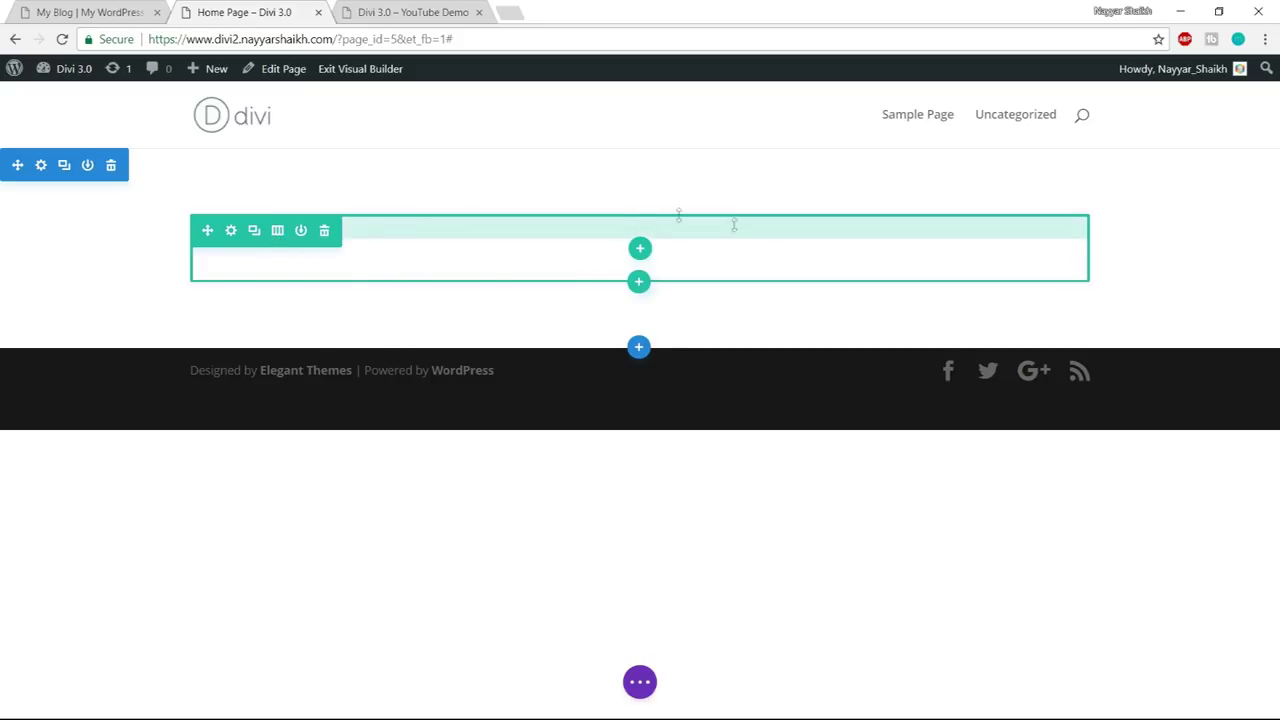
- Give the empty row a four-column layout and dismiss the module selection
{"action": "left_click", "coordinate": [278, 233]}
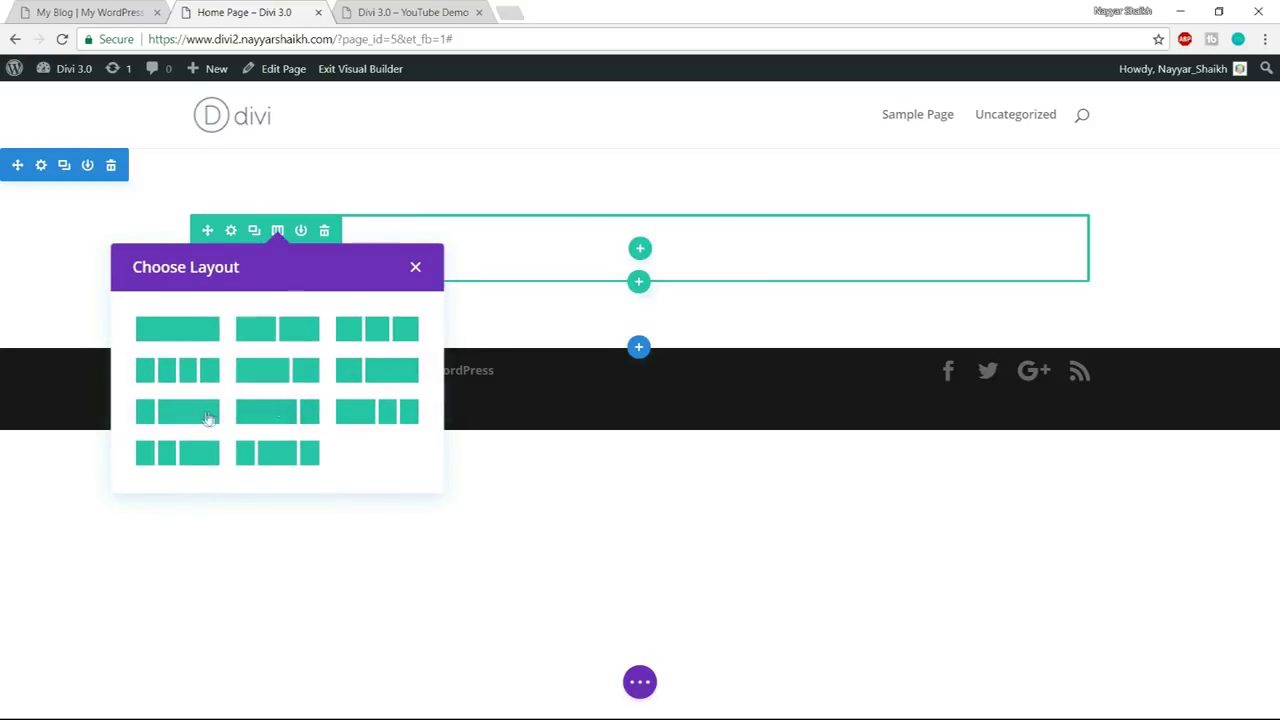
{"action": "left_click", "coordinate": [180, 385]}
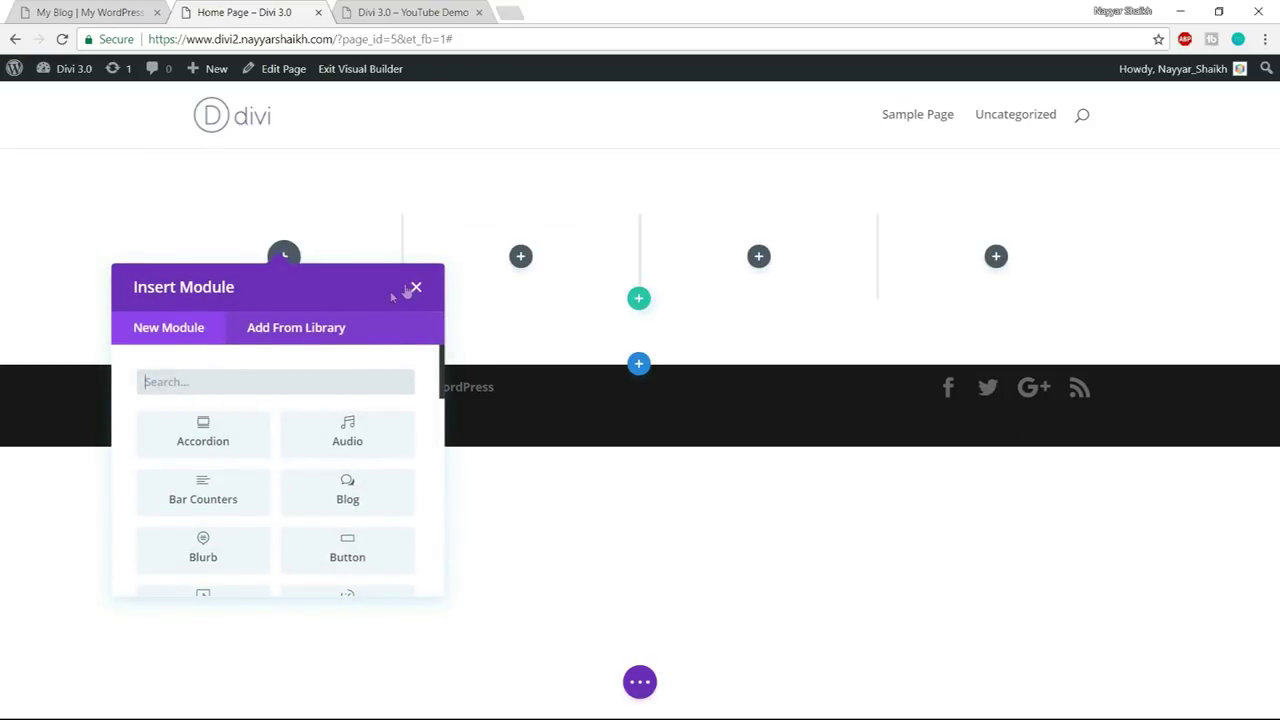
{"action": "left_click", "coordinate": [415, 288]}
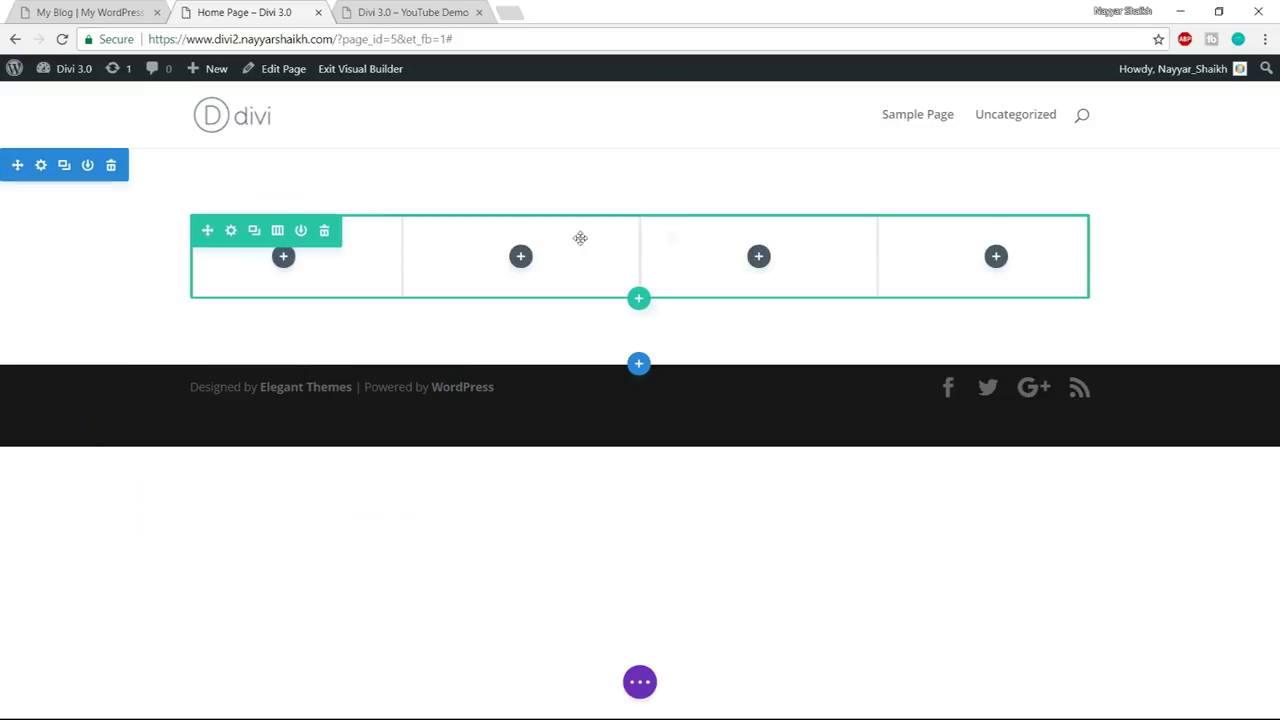
- Check the demo's hero section and change the Home Page row to a single-column layout
{"action": "left_click", "coordinate": [90, 12]}
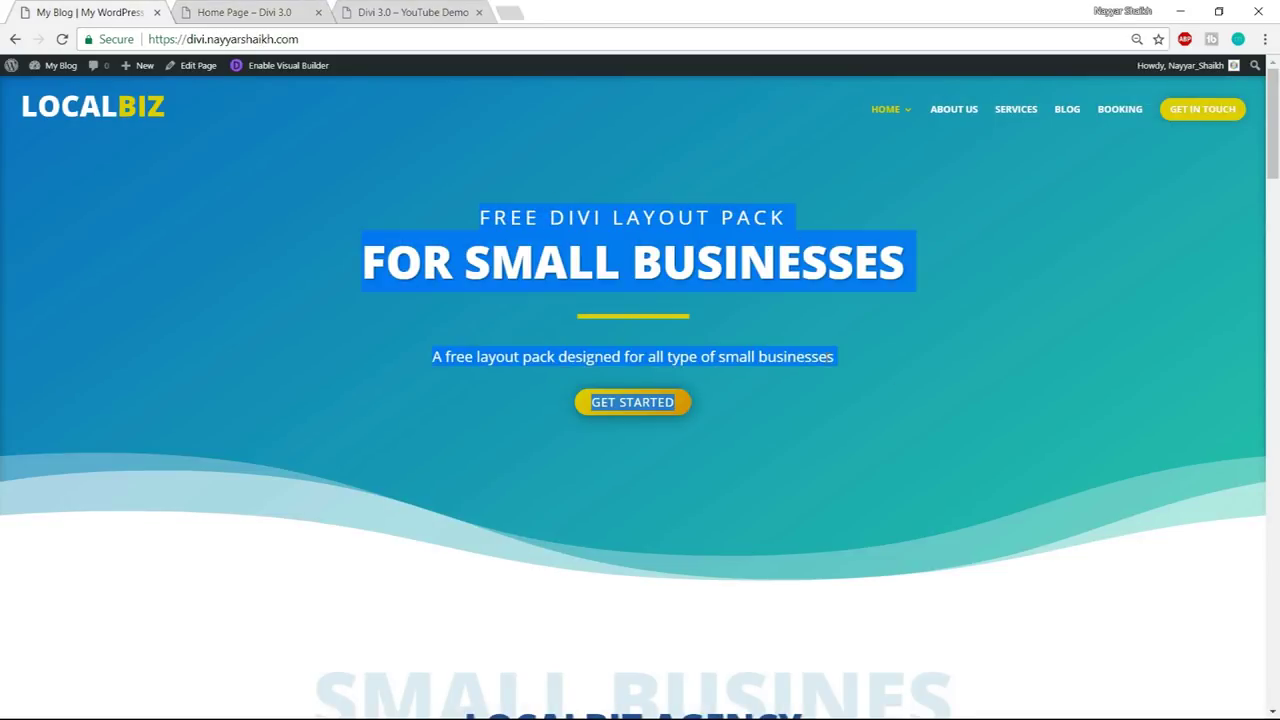
{"action": "left_click", "coordinate": [822, 374]}
{"action": "left_click", "coordinate": [231, 13]}
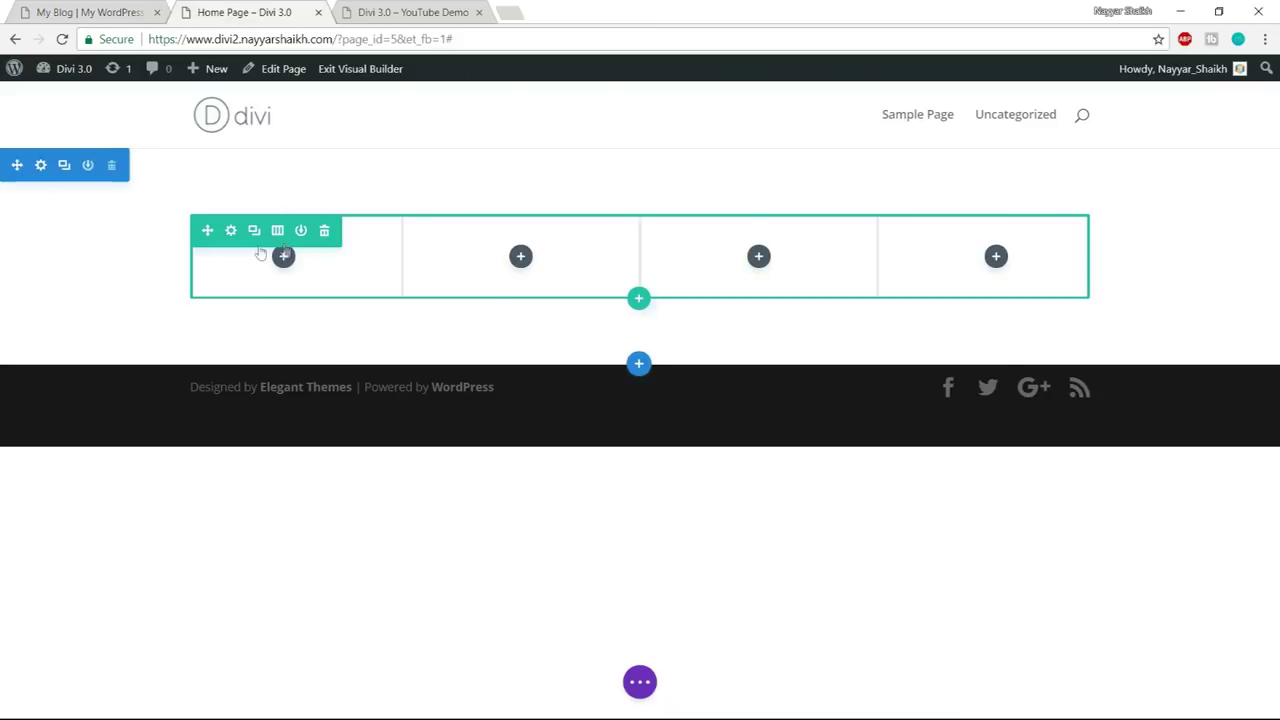
{"action": "left_click", "coordinate": [279, 232]}
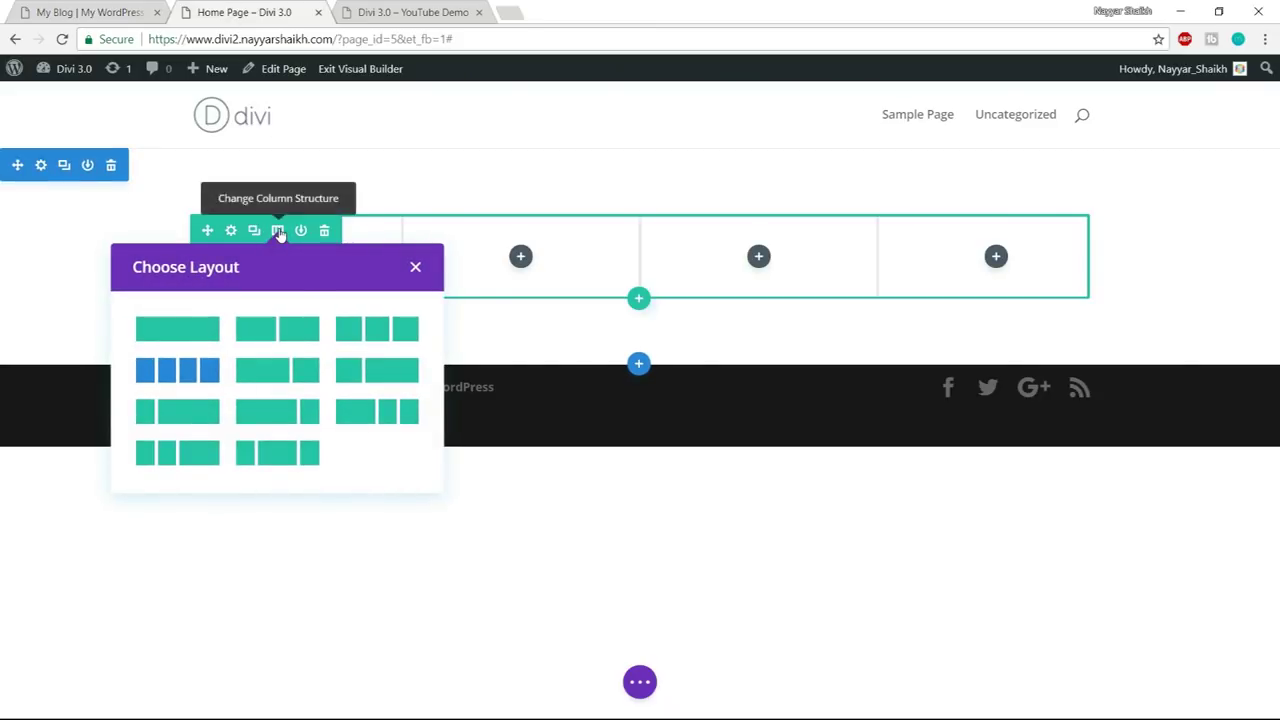
{"action": "left_click", "coordinate": [416, 268]}
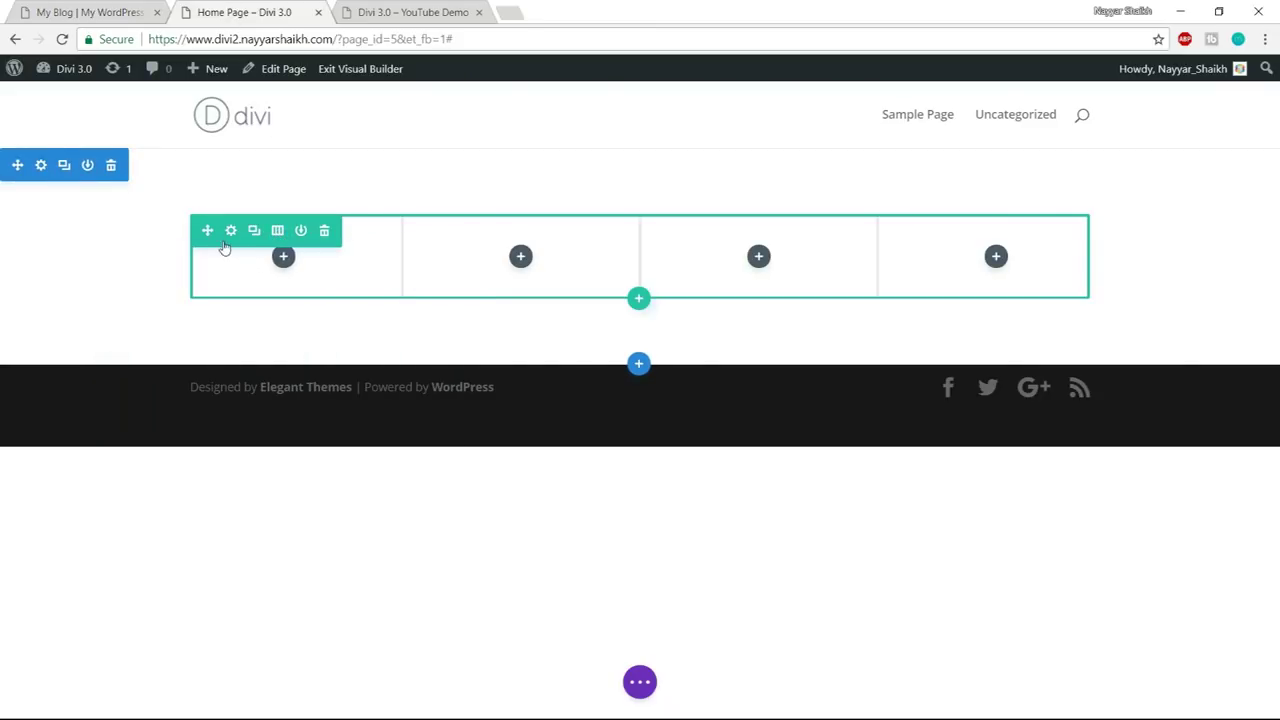
{"action": "left_click", "coordinate": [278, 232]}
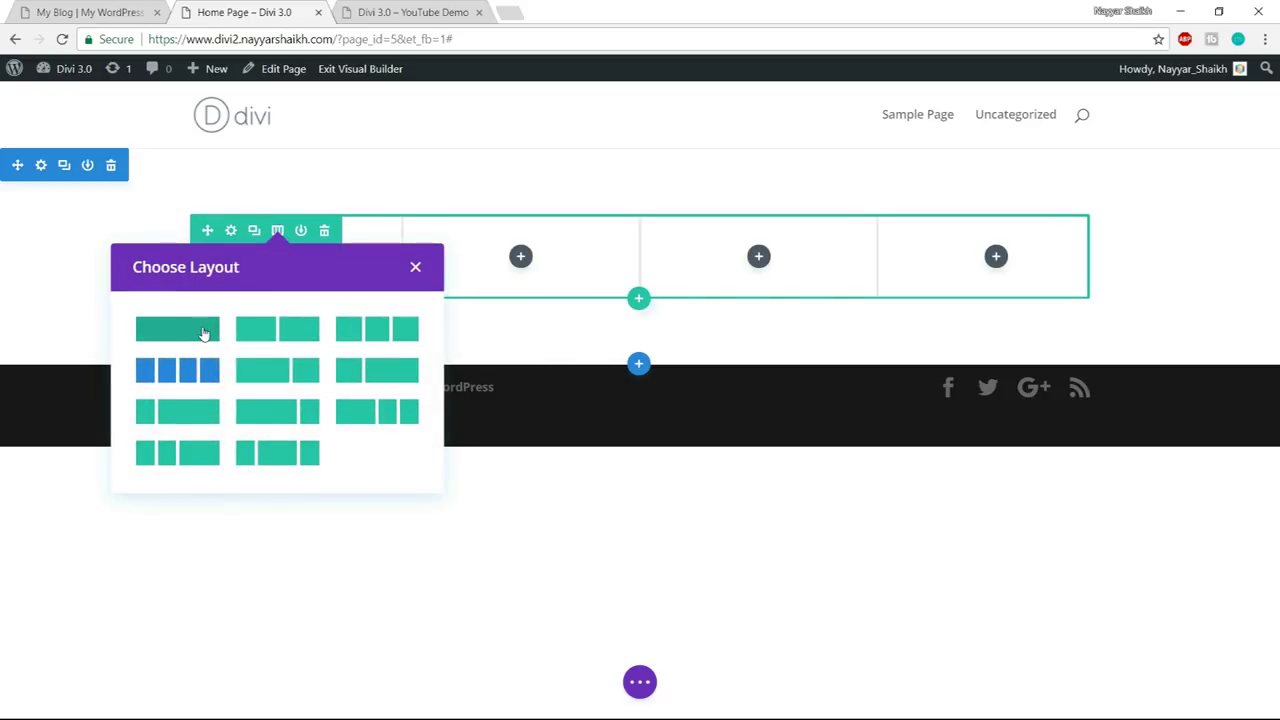
{"action": "left_click", "coordinate": [182, 333]}
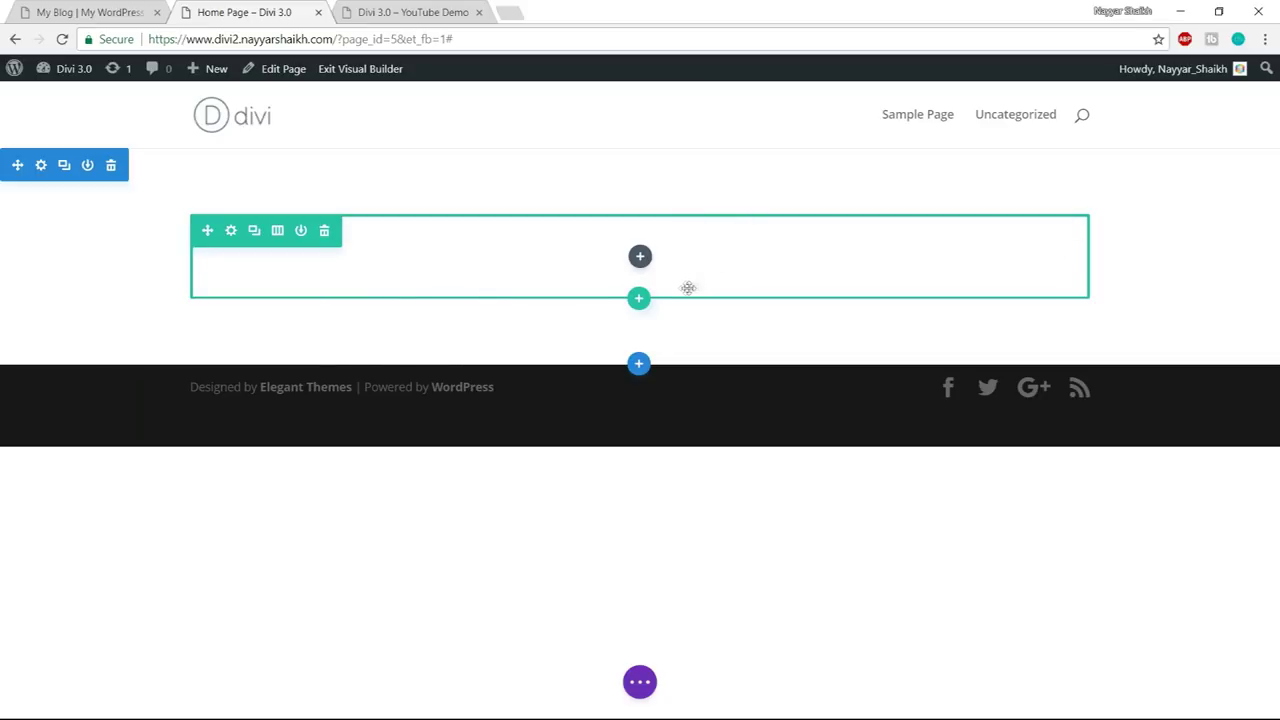
- Copy the line "FREE DIVI LAYOUT PACK" from the hero section of the demo home page
{"action": "left_click", "coordinate": [89, 8]}
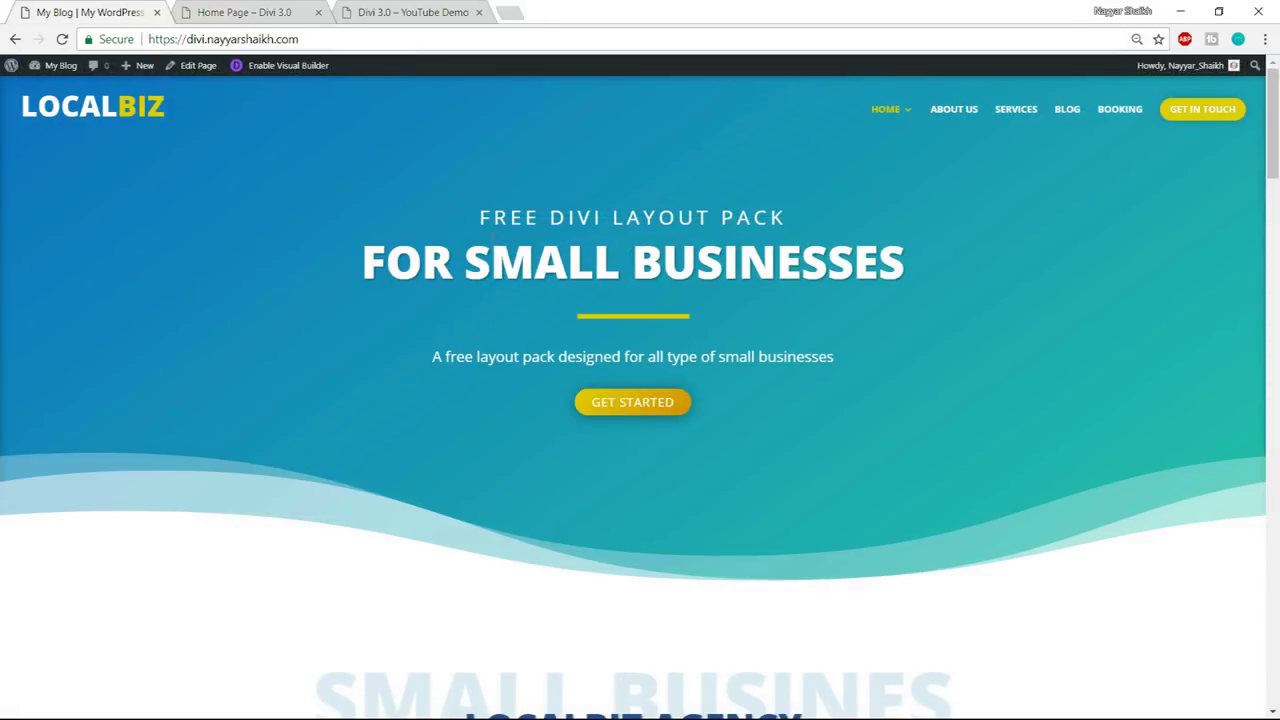
{"action": "left_click_drag", "start_coordinate": [479, 218], "coordinate": [776, 210]}
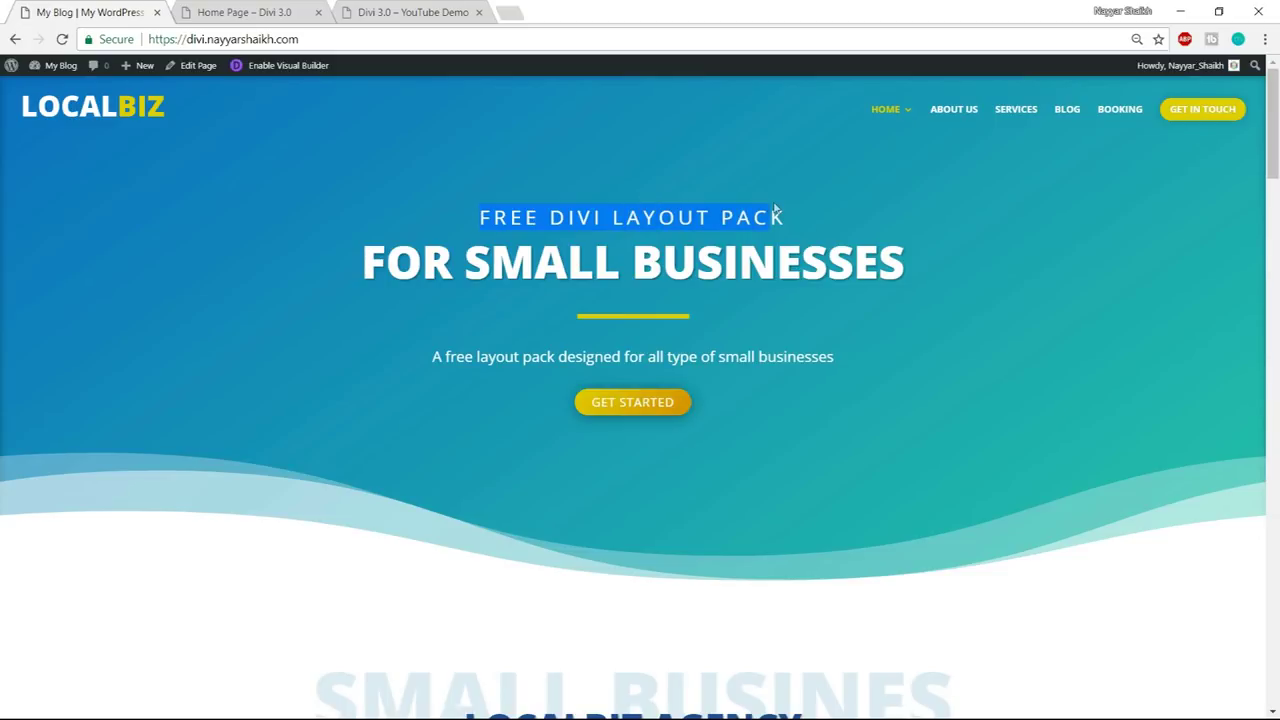
{"action": "left_click", "coordinate": [510, 229]}
{"action": "left_click_drag", "start_coordinate": [482, 218], "coordinate": [821, 220]}
{"action": "key", "text": "ctrl+c"}
{"action": "scroll", "coordinate": [953, 437], "scroll_direction": "down", "scroll_amount": 10}
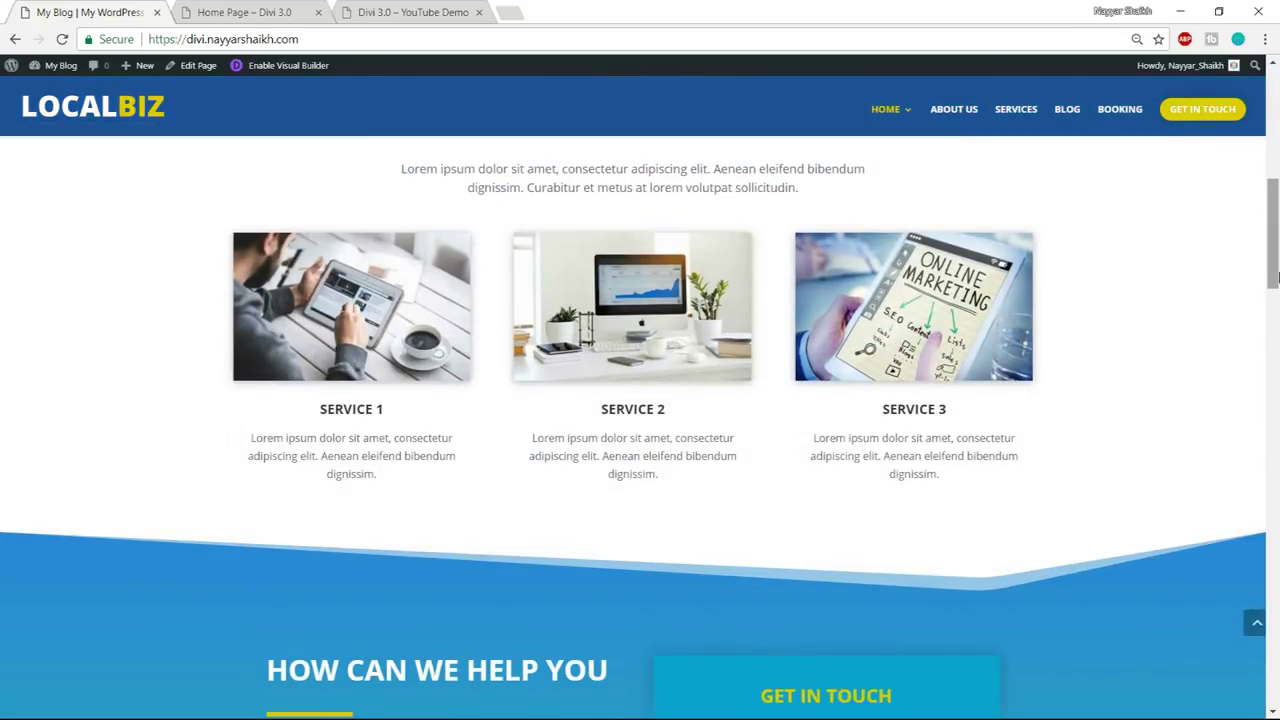
{"action": "left_click", "coordinate": [1253, 623]}
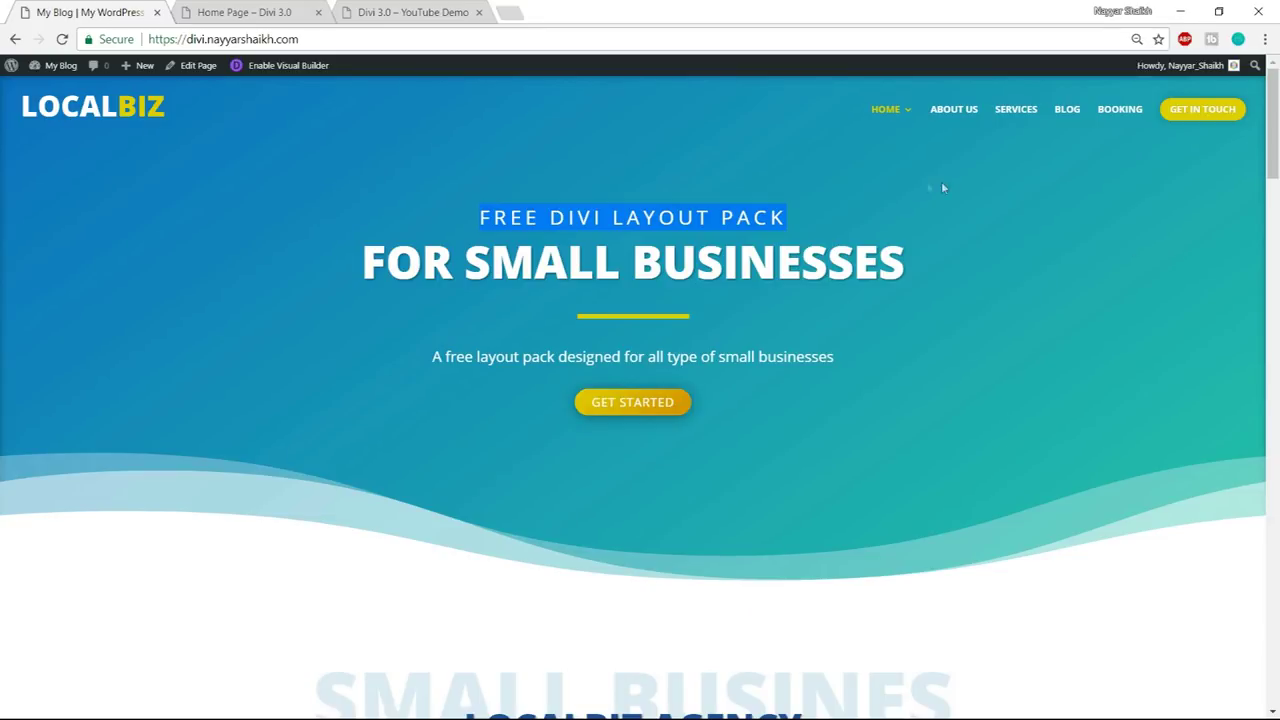
- Return to the Home Page and insert a Text module into the single-column row
{"action": "left_click", "coordinate": [245, 12]}
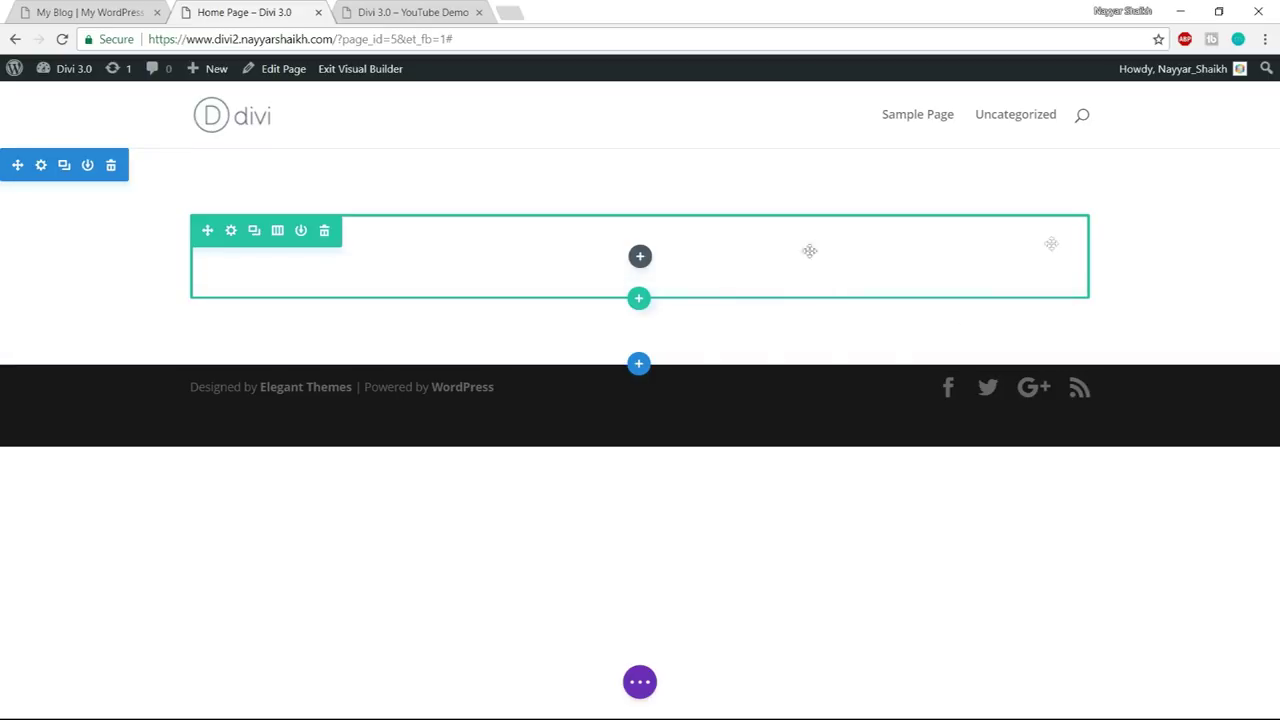
{"action": "left_click", "coordinate": [642, 259]}
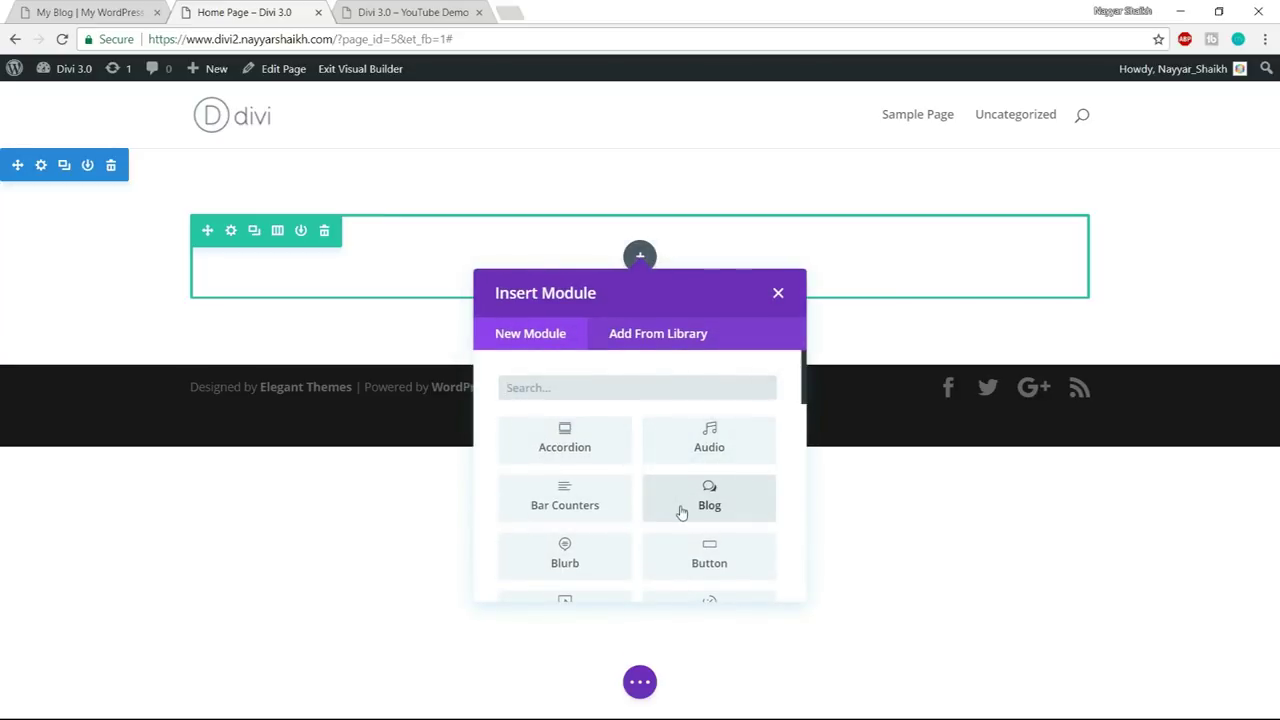
{"action": "scroll", "coordinate": [770, 462], "scroll_direction": "down", "scroll_amount": 5}
{"action": "scroll", "coordinate": [791, 470], "scroll_direction": "down", "scroll_amount": 4}
{"action": "scroll", "coordinate": [790, 477], "scroll_direction": "up", "scroll_amount": 10}
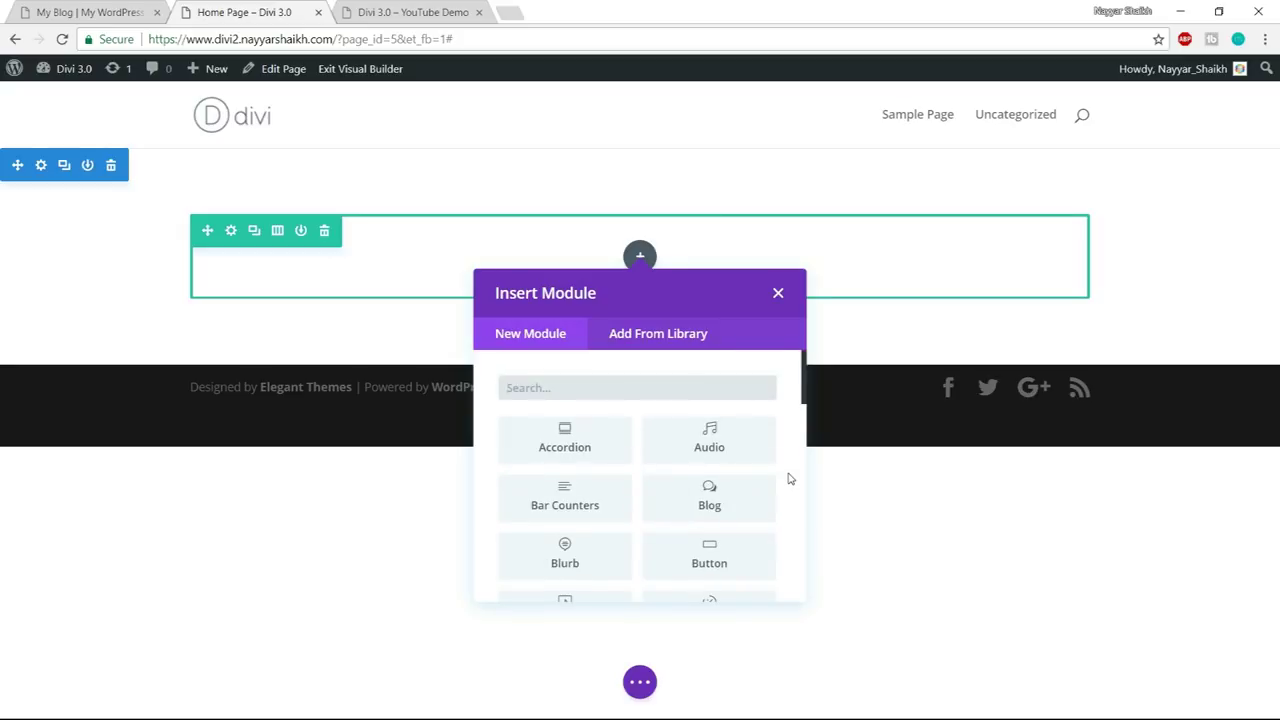
{"action": "left_click", "coordinate": [60, 10]}
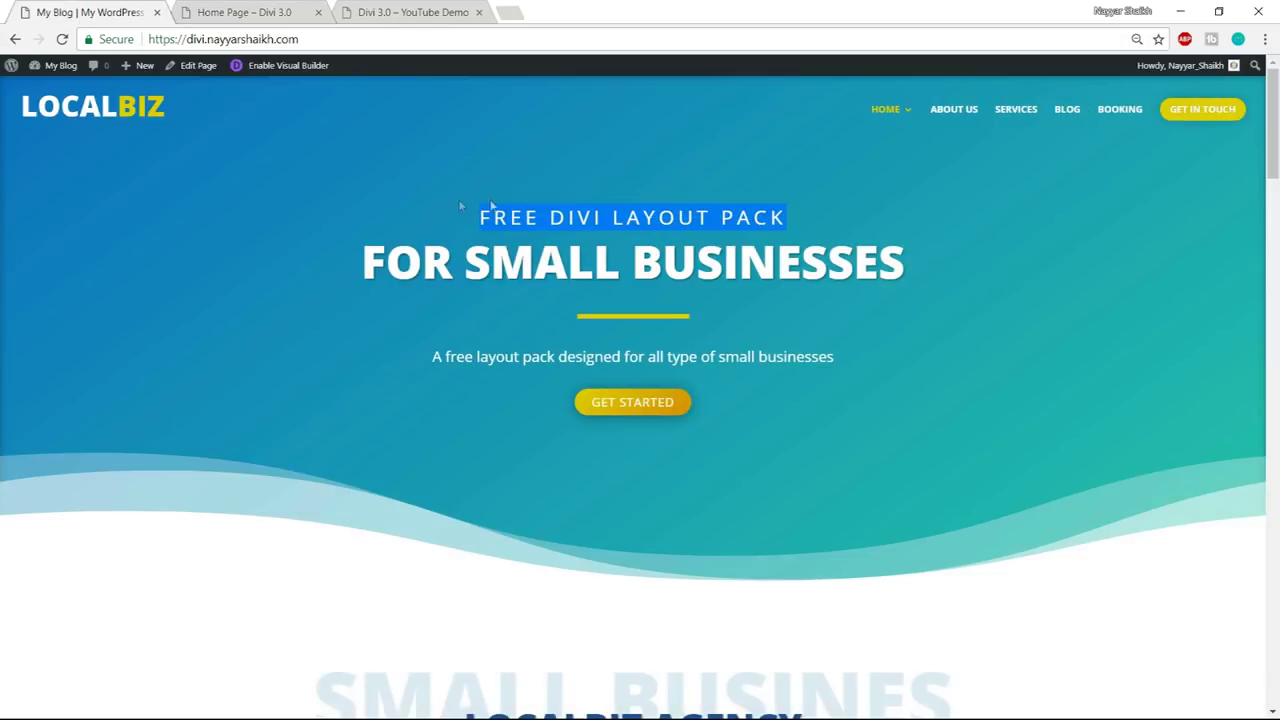
{"action": "left_click", "coordinate": [300, 14]}
{"action": "type", "text": "text"}
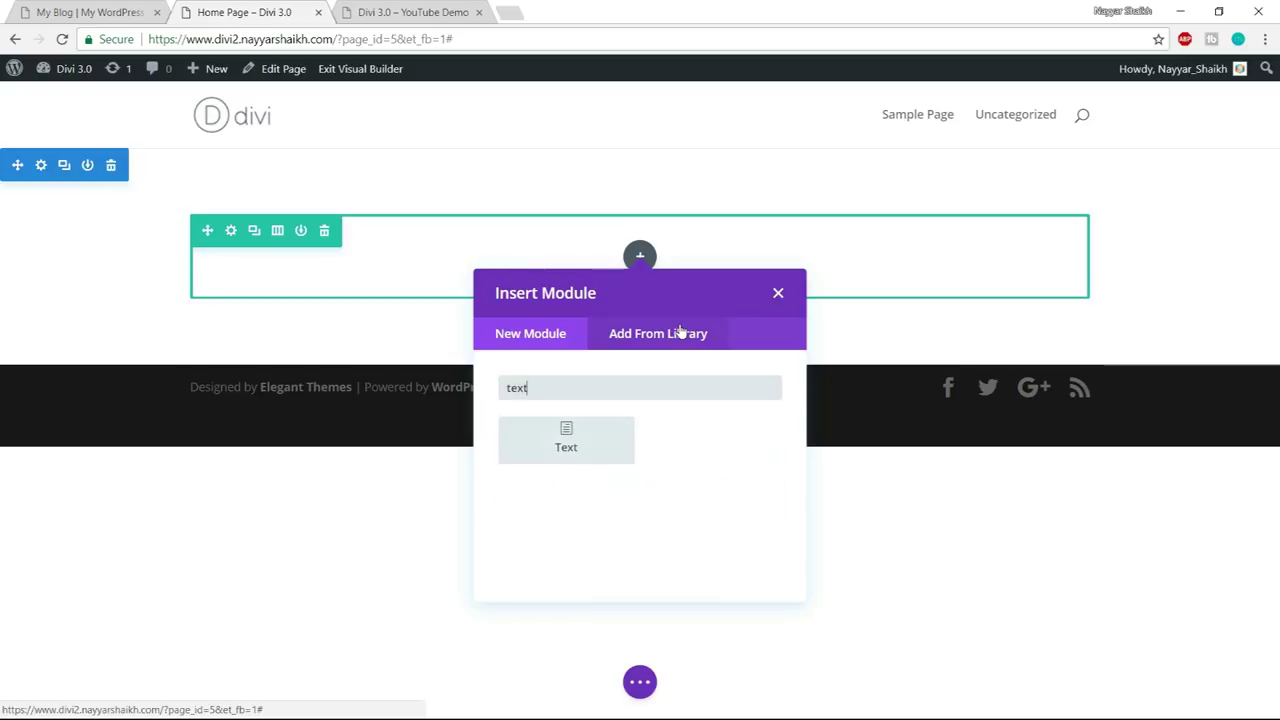
{"action": "left_click", "coordinate": [579, 459]}
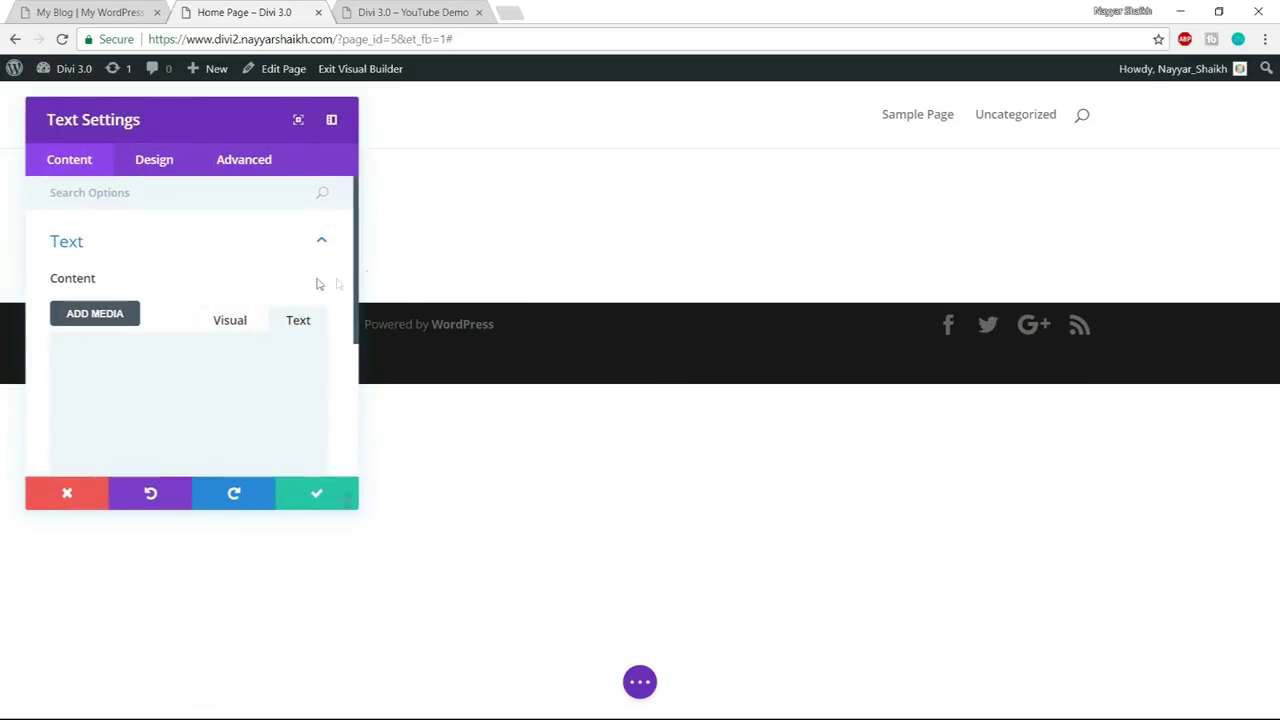
- Move the Text Settings window aside and paste "FREE DIVI LAYOUT PACK" as the module's content
{"action": "left_click_drag", "start_coordinate": [174, 117], "coordinate": [950, 151]}
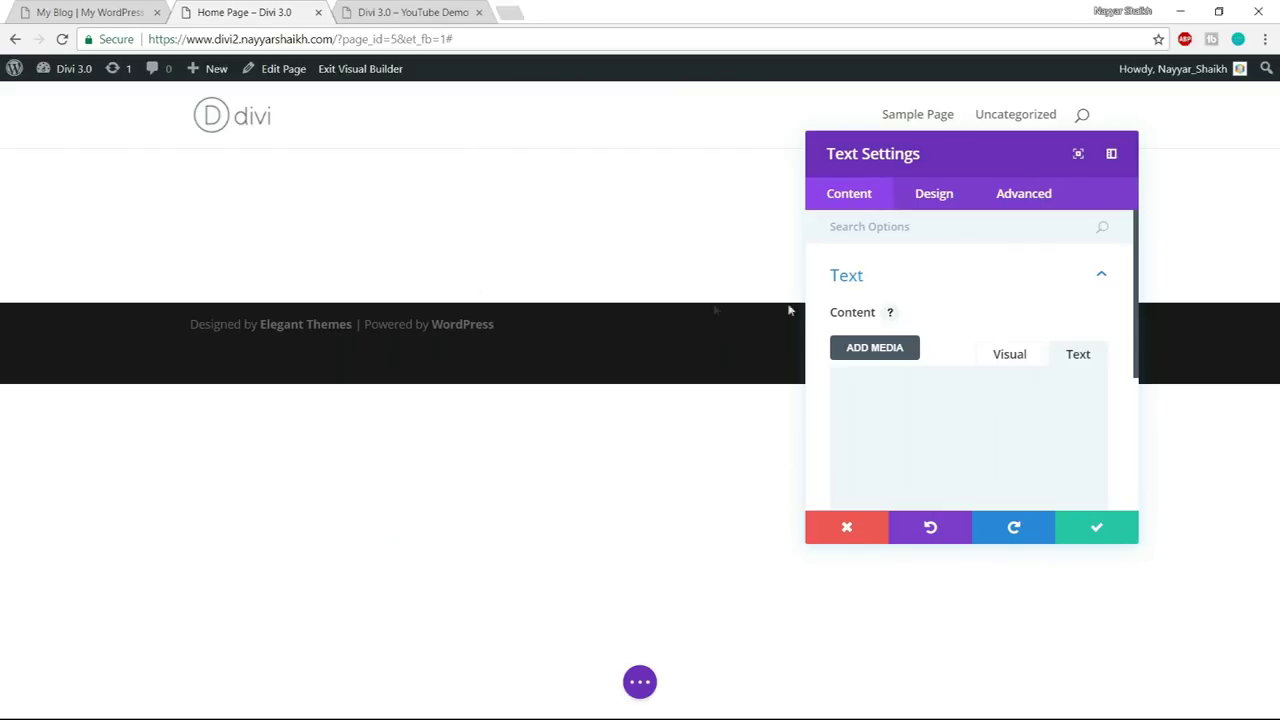
{"action": "left_click", "coordinate": [1010, 355]}
{"action": "left_click", "coordinate": [1077, 355]}
{"action": "left_click", "coordinate": [1026, 360]}
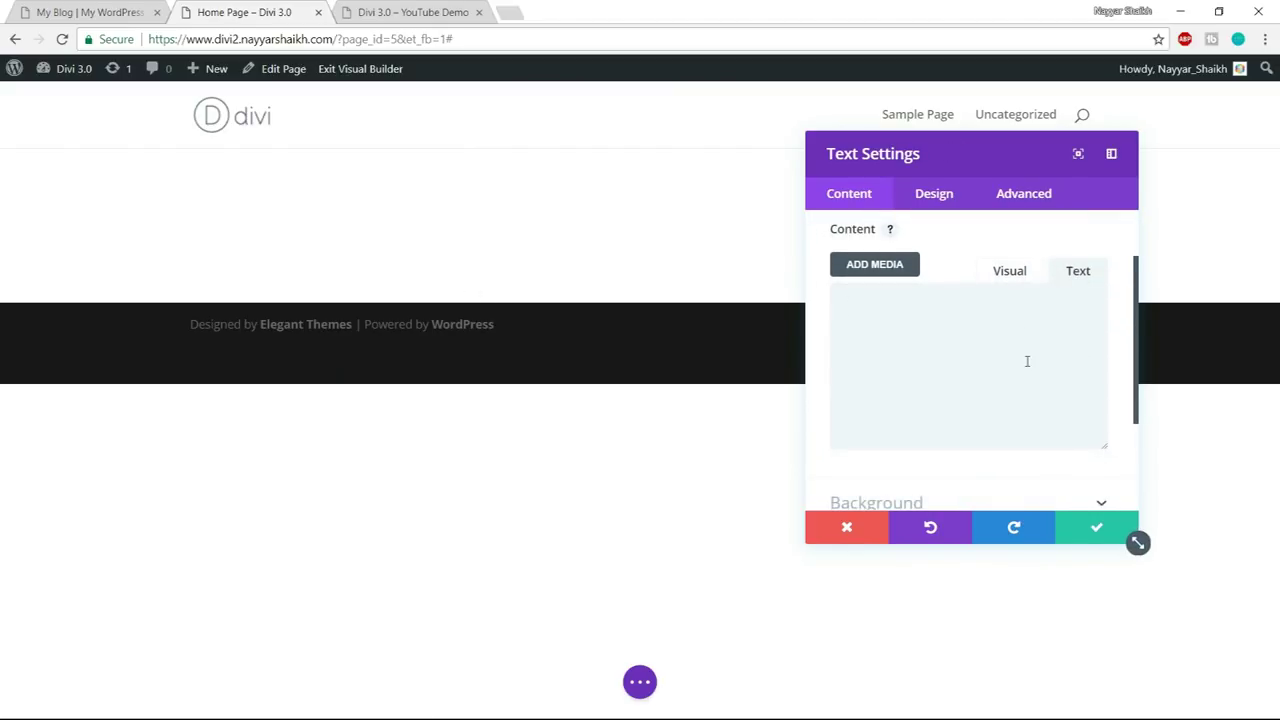
{"action": "key", "text": "ctrl+v"}
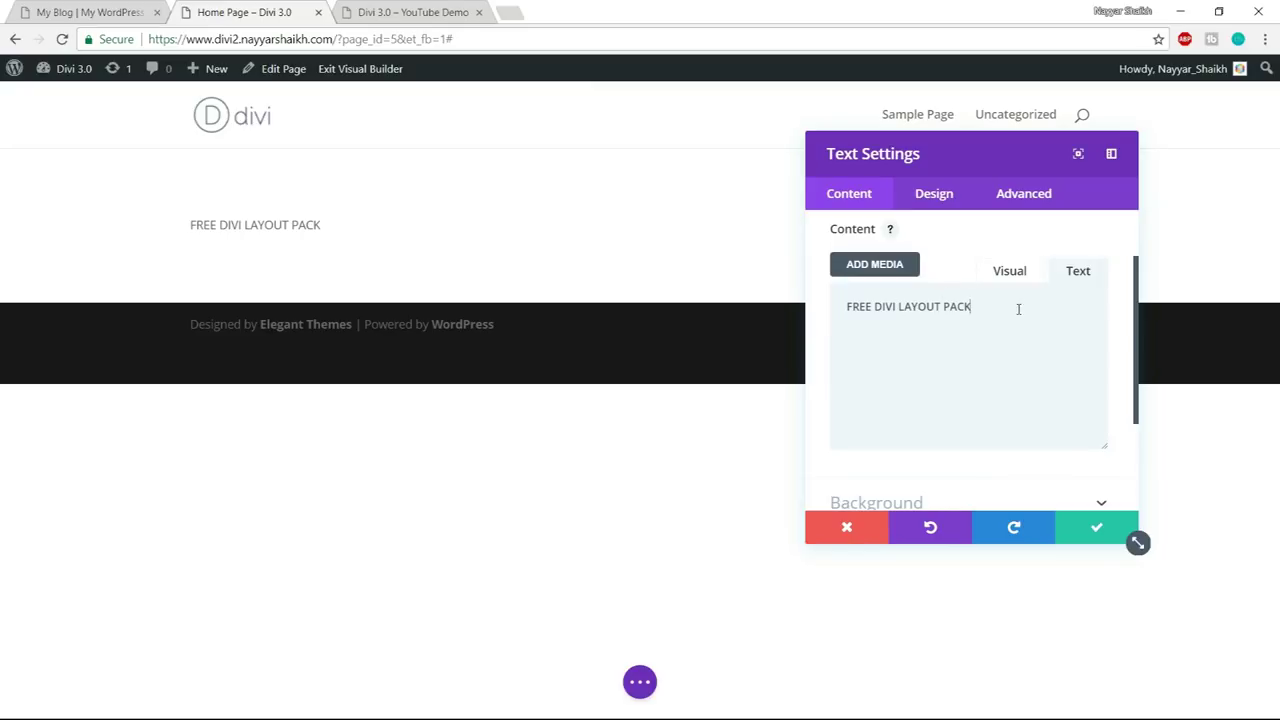
- Show the Text module's content in the visual editor and compare its styling with the tagline in the demo's hero section
{"action": "left_click_drag", "start_coordinate": [1018, 309], "coordinate": [809, 317]}
{"action": "left_click", "coordinate": [90, 12]}
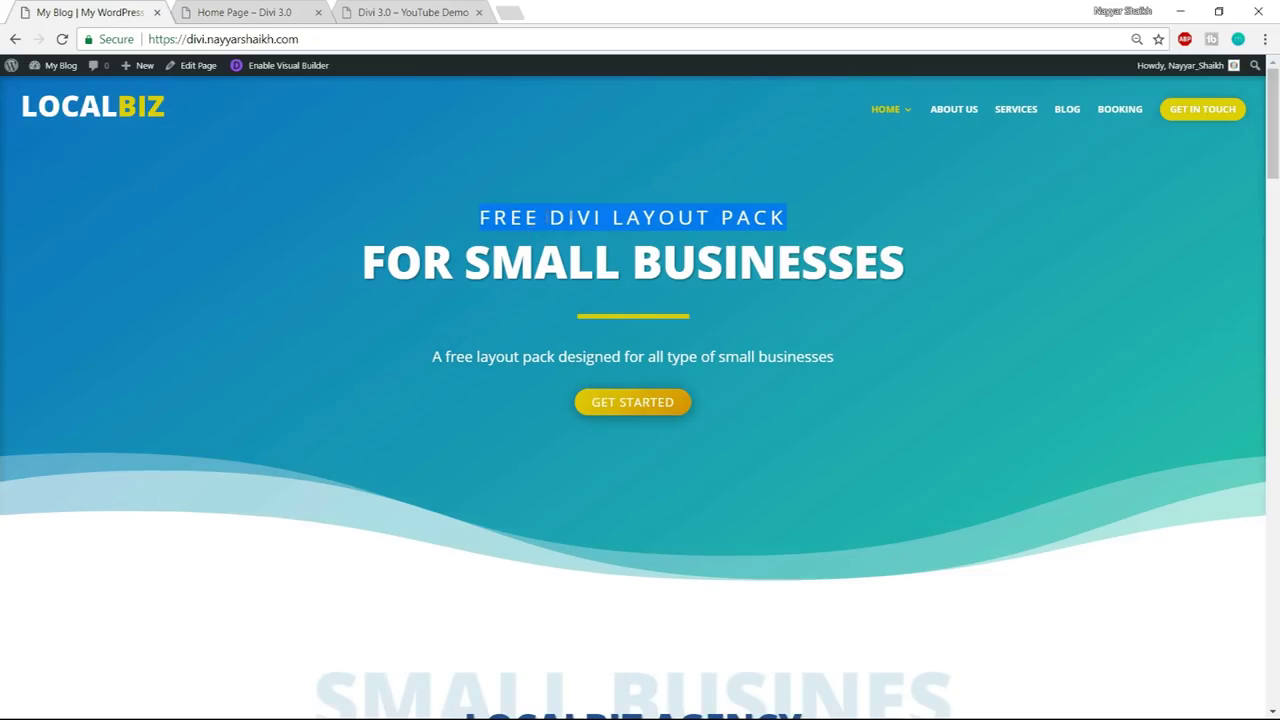
{"action": "left_click", "coordinate": [252, 11]}
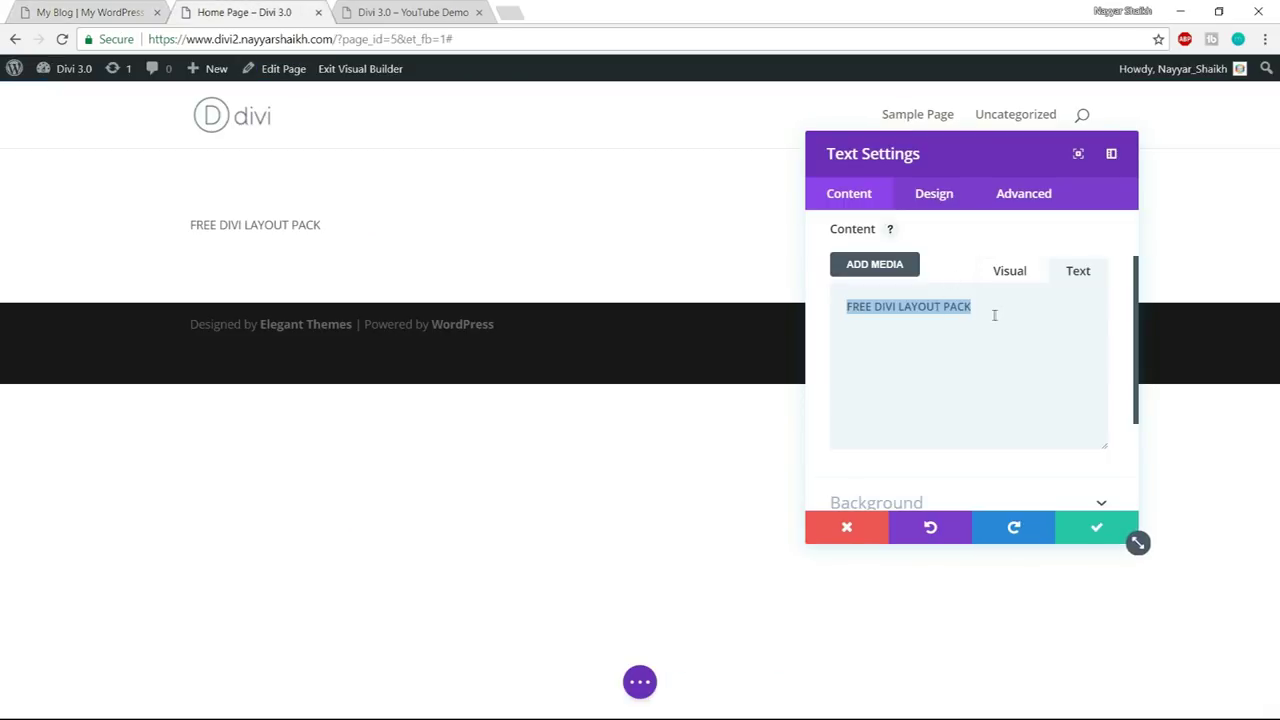
{"action": "left_click", "coordinate": [1012, 282]}
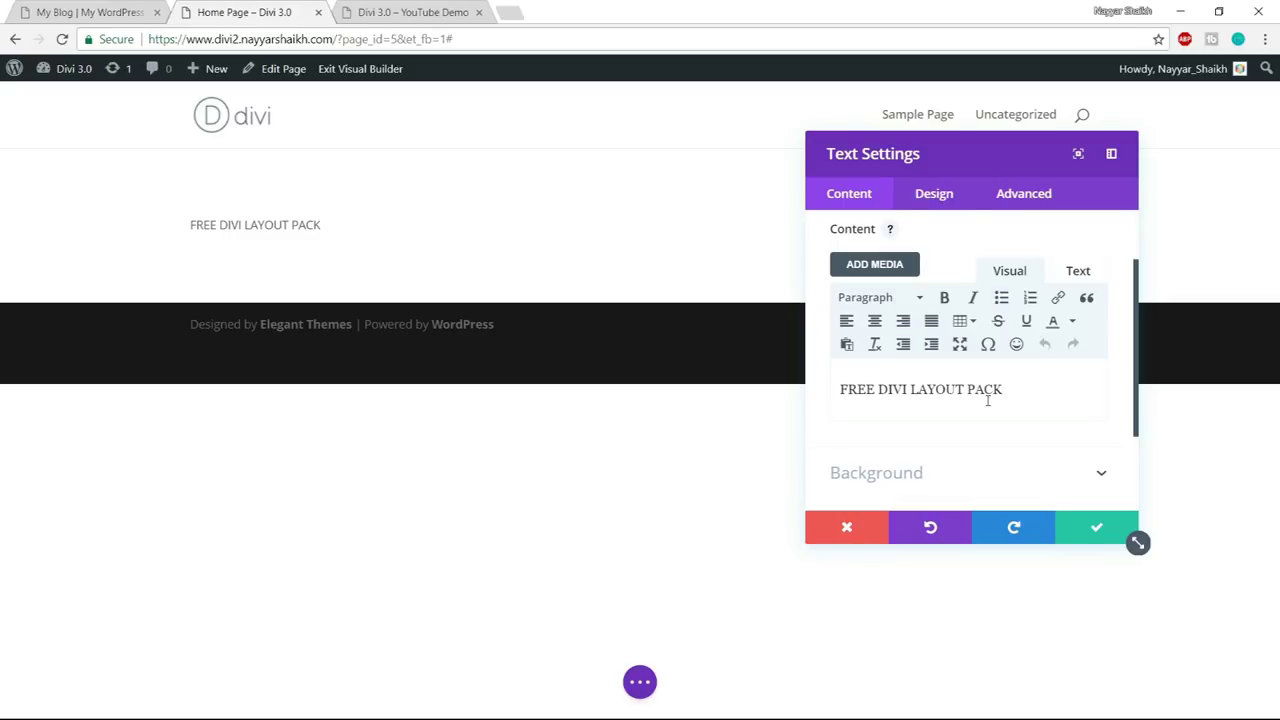
{"action": "key", "text": "ctrl+1"}
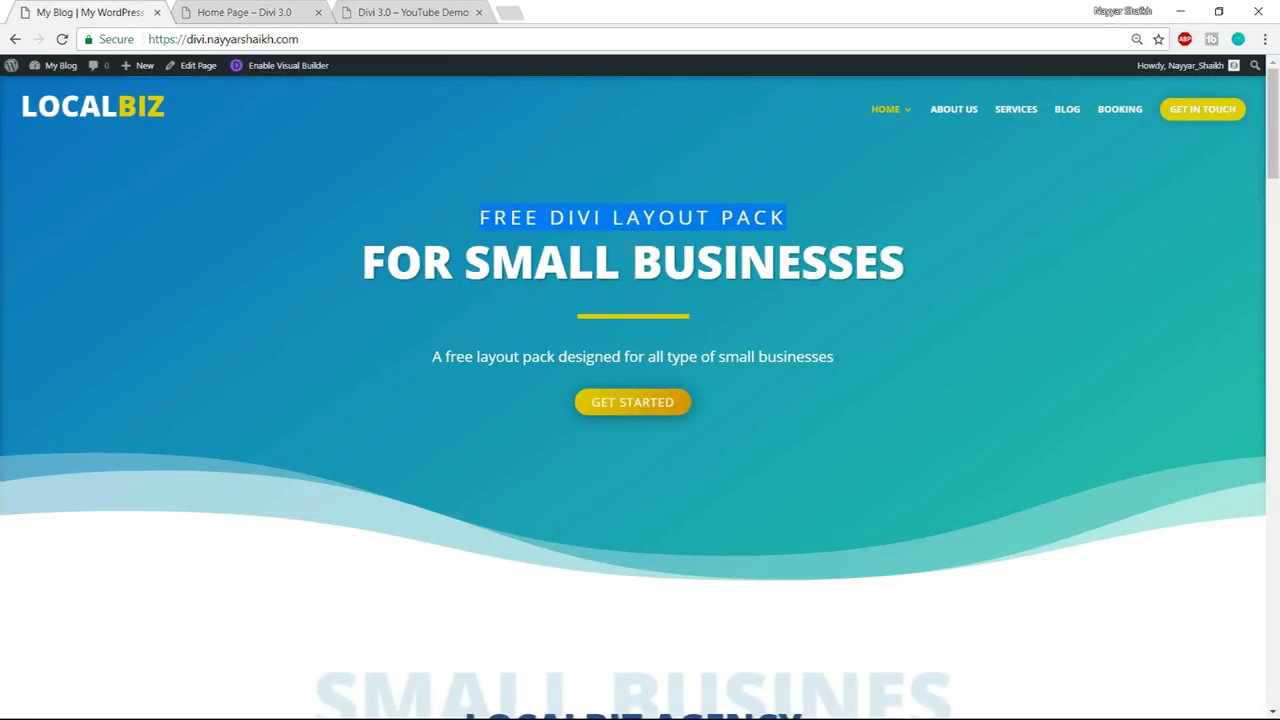
{"action": "left_click_drag", "start_coordinate": [461, 220], "coordinate": [790, 208]}
{"action": "left_click", "coordinate": [791, 214]}
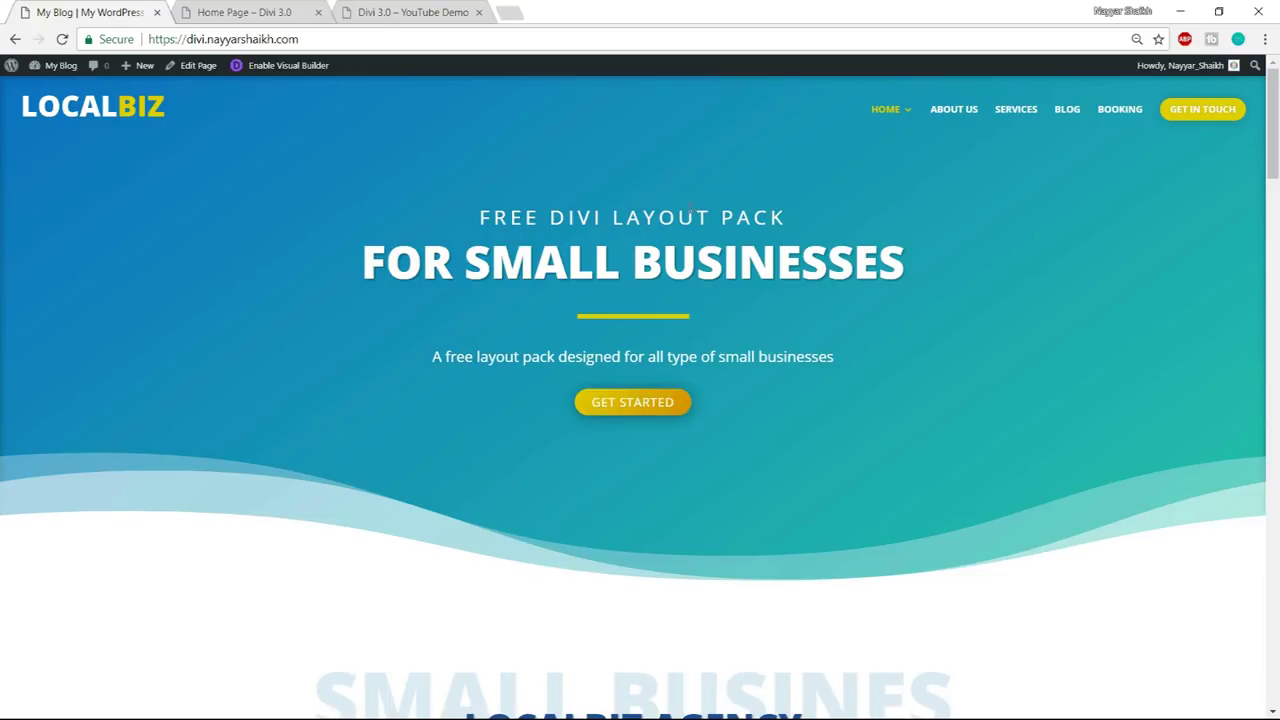
{"action": "left_click", "coordinate": [301, 8]}
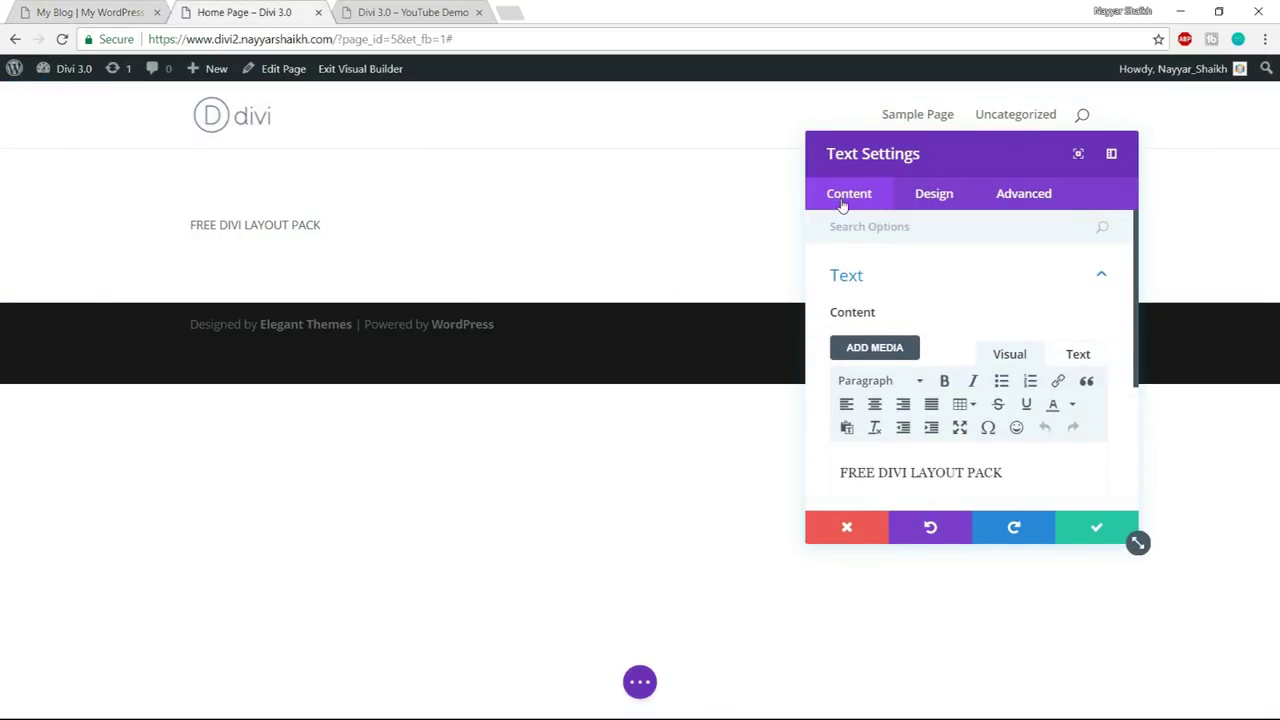
- Examine the option groups available in the Text module's content and design settings
{"action": "left_click", "coordinate": [934, 276]}
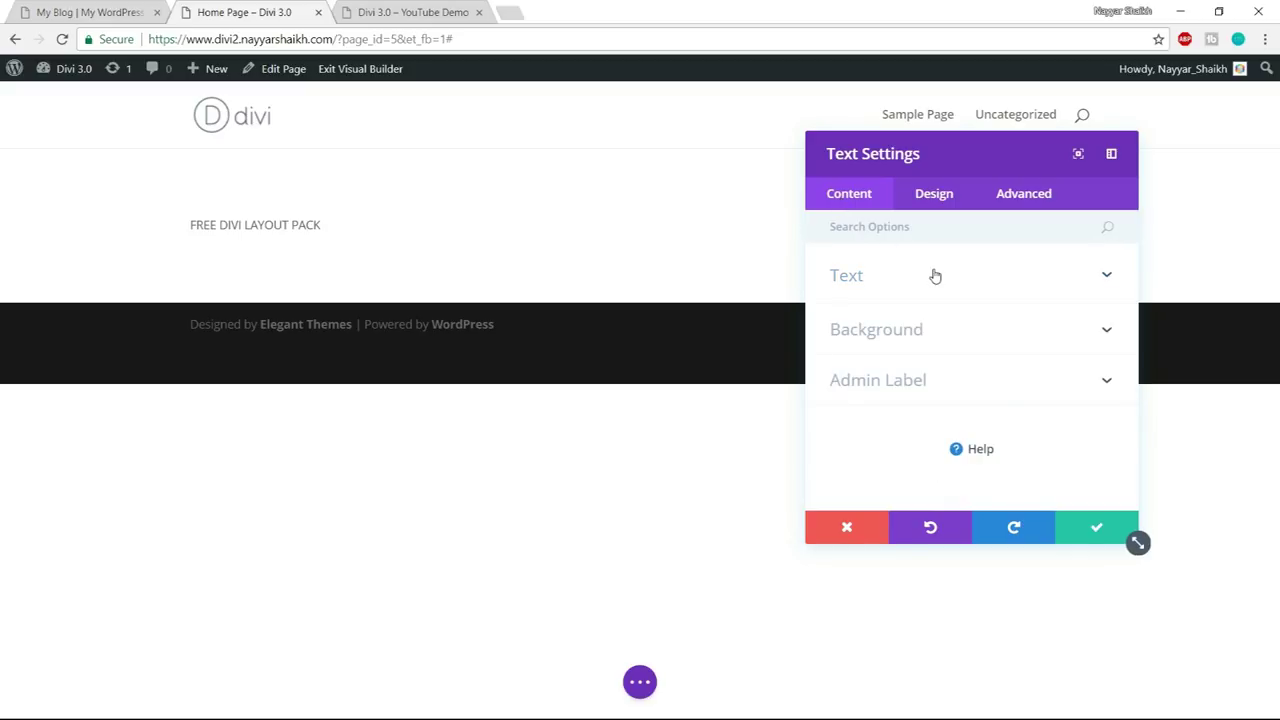
{"action": "left_click", "coordinate": [938, 200]}
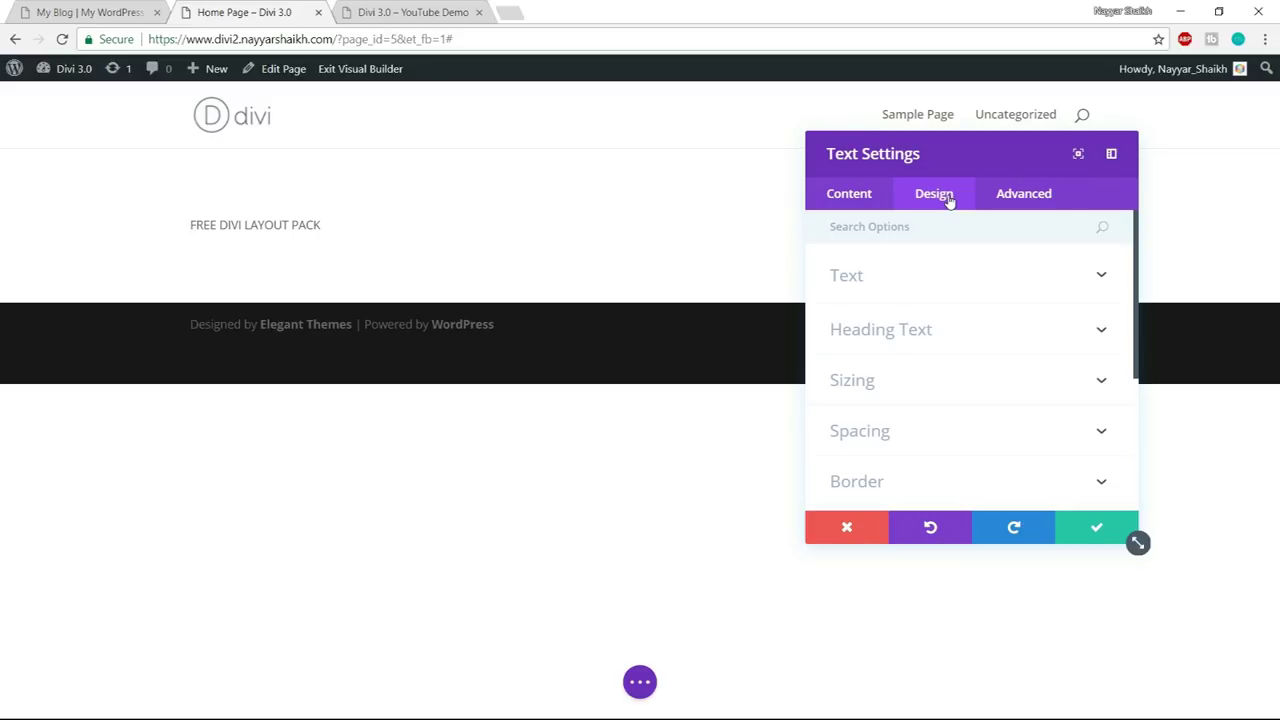
{"action": "left_click", "coordinate": [849, 202]}
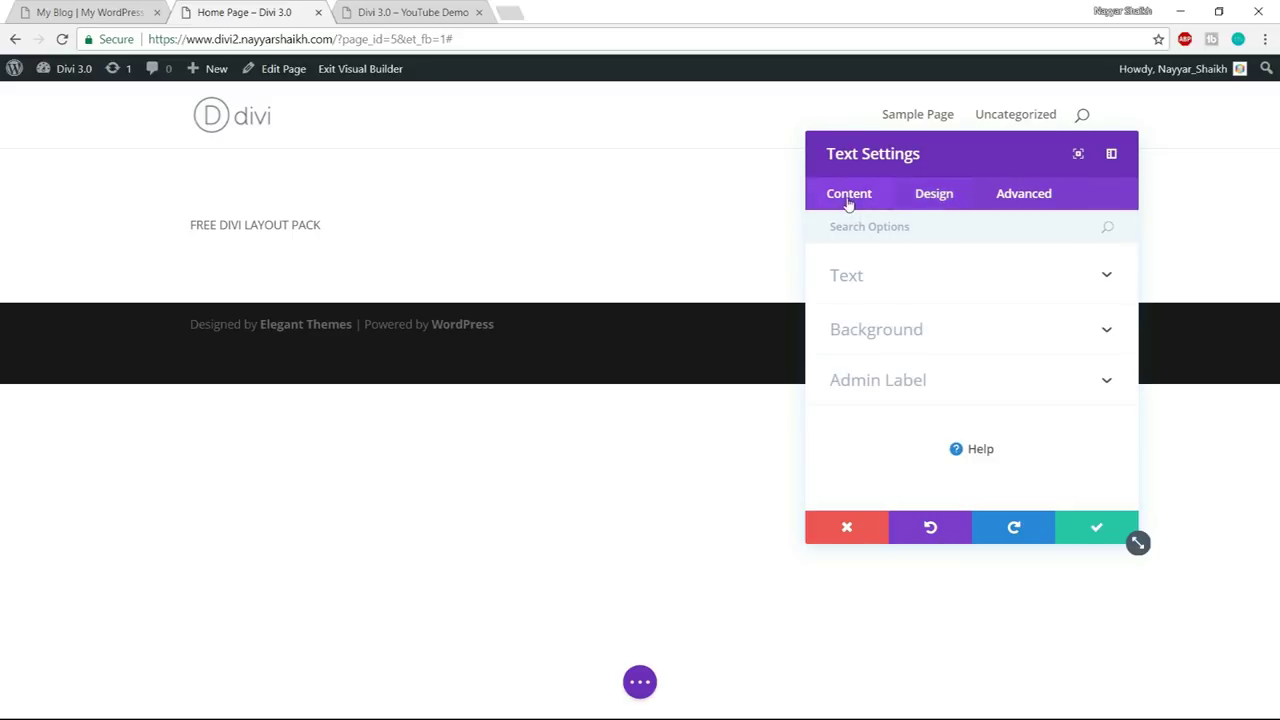
{"action": "left_click", "coordinate": [952, 197]}
{"action": "left_click", "coordinate": [862, 200]}
- Set the Text module's text color to Light in its design settings
{"action": "left_click", "coordinate": [931, 201]}
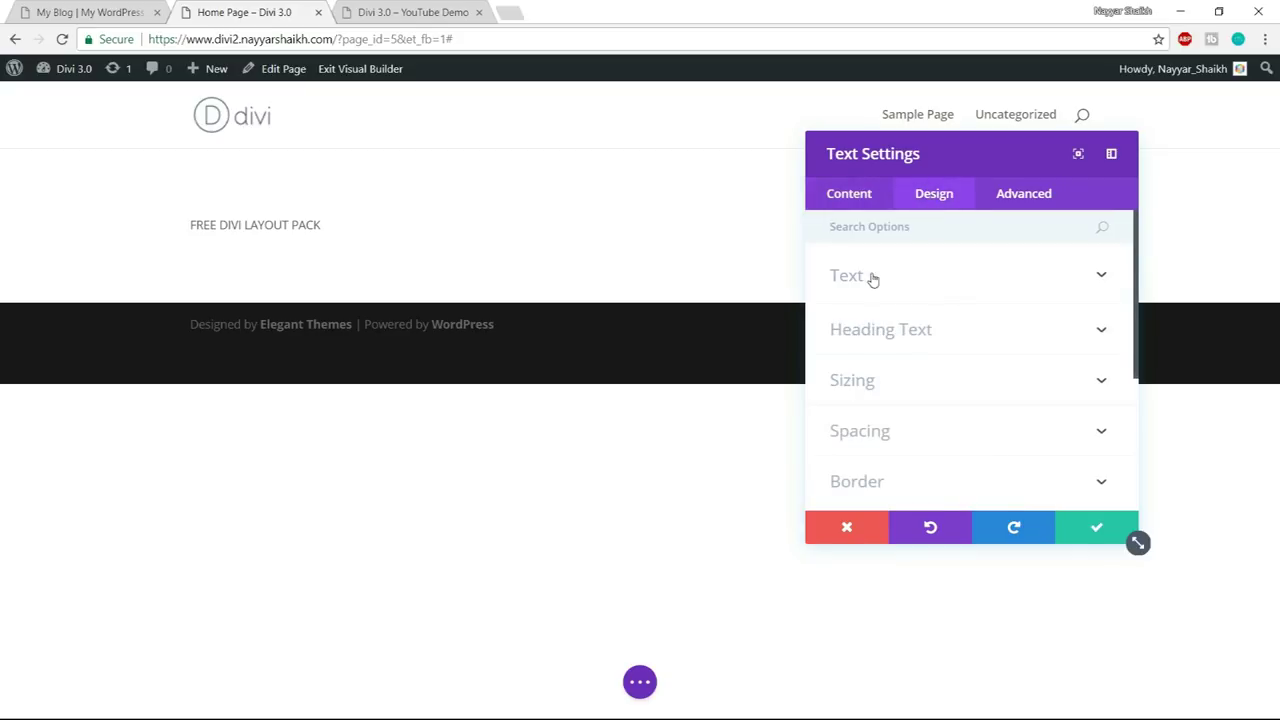
{"action": "scroll", "coordinate": [977, 346], "scroll_direction": "down", "scroll_amount": 3}
{"action": "scroll", "coordinate": [991, 414], "scroll_direction": "up", "scroll_amount": 3}
{"action": "left_click", "coordinate": [936, 280]}
{"action": "scroll", "coordinate": [1010, 300], "scroll_direction": "down", "scroll_amount": 1}
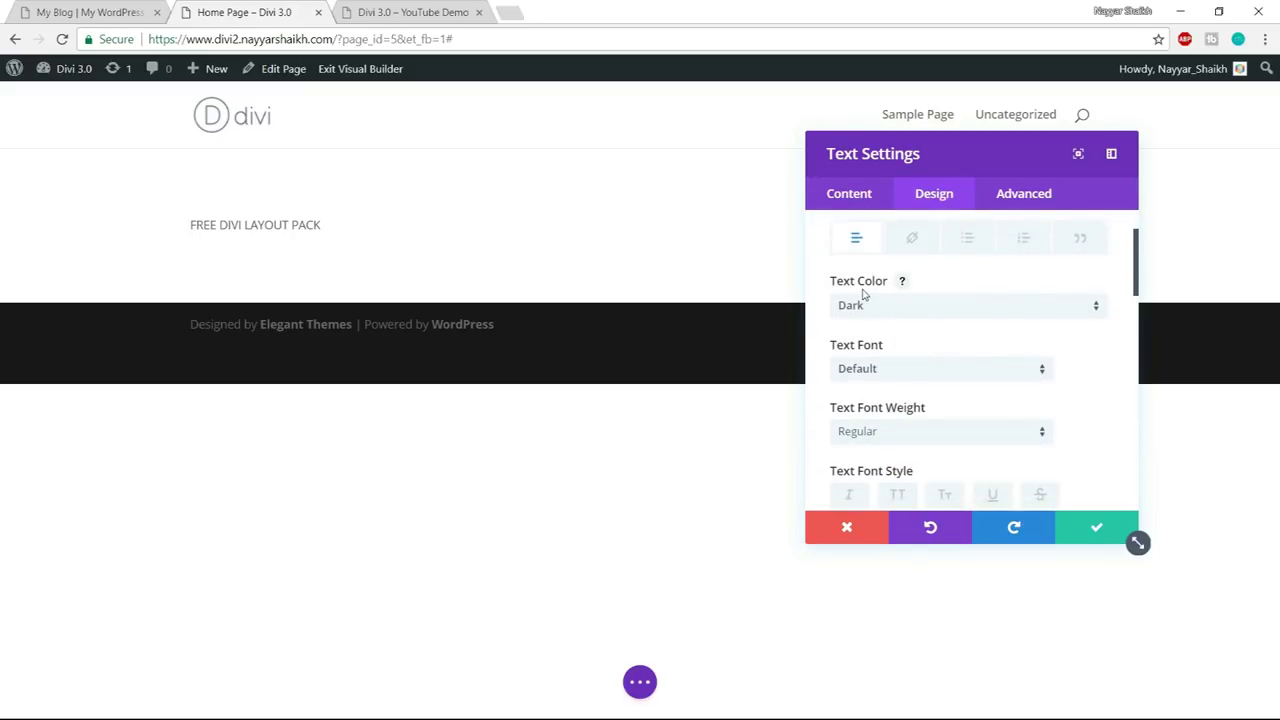
{"action": "left_click", "coordinate": [885, 308]}
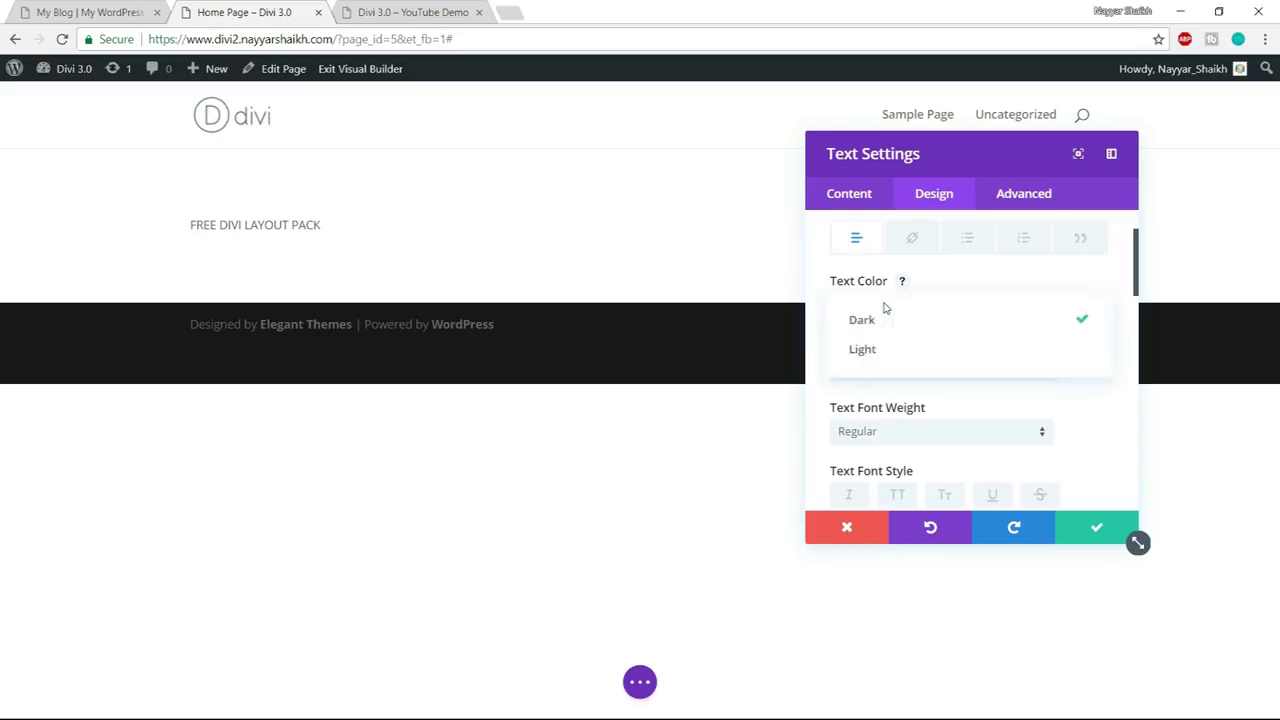
{"action": "left_click", "coordinate": [891, 352]}
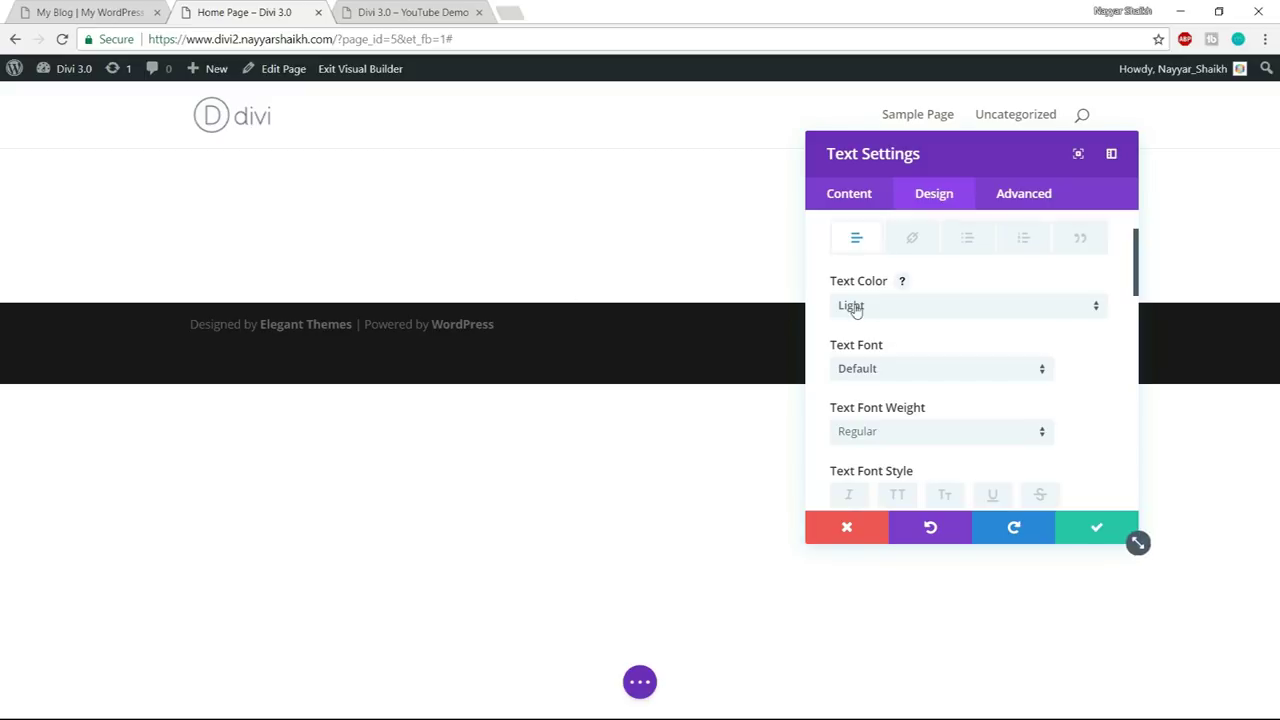
- Set the Text module's text color back to Dark
{"action": "left_click", "coordinate": [897, 307]}
{"action": "left_click", "coordinate": [899, 330]}
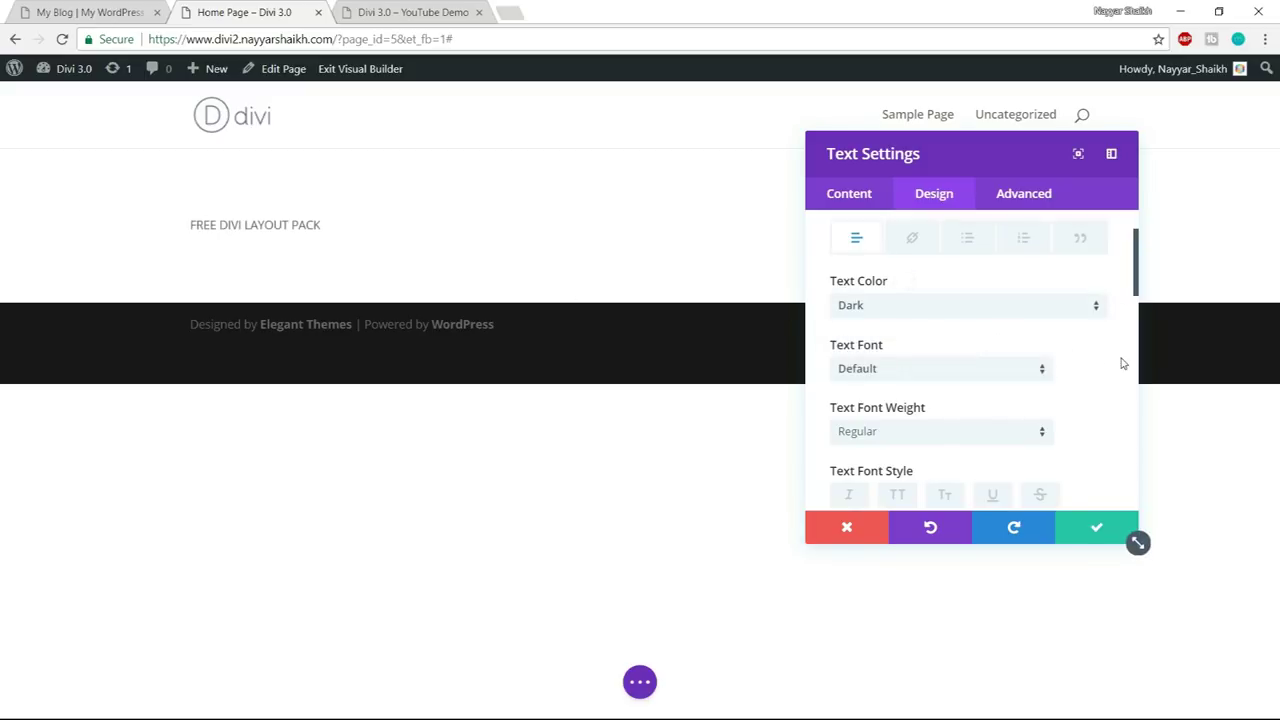
- Try the Roboto font on the Text module's text, and reset the text font to its default
{"action": "scroll", "coordinate": [1123, 363], "scroll_direction": "down", "scroll_amount": 1}
{"action": "left_click", "coordinate": [876, 289]}
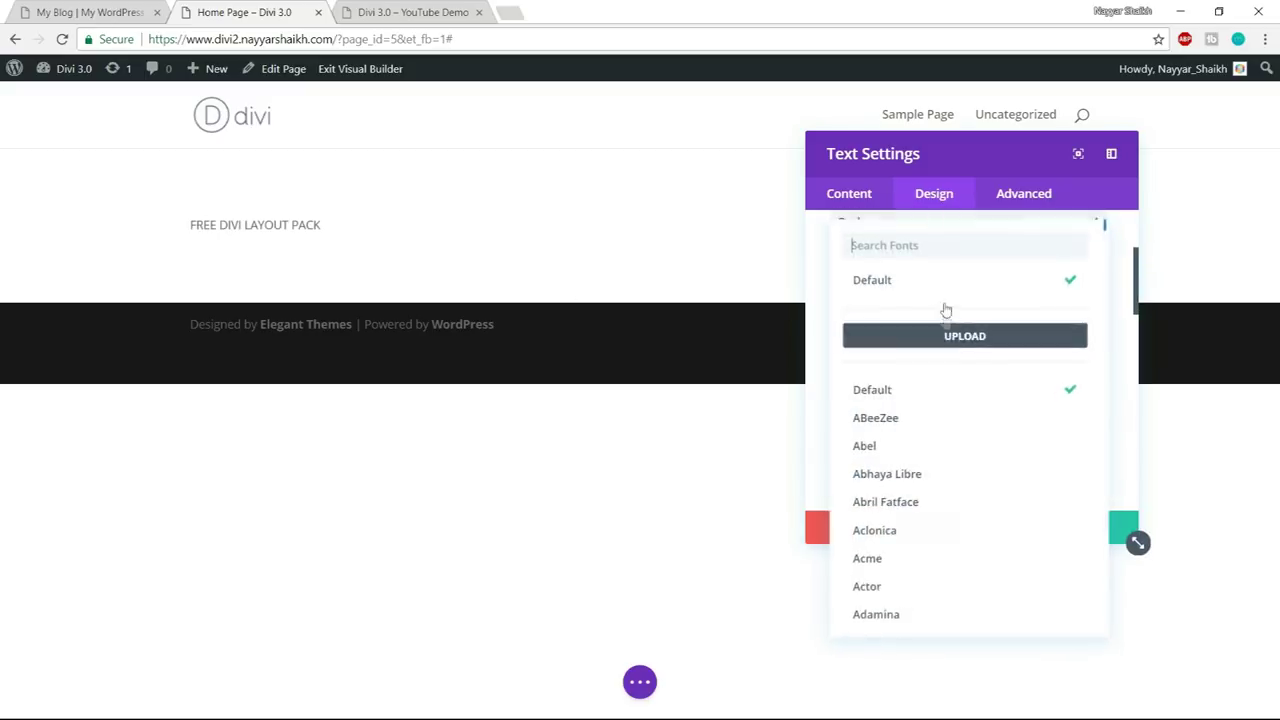
{"action": "scroll", "coordinate": [991, 497], "scroll_direction": "down", "scroll_amount": 1}
{"action": "scroll", "coordinate": [992, 492], "scroll_direction": "down", "scroll_amount": 10}
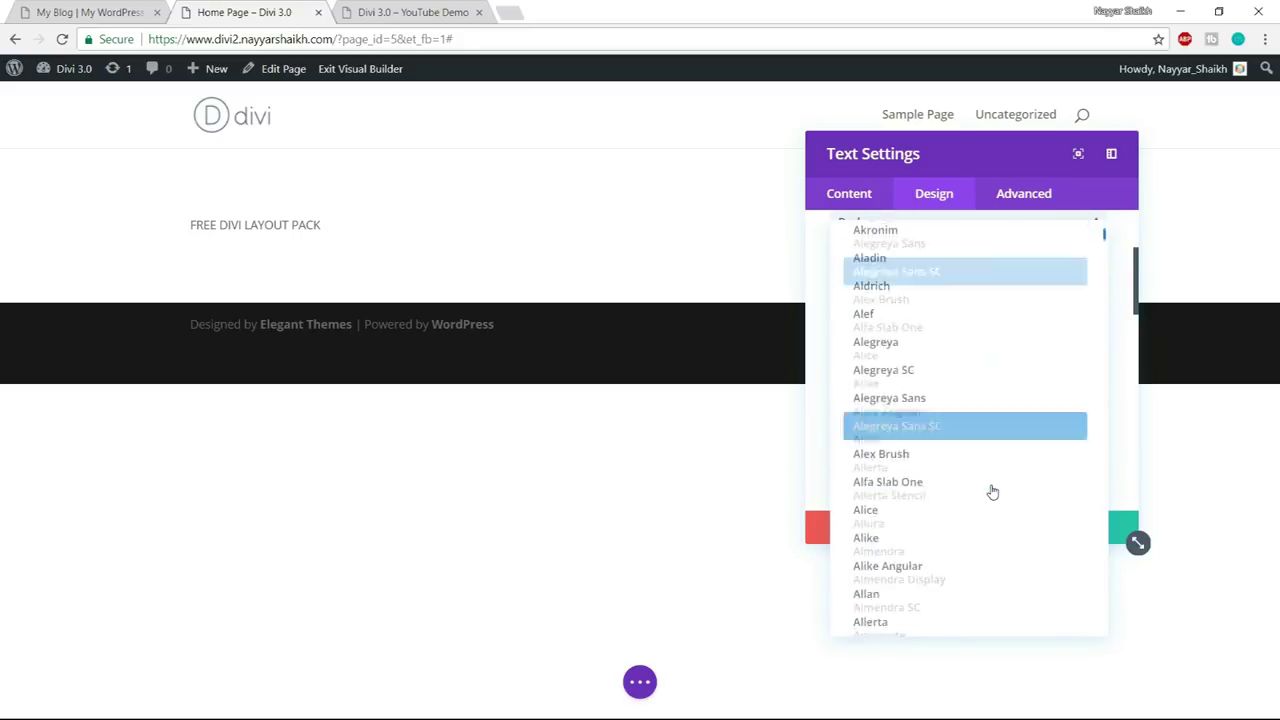
{"action": "scroll", "coordinate": [992, 492], "scroll_direction": "down", "scroll_amount": 15}
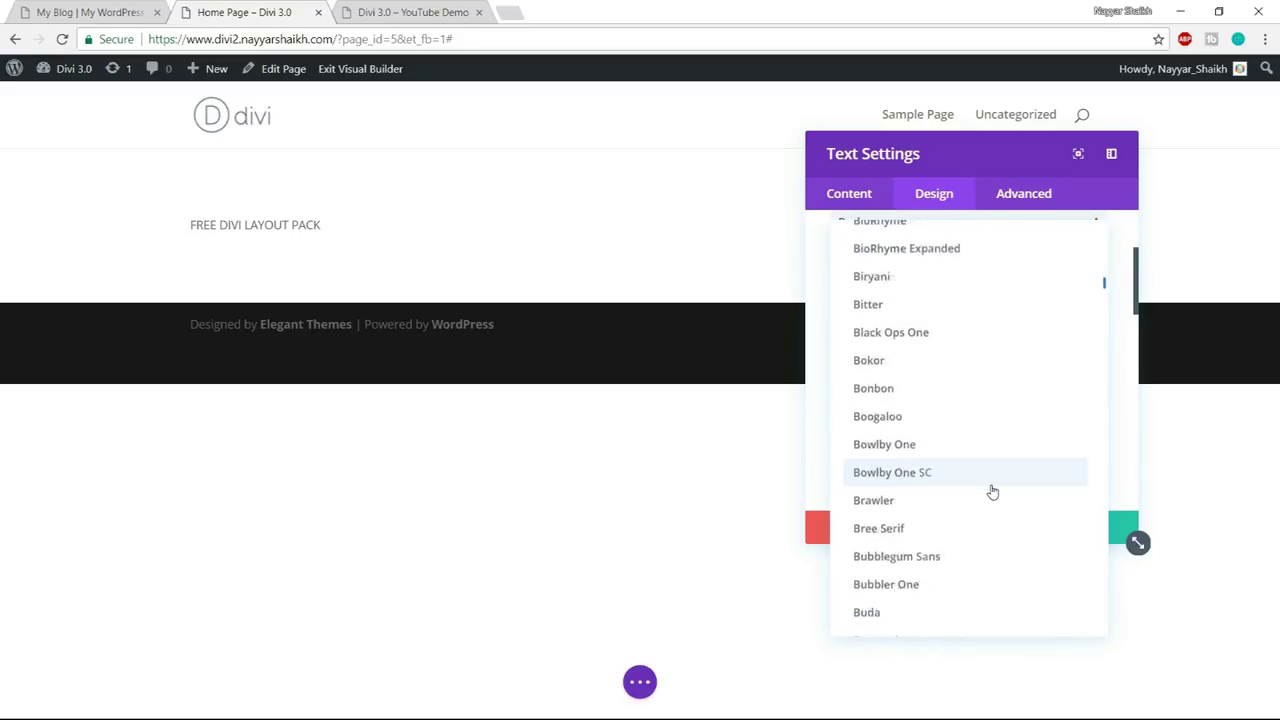
{"action": "scroll", "coordinate": [992, 492], "scroll_direction": "down", "scroll_amount": 8}
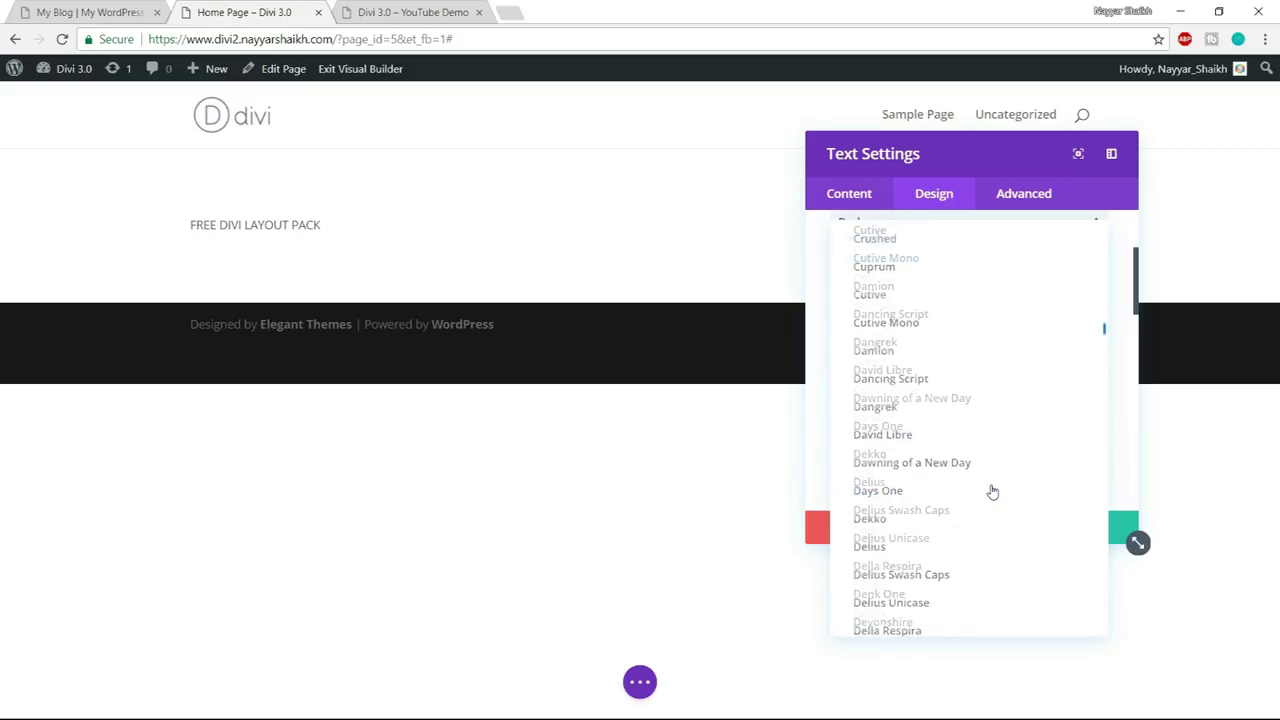
{"action": "type", "text": "robo"}
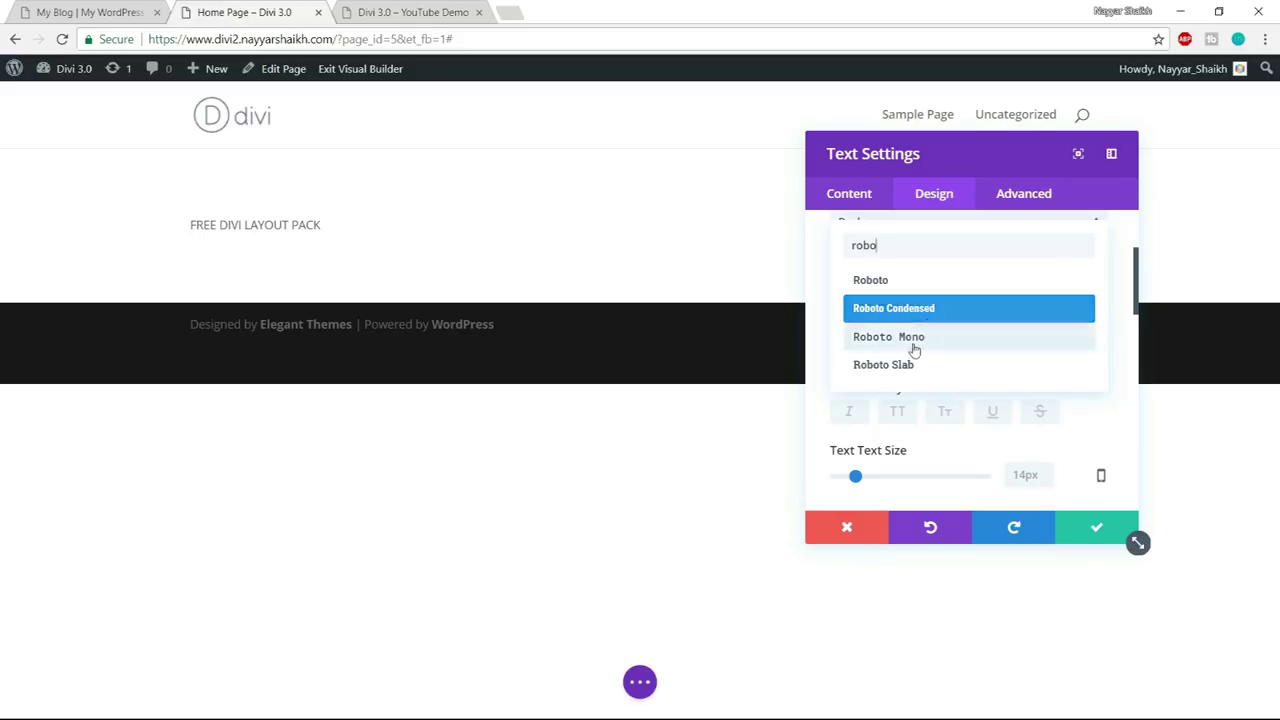
{"action": "left_click", "coordinate": [907, 283]}
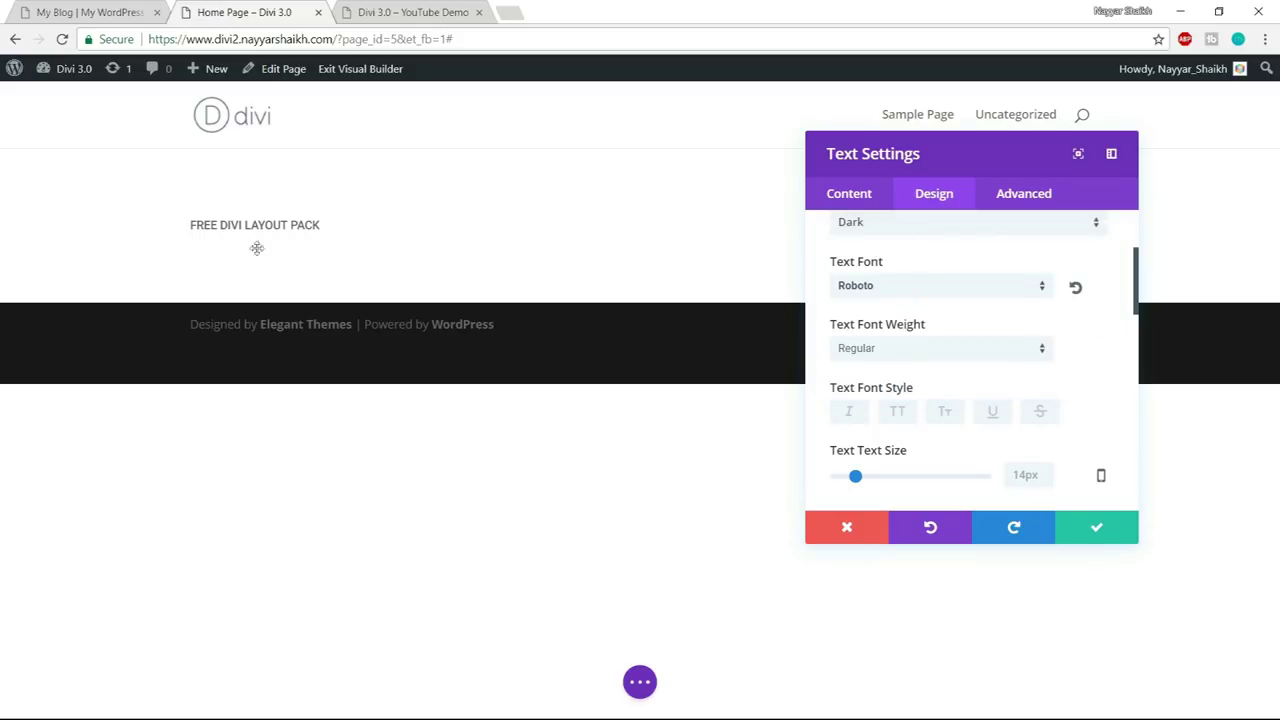
{"action": "scroll", "coordinate": [1010, 362], "scroll_direction": "up", "scroll_amount": 1}
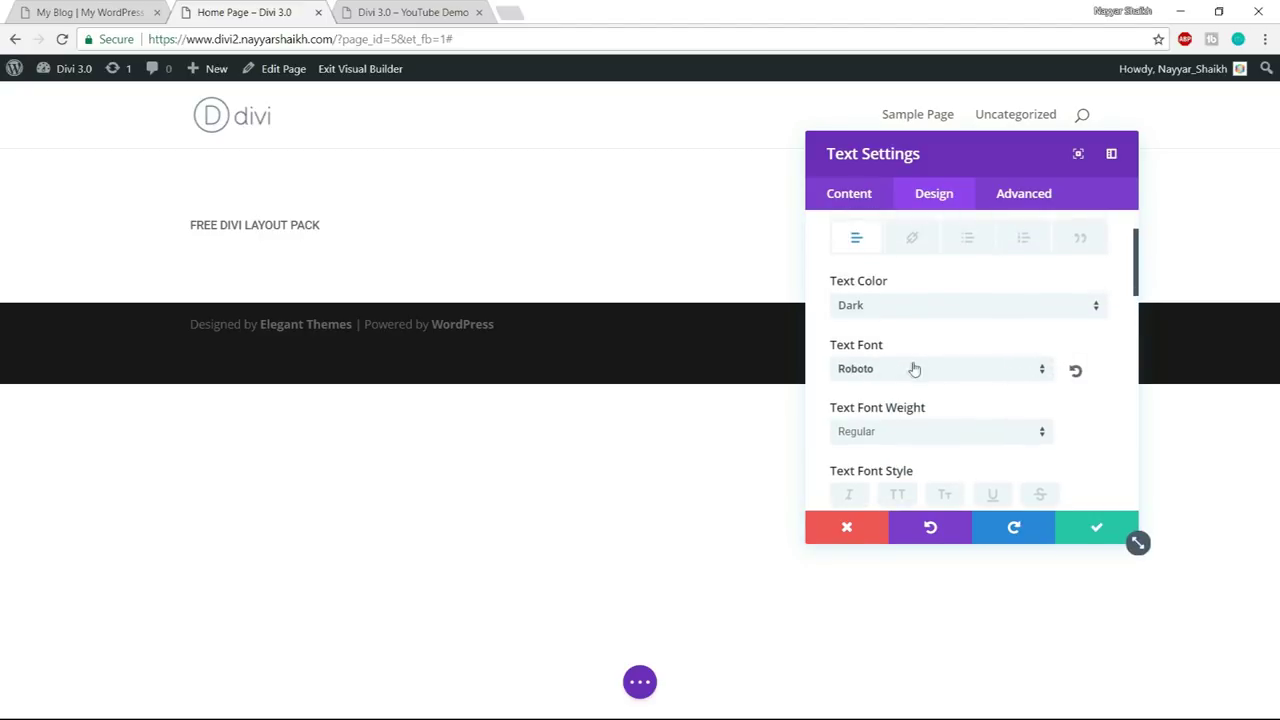
{"action": "left_click", "coordinate": [1076, 374]}
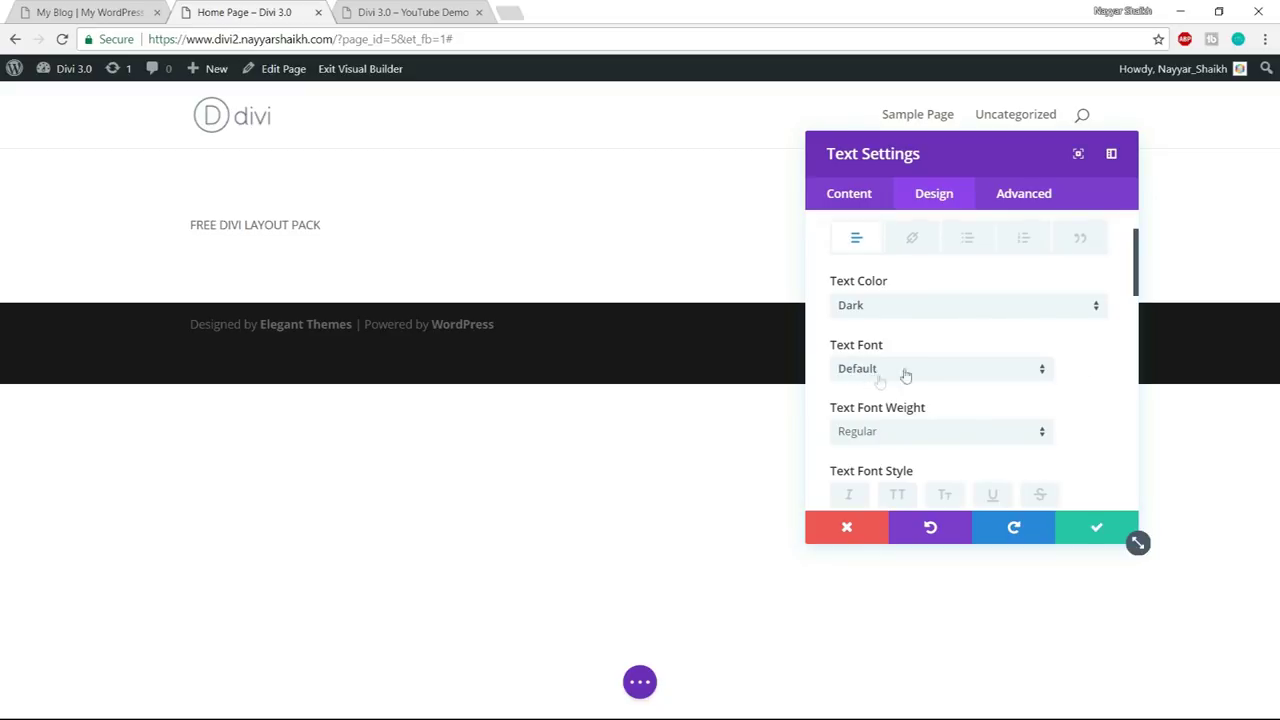
- Try the Bold, Ultra Bold, Regular and Light font weights on the module's text, and reset the weight to its default
{"action": "scroll", "coordinate": [1078, 389], "scroll_direction": "down", "scroll_amount": 2}
{"action": "scroll", "coordinate": [1070, 371], "scroll_direction": "up", "scroll_amount": 1}
{"action": "scroll", "coordinate": [1036, 354], "scroll_direction": "down", "scroll_amount": 1}
{"action": "left_click", "coordinate": [951, 266]}
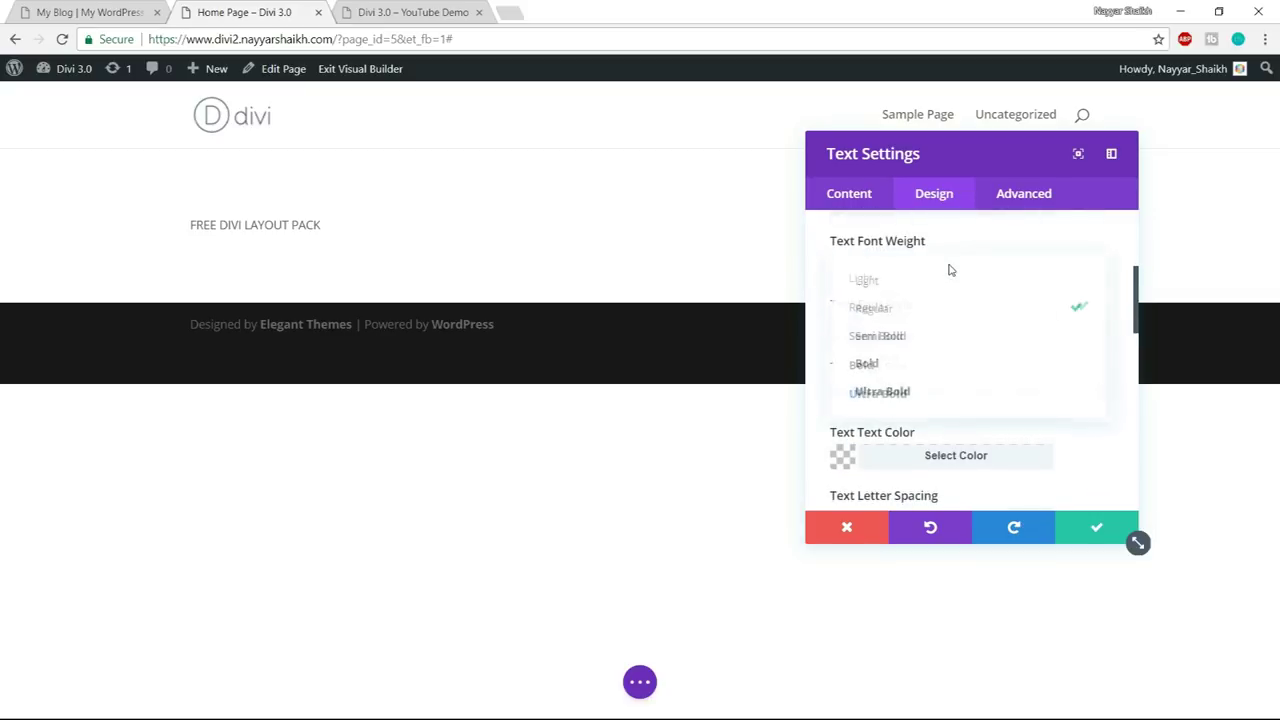
{"action": "left_click", "coordinate": [929, 365]}
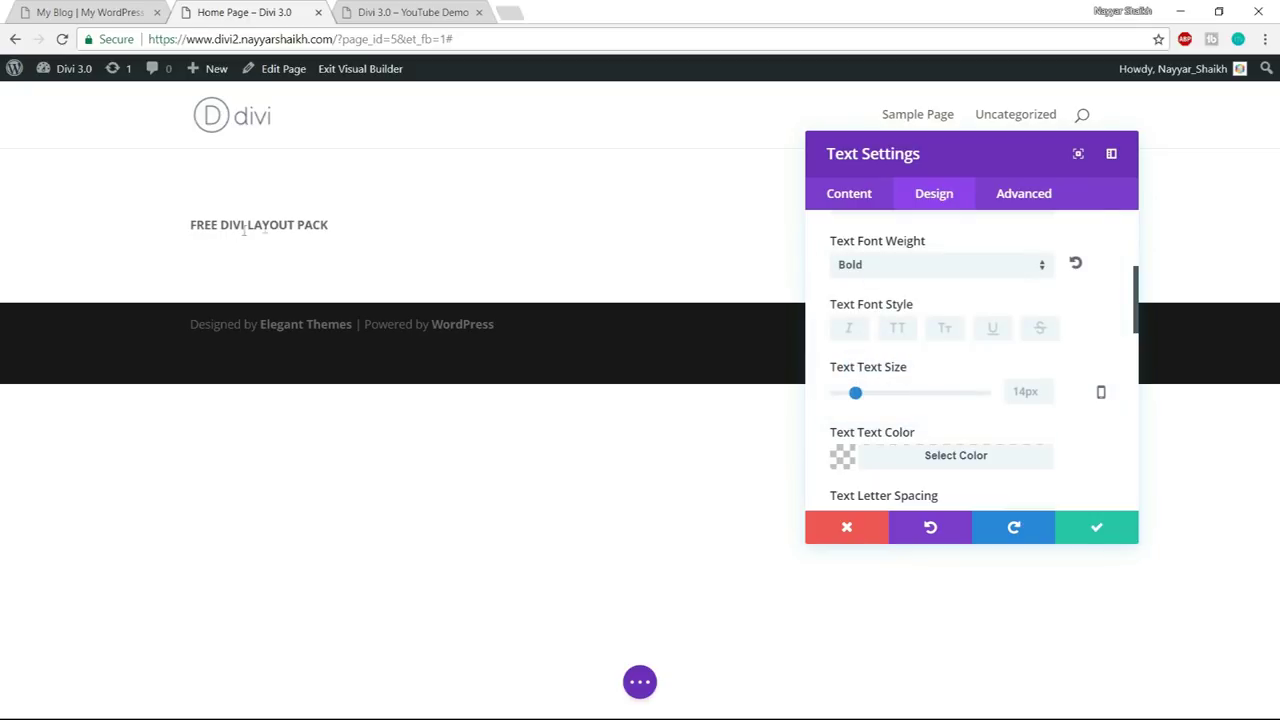
{"action": "left_click", "coordinate": [840, 270]}
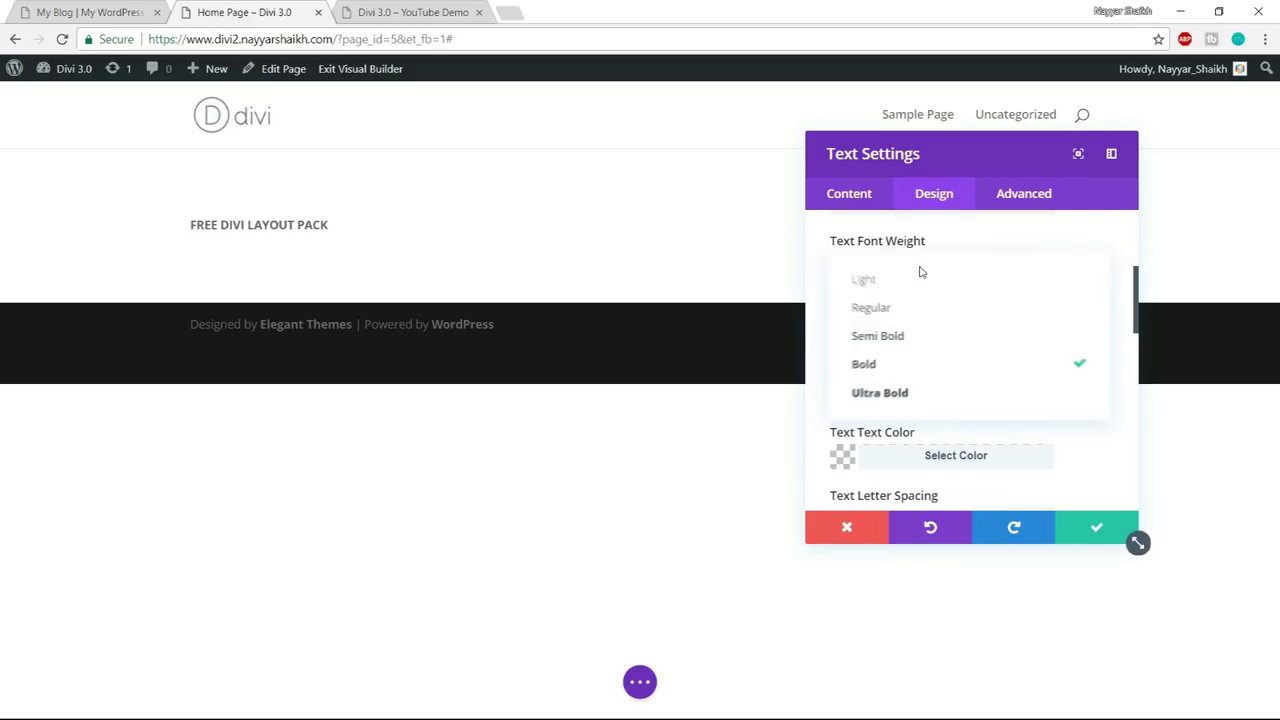
{"action": "left_click", "coordinate": [940, 396]}
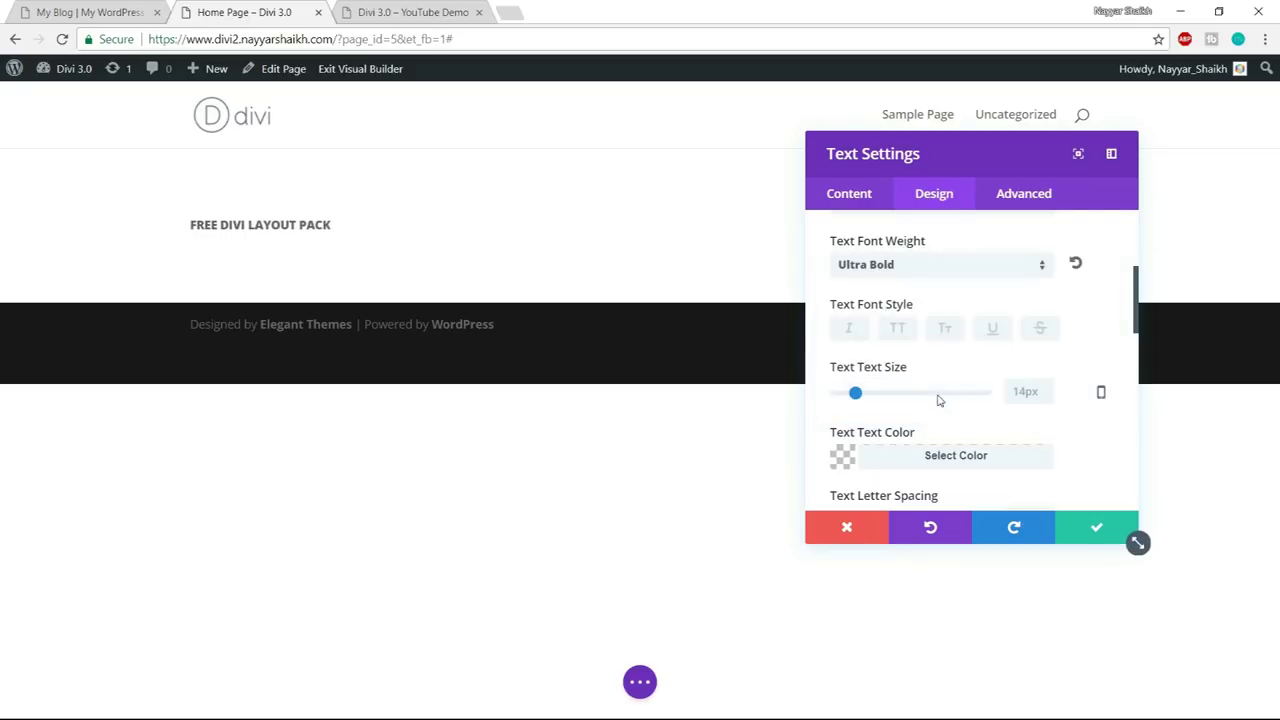
{"action": "left_click", "coordinate": [904, 266]}
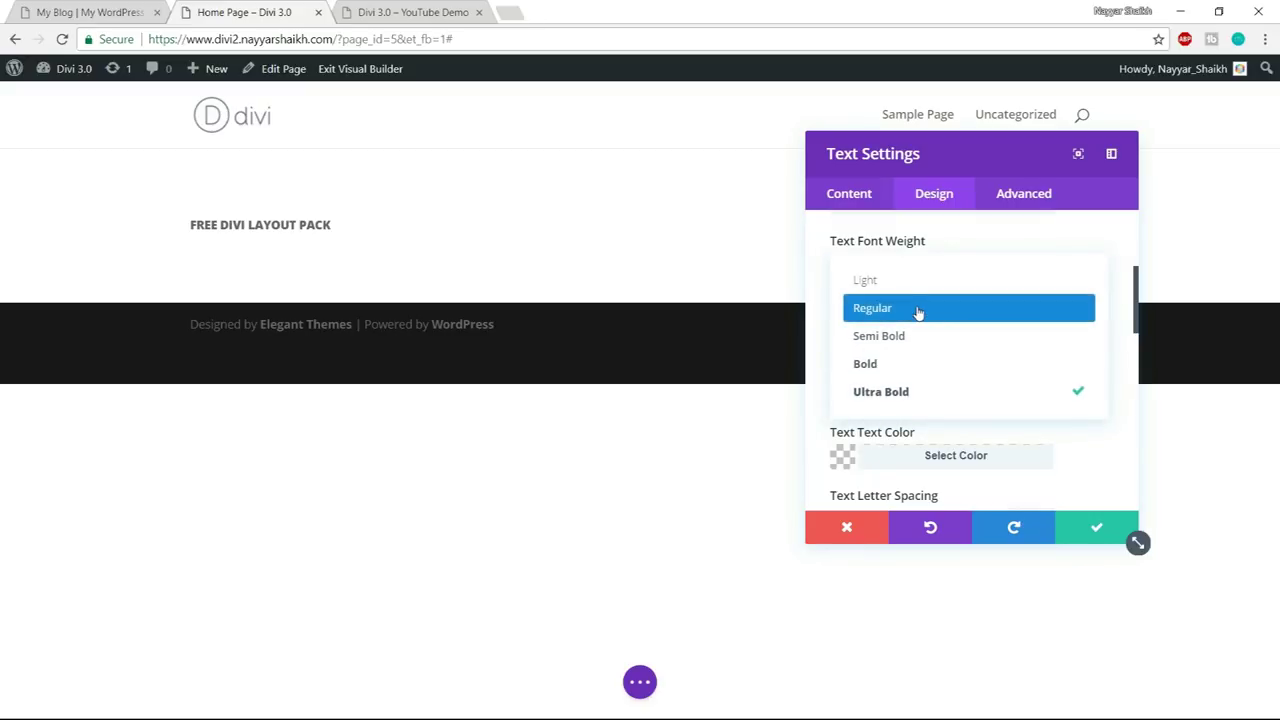
{"action": "left_click", "coordinate": [917, 310]}
{"action": "left_click", "coordinate": [916, 270]}
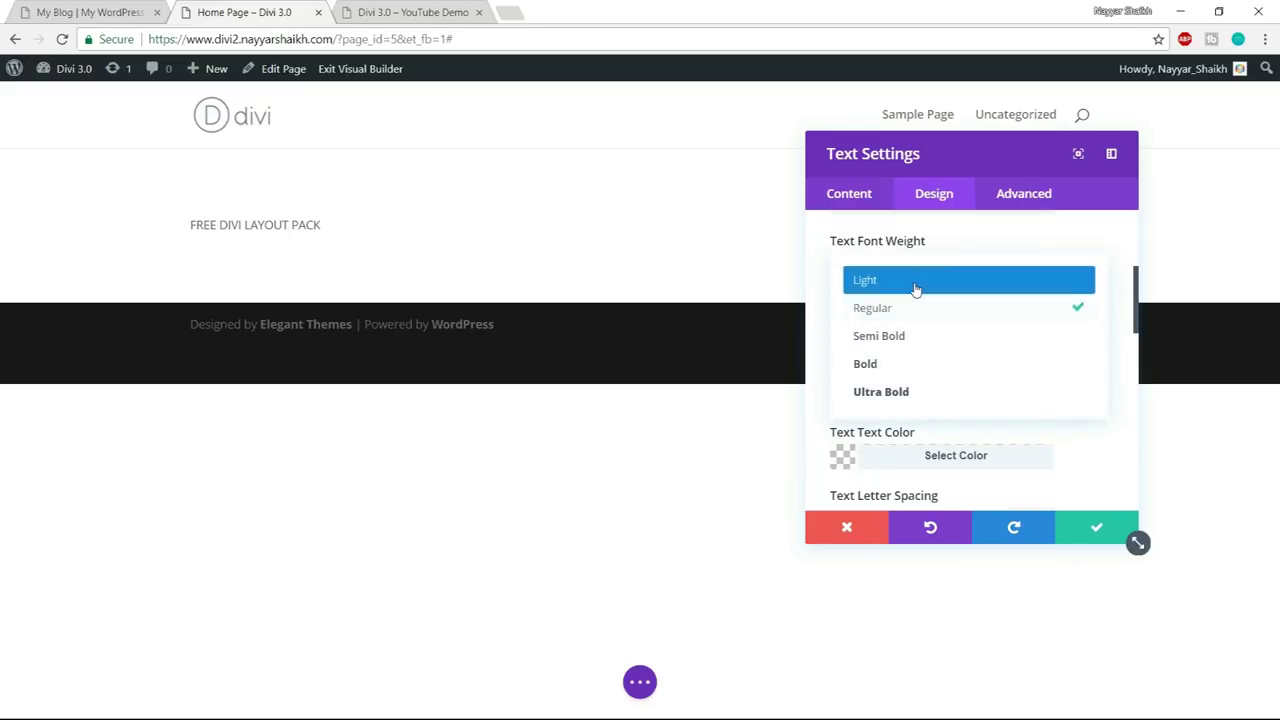
{"action": "left_click", "coordinate": [916, 282]}
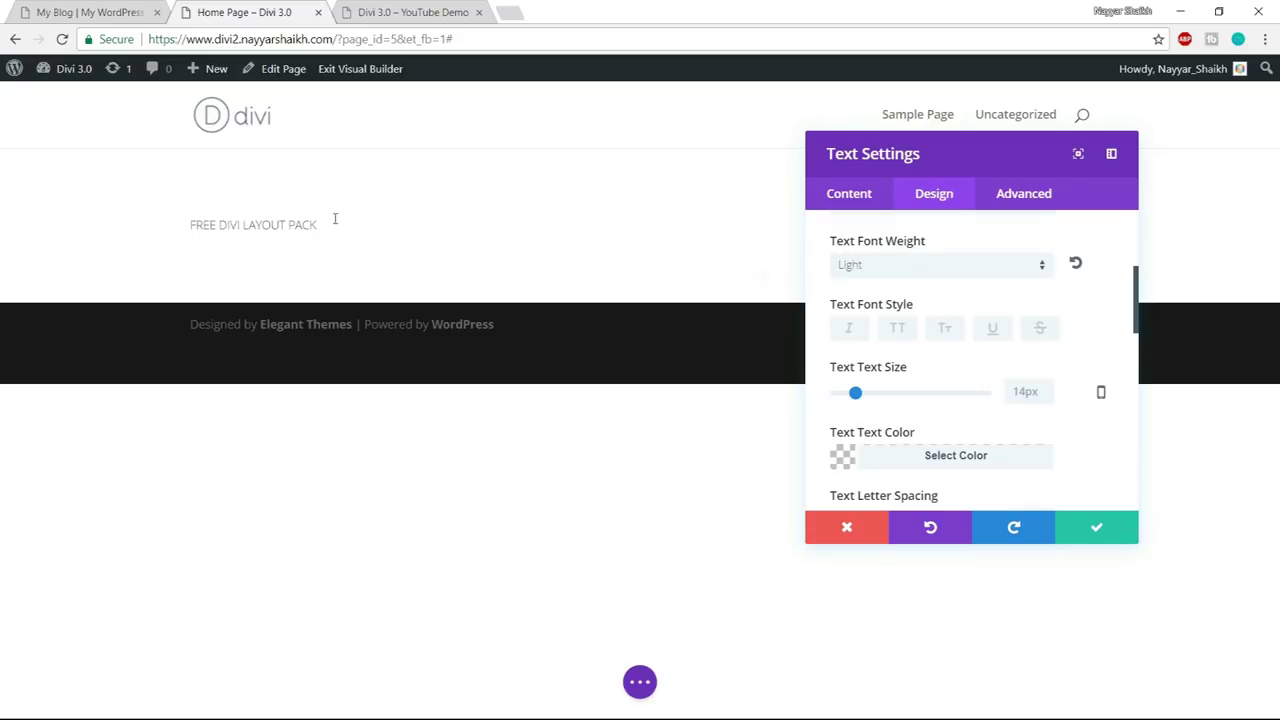
{"action": "left_click", "coordinate": [1076, 263]}
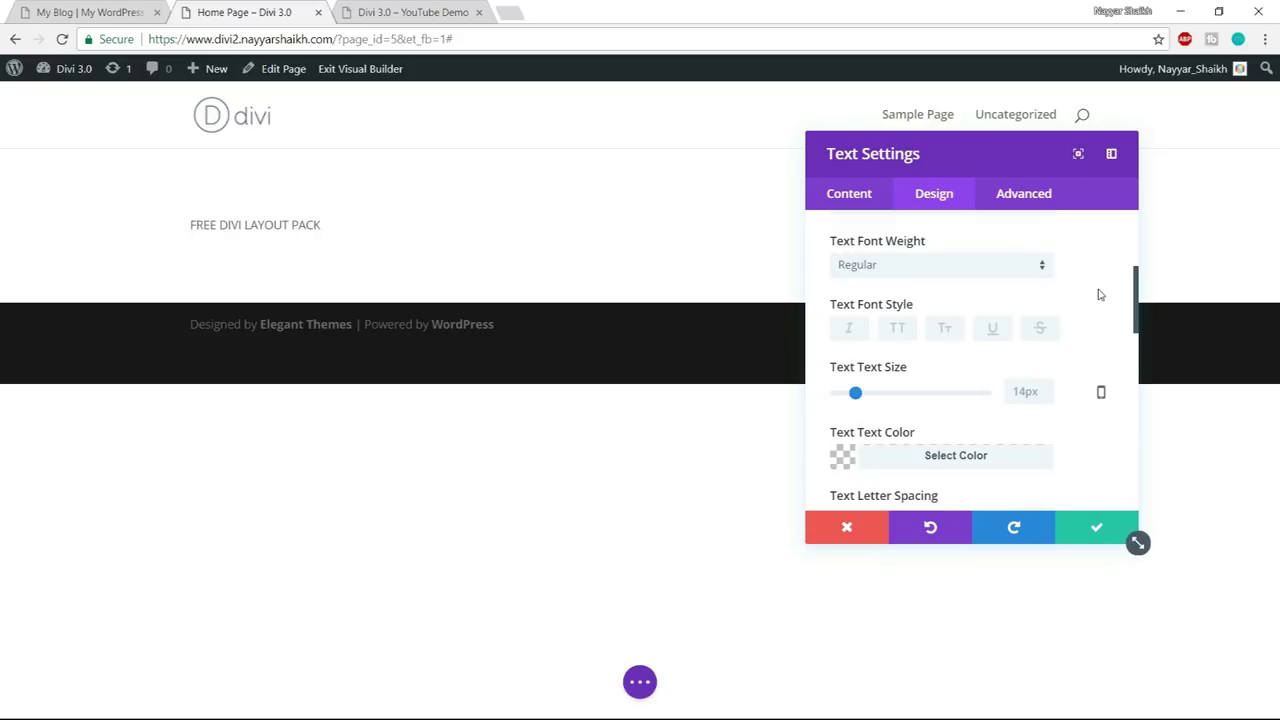
- Enlarge the Text module's text size to 30px
{"action": "left_click_drag", "start_coordinate": [856, 393], "coordinate": [914, 403]}
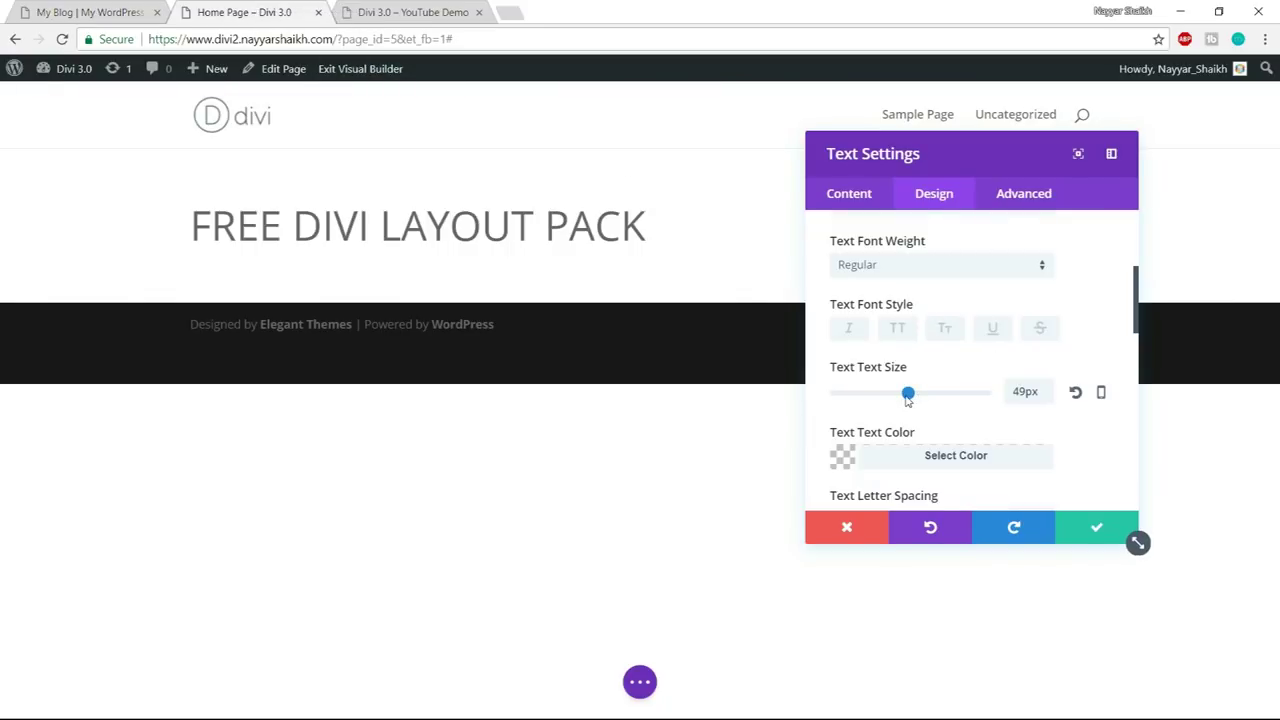
{"action": "left_click_drag", "start_coordinate": [908, 395], "coordinate": [879, 397]}
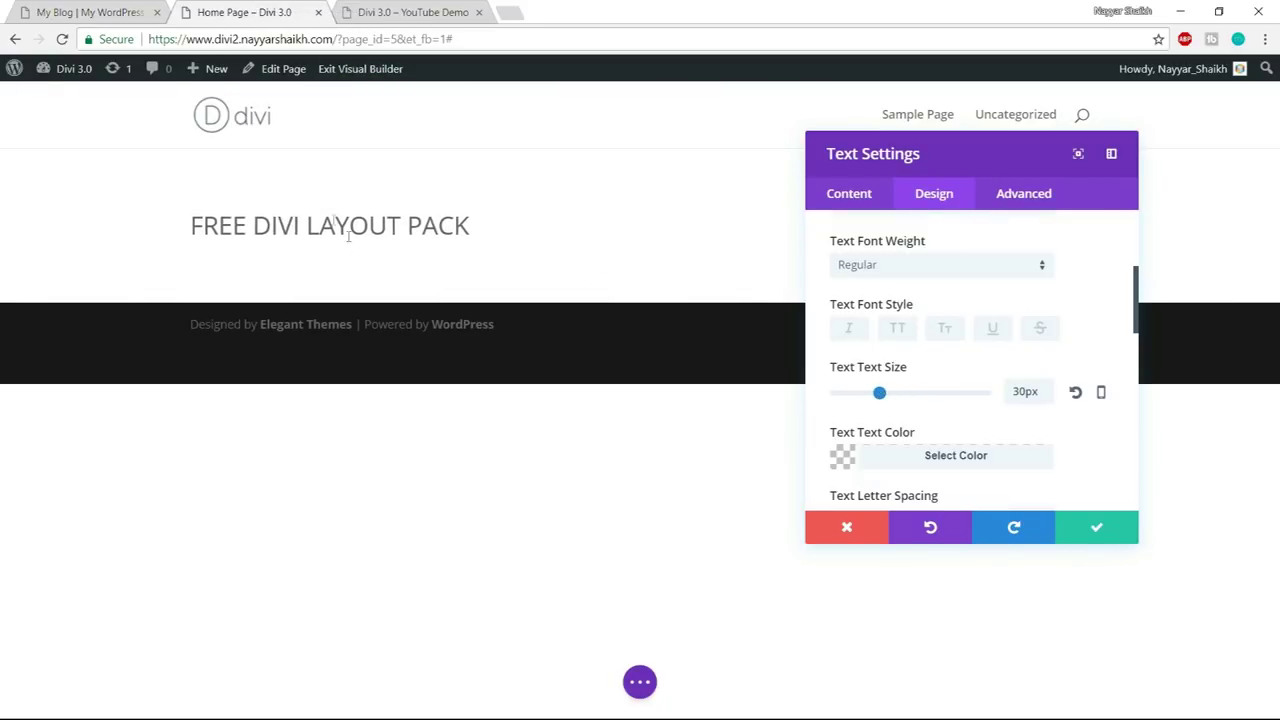
- Try the underline and italic font styles on the text, removing each again, and apply strikethrough
{"action": "left_click", "coordinate": [994, 333]}
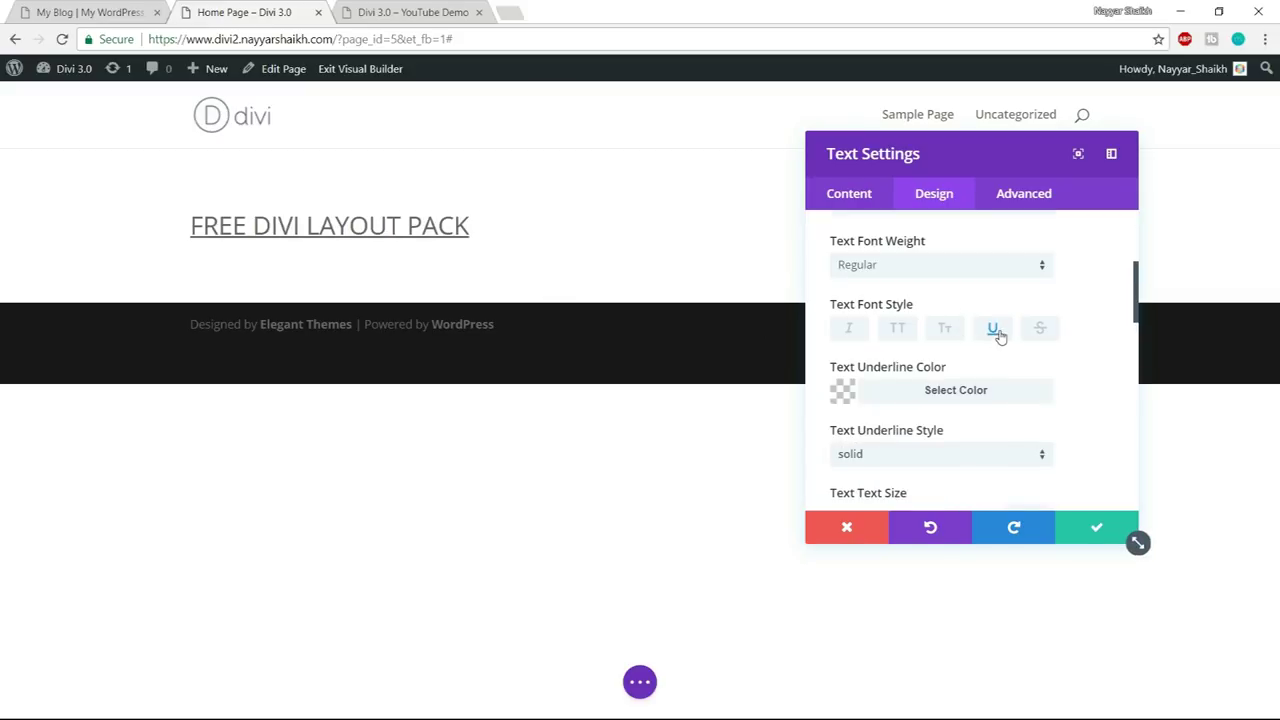
{"action": "left_click", "coordinate": [996, 333]}
{"action": "left_click", "coordinate": [849, 333]}
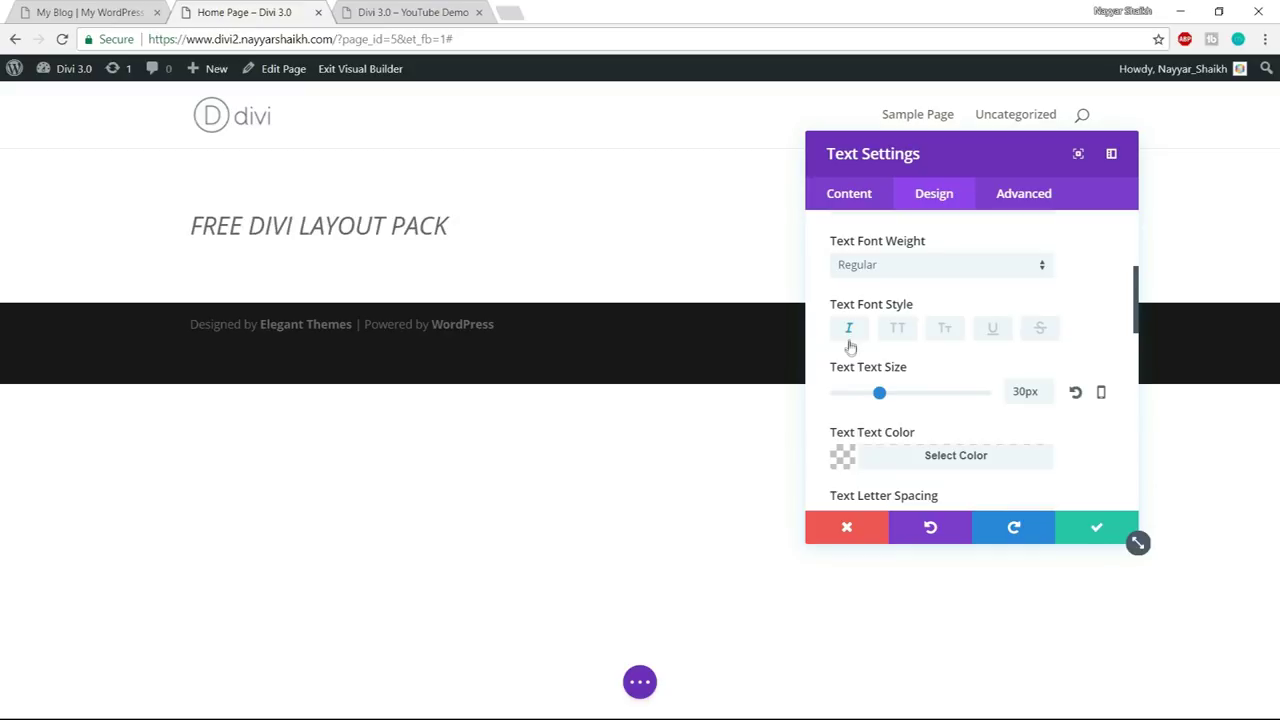
{"action": "left_click", "coordinate": [849, 333]}
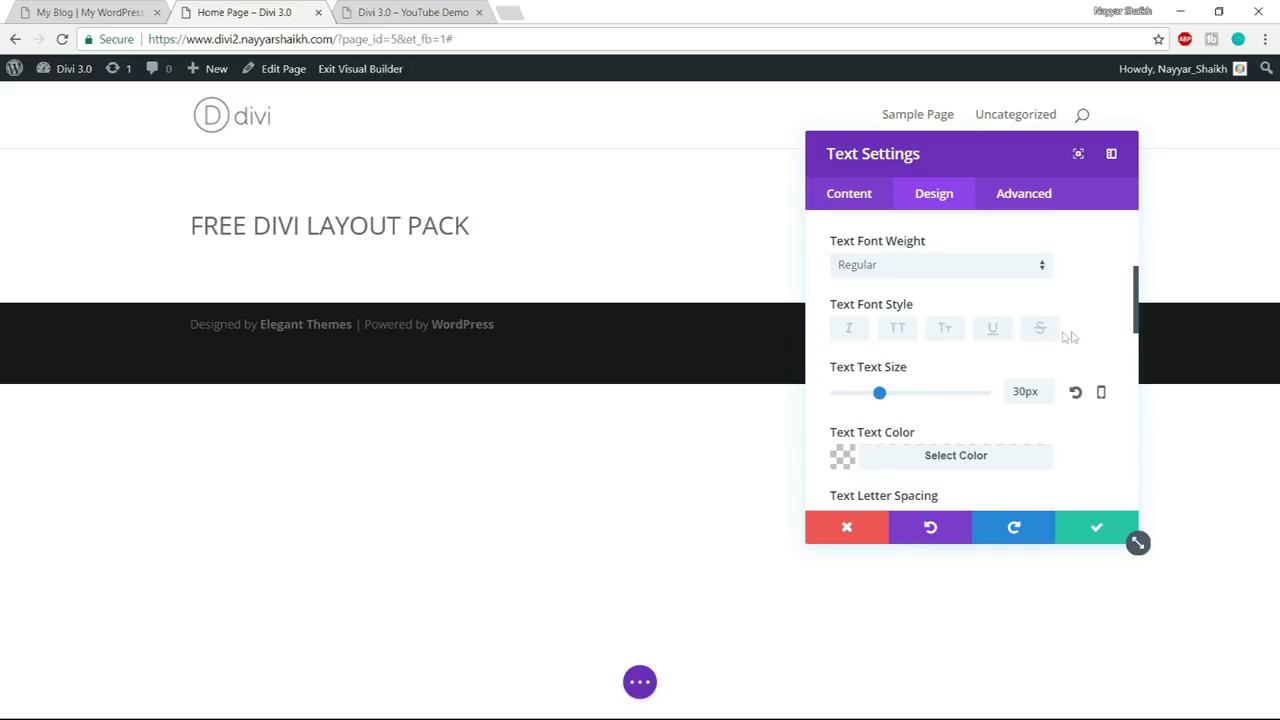
{"action": "left_click", "coordinate": [1041, 330]}
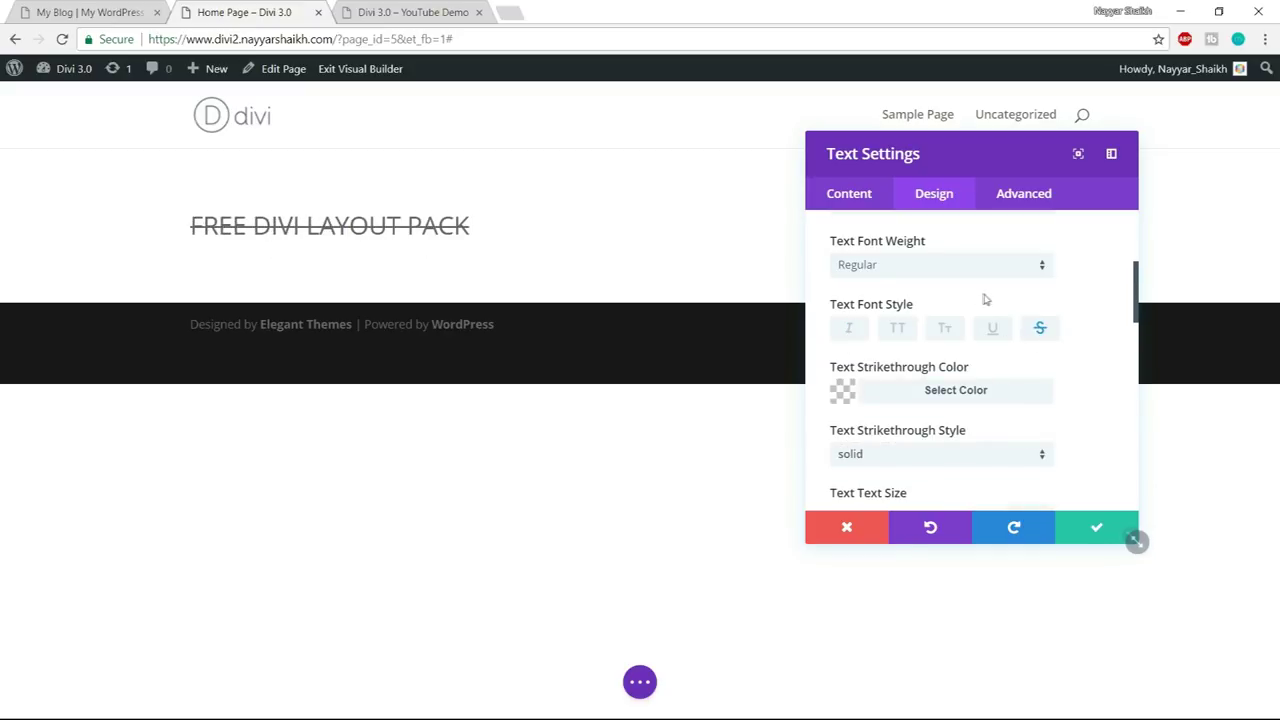
- Remove the strikethrough style from the FREE DIVI LAYOUT PACK text and compare it with the LocalBiz reference page
{"action": "left_click", "coordinate": [1059, 331]}
{"action": "scroll", "coordinate": [1000, 360], "scroll_direction": "down", "scroll_amount": 1}
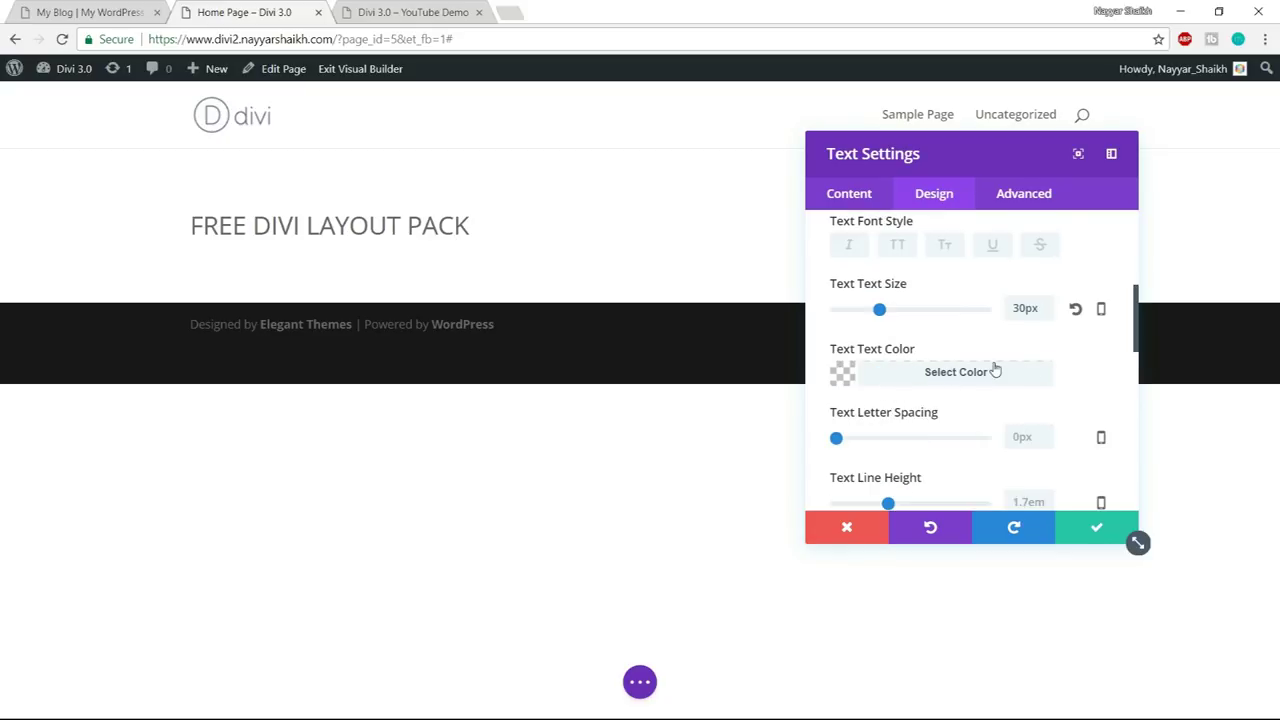
{"action": "left_click", "coordinate": [60, 10]}
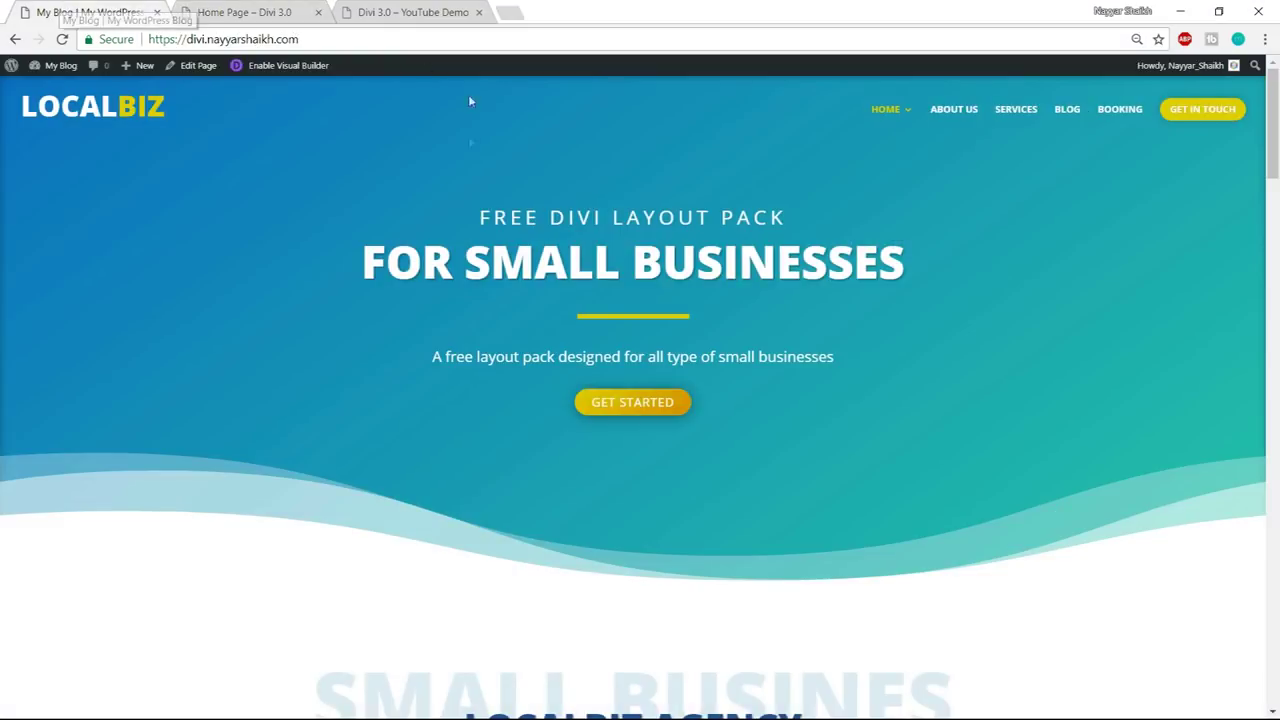
{"action": "left_click", "coordinate": [242, 8]}
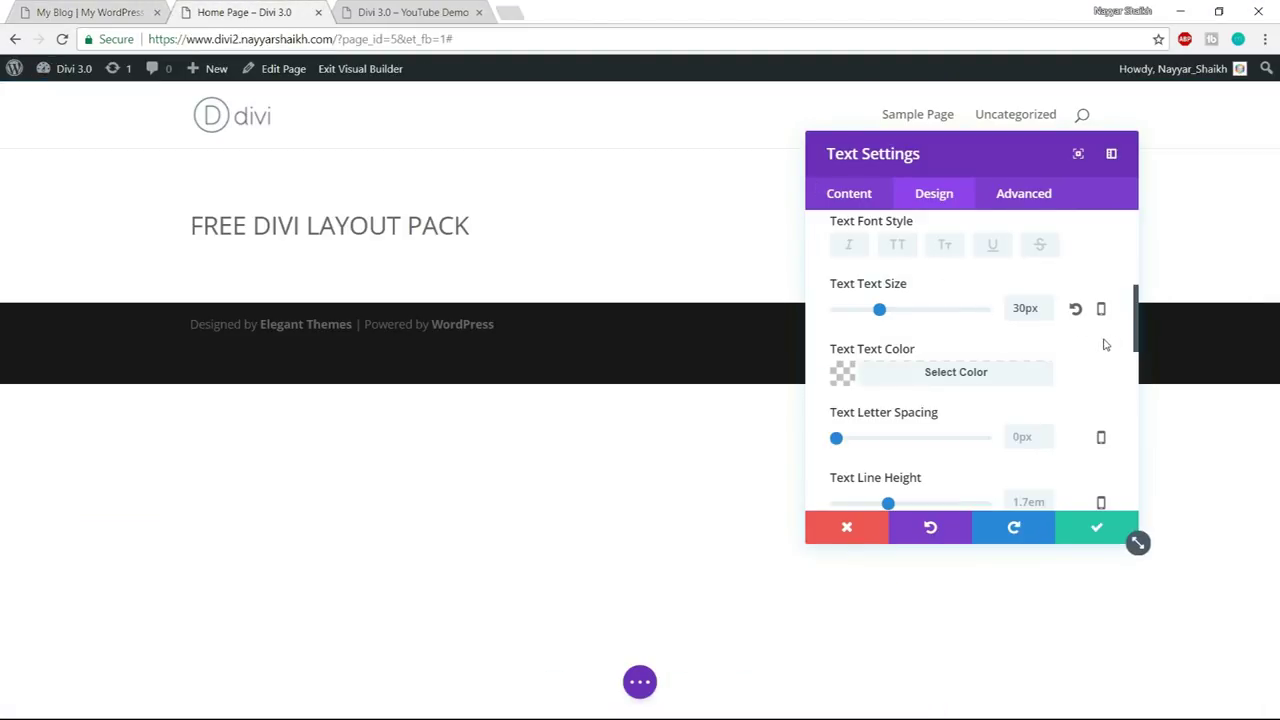
- Check the heading's letter spacing on the LocalBiz page and set the text's letter spacing to 6px
{"action": "scroll", "coordinate": [1071, 352], "scroll_direction": "down", "scroll_amount": 1}
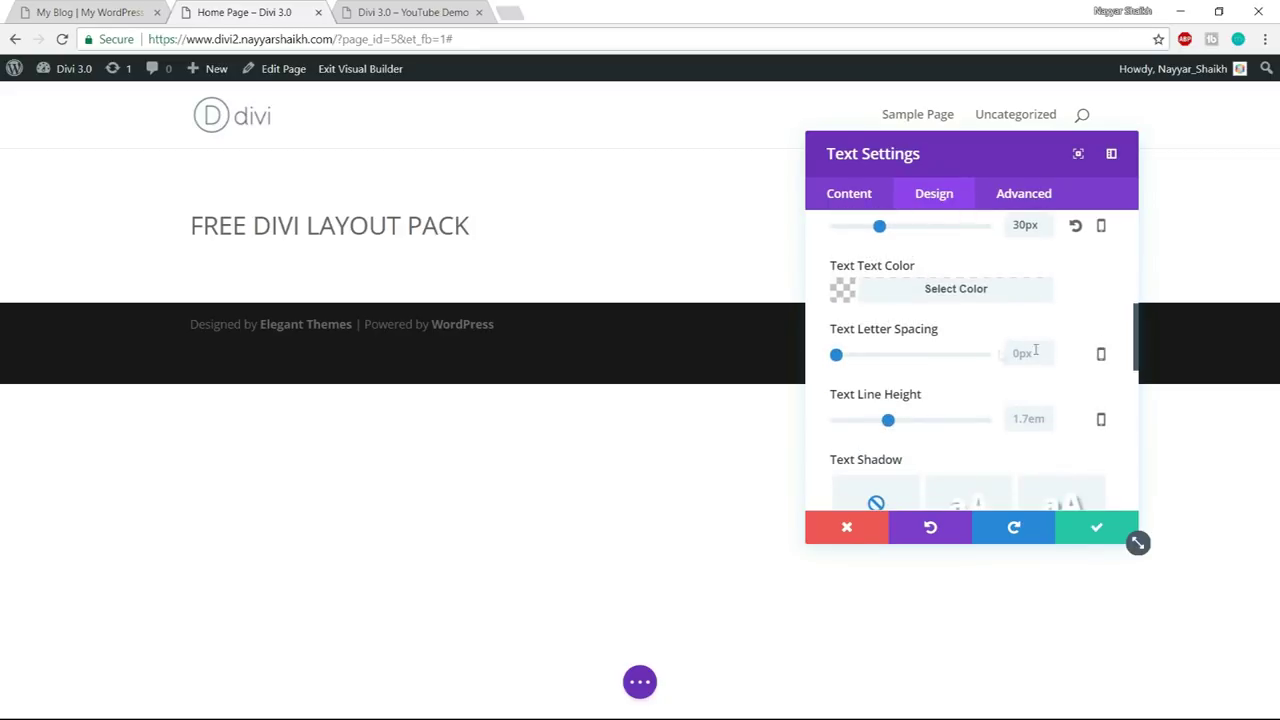
{"action": "right_click", "coordinate": [90, 12]}
{"action": "left_click", "coordinate": [90, 12]}
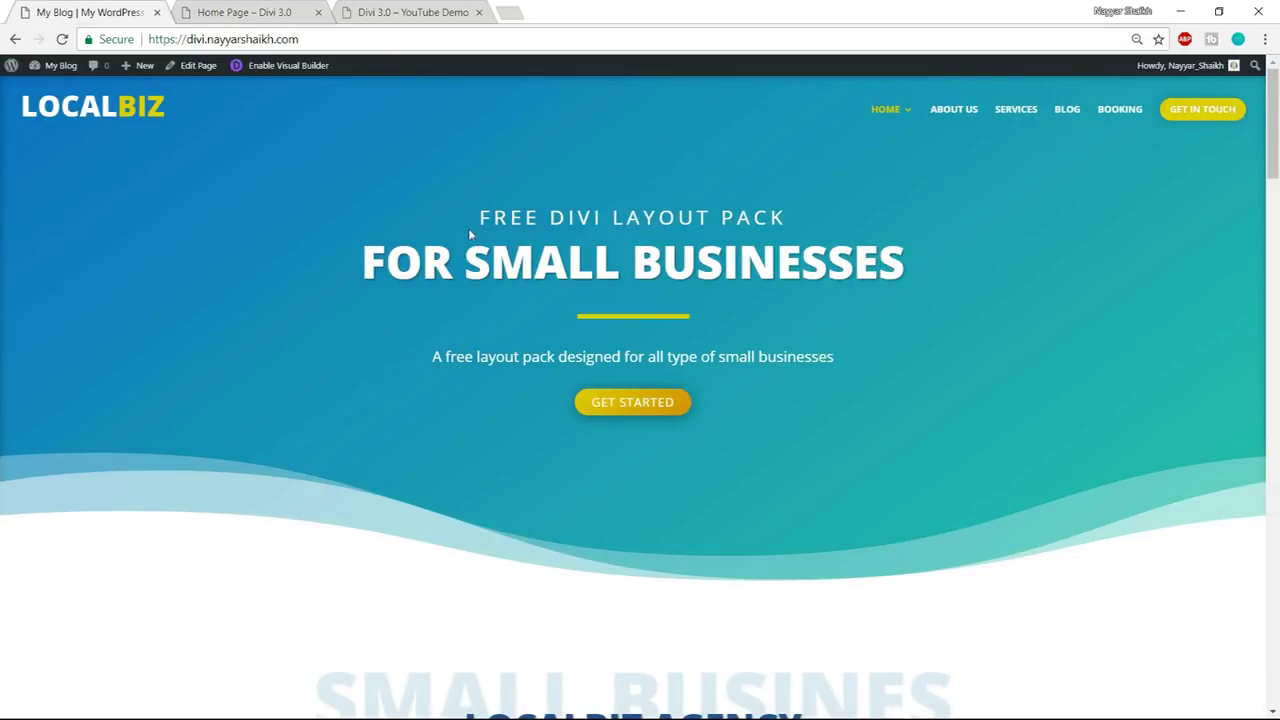
{"action": "left_click", "coordinate": [516, 222]}
{"action": "left_click", "coordinate": [245, 12]}
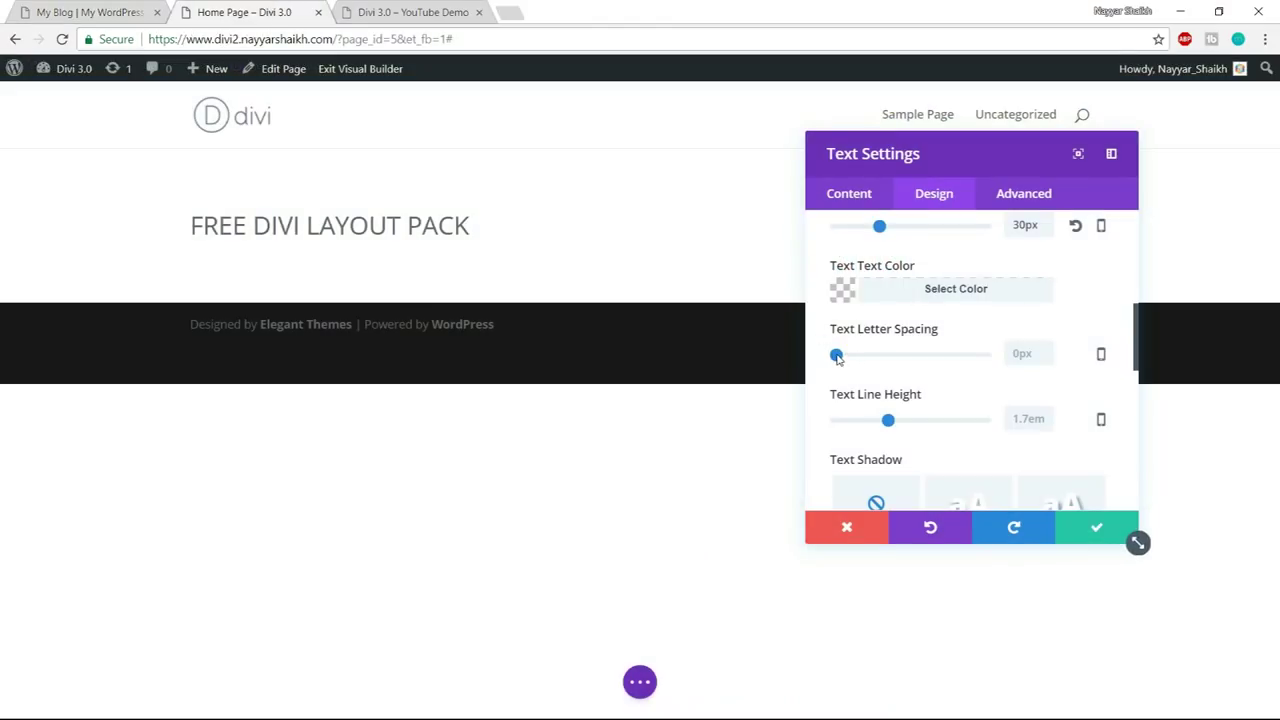
{"action": "mouse_move", "coordinate": [838, 359]}
{"action": "left_mouse_down"}
{"action": "mouse_move", "coordinate": [965, 369]}
{"action": "mouse_move", "coordinate": [845, 369]}
{"action": "left_mouse_up"}
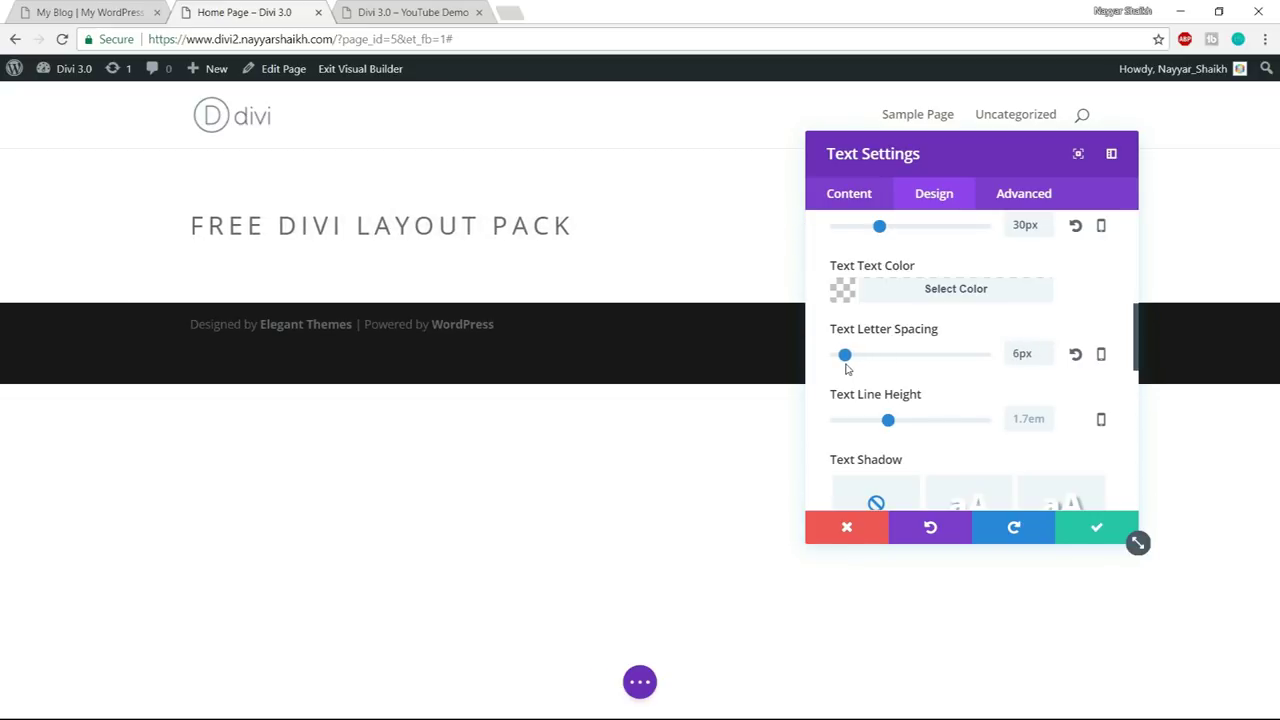
- Try the different text shadow presets on the FREE DIVI LAYOUT PACK text and restore no shadow
{"action": "scroll", "coordinate": [985, 365], "scroll_direction": "down", "scroll_amount": 3}
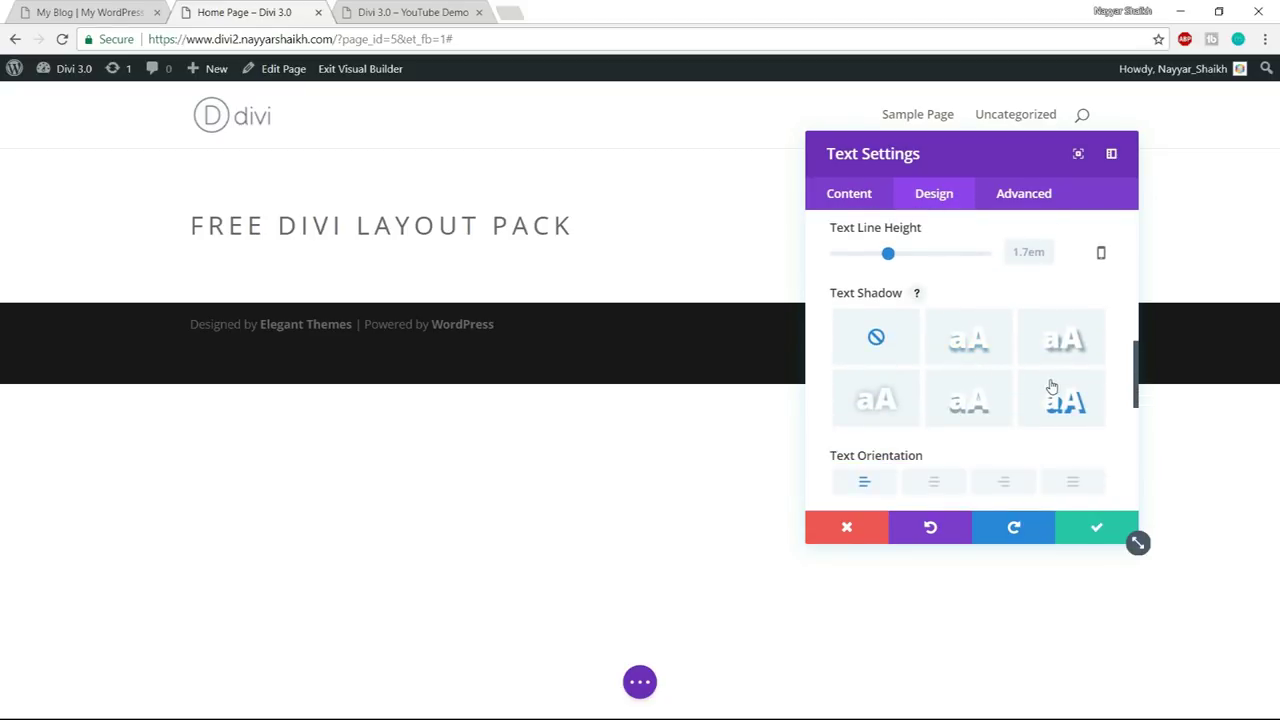
{"action": "left_click", "coordinate": [876, 400]}
{"action": "left_click", "coordinate": [1055, 400]}
{"action": "left_click", "coordinate": [968, 400]}
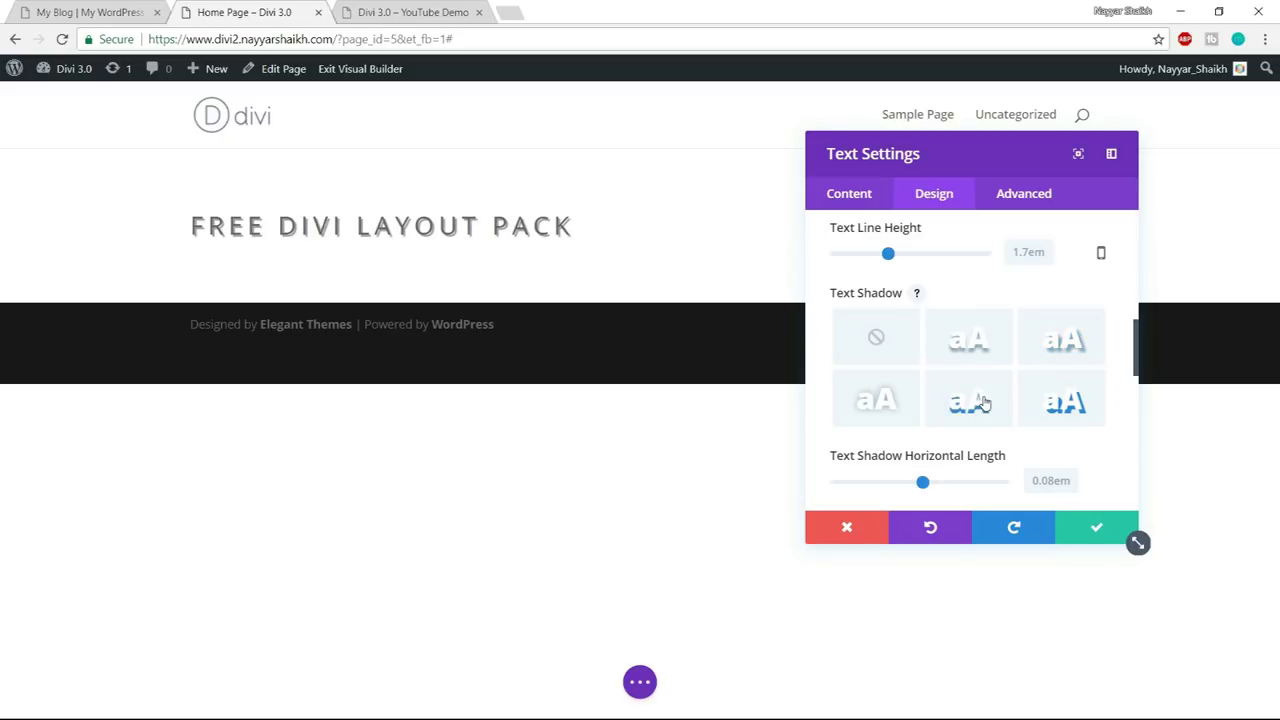
{"action": "left_click", "coordinate": [873, 410]}
{"action": "left_click", "coordinate": [960, 363]}
{"action": "left_click", "coordinate": [1068, 352]}
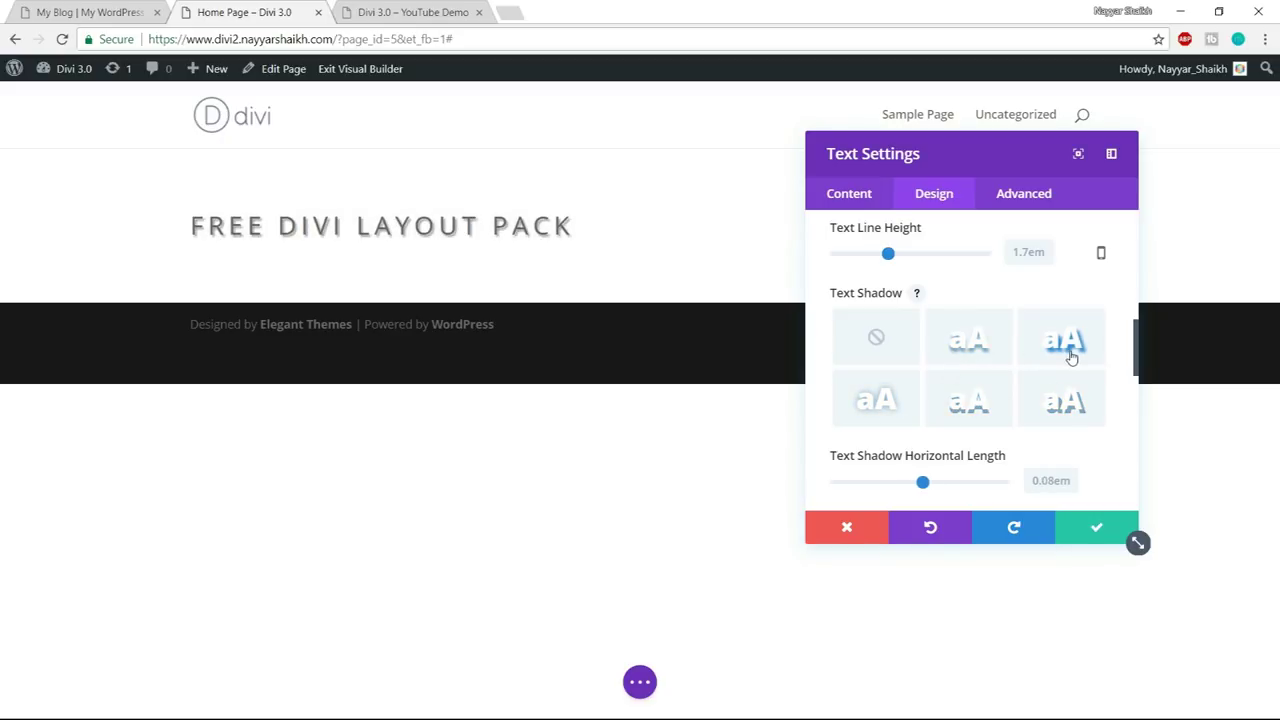
{"action": "left_click", "coordinate": [891, 350]}
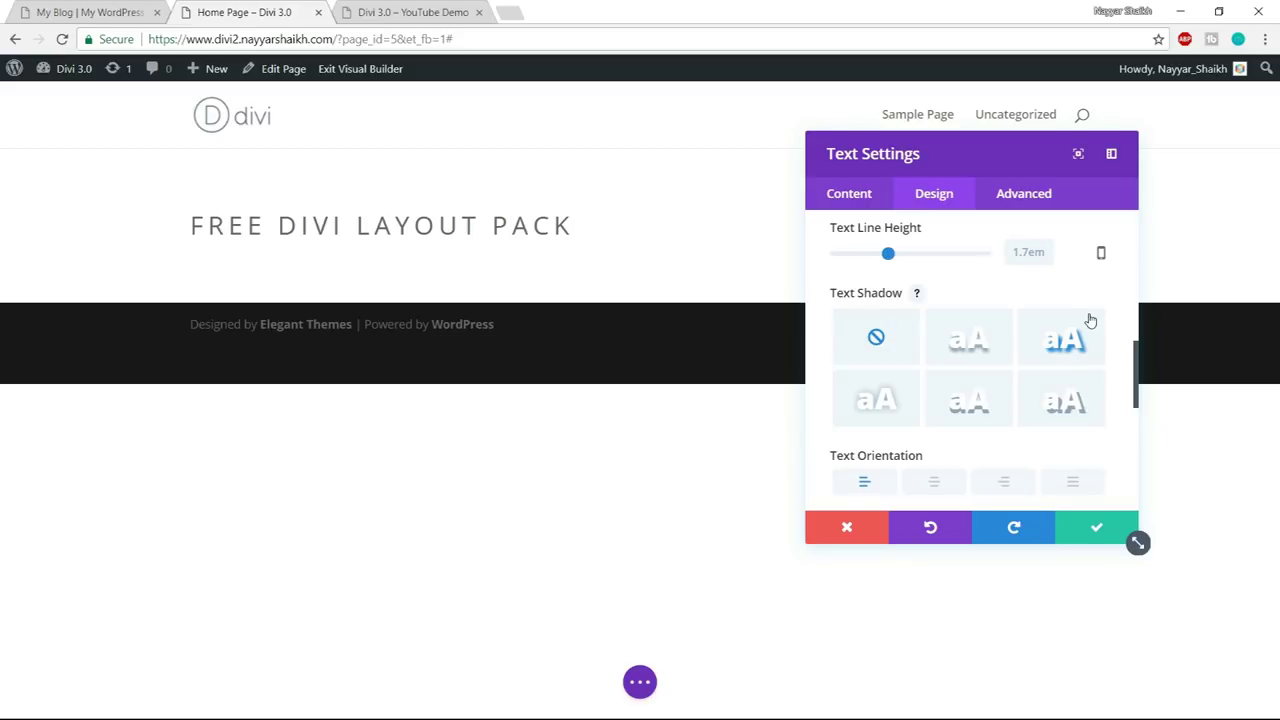
- Centre the FREE DIVI LAYOUT PACK text, move its settings window clear of it, and compare with the LocalBiz page
{"action": "scroll", "coordinate": [1087, 340], "scroll_direction": "down", "scroll_amount": 1}
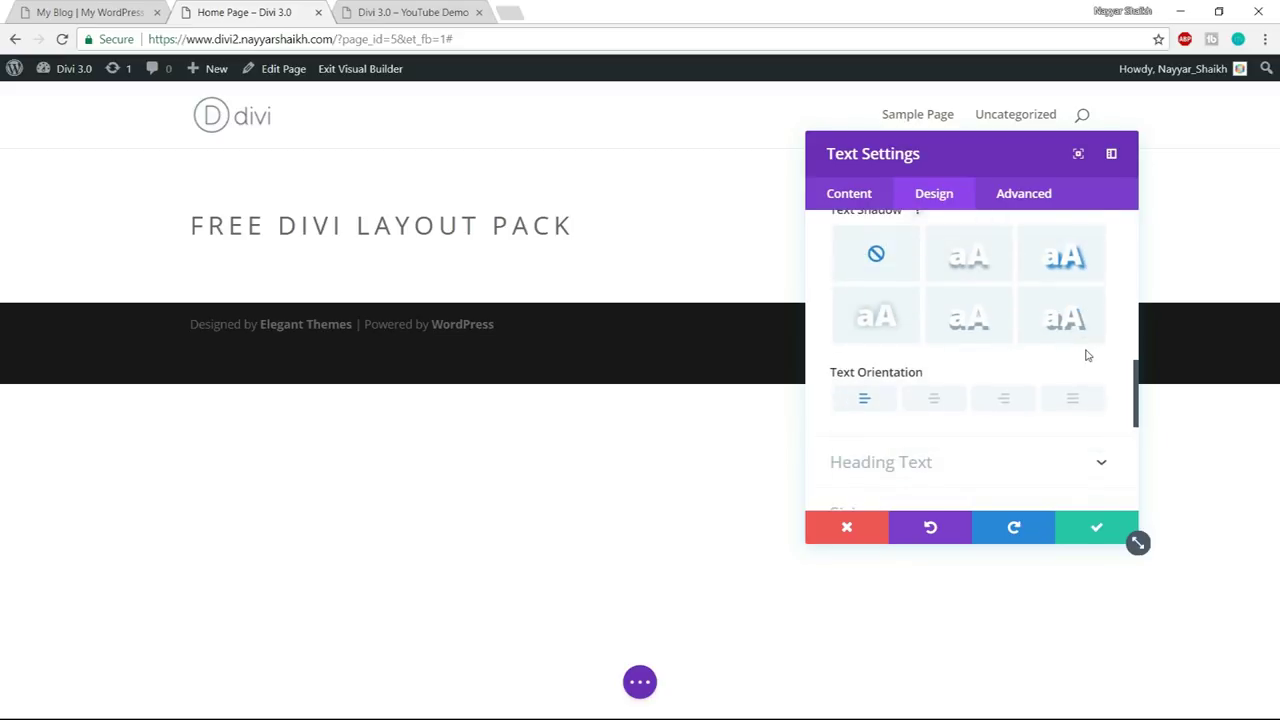
{"action": "left_click", "coordinate": [936, 403]}
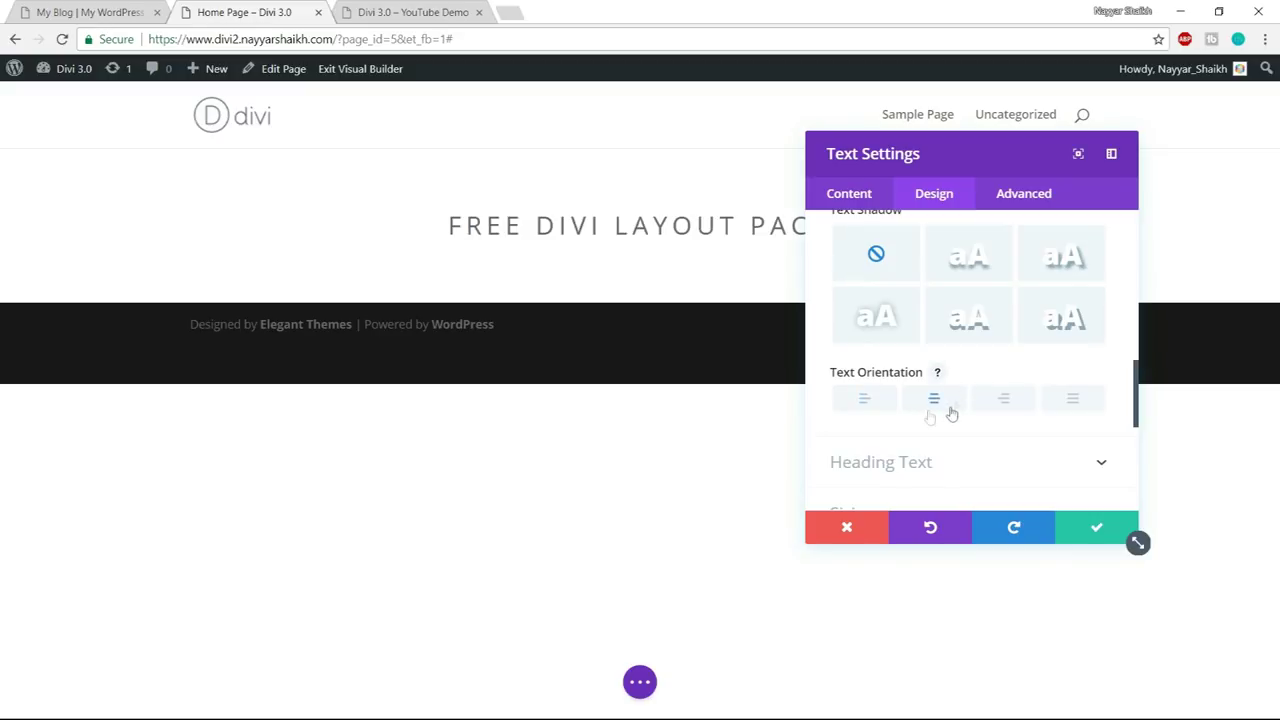
{"action": "left_click_drag", "start_coordinate": [974, 163], "coordinate": [216, 230]}
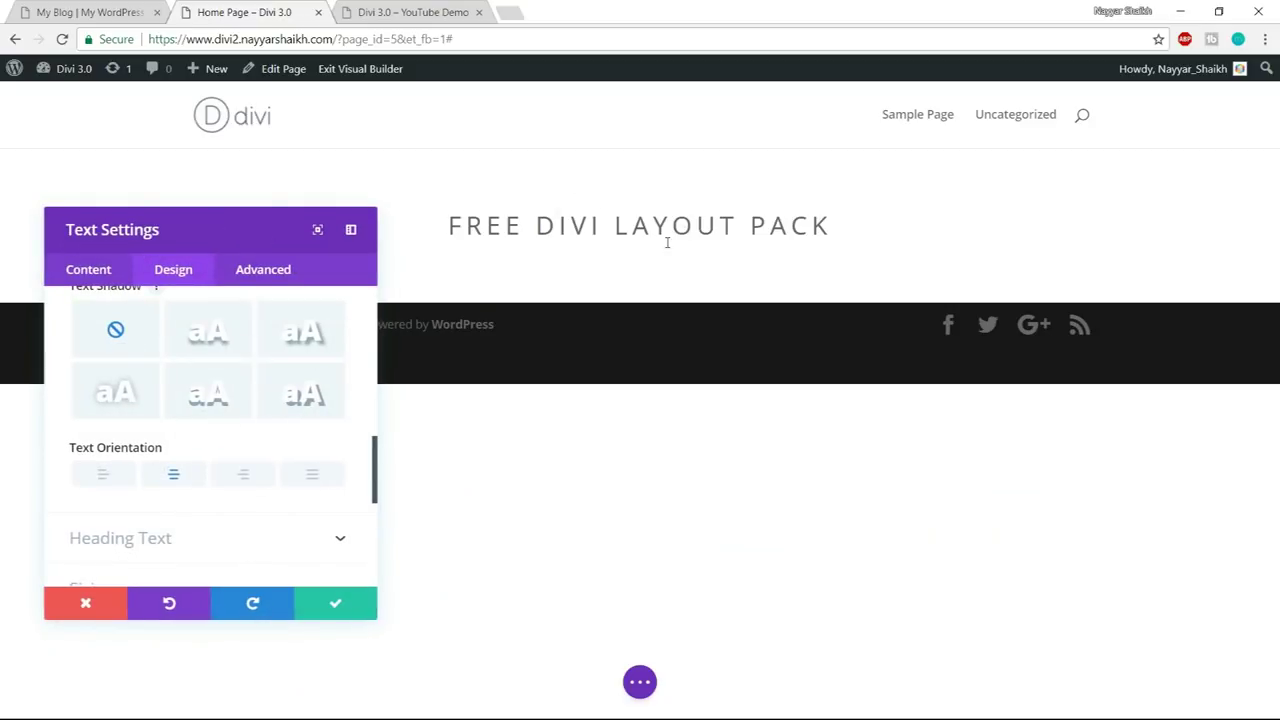
{"action": "left_click", "coordinate": [105, 12]}
{"action": "left_click_drag", "start_coordinate": [452, 211], "coordinate": [796, 217]}
{"action": "left_click", "coordinate": [828, 210]}
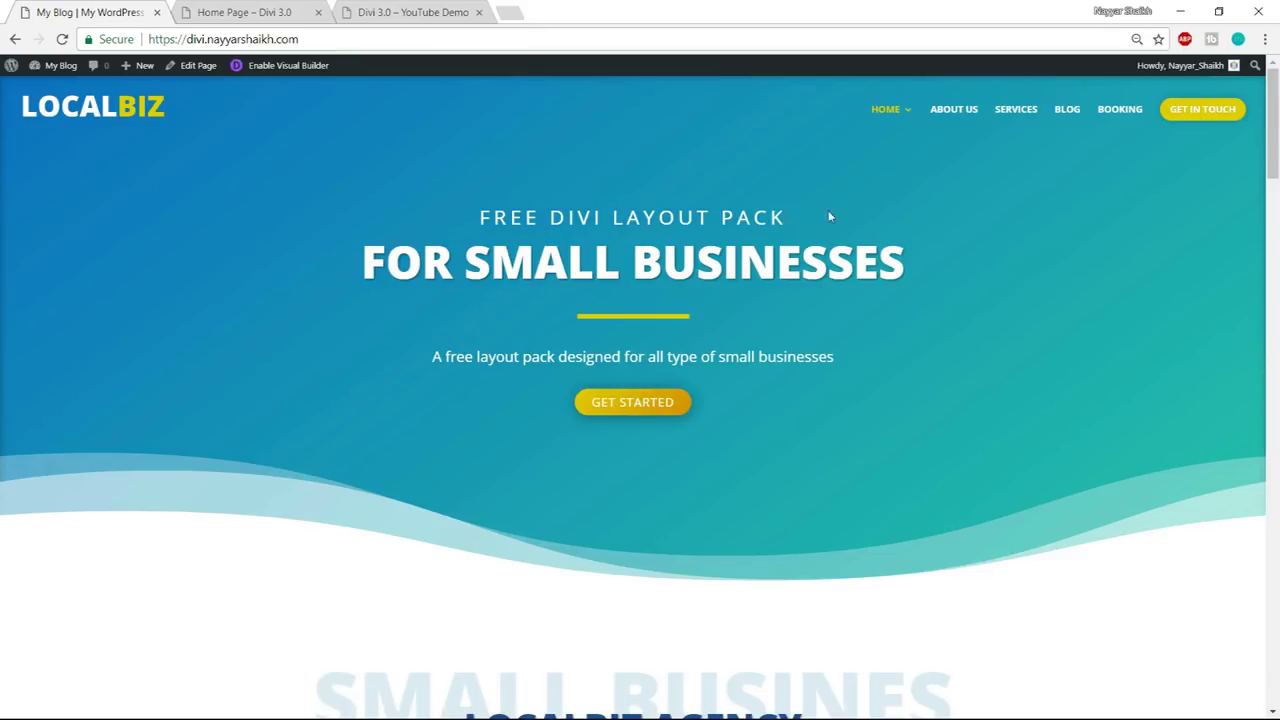
{"action": "left_click", "coordinate": [303, 18]}
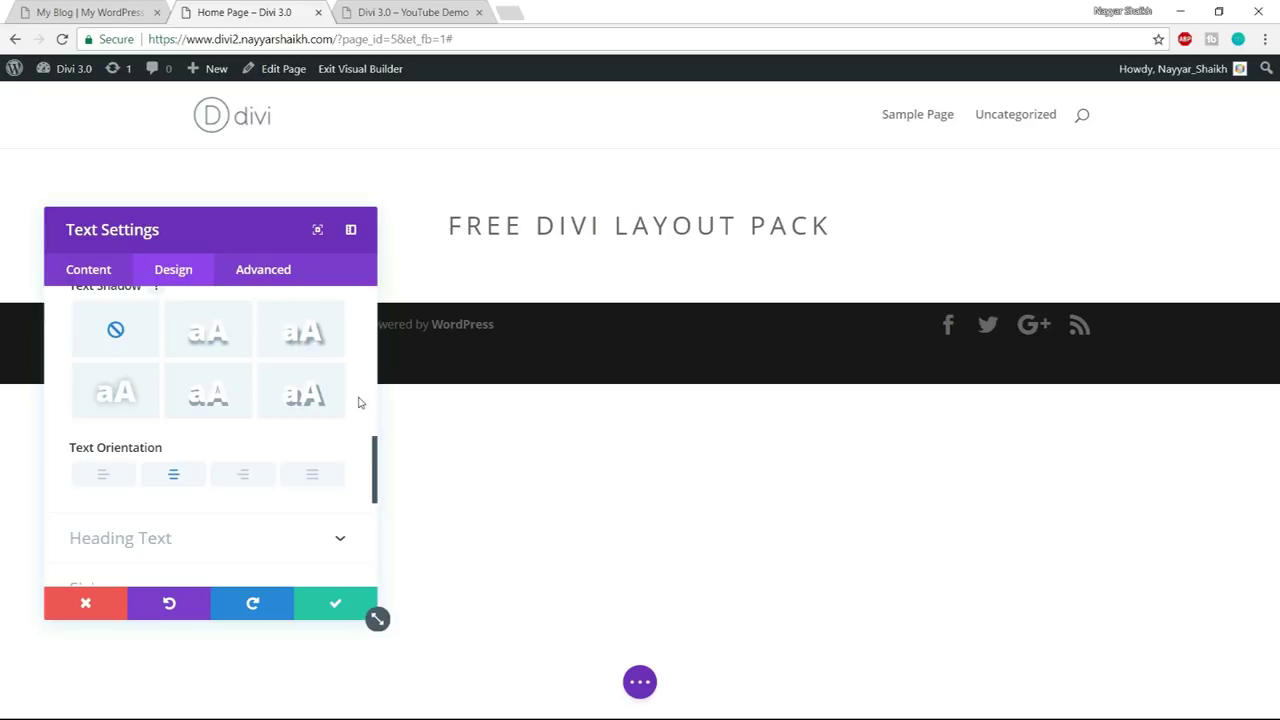
- Set the module's text color to Light and save the text settings
{"action": "scroll", "coordinate": [351, 429], "scroll_direction": "up", "scroll_amount": 10}
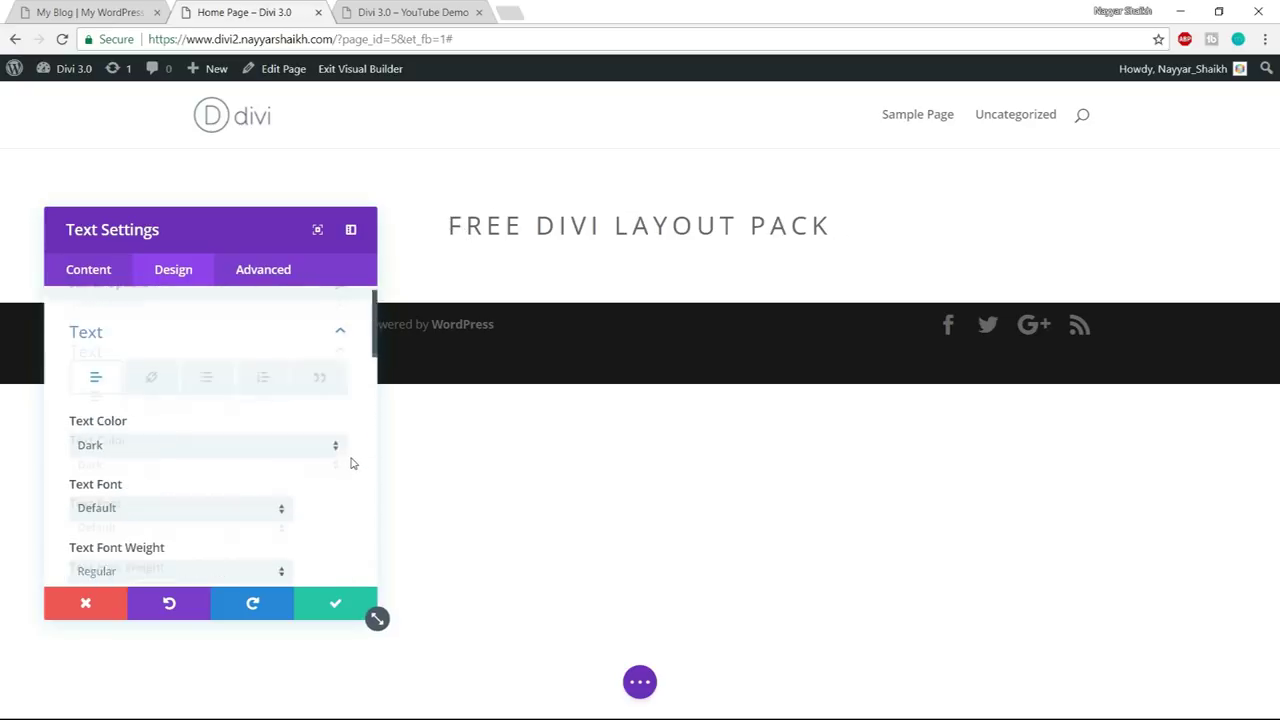
{"action": "scroll", "coordinate": [372, 380], "scroll_direction": "down", "scroll_amount": 1}
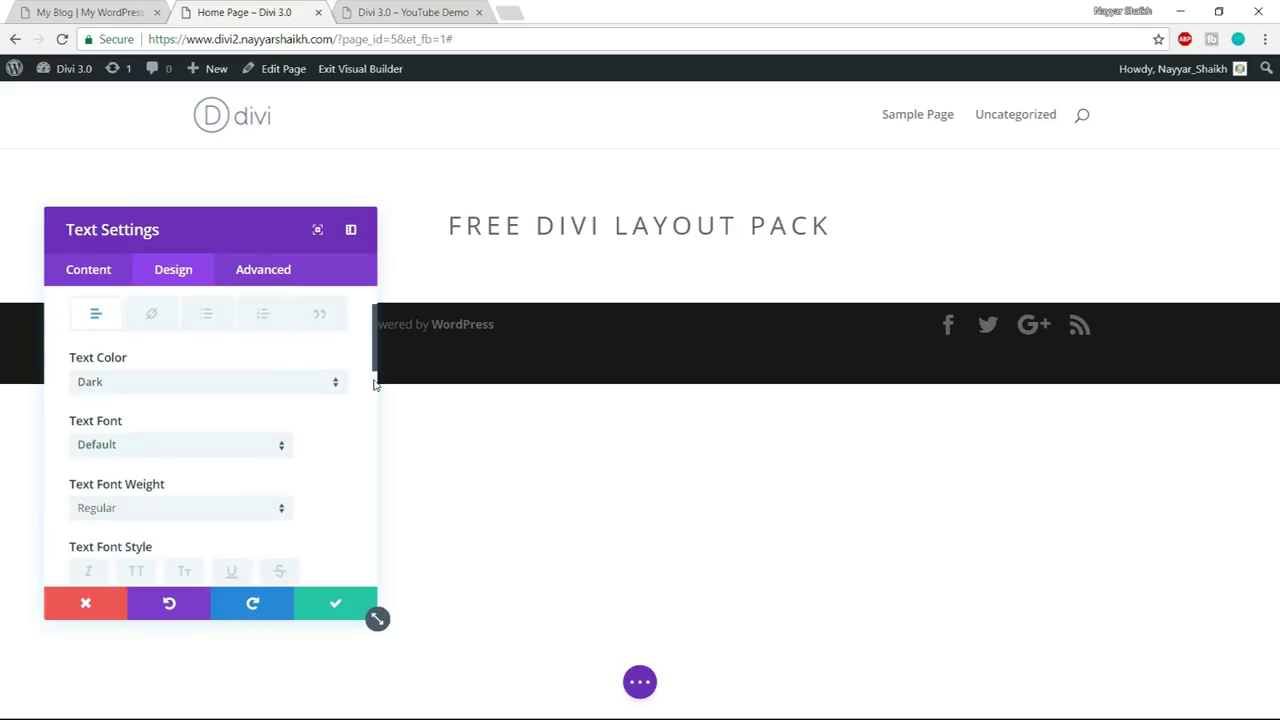
{"action": "left_click_drag", "start_coordinate": [69, 360], "coordinate": [157, 394]}
{"action": "left_click", "coordinate": [157, 389]}
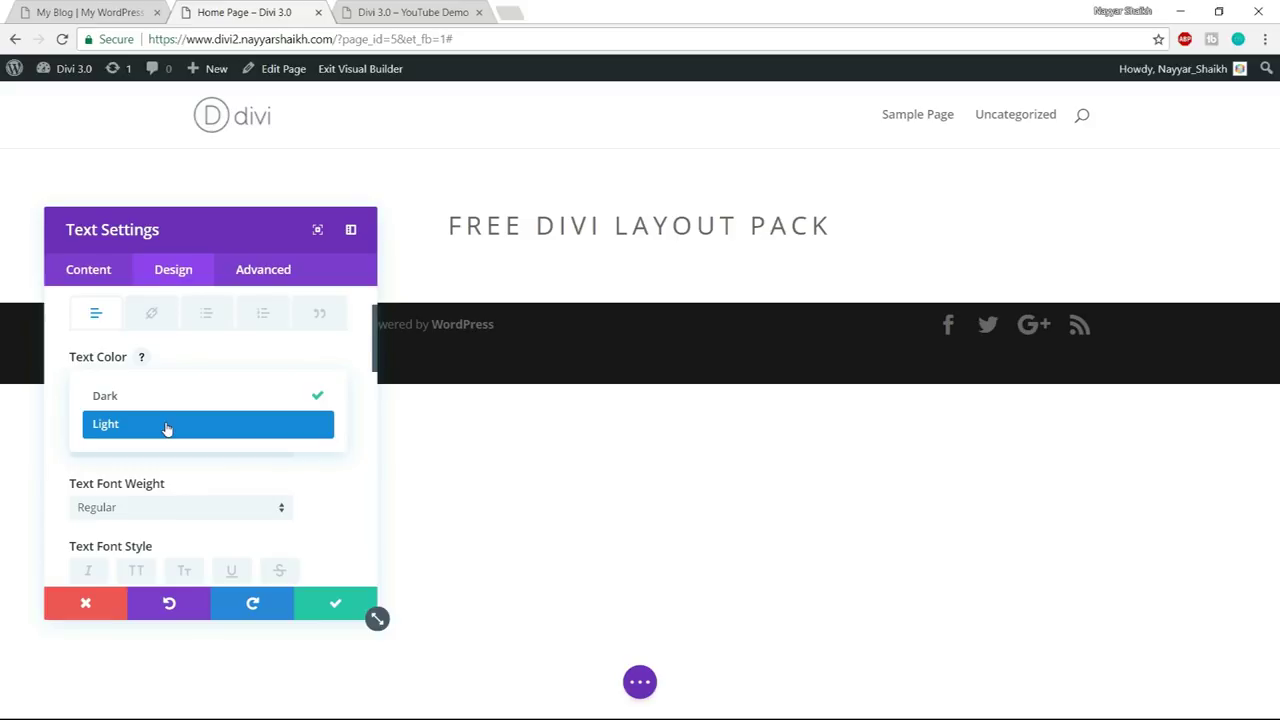
{"action": "left_click", "coordinate": [167, 426]}
{"action": "left_click", "coordinate": [342, 612]}
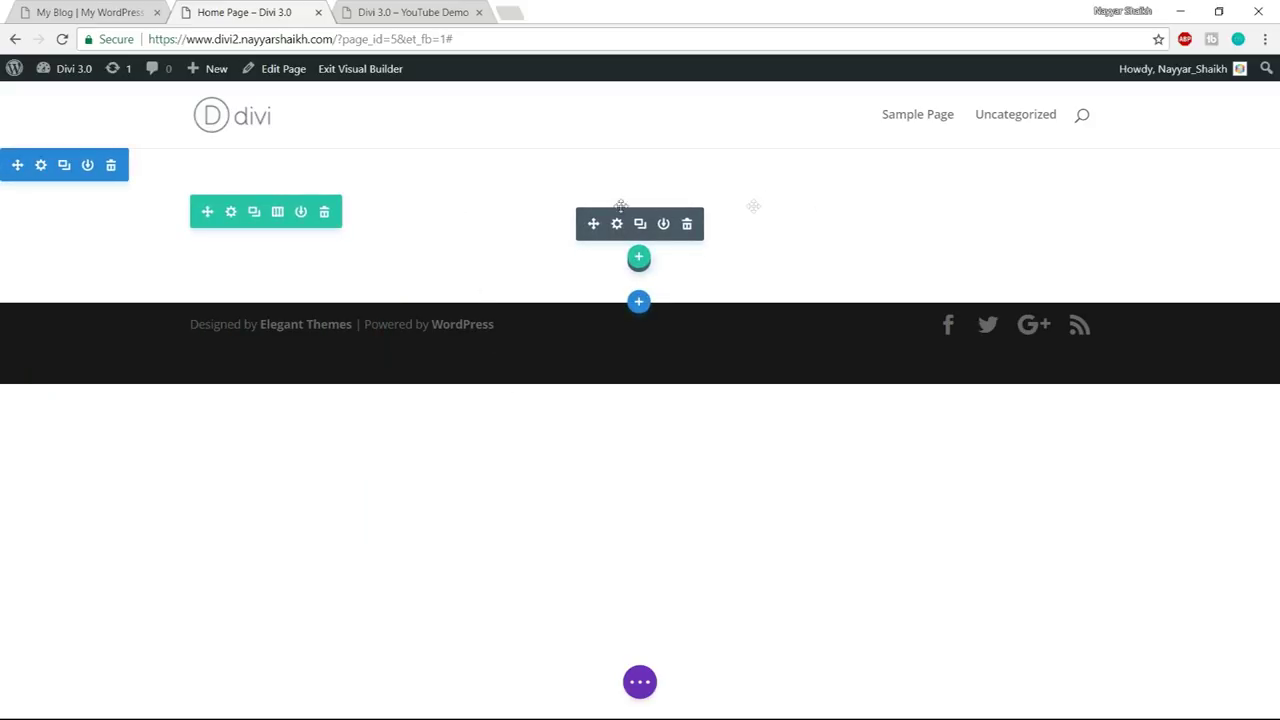
- Open the section's background settings, checking the hero background on the LocalBiz page for reference
{"action": "left_click", "coordinate": [686, 223]}
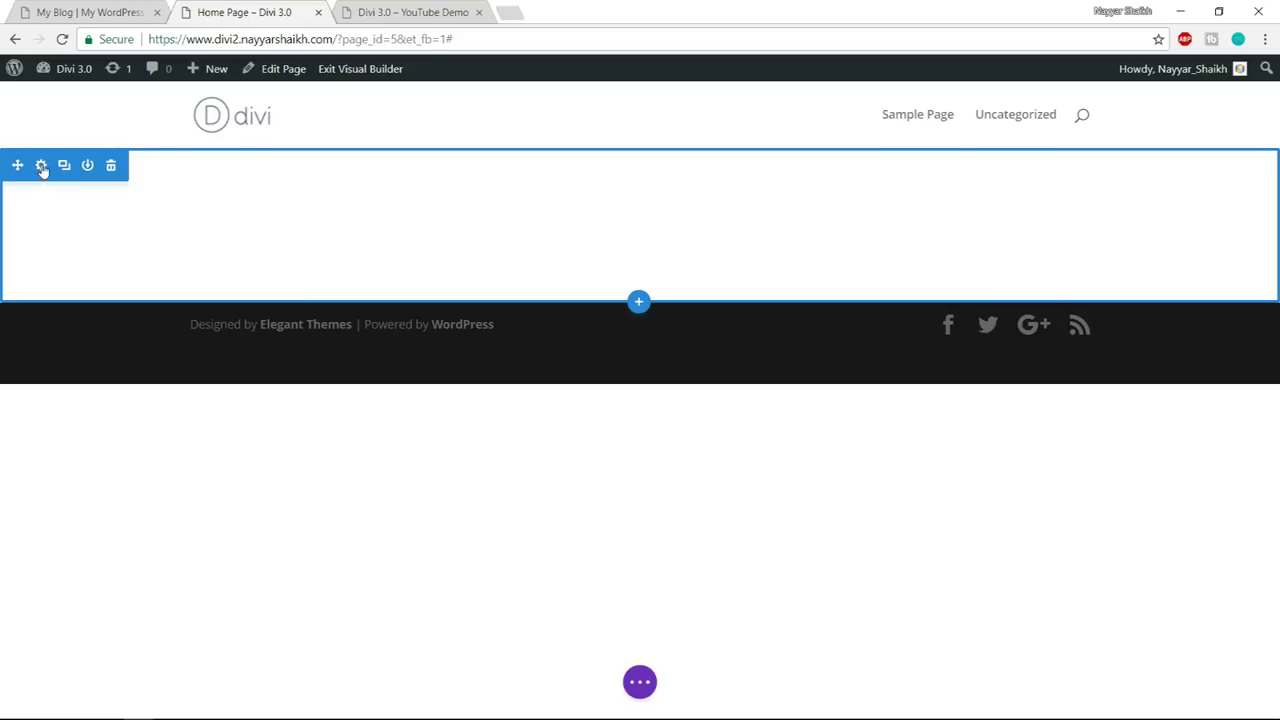
{"action": "left_click", "coordinate": [41, 166]}
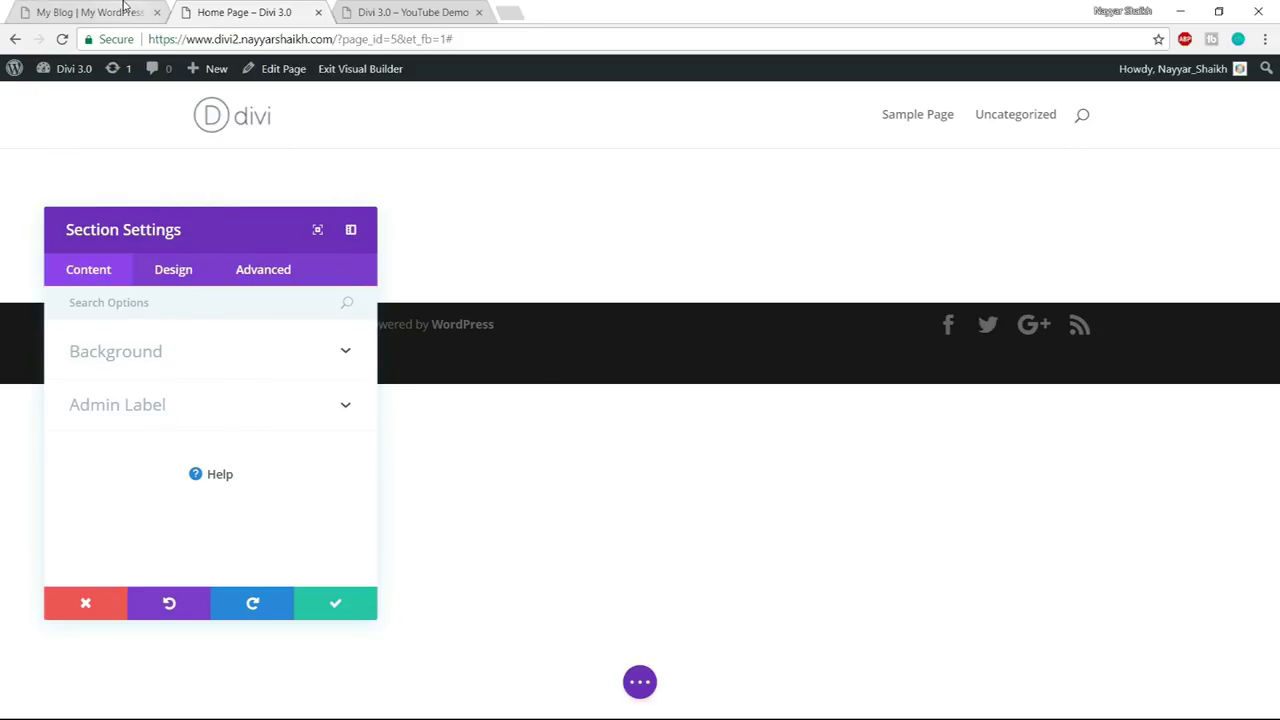
{"action": "left_click", "coordinate": [124, 7]}
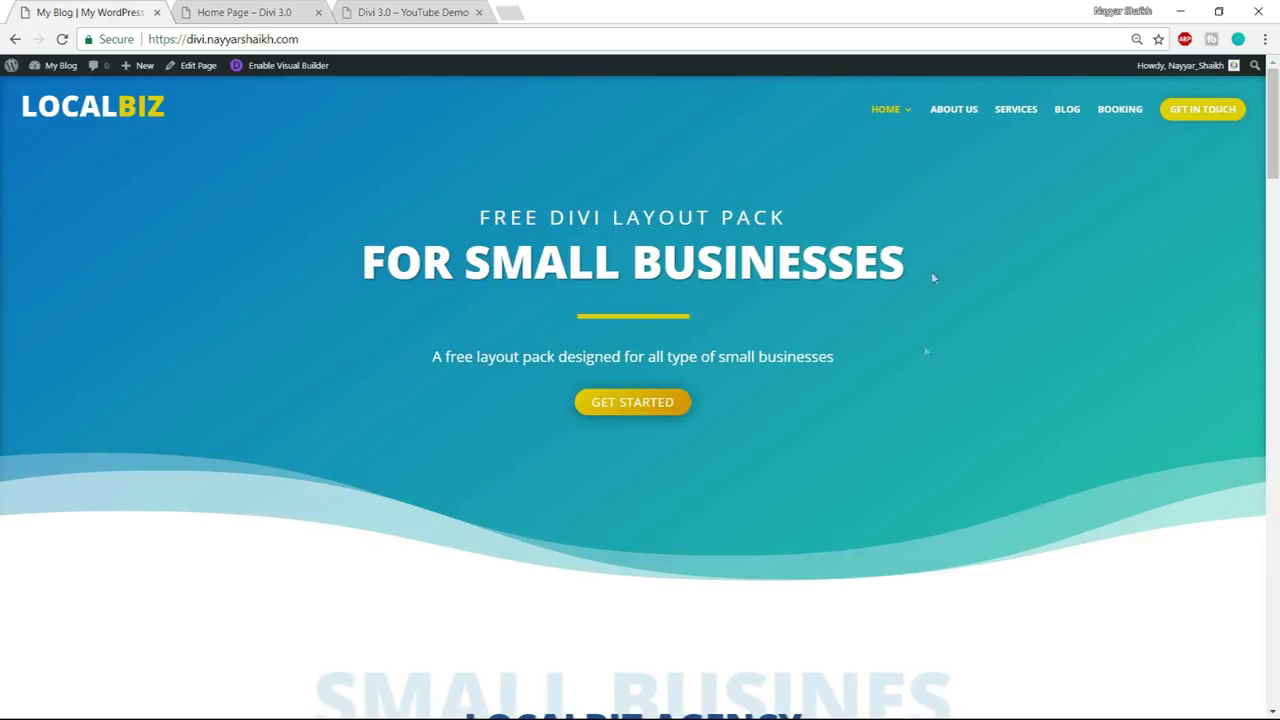
{"action": "left_click", "coordinate": [285, 12]}
{"action": "left_click", "coordinate": [197, 358]}
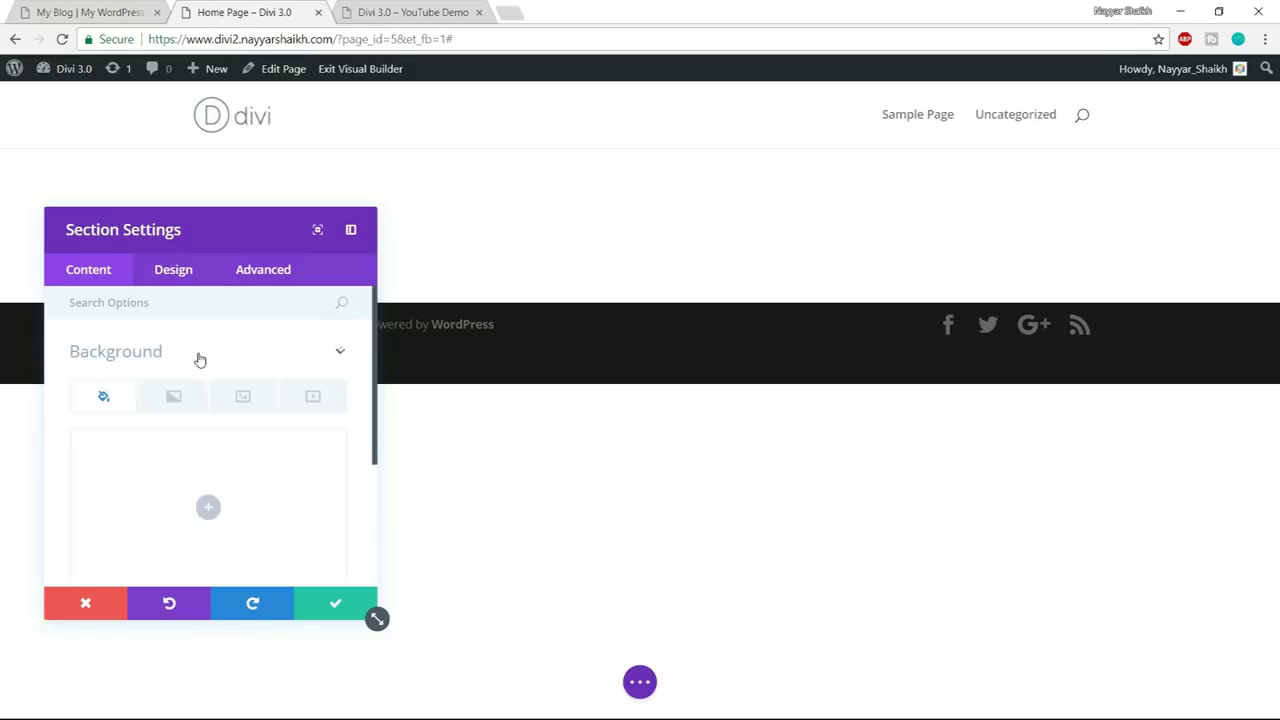
- Try solid red, green, blue and teal #00a5a8 backgrounds on the section and remove the background color
{"action": "scroll", "coordinate": [246, 380], "scroll_direction": "down", "scroll_amount": 2}
{"action": "left_click", "coordinate": [229, 430]}
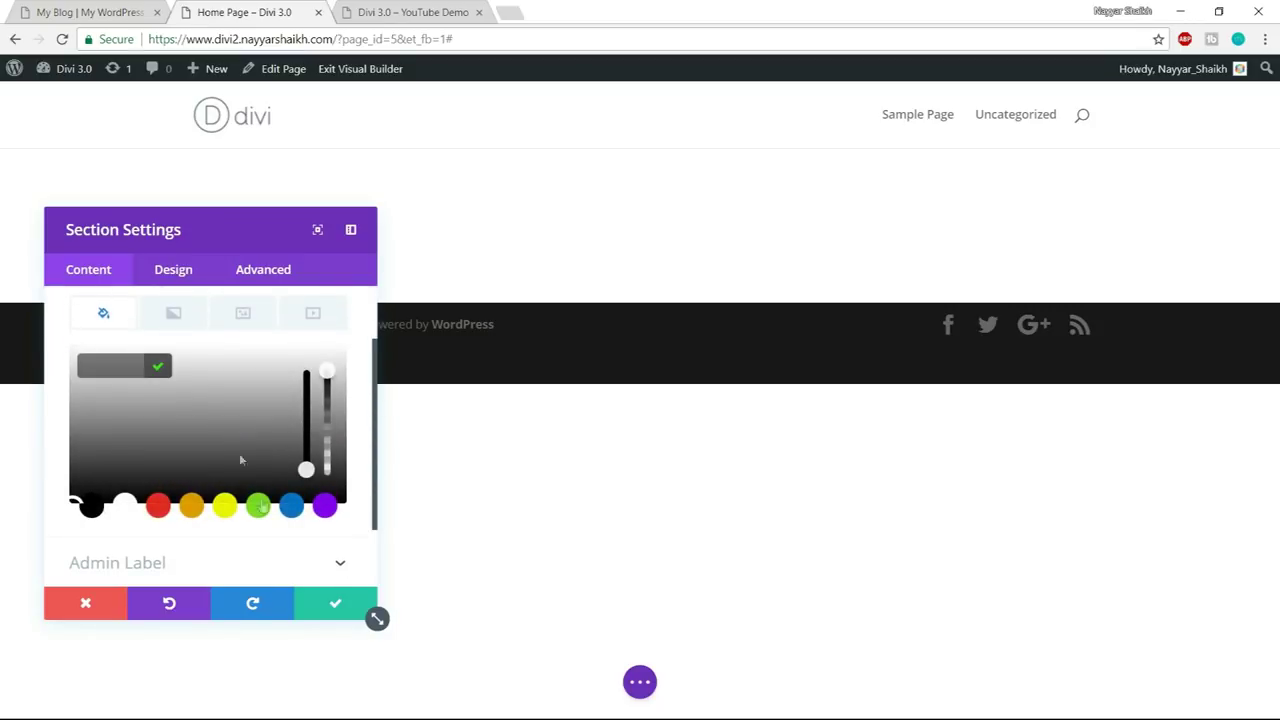
{"action": "left_click", "coordinate": [157, 507]}
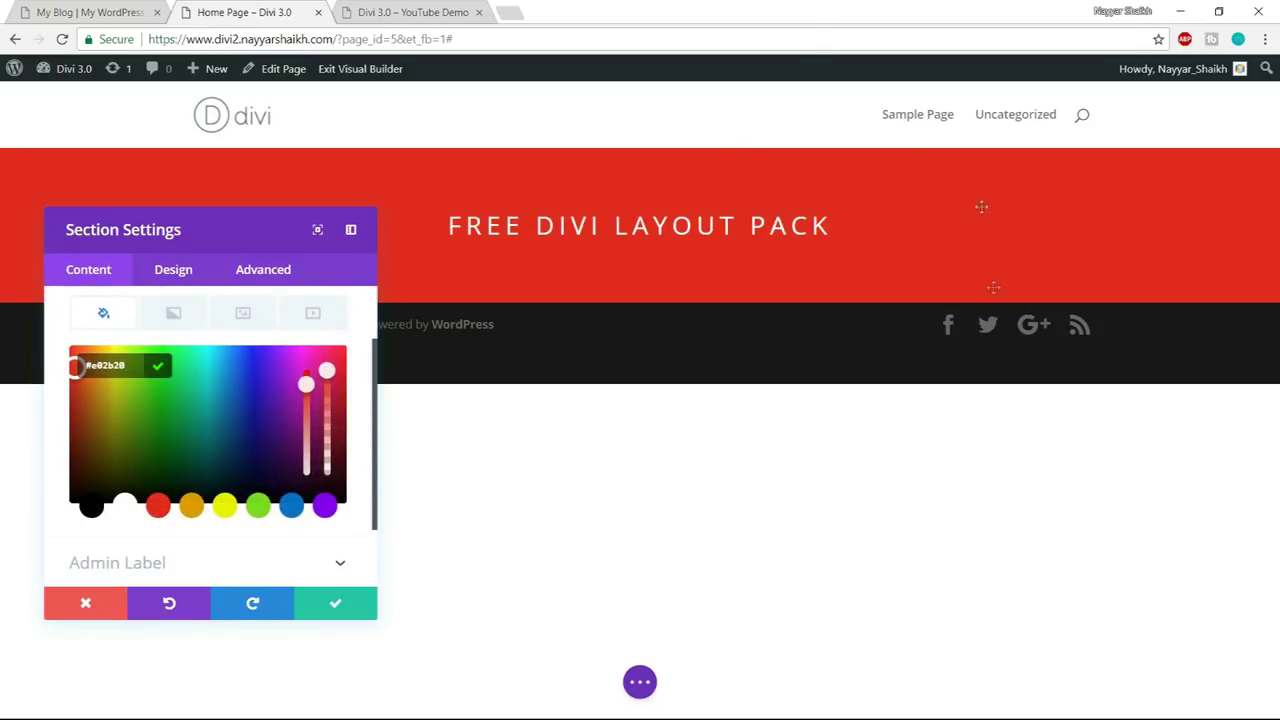
{"action": "left_click", "coordinate": [258, 507]}
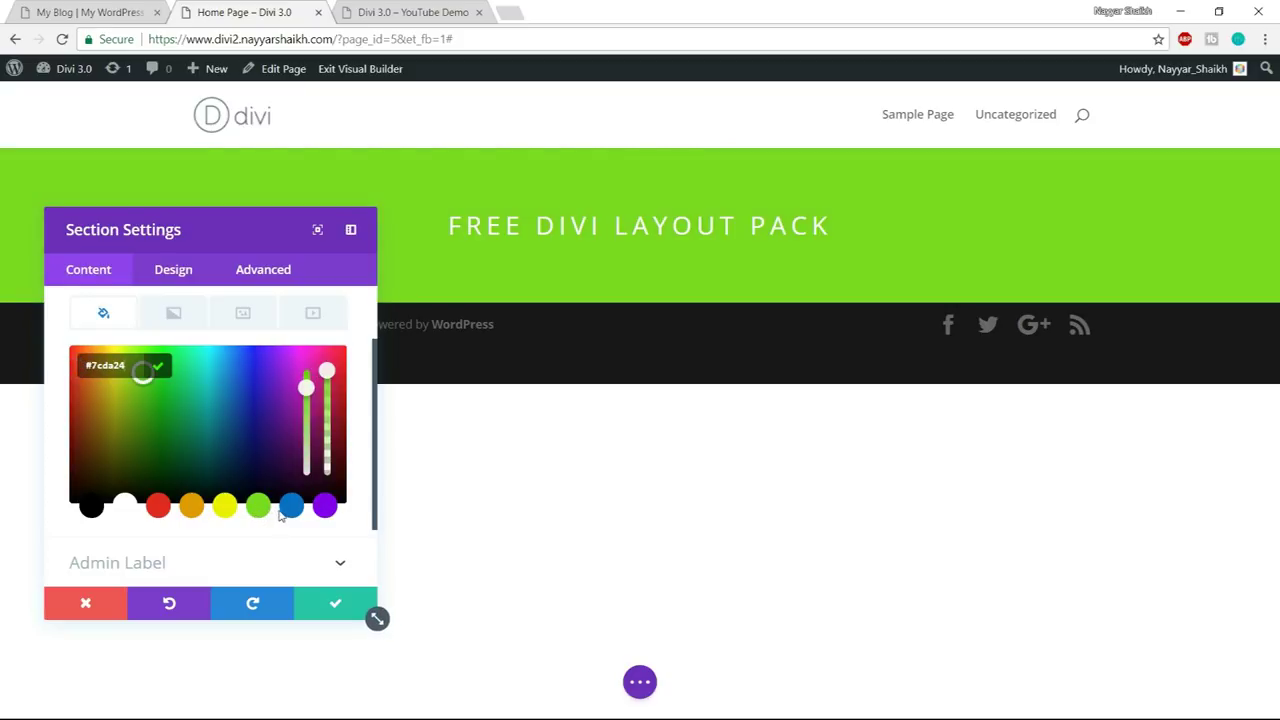
{"action": "left_click", "coordinate": [291, 507]}
{"action": "mouse_move", "coordinate": [243, 420]}
{"action": "left_mouse_down"}
{"action": "mouse_move", "coordinate": [140, 443]}
{"action": "mouse_move", "coordinate": [274, 389]}
{"action": "mouse_move", "coordinate": [229, 377]}
{"action": "mouse_move", "coordinate": [211, 400]}
{"action": "left_mouse_up"}
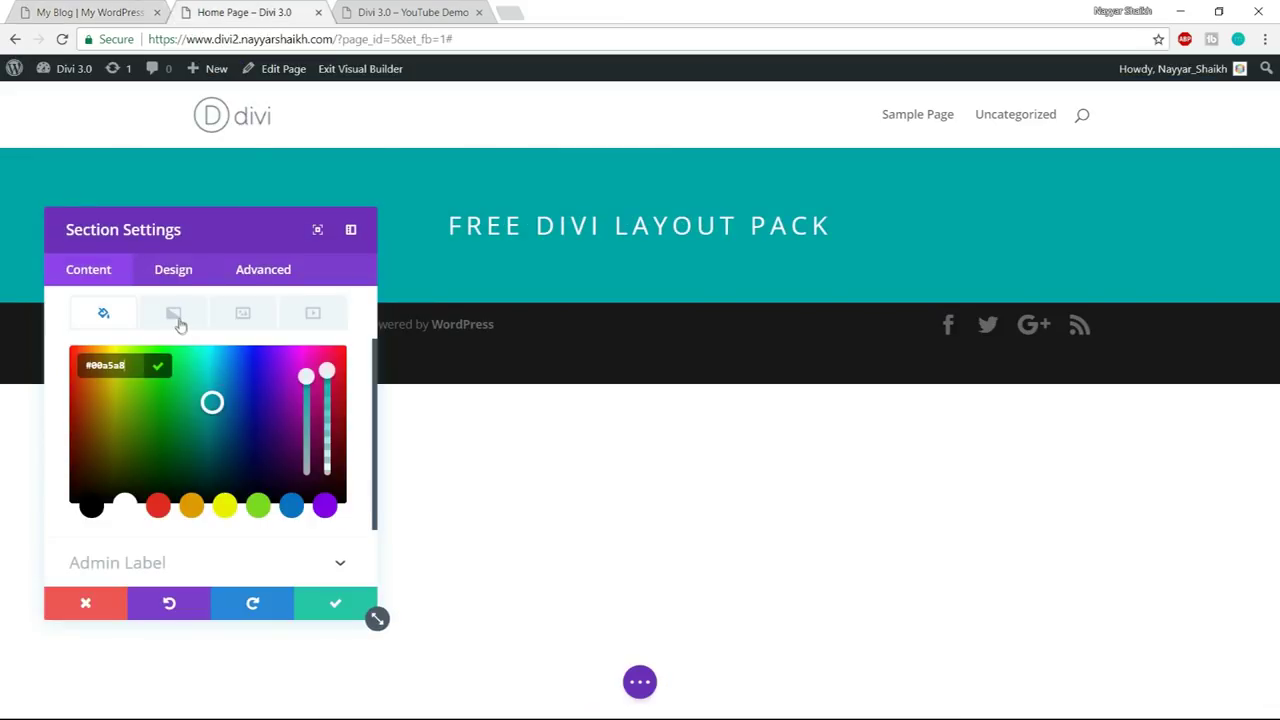
{"action": "left_click", "coordinate": [176, 316]}
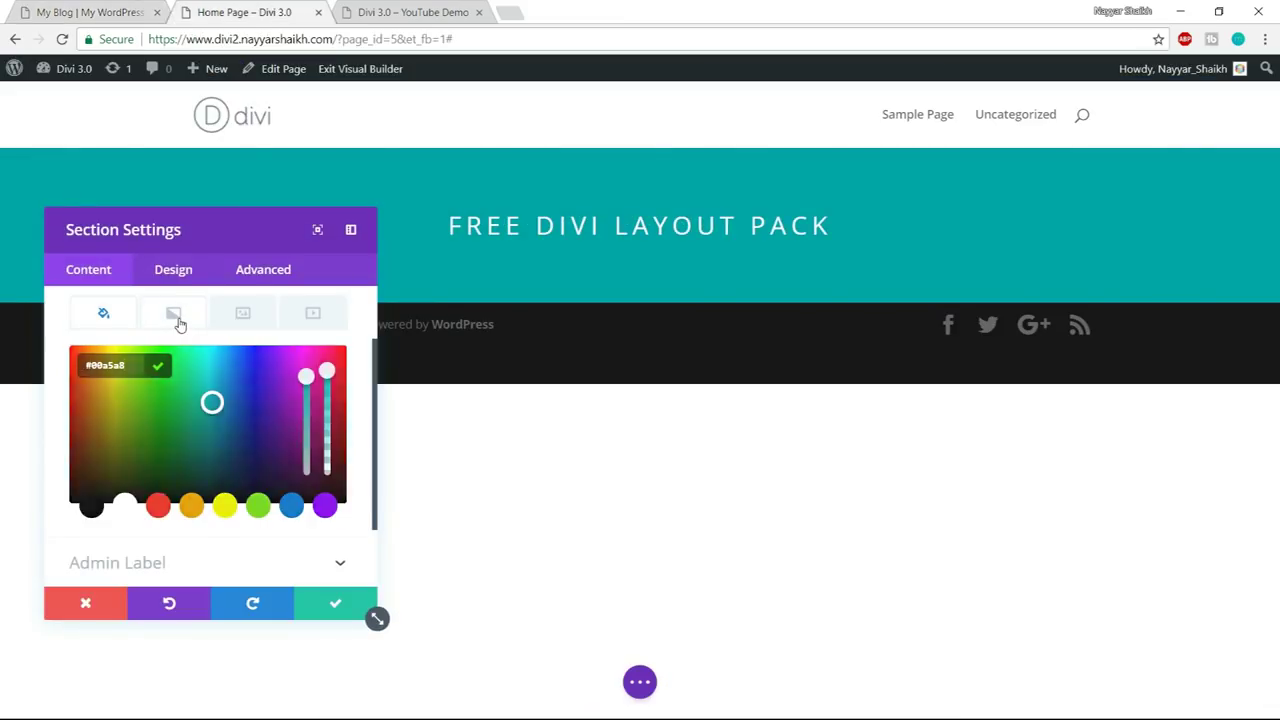
{"action": "left_click", "coordinate": [125, 318]}
{"action": "left_click", "coordinate": [326, 373]}
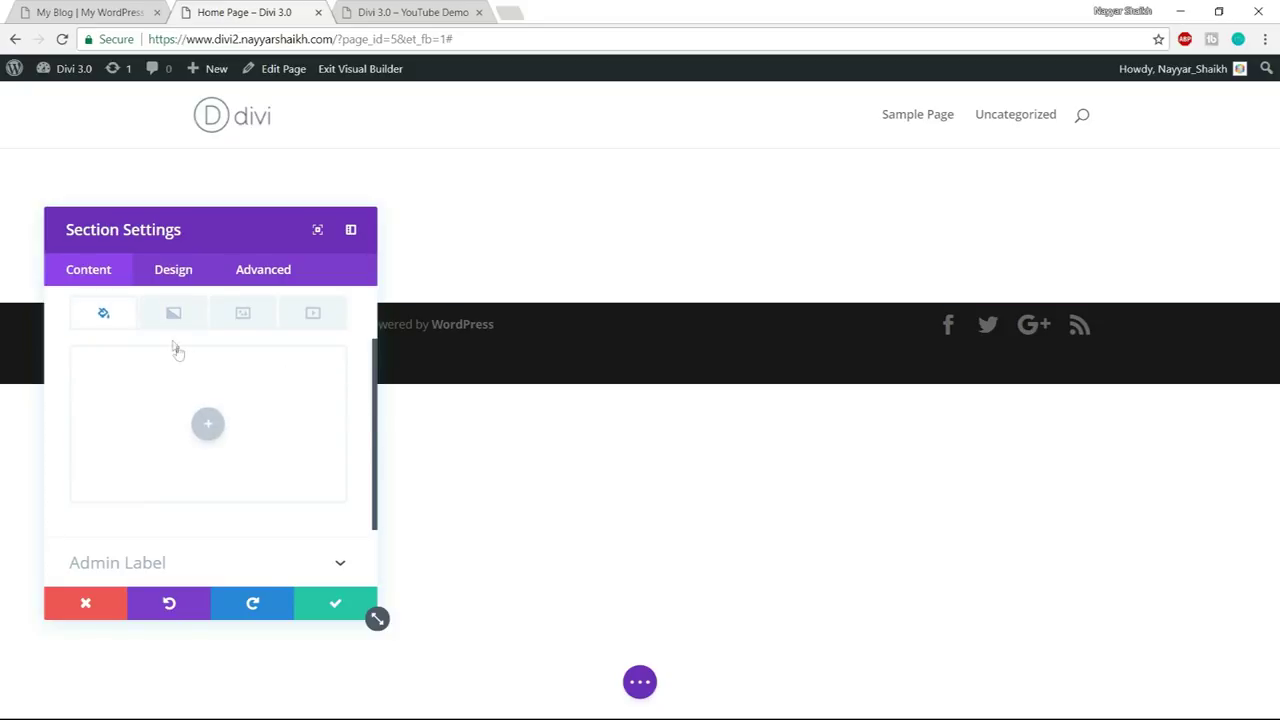
- Add a blue-to-green gradient background to the section, move the settings window off the heading, and compare with the LocalBiz page
{"action": "left_click", "coordinate": [174, 328]}
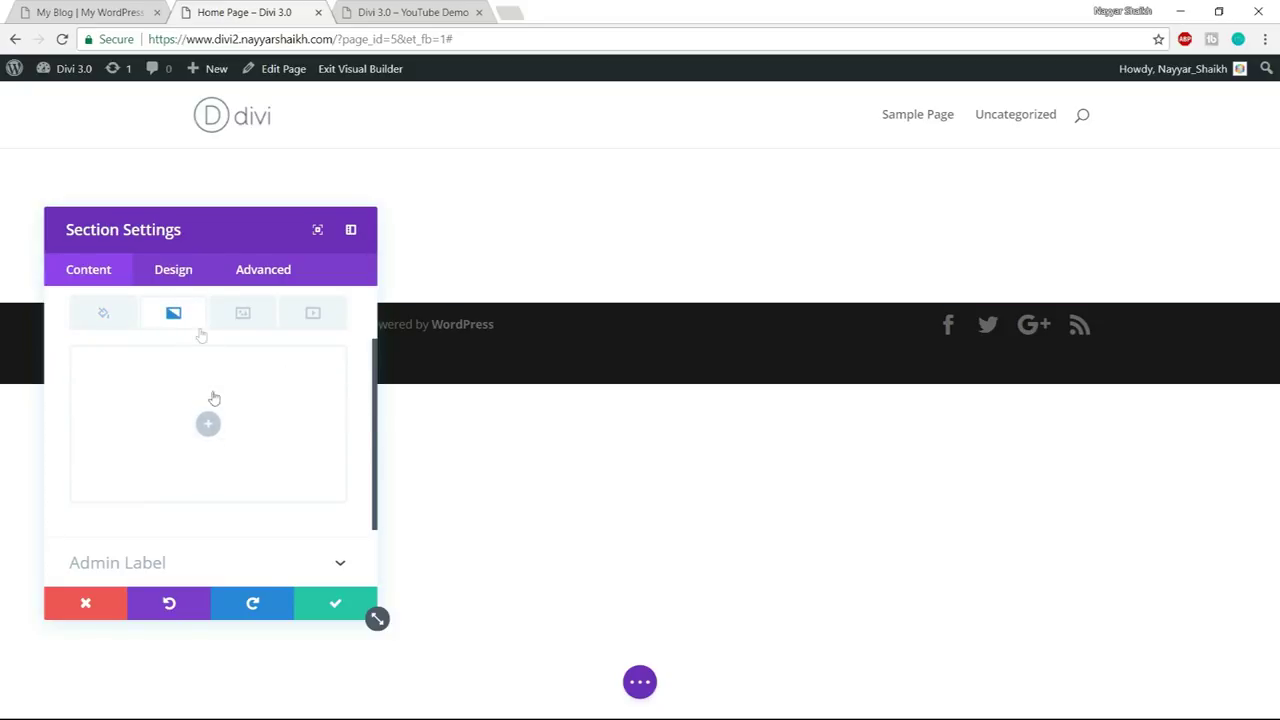
{"action": "left_click", "coordinate": [210, 428]}
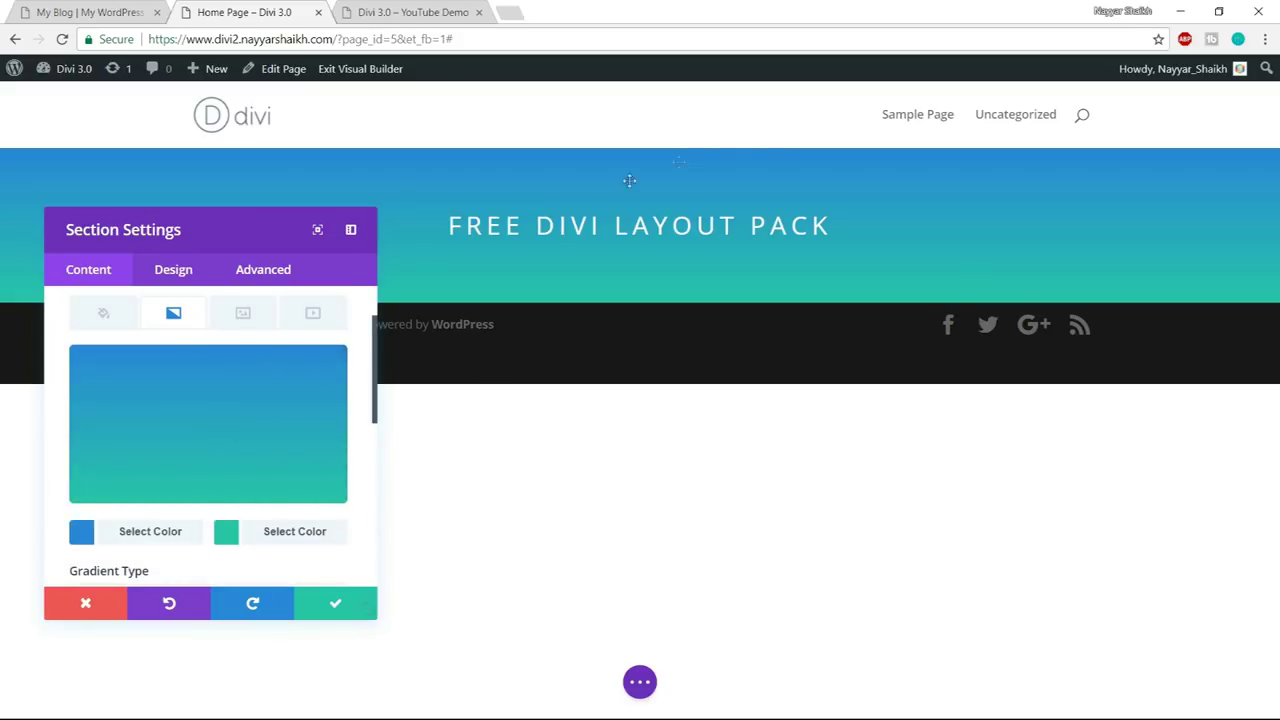
{"action": "left_click_drag", "start_coordinate": [249, 237], "coordinate": [1014, 229]}
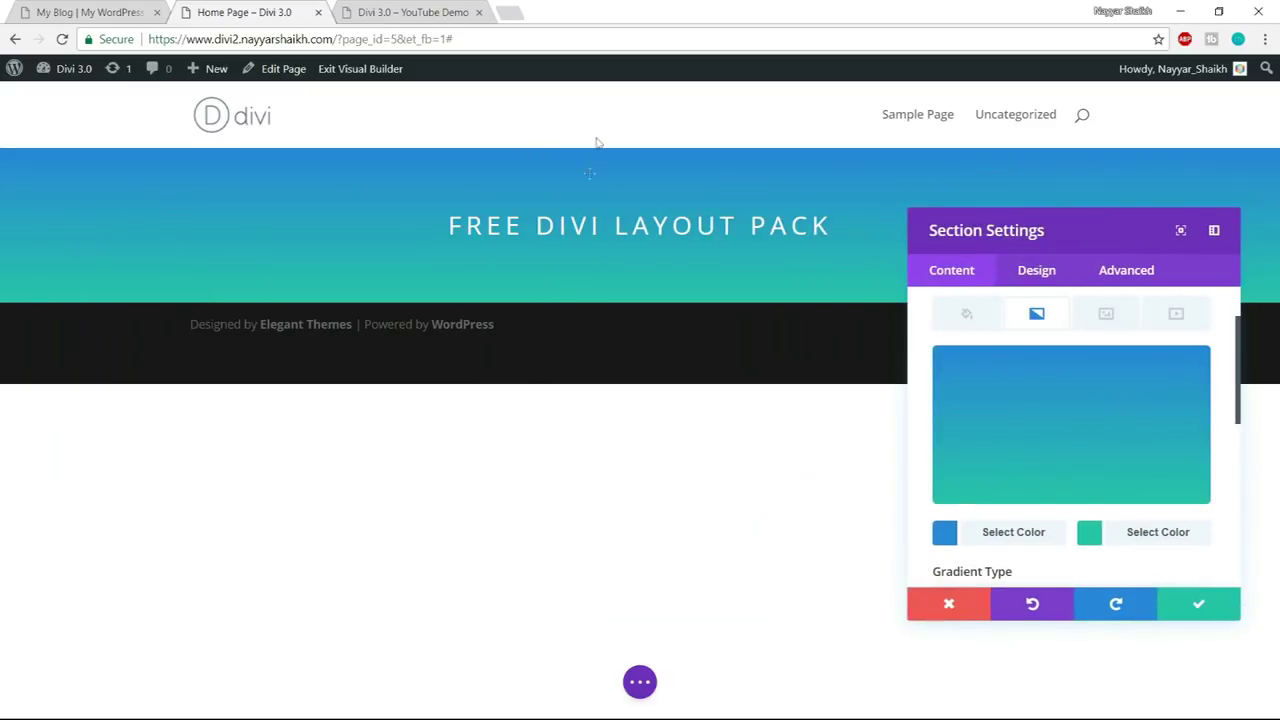
{"action": "left_click", "coordinate": [134, 12]}
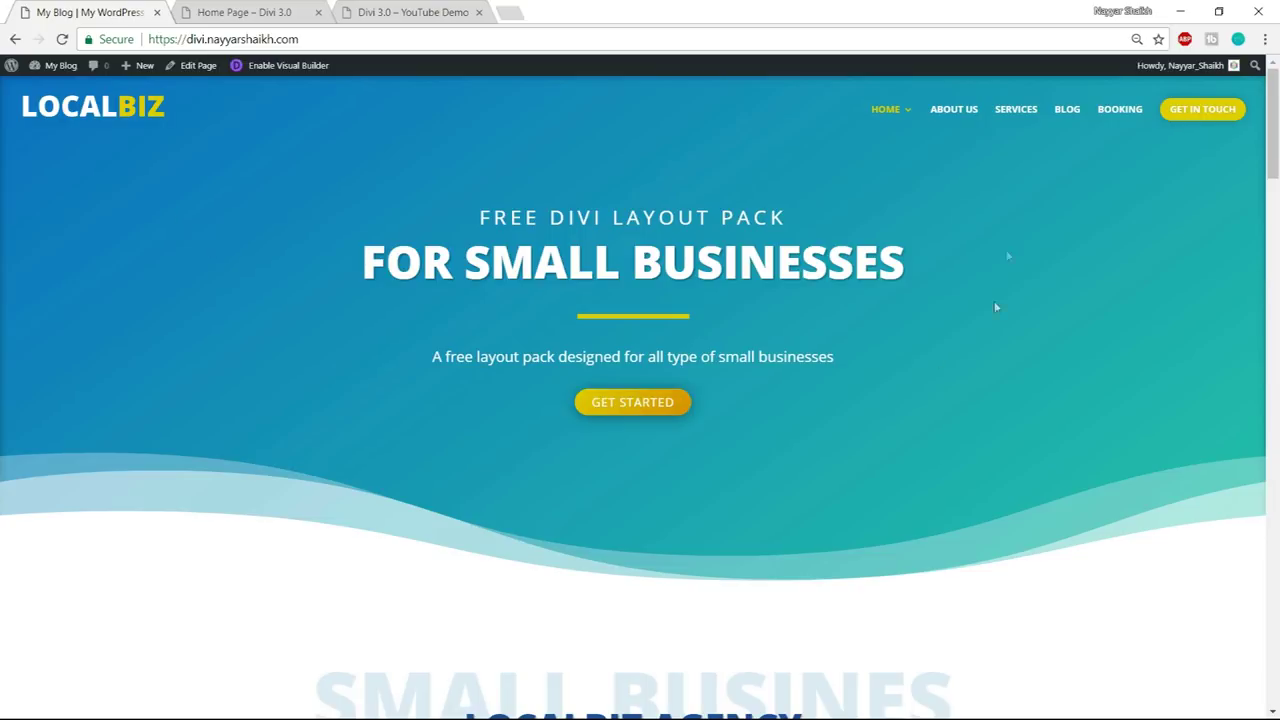
{"action": "key", "text": "ctrl+Tab"}
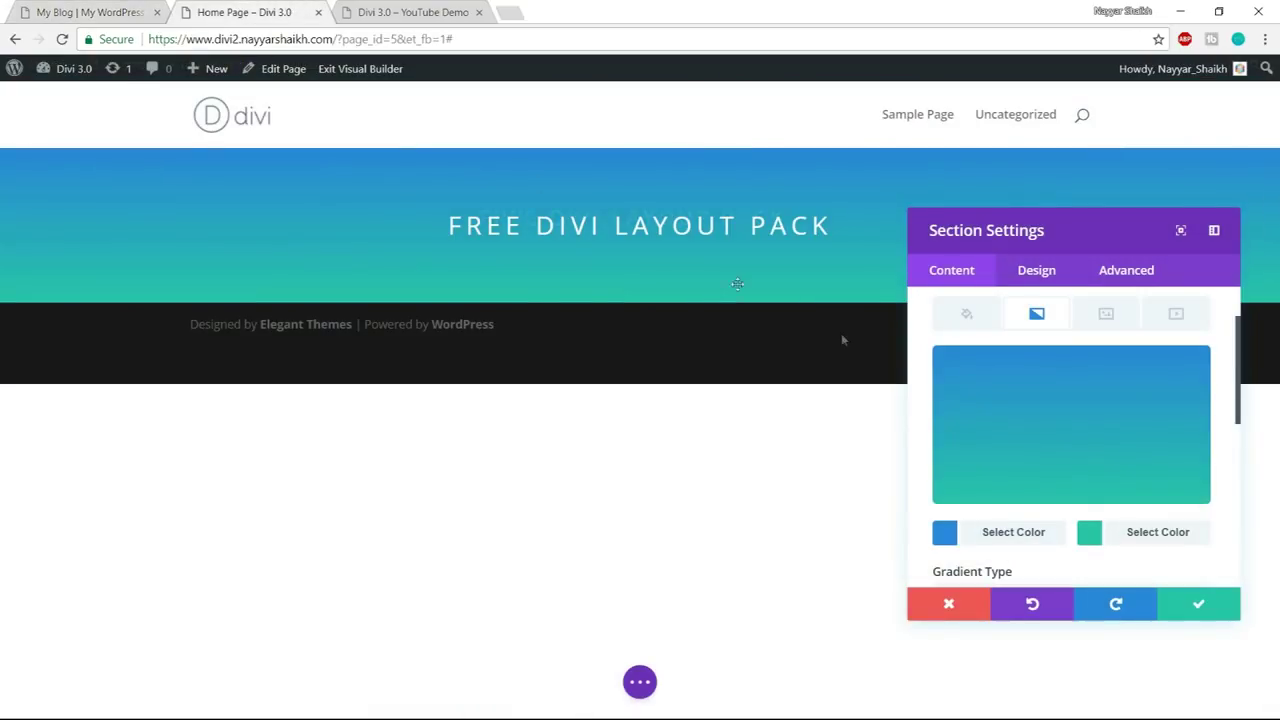
- Compare the section's gradient with the LocalBiz hero and set its linear gradient direction to 146deg
{"action": "left_click", "coordinate": [137, 8]}
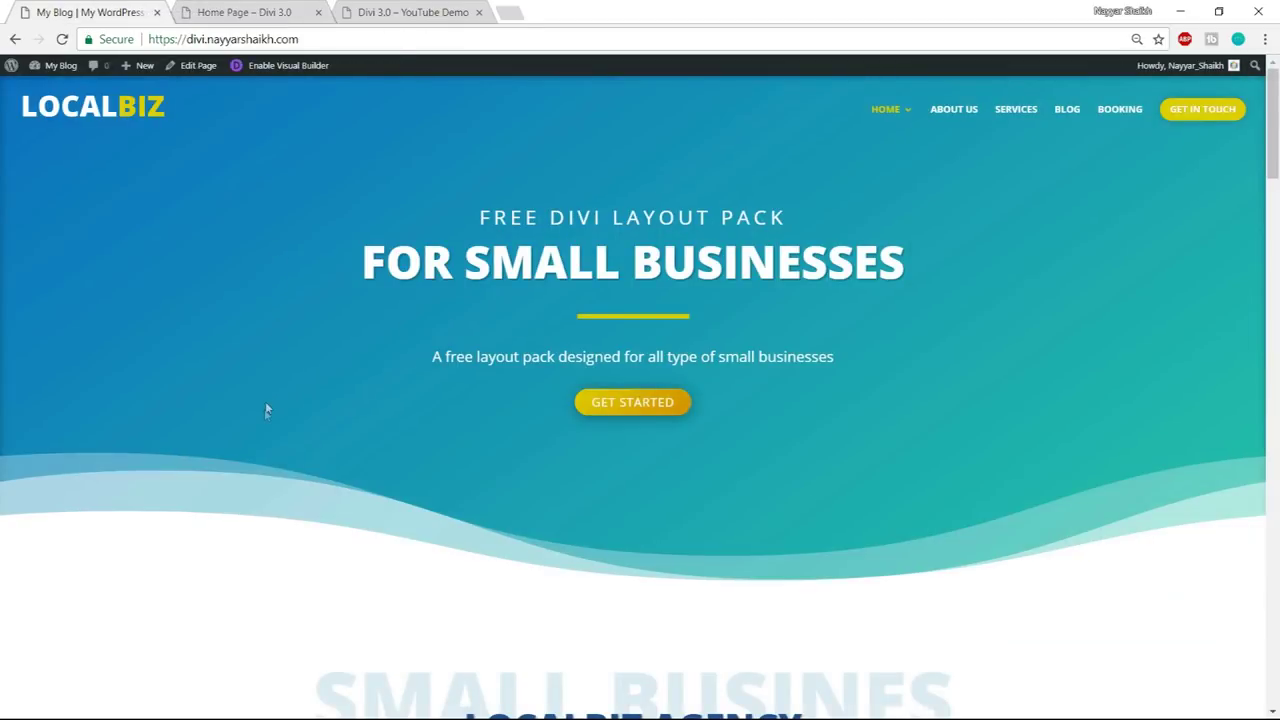
{"action": "left_click", "coordinate": [213, 8]}
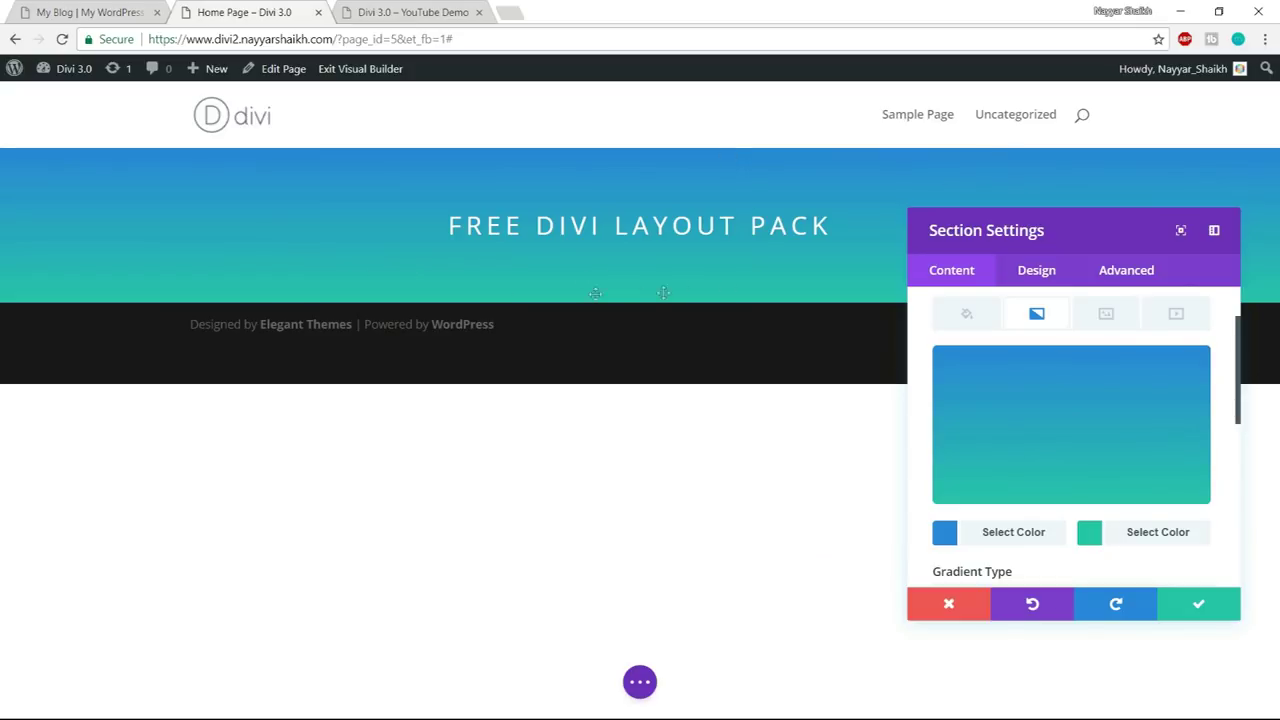
{"action": "left_click", "coordinate": [90, 12]}
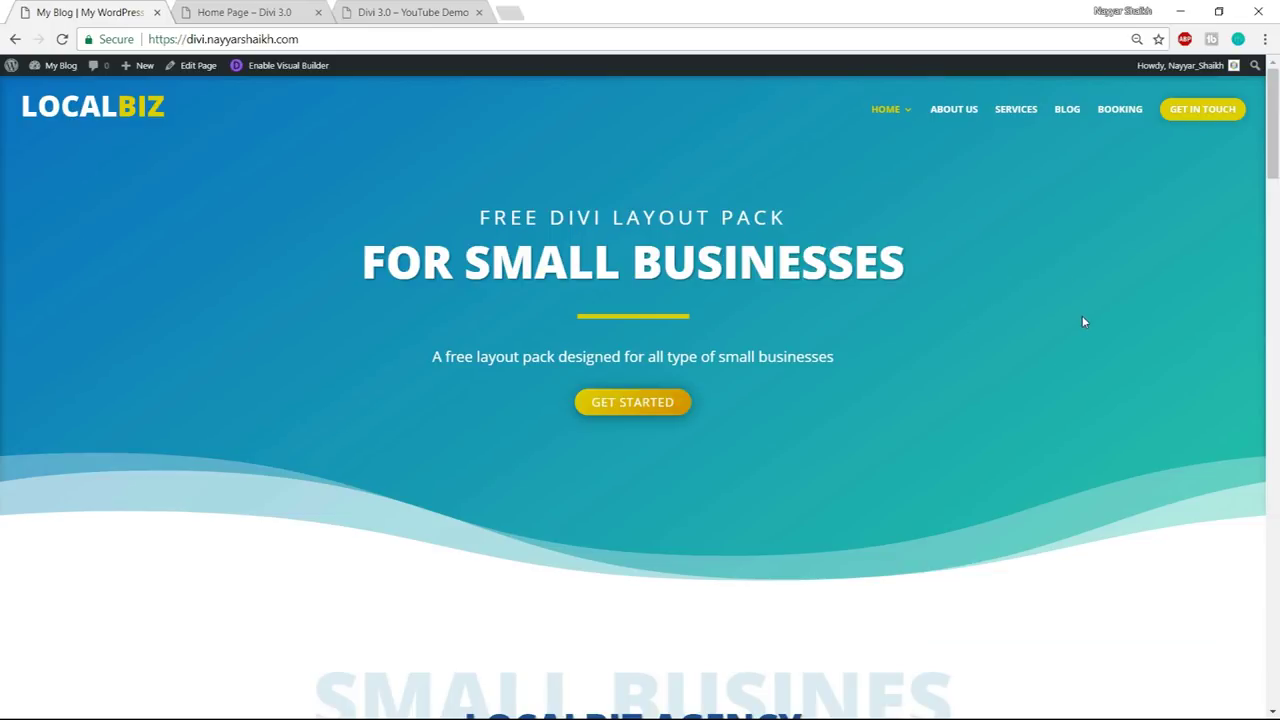
{"action": "left_click", "coordinate": [250, 12]}
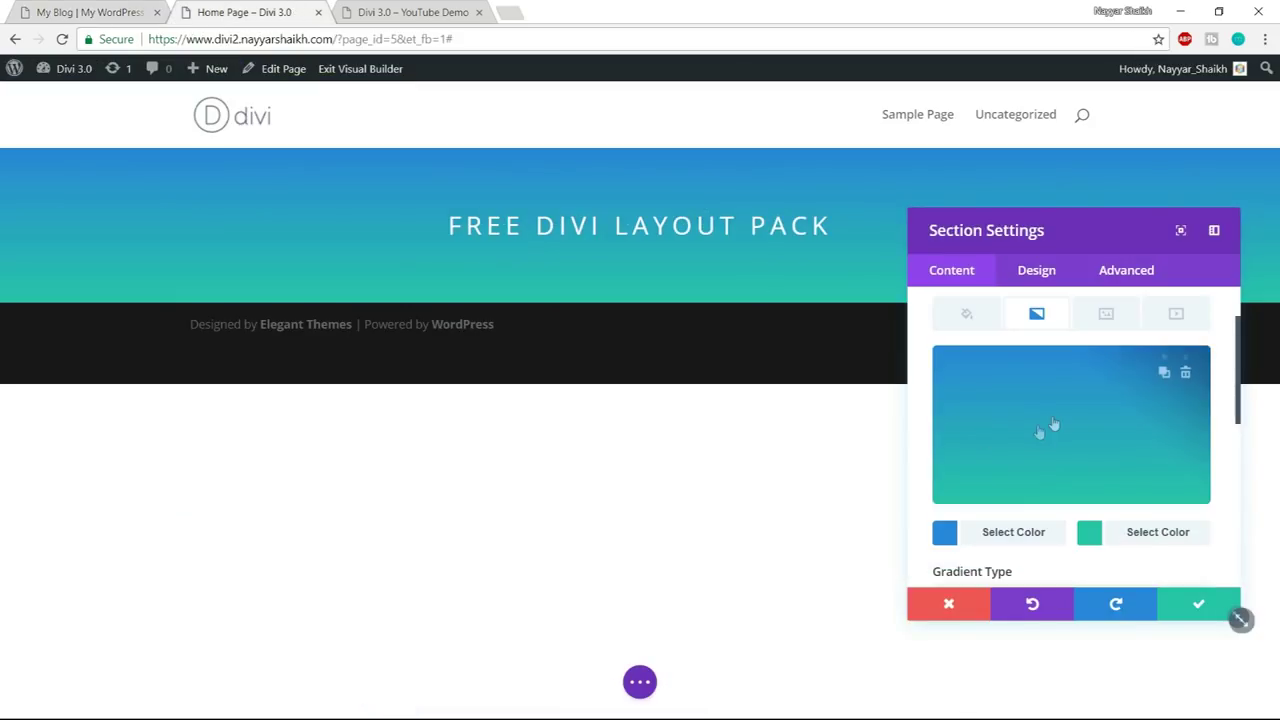
{"action": "scroll", "coordinate": [1045, 430], "scroll_direction": "down", "scroll_amount": 2}
{"action": "scroll", "coordinate": [1054, 423], "scroll_direction": "down", "scroll_amount": 3}
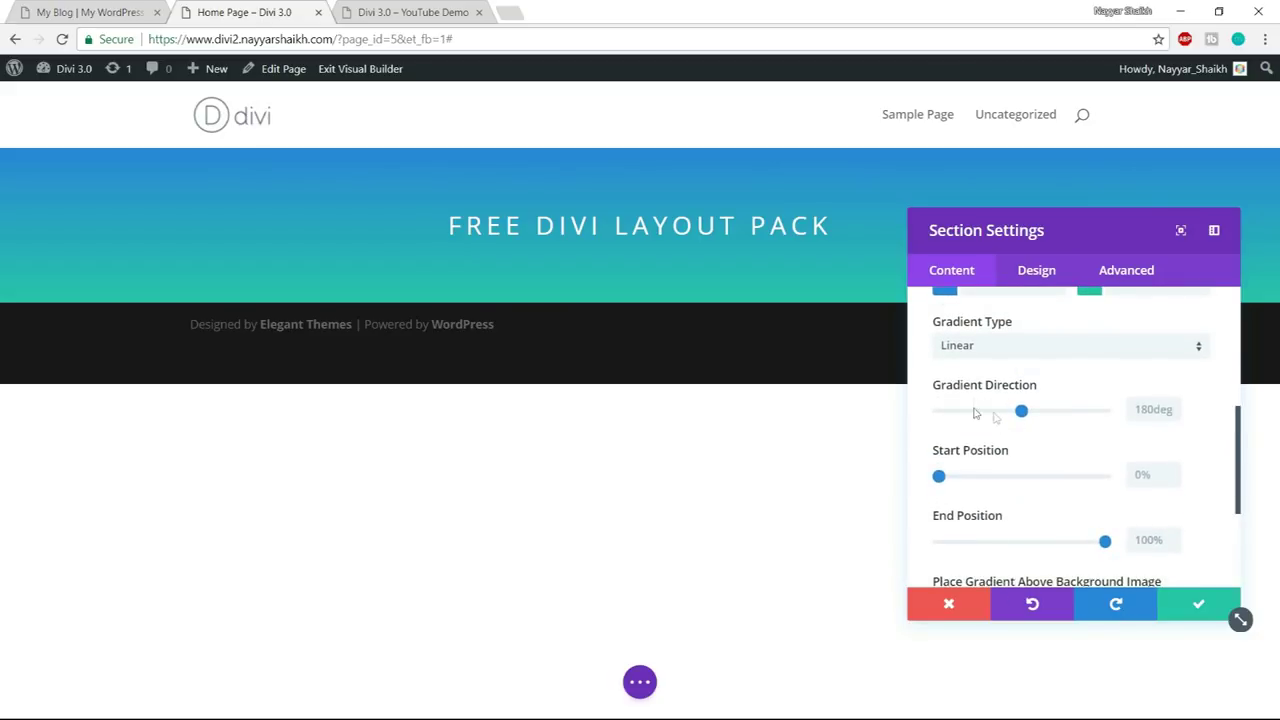
{"action": "mouse_move", "coordinate": [1027, 413]}
{"action": "left_mouse_down"}
{"action": "mouse_move", "coordinate": [945, 430]}
{"action": "mouse_move", "coordinate": [1108, 423]}
{"action": "mouse_move", "coordinate": [974, 429]}
{"action": "mouse_move", "coordinate": [1008, 428]}
{"action": "left_mouse_up"}
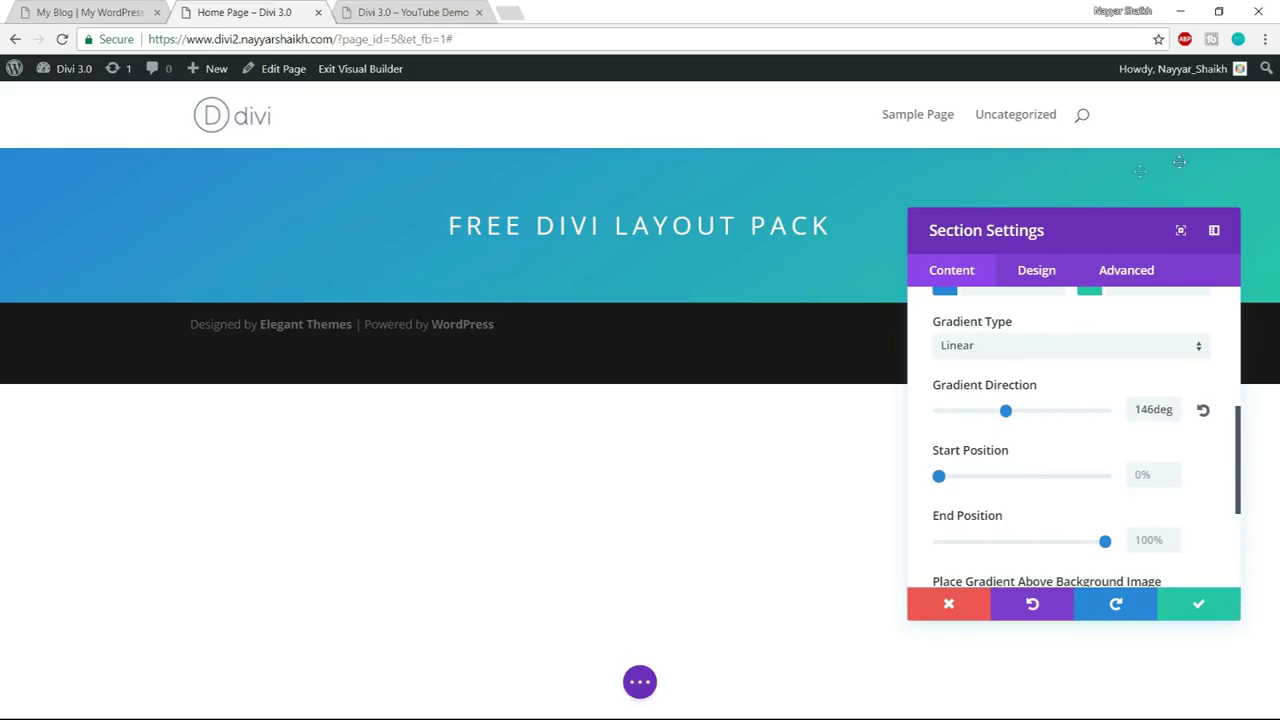
{"action": "scroll", "coordinate": [1192, 388], "scroll_direction": "down", "scroll_amount": 3}
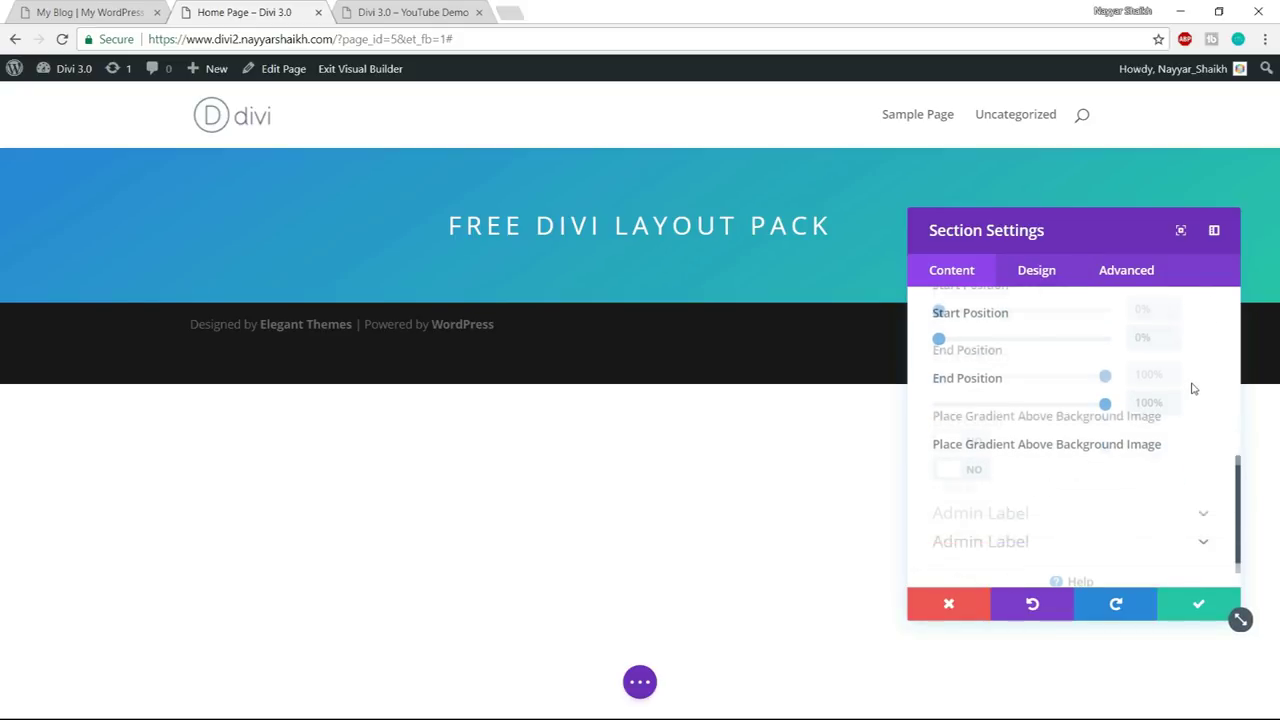
{"action": "scroll", "coordinate": [1192, 388], "scroll_direction": "up", "scroll_amount": 6}
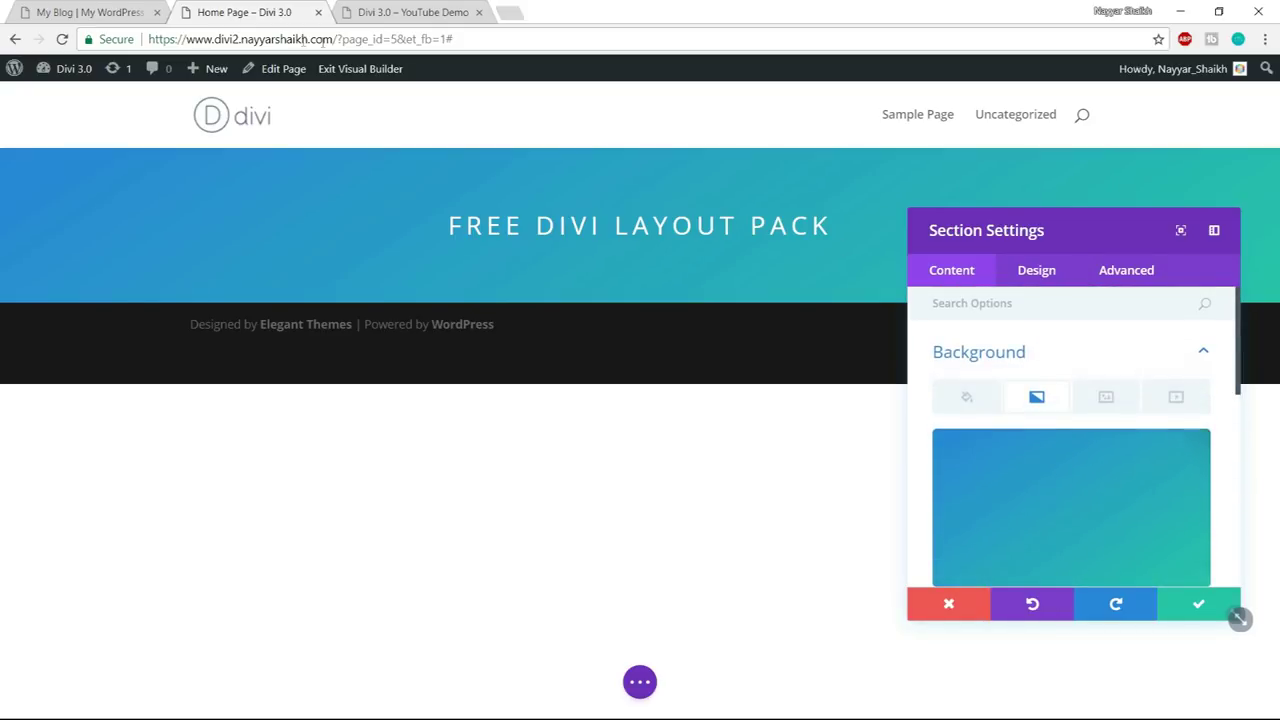
- Copy the FOR SMALL BUSINESSES heading text from the LocalBiz page and save the section settings on the Divi home page
{"action": "left_click", "coordinate": [57, 8]}
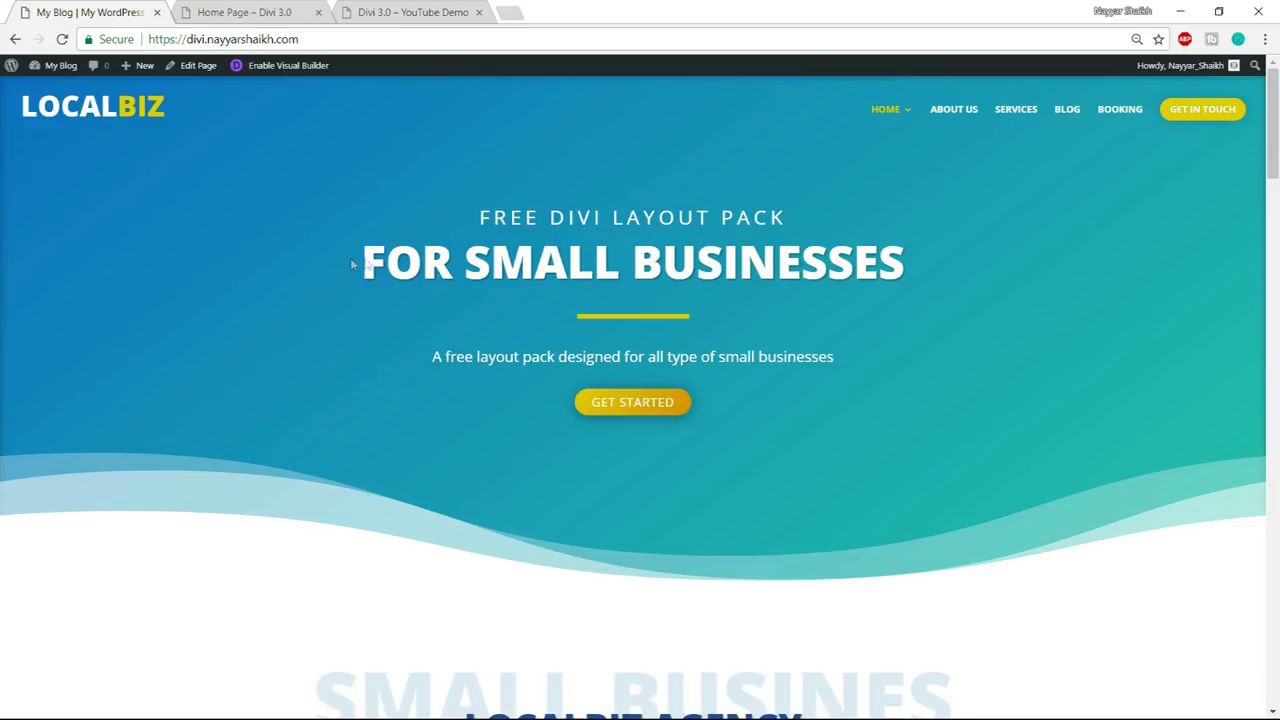
{"action": "left_click_drag", "start_coordinate": [352, 264], "coordinate": [918, 268]}
{"action": "key", "text": "ctrl+c"}
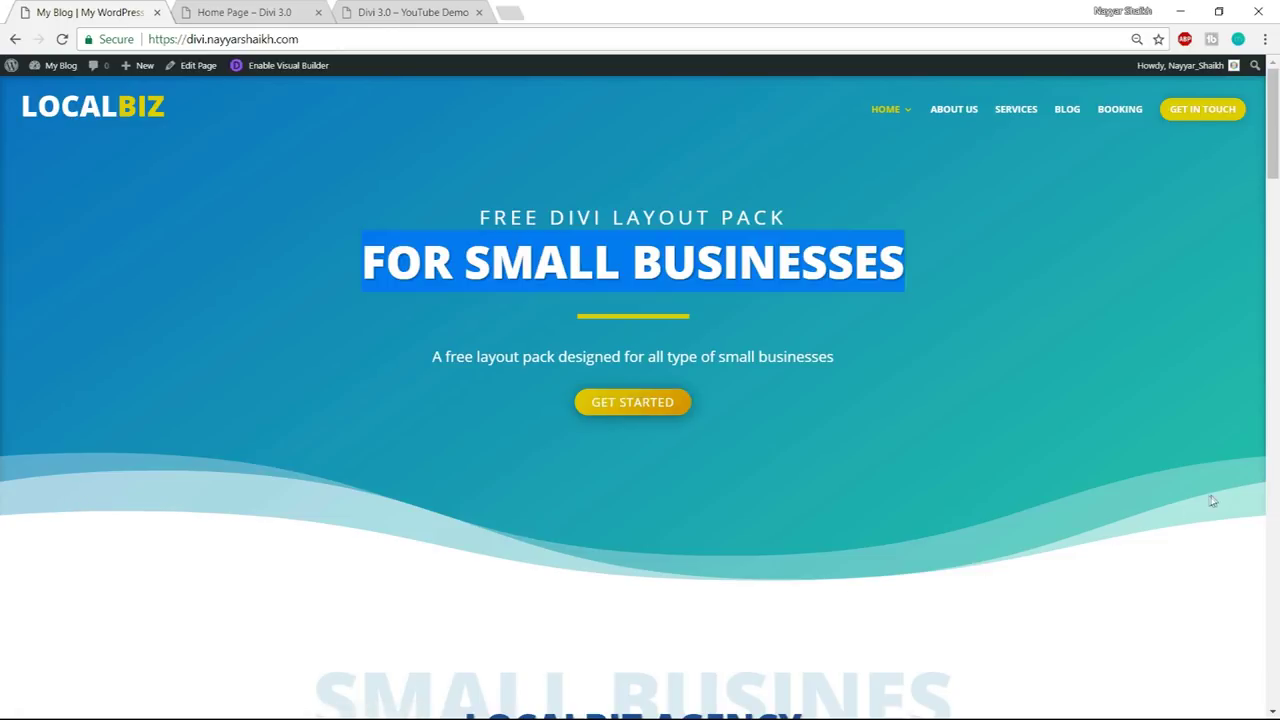
{"action": "left_click", "coordinate": [258, 12]}
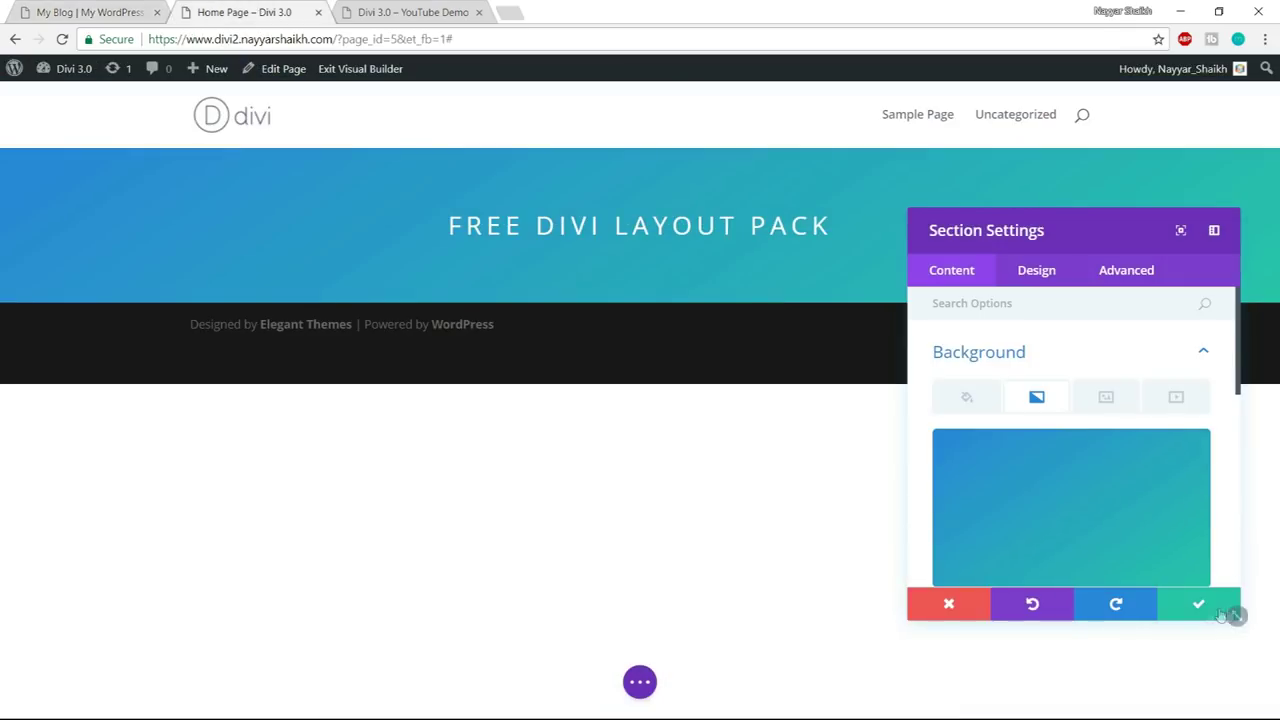
{"action": "left_click", "coordinate": [1200, 605]}
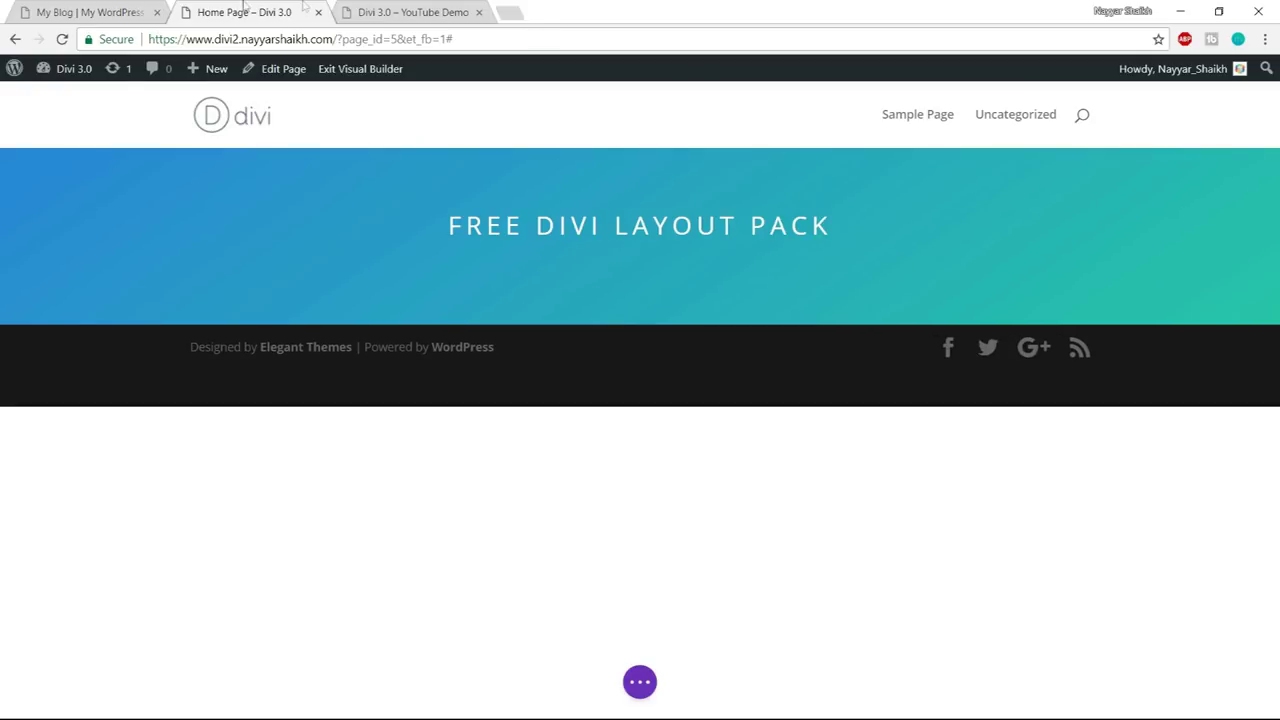
- Insert a Text module below the FREE DIVI LAYOUT PACK heading with FOR SMALL BUSINESSES as its content
{"action": "left_click", "coordinate": [90, 12]}
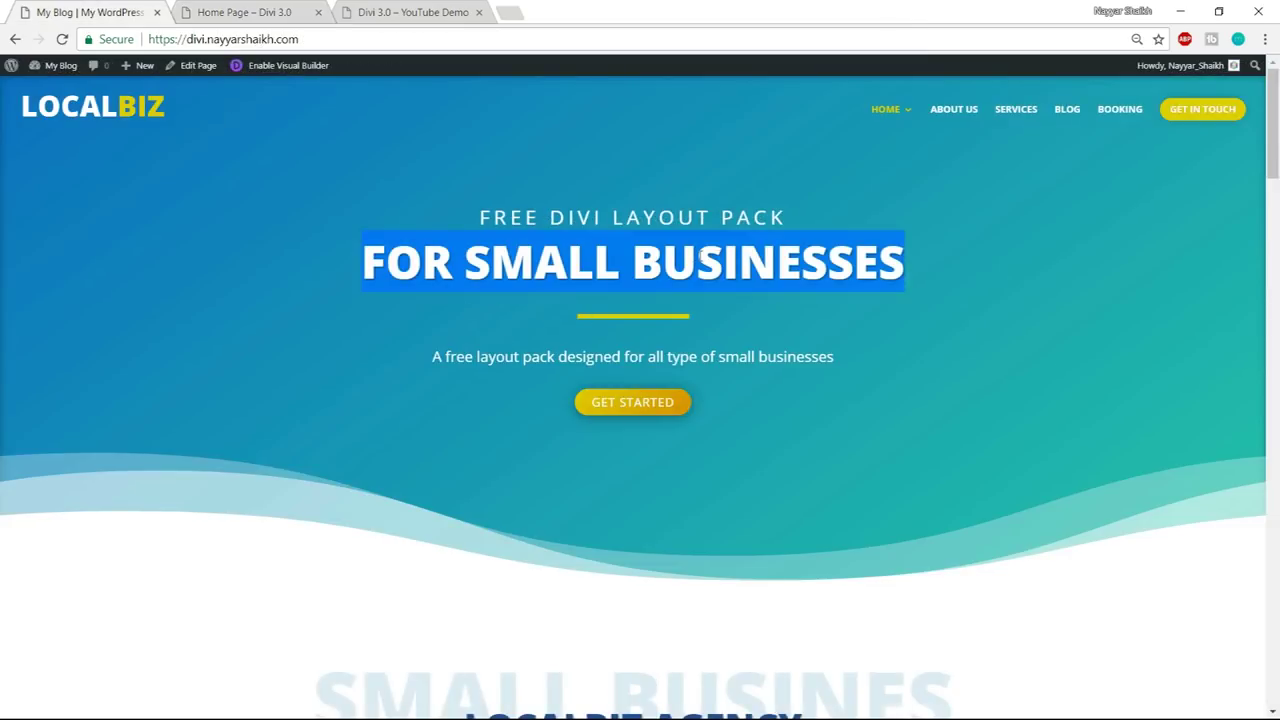
{"action": "left_click", "coordinate": [262, 12]}
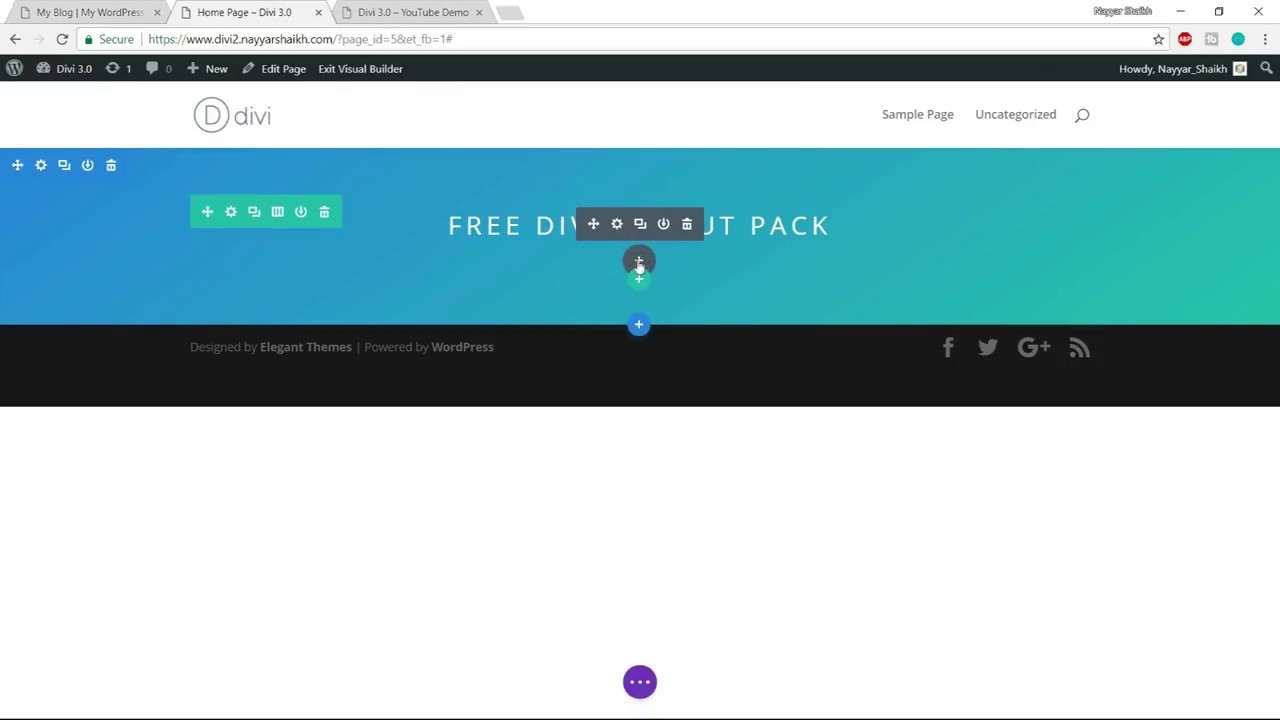
{"action": "left_click", "coordinate": [640, 261]}
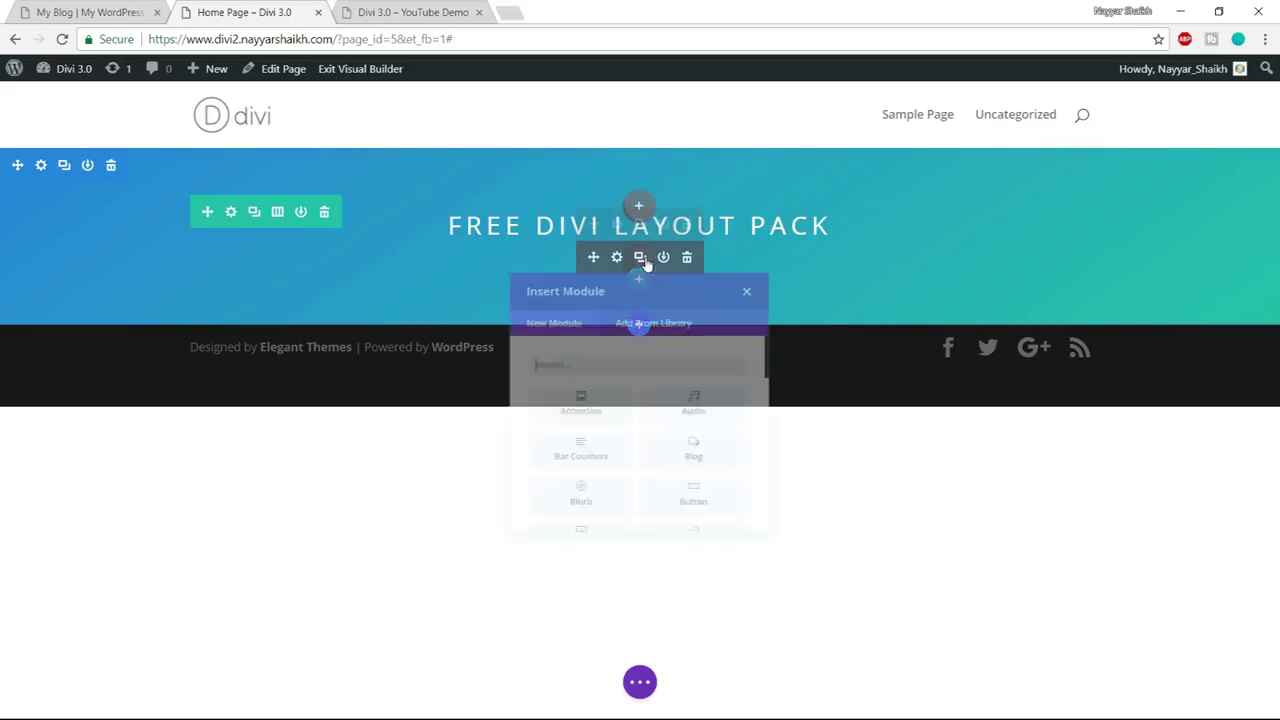
{"action": "type", "text": "text"}
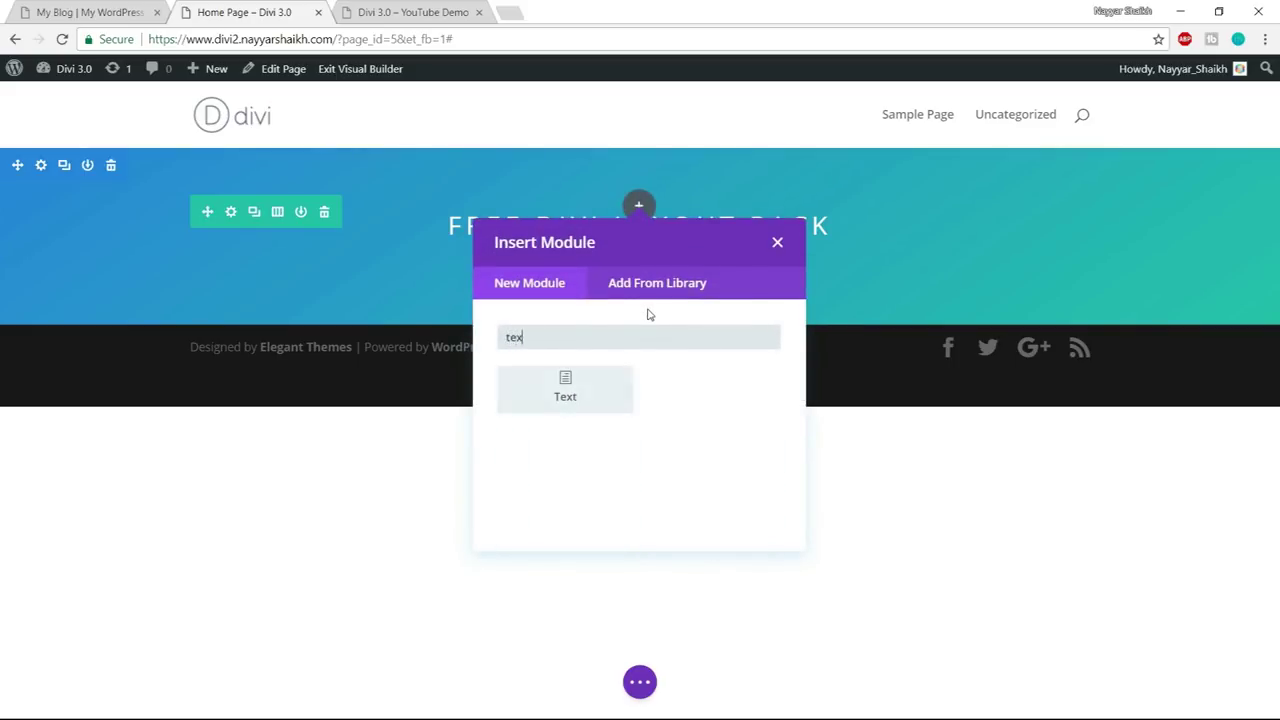
{"action": "left_click", "coordinate": [616, 387]}
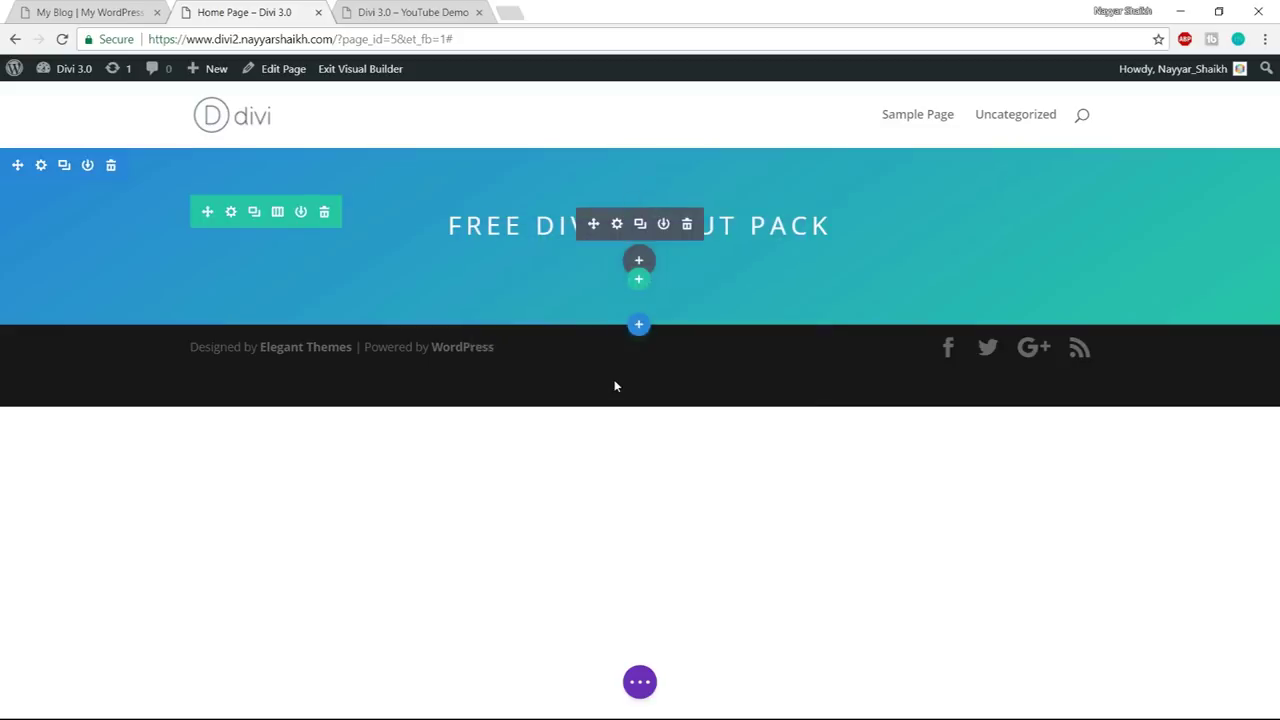
{"action": "left_click", "coordinate": [1181, 436]}
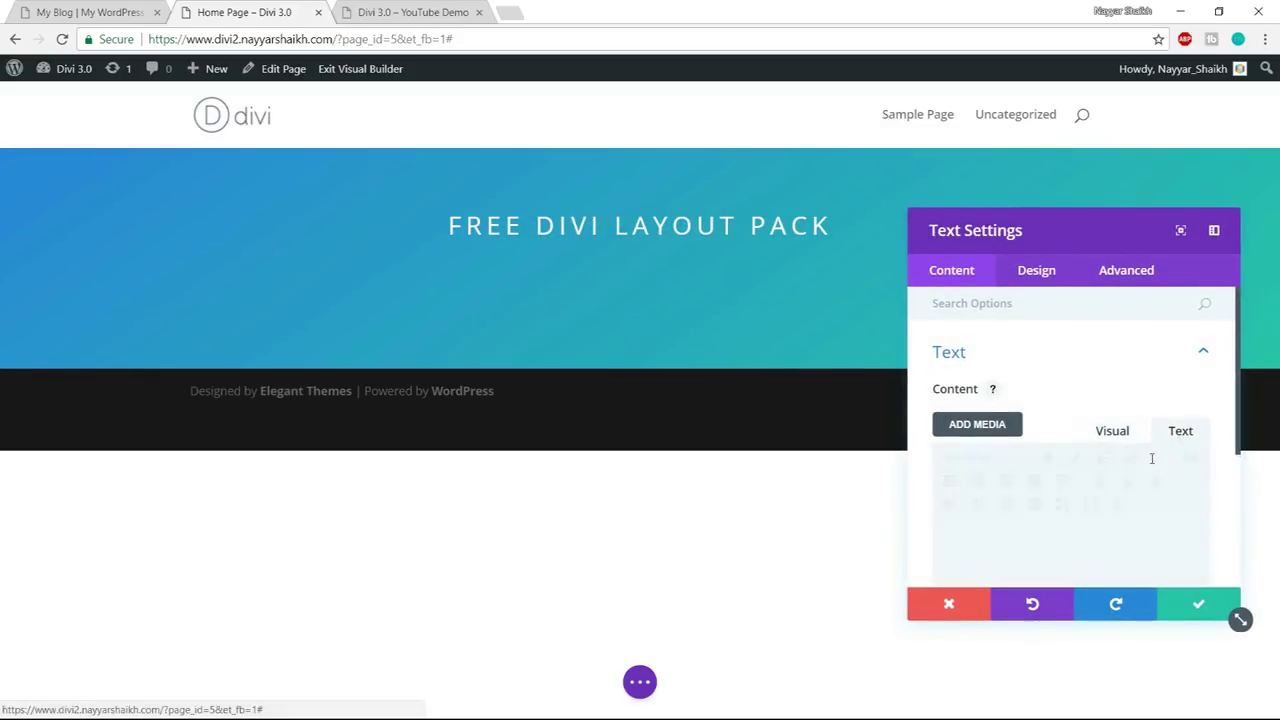
{"action": "key", "text": "ctrl+v"}
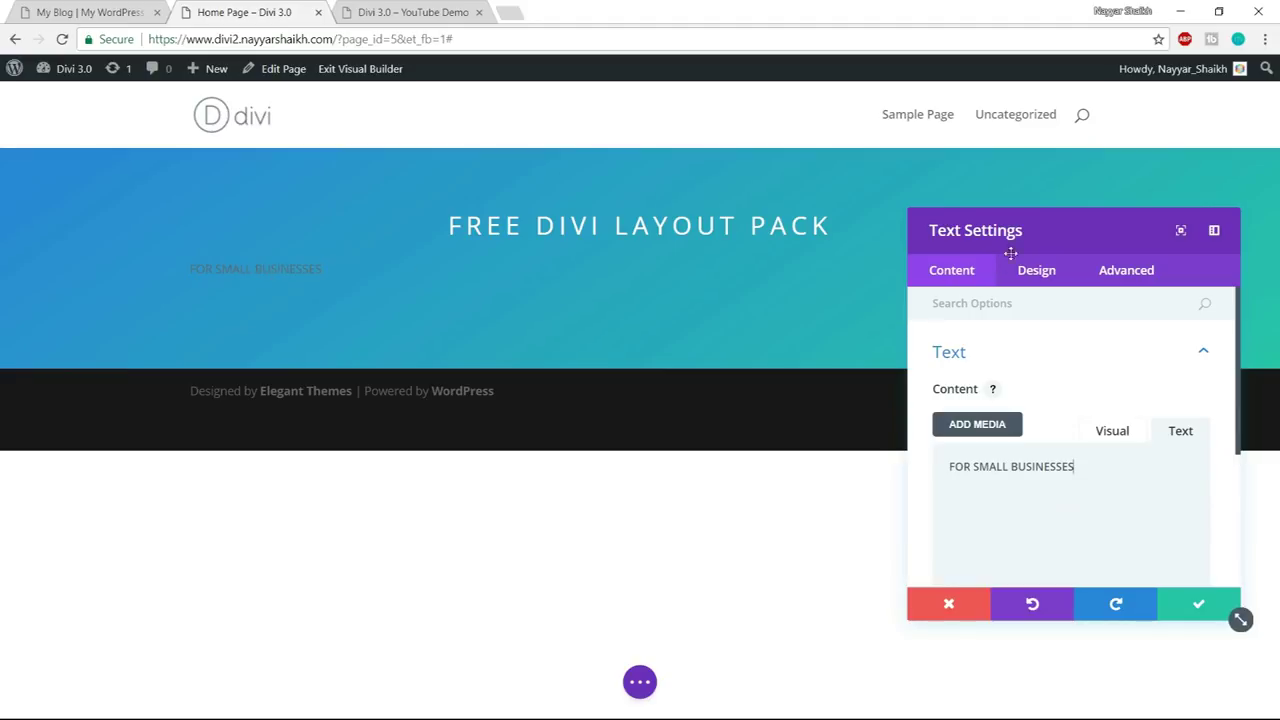
- Set the text color of the FOR SMALL BUSINESSES module to Light in its text design settings
{"action": "left_click", "coordinate": [1037, 272]}
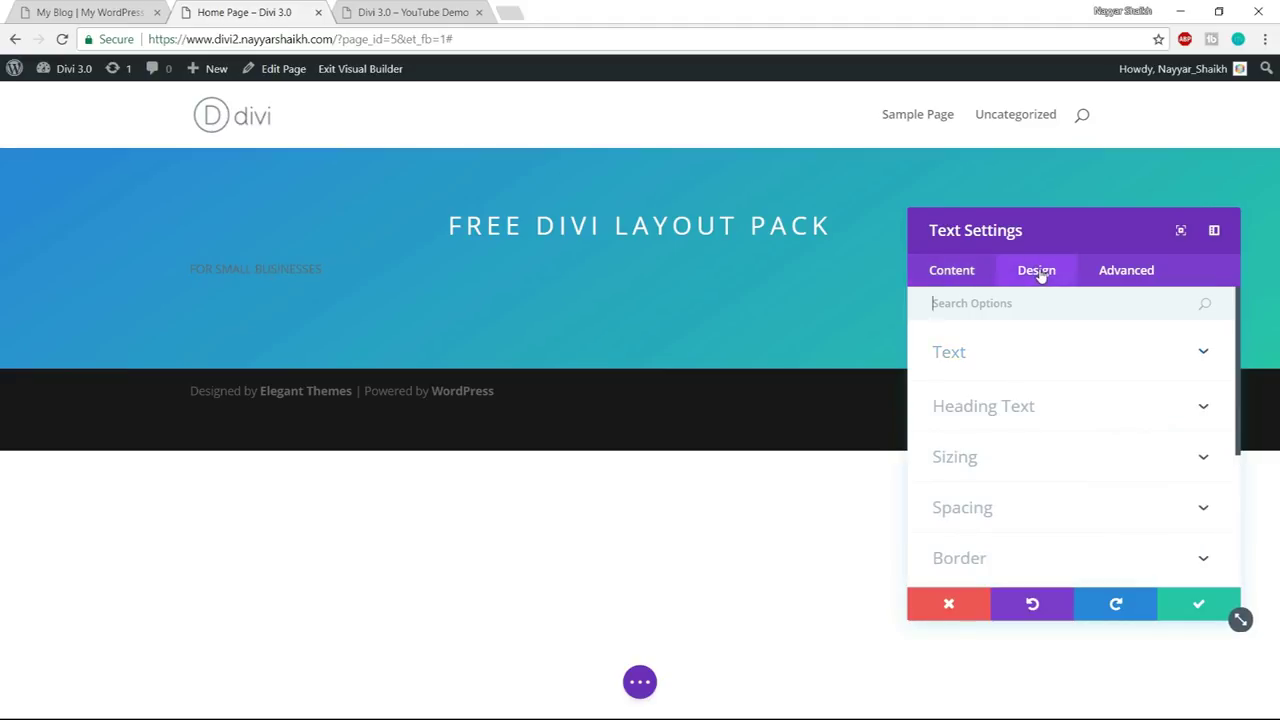
{"action": "left_click", "coordinate": [1060, 352]}
{"action": "scroll", "coordinate": [1106, 371], "scroll_direction": "down", "scroll_amount": 3}
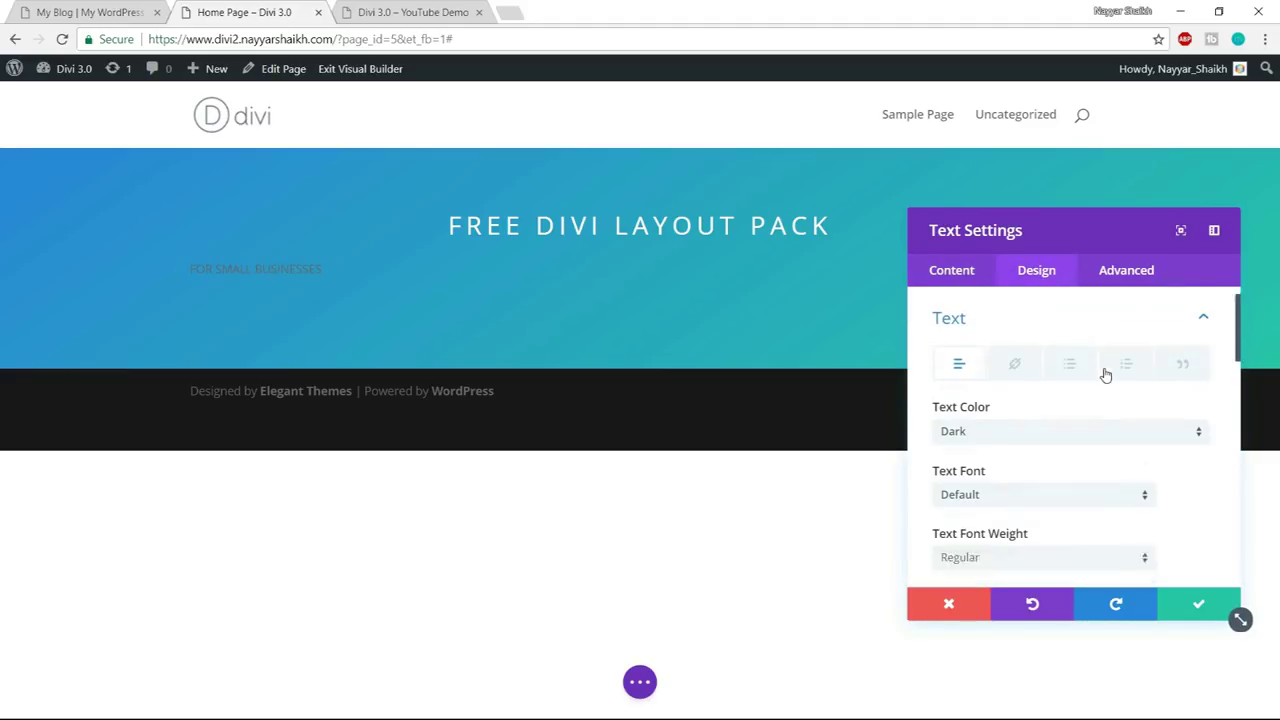
{"action": "scroll", "coordinate": [1100, 385], "scroll_direction": "up", "scroll_amount": 2}
{"action": "left_click", "coordinate": [1050, 392]}
{"action": "left_click", "coordinate": [1039, 428]}
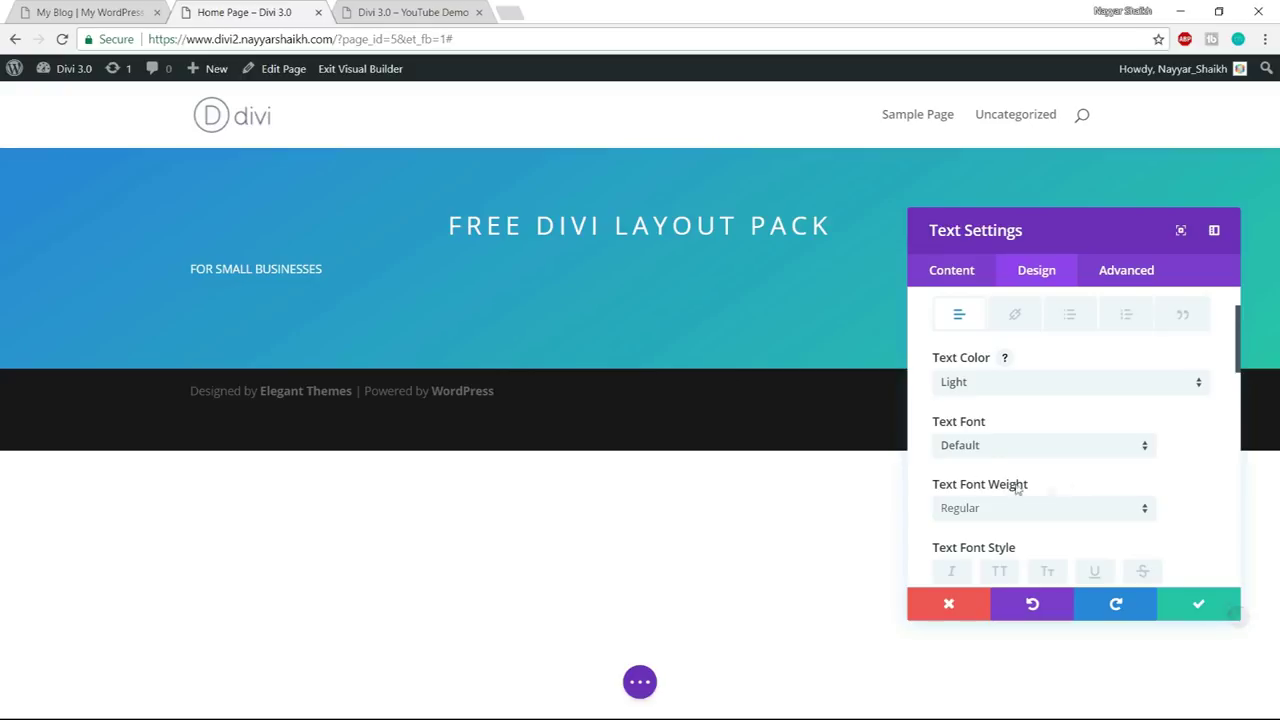
- Set the FOR SMALL BUSINESSES text to Ultra Bold weight and 70px size, checking the LocalBiz heading for reference
{"action": "scroll", "coordinate": [1100, 410], "scroll_direction": "down", "scroll_amount": 1}
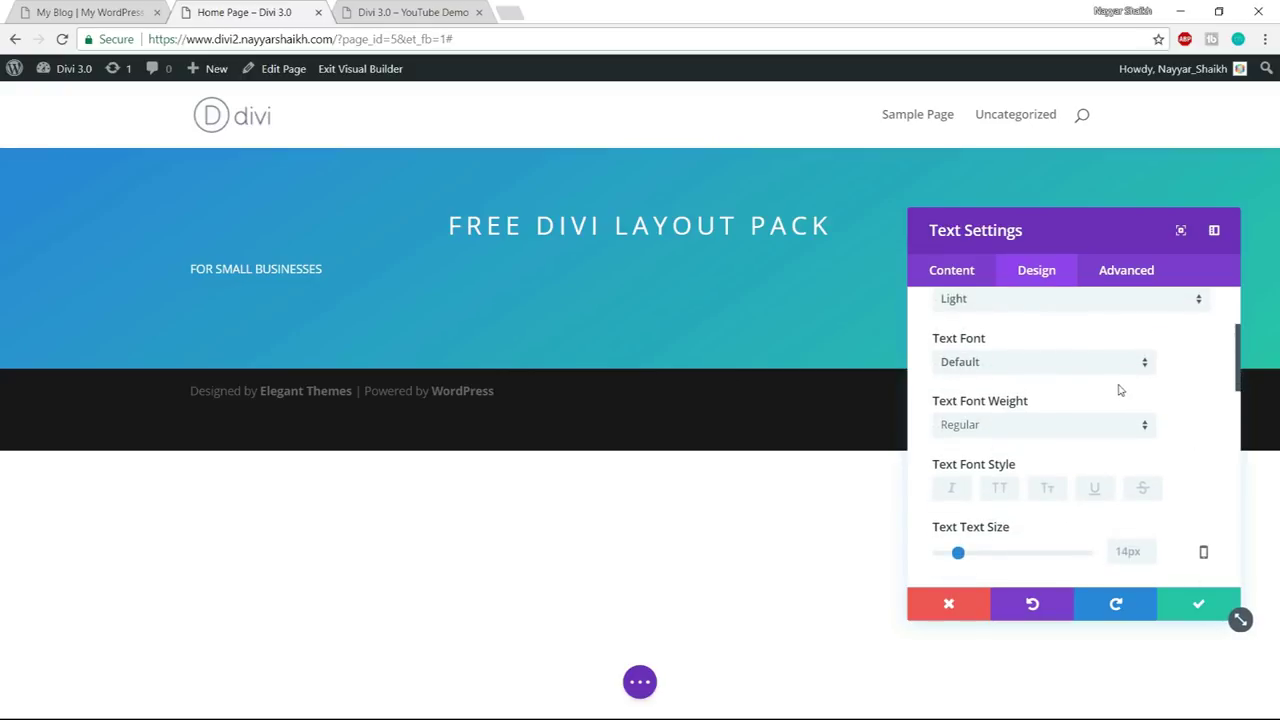
{"action": "scroll", "coordinate": [1160, 403], "scroll_direction": "down", "scroll_amount": 1}
{"action": "left_click", "coordinate": [1058, 345]}
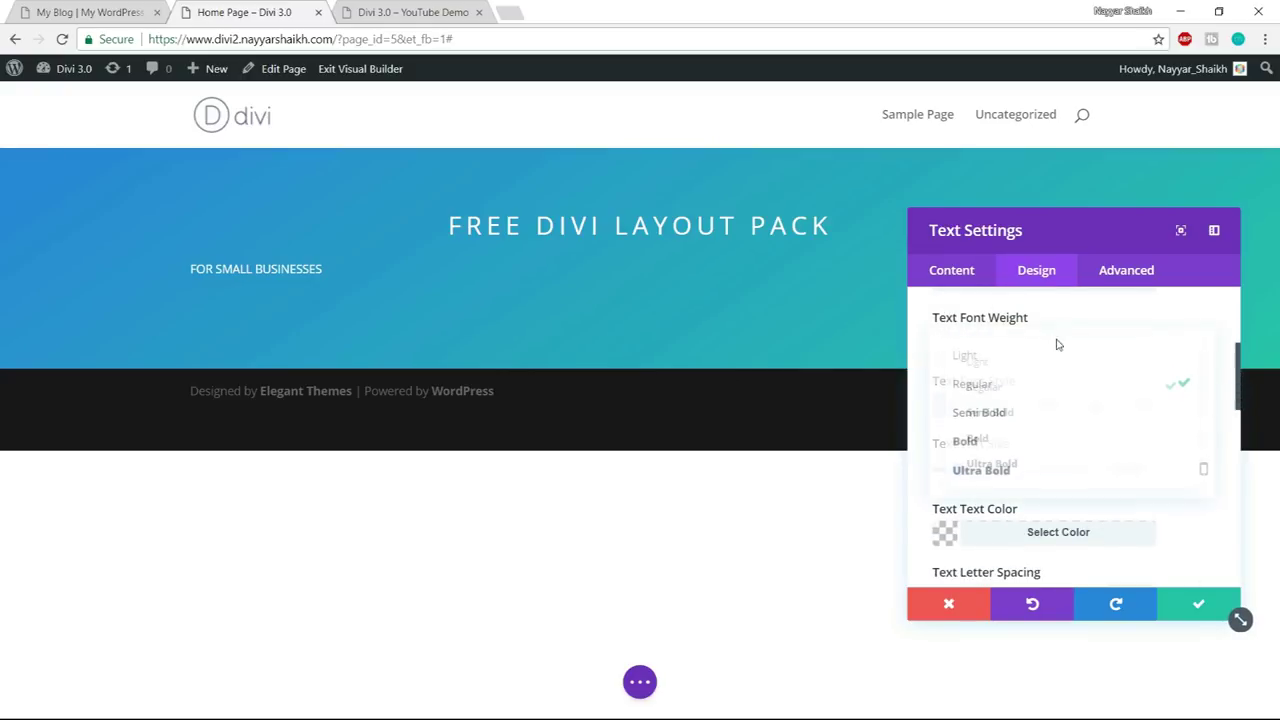
{"action": "left_click", "coordinate": [1031, 484]}
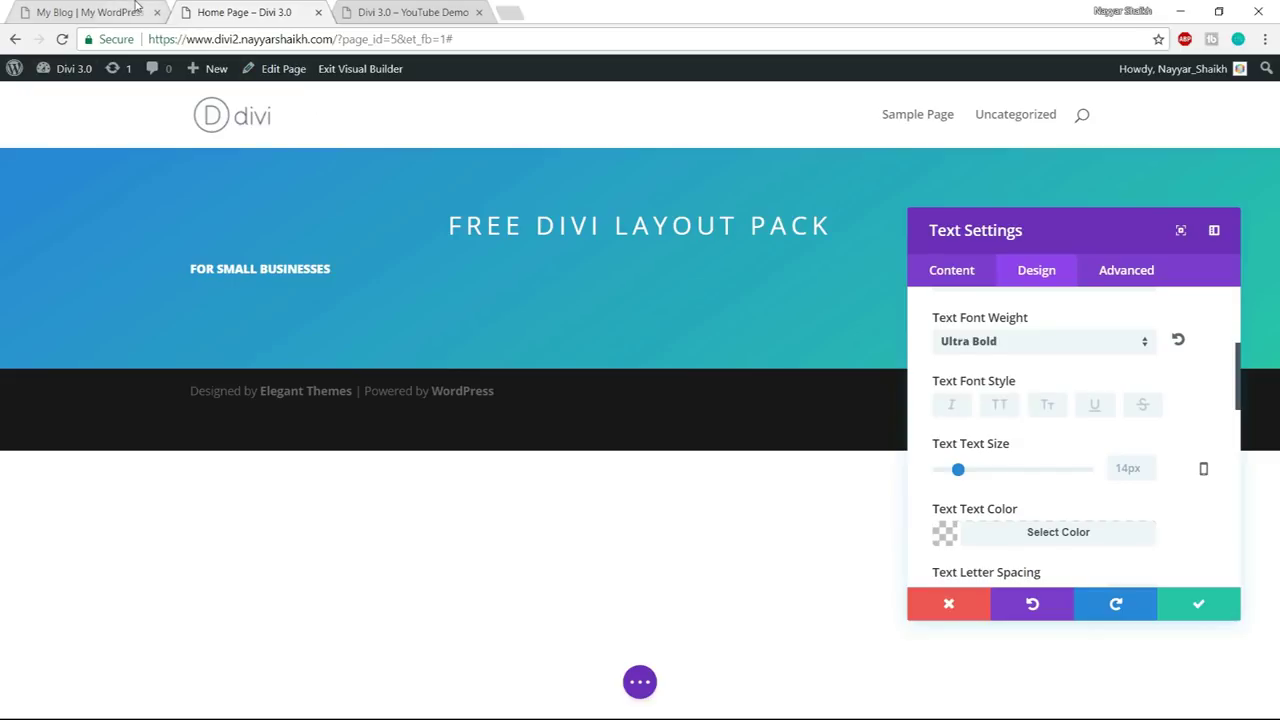
{"action": "left_click", "coordinate": [90, 12]}
{"action": "left_click", "coordinate": [412, 270]}
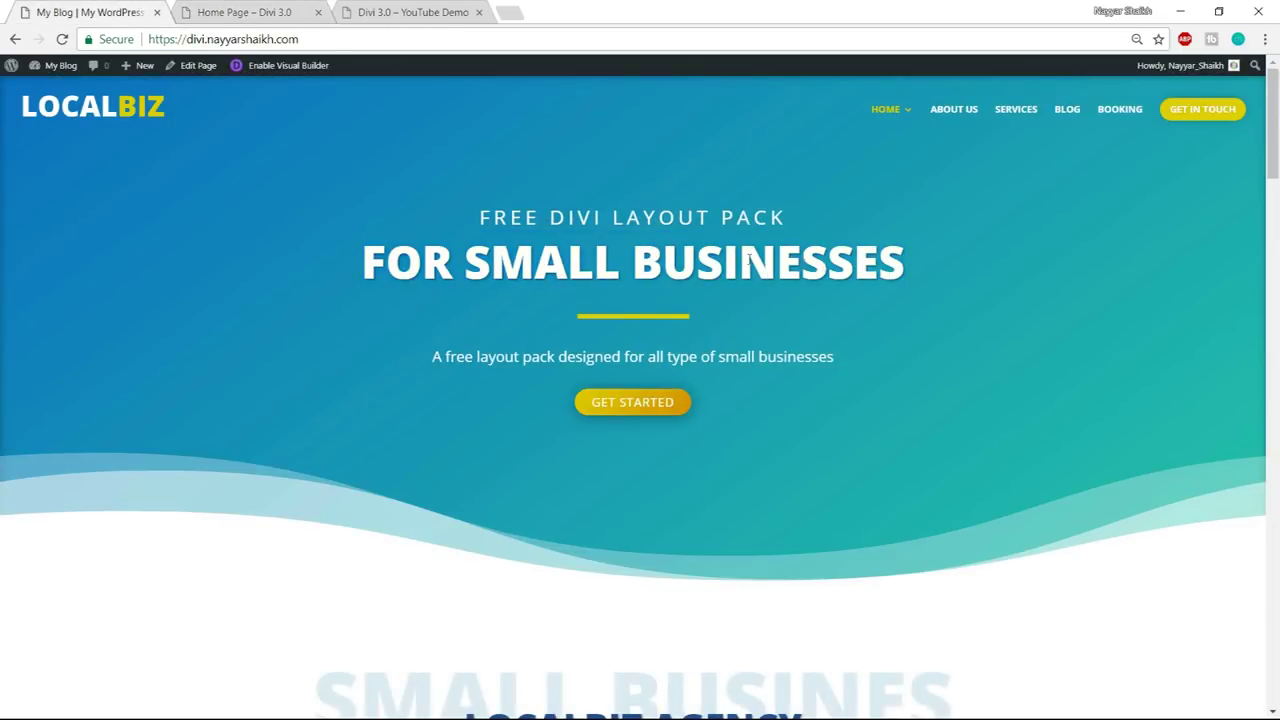
{"action": "key", "text": "ctrl+Tab"}
{"action": "left_click_drag", "start_coordinate": [958, 469], "coordinate": [1044, 477]}
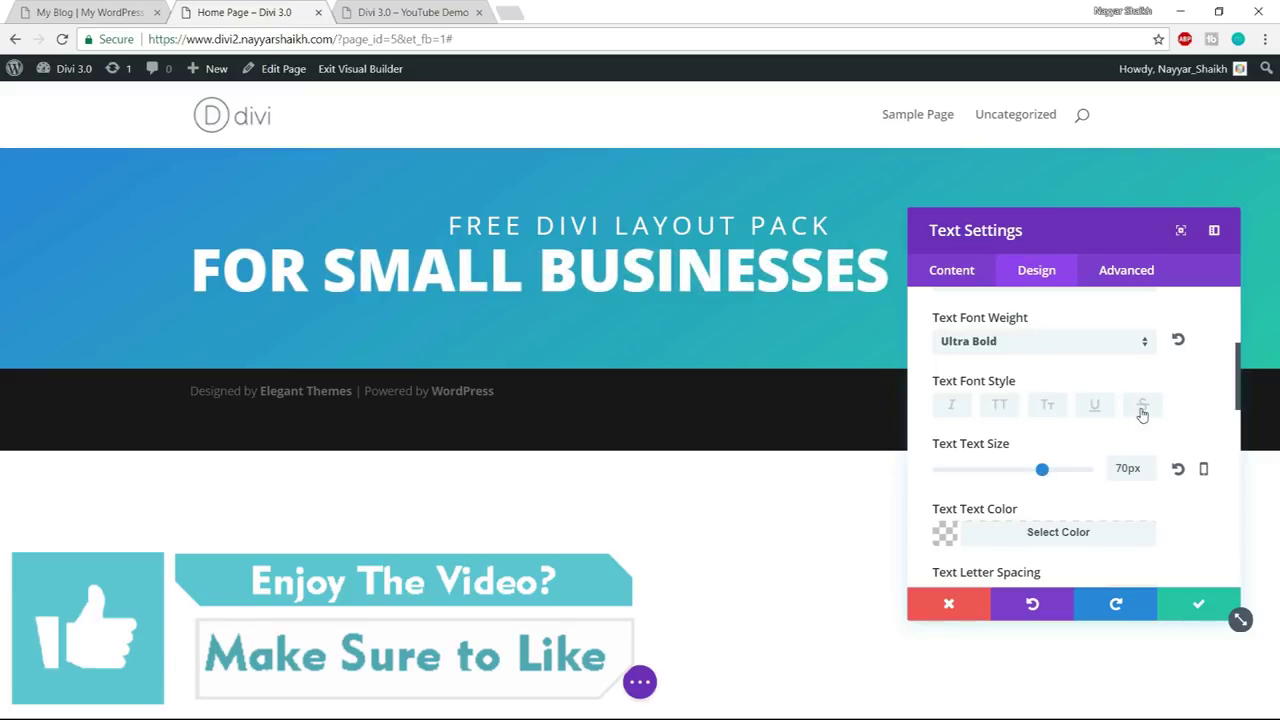
- Try red and orange #e09900 as custom text colors for FOR SMALL BUSINESSES and settle on white
{"action": "scroll", "coordinate": [1142, 414], "scroll_direction": "down", "scroll_amount": 4}
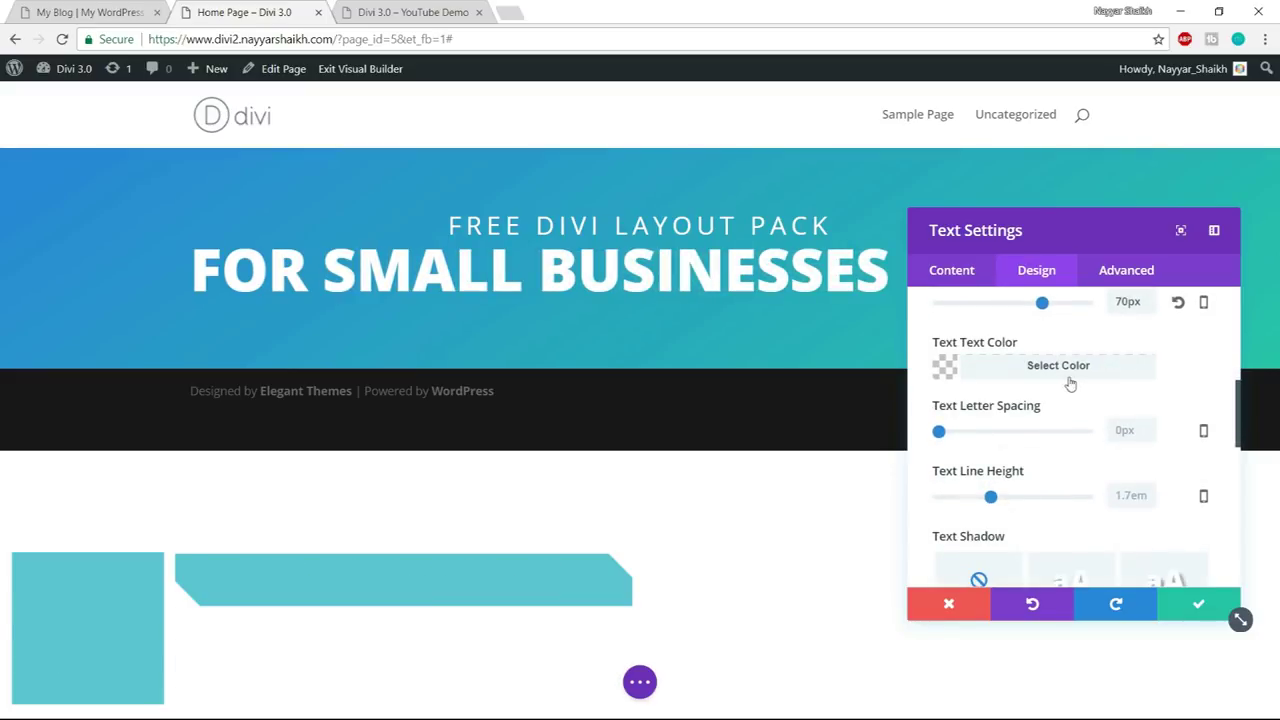
{"action": "left_click", "coordinate": [1089, 368]}
{"action": "scroll", "coordinate": [1060, 430], "scroll_direction": "down", "scroll_amount": 2}
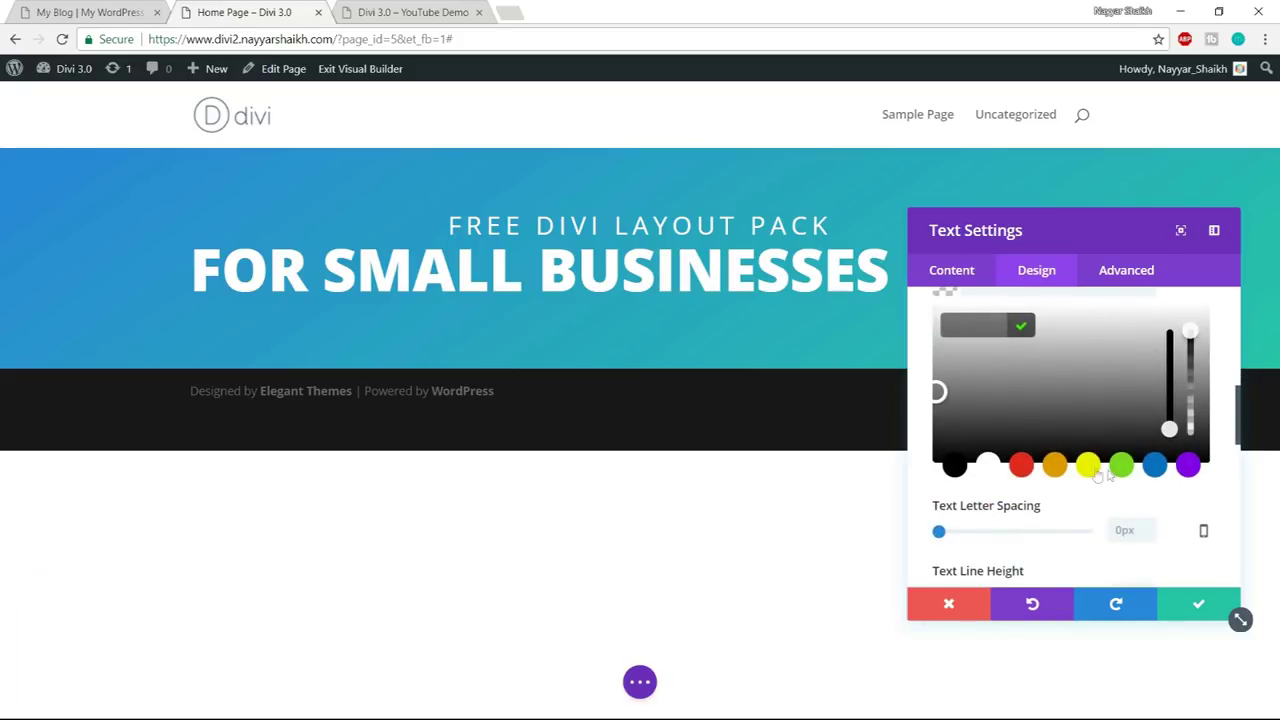
{"action": "left_click", "coordinate": [1022, 466]}
{"action": "left_click", "coordinate": [1053, 467]}
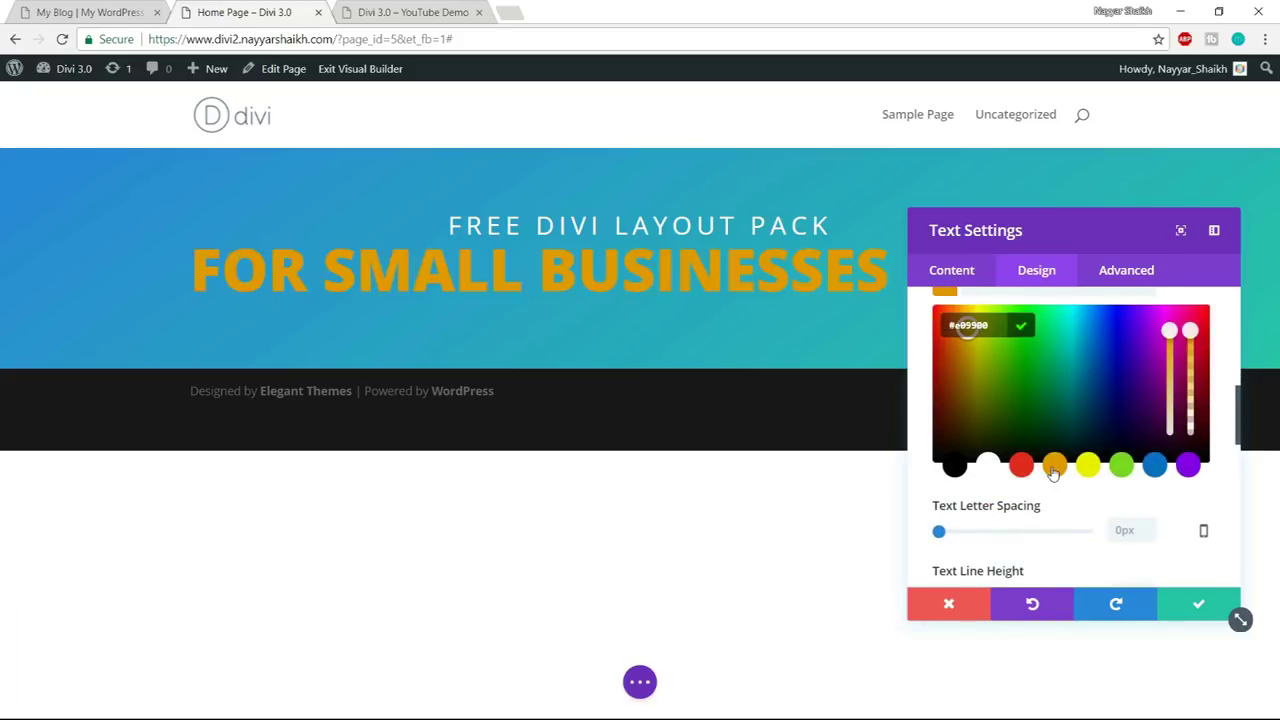
{"action": "left_click", "coordinate": [988, 466]}
{"action": "scroll", "coordinate": [1005, 475], "scroll_direction": "up", "scroll_amount": 2}
{"action": "left_click", "coordinate": [1065, 368]}
{"action": "scroll", "coordinate": [1134, 414], "scroll_direction": "down", "scroll_amount": 1}
{"action": "scroll", "coordinate": [977, 437], "scroll_direction": "up", "scroll_amount": 1}
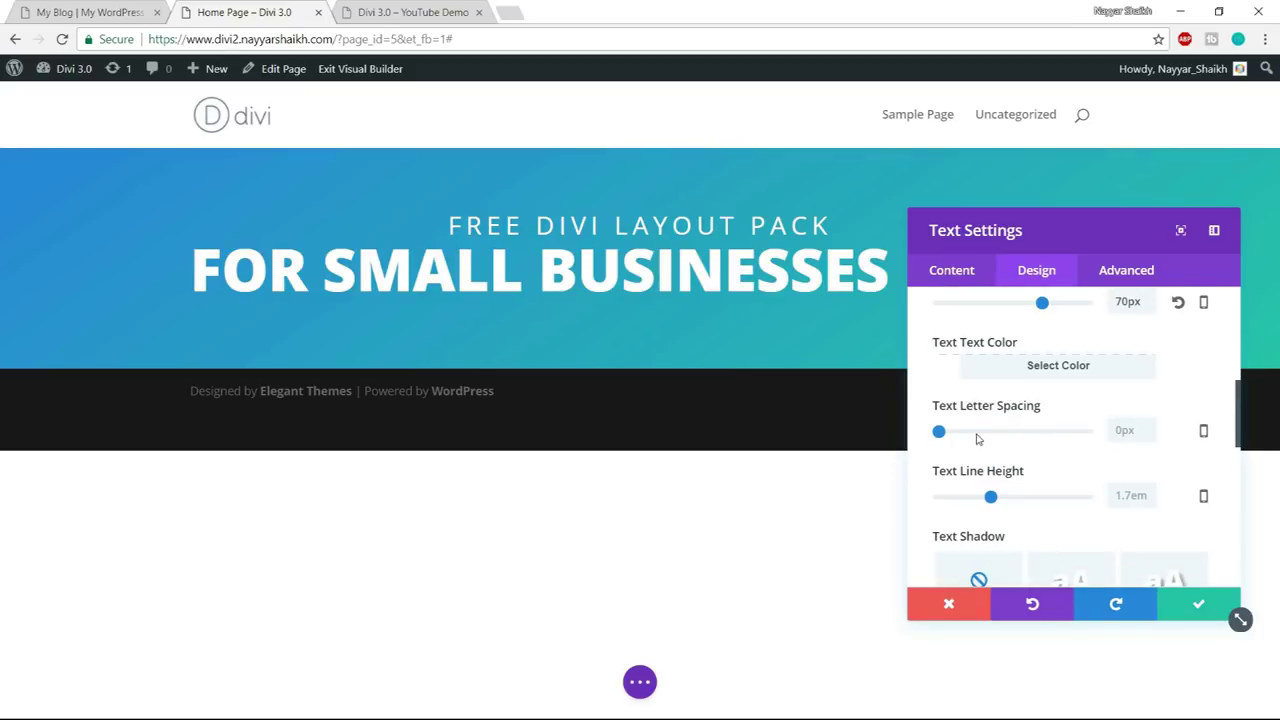
- Try a line height of 3em on the FOR SMALL BUSINESSES text and settle on 1em
{"action": "scroll", "coordinate": [1050, 430], "scroll_direction": "down", "scroll_amount": 1}
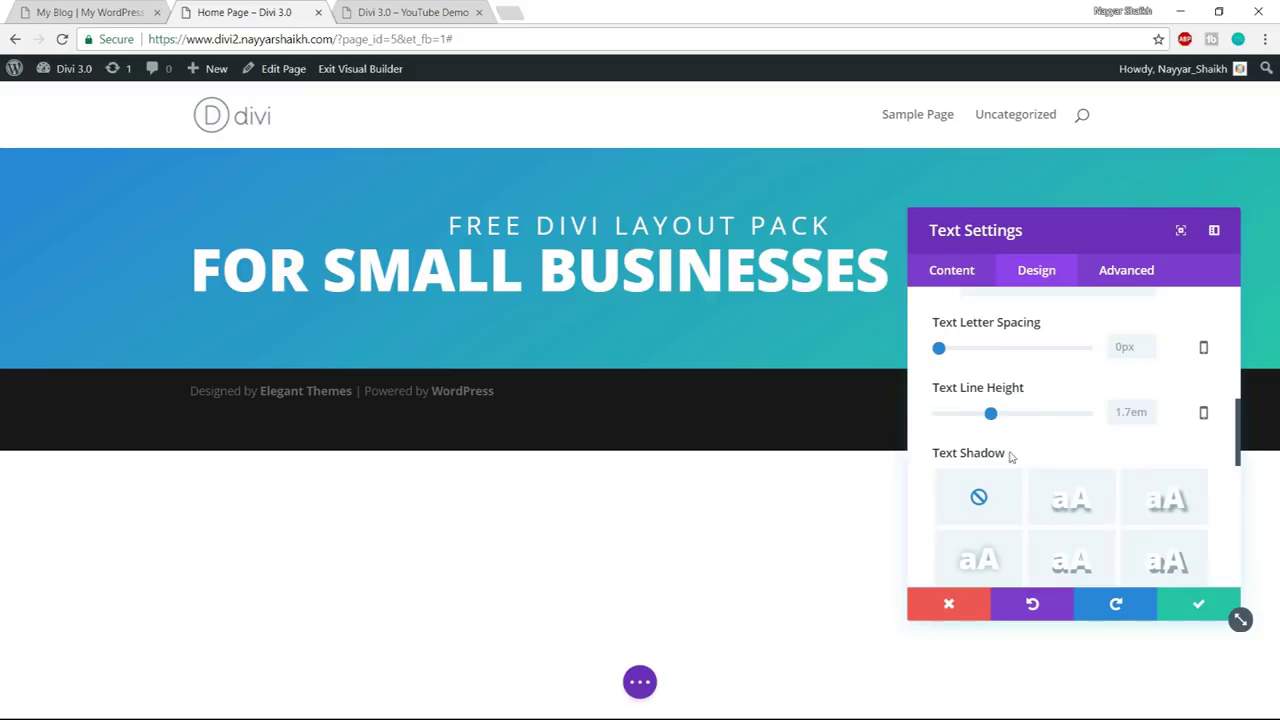
{"action": "left_click_drag", "start_coordinate": [995, 418], "coordinate": [1095, 430]}
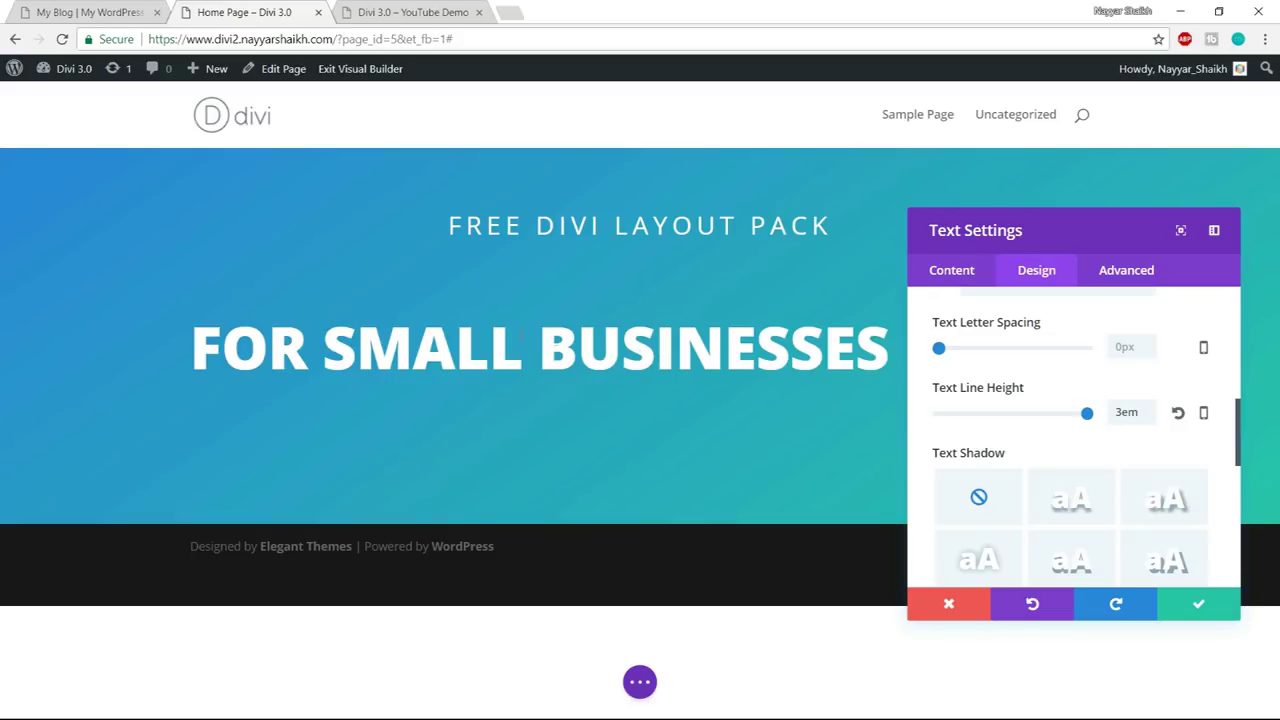
{"action": "left_click_drag", "start_coordinate": [1088, 424], "coordinate": [932, 433]}
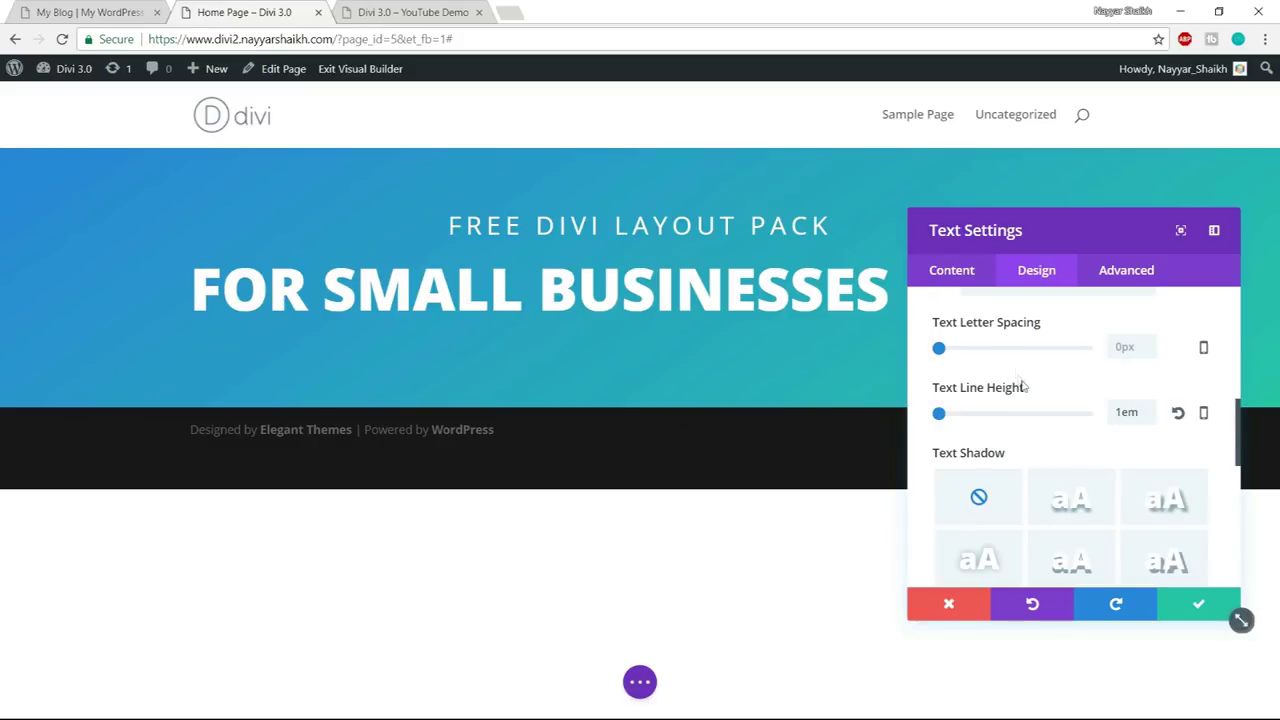
{"action": "scroll", "coordinate": [1028, 395], "scroll_direction": "down", "scroll_amount": 1}
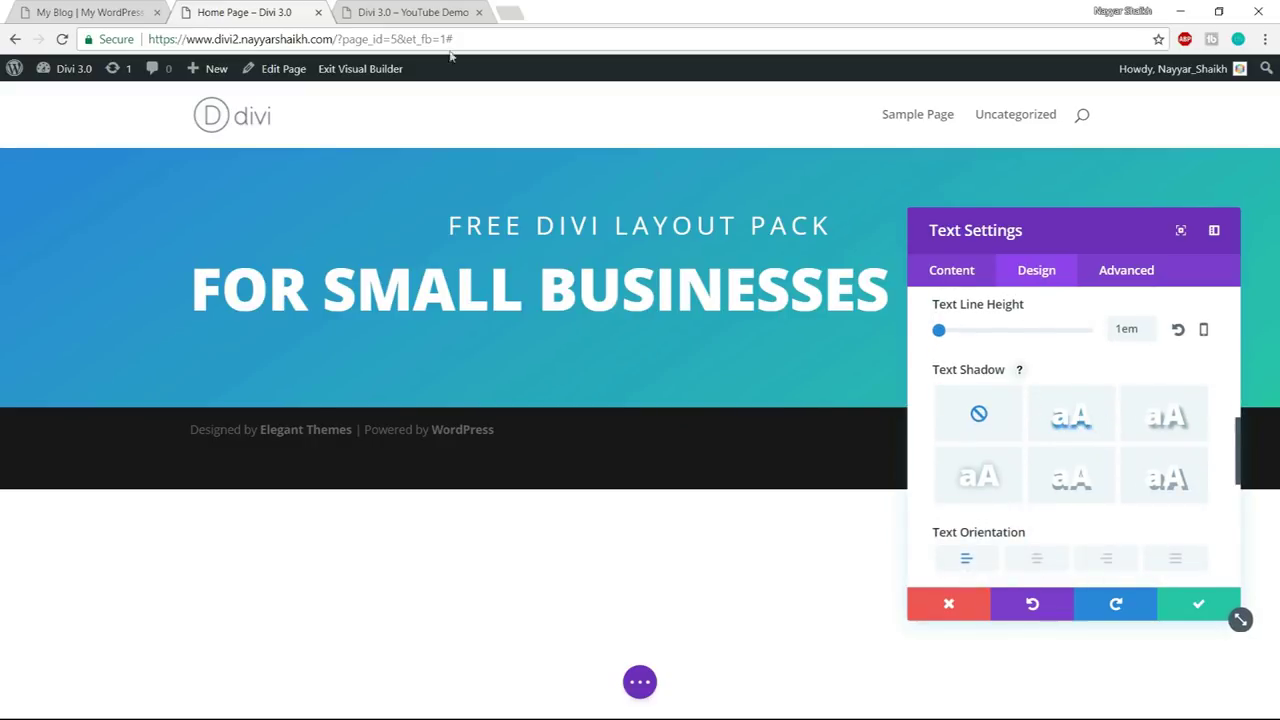
- Try several text shadow presets on FOR SMALL BUSINESSES, using the LocalBiz heading as reference, and settle on the first drop shadow directly below the letters
{"action": "left_click", "coordinate": [133, 8]}
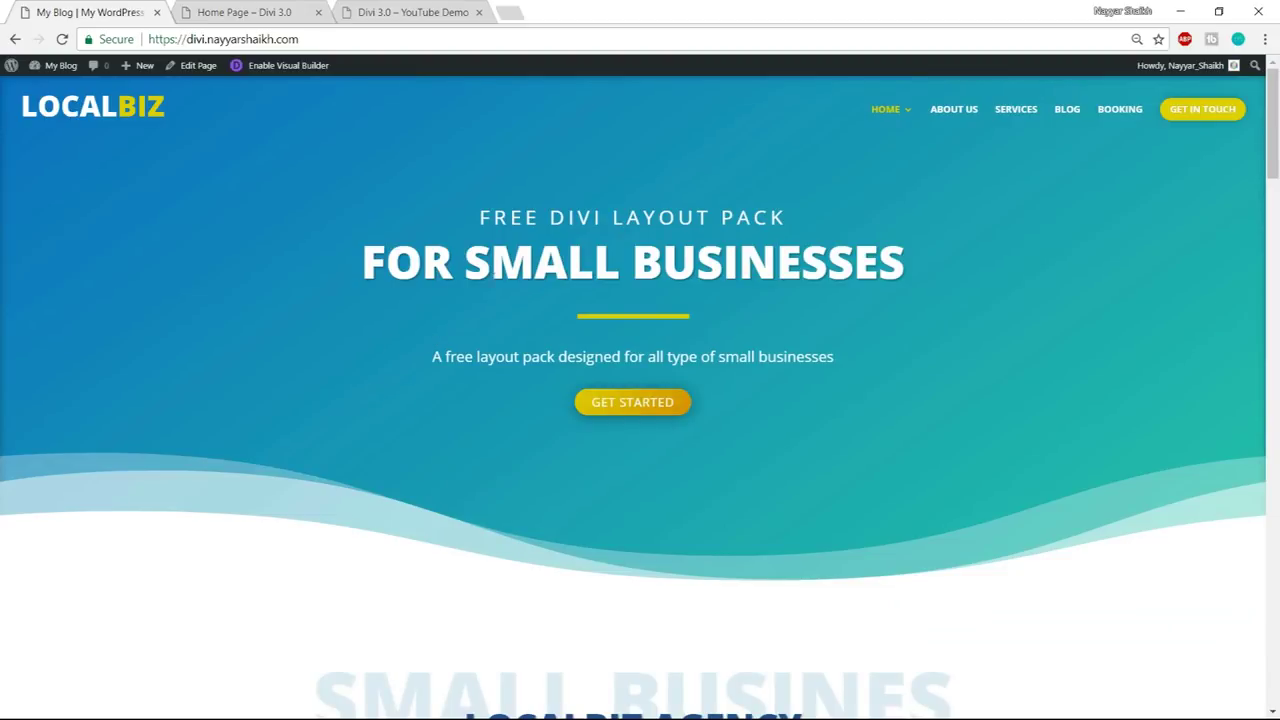
{"action": "left_click", "coordinate": [193, 8]}
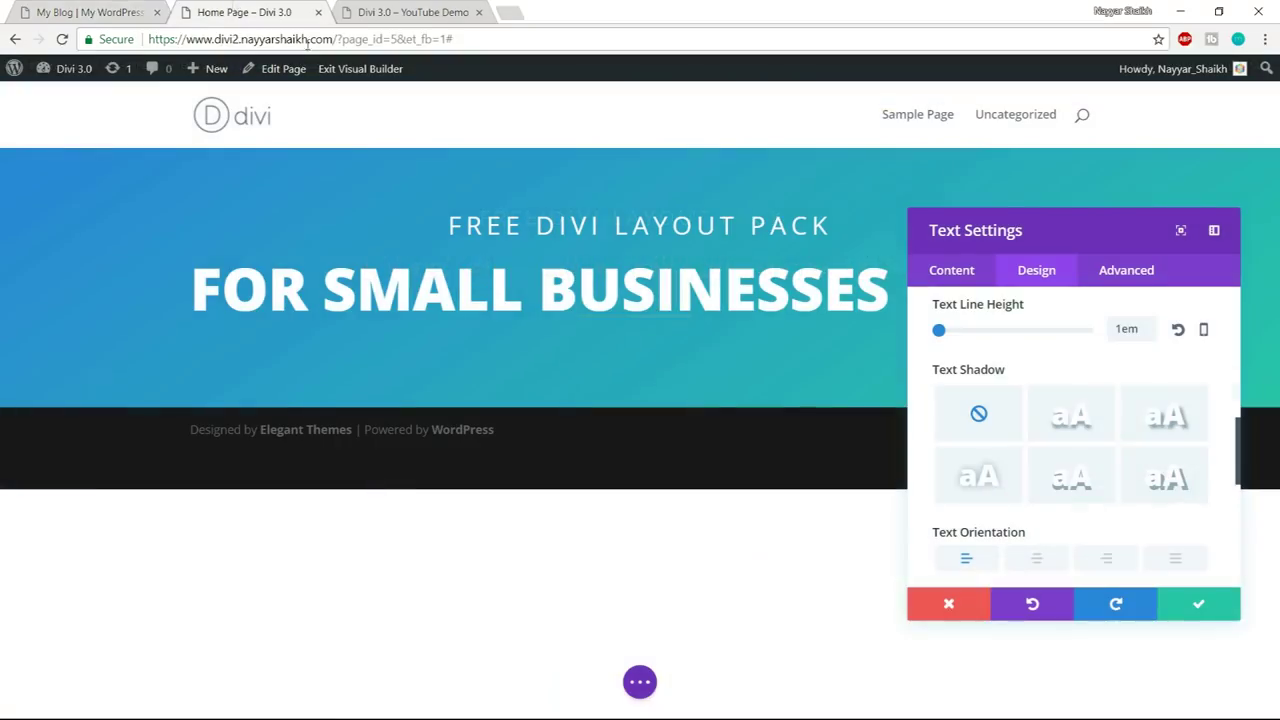
{"action": "left_click", "coordinate": [1100, 428]}
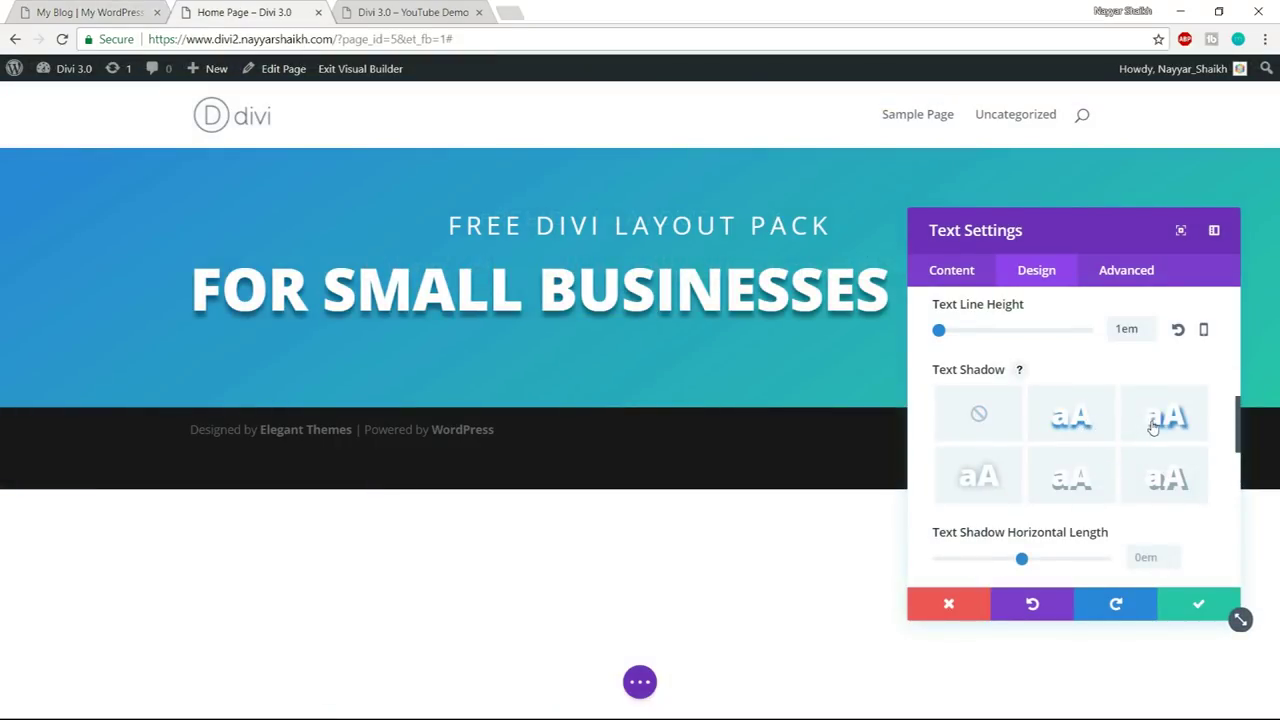
{"action": "left_click", "coordinate": [1009, 487]}
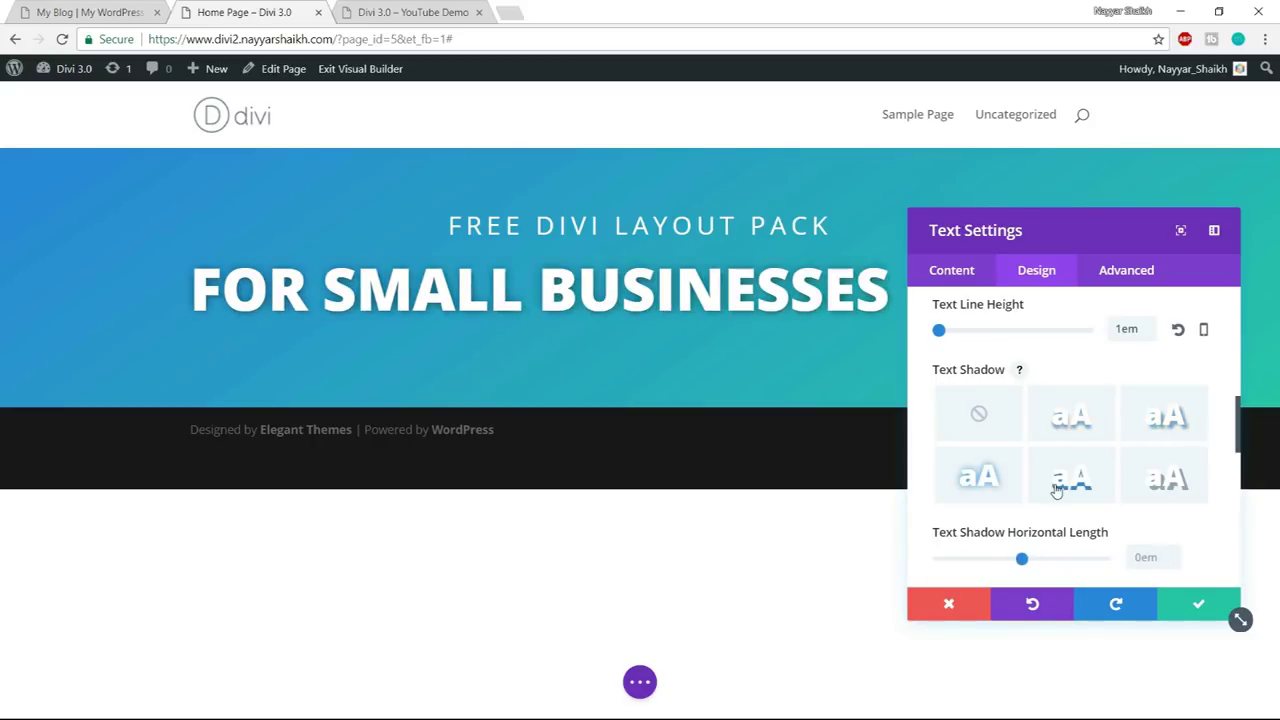
{"action": "left_click", "coordinate": [1198, 497]}
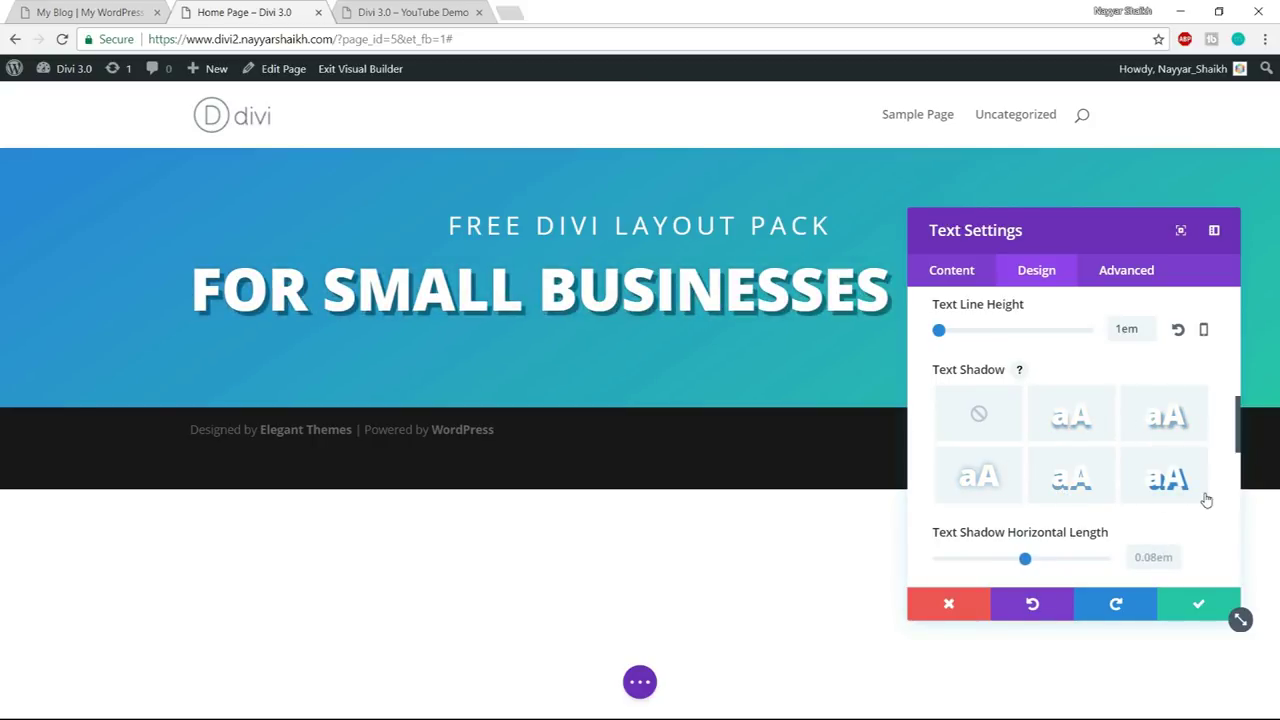
{"action": "left_click", "coordinate": [1059, 430]}
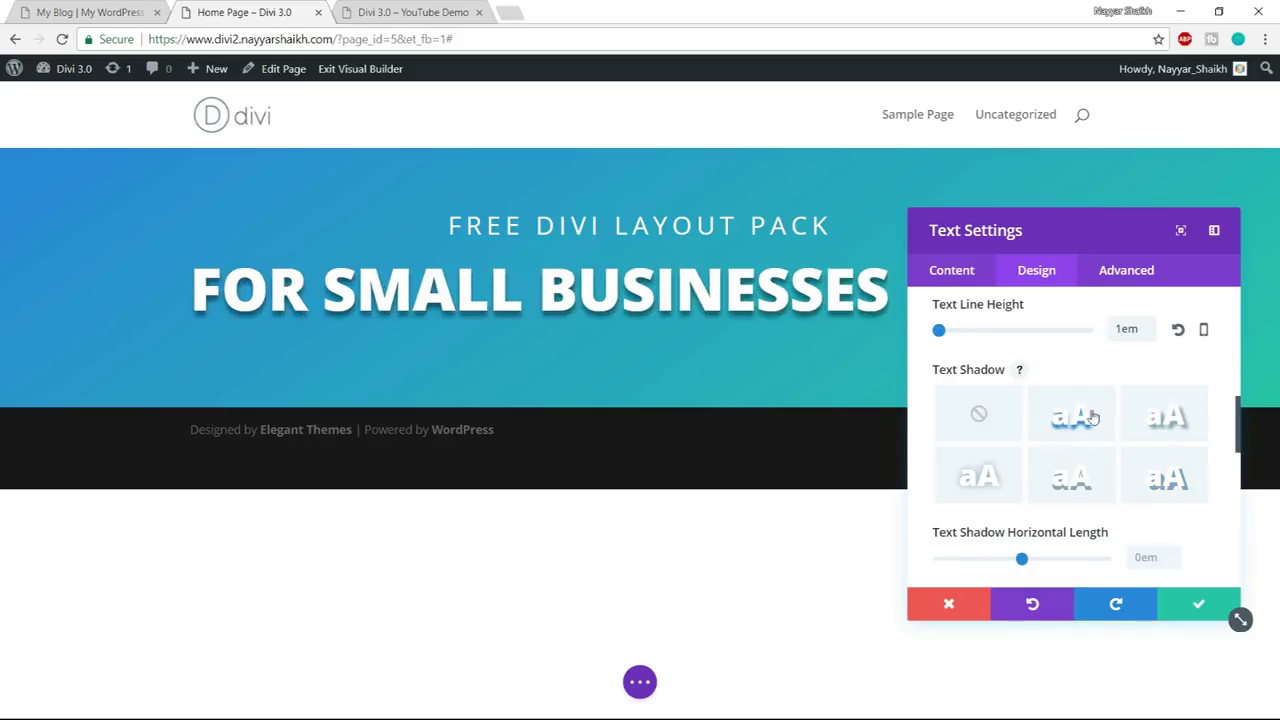
- Center the FOR SMALL BUSINESSES text, compare it with the LocalBiz page, and save the module and the page
{"action": "scroll", "coordinate": [1100, 440], "scroll_direction": "down", "scroll_amount": 1}
{"action": "scroll", "coordinate": [1106, 450], "scroll_direction": "down", "scroll_amount": 3}
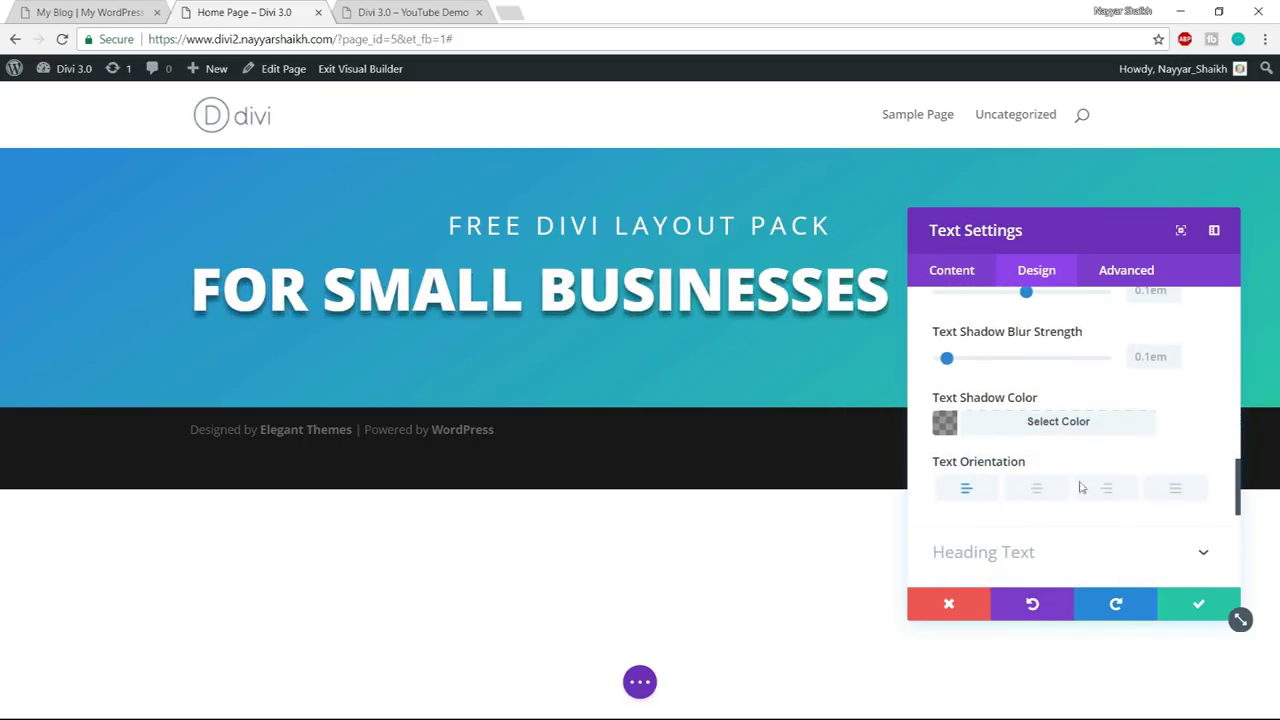
{"action": "left_click", "coordinate": [1036, 489]}
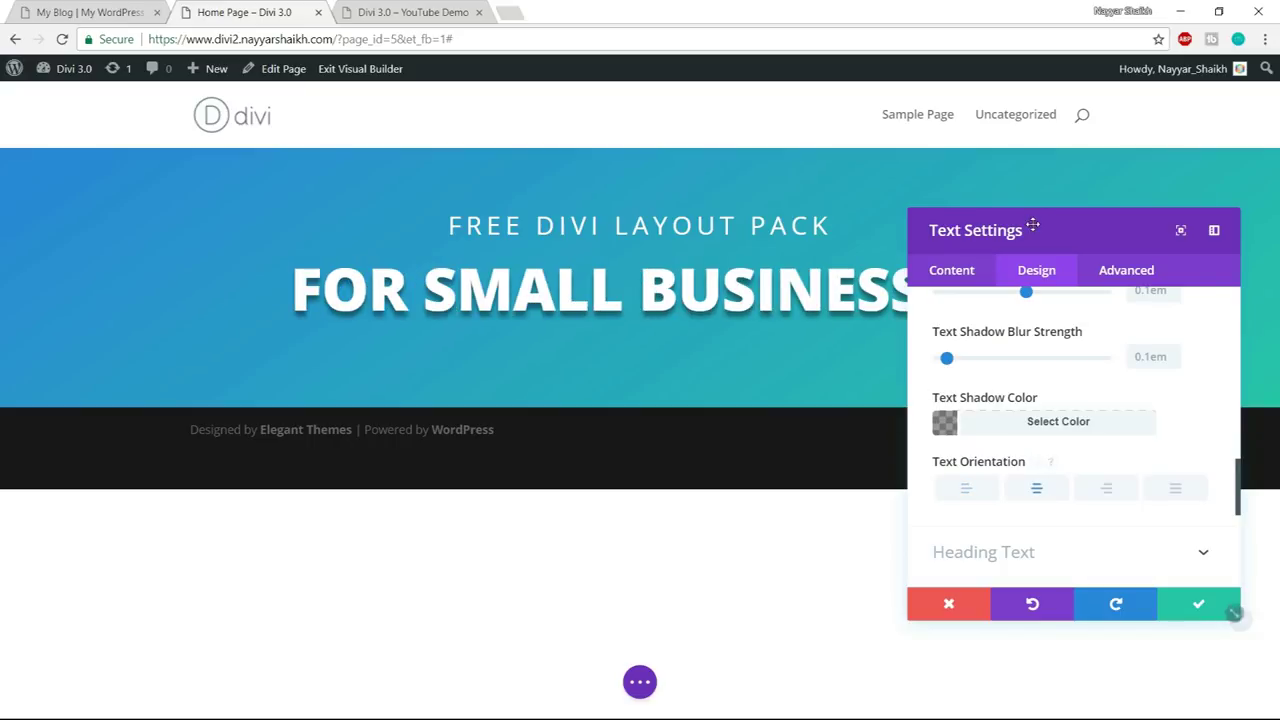
{"action": "left_click_drag", "start_coordinate": [1040, 234], "coordinate": [1235, 475]}
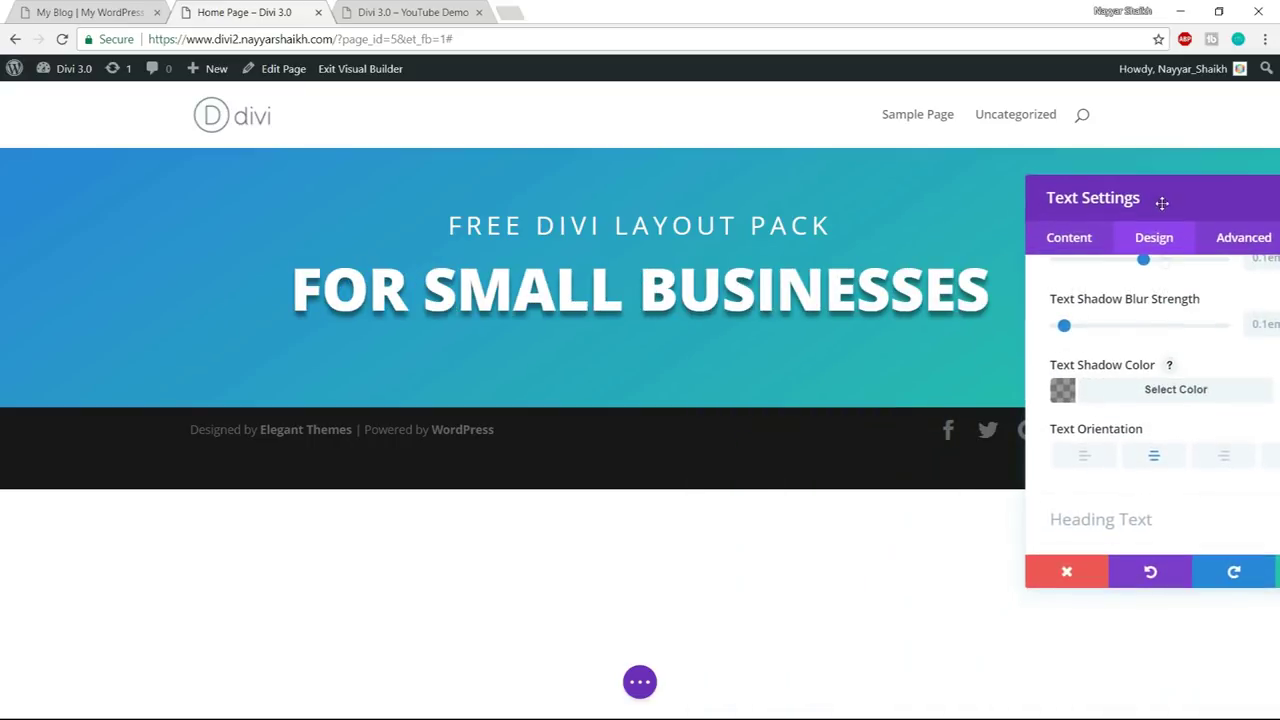
{"action": "left_click_drag", "start_coordinate": [1120, 195], "coordinate": [1010, 180]}
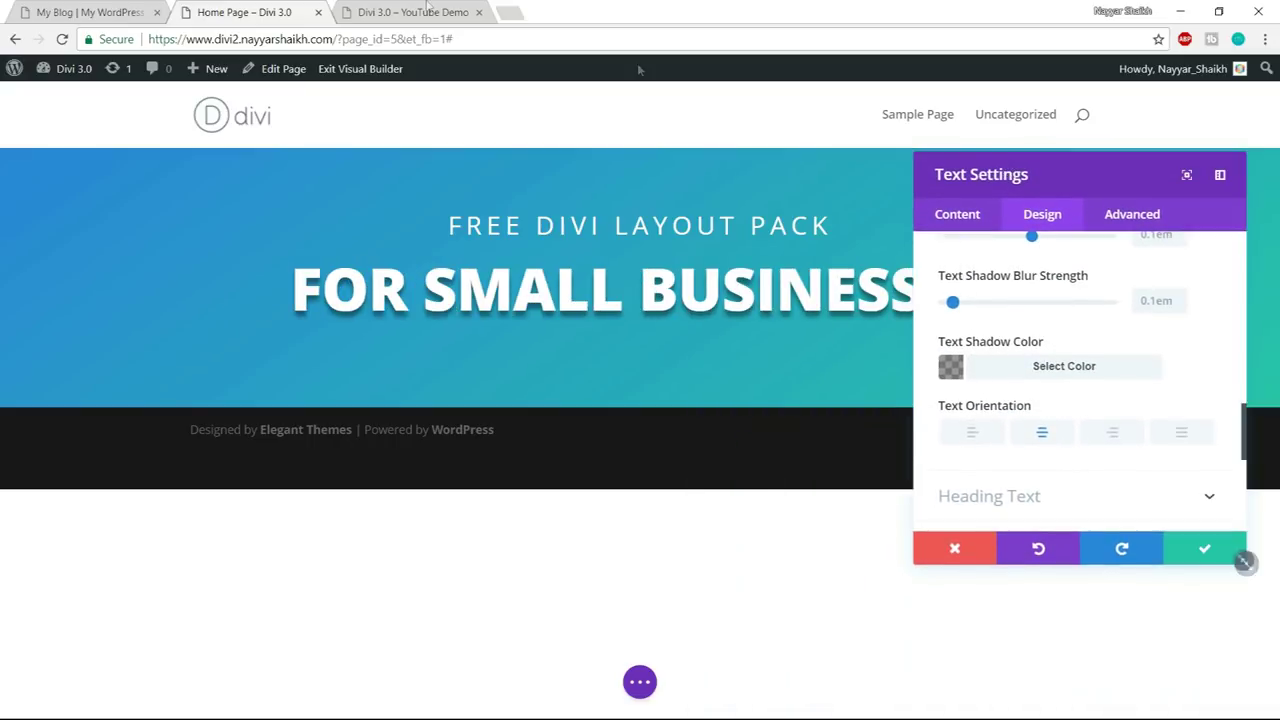
{"action": "left_click", "coordinate": [110, 6]}
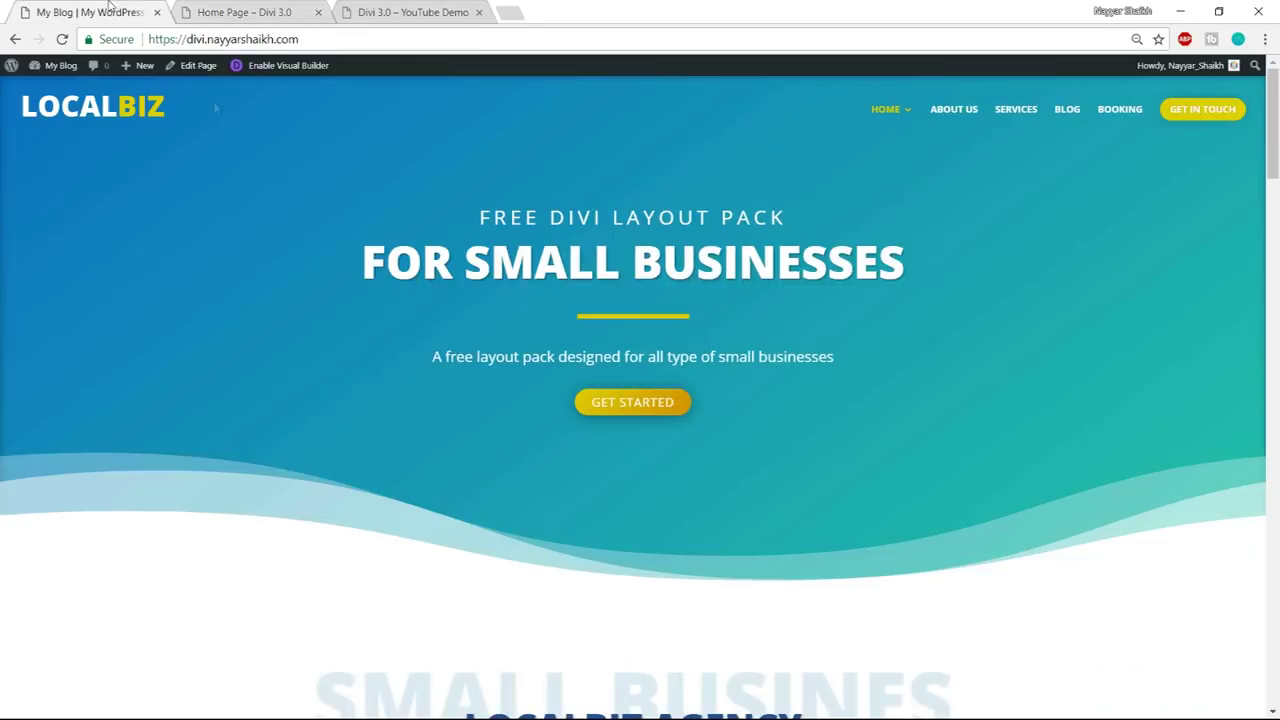
{"action": "left_click", "coordinate": [228, 10]}
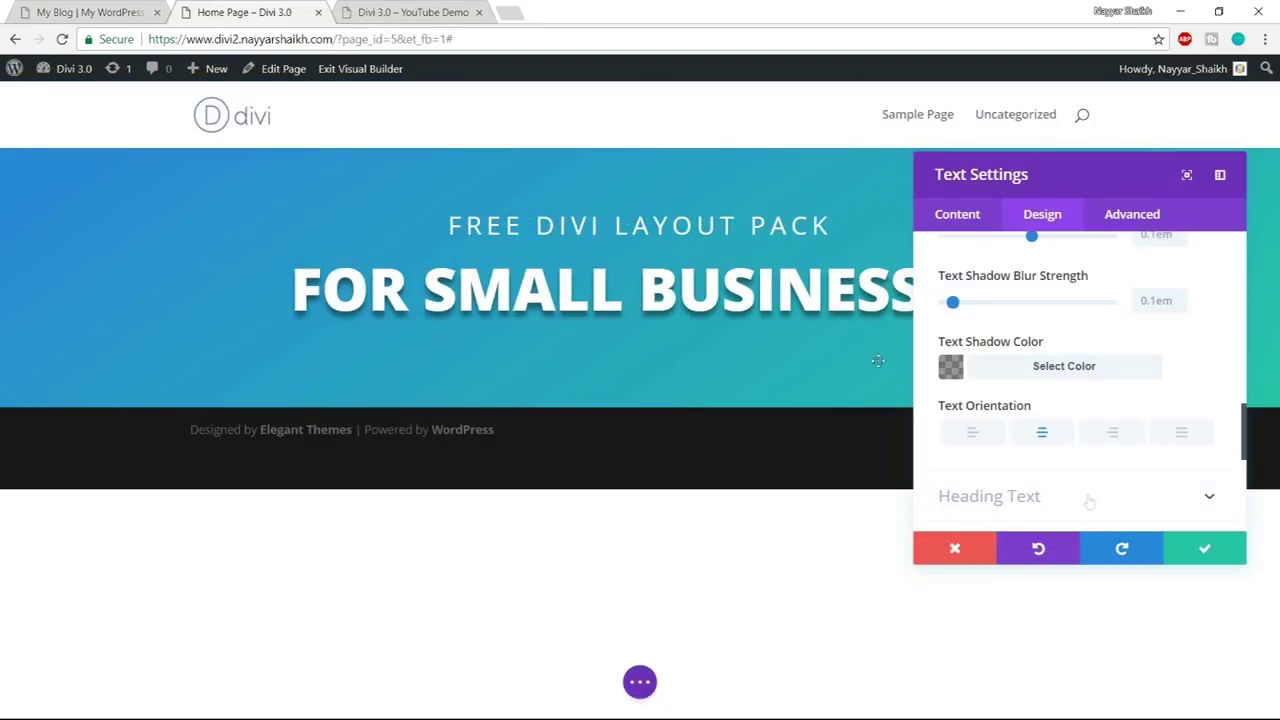
{"action": "left_click", "coordinate": [1205, 553]}
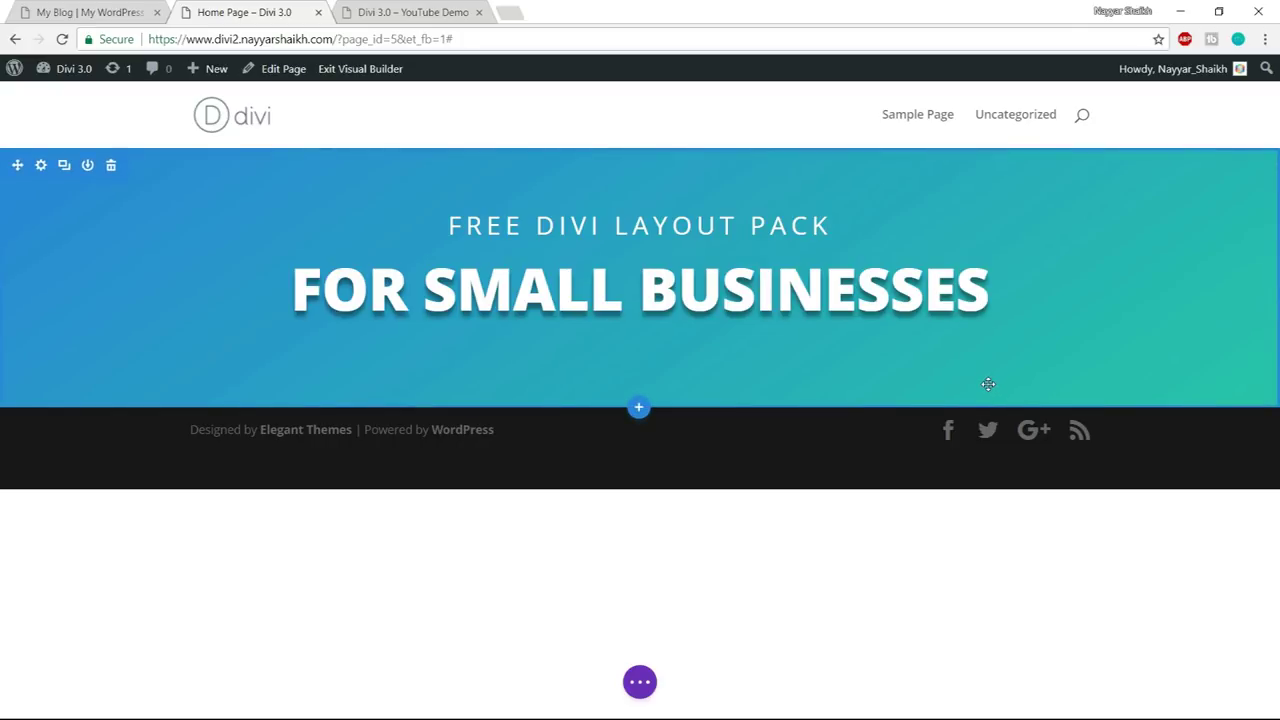
{"action": "key", "text": "ctrl+s"}
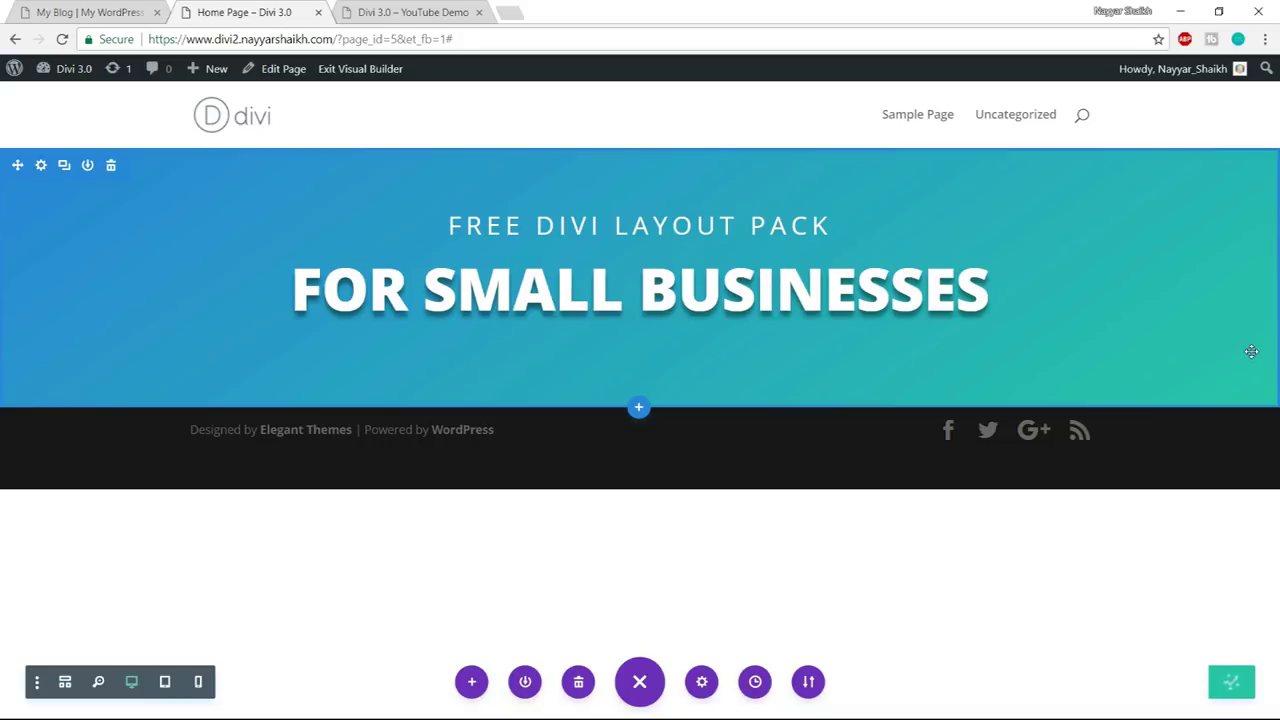
- Insert a Divider module below the FREE DIVI LAYOUT PACK heading, make its line visible, and save the page
{"action": "key", "text": "ctrl+1"}
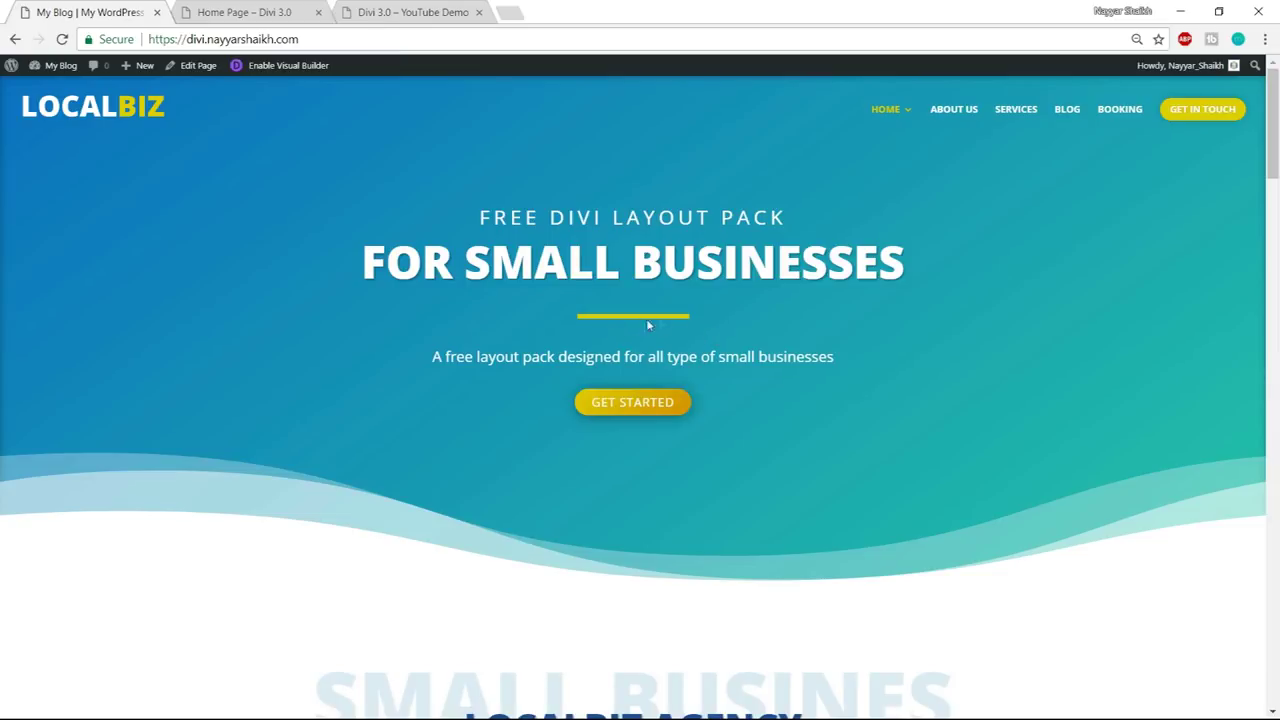
{"action": "left_click", "coordinate": [283, 8]}
{"action": "mouse_move", "coordinate": [645, 315]}
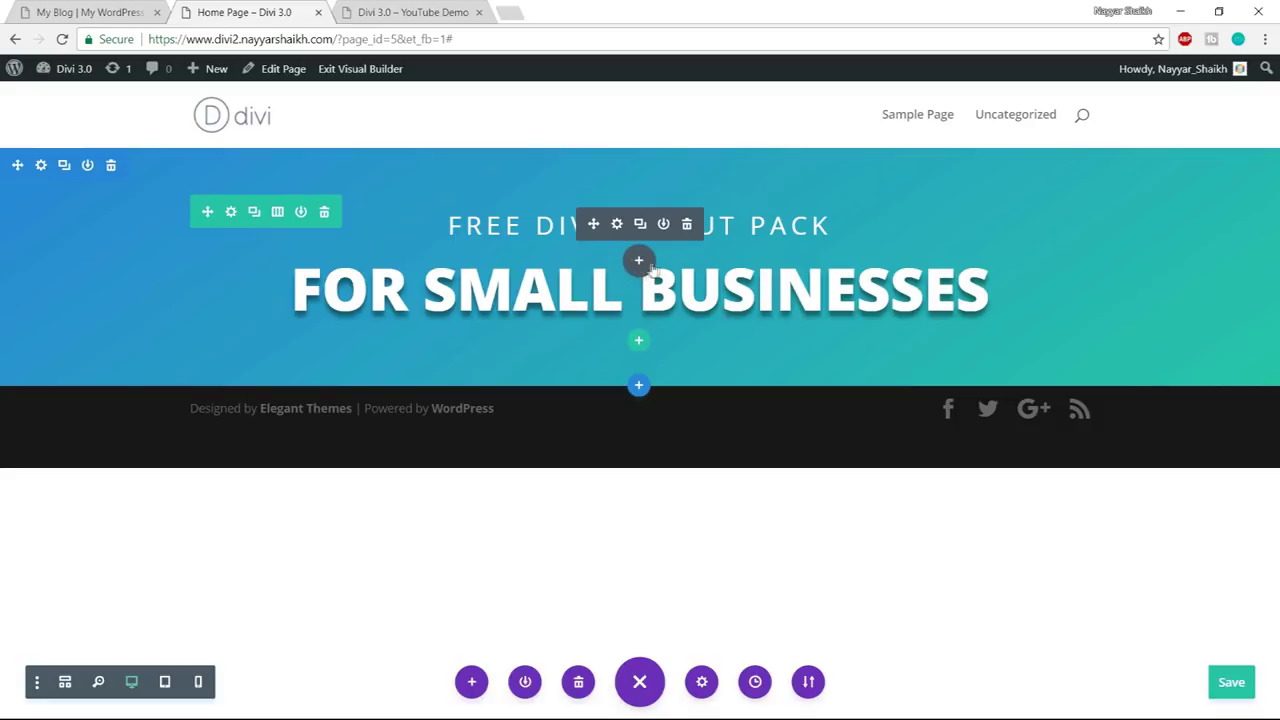
{"action": "left_click", "coordinate": [638, 260]}
{"action": "type", "text": "divi"}
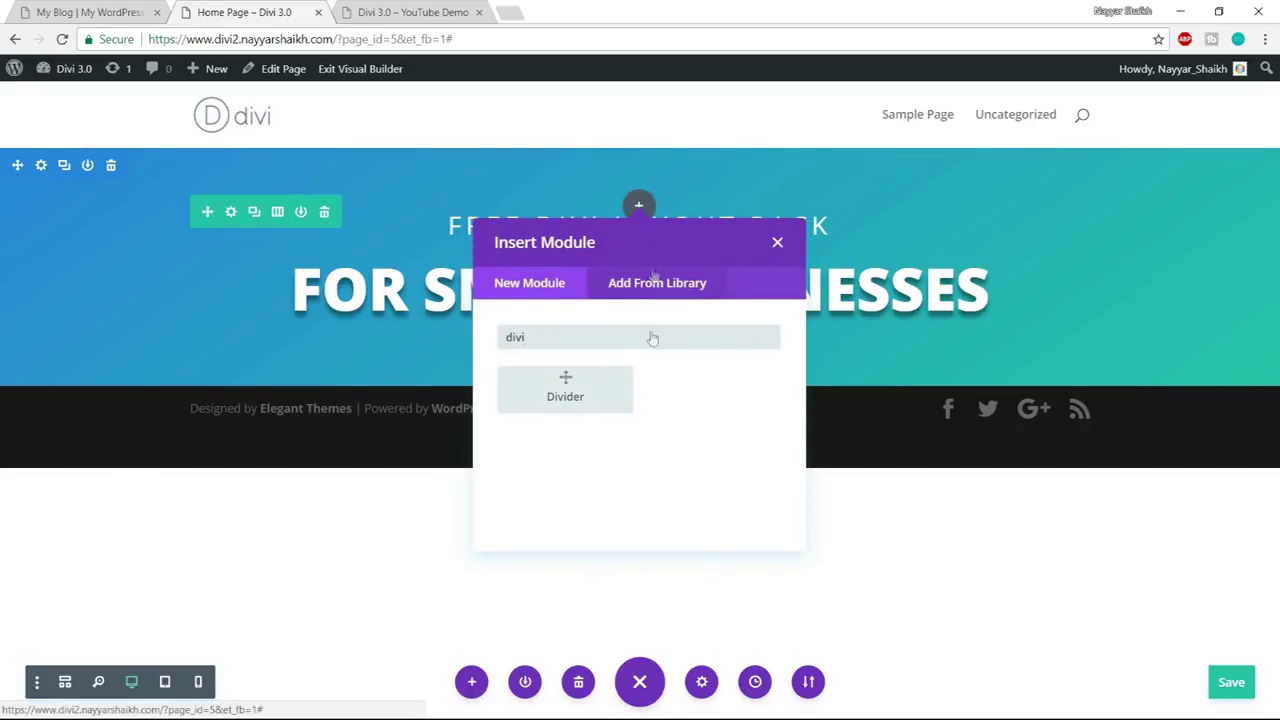
{"action": "left_click", "coordinate": [584, 400]}
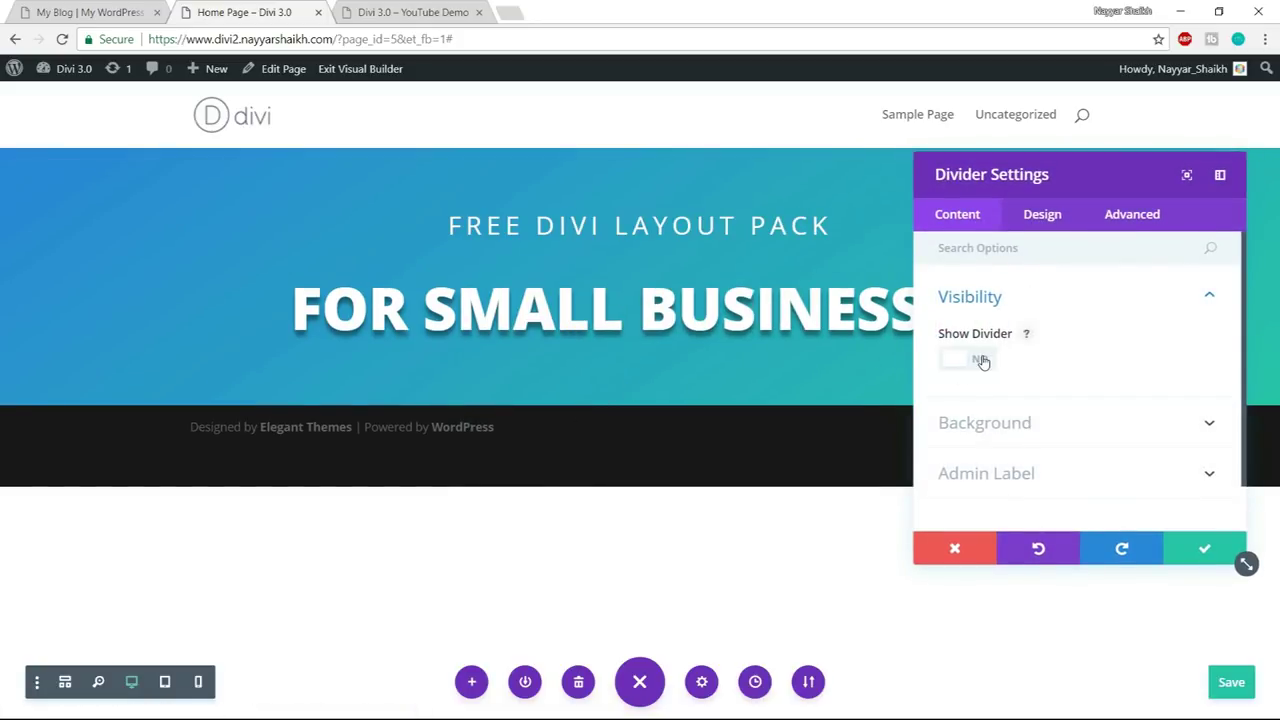
{"action": "left_click", "coordinate": [975, 358]}
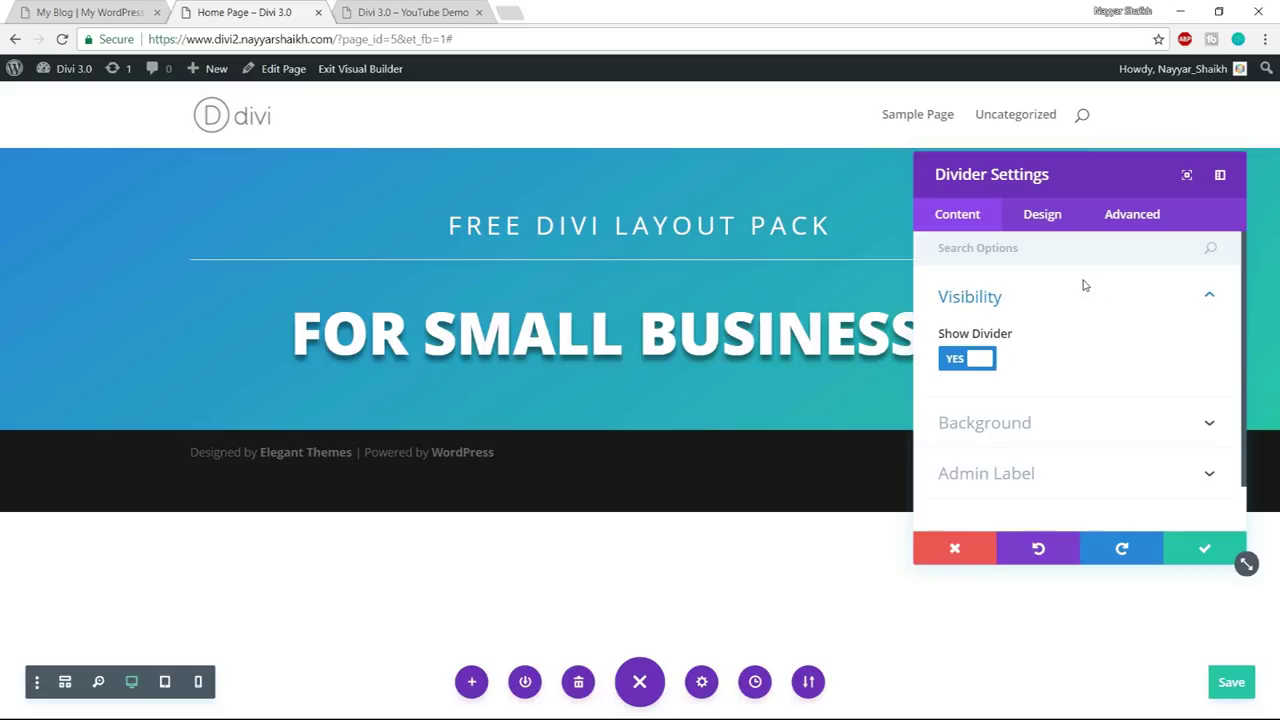
{"action": "key", "text": "ctrl+s"}
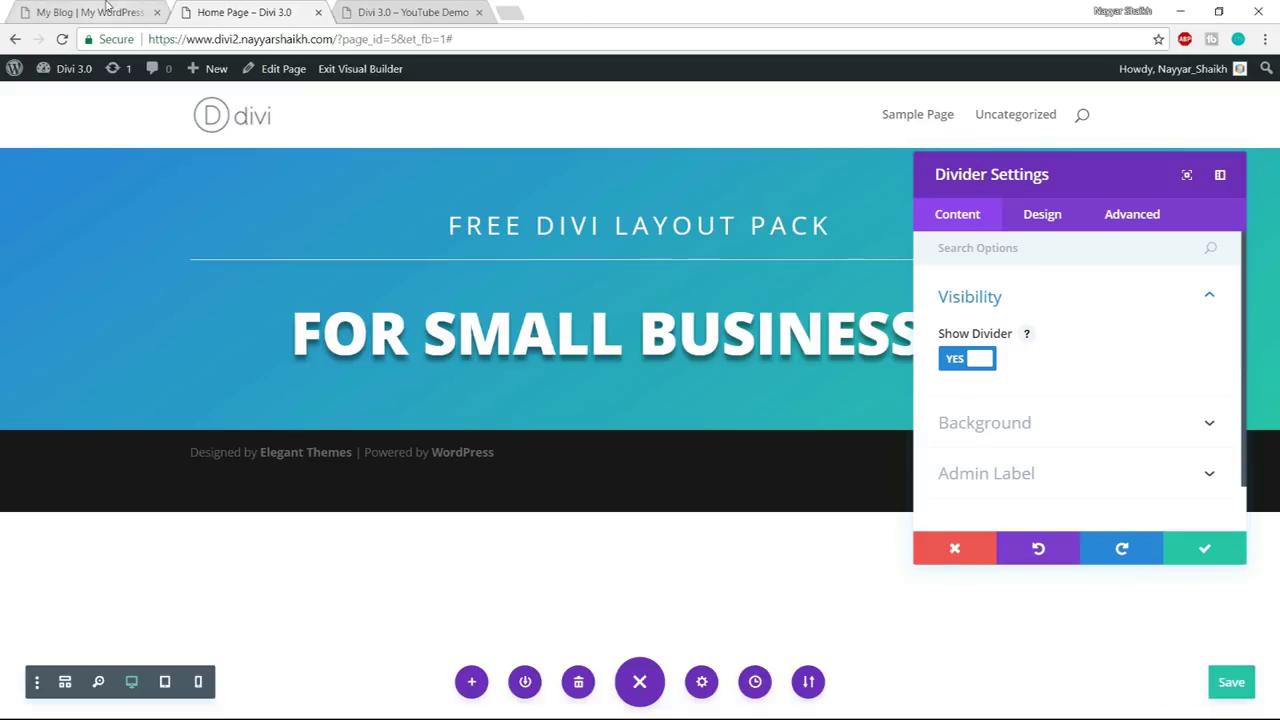
- Try yellow #edf000 and red #e02b20 as the divider color and settle on dark yellow #e0cd00, matching the LocalBiz divider
{"action": "left_click", "coordinate": [90, 12]}
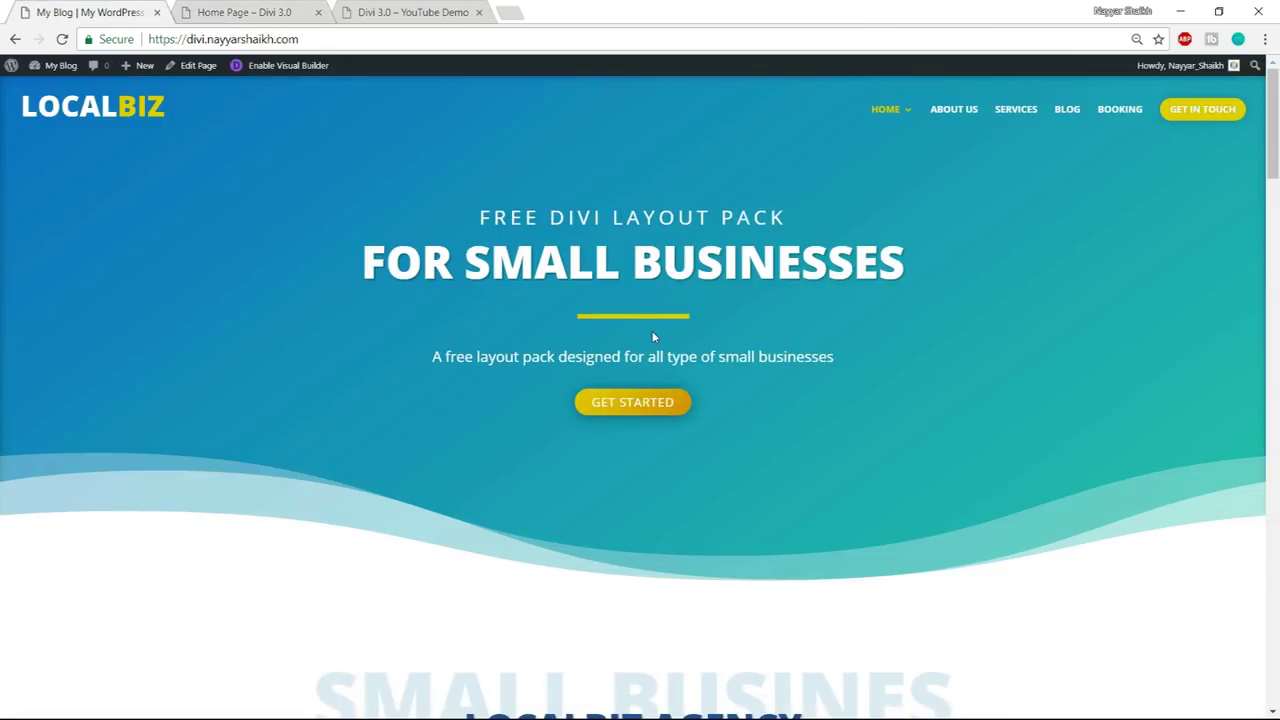
{"action": "left_click", "coordinate": [283, 11]}
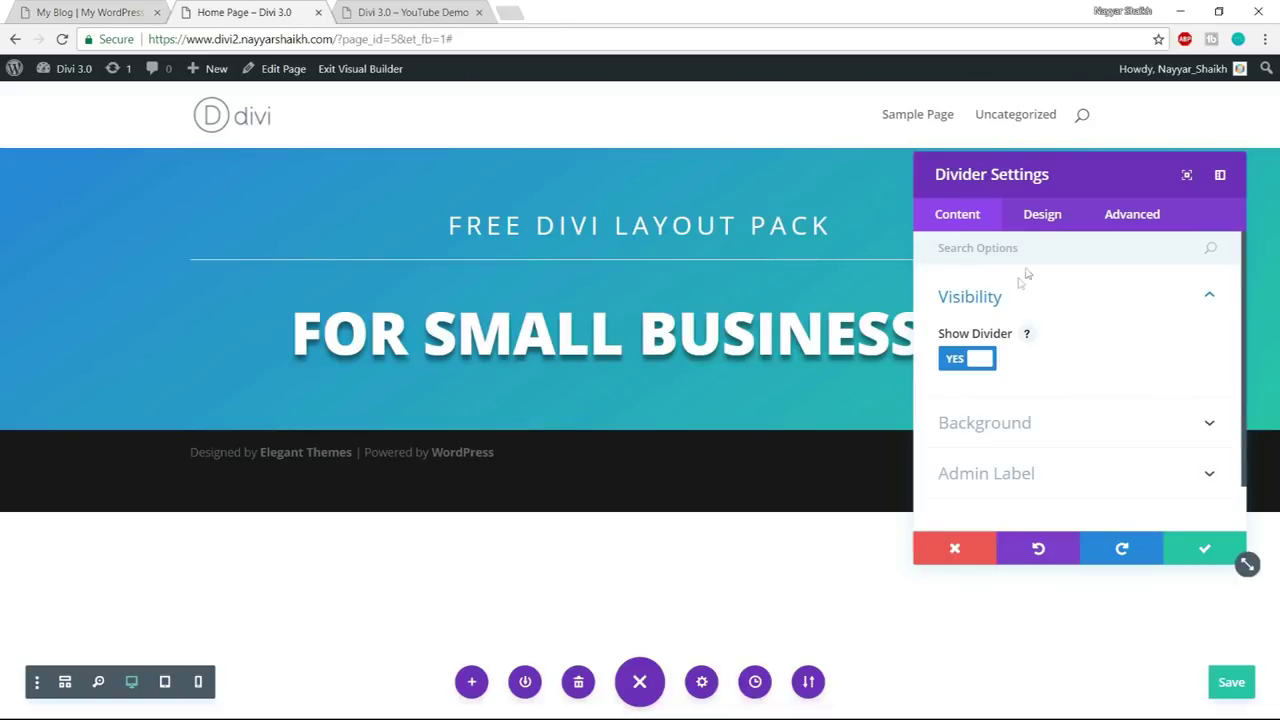
{"action": "left_click", "coordinate": [1038, 228]}
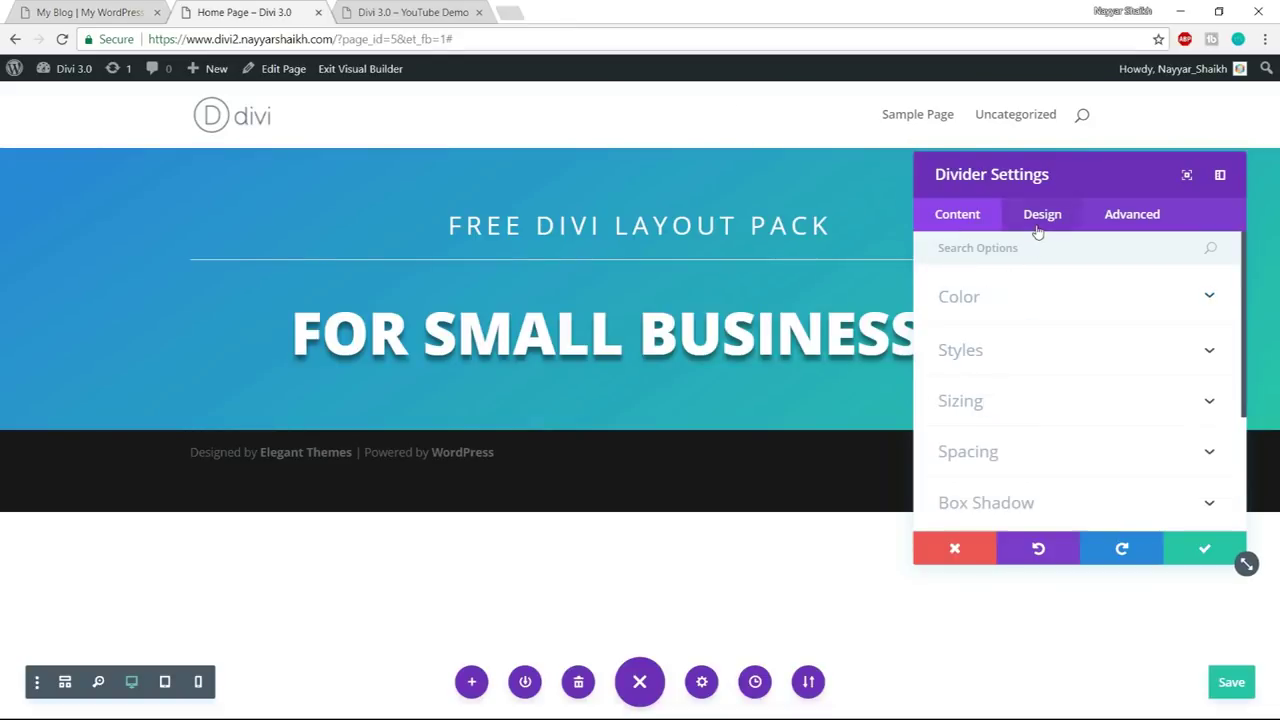
{"action": "left_click", "coordinate": [1048, 300]}
{"action": "left_click", "coordinate": [1072, 360]}
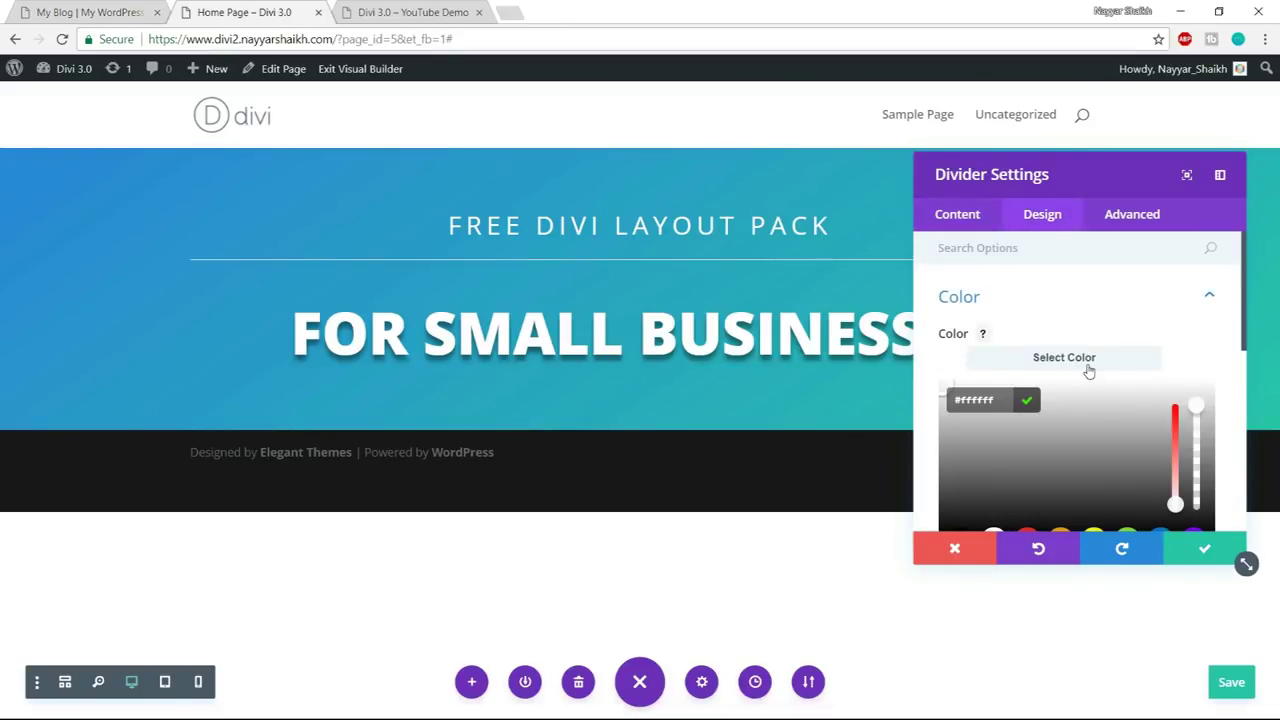
{"action": "scroll", "coordinate": [1089, 371], "scroll_direction": "down", "scroll_amount": 1}
{"action": "left_click", "coordinate": [1093, 458]}
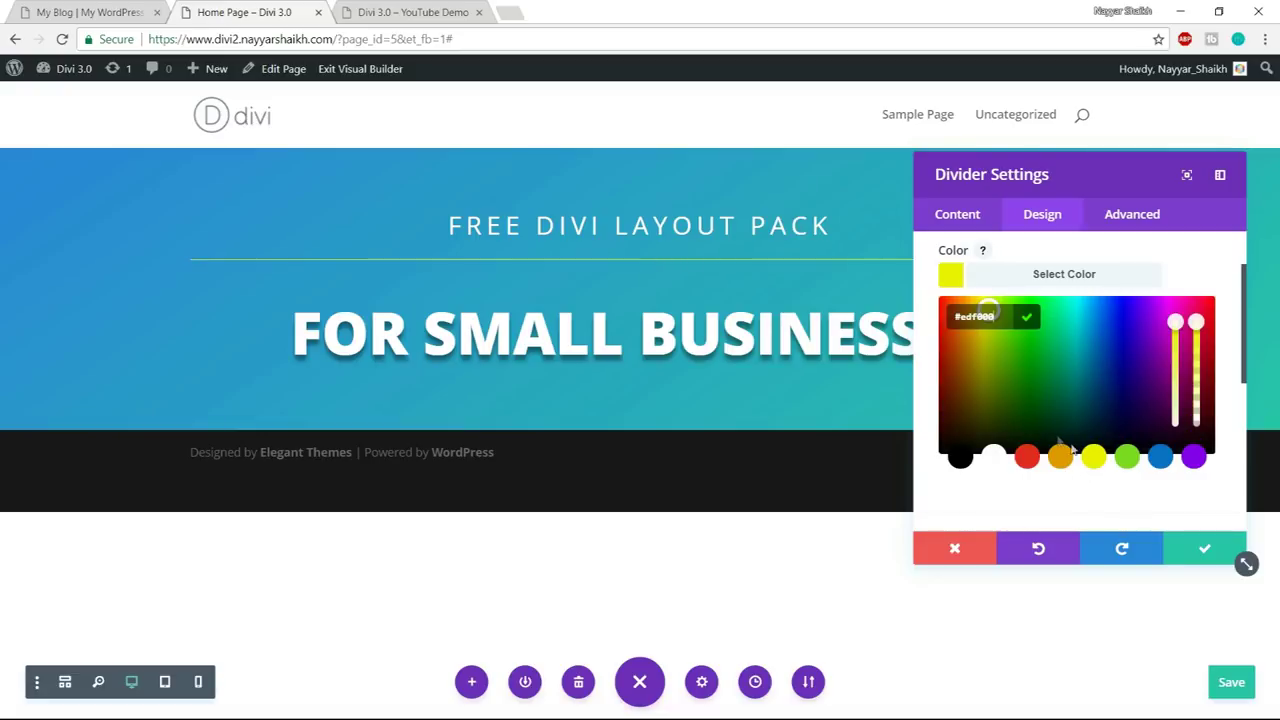
{"action": "left_click", "coordinate": [1027, 458]}
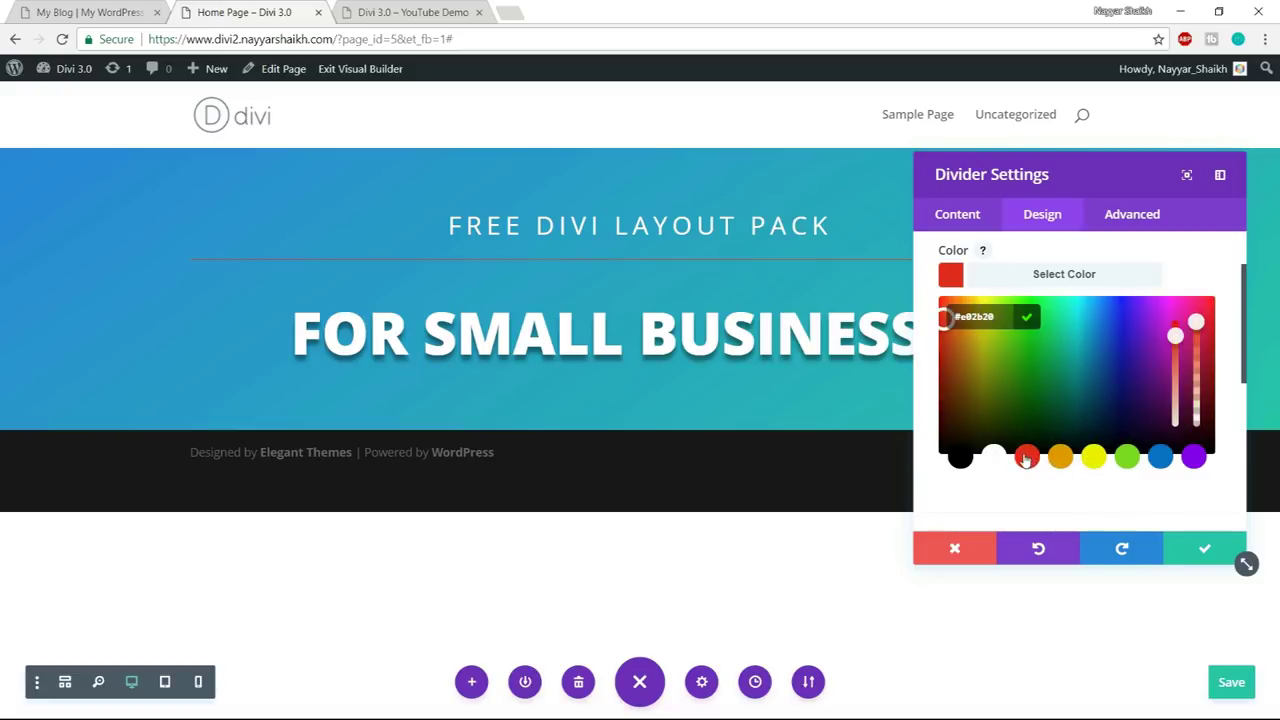
{"action": "left_click", "coordinate": [1095, 458]}
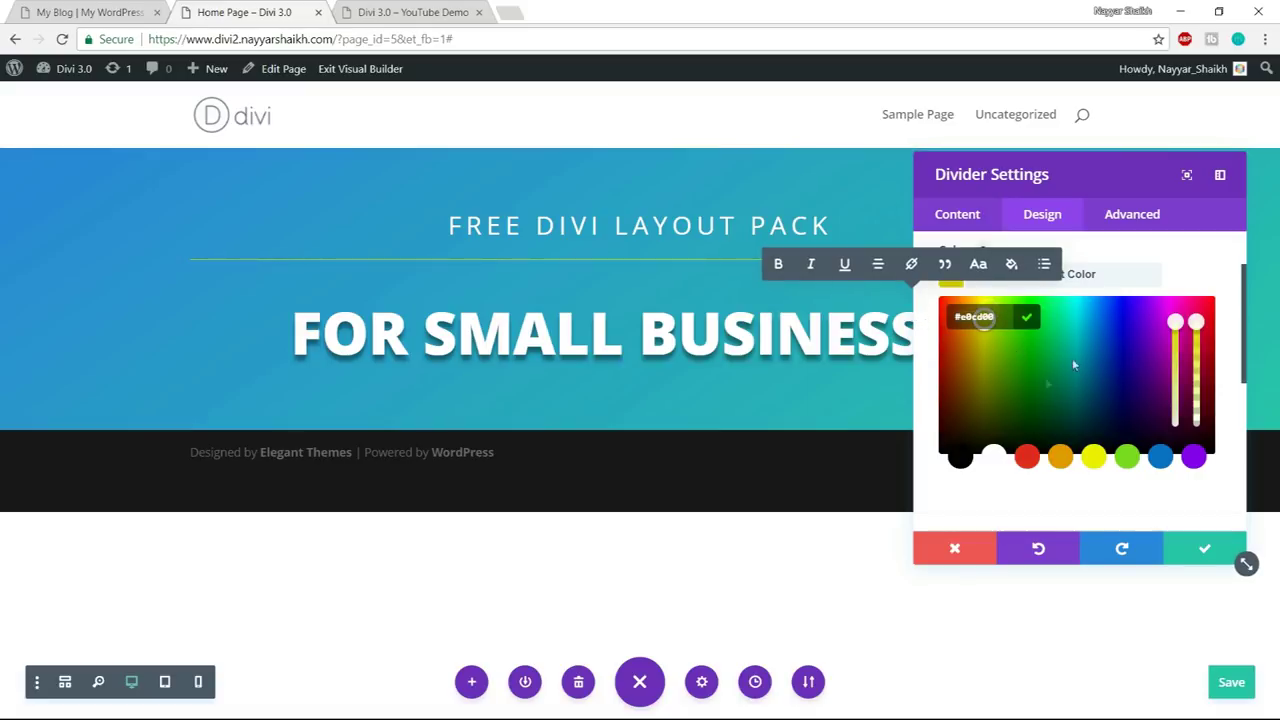
{"action": "left_click", "coordinate": [1118, 278]}
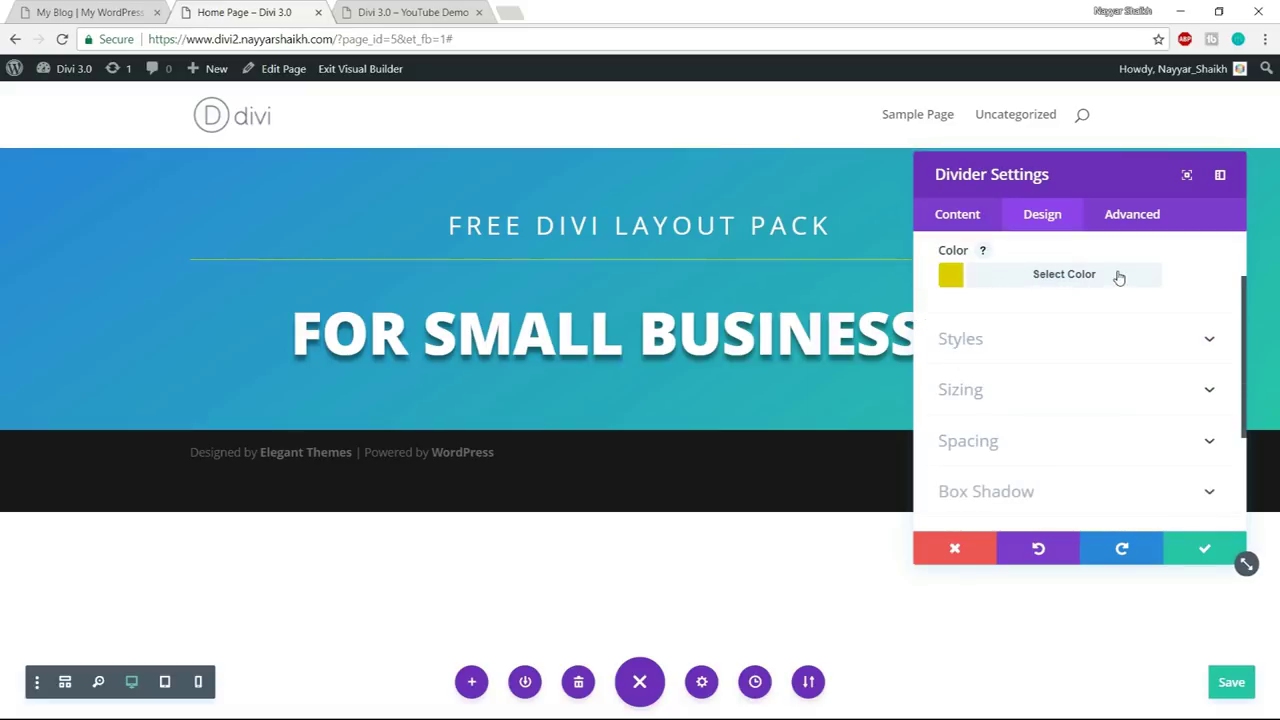
- Try the Dashed style on the divider line and set it back to Solid
{"action": "left_click", "coordinate": [1108, 340]}
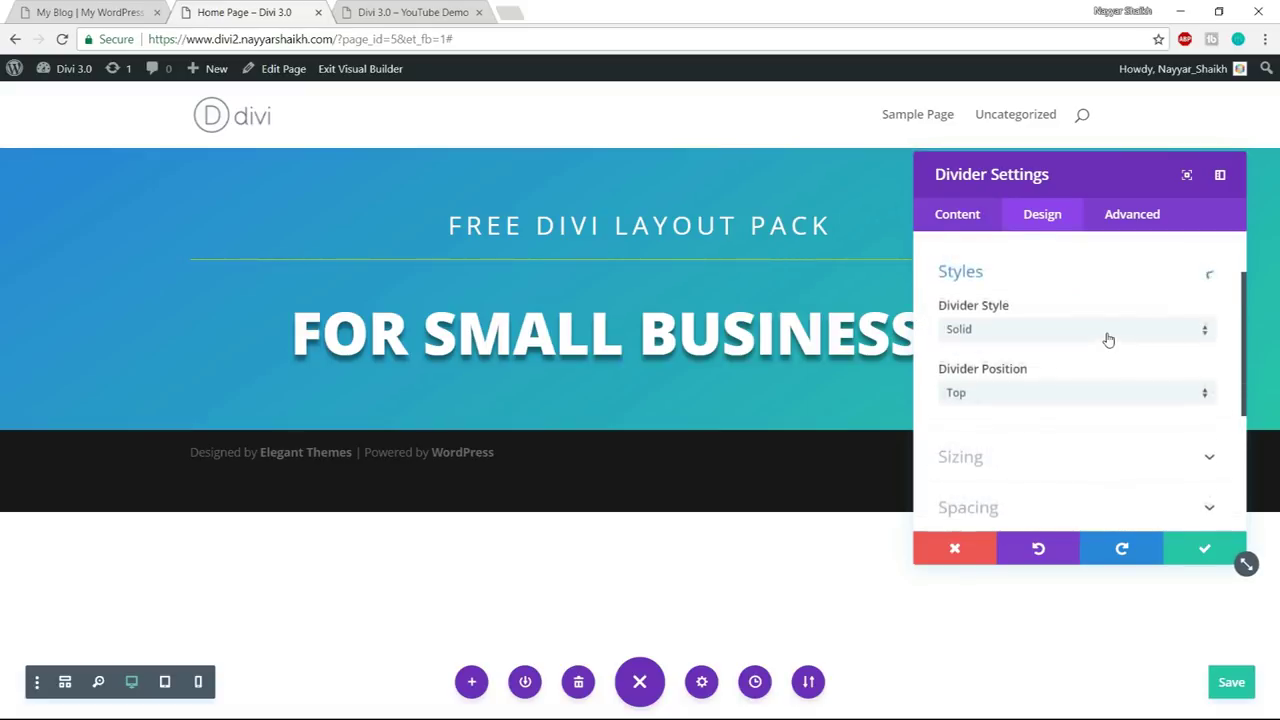
{"action": "left_click", "coordinate": [1011, 330]}
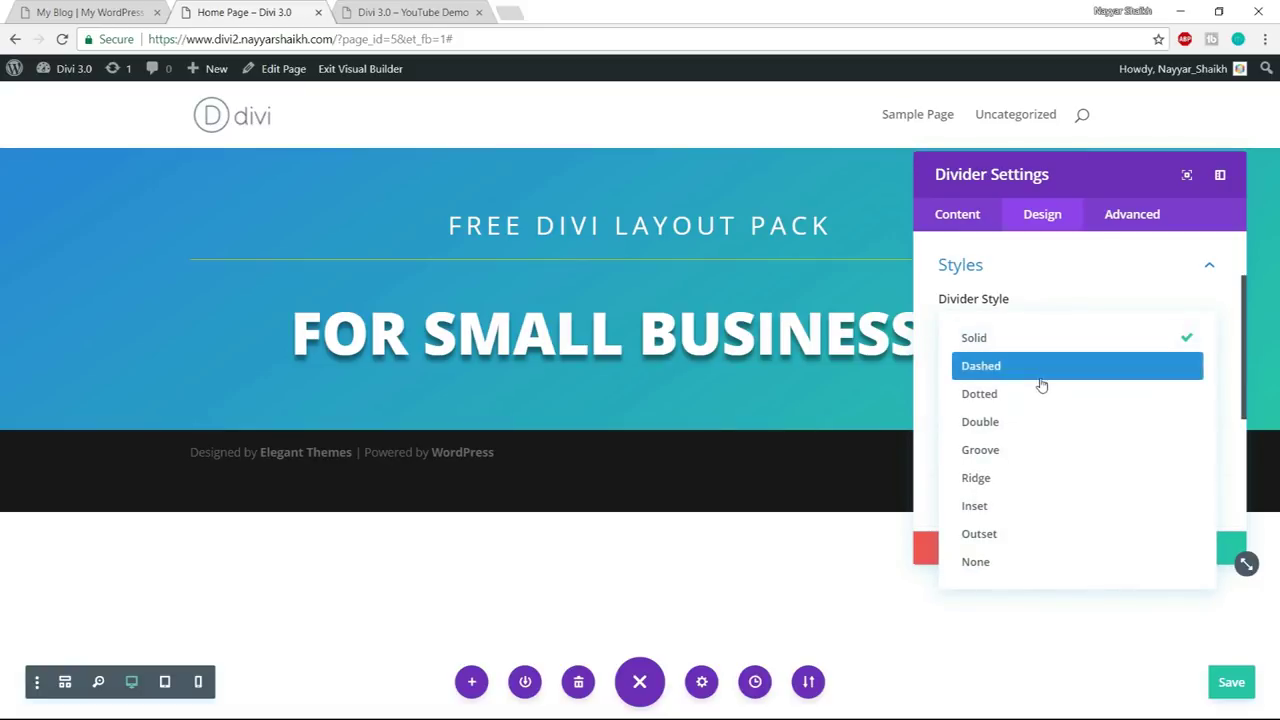
{"action": "left_click", "coordinate": [1034, 372]}
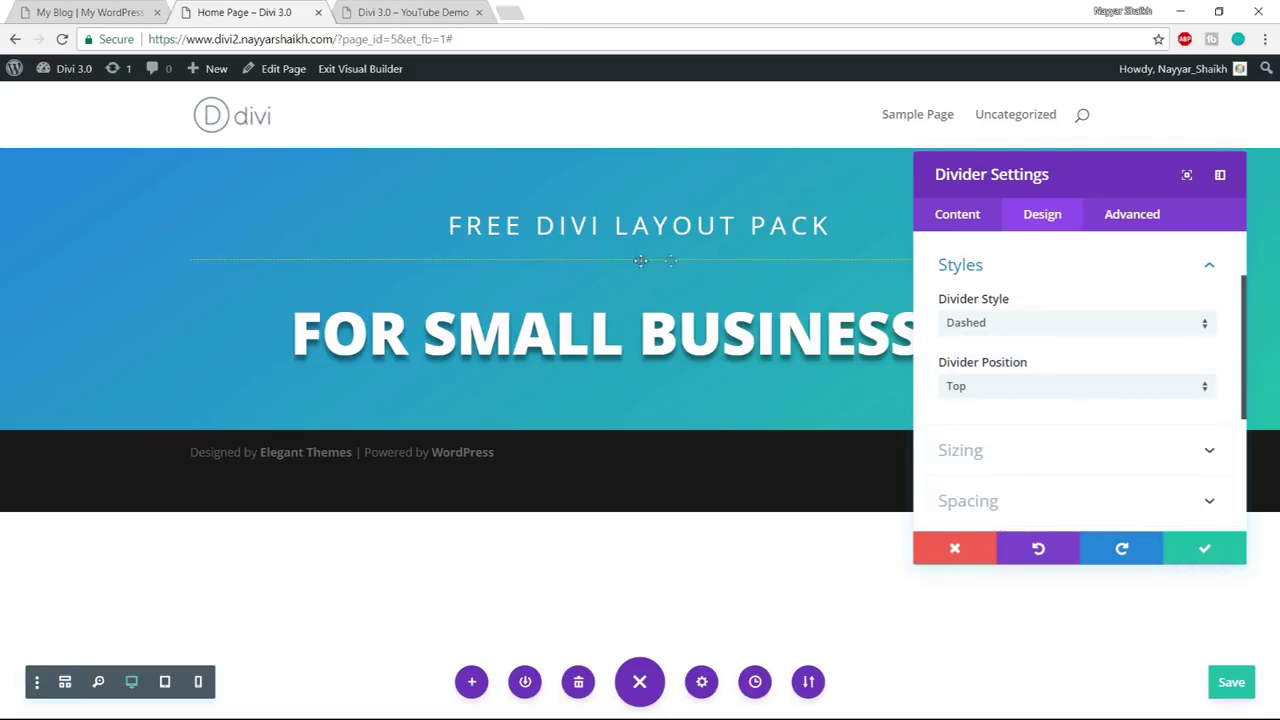
{"action": "left_click", "coordinate": [1023, 331]}
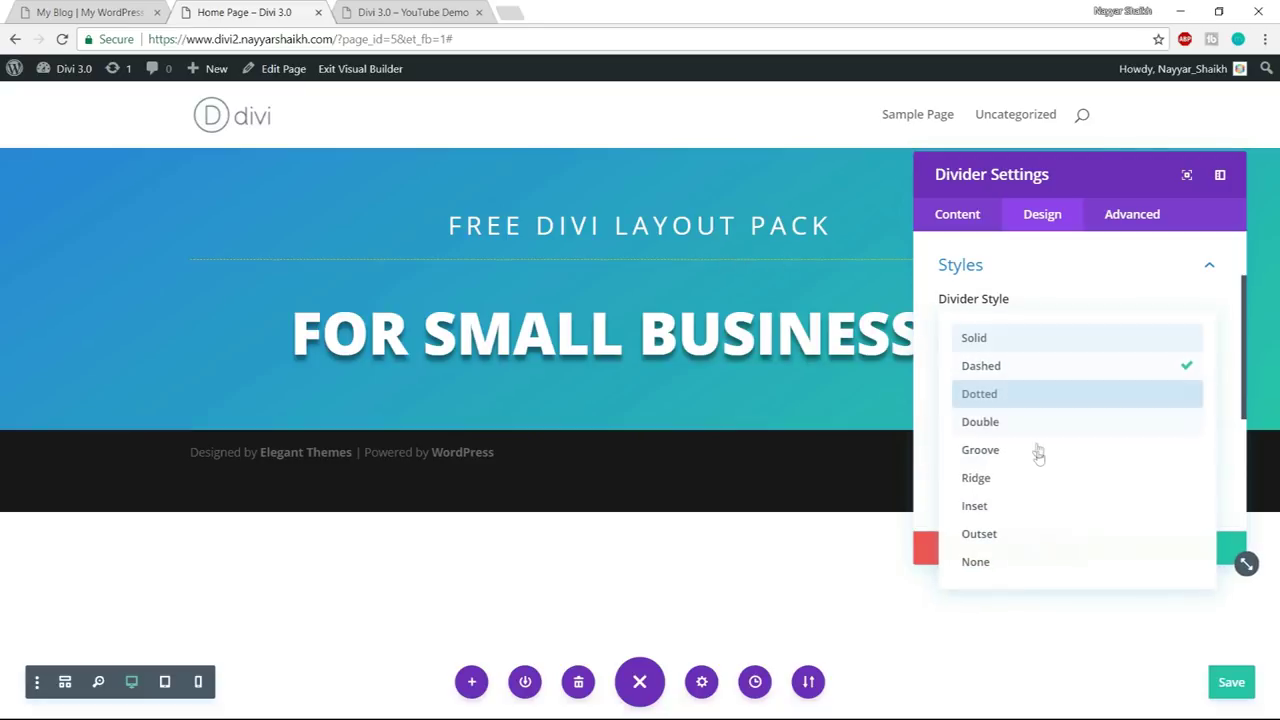
{"action": "left_click", "coordinate": [1023, 340]}
- Check the divider on the LocalBiz page and set the divider position to Vertically Centered
{"action": "left_click", "coordinate": [128, 10]}
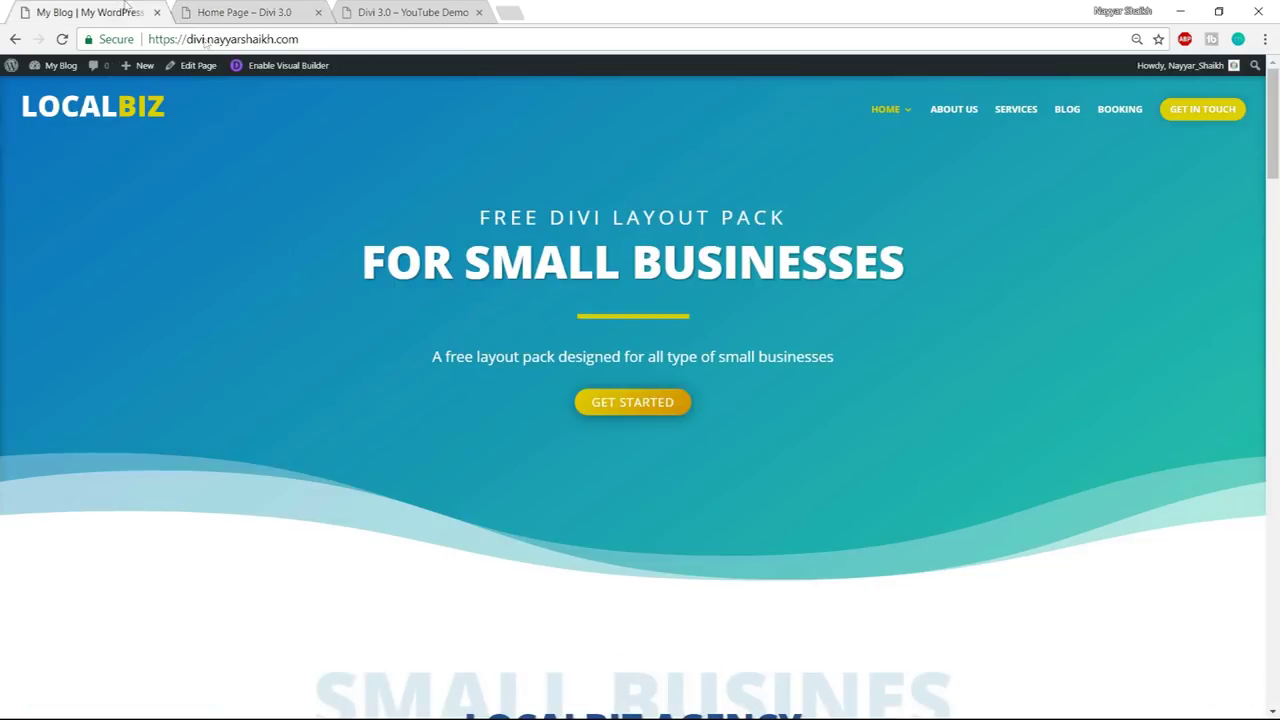
{"action": "left_click", "coordinate": [252, 12]}
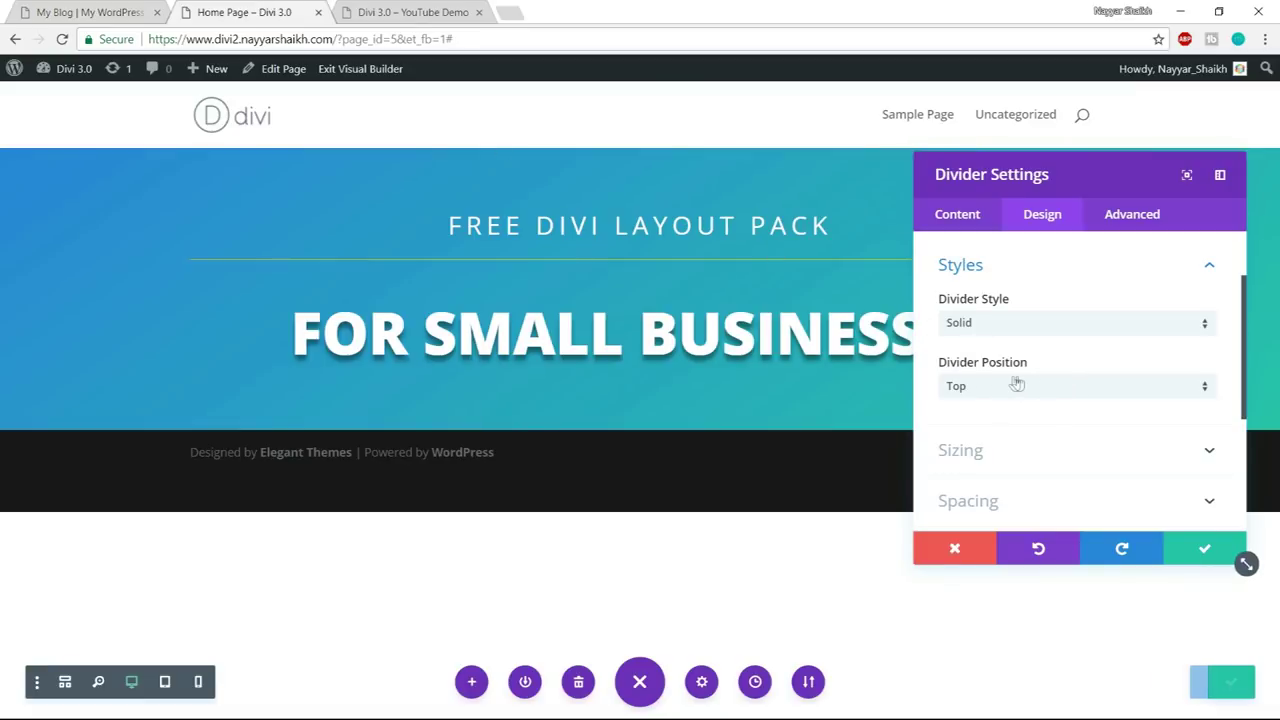
{"action": "left_click", "coordinate": [1040, 390]}
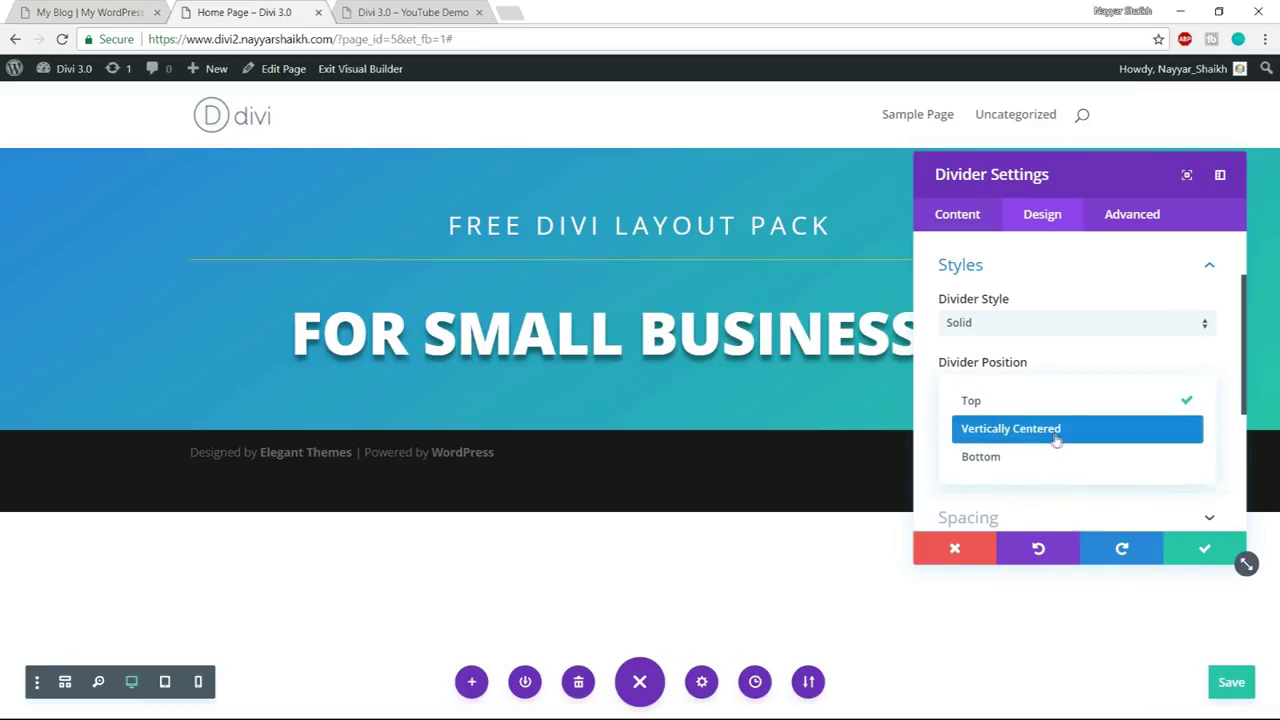
{"action": "left_click", "coordinate": [1065, 430]}
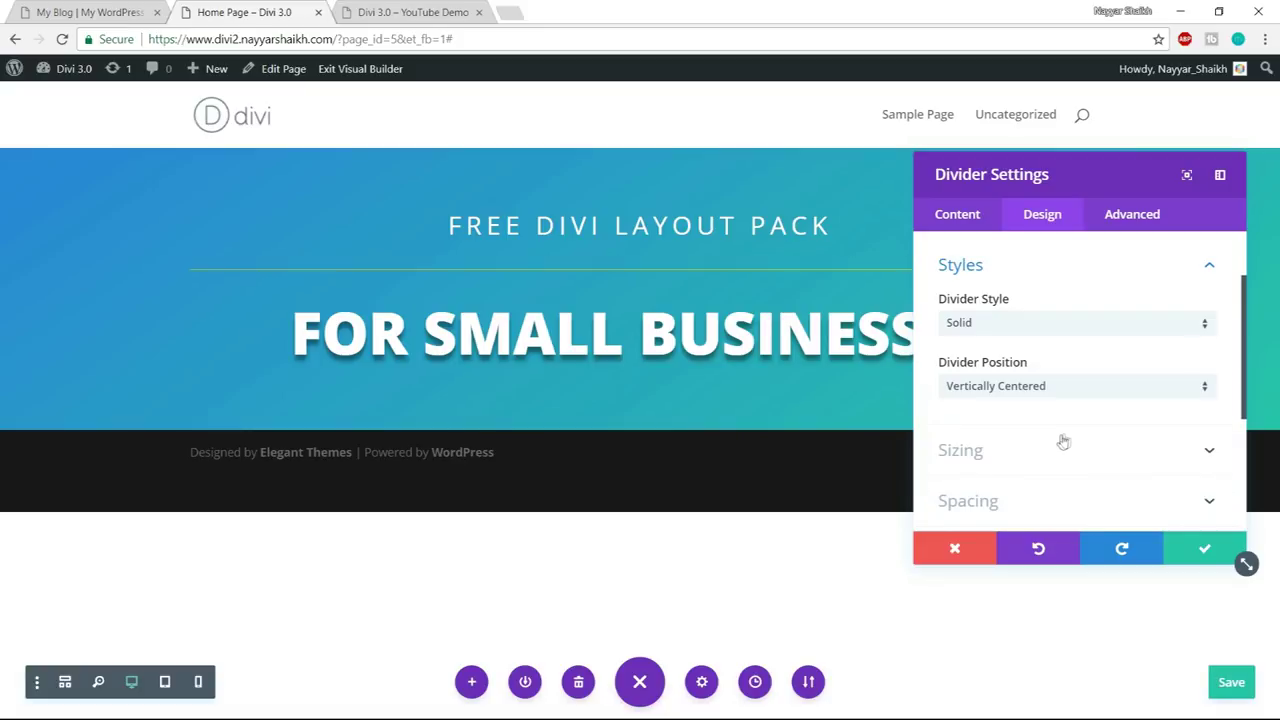
- Set the divider's weight to 6px and its width to 15%
{"action": "scroll", "coordinate": [1036, 378], "scroll_direction": "down", "scroll_amount": 2}
{"action": "left_click", "coordinate": [1030, 367]}
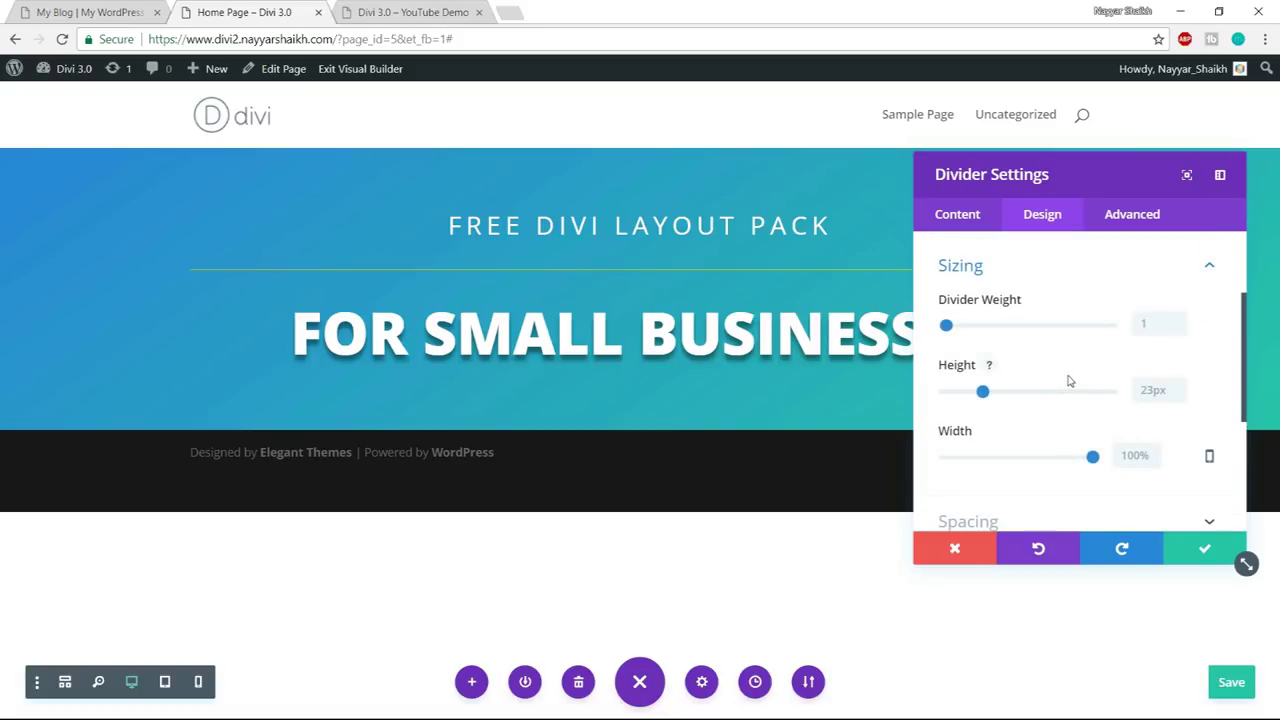
{"action": "mouse_move", "coordinate": [946, 326]}
{"action": "left_mouse_down"}
{"action": "mouse_move", "coordinate": [1065, 336]}
{"action": "mouse_move", "coordinate": [955, 345]}
{"action": "left_mouse_up"}
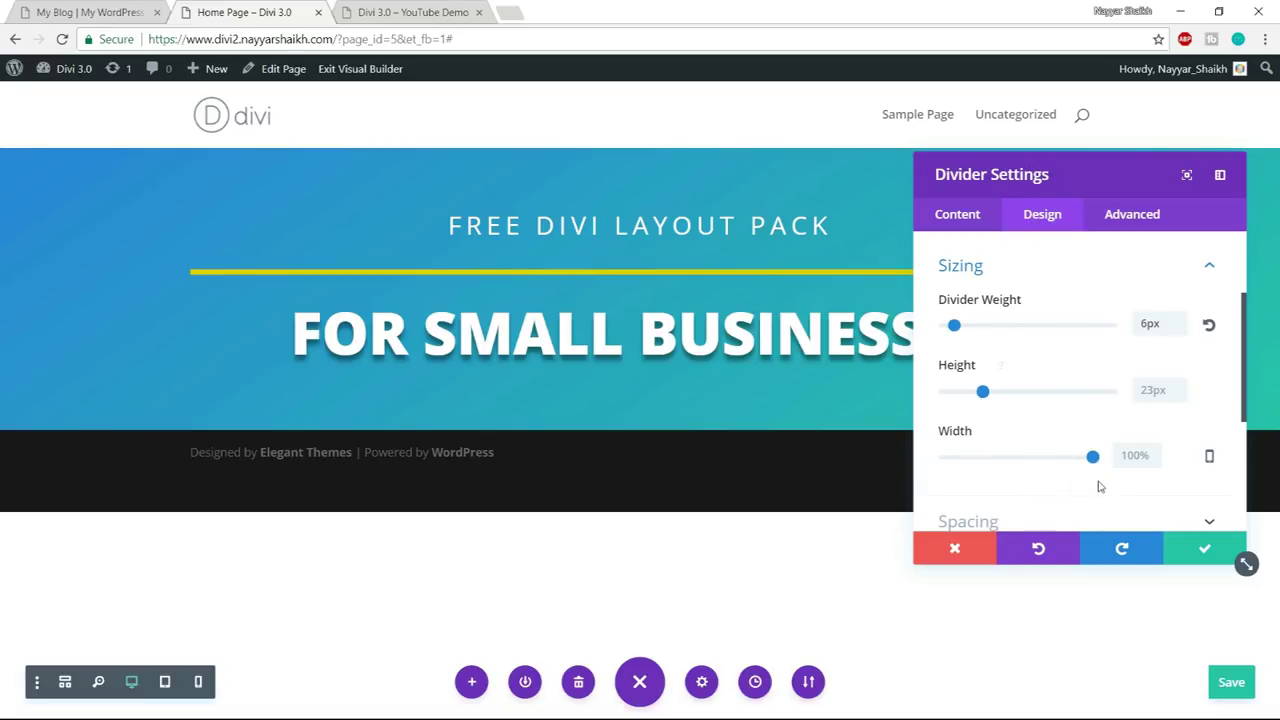
{"action": "left_click_drag", "start_coordinate": [1093, 457], "coordinate": [968, 478]}
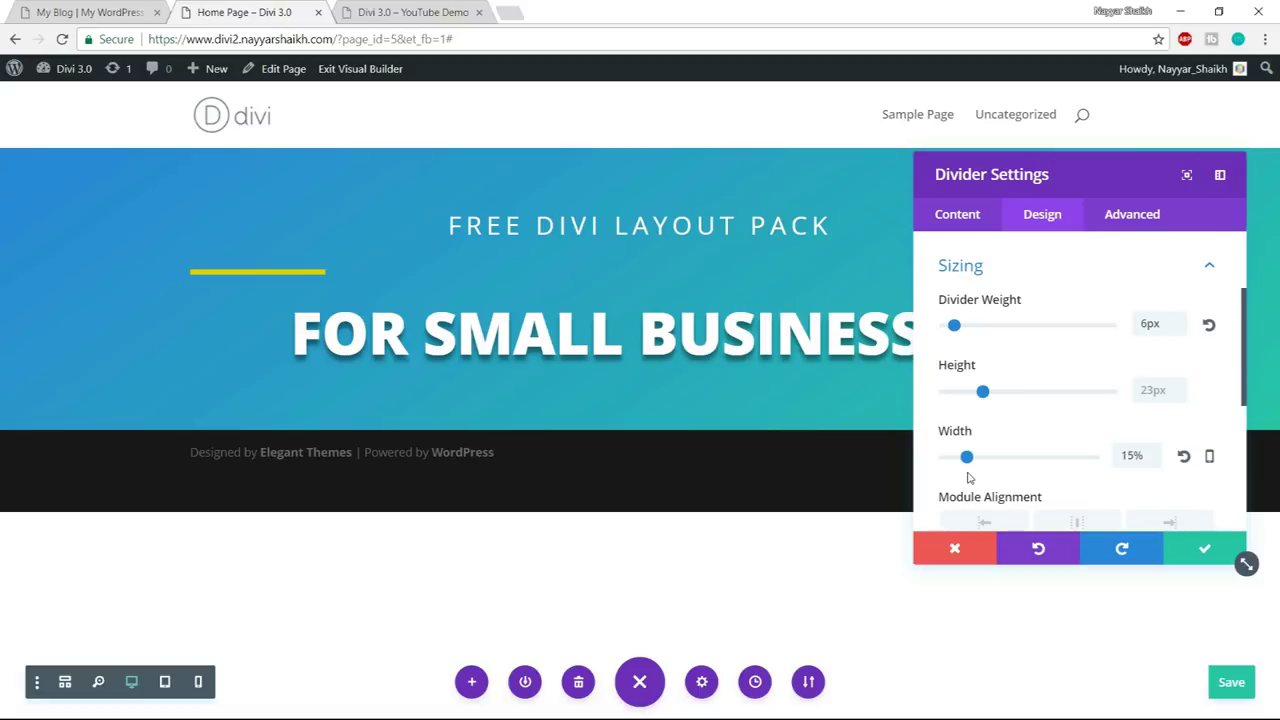
- Center-align the divider module, compare it with the LocalBiz page, and save the divider settings
{"action": "scroll", "coordinate": [1132, 455], "scroll_direction": "down", "scroll_amount": 1}
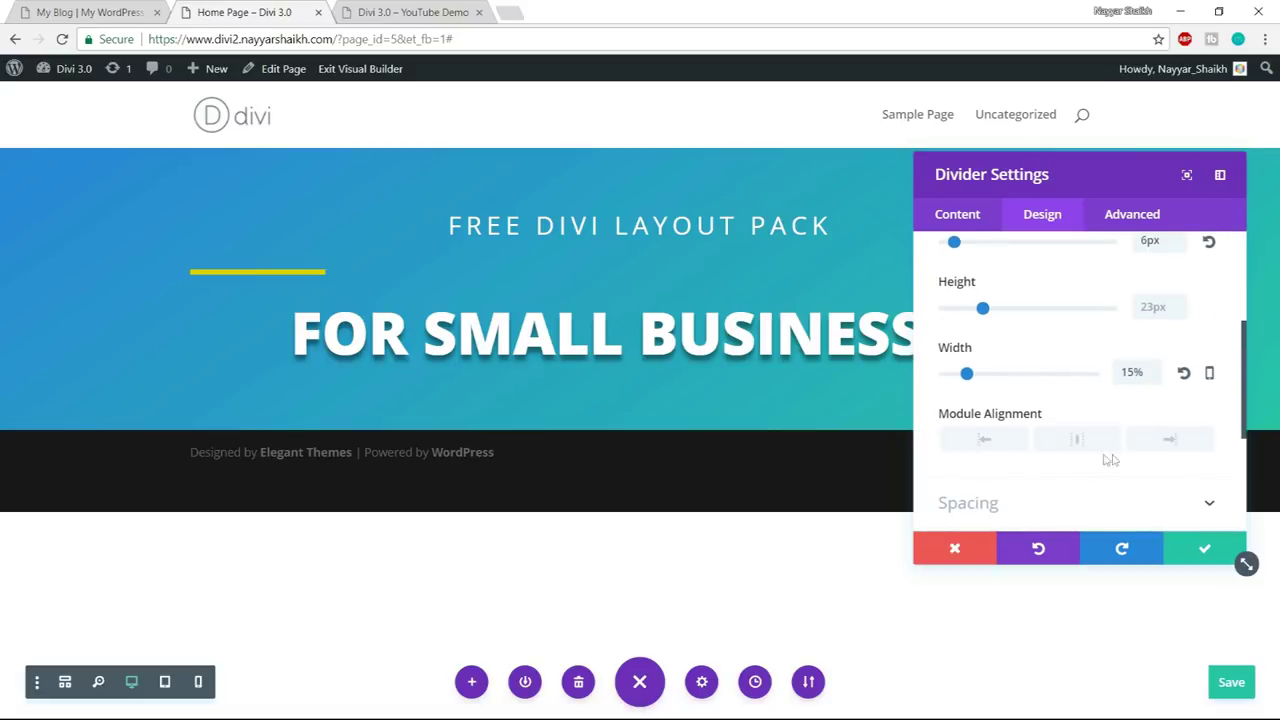
{"action": "left_click", "coordinate": [1077, 447]}
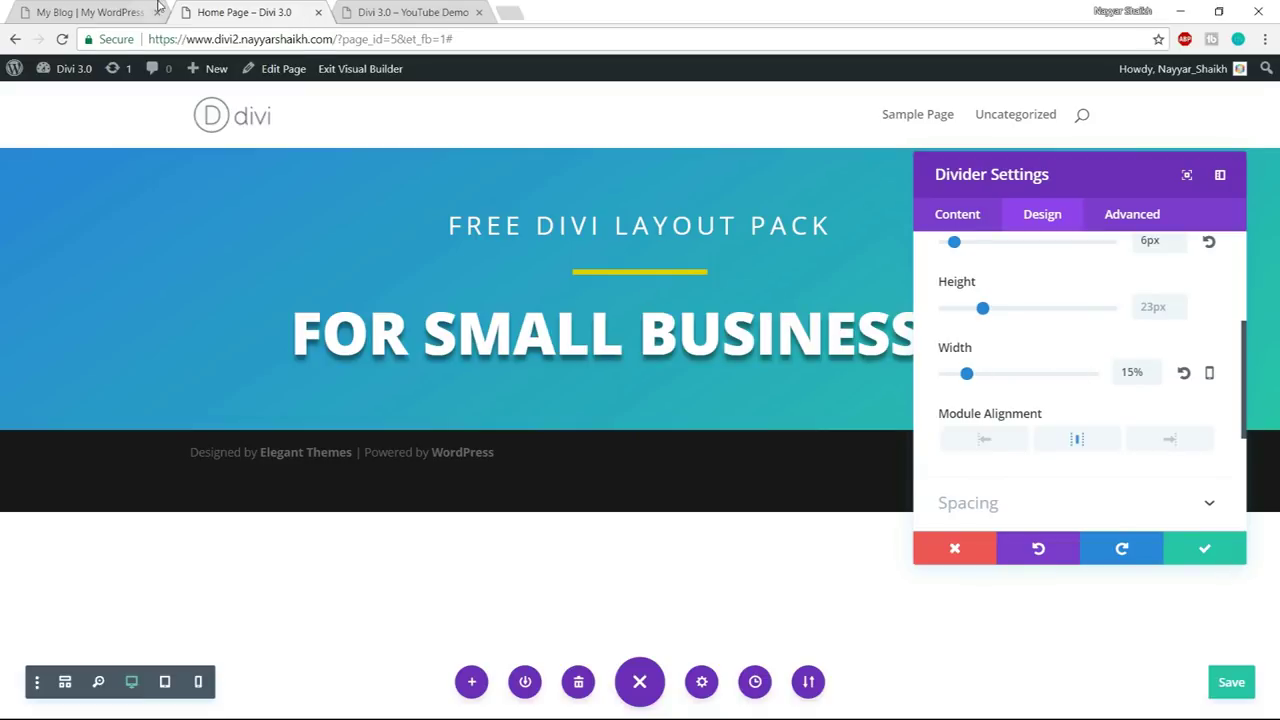
{"action": "left_click", "coordinate": [120, 12]}
{"action": "left_click", "coordinate": [215, 12]}
{"action": "left_click", "coordinate": [1205, 550]}
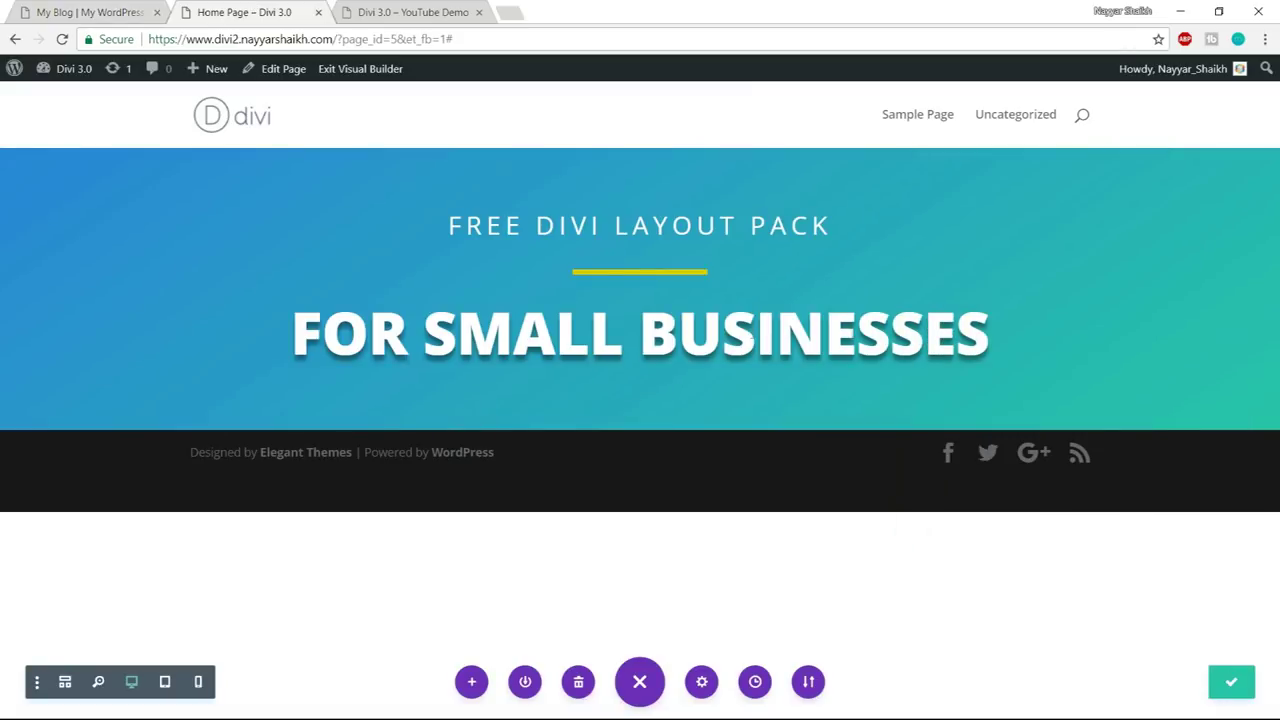
- Check the heading order on the LocalBiz page and move the divider below the FOR SMALL BUSINESSES heading
{"action": "left_click", "coordinate": [132, 8]}
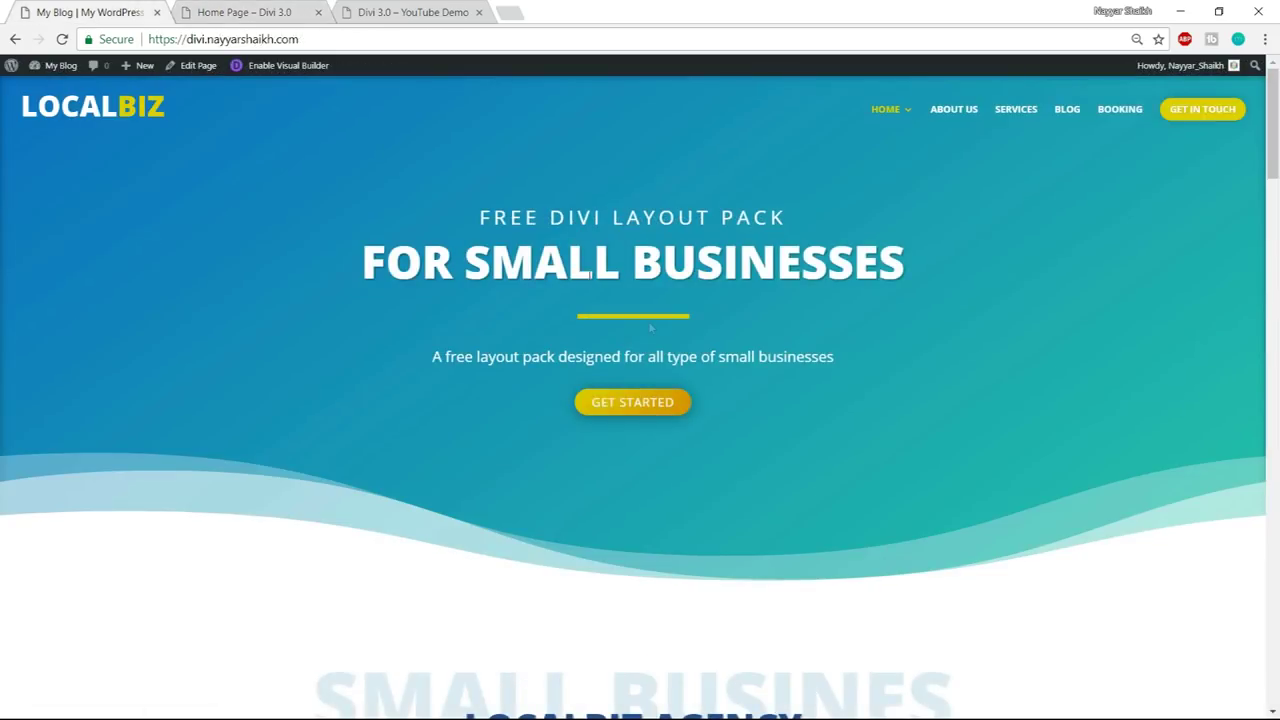
{"action": "left_click_drag", "start_coordinate": [492, 262], "coordinate": [820, 267]}
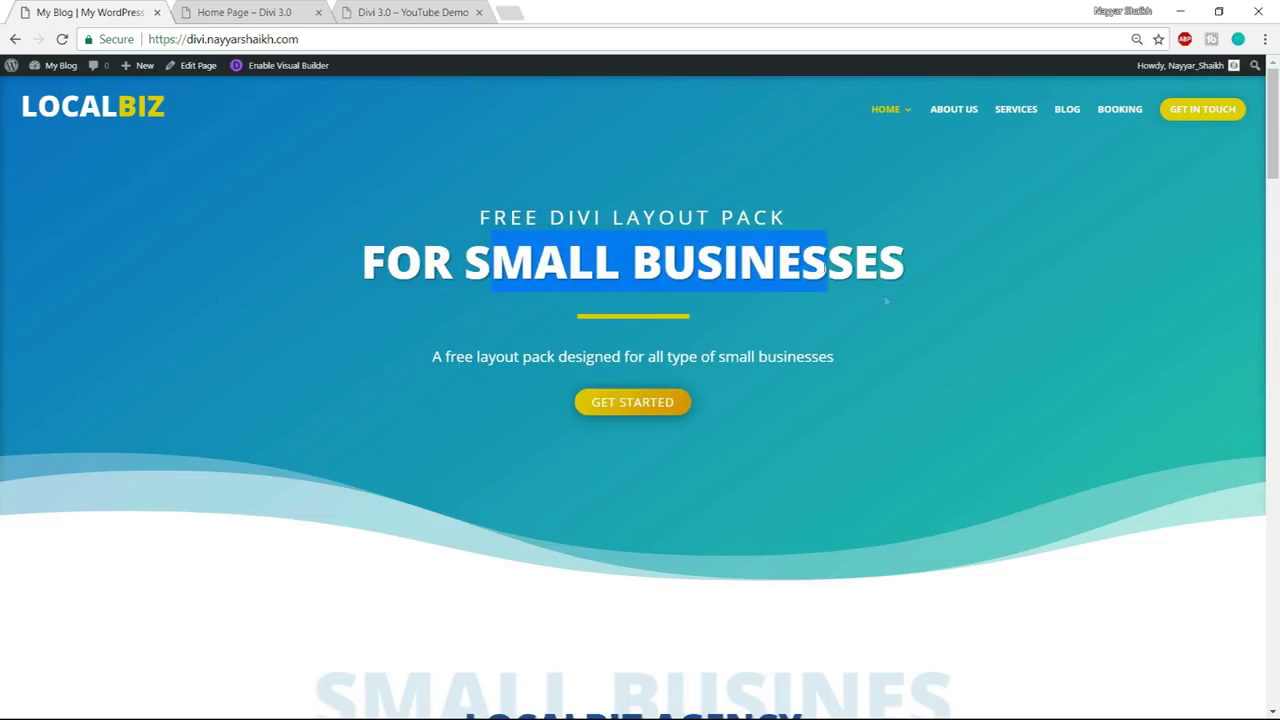
{"action": "left_click", "coordinate": [244, 12]}
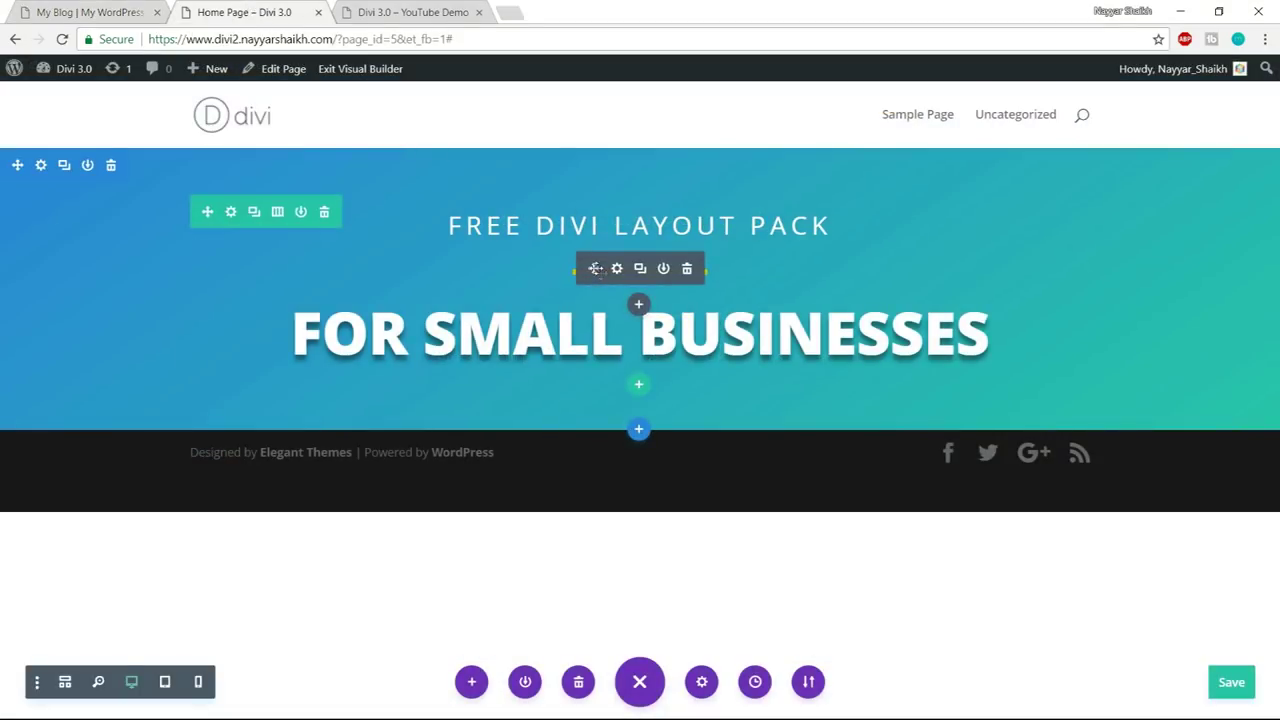
{"action": "left_click_drag", "start_coordinate": [595, 269], "coordinate": [804, 339]}
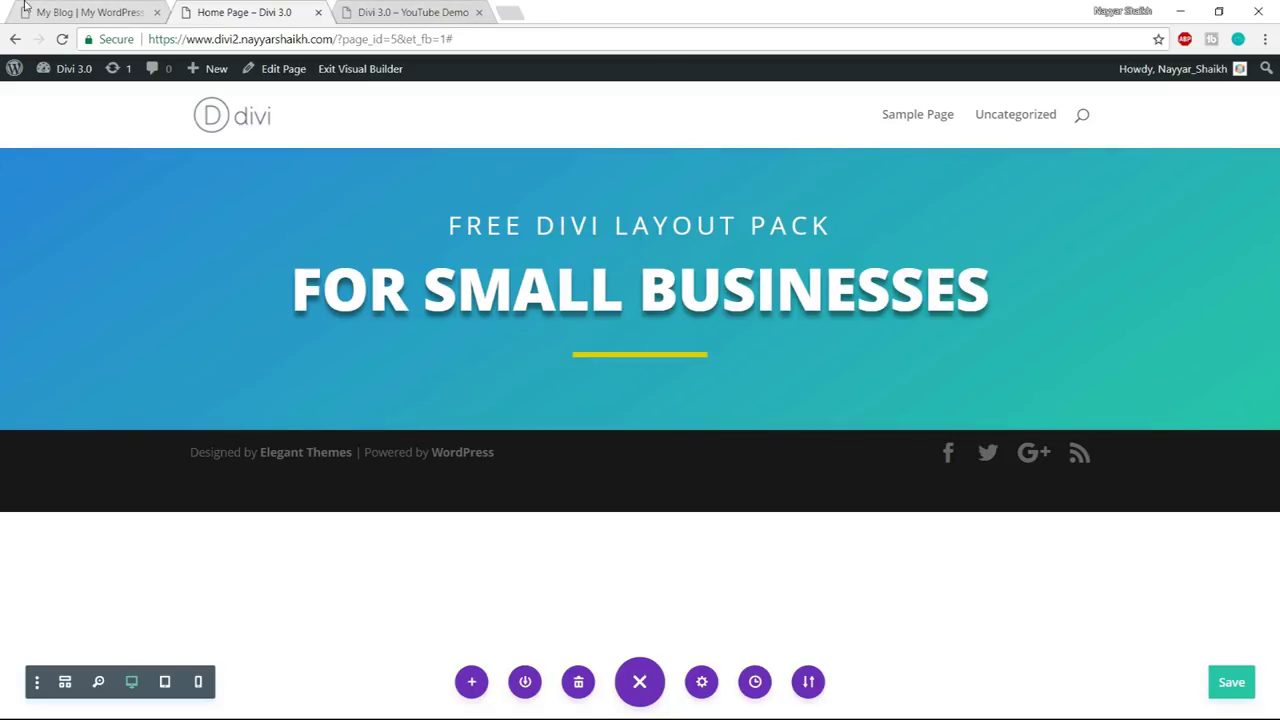
- Copy the line "A free layout pack designed for all type of small businesses" from the LocalBiz page and return to the builder
{"action": "left_click", "coordinate": [84, 10]}
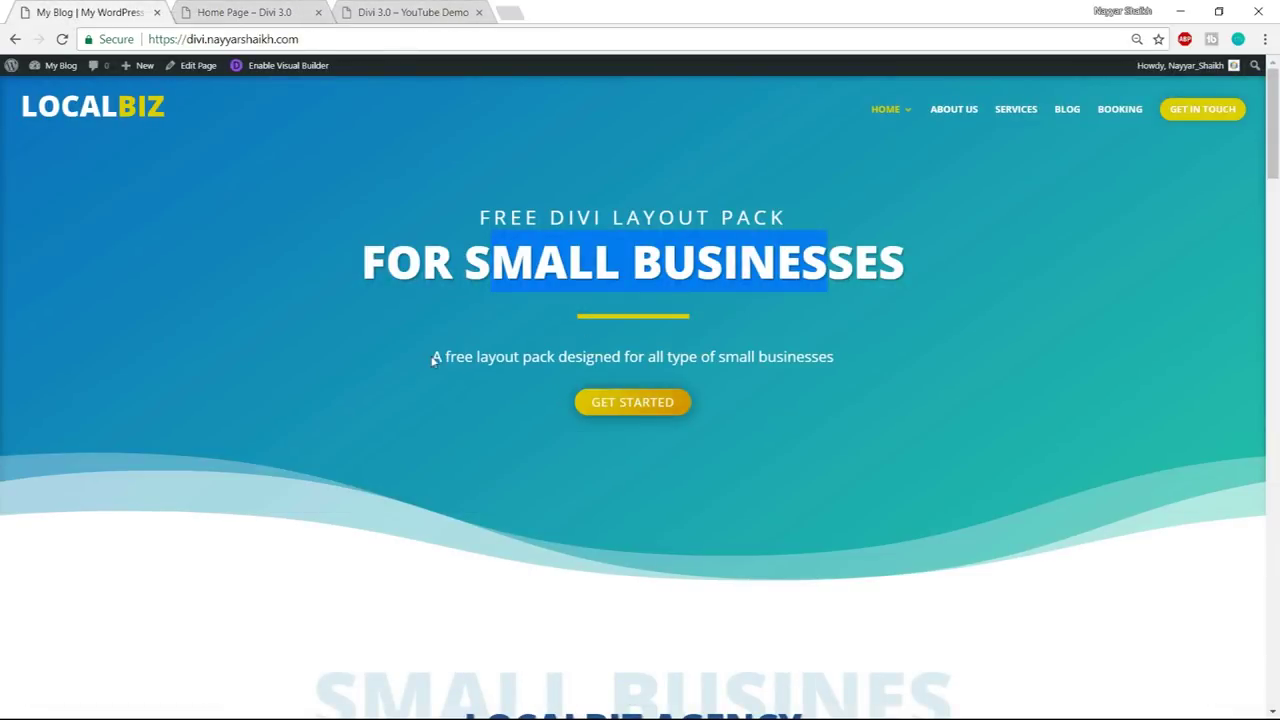
{"action": "left_click_drag", "start_coordinate": [431, 357], "coordinate": [843, 345]}
{"action": "key", "text": "ctrl+c"}
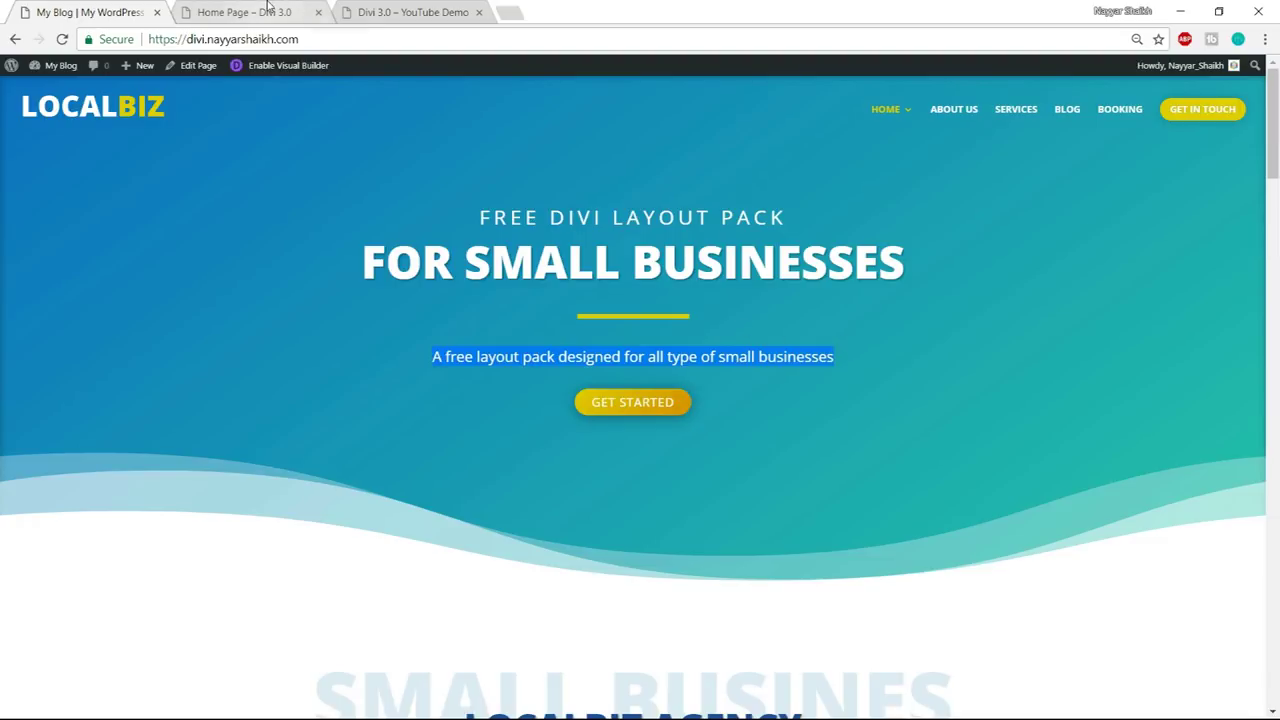
{"action": "left_click", "coordinate": [305, 14]}
- Insert a Text module below the FREE DIVI LAYOUT PACK heading and paste the copied tagline as its content
{"action": "left_click_drag", "start_coordinate": [652, 358], "coordinate": [640, 233]}
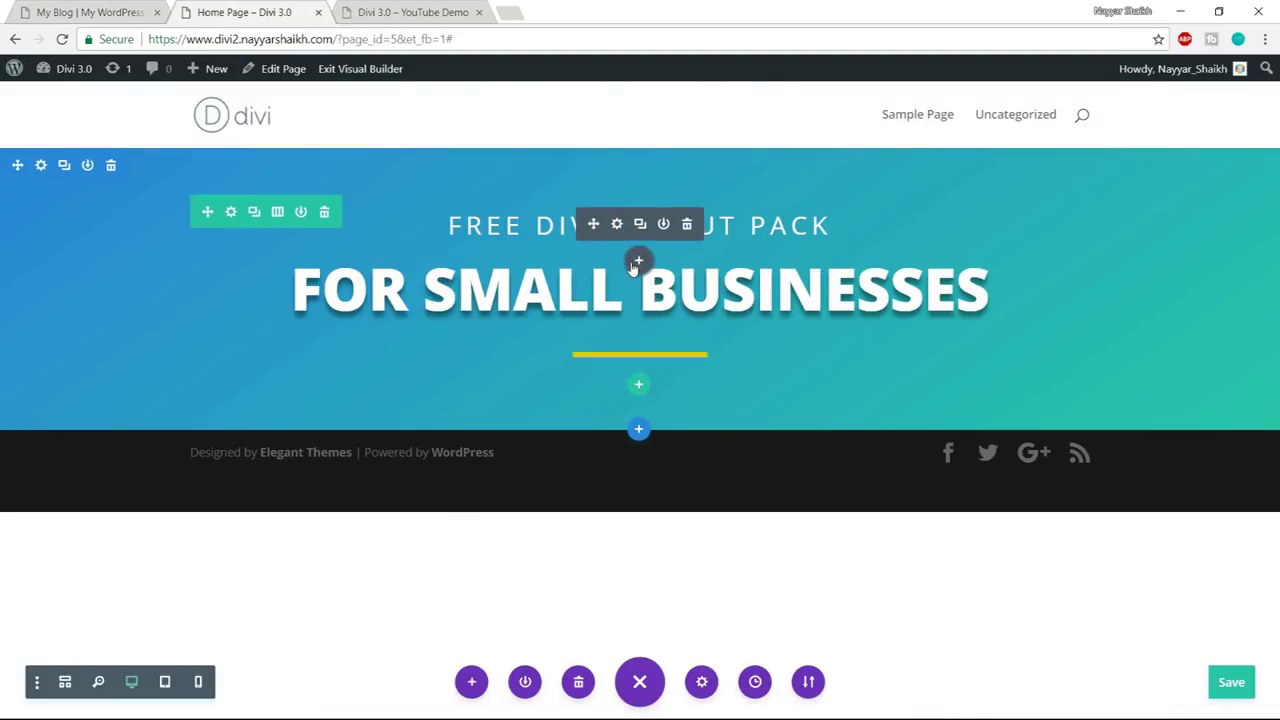
{"action": "left_click", "coordinate": [639, 260]}
{"action": "type", "text": "text"}
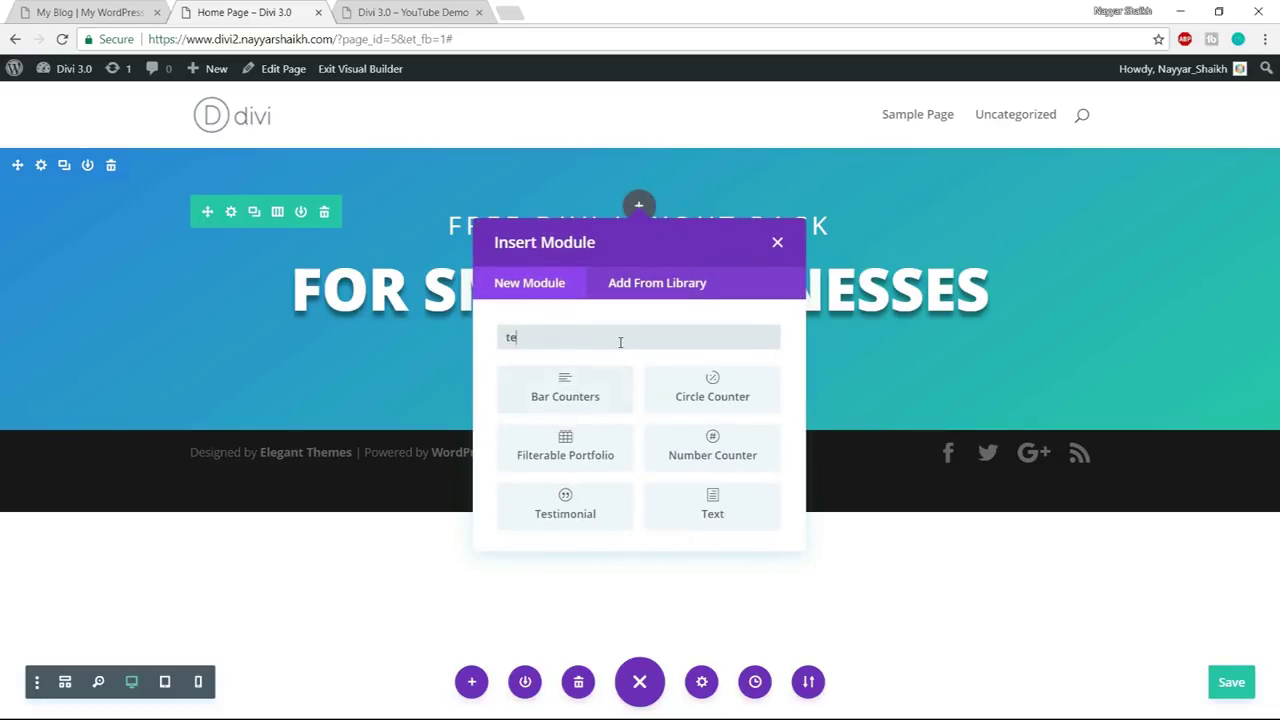
{"action": "left_click", "coordinate": [592, 402]}
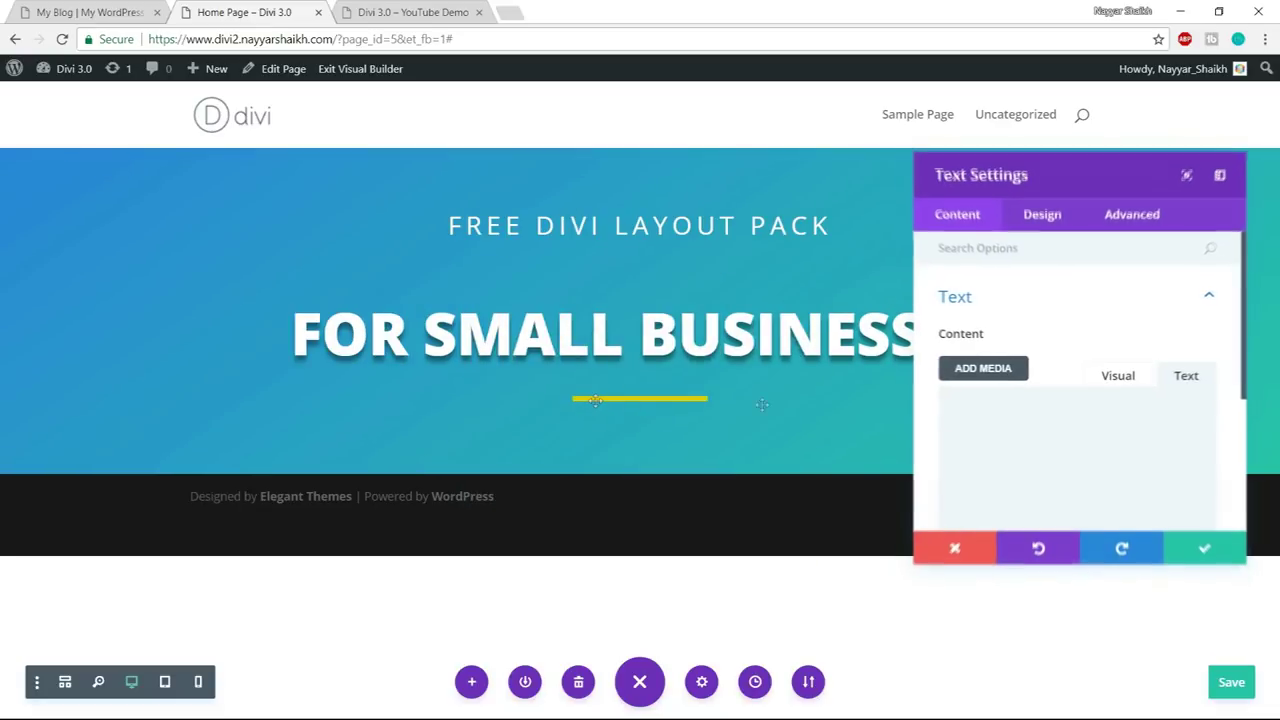
{"action": "left_click", "coordinate": [1170, 429]}
{"action": "key", "text": "ctrl+v"}
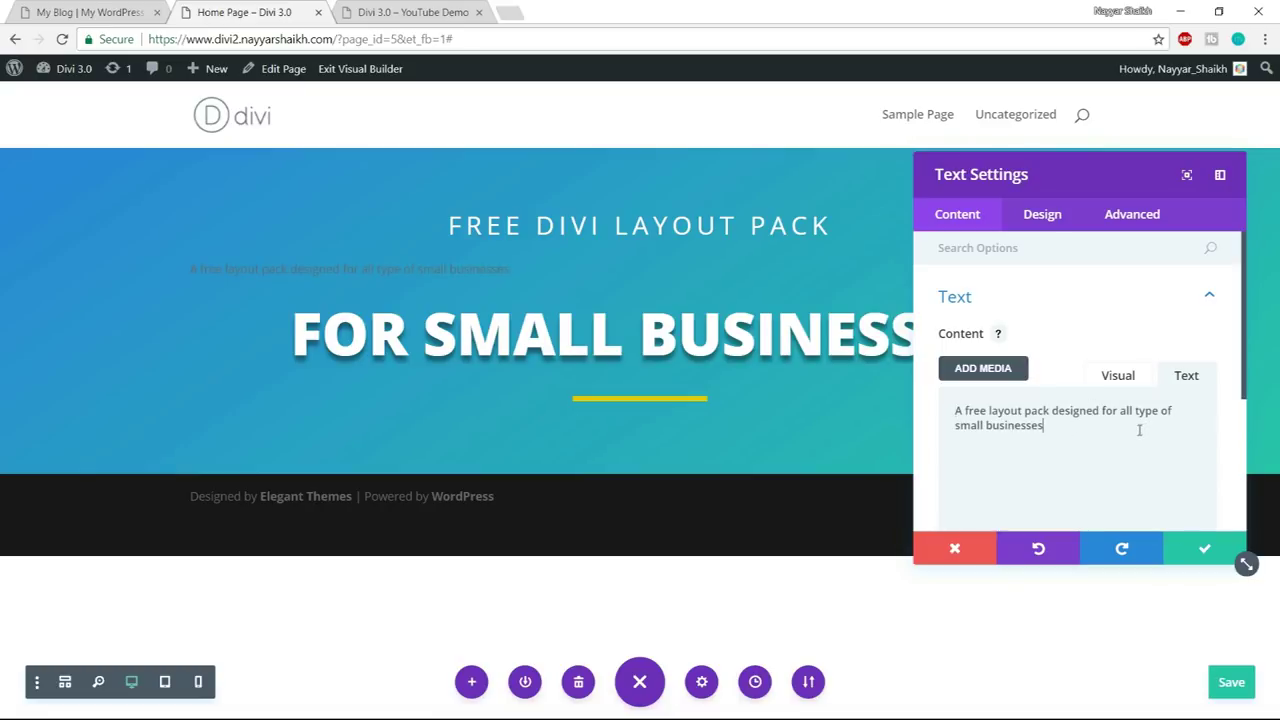
- Set the tagline's text color to Light in its text design settings
{"action": "left_click", "coordinate": [1047, 227]}
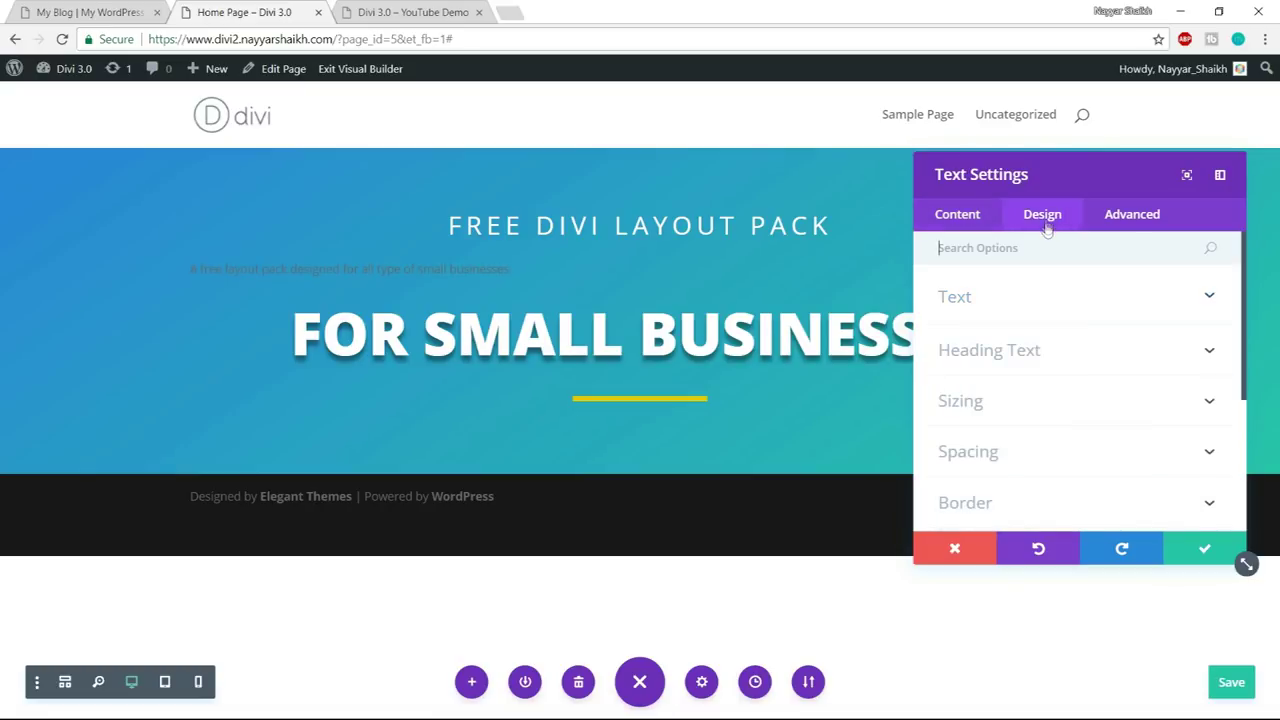
{"action": "left_click", "coordinate": [1055, 300]}
{"action": "scroll", "coordinate": [1049, 343], "scroll_direction": "down", "scroll_amount": 1}
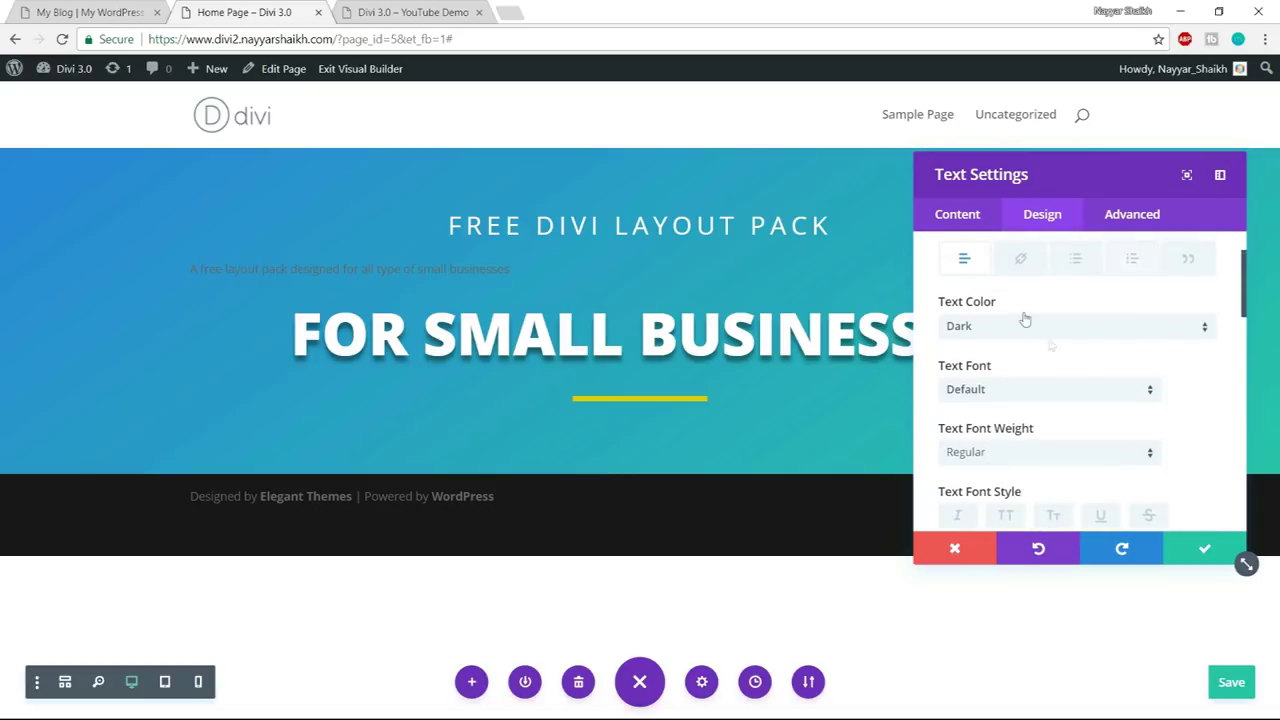
{"action": "left_click", "coordinate": [1028, 331]}
{"action": "left_click", "coordinate": [1028, 368]}
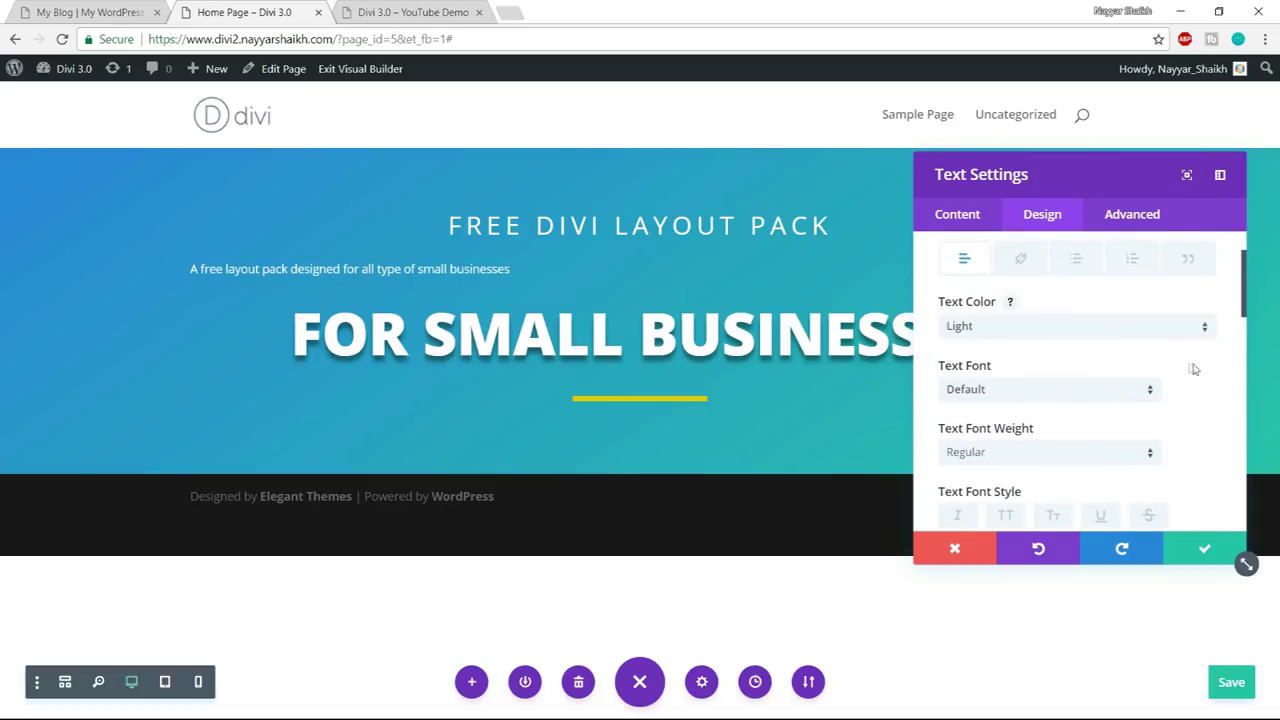
- Set the tagline's text size to 20px, center the text, and save the module
{"action": "scroll", "coordinate": [1137, 370], "scroll_direction": "down", "scroll_amount": 1}
{"action": "scroll", "coordinate": [1135, 347], "scroll_direction": "down", "scroll_amount": 4}
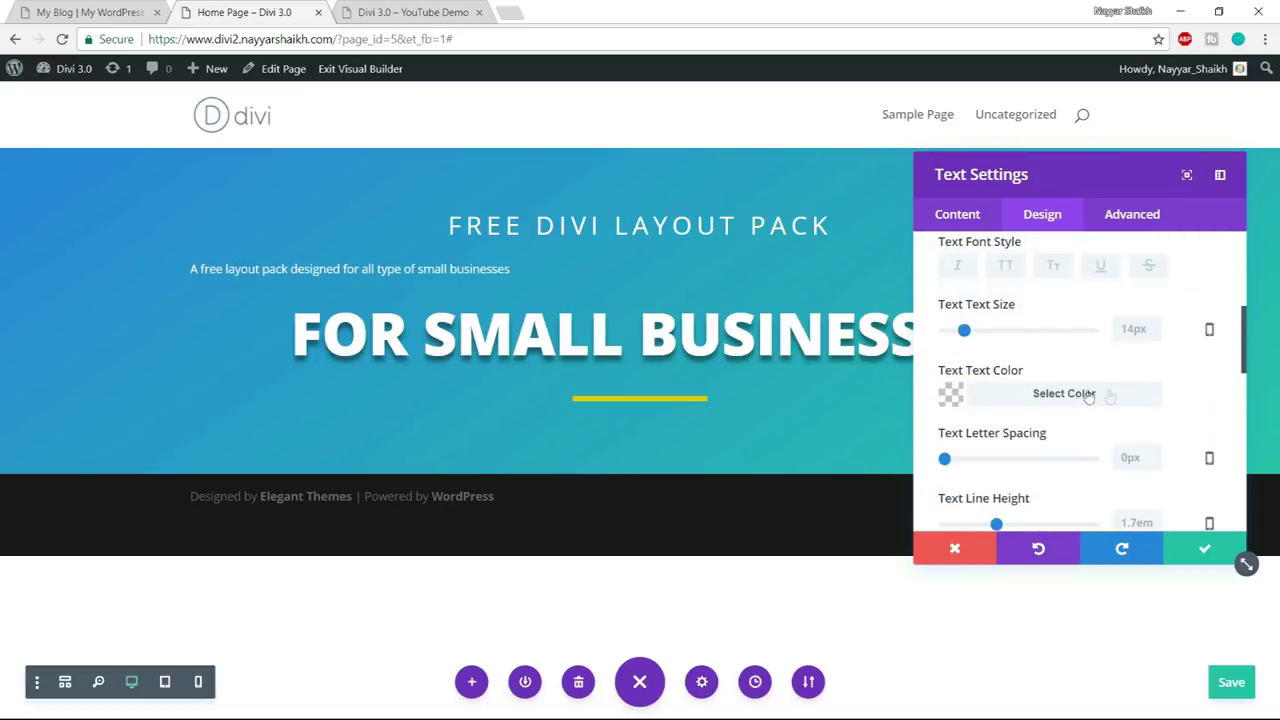
{"action": "left_click_drag", "start_coordinate": [966, 333], "coordinate": [974, 334]}
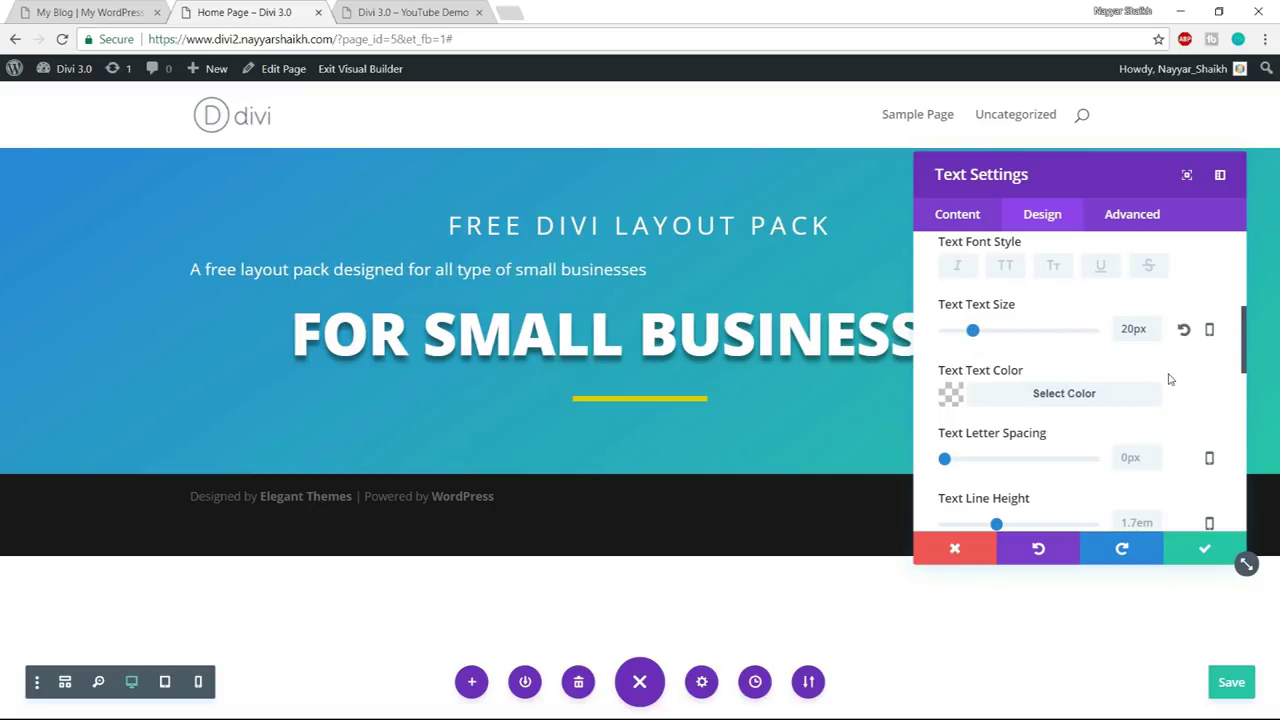
{"action": "scroll", "coordinate": [1170, 379], "scroll_direction": "down", "scroll_amount": 5}
{"action": "left_click", "coordinate": [1041, 340]}
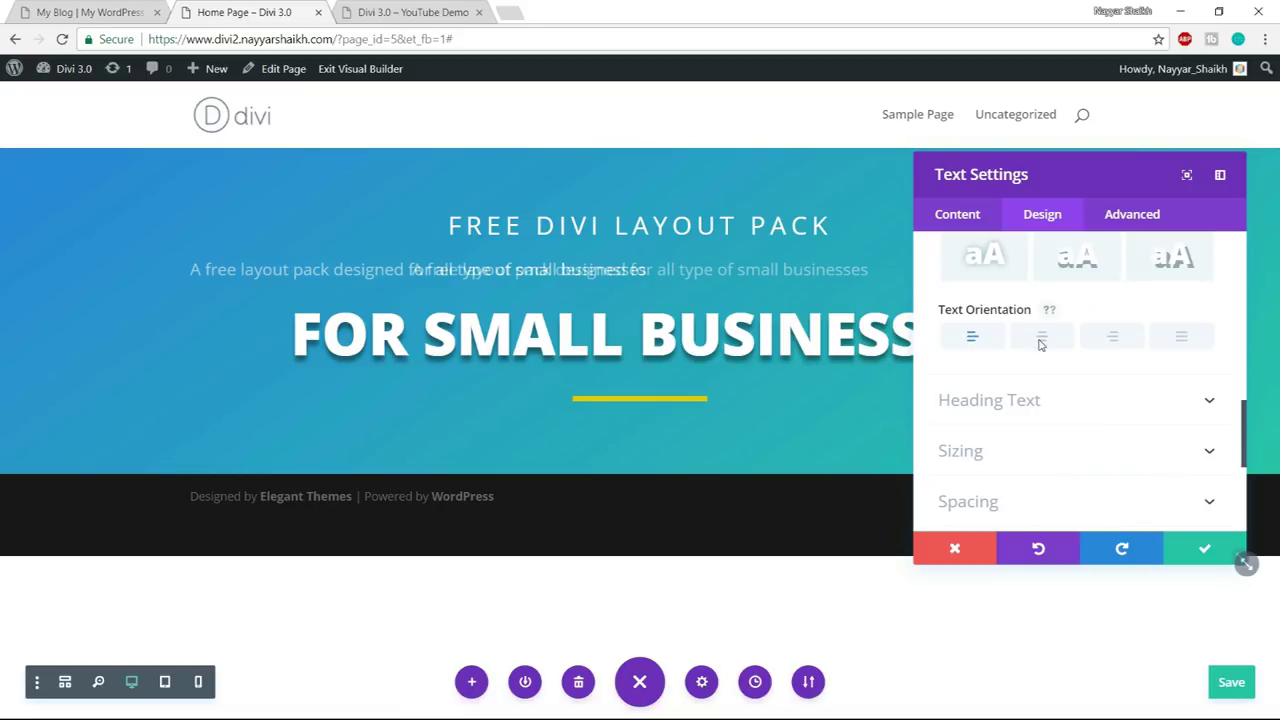
{"action": "left_click", "coordinate": [1210, 548]}
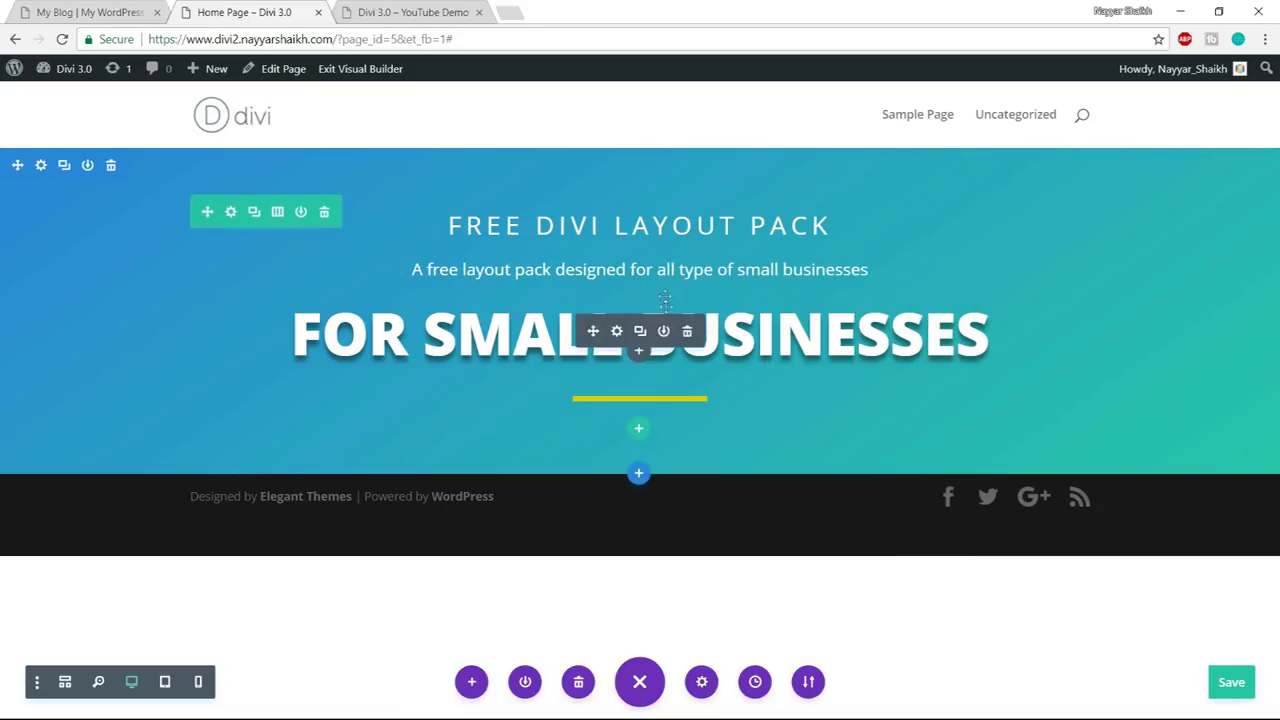
- Move the tagline below the yellow divider, save the page, and compare it with the LocalBiz page
{"action": "left_click", "coordinate": [686, 266]}
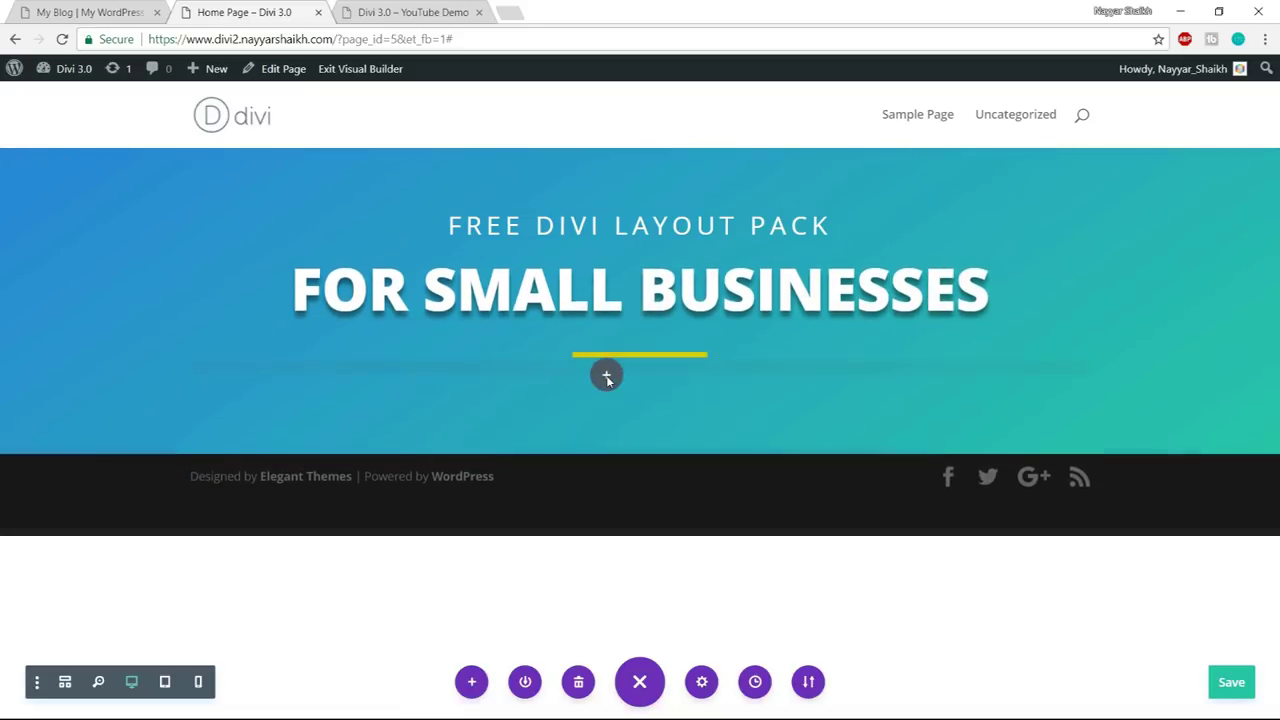
{"action": "key", "text": "ctrl+z"}
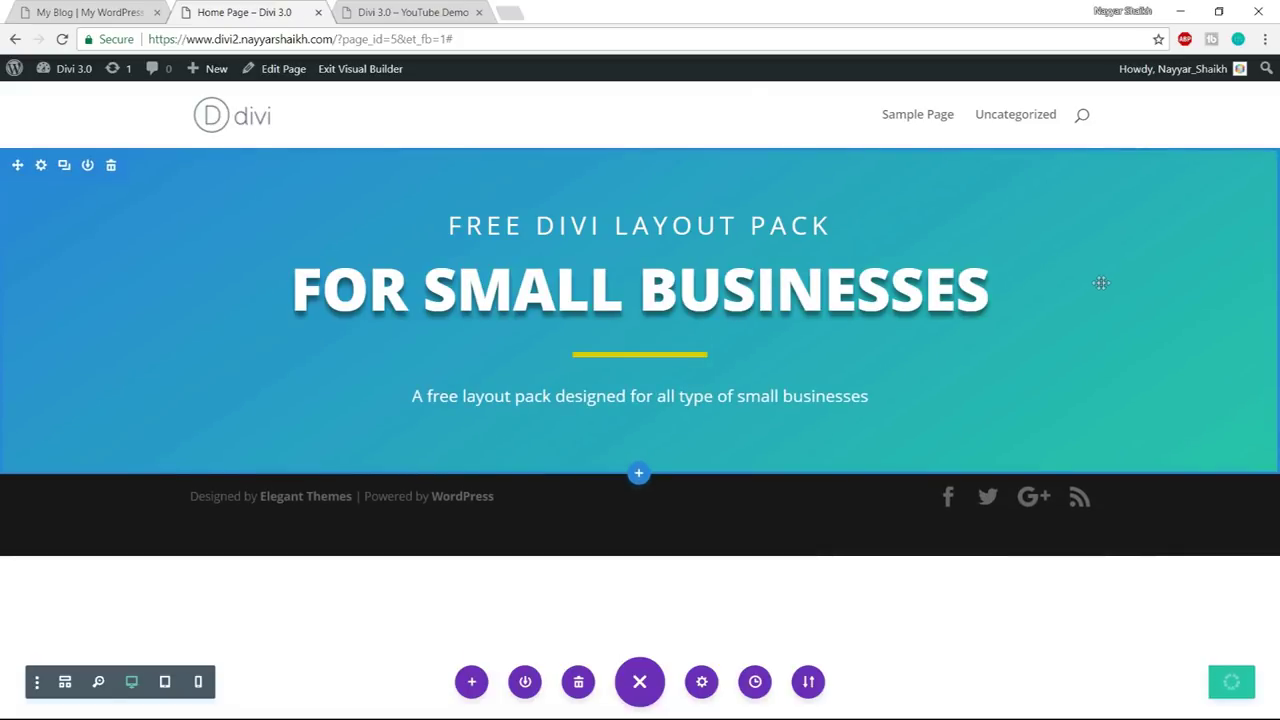
{"action": "left_click", "coordinate": [90, 12]}
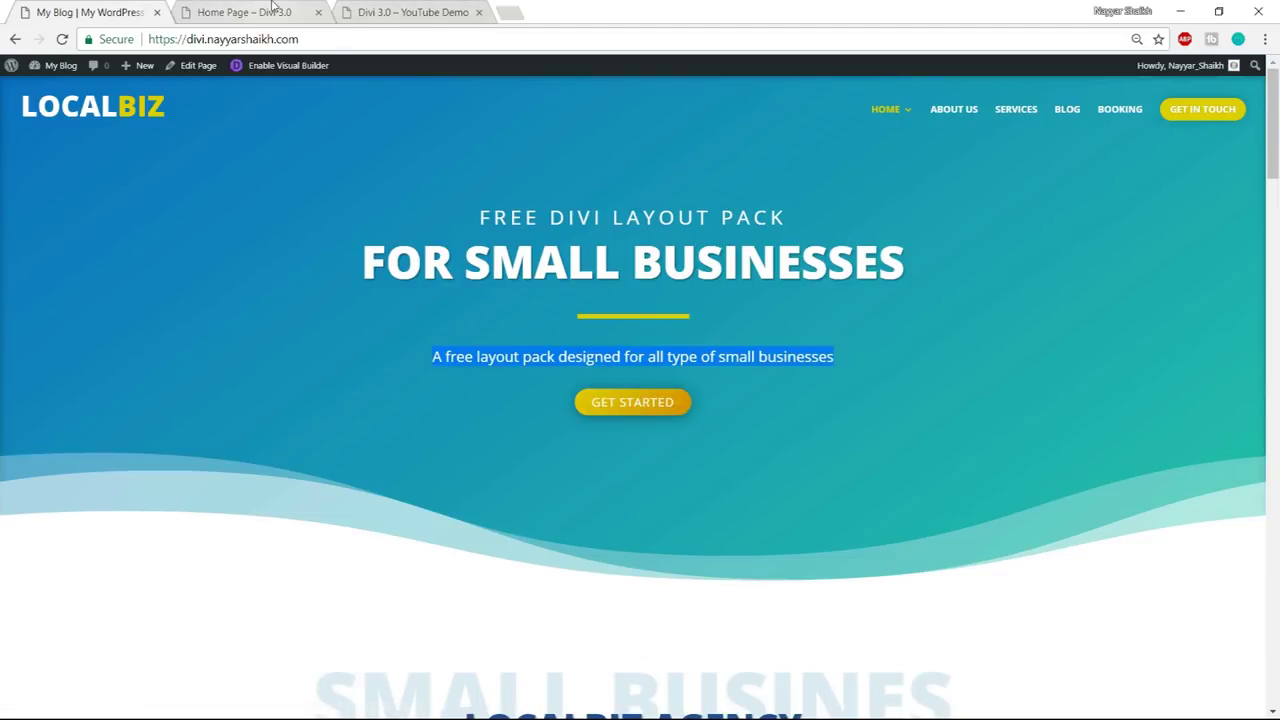
{"action": "left_click", "coordinate": [921, 347]}
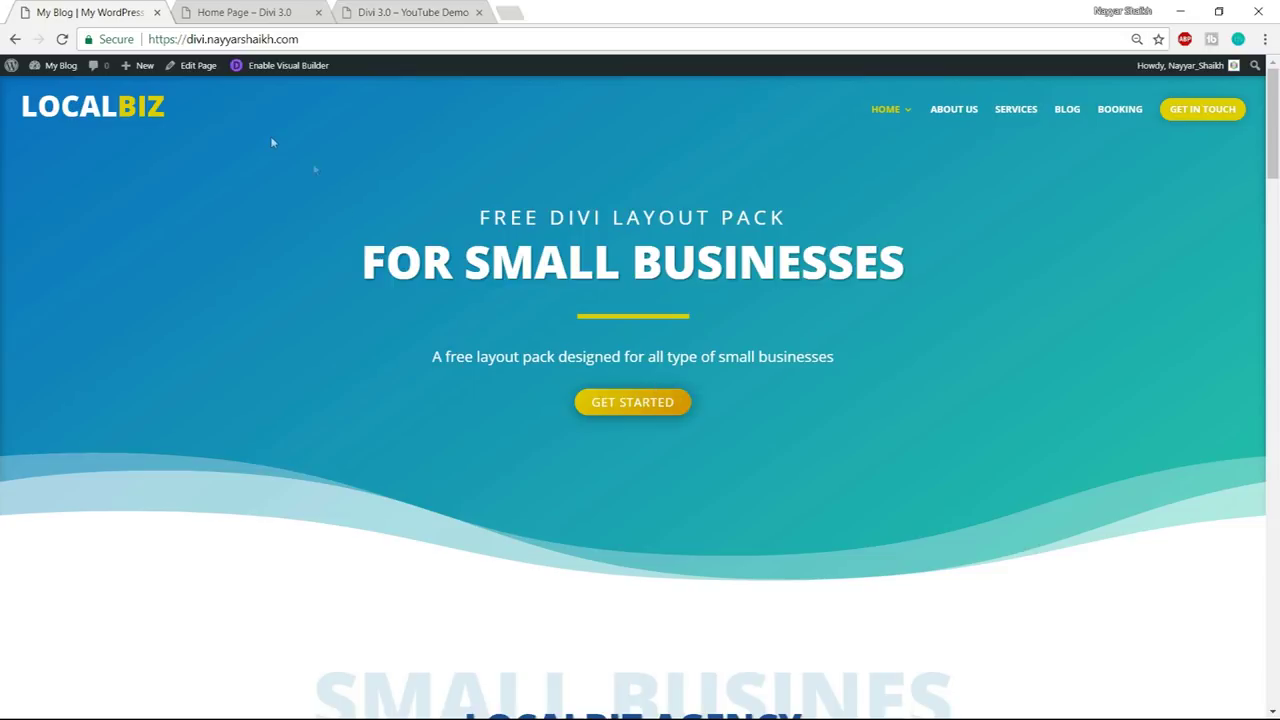
{"action": "left_click", "coordinate": [275, 7]}
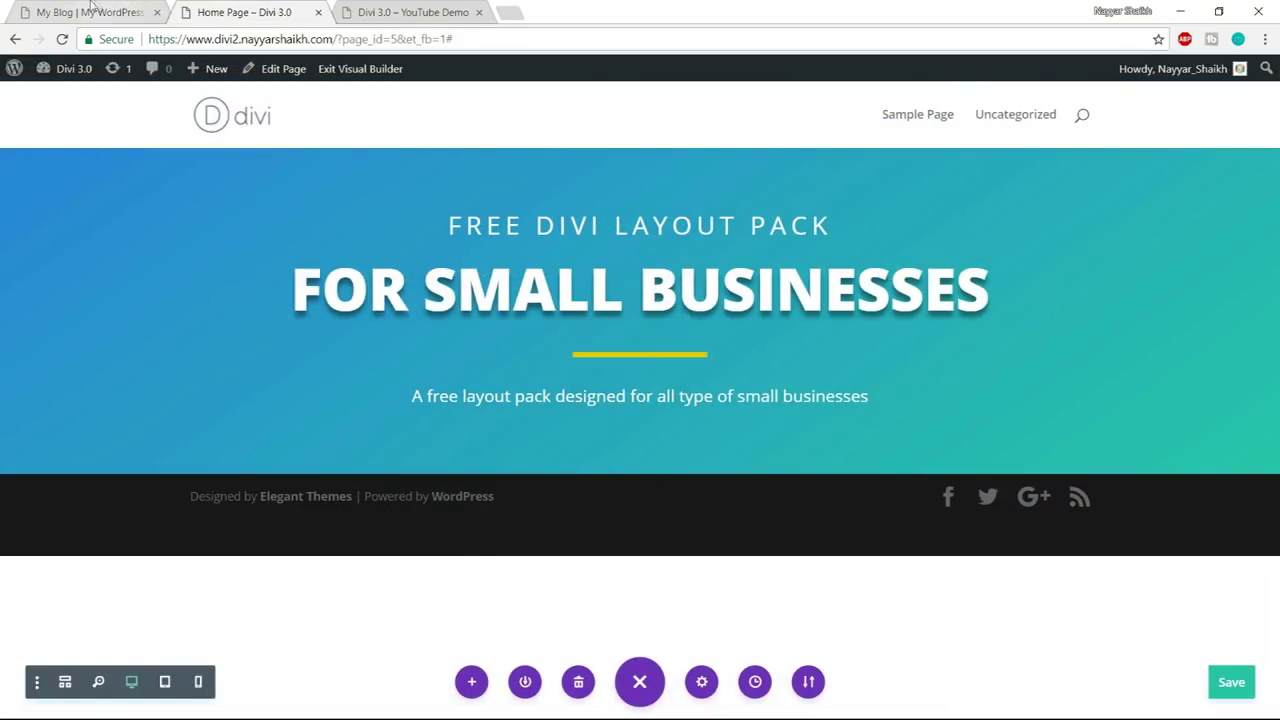
- Insert a Button module below the FREE DIVI LAYOUT PACK heading, with the button text Get Started as on the LocalBiz page
{"action": "left_click", "coordinate": [120, 12]}
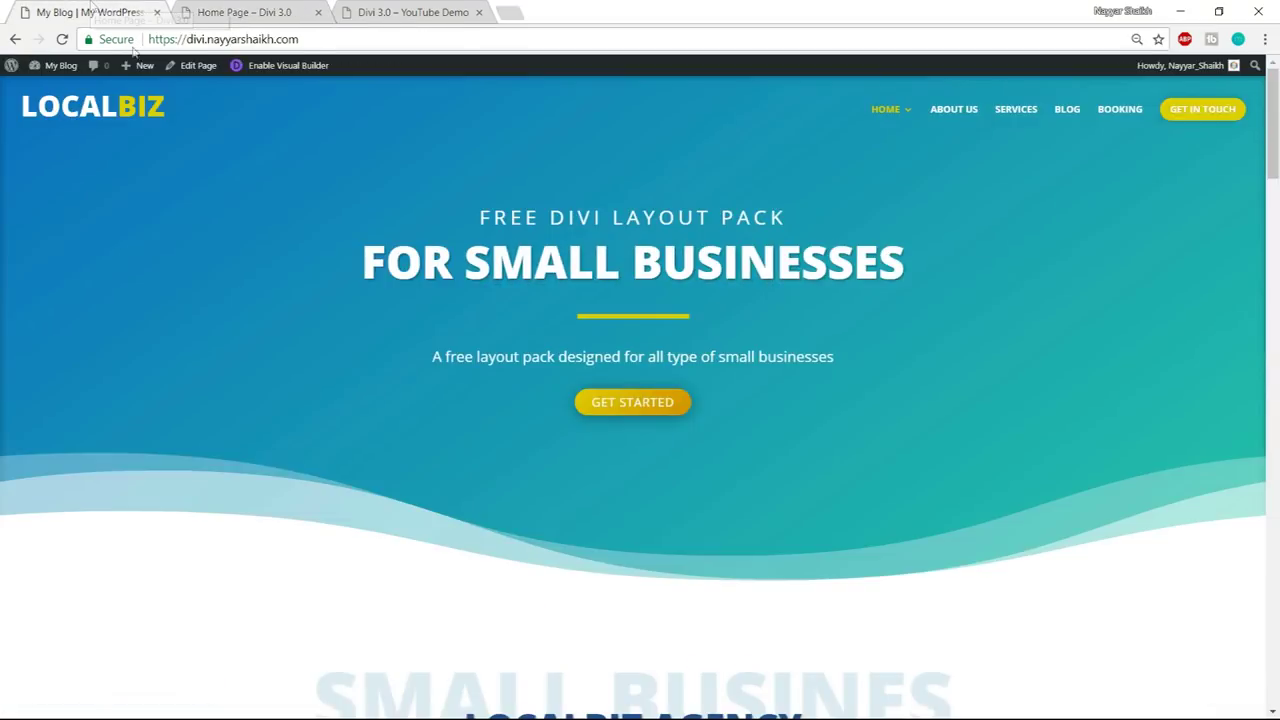
{"action": "left_click", "coordinate": [231, 8]}
{"action": "mouse_move", "coordinate": [628, 242]}
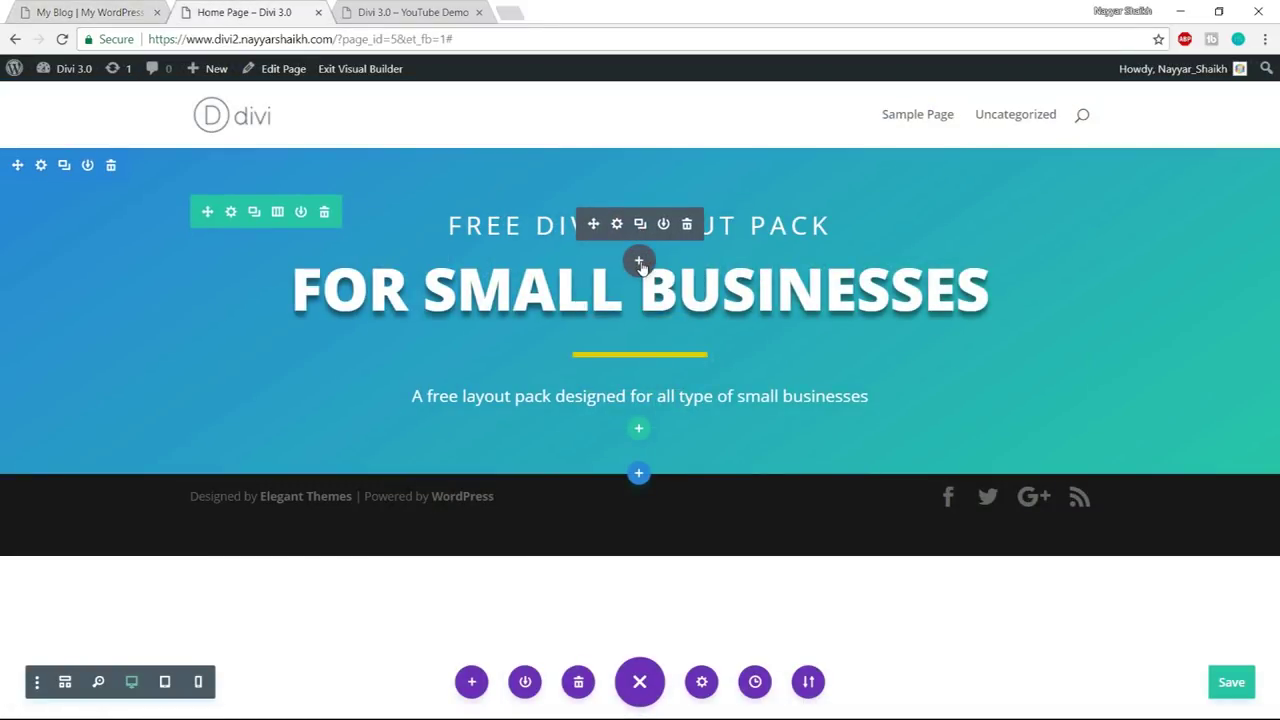
{"action": "left_click", "coordinate": [639, 262]}
{"action": "type", "text": "butt"}
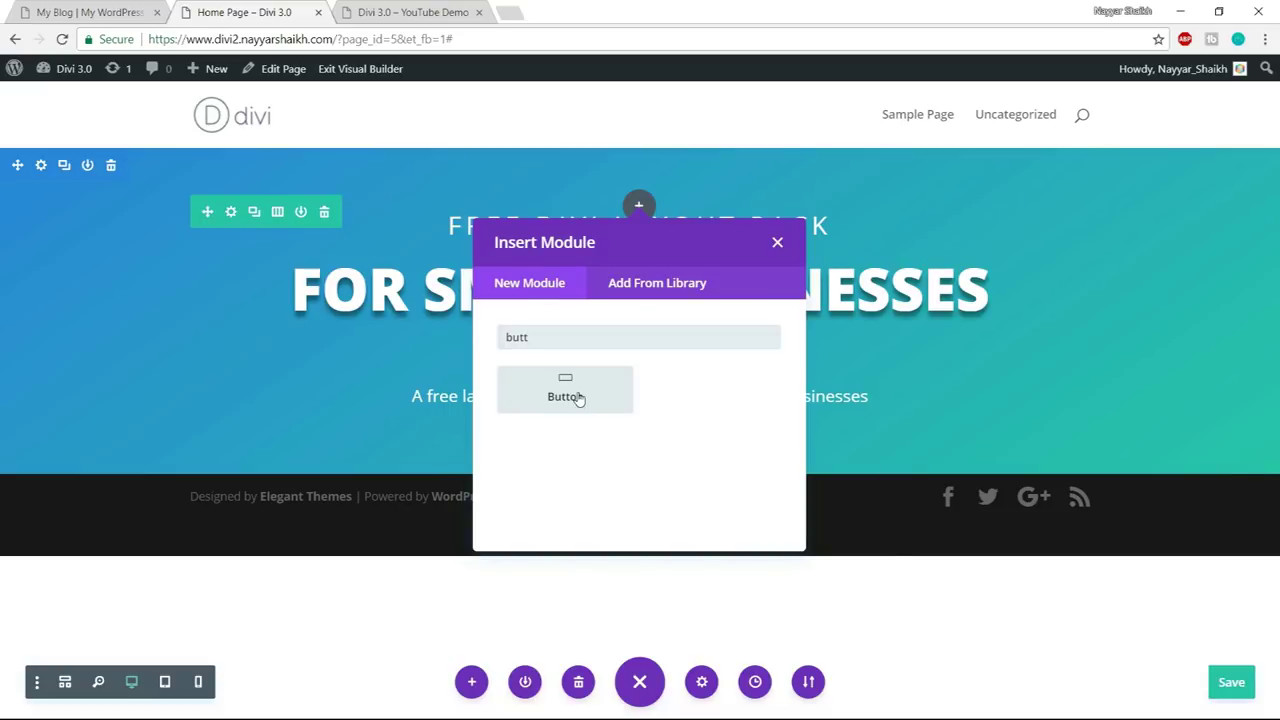
{"action": "left_click", "coordinate": [571, 397]}
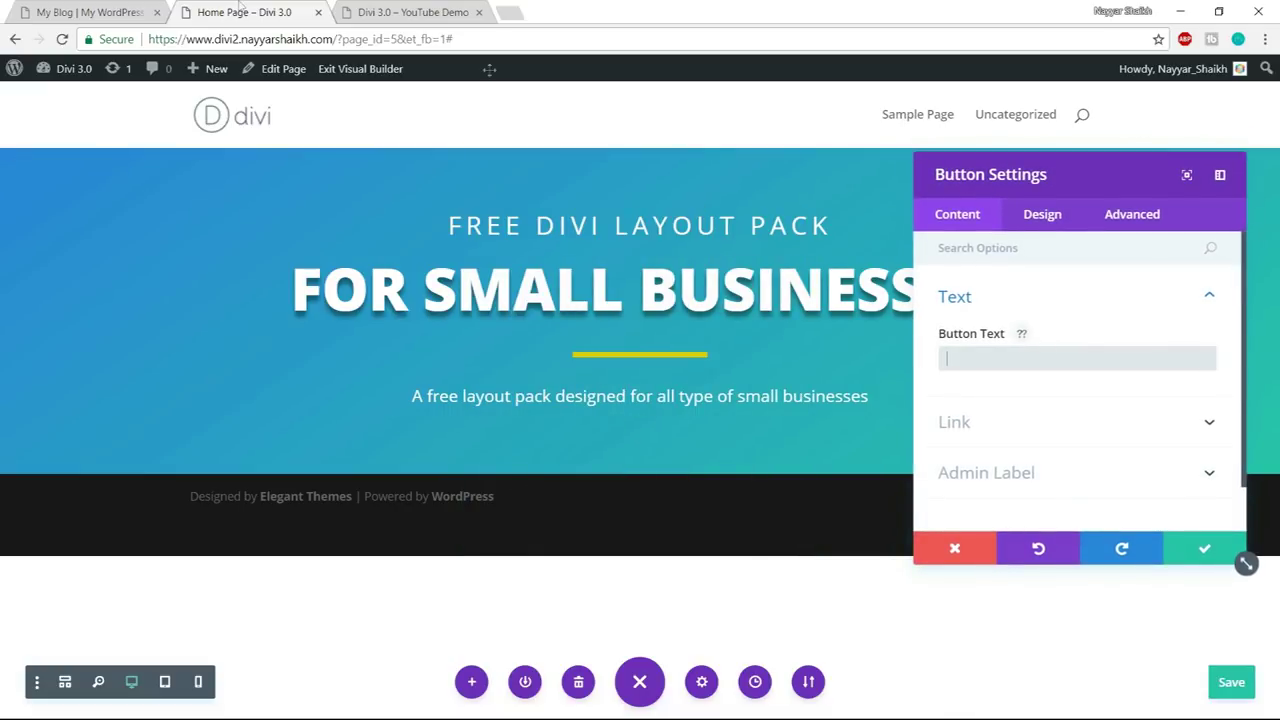
{"action": "left_click", "coordinate": [90, 12]}
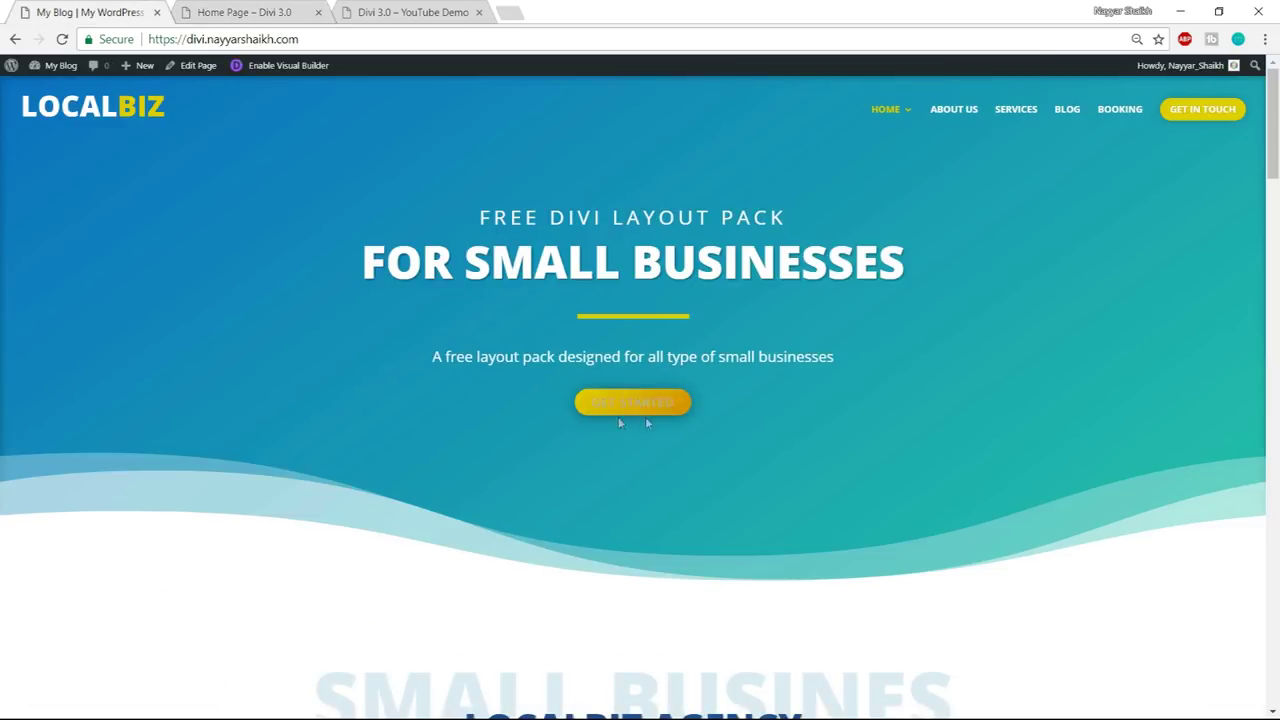
{"action": "left_click", "coordinate": [293, 20]}
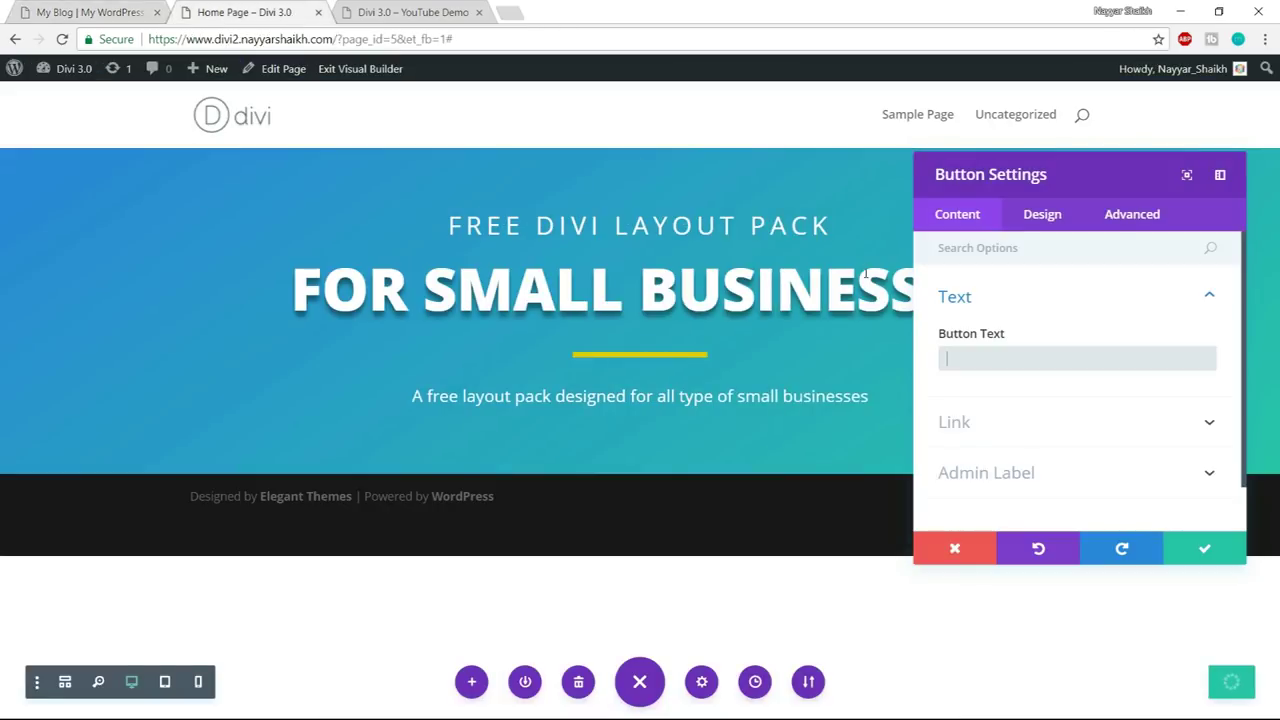
{"action": "type", "text": "Get Started"}
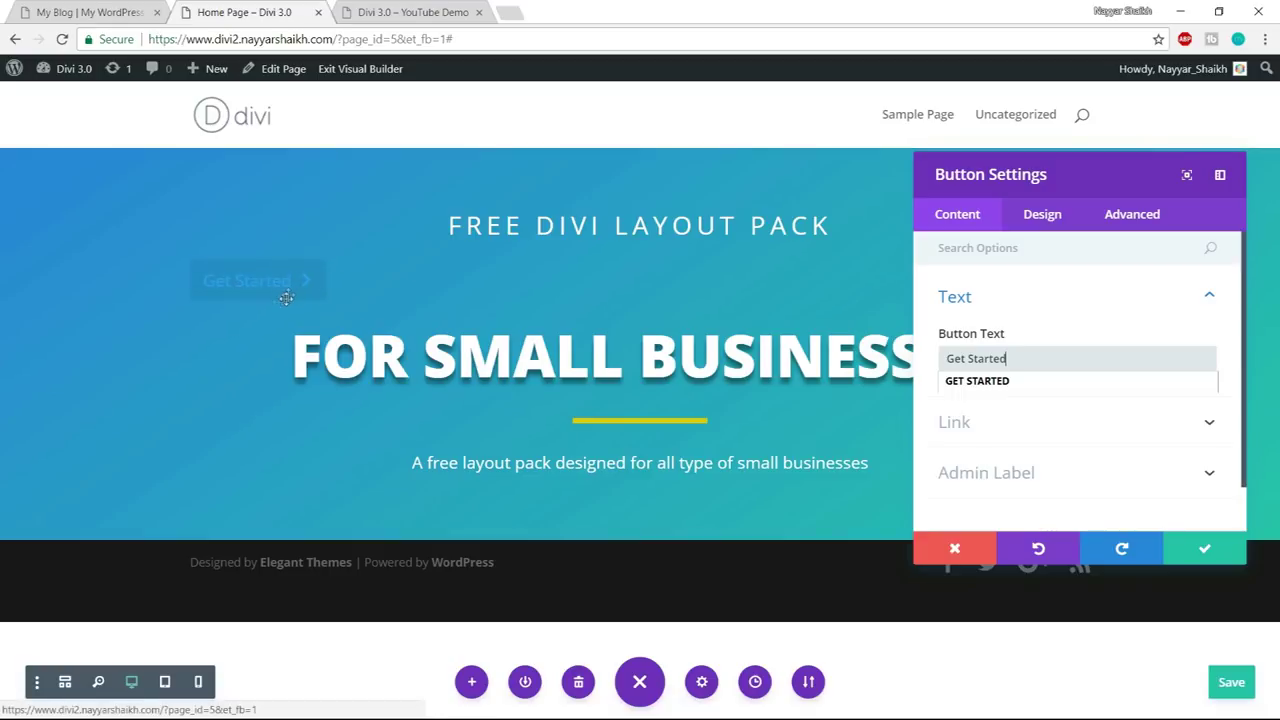
- Center the Get Started button and set its text color to Light in its design settings
{"action": "left_click", "coordinate": [1052, 218]}
{"action": "left_click", "coordinate": [1022, 298]}
{"action": "left_click", "coordinate": [1076, 286]}
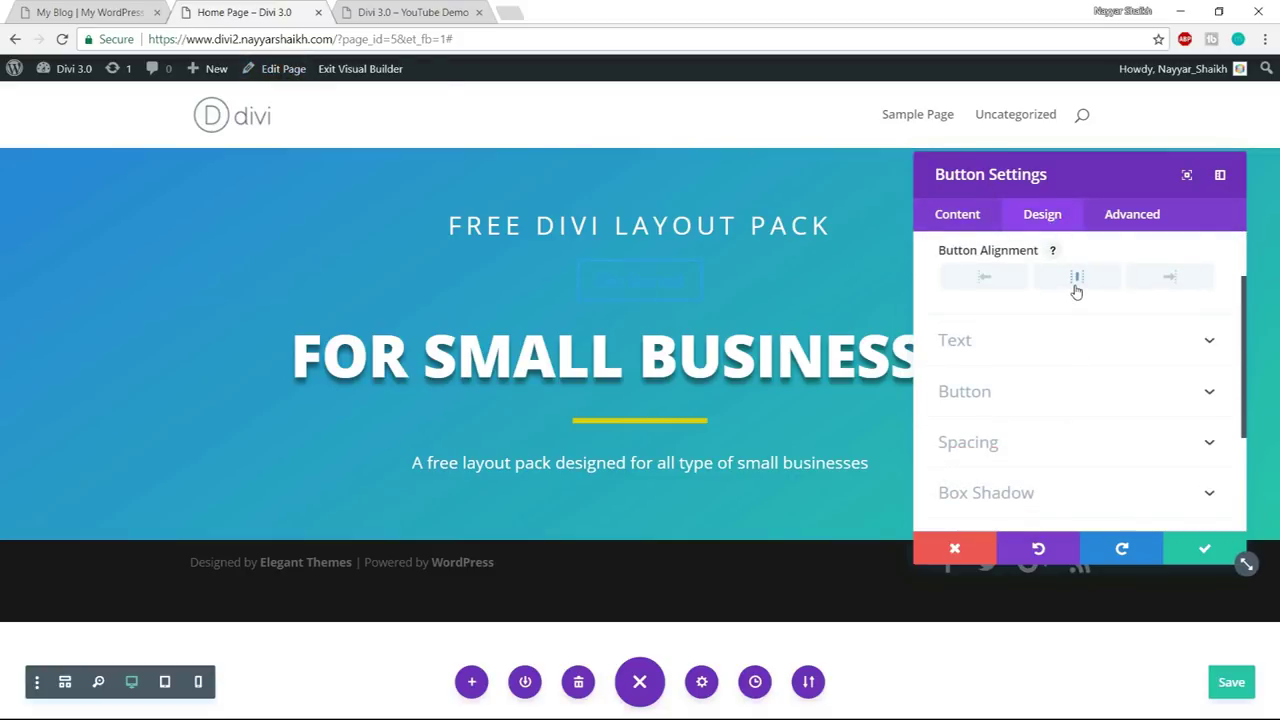
{"action": "left_click", "coordinate": [1081, 342]}
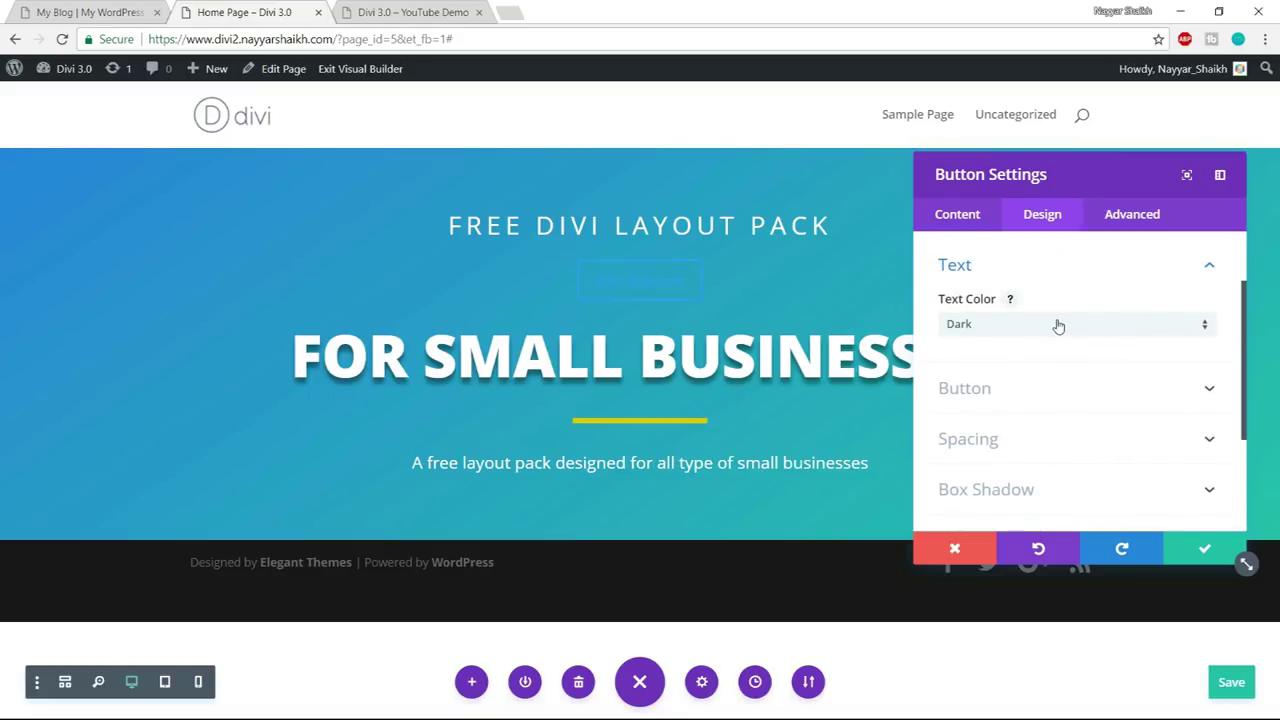
{"action": "left_click", "coordinate": [1058, 326]}
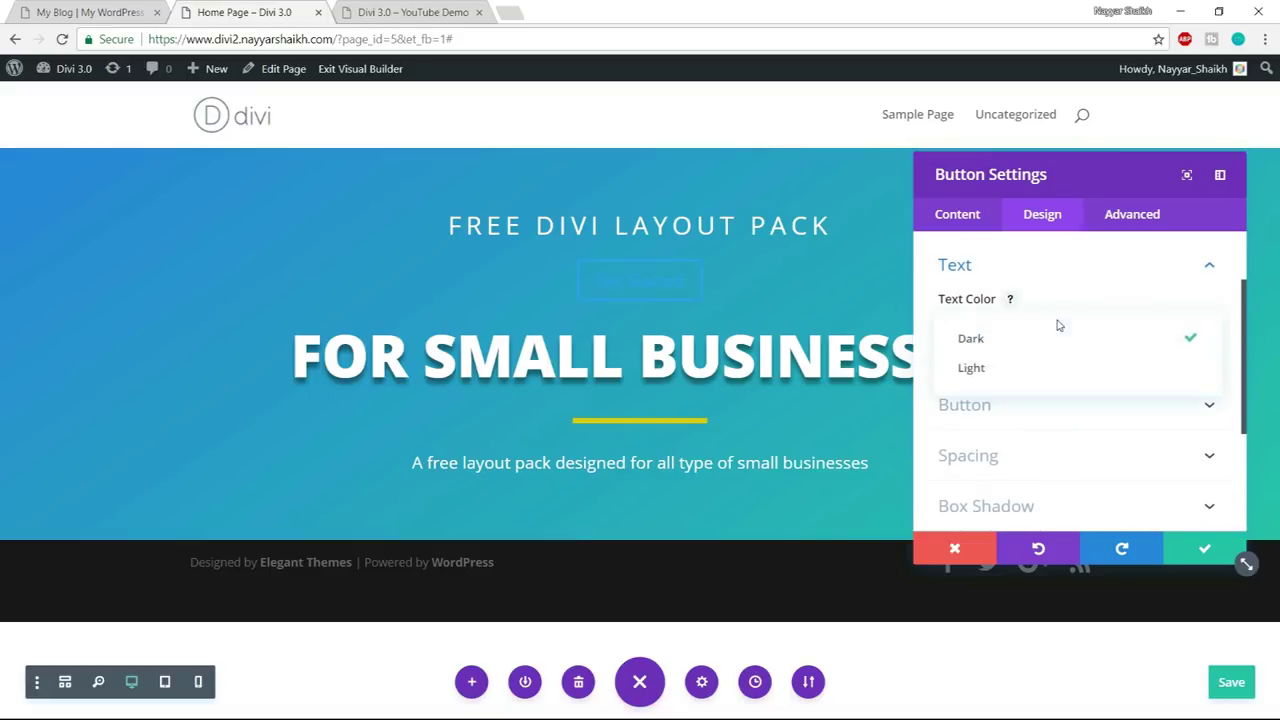
{"action": "left_click", "coordinate": [1049, 374]}
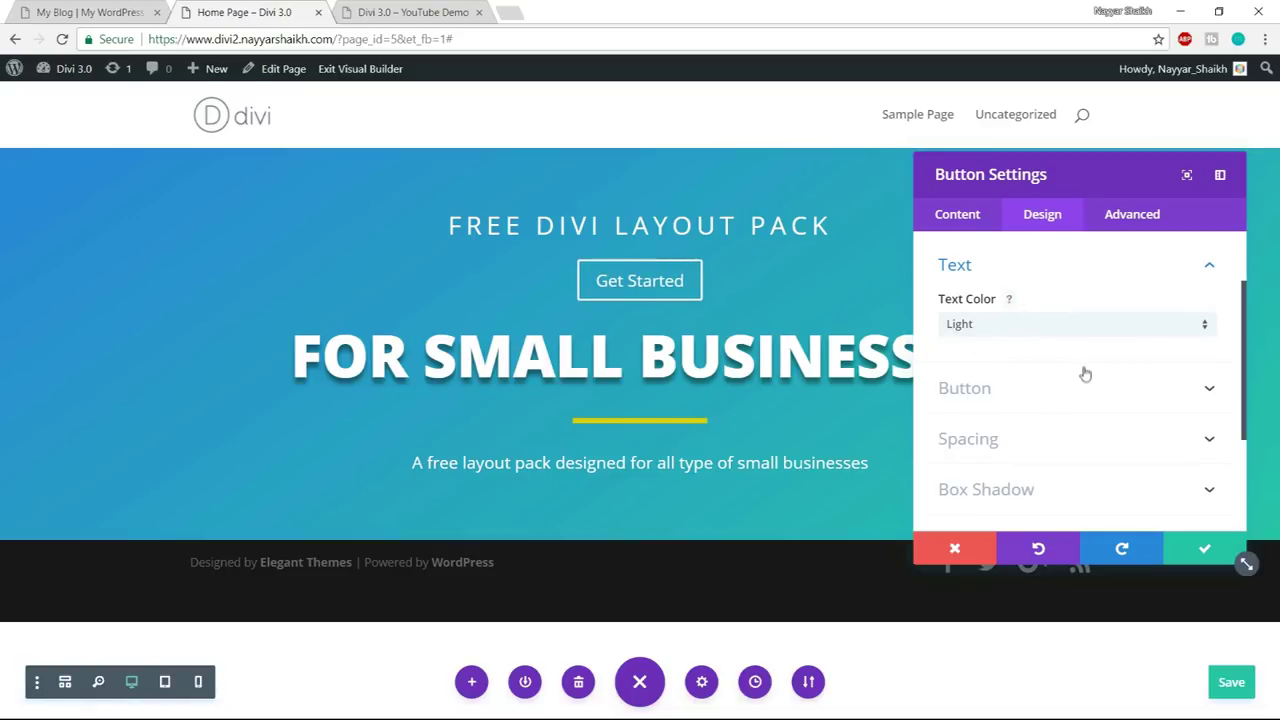
- Enable custom styles for the Get Started button and set its text size to 16px
{"action": "scroll", "coordinate": [1101, 407], "scroll_direction": "down", "scroll_amount": 1}
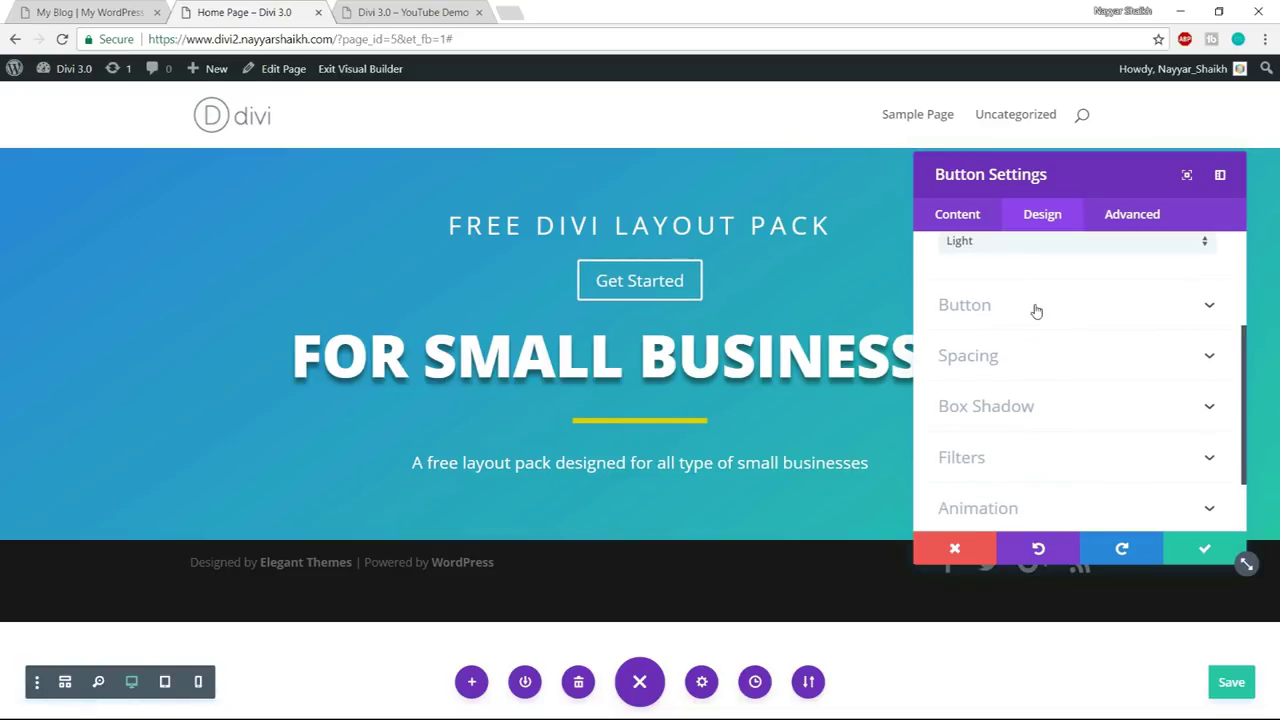
{"action": "left_click", "coordinate": [1036, 308]}
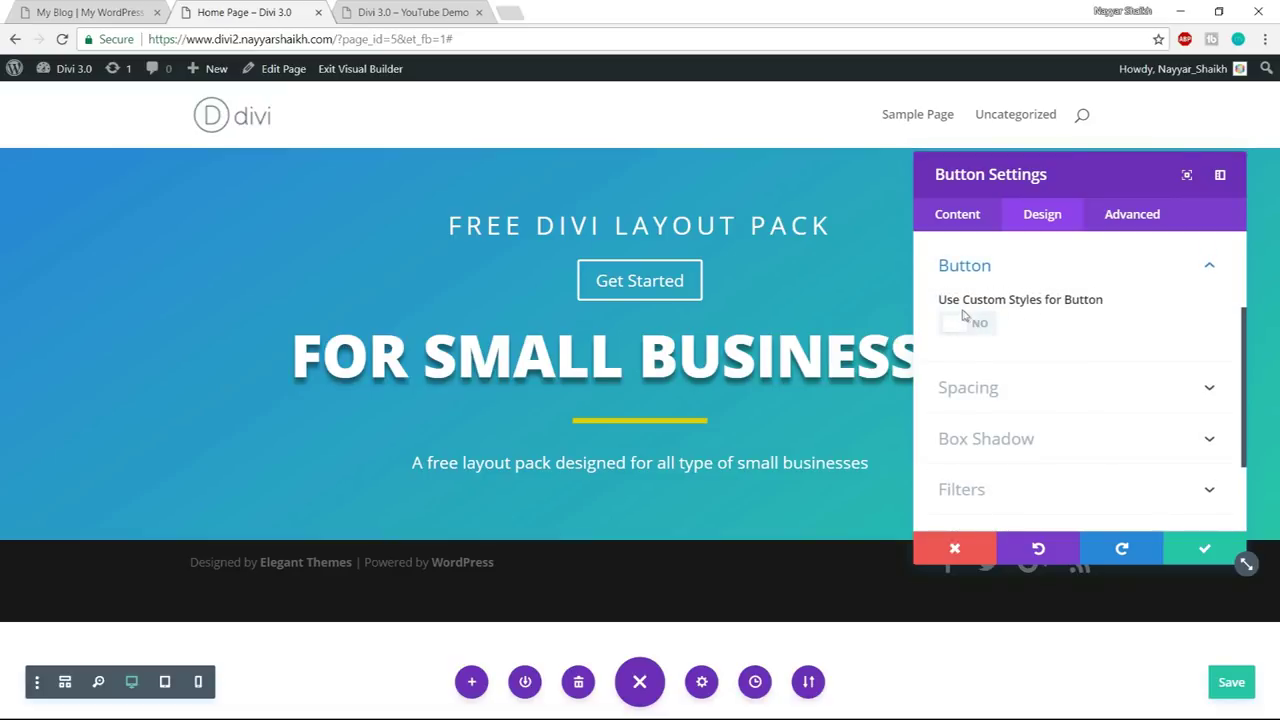
{"action": "left_click_drag", "start_coordinate": [947, 304], "coordinate": [1103, 307]}
{"action": "left_click", "coordinate": [1110, 308]}
{"action": "left_click", "coordinate": [974, 326]}
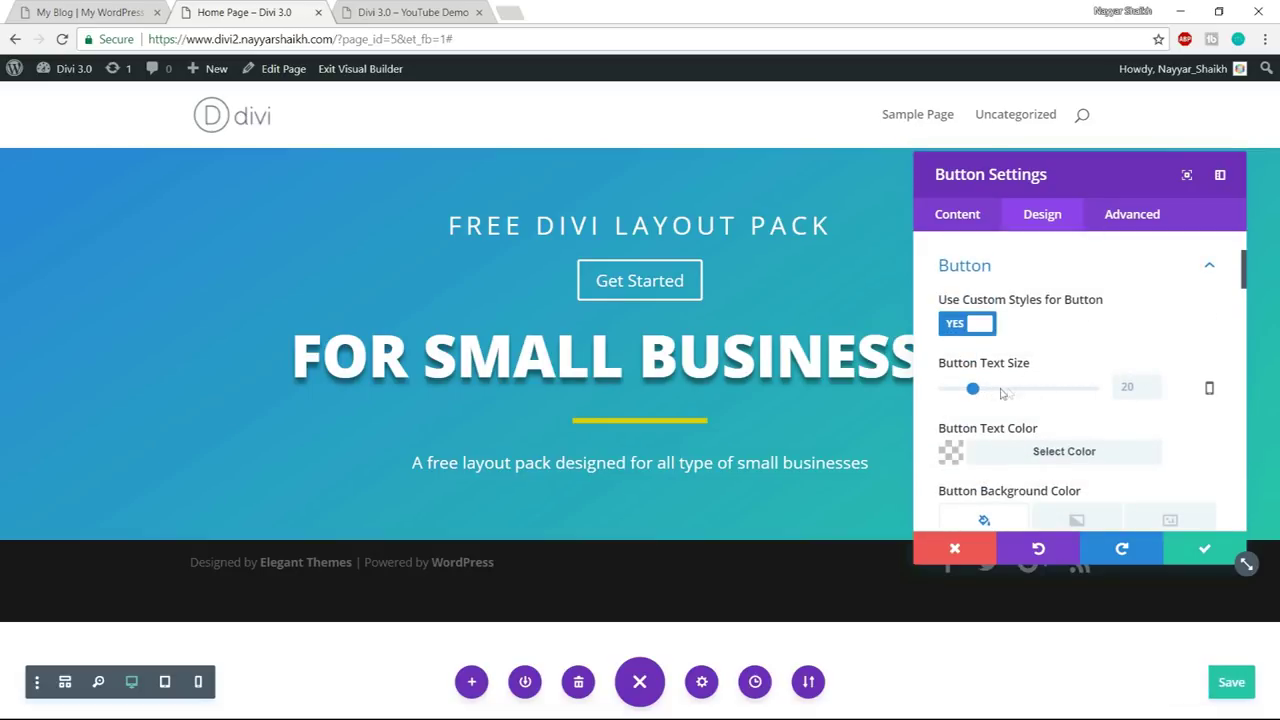
{"action": "left_click_drag", "start_coordinate": [973, 393], "coordinate": [967, 393]}
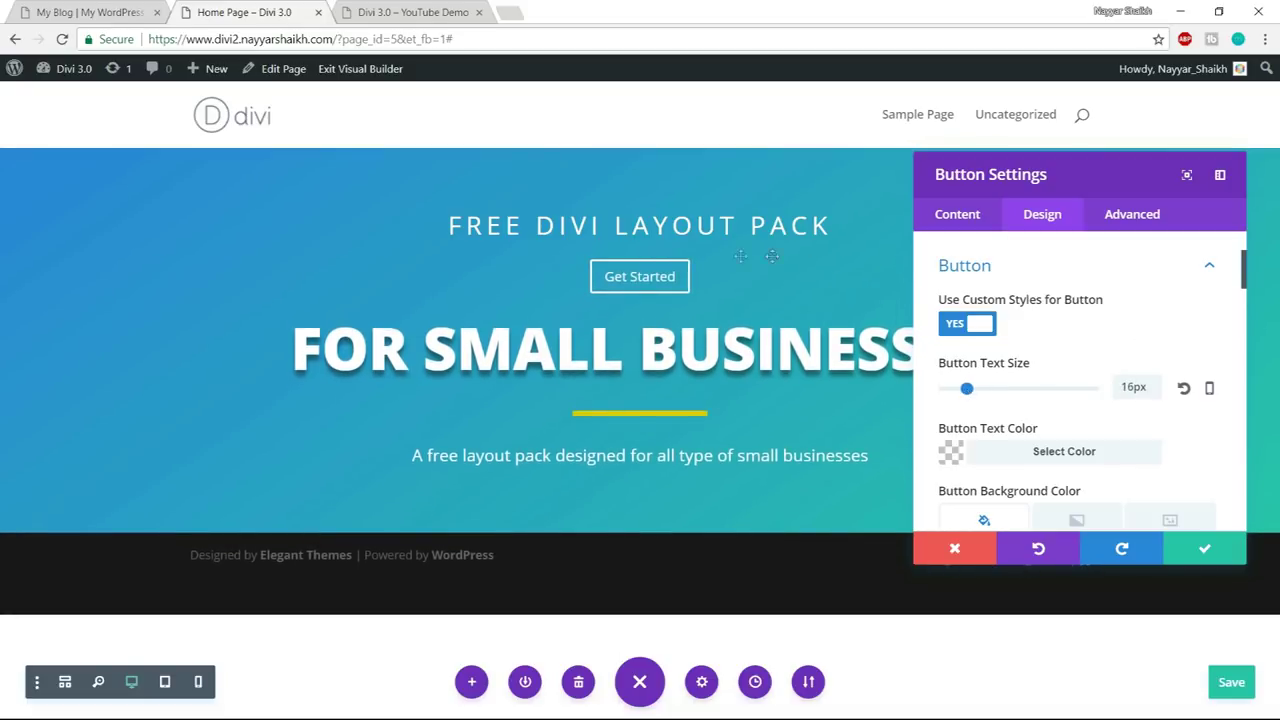
- Give the Get Started button a gradient background with yellow as the first color, using the LocalBiz button as reference
{"action": "scroll", "coordinate": [1178, 428], "scroll_direction": "down", "scroll_amount": 1}
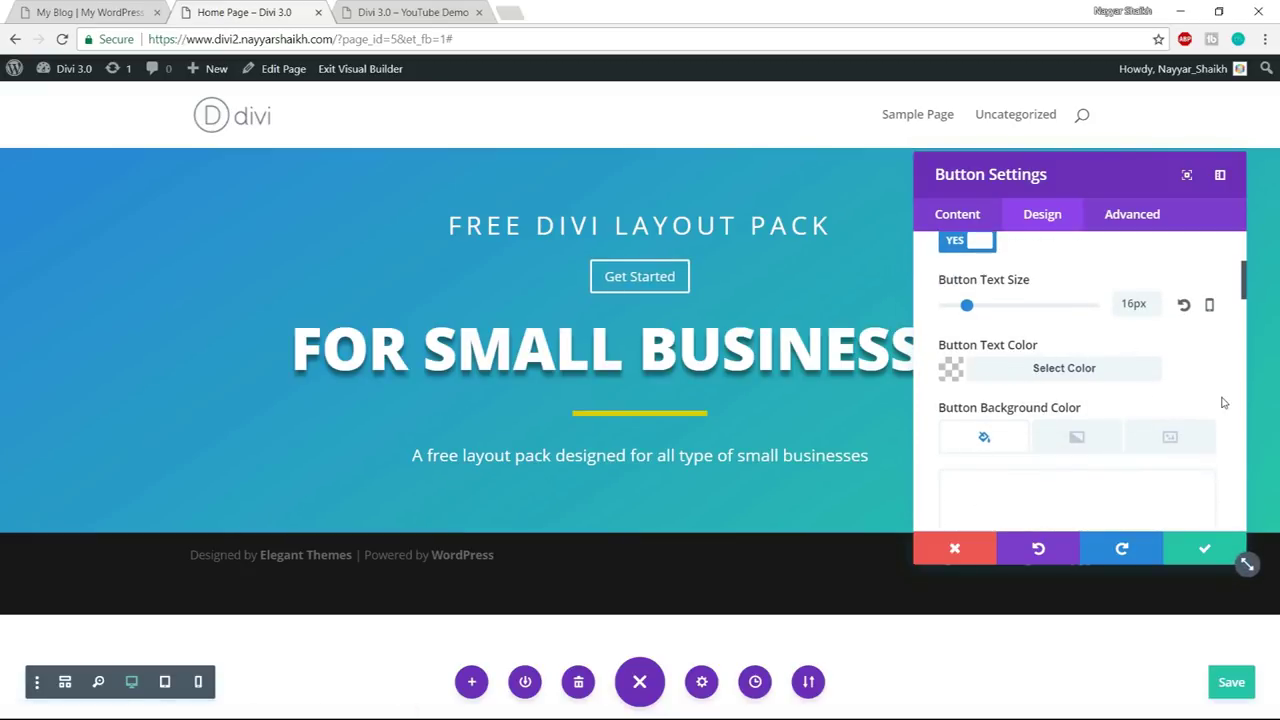
{"action": "scroll", "coordinate": [1222, 402], "scroll_direction": "down", "scroll_amount": 1}
{"action": "left_click", "coordinate": [90, 12]}
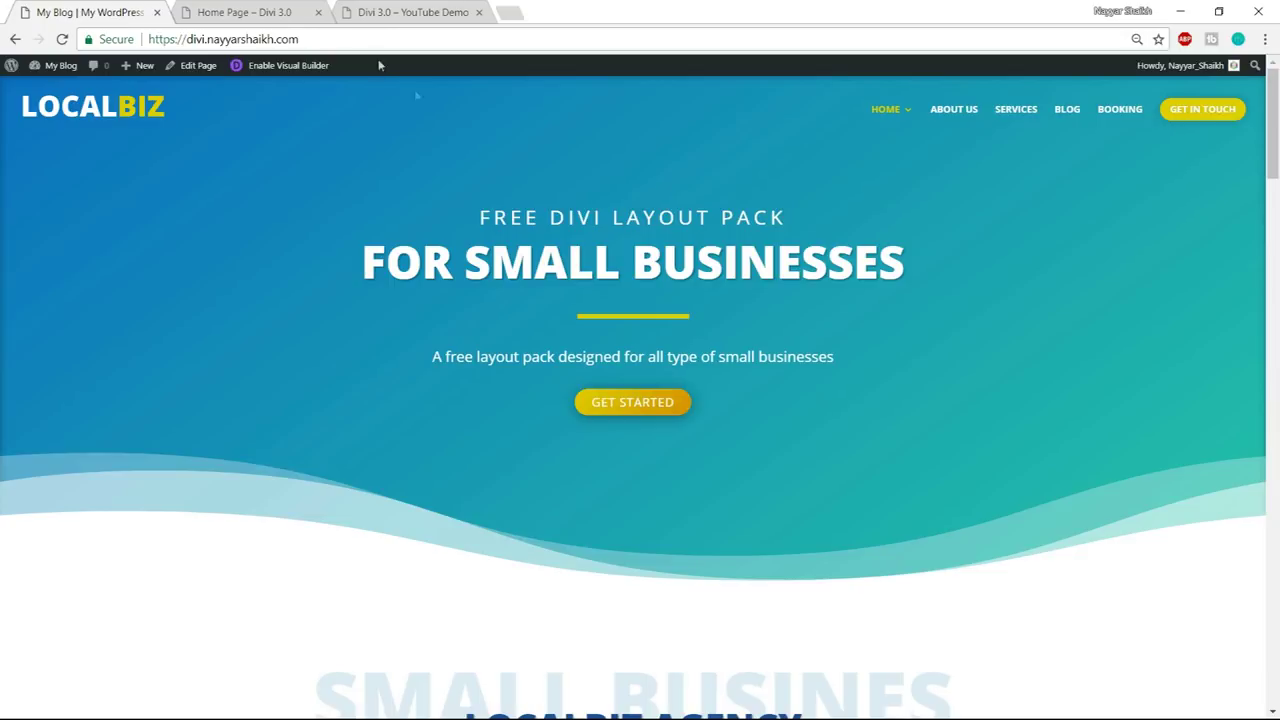
{"action": "left_click", "coordinate": [244, 12]}
{"action": "scroll", "coordinate": [1140, 390], "scroll_direction": "down", "scroll_amount": 2}
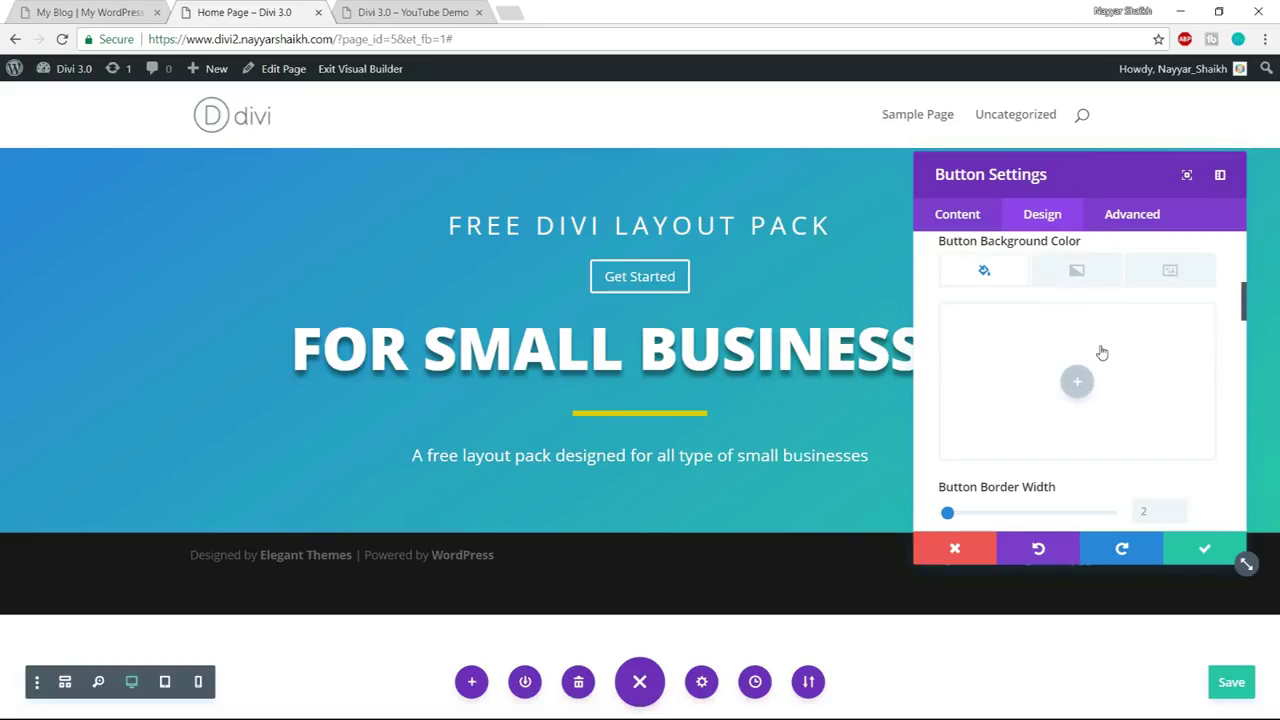
{"action": "left_click", "coordinate": [1077, 272]}
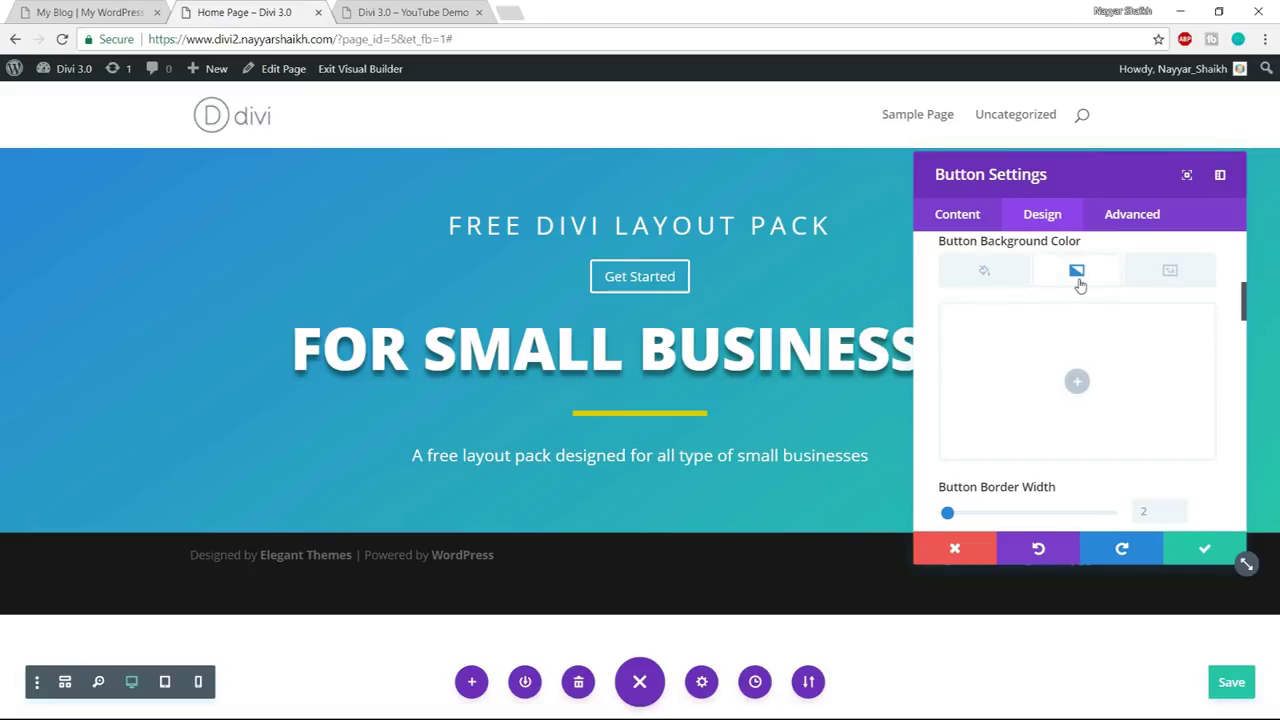
{"action": "left_click", "coordinate": [1093, 385]}
{"action": "scroll", "coordinate": [1092, 383], "scroll_direction": "down", "scroll_amount": 2}
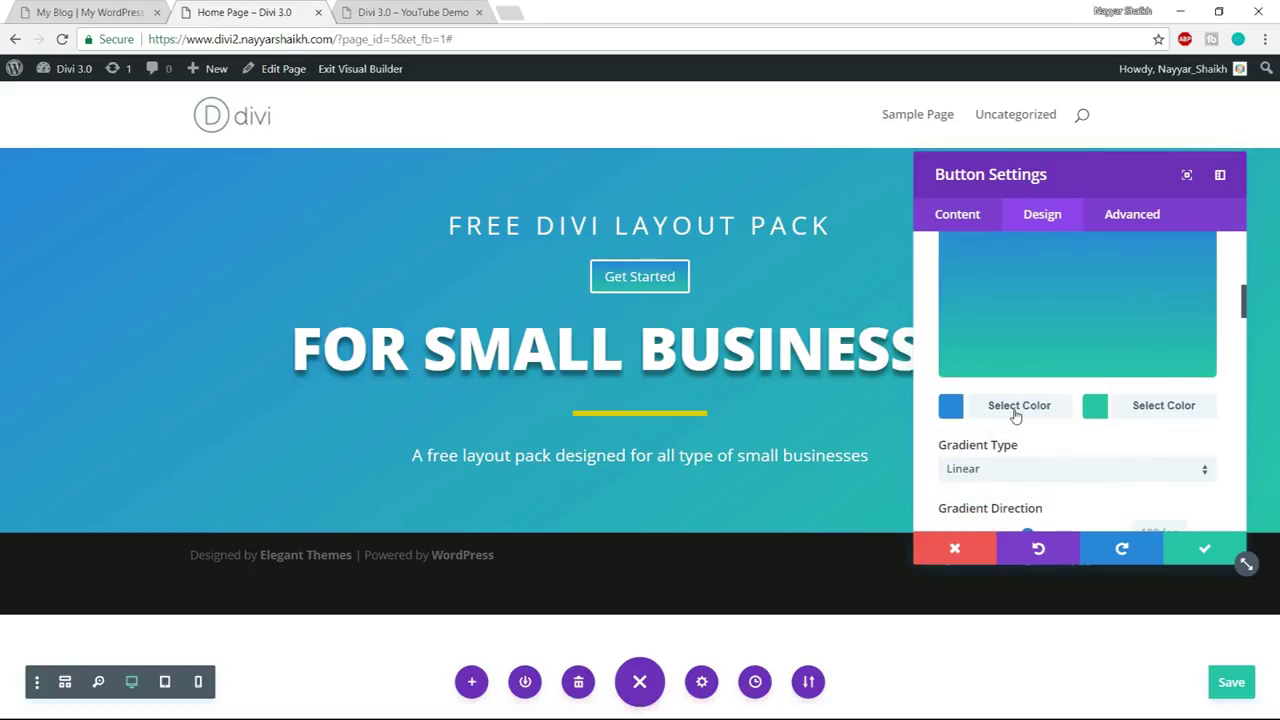
{"action": "scroll", "coordinate": [1085, 434], "scroll_direction": "up", "scroll_amount": 2}
{"action": "left_click", "coordinate": [1035, 494]}
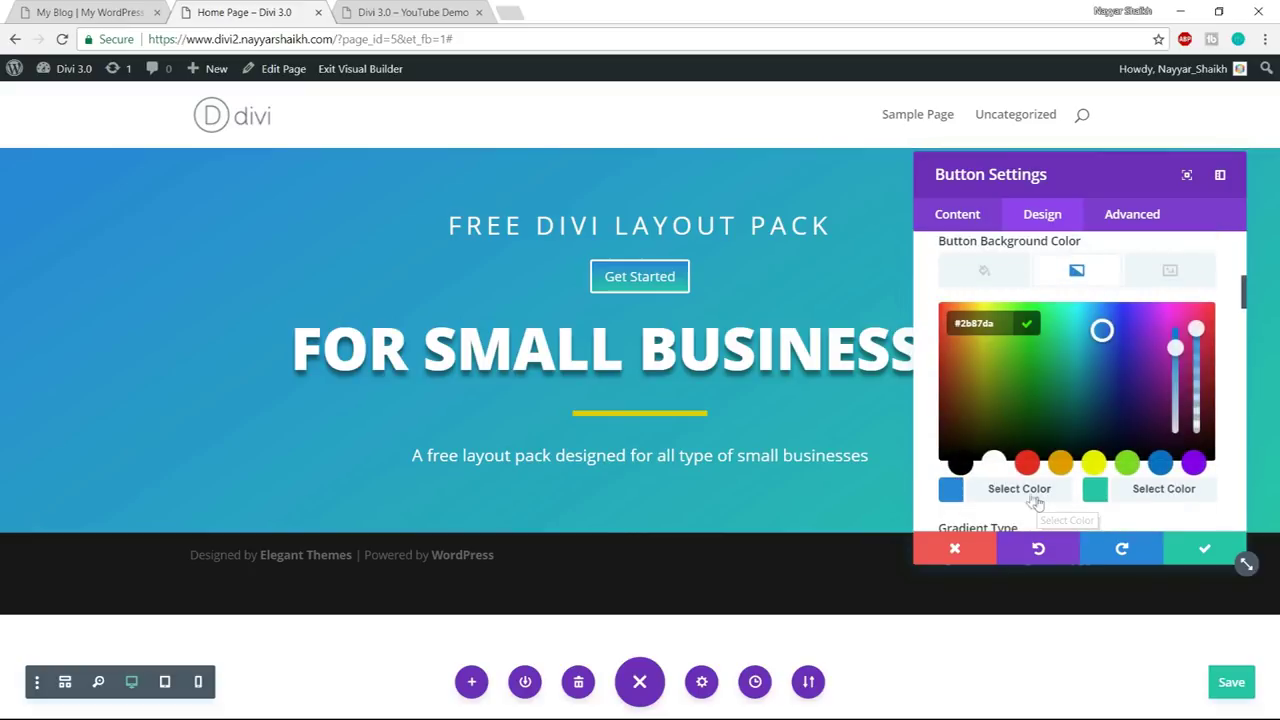
{"action": "left_click", "coordinate": [1096, 463]}
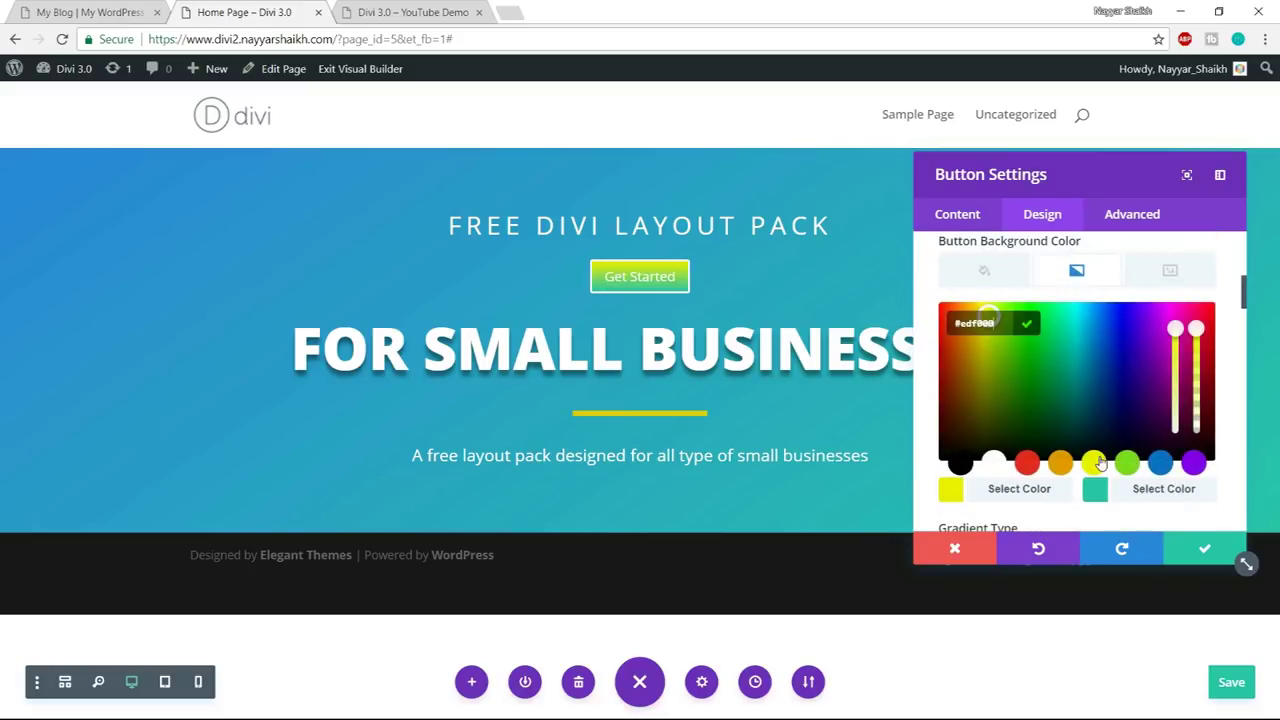
- Set the second color of the button's gradient to orange #e2a200 and the gradient direction to 107deg
{"action": "left_click", "coordinate": [1108, 496]}
{"action": "left_click_drag", "start_coordinate": [1070, 370], "coordinate": [980, 328]}
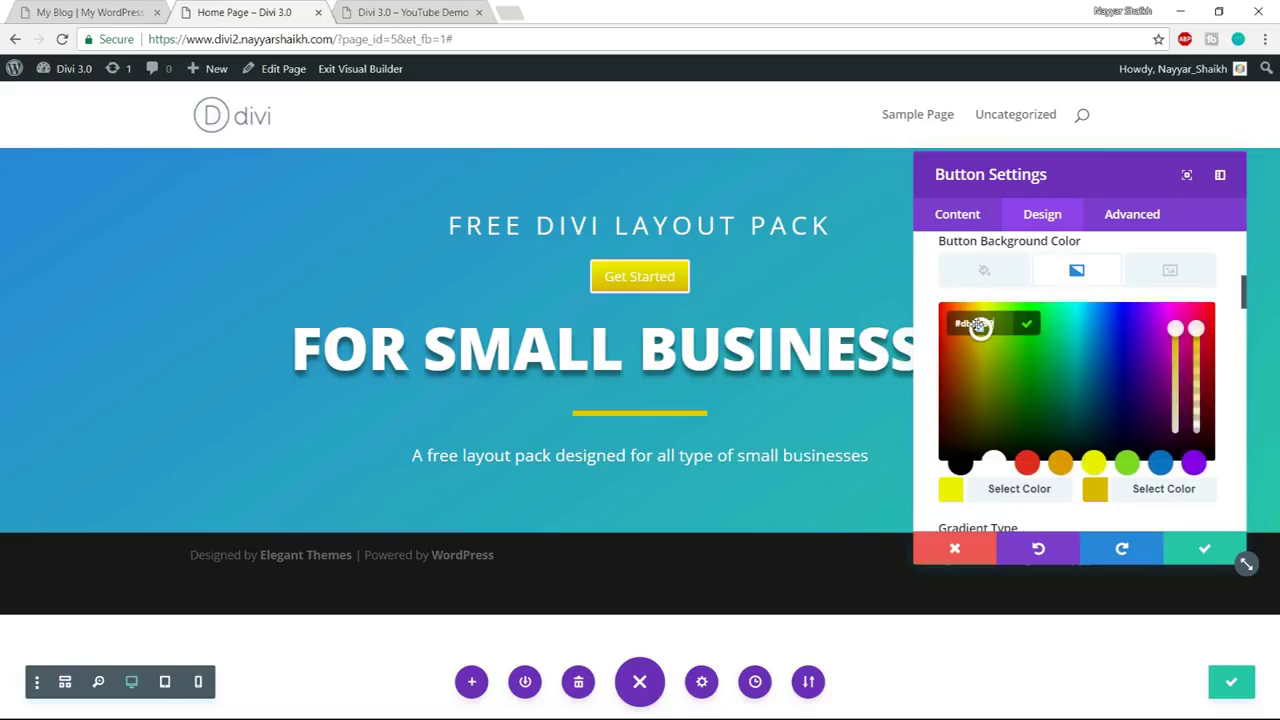
{"action": "left_click", "coordinate": [975, 326]}
{"action": "left_click_drag", "start_coordinate": [980, 323], "coordinate": [972, 323]}
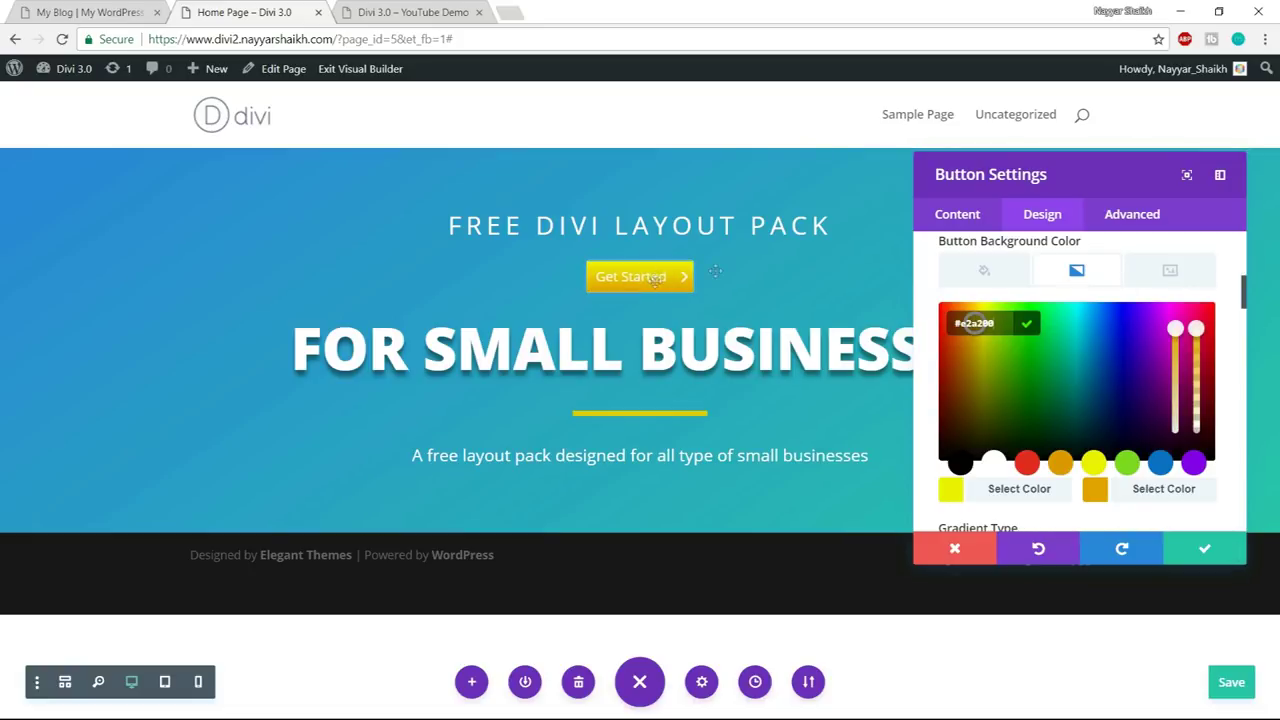
{"action": "left_click", "coordinate": [1088, 278]}
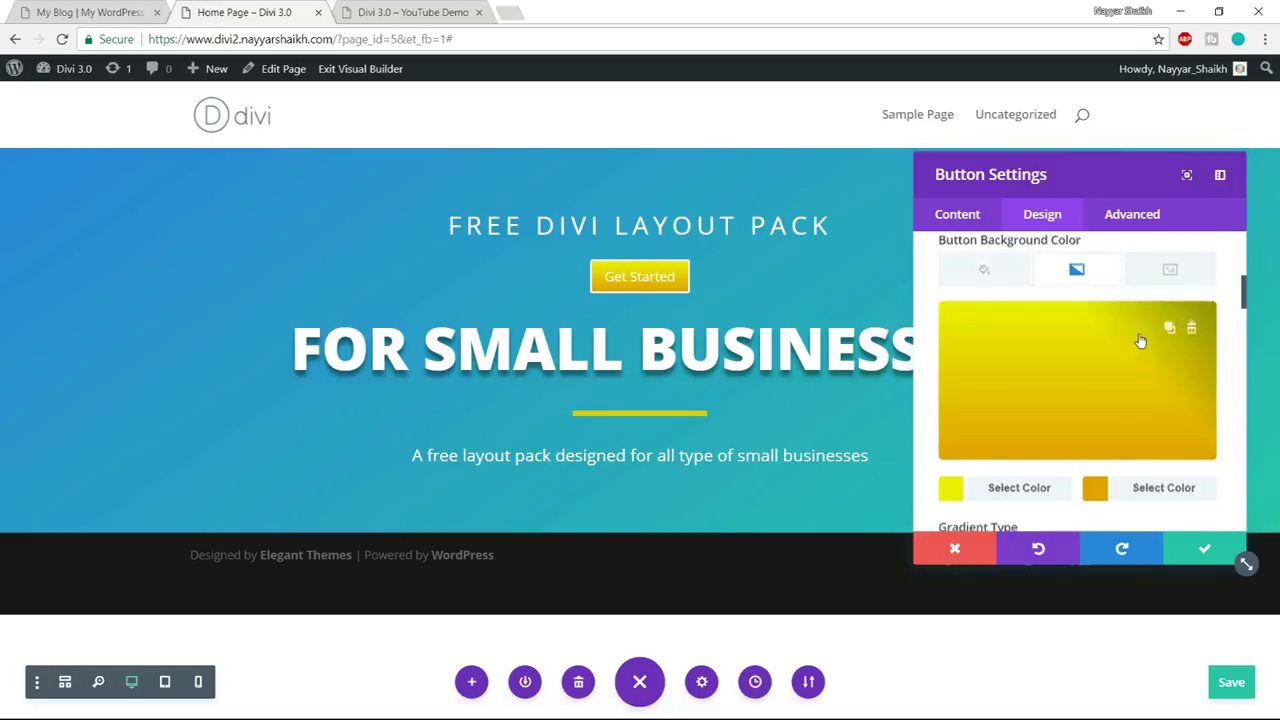
{"action": "scroll", "coordinate": [1140, 341], "scroll_direction": "down", "scroll_amount": 3}
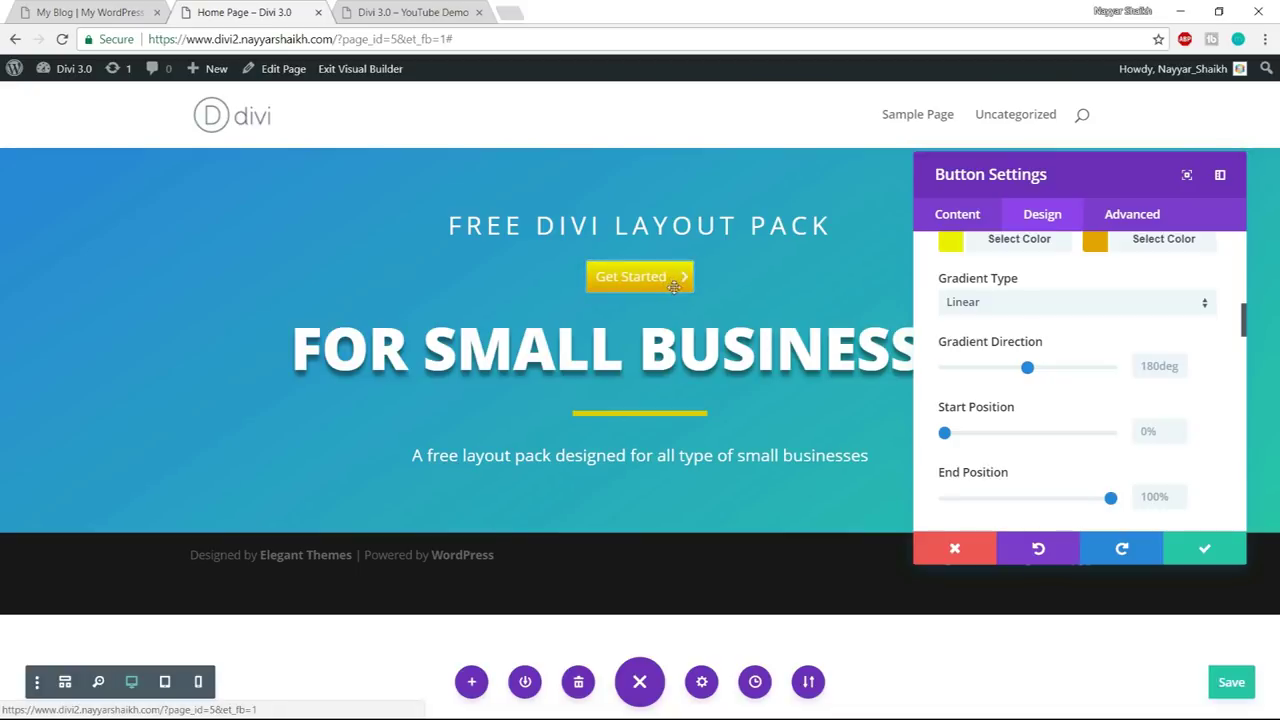
{"action": "left_click_drag", "start_coordinate": [1029, 370], "coordinate": [995, 377]}
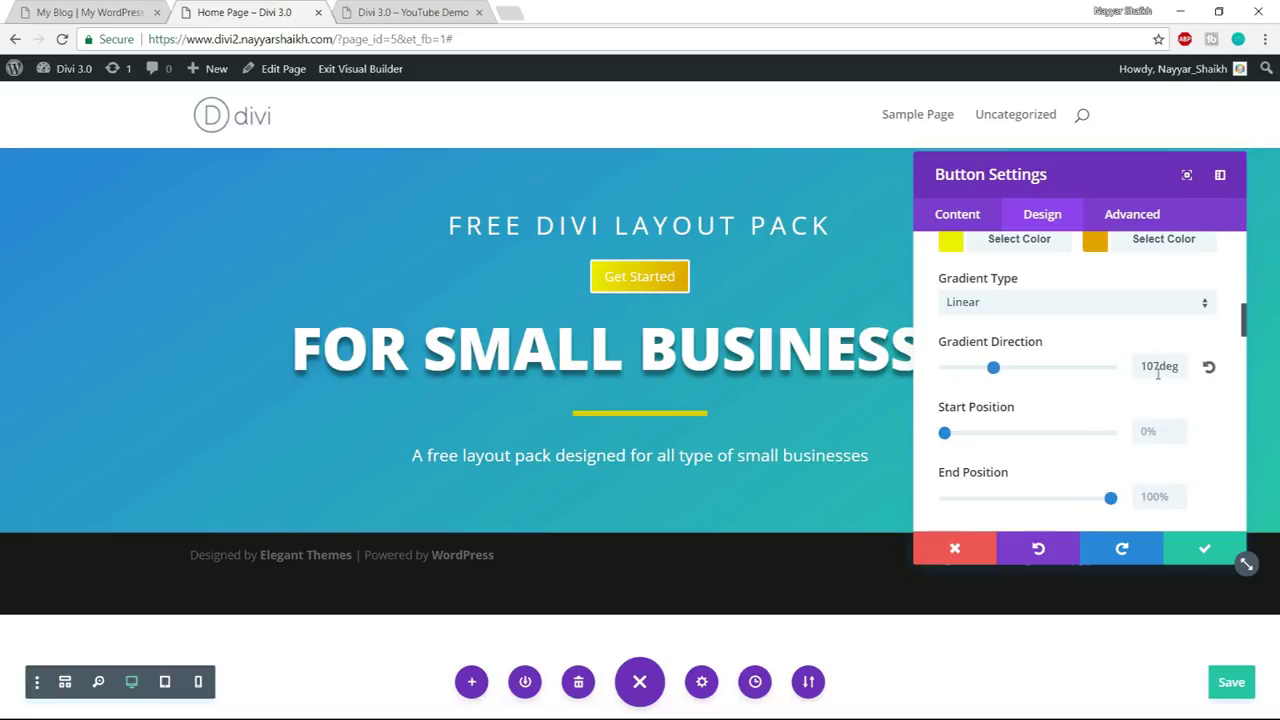
- Set the Get Started button's border width to 0px and compare the button with the one on the LocalBiz page
{"action": "scroll", "coordinate": [1125, 387], "scroll_direction": "down", "scroll_amount": 1}
{"action": "scroll", "coordinate": [1147, 382], "scroll_direction": "down", "scroll_amount": 3}
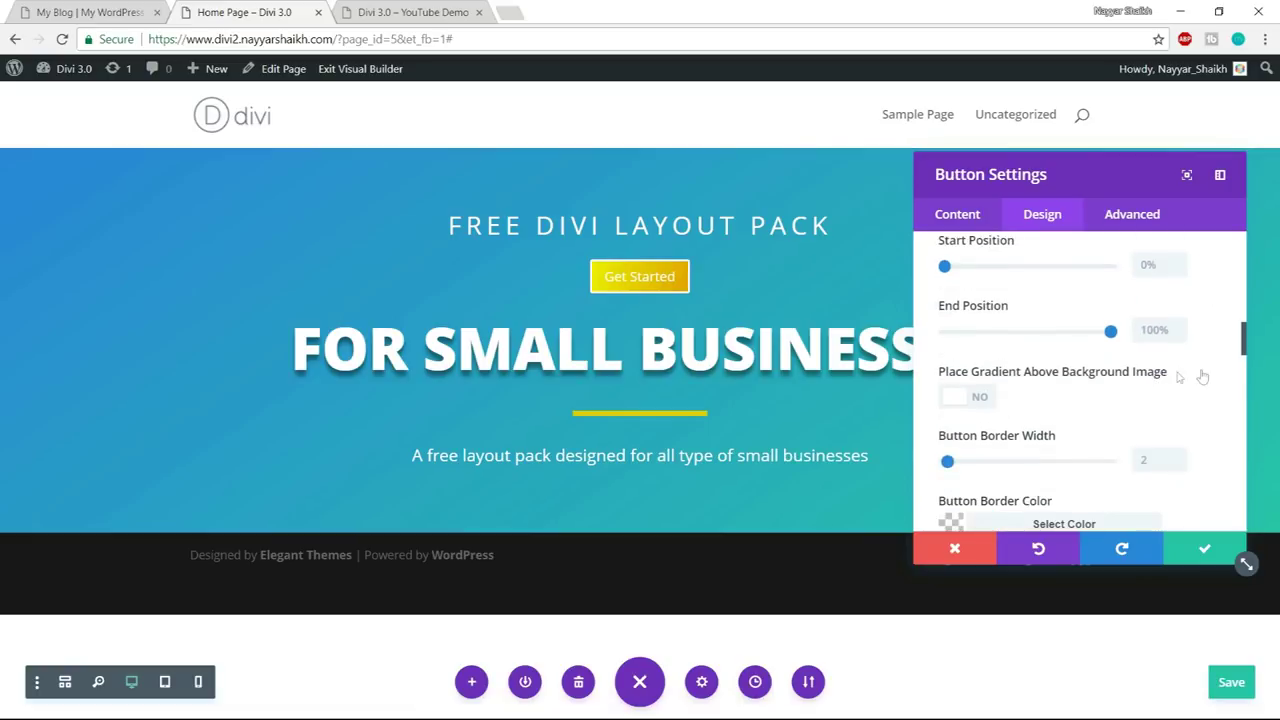
{"action": "scroll", "coordinate": [1200, 376], "scroll_direction": "up", "scroll_amount": 1}
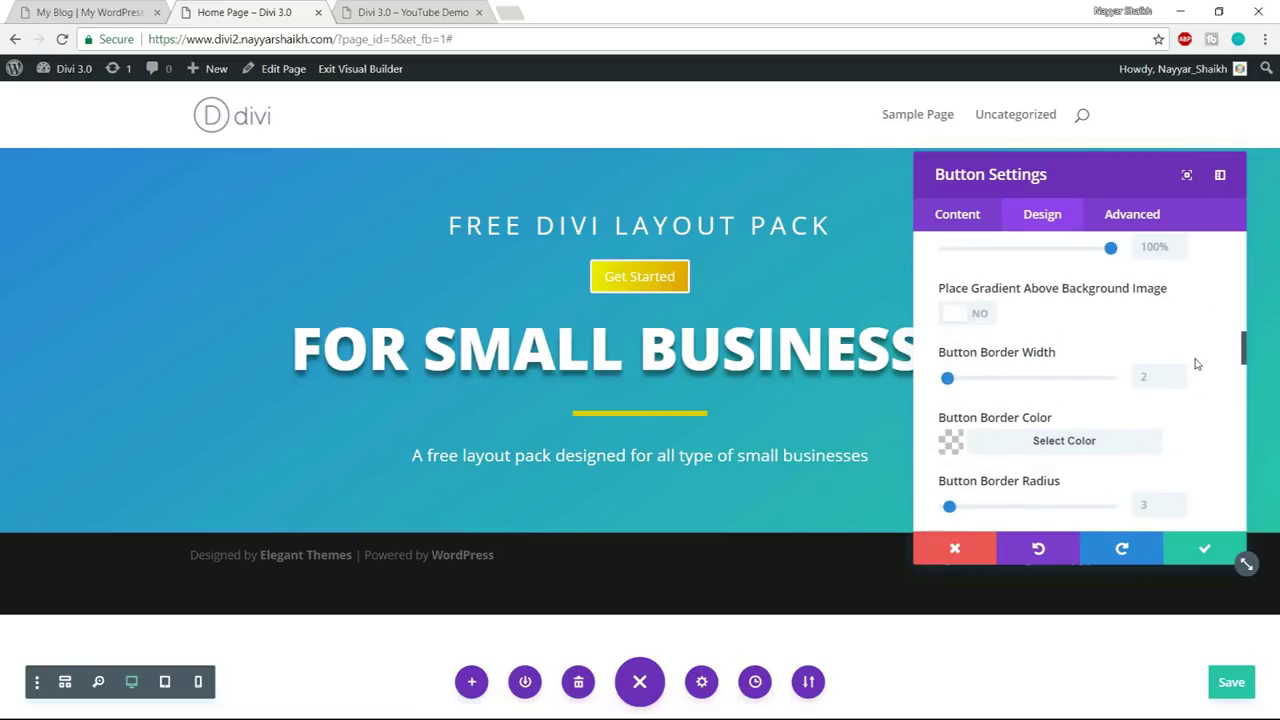
{"action": "scroll", "coordinate": [1190, 368], "scroll_direction": "down", "scroll_amount": 1}
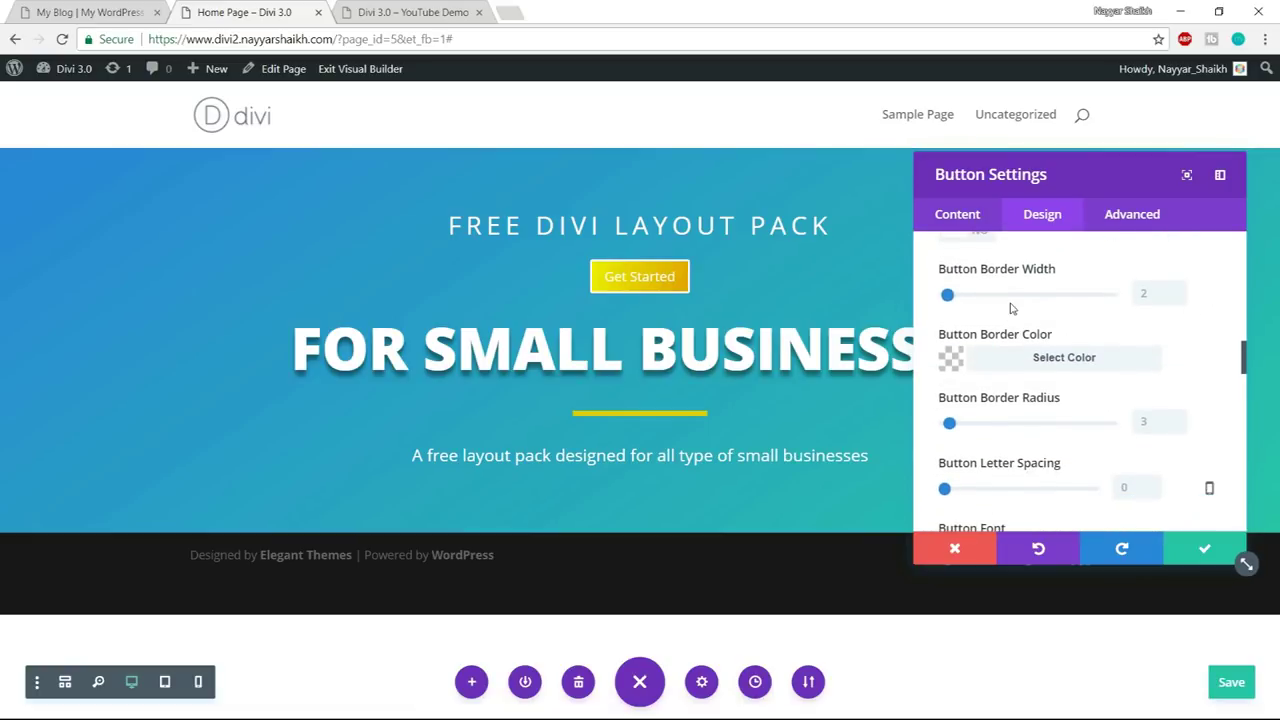
{"action": "left_click_drag", "start_coordinate": [940, 270], "coordinate": [1066, 272]}
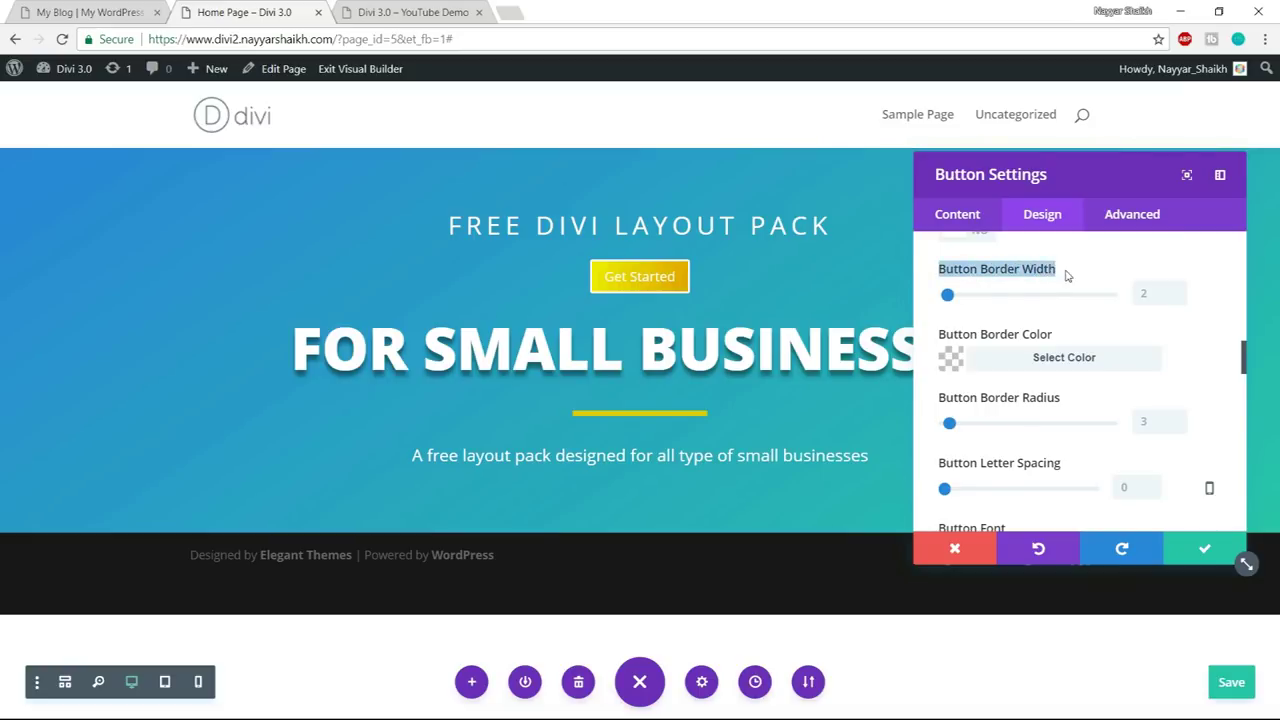
{"action": "left_click", "coordinate": [1148, 315]}
{"action": "left_click", "coordinate": [1141, 292]}
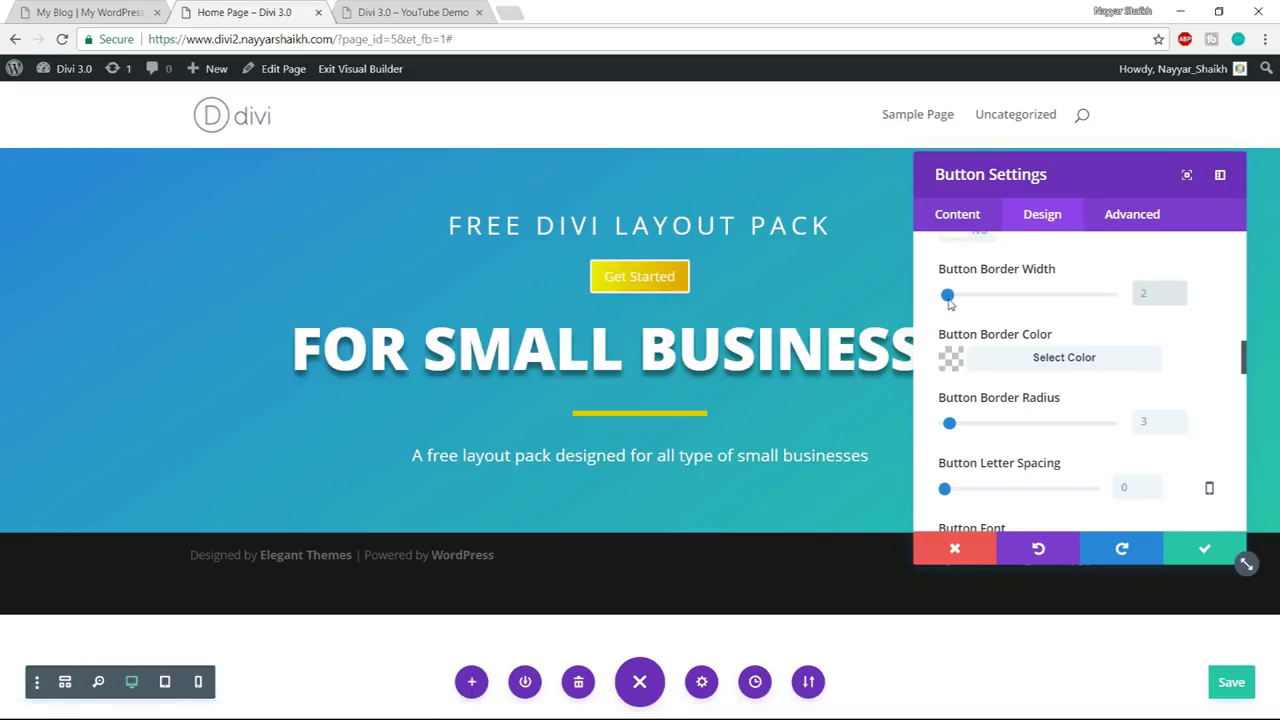
{"action": "left_click_drag", "start_coordinate": [948, 296], "coordinate": [934, 298]}
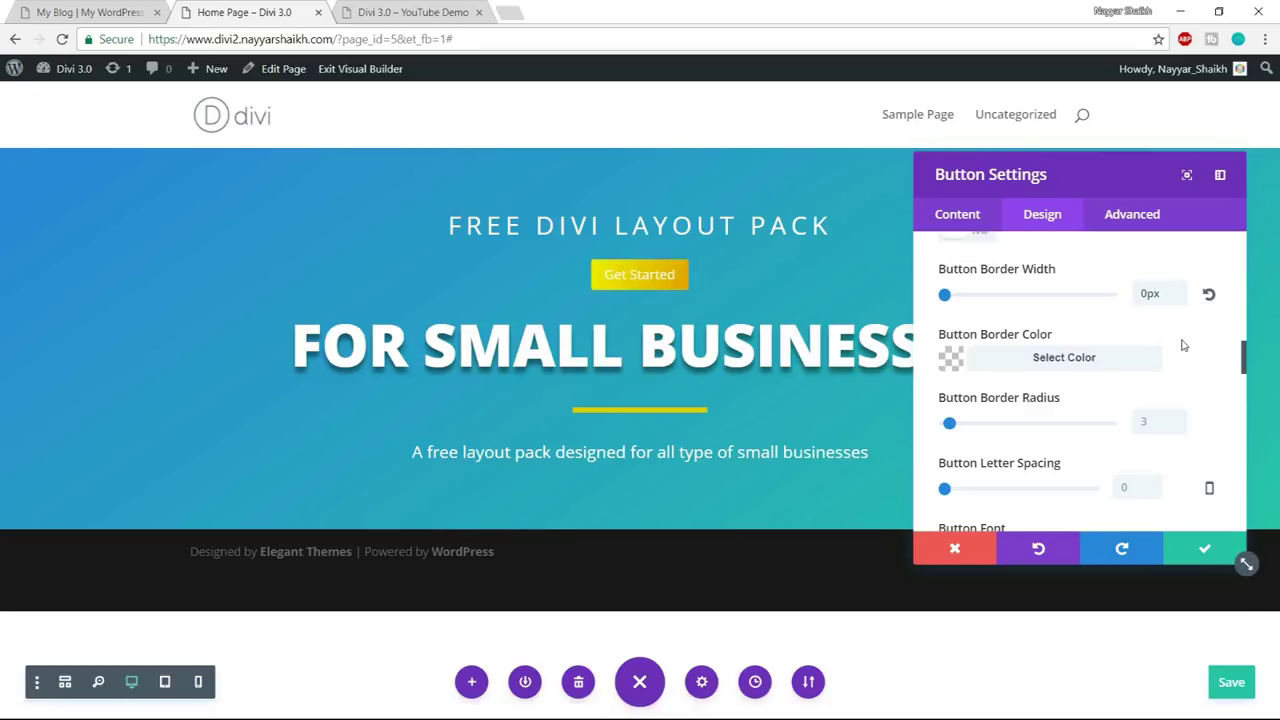
{"action": "left_click", "coordinate": [100, 12]}
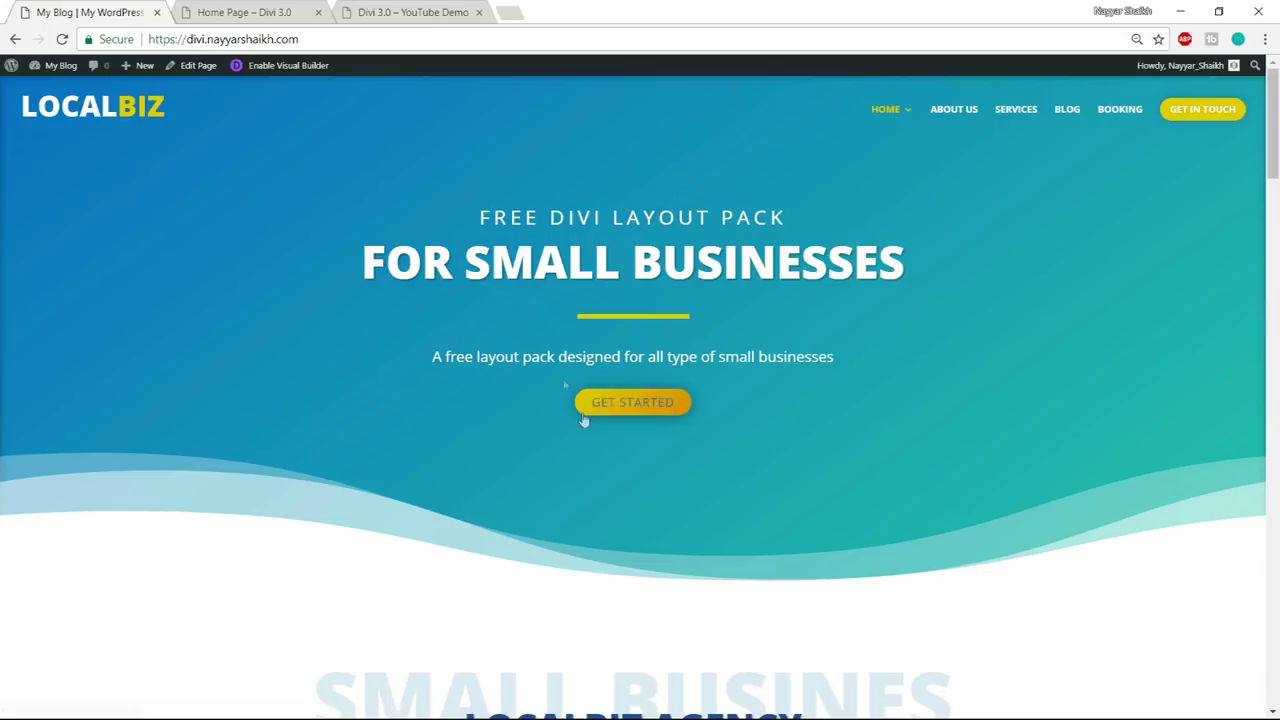
{"action": "left_click", "coordinate": [270, 10]}
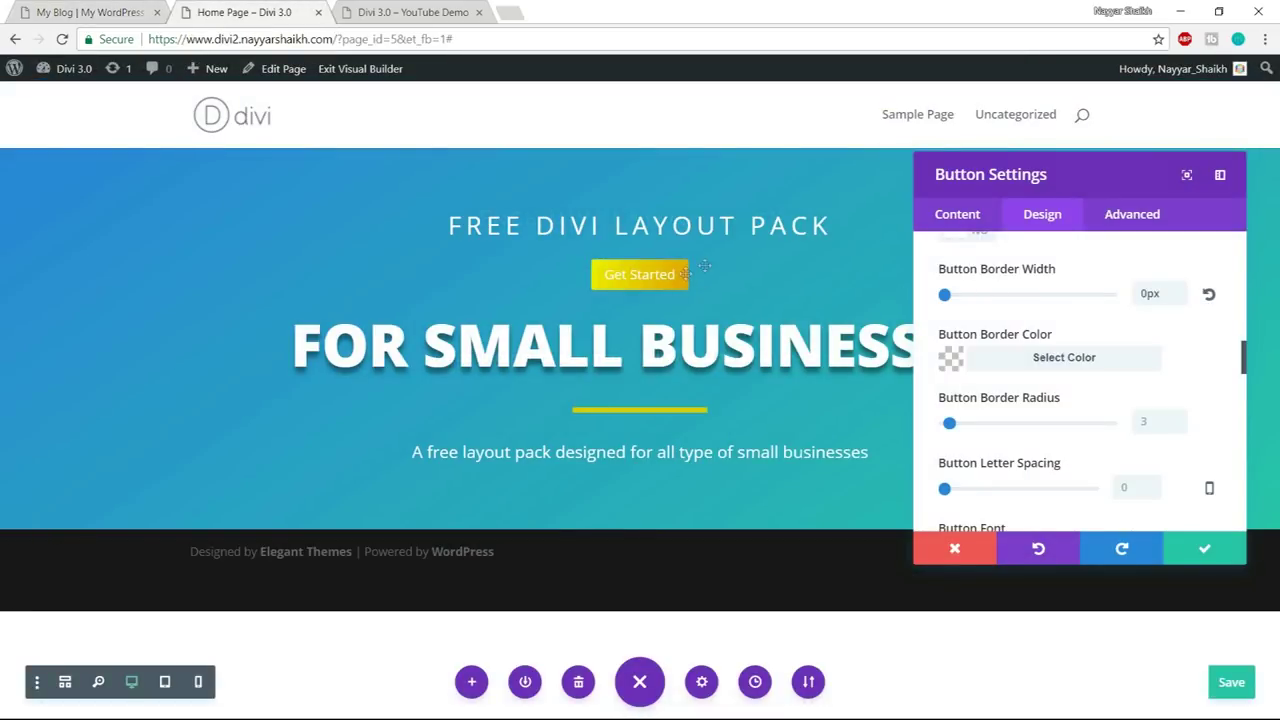
- Set the Get Started button's border radius to 50px and its letter spacing to 1px
{"action": "scroll", "coordinate": [1175, 349], "scroll_direction": "down", "scroll_amount": 1}
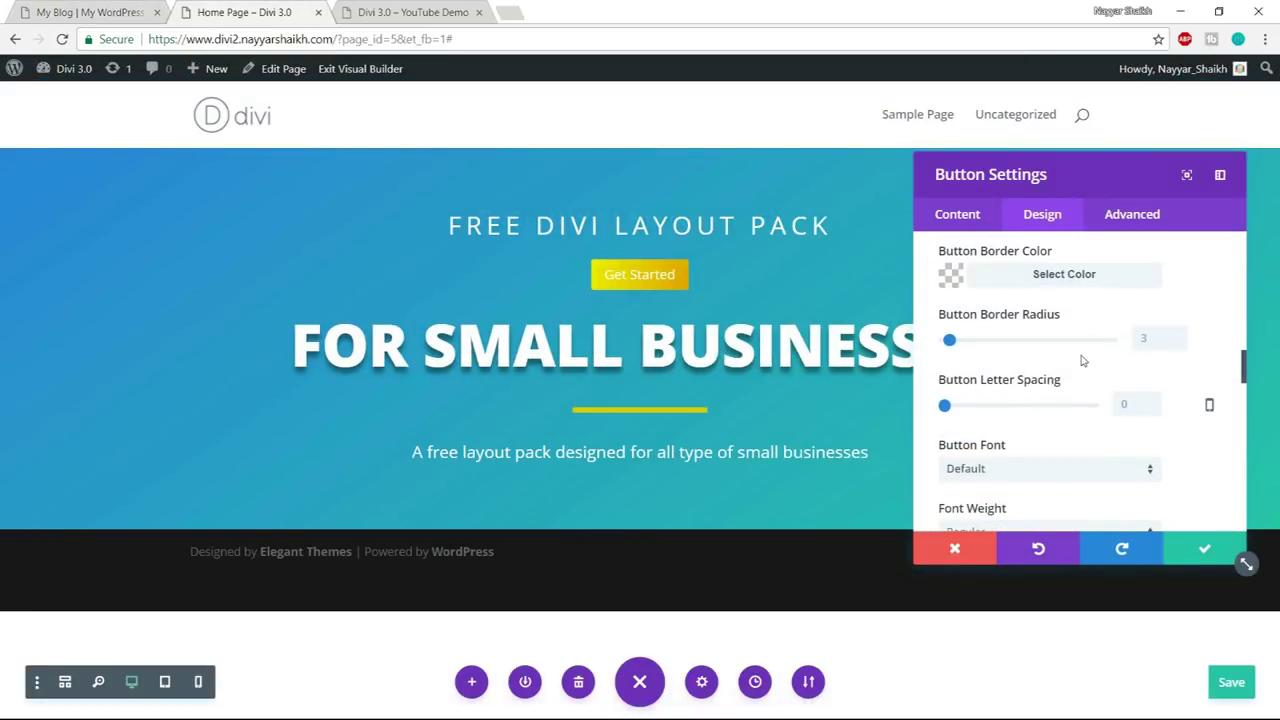
{"action": "scroll", "coordinate": [1081, 360], "scroll_direction": "up", "scroll_amount": 1}
{"action": "left_click_drag", "start_coordinate": [938, 402], "coordinate": [1066, 400]}
{"action": "scroll", "coordinate": [1049, 400], "scroll_direction": "down", "scroll_amount": 1}
{"action": "left_click_drag", "start_coordinate": [951, 342], "coordinate": [1026, 341]}
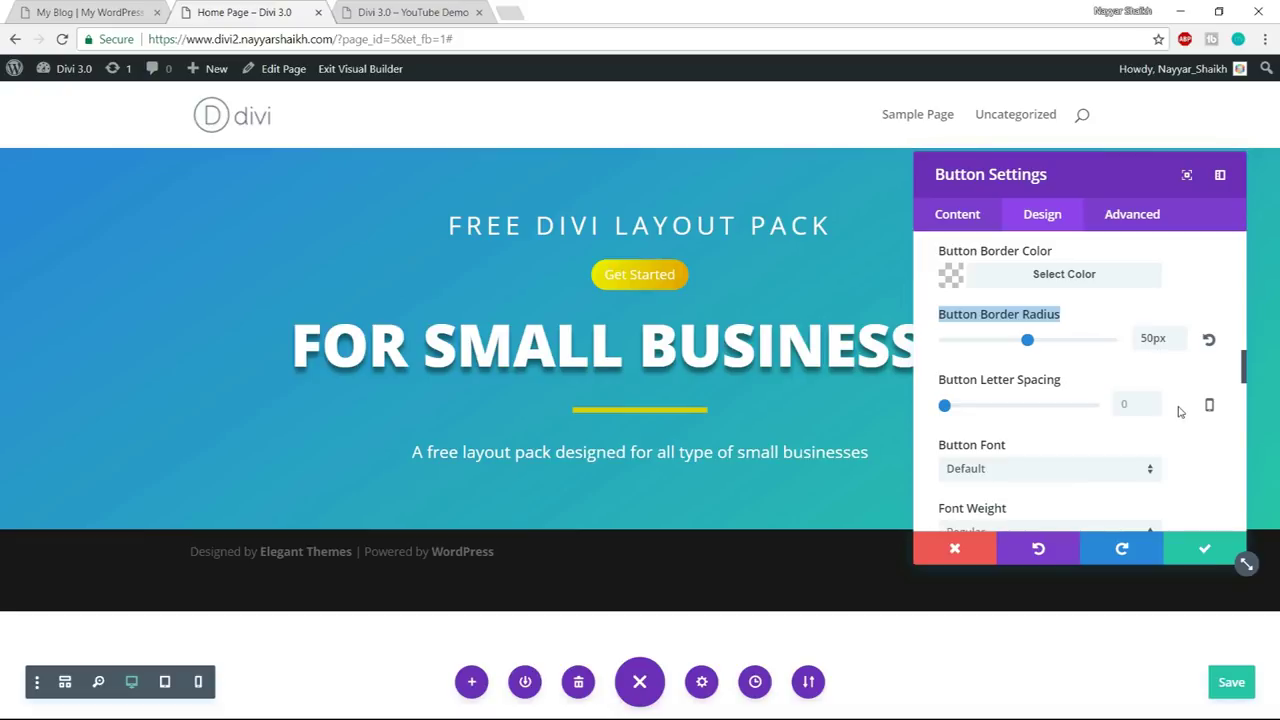
{"action": "left_click_drag", "start_coordinate": [945, 417], "coordinate": [947, 418]}
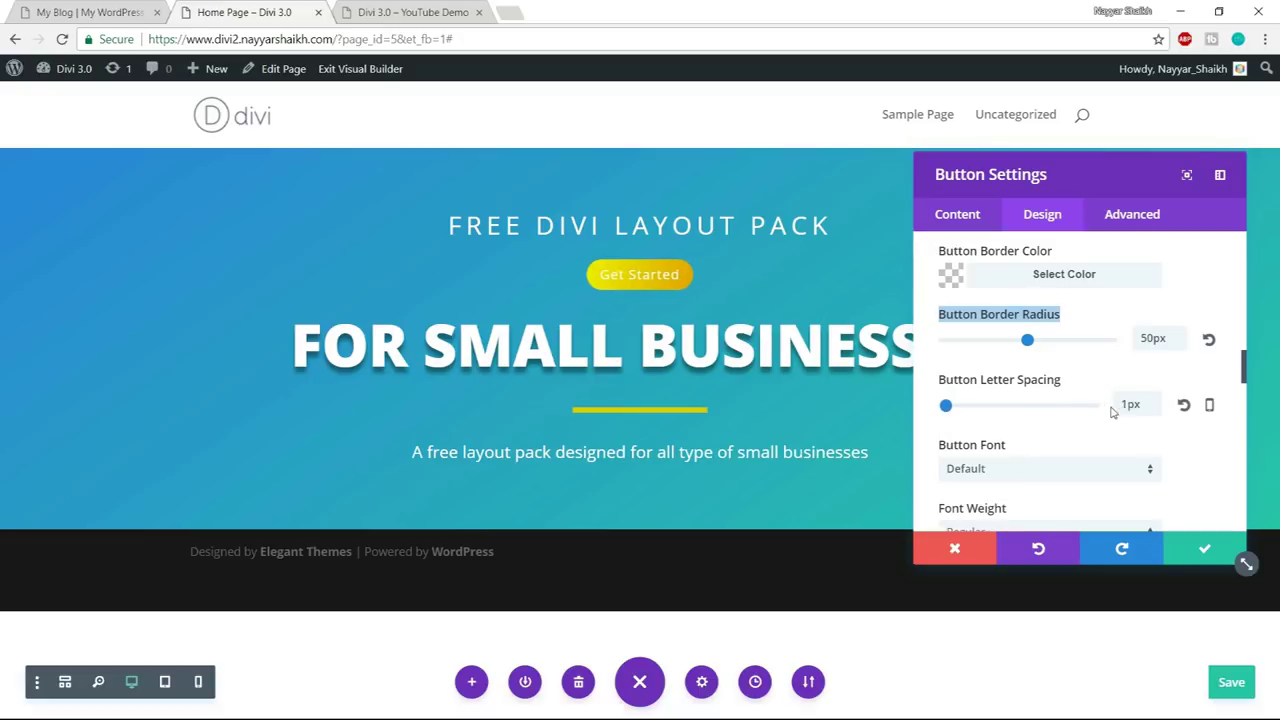
- Make the Get Started button's text all uppercase, using the button on the LocalBiz page as reference
{"action": "scroll", "coordinate": [1118, 429], "scroll_direction": "down", "scroll_amount": 5}
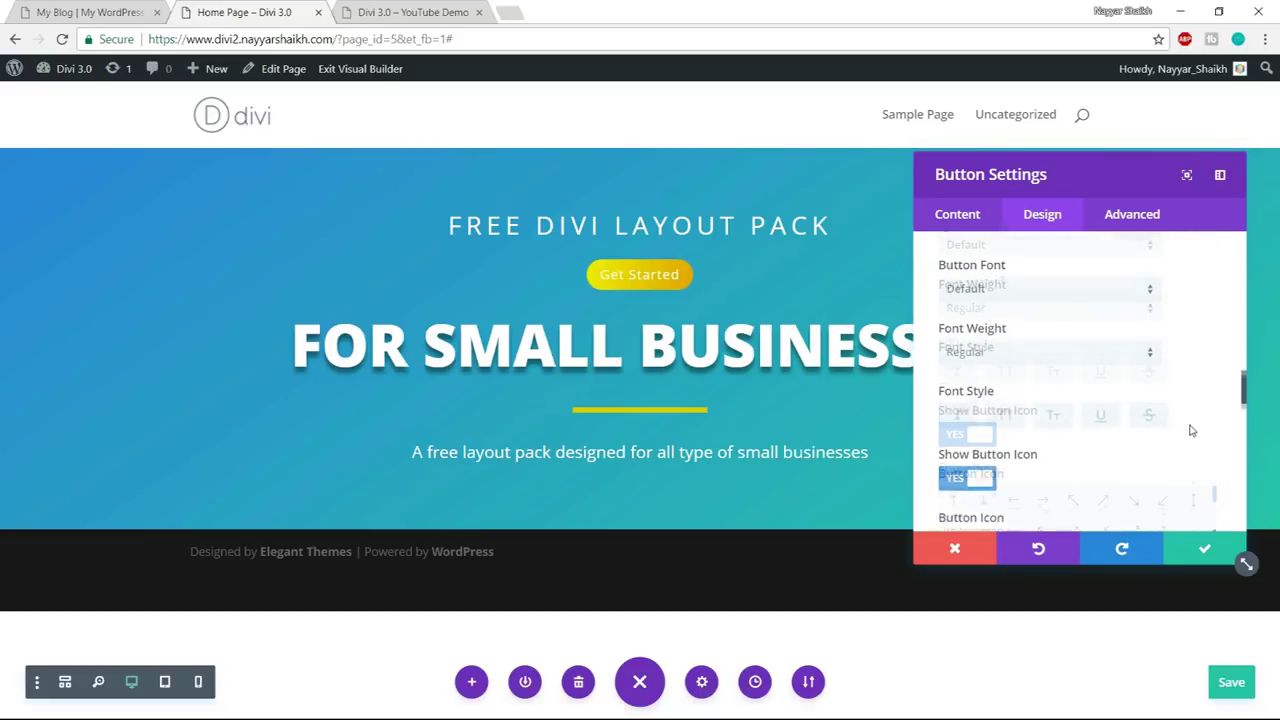
{"action": "left_click", "coordinate": [90, 10]}
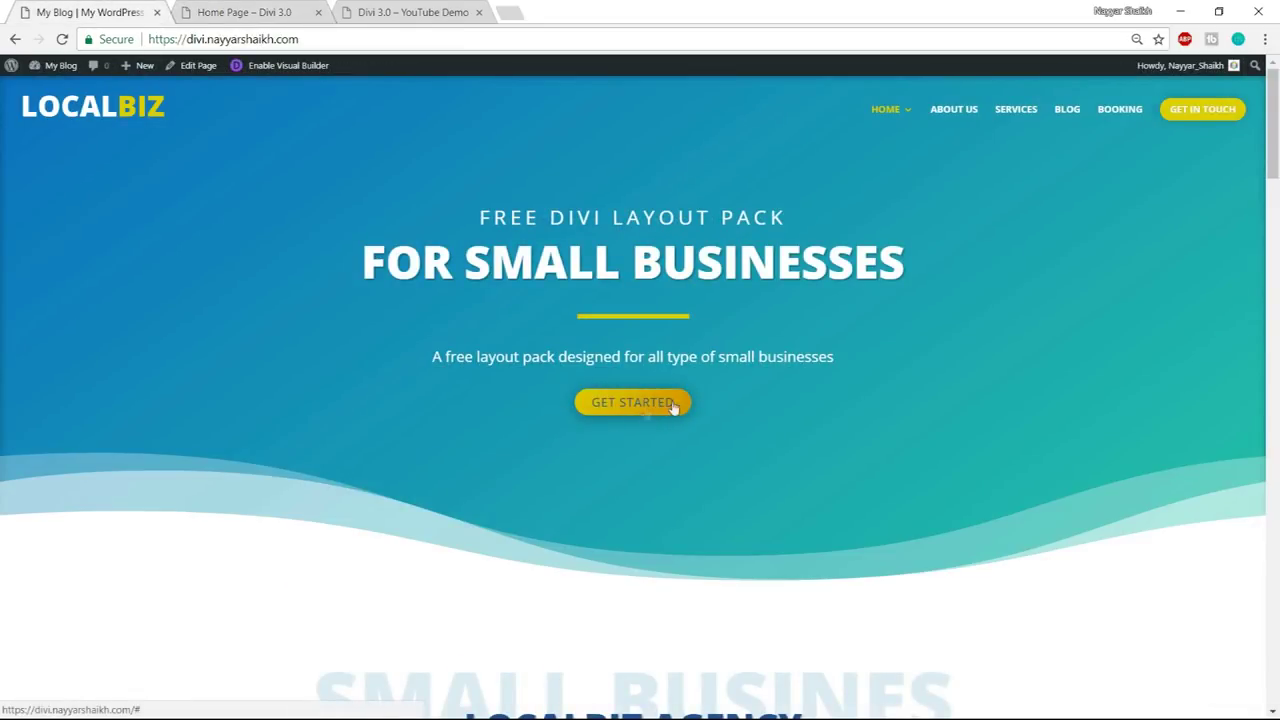
{"action": "key", "text": "ctrl+Tab"}
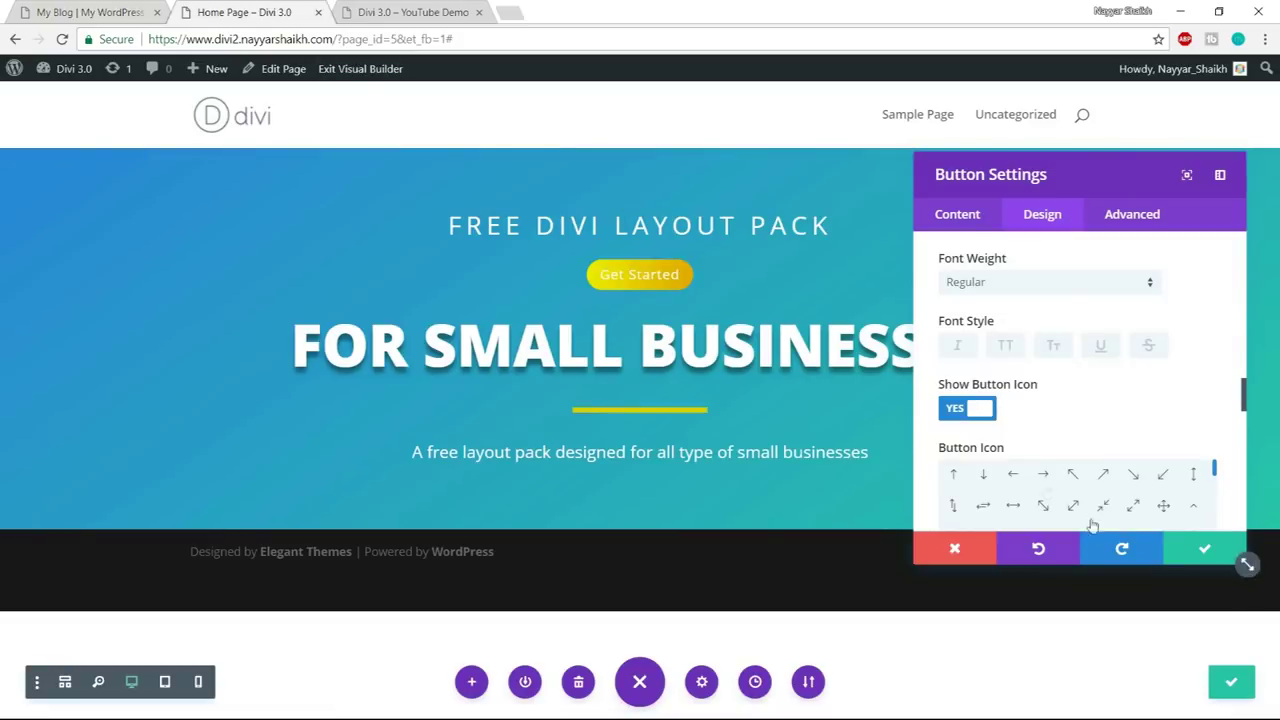
{"action": "left_click", "coordinate": [1006, 348]}
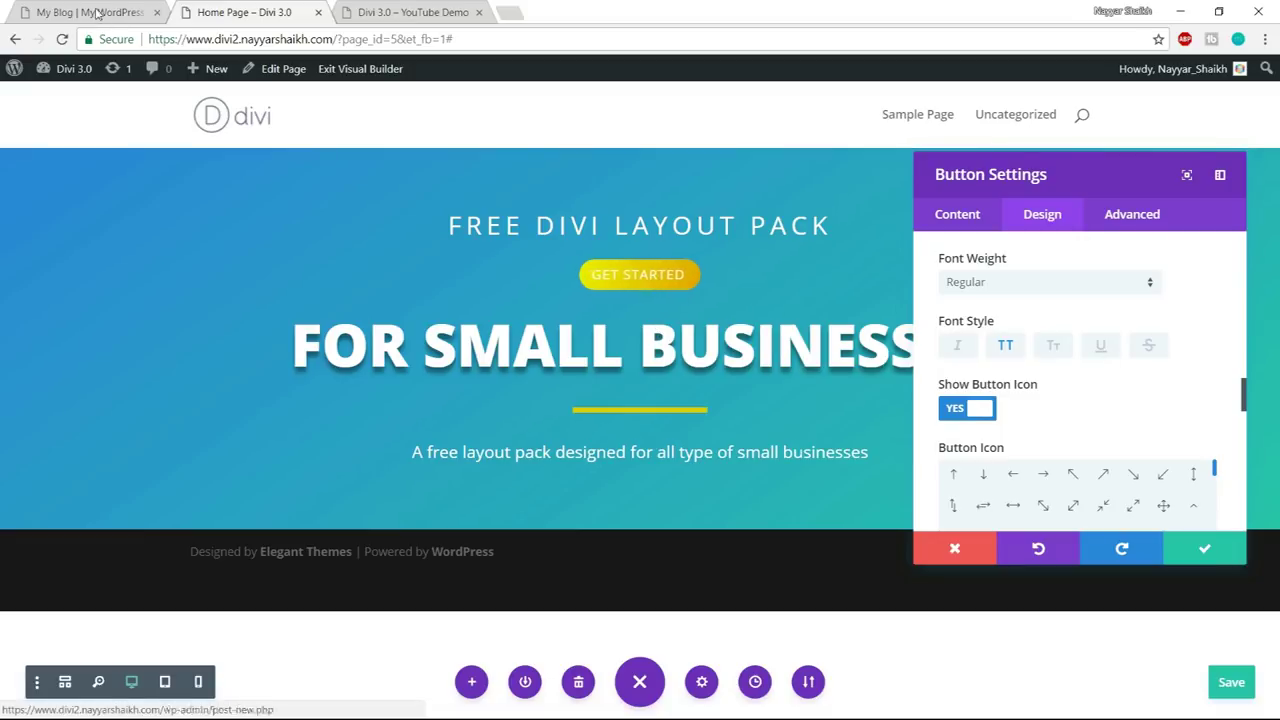
{"action": "left_click", "coordinate": [97, 12]}
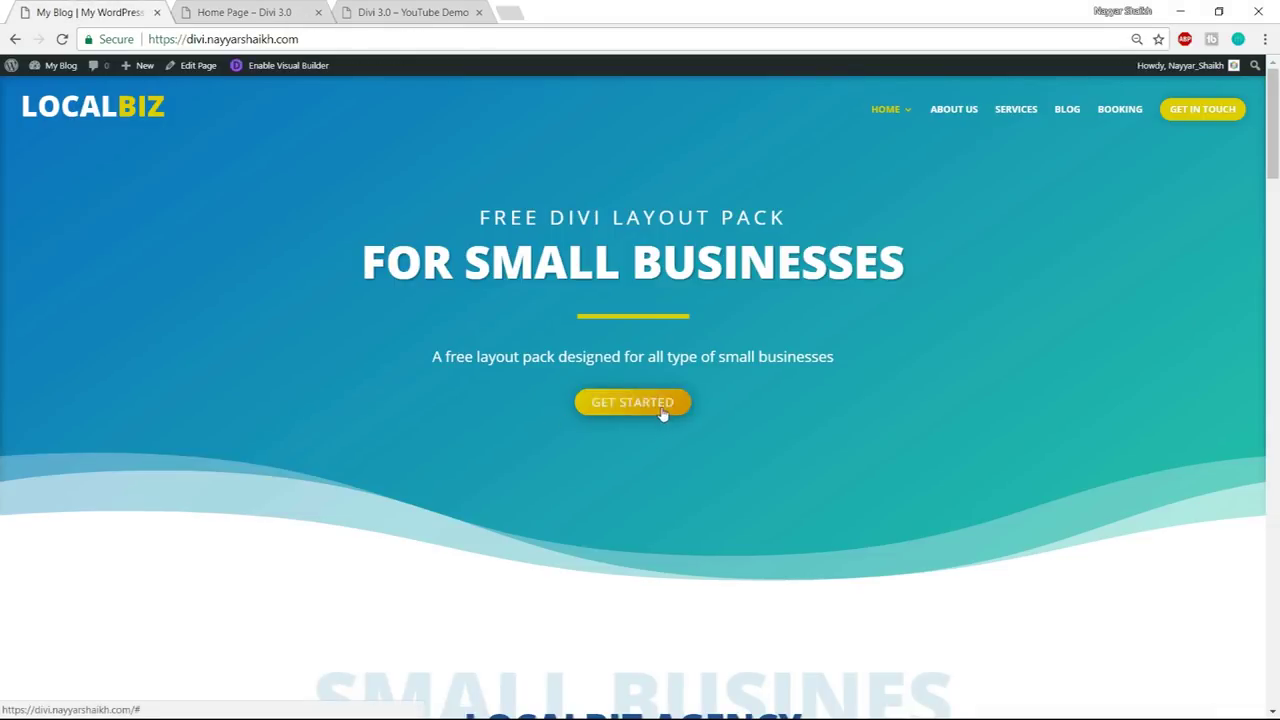
{"action": "left_click", "coordinate": [244, 12]}
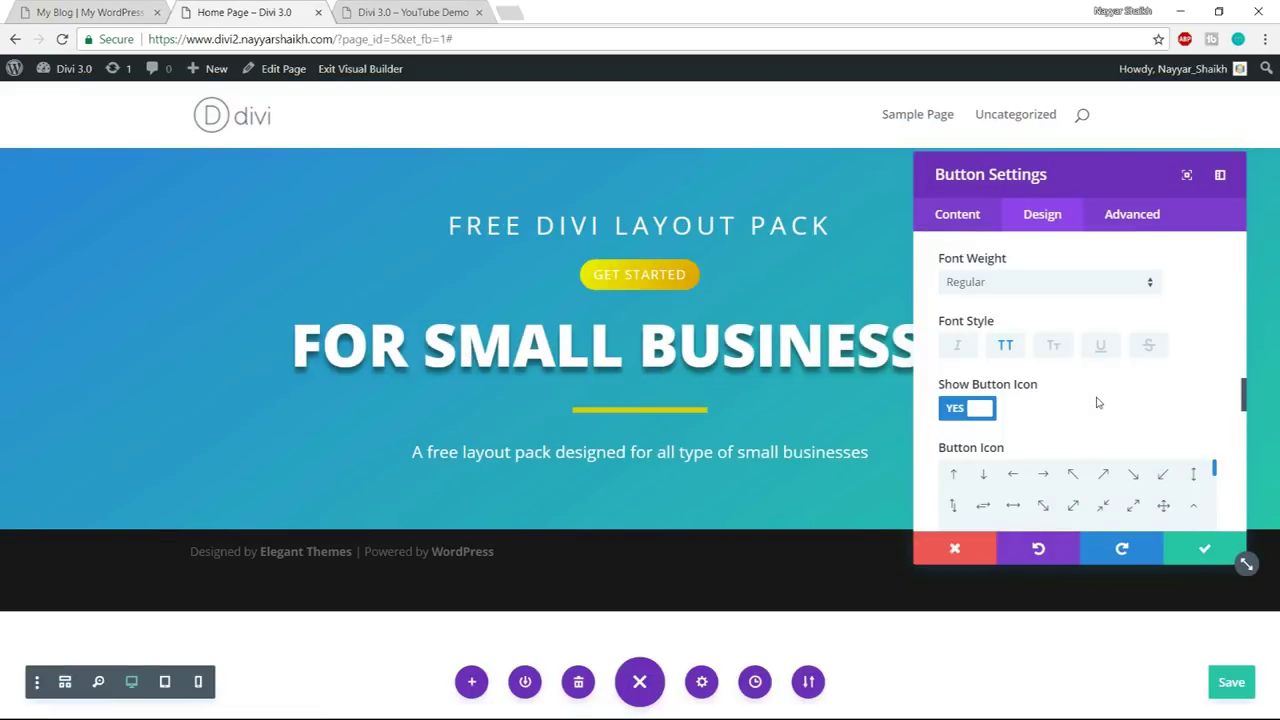
- Disable the Get Started button's icon and set its hover text color to blue #0c71c3, checking the LocalBiz button's hover effect
{"action": "left_click", "coordinate": [969, 414]}
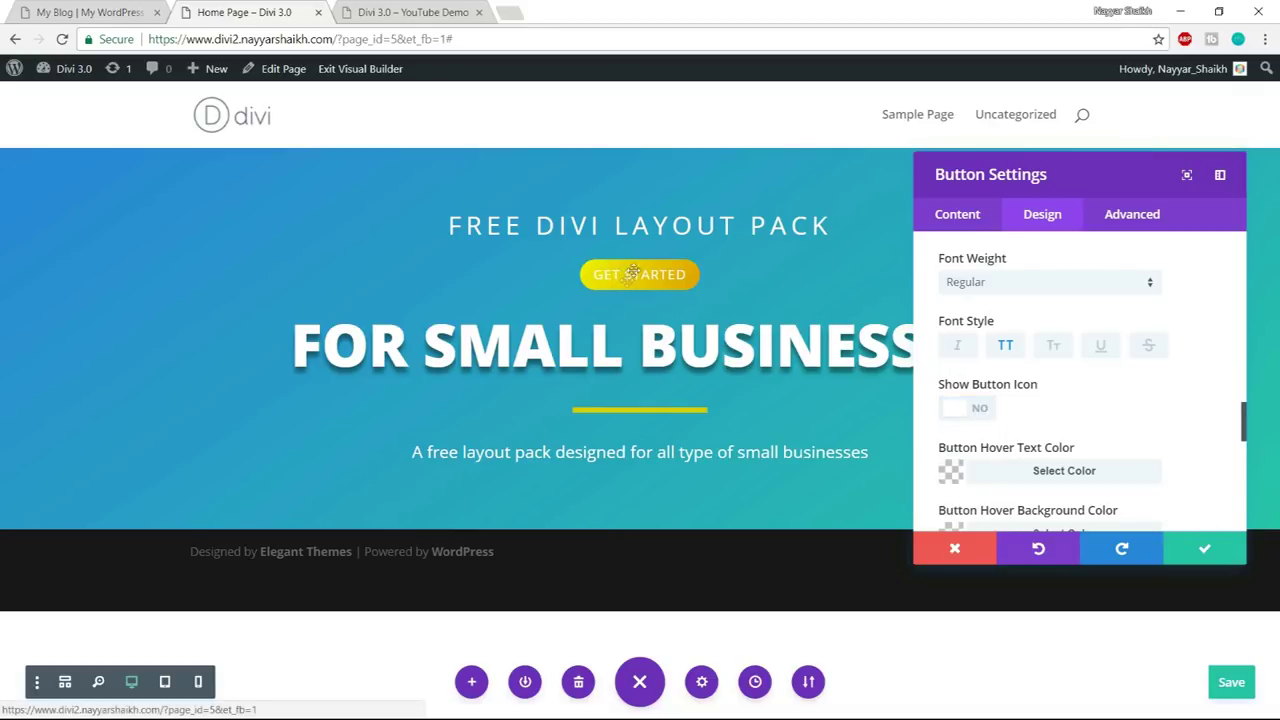
{"action": "scroll", "coordinate": [1033, 366], "scroll_direction": "down", "scroll_amount": 3}
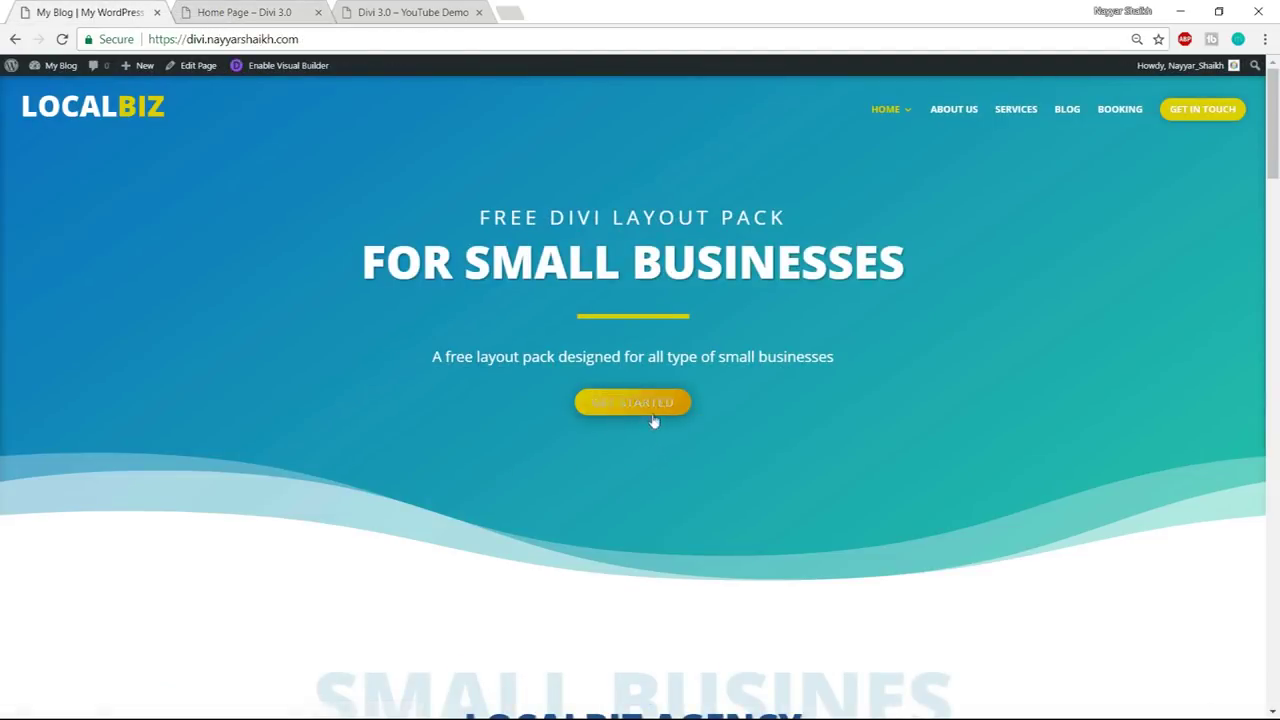
{"action": "left_click", "coordinate": [244, 12]}
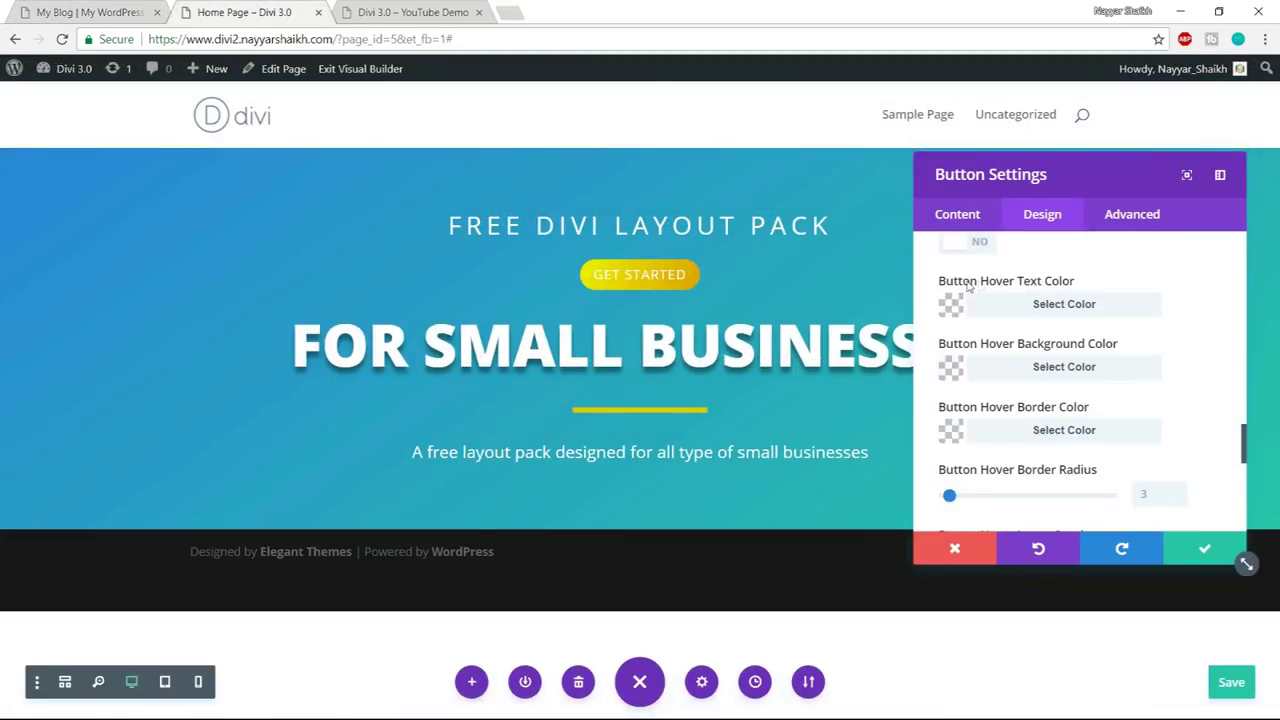
{"action": "left_click", "coordinate": [1057, 304]}
{"action": "scroll", "coordinate": [1115, 347], "scroll_direction": "down", "scroll_amount": 1}
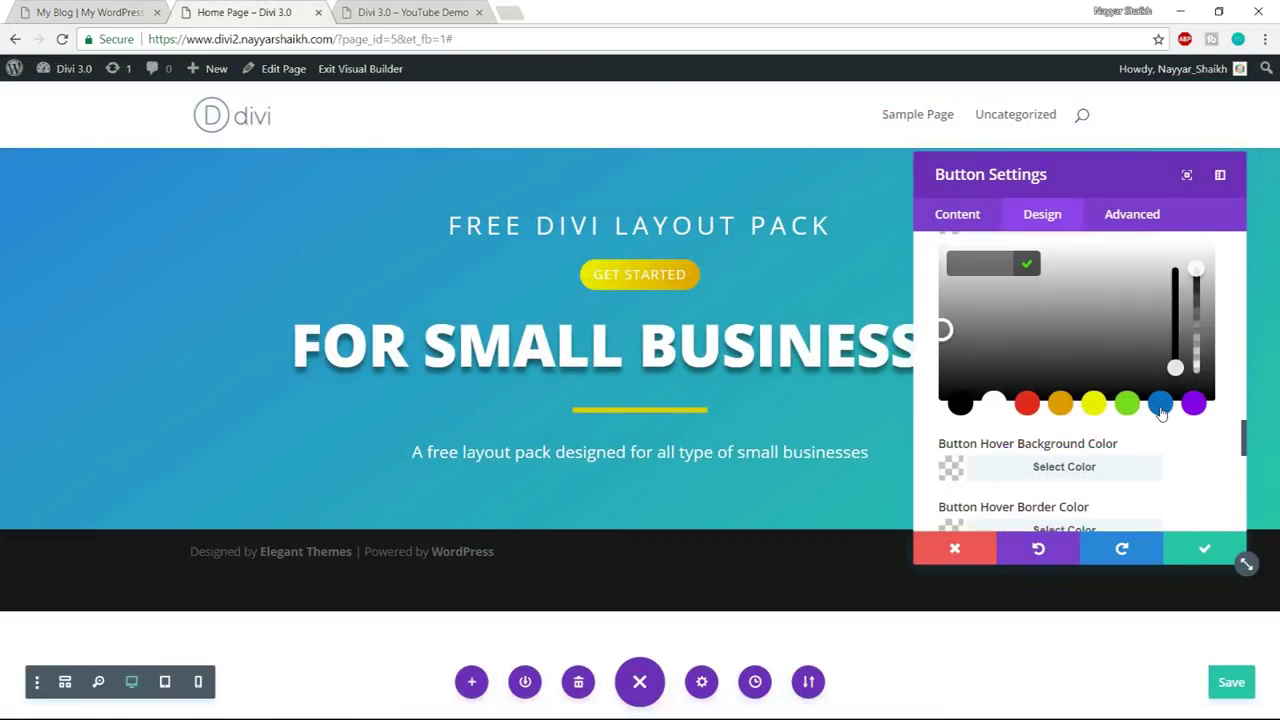
{"action": "left_click", "coordinate": [1160, 406]}
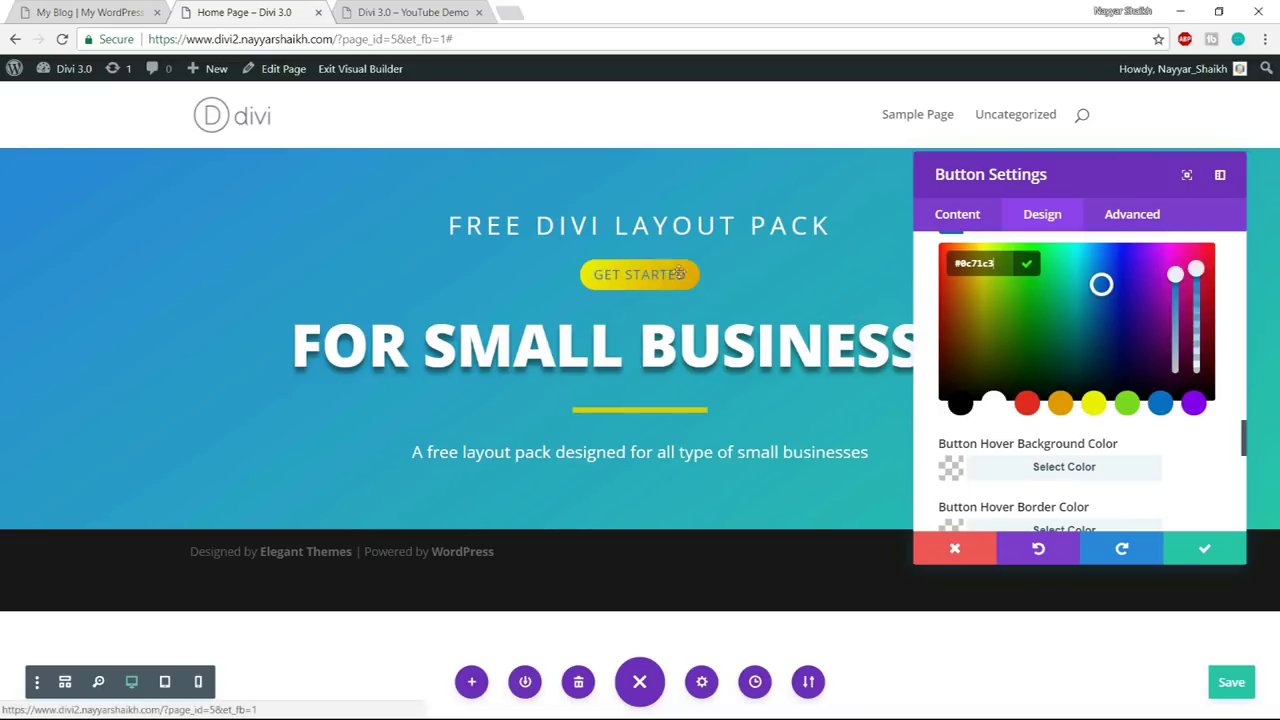
- Set the Get Started button's right and left custom padding to 20px each
{"action": "scroll", "coordinate": [1158, 406], "scroll_direction": "down", "scroll_amount": 1}
{"action": "scroll", "coordinate": [1158, 406], "scroll_direction": "down", "scroll_amount": 2}
{"action": "scroll", "coordinate": [1066, 314], "scroll_direction": "down", "scroll_amount": 5}
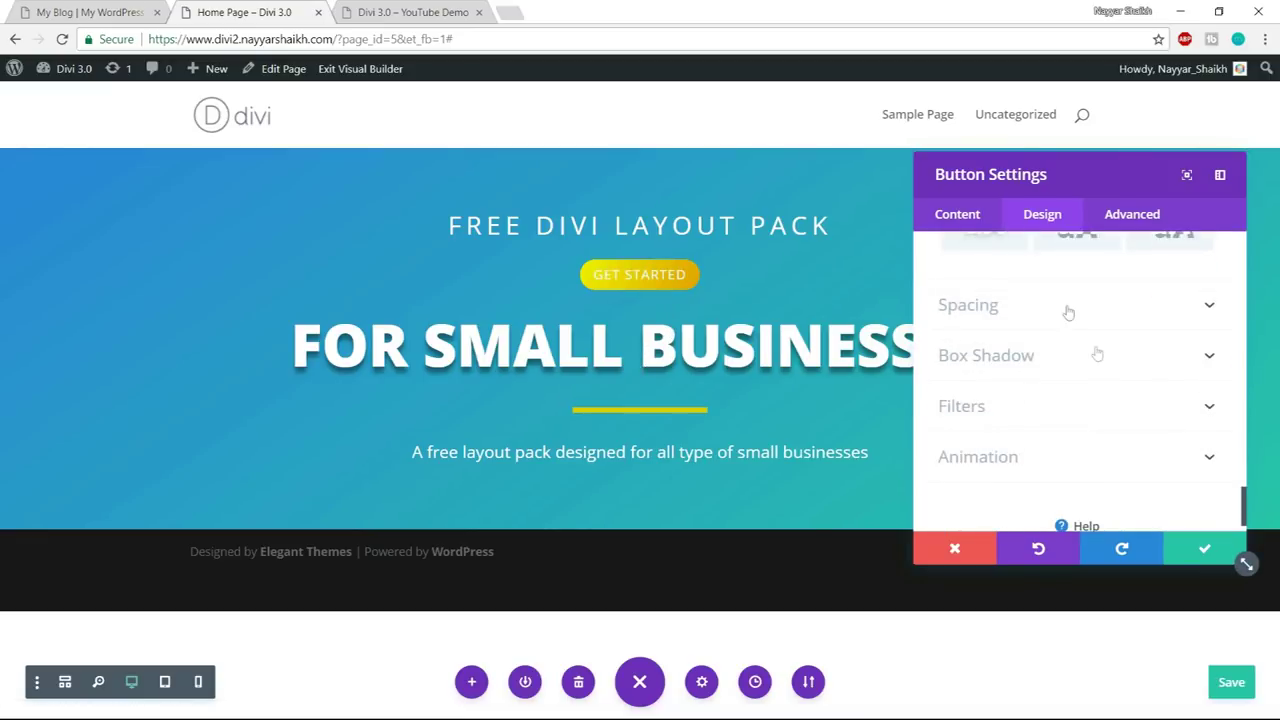
{"action": "left_click", "coordinate": [1067, 312]}
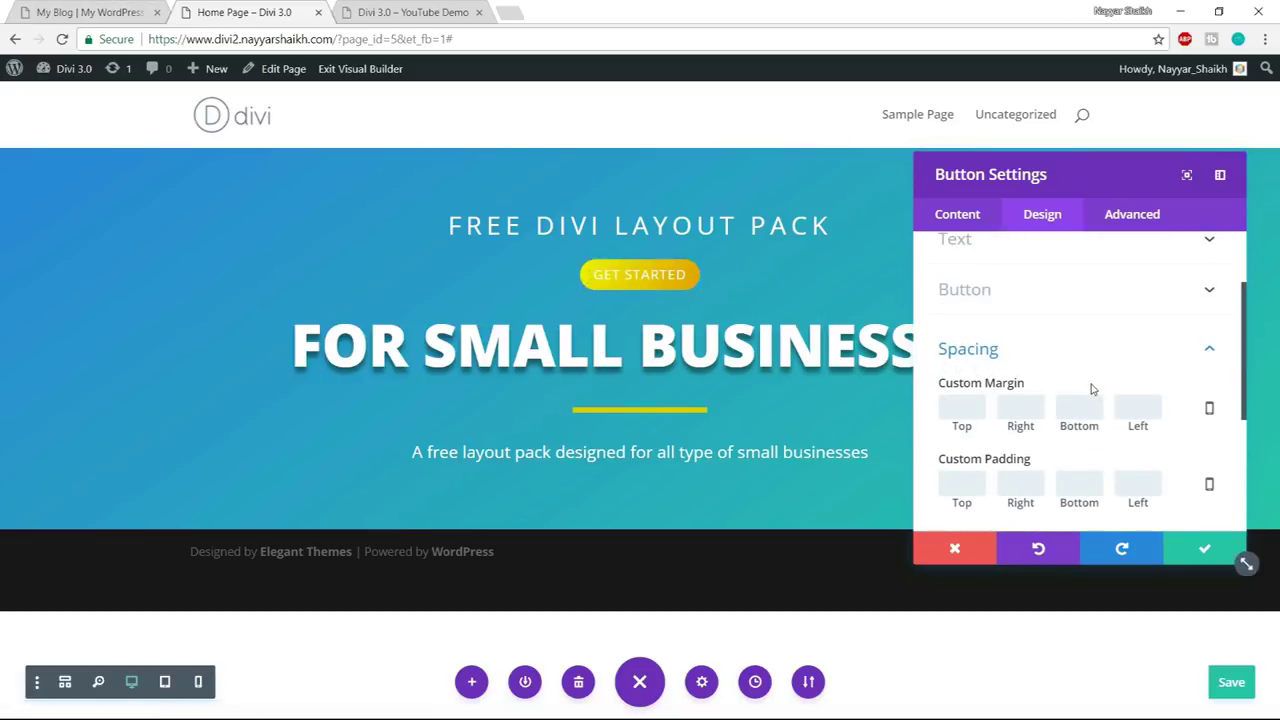
{"action": "scroll", "coordinate": [1035, 410], "scroll_direction": "down", "scroll_amount": 1}
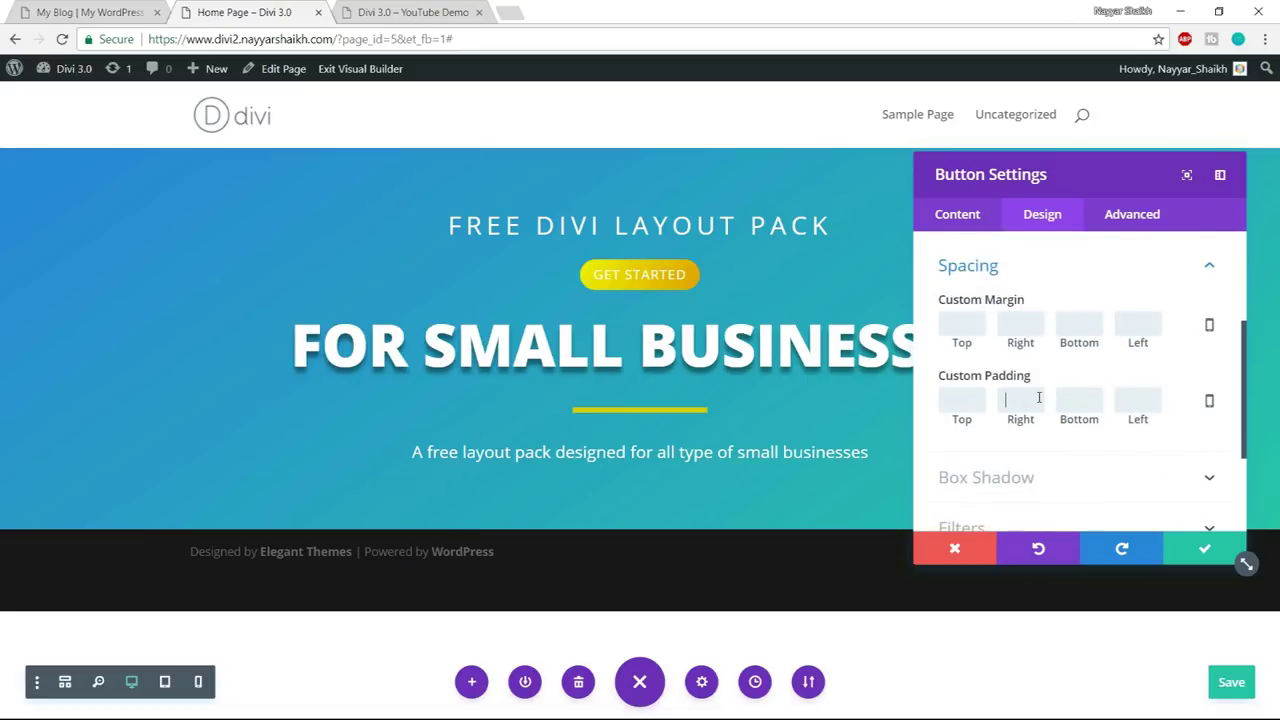
{"action": "left_click", "coordinate": [1039, 398]}
{"action": "type", "text": "20"}
{"action": "type", "text": "20"}
{"action": "double_click", "coordinate": [1031, 400]}
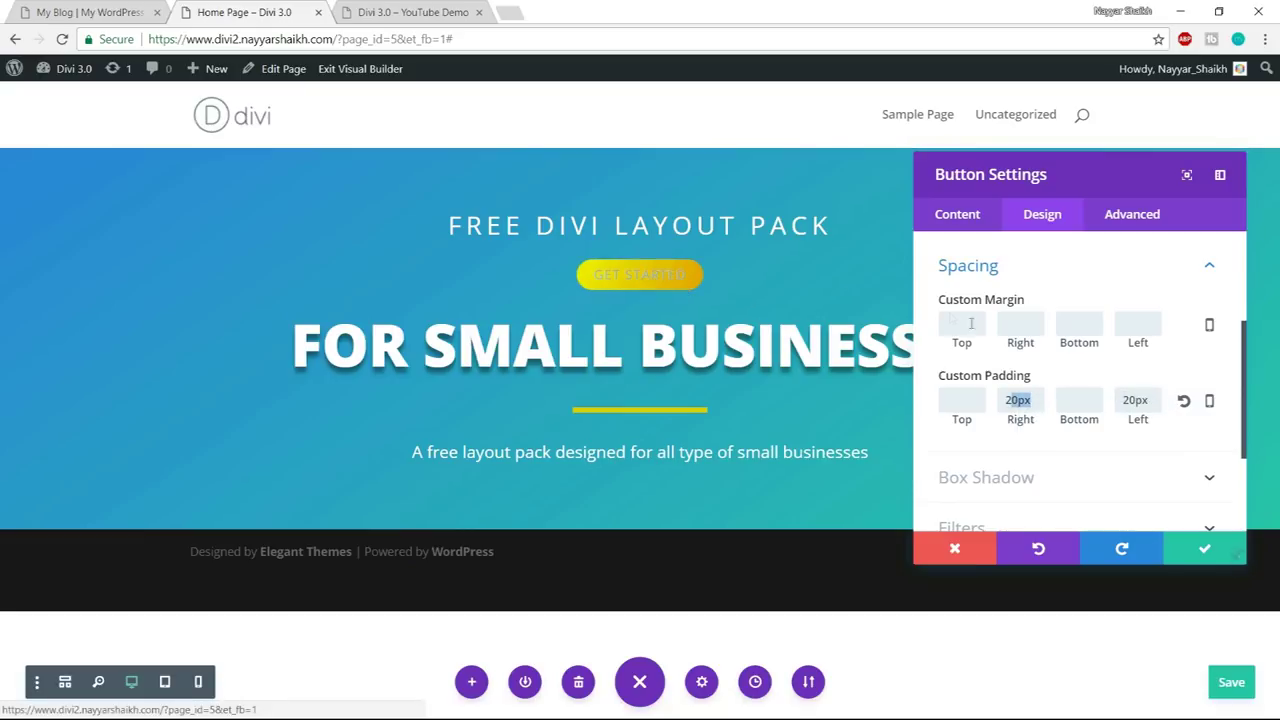
- Give the Get Started button the first soft box shadow preset, matching the LocalBiz button, and save the button settings
{"action": "scroll", "coordinate": [1020, 410], "scroll_direction": "down", "scroll_amount": 3}
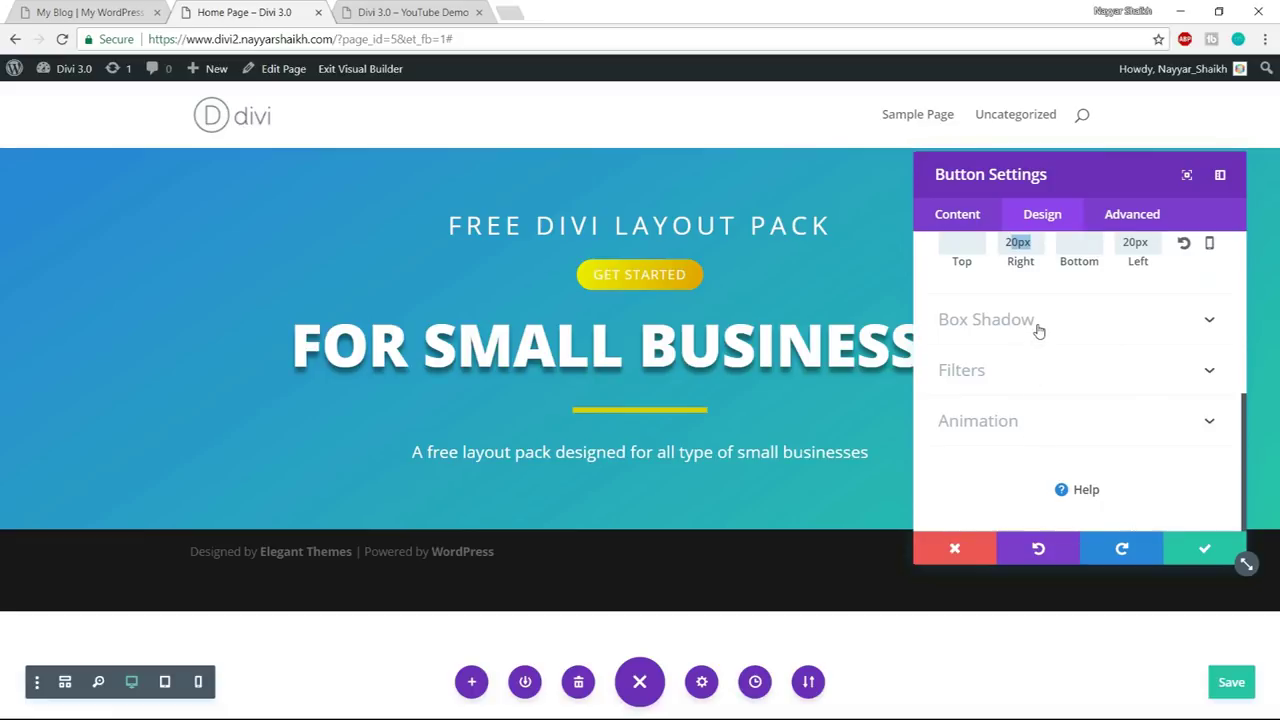
{"action": "left_click", "coordinate": [90, 12]}
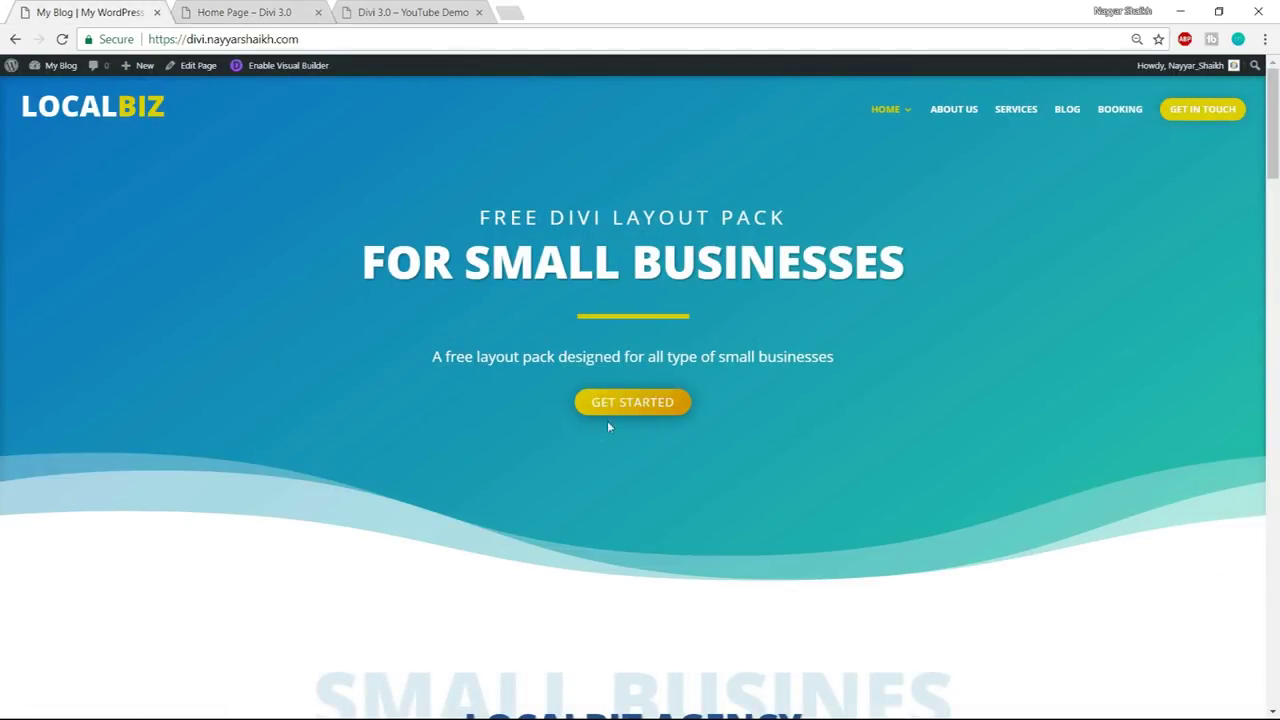
{"action": "left_click", "coordinate": [305, 6]}
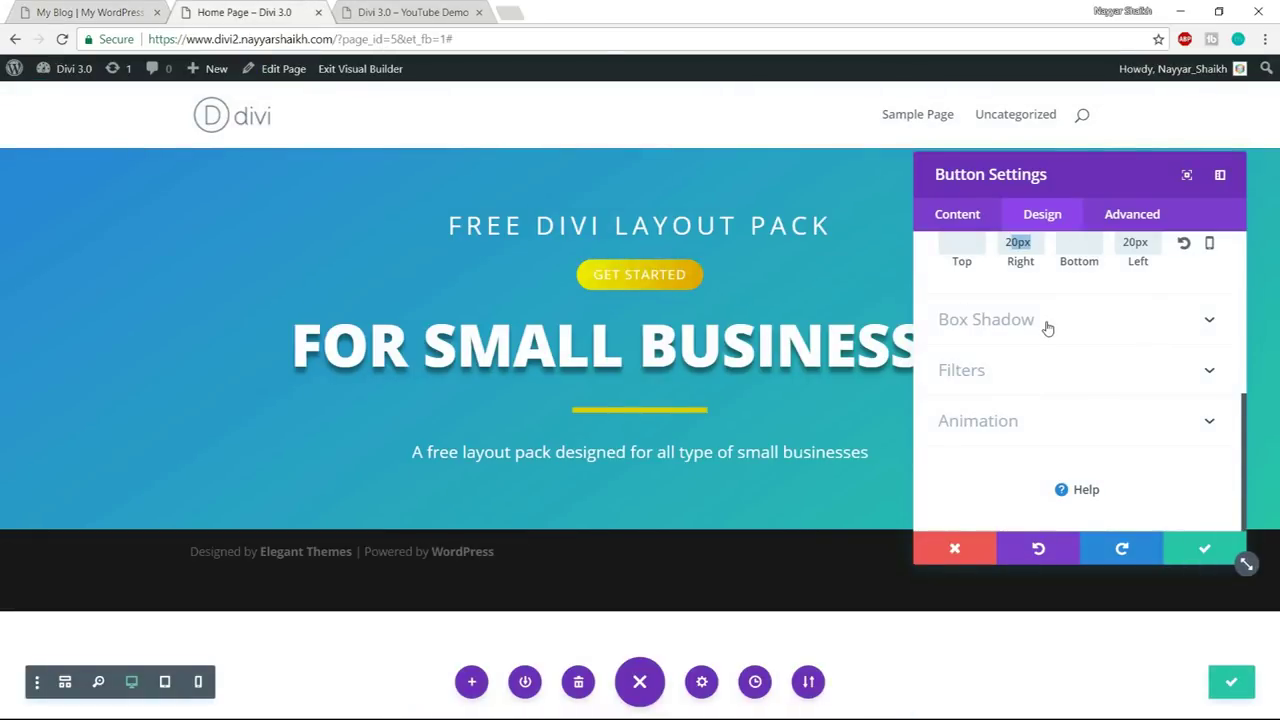
{"action": "left_click", "coordinate": [1046, 327]}
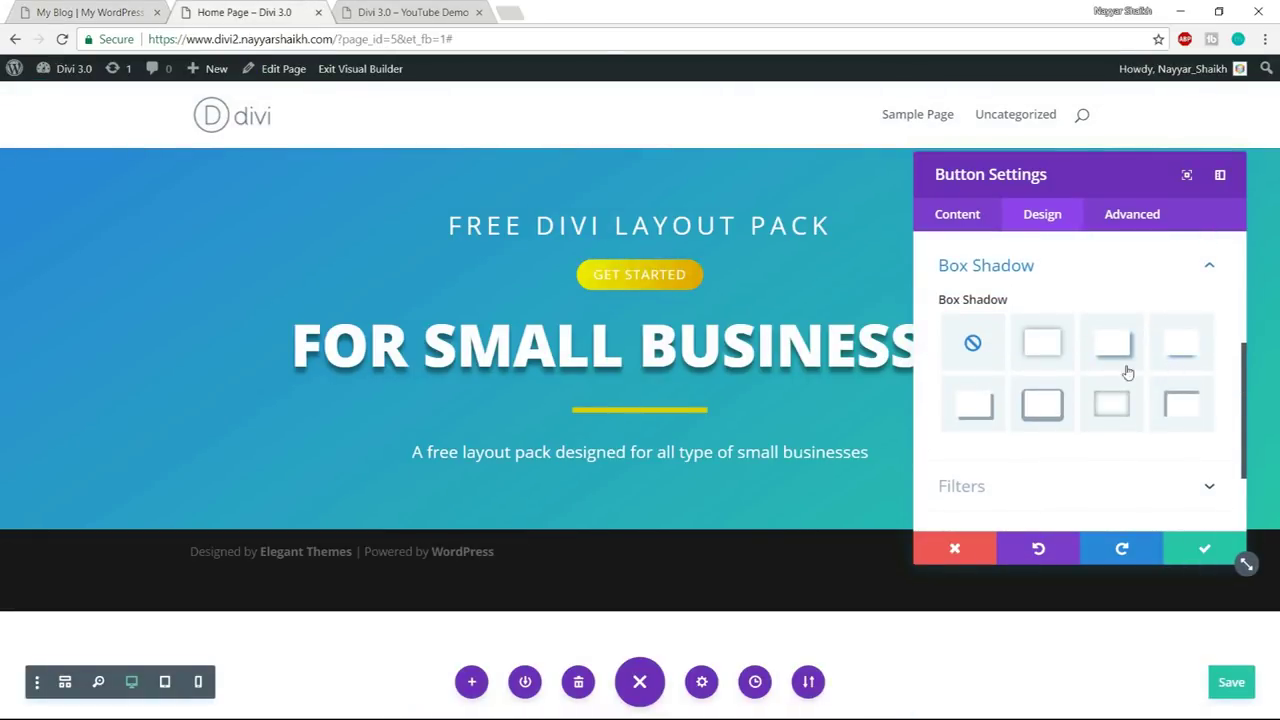
{"action": "left_click", "coordinate": [1058, 357]}
{"action": "left_click", "coordinate": [1062, 410]}
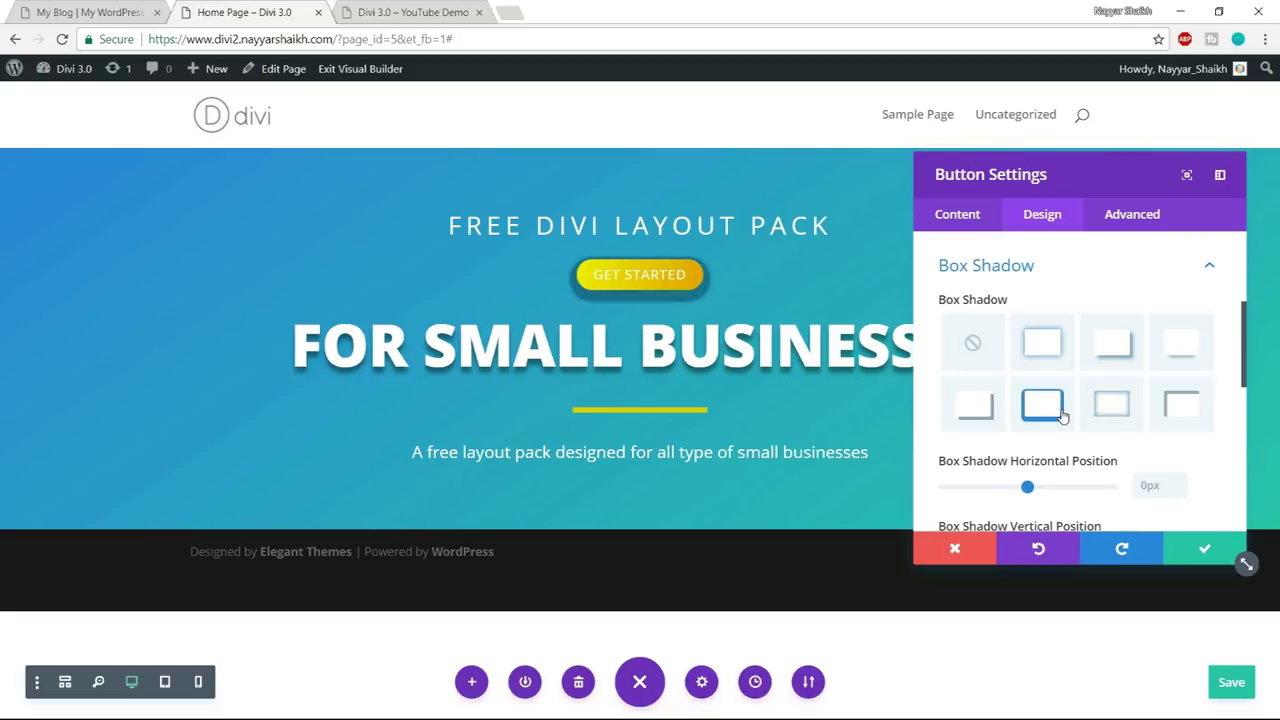
{"action": "left_click", "coordinate": [1048, 350]}
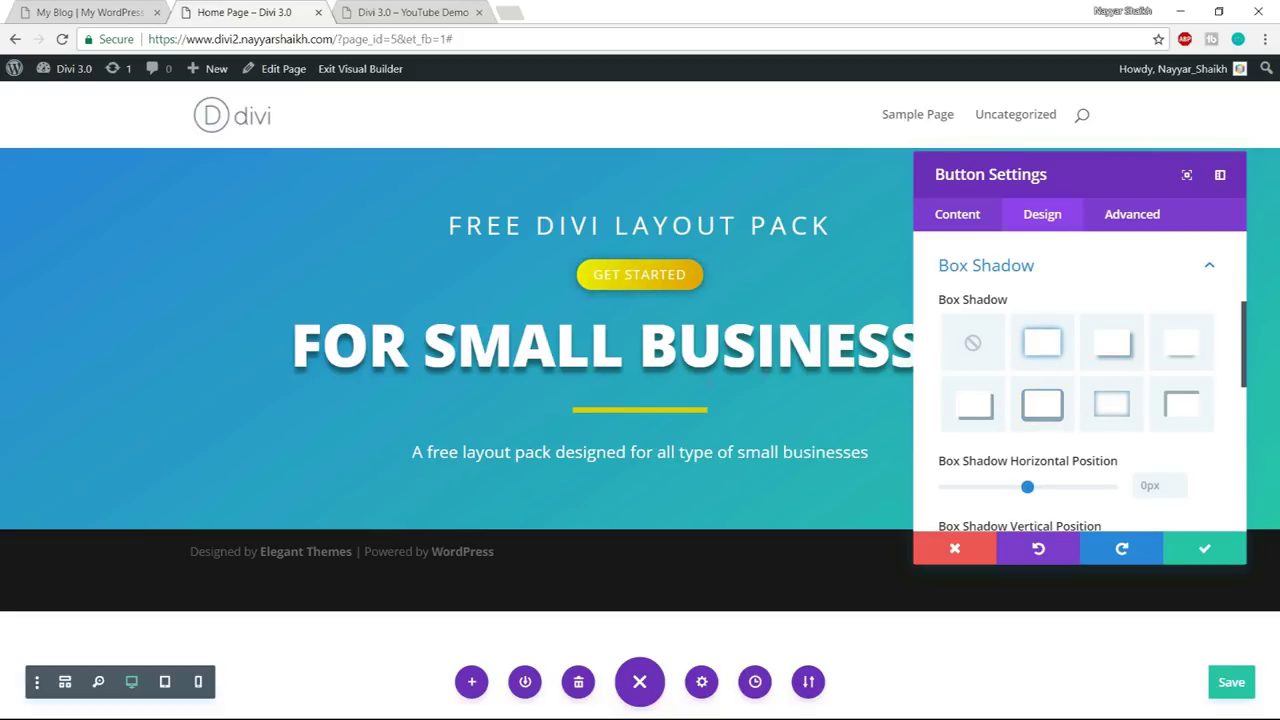
{"action": "left_click", "coordinate": [1202, 548]}
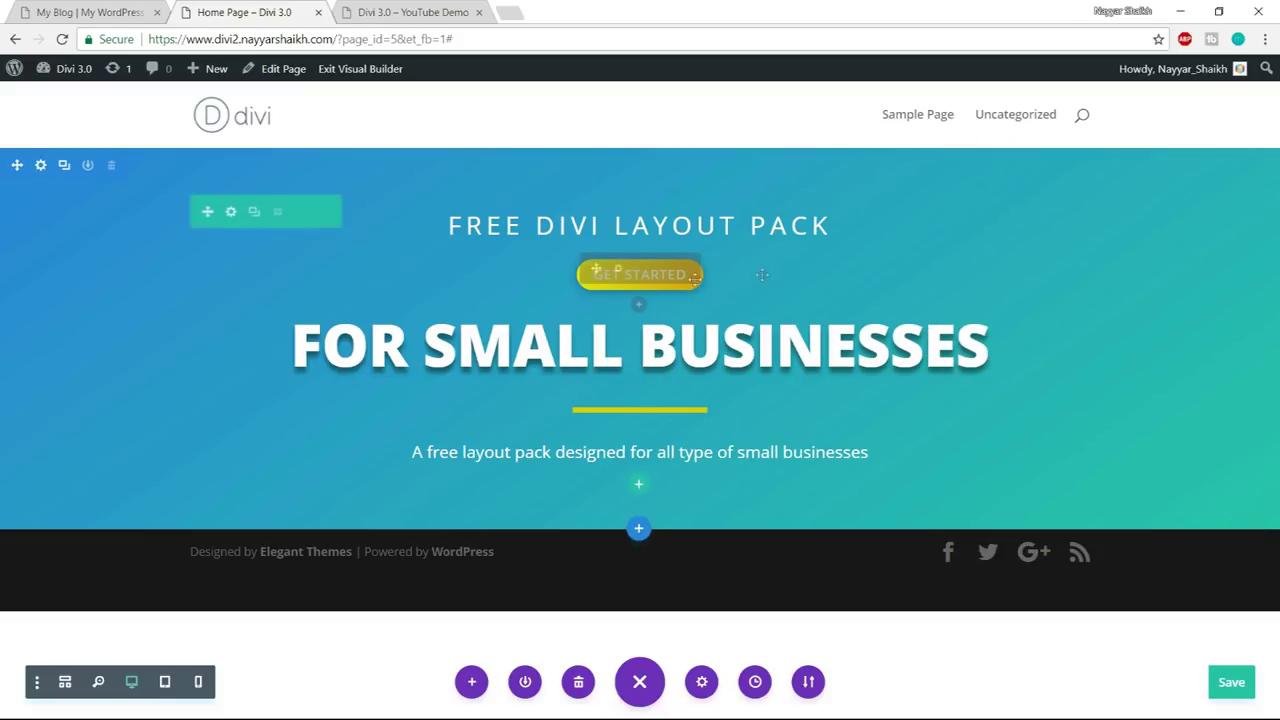
- Move the Get Started button below the tagline, save the page, and compare the hero section with the LocalBiz page
{"action": "left_click_drag", "start_coordinate": [598, 316], "coordinate": [618, 432]}
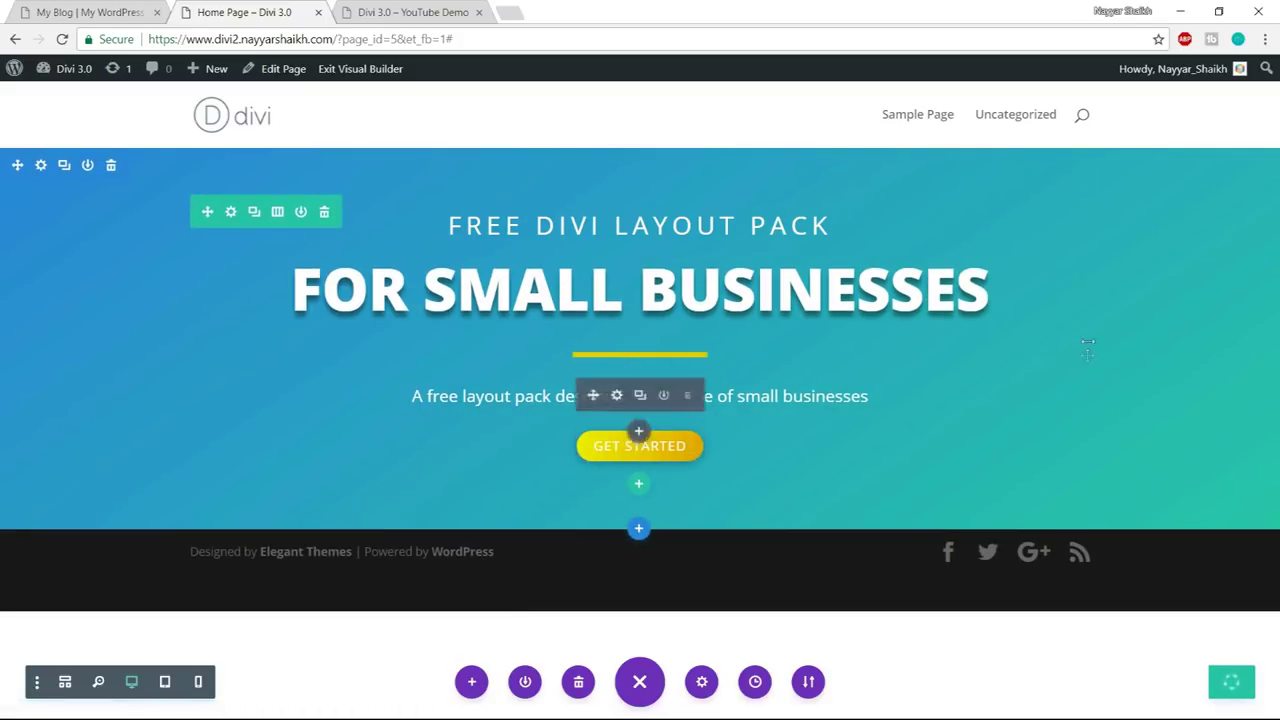
{"action": "key", "text": "ctrl+s"}
{"action": "left_click", "coordinate": [135, 6]}
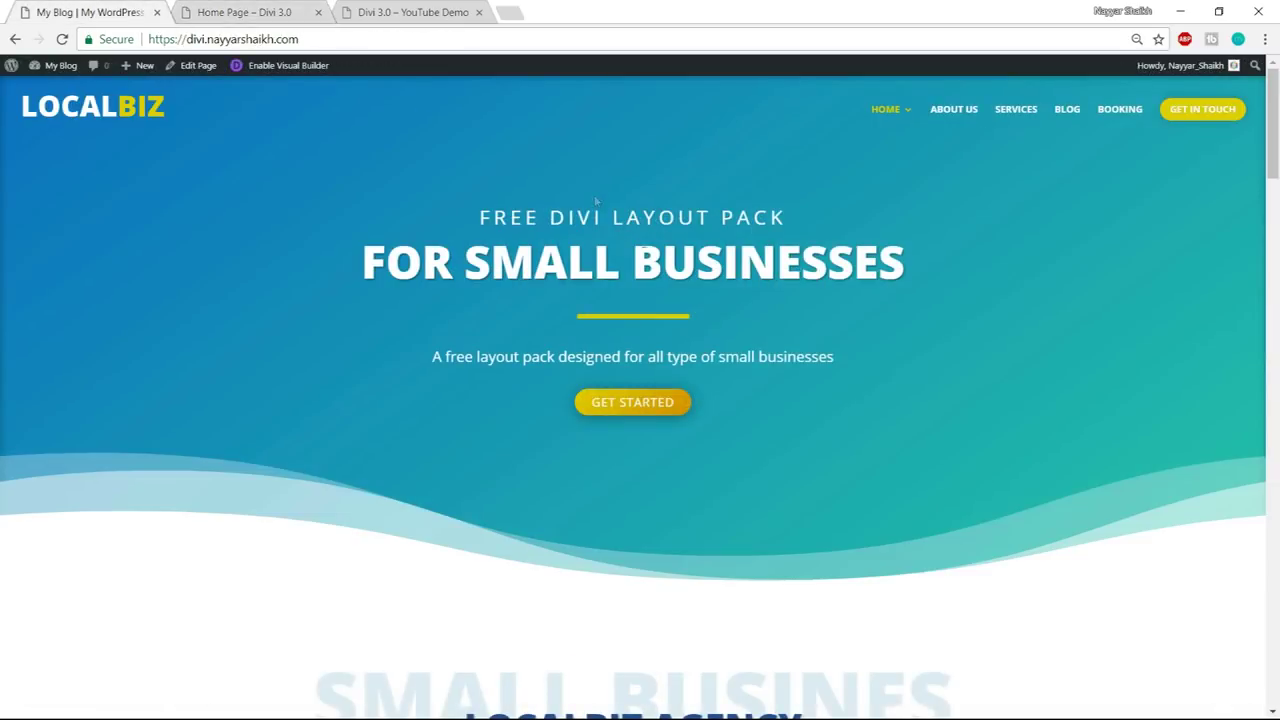
{"action": "left_click", "coordinate": [282, 8]}
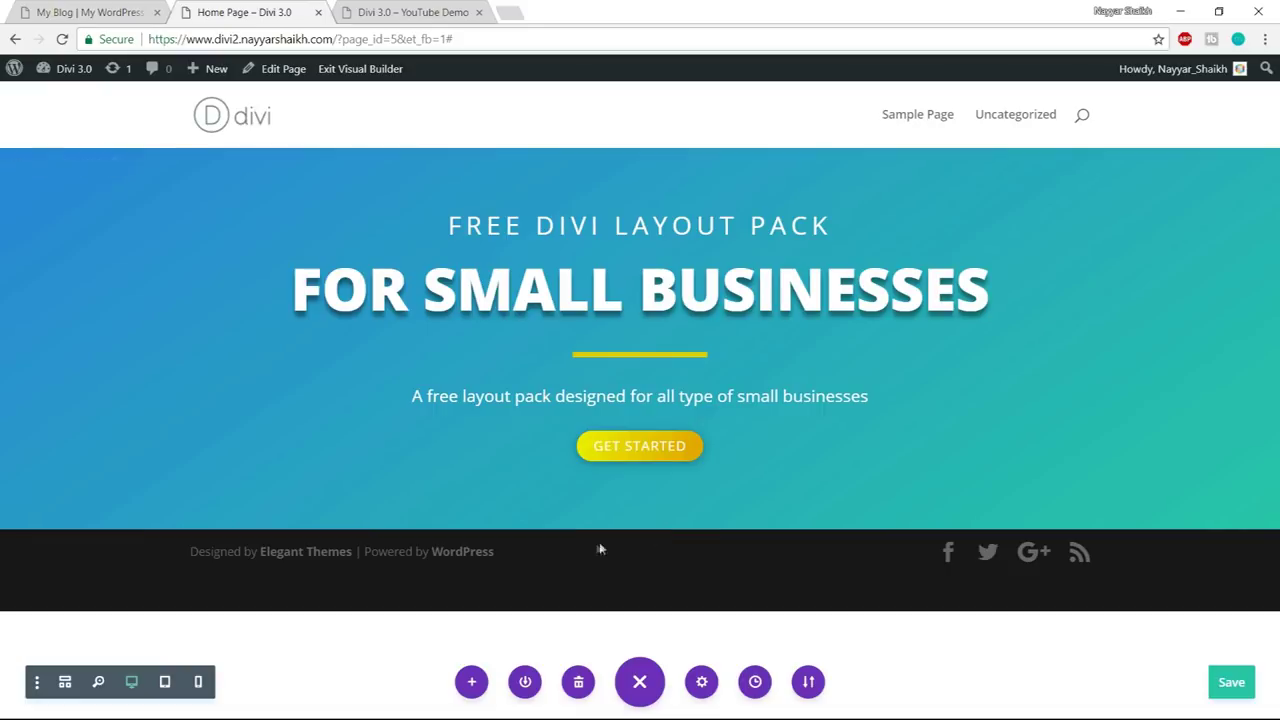
{"action": "left_click", "coordinate": [120, 10]}
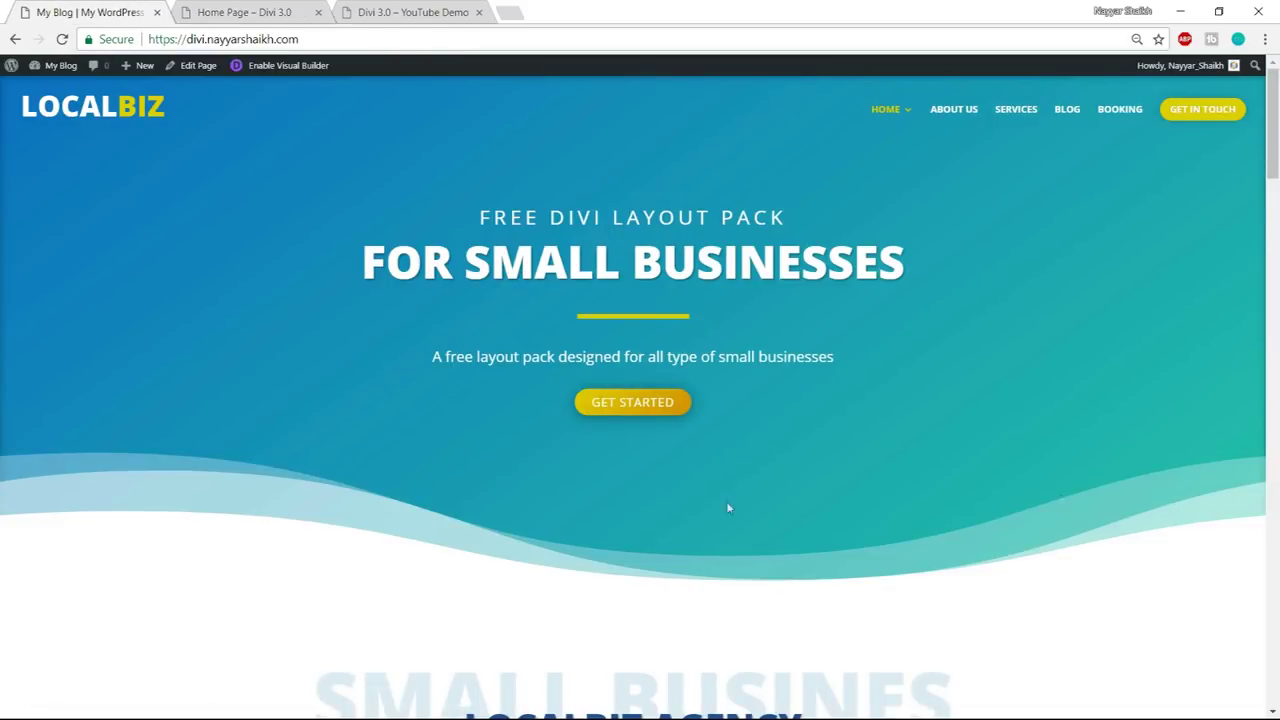
{"action": "left_click", "coordinate": [240, 11]}
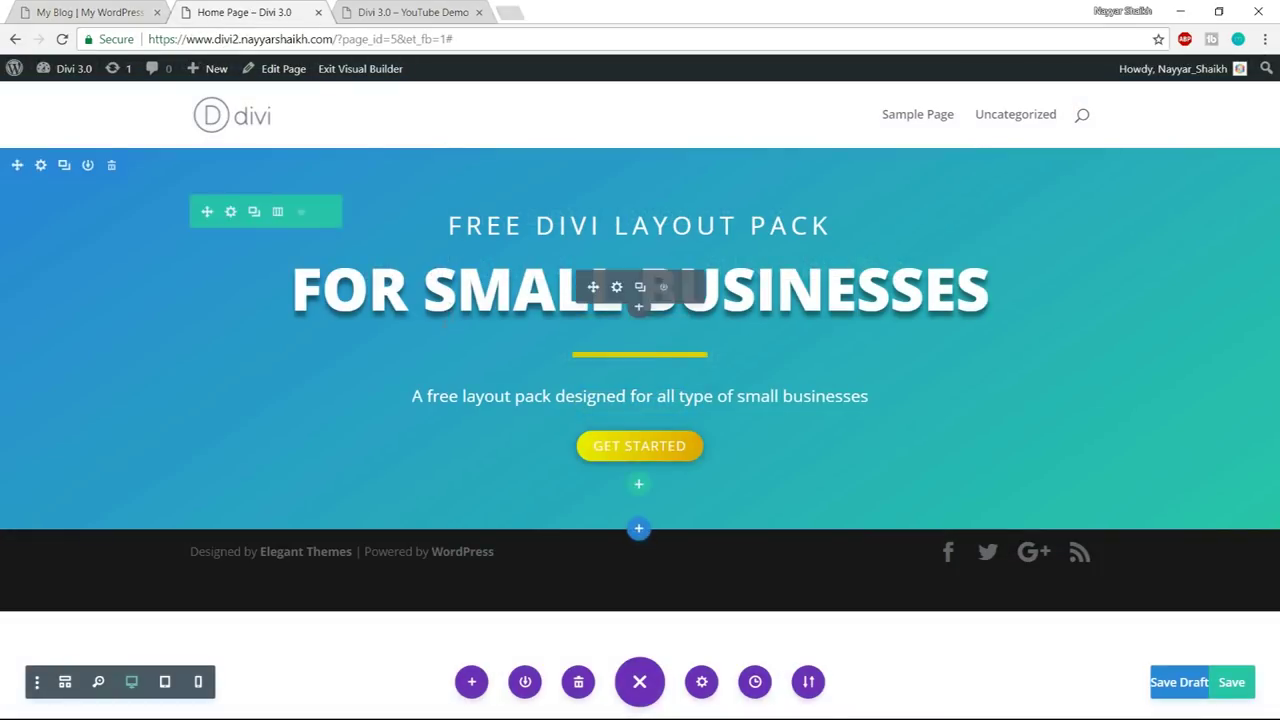
- Open the hero section's divider design settings and check the wave divider on the LocalBiz page
{"action": "left_click", "coordinate": [42, 166]}
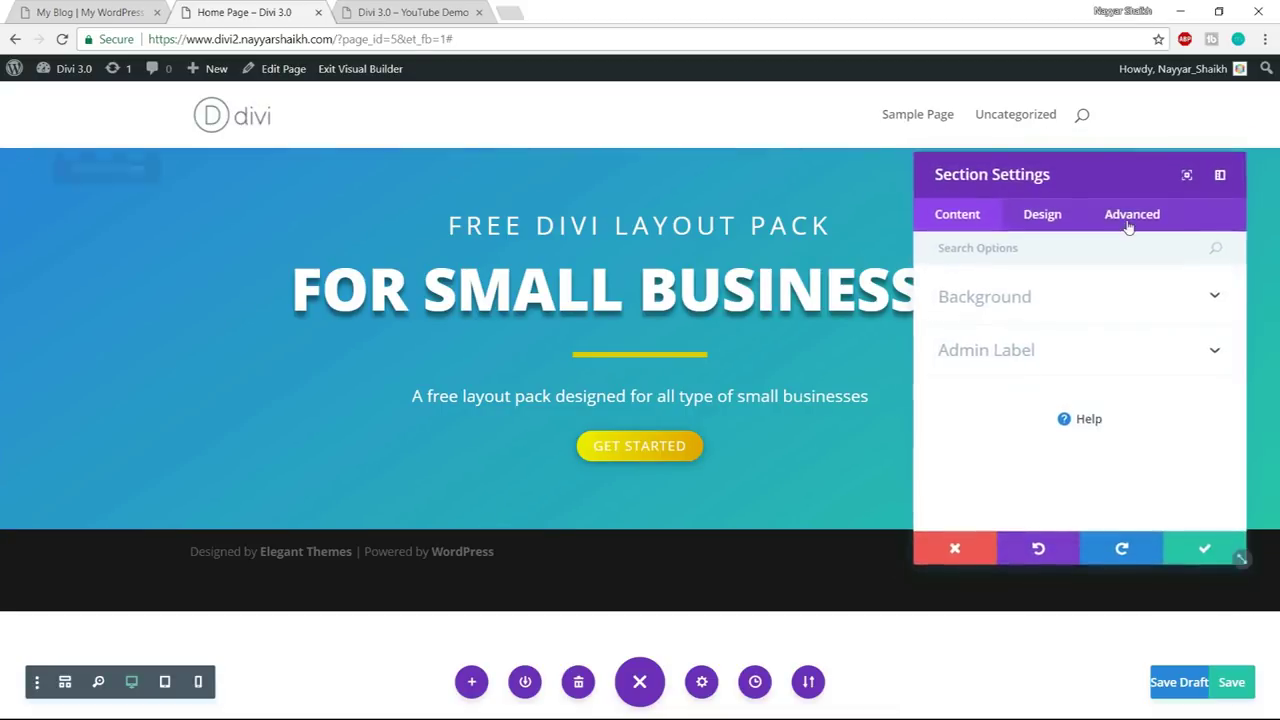
{"action": "left_click", "coordinate": [1042, 215]}
{"action": "scroll", "coordinate": [1150, 346], "scroll_direction": "down", "scroll_amount": 1}
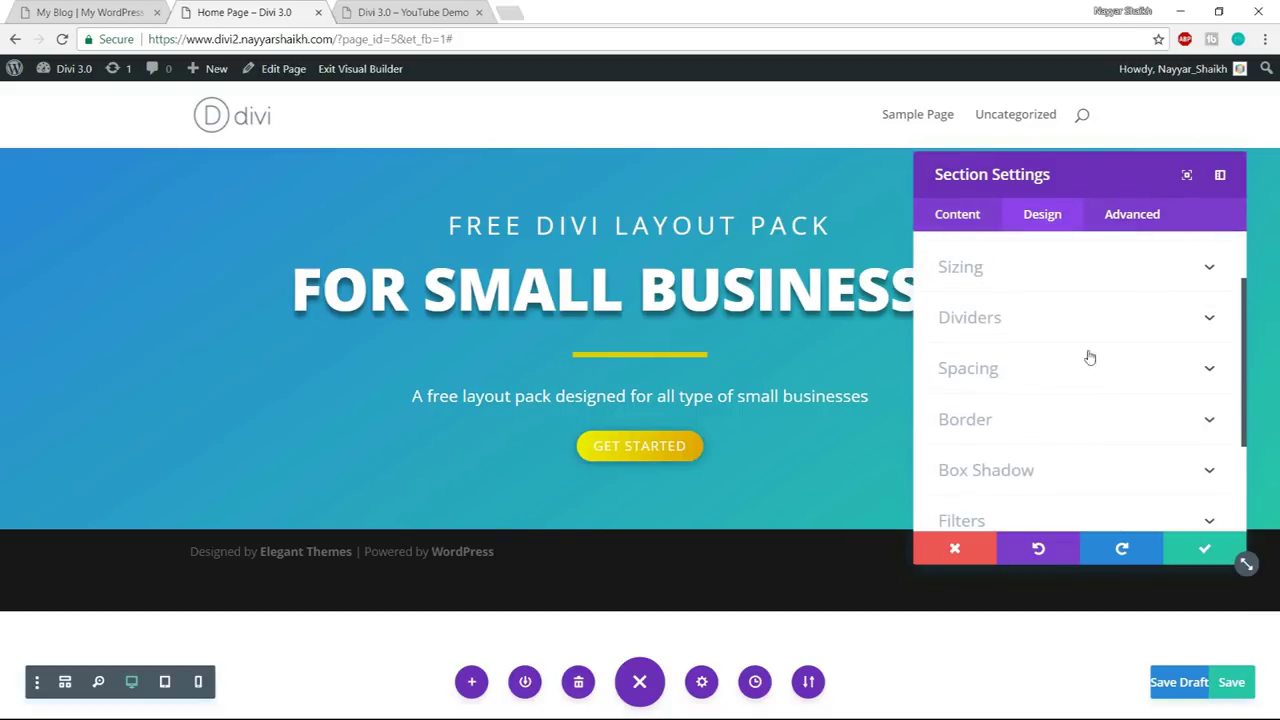
{"action": "left_click", "coordinate": [1025, 322]}
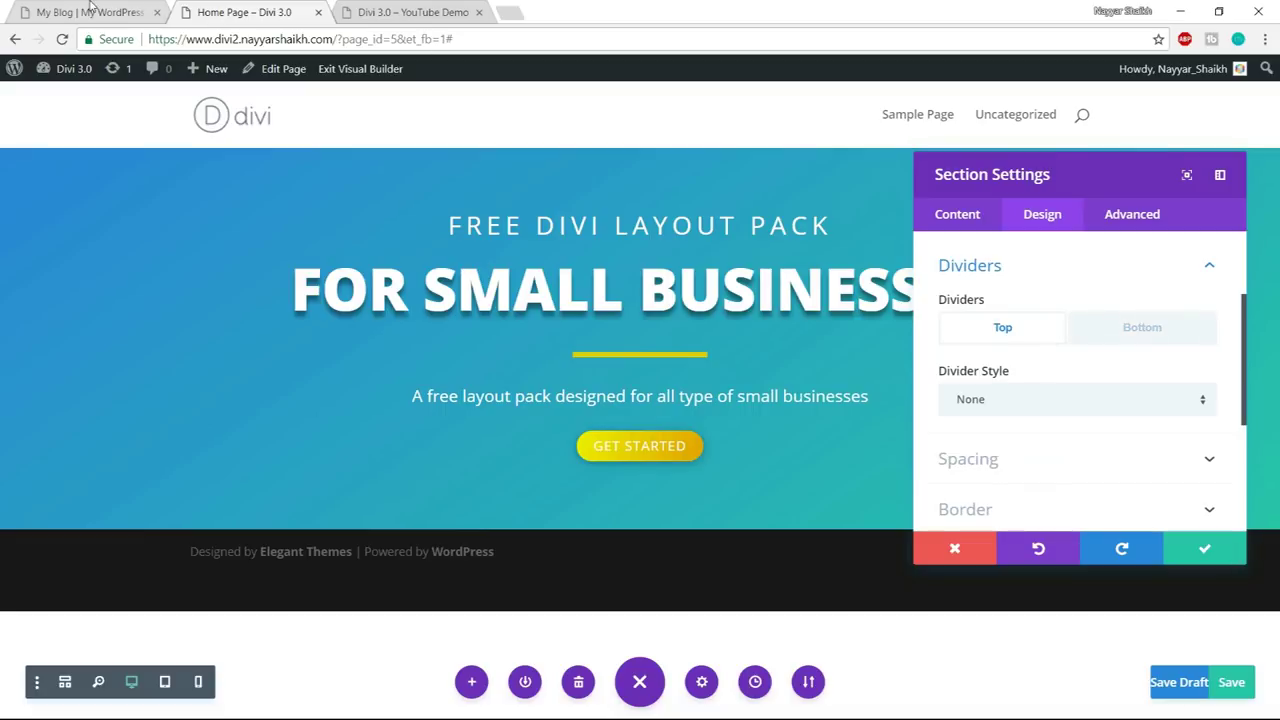
{"action": "key", "text": "ctrl+1"}
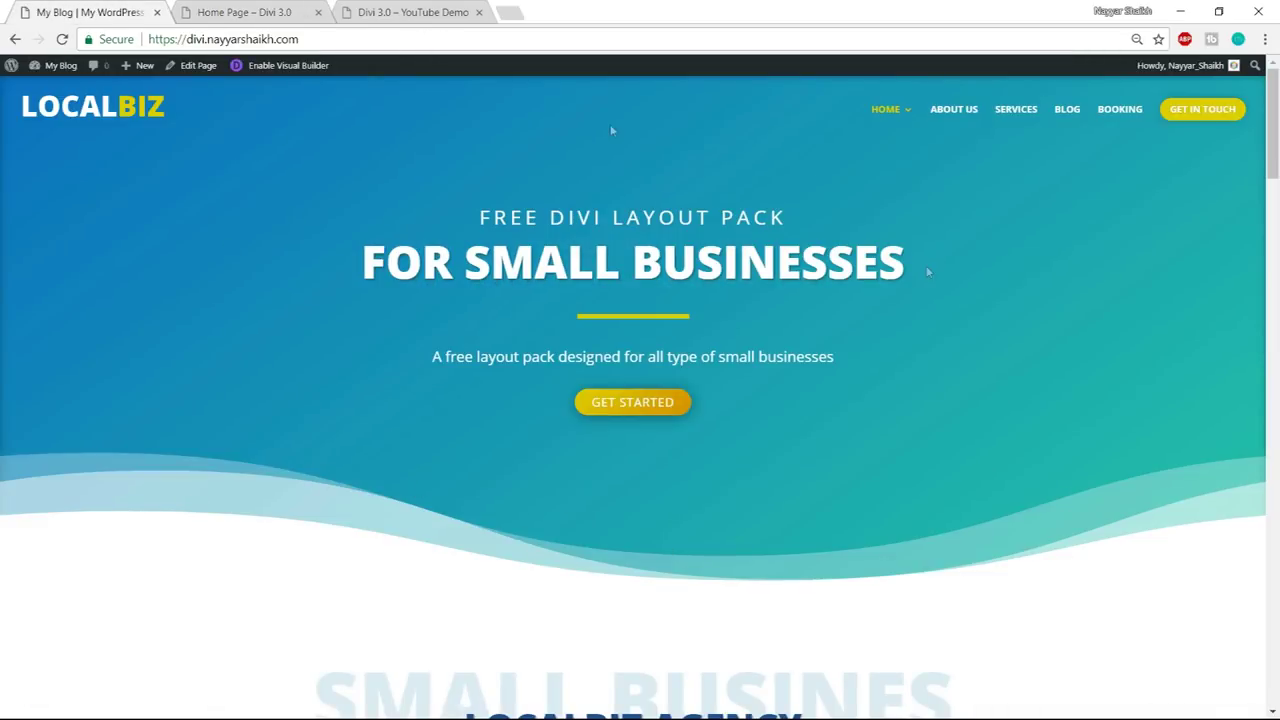
{"action": "left_click", "coordinate": [245, 12]}
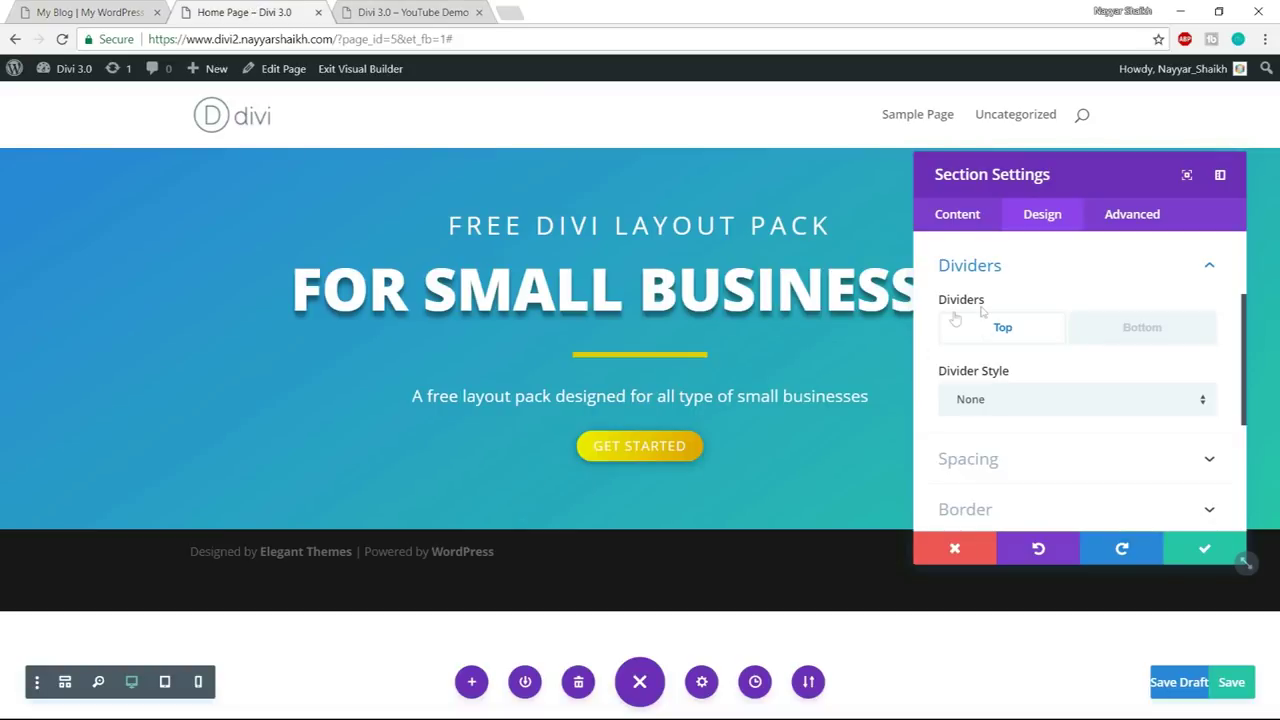
- Apply the layered wave style to the hero section's bottom divider
{"action": "left_click", "coordinate": [1157, 334]}
{"action": "scroll", "coordinate": [1148, 393], "scroll_direction": "down", "scroll_amount": 1}
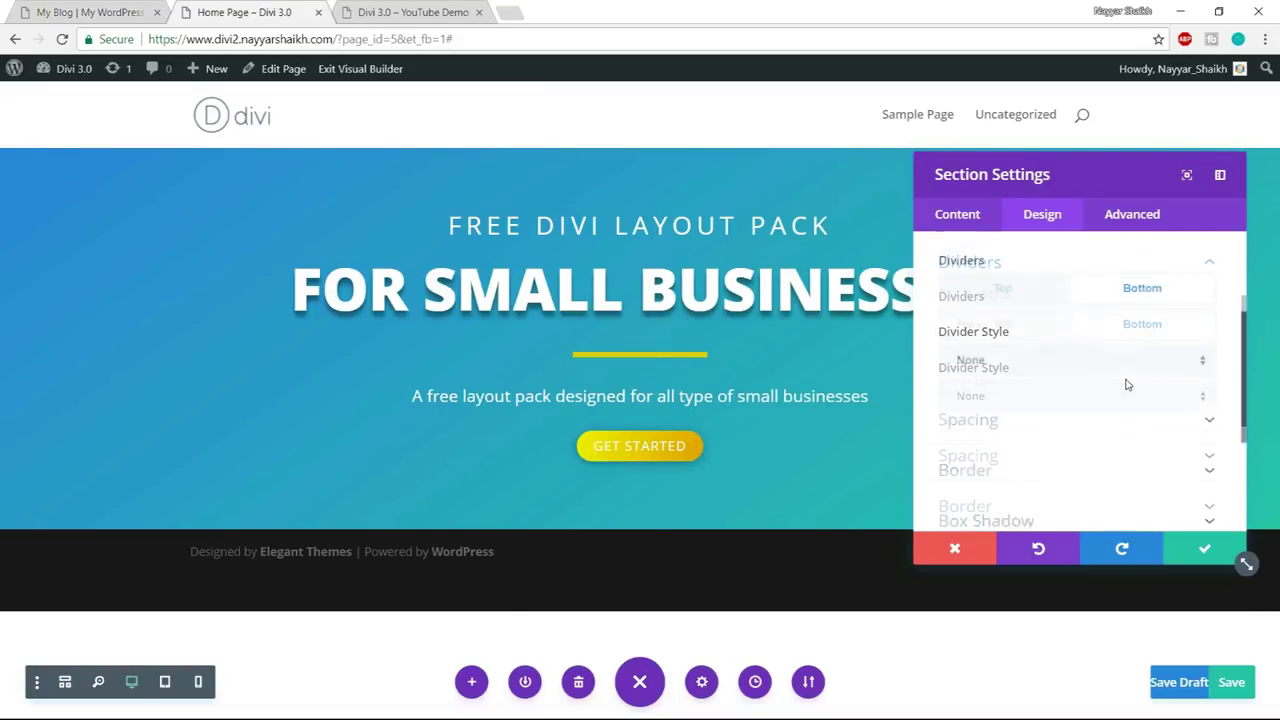
{"action": "left_click", "coordinate": [1071, 317]}
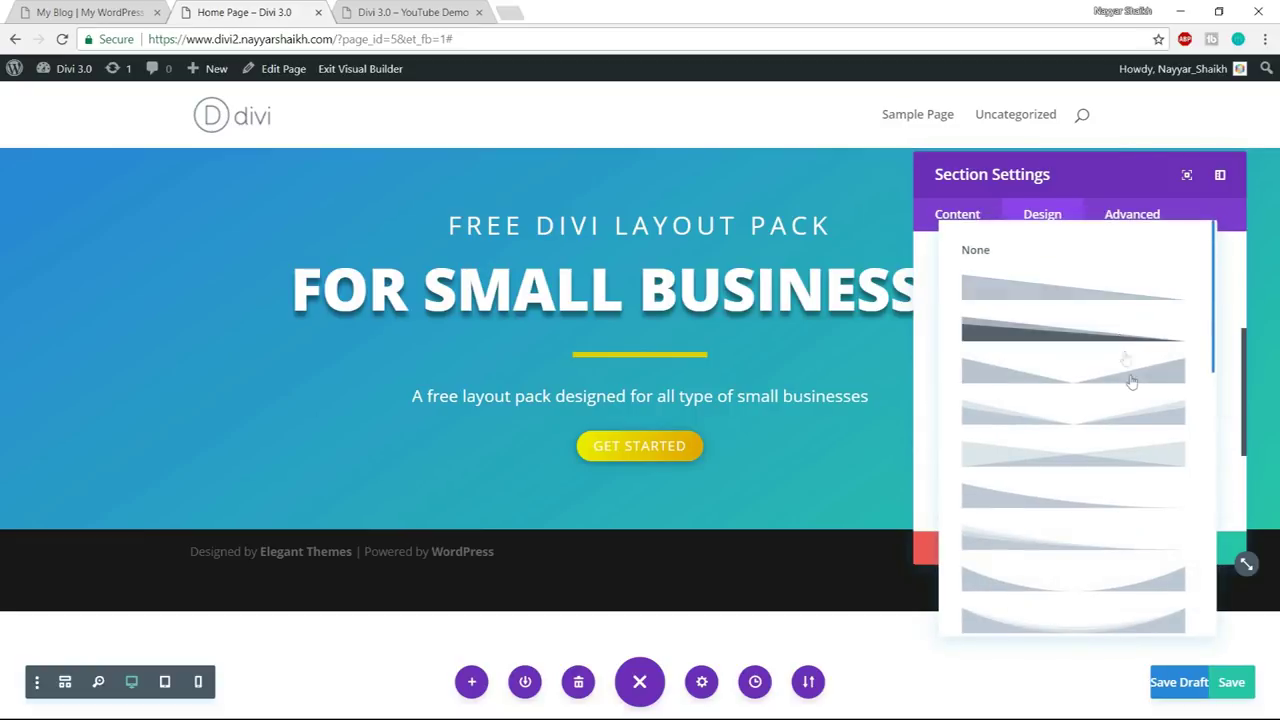
{"action": "scroll", "coordinate": [1131, 382], "scroll_direction": "down", "scroll_amount": 5}
{"action": "scroll", "coordinate": [1131, 382], "scroll_direction": "down", "scroll_amount": 1}
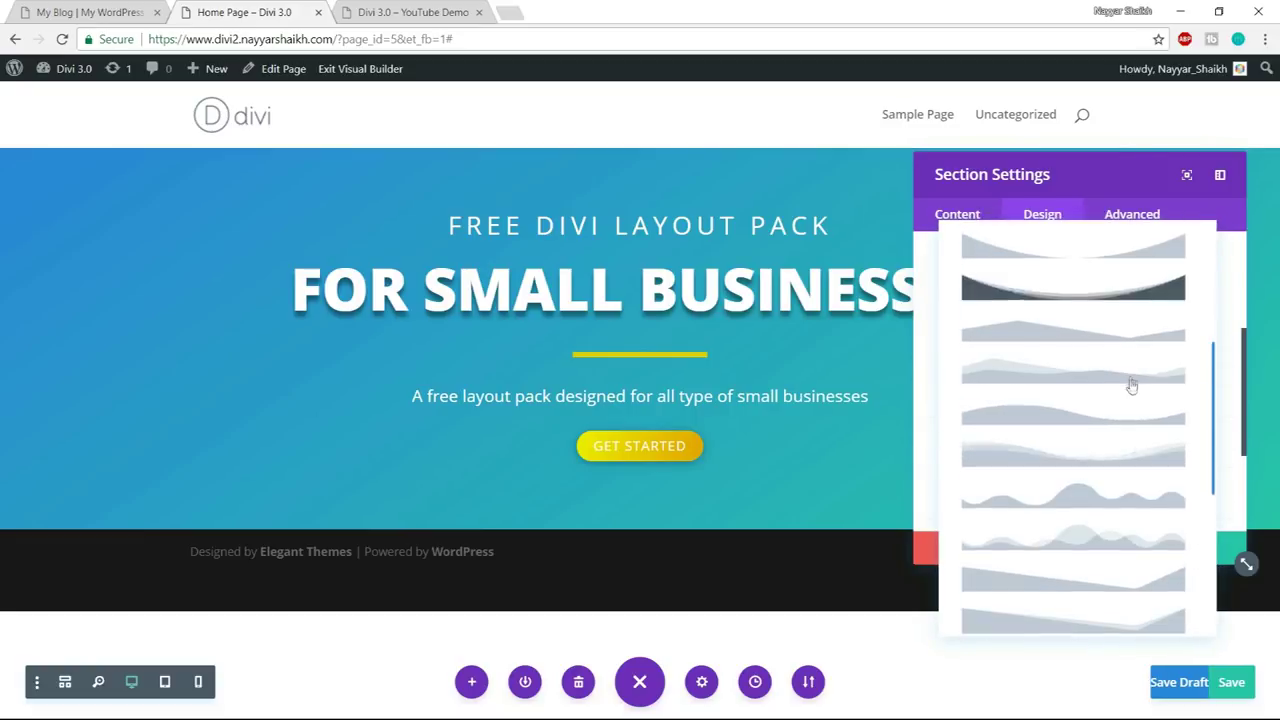
{"action": "left_click", "coordinate": [1109, 463]}
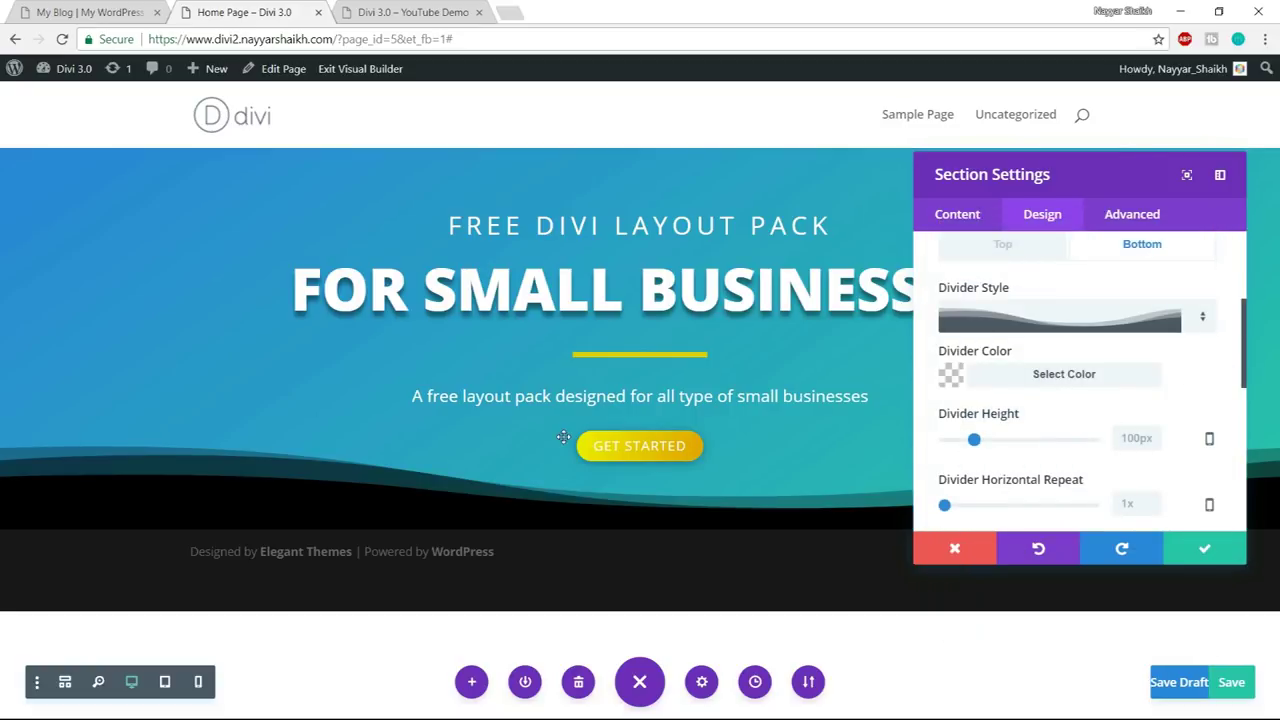
- Set the bottom divider's height to 231px and compare the wave with the one on the LocalBiz page
{"action": "scroll", "coordinate": [1244, 556], "scroll_direction": "down", "scroll_amount": 2}
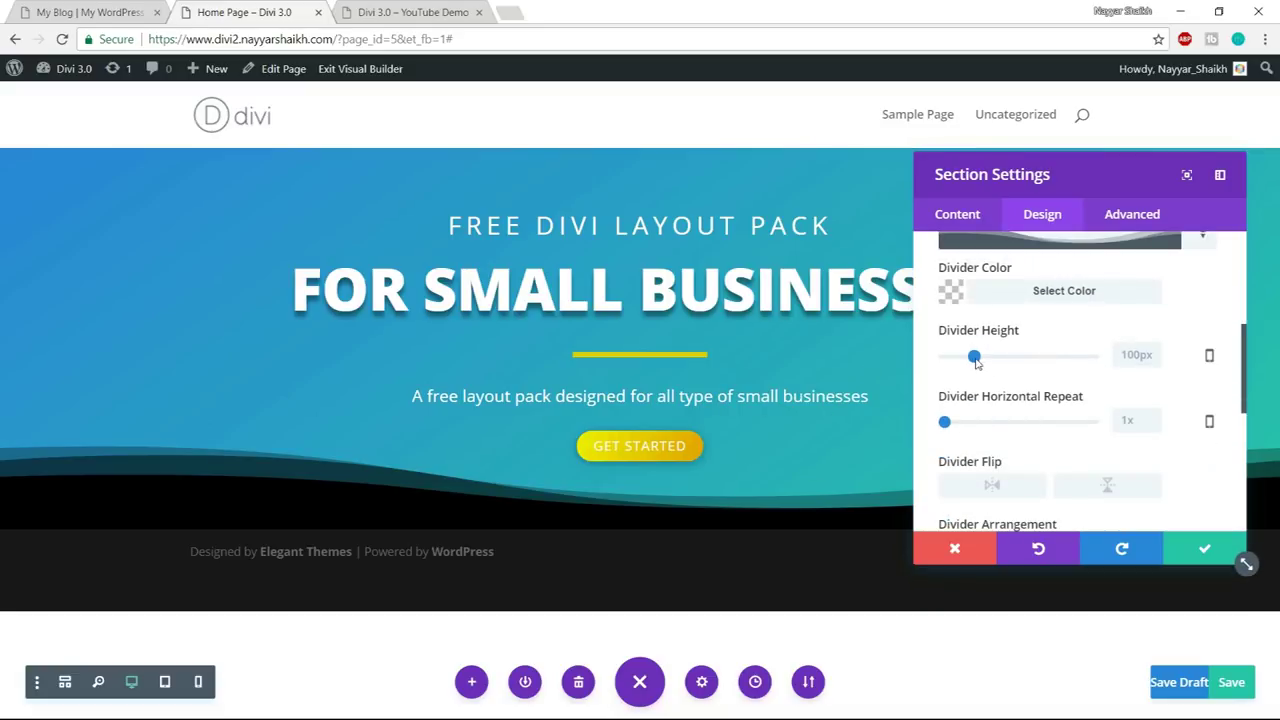
{"action": "left_click_drag", "start_coordinate": [1000, 360], "coordinate": [1014, 362]}
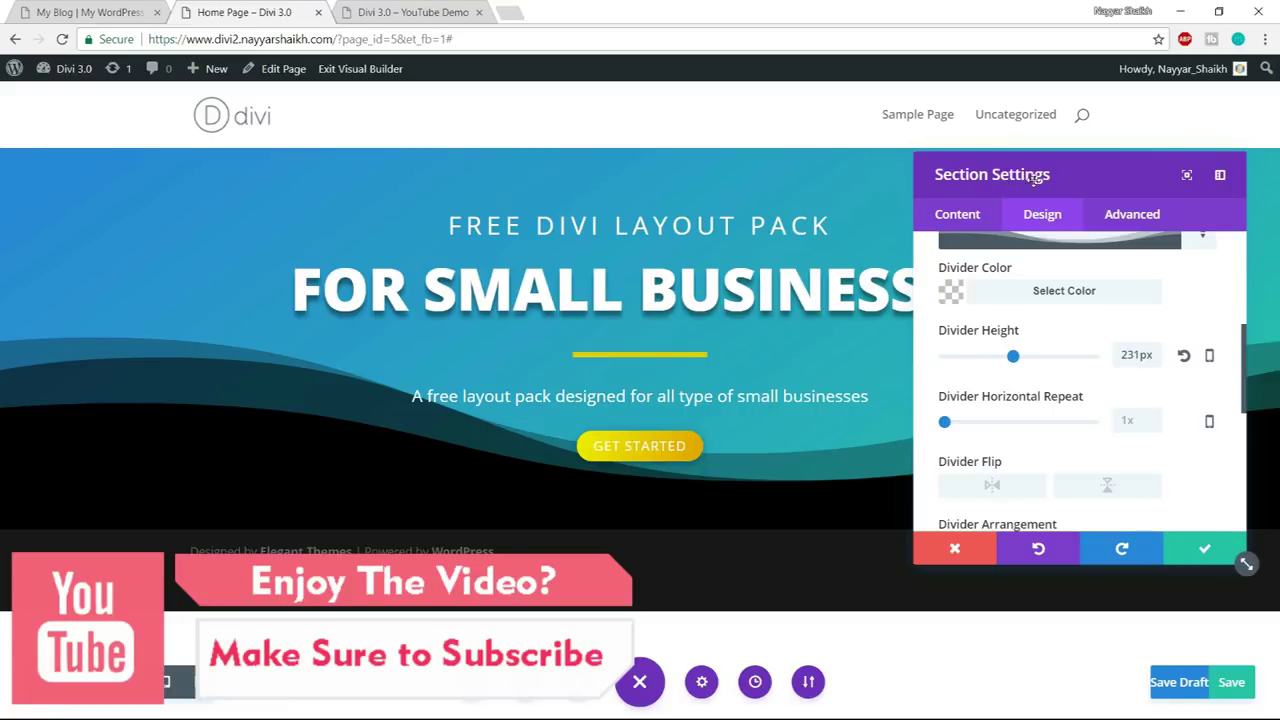
{"action": "left_click_drag", "start_coordinate": [1007, 187], "coordinate": [1115, 175]}
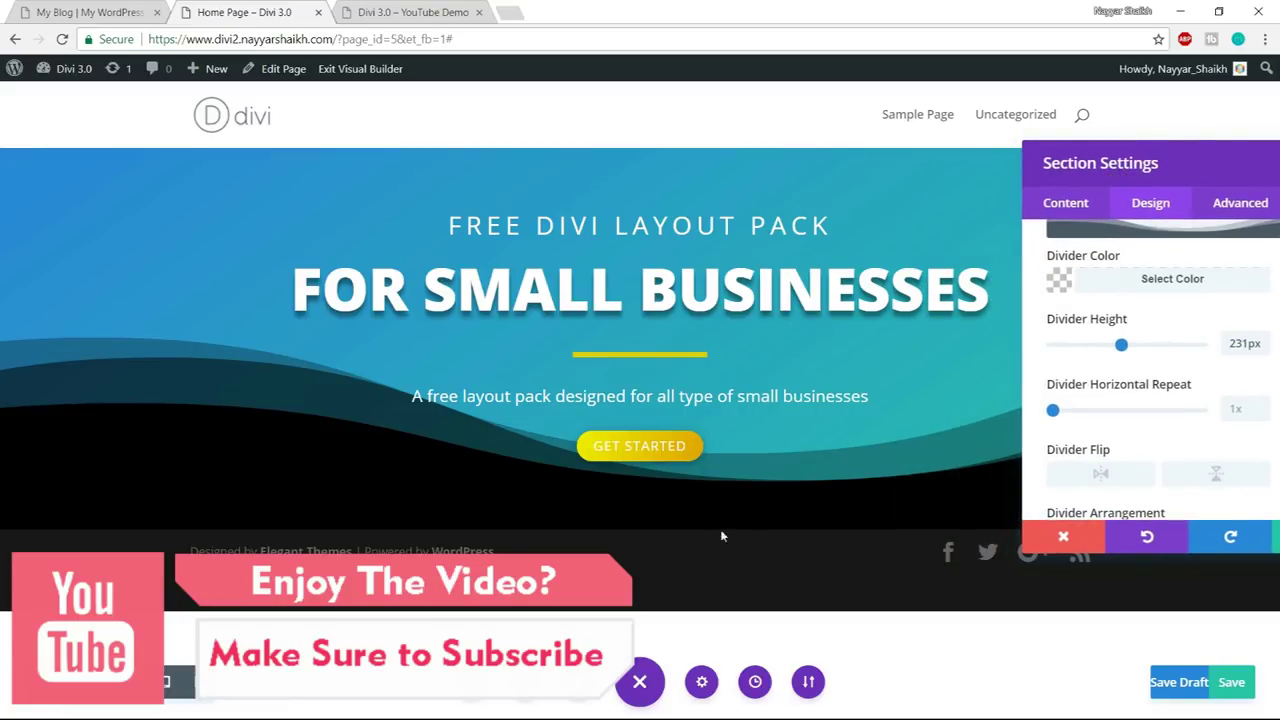
{"action": "key", "text": "ctrl+shift+Tab"}
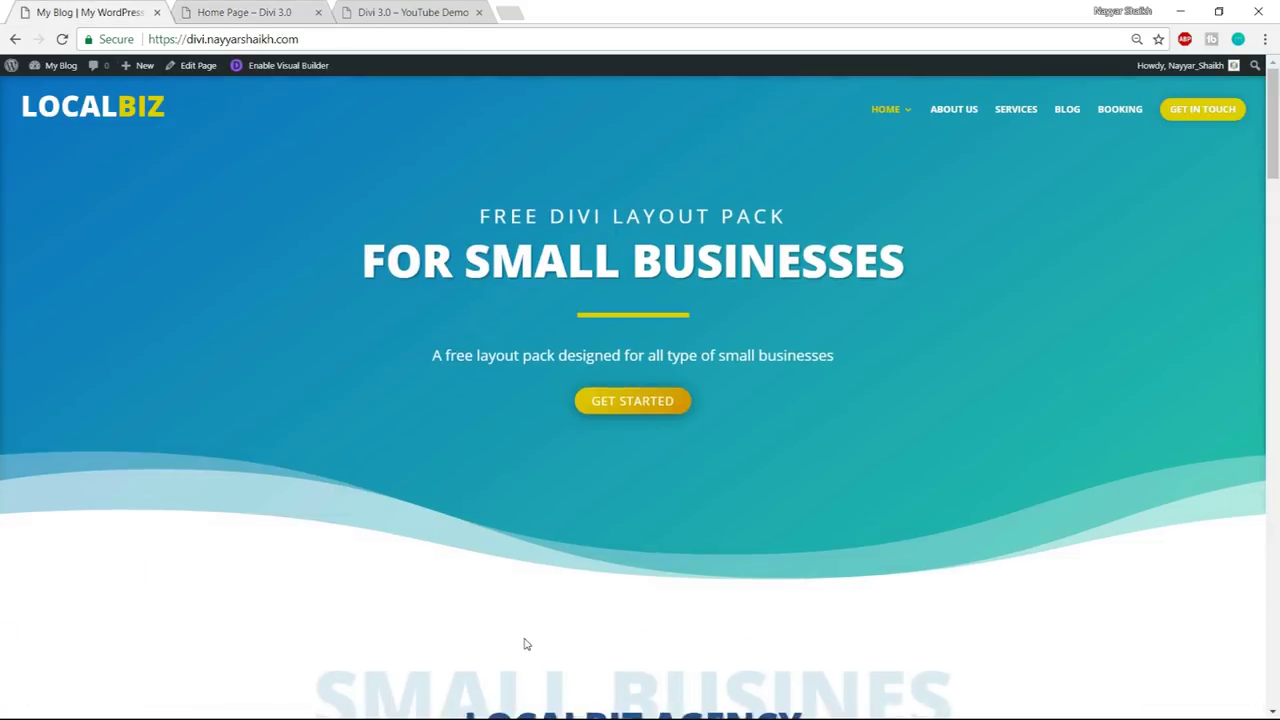
{"action": "scroll", "coordinate": [230, 445], "scroll_direction": "down", "scroll_amount": 2}
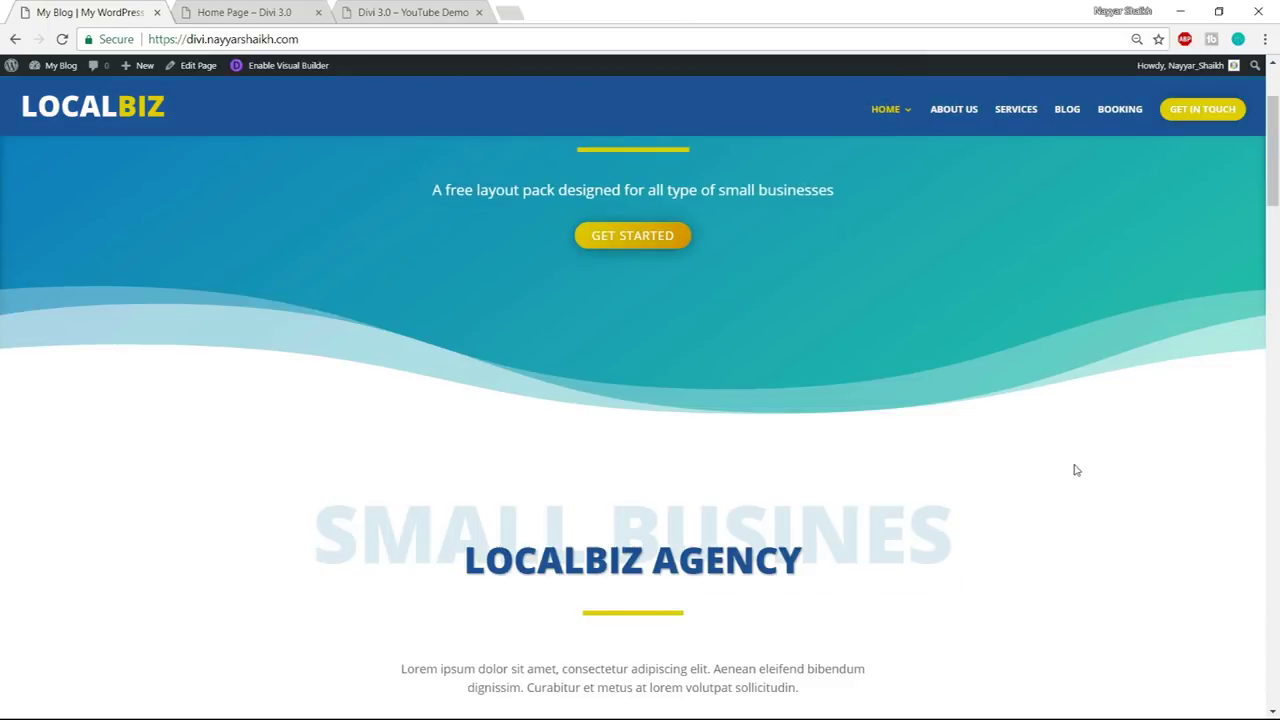
{"action": "key", "text": "ctrl+Tab"}
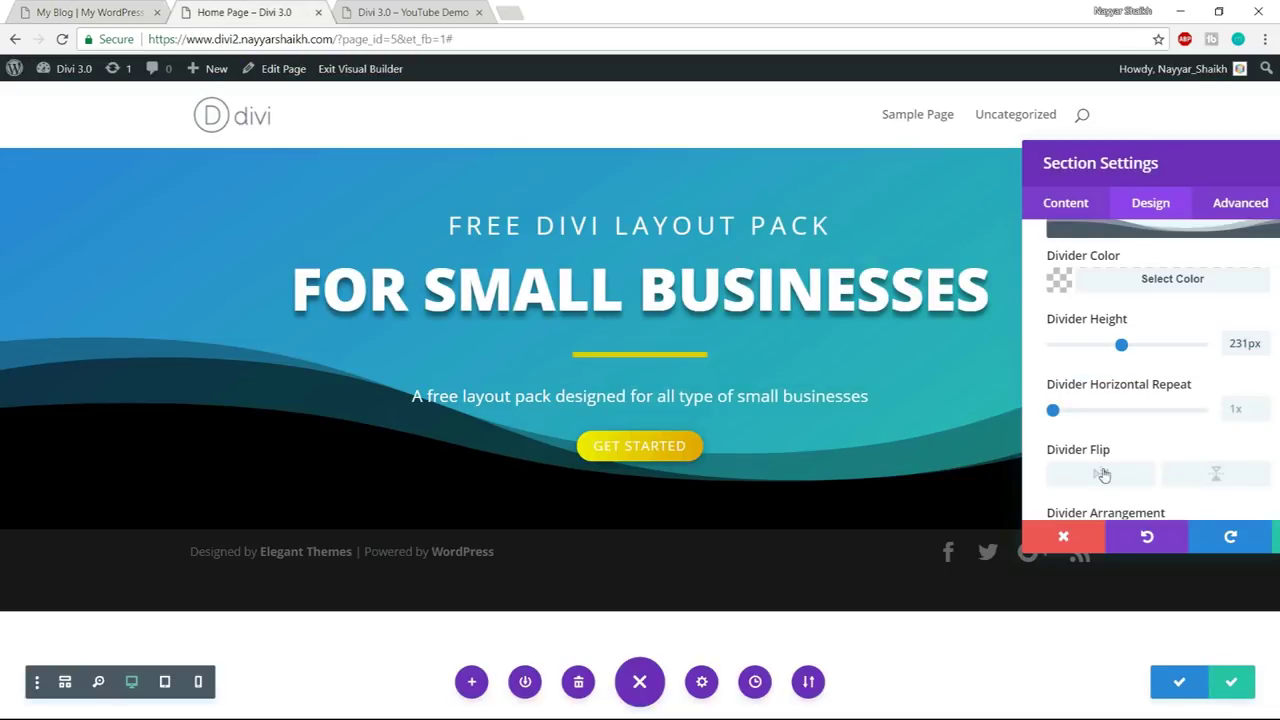
- Set the bottom divider's color to white #ffffff and save the section settings
{"action": "left_click_drag", "start_coordinate": [1262, 562], "coordinate": [1140, 568]}
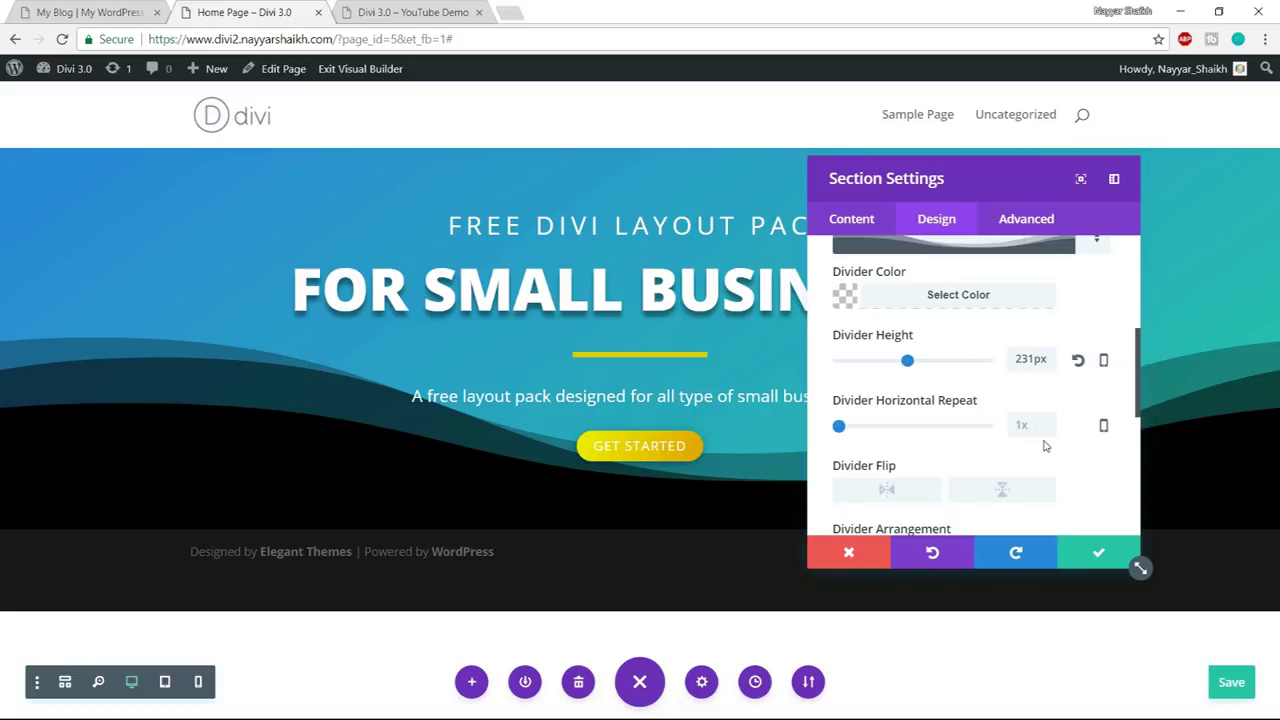
{"action": "scroll", "coordinate": [1063, 446], "scroll_direction": "down", "scroll_amount": 4}
{"action": "scroll", "coordinate": [1064, 447], "scroll_direction": "down", "scroll_amount": 3}
{"action": "scroll", "coordinate": [1064, 447], "scroll_direction": "up", "scroll_amount": 6}
{"action": "scroll", "coordinate": [1064, 449], "scroll_direction": "down", "scroll_amount": 2}
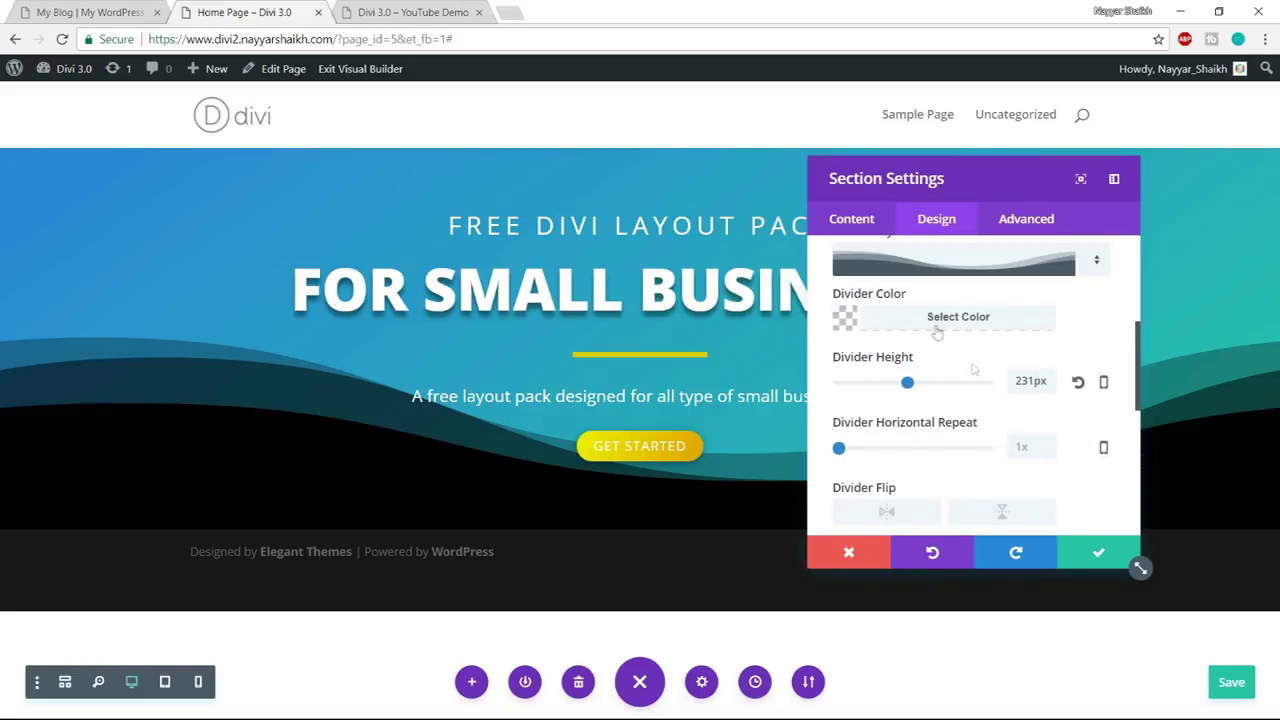
{"action": "left_click", "coordinate": [952, 320]}
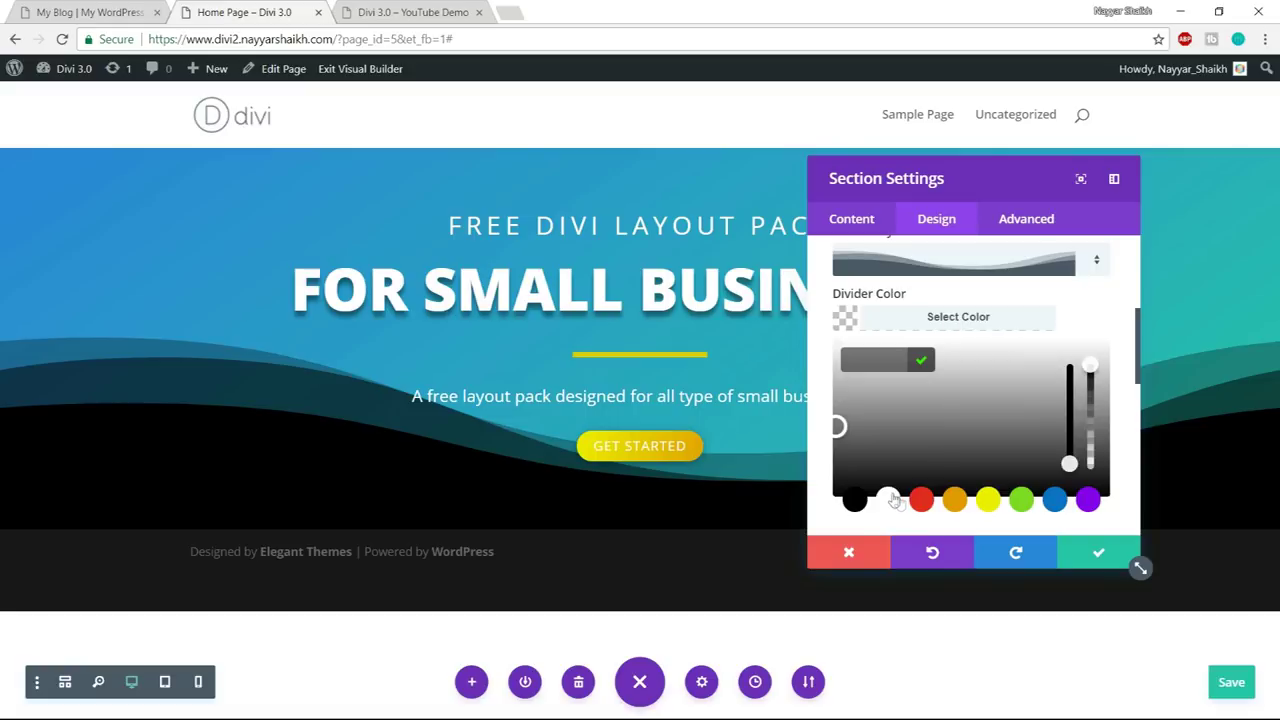
{"action": "left_click", "coordinate": [888, 498]}
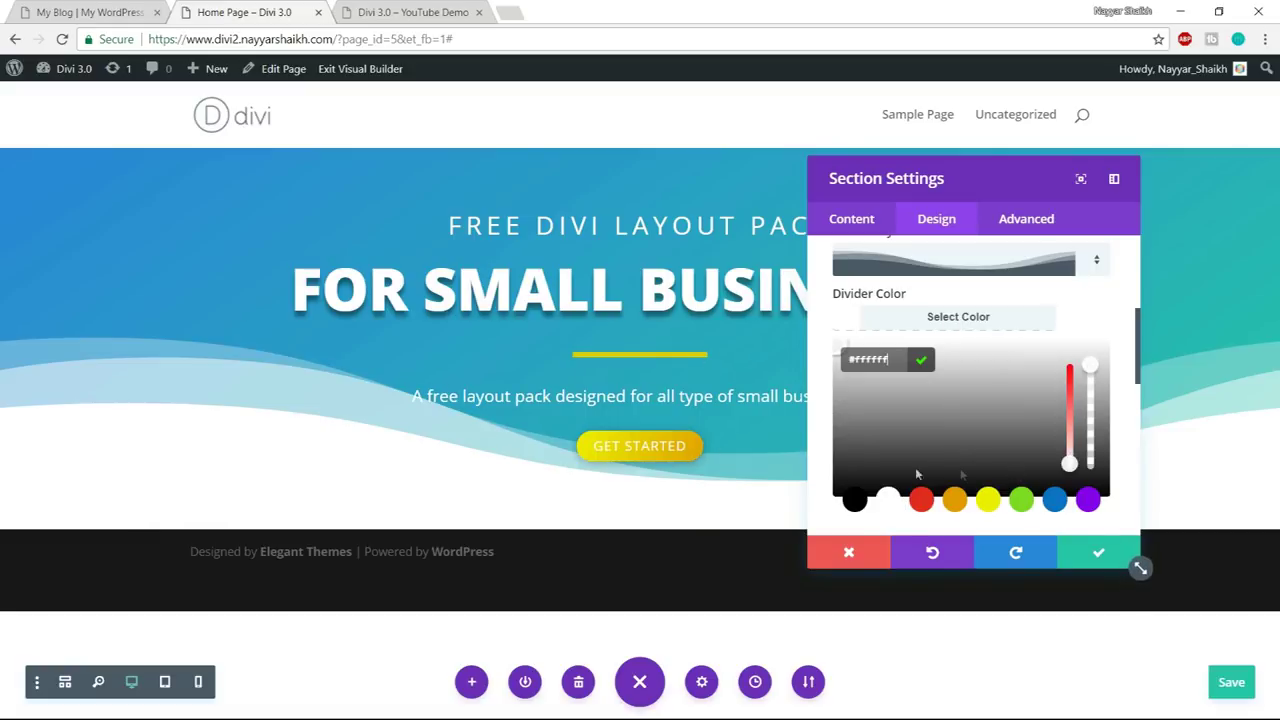
{"action": "left_click", "coordinate": [1099, 553]}
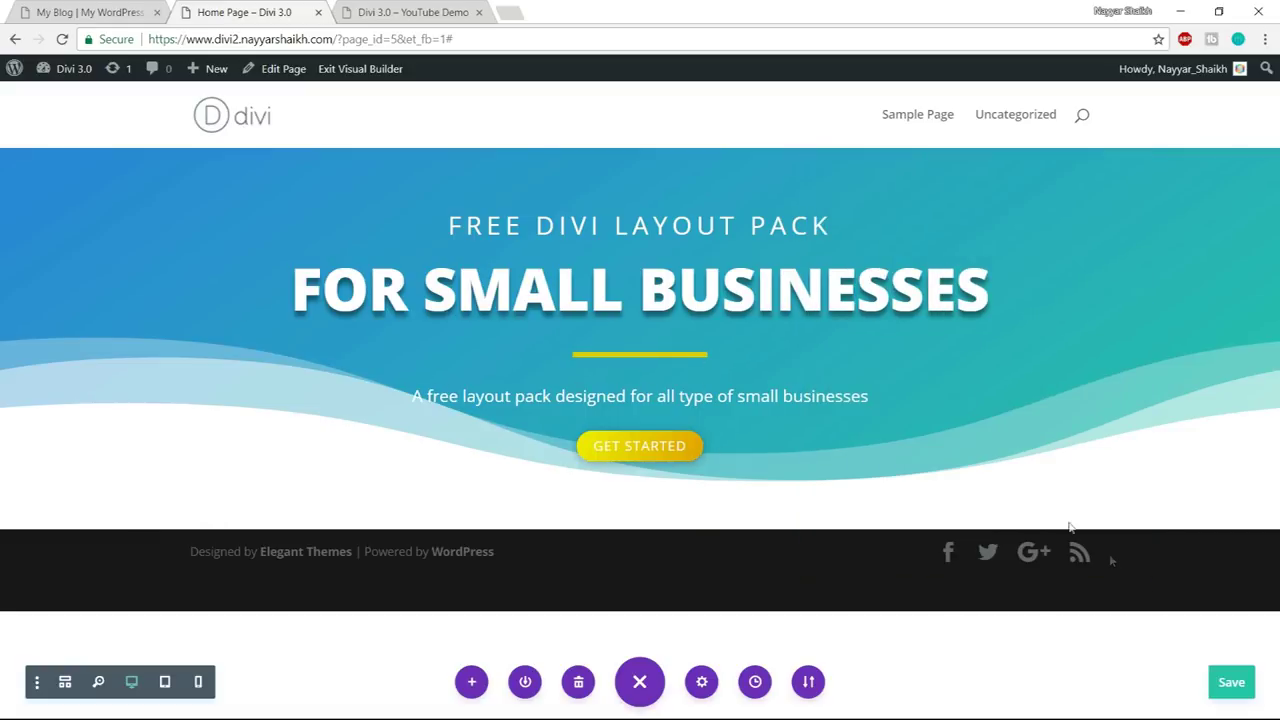
- Increase the hero row's bottom padding so the waves sit below the Get Started button, comparing the spacing with the LocalBiz page
{"action": "left_click", "coordinate": [152, 9]}
{"action": "scroll", "coordinate": [672, 366], "scroll_direction": "up", "scroll_amount": 2}
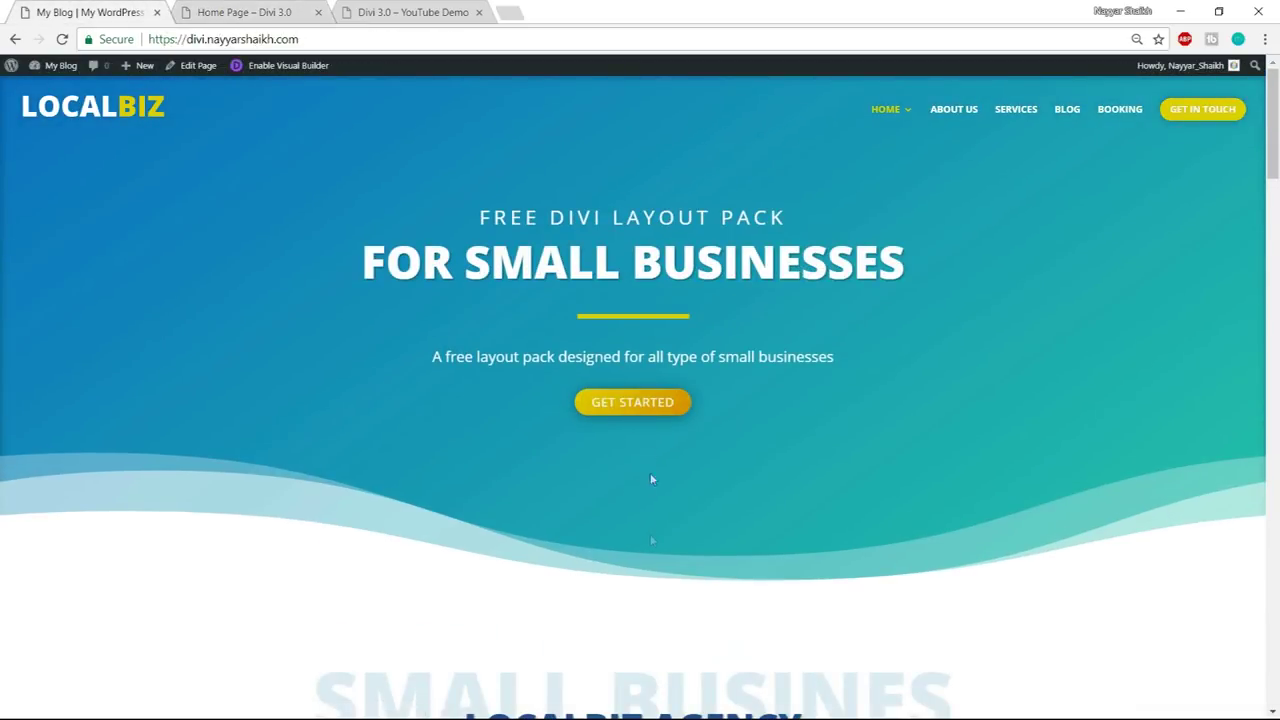
{"action": "left_click", "coordinate": [245, 12]}
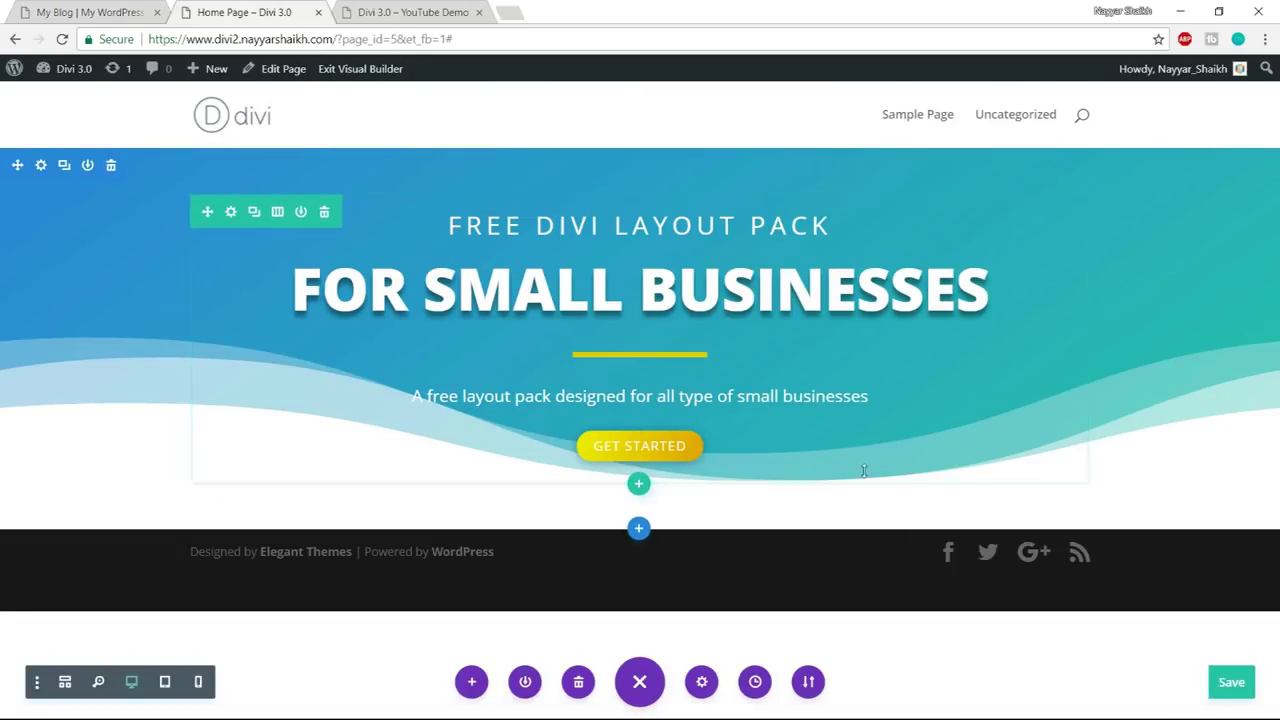
{"action": "left_click_drag", "start_coordinate": [951, 478], "coordinate": [952, 522]}
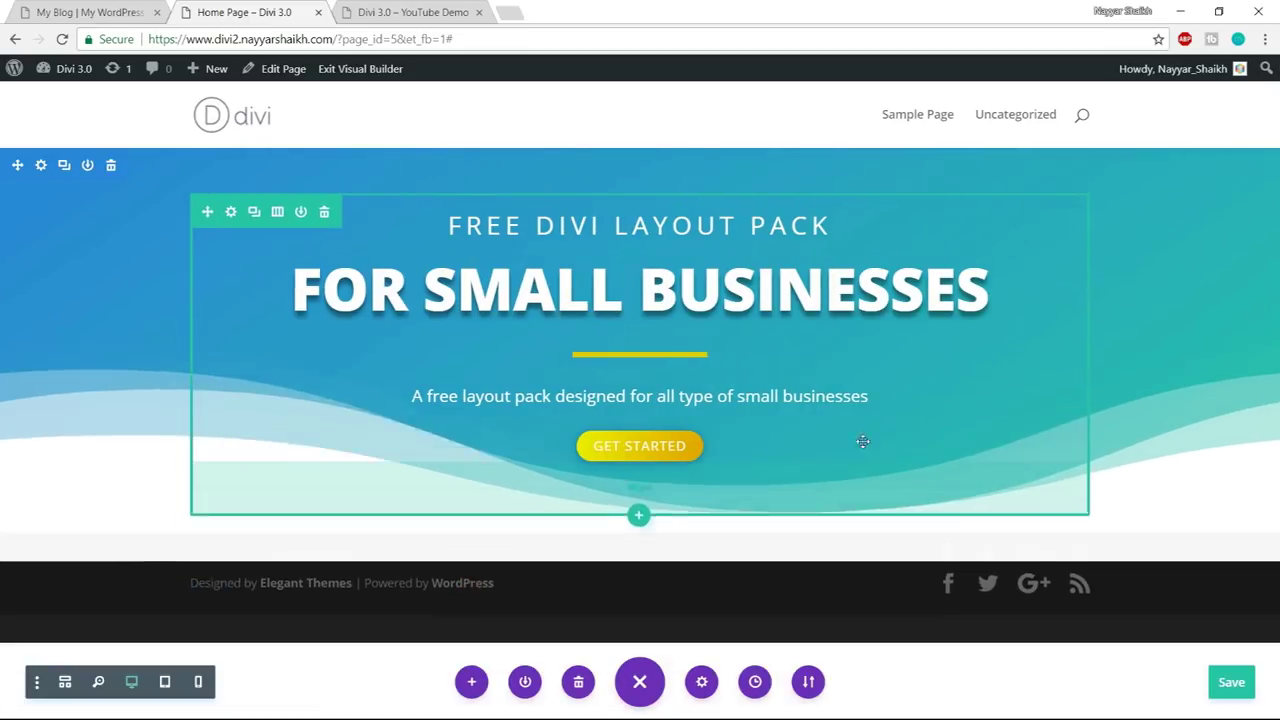
{"action": "left_click_drag", "start_coordinate": [863, 441], "coordinate": [826, 569]}
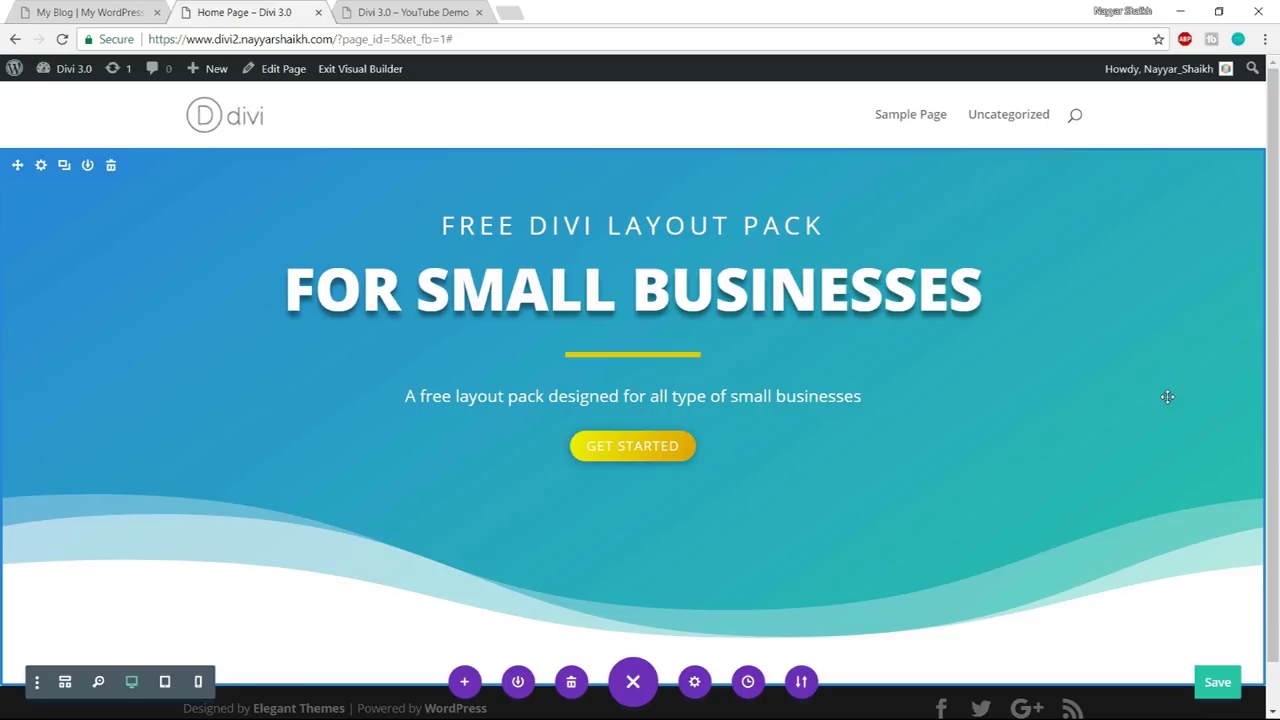
{"action": "left_click", "coordinate": [127, 10]}
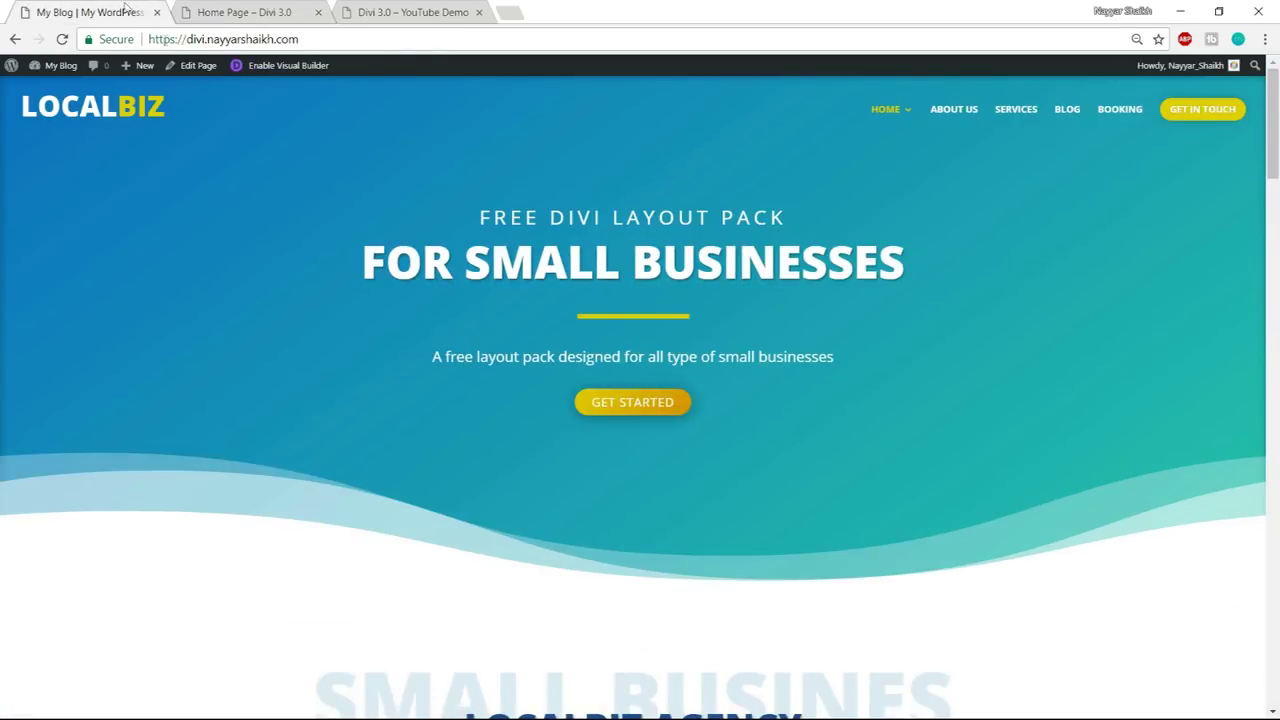
{"action": "scroll", "coordinate": [756, 468], "scroll_direction": "down", "scroll_amount": 5}
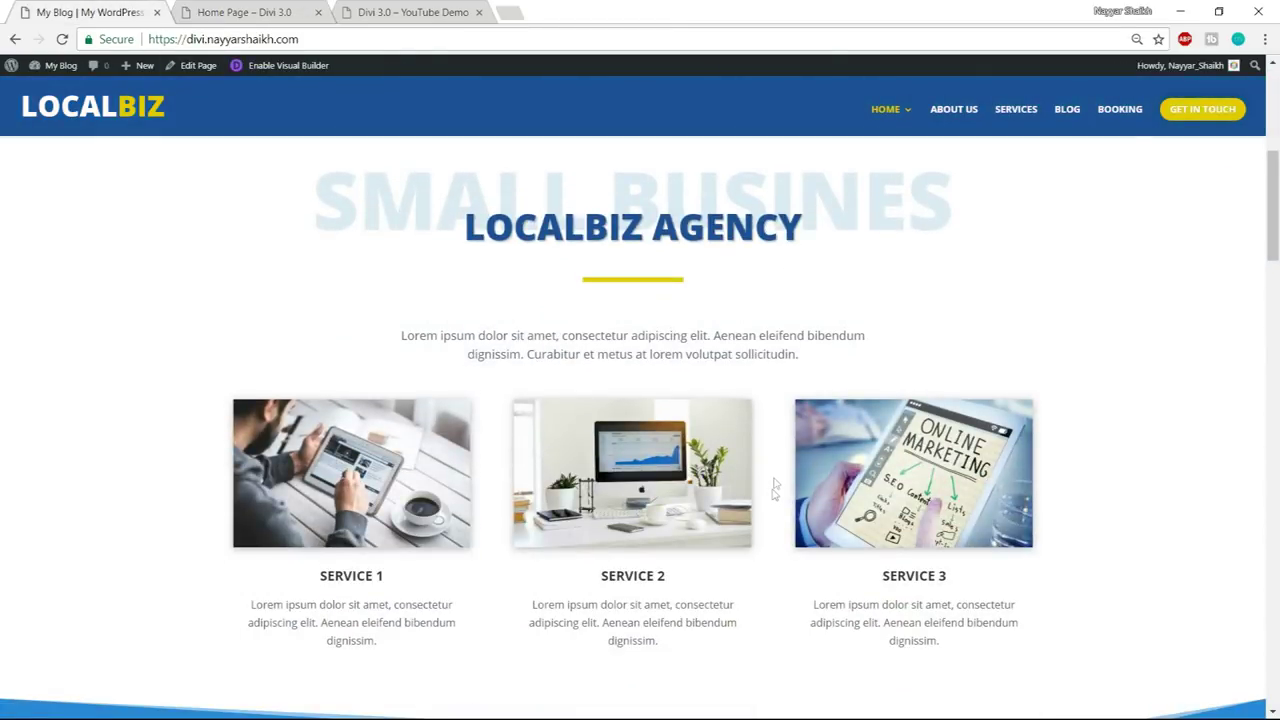
{"action": "left_click", "coordinate": [236, 12]}
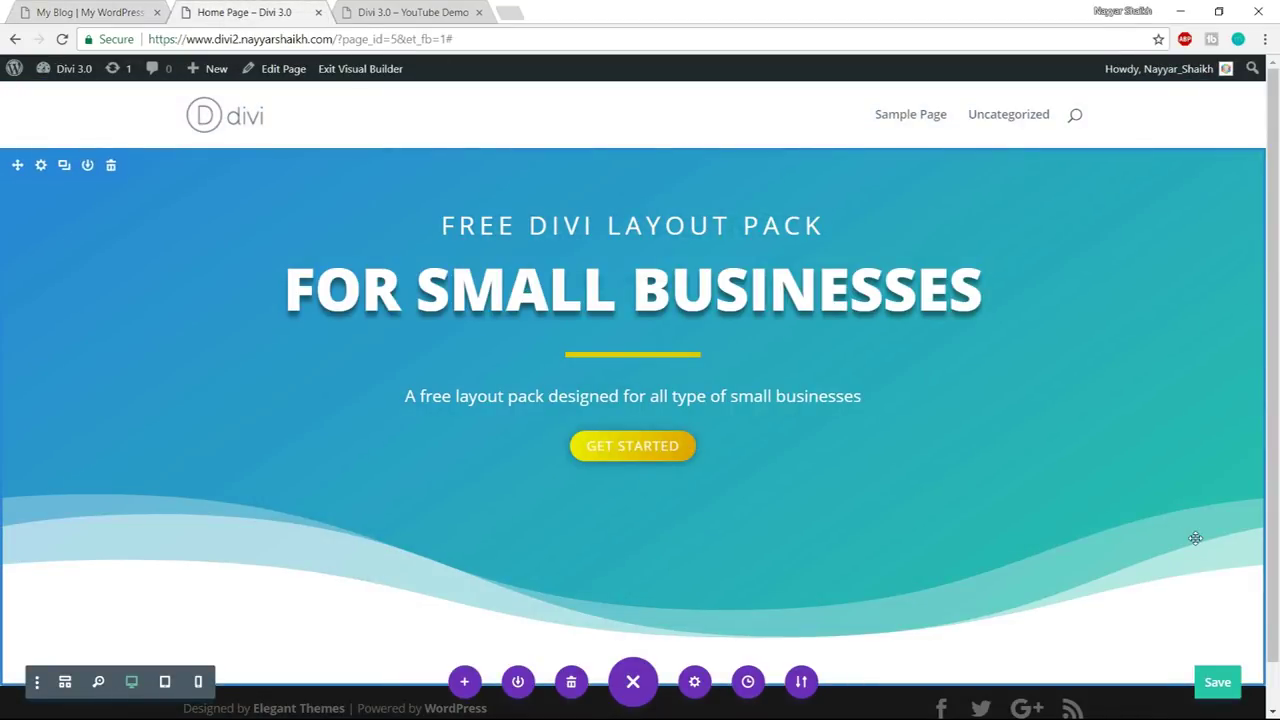
- Collapse the builder's page controls and add a new regular section below the hero section
{"action": "scroll", "coordinate": [1230, 452], "scroll_direction": "down", "scroll_amount": 1}
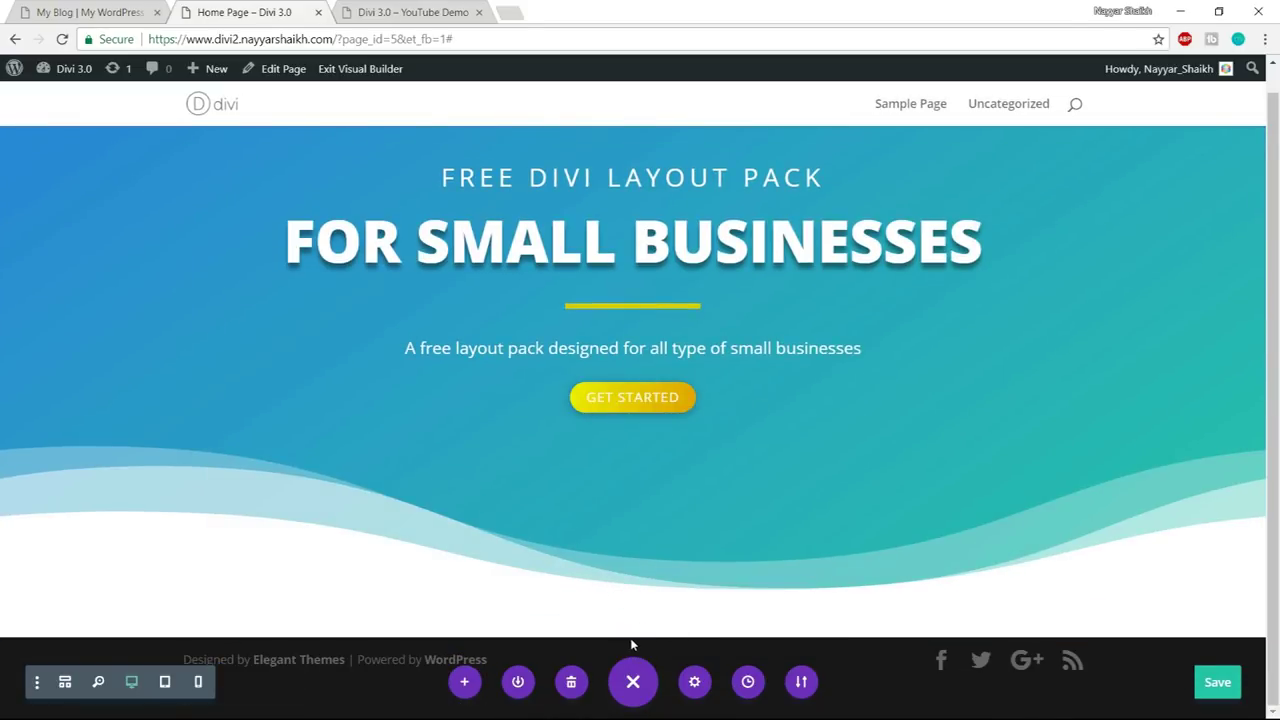
{"action": "left_click", "coordinate": [633, 681]}
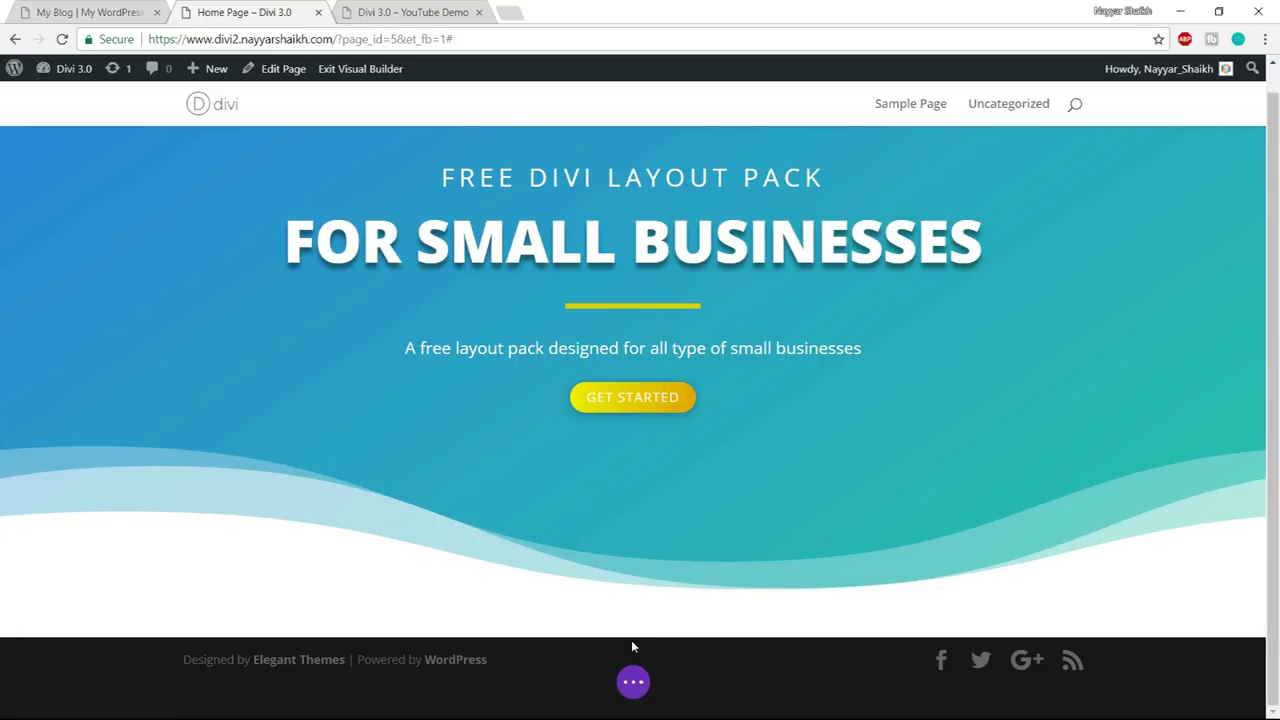
{"action": "left_click", "coordinate": [632, 638]}
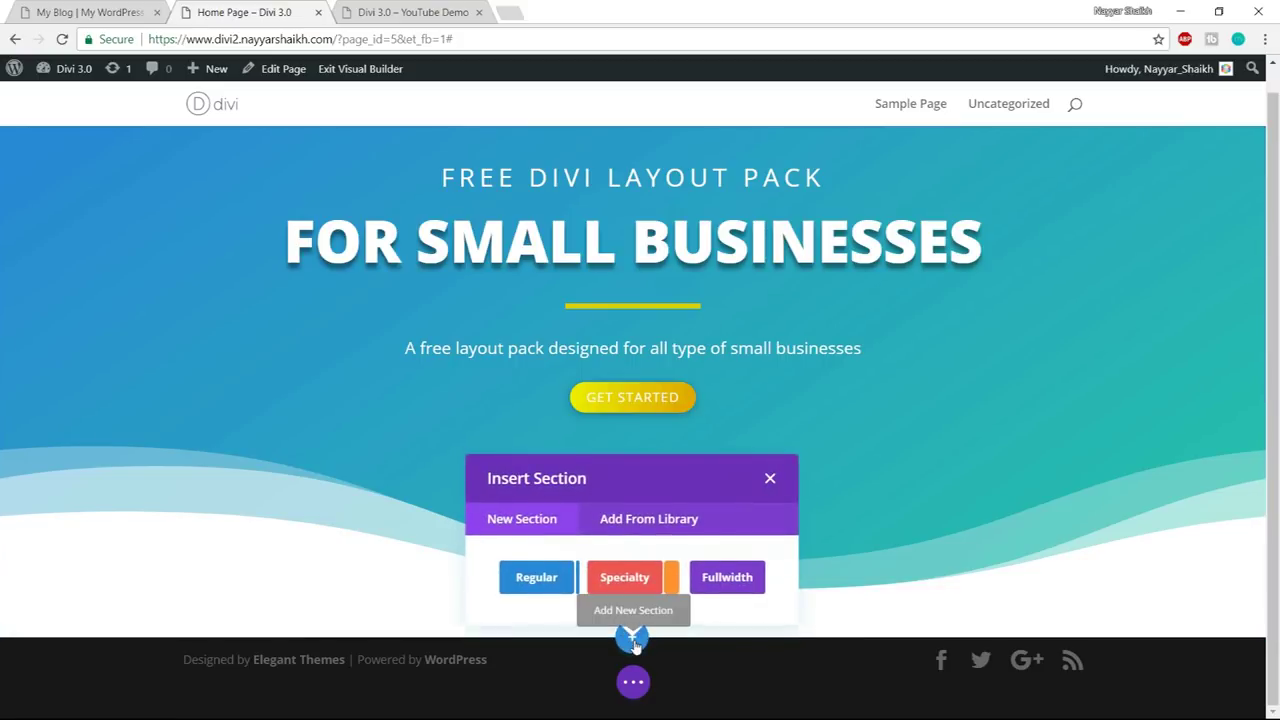
{"action": "left_click", "coordinate": [530, 585]}
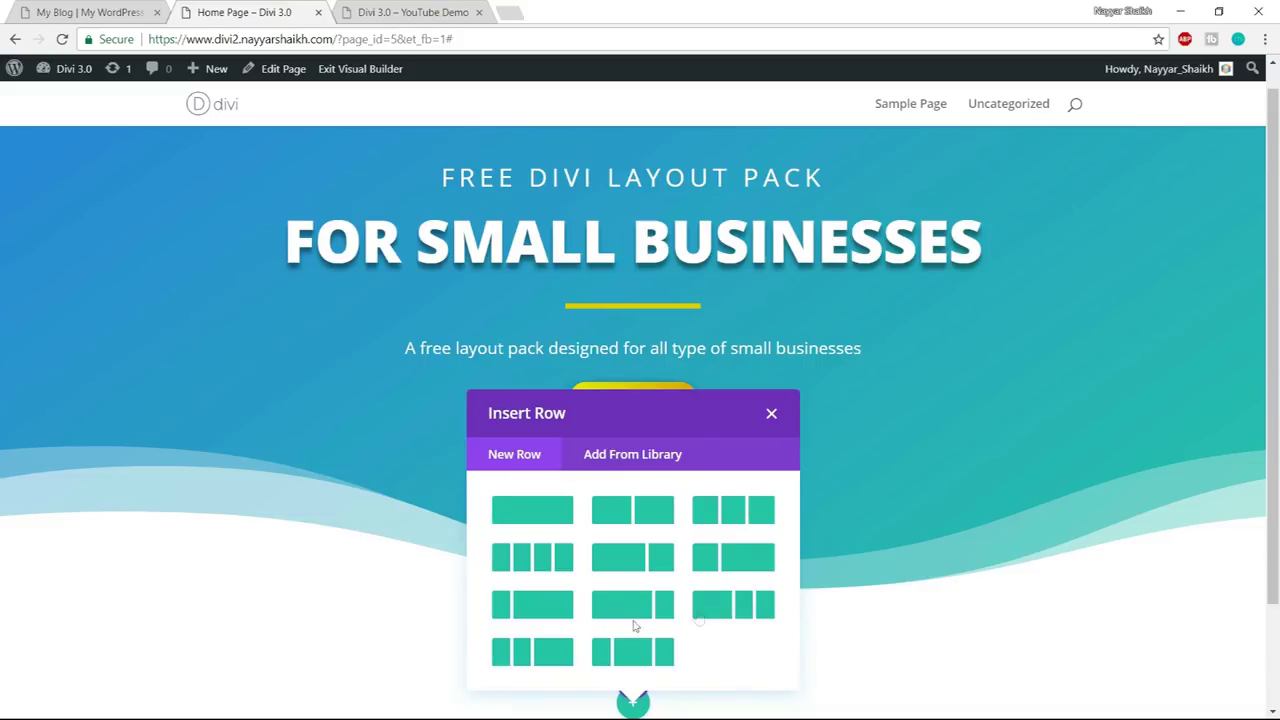
- Examine the LocalBiz Agency section on the reference page, including its overlapping headings, divider line, intro text and service columns
{"action": "left_click", "coordinate": [127, 10]}
{"action": "scroll", "coordinate": [559, 313], "scroll_direction": "up", "scroll_amount": 3}
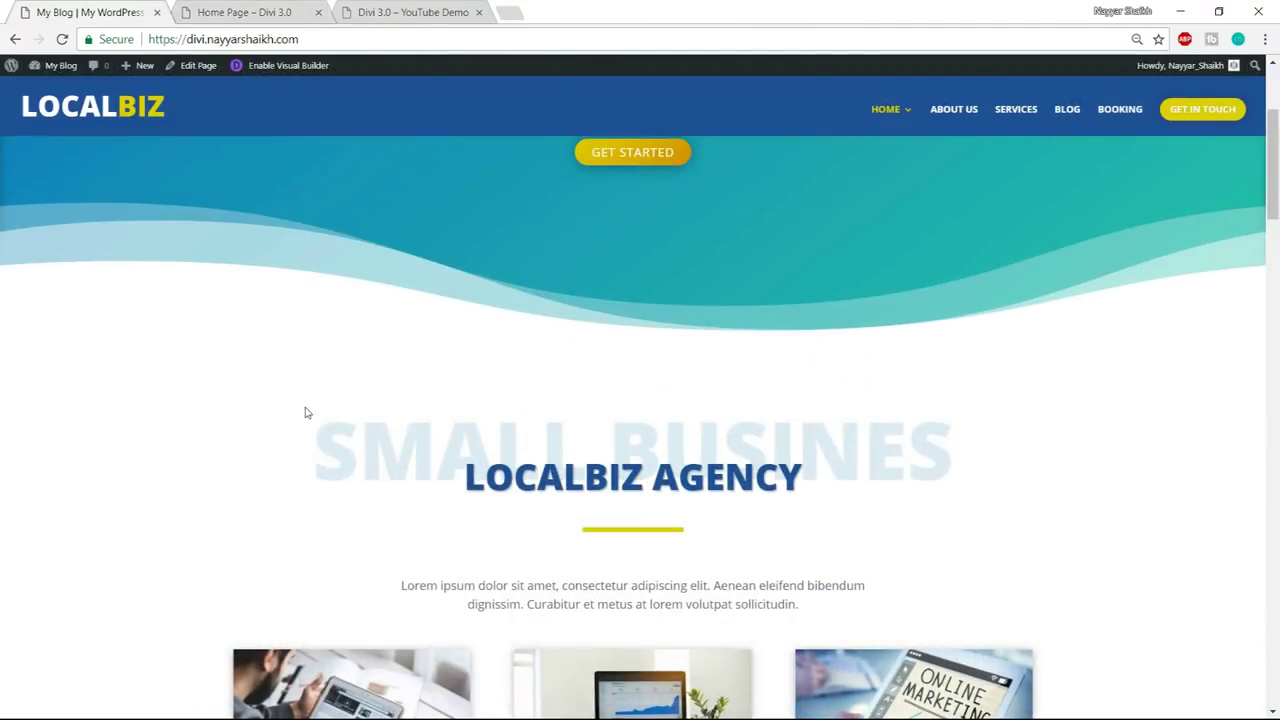
{"action": "left_click_drag", "start_coordinate": [306, 408], "coordinate": [864, 521]}
{"action": "left_click", "coordinate": [870, 533]}
{"action": "scroll", "coordinate": [870, 533], "scroll_direction": "down", "scroll_amount": 1}
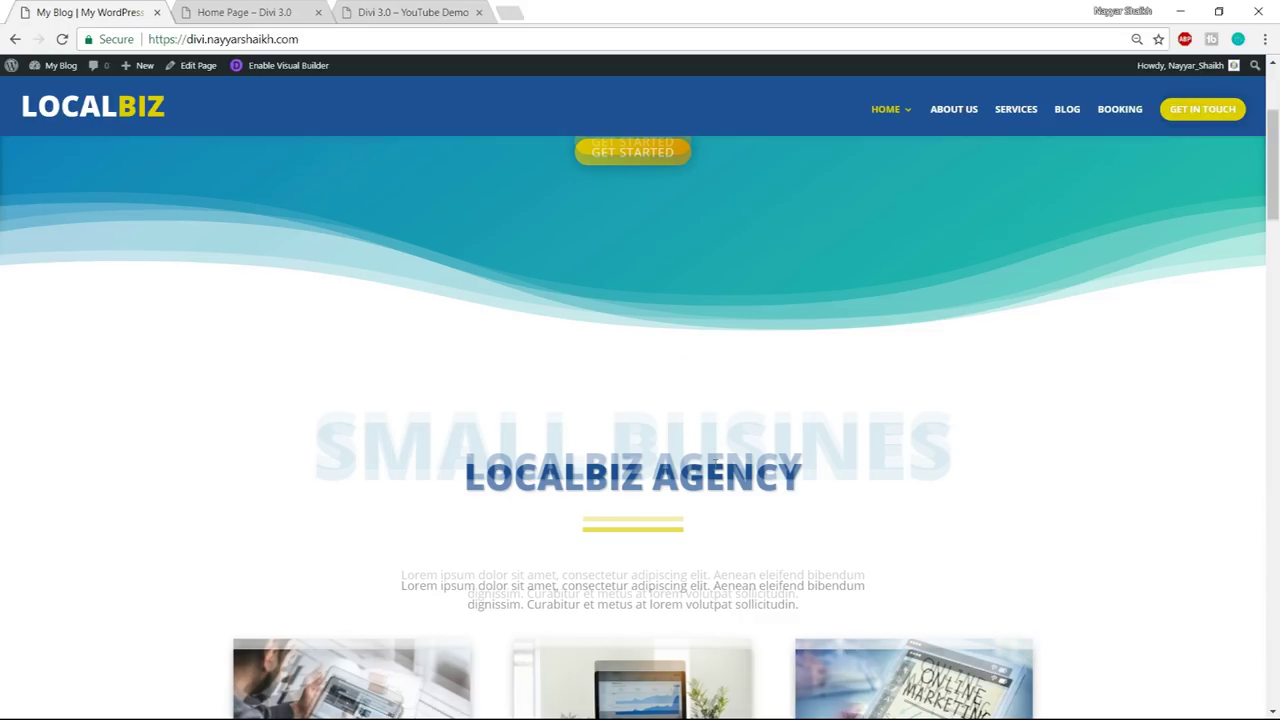
{"action": "scroll", "coordinate": [532, 433], "scroll_direction": "down", "scroll_amount": 3}
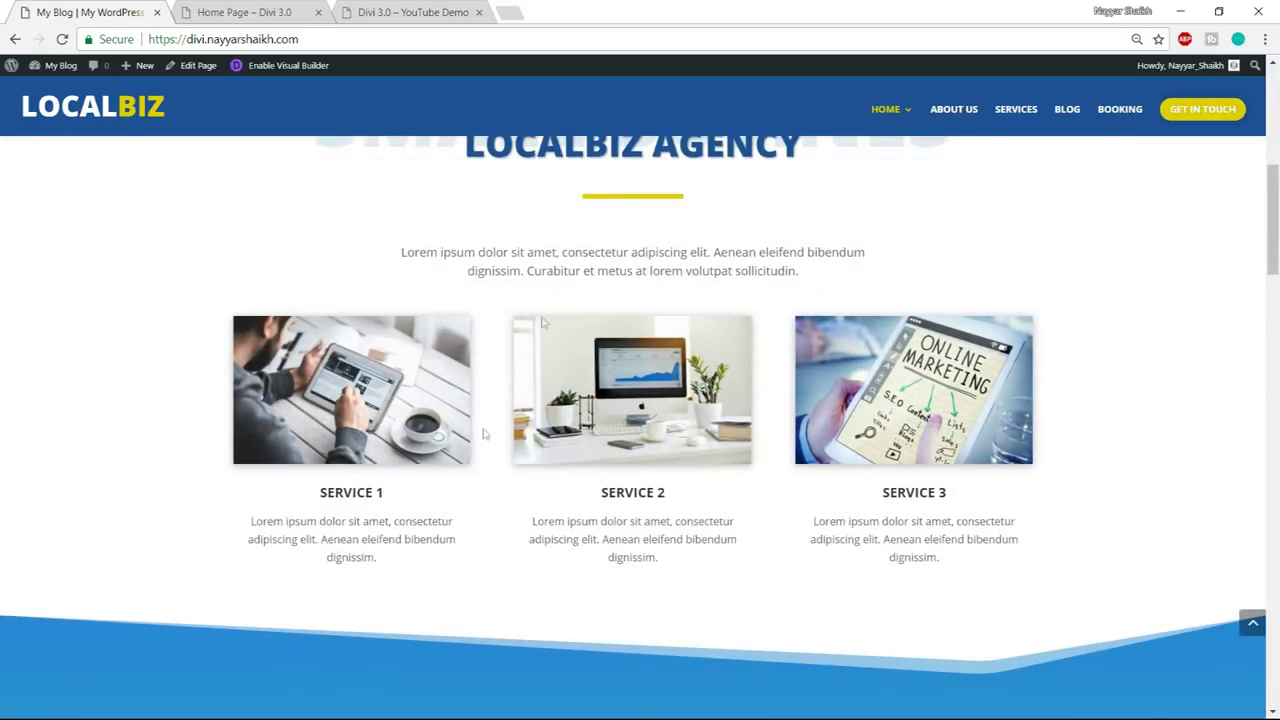
{"action": "scroll", "coordinate": [545, 323], "scroll_direction": "up", "scroll_amount": 3}
{"action": "left_click_drag", "start_coordinate": [432, 391], "coordinate": [912, 505]}
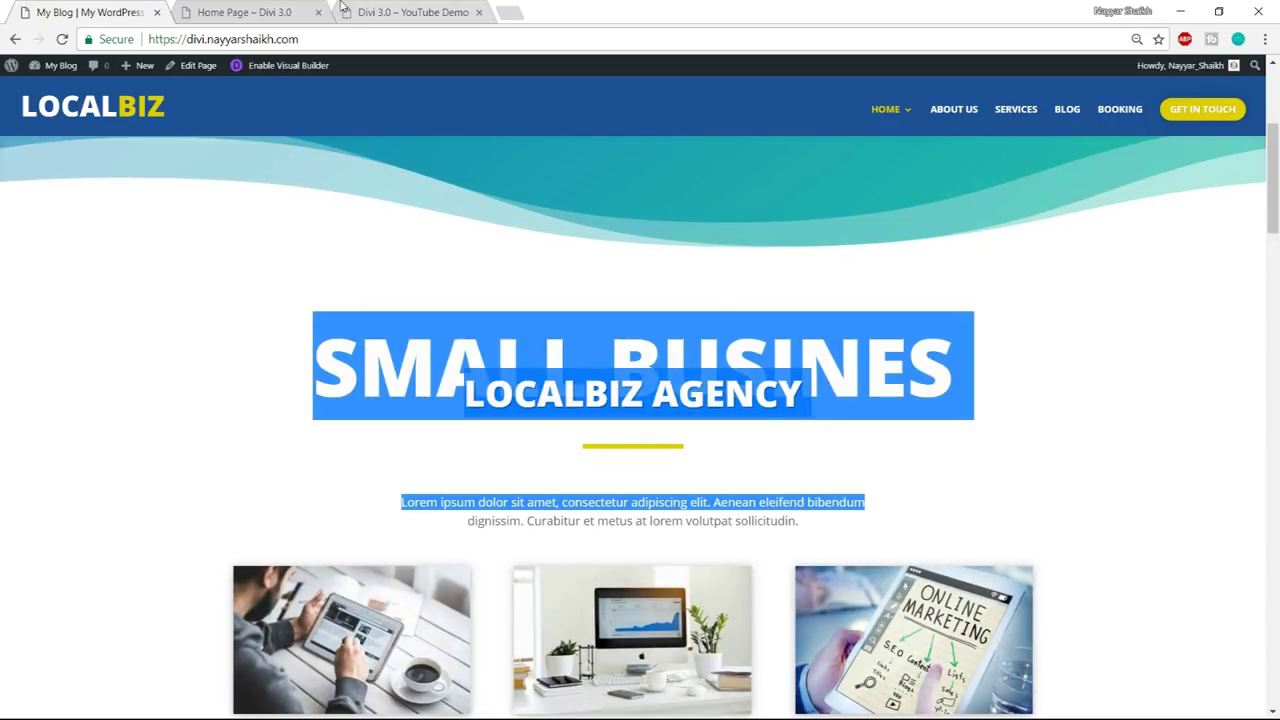
- Insert a single-column row in the new section and add a Text module to it, consulting the reference heading
{"action": "left_click", "coordinate": [277, 10]}
{"action": "left_click", "coordinate": [533, 512]}
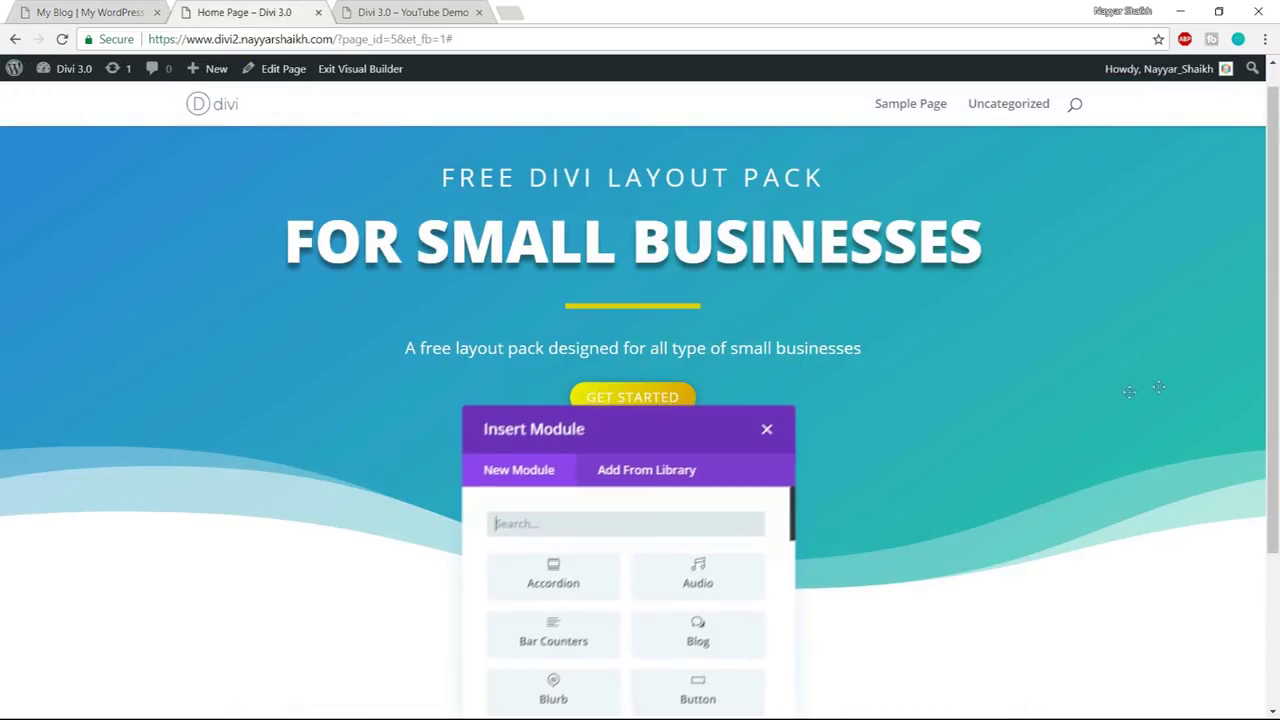
{"action": "scroll", "coordinate": [1158, 387], "scroll_direction": "down", "scroll_amount": 3}
{"action": "left_click", "coordinate": [96, 12]}
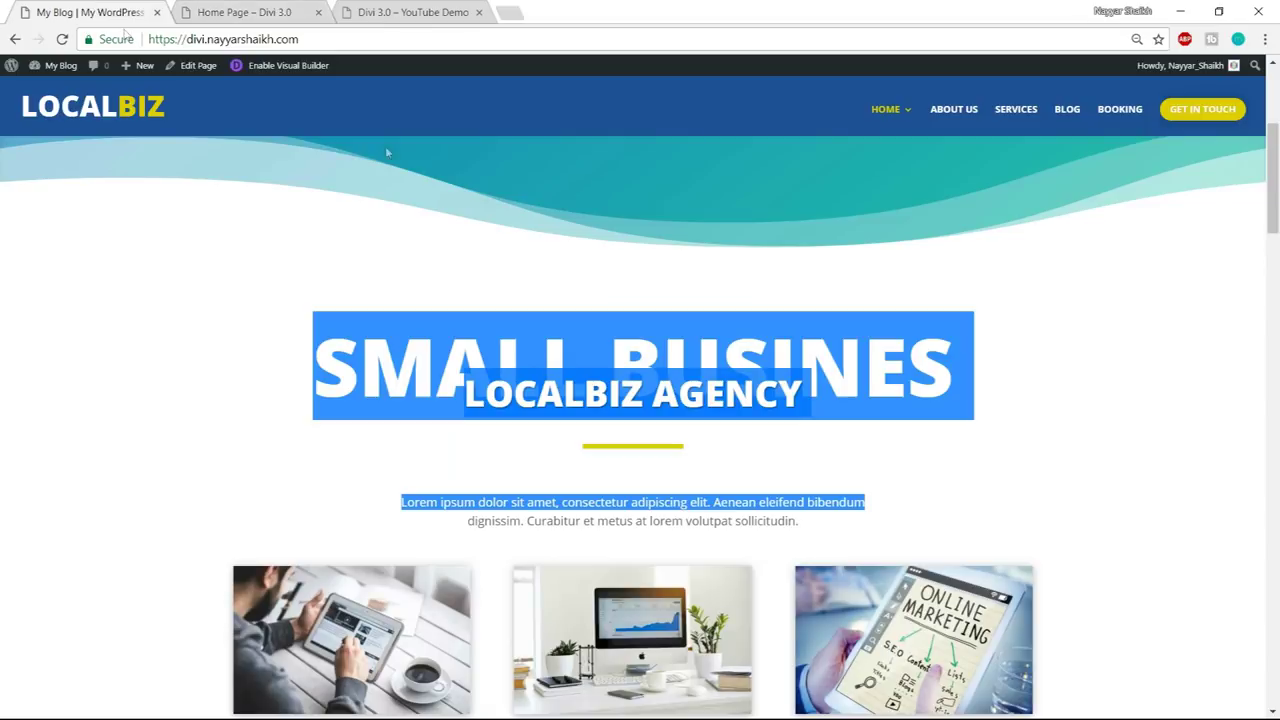
{"action": "left_click", "coordinate": [596, 325]}
{"action": "left_click_drag", "start_coordinate": [332, 360], "coordinate": [909, 368]}
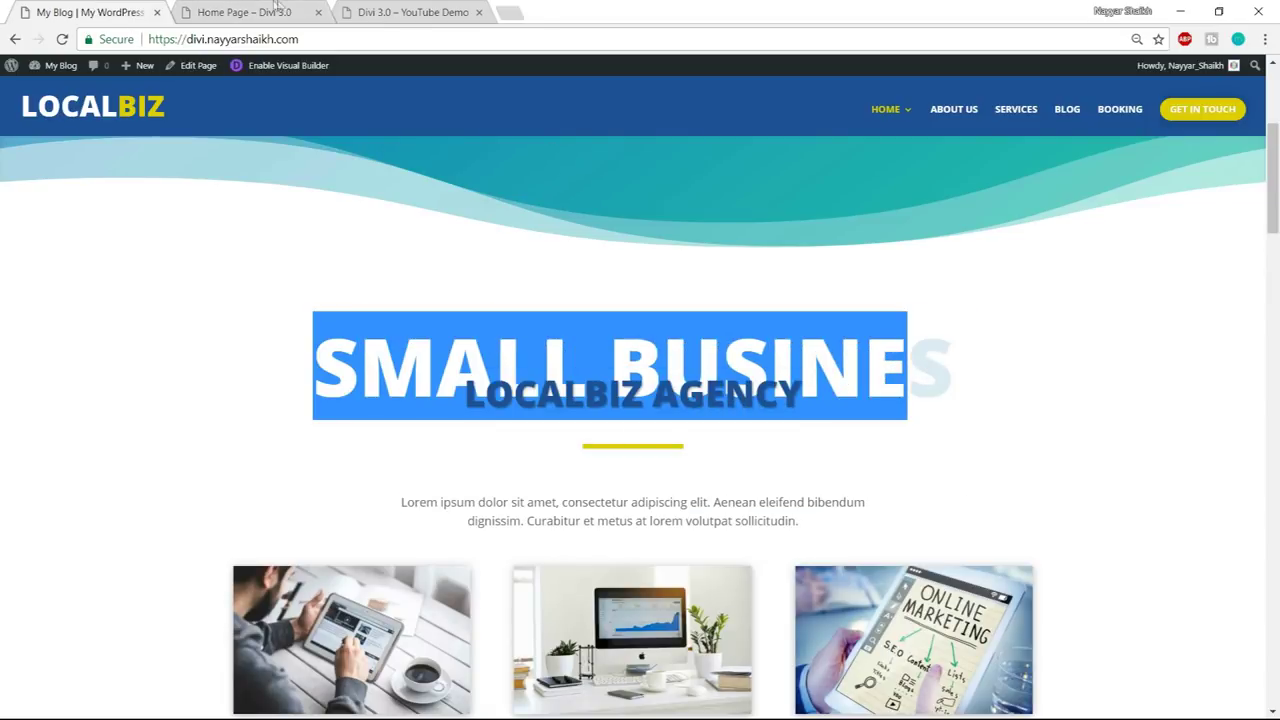
{"action": "left_click", "coordinate": [244, 12]}
{"action": "type", "text": "text"}
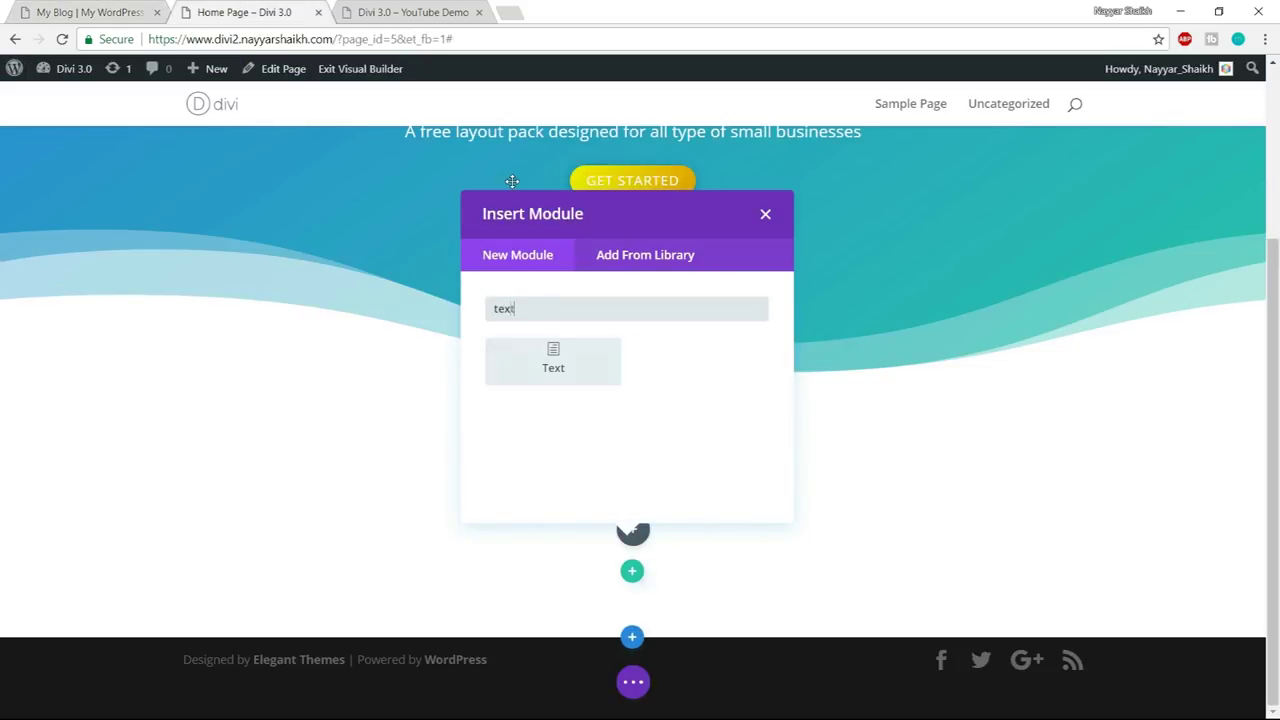
{"action": "left_click", "coordinate": [550, 366]}
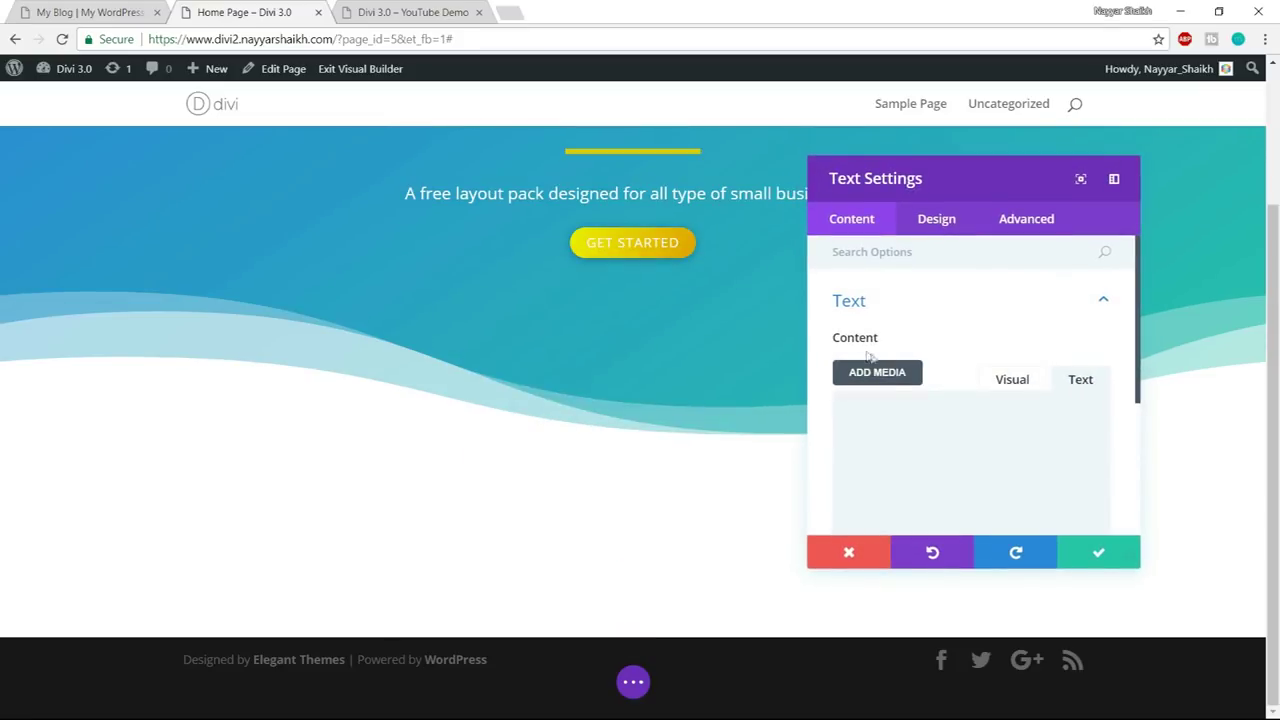
- Enter "small business" as the Text module's content, following the background heading on the reference page
{"action": "left_click", "coordinate": [108, 8]}
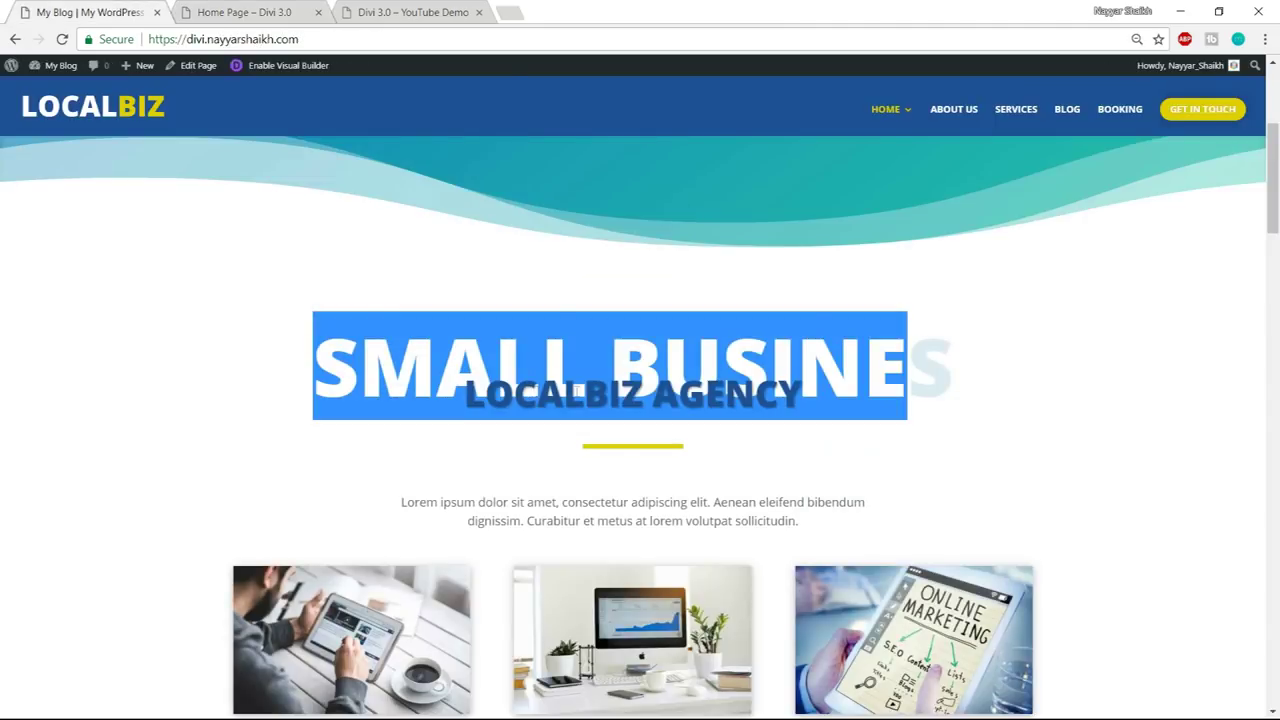
{"action": "left_click", "coordinate": [250, 11]}
{"action": "type", "text": "small business"}
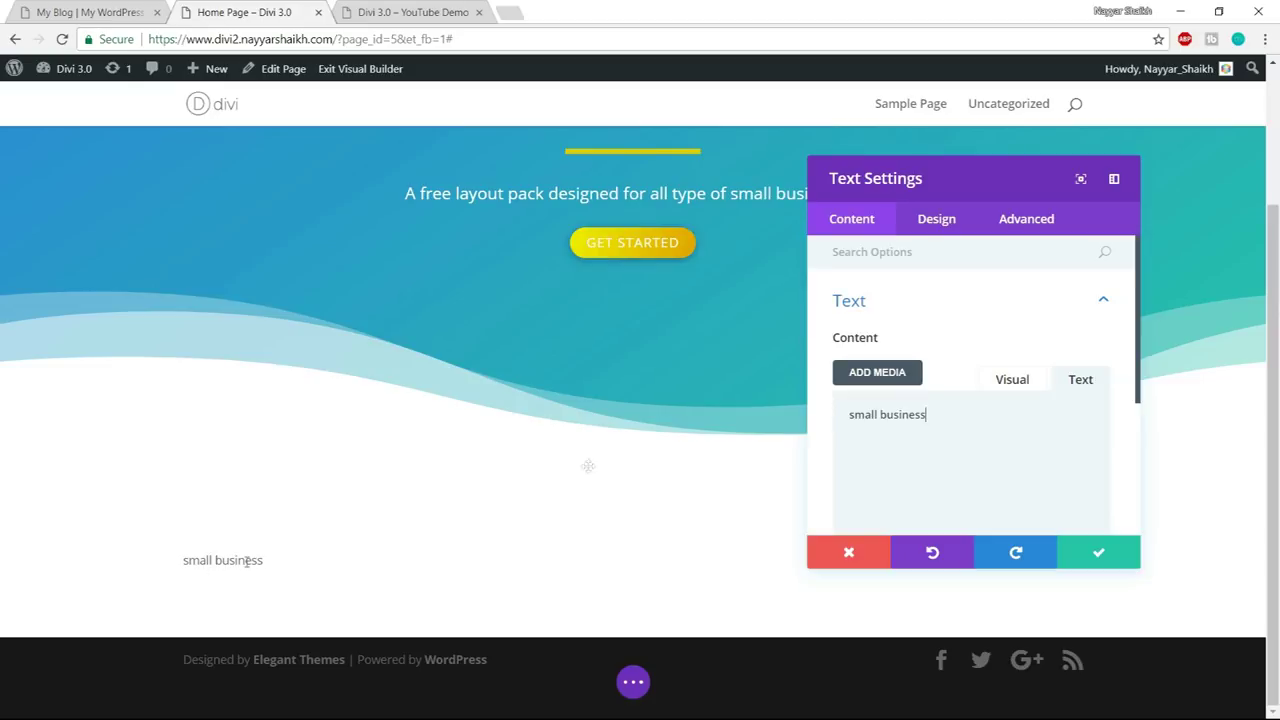
- Set the small business text's font weight to Ultra Bold and its style to uppercase, comparing with the reference heading
{"action": "left_click", "coordinate": [940, 230]}
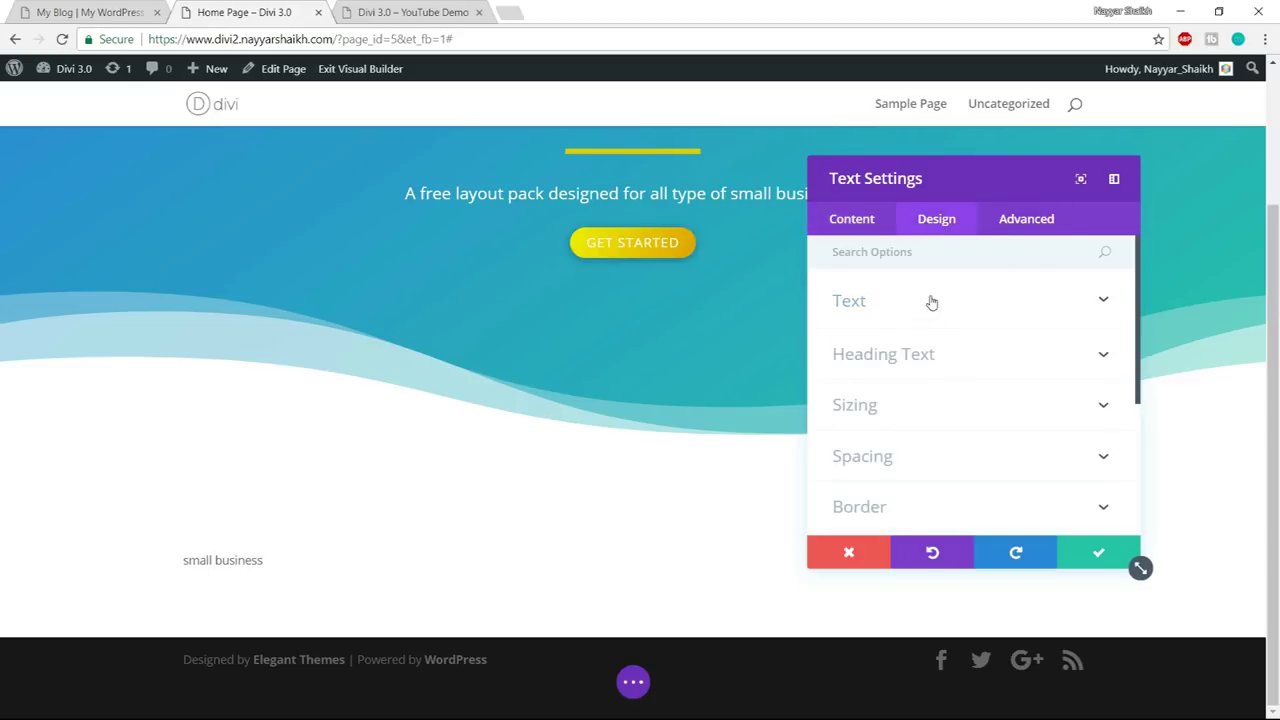
{"action": "left_click", "coordinate": [930, 302]}
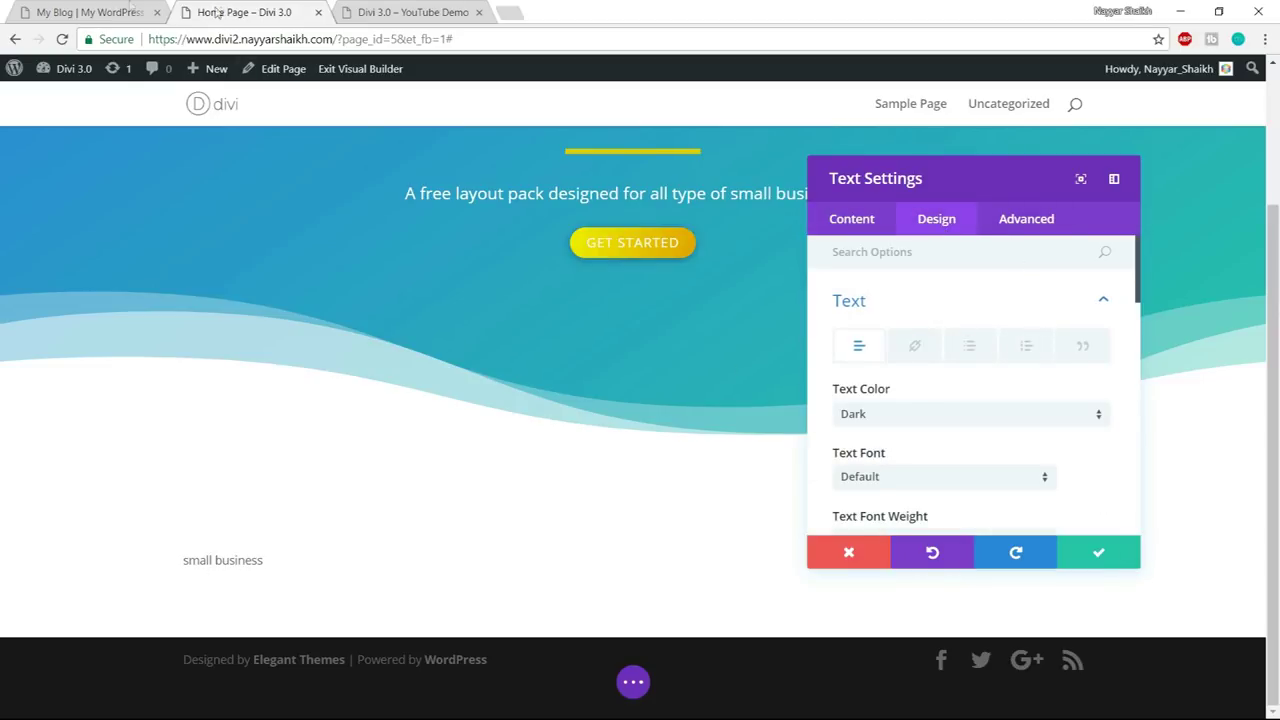
{"action": "left_click", "coordinate": [110, 10]}
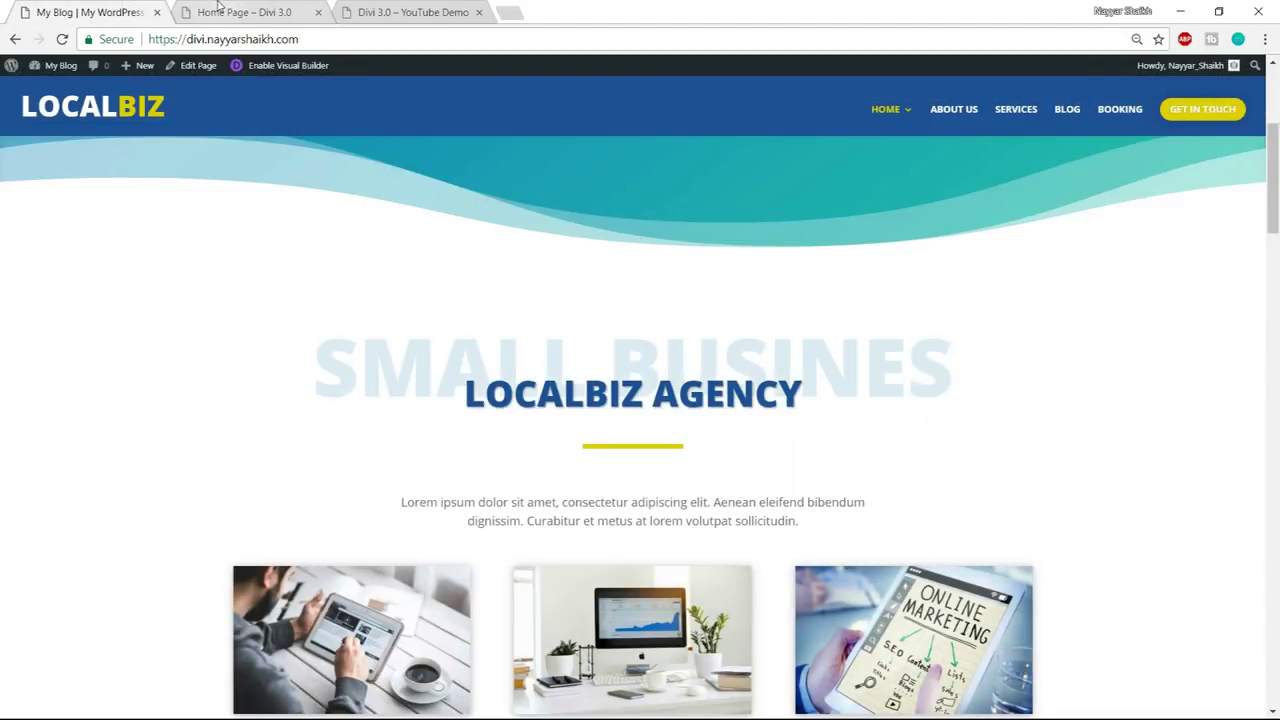
{"action": "left_click", "coordinate": [244, 12]}
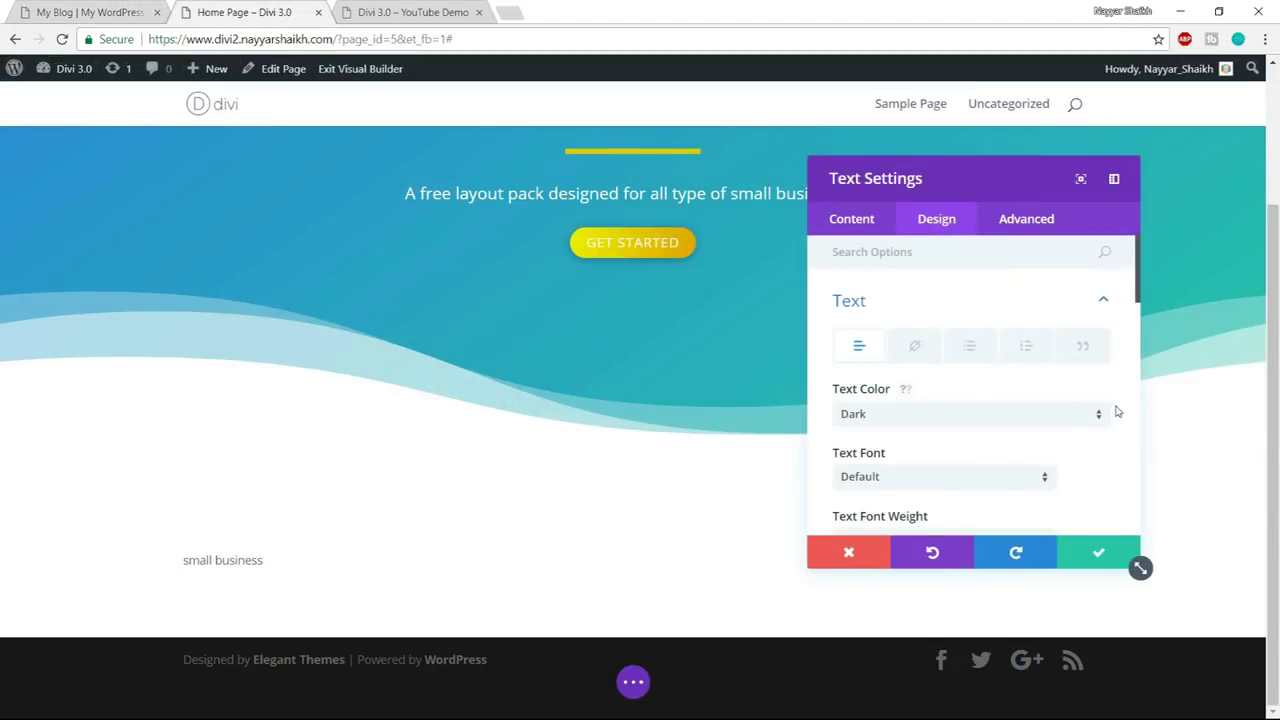
{"action": "scroll", "coordinate": [1115, 400], "scroll_direction": "down", "scroll_amount": 3}
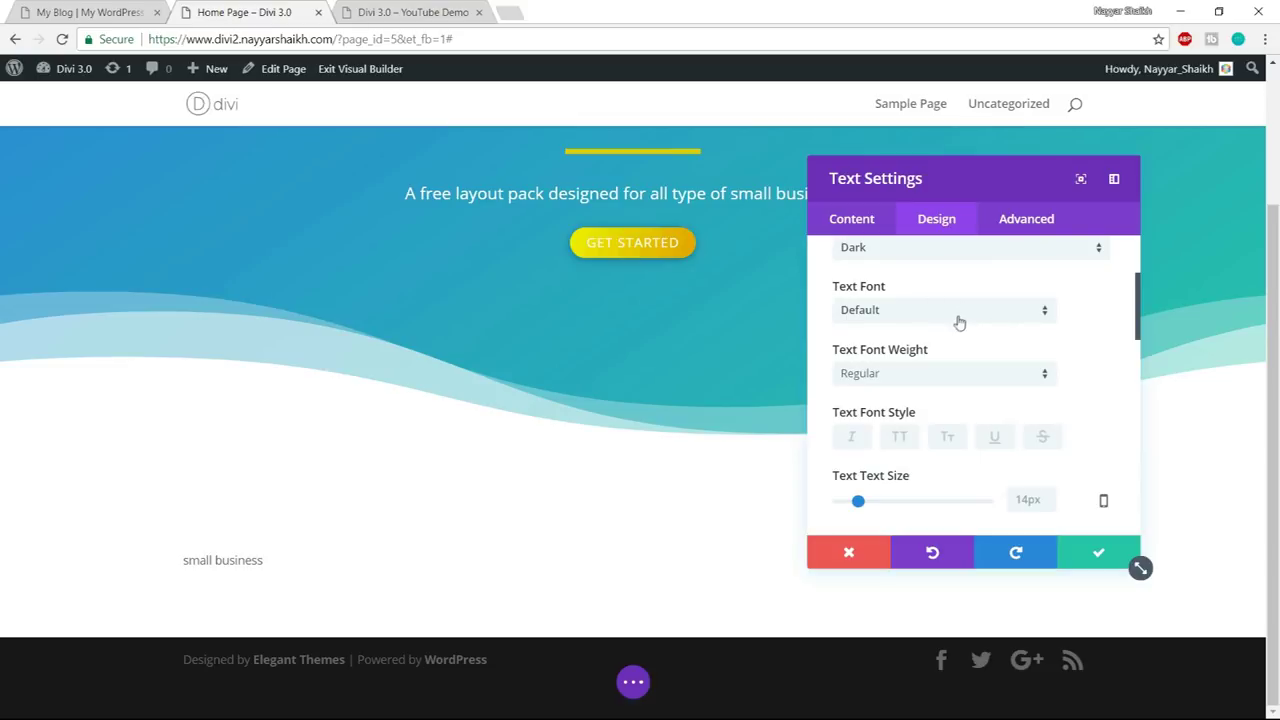
{"action": "left_click", "coordinate": [935, 376]}
{"action": "left_click", "coordinate": [929, 505]}
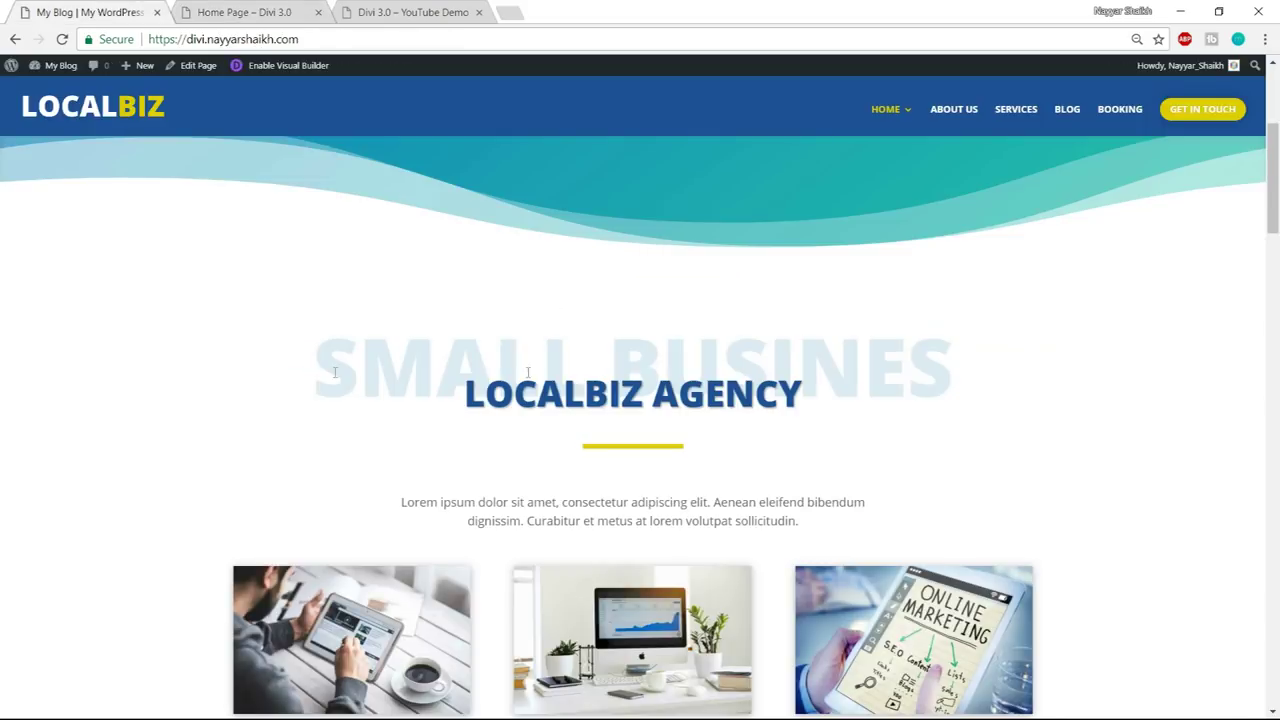
{"action": "left_click_drag", "start_coordinate": [305, 366], "coordinate": [1031, 367]}
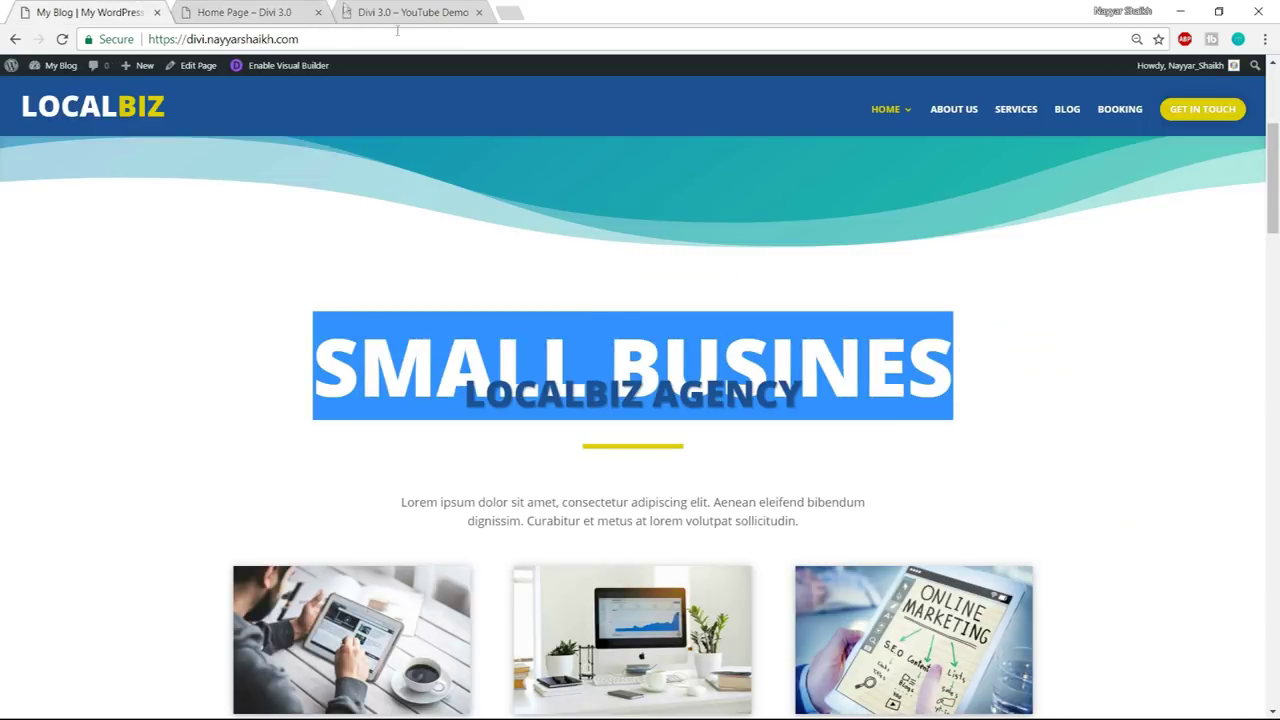
{"action": "left_click", "coordinate": [270, 10]}
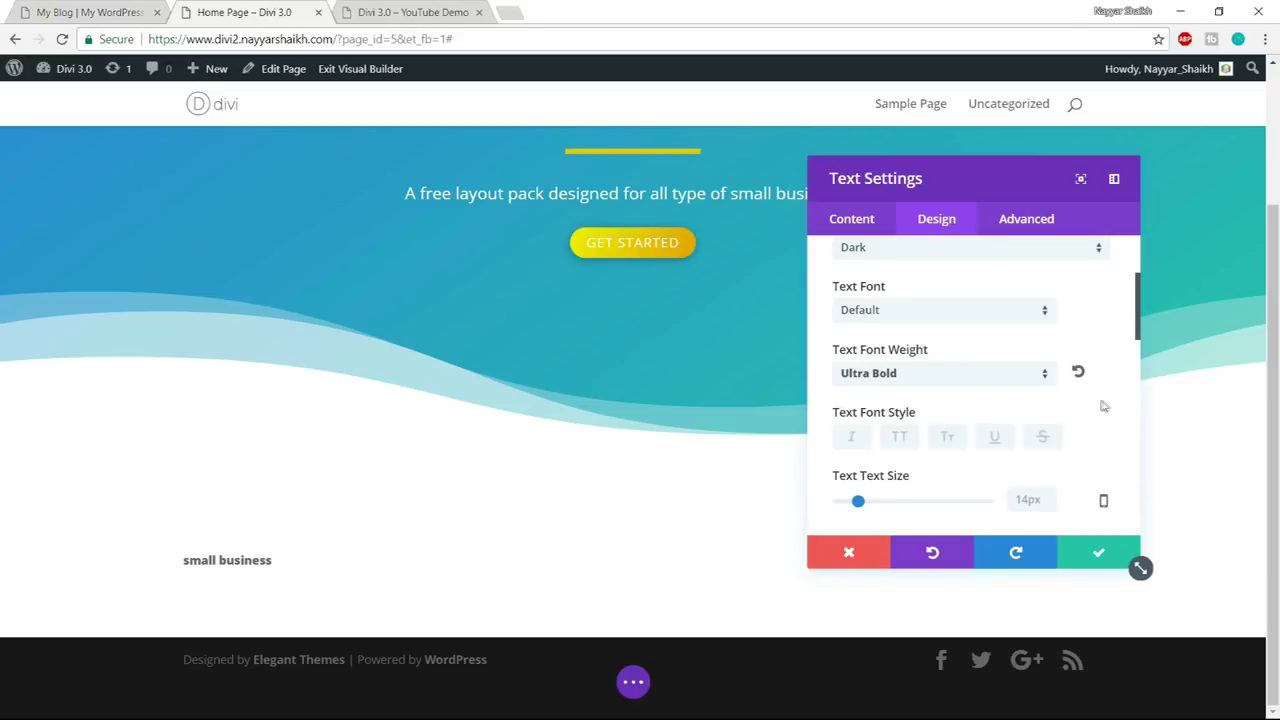
{"action": "scroll", "coordinate": [1100, 406], "scroll_direction": "down", "scroll_amount": 1}
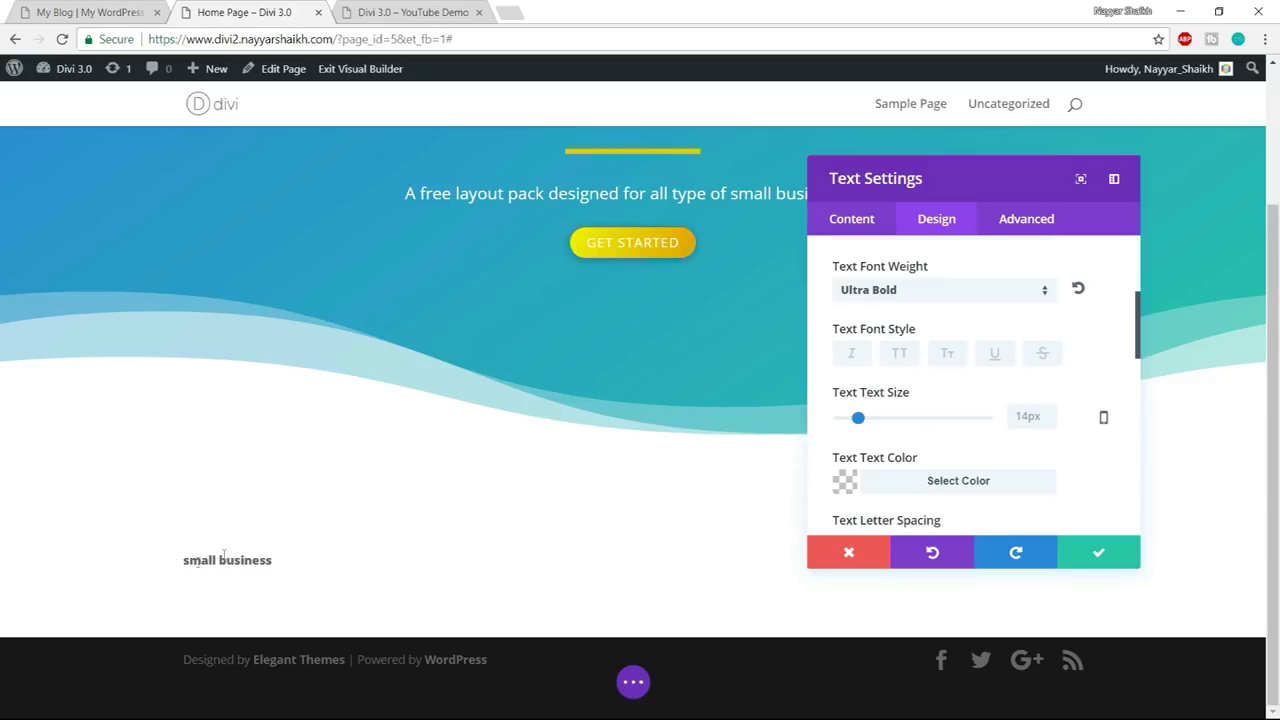
{"action": "left_click", "coordinate": [901, 358]}
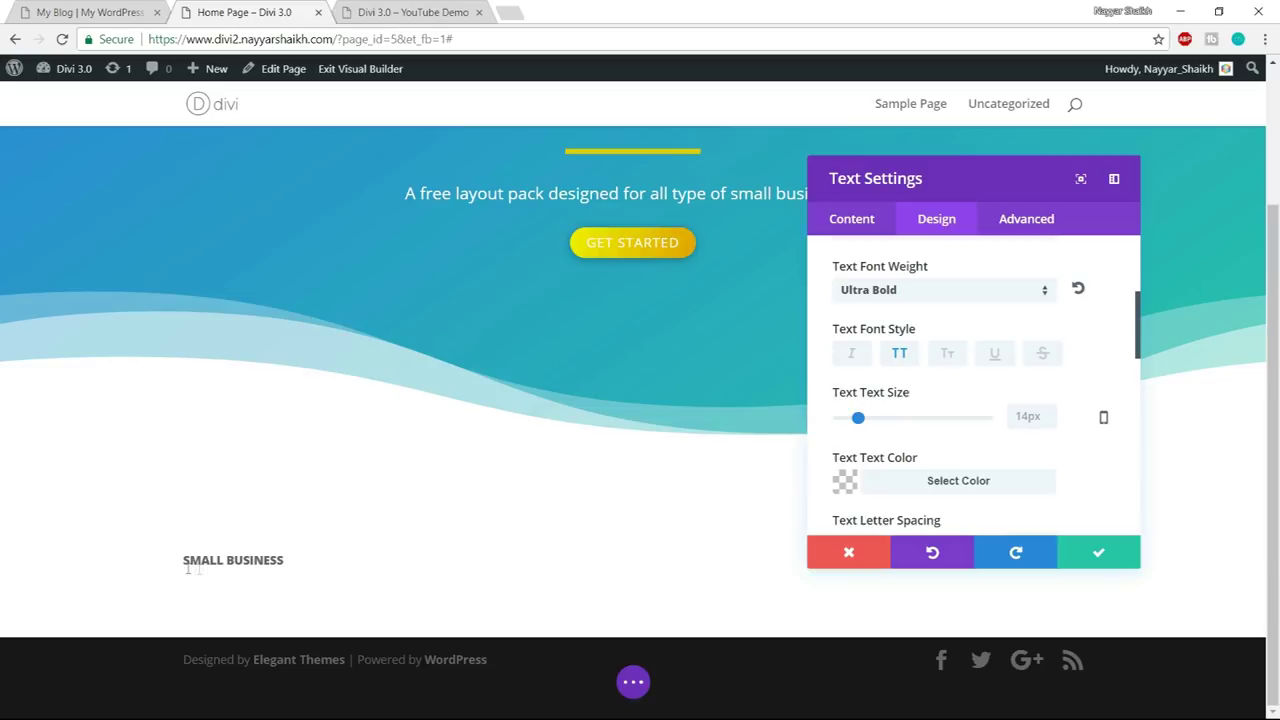
- Enlarge the small business text to a size of 120px
{"action": "left_click", "coordinate": [858, 417]}
{"action": "left_click_drag", "start_coordinate": [878, 420], "coordinate": [1005, 427]}
{"action": "double_click", "coordinate": [1020, 418]}
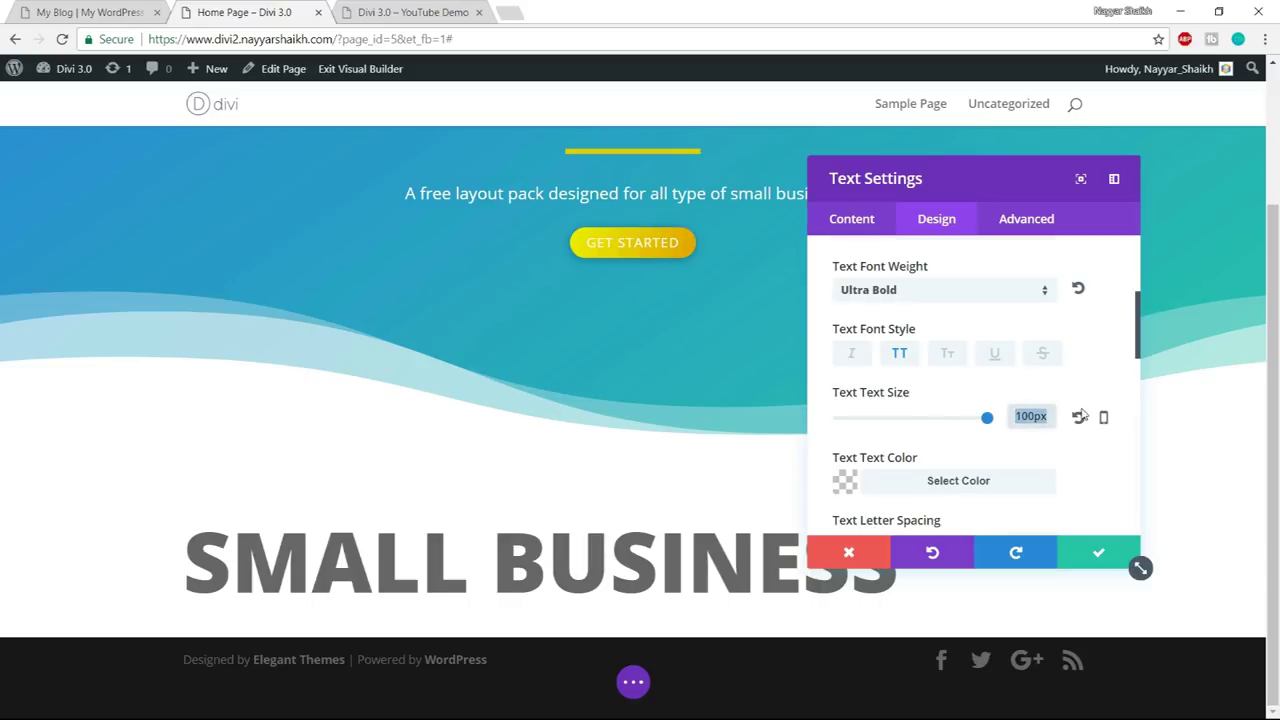
{"action": "type", "text": "120"}
- Color the small business text blue #0c71c3 and lower its opacity to about 0.2 to match the pale reference heading
{"action": "scroll", "coordinate": [1005, 441], "scroll_direction": "down", "scroll_amount": 2}
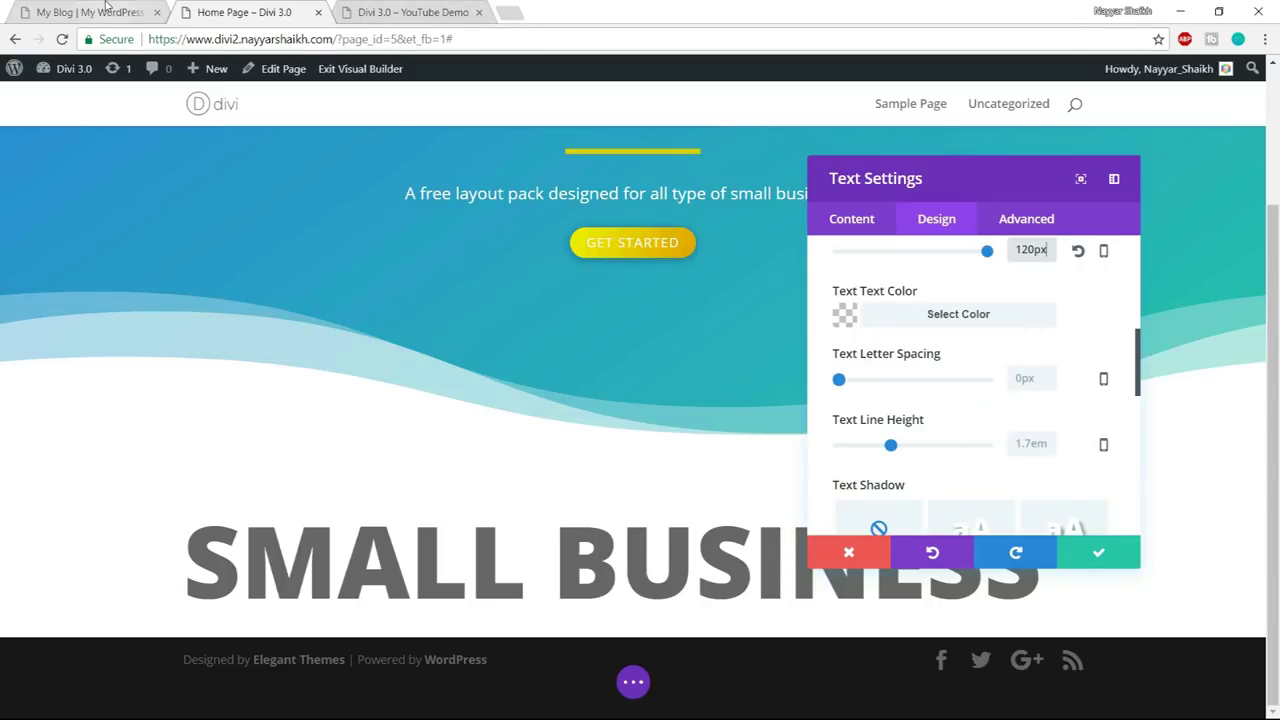
{"action": "left_click", "coordinate": [105, 10]}
{"action": "left_click_drag", "start_coordinate": [1020, 349], "coordinate": [316, 345]}
{"action": "left_click", "coordinate": [352, 351]}
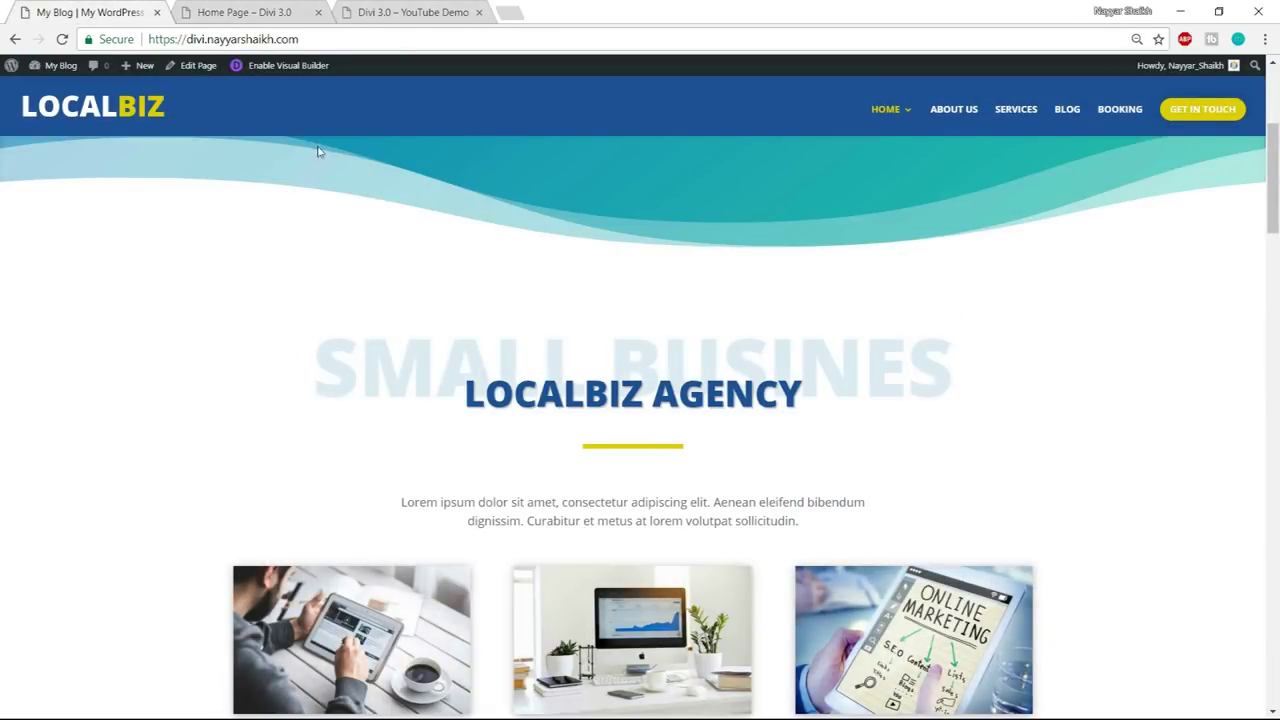
{"action": "left_click", "coordinate": [272, 12]}
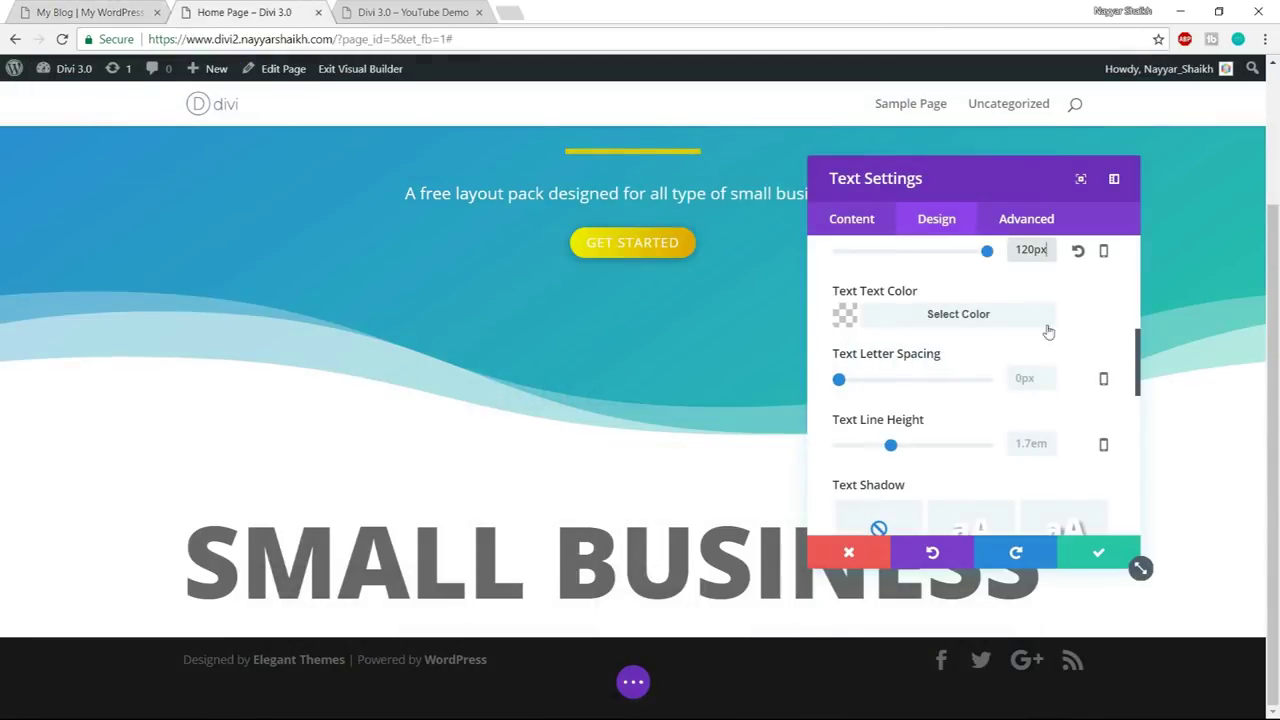
{"action": "left_click", "coordinate": [925, 313]}
{"action": "scroll", "coordinate": [1082, 365], "scroll_direction": "down", "scroll_amount": 1}
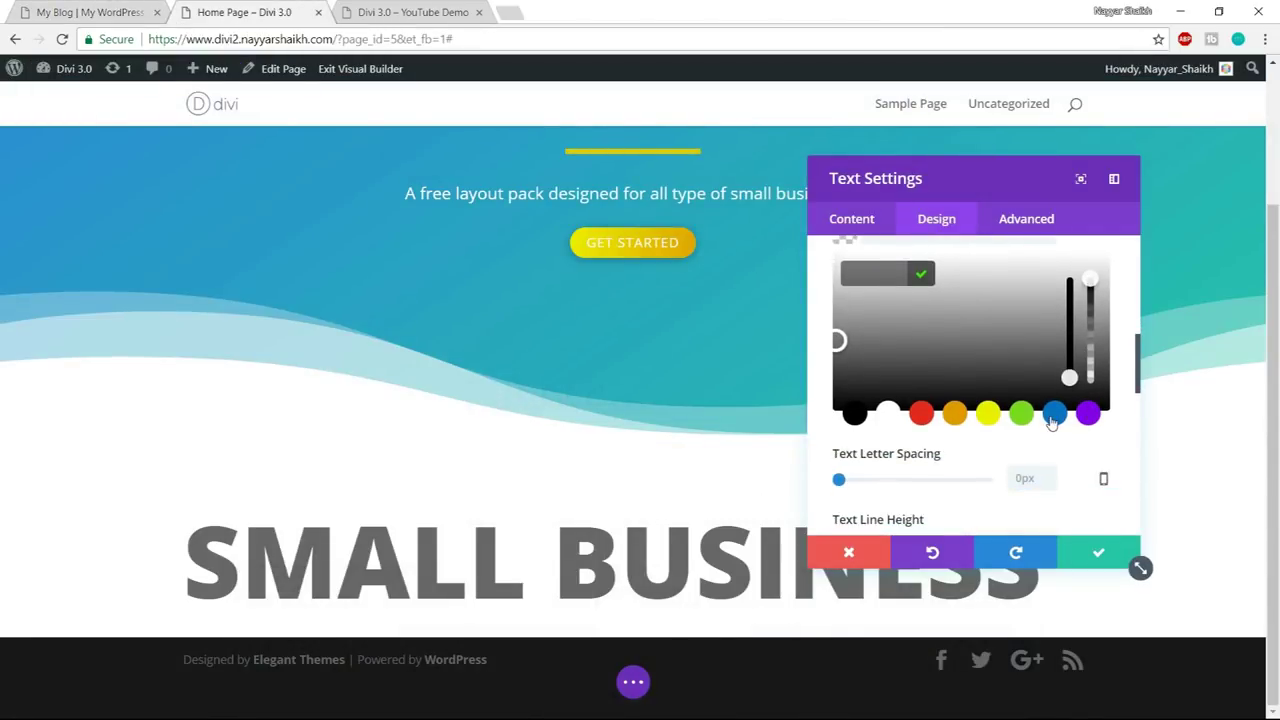
{"action": "left_click", "coordinate": [1053, 416]}
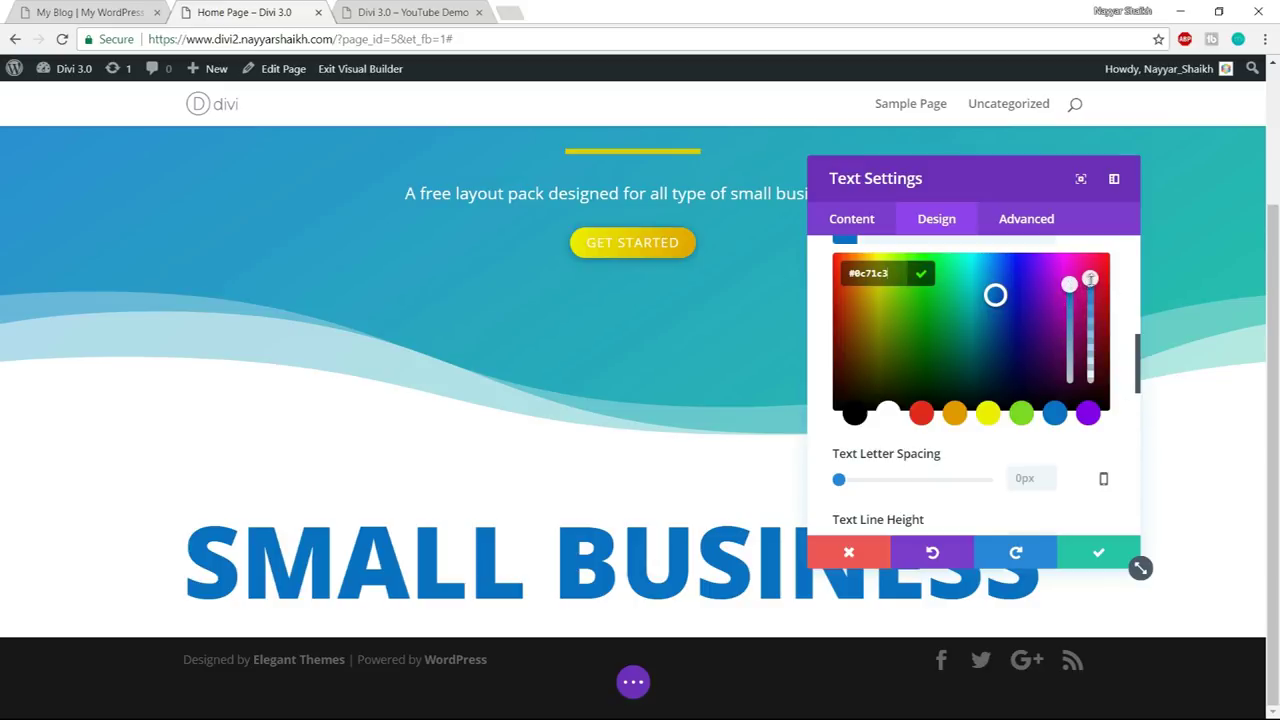
{"action": "left_click_drag", "start_coordinate": [1090, 279], "coordinate": [1098, 372]}
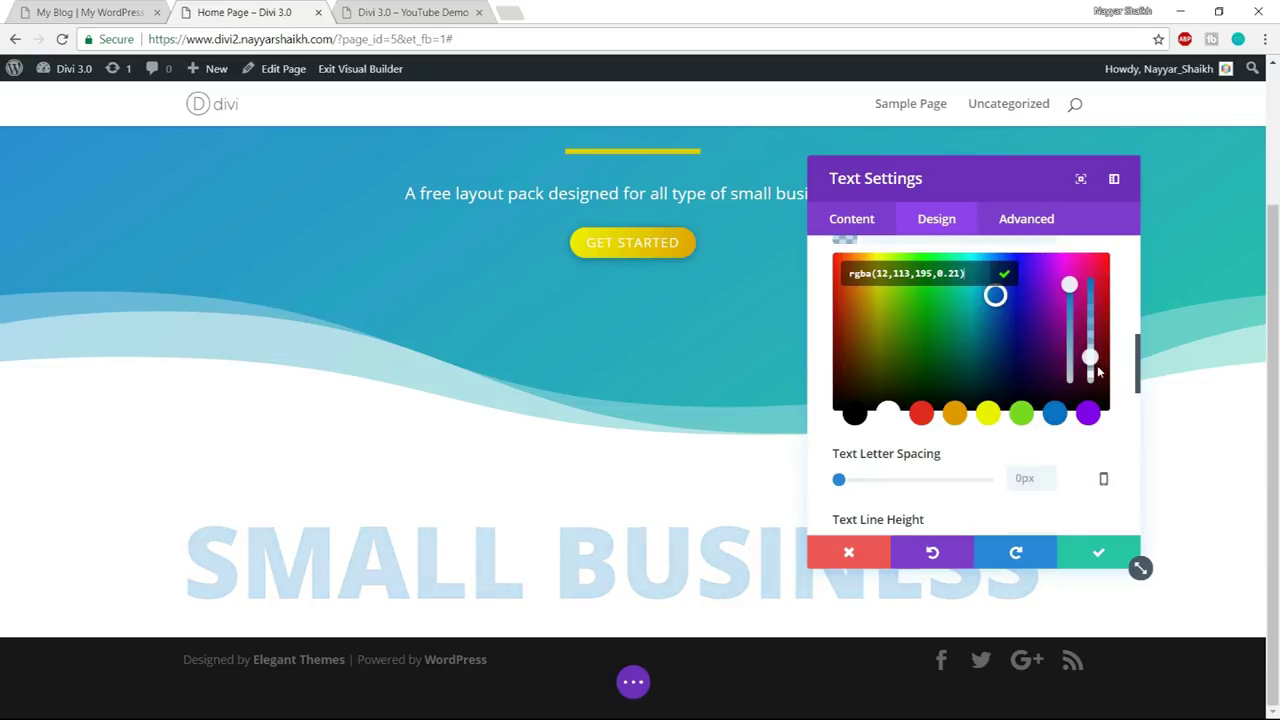
{"action": "mouse_move", "coordinate": [1098, 370]}
{"action": "left_mouse_down"}
{"action": "mouse_move", "coordinate": [1098, 354]}
{"action": "mouse_move", "coordinate": [1100, 370]}
{"action": "left_mouse_up"}
{"action": "left_click", "coordinate": [1123, 286]}
- Center the small business text and save the Text module's settings
{"action": "scroll", "coordinate": [1124, 303], "scroll_direction": "down", "scroll_amount": 1}
{"action": "scroll", "coordinate": [1124, 303], "scroll_direction": "up", "scroll_amount": 1}
{"action": "scroll", "coordinate": [1037, 373], "scroll_direction": "down", "scroll_amount": 3}
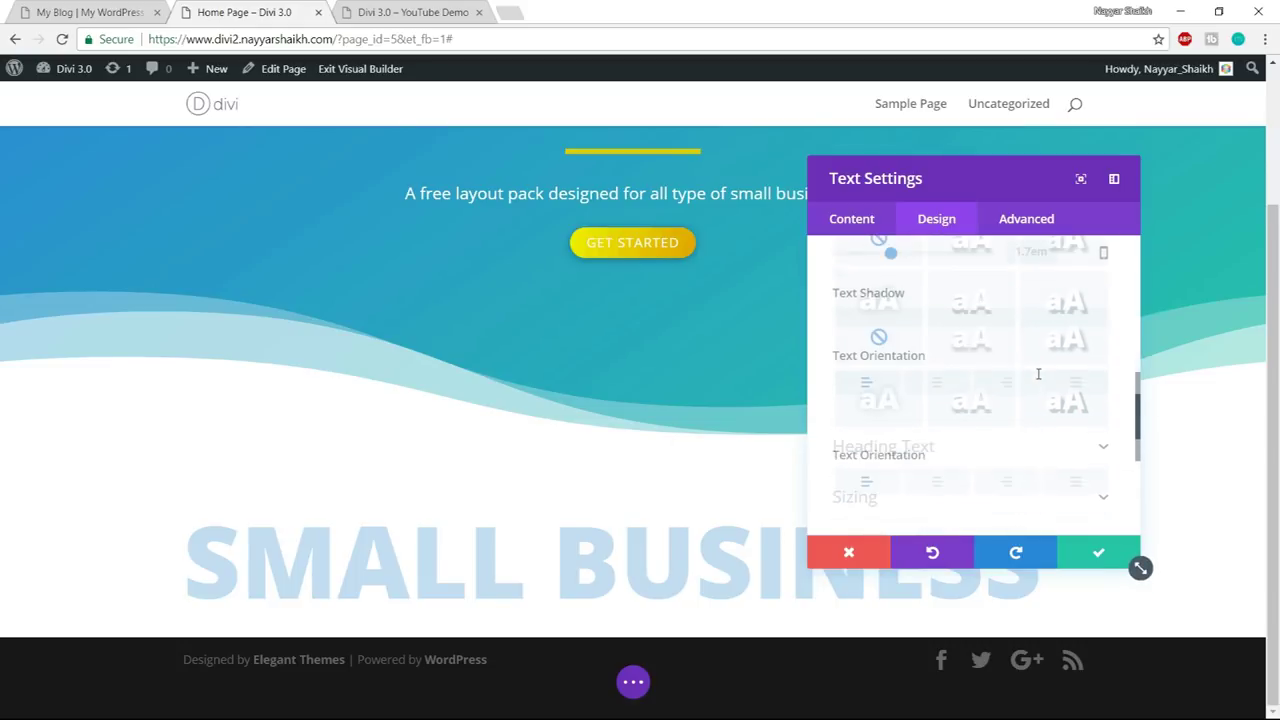
{"action": "left_click", "coordinate": [935, 345]}
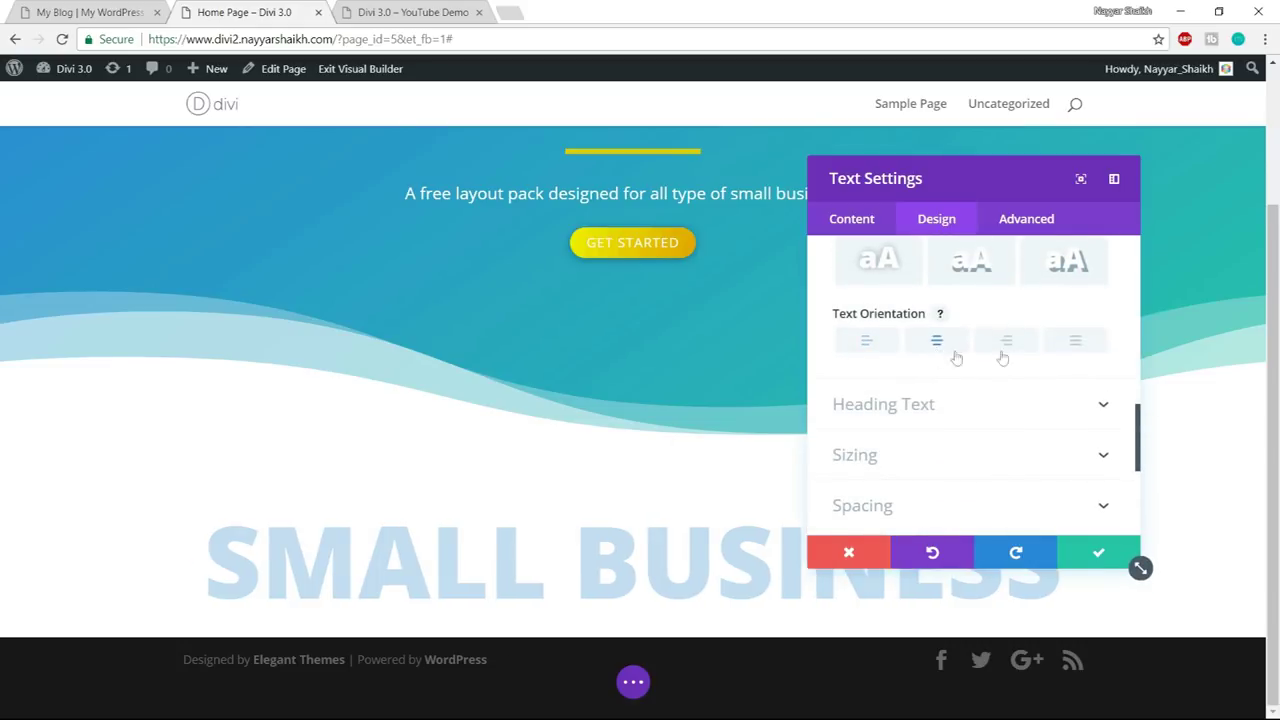
{"action": "scroll", "coordinate": [1076, 395], "scroll_direction": "down", "scroll_amount": 3}
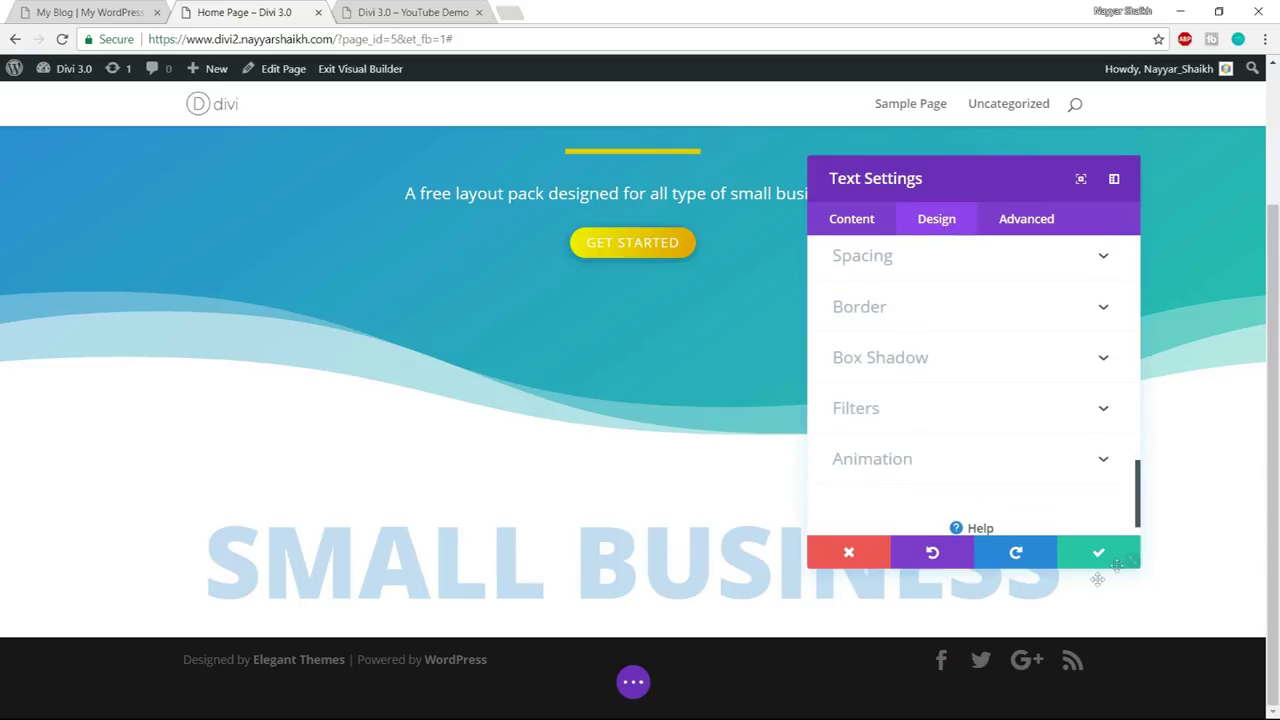
{"action": "left_click", "coordinate": [1110, 551]}
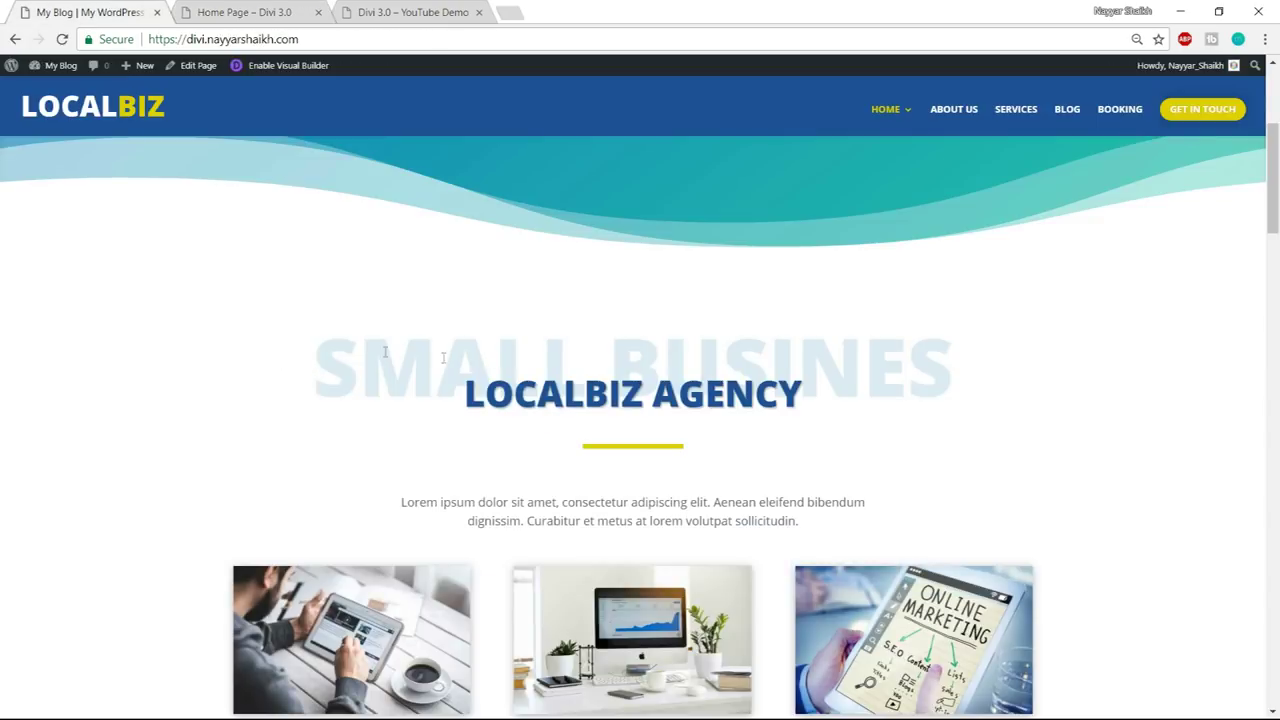
- Compare the pale small business heading with the reference page's heading, including the browser zoom level of both pages
{"action": "left_click_drag", "start_coordinate": [314, 355], "coordinate": [1037, 351]}
{"action": "left_click", "coordinate": [250, 12]}
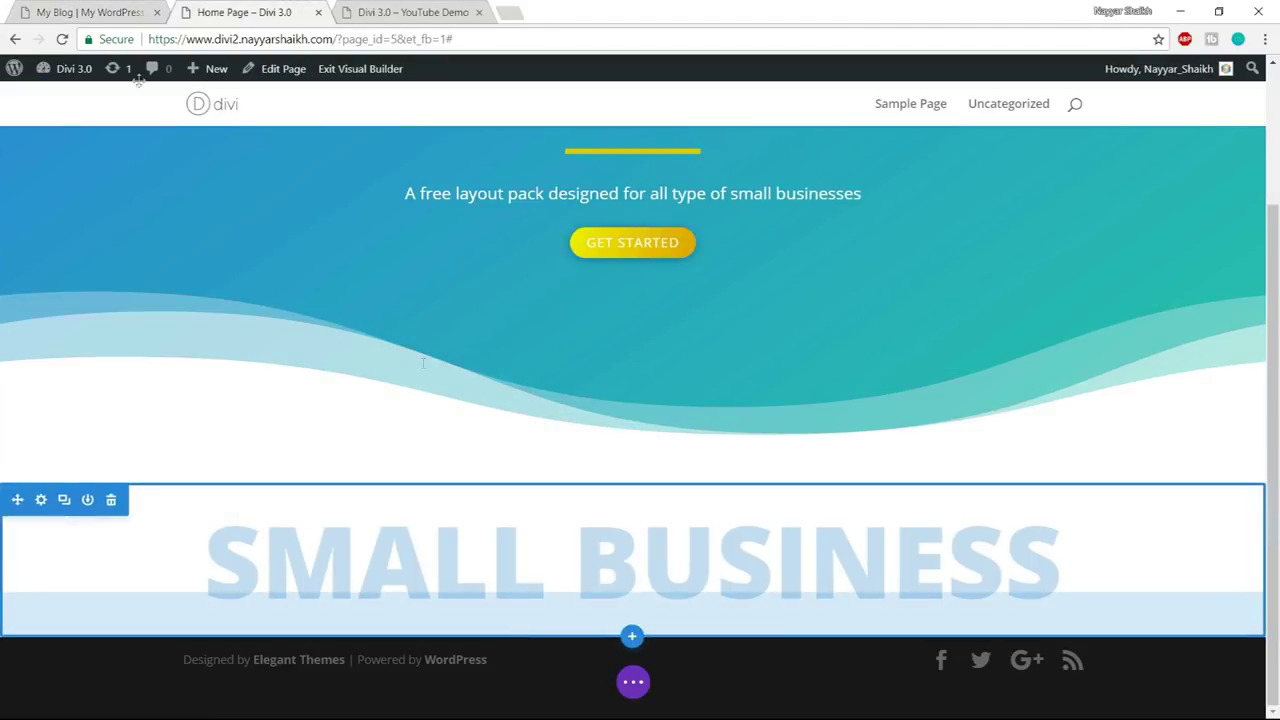
{"action": "left_click", "coordinate": [92, 12]}
{"action": "left_click", "coordinate": [368, 412]}
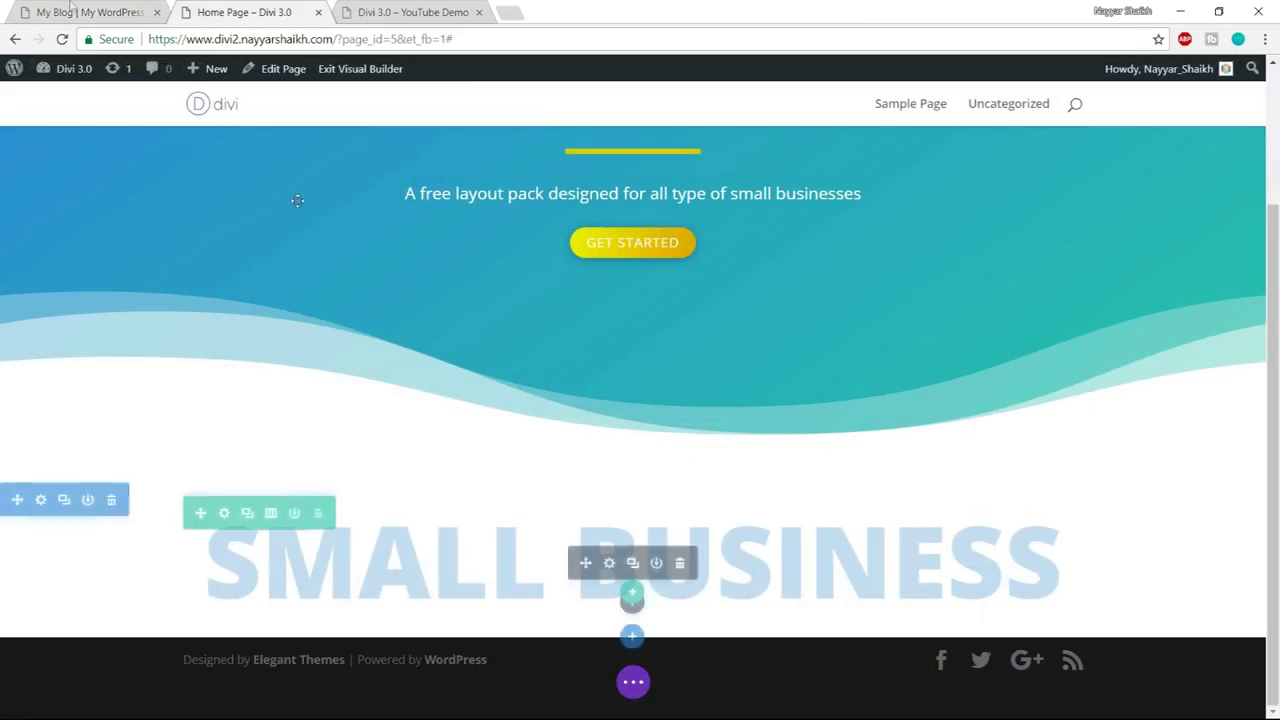
{"action": "left_click", "coordinate": [78, 14]}
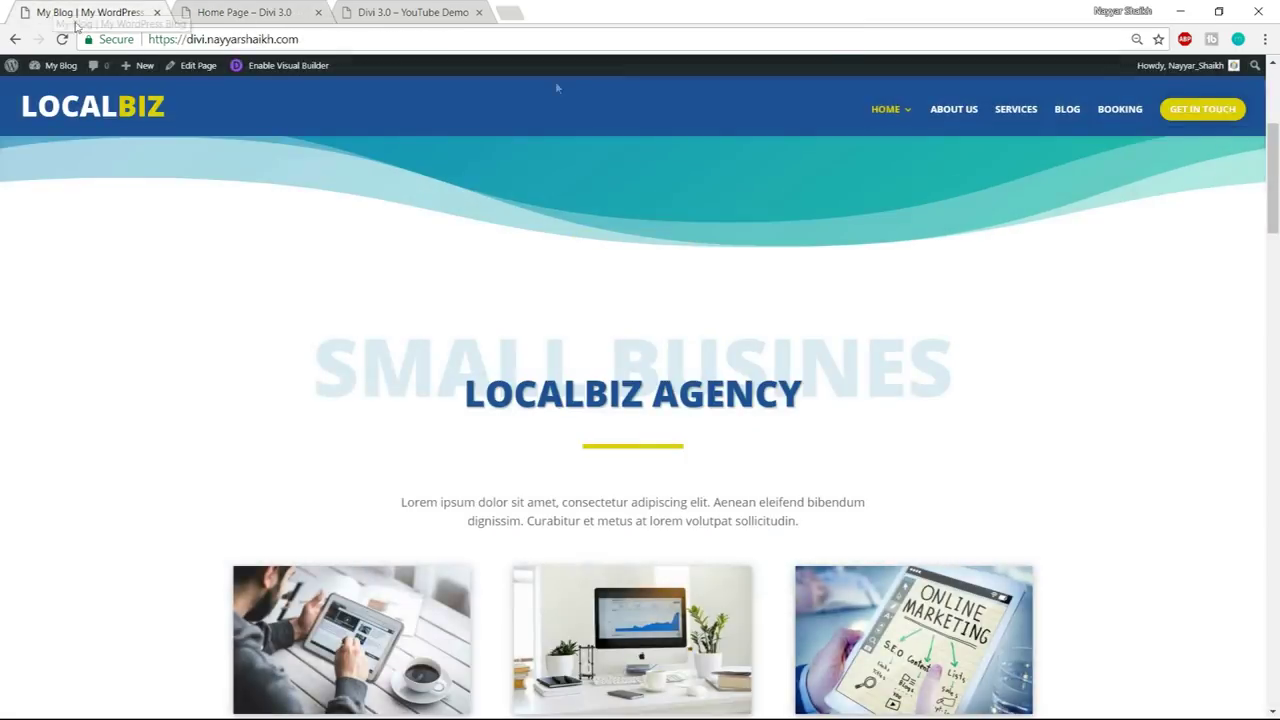
{"action": "left_click", "coordinate": [1265, 39]}
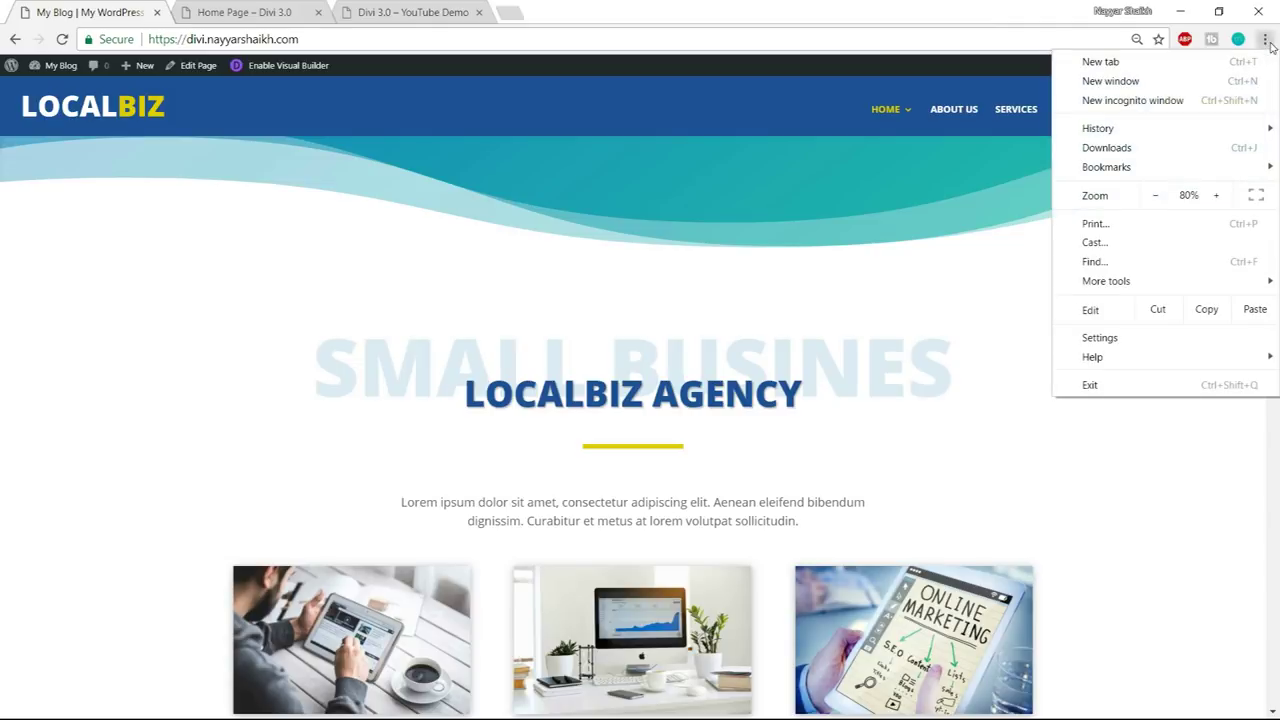
{"action": "left_click", "coordinate": [340, 7]}
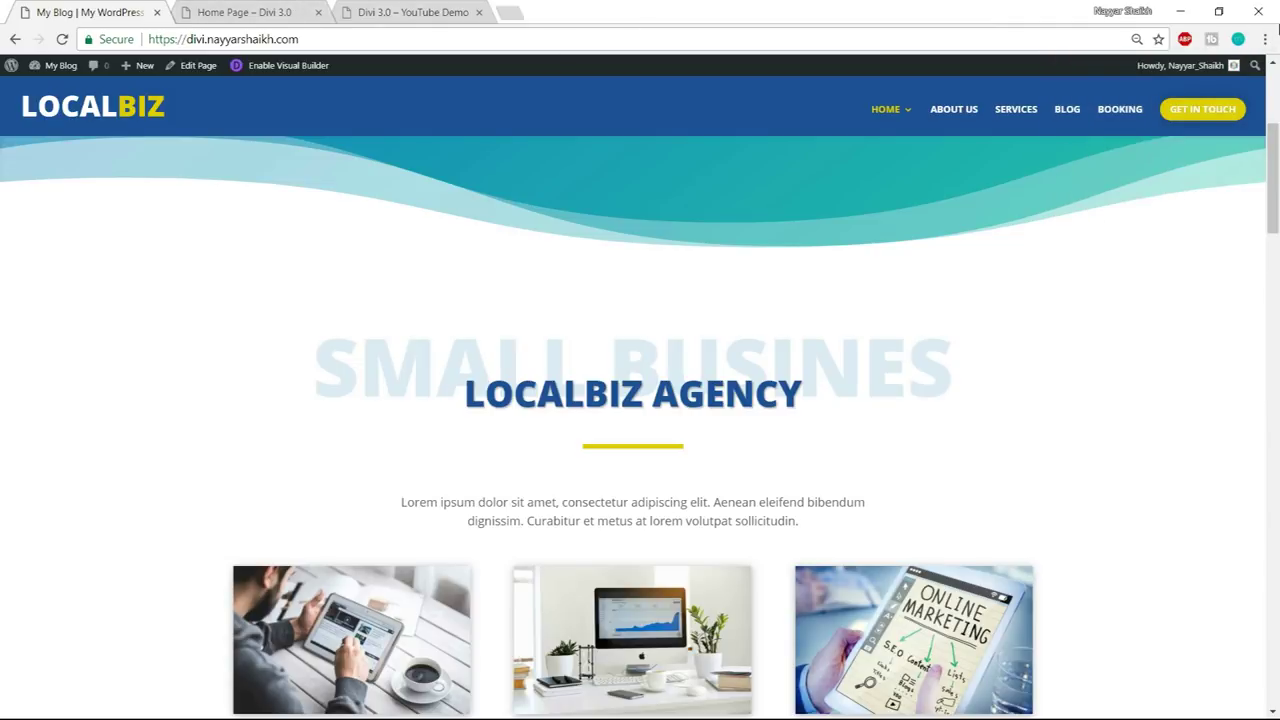
{"action": "key", "text": "ctrl+Tab"}
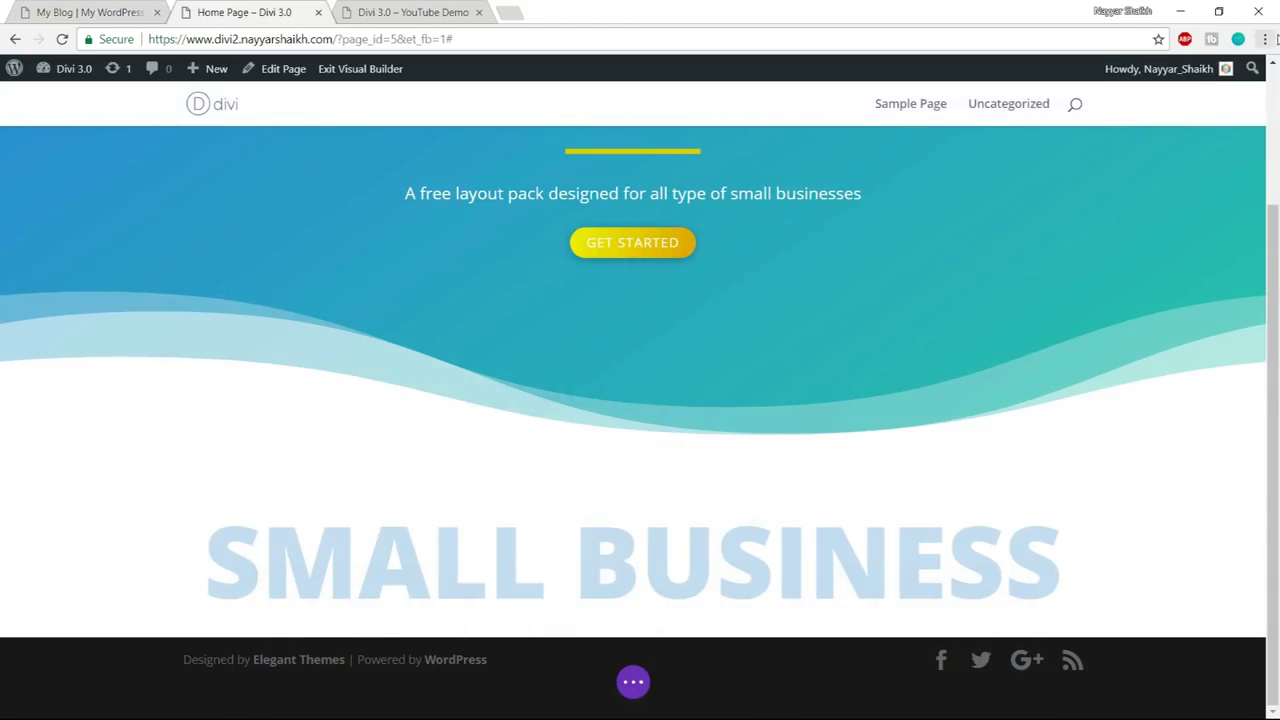
{"action": "left_click", "coordinate": [1265, 39]}
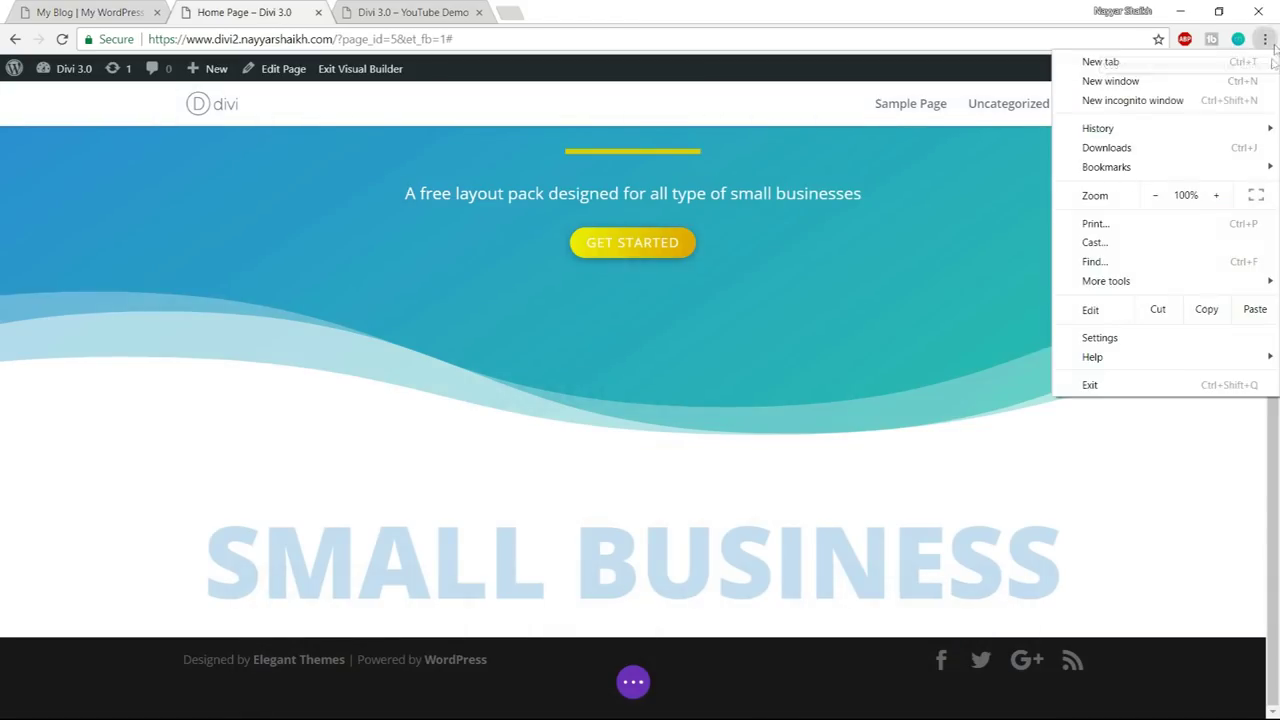
{"action": "left_click", "coordinate": [1158, 465]}
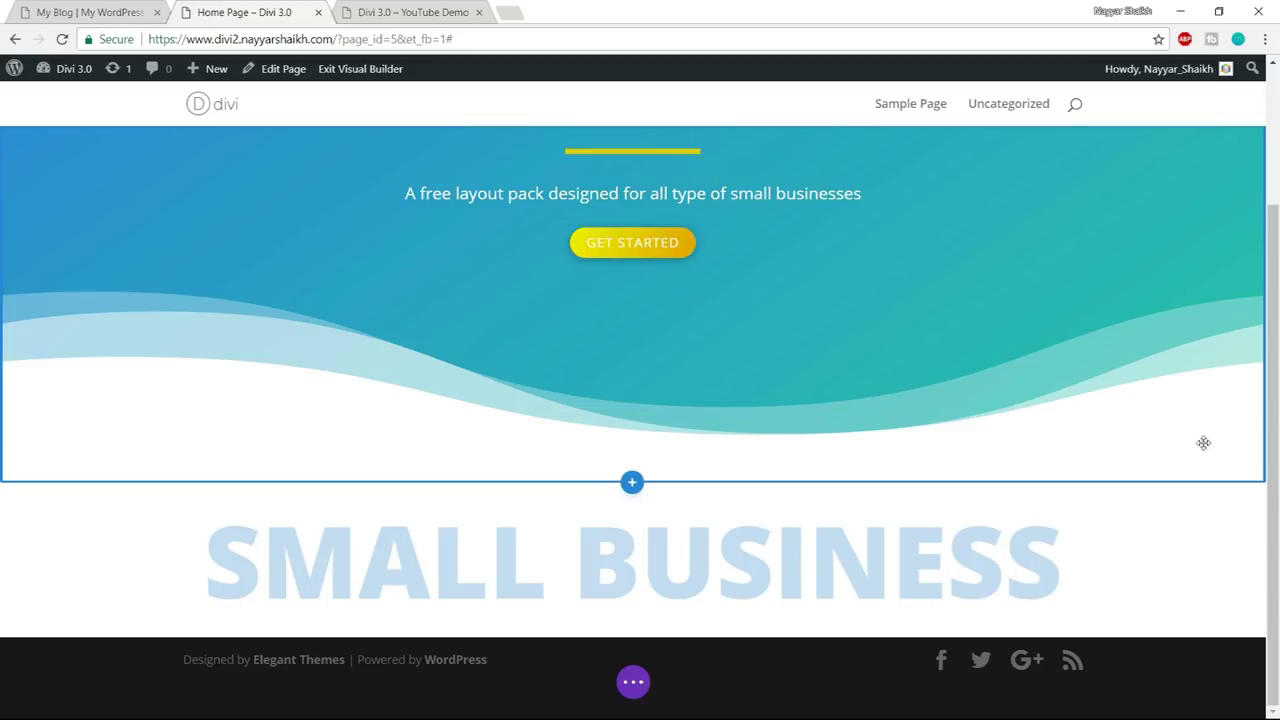
{"action": "left_click", "coordinate": [96, 12]}
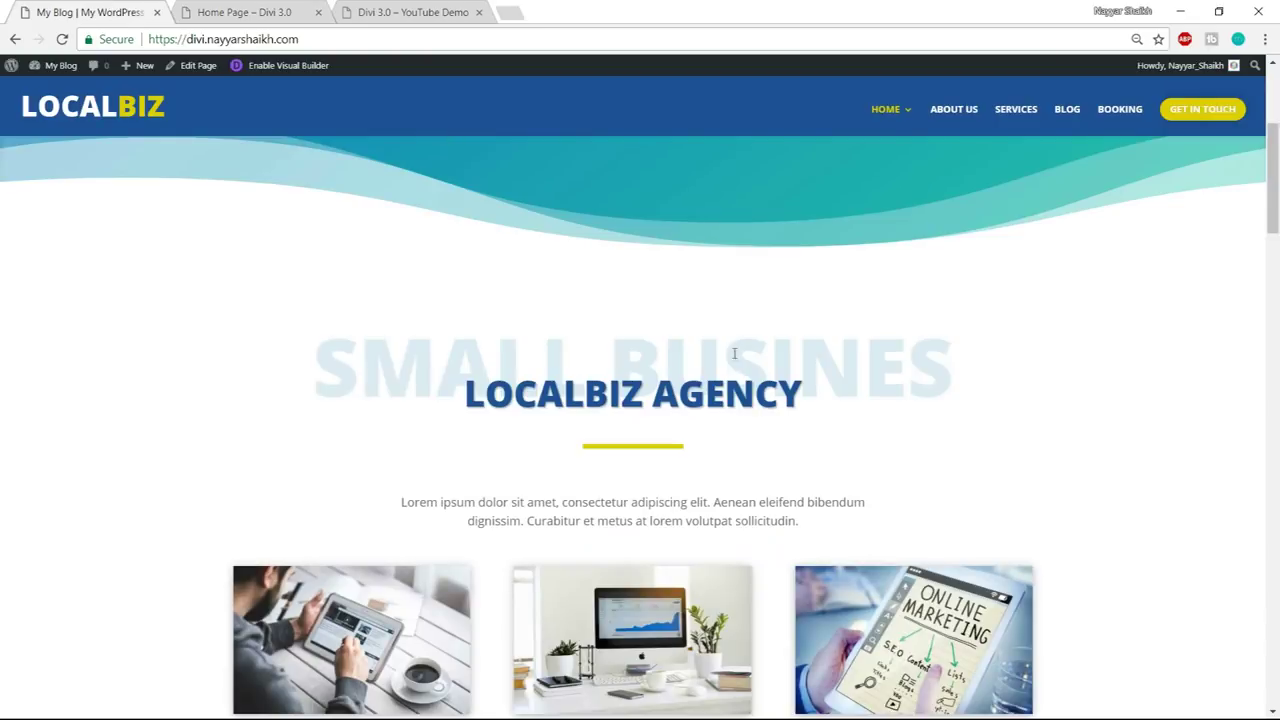
{"action": "left_click", "coordinate": [278, 10]}
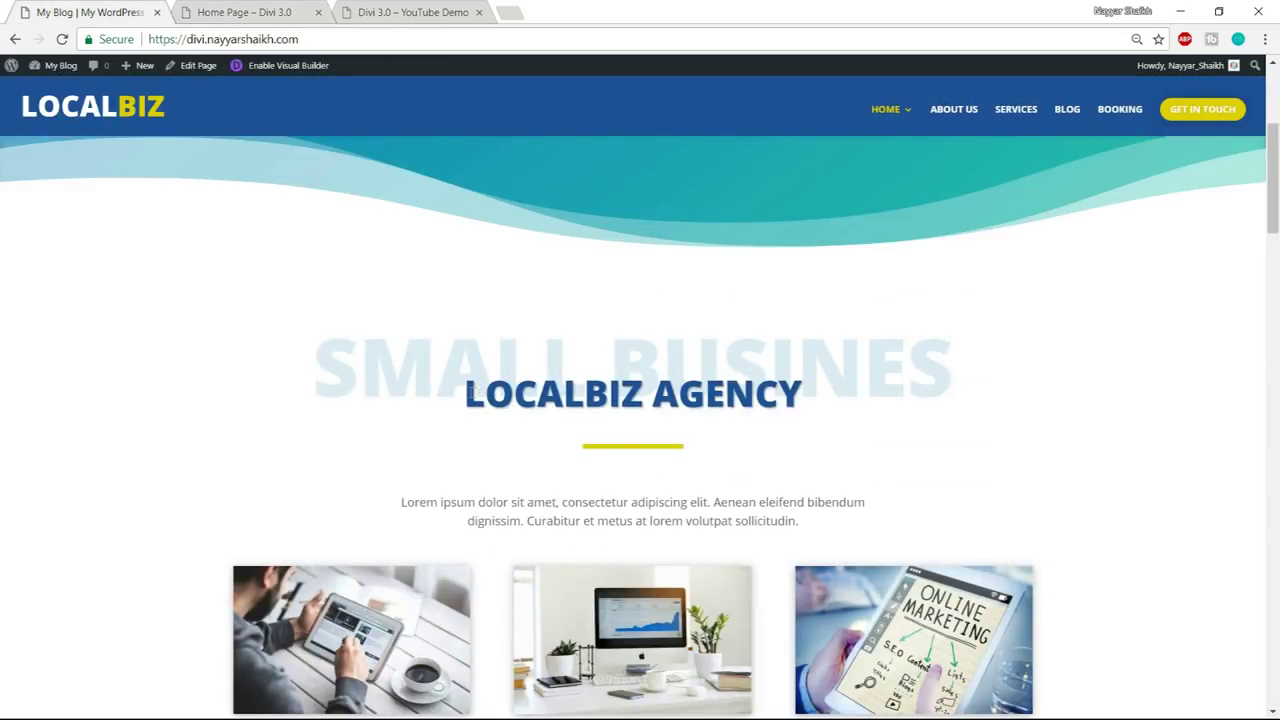
- Copy LOCALBIZ AGENCY from the reference page into a new Text module below the small business text
{"action": "left_click_drag", "start_coordinate": [467, 393], "coordinate": [820, 382]}
{"action": "key", "text": "ctrl+c"}
{"action": "left_click", "coordinate": [283, 9]}
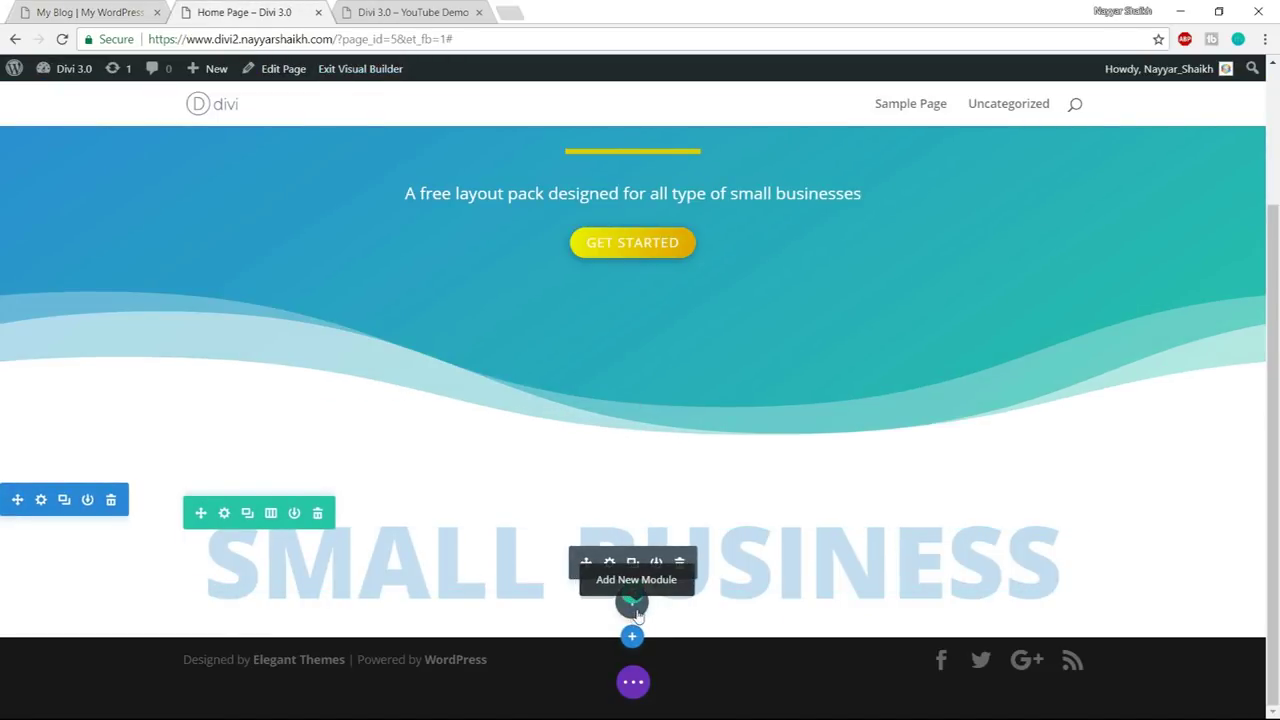
{"action": "left_click", "coordinate": [636, 610]}
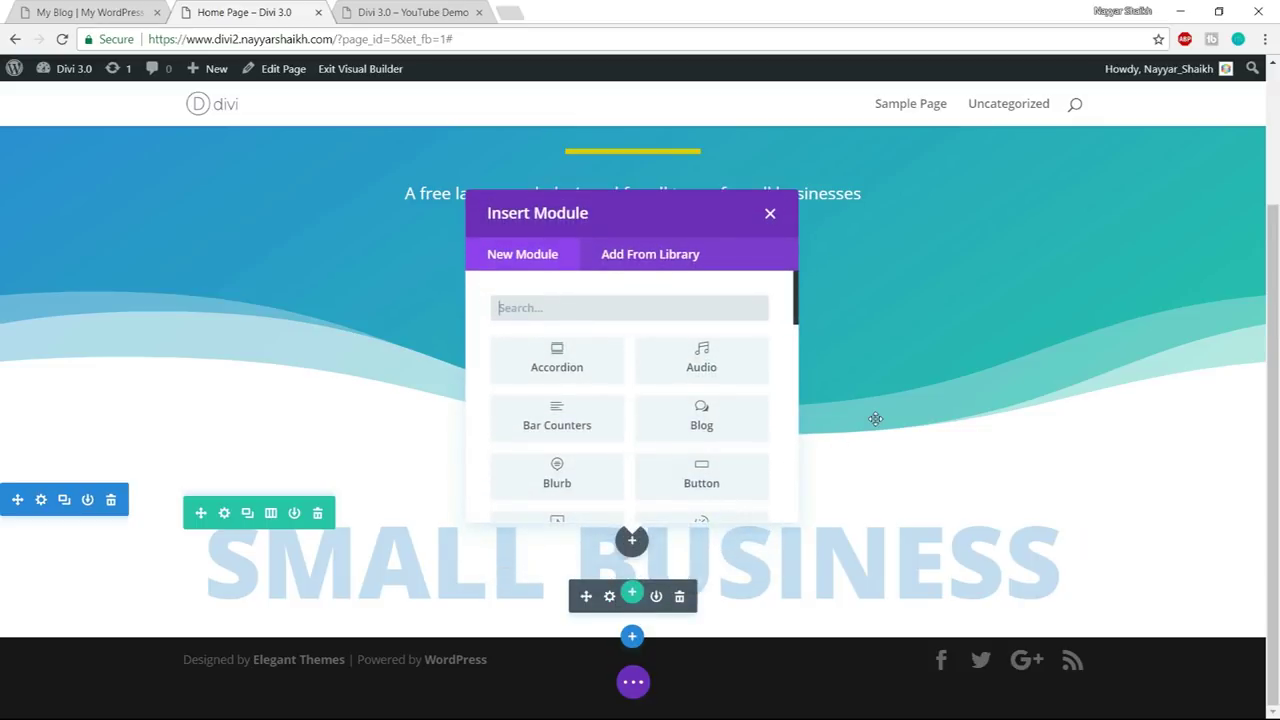
{"action": "type", "text": "text"}
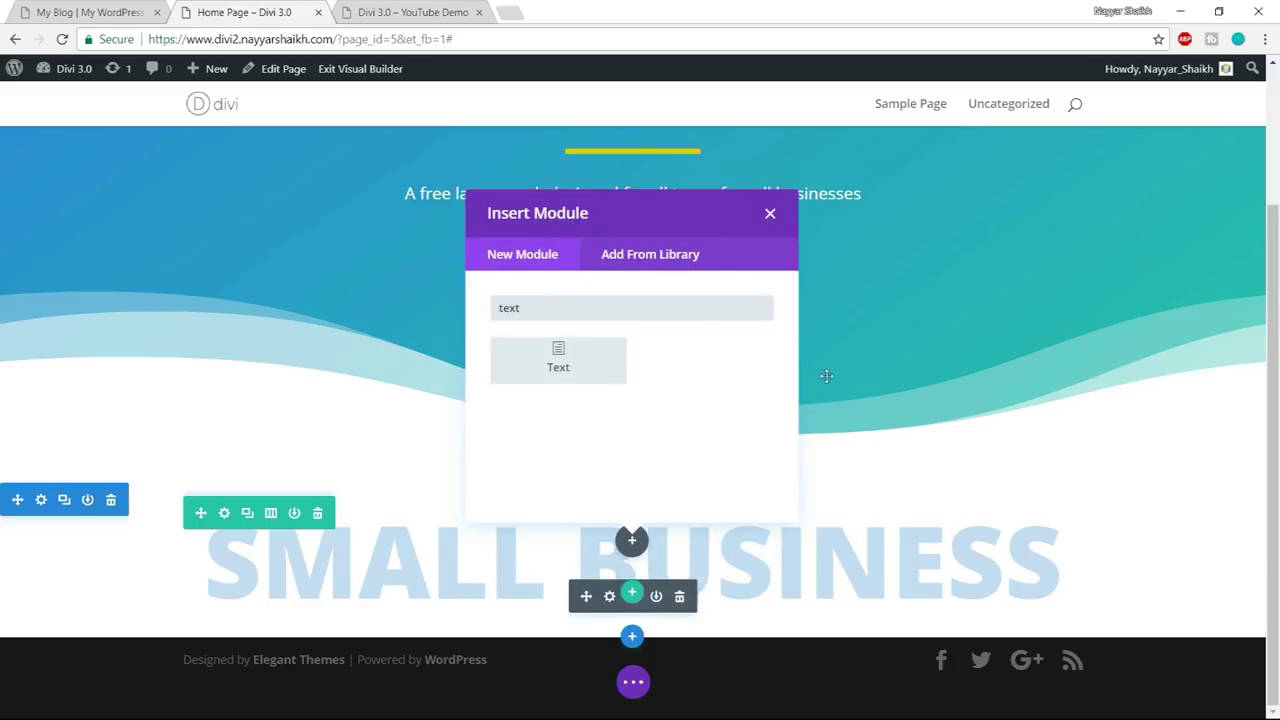
{"action": "left_click", "coordinate": [555, 388]}
{"action": "left_click", "coordinate": [969, 461]}
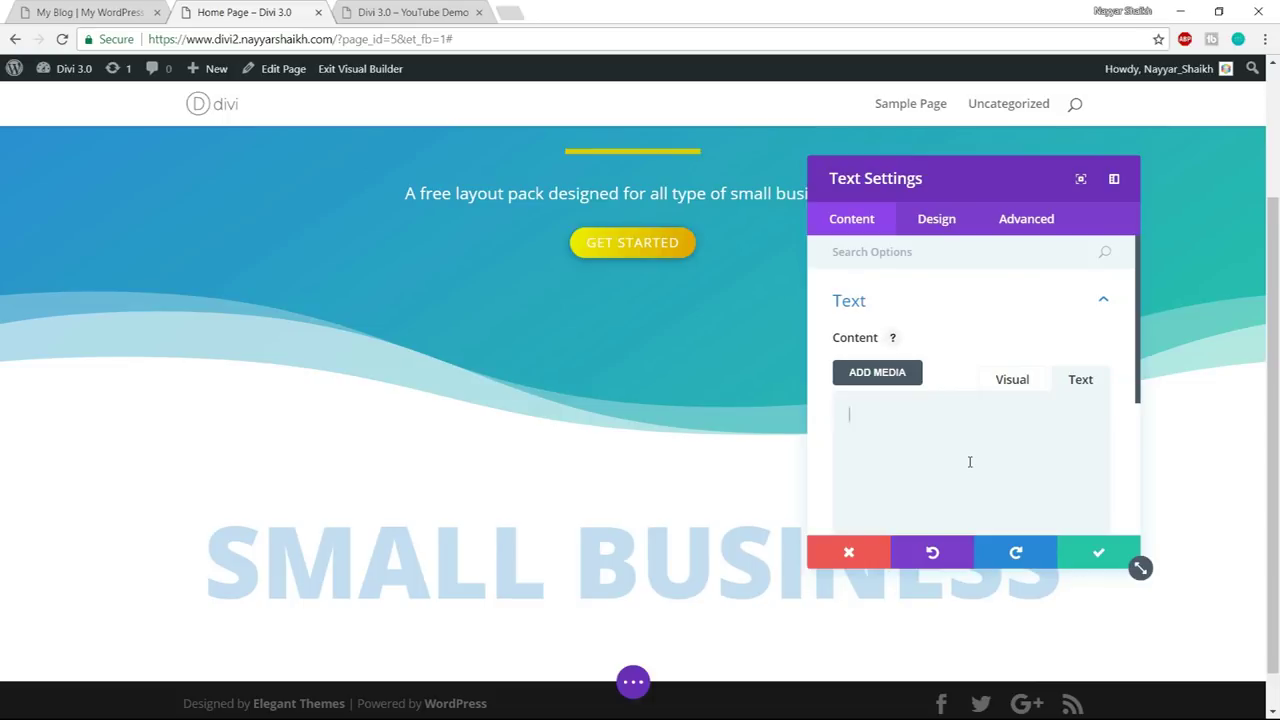
{"action": "key", "text": "ctrl+v"}
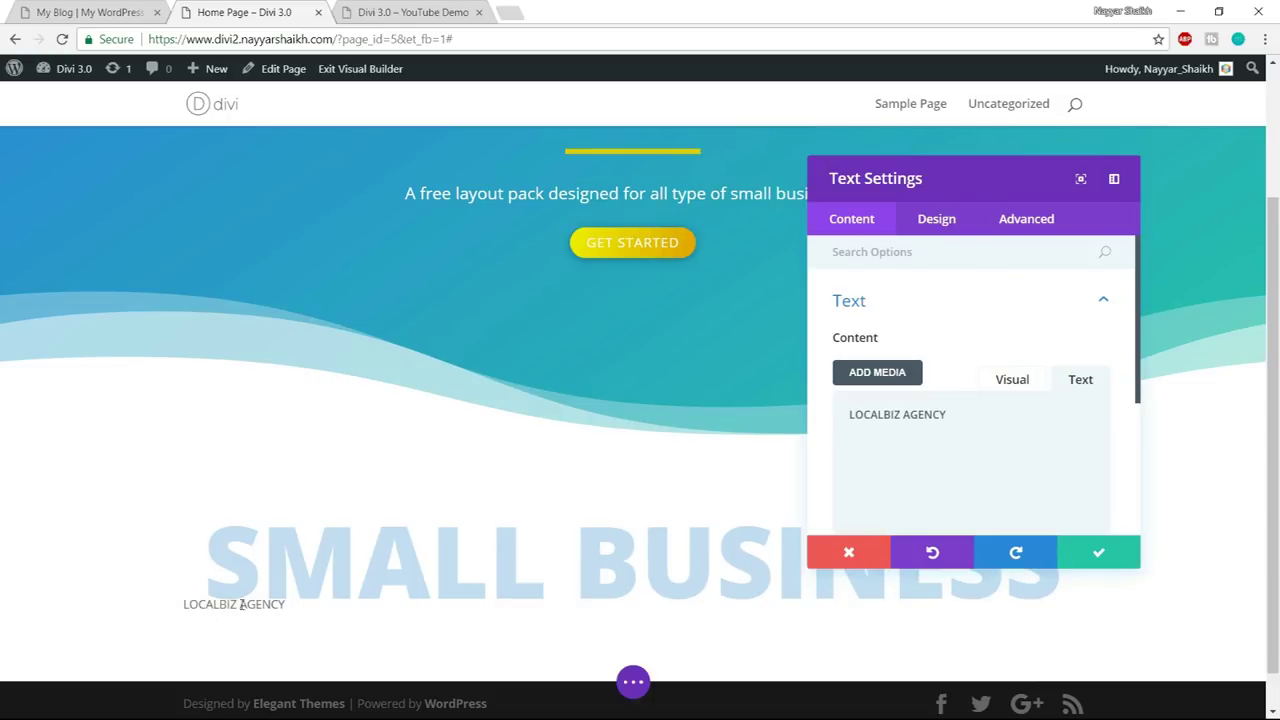
- Set the LOCALBIZ AGENCY text's font weight to Ultra Bold, checking it against the reference heading
{"action": "left_click", "coordinate": [951, 228]}
{"action": "left_click", "coordinate": [929, 318]}
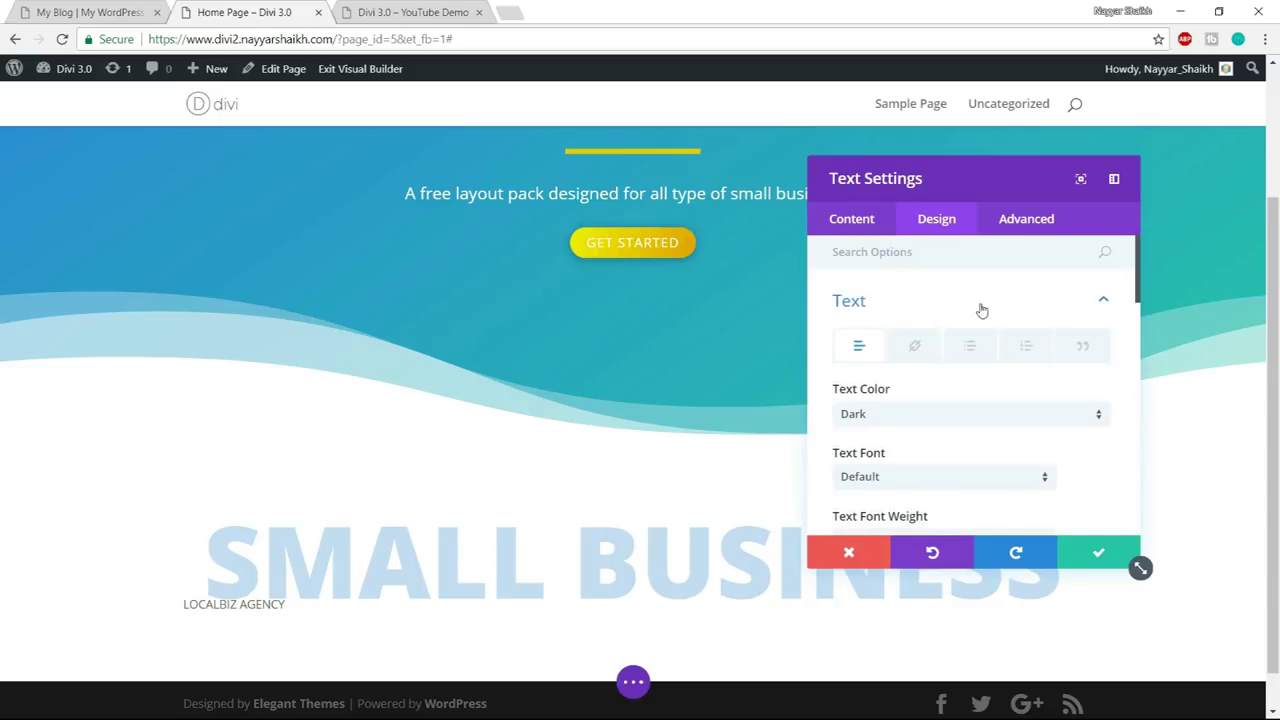
{"action": "scroll", "coordinate": [982, 311], "scroll_direction": "down", "scroll_amount": 2}
{"action": "left_click", "coordinate": [100, 12]}
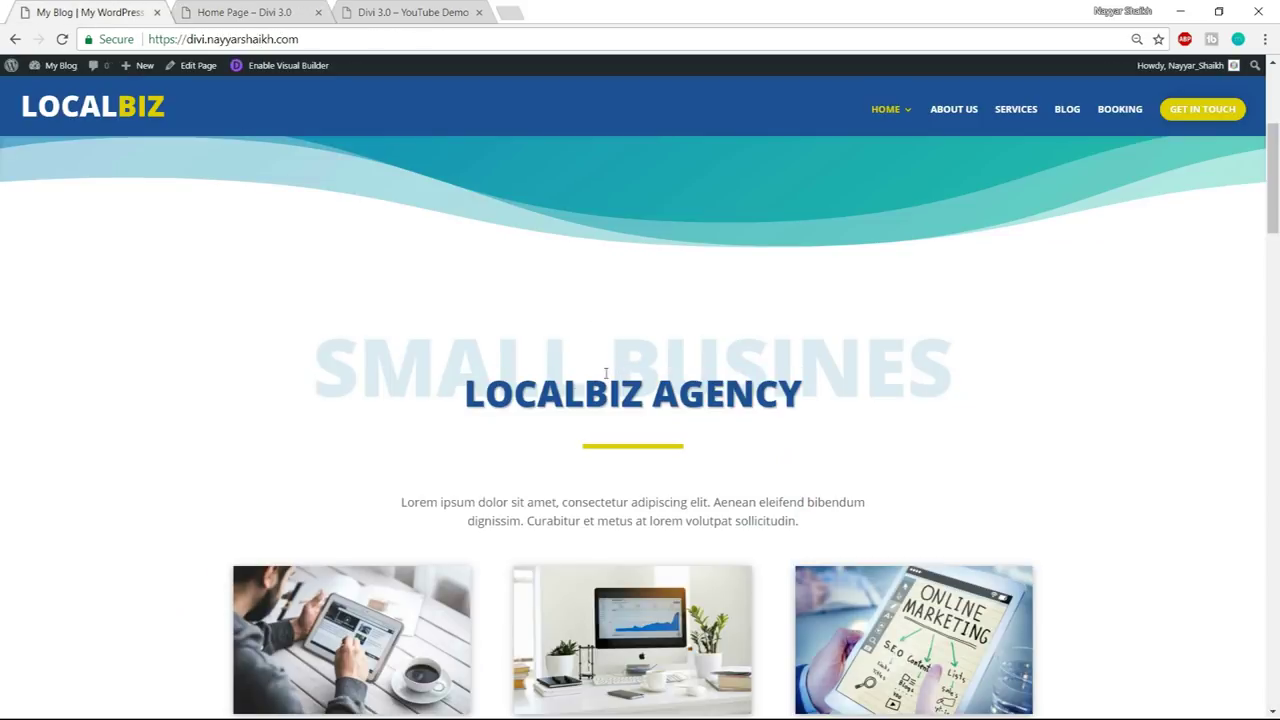
{"action": "left_click_drag", "start_coordinate": [465, 393], "coordinate": [803, 393]}
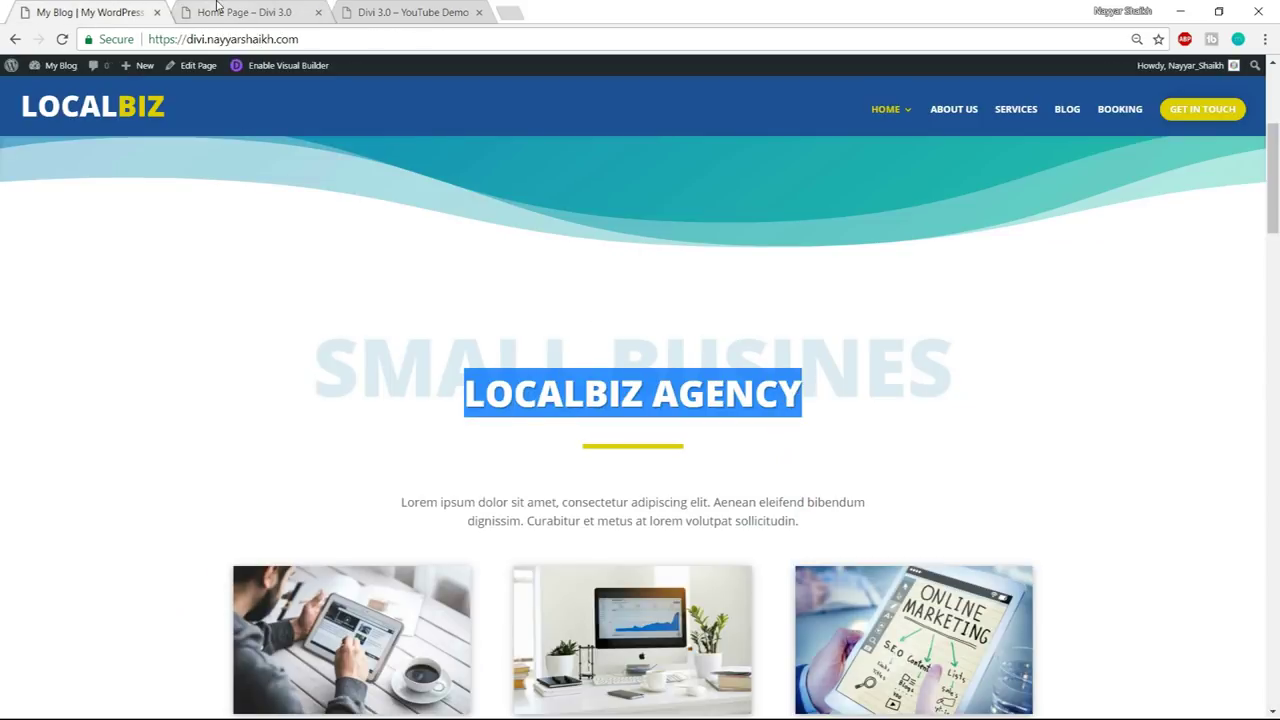
{"action": "left_click", "coordinate": [244, 12]}
{"action": "scroll", "coordinate": [1005, 376], "scroll_direction": "down", "scroll_amount": 1}
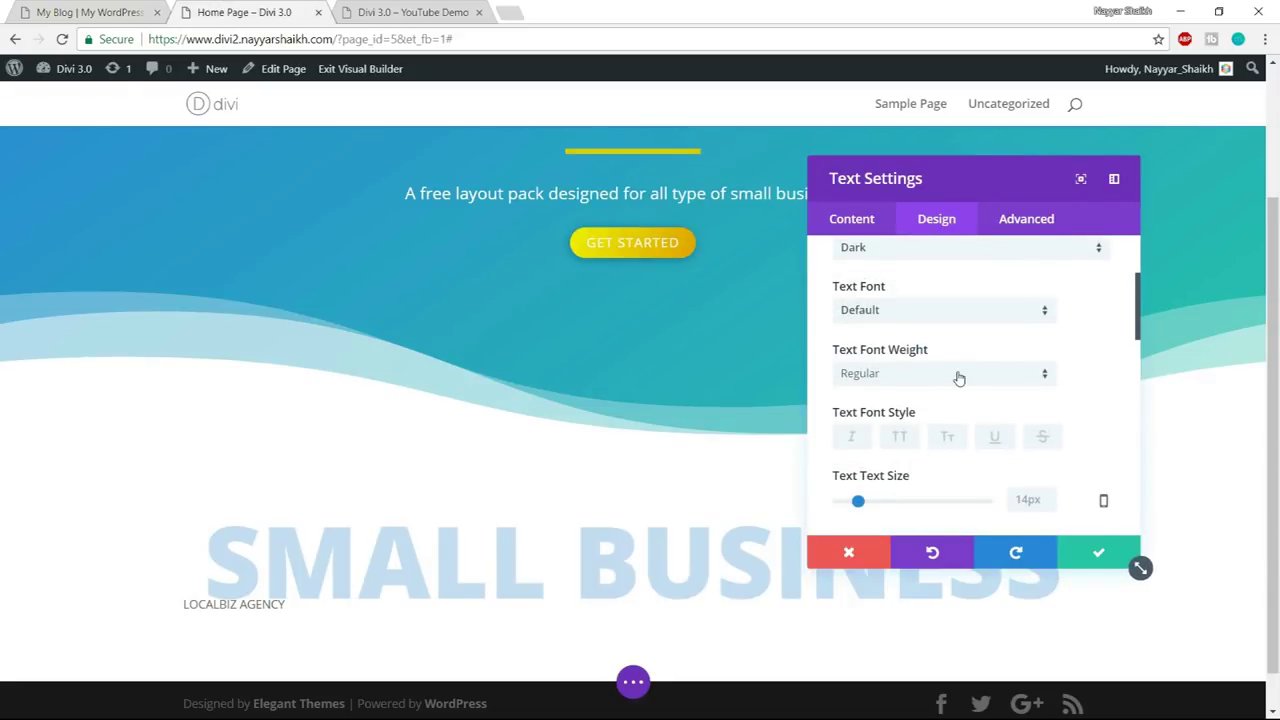
{"action": "left_click", "coordinate": [958, 377]}
{"action": "left_click", "coordinate": [929, 500]}
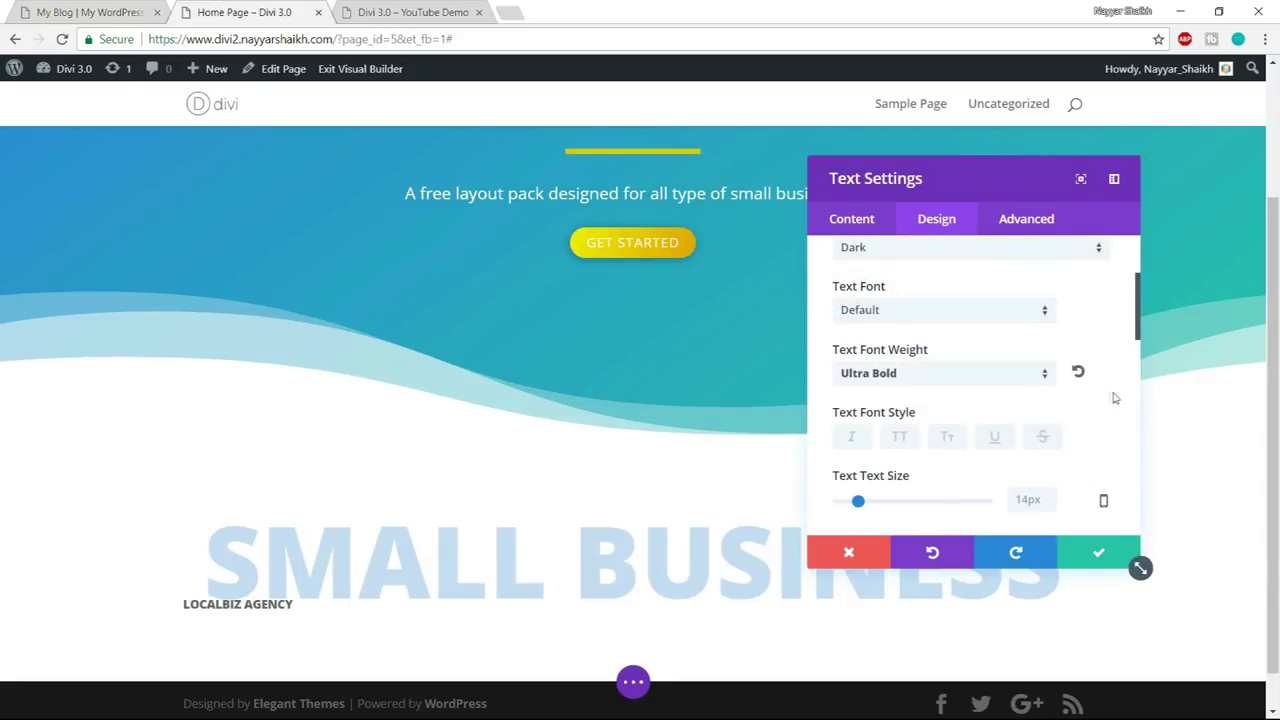
{"action": "scroll", "coordinate": [1100, 405], "scroll_direction": "down", "scroll_amount": 2}
{"action": "mouse_move", "coordinate": [840, 463]}
{"action": "left_mouse_down"}
{"action": "mouse_move", "coordinate": [905, 475]}
{"action": "mouse_move", "coordinate": [842, 470]}
{"action": "left_mouse_up"}
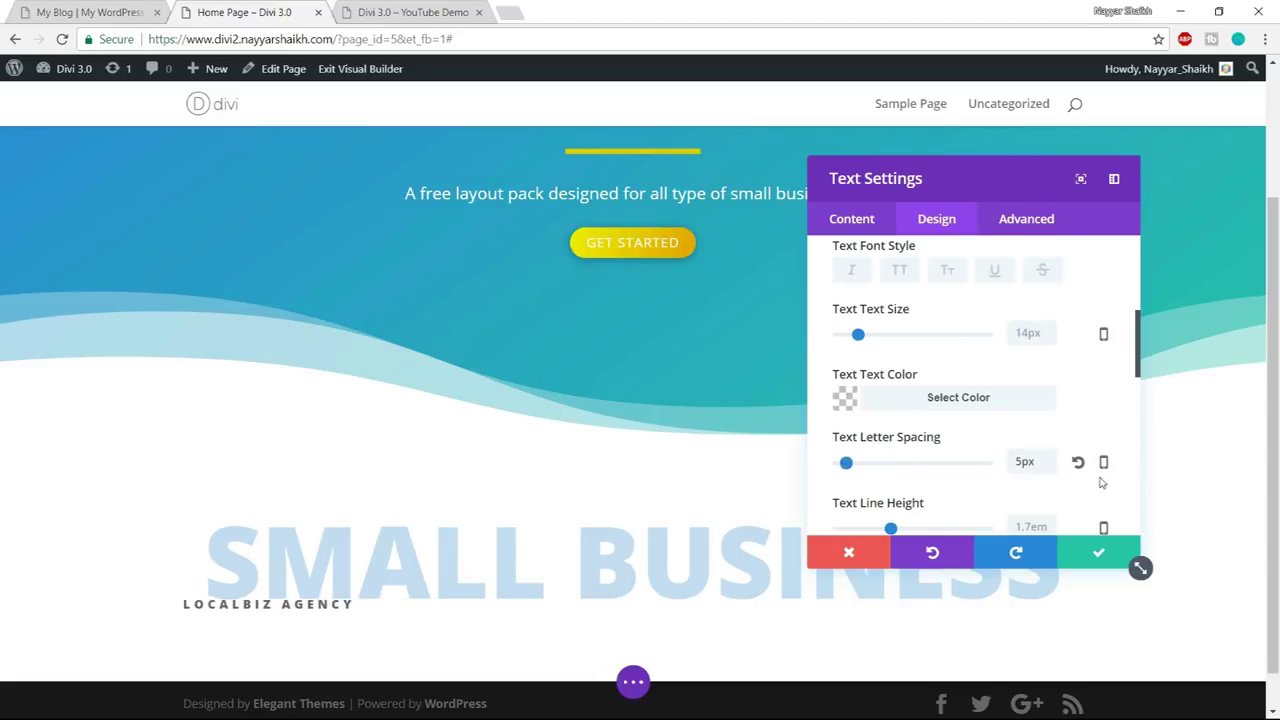
{"action": "left_click", "coordinate": [1078, 462]}
{"action": "scroll", "coordinate": [1080, 432], "scroll_direction": "down", "scroll_amount": 2}
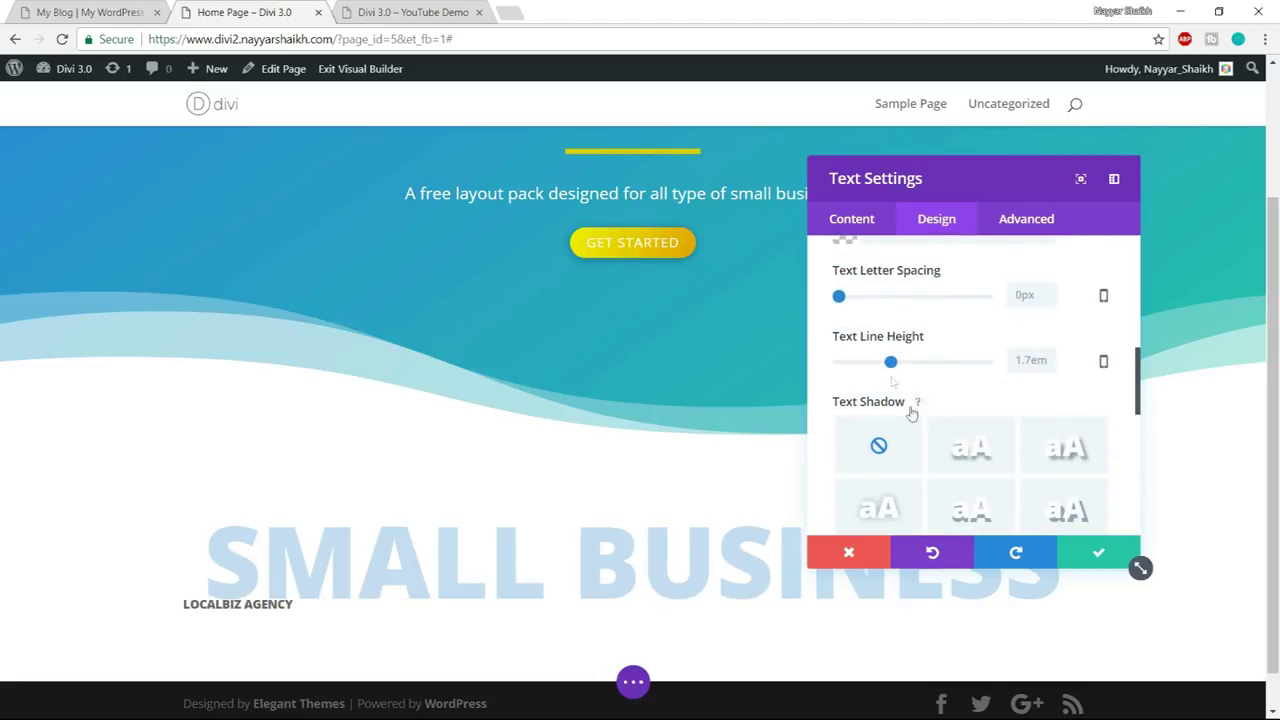
{"action": "scroll", "coordinate": [950, 370], "scroll_direction": "up", "scroll_amount": 2}
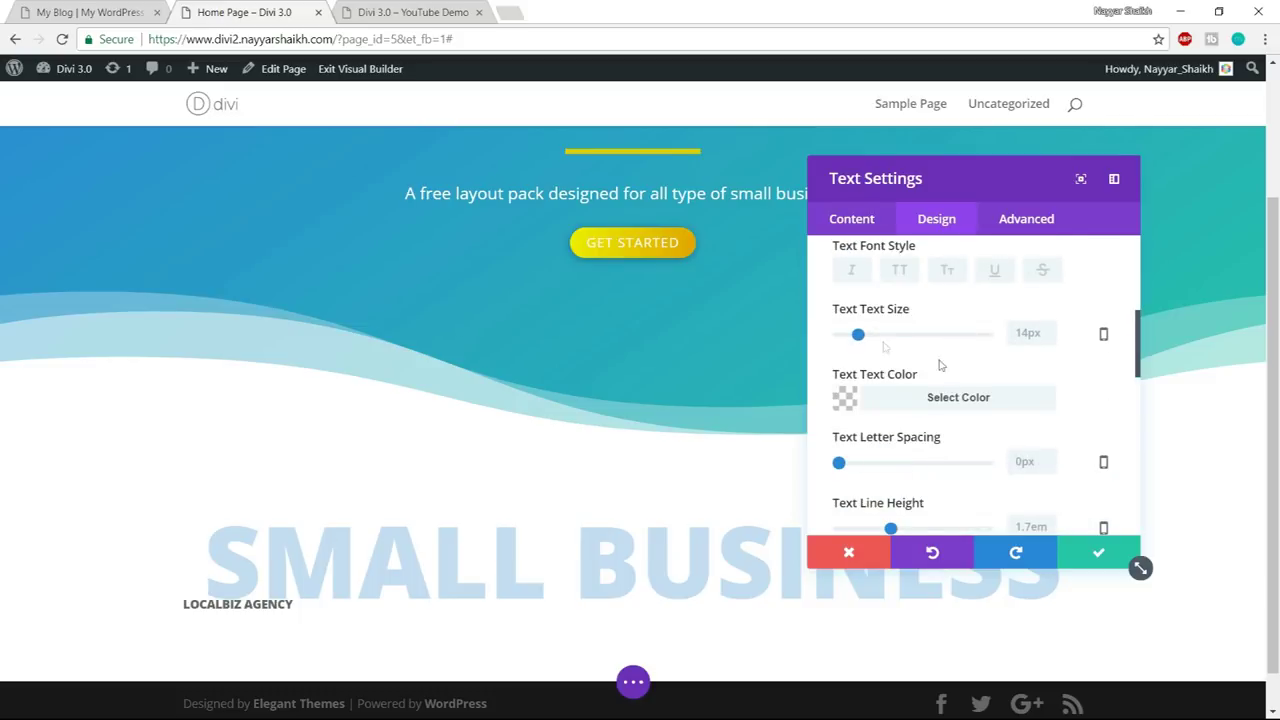
- Enlarge the LOCALBIZ AGENCY text to 60px and color it dark blue #07469e
{"action": "left_click_drag", "start_coordinate": [860, 337], "coordinate": [928, 354]}
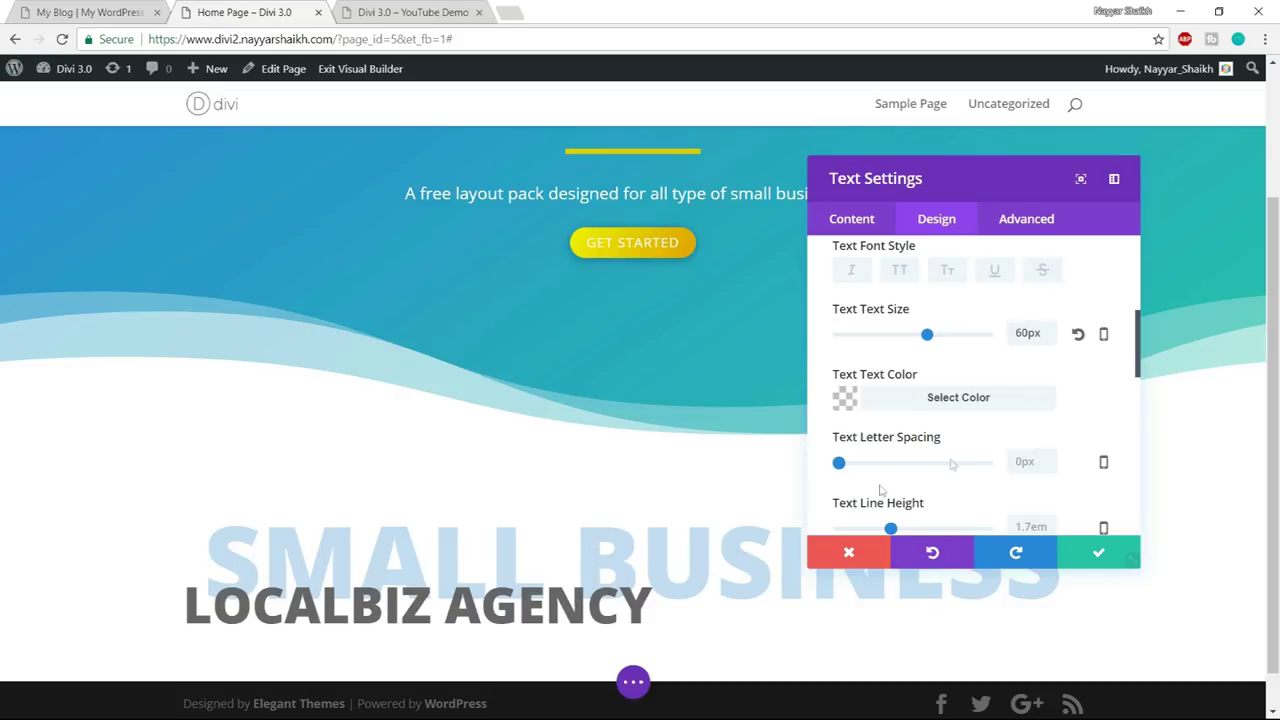
{"action": "scroll", "coordinate": [1075, 399], "scroll_direction": "down", "scroll_amount": 1}
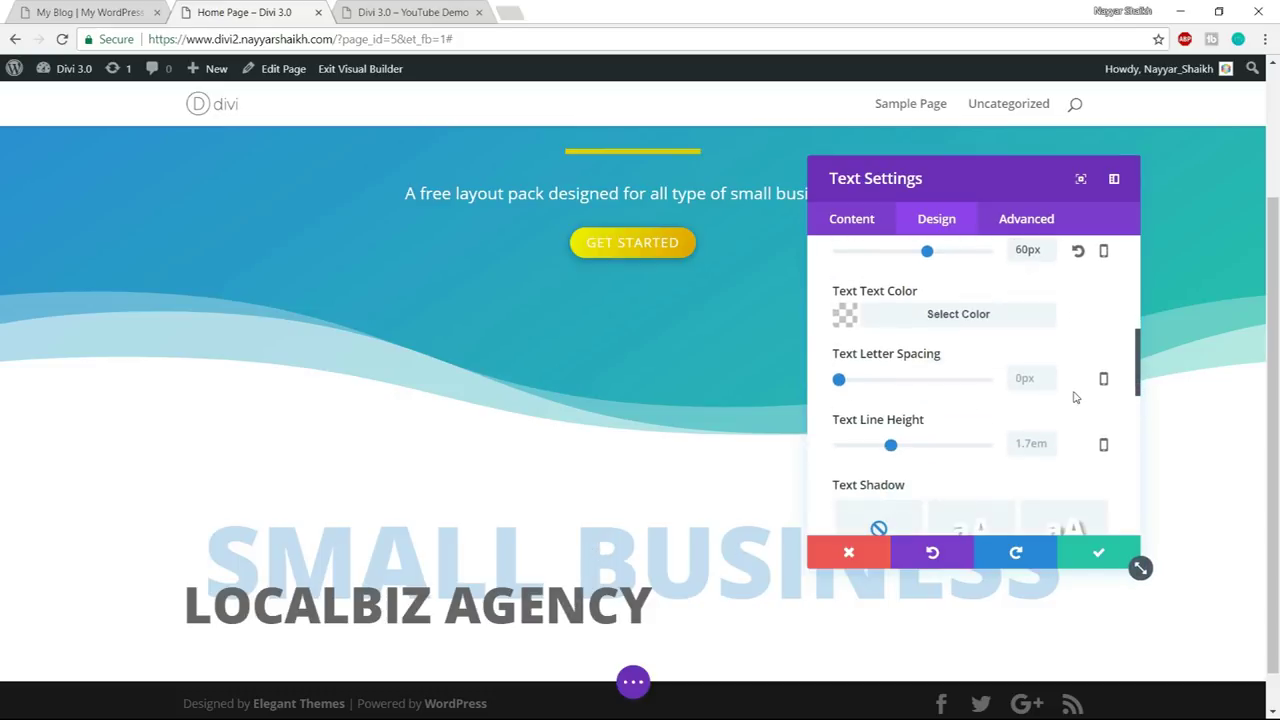
{"action": "left_click", "coordinate": [971, 318]}
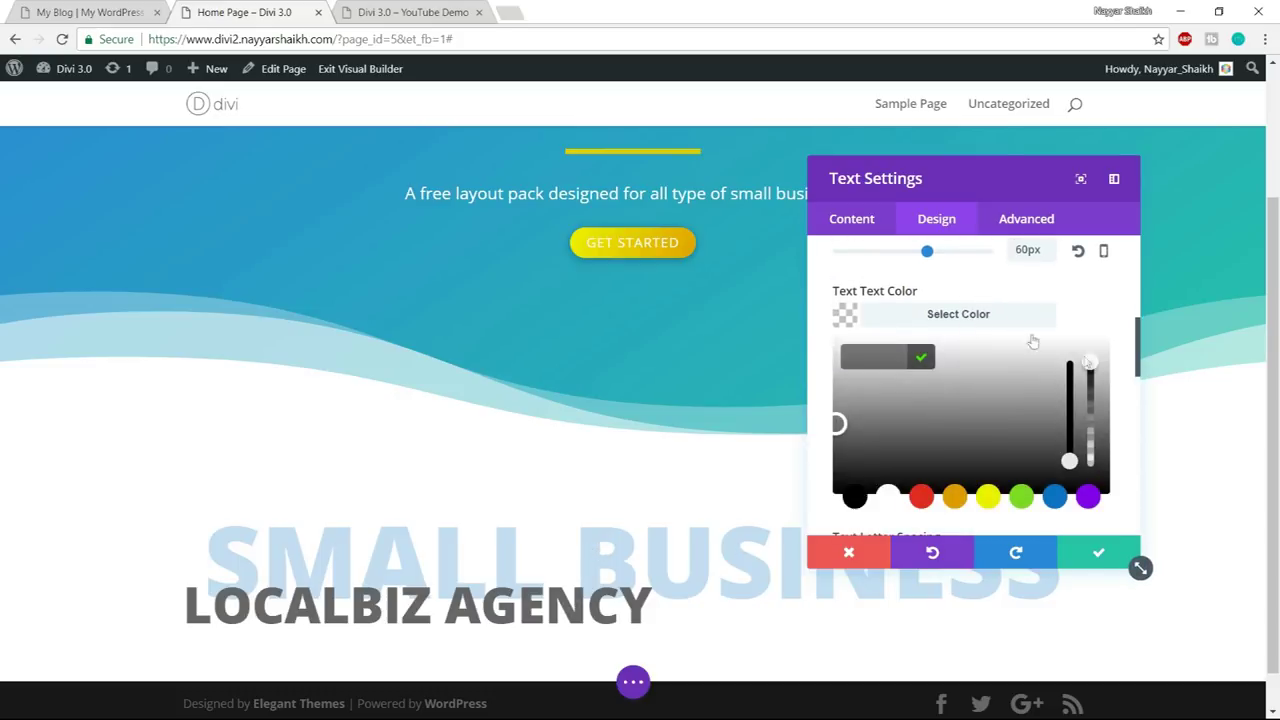
{"action": "left_click", "coordinate": [1055, 497]}
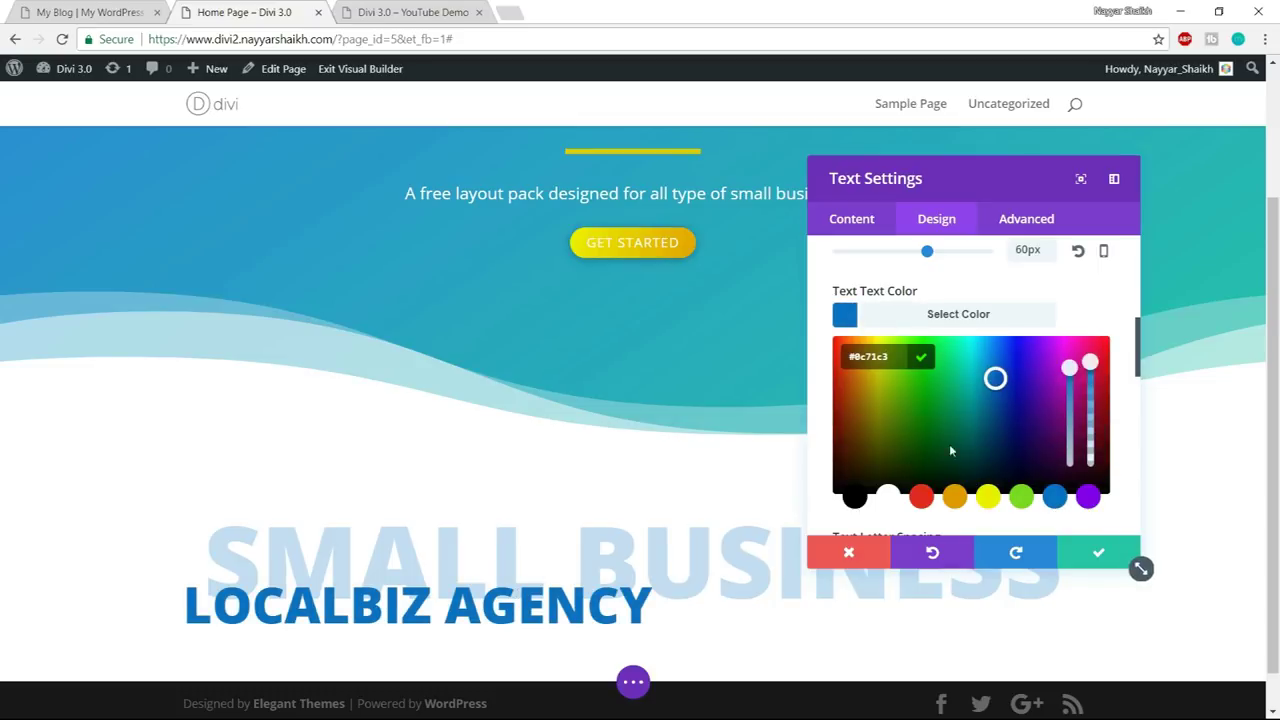
{"action": "left_click_drag", "start_coordinate": [995, 378], "coordinate": [1001, 400]}
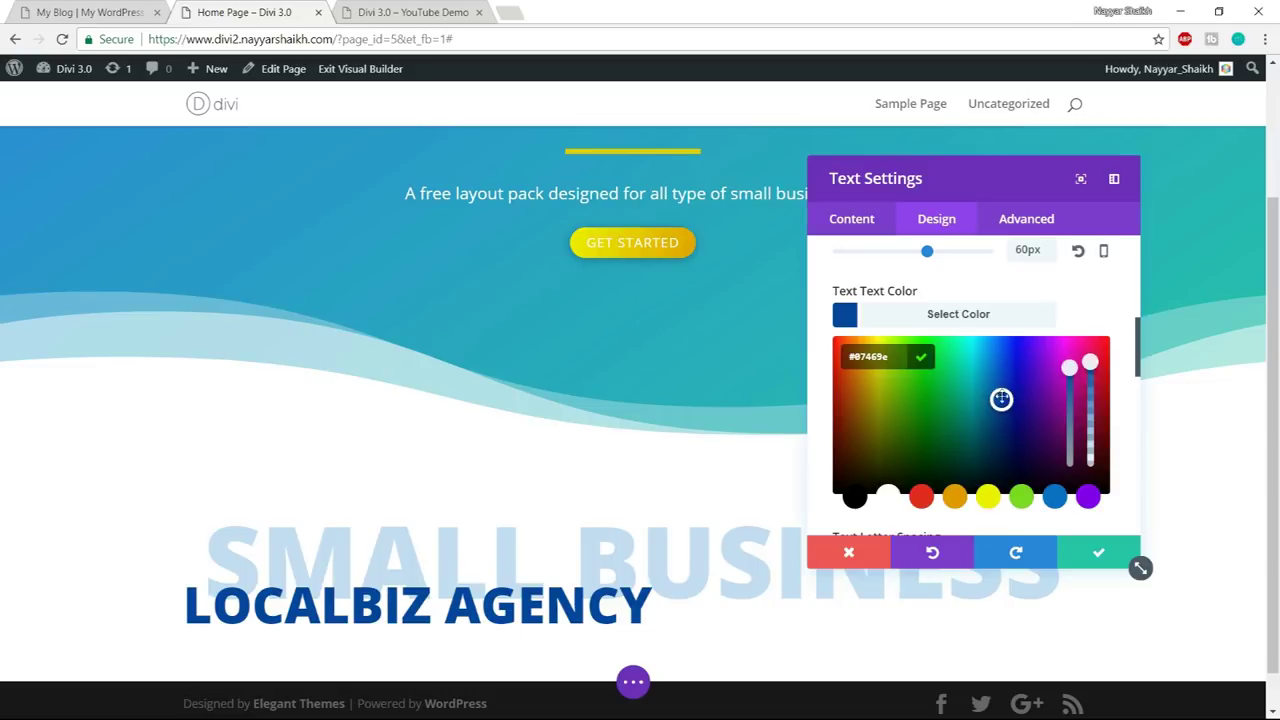
- Center the LOCALBIZ AGENCY text, compare it with the reference heading, and save the Text module's settings
{"action": "scroll", "coordinate": [997, 451], "scroll_direction": "down", "scroll_amount": 5}
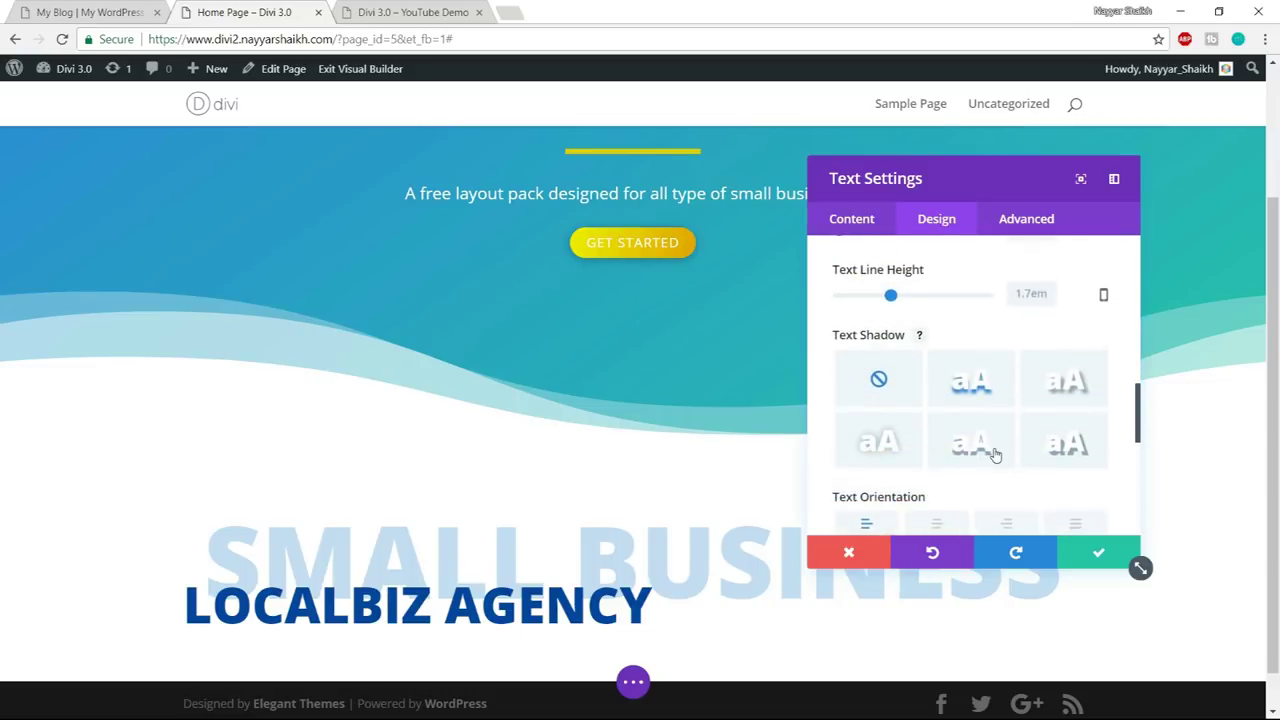
{"action": "left_click", "coordinate": [938, 441]}
{"action": "left_click", "coordinate": [100, 12]}
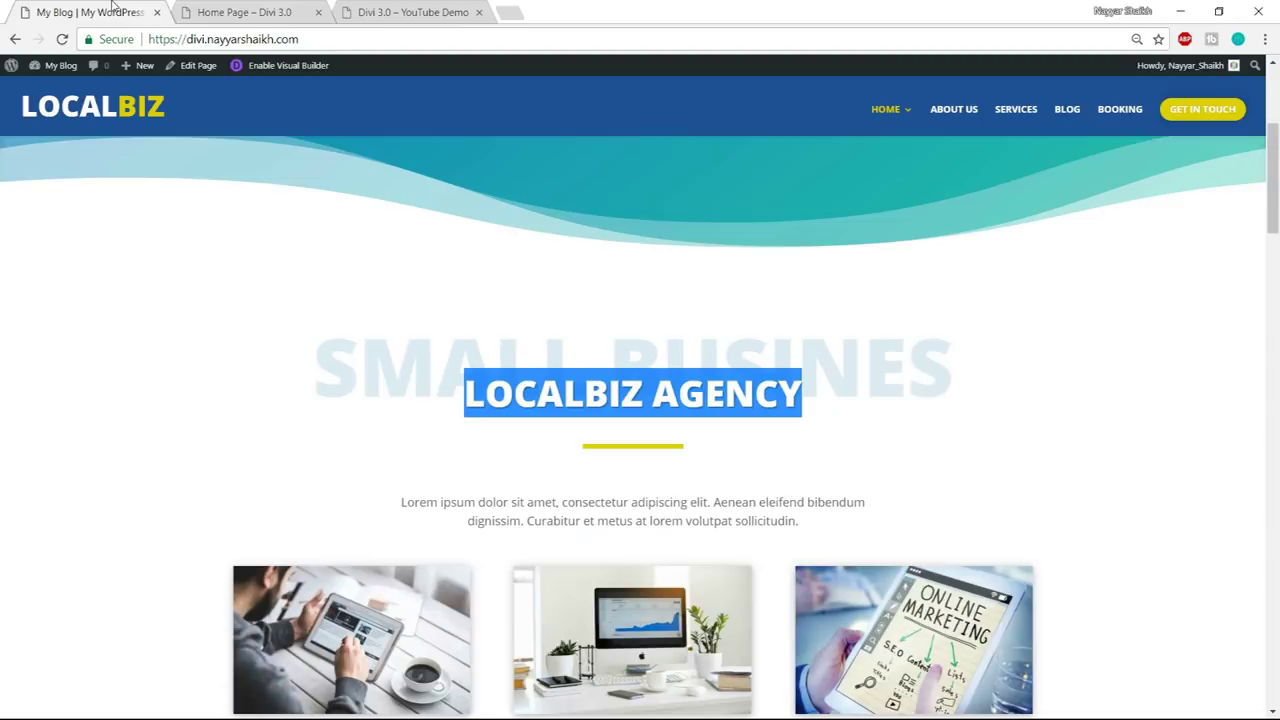
{"action": "left_click", "coordinate": [537, 266]}
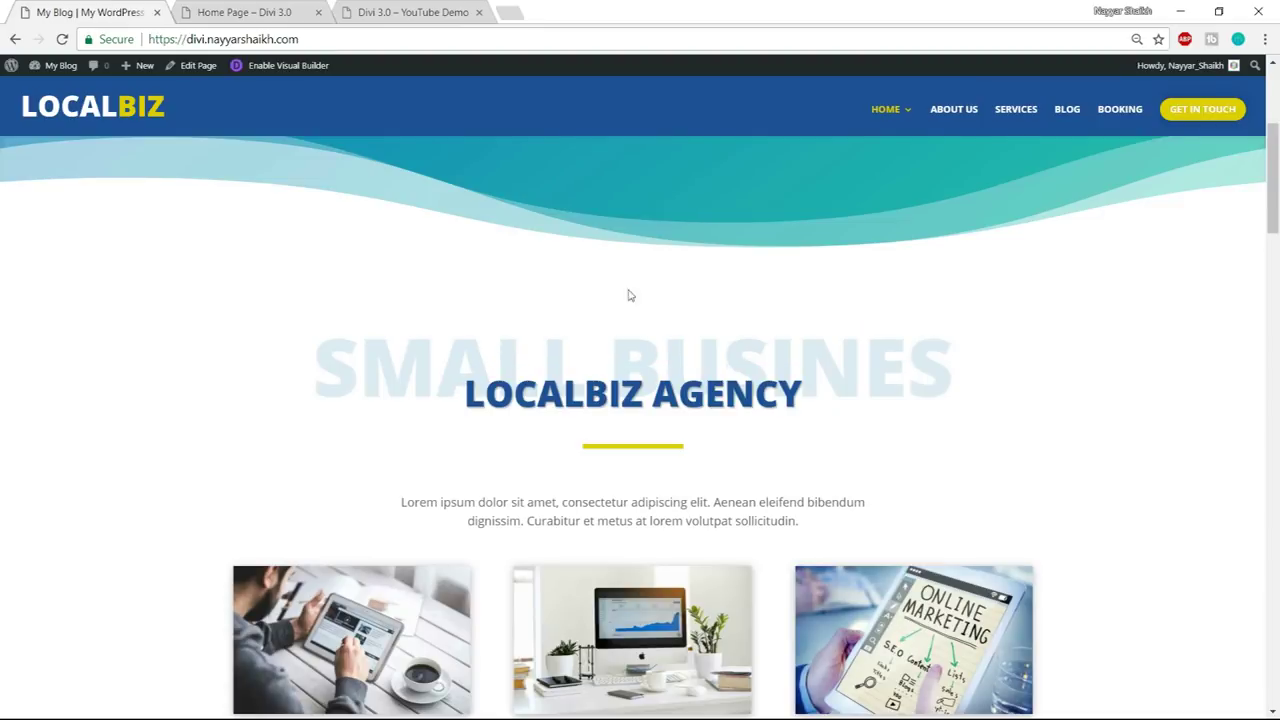
{"action": "left_click", "coordinate": [288, 8]}
{"action": "scroll", "coordinate": [603, 466], "scroll_direction": "down", "scroll_amount": 1}
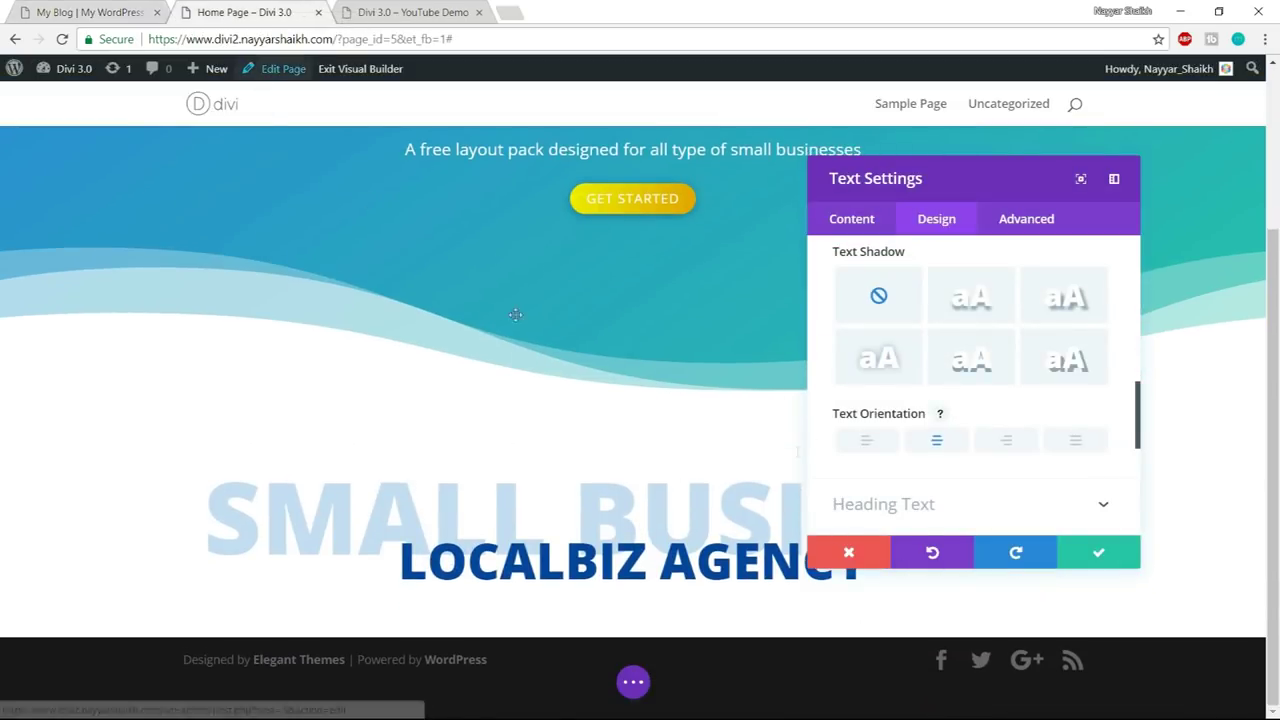
{"action": "scroll", "coordinate": [1060, 484], "scroll_direction": "down", "scroll_amount": 1}
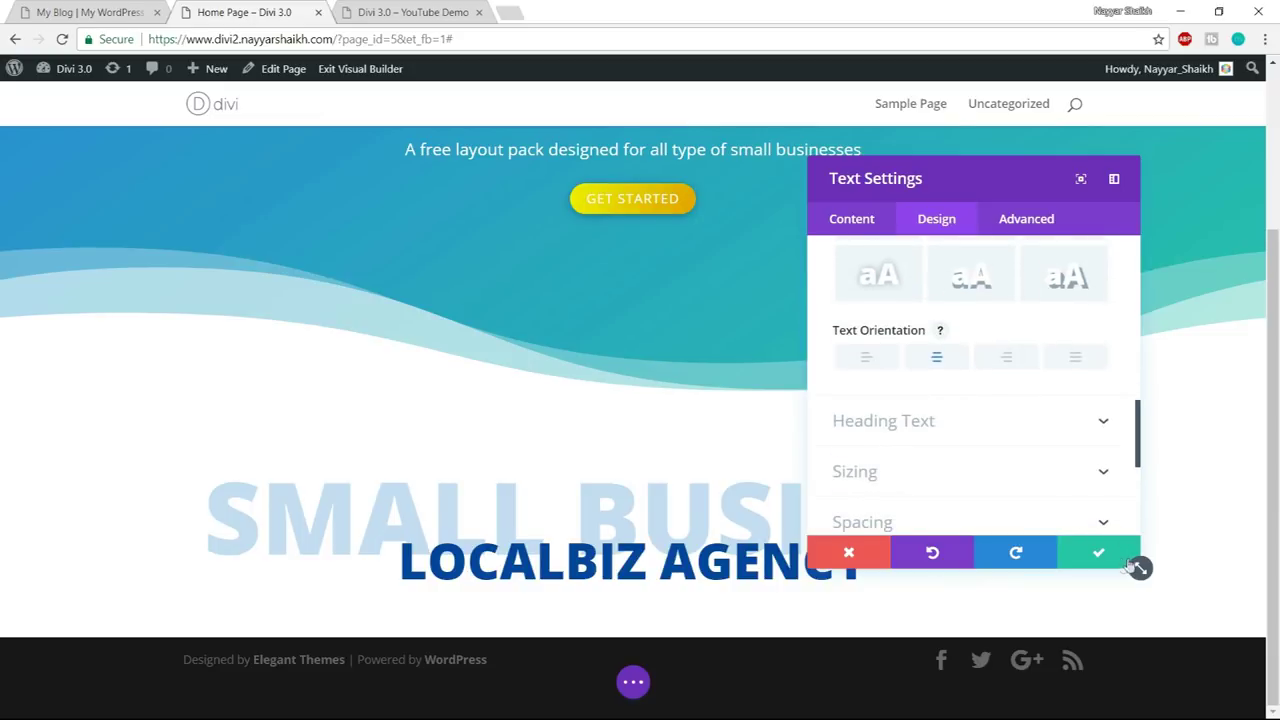
{"action": "left_click", "coordinate": [1105, 553]}
- Save the page and check the yellow divider beneath the LOCALBIZ AGENCY heading on the reference page
{"action": "left_click", "coordinate": [66, 8]}
{"action": "left_click", "coordinate": [244, 12]}
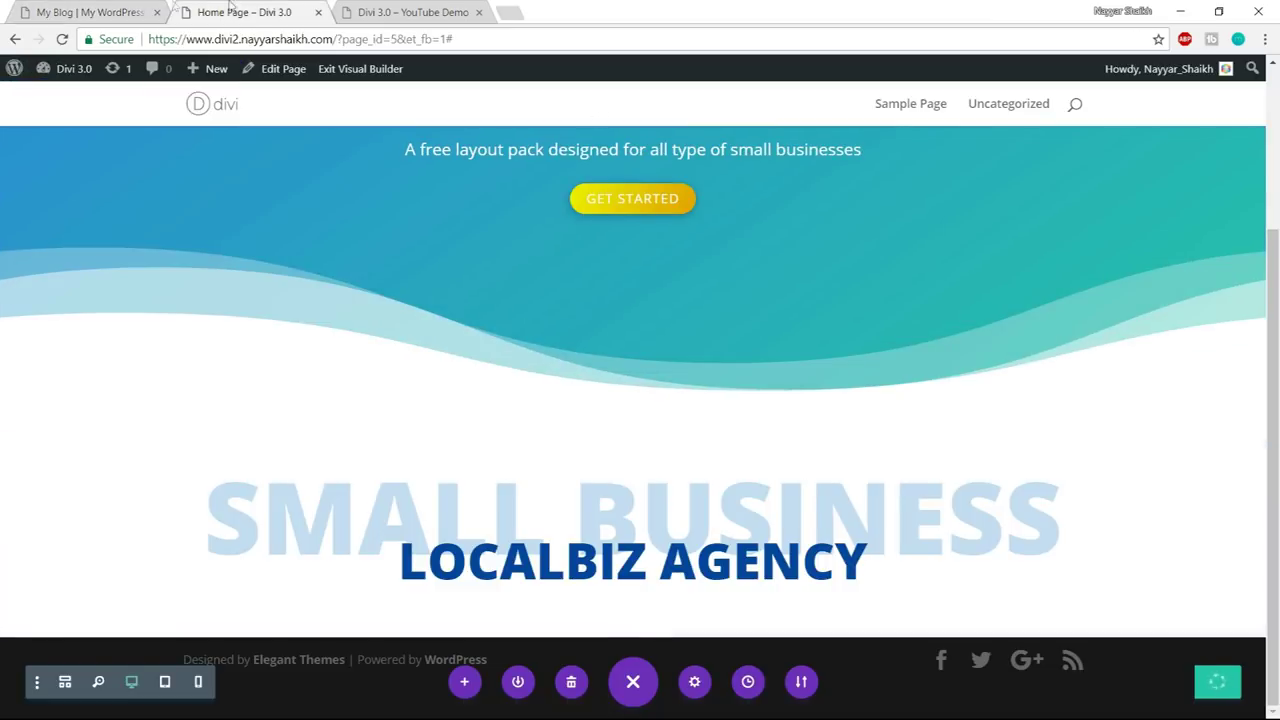
{"action": "left_click", "coordinate": [140, 10]}
{"action": "left_click", "coordinate": [688, 472]}
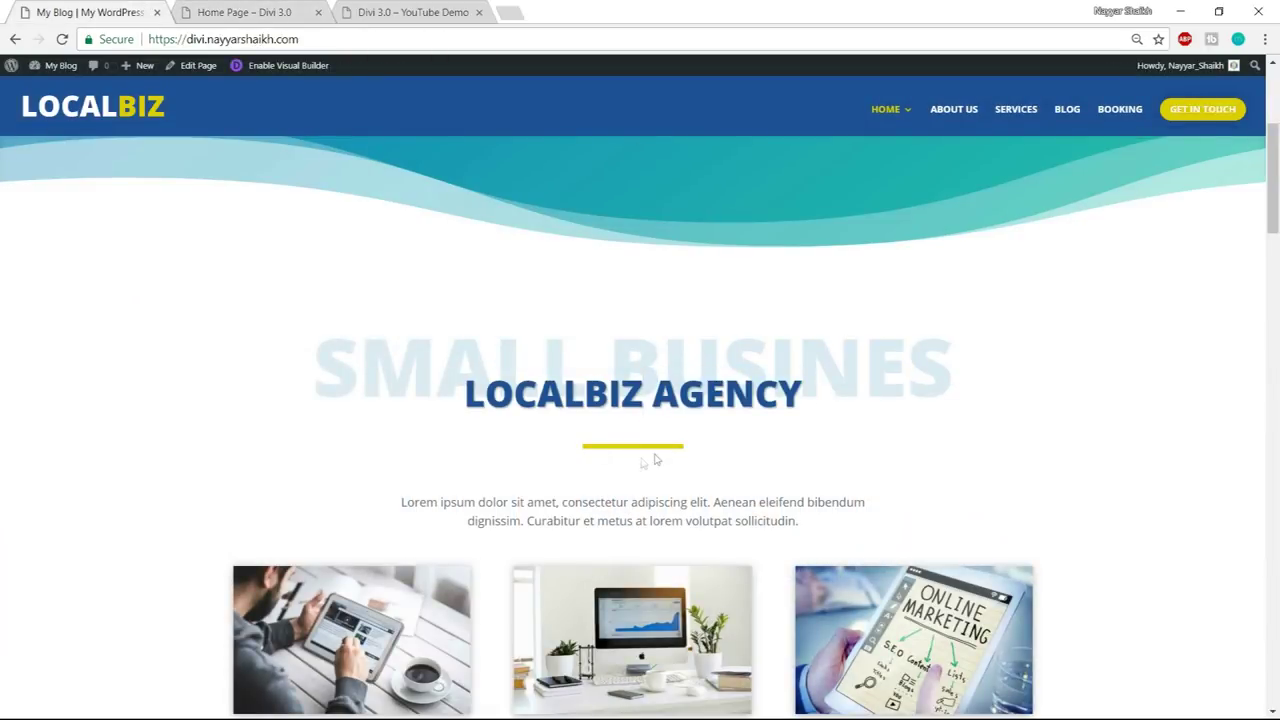
- Duplicate the yellow divider in the hero section and move the copy beneath the LOCALBIZ AGENCY heading
{"action": "left_click", "coordinate": [236, 12]}
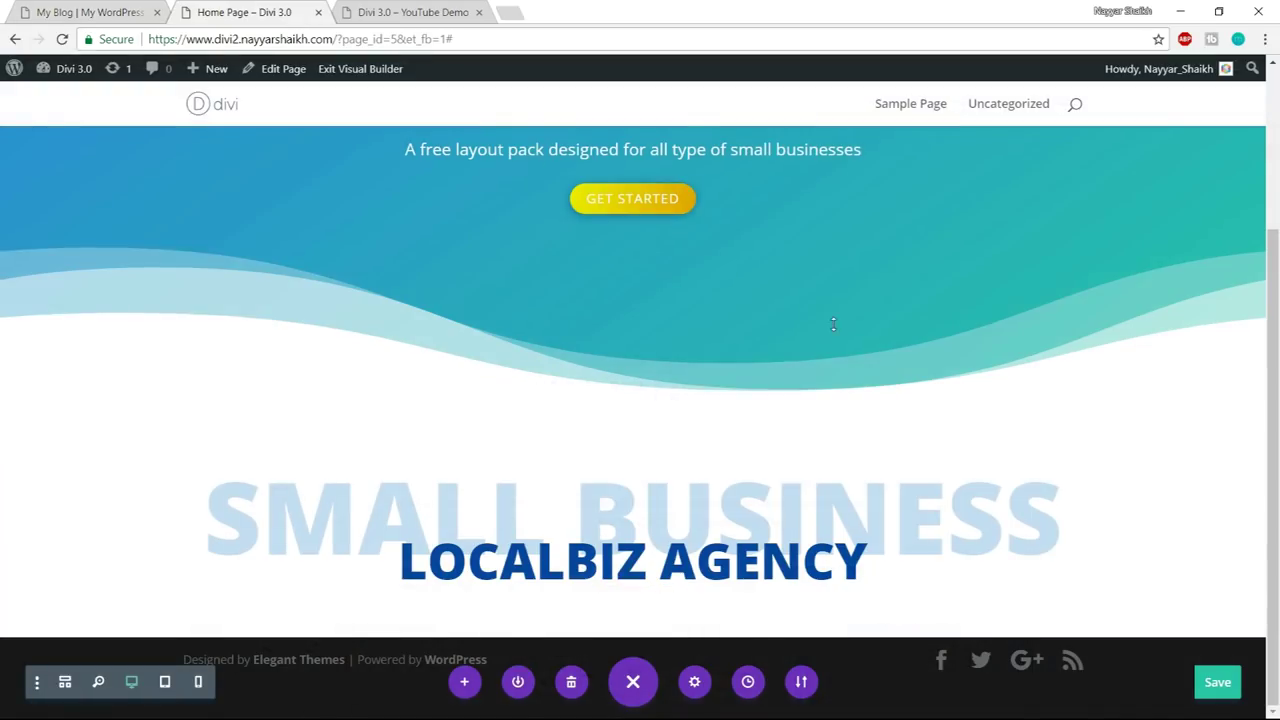
{"action": "scroll", "coordinate": [934, 446], "scroll_direction": "up", "scroll_amount": 3}
{"action": "scroll", "coordinate": [937, 449], "scroll_direction": "down", "scroll_amount": 2}
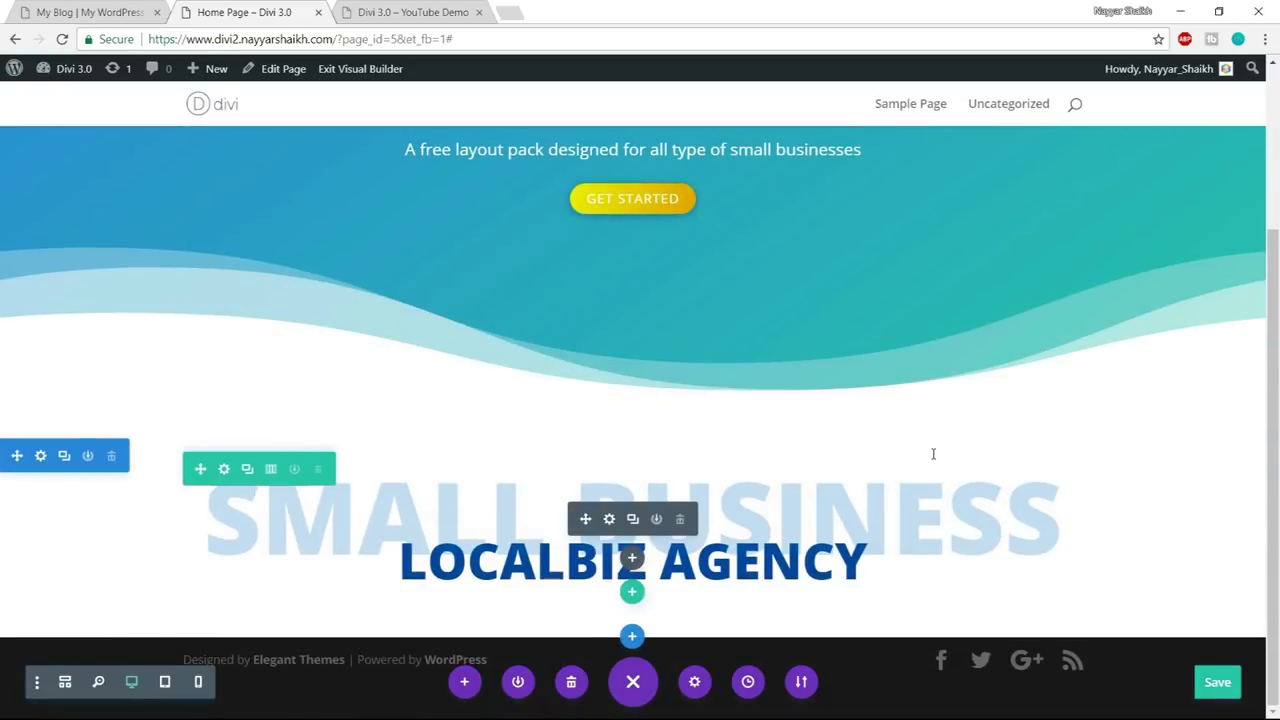
{"action": "scroll", "coordinate": [1123, 443], "scroll_direction": "up", "scroll_amount": 3}
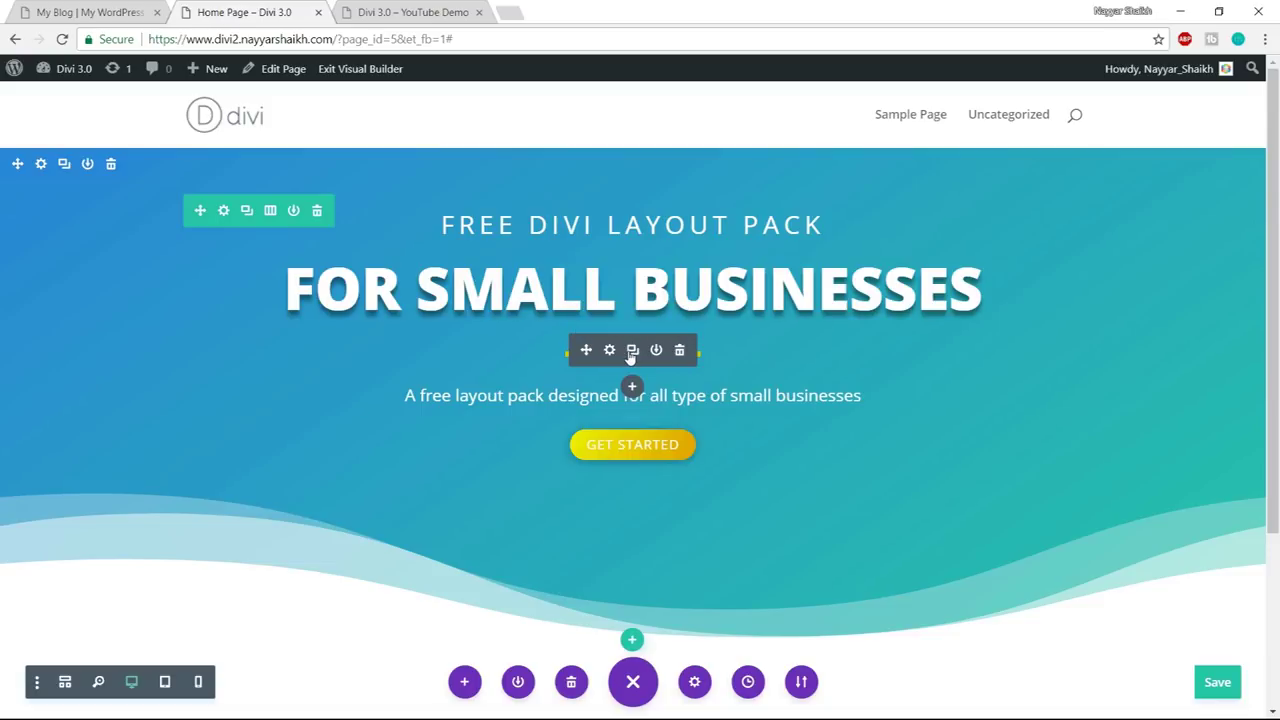
{"action": "left_click", "coordinate": [634, 350]}
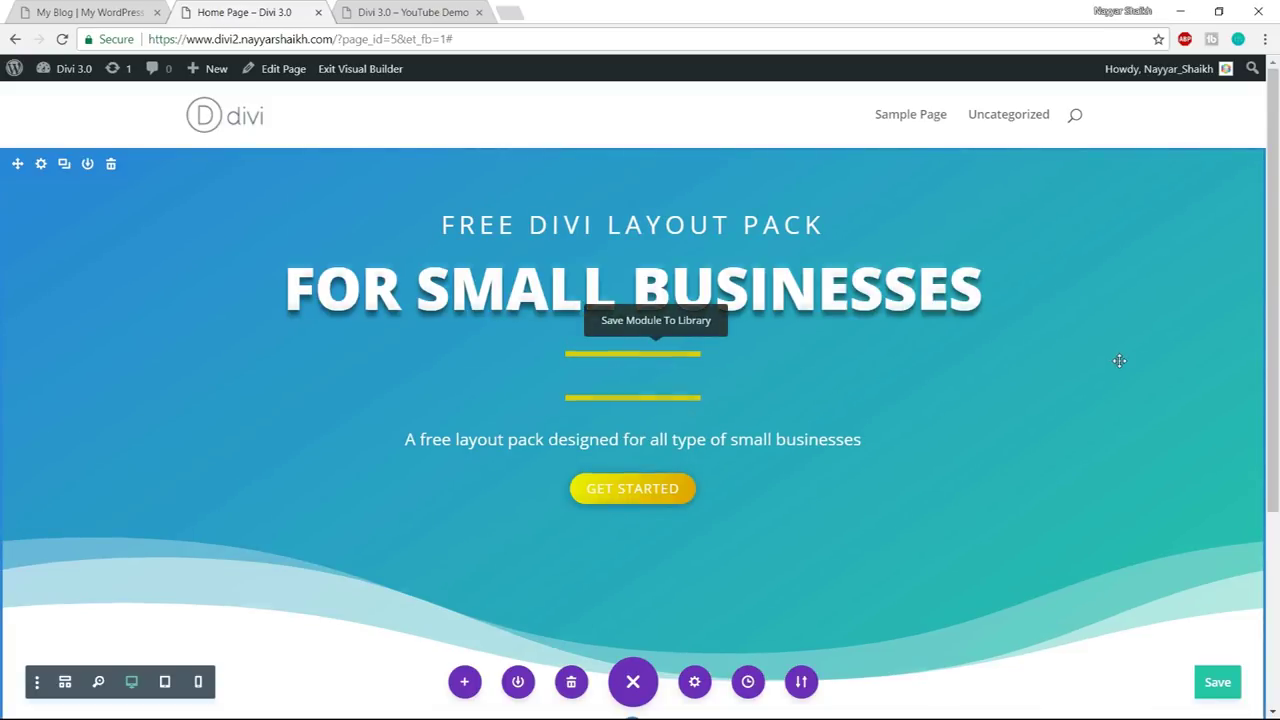
{"action": "scroll", "coordinate": [1119, 361], "scroll_direction": "down", "scroll_amount": 1}
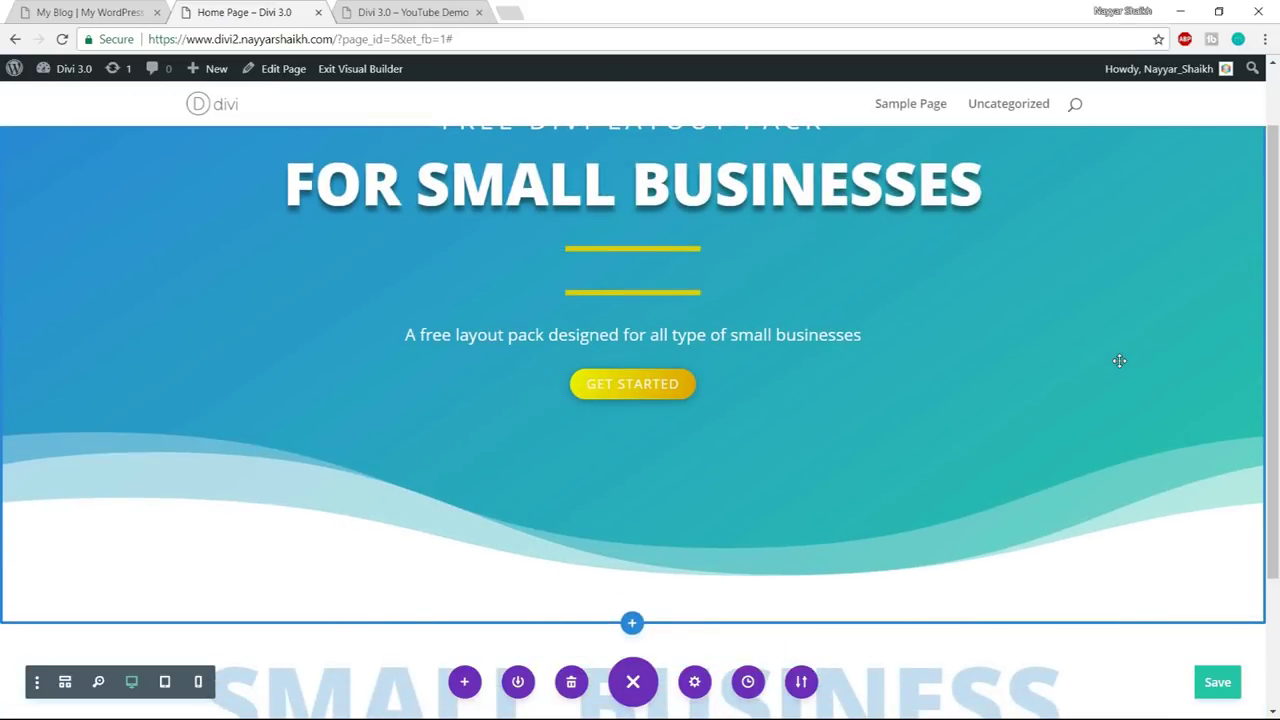
{"action": "left_click_drag", "start_coordinate": [582, 289], "coordinate": [645, 612]}
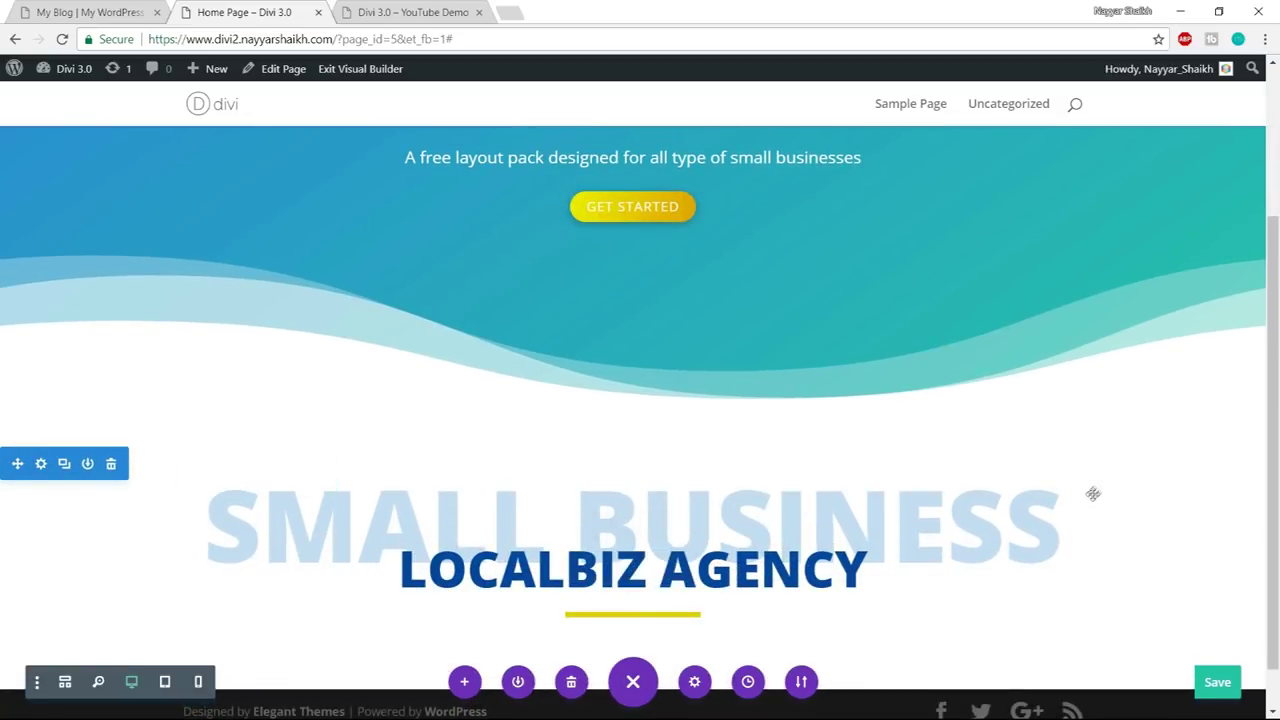
{"action": "scroll", "coordinate": [1151, 441], "scroll_direction": "down", "scroll_amount": 1}
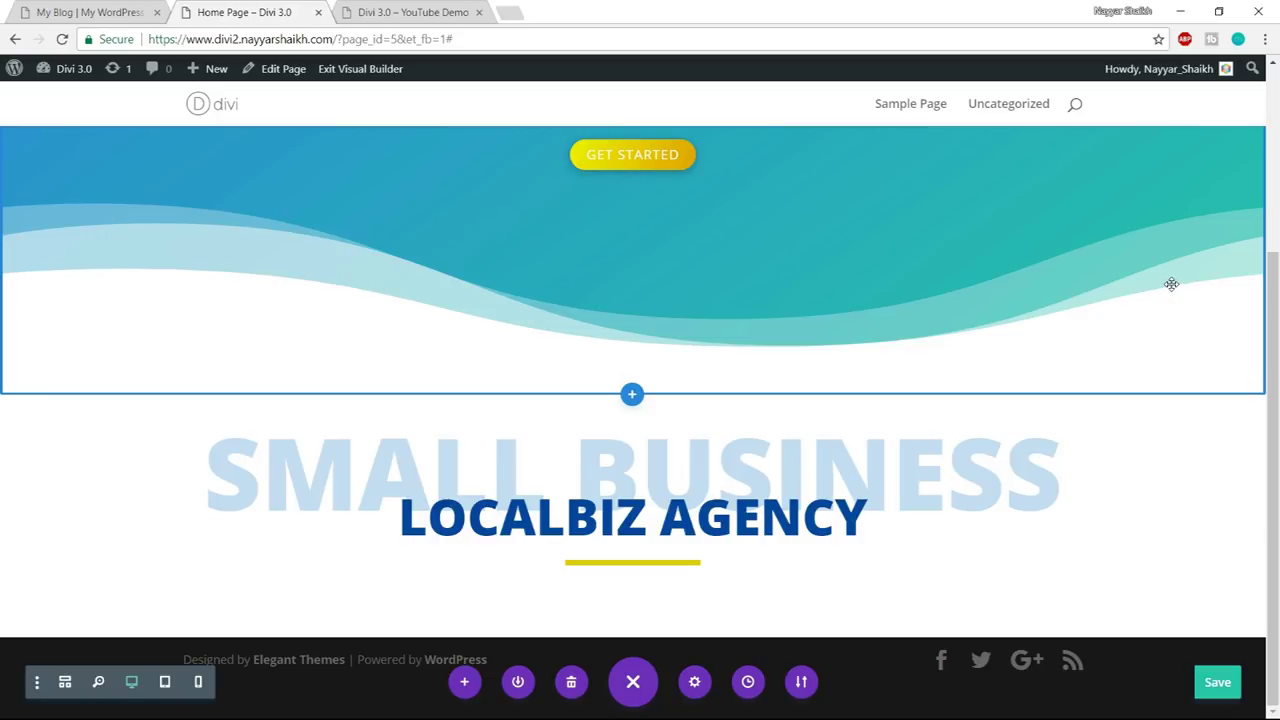
- Save the hero section's yellow divider module to the Divi Library under the name Small Divider
{"action": "scroll", "coordinate": [1131, 314], "scroll_direction": "up", "scroll_amount": 3}
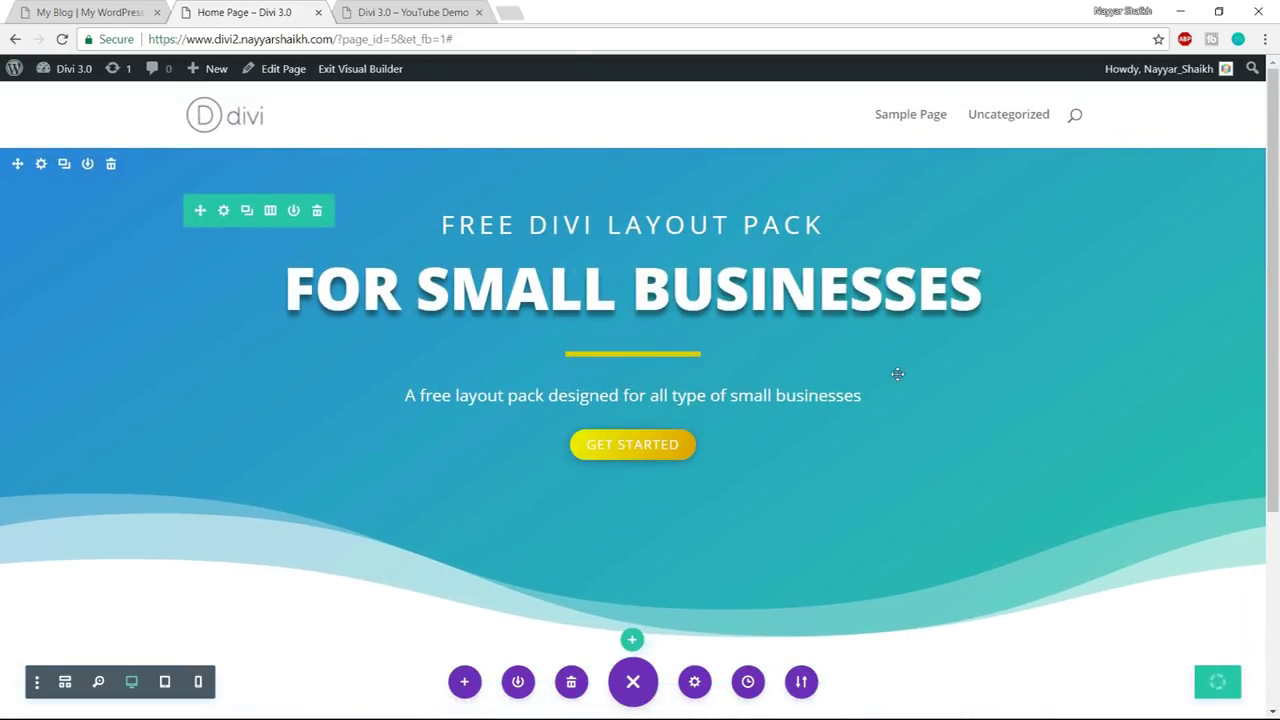
{"action": "mouse_move", "coordinate": [626, 362]}
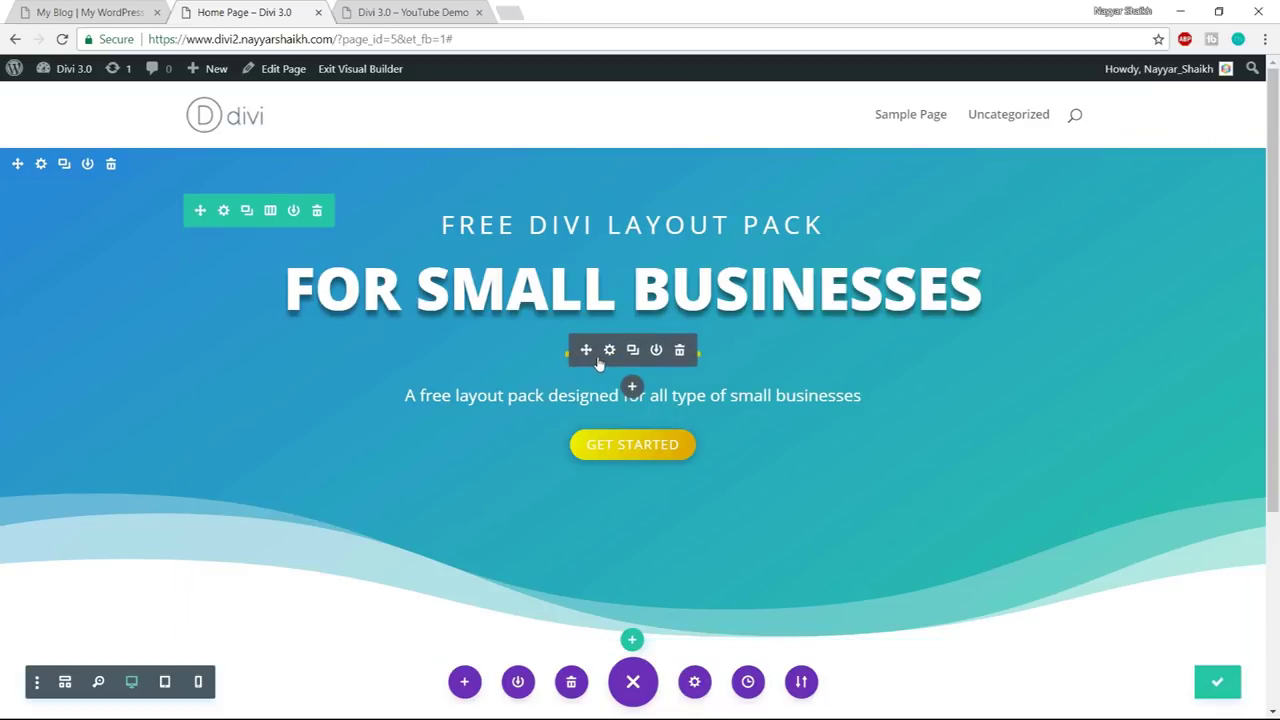
{"action": "left_click", "coordinate": [656, 351]}
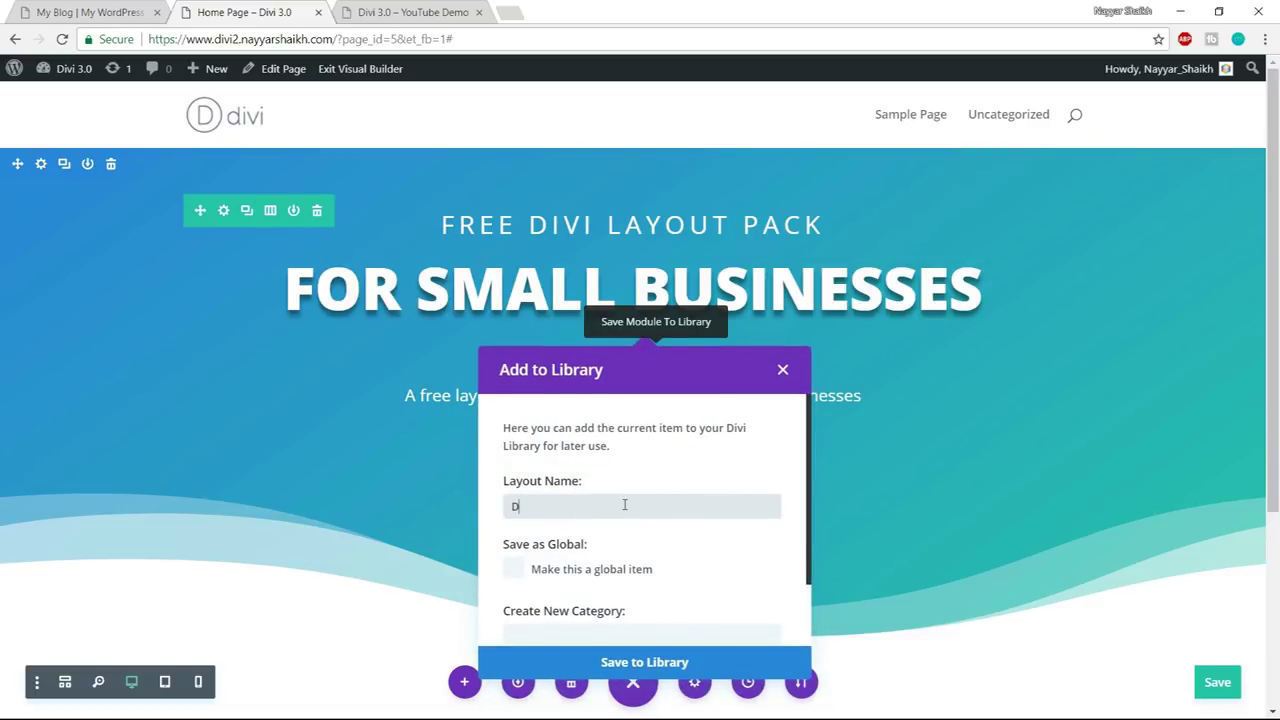
{"action": "type", "text": "D"}
{"action": "key", "text": "BackSpace"}
{"action": "type", "text": "Small Divider"}
{"action": "left_click", "coordinate": [652, 668]}
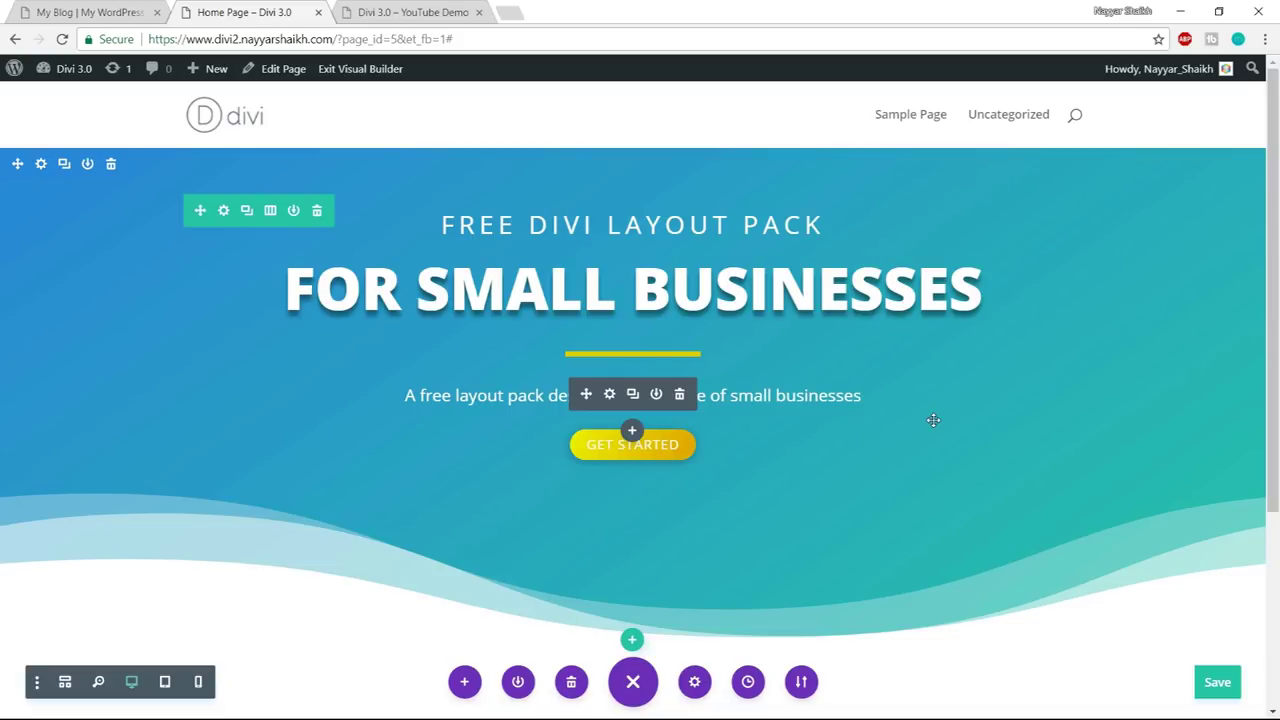
- Copy the reference page's Lorem ipsum paragraph under LOCALBIZ AGENCY and paste it into a new Text module directly below the title
{"action": "scroll", "coordinate": [970, 420], "scroll_direction": "down", "scroll_amount": 3}
{"action": "left_click", "coordinate": [68, 8]}
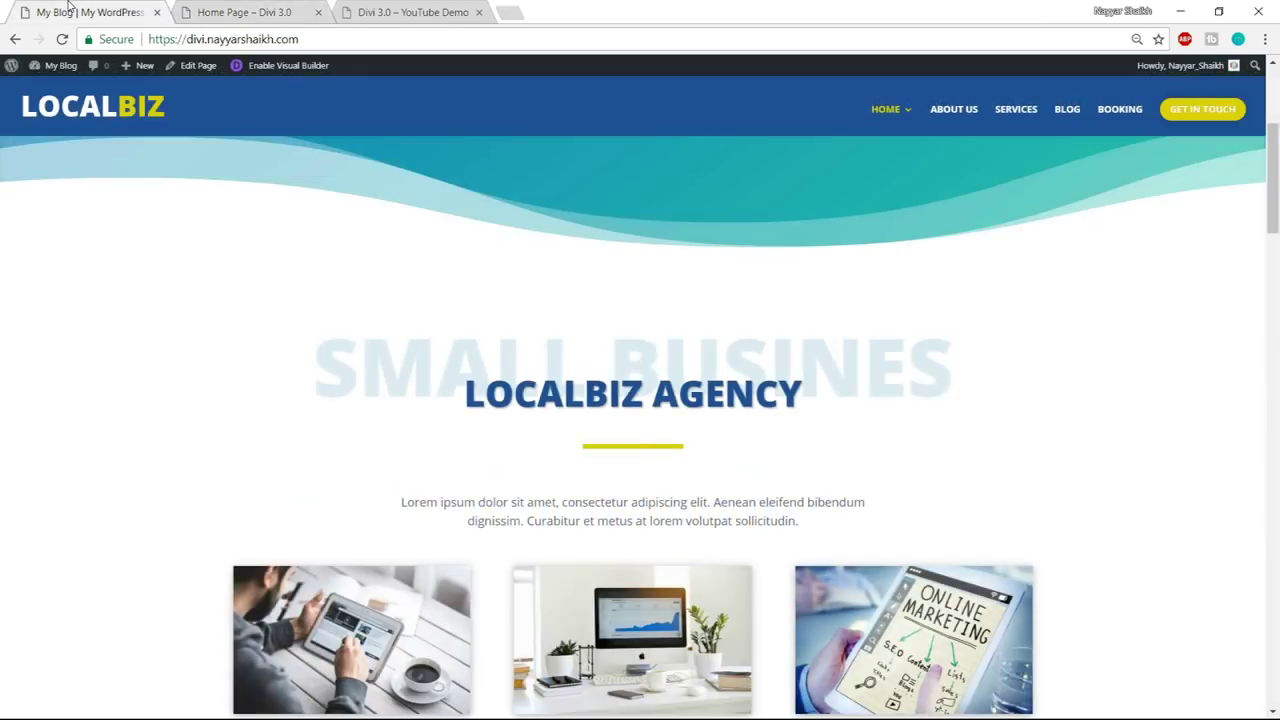
{"action": "scroll", "coordinate": [735, 465], "scroll_direction": "down", "scroll_amount": 2}
{"action": "left_click_drag", "start_coordinate": [402, 335], "coordinate": [920, 368]}
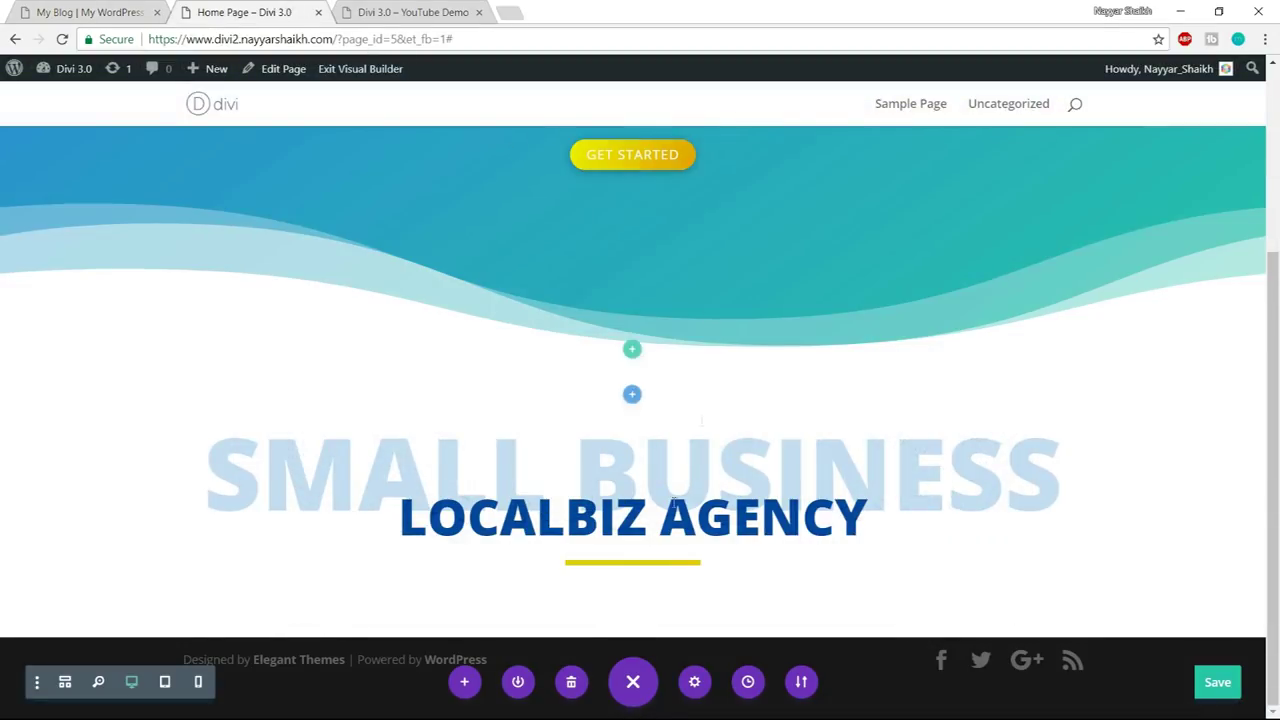
{"action": "mouse_move", "coordinate": [637, 610]}
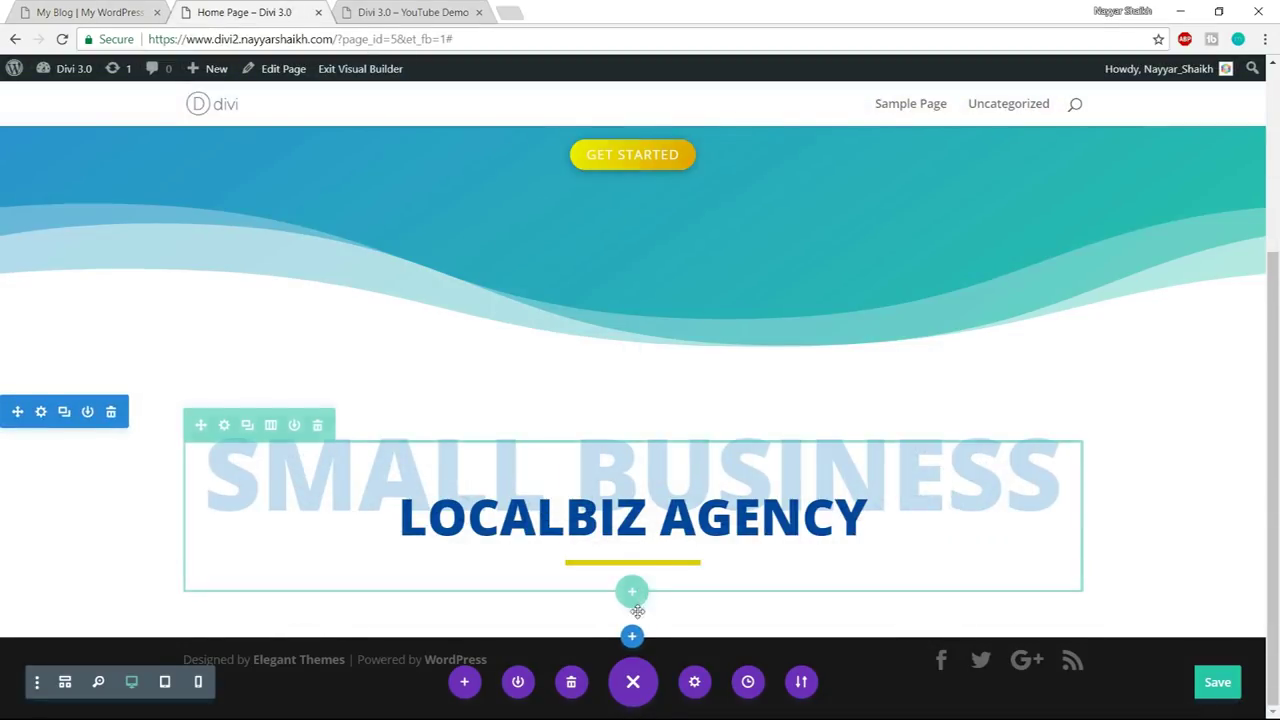
{"action": "left_click", "coordinate": [630, 550]}
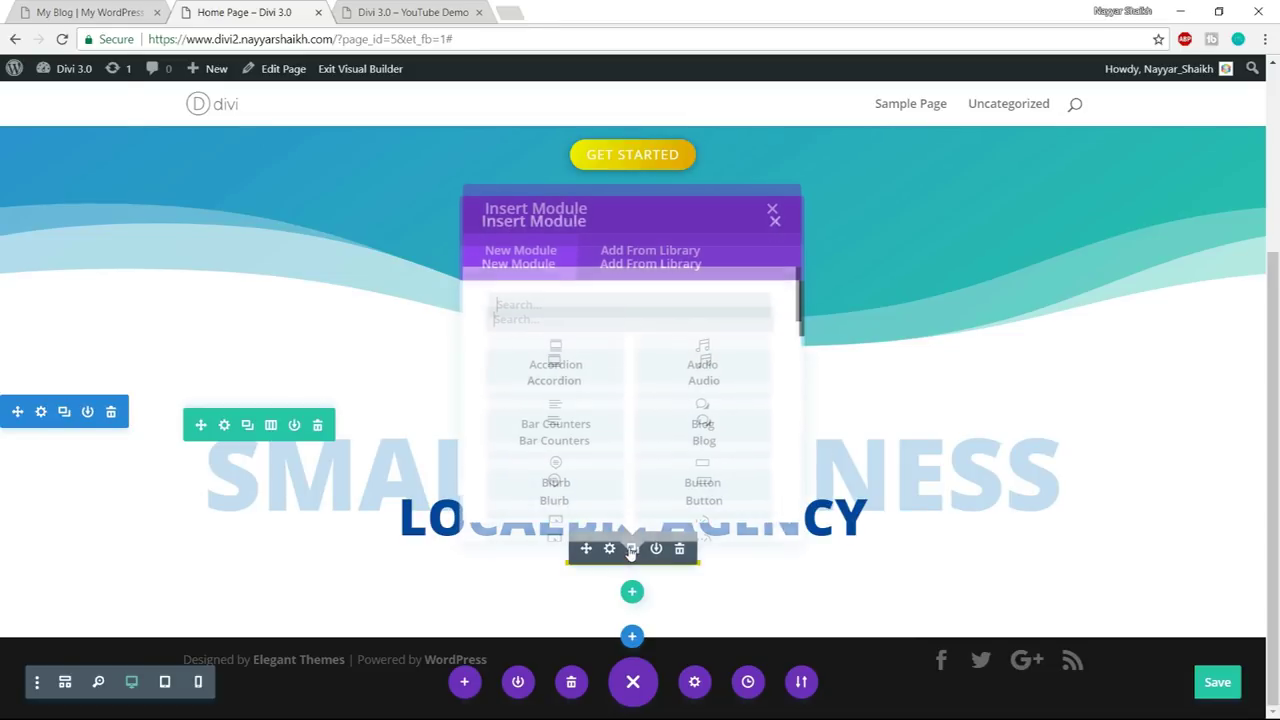
{"action": "type", "text": "text"}
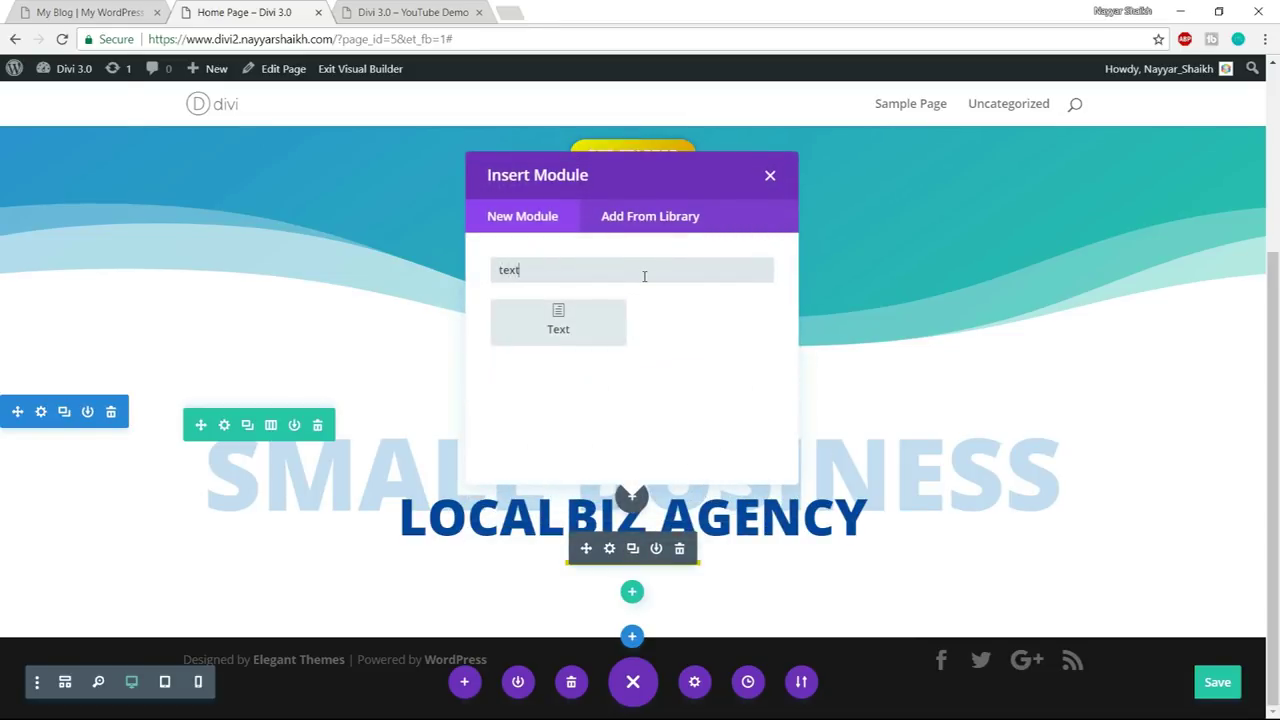
{"action": "left_click", "coordinate": [597, 333]}
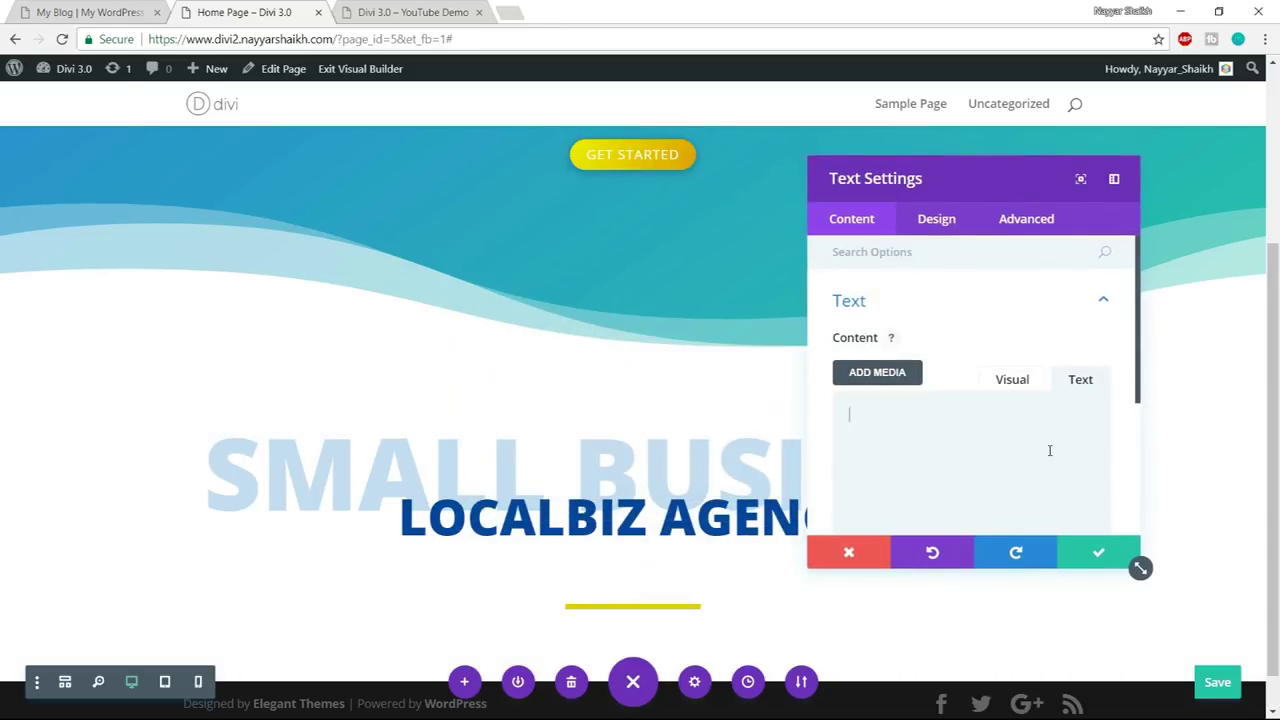
- Set the Lorem ipsum paragraph's text size to 20px and center its orientation
{"action": "left_click", "coordinate": [934, 220]}
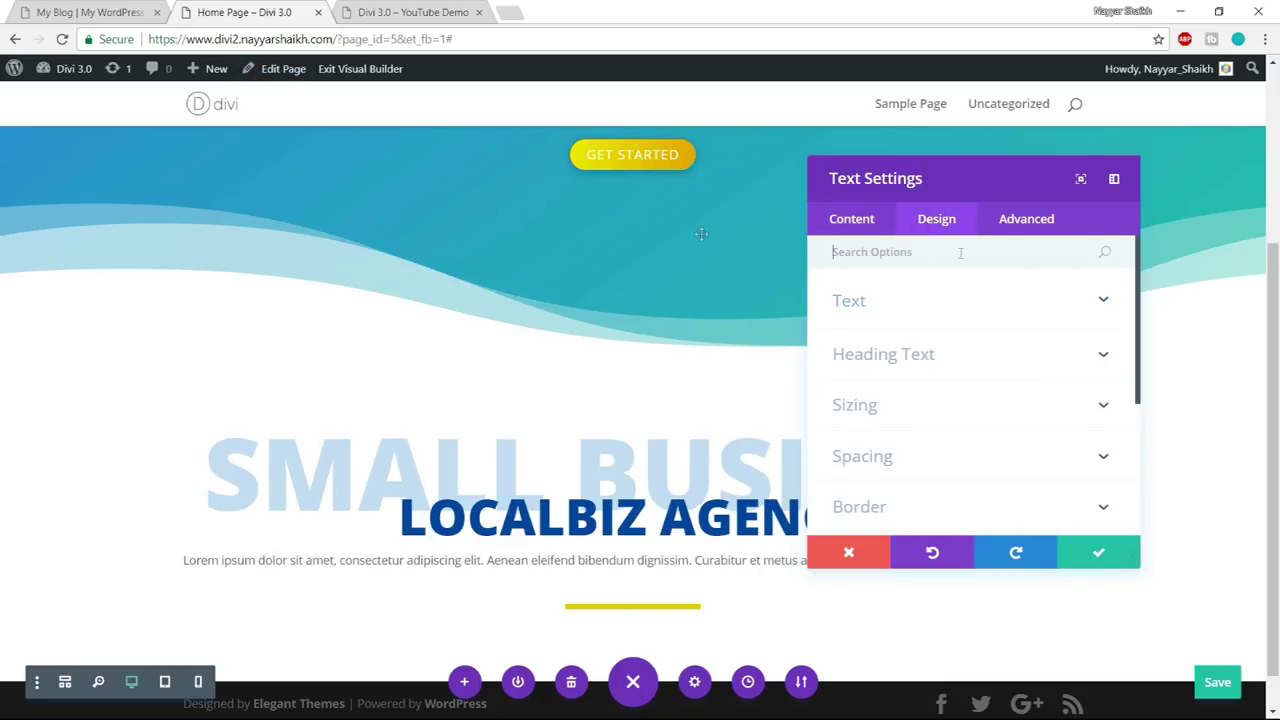
{"action": "left_click", "coordinate": [948, 310]}
{"action": "scroll", "coordinate": [978, 310], "scroll_direction": "down", "scroll_amount": 4}
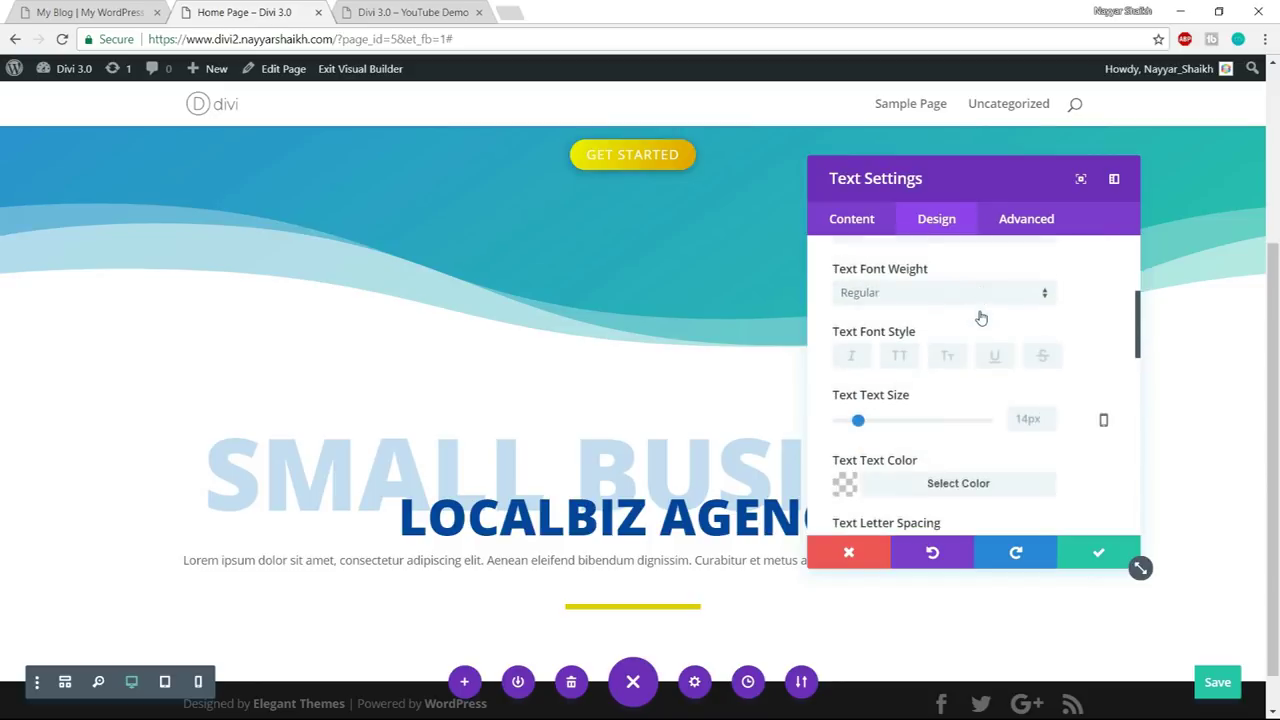
{"action": "left_click_drag", "start_coordinate": [857, 422], "coordinate": [868, 428]}
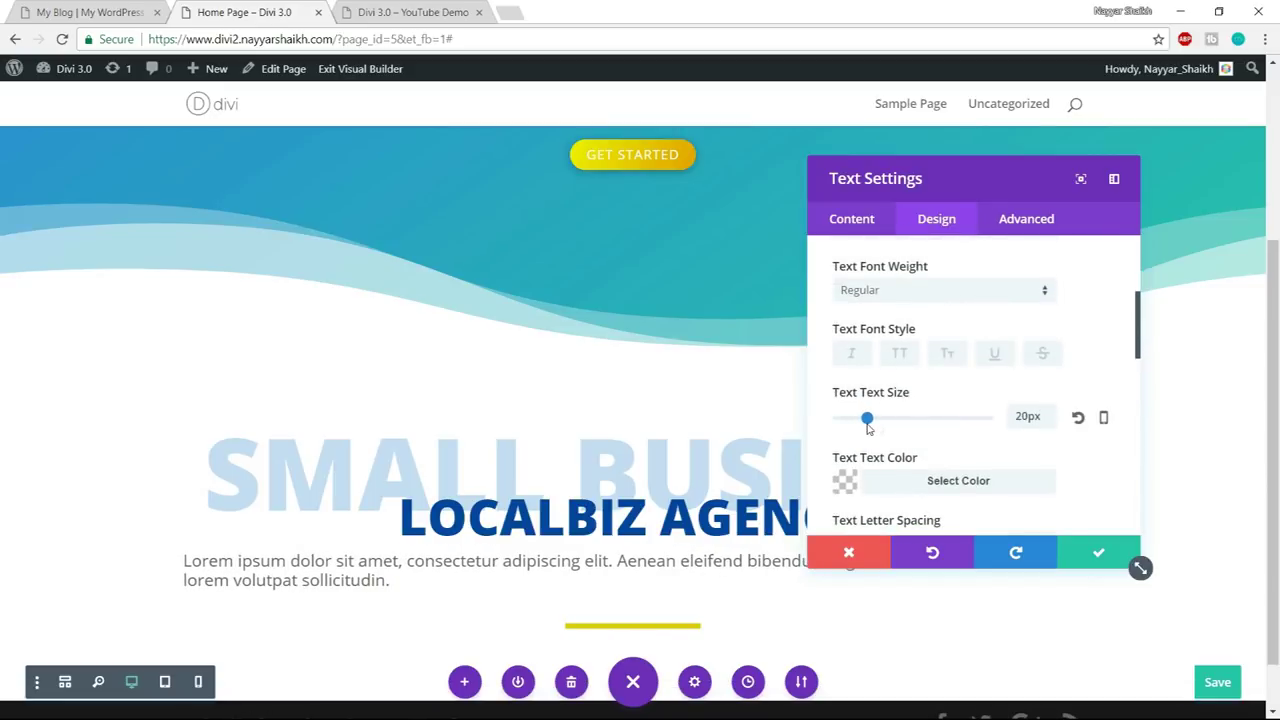
{"action": "scroll", "coordinate": [975, 418], "scroll_direction": "down", "scroll_amount": 5}
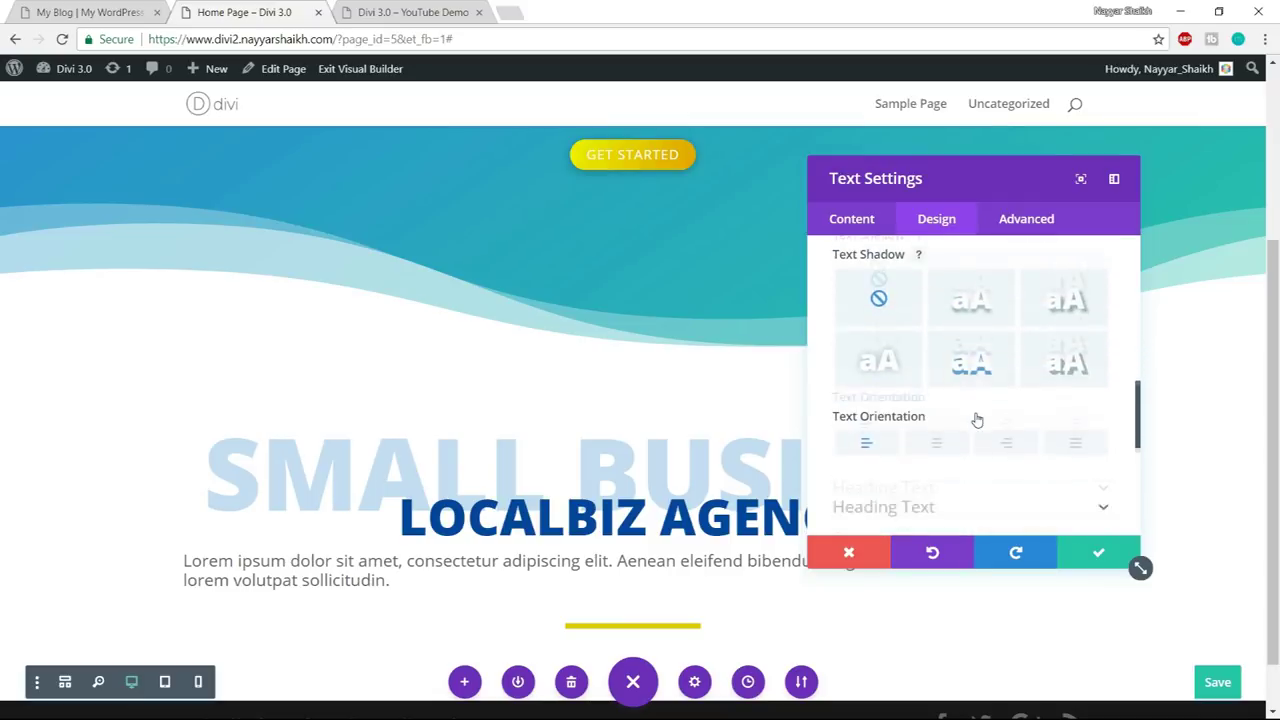
{"action": "left_click", "coordinate": [936, 427]}
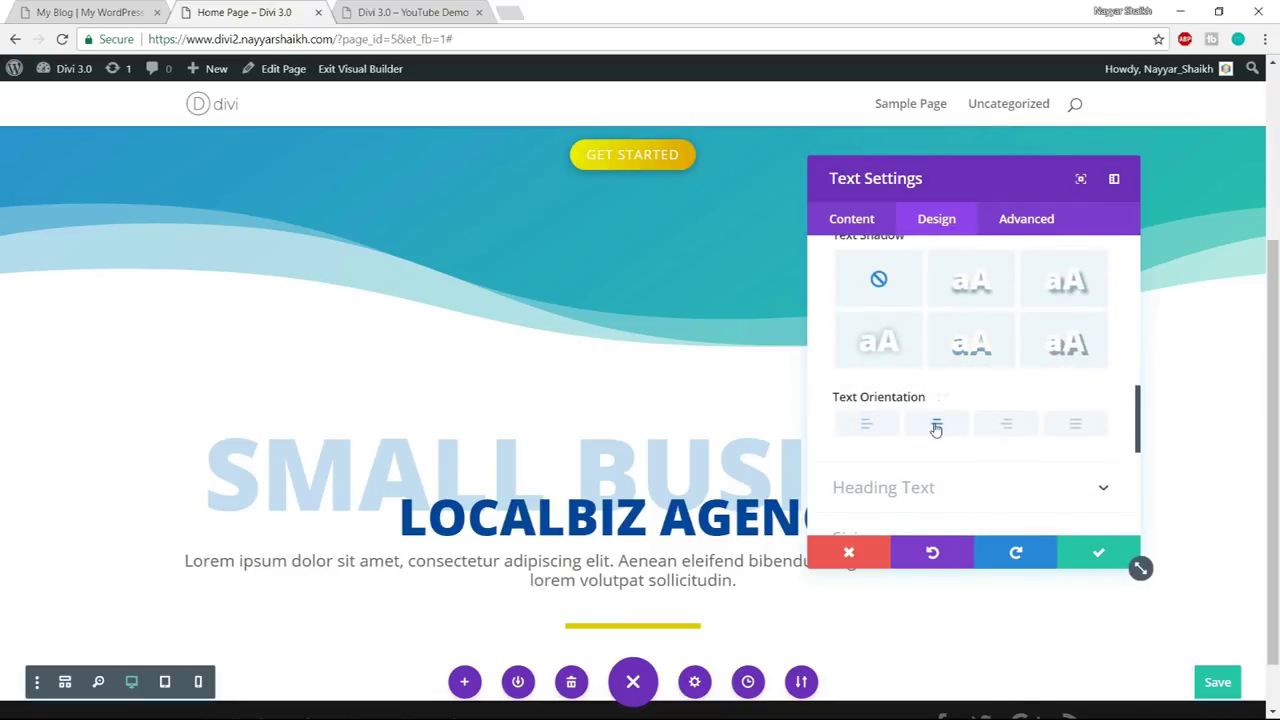
- Check the paragraph's line break on the reference page and insert a line break before "bibendum" in the Text module's content
{"action": "left_click", "coordinate": [92, 12]}
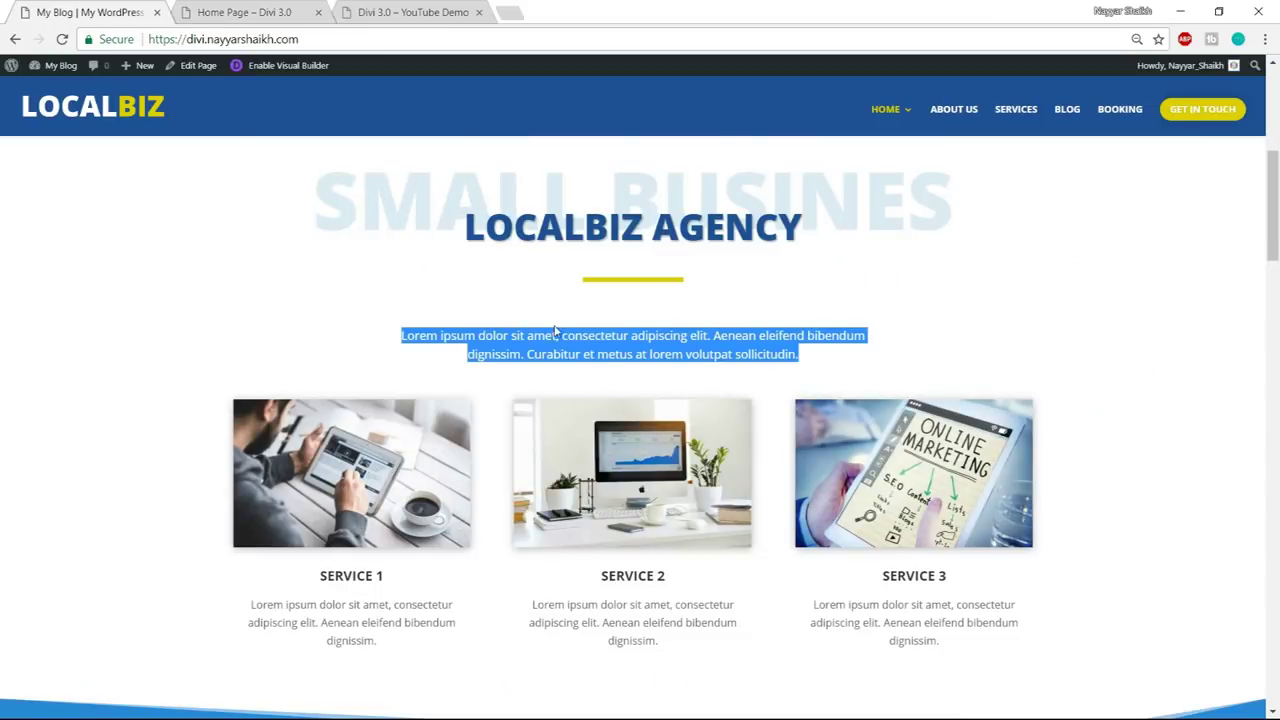
{"action": "left_click", "coordinate": [609, 351]}
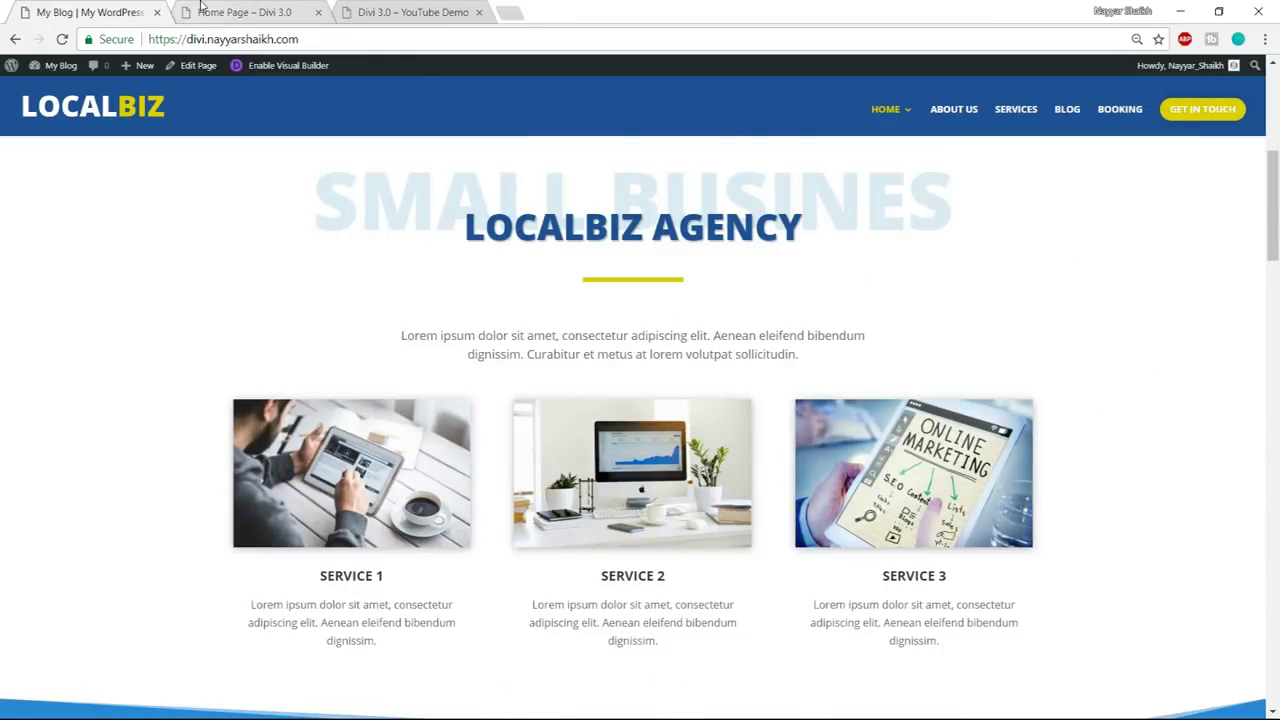
{"action": "left_click", "coordinate": [248, 10]}
{"action": "left_click", "coordinate": [876, 222]}
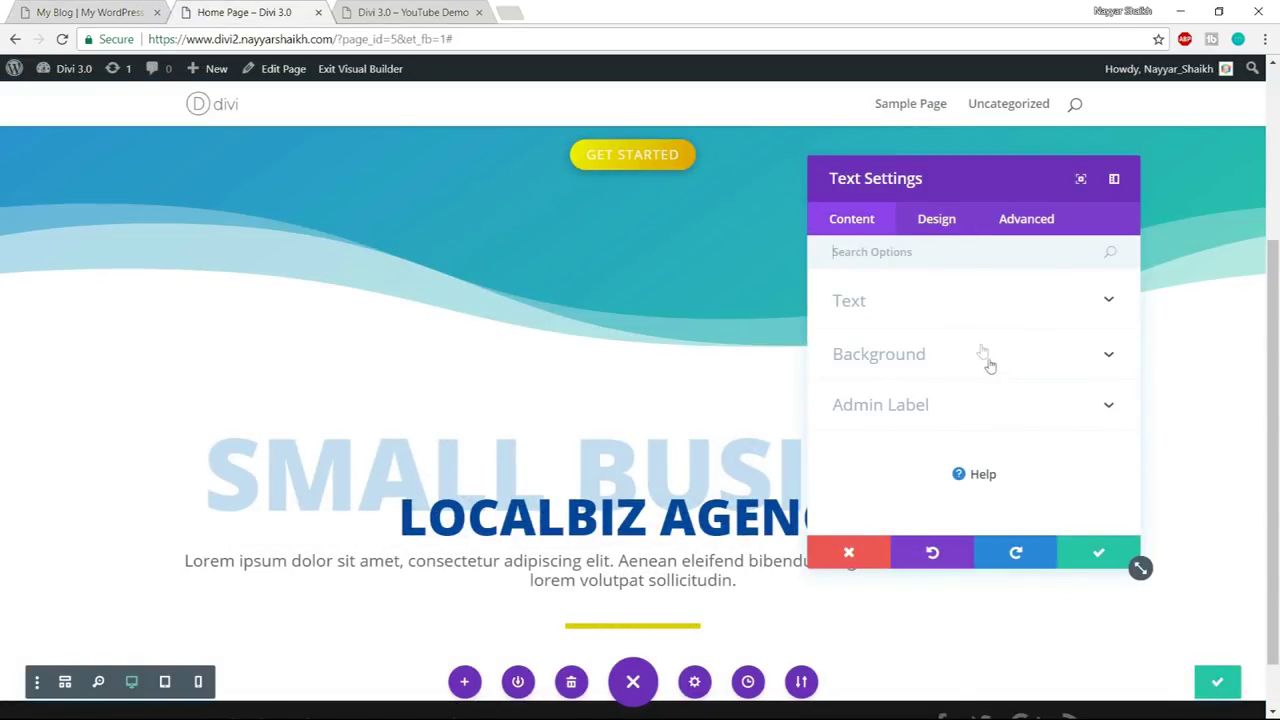
{"action": "left_click", "coordinate": [951, 300]}
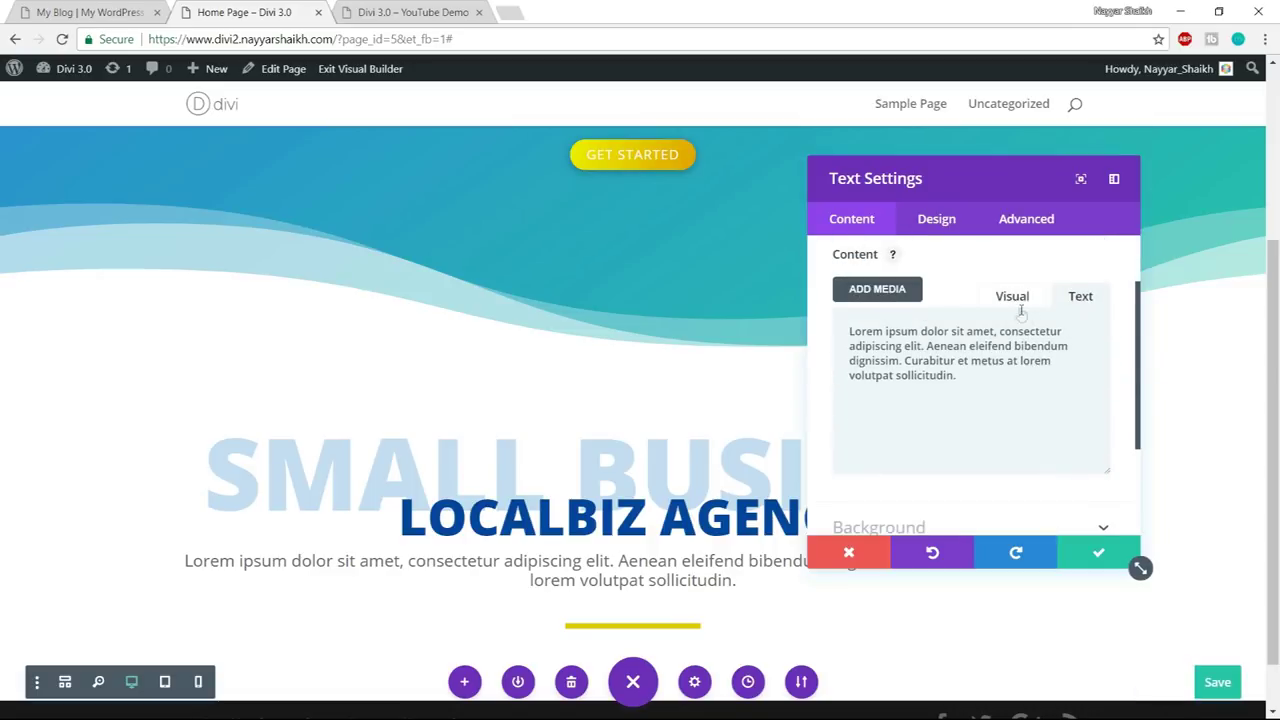
{"action": "left_click", "coordinate": [1020, 306]}
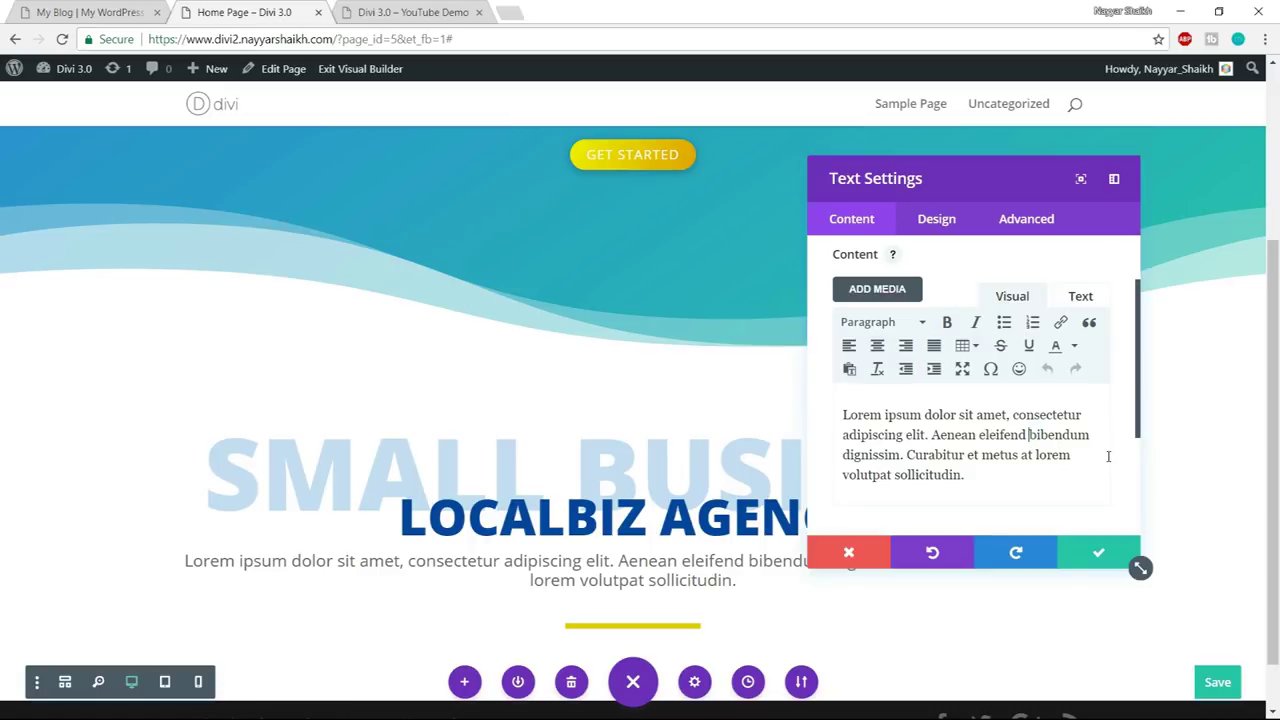
{"action": "key", "text": "shift+Return"}
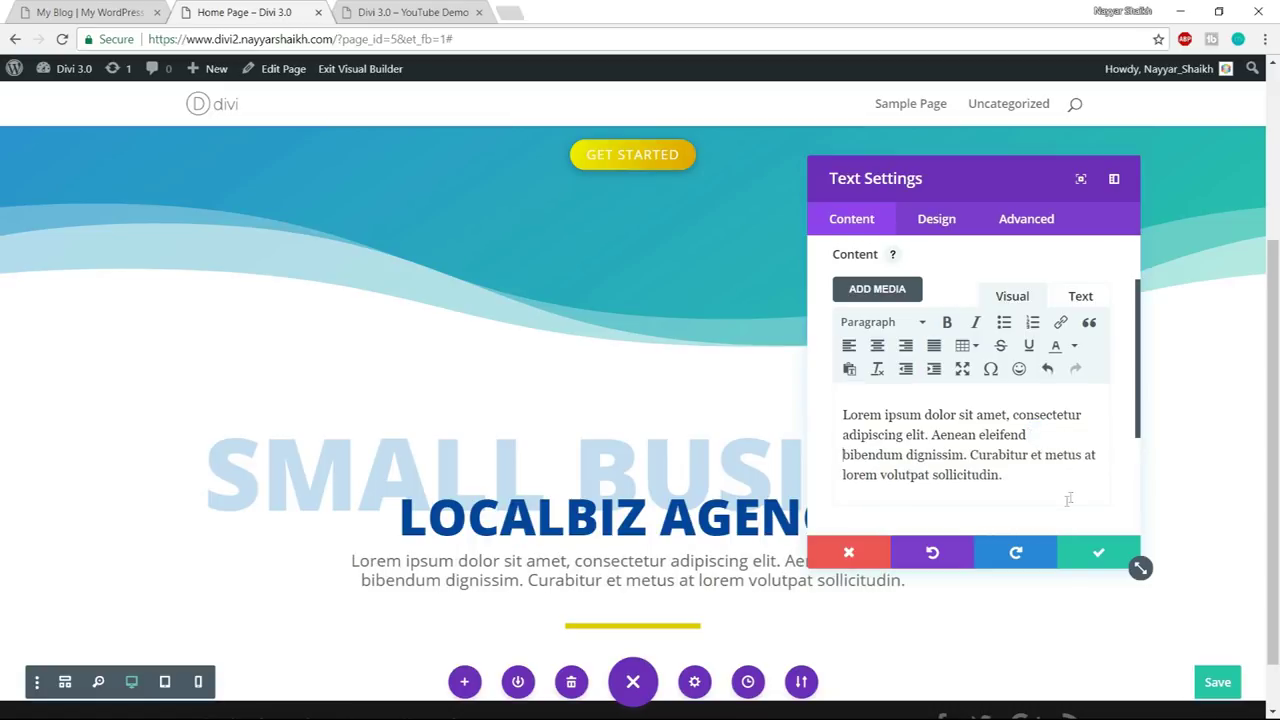
- Set the paragraph's text line height to 1.8em and save the Text module's settings
{"action": "left_click_drag", "start_coordinate": [966, 198], "coordinate": [1030, 200]}
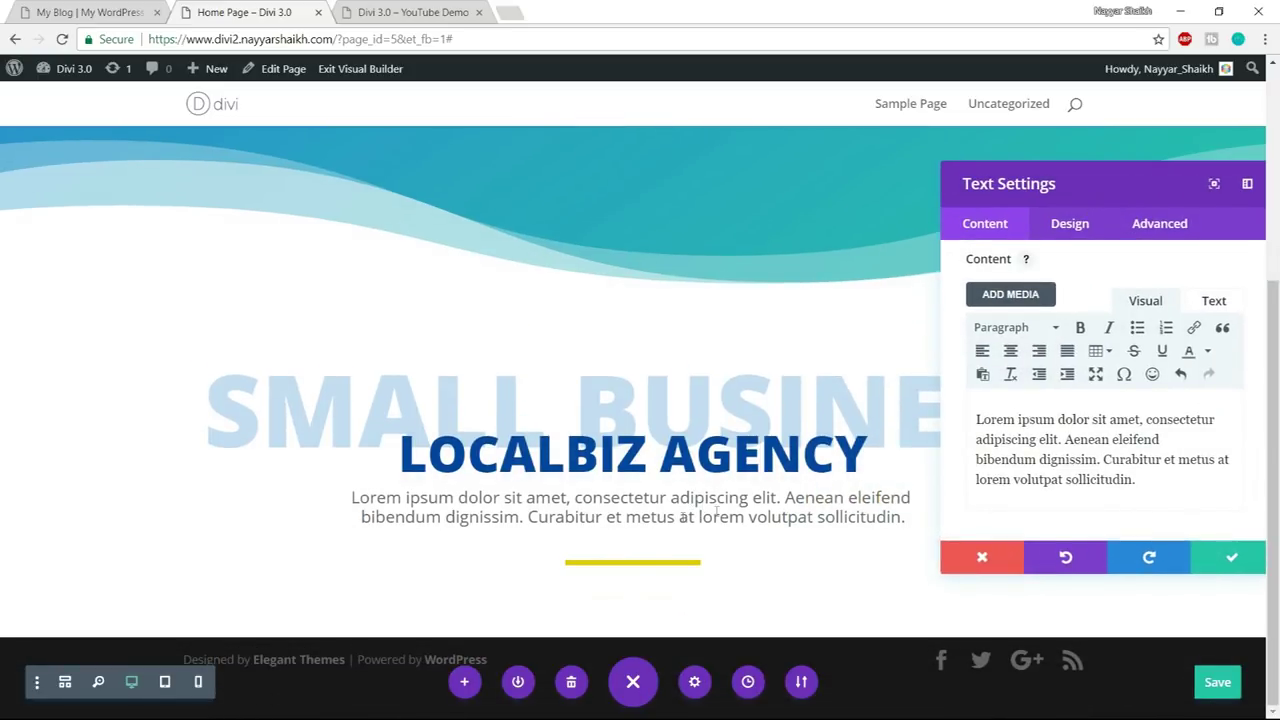
{"action": "left_click", "coordinate": [1089, 229]}
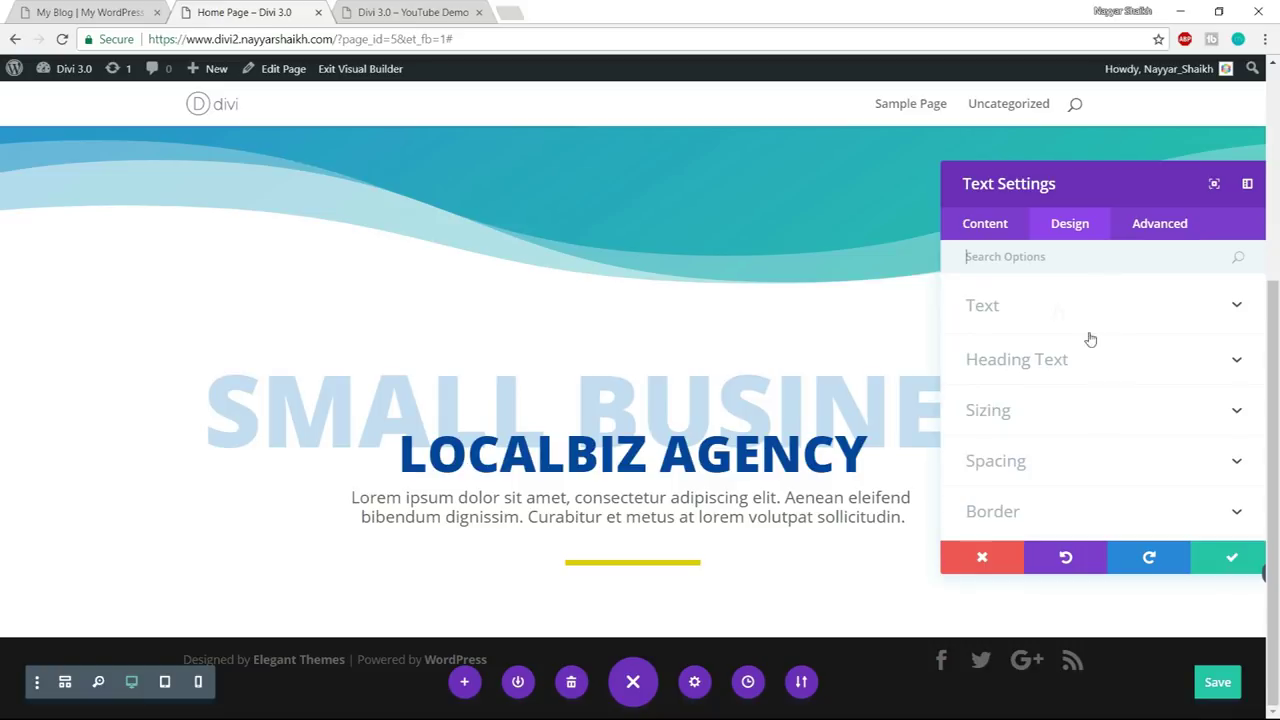
{"action": "left_click", "coordinate": [1054, 303]}
{"action": "scroll", "coordinate": [1167, 377], "scroll_direction": "down", "scroll_amount": 3}
{"action": "scroll", "coordinate": [1167, 377], "scroll_direction": "down", "scroll_amount": 5}
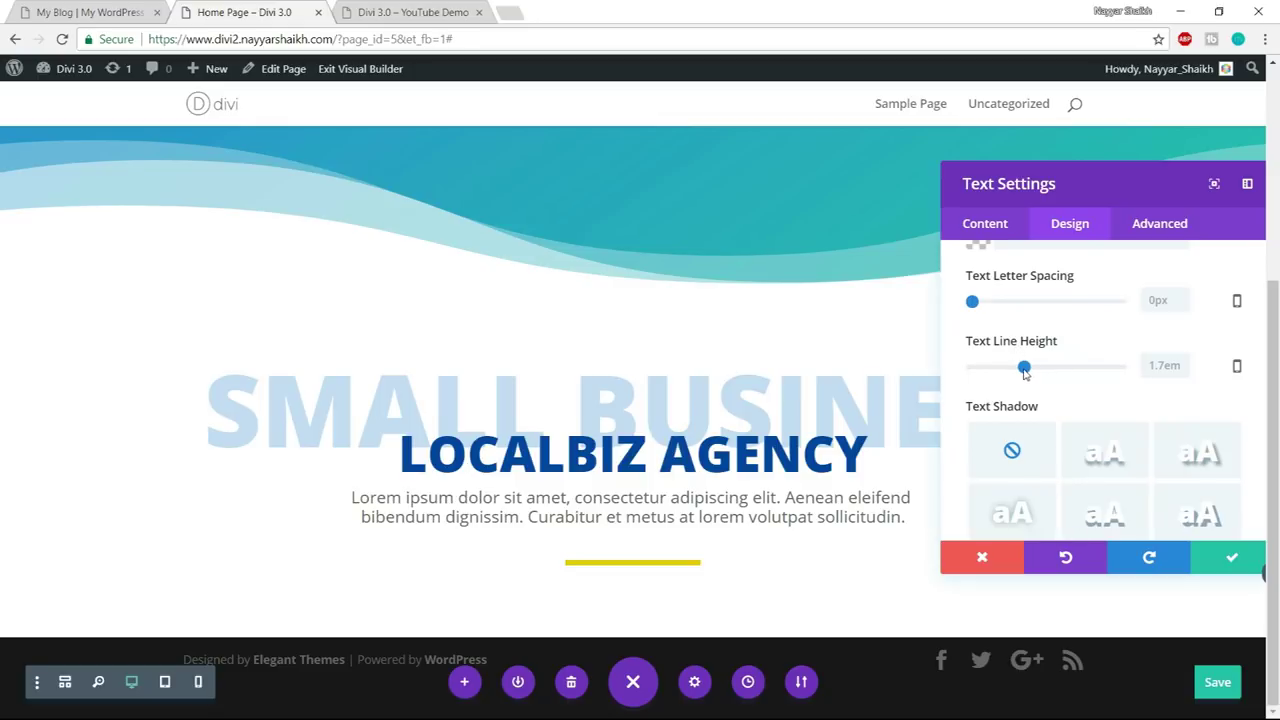
{"action": "left_click_drag", "start_coordinate": [1024, 368], "coordinate": [1031, 368]}
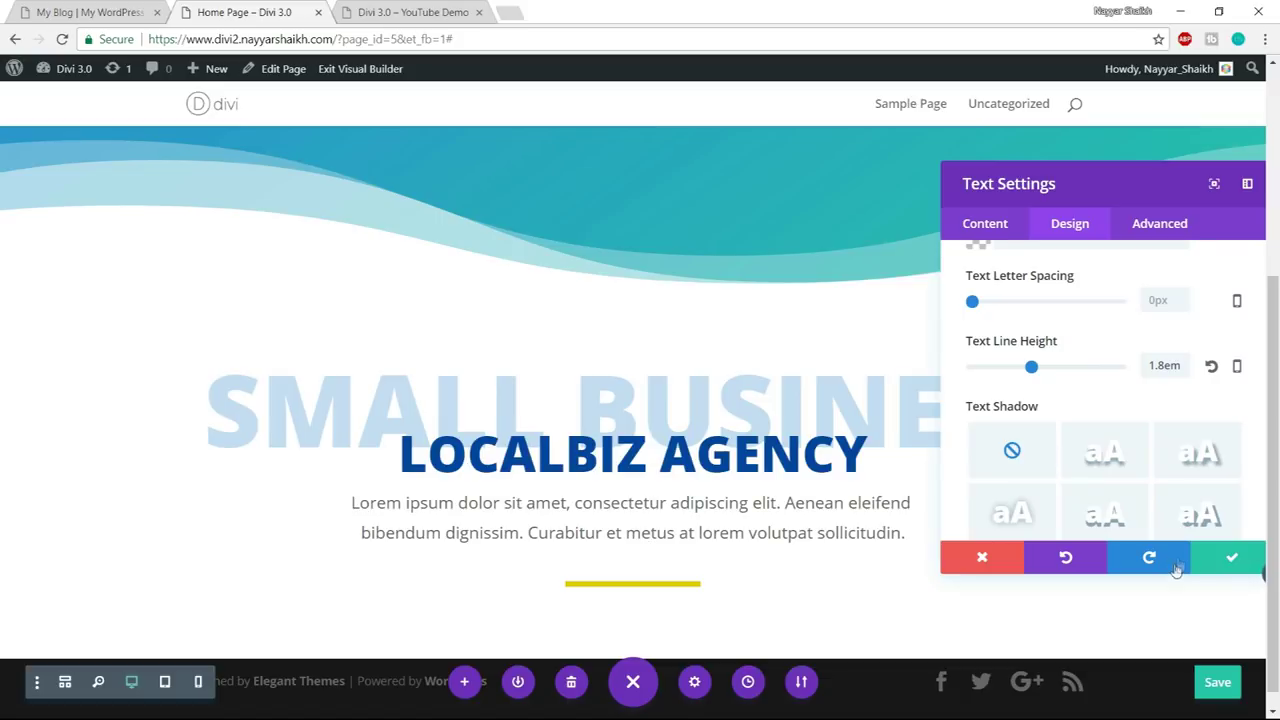
{"action": "left_click", "coordinate": [1215, 559]}
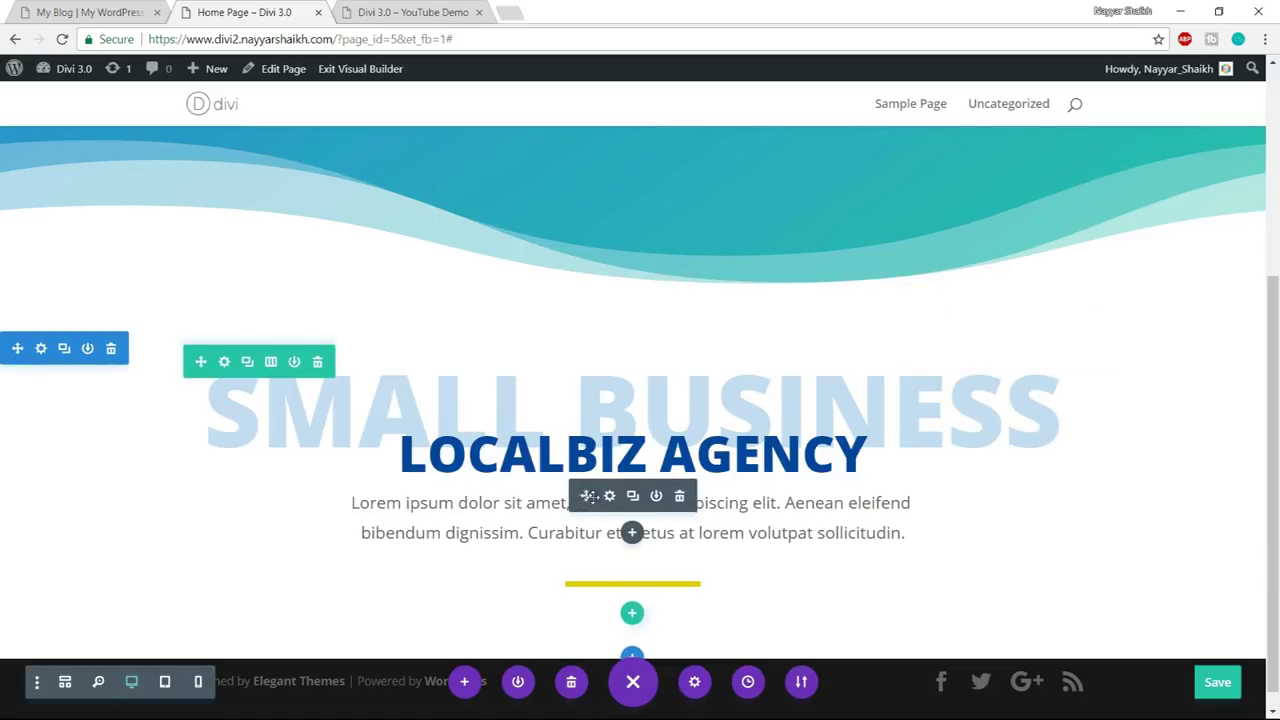
- Reorder the modules so the yellow divider sits between LOCALBIZ AGENCY and the paragraph, and compare the layout with the reference page
{"action": "left_click_drag", "start_coordinate": [589, 496], "coordinate": [580, 604]}
{"action": "left_click_drag", "start_coordinate": [656, 586], "coordinate": [588, 482]}
{"action": "scroll", "coordinate": [640, 555], "scroll_direction": "down", "scroll_amount": 1}
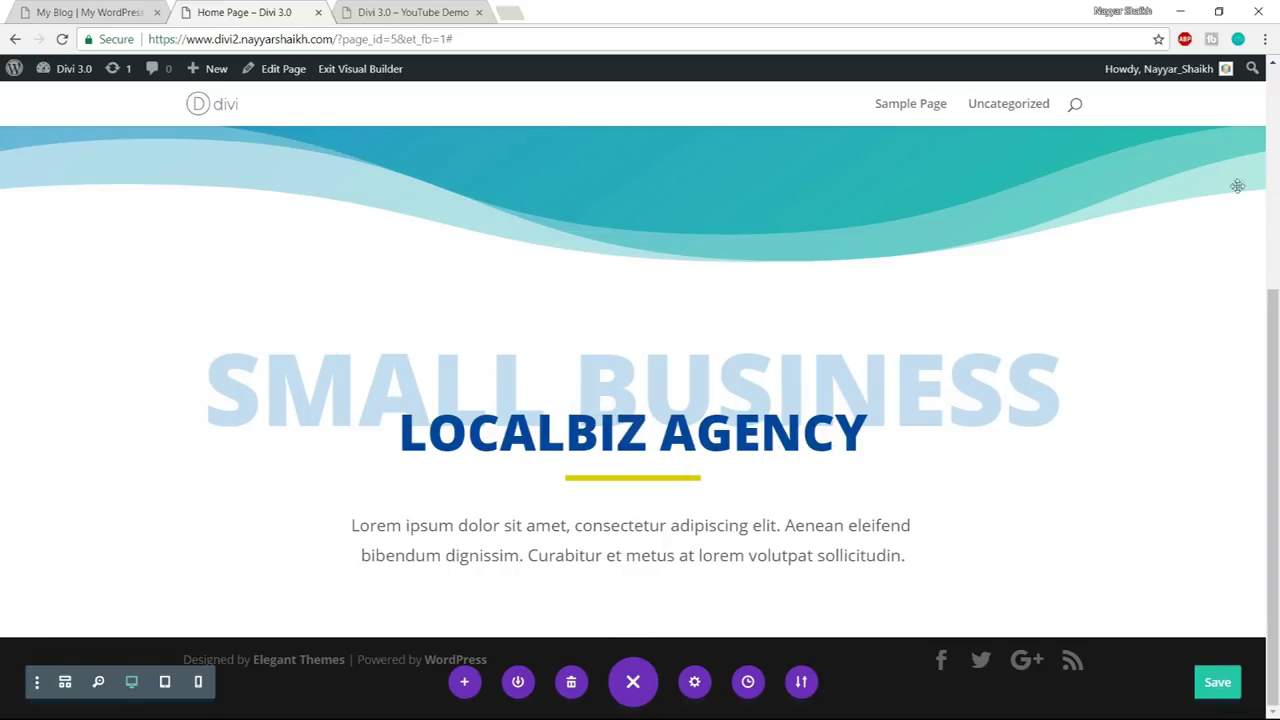
{"action": "key", "text": "ctrl+shift+Tab"}
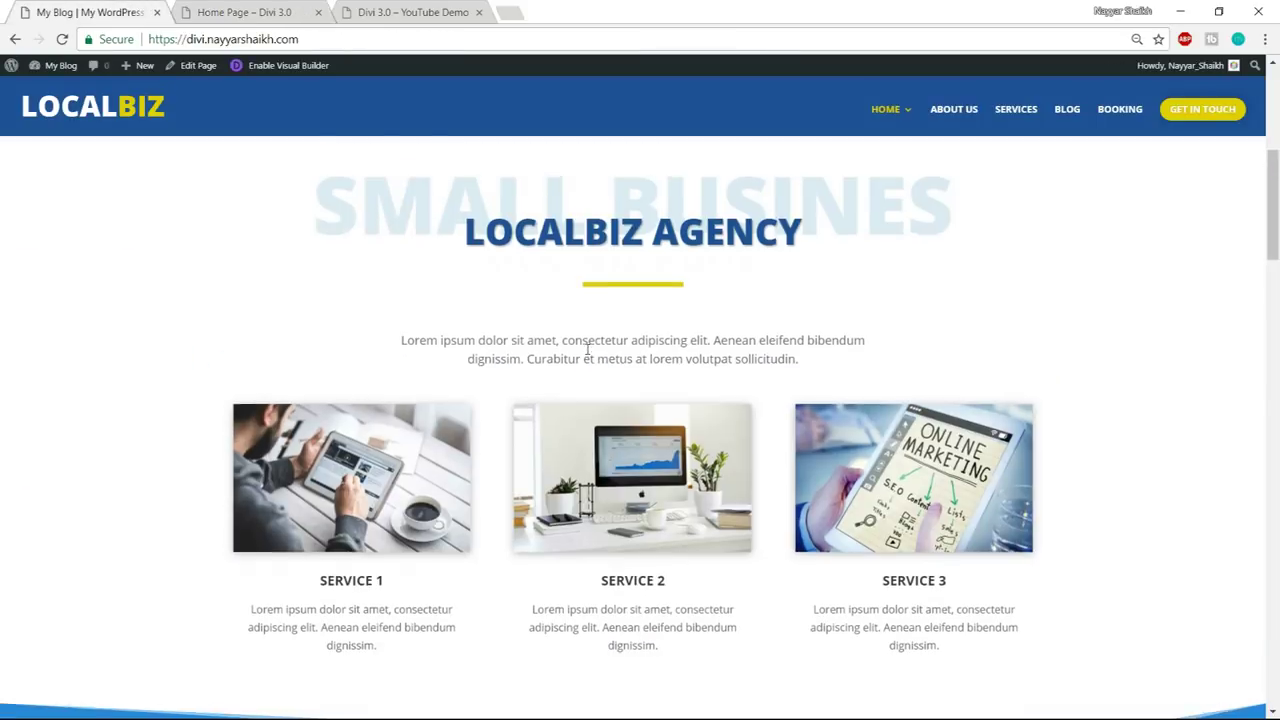
- Examine the reference page's LocalBiz Agency title block: background heading, main heading, yellow divider and intro paragraph
{"action": "scroll", "coordinate": [325, 420], "scroll_direction": "up", "scroll_amount": 2}
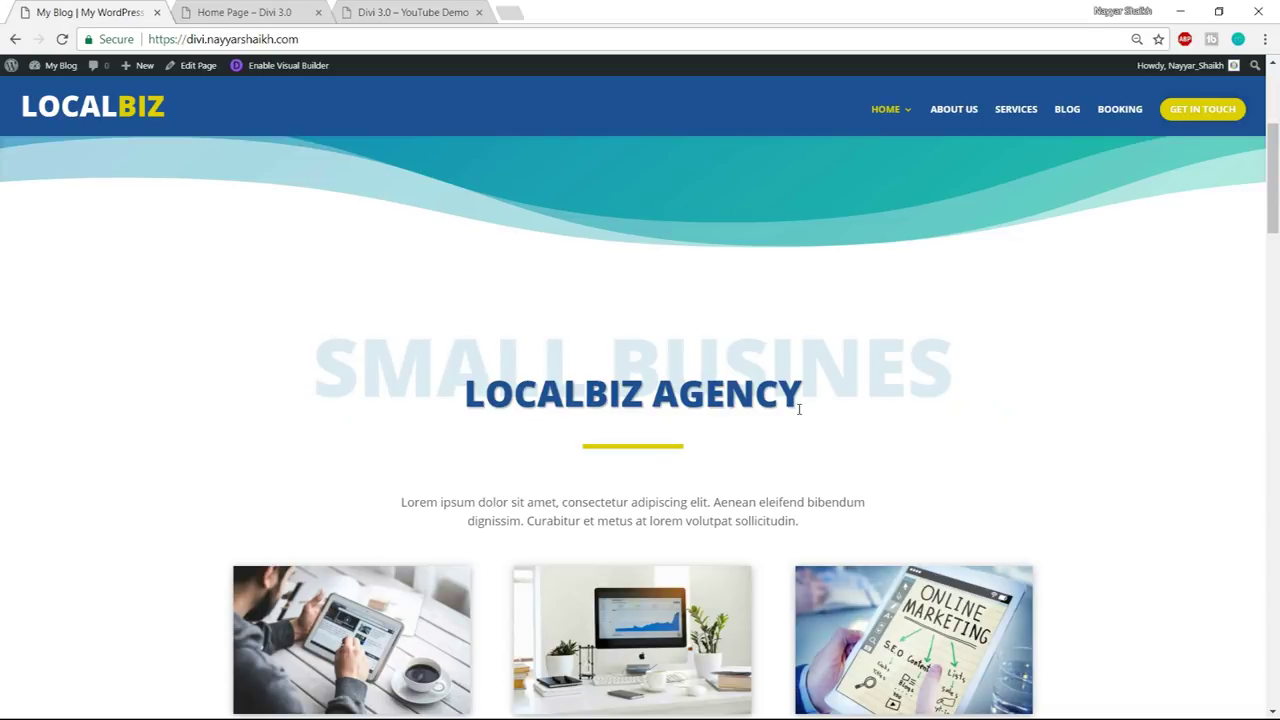
{"action": "left_click_drag", "start_coordinate": [332, 364], "coordinate": [851, 517]}
{"action": "left_click", "coordinate": [852, 520]}
{"action": "left_click_drag", "start_coordinate": [307, 361], "coordinate": [910, 360]}
{"action": "left_click", "coordinate": [645, 447]}
{"action": "left_click_drag", "start_coordinate": [403, 503], "coordinate": [960, 531]}
{"action": "left_click", "coordinate": [935, 499]}
- Compare the title blocks of the Why Choose Us and Testimonials sections with the LocalBiz Agency title block on the reference page
{"action": "scroll", "coordinate": [786, 409], "scroll_direction": "down", "scroll_amount": 13}
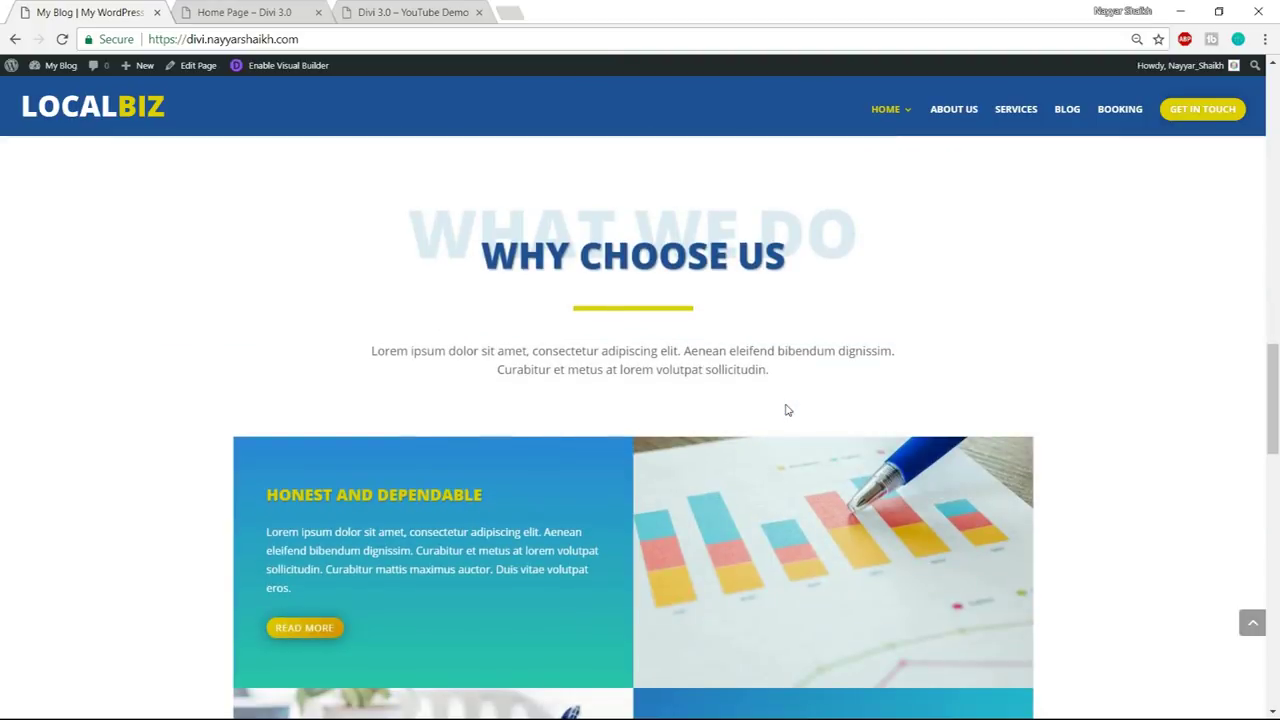
{"action": "left_click_drag", "start_coordinate": [410, 258], "coordinate": [714, 292]}
{"action": "left_click", "coordinate": [669, 316]}
{"action": "left_click_drag", "start_coordinate": [372, 351], "coordinate": [817, 370]}
{"action": "scroll", "coordinate": [922, 369], "scroll_direction": "down", "scroll_amount": 10}
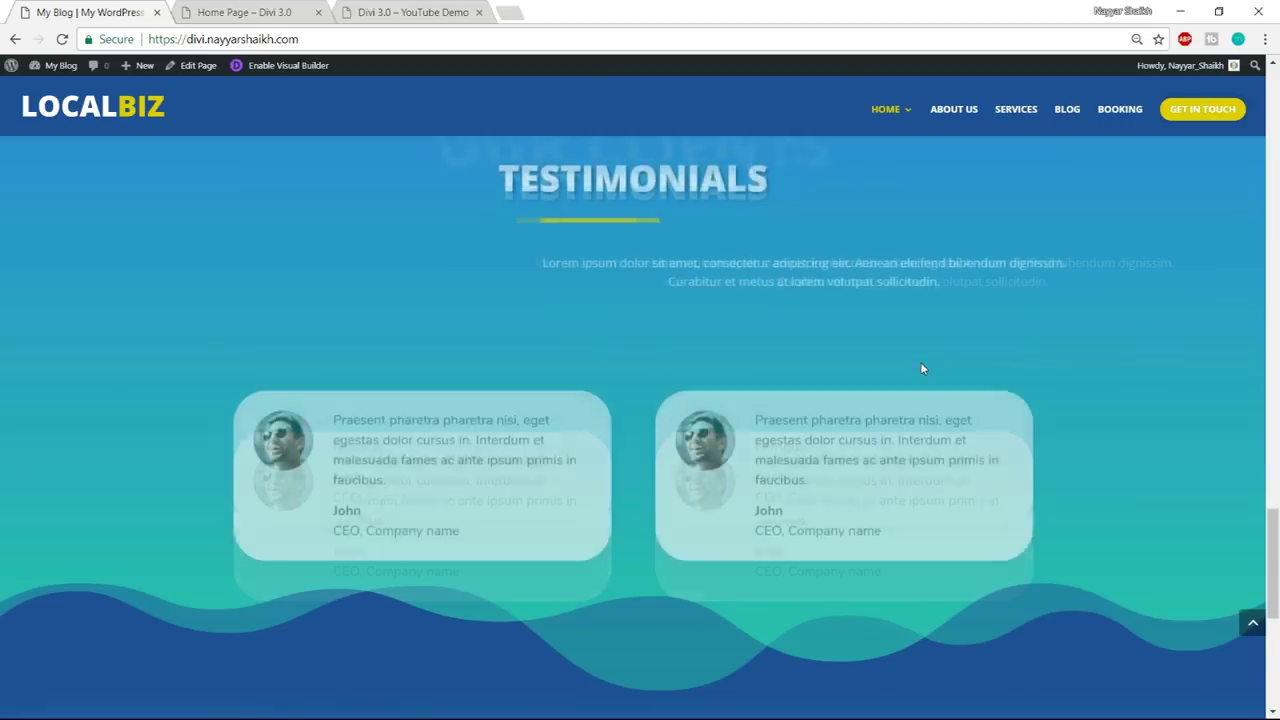
{"action": "scroll", "coordinate": [922, 369], "scroll_direction": "up", "scroll_amount": 2}
{"action": "left_click_drag", "start_coordinate": [512, 298], "coordinate": [698, 392]}
{"action": "left_click", "coordinate": [645, 448]}
{"action": "scroll", "coordinate": [723, 499], "scroll_direction": "up", "scroll_amount": 15}
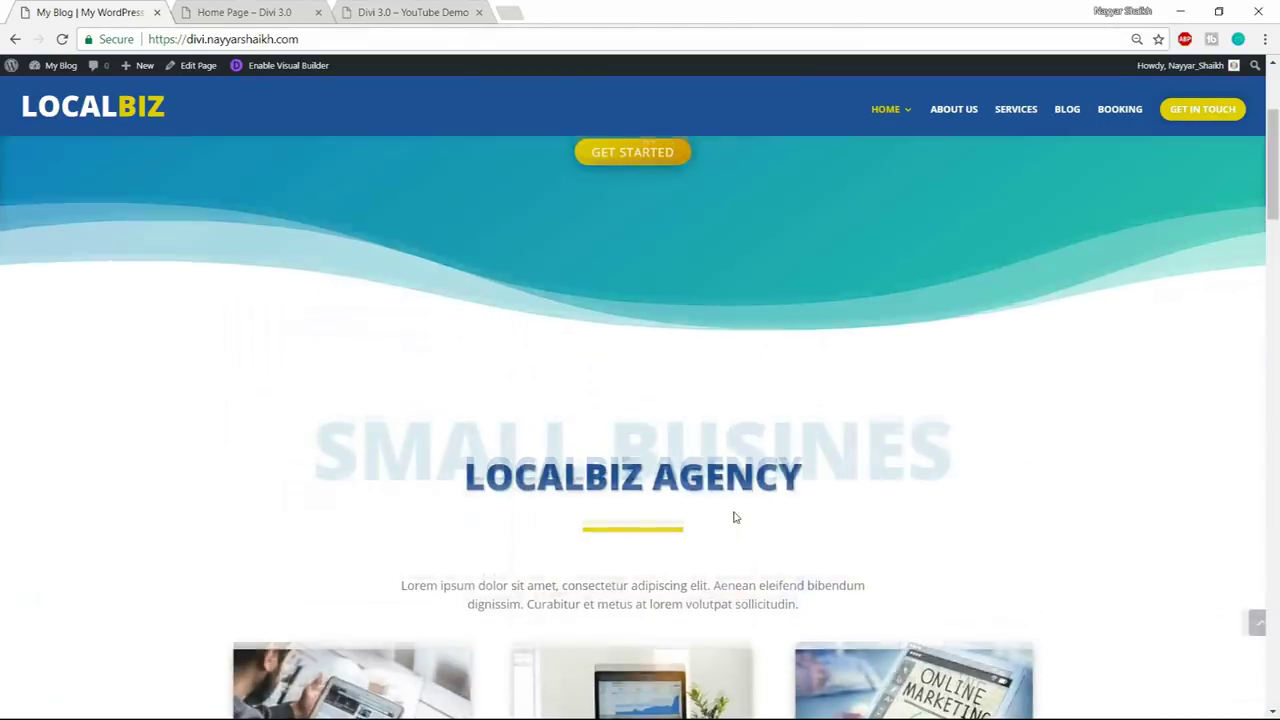
{"action": "scroll", "coordinate": [733, 517], "scroll_direction": "down", "scroll_amount": 1}
{"action": "left_click_drag", "start_coordinate": [733, 290], "coordinate": [917, 516]}
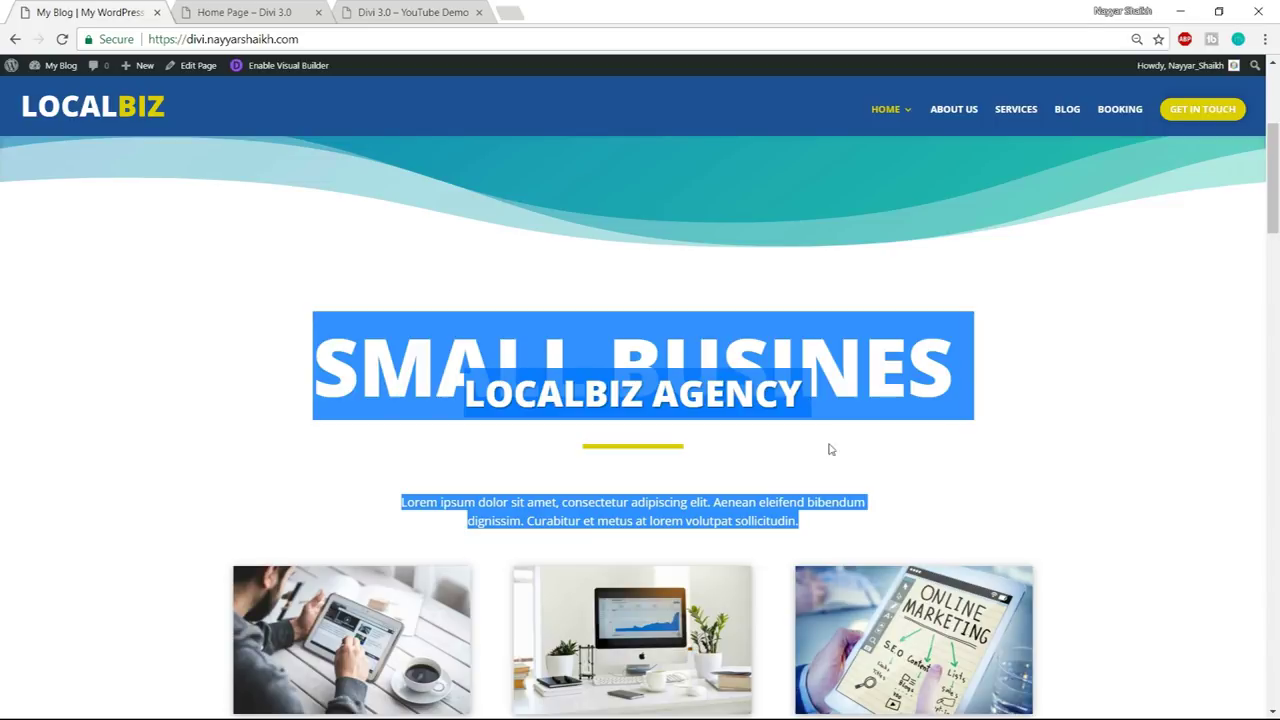
- Save the LocalBiz Agency title row of the Divi home page to the library as "Title"
{"action": "left_click", "coordinate": [210, 10]}
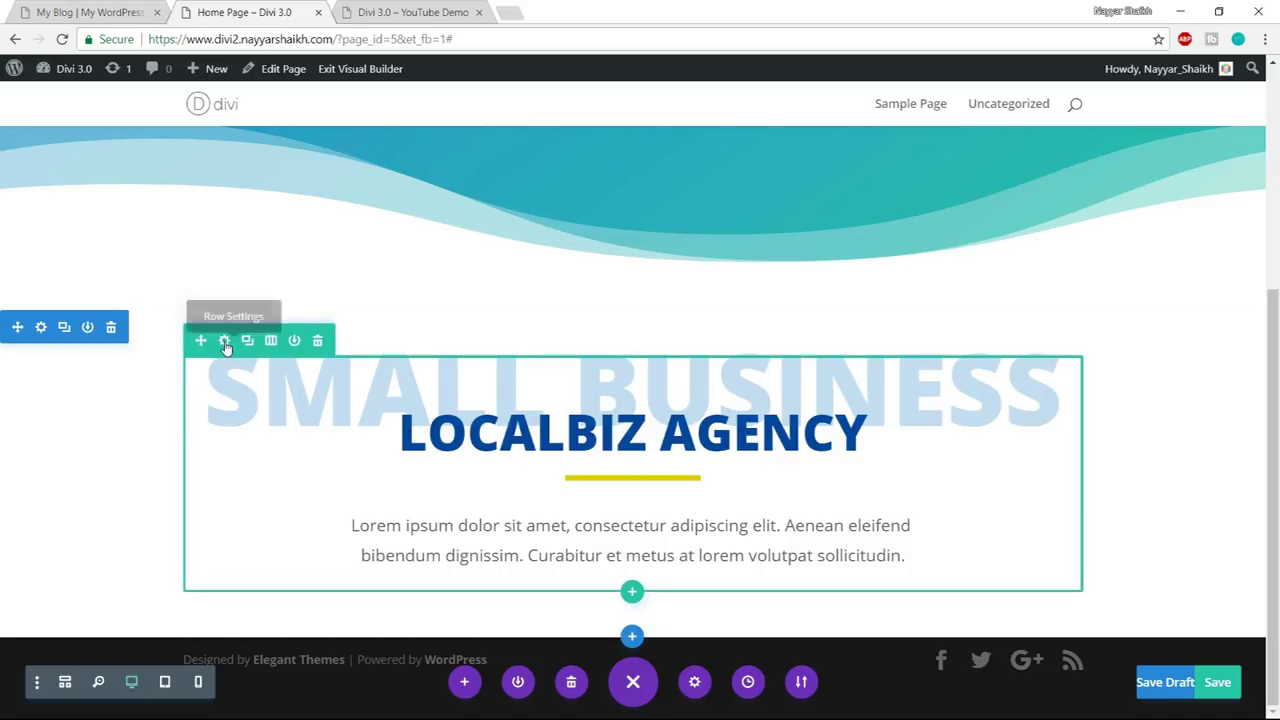
{"action": "left_click", "coordinate": [294, 341]}
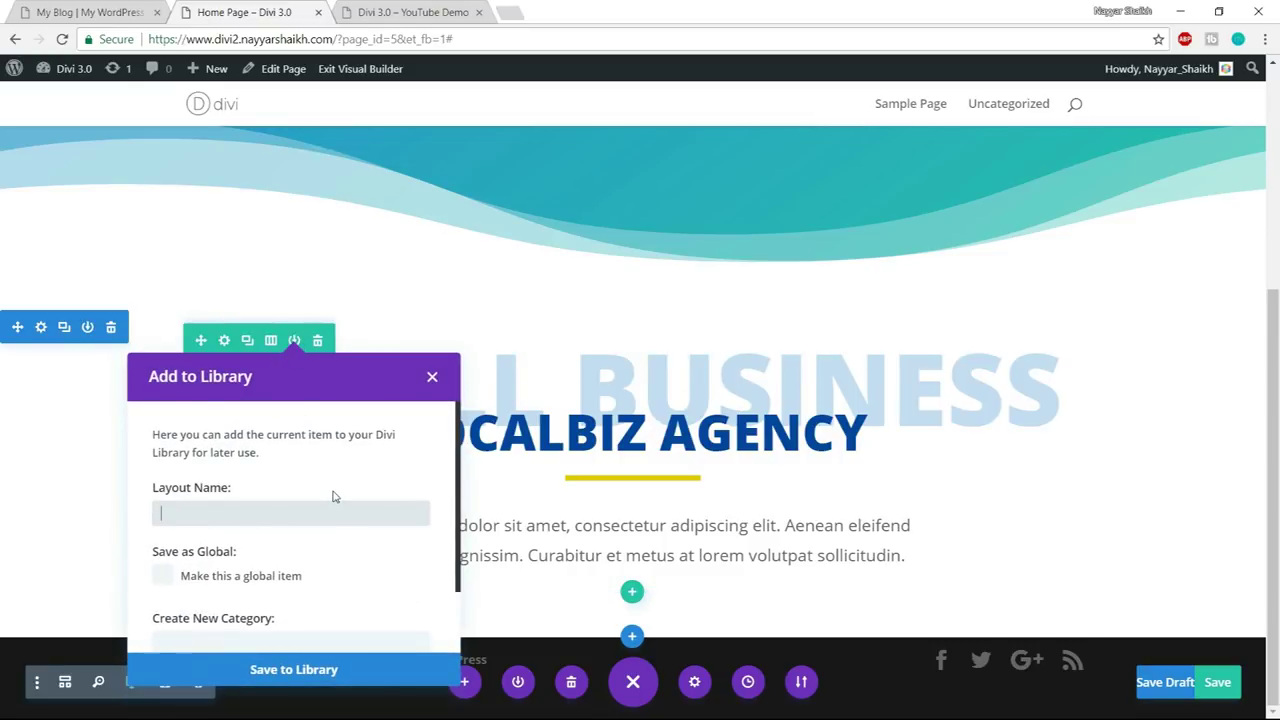
{"action": "type", "text": "Title"}
{"action": "left_click", "coordinate": [346, 677]}
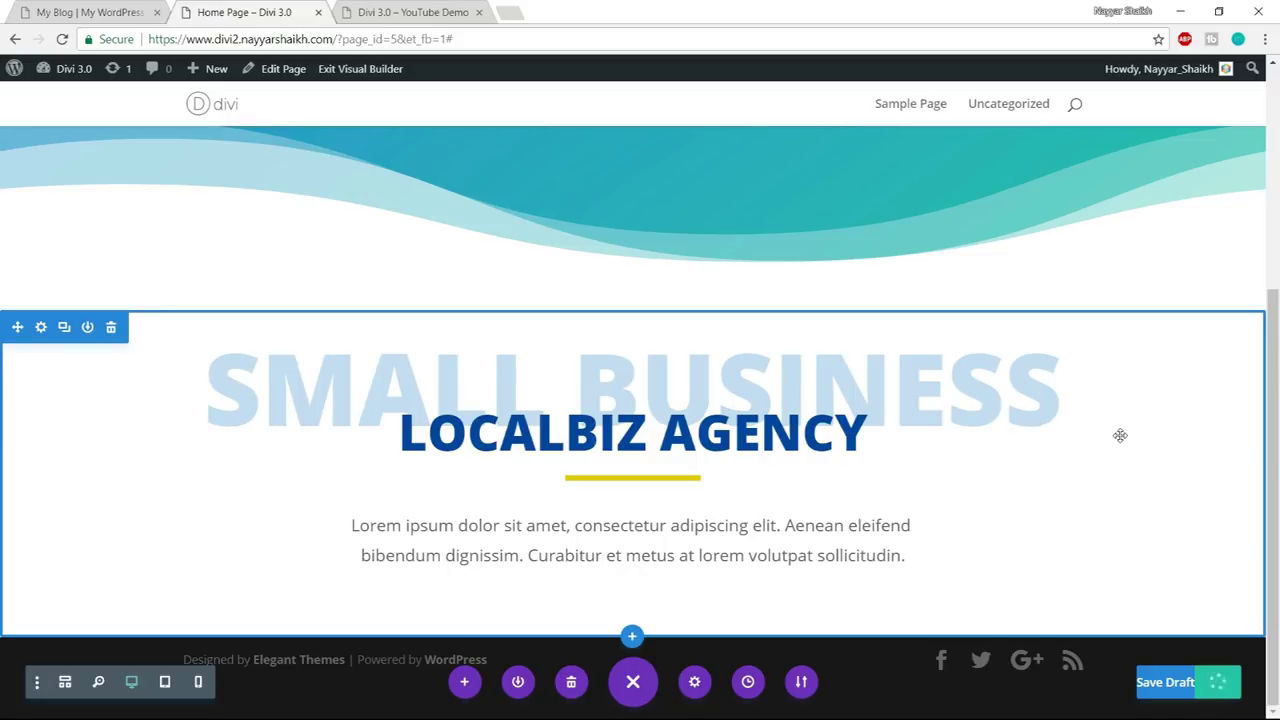
- Examine the three-column services row on the reference page, including the Service 1 image, title and description
{"action": "left_click", "coordinate": [90, 12]}
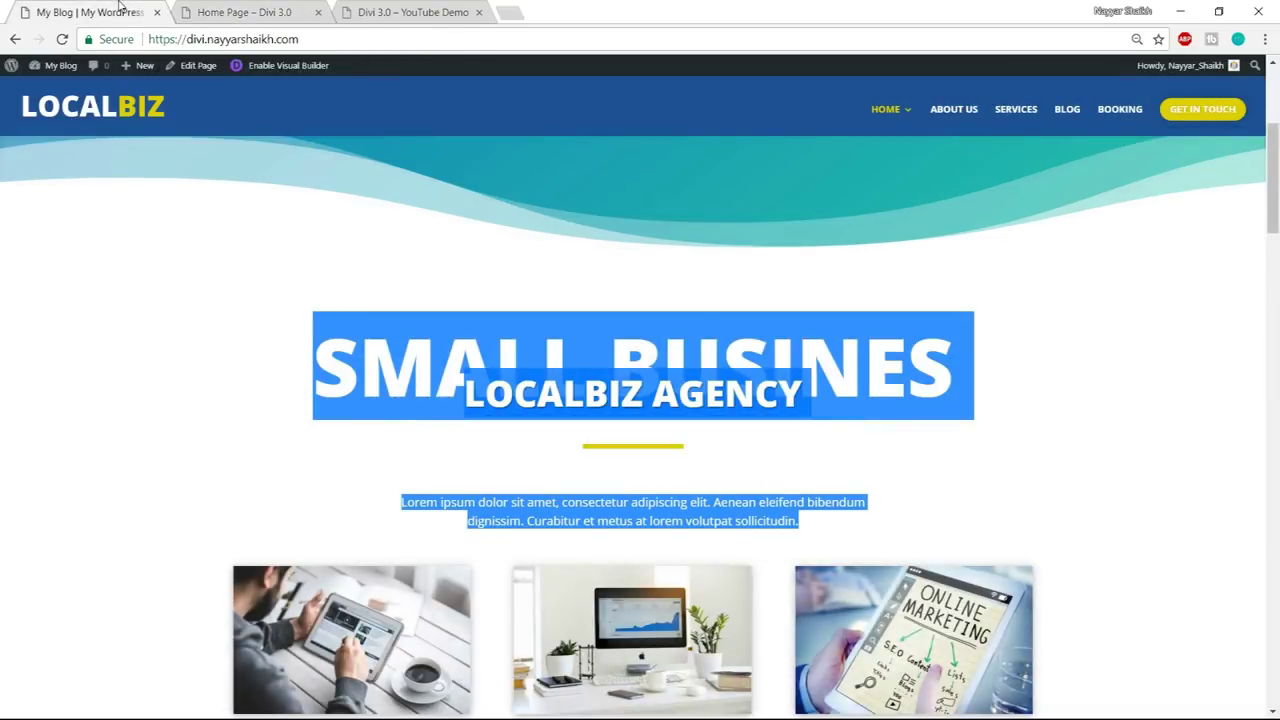
{"action": "scroll", "coordinate": [450, 495], "scroll_direction": "down", "scroll_amount": 3}
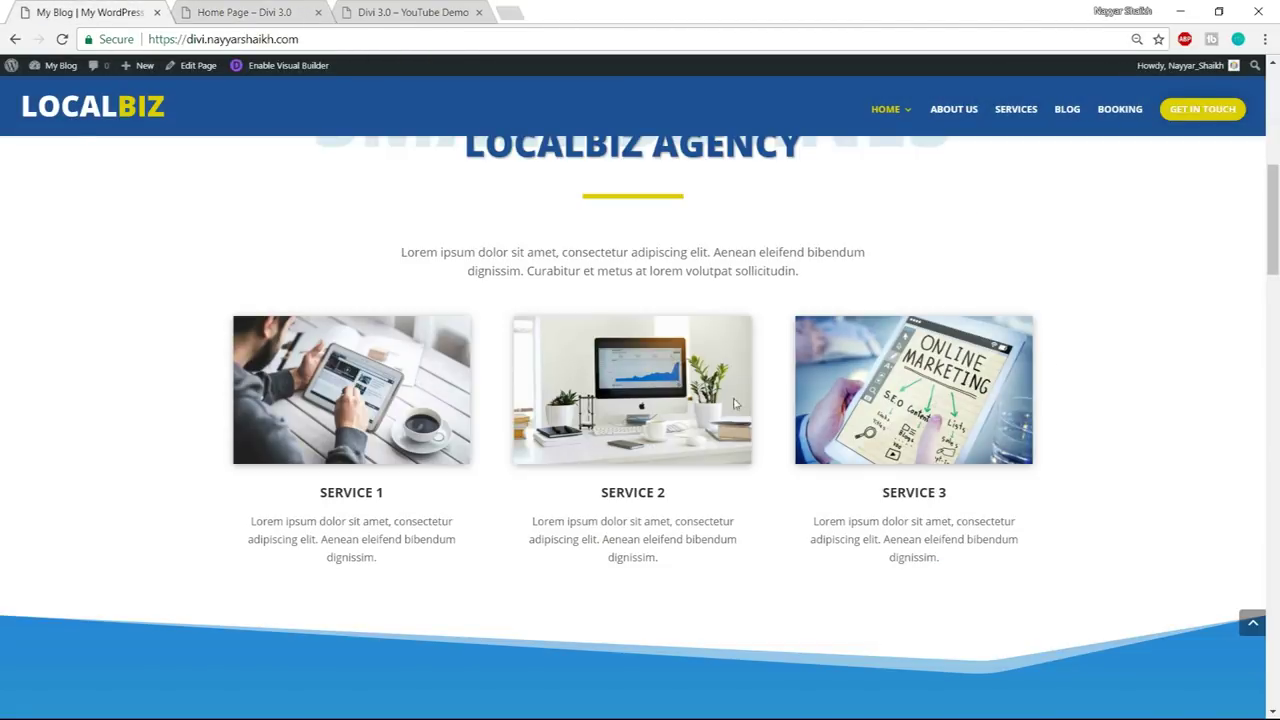
{"action": "left_click_drag", "start_coordinate": [302, 507], "coordinate": [390, 494]}
{"action": "left_click_drag", "start_coordinate": [408, 588], "coordinate": [258, 521]}
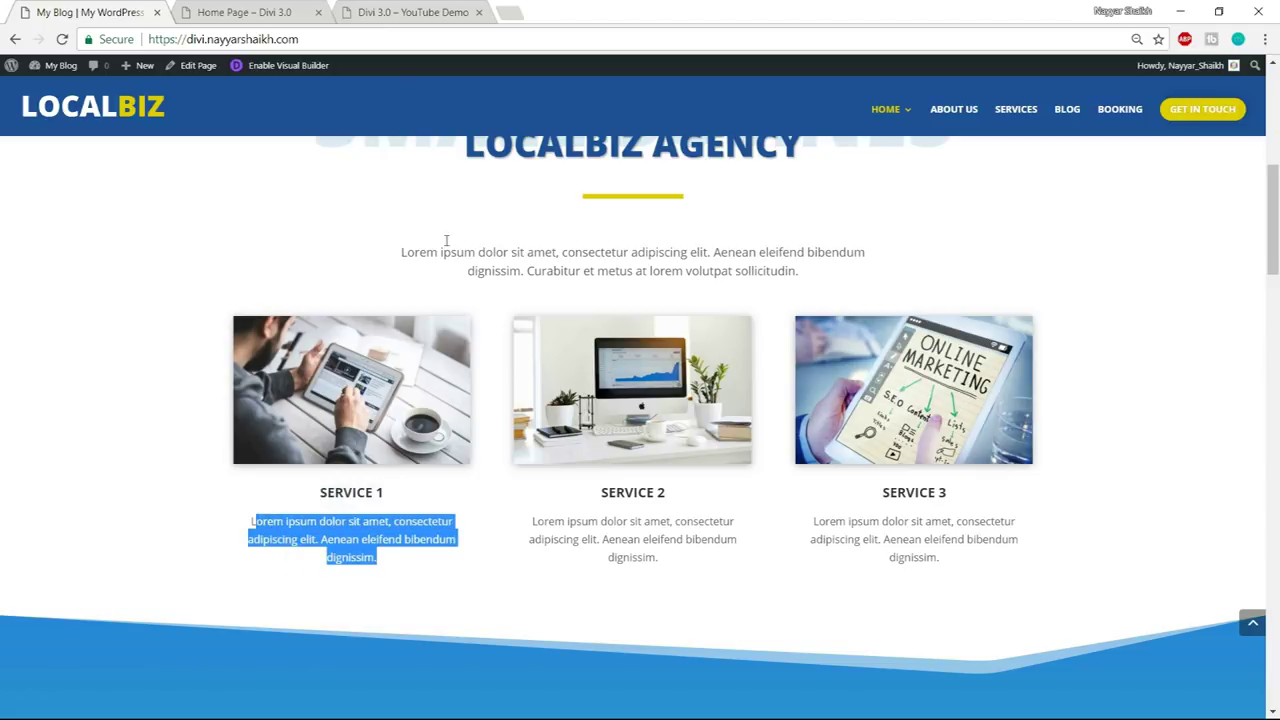
{"action": "left_click", "coordinate": [266, 12]}
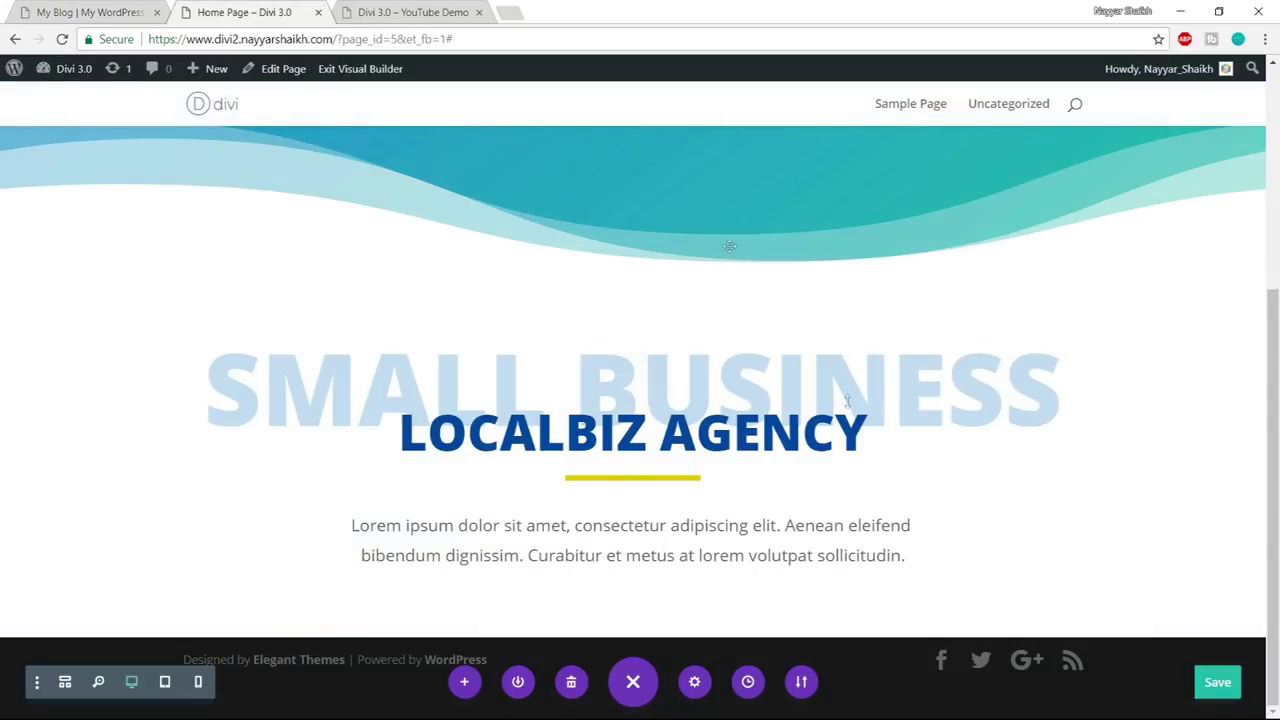
{"action": "left_click", "coordinate": [113, 10]}
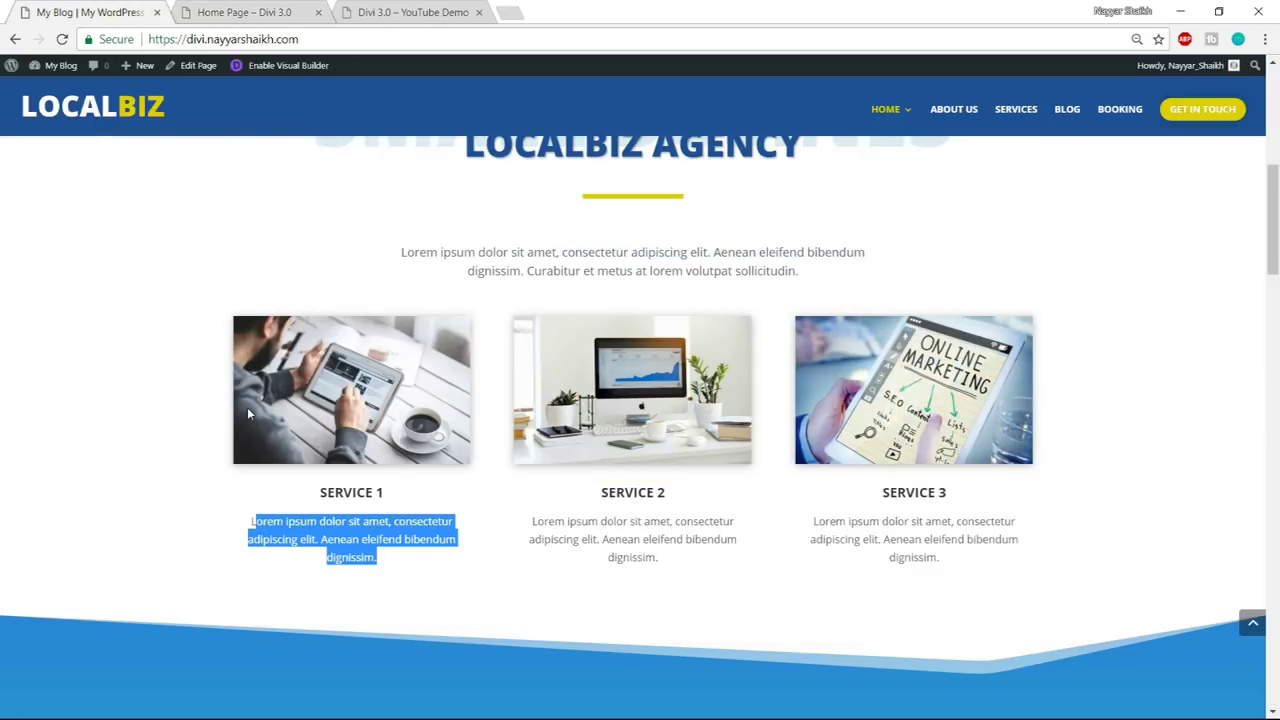
{"action": "left_click", "coordinate": [153, 418]}
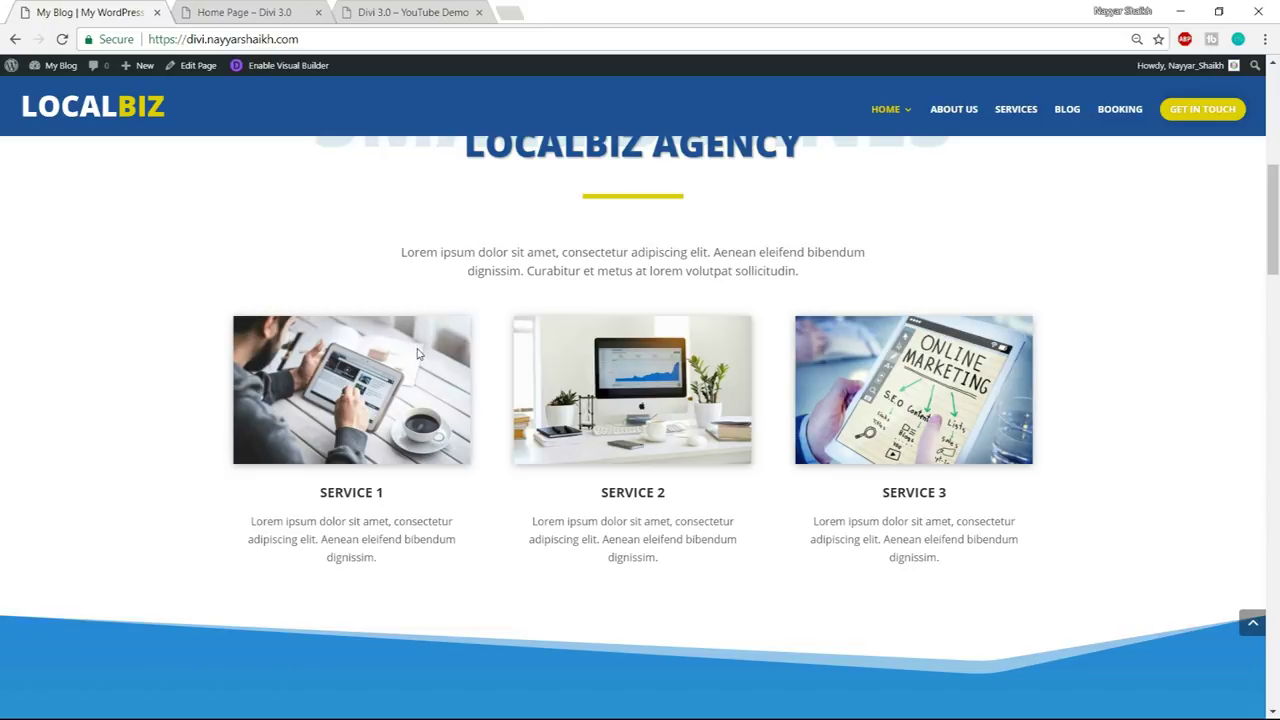
{"action": "left_click_drag", "start_coordinate": [319, 493], "coordinate": [425, 493]}
{"action": "left_click", "coordinate": [380, 487]}
{"action": "left_click_drag", "start_coordinate": [401, 575], "coordinate": [226, 530]}
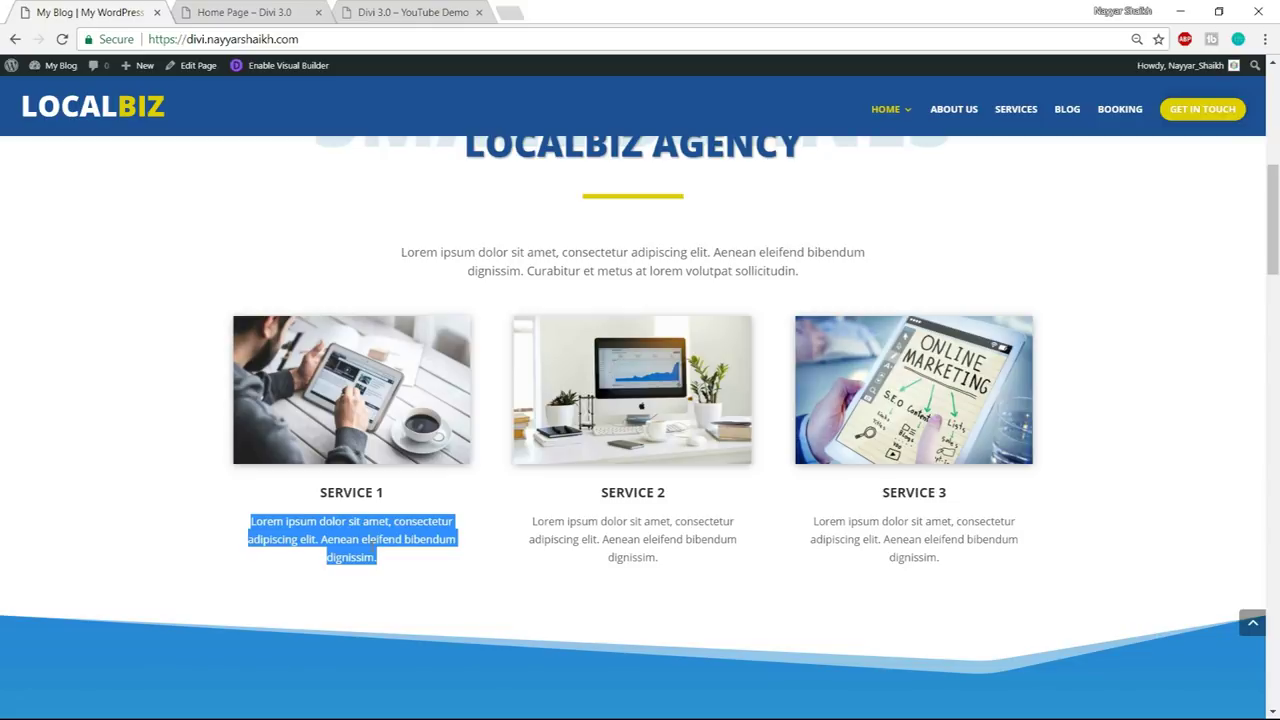
{"action": "left_click", "coordinate": [372, 545]}
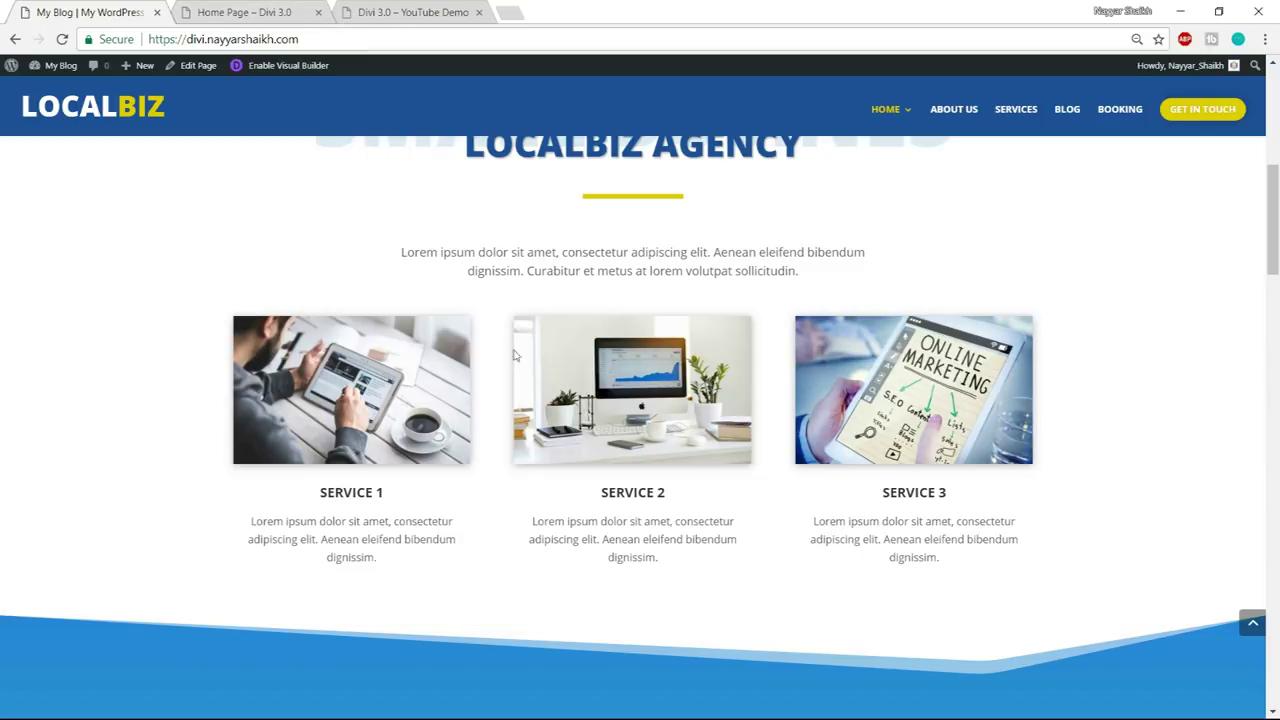
- Insert a three-column row below the LocalBiz Agency title row on the Divi home page
{"action": "left_click", "coordinate": [223, 8]}
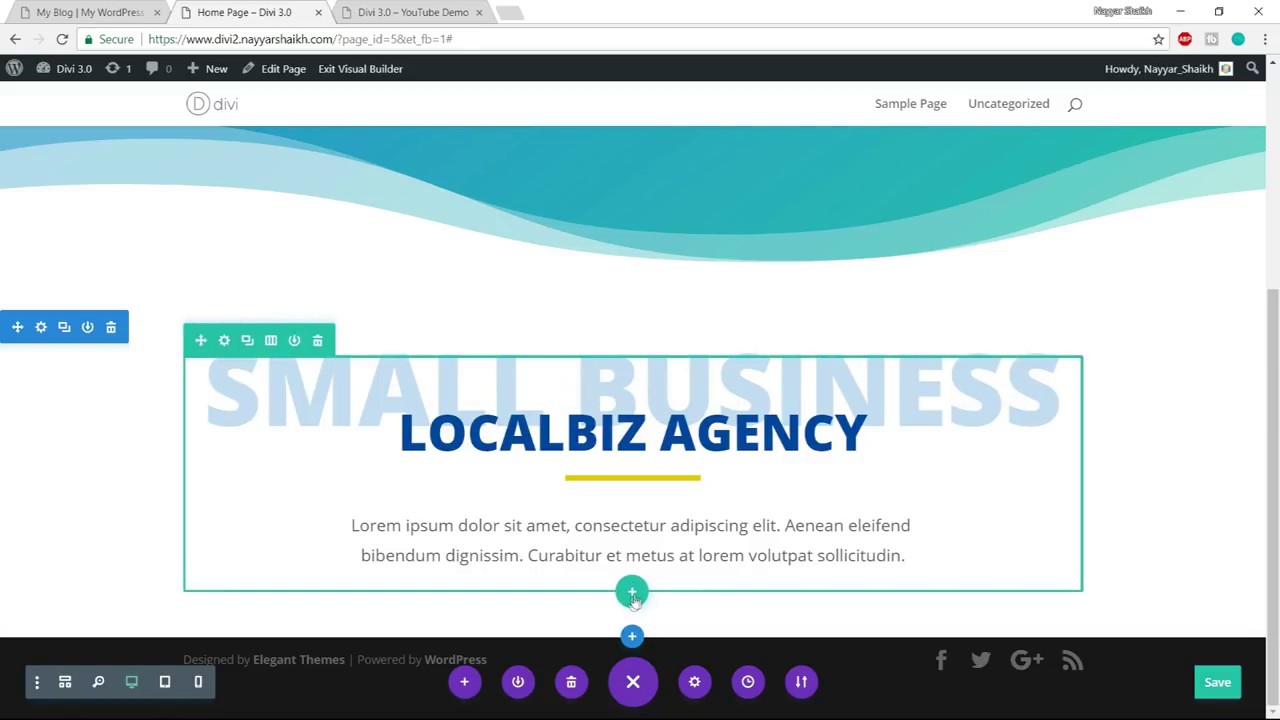
{"action": "left_click", "coordinate": [632, 594]}
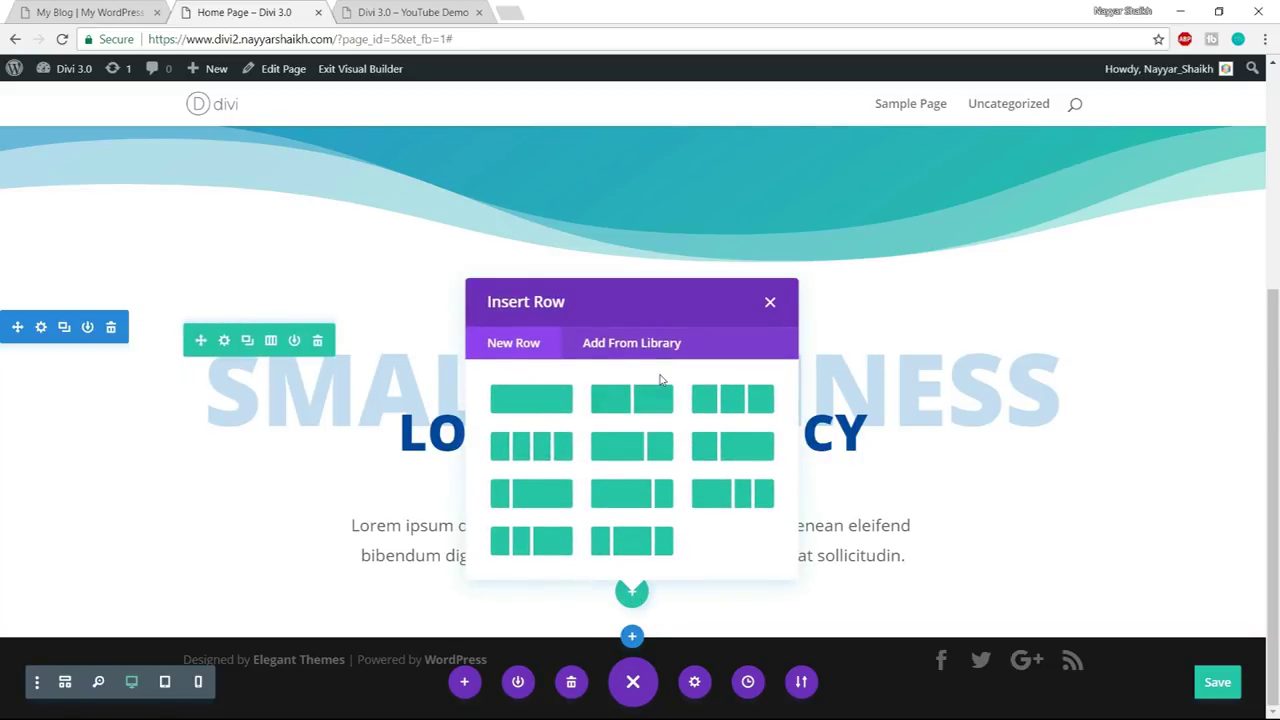
{"action": "left_click", "coordinate": [731, 410]}
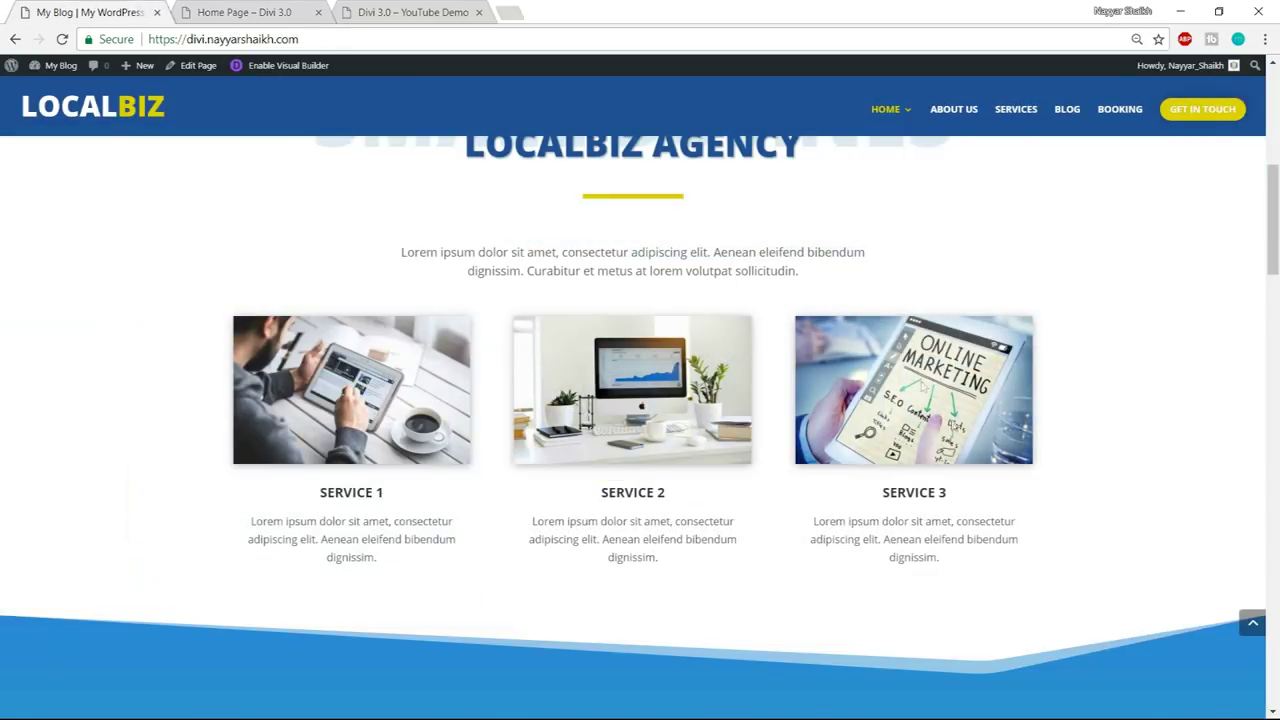
- Add a Blurb module to the first column of the new three-column row
{"action": "left_click", "coordinate": [228, 6]}
{"action": "left_click", "coordinate": [257, 375]}
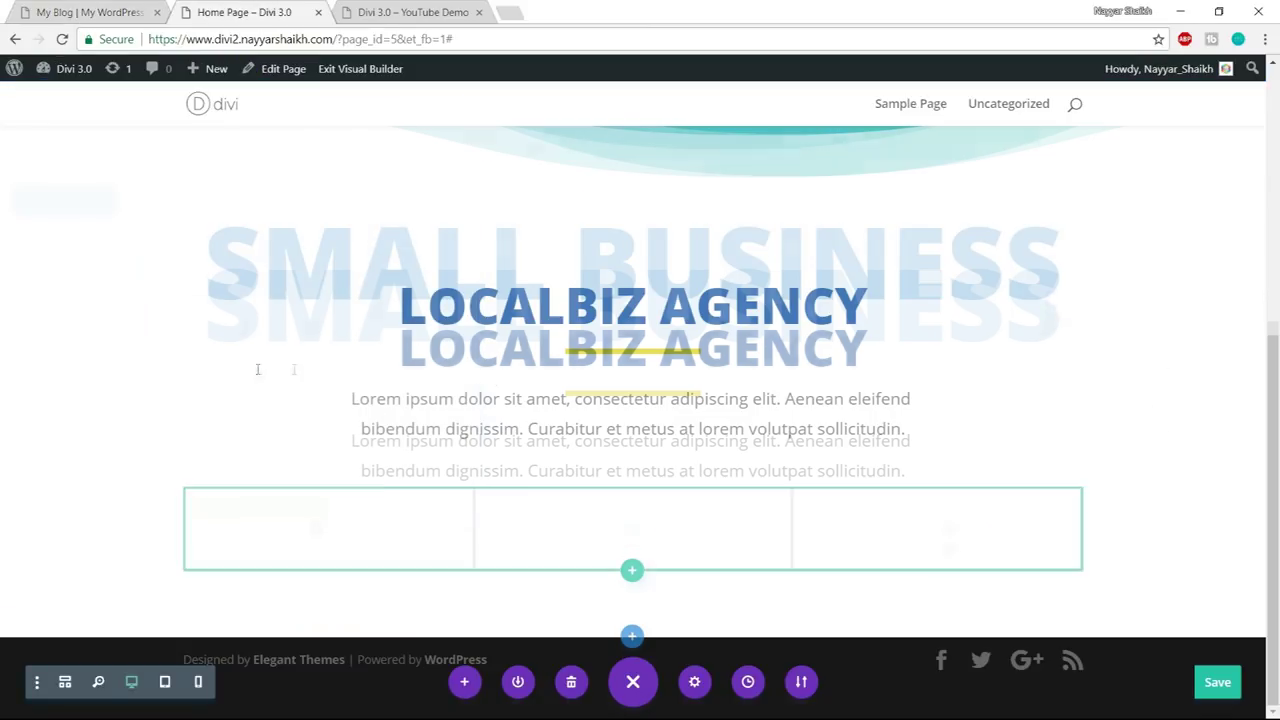
{"action": "left_click_drag", "start_coordinate": [1115, 181], "coordinate": [934, 132]}
- Check the first service's title on the reference page and title the blurb "Service 1"
{"action": "left_click", "coordinate": [942, 332]}
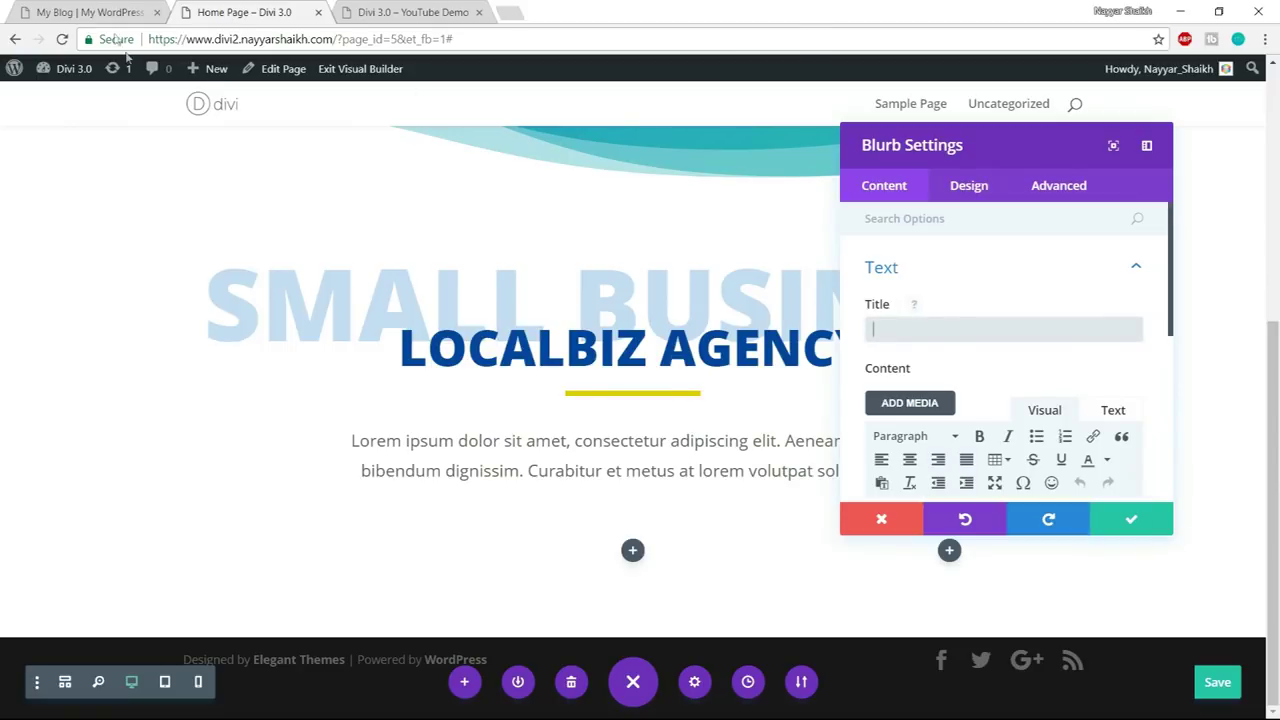
{"action": "left_click", "coordinate": [90, 12]}
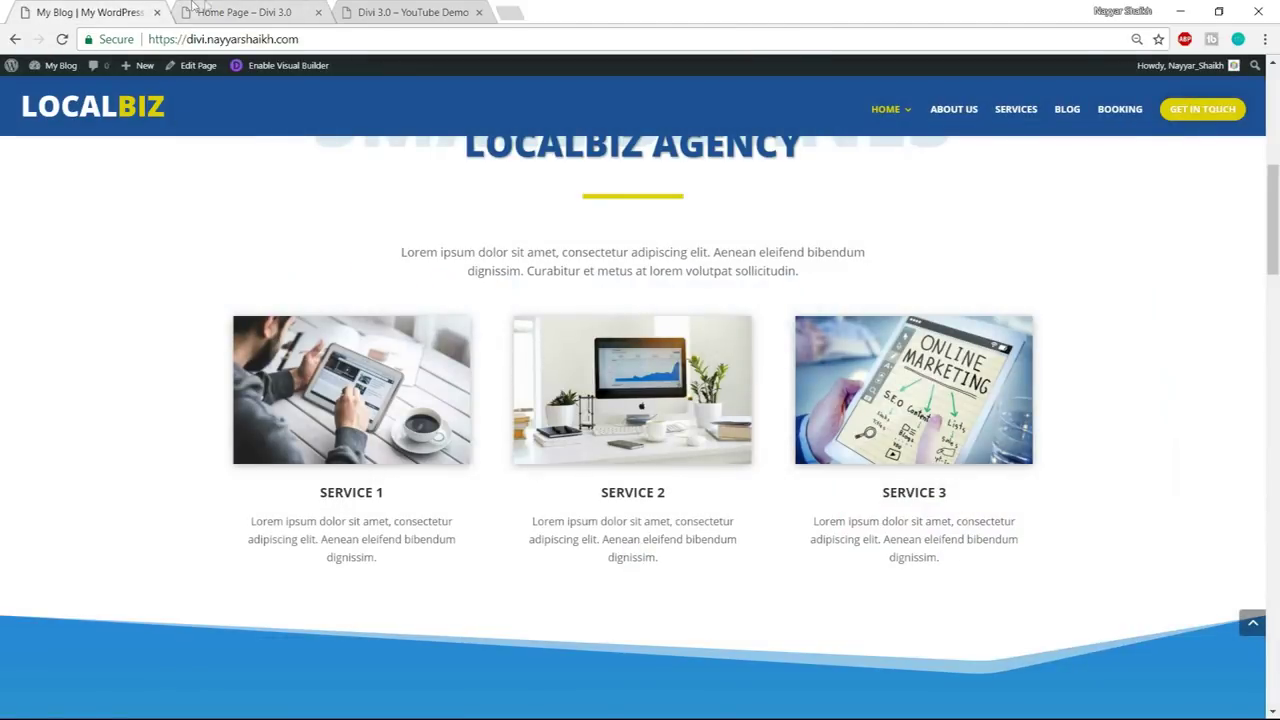
{"action": "left_click", "coordinate": [230, 12]}
{"action": "type", "text": "Se"}
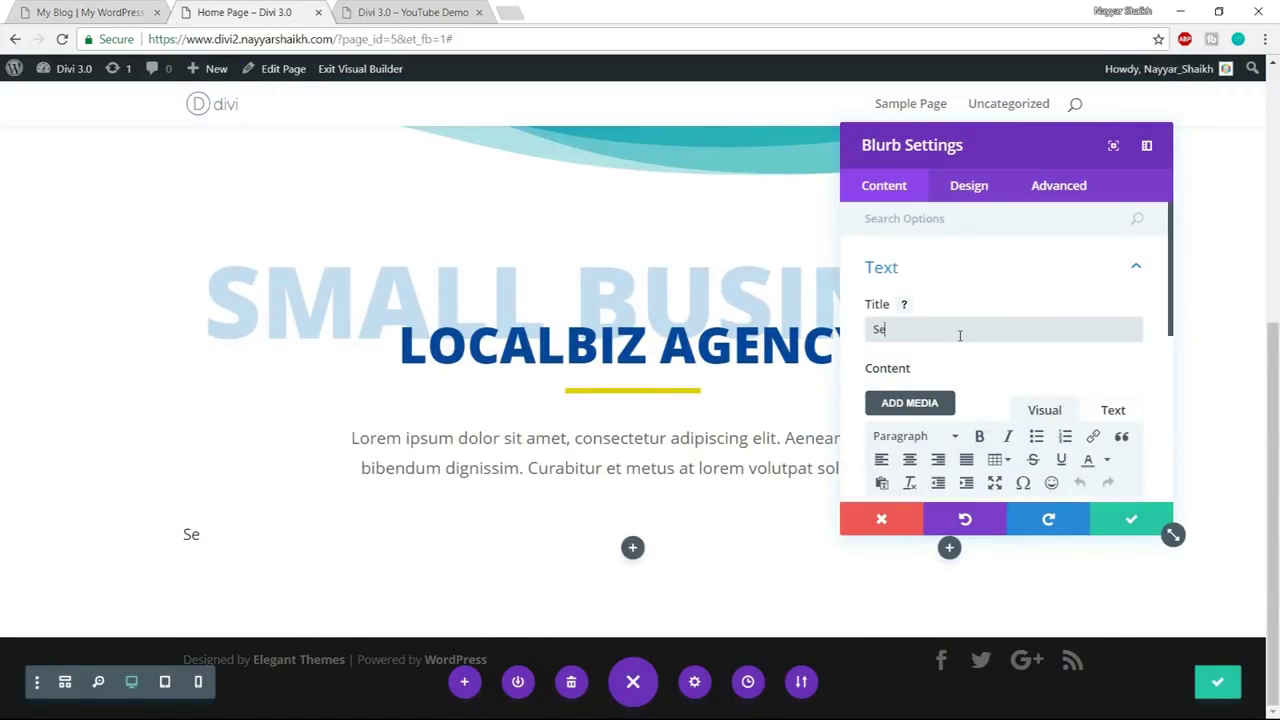
{"action": "type", "text": "rvice 1"}
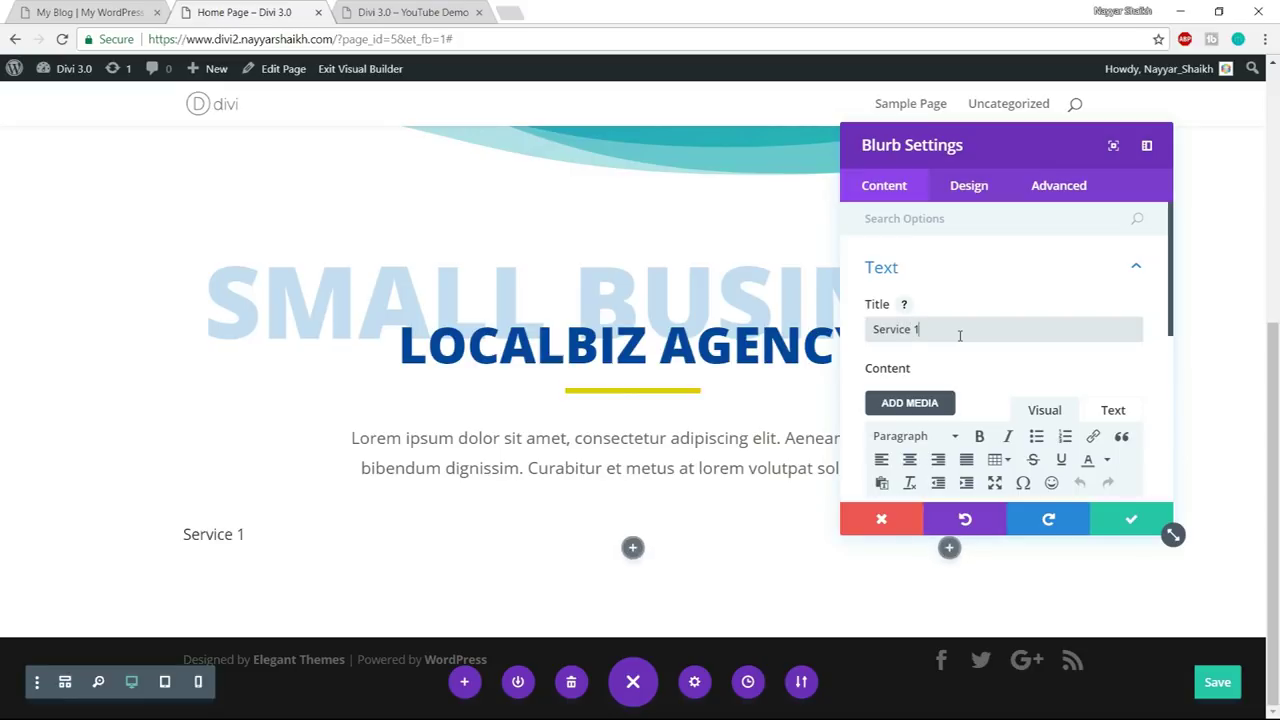
- Copy the Service 1 description from the reference page and paste it into the blurb's content as plain text
{"action": "scroll", "coordinate": [1010, 375], "scroll_direction": "down", "scroll_amount": 3}
{"action": "scroll", "coordinate": [1080, 384], "scroll_direction": "up", "scroll_amount": 3}
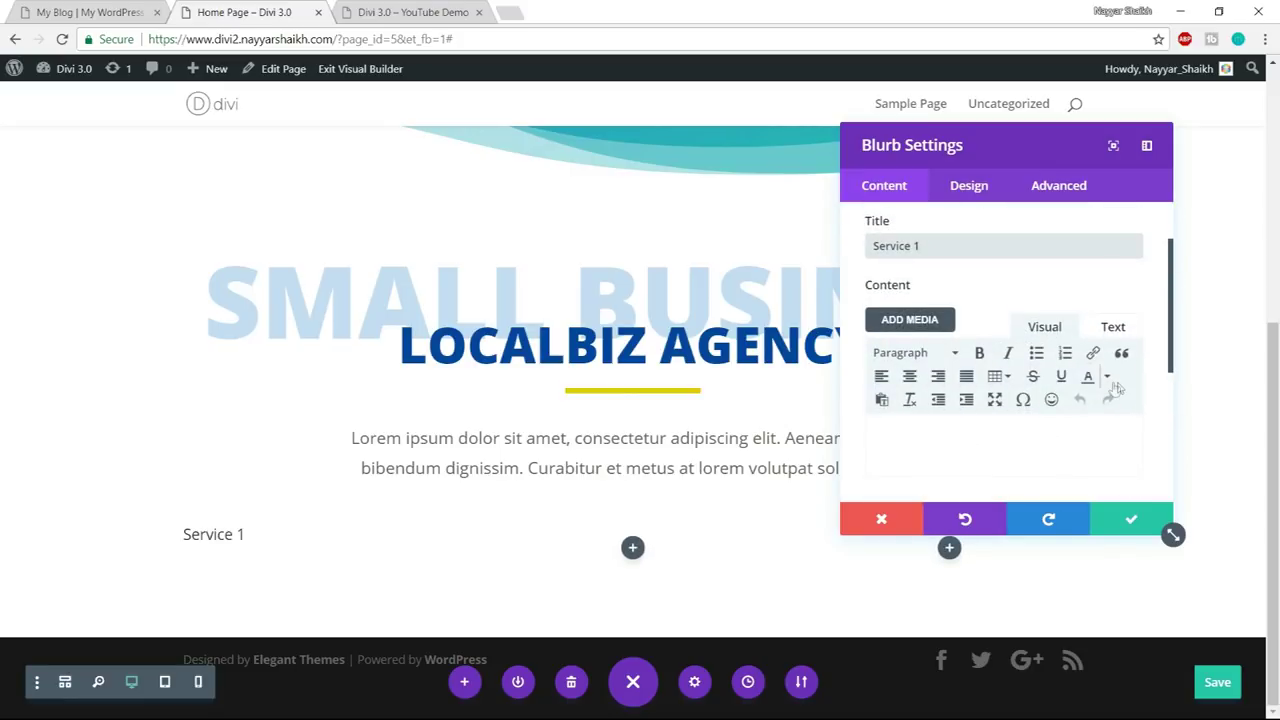
{"action": "scroll", "coordinate": [1110, 386], "scroll_direction": "down", "scroll_amount": 2}
{"action": "right_click", "coordinate": [14, 10]}
{"action": "left_click", "coordinate": [52, 10]}
{"action": "left_click_drag", "start_coordinate": [420, 575], "coordinate": [243, 512]}
{"action": "left_click", "coordinate": [371, 555]}
{"action": "left_click_drag", "start_coordinate": [386, 562], "coordinate": [253, 521]}
{"action": "key", "text": "ctrl+c"}
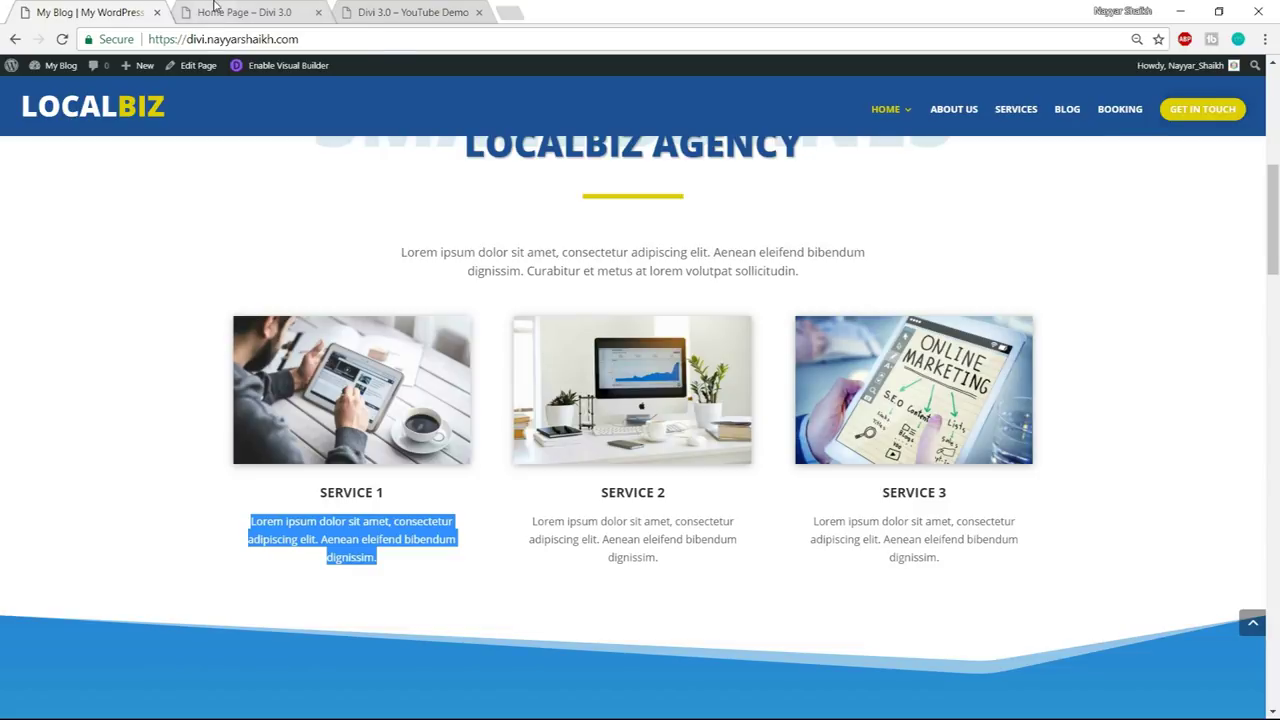
{"action": "left_click", "coordinate": [215, 12]}
{"action": "key", "text": "ctrl+v"}
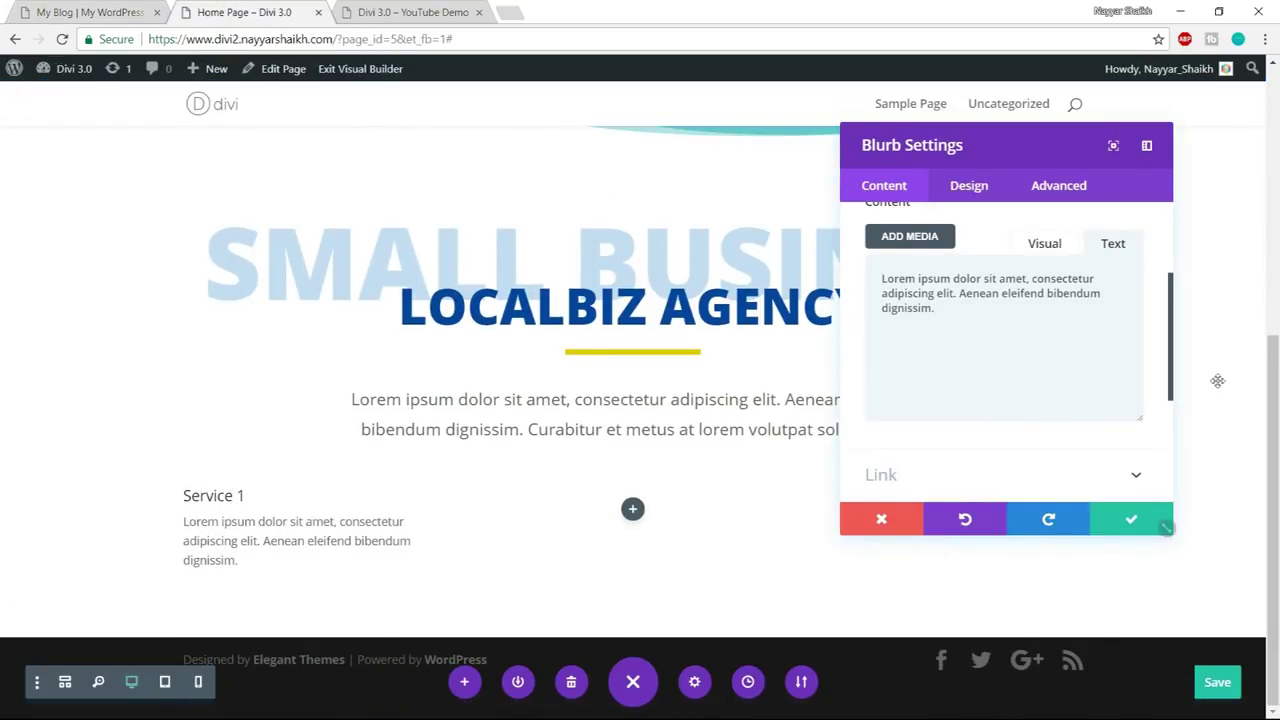
- Set the blurb's link URL to # and check the options for how the URL opens
{"action": "scroll", "coordinate": [1071, 403], "scroll_direction": "down", "scroll_amount": 3}
{"action": "left_click", "coordinate": [1012, 314]}
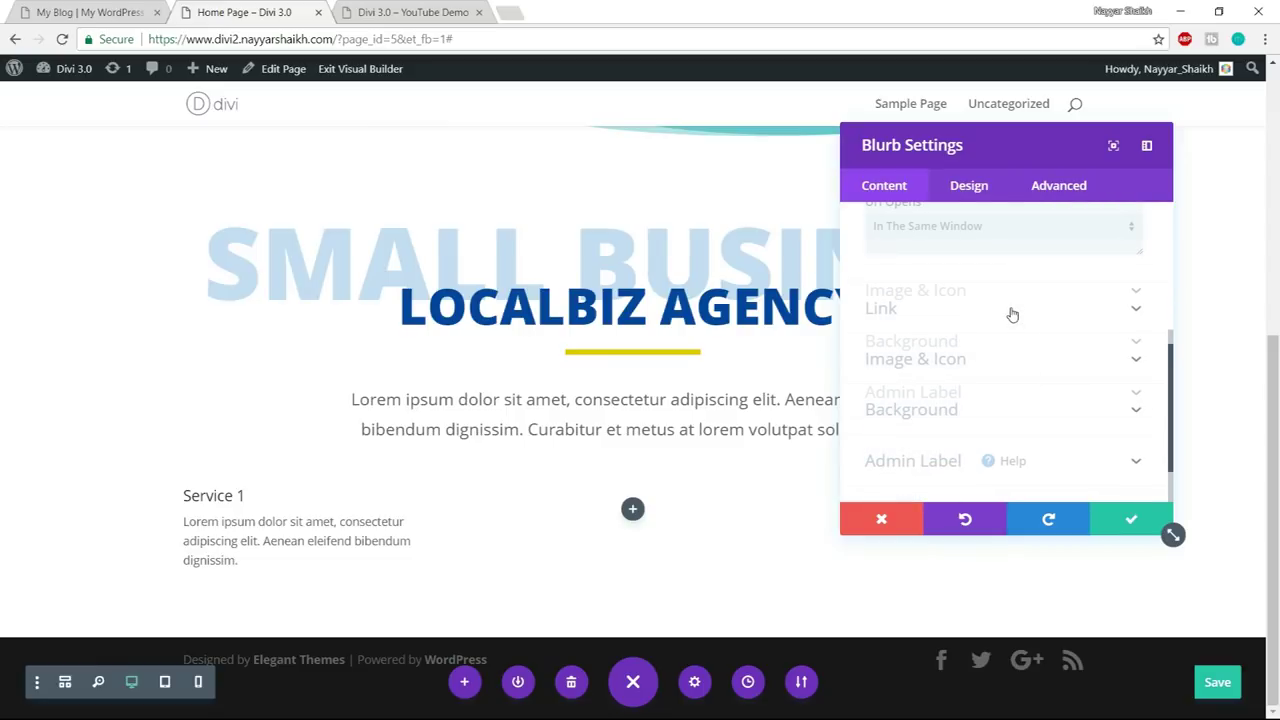
{"action": "left_click", "coordinate": [955, 380]}
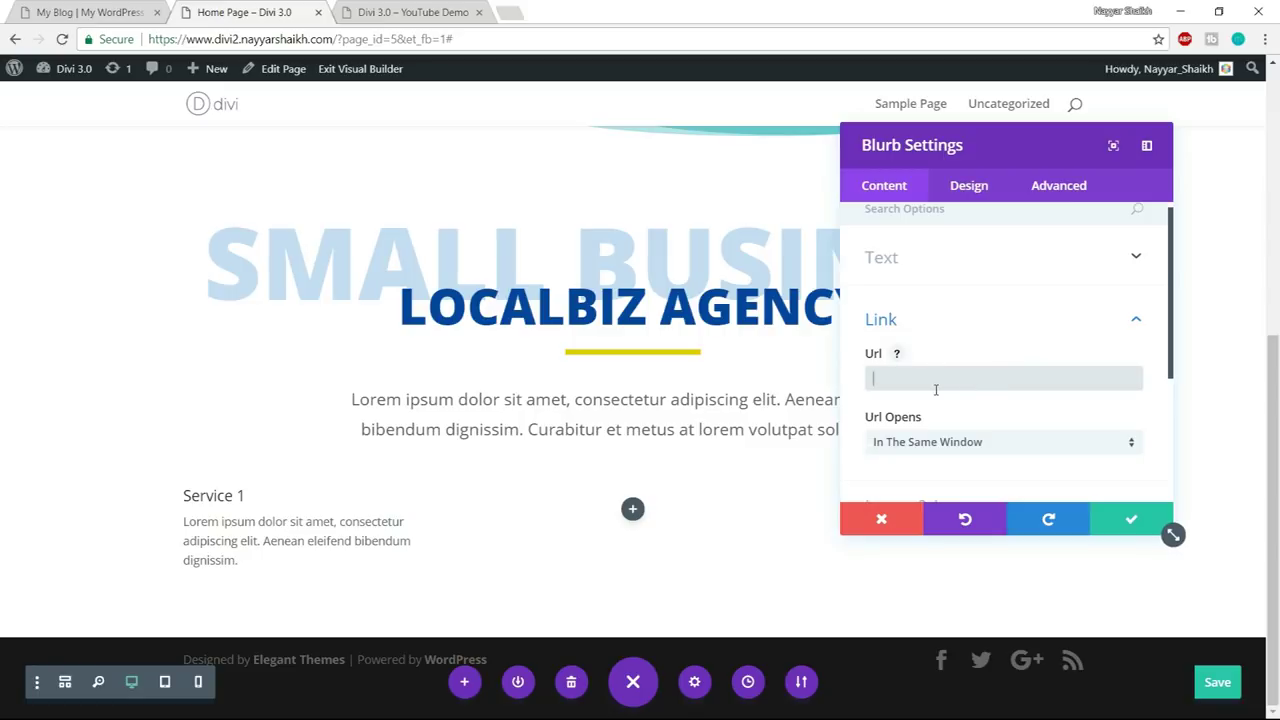
{"action": "left_click", "coordinate": [936, 390]}
{"action": "type", "text": "#"}
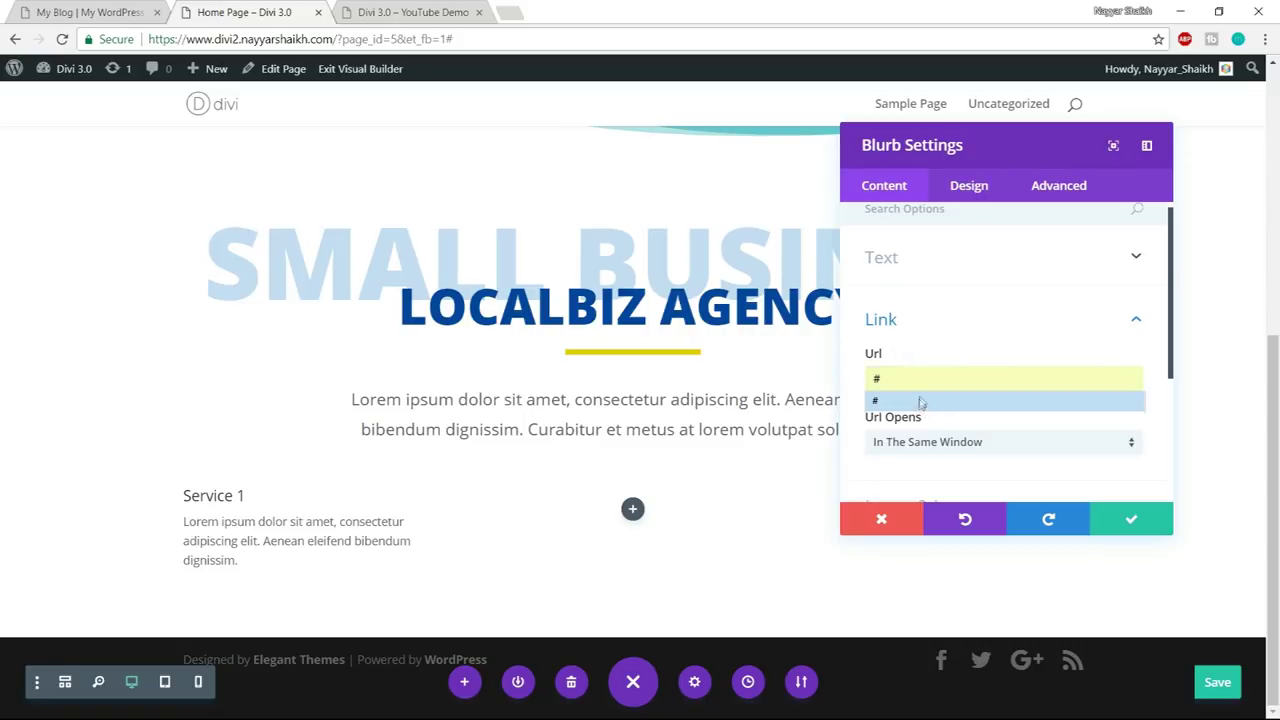
{"action": "left_click", "coordinate": [960, 333]}
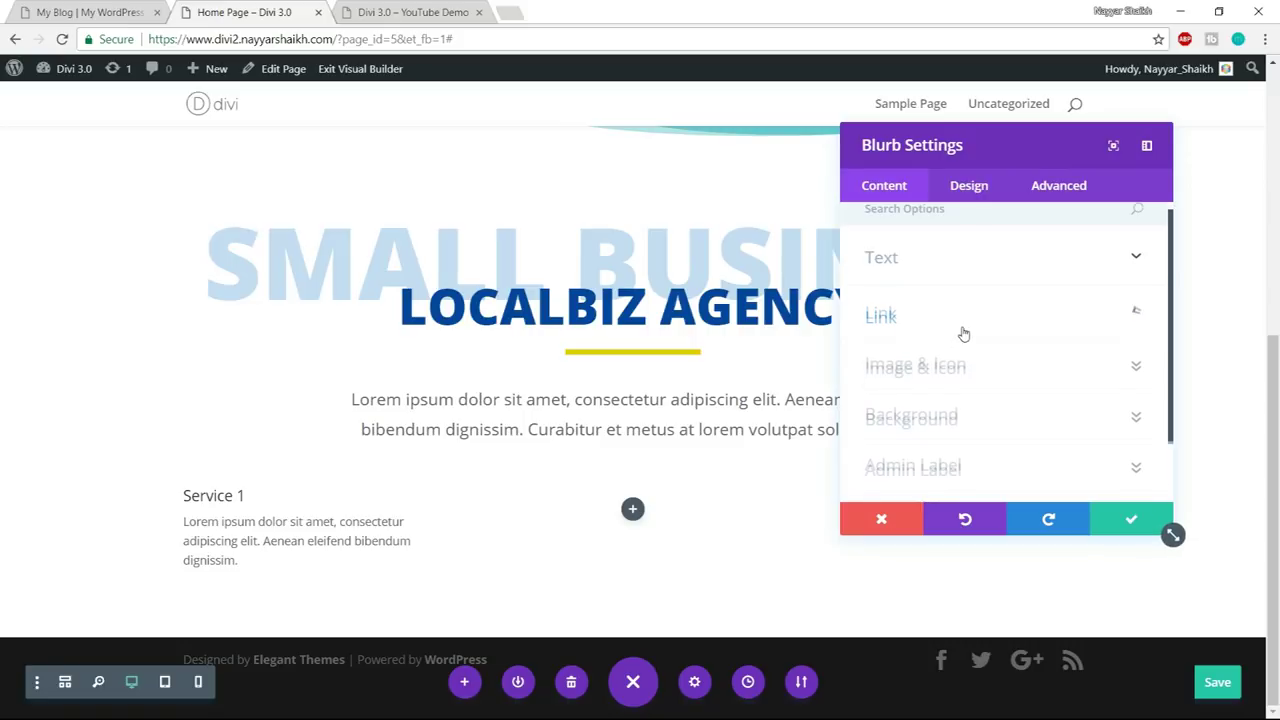
{"action": "left_click", "coordinate": [966, 318]}
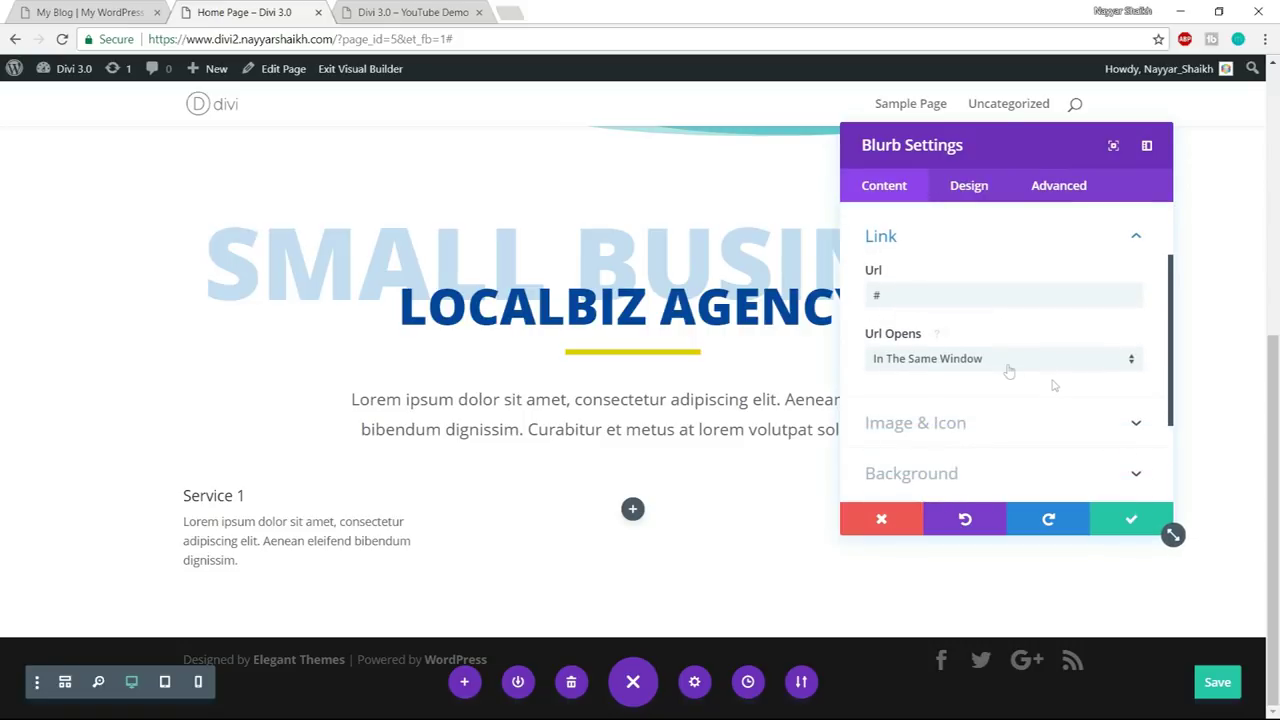
{"action": "left_click", "coordinate": [997, 361]}
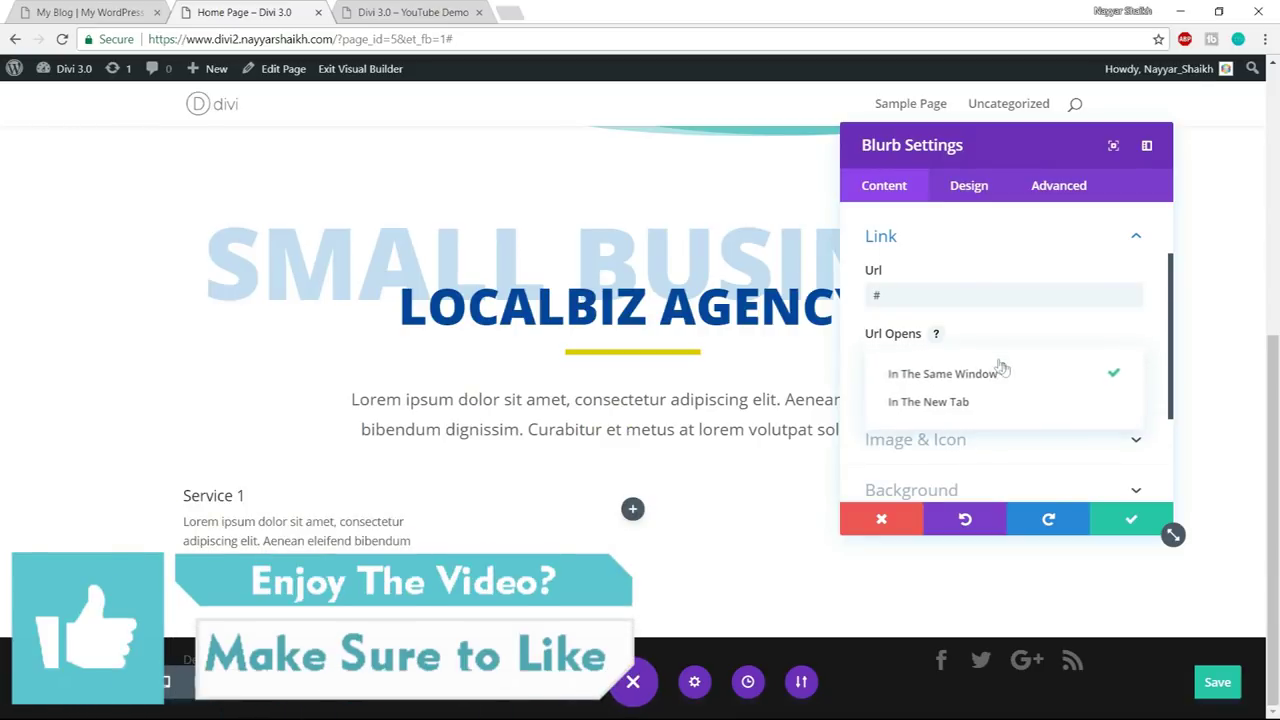
{"action": "left_click", "coordinate": [990, 266]}
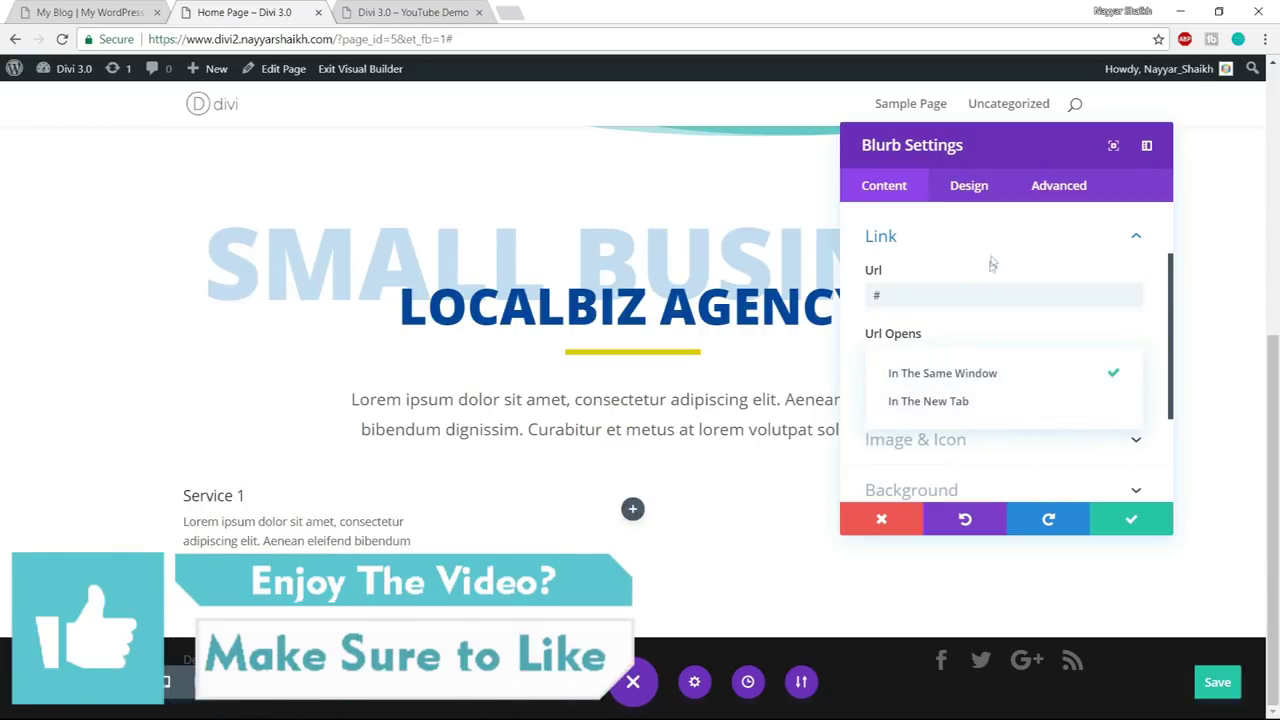
{"action": "left_click", "coordinate": [1002, 243]}
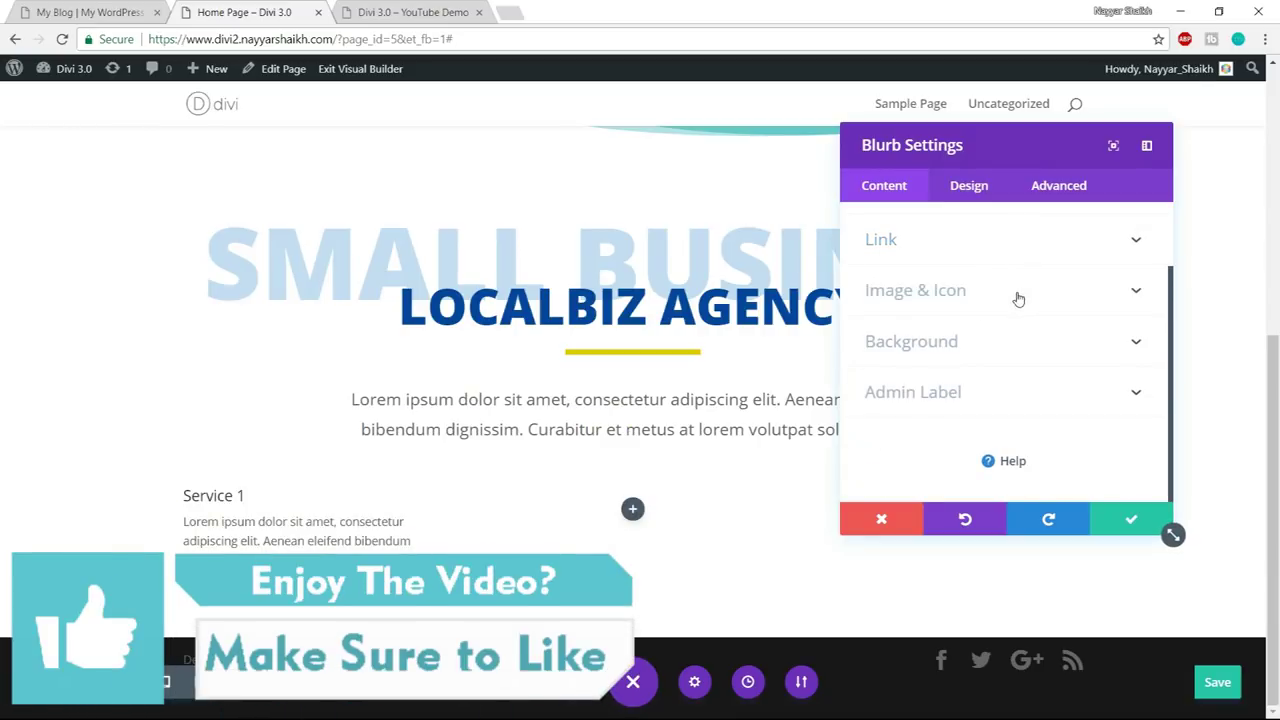
- Open the blurb's image and icon options and look over the service images on the reference page
{"action": "left_click", "coordinate": [1018, 292]}
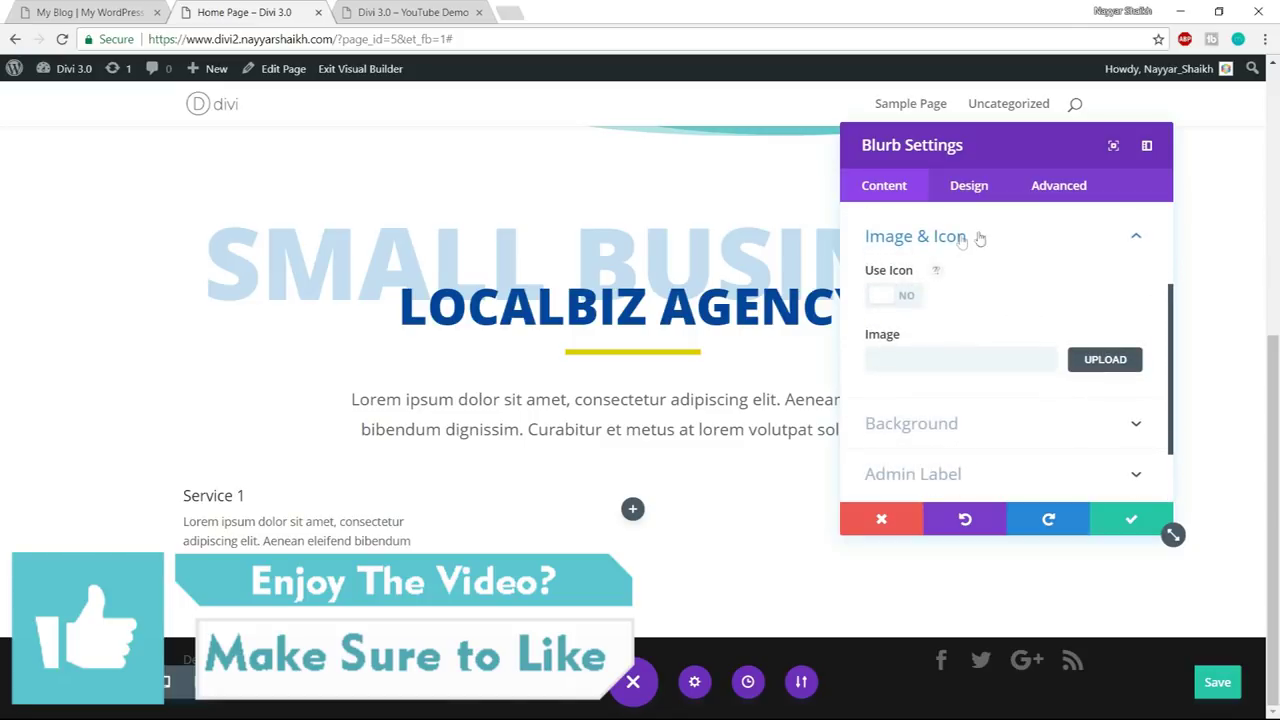
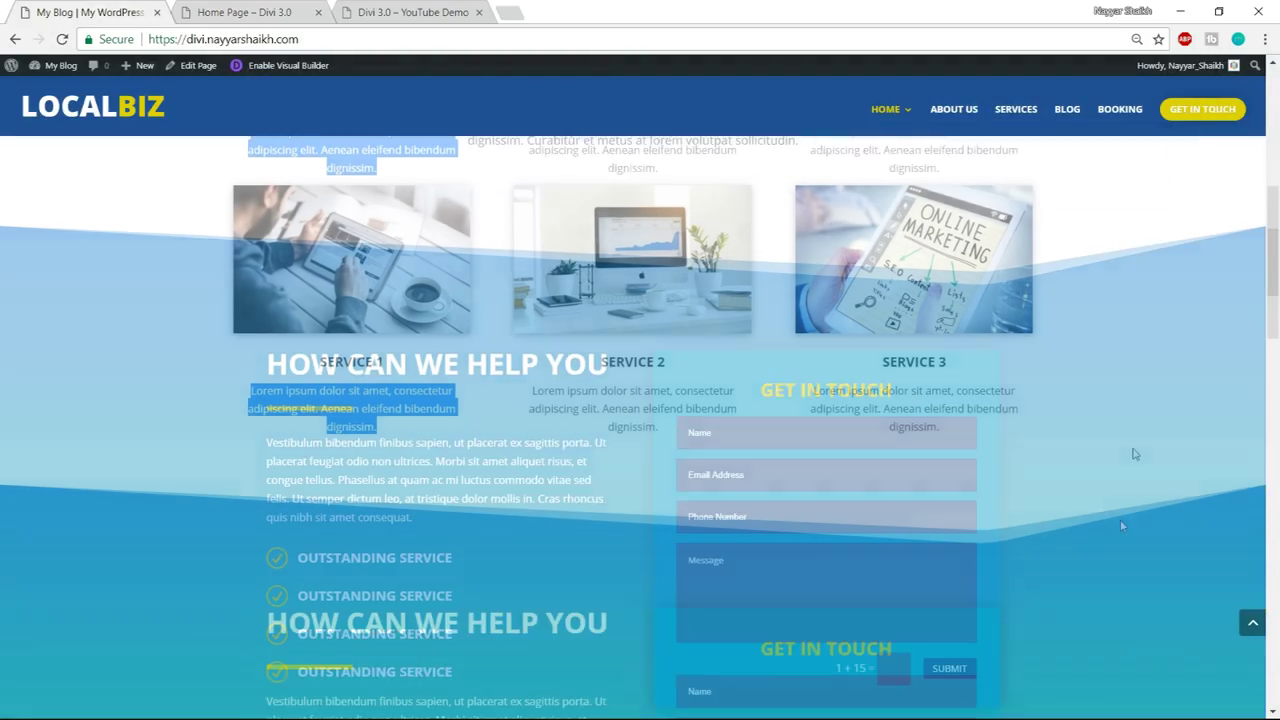
{"action": "scroll", "coordinate": [1121, 525], "scroll_direction": "down", "scroll_amount": 15}
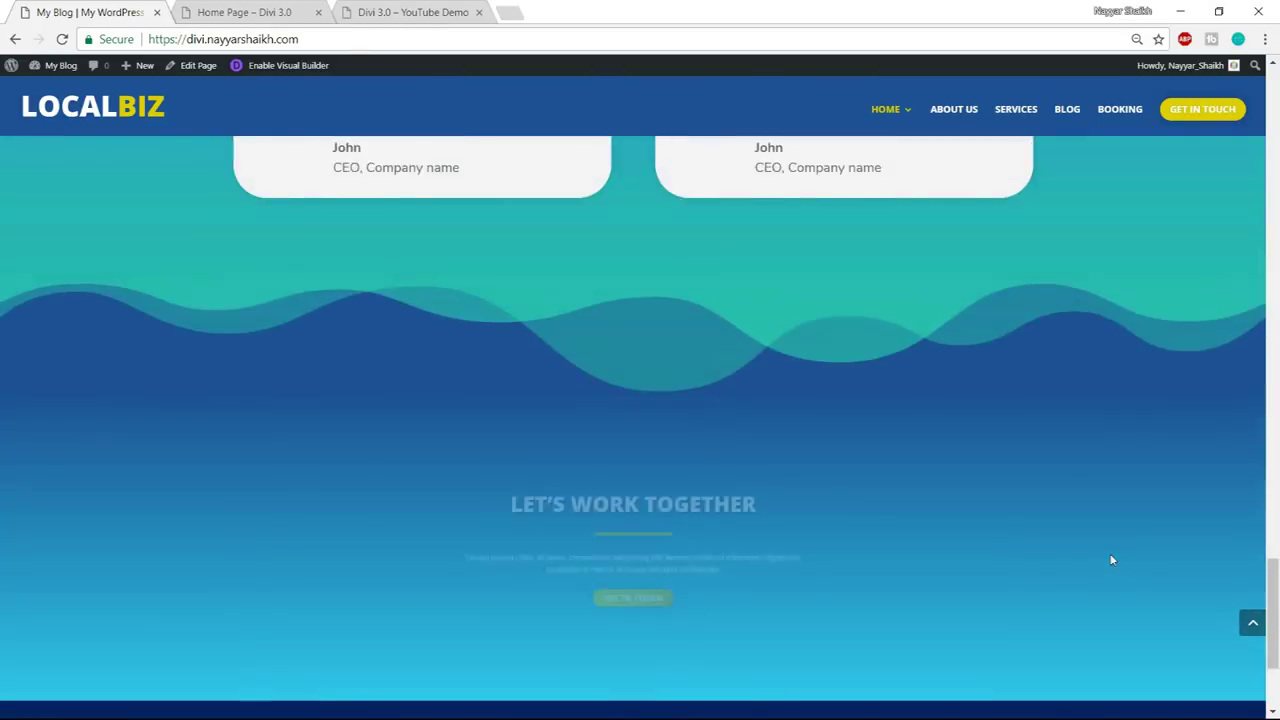
{"action": "scroll", "coordinate": [1110, 560], "scroll_direction": "up", "scroll_amount": 20}
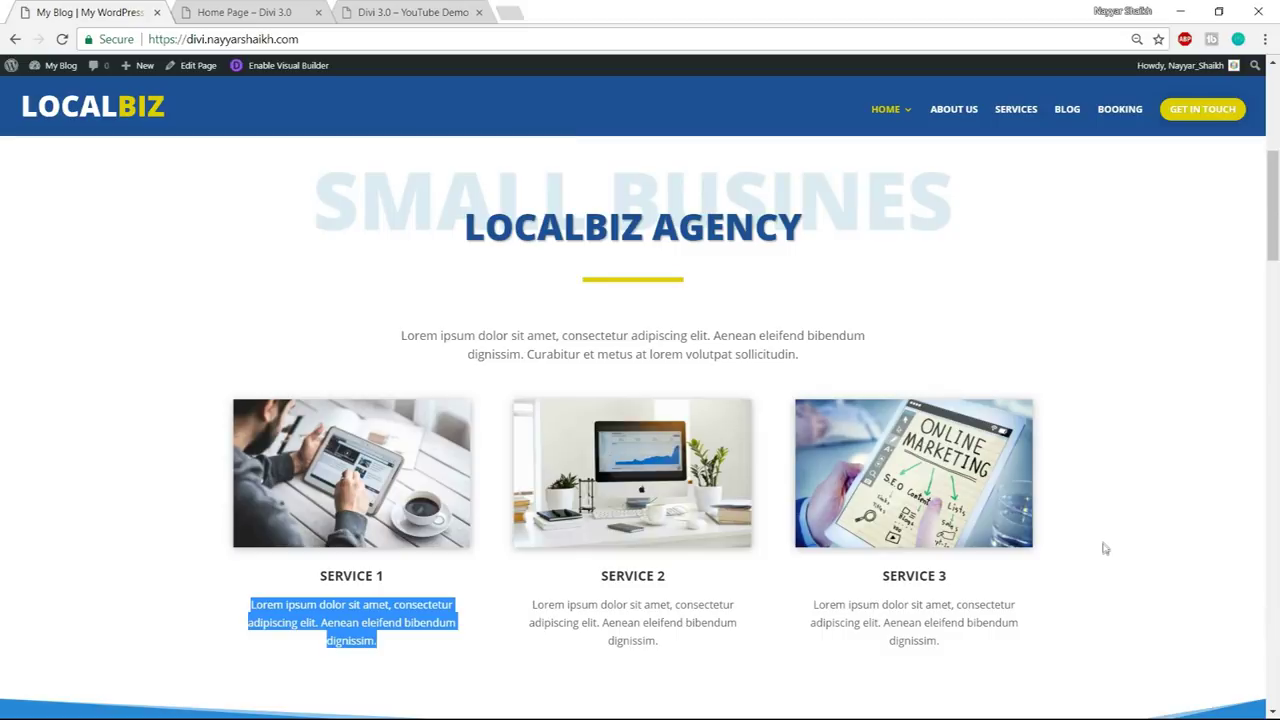
{"action": "left_click", "coordinate": [231, 10]}
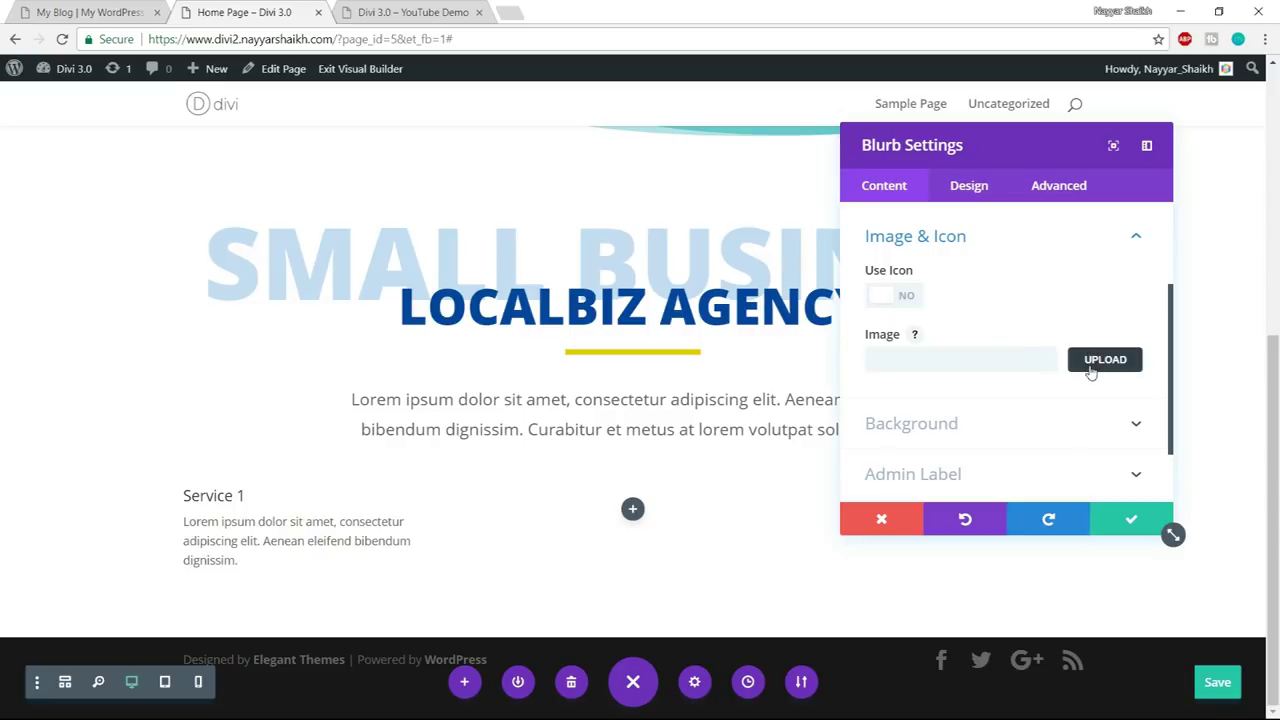
{"action": "left_click", "coordinate": [88, 12]}
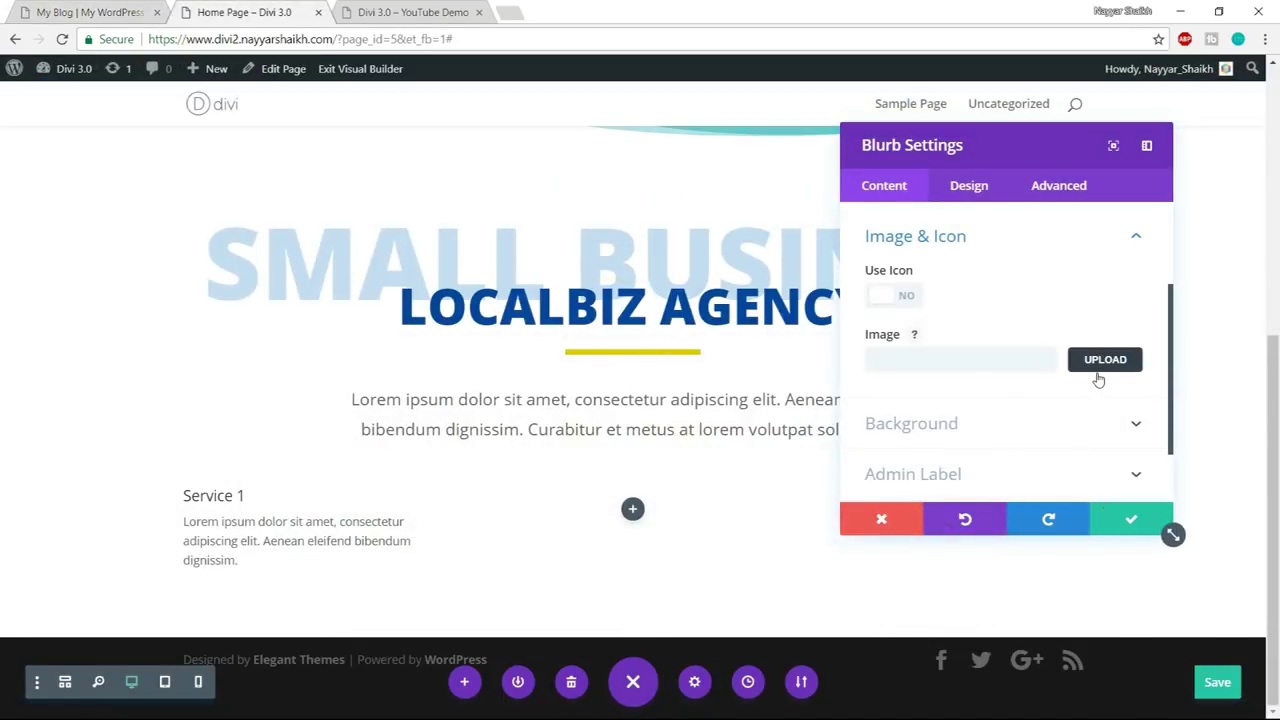
- Upload service-1 from the Divi > Media > About Us folder on drive E and use it as the blurb's image
{"action": "left_click", "coordinate": [1100, 364]}
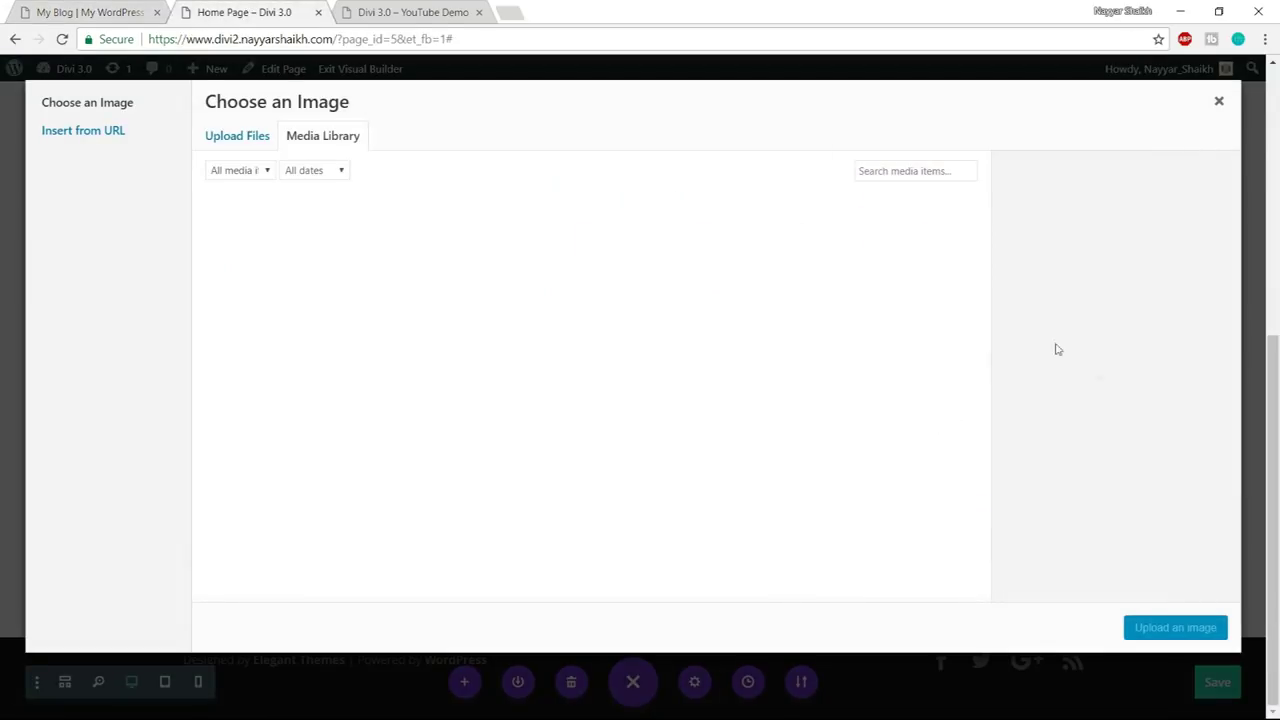
{"action": "left_click", "coordinate": [258, 145]}
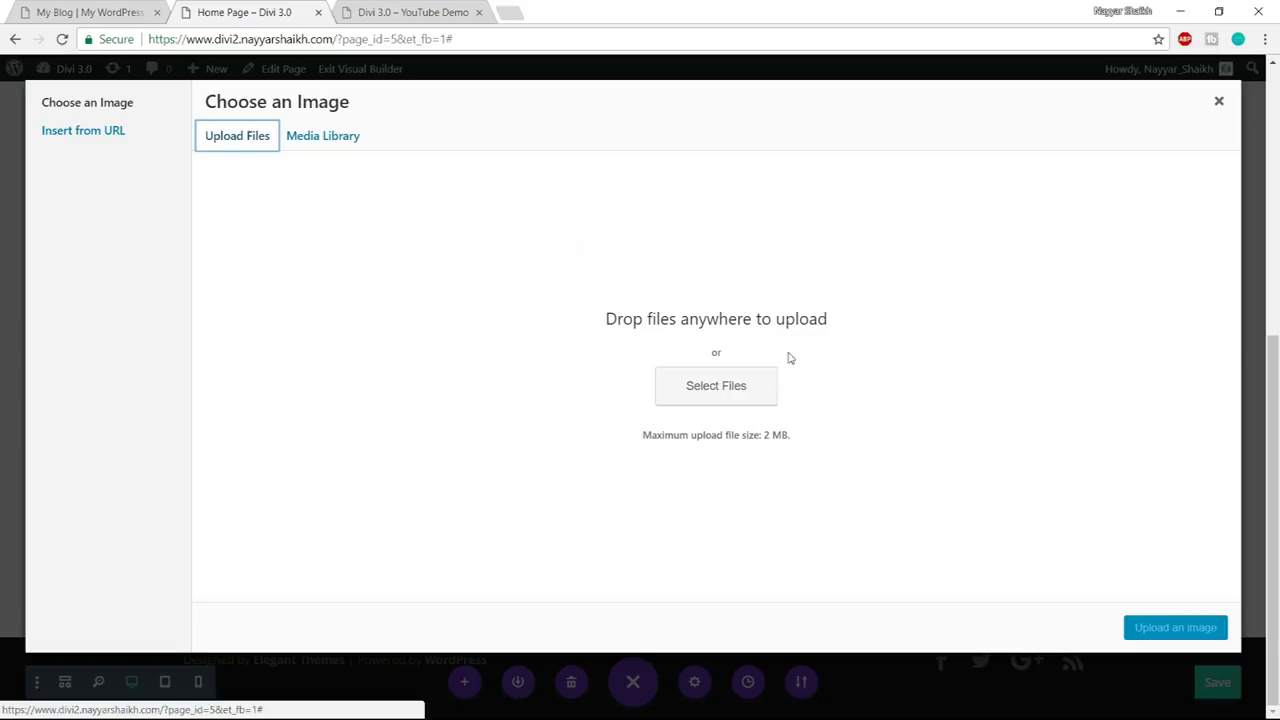
{"action": "left_click", "coordinate": [749, 396]}
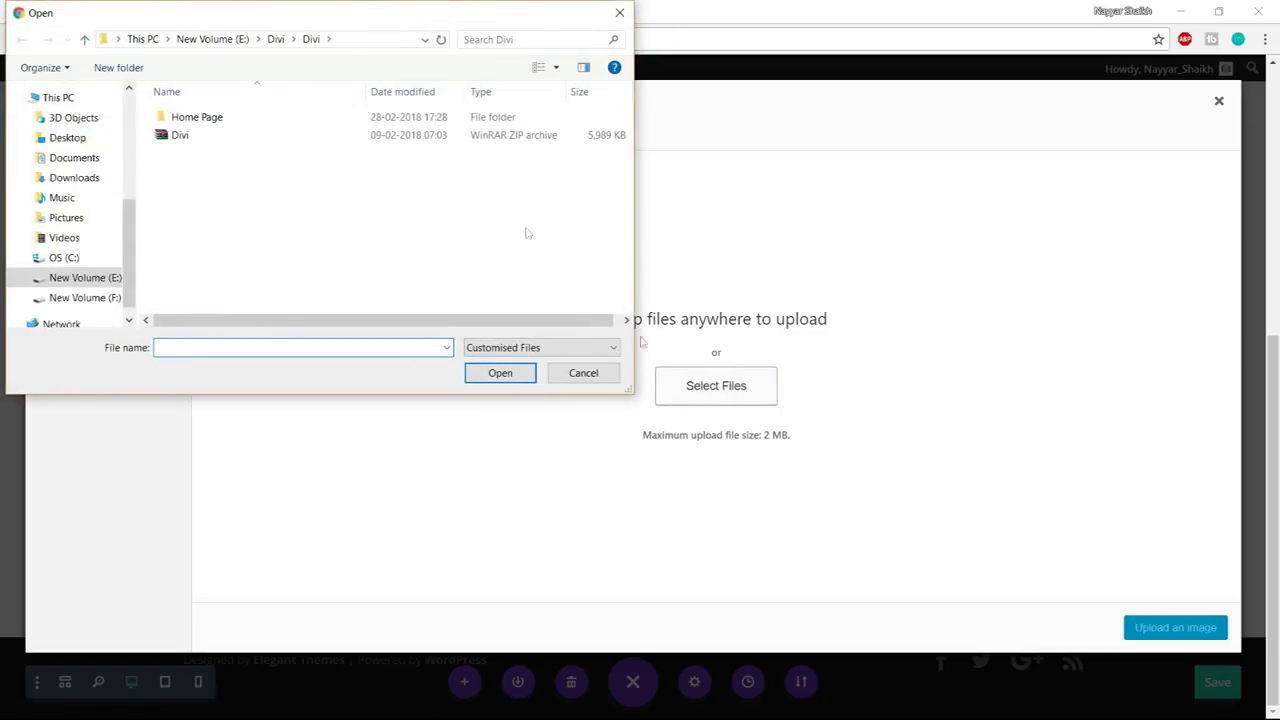
{"action": "left_click", "coordinate": [228, 39]}
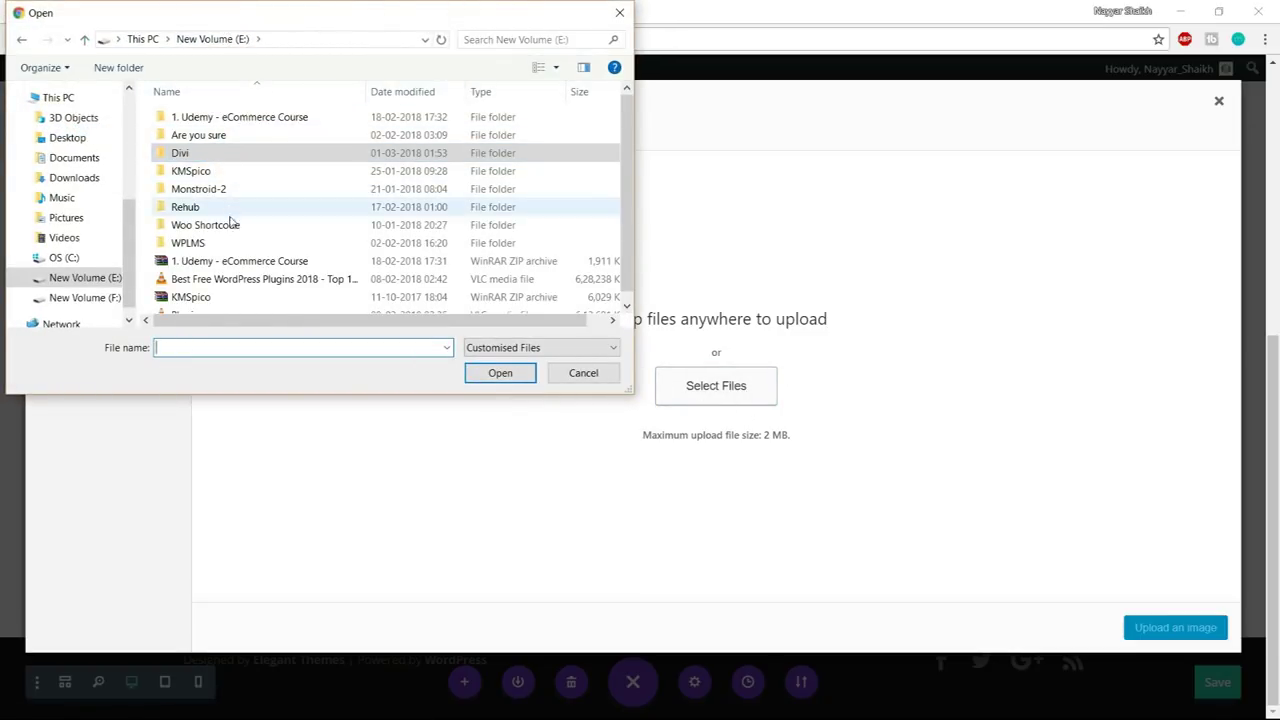
{"action": "double_click", "coordinate": [228, 153]}
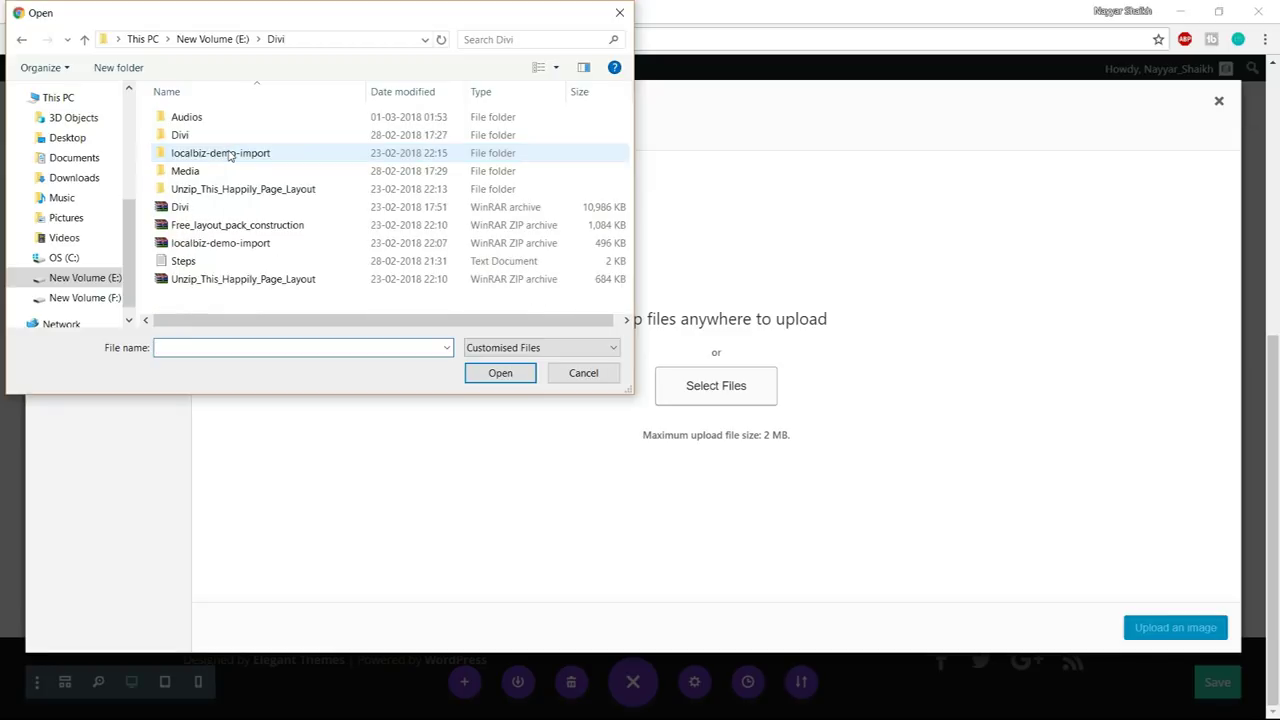
{"action": "double_click", "coordinate": [221, 171]}
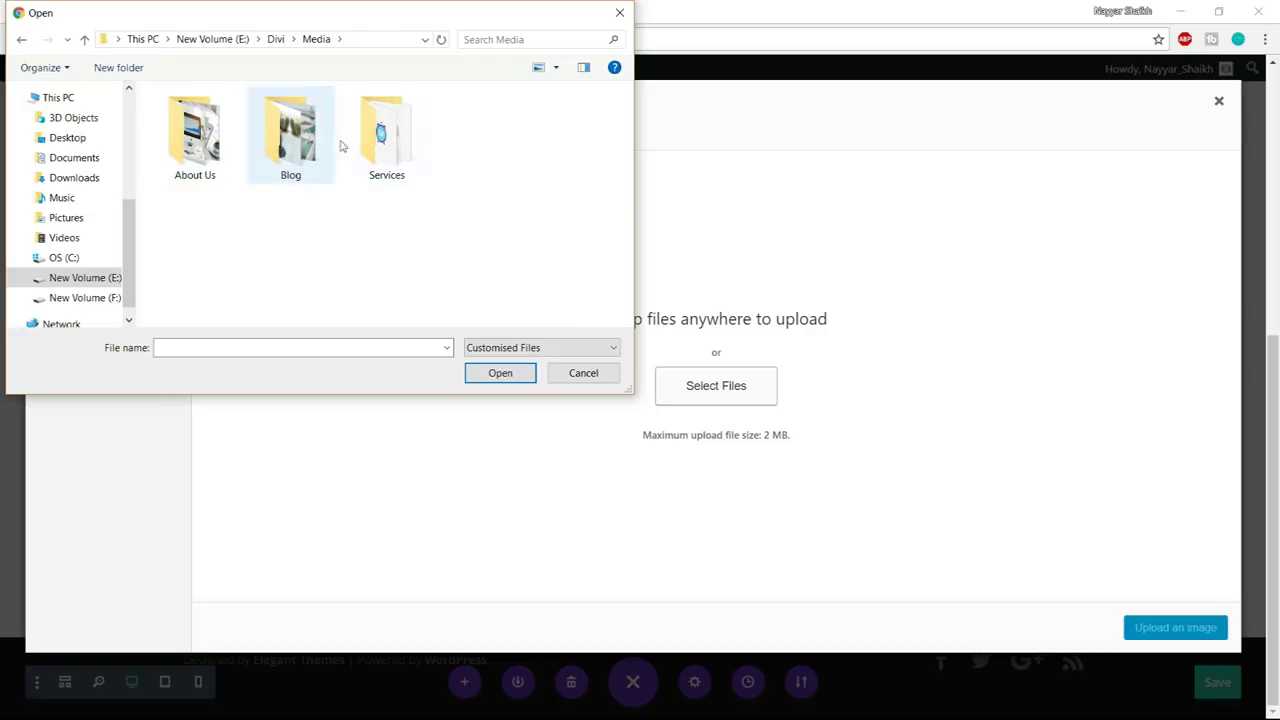
{"action": "double_click", "coordinate": [192, 132]}
{"action": "left_click", "coordinate": [219, 155]}
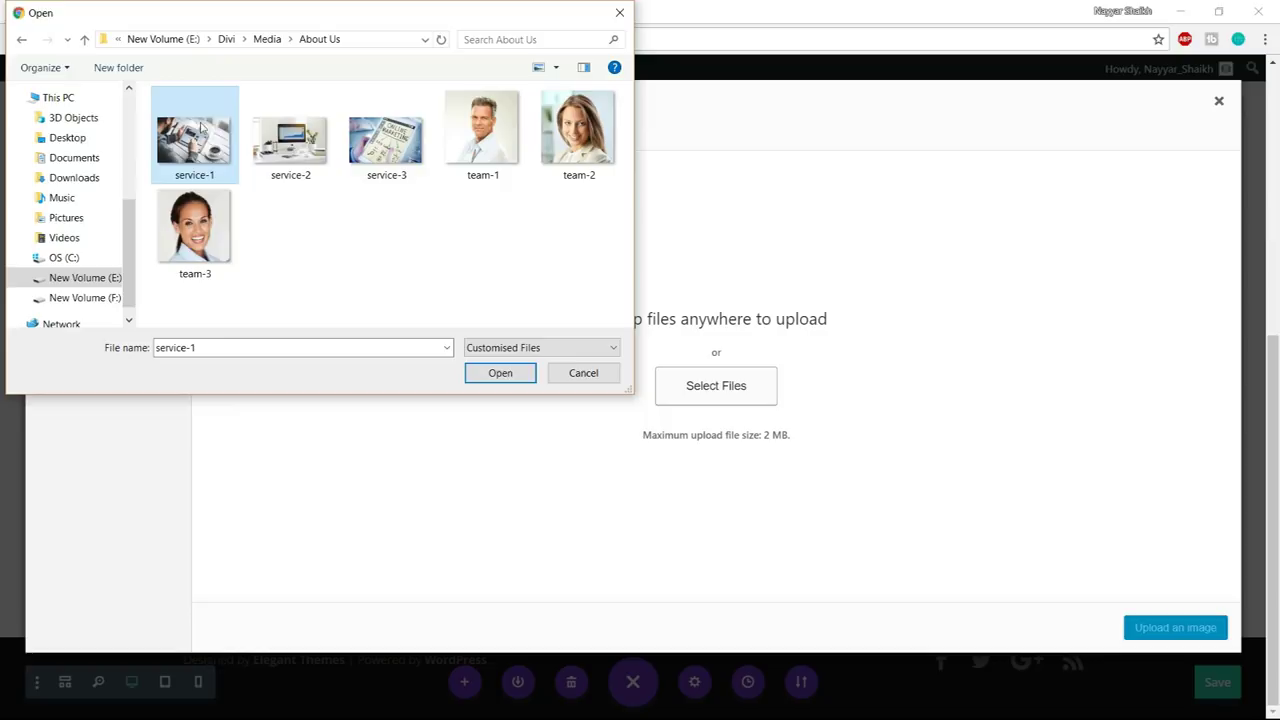
{"action": "left_click", "coordinate": [500, 370]}
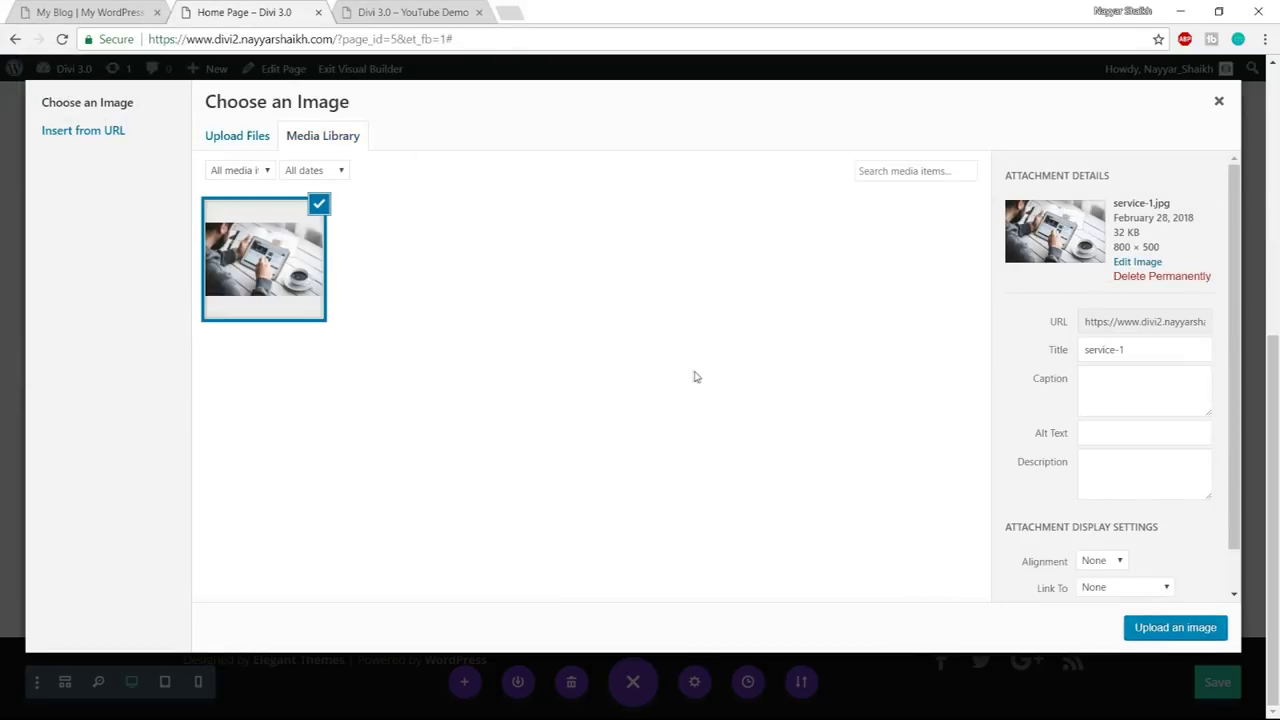
{"action": "left_click", "coordinate": [1172, 627]}
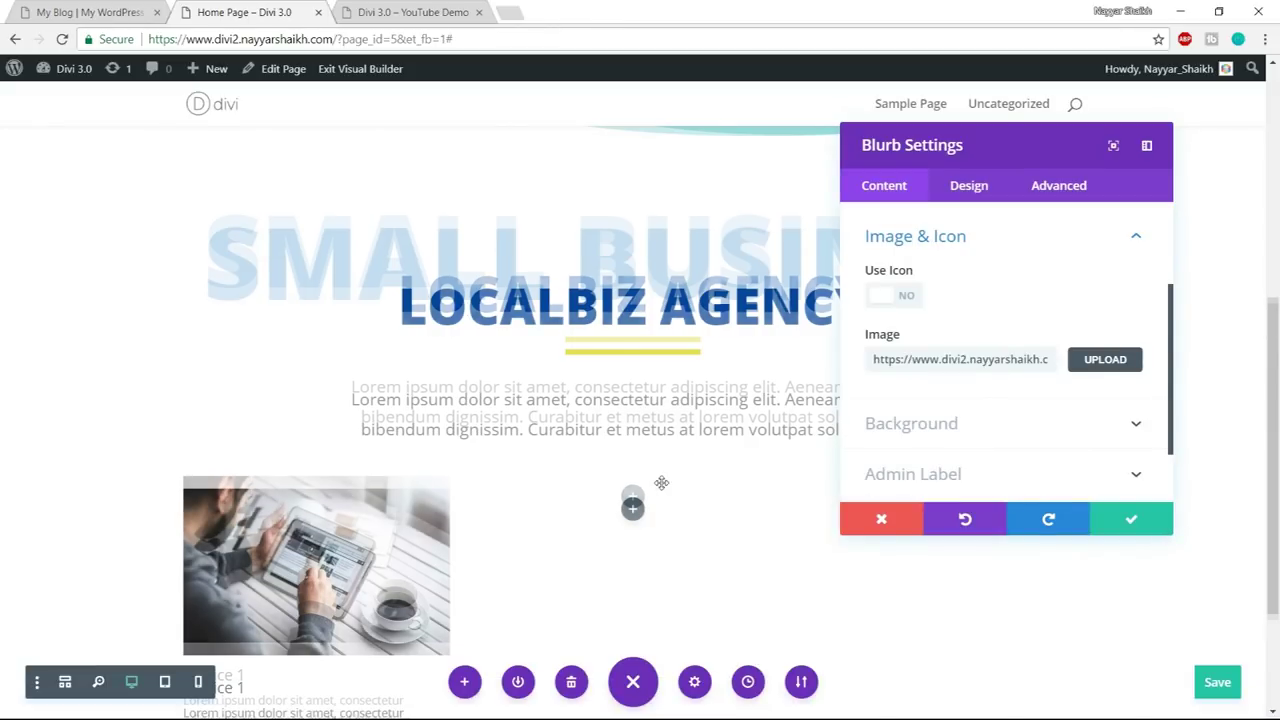
- Compare the Service 1 blurb and its image with the matching service on the reference page
{"action": "scroll", "coordinate": [403, 398], "scroll_direction": "down", "scroll_amount": 2}
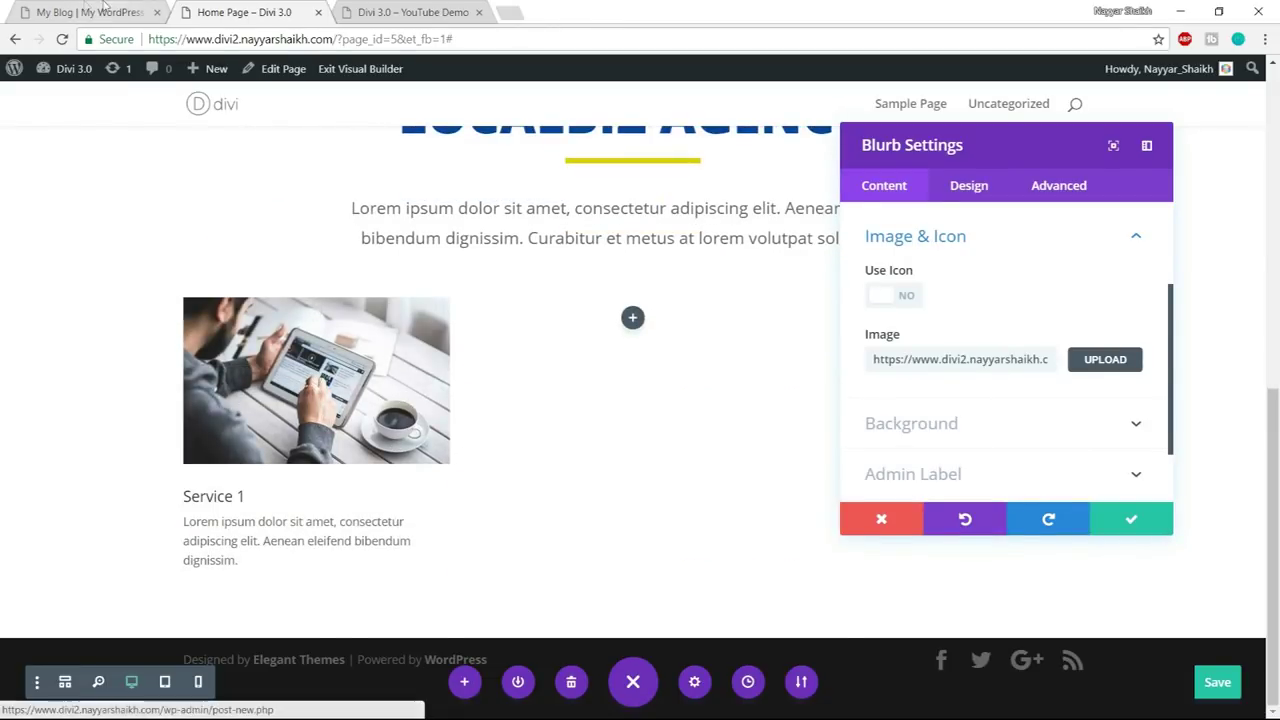
{"action": "left_click", "coordinate": [99, 14]}
{"action": "left_click", "coordinate": [222, 8]}
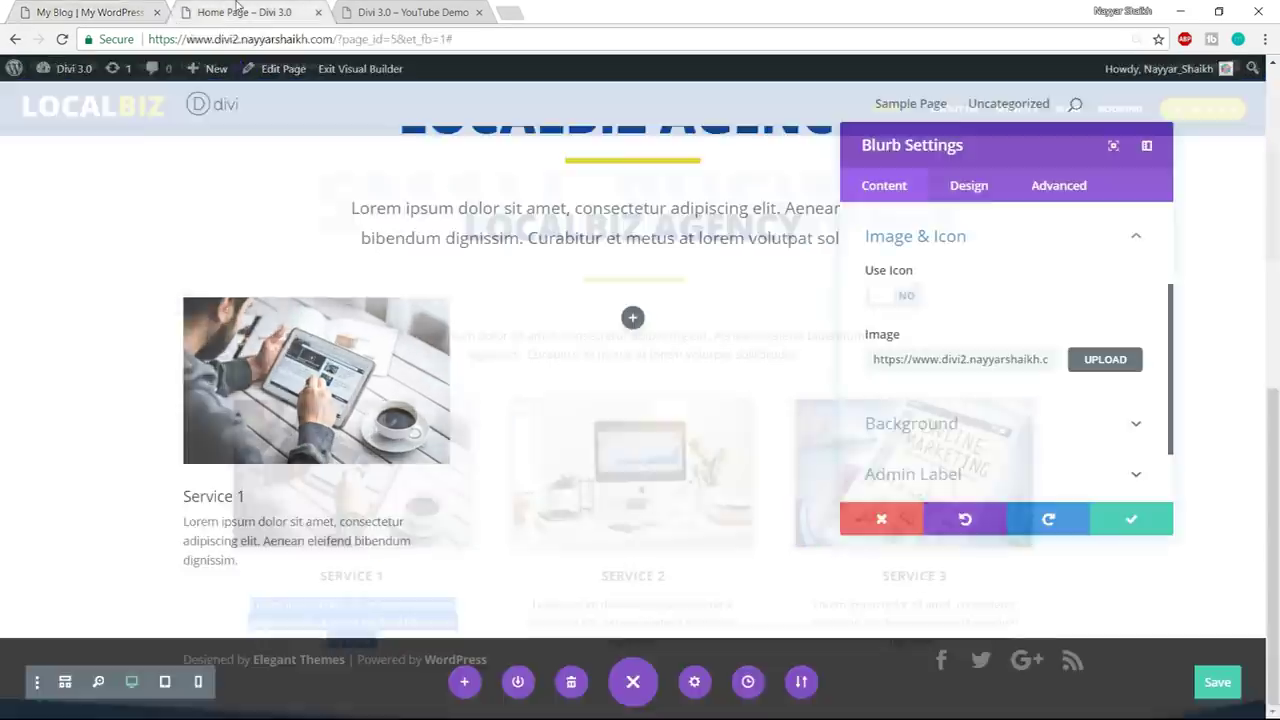
{"action": "scroll", "coordinate": [1079, 399], "scroll_direction": "down", "scroll_amount": 2}
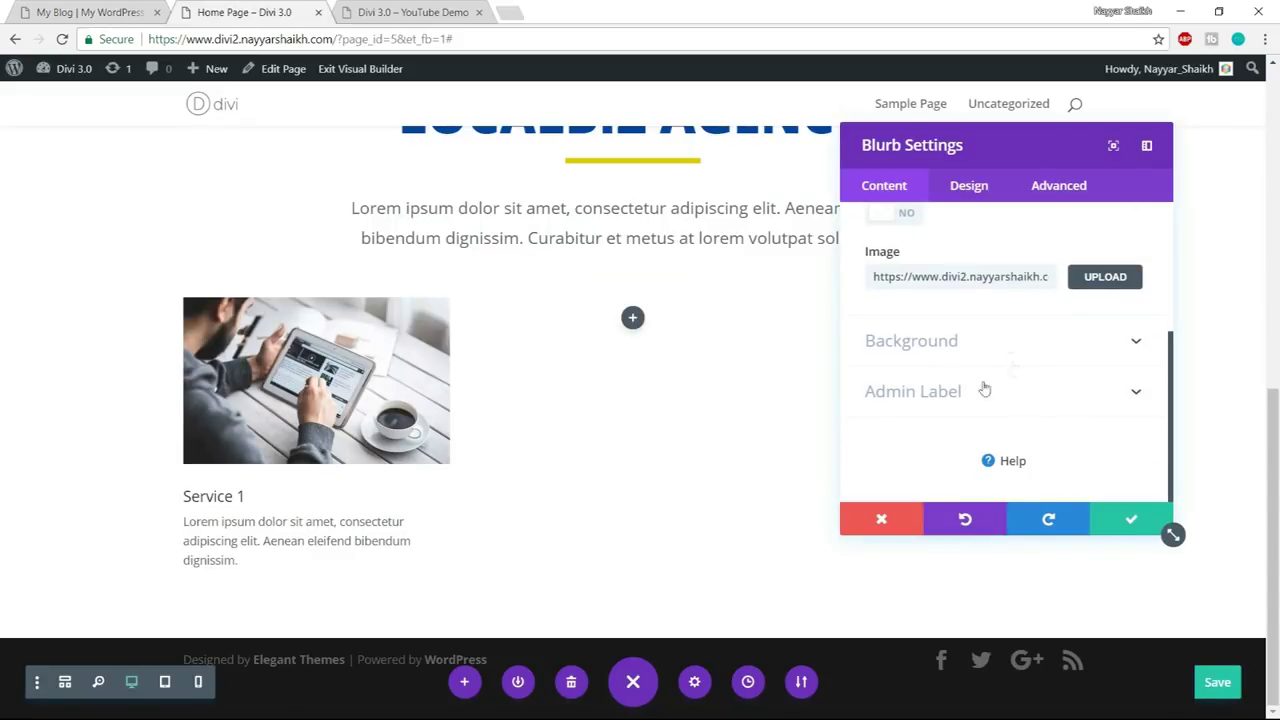
{"action": "left_click", "coordinate": [110, 12]}
{"action": "scroll", "coordinate": [238, 287], "scroll_direction": "down", "scroll_amount": 1}
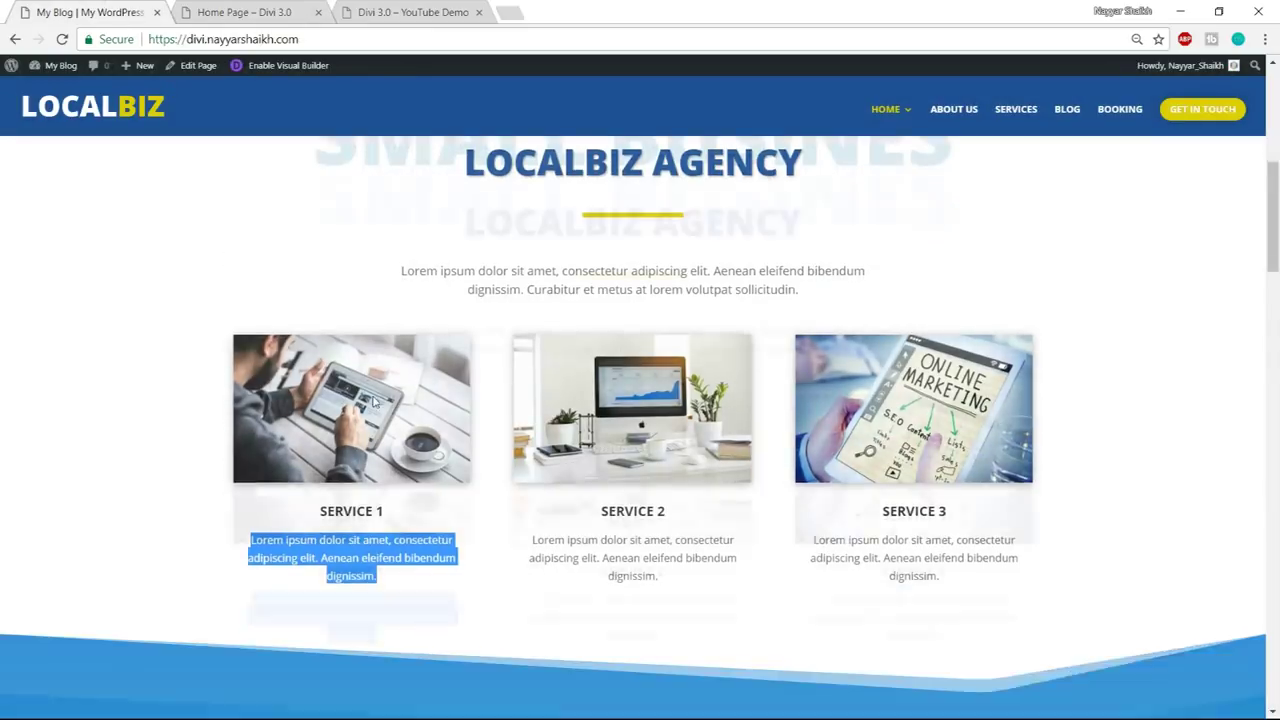
{"action": "left_click", "coordinate": [281, 10]}
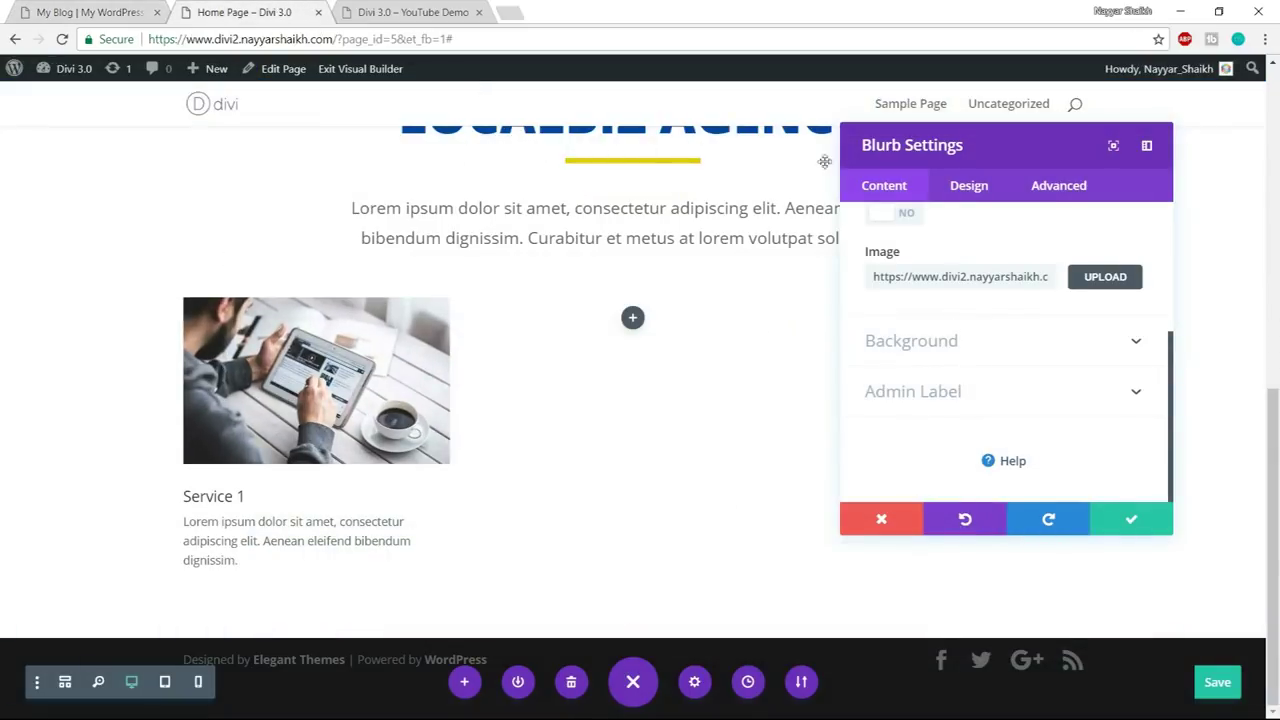
- Try several box shadow presets on the blurb's image and keep the soft shadow around all four edges
{"action": "left_click", "coordinate": [968, 186]}
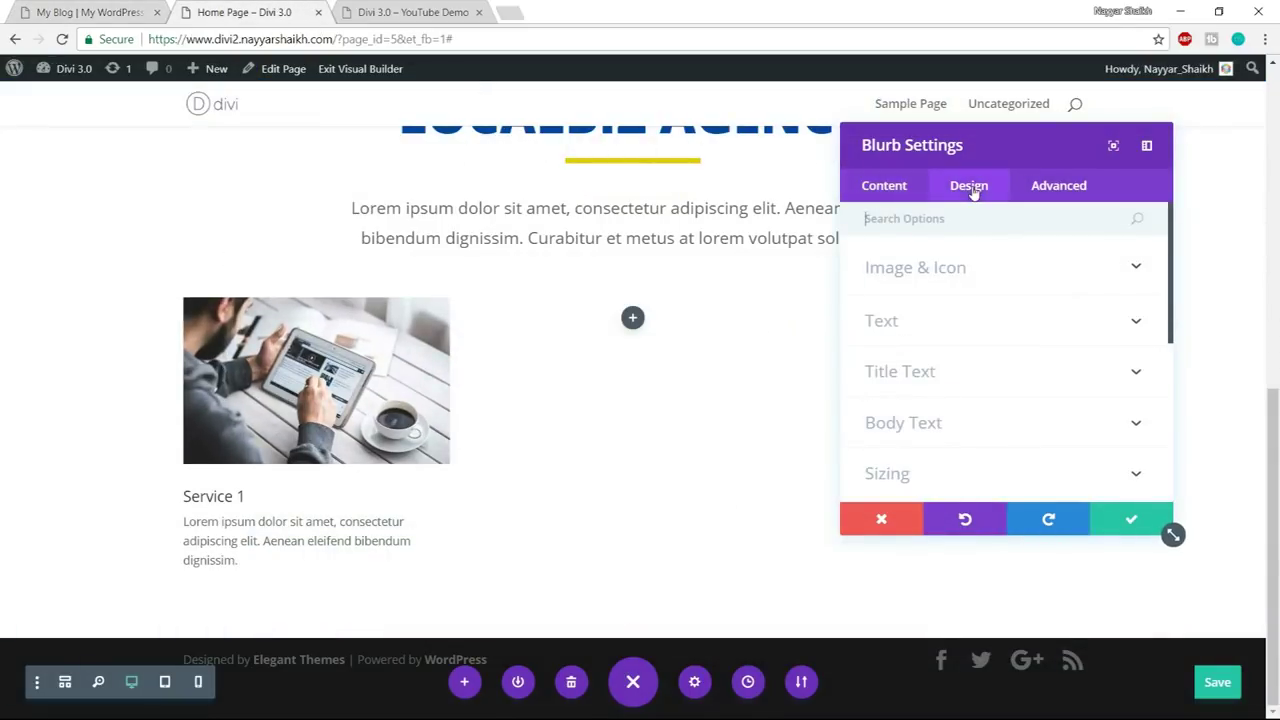
{"action": "left_click", "coordinate": [1003, 280]}
{"action": "scroll", "coordinate": [1123, 329], "scroll_direction": "down", "scroll_amount": 1}
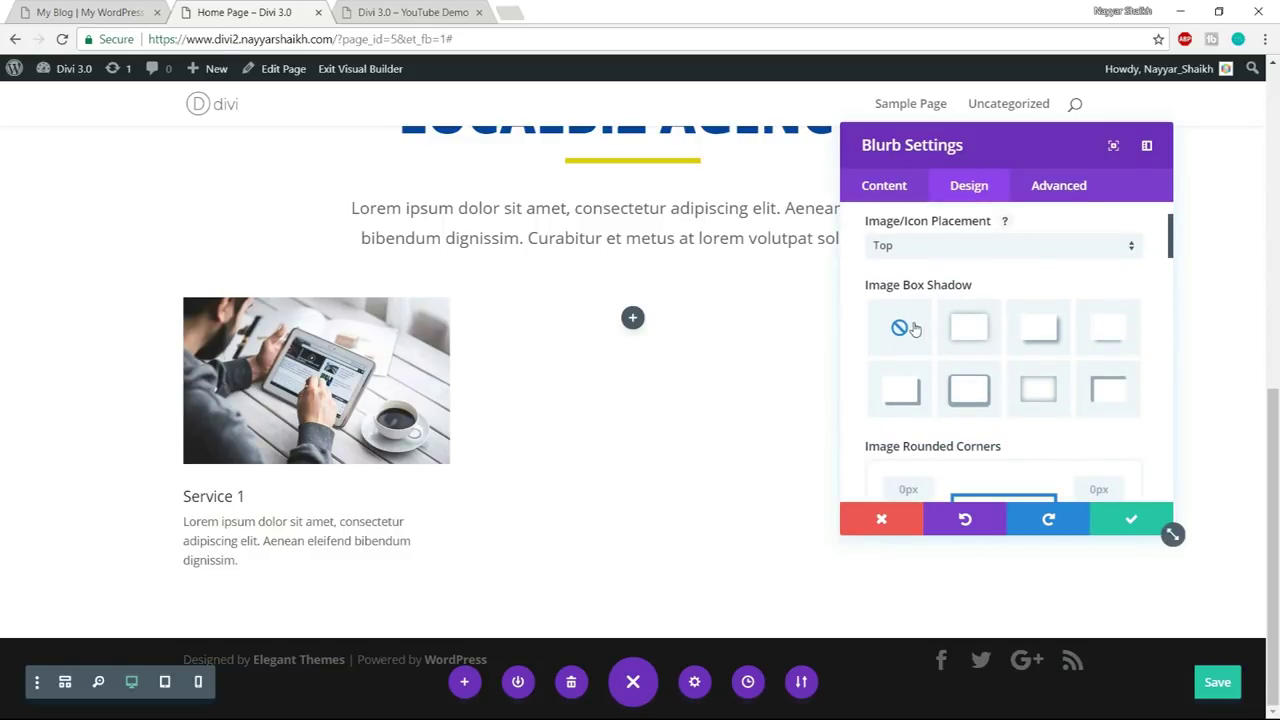
{"action": "left_click", "coordinate": [985, 338]}
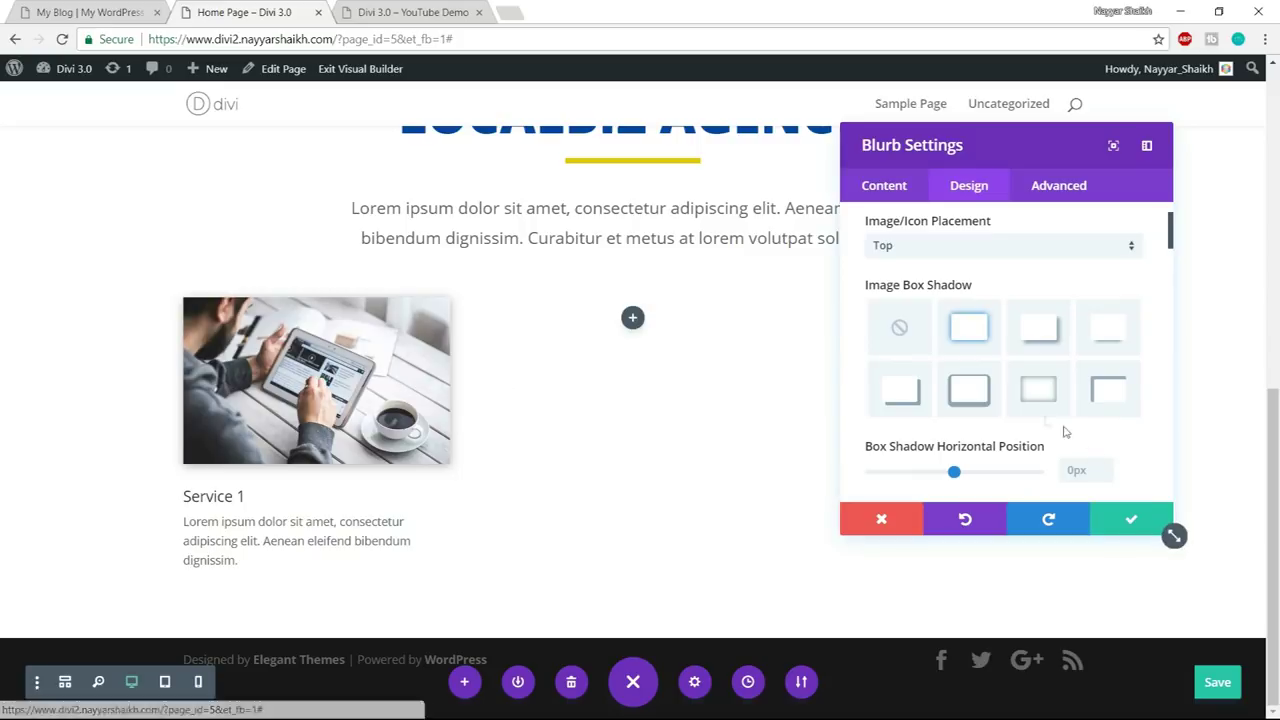
{"action": "left_click", "coordinate": [958, 400]}
{"action": "left_click", "coordinate": [1105, 390]}
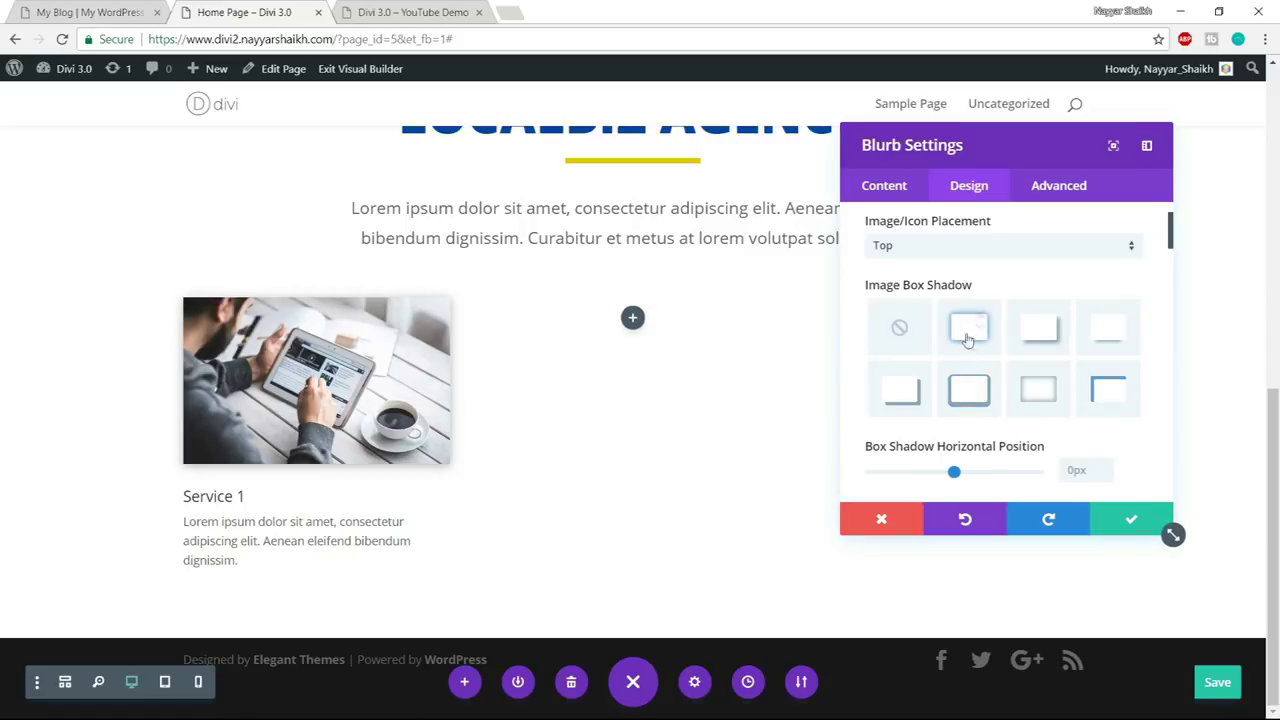
{"action": "left_click", "coordinate": [1037, 388]}
- Try the red swatch, rgba(224,43,32,0.3), as the shadow colour of the blurb's image
{"action": "scroll", "coordinate": [1030, 384], "scroll_direction": "down", "scroll_amount": 2}
{"action": "scroll", "coordinate": [1028, 380], "scroll_direction": "down", "scroll_amount": 5}
{"action": "left_click", "coordinate": [996, 316]}
{"action": "scroll", "coordinate": [1126, 318], "scroll_direction": "down", "scroll_amount": 2}
{"action": "left_click", "coordinate": [958, 413]}
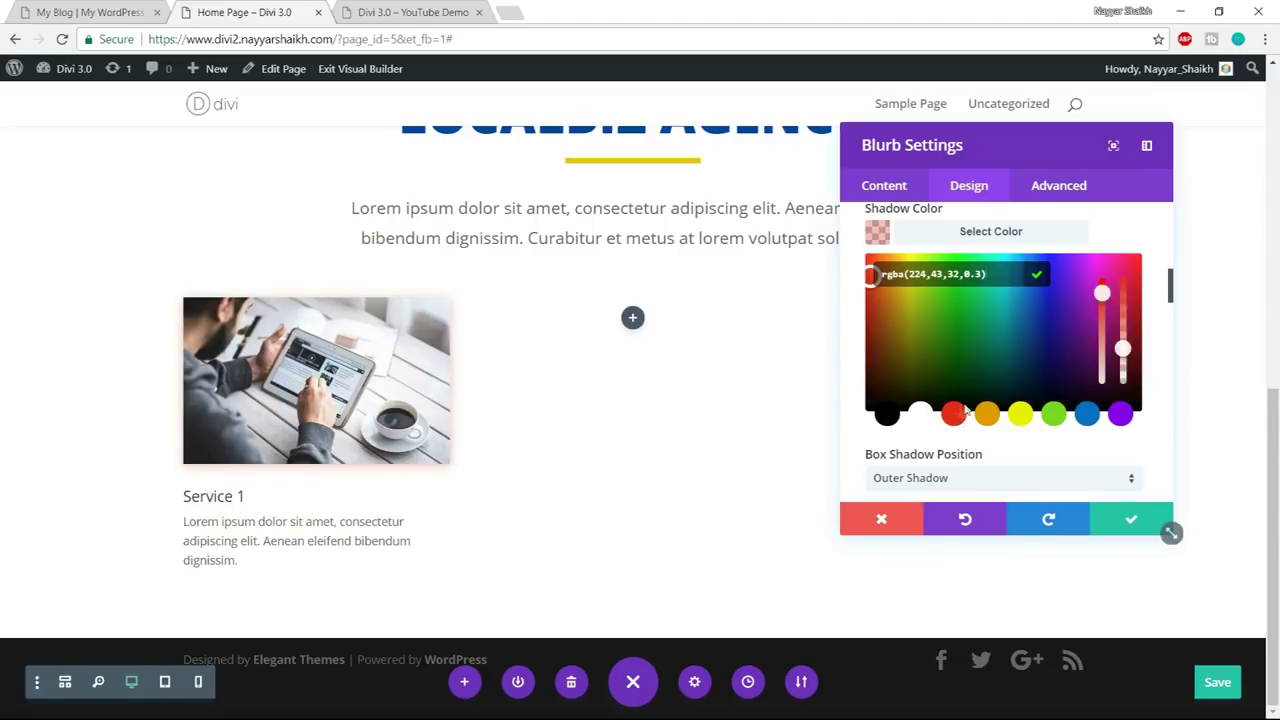
{"action": "scroll", "coordinate": [1050, 300], "scroll_direction": "up", "scroll_amount": 2}
{"action": "left_click", "coordinate": [1047, 284]}
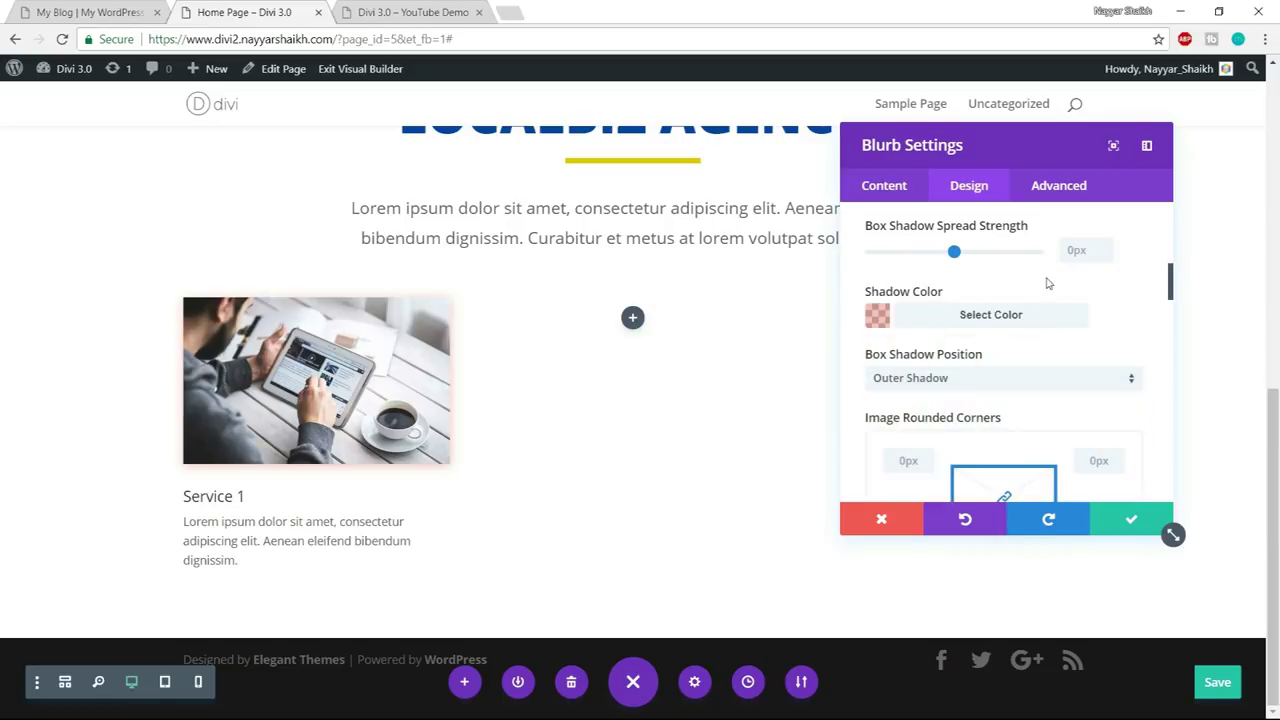
- Set the shadow colour of the blurb's image to rgba(0,0,0,0.3)
{"action": "left_click", "coordinate": [1008, 318]}
{"action": "scroll", "coordinate": [1007, 320], "scroll_direction": "down", "scroll_amount": 2}
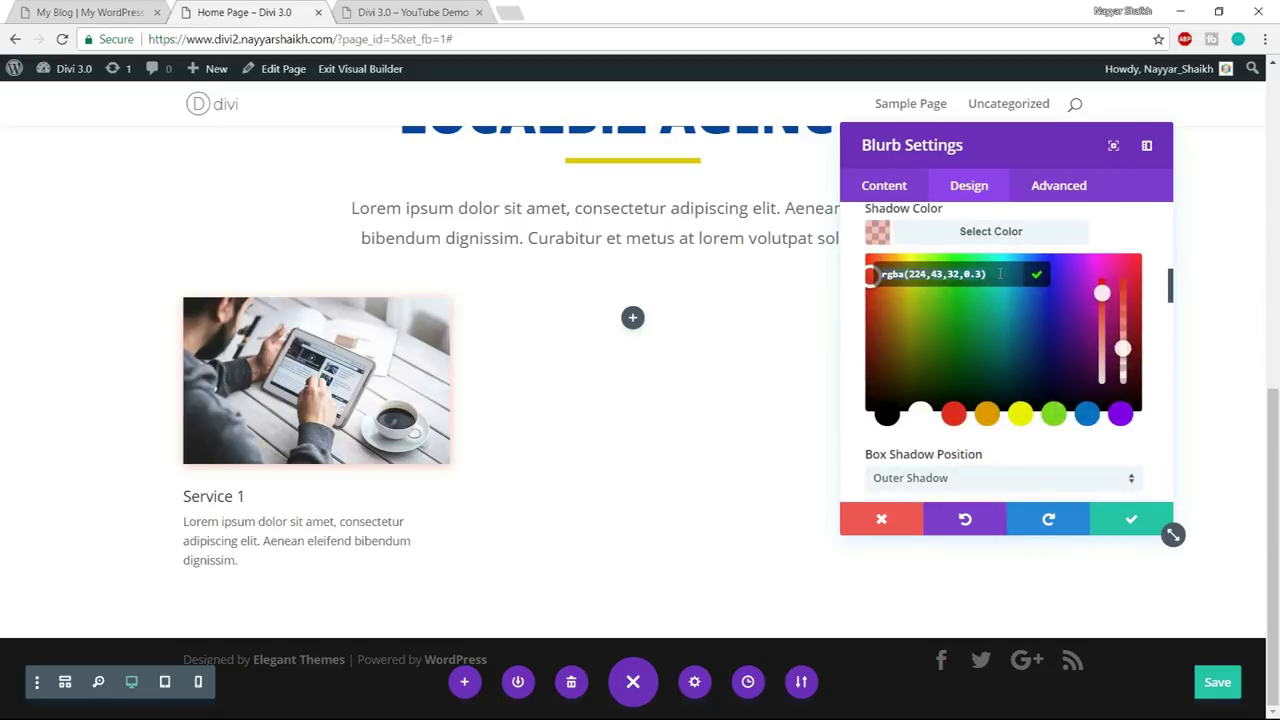
{"action": "key", "text": "ctrl+a"}
{"action": "type", "text": "rgba(0,0,0,0.3)"}
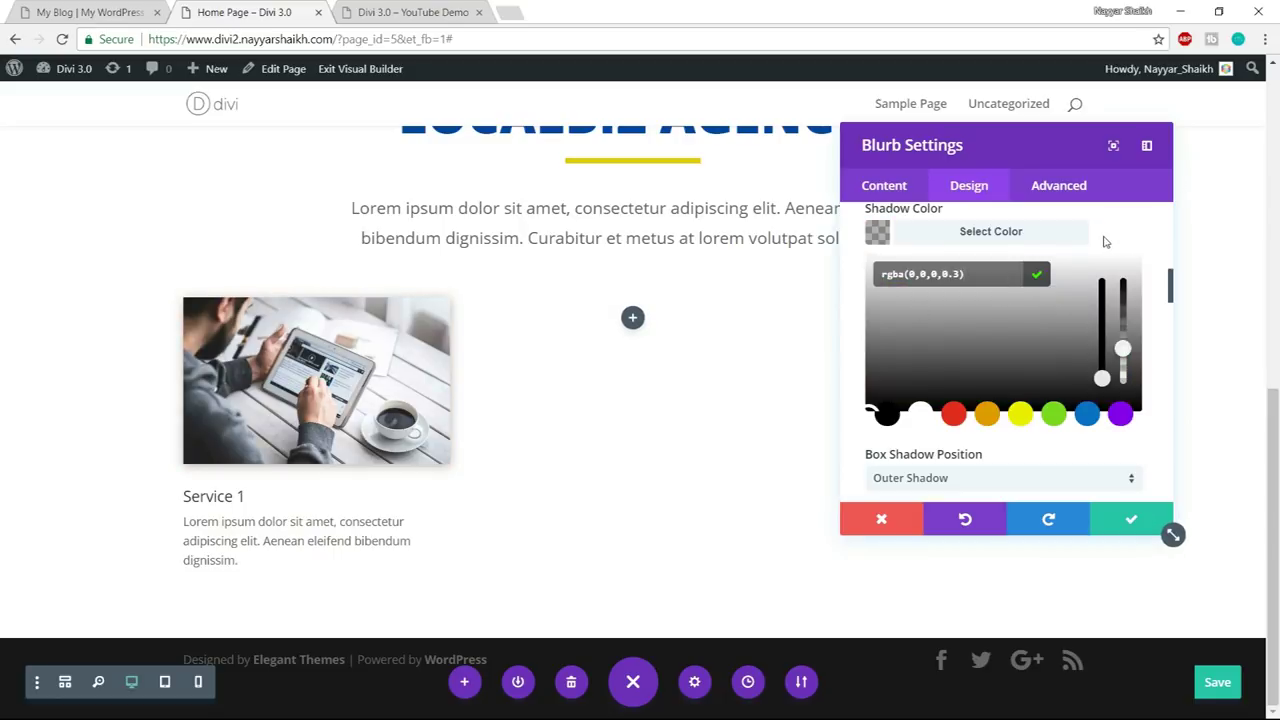
- Round all four corners of the Service 1 blurb image, trying 100px and settling on 20px, and compare it with the reference page
{"action": "left_click", "coordinate": [1015, 243]}
{"action": "scroll", "coordinate": [1095, 300], "scroll_direction": "down", "scroll_amount": 2}
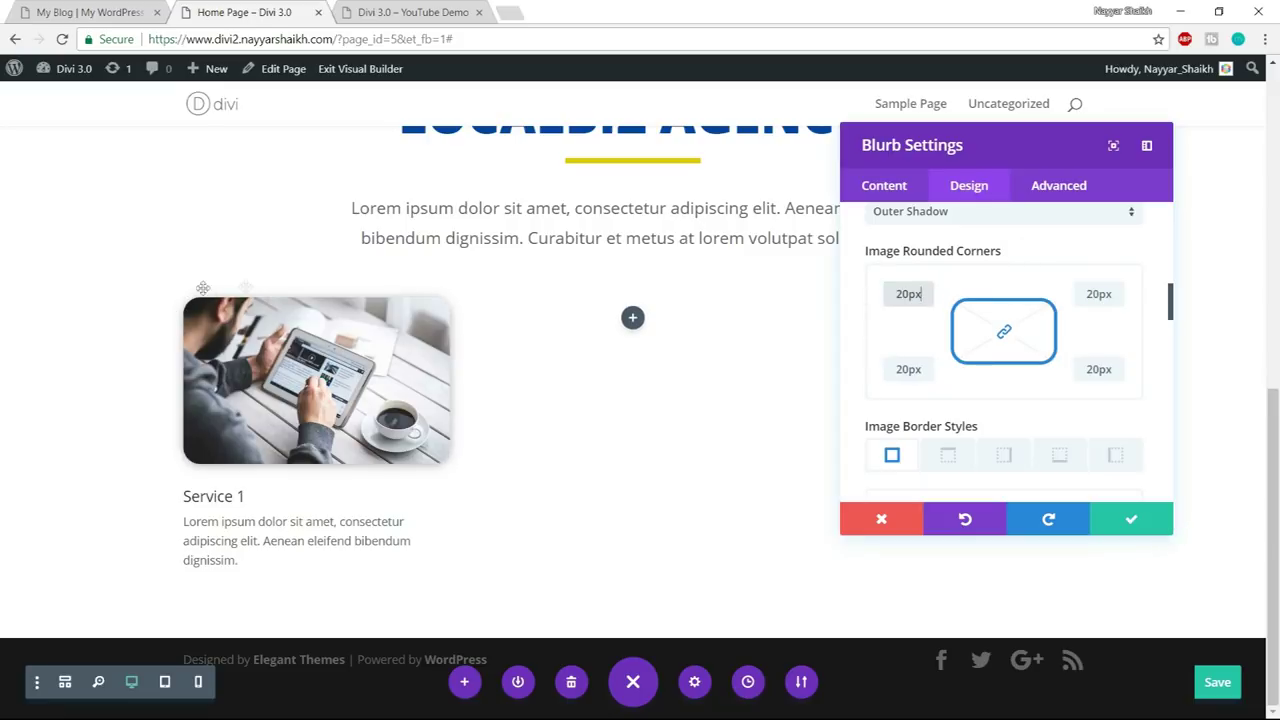
{"action": "left_click_drag", "start_coordinate": [898, 294], "coordinate": [963, 292]}
{"action": "type", "text": "100"}
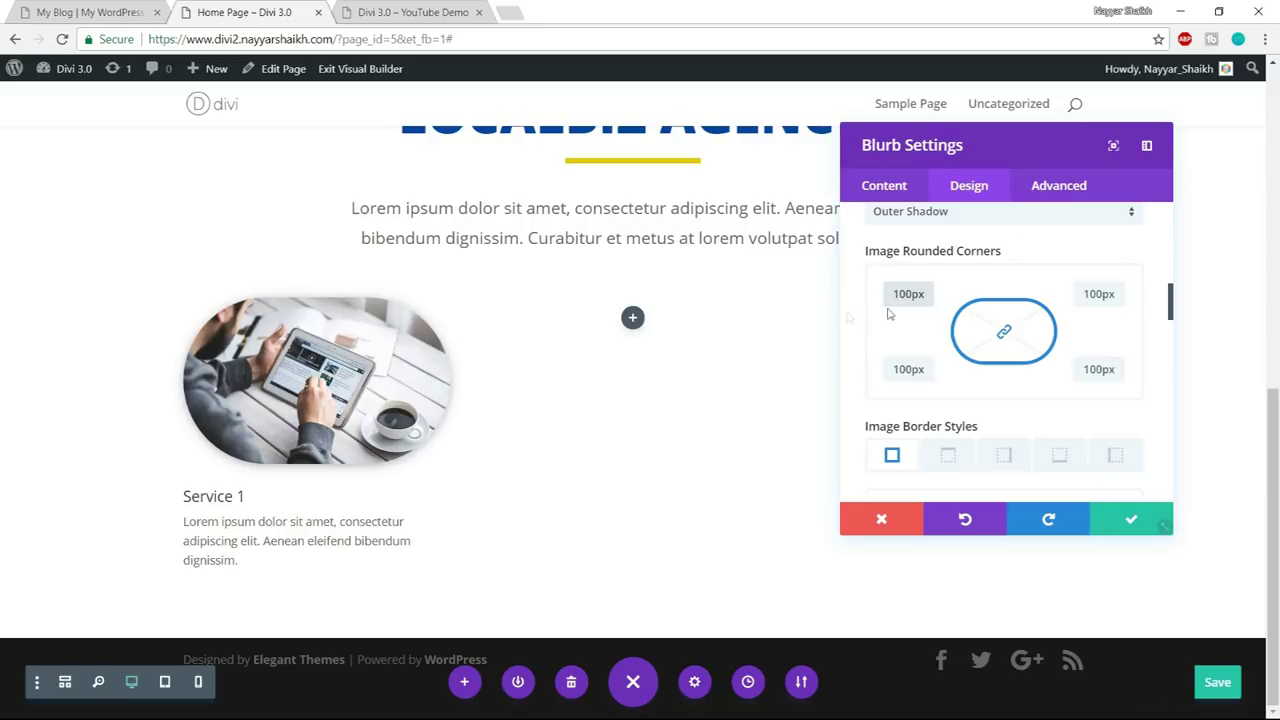
{"action": "double_click", "coordinate": [918, 294]}
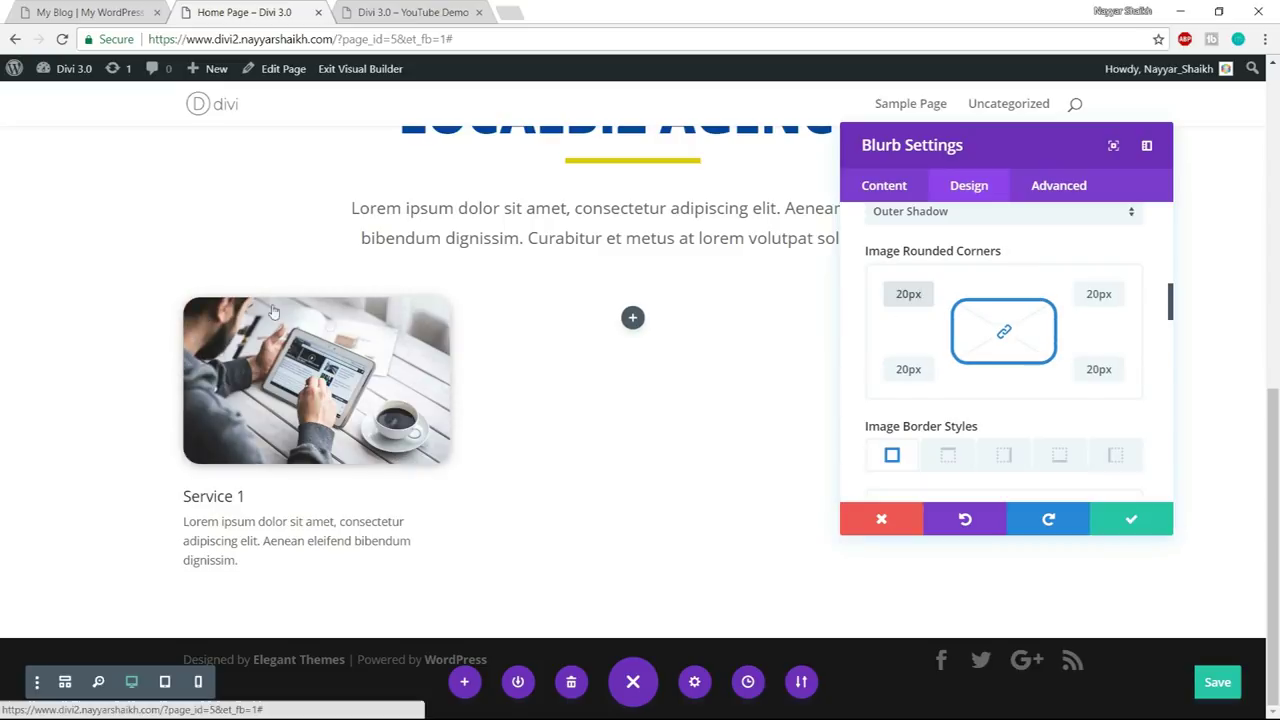
{"action": "left_click", "coordinate": [106, 10]}
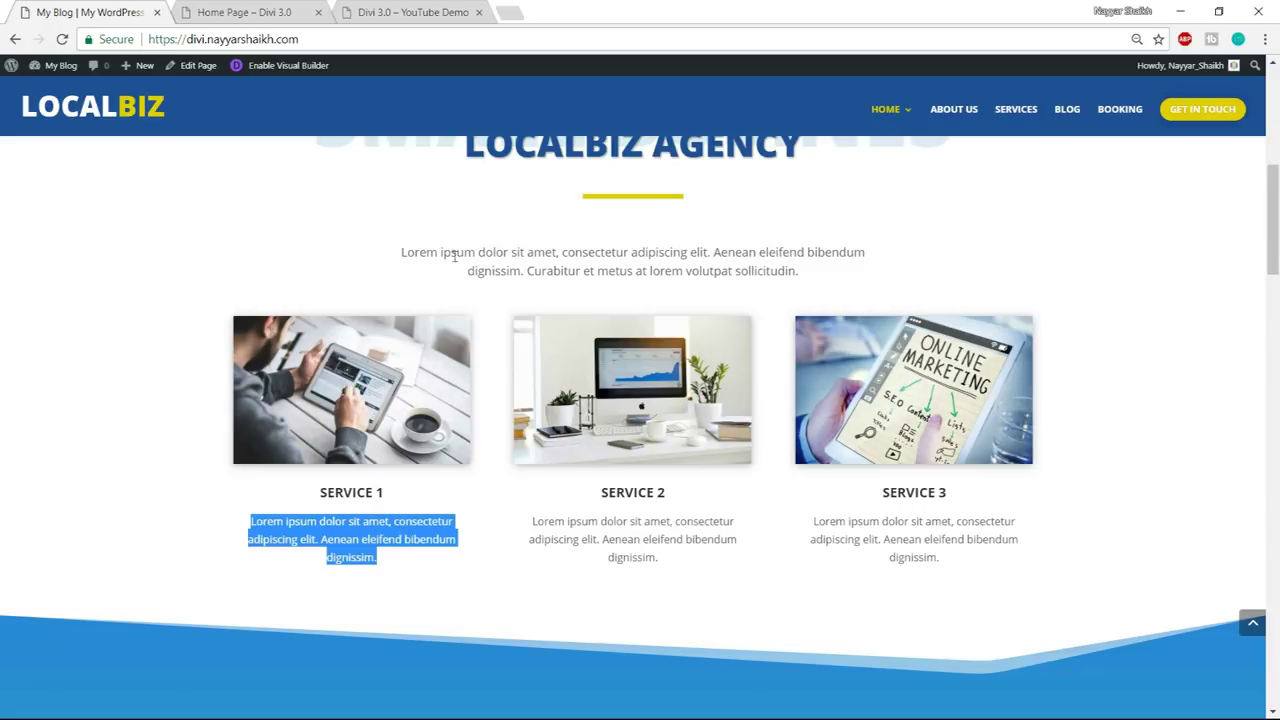
{"action": "left_click", "coordinate": [243, 9]}
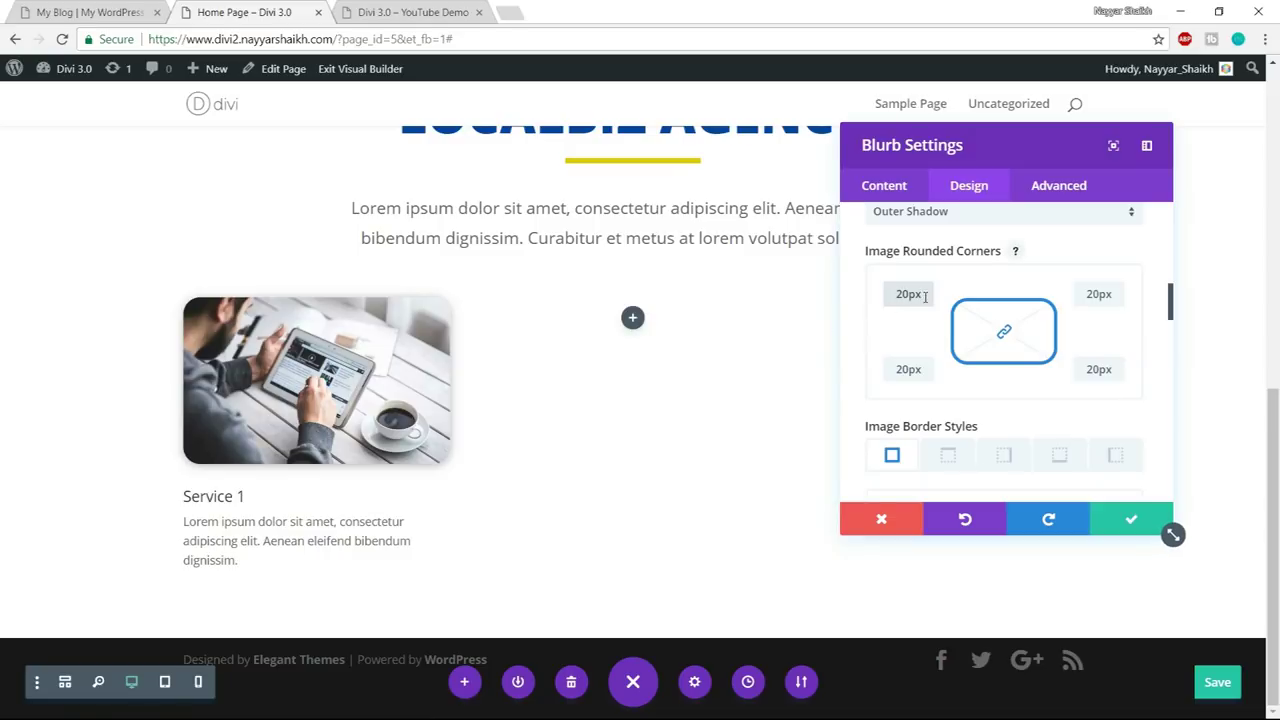
- Style the Service 1 blurb's title text as uppercase with a text size of 30px
{"action": "scroll", "coordinate": [1045, 345], "scroll_direction": "down", "scroll_amount": 3}
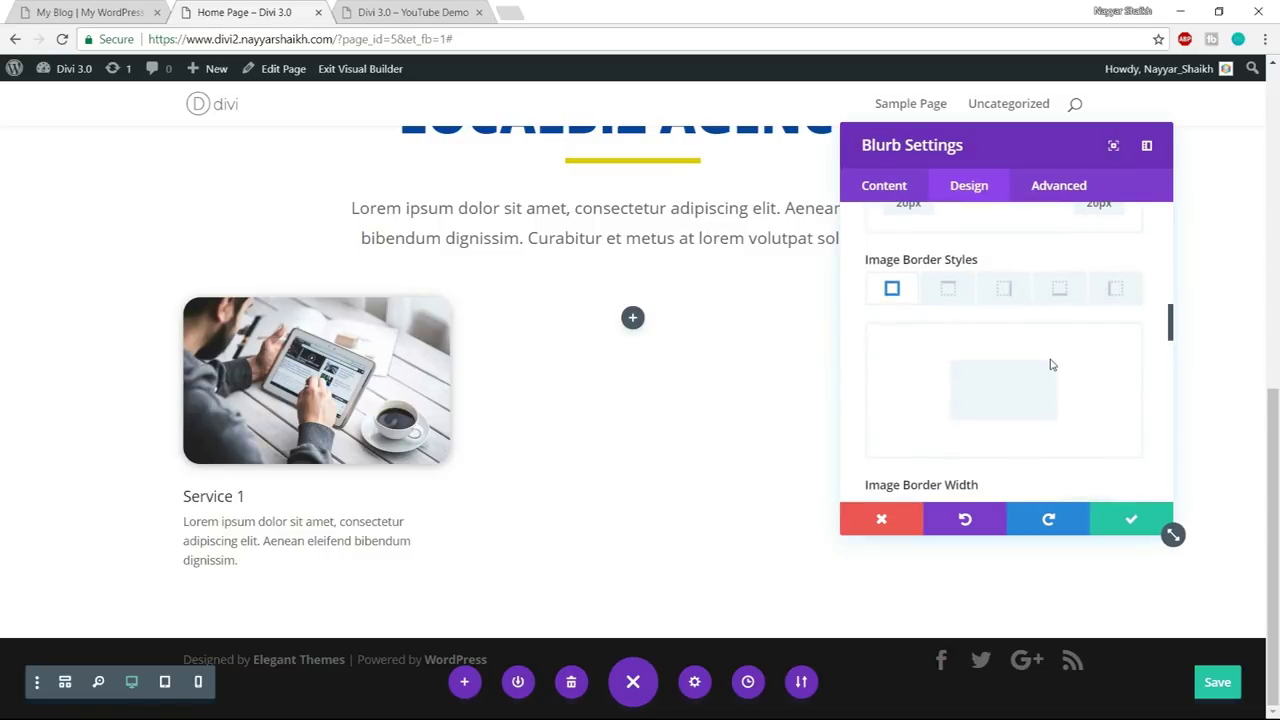
{"action": "scroll", "coordinate": [1054, 371], "scroll_direction": "down", "scroll_amount": 5}
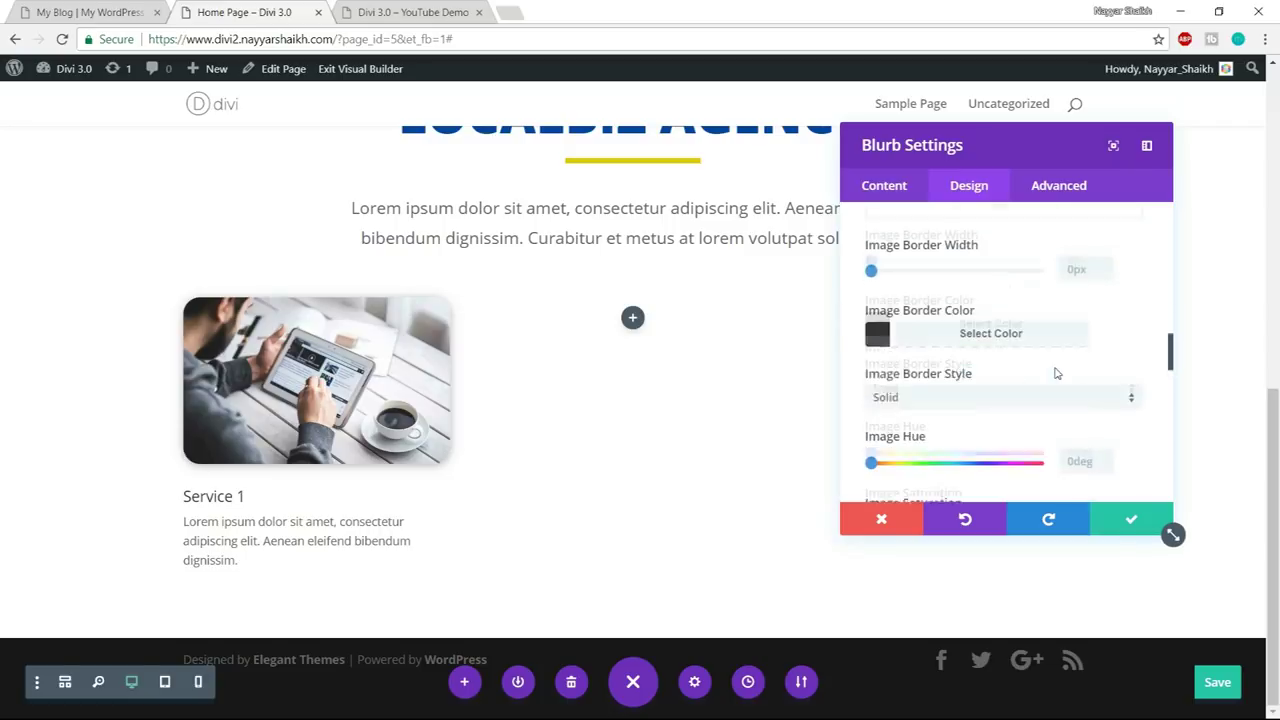
{"action": "scroll", "coordinate": [1040, 310], "scroll_direction": "down", "scroll_amount": 9}
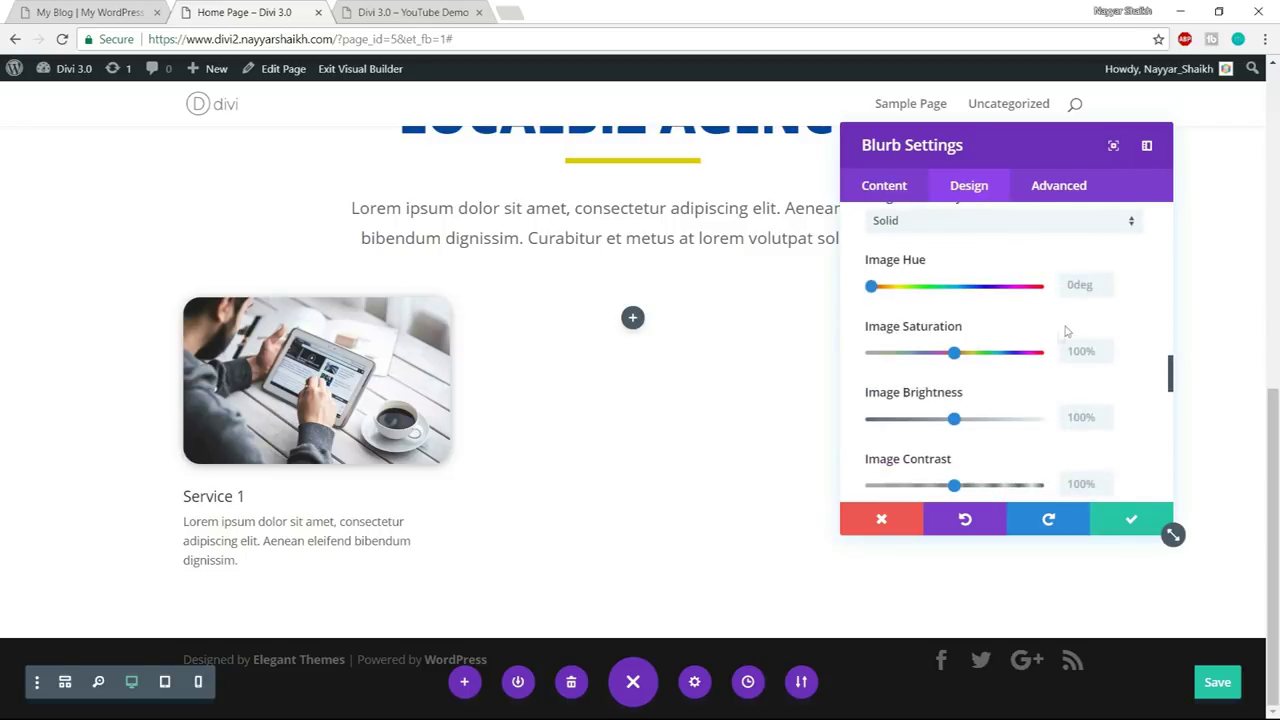
{"action": "scroll", "coordinate": [1079, 333], "scroll_direction": "down", "scroll_amount": 5}
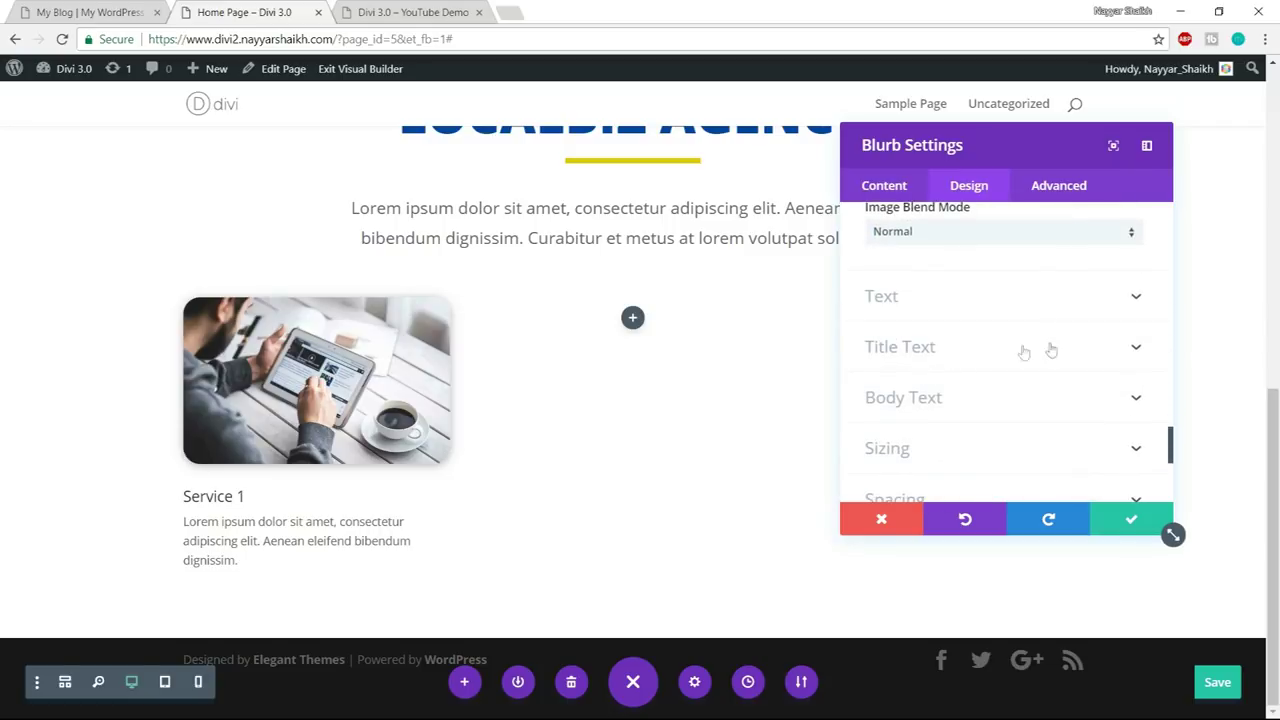
{"action": "left_click", "coordinate": [973, 353]}
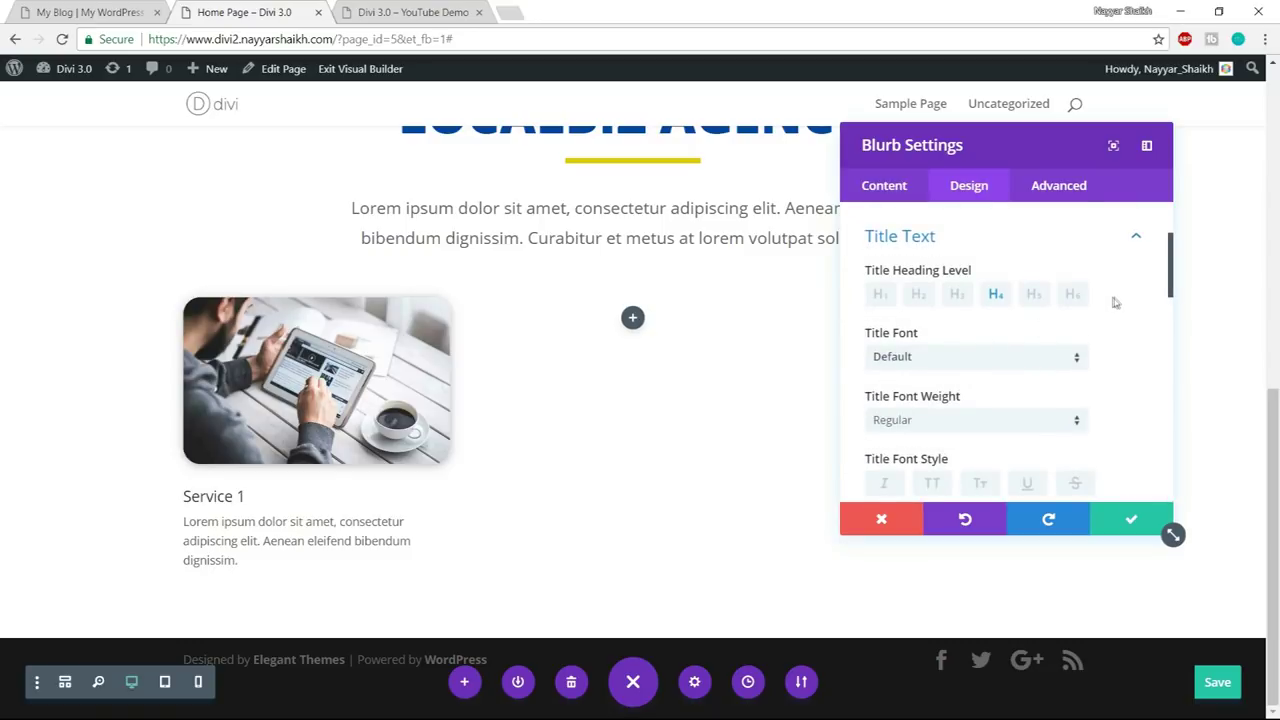
{"action": "scroll", "coordinate": [1122, 330], "scroll_direction": "down", "scroll_amount": 2}
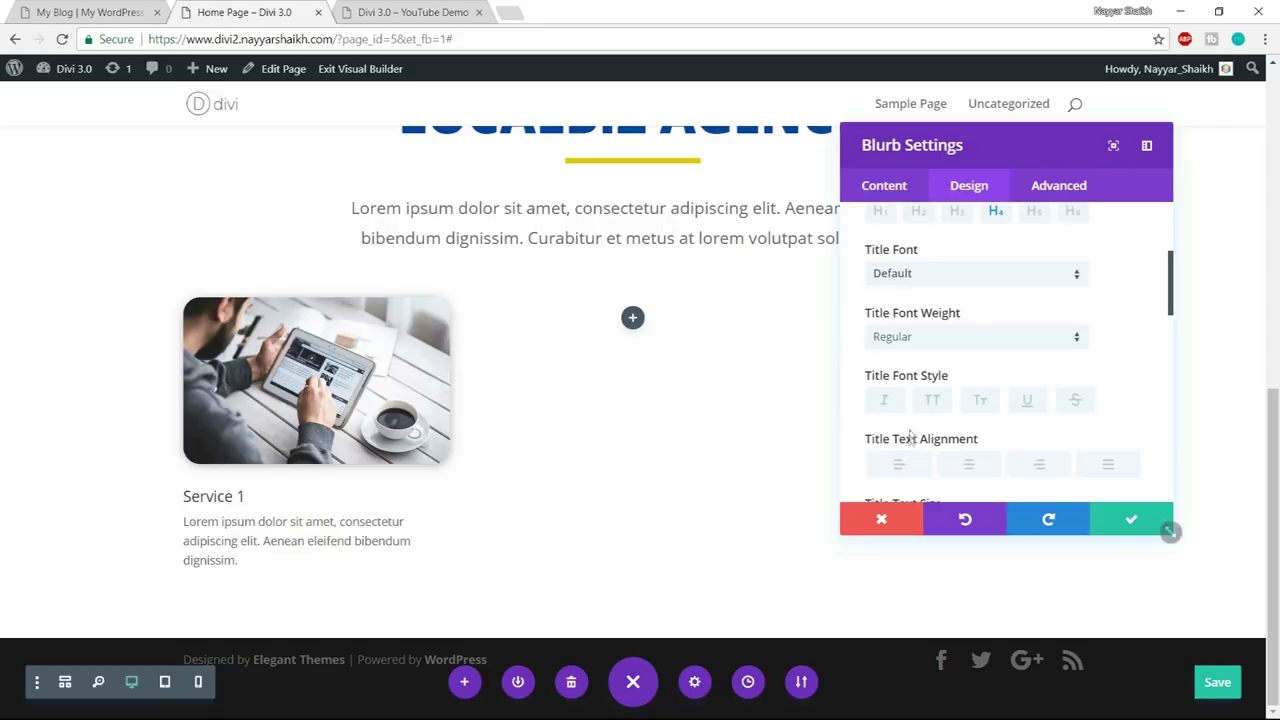
{"action": "left_click", "coordinate": [926, 404]}
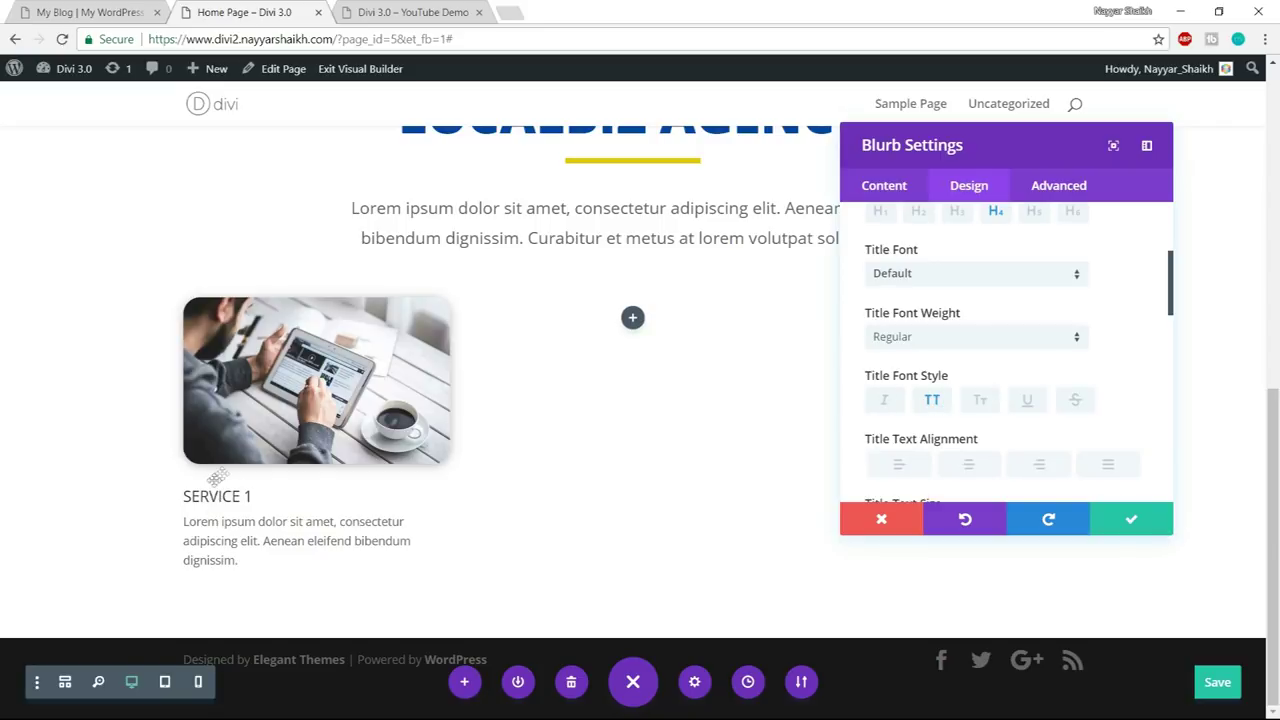
{"action": "scroll", "coordinate": [1128, 340], "scroll_direction": "down", "scroll_amount": 4}
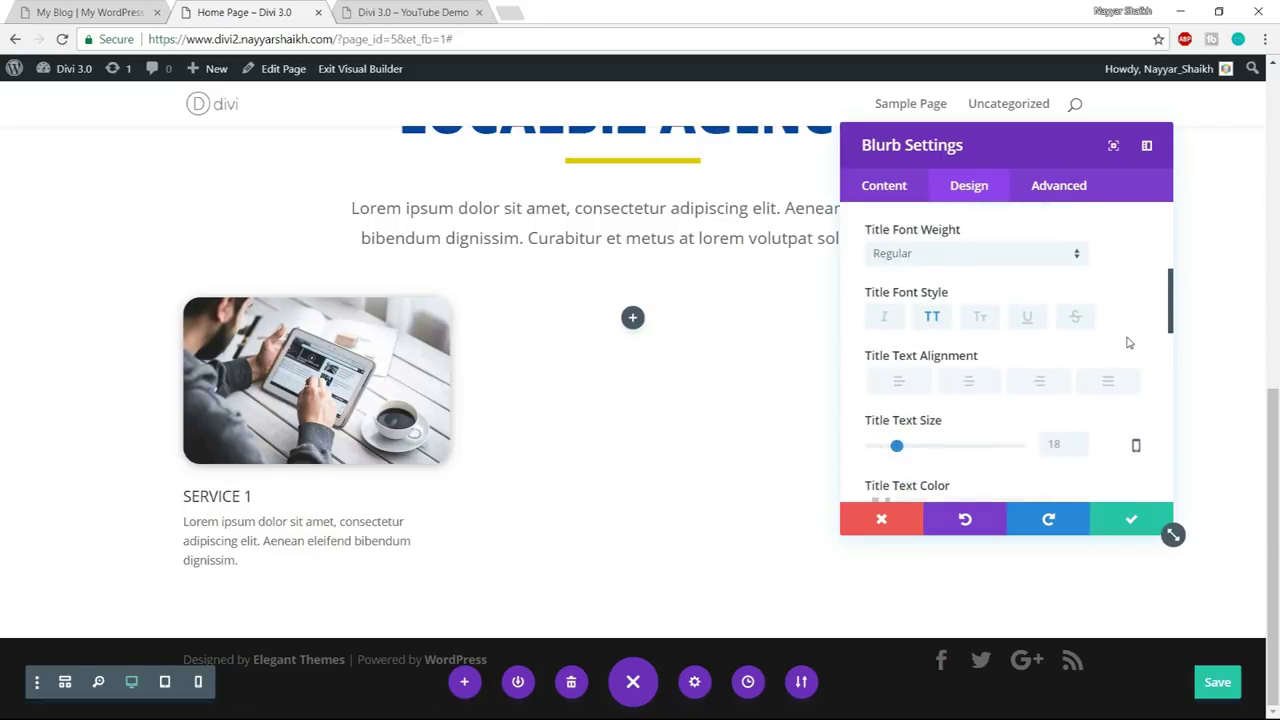
{"action": "scroll", "coordinate": [941, 331], "scroll_direction": "down", "scroll_amount": 2}
{"action": "left_click_drag", "start_coordinate": [900, 283], "coordinate": [915, 283]}
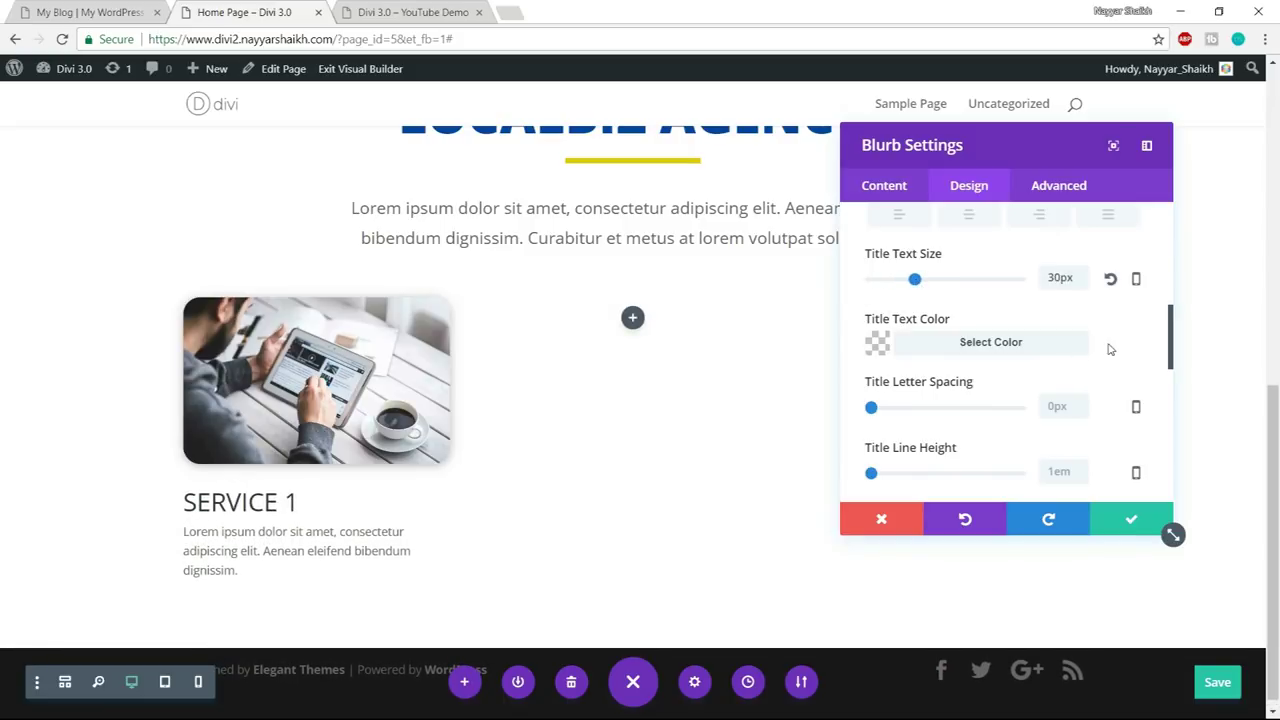
- Check the title styling on the reference page and center-align the Service 1 blurb's title text
{"action": "scroll", "coordinate": [1109, 349], "scroll_direction": "down", "scroll_amount": 2}
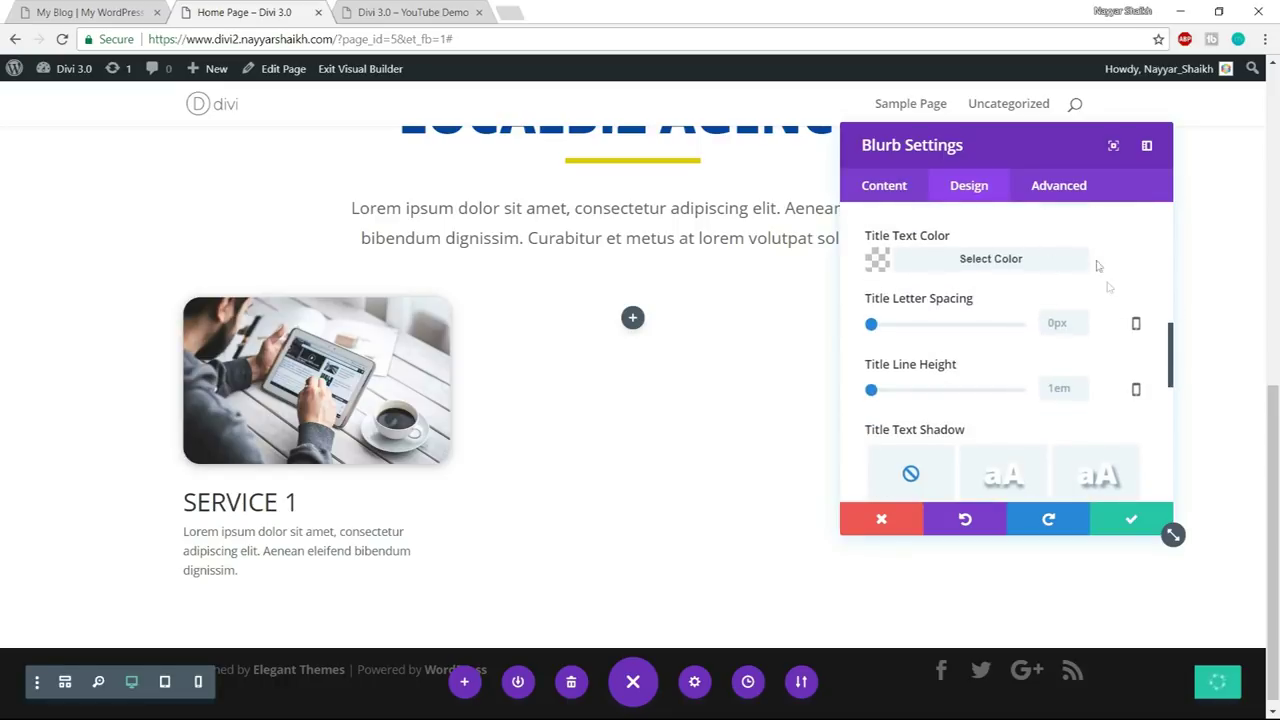
{"action": "key", "text": "ctrl+shift+Tab"}
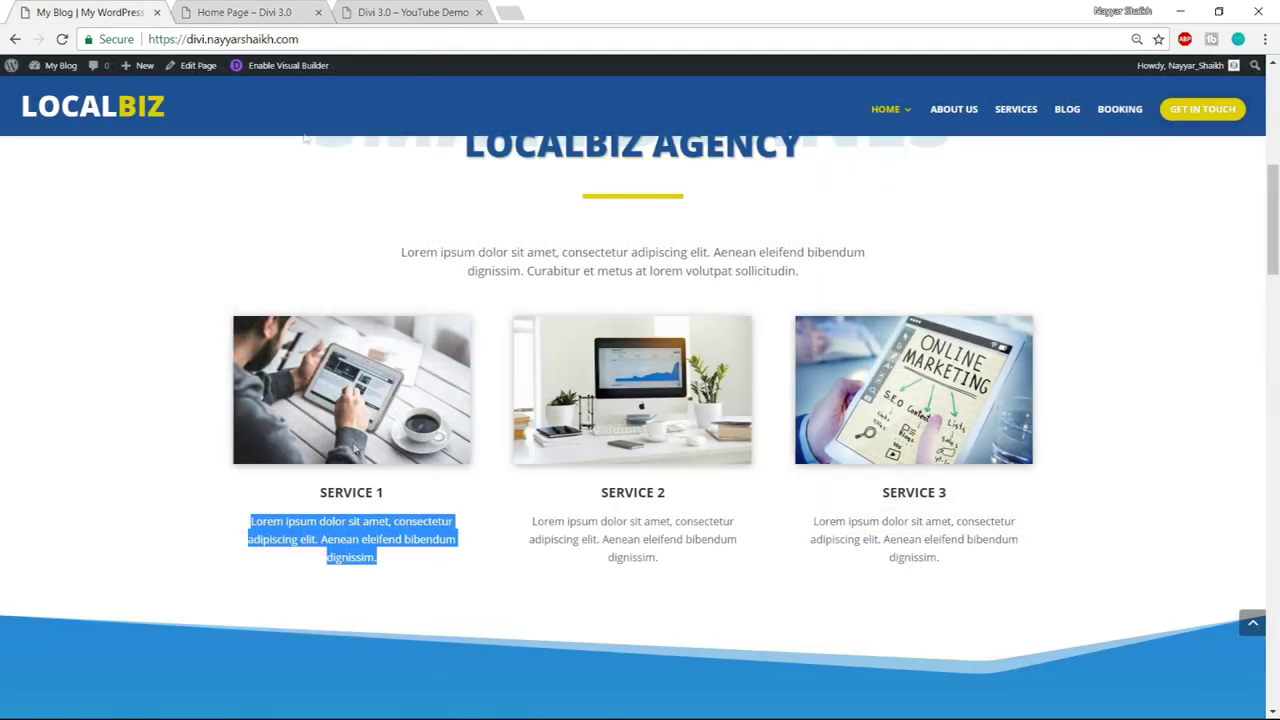
{"action": "key", "text": "ctrl+Tab"}
{"action": "scroll", "coordinate": [1006, 369], "scroll_direction": "up", "scroll_amount": 2}
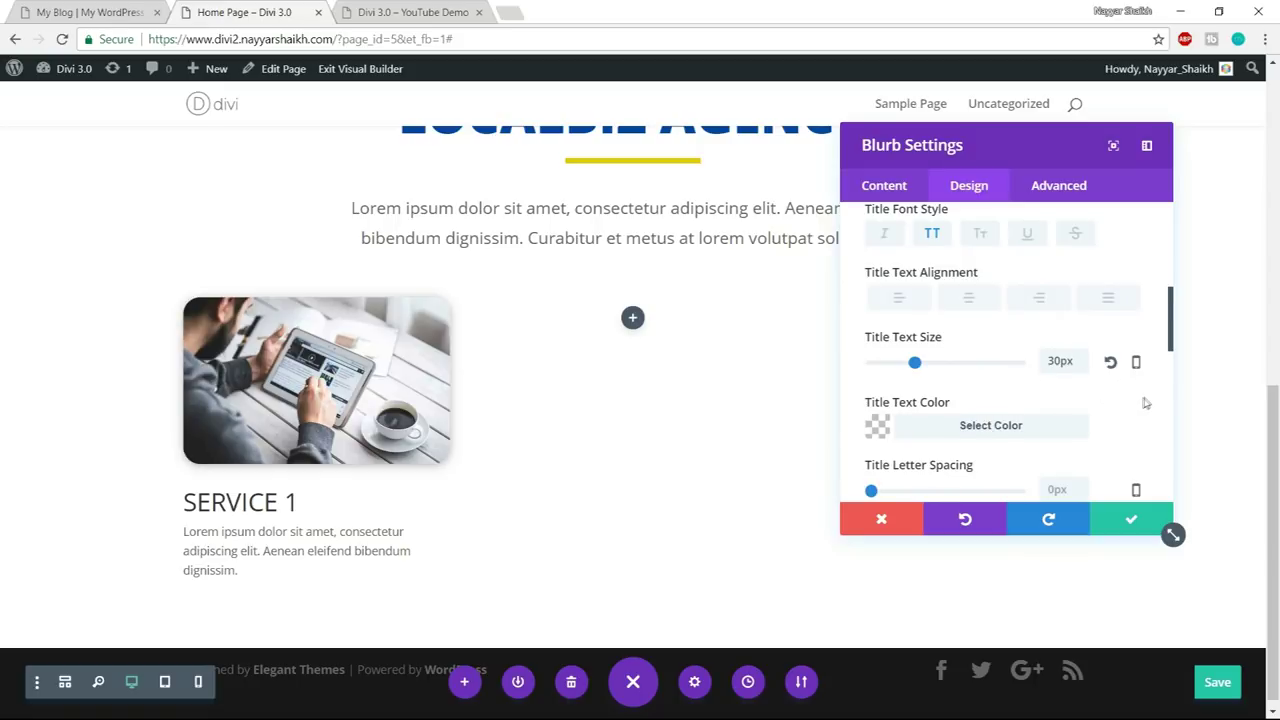
{"action": "scroll", "coordinate": [1146, 402], "scroll_direction": "down", "scroll_amount": 5}
{"action": "scroll", "coordinate": [1144, 404], "scroll_direction": "down", "scroll_amount": 2}
{"action": "scroll", "coordinate": [1120, 394], "scroll_direction": "up", "scroll_amount": 5}
{"action": "scroll", "coordinate": [1116, 394], "scroll_direction": "up", "scroll_amount": 3}
{"action": "left_click", "coordinate": [969, 383]}
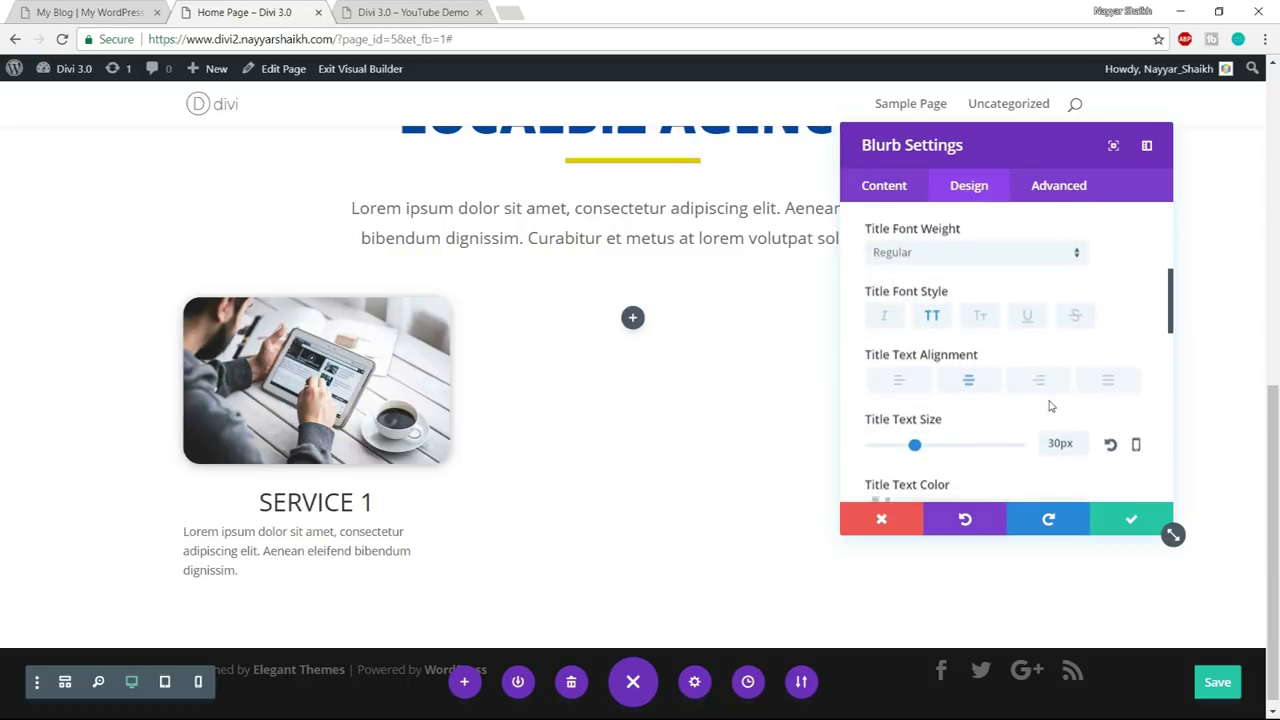
- Set the Service 1 blurb's body text size to 16px and center-align the body text
{"action": "scroll", "coordinate": [1050, 405], "scroll_direction": "down", "scroll_amount": 8}
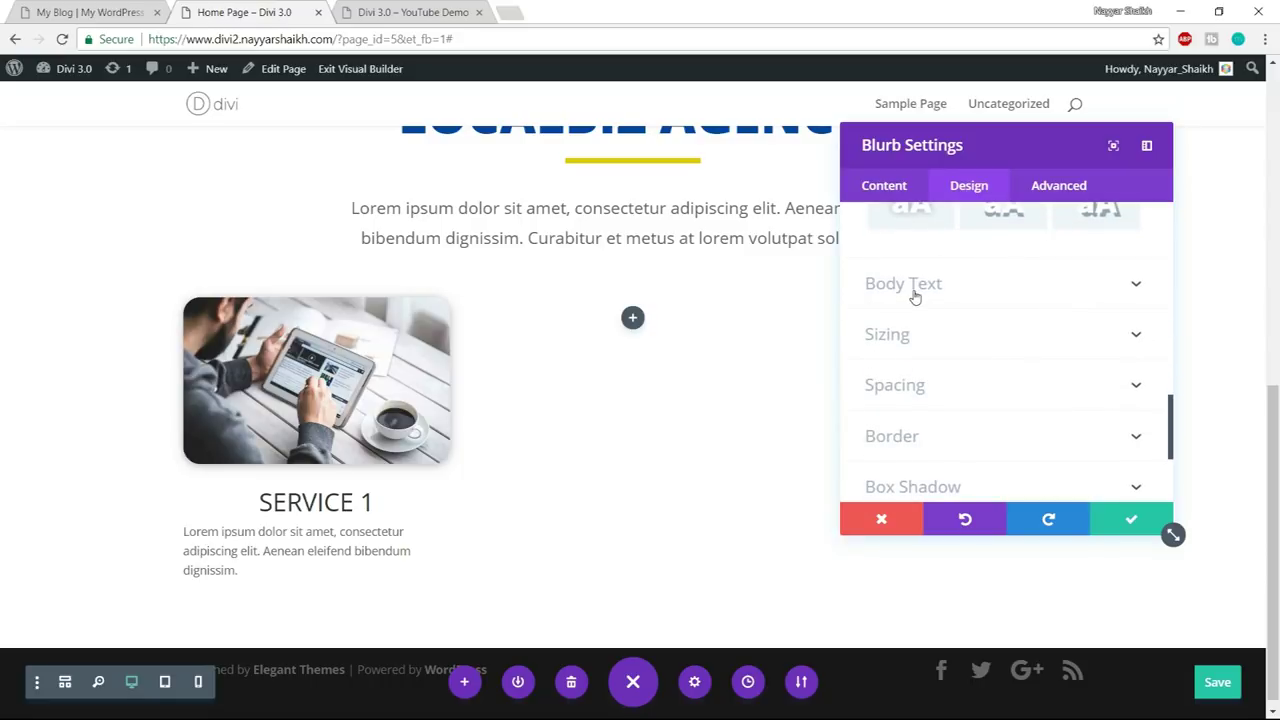
{"action": "left_click", "coordinate": [914, 290]}
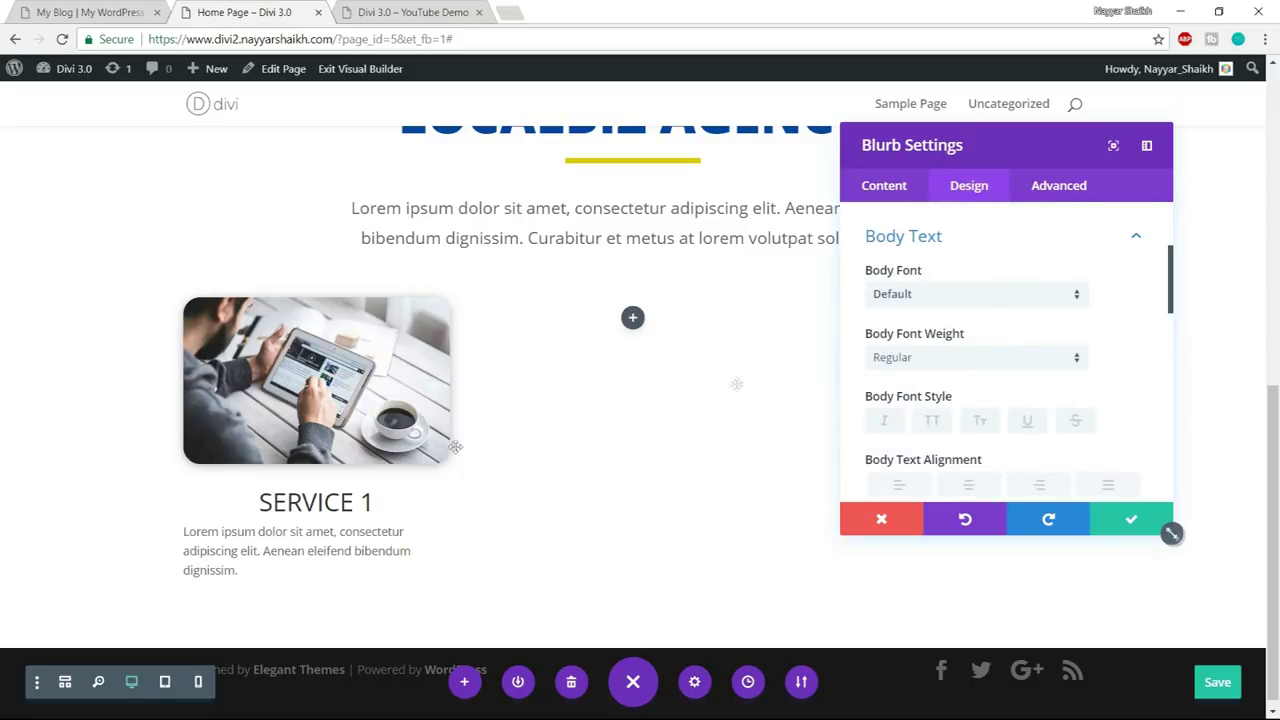
{"action": "scroll", "coordinate": [1134, 362], "scroll_direction": "down", "scroll_amount": 1}
{"action": "scroll", "coordinate": [1134, 363], "scroll_direction": "down", "scroll_amount": 1}
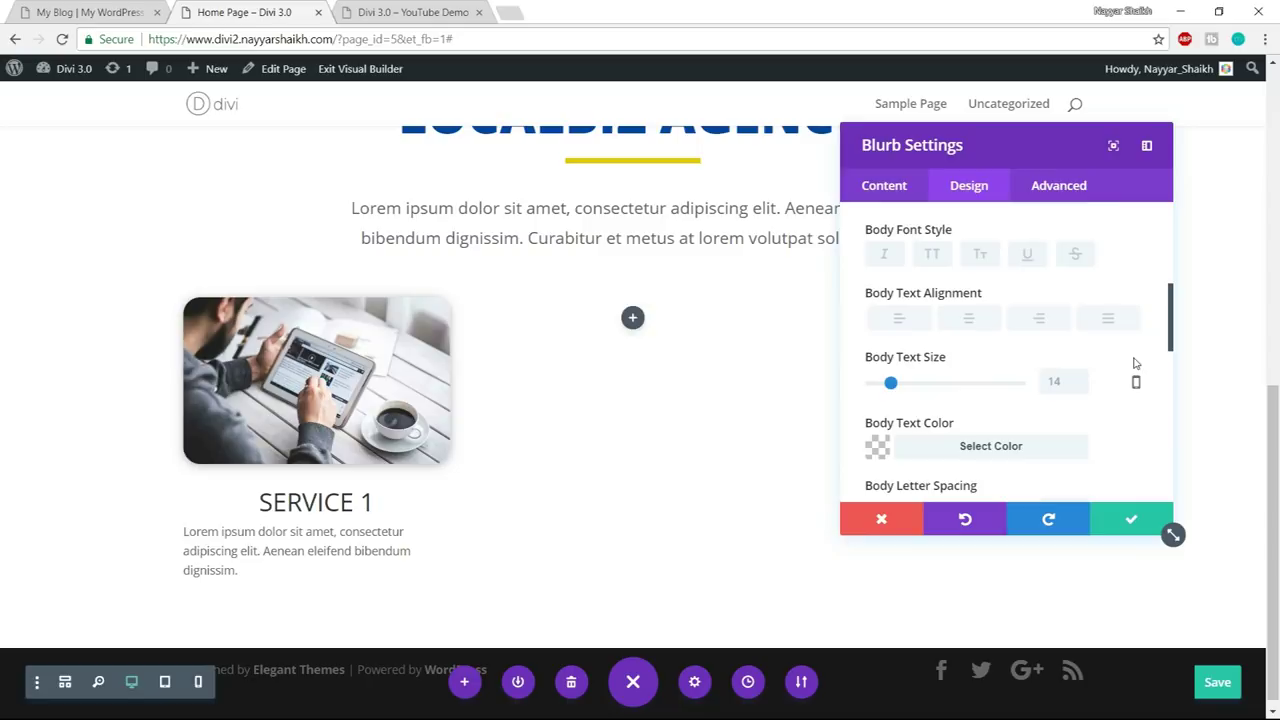
{"action": "left_click_drag", "start_coordinate": [897, 387], "coordinate": [896, 388]}
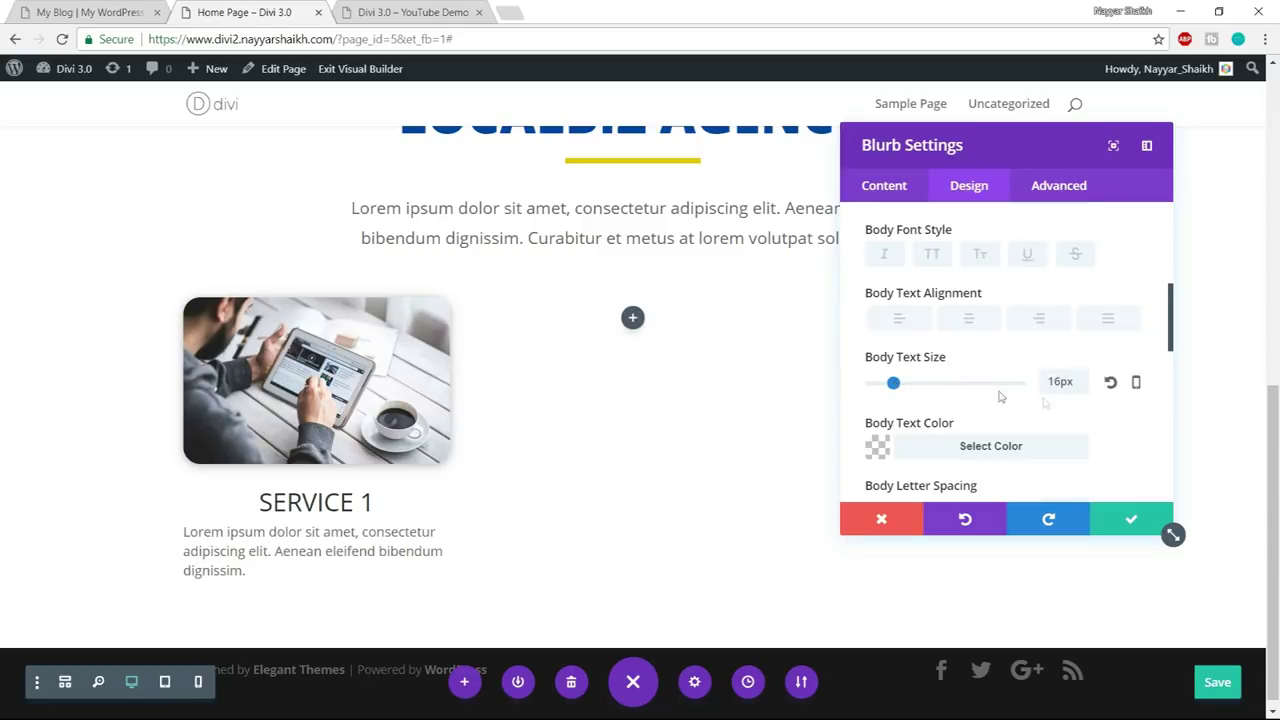
{"action": "scroll", "coordinate": [1115, 420], "scroll_direction": "down", "scroll_amount": 6}
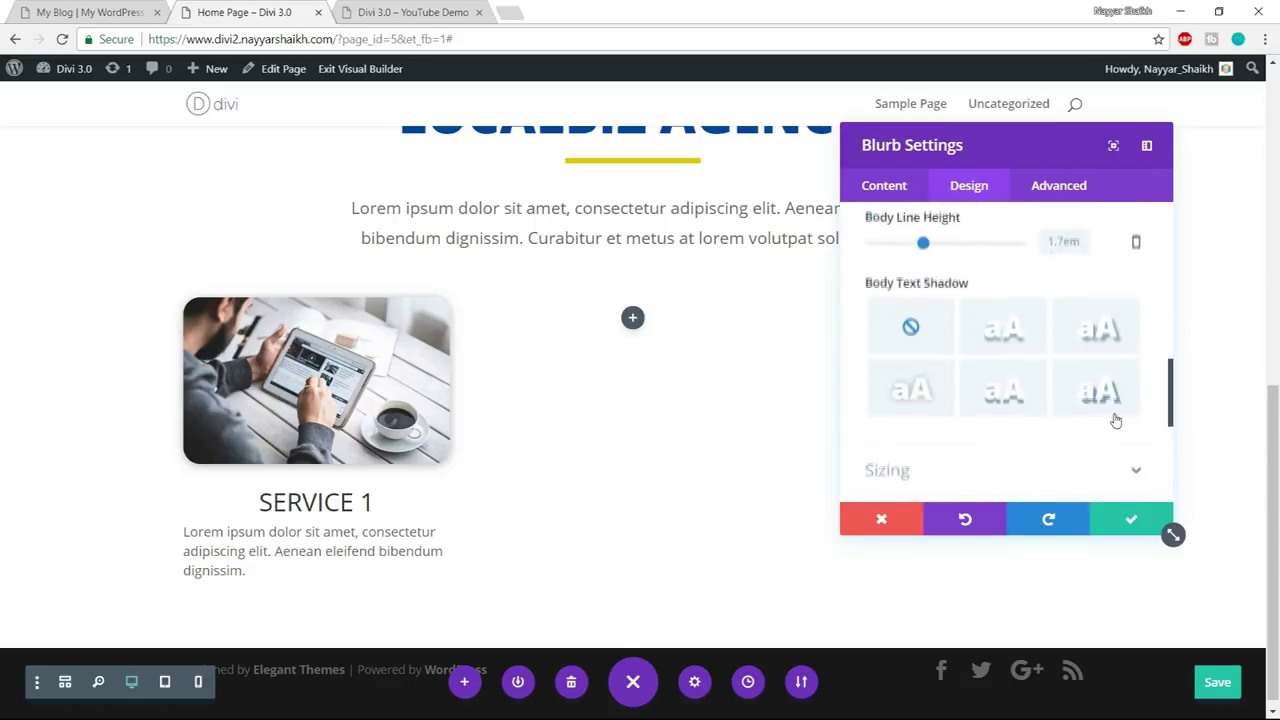
{"action": "scroll", "coordinate": [1115, 420], "scroll_direction": "up", "scroll_amount": 6}
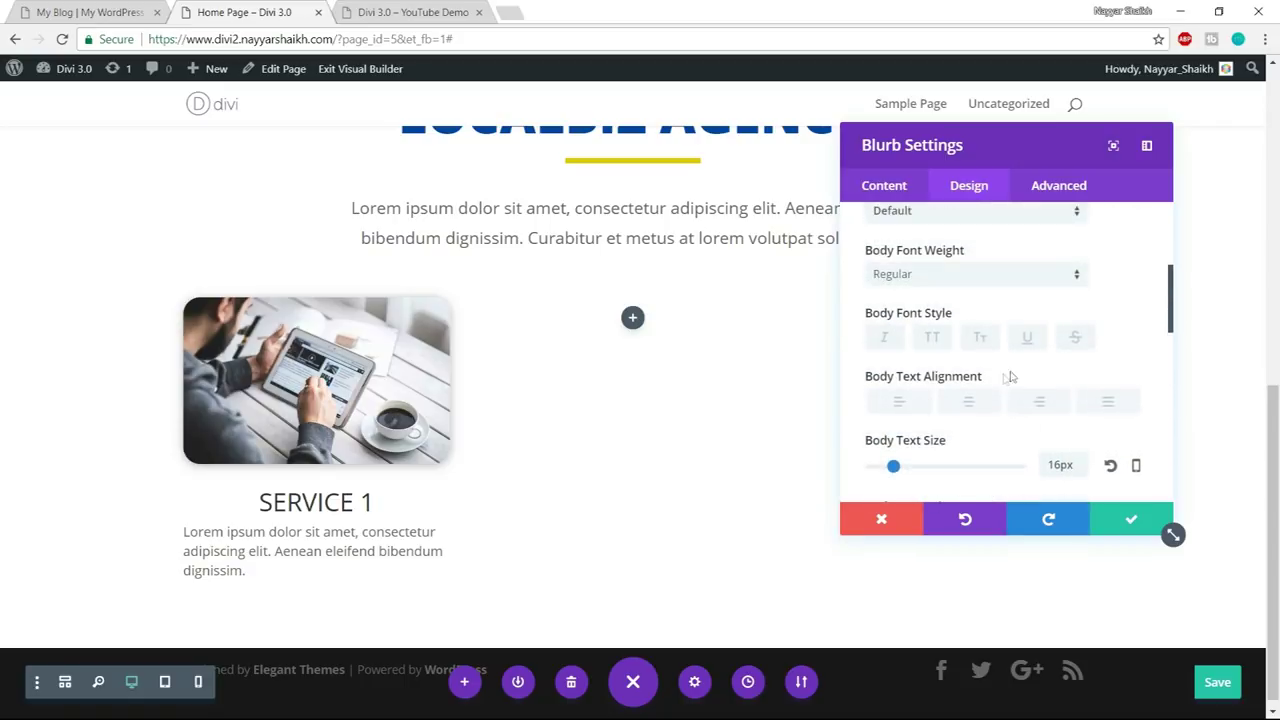
{"action": "left_click", "coordinate": [971, 411]}
{"action": "scroll", "coordinate": [1055, 400], "scroll_direction": "down", "scroll_amount": 1}
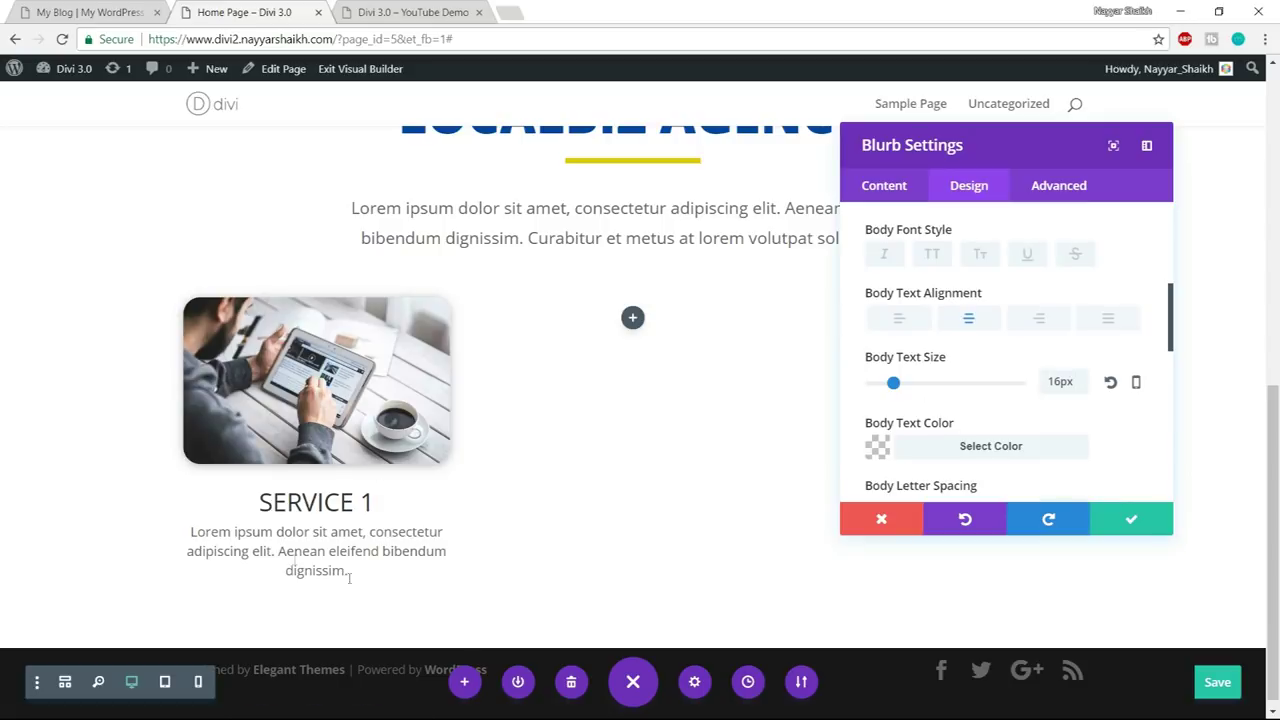
- Compare the Service 1 blurb with the services section on the reference page and save the blurb's settings
{"action": "left_click", "coordinate": [84, 10]}
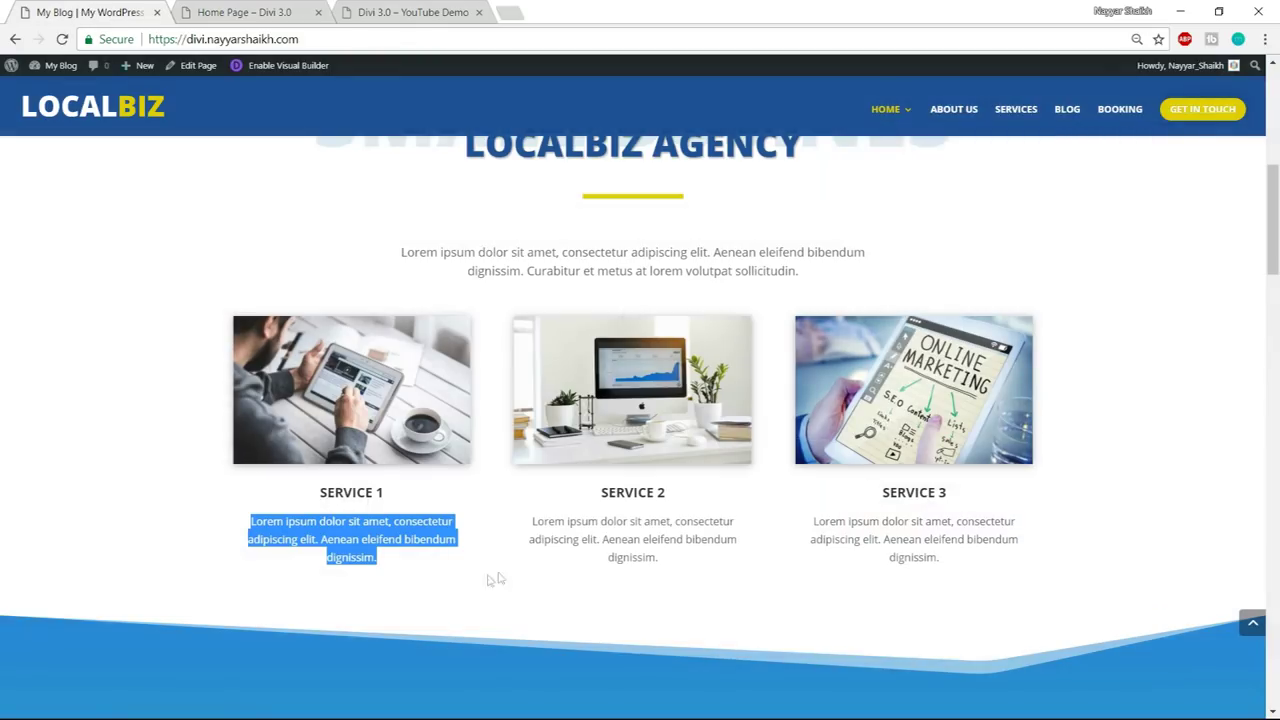
{"action": "left_click", "coordinate": [478, 576]}
{"action": "key", "text": "ctrl+Tab"}
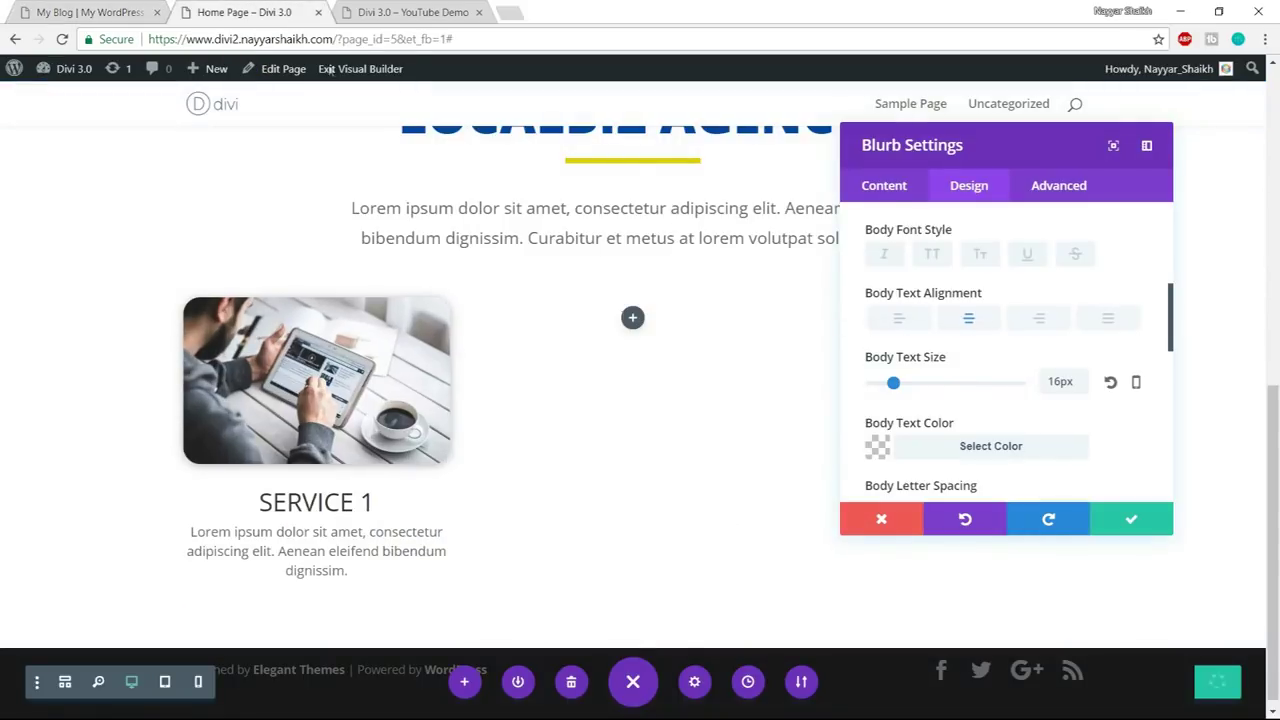
{"action": "left_click", "coordinate": [1134, 522]}
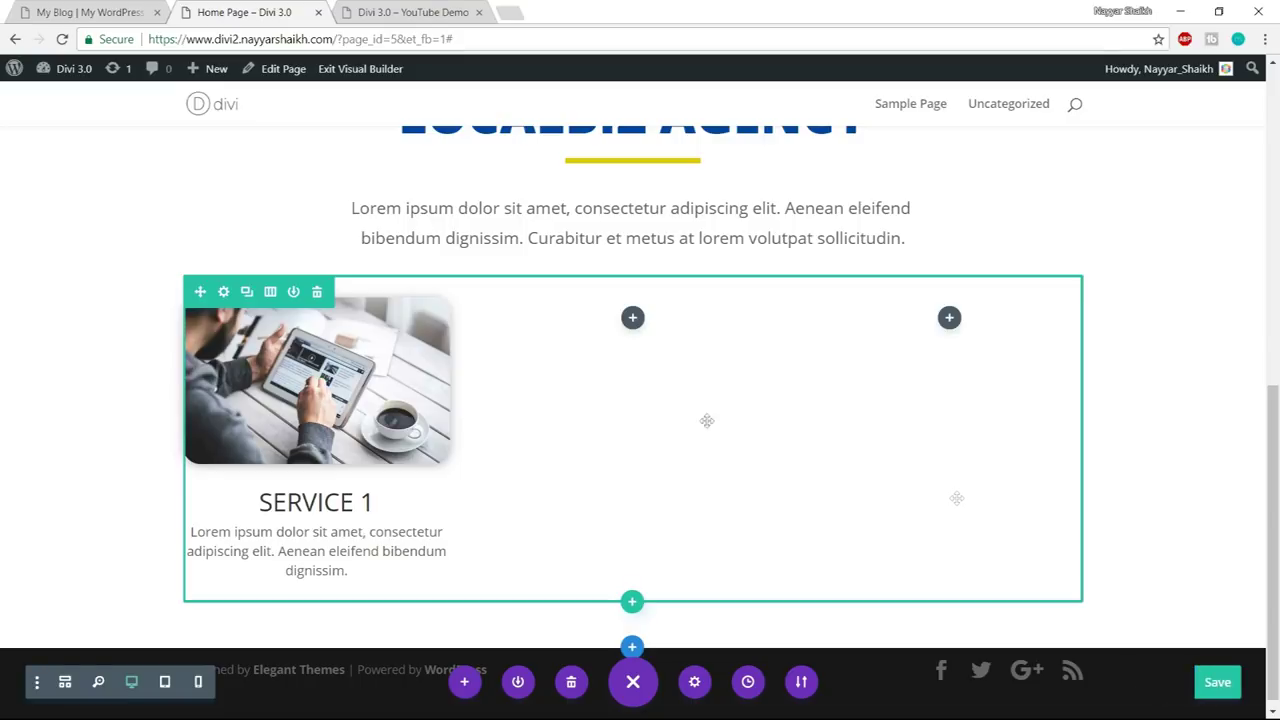
- Duplicate the Service 1 blurb and place copies in the second and third columns of the row
{"action": "left_click", "coordinate": [317, 343]}
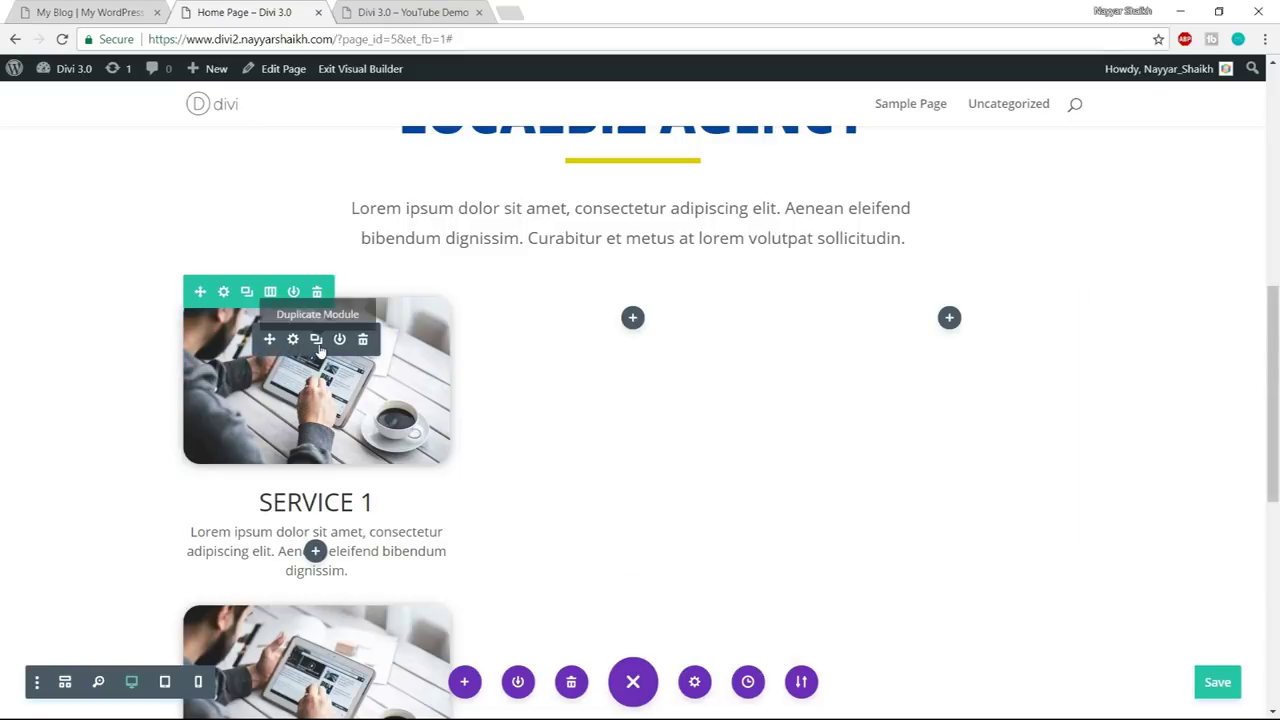
{"action": "left_click_drag", "start_coordinate": [269, 339], "coordinate": [628, 333]}
{"action": "left_click_drag", "start_coordinate": [848, 312], "coordinate": [929, 317]}
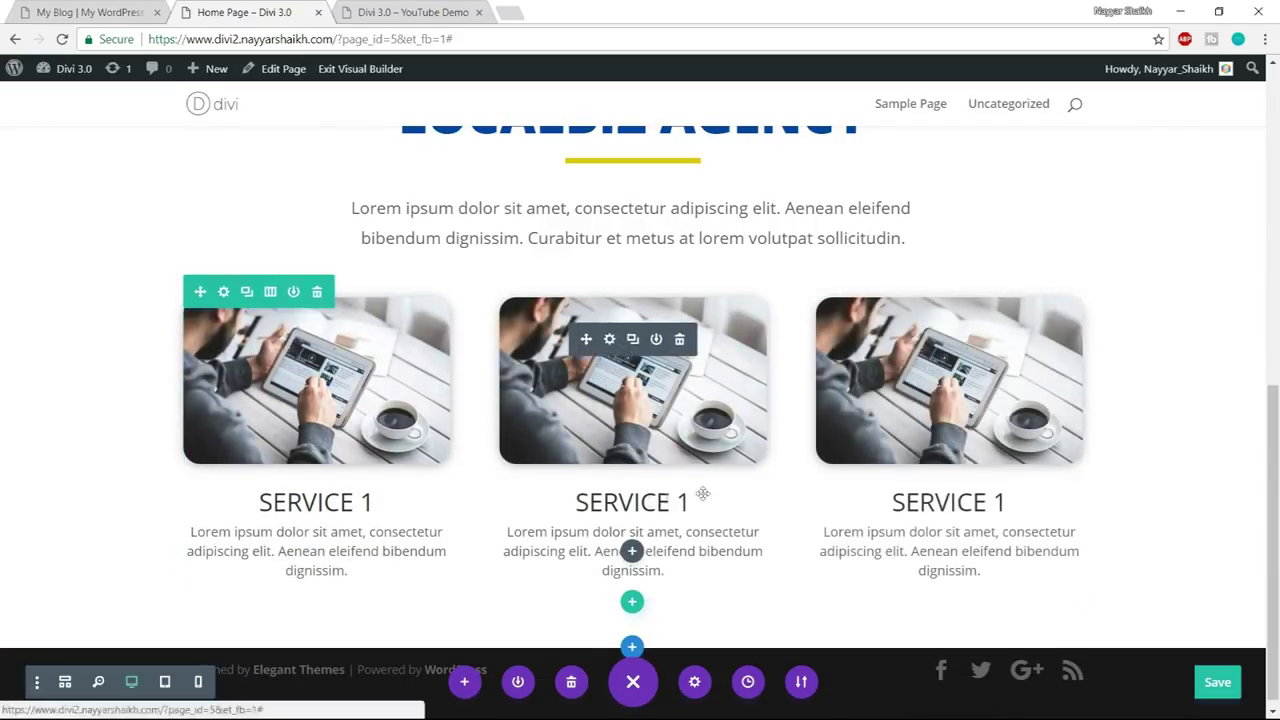
- Retitle the middle column's blurb as Service 2 and the third column's blurb as Service 3
{"action": "double_click", "coordinate": [686, 500]}
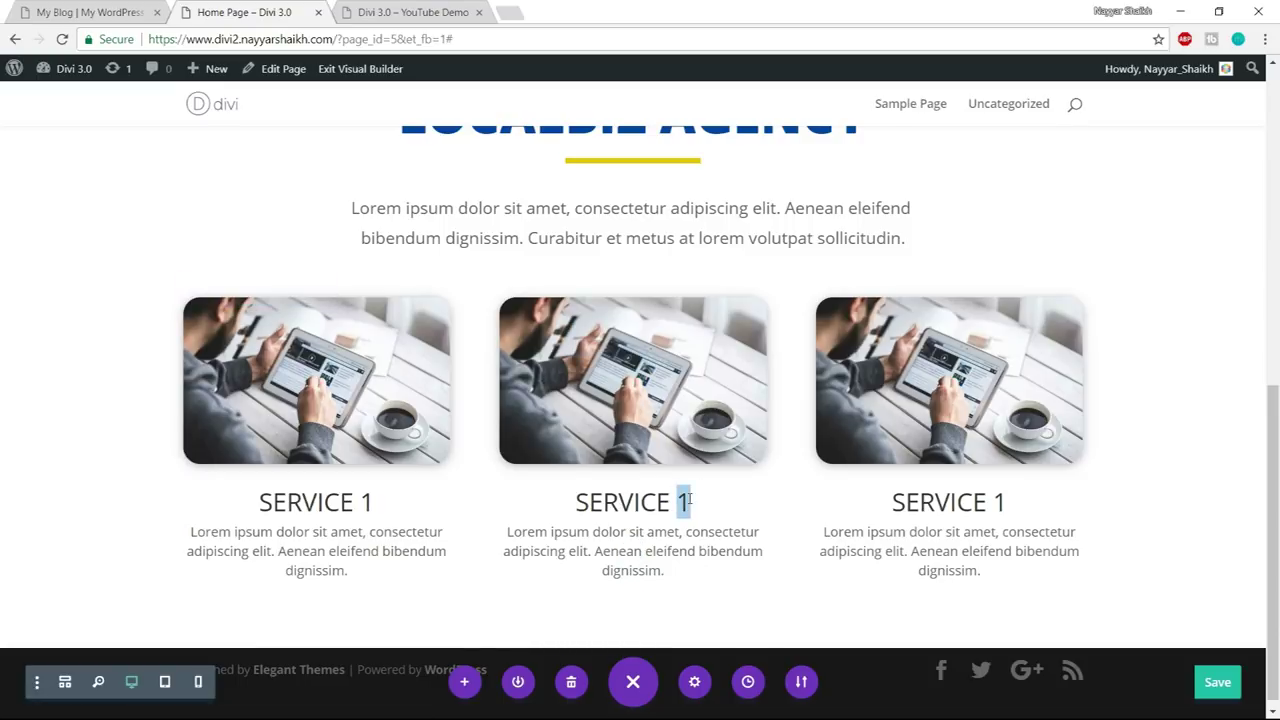
{"action": "type", "text": "2"}
{"action": "double_click", "coordinate": [999, 502]}
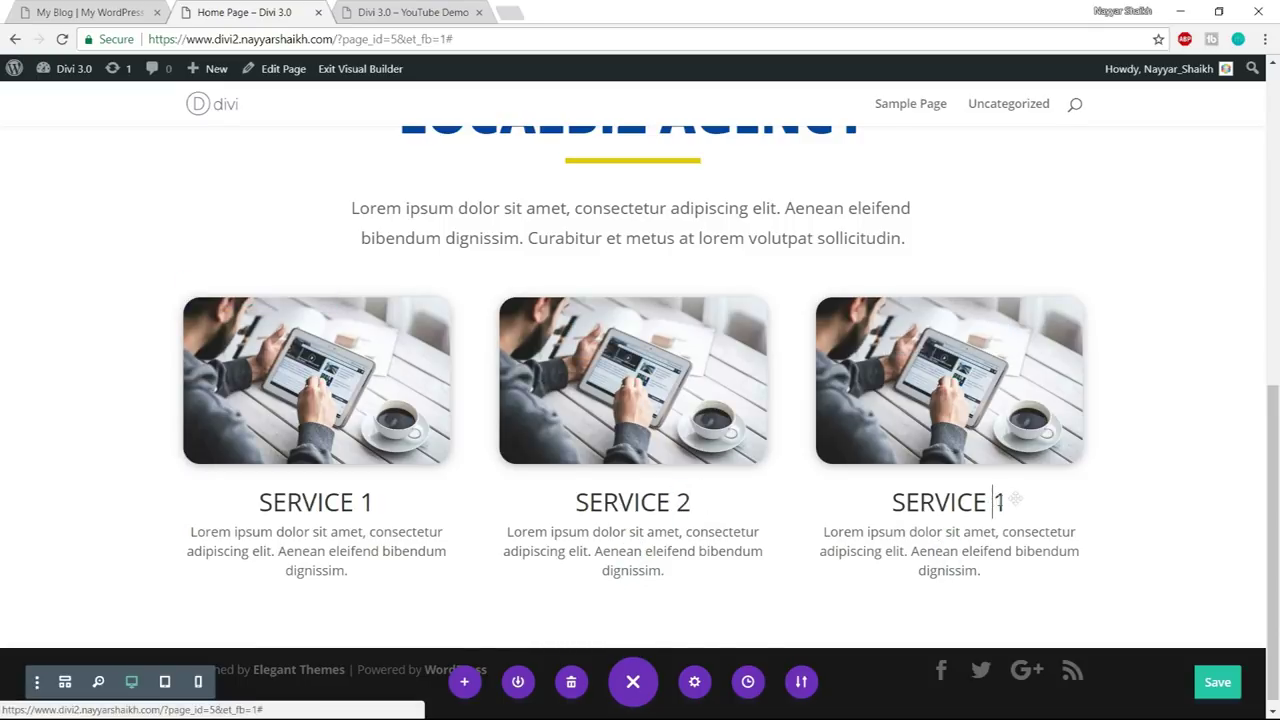
{"action": "type", "text": "3"}
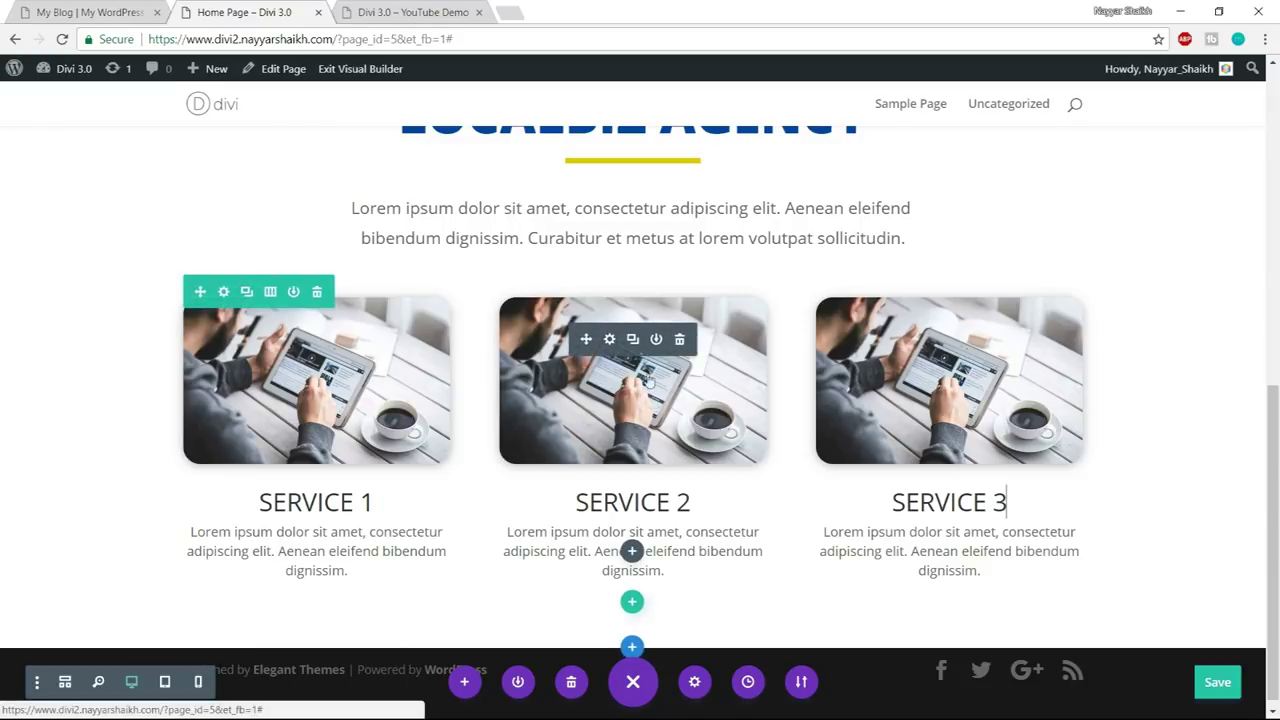
- From the Service 2 blurb's image option, upload service-2, service-3, team-1, team-2 and team-3 from the About Us folder to the media library
{"action": "left_click", "coordinate": [609, 340]}
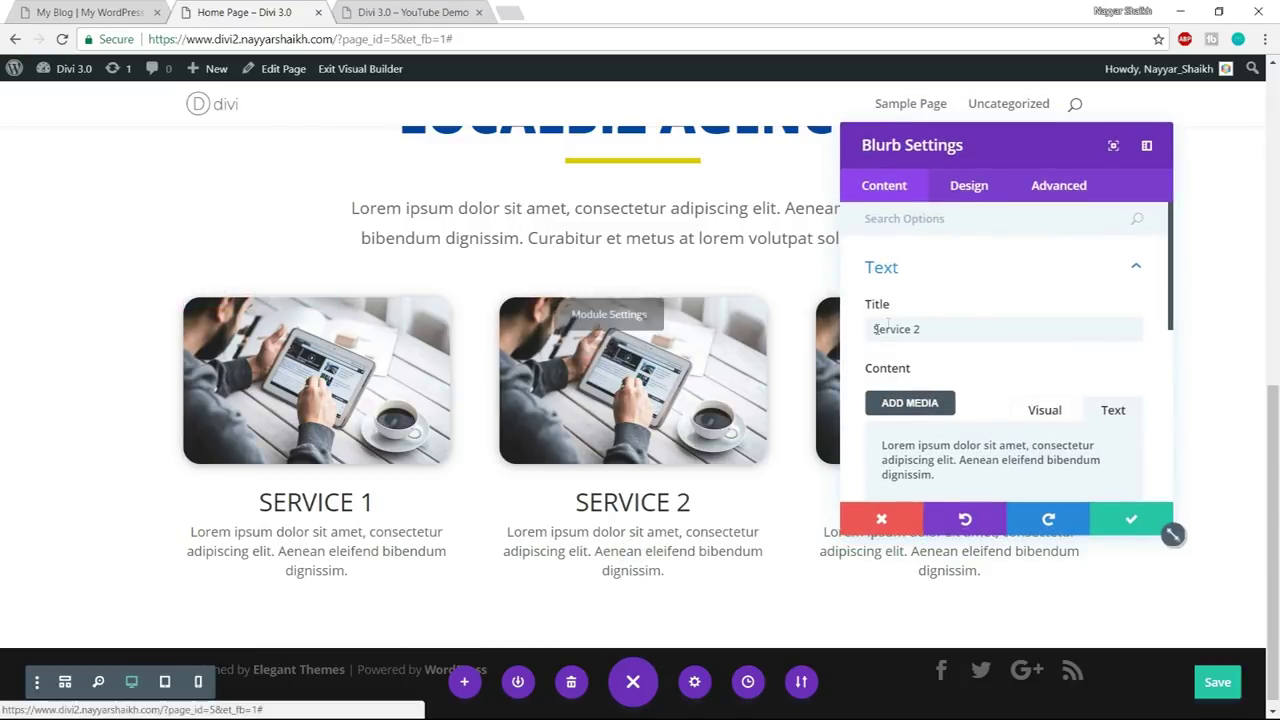
{"action": "scroll", "coordinate": [1029, 363], "scroll_direction": "down", "scroll_amount": 5}
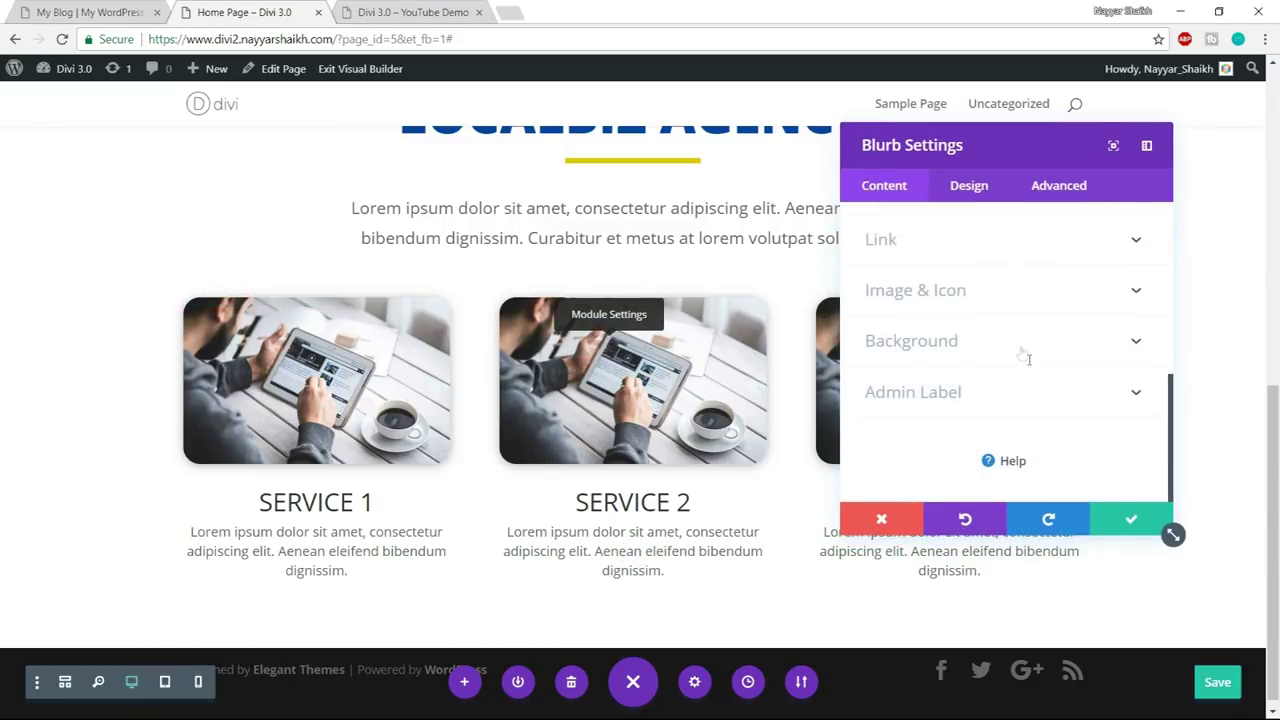
{"action": "left_click", "coordinate": [979, 292]}
{"action": "left_click", "coordinate": [1104, 357]}
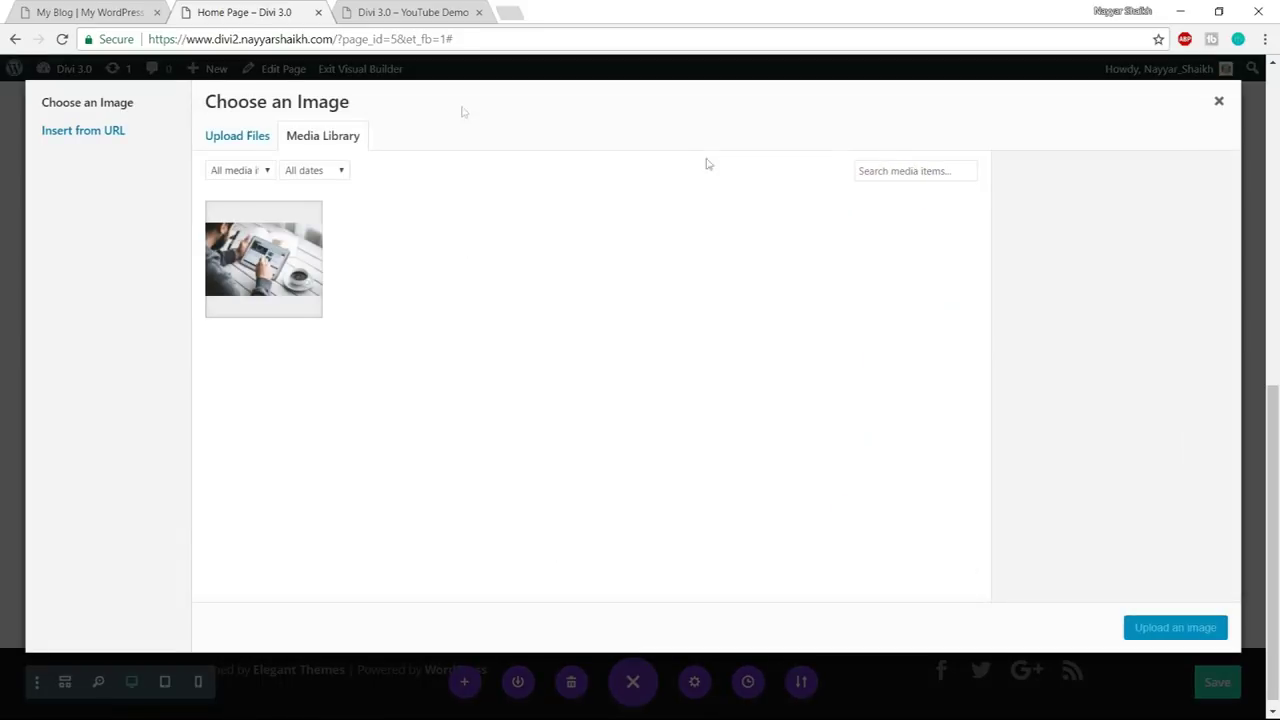
{"action": "left_click", "coordinate": [230, 134]}
{"action": "left_click", "coordinate": [709, 389]}
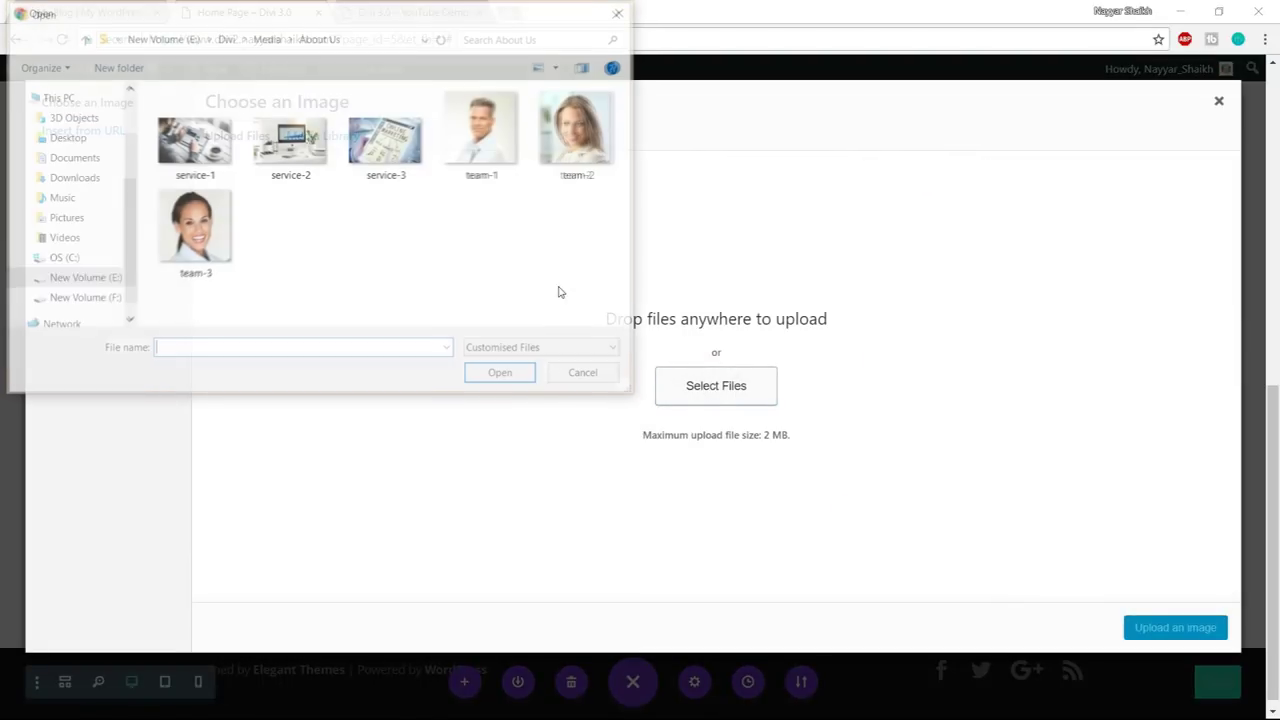
{"action": "left_click", "coordinate": [322, 170]}
{"action": "key", "text": "ctrl+a"}
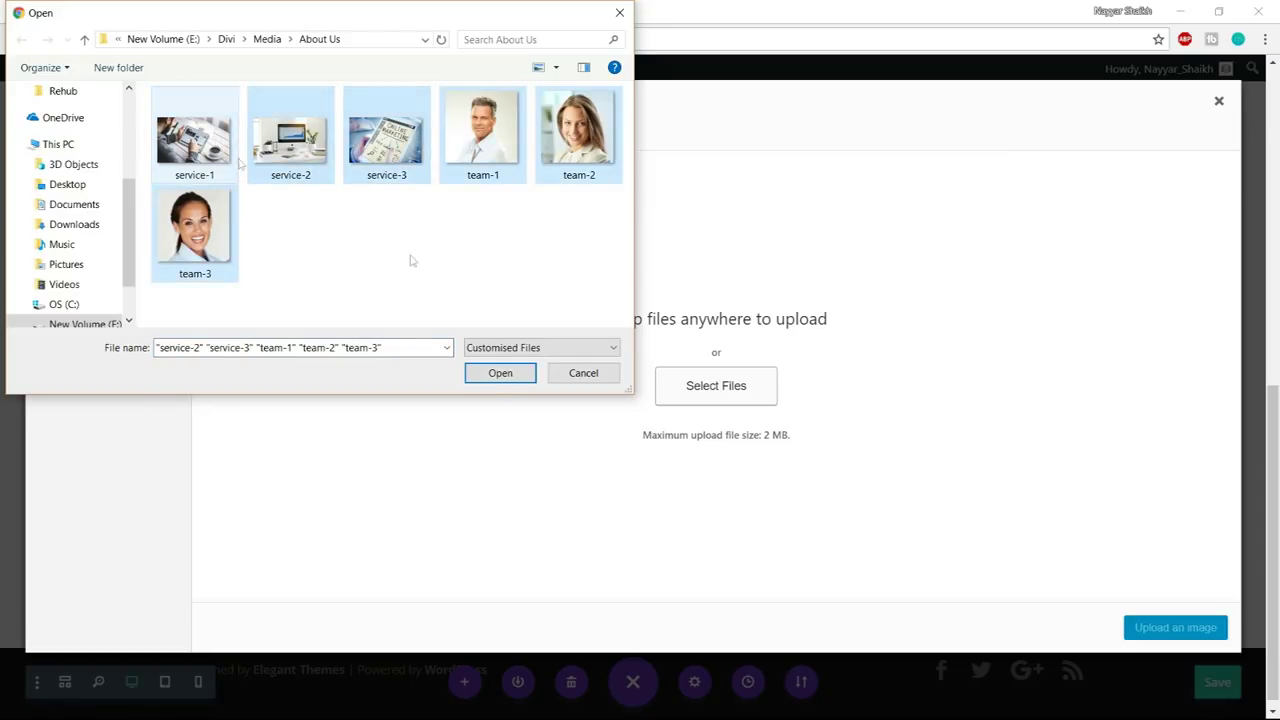
{"action": "left_click", "coordinate": [500, 372]}
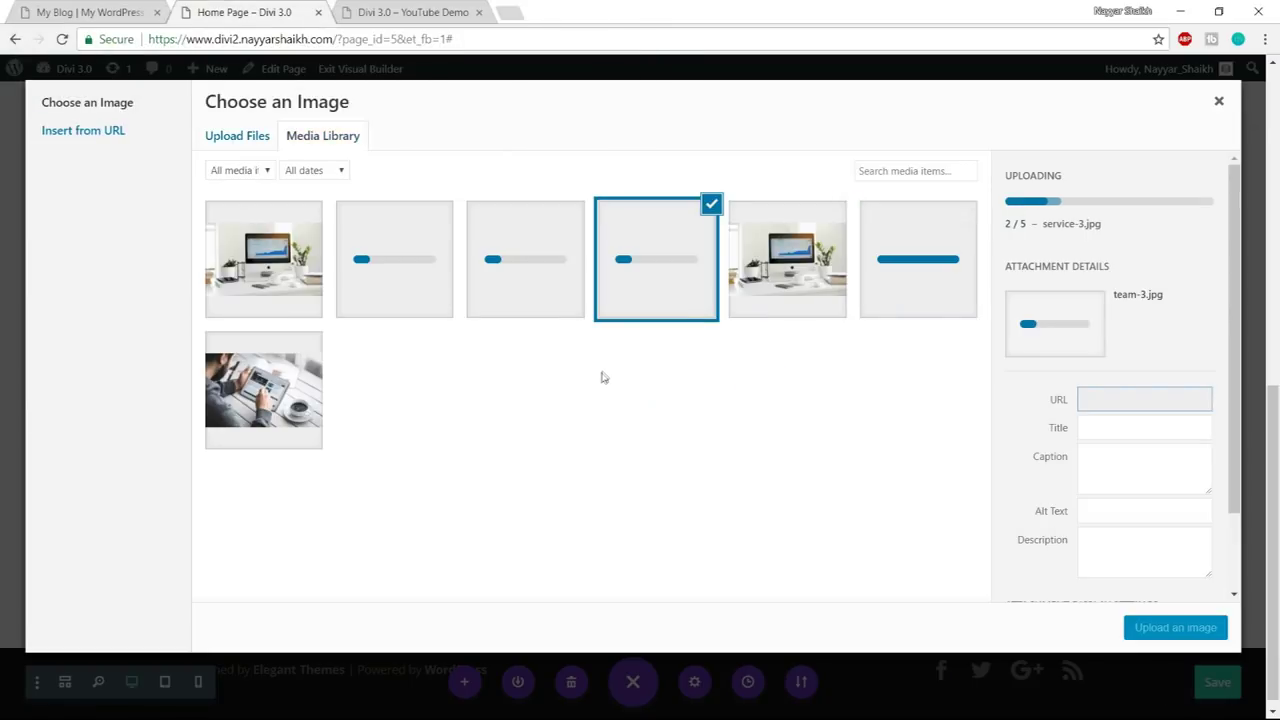
- Check the reference page's Service 2 picture, set the desktop computer image as the Service 2 blurb's image, and save the blurb's settings
{"action": "left_click", "coordinate": [128, 8]}
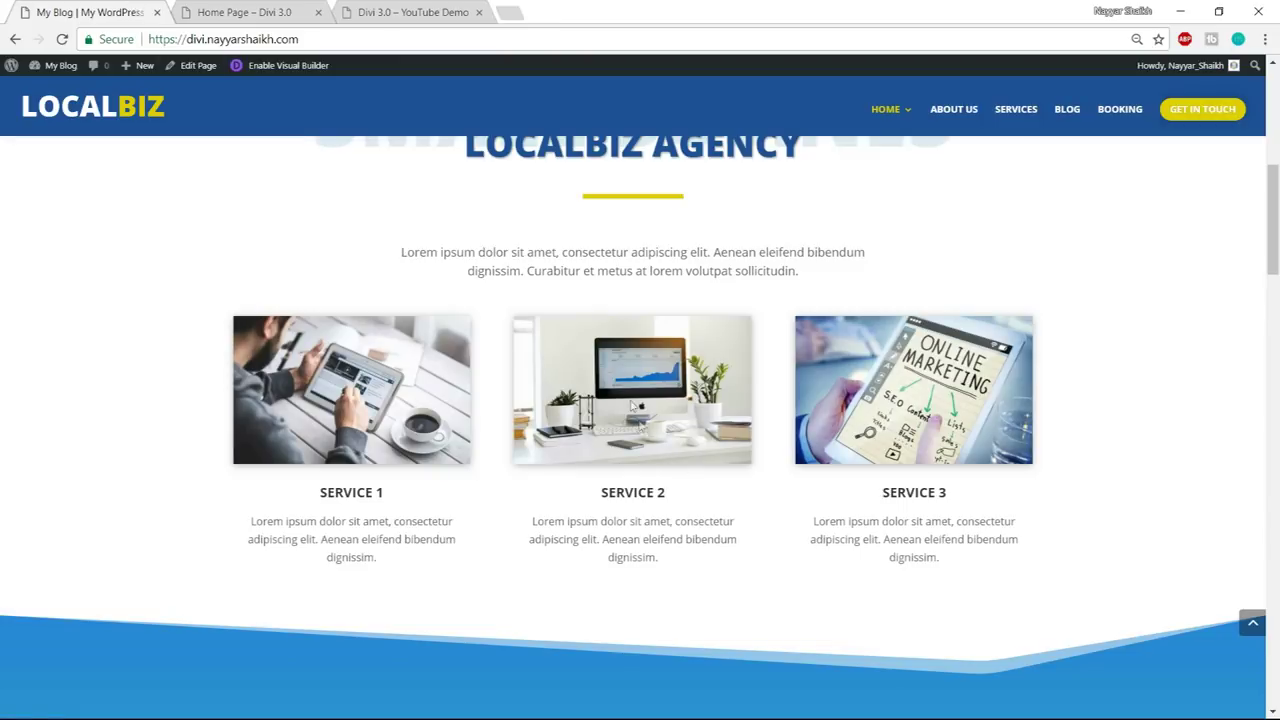
{"action": "left_click", "coordinate": [229, 10]}
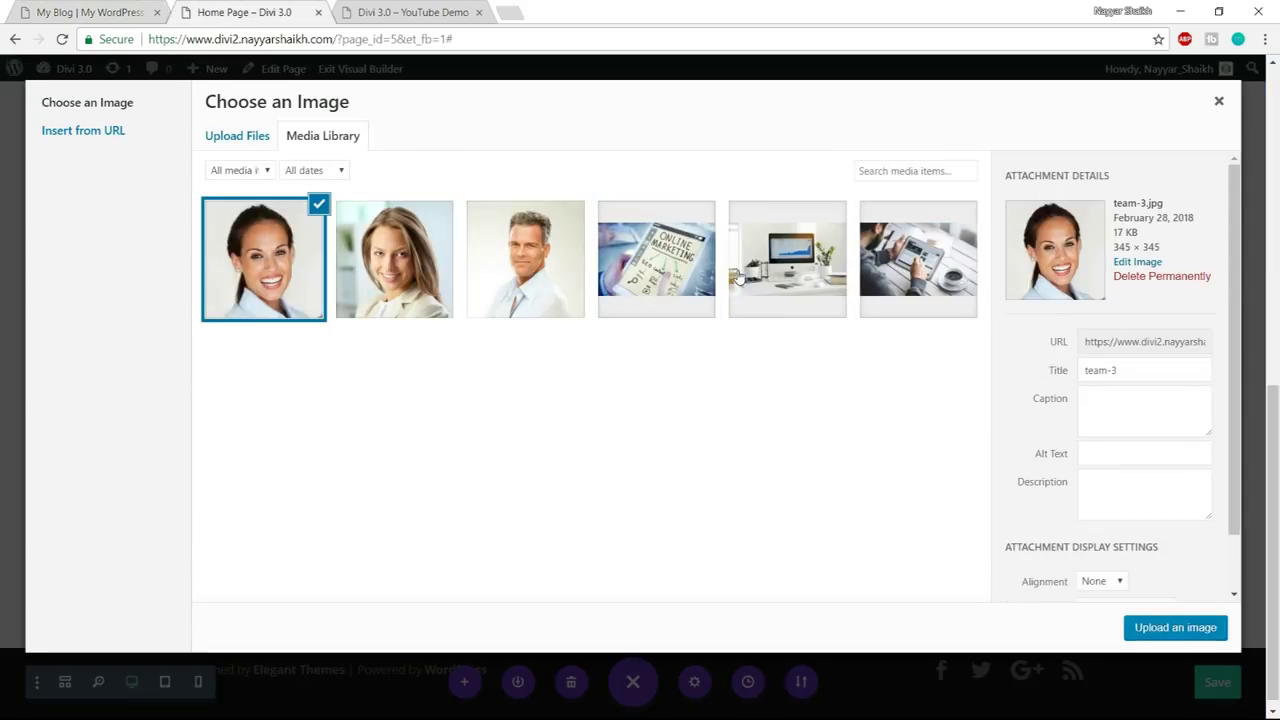
{"action": "left_click", "coordinate": [815, 260]}
{"action": "left_click", "coordinate": [1175, 628]}
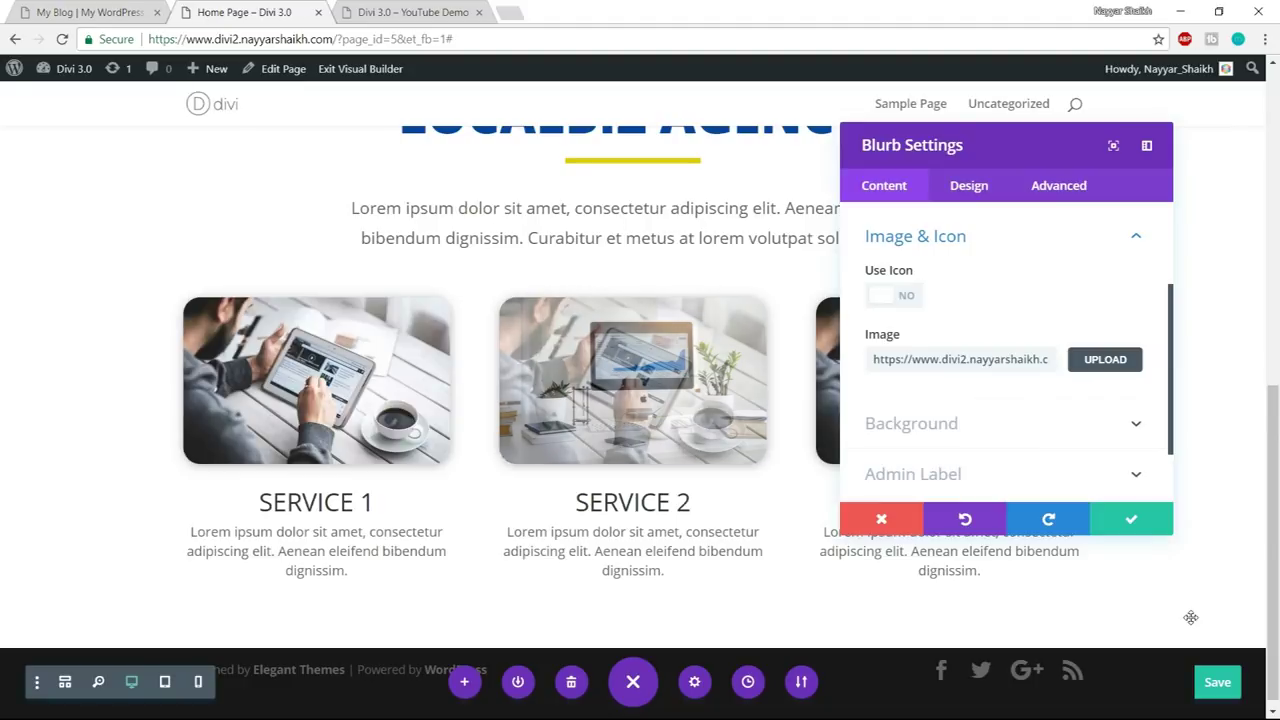
{"action": "left_click", "coordinate": [1160, 527]}
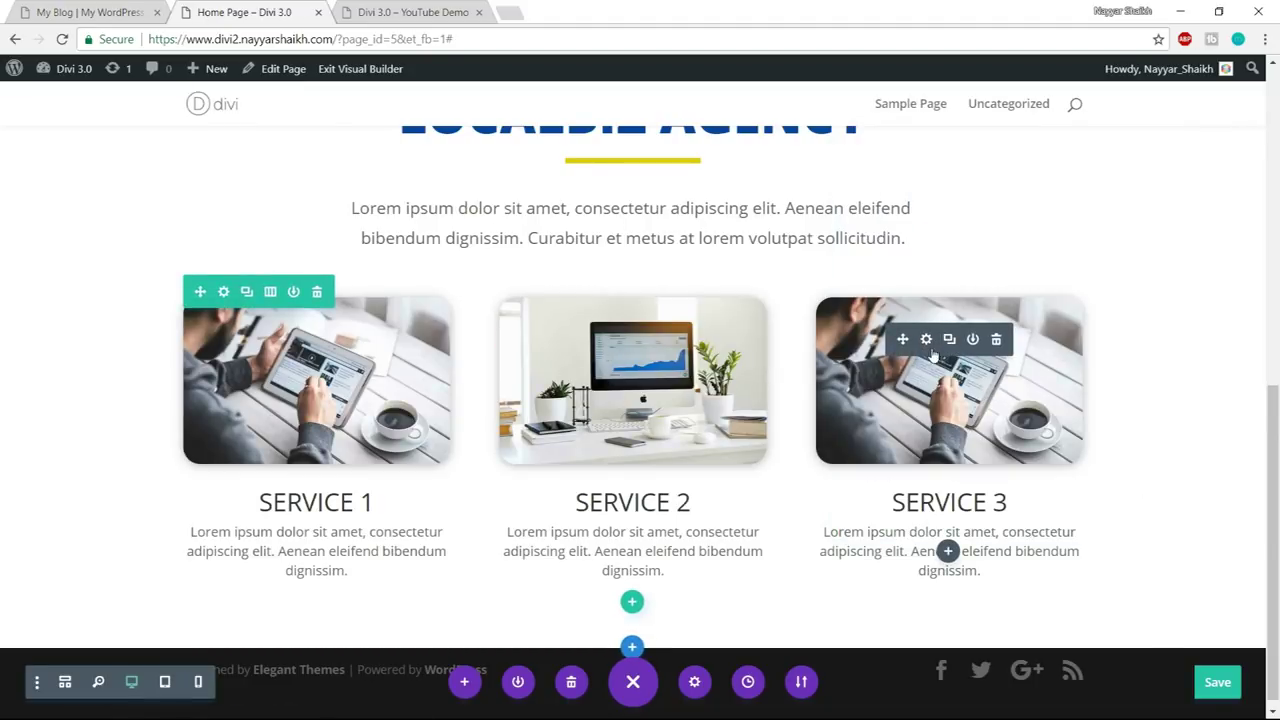
- Replace the Service 3 blurb's image with the online marketing picture from the media library, then save the blurb and the page
{"action": "left_click", "coordinate": [927, 341]}
{"action": "left_click_drag", "start_coordinate": [1003, 140], "coordinate": [217, 141]}
{"action": "scroll", "coordinate": [224, 340], "scroll_direction": "down", "scroll_amount": 5}
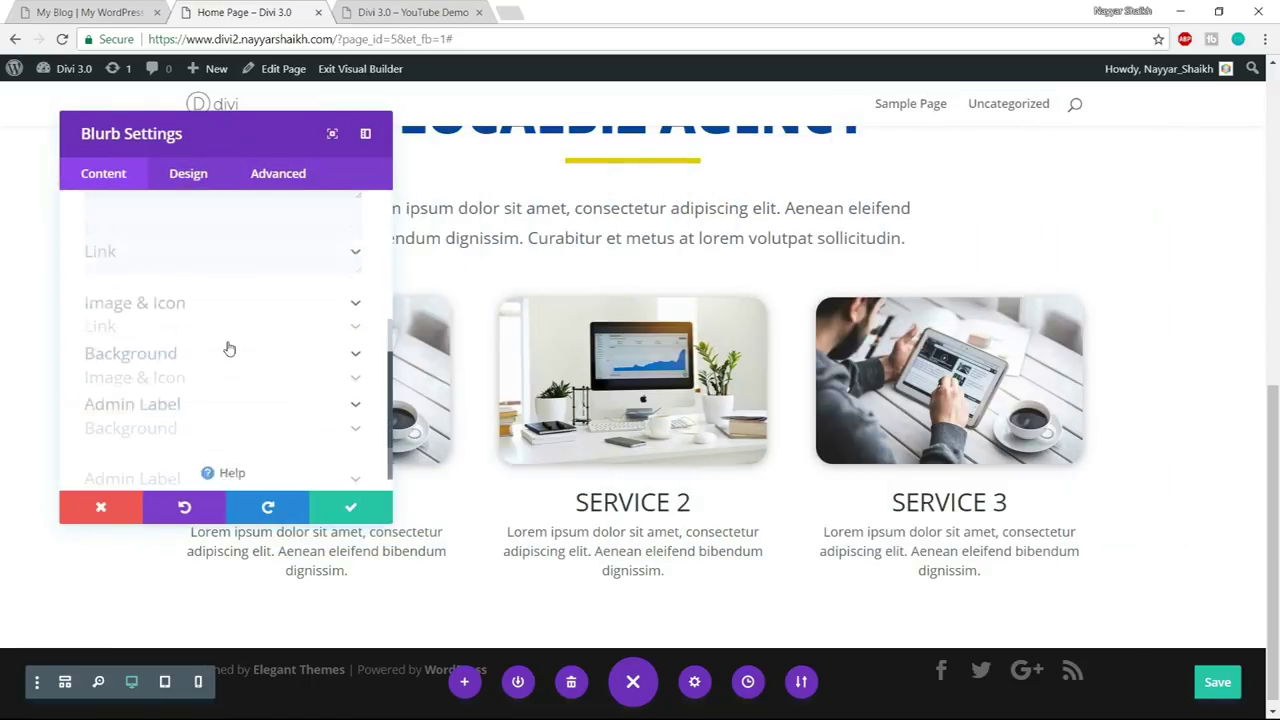
{"action": "left_click", "coordinate": [210, 279]}
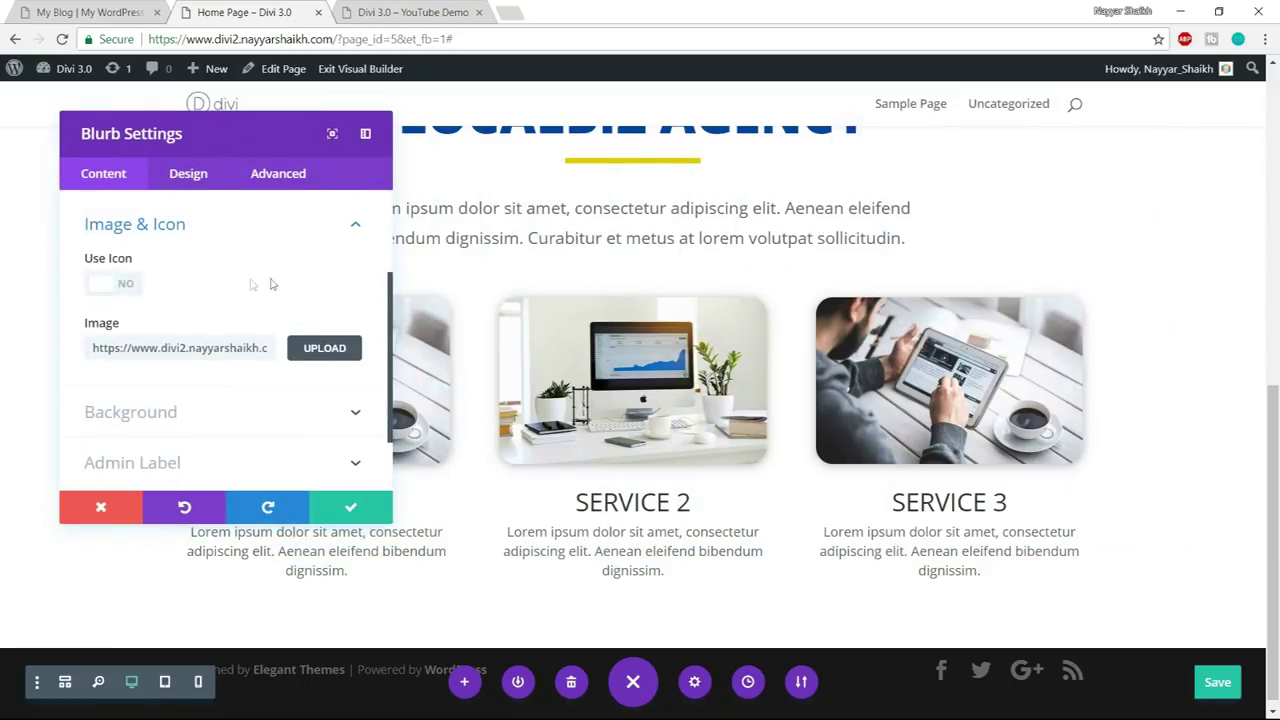
{"action": "left_click", "coordinate": [324, 348]}
{"action": "left_click", "coordinate": [607, 288]}
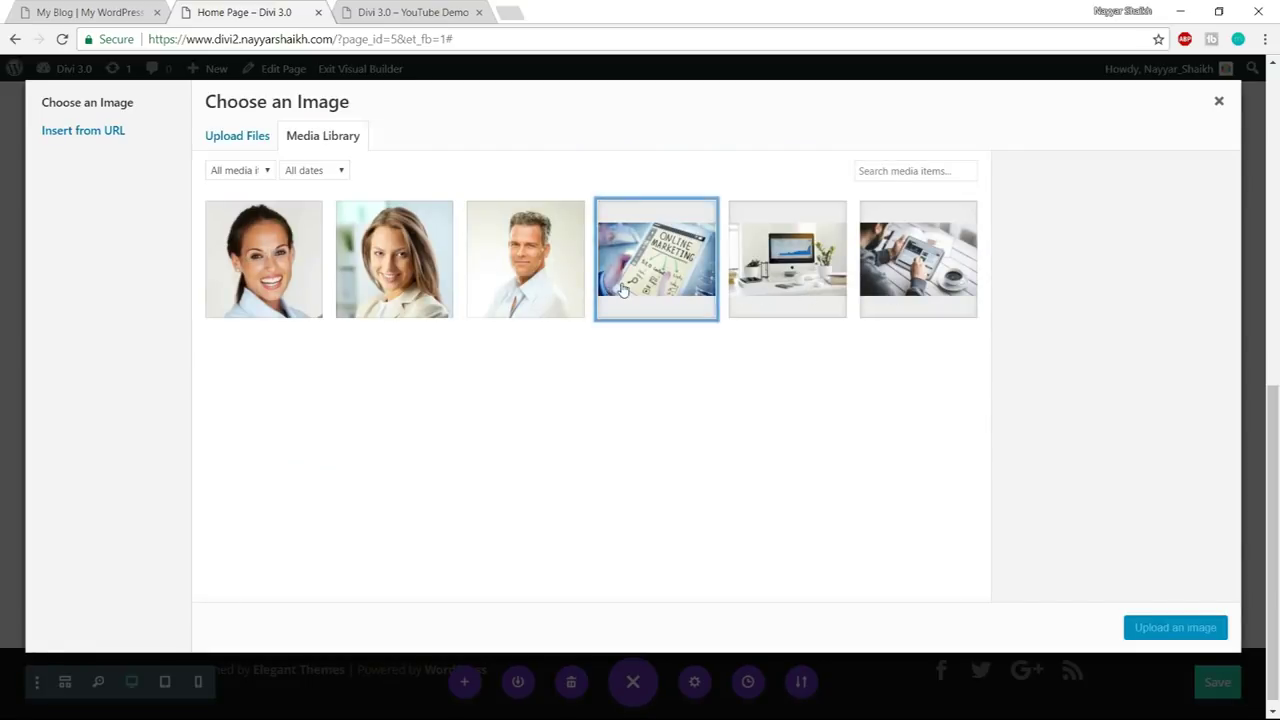
{"action": "left_click", "coordinate": [1147, 628]}
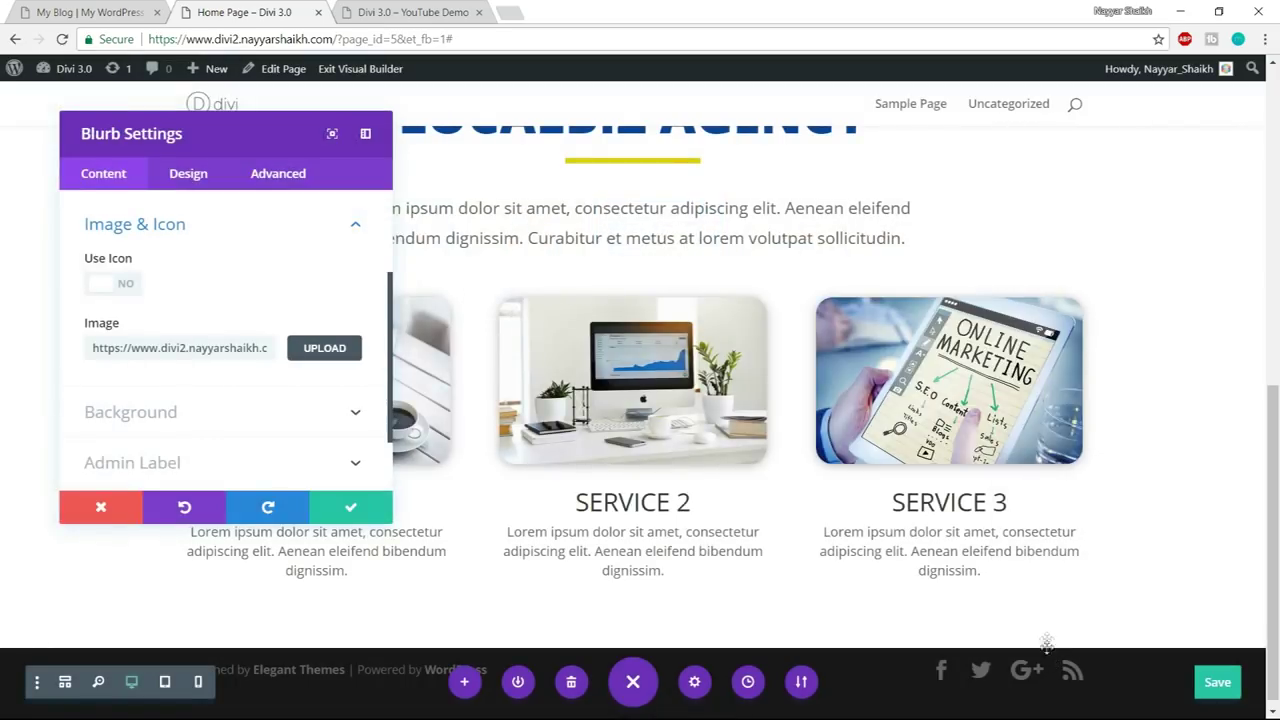
{"action": "left_click", "coordinate": [350, 507]}
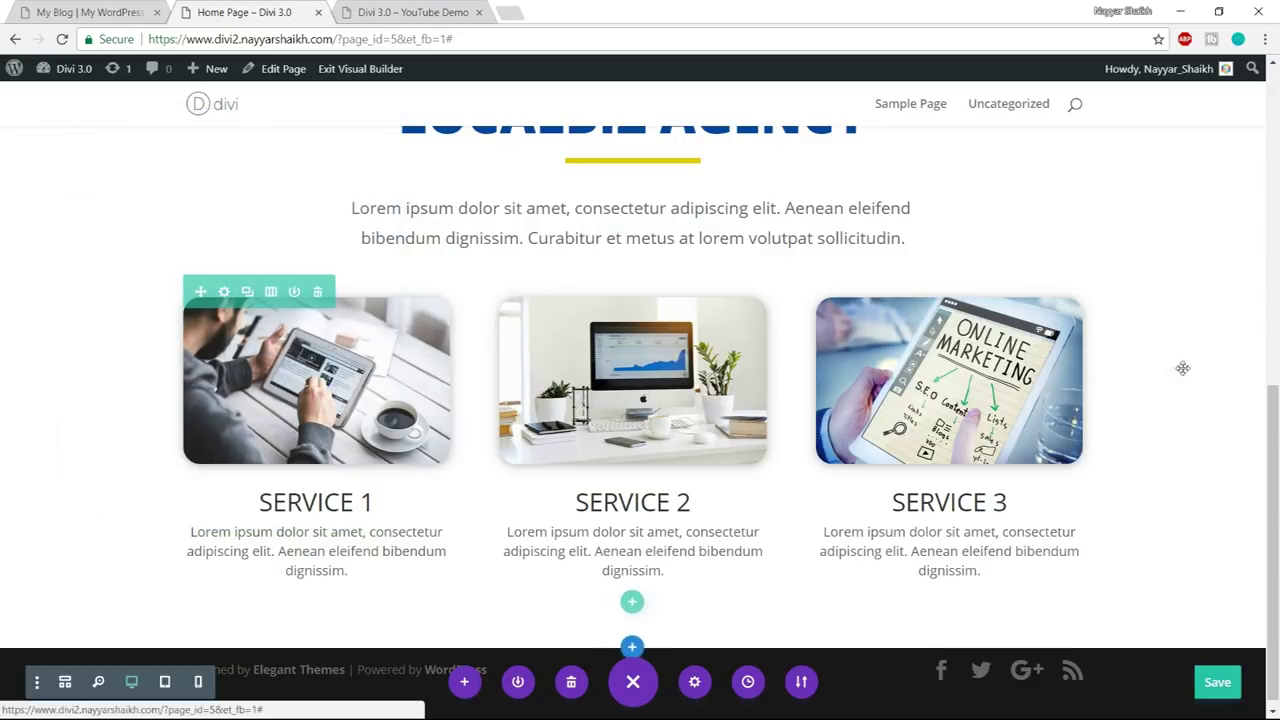
{"action": "key", "text": "ctrl+s"}
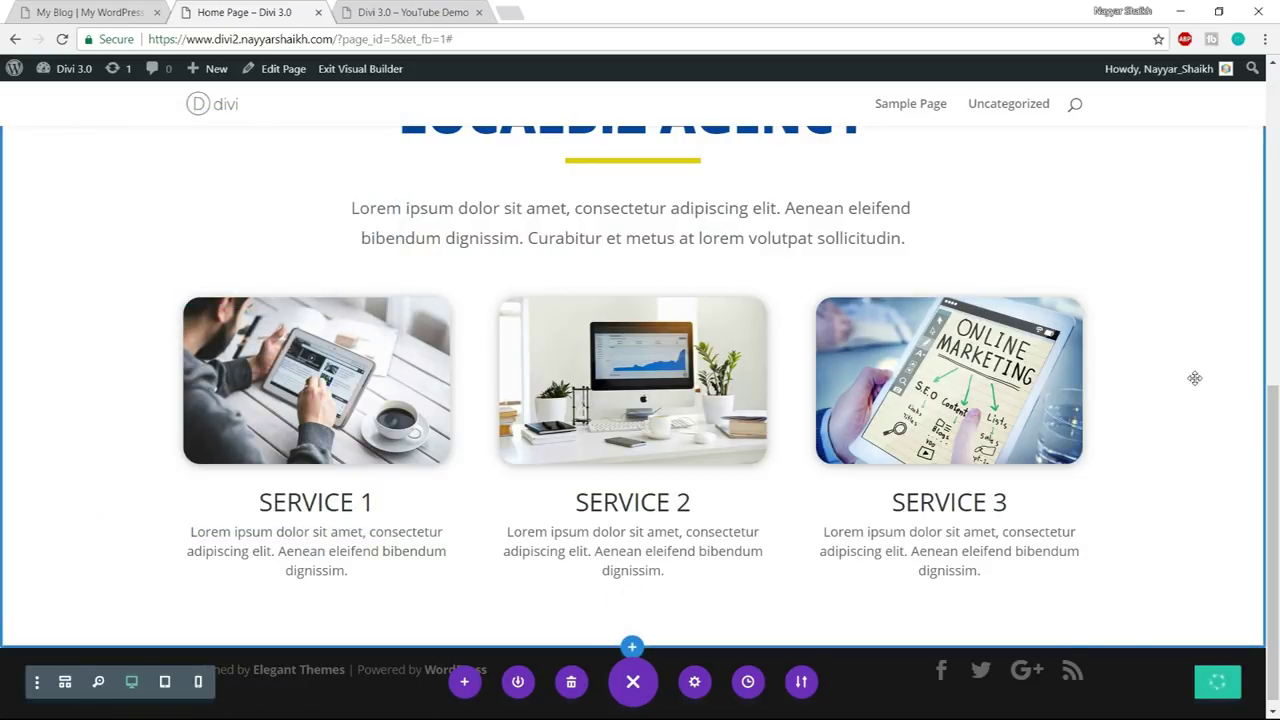
- Review the home page from the hero to the services row, and examine the section following the services on the reference page
{"action": "scroll", "coordinate": [1203, 443], "scroll_direction": "up", "scroll_amount": 8}
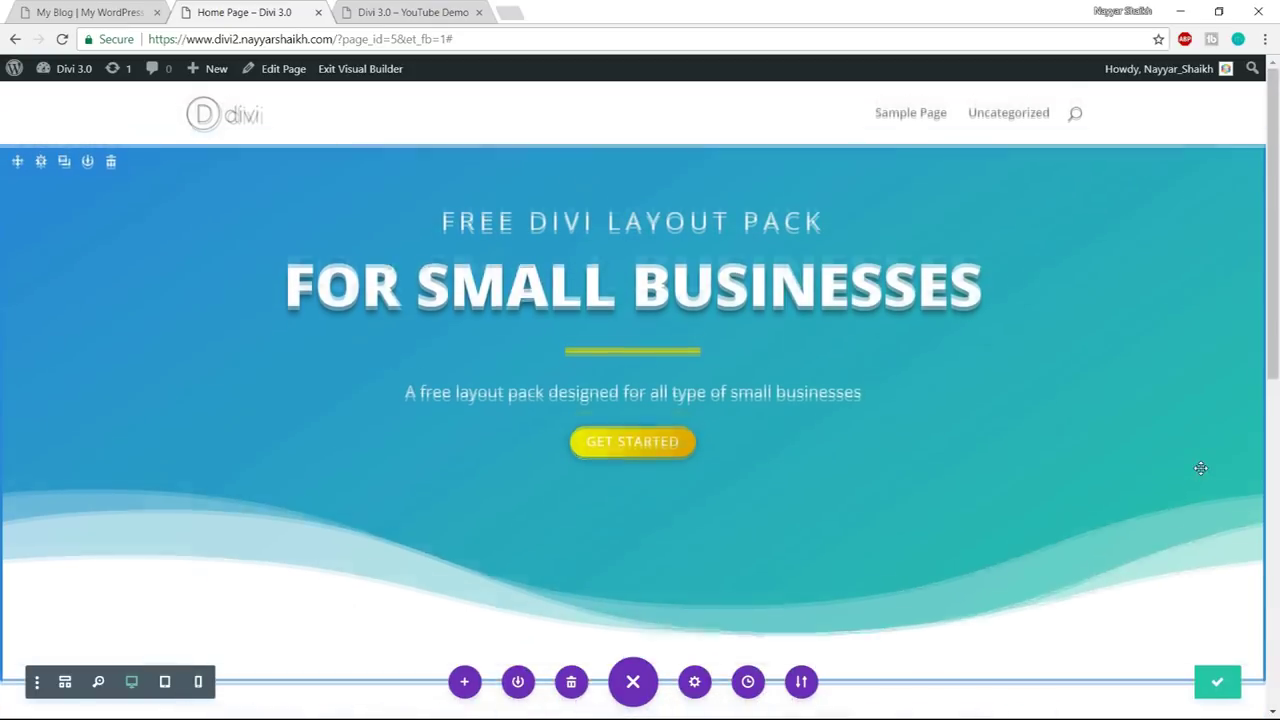
{"action": "scroll", "coordinate": [1201, 468], "scroll_direction": "down", "scroll_amount": 6}
{"action": "scroll", "coordinate": [1201, 468], "scroll_direction": "up", "scroll_amount": 2}
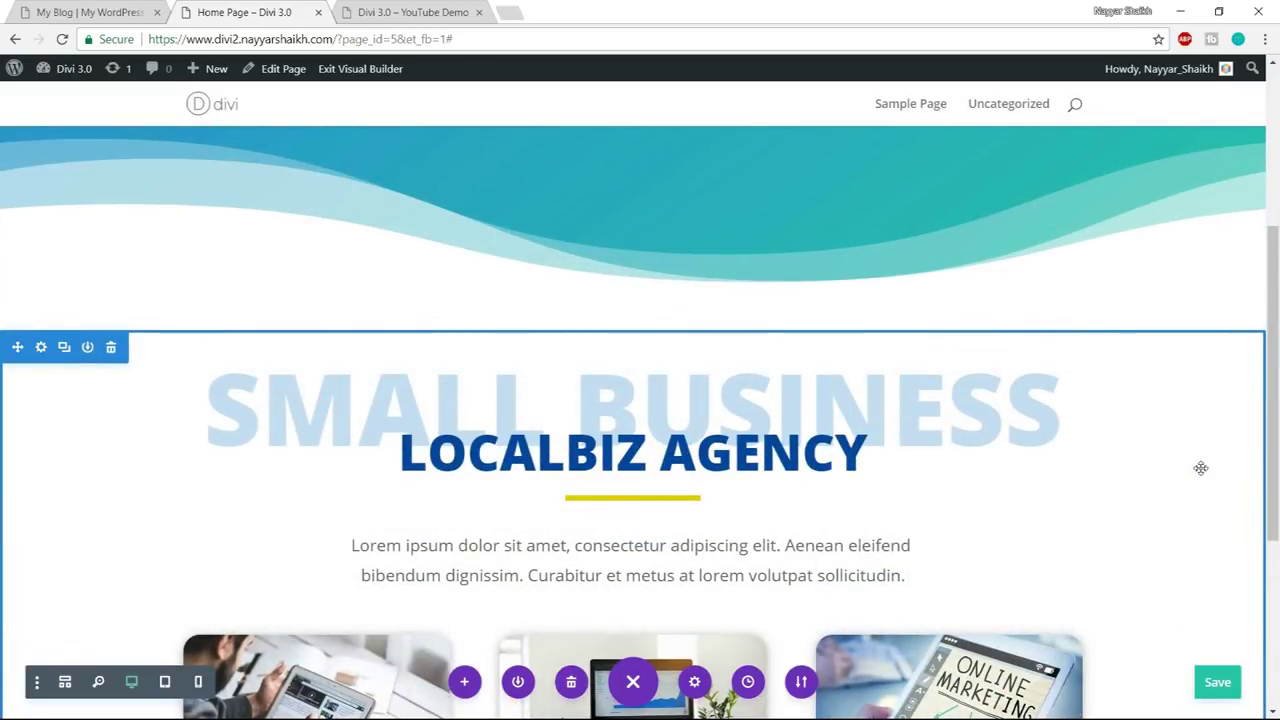
{"action": "scroll", "coordinate": [1194, 493], "scroll_direction": "up", "scroll_amount": 5}
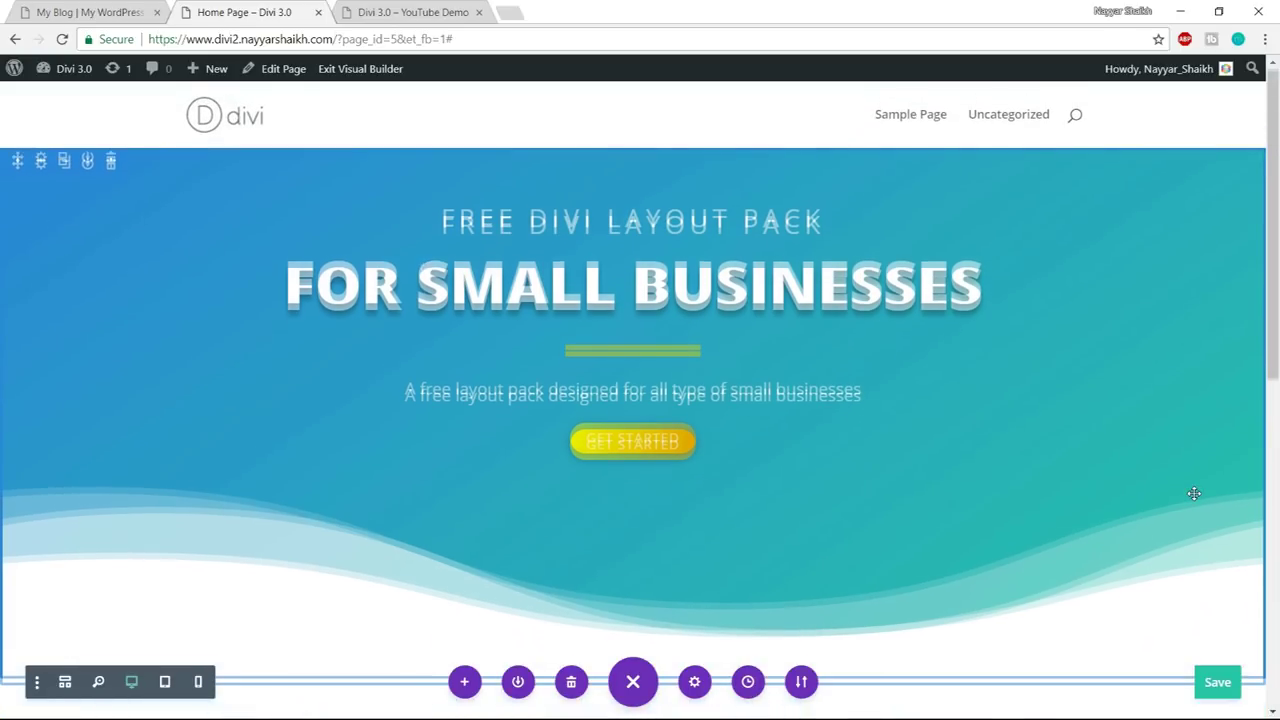
{"action": "scroll", "coordinate": [1194, 493], "scroll_direction": "down", "scroll_amount": 5}
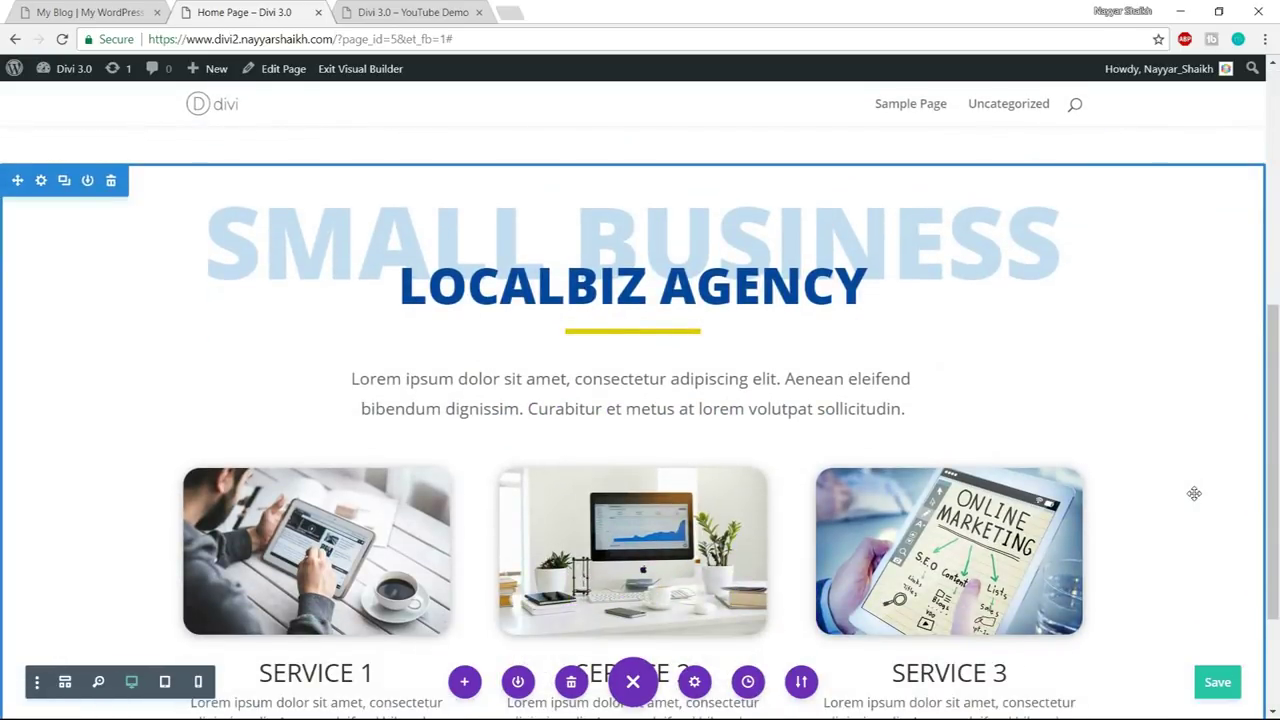
{"action": "scroll", "coordinate": [1194, 493], "scroll_direction": "down", "scroll_amount": 5}
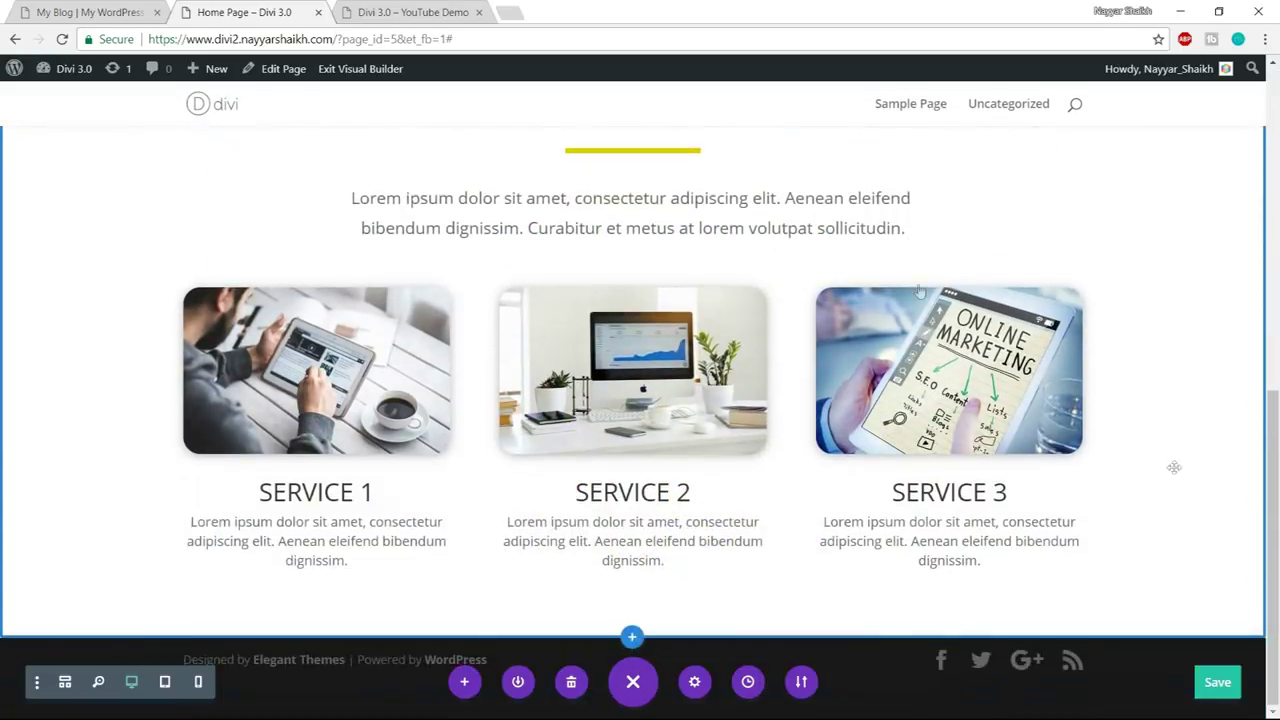
{"action": "key", "text": "ctrl+shift+Tab"}
{"action": "scroll", "coordinate": [1130, 275], "scroll_direction": "down", "scroll_amount": 5}
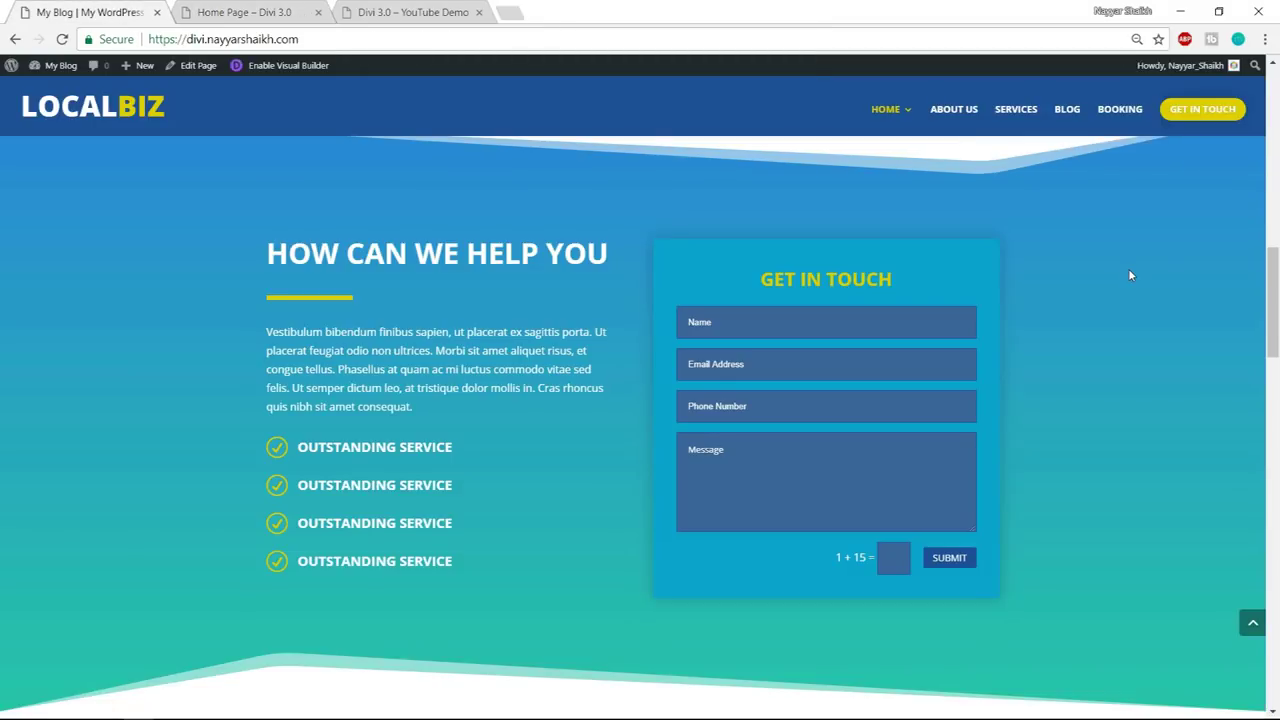
{"action": "left_click", "coordinate": [298, 10]}
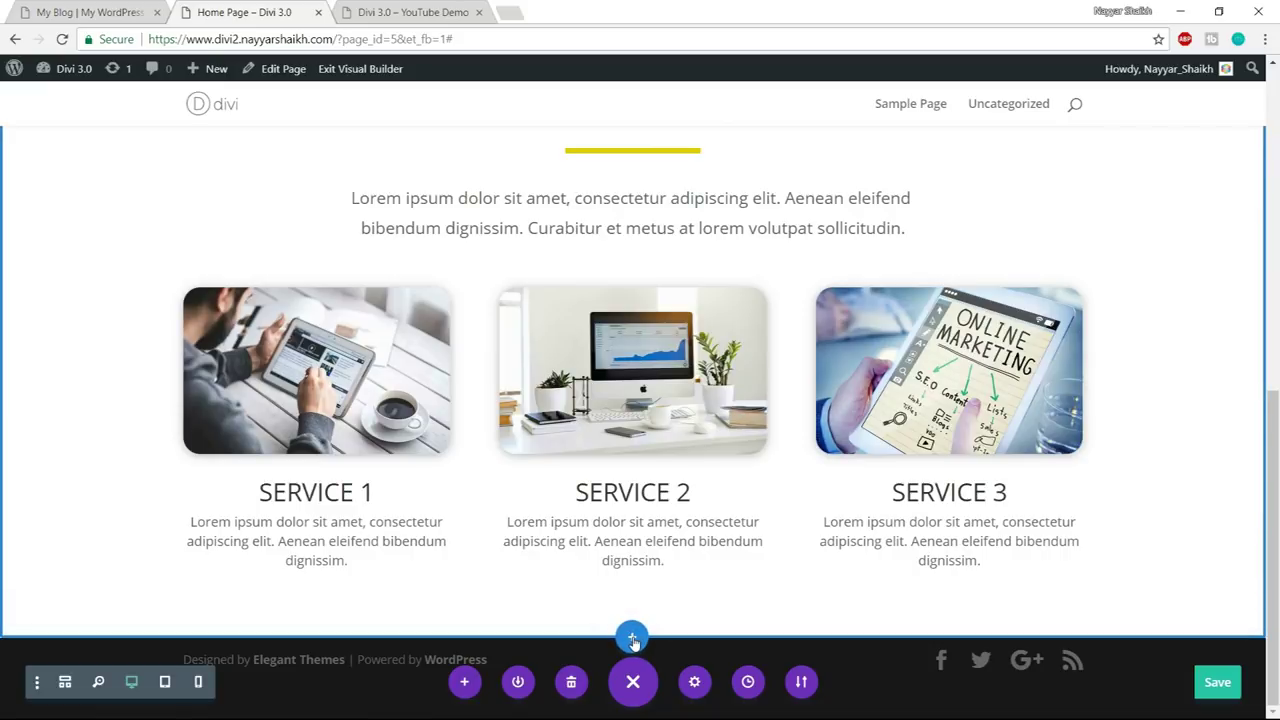
- Add a new section below the services section with a row of two equal columns, checking the reference page's layout
{"action": "left_click", "coordinate": [632, 640]}
{"action": "left_click", "coordinate": [550, 582]}
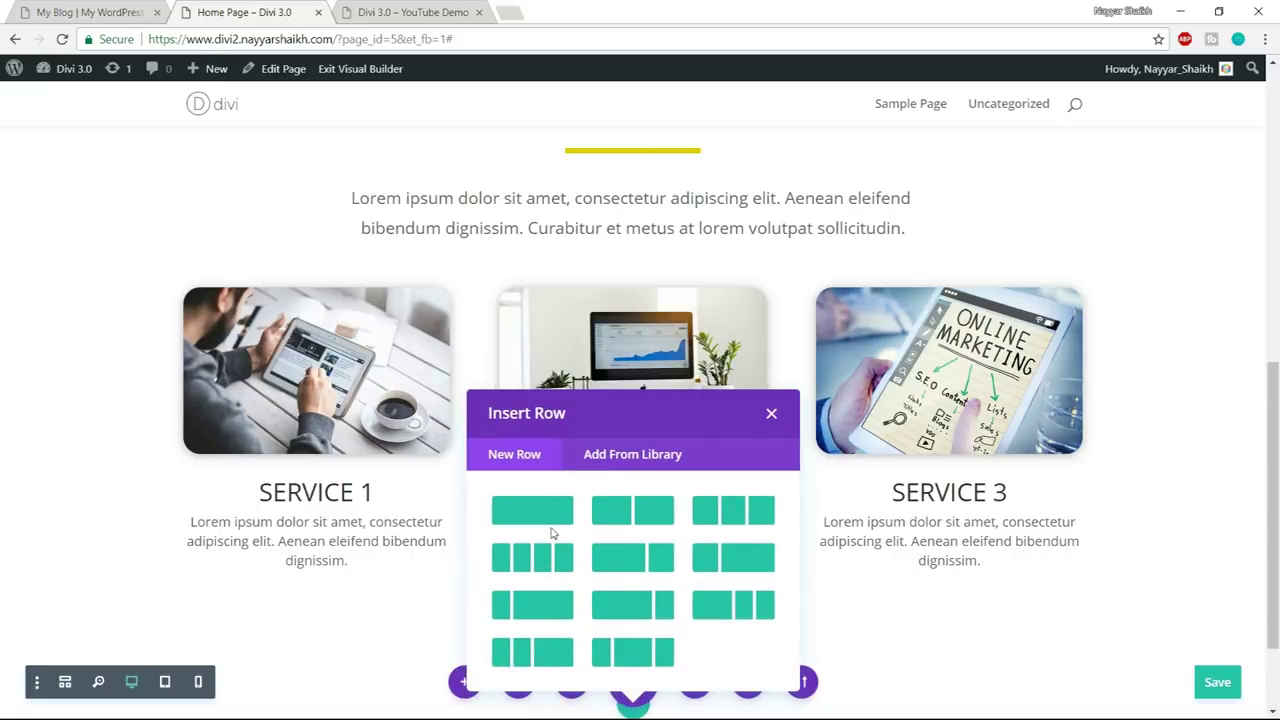
{"action": "left_click", "coordinate": [58, 8]}
{"action": "scroll", "coordinate": [500, 371], "scroll_direction": "up", "scroll_amount": 1}
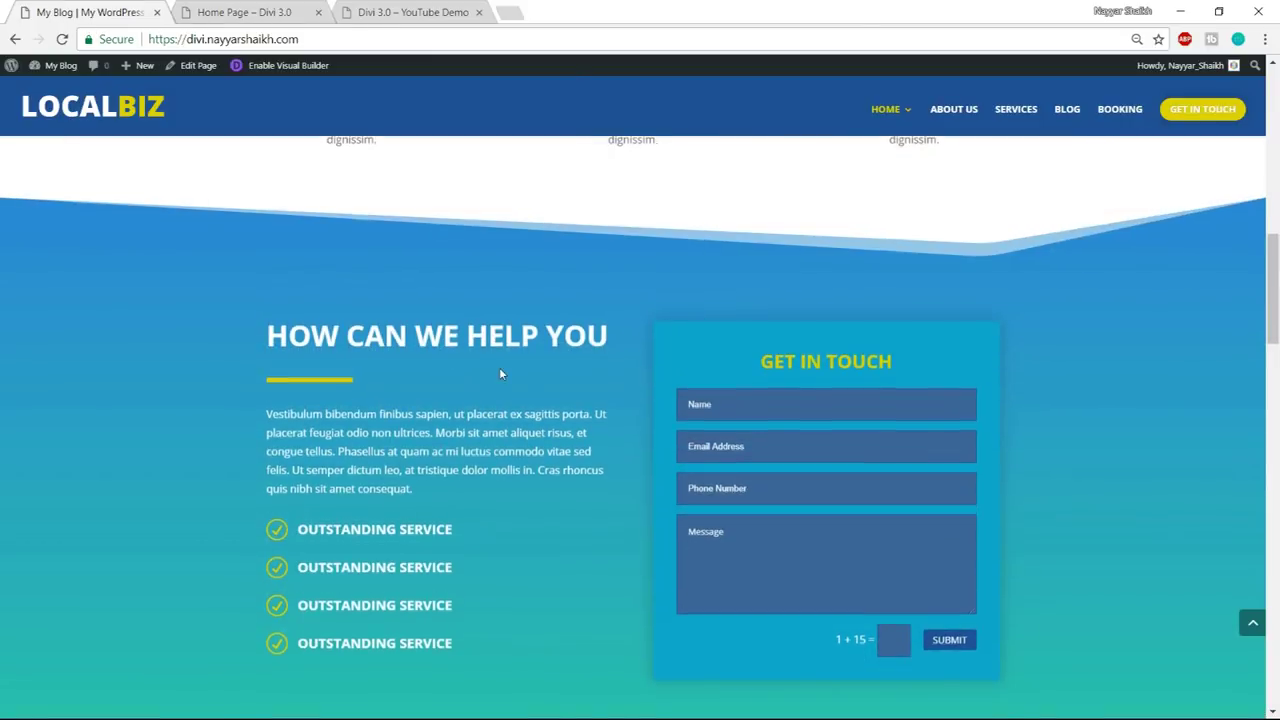
{"action": "scroll", "coordinate": [500, 371], "scroll_direction": "down", "scroll_amount": 1}
{"action": "left_click", "coordinate": [240, 12]}
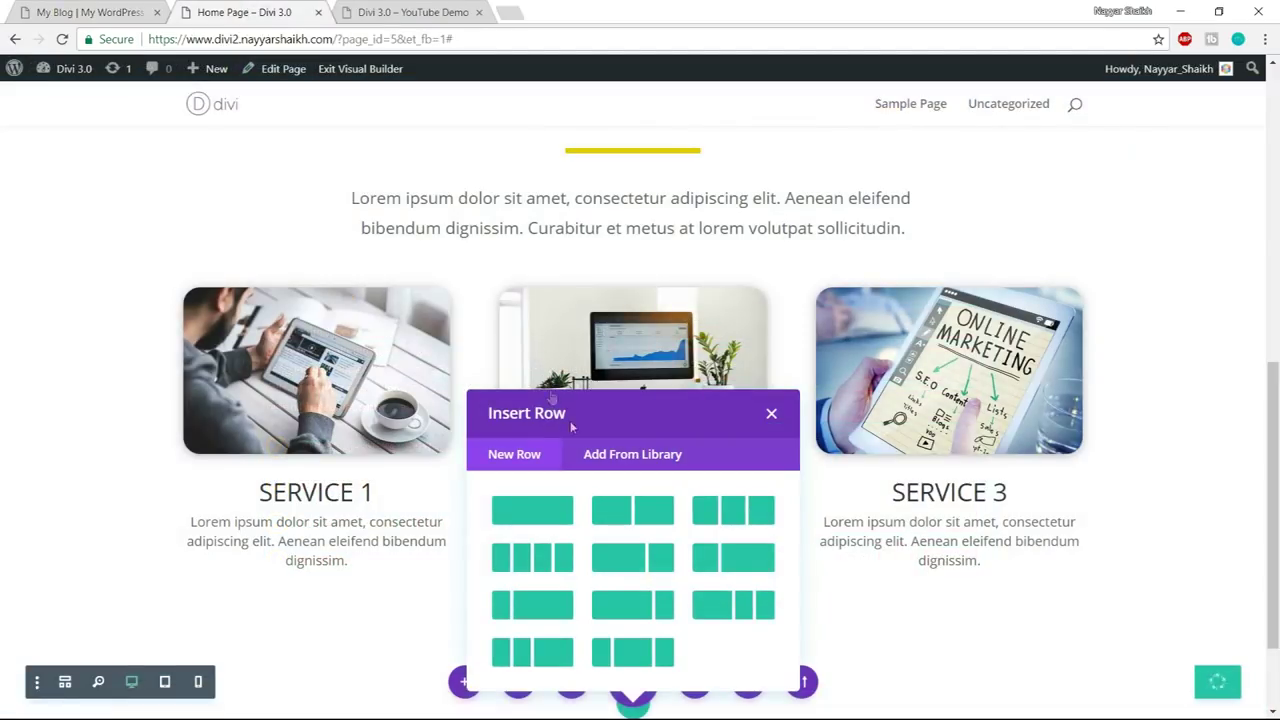
{"action": "left_click", "coordinate": [626, 514]}
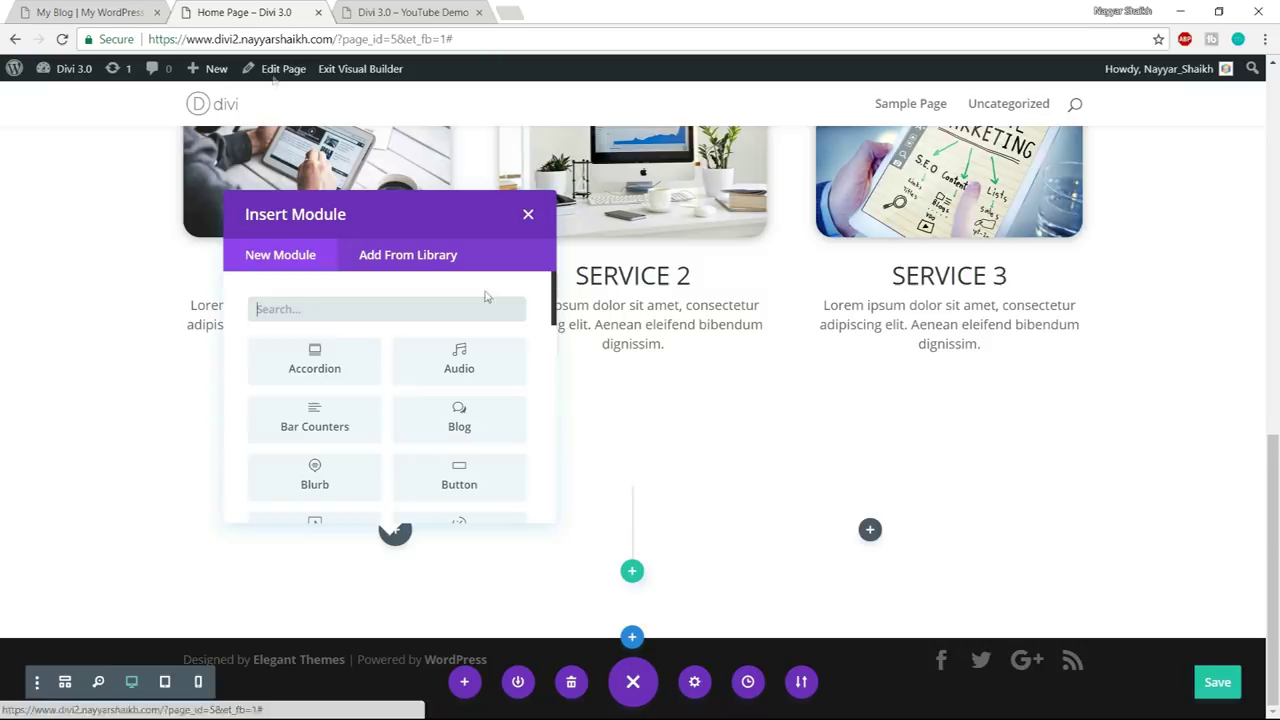
- Check the heading on the reference page and insert a Text module in the new row's first column
{"action": "left_click", "coordinate": [124, 7]}
{"action": "left_click_drag", "start_coordinate": [300, 590], "coordinate": [563, 252]}
{"action": "left_click", "coordinate": [578, 240]}
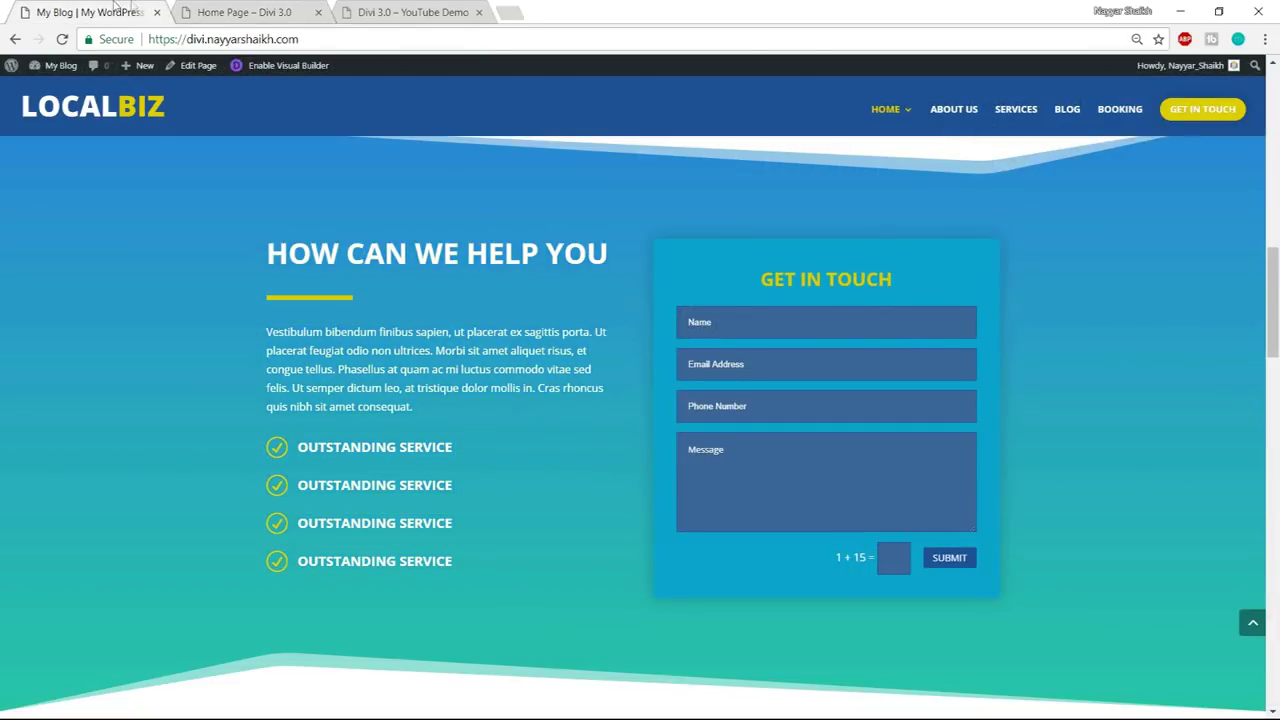
{"action": "left_click", "coordinate": [248, 10]}
{"action": "type", "text": "text"}
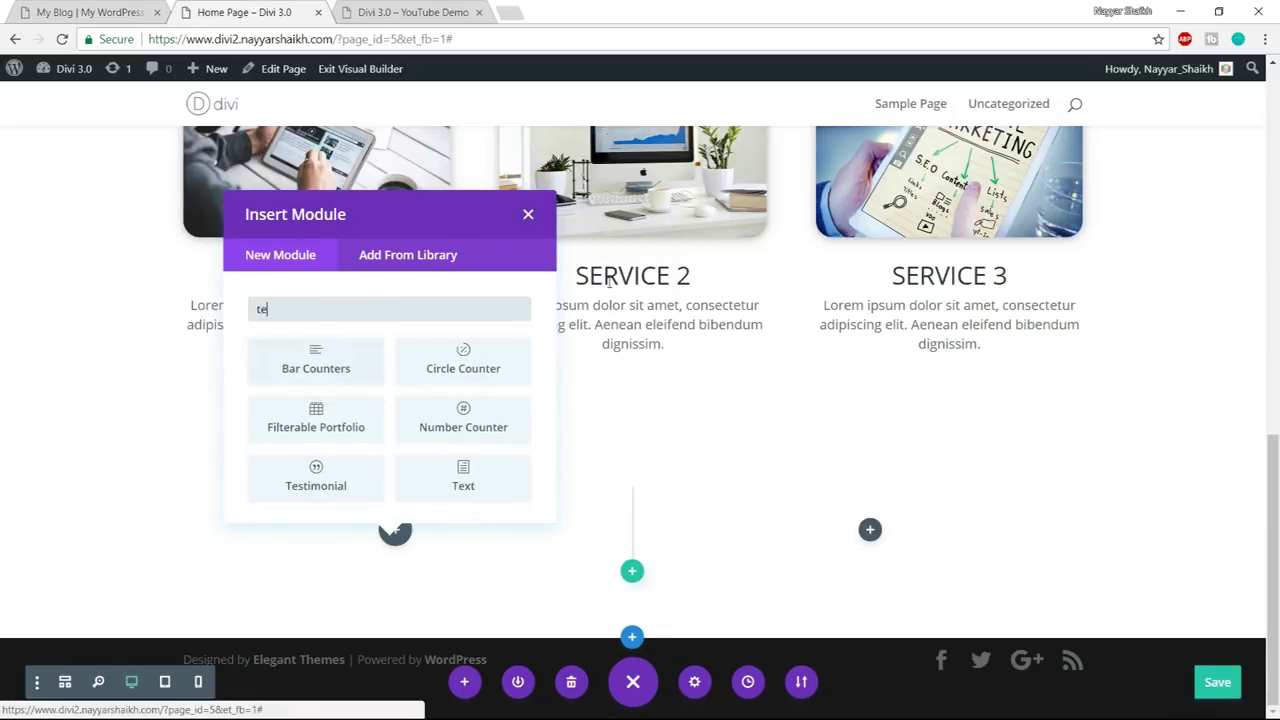
{"action": "left_click", "coordinate": [326, 372]}
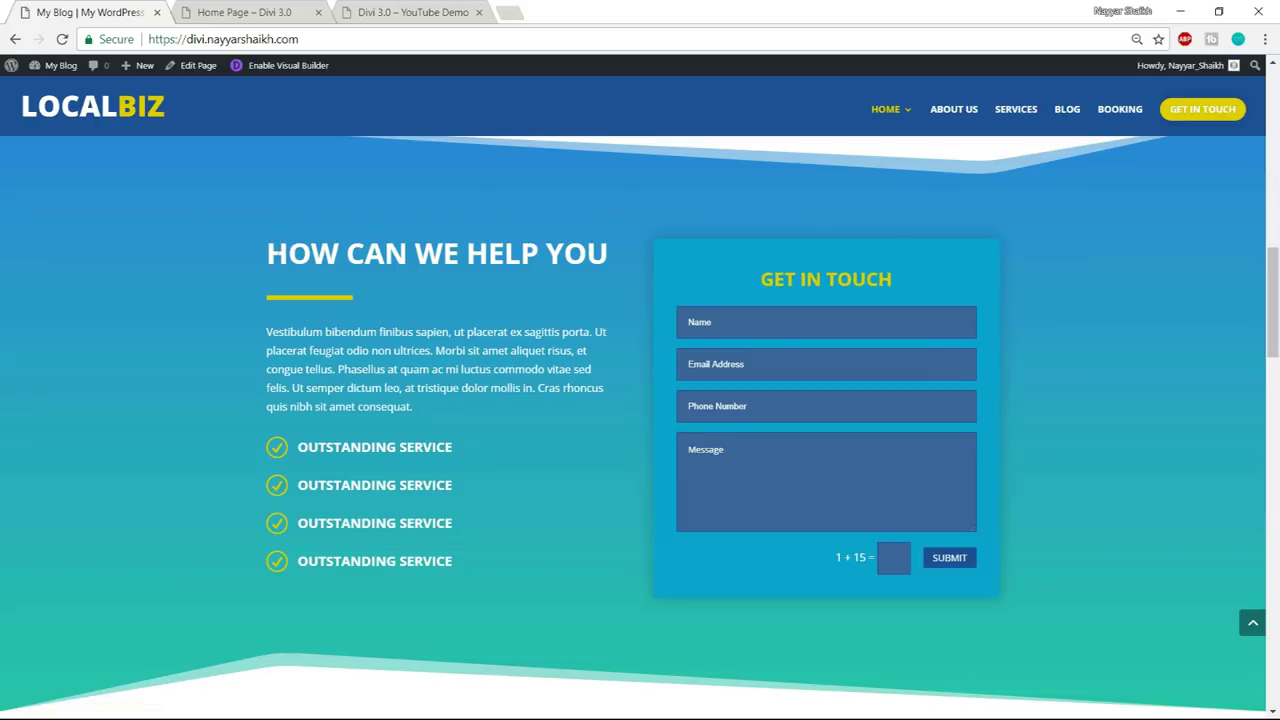
- Copy the heading "HOW CAN WE HELP YOU" from the reference page and paste it as the new Text module's content
{"action": "left_click_drag", "start_coordinate": [412, 406], "coordinate": [523, 253]}
{"action": "left_click_drag", "start_coordinate": [608, 253], "coordinate": [269, 253]}
{"action": "key", "text": "ctrl+c"}
{"action": "left_click", "coordinate": [195, 12]}
{"action": "left_click", "coordinate": [320, 380]}
{"action": "key", "text": "ctrl+v"}
- Set the text size of the "HOW CAN WE HELP YOU" heading module to 35px
{"action": "left_click_drag", "start_coordinate": [229, 137], "coordinate": [1134, 200]}
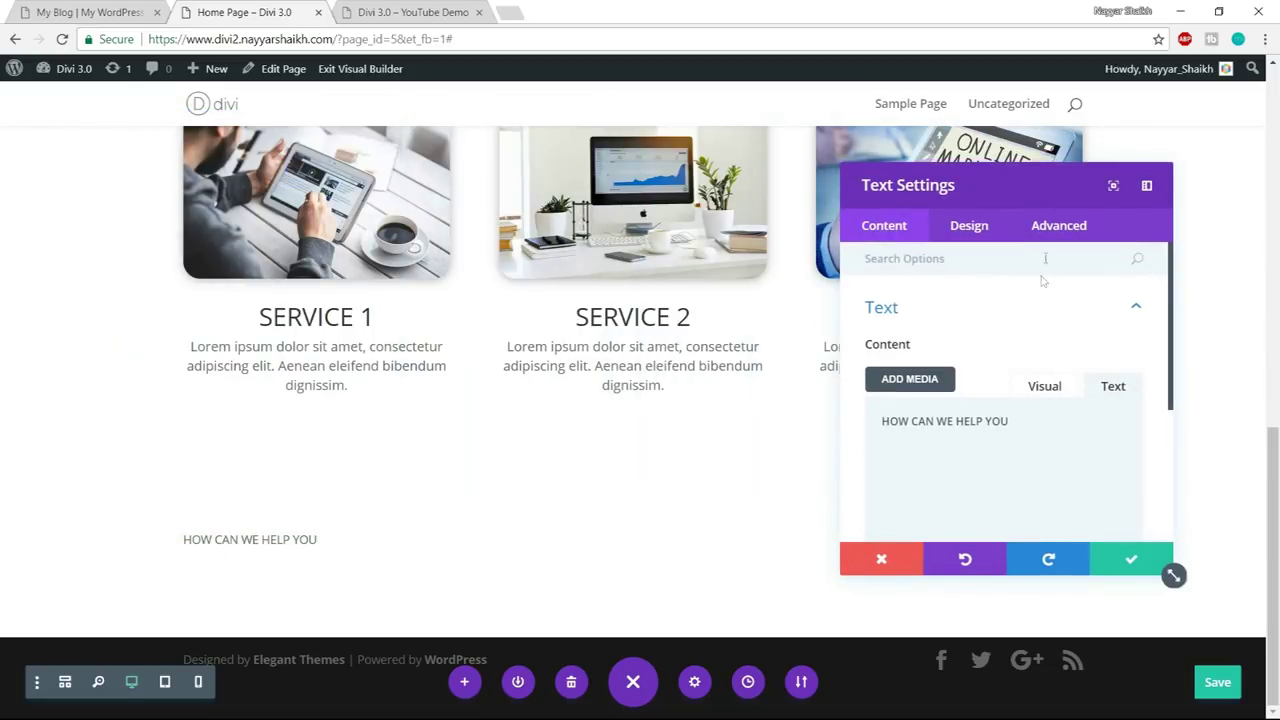
{"action": "left_click", "coordinate": [969, 227]}
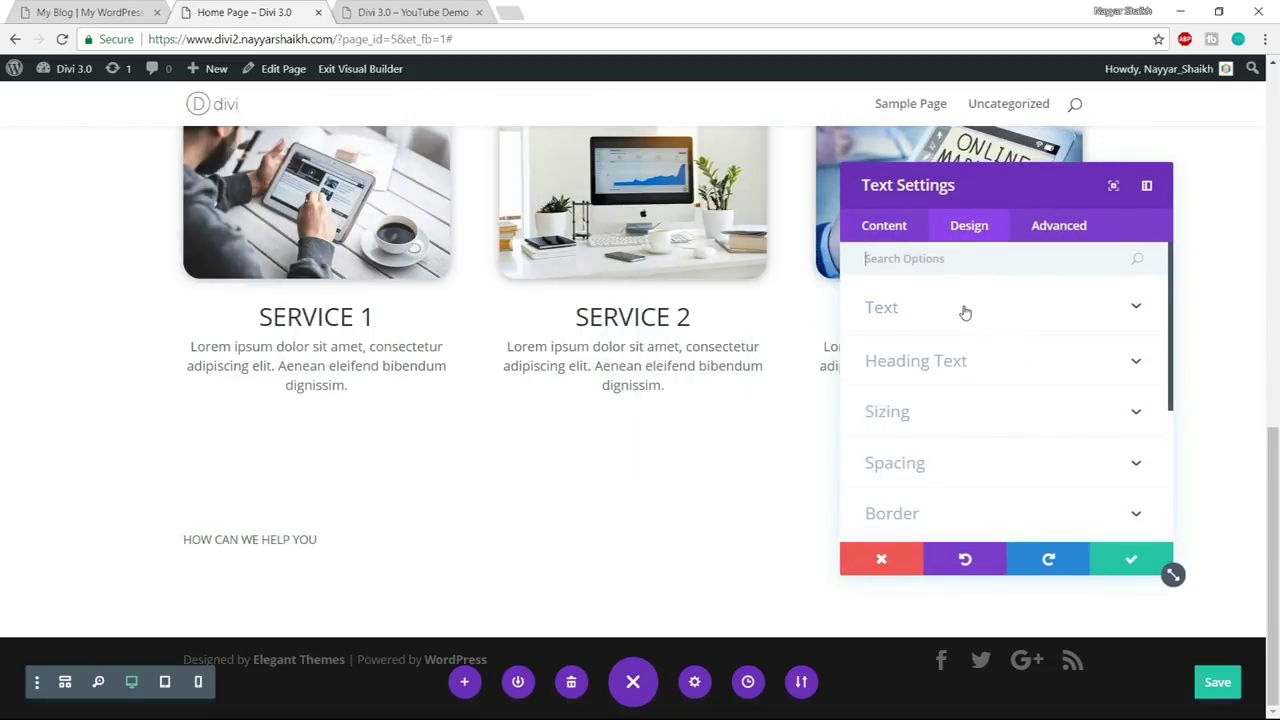
{"action": "left_click", "coordinate": [965, 312]}
{"action": "scroll", "coordinate": [1023, 349], "scroll_direction": "down", "scroll_amount": 3}
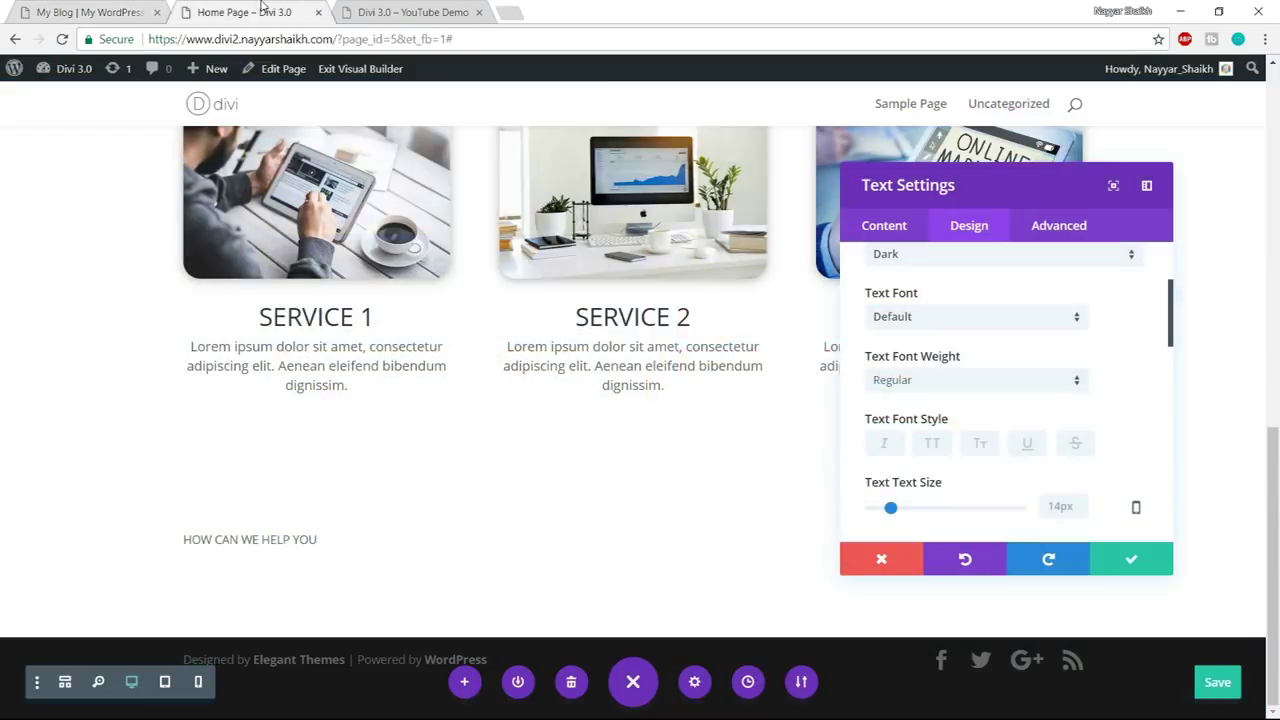
{"action": "scroll", "coordinate": [1048, 335], "scroll_direction": "up", "scroll_amount": 1}
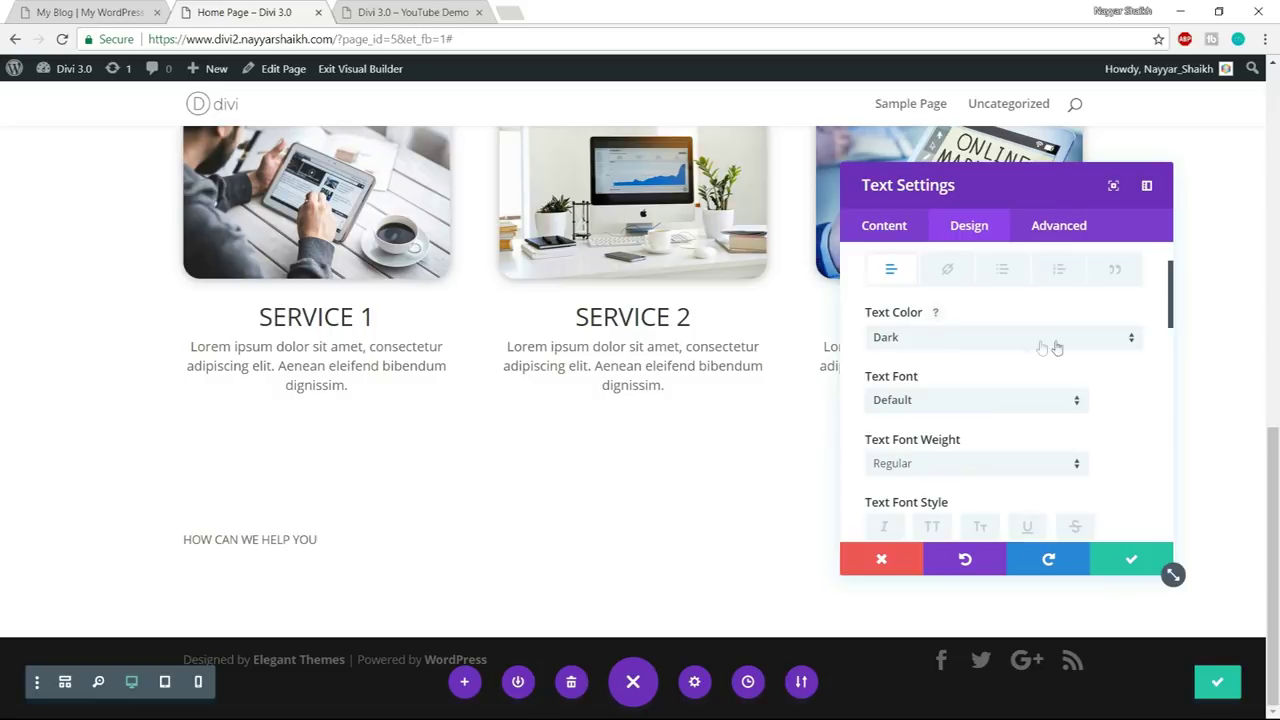
{"action": "scroll", "coordinate": [1038, 353], "scroll_direction": "down", "scroll_amount": 1}
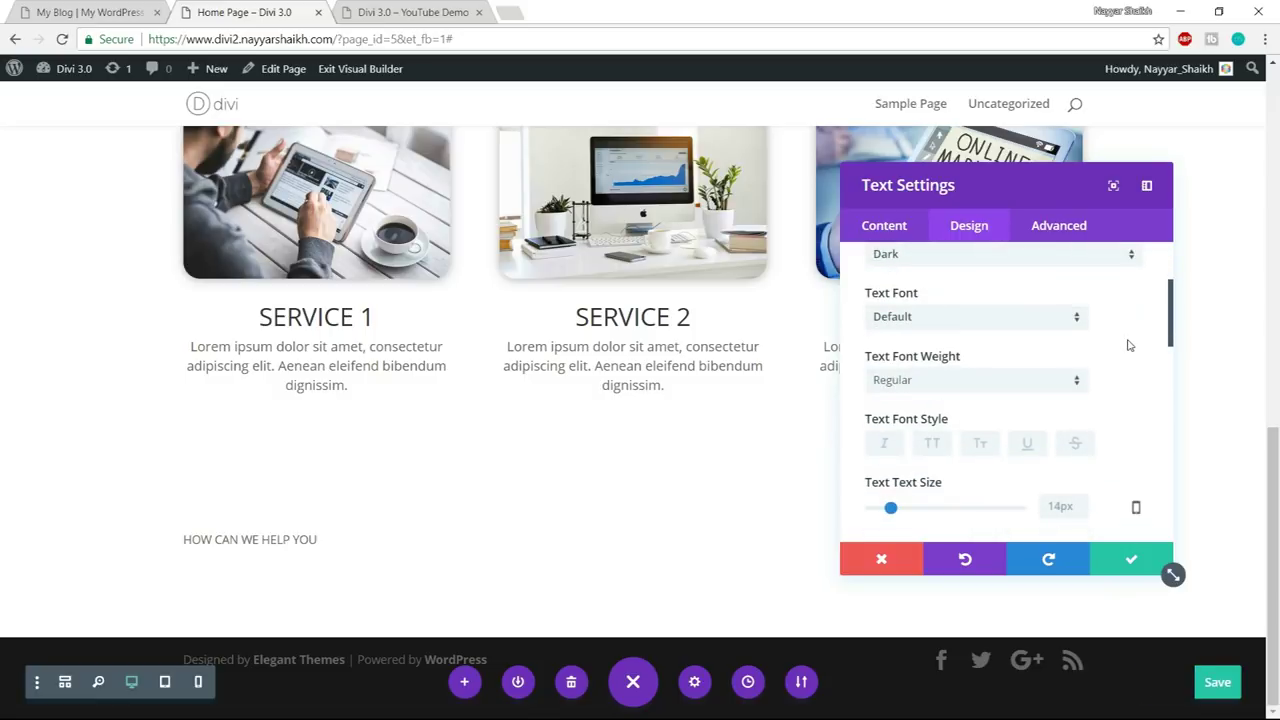
{"action": "scroll", "coordinate": [1128, 345], "scroll_direction": "down", "scroll_amount": 2}
{"action": "left_click_drag", "start_coordinate": [891, 342], "coordinate": [922, 342]}
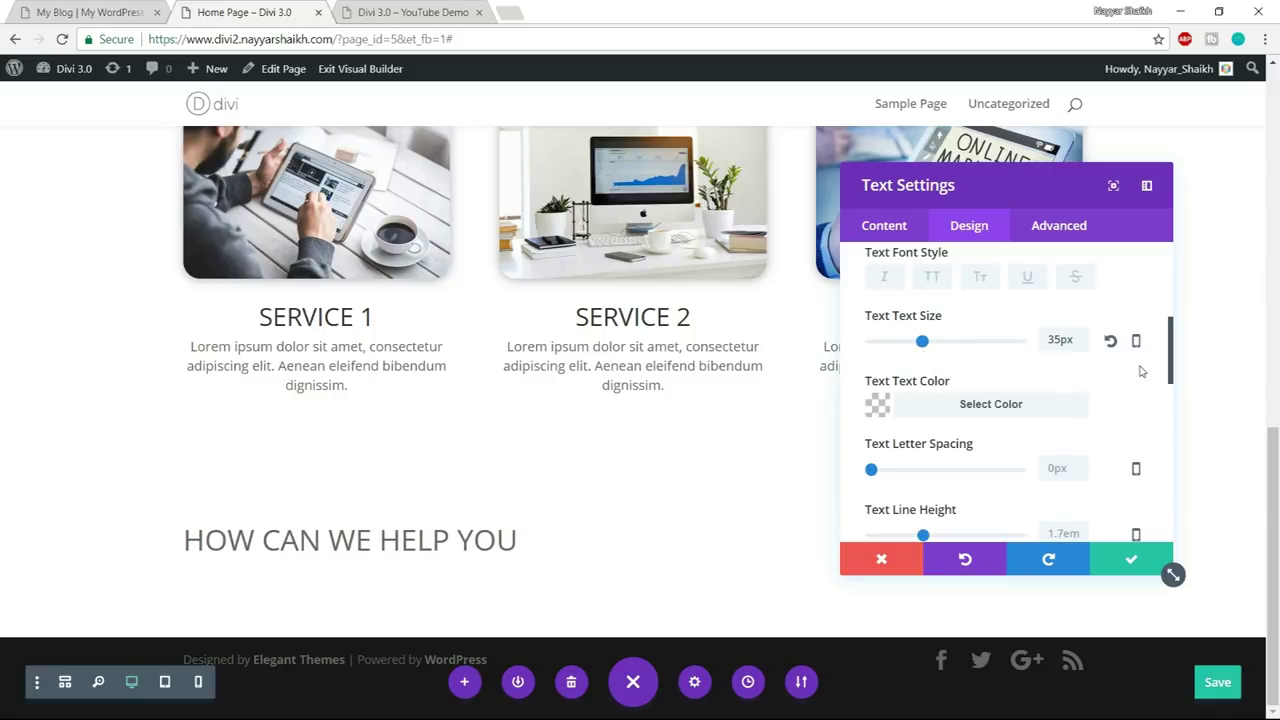
- Set the heading's text font weight to Bold
{"action": "scroll", "coordinate": [1138, 376], "scroll_direction": "down", "scroll_amount": 2}
{"action": "scroll", "coordinate": [1134, 378], "scroll_direction": "up", "scroll_amount": 3}
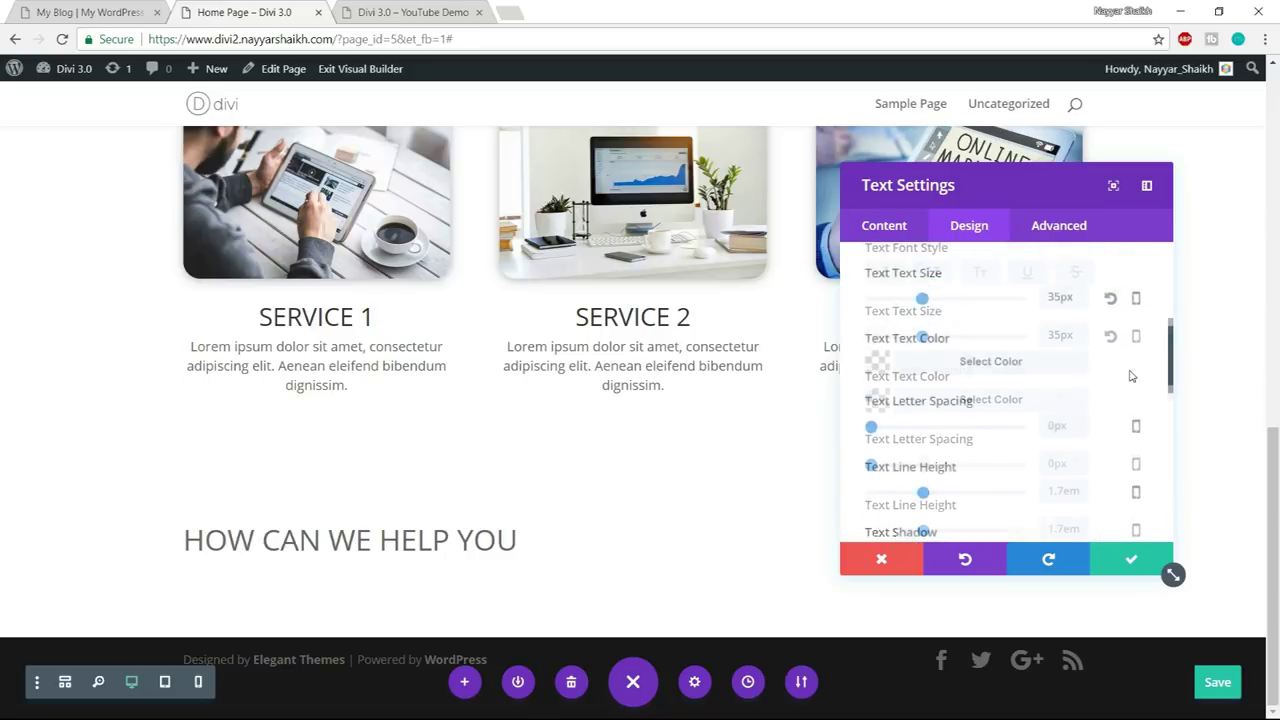
{"action": "left_click", "coordinate": [950, 304]}
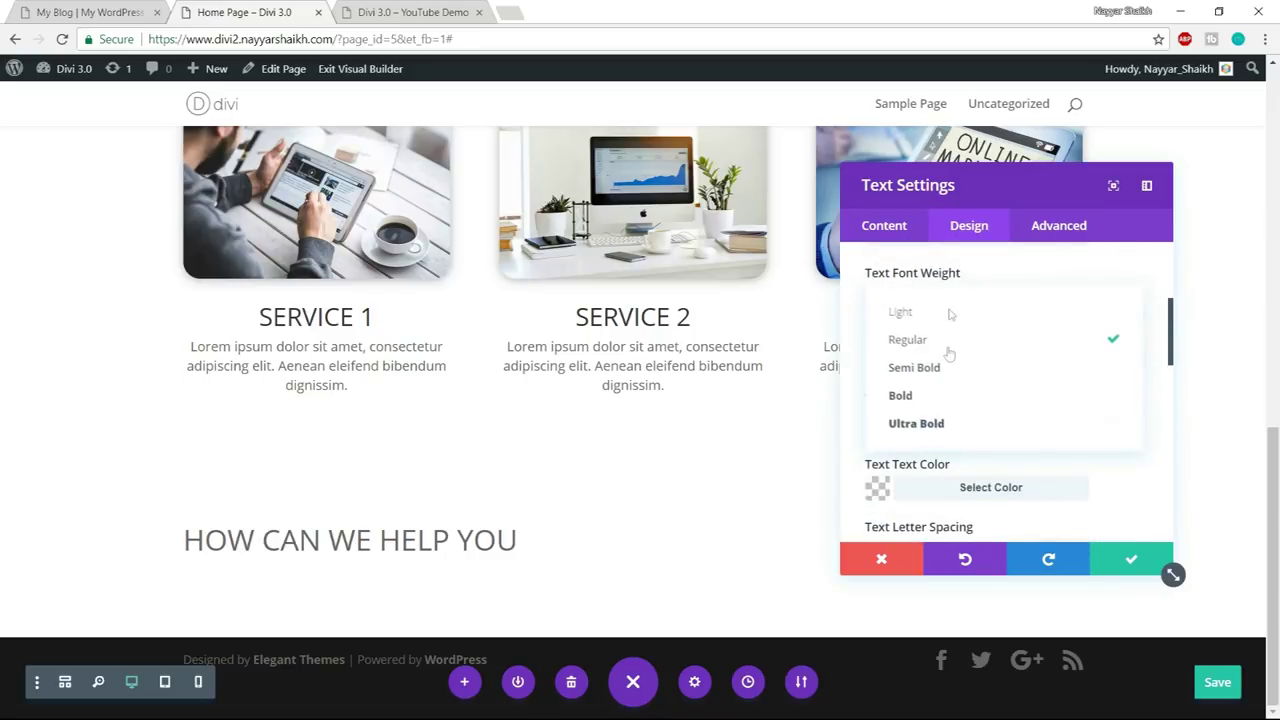
{"action": "left_click", "coordinate": [960, 397]}
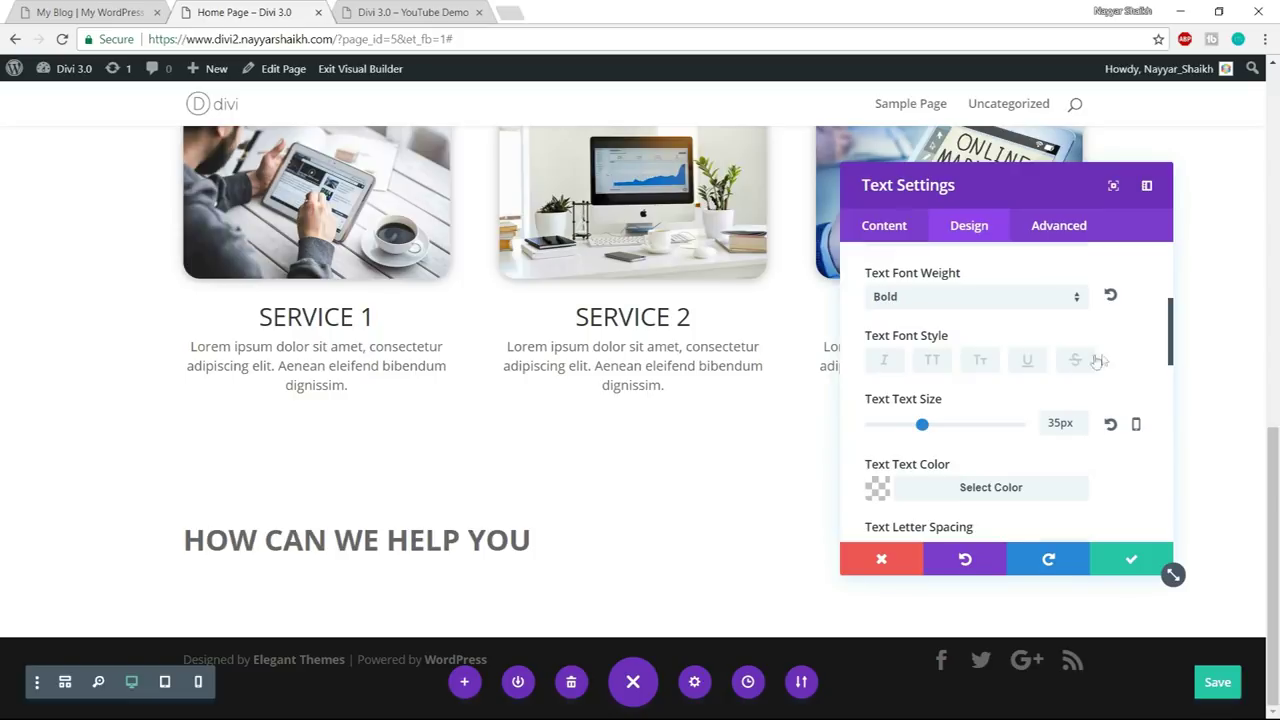
- Check the heading's colour on the reference page, set the Text module's text color to Light, and save the module
{"action": "scroll", "coordinate": [1117, 355], "scroll_direction": "down", "scroll_amount": 1}
{"action": "left_click", "coordinate": [95, 12]}
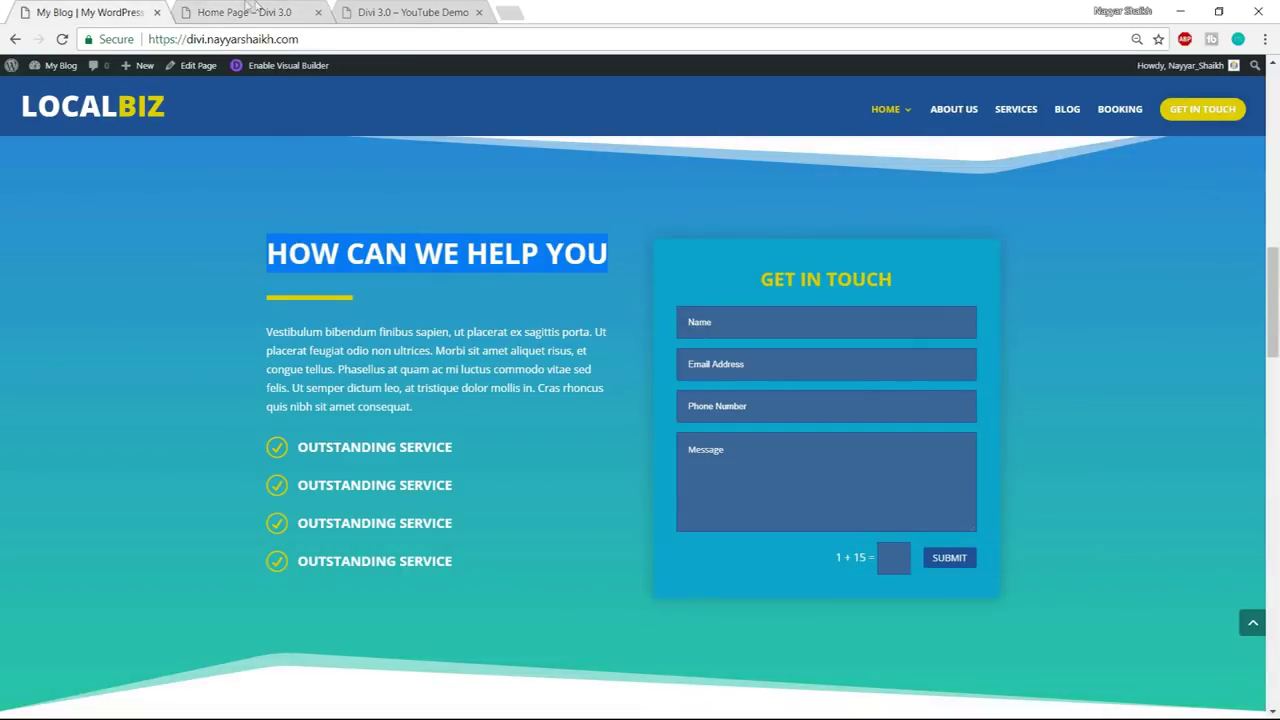
{"action": "left_click", "coordinate": [283, 8]}
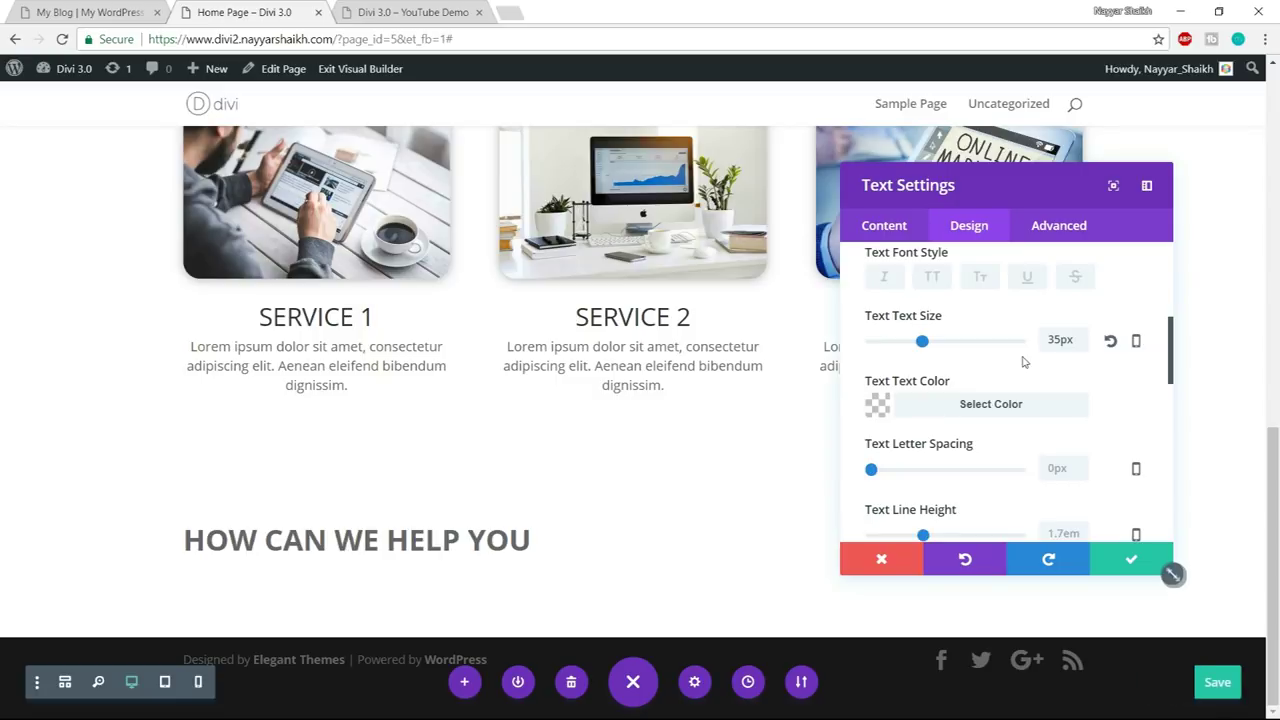
{"action": "scroll", "coordinate": [1111, 374], "scroll_direction": "down", "scroll_amount": 2}
{"action": "scroll", "coordinate": [1108, 383], "scroll_direction": "up", "scroll_amount": 5}
{"action": "scroll", "coordinate": [923, 343], "scroll_direction": "down", "scroll_amount": 2}
{"action": "left_click", "coordinate": [946, 336]}
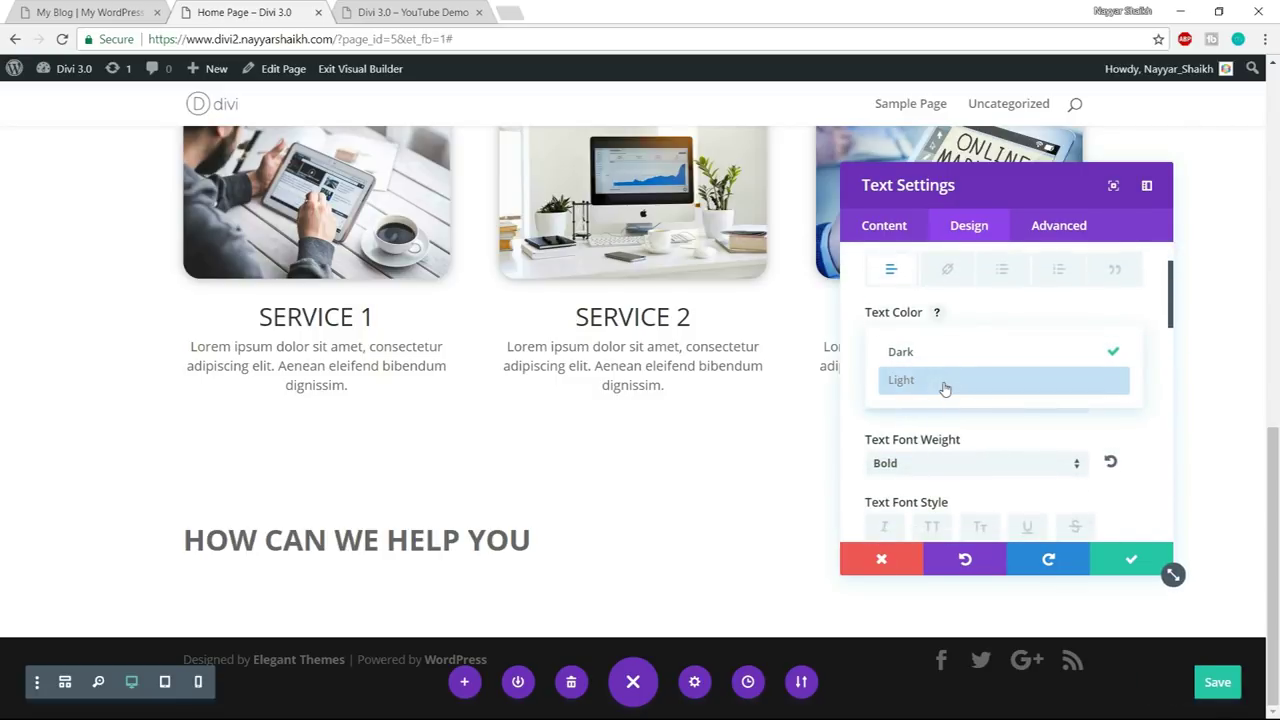
{"action": "left_click", "coordinate": [960, 382]}
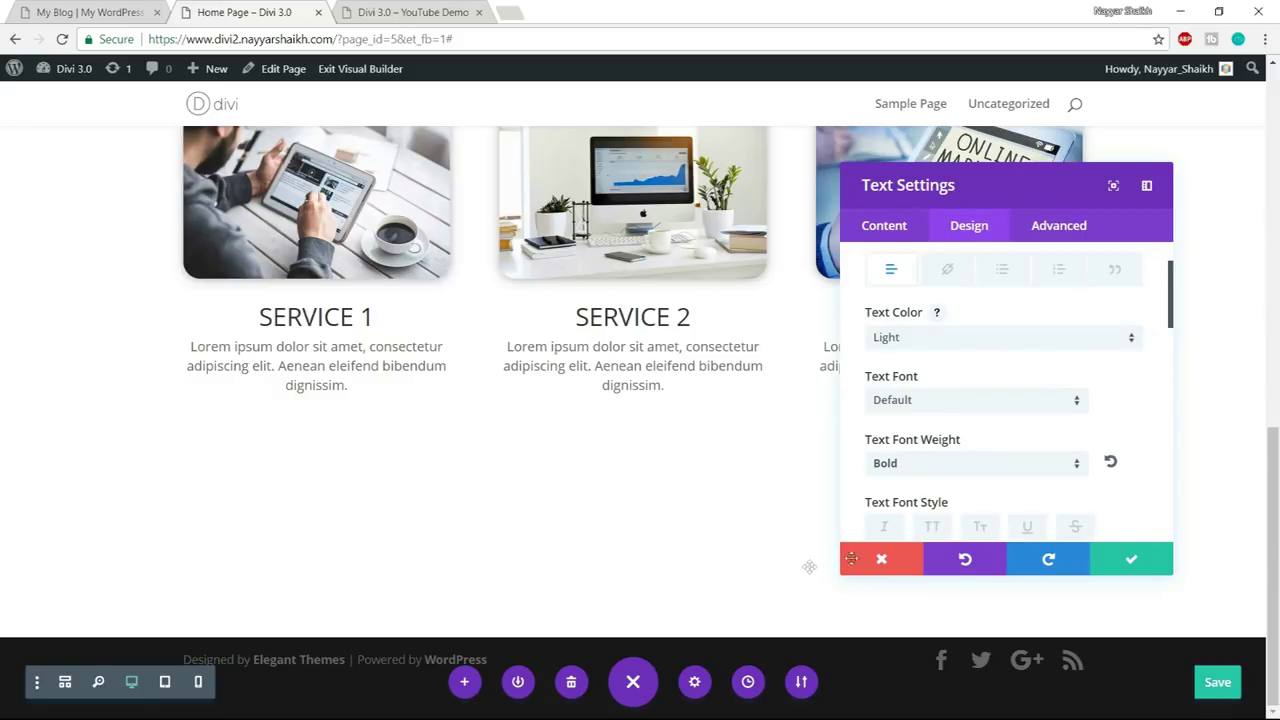
{"action": "left_click", "coordinate": [1131, 568]}
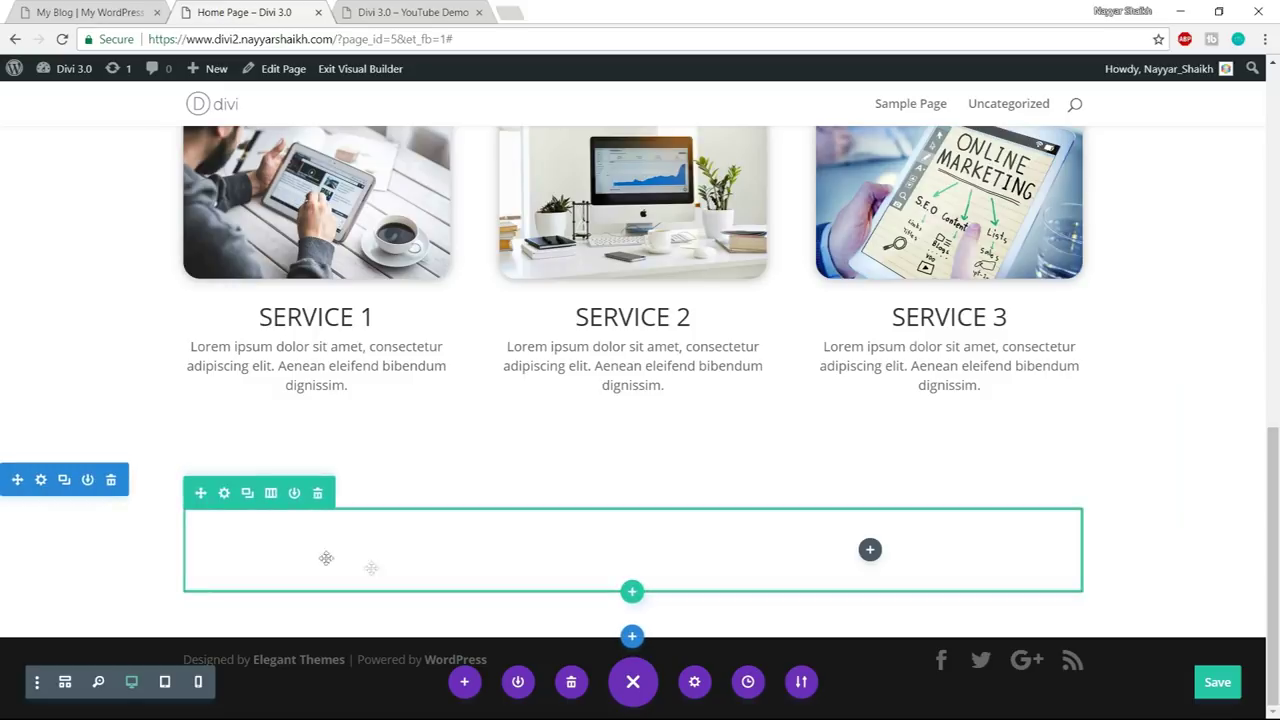
- Add a blue-to-green background gradient to the new section, checking the reference page's background
{"action": "left_click", "coordinate": [80, 12]}
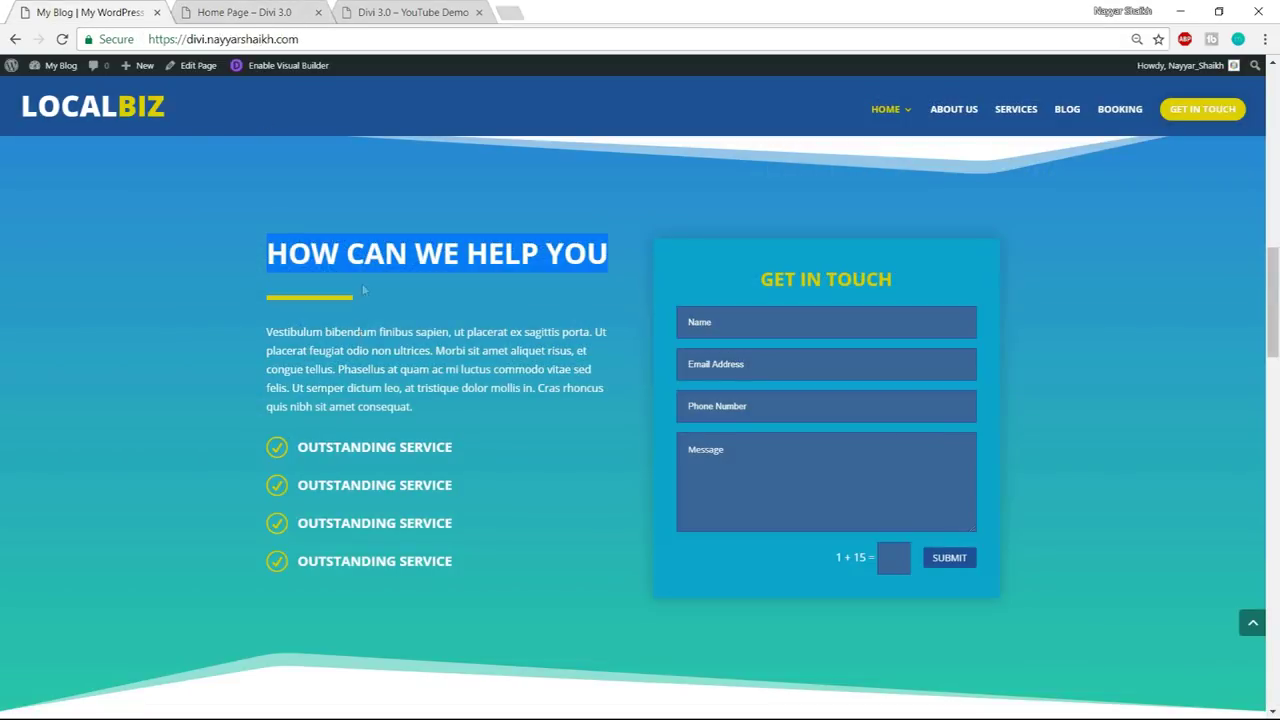
{"action": "left_click", "coordinate": [225, 12]}
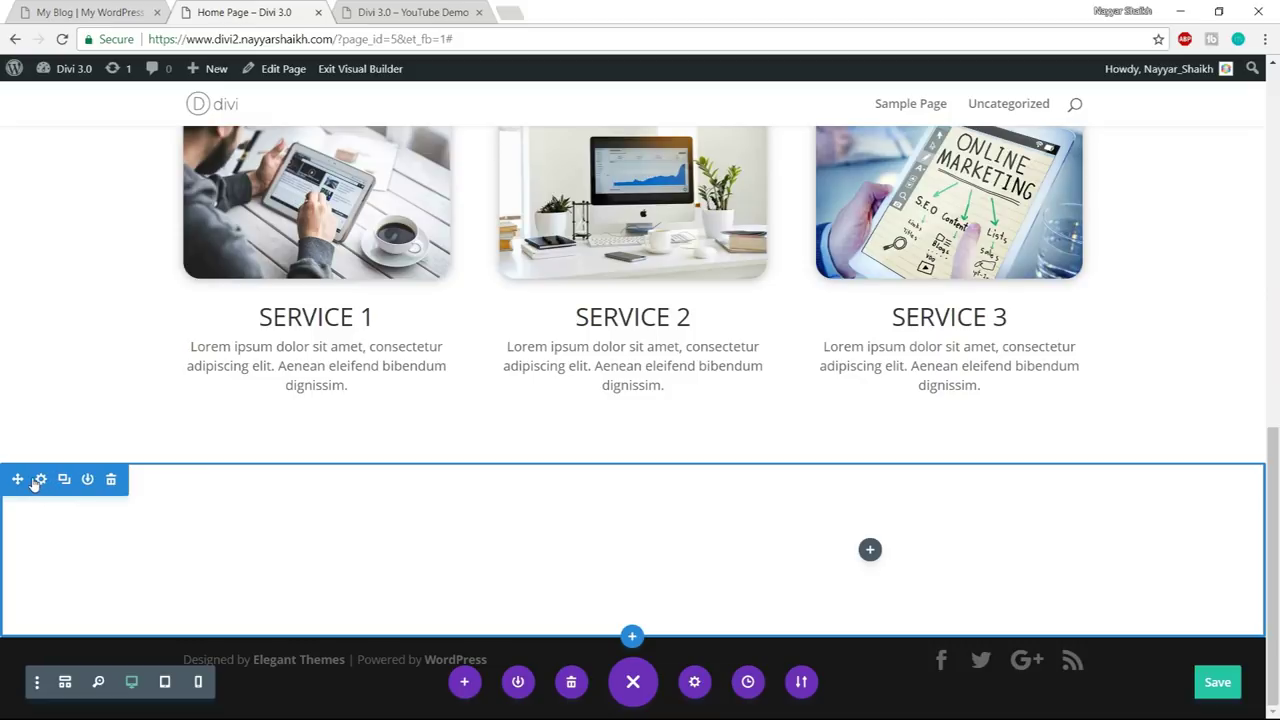
{"action": "left_click", "coordinate": [41, 481]}
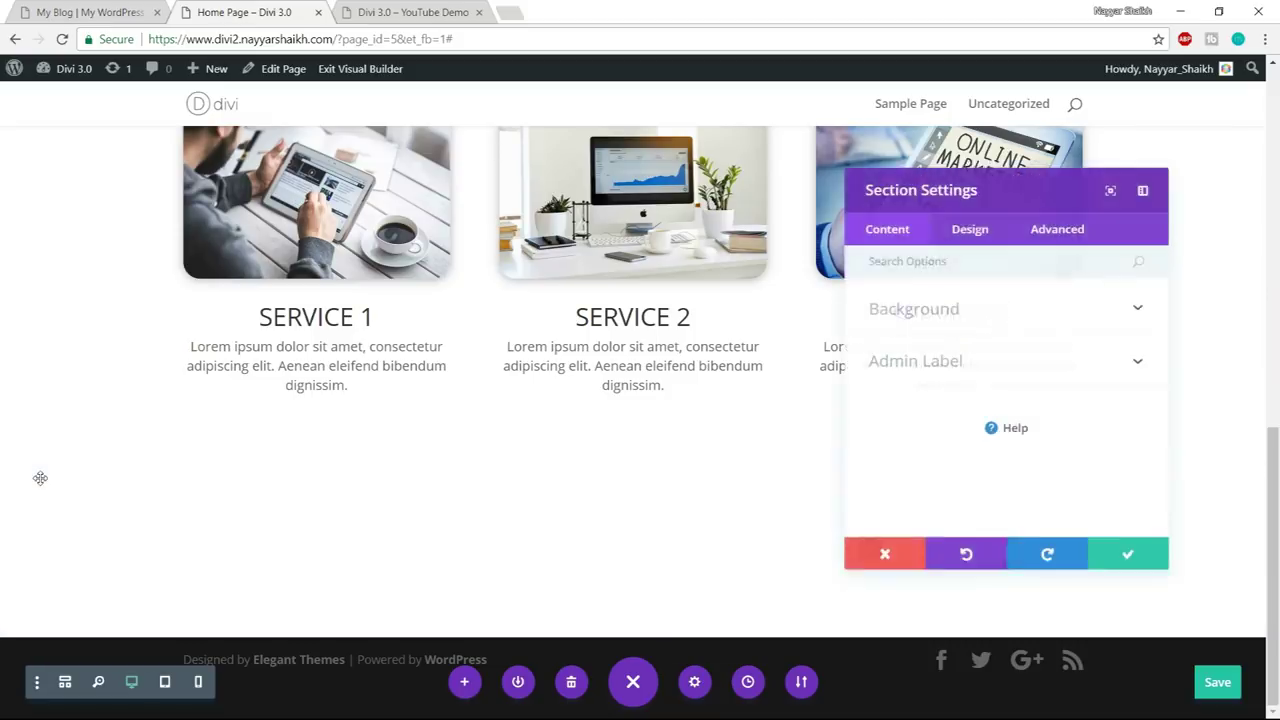
{"action": "left_click", "coordinate": [930, 306]}
{"action": "scroll", "coordinate": [989, 354], "scroll_direction": "down", "scroll_amount": 1}
{"action": "left_click", "coordinate": [971, 272]}
{"action": "left_click", "coordinate": [1055, 274]}
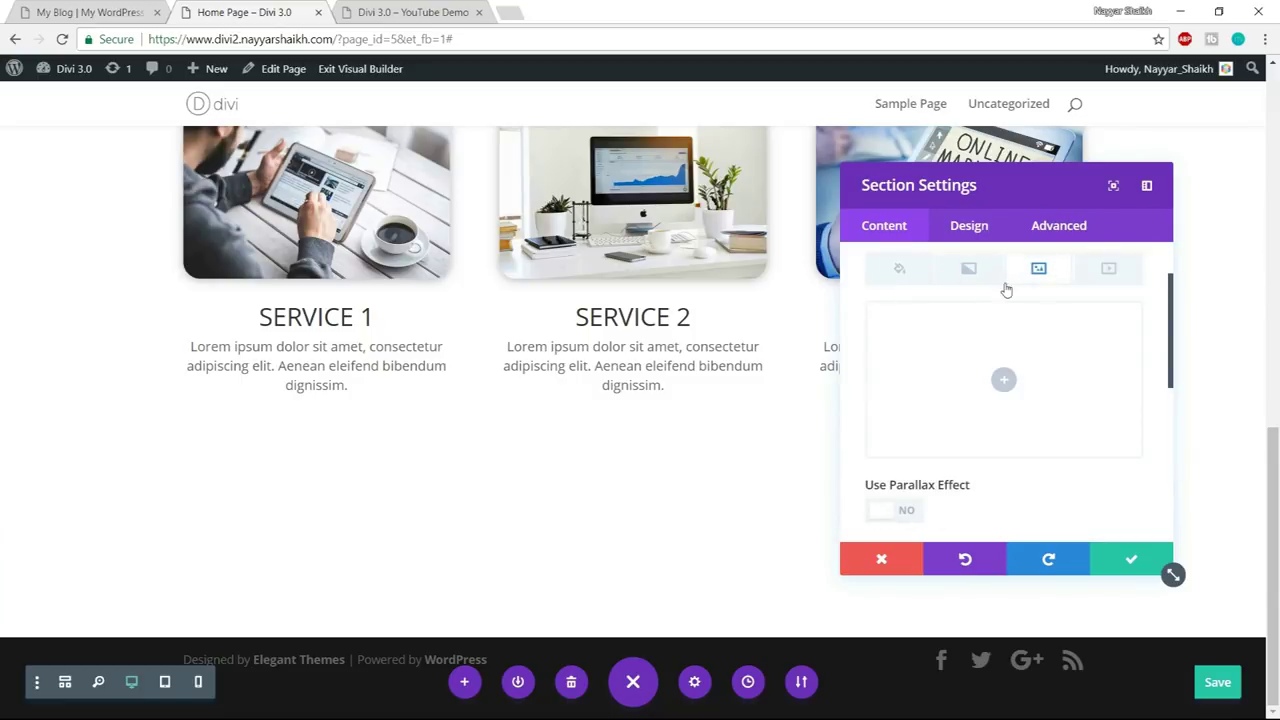
{"action": "left_click", "coordinate": [1108, 269]}
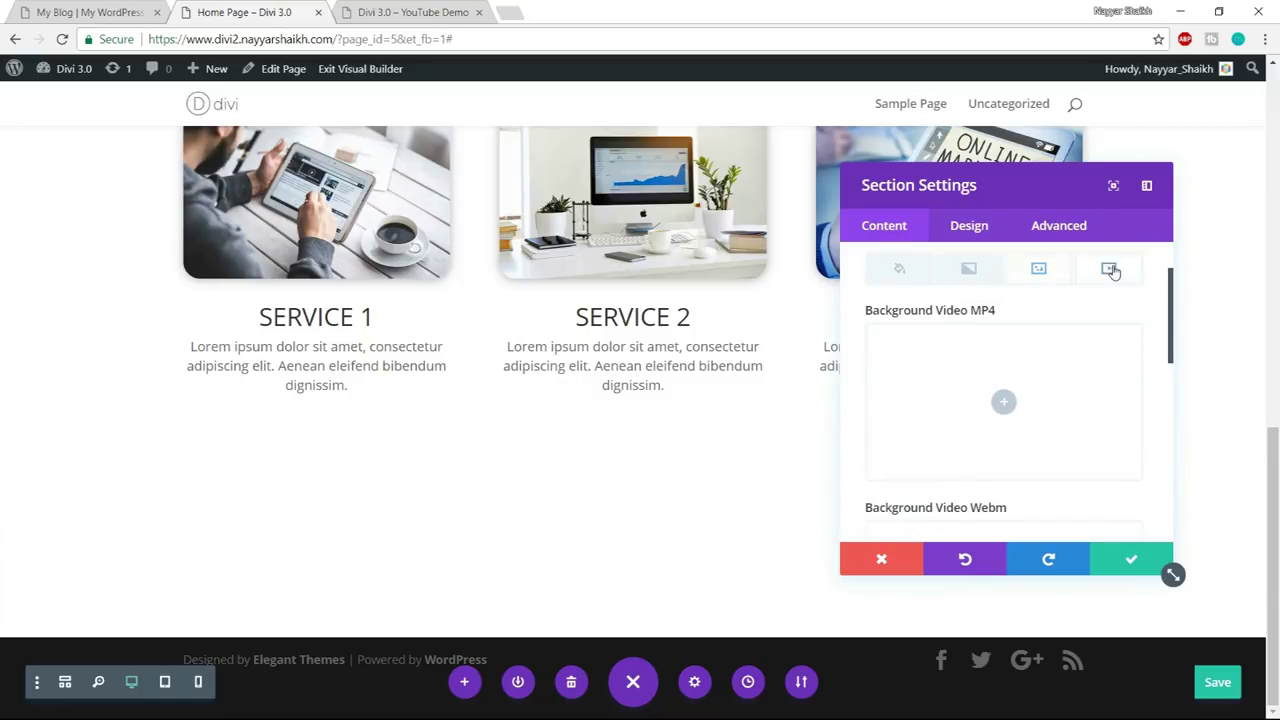
{"action": "left_click", "coordinate": [975, 270]}
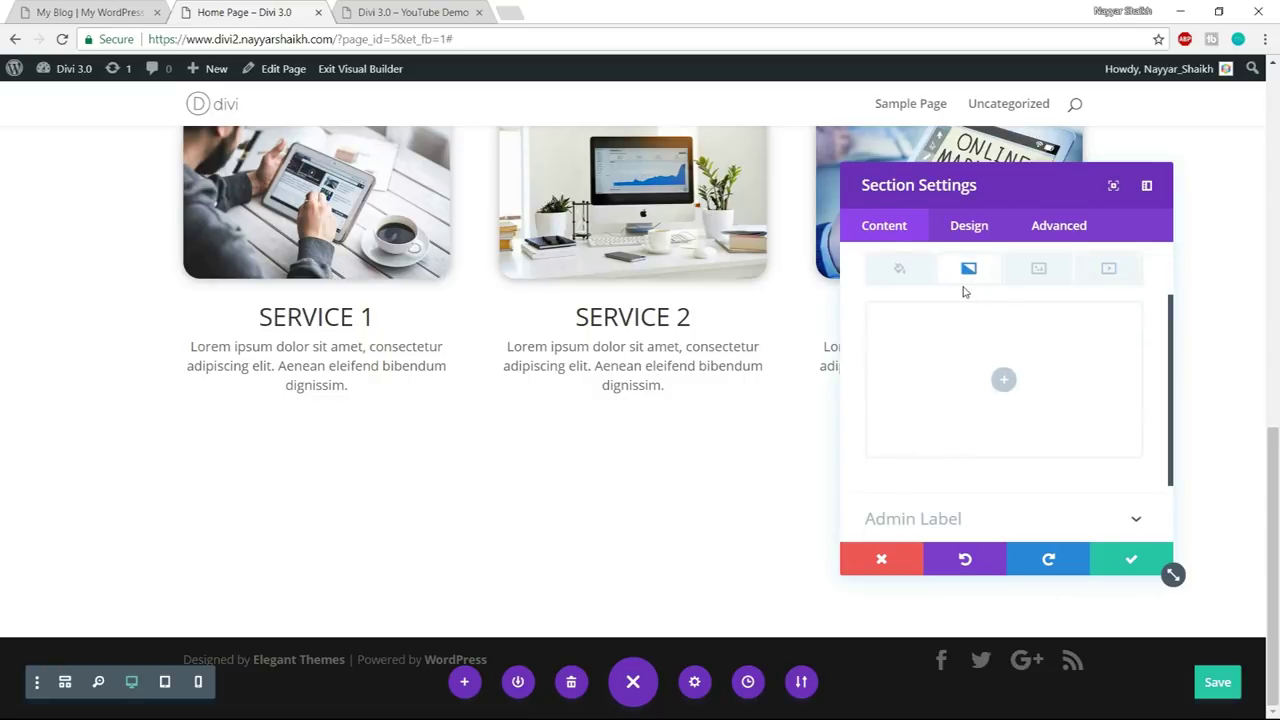
{"action": "left_click", "coordinate": [67, 12]}
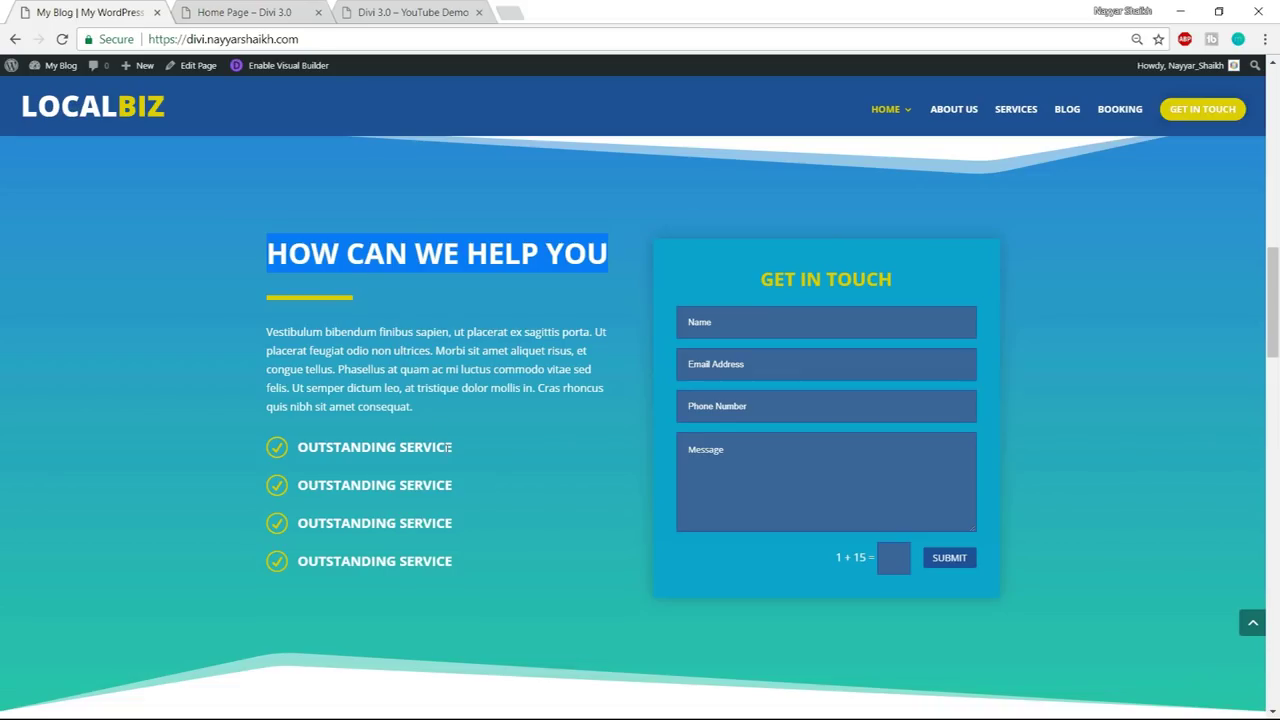
{"action": "left_click", "coordinate": [237, 13]}
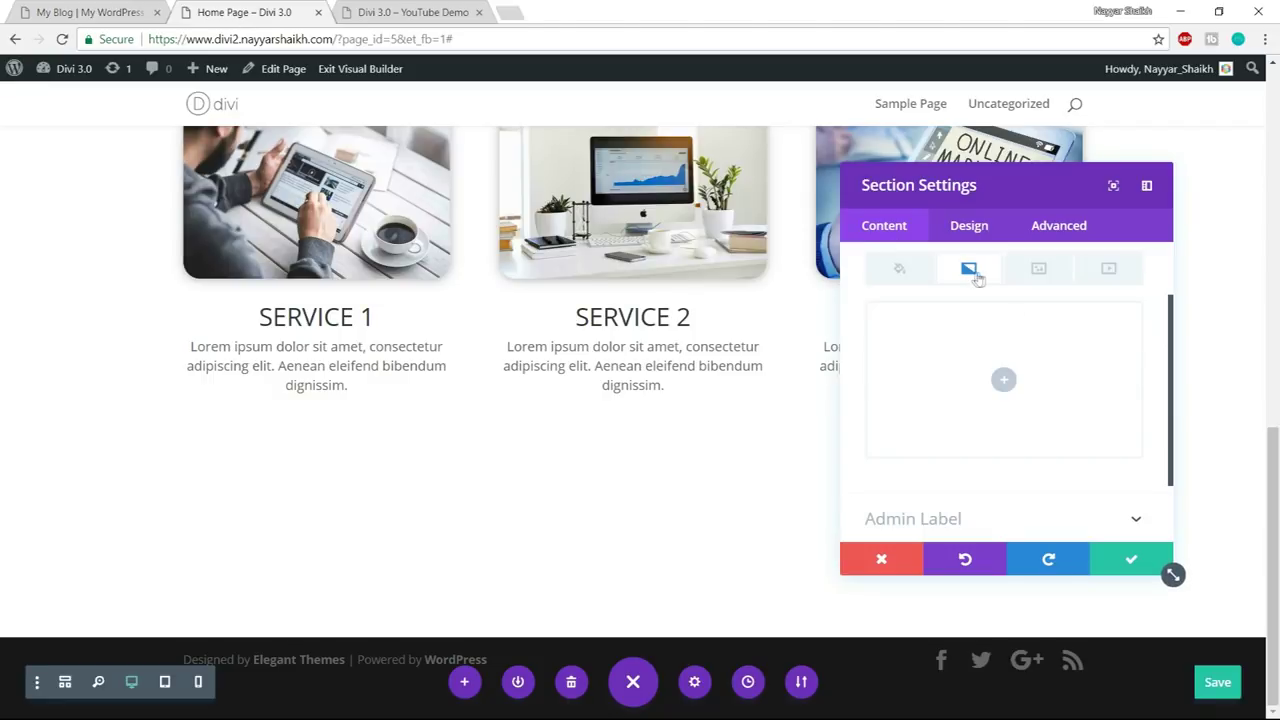
{"action": "left_click", "coordinate": [1003, 379]}
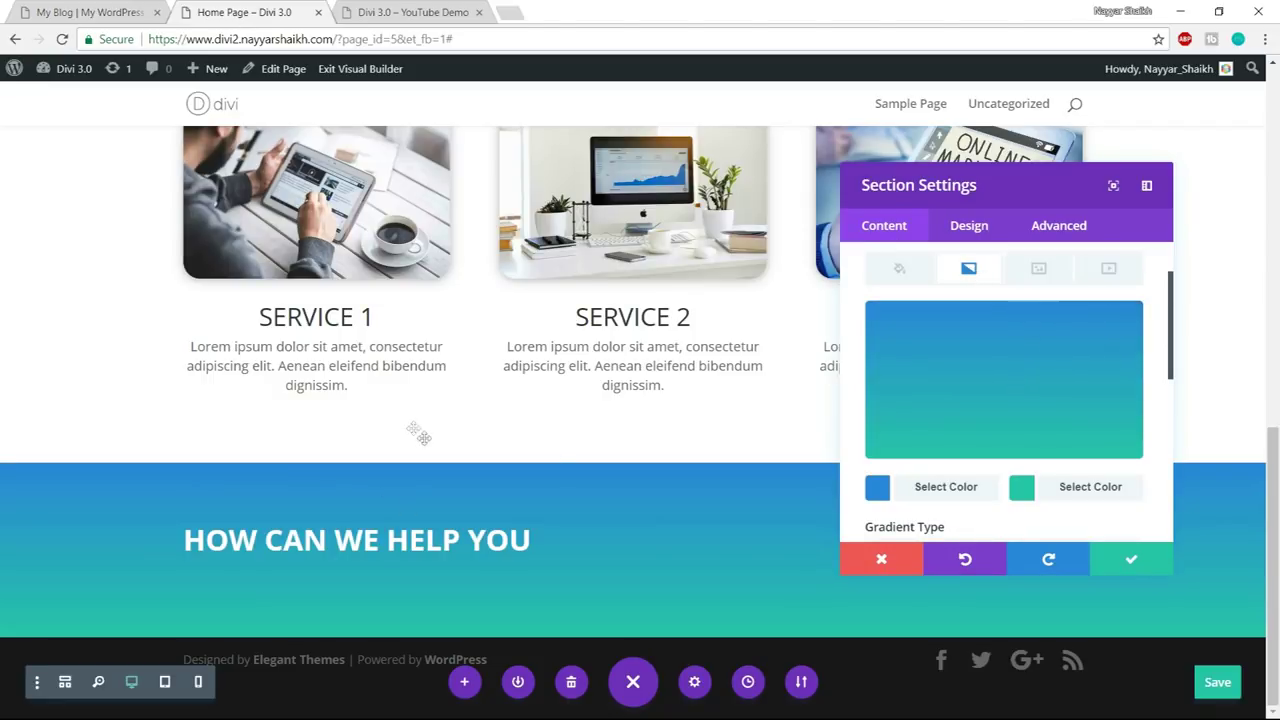
- Compare the gradient with the "How Can We Help You" section on the reference page and save the section settings
{"action": "left_click", "coordinate": [90, 10]}
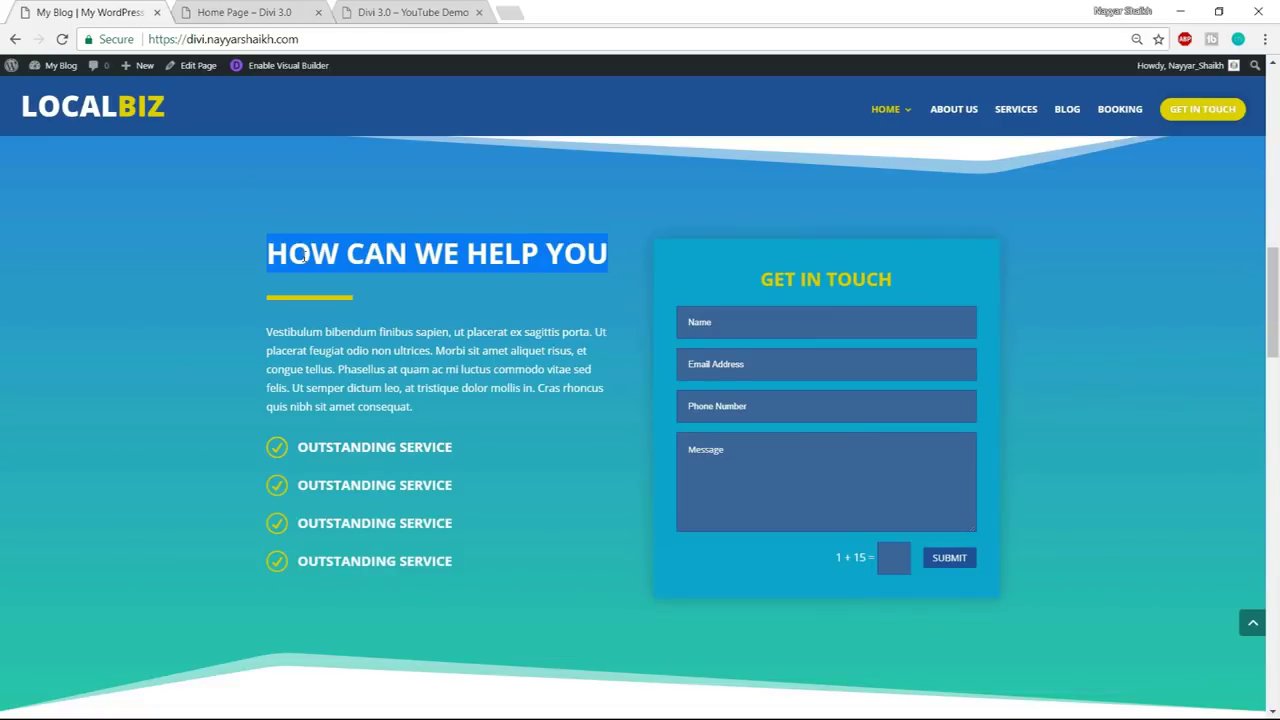
{"action": "scroll", "coordinate": [305, 260], "scroll_direction": "up", "scroll_amount": 1}
{"action": "scroll", "coordinate": [312, 272], "scroll_direction": "down", "scroll_amount": 2}
{"action": "scroll", "coordinate": [330, 300], "scroll_direction": "up", "scroll_amount": 2}
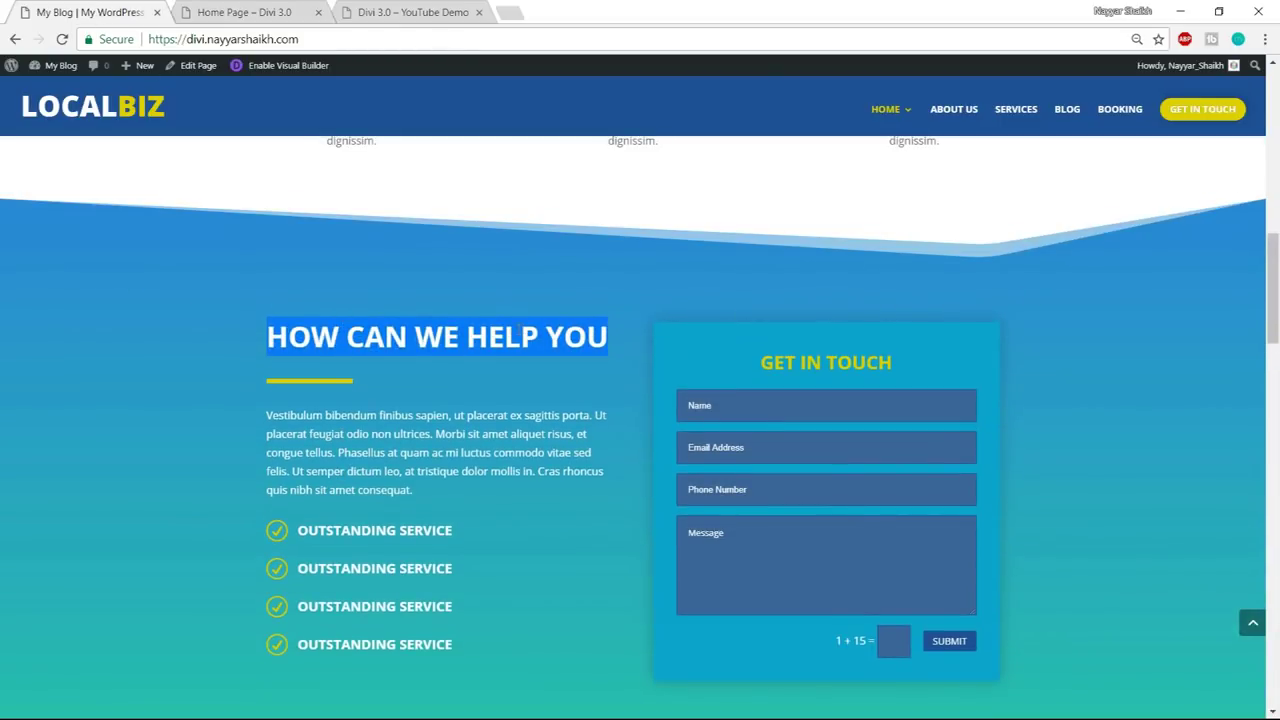
{"action": "scroll", "coordinate": [900, 488], "scroll_direction": "down", "scroll_amount": 3}
{"action": "scroll", "coordinate": [900, 488], "scroll_direction": "up", "scroll_amount": 3}
{"action": "left_click", "coordinate": [262, 10]}
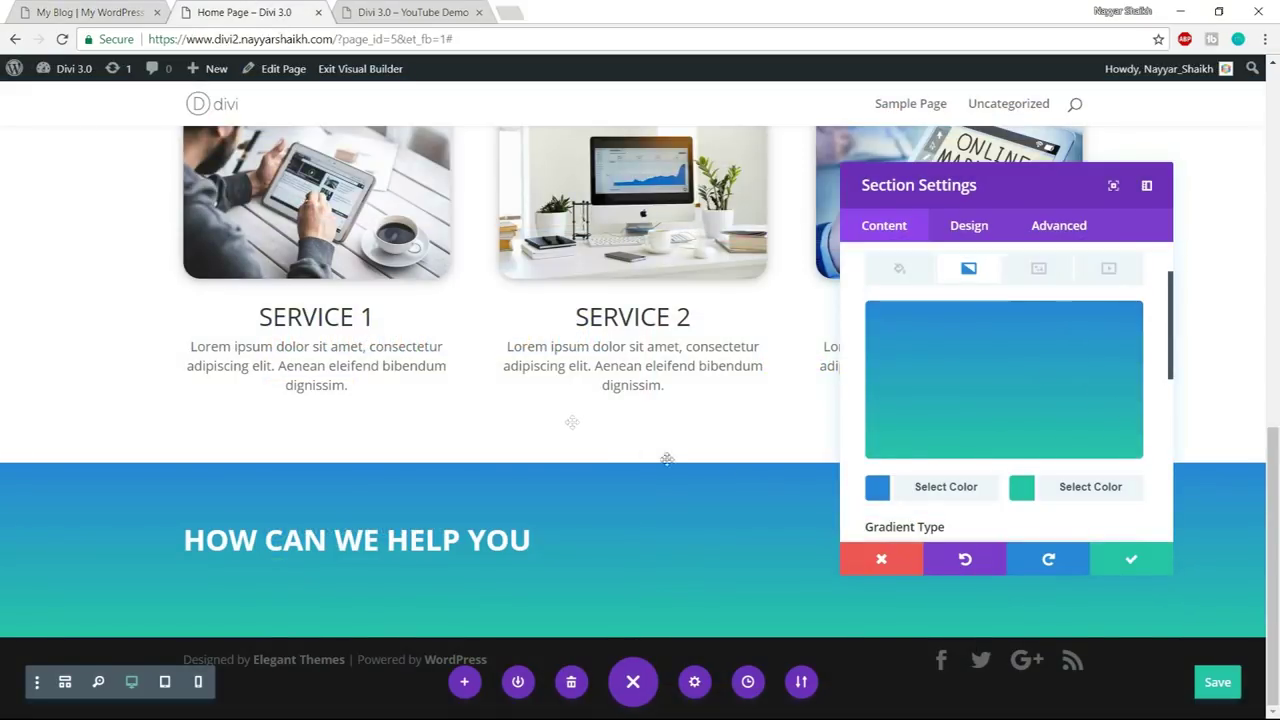
{"action": "left_click", "coordinate": [1131, 563]}
- Examine the reference section's angled upper and lower edges and the divider line under its heading
{"action": "left_click", "coordinate": [44, 6]}
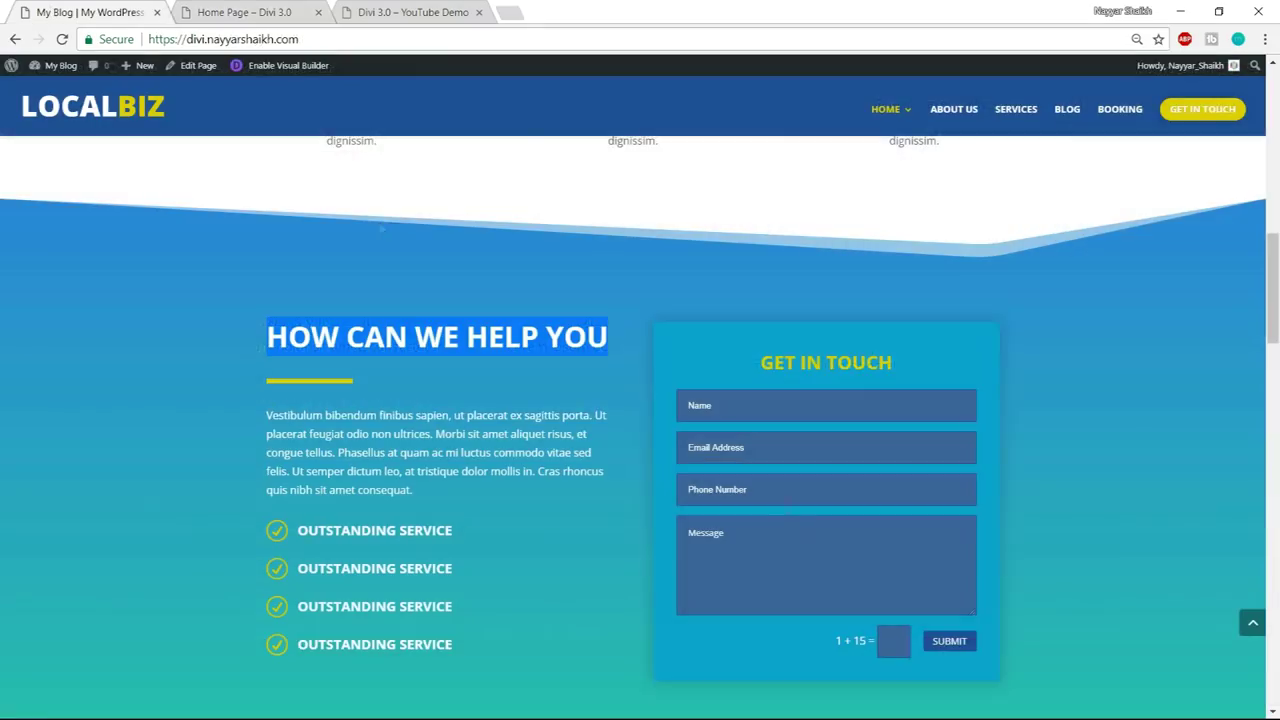
{"action": "scroll", "coordinate": [1085, 345], "scroll_direction": "down", "scroll_amount": 3}
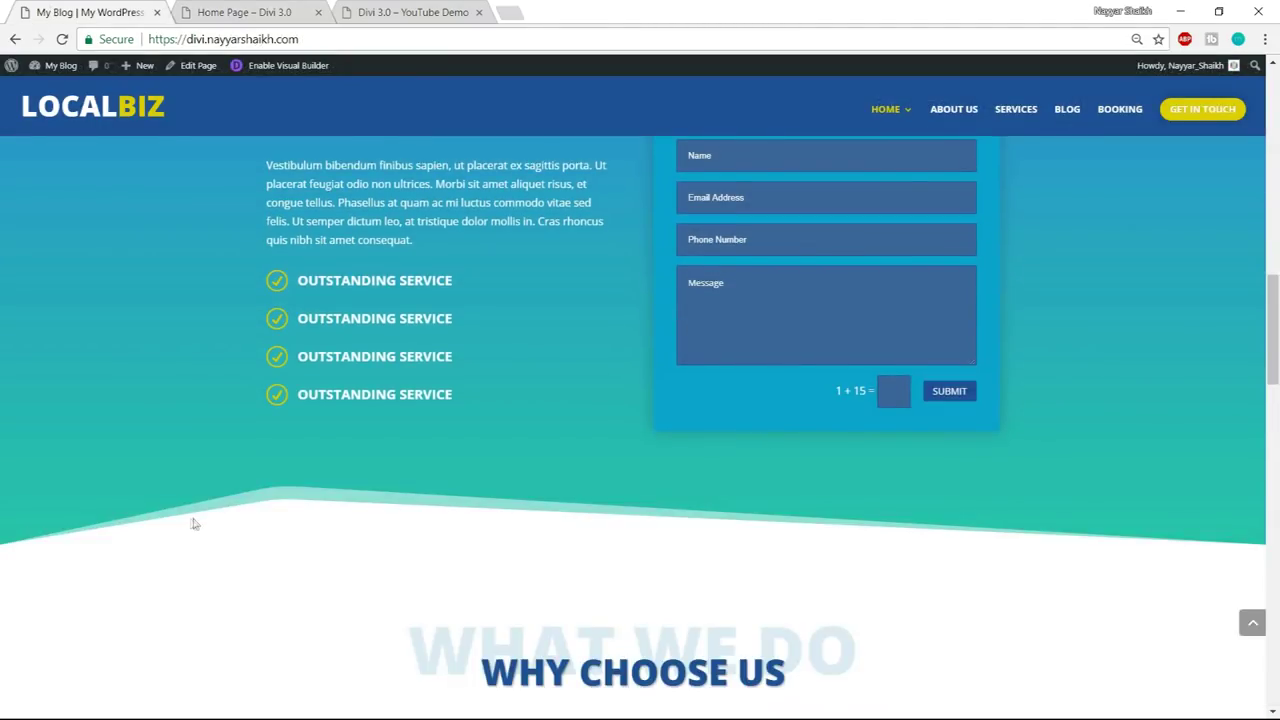
{"action": "scroll", "coordinate": [1166, 514], "scroll_direction": "up", "scroll_amount": 3}
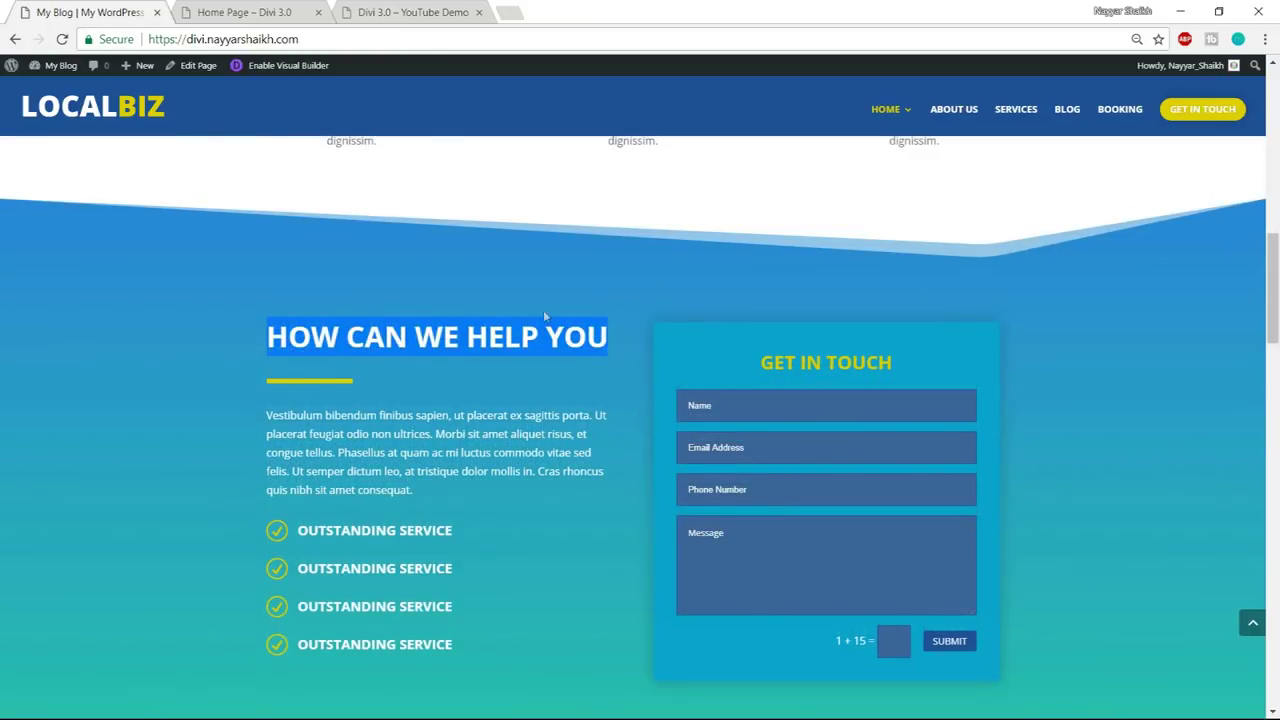
{"action": "scroll", "coordinate": [618, 377], "scroll_direction": "down", "scroll_amount": 1}
{"action": "left_click", "coordinate": [249, 8]}
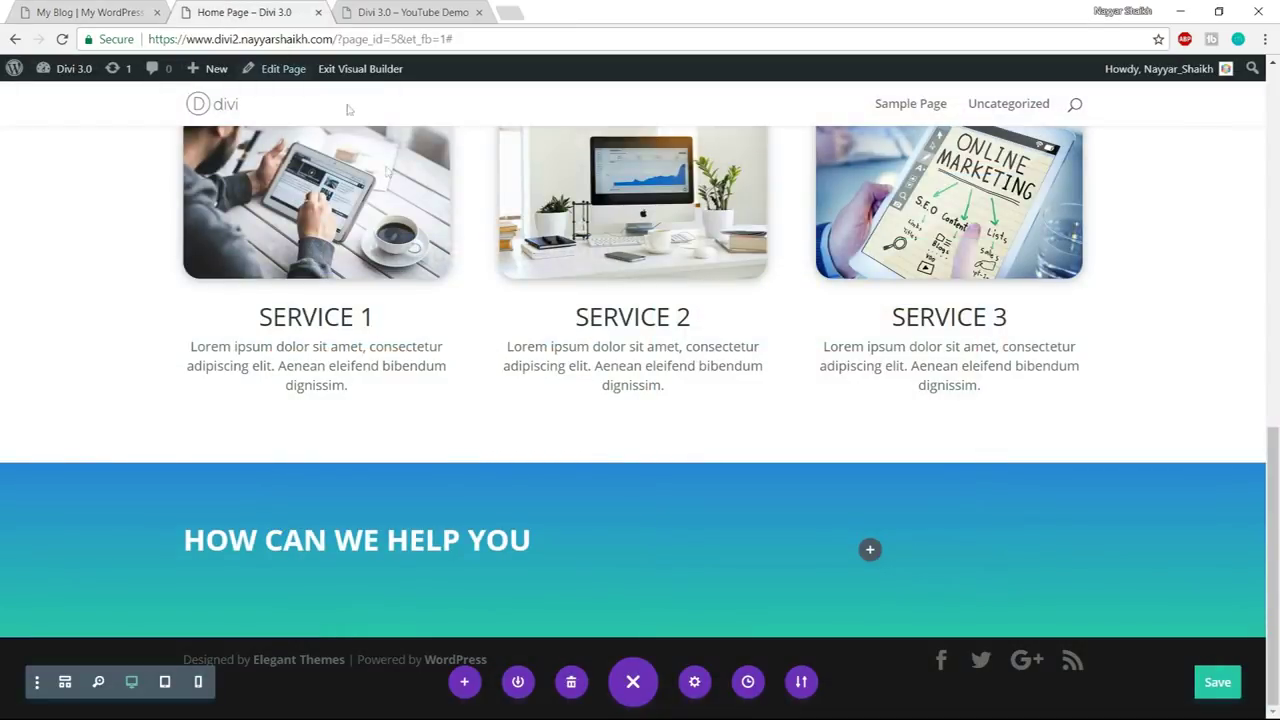
{"action": "left_click", "coordinate": [115, 10]}
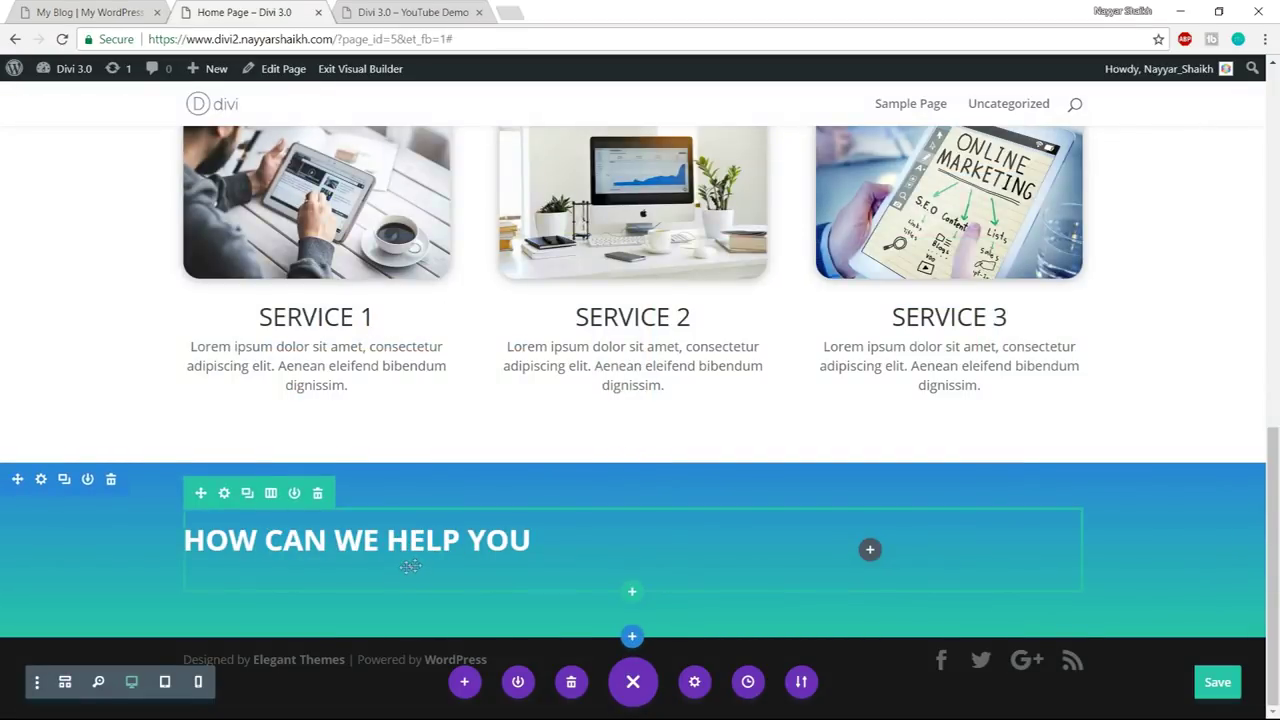
- Insert the saved Small Divider from the library below the "HOW CAN WE HELP YOU" heading and check the hero section's divider
{"action": "mouse_move", "coordinate": [389, 549]}
{"action": "left_click", "coordinate": [395, 577]}
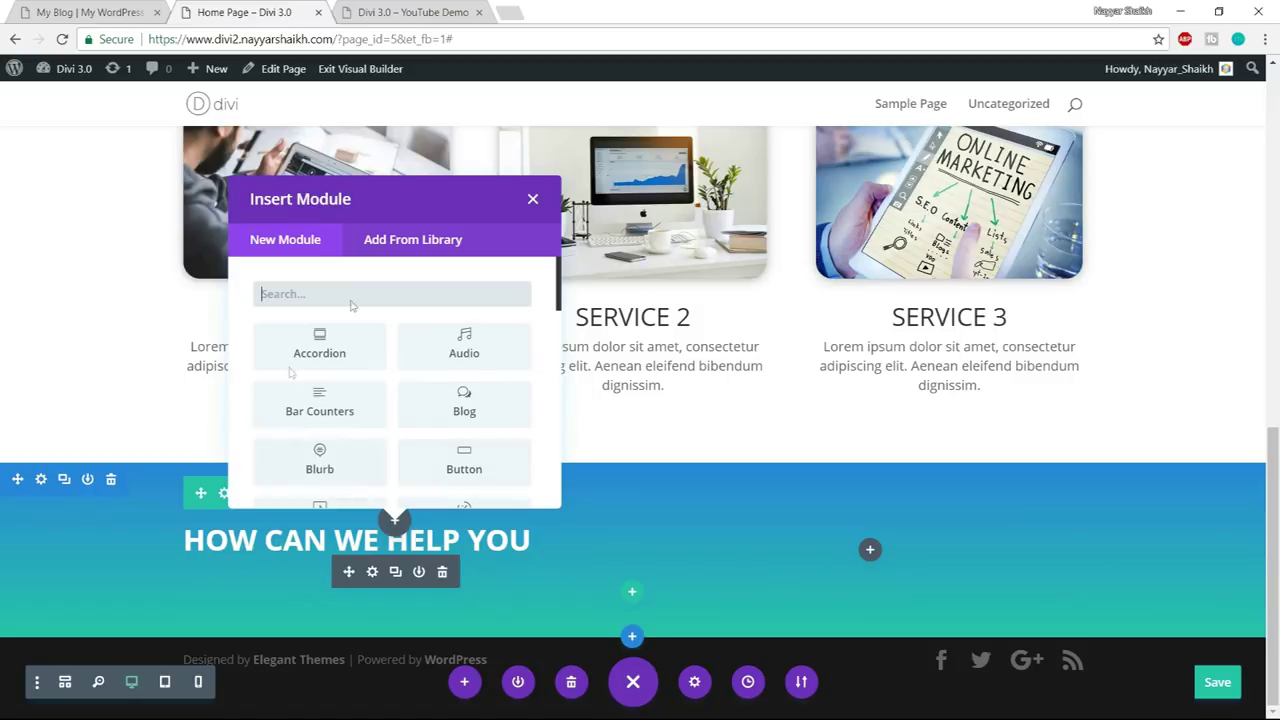
{"action": "left_click", "coordinate": [405, 256]}
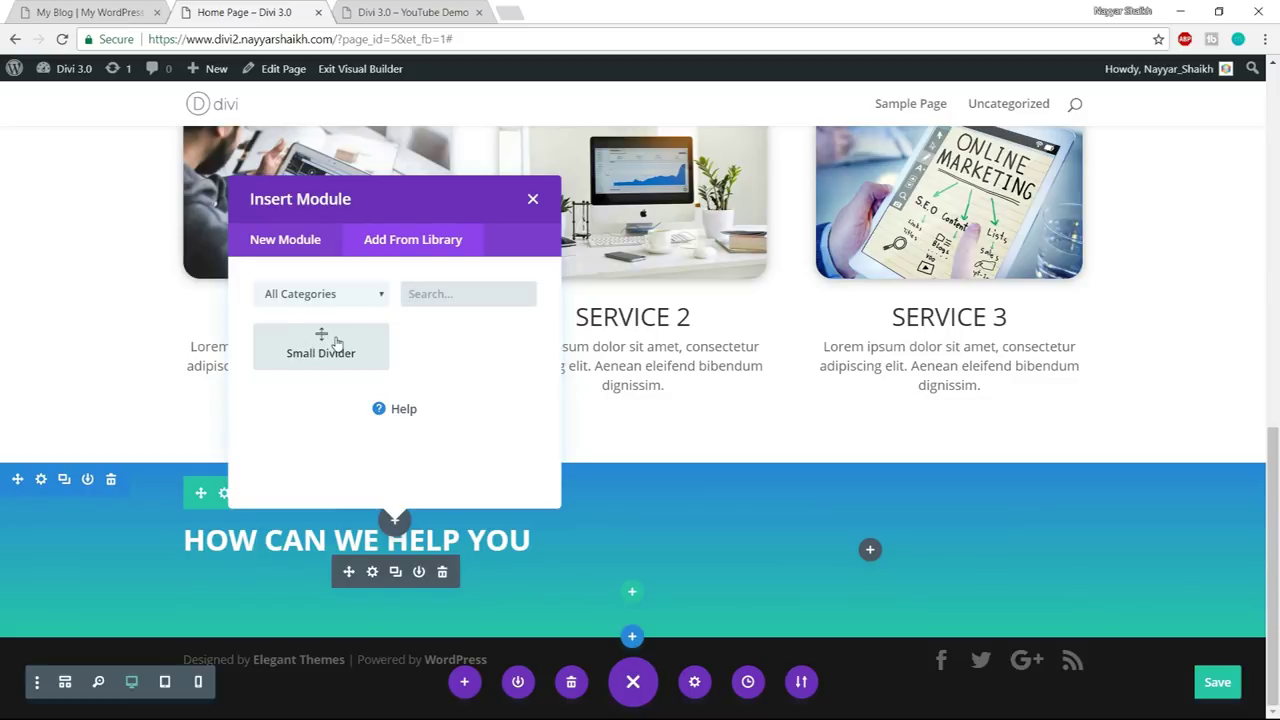
{"action": "left_click", "coordinate": [335, 343]}
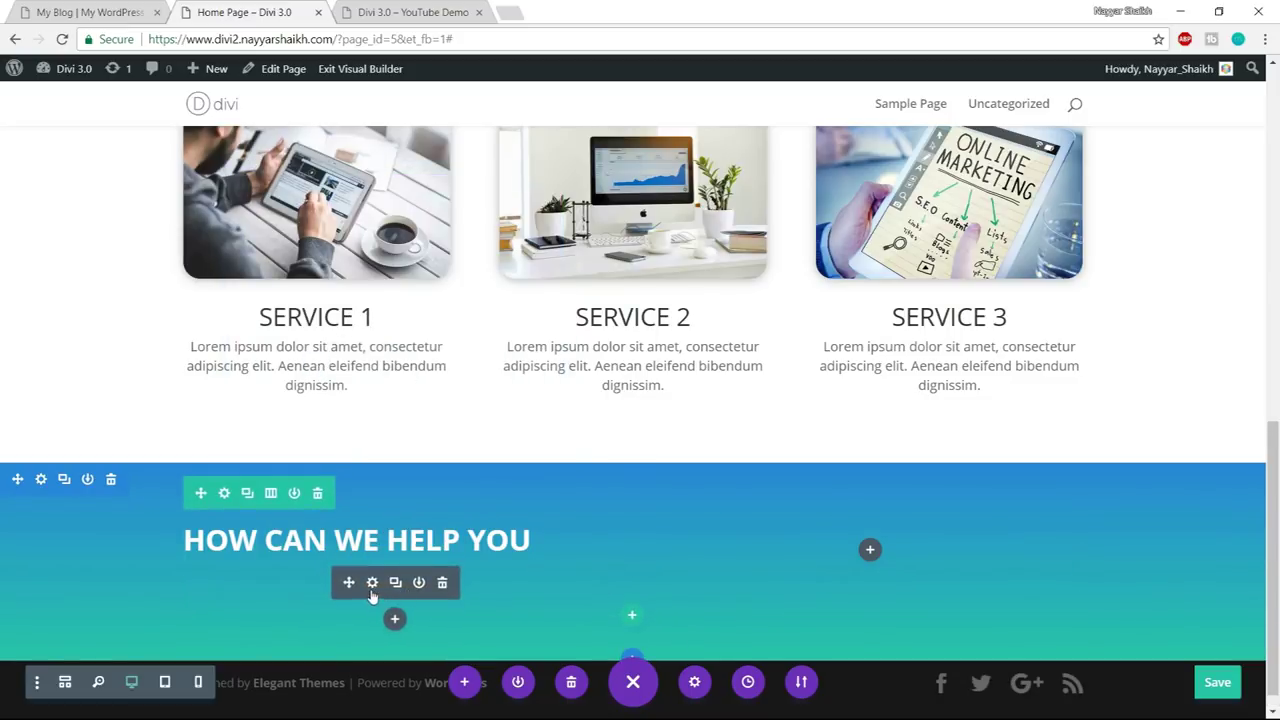
{"action": "scroll", "coordinate": [612, 561], "scroll_direction": "up", "scroll_amount": 10}
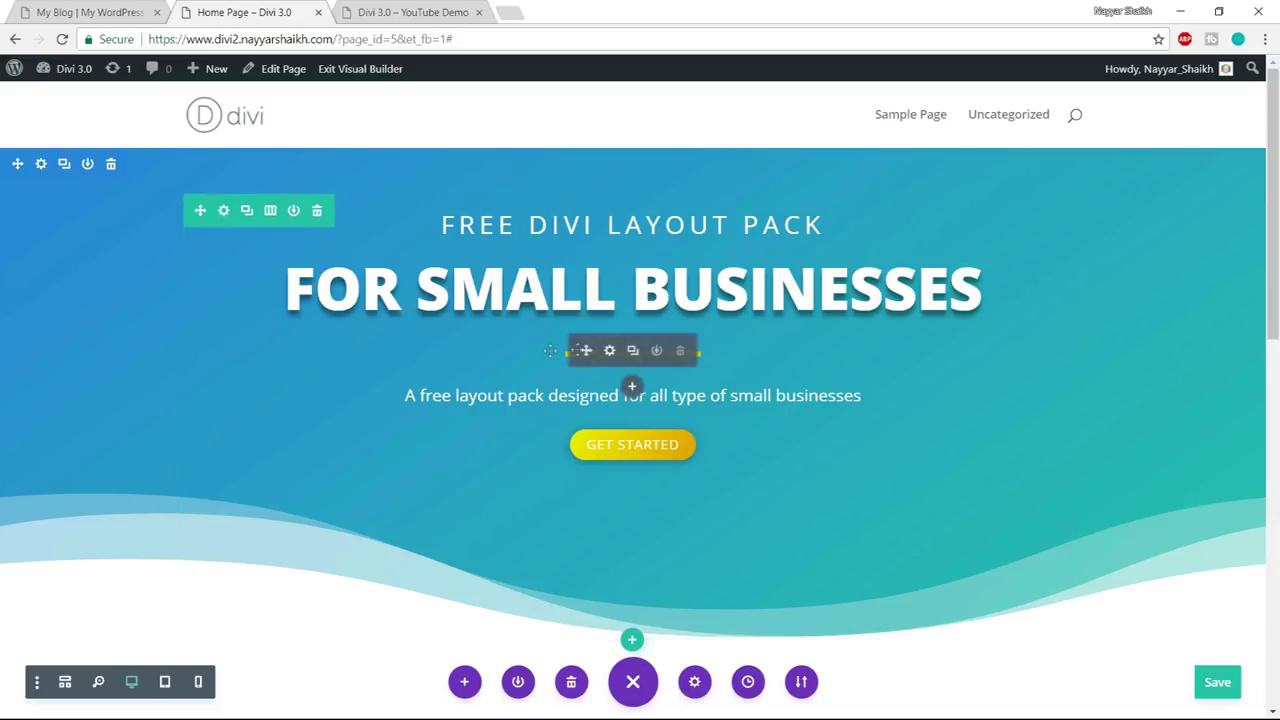
- Align the yellow divider below the "HOW CAN WE HELP YOU" heading to the left of its column
{"action": "scroll", "coordinate": [857, 443], "scroll_direction": "down", "scroll_amount": 5}
{"action": "scroll", "coordinate": [857, 449], "scroll_direction": "down", "scroll_amount": 5}
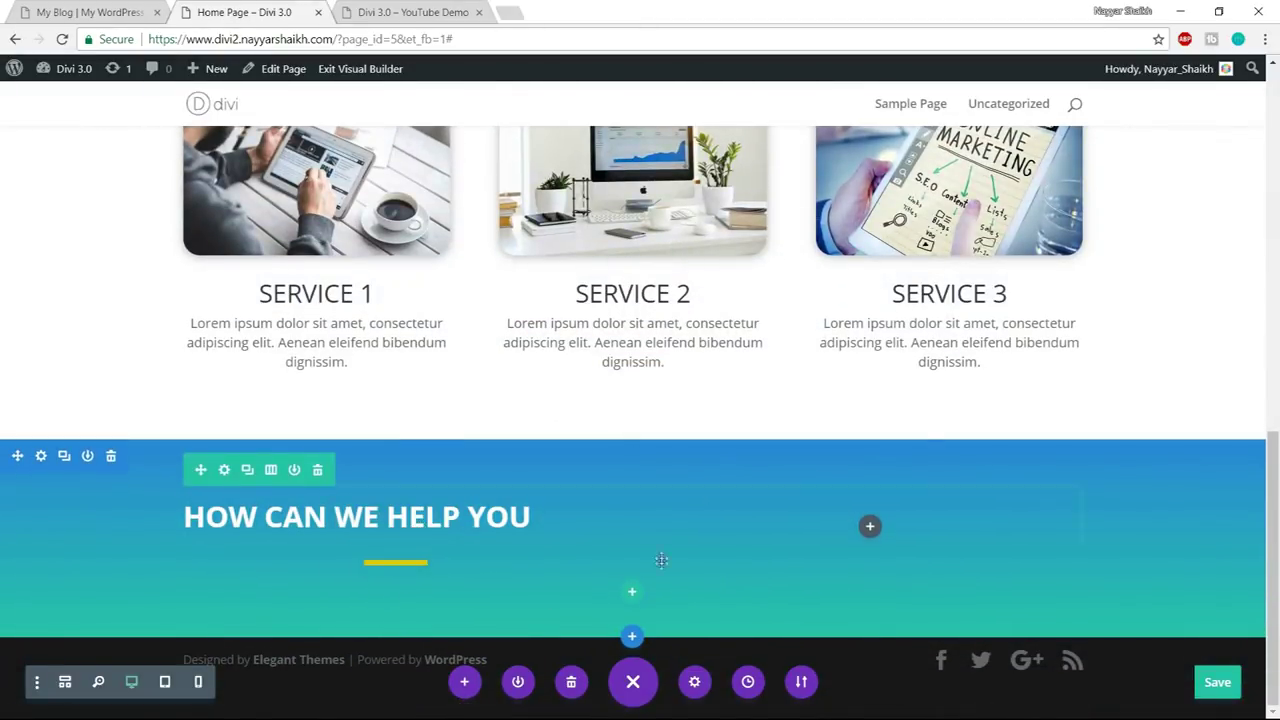
{"action": "mouse_move", "coordinate": [391, 570]}
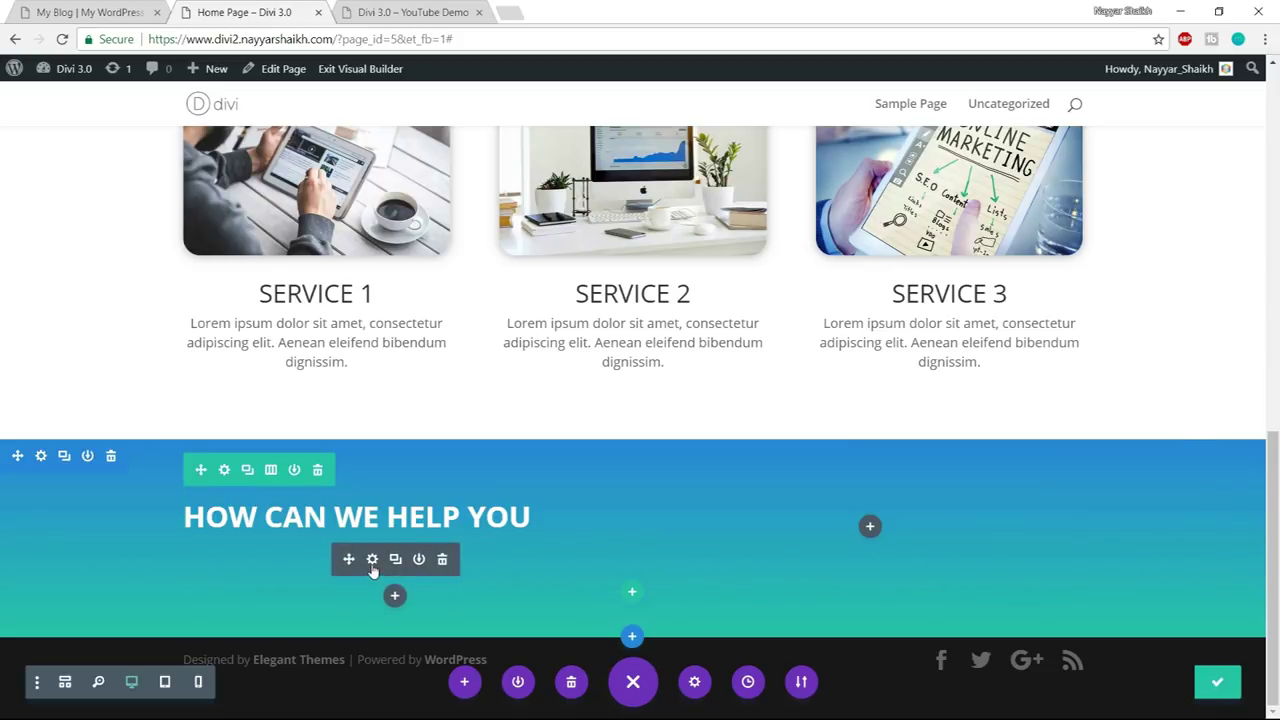
{"action": "left_click", "coordinate": [372, 562]}
{"action": "left_click", "coordinate": [969, 227]}
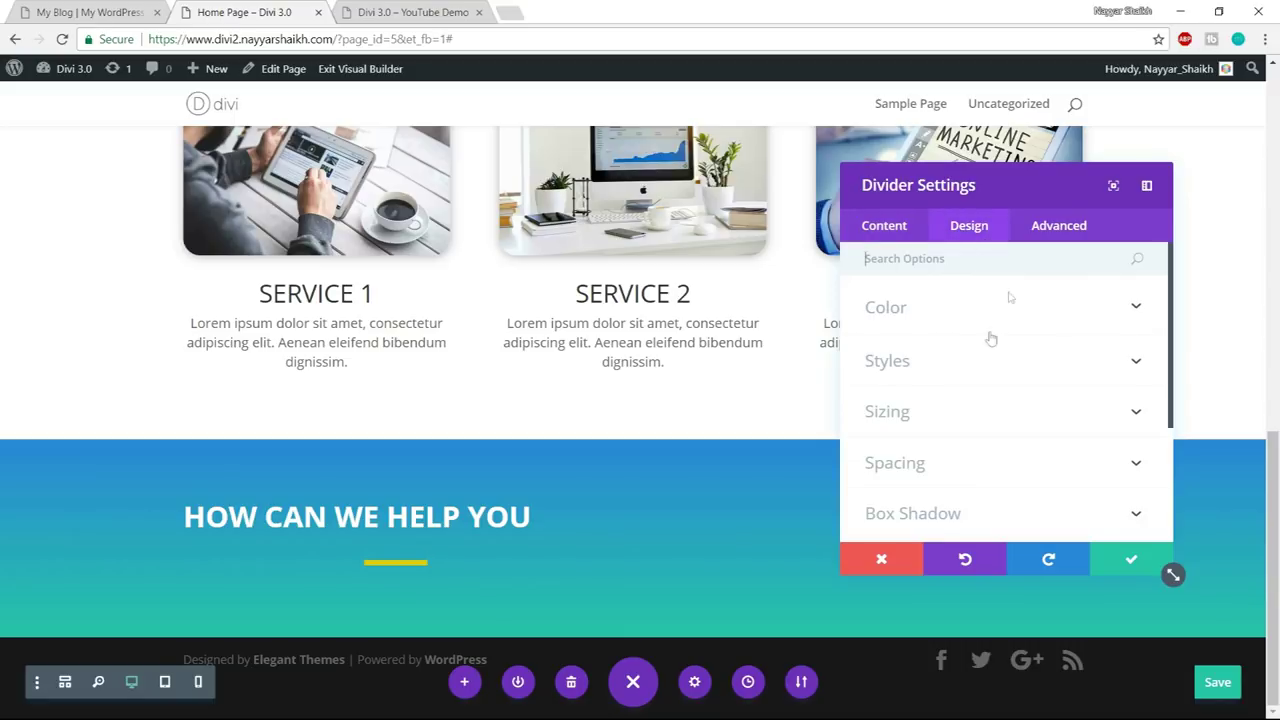
{"action": "scroll", "coordinate": [1010, 337], "scroll_direction": "down", "scroll_amount": 1}
{"action": "left_click", "coordinate": [975, 328]}
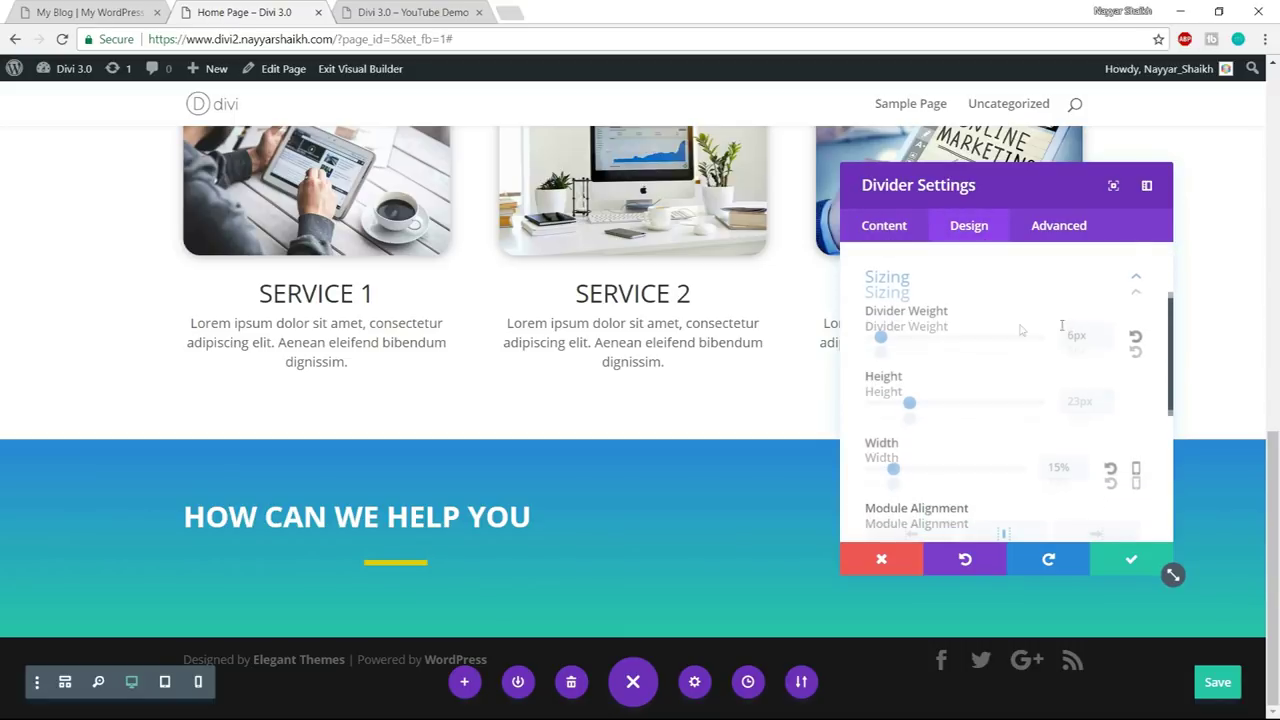
{"action": "left_click_drag", "start_coordinate": [1062, 470], "coordinate": [1013, 468]}
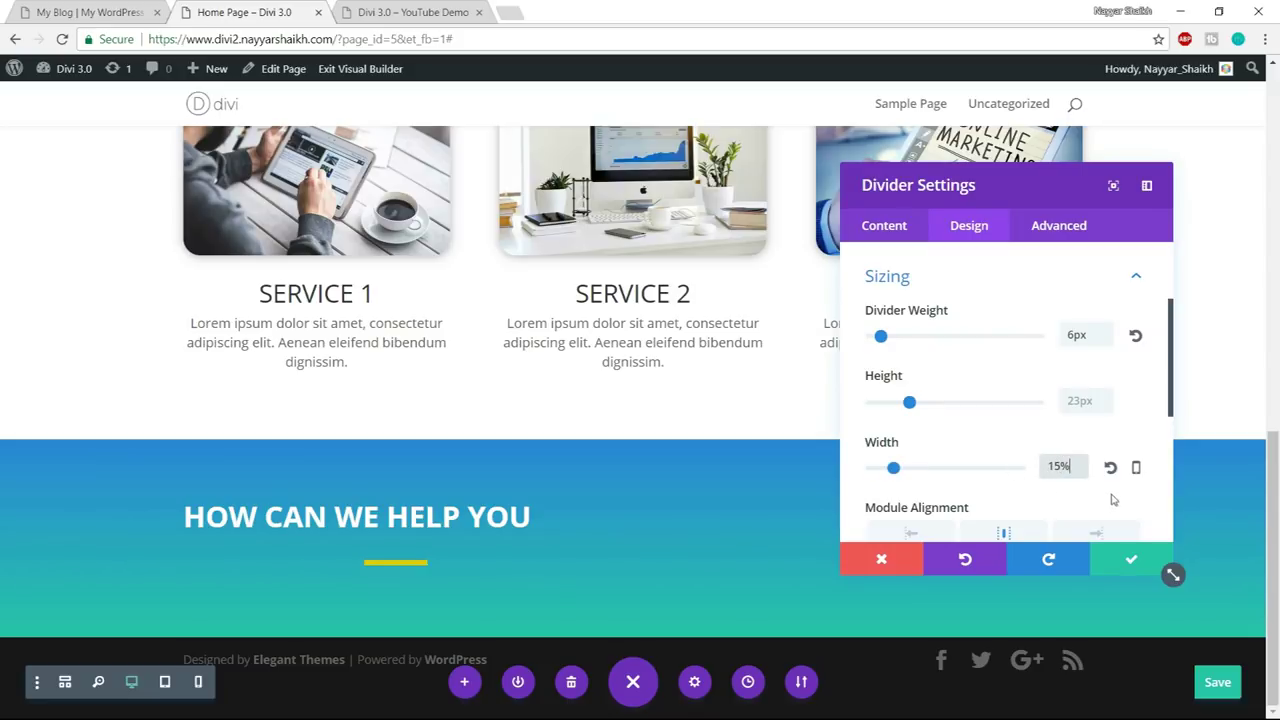
{"action": "scroll", "coordinate": [1005, 475], "scroll_direction": "down", "scroll_amount": 3}
{"action": "left_click", "coordinate": [928, 376]}
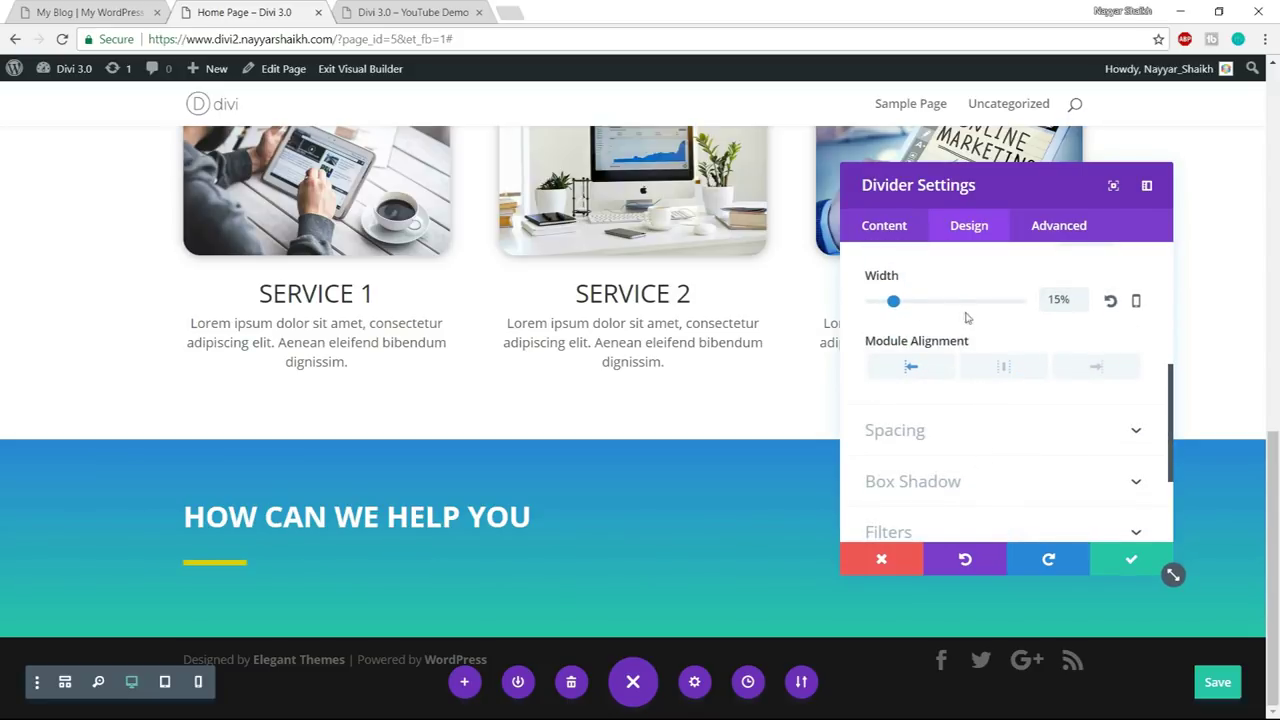
- Set the divider's width to 30% and save its settings
{"action": "left_click", "coordinate": [1047, 300]}
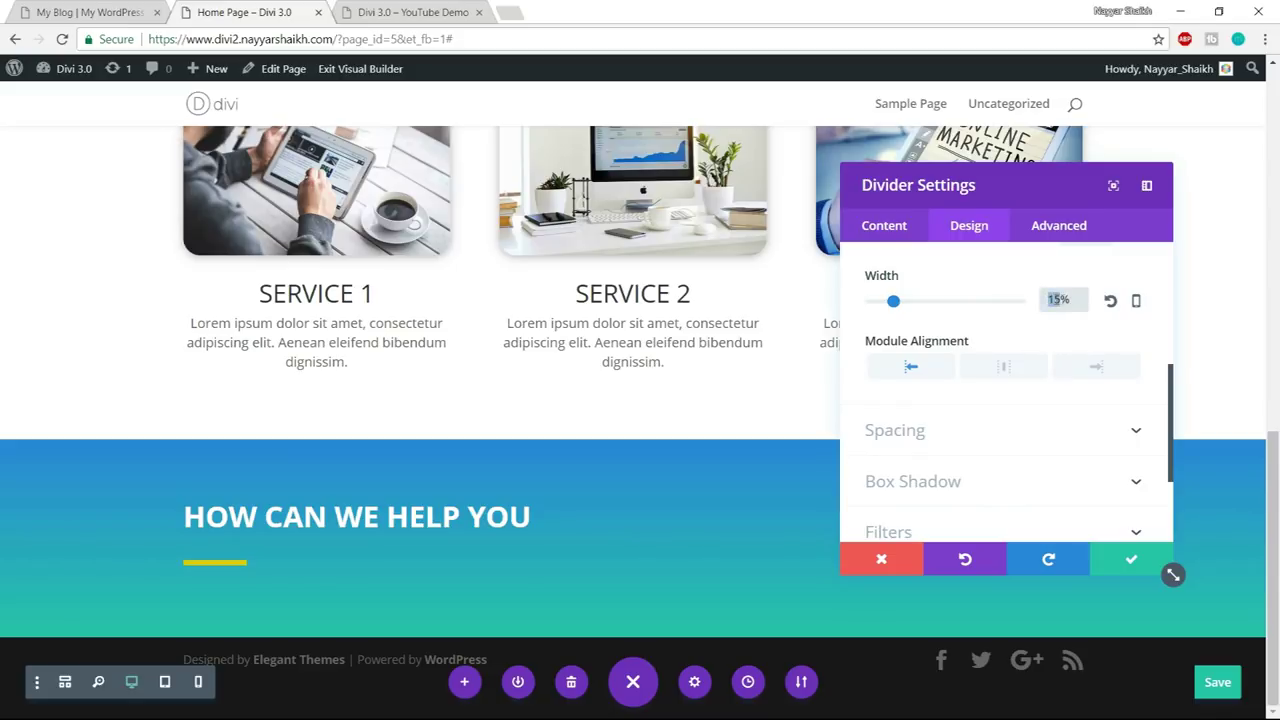
{"action": "type", "text": "15%"}
{"action": "left_click_drag", "start_coordinate": [892, 303], "coordinate": [920, 307]}
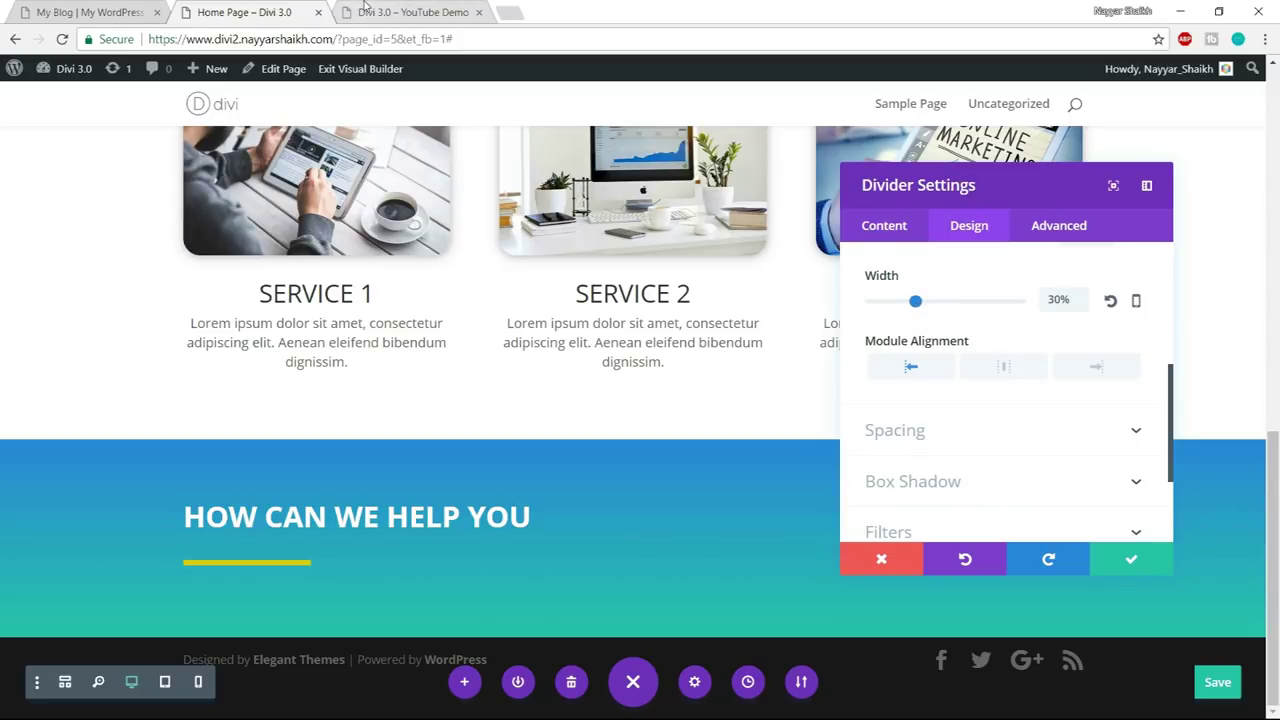
{"action": "left_click", "coordinate": [1117, 562]}
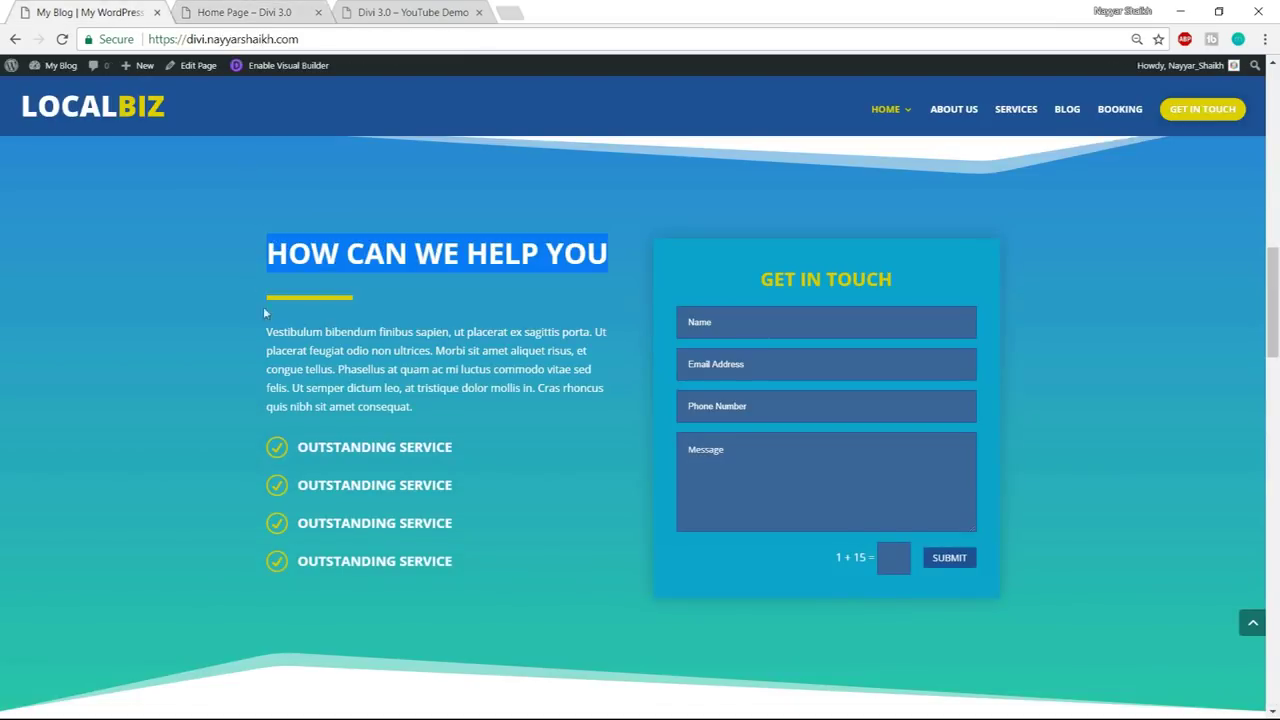
- Copy the "Vestibulum bibendum finibus sapien" paragraph from the reference page's "How Can We Help You" section and return to the home page builder
{"action": "left_click_drag", "start_coordinate": [264, 333], "coordinate": [892, 282]}
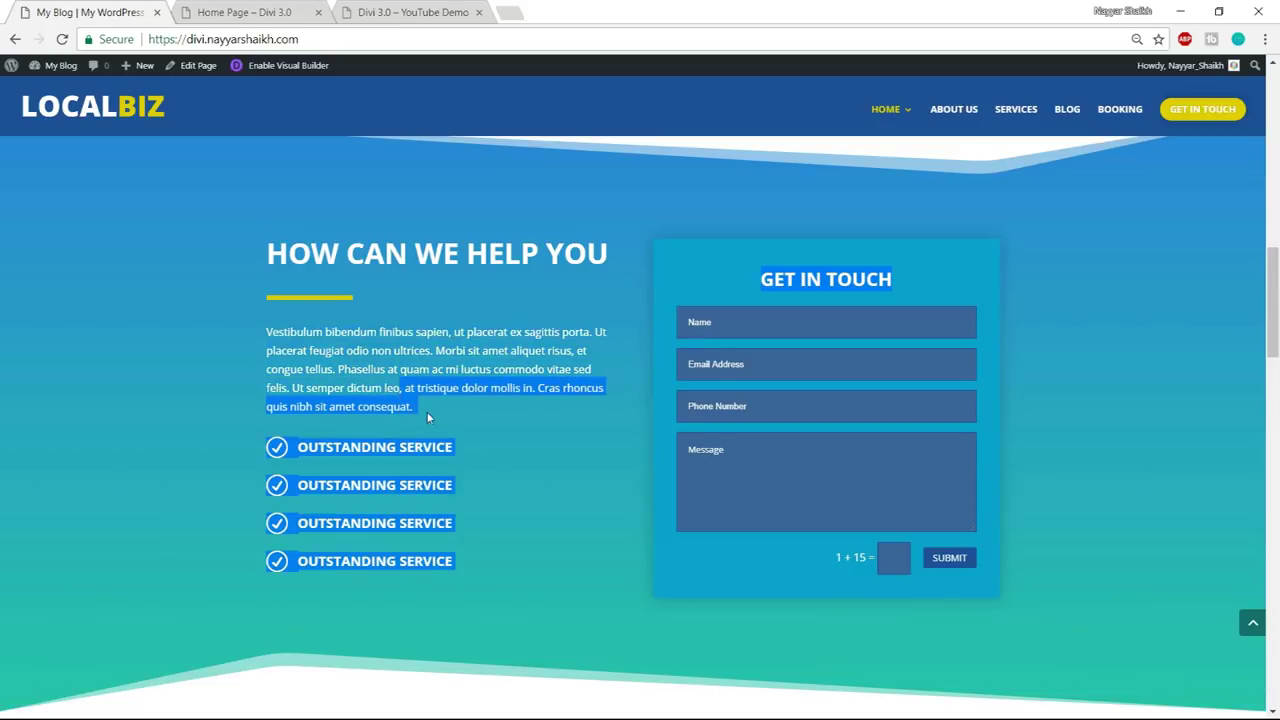
{"action": "left_click_drag", "start_coordinate": [420, 407], "coordinate": [270, 330]}
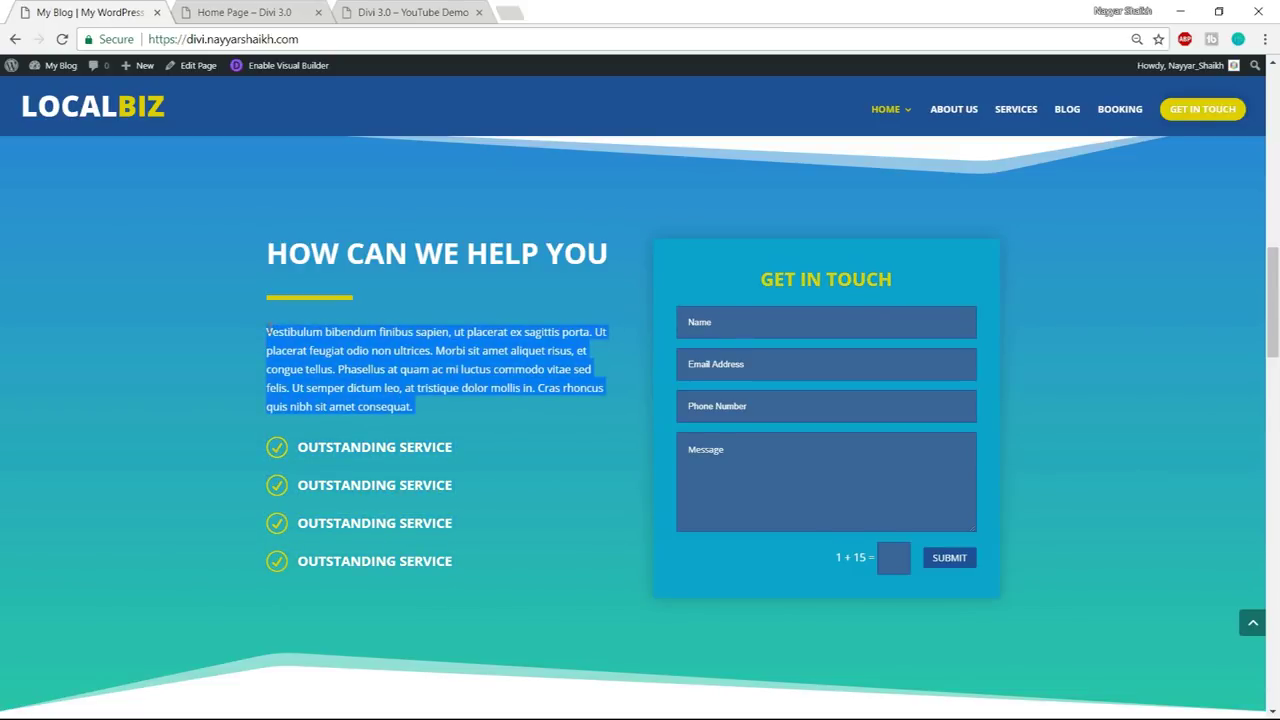
{"action": "left_click", "coordinate": [257, 10]}
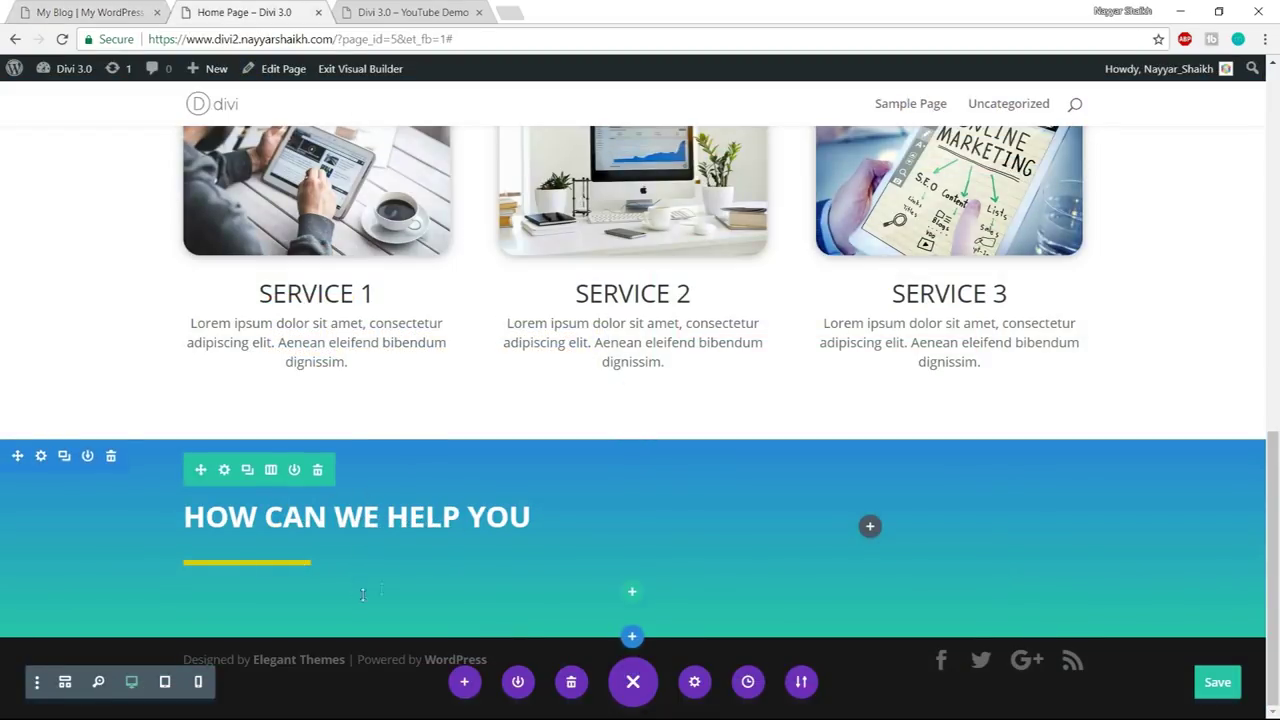
- Insert a Text module below the divider and paste the copied paragraph as its content
{"action": "mouse_move", "coordinate": [257, 575]}
{"action": "left_click", "coordinate": [245, 598]}
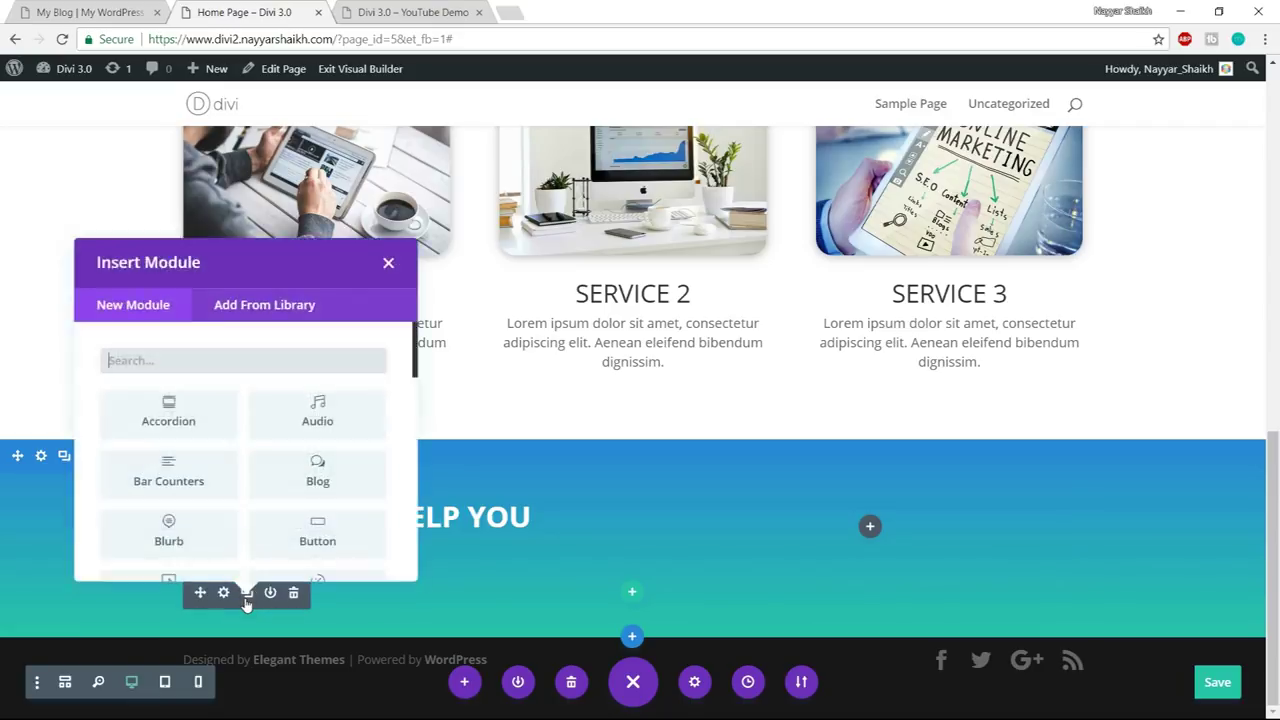
{"action": "type", "text": "text"}
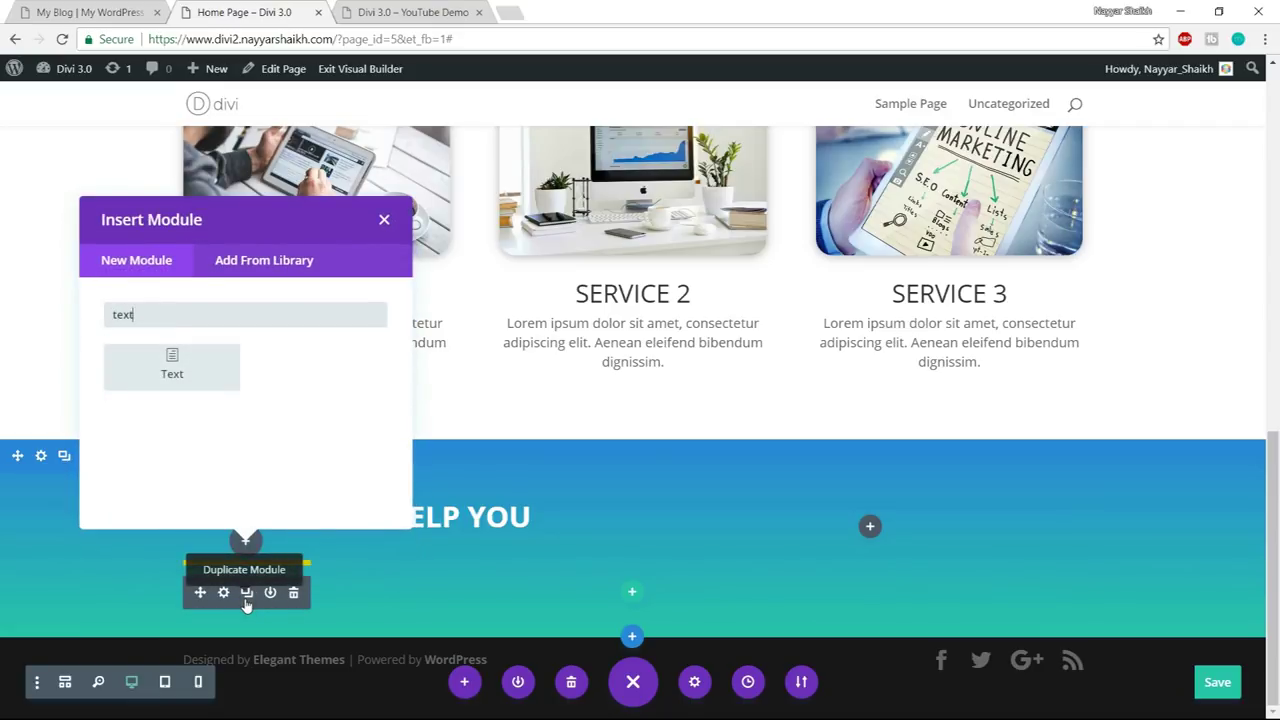
{"action": "left_click", "coordinate": [207, 368]}
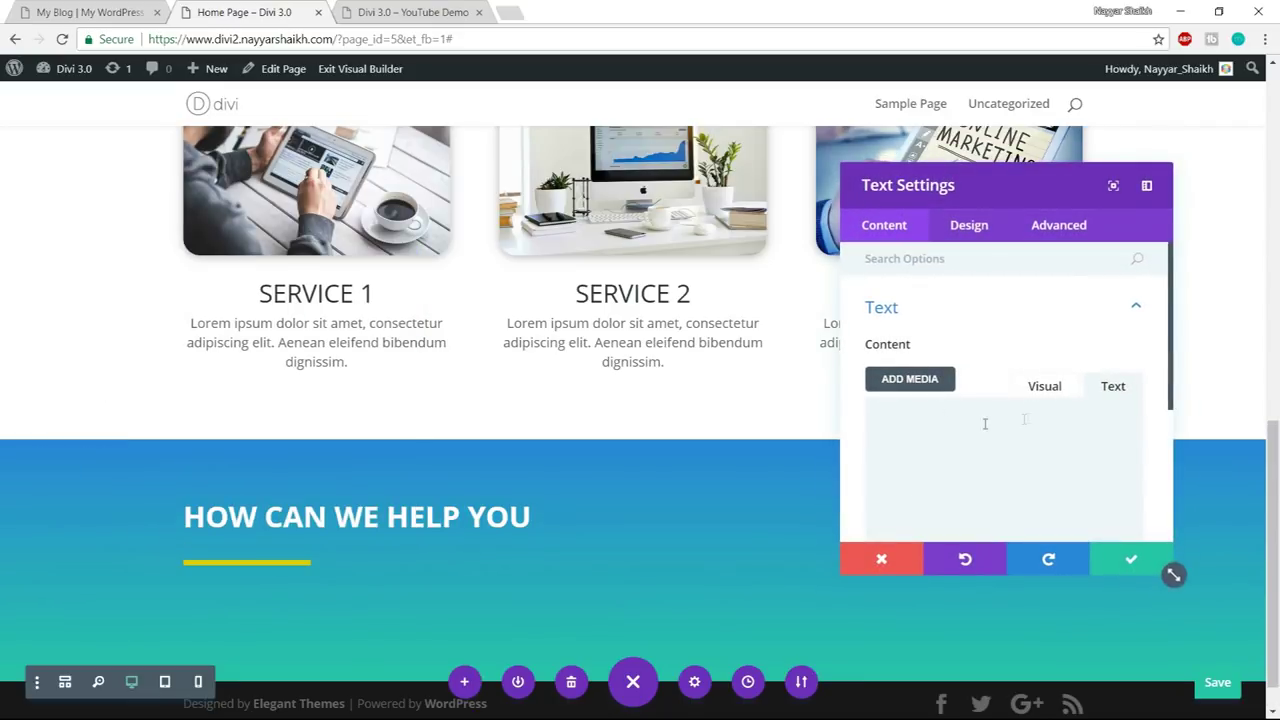
{"action": "scroll", "coordinate": [730, 425], "scroll_direction": "down", "scroll_amount": 1}
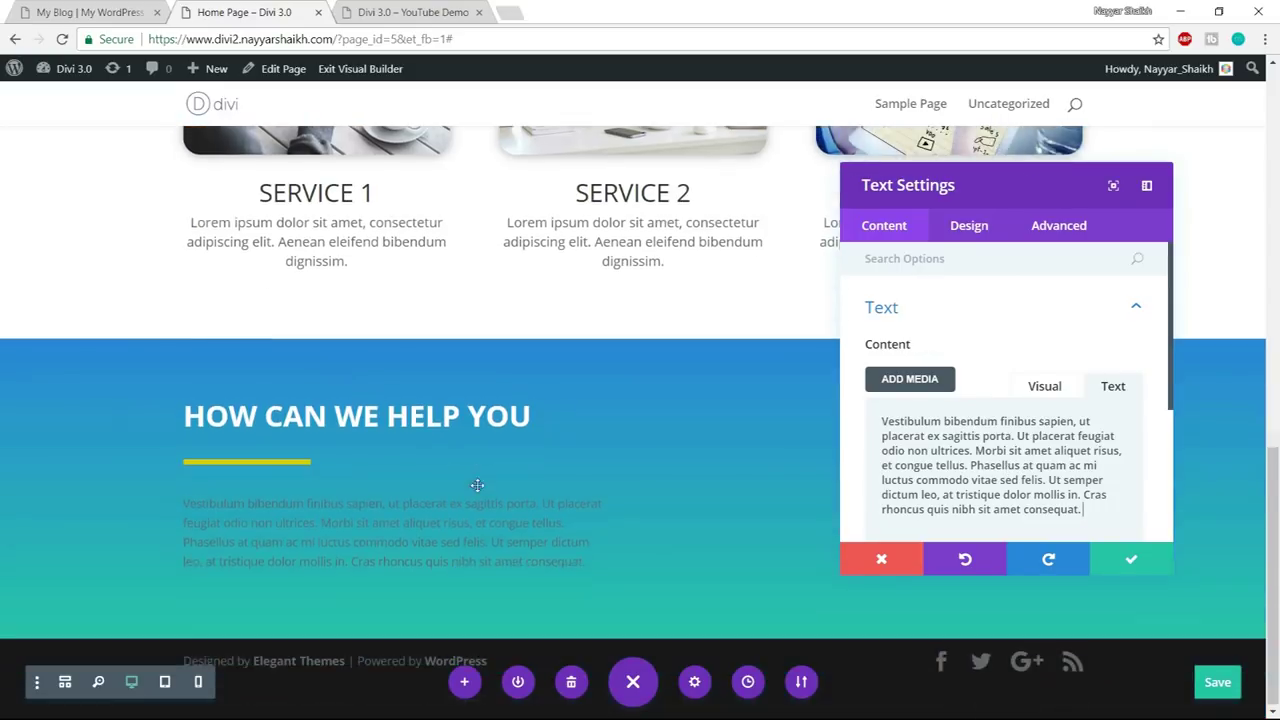
- Set the new paragraph's text color to Light
{"action": "left_click", "coordinate": [969, 225]}
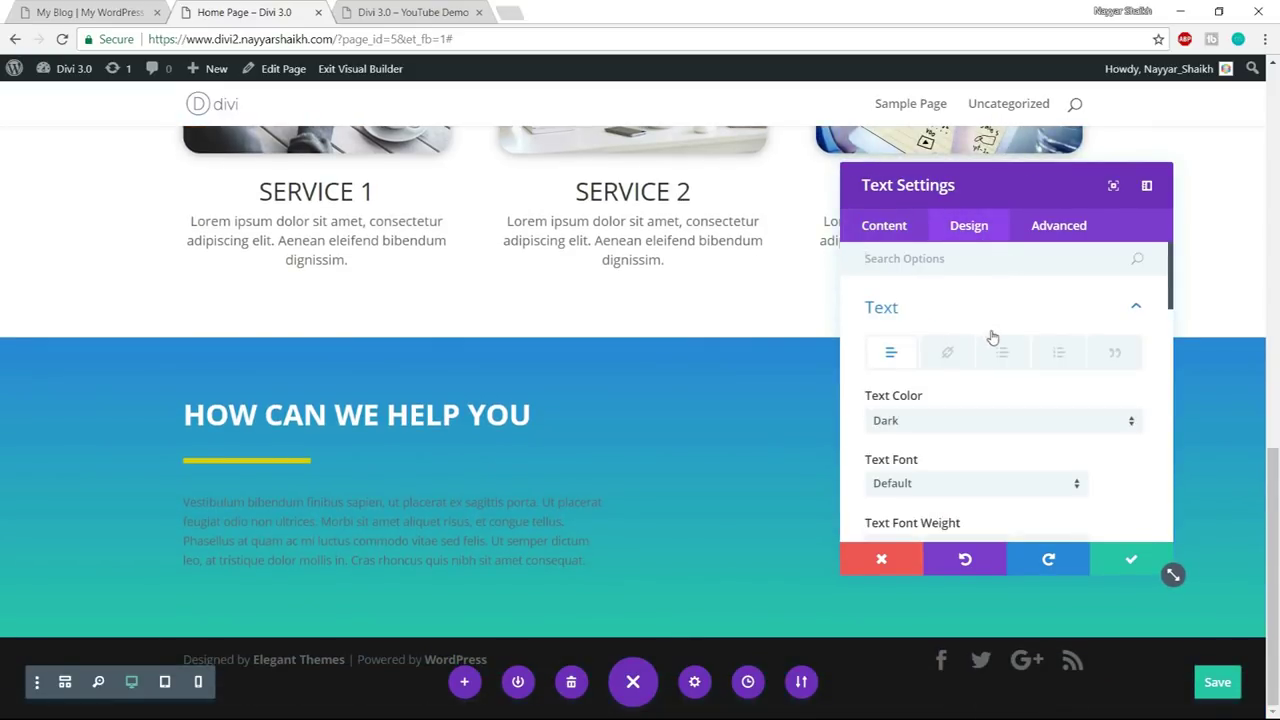
{"action": "scroll", "coordinate": [985, 345], "scroll_direction": "down", "scroll_amount": 1}
{"action": "left_click", "coordinate": [977, 343]}
{"action": "left_click", "coordinate": [951, 390]}
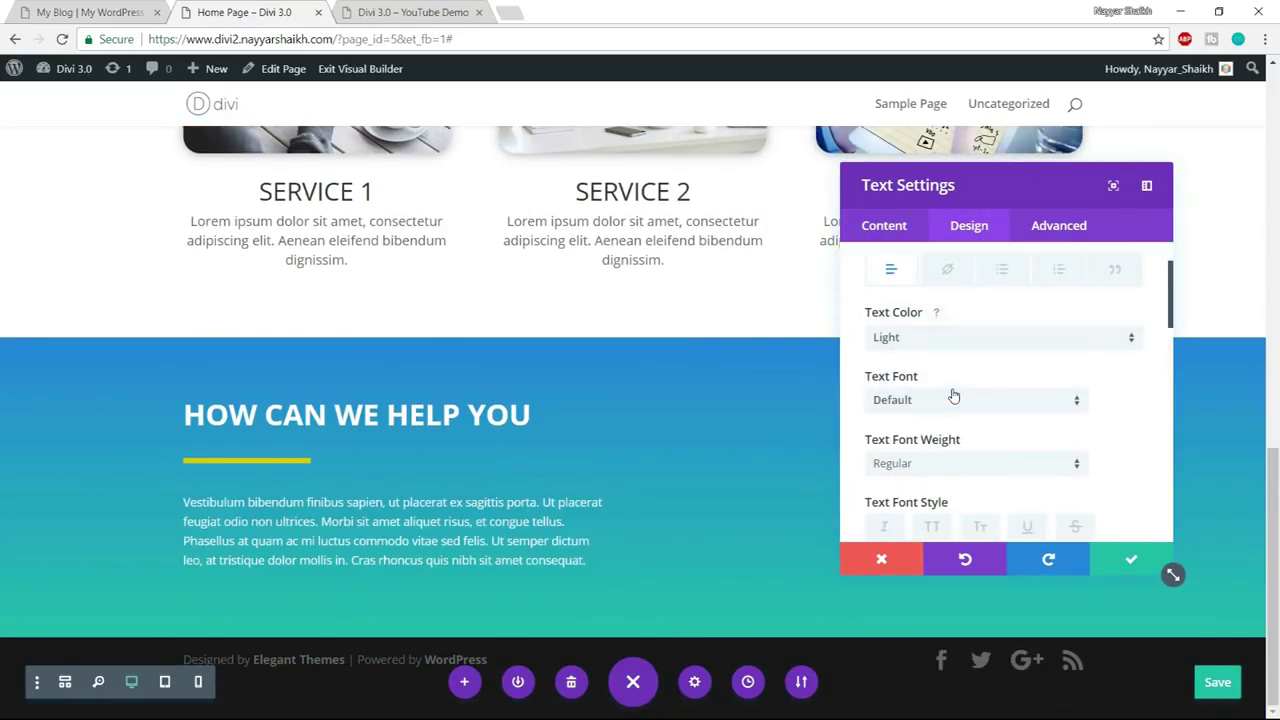
- Set the paragraph's text size to 16px and its line height to 1.8em
{"action": "scroll", "coordinate": [1107, 406], "scroll_direction": "down", "scroll_amount": 1}
{"action": "scroll", "coordinate": [1095, 400], "scroll_direction": "down", "scroll_amount": 1}
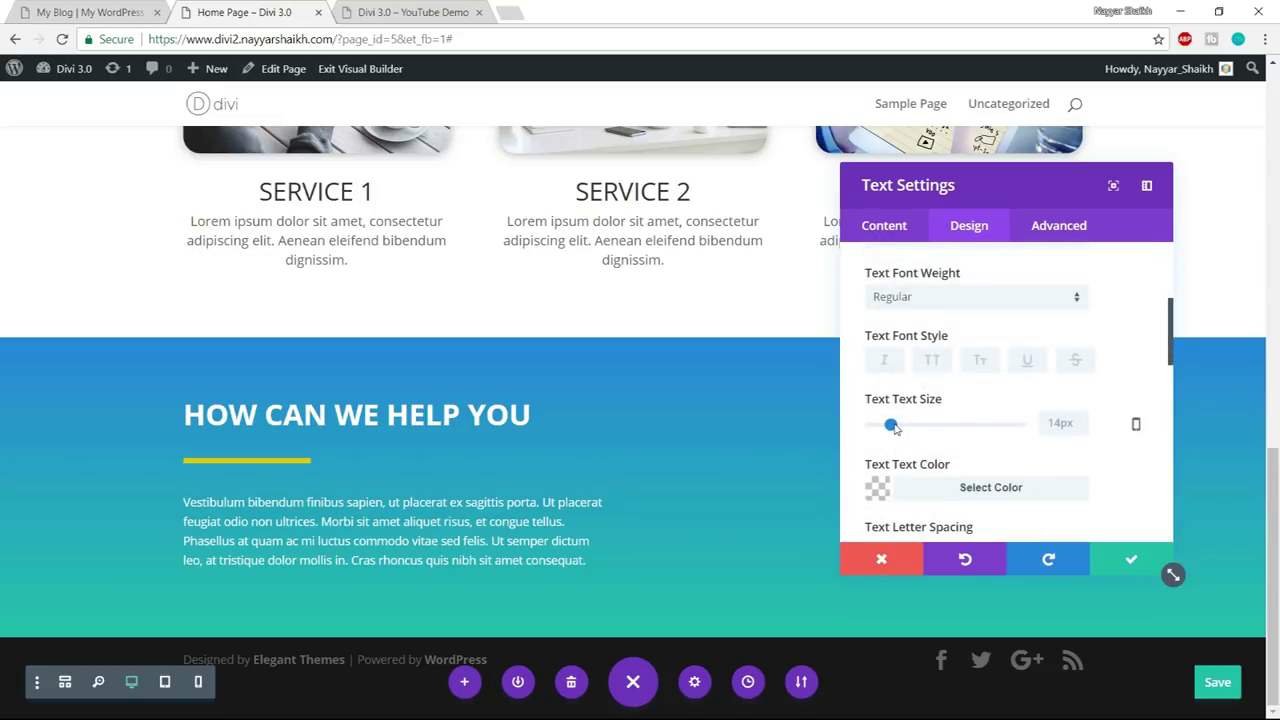
{"action": "left_click_drag", "start_coordinate": [892, 425], "coordinate": [895, 426]}
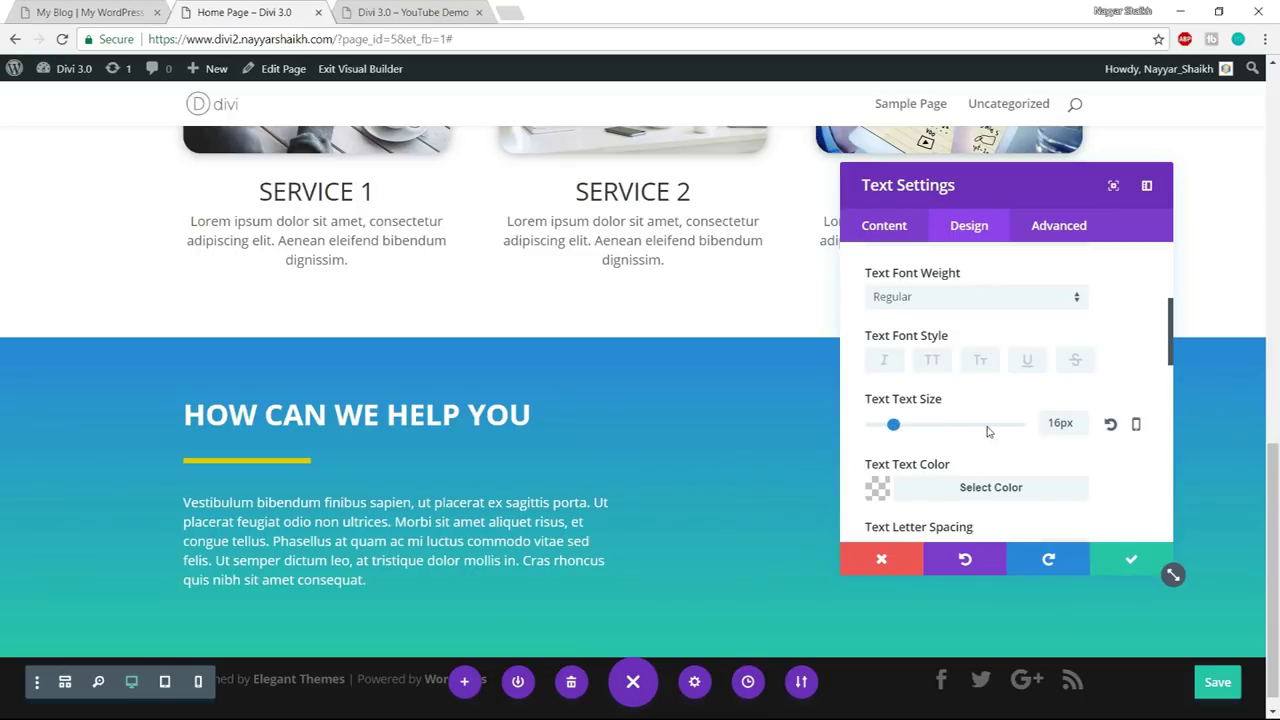
{"action": "scroll", "coordinate": [988, 431], "scroll_direction": "down", "scroll_amount": 2}
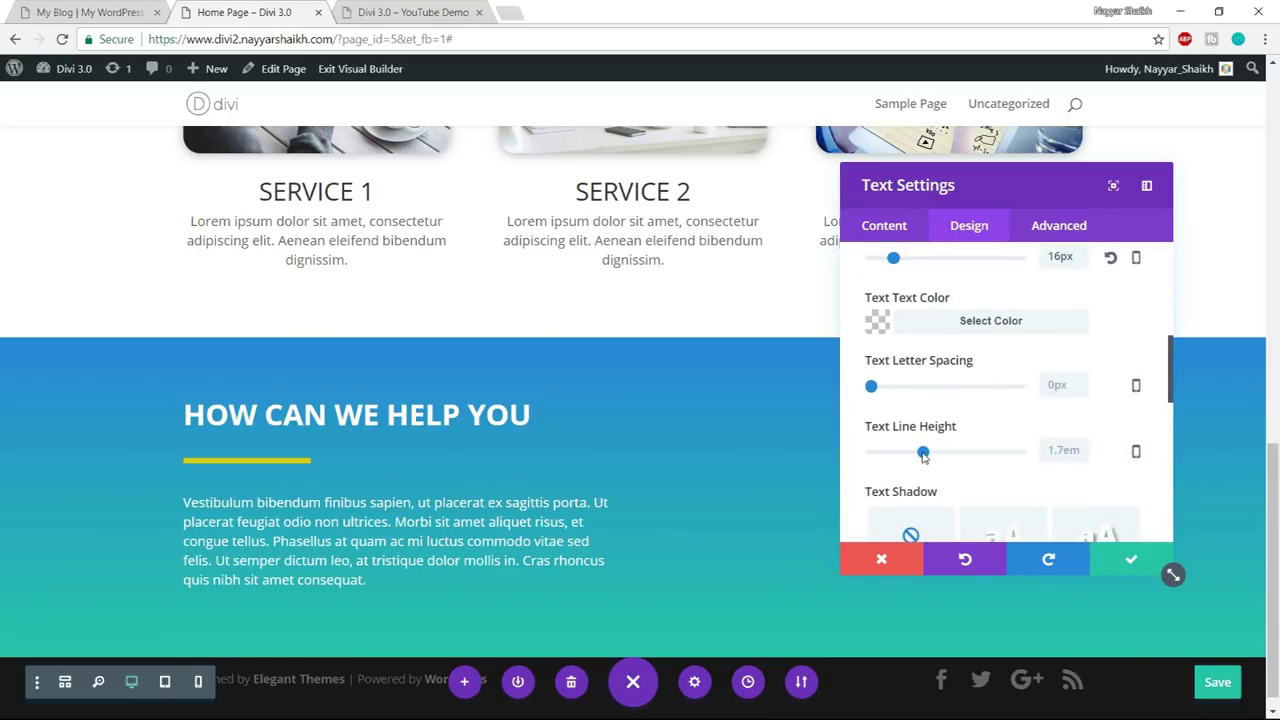
{"action": "left_click_drag", "start_coordinate": [923, 452], "coordinate": [930, 452]}
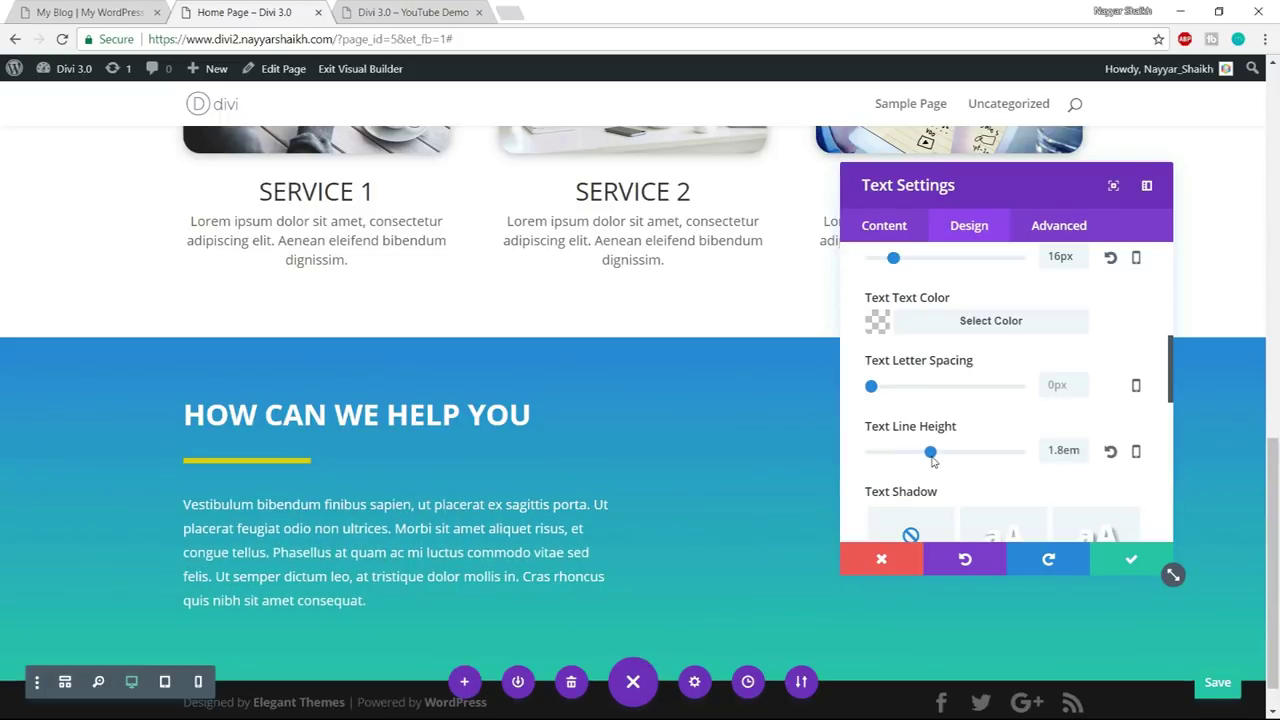
{"action": "scroll", "coordinate": [1035, 434], "scroll_direction": "down", "scroll_amount": 2}
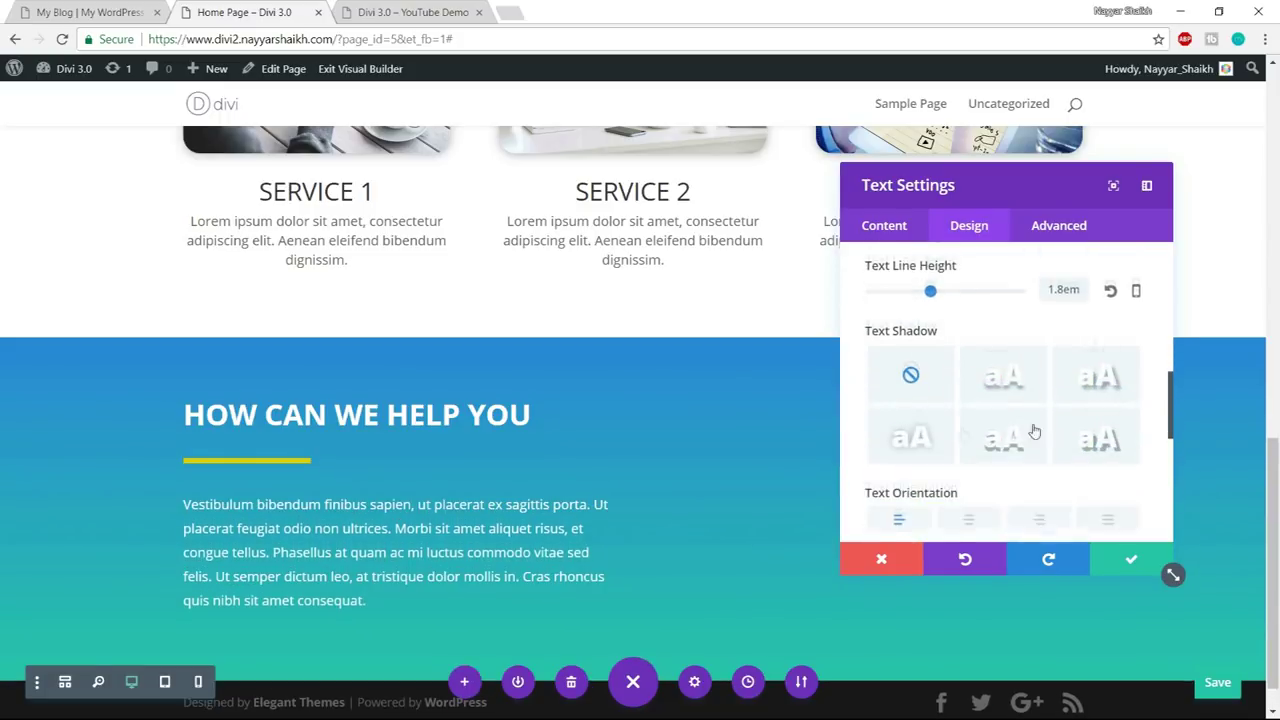
- Copy the first "OUTSTANDING SERVICE" title from the reference page's checklist and save the paragraph's text settings in the builder
{"action": "left_click", "coordinate": [110, 12]}
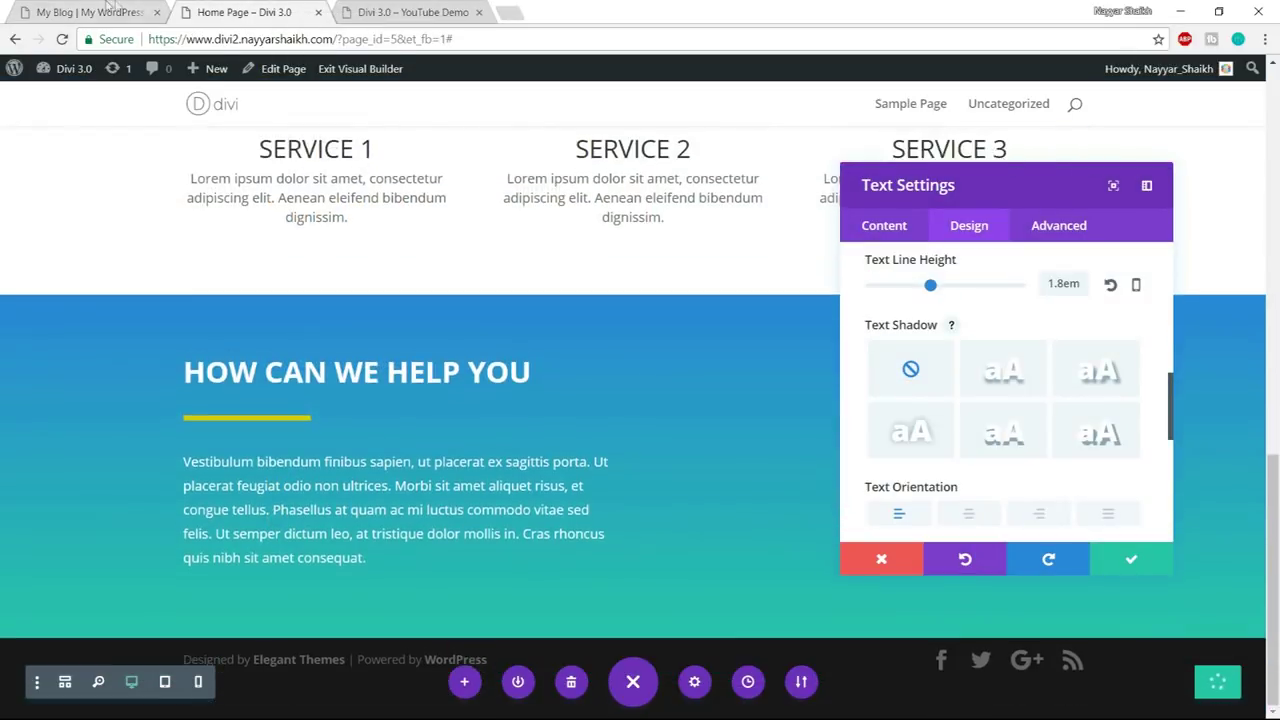
{"action": "left_click", "coordinate": [110, 10]}
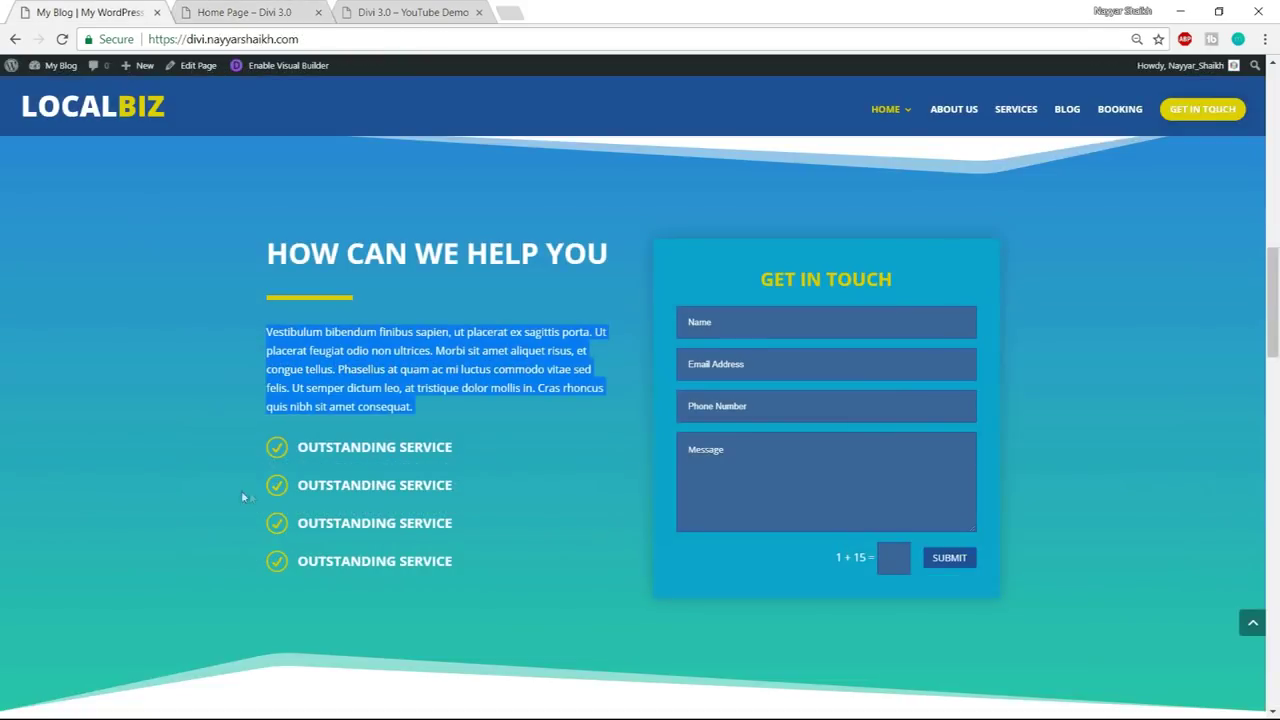
{"action": "left_click", "coordinate": [287, 456]}
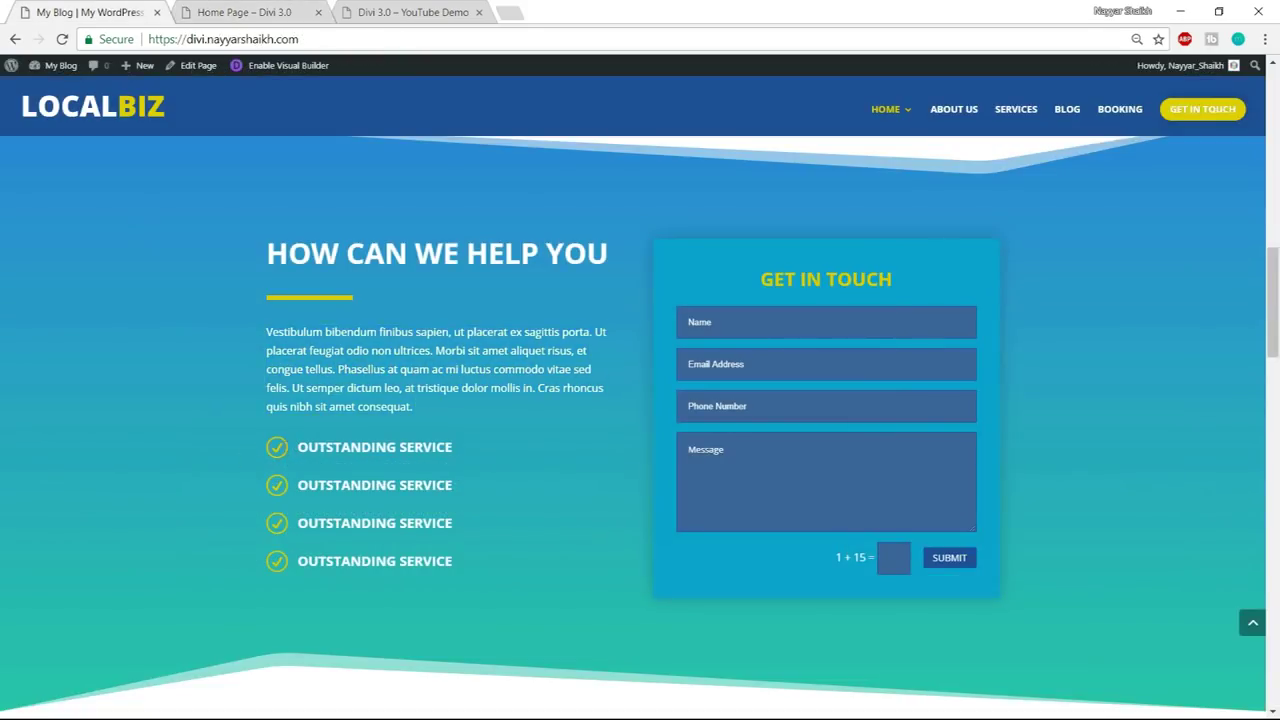
{"action": "left_click_drag", "start_coordinate": [297, 448], "coordinate": [452, 447]}
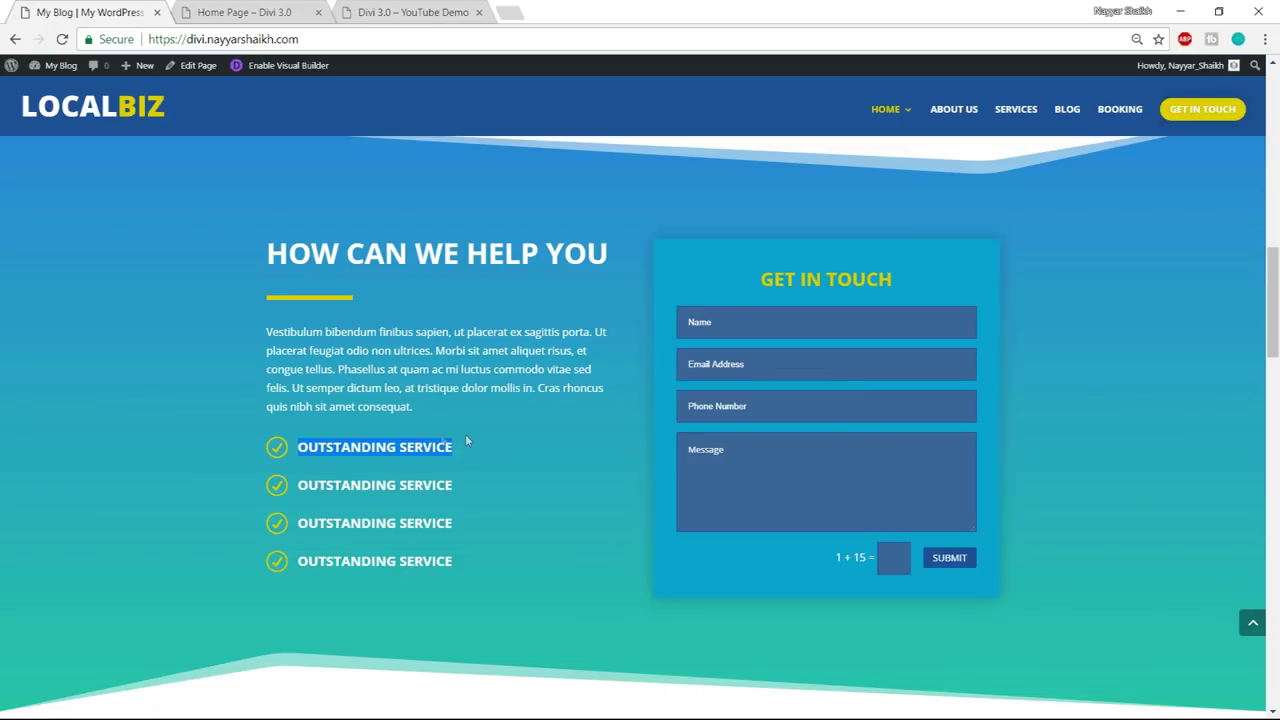
{"action": "left_click", "coordinate": [257, 10]}
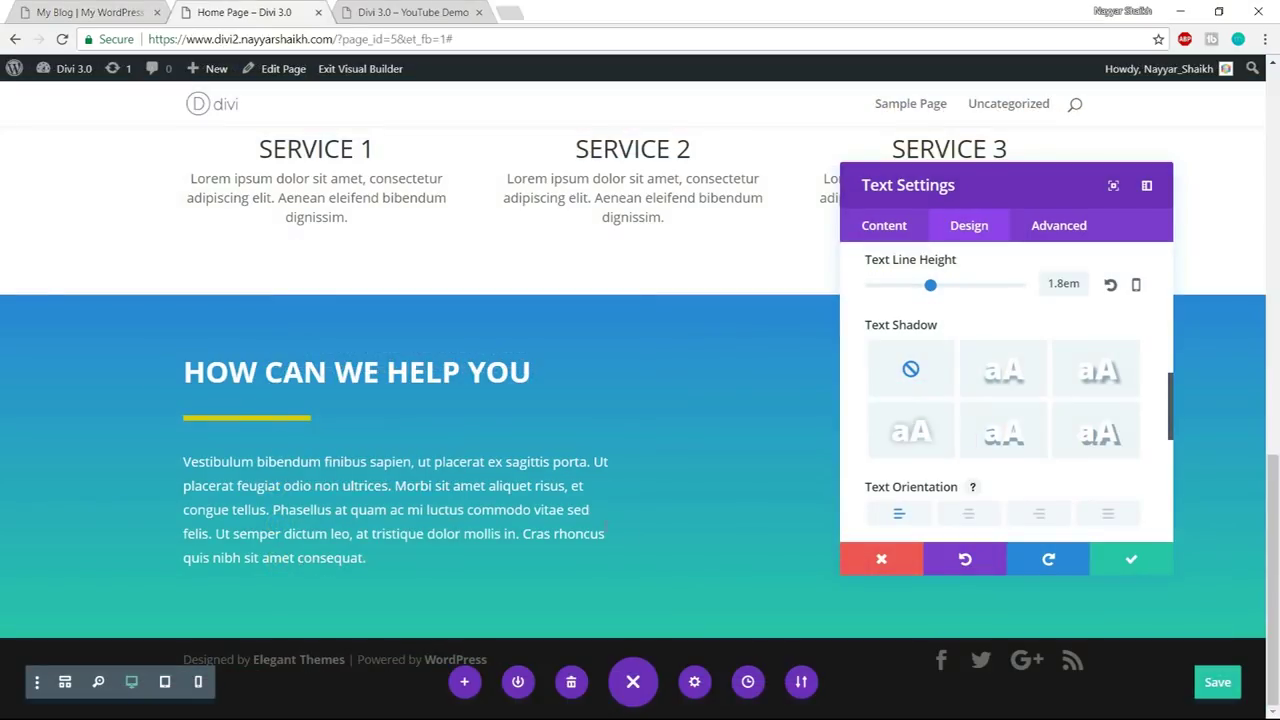
{"action": "left_click", "coordinate": [1133, 563]}
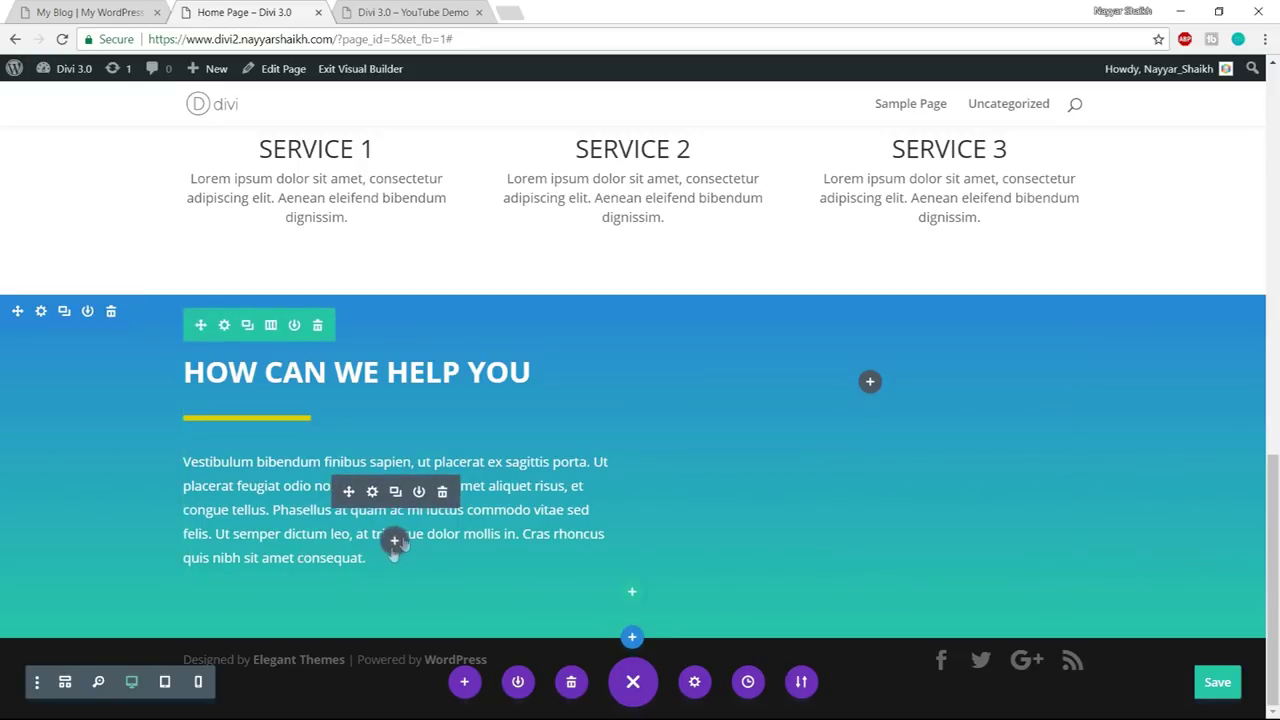
- Insert a Blurb module below the paragraph with the title "OUTSTANDING SERVICE"
{"action": "left_click", "coordinate": [394, 542]}
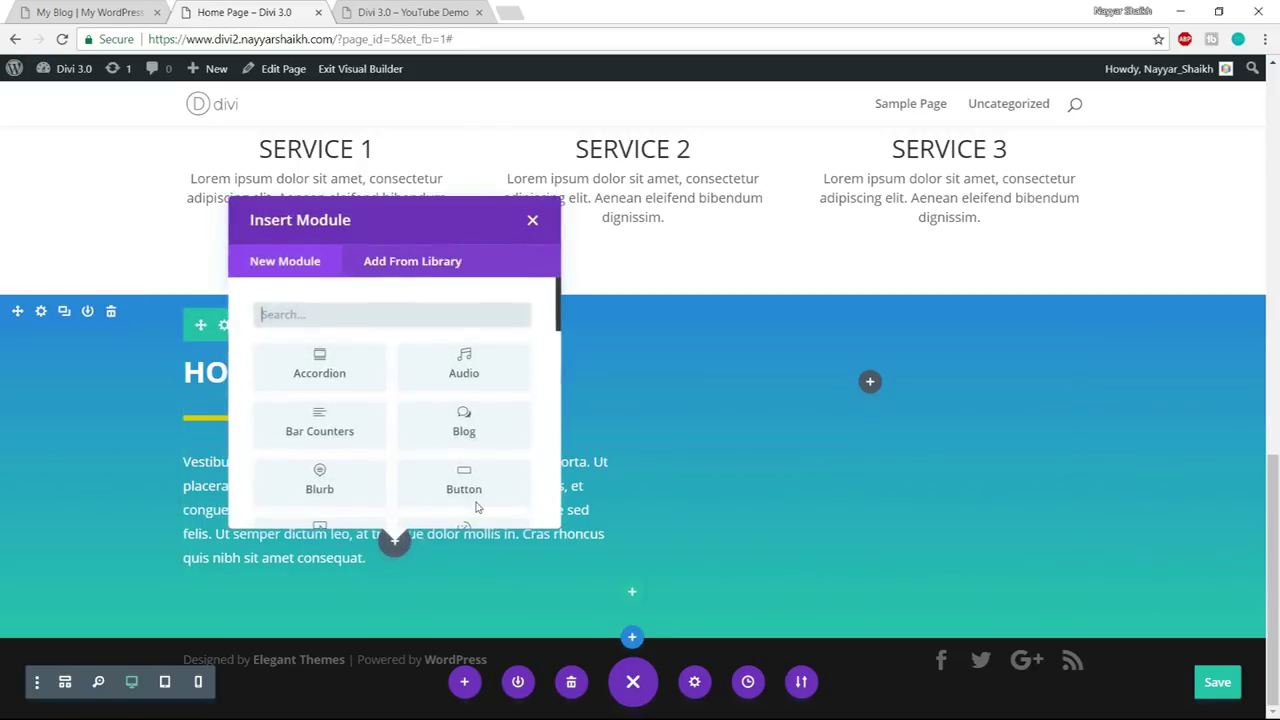
{"action": "type", "text": "blurb"}
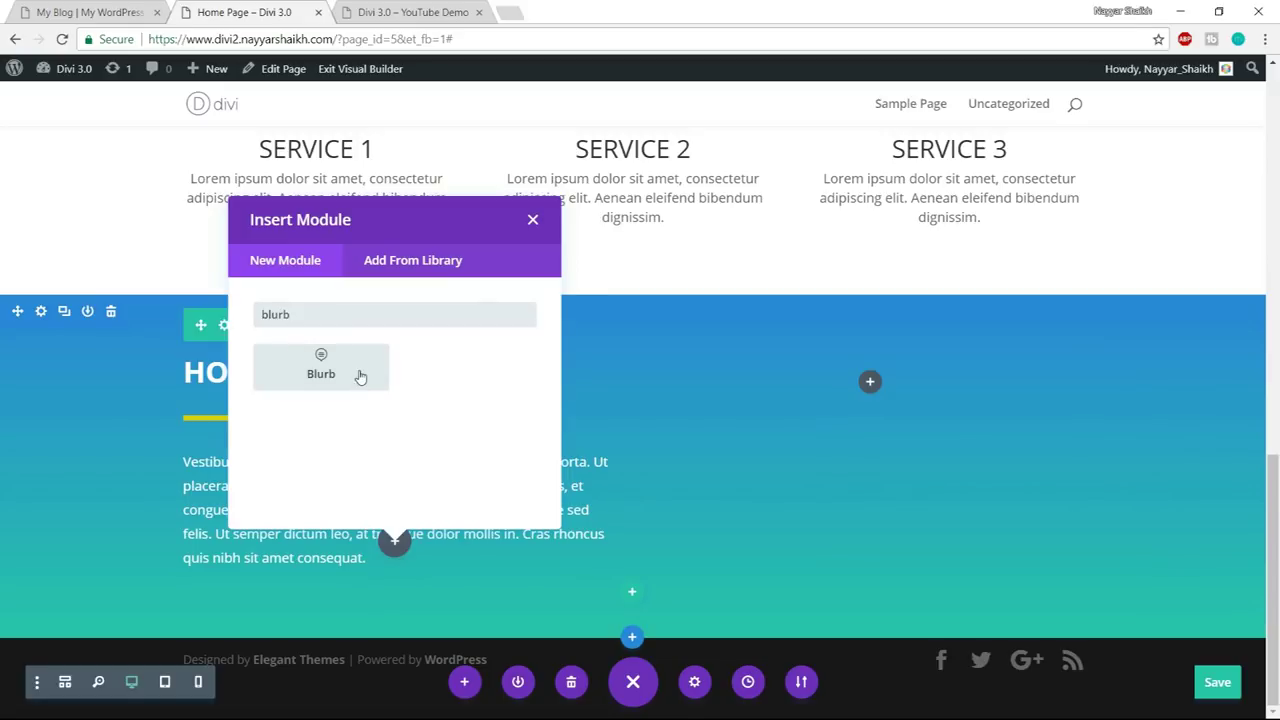
{"action": "left_click", "coordinate": [357, 376]}
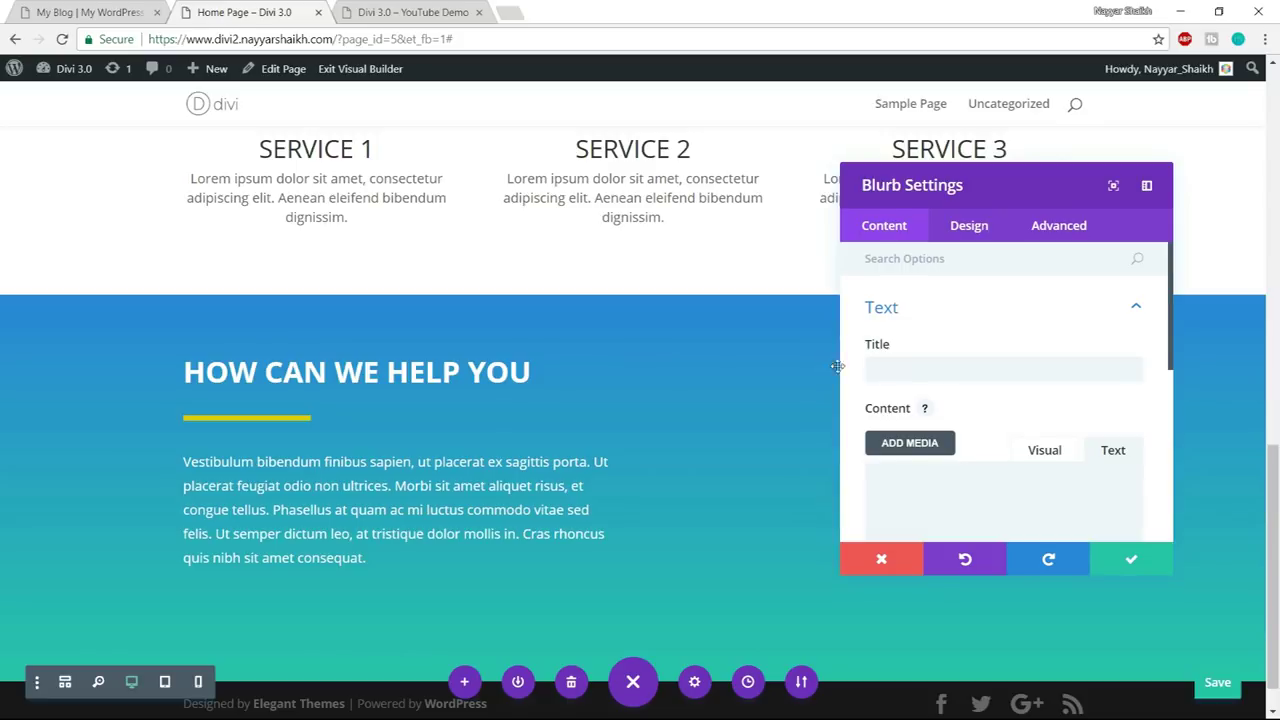
{"action": "left_click", "coordinate": [923, 366]}
{"action": "type", "text": "Outstanding Service"}
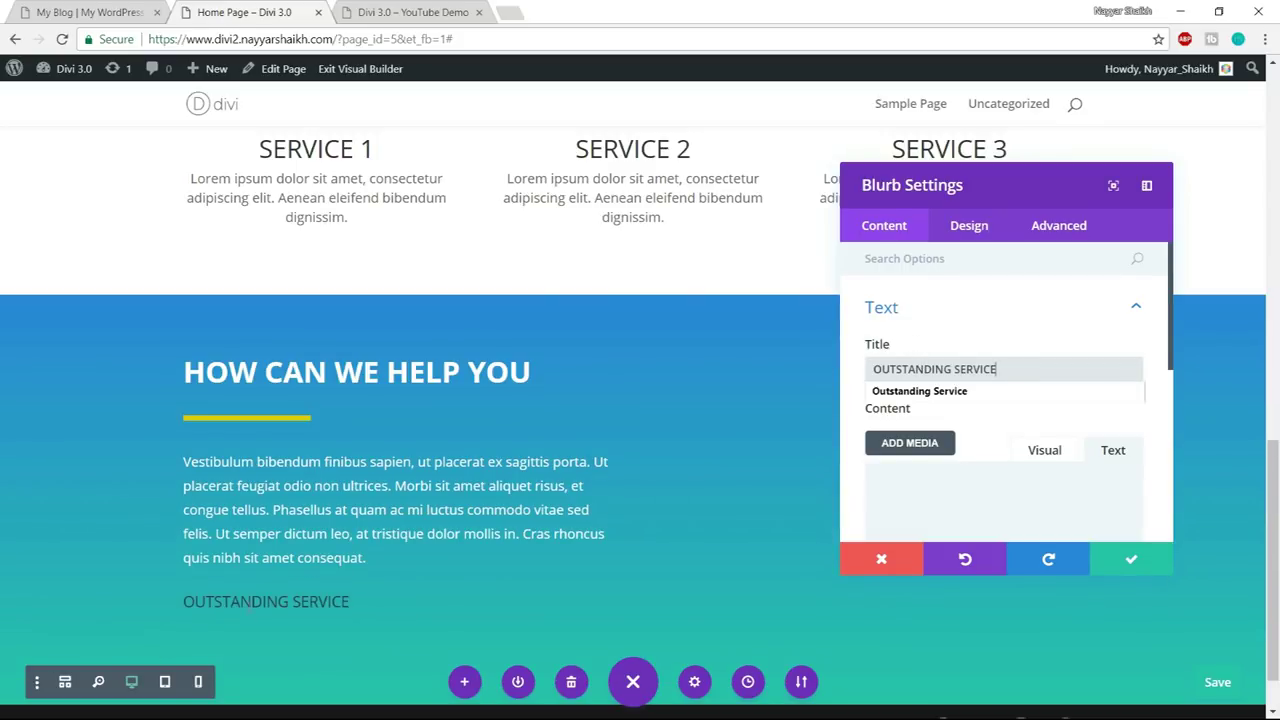
- Turn on the Use Icon option for the "OUTSTANDING SERVICE" blurb, consulting the reference page's checklist
{"action": "left_click", "coordinate": [968, 228]}
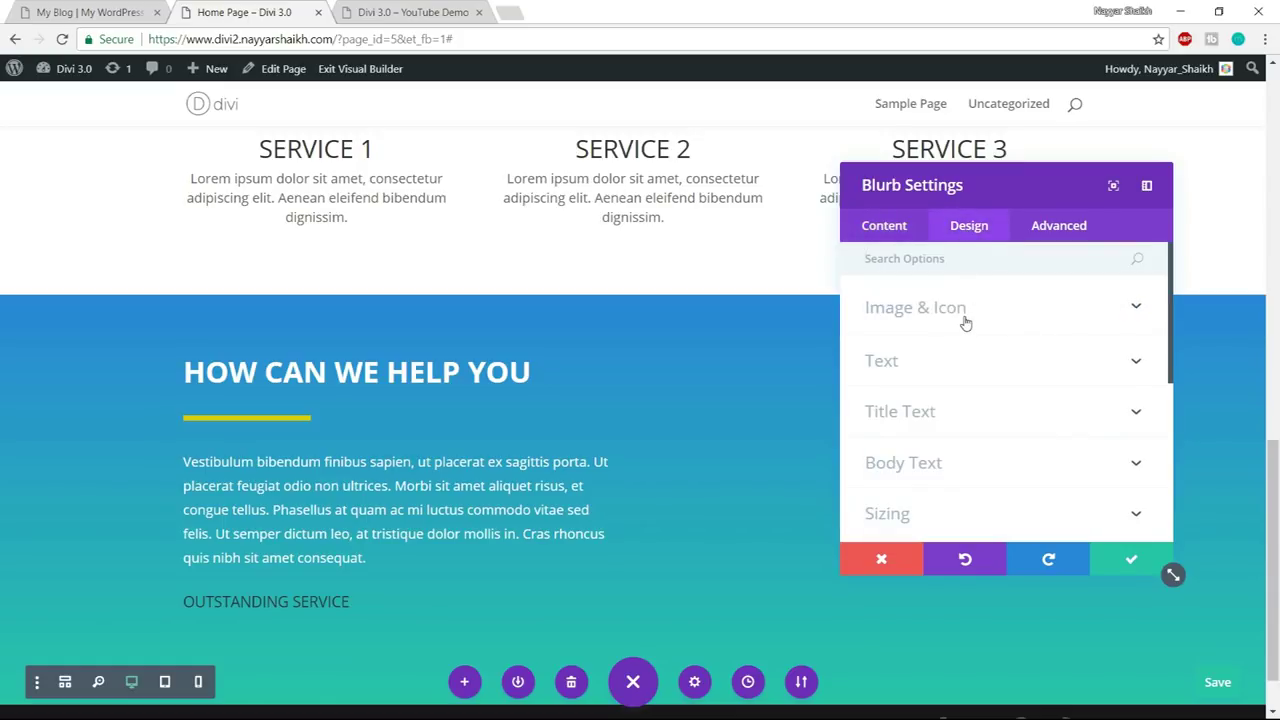
{"action": "left_click", "coordinate": [888, 226]}
{"action": "scroll", "coordinate": [957, 363], "scroll_direction": "down", "scroll_amount": 3}
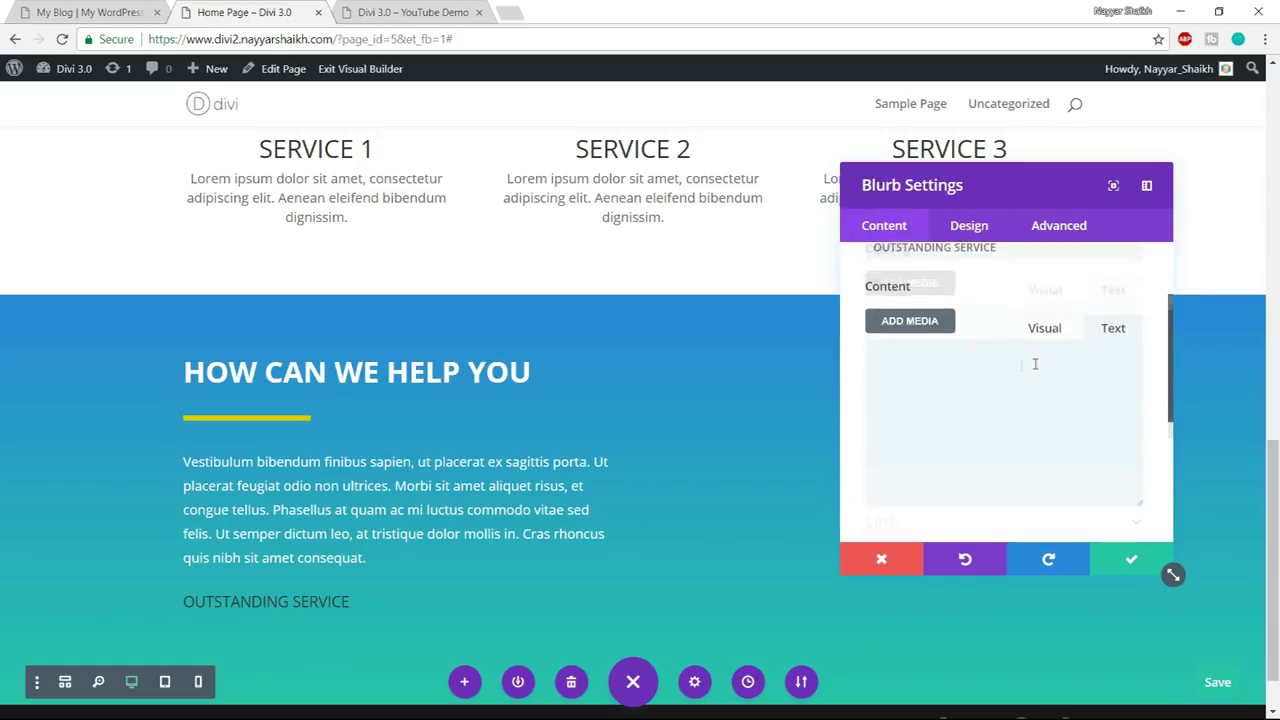
{"action": "left_click", "coordinate": [84, 10]}
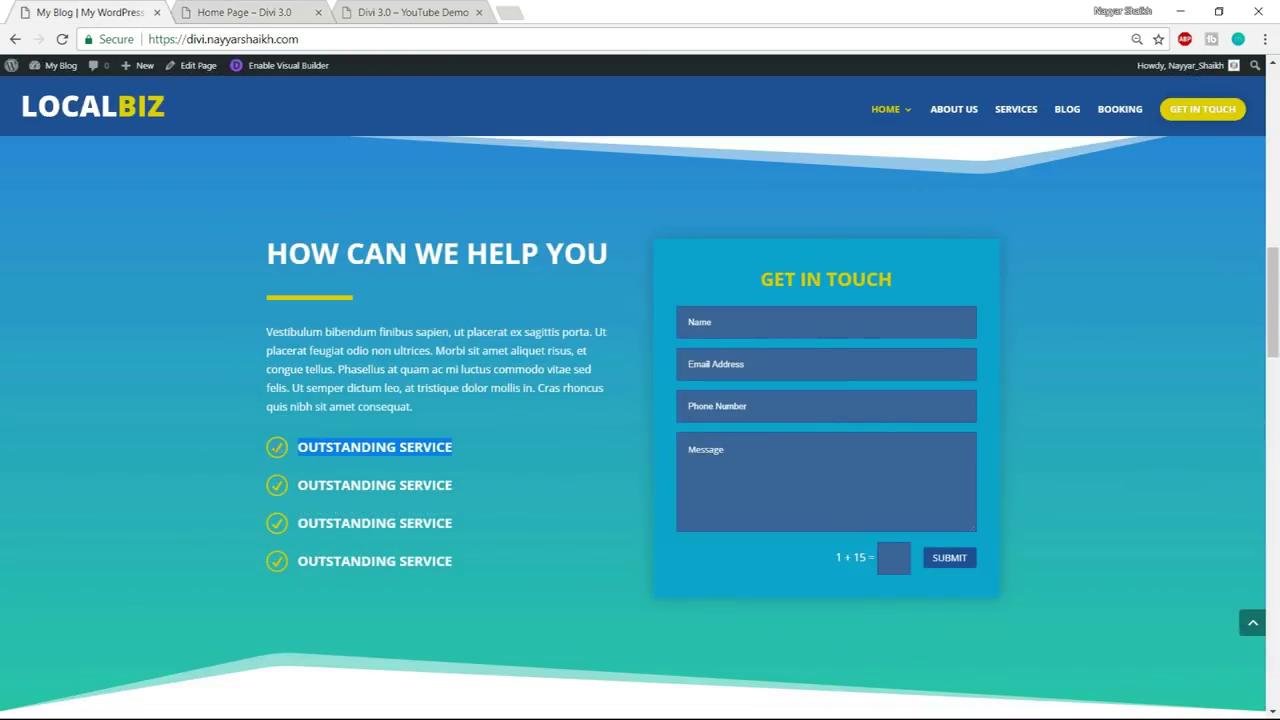
{"action": "left_click_drag", "start_coordinate": [298, 447], "coordinate": [826, 279]}
{"action": "left_click", "coordinate": [540, 180]}
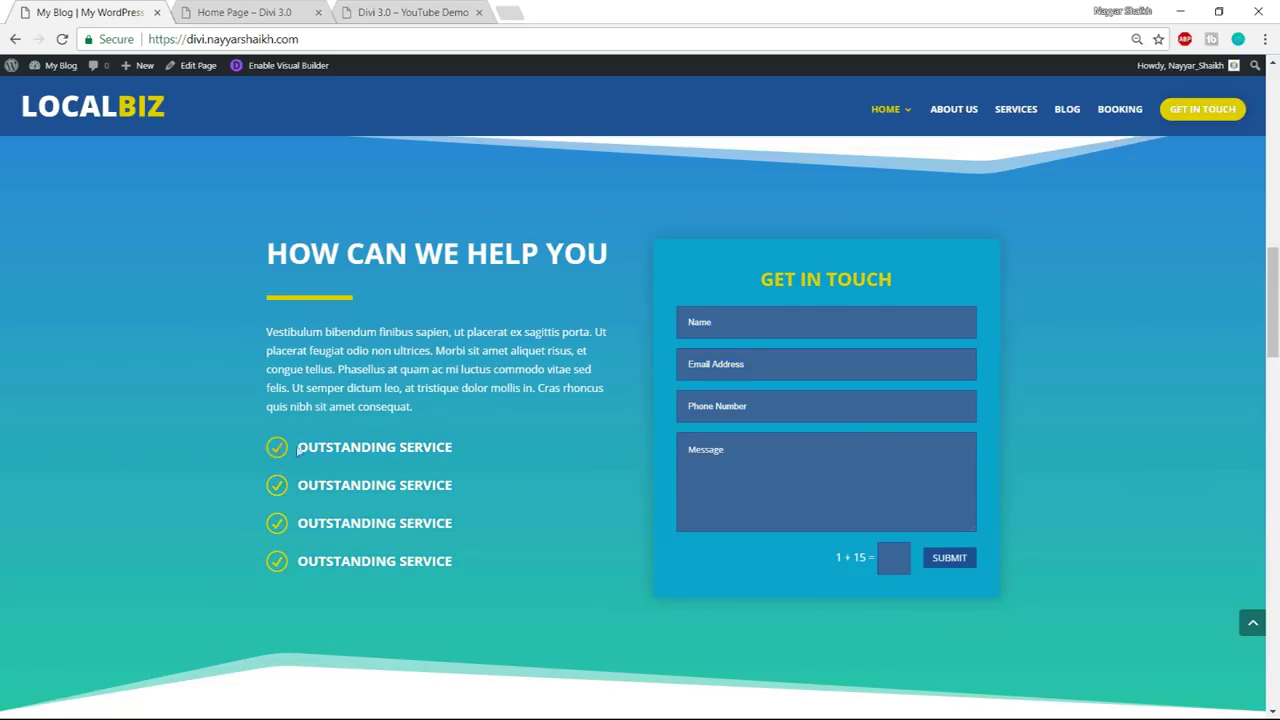
{"action": "left_click", "coordinate": [243, 10]}
{"action": "scroll", "coordinate": [1000, 386], "scroll_direction": "down", "scroll_amount": 5}
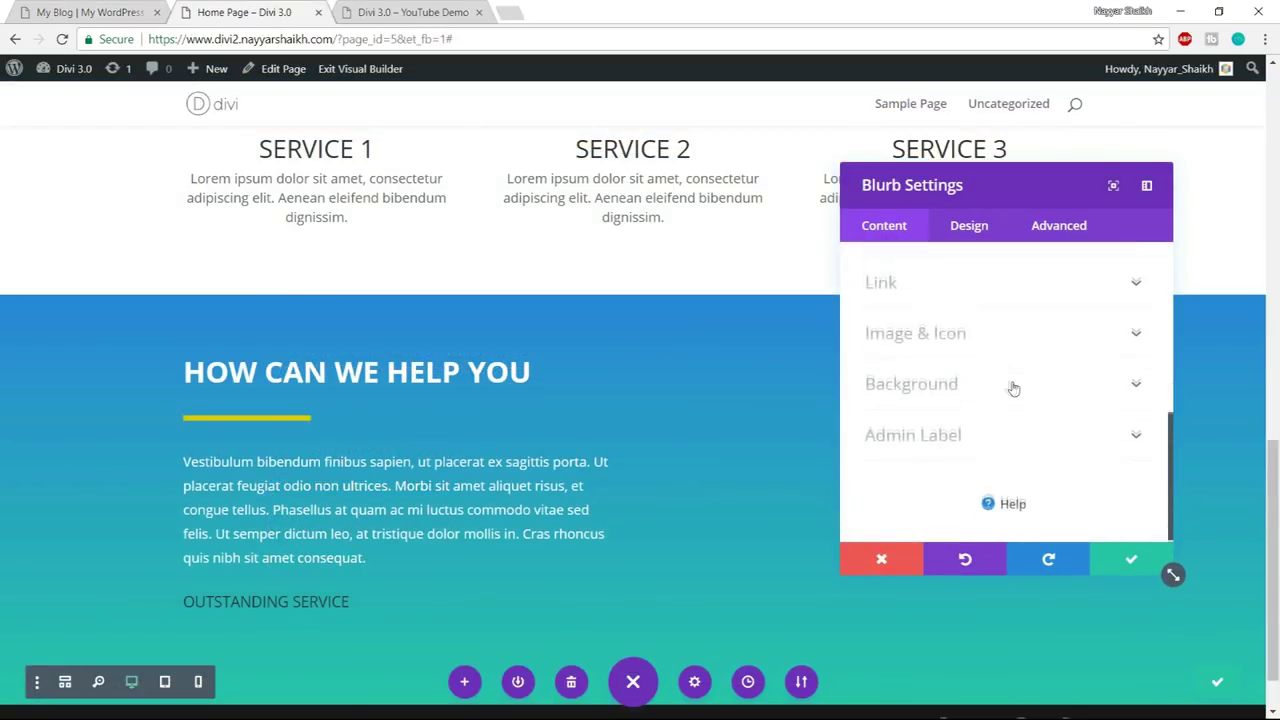
{"action": "left_click", "coordinate": [967, 344]}
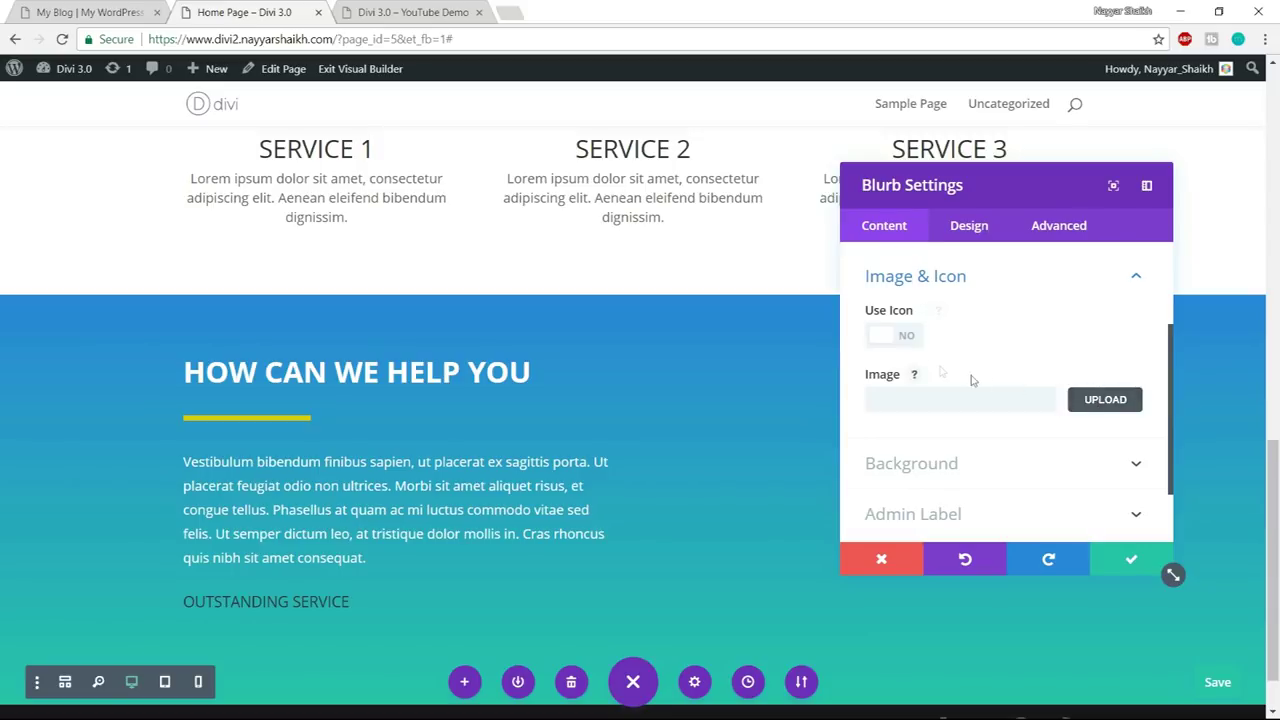
{"action": "left_click", "coordinate": [906, 336]}
{"action": "scroll", "coordinate": [1040, 337], "scroll_direction": "down", "scroll_amount": 2}
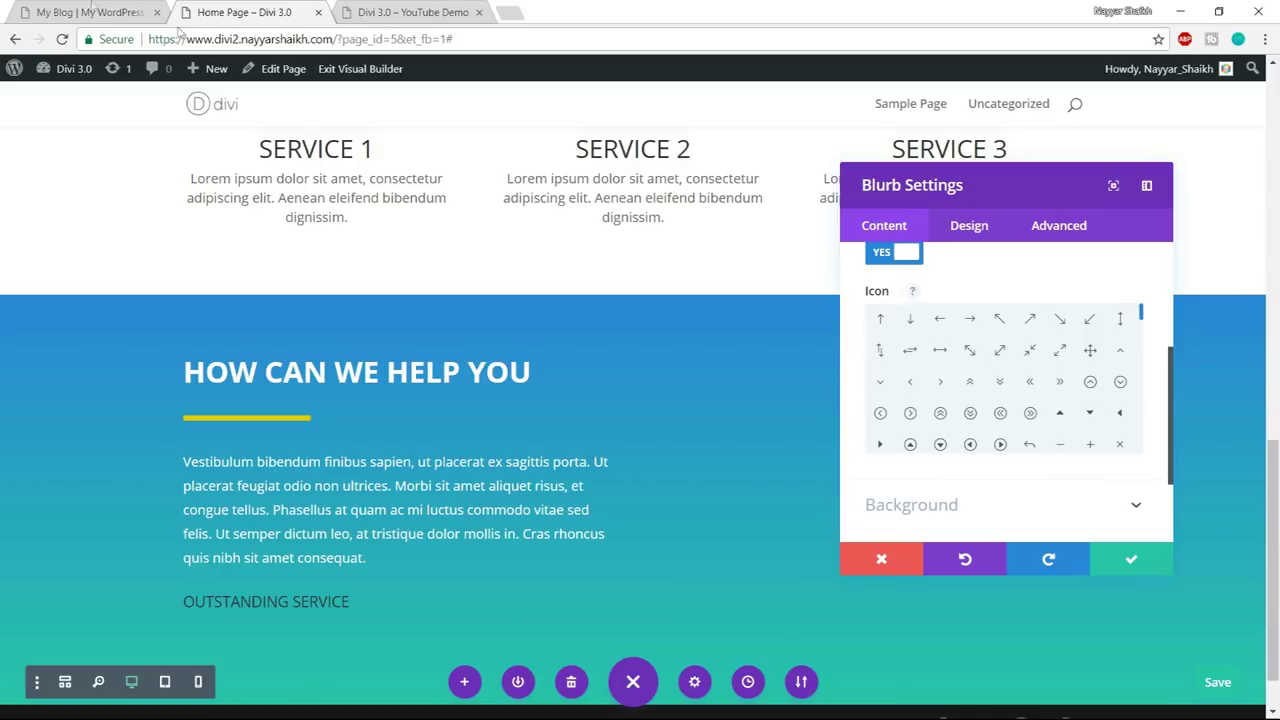
- Choose the circled checkmark as the blurb's icon, matching the checklist on the reference page
{"action": "left_click", "coordinate": [60, 12]}
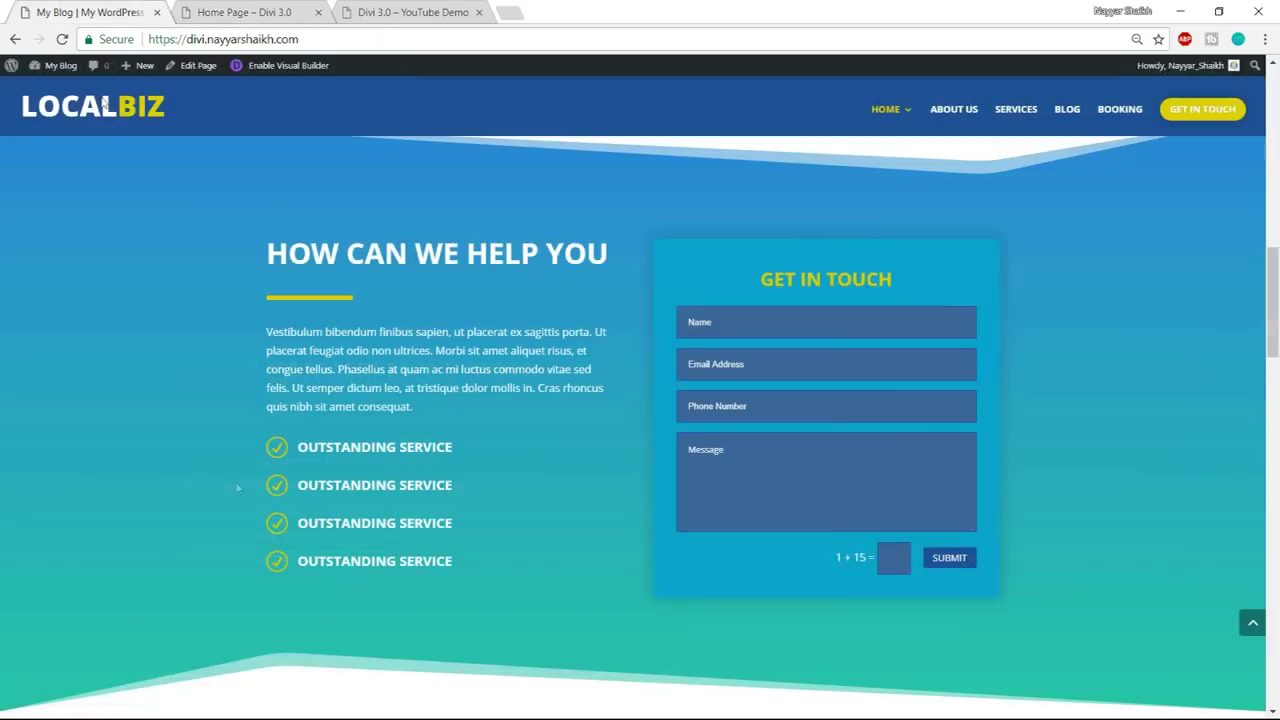
{"action": "left_click", "coordinate": [265, 6]}
{"action": "scroll", "coordinate": [1101, 385], "scroll_direction": "down", "scroll_amount": 1}
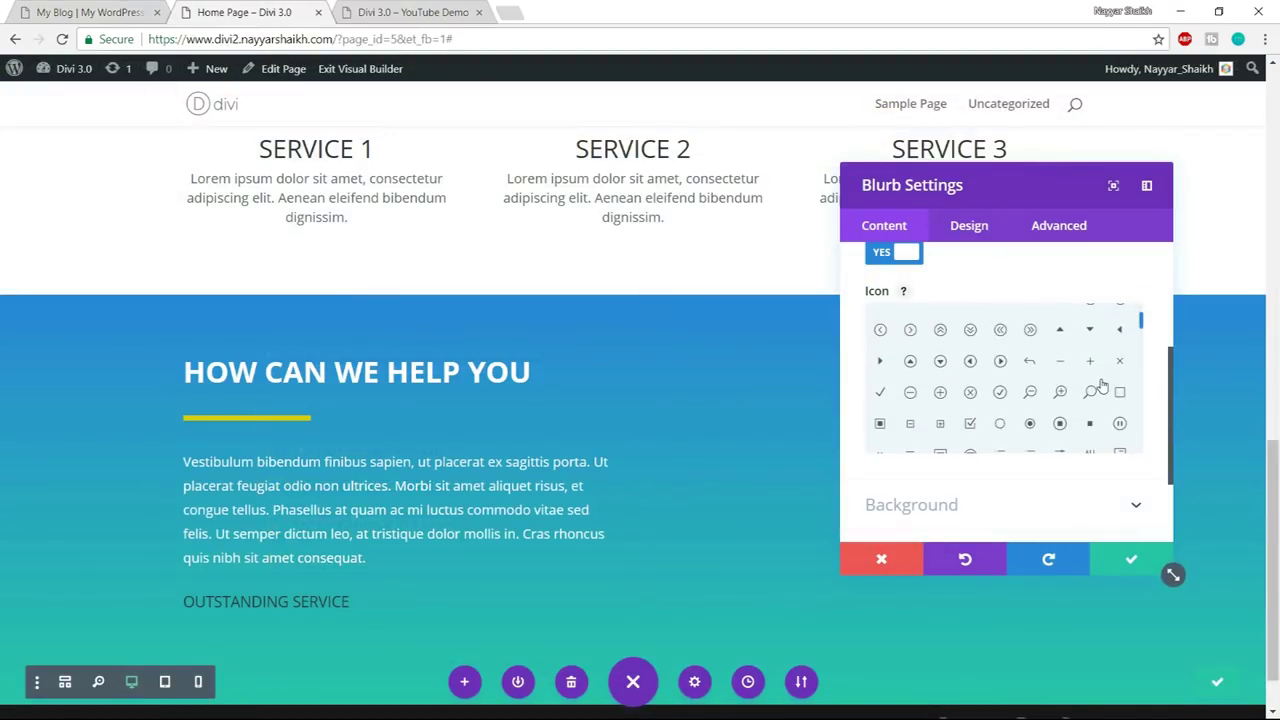
{"action": "scroll", "coordinate": [1101, 385], "scroll_direction": "down", "scroll_amount": 1}
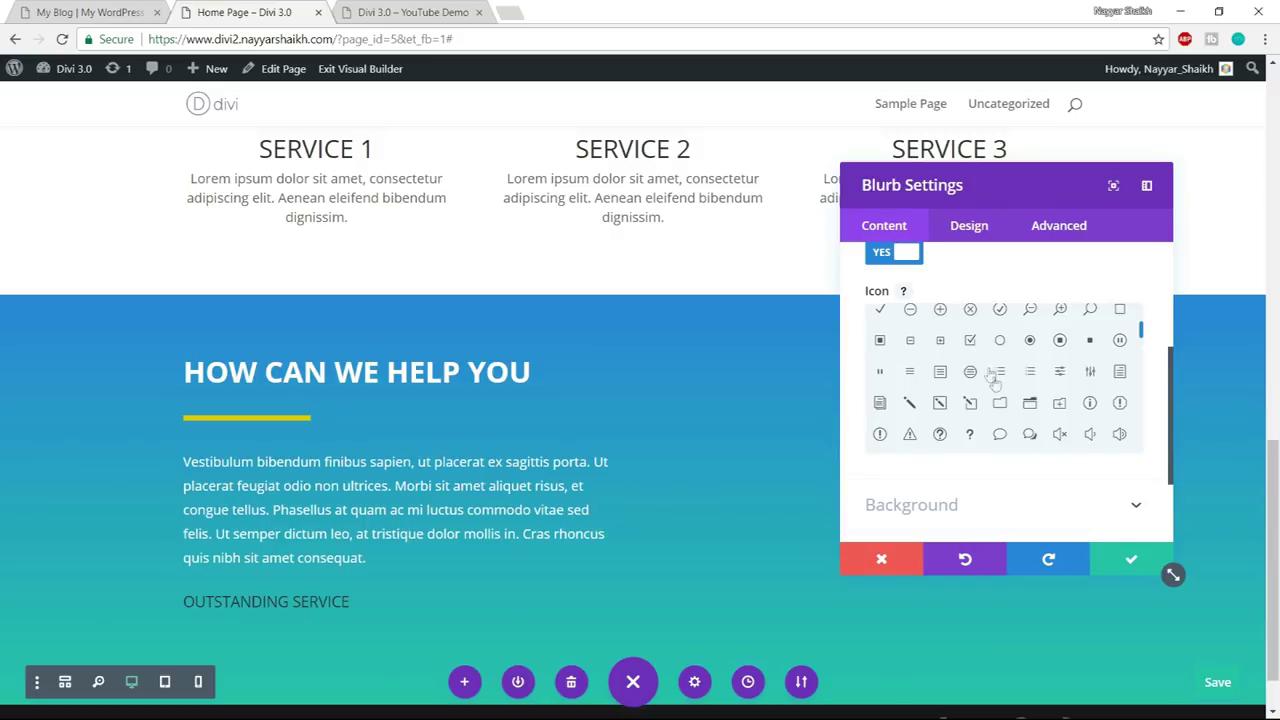
{"action": "scroll", "coordinate": [990, 373], "scroll_direction": "up", "scroll_amount": 1}
{"action": "scroll", "coordinate": [1003, 390], "scroll_direction": "down", "scroll_amount": 2}
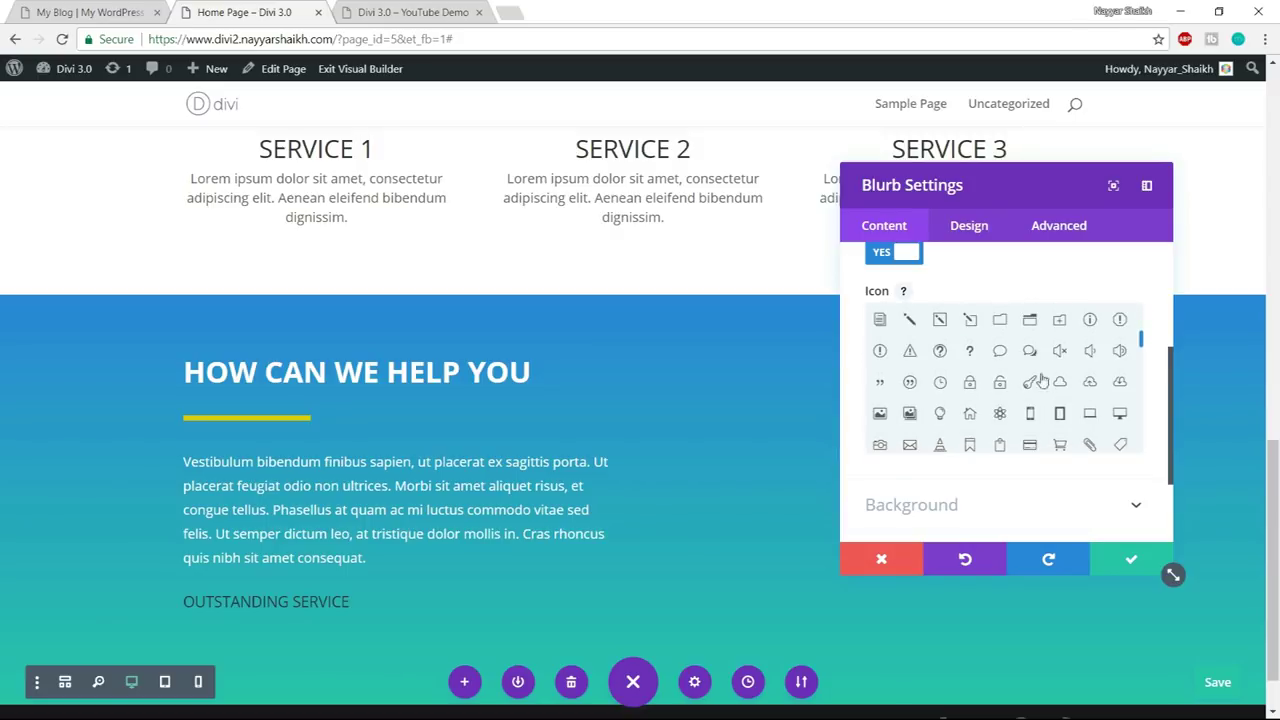
{"action": "scroll", "coordinate": [1110, 395], "scroll_direction": "down", "scroll_amount": 1}
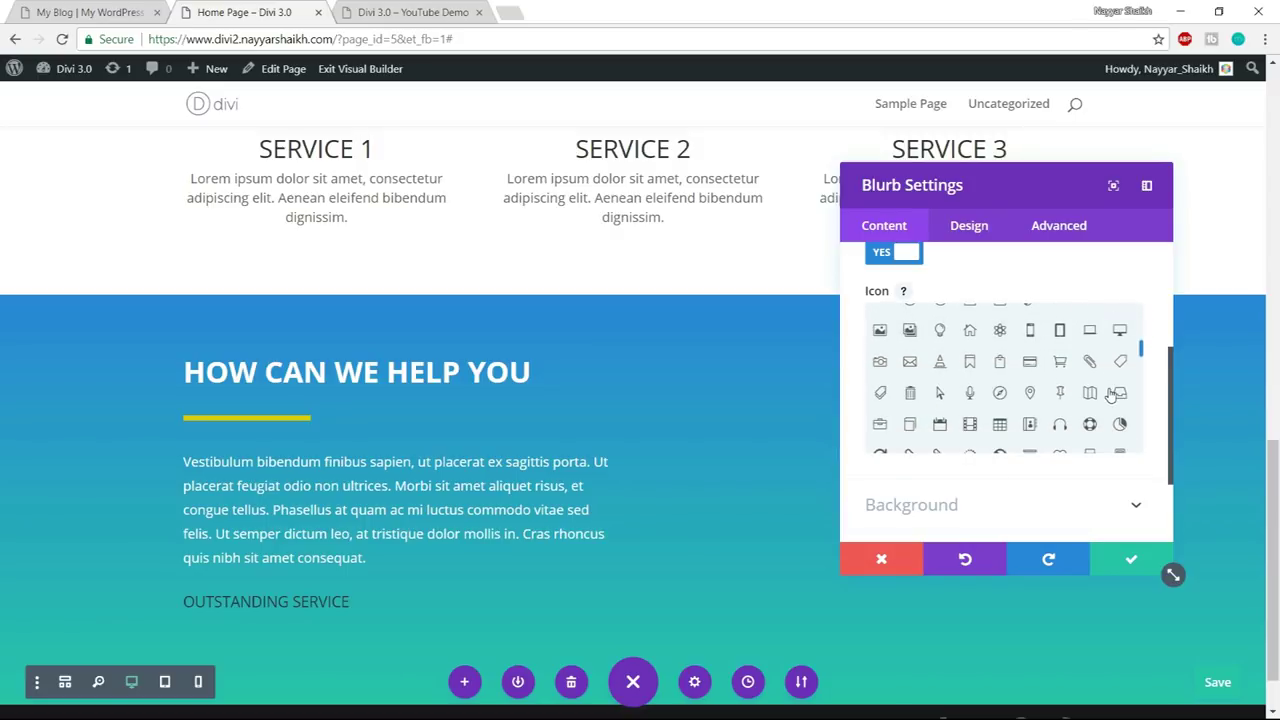
{"action": "scroll", "coordinate": [1000, 440], "scroll_direction": "up", "scroll_amount": 3}
{"action": "left_click", "coordinate": [1000, 436]}
{"action": "scroll", "coordinate": [551, 487], "scroll_direction": "down", "scroll_amount": 2}
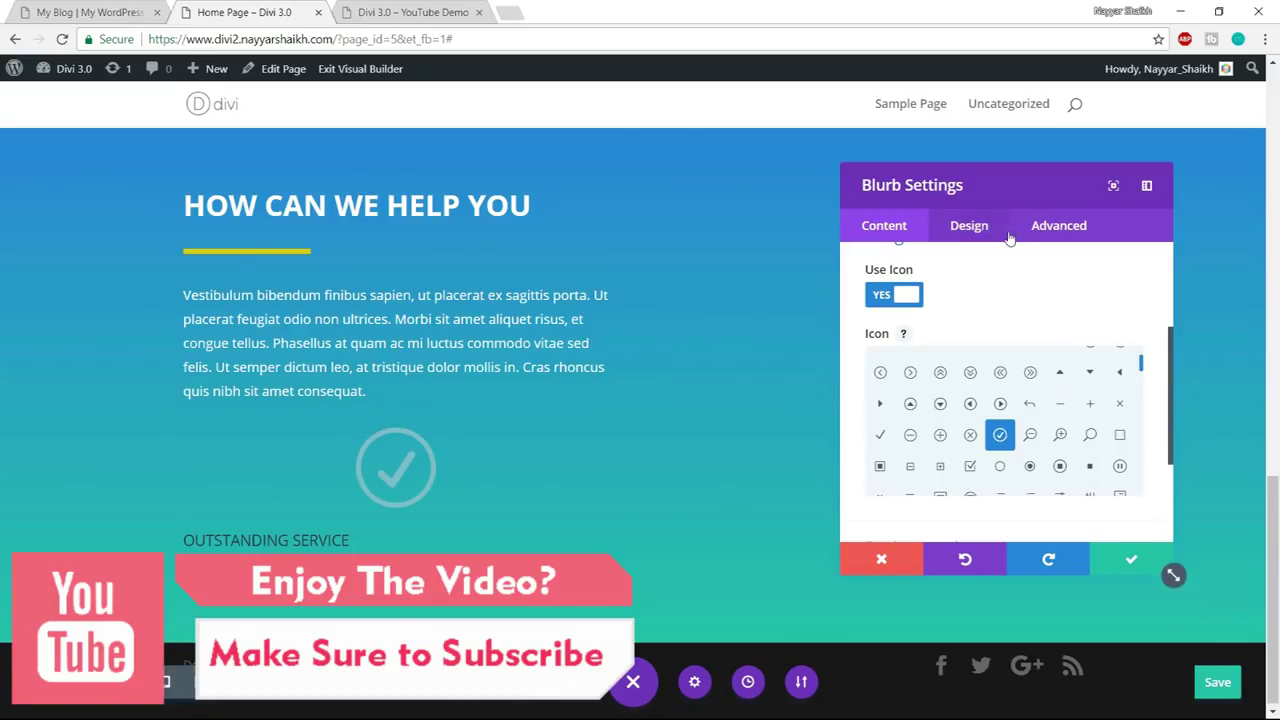
- Set the blurb's icon color to the yellow preset #edf000
{"action": "left_click", "coordinate": [950, 236]}
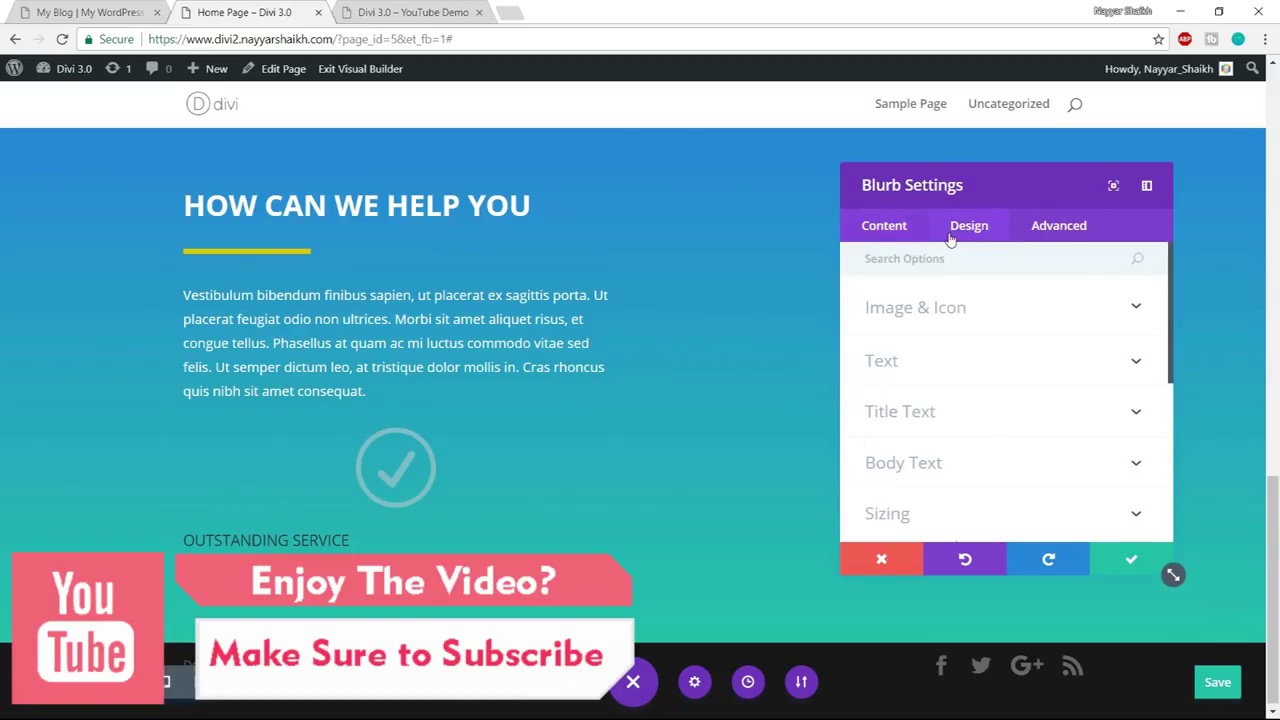
{"action": "left_click", "coordinate": [951, 310]}
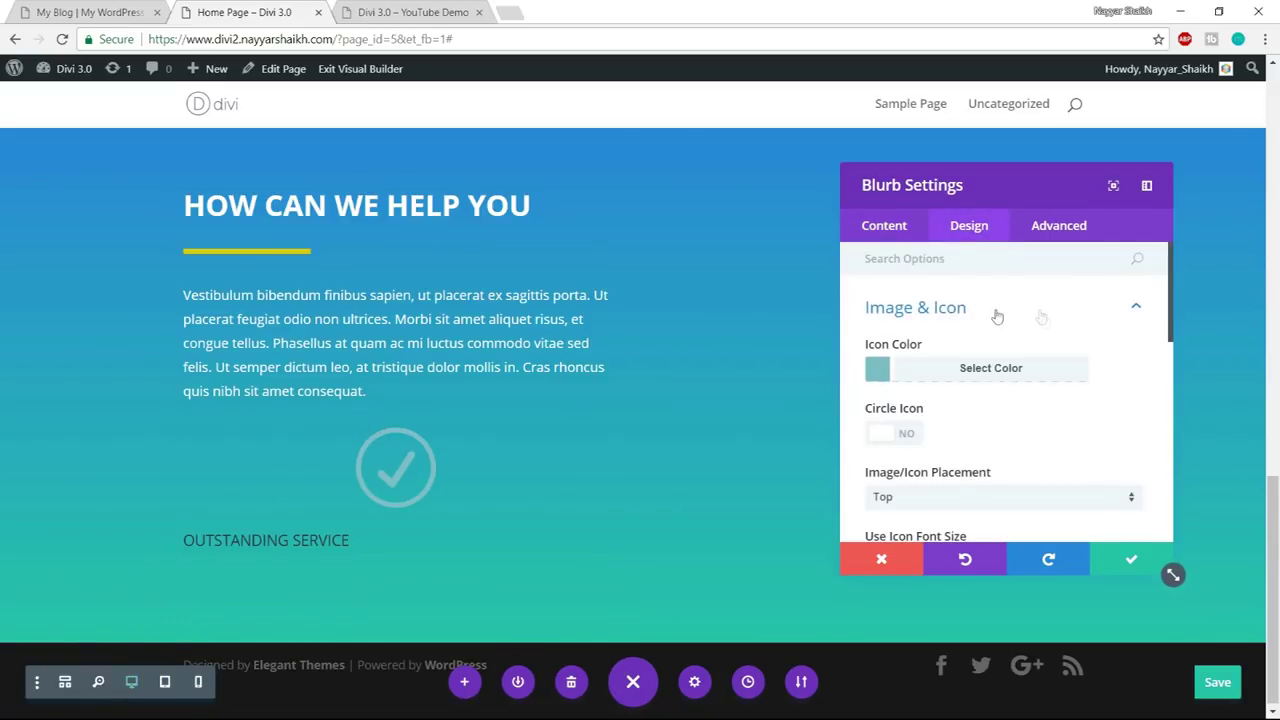
{"action": "left_click", "coordinate": [937, 374]}
{"action": "scroll", "coordinate": [1017, 407], "scroll_direction": "down", "scroll_amount": 1}
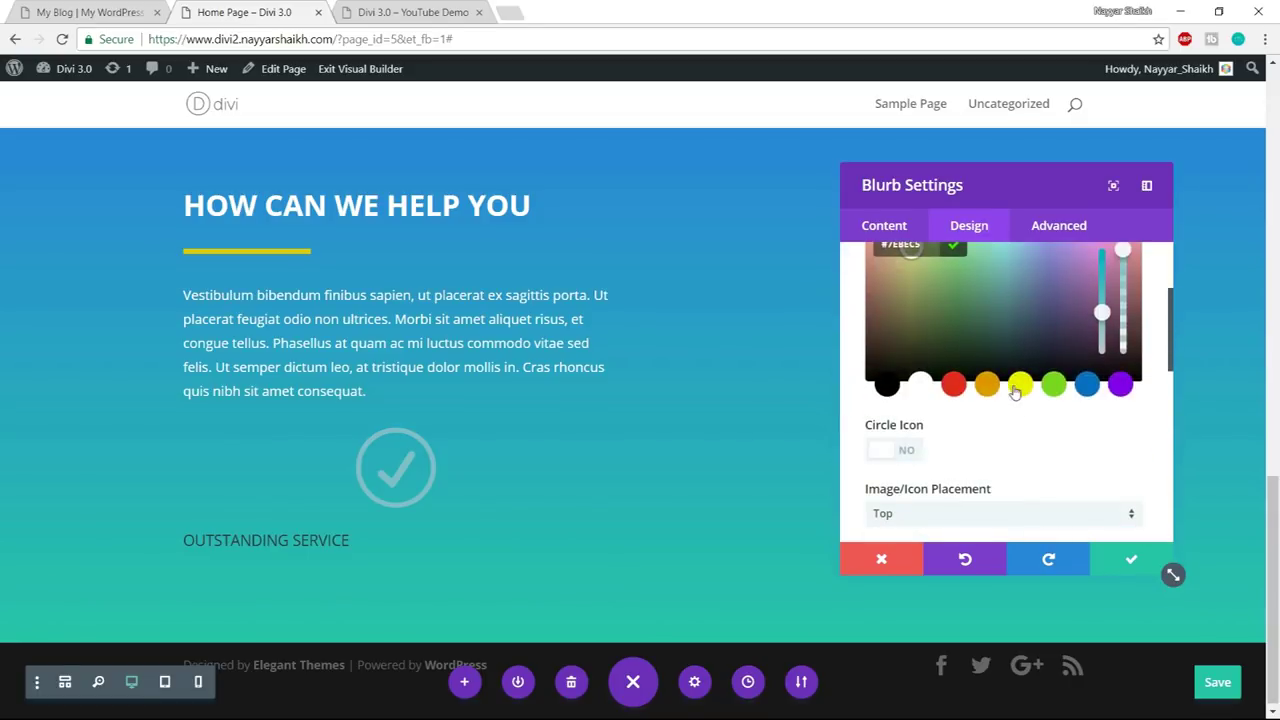
{"action": "left_click", "coordinate": [1016, 390]}
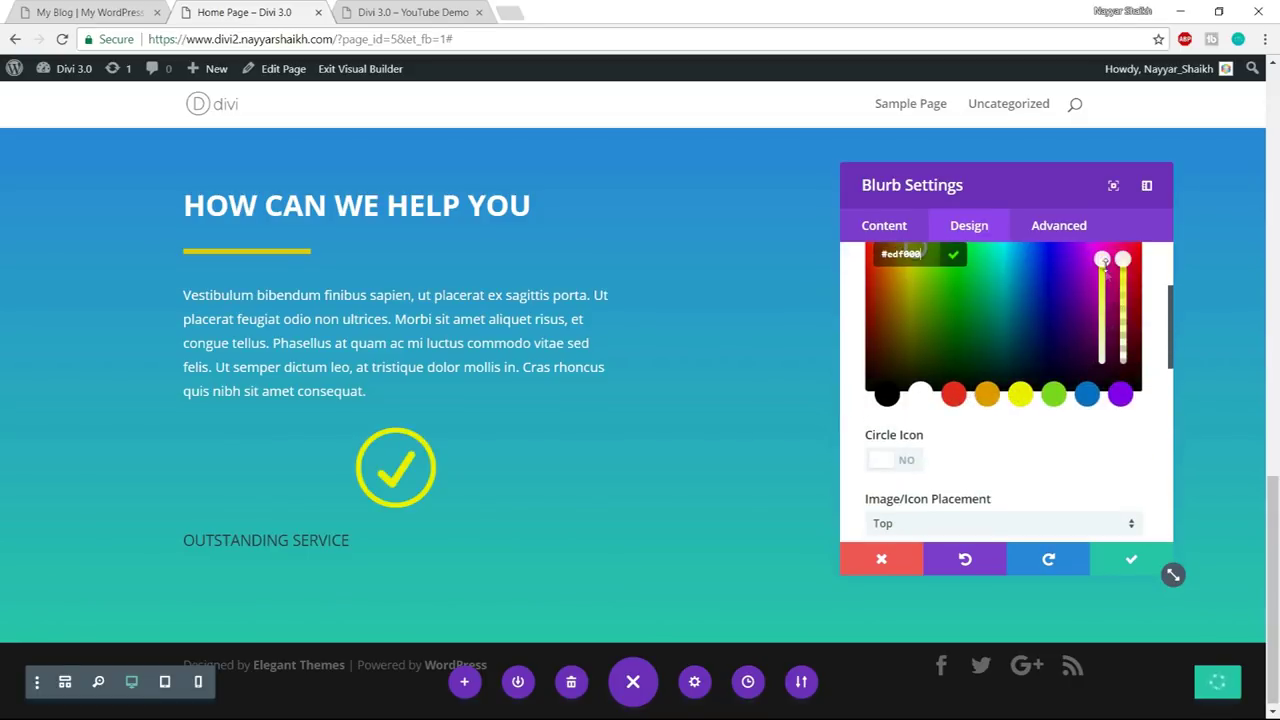
{"action": "scroll", "coordinate": [1044, 390], "scroll_direction": "up", "scroll_amount": 1}
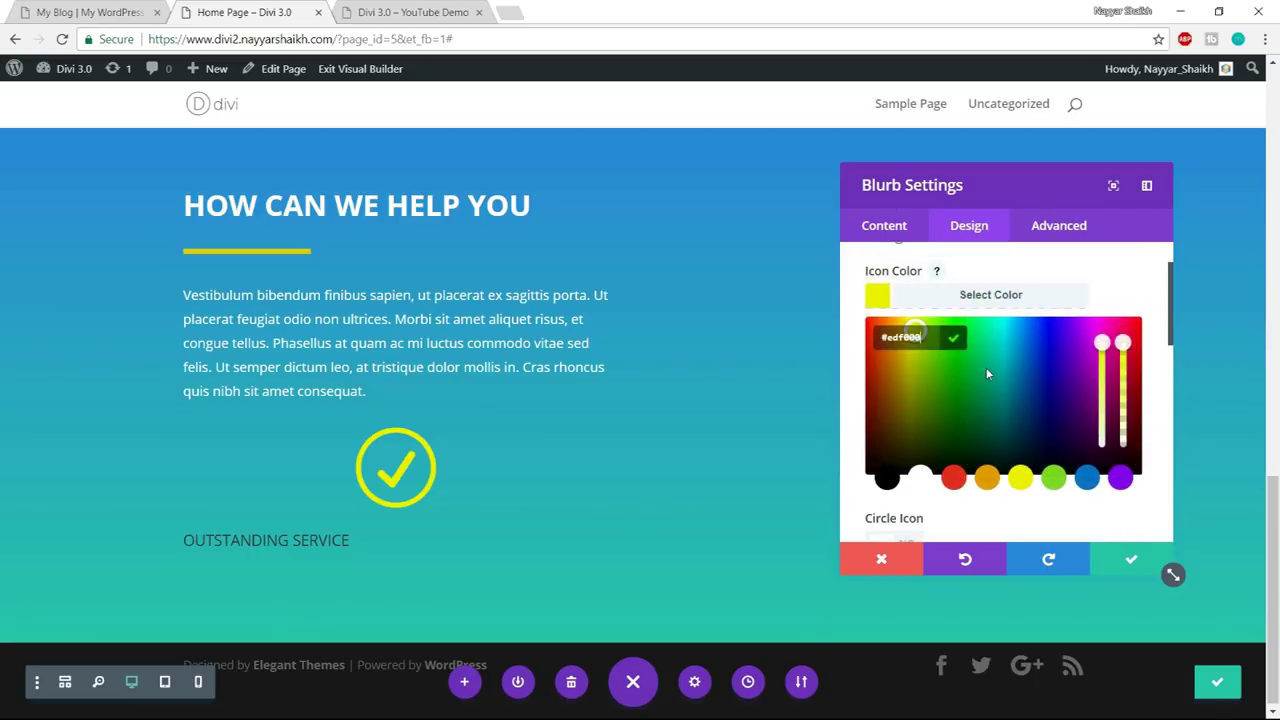
{"action": "scroll", "coordinate": [1030, 375], "scroll_direction": "up", "scroll_amount": 1}
- Set the blurb's image/icon placement to Left
{"action": "scroll", "coordinate": [1037, 380], "scroll_direction": "down", "scroll_amount": 4}
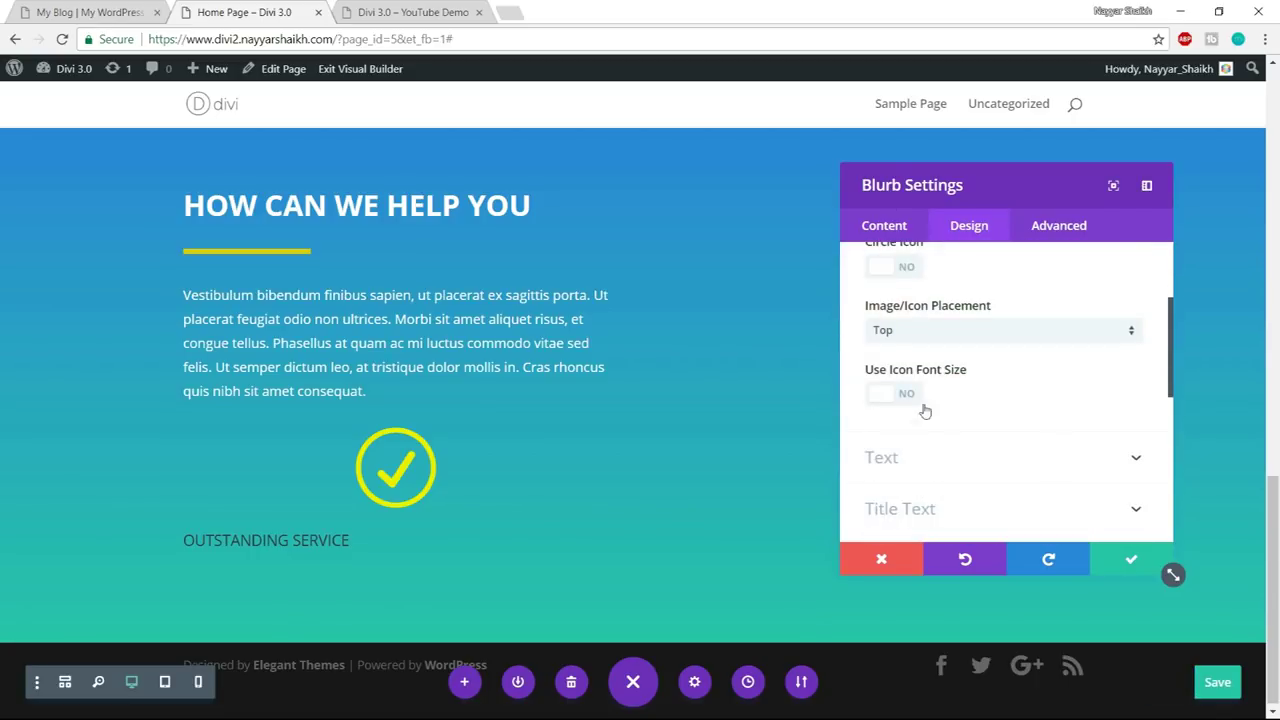
{"action": "scroll", "coordinate": [1048, 373], "scroll_direction": "up", "scroll_amount": 1}
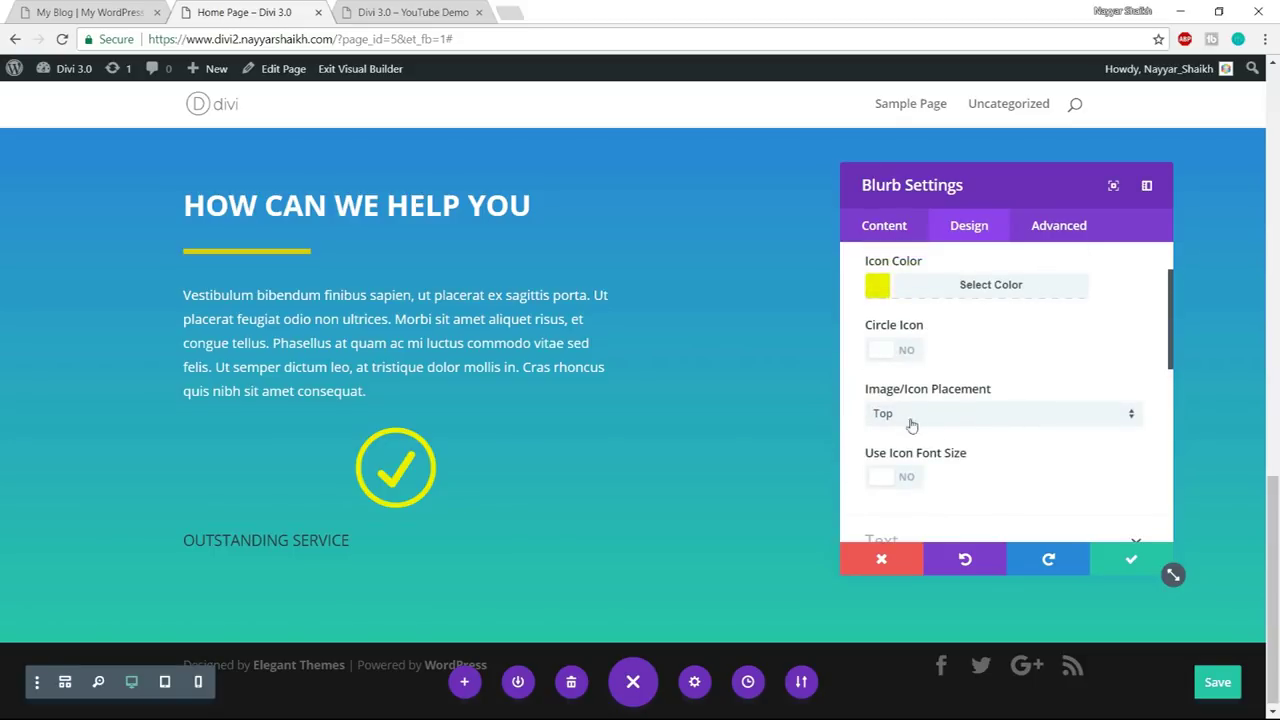
{"action": "left_click", "coordinate": [1005, 416]}
{"action": "left_click", "coordinate": [965, 456]}
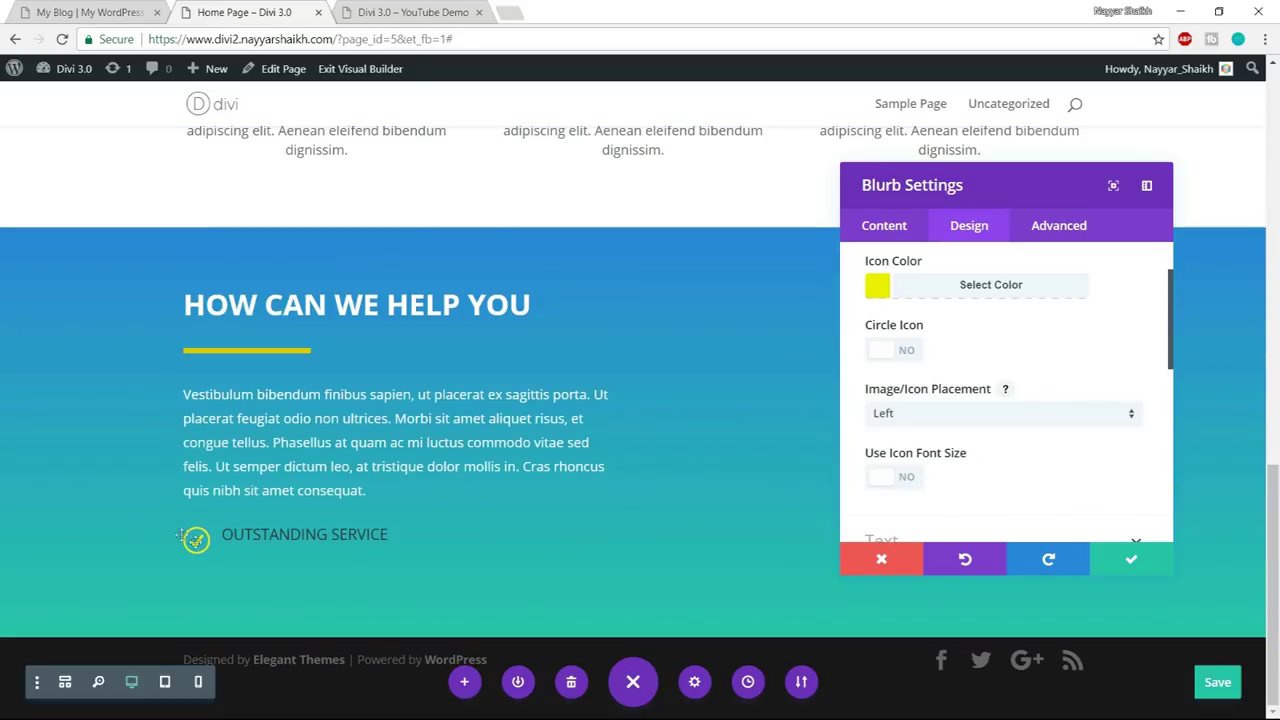
- Set the blurb's title text color to white
{"action": "scroll", "coordinate": [1070, 413], "scroll_direction": "down", "scroll_amount": 2}
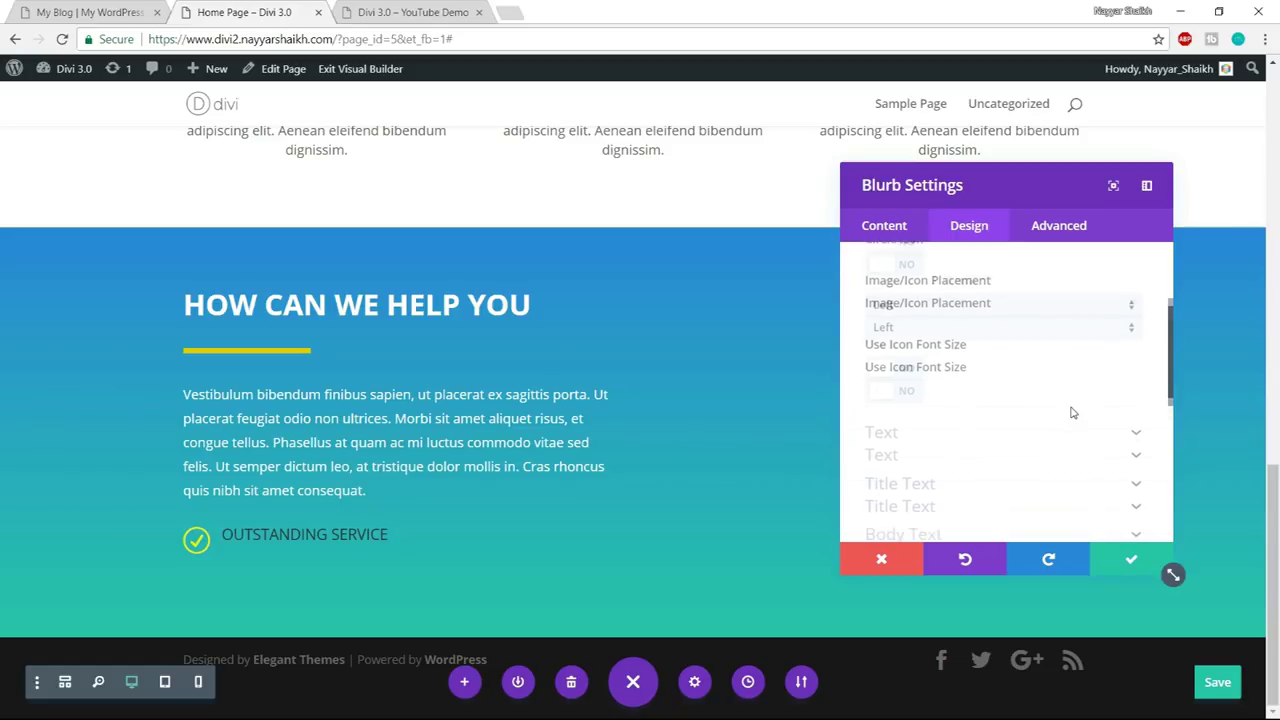
{"action": "scroll", "coordinate": [1010, 330], "scroll_direction": "down", "scroll_amount": 1}
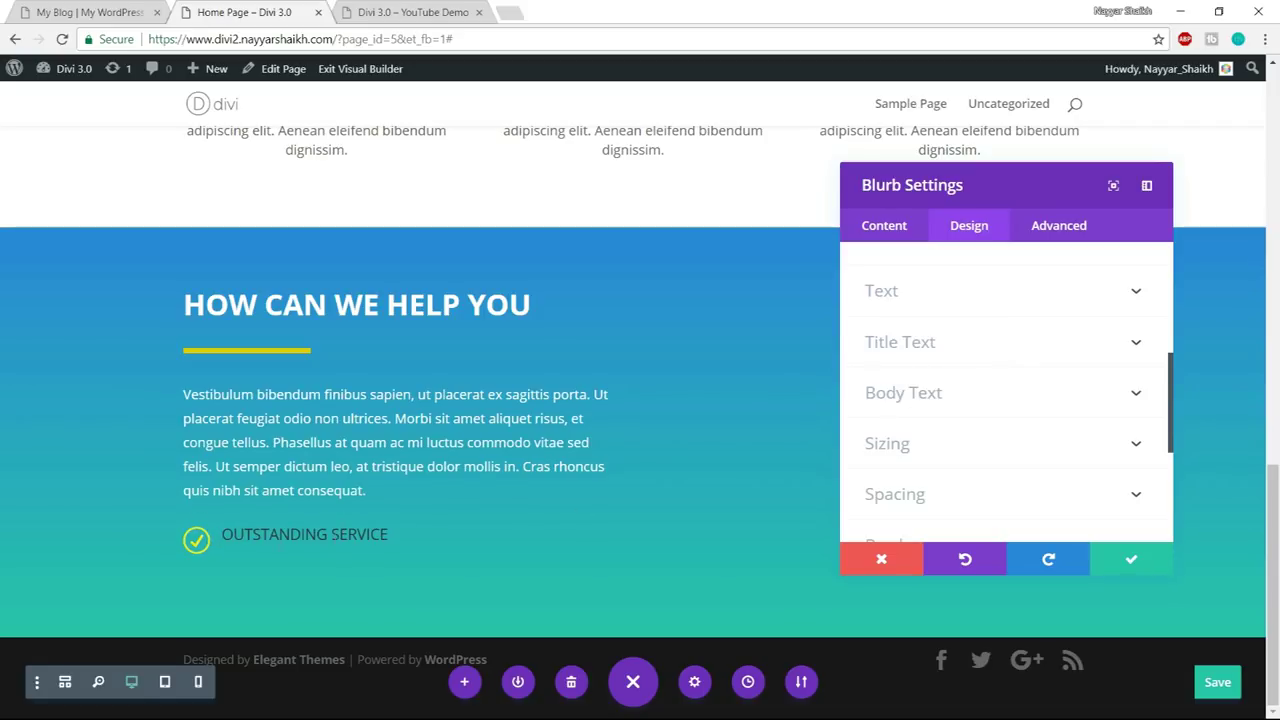
{"action": "left_click", "coordinate": [975, 347]}
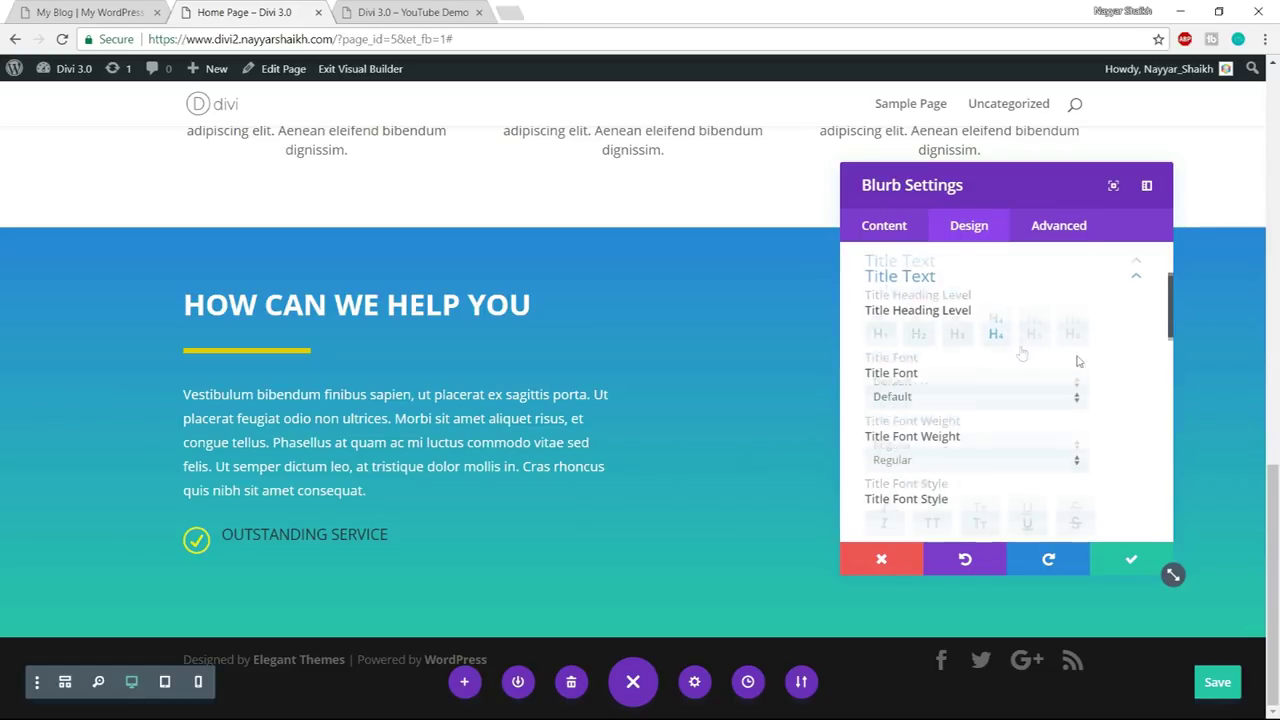
{"action": "scroll", "coordinate": [1114, 391], "scroll_direction": "down", "scroll_amount": 3}
{"action": "scroll", "coordinate": [1118, 405], "scroll_direction": "down", "scroll_amount": 3}
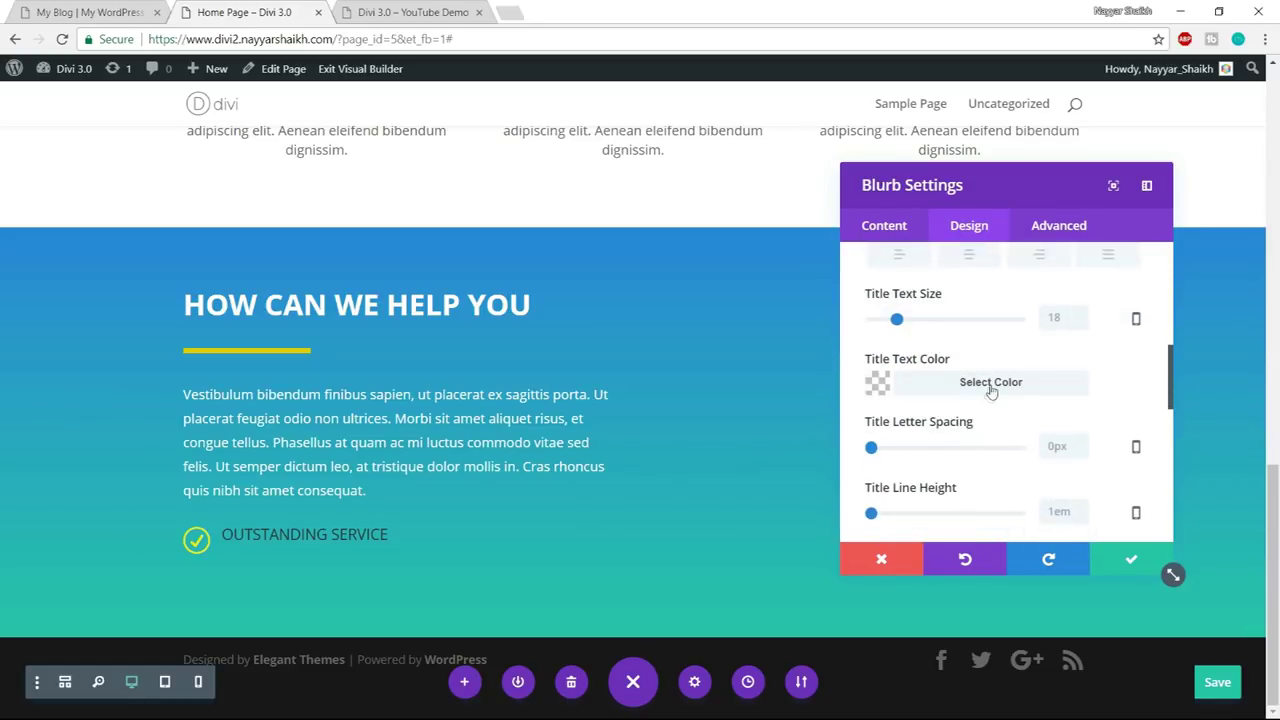
{"action": "left_click", "coordinate": [991, 390]}
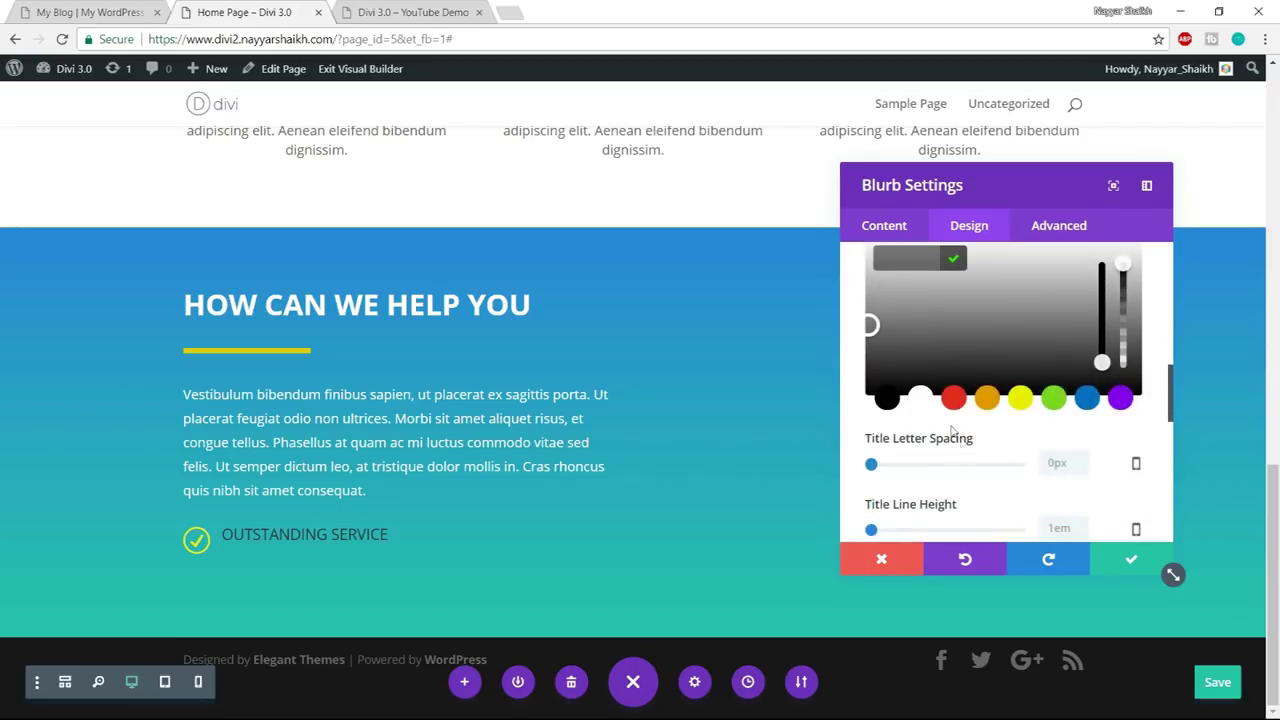
{"action": "left_click", "coordinate": [920, 398]}
{"action": "scroll", "coordinate": [990, 360], "scroll_direction": "up", "scroll_amount": 1}
{"action": "left_click", "coordinate": [1009, 310]}
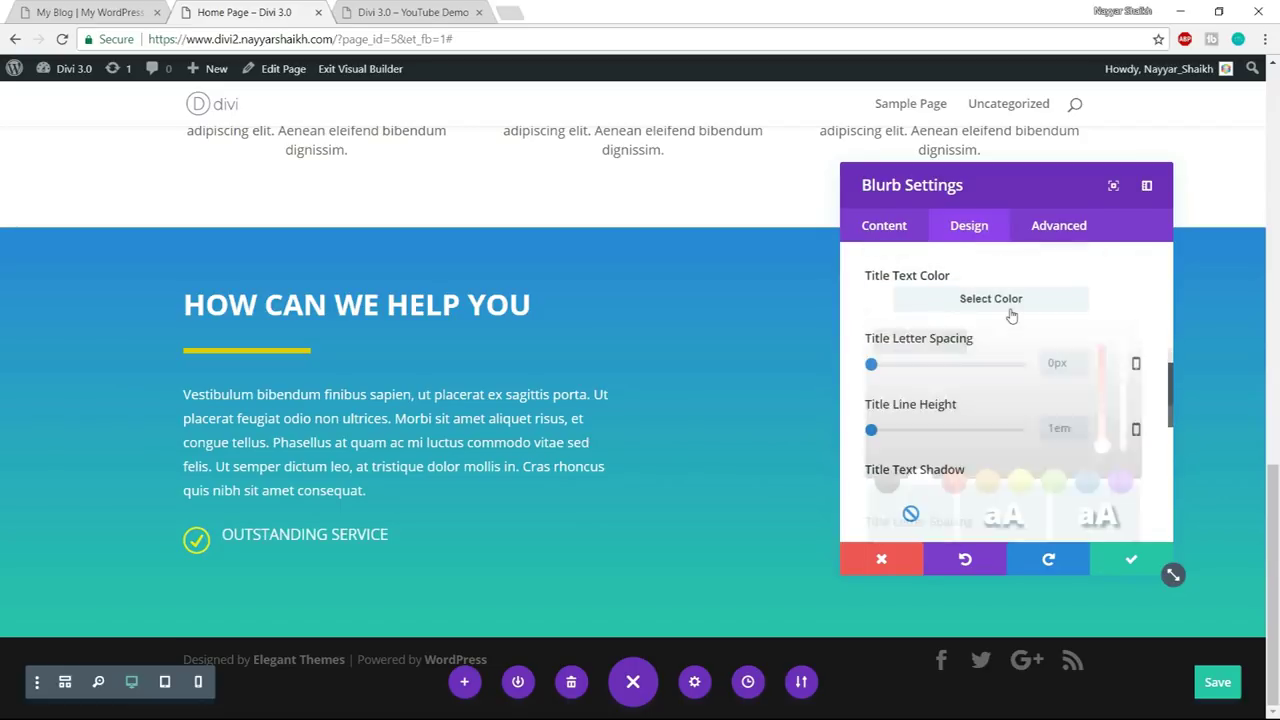
- Set the blurb's title font weight to Bold
{"action": "scroll", "coordinate": [975, 380], "scroll_direction": "up", "scroll_amount": 2}
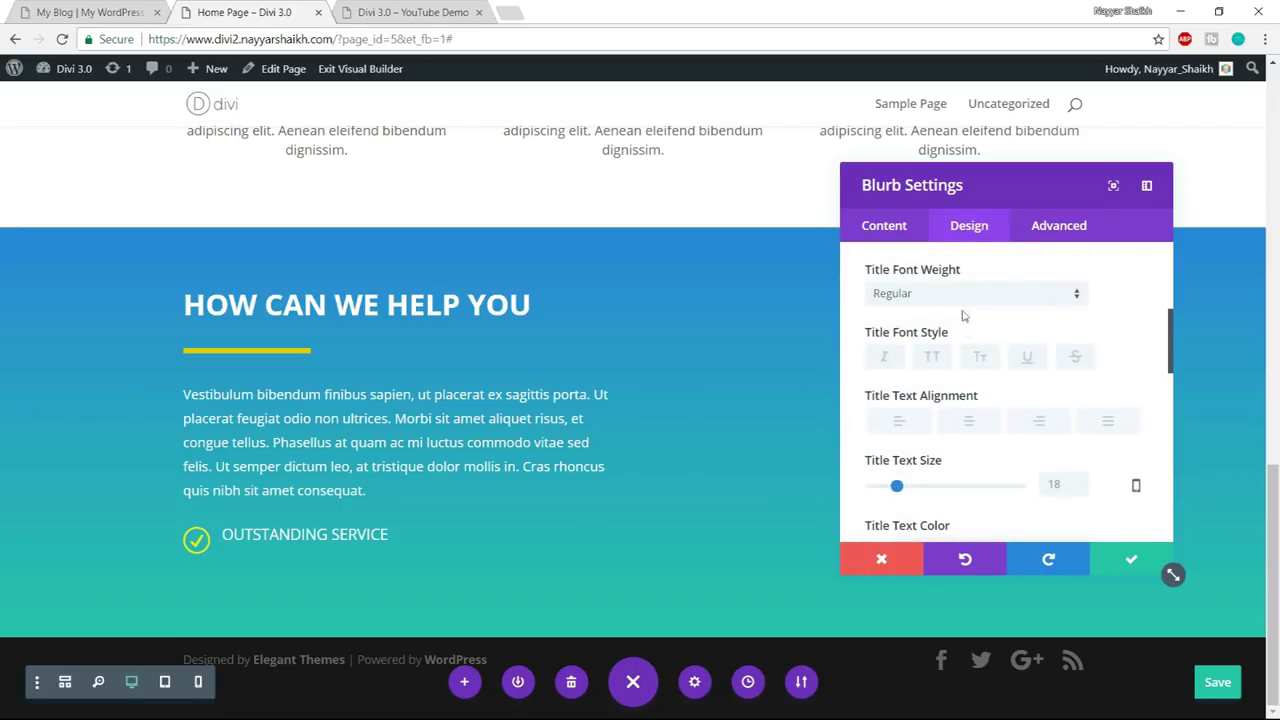
{"action": "left_click", "coordinate": [960, 300]}
{"action": "left_click", "coordinate": [972, 393]}
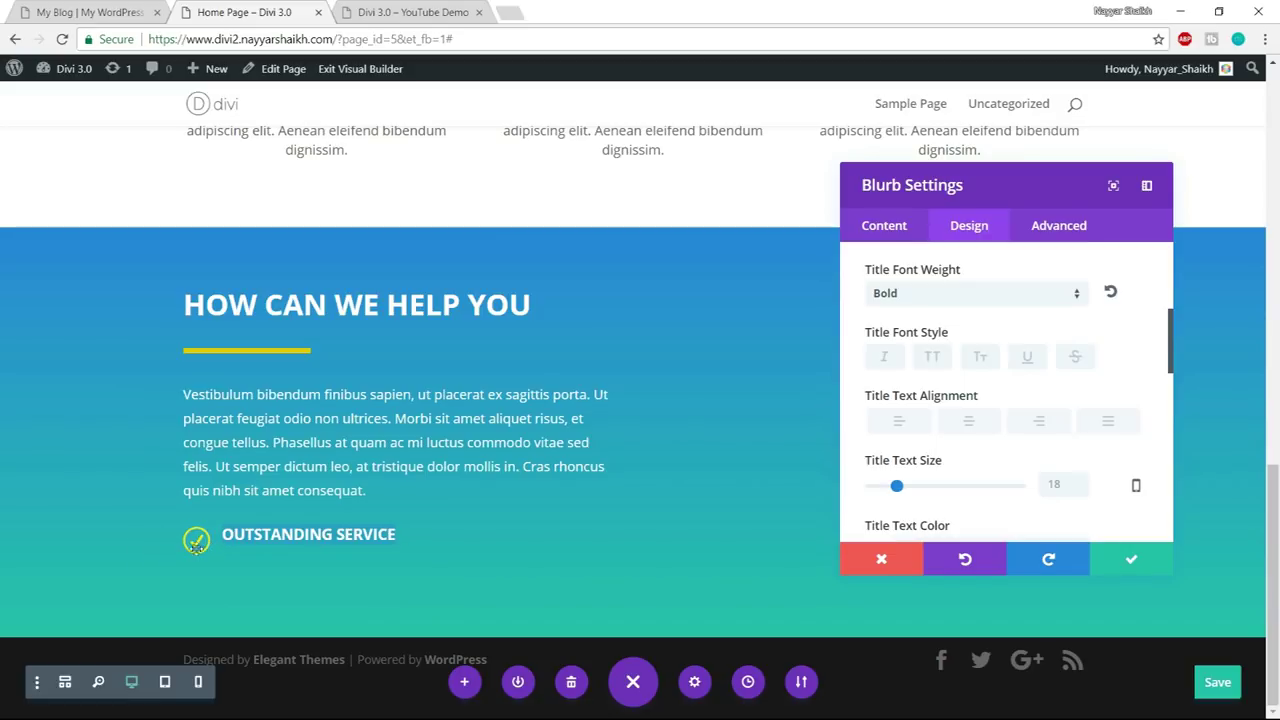
- Set the blurb's title line height to 1.8em, then save the blurb settings and the page
{"action": "scroll", "coordinate": [1030, 435], "scroll_direction": "down", "scroll_amount": 1}
{"action": "scroll", "coordinate": [1030, 442], "scroll_direction": "down", "scroll_amount": 2}
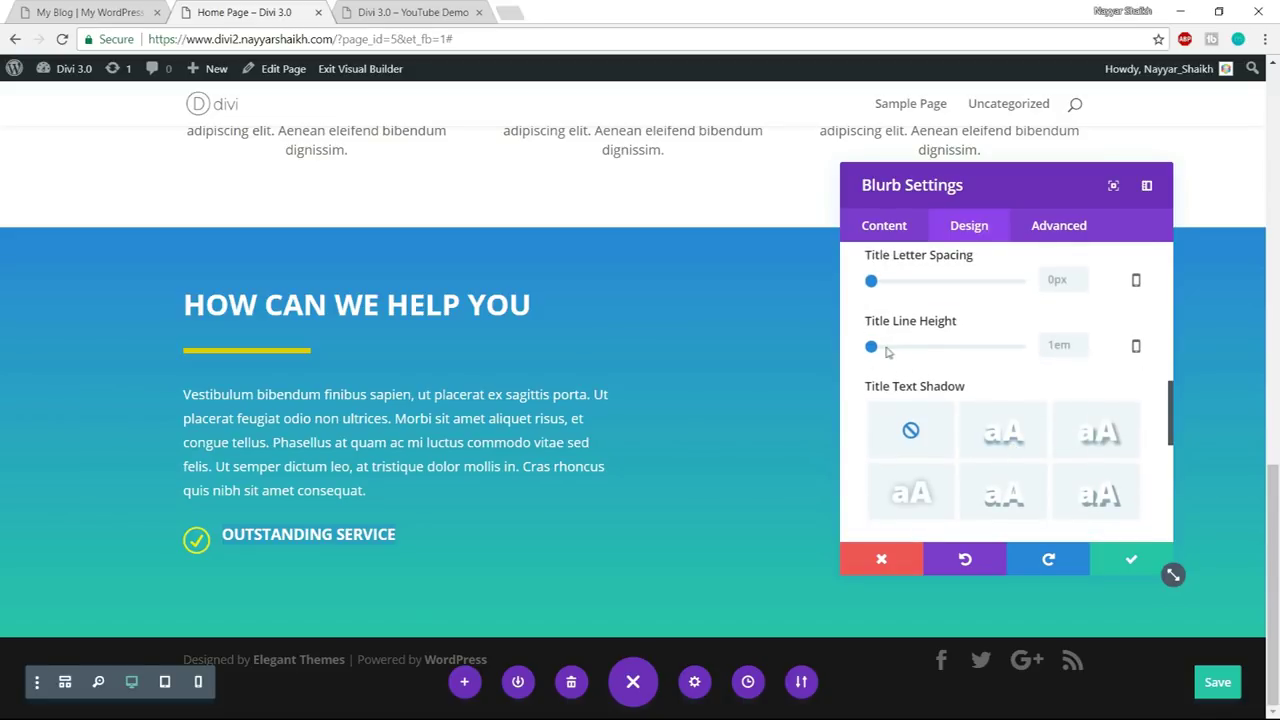
{"action": "left_click_drag", "start_coordinate": [873, 347], "coordinate": [948, 348]}
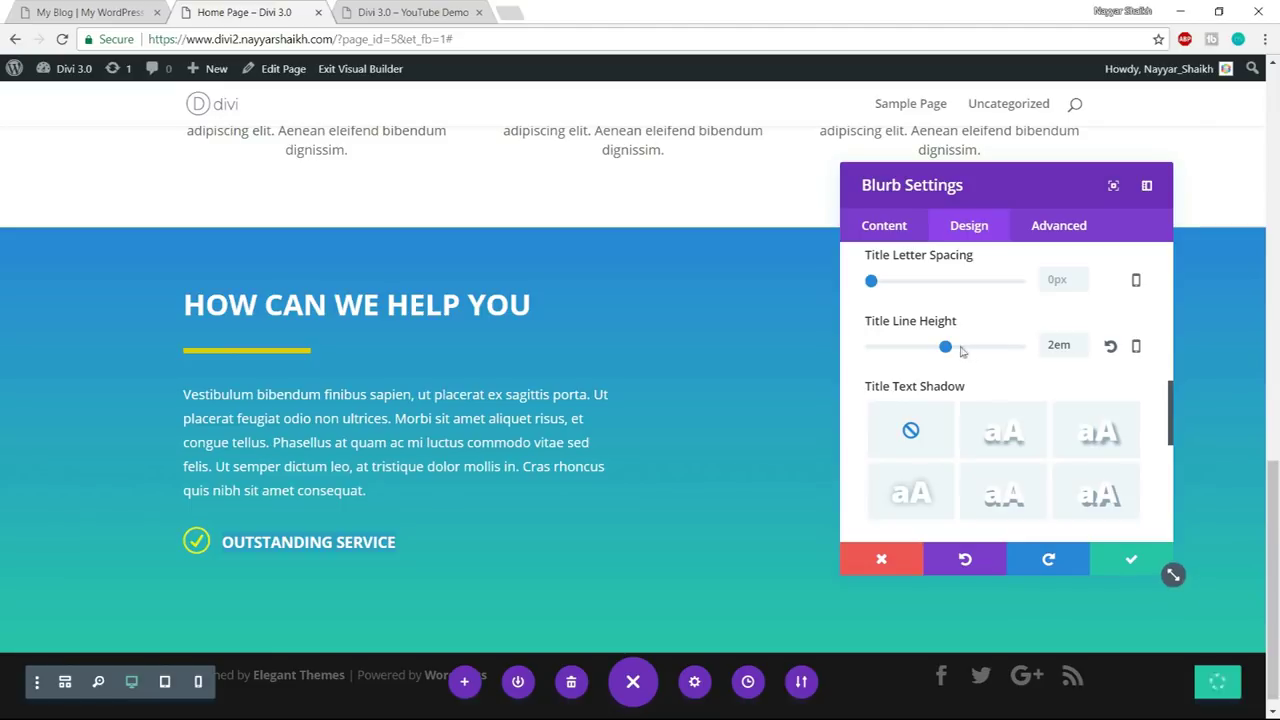
{"action": "left_click_drag", "start_coordinate": [948, 350], "coordinate": [930, 347]}
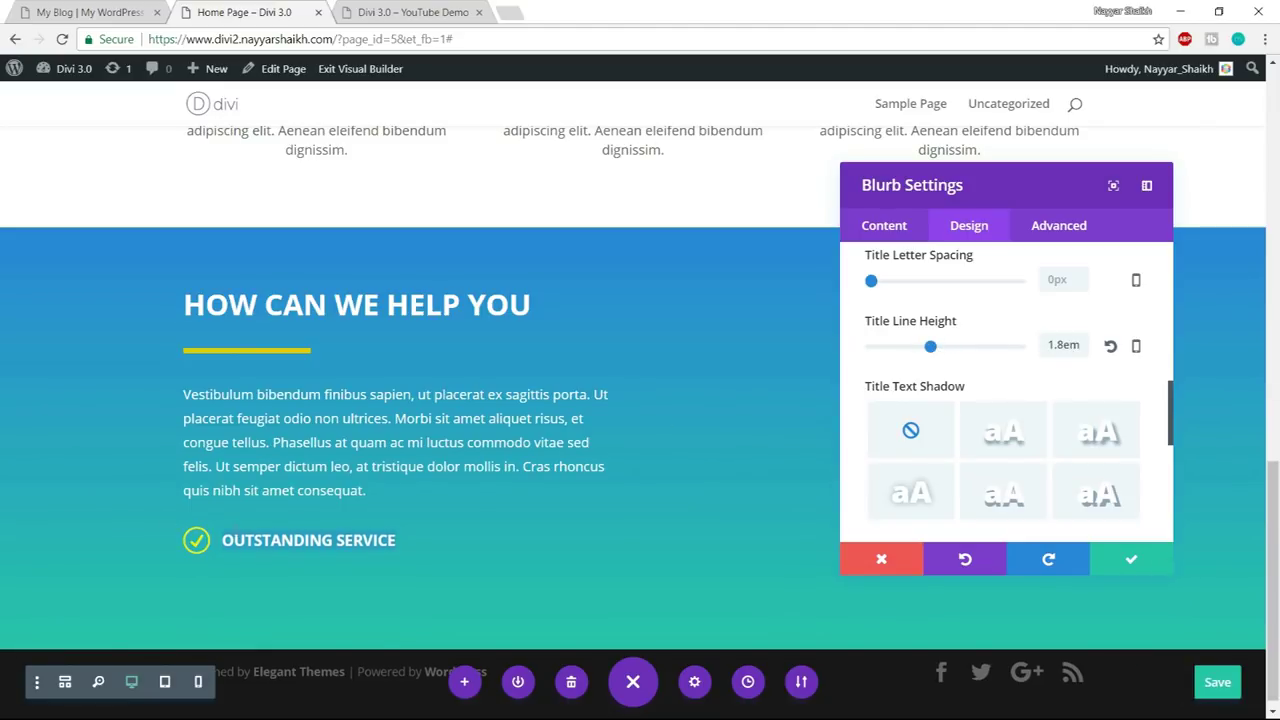
{"action": "left_click", "coordinate": [1131, 559]}
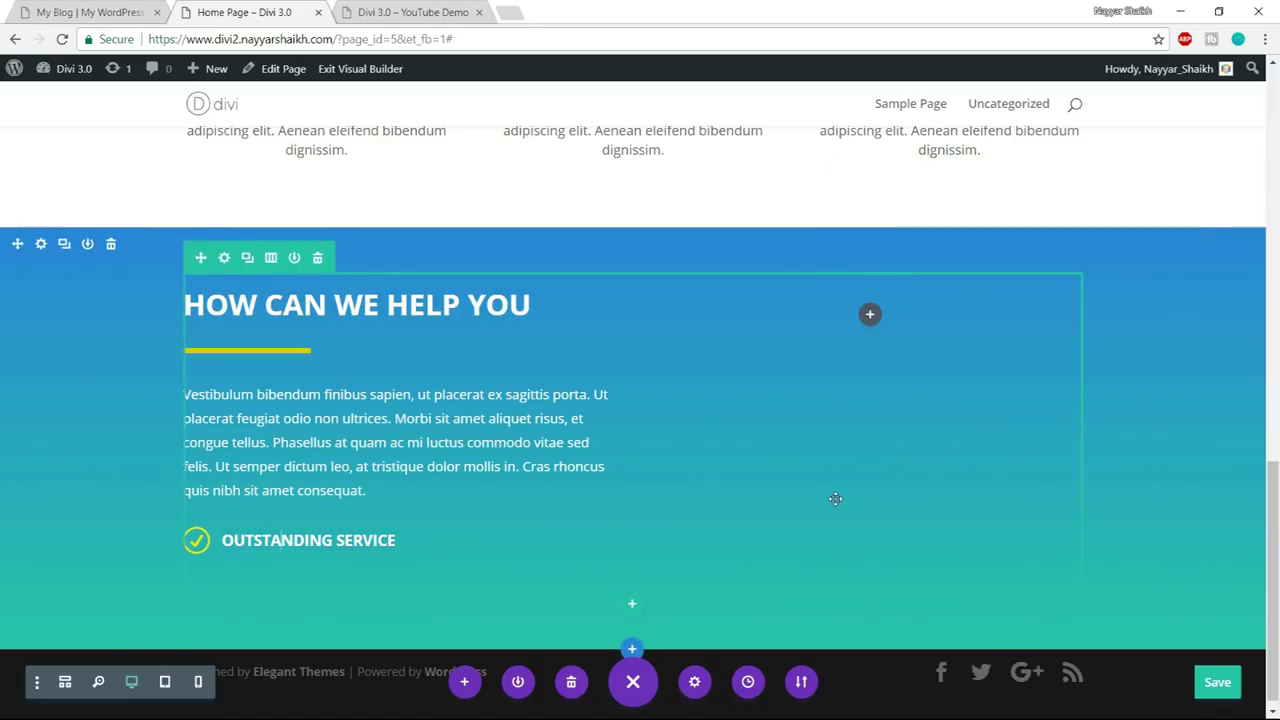
{"action": "key", "text": "ctrl+s"}
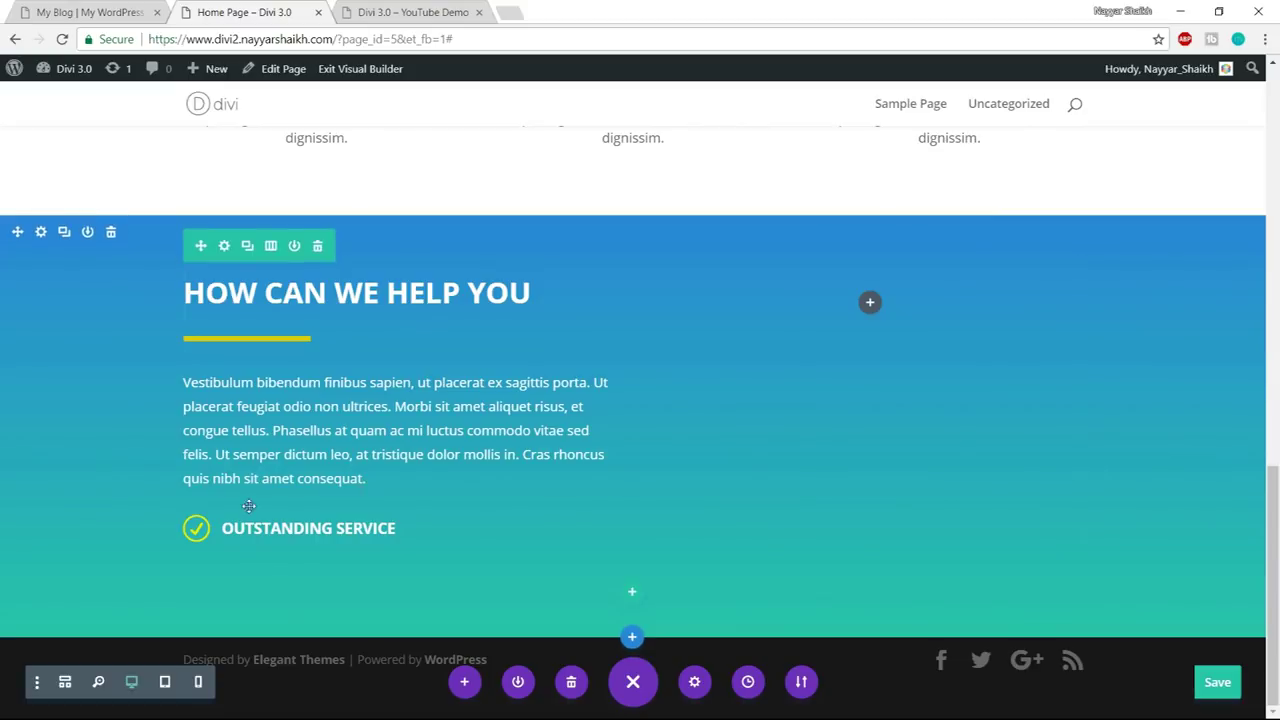
- Duplicate the "OUTSTANDING SERVICE" blurb below the paragraph
{"action": "left_click", "coordinate": [398, 525]}
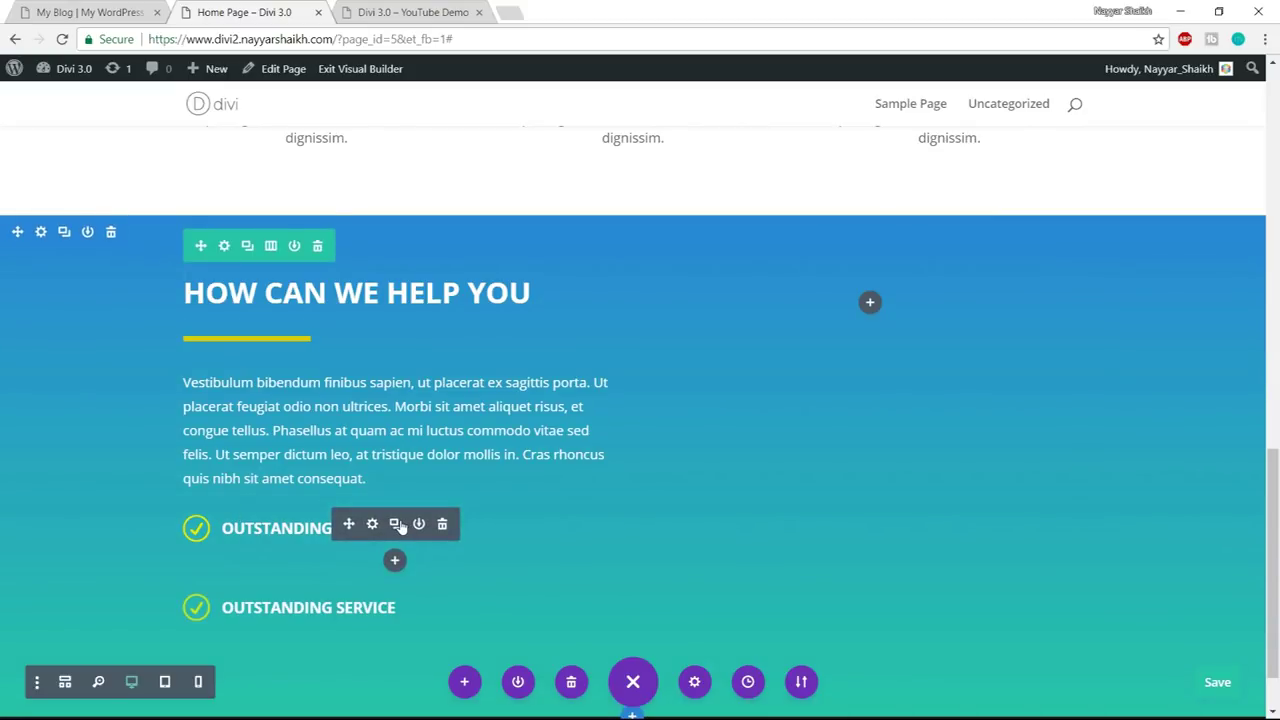
- Duplicate the "OUTSTANDING SERVICE" blurb two more times to make a list of four
{"action": "left_click", "coordinate": [398, 525]}
{"action": "scroll", "coordinate": [390, 400], "scroll_direction": "down", "scroll_amount": 2}
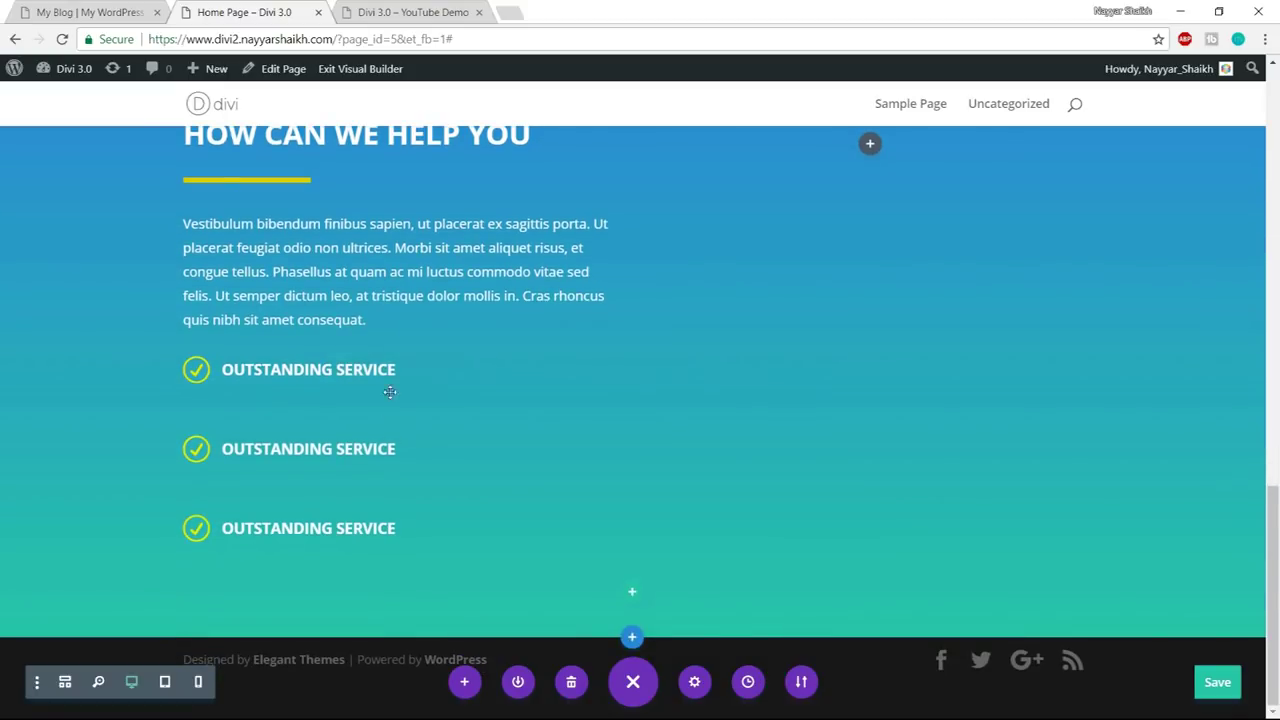
{"action": "left_click", "coordinate": [394, 366]}
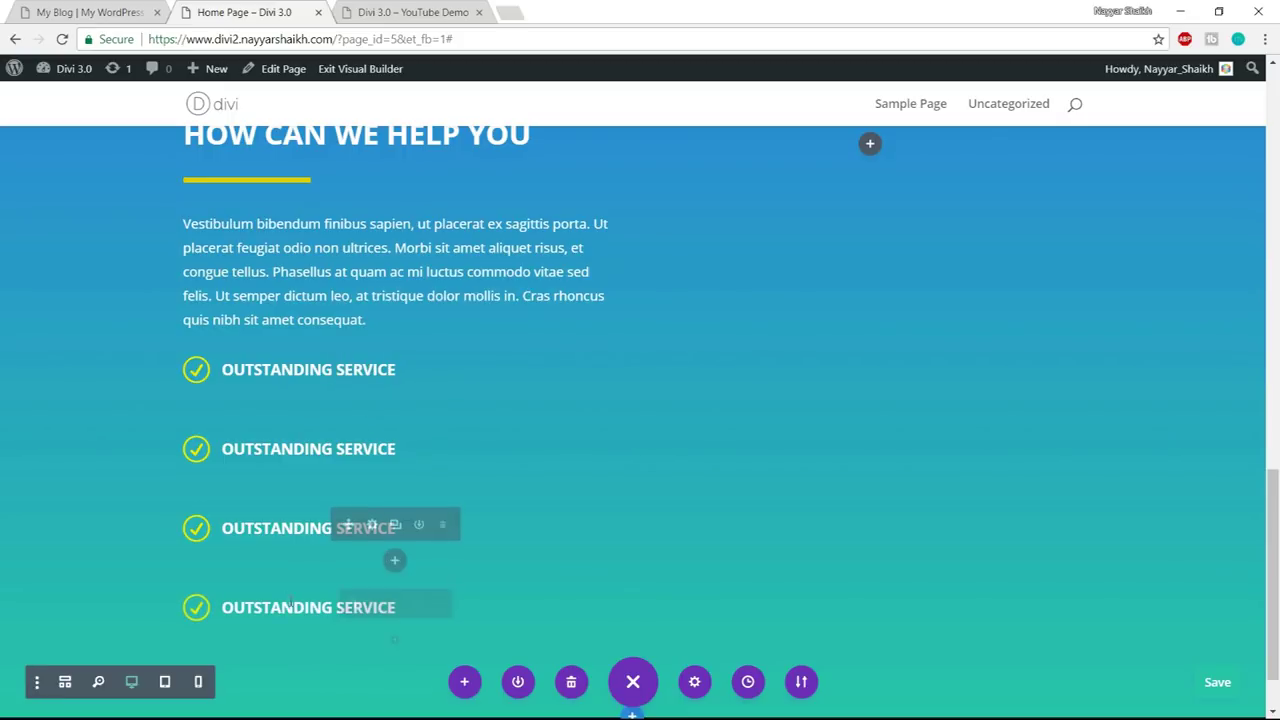
{"action": "scroll", "coordinate": [335, 575], "scroll_direction": "up", "scroll_amount": 1}
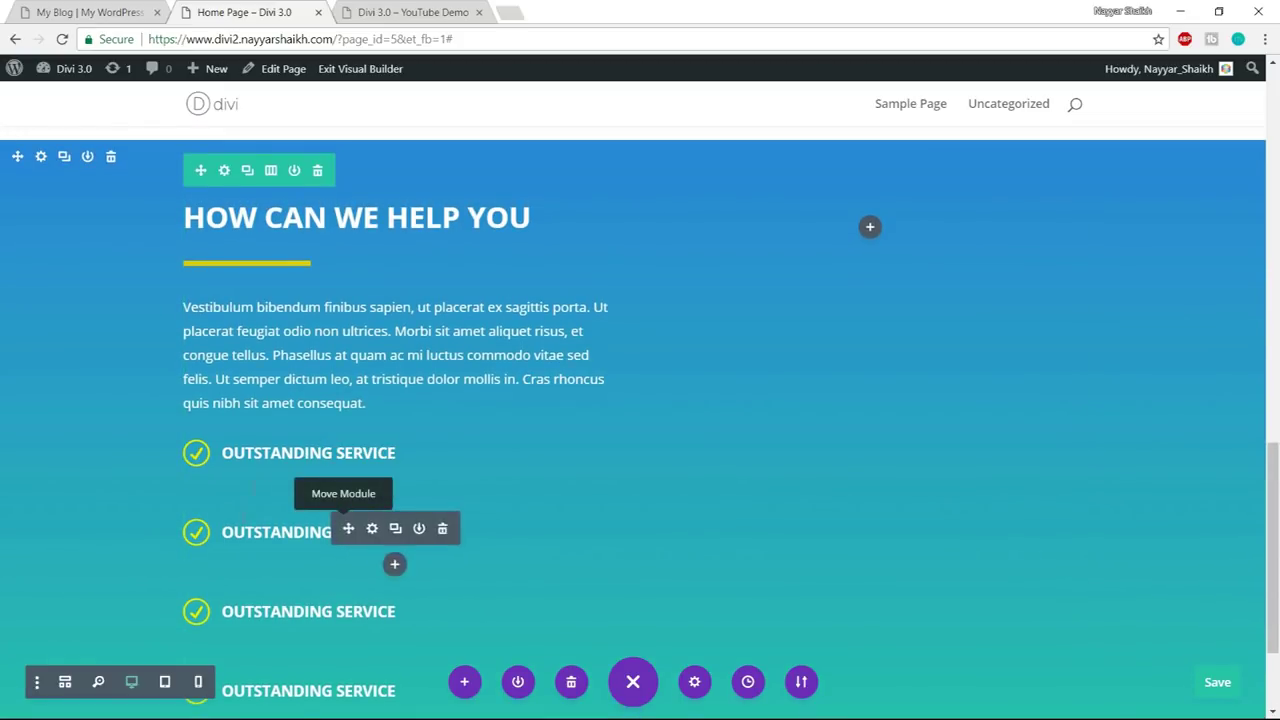
{"action": "scroll", "coordinate": [983, 419], "scroll_direction": "down", "scroll_amount": 2}
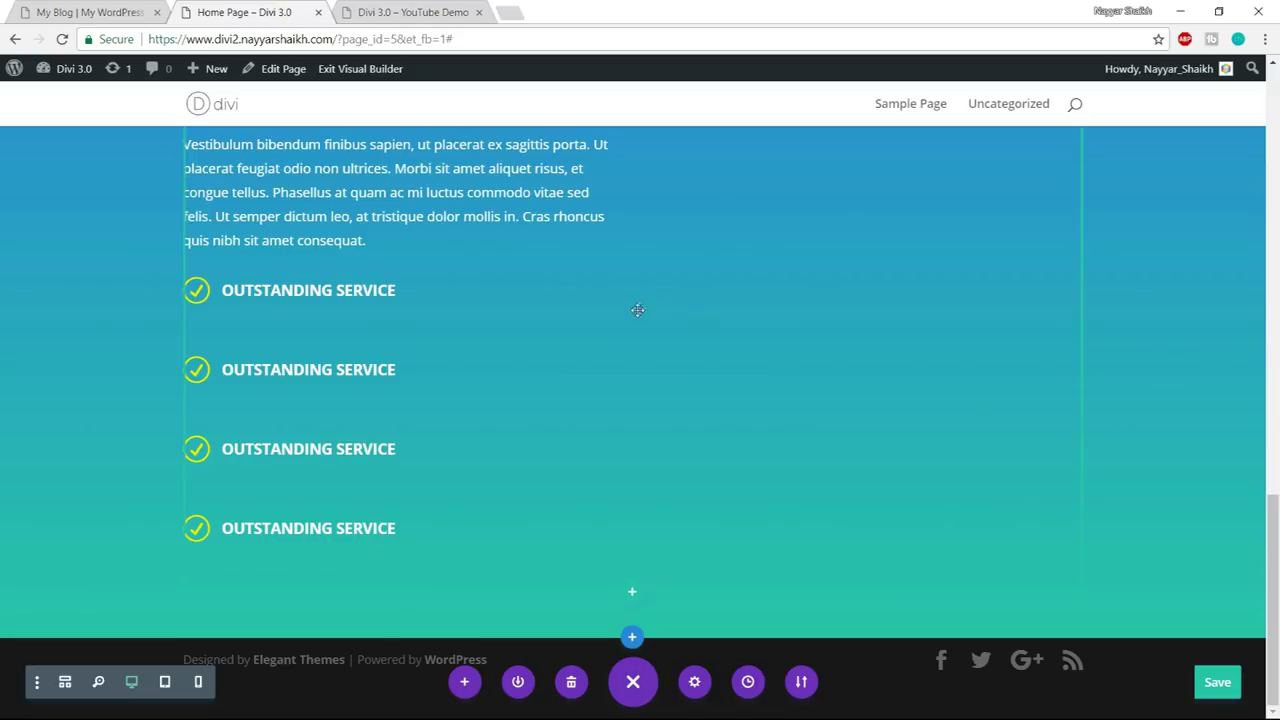
- Set the bottom custom margin of the first "OUTSTANDING SERVICE" blurb to 0 and save the blurb settings
{"action": "mouse_move", "coordinate": [360, 300]}
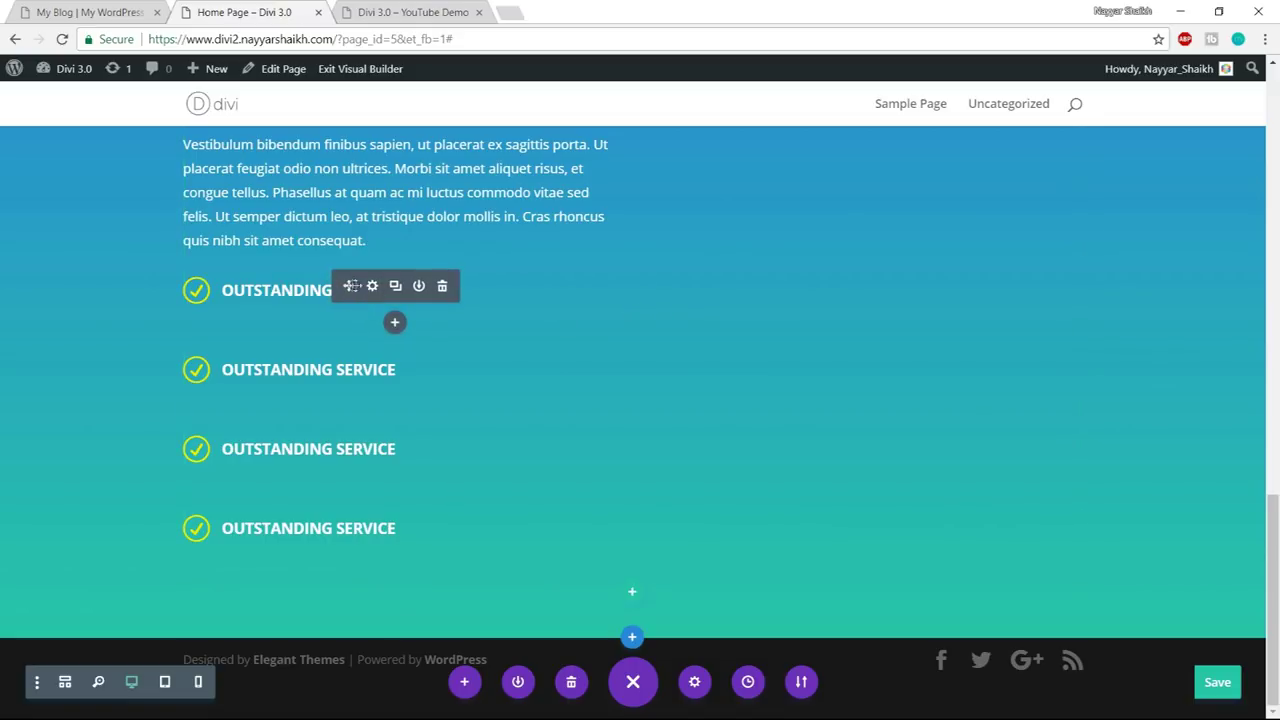
{"action": "left_click", "coordinate": [372, 287]}
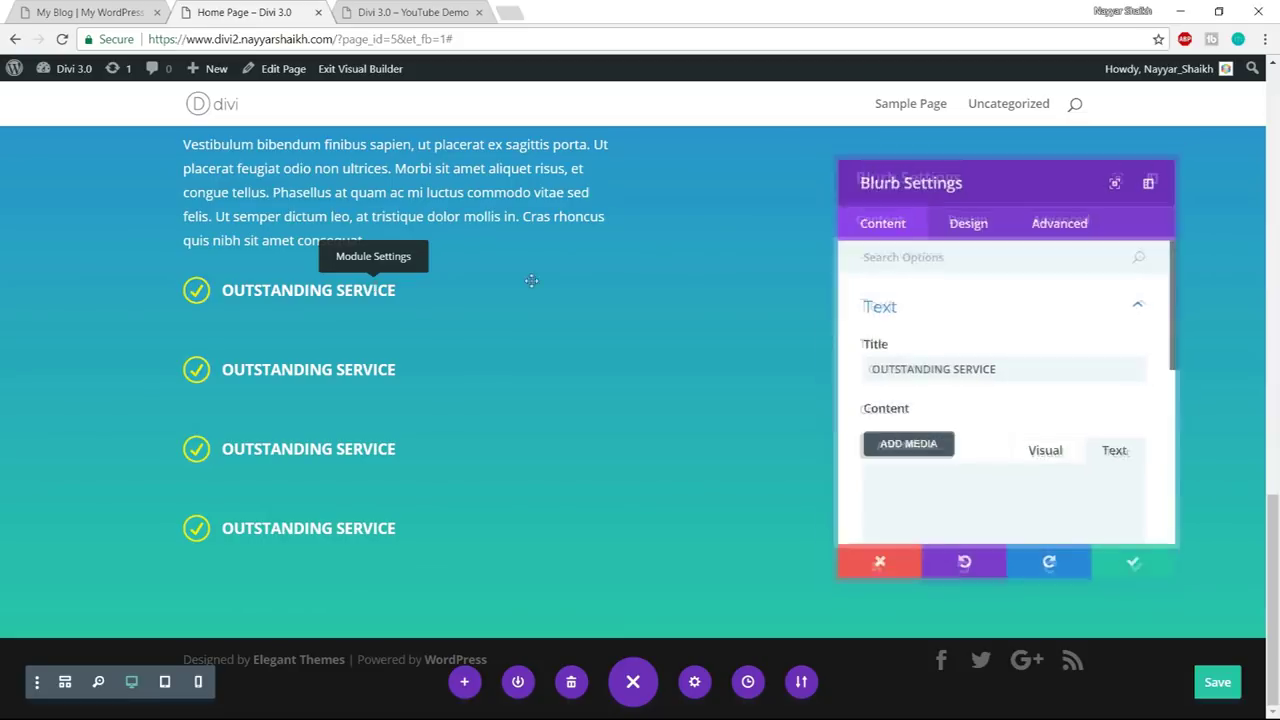
{"action": "left_click", "coordinate": [979, 233]}
{"action": "scroll", "coordinate": [1054, 306], "scroll_direction": "down", "scroll_amount": 5}
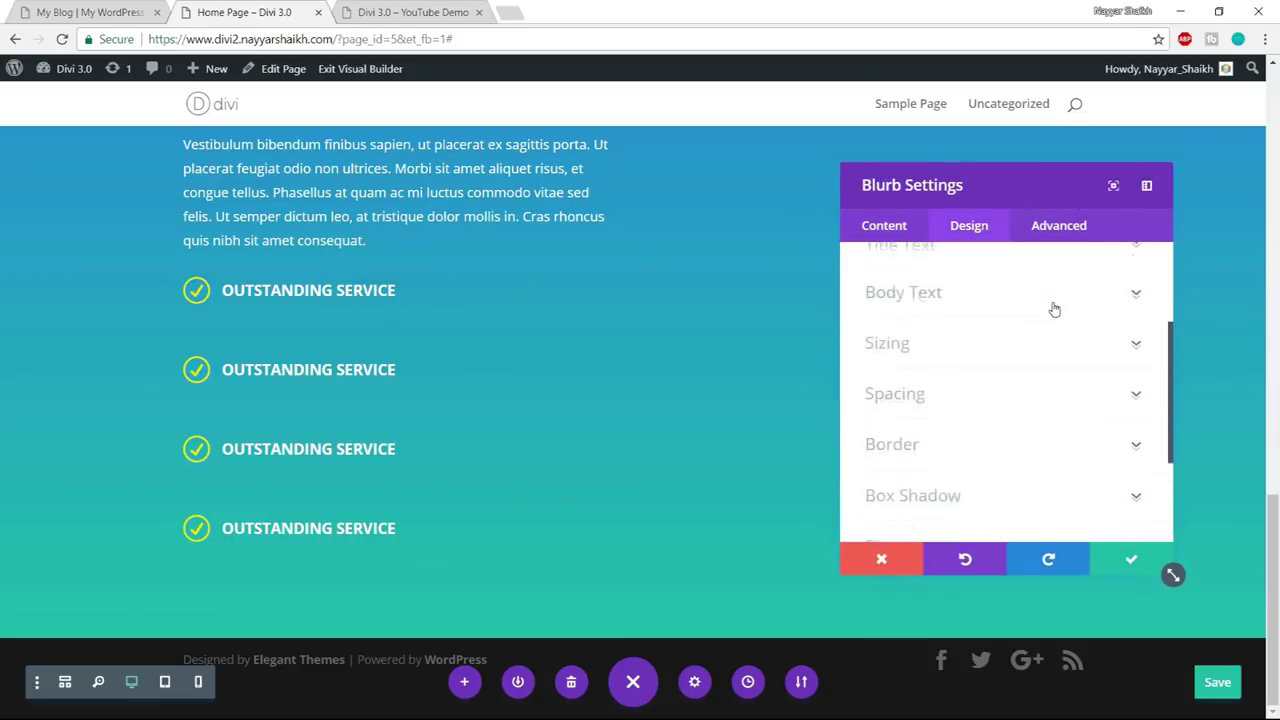
{"action": "left_click", "coordinate": [994, 320]}
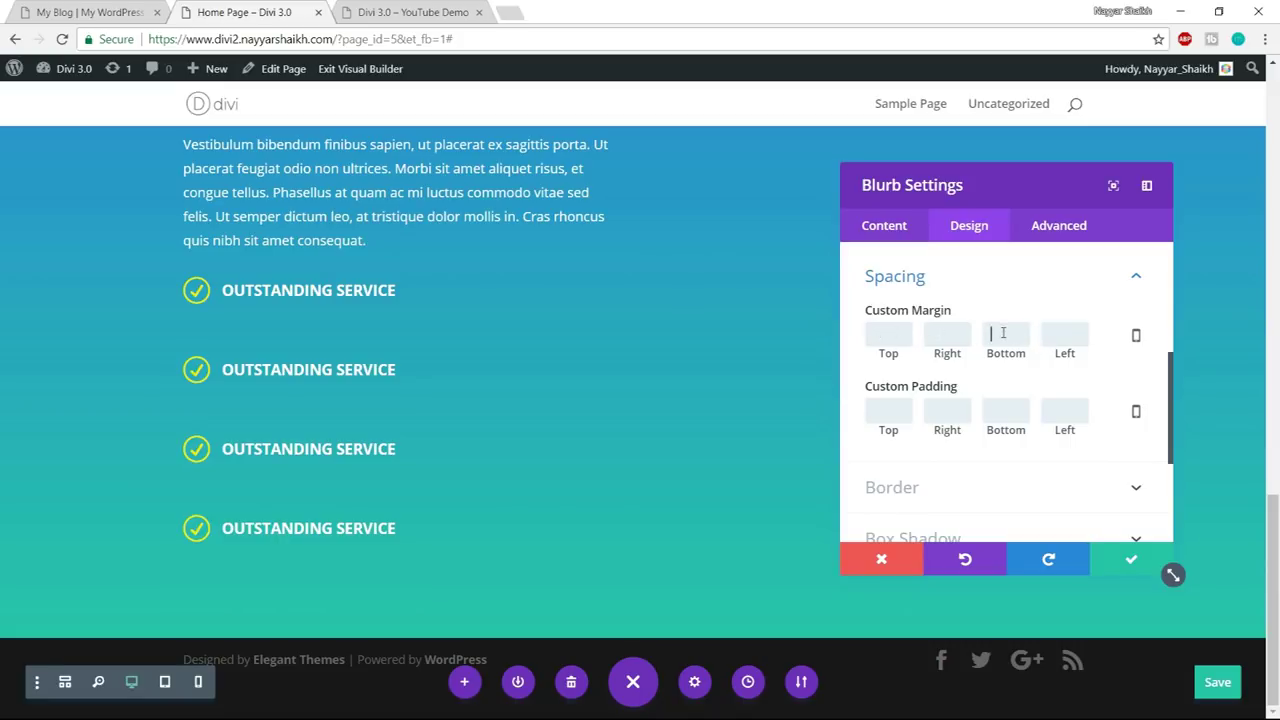
{"action": "type", "text": "0"}
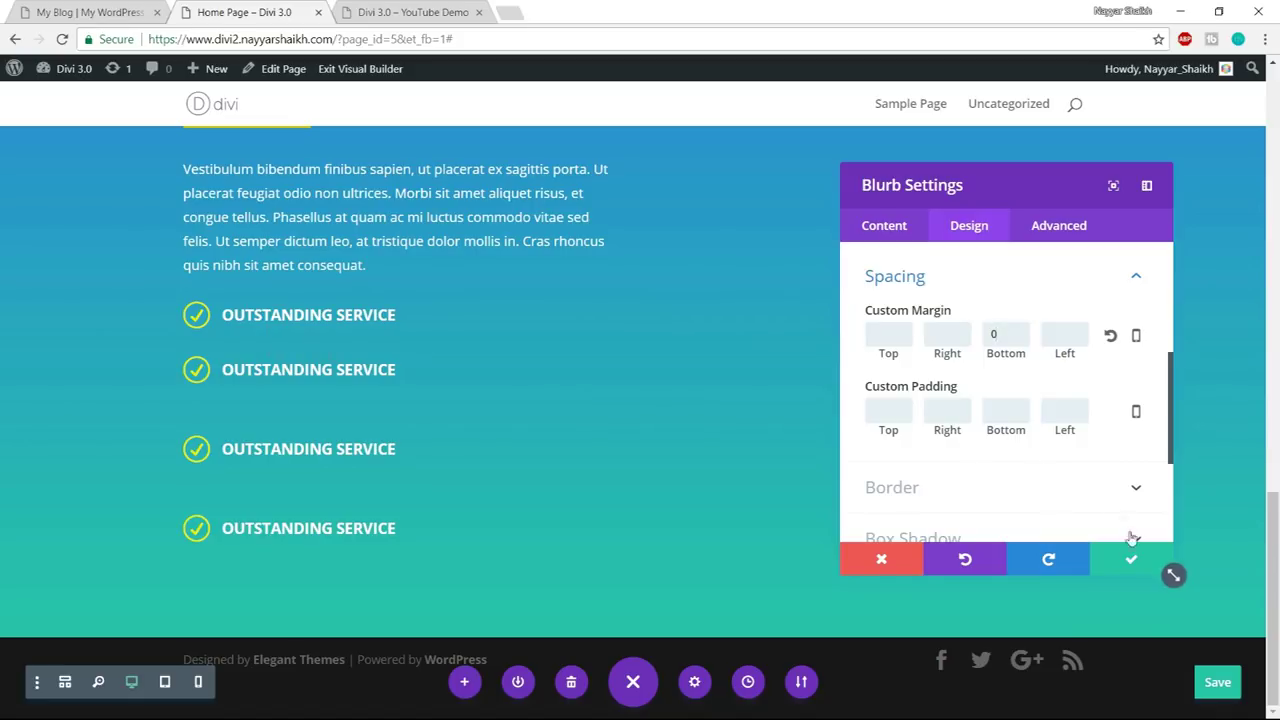
{"action": "left_click", "coordinate": [1131, 561]}
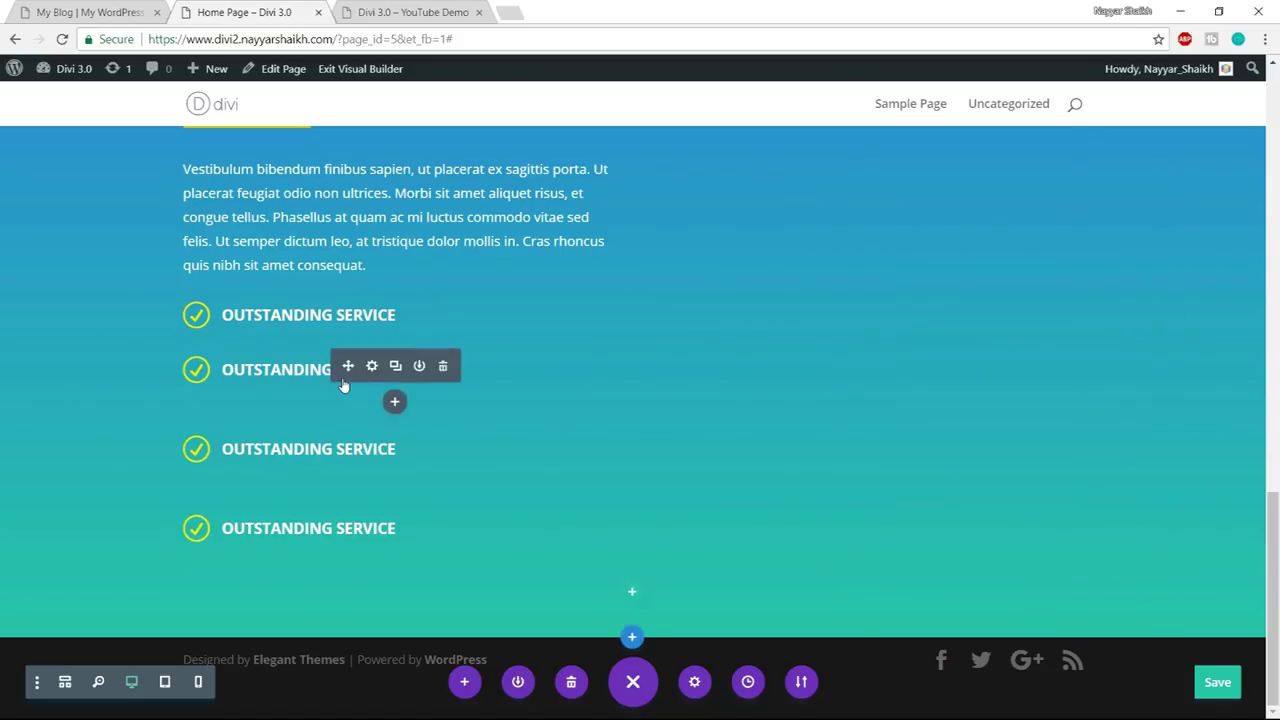
- Delete the three duplicated "OUTSTANDING SERVICE" blurbs below the first one
{"action": "left_click", "coordinate": [443, 366]}
{"action": "left_click", "coordinate": [443, 446]}
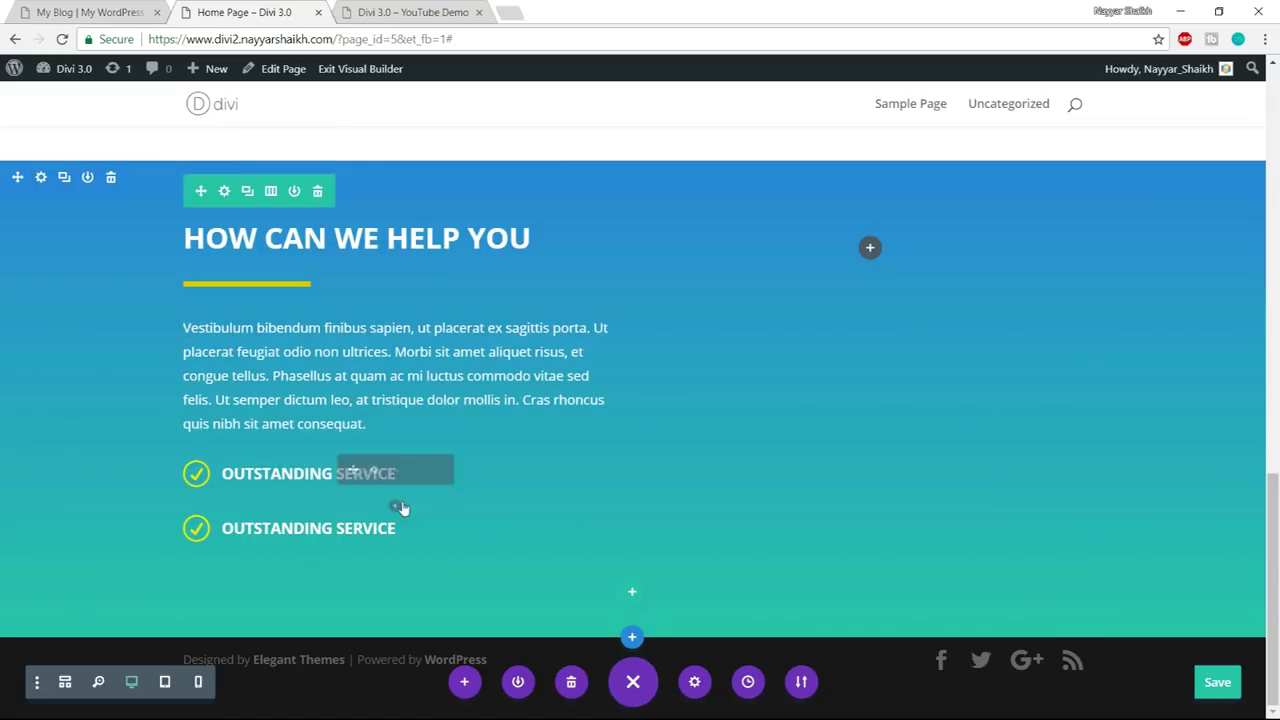
{"action": "left_click", "coordinate": [443, 470]}
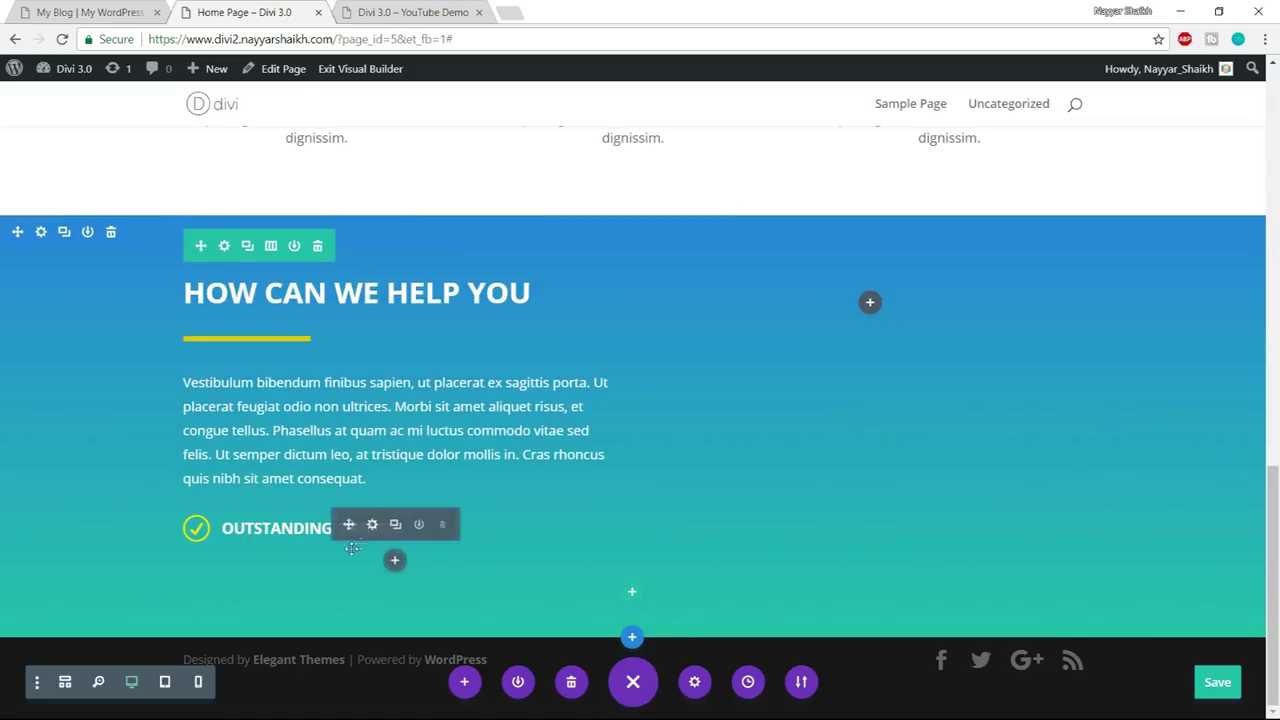
- Duplicate the remaining "OUTSTANDING SERVICE" blurb three times and save the page
{"action": "left_click", "coordinate": [396, 525]}
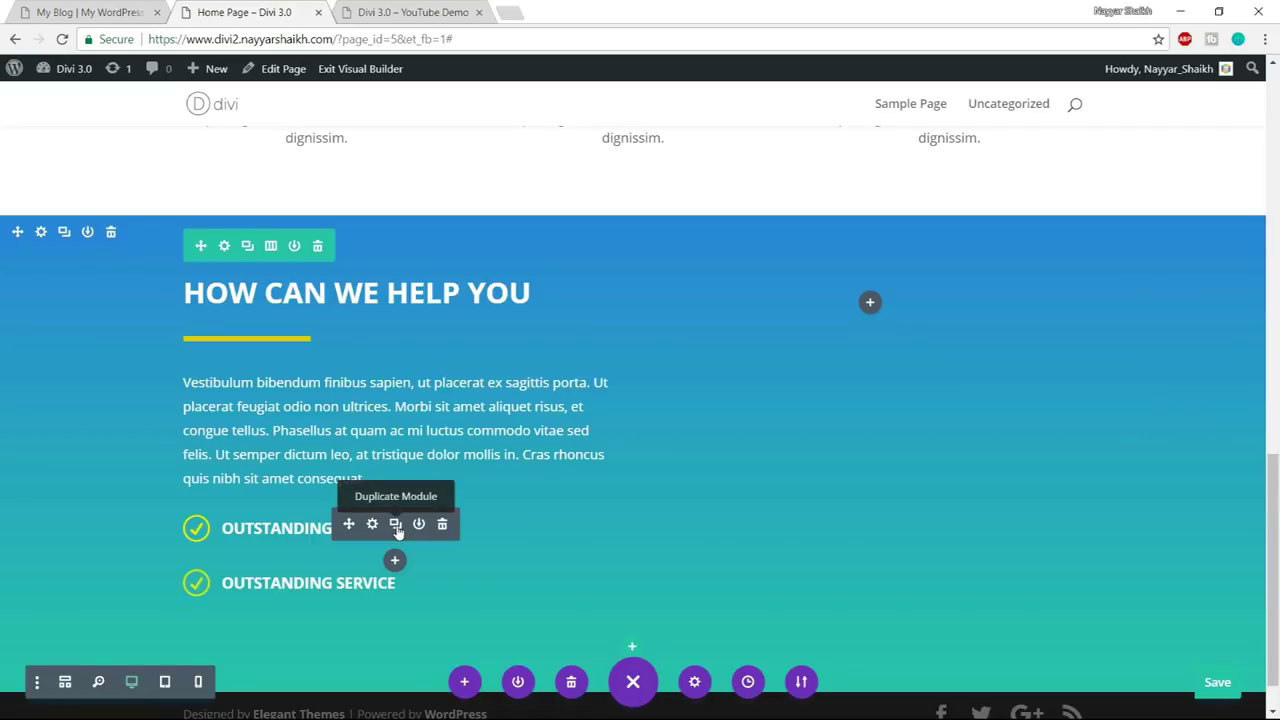
{"action": "left_click", "coordinate": [395, 524]}
{"action": "left_click", "coordinate": [395, 524]}
{"action": "scroll", "coordinate": [940, 402], "scroll_direction": "down", "scroll_amount": 2}
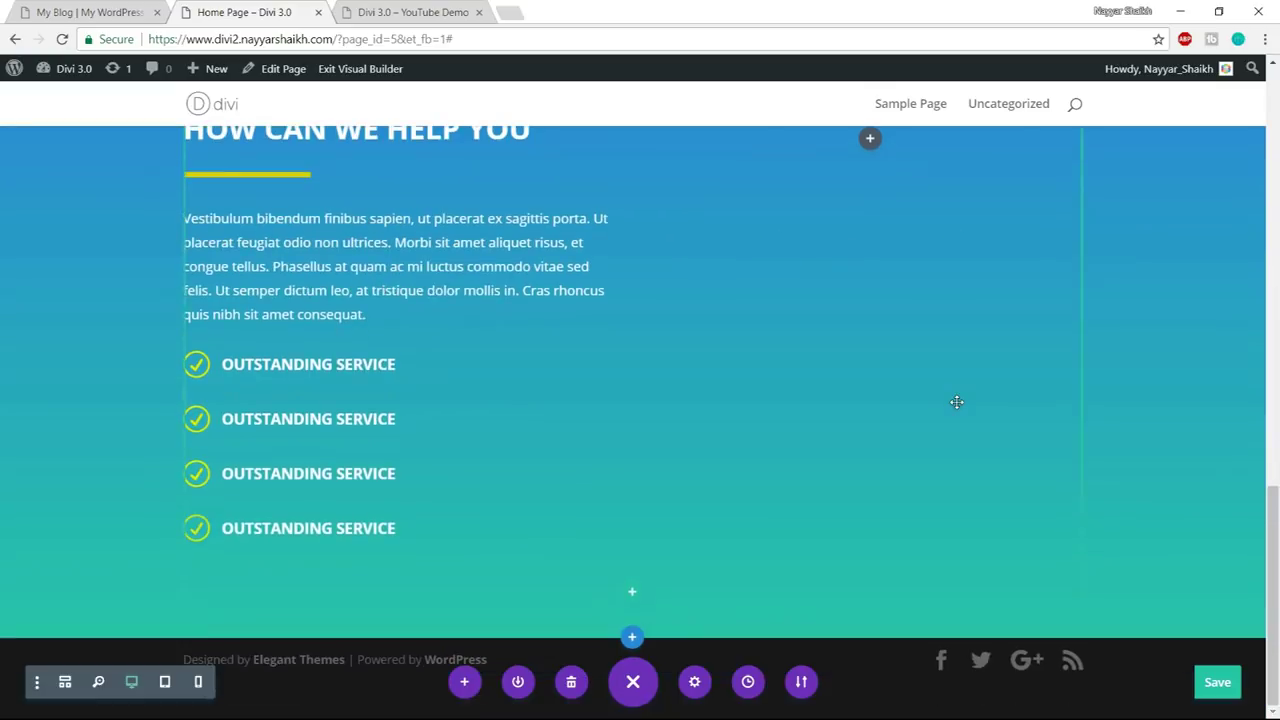
{"action": "scroll", "coordinate": [946, 400], "scroll_direction": "up", "scroll_amount": 1}
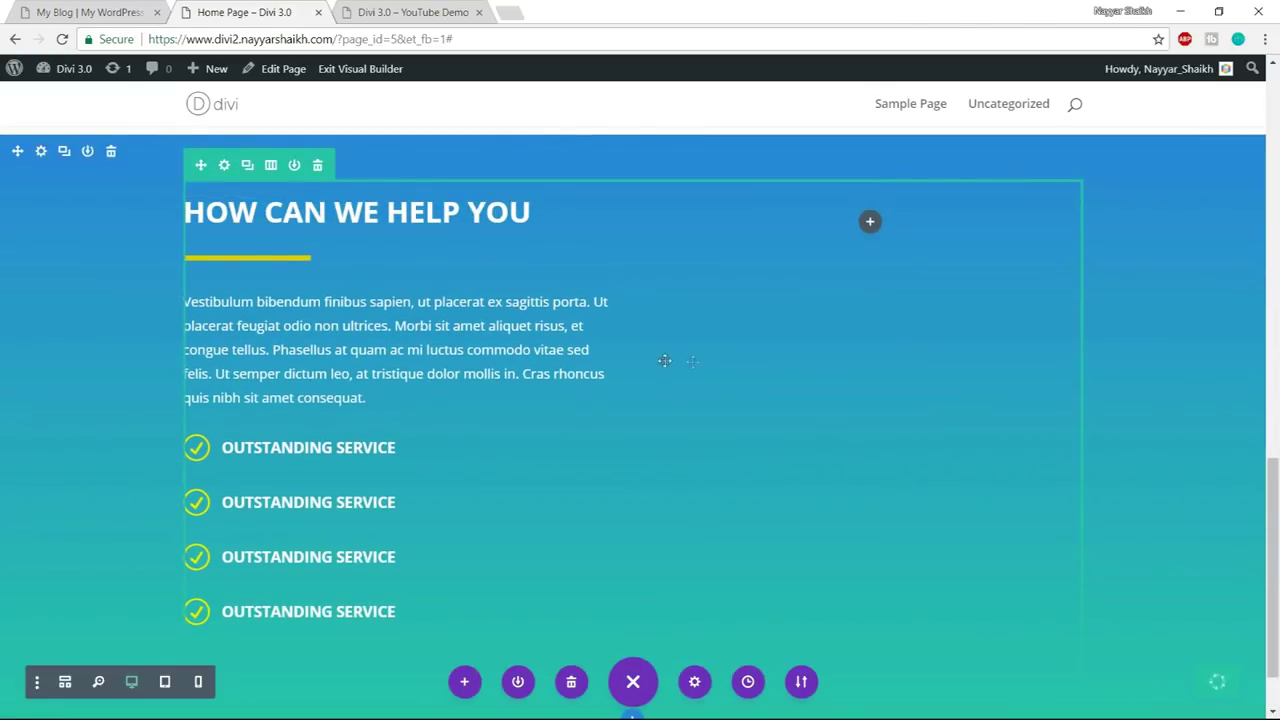
- Insert a Contact Form module in the empty column beside the "How Can We Help You" content, as on the reference page
{"action": "left_click", "coordinate": [70, 10]}
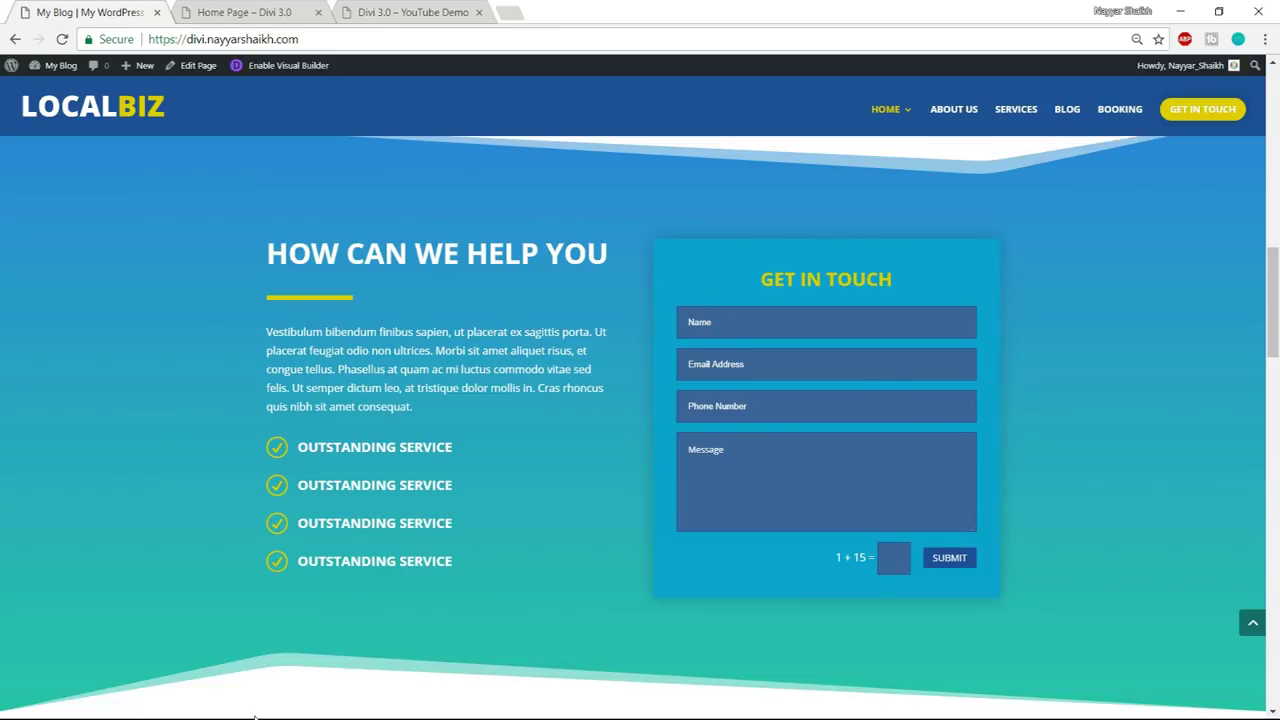
{"action": "key", "text": "ctrl+Tab"}
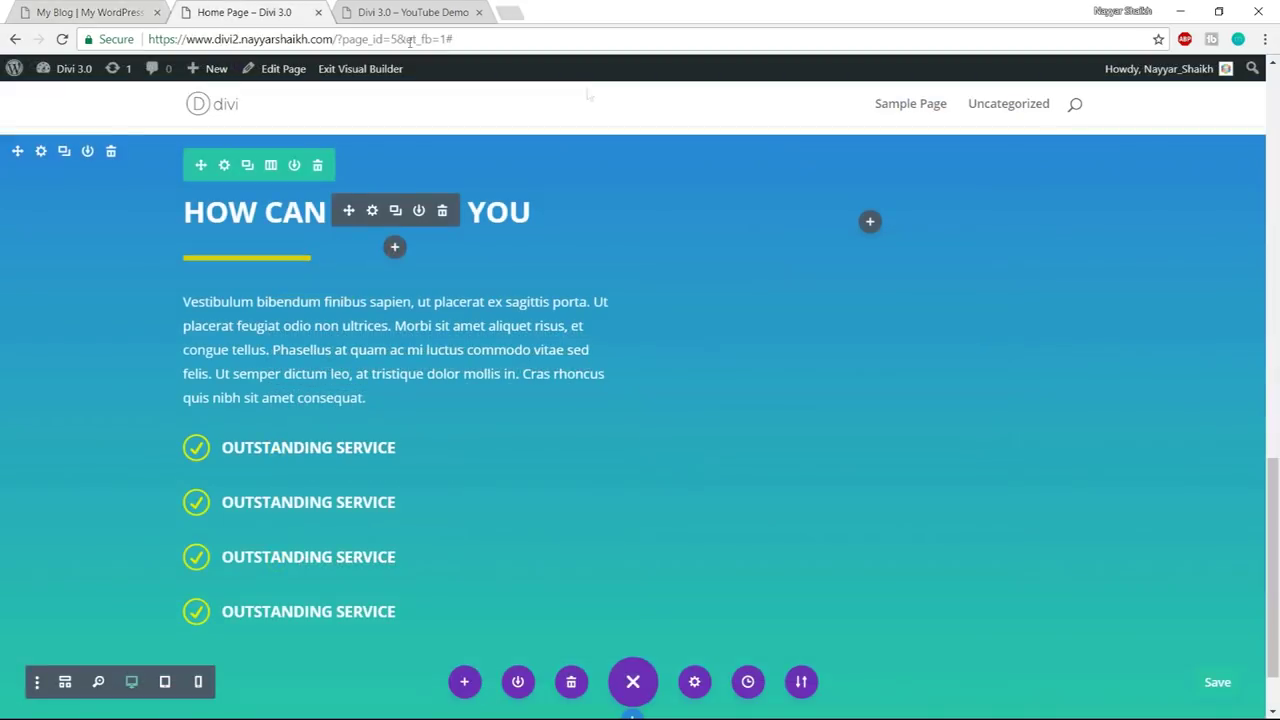
{"action": "left_click", "coordinate": [870, 222]}
{"action": "type", "text": "form"}
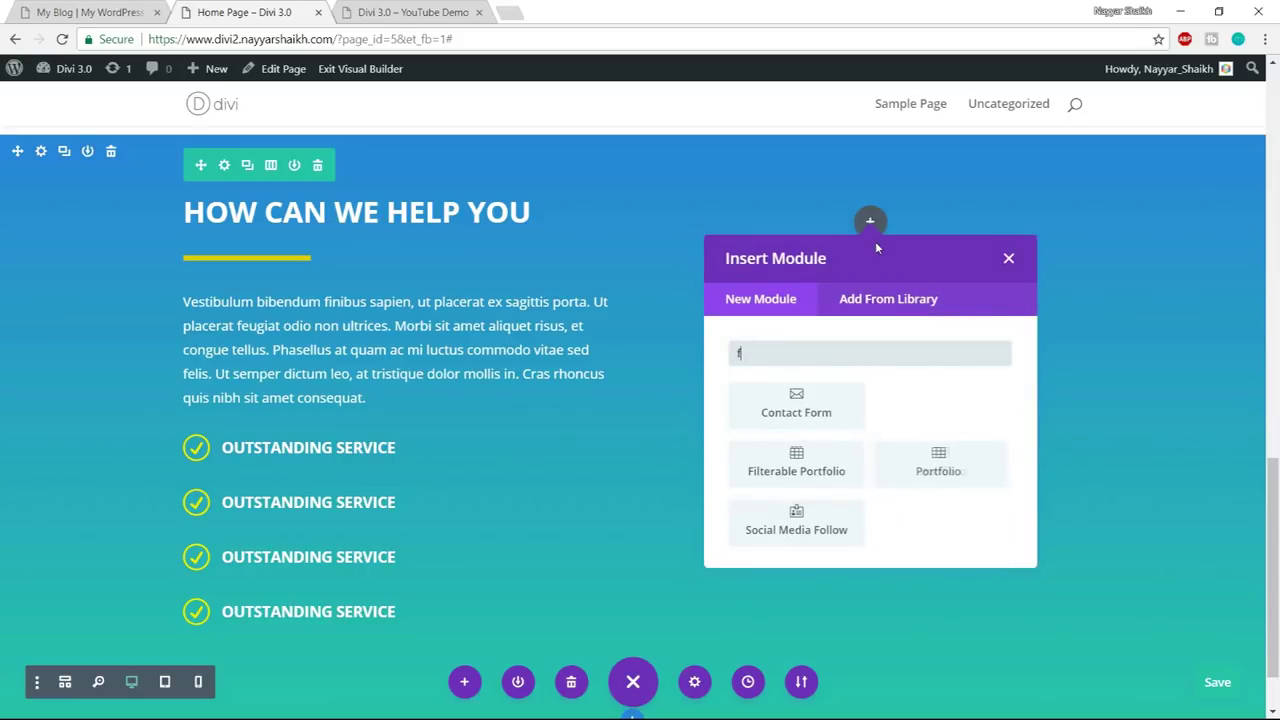
{"action": "left_click", "coordinate": [793, 410]}
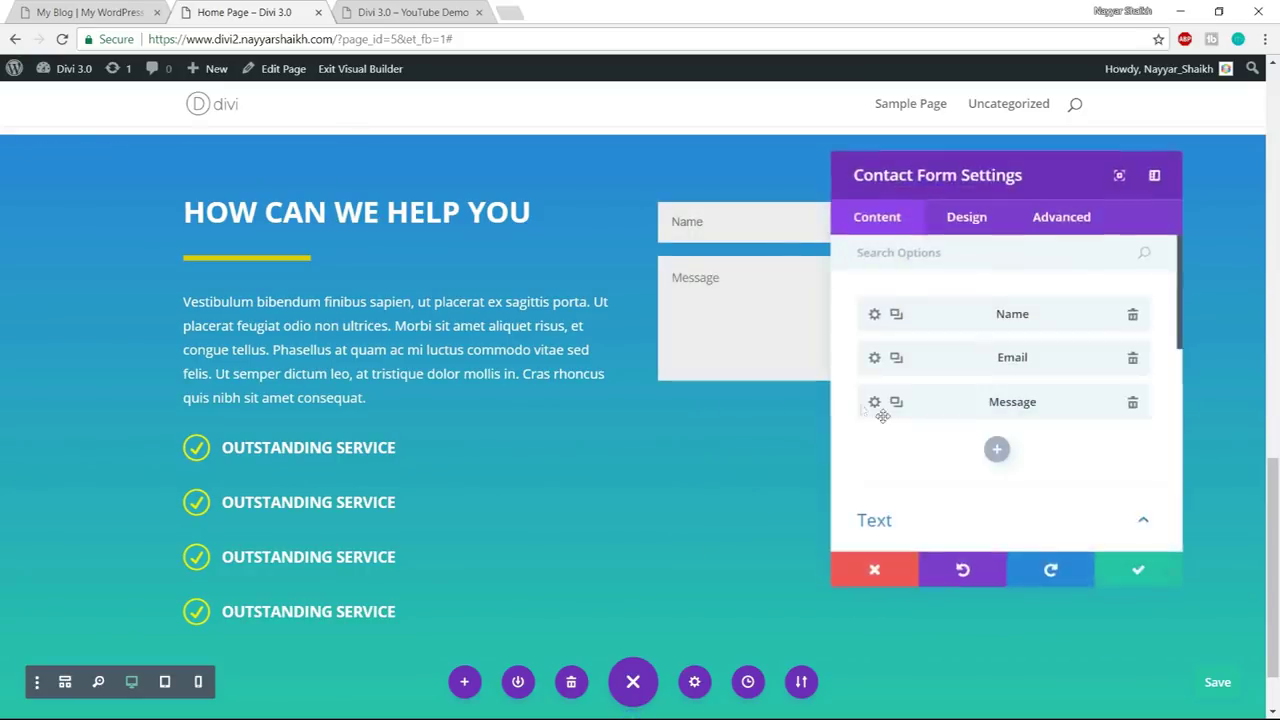
{"action": "left_click_drag", "start_coordinate": [1054, 194], "coordinate": [347, 199]}
- Copy the "GET IN TOUCH" heading from the reference page and paste it as the contact form's title
{"action": "left_click", "coordinate": [106, 11]}
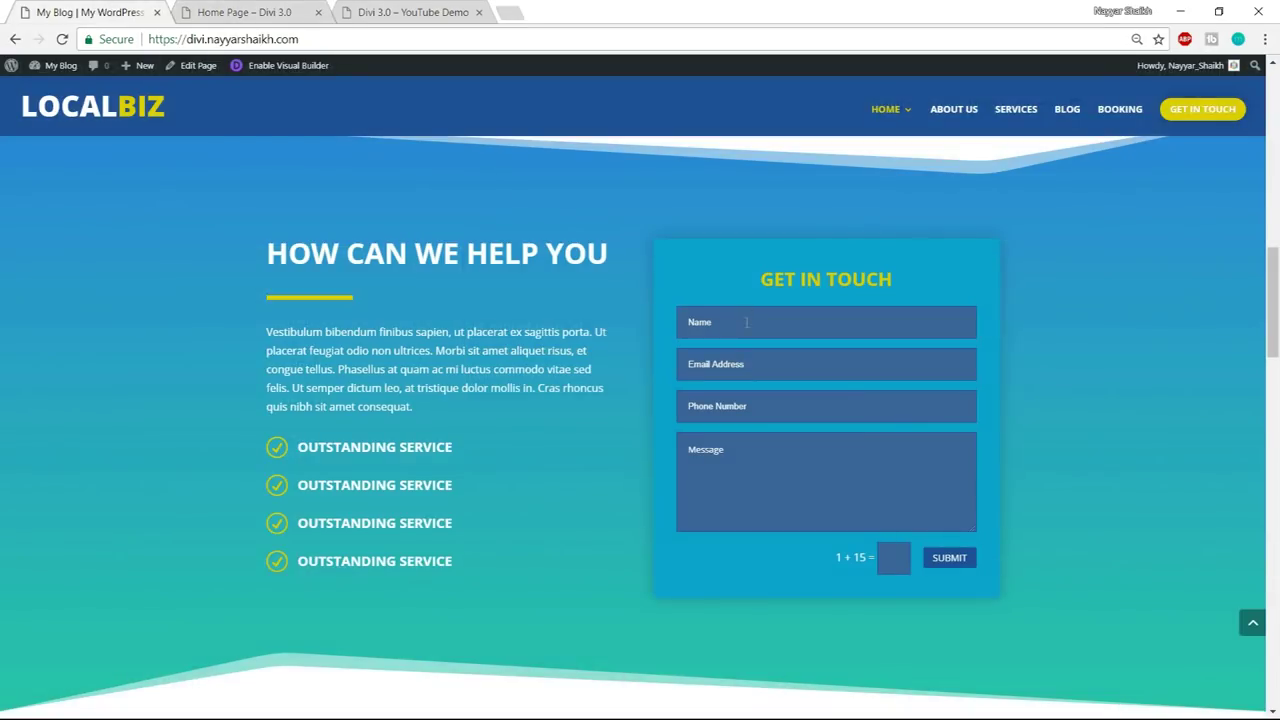
{"action": "left_click_drag", "start_coordinate": [762, 280], "coordinate": [915, 272]}
{"action": "key", "text": "ctrl+c"}
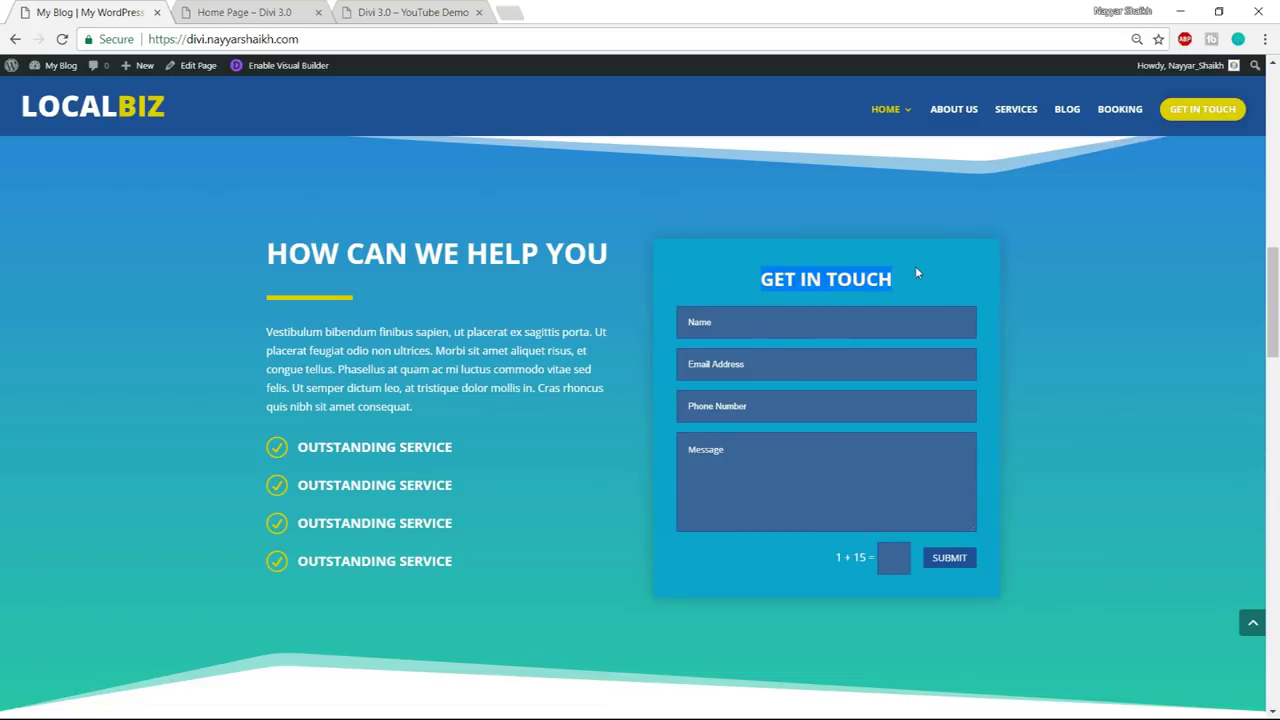
{"action": "left_click", "coordinate": [300, 12]}
{"action": "scroll", "coordinate": [305, 390], "scroll_direction": "down", "scroll_amount": 6}
{"action": "scroll", "coordinate": [317, 391], "scroll_direction": "up", "scroll_amount": 3}
{"action": "scroll", "coordinate": [319, 399], "scroll_direction": "down", "scroll_amount": 3}
{"action": "scroll", "coordinate": [320, 398], "scroll_direction": "up", "scroll_amount": 2}
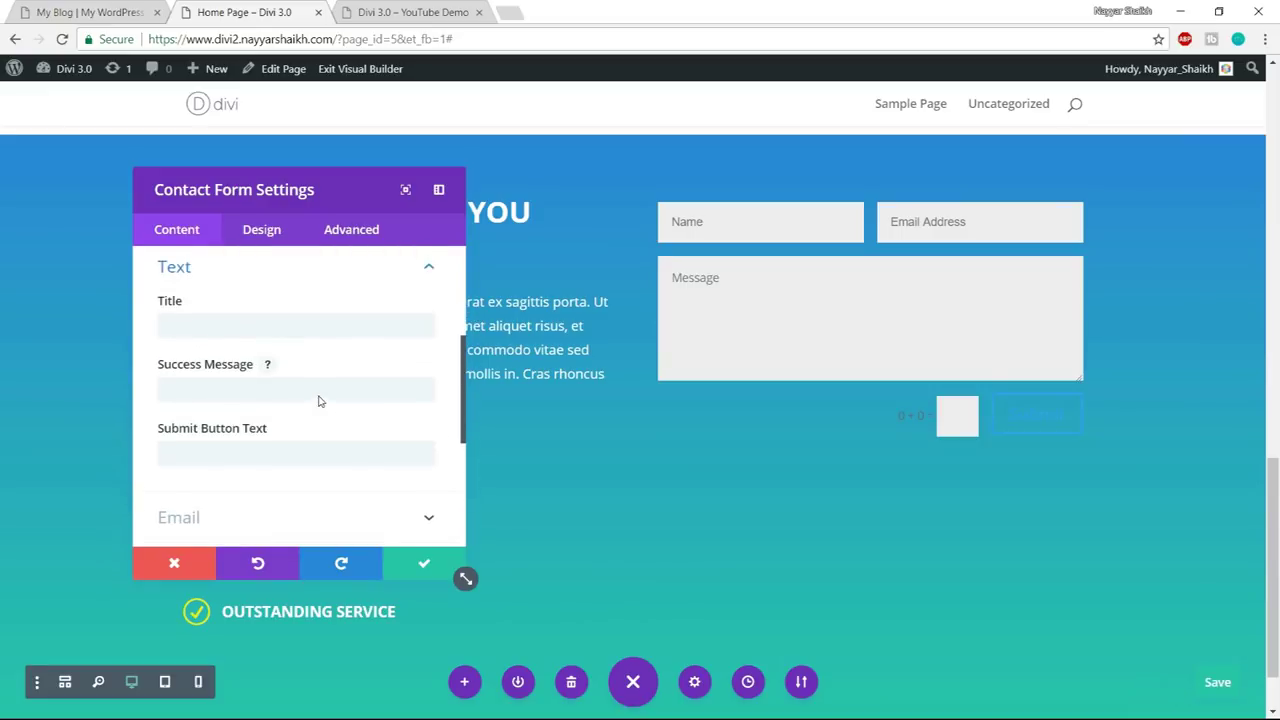
{"action": "left_click", "coordinate": [224, 325]}
{"action": "key", "text": "ctrl+v"}
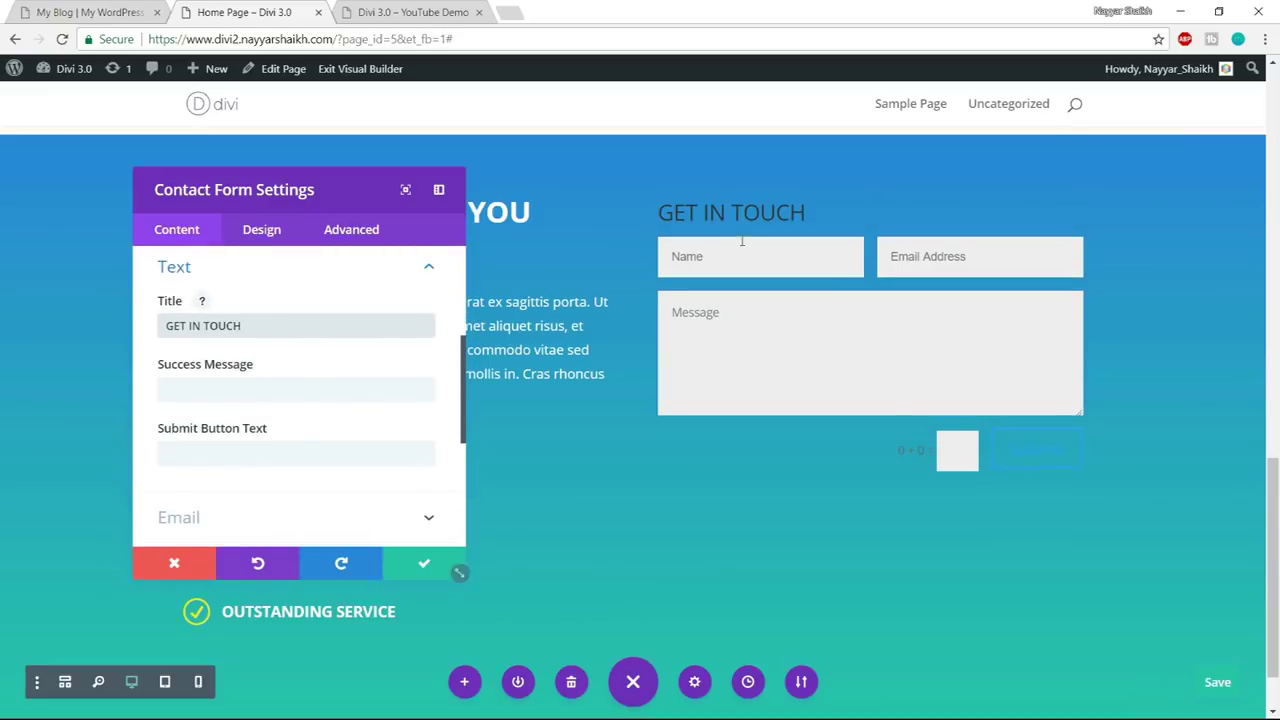
- Set the contact form's submit button text to "SUBMIT"
{"action": "left_click", "coordinate": [270, 389]}
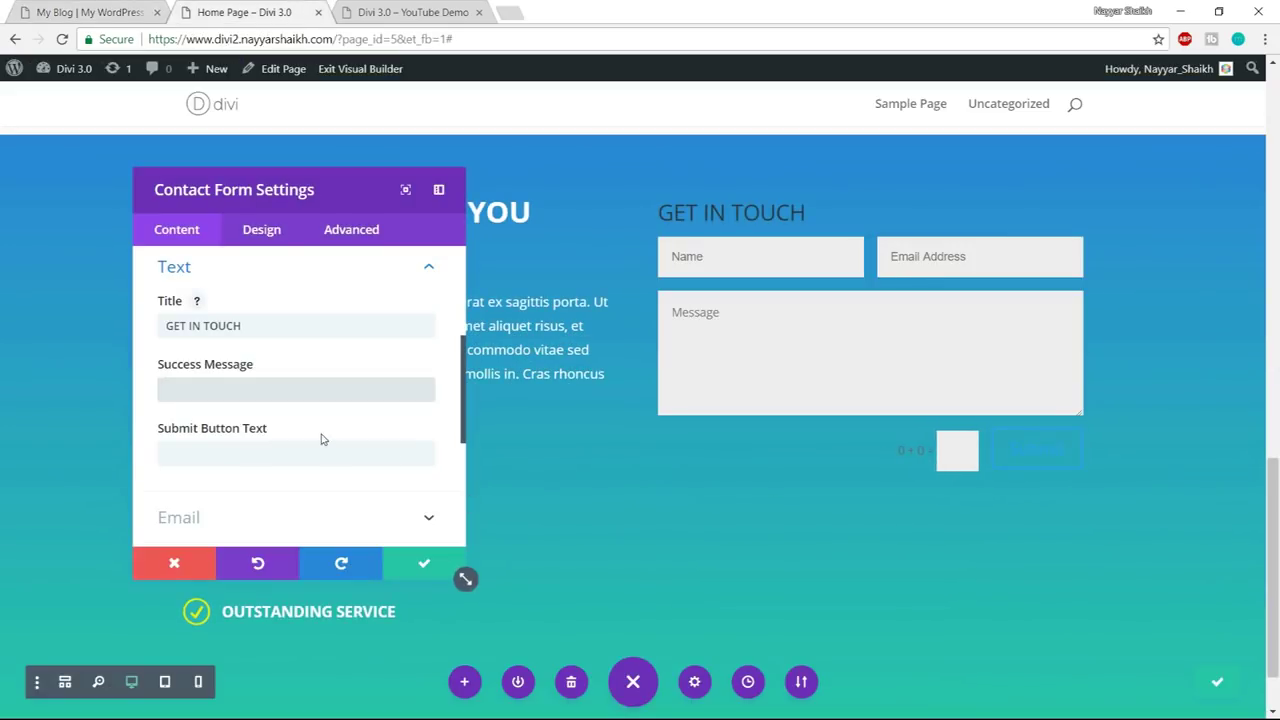
{"action": "left_click", "coordinate": [308, 455]}
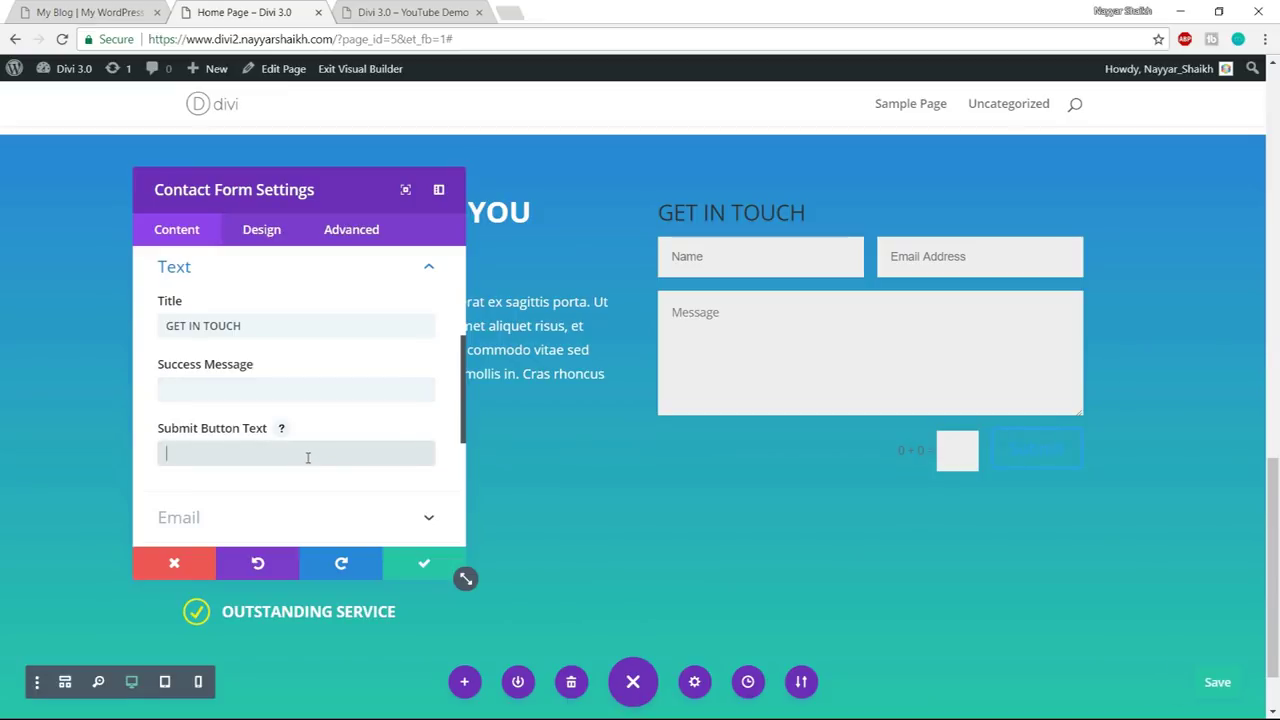
{"action": "type", "text": "SUBMIT"}
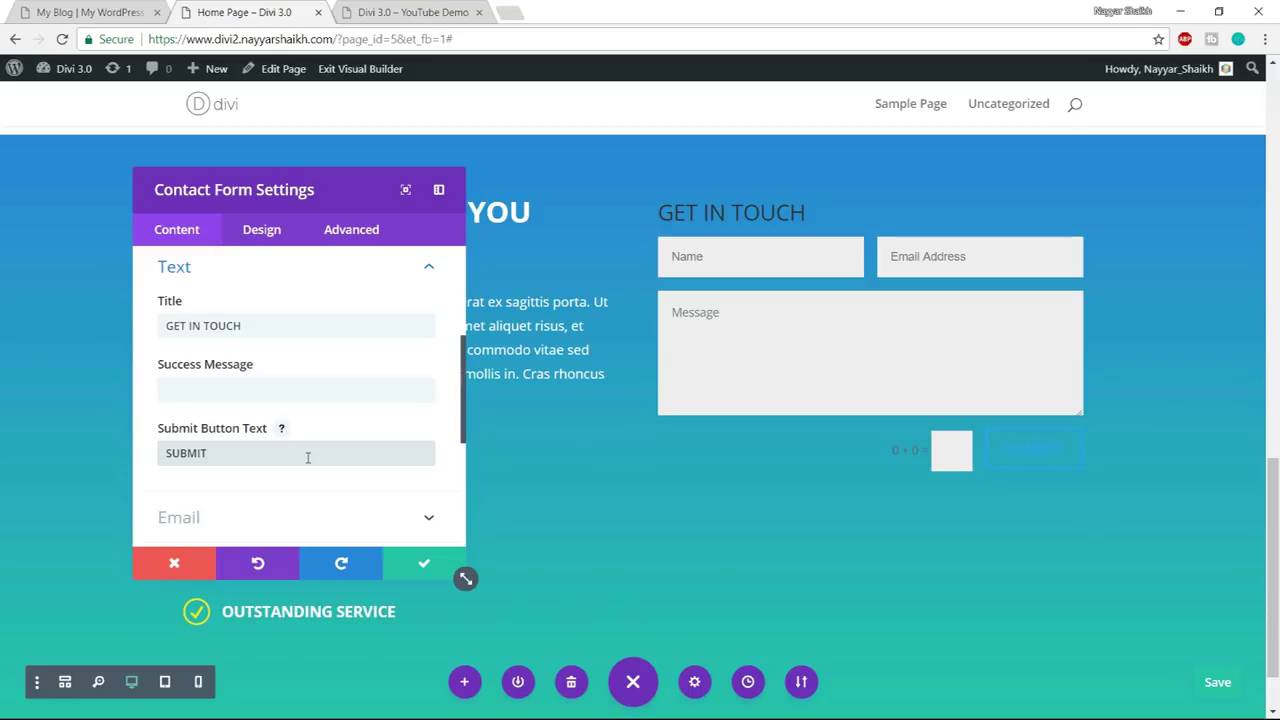
- Fill in the recipient e-mail address in the contact form's Email options
{"action": "scroll", "coordinate": [306, 460], "scroll_direction": "down", "scroll_amount": 1}
{"action": "left_click", "coordinate": [293, 430]}
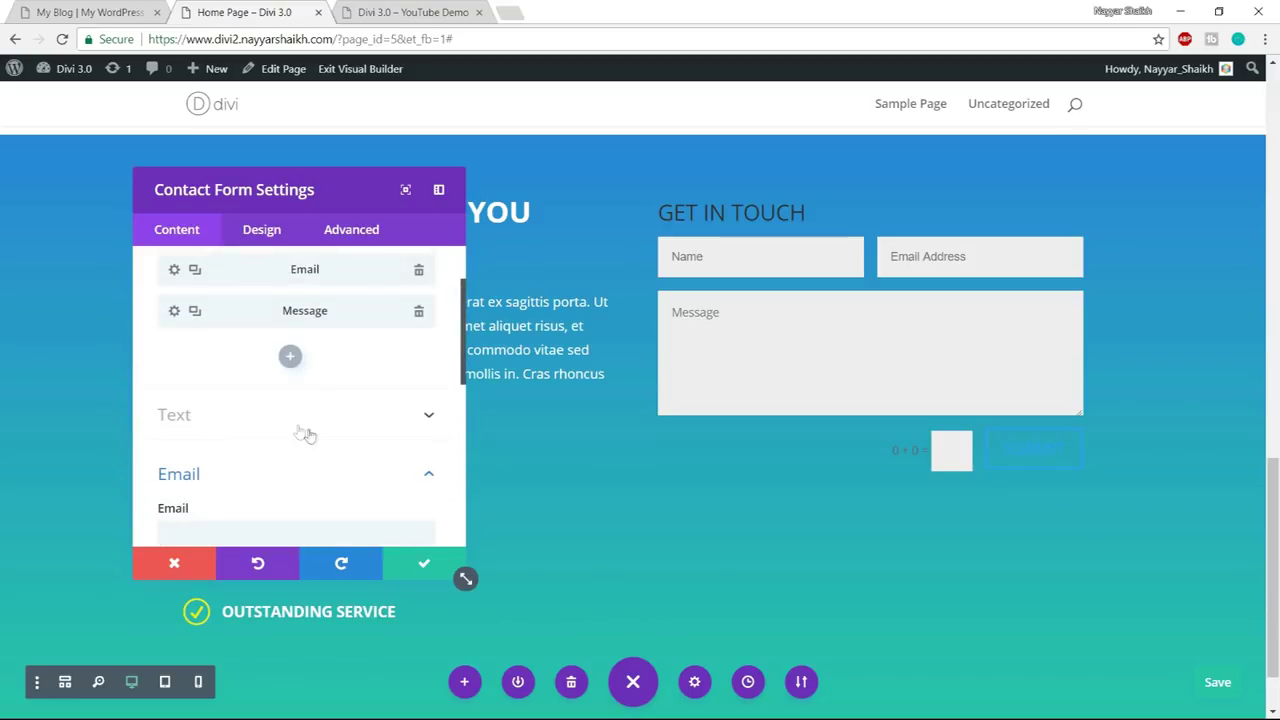
{"action": "scroll", "coordinate": [323, 449], "scroll_direction": "down", "scroll_amount": 2}
{"action": "left_click", "coordinate": [268, 378]}
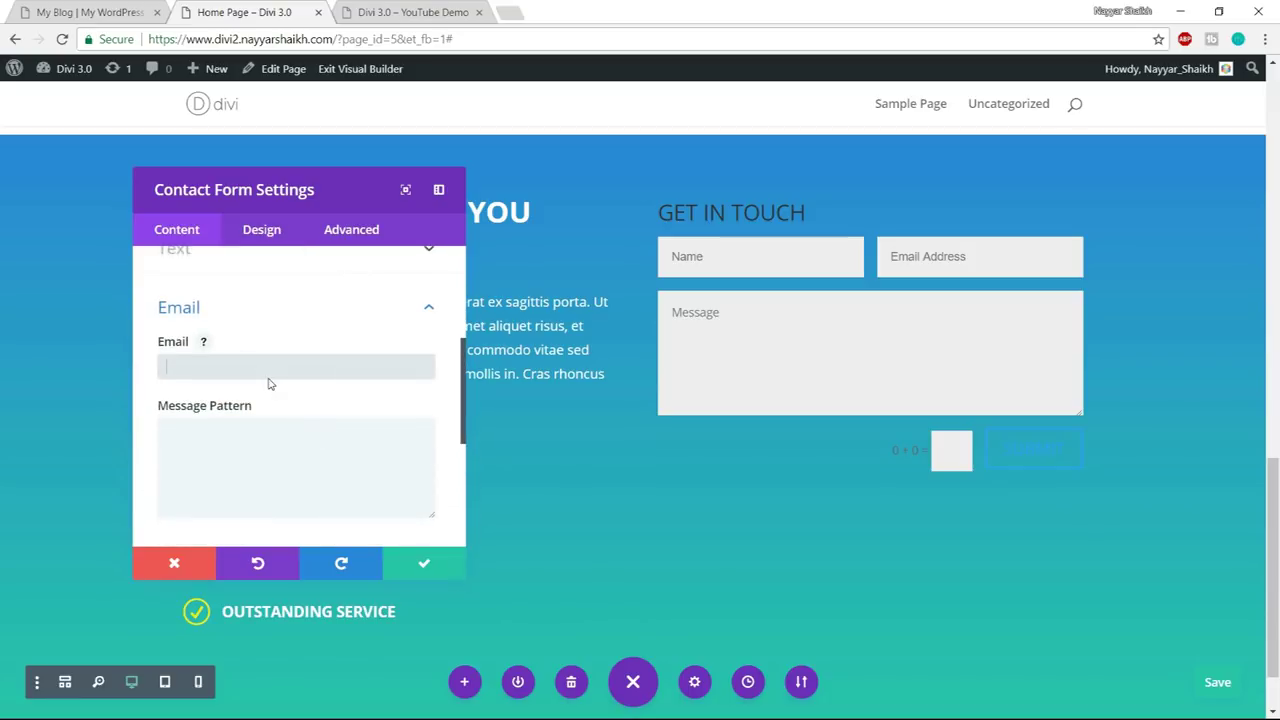
{"action": "left_click", "coordinate": [275, 381]}
{"action": "scroll", "coordinate": [330, 390], "scroll_direction": "down", "scroll_amount": 1}
- Read the help description for the contact form's Message Pattern option
{"action": "left_click", "coordinate": [326, 404]}
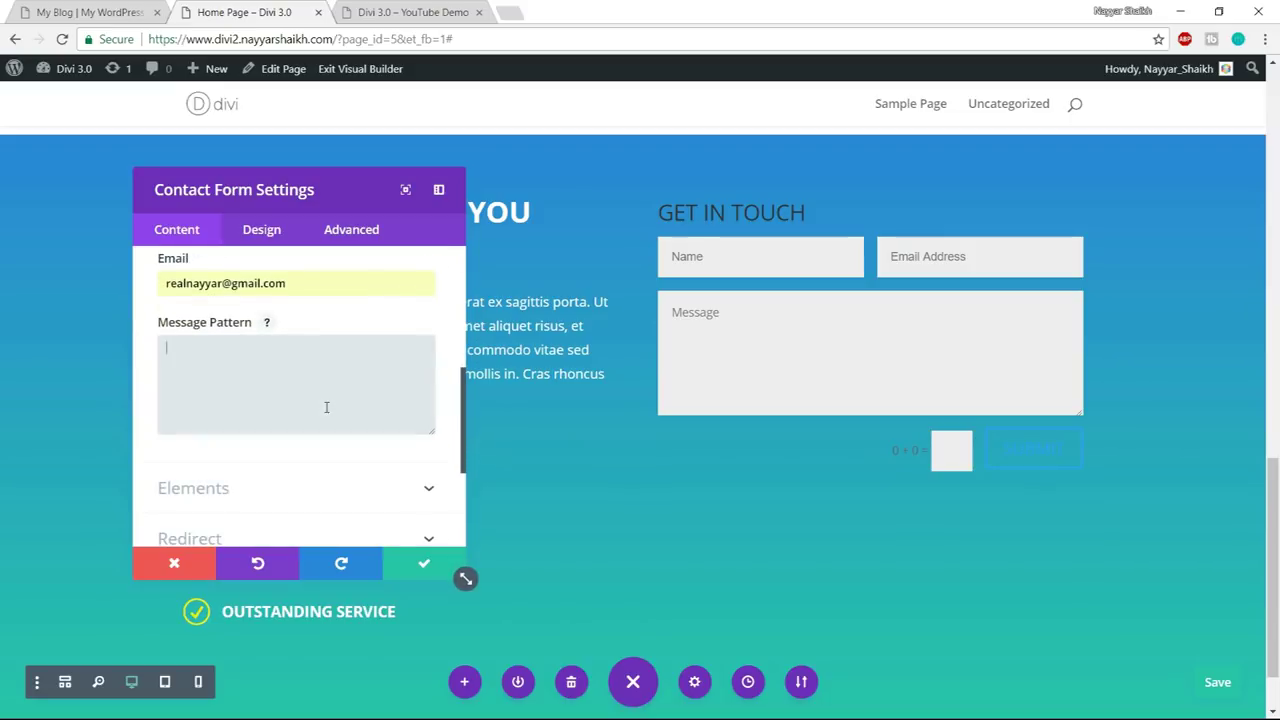
{"action": "left_click", "coordinate": [266, 323]}
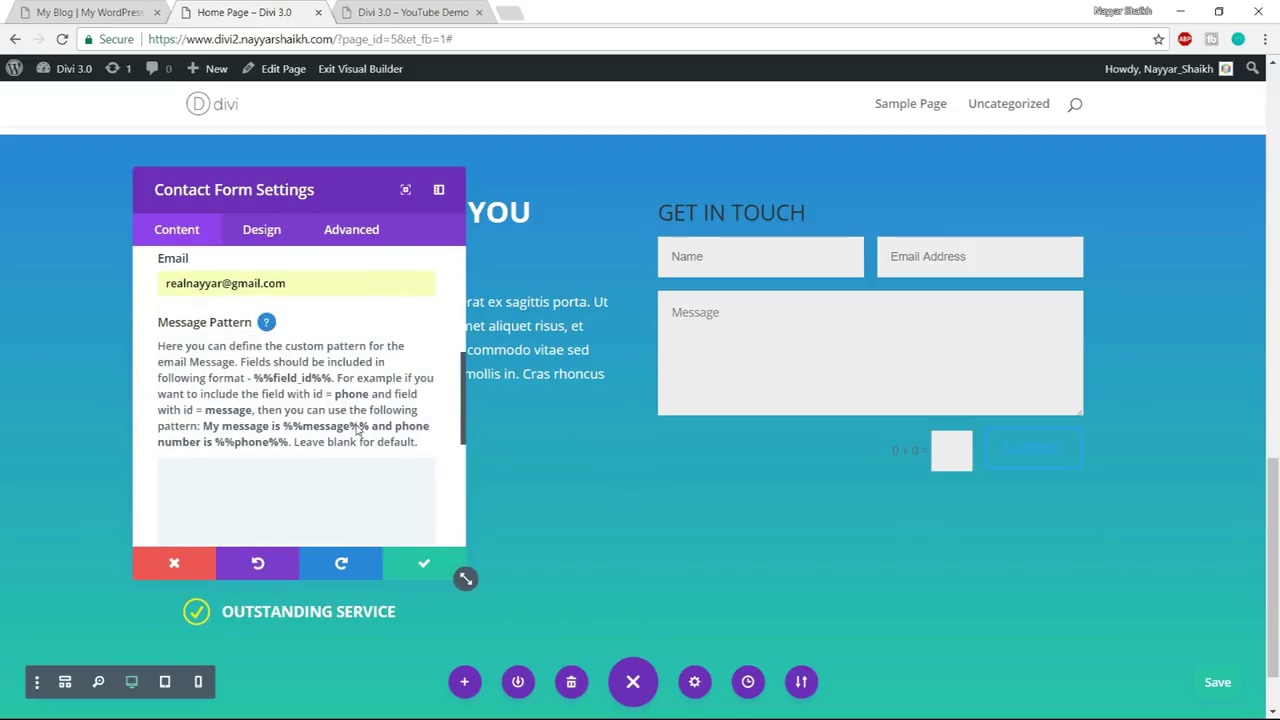
{"action": "scroll", "coordinate": [332, 414], "scroll_direction": "down", "scroll_amount": 1}
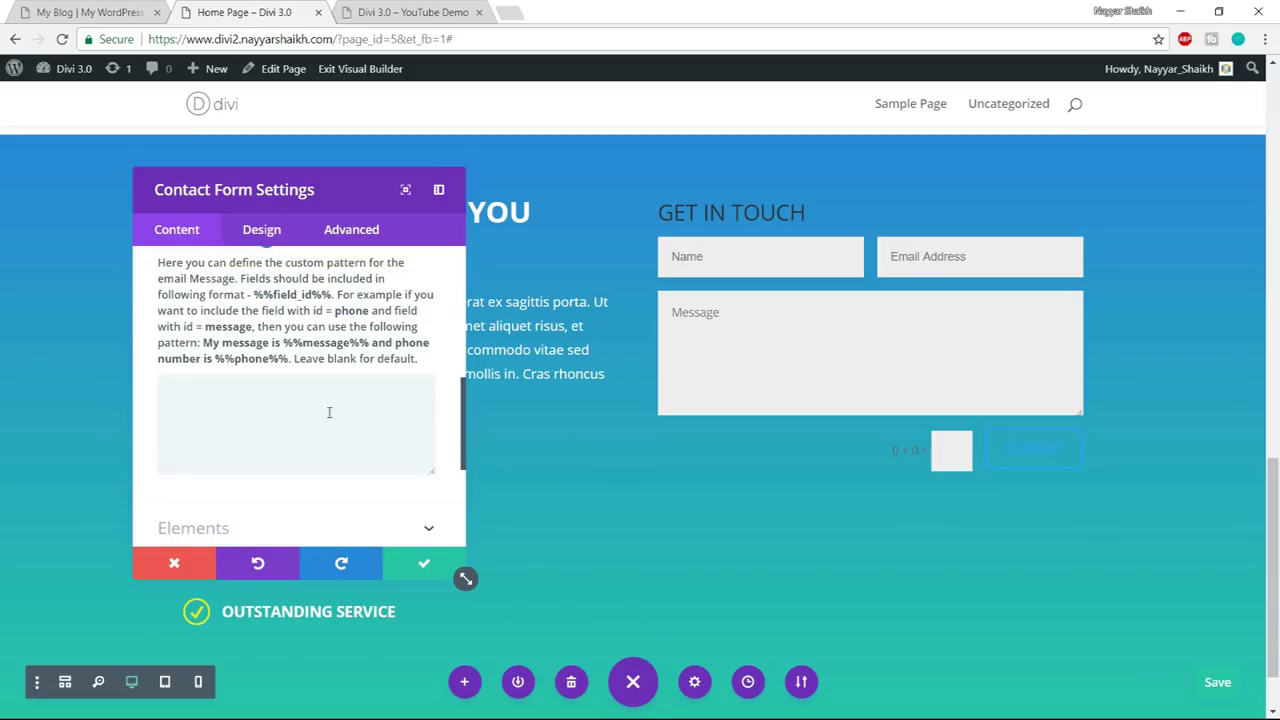
{"action": "scroll", "coordinate": [270, 394], "scroll_direction": "up", "scroll_amount": 1}
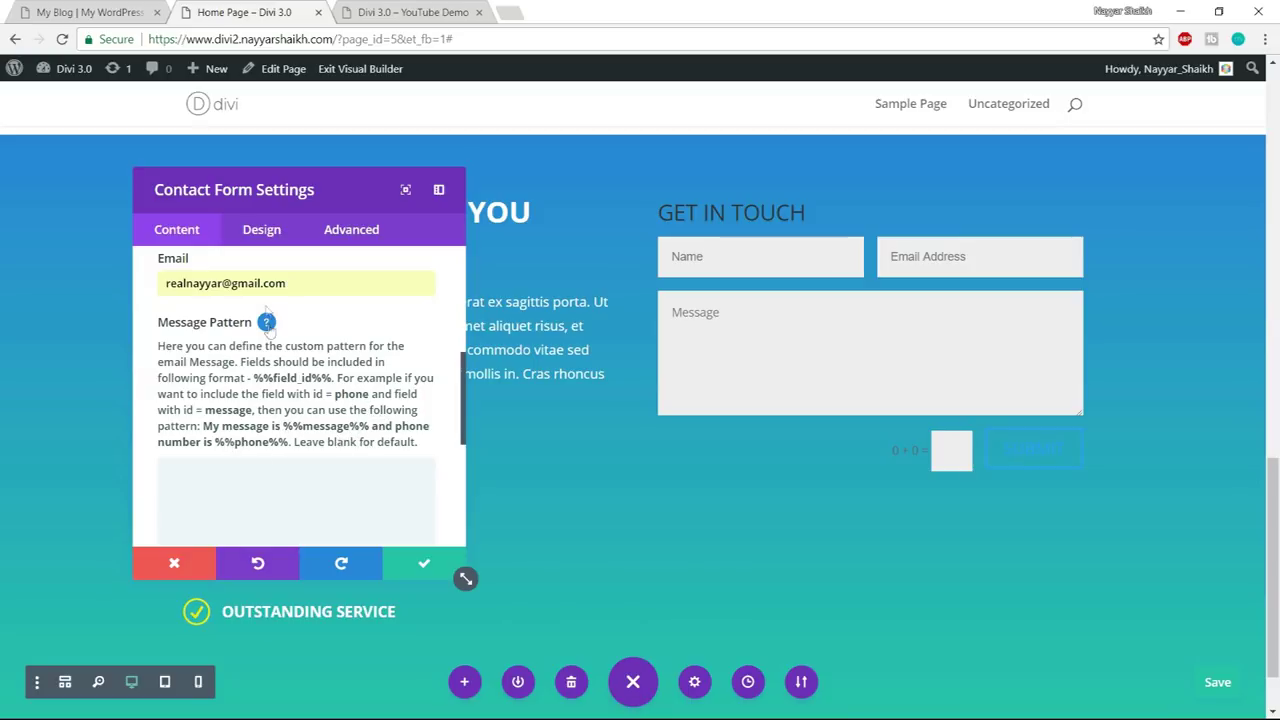
{"action": "scroll", "coordinate": [326, 380], "scroll_direction": "up", "scroll_amount": 2}
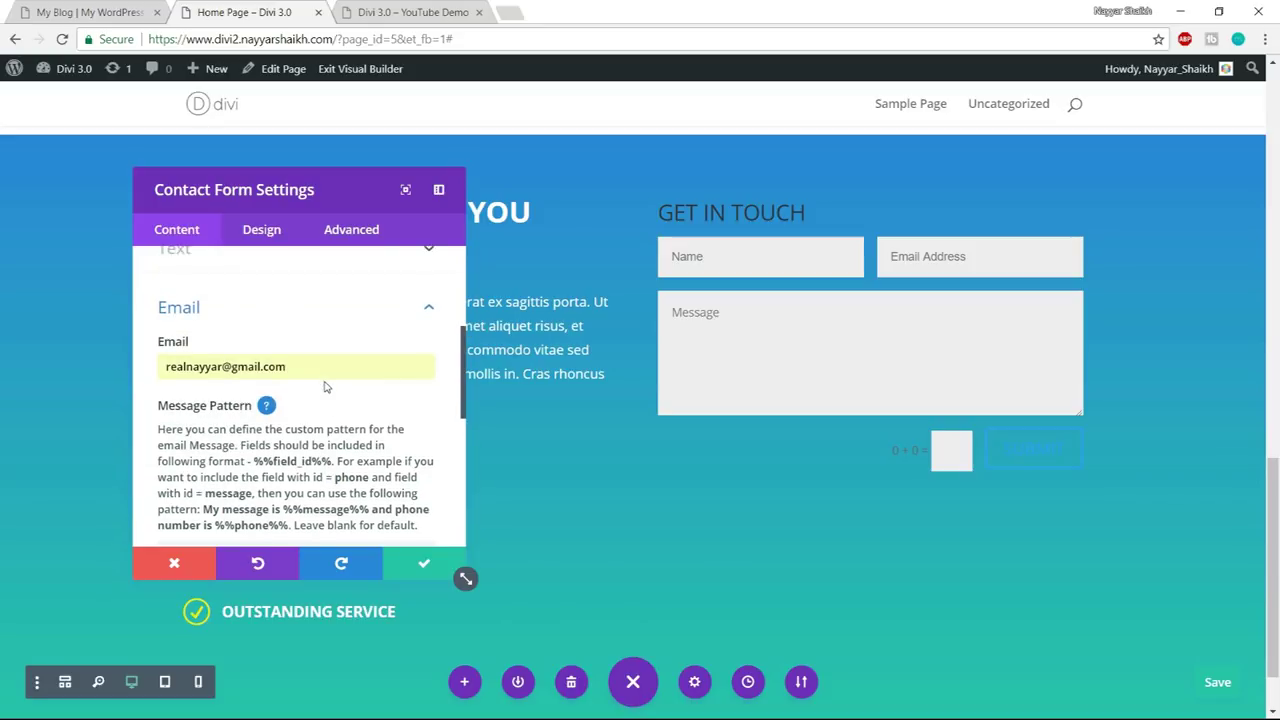
- Compare the contact form's remaining content settings, captcha and field layout with the "GET IN TOUCH" form on the reference page
{"action": "left_click", "coordinate": [381, 314]}
{"action": "scroll", "coordinate": [365, 352], "scroll_direction": "down", "scroll_amount": 2}
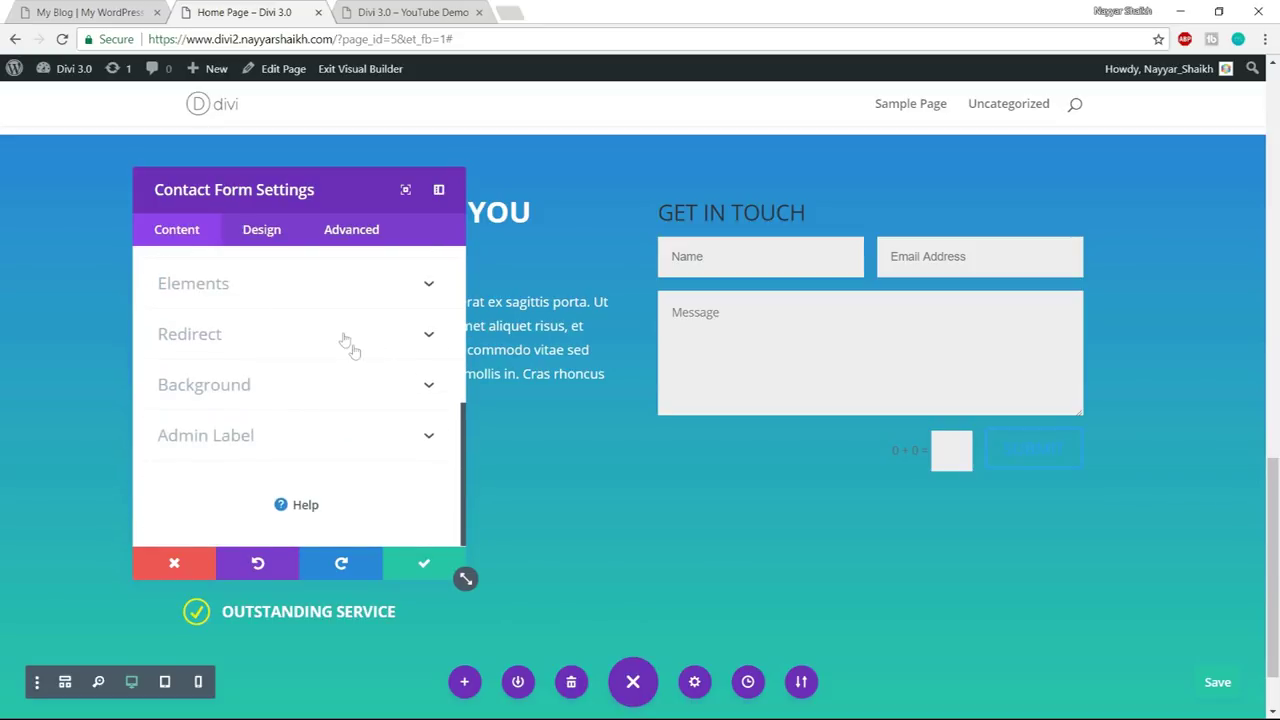
{"action": "left_click", "coordinate": [135, 9]}
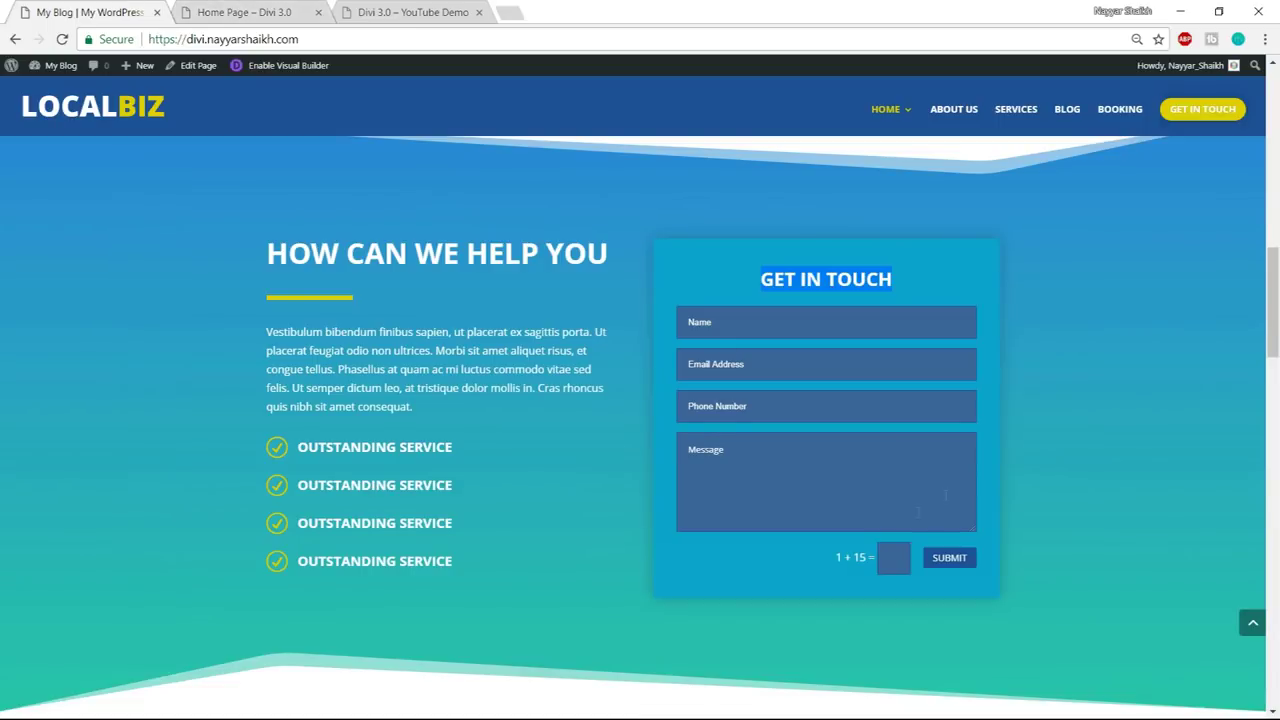
{"action": "left_click", "coordinate": [890, 566]}
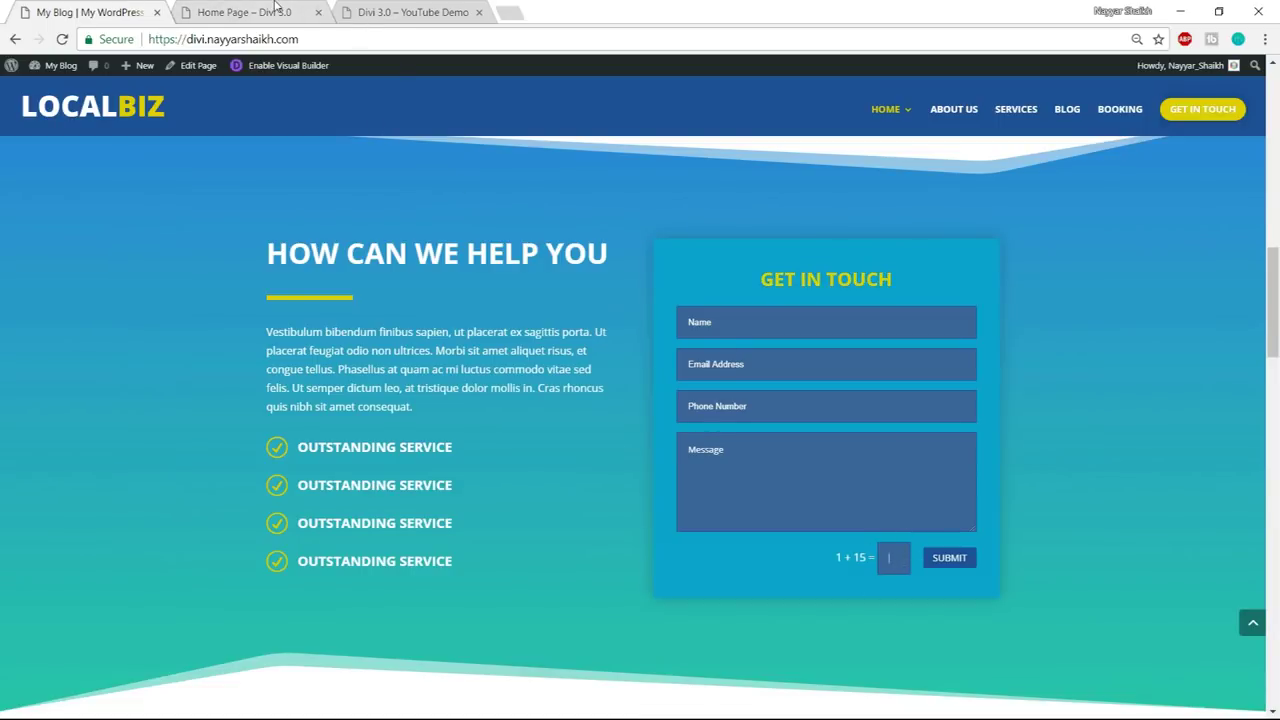
{"action": "left_click", "coordinate": [250, 11]}
{"action": "left_click", "coordinate": [153, 9]}
{"action": "scroll", "coordinate": [921, 568], "scroll_direction": "down", "scroll_amount": 1}
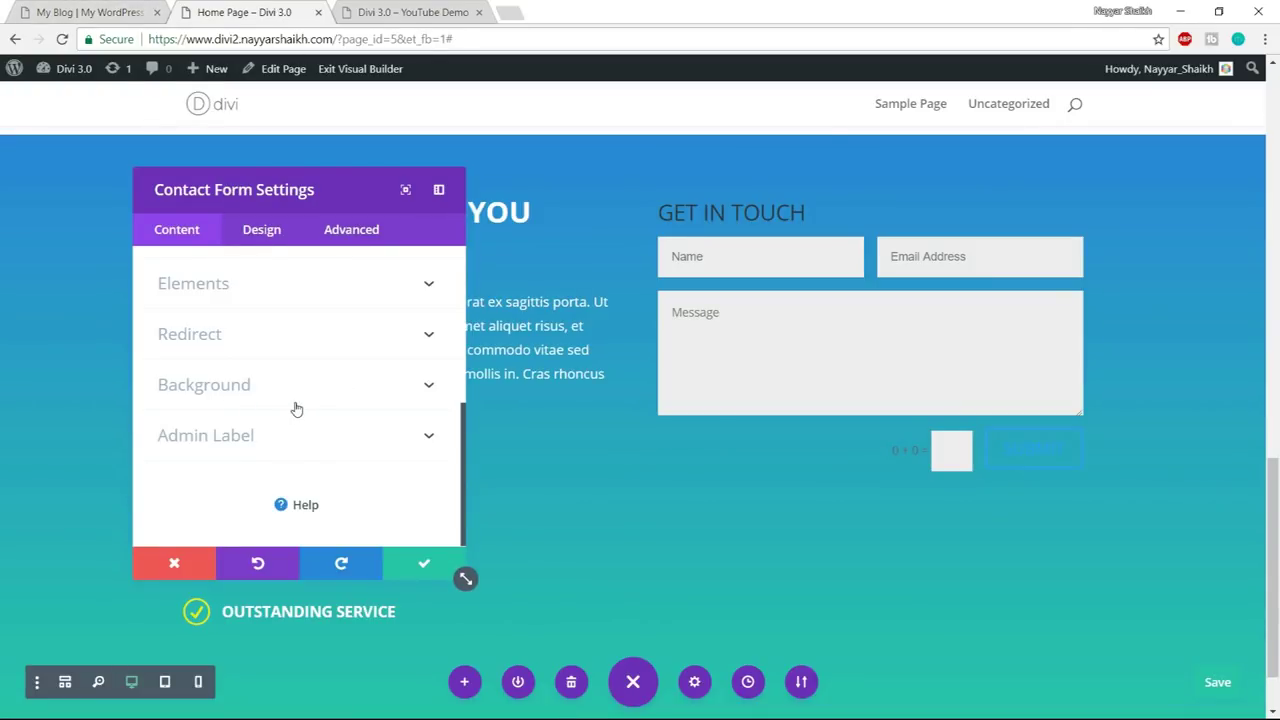
{"action": "scroll", "coordinate": [298, 412], "scroll_direction": "up", "scroll_amount": 5}
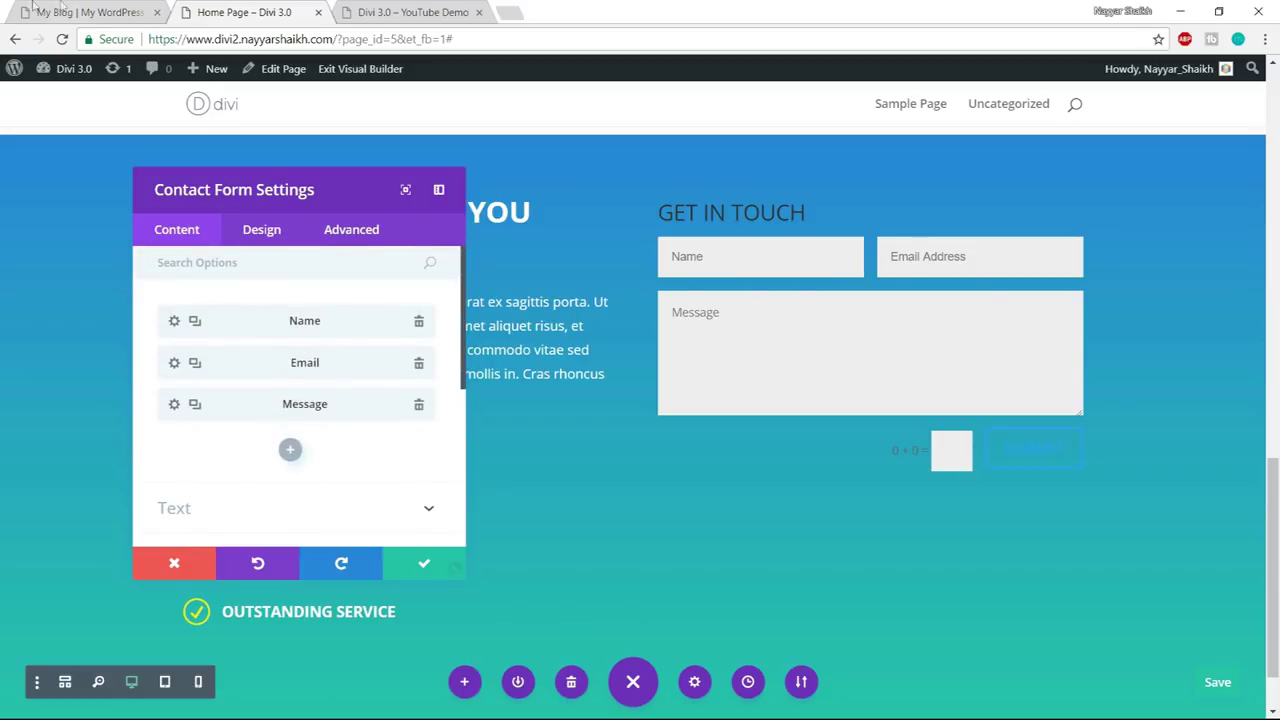
{"action": "left_click", "coordinate": [63, 10]}
{"action": "left_click", "coordinate": [243, 10]}
{"action": "key", "text": "ctrl+shift+Tab"}
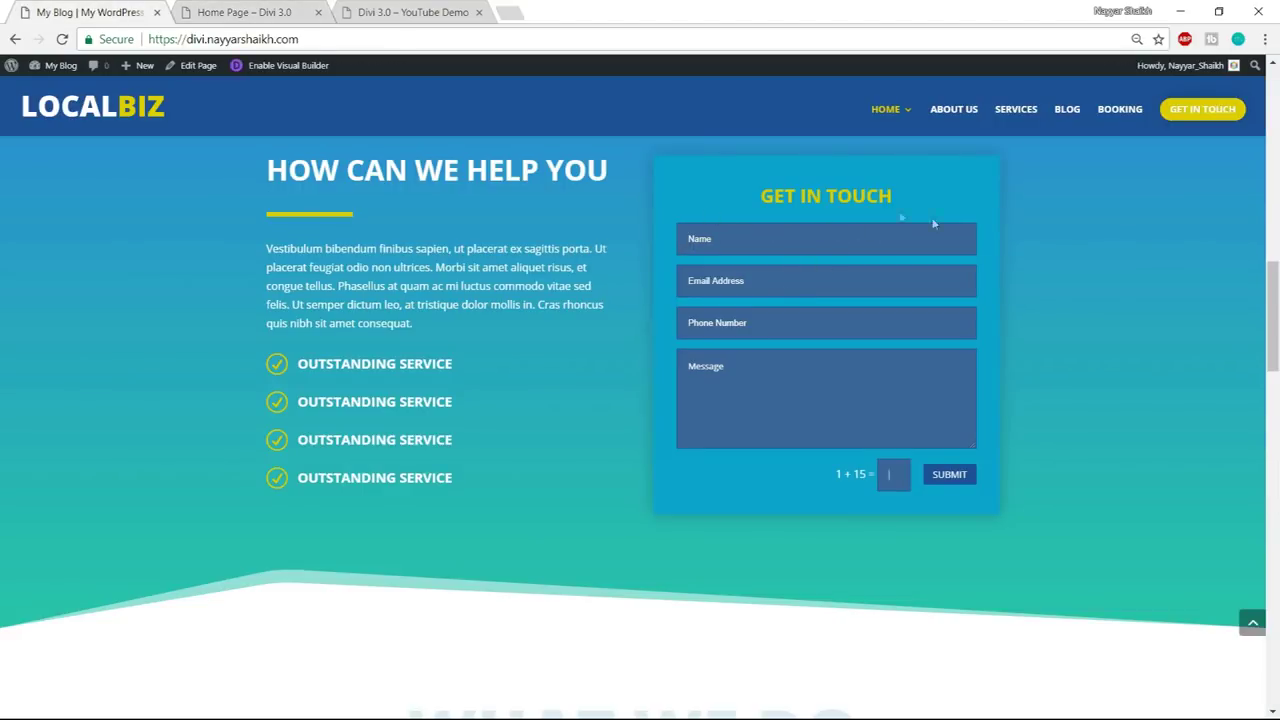
{"action": "key", "text": "ctrl+Tab"}
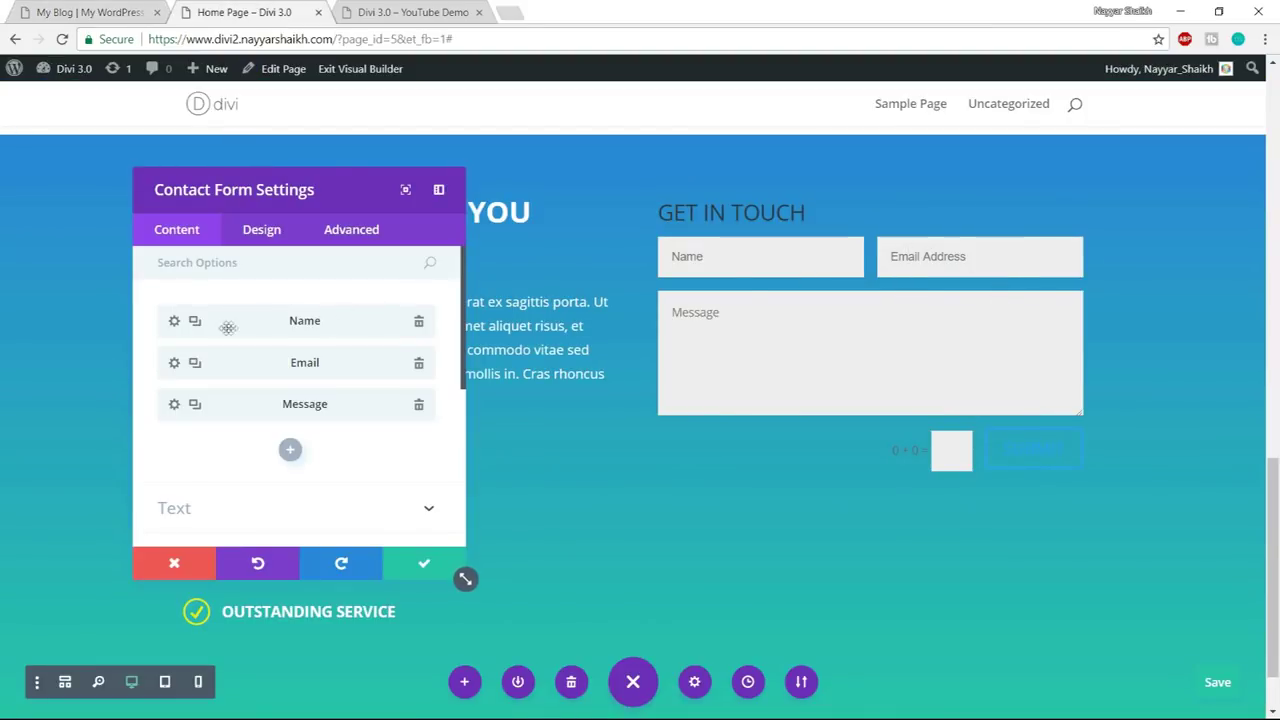
- Examine the Name field's text settings and the field types available in its Field Options
{"action": "left_click", "coordinate": [173, 322]}
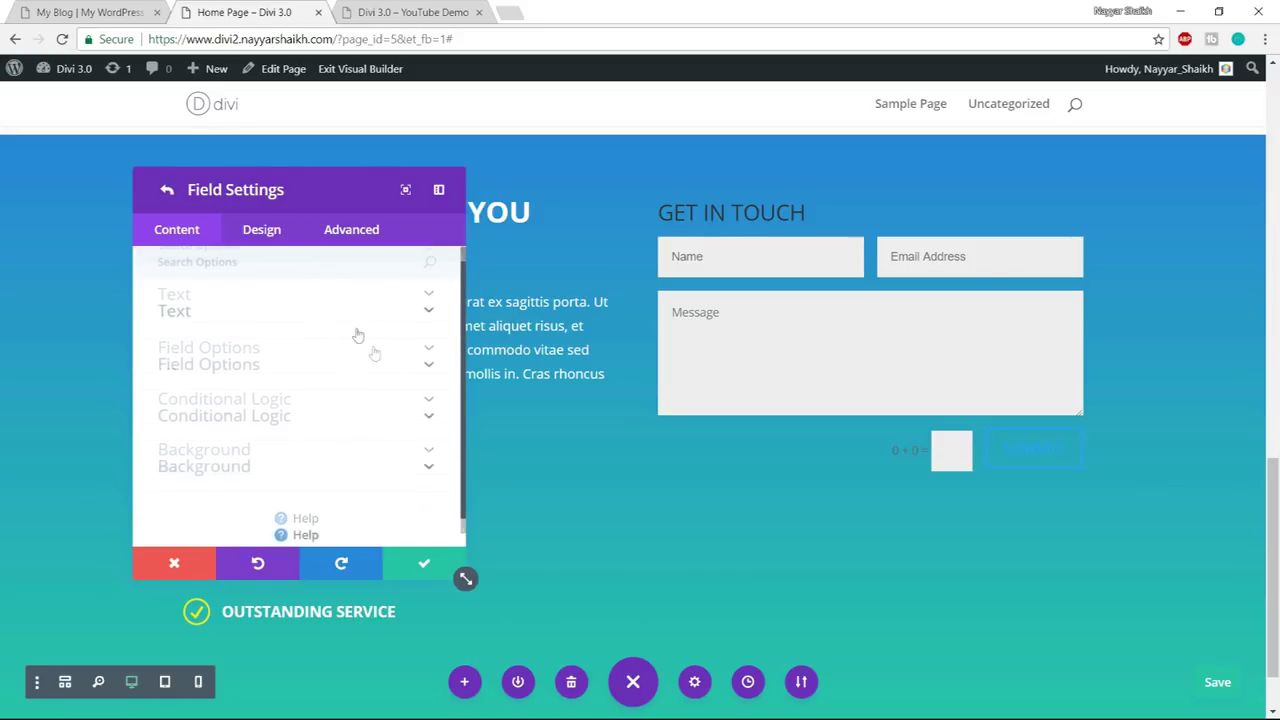
{"action": "left_click", "coordinate": [321, 309]}
{"action": "scroll", "coordinate": [395, 345], "scroll_direction": "down", "scroll_amount": 2}
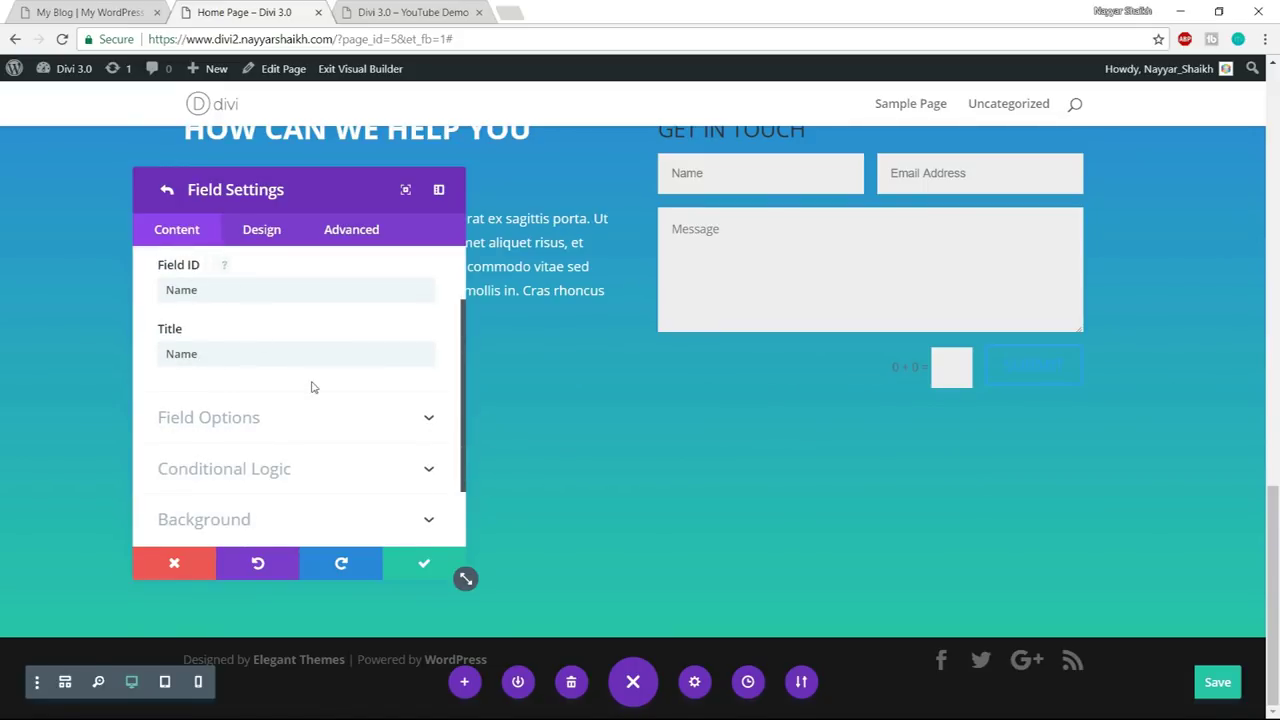
{"action": "scroll", "coordinate": [314, 386], "scroll_direction": "down", "scroll_amount": 2}
{"action": "left_click", "coordinate": [280, 334]}
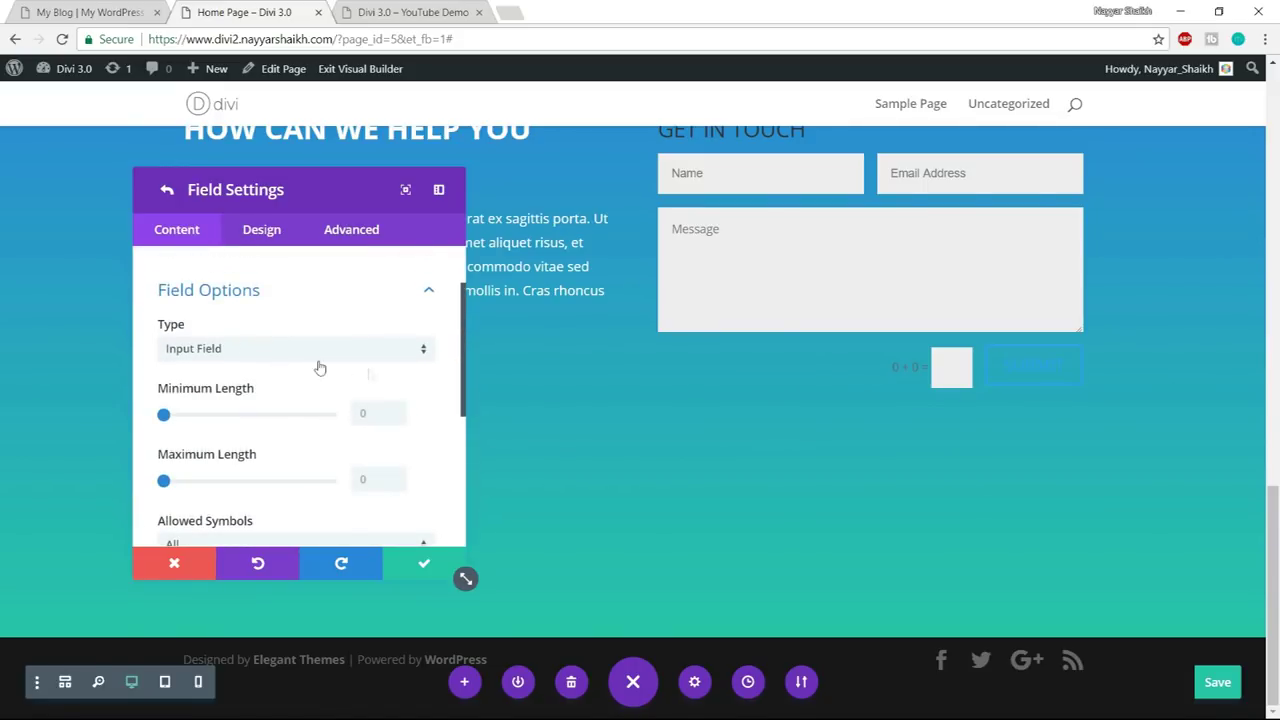
{"action": "left_click", "coordinate": [324, 352]}
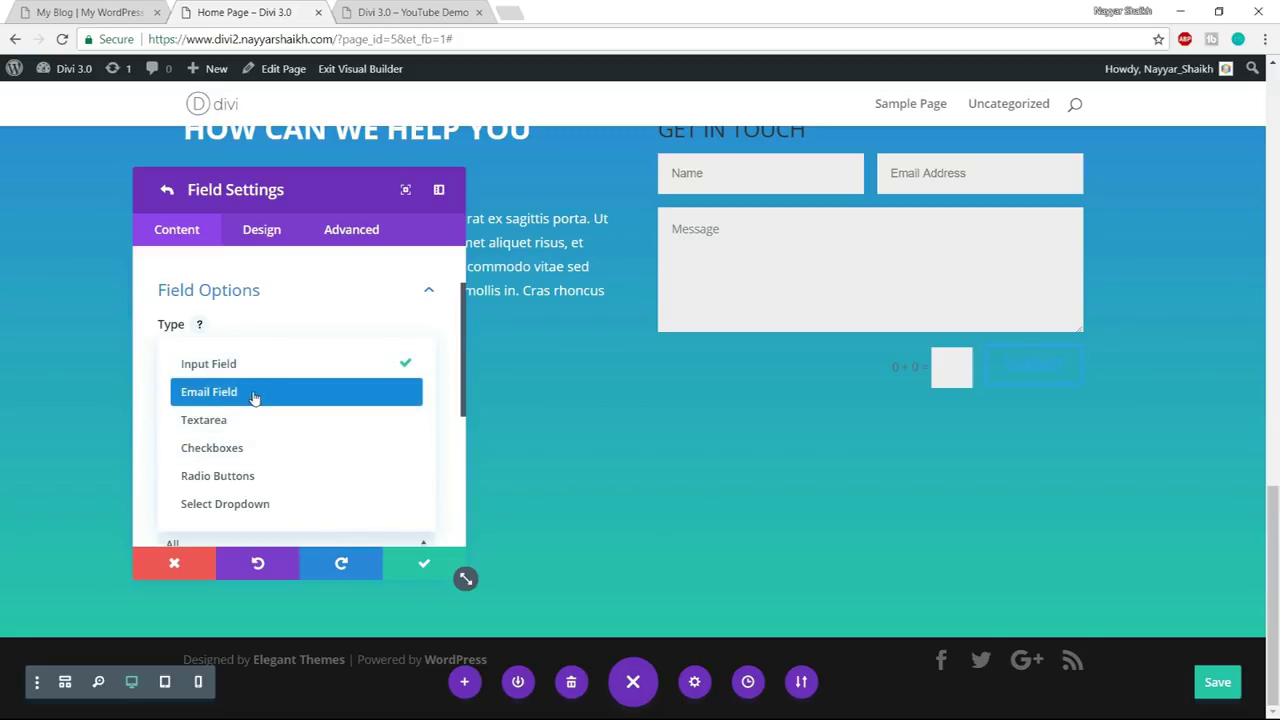
{"action": "left_click", "coordinate": [320, 330]}
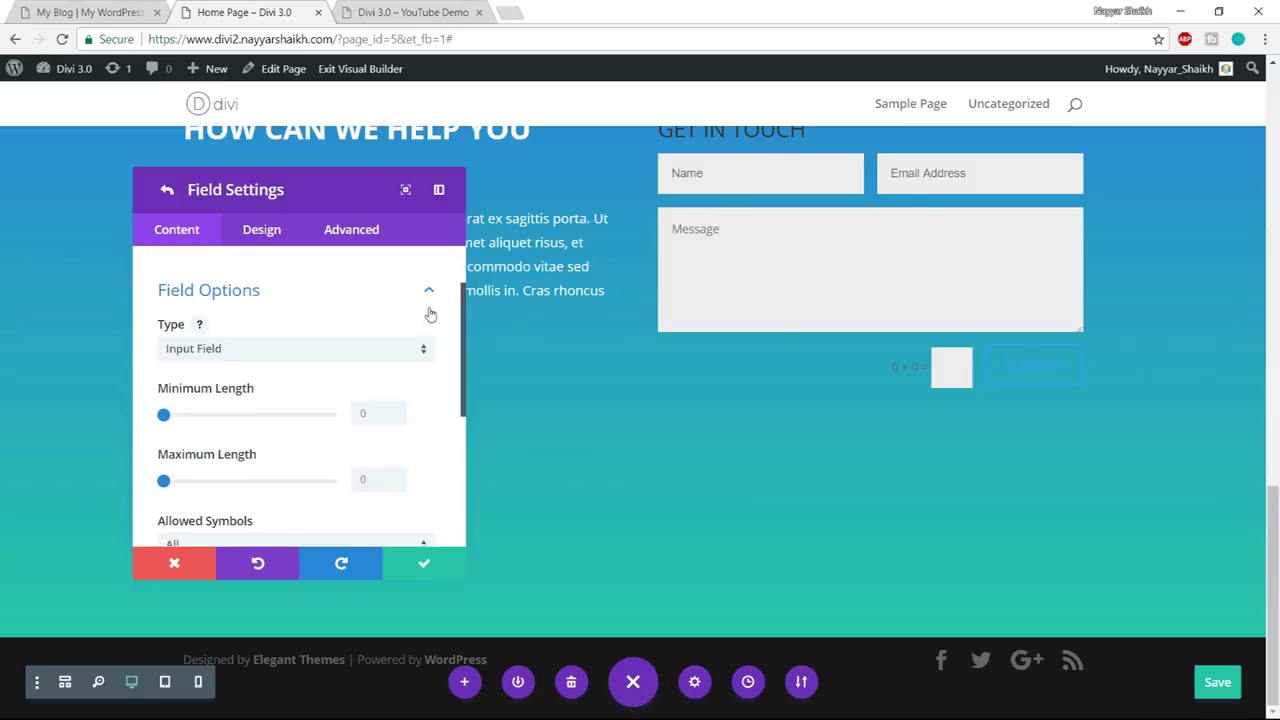
{"action": "scroll", "coordinate": [430, 314], "scroll_direction": "down", "scroll_amount": 3}
- Make the contact form's Name field full width and save the field settings
{"action": "left_click", "coordinate": [271, 238]}
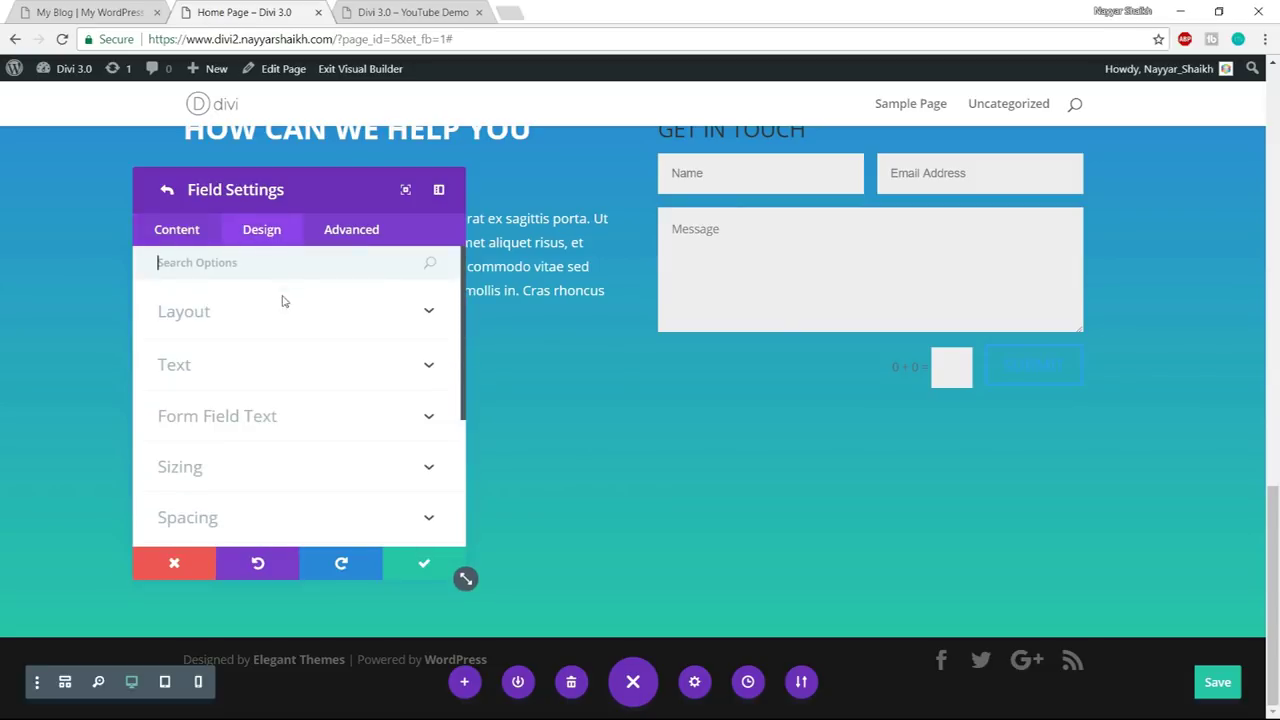
{"action": "left_click", "coordinate": [282, 312]}
{"action": "left_click", "coordinate": [203, 375]}
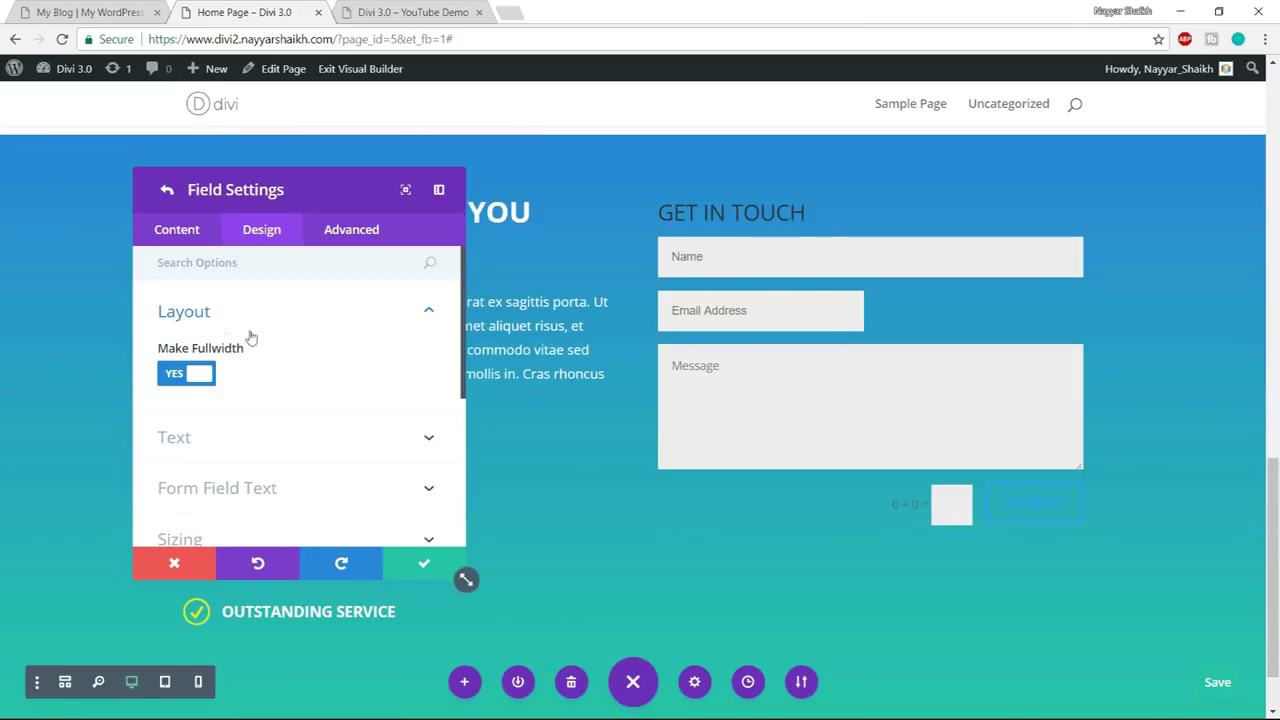
{"action": "left_click", "coordinate": [180, 238]}
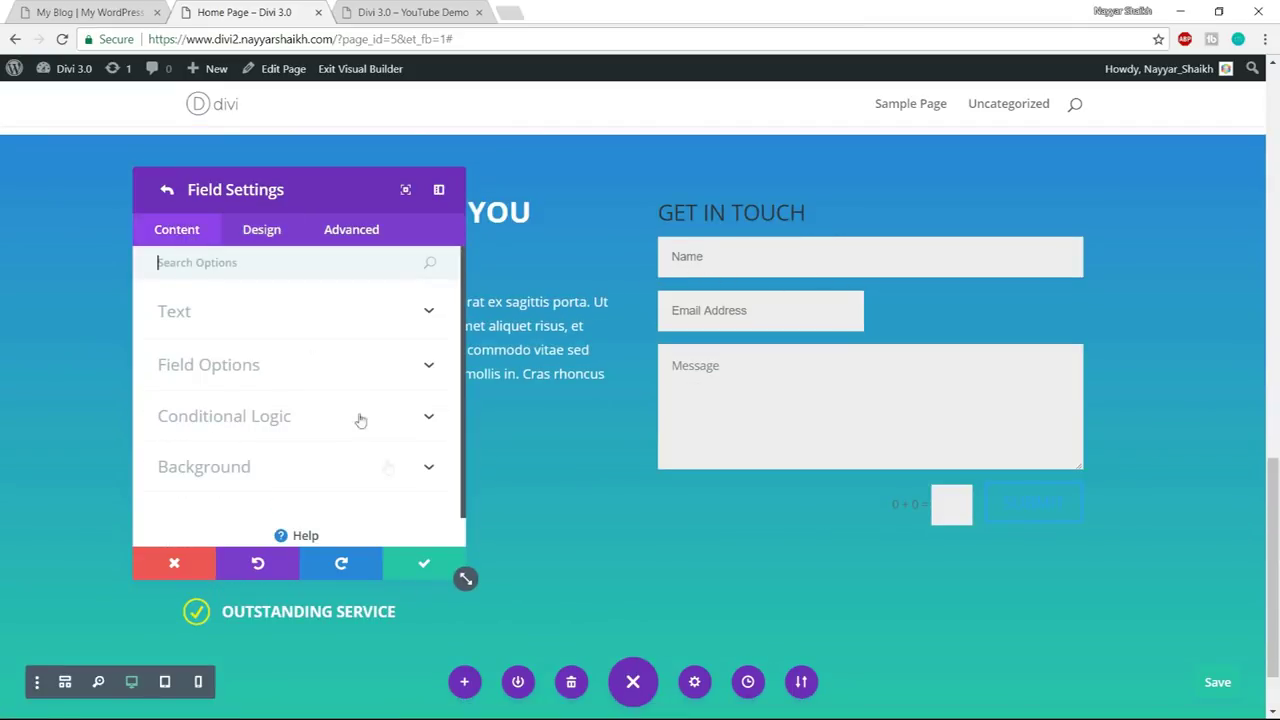
{"action": "left_click", "coordinate": [424, 564]}
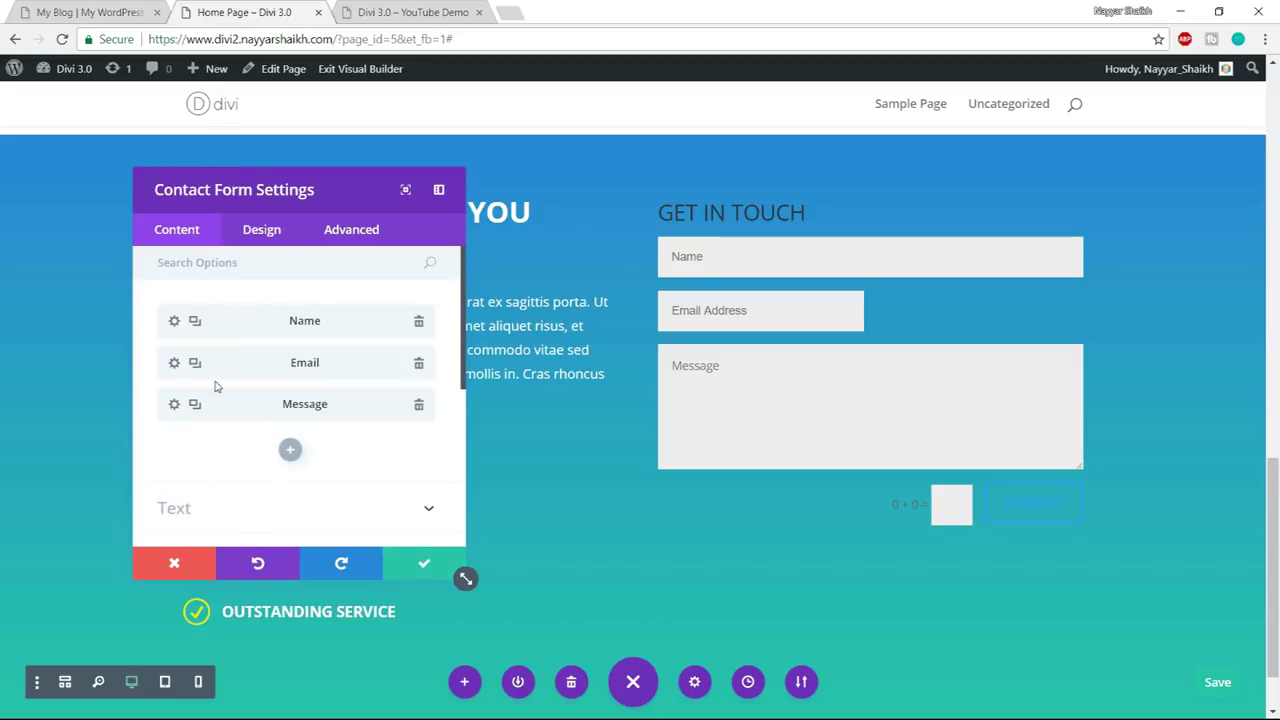
- Make the contact form's Email field full width and save the field settings
{"action": "left_click", "coordinate": [173, 365]}
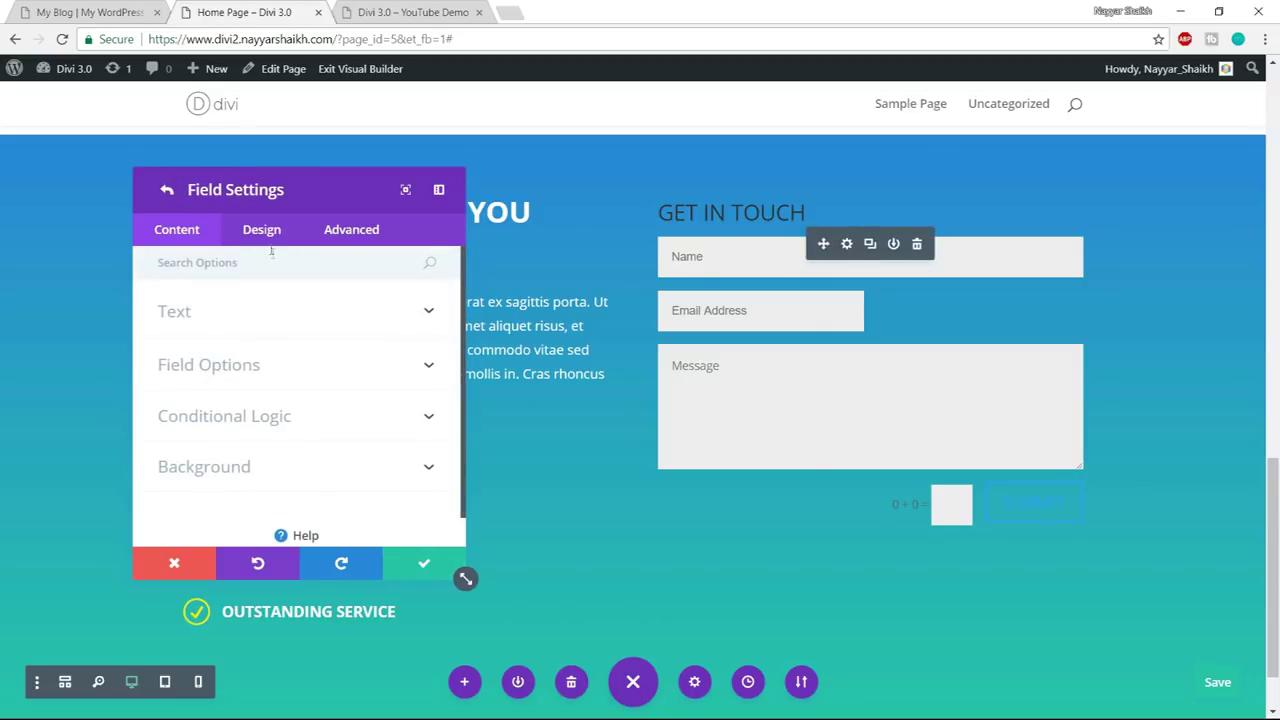
{"action": "left_click", "coordinate": [265, 238]}
{"action": "left_click", "coordinate": [207, 373]}
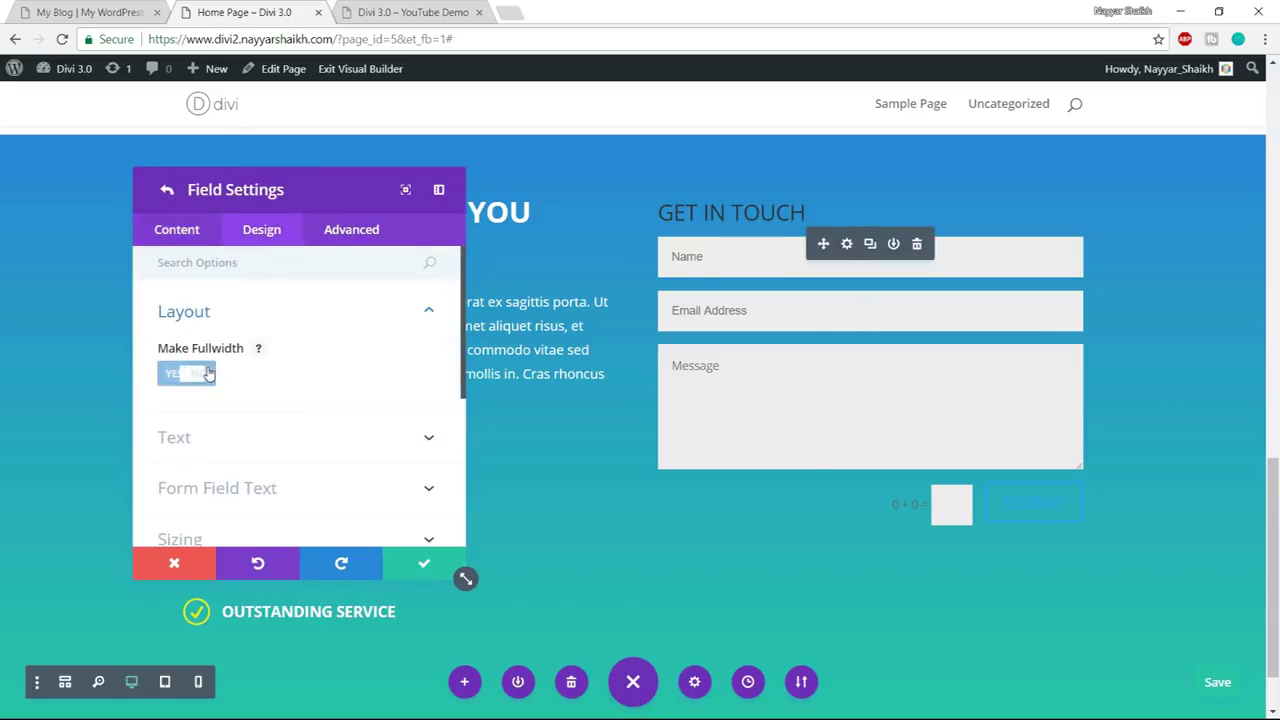
{"action": "left_click", "coordinate": [424, 564]}
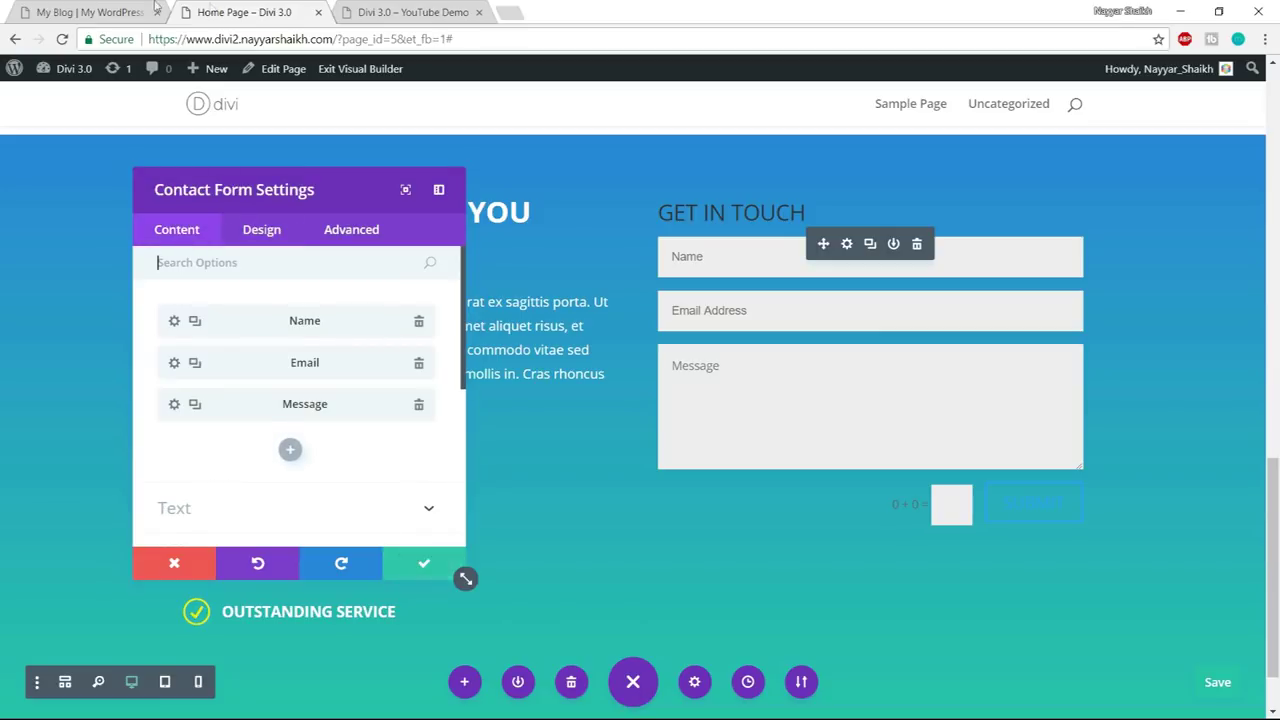
- Following the reference form, add a new contact form field with the ID "Phone" and the title "Phone Number"
{"action": "left_click", "coordinate": [55, 8]}
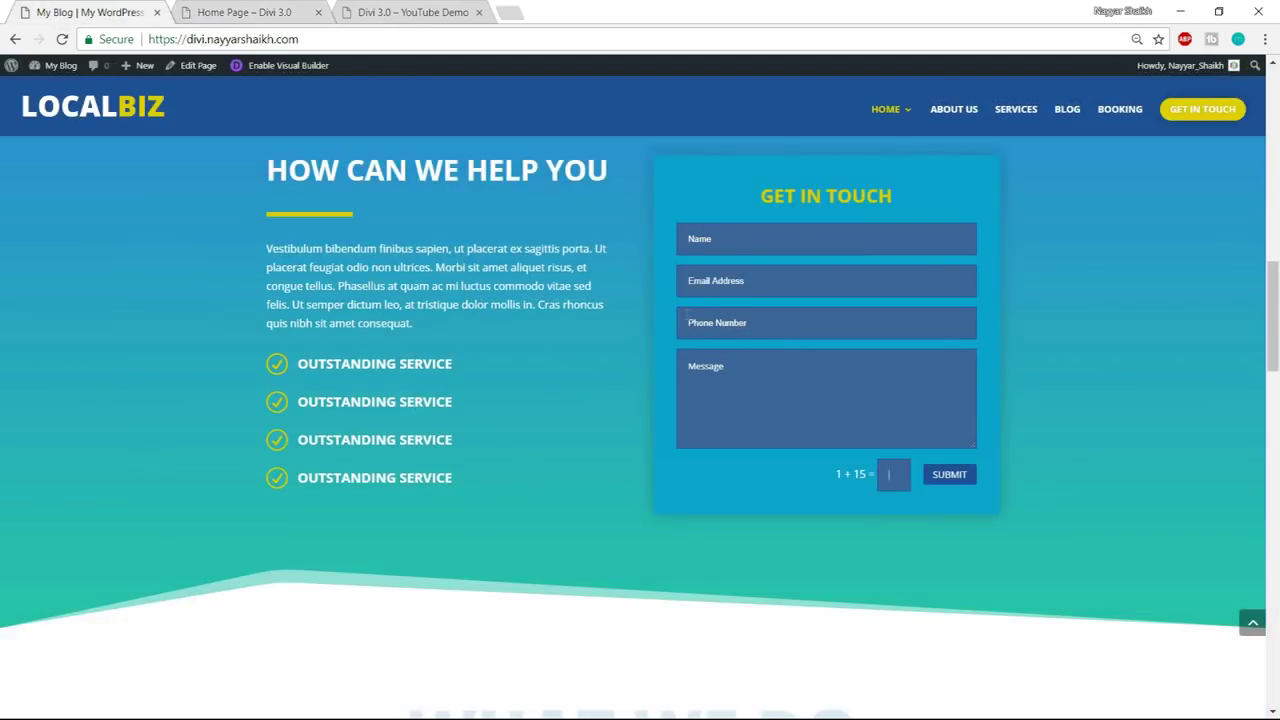
{"action": "left_click", "coordinate": [203, 14]}
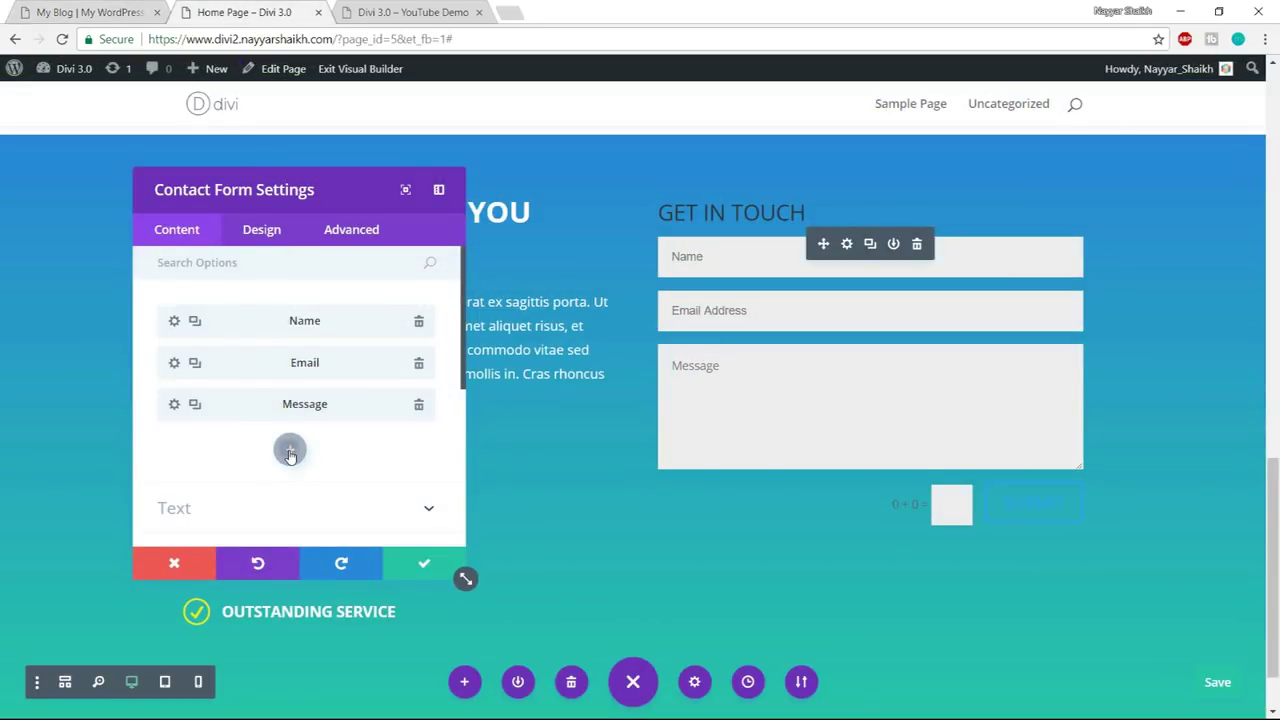
{"action": "left_click", "coordinate": [290, 452]}
{"action": "left_click", "coordinate": [271, 323]}
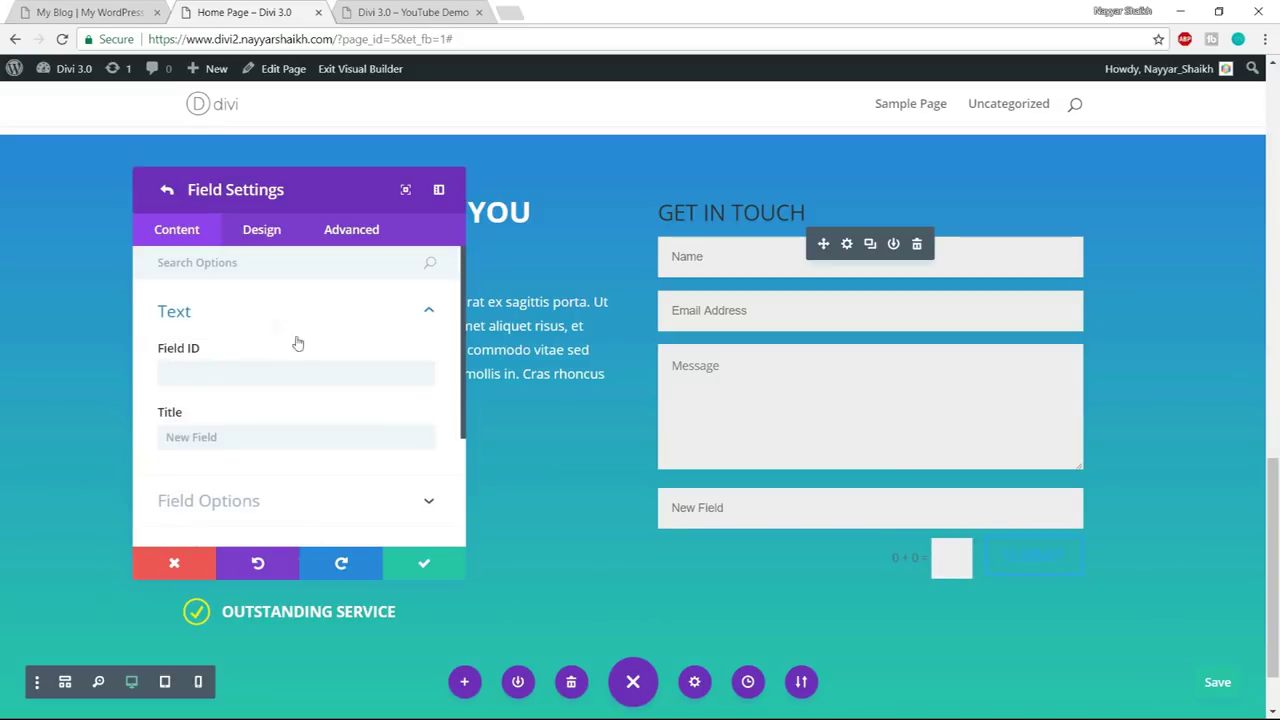
{"action": "left_click", "coordinate": [266, 368]}
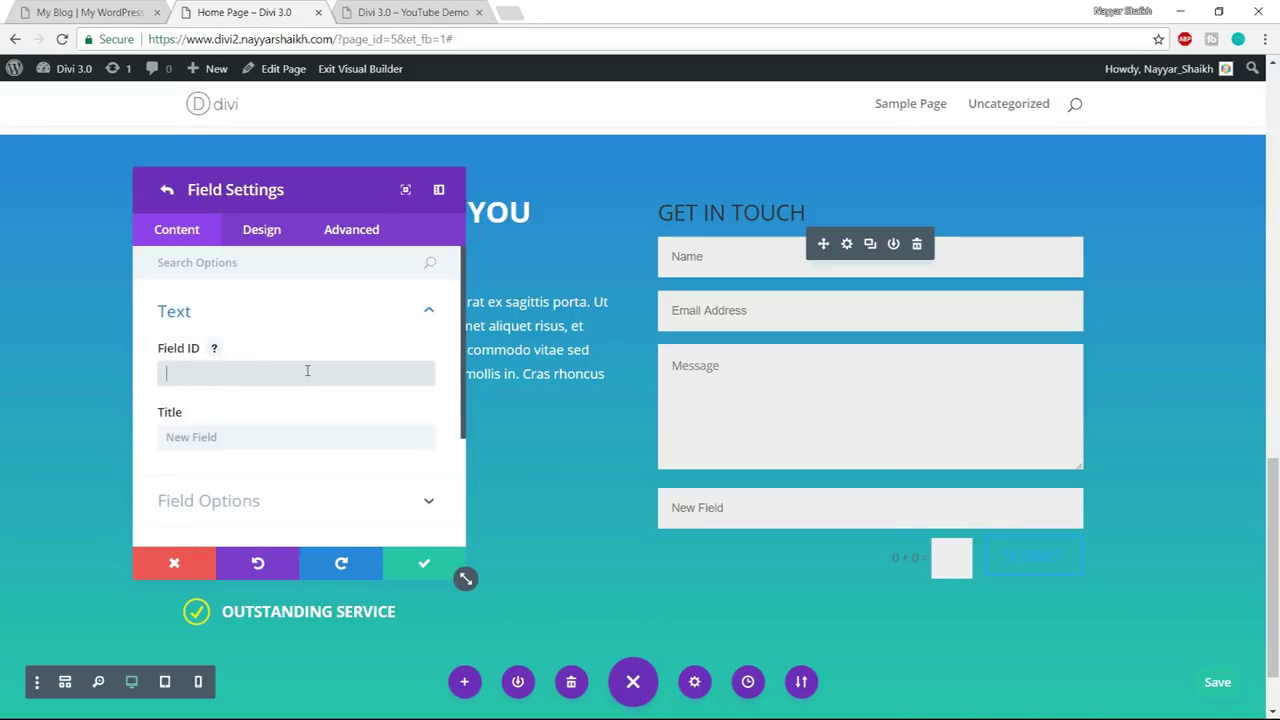
{"action": "type", "text": "Phone"}
{"action": "left_click", "coordinate": [290, 437]}
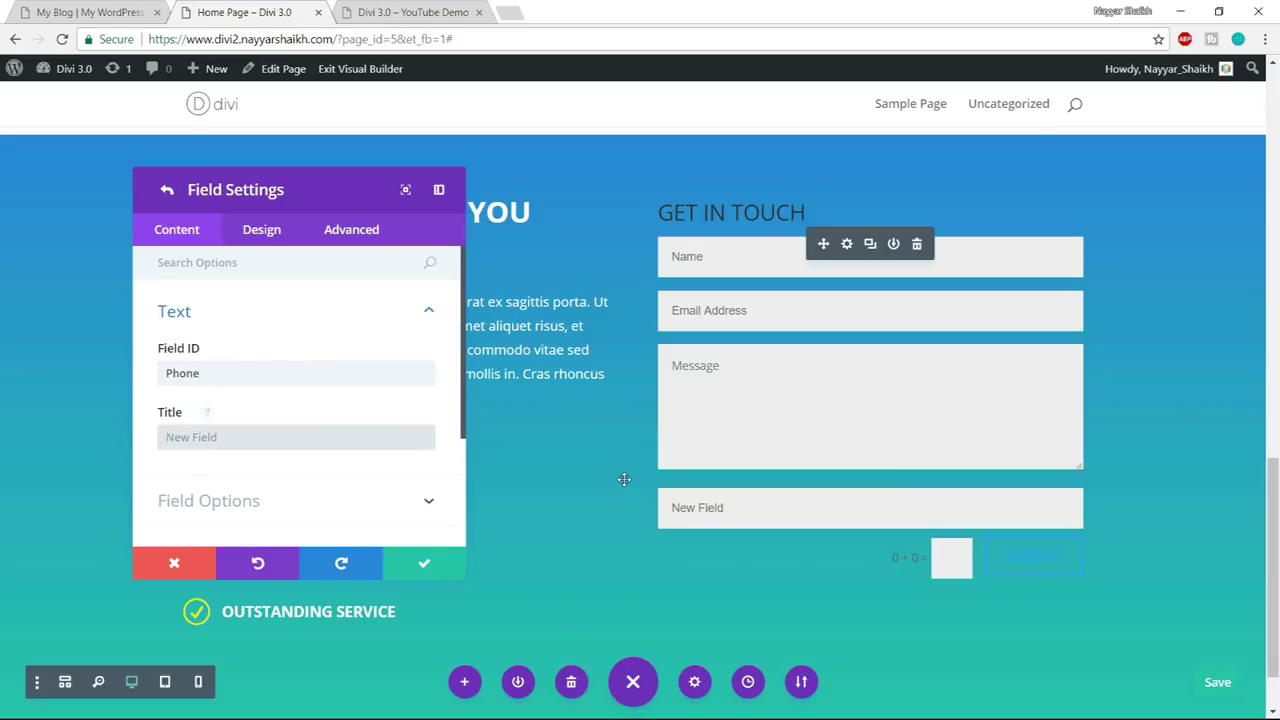
{"action": "type", "text": "Phone "}
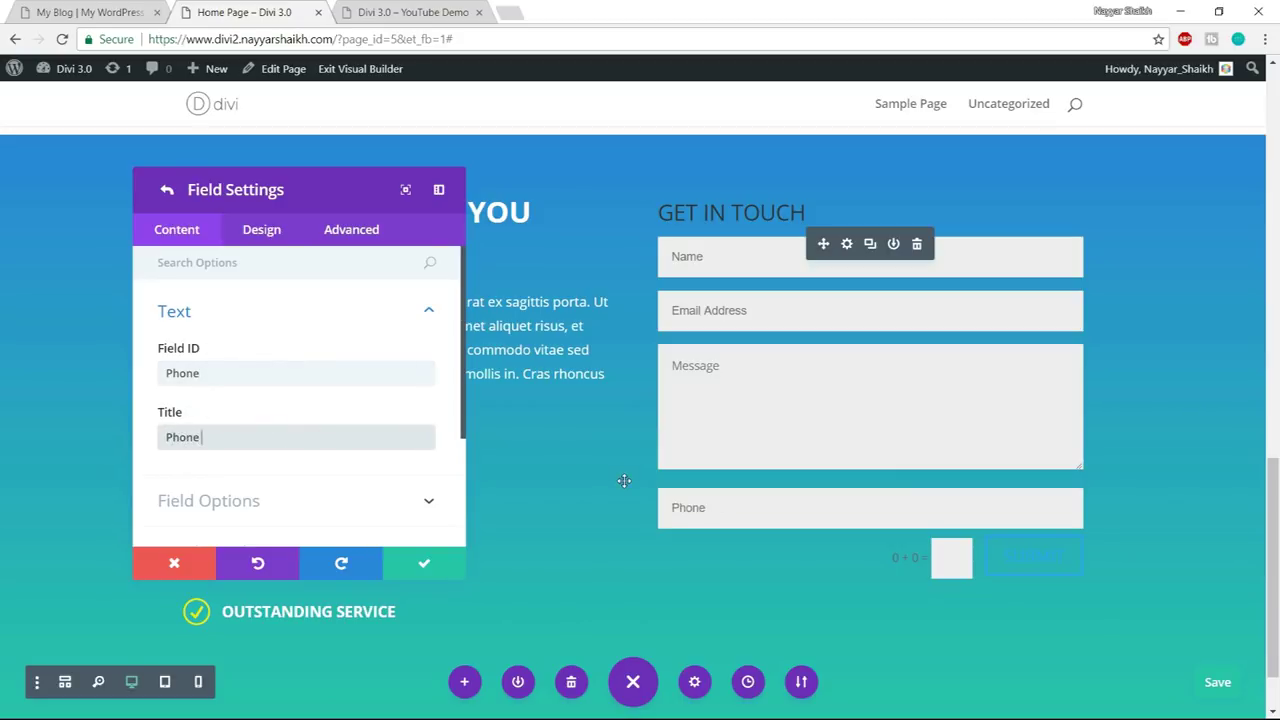
{"action": "type", "text": "Number"}
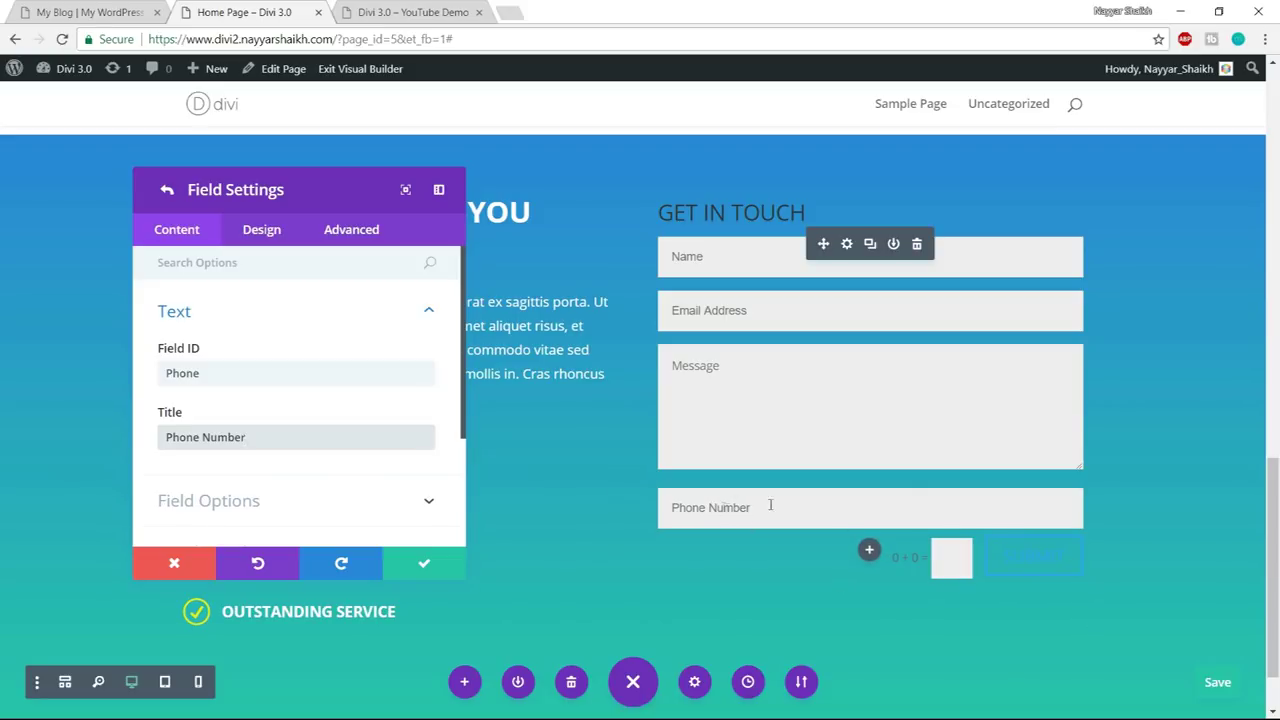
- Keep the Phone Number field a required Input Field, limit its allowed symbols to Numbers Only (0-9), and save it
{"action": "scroll", "coordinate": [274, 406], "scroll_direction": "down", "scroll_amount": 1}
{"action": "left_click", "coordinate": [300, 417]}
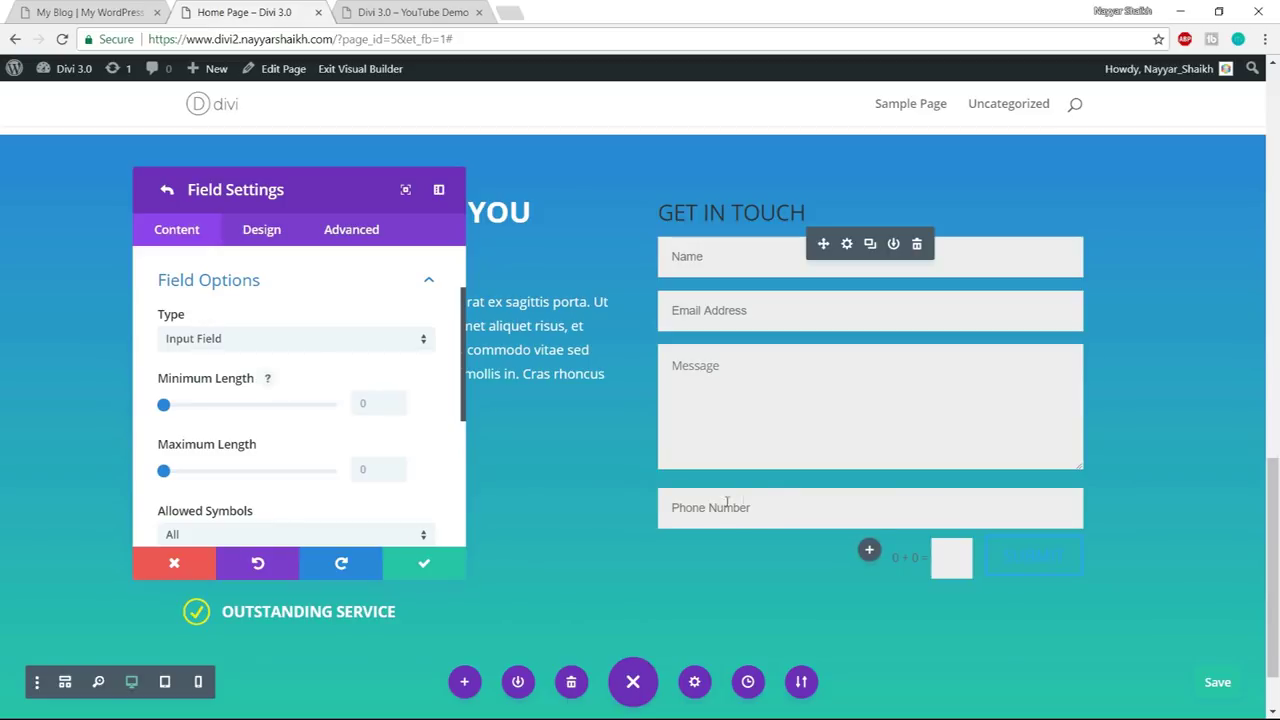
{"action": "left_click", "coordinate": [309, 338]}
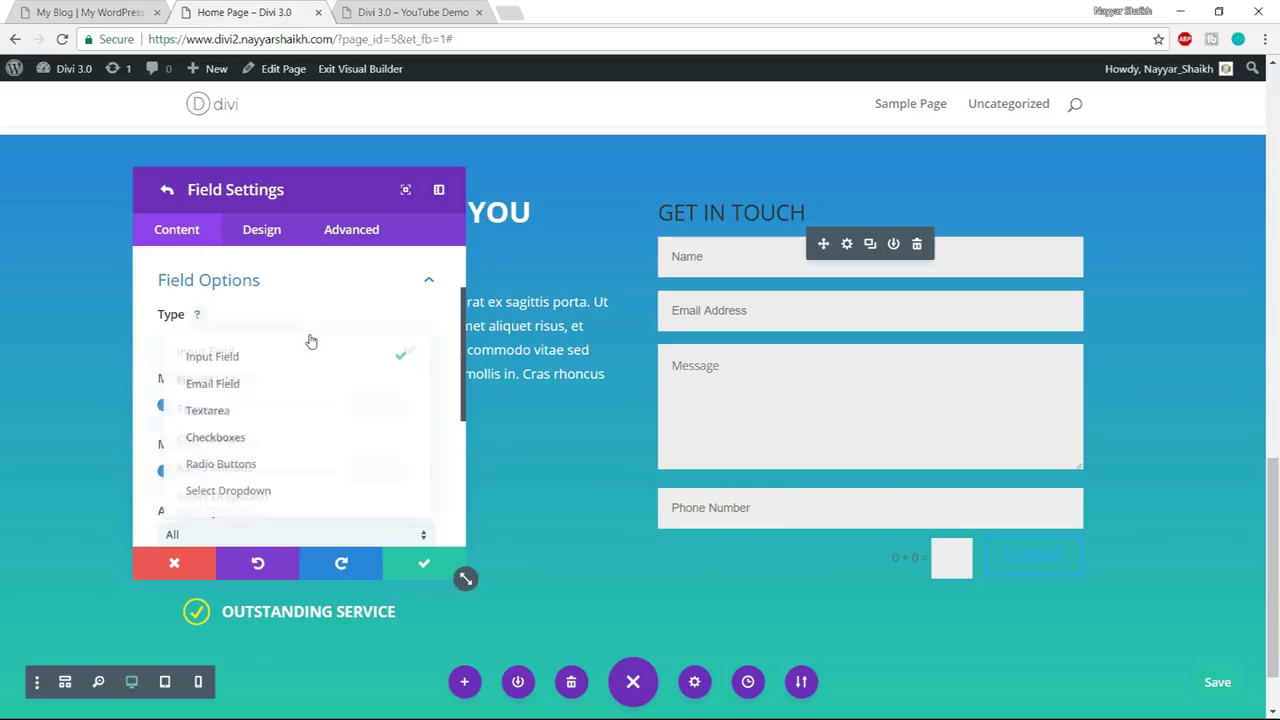
{"action": "left_click", "coordinate": [248, 360]}
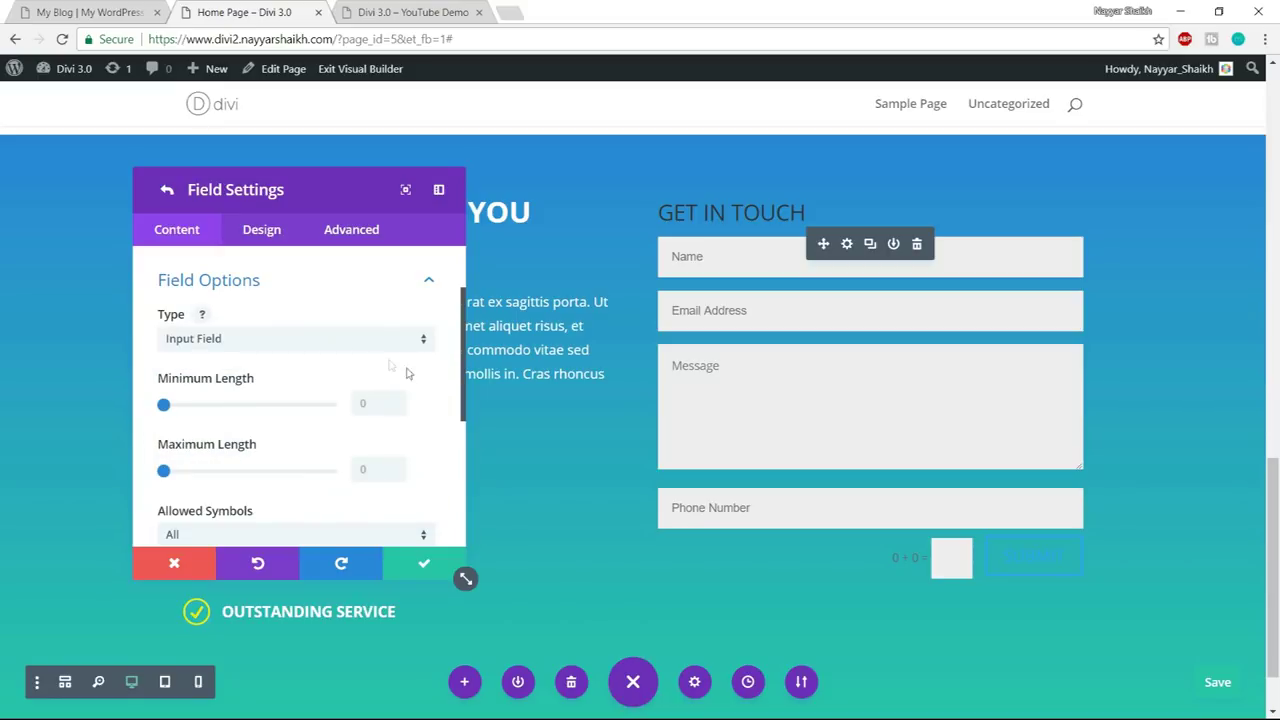
{"action": "scroll", "coordinate": [427, 403], "scroll_direction": "down", "scroll_amount": 2}
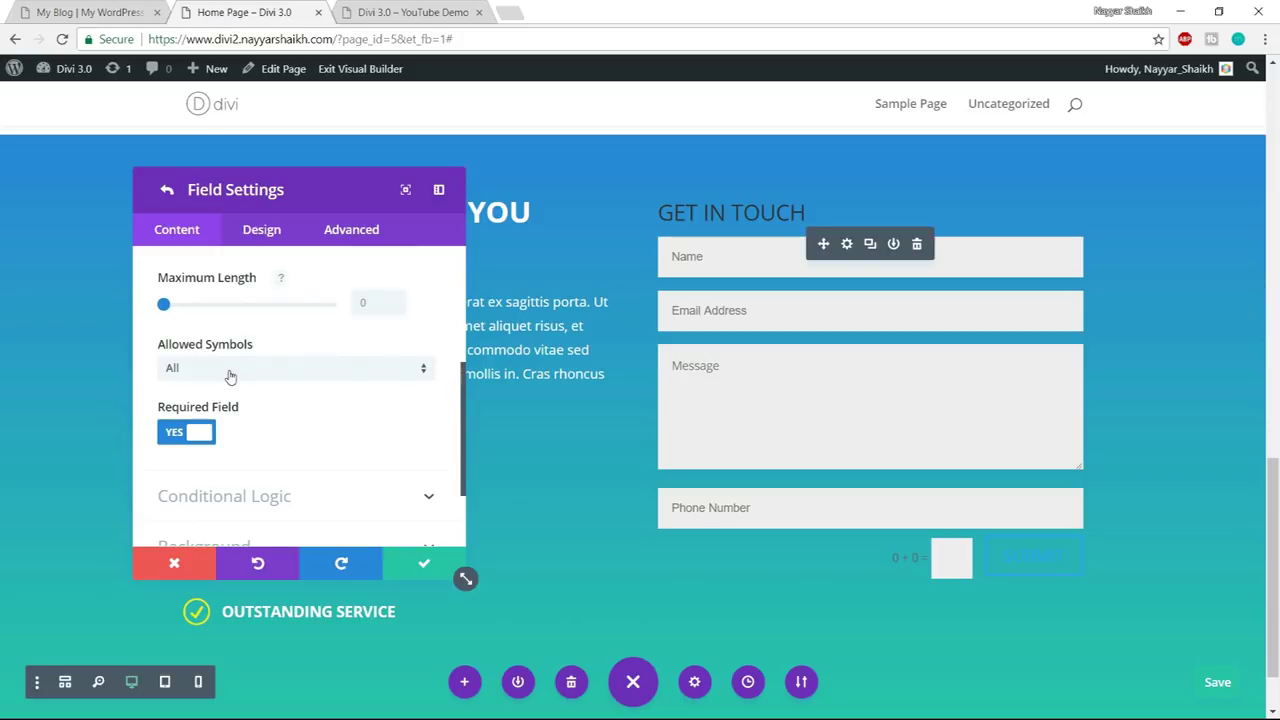
{"action": "left_click", "coordinate": [230, 378]}
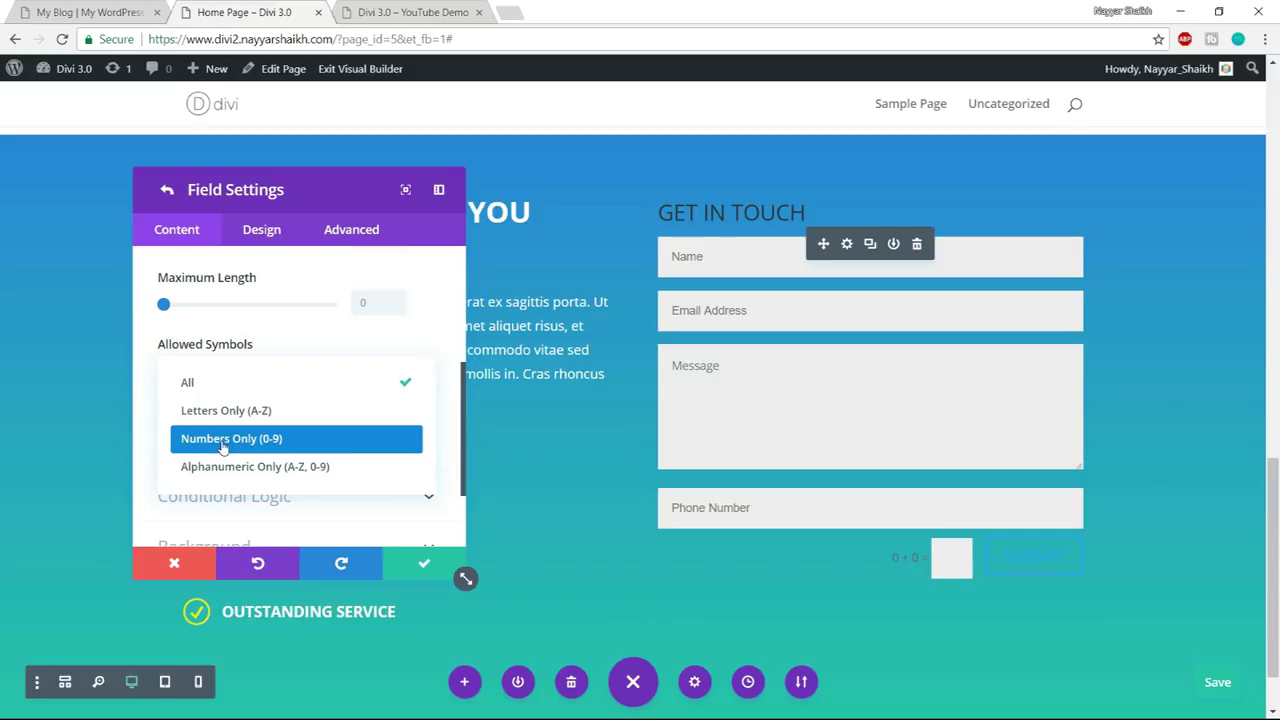
{"action": "left_click", "coordinate": [222, 447]}
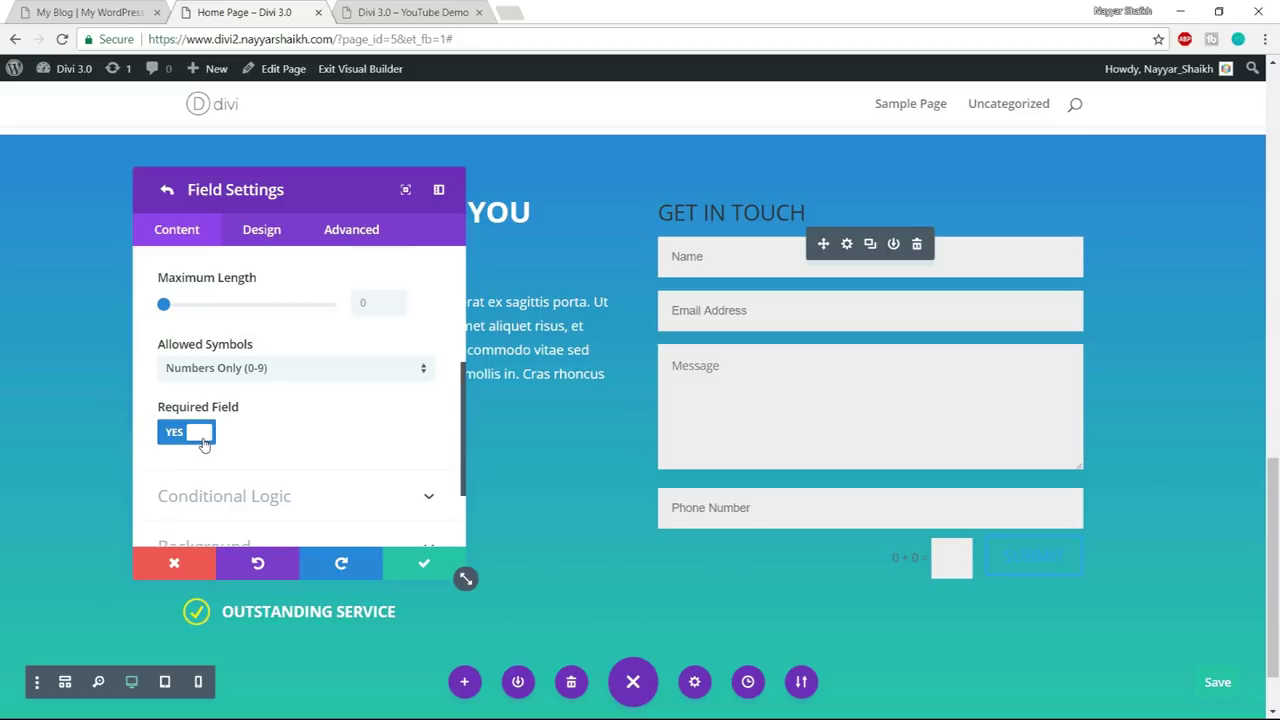
{"action": "left_click", "coordinate": [204, 443]}
{"action": "left_click", "coordinate": [213, 432]}
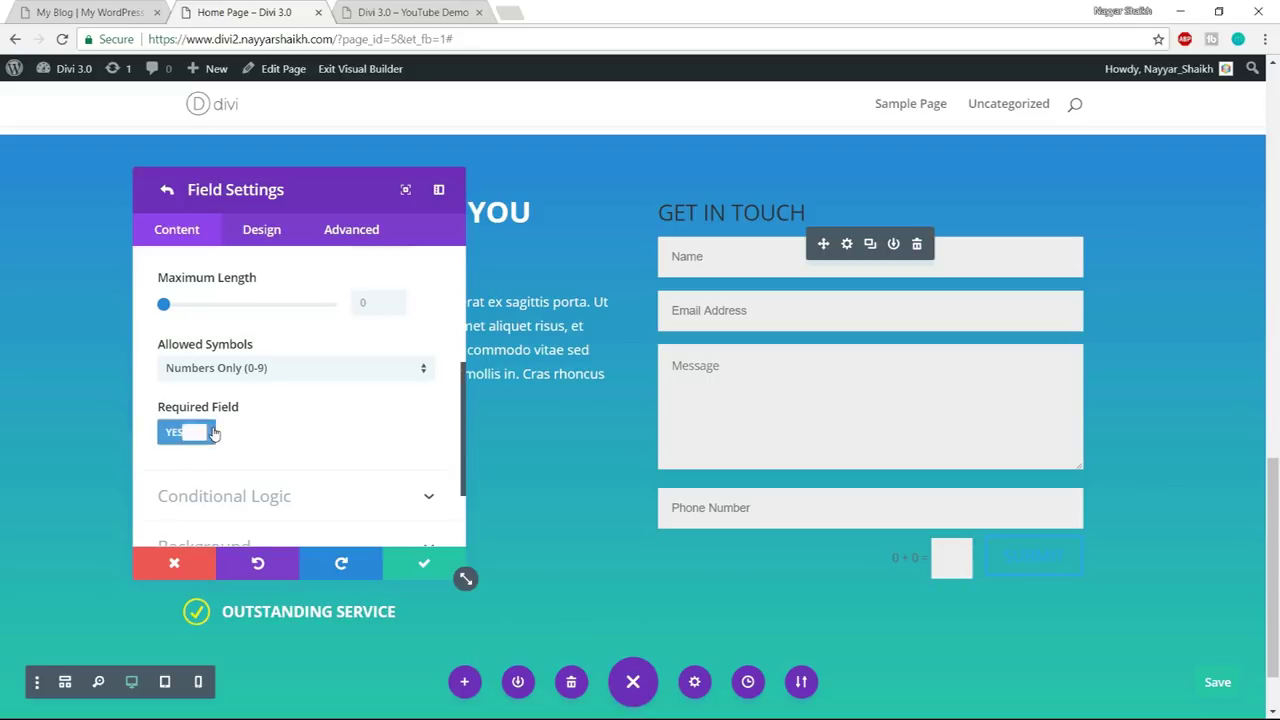
{"action": "scroll", "coordinate": [290, 440], "scroll_direction": "down", "scroll_amount": 1}
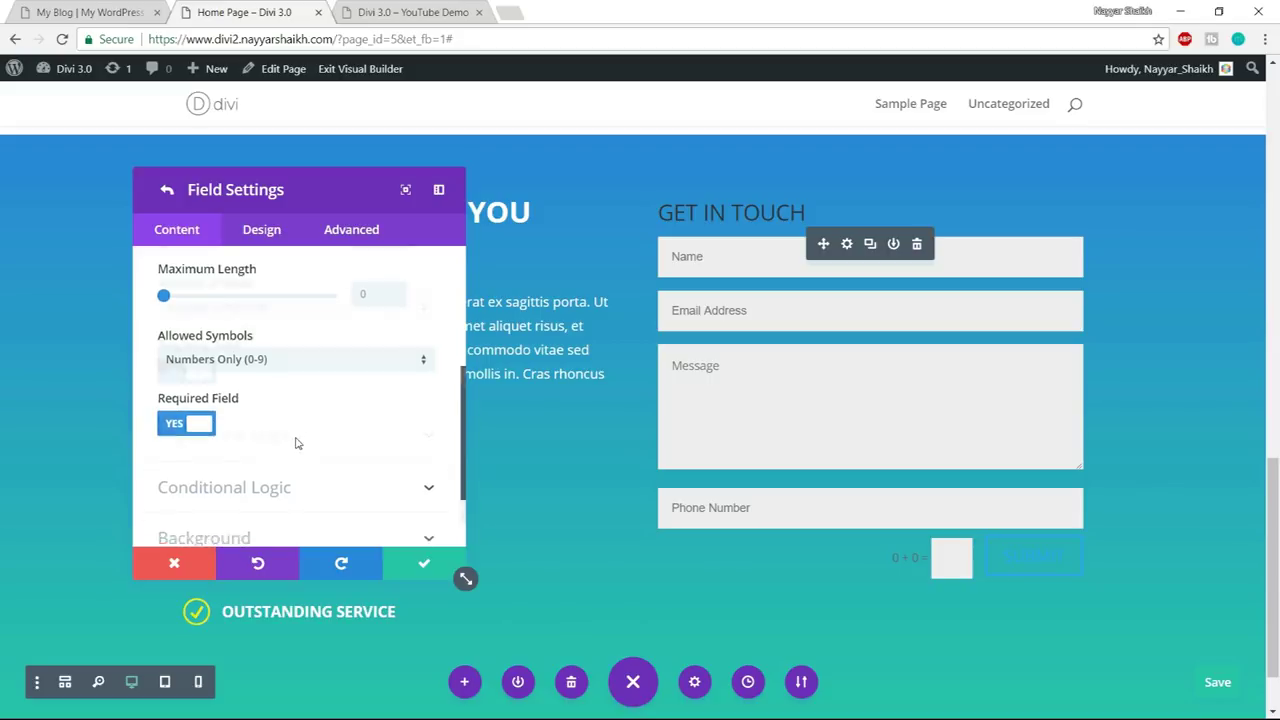
{"action": "left_click", "coordinate": [421, 563]}
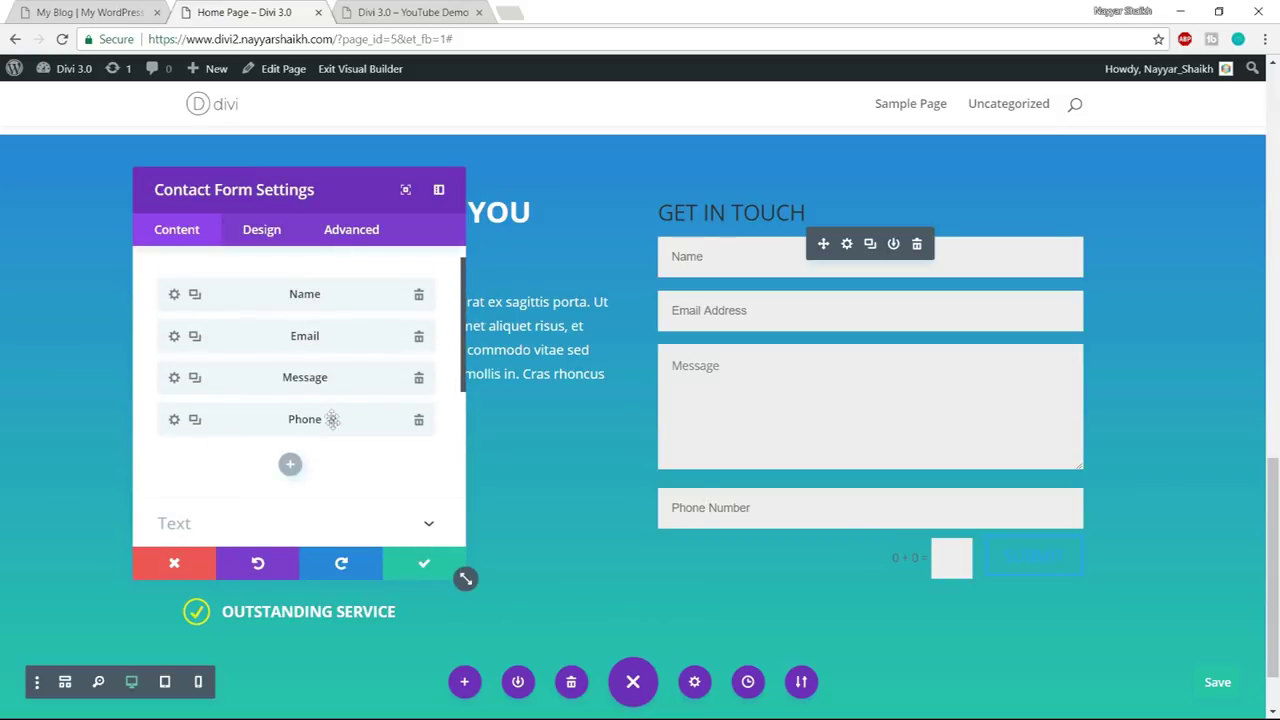
- Move the Phone field above the Message field in the contact form, and turn off the captcha display
{"action": "left_click_drag", "start_coordinate": [177, 420], "coordinate": [172, 376]}
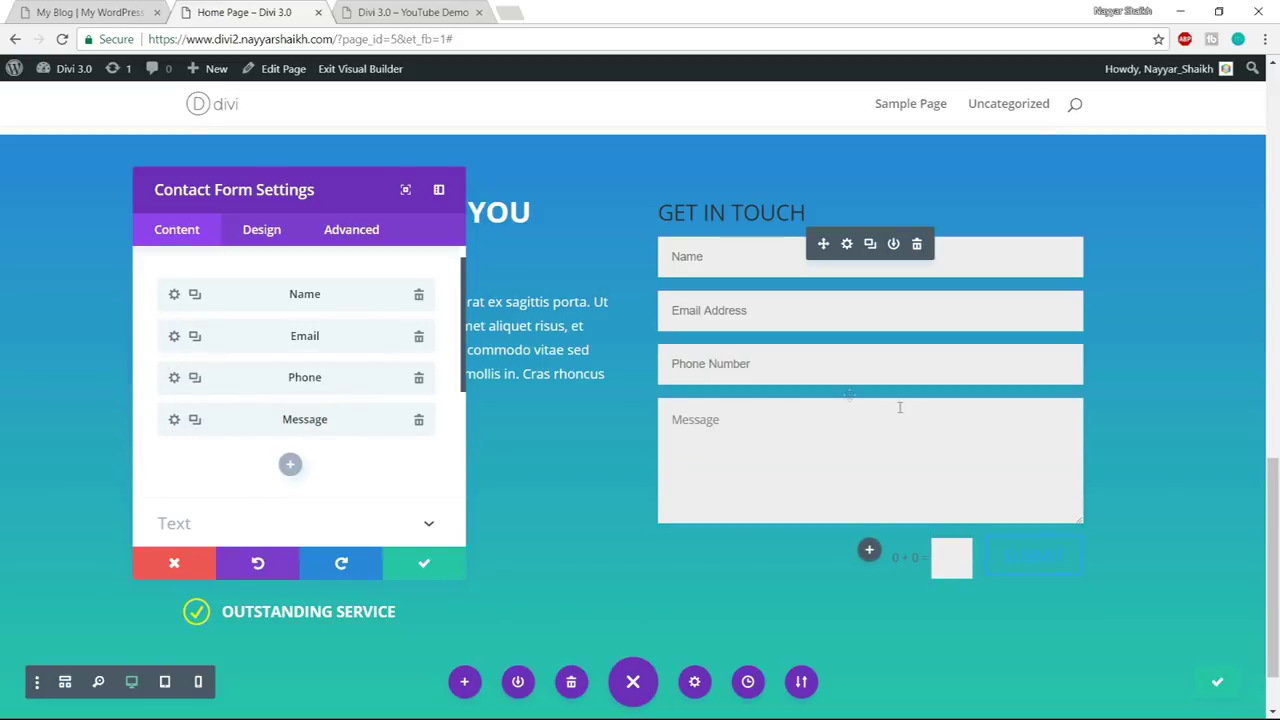
{"action": "scroll", "coordinate": [337, 474], "scroll_direction": "down", "scroll_amount": 3}
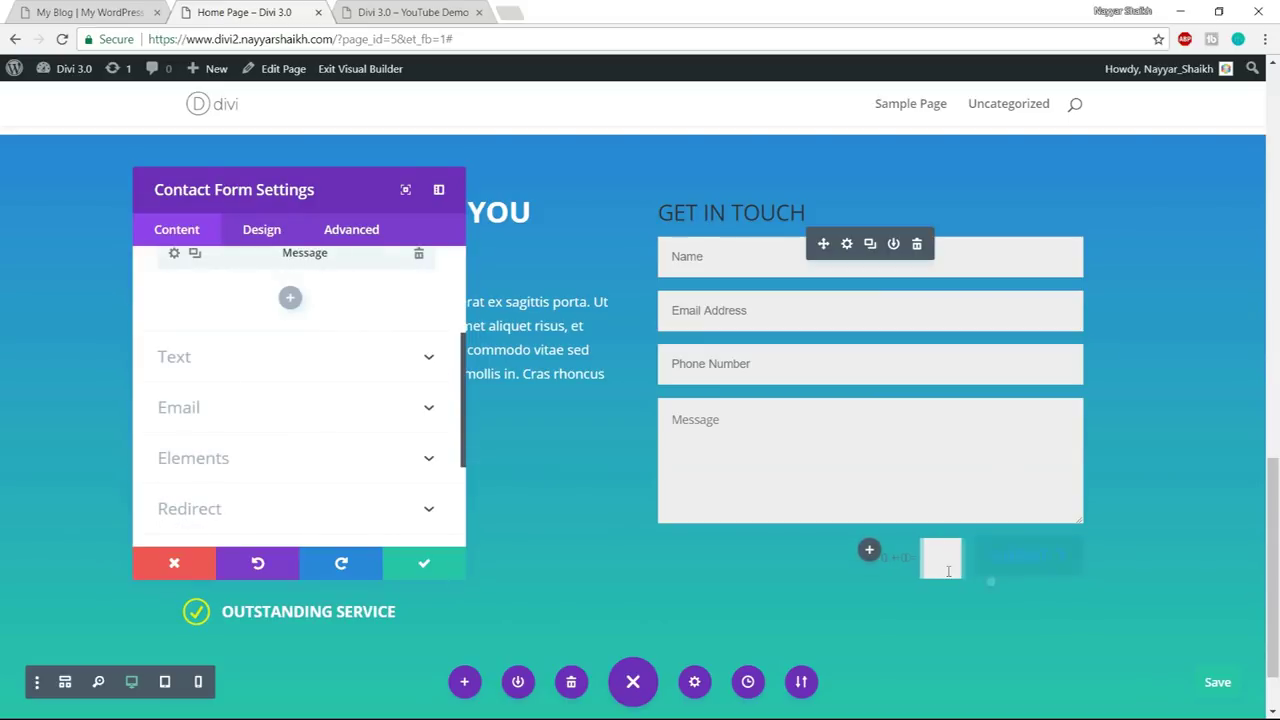
{"action": "scroll", "coordinate": [290, 435], "scroll_direction": "down", "scroll_amount": 3}
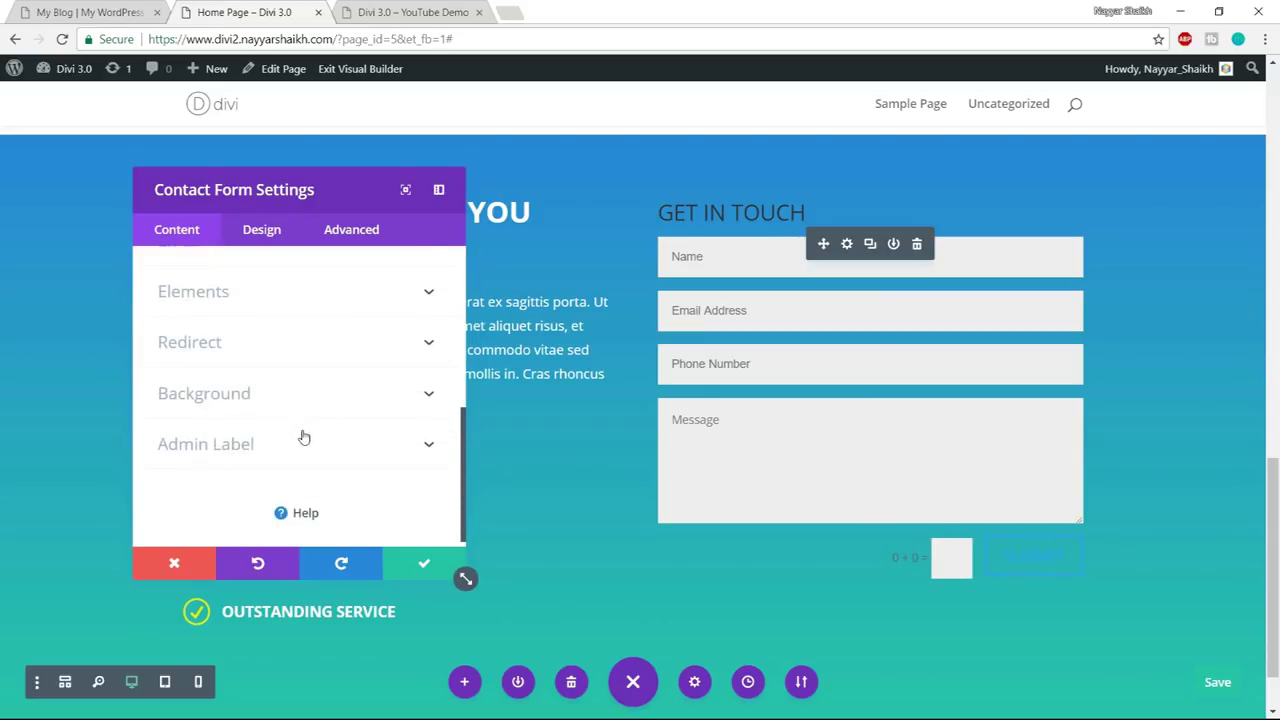
{"action": "left_click", "coordinate": [280, 293]}
{"action": "scroll", "coordinate": [311, 391], "scroll_direction": "up", "scroll_amount": 2}
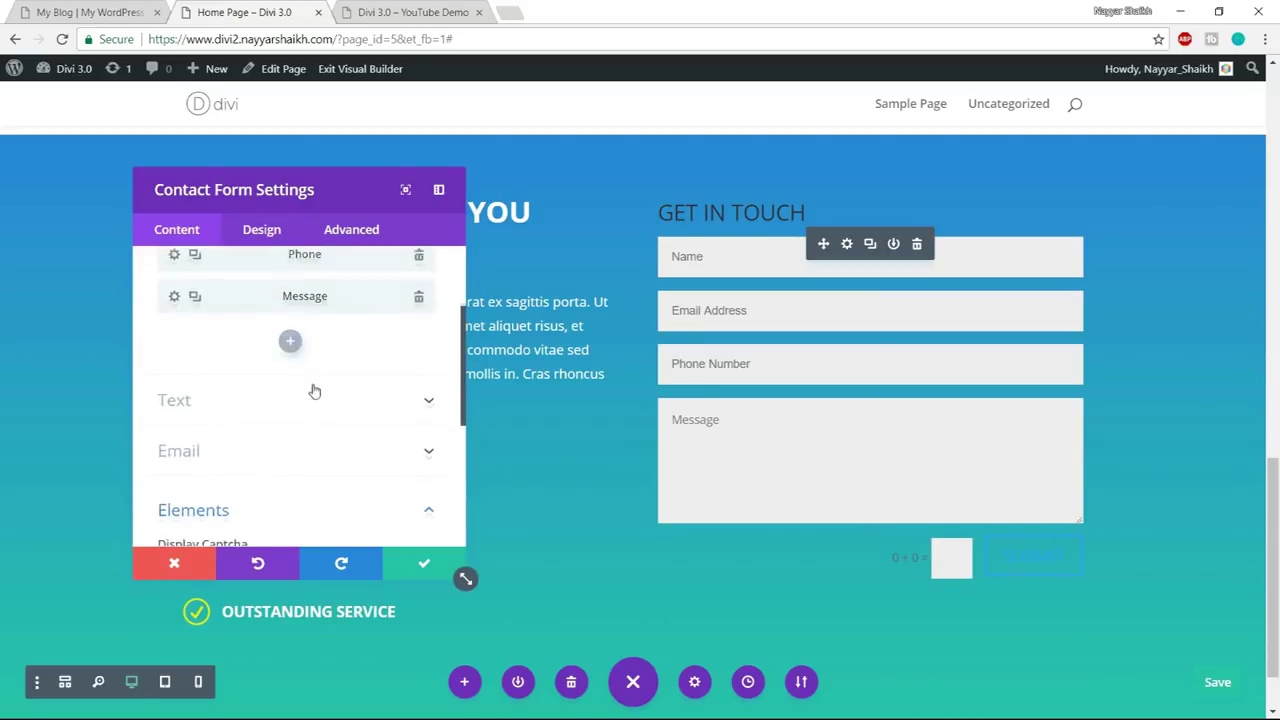
{"action": "scroll", "coordinate": [228, 415], "scroll_direction": "down", "scroll_amount": 2}
{"action": "left_click", "coordinate": [216, 410]}
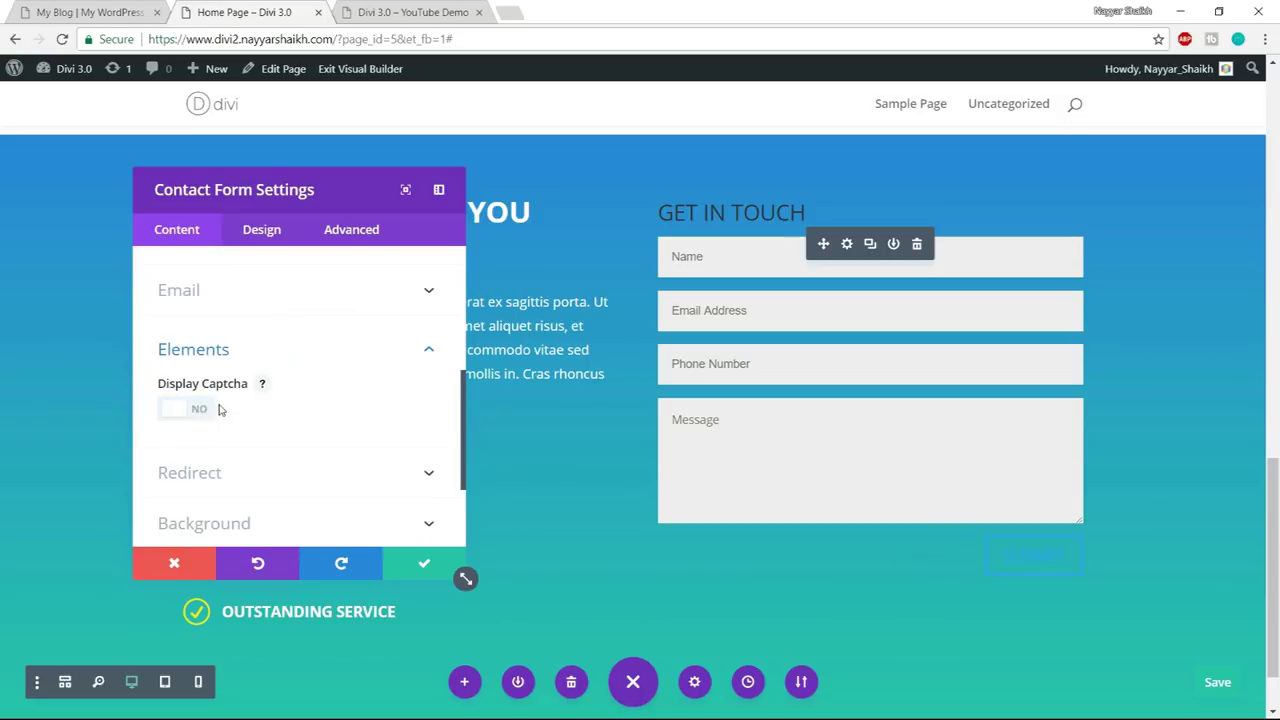
- Following the reference form, set the contact form's background color to rgba(12,161,206,0.94)
{"action": "left_click", "coordinate": [272, 240]}
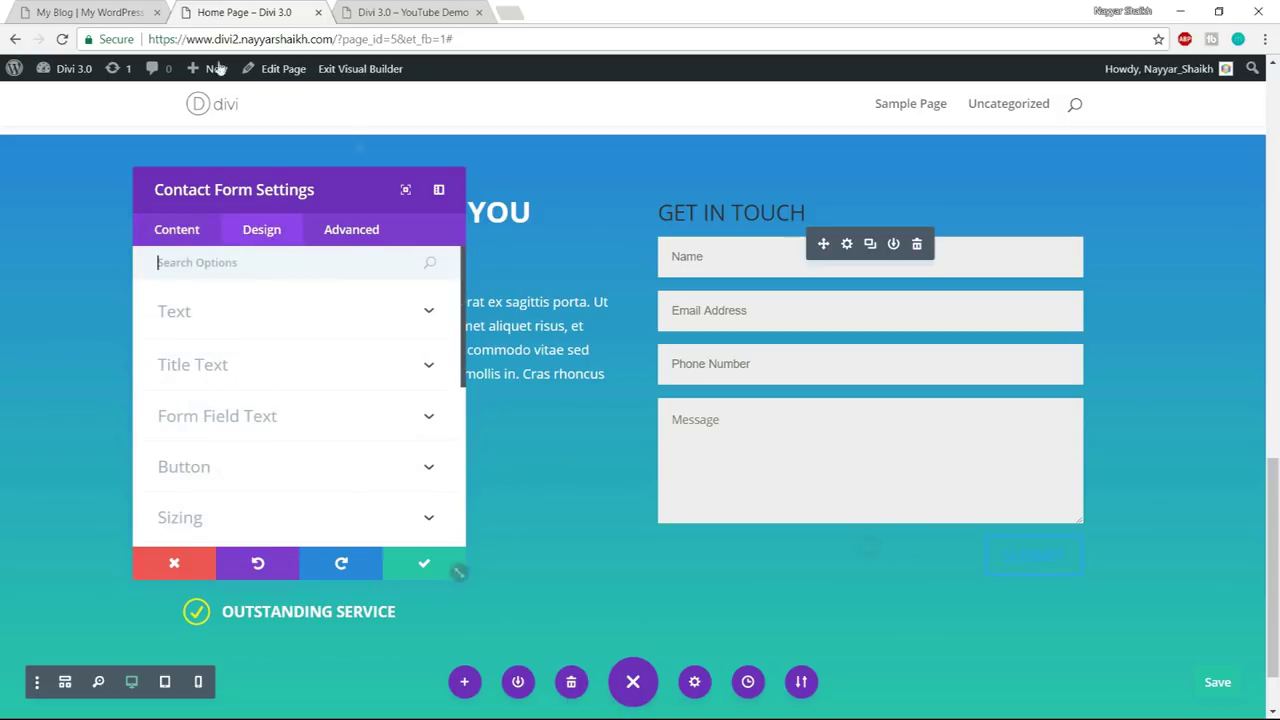
{"action": "left_click", "coordinate": [190, 240]}
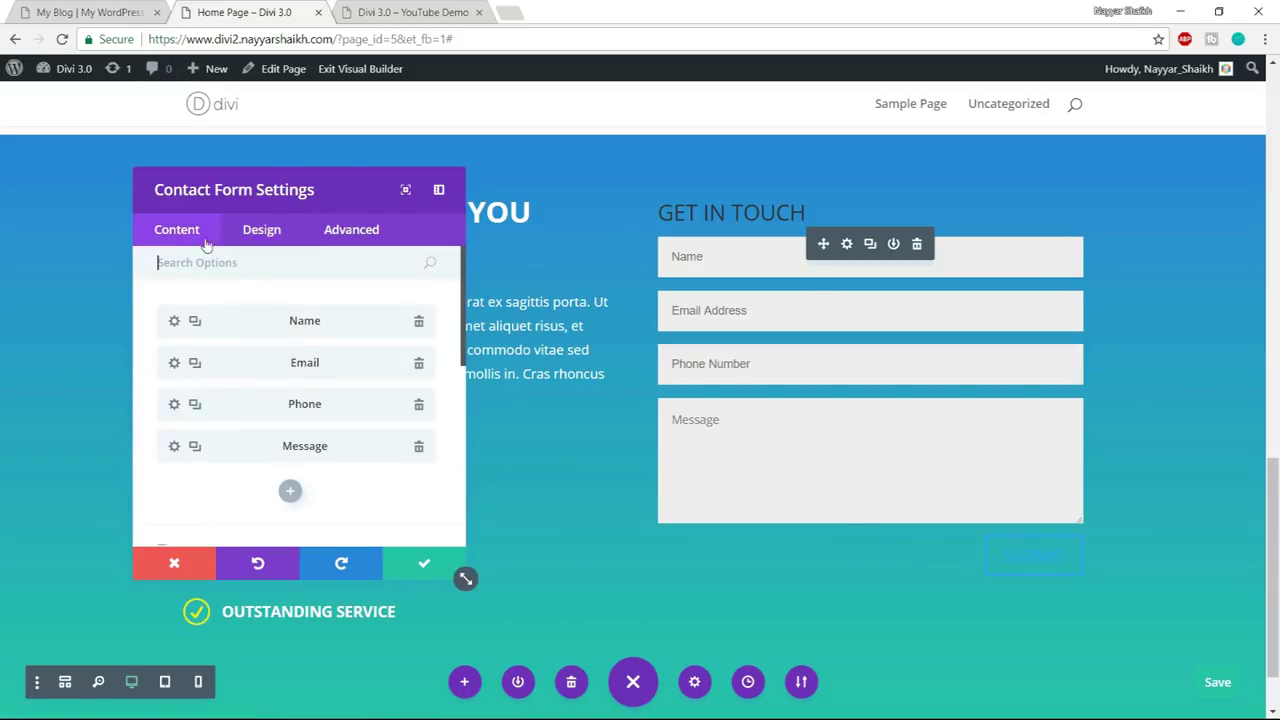
{"action": "key", "text": "ctrl+1"}
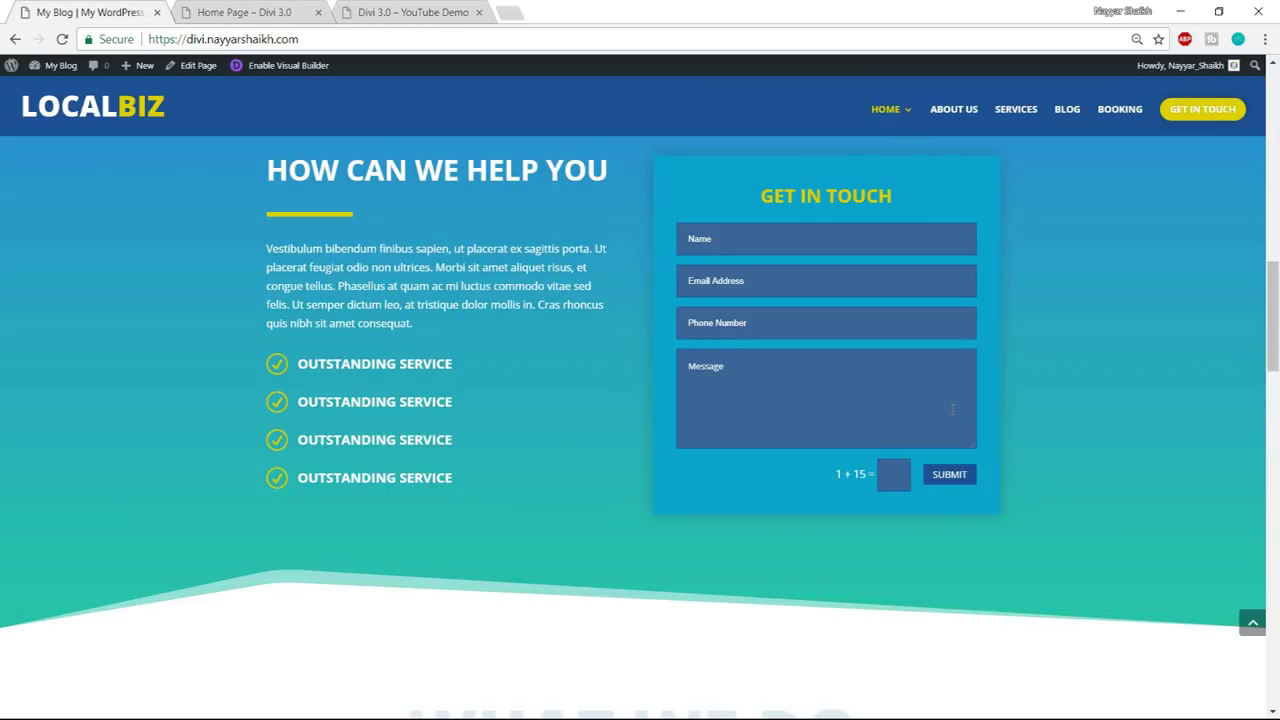
{"action": "scroll", "coordinate": [952, 408], "scroll_direction": "up", "scroll_amount": 1}
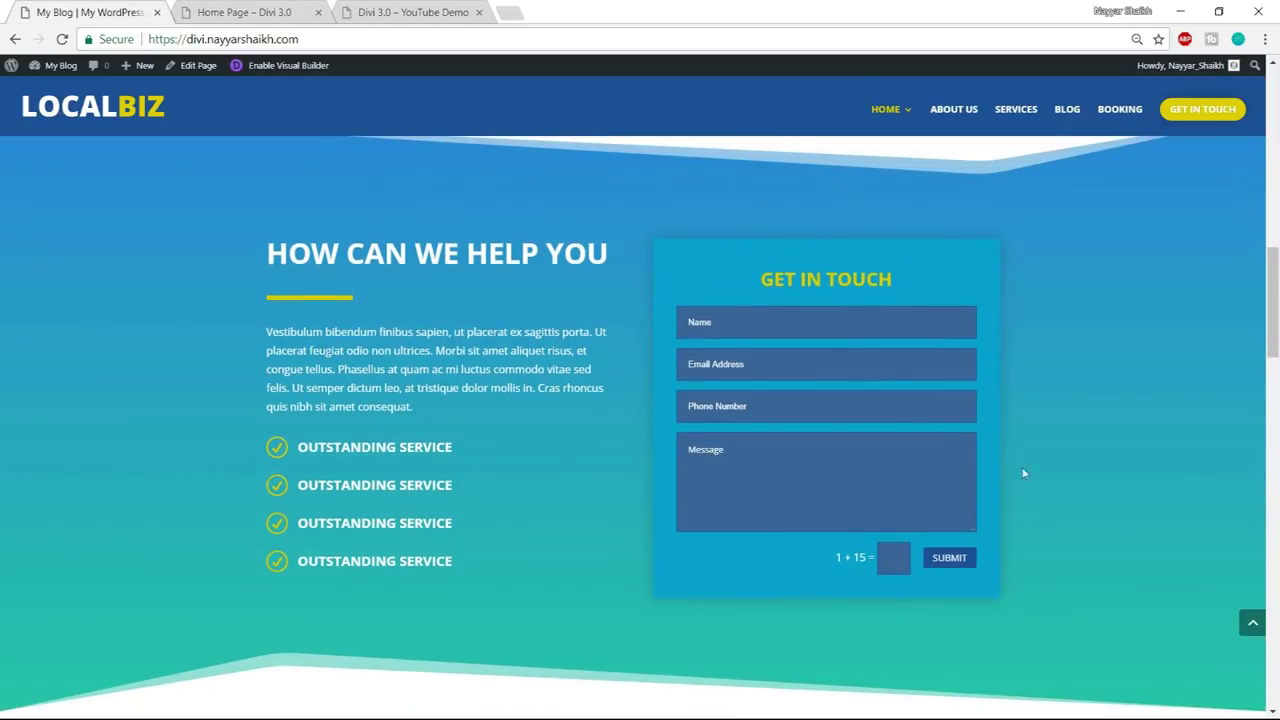
{"action": "key", "text": "ctrl+2"}
{"action": "scroll", "coordinate": [358, 428], "scroll_direction": "down", "scroll_amount": 4}
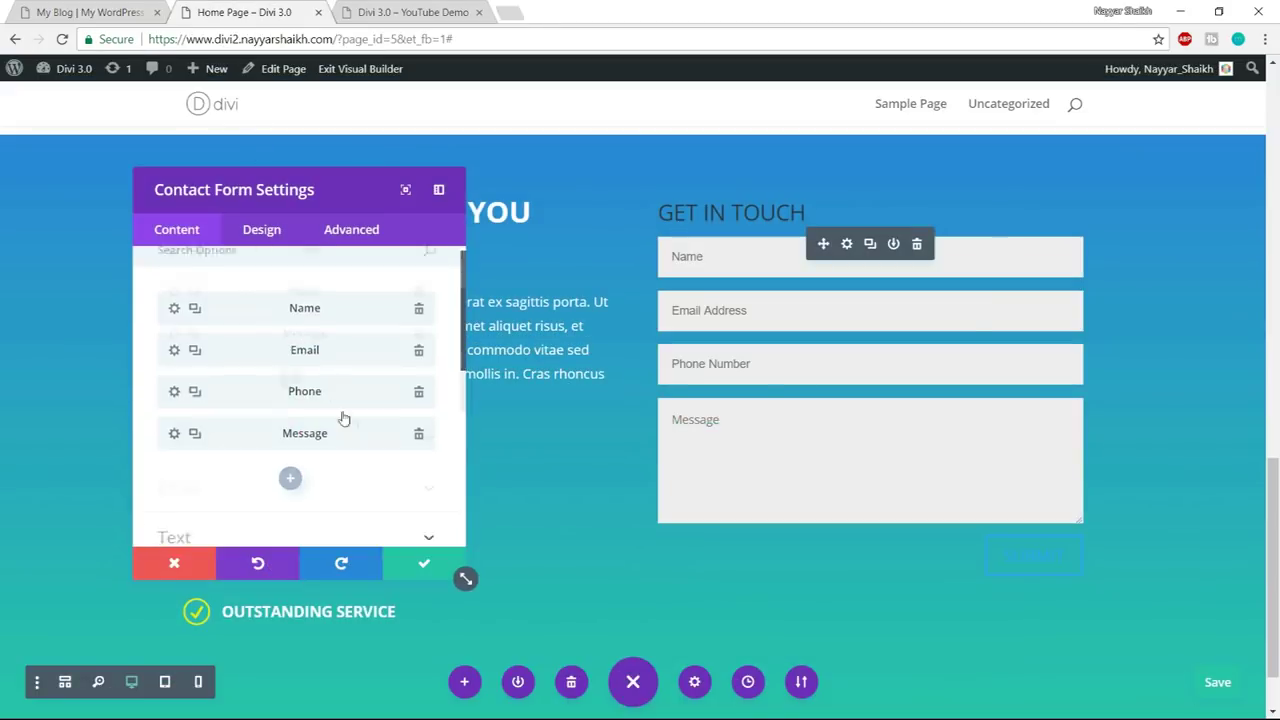
{"action": "scroll", "coordinate": [358, 428], "scroll_direction": "down", "scroll_amount": 3}
{"action": "left_click", "coordinate": [385, 386]}
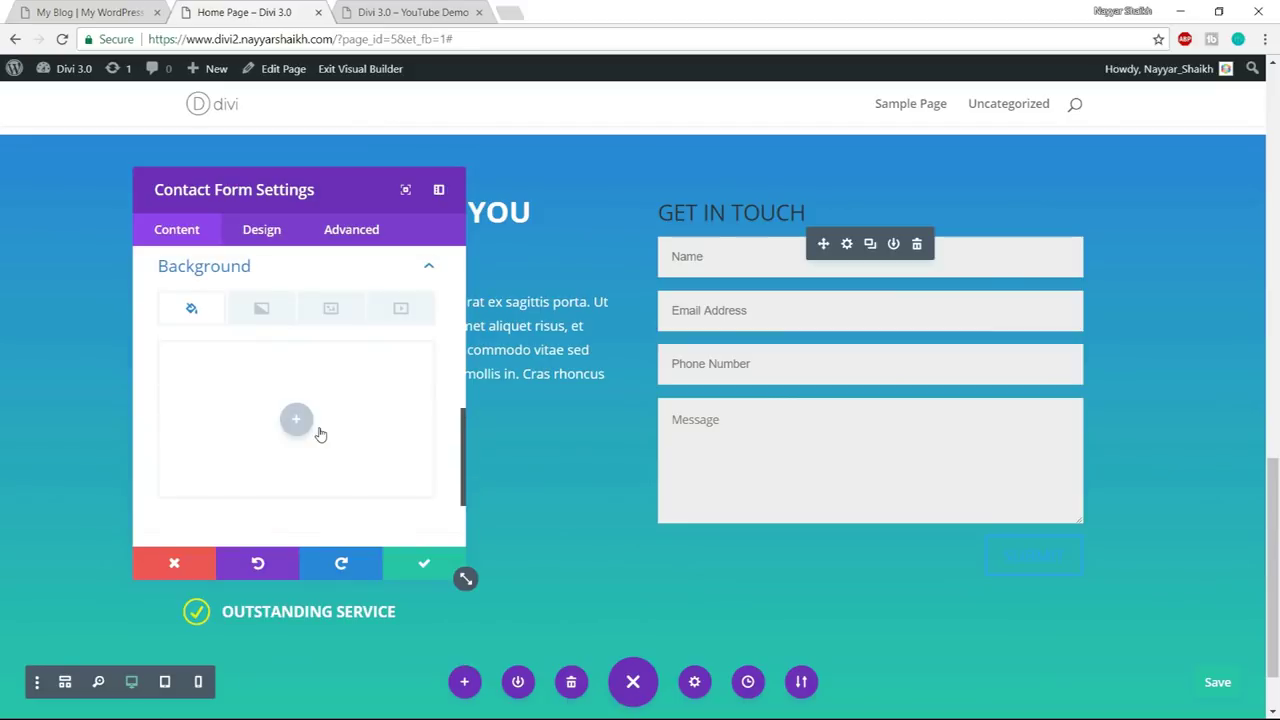
{"action": "left_click", "coordinate": [320, 432]}
{"action": "left_click", "coordinate": [179, 500]}
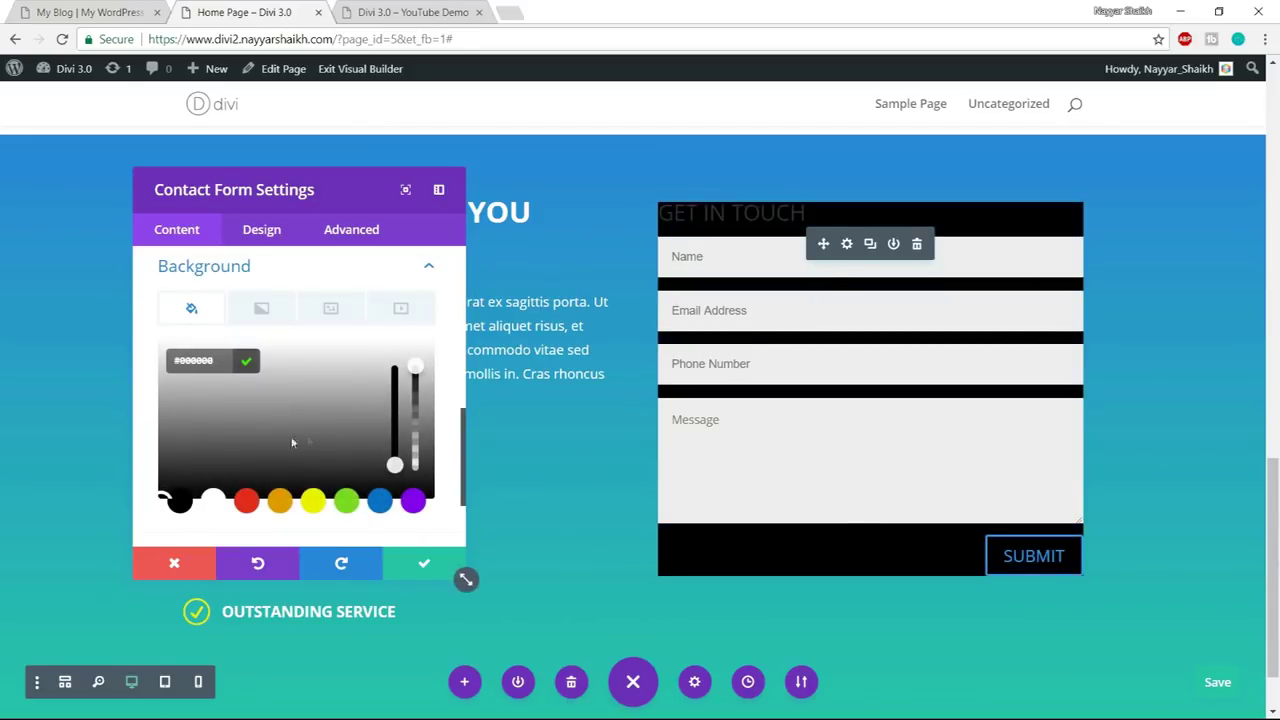
{"action": "left_click", "coordinate": [248, 502]}
{"action": "left_click", "coordinate": [380, 502]}
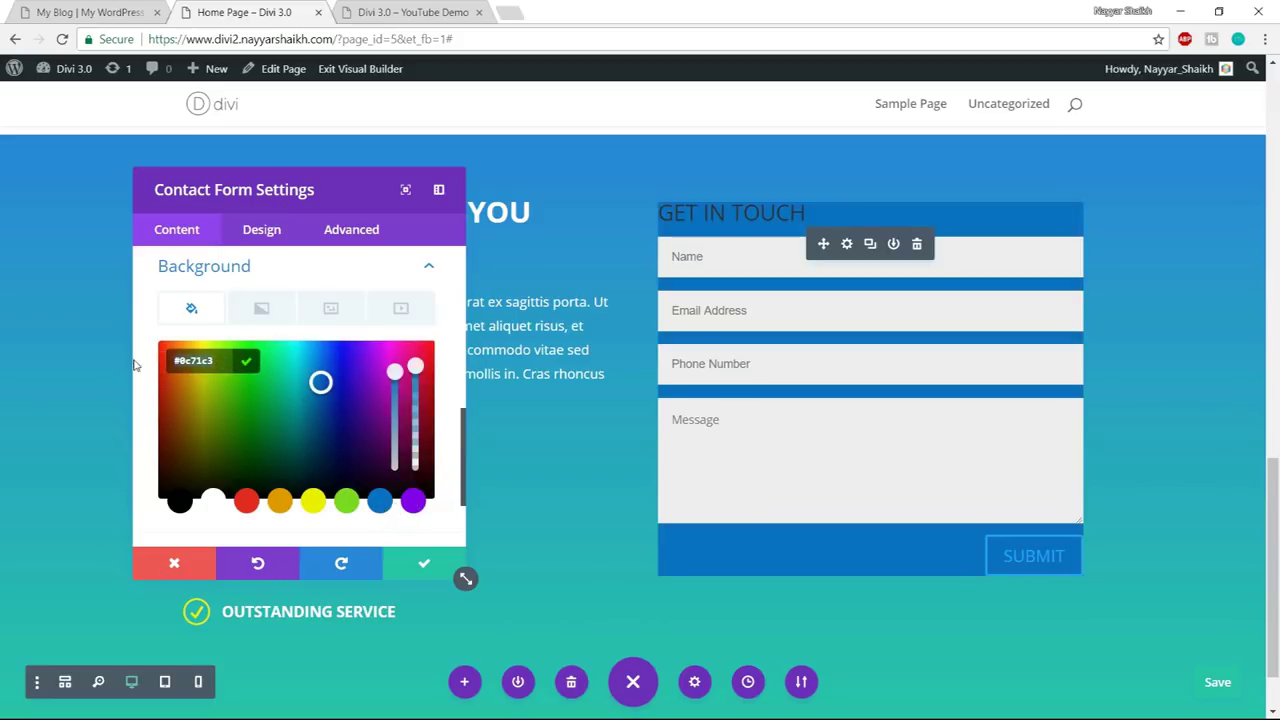
{"action": "type", "text": "rgba(12,161,206,0.94)"}
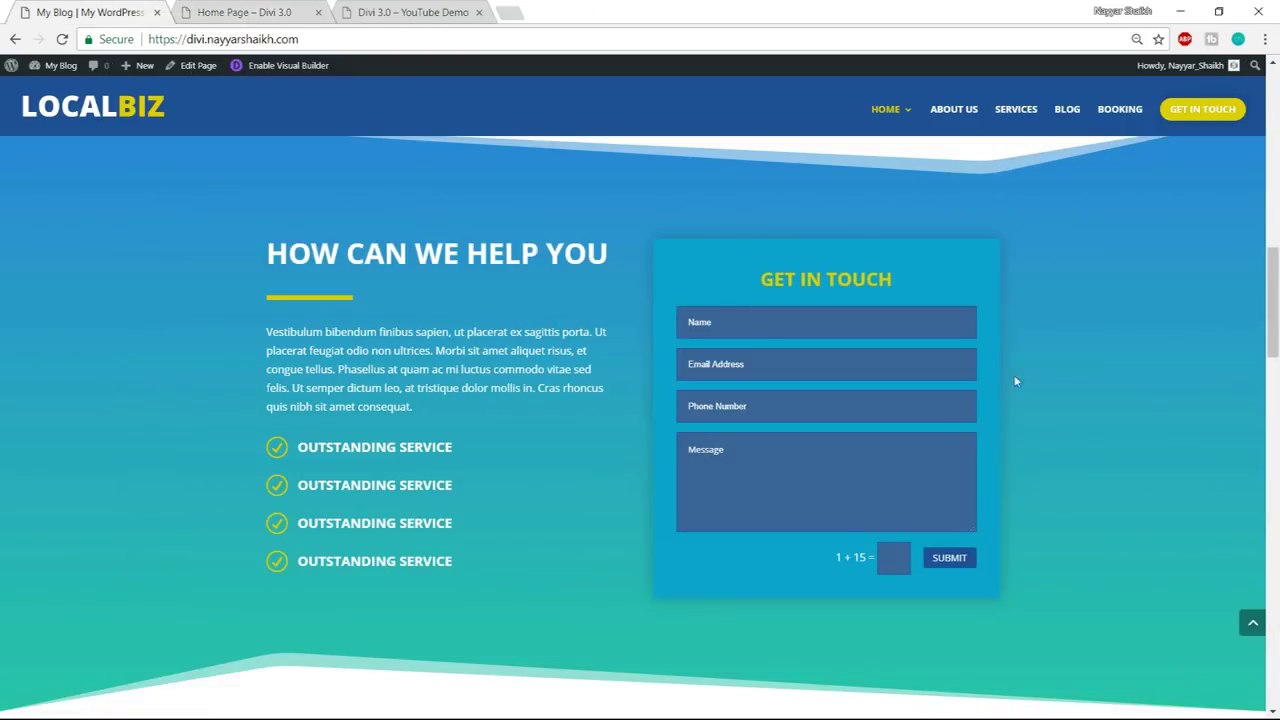
{"action": "left_click", "coordinate": [241, 14]}
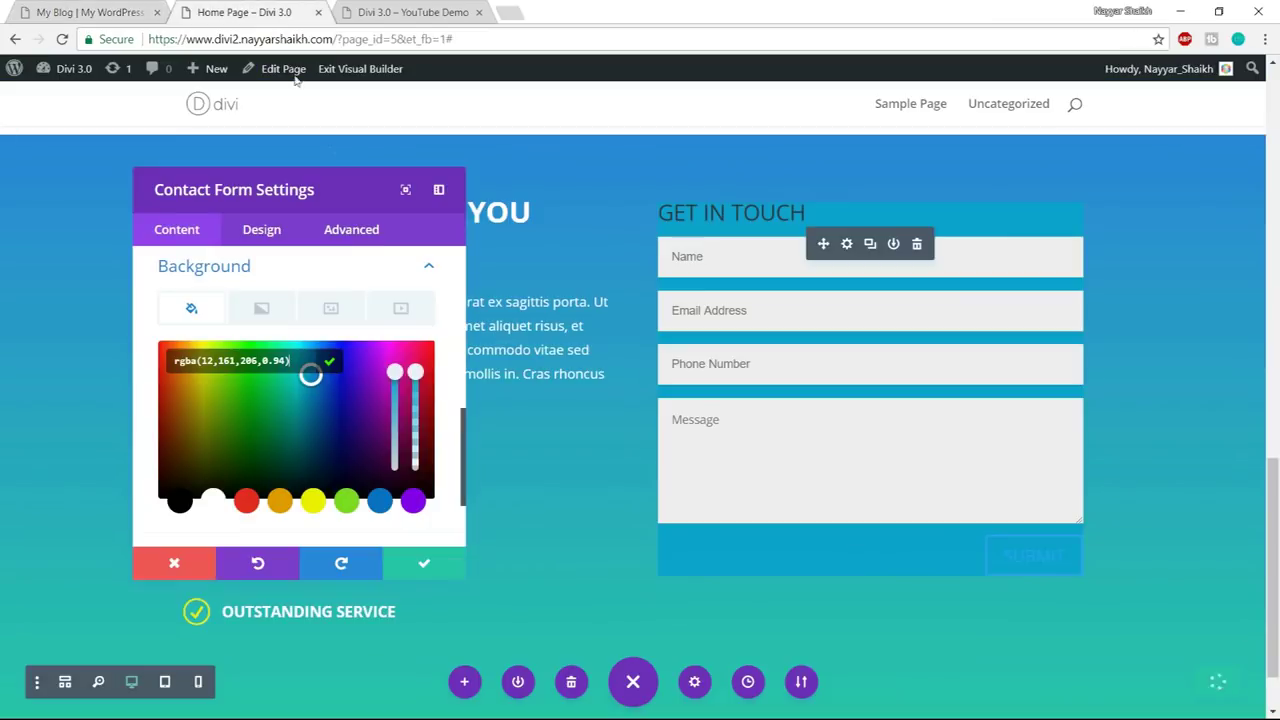
- Following the reference form's heading, set the contact form's title font weight to Bold and center the title
{"action": "left_click", "coordinate": [262, 230]}
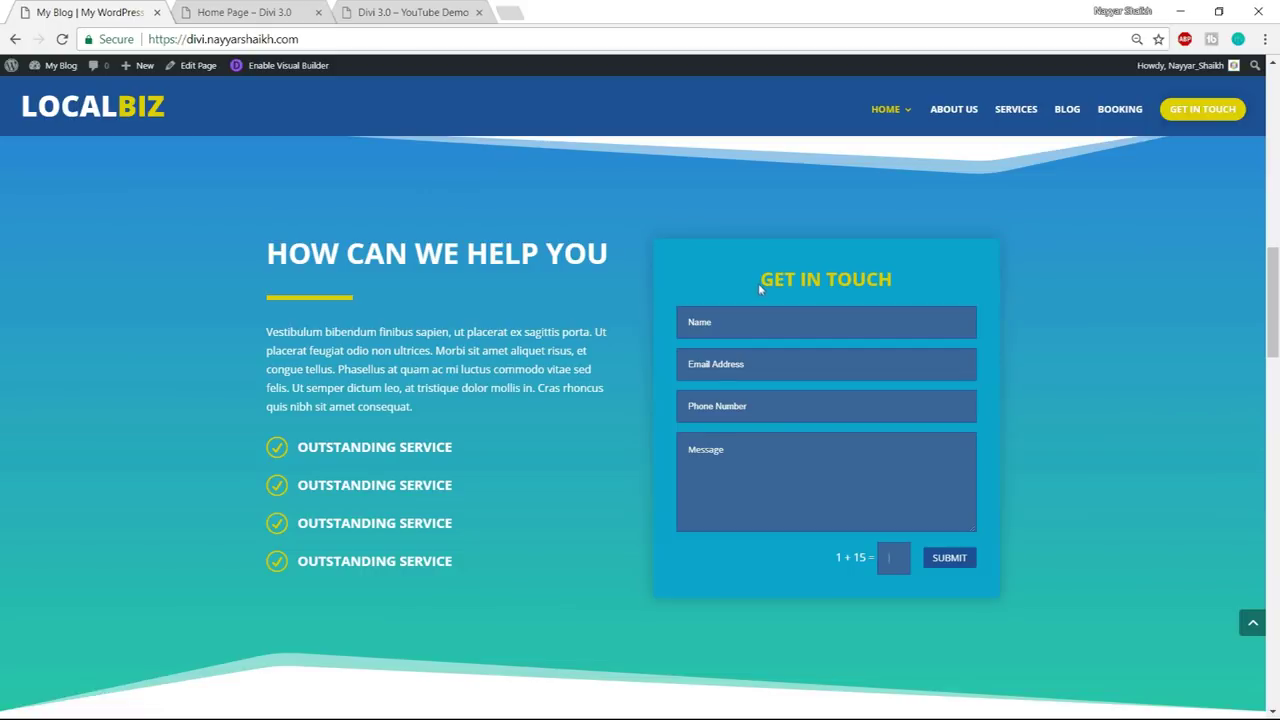
{"action": "left_click_drag", "start_coordinate": [759, 288], "coordinate": [897, 281]}
{"action": "left_click", "coordinate": [929, 285]}
{"action": "left_click_drag", "start_coordinate": [760, 287], "coordinate": [905, 281]}
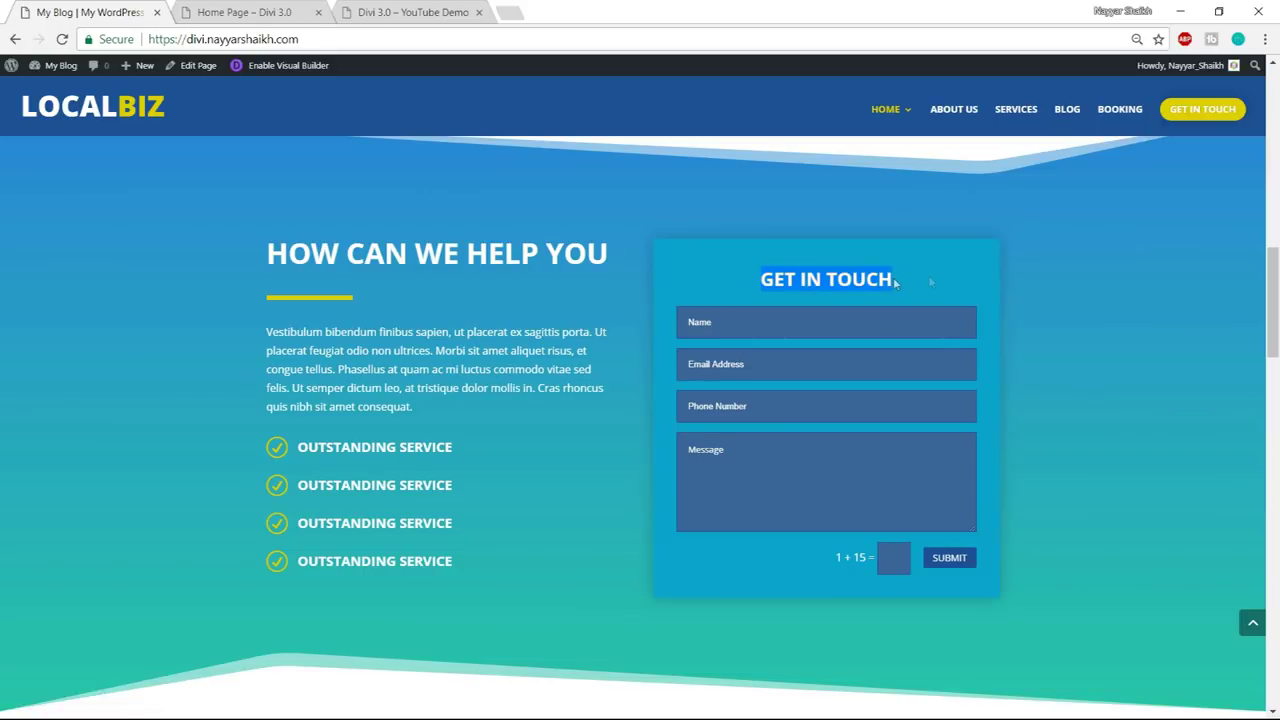
{"action": "left_click", "coordinate": [946, 274]}
{"action": "left_click", "coordinate": [293, 8]}
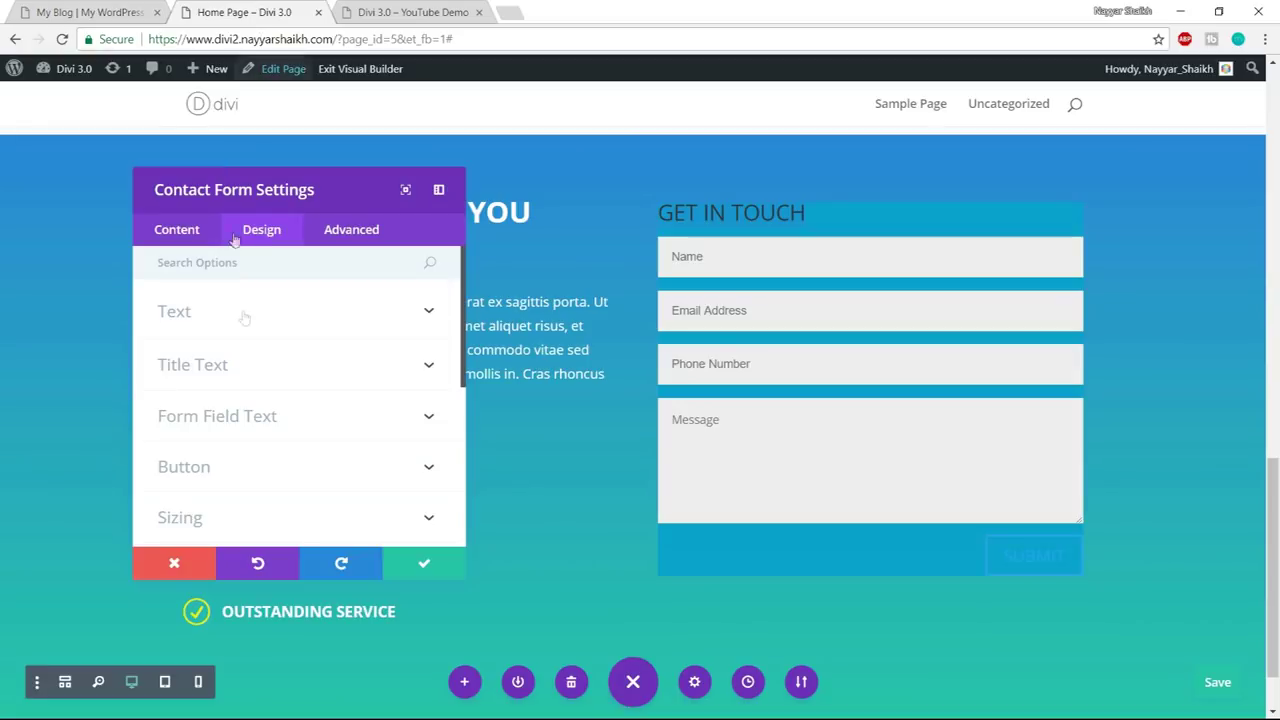
{"action": "left_click", "coordinate": [245, 371]}
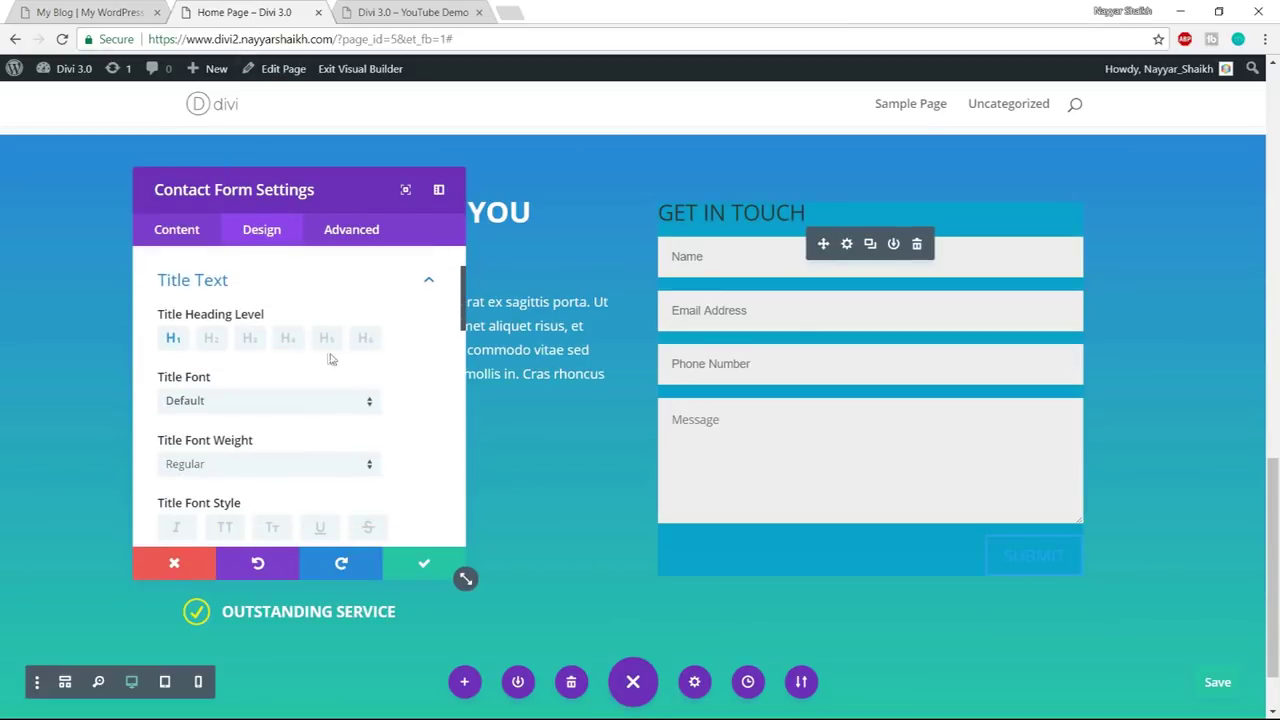
{"action": "scroll", "coordinate": [437, 371], "scroll_direction": "down", "scroll_amount": 4}
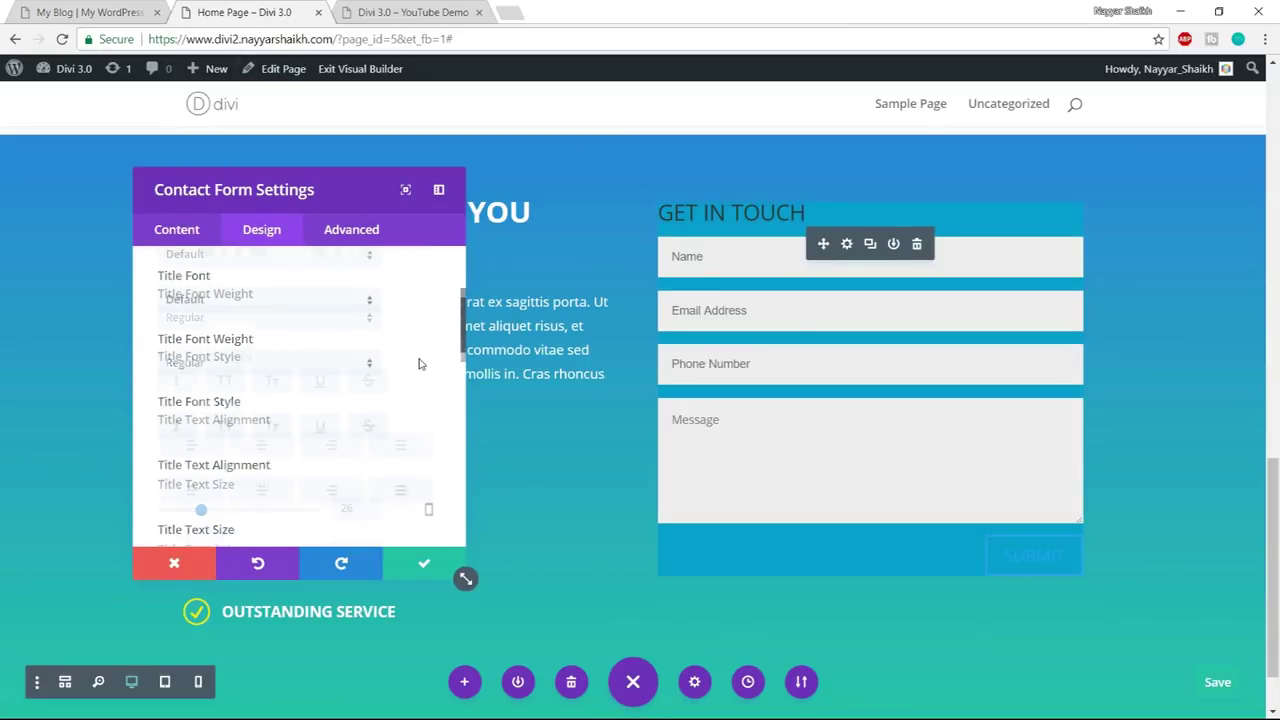
{"action": "left_click", "coordinate": [249, 298]}
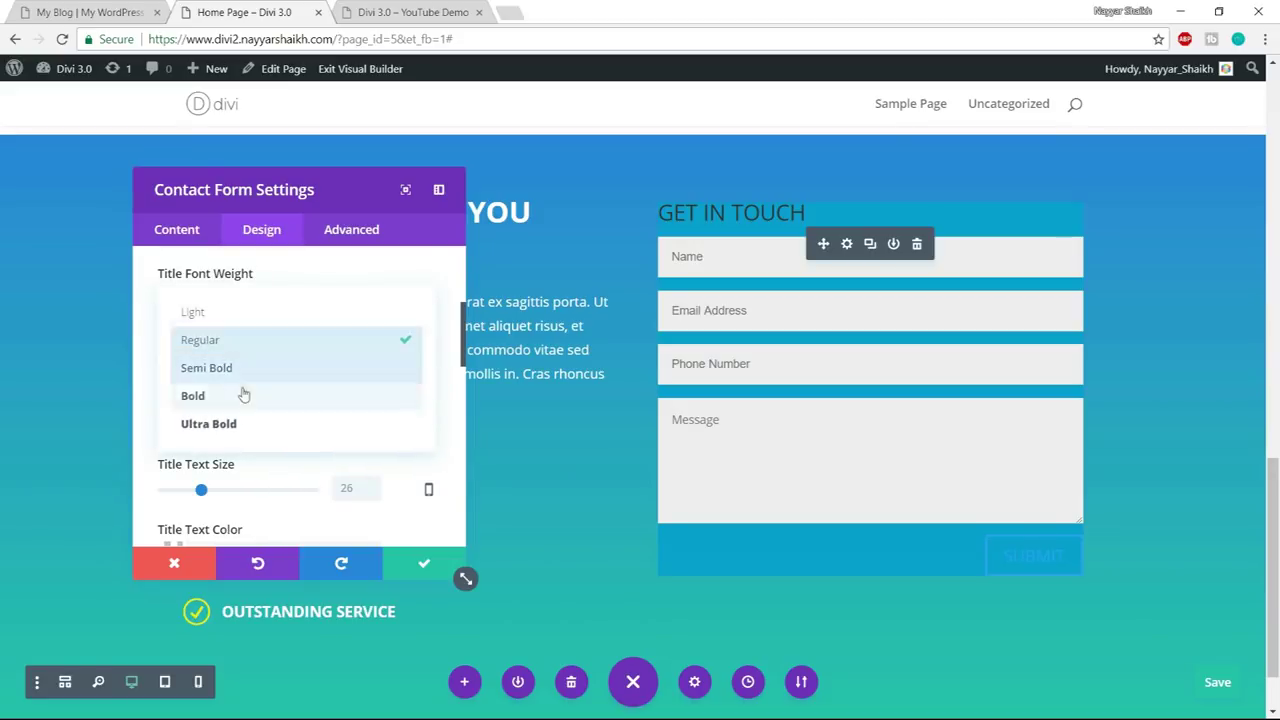
{"action": "left_click", "coordinate": [243, 390]}
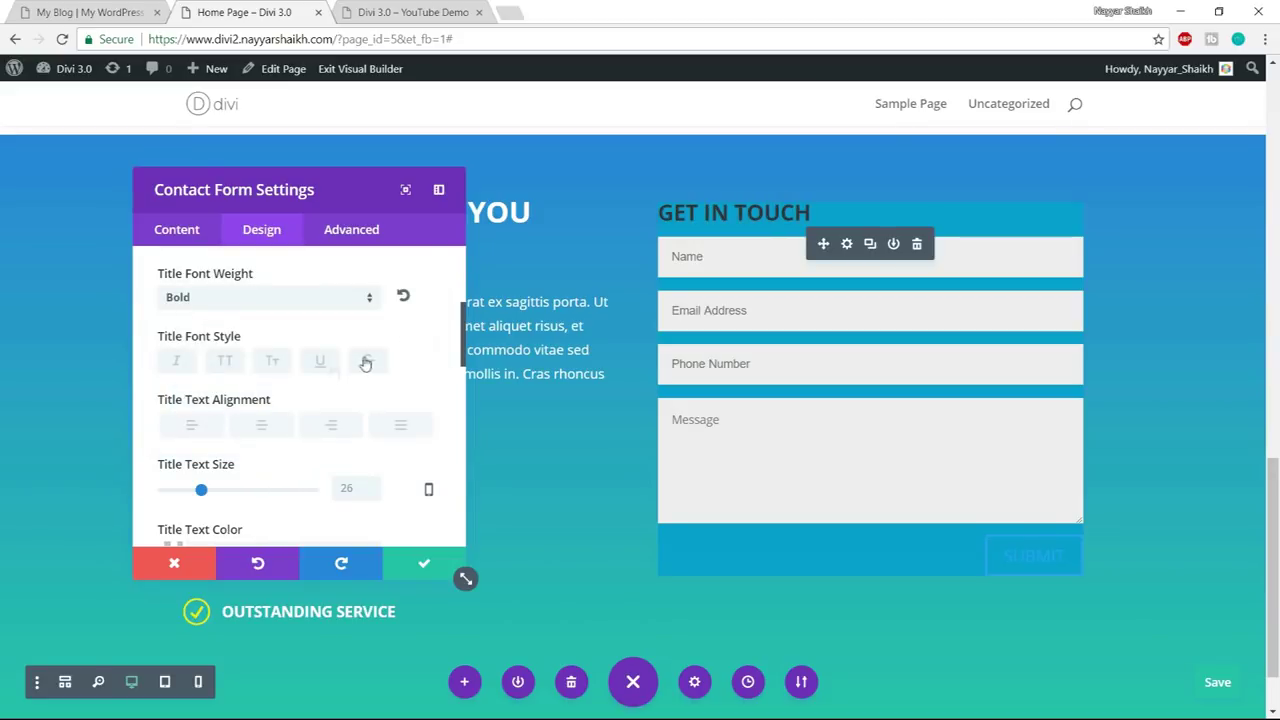
{"action": "left_click", "coordinate": [260, 426]}
- Set the contact form's title text color to the preset yellow #edf000 and close the title text settings
{"action": "scroll", "coordinate": [380, 390], "scroll_direction": "down", "scroll_amount": 1}
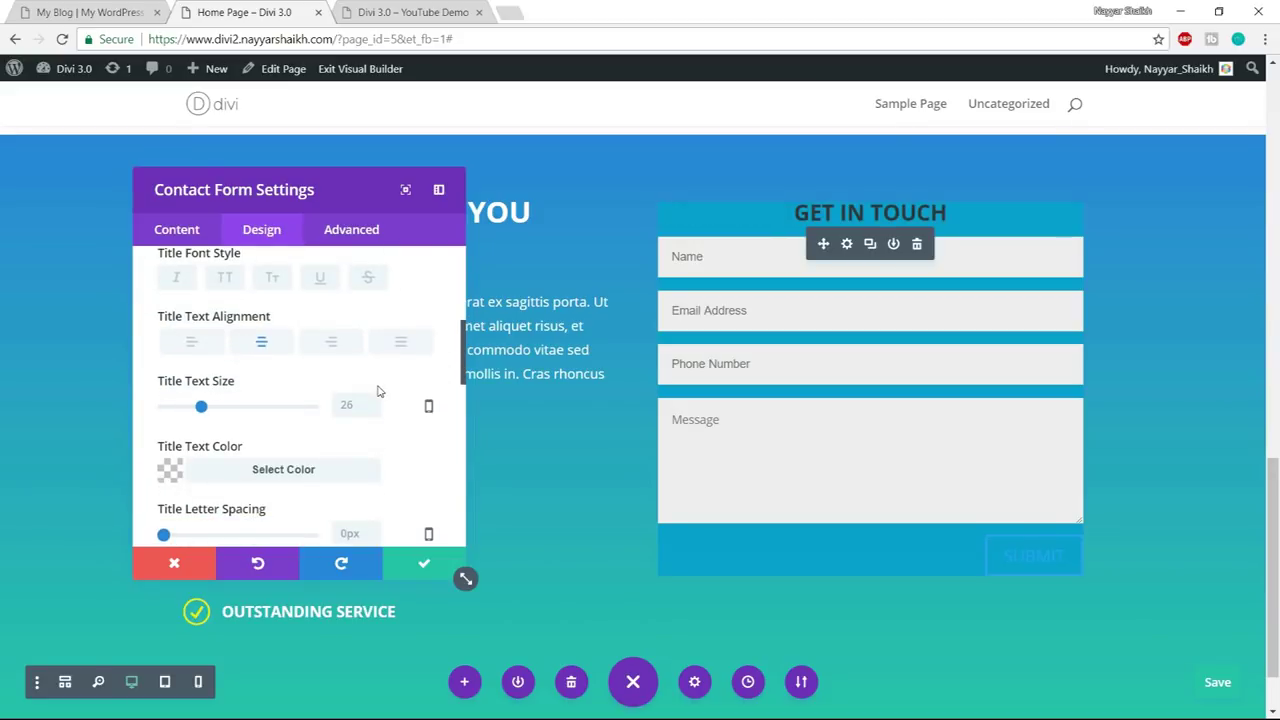
{"action": "scroll", "coordinate": [378, 390], "scroll_direction": "down", "scroll_amount": 1}
{"action": "left_click", "coordinate": [288, 384]}
{"action": "scroll", "coordinate": [320, 457], "scroll_direction": "down", "scroll_amount": 2}
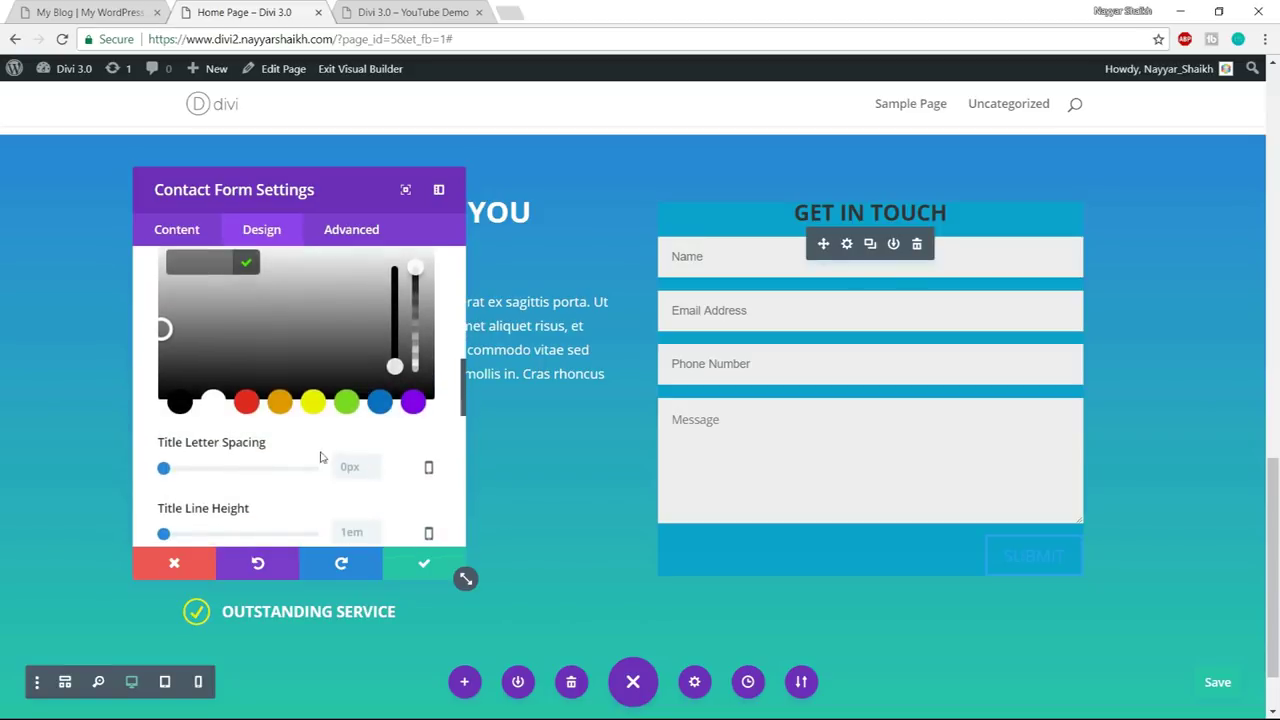
{"action": "left_click", "coordinate": [312, 403]}
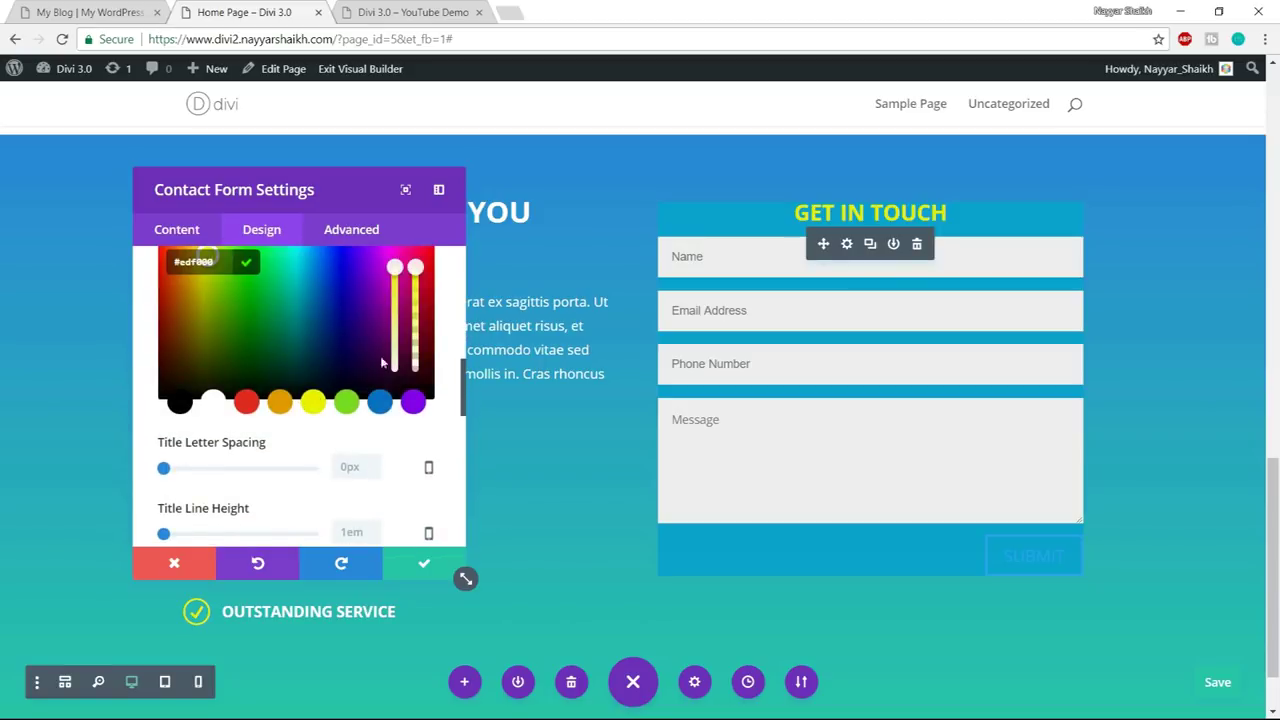
{"action": "left_click", "coordinate": [277, 405]}
{"action": "left_click", "coordinate": [314, 404]}
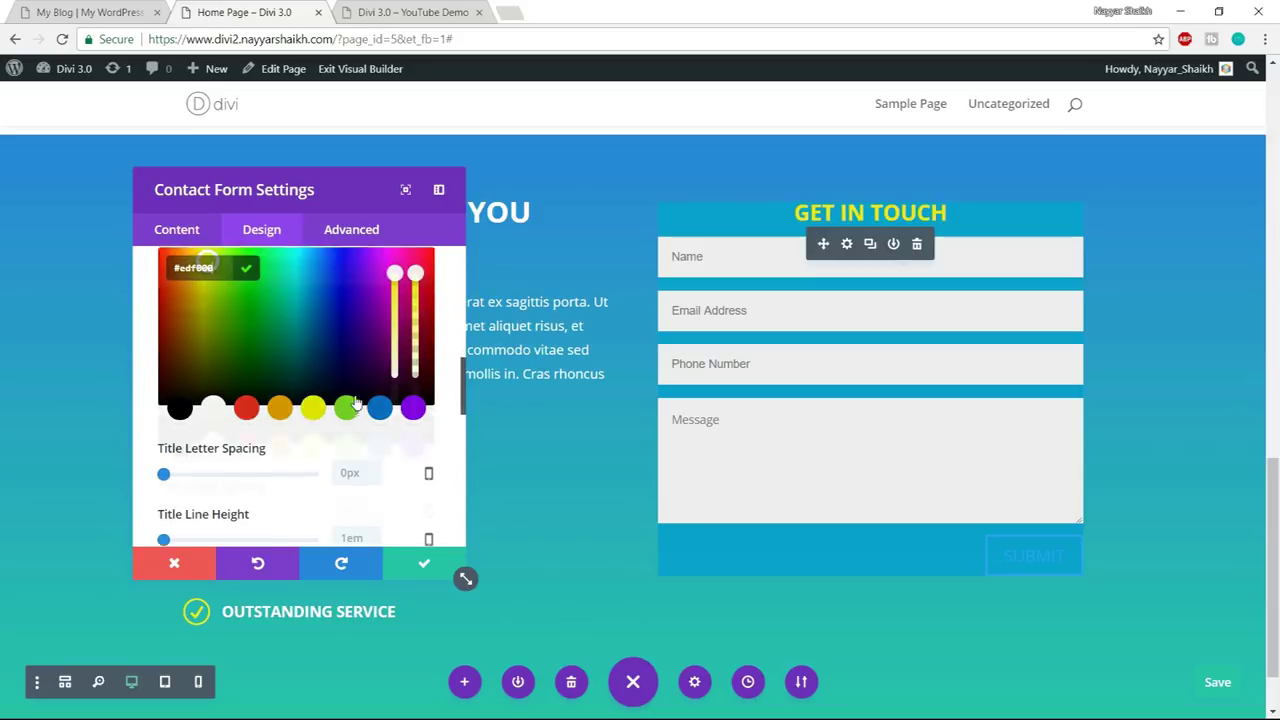
{"action": "scroll", "coordinate": [355, 403], "scroll_direction": "up", "scroll_amount": 2}
{"action": "left_click", "coordinate": [295, 385]}
{"action": "scroll", "coordinate": [345, 380], "scroll_direction": "down", "scroll_amount": 3}
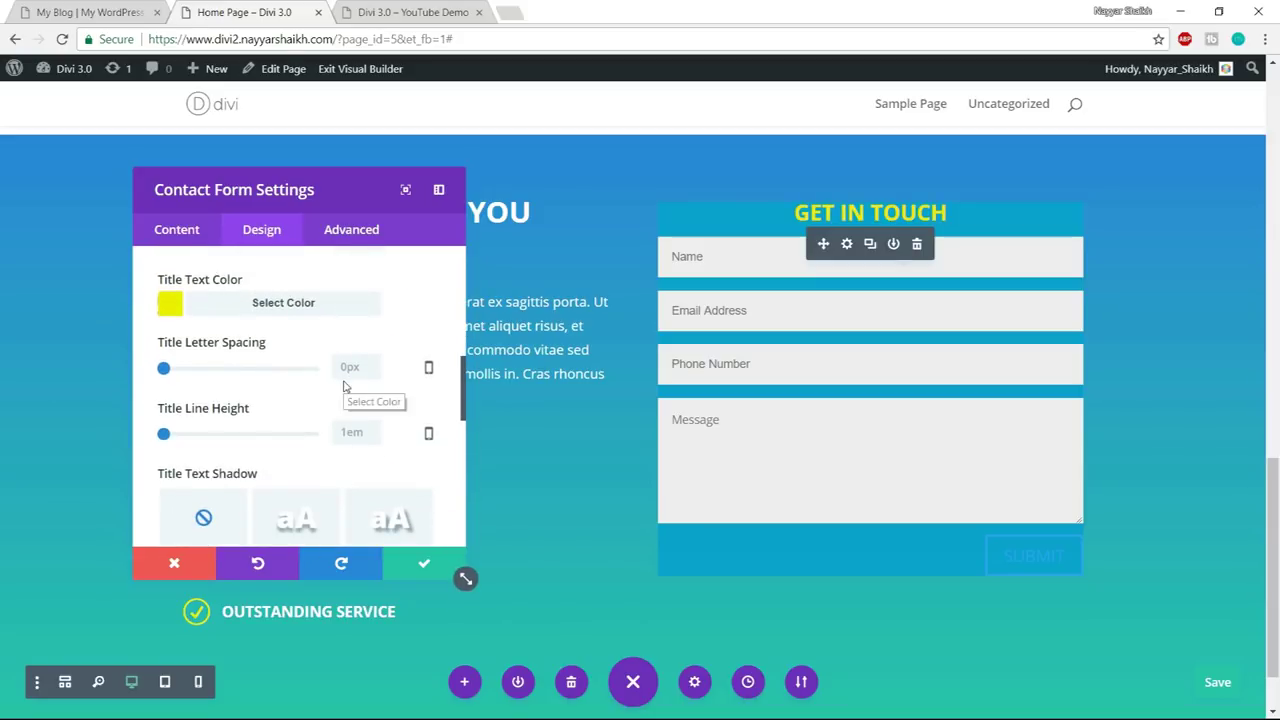
{"action": "scroll", "coordinate": [367, 413], "scroll_direction": "up", "scroll_amount": 6}
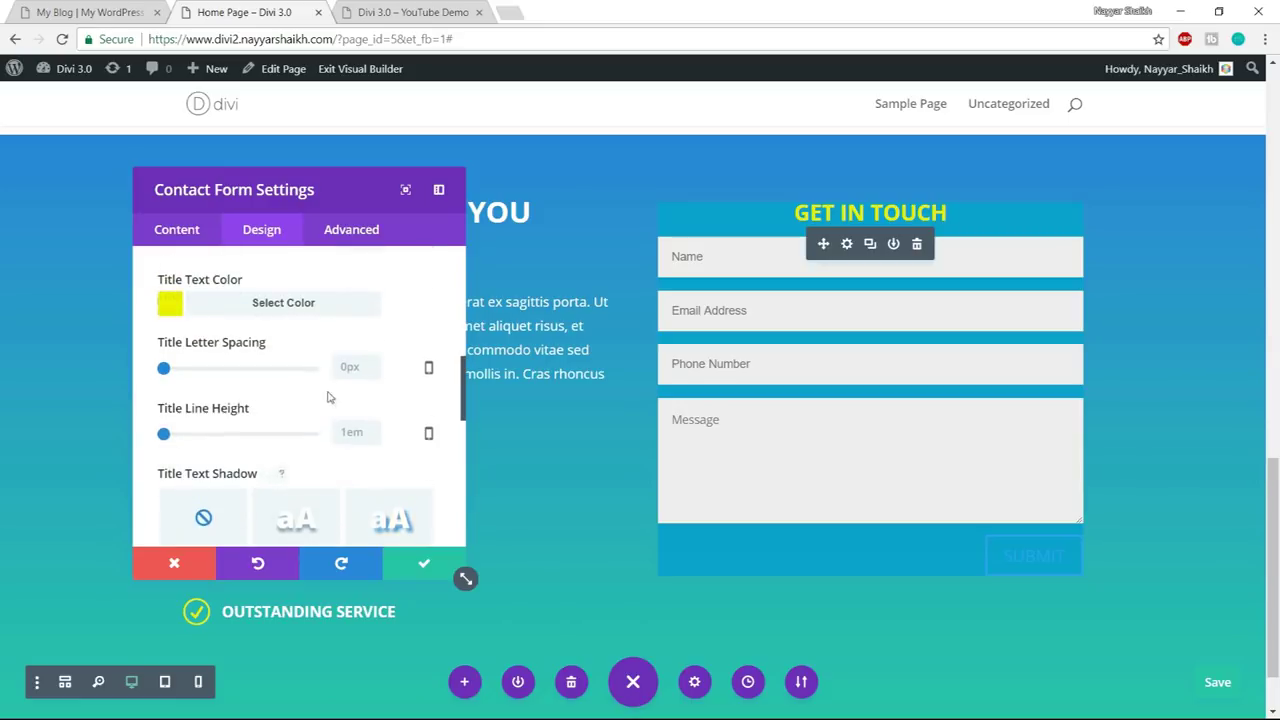
{"action": "left_click", "coordinate": [362, 378]}
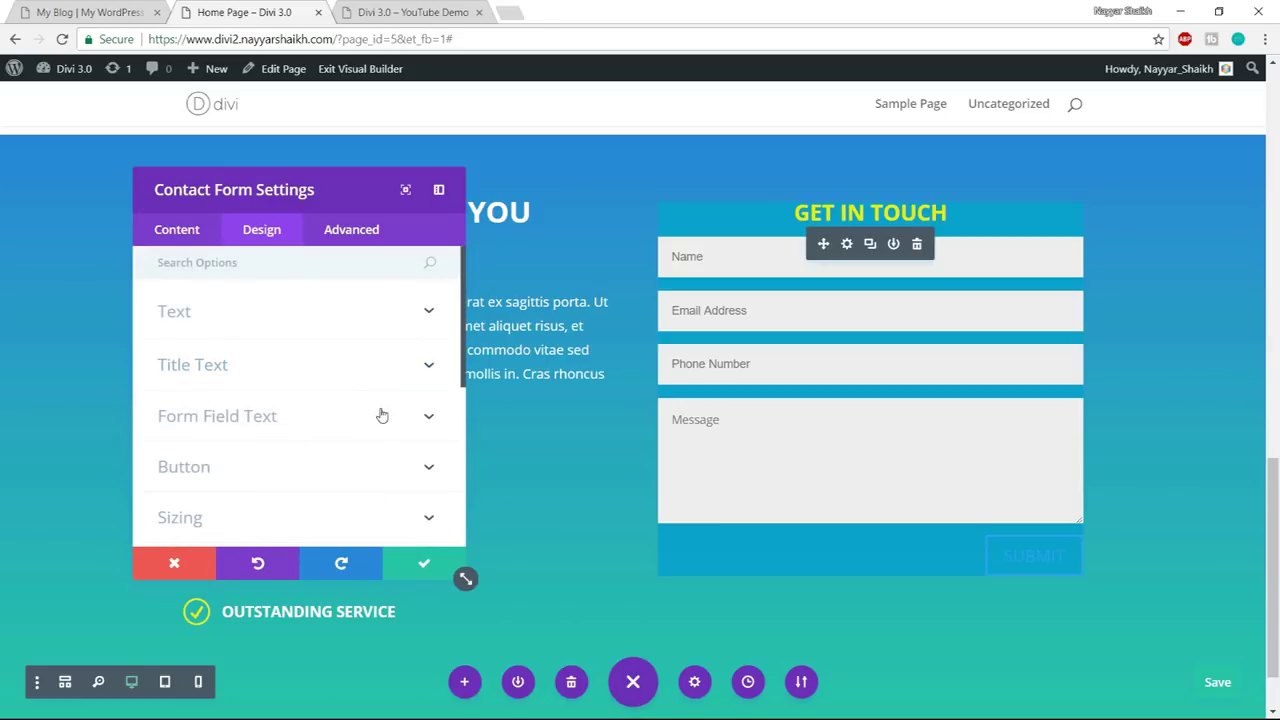
- Following the reference form, set the form field background color to the muted blue #3e6598
{"action": "left_click", "coordinate": [375, 415]}
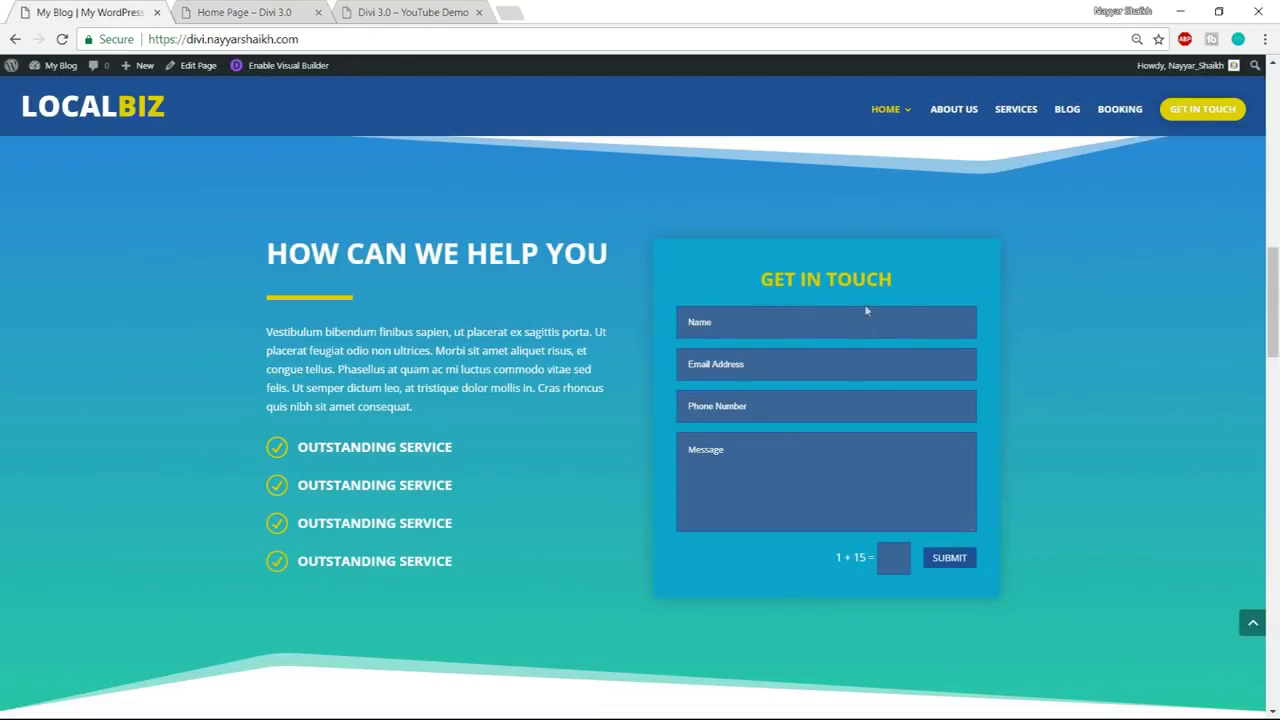
{"action": "left_click", "coordinate": [268, 8]}
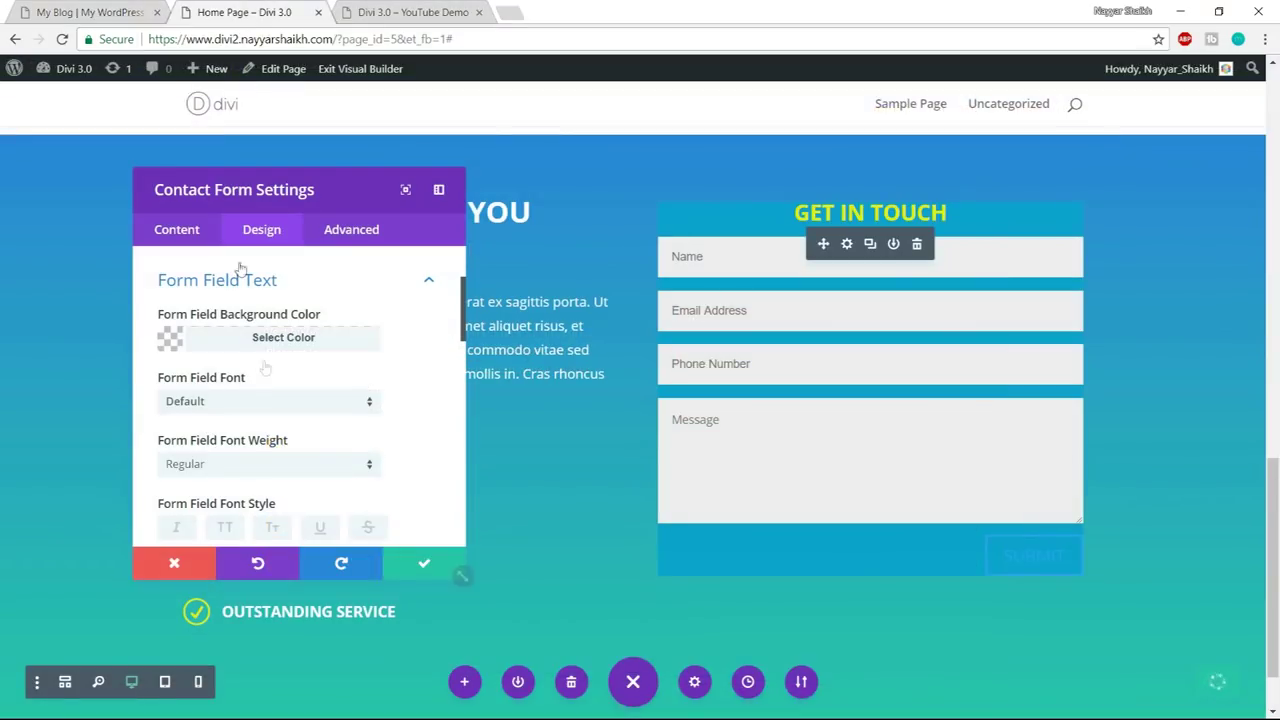
{"action": "left_click", "coordinate": [284, 343]}
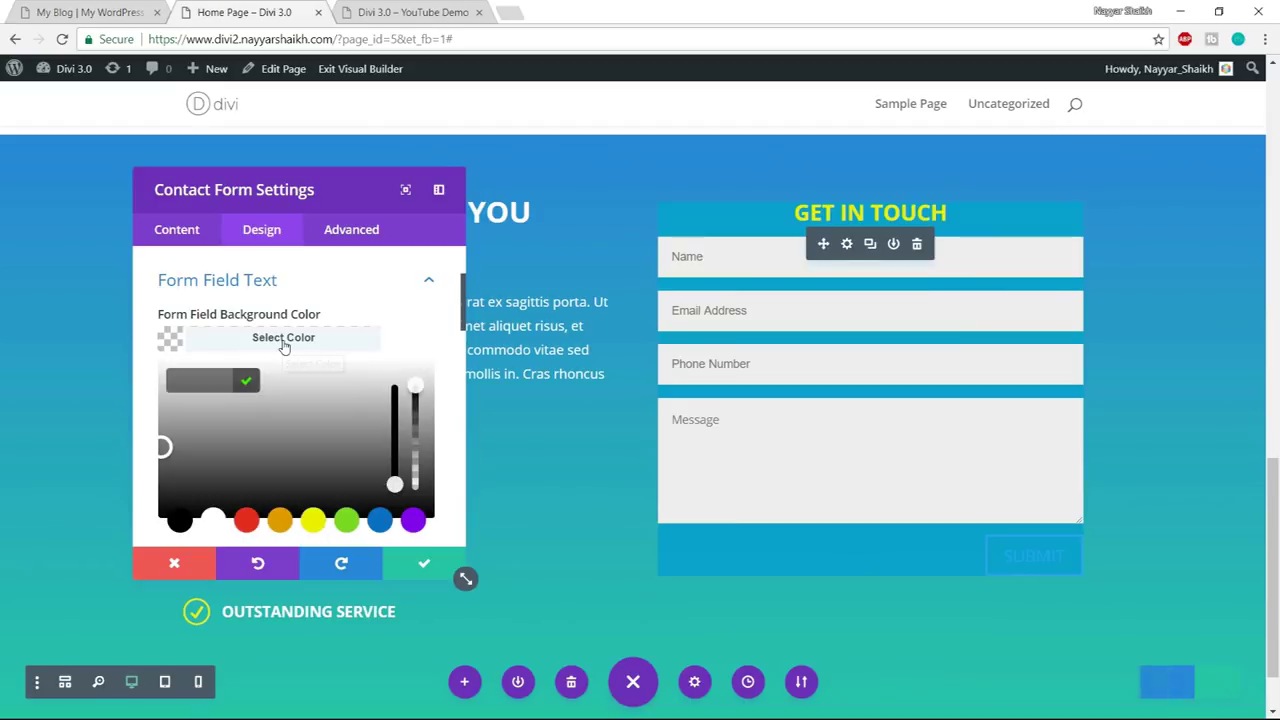
{"action": "left_click", "coordinate": [378, 516]}
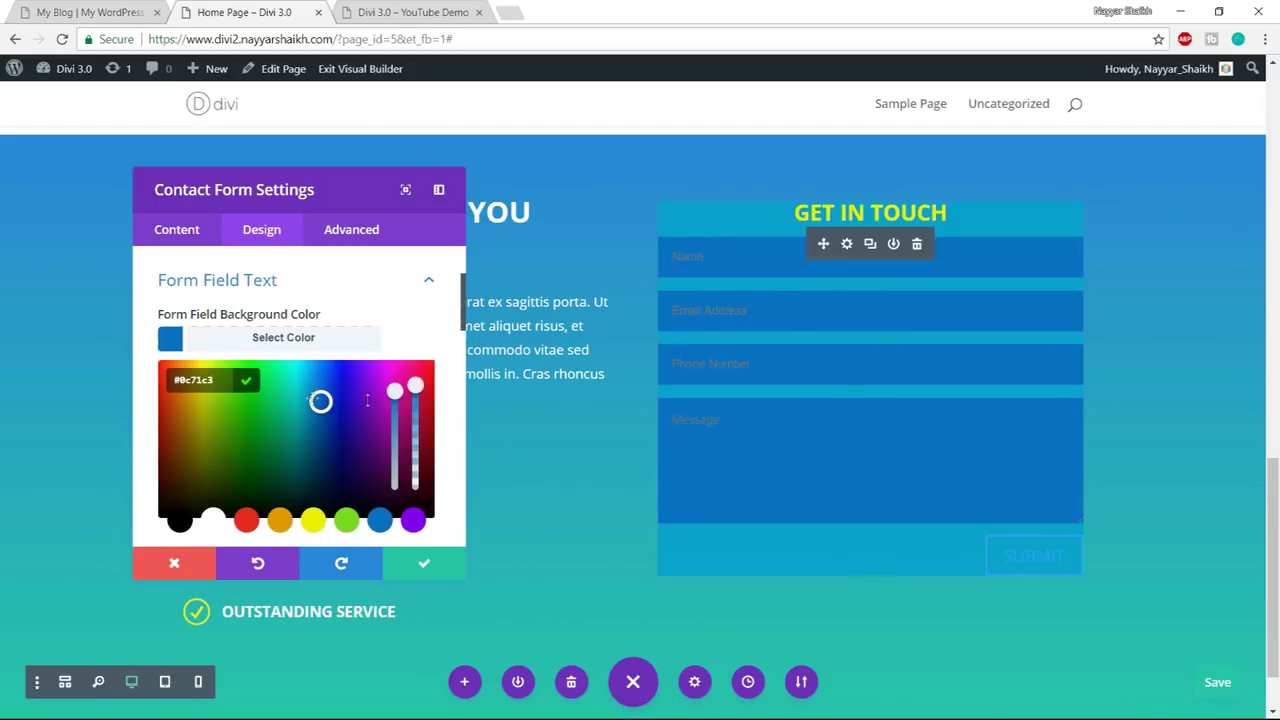
{"action": "left_click", "coordinate": [326, 427]}
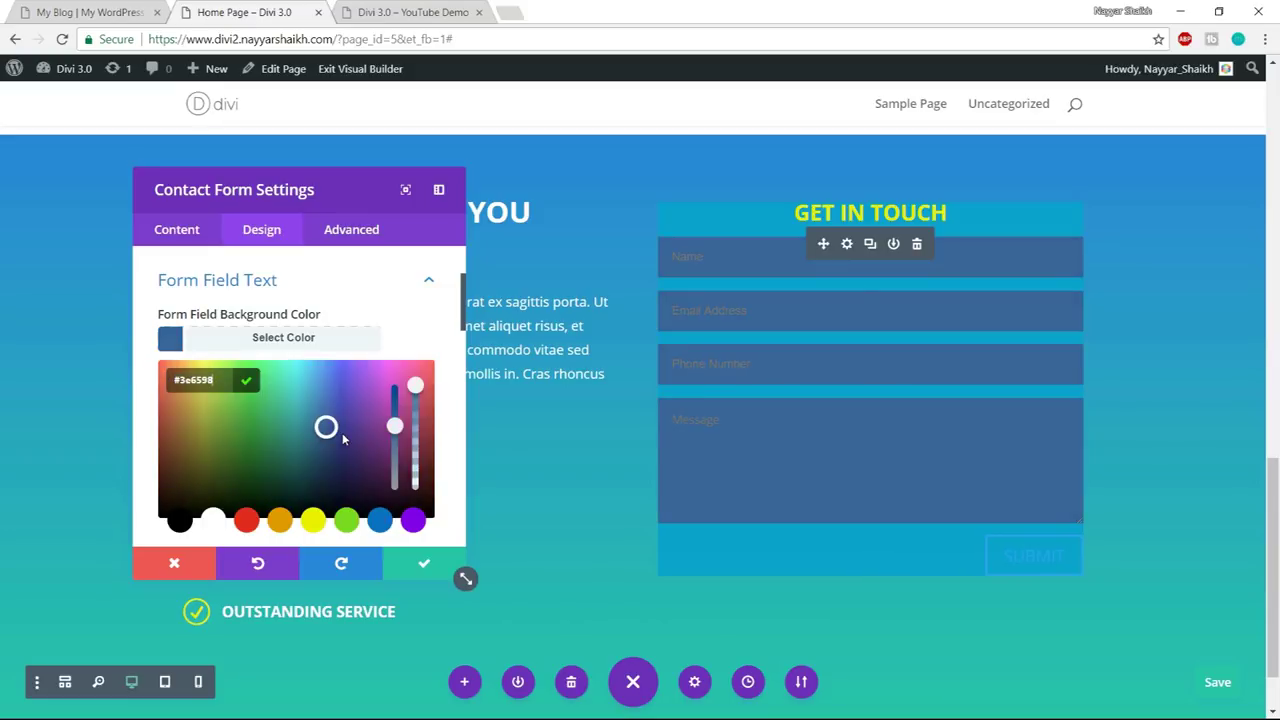
{"action": "scroll", "coordinate": [361, 478], "scroll_direction": "down", "scroll_amount": 2}
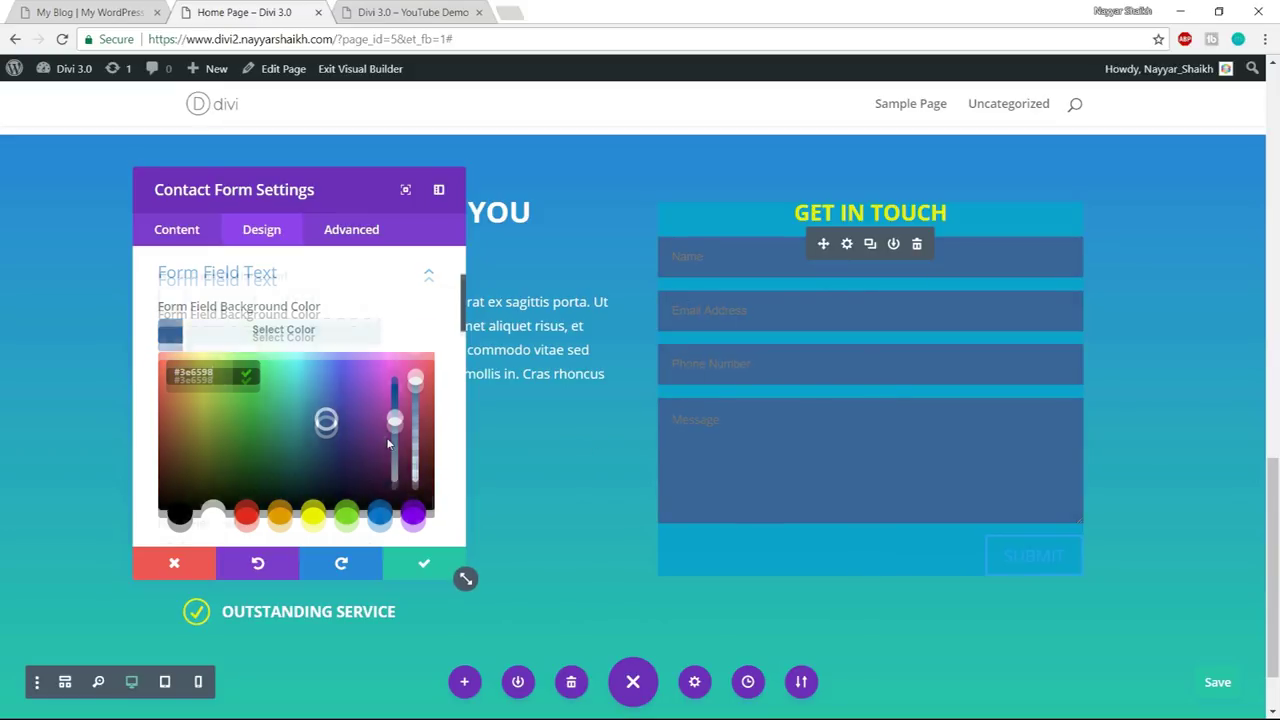
- Close the field background color picker and the contact form's settings, and review the form on the page
{"action": "scroll", "coordinate": [341, 308], "scroll_direction": "up", "scroll_amount": 3}
{"action": "left_click", "coordinate": [304, 424]}
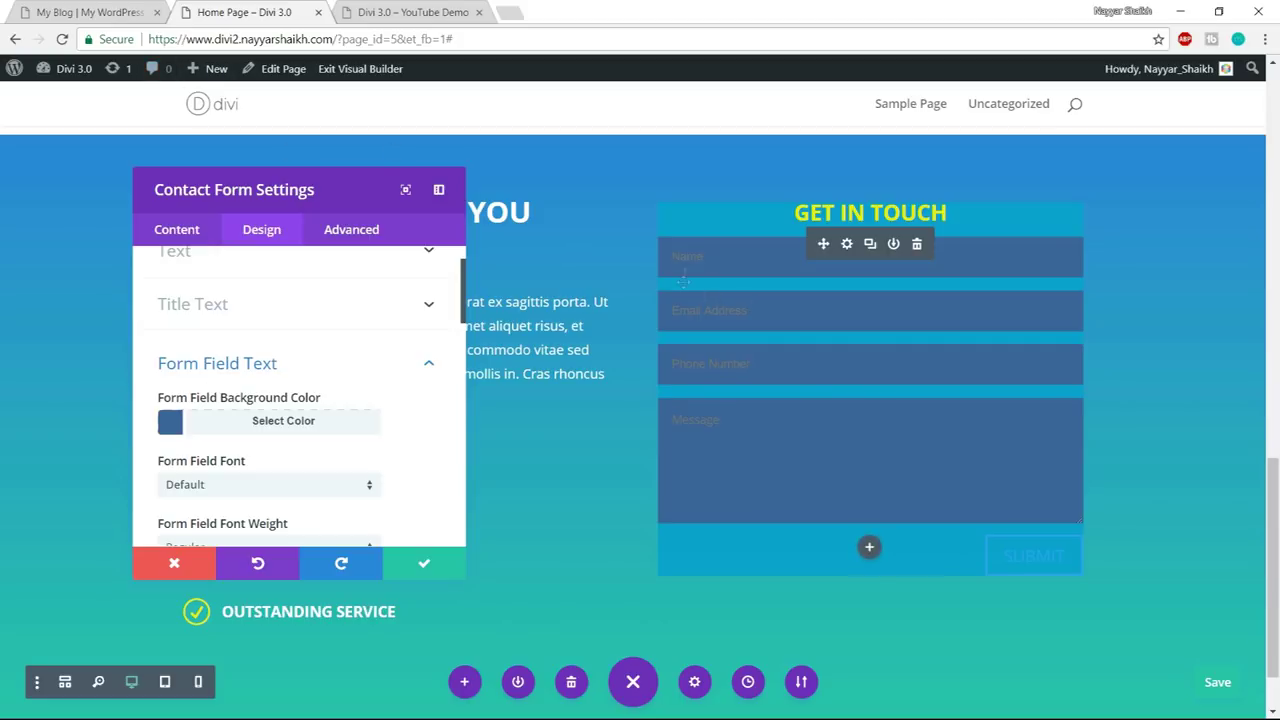
{"action": "key", "text": "Escape"}
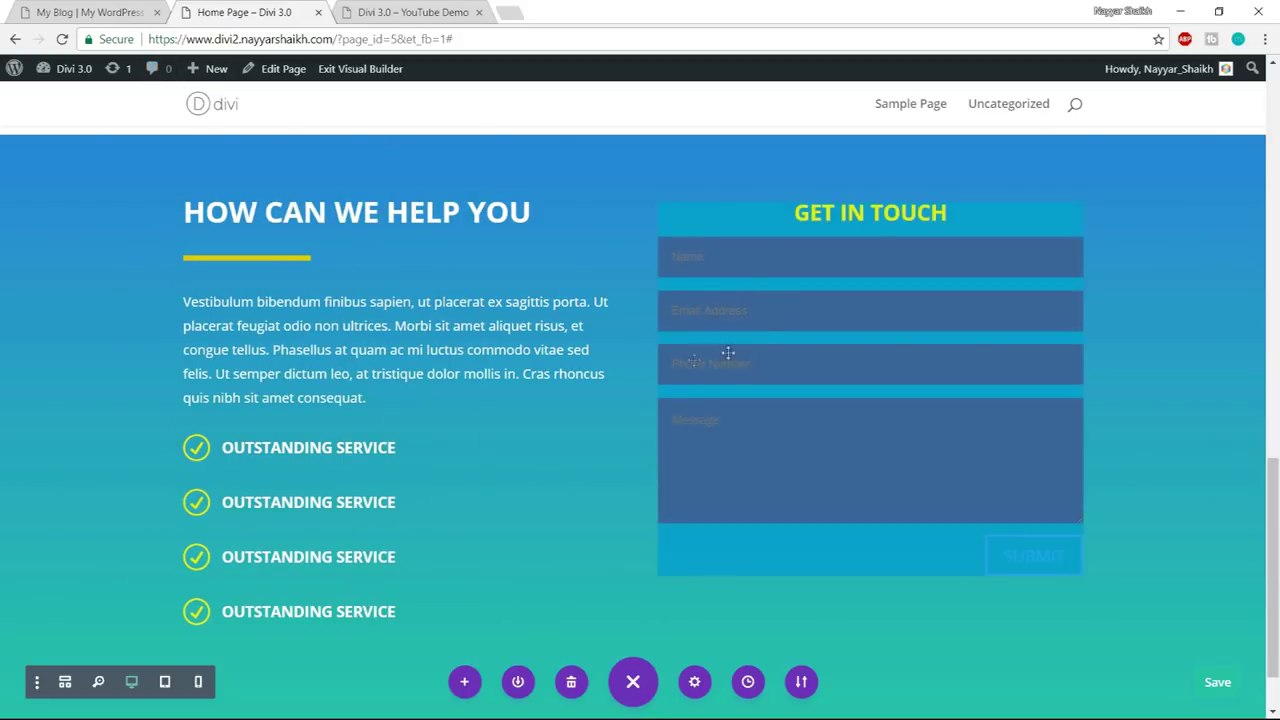
{"action": "scroll", "coordinate": [840, 366], "scroll_direction": "down", "scroll_amount": 1}
{"action": "scroll", "coordinate": [840, 366], "scroll_direction": "up", "scroll_amount": 4}
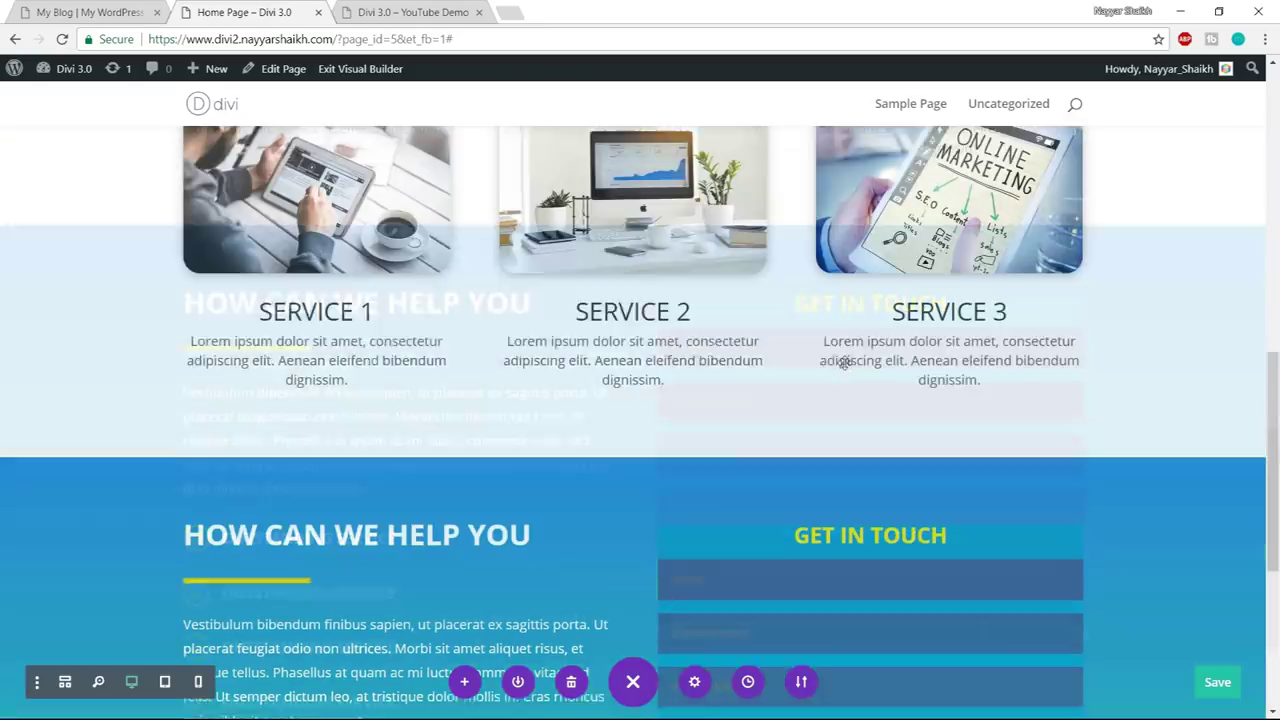
{"action": "scroll", "coordinate": [836, 442], "scroll_direction": "down", "scroll_amount": 3}
- Reopen the contact form's design settings and set the form field text color to white #ffffff
{"action": "left_click", "coordinate": [848, 245]}
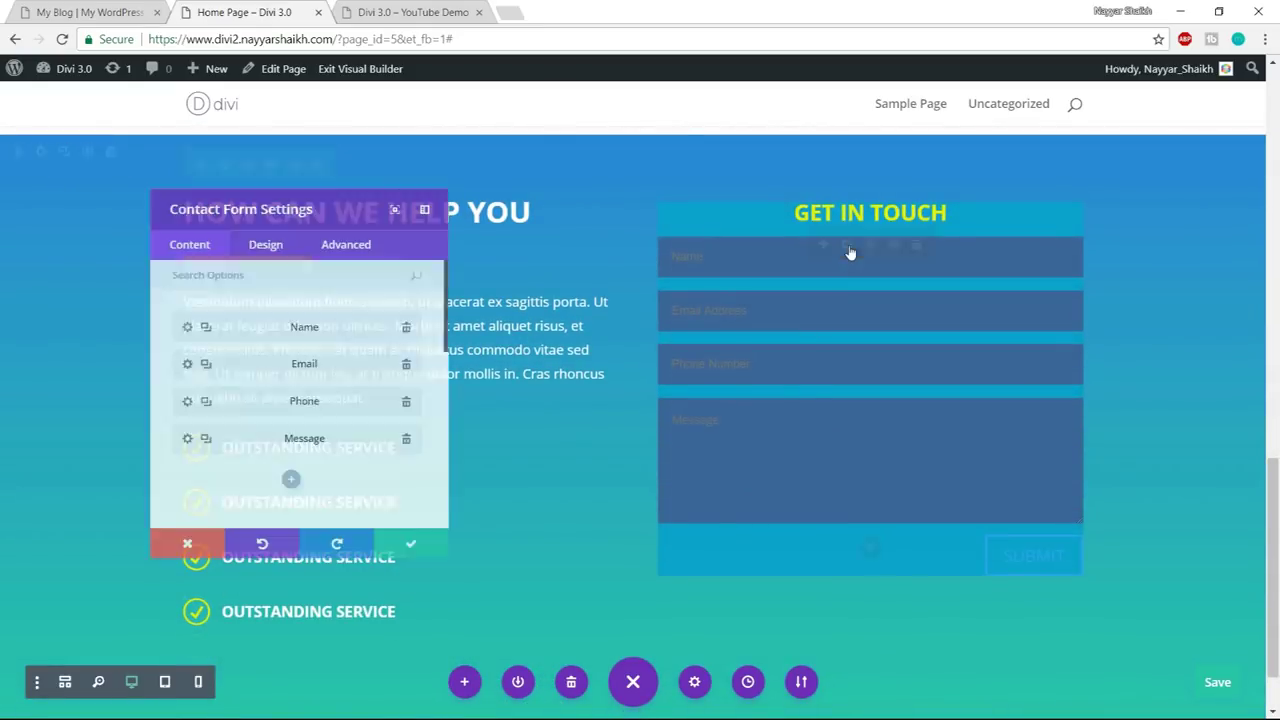
{"action": "left_click", "coordinate": [266, 241]}
{"action": "scroll", "coordinate": [277, 380], "scroll_direction": "down", "scroll_amount": 2}
{"action": "left_click", "coordinate": [274, 334]}
{"action": "scroll", "coordinate": [380, 368], "scroll_direction": "down", "scroll_amount": 6}
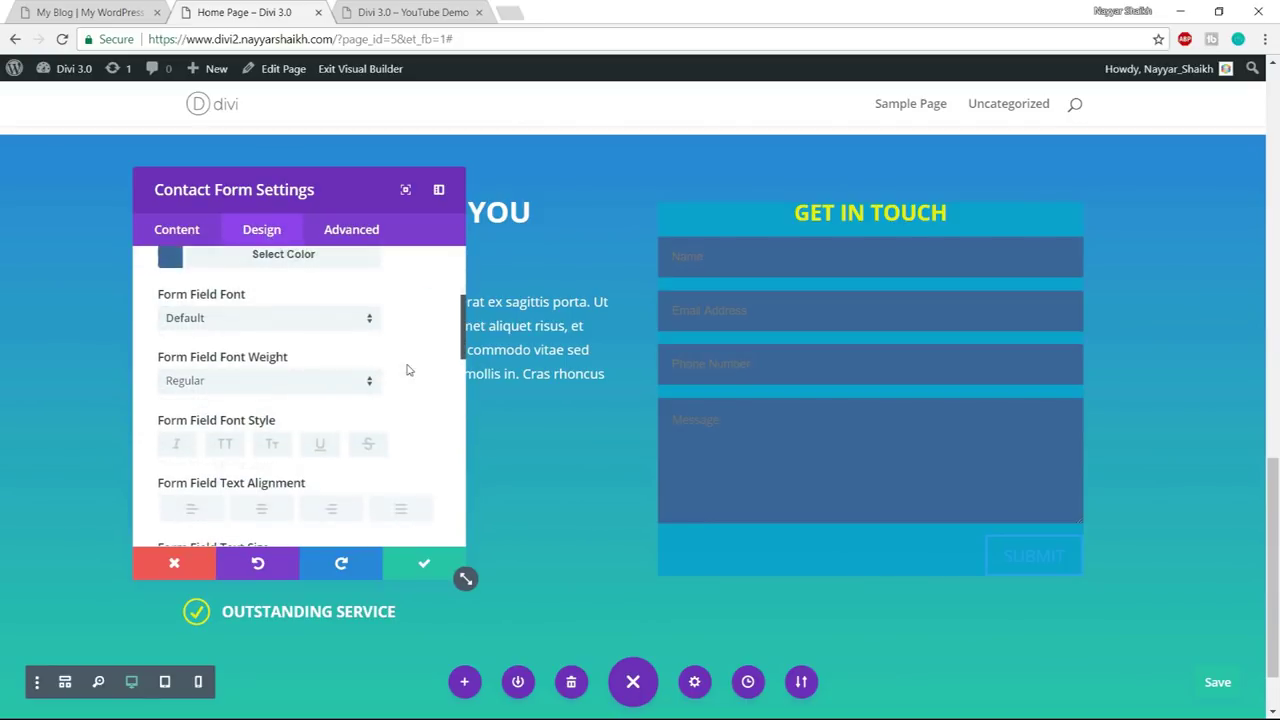
{"action": "scroll", "coordinate": [407, 370], "scroll_direction": "down", "scroll_amount": 1}
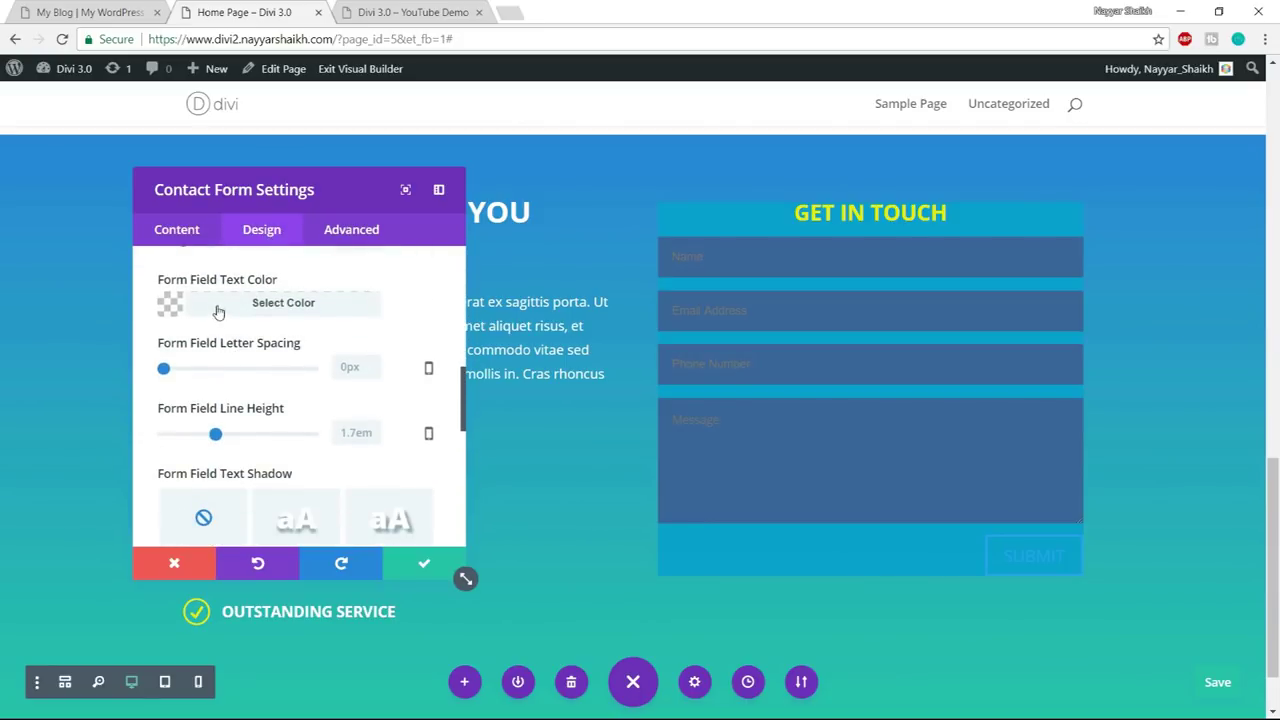
{"action": "left_click", "coordinate": [273, 310]}
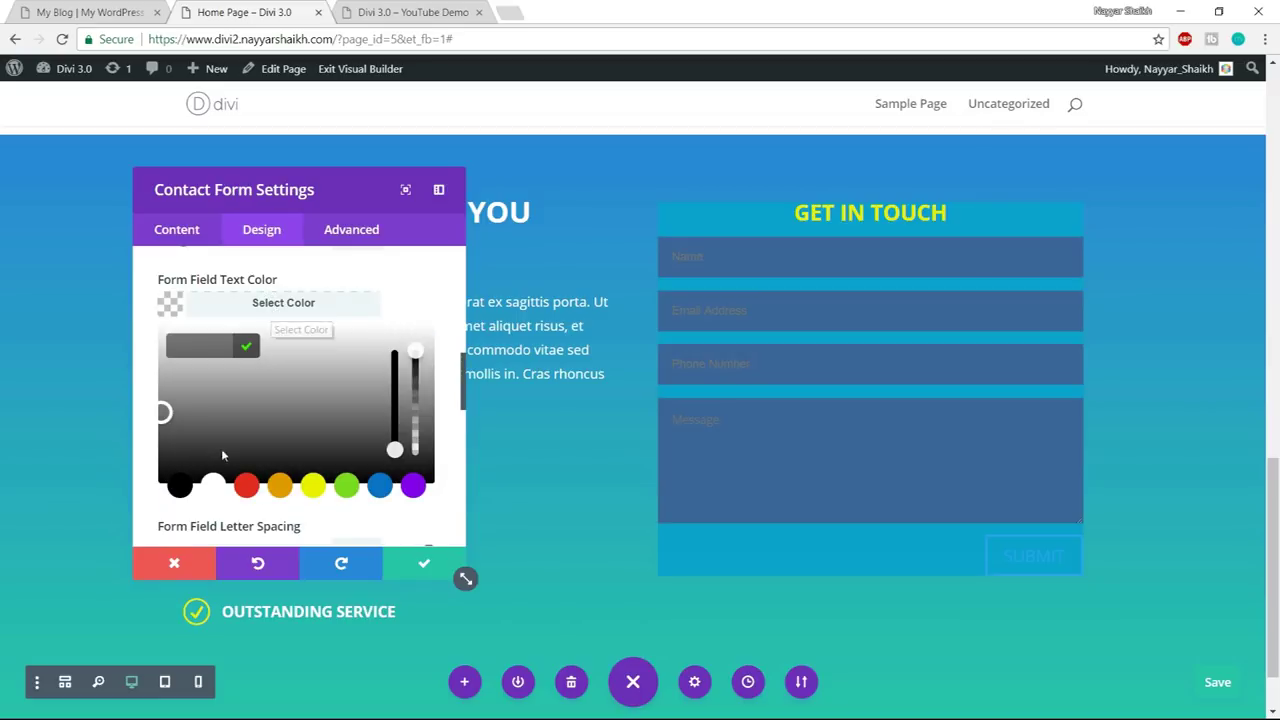
{"action": "left_click", "coordinate": [211, 486]}
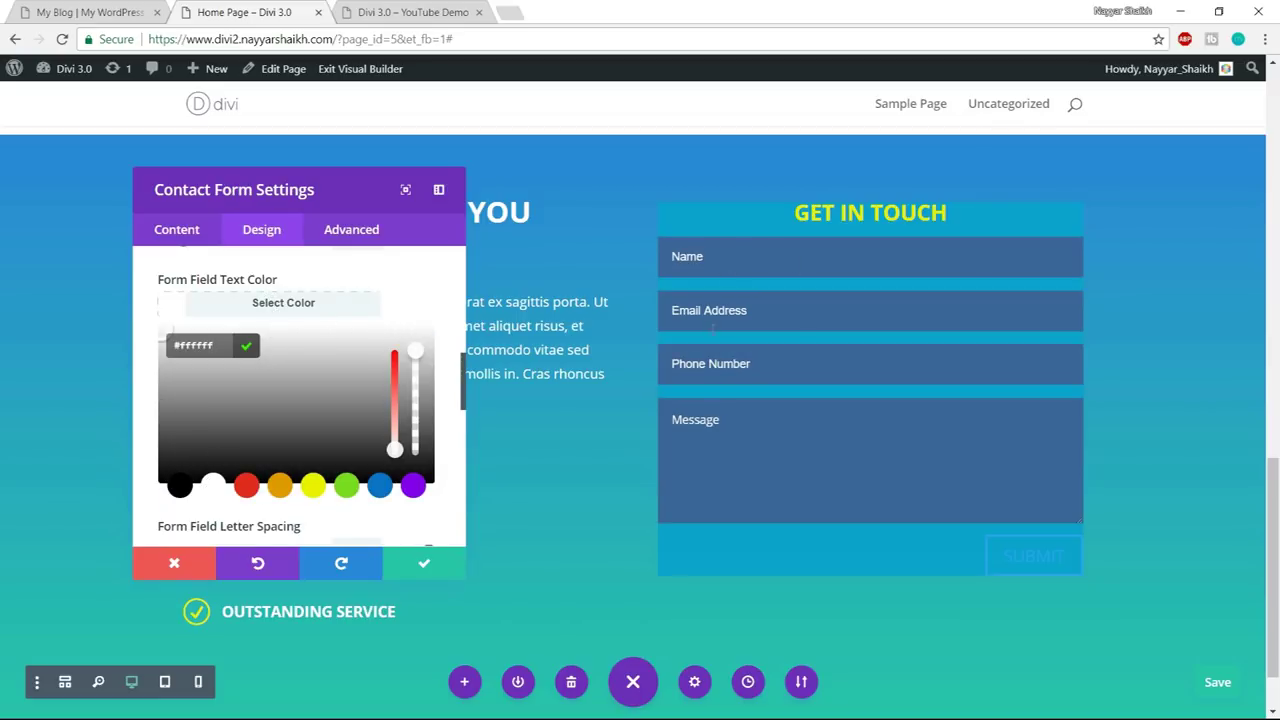
{"action": "left_click", "coordinate": [304, 308]}
- Set the contact form's custom padding to 35px on all four sides and close the spacing settings
{"action": "scroll", "coordinate": [350, 350], "scroll_direction": "down", "scroll_amount": 5}
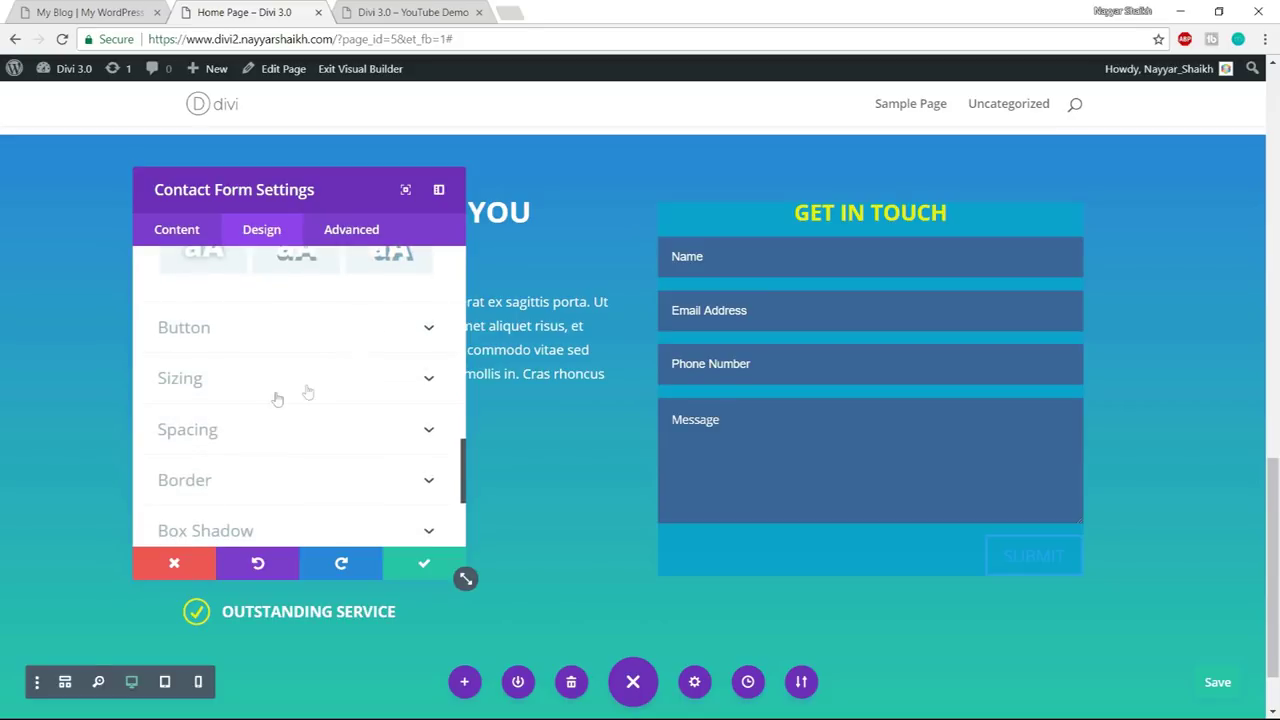
{"action": "left_click", "coordinate": [268, 432]}
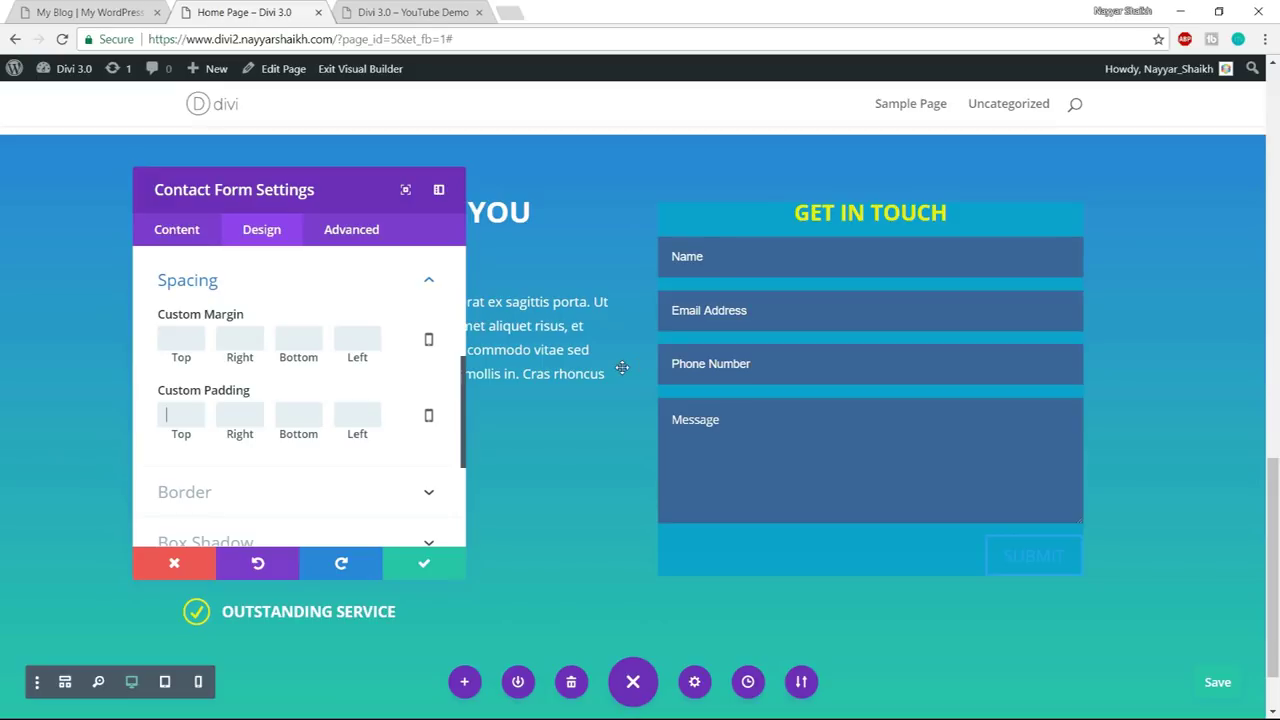
{"action": "type", "text": "35"}
{"action": "key", "text": "Tab"}
{"action": "type", "text": "3535"}
{"action": "key", "text": "Tab"}
{"action": "type", "text": "35"}
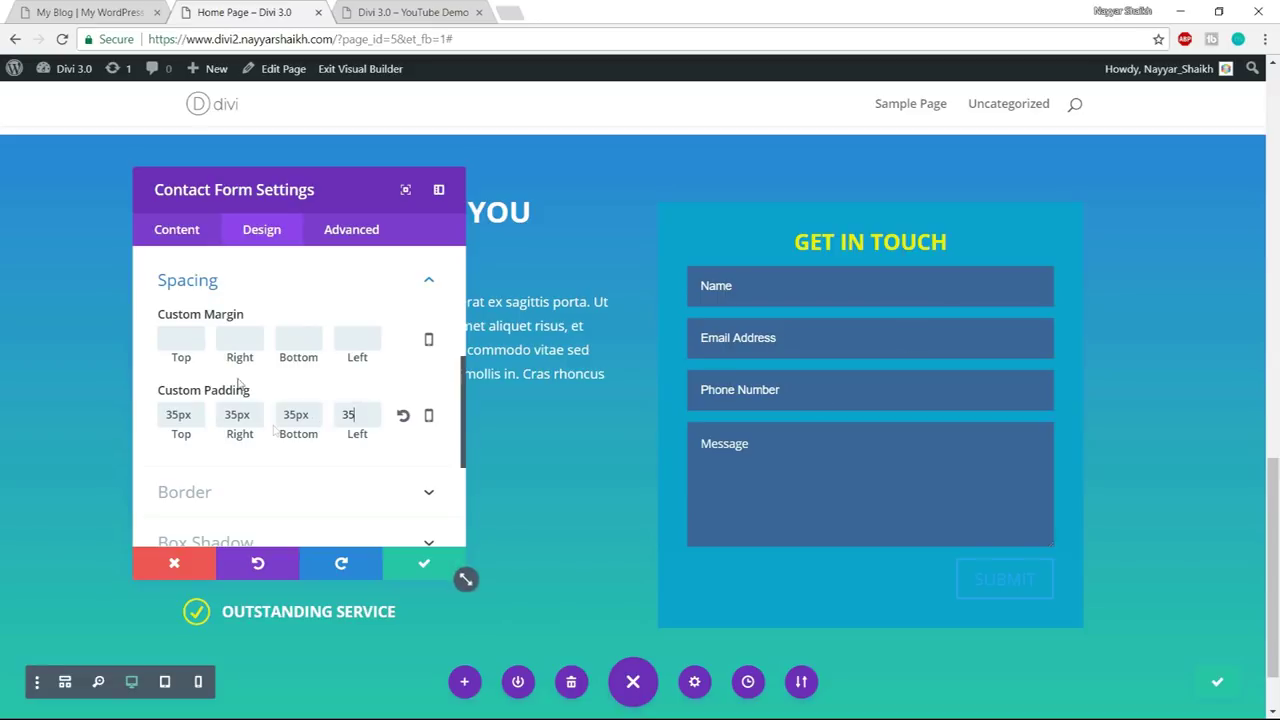
{"action": "left_click", "coordinate": [315, 286]}
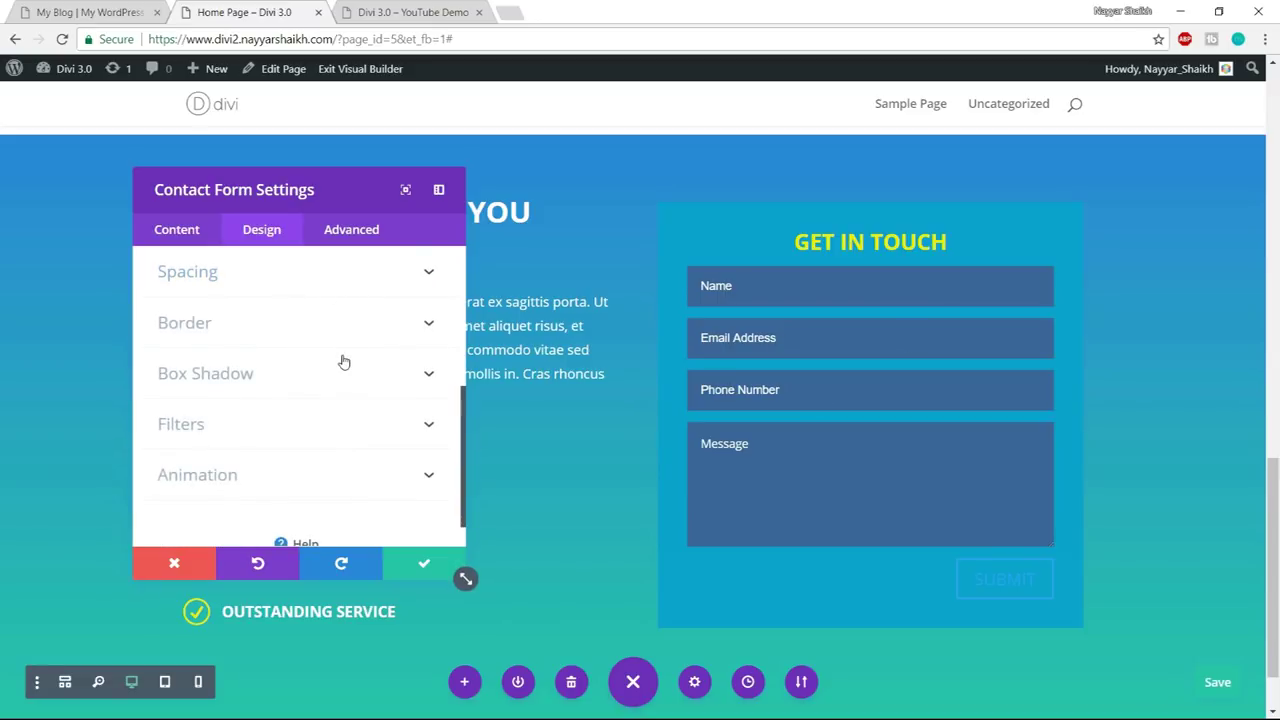
- Check the submit button on the reference page and enable custom styles for the contact form's button
{"action": "scroll", "coordinate": [343, 361], "scroll_direction": "down", "scroll_amount": 1}
{"action": "scroll", "coordinate": [330, 375], "scroll_direction": "up", "scroll_amount": 2}
{"action": "scroll", "coordinate": [314, 394], "scroll_direction": "up", "scroll_amount": 2}
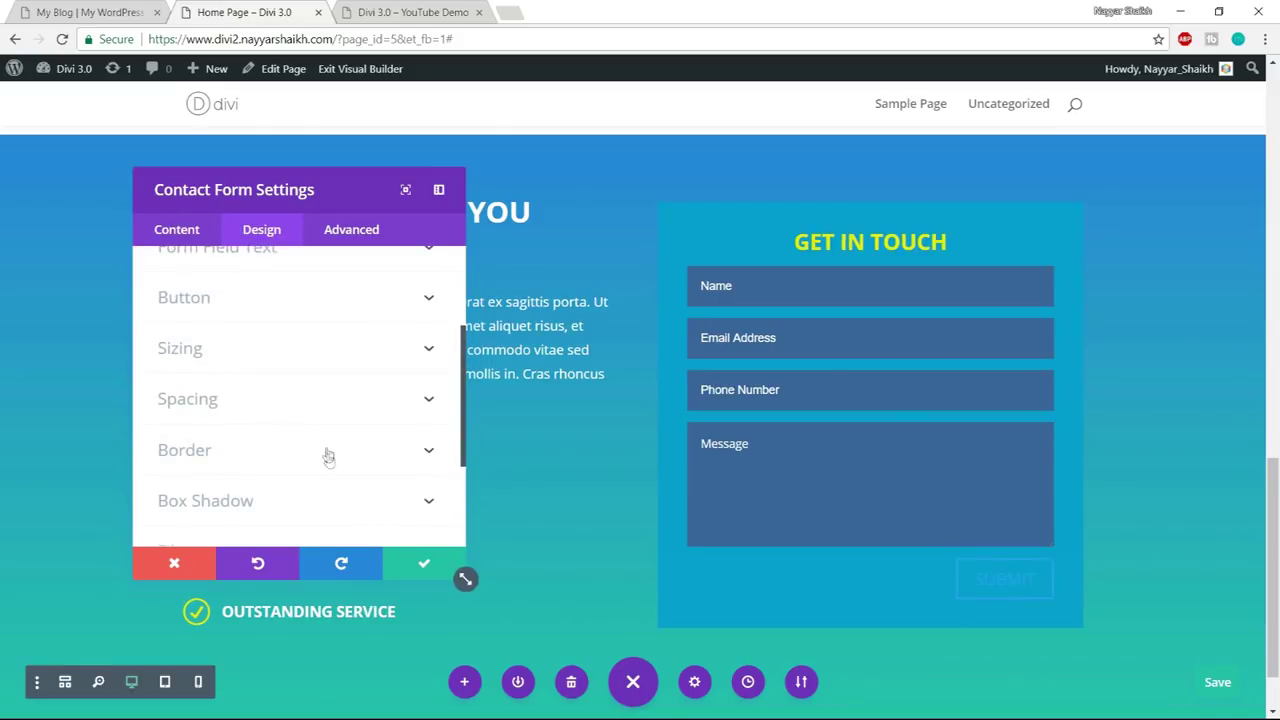
{"action": "scroll", "coordinate": [329, 457], "scroll_direction": "up", "scroll_amount": 2}
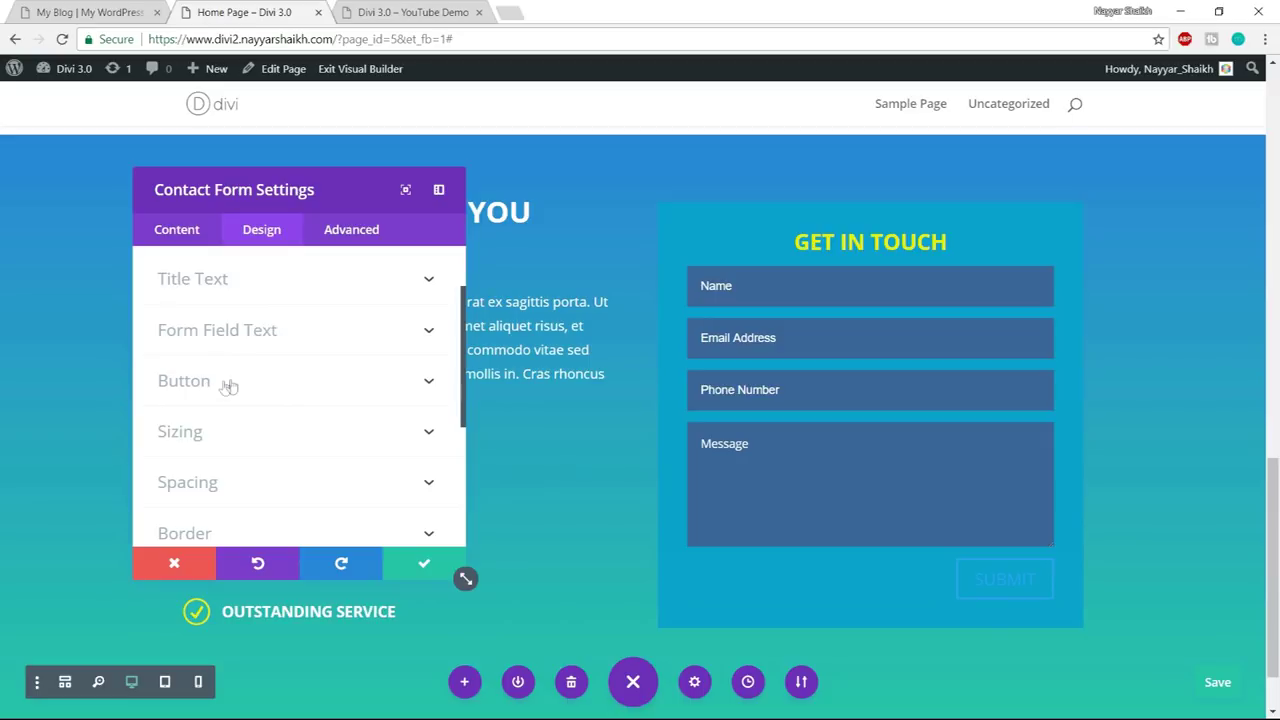
{"action": "left_click", "coordinate": [233, 386]}
{"action": "left_click", "coordinate": [98, 12]}
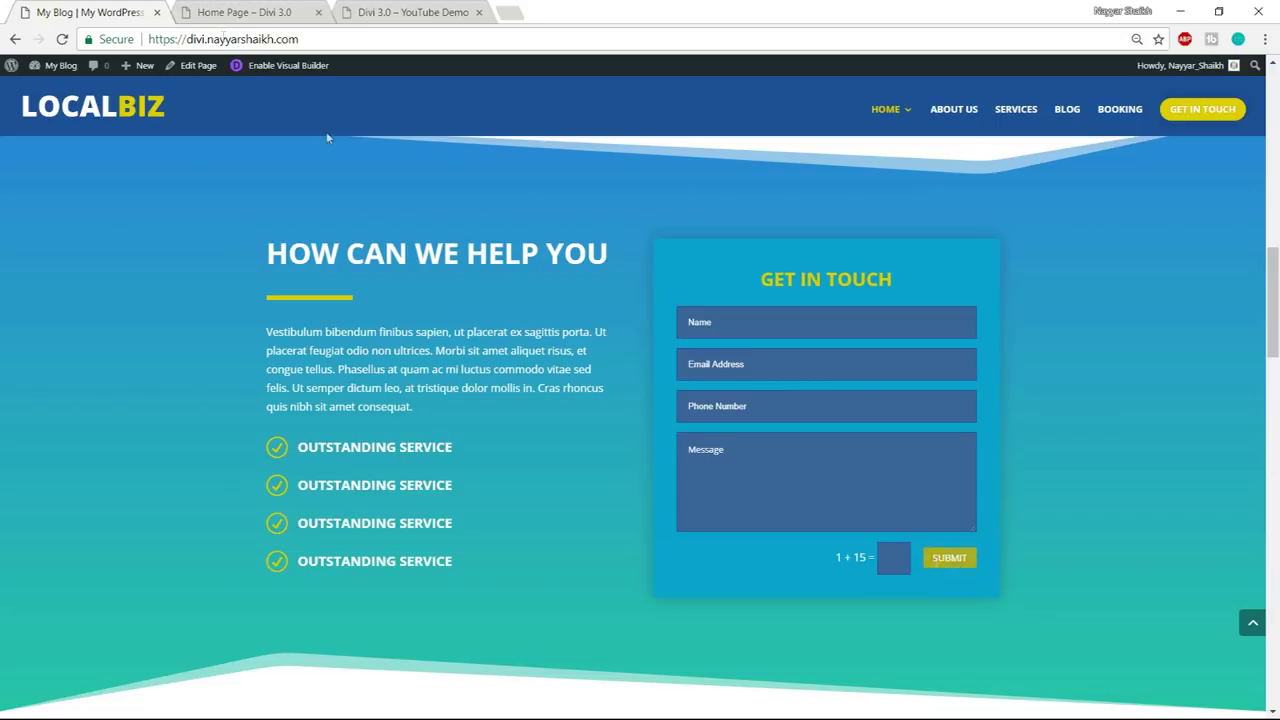
{"action": "left_click", "coordinate": [245, 12]}
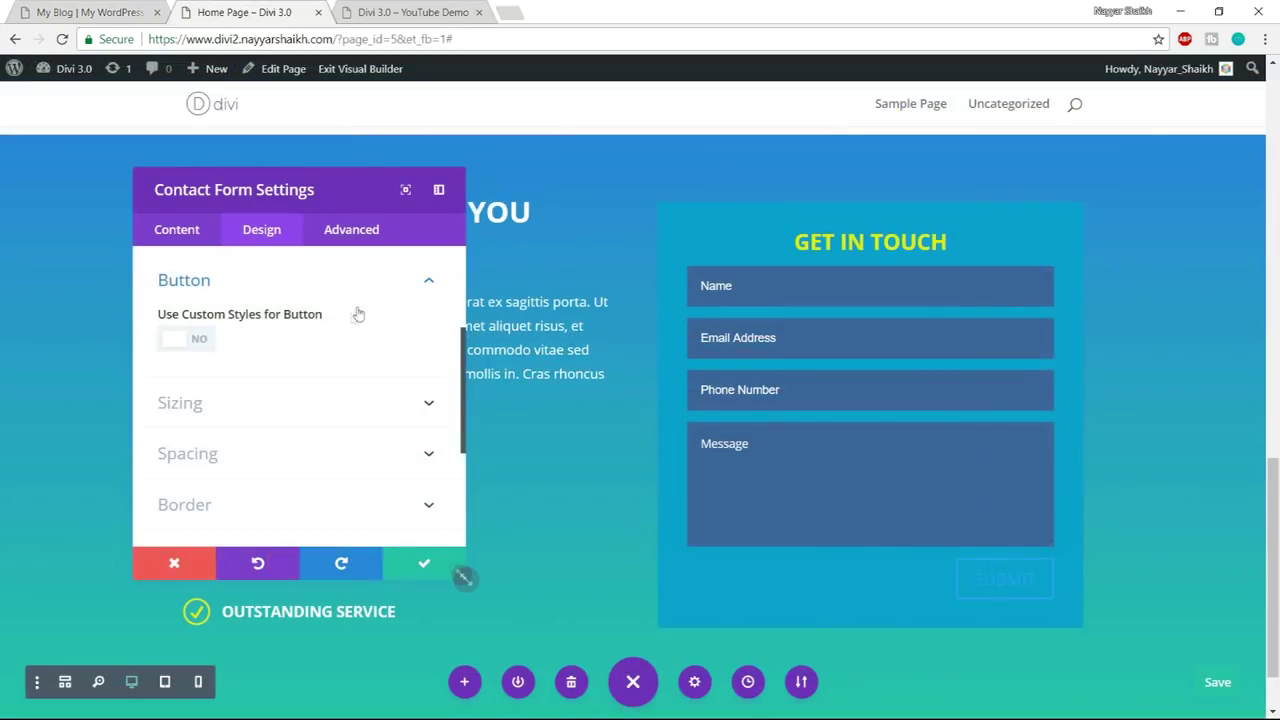
{"action": "left_click", "coordinate": [201, 341]}
- Set the submit button's text color to white #ffffff and its text size to 15px
{"action": "scroll", "coordinate": [410, 339], "scroll_direction": "down", "scroll_amount": 1}
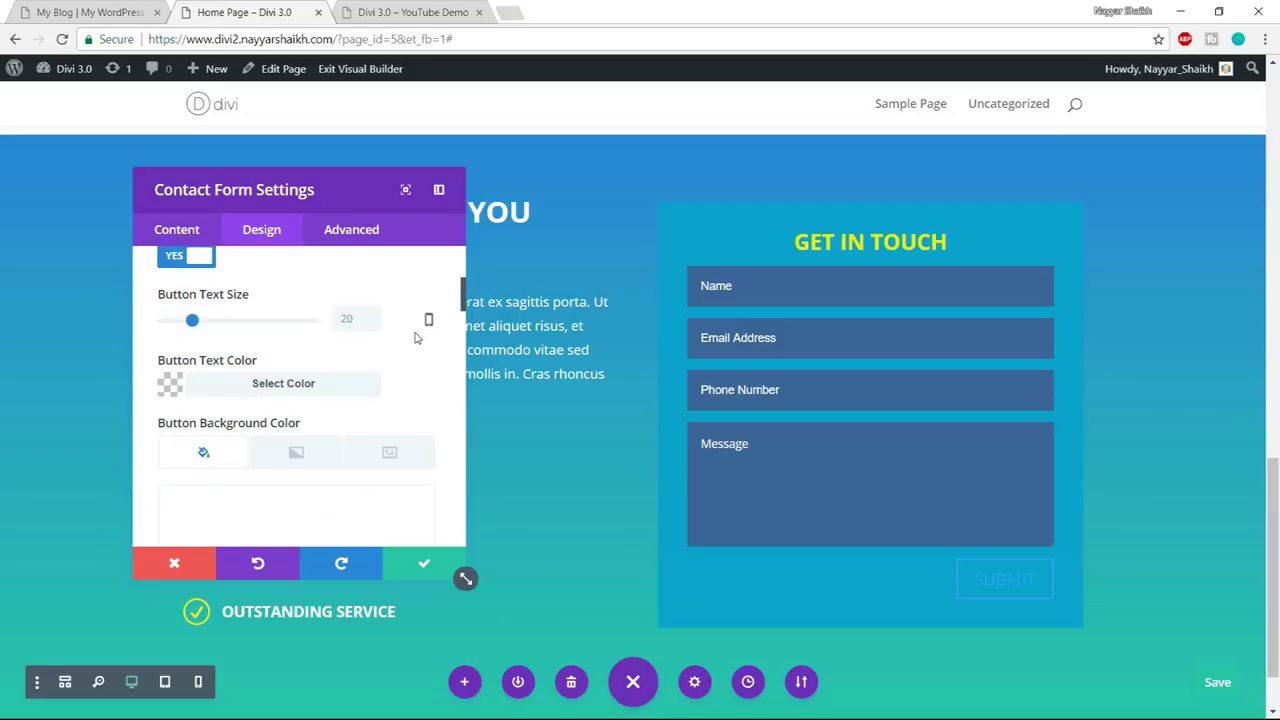
{"action": "left_click", "coordinate": [245, 384]}
{"action": "left_click", "coordinate": [214, 490]}
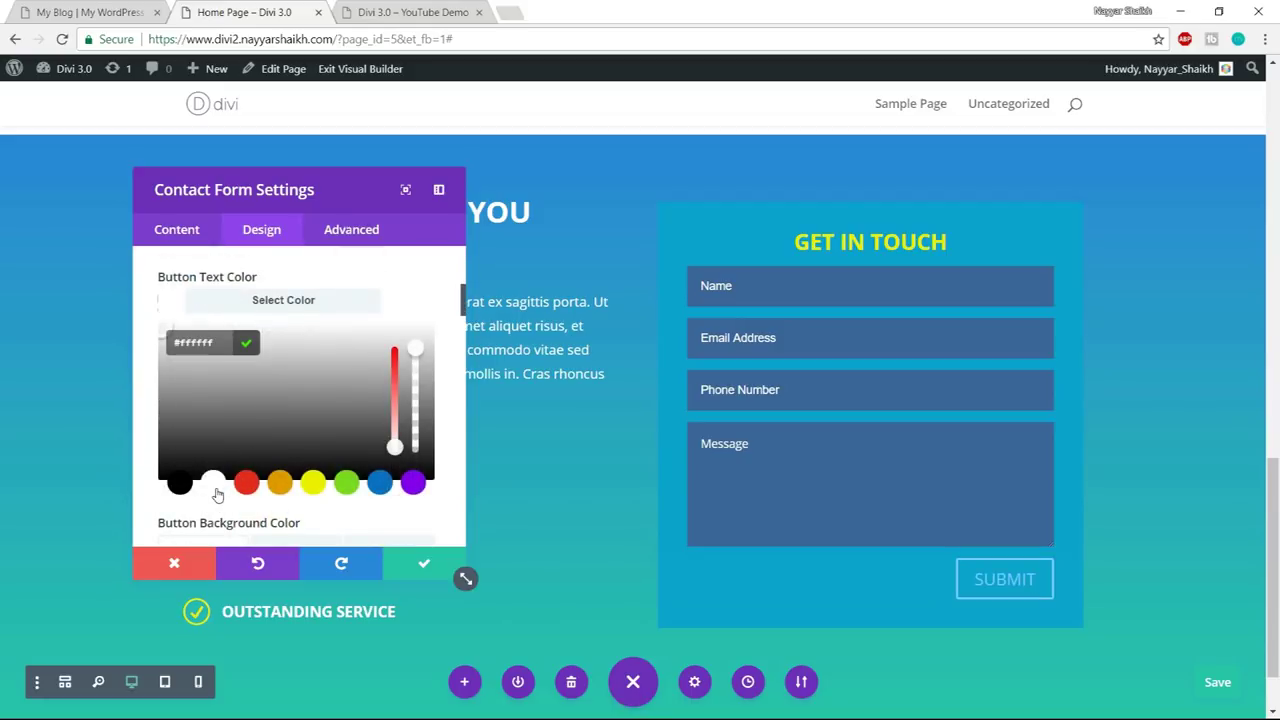
{"action": "scroll", "coordinate": [354, 358], "scroll_direction": "up", "scroll_amount": 1}
{"action": "left_click", "coordinate": [354, 358]}
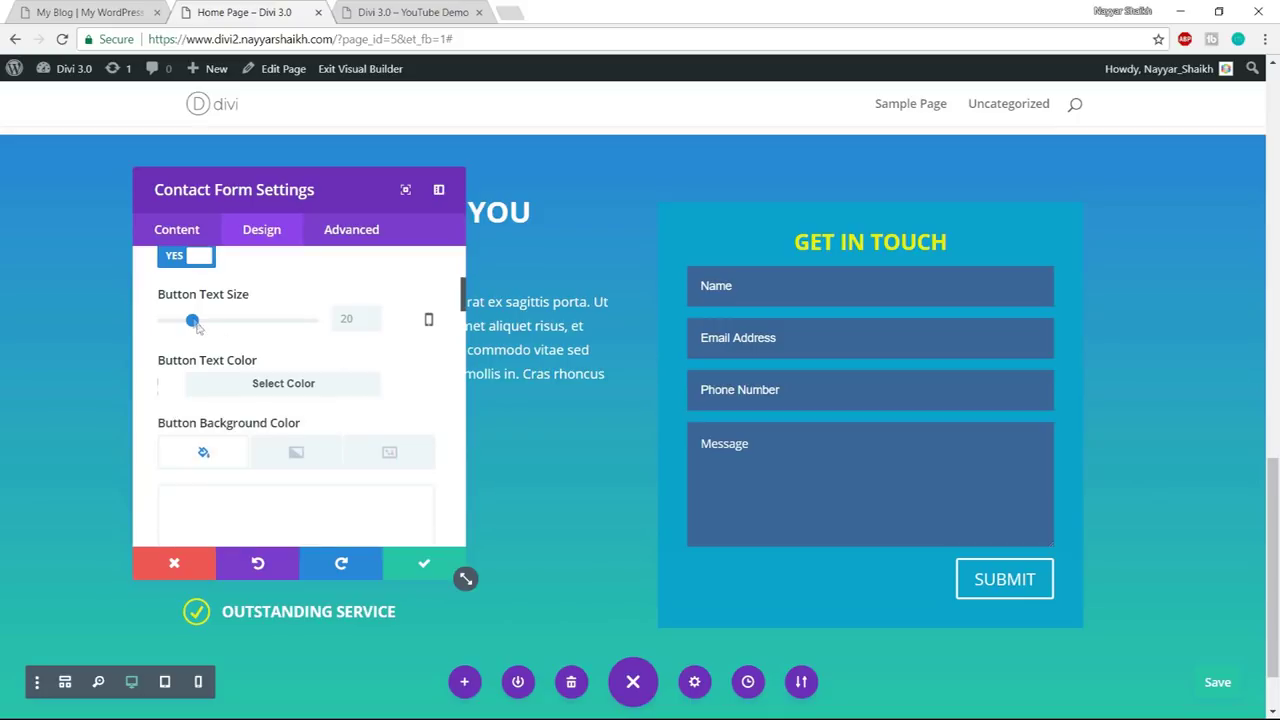
{"action": "left_click_drag", "start_coordinate": [192, 322], "coordinate": [186, 324]}
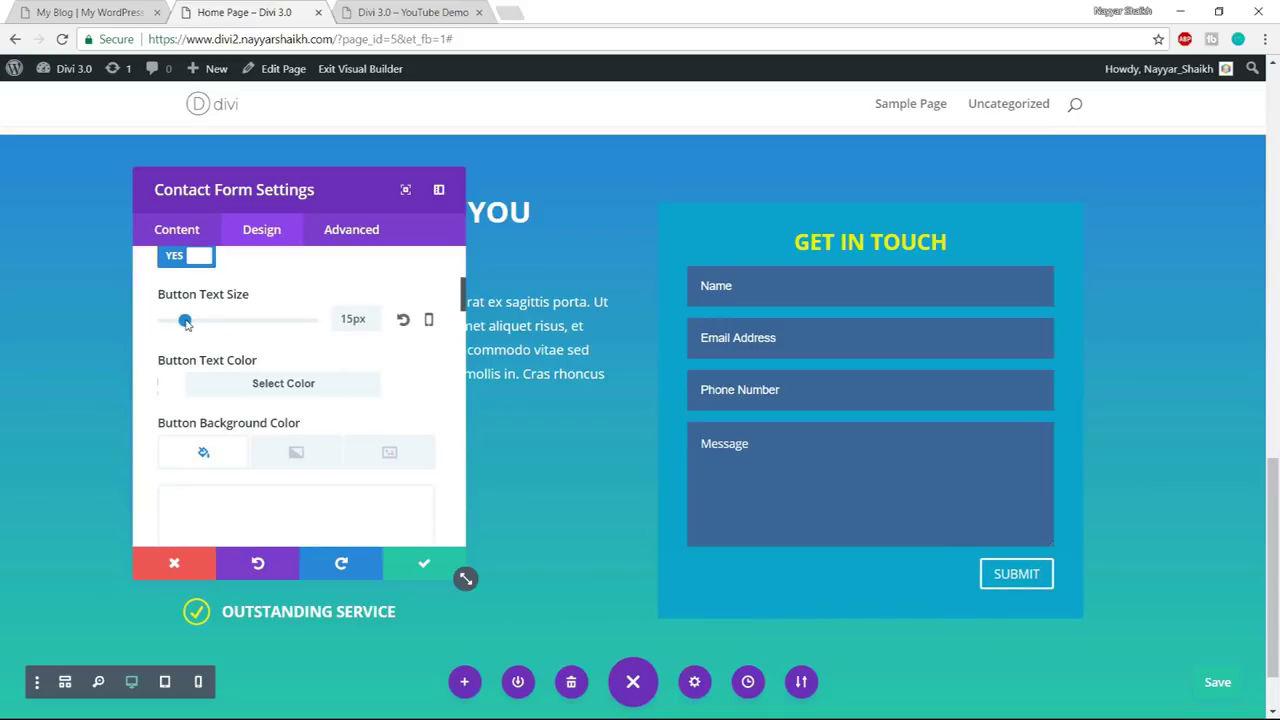
- Set the submit button's background color to the preset blue #0c71c3
{"action": "scroll", "coordinate": [343, 357], "scroll_direction": "down", "scroll_amount": 3}
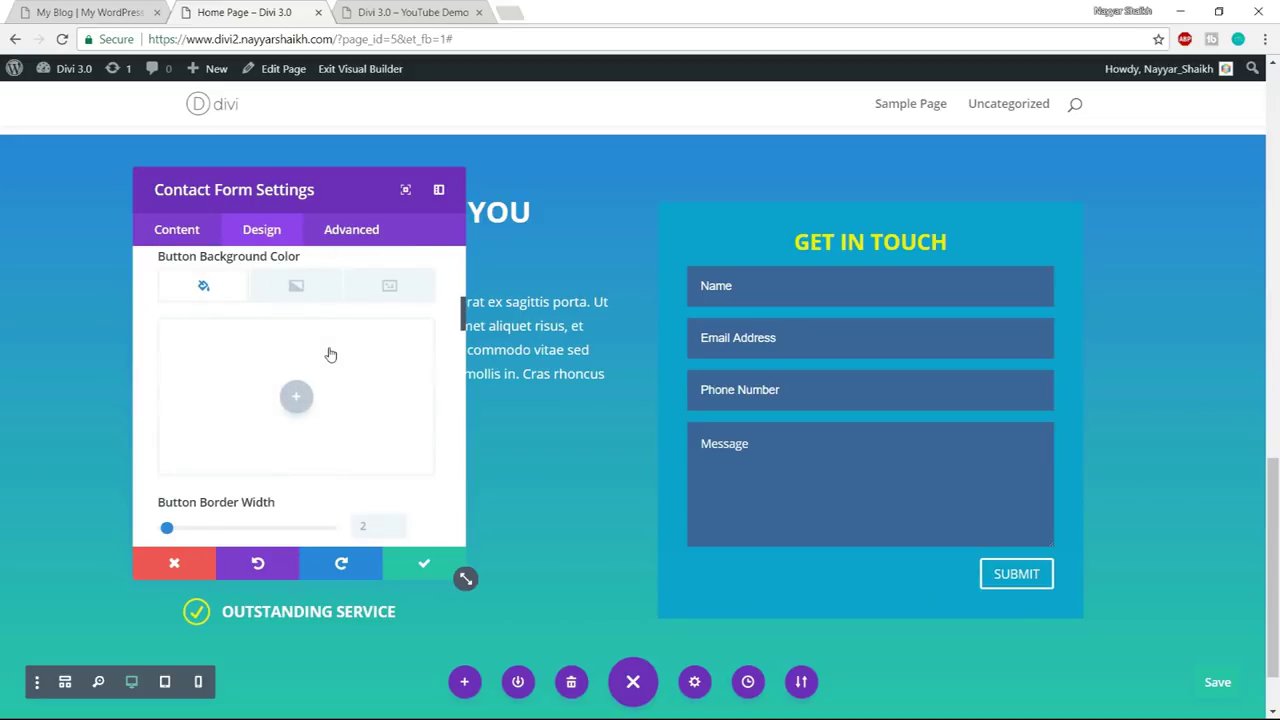
{"action": "left_click", "coordinate": [314, 378]}
{"action": "left_click", "coordinate": [382, 484]}
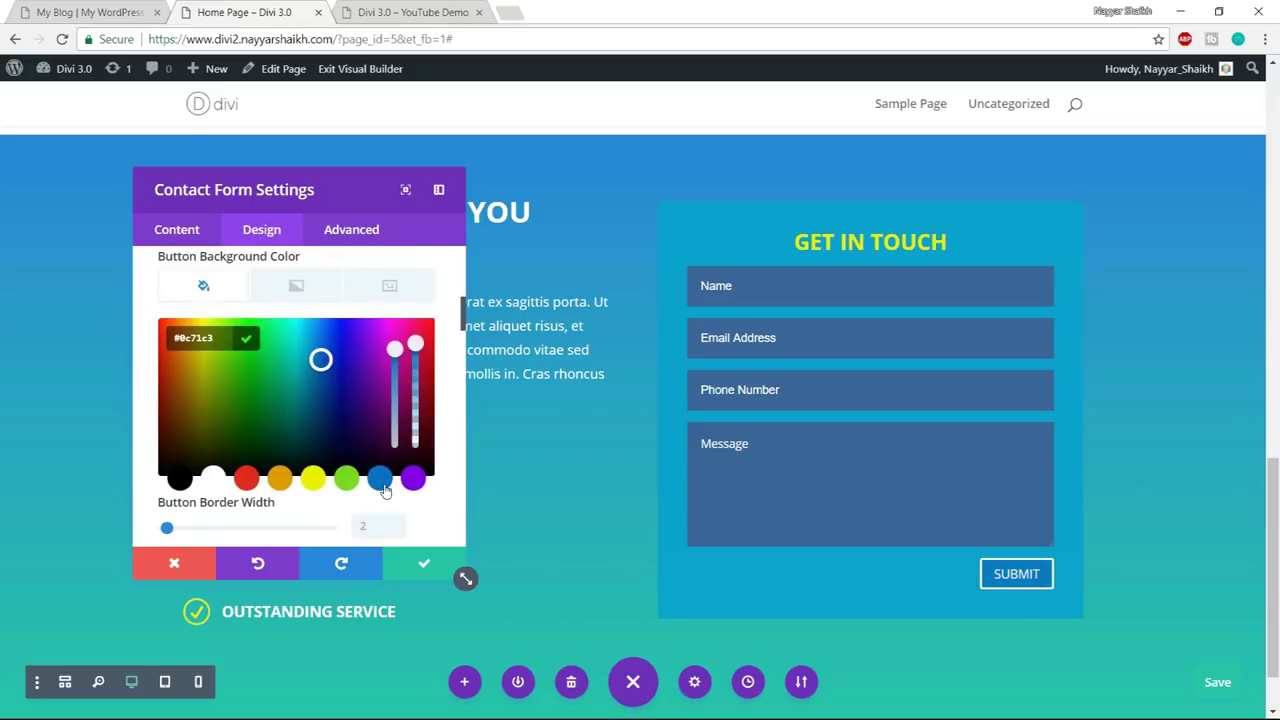
- Set the submit button's border width to 0px and its border radius to 50px
{"action": "scroll", "coordinate": [303, 380], "scroll_direction": "down", "scroll_amount": 2}
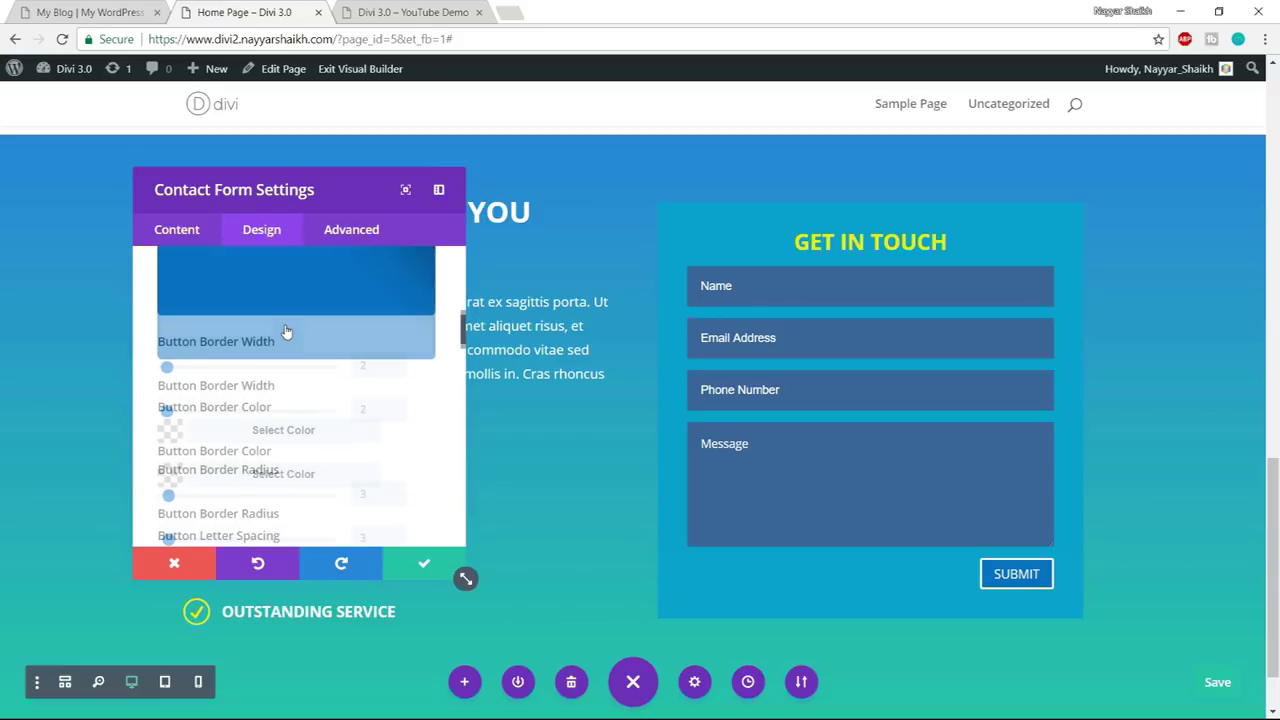
{"action": "left_click_drag", "start_coordinate": [168, 365], "coordinate": [147, 366]}
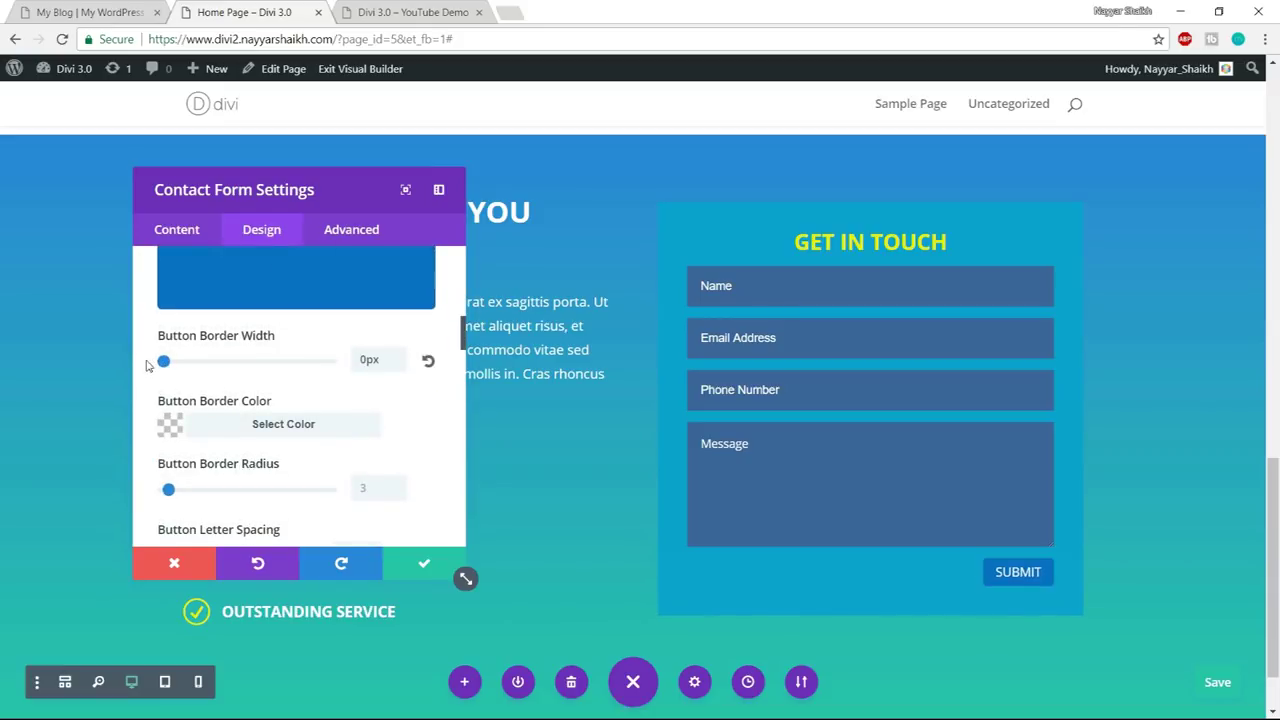
{"action": "scroll", "coordinate": [290, 370], "scroll_direction": "down", "scroll_amount": 2}
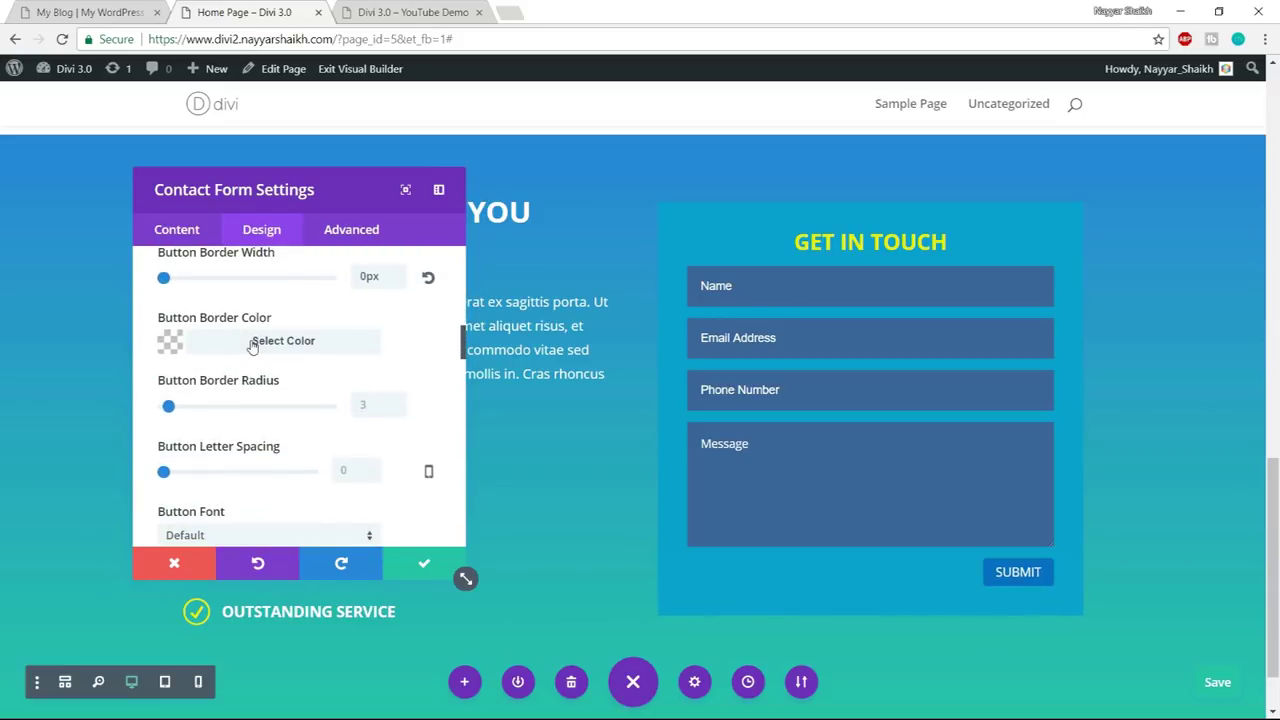
{"action": "scroll", "coordinate": [320, 360], "scroll_direction": "down", "scroll_amount": 1}
{"action": "scroll", "coordinate": [325, 361], "scroll_direction": "down", "scroll_amount": 1}
{"action": "left_click_drag", "start_coordinate": [168, 324], "coordinate": [246, 325]}
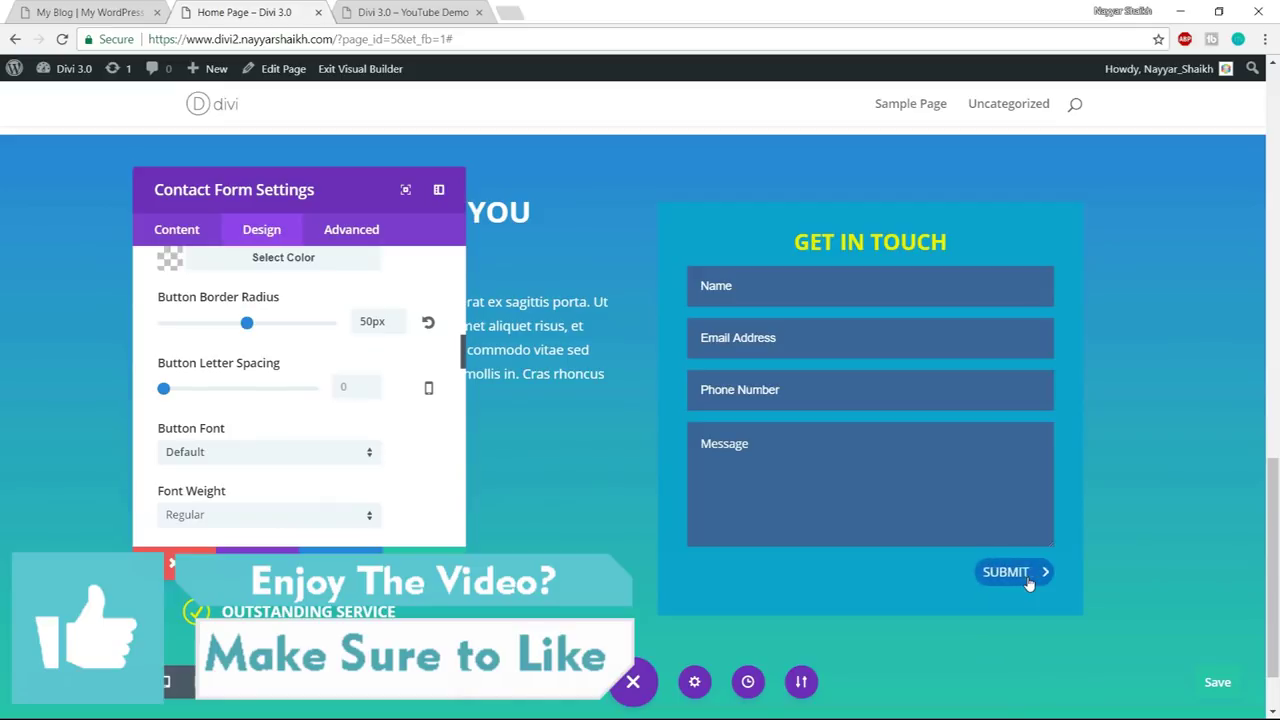
- Set the submit button's hover background color to the preset yellow #edf000
{"action": "scroll", "coordinate": [401, 412], "scroll_direction": "down", "scroll_amount": 5}
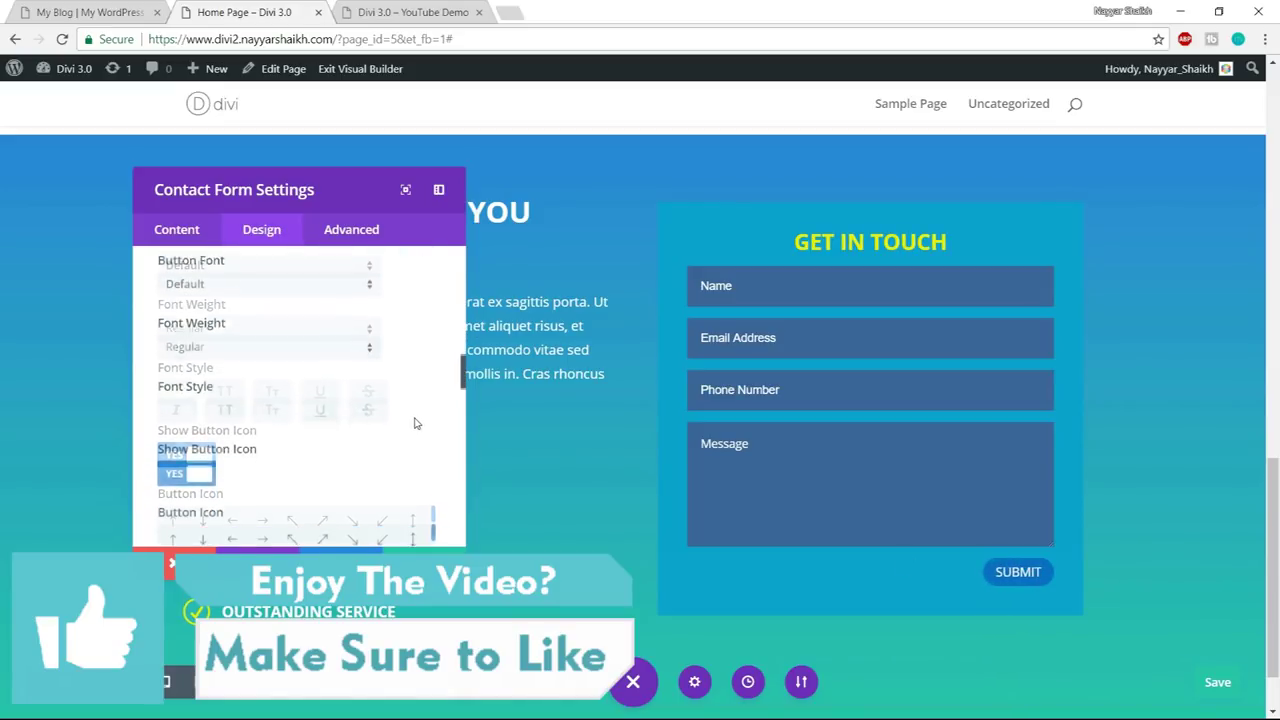
{"action": "scroll", "coordinate": [365, 410], "scroll_direction": "down", "scroll_amount": 3}
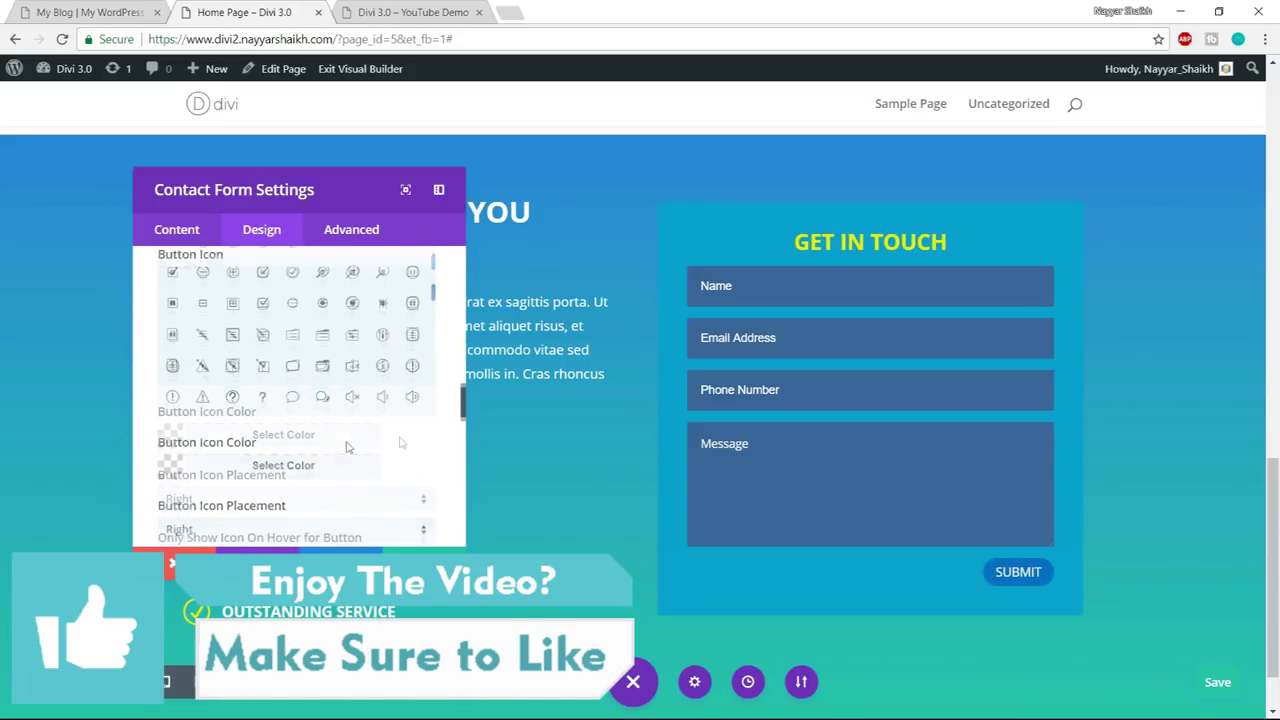
{"action": "scroll", "coordinate": [350, 412], "scroll_direction": "down", "scroll_amount": 3}
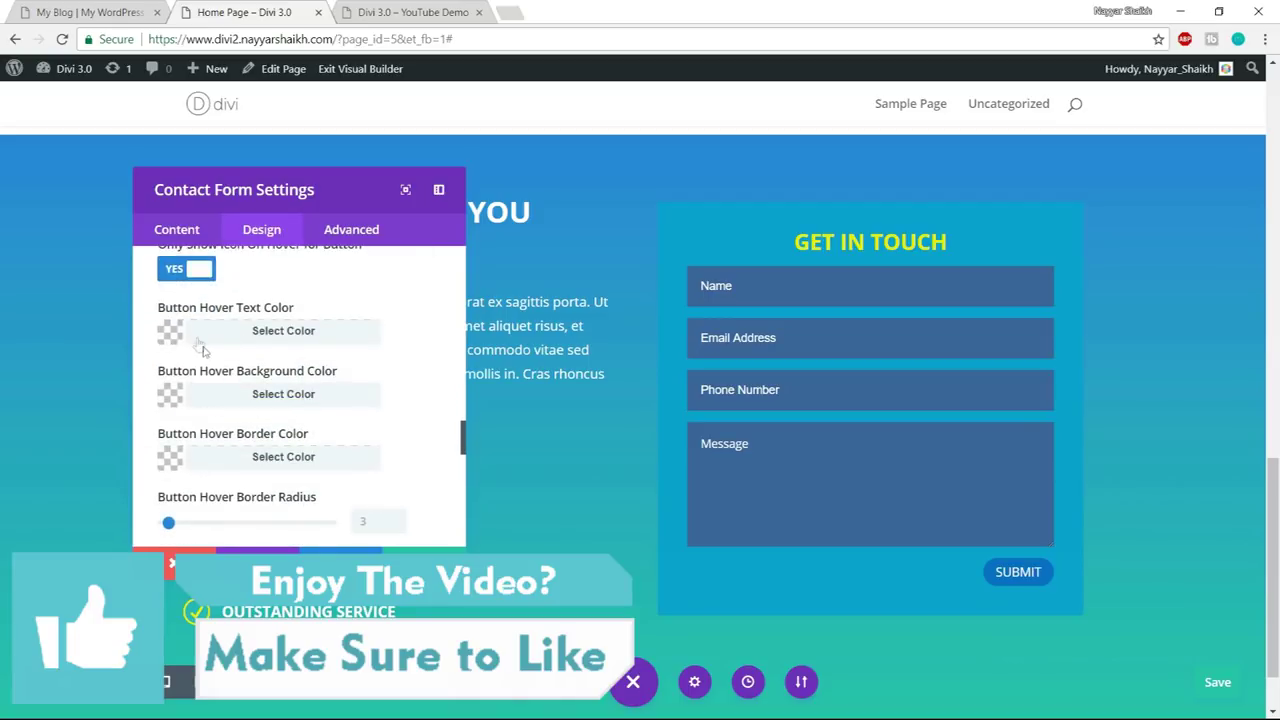
{"action": "left_click", "coordinate": [295, 396]}
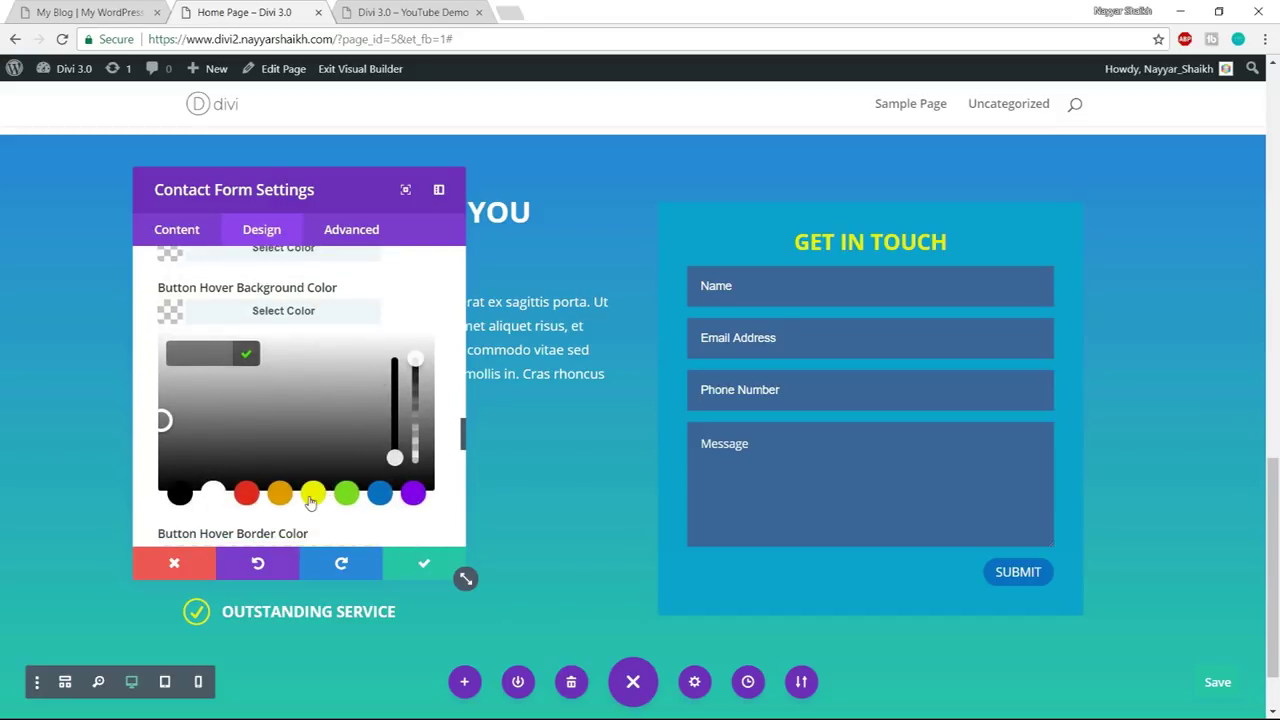
{"action": "left_click", "coordinate": [311, 496]}
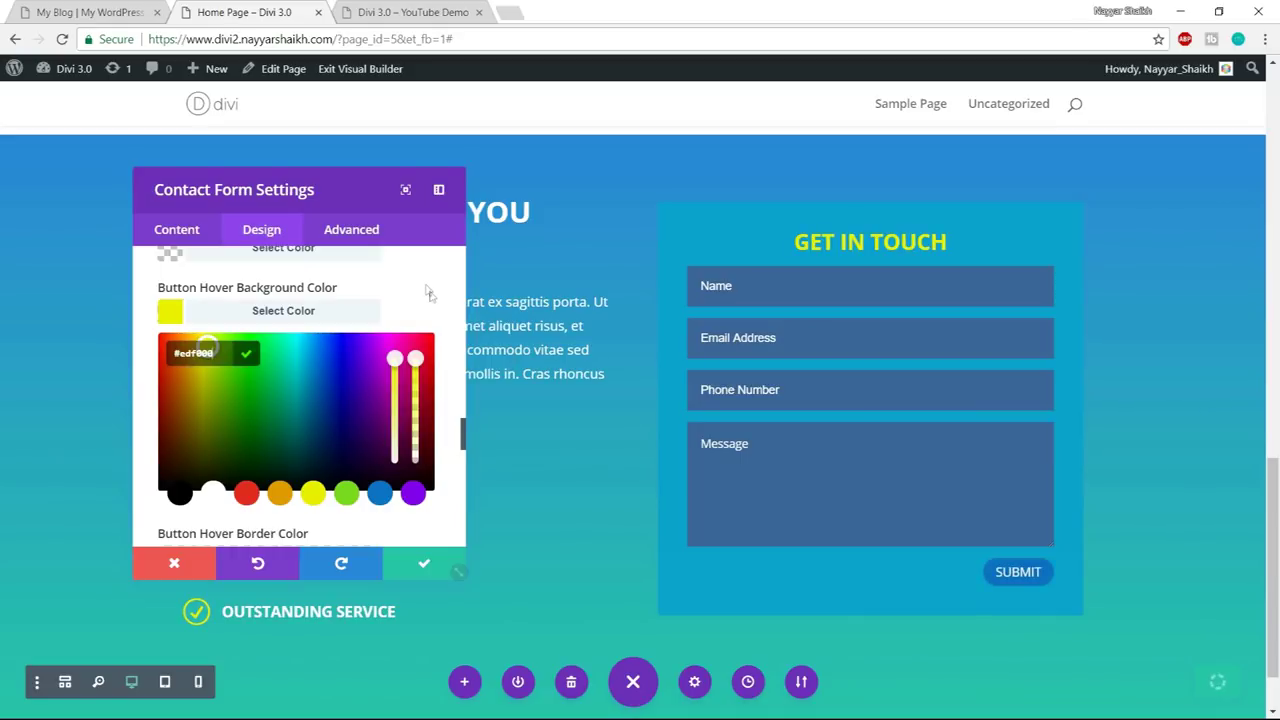
{"action": "left_click", "coordinate": [363, 314]}
- Set the submit button's hover text color to the preset black #000000
{"action": "scroll", "coordinate": [409, 354], "scroll_direction": "up", "scroll_amount": 2}
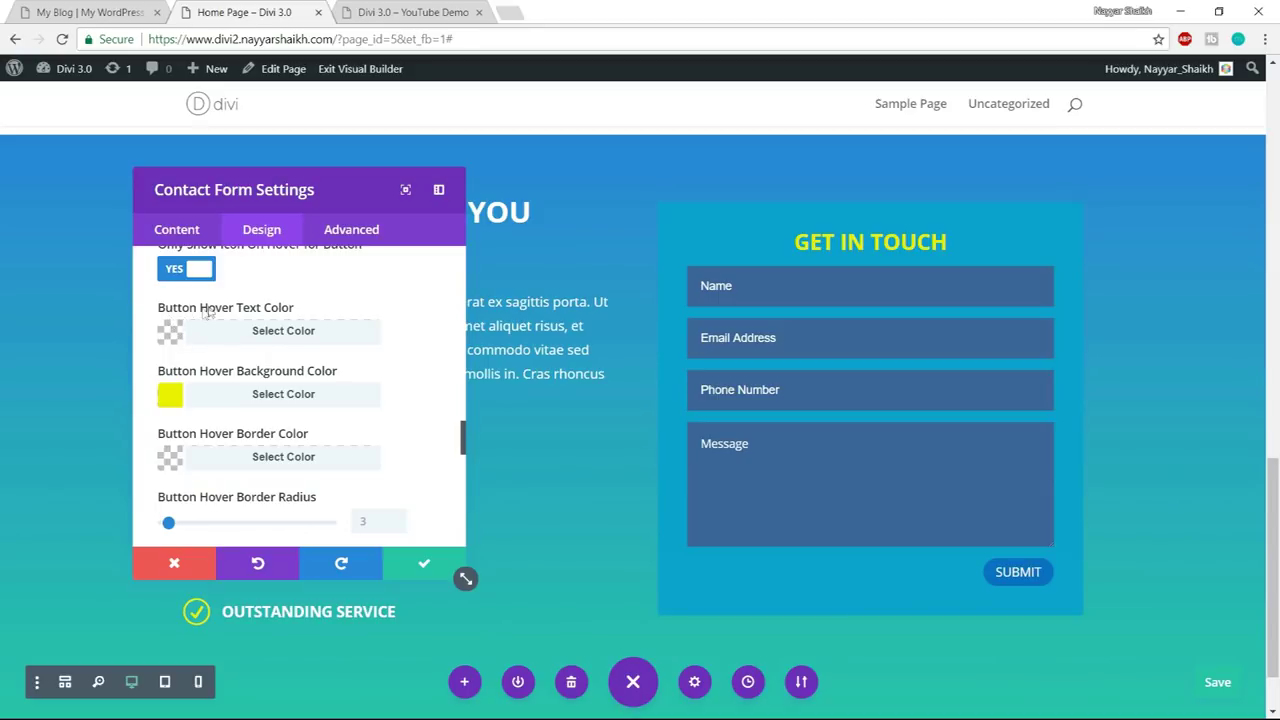
{"action": "left_click", "coordinate": [267, 330]}
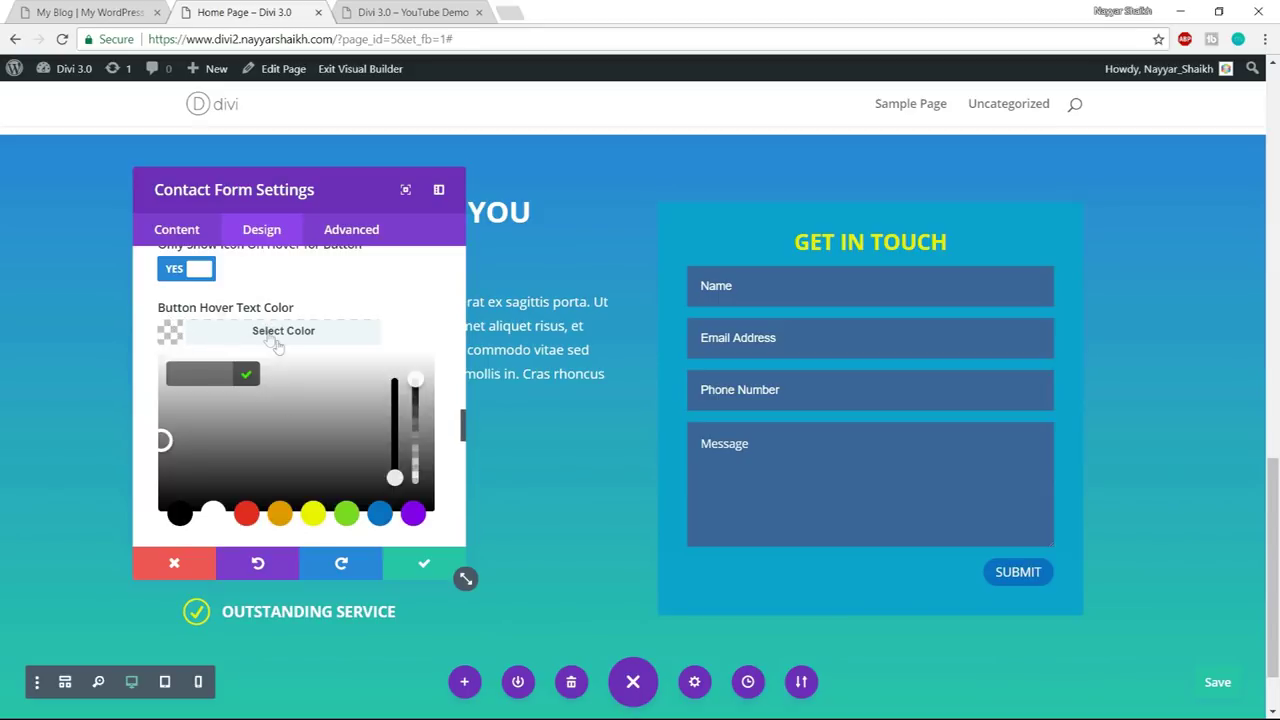
{"action": "left_click", "coordinate": [180, 516]}
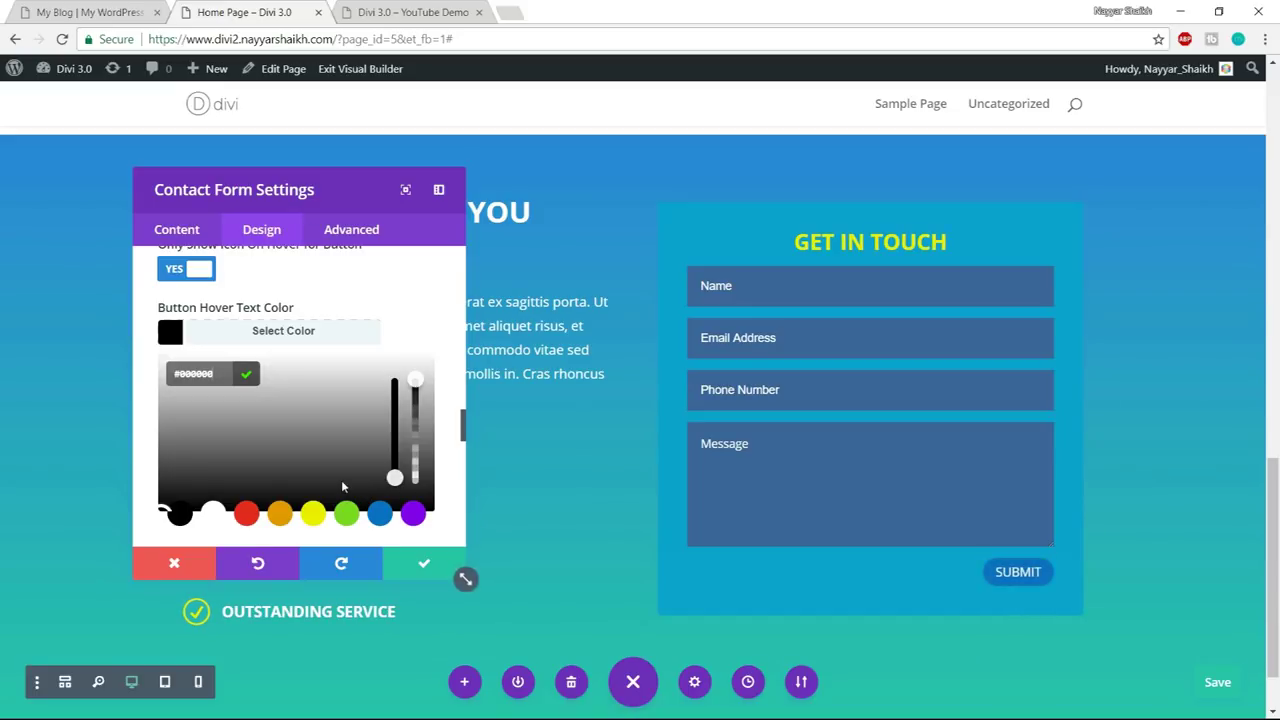
{"action": "scroll", "coordinate": [377, 473], "scroll_direction": "up", "scroll_amount": 2}
{"action": "scroll", "coordinate": [377, 473], "scroll_direction": "up", "scroll_amount": 6}
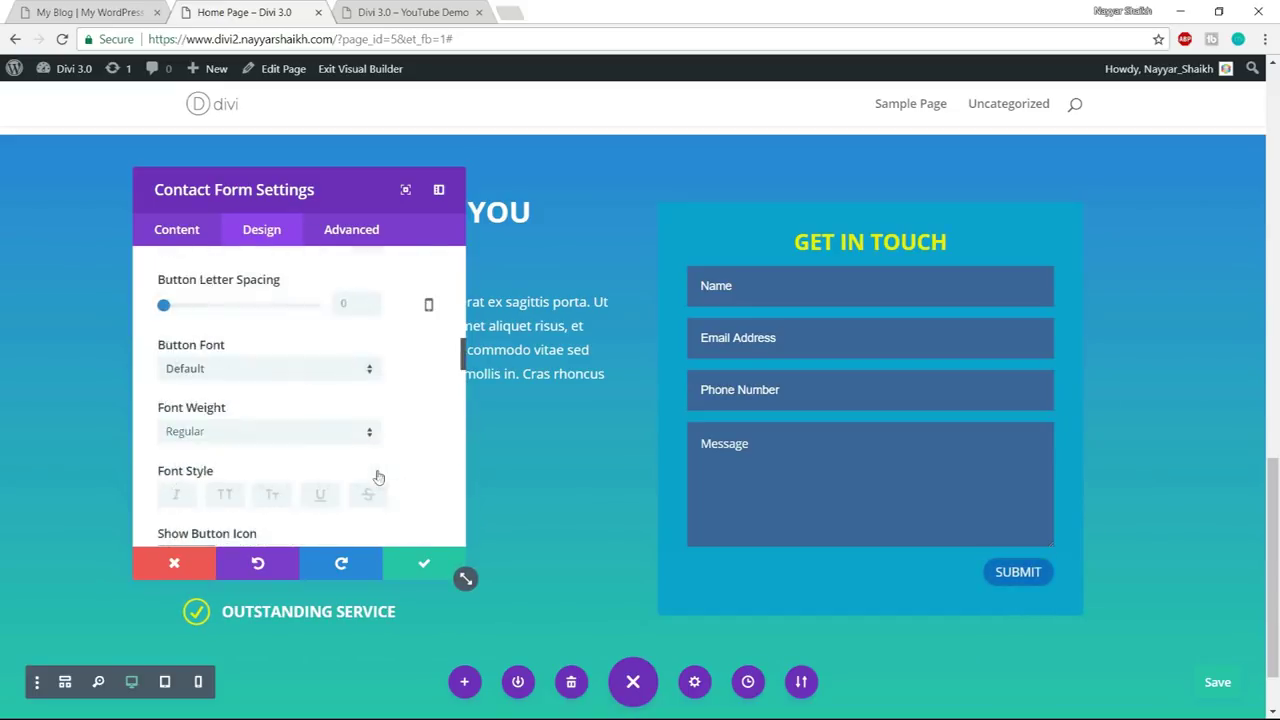
- Apply the contact form's settings and compare the form with the one on the LocalBiz reference page
{"action": "left_click", "coordinate": [424, 565]}
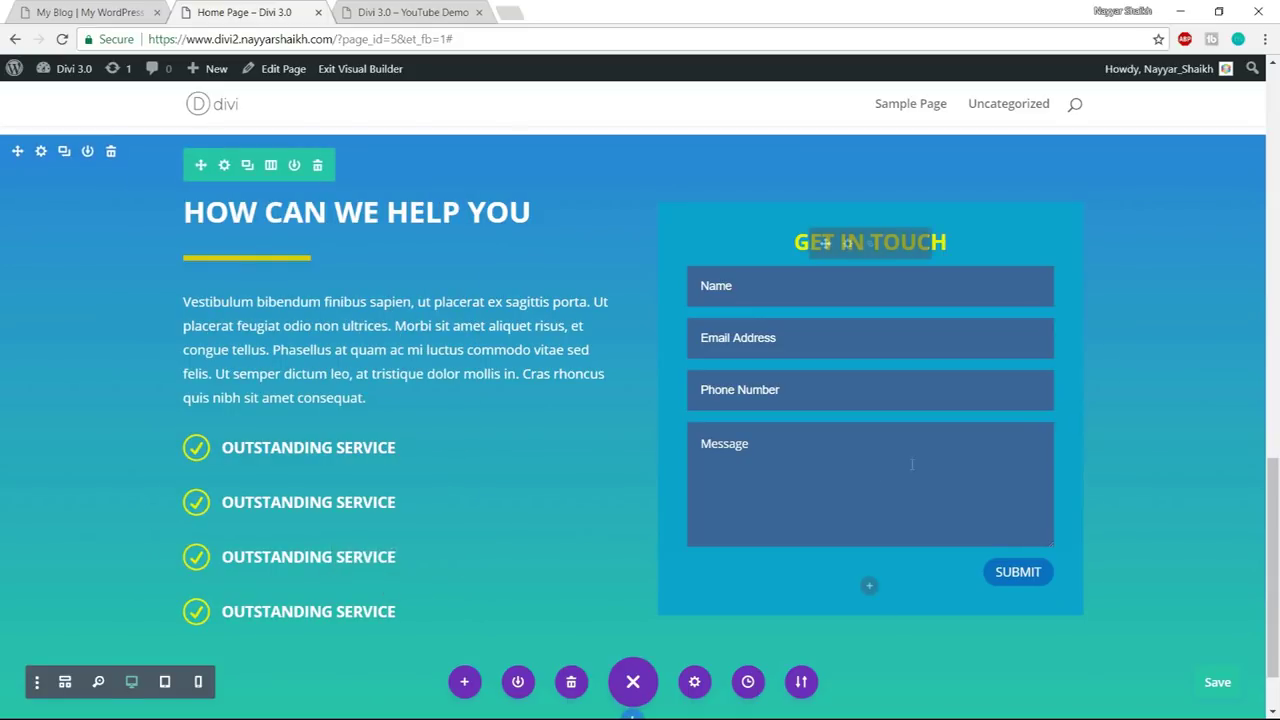
{"action": "key", "text": "ctrl+shift+Tab"}
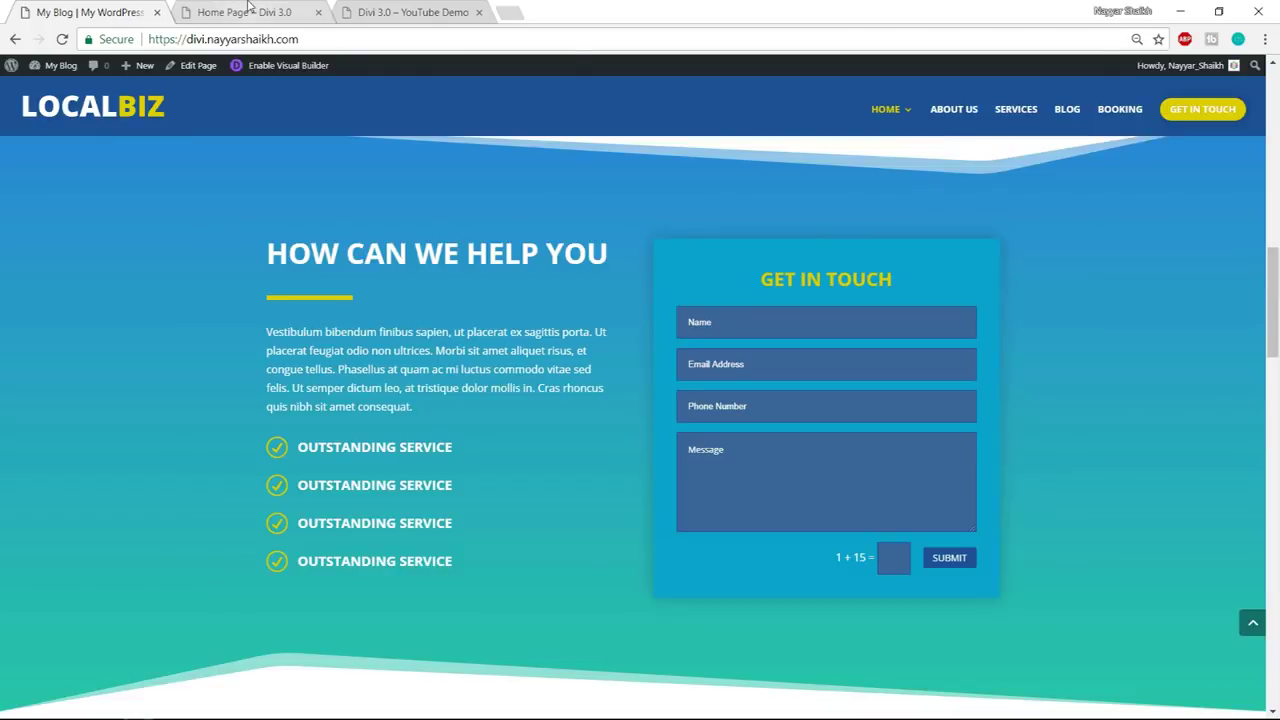
{"action": "key", "text": "ctrl+Tab"}
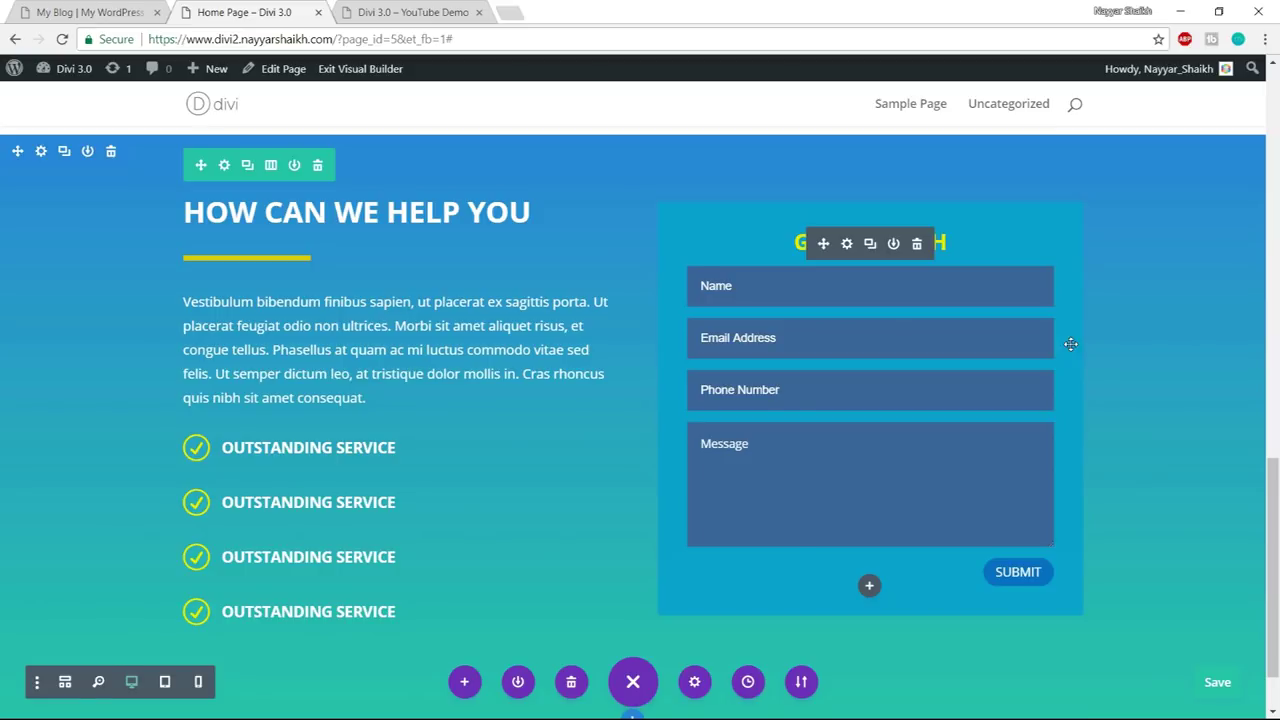
- Switch to the Steps notes in Notepad, look up the form's box-shadow CSS line, and return to the page builder
{"action": "key", "text": "super"}
{"action": "key", "text": "alt+Tab"}
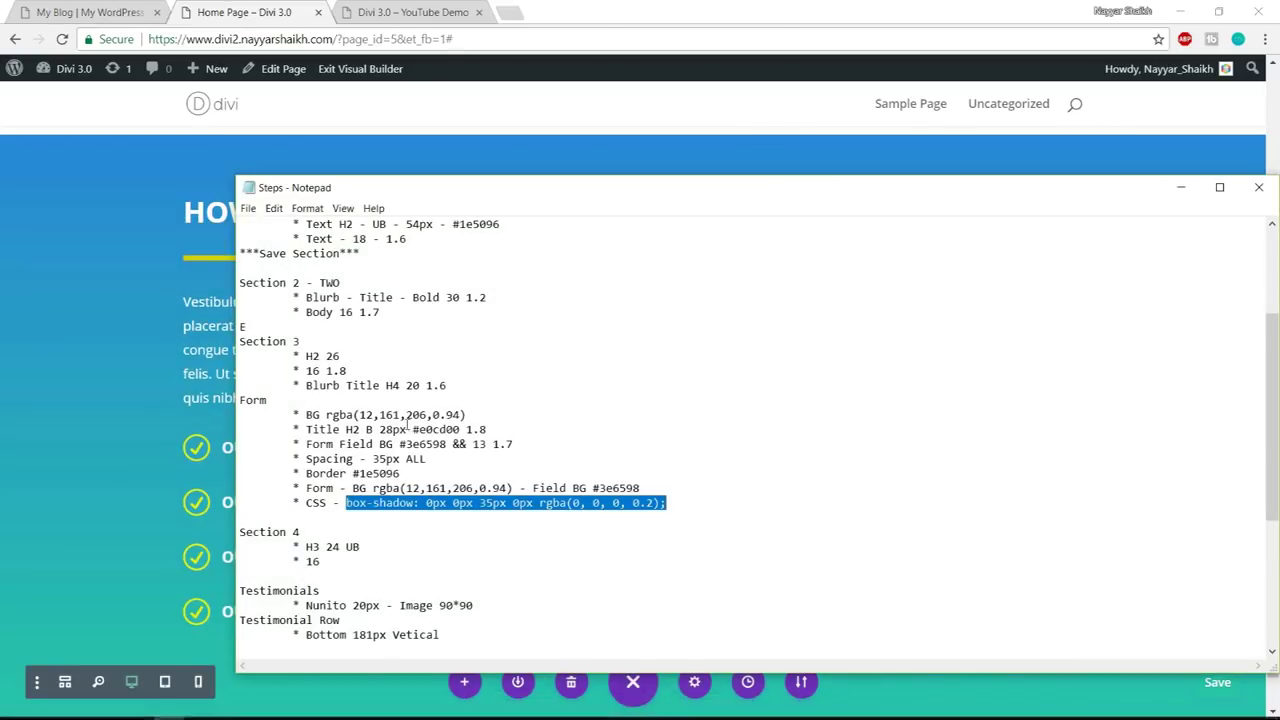
{"action": "scroll", "coordinate": [410, 430], "scroll_direction": "down", "scroll_amount": 3}
{"action": "scroll", "coordinate": [430, 440], "scroll_direction": "up", "scroll_amount": 7}
{"action": "scroll", "coordinate": [455, 452], "scroll_direction": "down", "scroll_amount": 4}
{"action": "scroll", "coordinate": [455, 452], "scroll_direction": "down", "scroll_amount": 6}
{"action": "scroll", "coordinate": [464, 428], "scroll_direction": "up", "scroll_amount": 4}
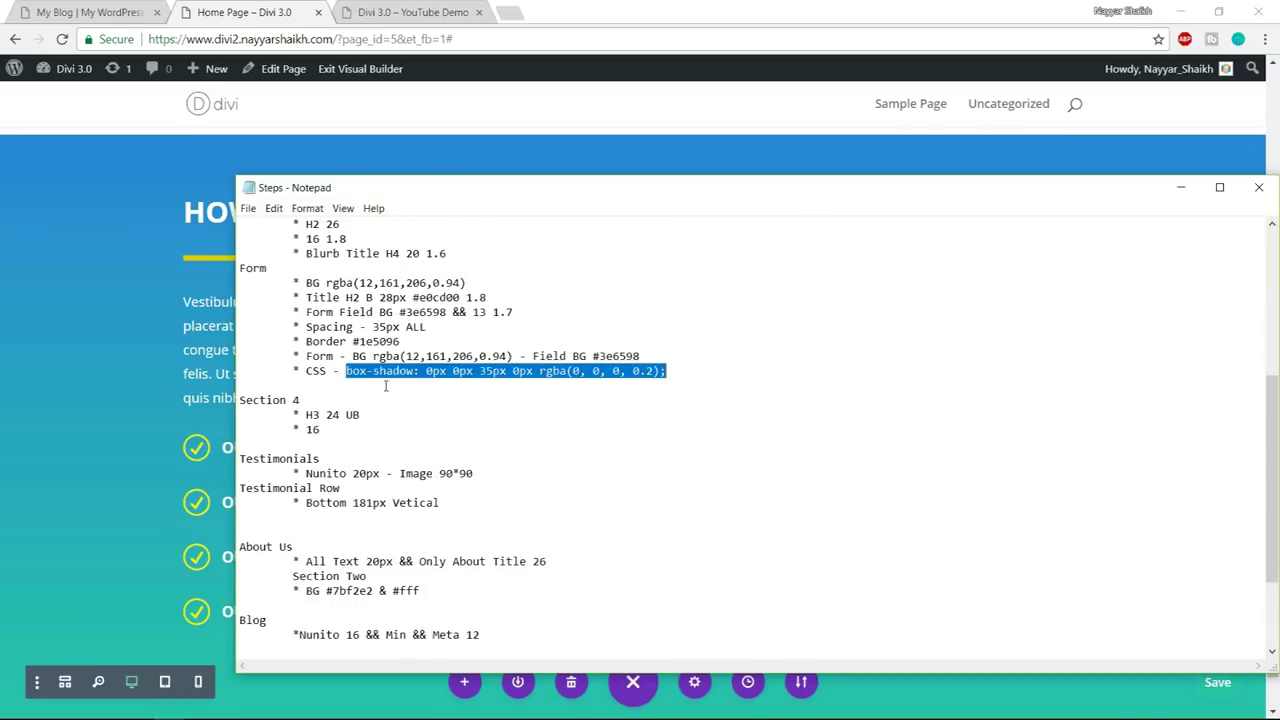
{"action": "left_click_drag", "start_coordinate": [246, 318], "coordinate": [413, 415]}
{"action": "left_click_drag", "start_coordinate": [293, 415], "coordinate": [345, 416]}
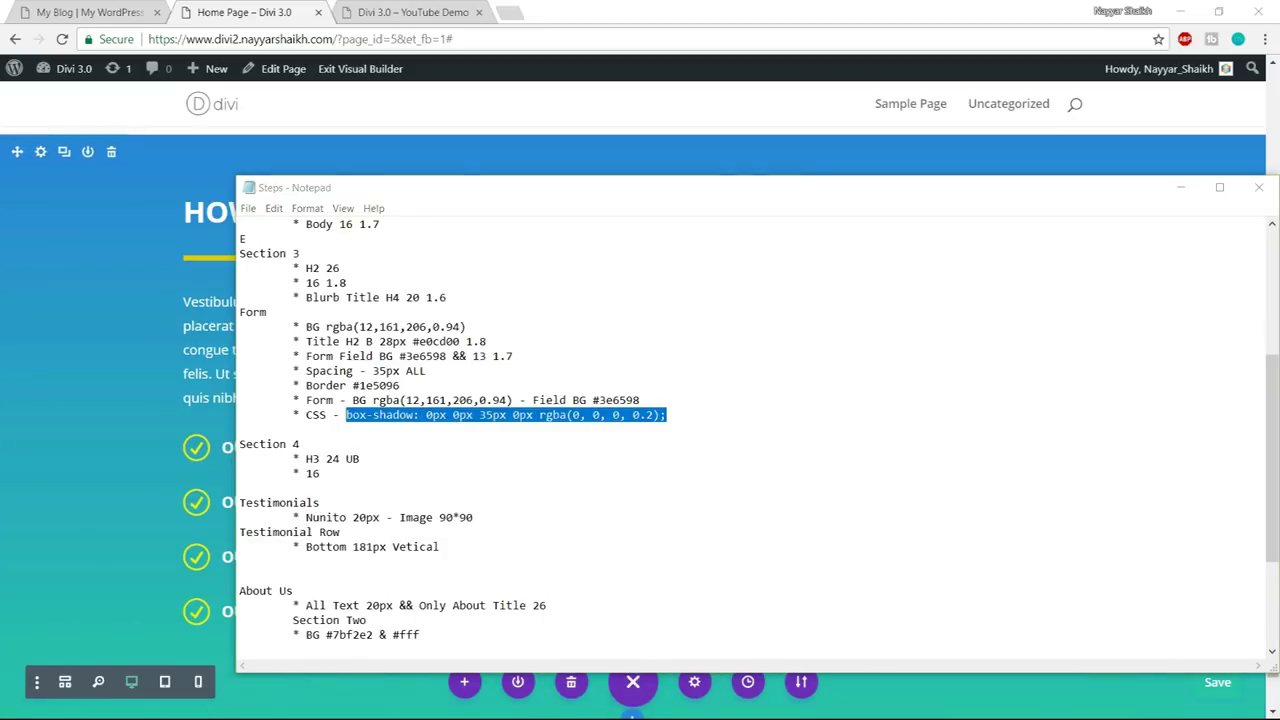
{"action": "left_click", "coordinate": [14, 707]}
{"action": "left_click", "coordinate": [140, 708]}
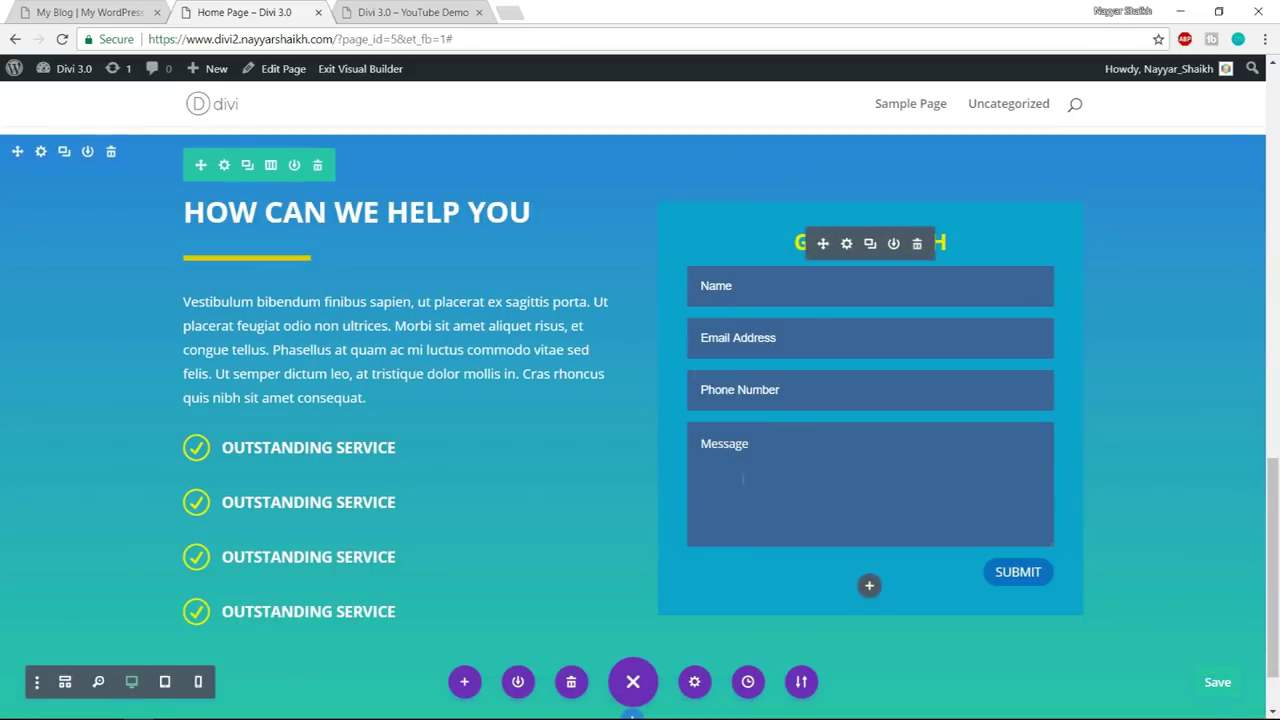
- Add "box-shadow: 0px 0px 35px 0px rgba(0, 0, 0, 0.2);" as custom CSS on the contact form's main element and apply it
{"action": "left_click", "coordinate": [847, 247]}
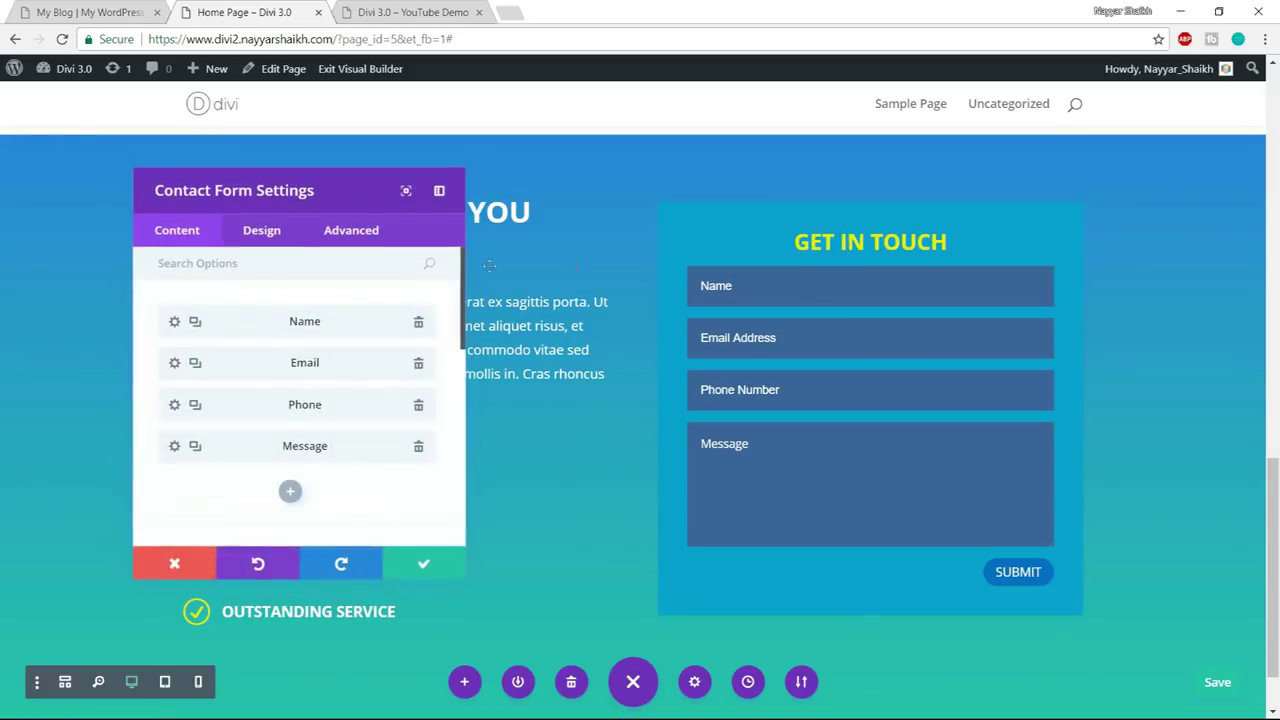
{"action": "left_click", "coordinate": [388, 238]}
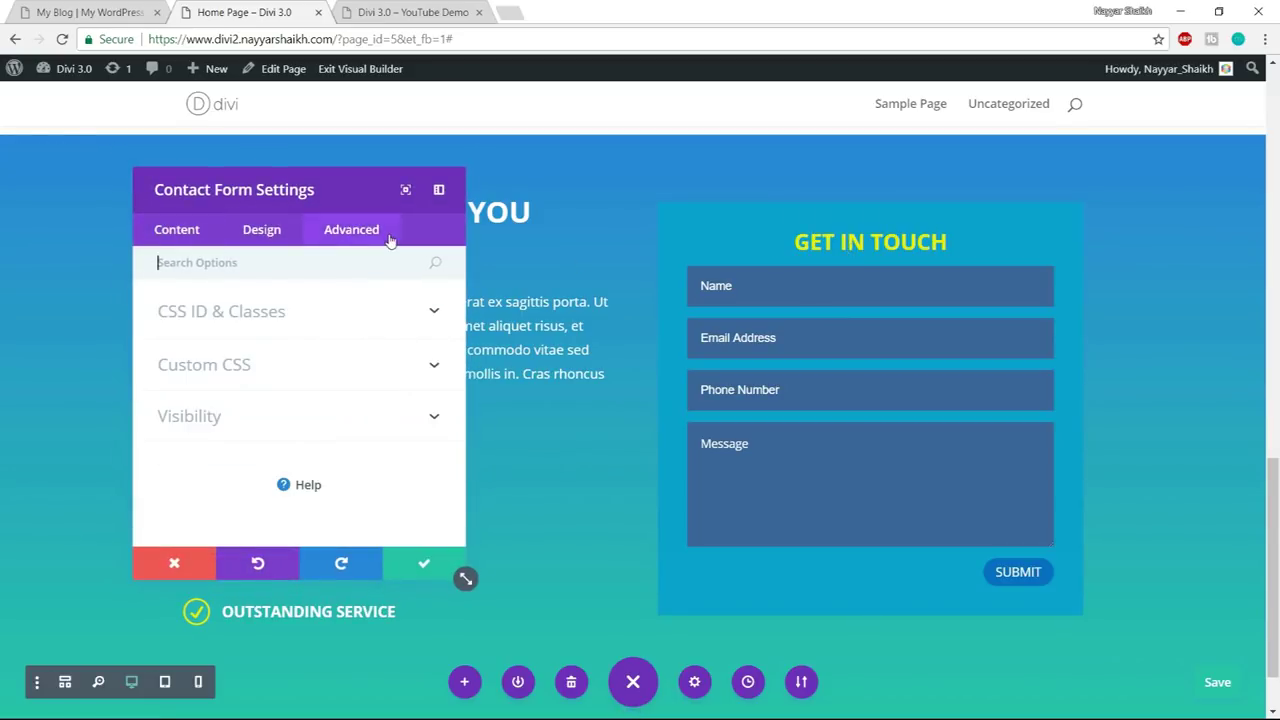
{"action": "left_click", "coordinate": [293, 368]}
{"action": "scroll", "coordinate": [263, 429], "scroll_direction": "down", "scroll_amount": 1}
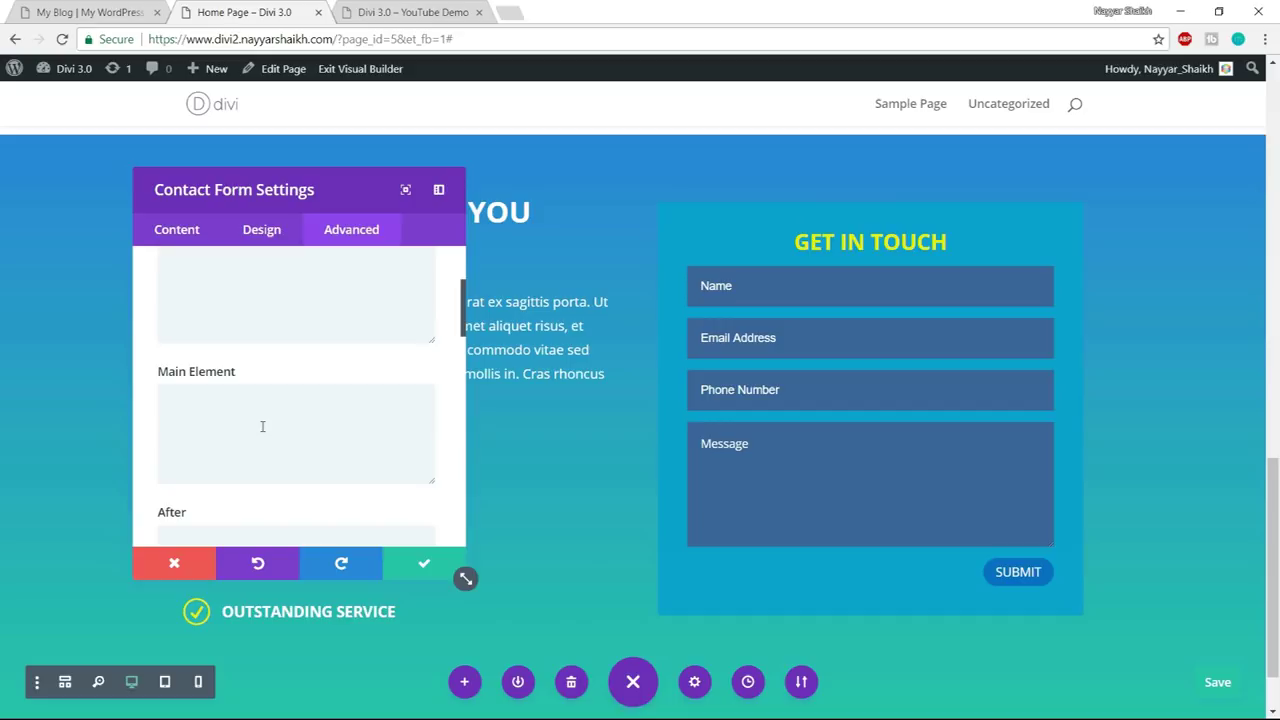
{"action": "left_click", "coordinate": [262, 426]}
{"action": "type", "text": "box-shadow: 0px 0px 35px 0px rgba(0, 0, 0, 0.2);"}
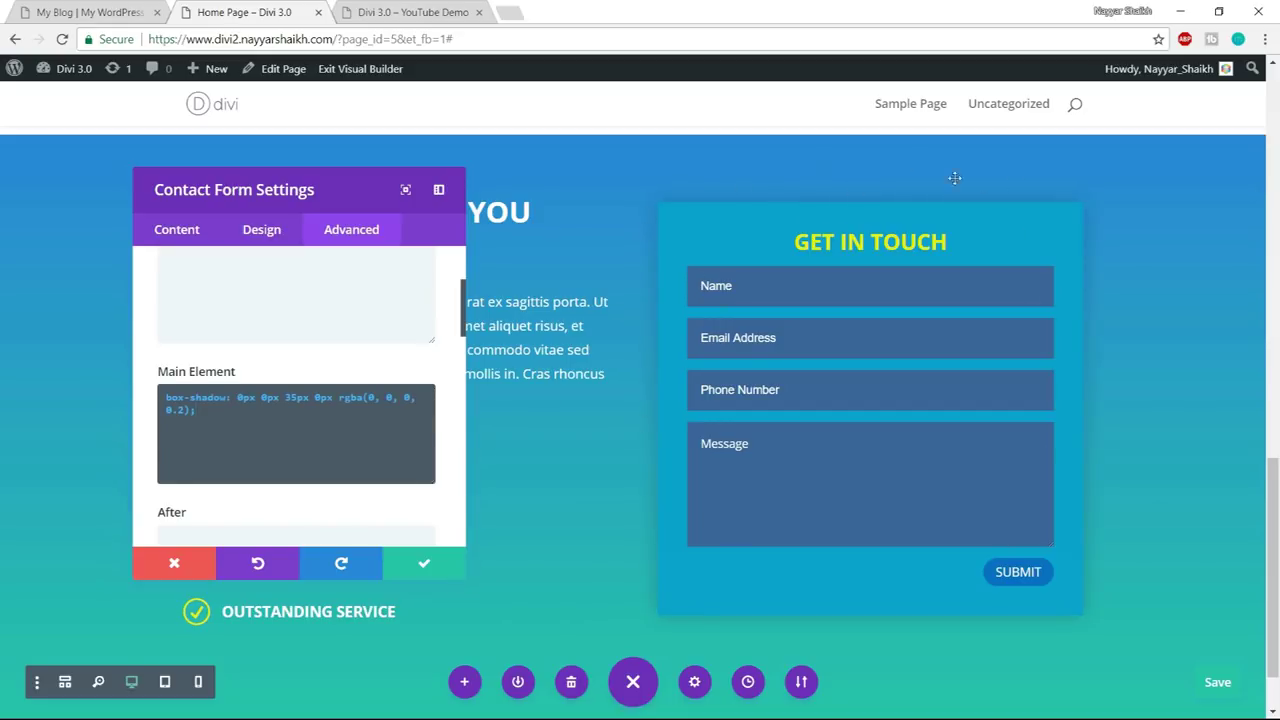
{"action": "left_click", "coordinate": [450, 570]}
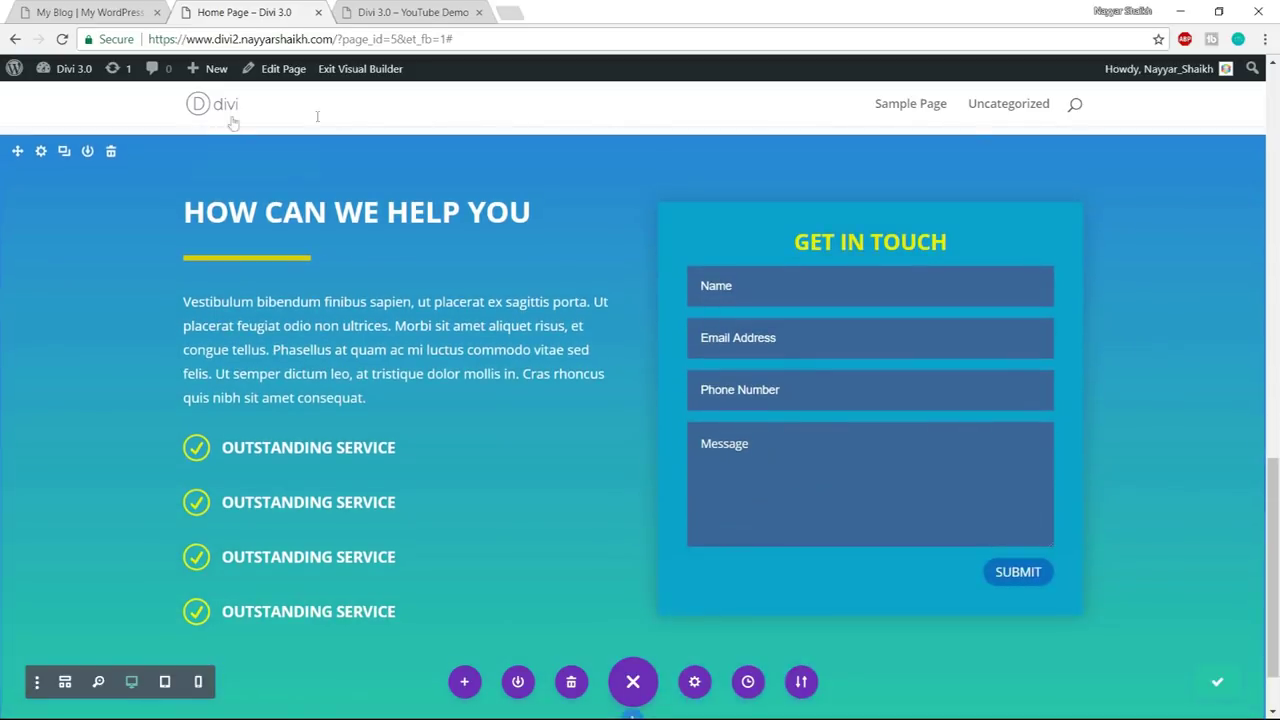
- Examine the top and bottom edges of the "HOW CAN WE HELP YOU" section on the reference page
{"action": "left_click", "coordinate": [86, 10]}
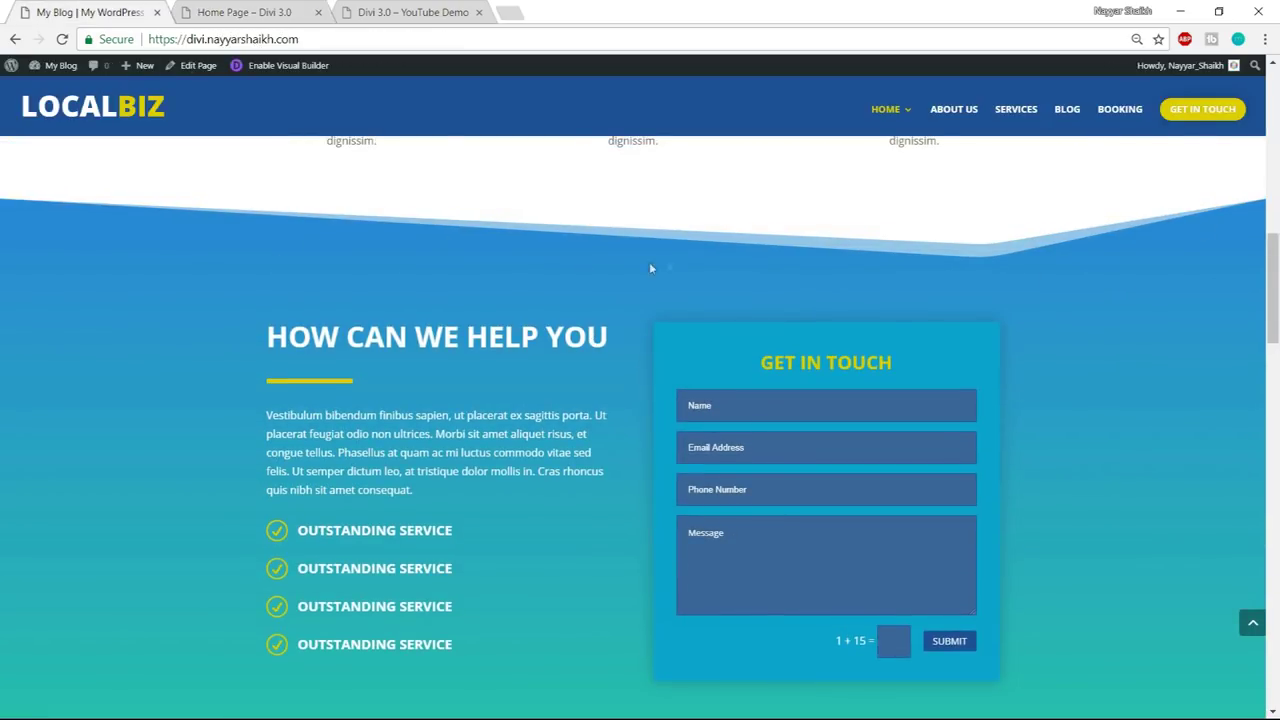
{"action": "scroll", "coordinate": [650, 268], "scroll_direction": "down", "scroll_amount": 3}
{"action": "scroll", "coordinate": [837, 389], "scroll_direction": "up", "scroll_amount": 3}
{"action": "left_click", "coordinate": [200, 10]}
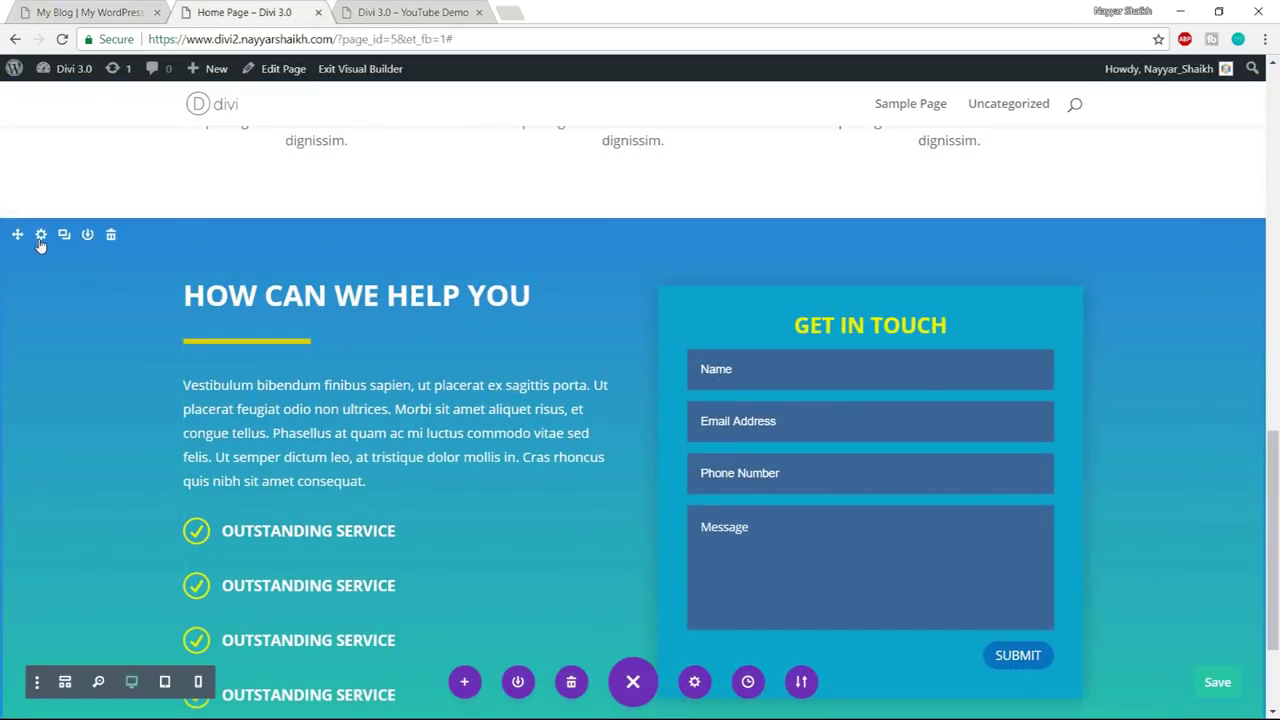
- Open the divider options in the design settings of the "HOW CAN WE HELP YOU" section
{"action": "left_click", "coordinate": [40, 240]}
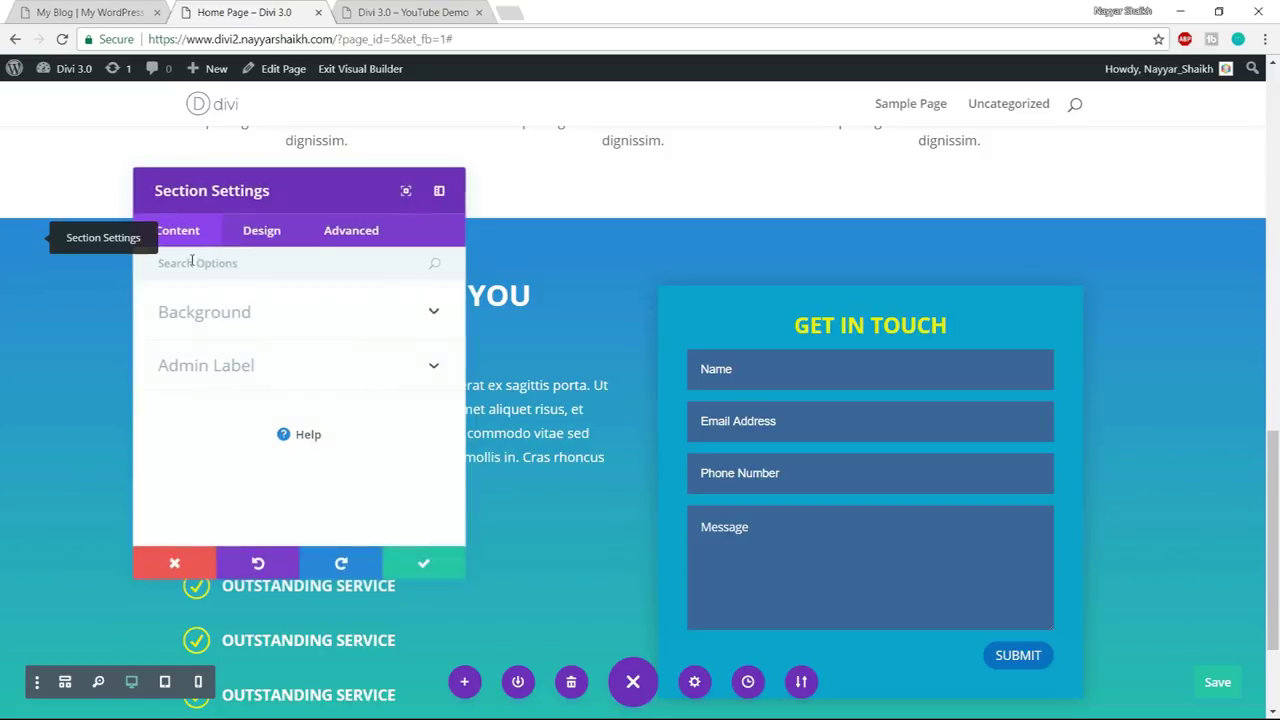
{"action": "left_click", "coordinate": [264, 235]}
{"action": "left_click", "coordinate": [272, 420]}
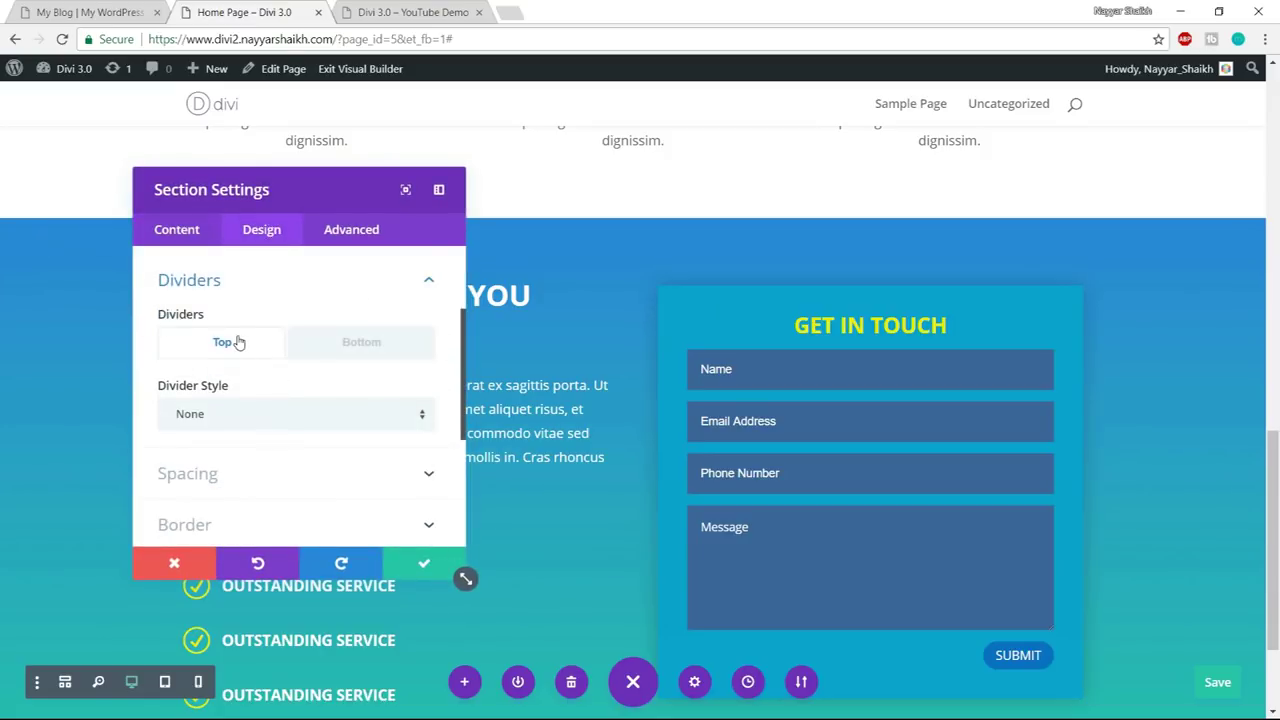
- Try the solid zigzag style and the layered zigzag style for the section's top divider
{"action": "left_click", "coordinate": [295, 417]}
{"action": "scroll", "coordinate": [346, 354], "scroll_direction": "down", "scroll_amount": 2}
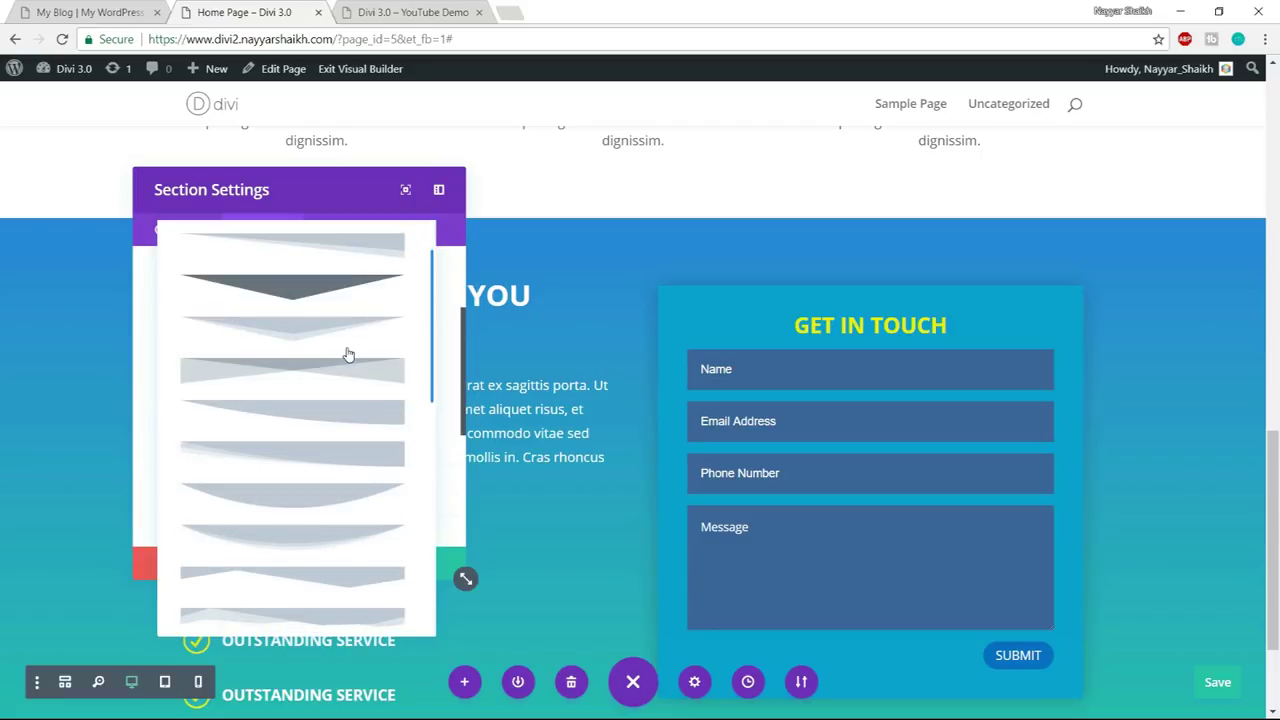
{"action": "scroll", "coordinate": [346, 354], "scroll_direction": "down", "scroll_amount": 2}
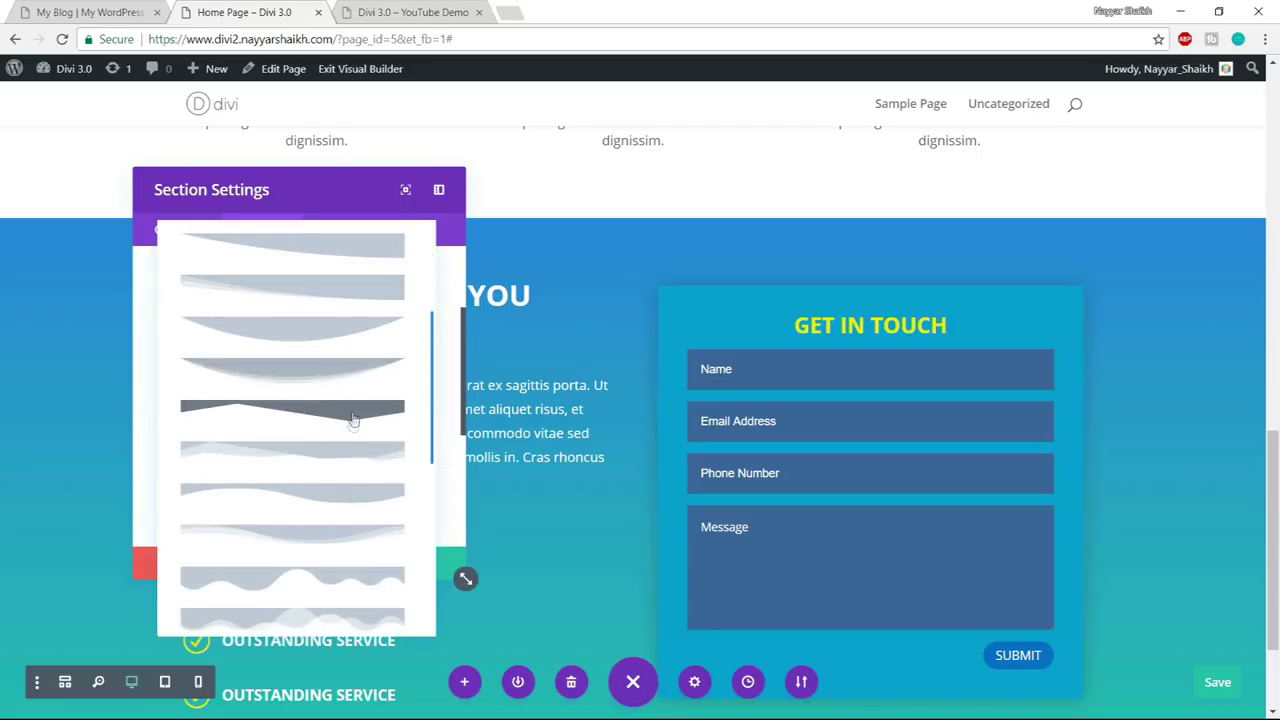
{"action": "left_click", "coordinate": [351, 425]}
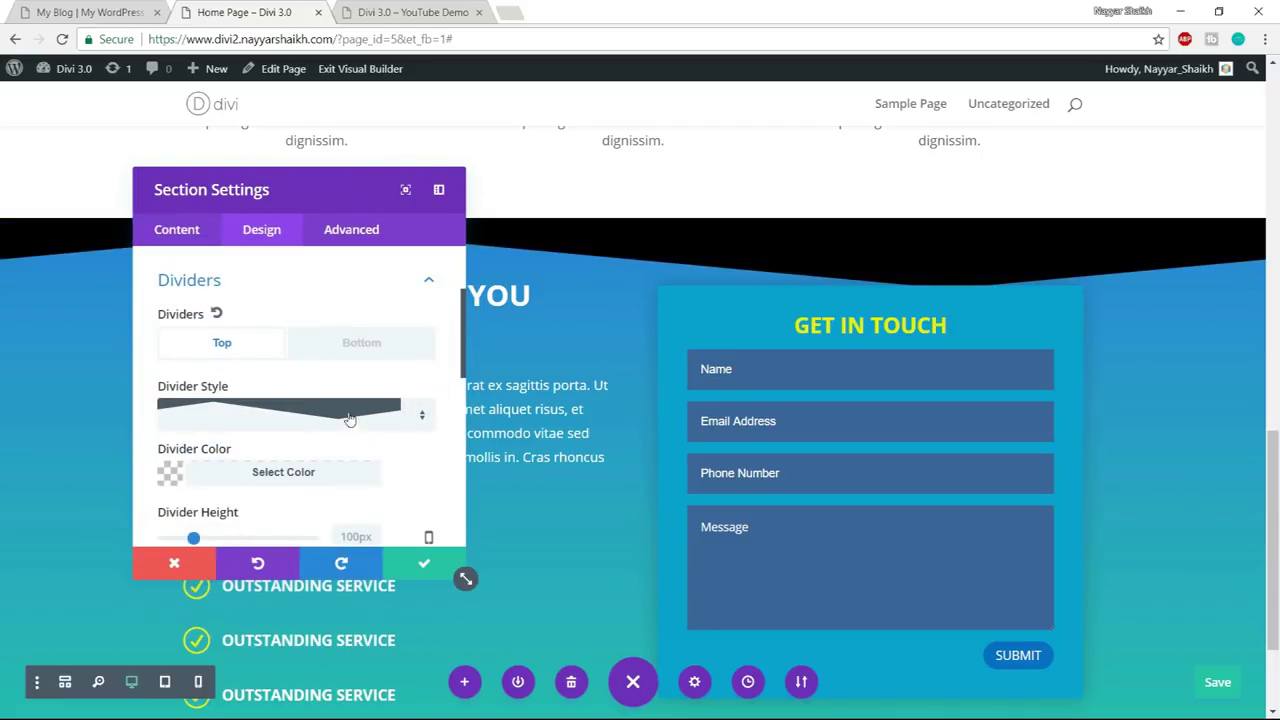
{"action": "left_click", "coordinate": [350, 420]}
{"action": "scroll", "coordinate": [383, 414], "scroll_direction": "down", "scroll_amount": 2}
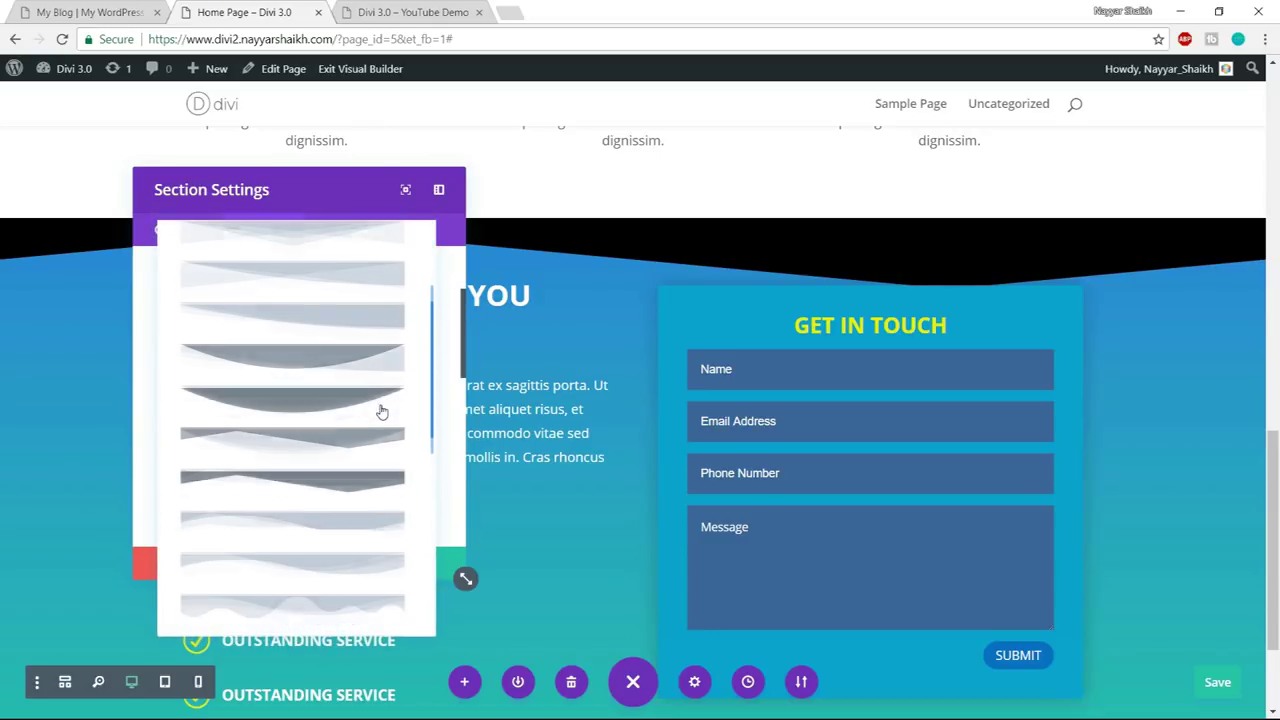
{"action": "scroll", "coordinate": [381, 411], "scroll_direction": "down", "scroll_amount": 1}
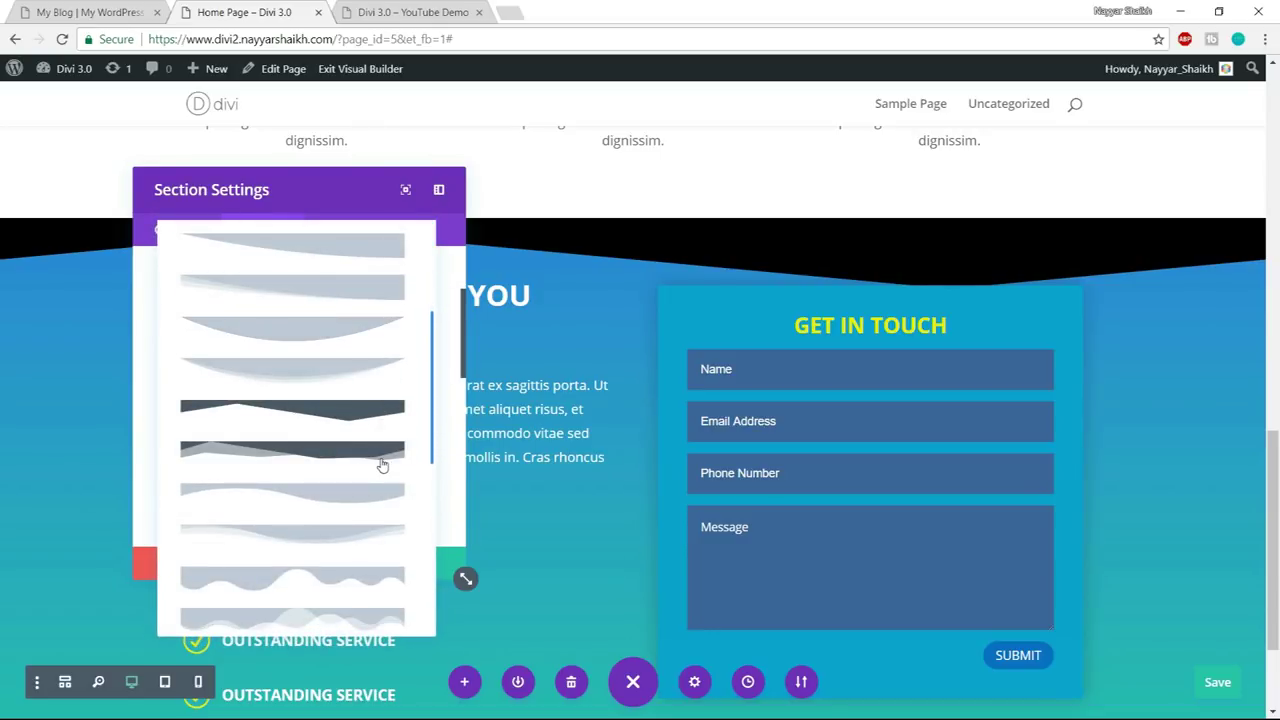
{"action": "left_click", "coordinate": [370, 464]}
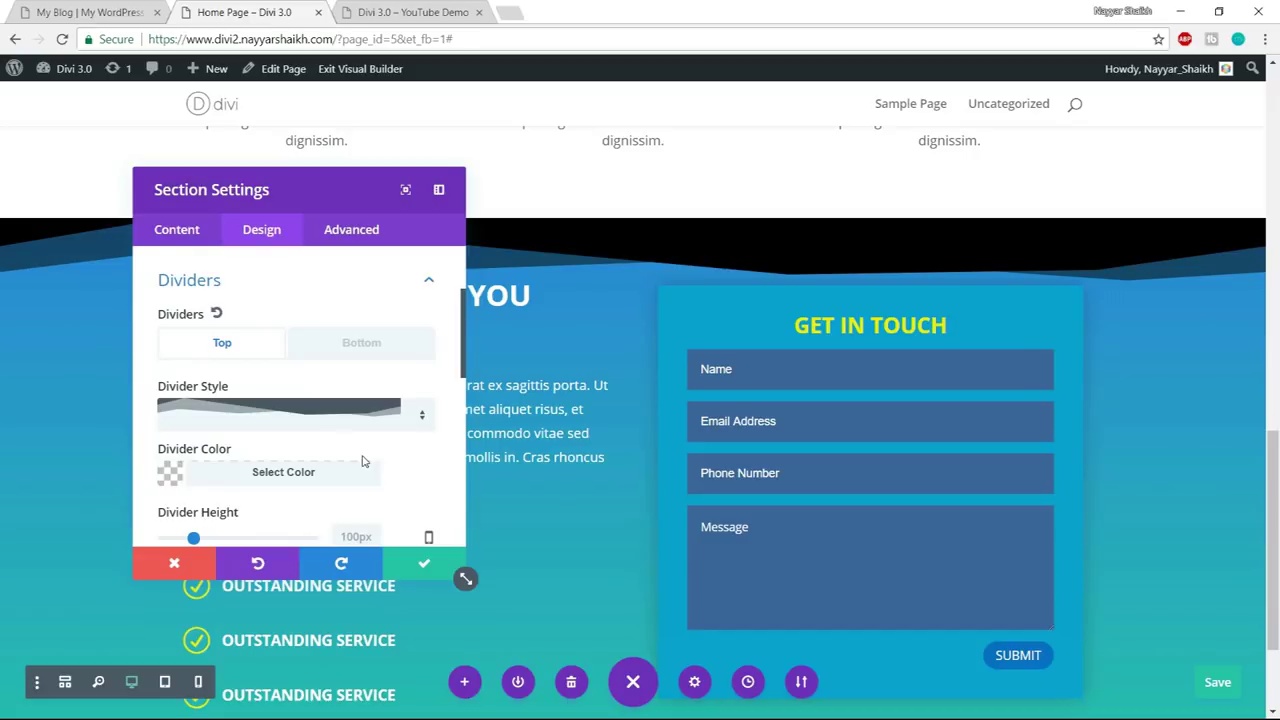
- Compare the section's top divider shape with the one on the reference page
{"action": "left_click", "coordinate": [52, 8]}
{"action": "left_click", "coordinate": [180, 6]}
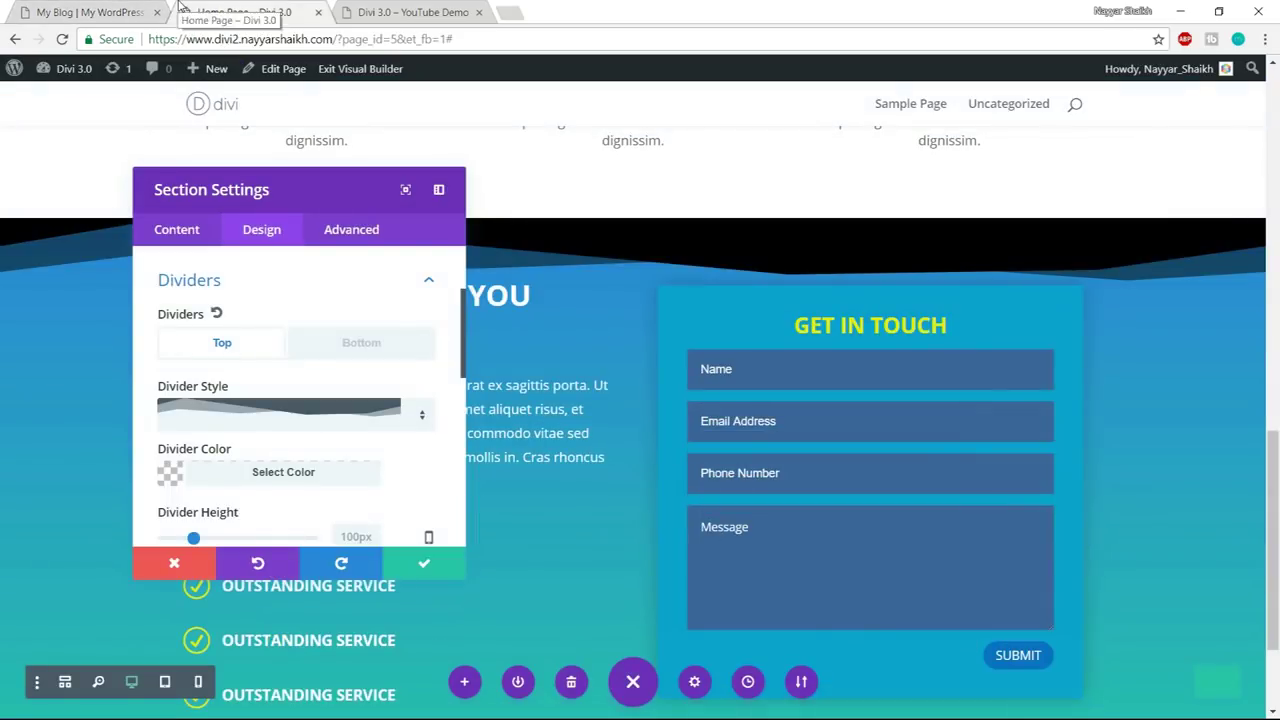
{"action": "left_click", "coordinate": [37, 8]}
{"action": "left_click", "coordinate": [185, 6]}
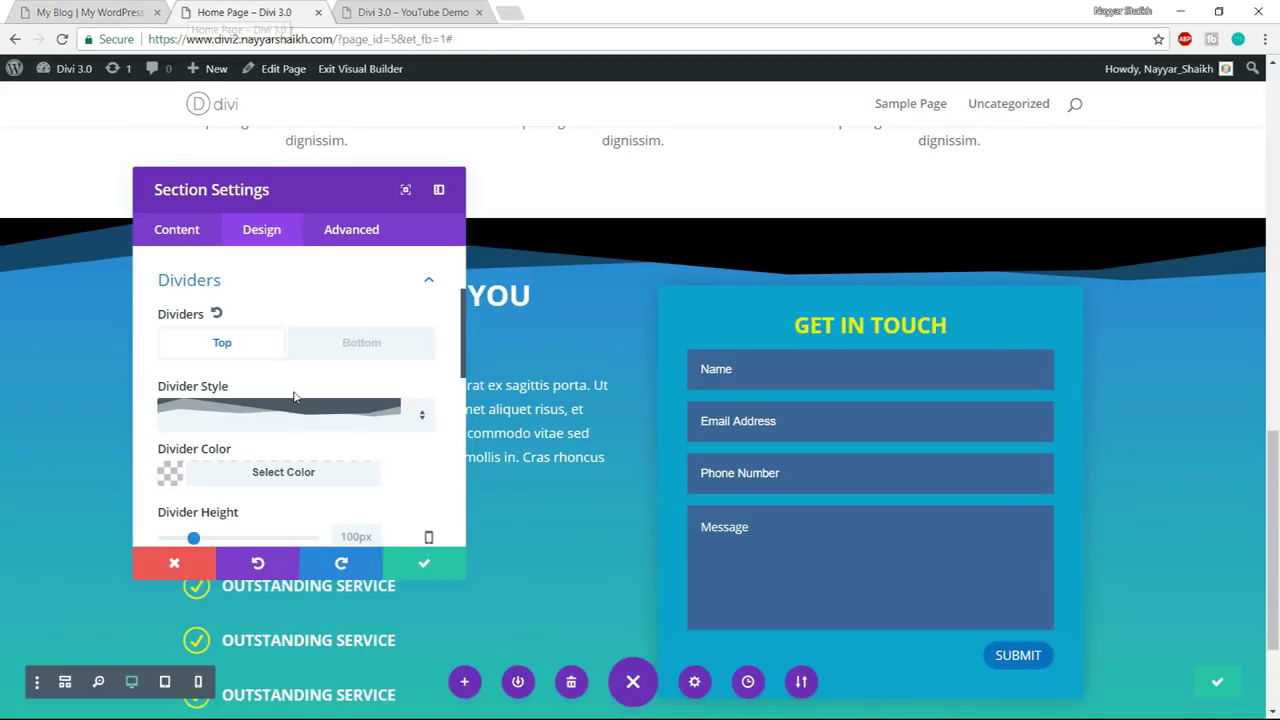
- Set the section's top divider to the layered off-centre triangle style and color it the preset white #ffffff
{"action": "left_click", "coordinate": [305, 412]}
{"action": "scroll", "coordinate": [345, 450], "scroll_direction": "down", "scroll_amount": 5}
{"action": "scroll", "coordinate": [392, 460], "scroll_direction": "down", "scroll_amount": 2}
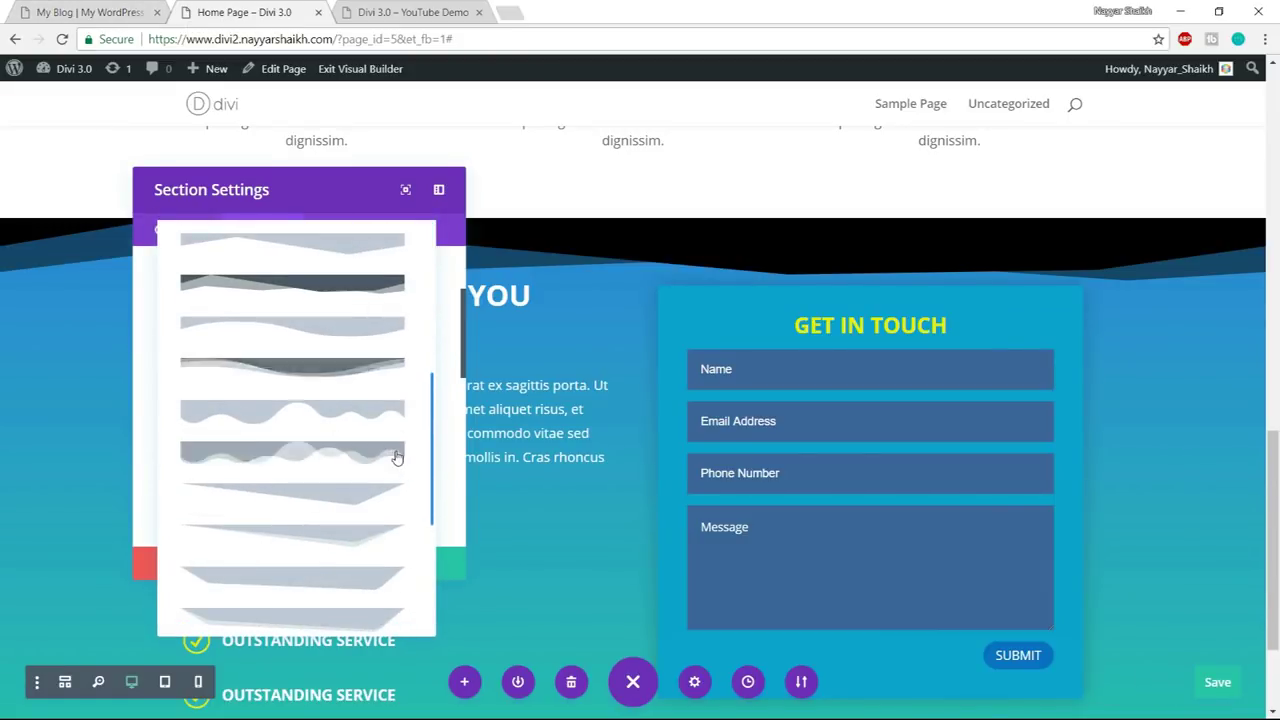
{"action": "left_click", "coordinate": [341, 538]}
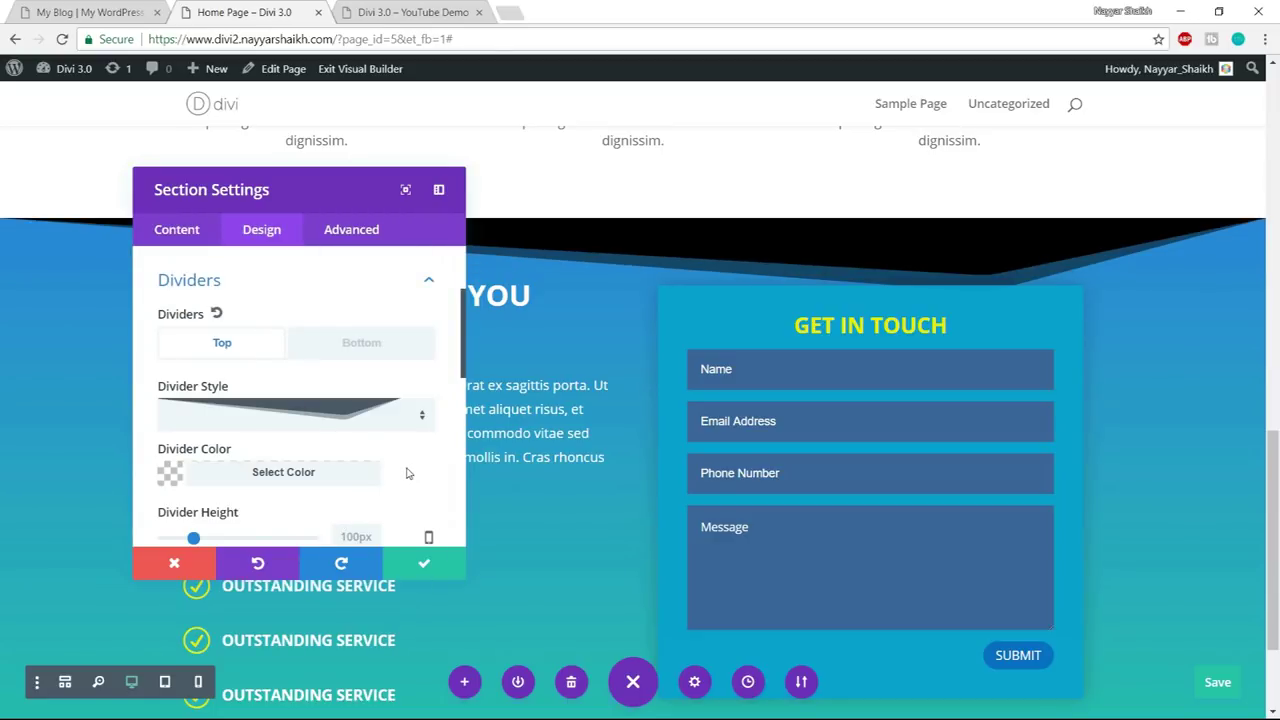
{"action": "left_click", "coordinate": [331, 482]}
{"action": "scroll", "coordinate": [315, 506], "scroll_direction": "down", "scroll_amount": 3}
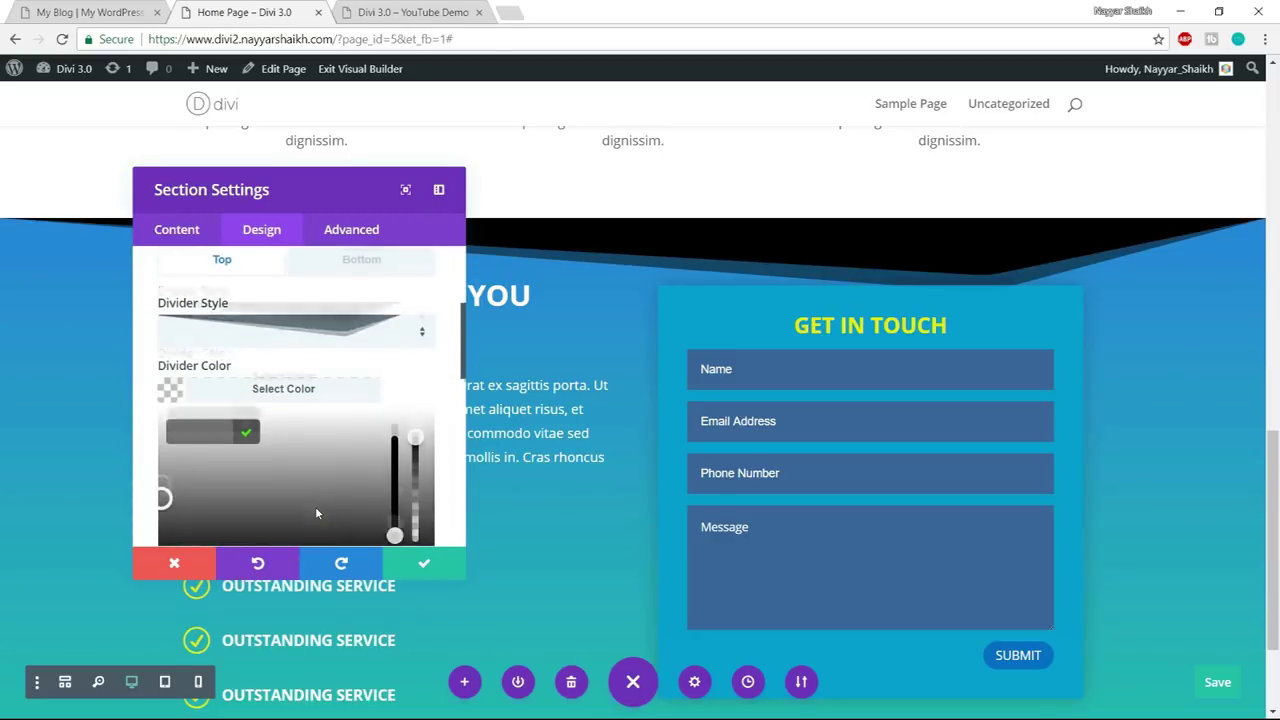
{"action": "left_click", "coordinate": [213, 404]}
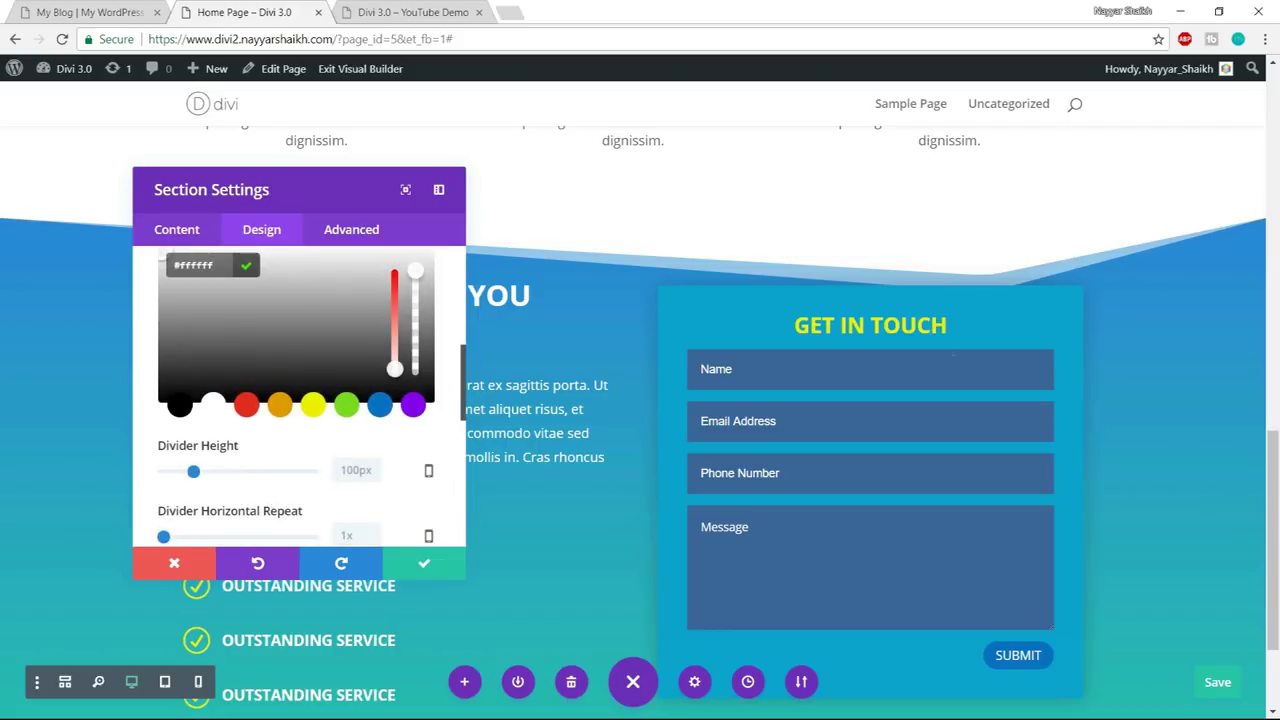
- Give the section a bottom divider in the layered slope style that descends from left to right
{"action": "scroll", "coordinate": [466, 578], "scroll_direction": "up", "scroll_amount": 5}
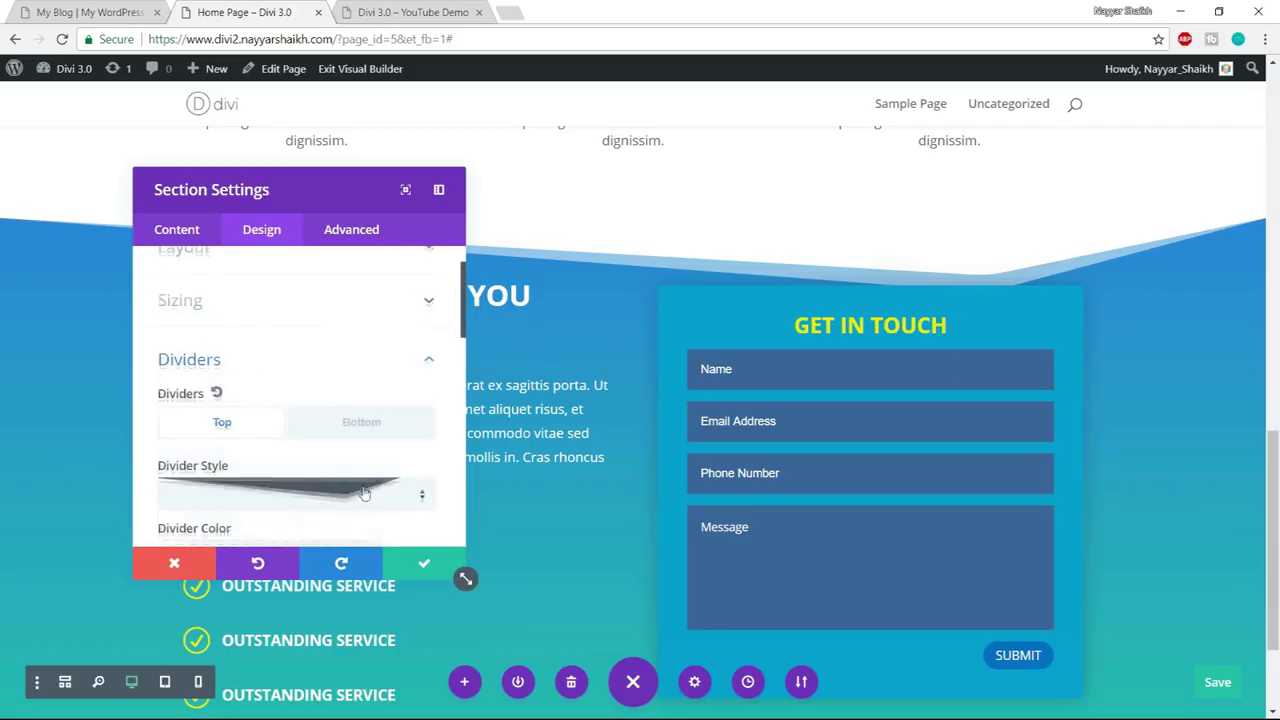
{"action": "left_click", "coordinate": [389, 435]}
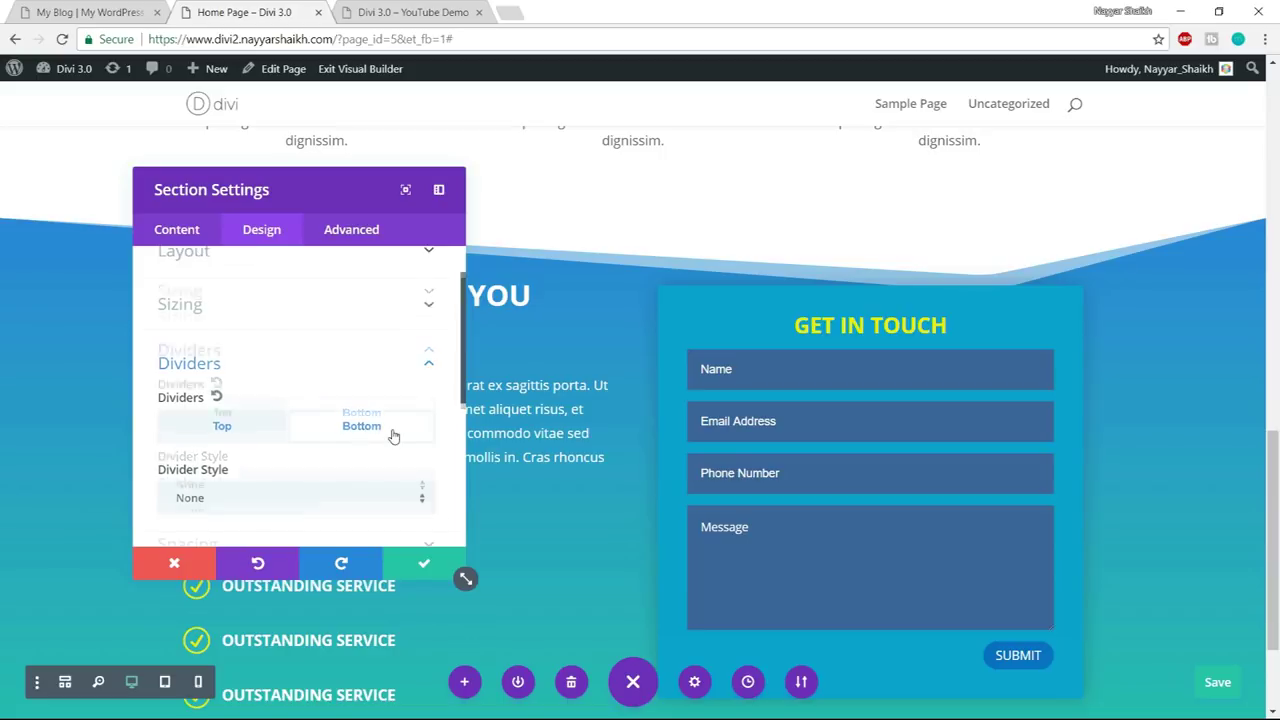
{"action": "scroll", "coordinate": [290, 357], "scroll_direction": "down", "scroll_amount": 2}
{"action": "scroll", "coordinate": [500, 322], "scroll_direction": "down", "scroll_amount": 3}
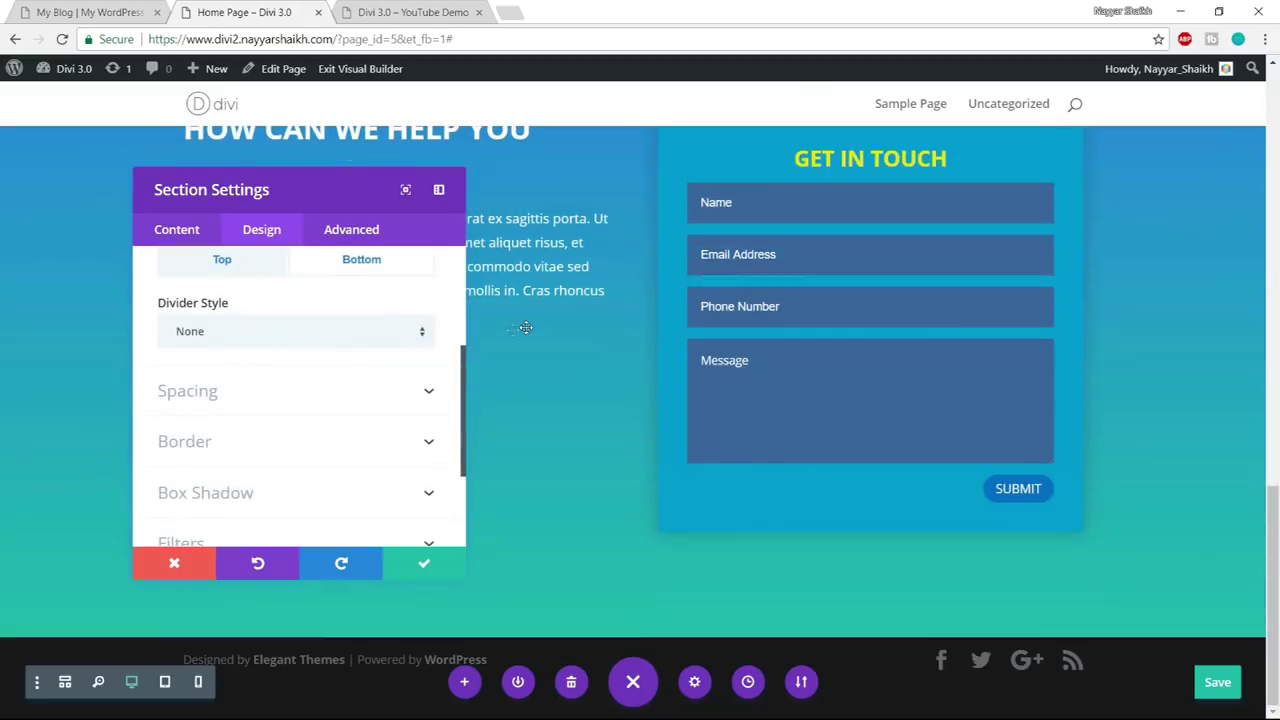
{"action": "left_click", "coordinate": [296, 331]}
{"action": "scroll", "coordinate": [369, 422], "scroll_direction": "down", "scroll_amount": 3}
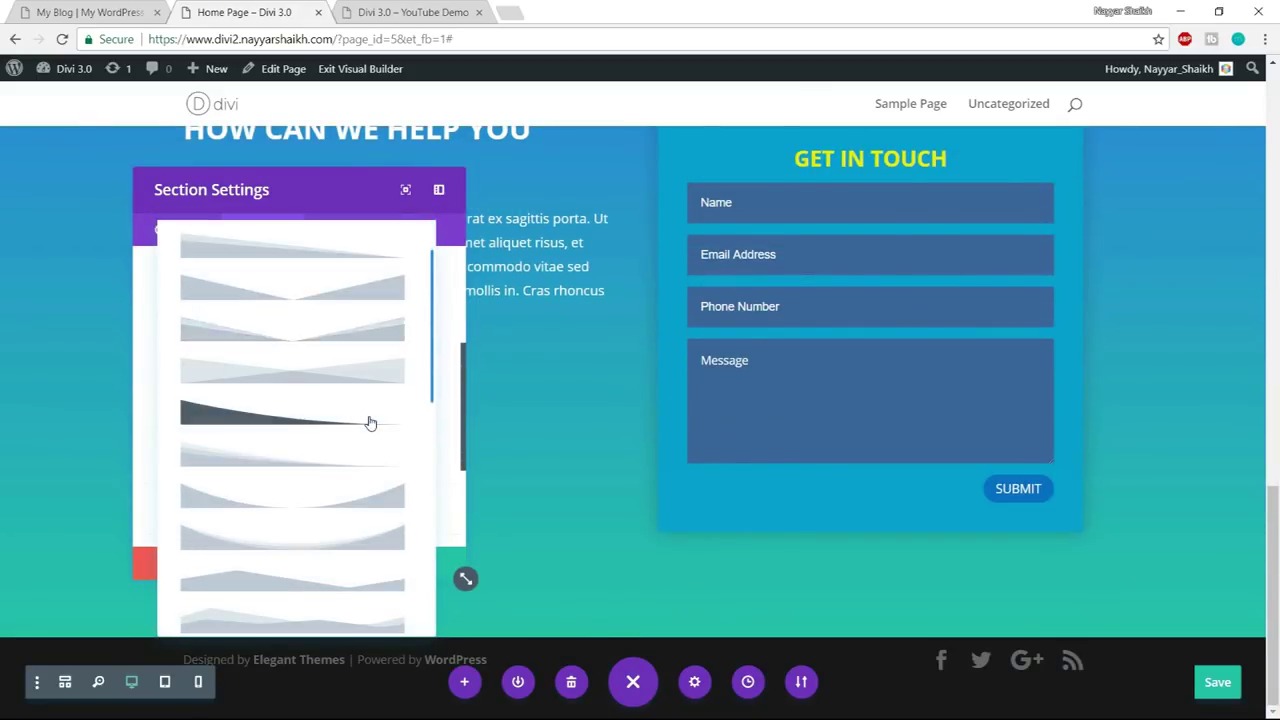
{"action": "scroll", "coordinate": [369, 422], "scroll_direction": "down", "scroll_amount": 5}
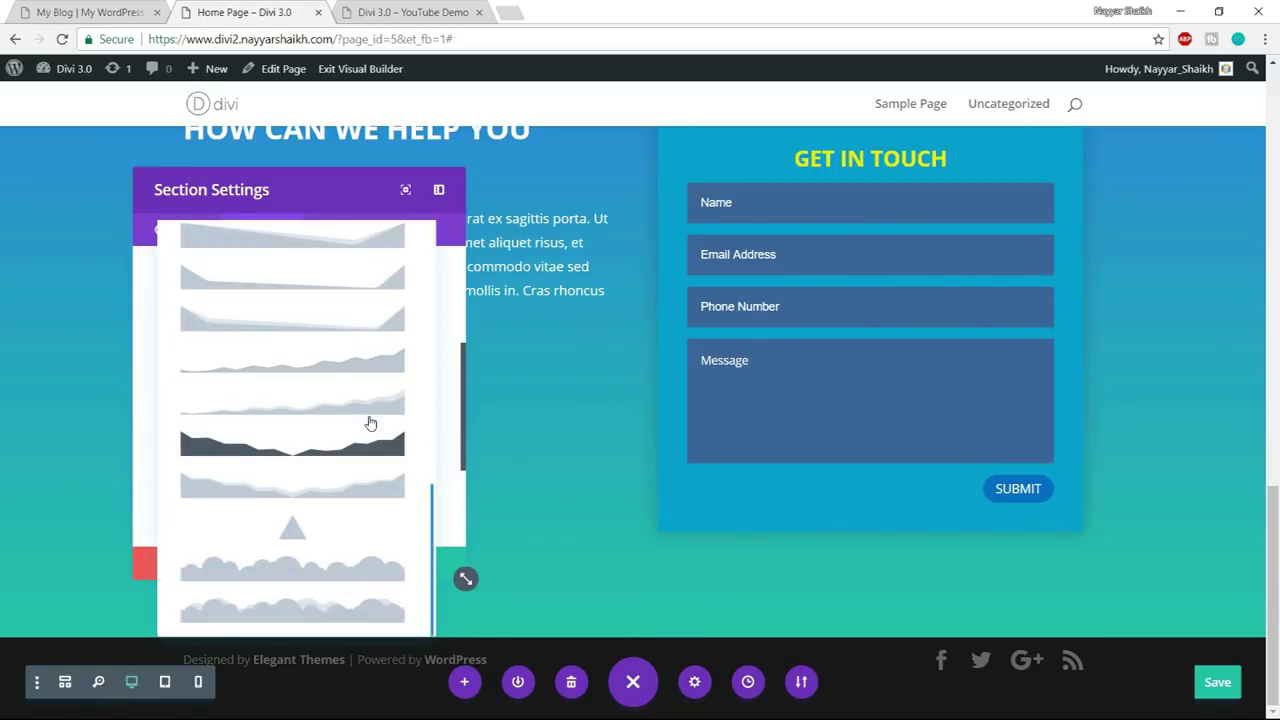
{"action": "scroll", "coordinate": [369, 423], "scroll_direction": "up", "scroll_amount": 4}
{"action": "scroll", "coordinate": [369, 423], "scroll_direction": "up", "scroll_amount": 3}
{"action": "scroll", "coordinate": [306, 405], "scroll_direction": "up", "scroll_amount": 2}
{"action": "left_click", "coordinate": [294, 347]}
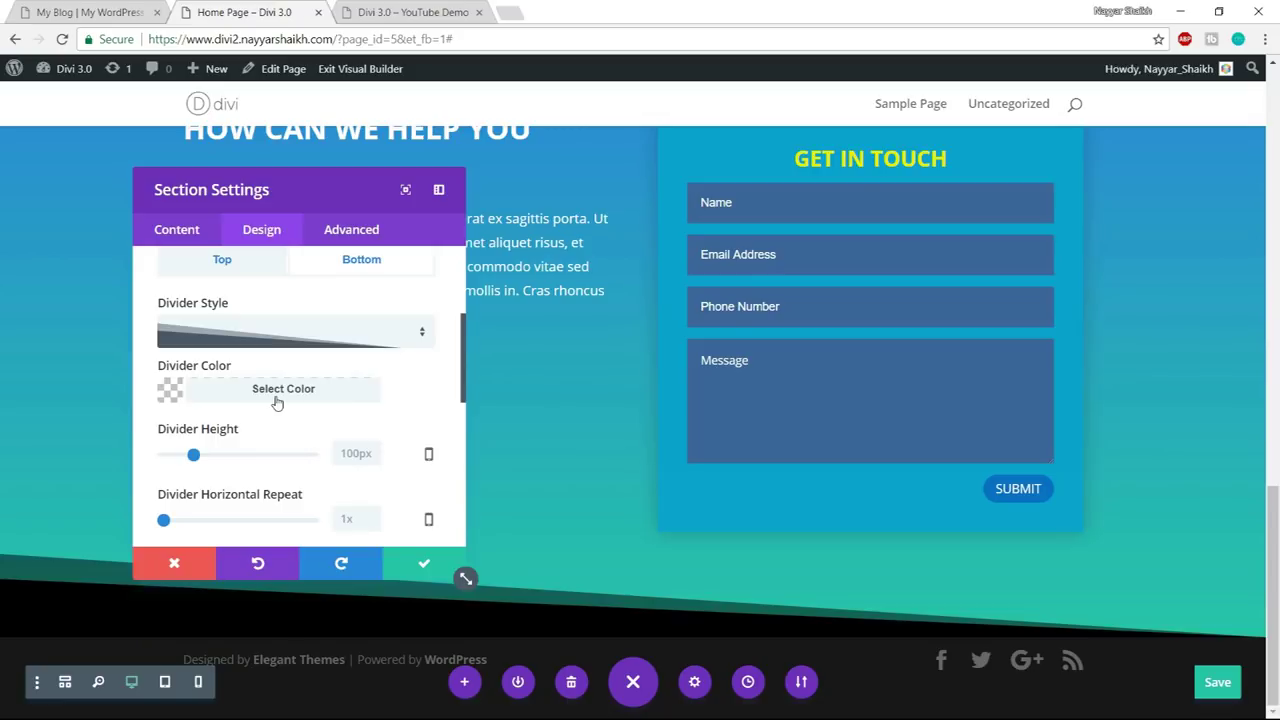
- Set the bottom divider's color to the preset white #ffffff
{"action": "left_click", "coordinate": [277, 402]}
{"action": "scroll", "coordinate": [321, 464], "scroll_direction": "down", "scroll_amount": 2}
{"action": "left_click", "coordinate": [218, 488]}
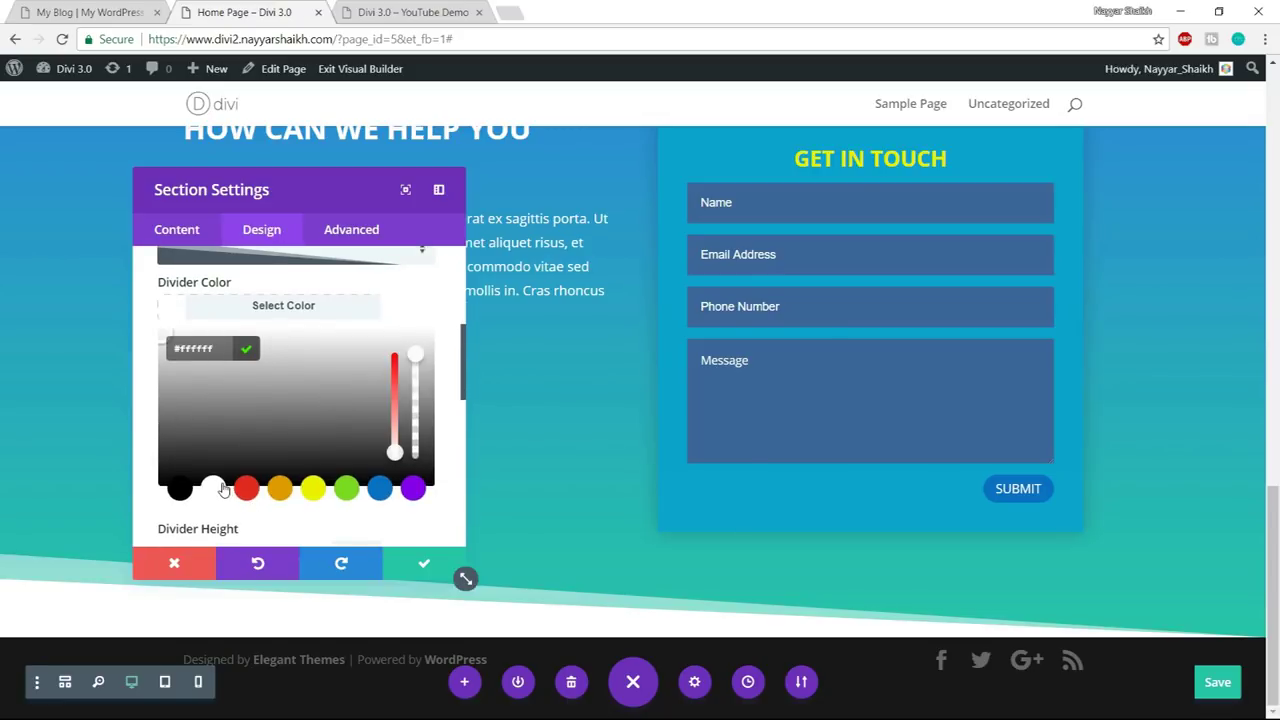
- Check the reference page's lower divider, and change the contact section's bottom divider to the layered off-centre triangle style
{"action": "left_click", "coordinate": [95, 10]}
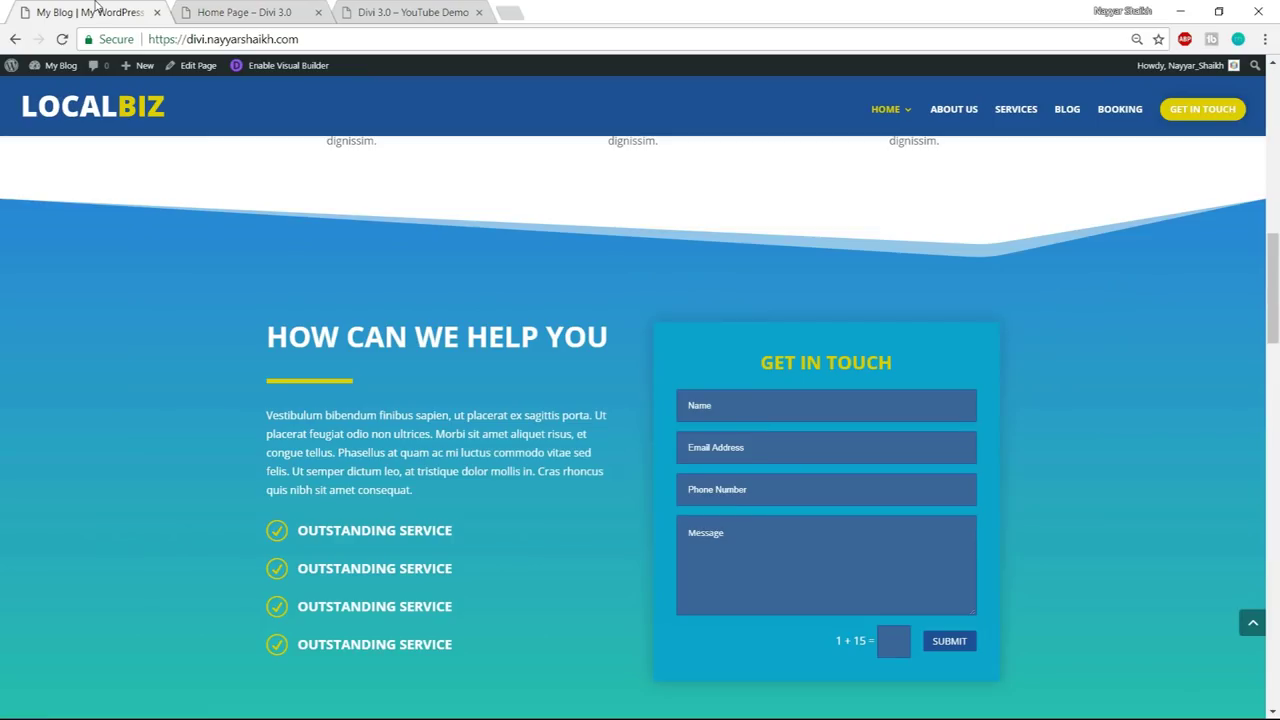
{"action": "scroll", "coordinate": [619, 408], "scroll_direction": "down", "scroll_amount": 5}
{"action": "scroll", "coordinate": [619, 403], "scroll_direction": "up", "scroll_amount": 3}
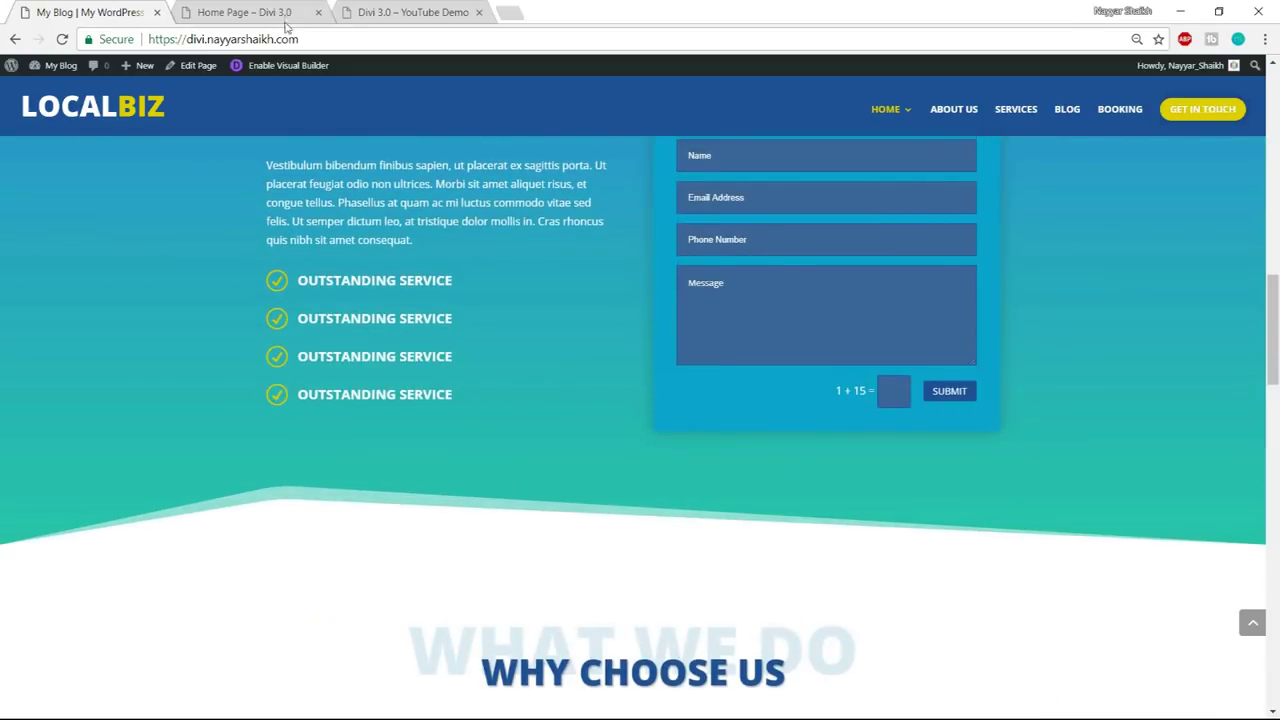
{"action": "left_click", "coordinate": [245, 12]}
{"action": "left_click", "coordinate": [286, 258]}
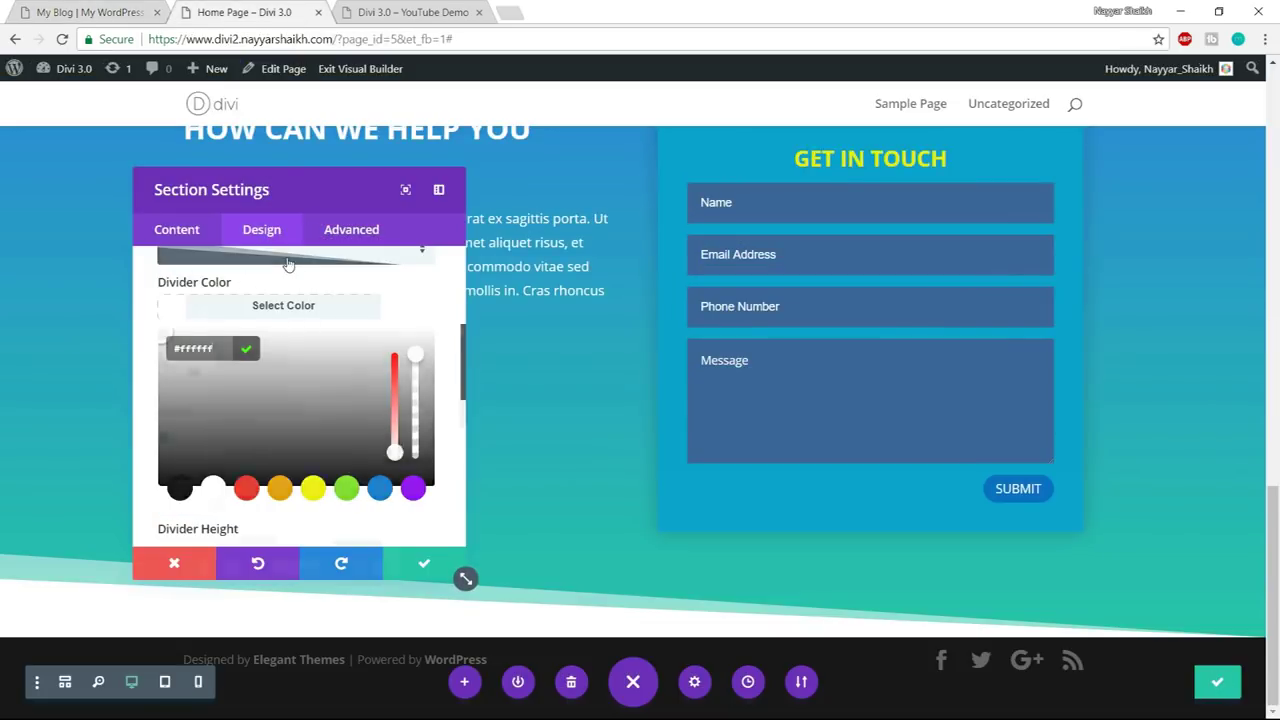
{"action": "scroll", "coordinate": [368, 358], "scroll_direction": "down", "scroll_amount": 3}
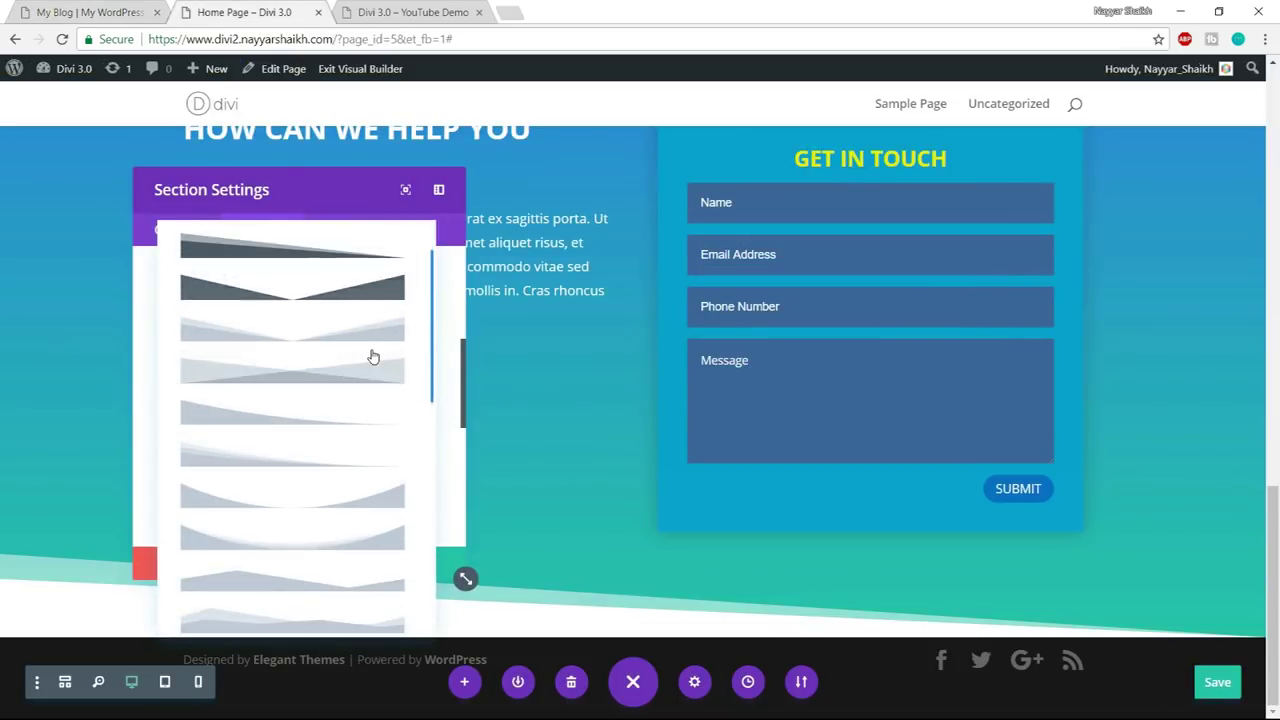
{"action": "scroll", "coordinate": [372, 364], "scroll_direction": "down", "scroll_amount": 3}
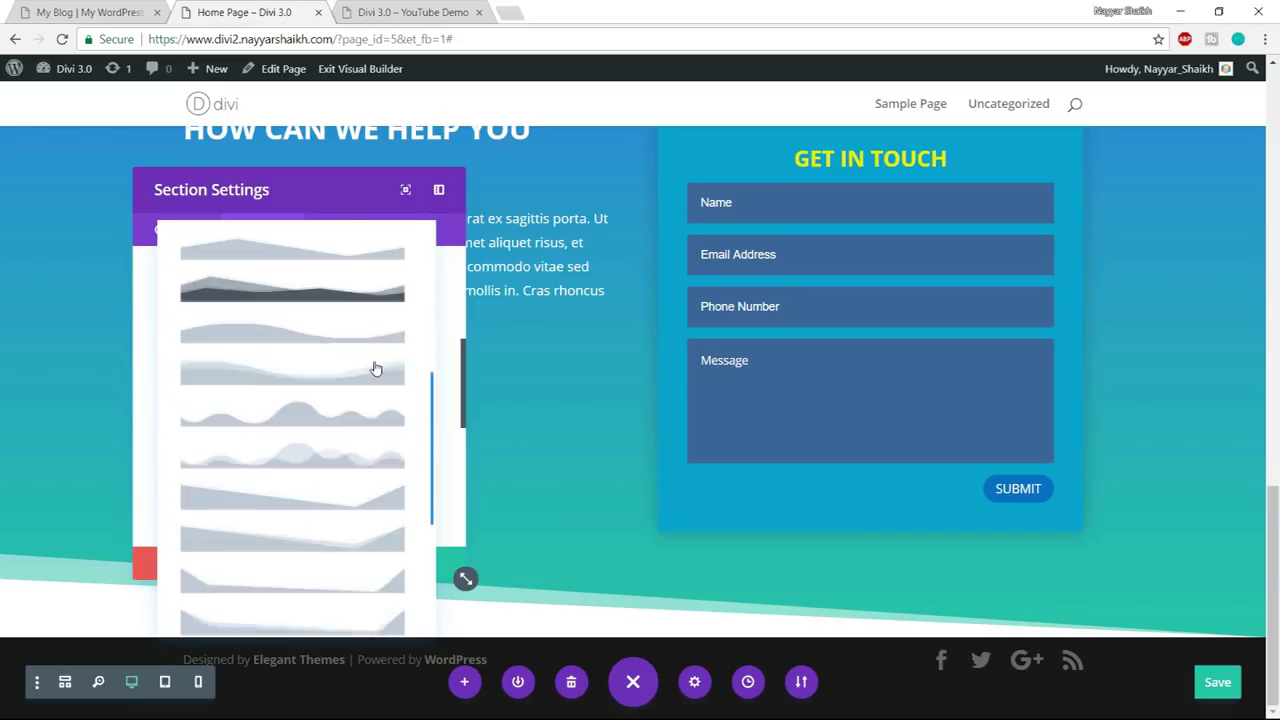
{"action": "scroll", "coordinate": [375, 369], "scroll_direction": "down", "scroll_amount": 2}
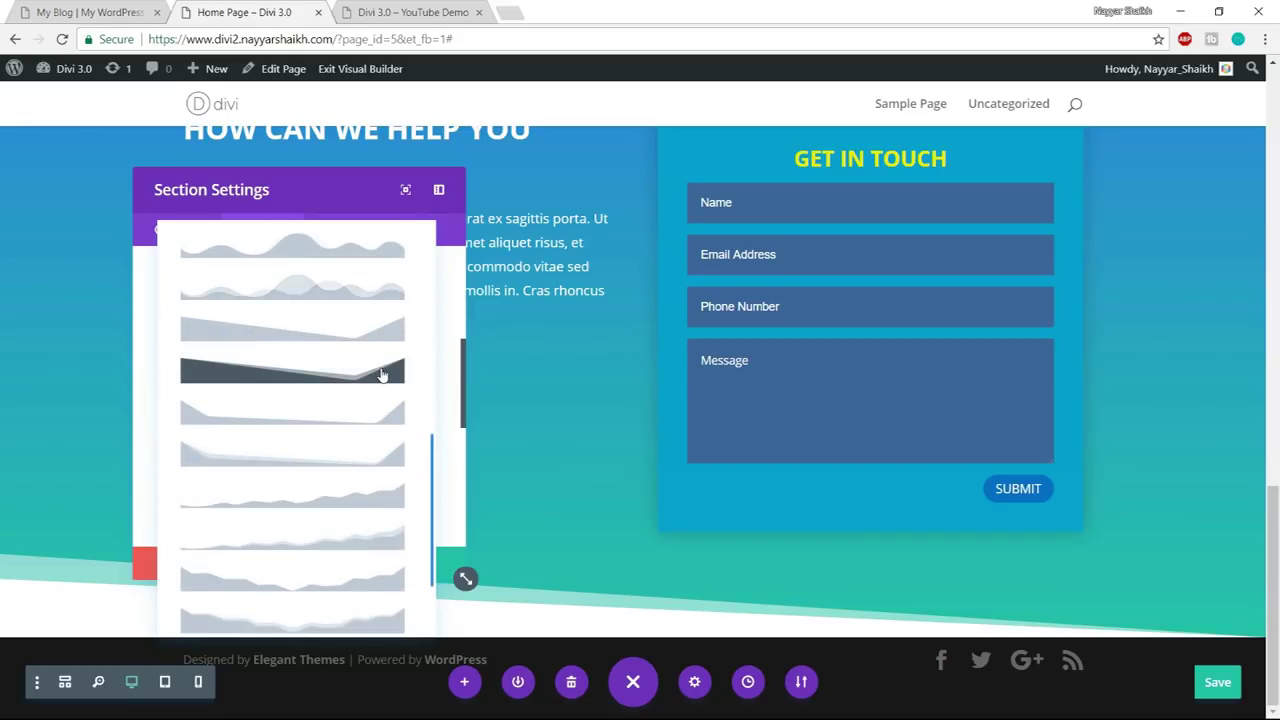
{"action": "left_click", "coordinate": [384, 376]}
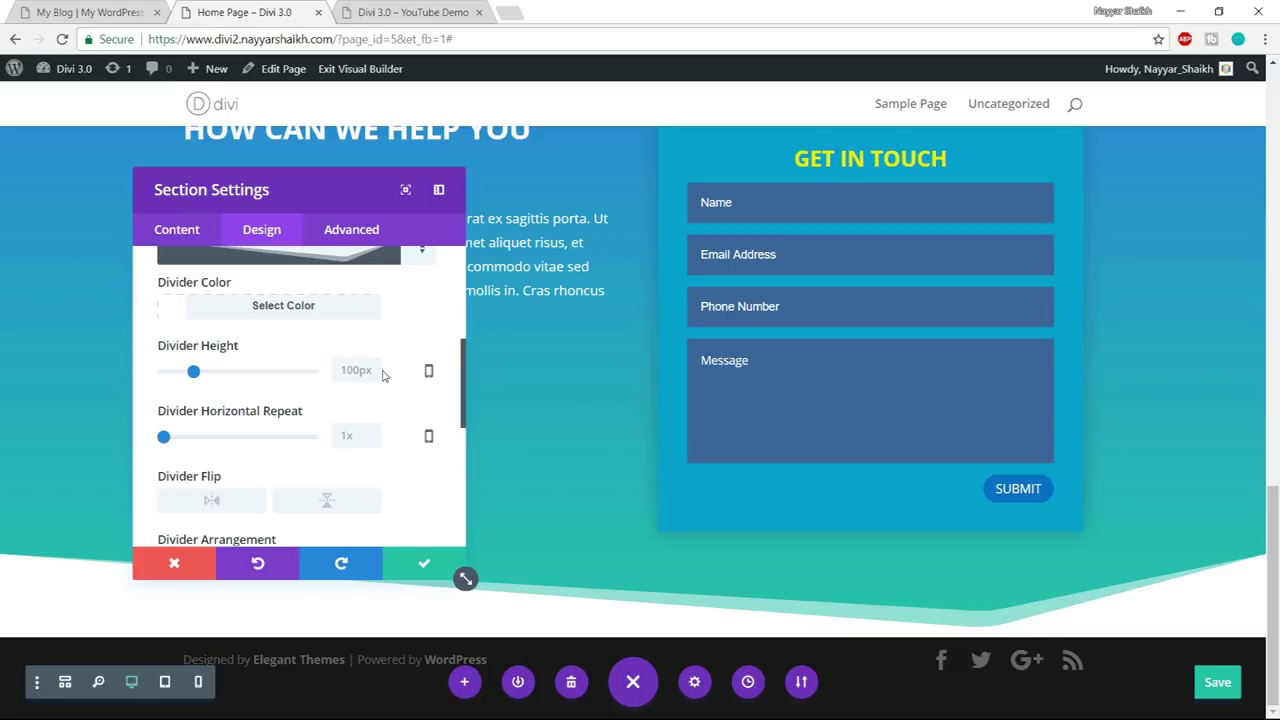
- Flip the bottom divider both horizontally and vertically, and save the section settings
{"action": "scroll", "coordinate": [394, 374], "scroll_direction": "down", "scroll_amount": 2}
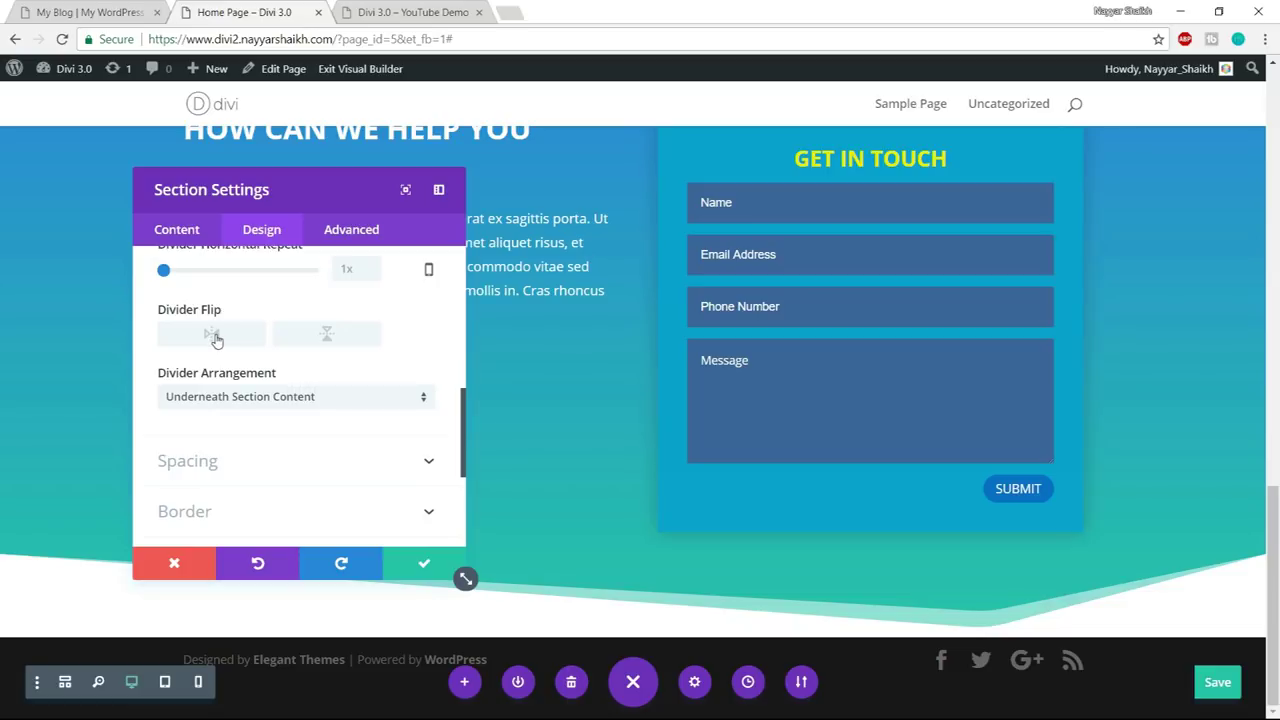
{"action": "left_click", "coordinate": [213, 335]}
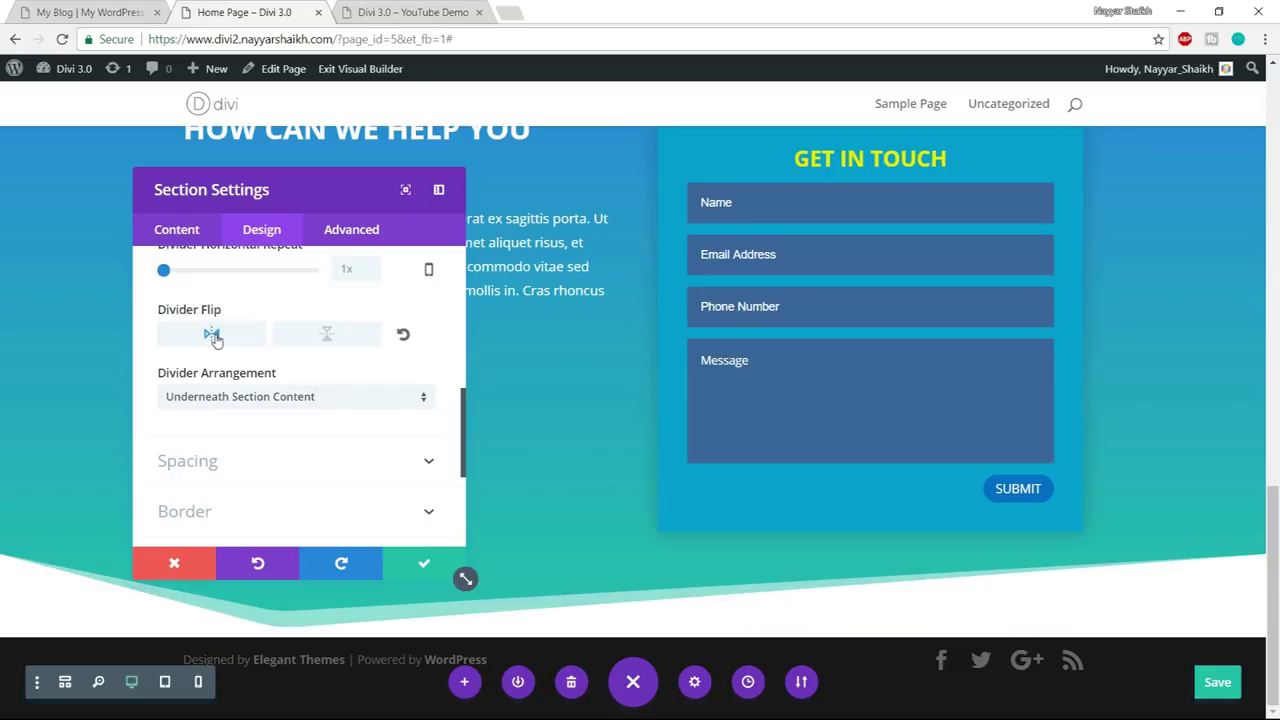
{"action": "left_click", "coordinate": [328, 336]}
{"action": "scroll", "coordinate": [465, 578], "scroll_direction": "up", "scroll_amount": 1}
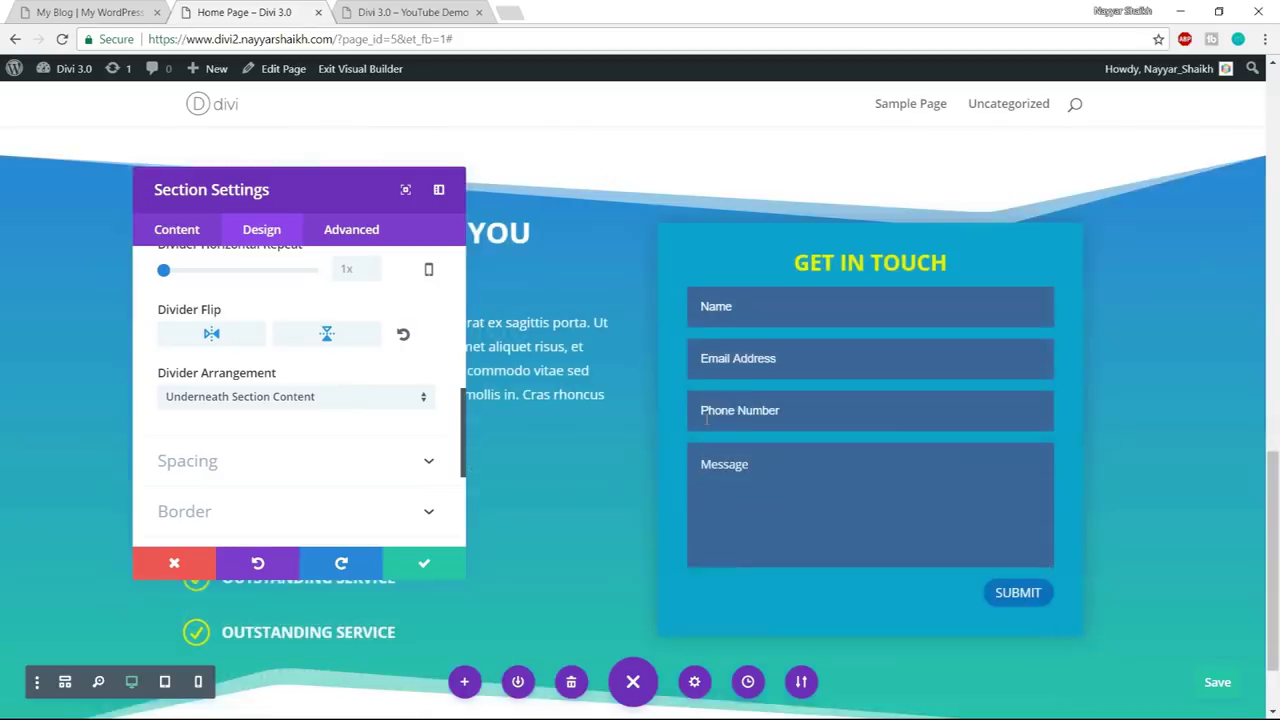
{"action": "left_click", "coordinate": [424, 564]}
- Increase the top and bottom padding of the row holding the help text and contact form, and save the page
{"action": "scroll", "coordinate": [936, 440], "scroll_direction": "down", "scroll_amount": 1}
{"action": "scroll", "coordinate": [936, 440], "scroll_direction": "up", "scroll_amount": 2}
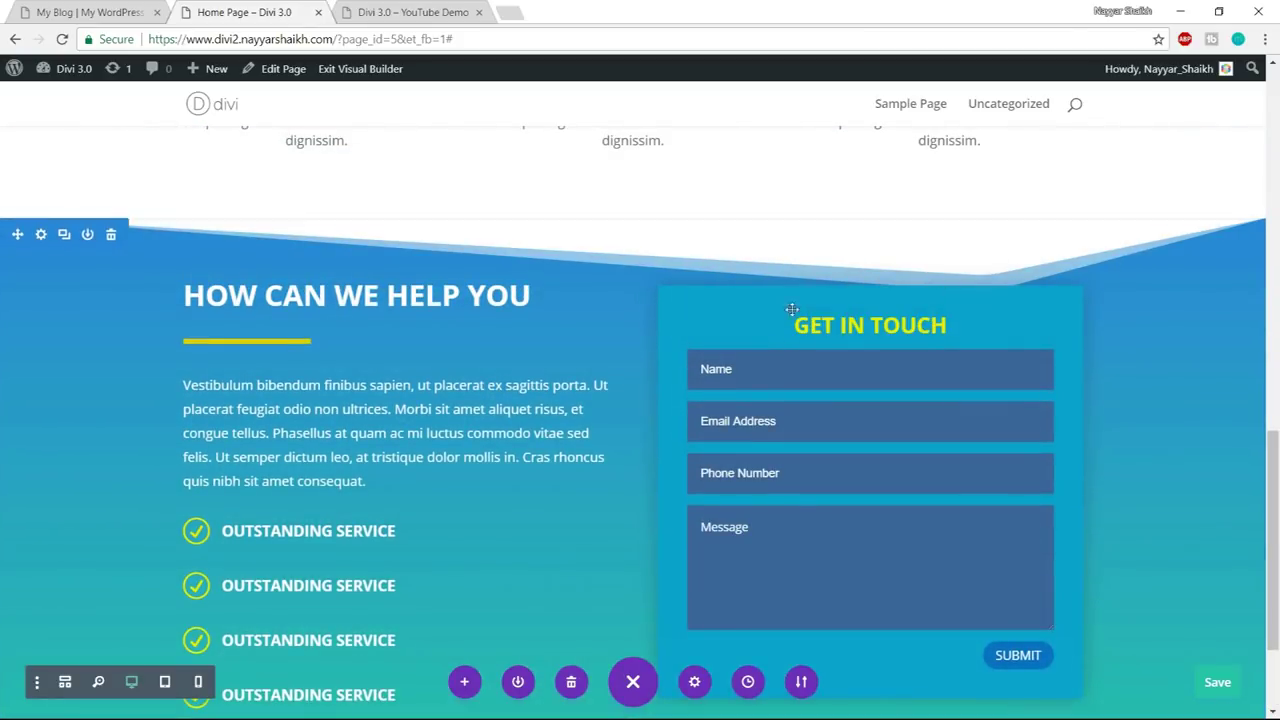
{"action": "scroll", "coordinate": [704, 568], "scroll_direction": "down", "scroll_amount": 2}
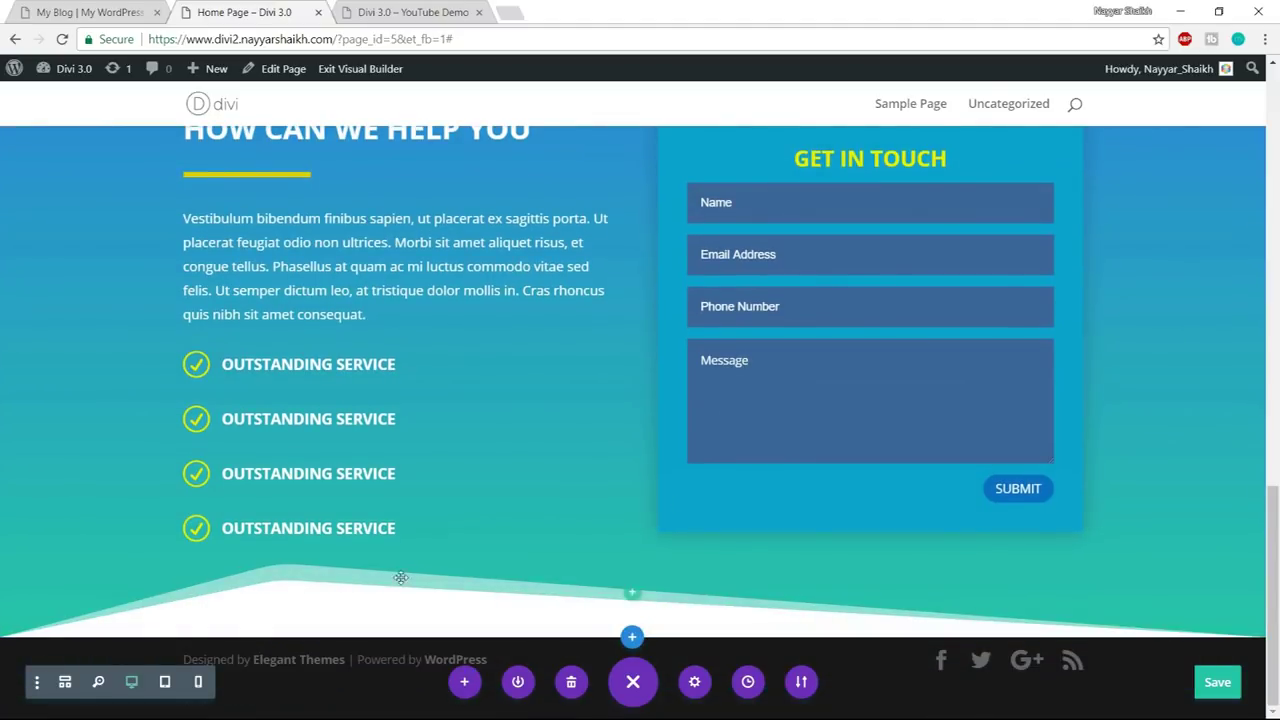
{"action": "scroll", "coordinate": [704, 568], "scroll_direction": "up", "scroll_amount": 3}
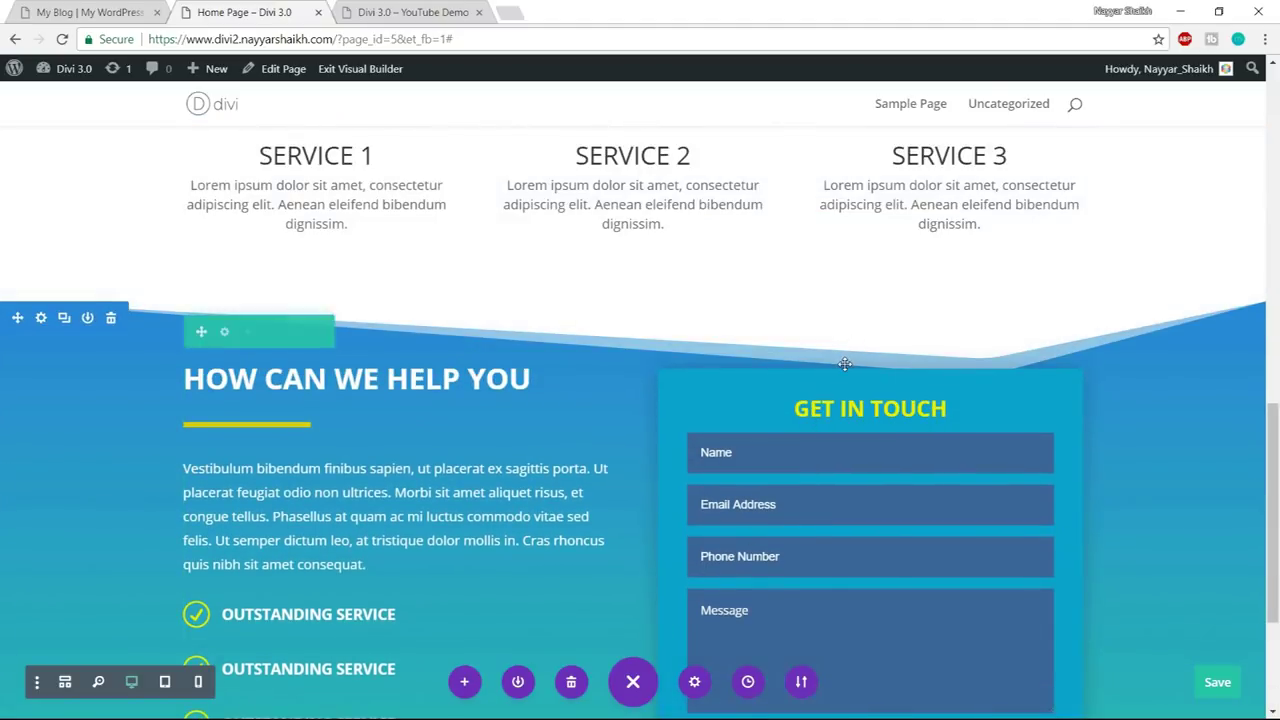
{"action": "mouse_move", "coordinate": [733, 366]}
{"action": "left_mouse_down"}
{"action": "mouse_move", "coordinate": [750, 476]}
{"action": "mouse_move", "coordinate": [752, 372]}
{"action": "left_mouse_up"}
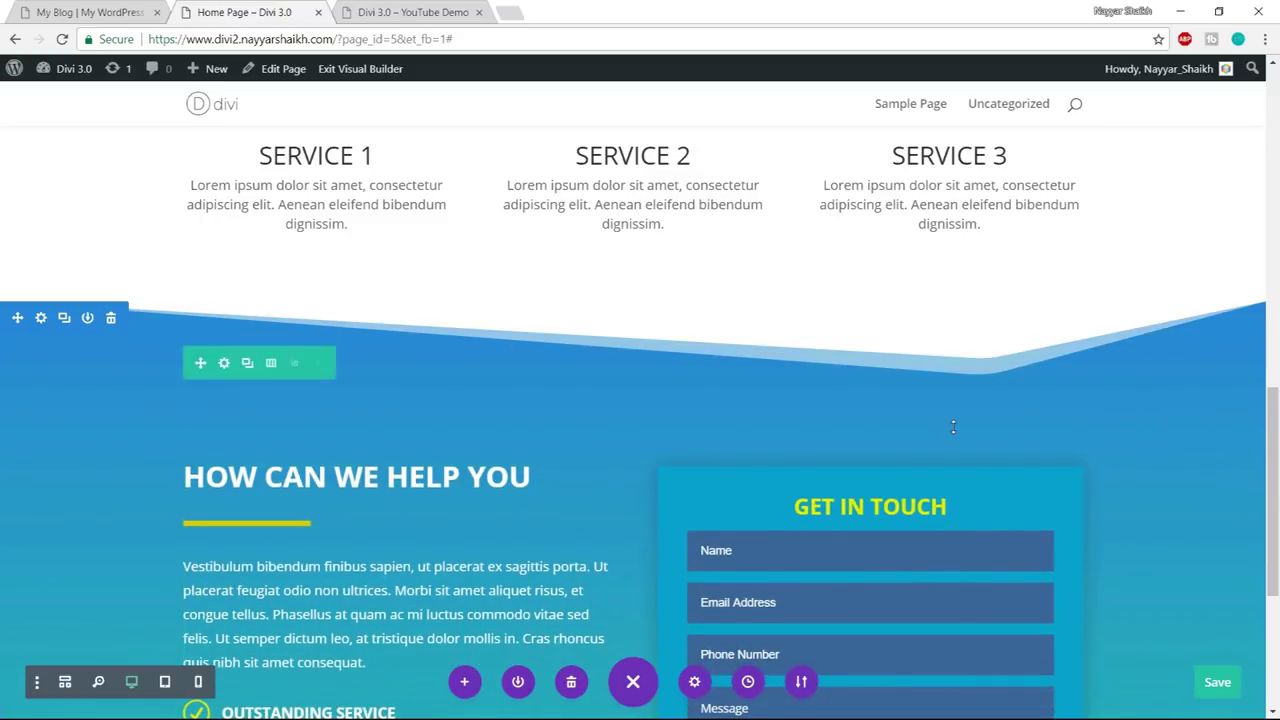
{"action": "scroll", "coordinate": [482, 525], "scroll_direction": "down", "scroll_amount": 3}
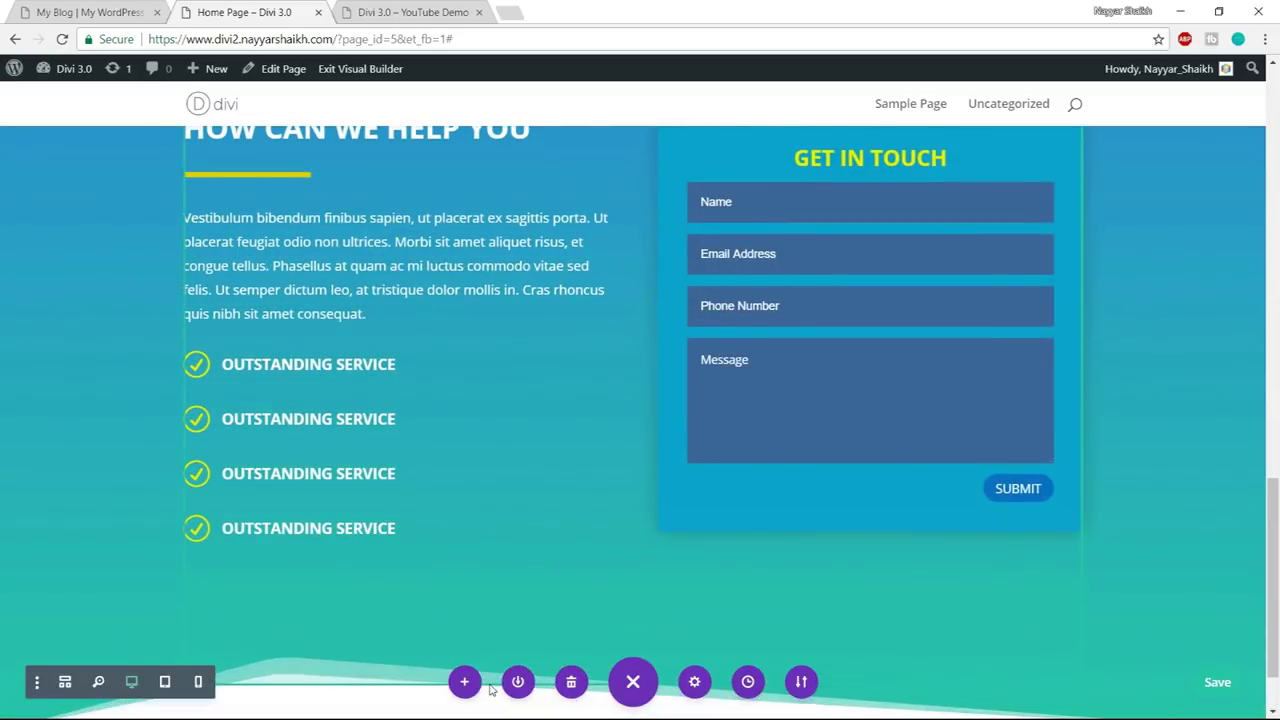
{"action": "scroll", "coordinate": [890, 507], "scroll_direction": "down", "scroll_amount": 1}
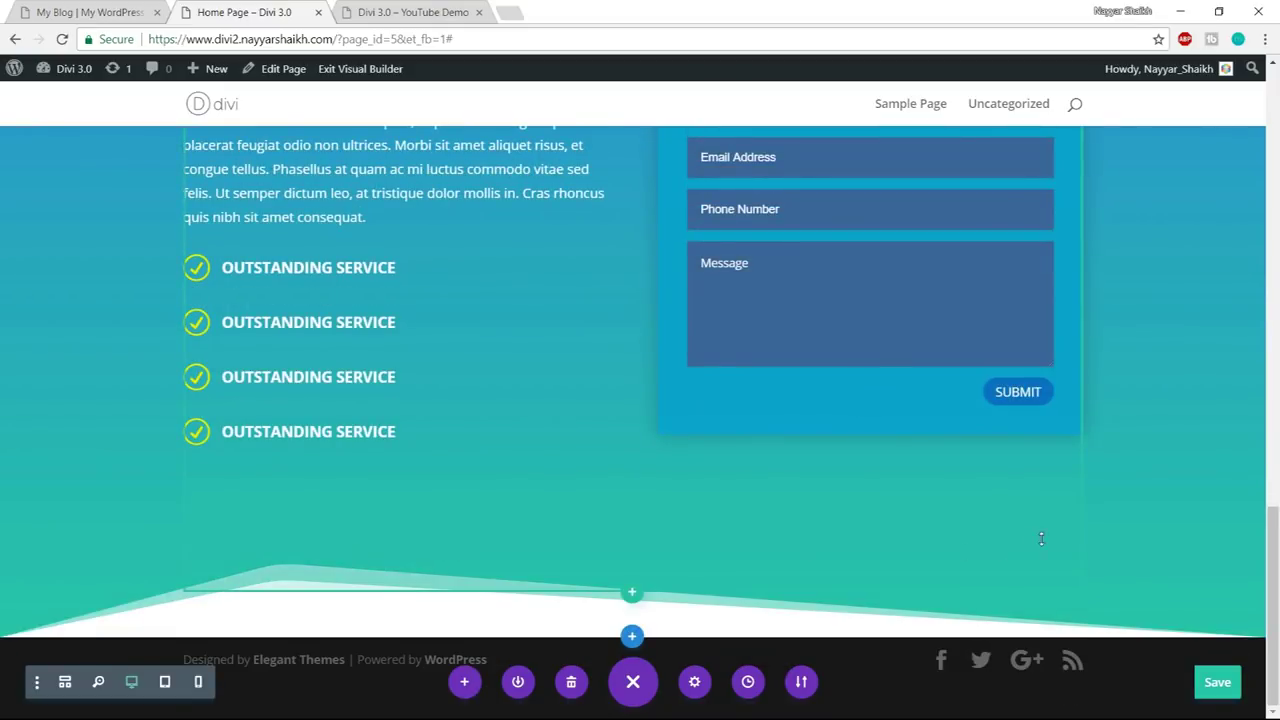
{"action": "scroll", "coordinate": [1060, 512], "scroll_direction": "up", "scroll_amount": 3}
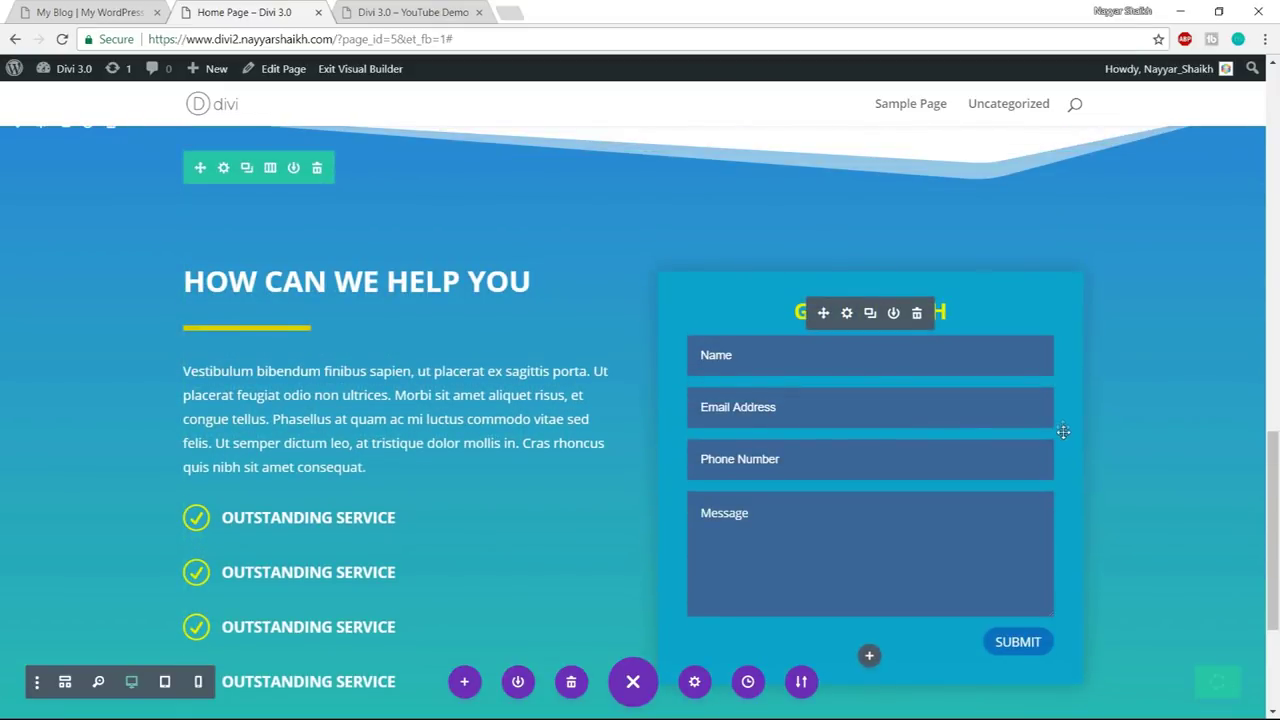
- Compare the contact section's dividers and spacing with the reference page, and review the built page at a reduced zoom
{"action": "scroll", "coordinate": [1063, 420], "scroll_direction": "up", "scroll_amount": 1}
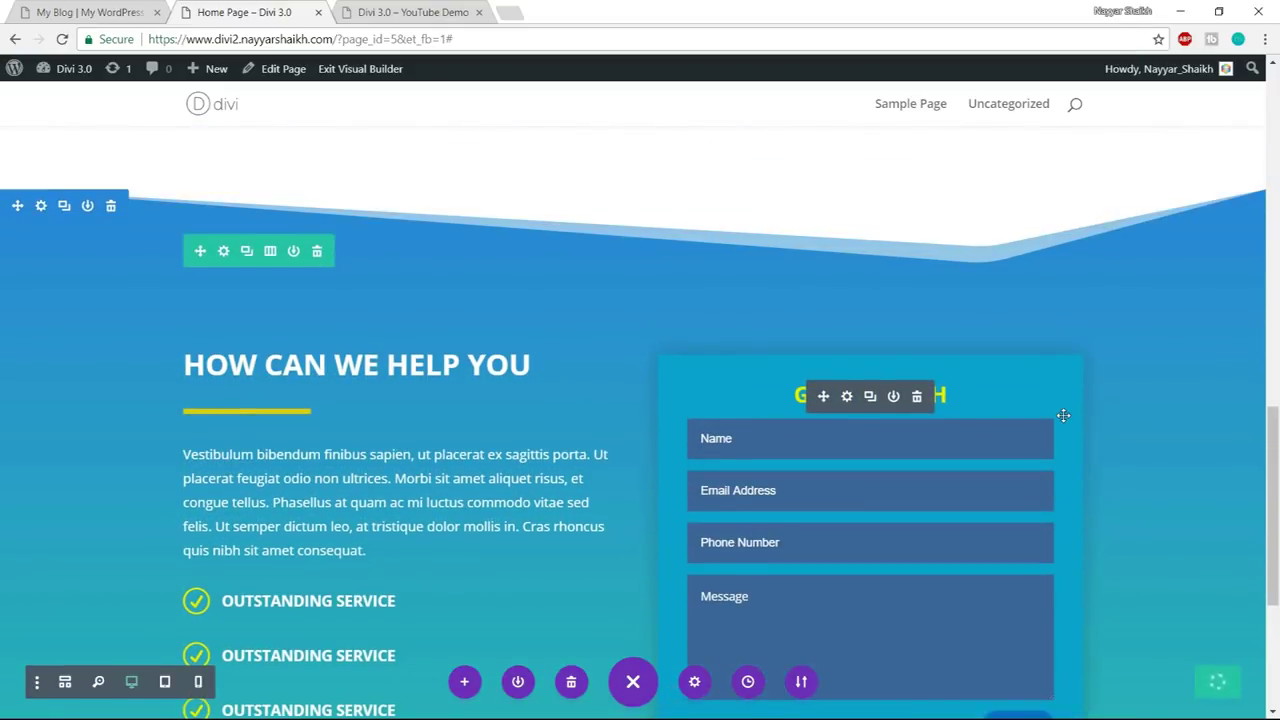
{"action": "scroll", "coordinate": [1063, 421], "scroll_direction": "down", "scroll_amount": 2}
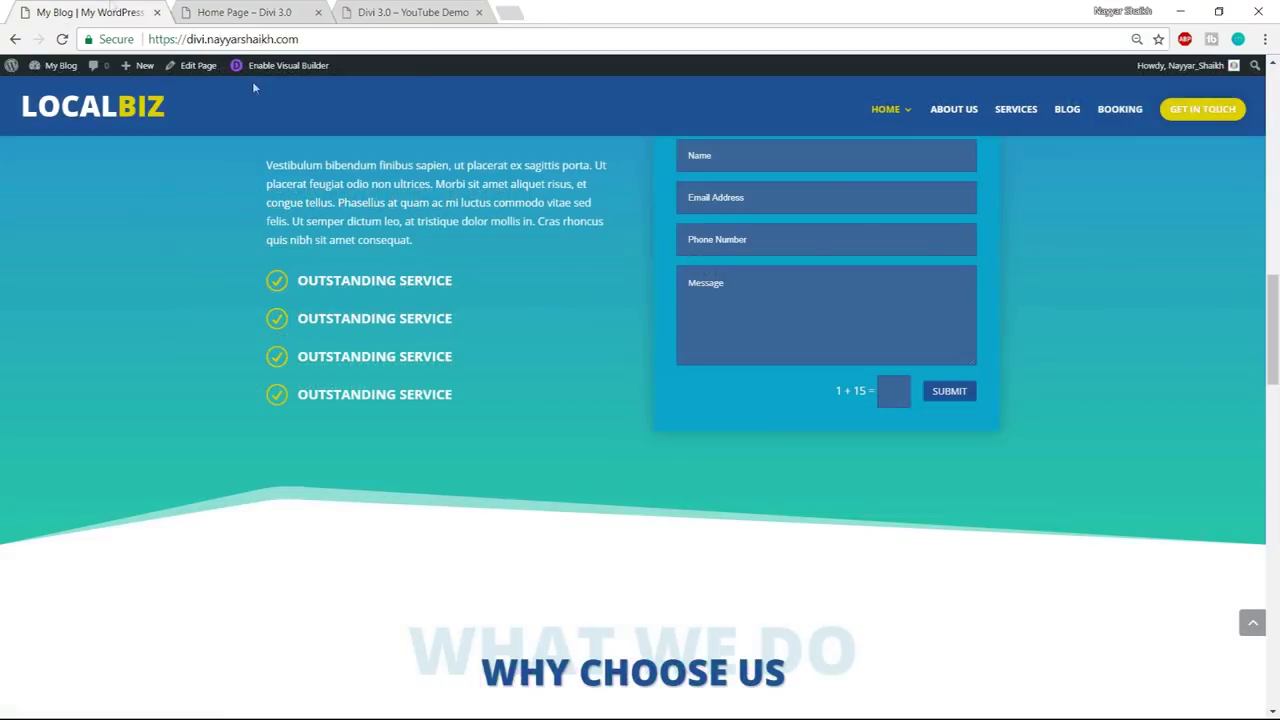
{"action": "scroll", "coordinate": [566, 436], "scroll_direction": "up", "scroll_amount": 3}
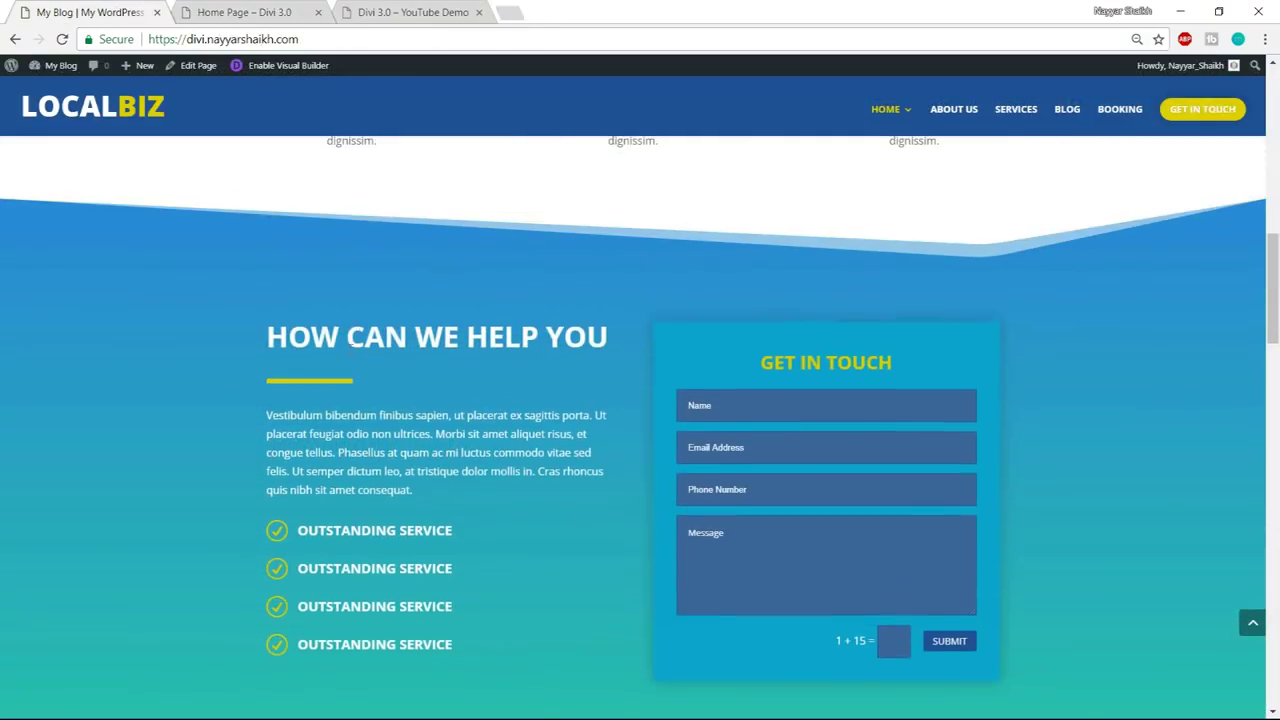
{"action": "scroll", "coordinate": [847, 314], "scroll_direction": "down", "scroll_amount": 1}
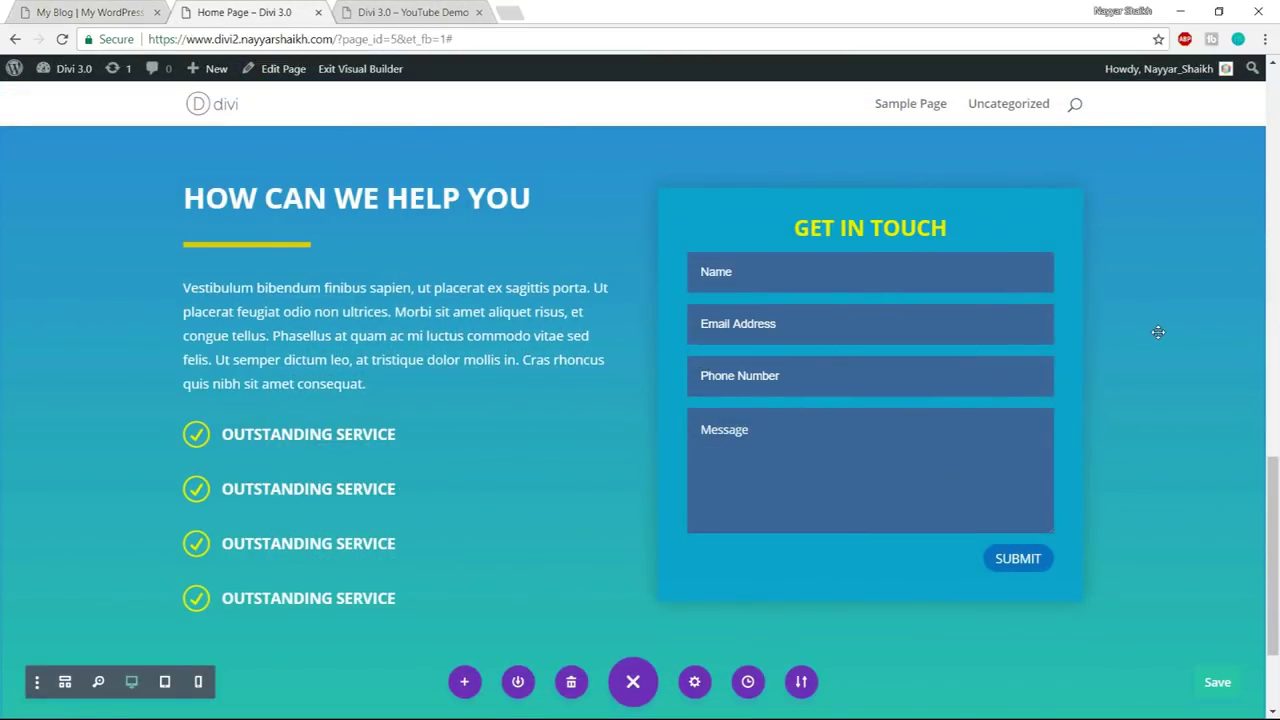
{"action": "key", "text": "ctrl+minus"}
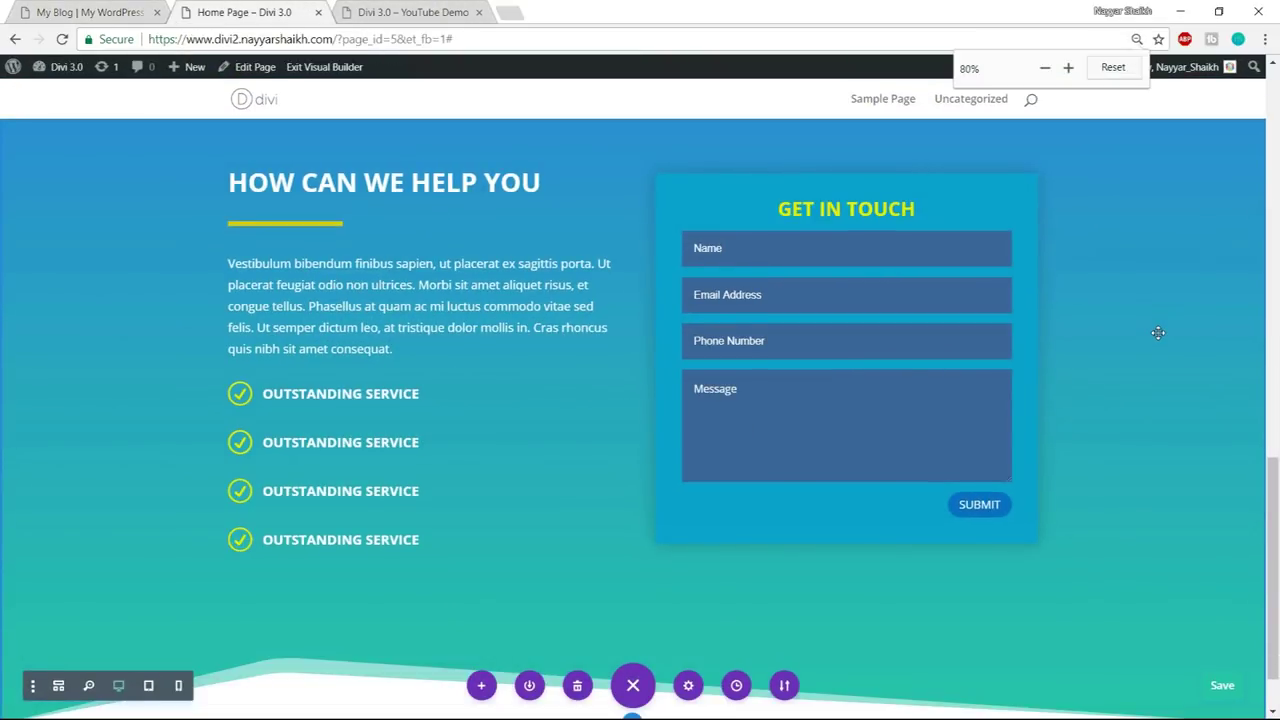
{"action": "key", "text": "ctrl+minus"}
{"action": "scroll", "coordinate": [1157, 334], "scroll_direction": "up", "scroll_amount": 15}
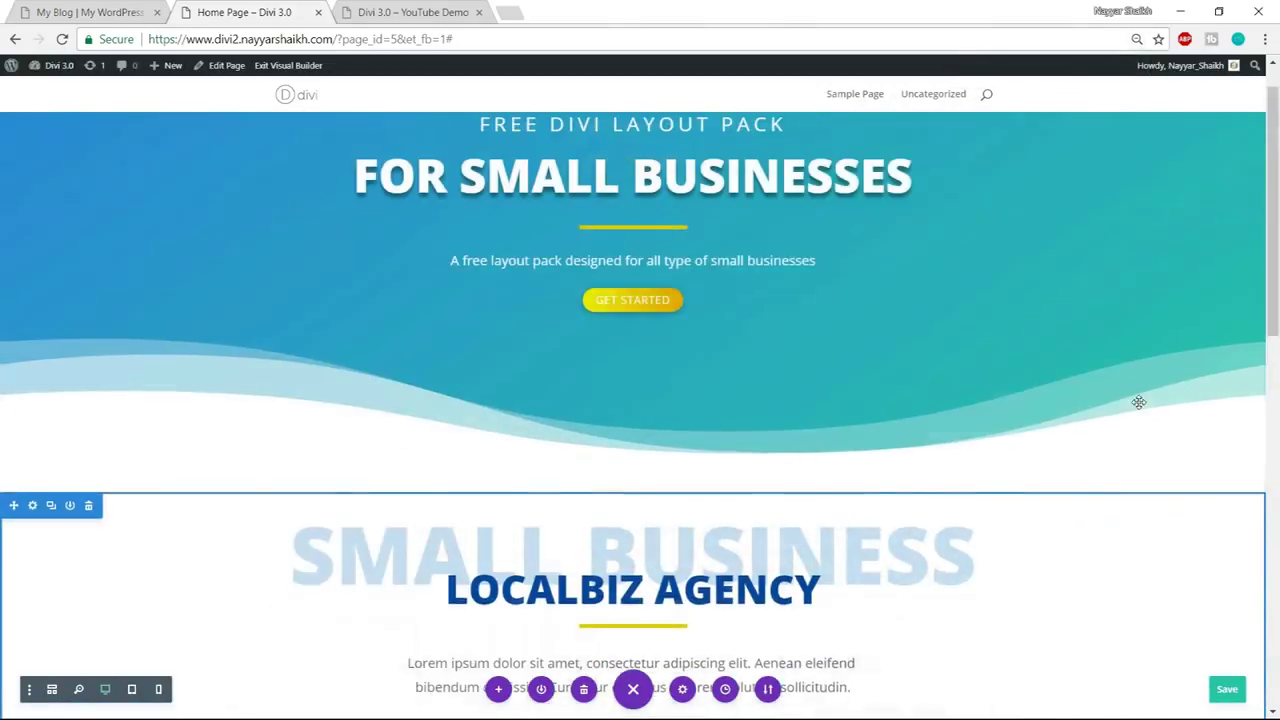
{"action": "scroll", "coordinate": [1139, 403], "scroll_direction": "down", "scroll_amount": 10}
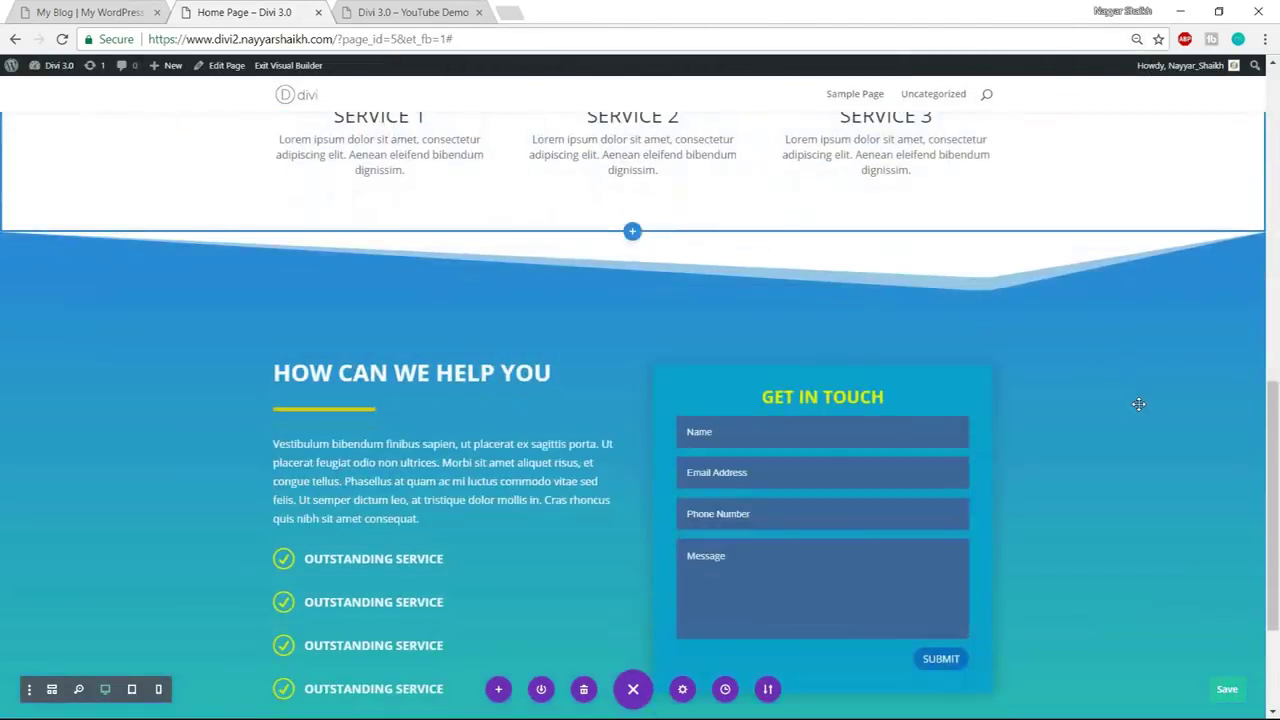
{"action": "scroll", "coordinate": [1139, 403], "scroll_direction": "down", "scroll_amount": 2}
{"action": "scroll", "coordinate": [1139, 403], "scroll_direction": "up", "scroll_amount": 1}
- Examine the reference page's Why Choose Us heading, divider line, intro text and the image-and-text grid below it
{"action": "key", "text": "ctrl+shift+Tab"}
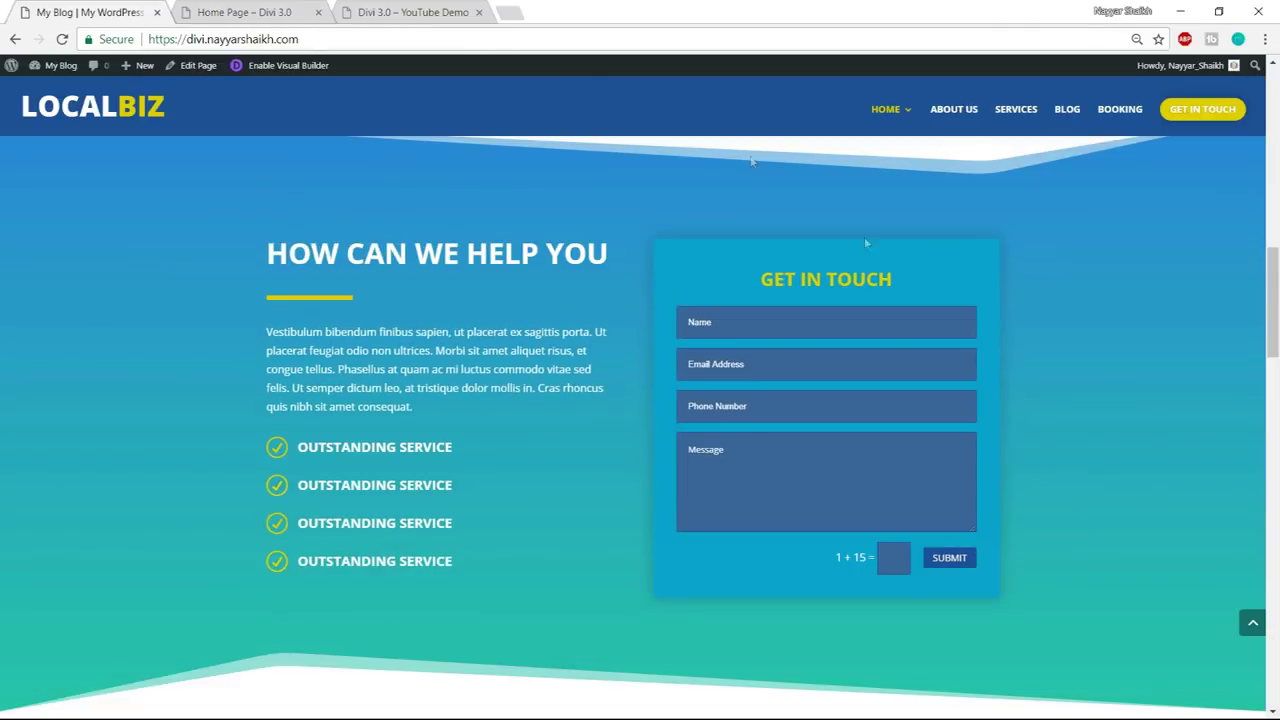
{"action": "scroll", "coordinate": [864, 240], "scroll_direction": "down", "scroll_amount": 6}
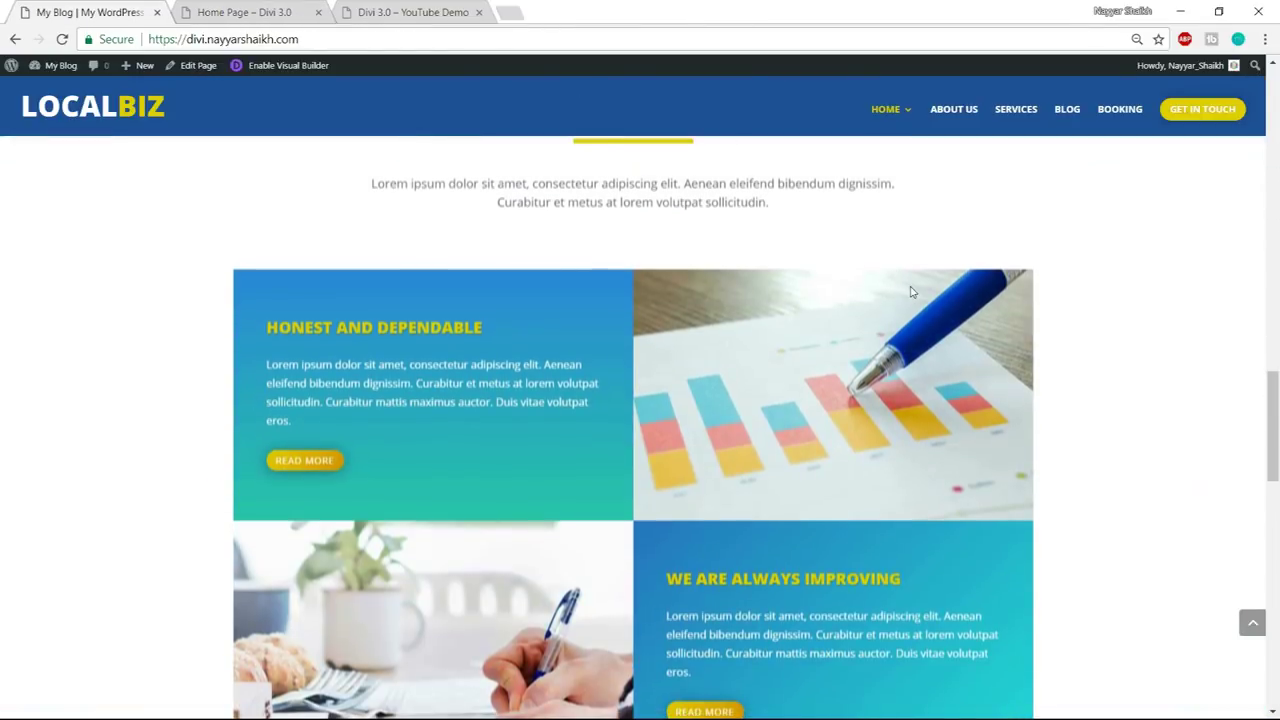
{"action": "scroll", "coordinate": [909, 286], "scroll_direction": "down", "scroll_amount": 3}
{"action": "scroll", "coordinate": [900, 320], "scroll_direction": "up", "scroll_amount": 6}
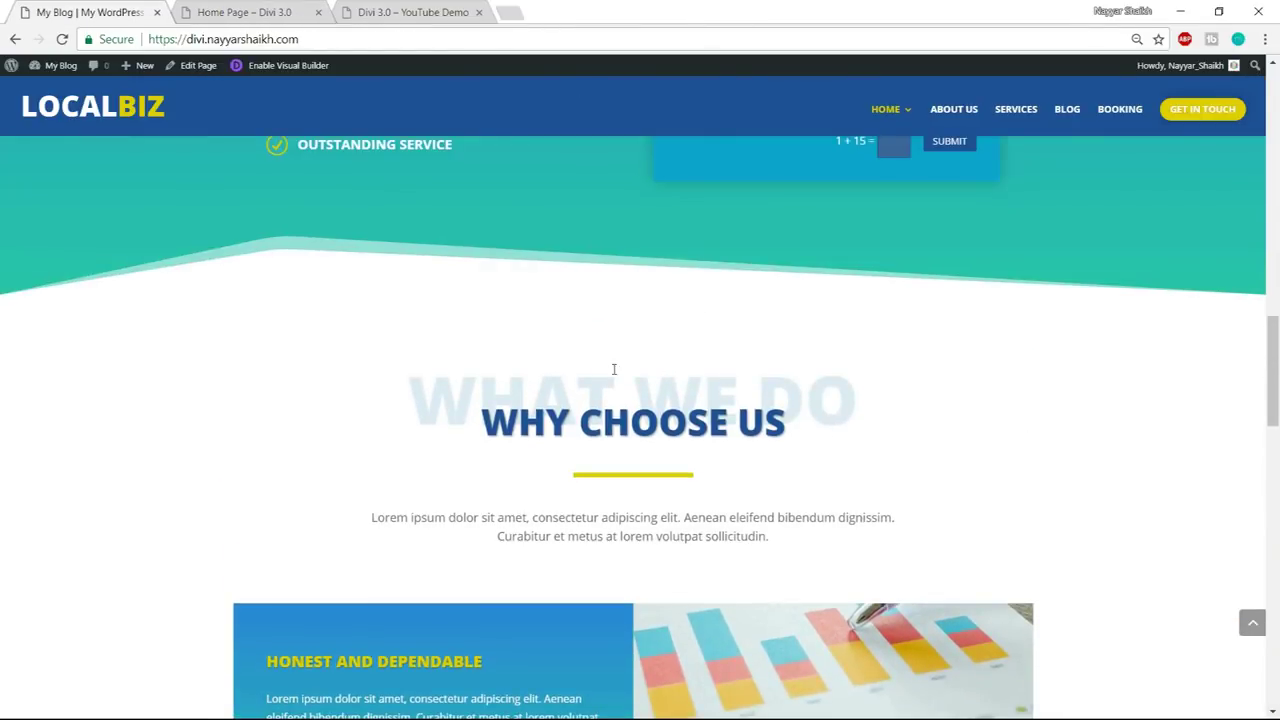
{"action": "scroll", "coordinate": [614, 370], "scroll_direction": "down", "scroll_amount": 1}
{"action": "left_click_drag", "start_coordinate": [417, 302], "coordinate": [823, 463]}
{"action": "left_click", "coordinate": [818, 458]}
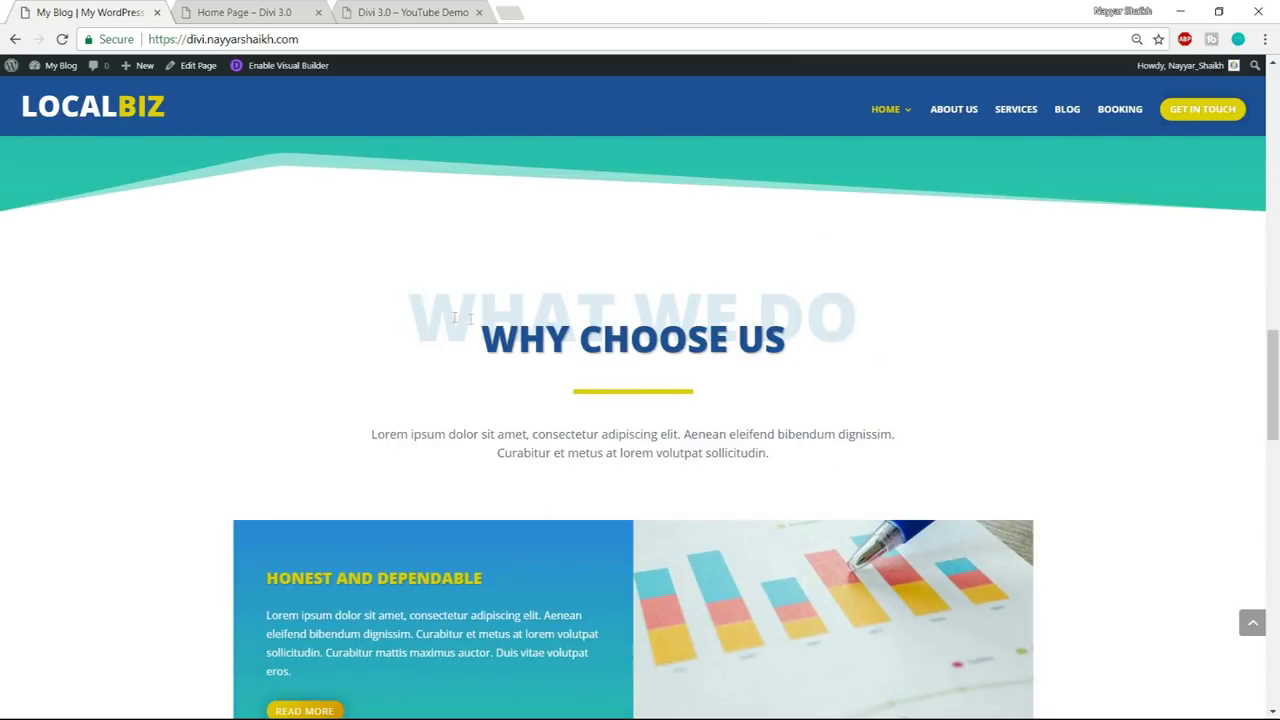
{"action": "left_click_drag", "start_coordinate": [432, 304], "coordinate": [665, 383]}
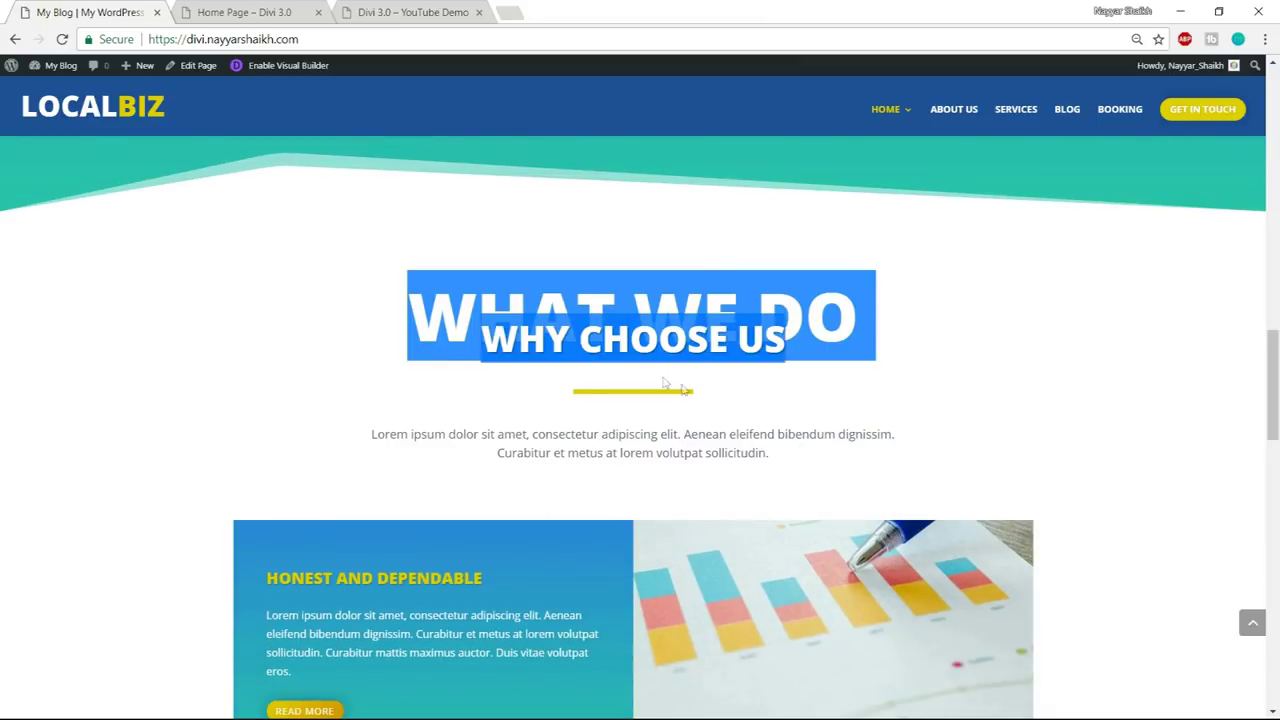
{"action": "left_click", "coordinate": [811, 455]}
{"action": "scroll", "coordinate": [566, 347], "scroll_direction": "down", "scroll_amount": 3}
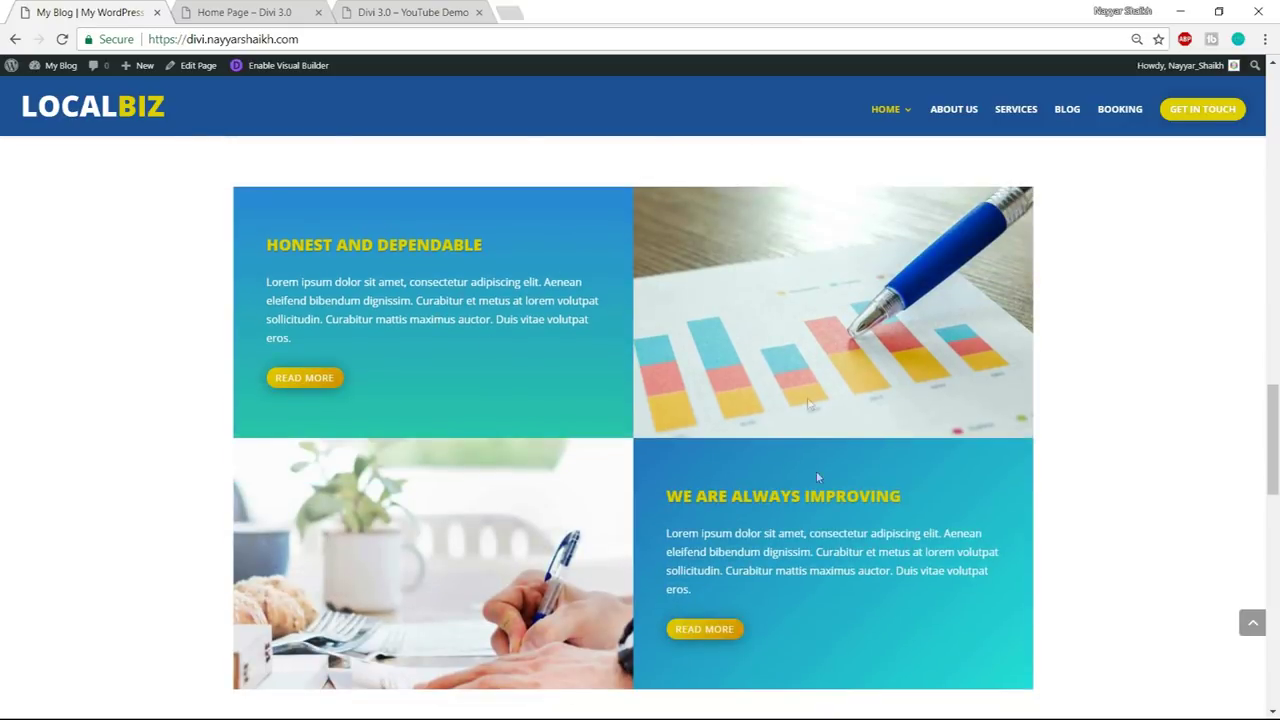
- Add a regular section below the contact section and insert the saved Title row from the library into it
{"action": "left_click", "coordinate": [262, 12]}
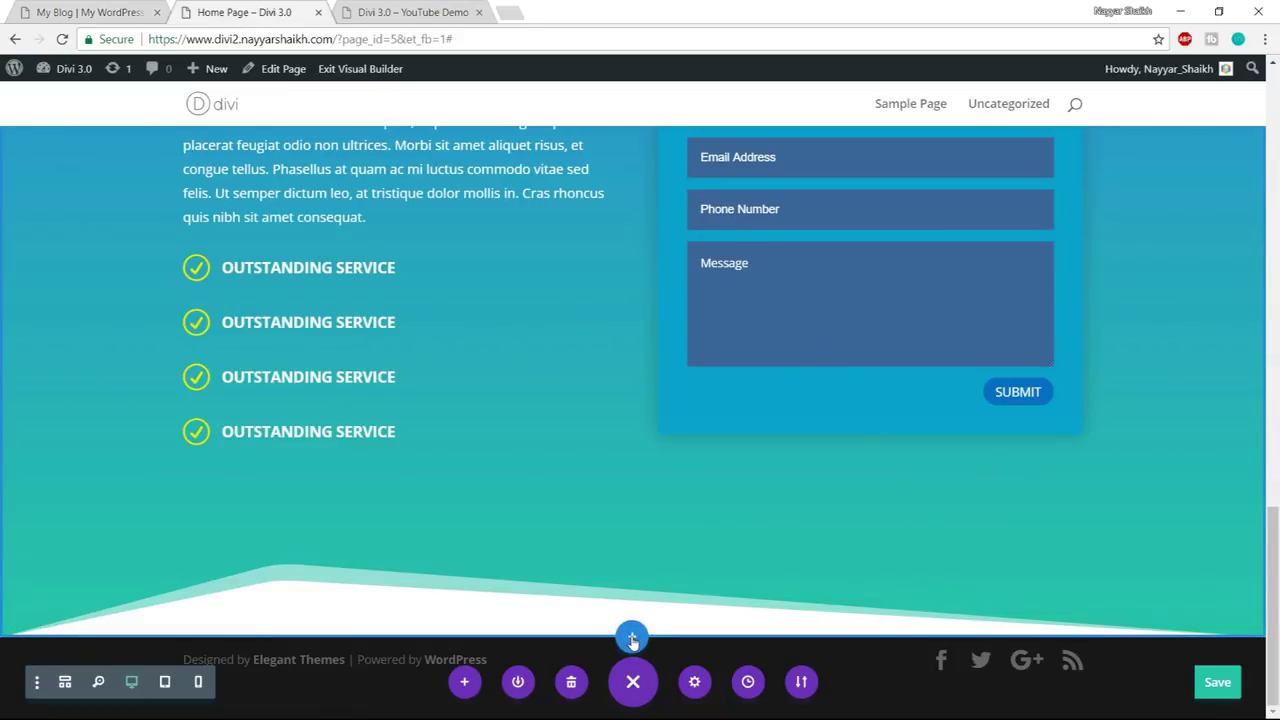
{"action": "left_click", "coordinate": [633, 638]}
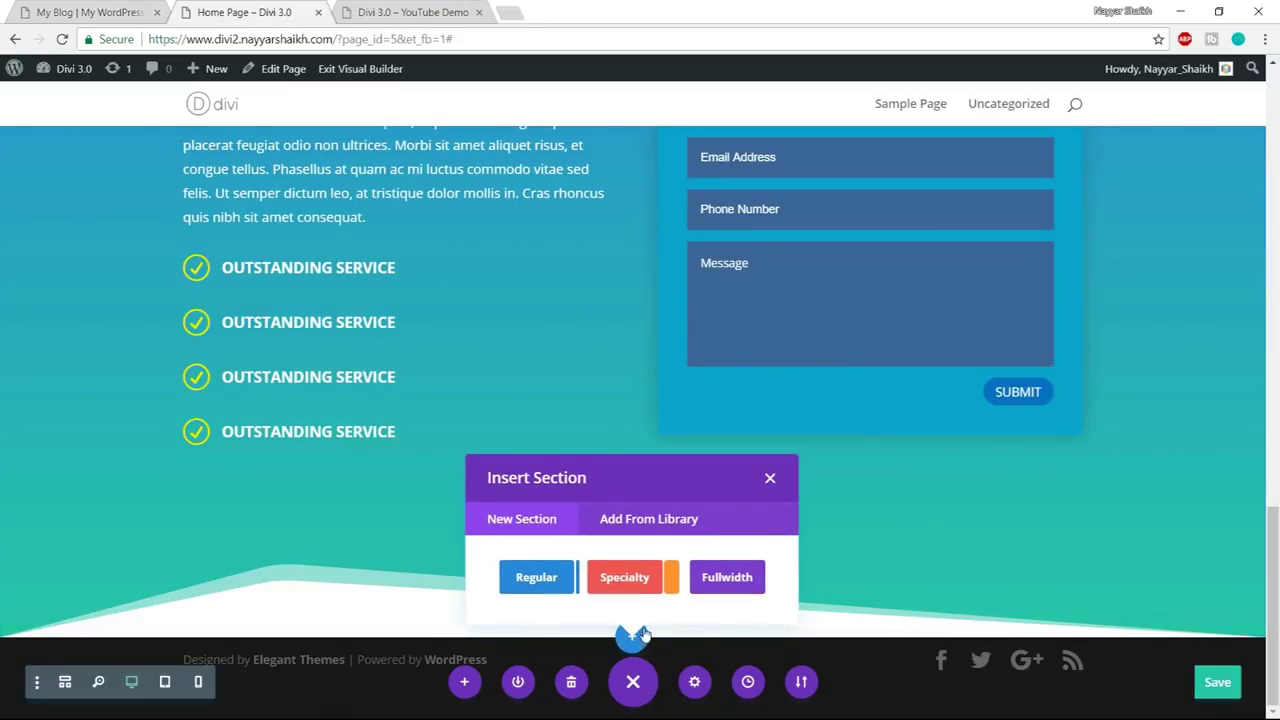
{"action": "left_click", "coordinate": [124, 9]}
{"action": "scroll", "coordinate": [616, 349], "scroll_direction": "up", "scroll_amount": 3}
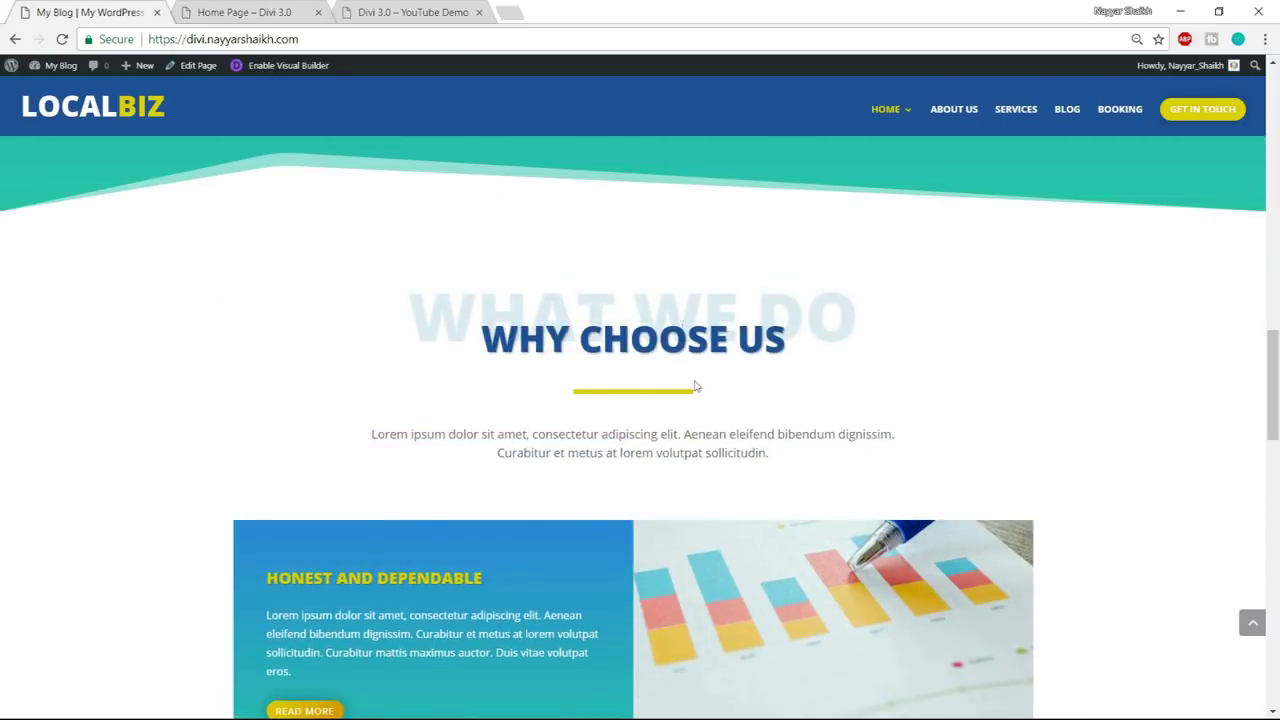
{"action": "left_click", "coordinate": [235, 9]}
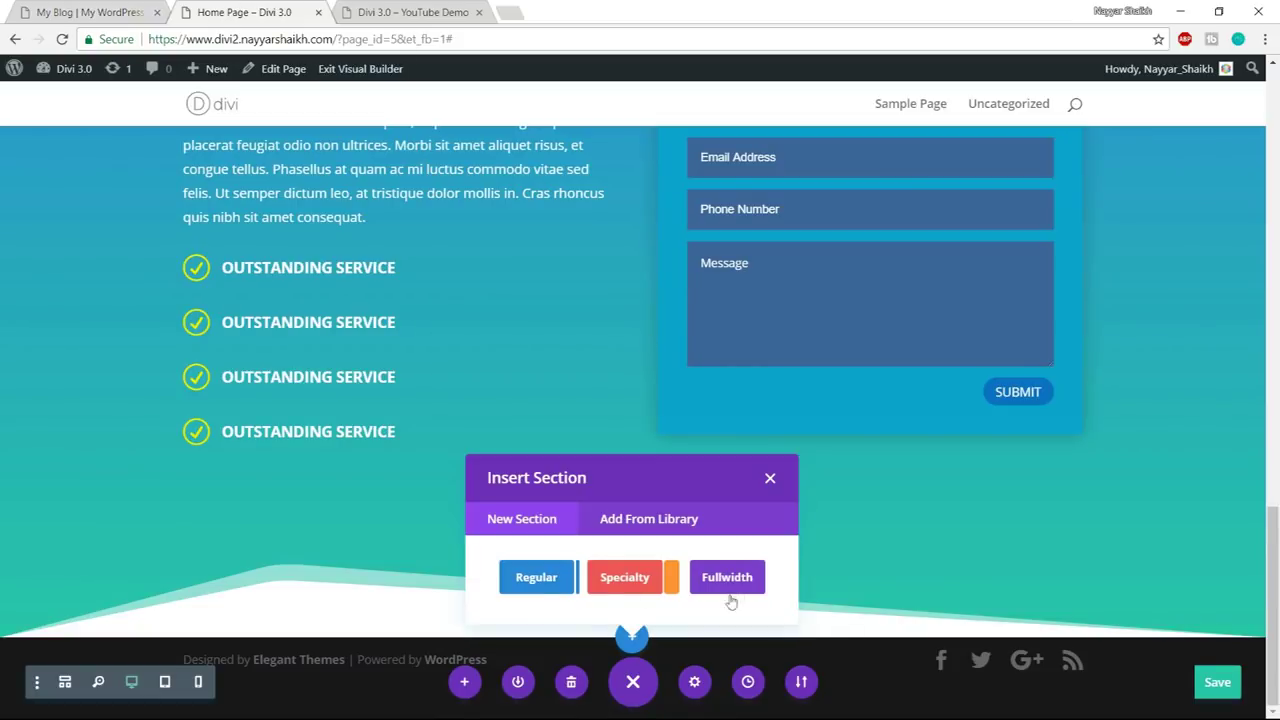
{"action": "left_click", "coordinate": [632, 636]}
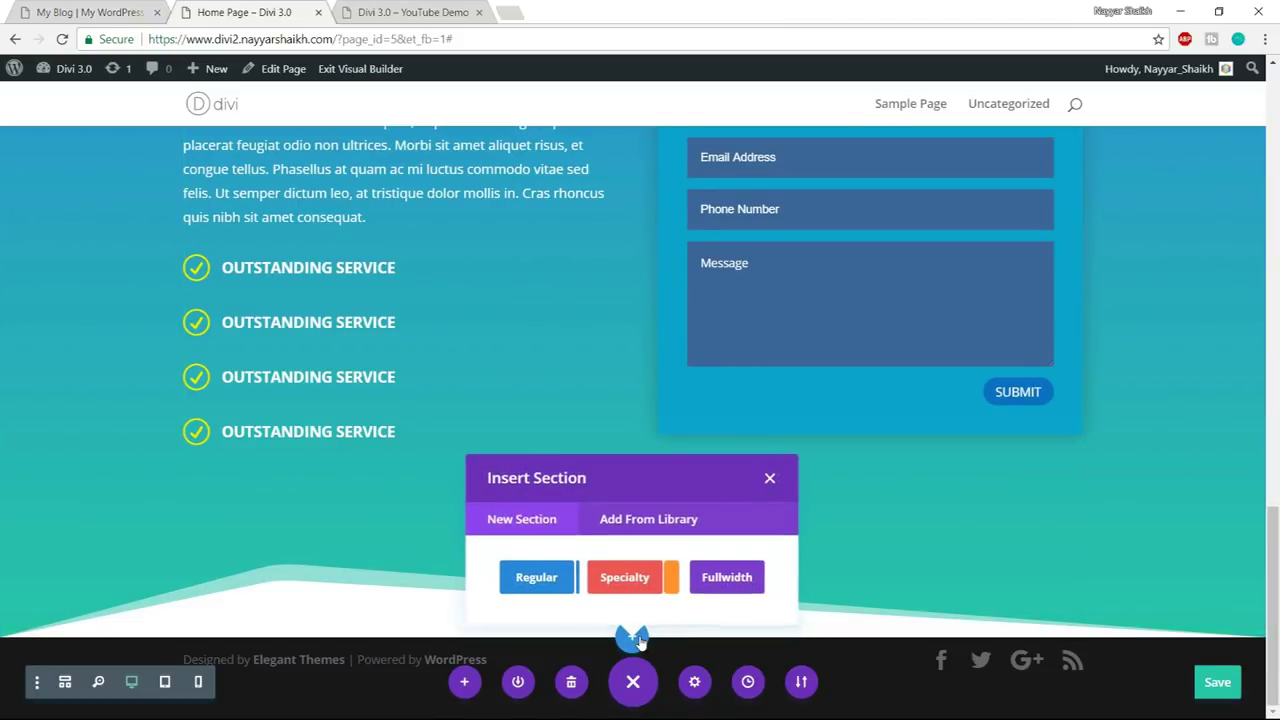
{"action": "left_click", "coordinate": [537, 576]}
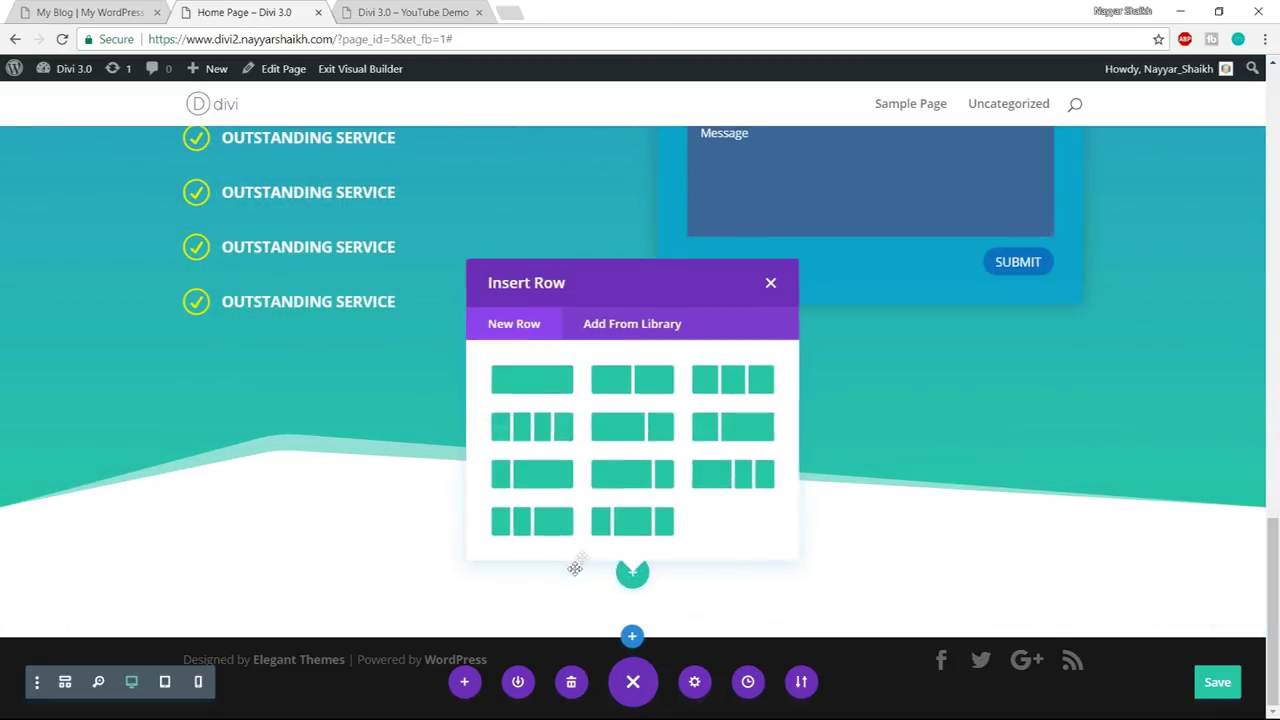
{"action": "left_click", "coordinate": [607, 330]}
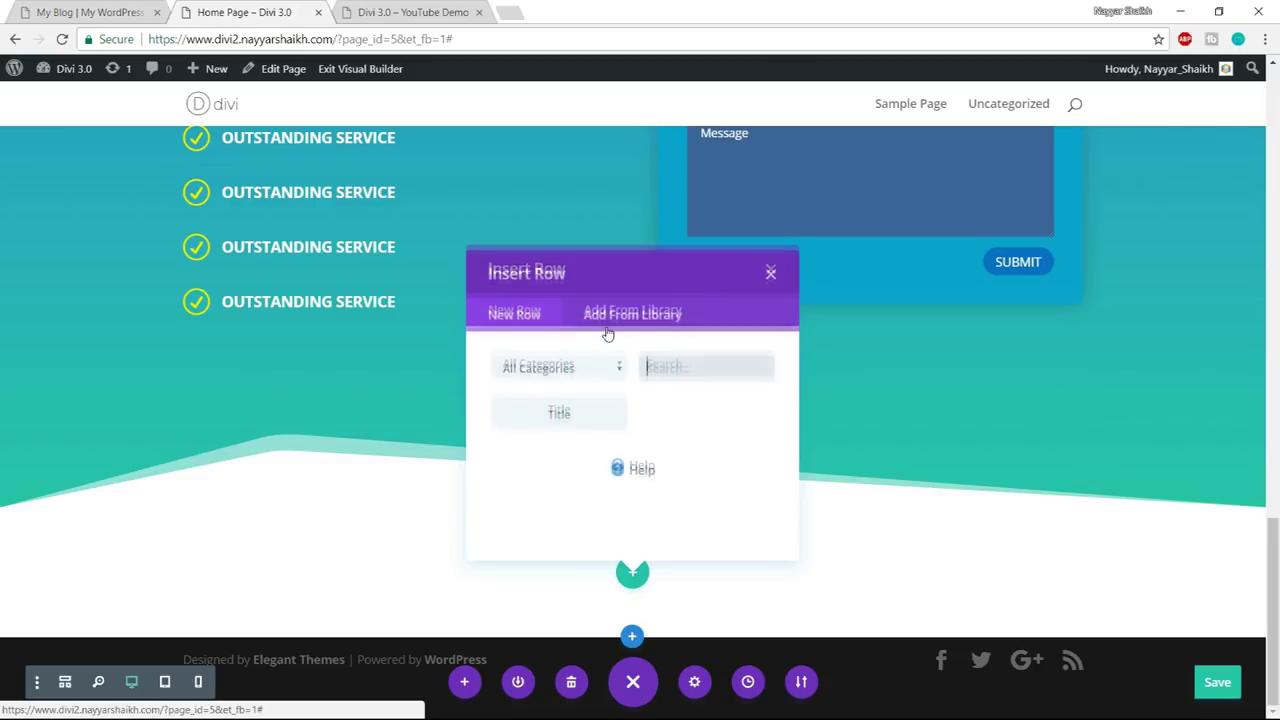
{"action": "left_click", "coordinate": [567, 397]}
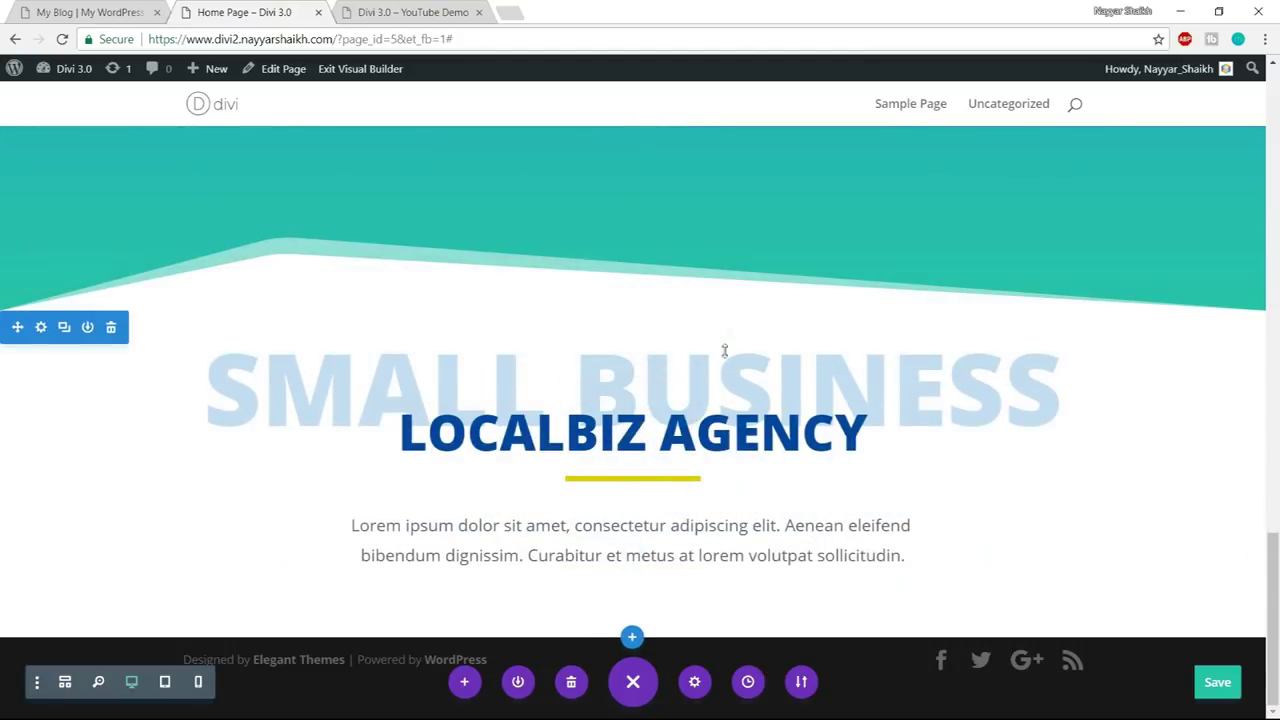
- Increase the new section's top padding above the title row to match the spacing on the reference page
{"action": "left_click", "coordinate": [150, 8]}
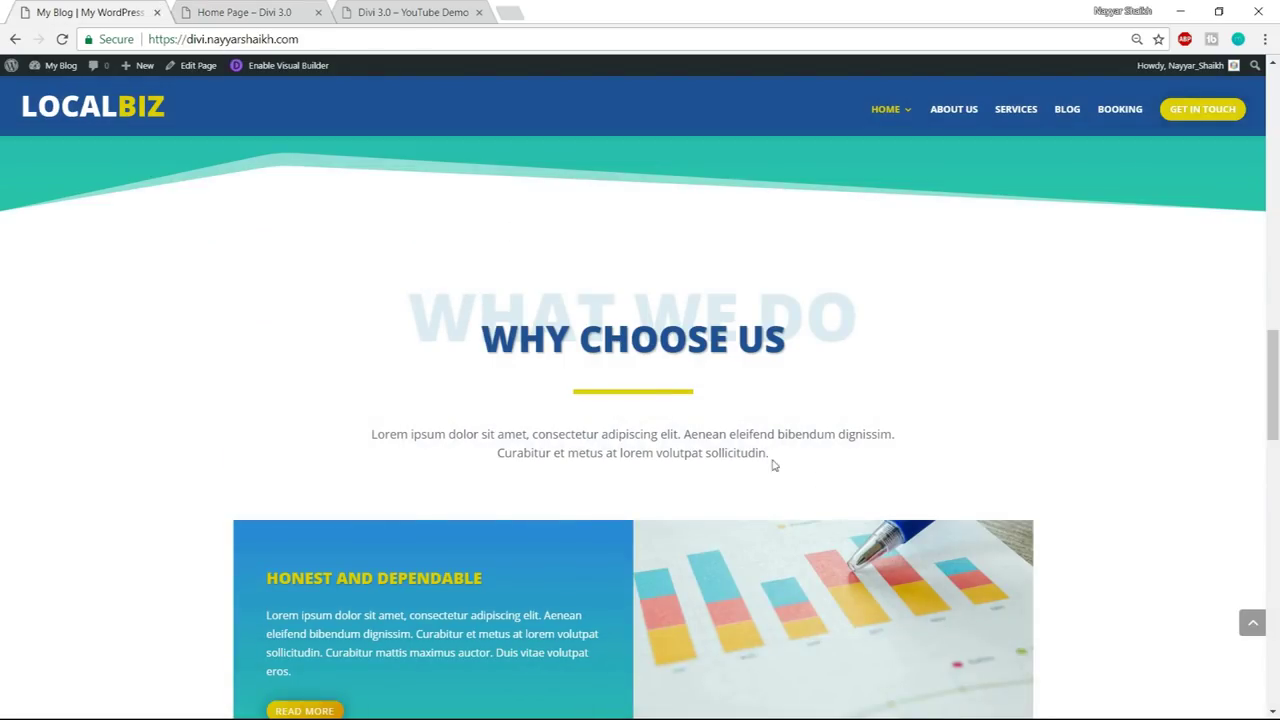
{"action": "left_click", "coordinate": [262, 12]}
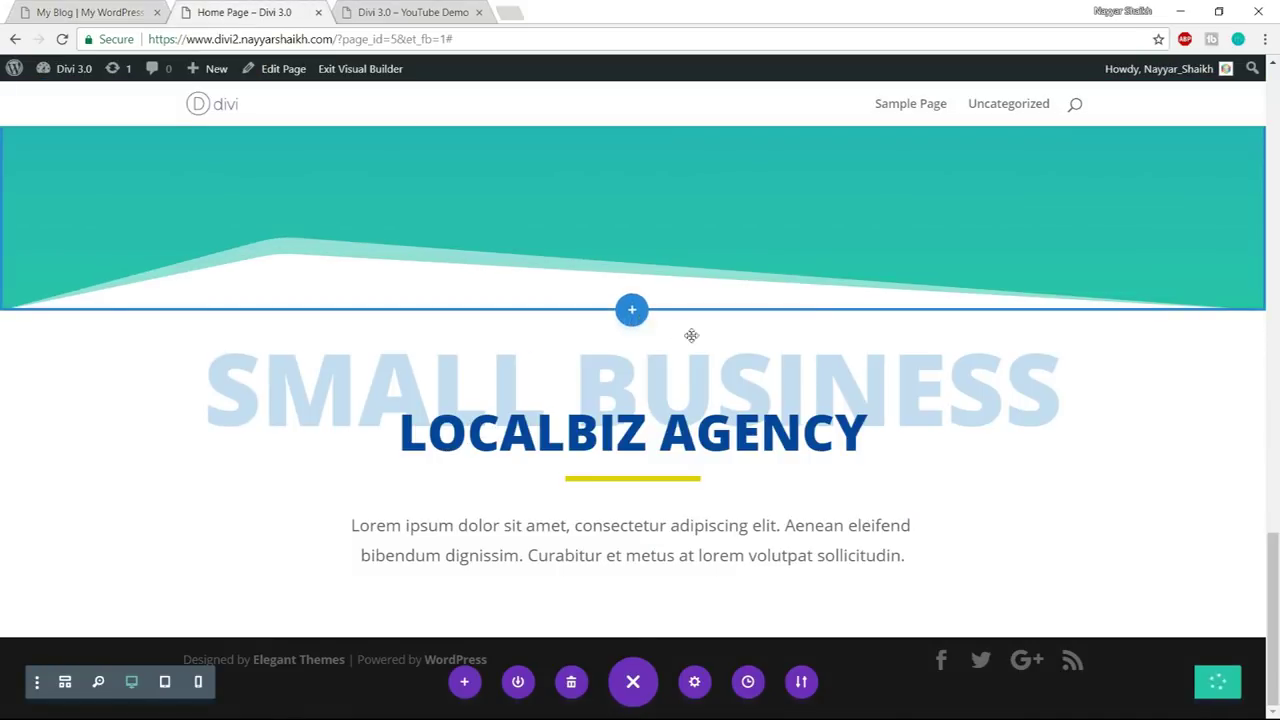
{"action": "left_click_drag", "start_coordinate": [774, 311], "coordinate": [789, 415]}
{"action": "scroll", "coordinate": [931, 446], "scroll_direction": "down", "scroll_amount": 1}
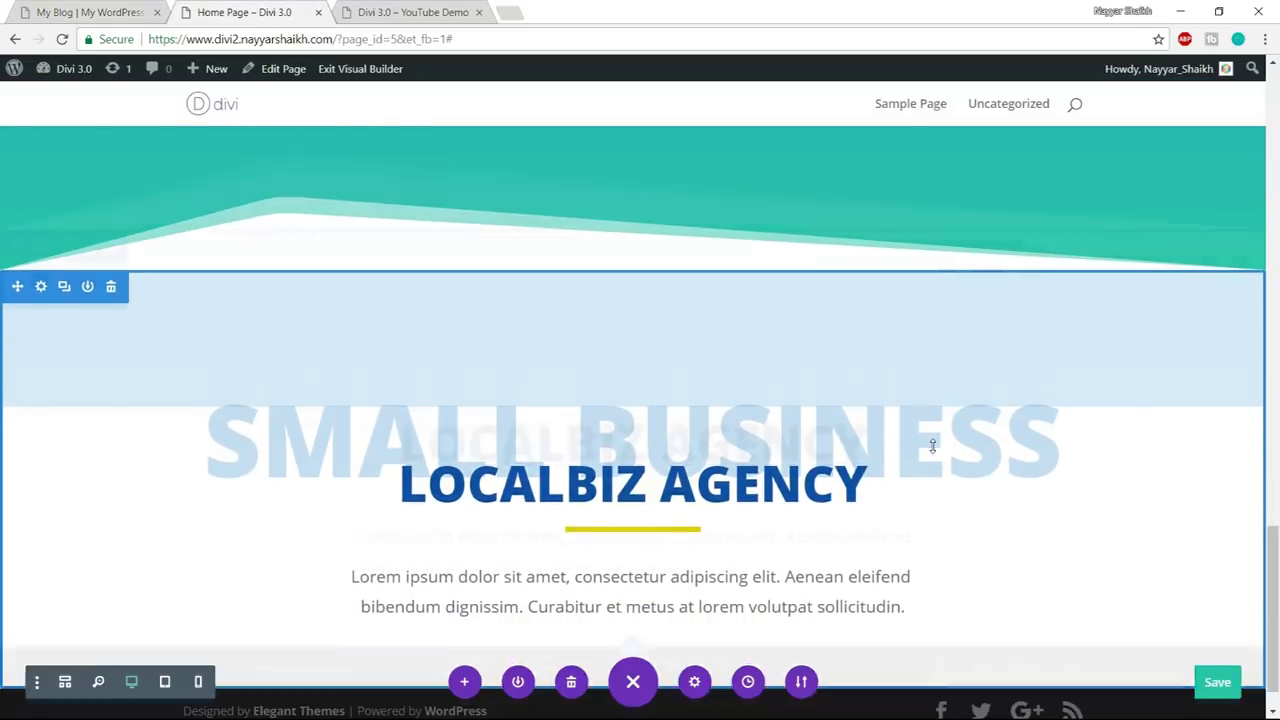
- Replace the large pale SMALL BUSINESS heading in the new section with WHAT WE DO, copied from the reference page
{"action": "left_click", "coordinate": [90, 12]}
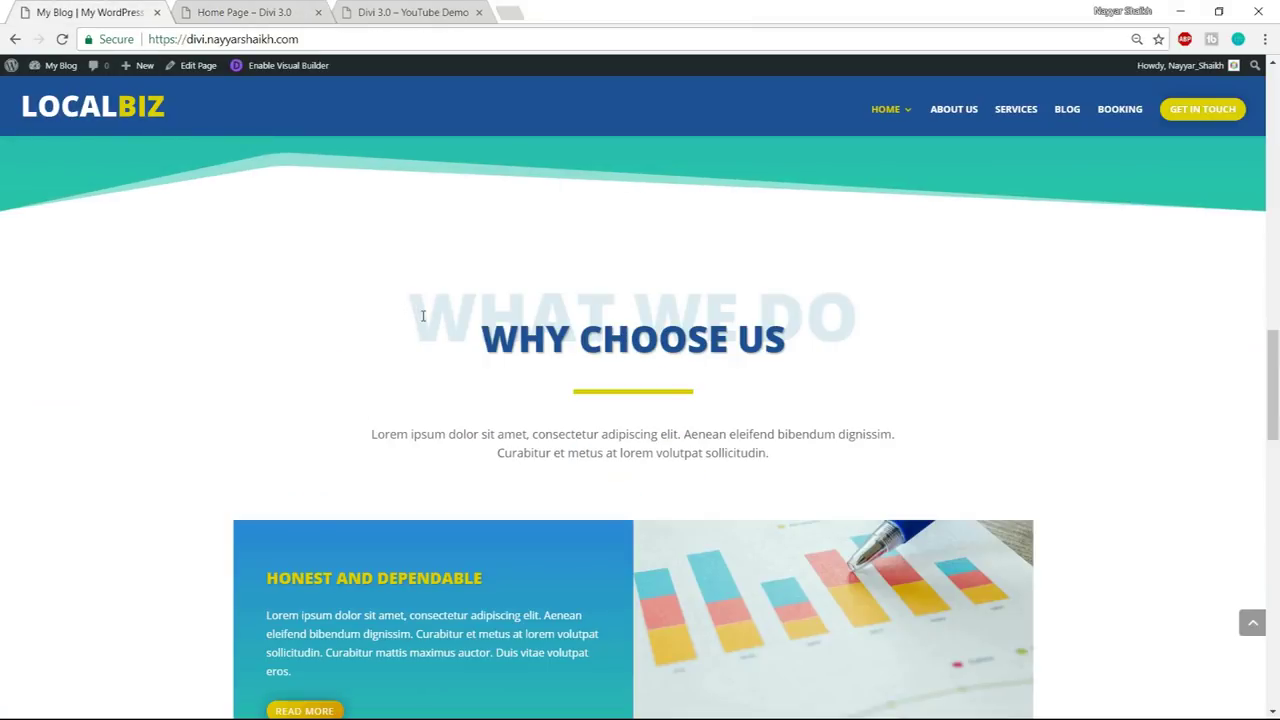
{"action": "left_click_drag", "start_coordinate": [422, 316], "coordinate": [843, 296]}
{"action": "key", "text": "ctrl+c"}
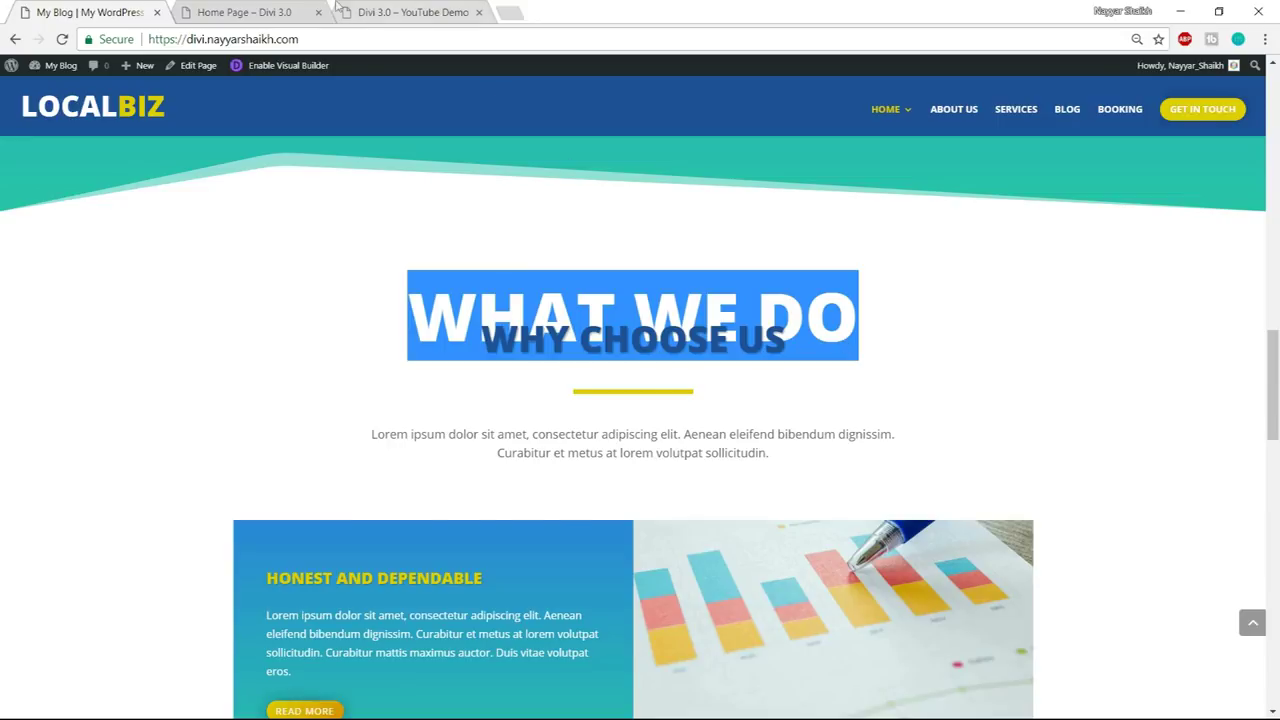
{"action": "left_click", "coordinate": [300, 12]}
{"action": "left_click_drag", "start_coordinate": [205, 382], "coordinate": [1058, 382]}
{"action": "key", "text": "ctrl+v"}
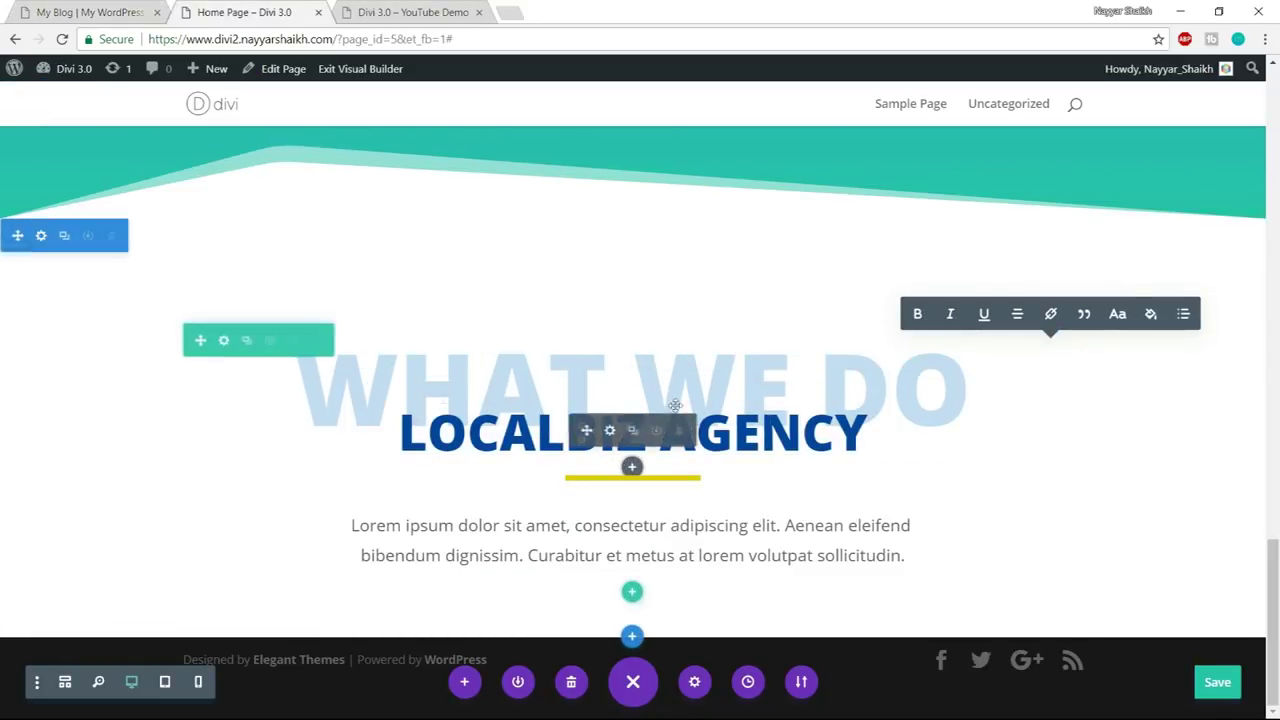
- Replace the LOCALBIZ AGENCY heading with WHY CHOOSE US, copied from the reference page, and save the page
{"action": "left_click", "coordinate": [115, 12]}
{"action": "left_click", "coordinate": [551, 378]}
{"action": "left_click_drag", "start_coordinate": [491, 331], "coordinate": [783, 333]}
{"action": "key", "text": "ctrl+c"}
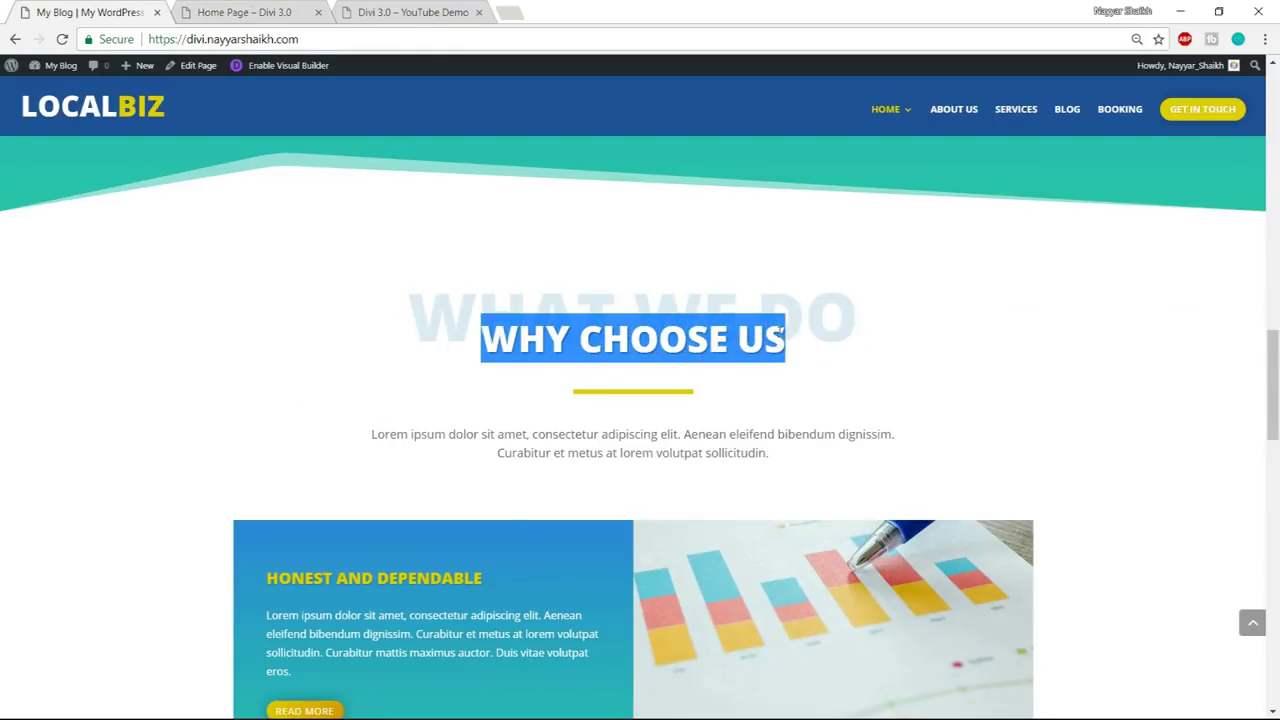
{"action": "left_click", "coordinate": [253, 12]}
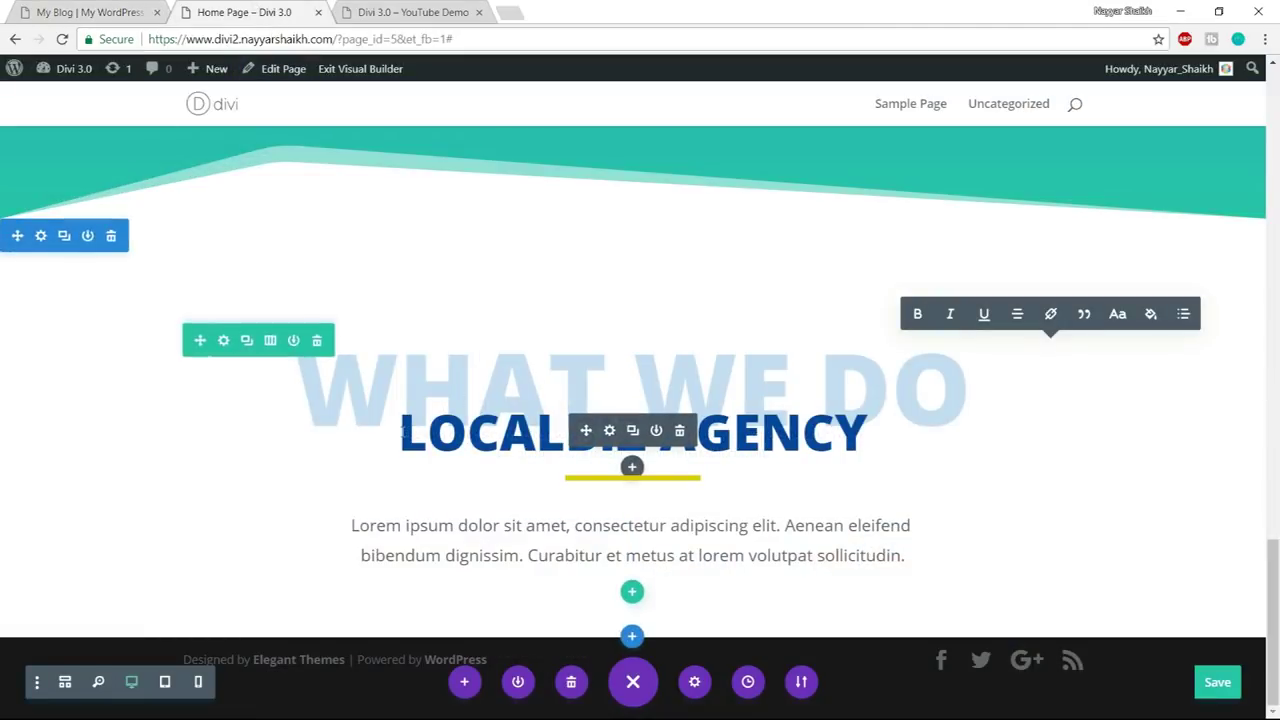
{"action": "left_click_drag", "start_coordinate": [400, 432], "coordinate": [866, 436]}
{"action": "key", "text": "BackSpace"}
{"action": "type", "text": "Day"}
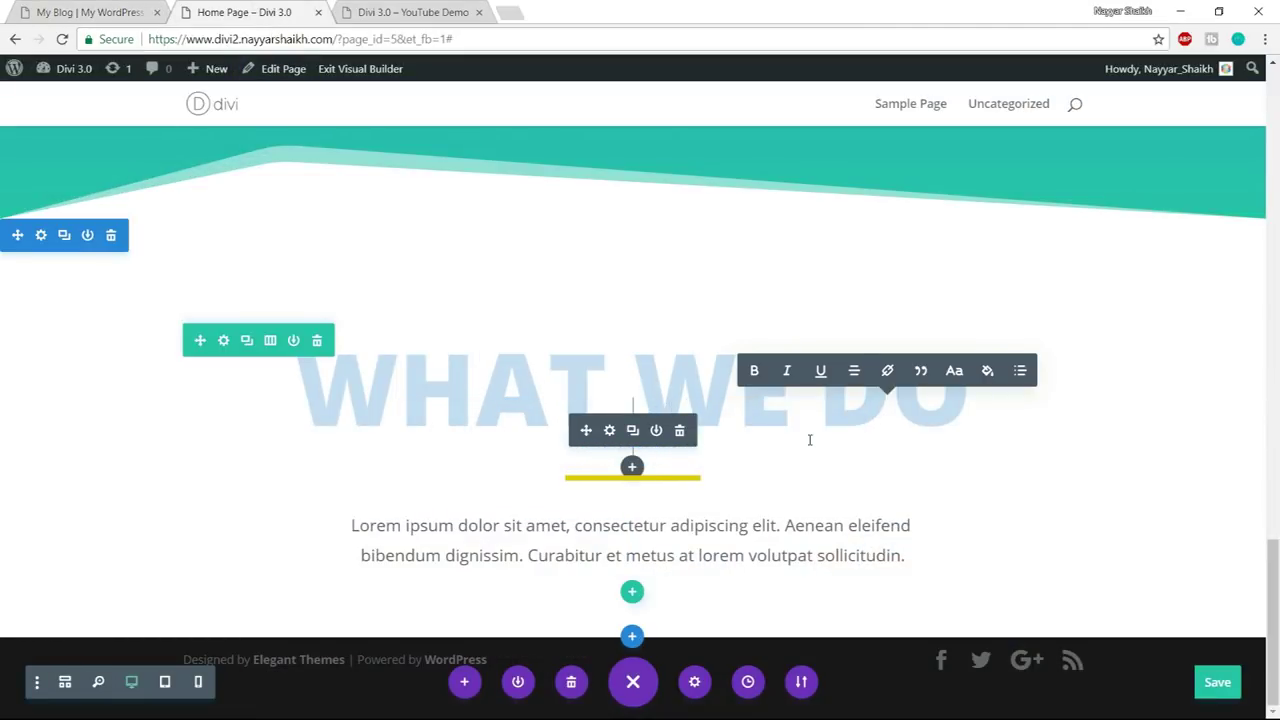
{"action": "key", "text": "ctrl+v"}
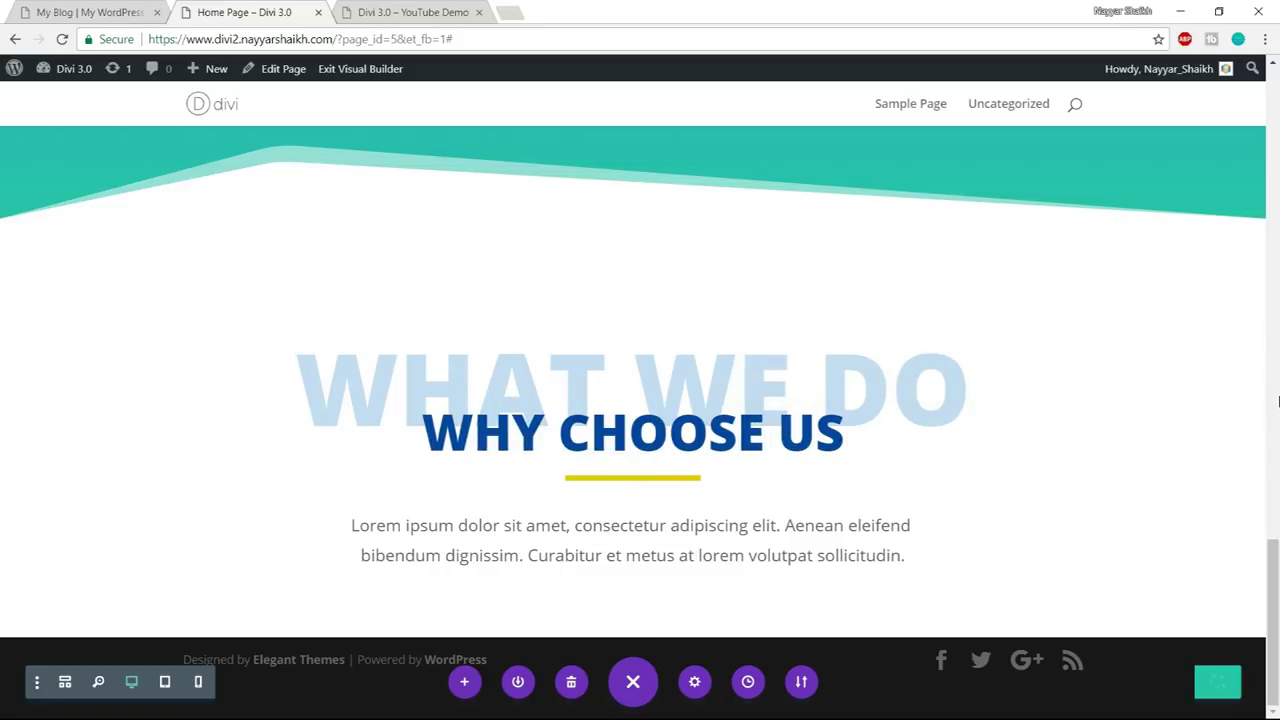
- Insert a row with two equal columns below the Why Choose Us title row, following the reference page's image-and-text grid
{"action": "left_click", "coordinate": [90, 12]}
{"action": "scroll", "coordinate": [803, 400], "scroll_direction": "down", "scroll_amount": 2}
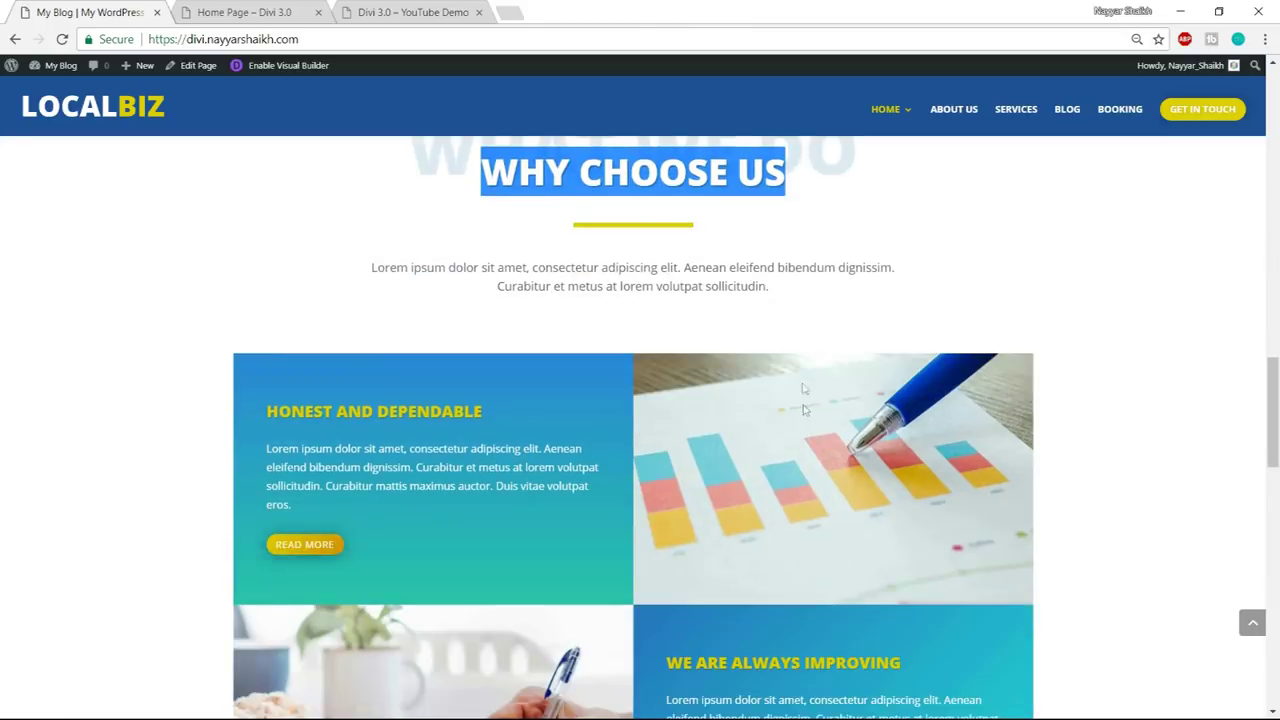
{"action": "scroll", "coordinate": [731, 505], "scroll_direction": "down", "scroll_amount": 2}
{"action": "left_click", "coordinate": [268, 10]}
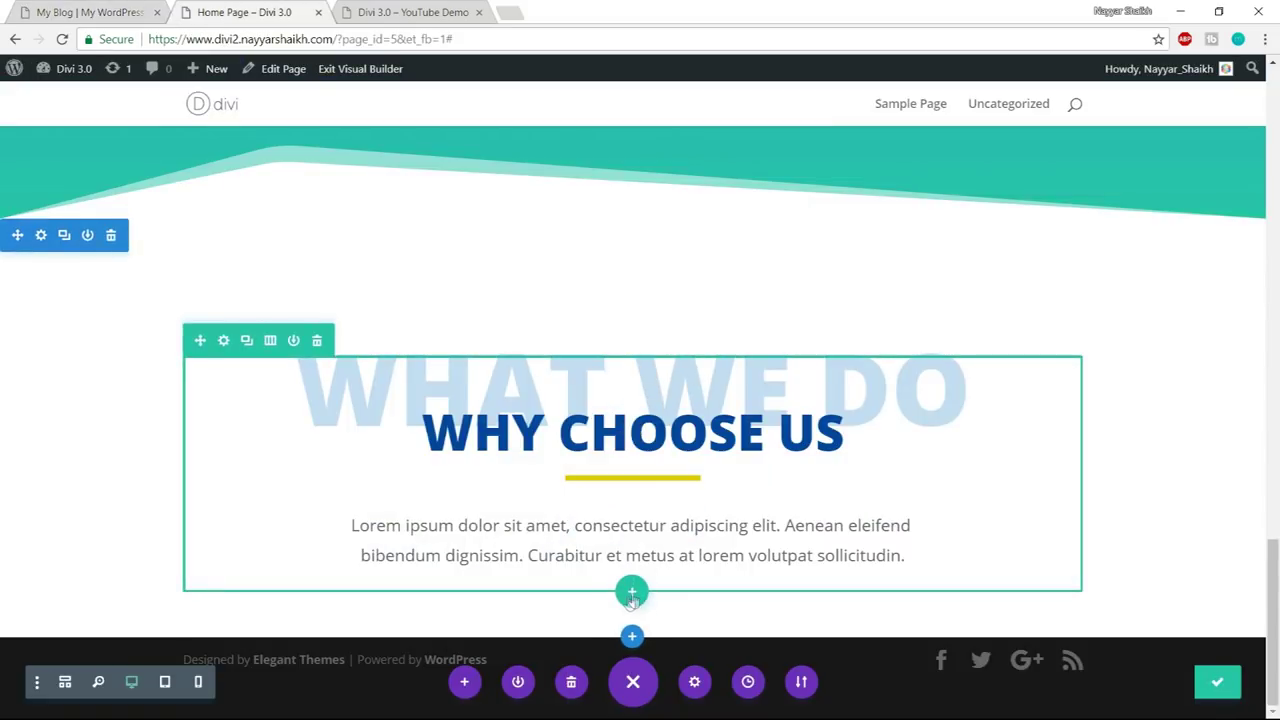
{"action": "left_click", "coordinate": [100, 12]}
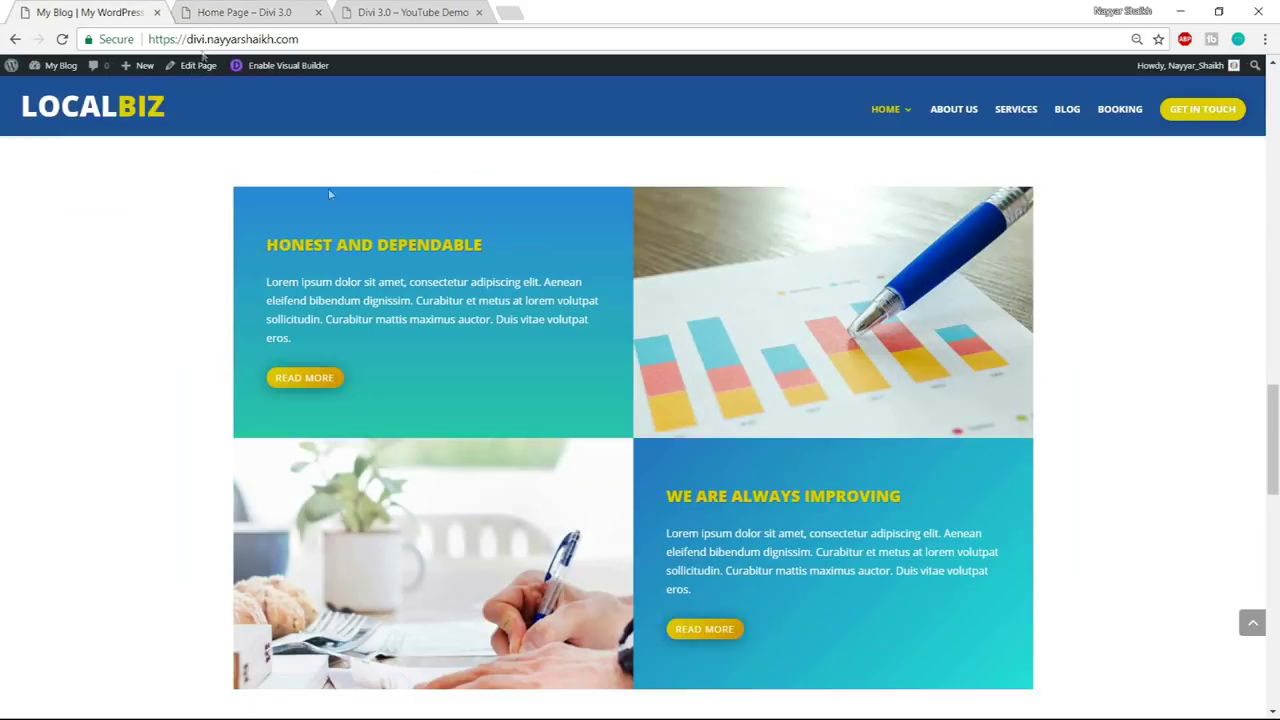
{"action": "scroll", "coordinate": [771, 353], "scroll_direction": "up", "scroll_amount": 3}
{"action": "scroll", "coordinate": [621, 441], "scroll_direction": "down", "scroll_amount": 2}
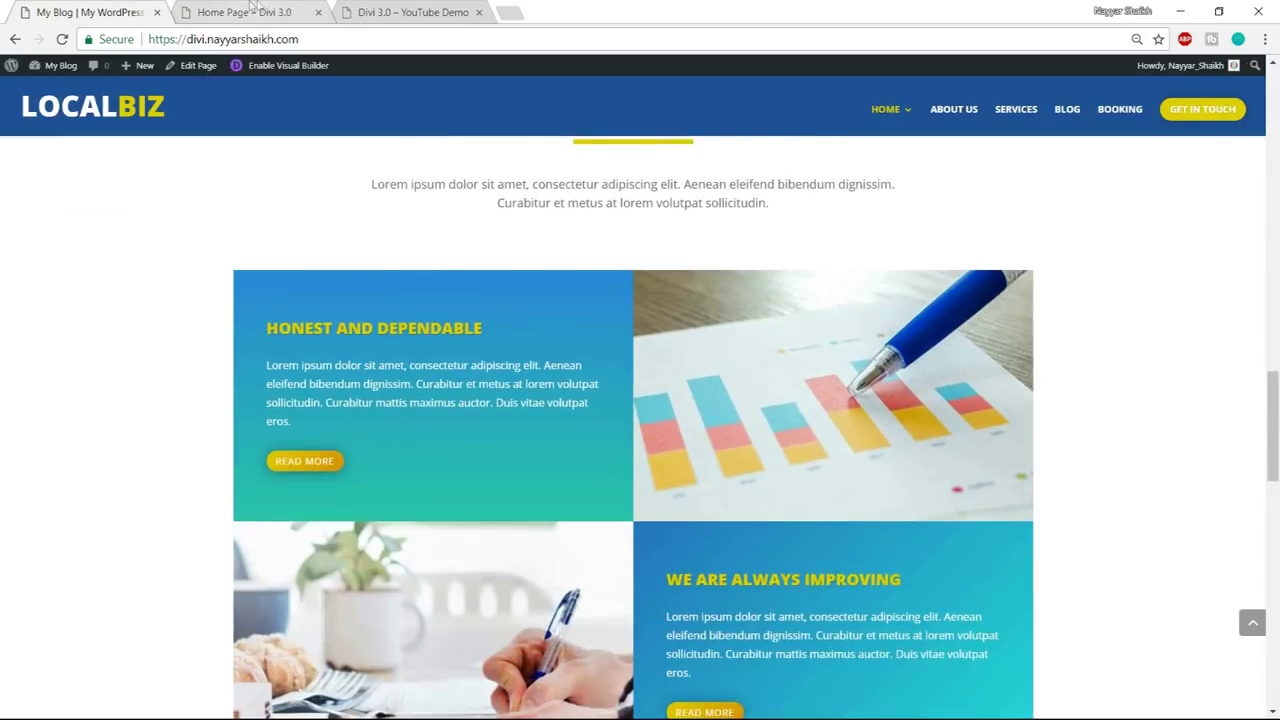
{"action": "key", "text": "ctrl+Tab"}
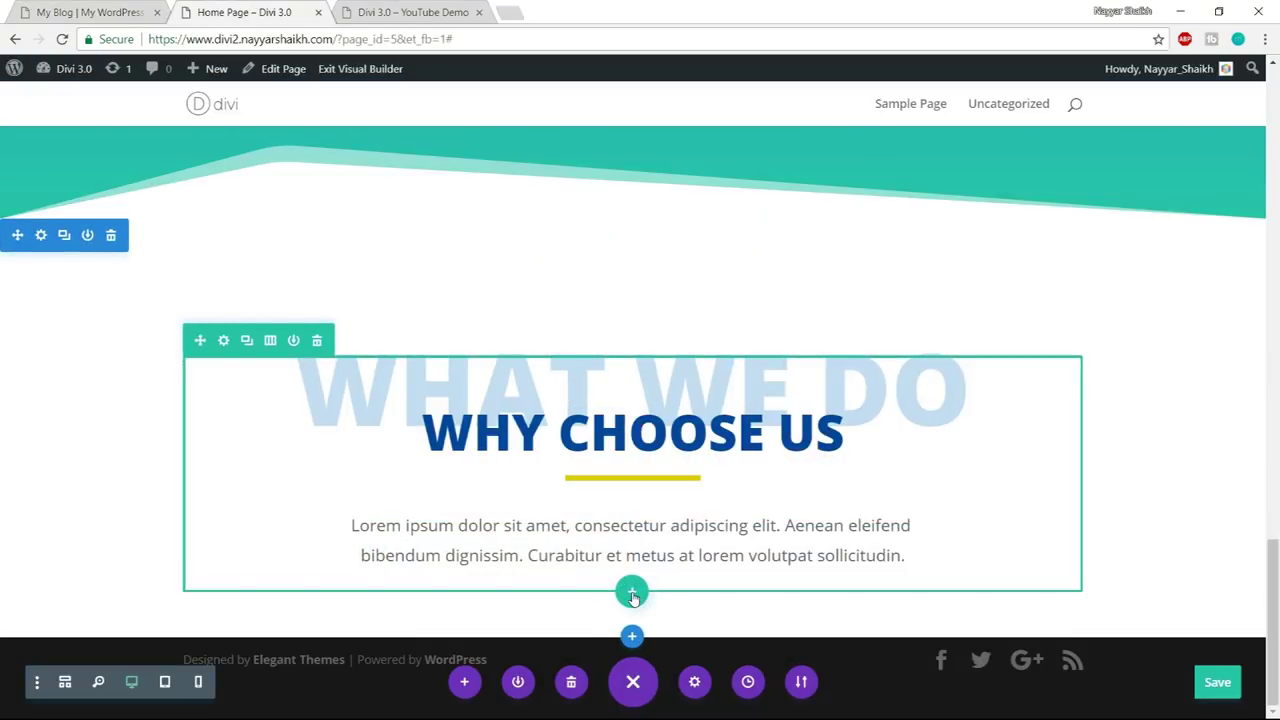
{"action": "left_click", "coordinate": [632, 594]}
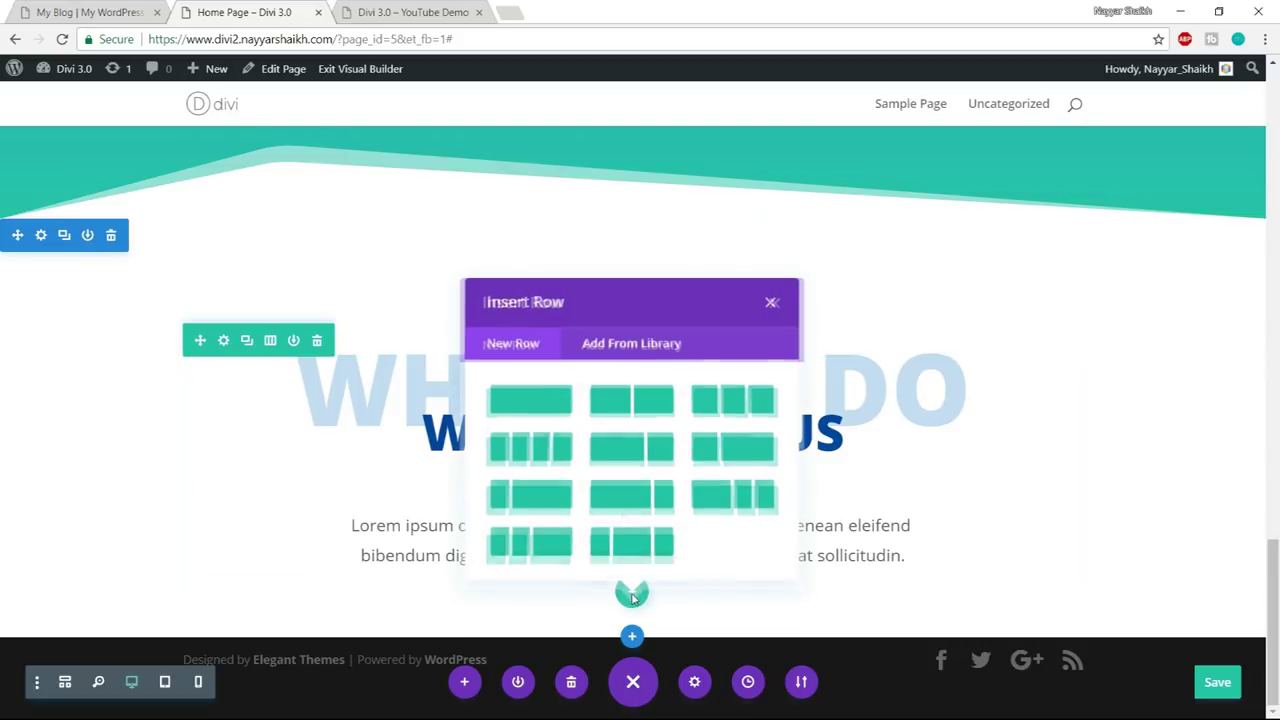
{"action": "left_click", "coordinate": [609, 403]}
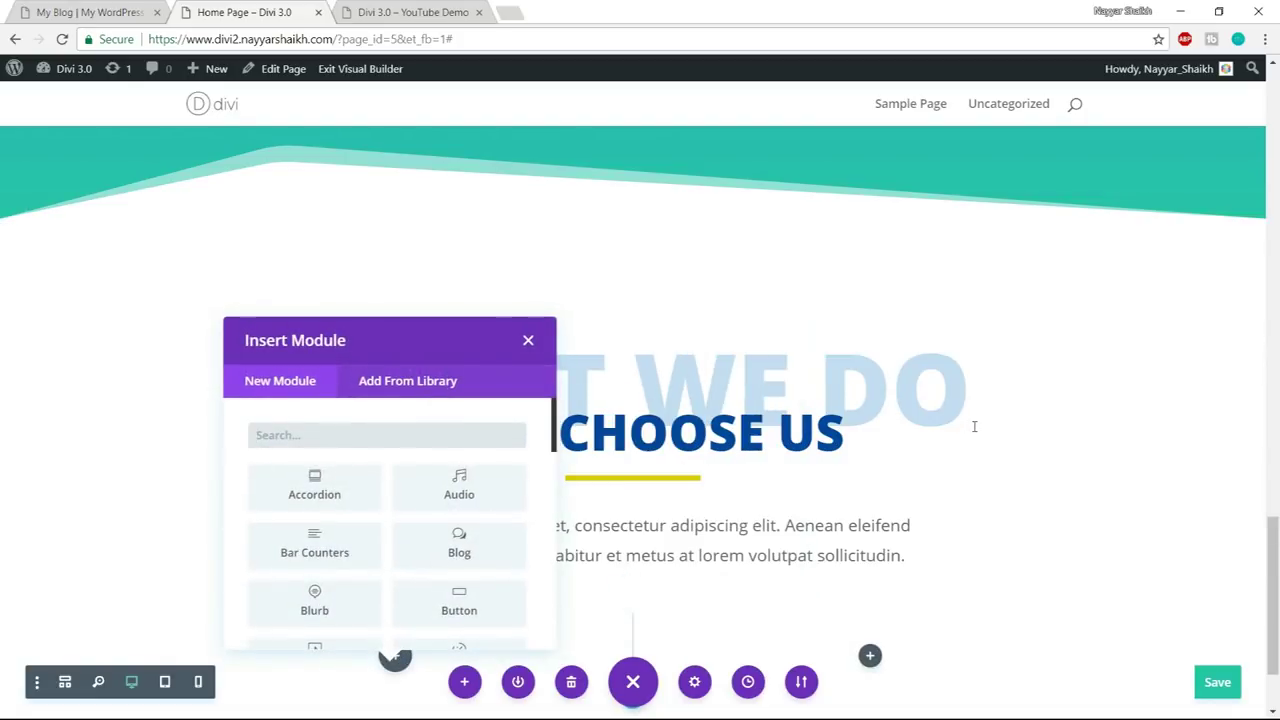
{"action": "scroll", "coordinate": [974, 426], "scroll_direction": "down", "scroll_amount": 2}
- Examine the heading, paragraph and Read More button that make up the reference page's Honest and Dependable block
{"action": "left_click", "coordinate": [84, 11]}
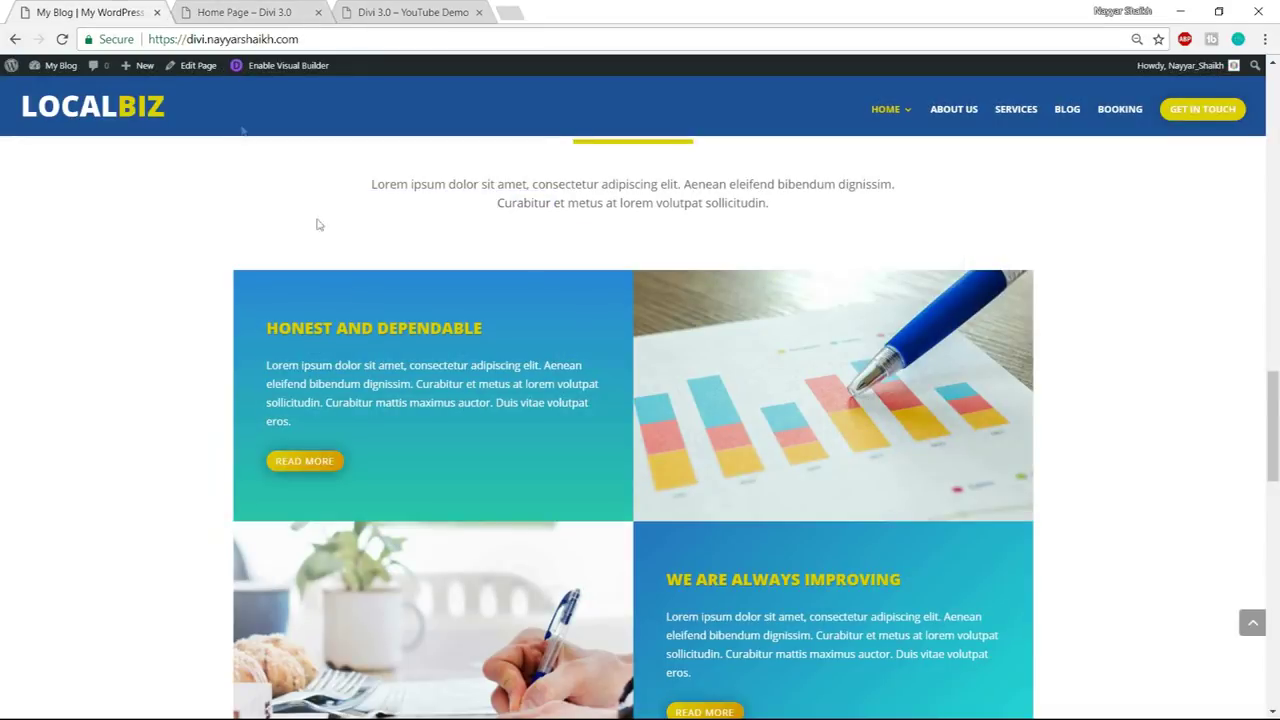
{"action": "left_click_drag", "start_coordinate": [257, 331], "coordinate": [489, 327]}
{"action": "left_click_drag", "start_coordinate": [522, 402], "coordinate": [266, 365]}
{"action": "left_click", "coordinate": [311, 434]}
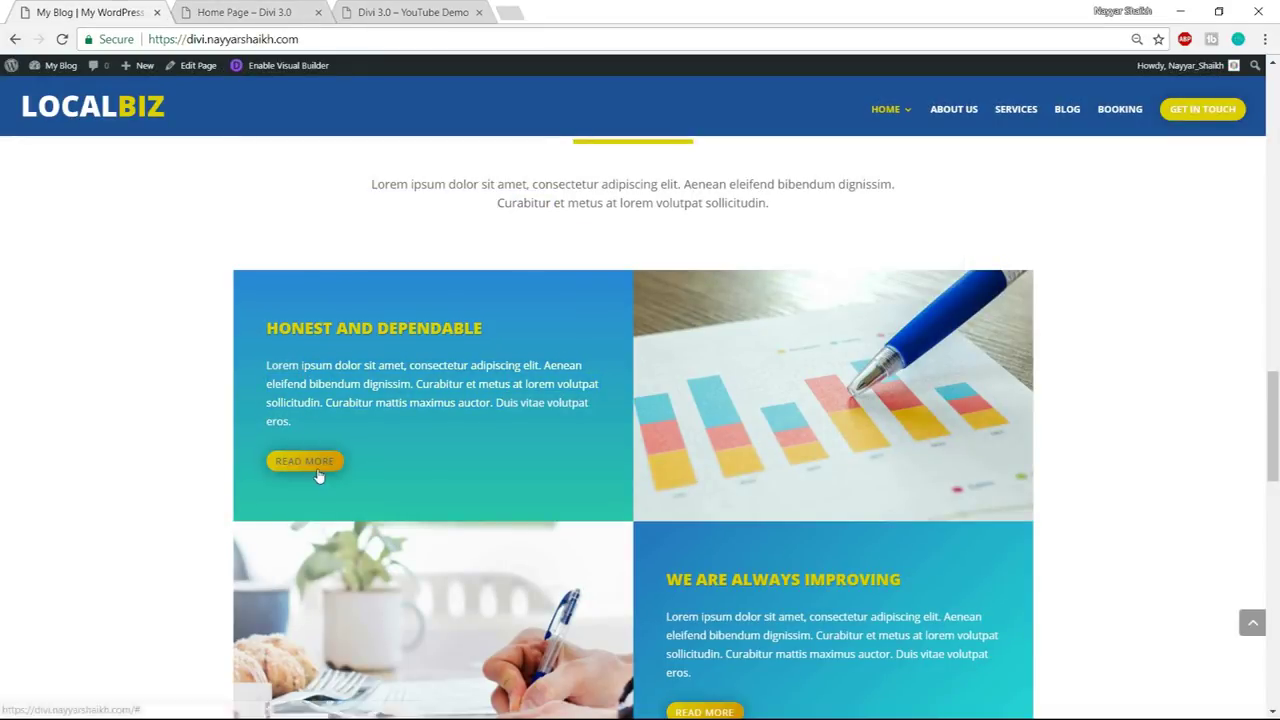
- Insert a Text module into the first column of the empty row below the WHY CHOOSE US section's paragraph
{"action": "left_click", "coordinate": [241, 11]}
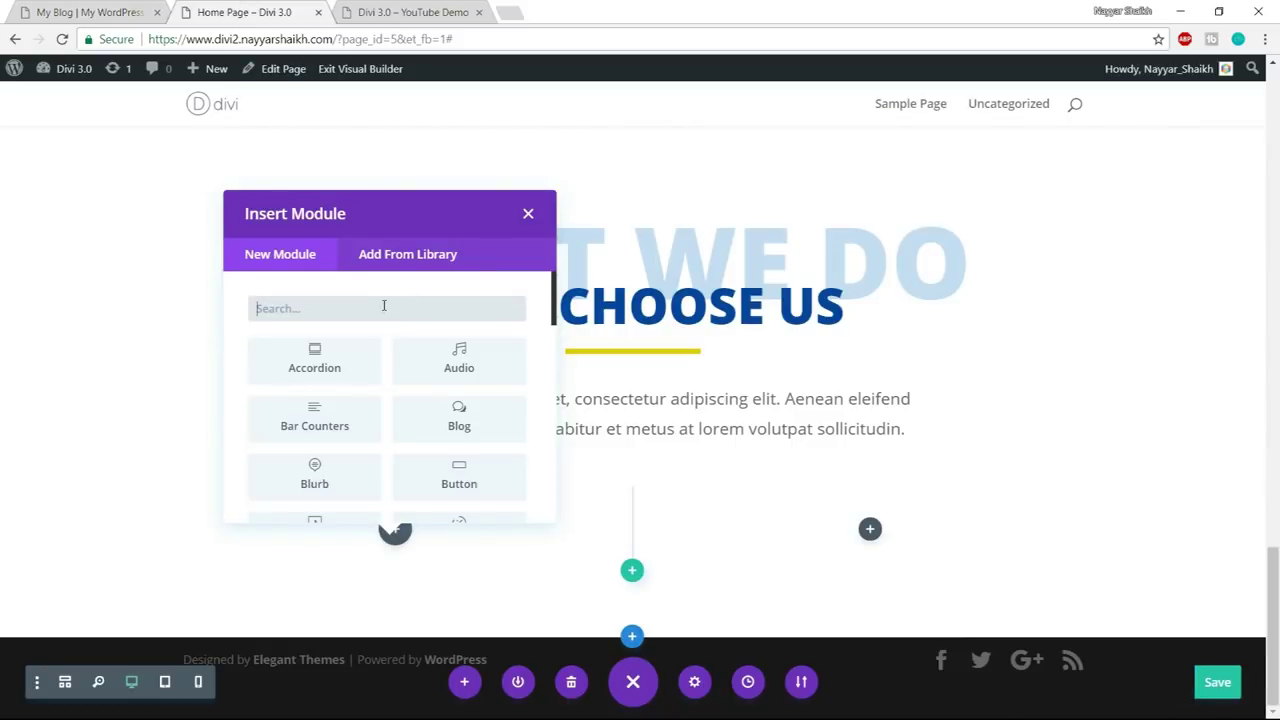
{"action": "type", "text": "TEXT"}
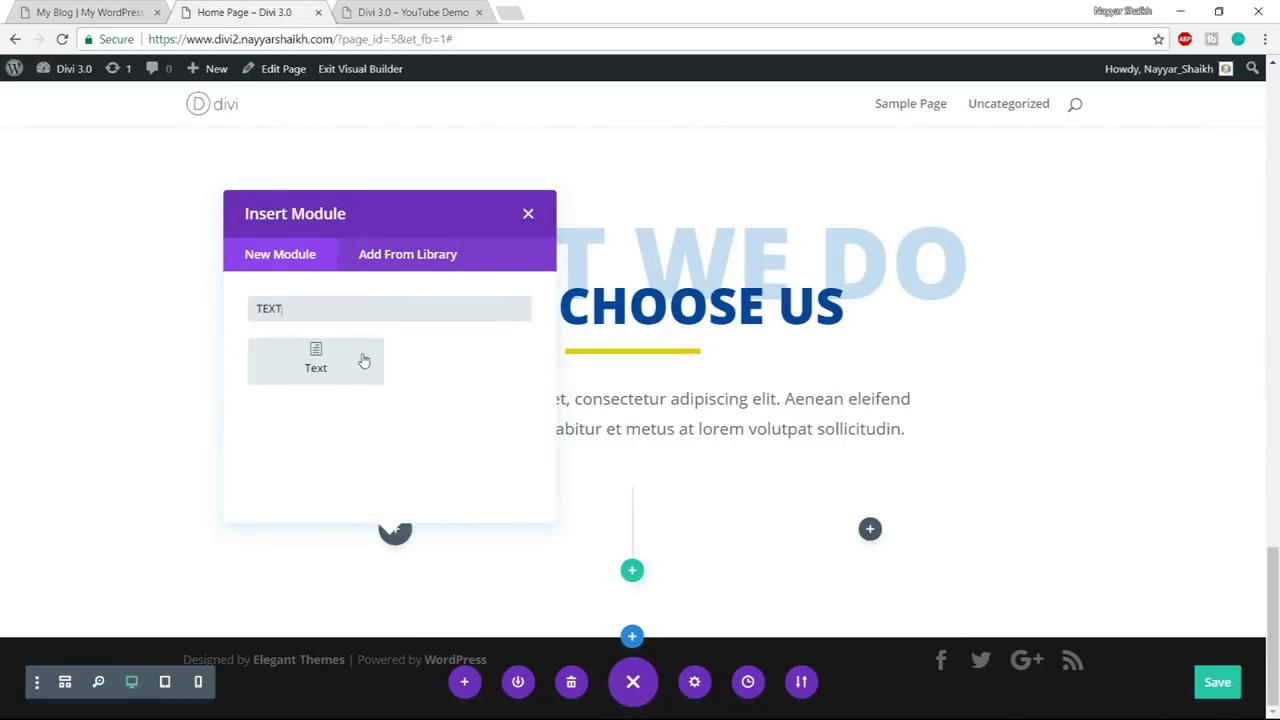
{"action": "left_click", "coordinate": [316, 360]}
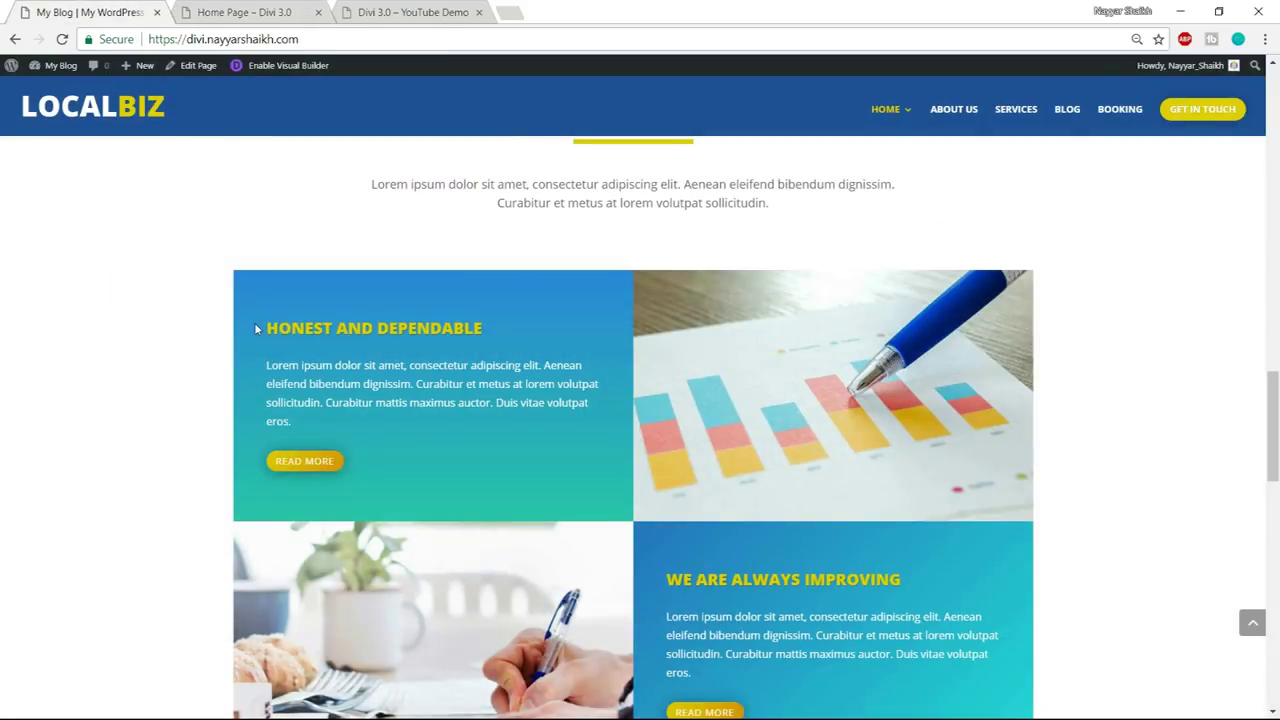
- Copy the heading HONEST AND DEPENDABLE from the reference page into the new Text module's content
{"action": "left_click_drag", "start_coordinate": [256, 328], "coordinate": [485, 330]}
{"action": "key", "text": "ctrl+c"}
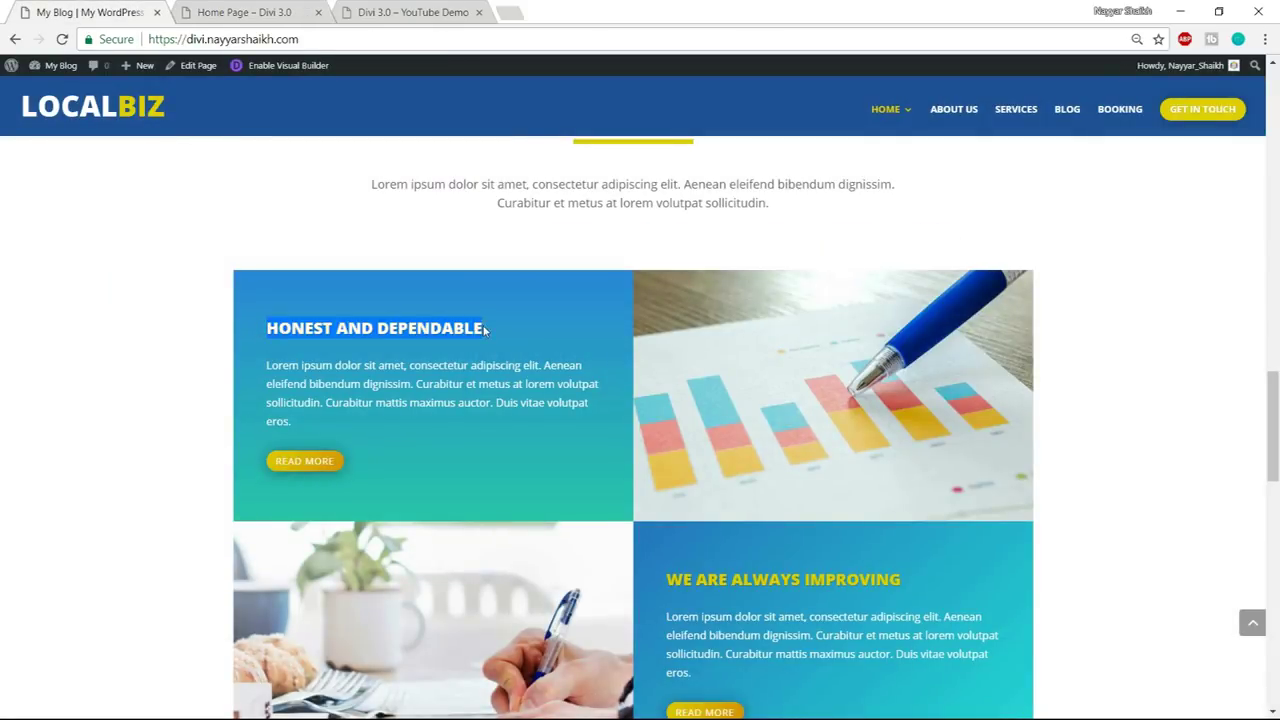
{"action": "left_click", "coordinate": [237, 12]}
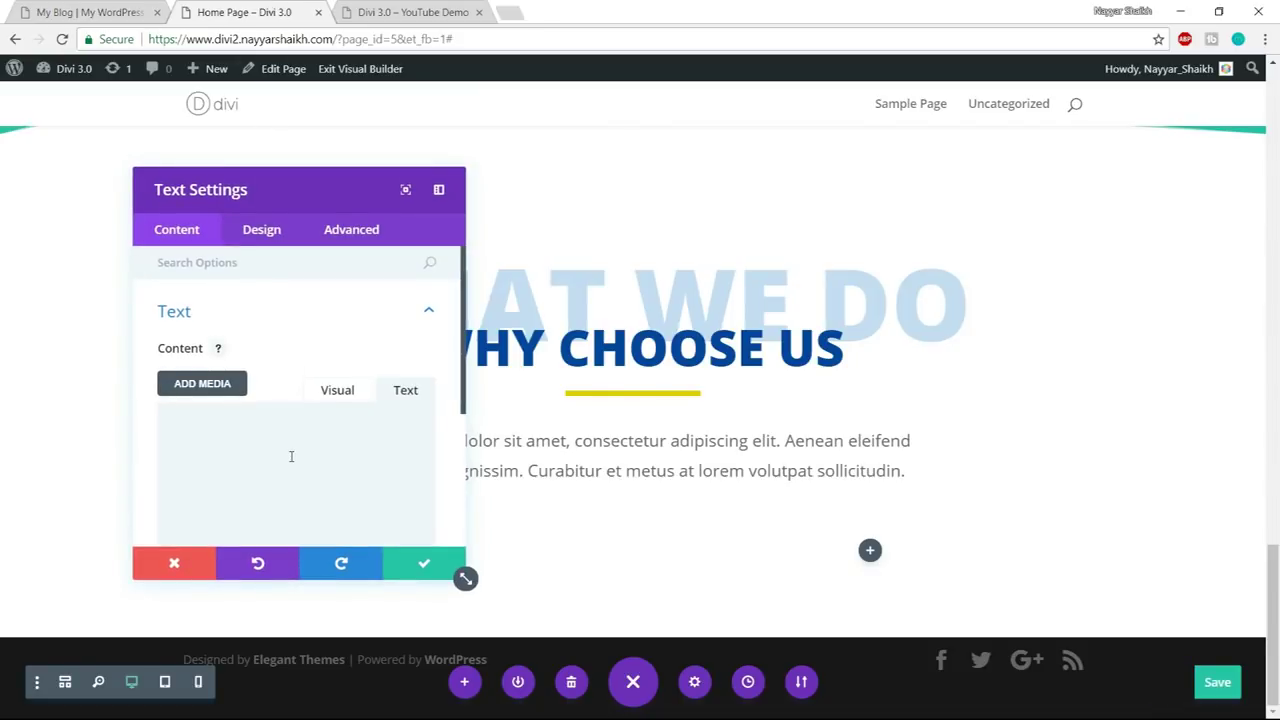
{"action": "left_click", "coordinate": [356, 398]}
{"action": "scroll", "coordinate": [411, 358], "scroll_direction": "down", "scroll_amount": 1}
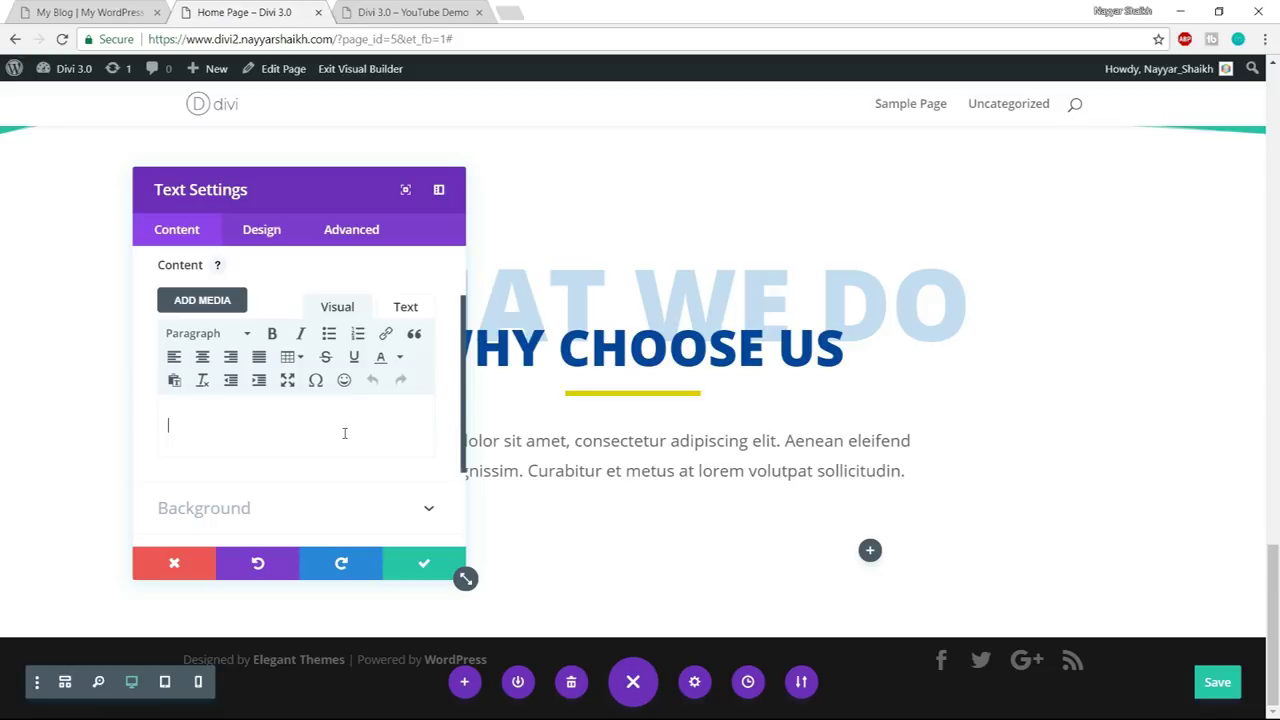
{"action": "key", "text": "ctrl+v"}
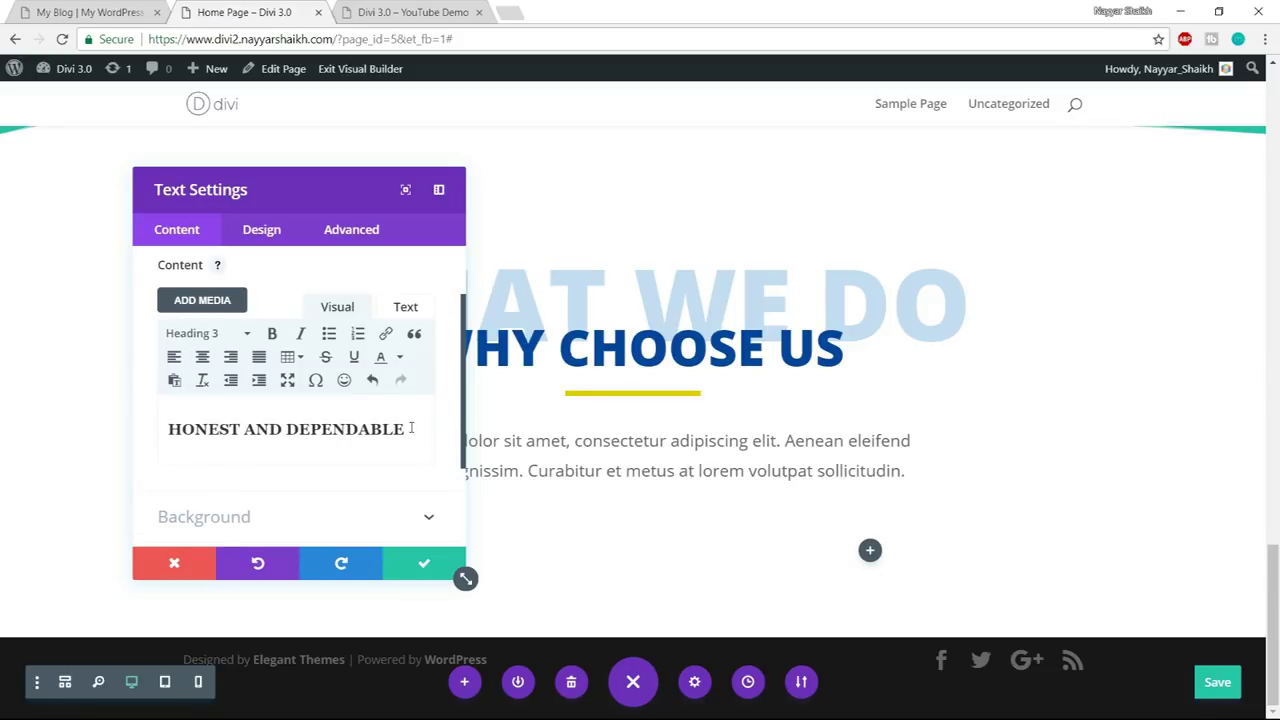
- Format the HONEST AND DEPENDABLE line in the module content as Heading 3
{"action": "left_click_drag", "start_coordinate": [410, 428], "coordinate": [178, 426]}
{"action": "left_click", "coordinate": [205, 336]}
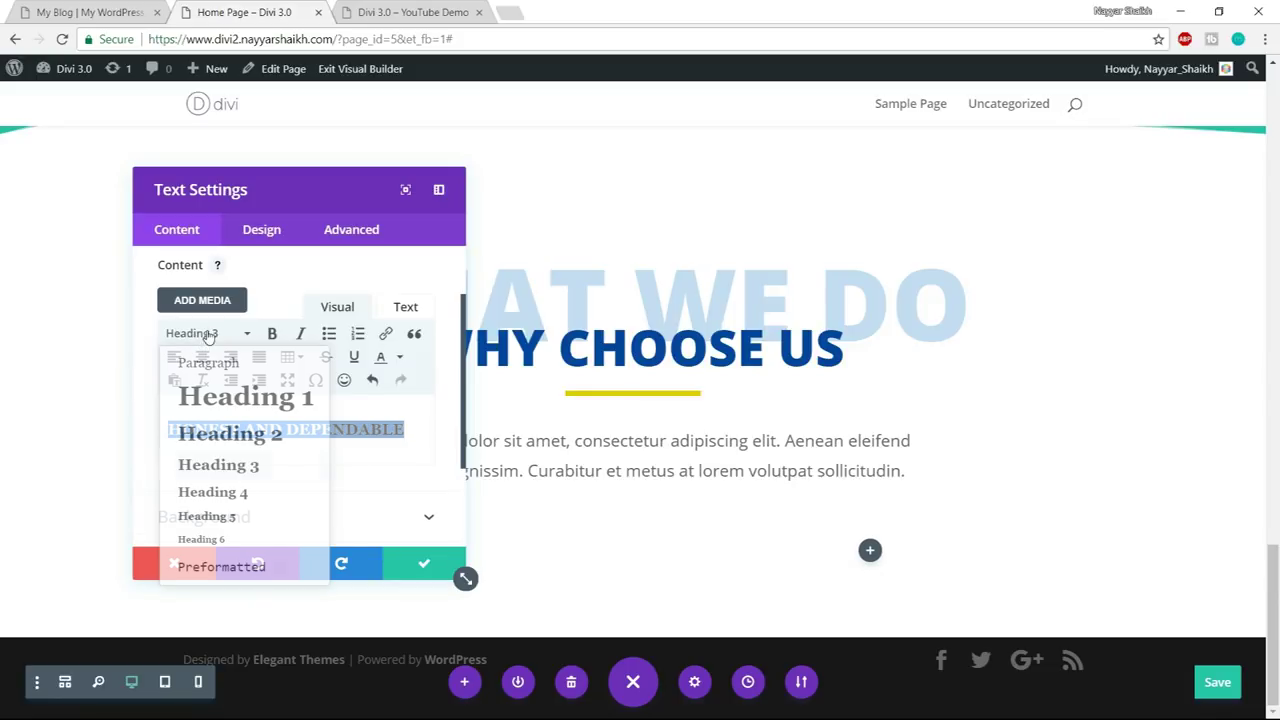
{"action": "left_click", "coordinate": [225, 465]}
{"action": "left_click", "coordinate": [197, 335]}
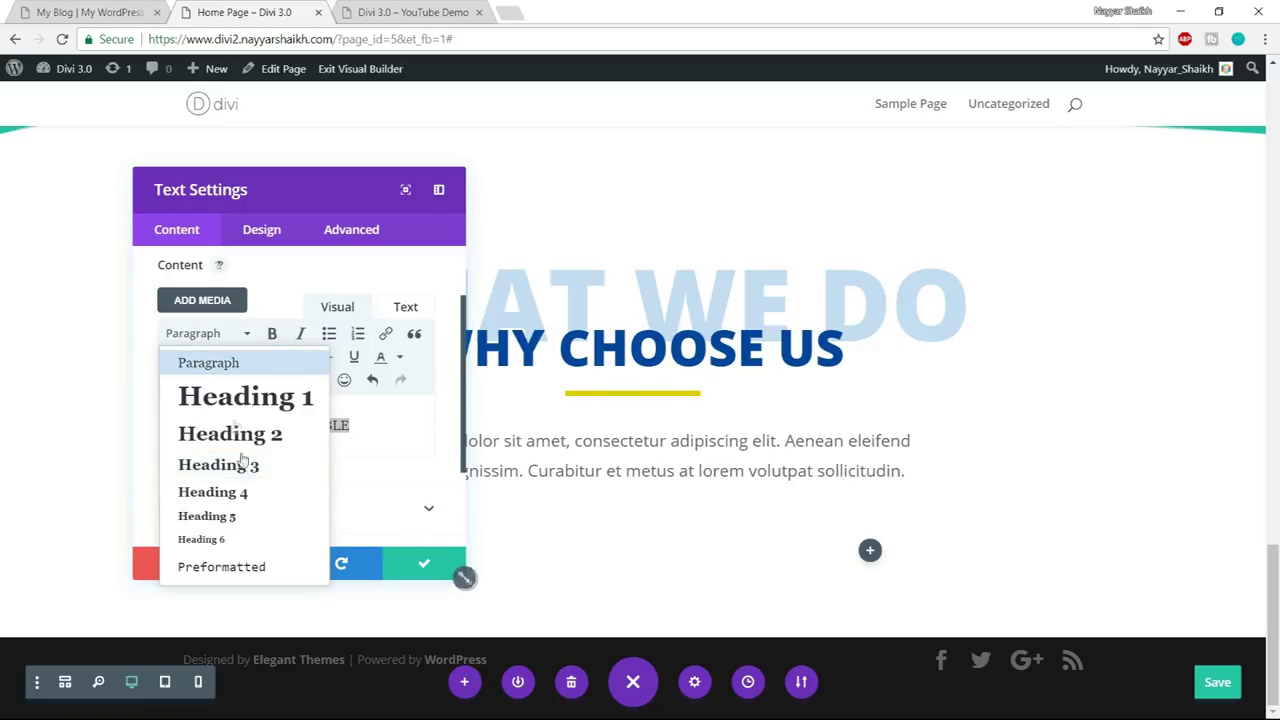
{"action": "left_click", "coordinate": [248, 468]}
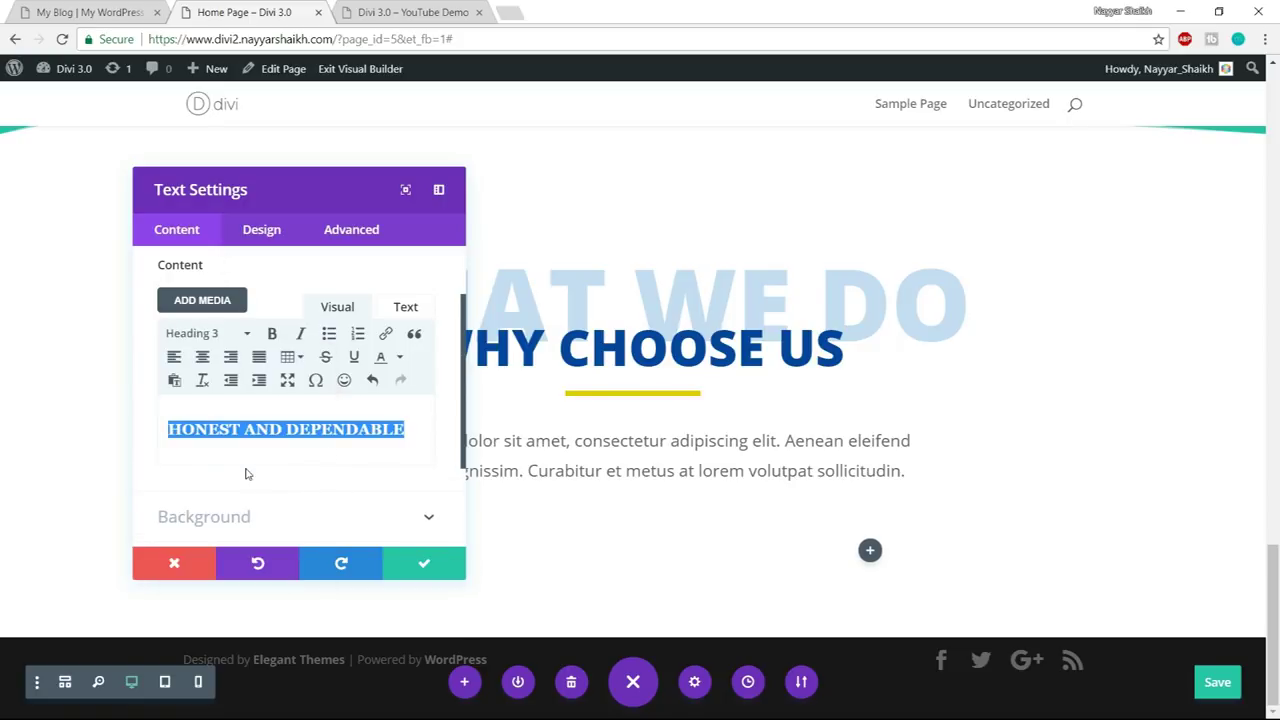
- Copy the reference page's Lorem ipsum paragraph under HONEST AND DEPENDABLE onto a new line below the heading in the module content
{"action": "left_click", "coordinate": [412, 431]}
{"action": "key", "text": "Return"}
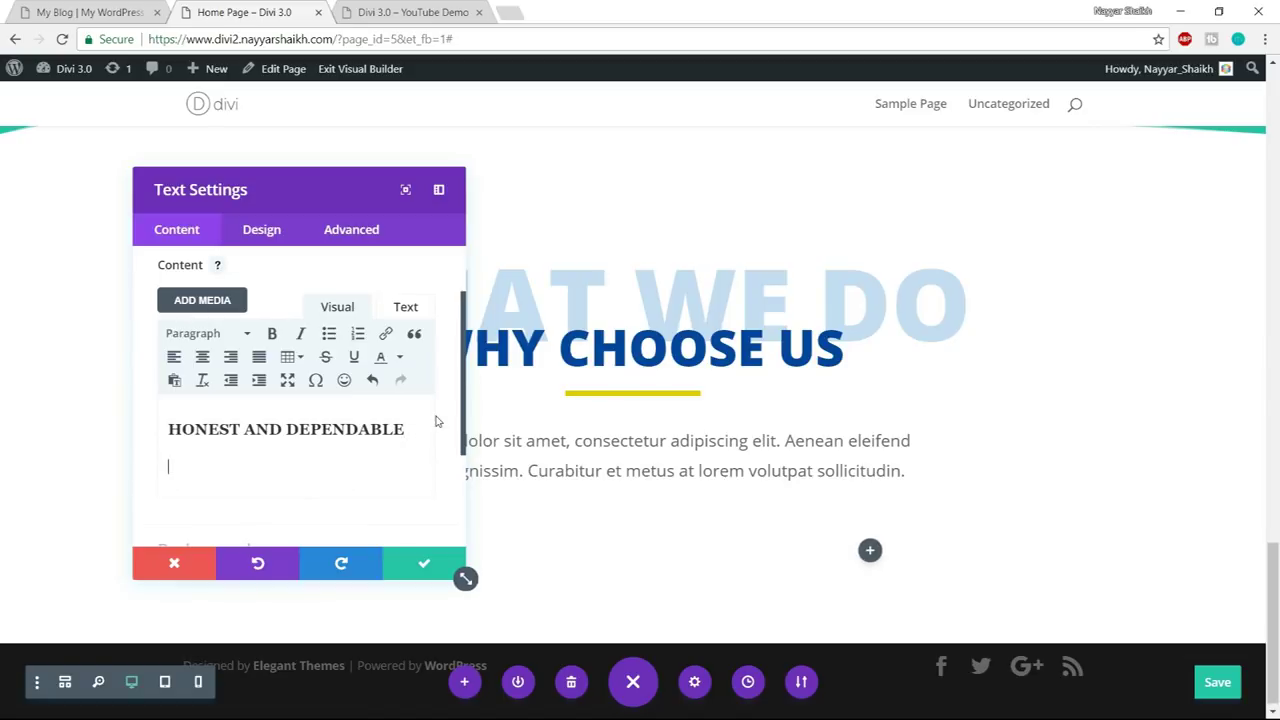
{"action": "left_click", "coordinate": [143, 8]}
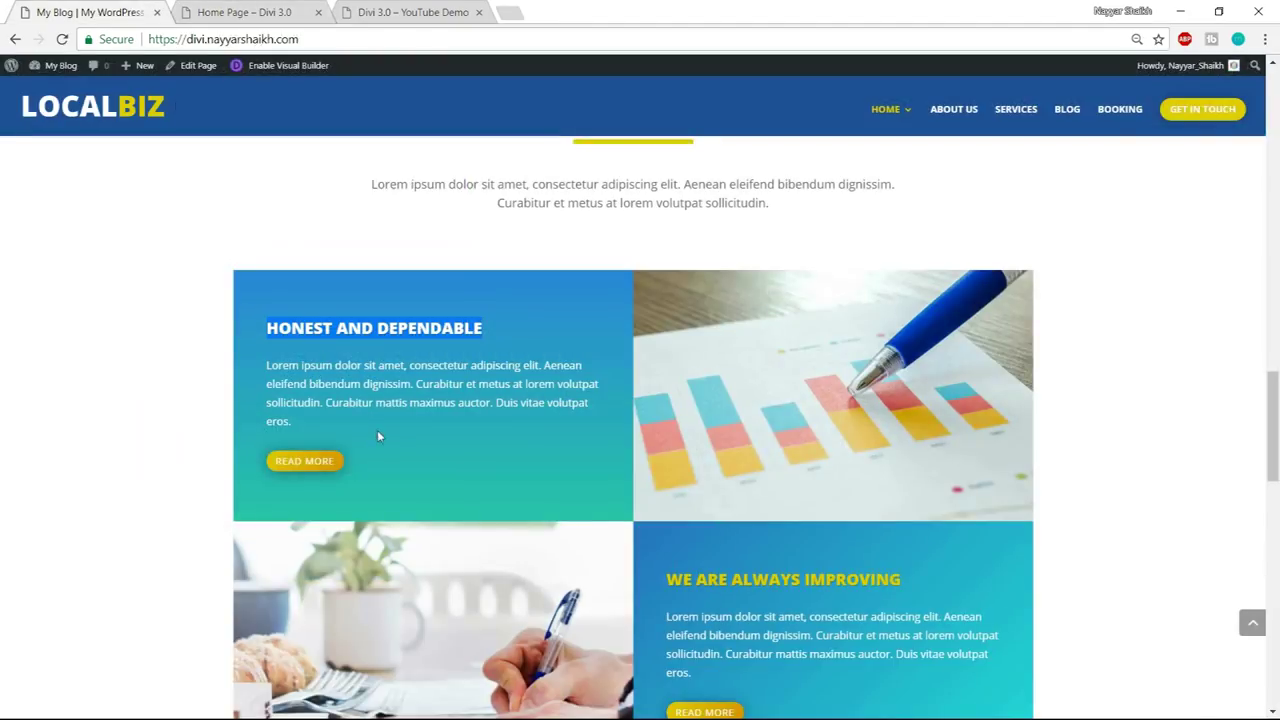
{"action": "left_click_drag", "start_coordinate": [320, 432], "coordinate": [250, 372]}
{"action": "key", "text": "ctrl+c"}
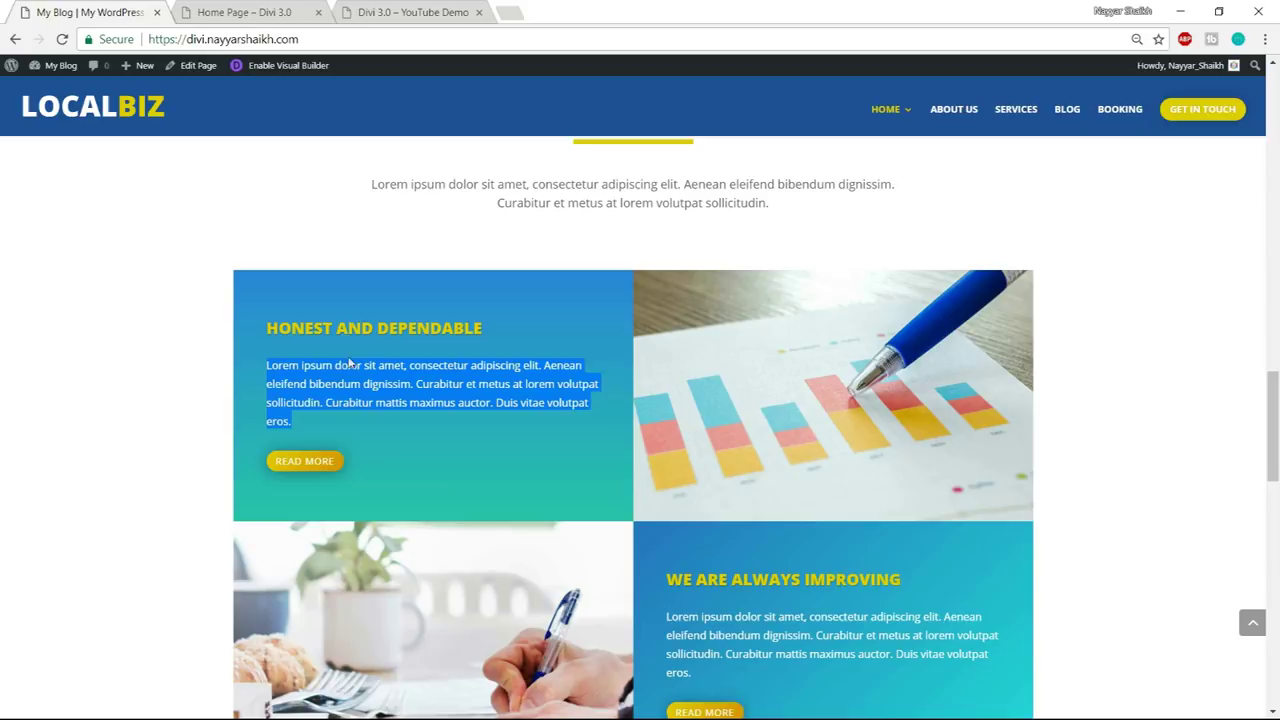
{"action": "left_click", "coordinate": [200, 14]}
{"action": "key", "text": "ctrl+v"}
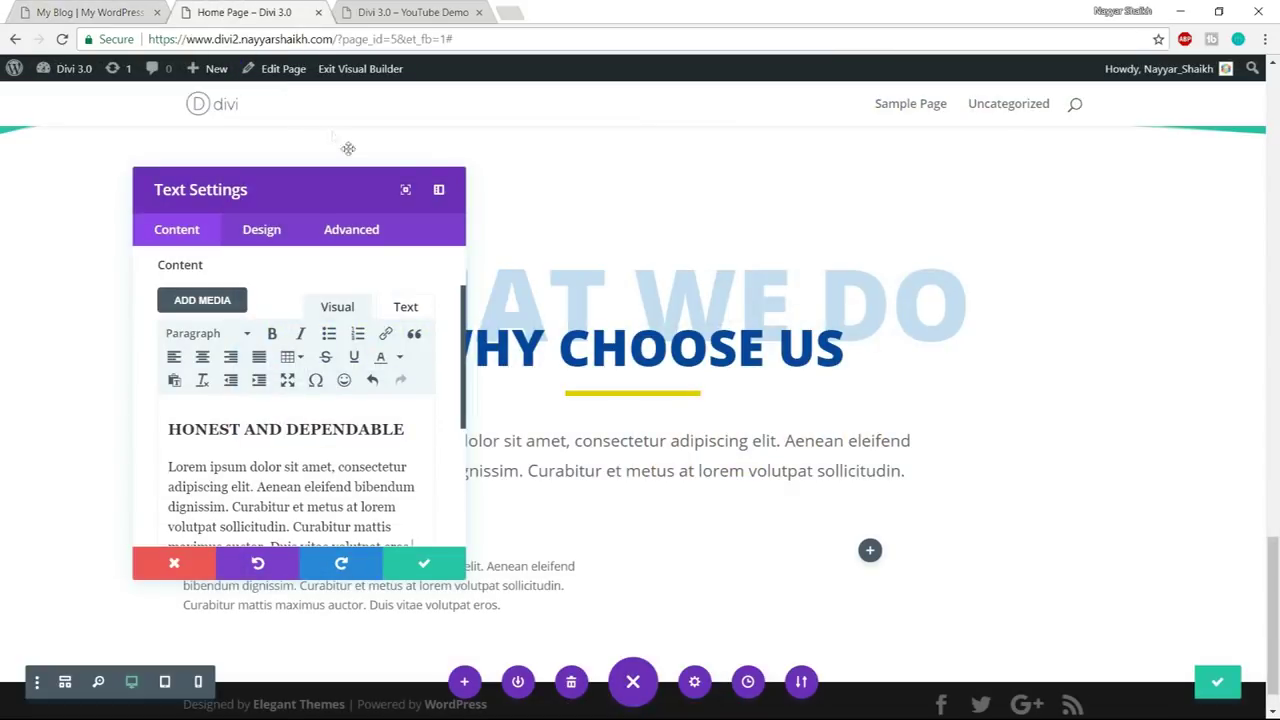
- Move the Text Settings window clear of the new text and apply the Paragraph format to the body text
{"action": "left_click_drag", "start_coordinate": [357, 186], "coordinate": [856, 189]}
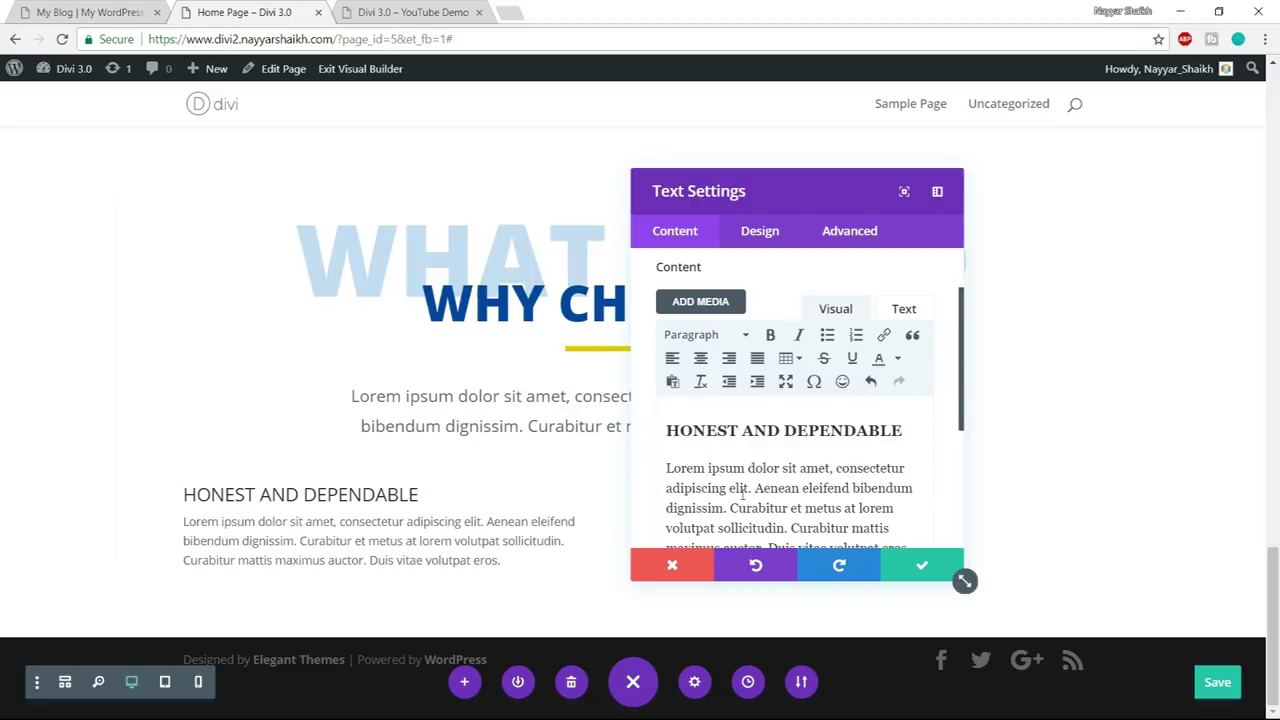
{"action": "scroll", "coordinate": [835, 482], "scroll_direction": "down", "scroll_amount": 1}
{"action": "left_click_drag", "start_coordinate": [897, 464], "coordinate": [708, 385]}
{"action": "scroll", "coordinate": [708, 385], "scroll_direction": "up", "scroll_amount": 1}
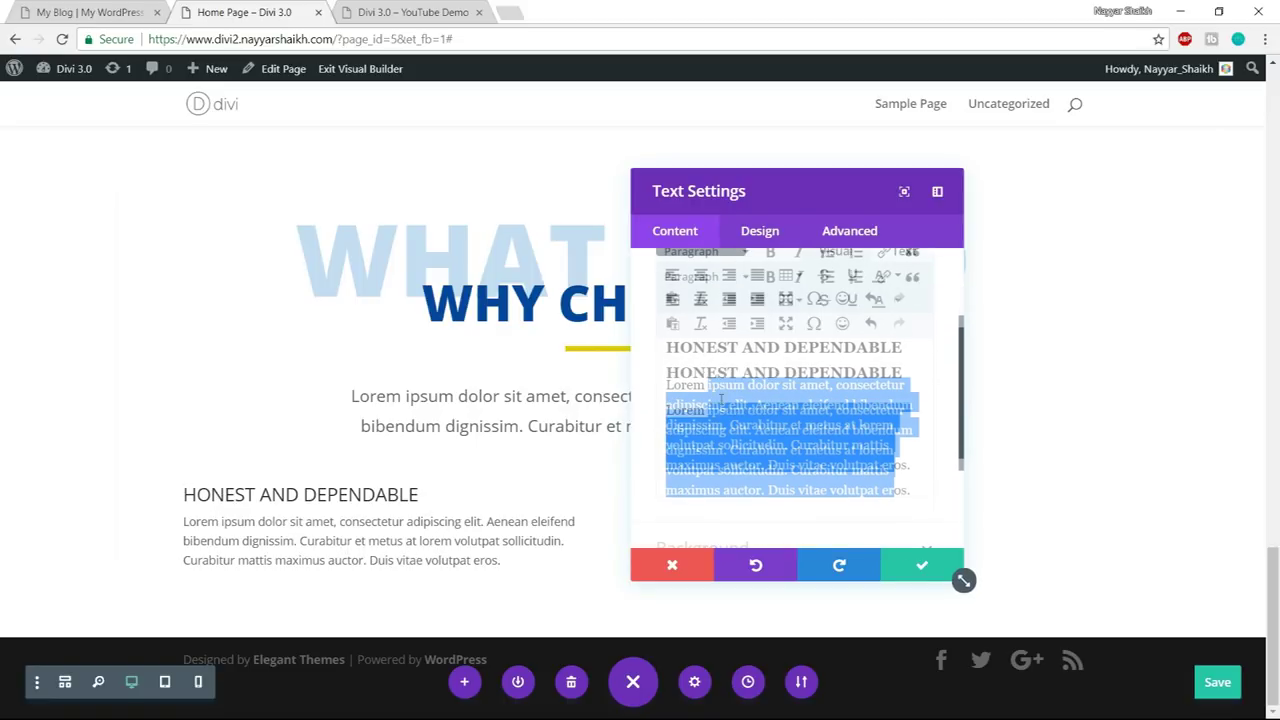
{"action": "left_click", "coordinate": [703, 337]}
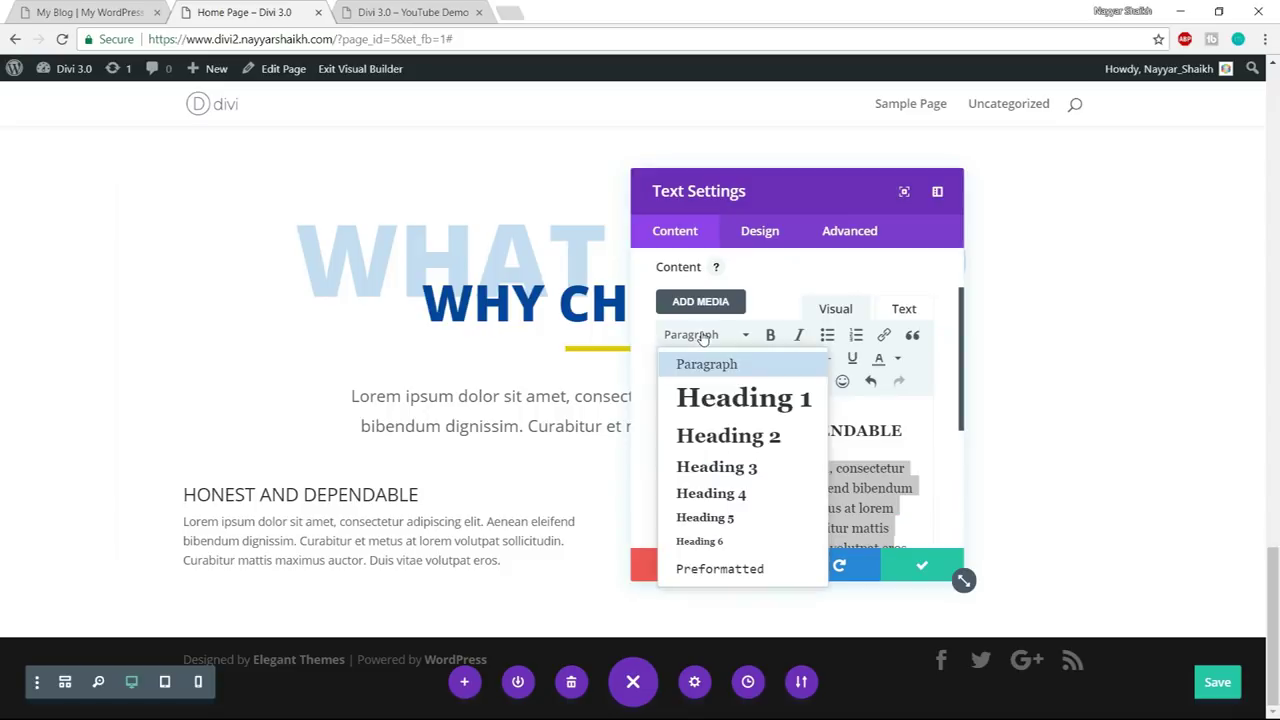
{"action": "left_click", "coordinate": [714, 372]}
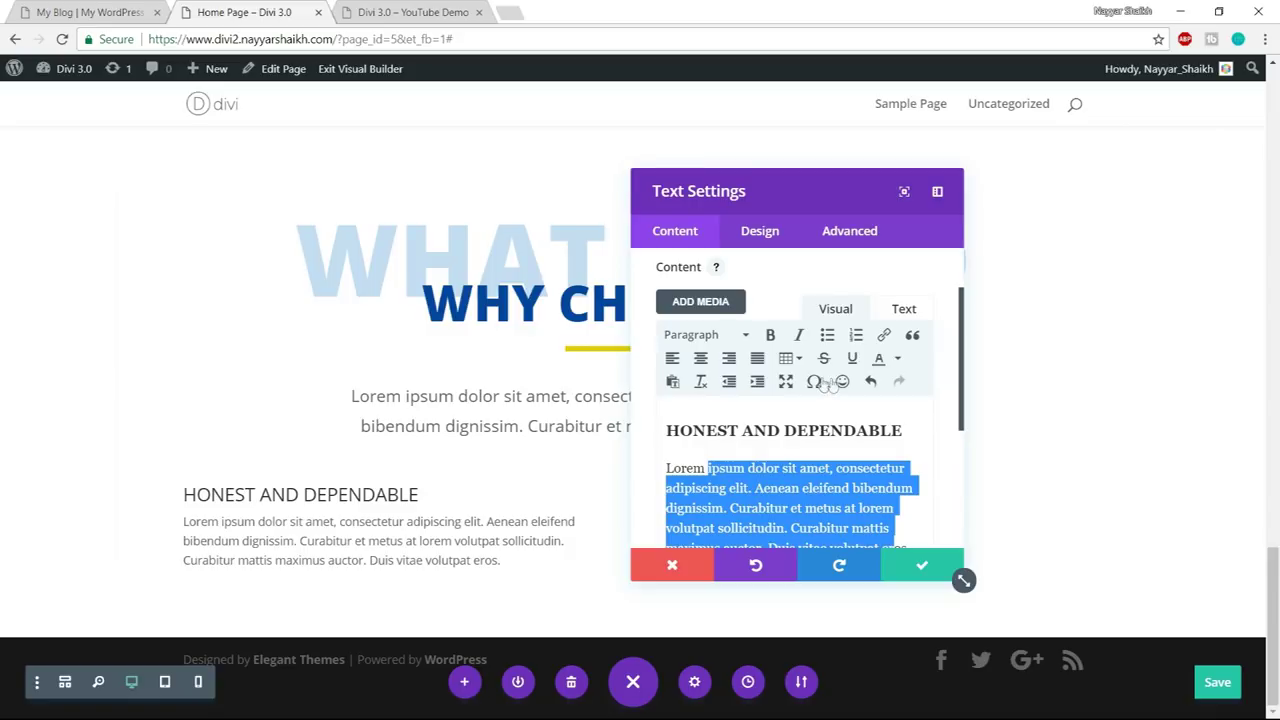
- Examine the heading and body text styling of the Honest and Dependable block on the reference page
{"action": "left_click", "coordinate": [65, 11]}
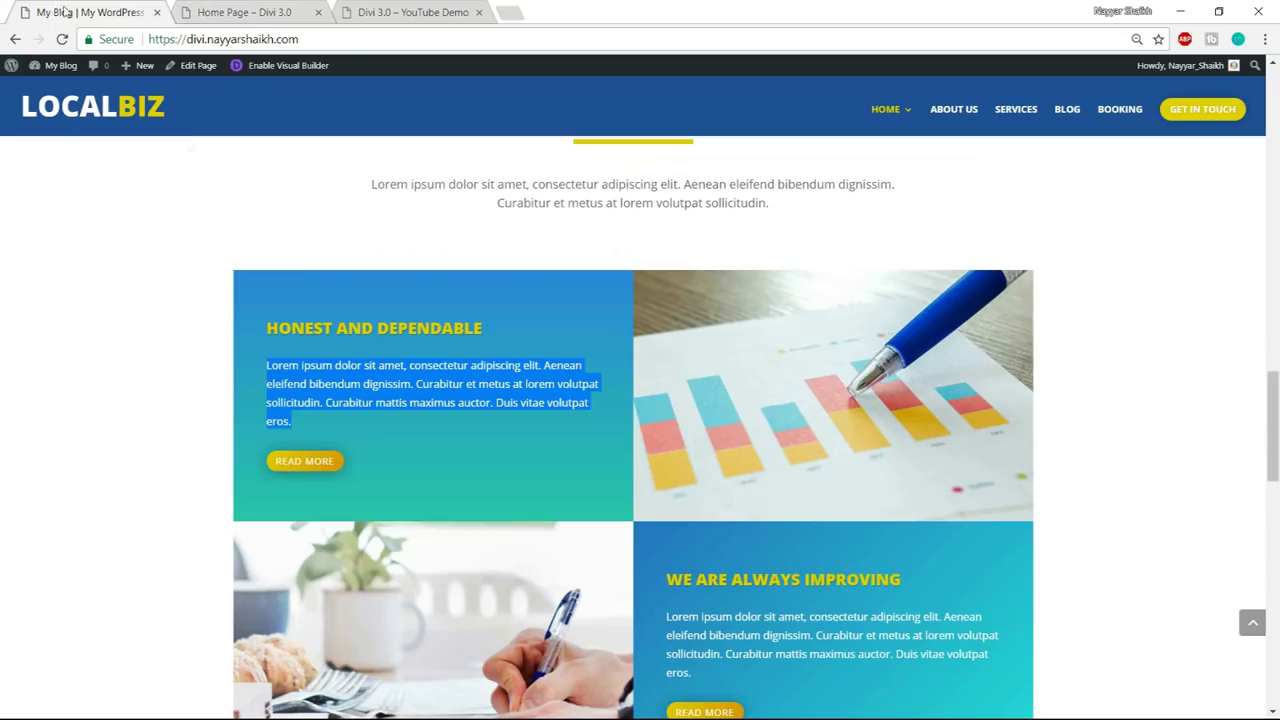
{"action": "left_click", "coordinate": [351, 355]}
{"action": "mouse_move", "coordinate": [270, 322]}
{"action": "left_mouse_down"}
{"action": "mouse_move", "coordinate": [455, 328]}
{"action": "mouse_move", "coordinate": [270, 328]}
{"action": "left_mouse_up"}
{"action": "left_click_drag", "start_coordinate": [516, 328], "coordinate": [334, 328]}
{"action": "left_click_drag", "start_coordinate": [387, 424], "coordinate": [268, 366]}
{"action": "left_click", "coordinate": [234, 100]}
{"action": "left_click", "coordinate": [218, 9]}
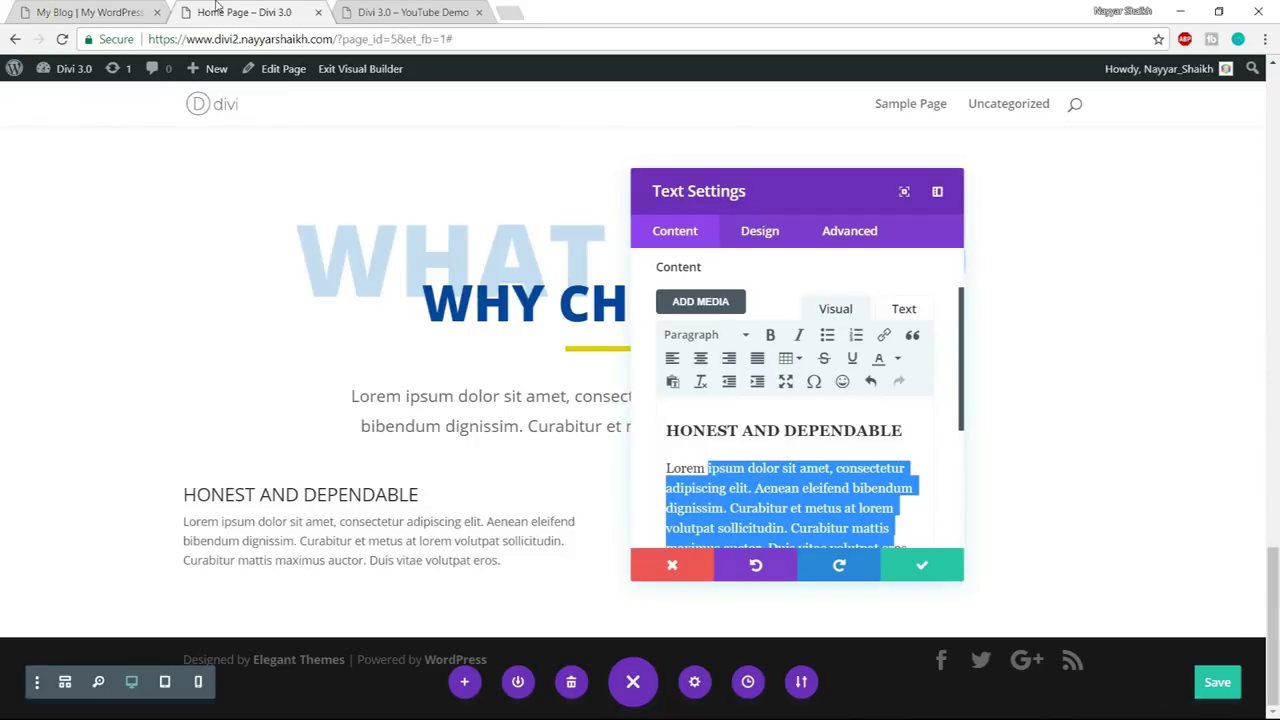
{"action": "left_click", "coordinate": [88, 12]}
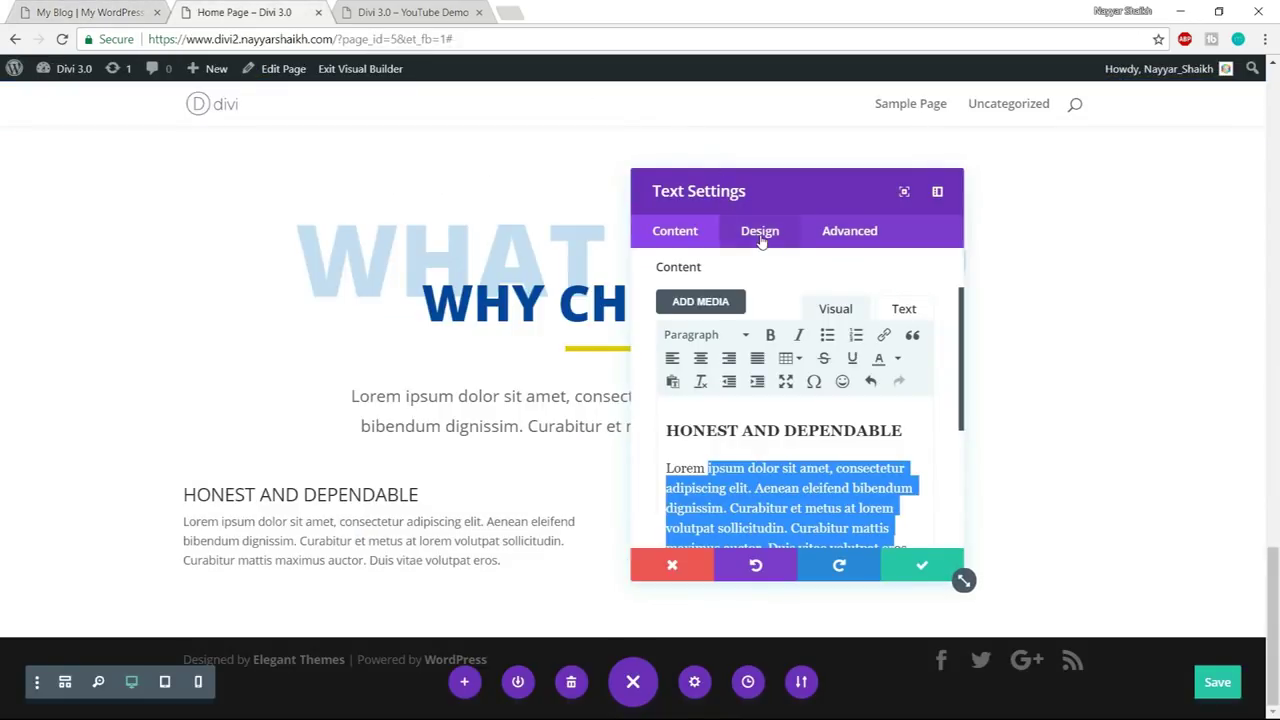
- Slightly reduce the Heading 1 text size in the Text module's heading design settings
{"action": "left_click", "coordinate": [760, 236]}
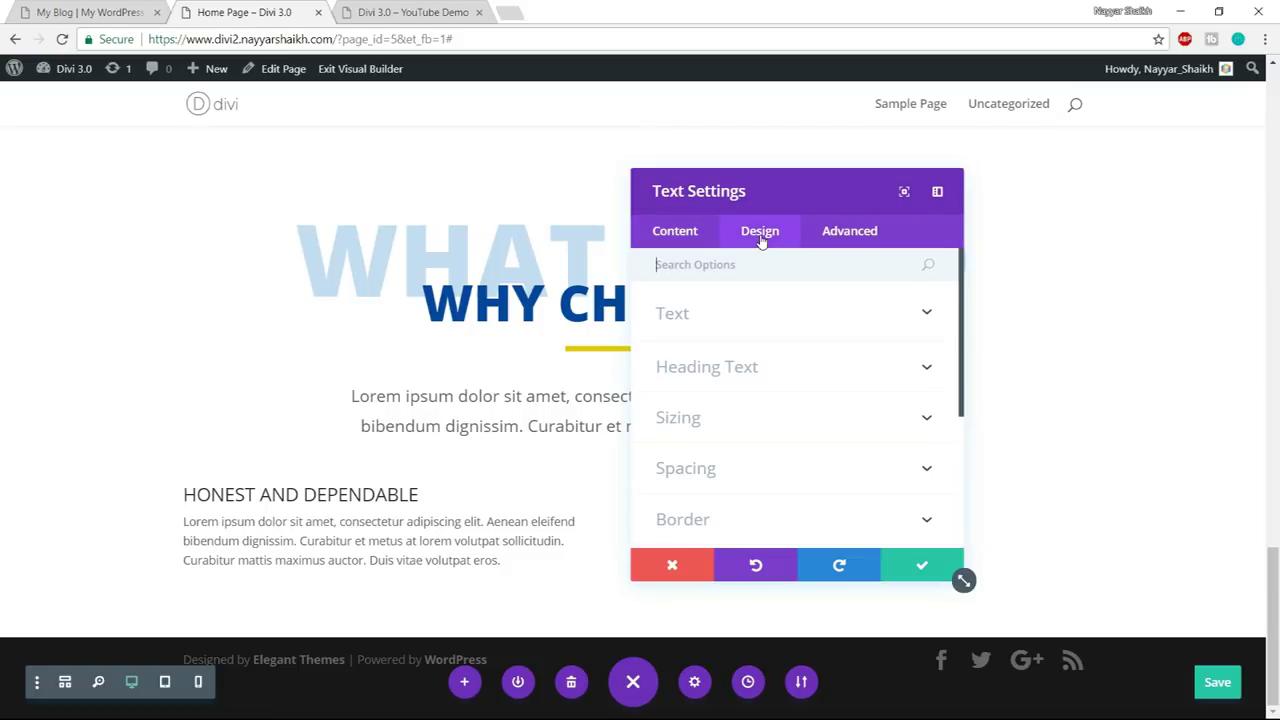
{"action": "left_click", "coordinate": [797, 369]}
{"action": "scroll", "coordinate": [797, 371], "scroll_direction": "down", "scroll_amount": 3}
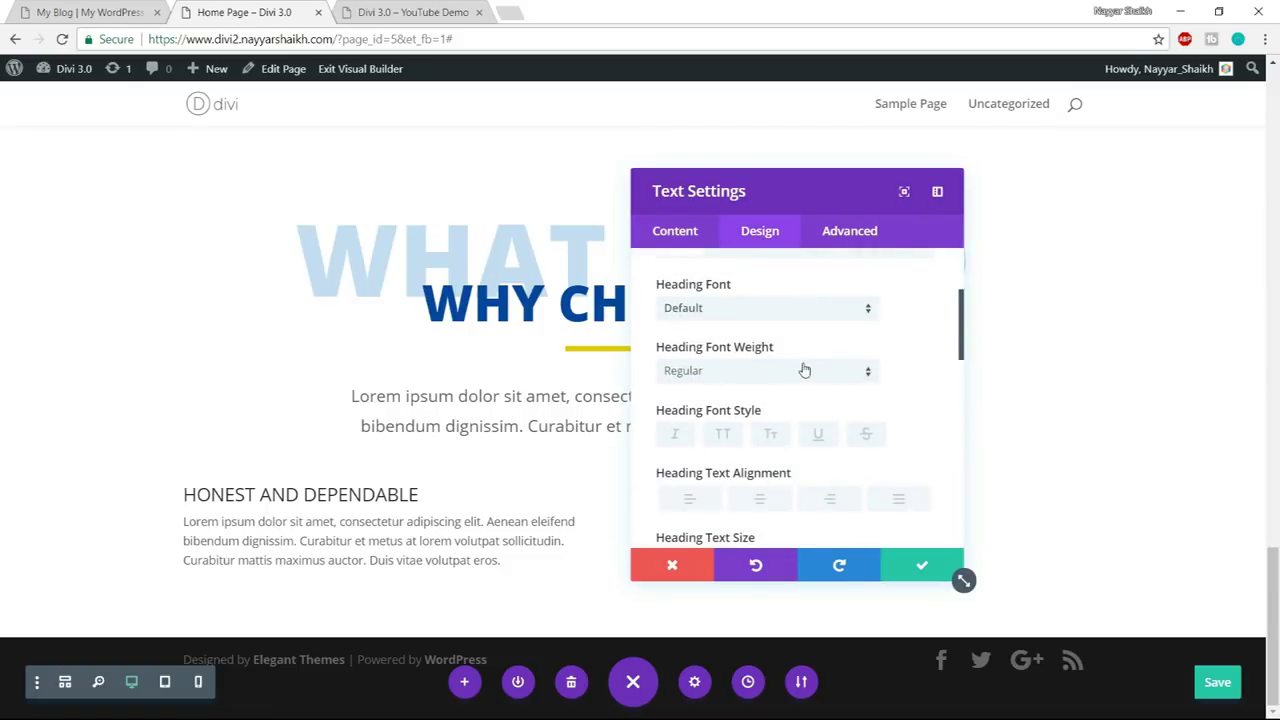
{"action": "scroll", "coordinate": [866, 371], "scroll_direction": "down", "scroll_amount": 3}
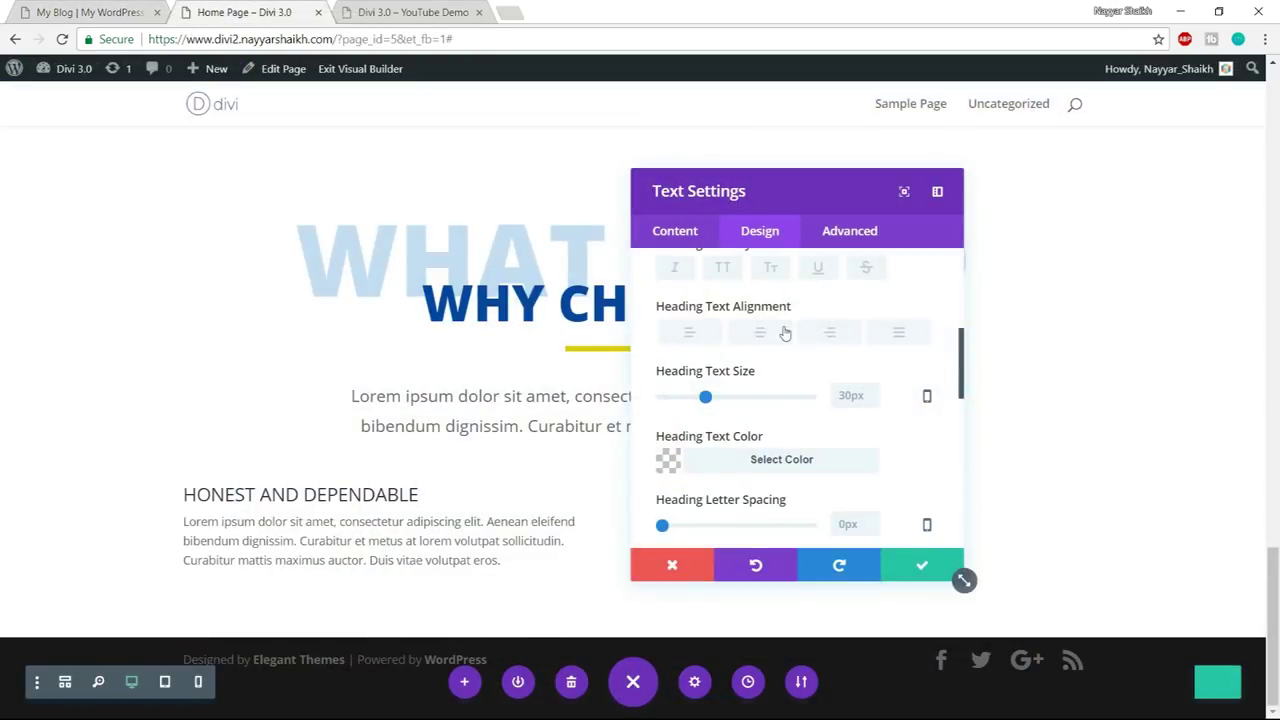
{"action": "scroll", "coordinate": [785, 333], "scroll_direction": "down", "scroll_amount": 2}
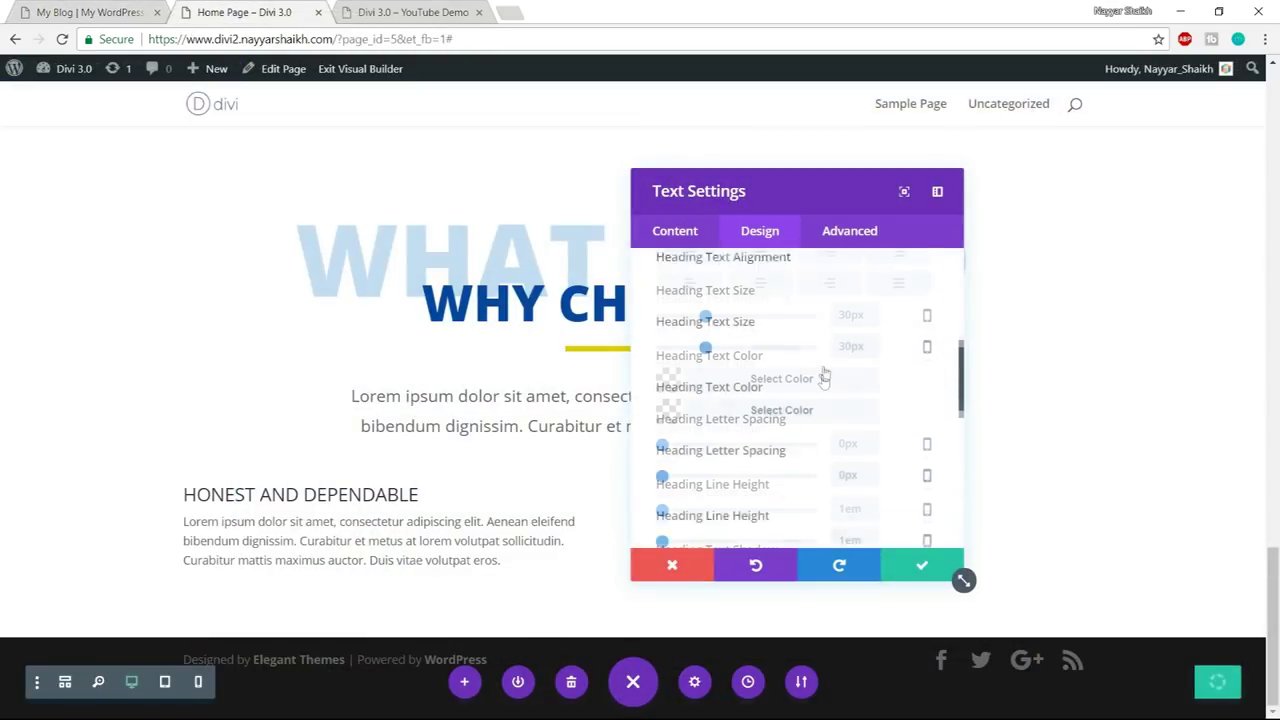
{"action": "left_click_drag", "start_coordinate": [705, 316], "coordinate": [699, 316]}
{"action": "scroll", "coordinate": [772, 365], "scroll_direction": "up", "scroll_amount": 1}
{"action": "scroll", "coordinate": [790, 345], "scroll_direction": "up", "scroll_amount": 8}
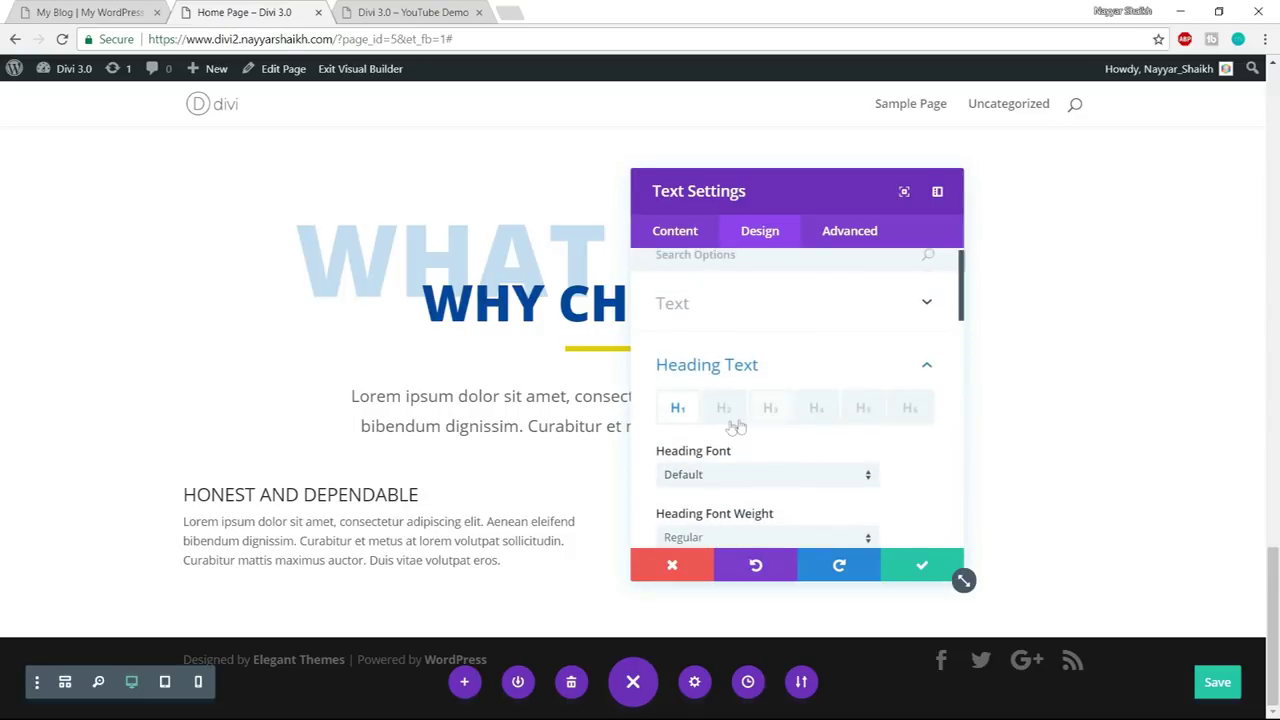
- Set the Heading 3 text size of the Text module to 20px
{"action": "left_click", "coordinate": [786, 422]}
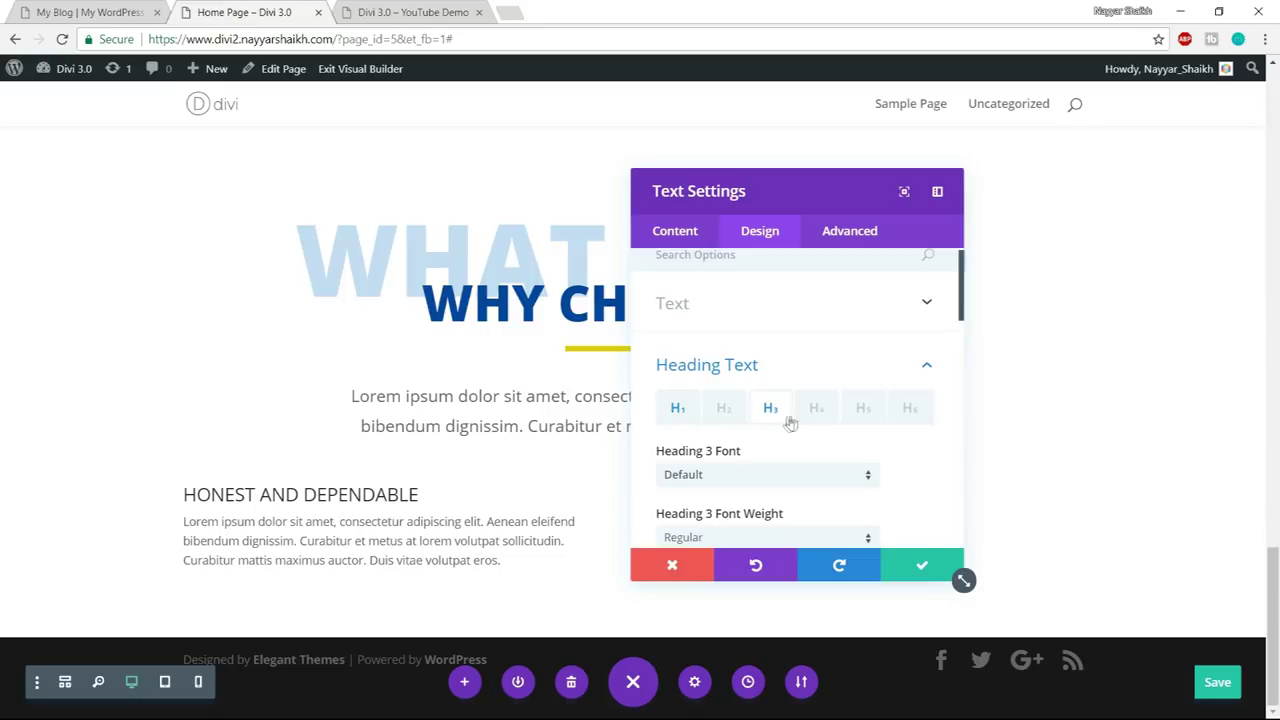
{"action": "scroll", "coordinate": [812, 414], "scroll_direction": "down", "scroll_amount": 3}
{"action": "scroll", "coordinate": [798, 412], "scroll_direction": "down", "scroll_amount": 1}
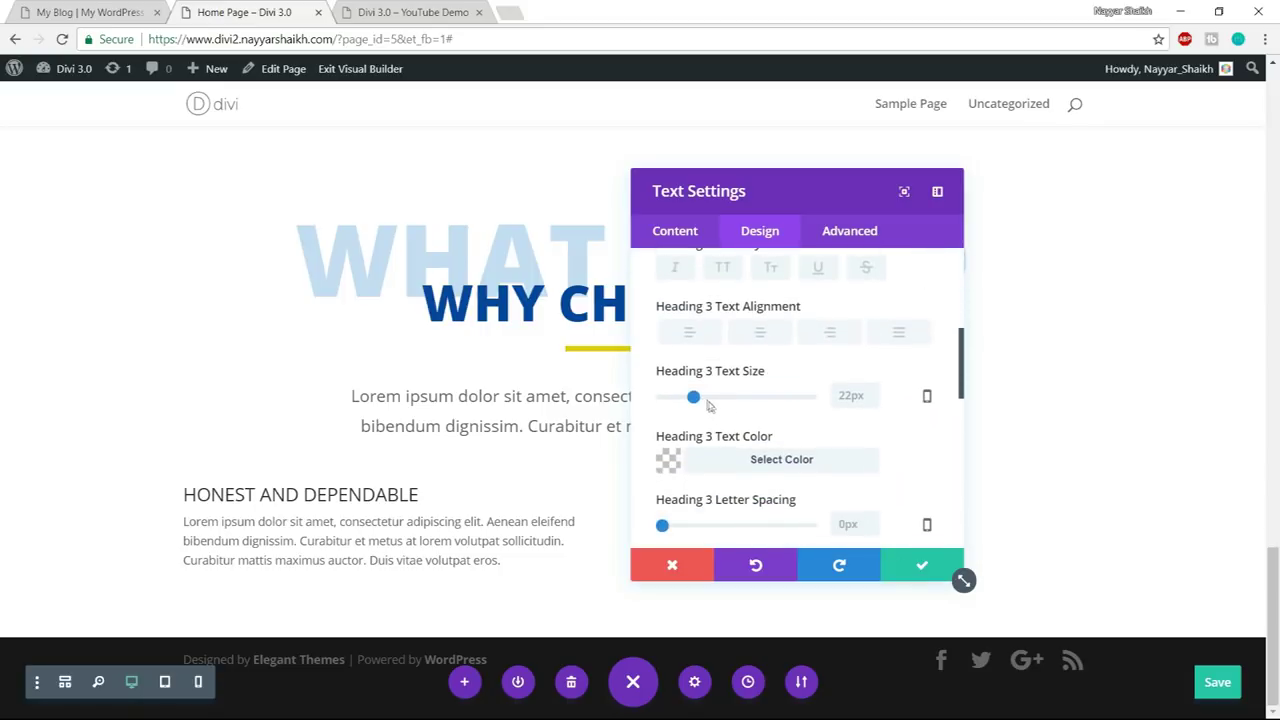
{"action": "left_click_drag", "start_coordinate": [695, 398], "coordinate": [692, 399]}
{"action": "scroll", "coordinate": [830, 405], "scroll_direction": "down", "scroll_amount": 3}
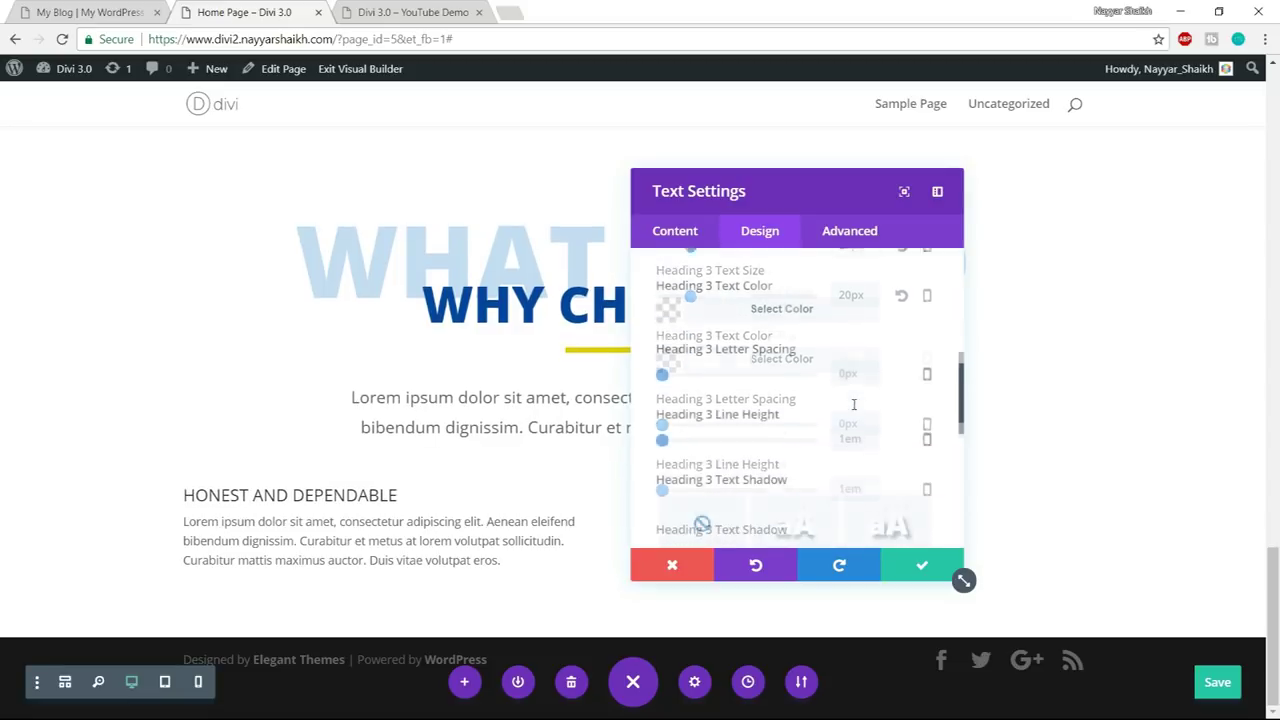
- Set the Heading 3 font weight of the Text module to Bold
{"action": "scroll", "coordinate": [840, 402], "scroll_direction": "up", "scroll_amount": 4}
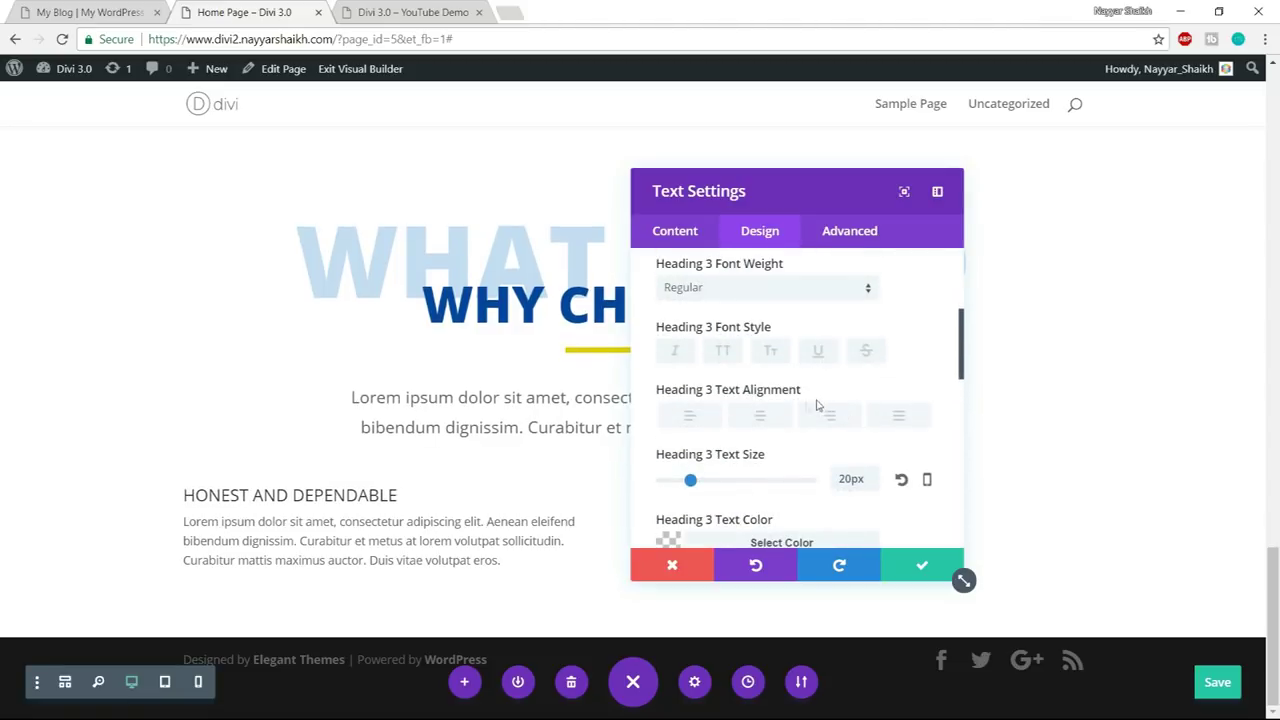
{"action": "left_click", "coordinate": [765, 290]}
{"action": "left_click", "coordinate": [766, 388]}
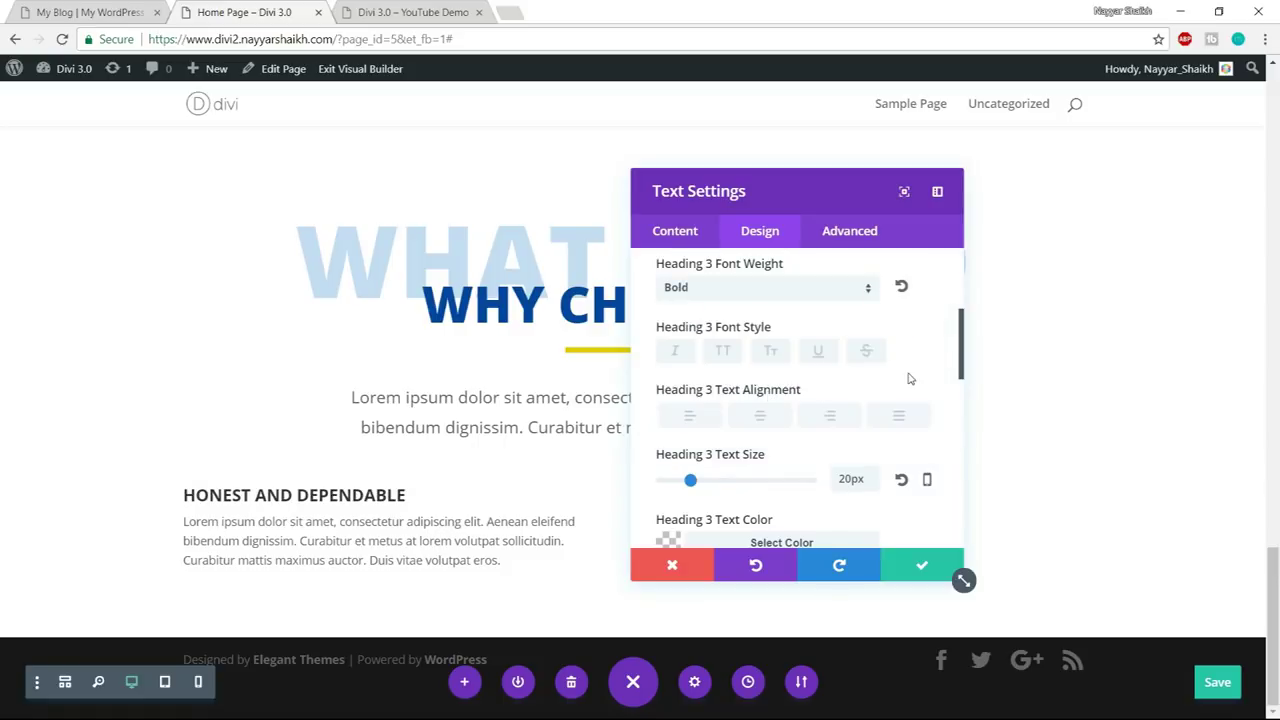
- Set the Heading 3 text color to the yellow preset #edf000
{"action": "scroll", "coordinate": [790, 438], "scroll_direction": "down", "scroll_amount": 1}
{"action": "left_click", "coordinate": [777, 462]}
{"action": "scroll", "coordinate": [885, 437], "scroll_direction": "down", "scroll_amount": 2}
{"action": "left_click", "coordinate": [811, 476]}
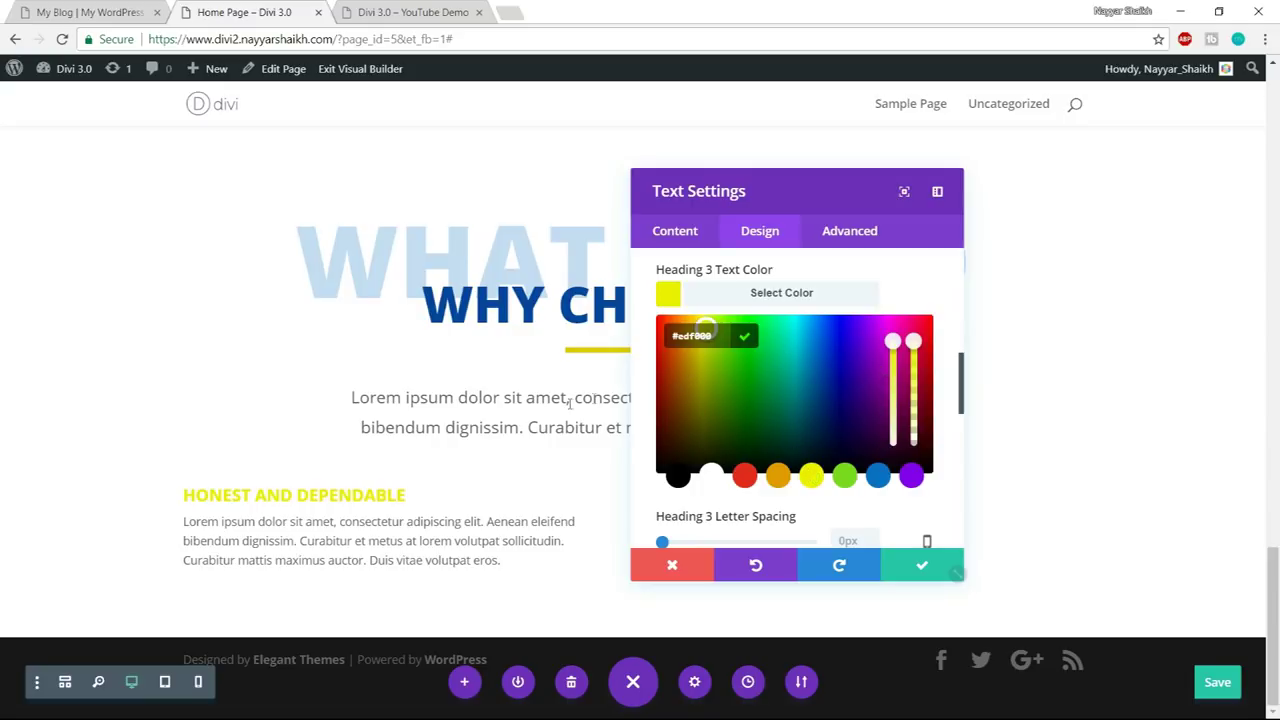
- Save the page, close the color picker and compare the yellow heading with the one on the reference page
{"action": "left_click", "coordinate": [85, 10]}
{"action": "left_click", "coordinate": [234, 10]}
{"action": "key", "text": "ctrl+s"}
{"action": "left_click", "coordinate": [808, 294]}
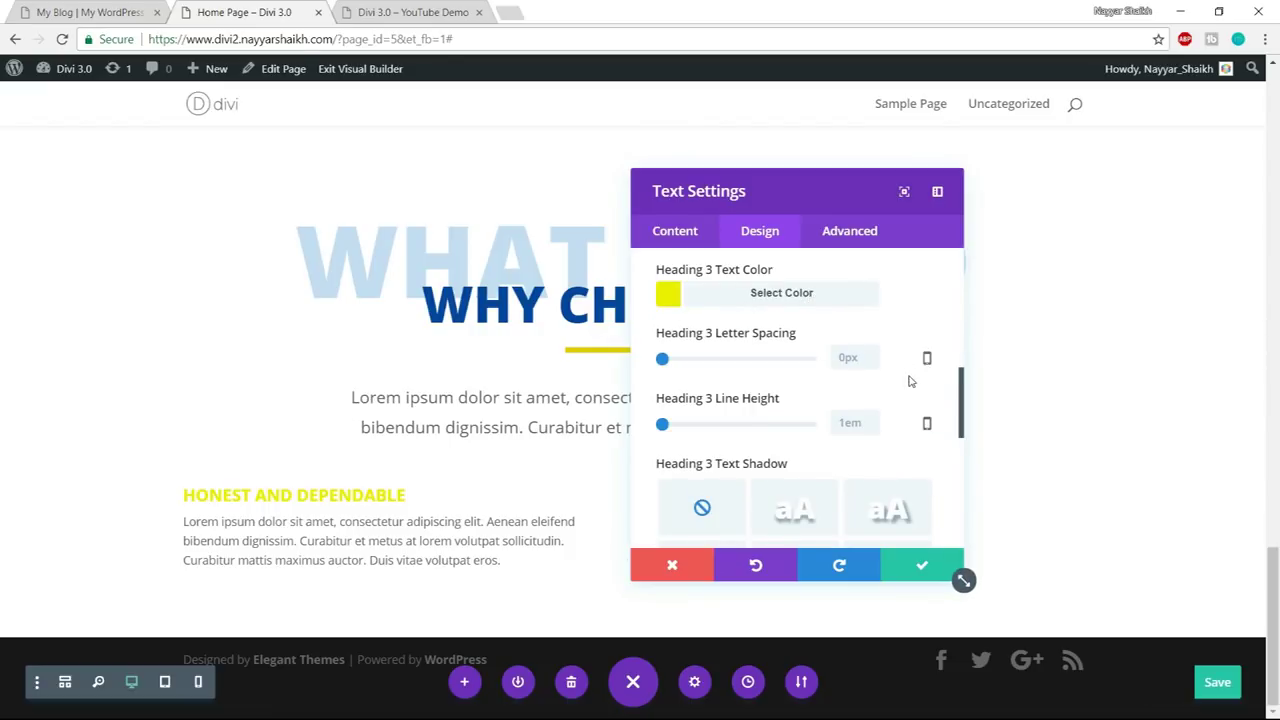
{"action": "left_click", "coordinate": [85, 12]}
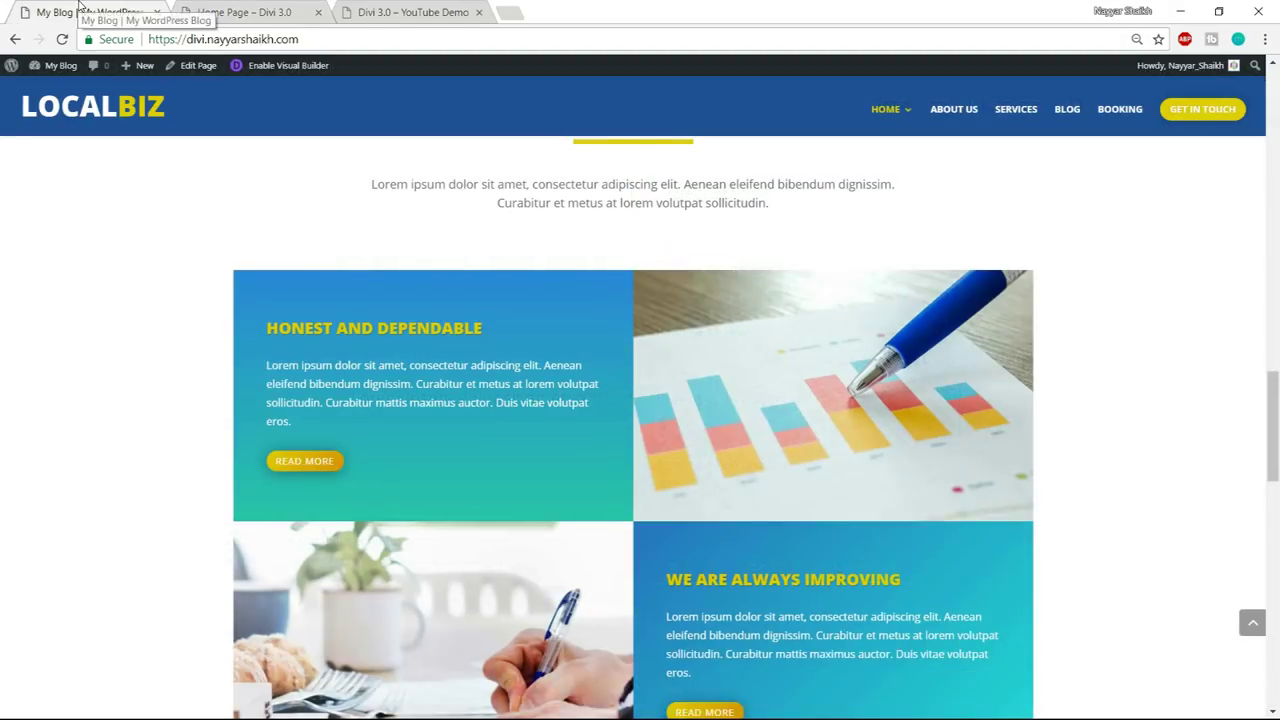
{"action": "left_click", "coordinate": [243, 10]}
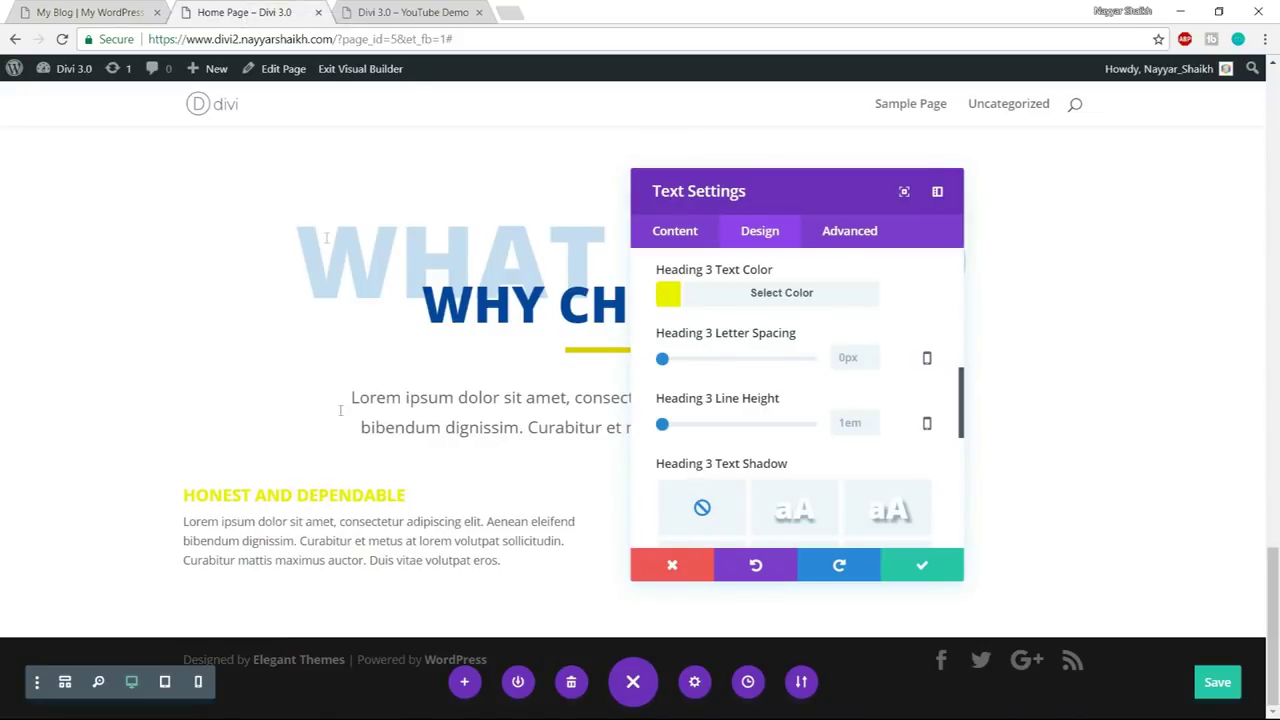
- Check the body paragraph under the Honest and Dependable heading on the reference page
{"action": "left_click", "coordinate": [103, 8]}
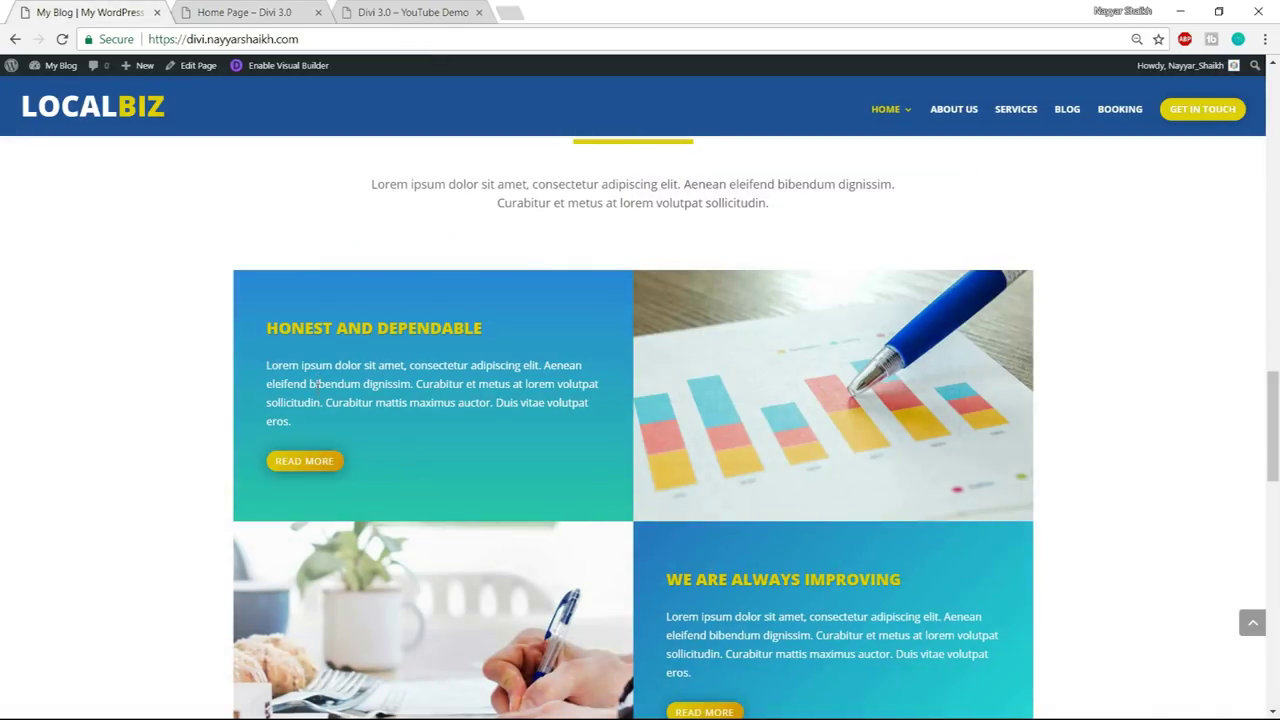
{"action": "left_click_drag", "start_coordinate": [296, 420], "coordinate": [256, 360]}
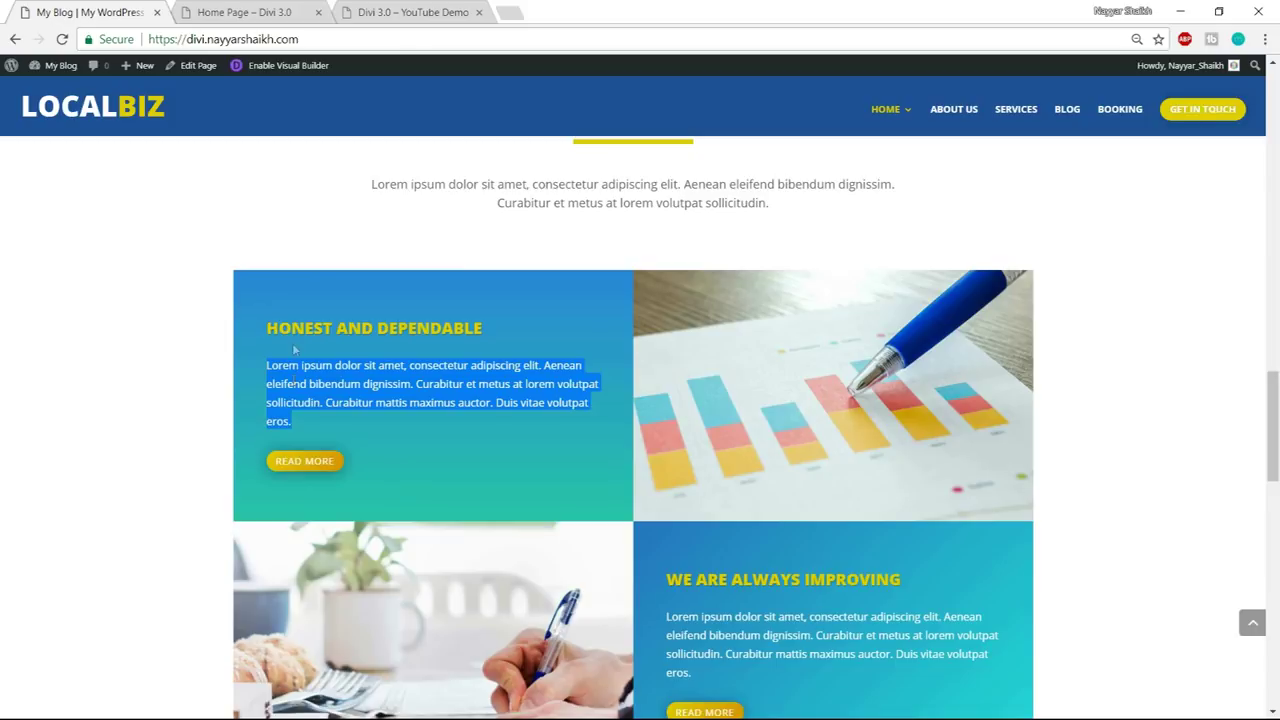
{"action": "left_click", "coordinate": [243, 12]}
- Set the Text module's body text size to 16px and its line height to 1.8em
{"action": "scroll", "coordinate": [789, 400], "scroll_direction": "up", "scroll_amount": 8}
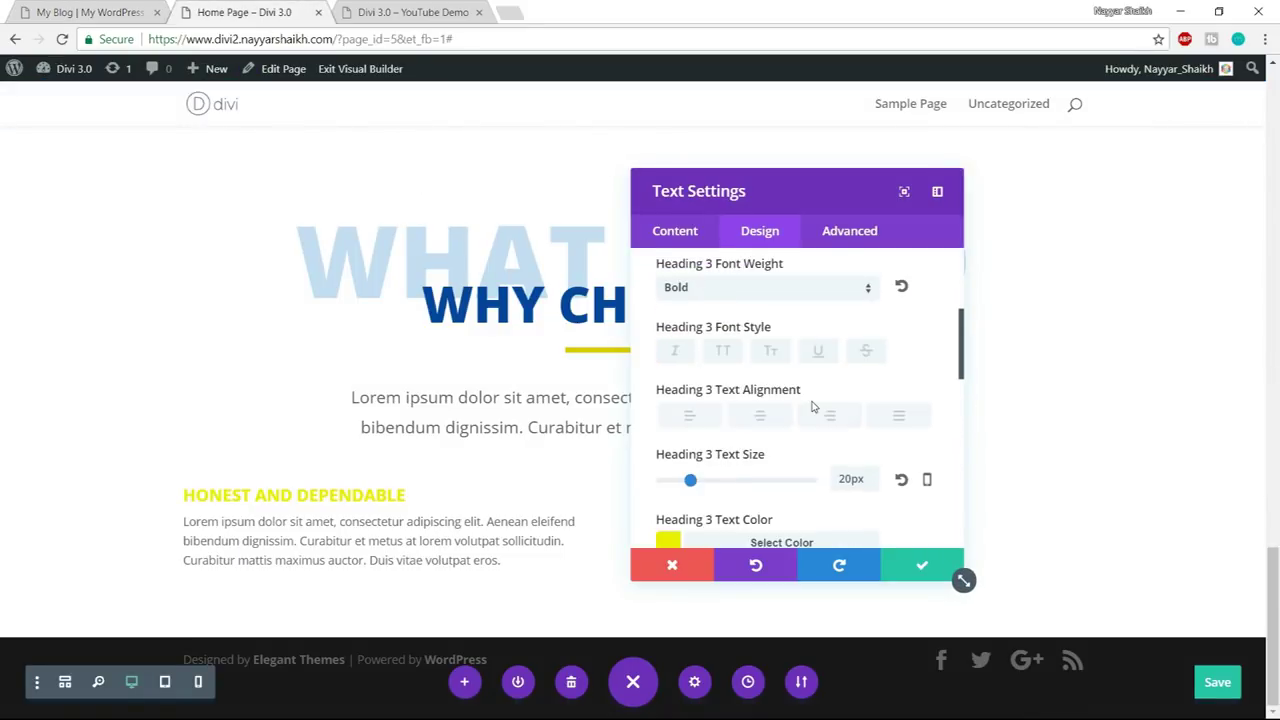
{"action": "left_click", "coordinate": [897, 377]}
{"action": "scroll", "coordinate": [917, 414], "scroll_direction": "down", "scroll_amount": 1}
{"action": "scroll", "coordinate": [864, 354], "scroll_direction": "up", "scroll_amount": 1}
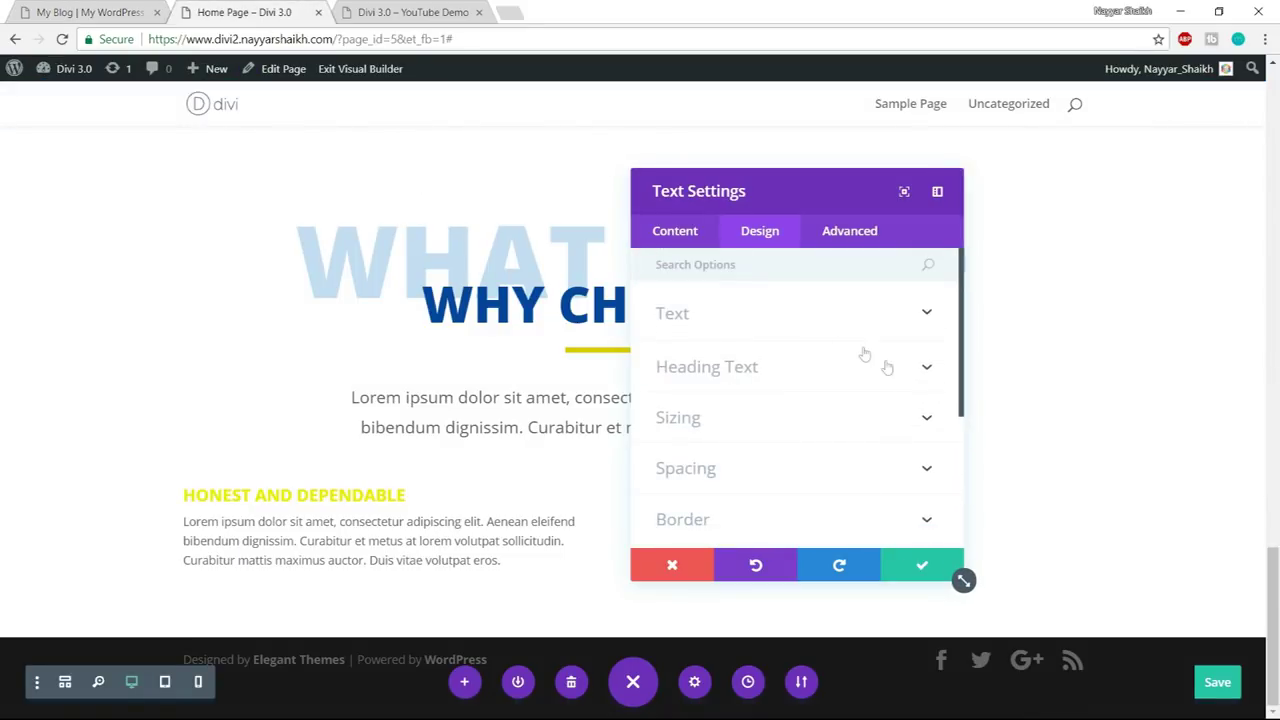
{"action": "left_click", "coordinate": [816, 315]}
{"action": "scroll", "coordinate": [892, 378], "scroll_direction": "down", "scroll_amount": 2}
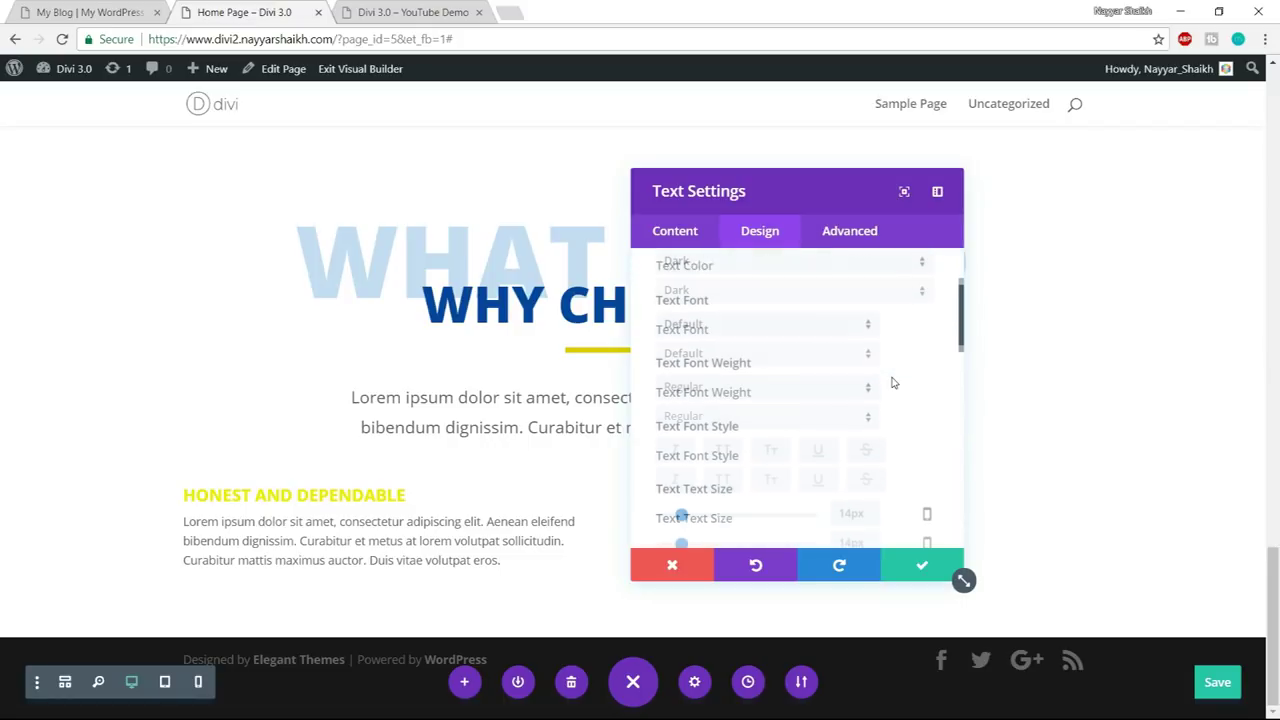
{"action": "scroll", "coordinate": [857, 376], "scroll_direction": "down", "scroll_amount": 2}
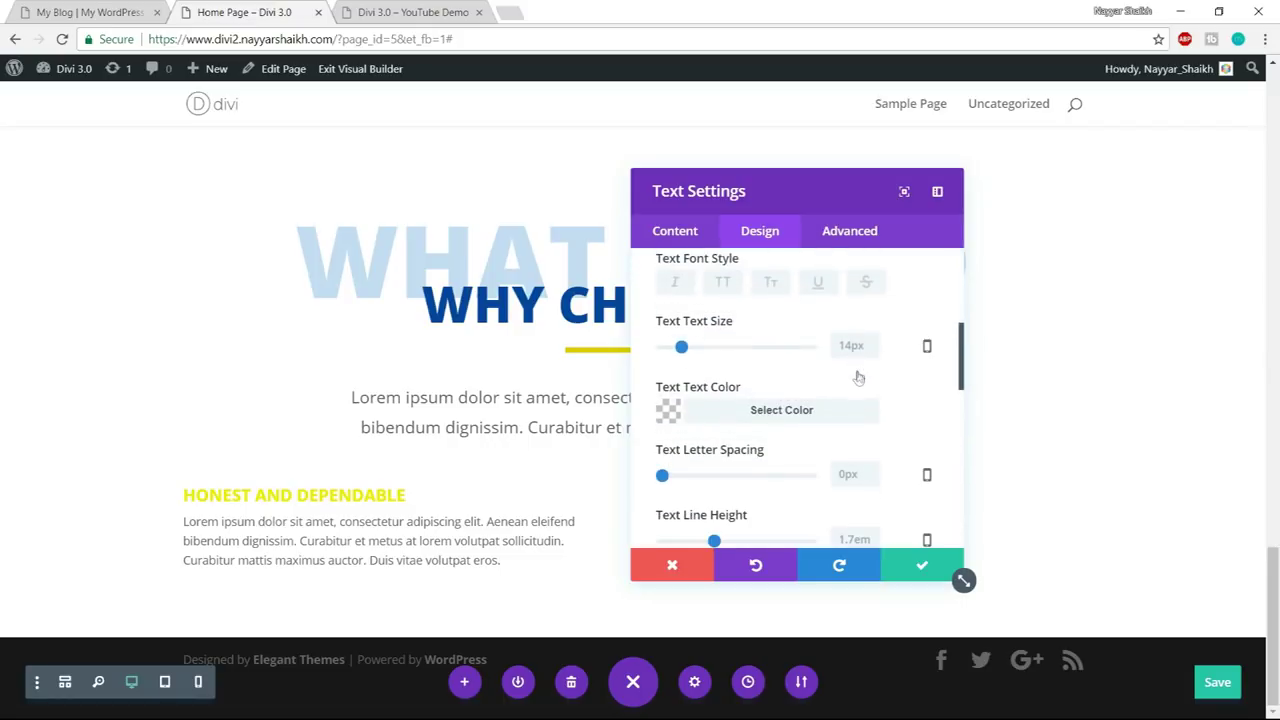
{"action": "left_click_drag", "start_coordinate": [684, 349], "coordinate": [686, 352]}
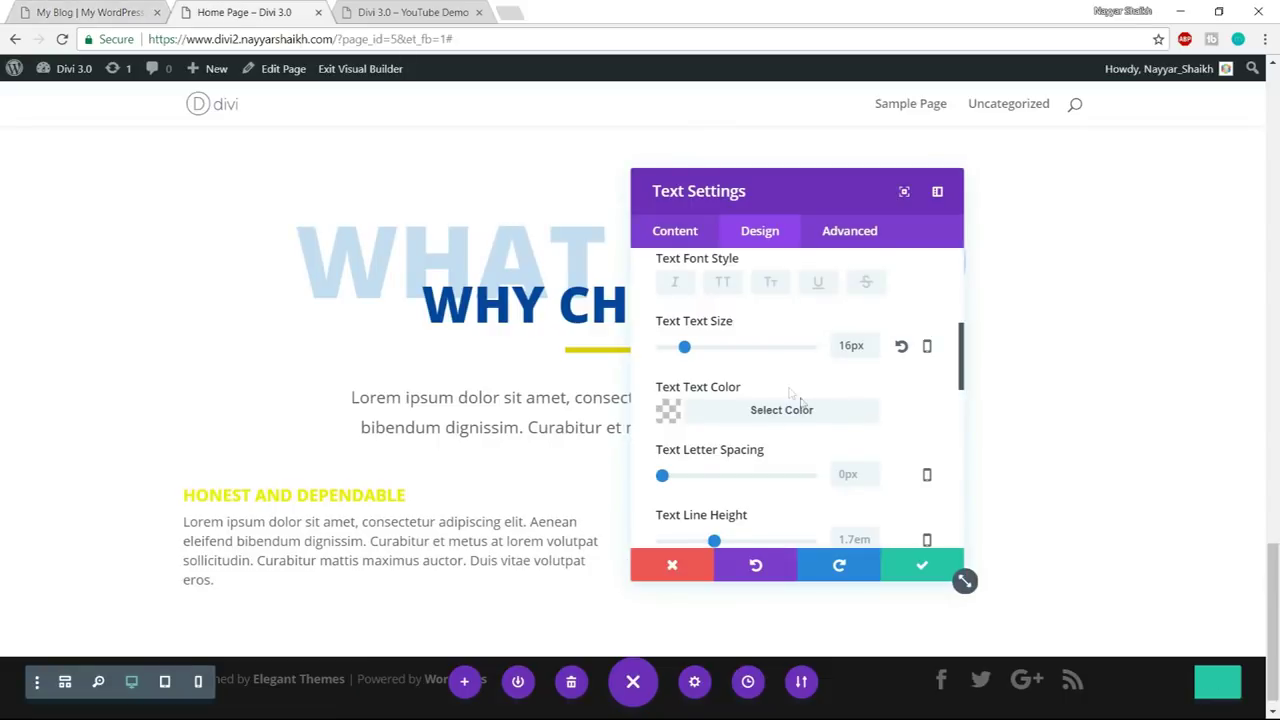
{"action": "scroll", "coordinate": [820, 410], "scroll_direction": "down", "scroll_amount": 2}
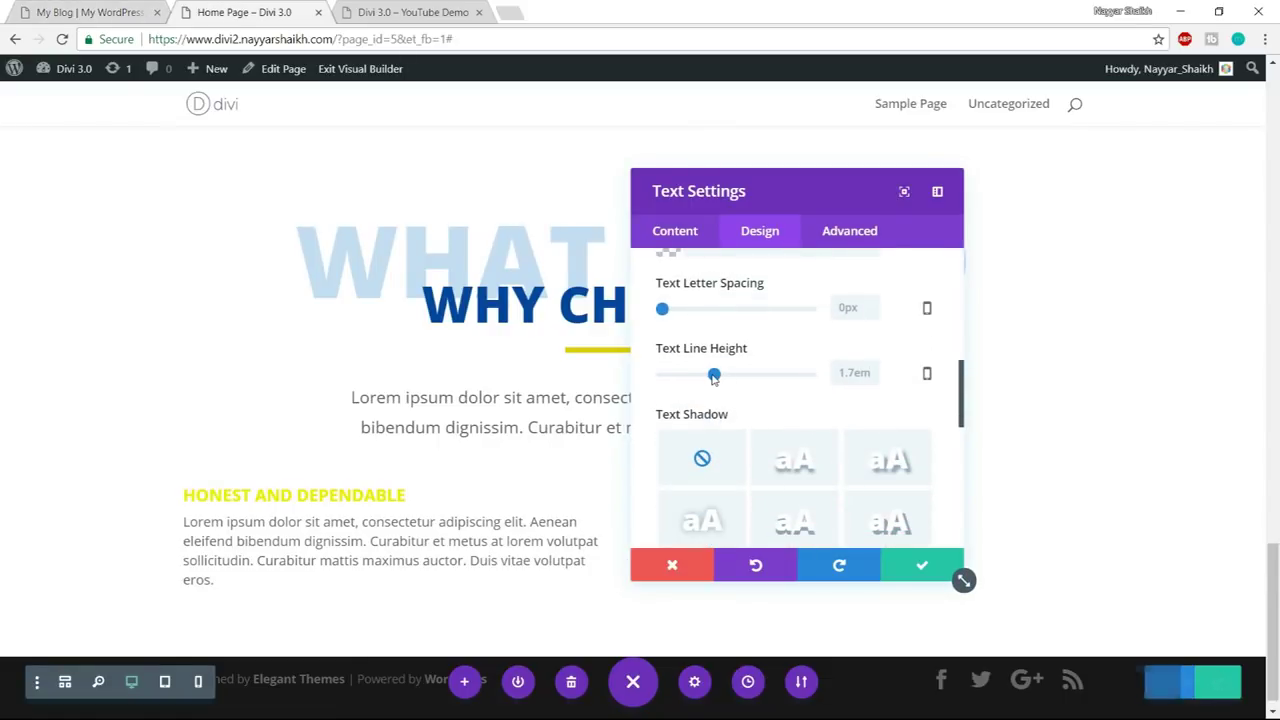
{"action": "left_click_drag", "start_coordinate": [714, 376], "coordinate": [721, 377]}
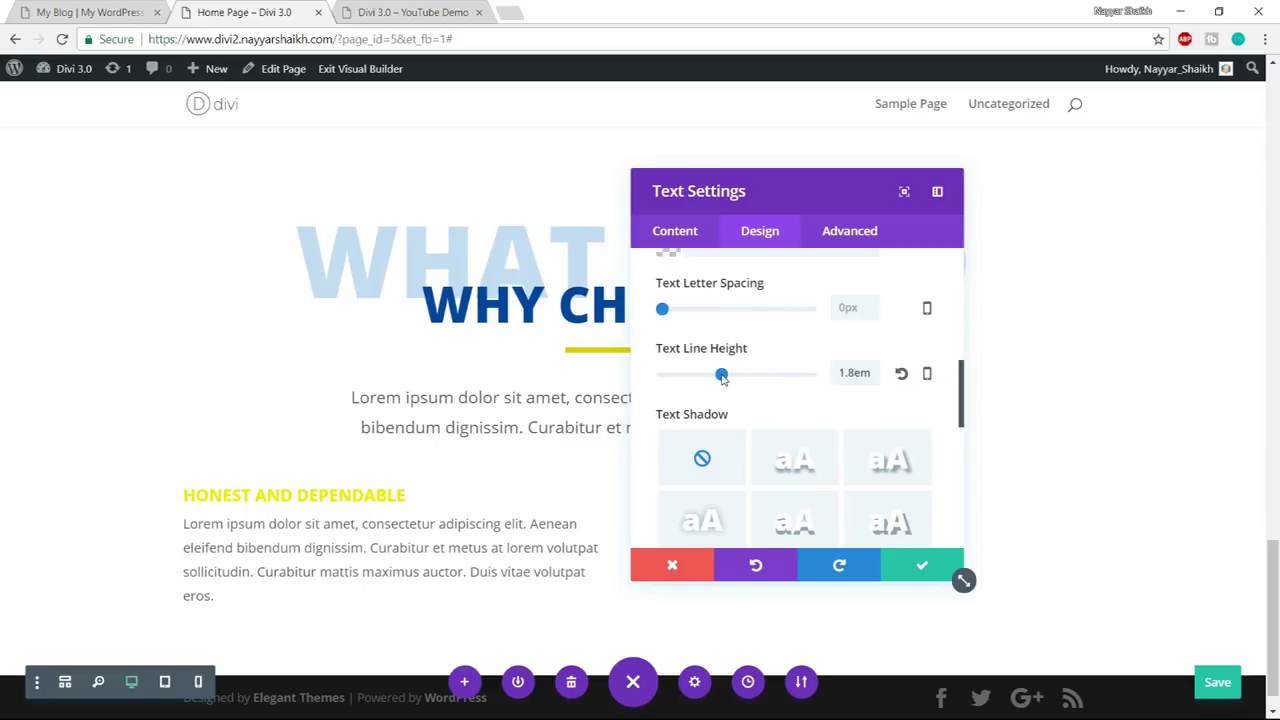
- Set the Text module's text color to Light and save the module settings
{"action": "scroll", "coordinate": [897, 397], "scroll_direction": "up", "scroll_amount": 3}
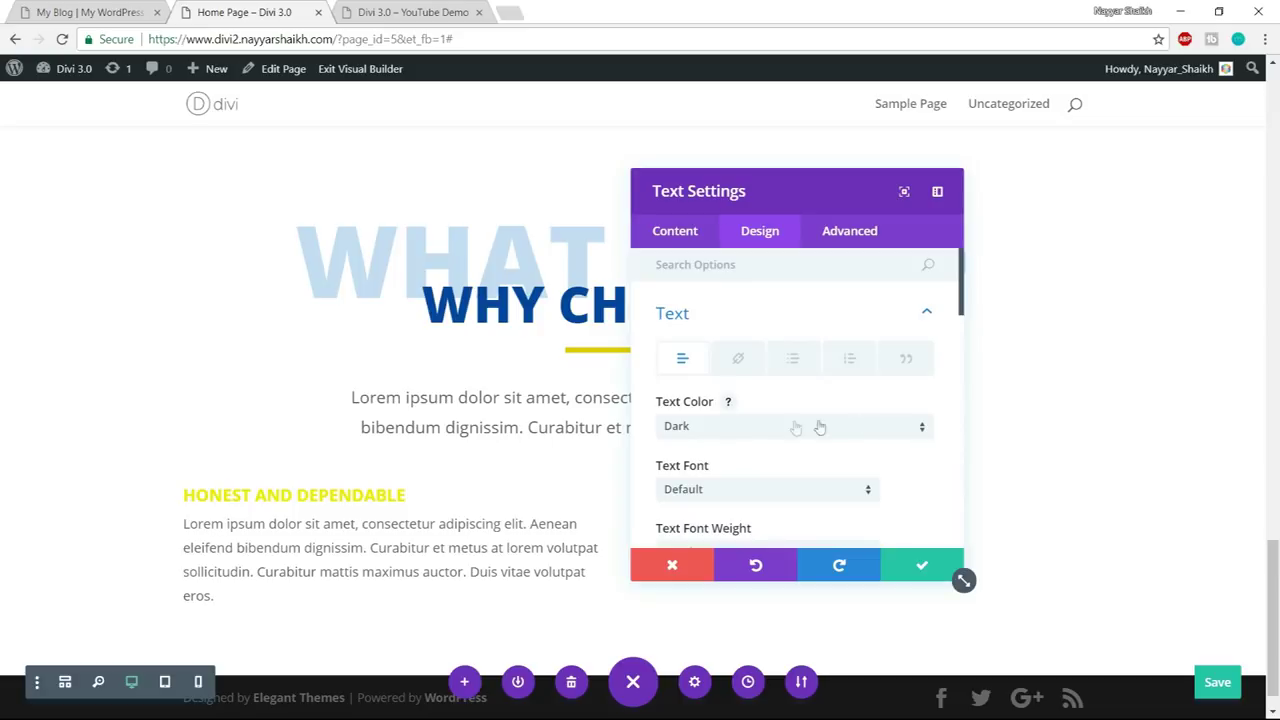
{"action": "left_click", "coordinate": [749, 436]}
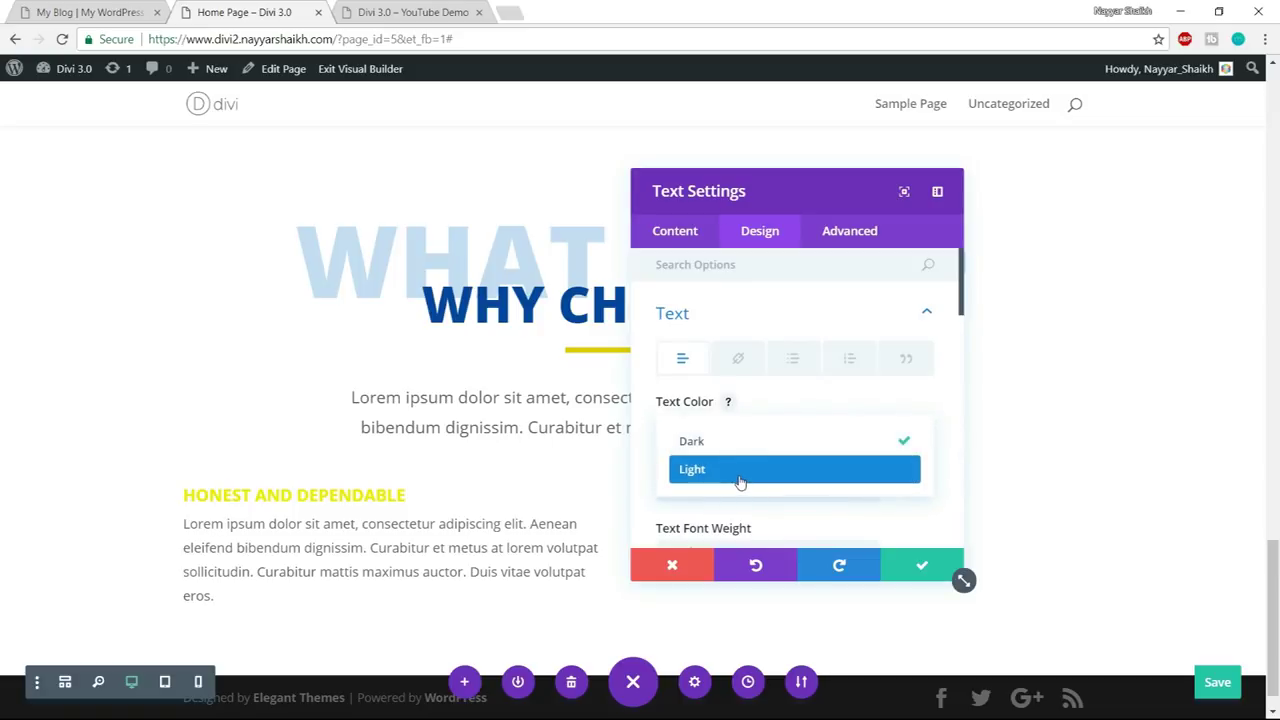
{"action": "left_click", "coordinate": [738, 477]}
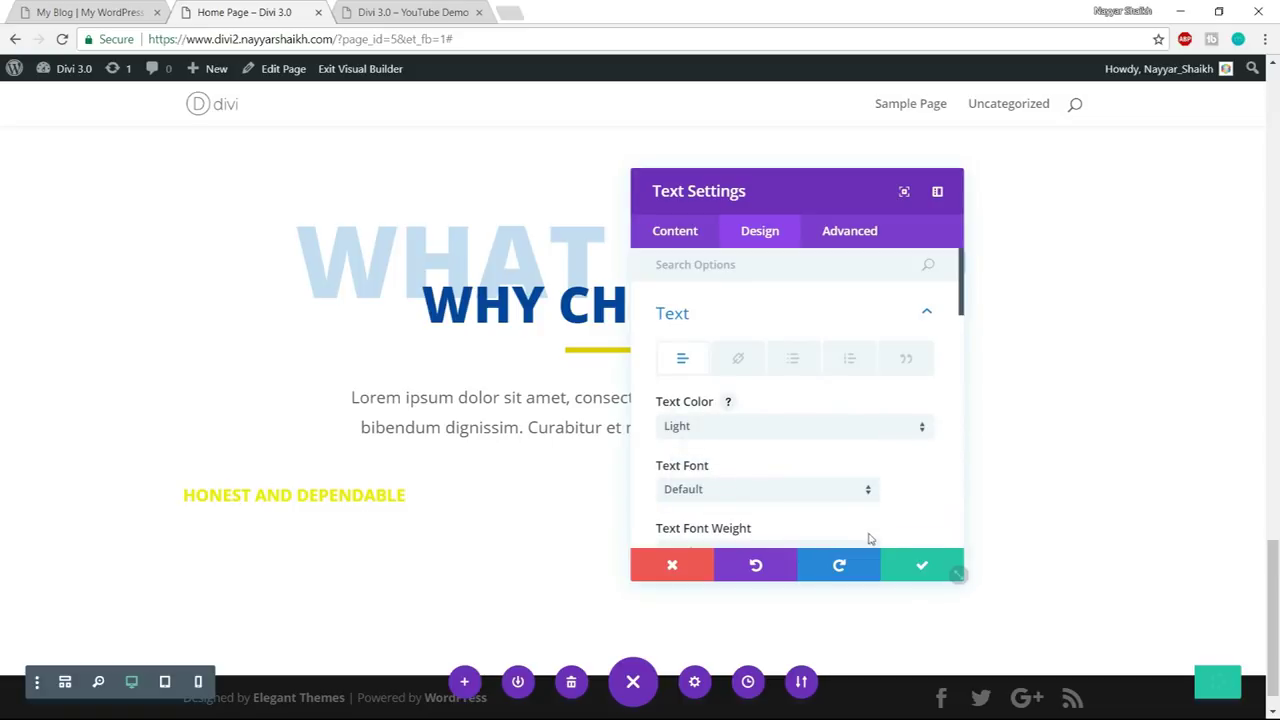
{"action": "left_click", "coordinate": [922, 568]}
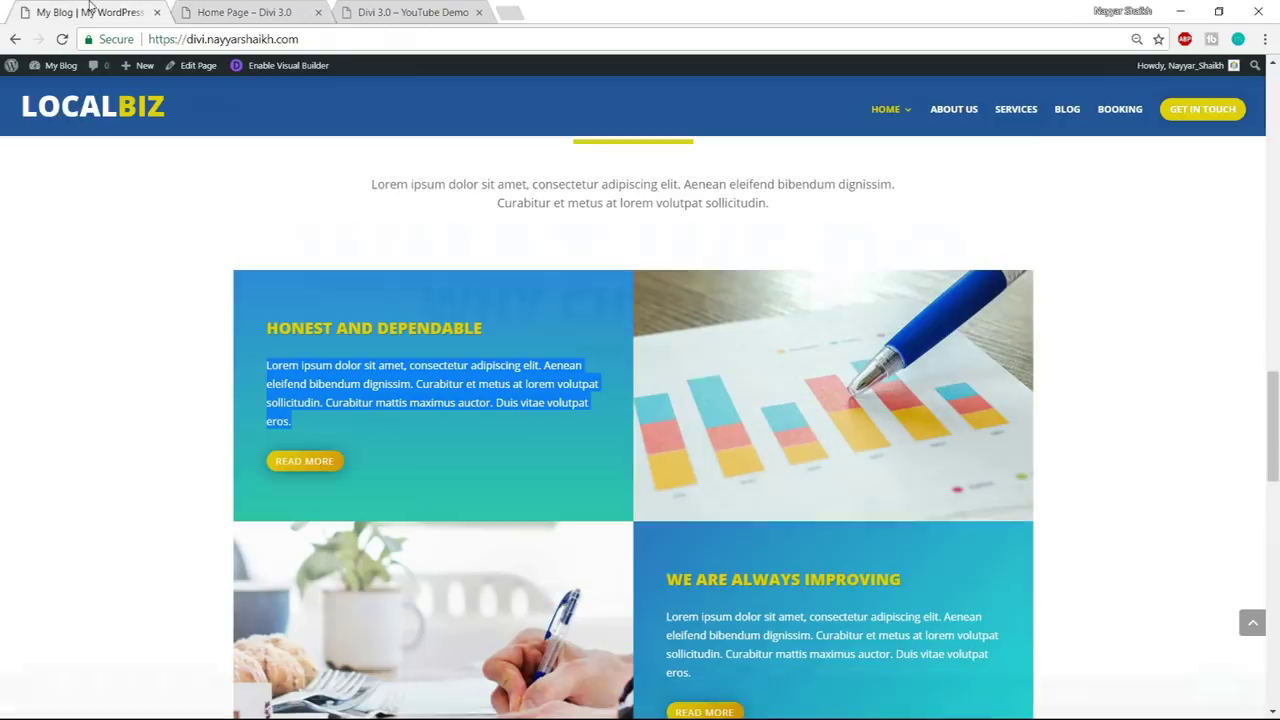
- Examine the Read More button in the Honest and Dependable block on the reference page
{"action": "left_click", "coordinate": [90, 12]}
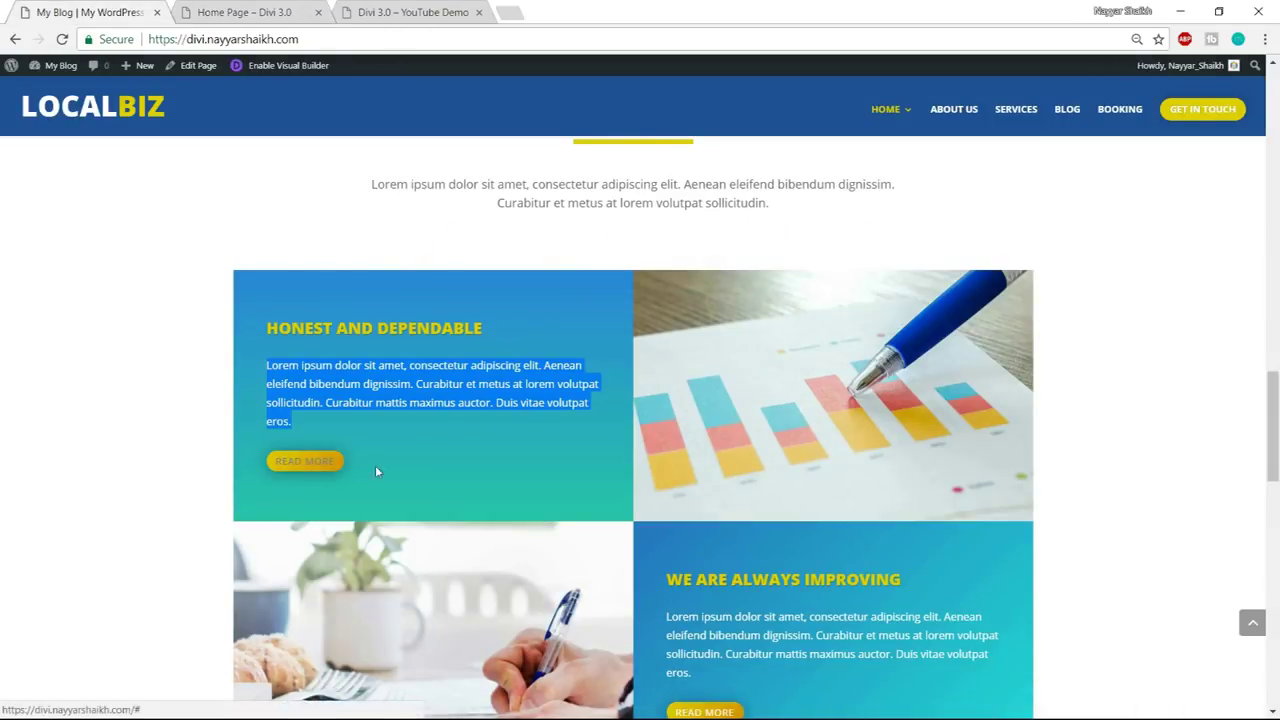
{"action": "left_click", "coordinate": [378, 500]}
{"action": "scroll", "coordinate": [324, 500], "scroll_direction": "up", "scroll_amount": 15}
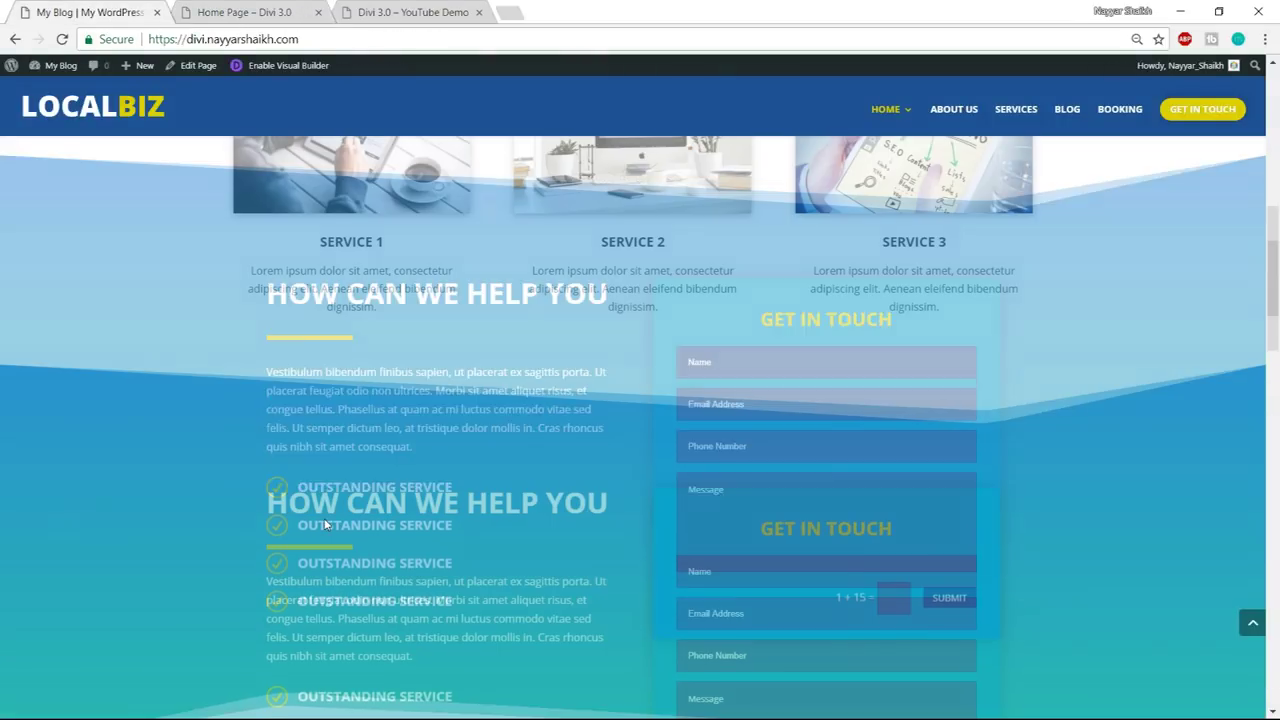
{"action": "scroll", "coordinate": [640, 410], "scroll_direction": "down", "scroll_amount": 15}
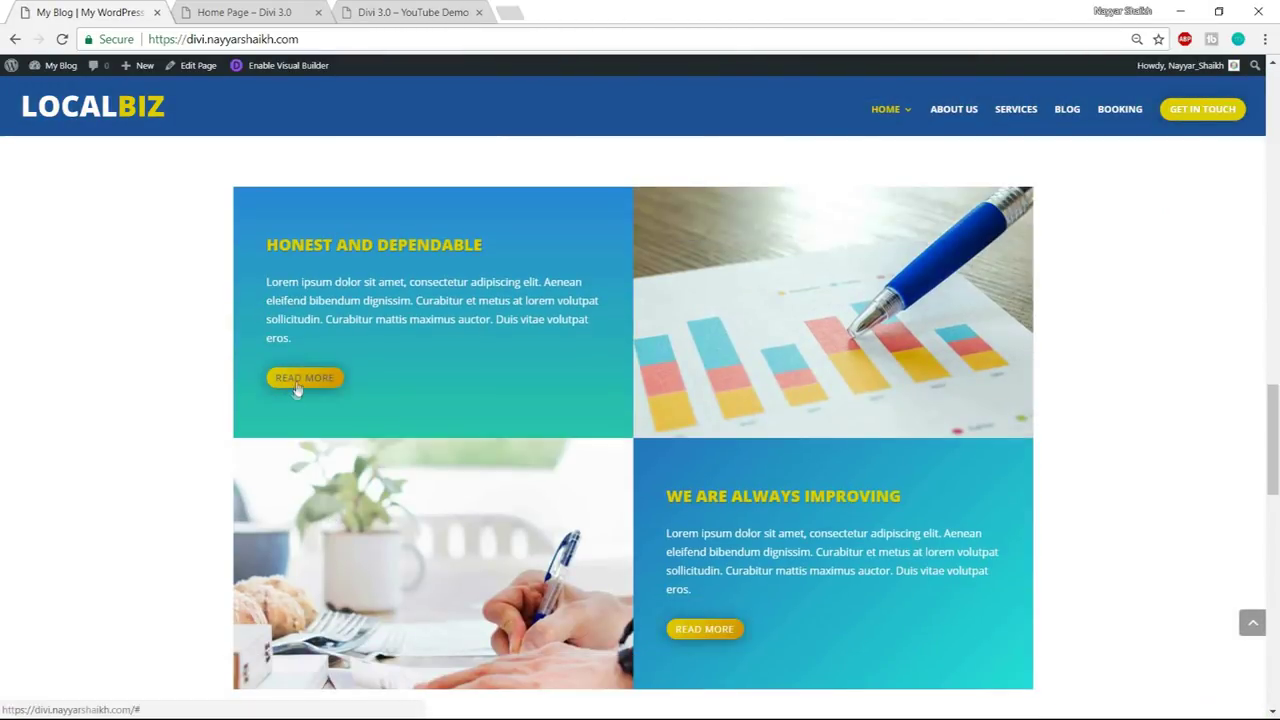
{"action": "scroll", "coordinate": [355, 419], "scroll_direction": "up", "scroll_amount": 2}
- Save the Get Started button module of the home page's hero section to the Divi Library as "Button"
{"action": "left_click", "coordinate": [244, 12]}
{"action": "scroll", "coordinate": [651, 494], "scroll_direction": "up", "scroll_amount": 8}
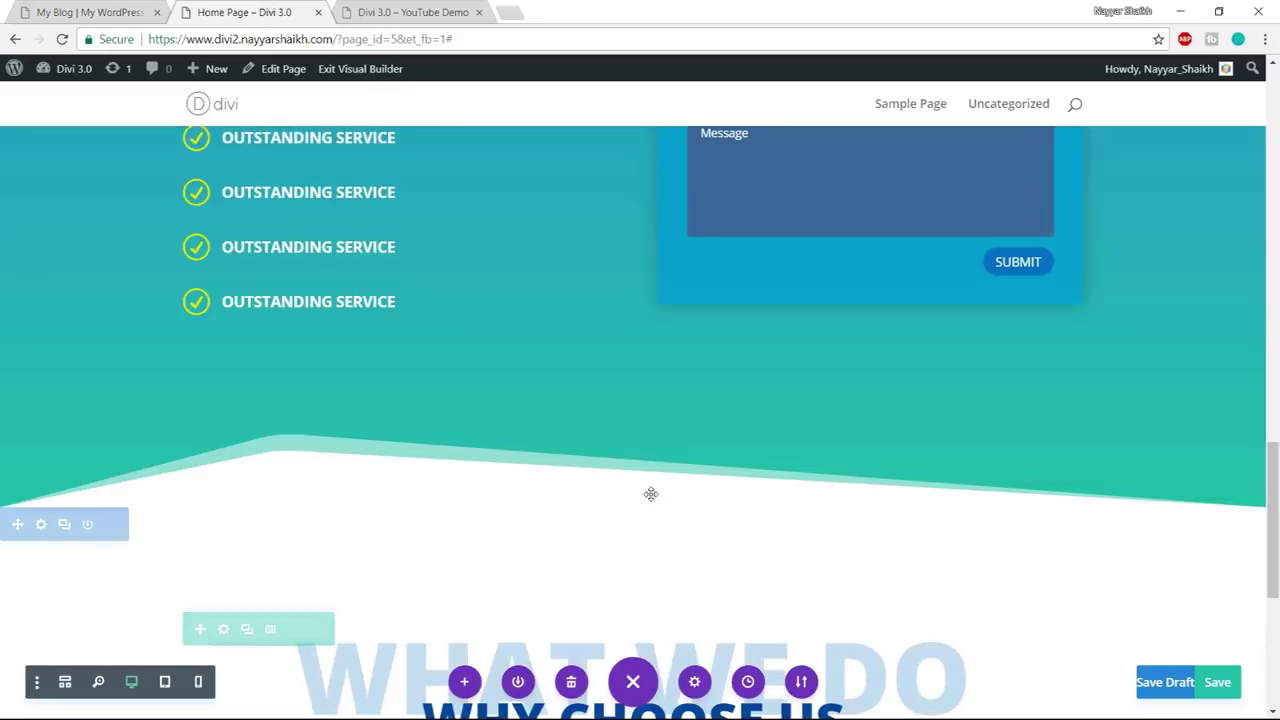
{"action": "scroll", "coordinate": [651, 494], "scroll_direction": "up", "scroll_amount": 10}
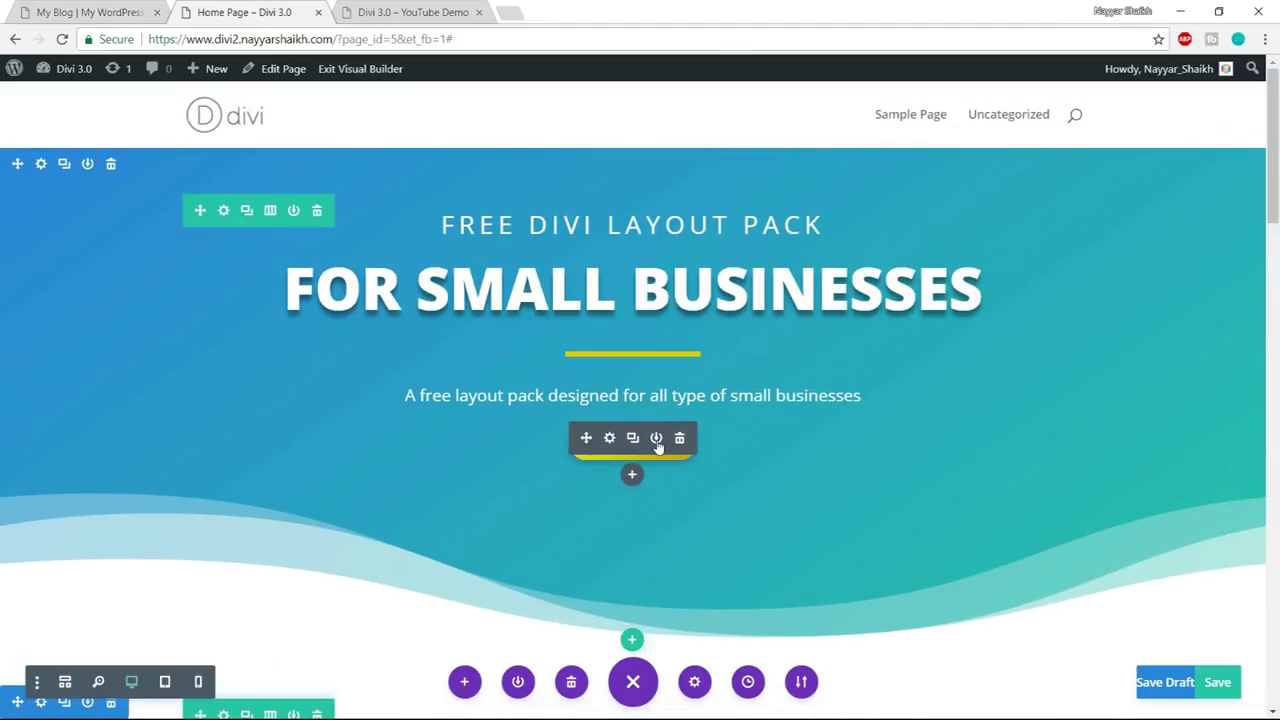
{"action": "left_click", "coordinate": [656, 440]}
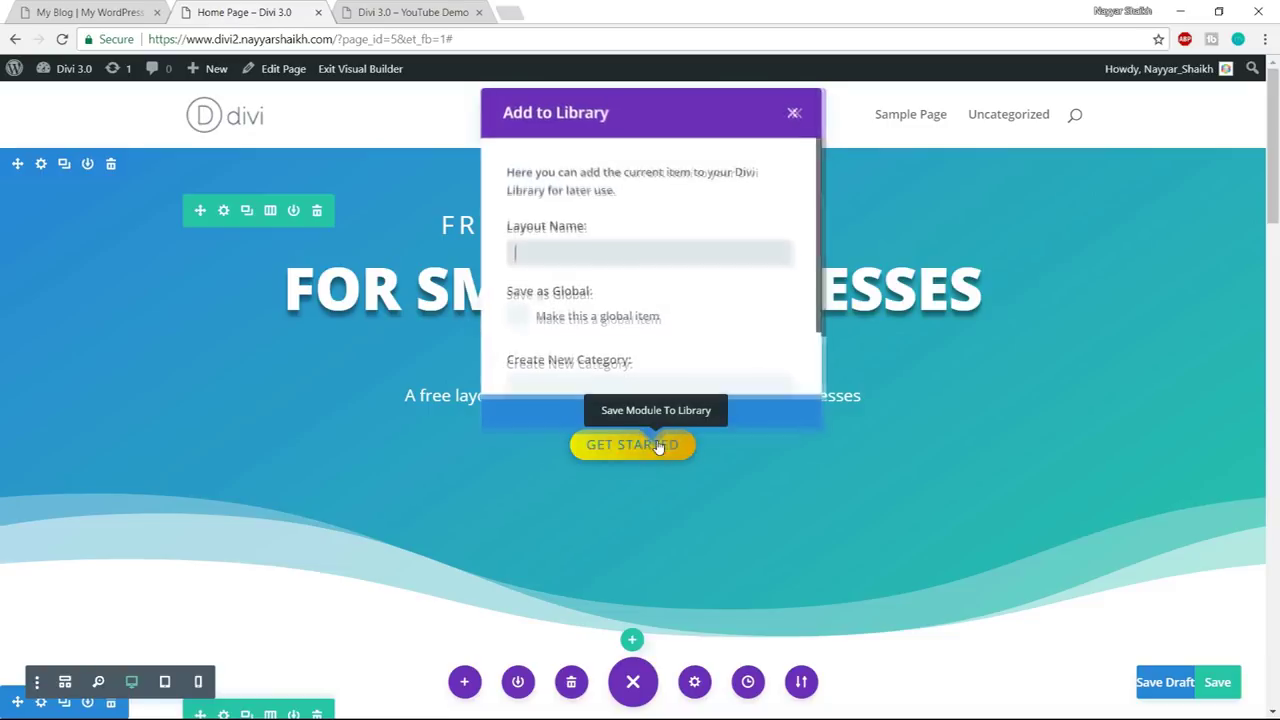
{"action": "left_click", "coordinate": [644, 259]}
{"action": "type", "text": "Button"}
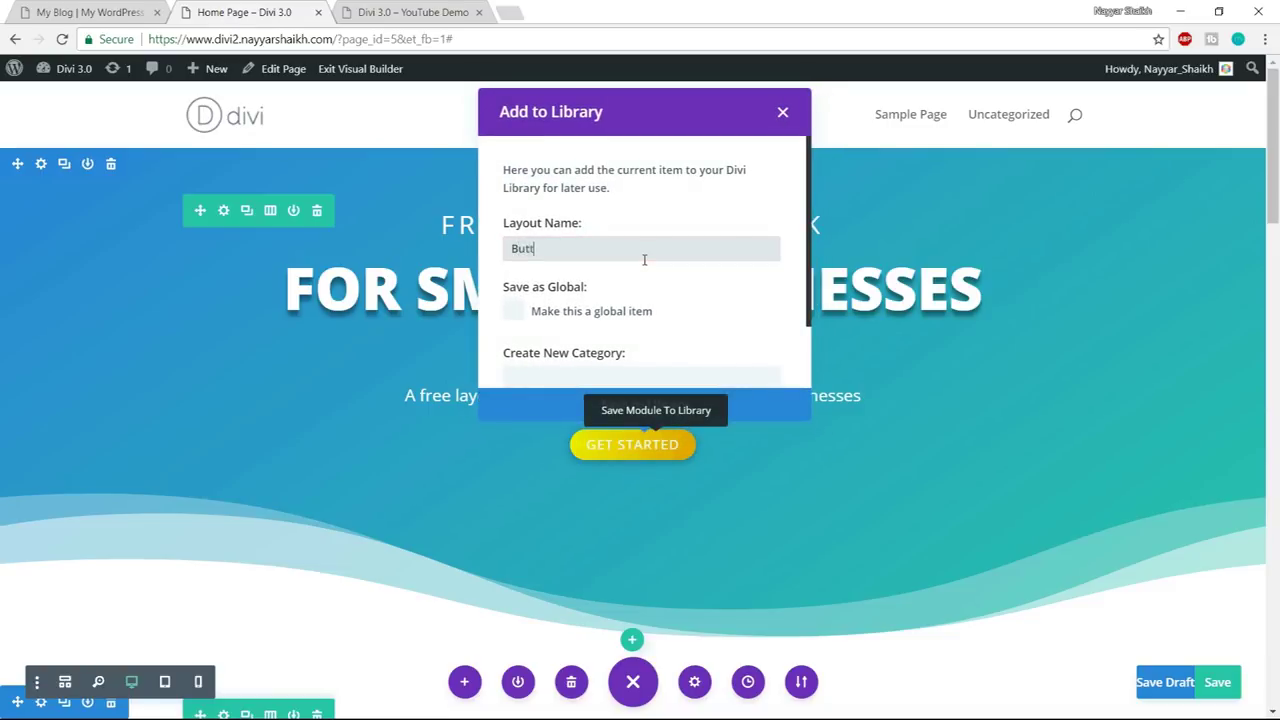
{"action": "left_click", "coordinate": [749, 409]}
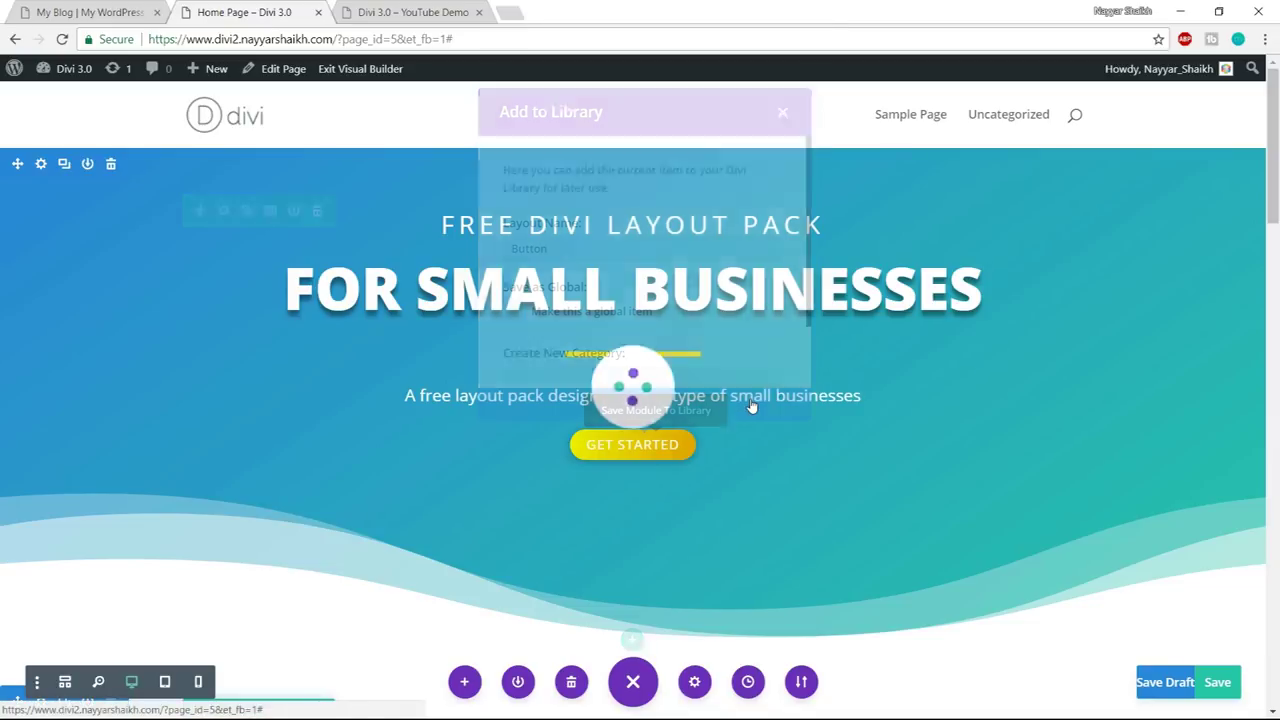
- Insert the saved Button module from the library below the Honest and Dependable text module
{"action": "scroll", "coordinate": [829, 446], "scroll_direction": "down", "scroll_amount": 15}
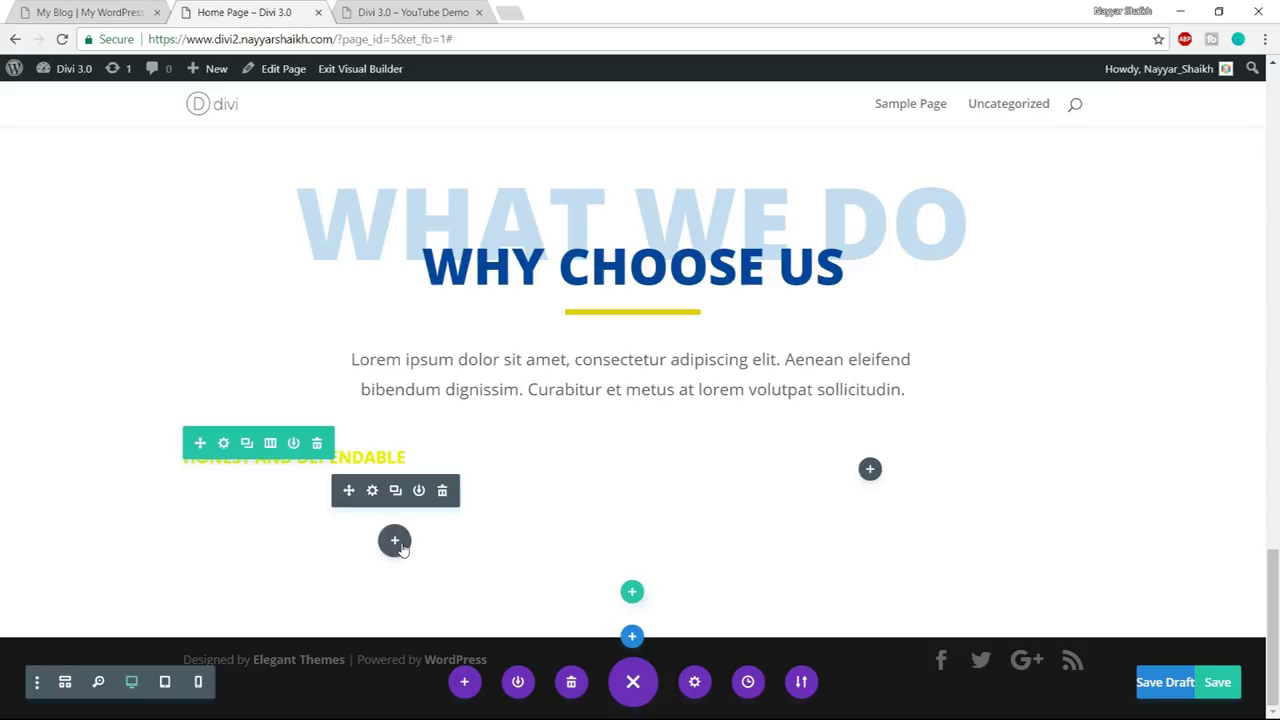
{"action": "left_click", "coordinate": [394, 540]}
{"action": "left_click", "coordinate": [400, 259]}
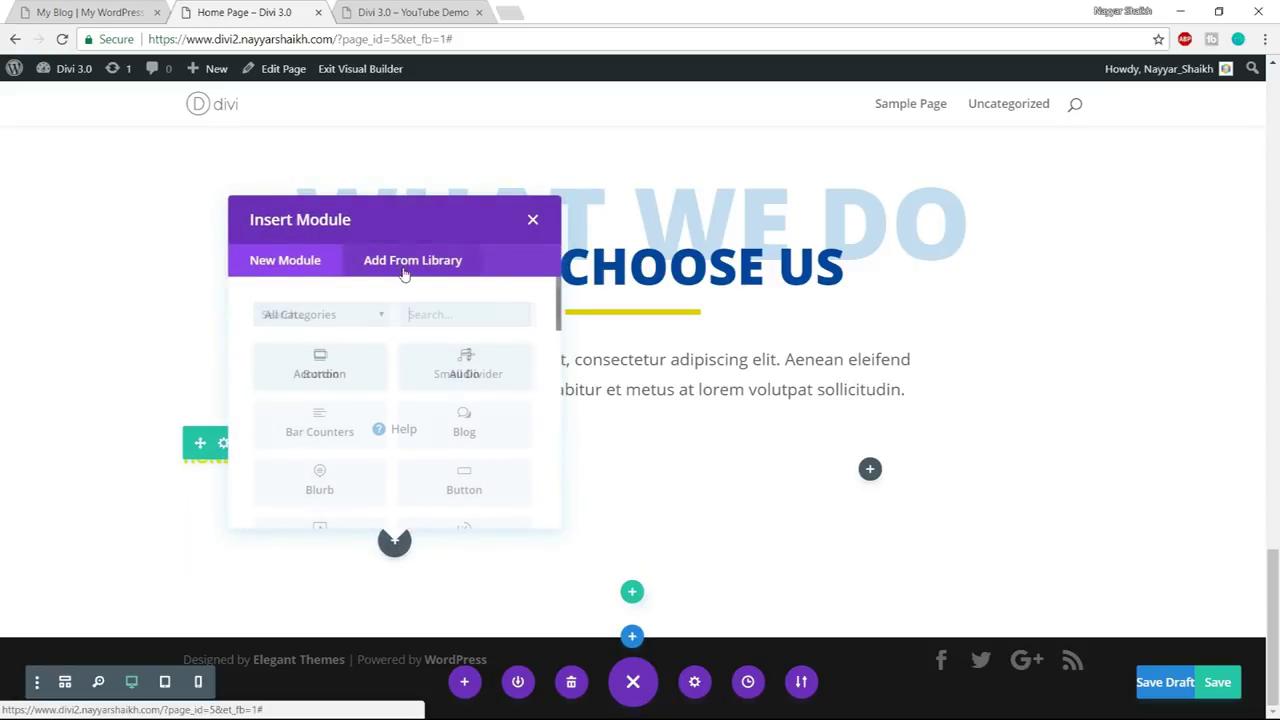
{"action": "left_click", "coordinate": [333, 366]}
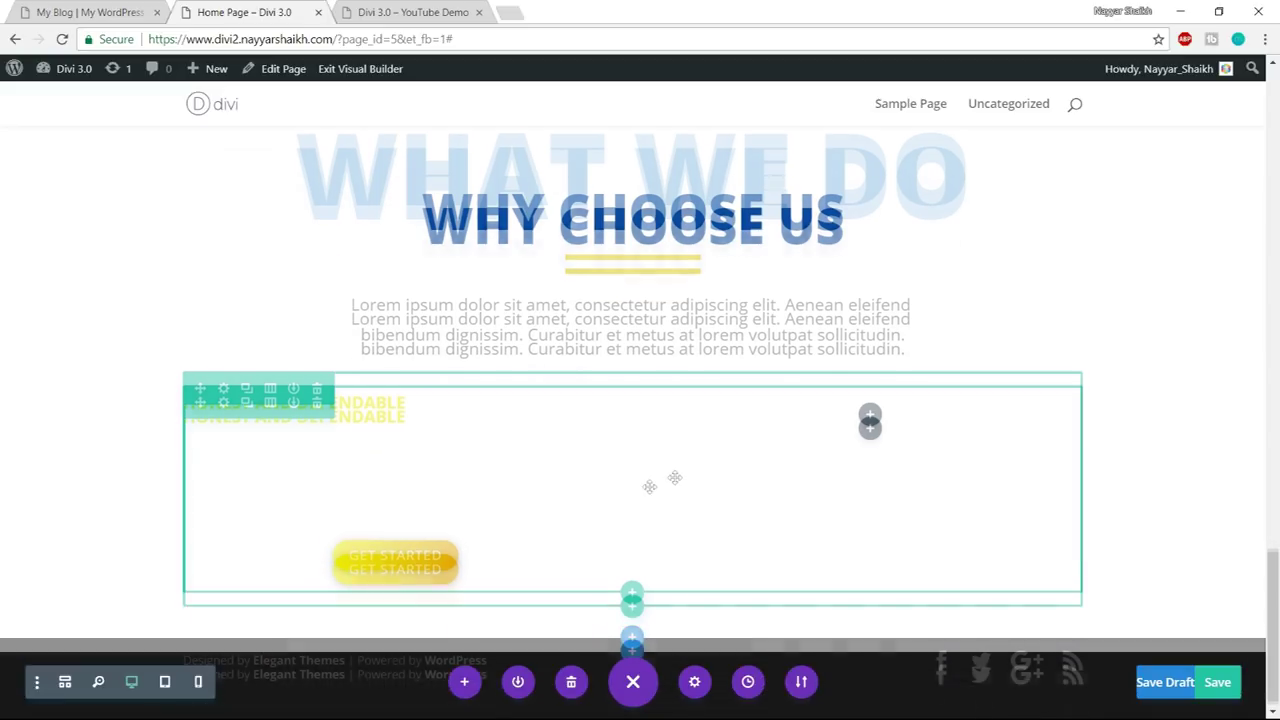
- Set the button text size of the inserted Get Started button to 12px
{"action": "left_click", "coordinate": [371, 549]}
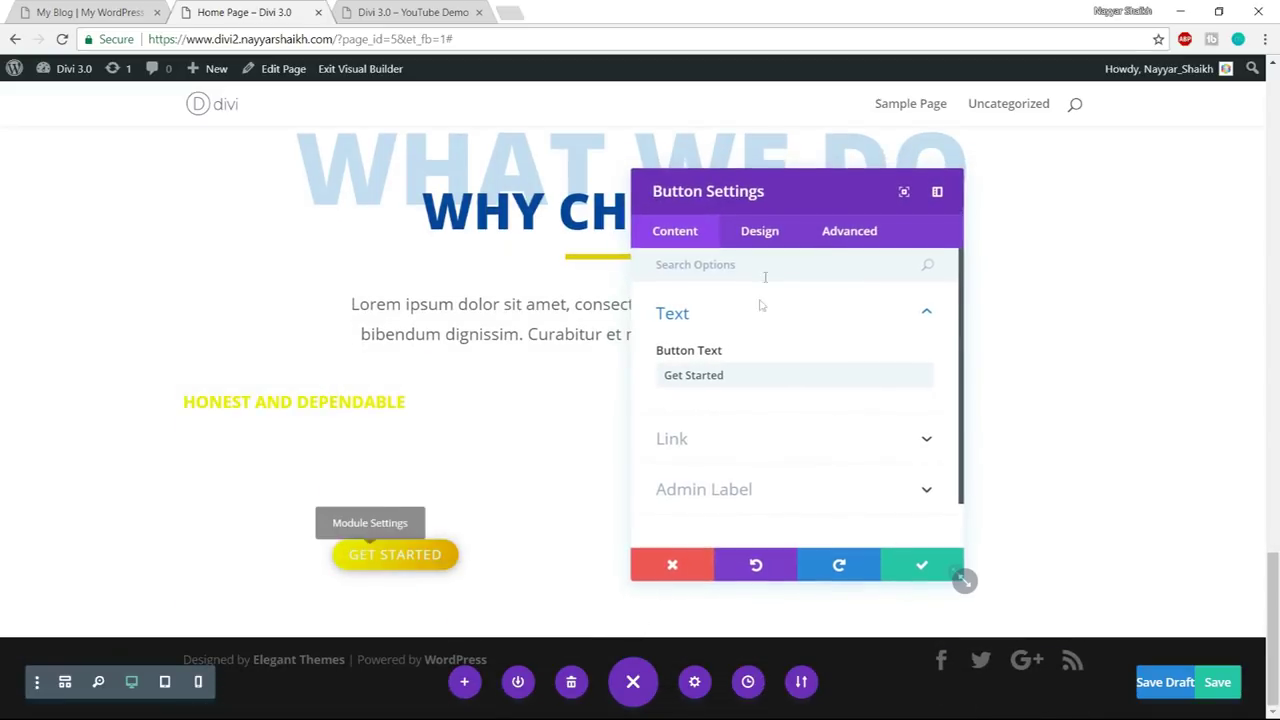
{"action": "left_click", "coordinate": [756, 240]}
{"action": "scroll", "coordinate": [797, 311], "scroll_direction": "down", "scroll_amount": 3}
{"action": "scroll", "coordinate": [789, 374], "scroll_direction": "up", "scroll_amount": 3}
{"action": "left_click", "coordinate": [789, 370]}
{"action": "scroll", "coordinate": [838, 376], "scroll_direction": "down", "scroll_amount": 2}
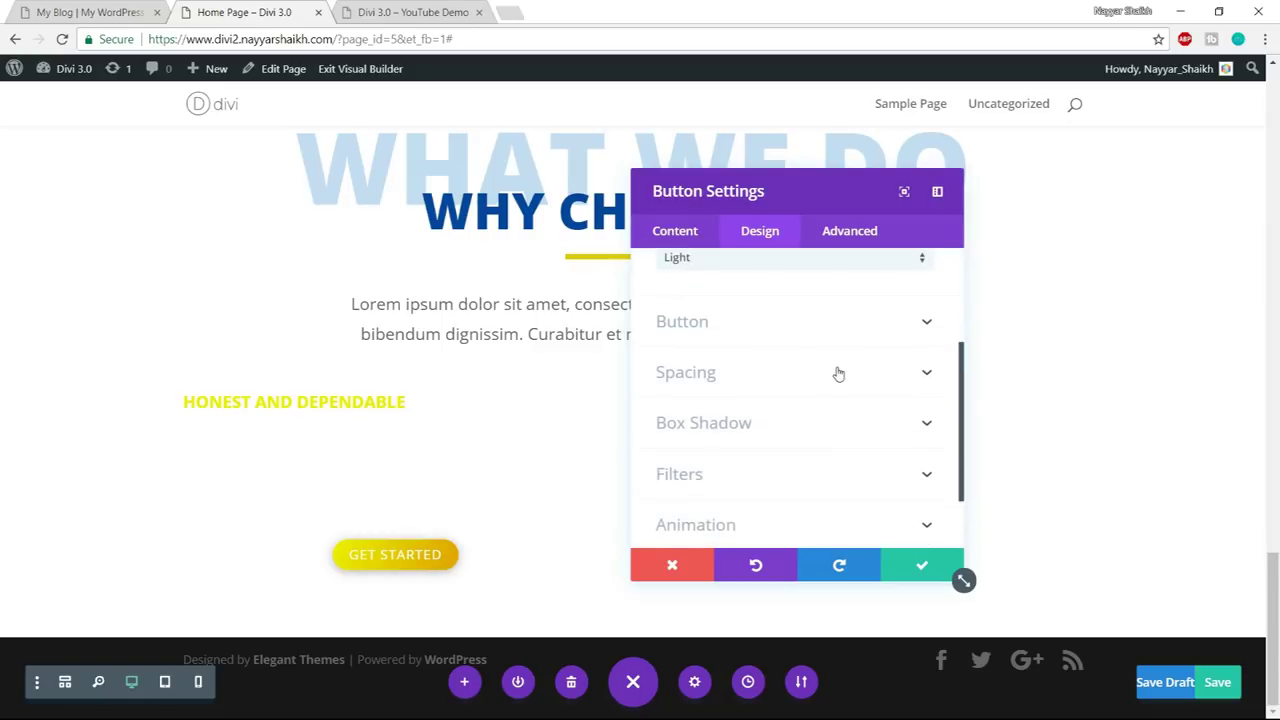
{"action": "scroll", "coordinate": [815, 400], "scroll_direction": "down", "scroll_amount": 1}
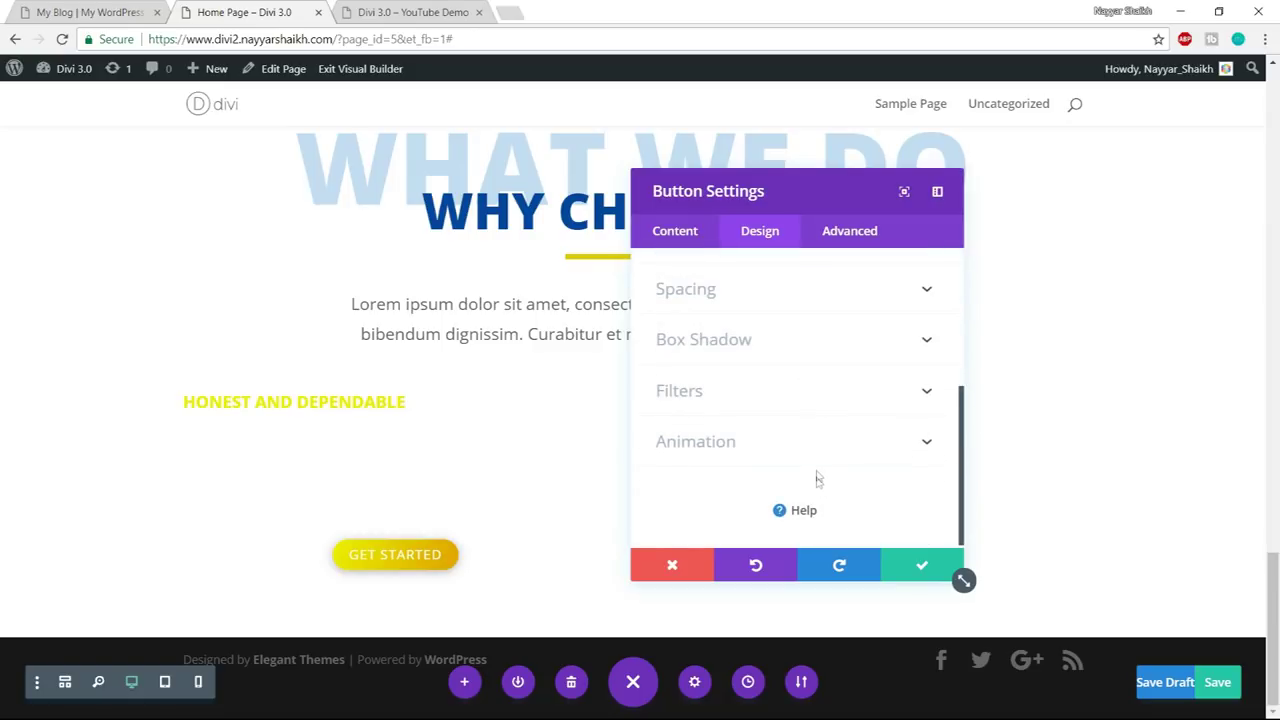
{"action": "scroll", "coordinate": [819, 457], "scroll_direction": "up", "scroll_amount": 1}
{"action": "scroll", "coordinate": [815, 443], "scroll_direction": "up", "scroll_amount": 1}
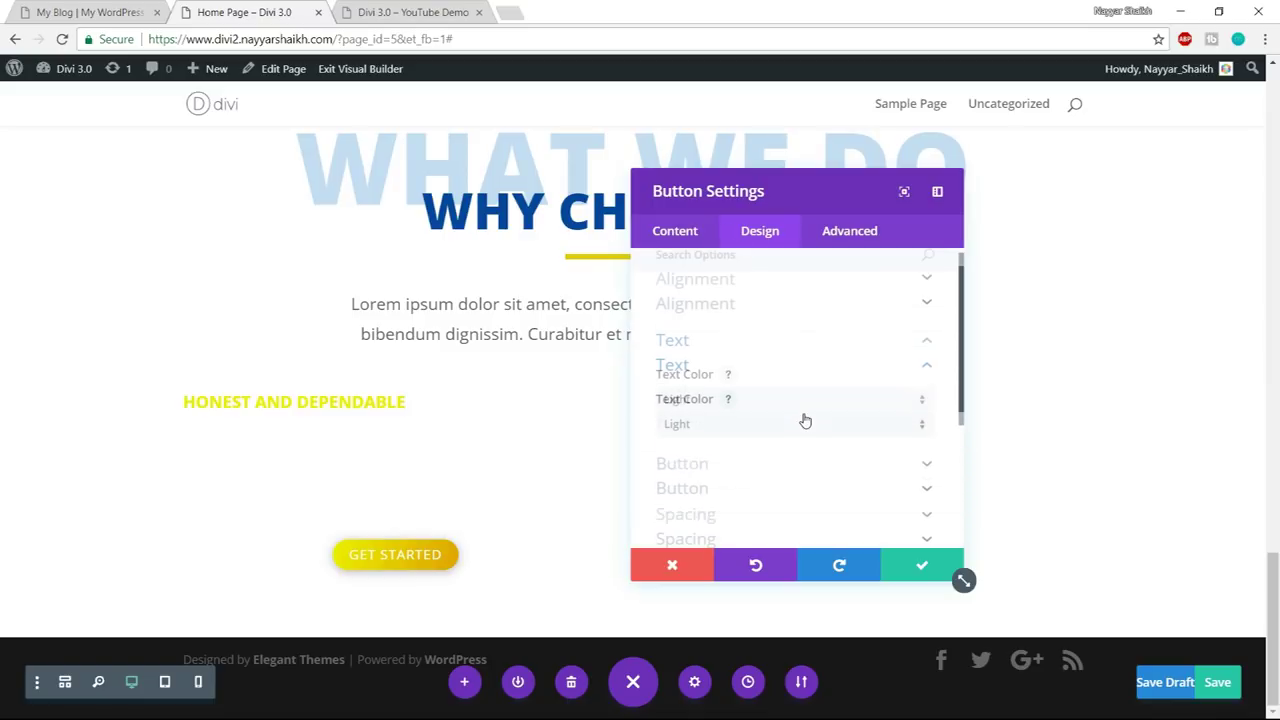
{"action": "left_click", "coordinate": [775, 408]}
{"action": "scroll", "coordinate": [840, 408], "scroll_direction": "down", "scroll_amount": 1}
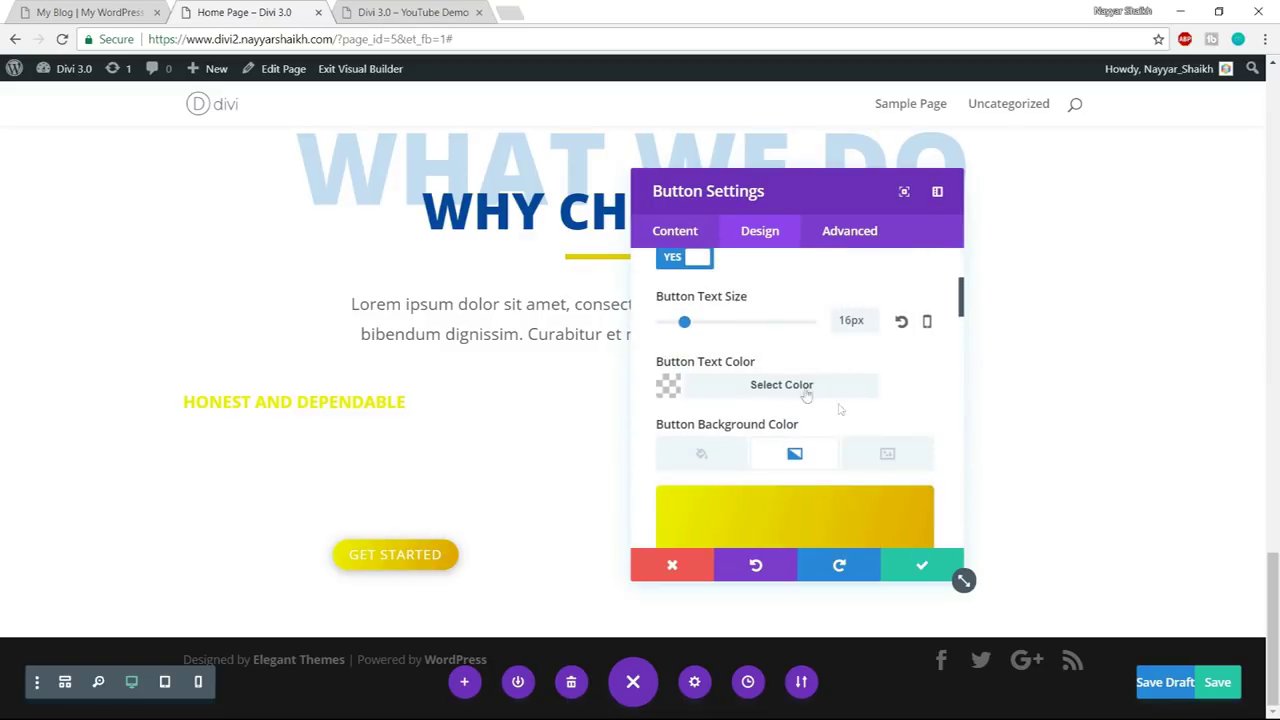
{"action": "left_click_drag", "start_coordinate": [685, 324], "coordinate": [679, 324]}
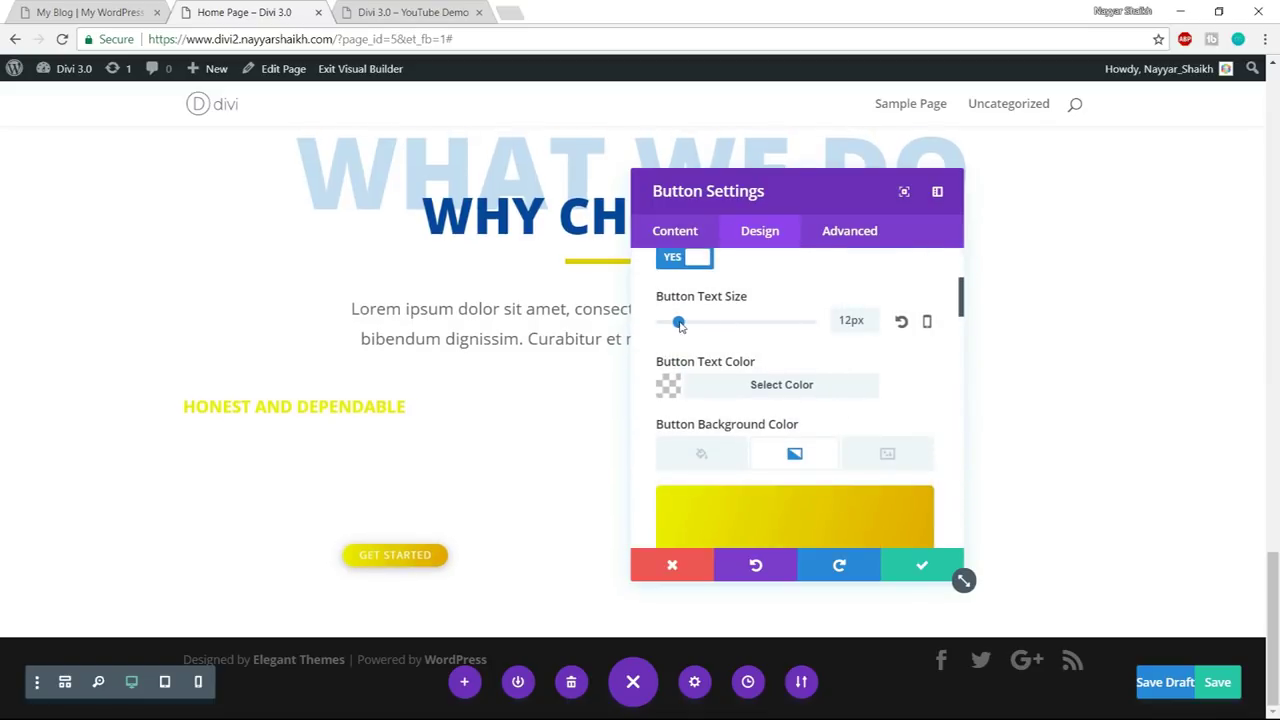
- Review the remaining style options of the button, from the background gradient to the text shadow
{"action": "scroll", "coordinate": [857, 409], "scroll_direction": "down", "scroll_amount": 5}
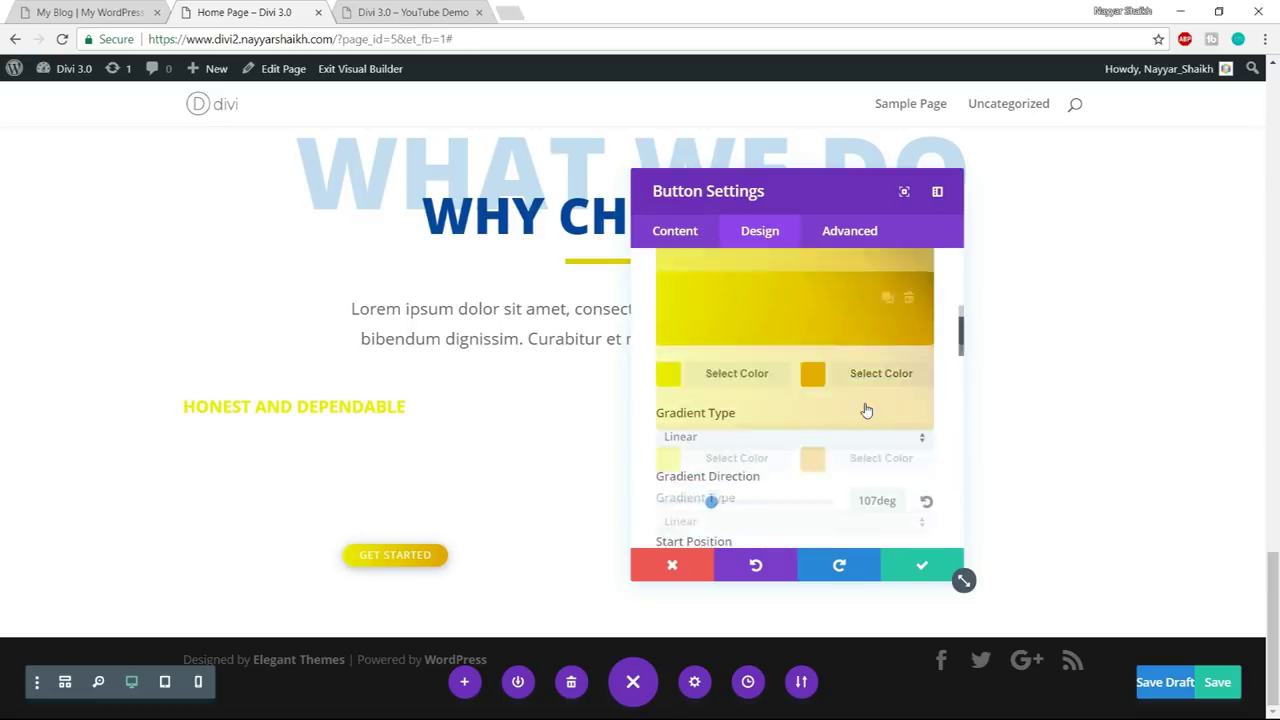
{"action": "scroll", "coordinate": [883, 410], "scroll_direction": "down", "scroll_amount": 6}
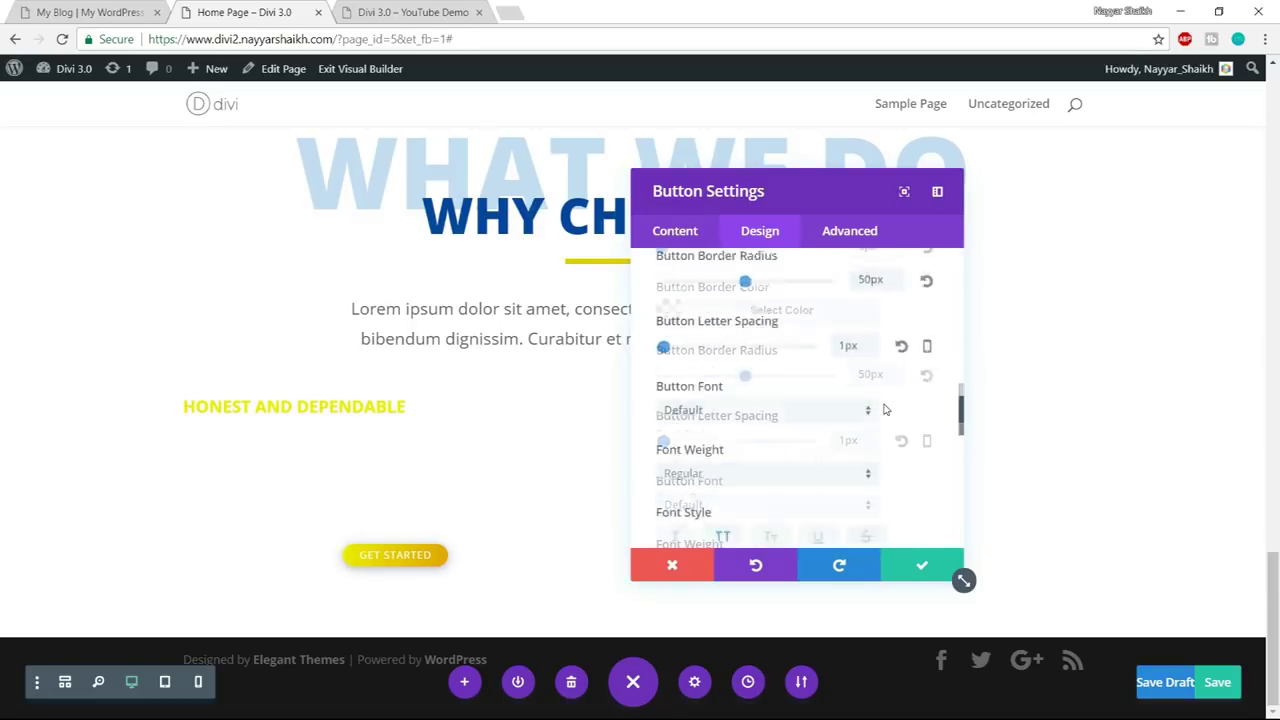
{"action": "scroll", "coordinate": [884, 409], "scroll_direction": "down", "scroll_amount": 8}
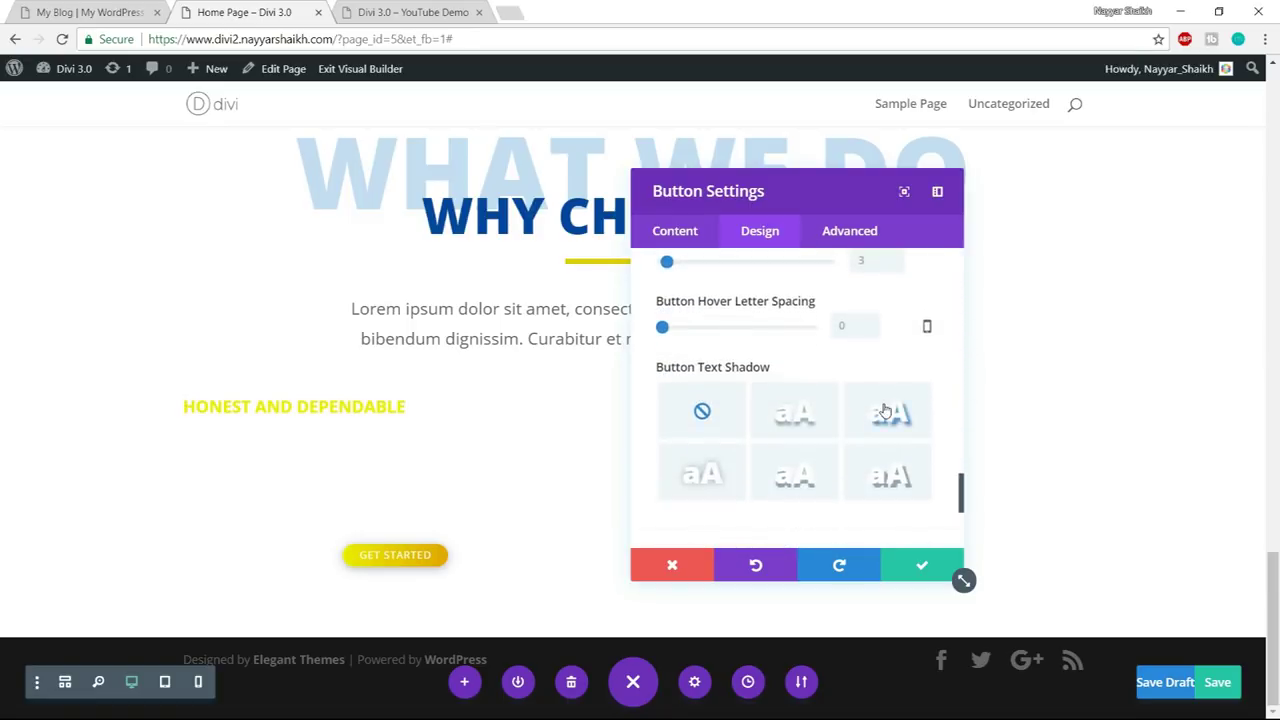
{"action": "scroll", "coordinate": [884, 409], "scroll_direction": "up", "scroll_amount": 7}
{"action": "scroll", "coordinate": [884, 409], "scroll_direction": "up", "scroll_amount": 8}
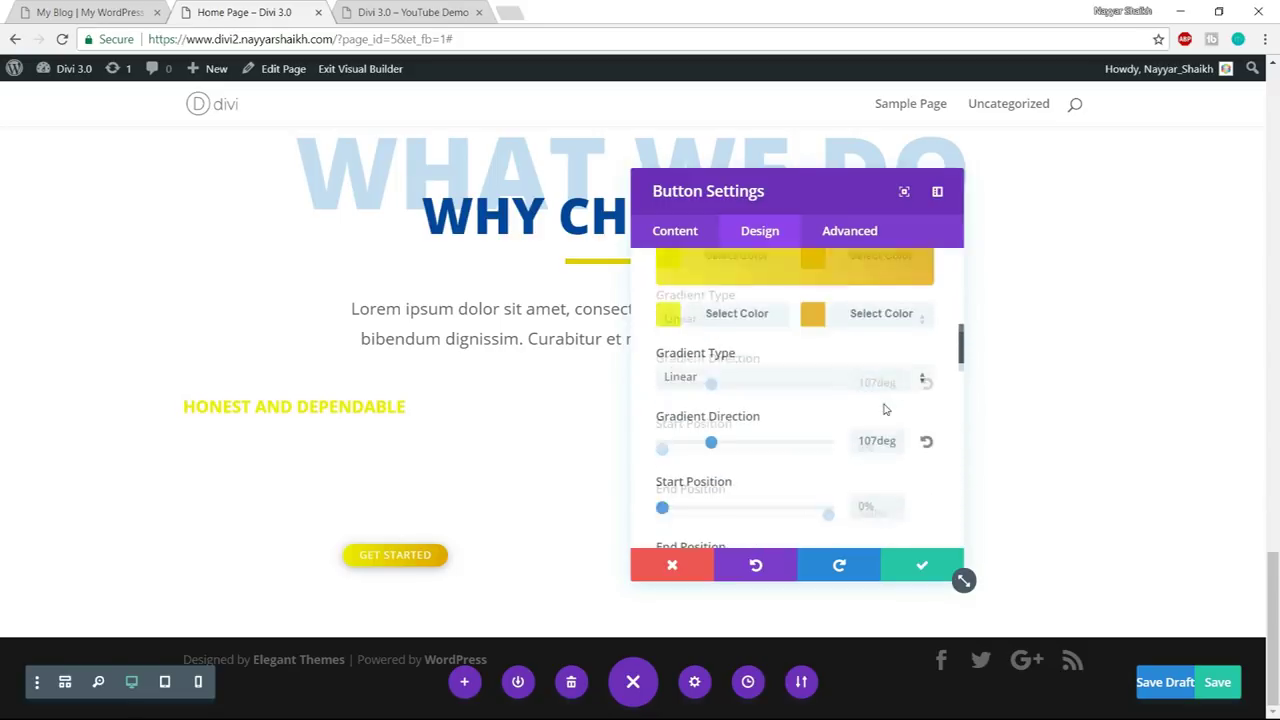
{"action": "scroll", "coordinate": [884, 409], "scroll_direction": "up", "scroll_amount": 5}
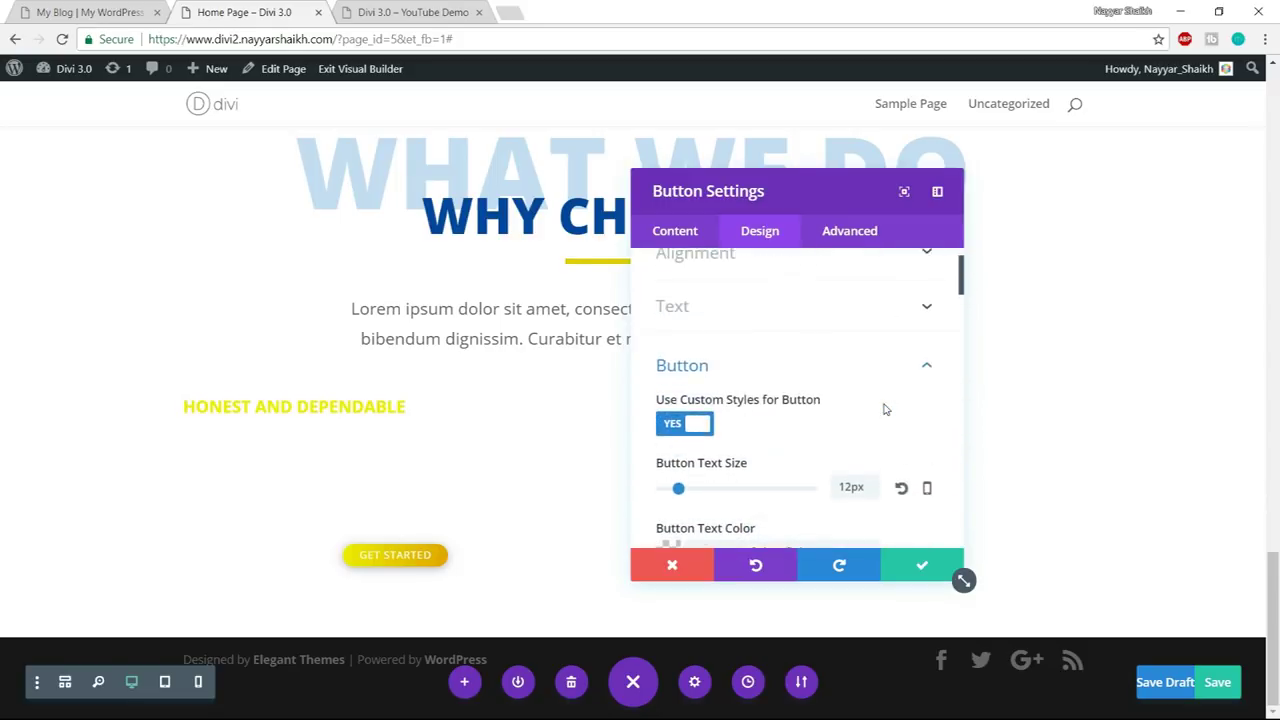
- Set the alignment of the Get Started button below the Honest and Dependable text to left and save the button settings
{"action": "left_click", "coordinate": [886, 407]}
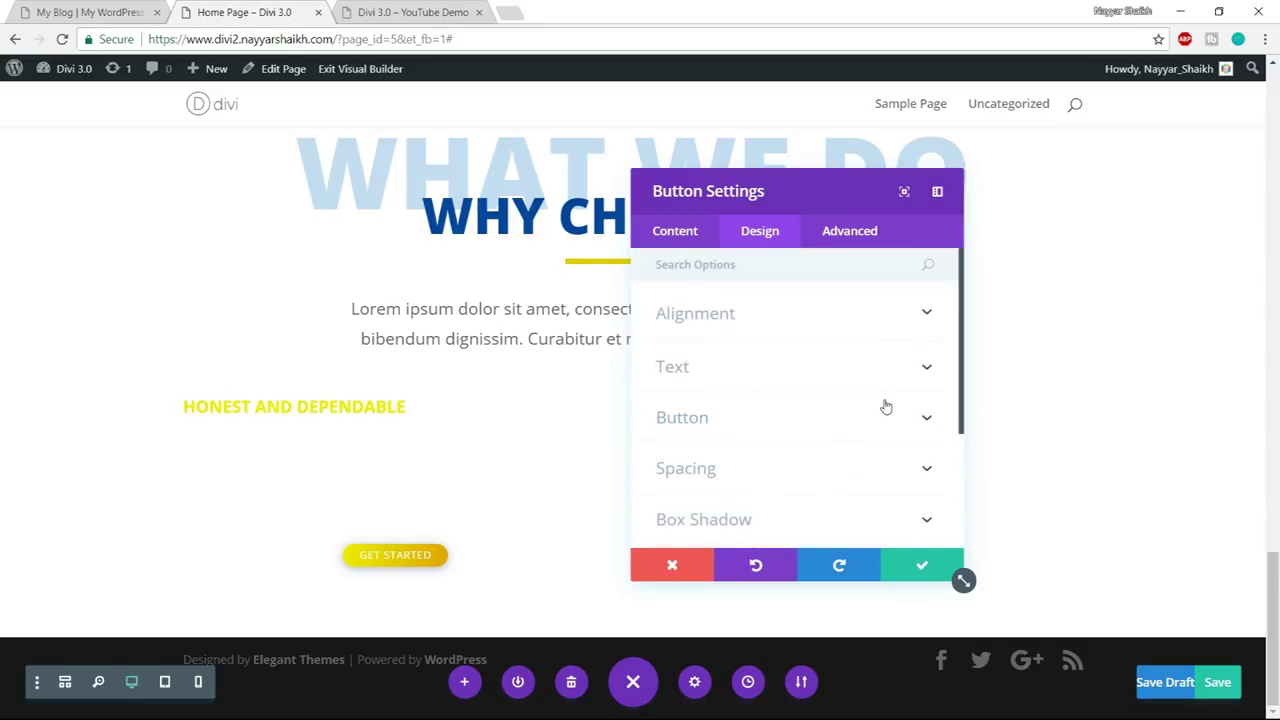
{"action": "left_click", "coordinate": [844, 318]}
{"action": "left_click", "coordinate": [716, 384]}
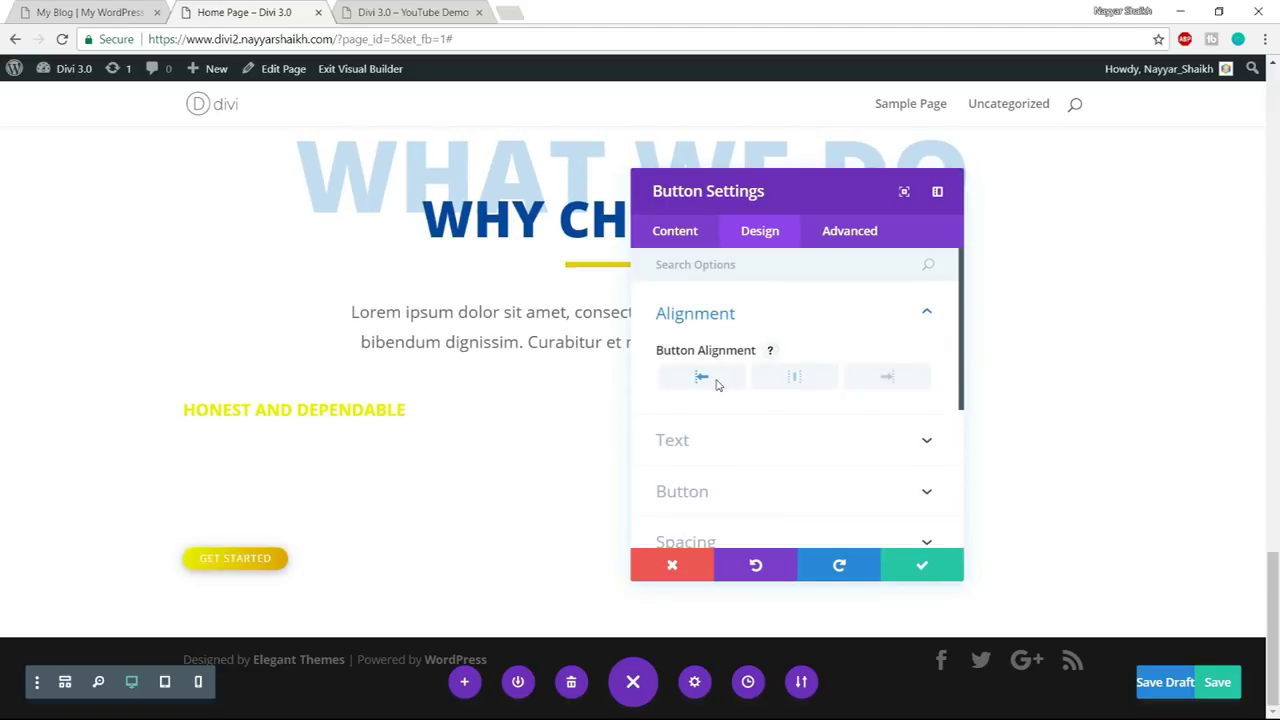
{"action": "left_click", "coordinate": [921, 566]}
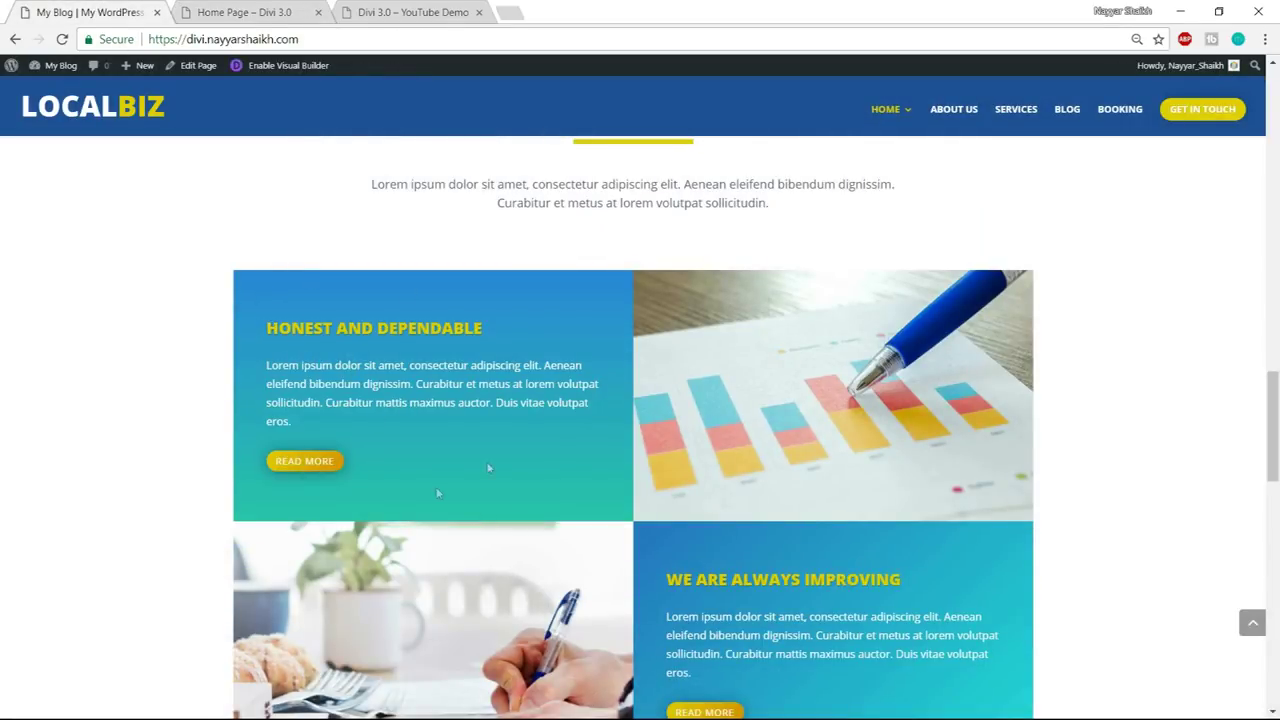
- Examine the gradient backgrounds on the reference site, comparing the hero and How Can We Help You sections with the Honest and Dependable block
{"action": "left_click", "coordinate": [250, 12]}
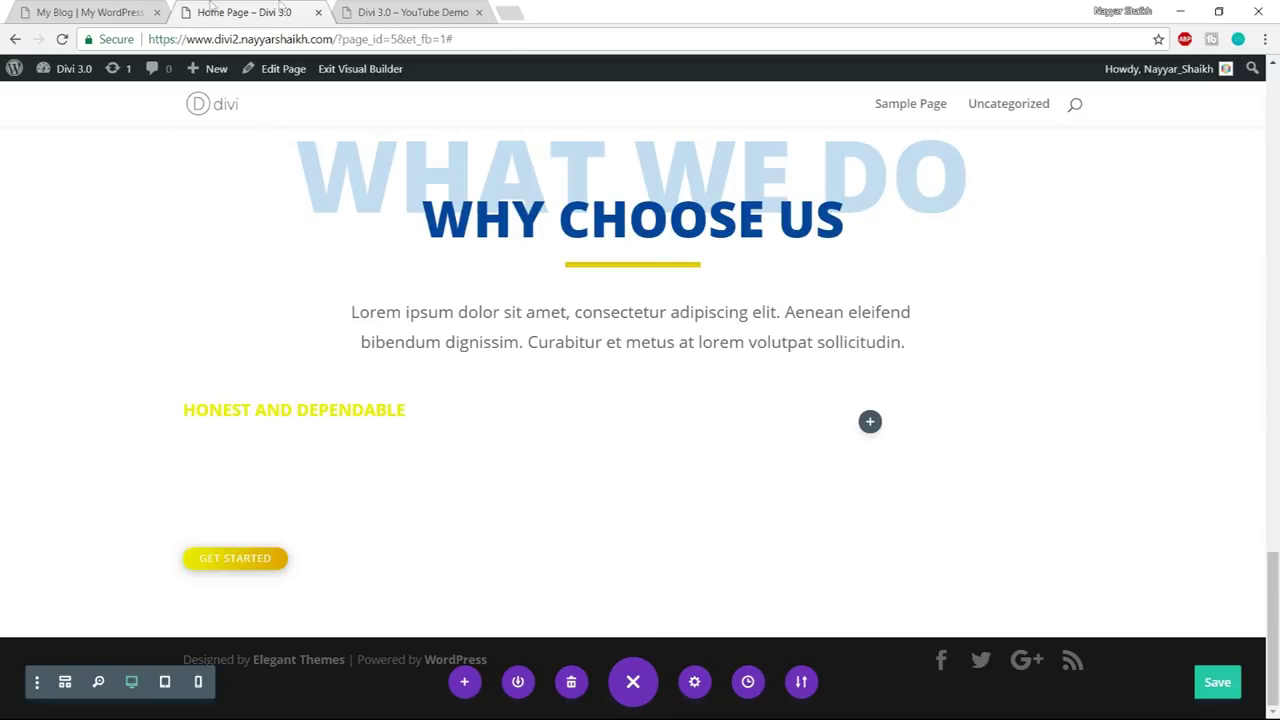
{"action": "scroll", "coordinate": [480, 269], "scroll_direction": "up", "scroll_amount": 8}
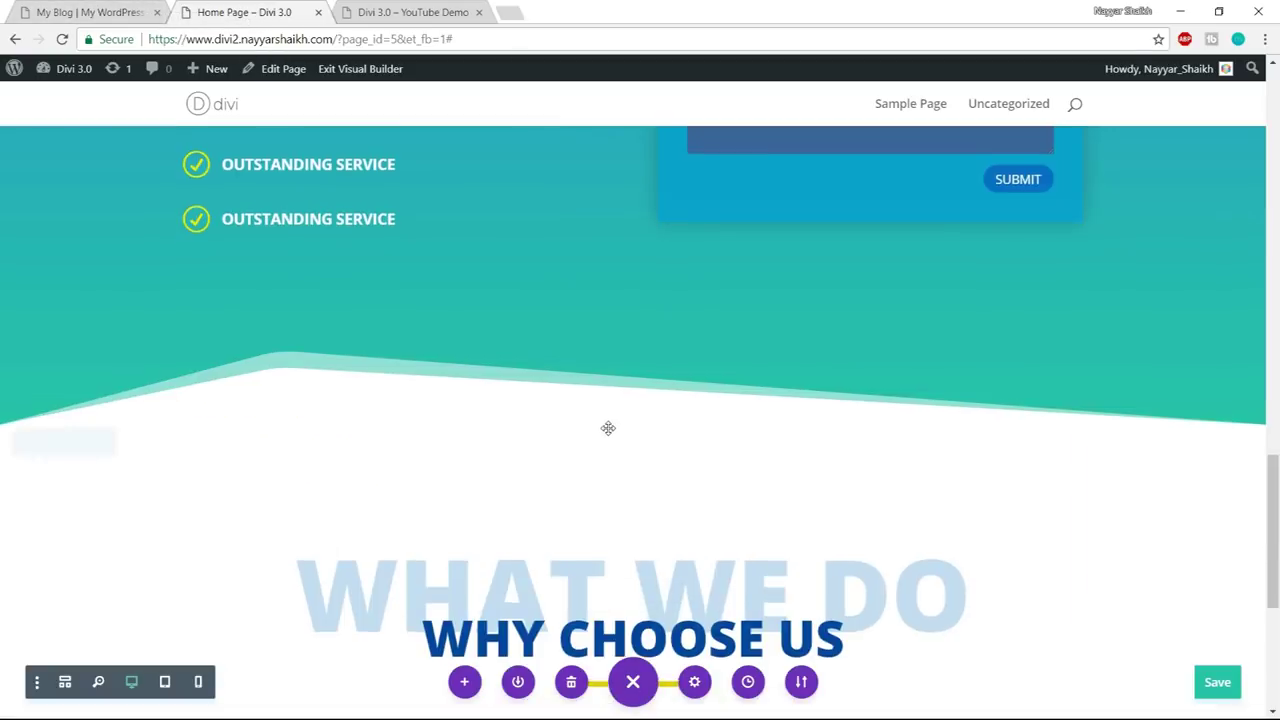
{"action": "left_click", "coordinate": [110, 8]}
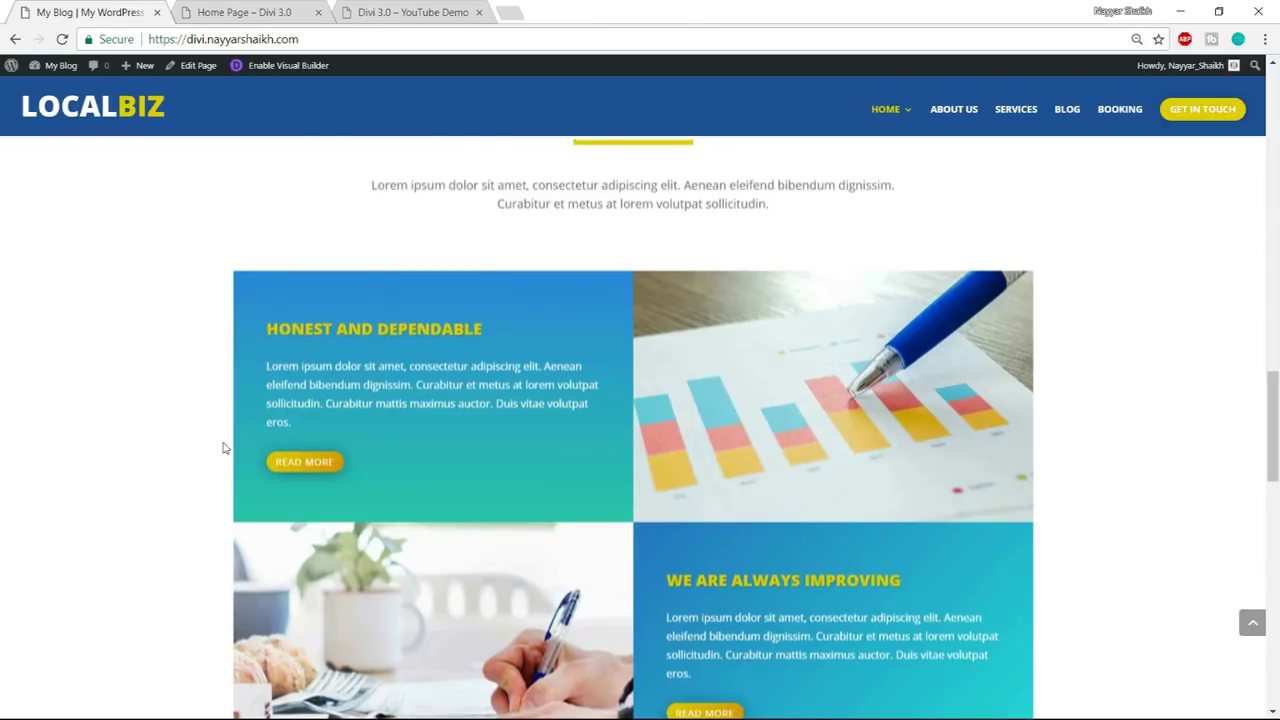
{"action": "scroll", "coordinate": [223, 443], "scroll_direction": "up", "scroll_amount": 10}
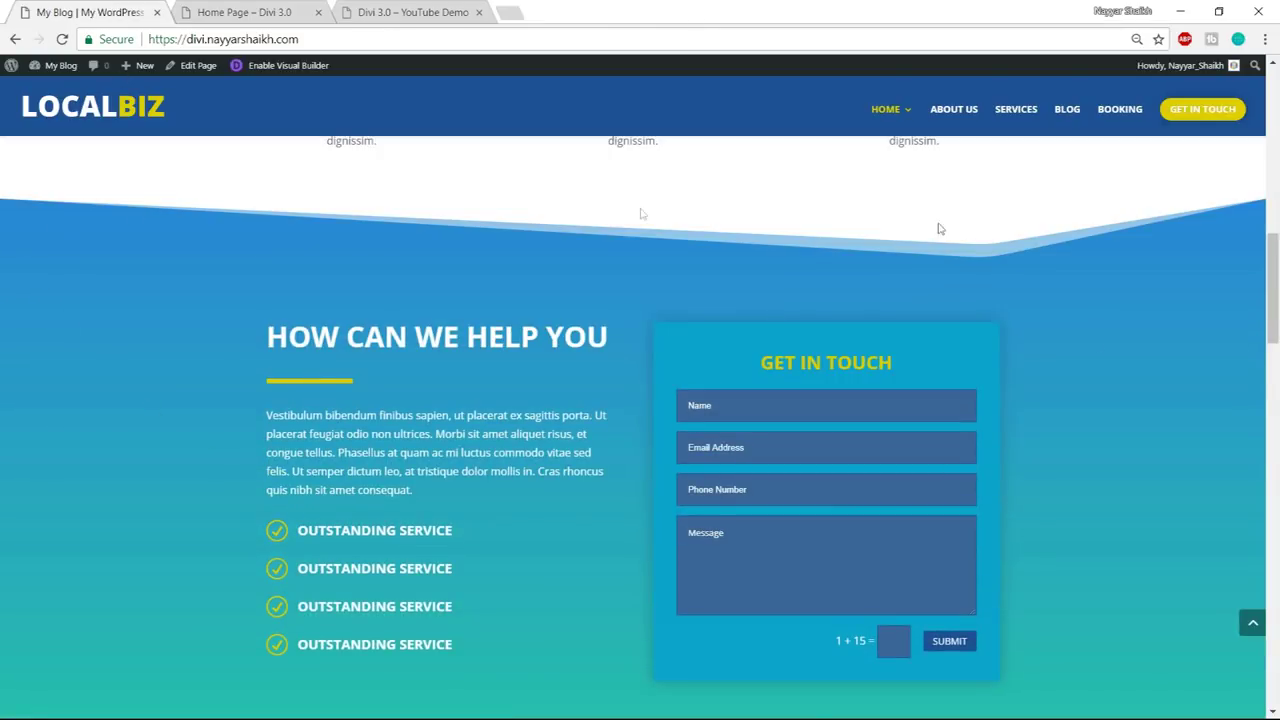
{"action": "scroll", "coordinate": [592, 533], "scroll_direction": "down", "scroll_amount": 1}
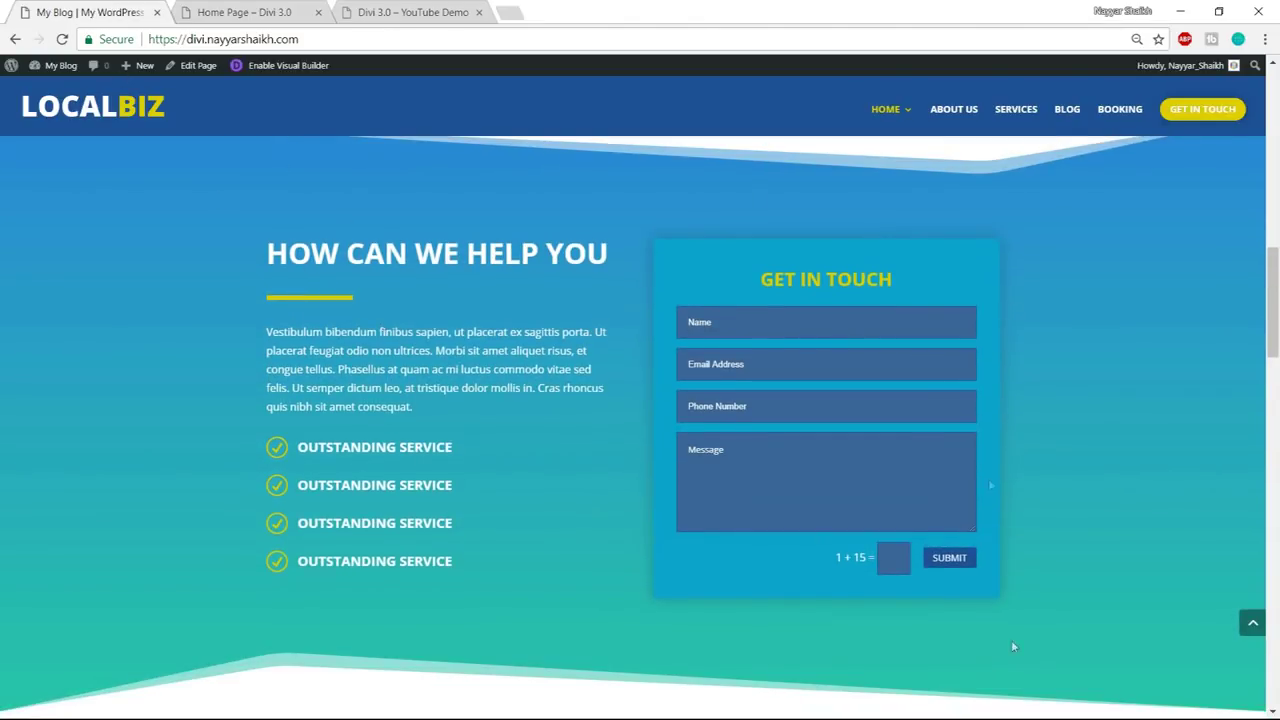
{"action": "scroll", "coordinate": [990, 485], "scroll_direction": "up", "scroll_amount": 10}
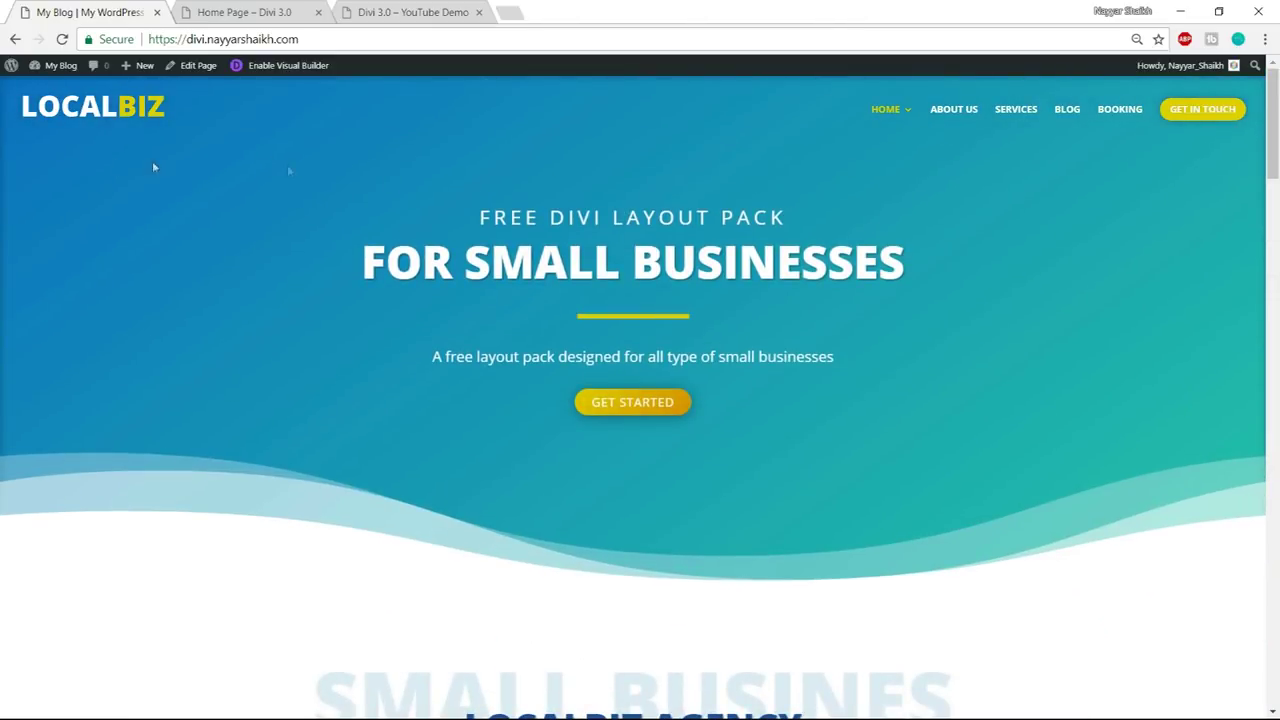
{"action": "left_click_drag", "start_coordinate": [80, 274], "coordinate": [826, 471]}
{"action": "scroll", "coordinate": [826, 471], "scroll_direction": "down", "scroll_amount": 10}
{"action": "scroll", "coordinate": [825, 479], "scroll_direction": "down", "scroll_amount": 6}
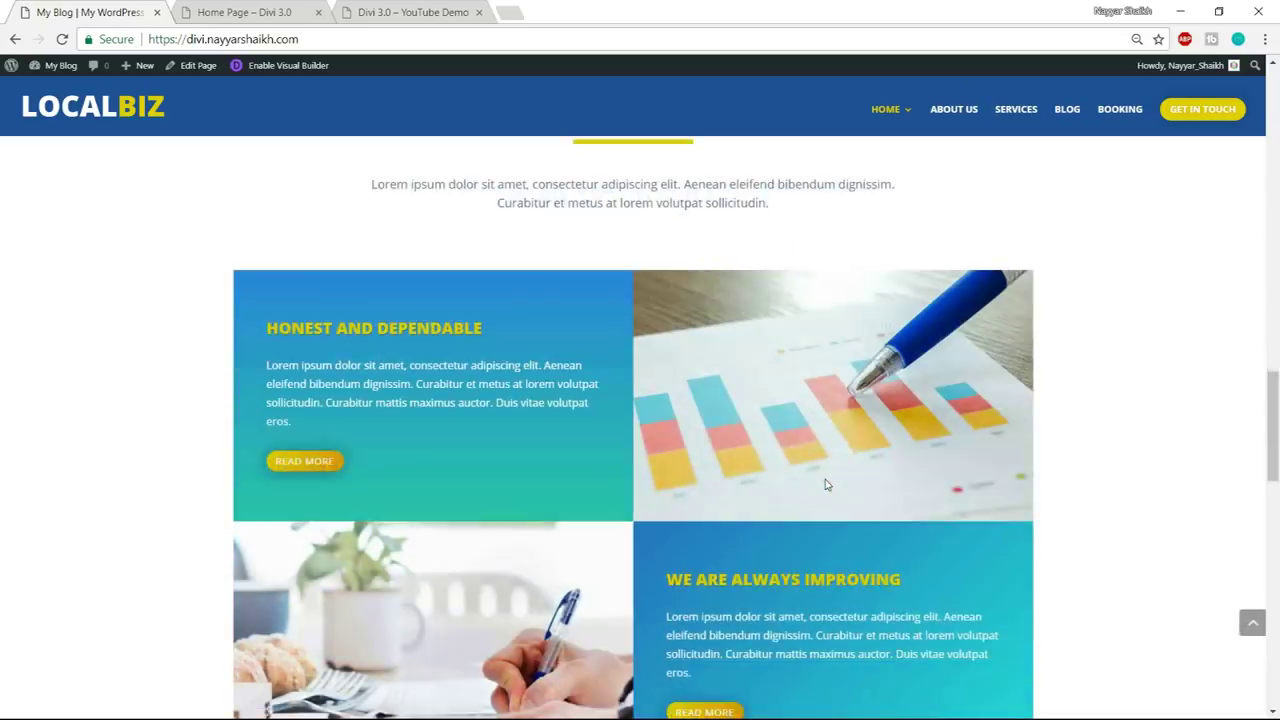
{"action": "scroll", "coordinate": [825, 479], "scroll_direction": "up", "scroll_amount": 1}
{"action": "left_click_drag", "start_coordinate": [73, 250], "coordinate": [889, 681]}
{"action": "left_click", "coordinate": [1177, 496]}
{"action": "left_click_drag", "start_coordinate": [243, 316], "coordinate": [435, 493]}
{"action": "left_click", "coordinate": [435, 493]}
- Add a blue-to-green gradient as the column 1 background of the Honest and Dependable row on the Divi home page
{"action": "left_click", "coordinate": [270, 14]}
{"action": "scroll", "coordinate": [654, 472], "scroll_direction": "up", "scroll_amount": 5}
{"action": "scroll", "coordinate": [654, 472], "scroll_direction": "down", "scroll_amount": 3}
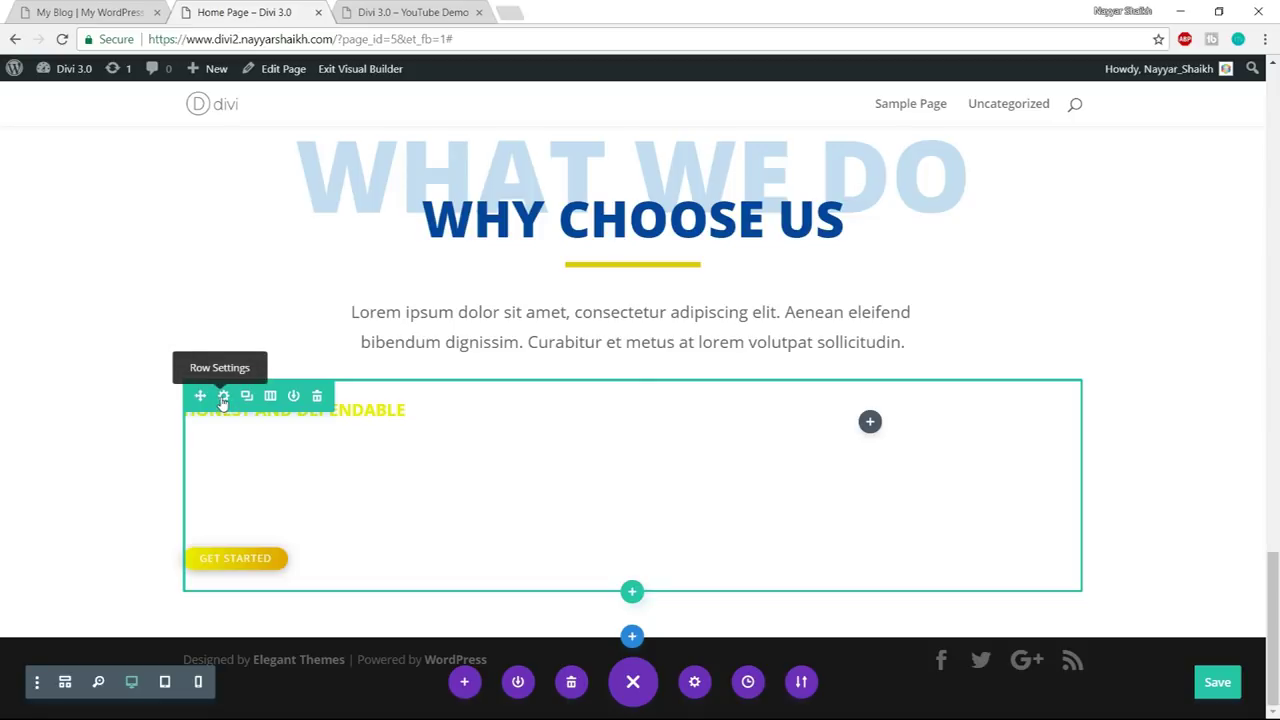
{"action": "left_click", "coordinate": [223, 397]}
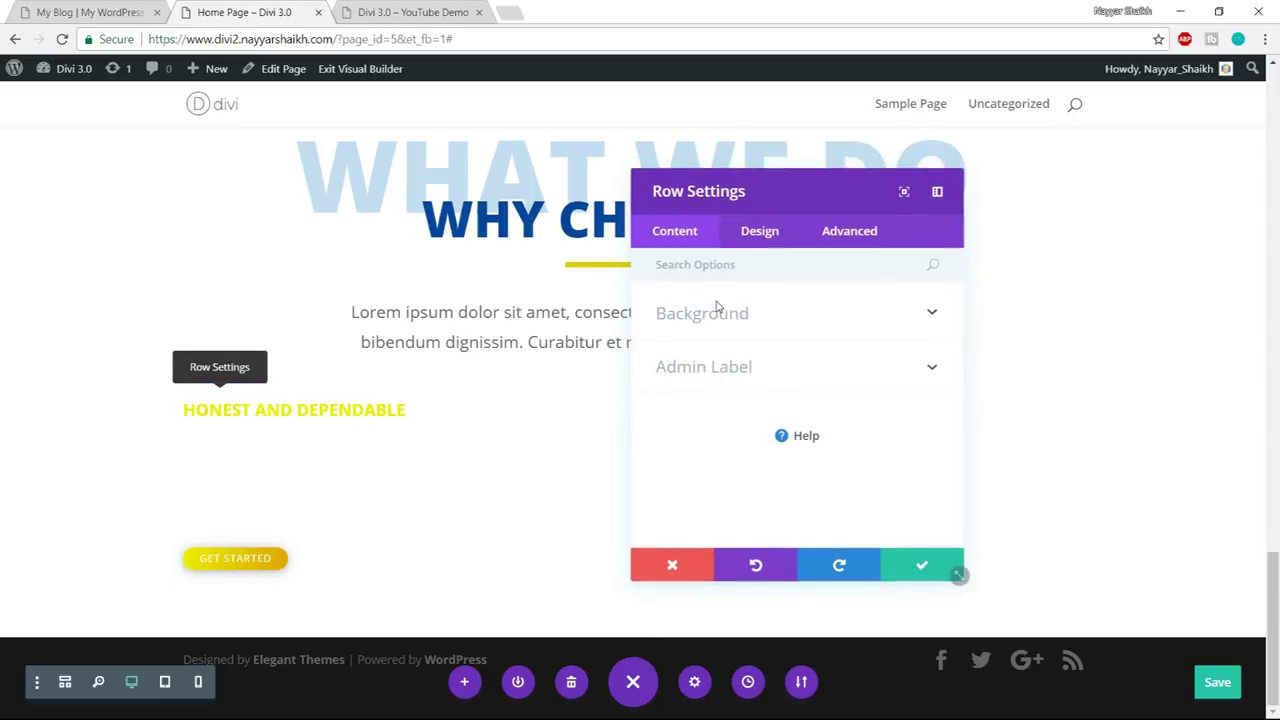
{"action": "left_click", "coordinate": [756, 322]}
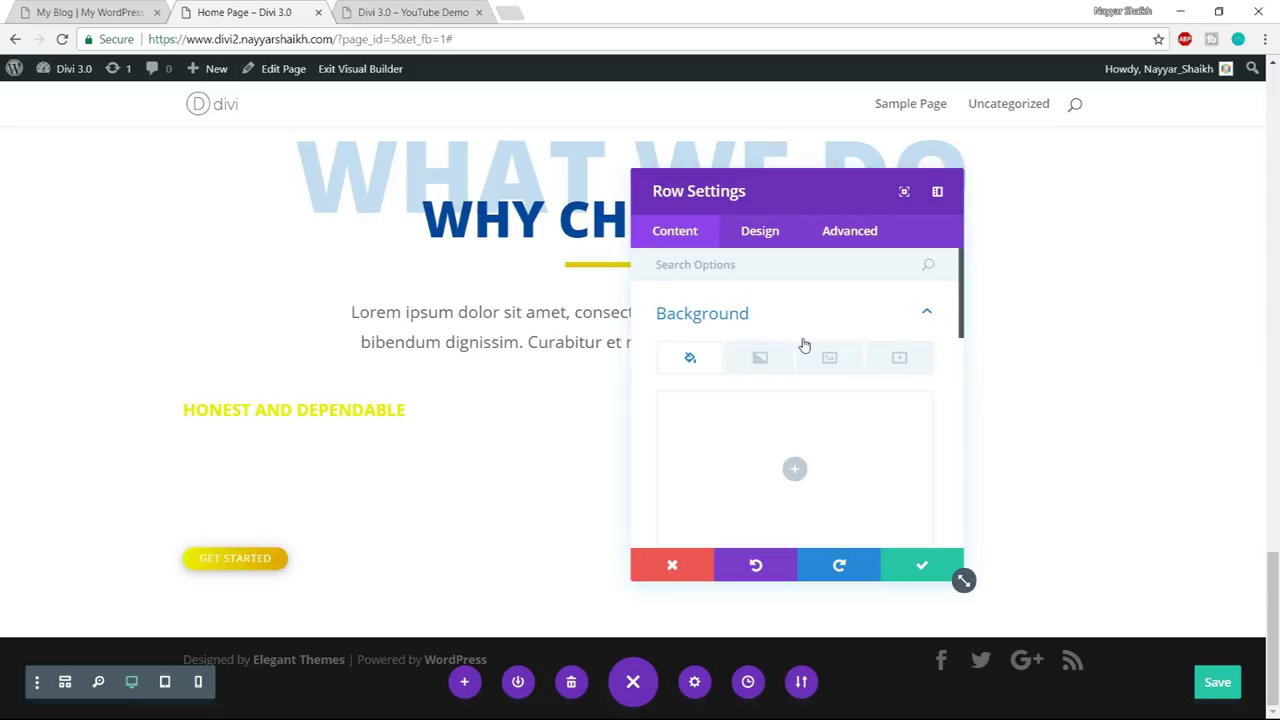
{"action": "scroll", "coordinate": [805, 345], "scroll_direction": "down", "scroll_amount": 3}
{"action": "scroll", "coordinate": [886, 387], "scroll_direction": "up", "scroll_amount": 3}
{"action": "scroll", "coordinate": [790, 385], "scroll_direction": "down", "scroll_amount": 3}
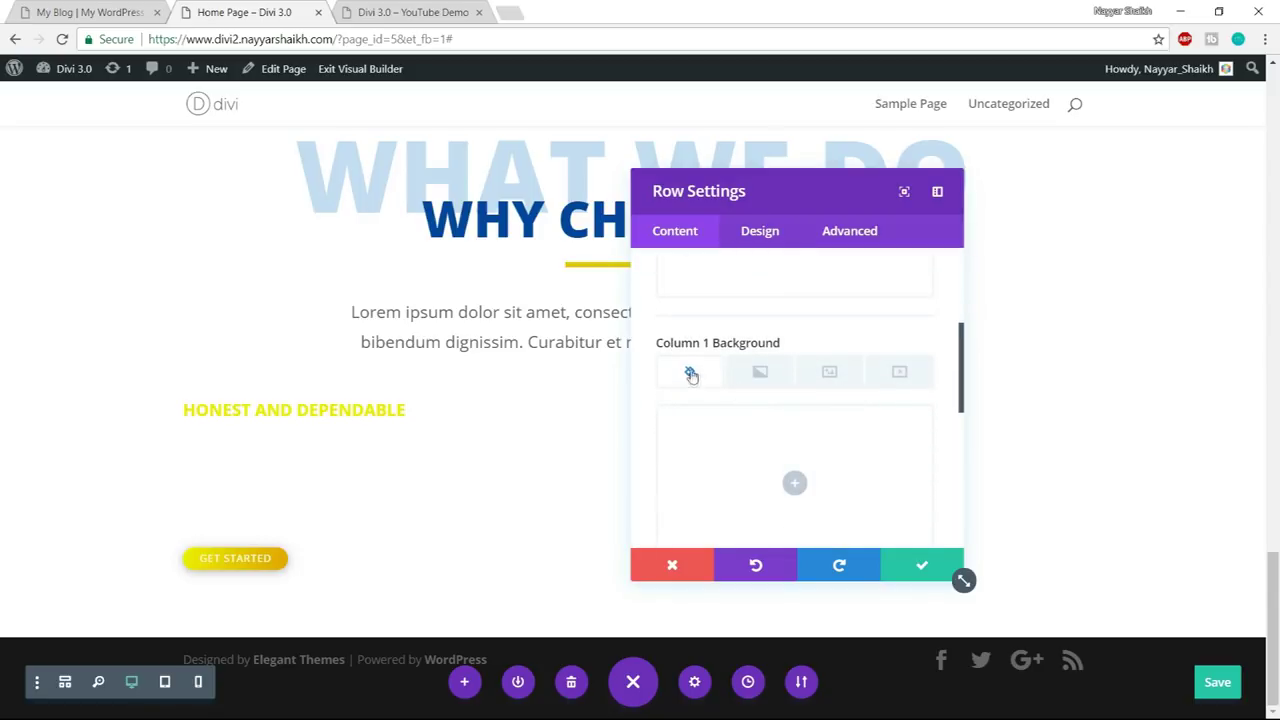
{"action": "scroll", "coordinate": [825, 380], "scroll_direction": "down", "scroll_amount": 3}
{"action": "scroll", "coordinate": [837, 380], "scroll_direction": "up", "scroll_amount": 2}
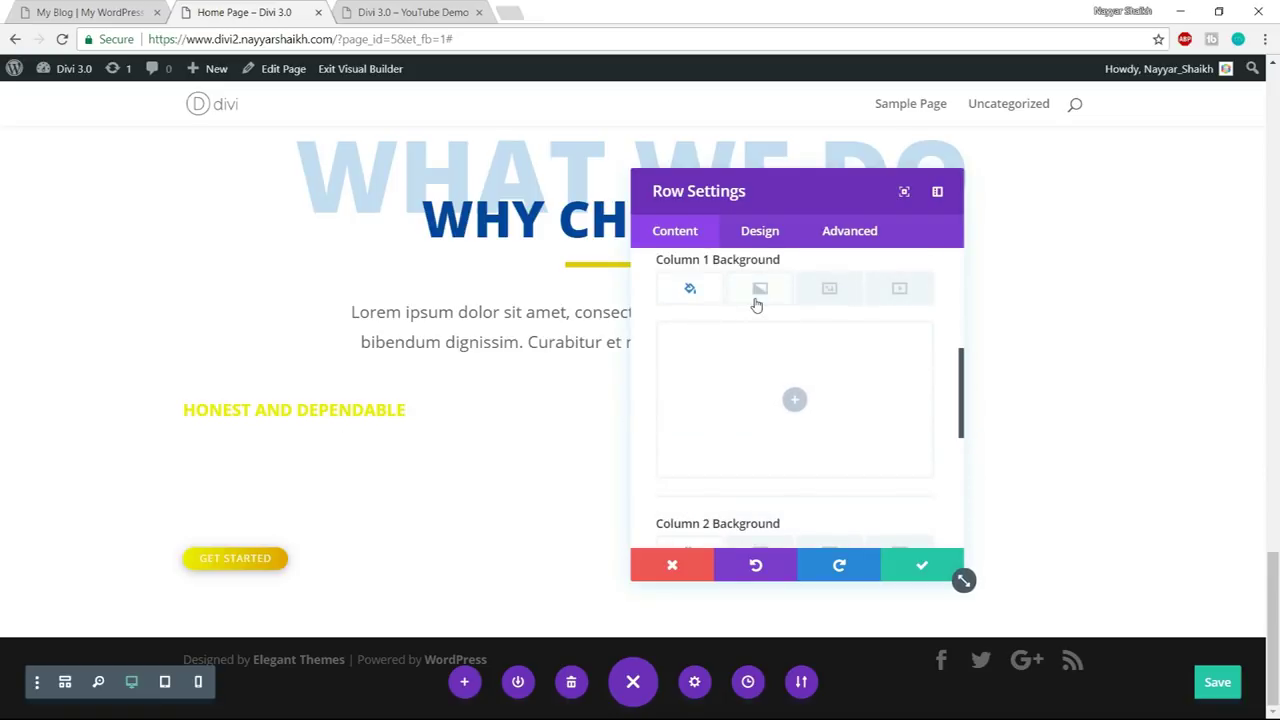
{"action": "left_click", "coordinate": [760, 297]}
{"action": "left_click", "coordinate": [796, 405]}
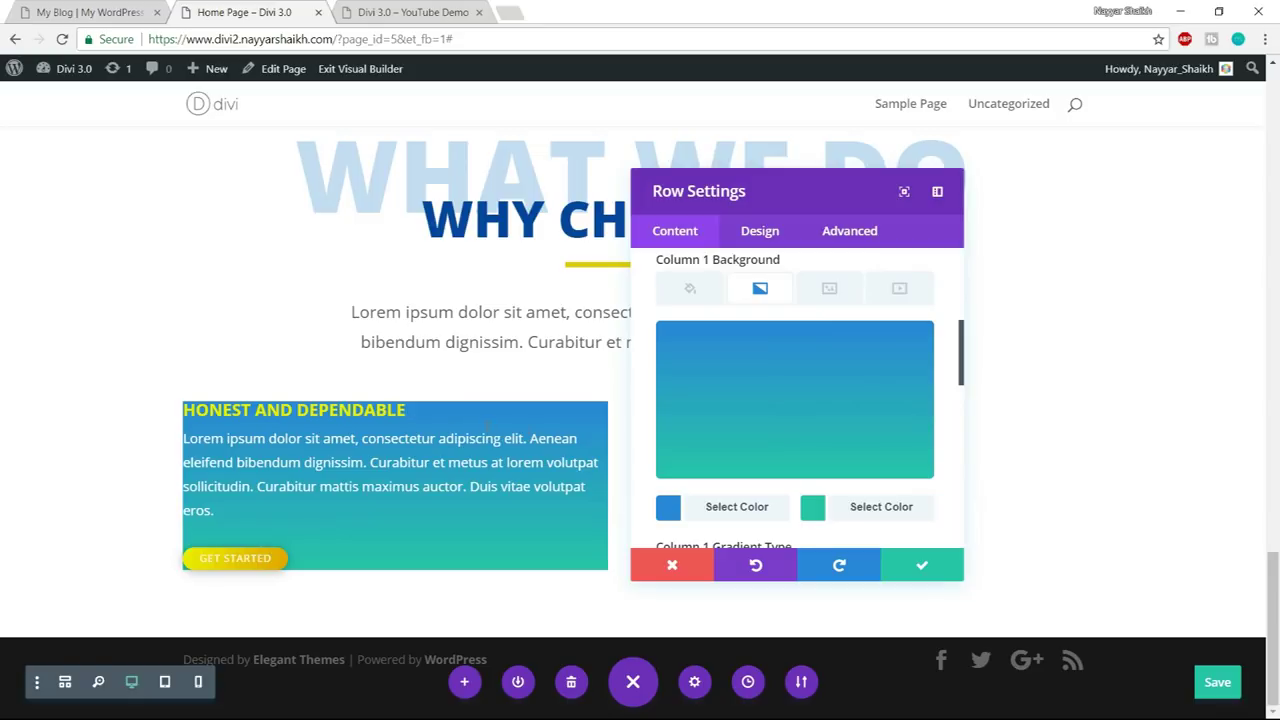
{"action": "scroll", "coordinate": [771, 383], "scroll_direction": "down", "scroll_amount": 5}
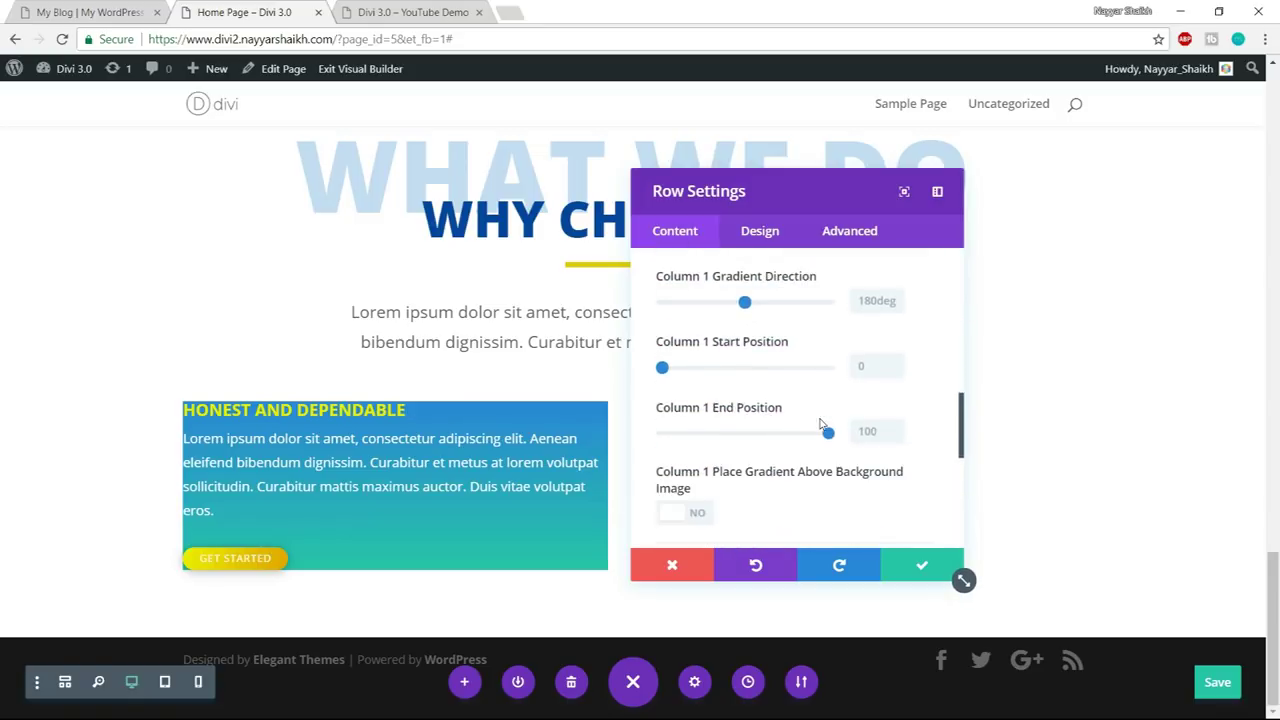
{"action": "scroll", "coordinate": [820, 425], "scroll_direction": "down", "scroll_amount": 2}
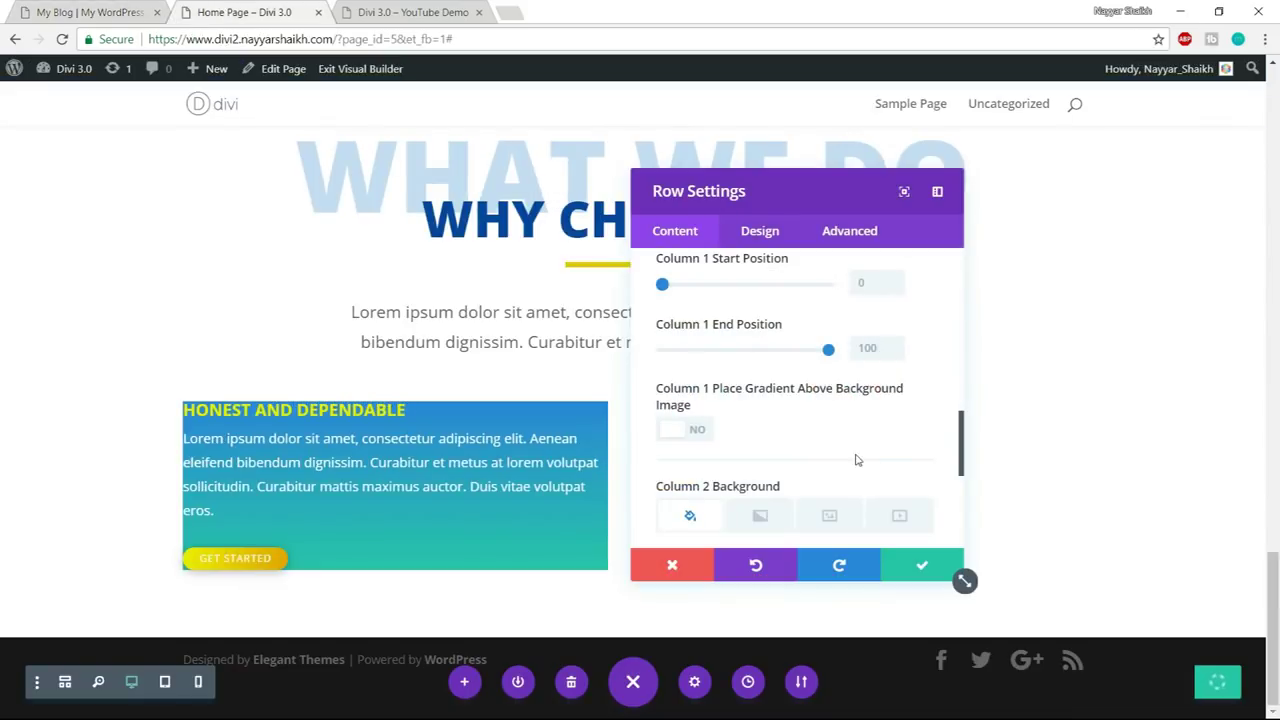
- Upload bg-1 from the Home Page media folder and use it as the column 2 background image of the row
{"action": "scroll", "coordinate": [865, 455], "scroll_direction": "down", "scroll_amount": 2}
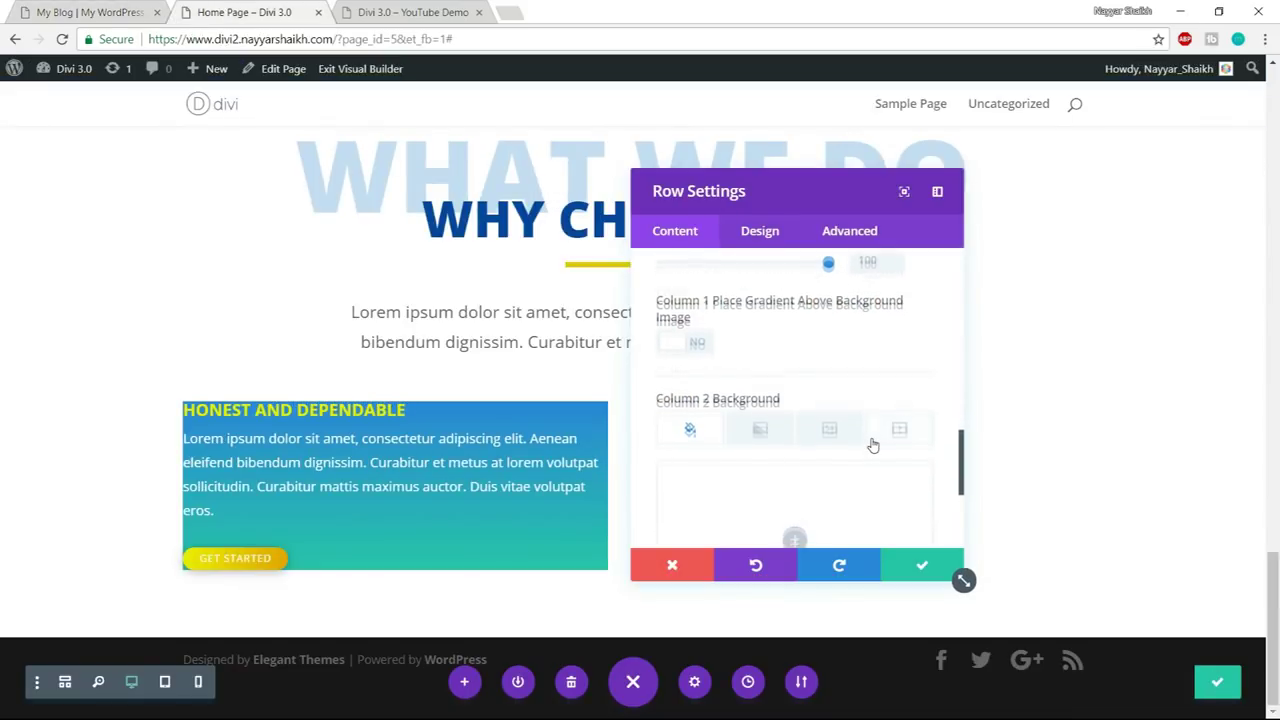
{"action": "left_click_drag", "start_coordinate": [657, 319], "coordinate": [835, 345]}
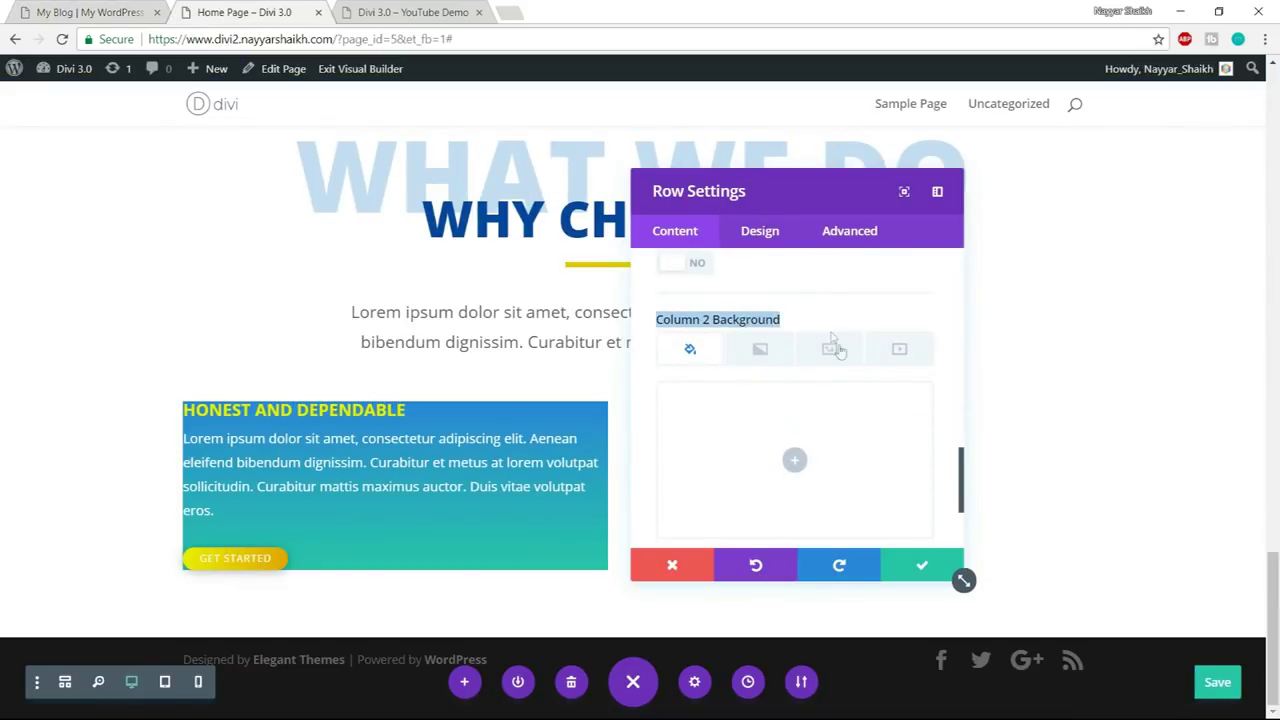
{"action": "left_click", "coordinate": [845, 352]}
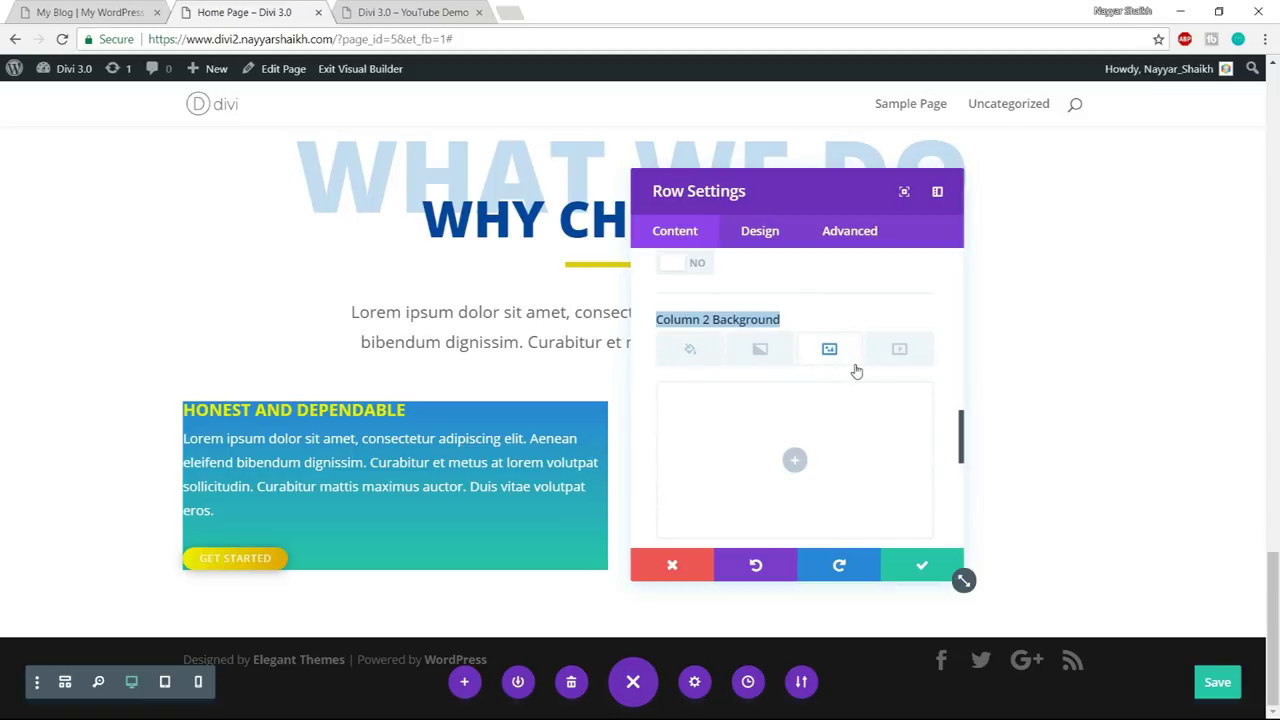
{"action": "scroll", "coordinate": [860, 385], "scroll_direction": "down", "scroll_amount": 1}
{"action": "left_click", "coordinate": [796, 377]}
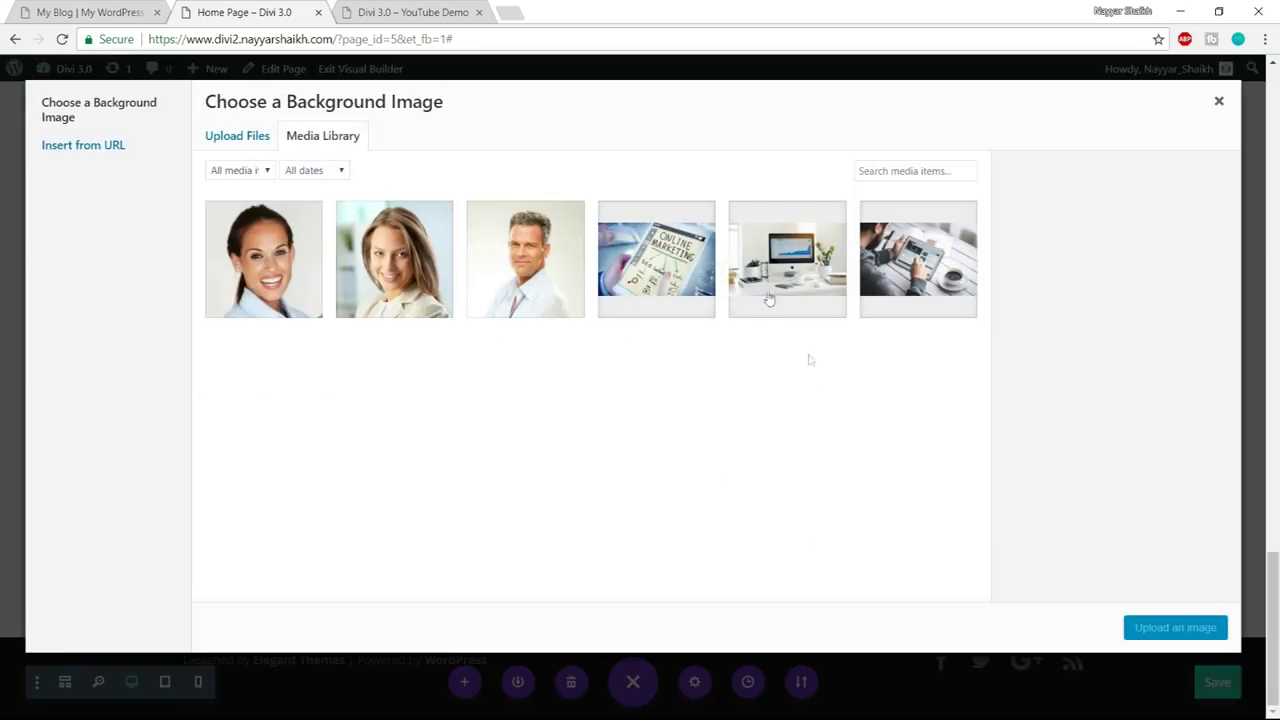
{"action": "left_click", "coordinate": [246, 139]}
{"action": "left_click", "coordinate": [755, 401]}
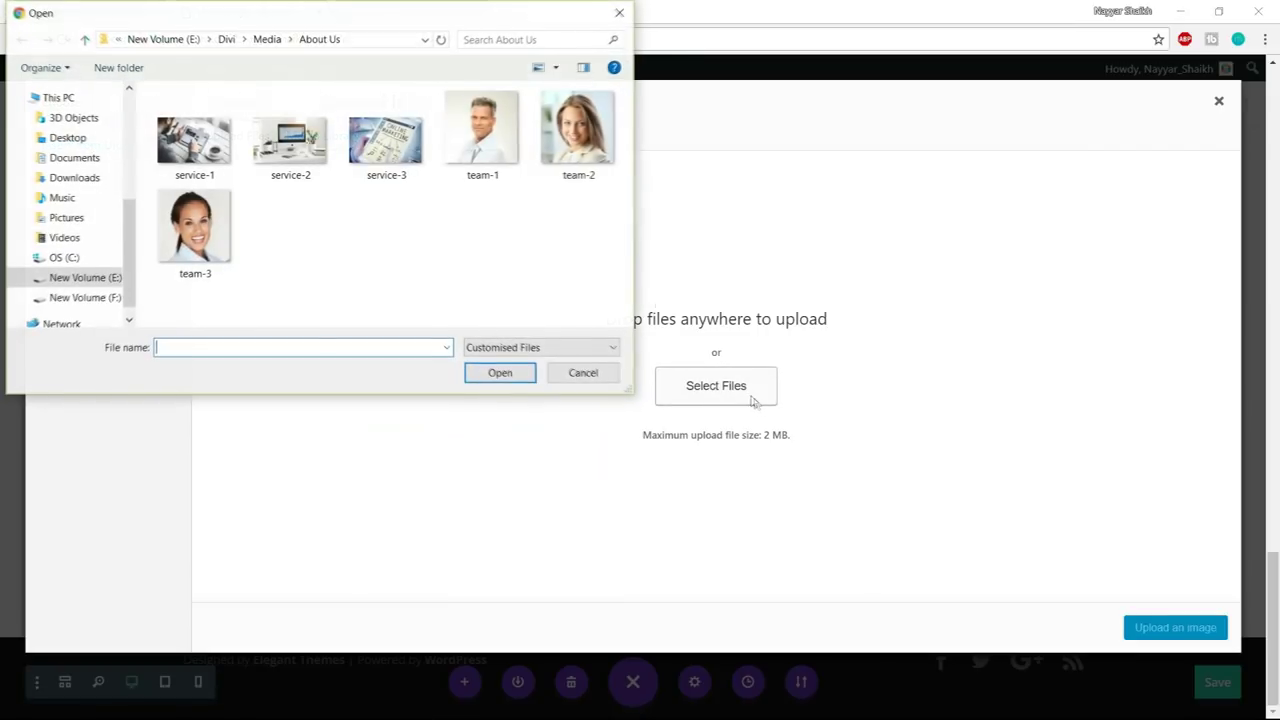
{"action": "left_click", "coordinate": [267, 39]}
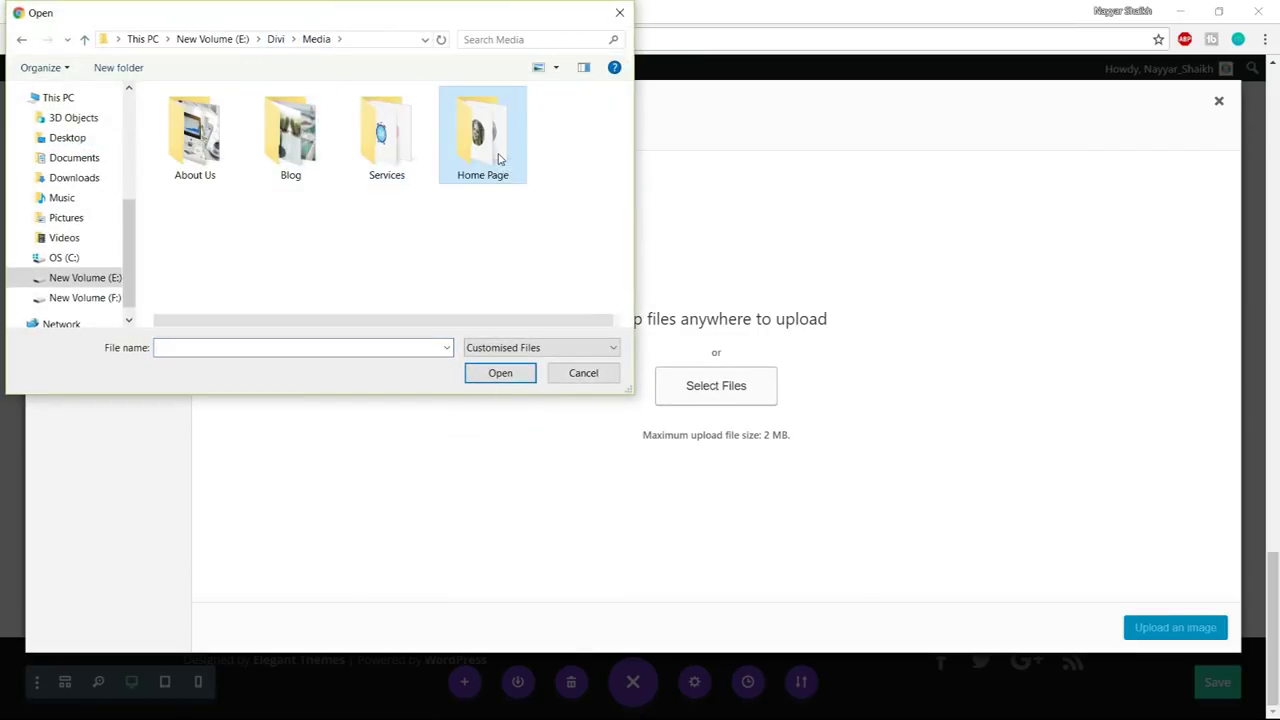
{"action": "double_click", "coordinate": [480, 130]}
{"action": "left_click", "coordinate": [211, 181]}
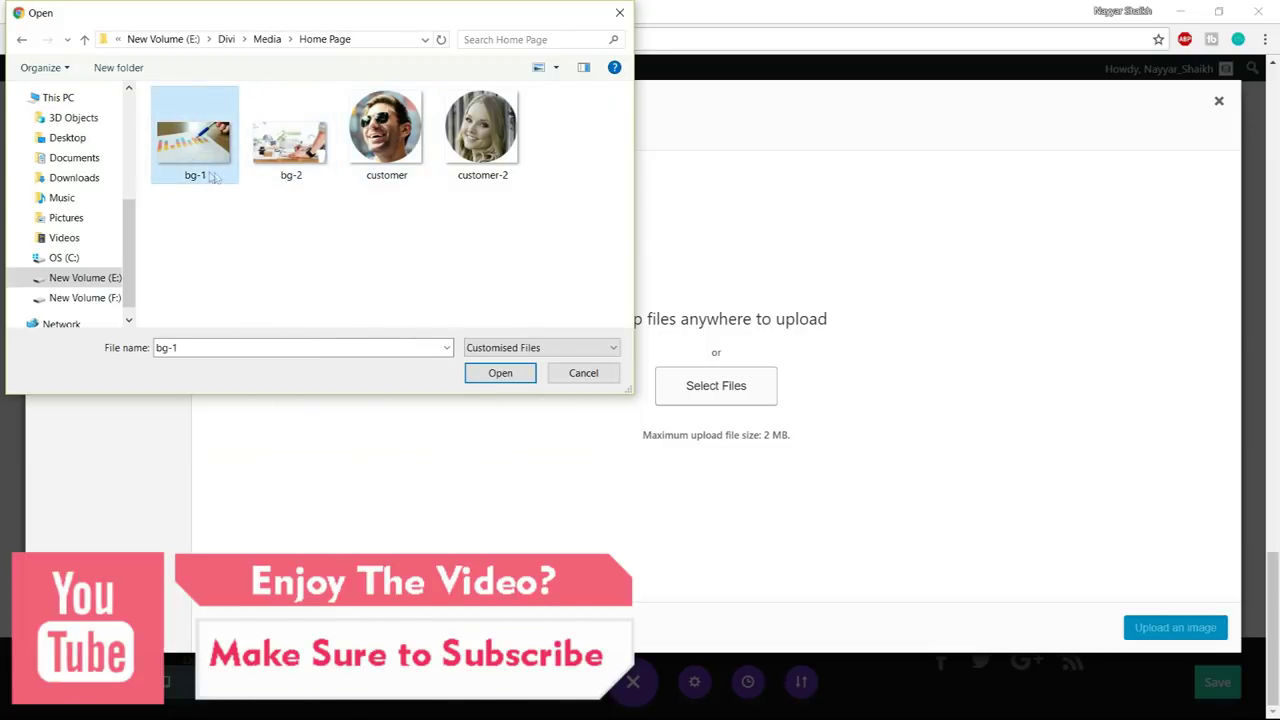
{"action": "left_click", "coordinate": [518, 375]}
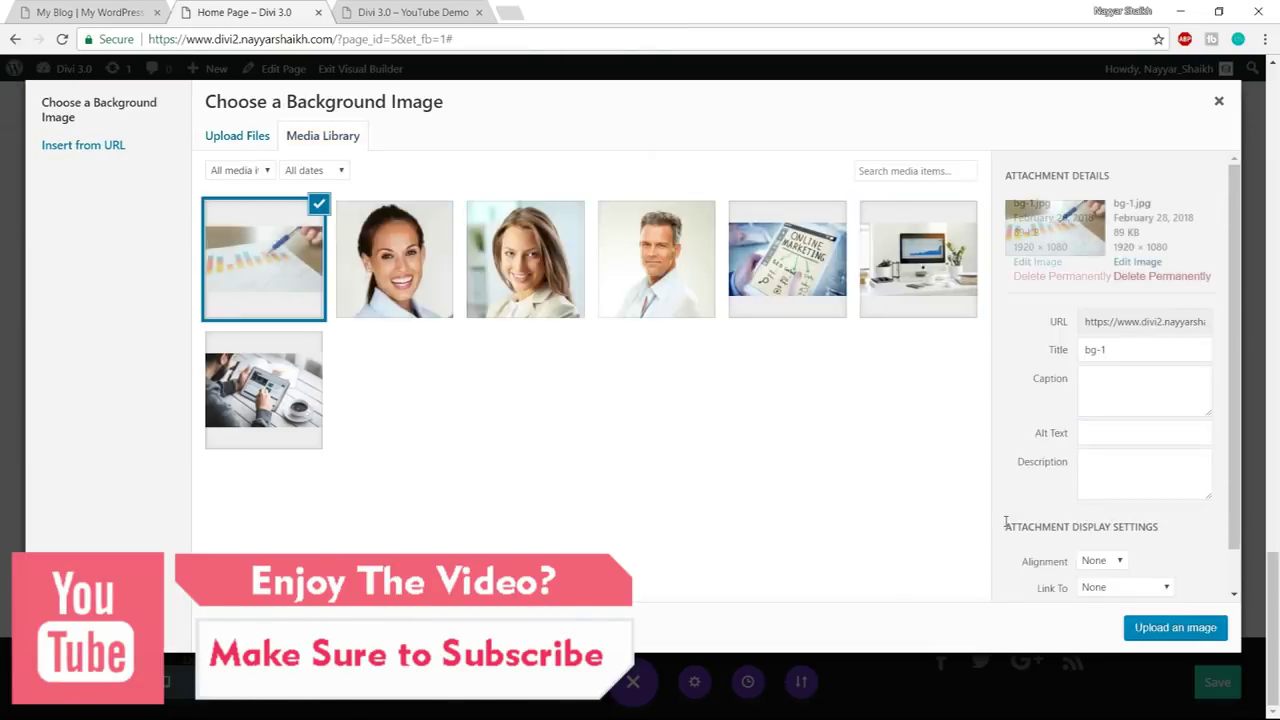
{"action": "left_click", "coordinate": [1175, 627]}
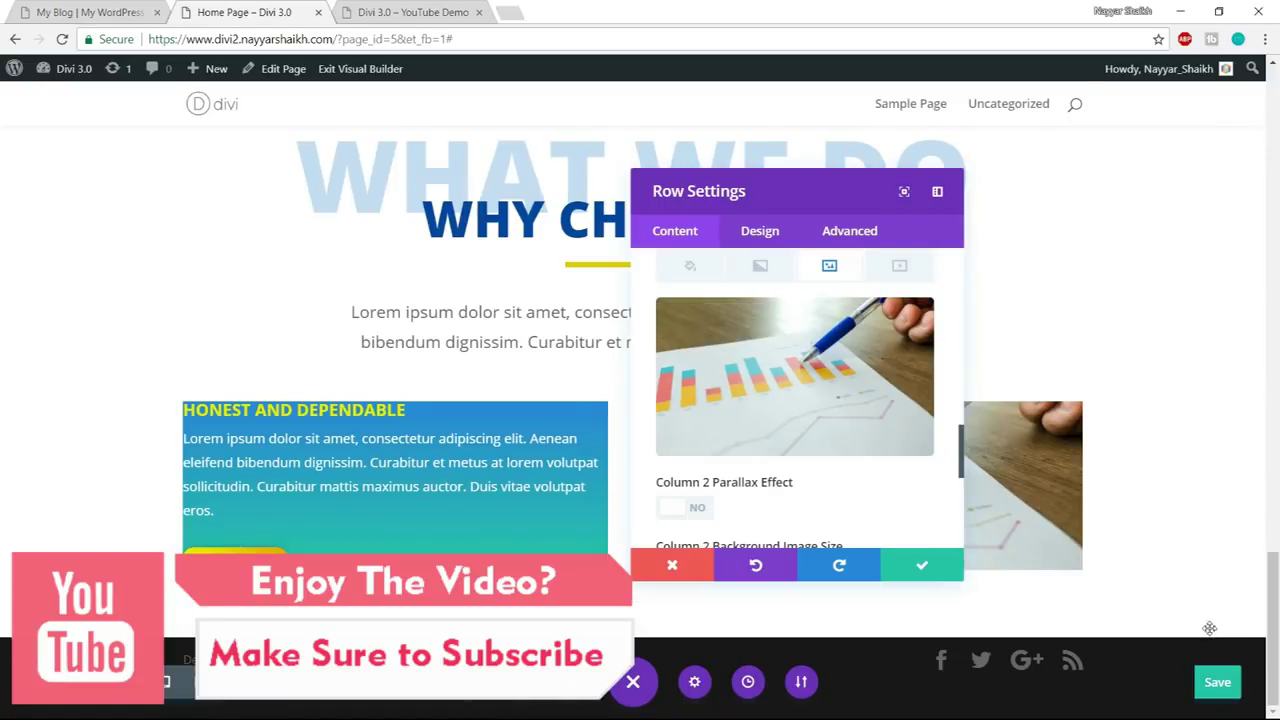
- Move the row settings clear of the column 2 image and examine how the reference site's matching image behaves on scrolling
{"action": "left_click_drag", "start_coordinate": [783, 180], "coordinate": [1250, 104]}
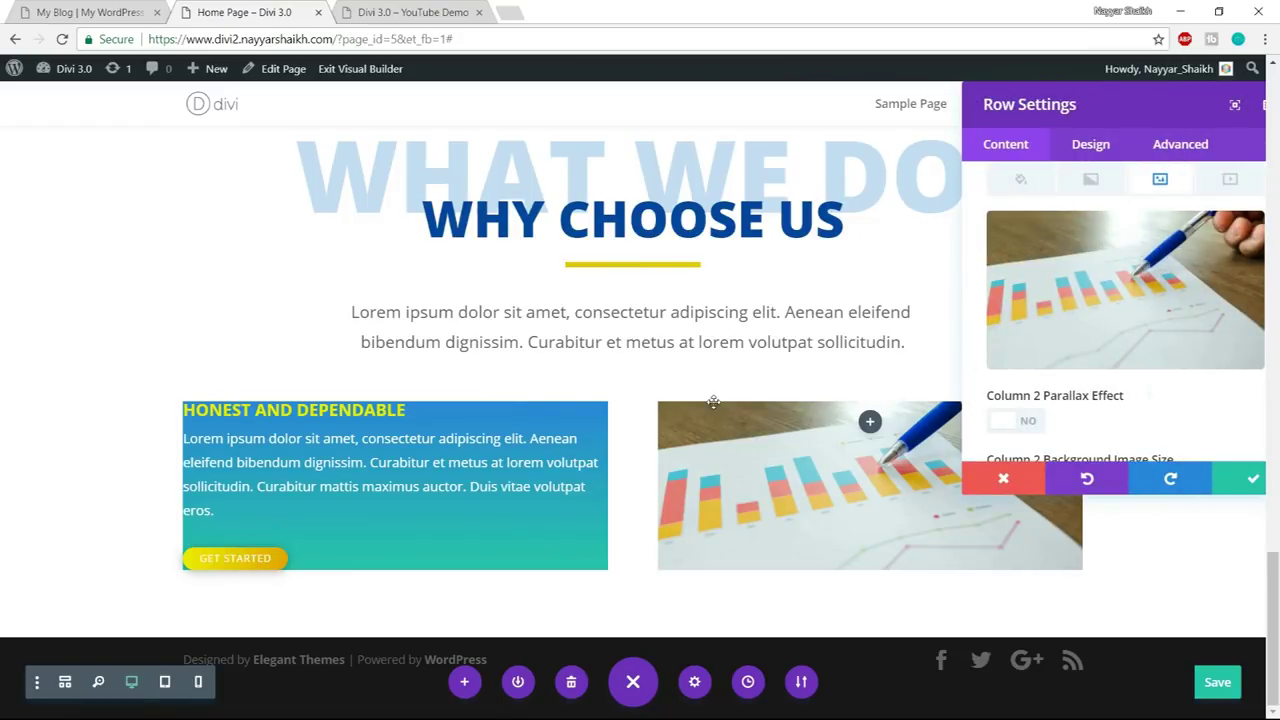
{"action": "left_click_drag", "start_coordinate": [1066, 104], "coordinate": [985, 235]}
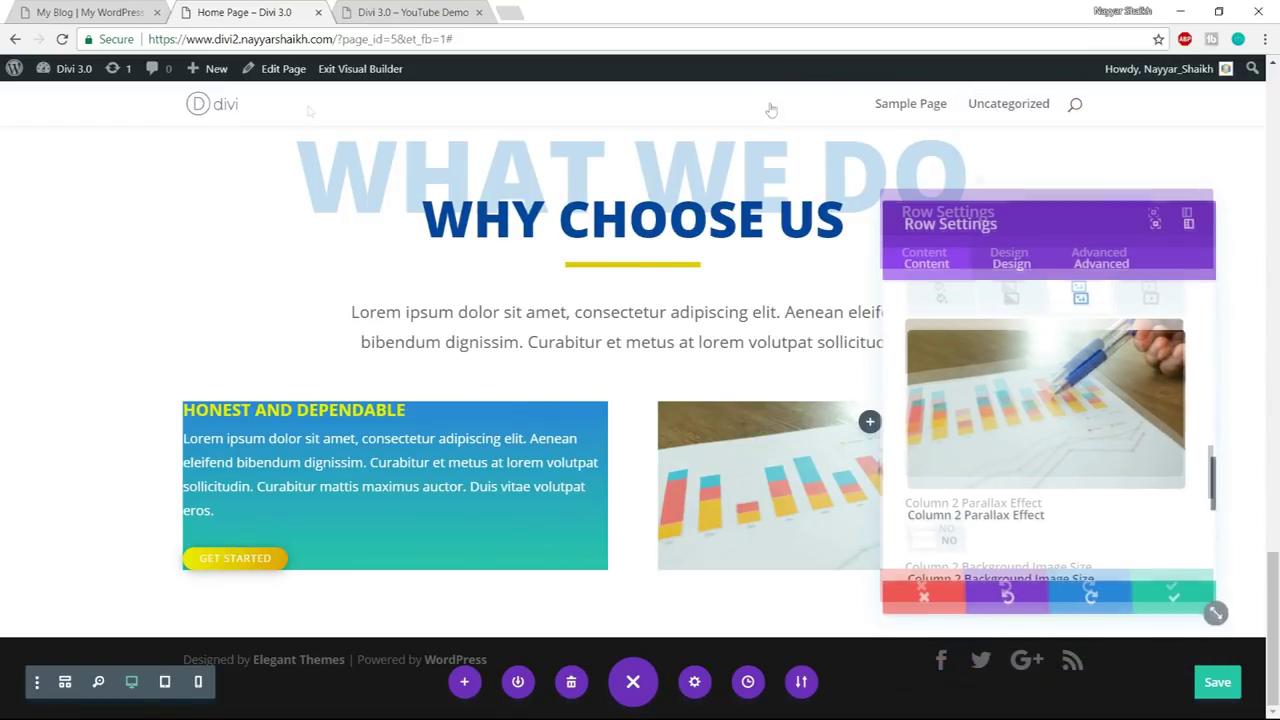
{"action": "left_click", "coordinate": [113, 10]}
{"action": "scroll", "coordinate": [901, 445], "scroll_direction": "down", "scroll_amount": 2}
{"action": "scroll", "coordinate": [901, 445], "scroll_direction": "up", "scroll_amount": 2}
{"action": "scroll", "coordinate": [901, 445], "scroll_direction": "down", "scroll_amount": 2}
{"action": "scroll", "coordinate": [902, 452], "scroll_direction": "up", "scroll_amount": 2}
{"action": "scroll", "coordinate": [902, 452], "scroll_direction": "down", "scroll_amount": 2}
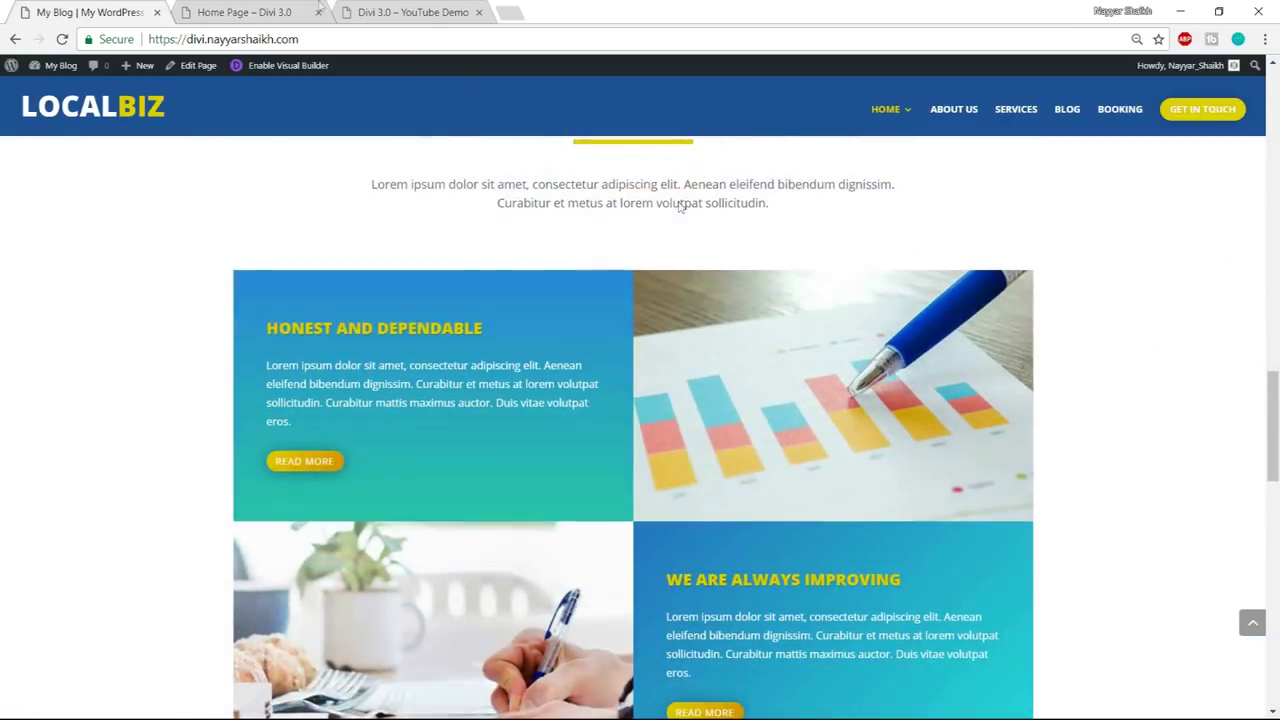
- Turn on the parallax effect for the row's column 2 background image, using the True Parallax method
{"action": "left_click", "coordinate": [229, 10]}
{"action": "scroll", "coordinate": [947, 456], "scroll_direction": "down", "scroll_amount": 3}
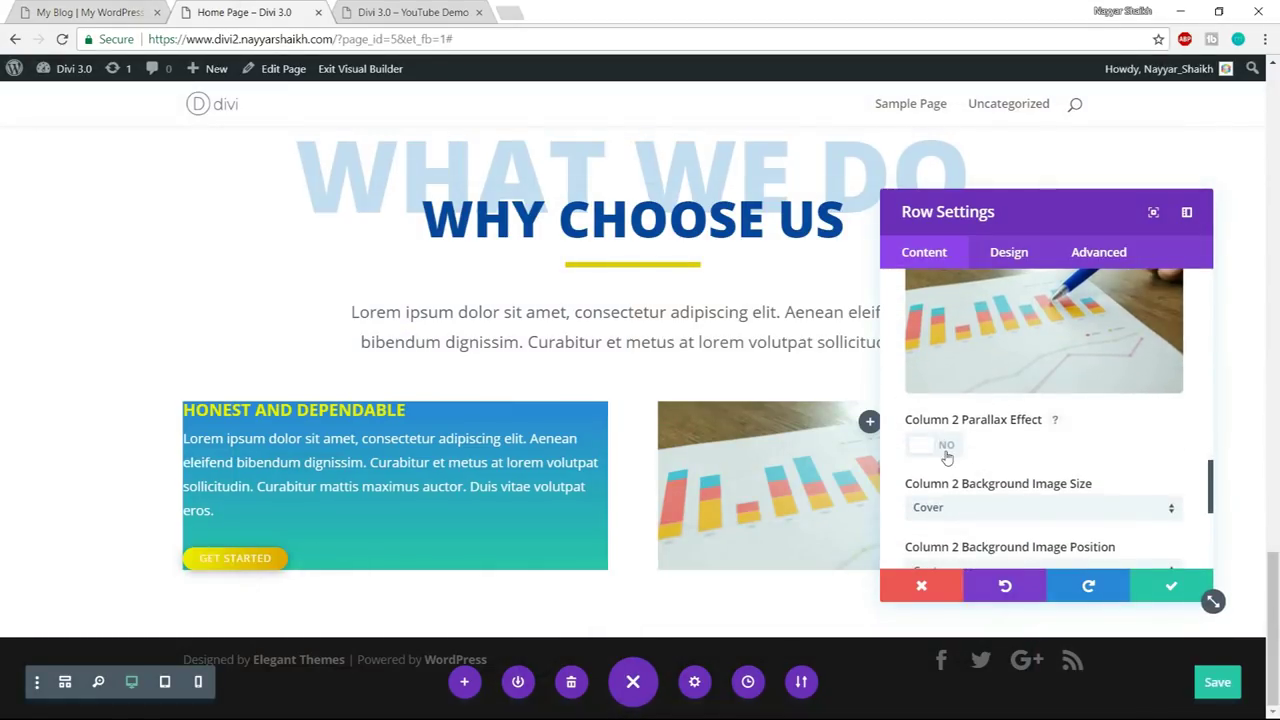
{"action": "left_click", "coordinate": [935, 445]}
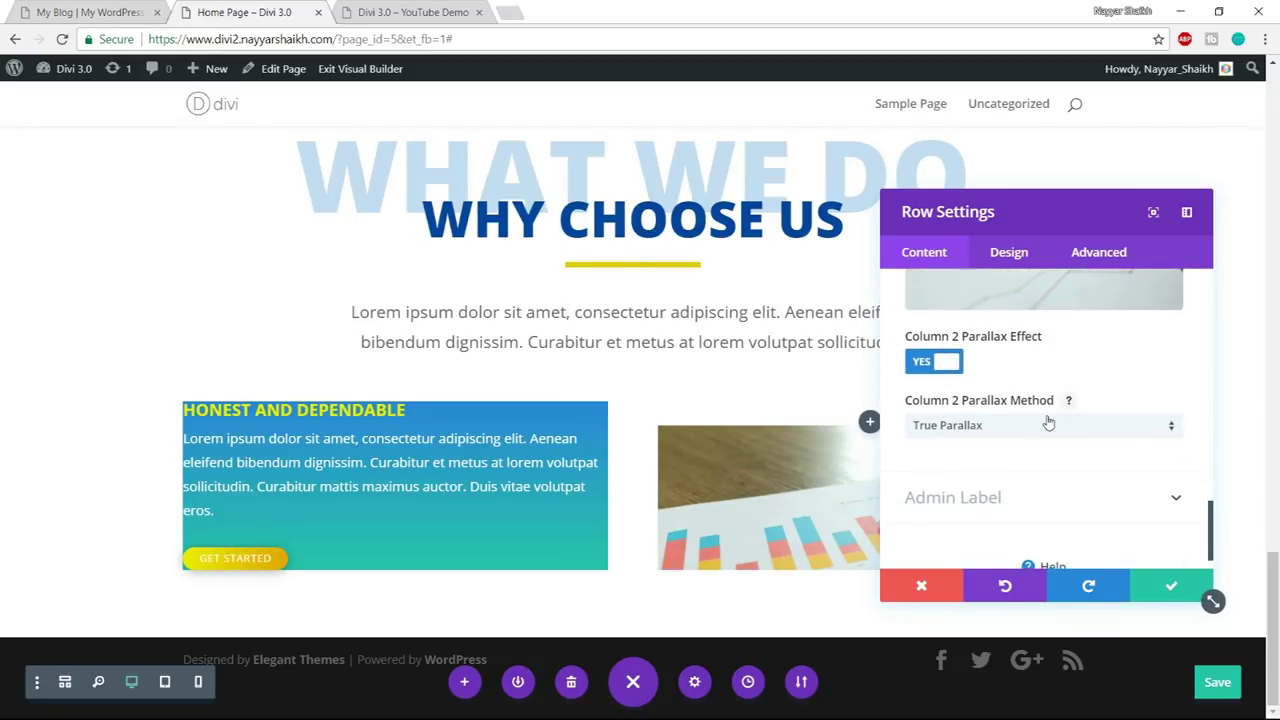
{"action": "left_click", "coordinate": [1048, 424]}
{"action": "scroll", "coordinate": [1100, 380], "scroll_direction": "up", "scroll_amount": 5}
- Set the column 1 custom padding of the Honest and Dependable row to 35px on all four sides
{"action": "left_click", "coordinate": [1010, 256]}
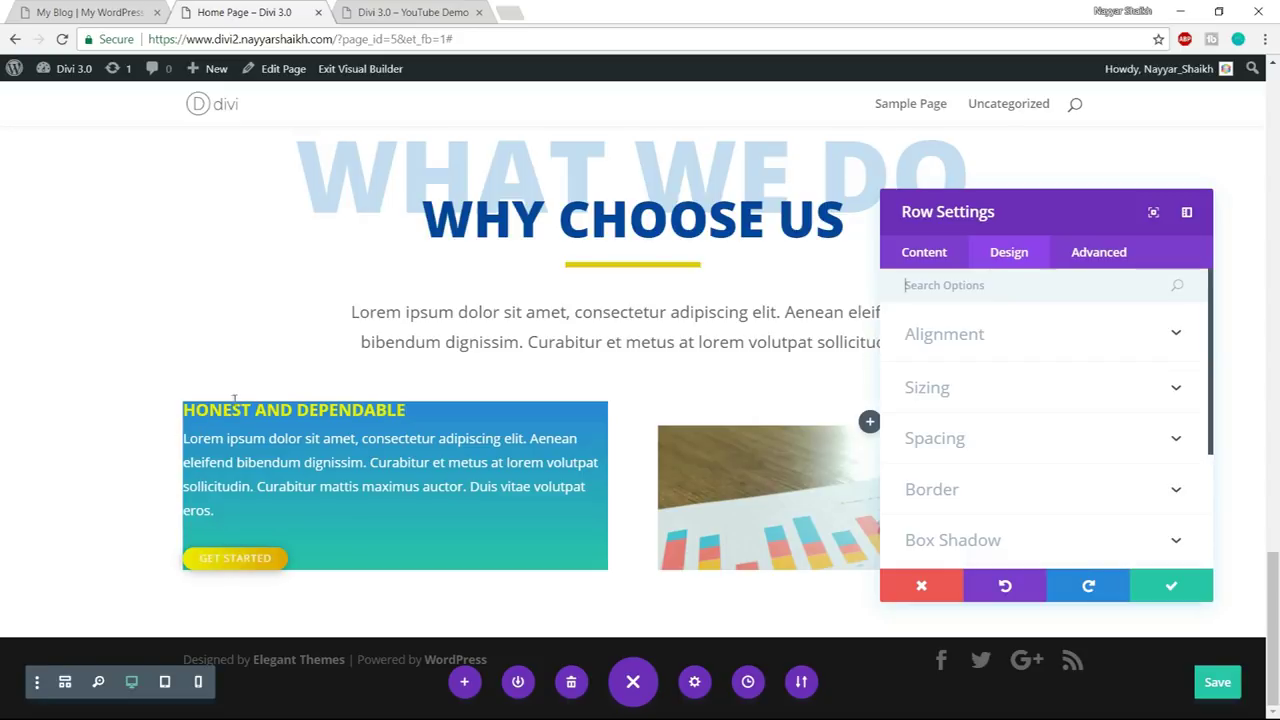
{"action": "left_click", "coordinate": [956, 440]}
{"action": "scroll", "coordinate": [1021, 431], "scroll_direction": "down", "scroll_amount": 2}
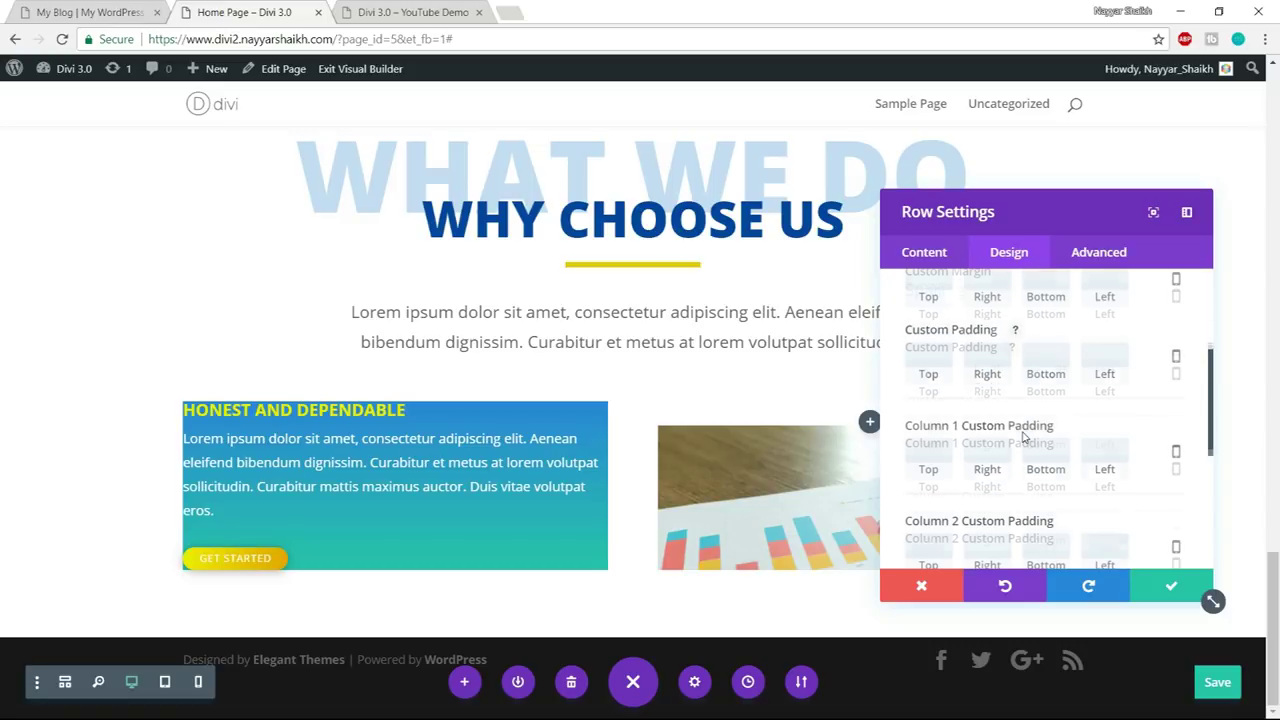
{"action": "scroll", "coordinate": [1021, 431], "scroll_direction": "up", "scroll_amount": 1}
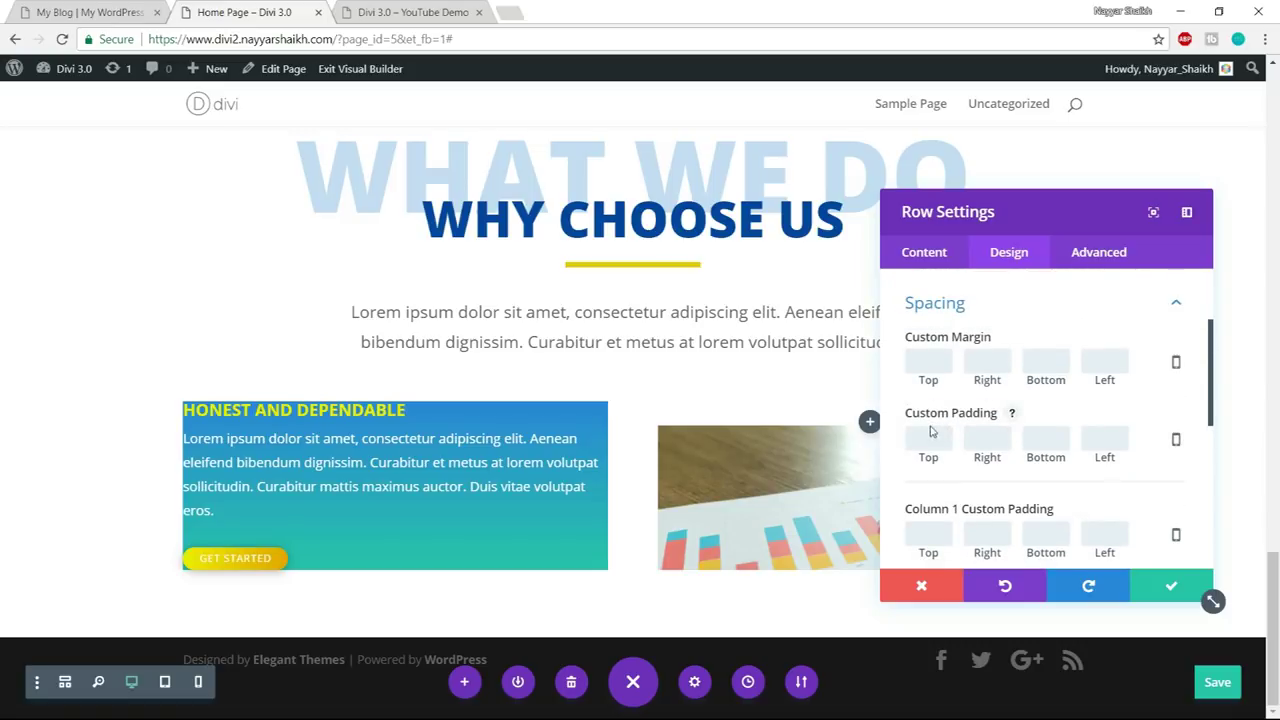
{"action": "scroll", "coordinate": [1075, 413], "scroll_direction": "down", "scroll_amount": 2}
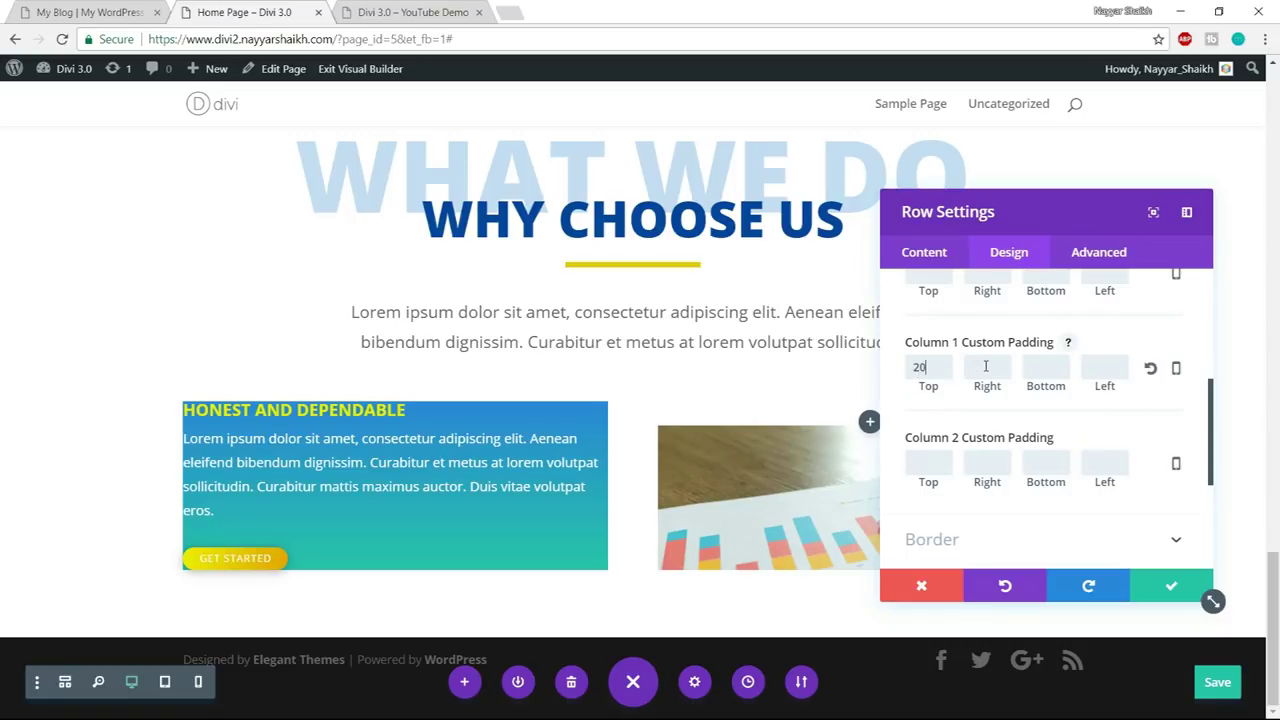
{"action": "type", "text": "35px"}
{"action": "key", "text": "Tab"}
{"action": "type", "text": "35px"}
{"action": "key", "text": "Tab"}
{"action": "type", "text": "35px"}
{"action": "key", "text": "Tab"}
{"action": "type", "text": "35px"}
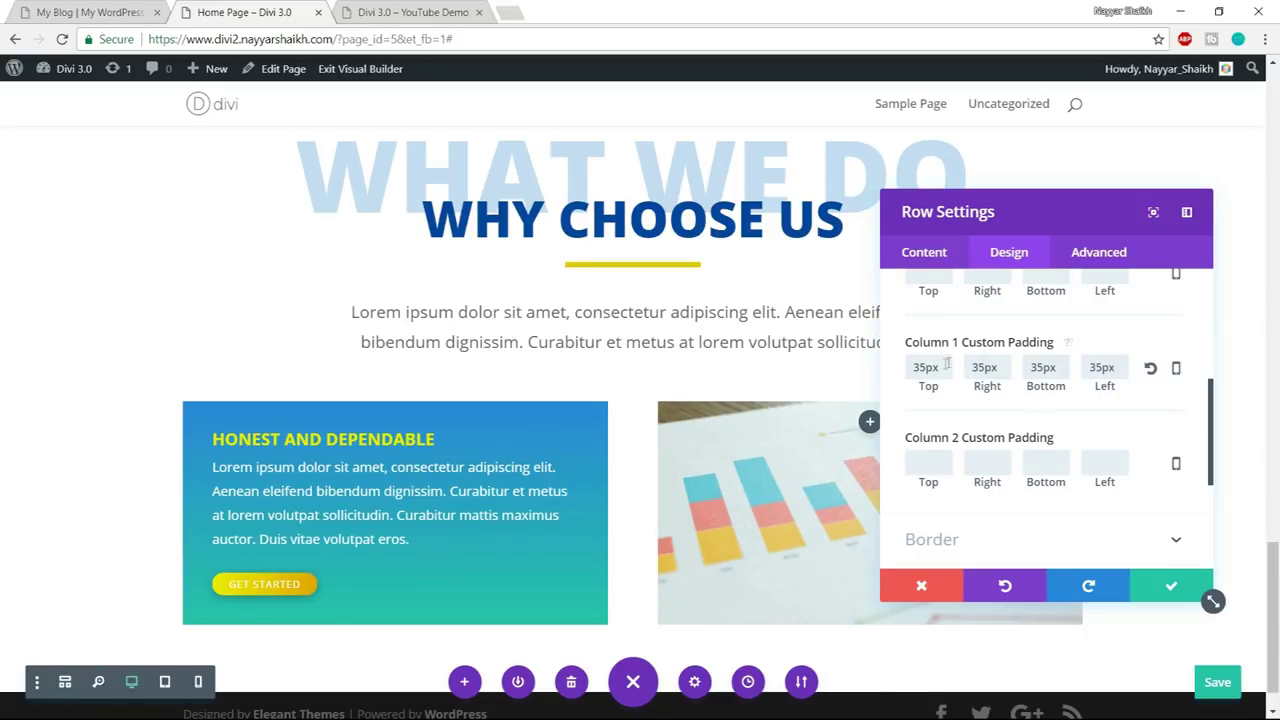
- Compare the text column with the reference site and set its column 1 top and bottom padding to 50px
{"action": "left_click", "coordinate": [150, 13]}
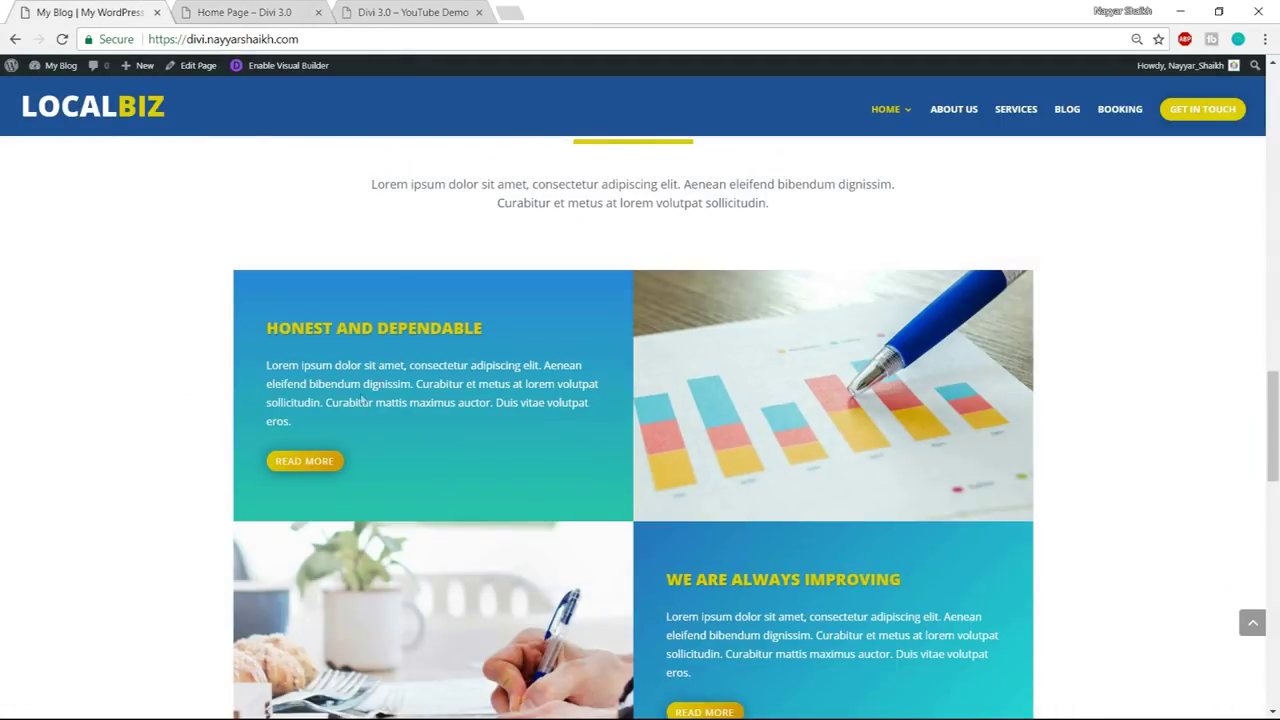
{"action": "left_click", "coordinate": [222, 8]}
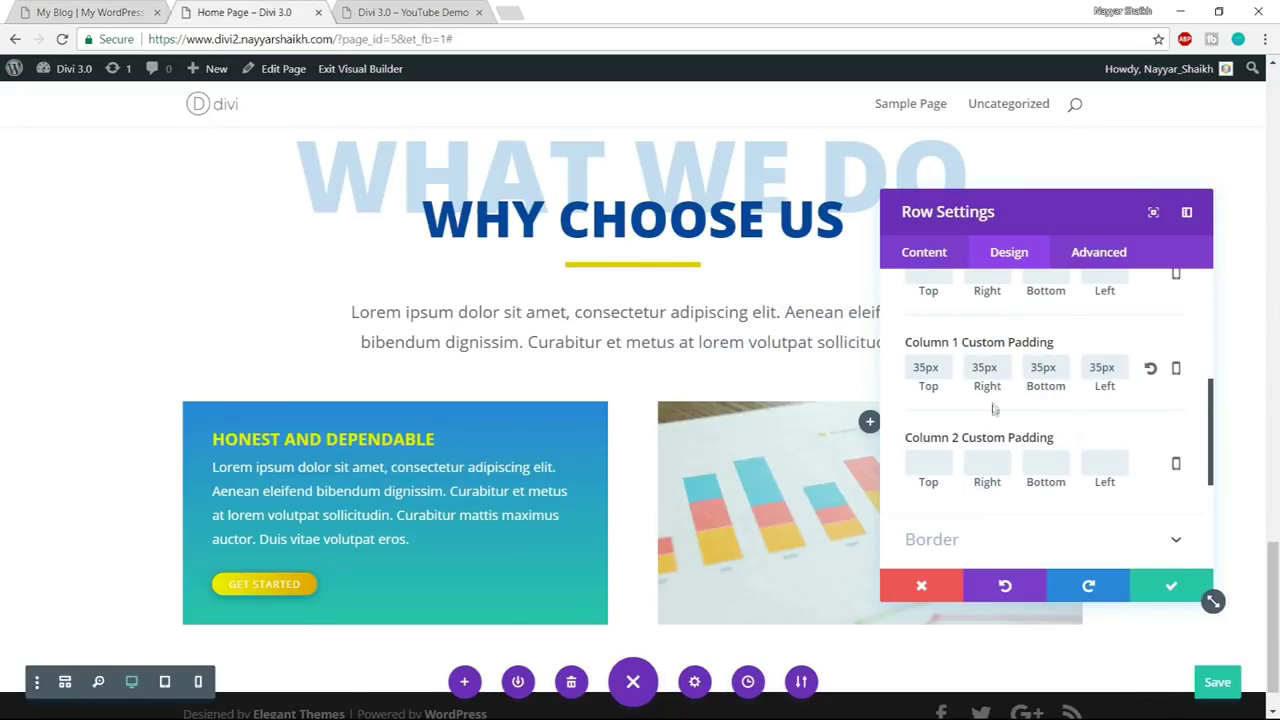
{"action": "double_click", "coordinate": [935, 367]}
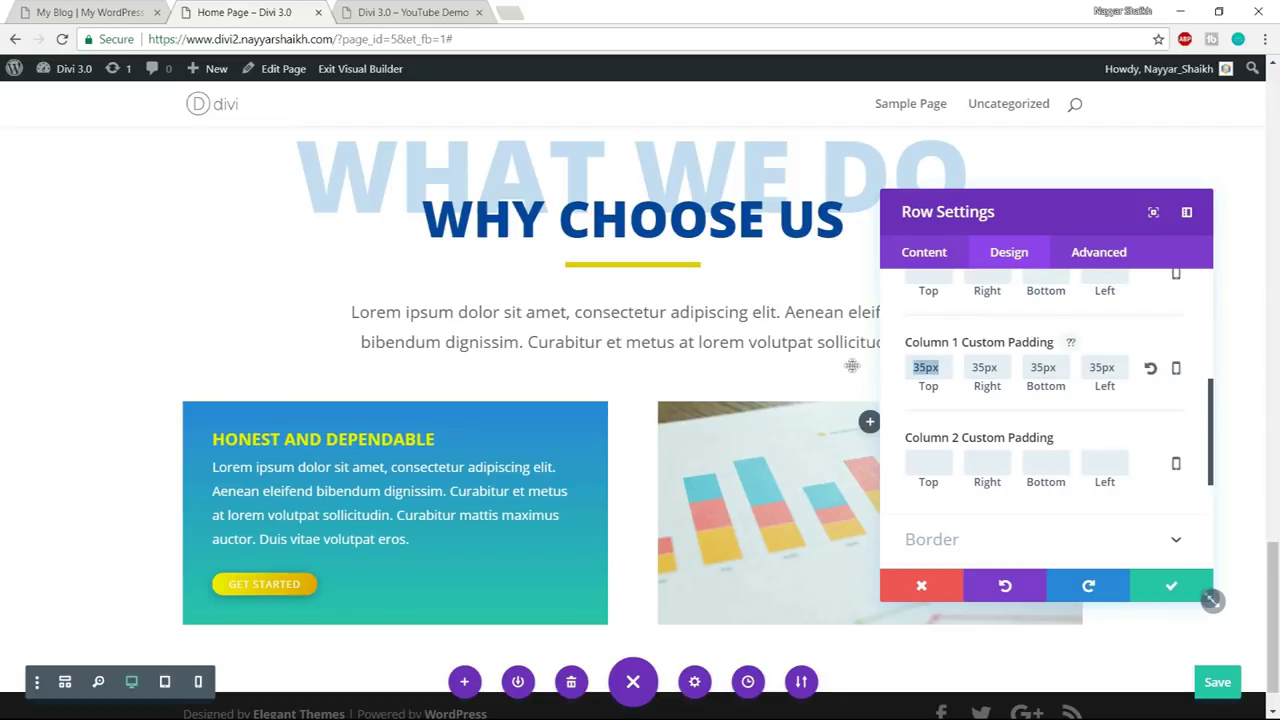
{"action": "type", "text": "50"}
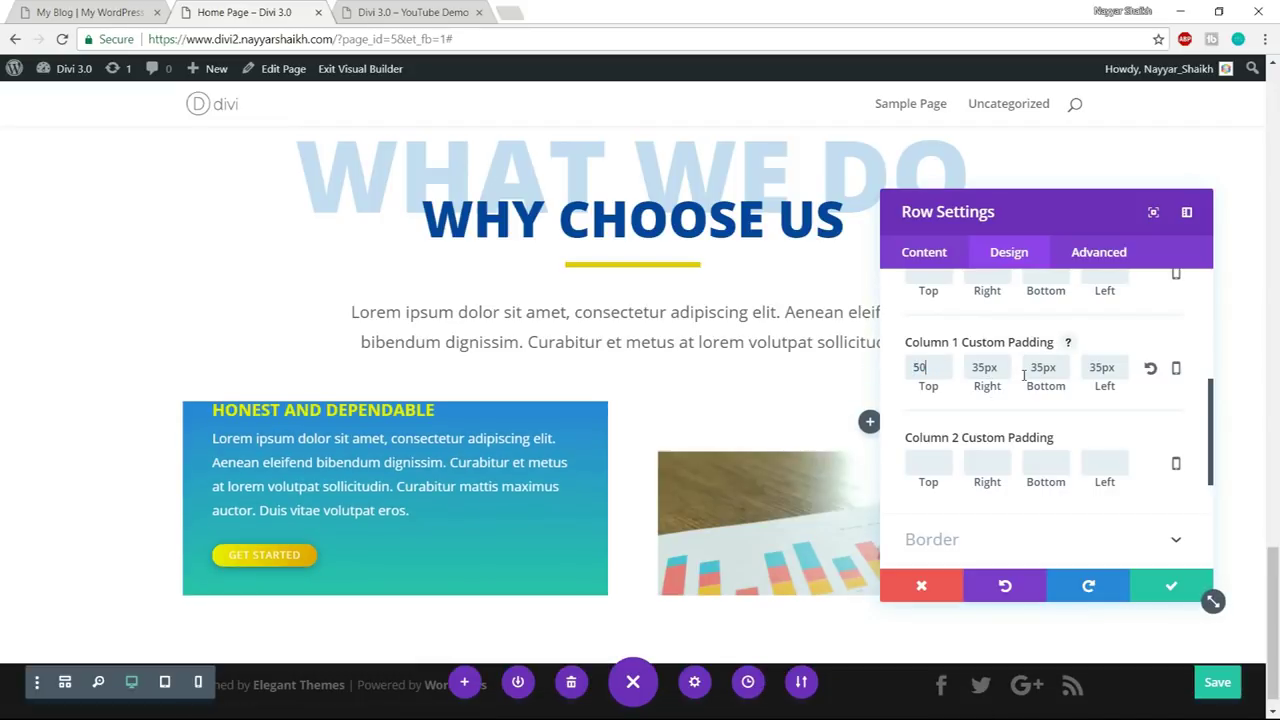
{"action": "double_click", "coordinate": [1050, 367]}
{"action": "type", "text": "50"}
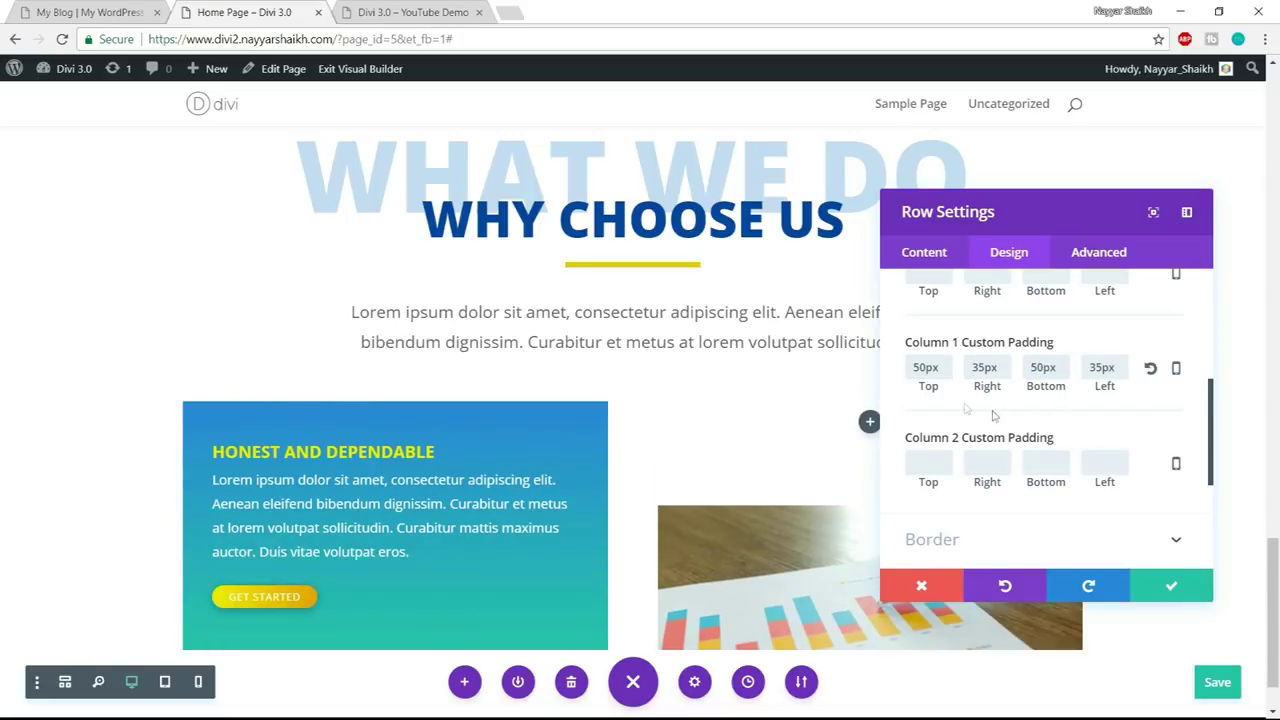
- Check the reference site's column spacing, turn on a custom gutter width of 1 for the row, and save the row settings
{"action": "scroll", "coordinate": [1080, 446], "scroll_direction": "up", "scroll_amount": 1}
{"action": "scroll", "coordinate": [1080, 446], "scroll_direction": "up", "scroll_amount": 5}
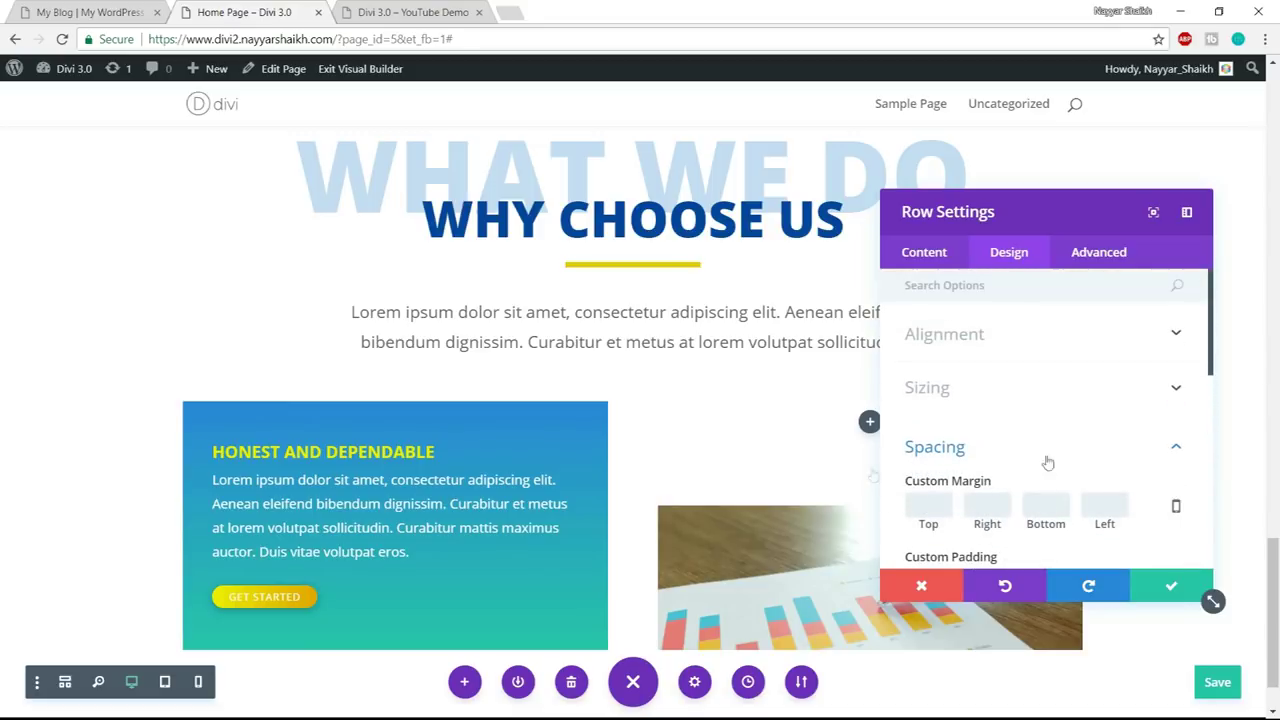
{"action": "scroll", "coordinate": [625, 498], "scroll_direction": "down", "scroll_amount": 2}
{"action": "scroll", "coordinate": [736, 490], "scroll_direction": "up", "scroll_amount": 2}
{"action": "scroll", "coordinate": [736, 490], "scroll_direction": "down", "scroll_amount": 1}
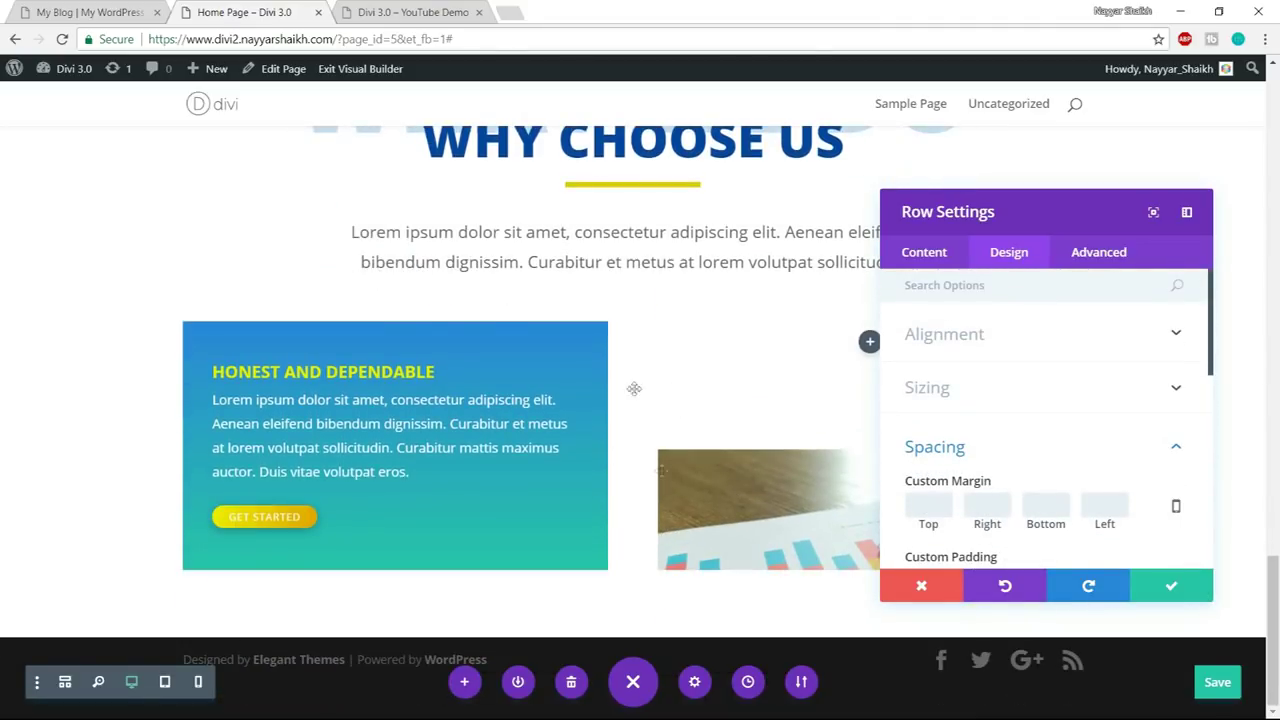
{"action": "left_click", "coordinate": [38, 10]}
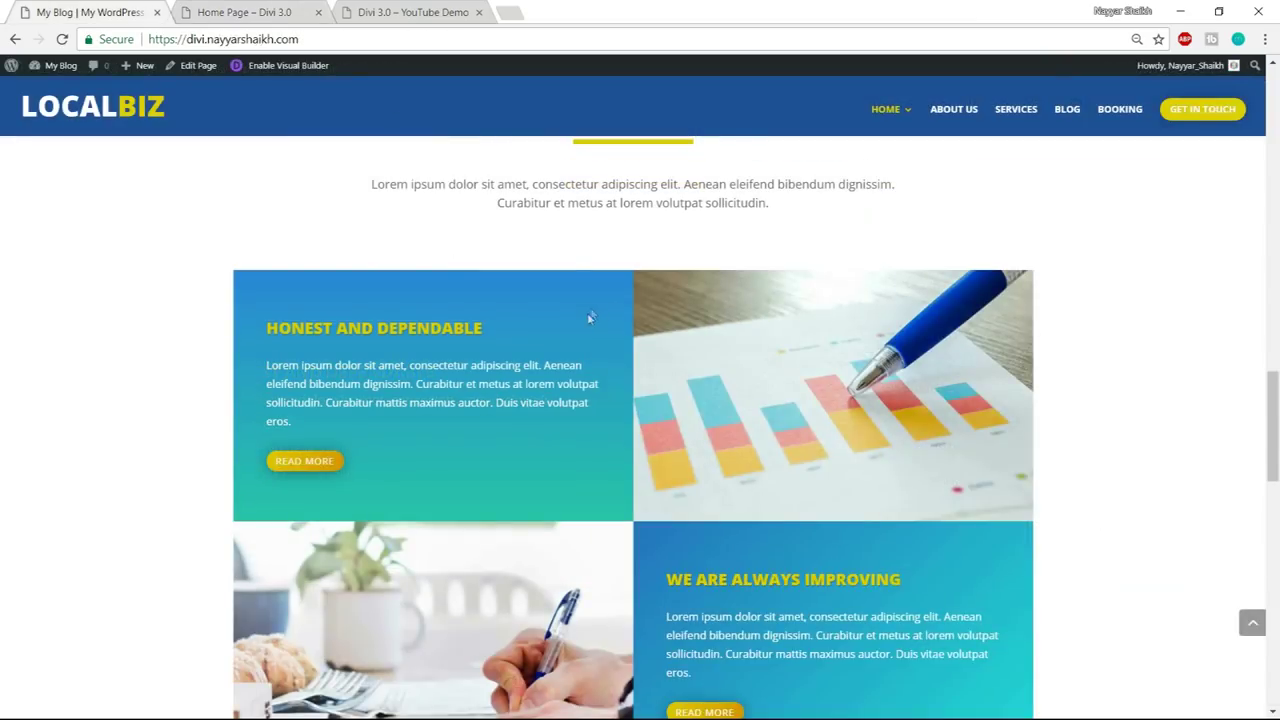
{"action": "left_click", "coordinate": [187, 17]}
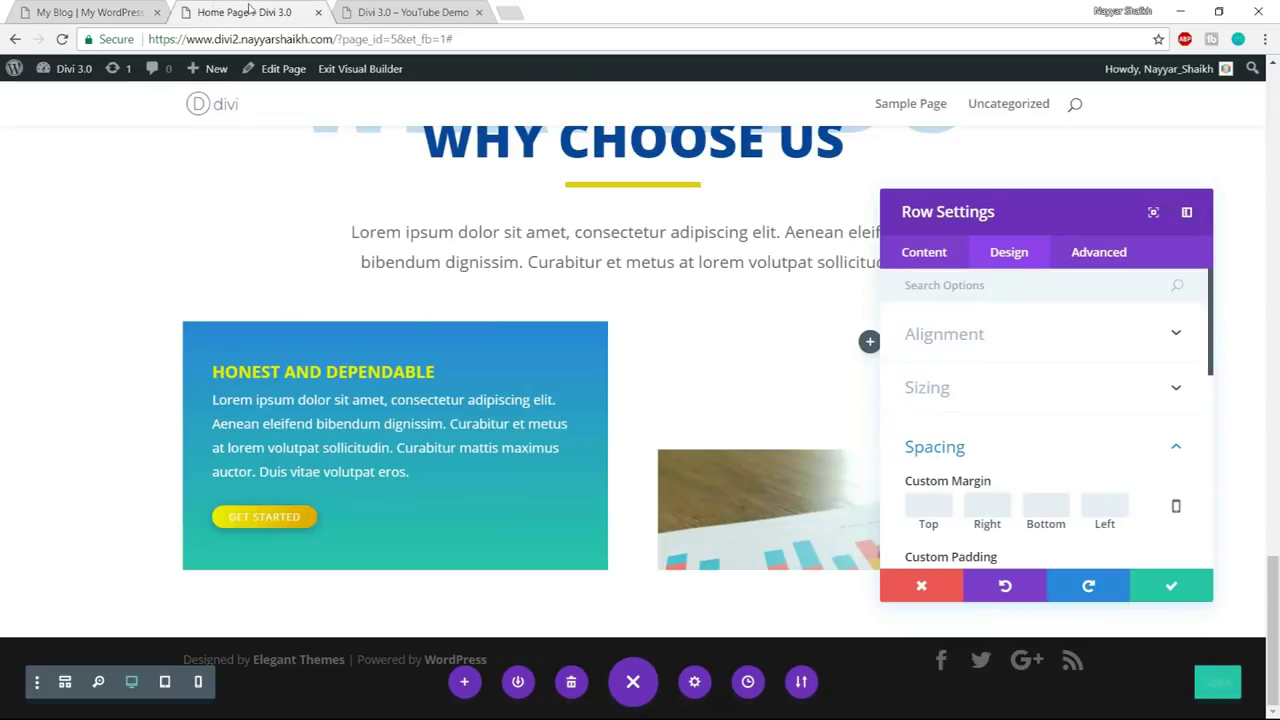
{"action": "left_click", "coordinate": [1037, 450]}
{"action": "left_click", "coordinate": [974, 390]}
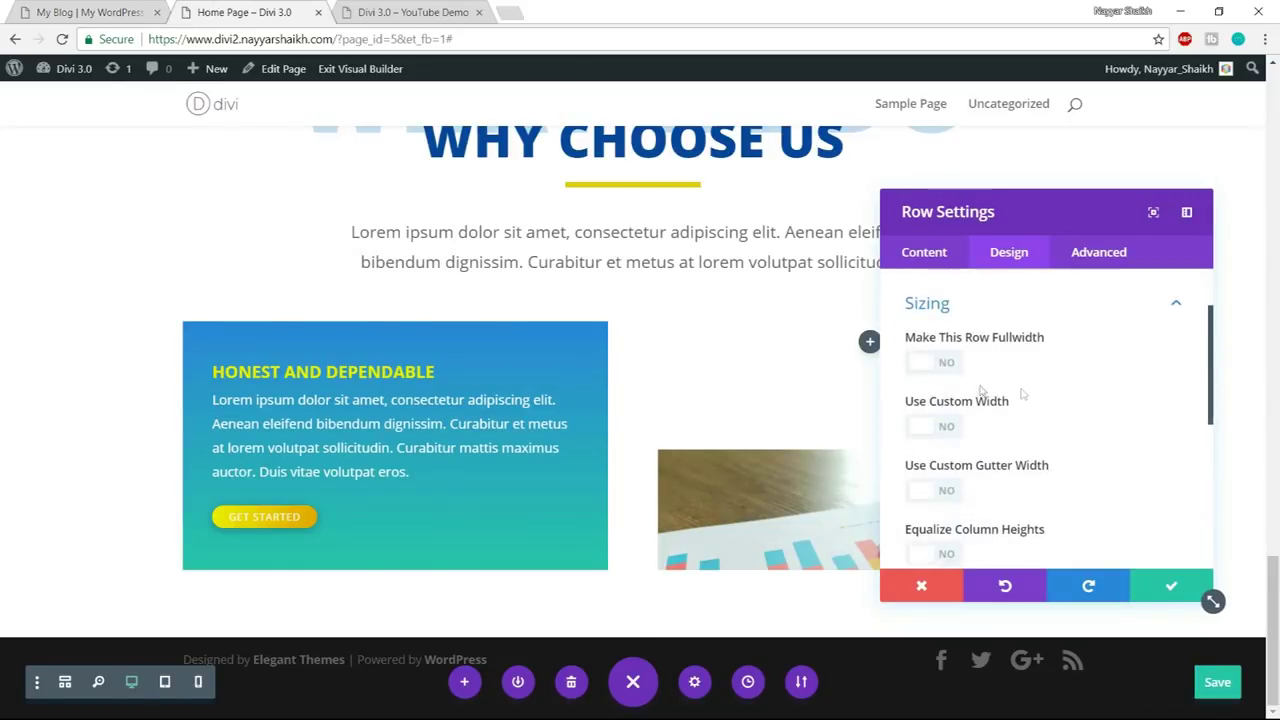
{"action": "scroll", "coordinate": [1100, 420], "scroll_direction": "down", "scroll_amount": 1}
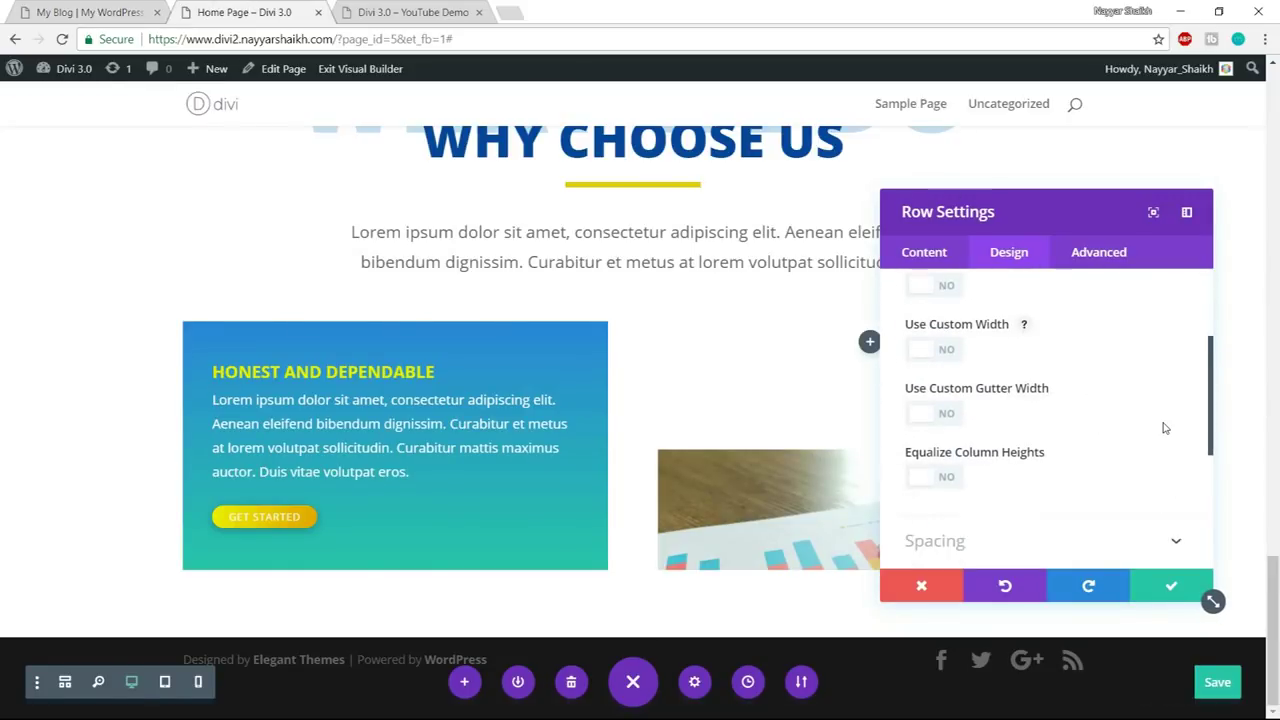
{"action": "left_click", "coordinate": [940, 407]}
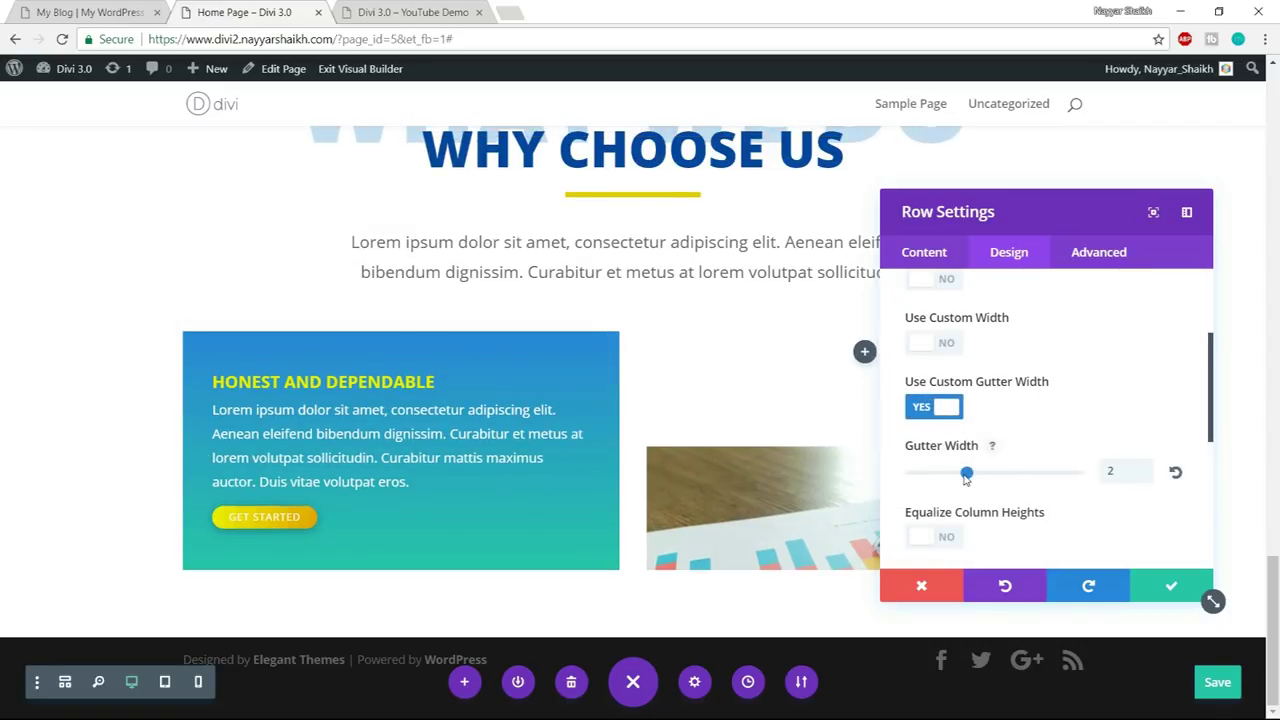
{"action": "left_click_drag", "start_coordinate": [966, 474], "coordinate": [925, 480]}
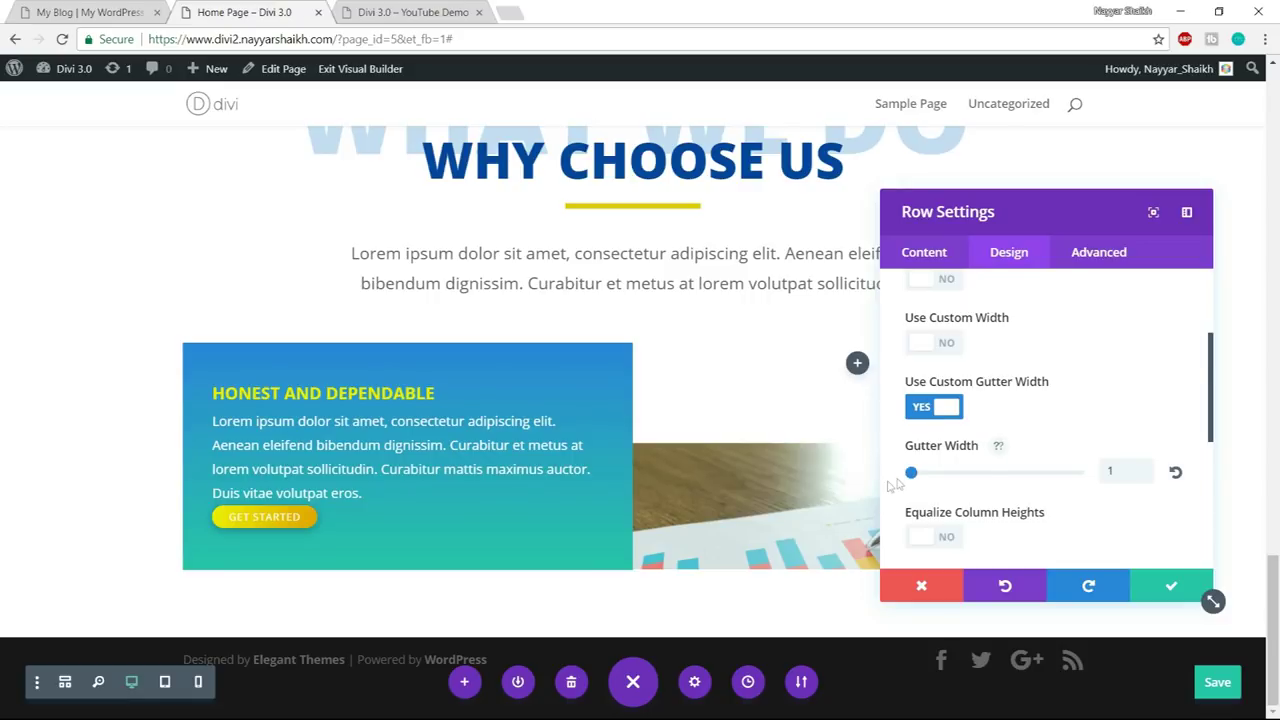
{"action": "scroll", "coordinate": [992, 490], "scroll_direction": "up", "scroll_amount": 3}
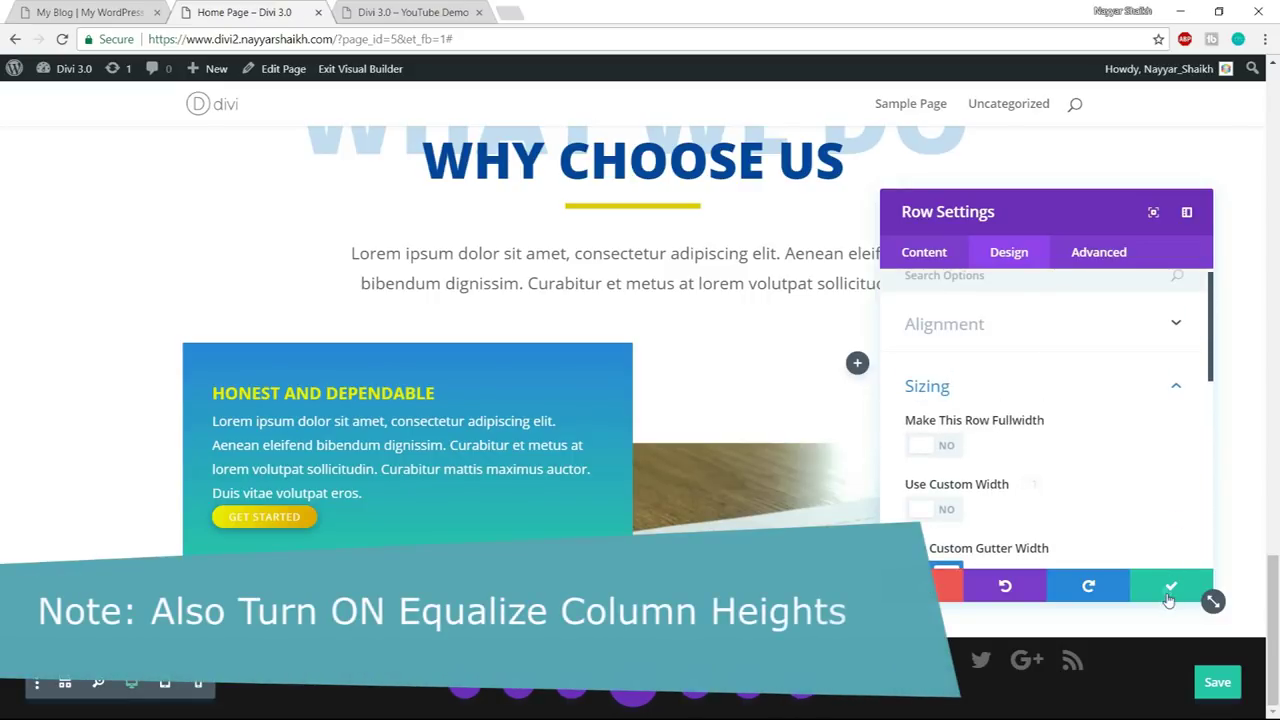
{"action": "left_click", "coordinate": [1167, 590]}
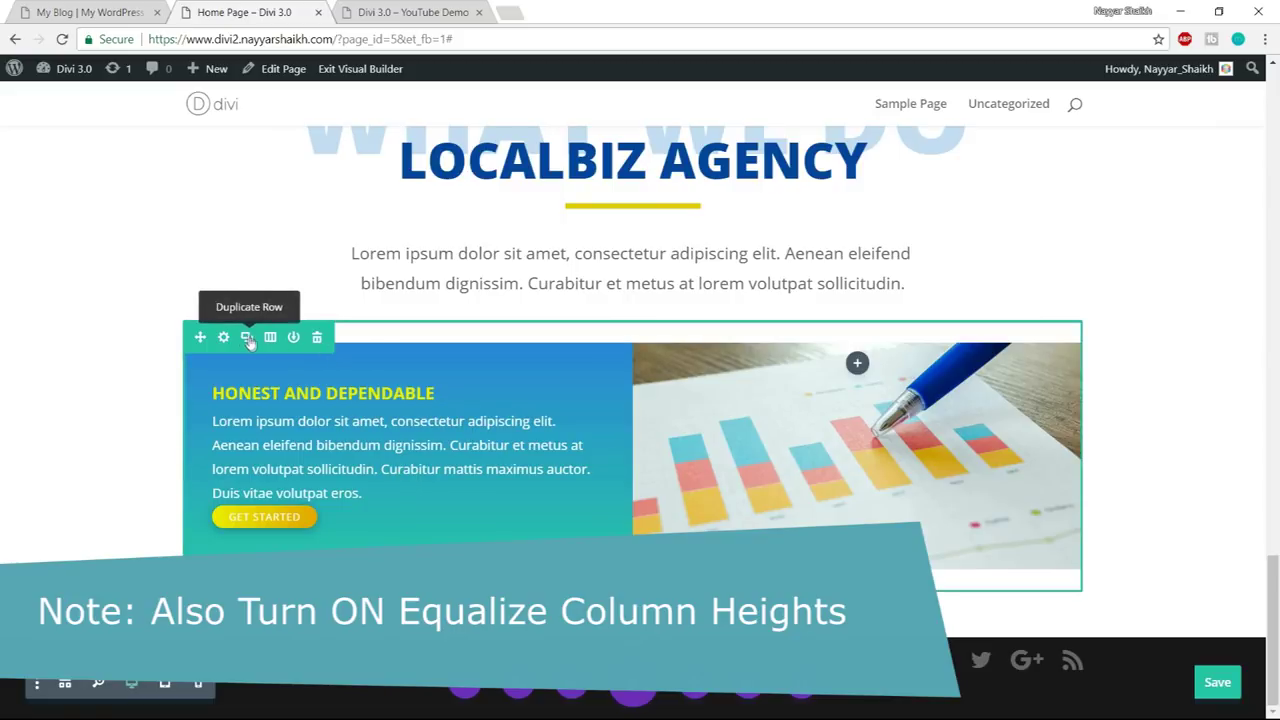
- Duplicate the Honest and Dependable row in the Why Choose Us section
{"action": "left_click", "coordinate": [247, 338]}
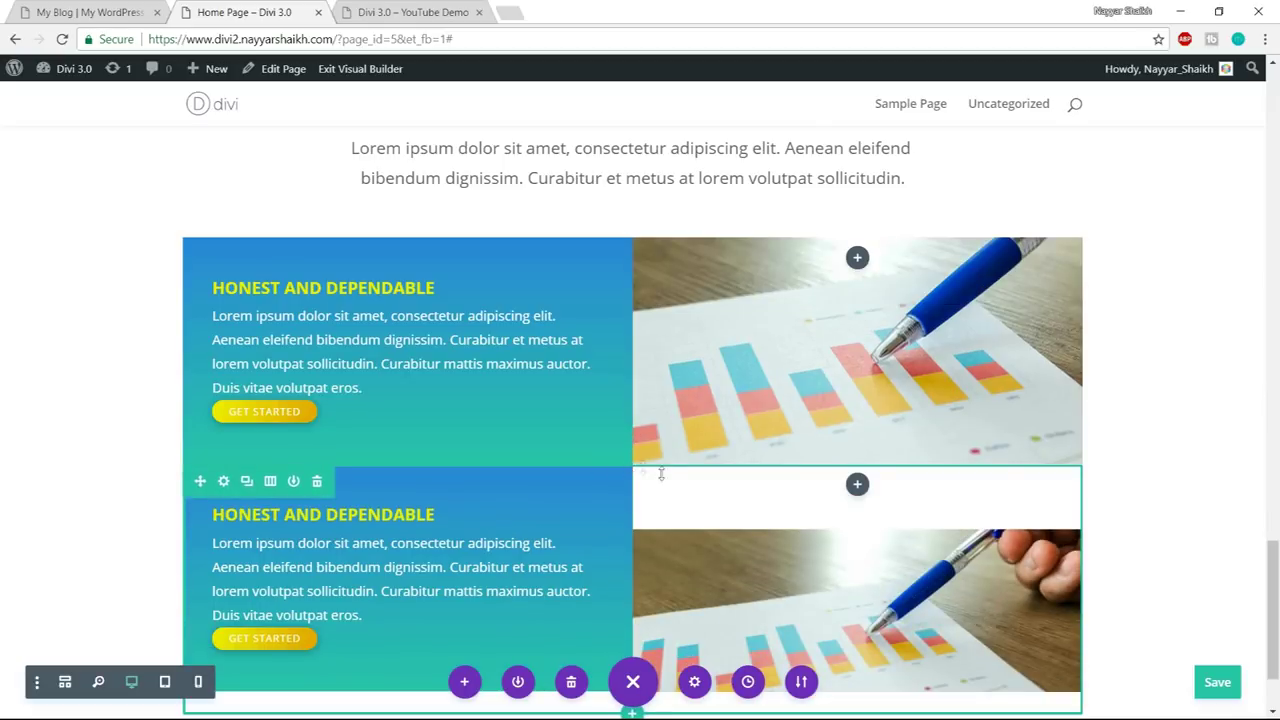
{"action": "scroll", "coordinate": [815, 502], "scroll_direction": "down", "scroll_amount": 1}
{"action": "scroll", "coordinate": [821, 501], "scroll_direction": "down", "scroll_amount": 1}
{"action": "scroll", "coordinate": [822, 502], "scroll_direction": "up", "scroll_amount": 1}
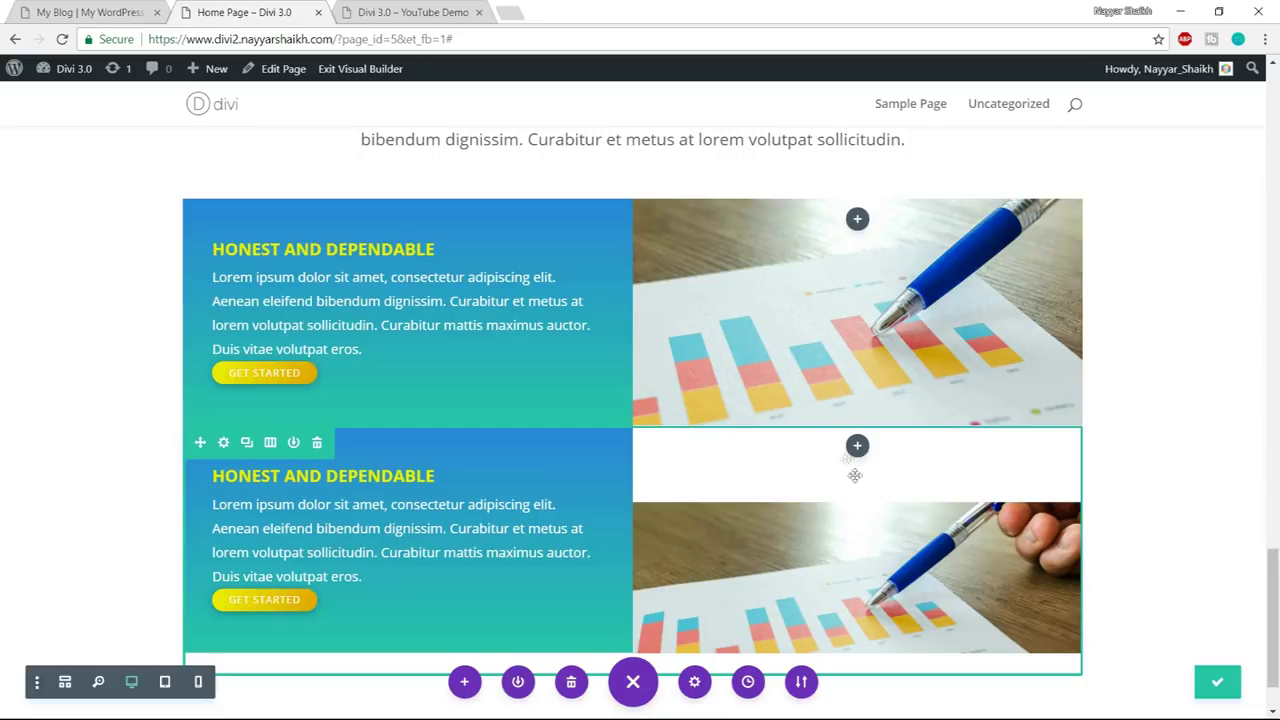
- Remove the gradient from the column 1 background of the duplicated lower row
{"action": "left_click_drag", "start_coordinate": [857, 488], "coordinate": [222, 447]}
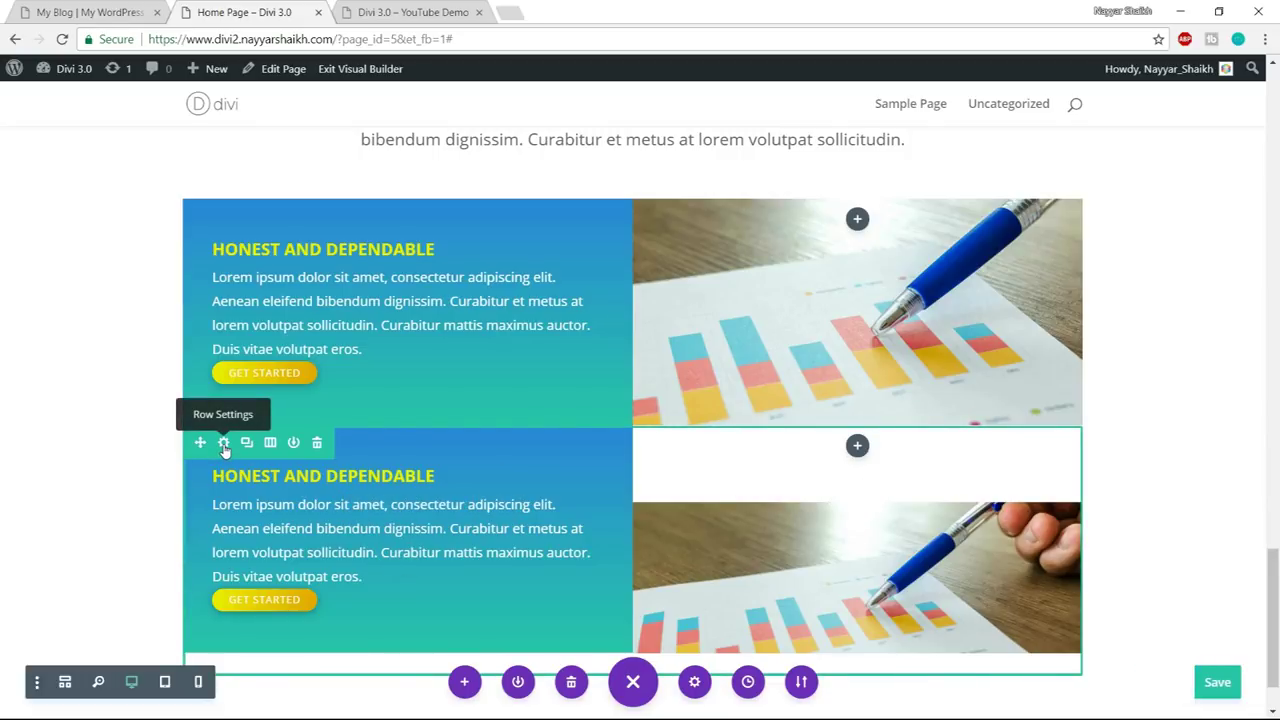
{"action": "left_click", "coordinate": [224, 444]}
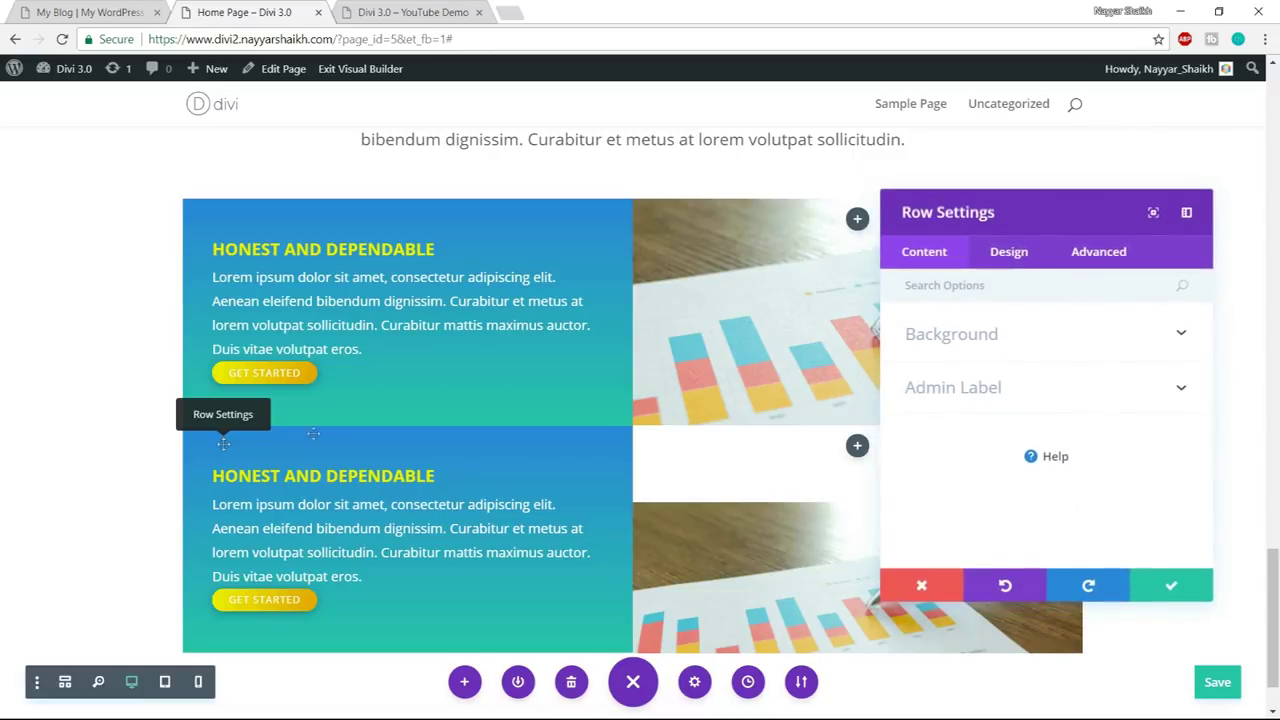
{"action": "left_click", "coordinate": [1018, 336]}
{"action": "left_click", "coordinate": [1033, 380]}
{"action": "left_click", "coordinate": [1066, 424]}
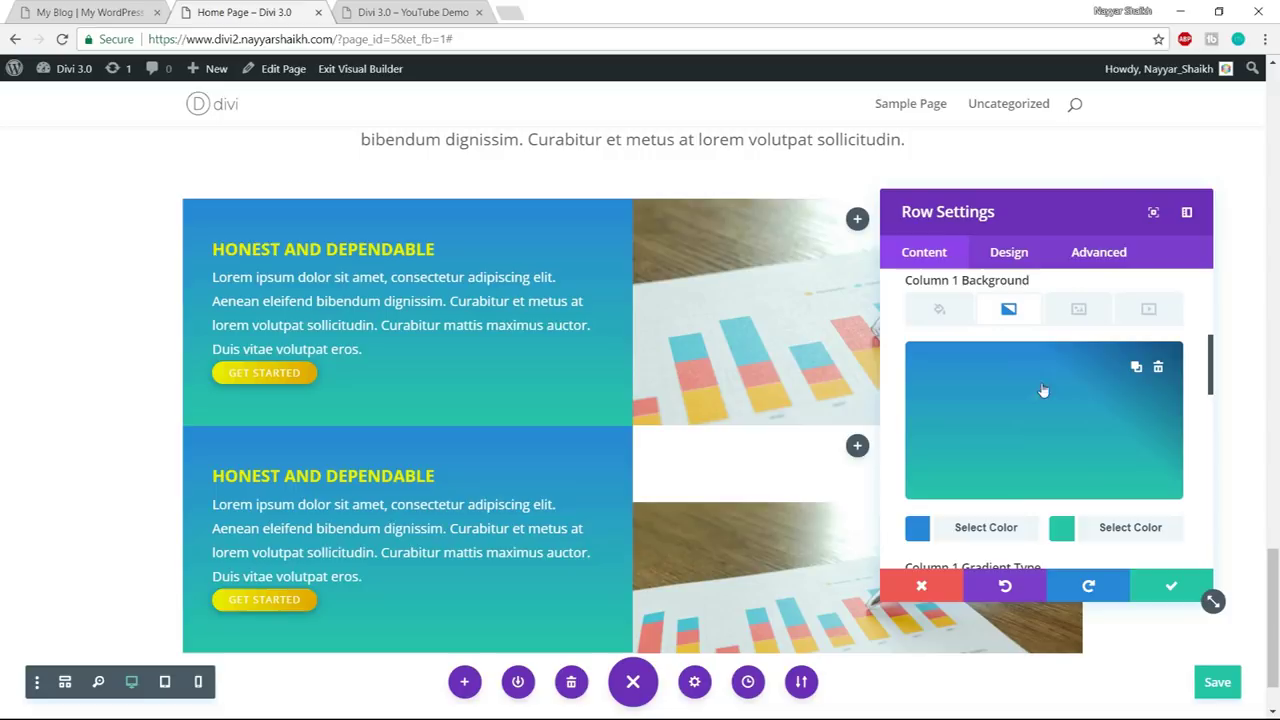
{"action": "left_click", "coordinate": [1159, 369]}
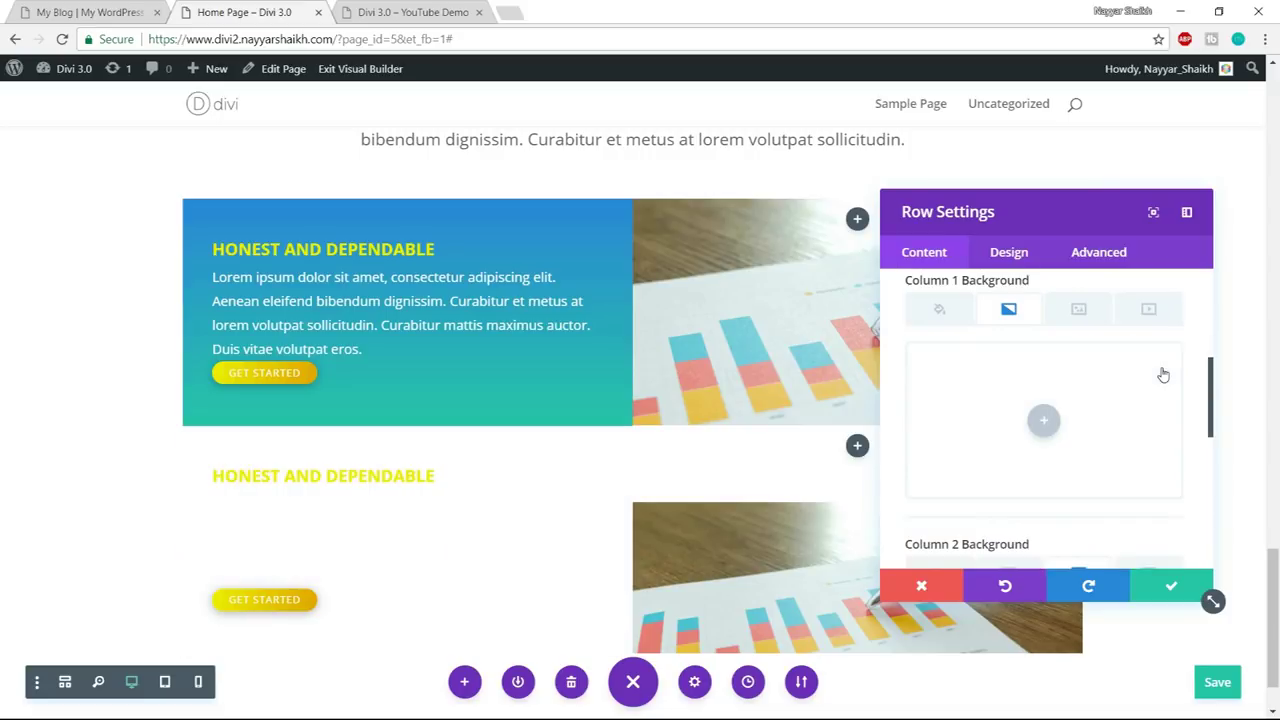
- Upload bg-2 from the Home Page media folder and use it as the lower row's column 1 background image
{"action": "left_click", "coordinate": [1079, 314]}
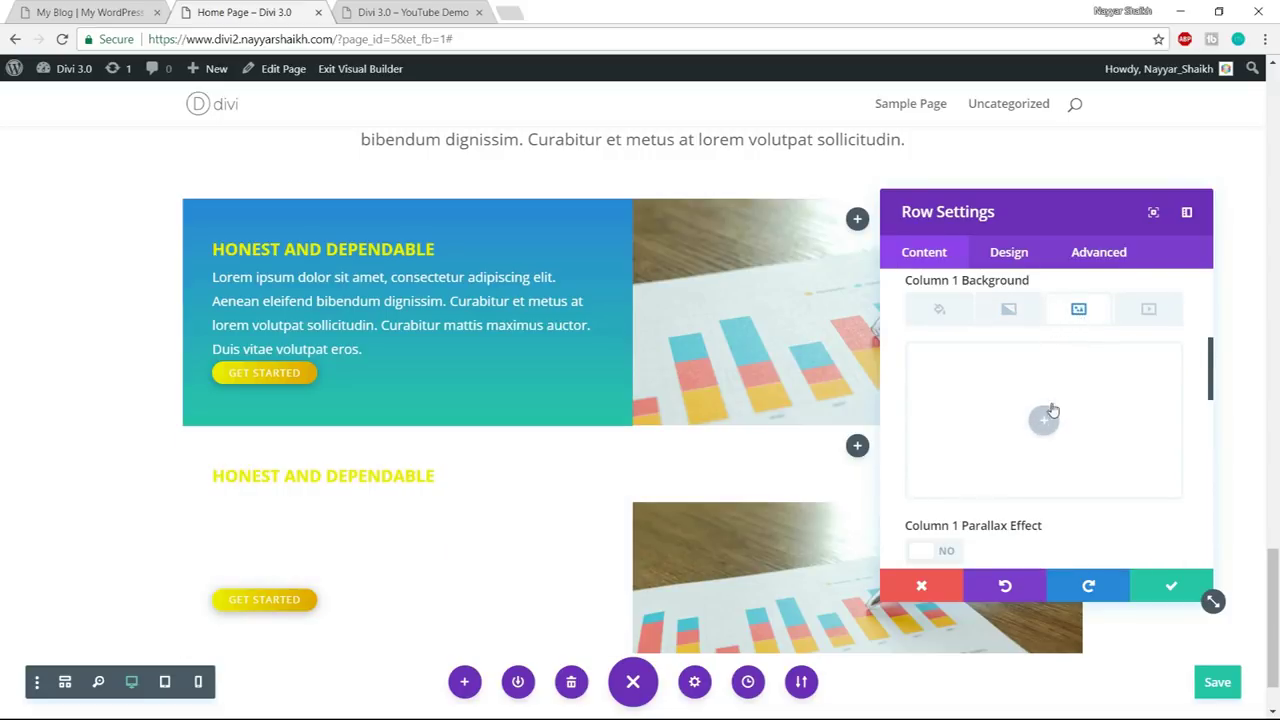
{"action": "left_click", "coordinate": [1045, 422]}
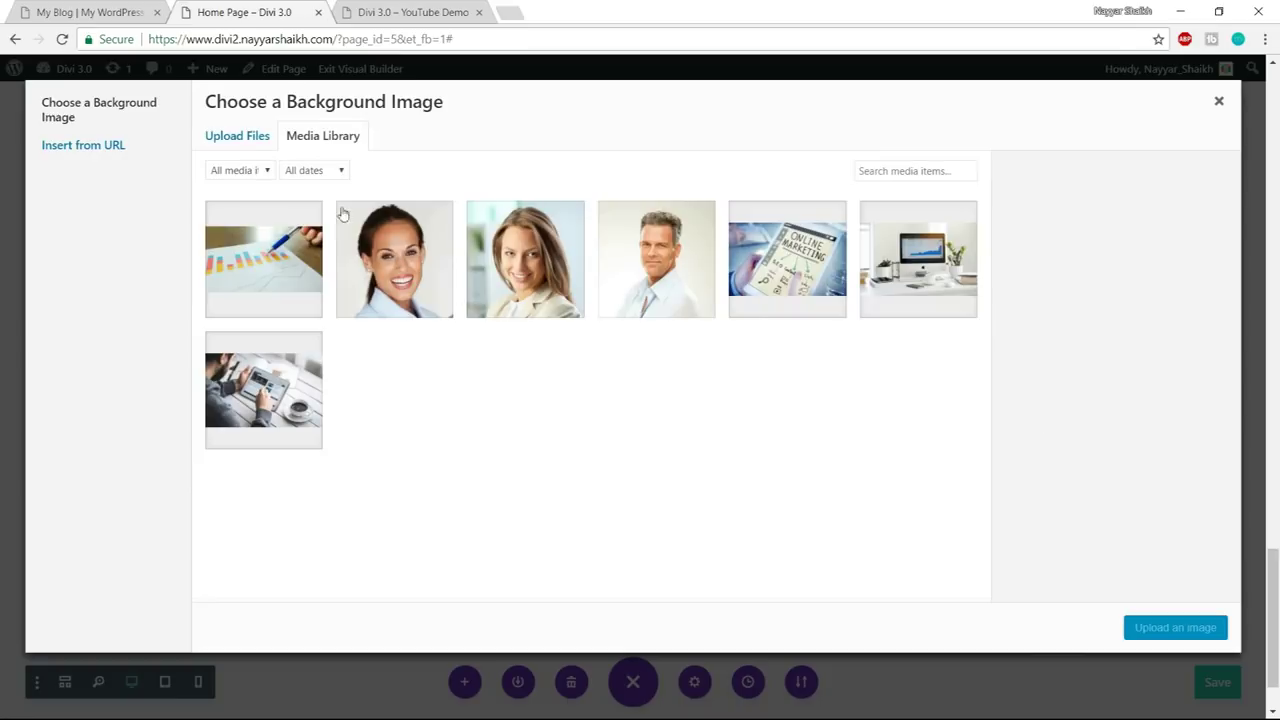
{"action": "left_click", "coordinate": [237, 140]}
{"action": "left_click", "coordinate": [706, 392]}
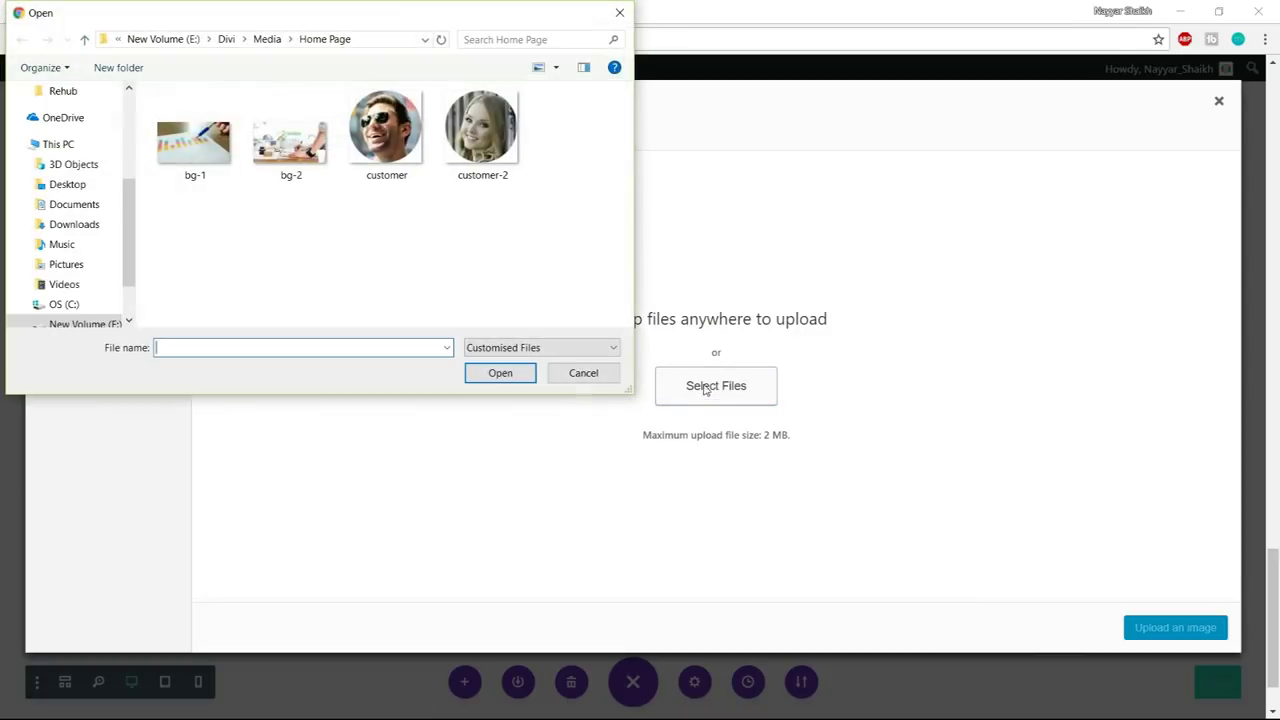
{"action": "left_click", "coordinate": [291, 140]}
{"action": "left_click", "coordinate": [470, 375]}
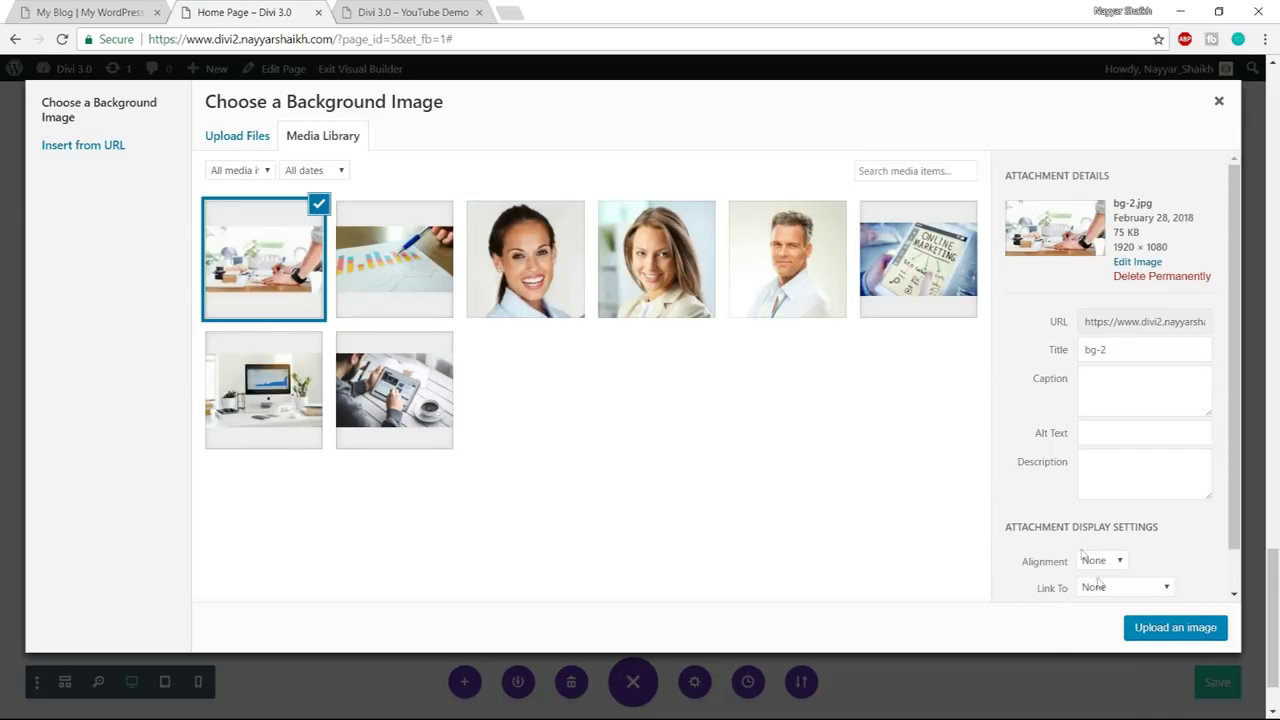
{"action": "left_click", "coordinate": [1165, 629]}
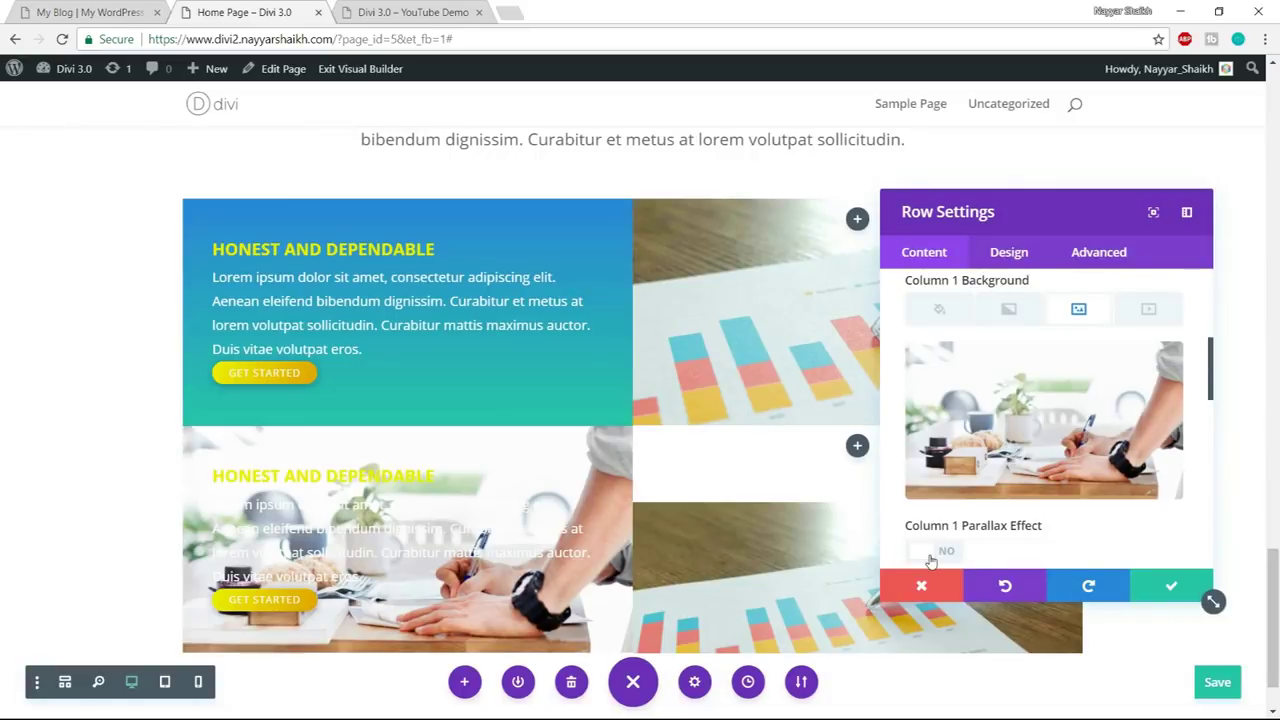
- Replace the lower row's column 2 background image with the default blue-to-green gradient
{"action": "scroll", "coordinate": [1085, 511], "scroll_direction": "down", "scroll_amount": 3}
{"action": "scroll", "coordinate": [1085, 511], "scroll_direction": "up", "scroll_amount": 4}
{"action": "scroll", "coordinate": [1085, 511], "scroll_direction": "down", "scroll_amount": 5}
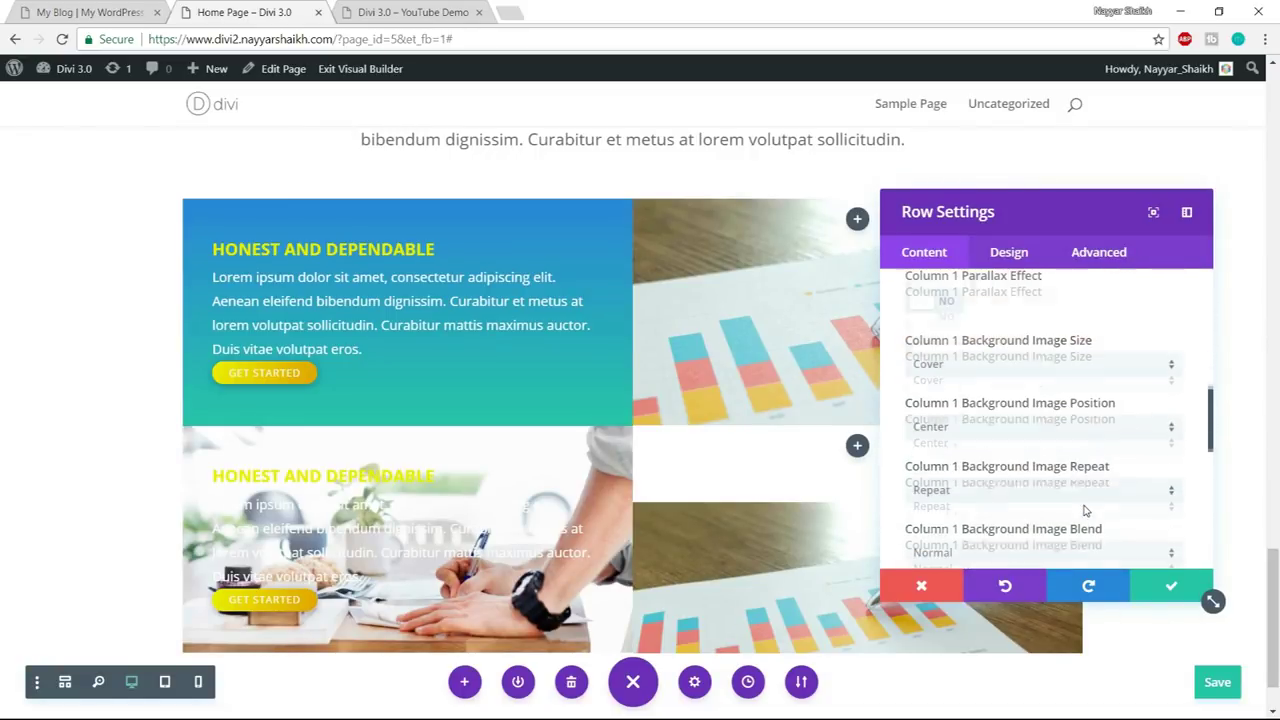
{"action": "scroll", "coordinate": [1085, 511], "scroll_direction": "down", "scroll_amount": 2}
{"action": "scroll", "coordinate": [1135, 362], "scroll_direction": "up", "scroll_amount": 1}
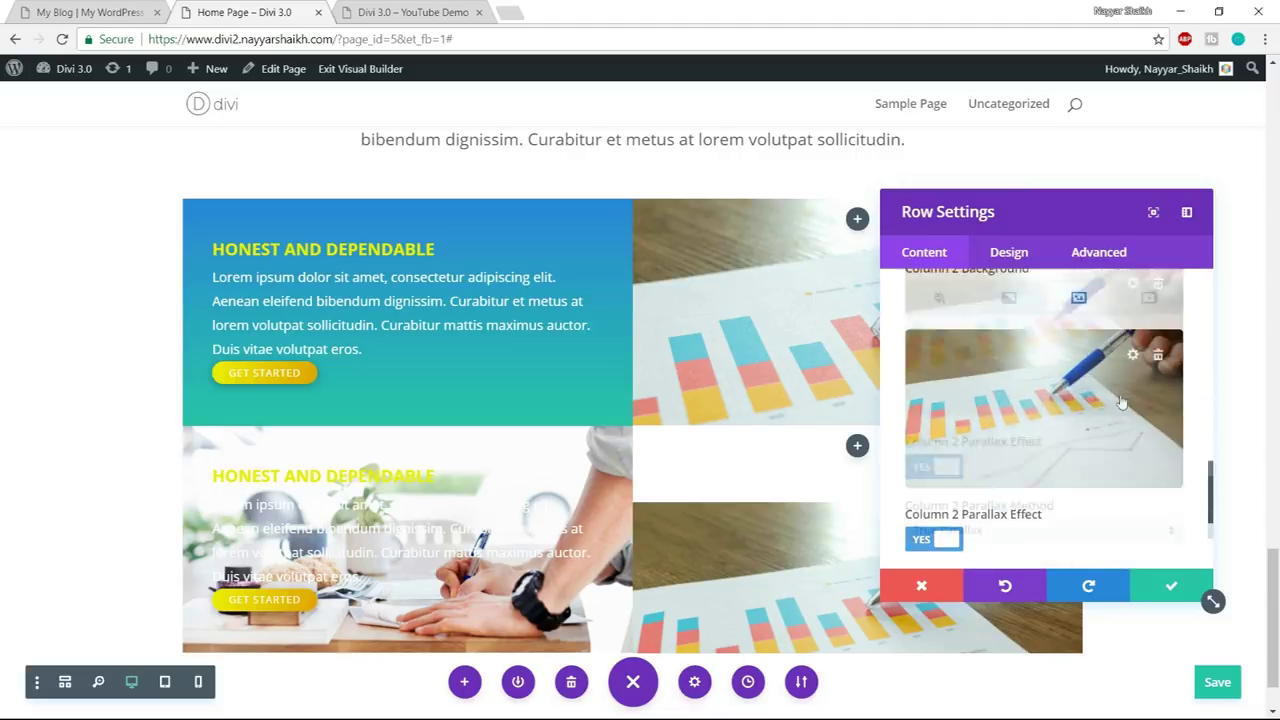
{"action": "left_click", "coordinate": [1159, 376]}
{"action": "left_click", "coordinate": [1018, 316]}
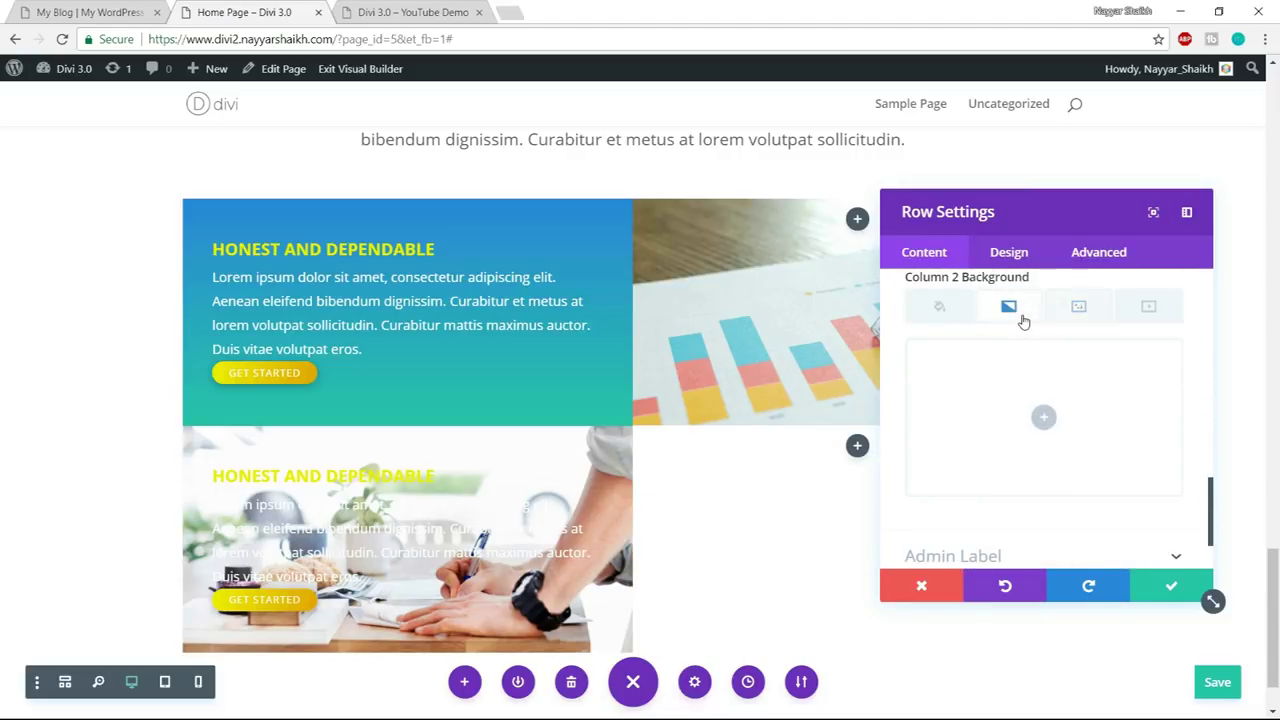
{"action": "left_click", "coordinate": [1045, 417]}
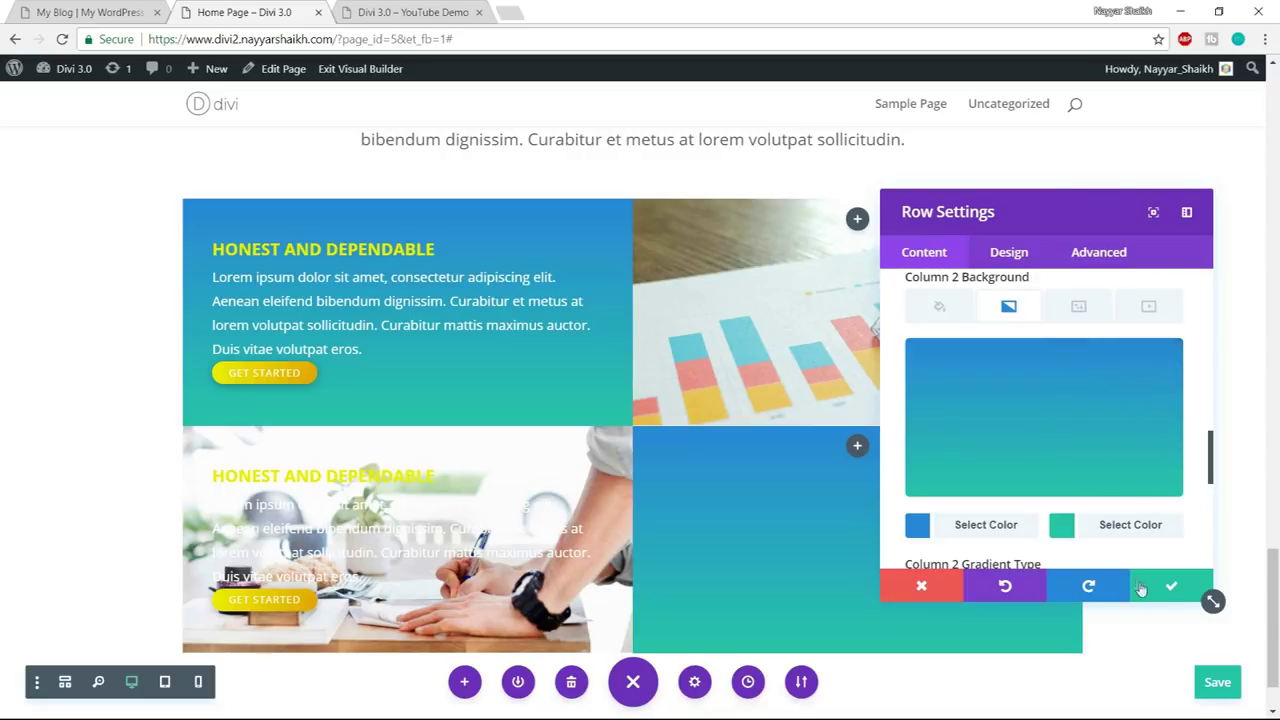
- Apply the row settings and move the heading text and Get Started button modules into the lower row's second column
{"action": "left_click", "coordinate": [1170, 586]}
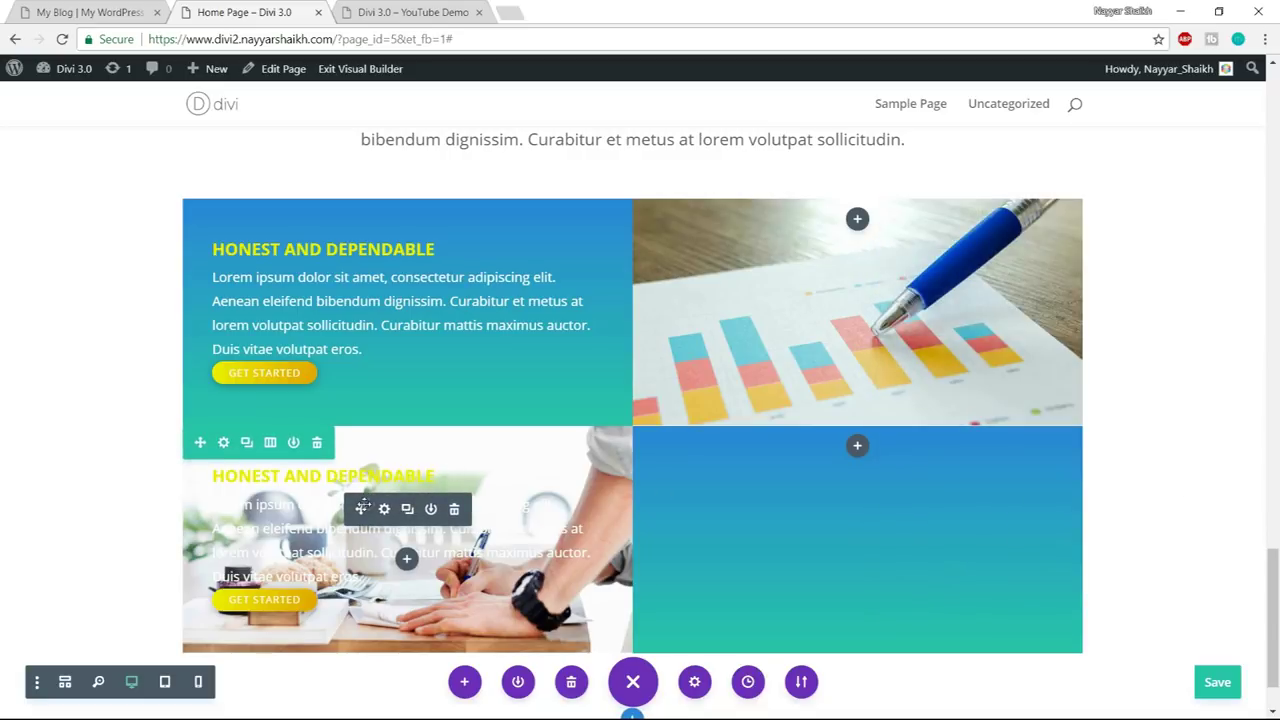
{"action": "left_click_drag", "start_coordinate": [386, 509], "coordinate": [830, 487]}
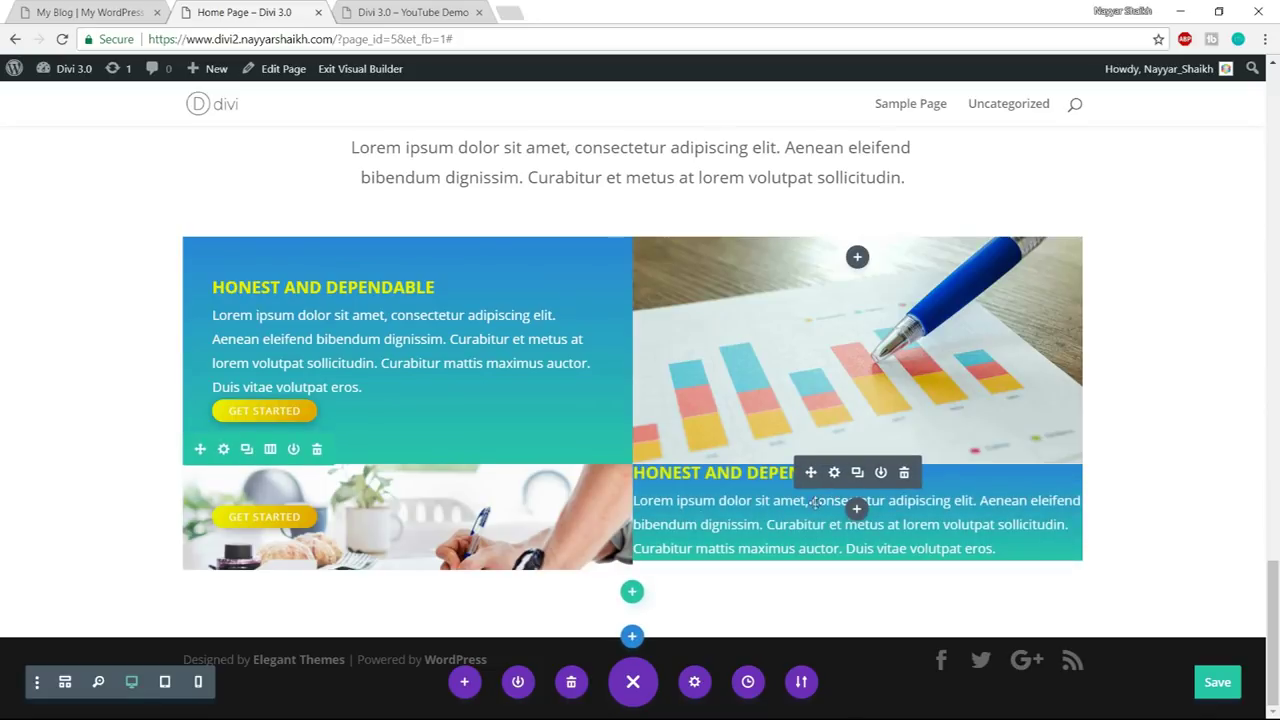
{"action": "left_click_drag", "start_coordinate": [361, 514], "coordinate": [868, 558]}
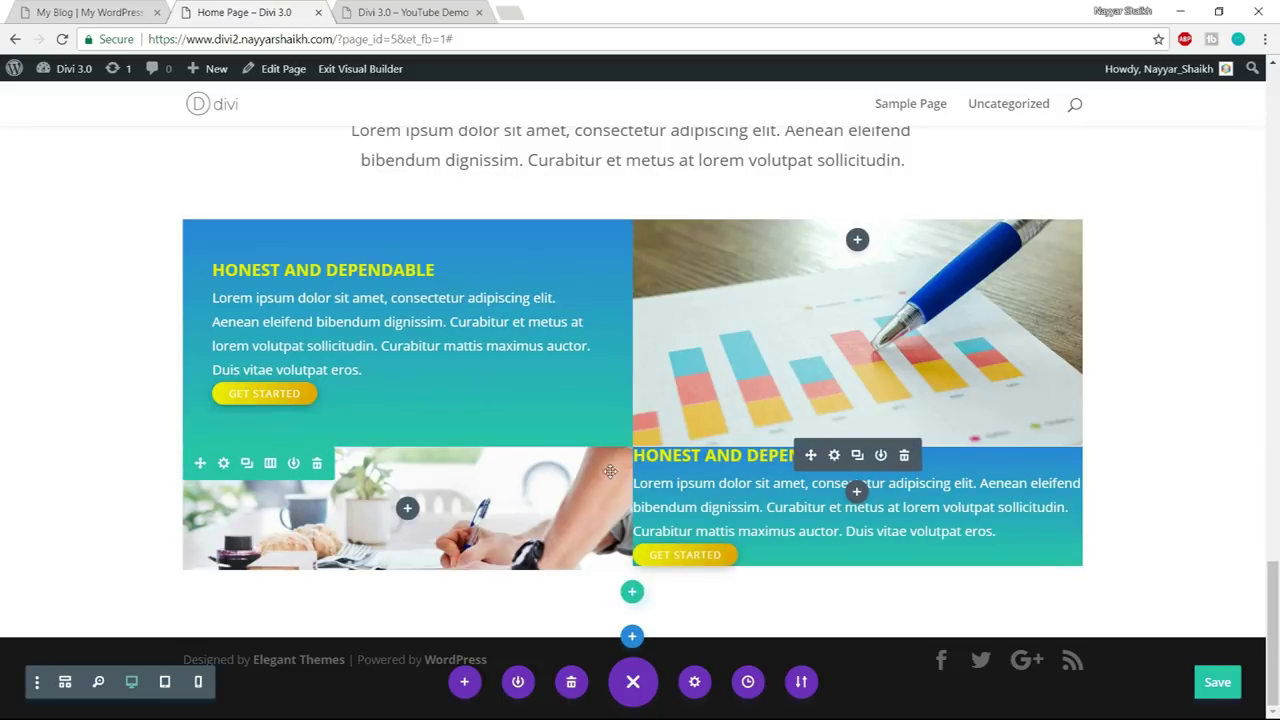
- Set the lower row's column 2 custom padding to 50px top, 35px right, 50px bottom and 35px left, and apply it
{"action": "left_click", "coordinate": [224, 464]}
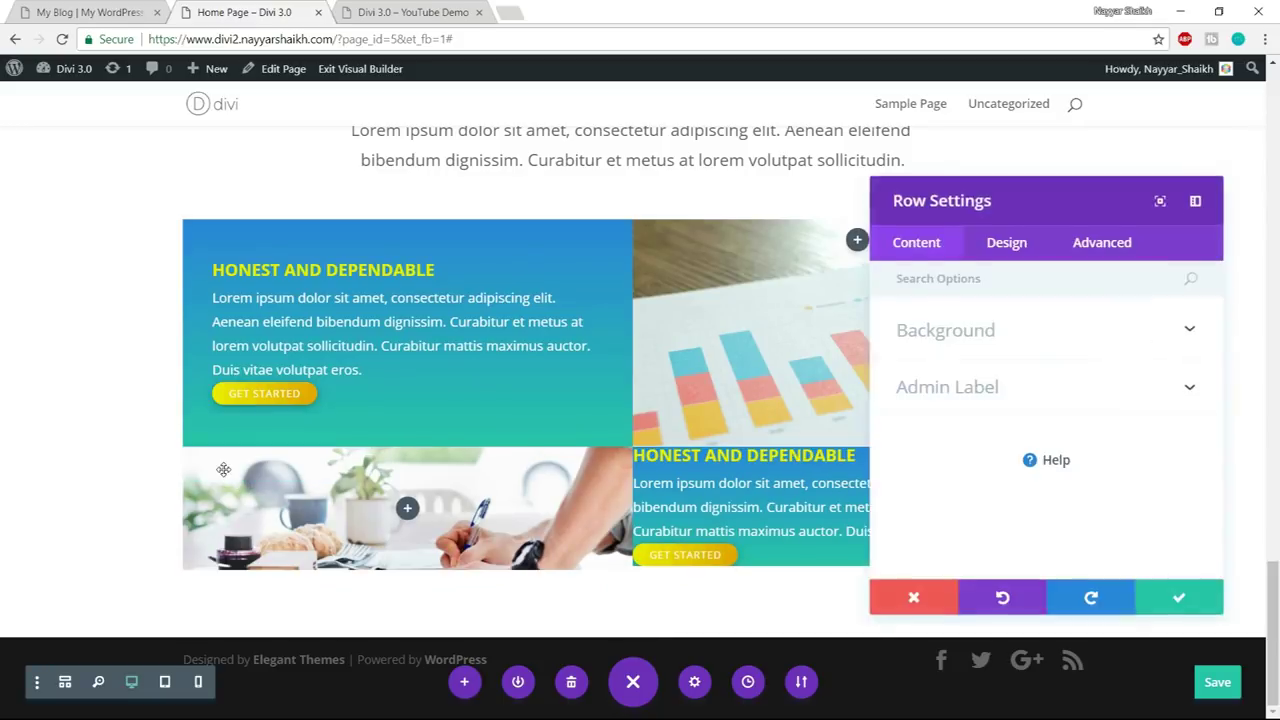
{"action": "left_click", "coordinate": [1012, 256]}
{"action": "left_click", "coordinate": [1013, 442]}
{"action": "scroll", "coordinate": [1020, 440], "scroll_direction": "down", "scroll_amount": 3}
{"action": "scroll", "coordinate": [1043, 440], "scroll_direction": "down", "scroll_amount": 2}
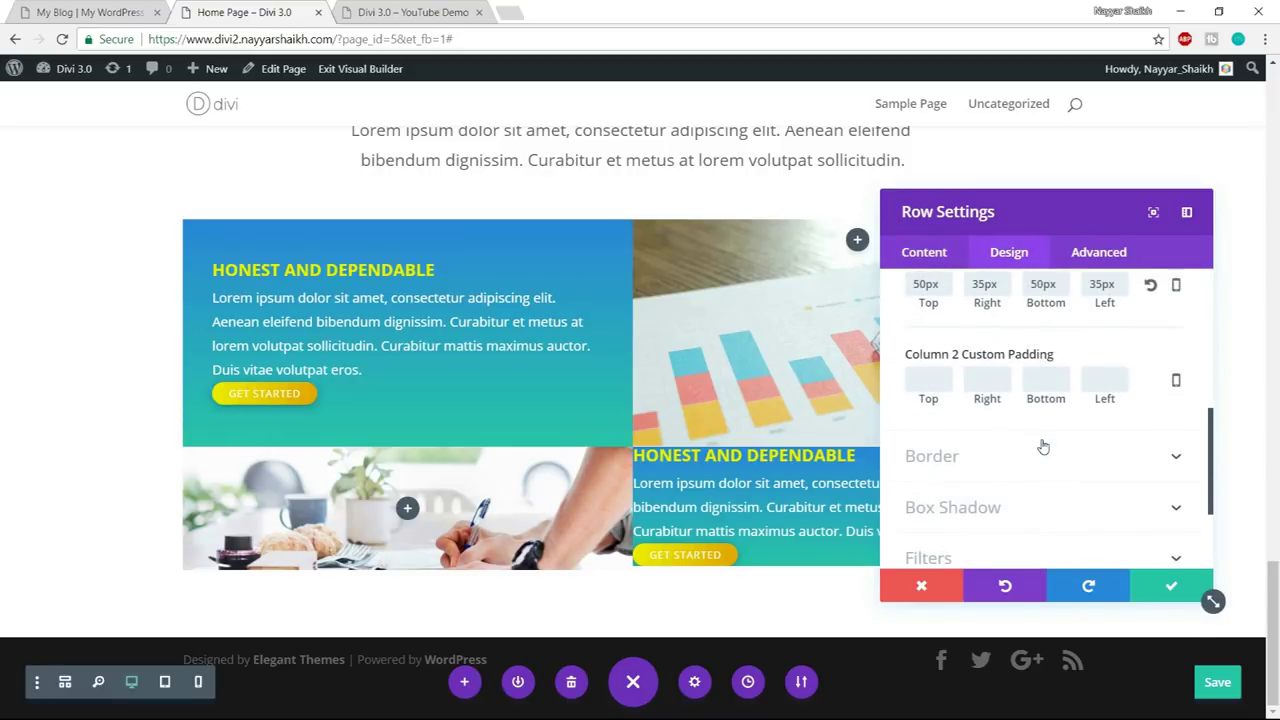
{"action": "left_click", "coordinate": [946, 376]}
{"action": "type", "text": "50"}
{"action": "key", "text": "Tab"}
{"action": "type", "text": "35"}
{"action": "key", "text": "Tab"}
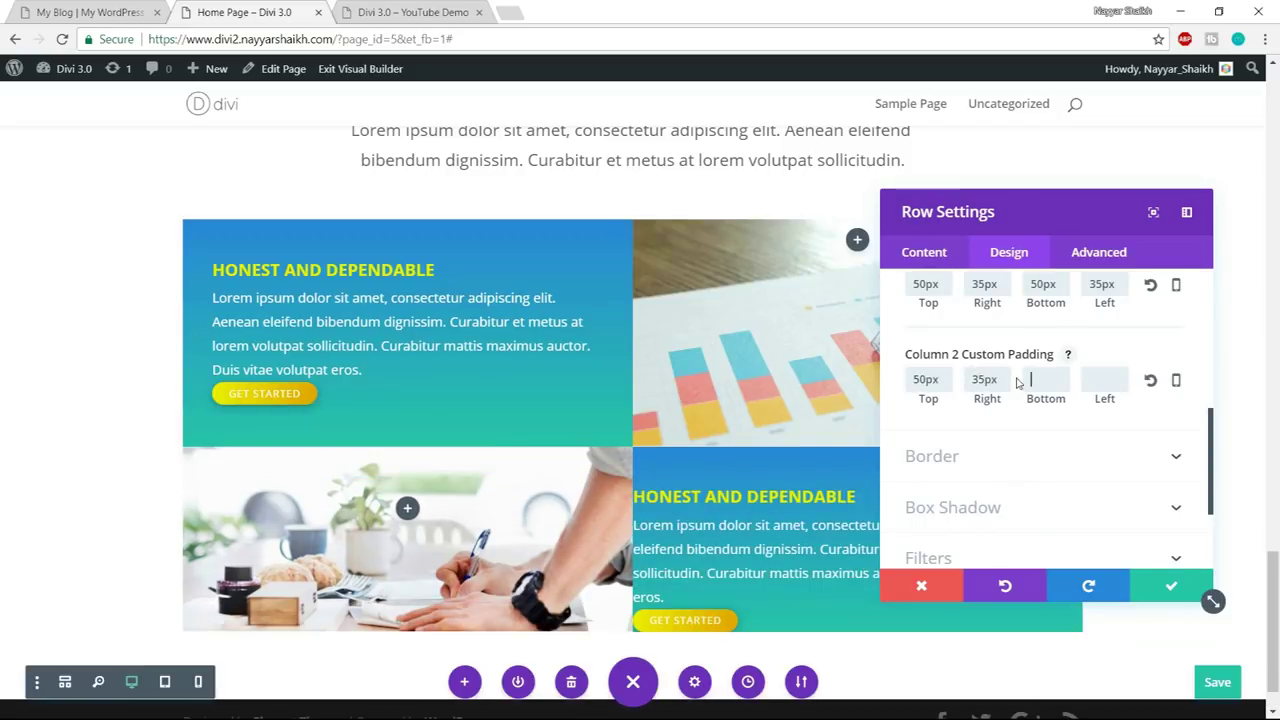
{"action": "type", "text": "50"}
{"action": "key", "text": "Tab"}
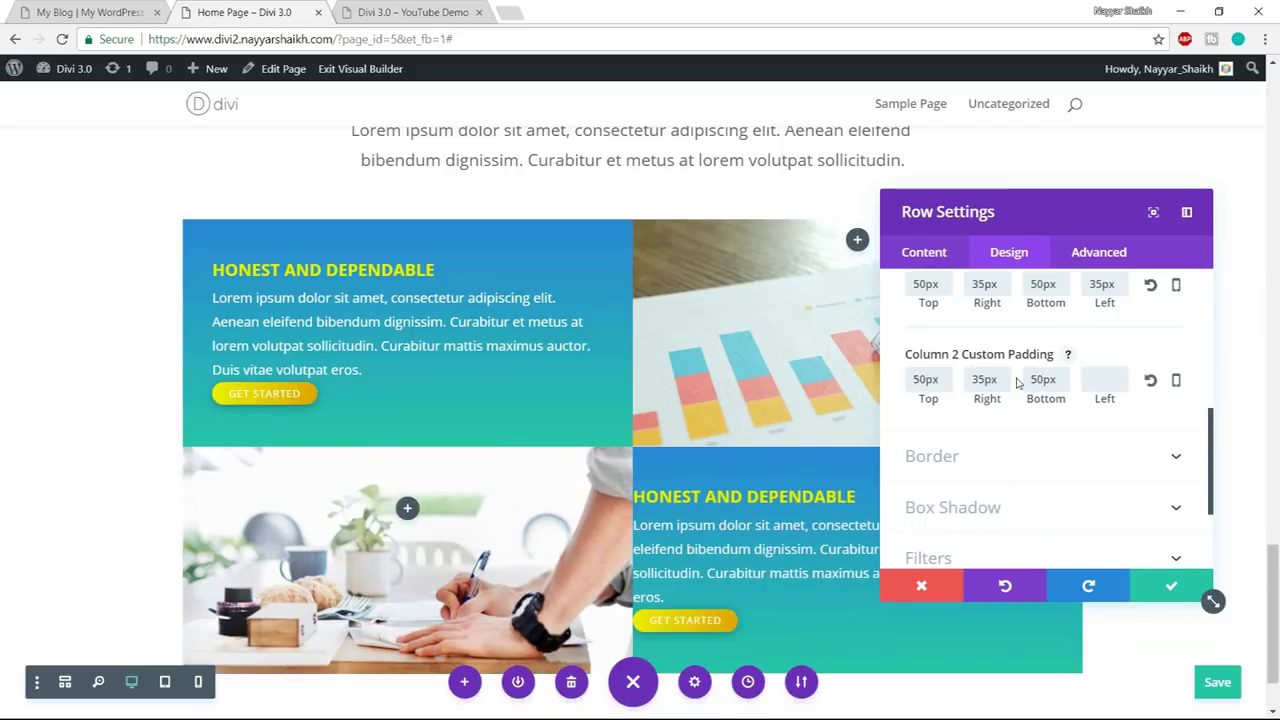
{"action": "type", "text": "35"}
{"action": "left_click", "coordinate": [1145, 518]}
{"action": "left_click", "coordinate": [1160, 595]}
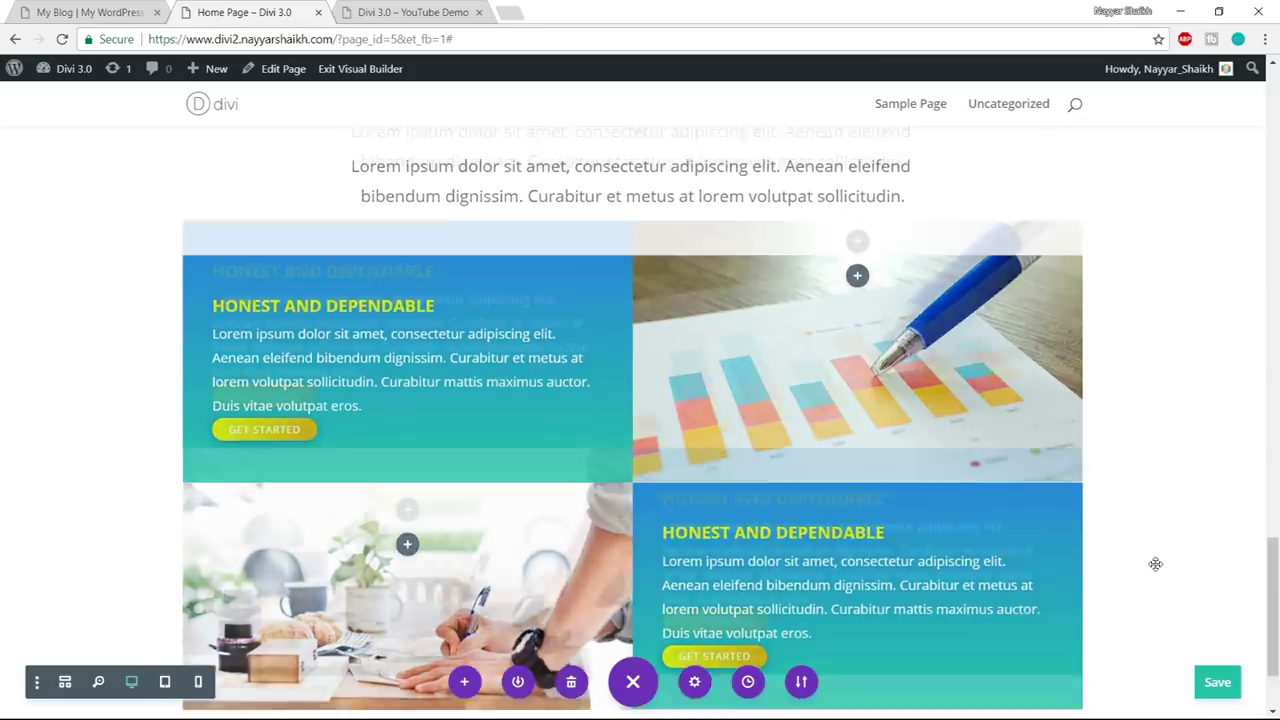
- Save the page and compare the lower row with the We Are Always Improving row on the reference site
{"action": "scroll", "coordinate": [1155, 564], "scroll_direction": "up", "scroll_amount": 2}
{"action": "key", "text": "ctrl+s"}
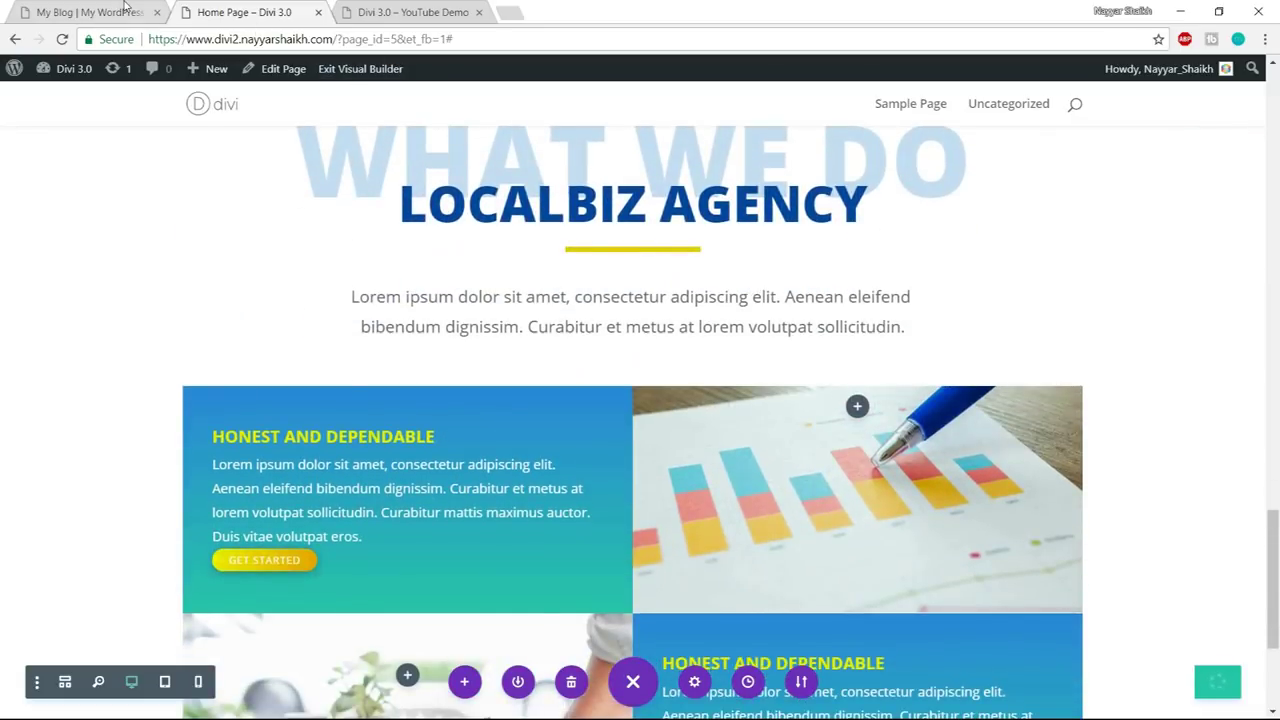
{"action": "left_click", "coordinate": [124, 8]}
{"action": "scroll", "coordinate": [486, 406], "scroll_direction": "down", "scroll_amount": 3}
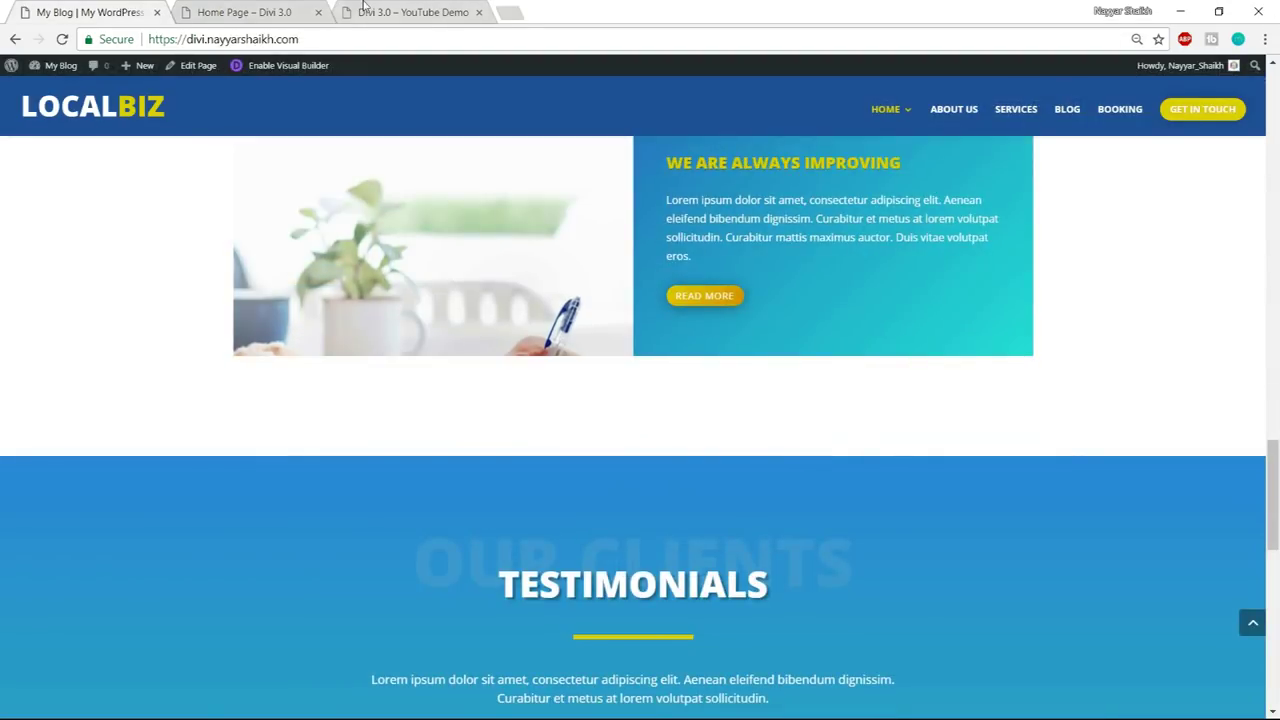
{"action": "left_click", "coordinate": [265, 10]}
{"action": "scroll", "coordinate": [947, 458], "scroll_direction": "down", "scroll_amount": 5}
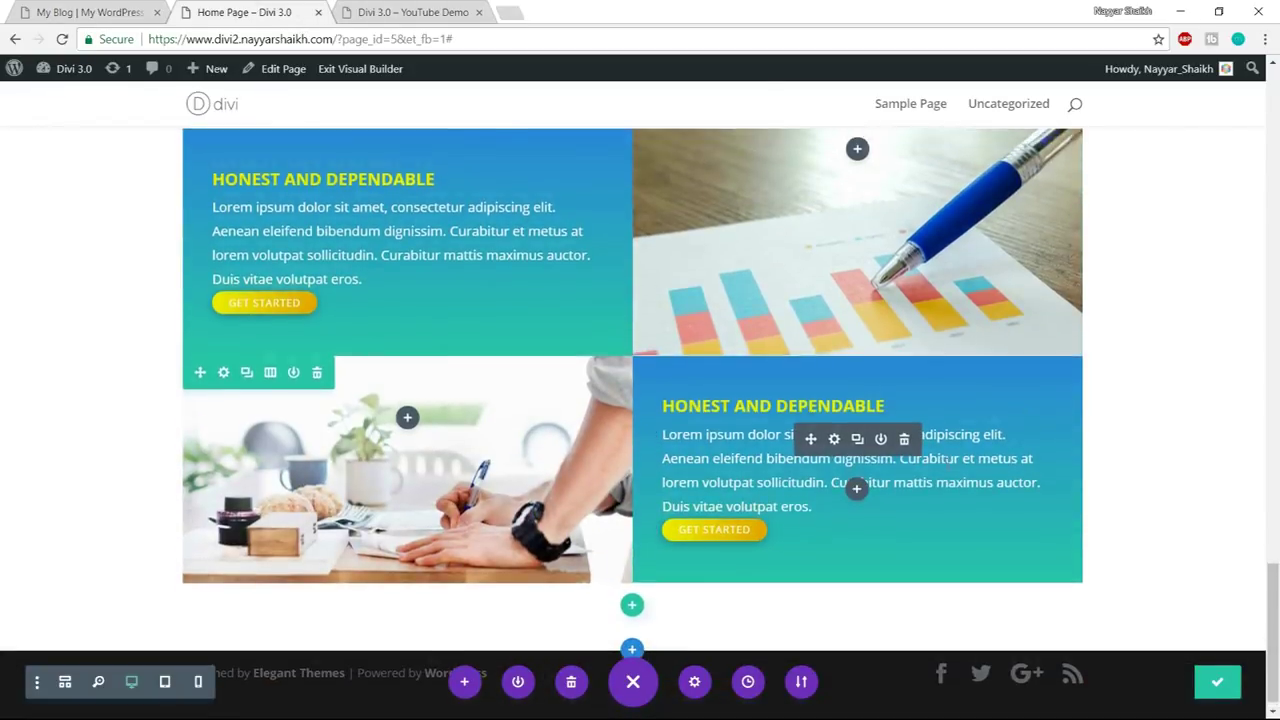
- Increase the vertical padding of the Why Choose Us section, including the space below its last row
{"action": "scroll", "coordinate": [947, 458], "scroll_direction": "up", "scroll_amount": 3}
{"action": "left_click_drag", "start_coordinate": [695, 424], "coordinate": [706, 510]}
{"action": "scroll", "coordinate": [817, 615], "scroll_direction": "down", "scroll_amount": 5}
{"action": "left_click_drag", "start_coordinate": [817, 615], "coordinate": [819, 682]}
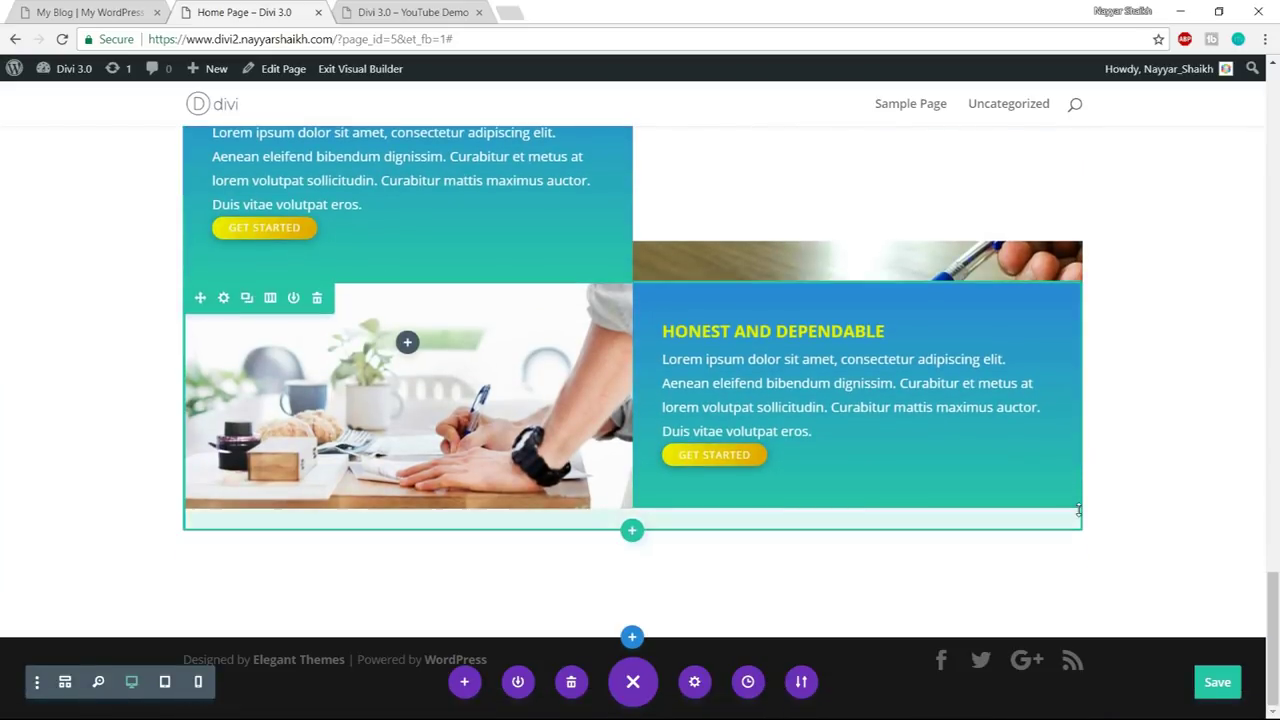
- Check the reference site's Testimonials section and insert a new regular section below the Why Choose Us section
{"action": "key", "text": "ctrl+shift+Tab"}
{"action": "scroll", "coordinate": [1008, 333], "scroll_direction": "down", "scroll_amount": 1}
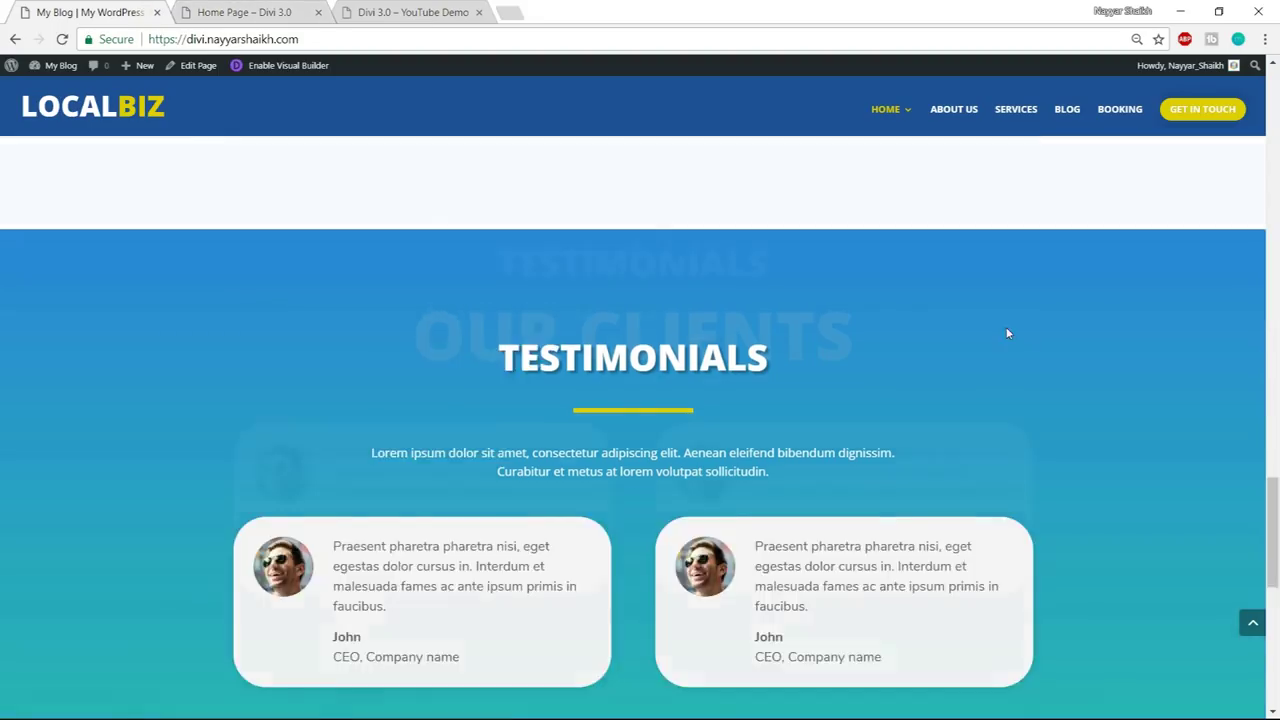
{"action": "scroll", "coordinate": [1008, 333], "scroll_direction": "down", "scroll_amount": 1}
{"action": "scroll", "coordinate": [809, 379], "scroll_direction": "up", "scroll_amount": 2}
{"action": "scroll", "coordinate": [792, 397], "scroll_direction": "down", "scroll_amount": 1}
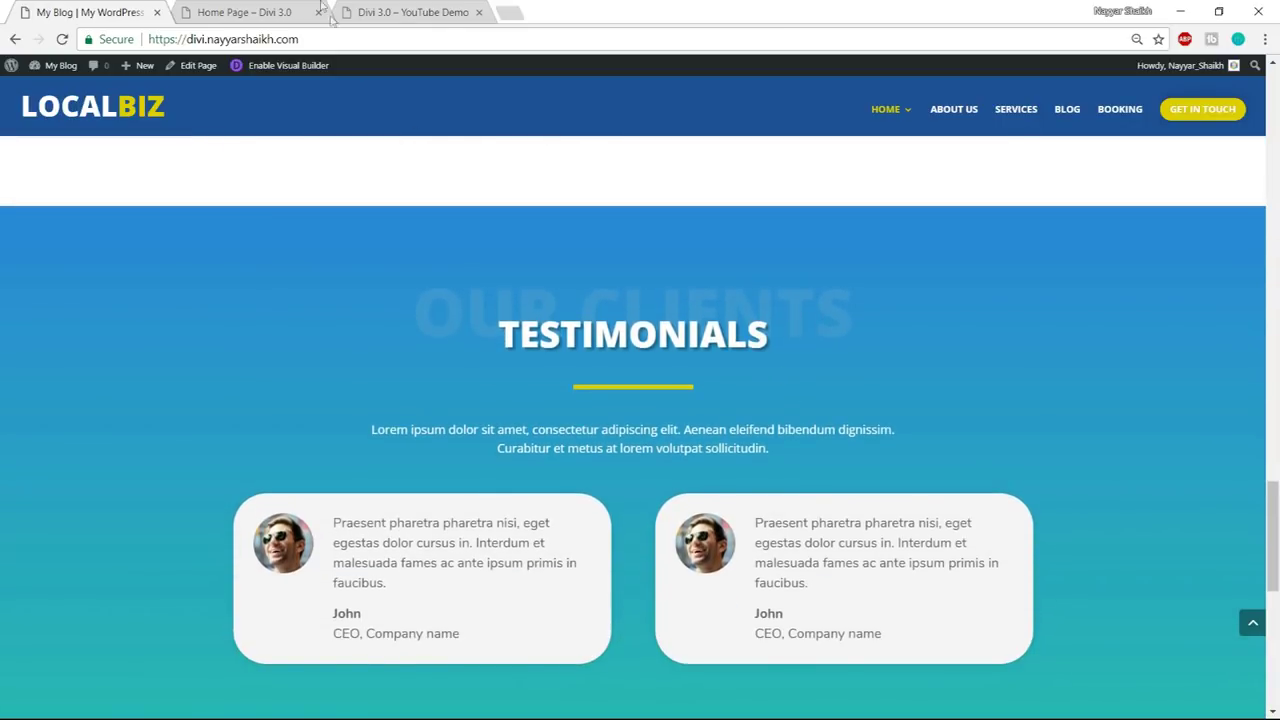
{"action": "left_click", "coordinate": [252, 12]}
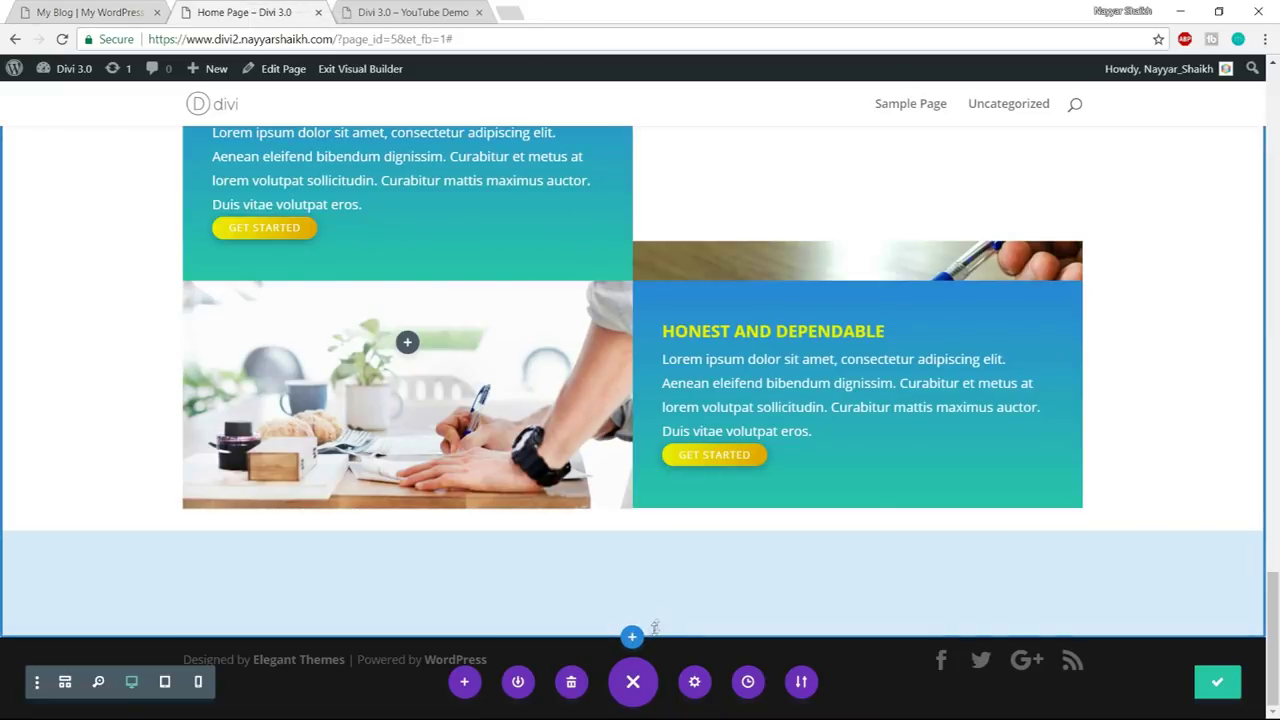
{"action": "left_click", "coordinate": [633, 637]}
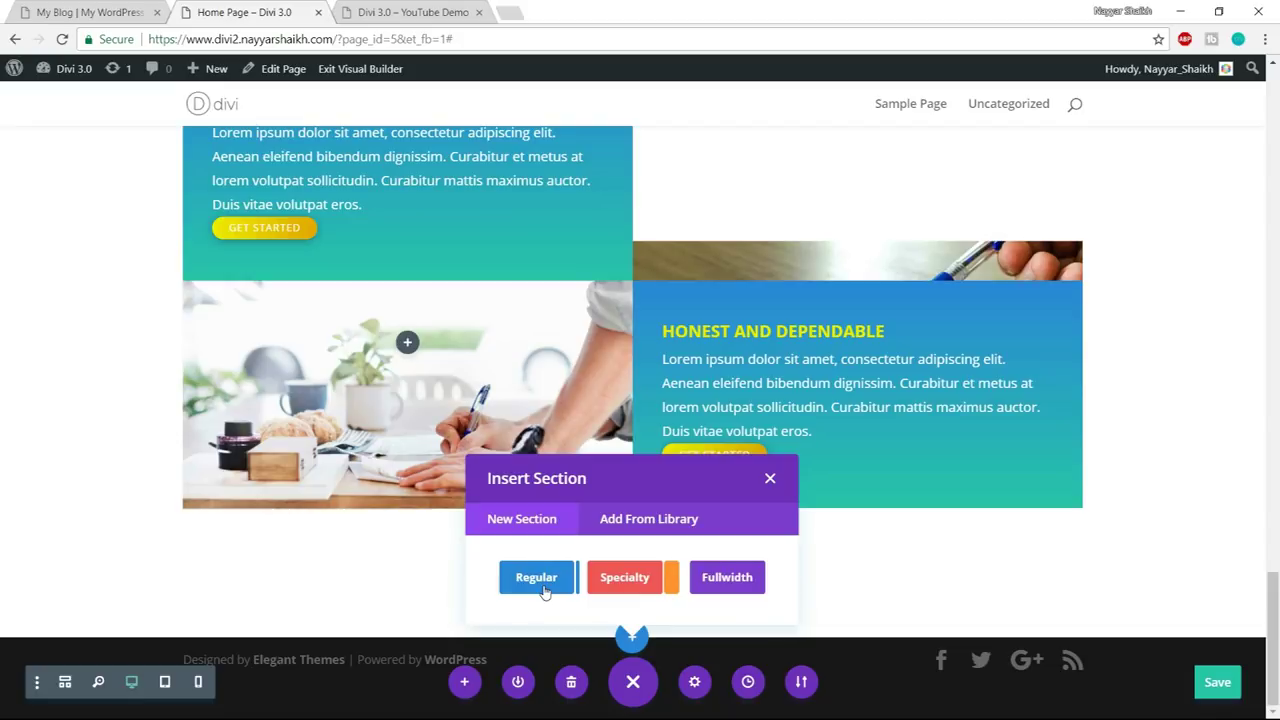
{"action": "left_click", "coordinate": [544, 590]}
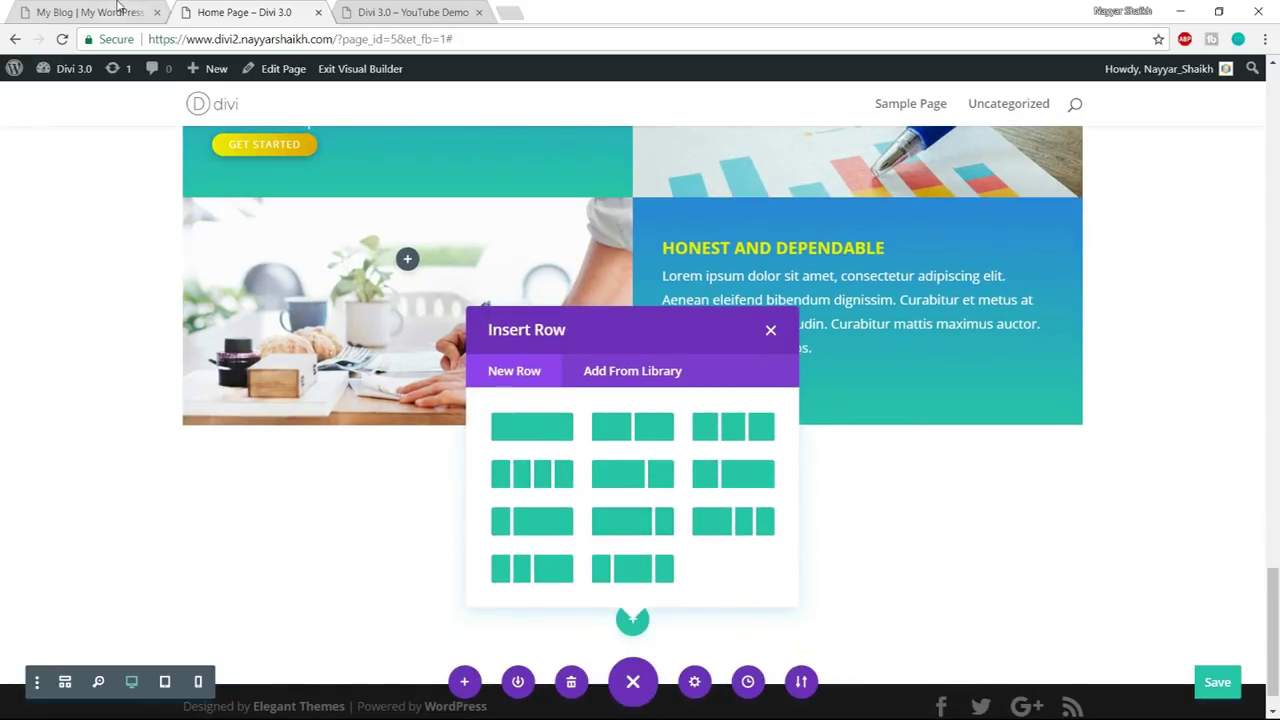
- Check the Testimonials heading on the reference site and add the saved Title row from the library to the new section
{"action": "left_click", "coordinate": [118, 8]}
{"action": "left_click_drag", "start_coordinate": [400, 292], "coordinate": [811, 446]}
{"action": "left_click", "coordinate": [811, 446]}
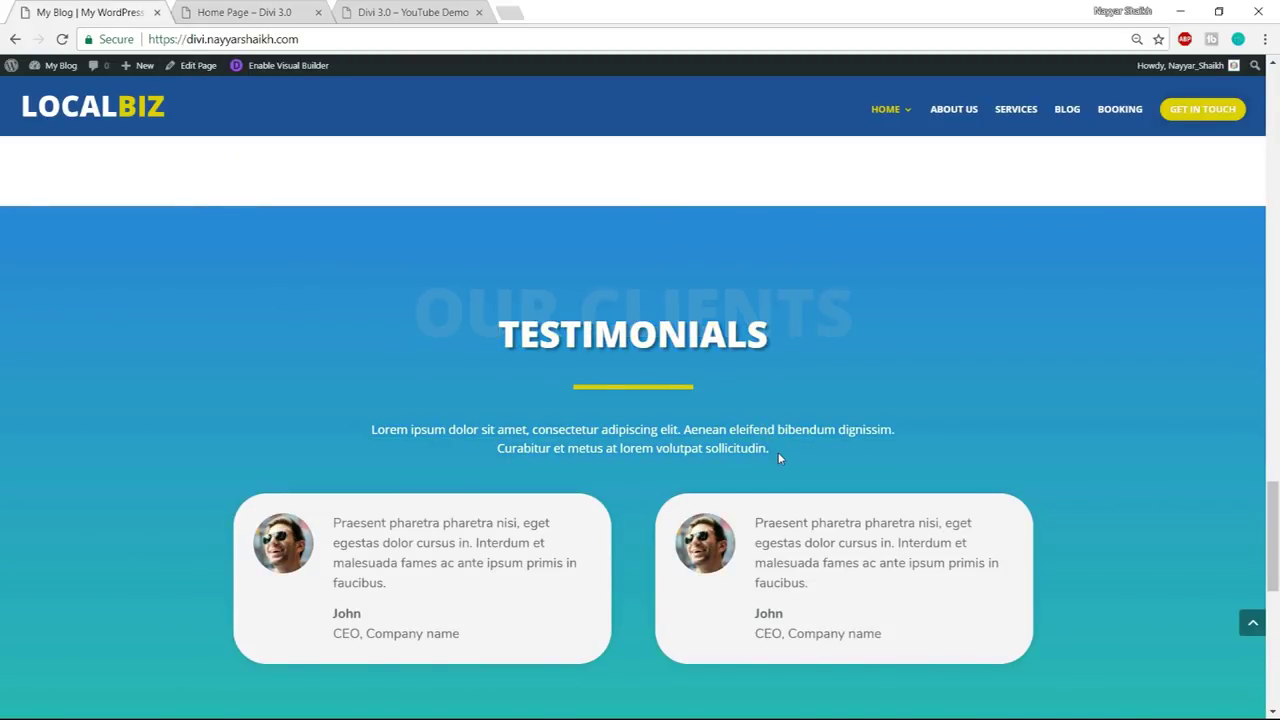
{"action": "left_click_drag", "start_coordinate": [778, 452], "coordinate": [468, 298]}
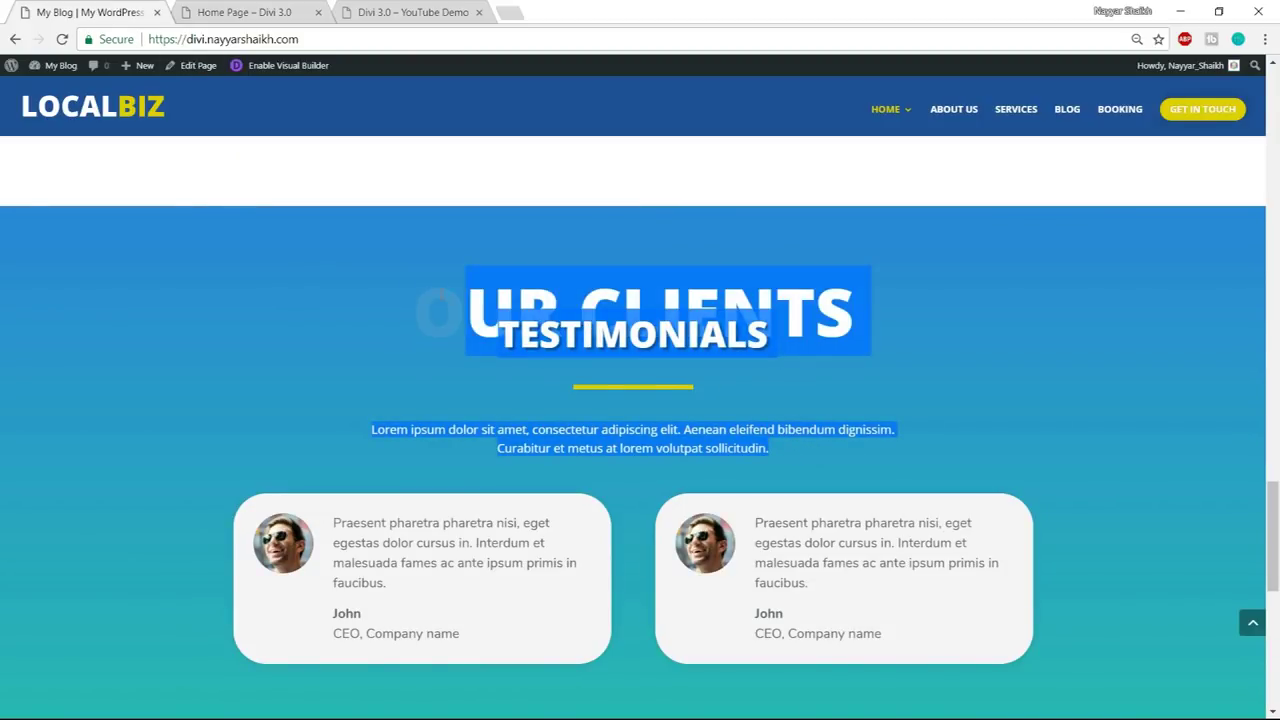
{"action": "left_click", "coordinate": [258, 10]}
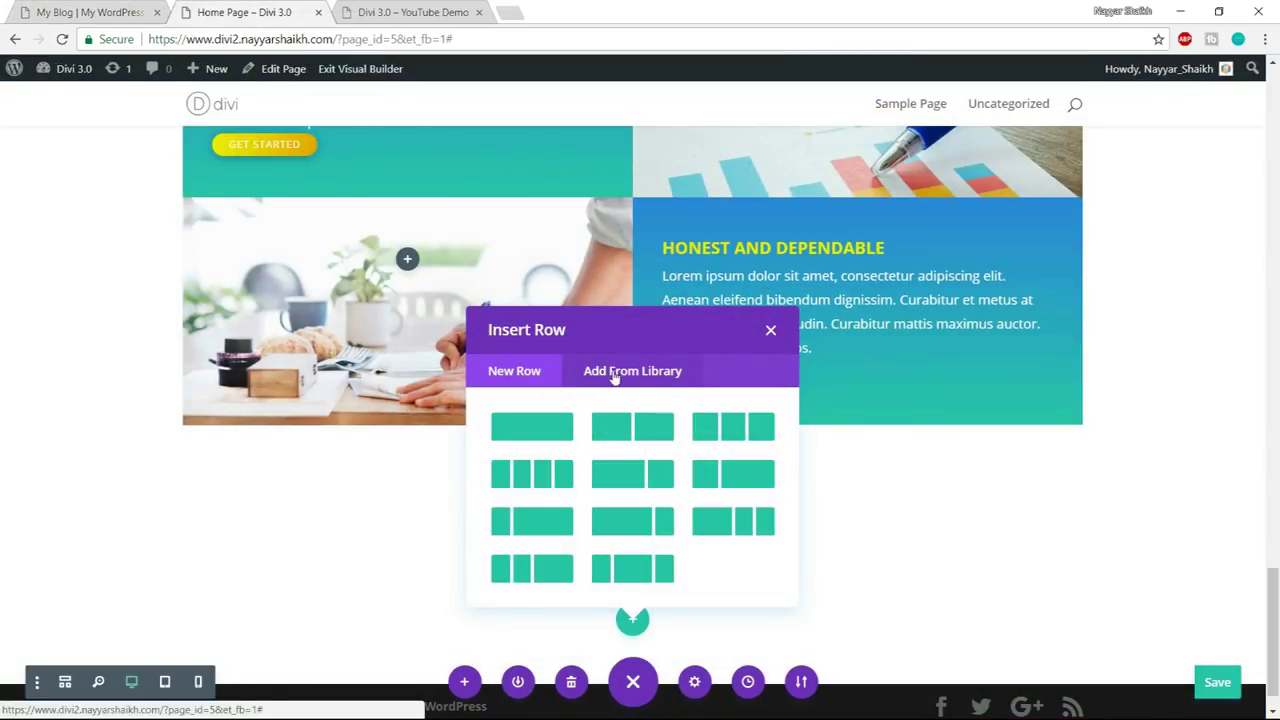
{"action": "left_click", "coordinate": [627, 376]}
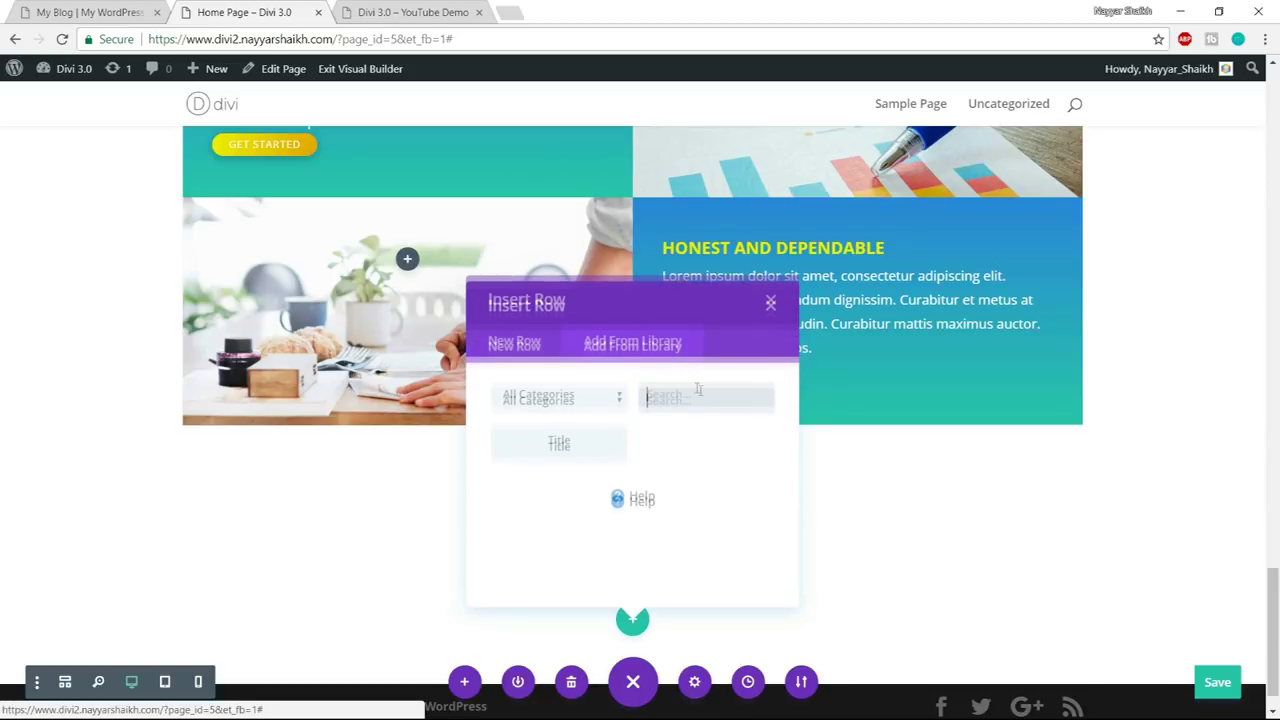
{"action": "left_click", "coordinate": [581, 455]}
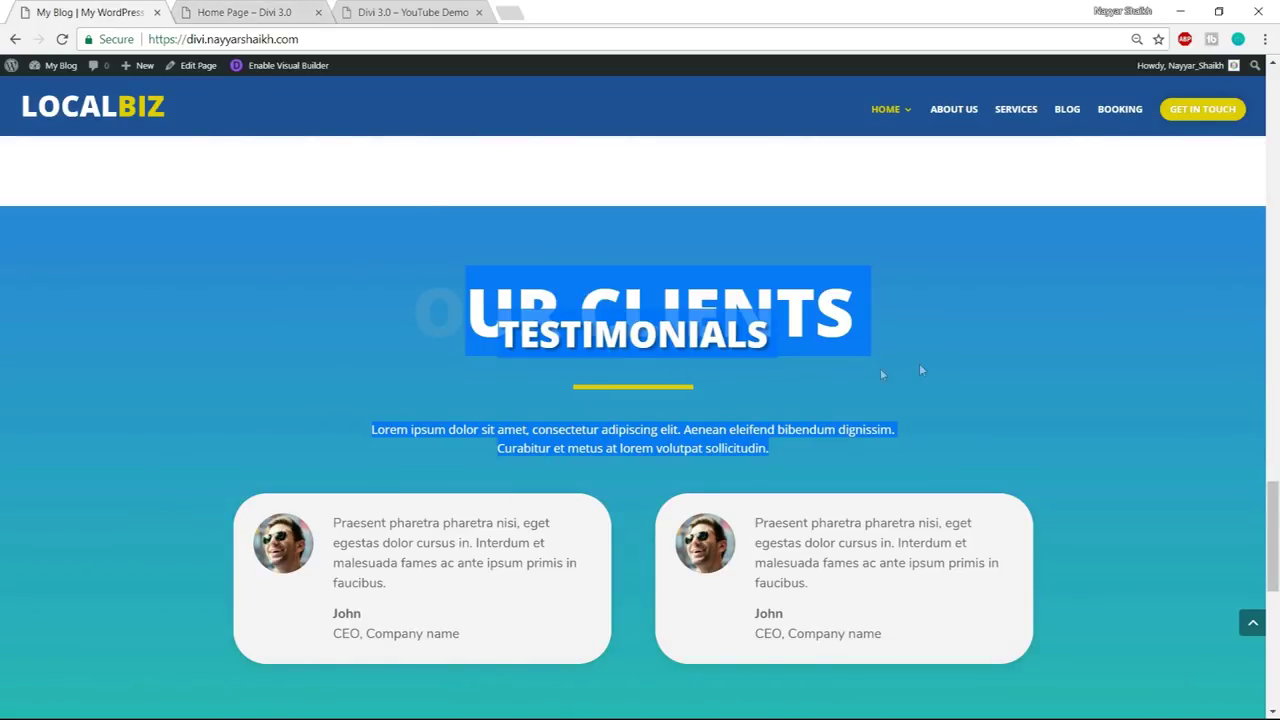
- Review the Testimonials design on the reference site and give the new title section the default blue-to-green gradient background
{"action": "left_click", "coordinate": [921, 370]}
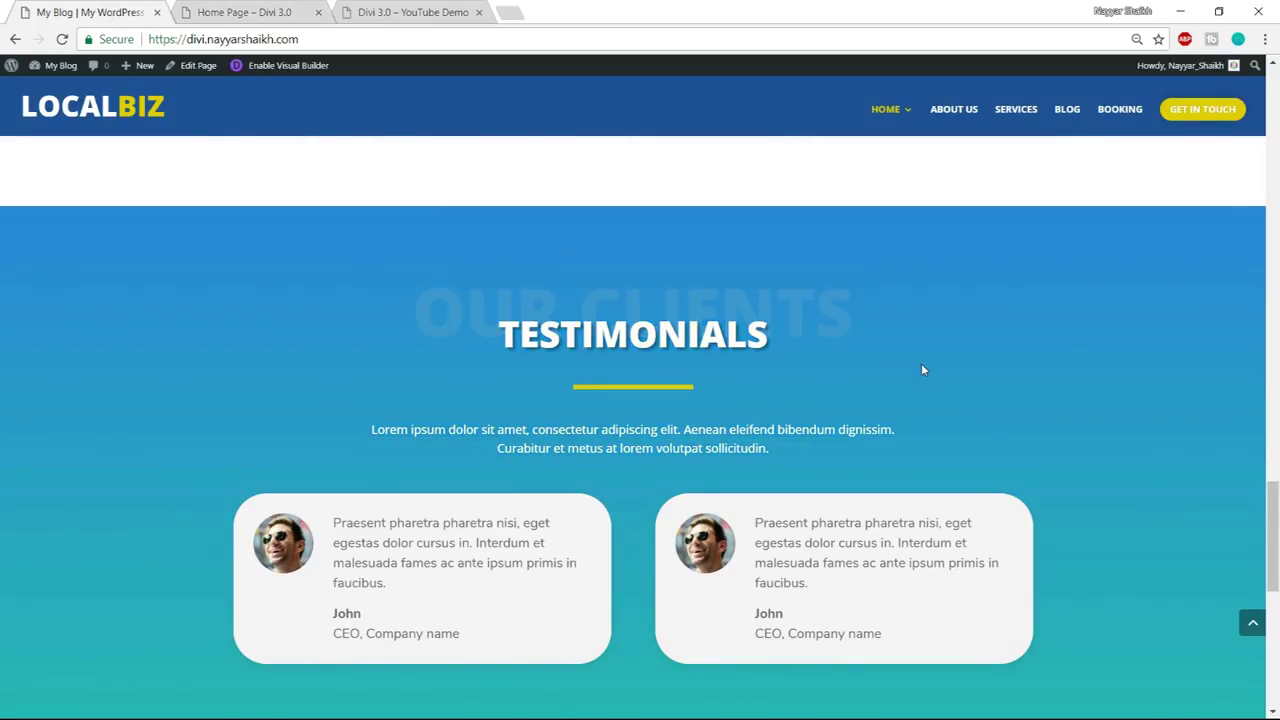
{"action": "left_click_drag", "start_coordinate": [469, 330], "coordinate": [740, 448]}
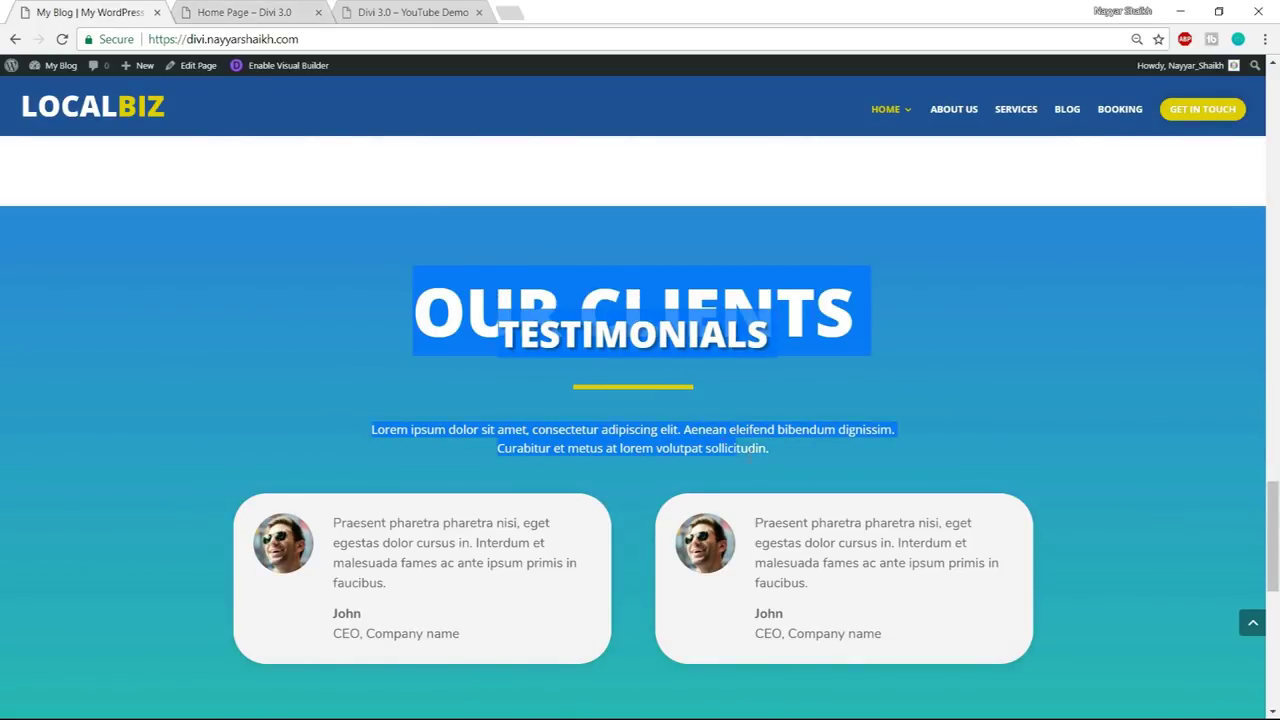
{"action": "left_click", "coordinate": [762, 468]}
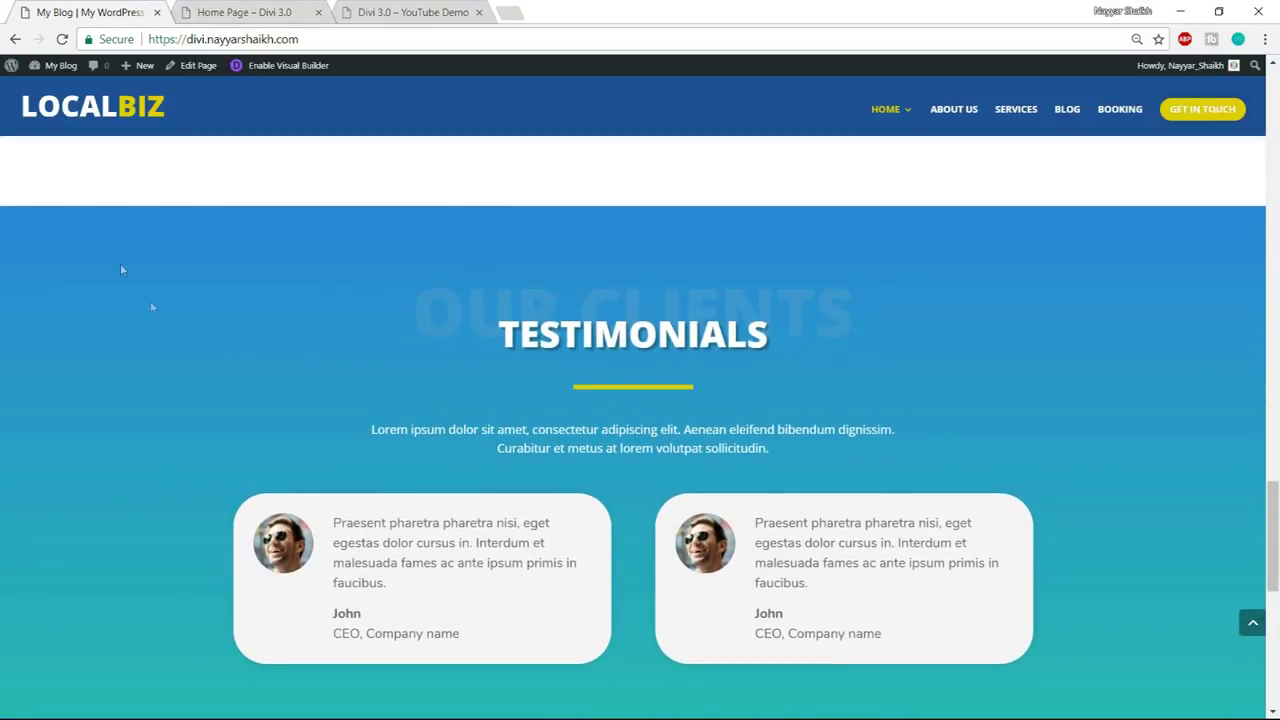
{"action": "scroll", "coordinate": [1110, 357], "scroll_direction": "down", "scroll_amount": 3}
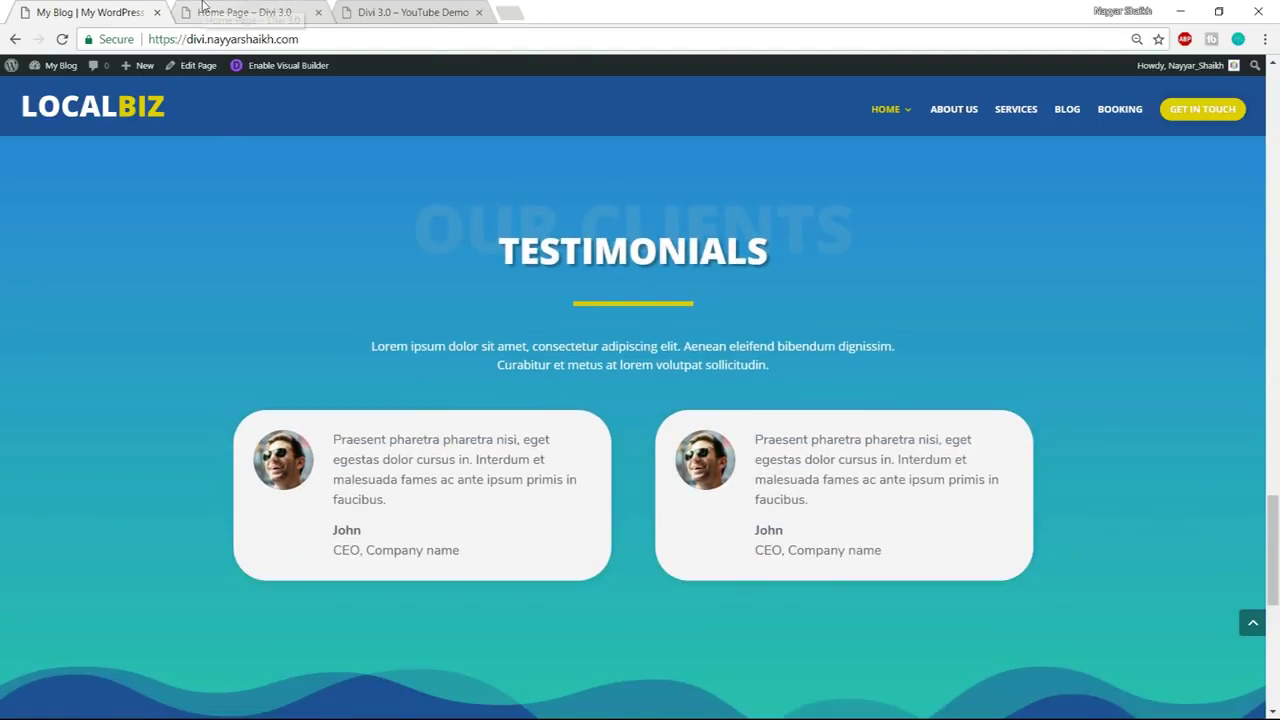
{"action": "left_click", "coordinate": [245, 12]}
{"action": "mouse_move", "coordinate": [631, 429]}
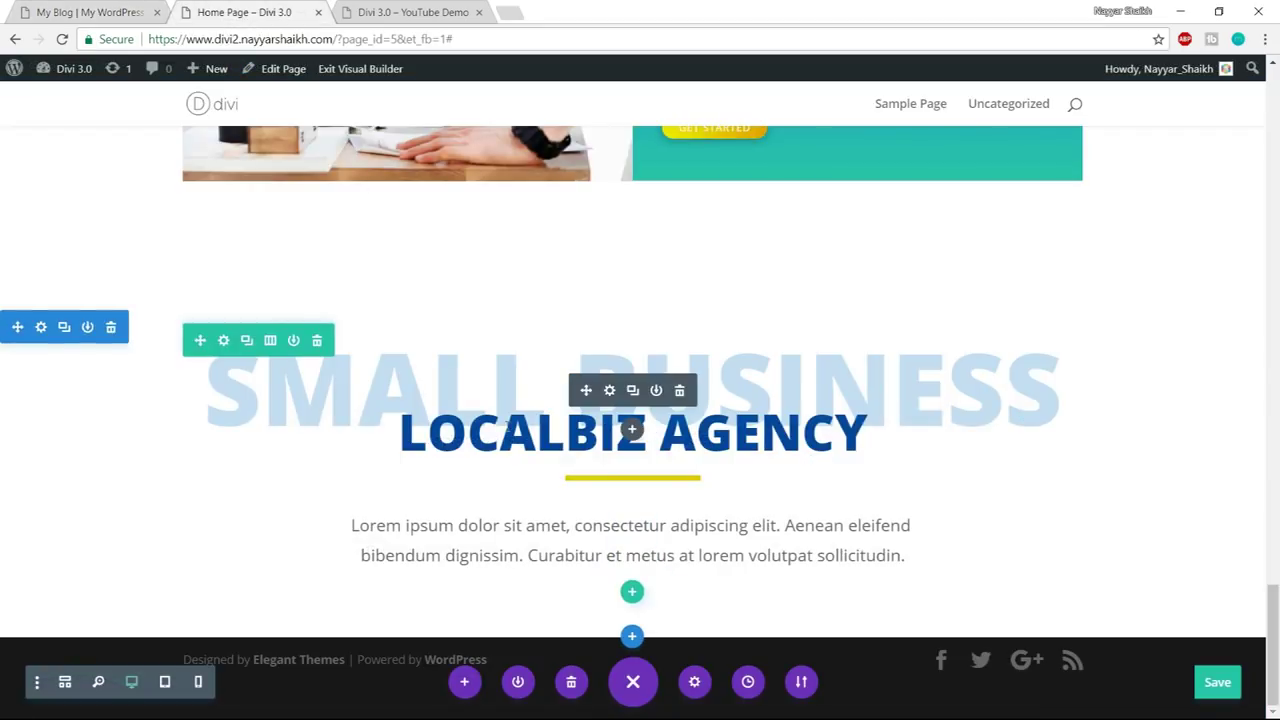
{"action": "left_click", "coordinate": [41, 329]}
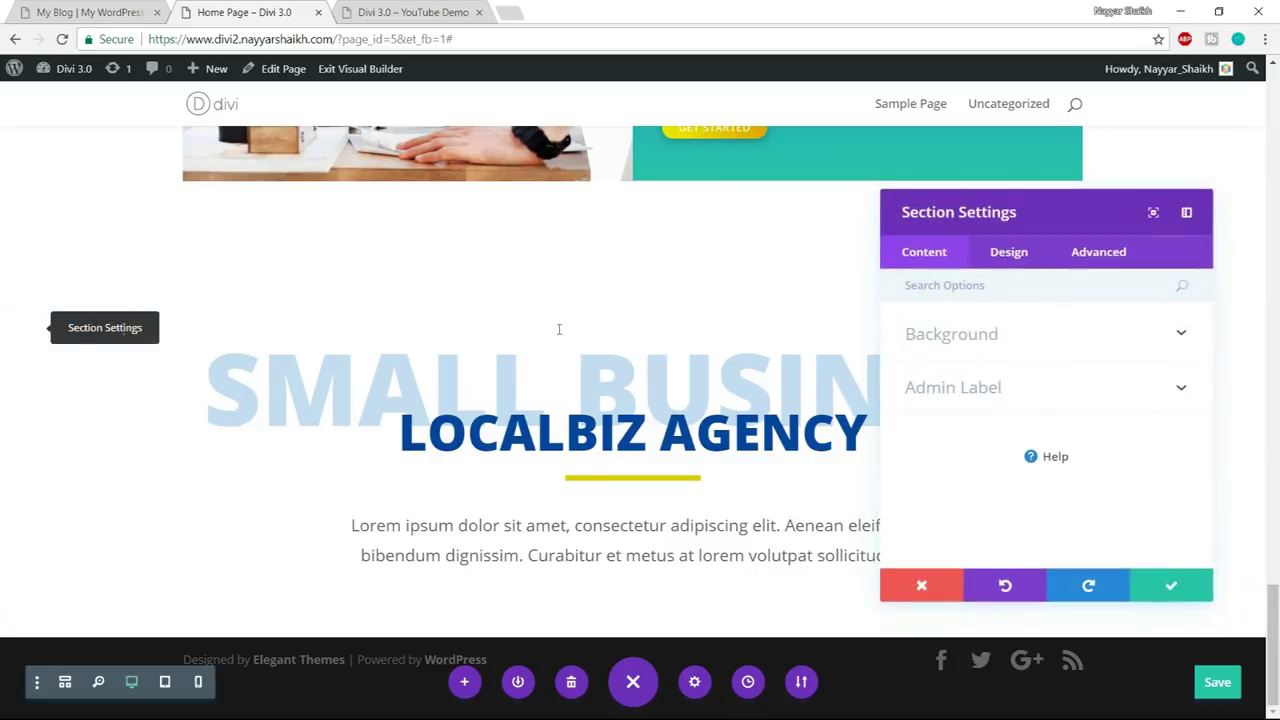
{"action": "left_click", "coordinate": [1008, 334]}
{"action": "scroll", "coordinate": [1017, 363], "scroll_direction": "down", "scroll_amount": 2}
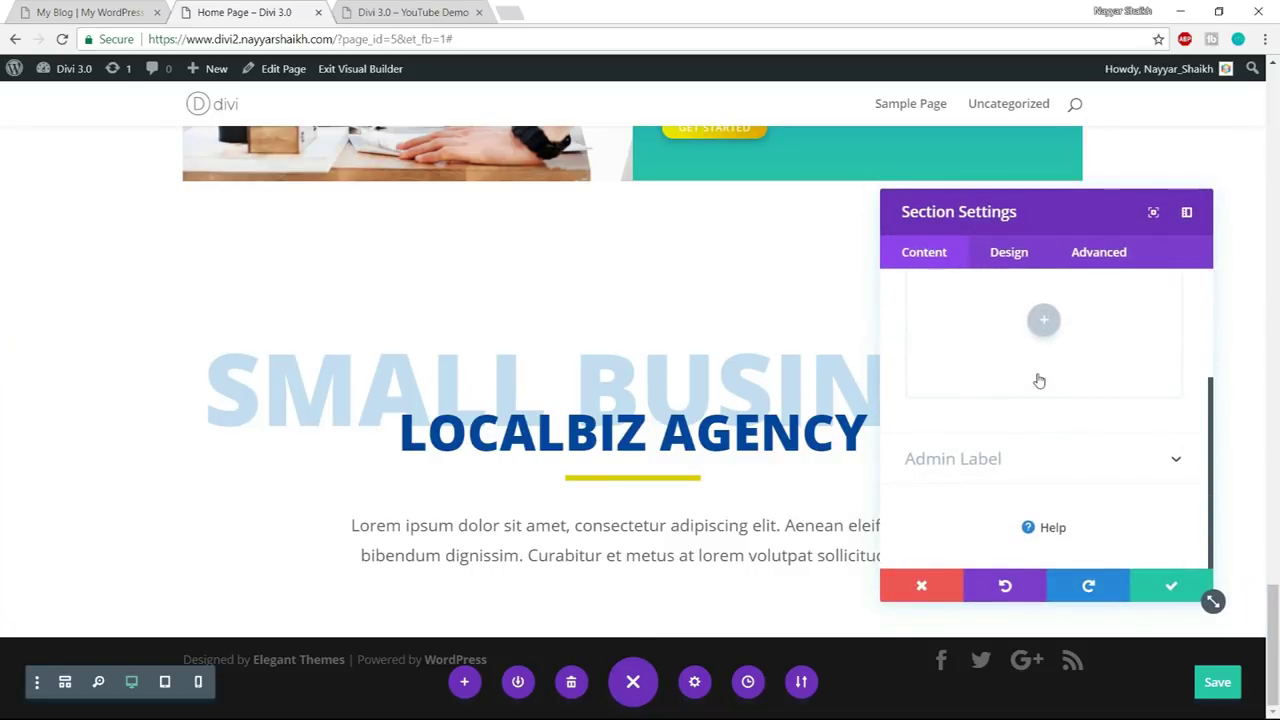
{"action": "scroll", "coordinate": [1035, 375], "scroll_direction": "up", "scroll_amount": 2}
{"action": "left_click", "coordinate": [1009, 377]}
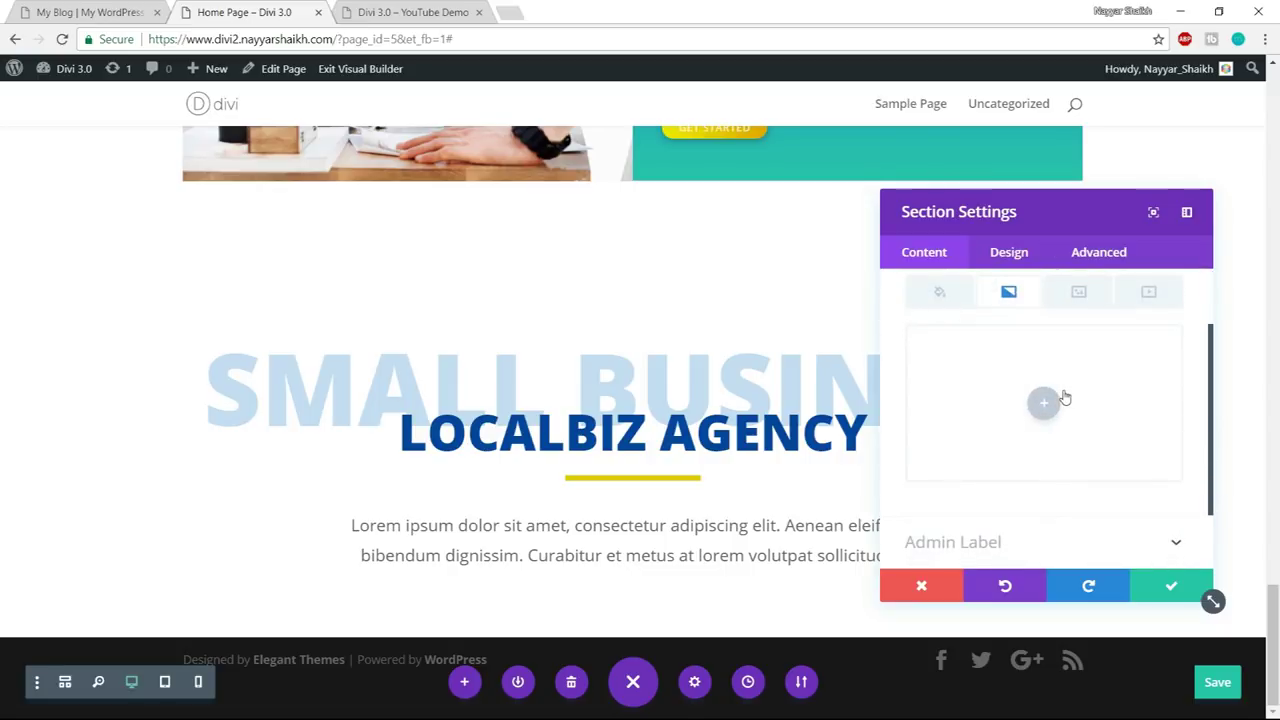
{"action": "left_click", "coordinate": [1063, 399]}
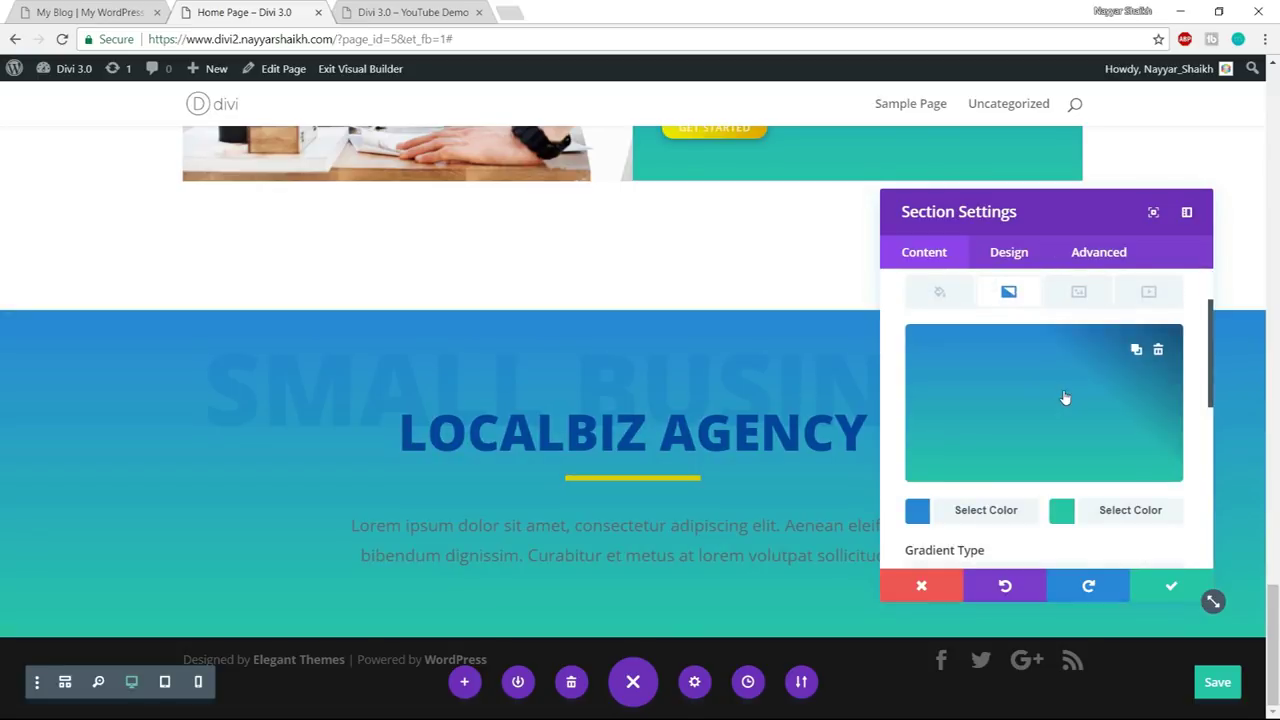
{"action": "left_click", "coordinate": [1171, 592]}
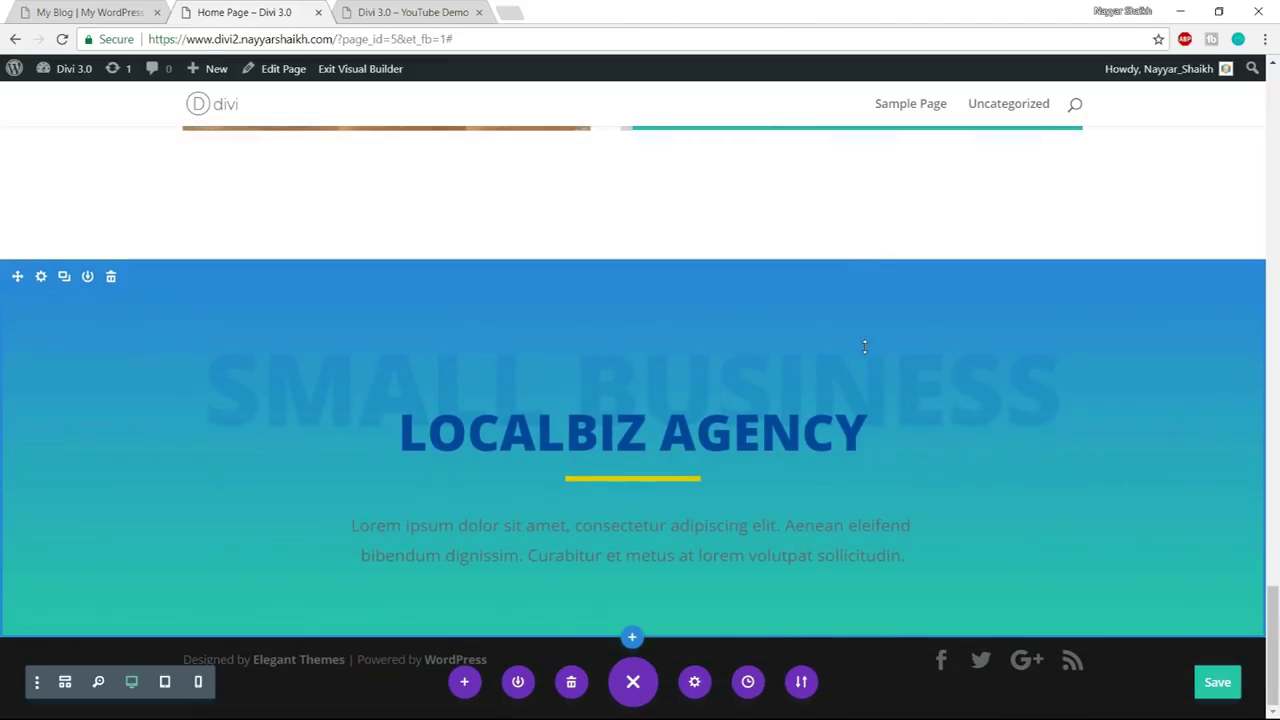
- Set the text colour of the description paragraph in the new gradient section to Light
{"action": "mouse_move", "coordinate": [625, 545]}
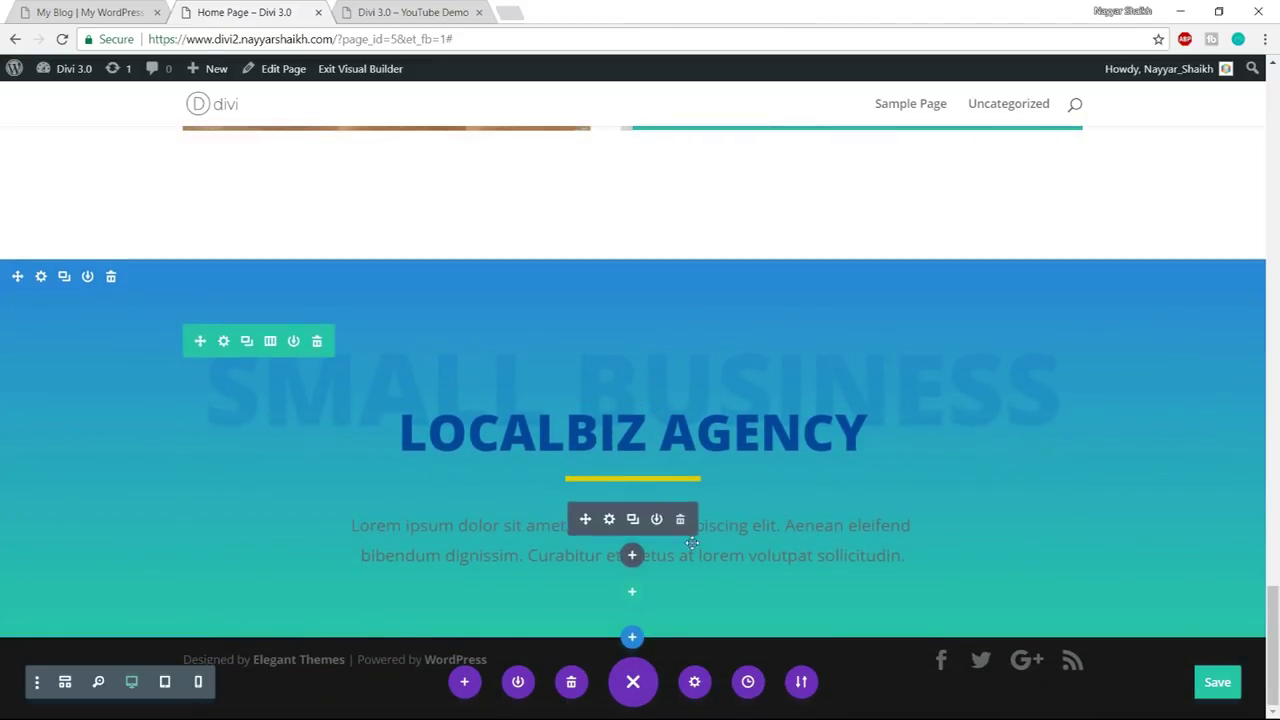
{"action": "left_click", "coordinate": [610, 518]}
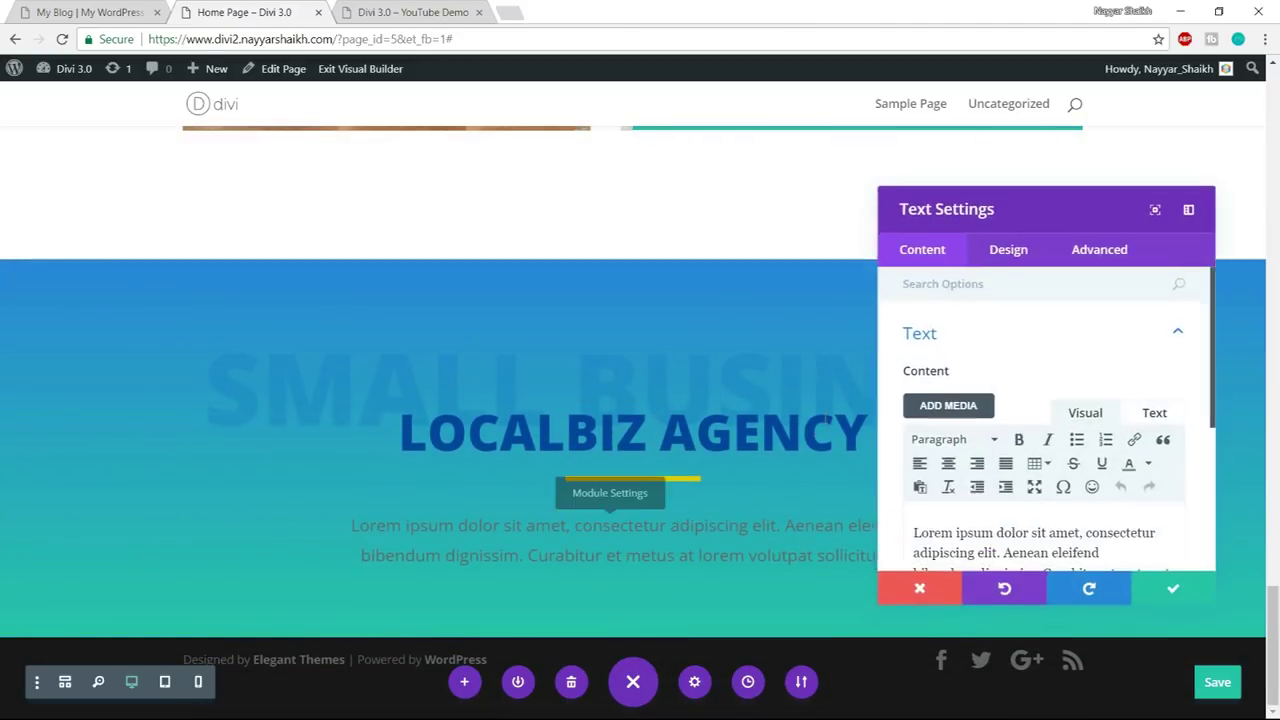
{"action": "left_click", "coordinate": [1012, 256]}
{"action": "left_click", "coordinate": [1002, 331]}
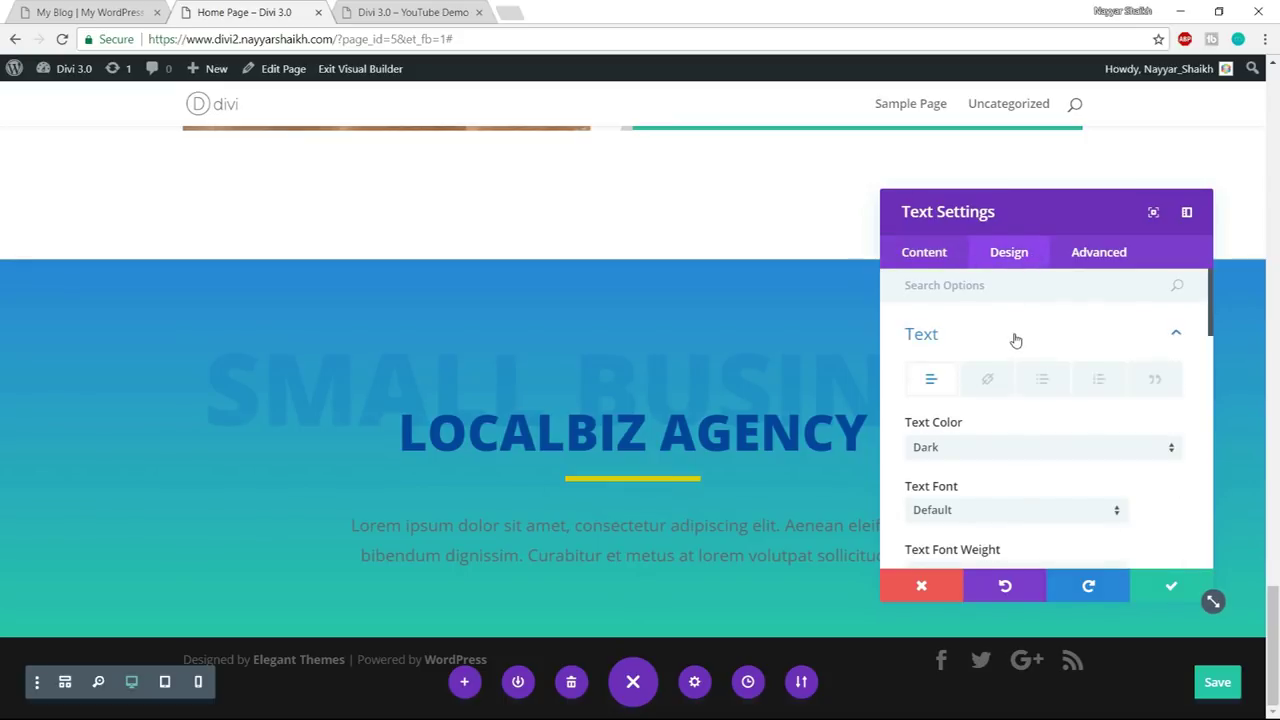
{"action": "scroll", "coordinate": [1006, 370], "scroll_direction": "down", "scroll_amount": 1}
{"action": "left_click", "coordinate": [1000, 370]}
{"action": "left_click", "coordinate": [990, 419]}
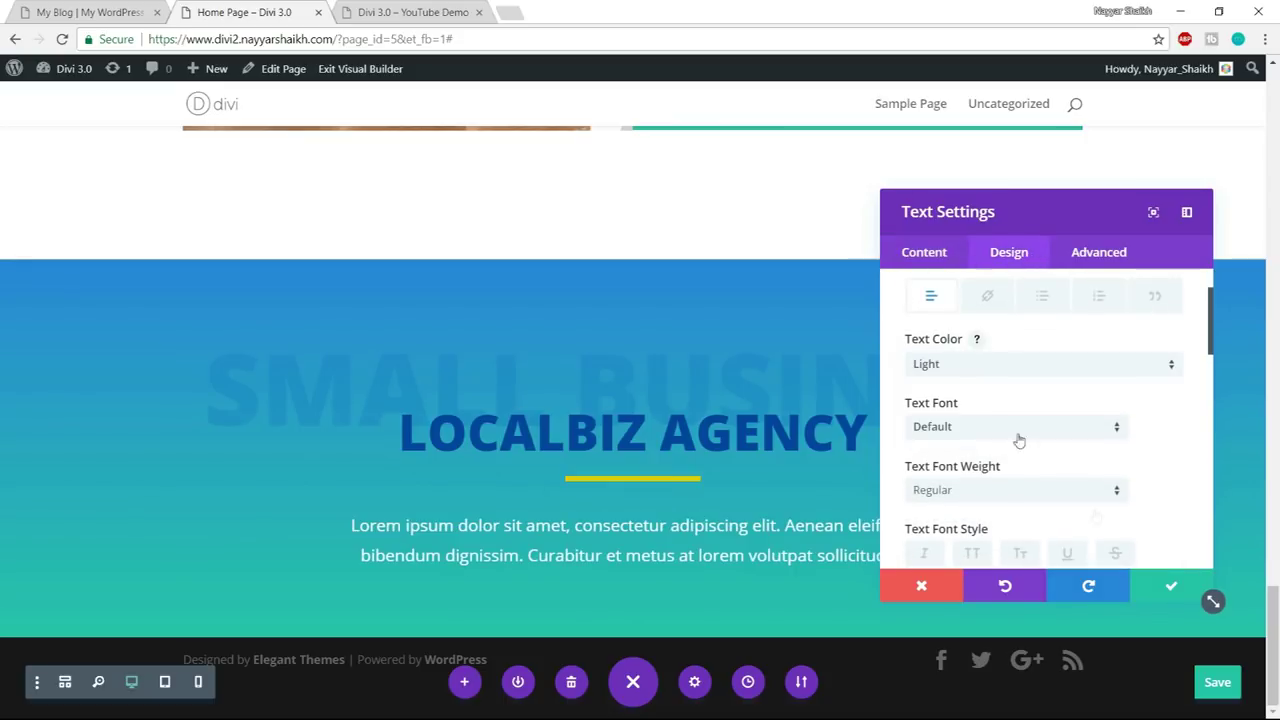
{"action": "left_click", "coordinate": [1168, 590]}
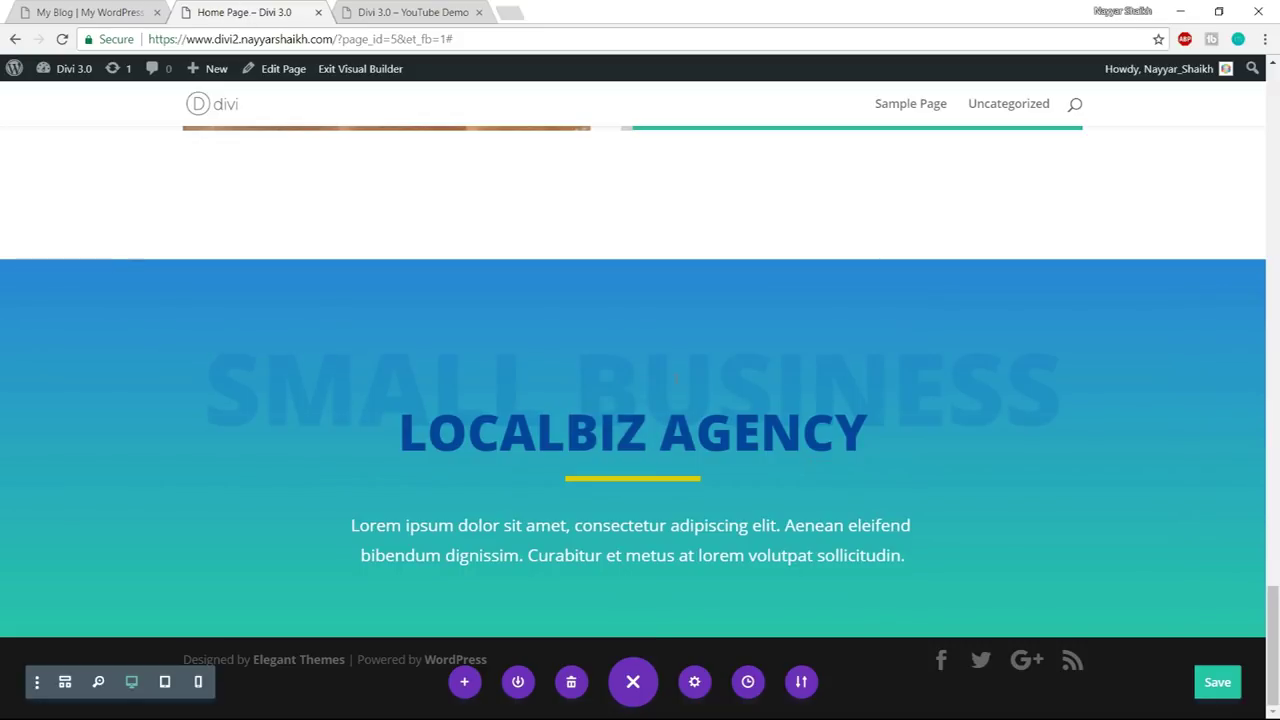
- Set the text colour of the large SMALL BUSINESS background text to Light
{"action": "left_click", "coordinate": [615, 393]}
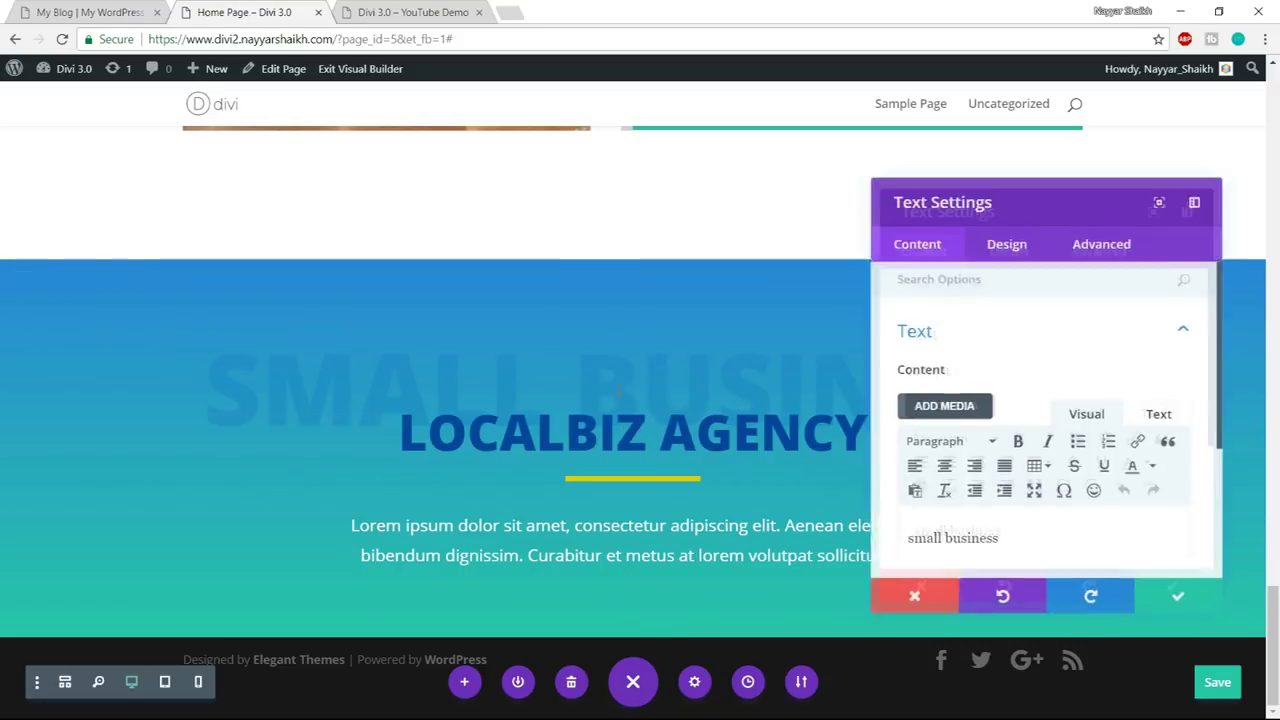
{"action": "left_click", "coordinate": [1009, 253]}
{"action": "left_click", "coordinate": [1020, 348]}
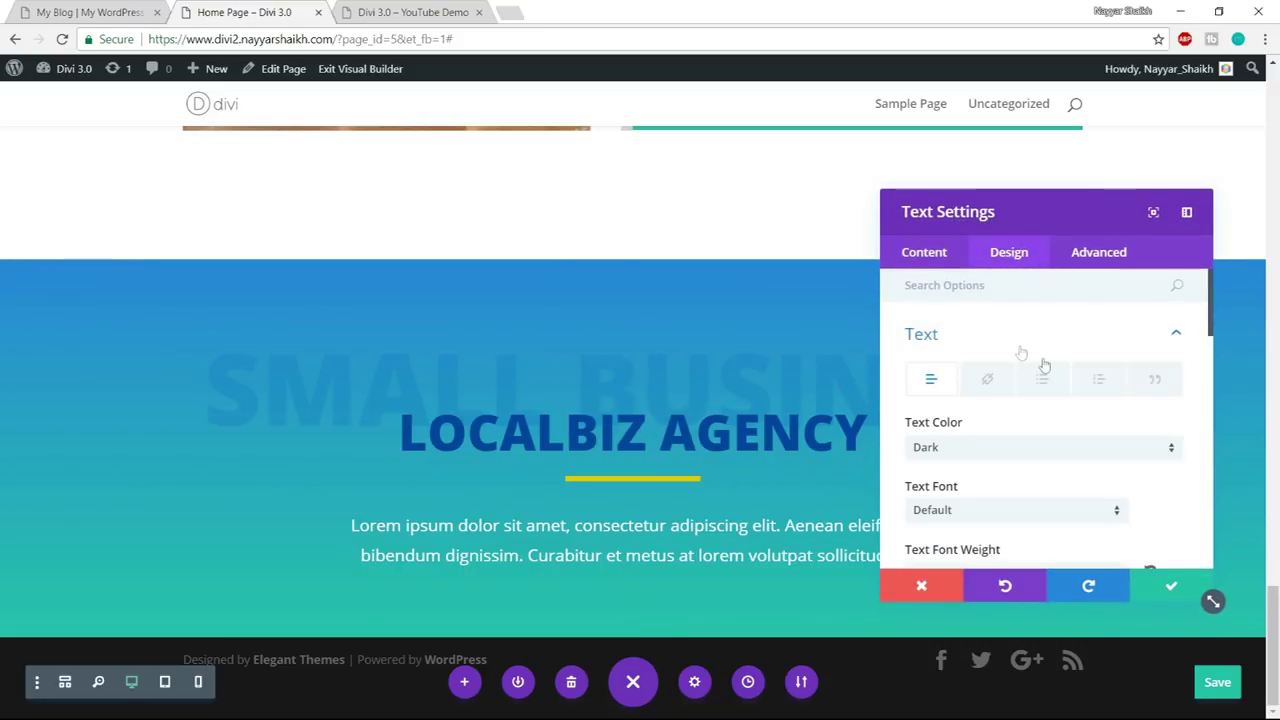
{"action": "left_click", "coordinate": [983, 369]}
{"action": "left_click", "coordinate": [979, 408]}
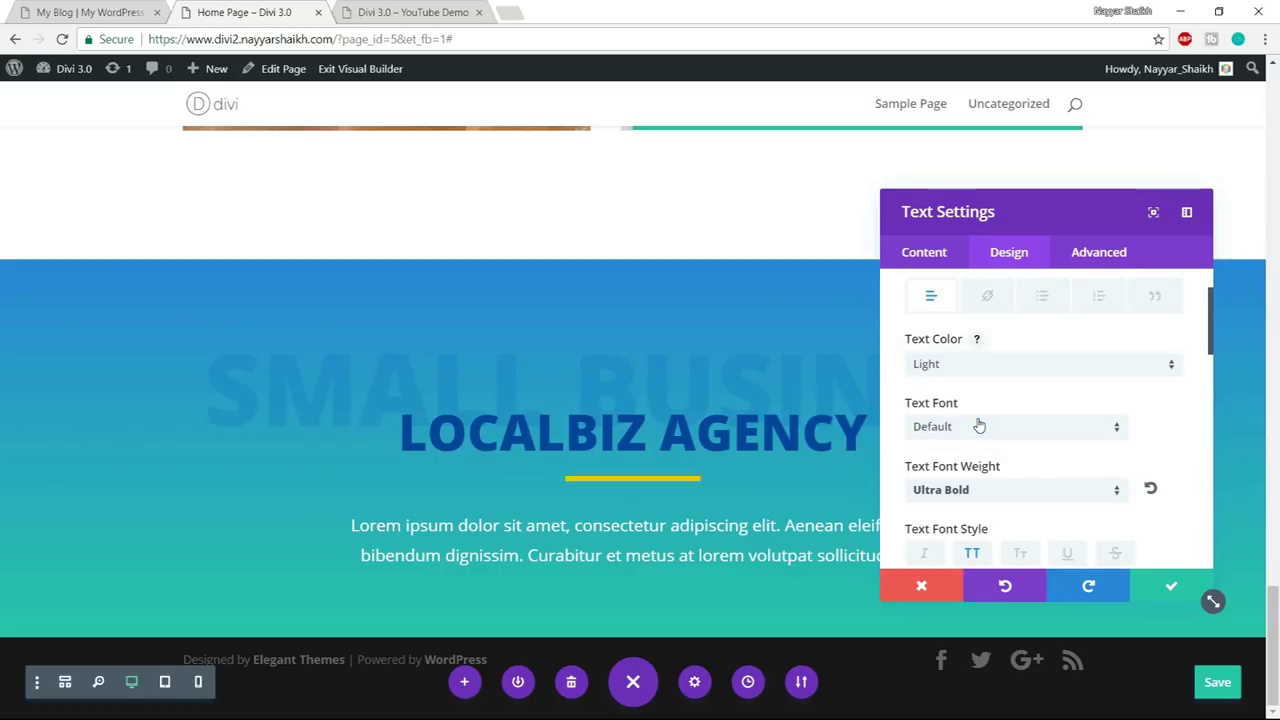
{"action": "scroll", "coordinate": [1030, 395], "scroll_direction": "down", "scroll_amount": 3}
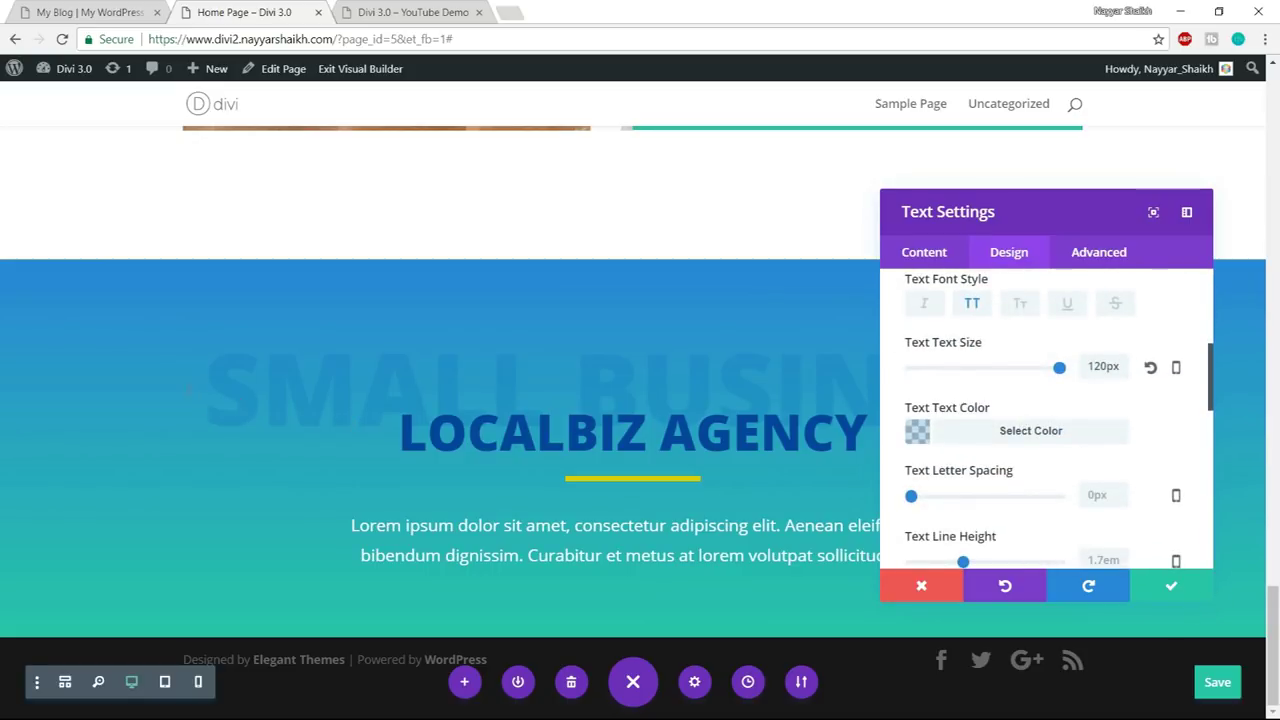
- Compare with the reference Testimonials heading and give the SMALL BUSINESS text a semi-transparent white colour at about 0.3 opacity
{"action": "left_click", "coordinate": [90, 11]}
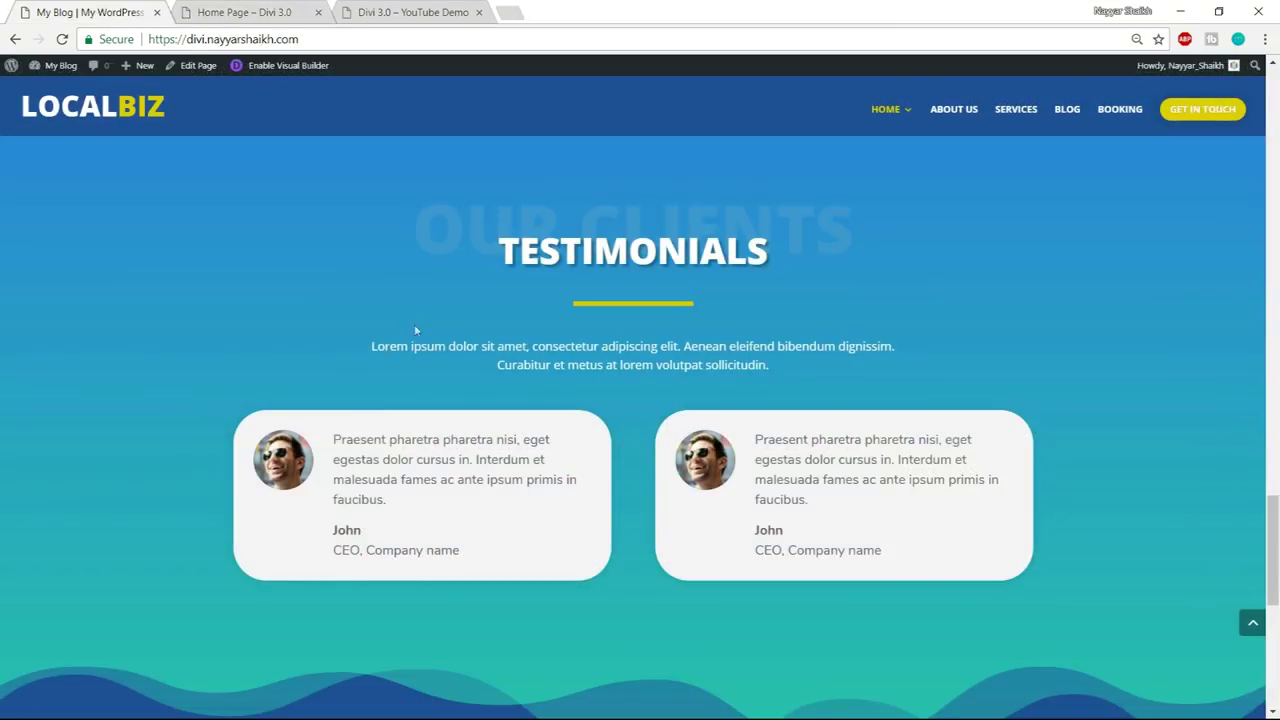
{"action": "scroll", "coordinate": [503, 293], "scroll_direction": "up", "scroll_amount": 2}
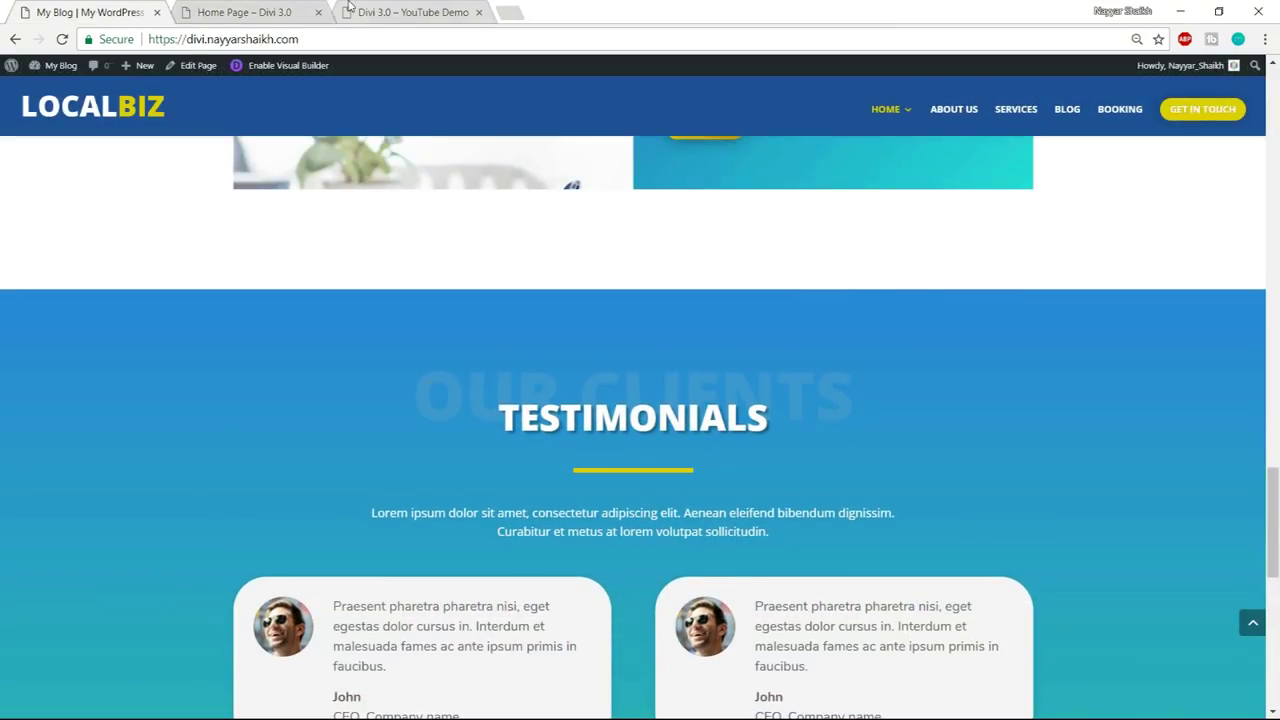
{"action": "left_click", "coordinate": [250, 11]}
{"action": "left_click", "coordinate": [1041, 437]}
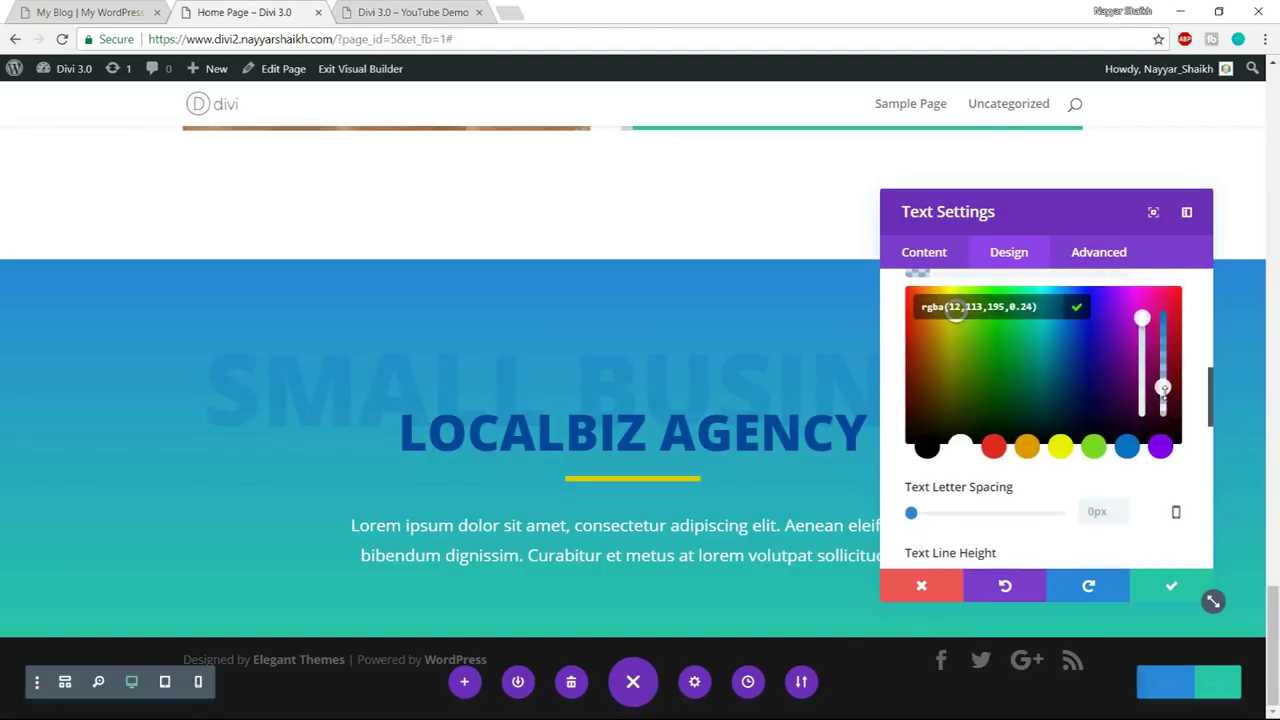
{"action": "left_click", "coordinate": [1164, 393]}
{"action": "left_click_drag", "start_coordinate": [1164, 389], "coordinate": [1164, 375]}
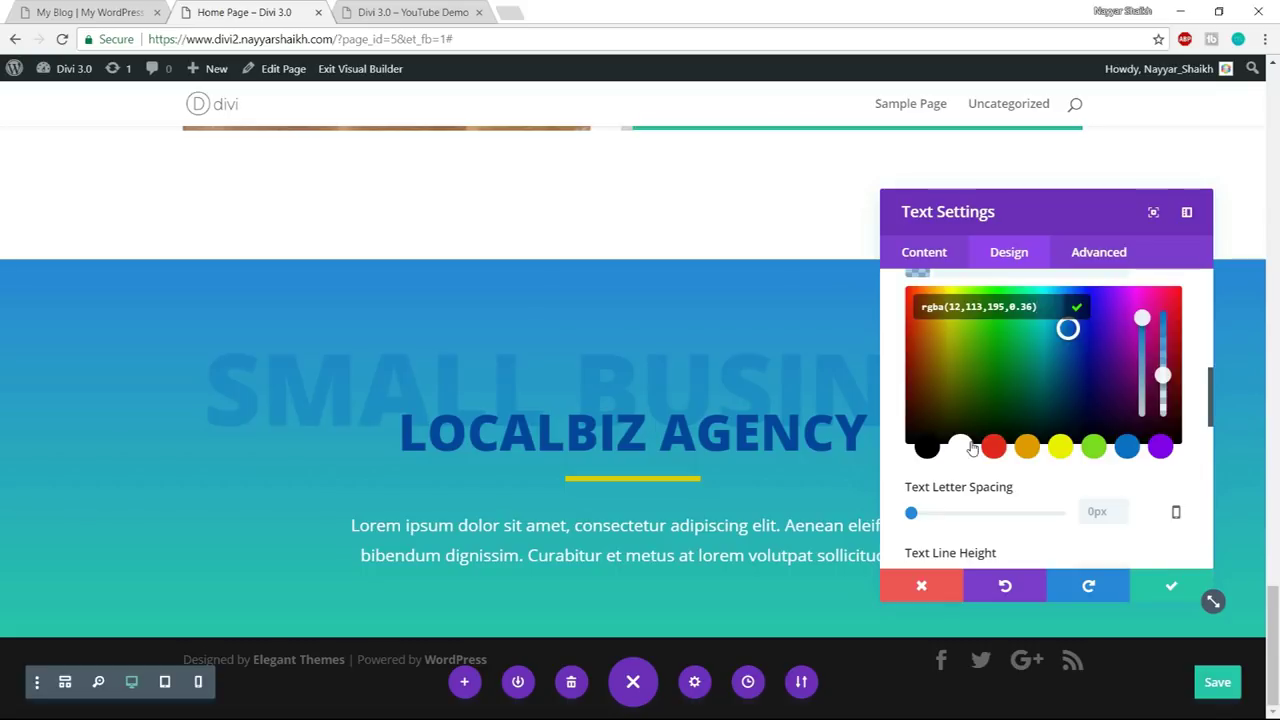
{"action": "left_click", "coordinate": [962, 446]}
{"action": "left_click_drag", "start_coordinate": [1163, 376], "coordinate": [1163, 385]}
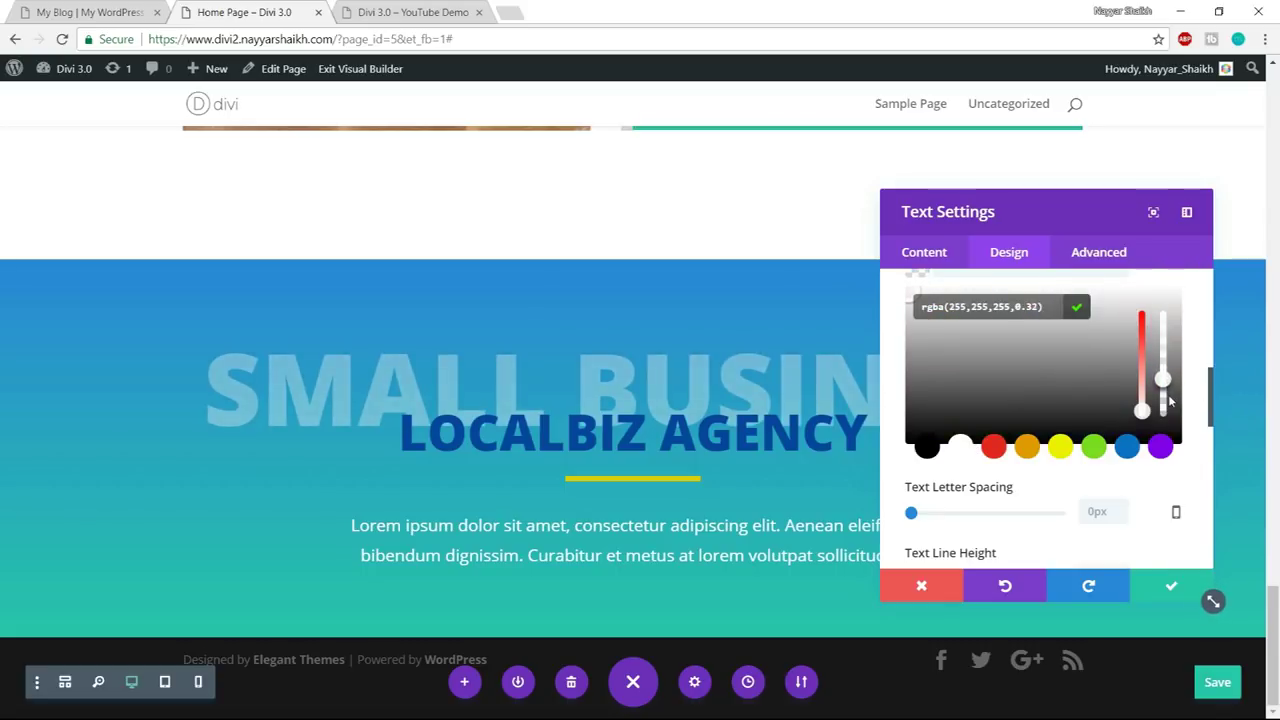
{"action": "left_click", "coordinate": [1168, 586]}
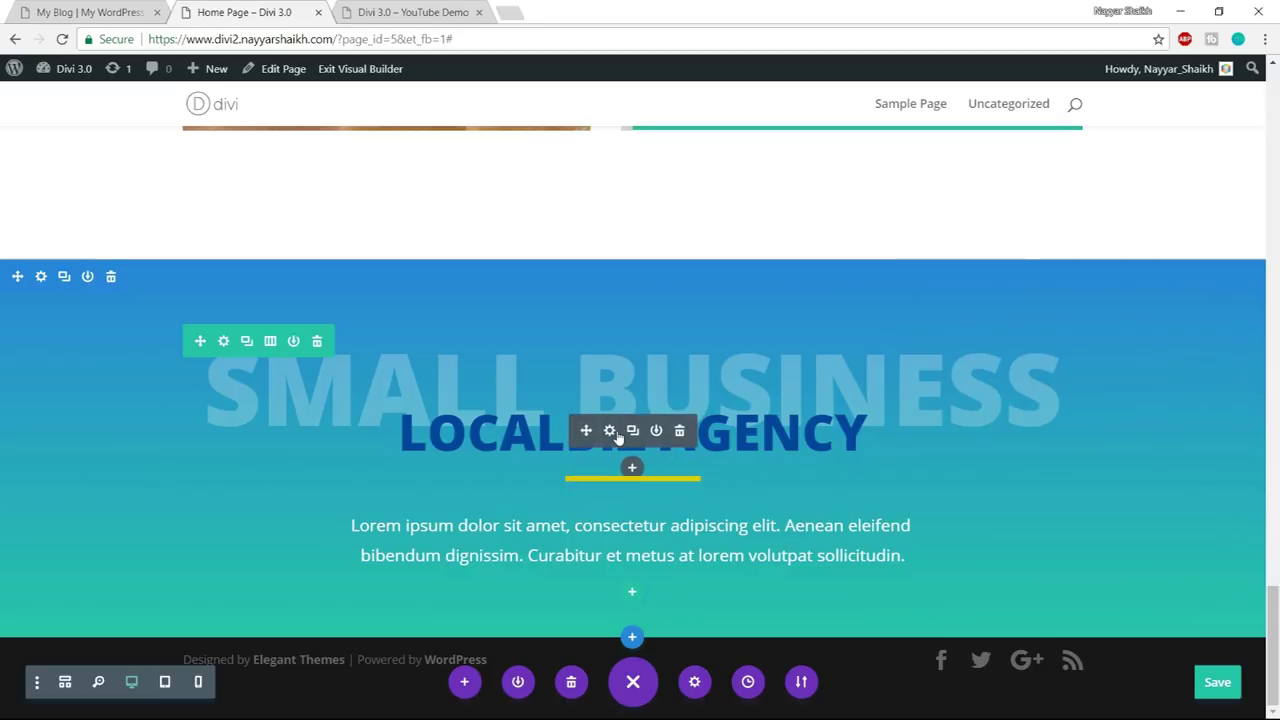
- Change the LOCALBIZ AGENCY title's text colour to white, #ffffff
{"action": "left_click", "coordinate": [611, 433]}
{"action": "left_click", "coordinate": [1012, 258]}
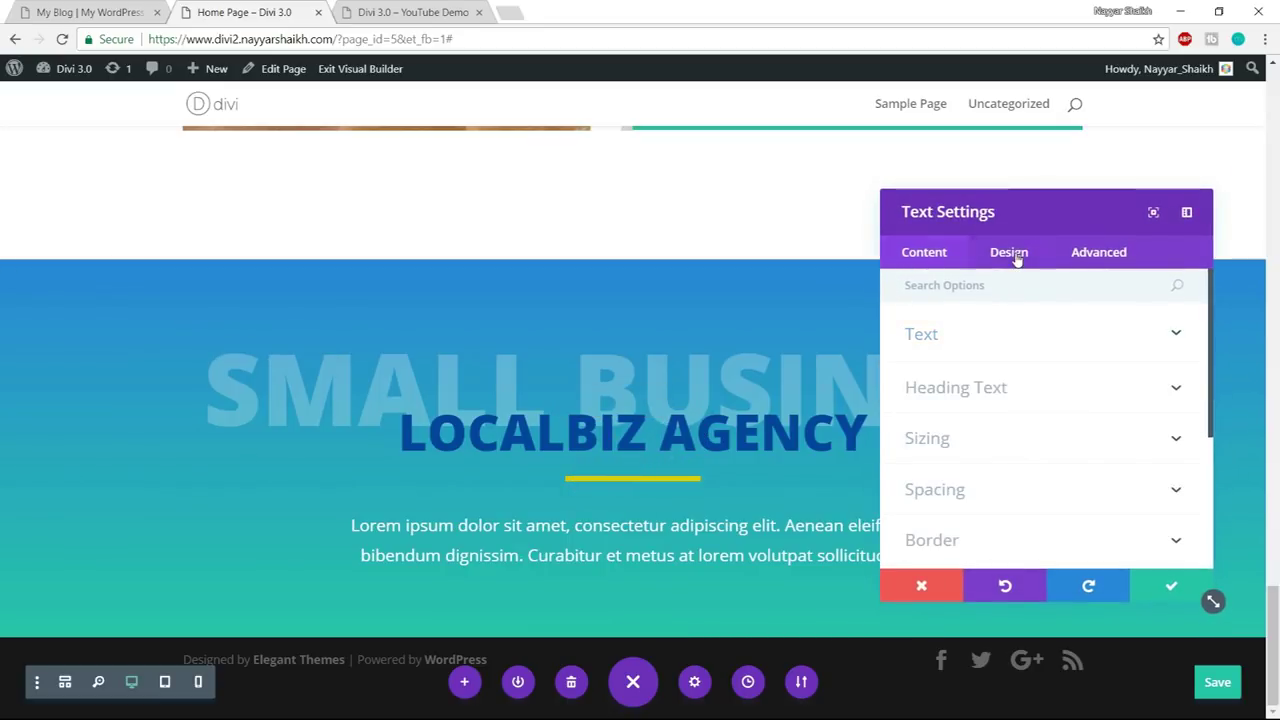
{"action": "left_click", "coordinate": [1003, 346]}
{"action": "scroll", "coordinate": [1051, 360], "scroll_direction": "down", "scroll_amount": 5}
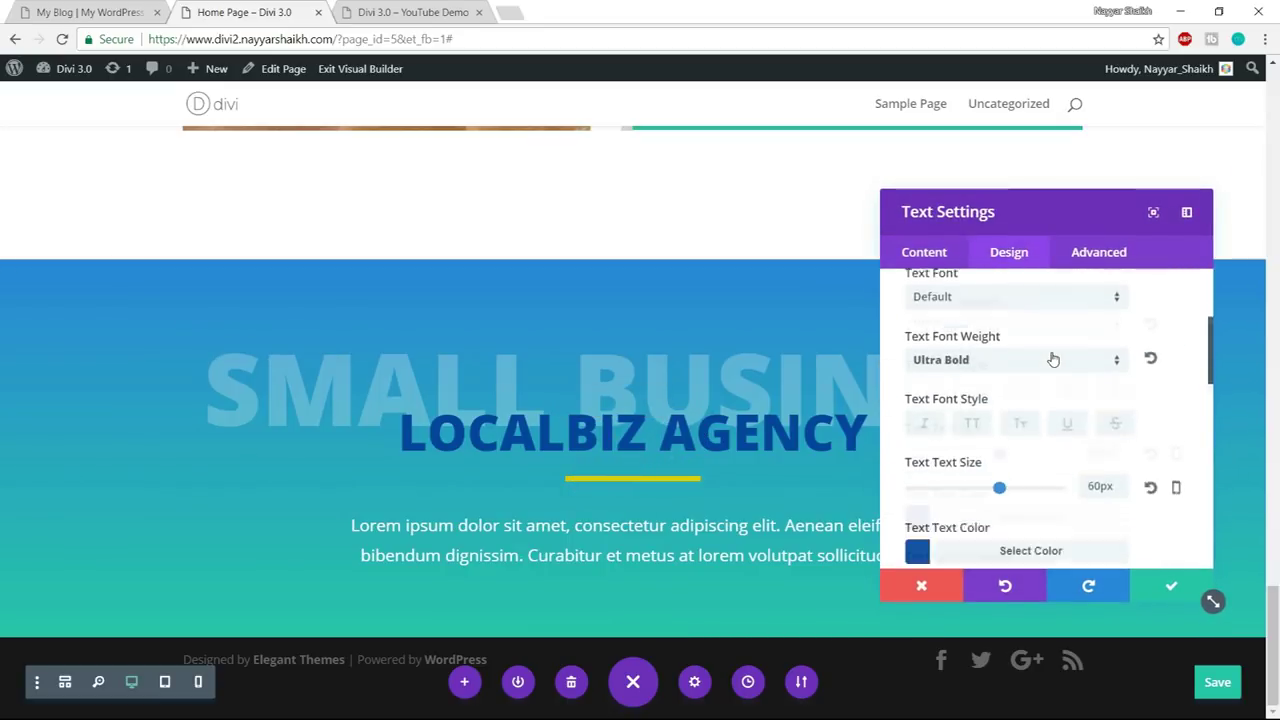
{"action": "left_click", "coordinate": [1030, 430]}
{"action": "scroll", "coordinate": [977, 481], "scroll_direction": "down", "scroll_amount": 1}
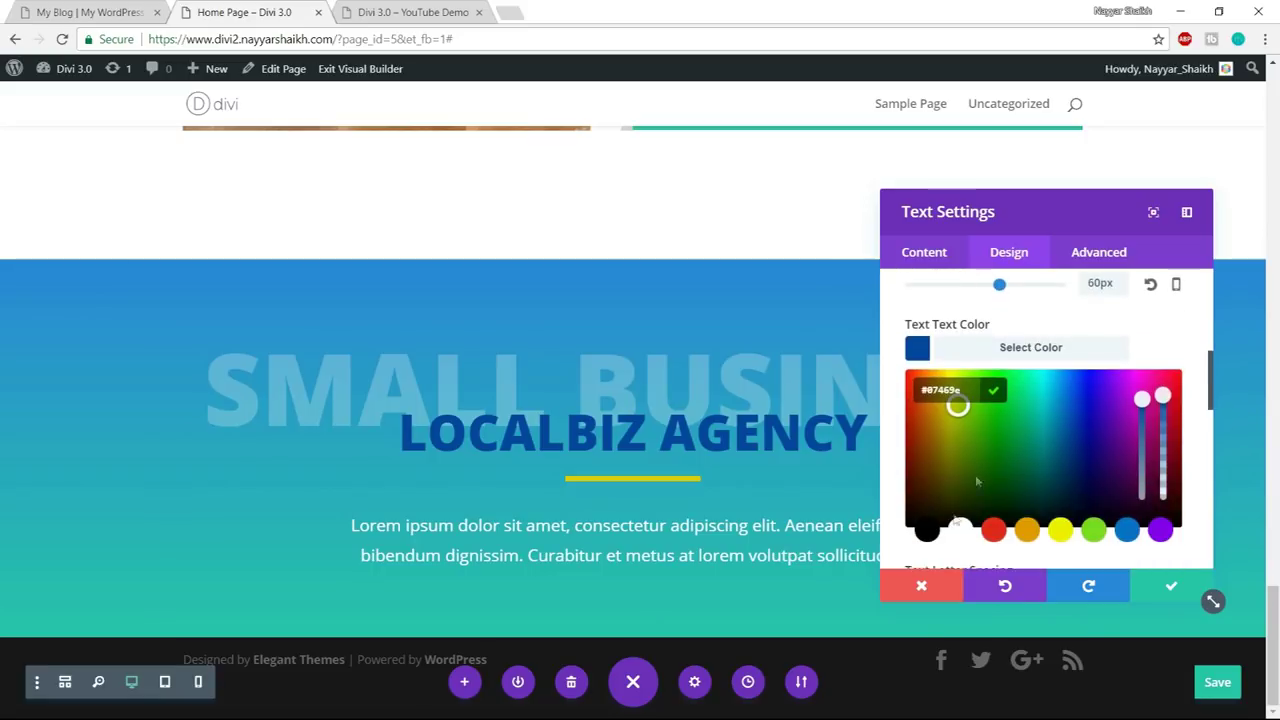
{"action": "left_click", "coordinate": [960, 530]}
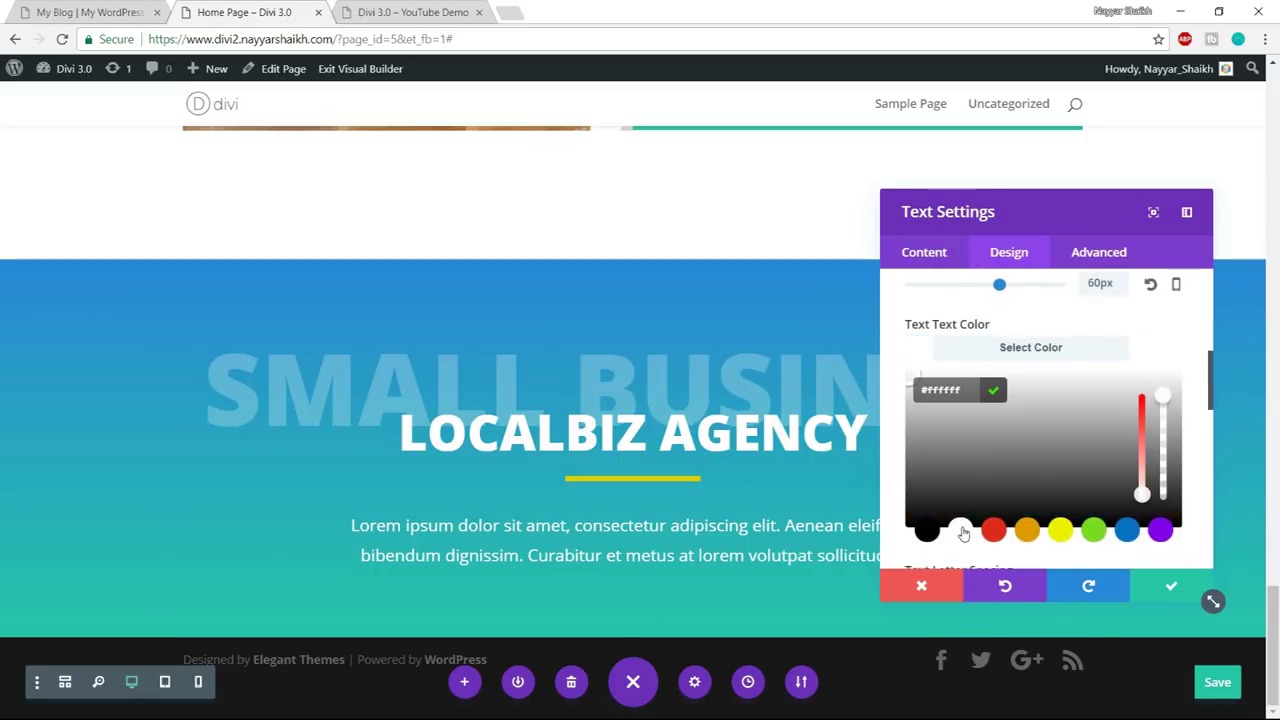
- Check the title shadow on the reference site and apply the text shadow preset with 0em horizontal and 0.1em vertical length
{"action": "left_click", "coordinate": [95, 12]}
{"action": "left_click", "coordinate": [316, 8]}
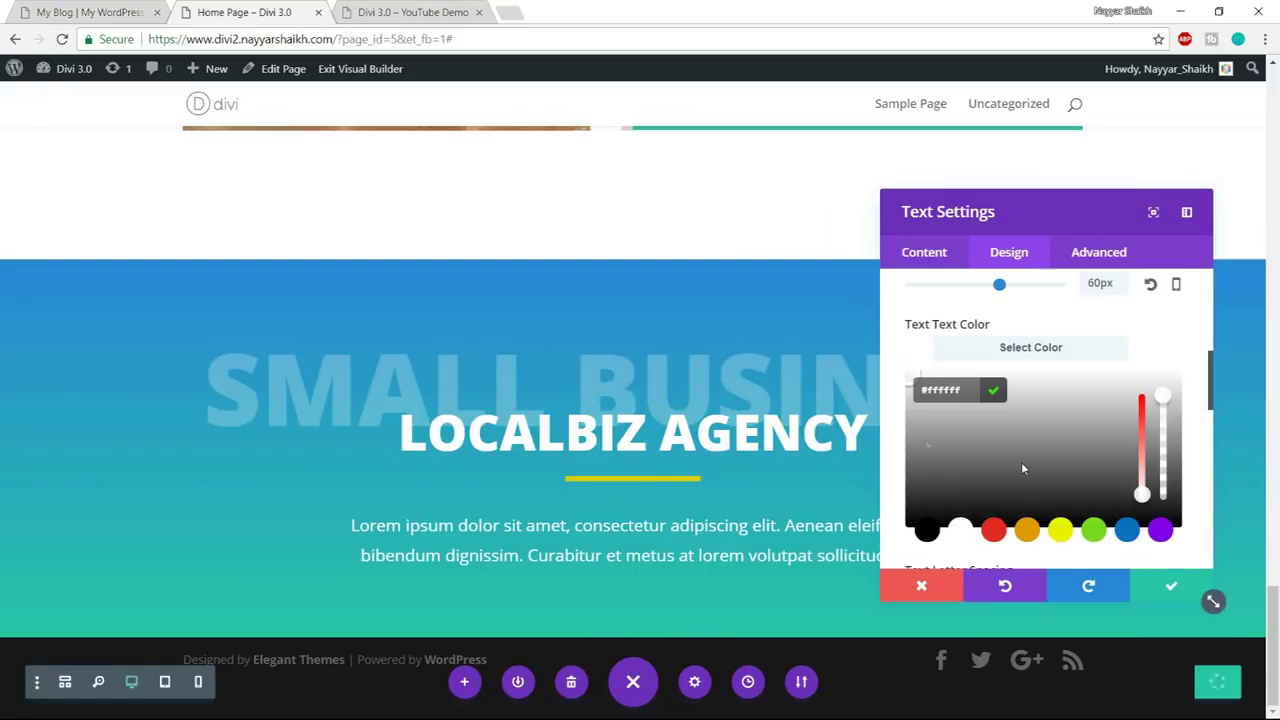
{"action": "key", "text": "ctrl+shift+Tab"}
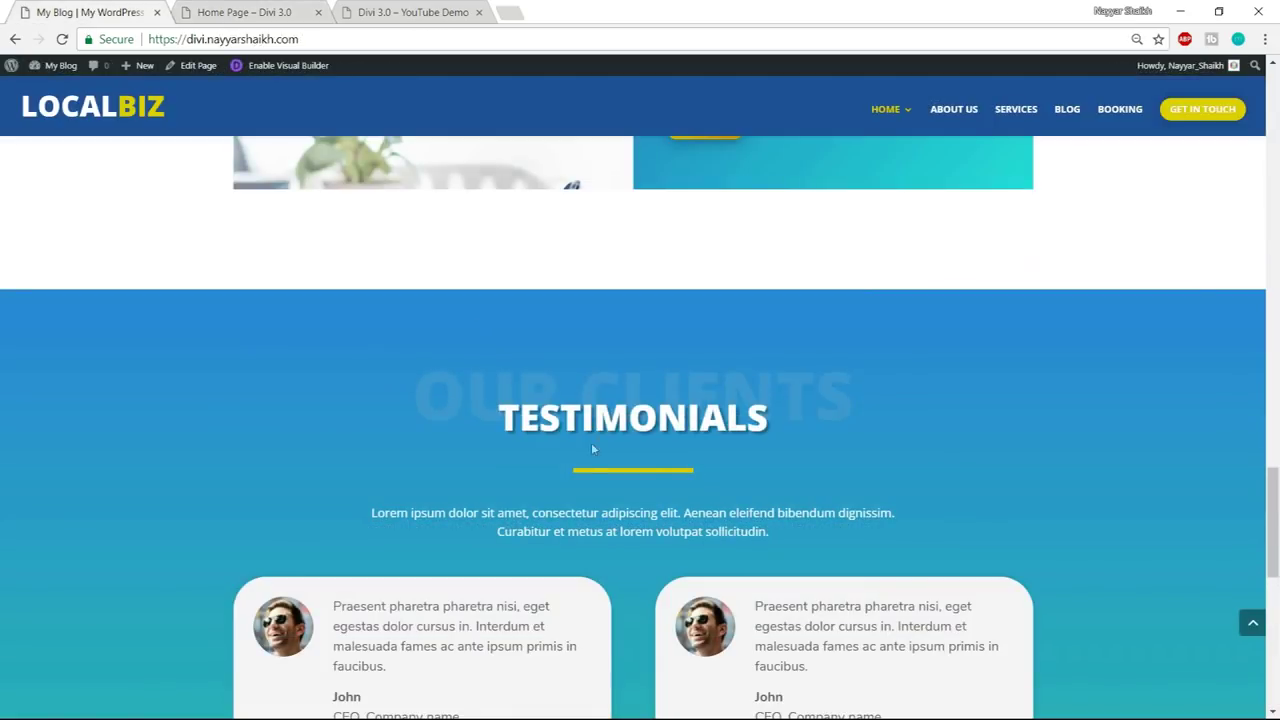
{"action": "left_click", "coordinate": [270, 8]}
{"action": "scroll", "coordinate": [1080, 390], "scroll_direction": "down", "scroll_amount": 8}
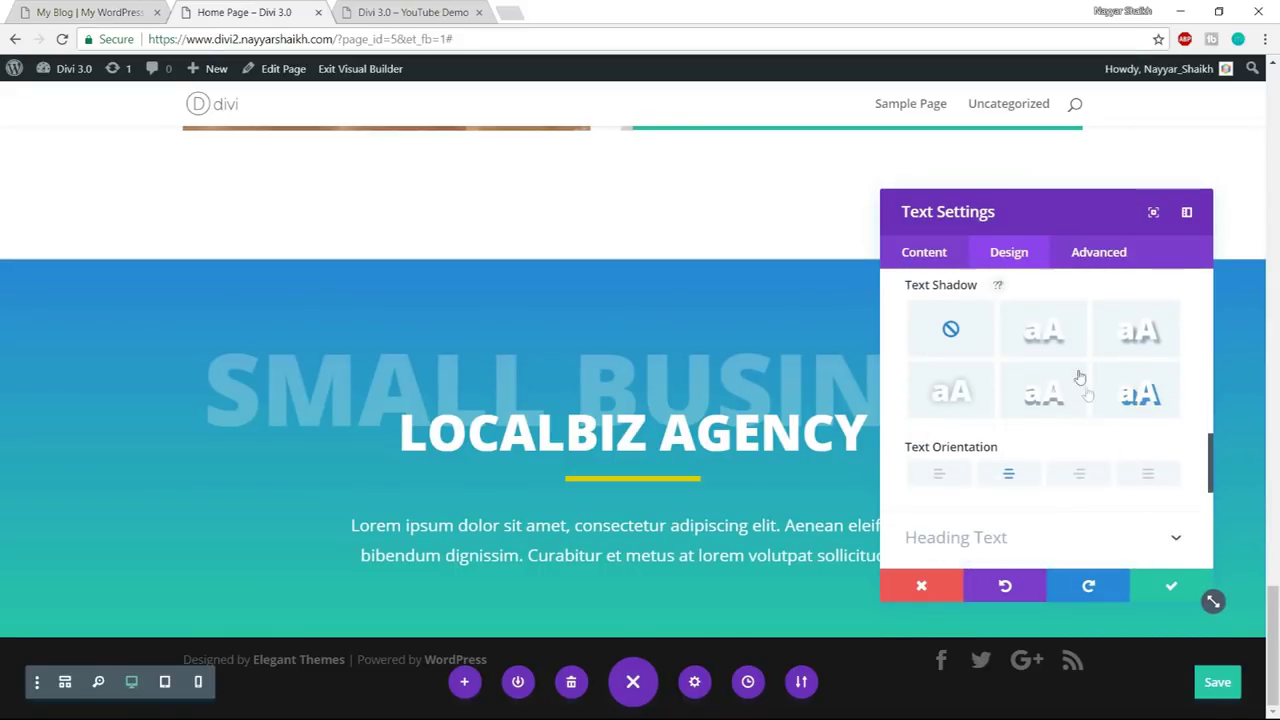
{"action": "left_click", "coordinate": [1045, 333]}
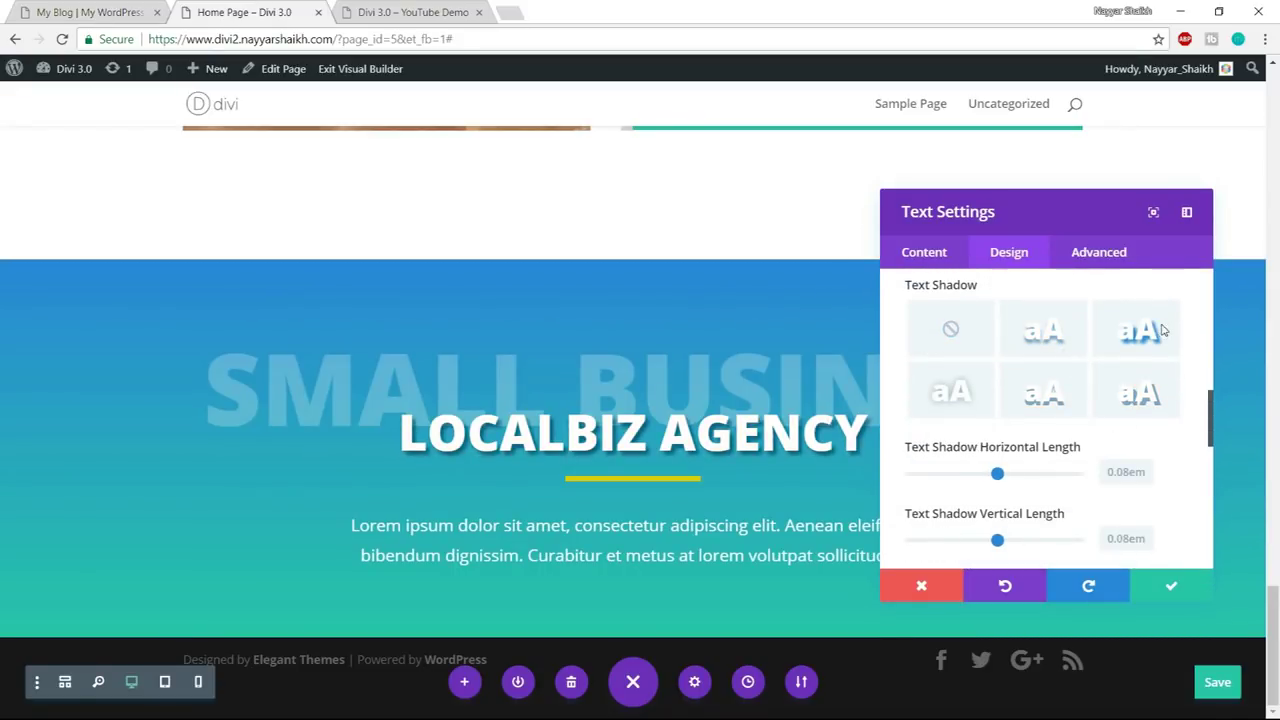
{"action": "left_click", "coordinate": [1043, 356]}
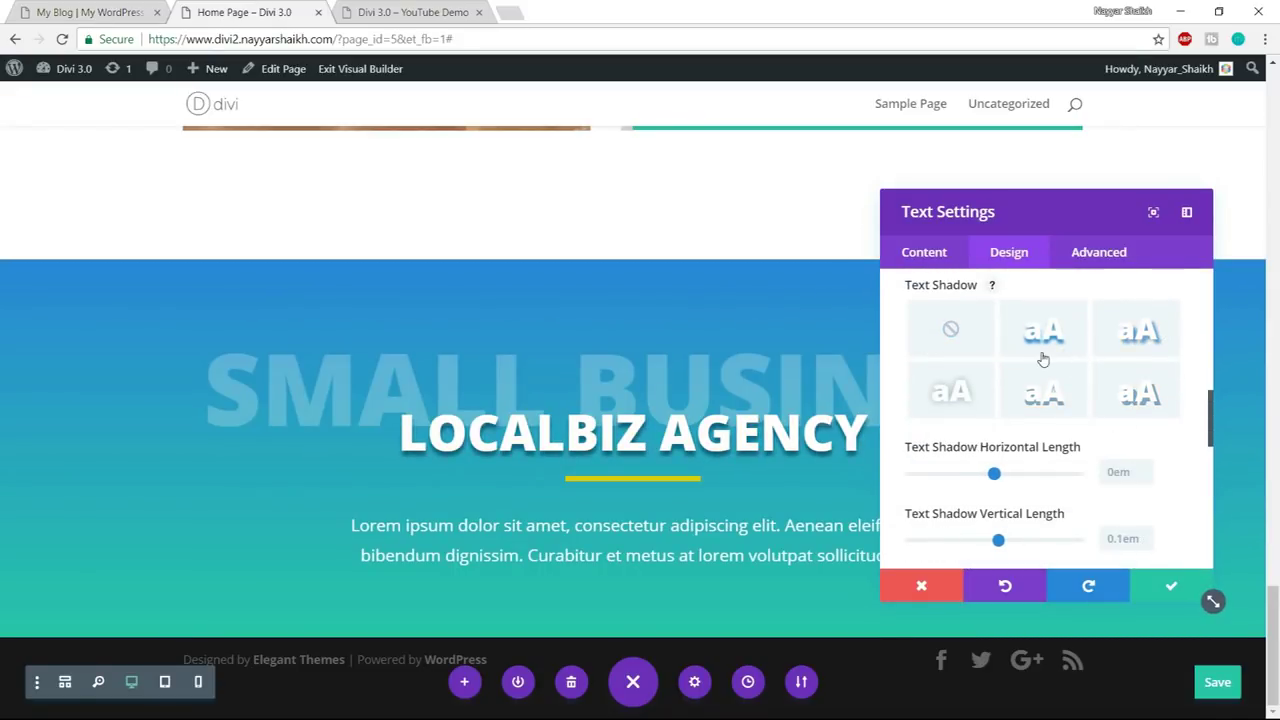
{"action": "left_click", "coordinate": [1167, 597]}
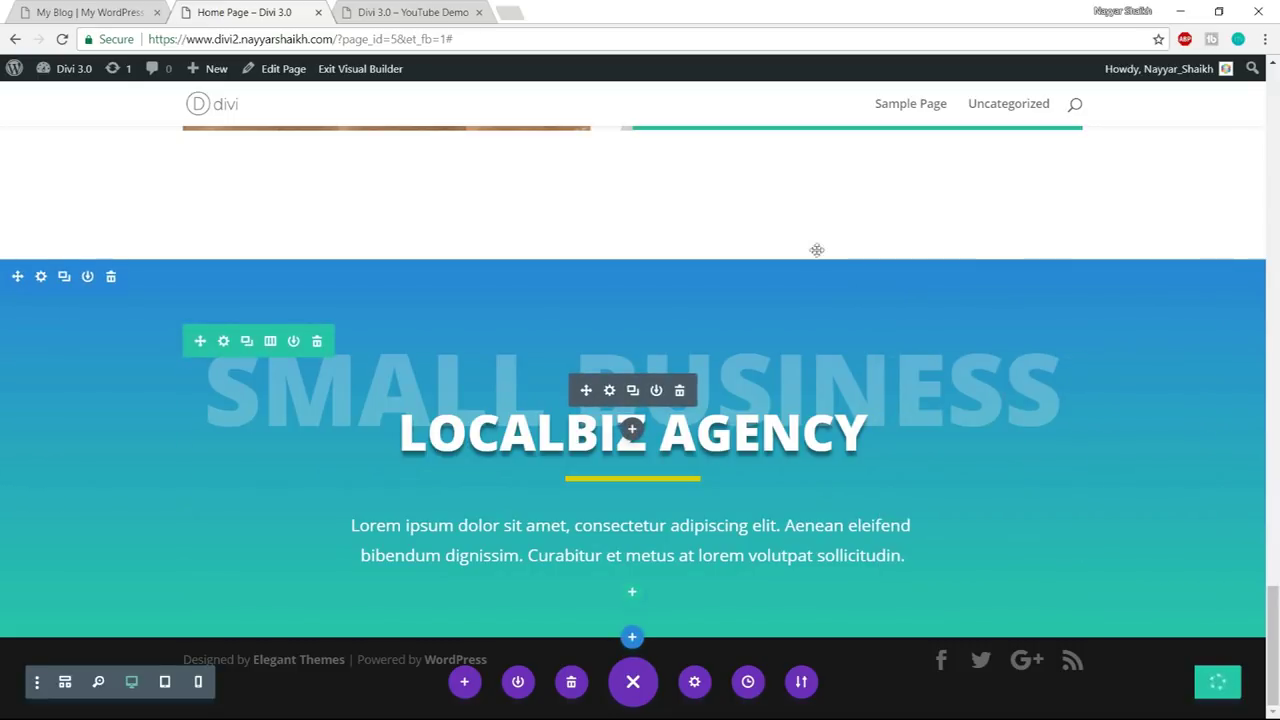
- Review the testimonial cards on the reference site and add a two-column row below the title row
{"action": "key", "text": "ctrl+1"}
{"action": "scroll", "coordinate": [850, 425], "scroll_direction": "down", "scroll_amount": 2}
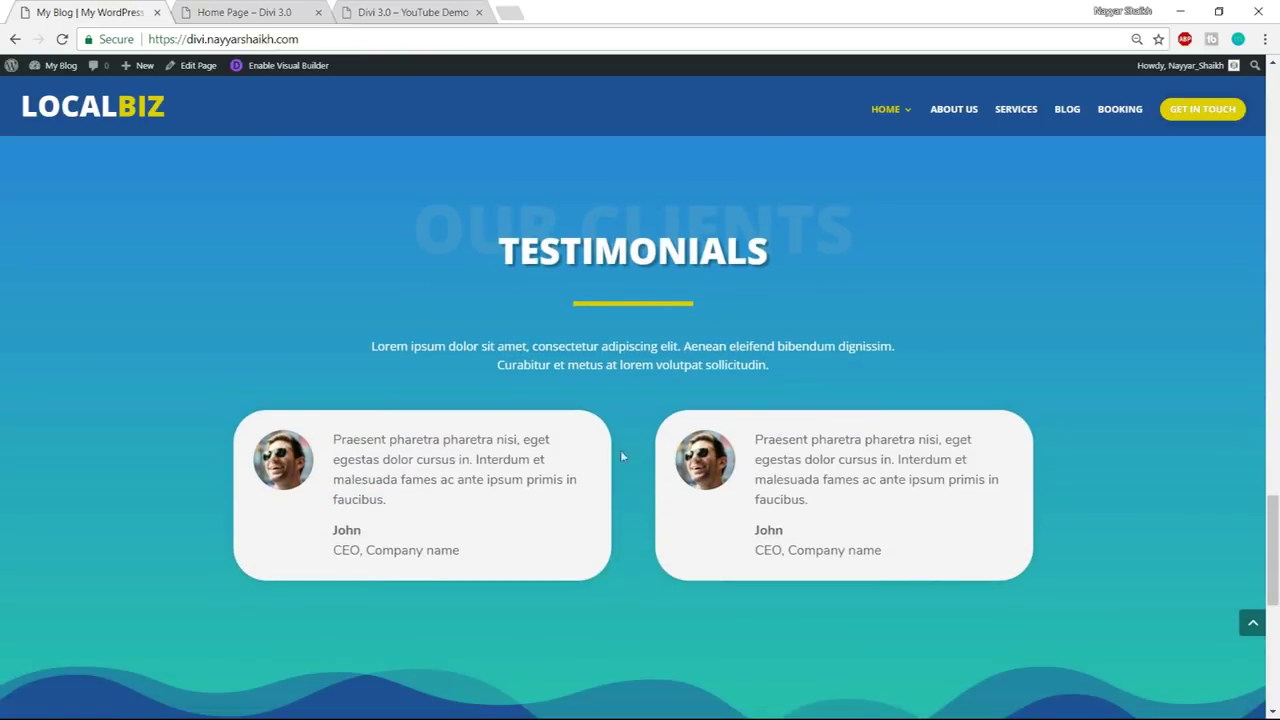
{"action": "scroll", "coordinate": [536, 419], "scroll_direction": "down", "scroll_amount": 1}
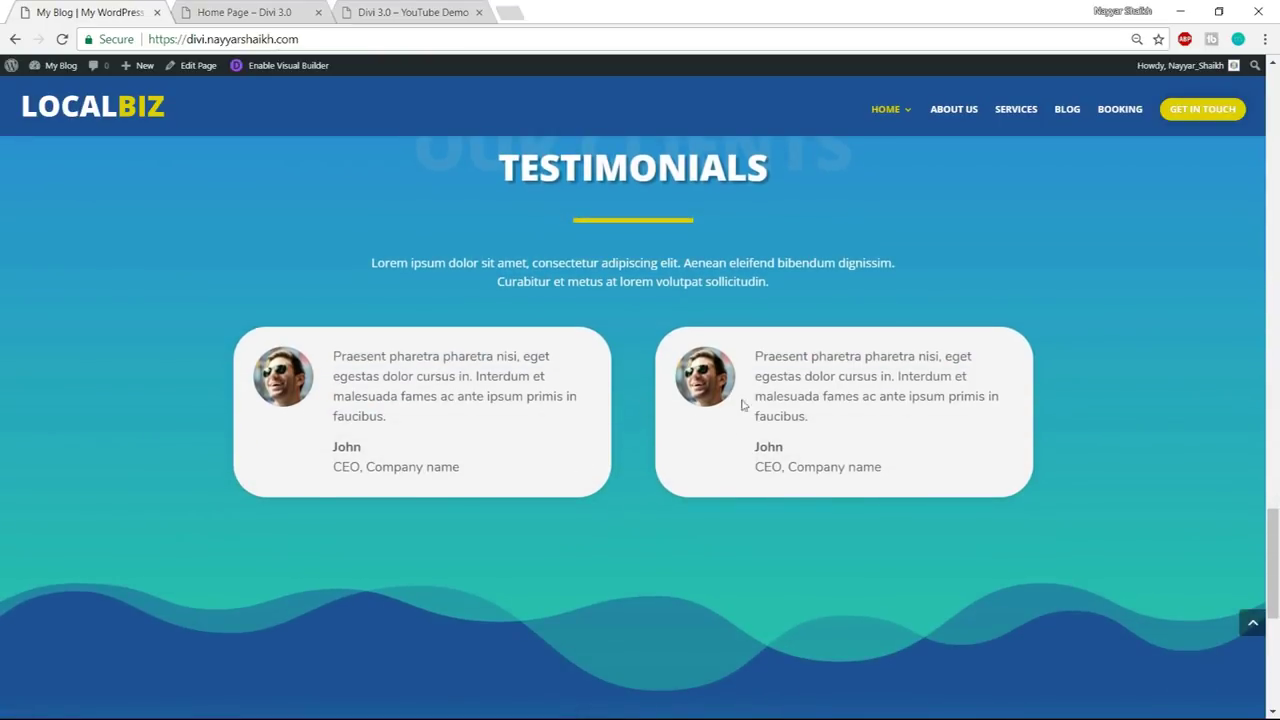
{"action": "left_click", "coordinate": [229, 14]}
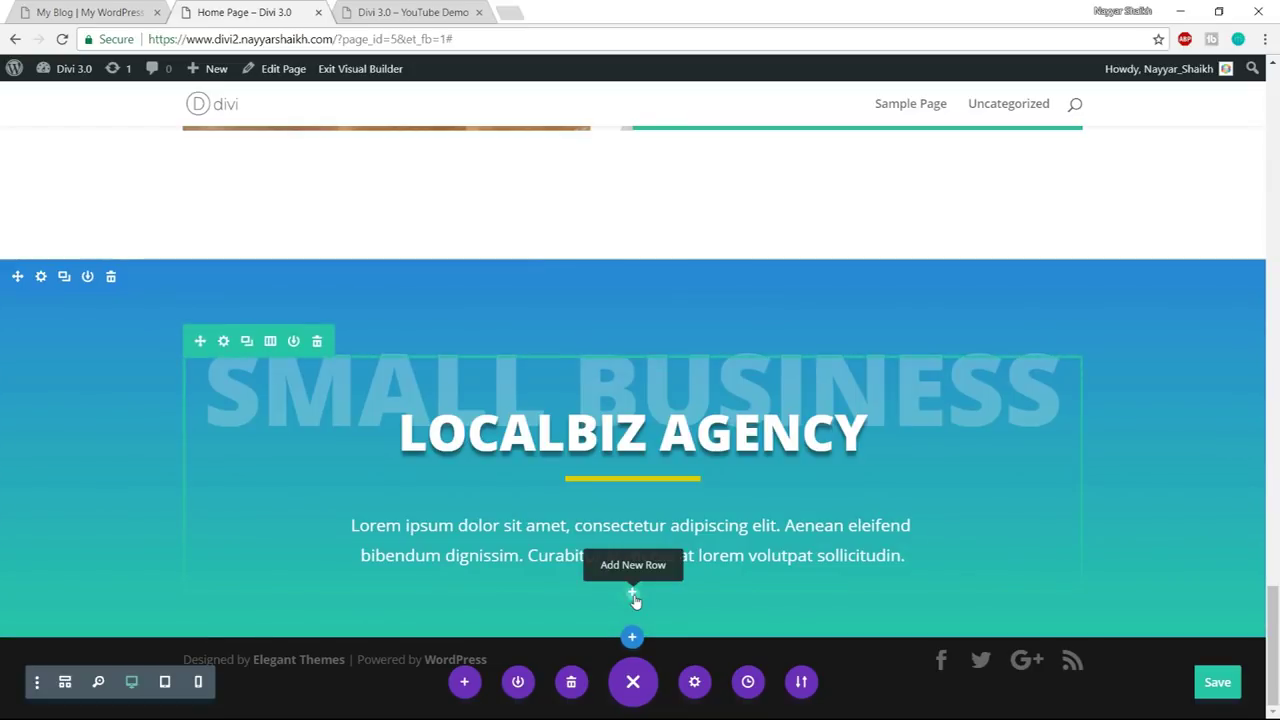
{"action": "left_click", "coordinate": [632, 596]}
{"action": "left_click", "coordinate": [90, 12]}
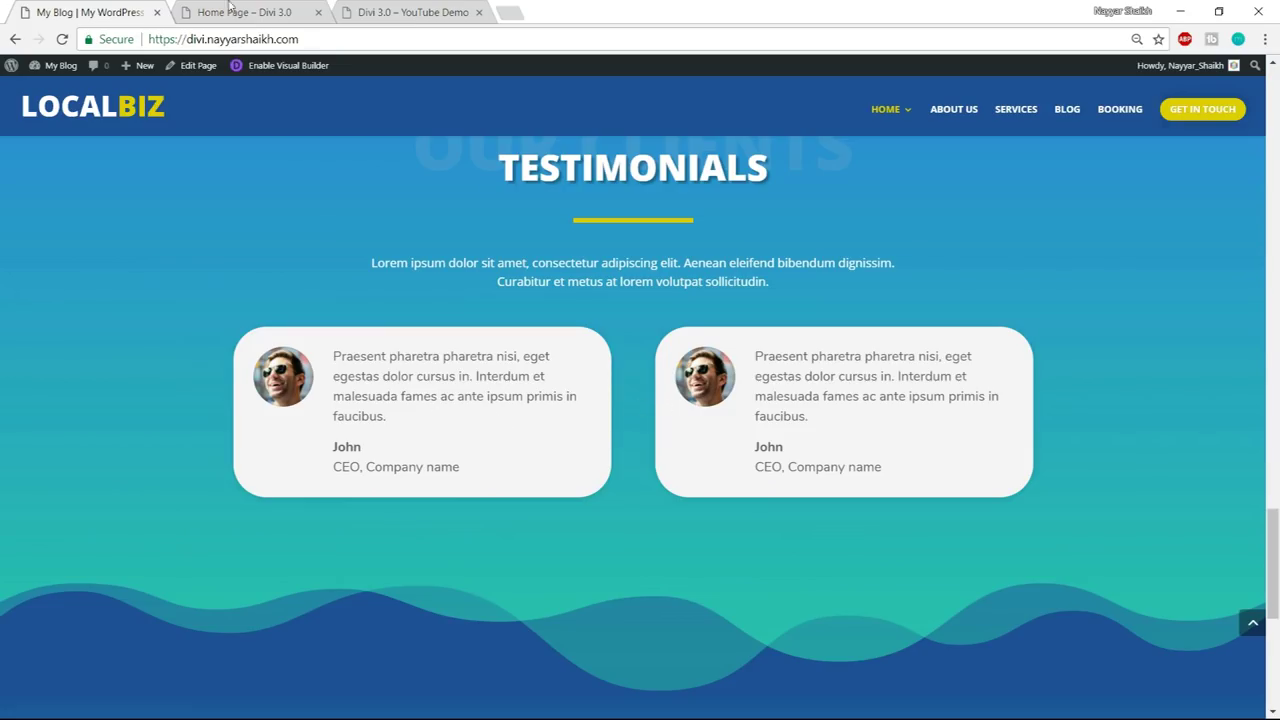
{"action": "left_click", "coordinate": [215, 6]}
{"action": "left_click", "coordinate": [617, 409]}
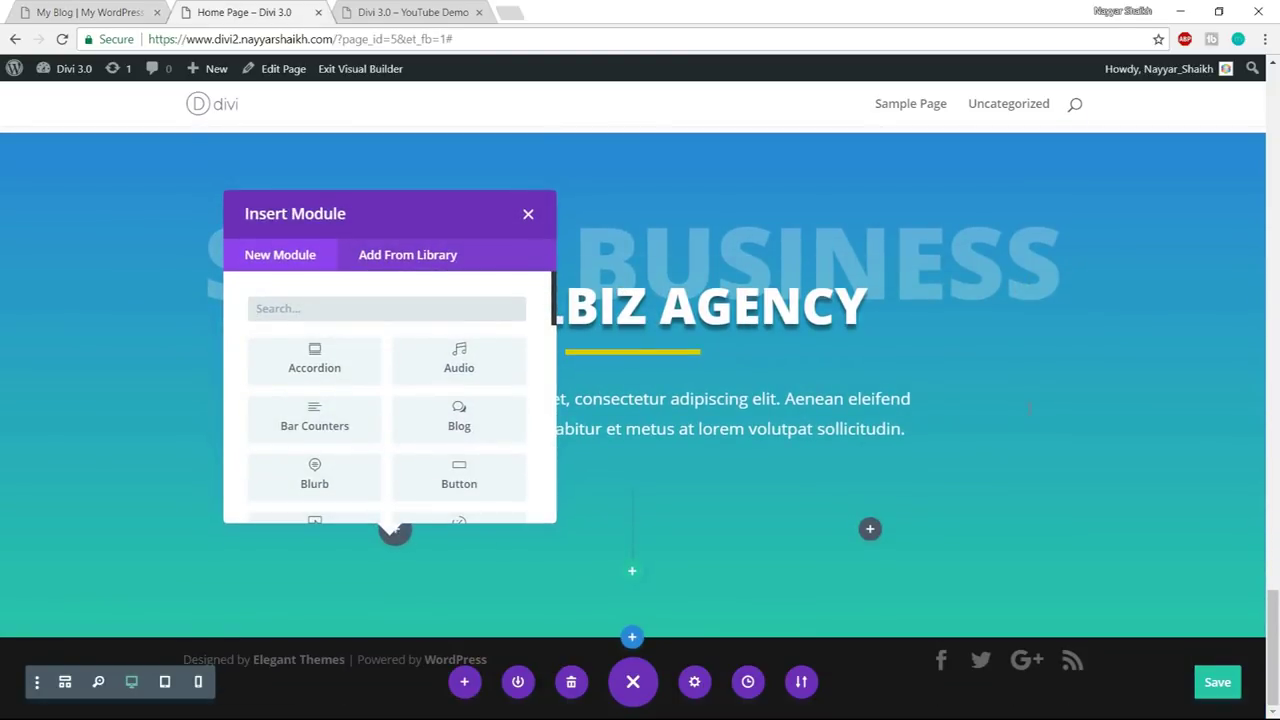
- Find the Testimonial module and insert it in the first column of the new row
{"action": "type", "text": "text"}
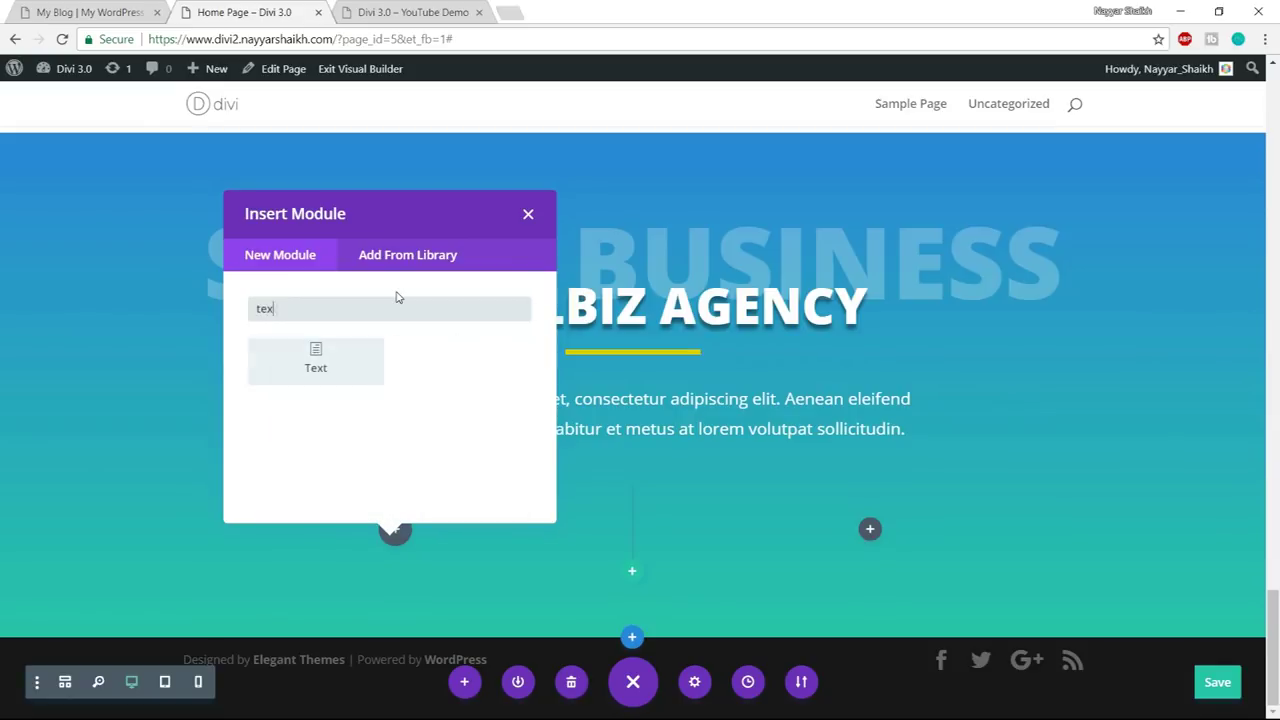
{"action": "key", "text": "BackSpace"}
{"action": "key", "text": "BackSpace"}
{"action": "type", "text": "st"}
{"action": "left_click", "coordinate": [338, 384]}
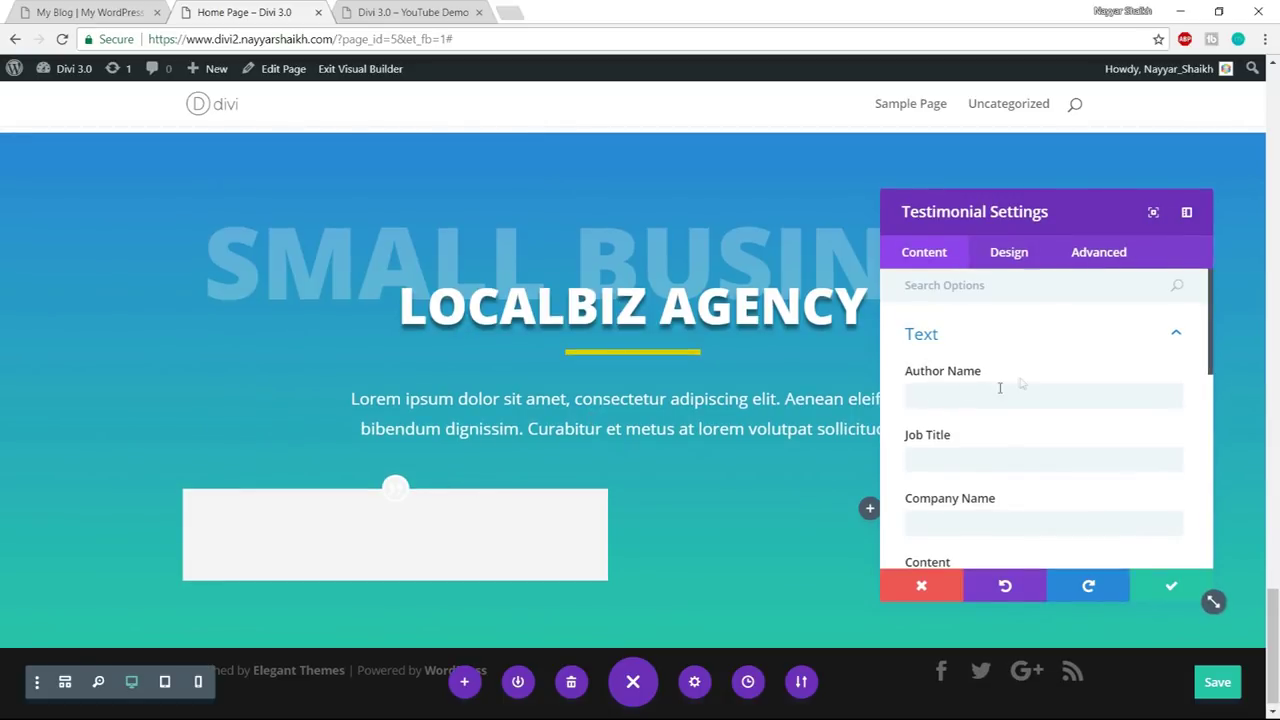
- Check the testimonial author on the reference site and enter that person's name as the testimonial's author
{"action": "left_click", "coordinate": [34, 7]}
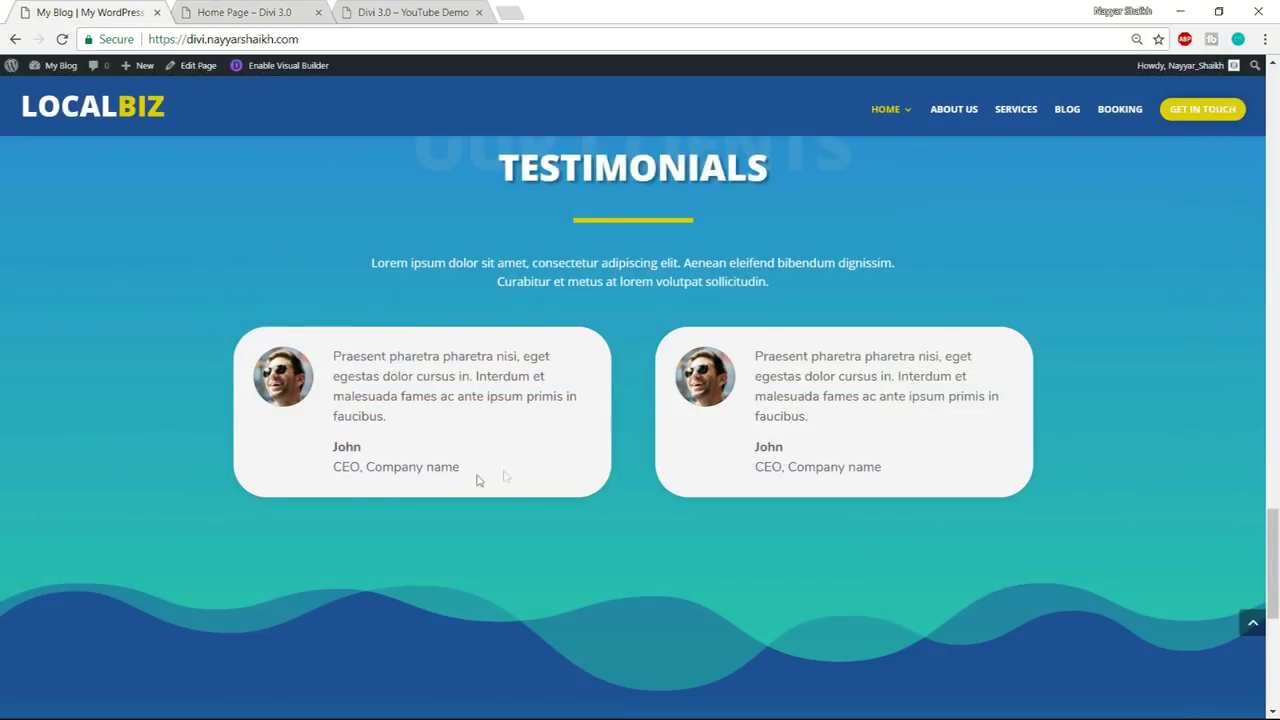
{"action": "left_click", "coordinate": [287, 8]}
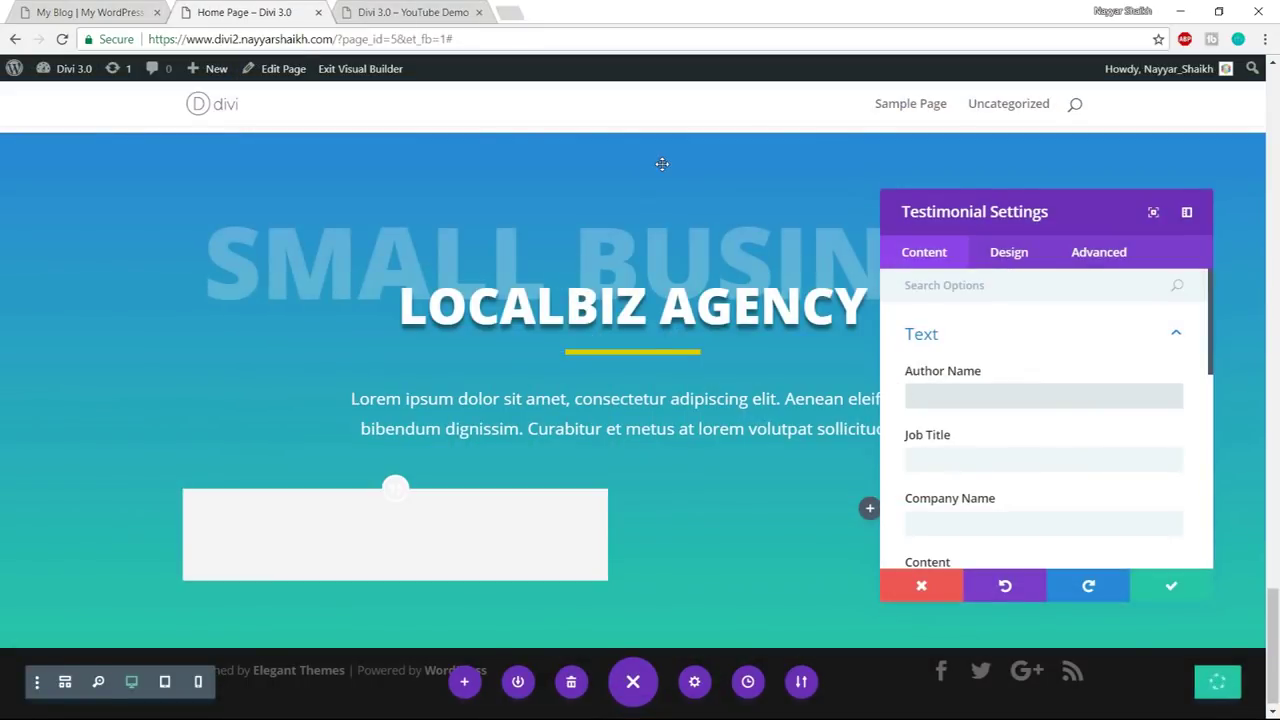
{"action": "type", "text": "JOHN"}
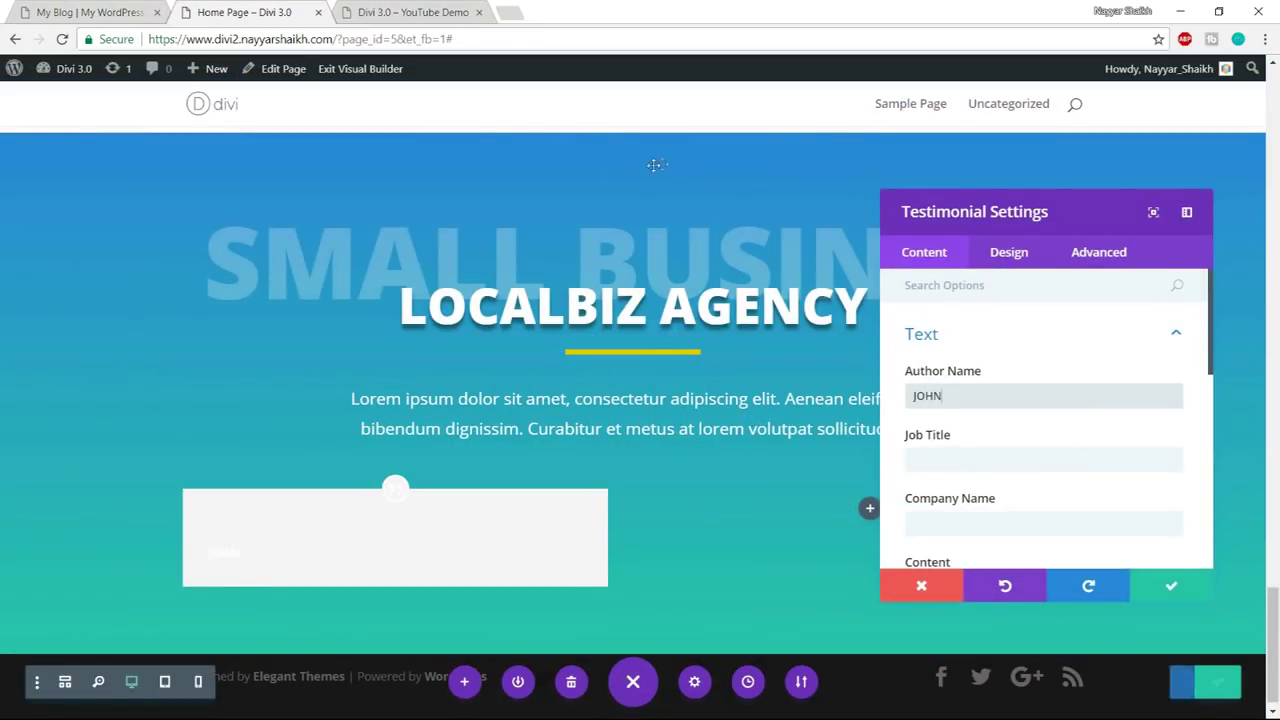
- Copy "CEO, Company name" from the reference site's first testimonial card into the testimonial's job title
{"action": "left_click", "coordinate": [69, 8]}
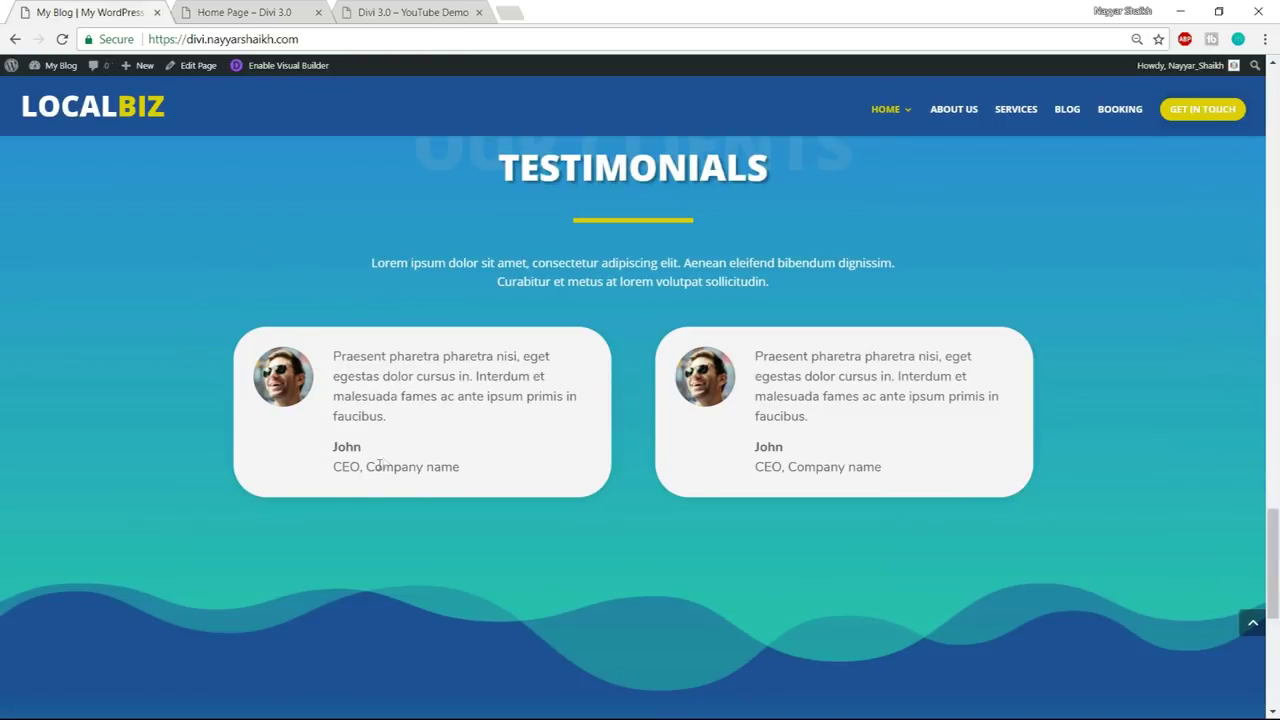
{"action": "left_click_drag", "start_coordinate": [334, 474], "coordinate": [499, 473]}
{"action": "key", "text": "ctrl+c"}
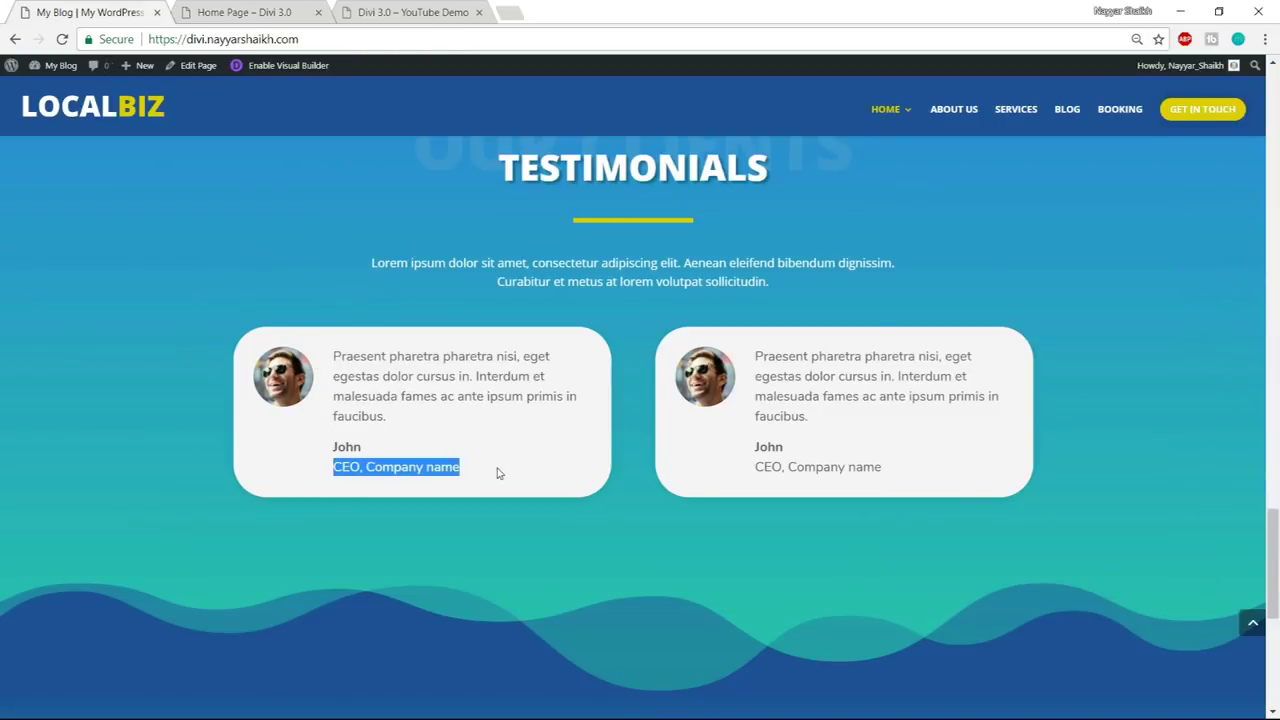
{"action": "left_click", "coordinate": [250, 12]}
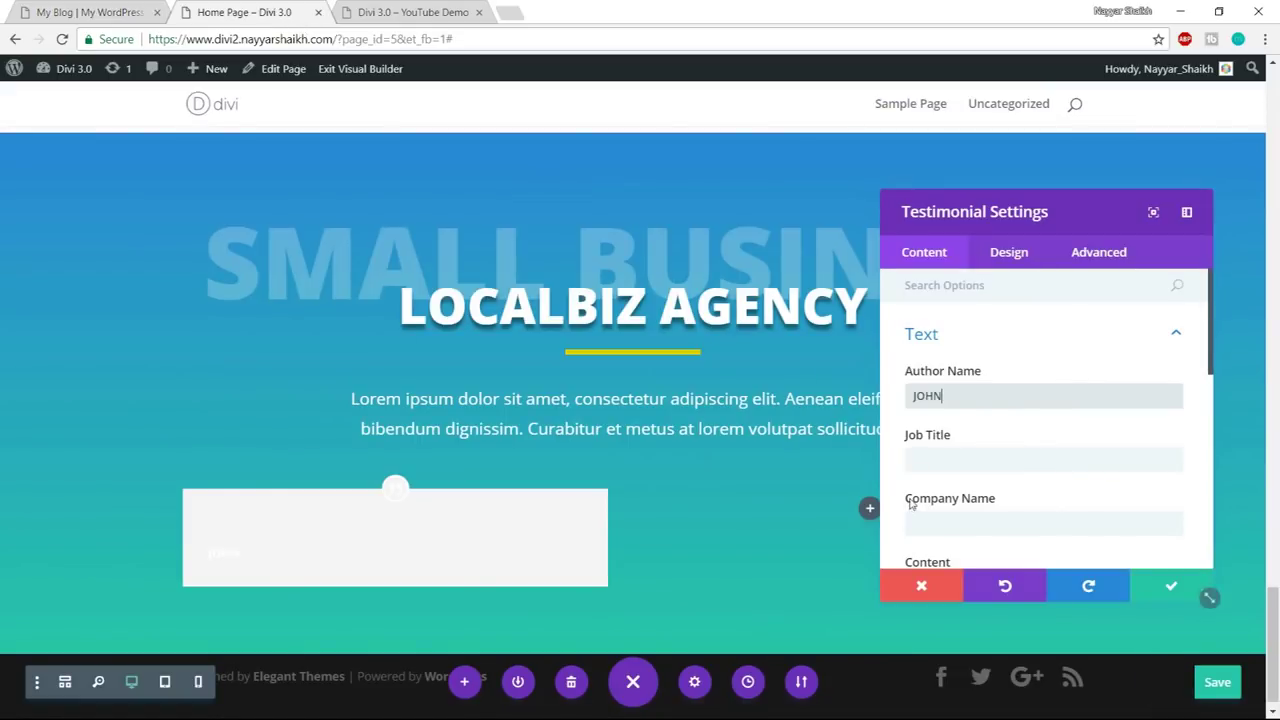
{"action": "left_click", "coordinate": [1003, 464]}
{"action": "key", "text": "ctrl+v"}
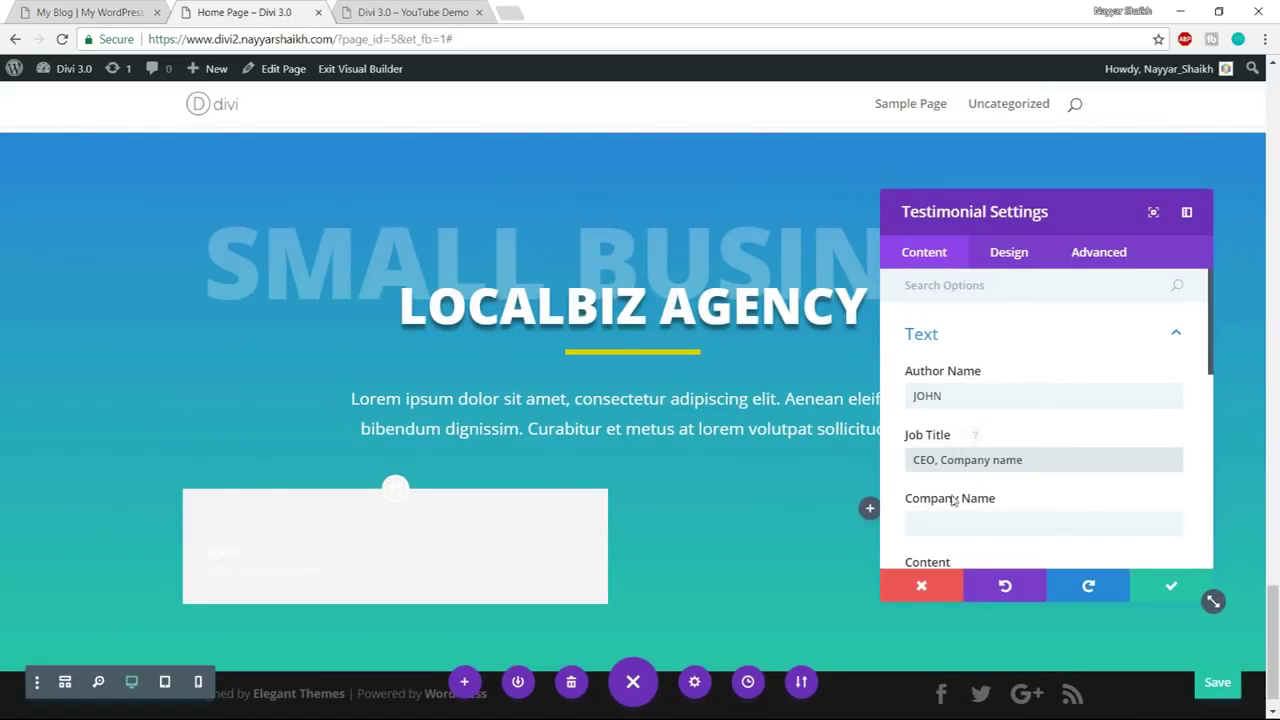
- Copy the "Praesent pharetra pharetra nisi..." paragraph from the reference site's first card into the testimonial's content as plain text
{"action": "scroll", "coordinate": [1045, 503], "scroll_direction": "down", "scroll_amount": 1}
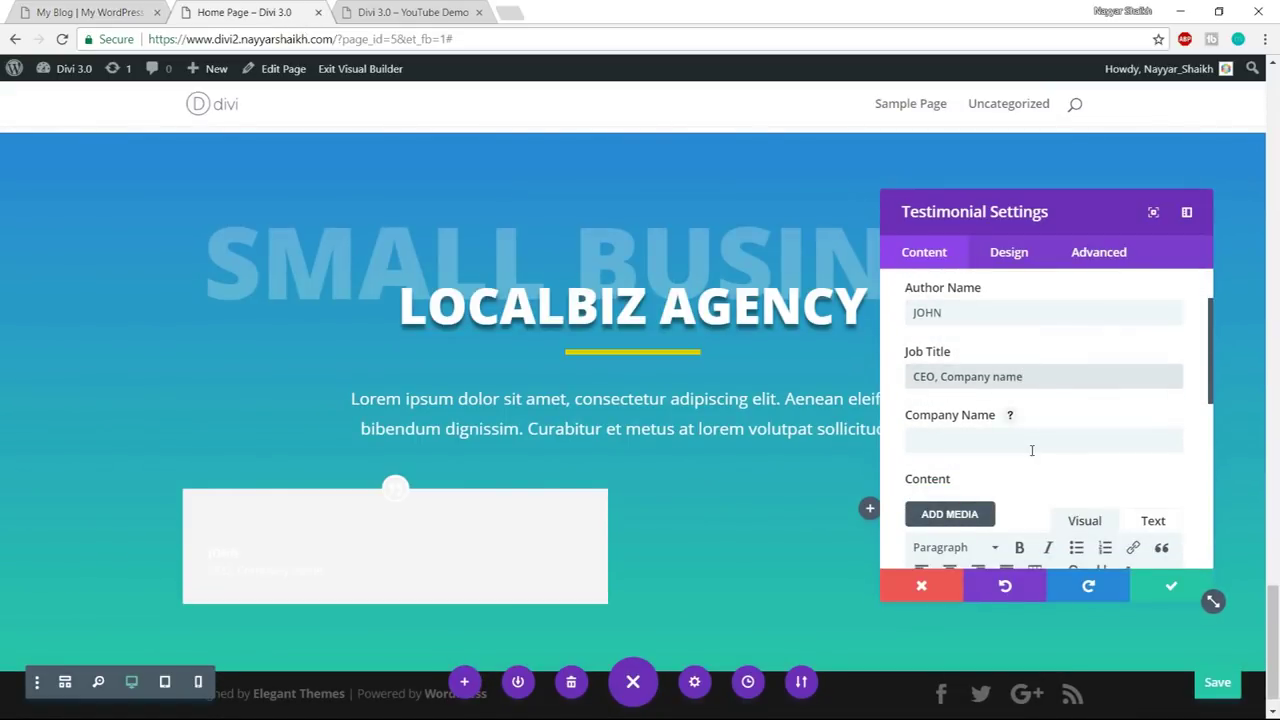
{"action": "left_click", "coordinate": [133, 12]}
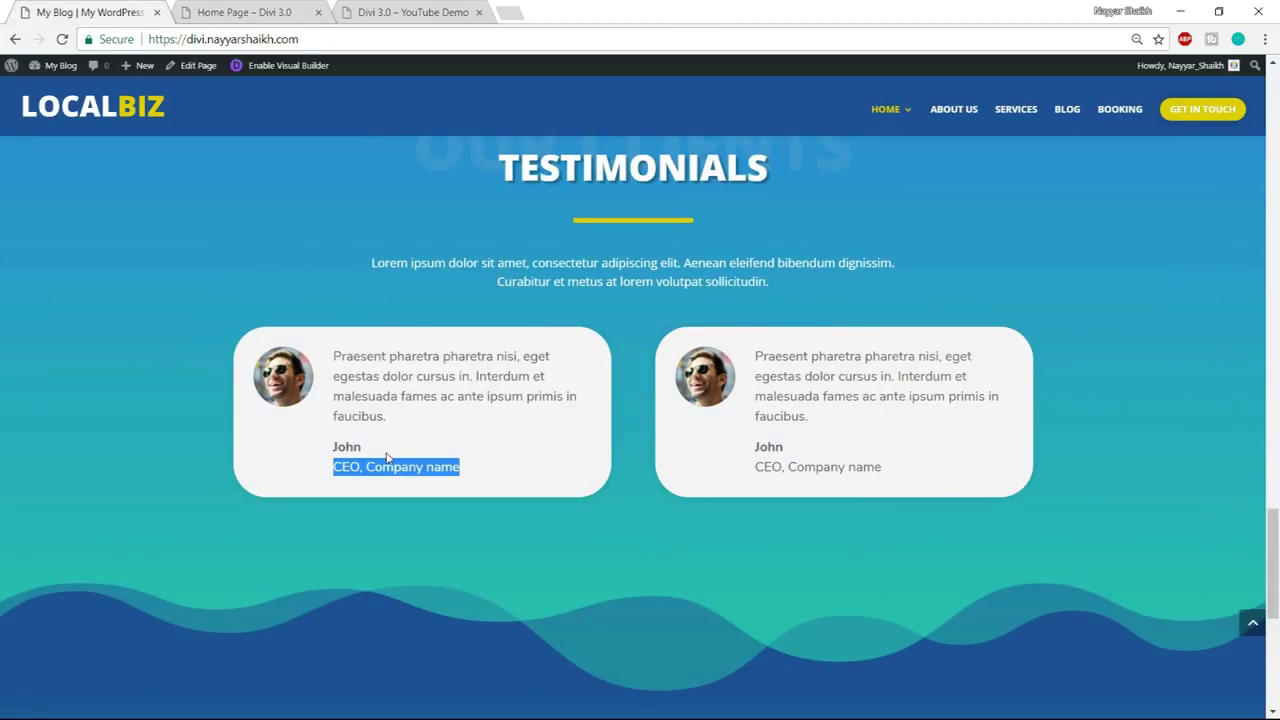
{"action": "left_click_drag", "start_coordinate": [388, 422], "coordinate": [333, 356]}
{"action": "key", "text": "ctrl+c"}
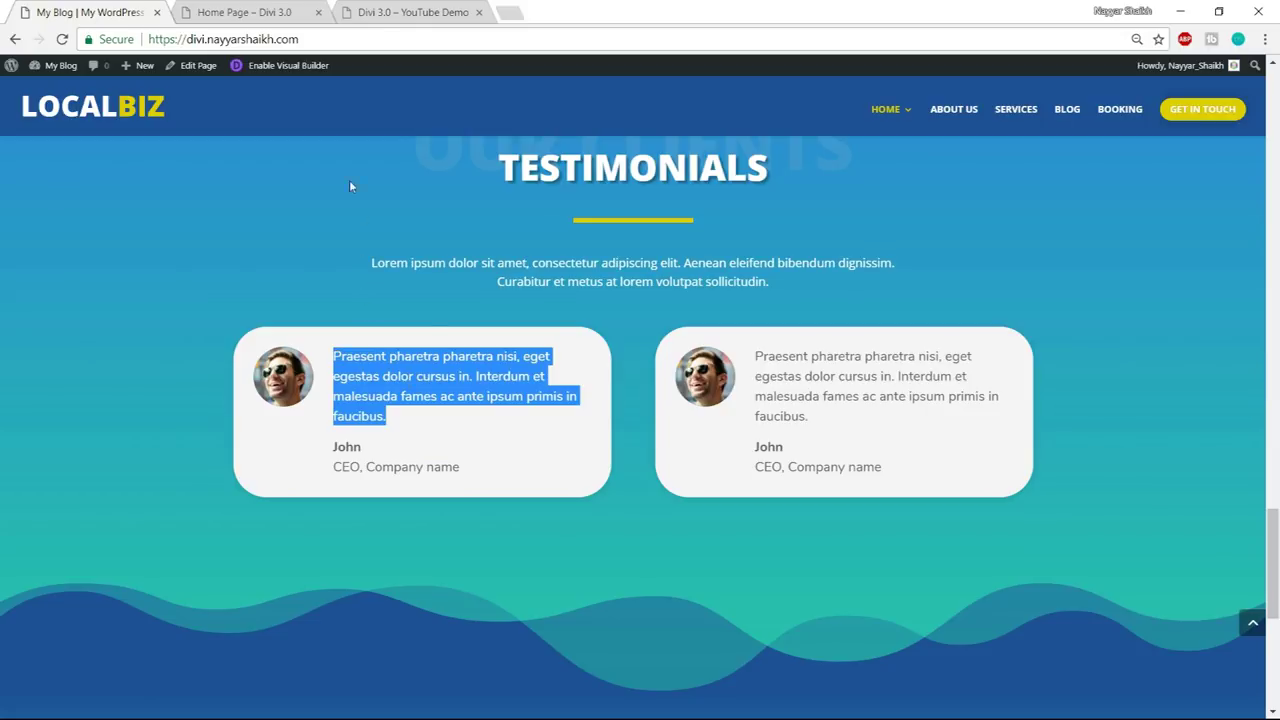
{"action": "left_click", "coordinate": [265, 8]}
{"action": "scroll", "coordinate": [1040, 445], "scroll_direction": "down", "scroll_amount": 5}
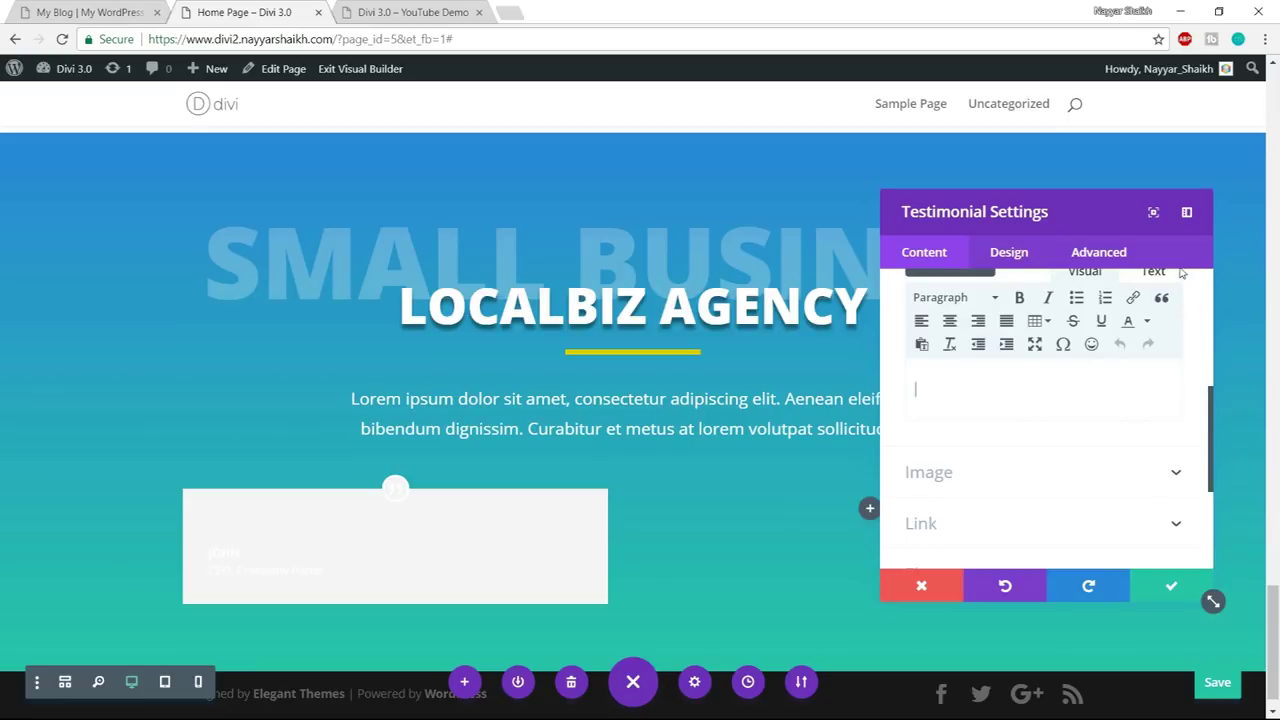
{"action": "left_click", "coordinate": [1171, 274]}
{"action": "left_click", "coordinate": [1108, 412]}
{"action": "key", "text": "ctrl+v"}
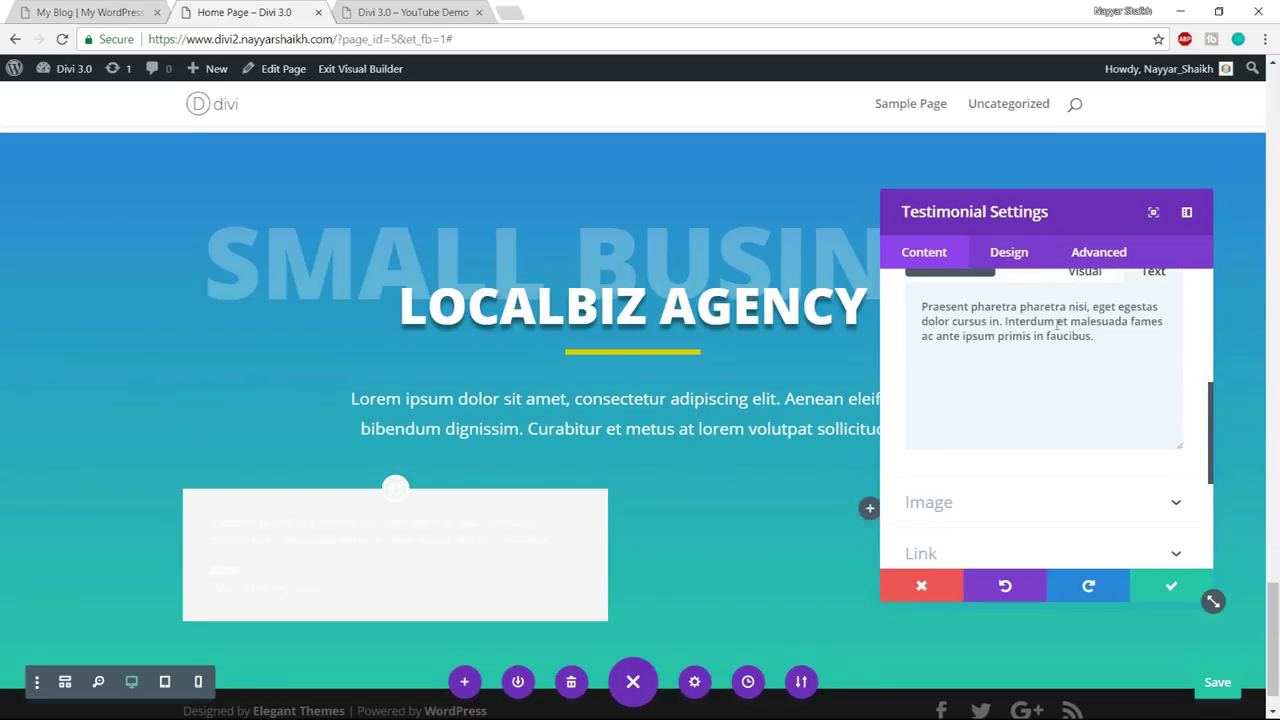
- Upload the images customer and customer-2 from the Home Page folder and set the customer picture as the testimonial's portrait
{"action": "scroll", "coordinate": [1000, 440], "scroll_direction": "down", "scroll_amount": 2}
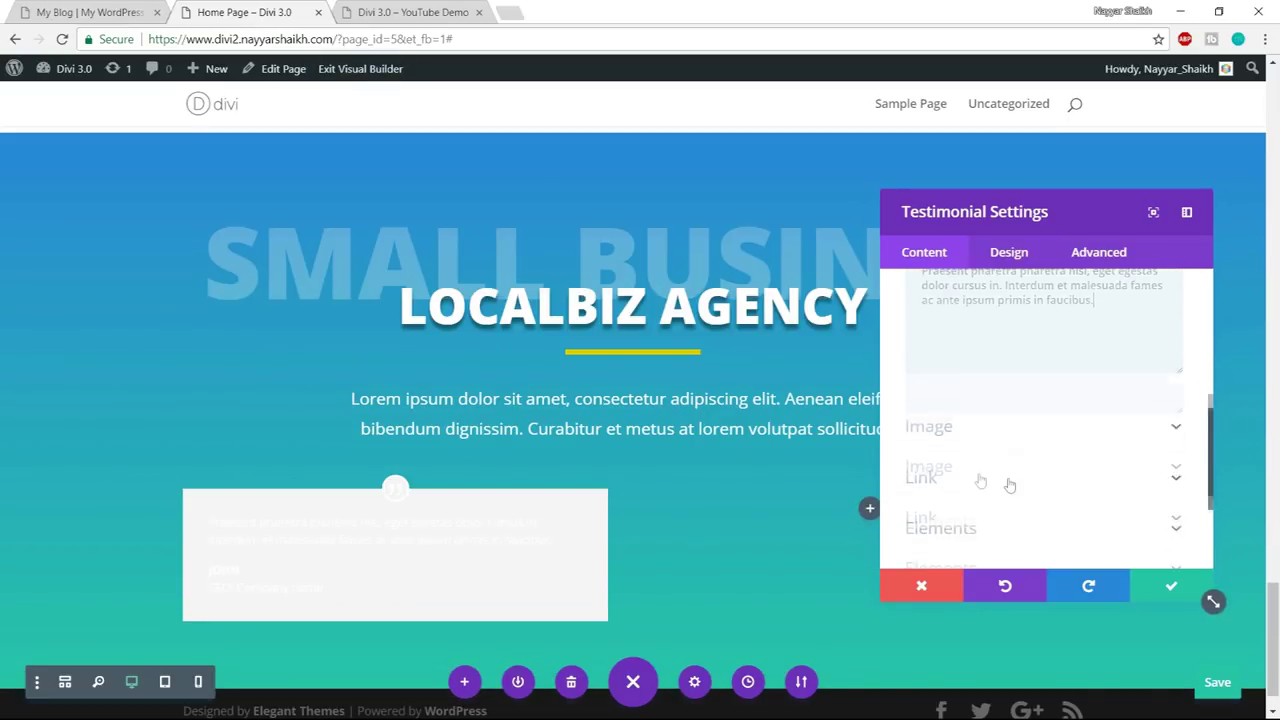
{"action": "left_click", "coordinate": [1011, 421]}
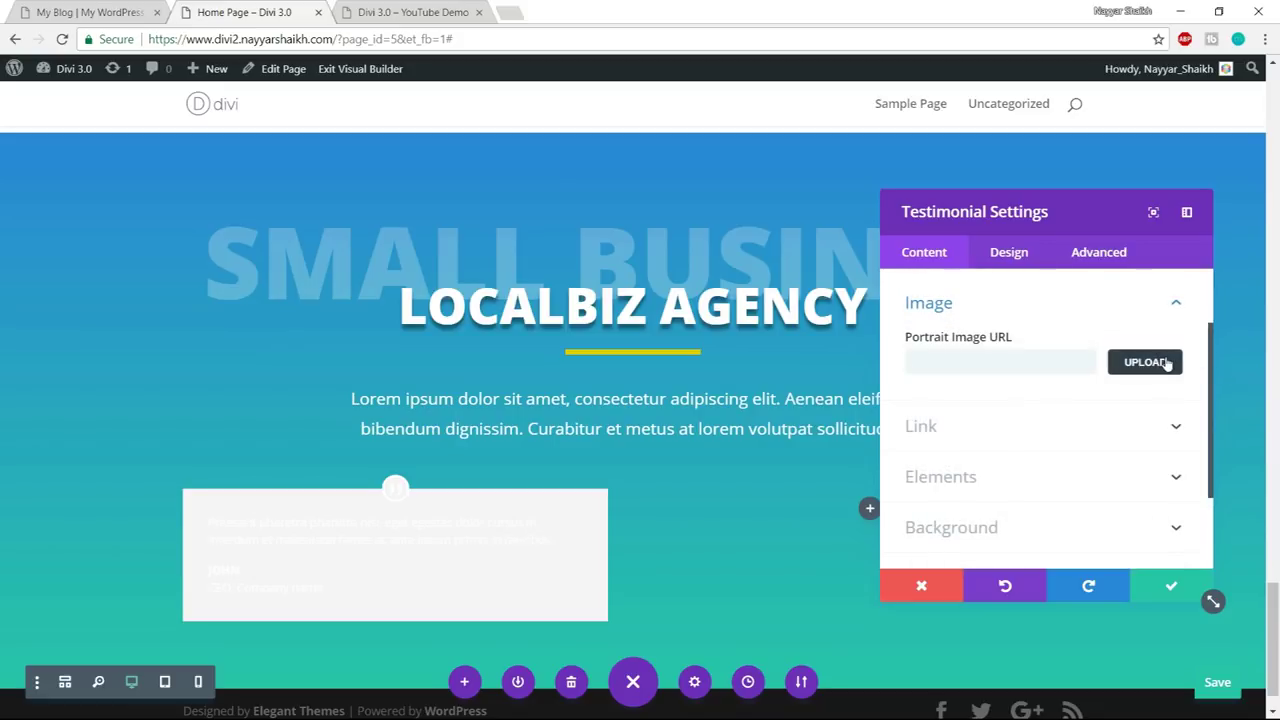
{"action": "left_click", "coordinate": [1145, 362]}
{"action": "left_click", "coordinate": [237, 135]}
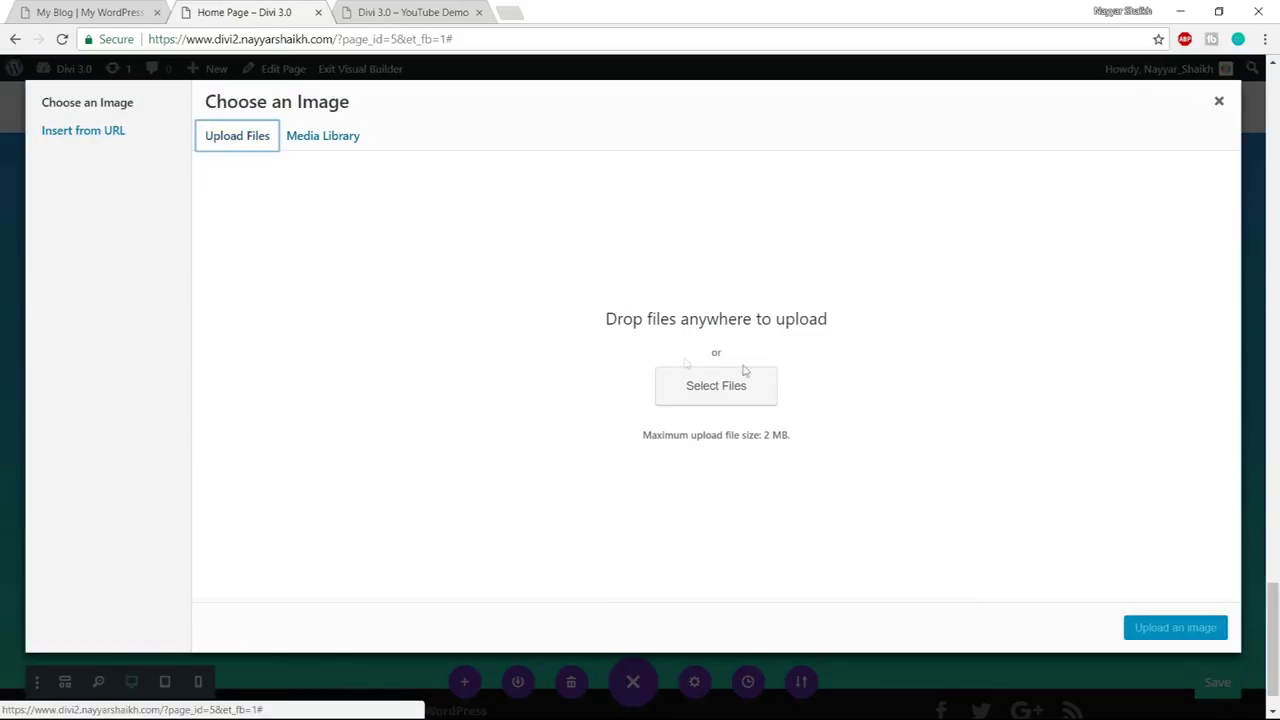
{"action": "left_click", "coordinate": [752, 385]}
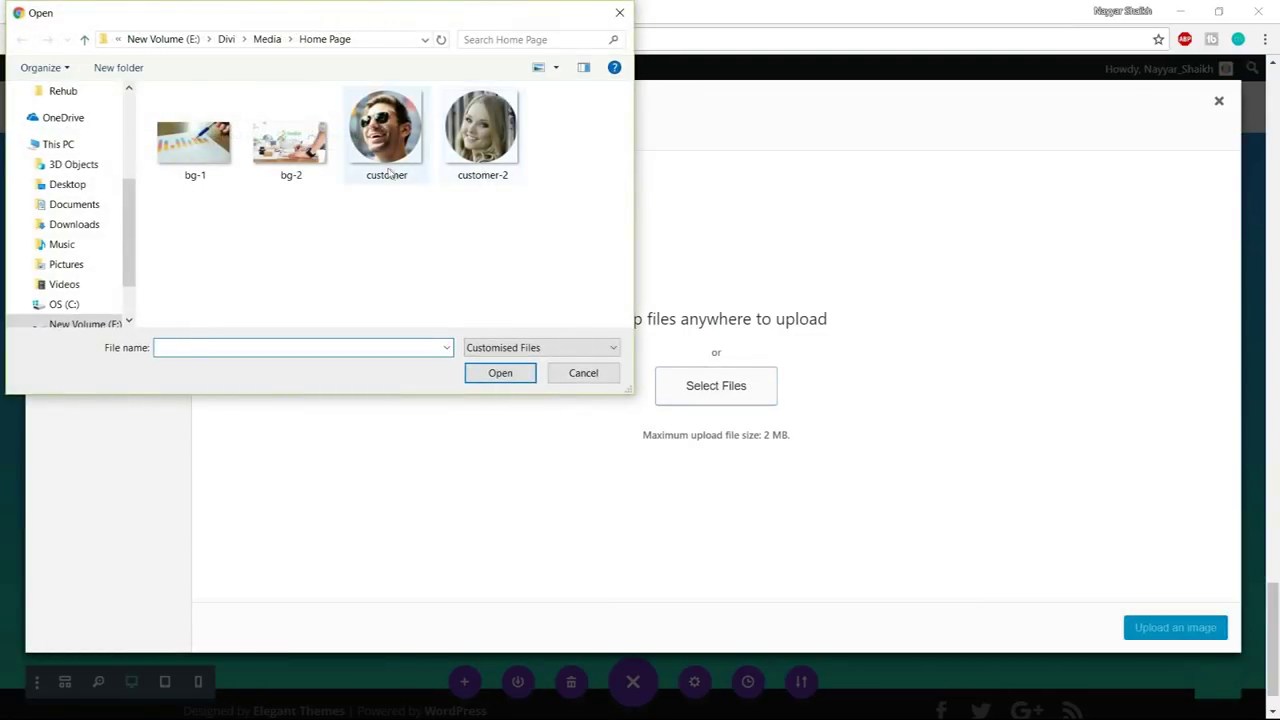
{"action": "left_click", "coordinate": [386, 130]}
{"action": "left_click_drag", "start_coordinate": [595, 236], "coordinate": [403, 155]}
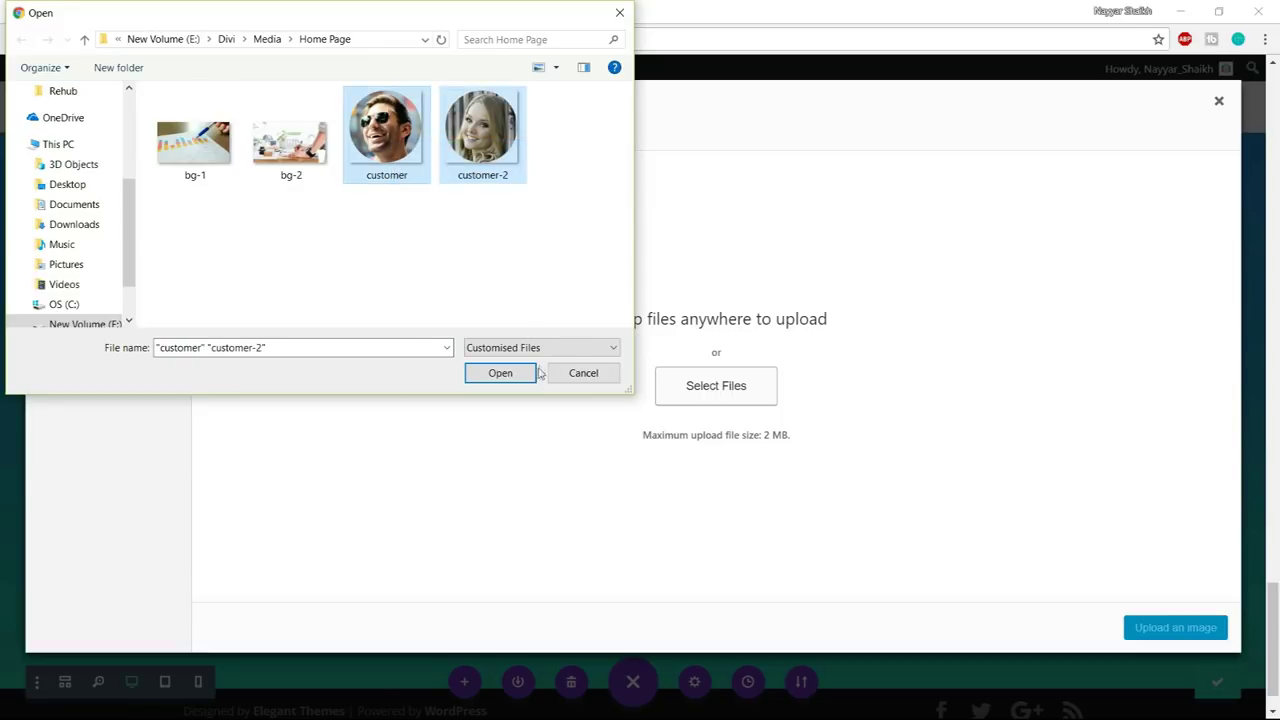
{"action": "left_click", "coordinate": [503, 373]}
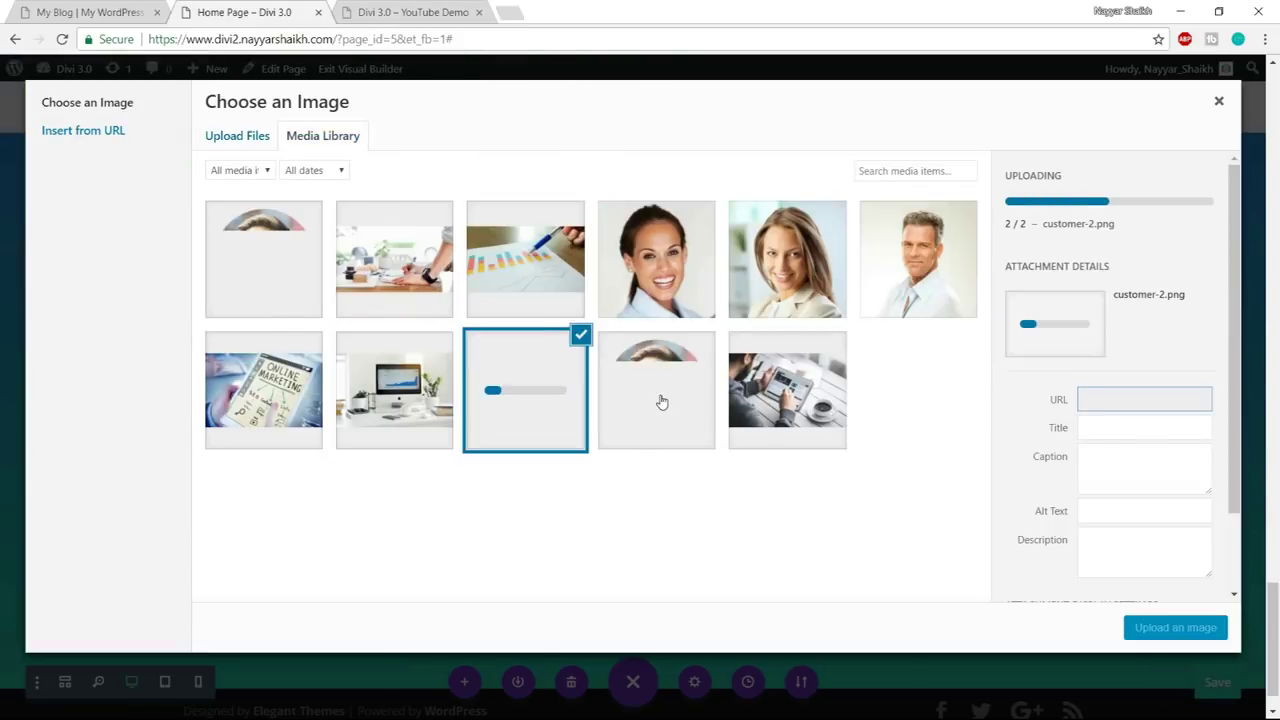
{"action": "left_click", "coordinate": [1175, 628]}
{"action": "scroll", "coordinate": [531, 534], "scroll_direction": "down", "scroll_amount": 2}
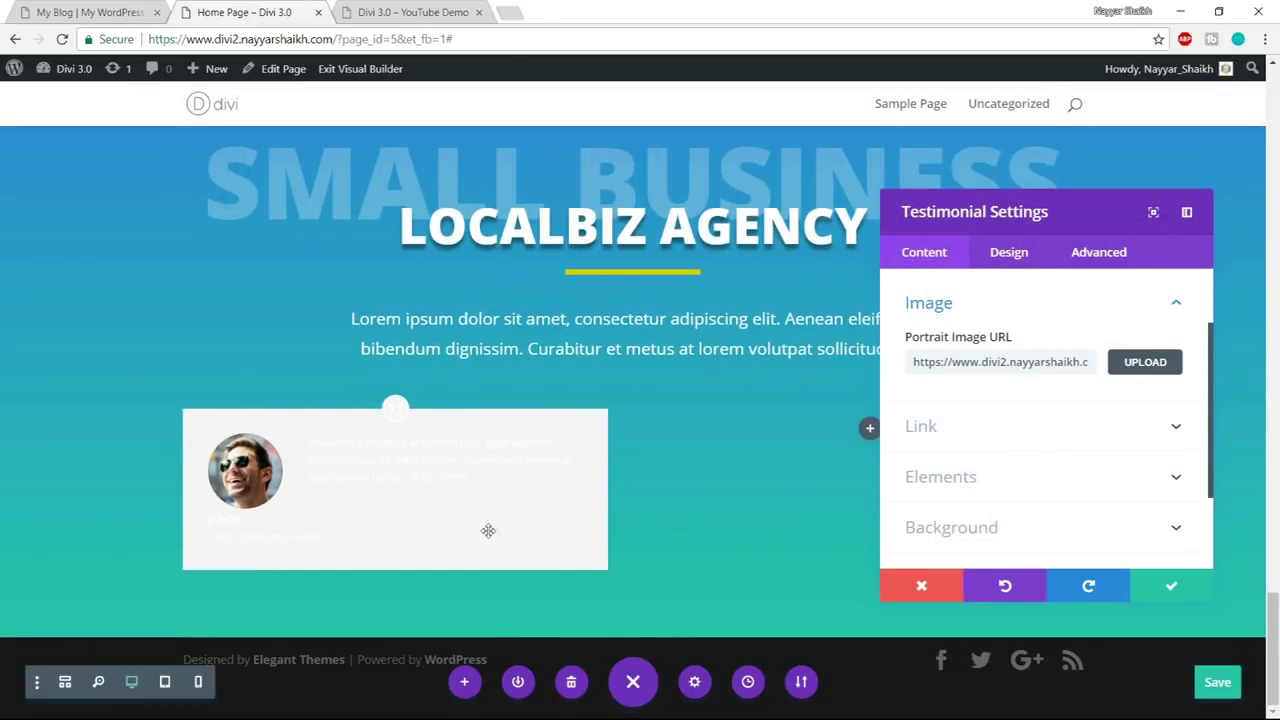
- Compare the testimonial with the reference site's card and examine the quote icon's design options
{"action": "scroll", "coordinate": [1020, 471], "scroll_direction": "down", "scroll_amount": 2}
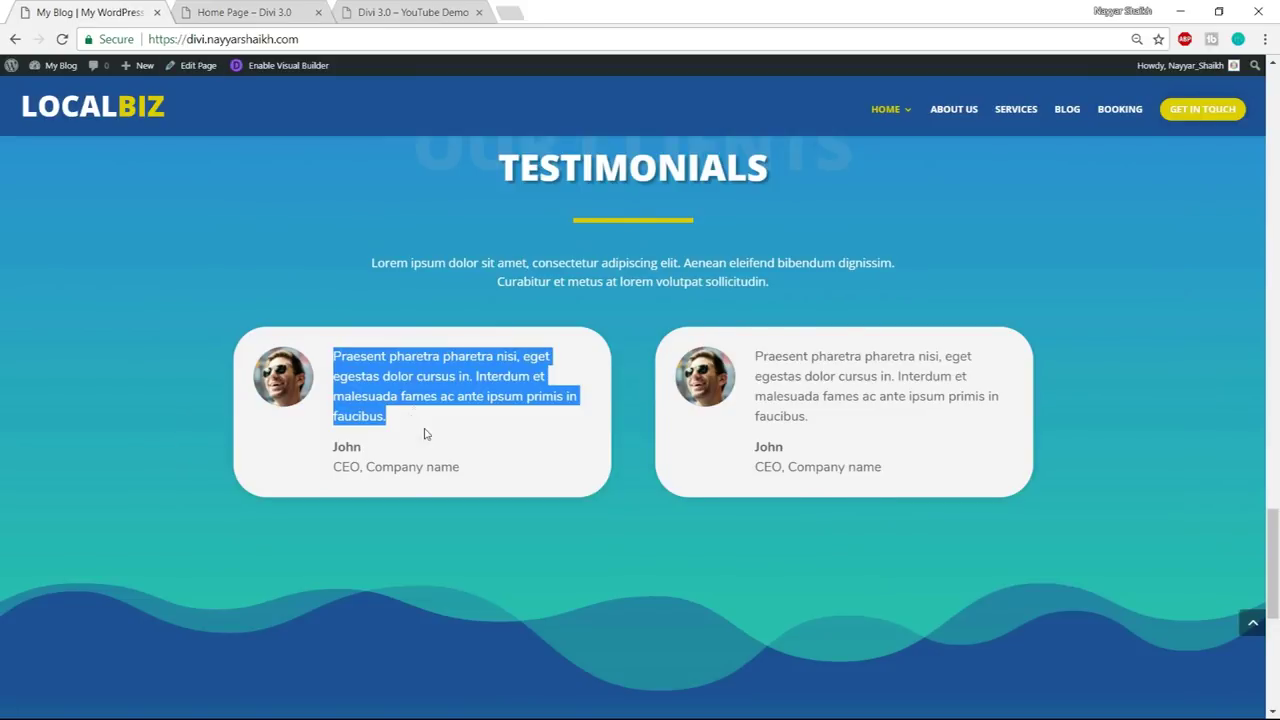
{"action": "left_click", "coordinate": [398, 453]}
{"action": "left_click", "coordinate": [250, 11]}
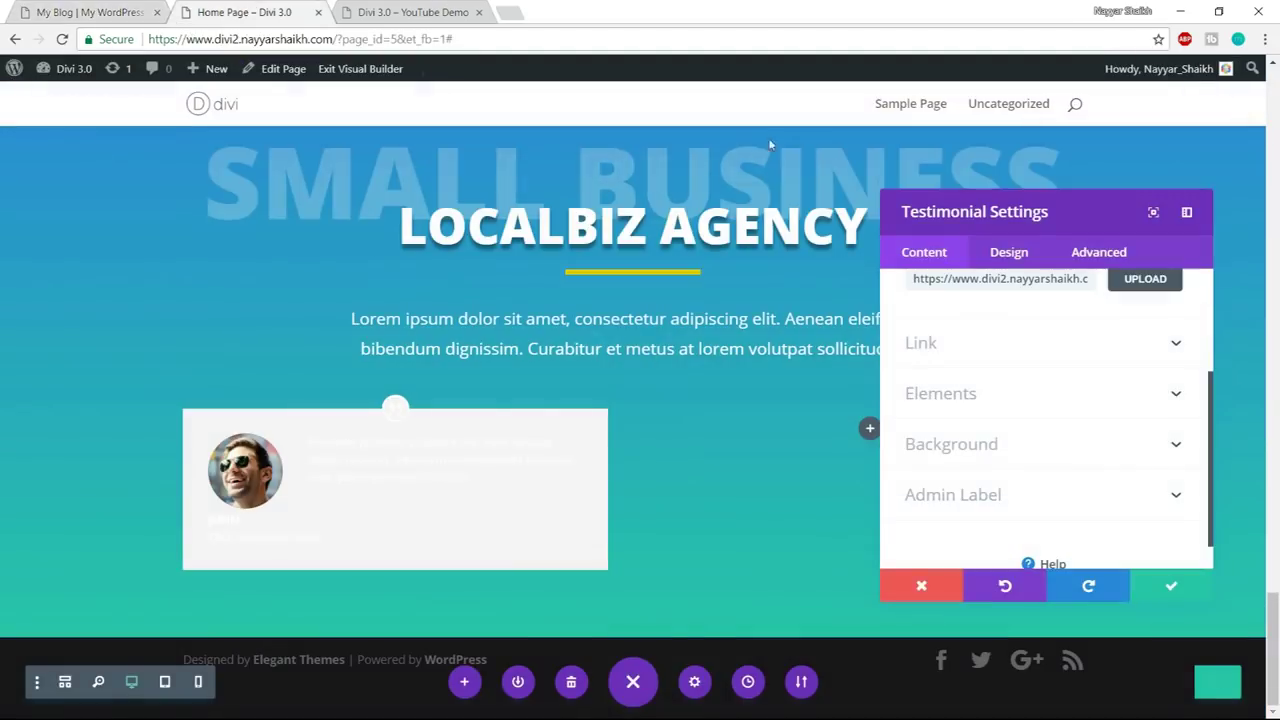
{"action": "left_click", "coordinate": [1010, 258]}
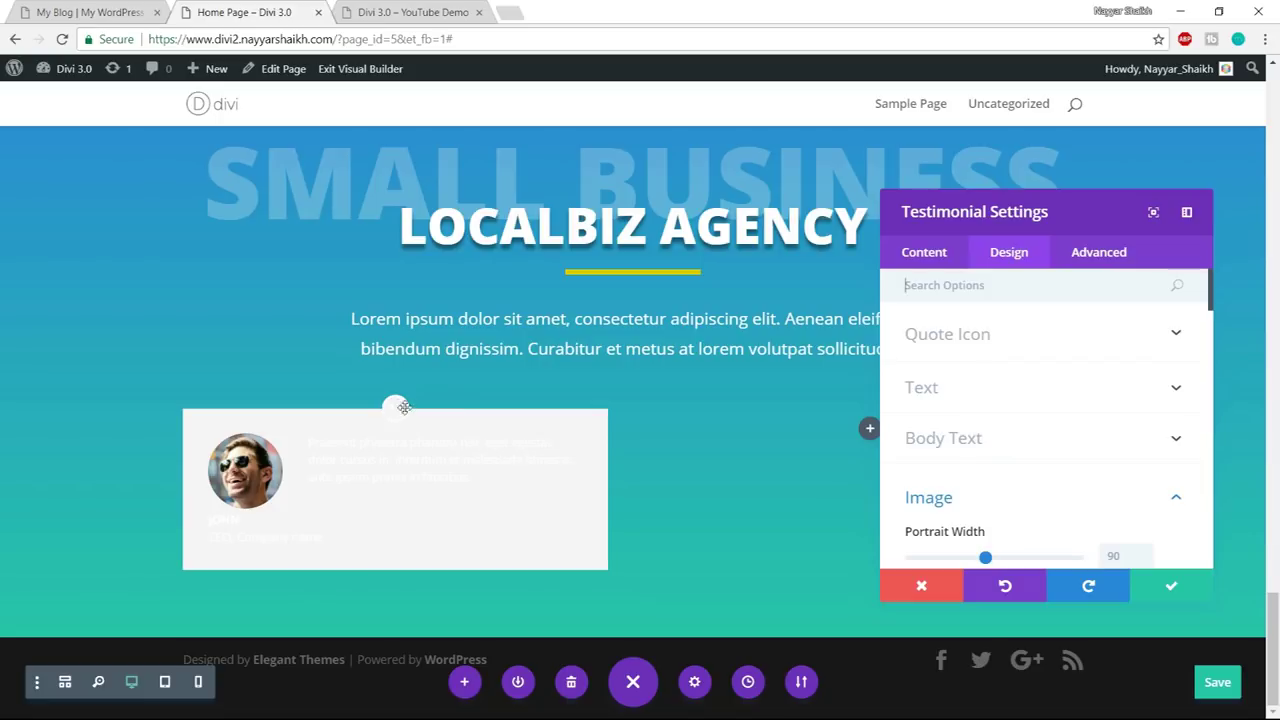
{"action": "left_click", "coordinate": [990, 336]}
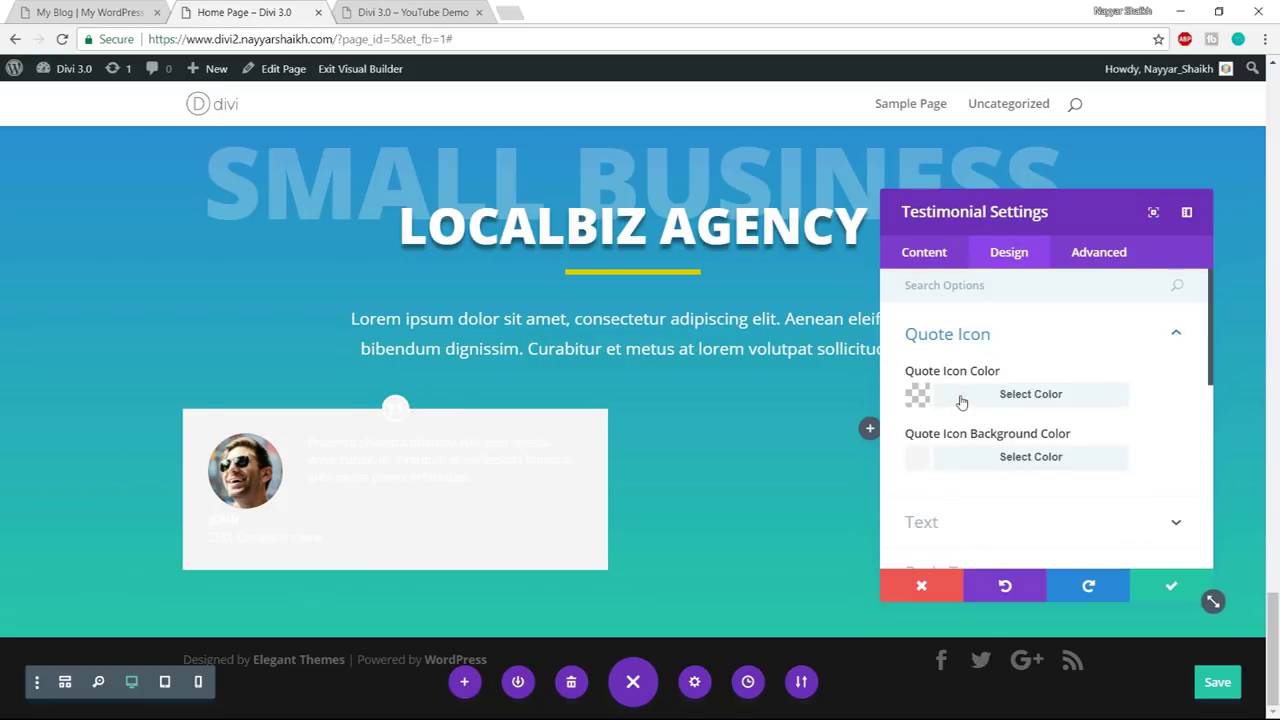
{"action": "scroll", "coordinate": [1108, 418], "scroll_direction": "down", "scroll_amount": 1}
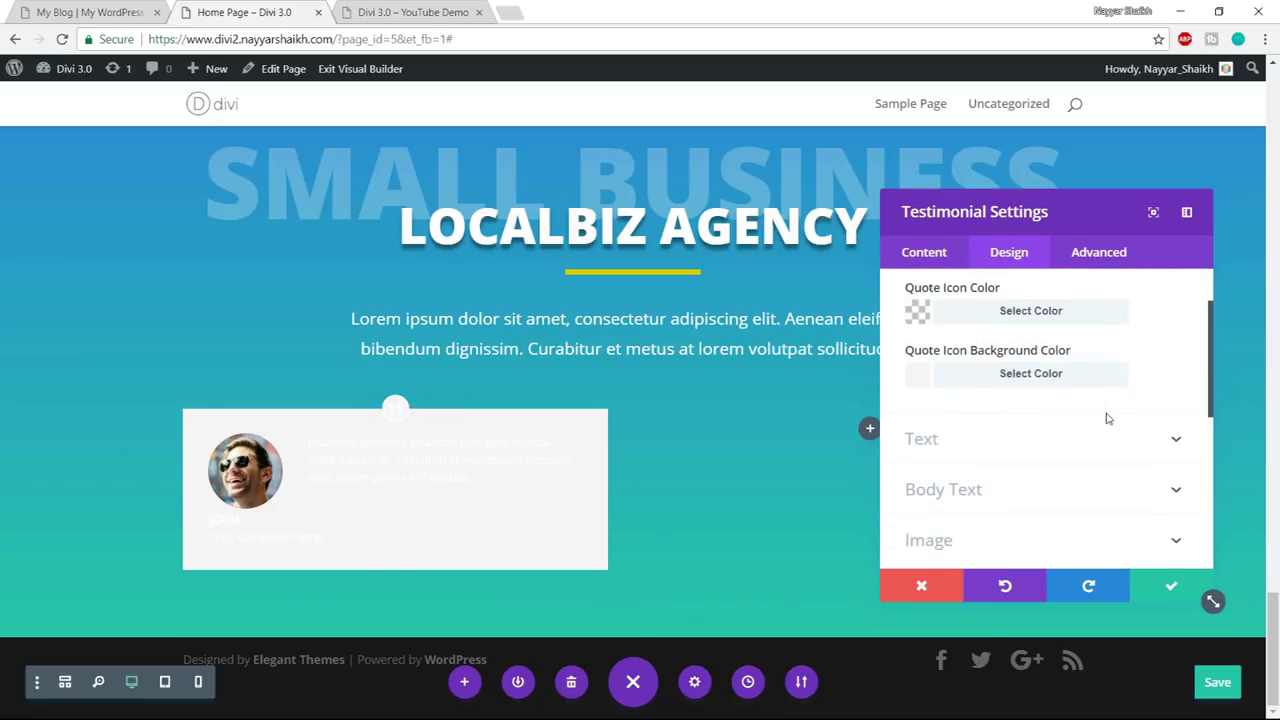
{"action": "scroll", "coordinate": [1095, 408], "scroll_direction": "up", "scroll_amount": 1}
{"action": "left_click", "coordinate": [1050, 337]}
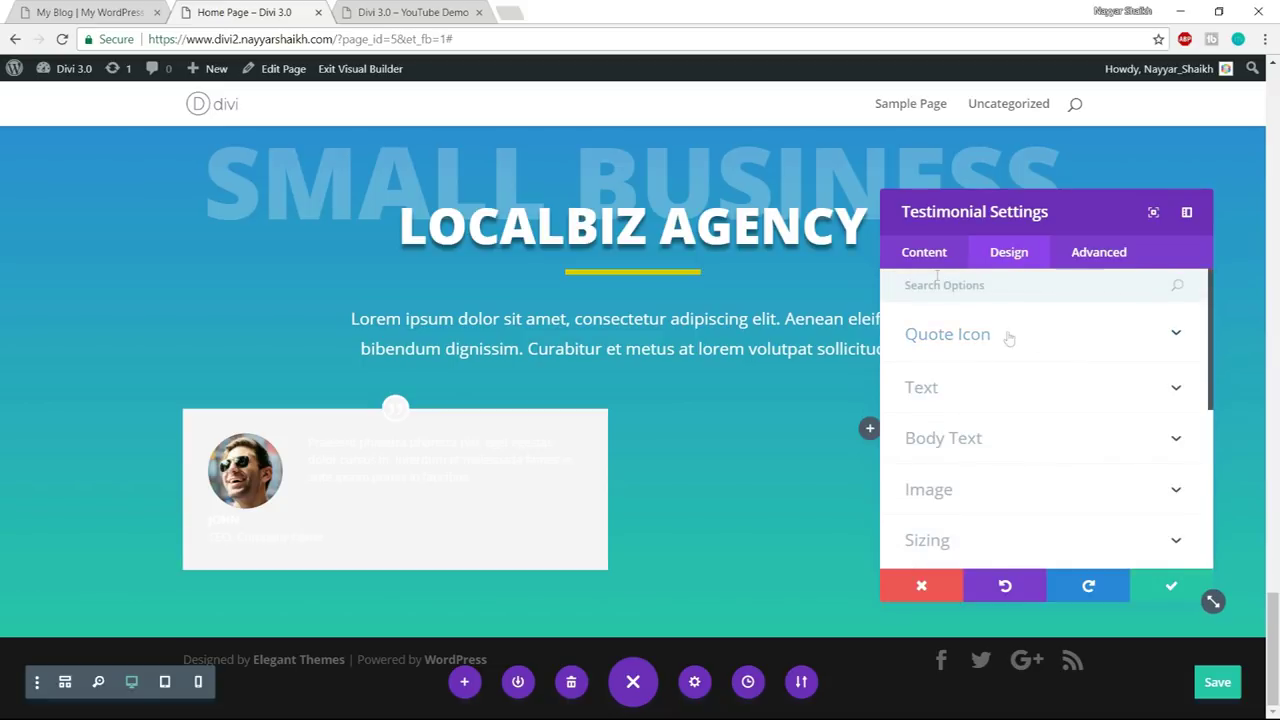
- Turn off the quote icon in the testimonial's element settings
{"action": "left_click", "coordinate": [915, 260]}
{"action": "scroll", "coordinate": [1066, 337], "scroll_direction": "down", "scroll_amount": 2}
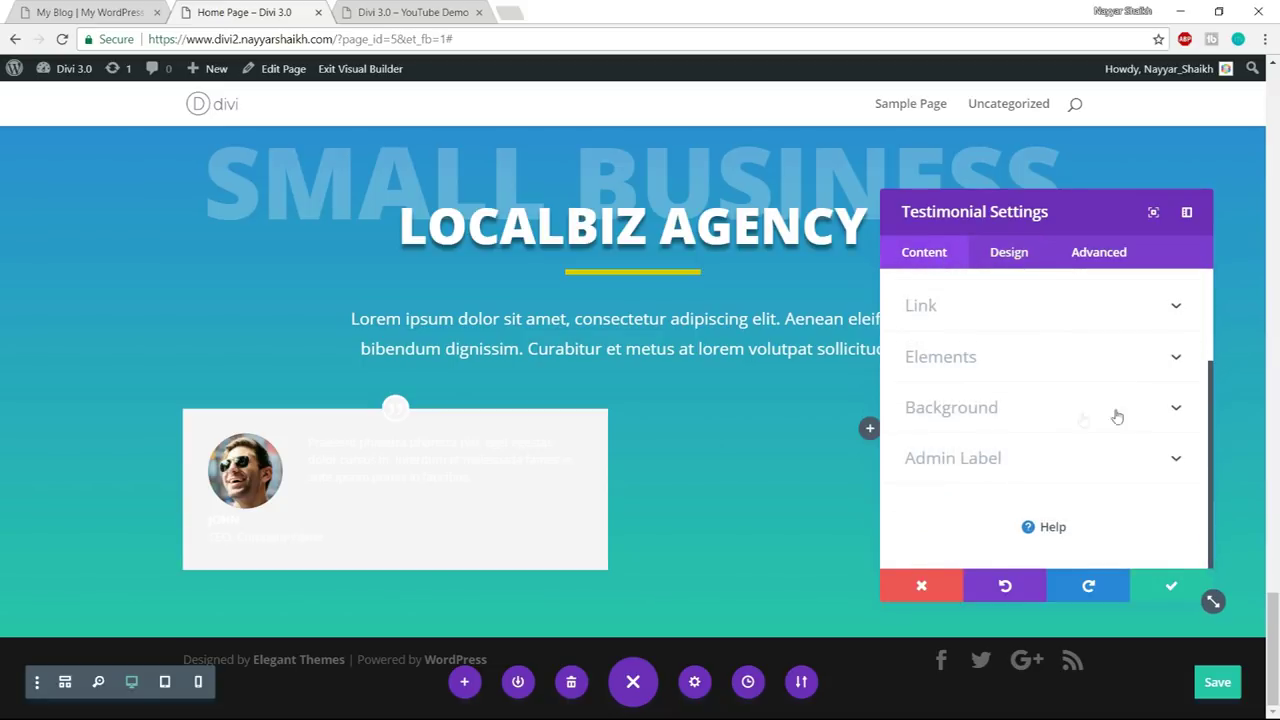
{"action": "left_click", "coordinate": [1000, 367]}
{"action": "left_click", "coordinate": [943, 365]}
- Set the testimonial's text colour to Dark in its design settings
{"action": "left_click", "coordinate": [1002, 262]}
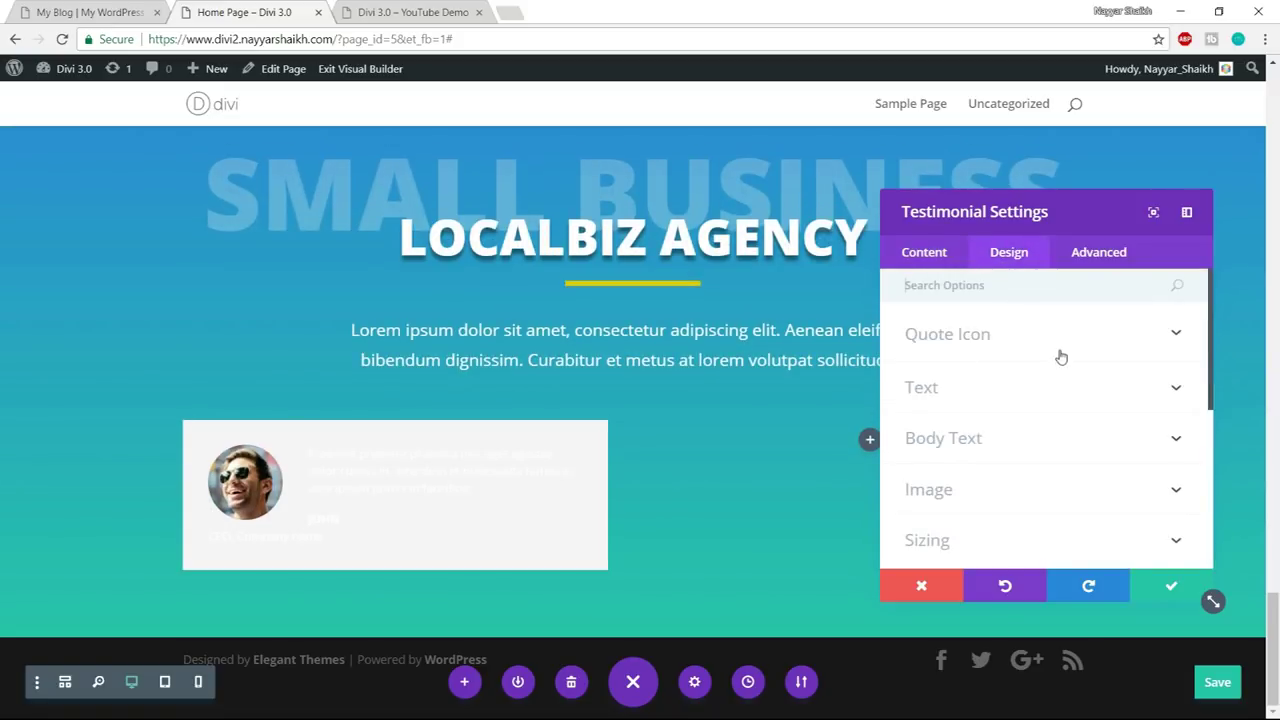
{"action": "scroll", "coordinate": [1061, 357], "scroll_direction": "down", "scroll_amount": 1}
{"action": "left_click", "coordinate": [1016, 313]}
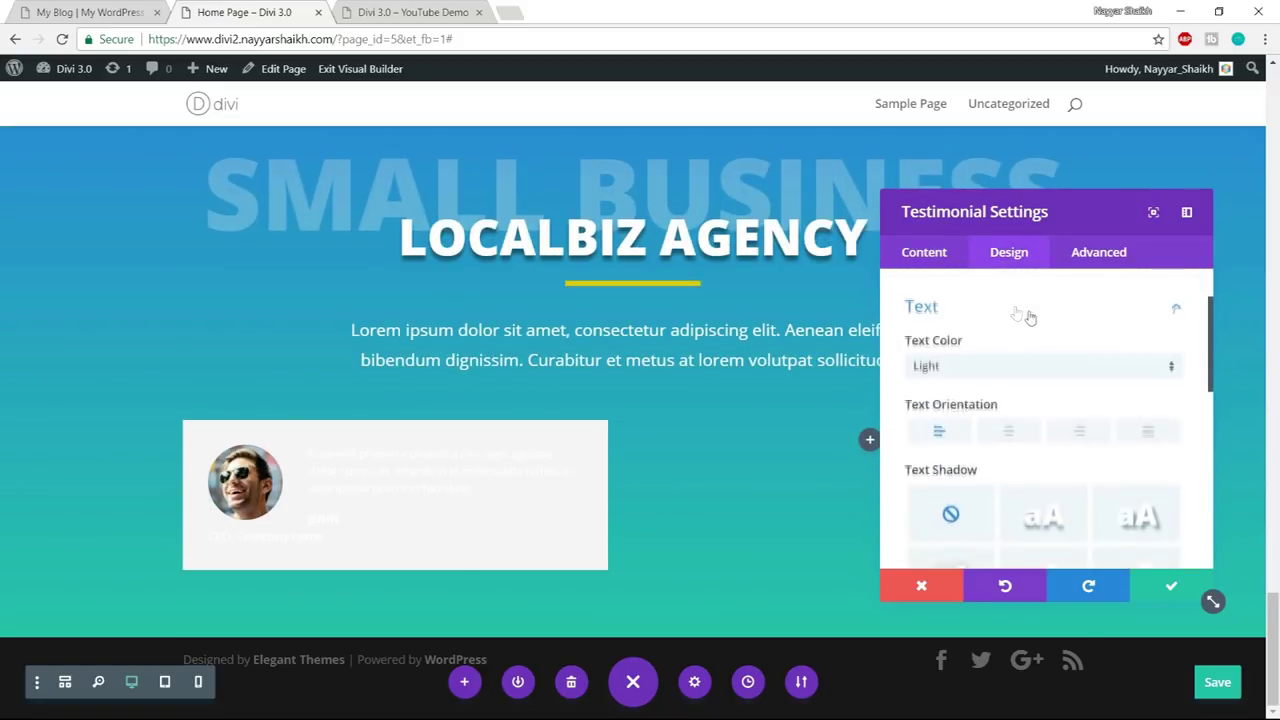
{"action": "scroll", "coordinate": [1020, 343], "scroll_direction": "down", "scroll_amount": 1}
{"action": "scroll", "coordinate": [1012, 380], "scroll_direction": "up", "scroll_amount": 1}
{"action": "left_click", "coordinate": [990, 362]}
{"action": "left_click", "coordinate": [990, 374]}
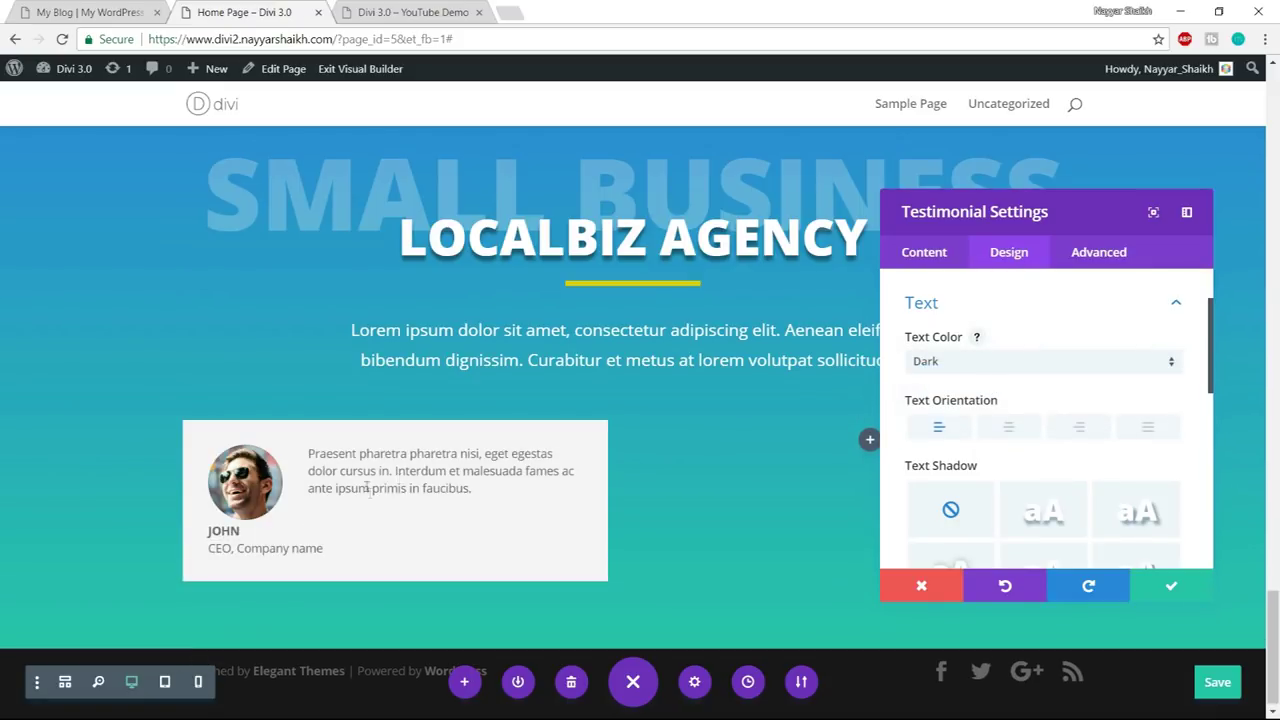
- Review the remaining text design options and set the testimonial's body text size to 16px
{"action": "scroll", "coordinate": [1051, 410], "scroll_direction": "down", "scroll_amount": 1}
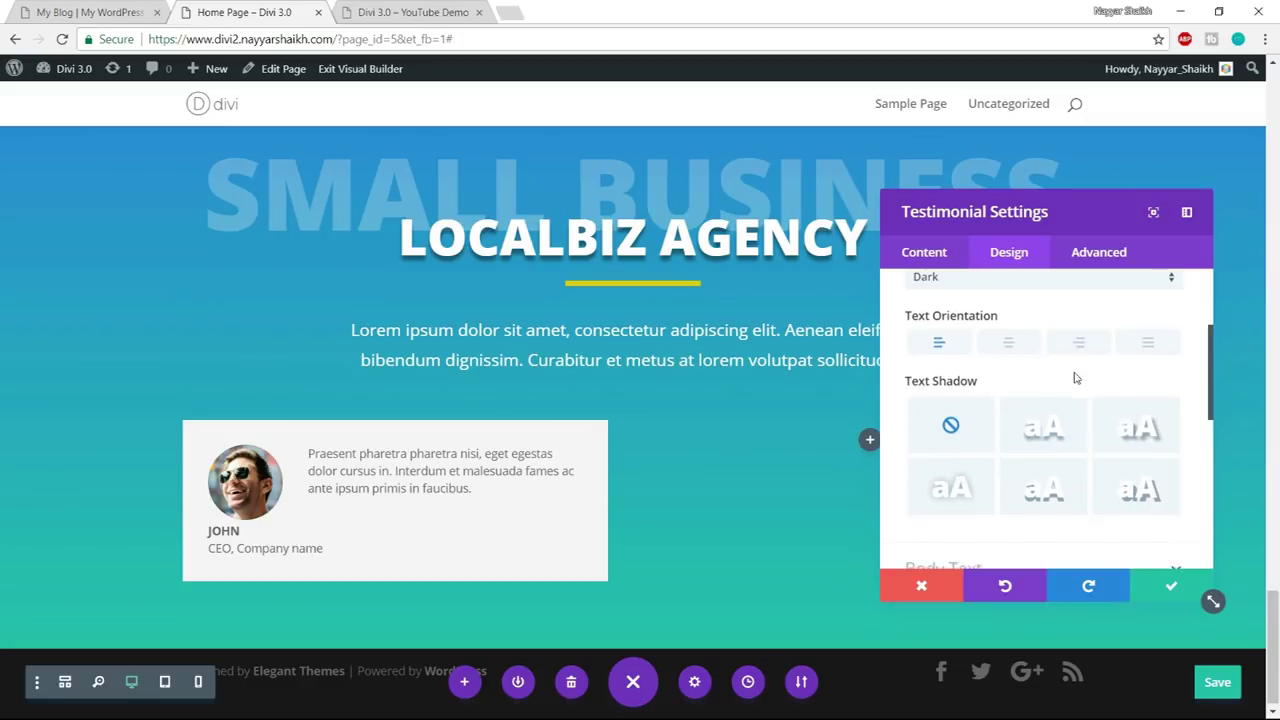
{"action": "scroll", "coordinate": [1065, 375], "scroll_direction": "down", "scroll_amount": 1}
{"action": "scroll", "coordinate": [1065, 385], "scroll_direction": "down", "scroll_amount": 1}
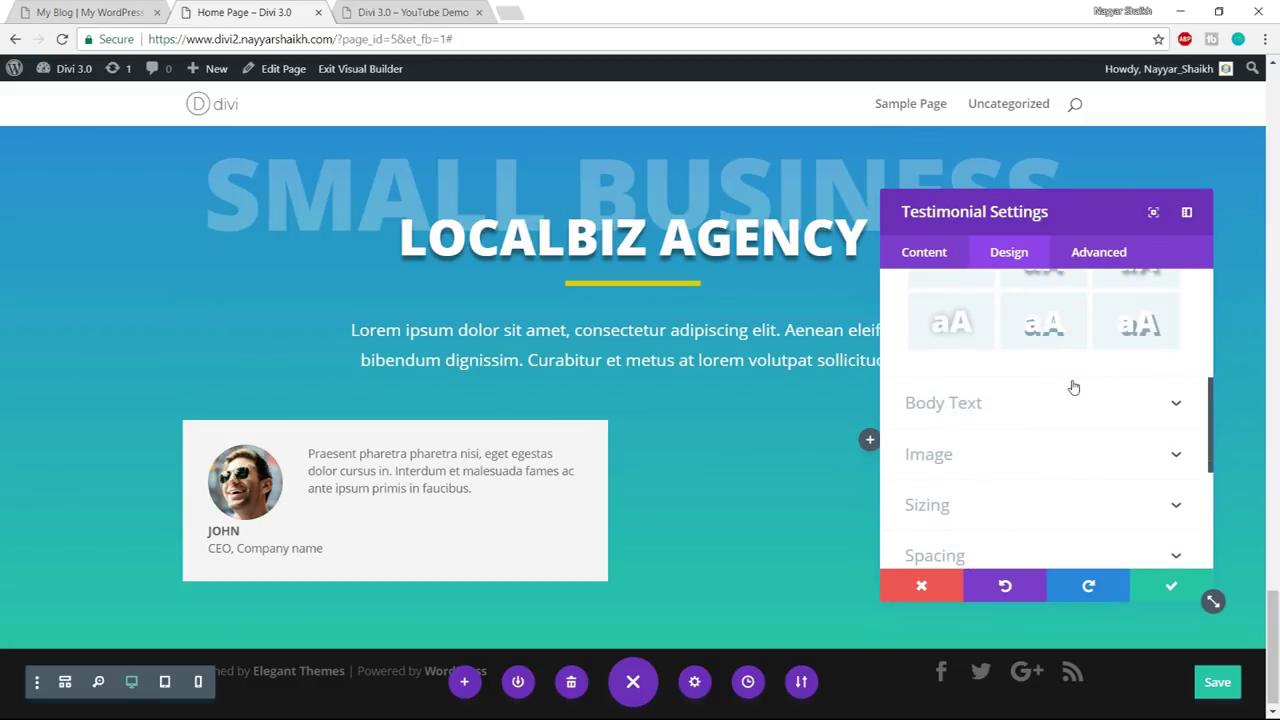
{"action": "scroll", "coordinate": [1080, 400], "scroll_direction": "up", "scroll_amount": 3}
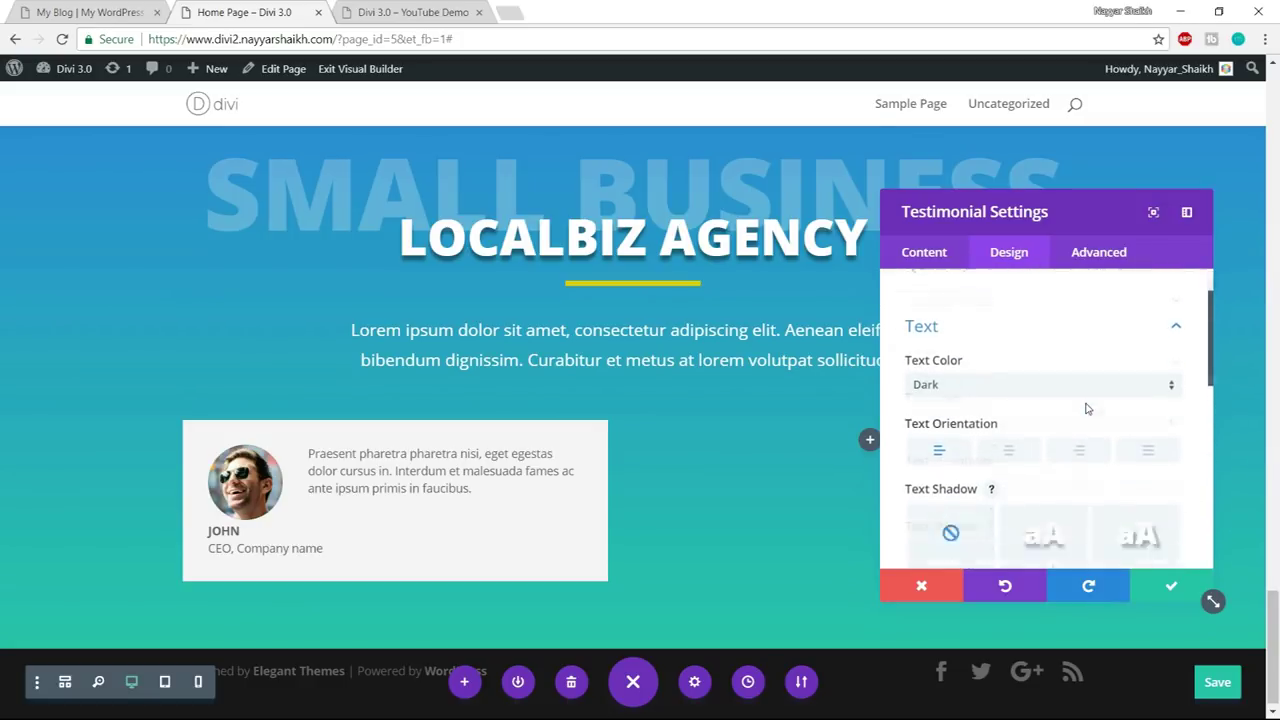
{"action": "scroll", "coordinate": [1088, 408], "scroll_direction": "down", "scroll_amount": 3}
{"action": "left_click", "coordinate": [1084, 409]}
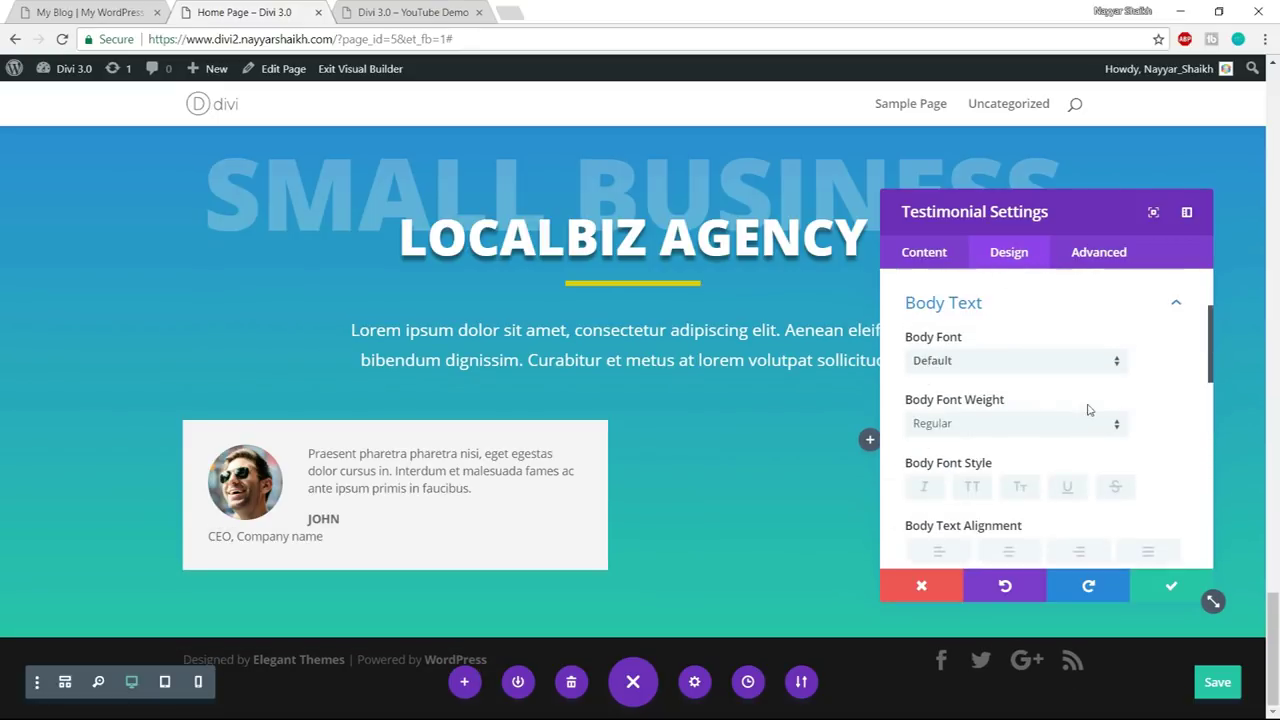
{"action": "scroll", "coordinate": [1163, 396], "scroll_direction": "down", "scroll_amount": 1}
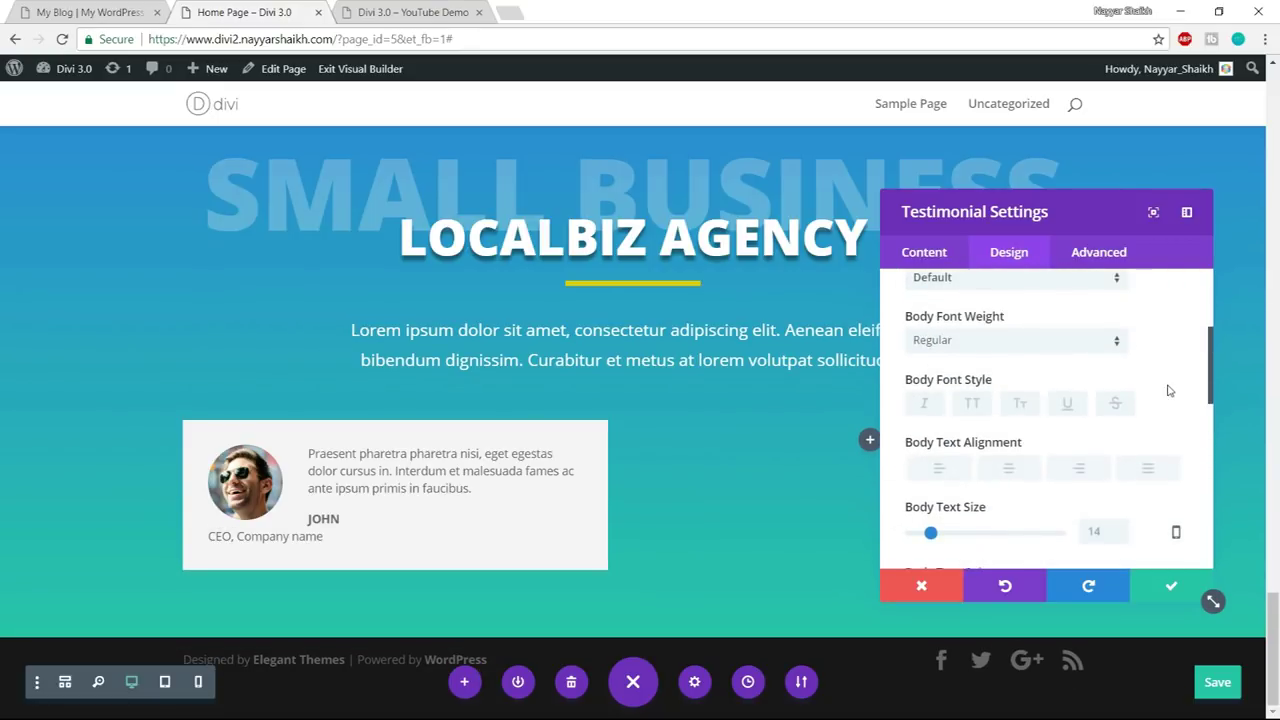
{"action": "scroll", "coordinate": [1168, 390], "scroll_direction": "down", "scroll_amount": 1}
{"action": "mouse_move", "coordinate": [932, 455]}
{"action": "left_mouse_down"}
{"action": "mouse_move", "coordinate": [949, 456]}
{"action": "mouse_move", "coordinate": [936, 457]}
{"action": "left_mouse_up"}
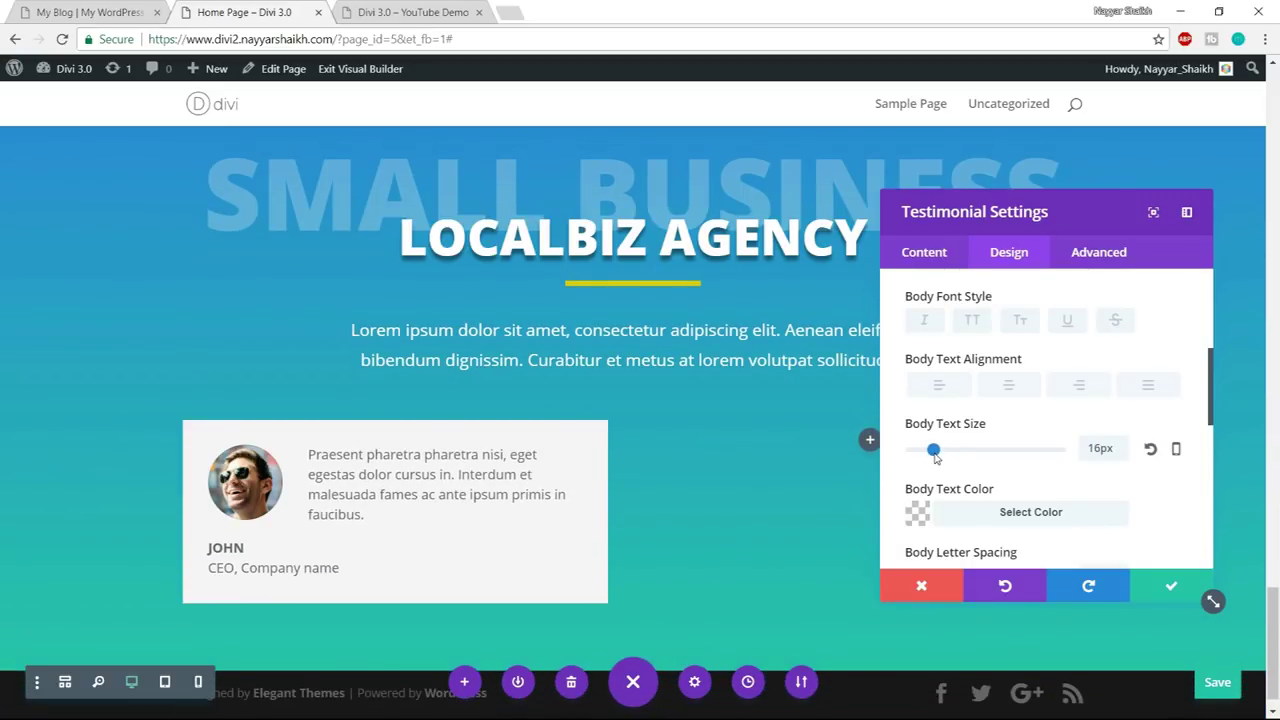
- Set the testimonial's body font to Nunito
{"action": "scroll", "coordinate": [1008, 448], "scroll_direction": "up", "scroll_amount": 1}
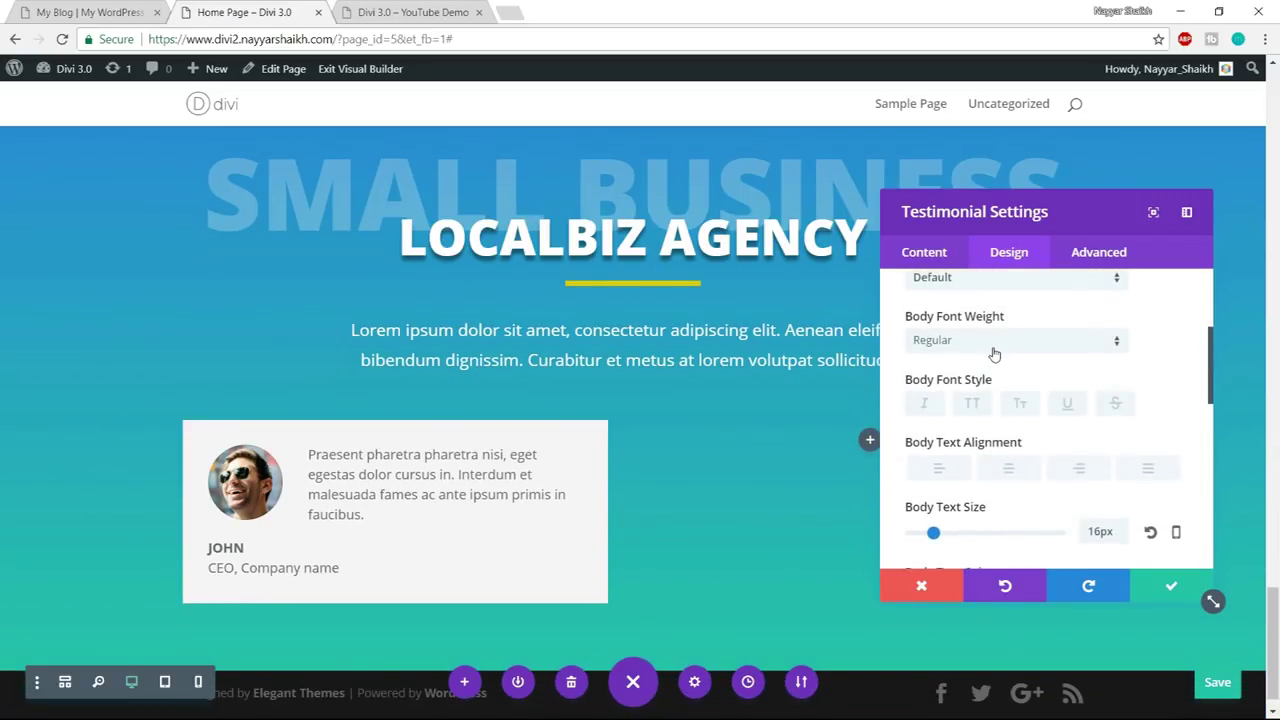
{"action": "scroll", "coordinate": [992, 350], "scroll_direction": "up", "scroll_amount": 1}
{"action": "left_click", "coordinate": [1036, 367]}
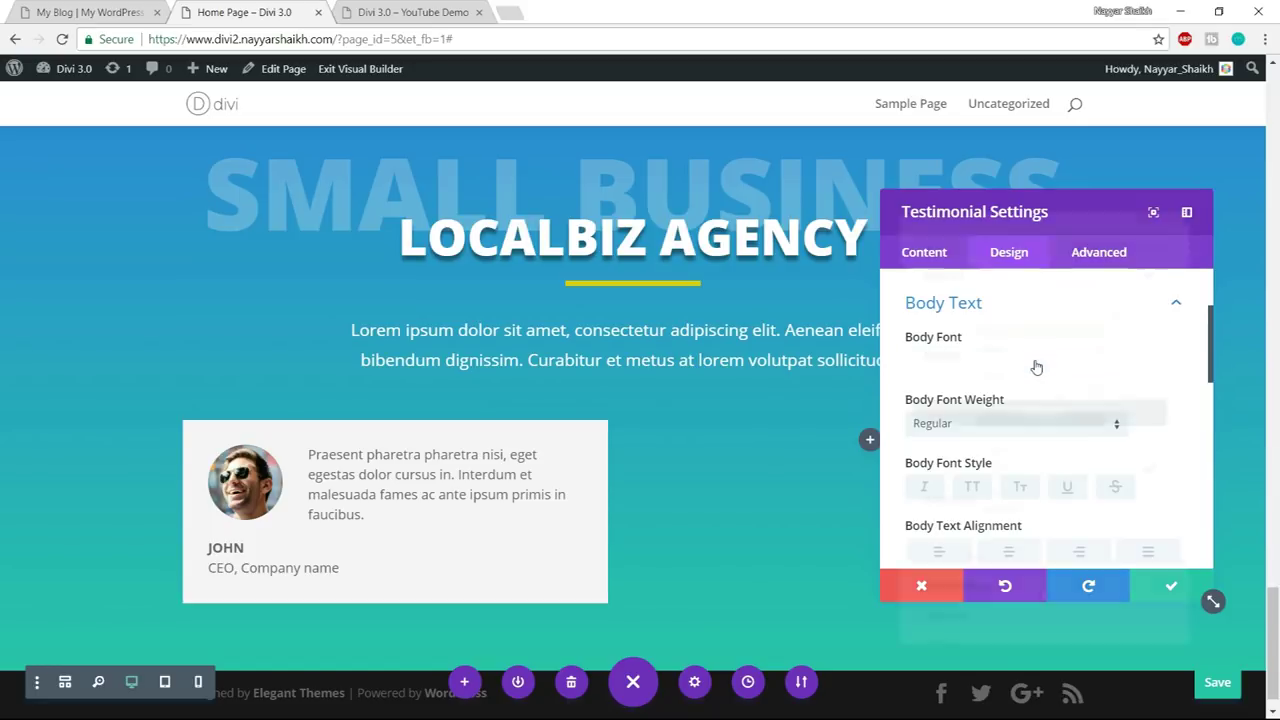
{"action": "type", "text": "nun"}
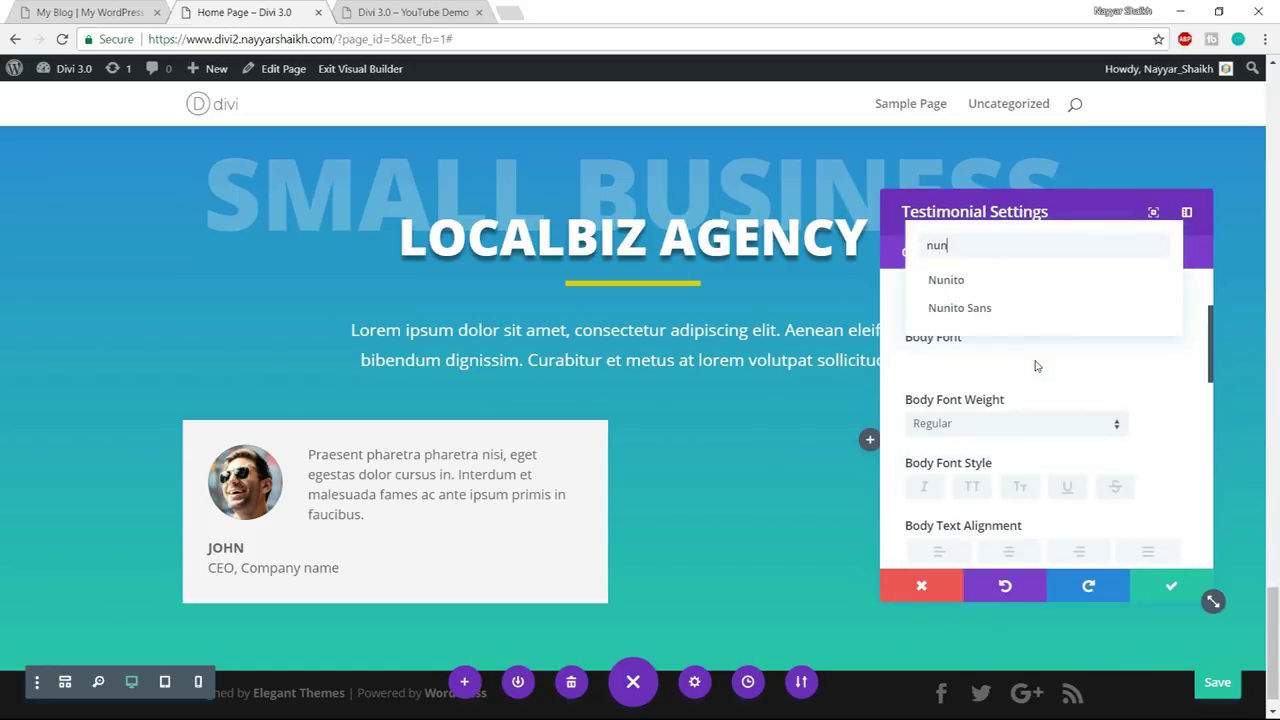
{"action": "left_click", "coordinate": [1005, 282]}
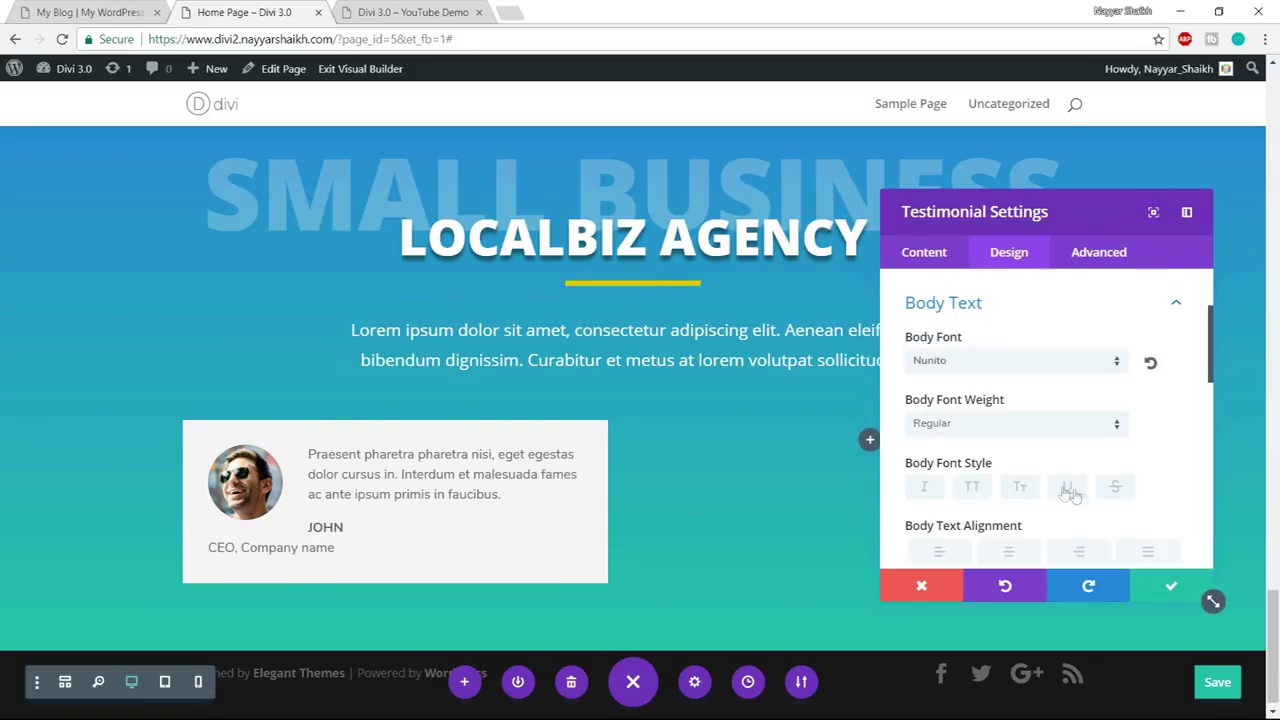
- Review the testimonial's remaining body text options and its image design options
{"action": "scroll", "coordinate": [1172, 463], "scroll_direction": "down", "scroll_amount": 2}
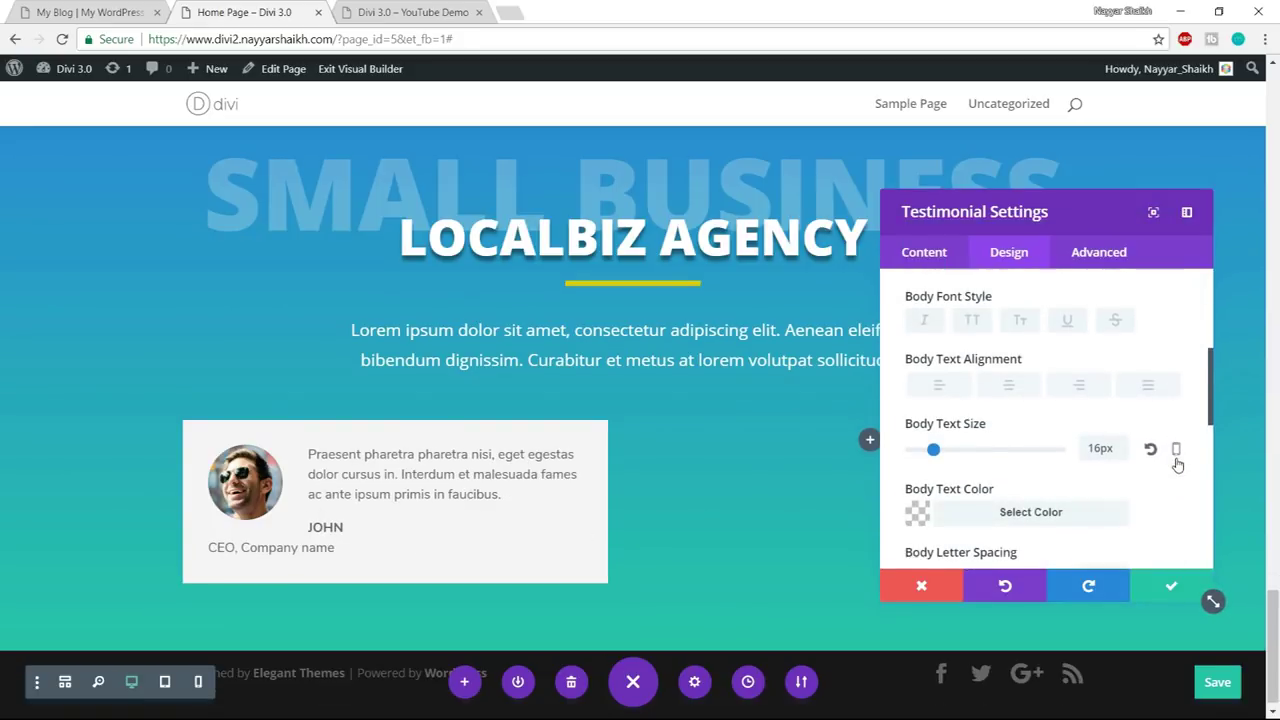
{"action": "scroll", "coordinate": [1177, 464], "scroll_direction": "down", "scroll_amount": 2}
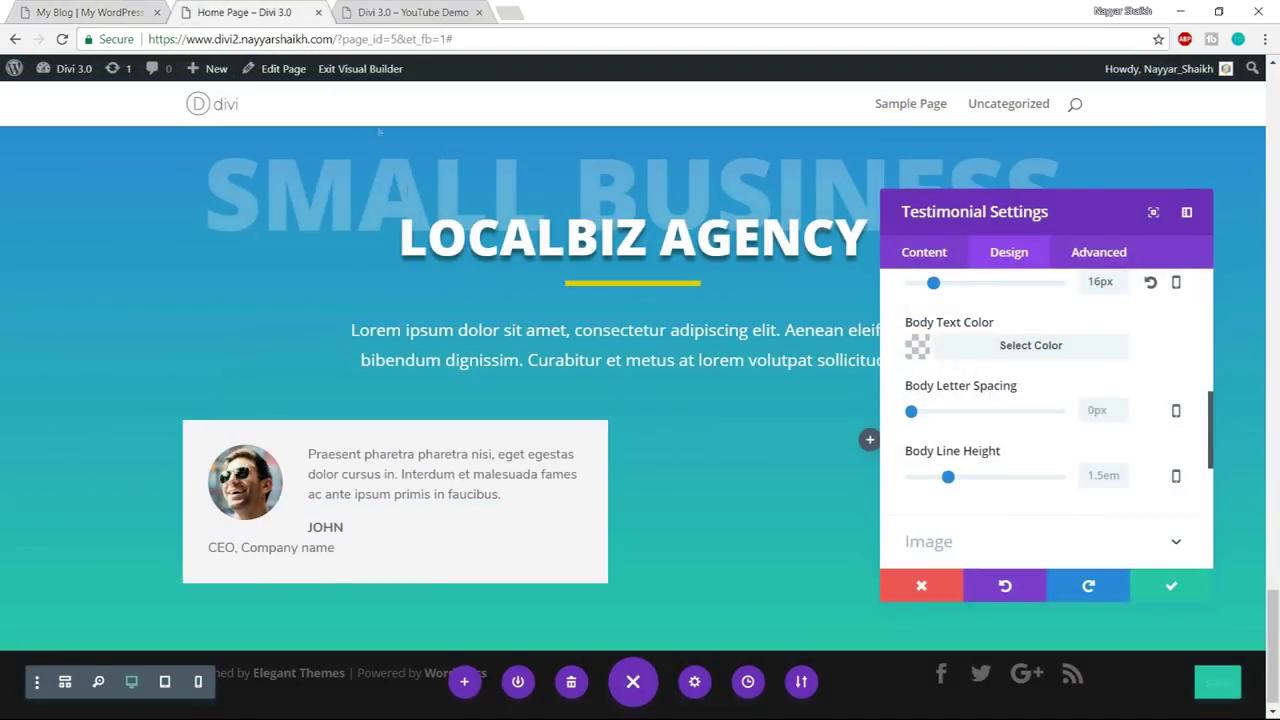
{"action": "scroll", "coordinate": [1125, 393], "scroll_direction": "down", "scroll_amount": 2}
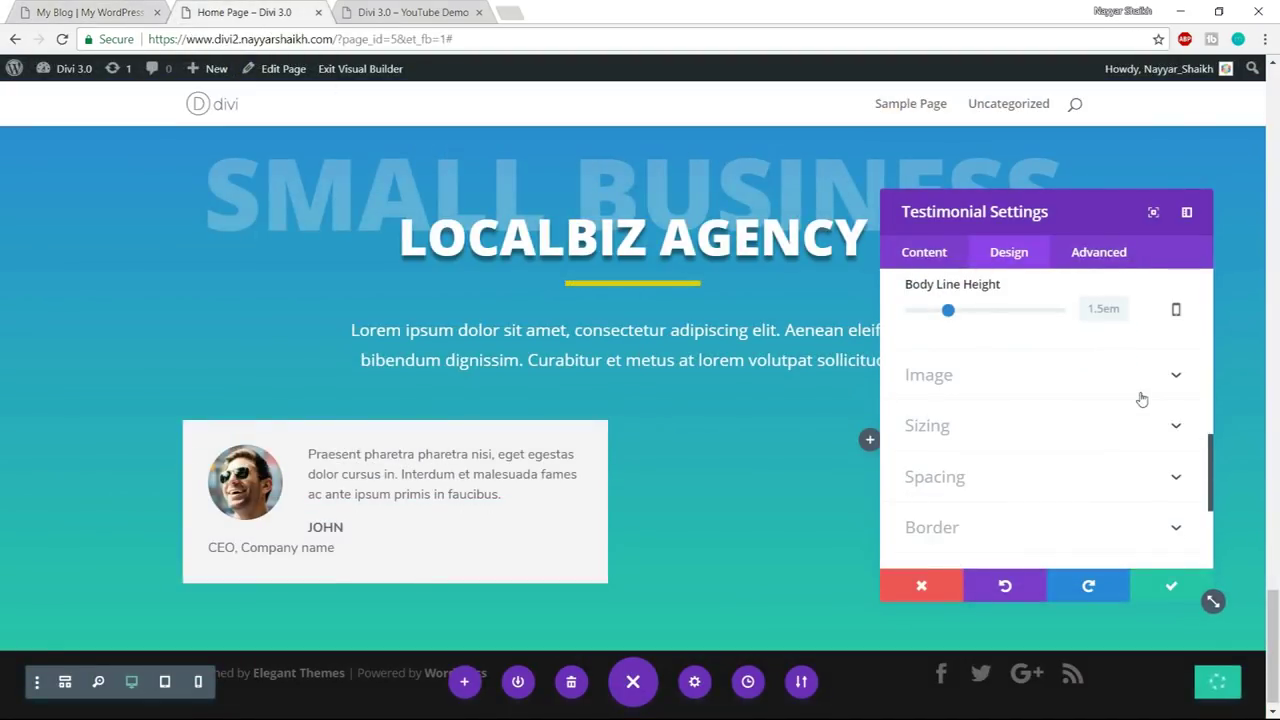
{"action": "left_click", "coordinate": [1066, 374]}
{"action": "scroll", "coordinate": [1142, 383], "scroll_direction": "down", "scroll_amount": 5}
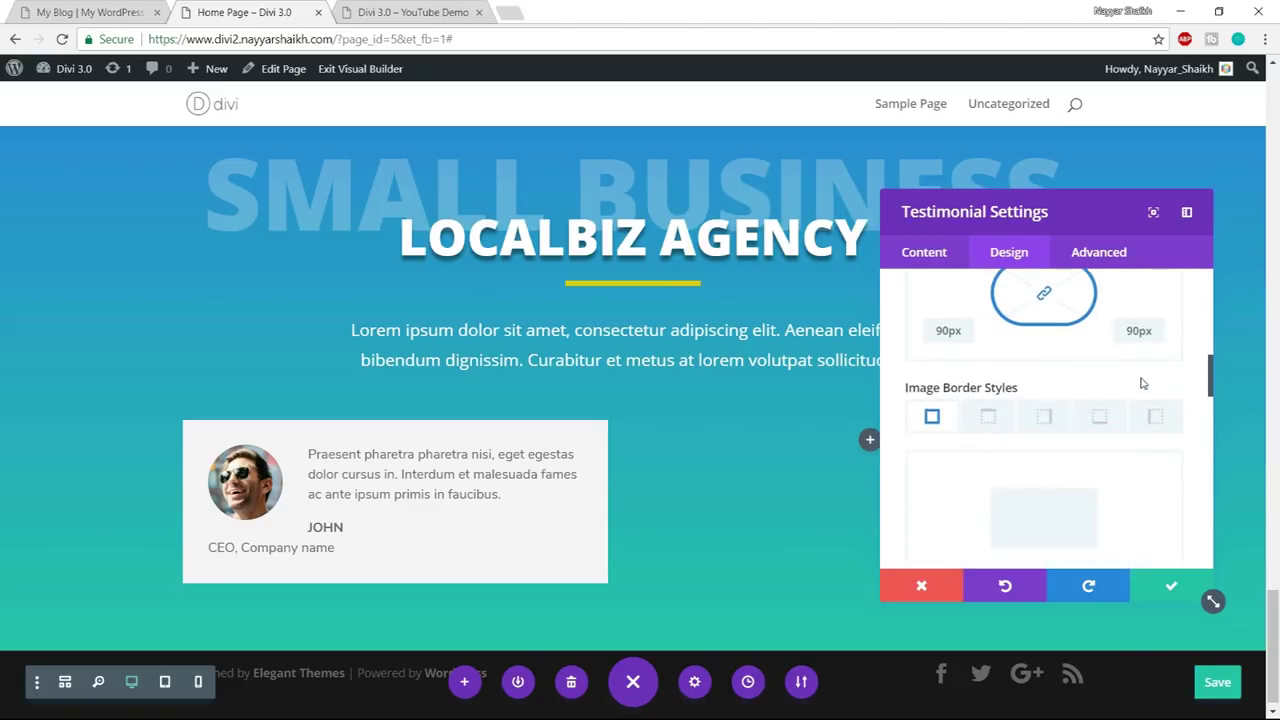
{"action": "scroll", "coordinate": [1142, 383], "scroll_direction": "down", "scroll_amount": 3}
{"action": "scroll", "coordinate": [1142, 380], "scroll_direction": "down", "scroll_amount": 8}
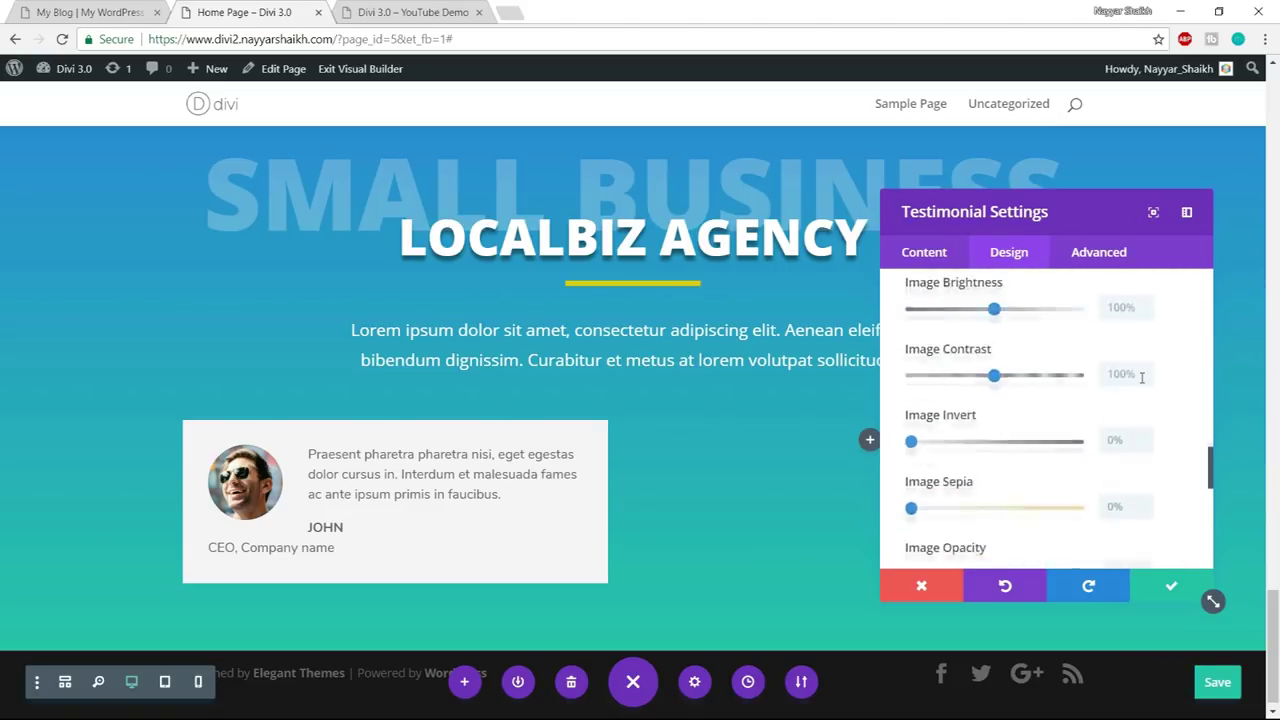
{"action": "left_click", "coordinate": [1024, 268]}
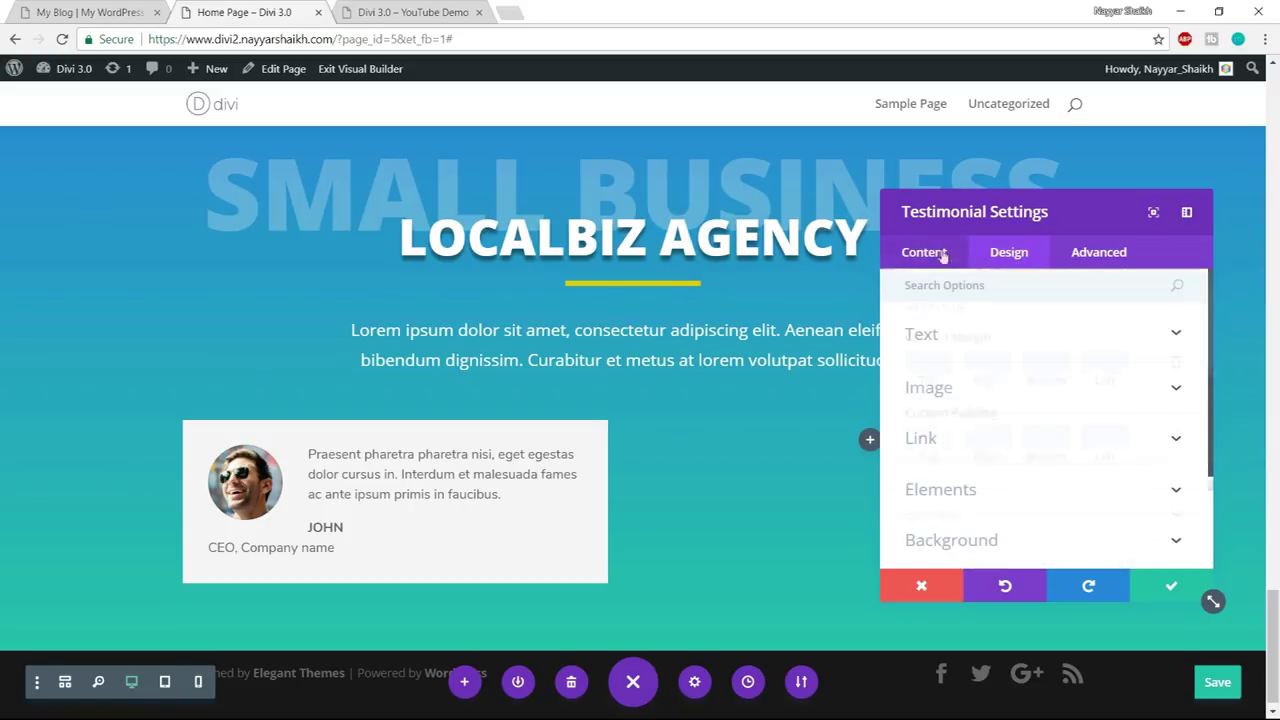
{"action": "left_click", "coordinate": [1012, 254]}
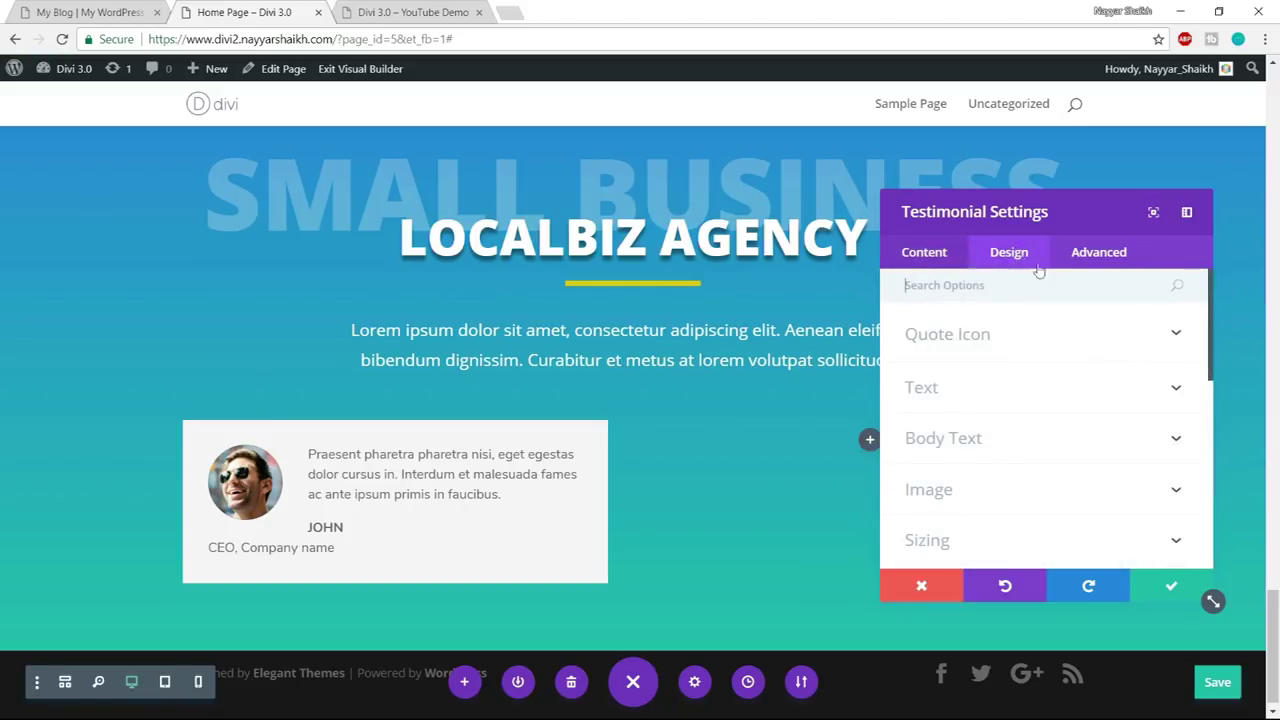
- Round all four corners of the testimonial's border to 50px
{"action": "scroll", "coordinate": [1091, 406], "scroll_direction": "down", "scroll_amount": 4}
{"action": "scroll", "coordinate": [1094, 408], "scroll_direction": "down", "scroll_amount": 1}
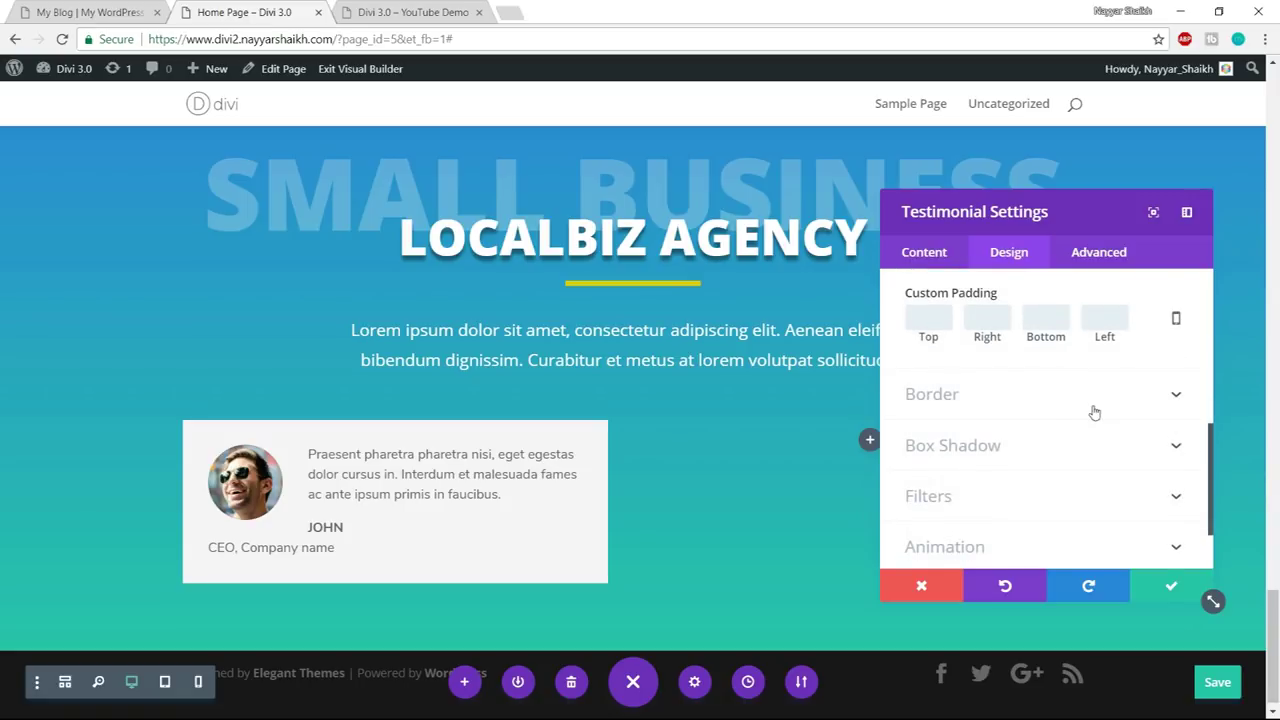
{"action": "left_click", "coordinate": [1027, 400]}
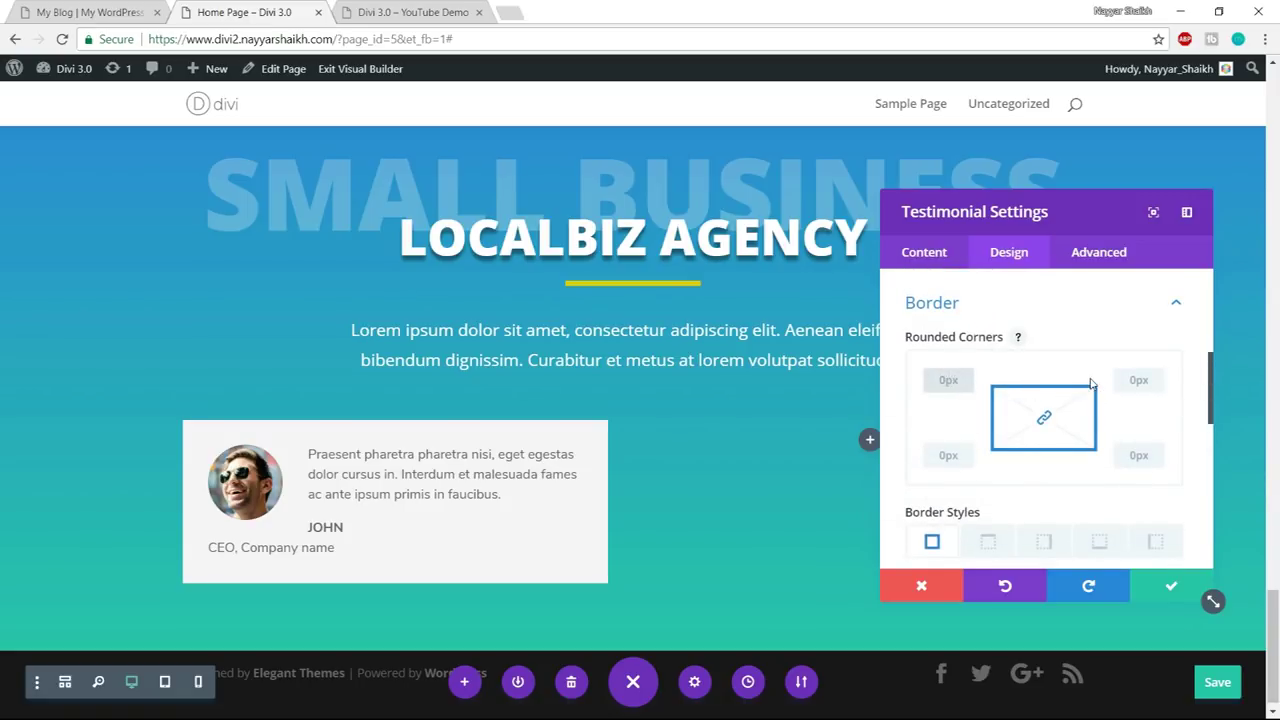
{"action": "double_click", "coordinate": [950, 381]}
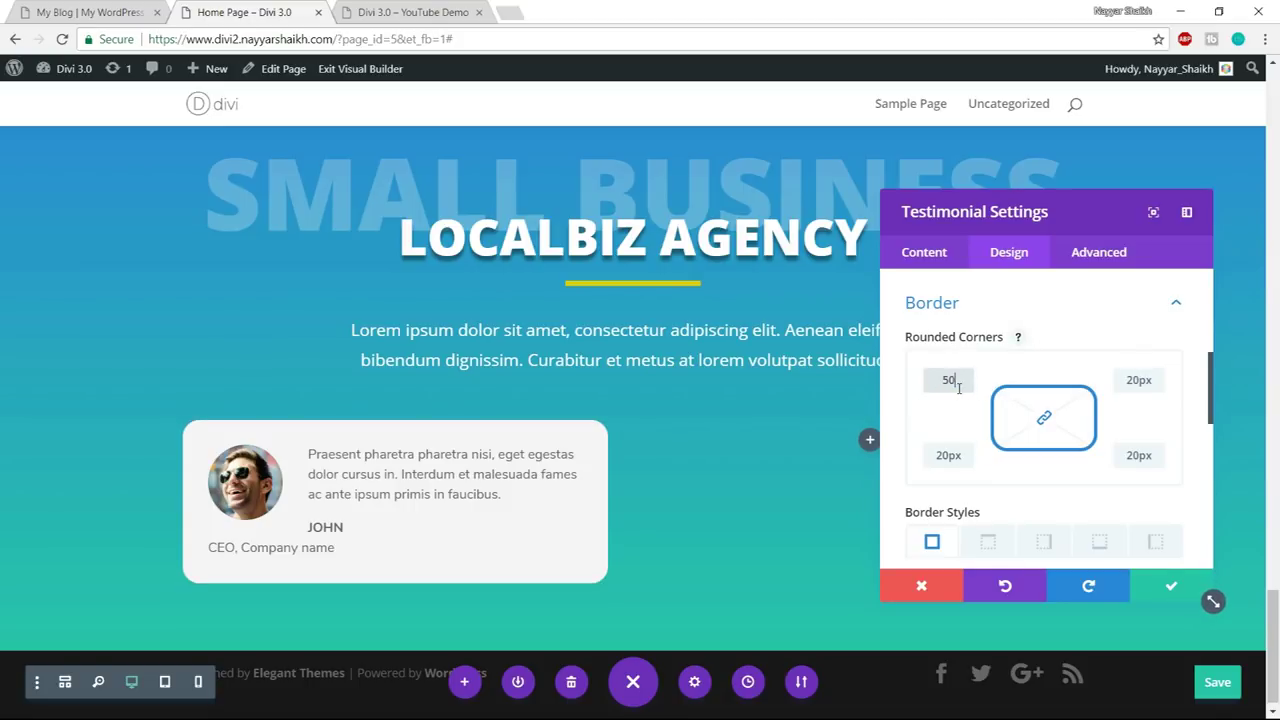
{"action": "type", "text": "50"}
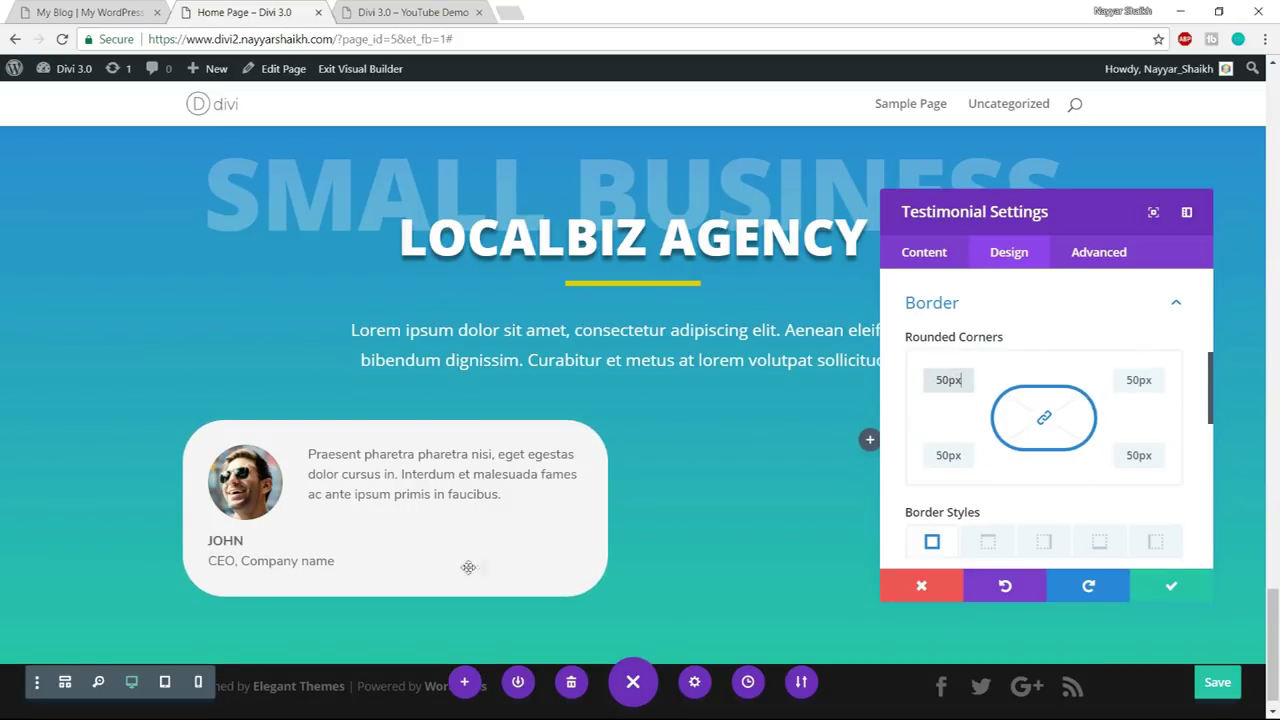
{"action": "scroll", "coordinate": [1050, 481], "scroll_direction": "down", "scroll_amount": 5}
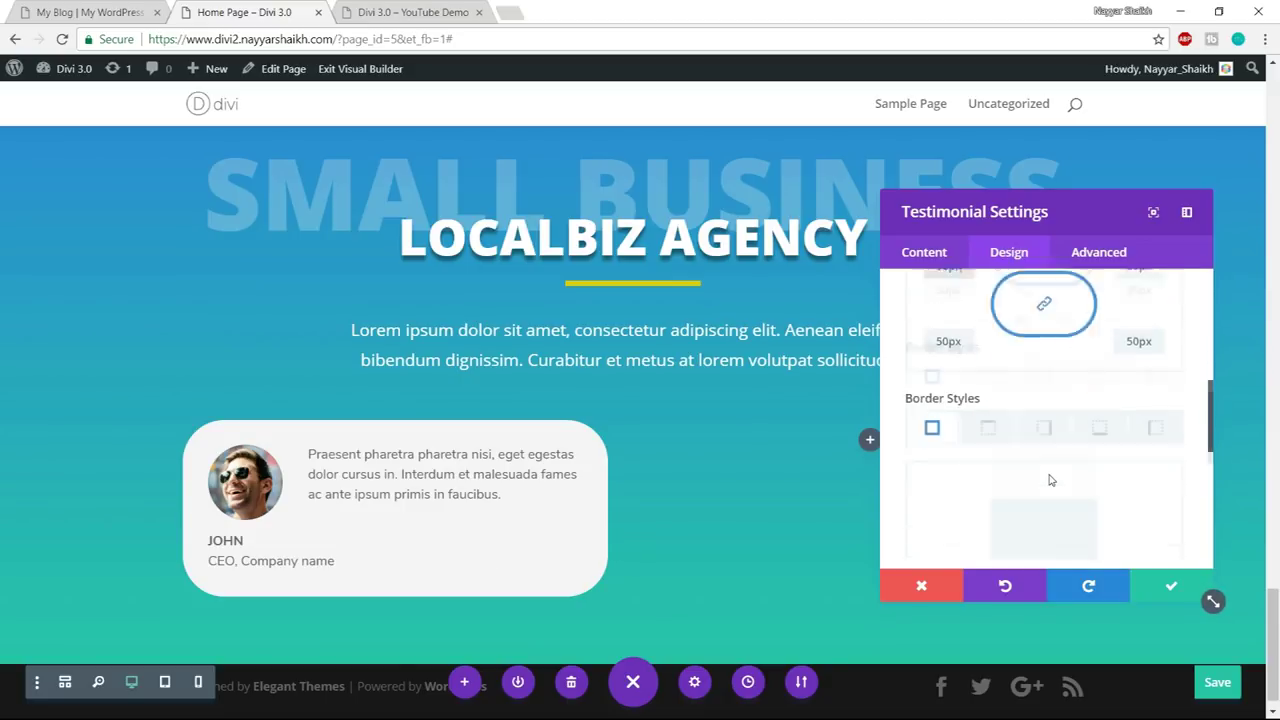
{"action": "left_click", "coordinate": [1172, 592]}
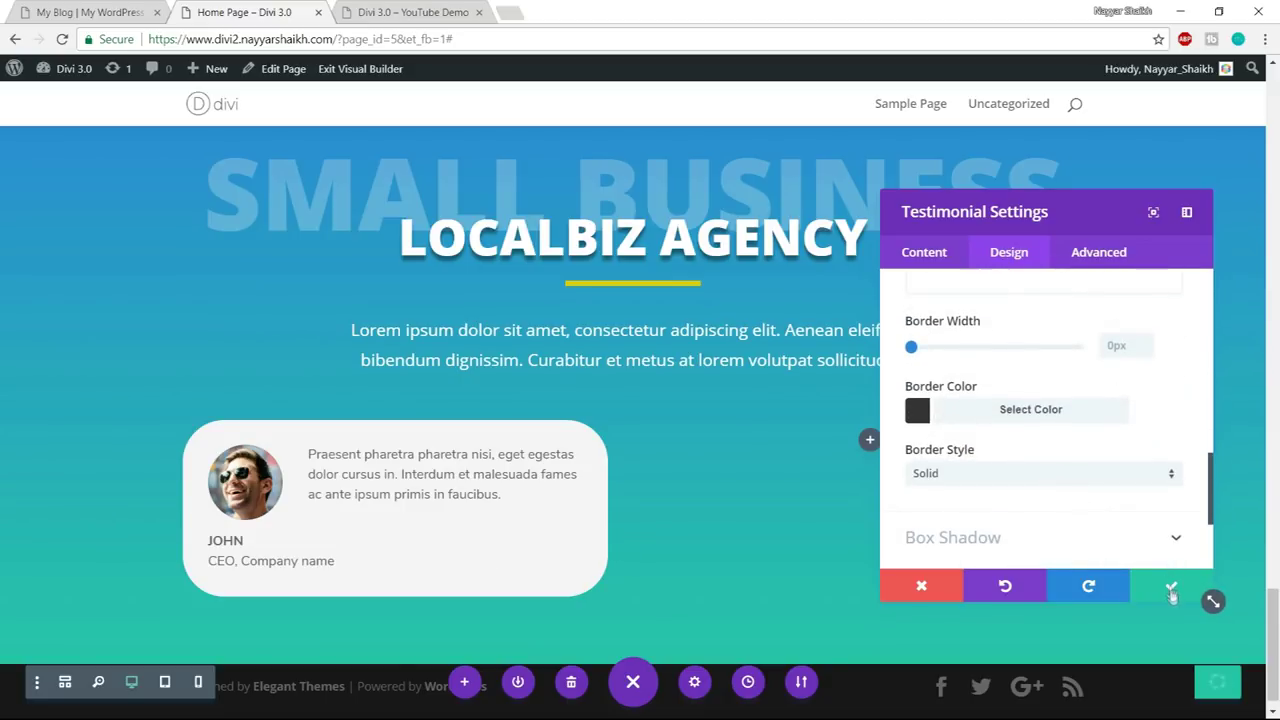
- Give the testimonial 50px of custom padding at the top and bottom and save its settings
{"action": "scroll", "coordinate": [1077, 523], "scroll_direction": "up", "scroll_amount": 5}
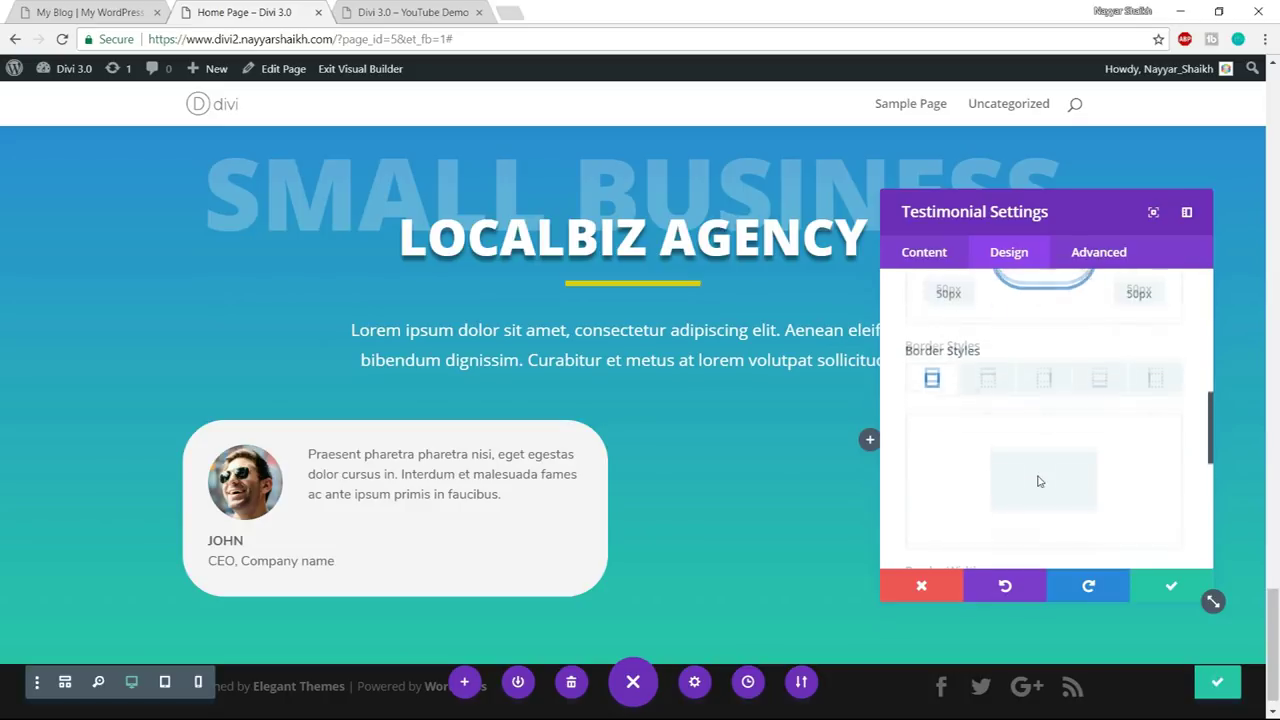
{"action": "scroll", "coordinate": [1040, 481], "scroll_direction": "up", "scroll_amount": 4}
{"action": "scroll", "coordinate": [1037, 480], "scroll_direction": "down", "scroll_amount": 1}
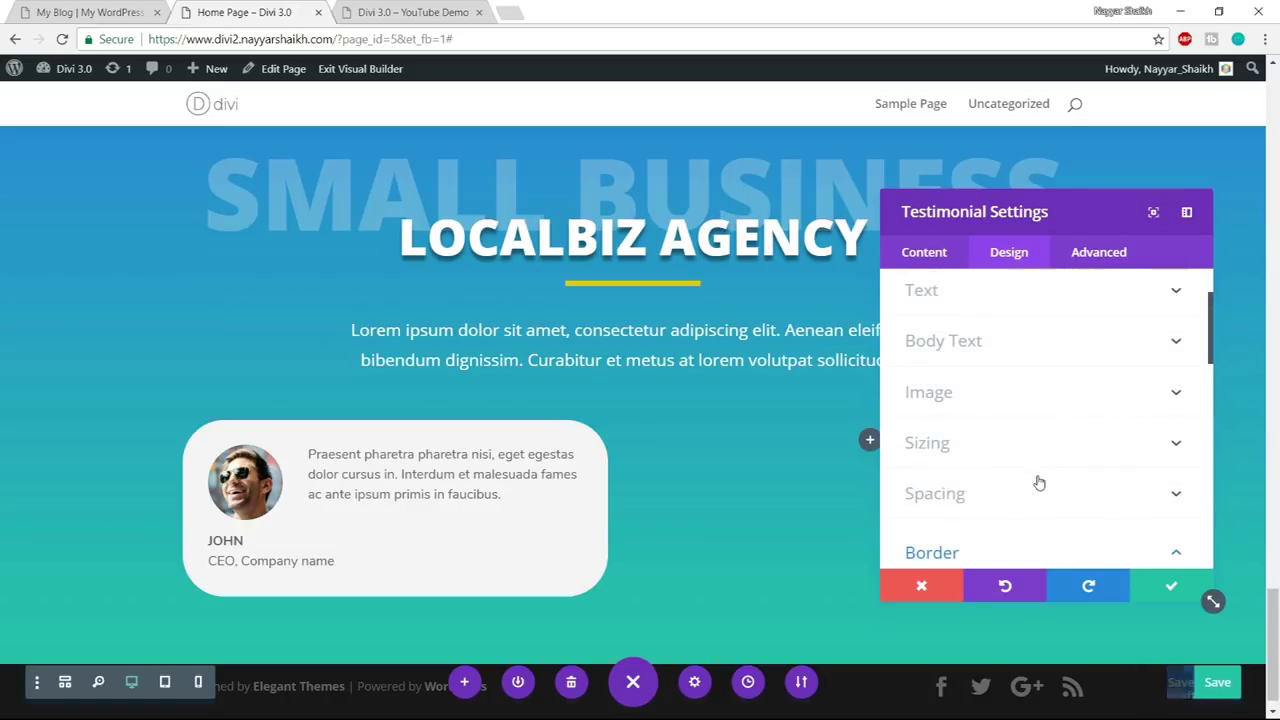
{"action": "left_click", "coordinate": [1029, 490]}
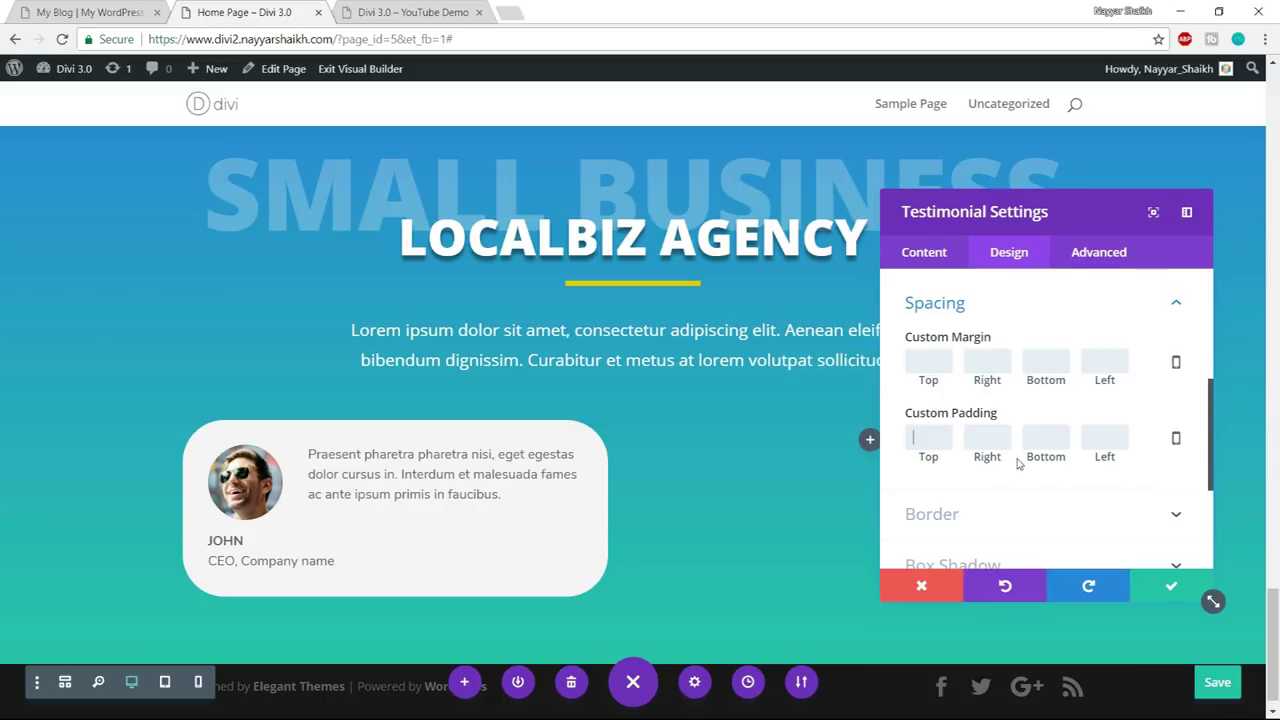
{"action": "type", "text": "50"}
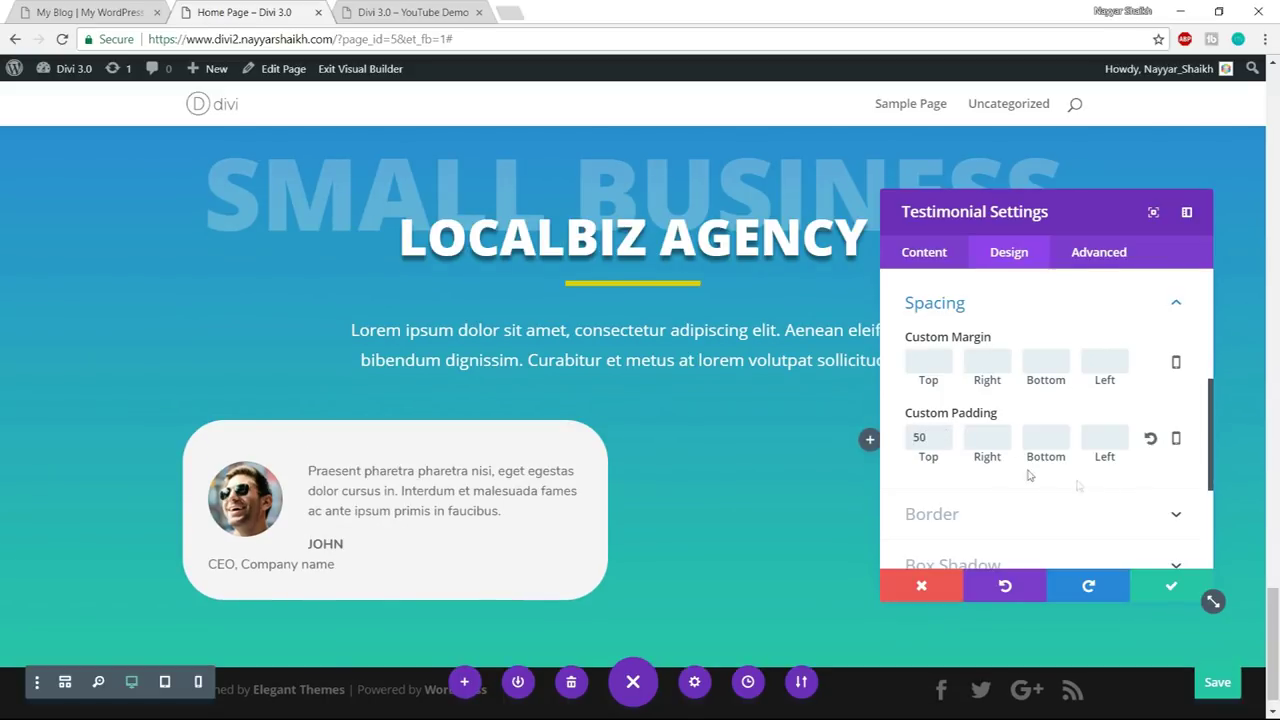
{"action": "type", "text": "50"}
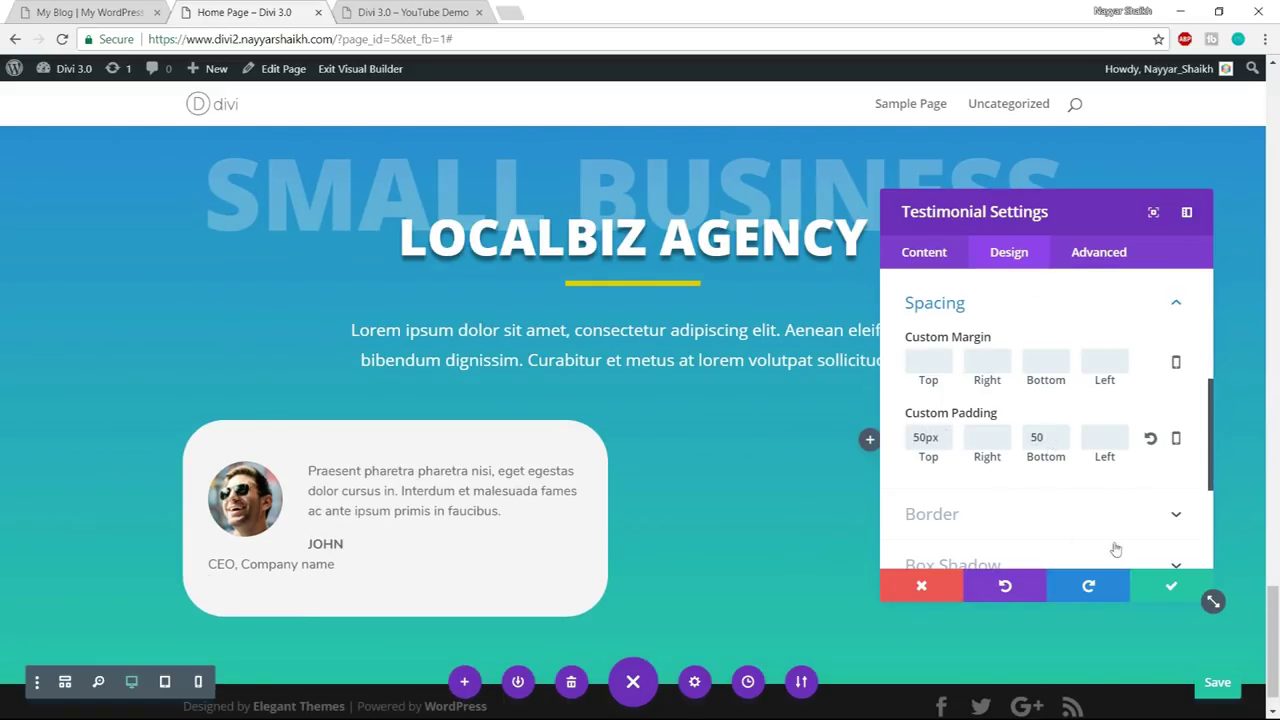
{"action": "left_click", "coordinate": [1170, 585]}
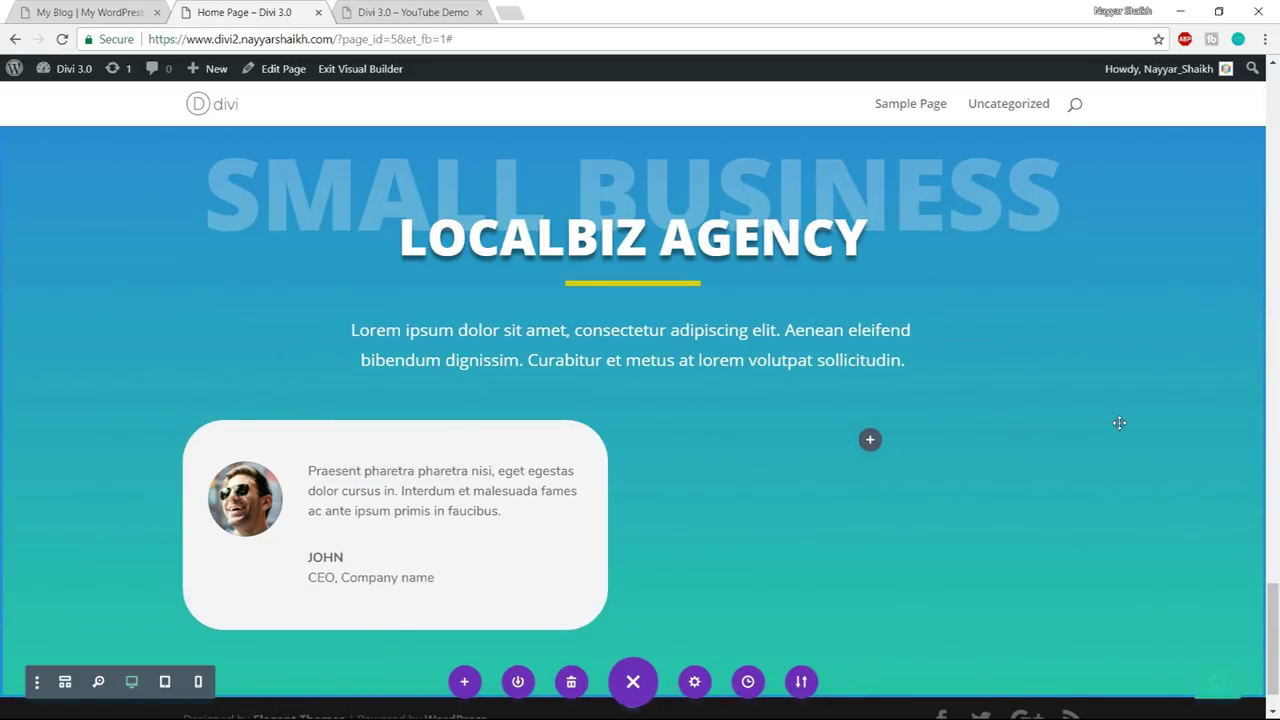
- Compare the card with the reference site and place a duplicate of the testimonial in the empty second column
{"action": "scroll", "coordinate": [1100, 426], "scroll_direction": "down", "scroll_amount": 1}
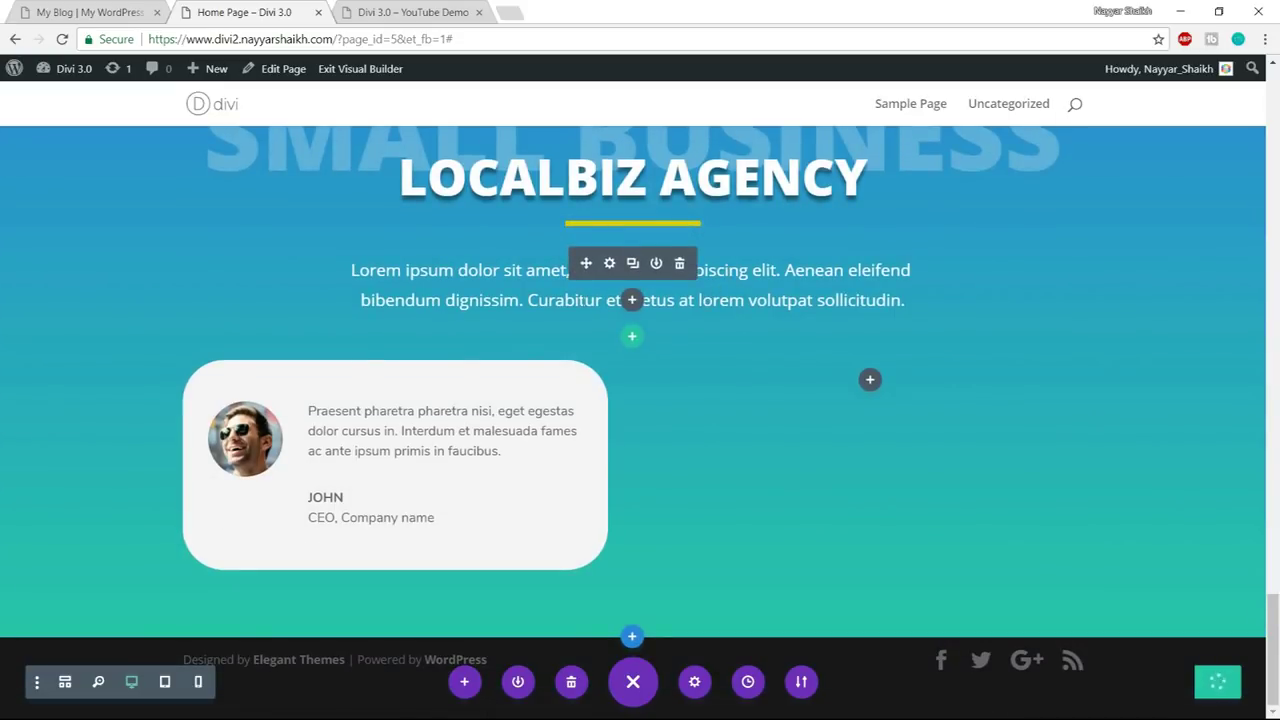
{"action": "left_click", "coordinate": [78, 10]}
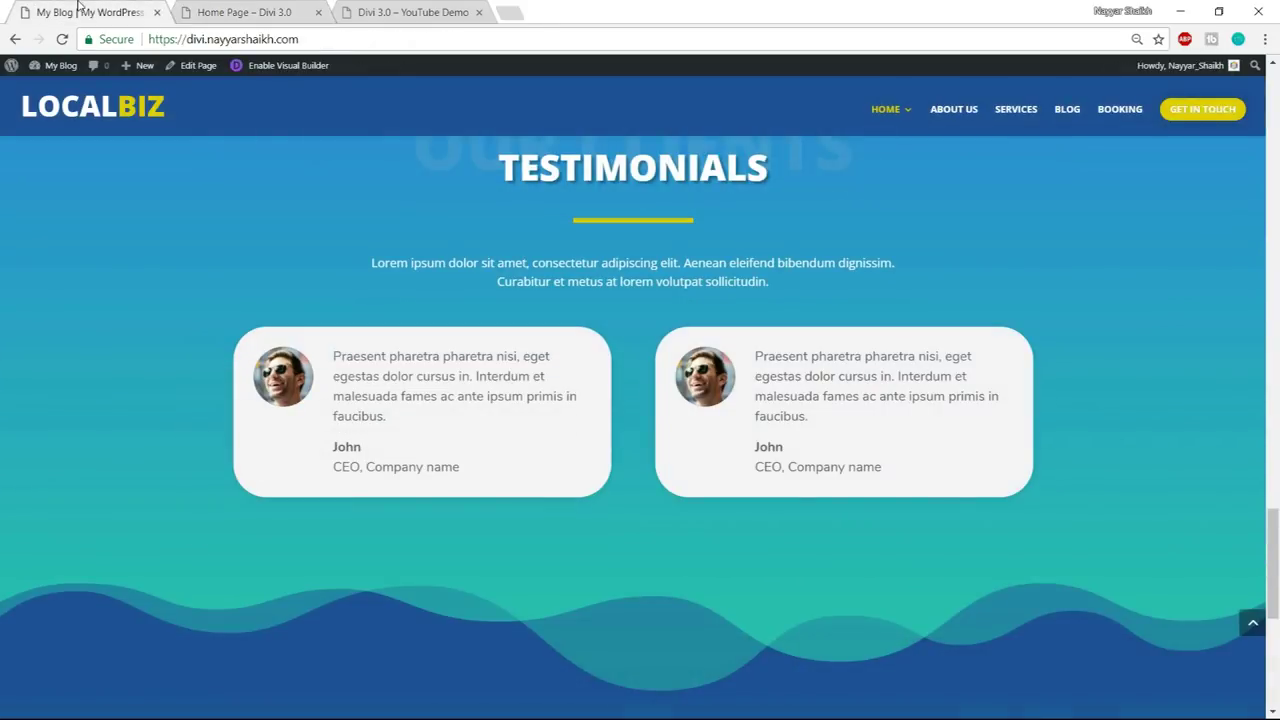
{"action": "left_click", "coordinate": [362, 8]}
{"action": "left_click", "coordinate": [270, 8]}
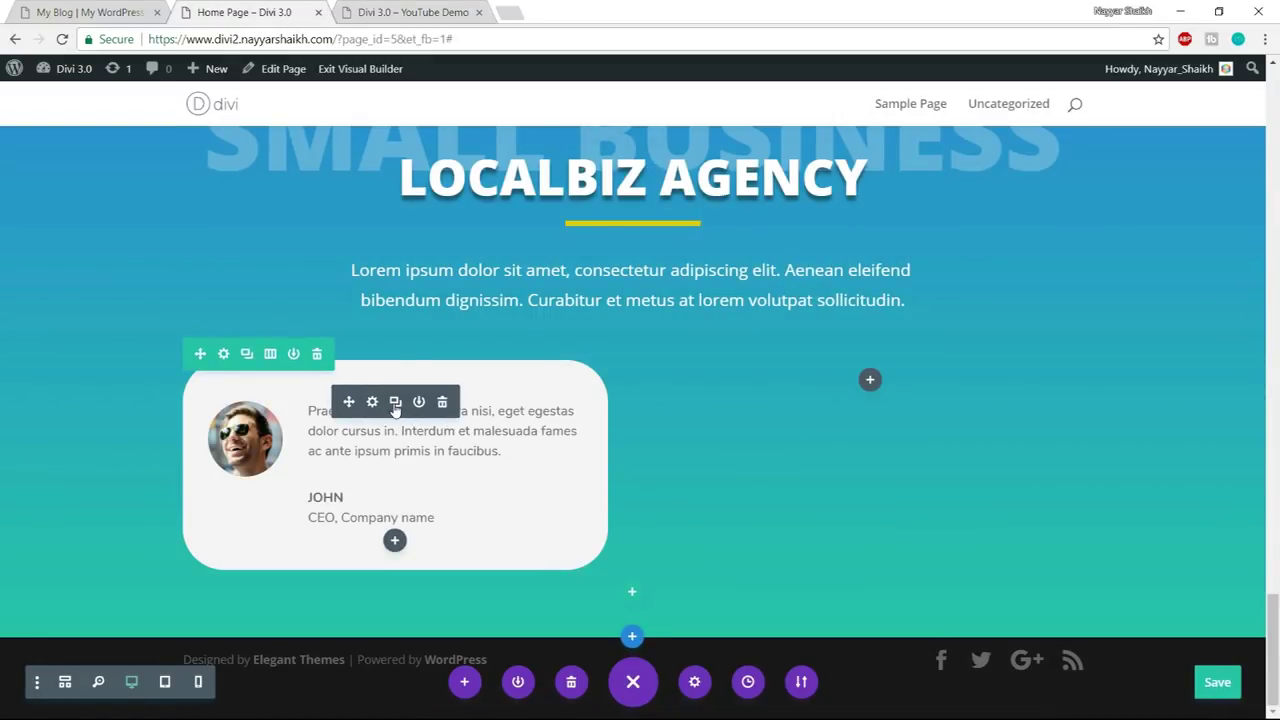
{"action": "left_click_drag", "start_coordinate": [358, 406], "coordinate": [917, 374]}
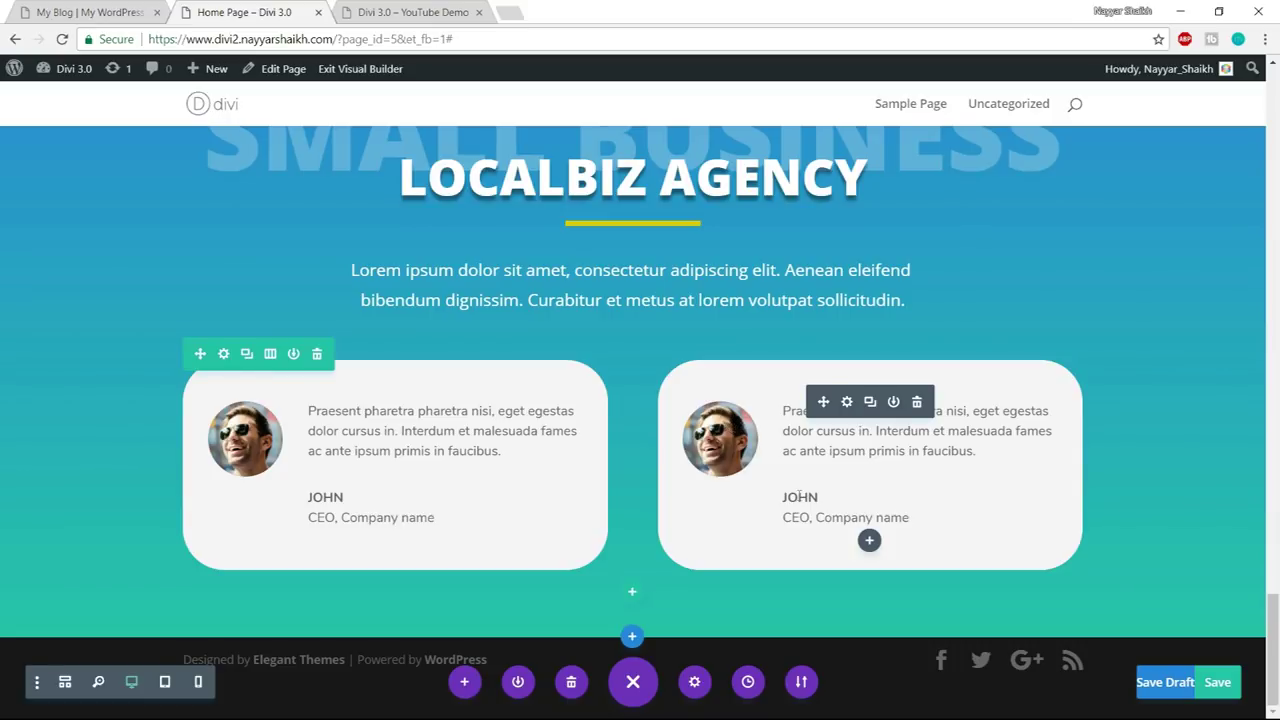
- Replace the second testimonial's author name, change the job title from CEO to Manager, and save the page
{"action": "left_click_drag", "start_coordinate": [784, 497], "coordinate": [826, 497]}
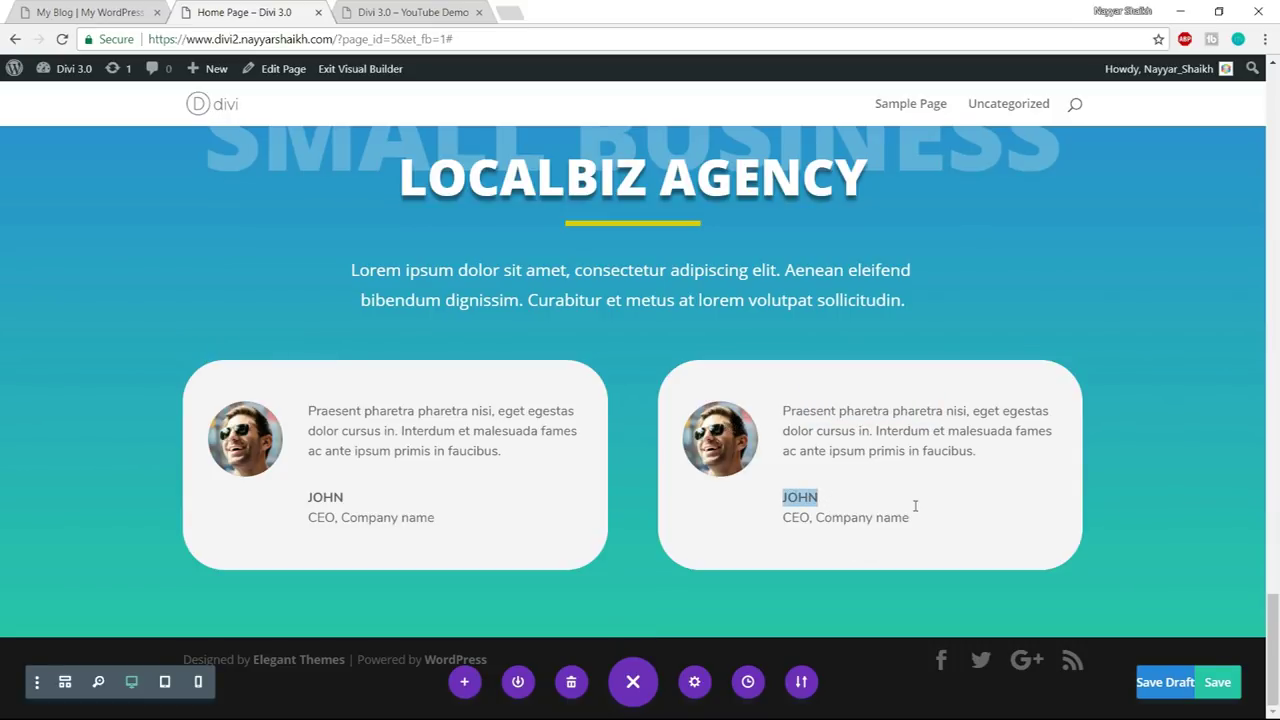
{"action": "type", "text": "NAYYAR"}
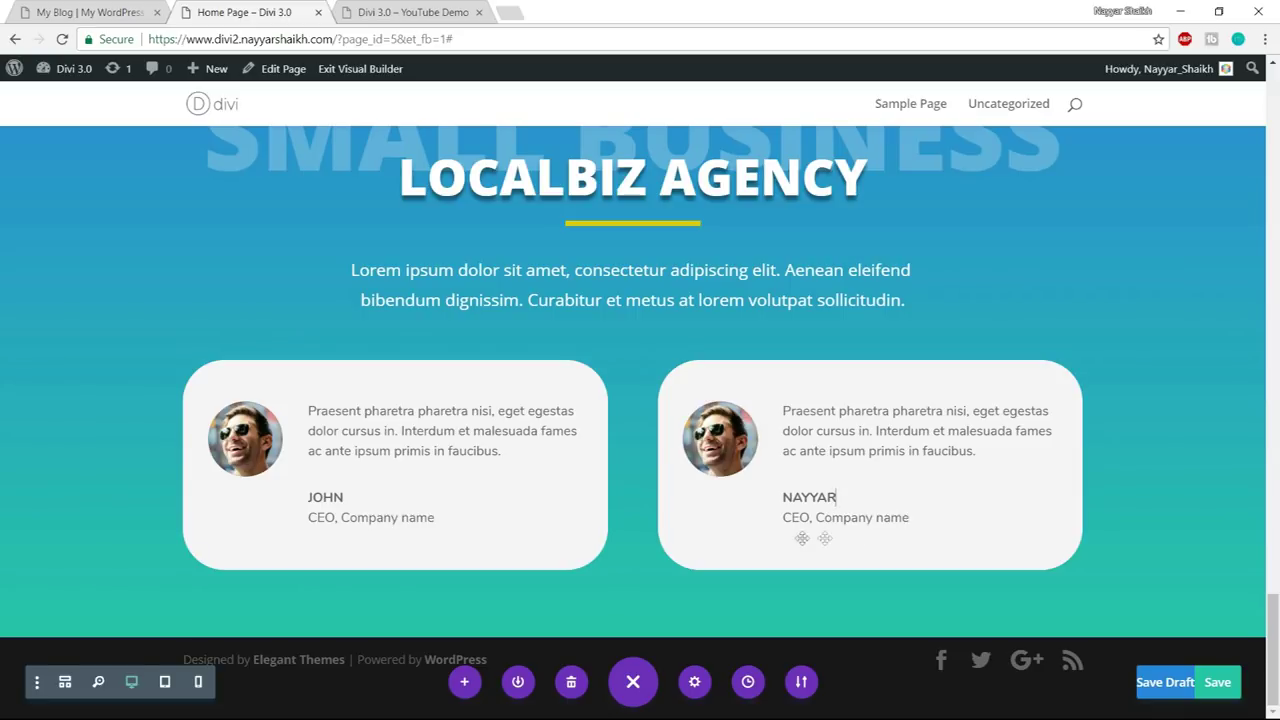
{"action": "left_click_drag", "start_coordinate": [790, 517], "coordinate": [783, 517]}
{"action": "type", "text": "Mana"}
{"action": "key", "text": "BackSpace"}
{"action": "key", "text": "BackSpace"}
{"action": "key", "text": "BackSpace"}
{"action": "key", "text": "BackSpace"}
{"action": "type", "text": "Manager"}
{"action": "key", "text": "ctrl+s"}
- Examine the wave divider below the reference site's testimonials and the Let's Work Together section that follows it
{"action": "left_click", "coordinate": [100, 12]}
{"action": "scroll", "coordinate": [720, 551], "scroll_direction": "down", "scroll_amount": 3}
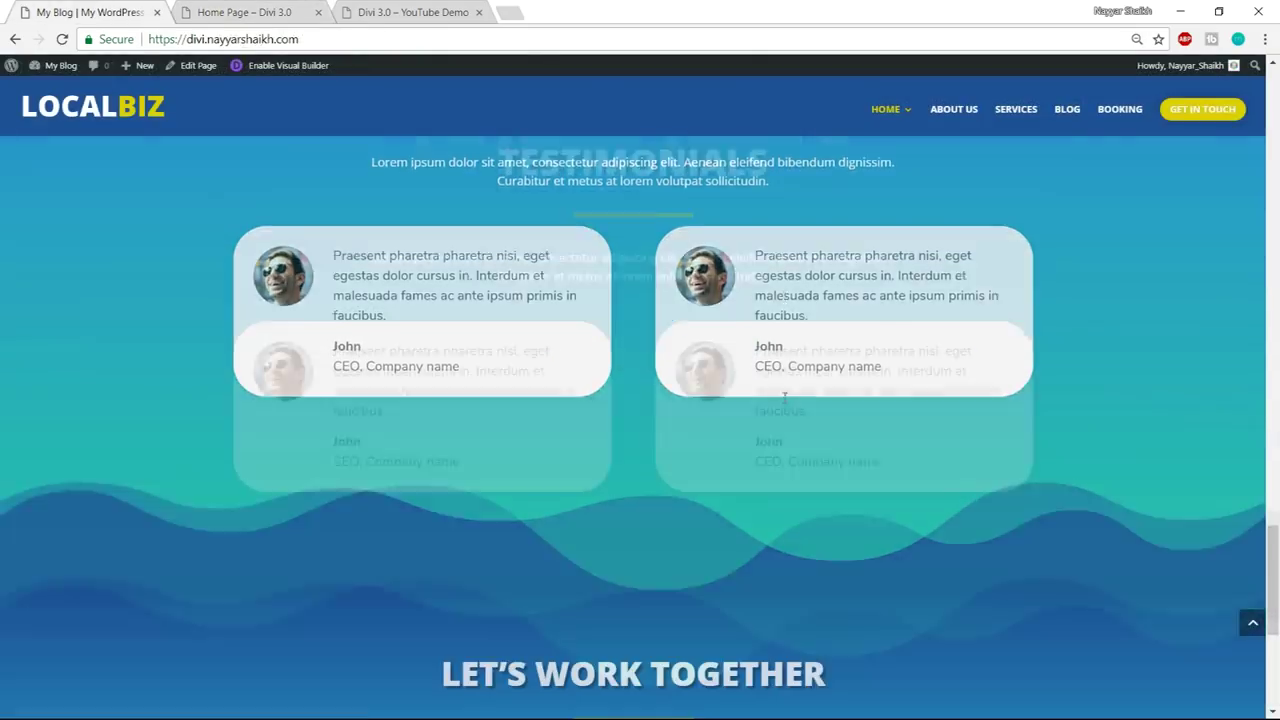
{"action": "scroll", "coordinate": [358, 405], "scroll_direction": "up", "scroll_amount": 1}
{"action": "scroll", "coordinate": [358, 405], "scroll_direction": "down", "scroll_amount": 2}
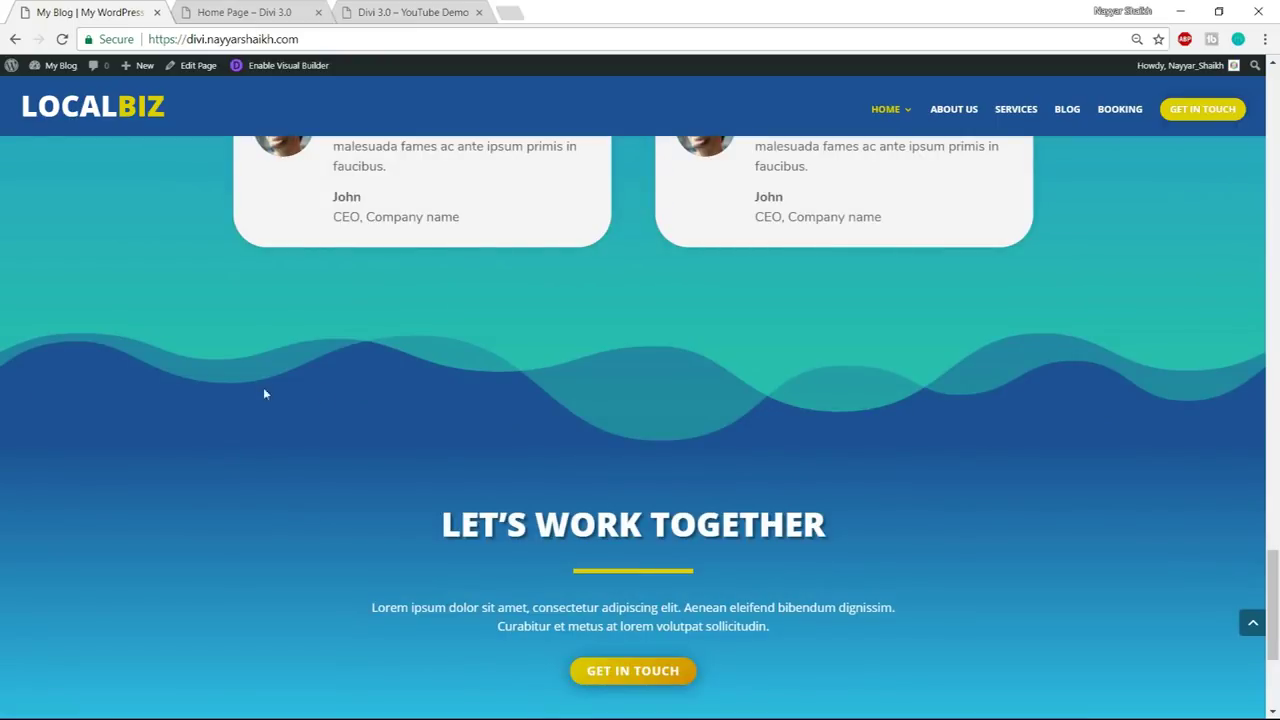
{"action": "scroll", "coordinate": [264, 394], "scroll_direction": "up", "scroll_amount": 2}
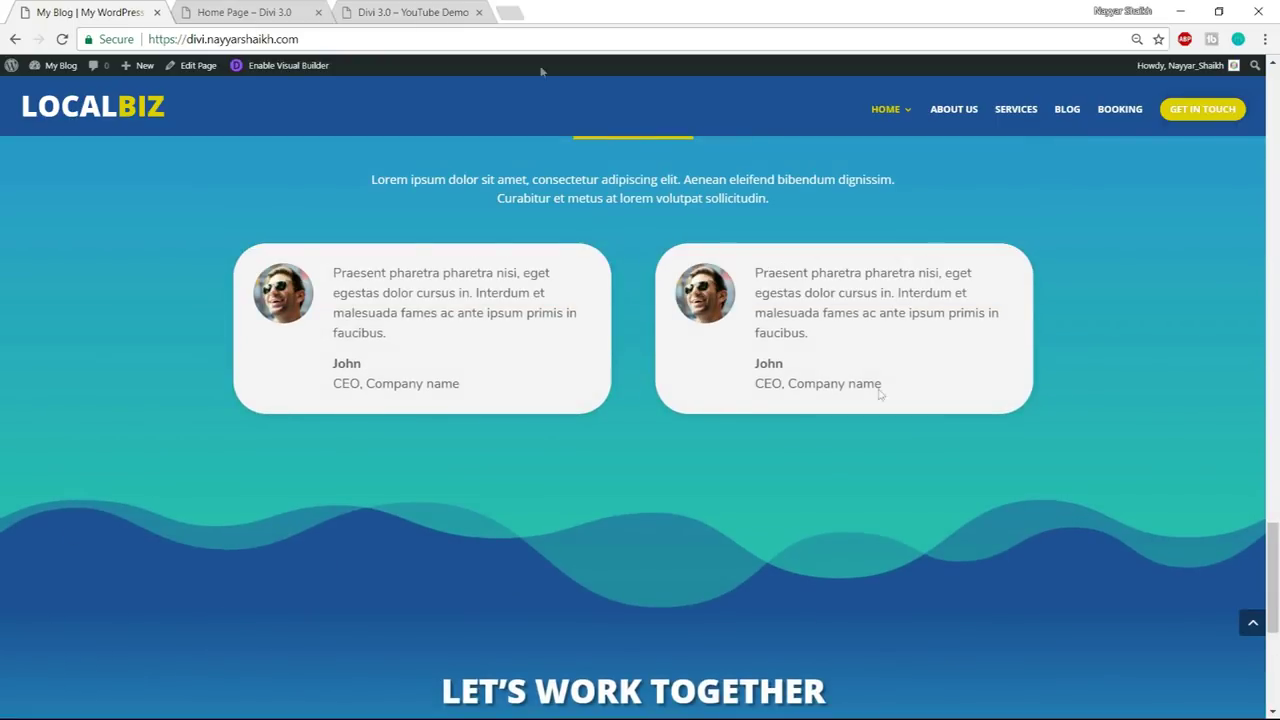
{"action": "left_click", "coordinate": [250, 12]}
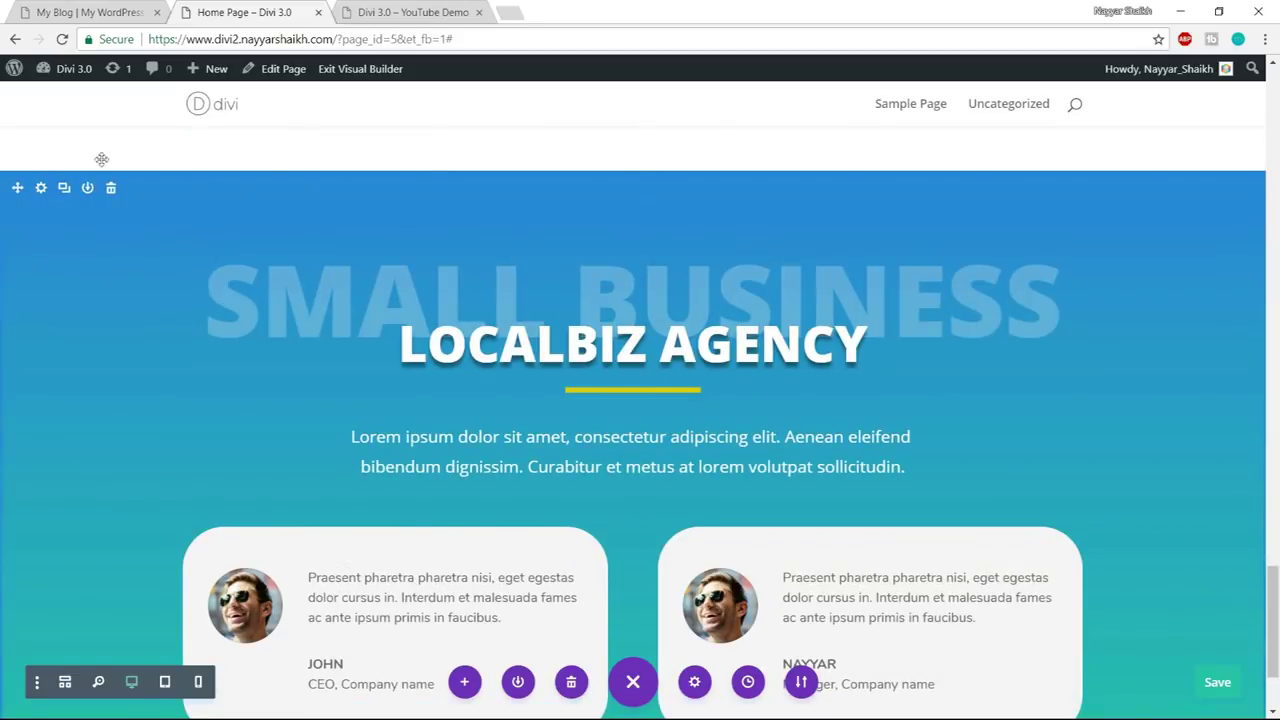
{"action": "left_click", "coordinate": [90, 12]}
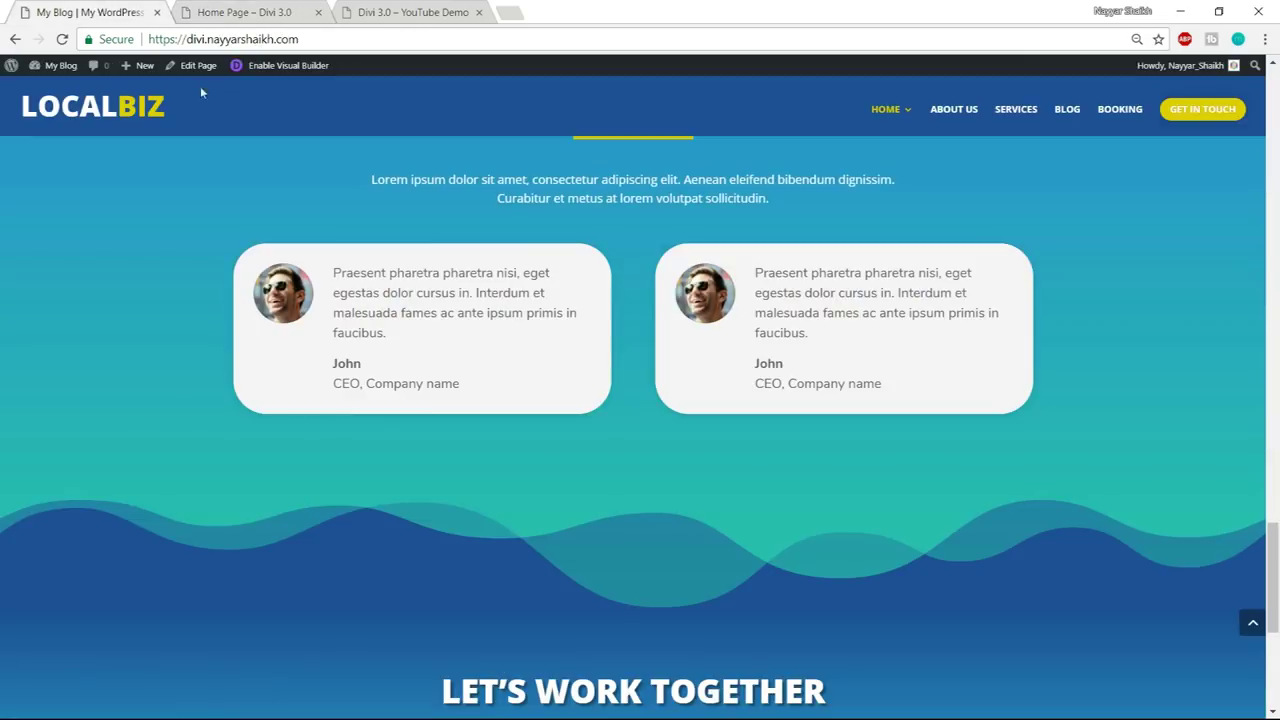
{"action": "scroll", "coordinate": [598, 380], "scroll_direction": "down", "scroll_amount": 4}
{"action": "scroll", "coordinate": [602, 388], "scroll_direction": "up", "scroll_amount": 2}
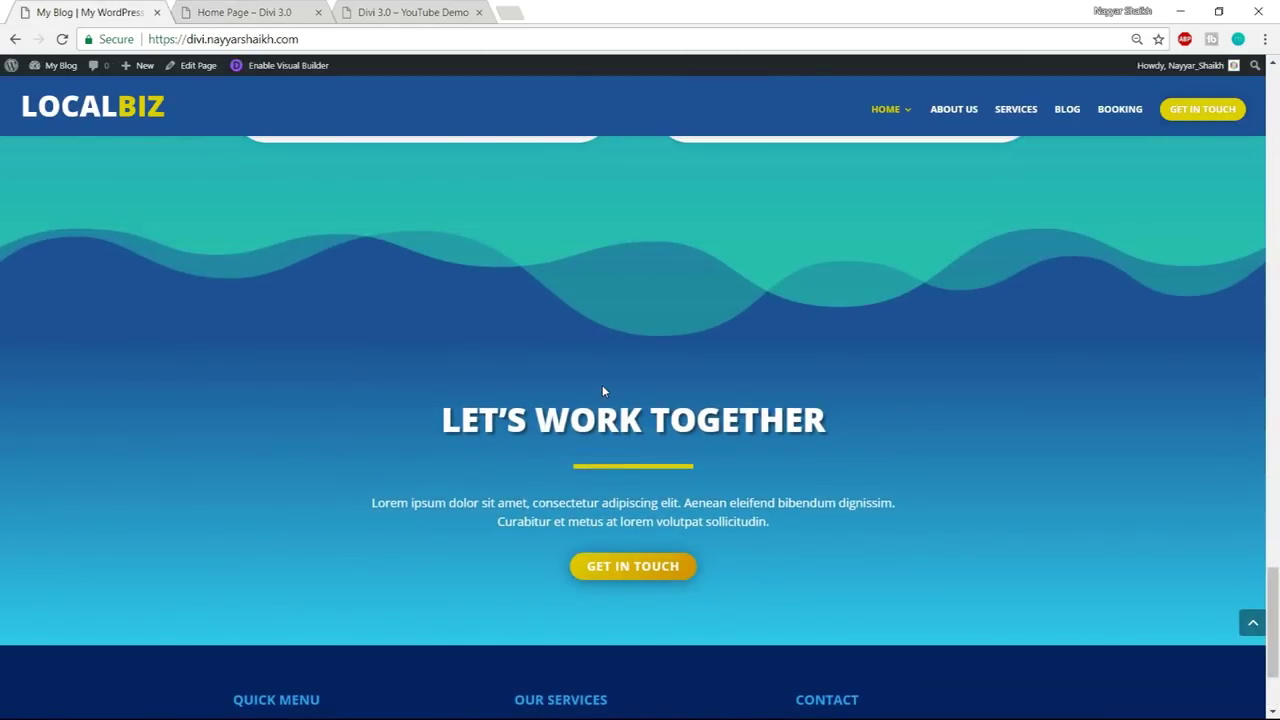
- Compare the reference site's wave divider and Let's Work Together section with the end of the built page below the testimonials
{"action": "scroll", "coordinate": [602, 390], "scroll_direction": "up", "scroll_amount": 5}
{"action": "scroll", "coordinate": [420, 423], "scroll_direction": "down", "scroll_amount": 2}
{"action": "scroll", "coordinate": [600, 575], "scroll_direction": "down", "scroll_amount": 5}
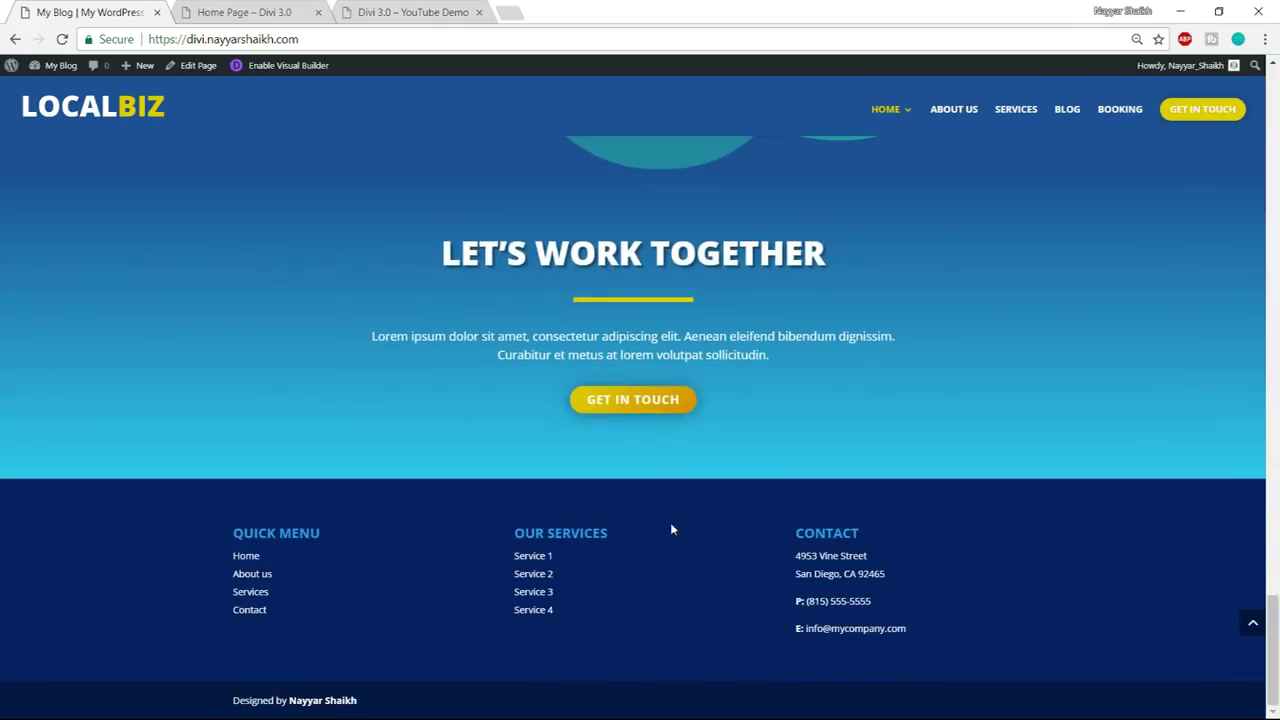
{"action": "scroll", "coordinate": [680, 530], "scroll_direction": "up", "scroll_amount": 2}
{"action": "left_click_drag", "start_coordinate": [469, 446], "coordinate": [847, 565]}
{"action": "left_click", "coordinate": [847, 565]}
{"action": "scroll", "coordinate": [847, 565], "scroll_direction": "up", "scroll_amount": 1}
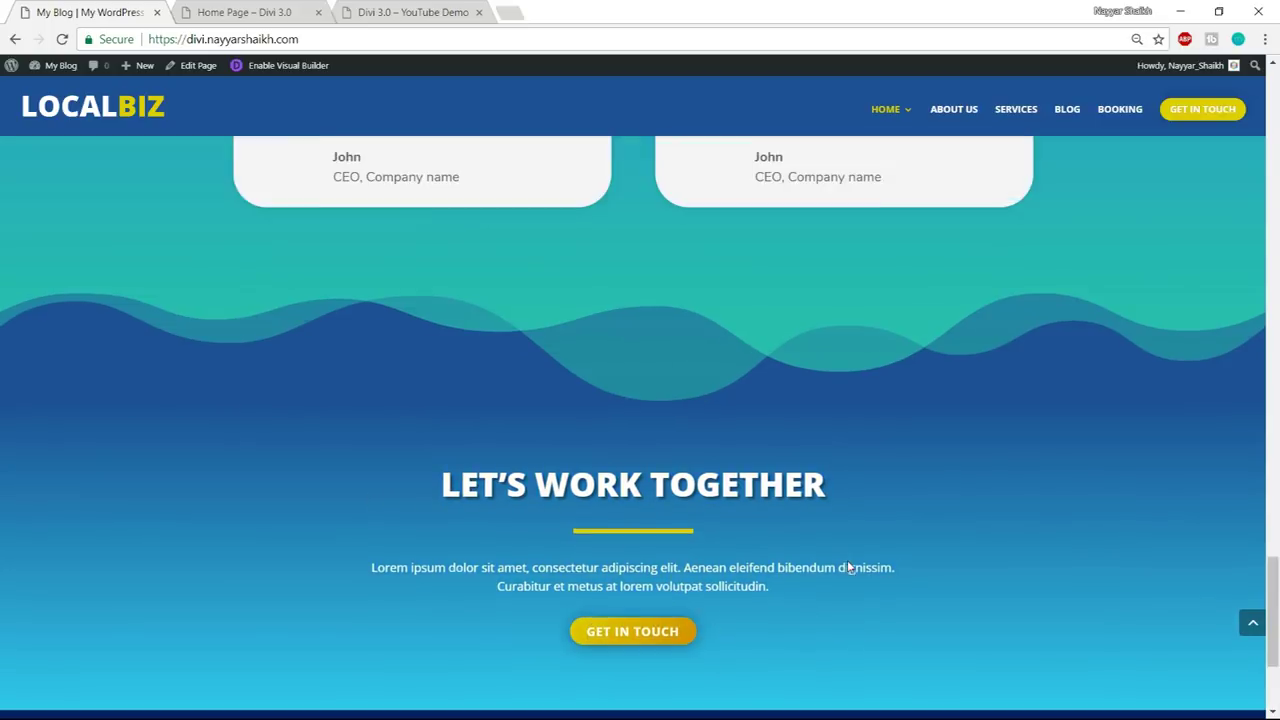
{"action": "scroll", "coordinate": [834, 512], "scroll_direction": "down", "scroll_amount": 1}
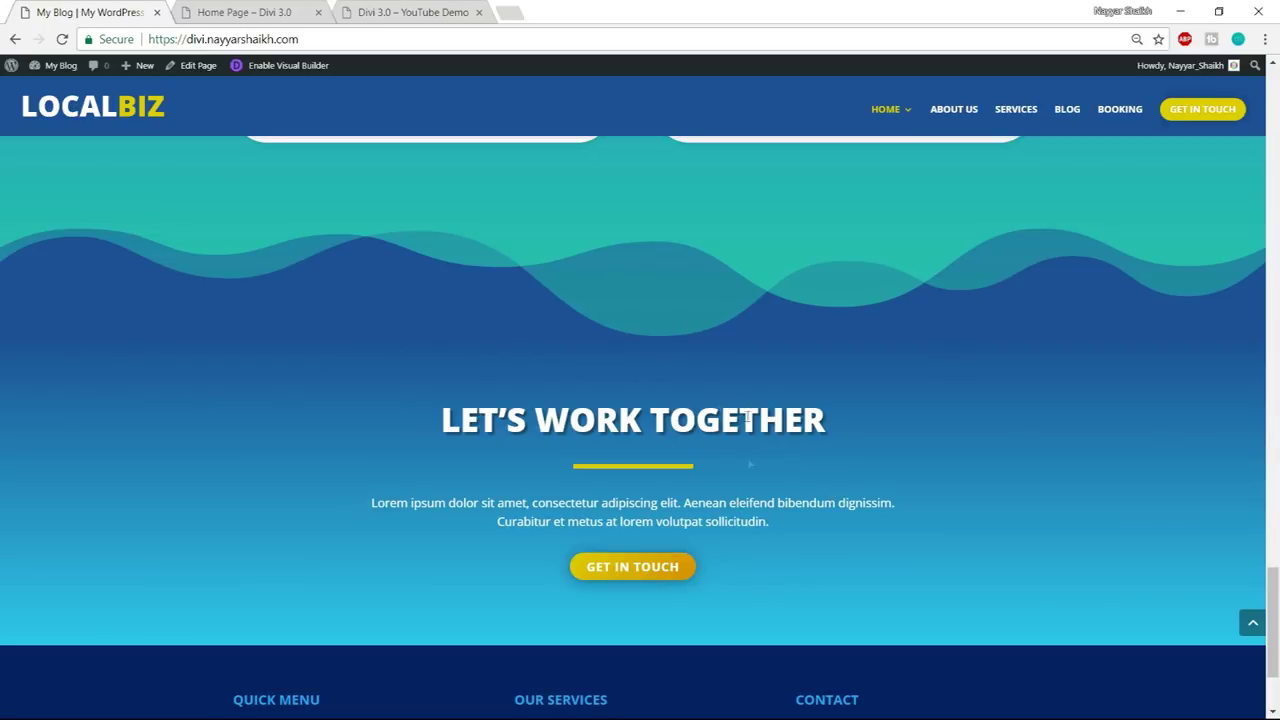
{"action": "left_click", "coordinate": [235, 12]}
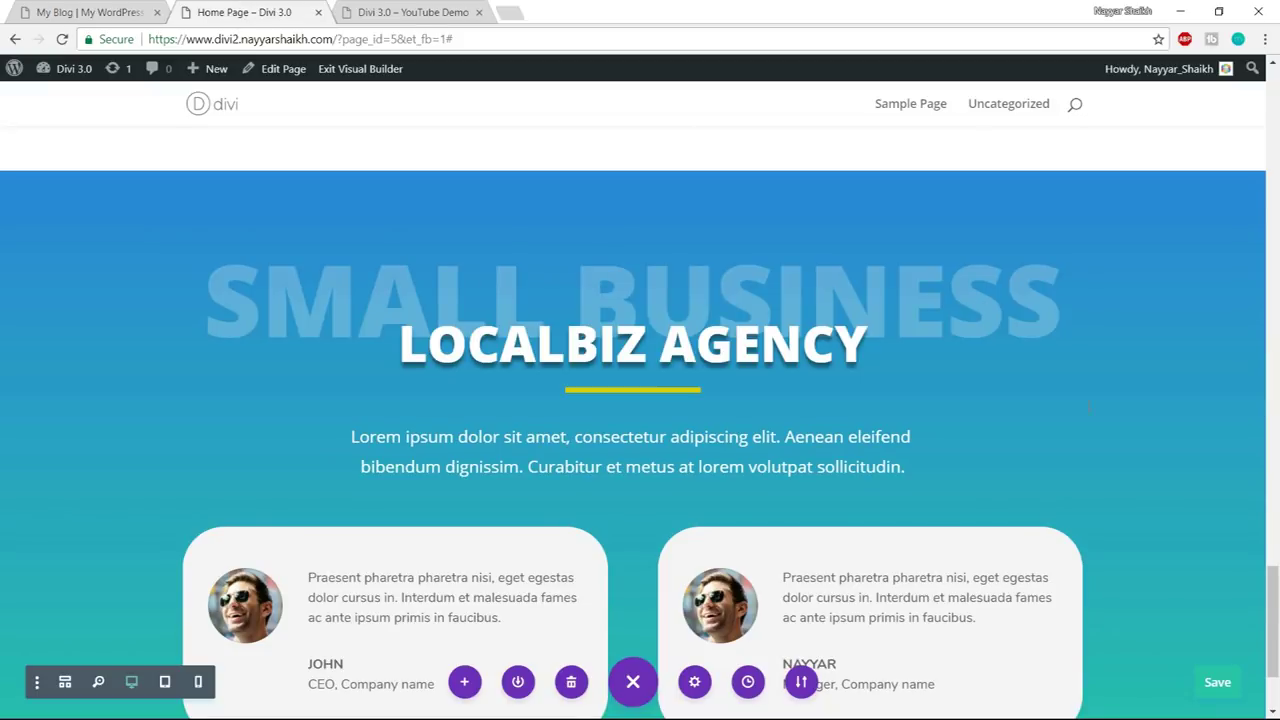
{"action": "scroll", "coordinate": [1085, 410], "scroll_direction": "down", "scroll_amount": 2}
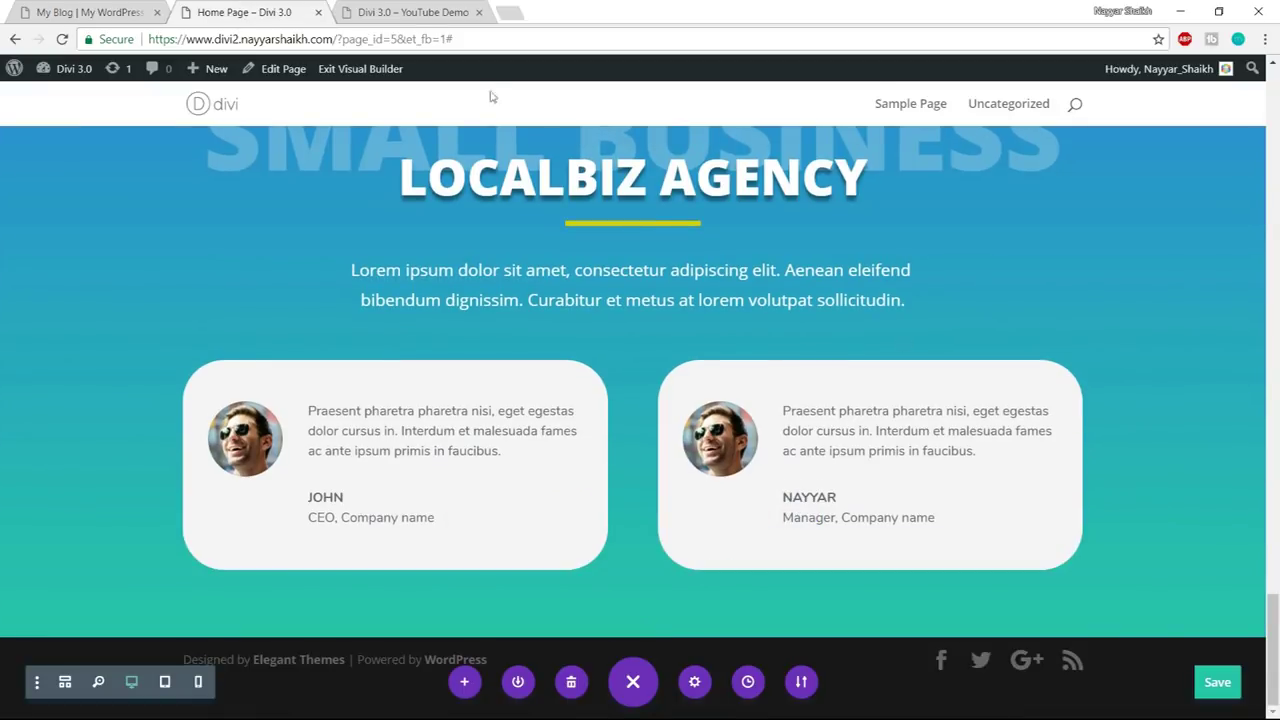
{"action": "left_click", "coordinate": [176, 9]}
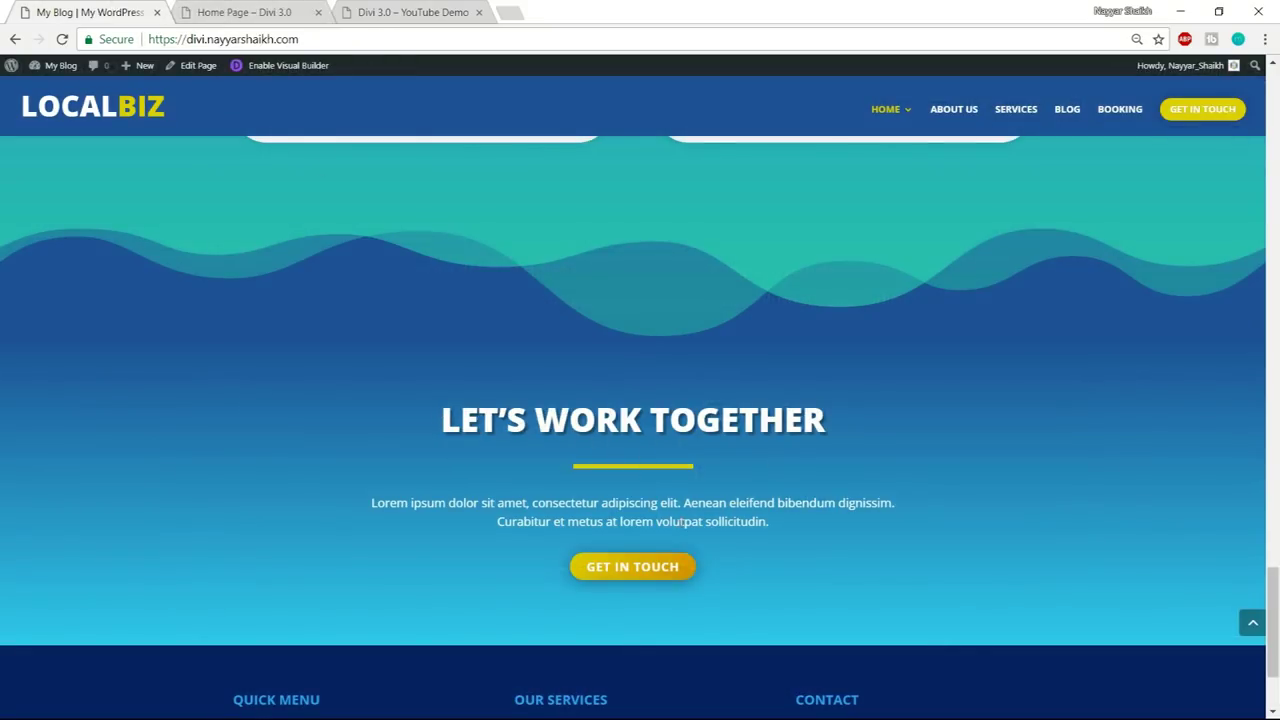
{"action": "left_click", "coordinate": [240, 8]}
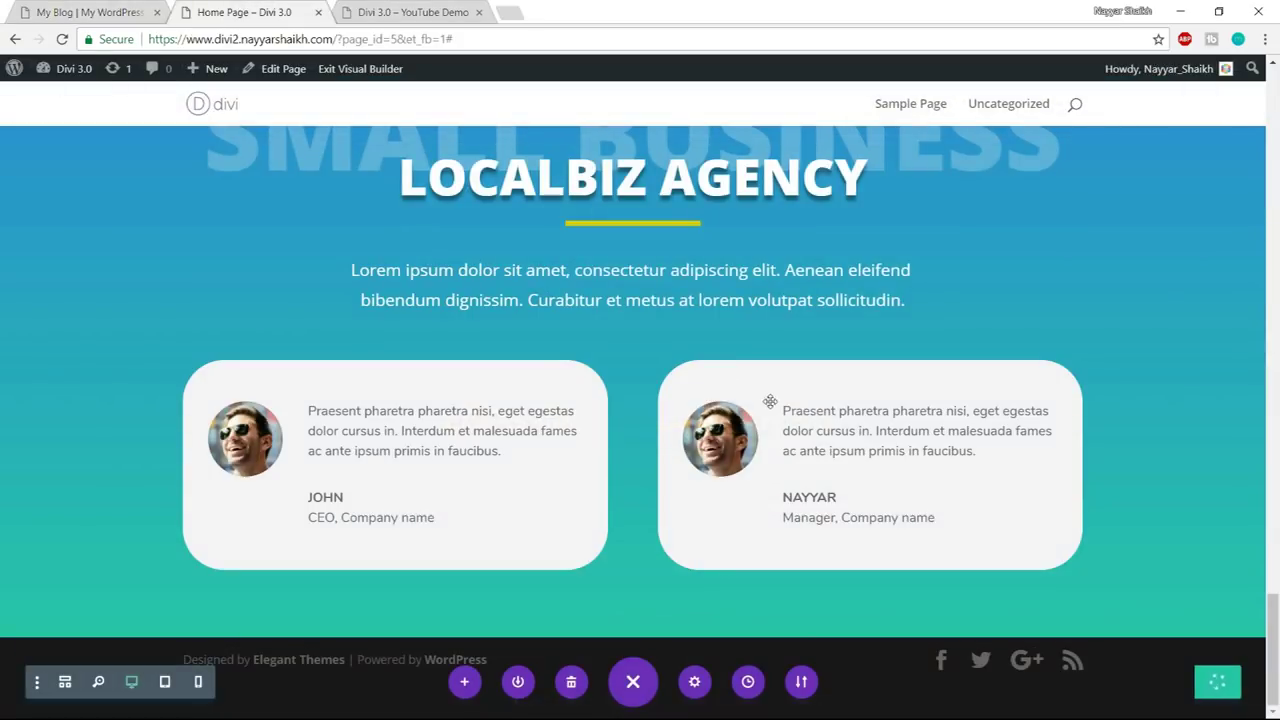
- Add a regular section below the testimonials and insert the saved LOCALBIZ AGENCY heading row from the library
{"action": "left_click", "coordinate": [631, 634]}
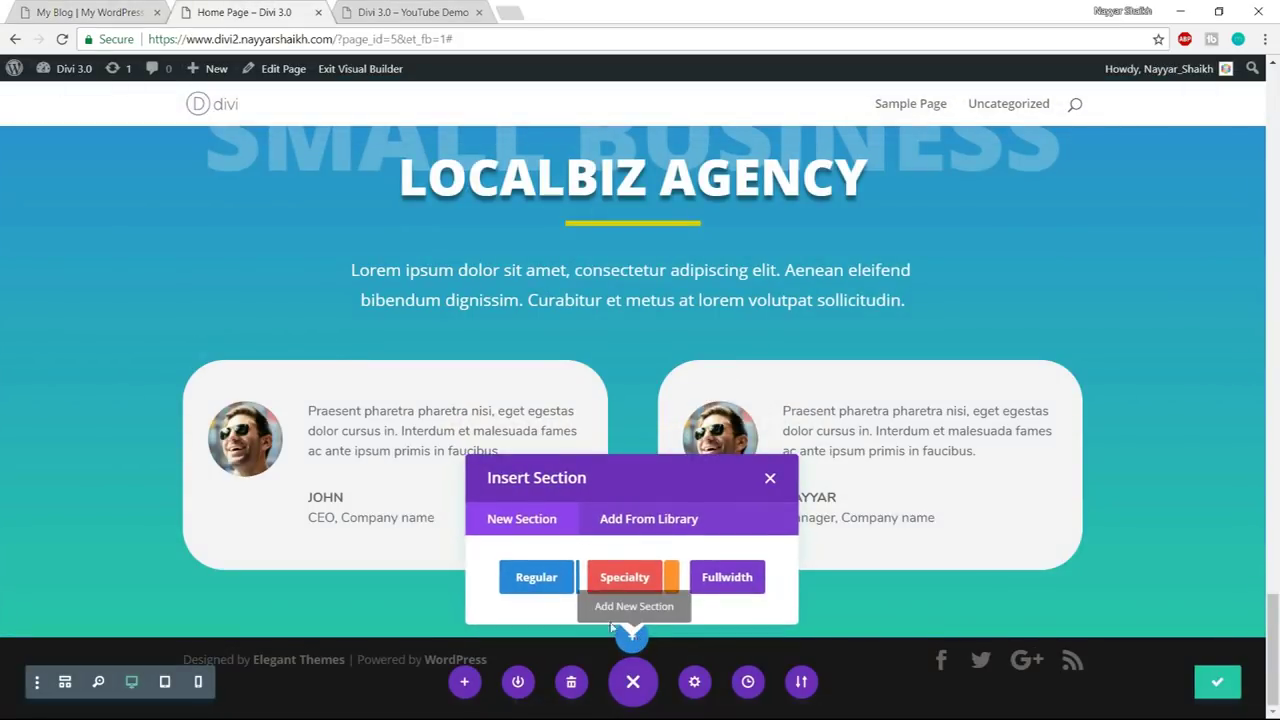
{"action": "left_click", "coordinate": [523, 592]}
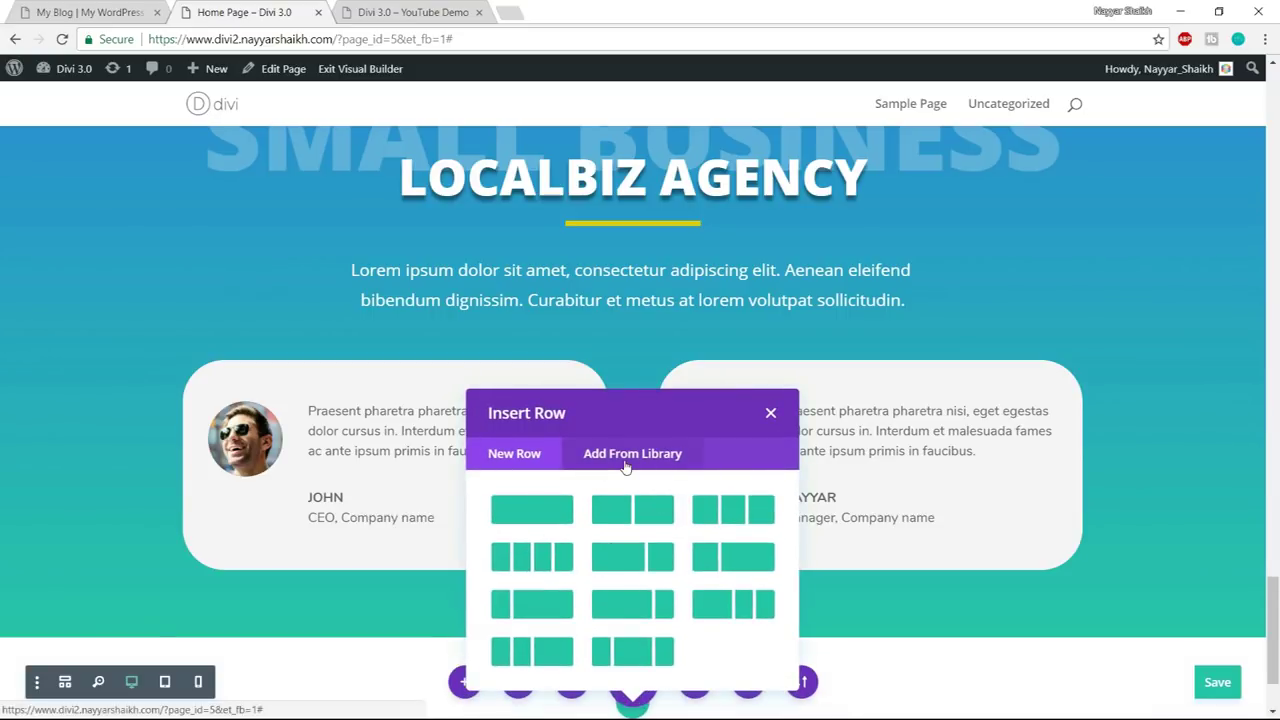
{"action": "left_click", "coordinate": [625, 465]}
{"action": "left_click", "coordinate": [622, 543]}
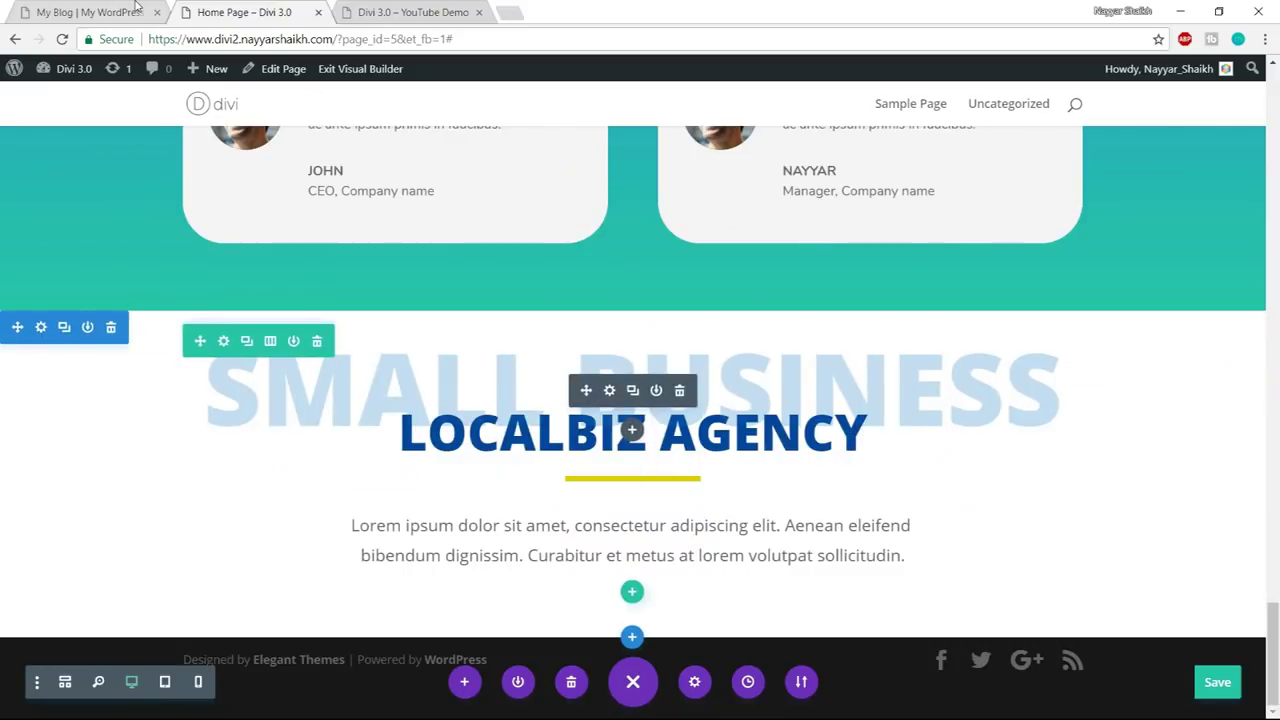
- Remove the oversized SMALL BUSINESS text from the new section and replace its heading with LET'S WORK TOGETHER, matching the reference site
{"action": "left_click", "coordinate": [137, 9]}
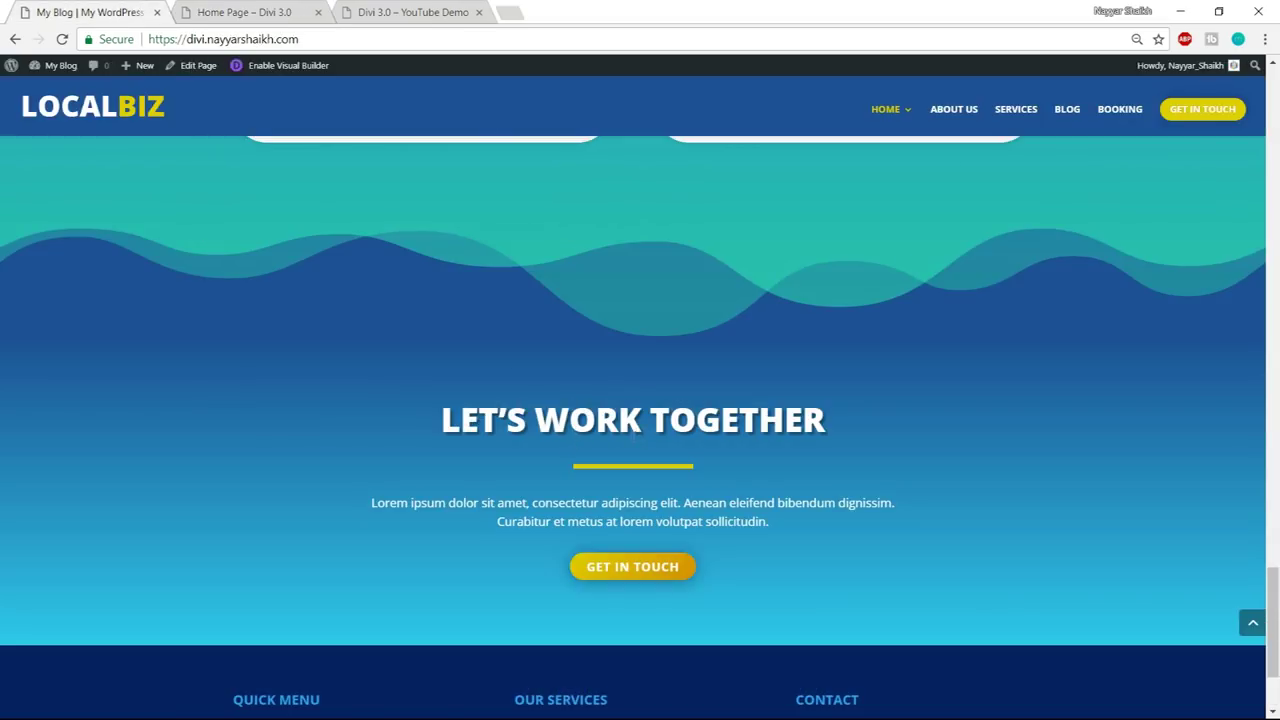
{"action": "left_click", "coordinate": [291, 9]}
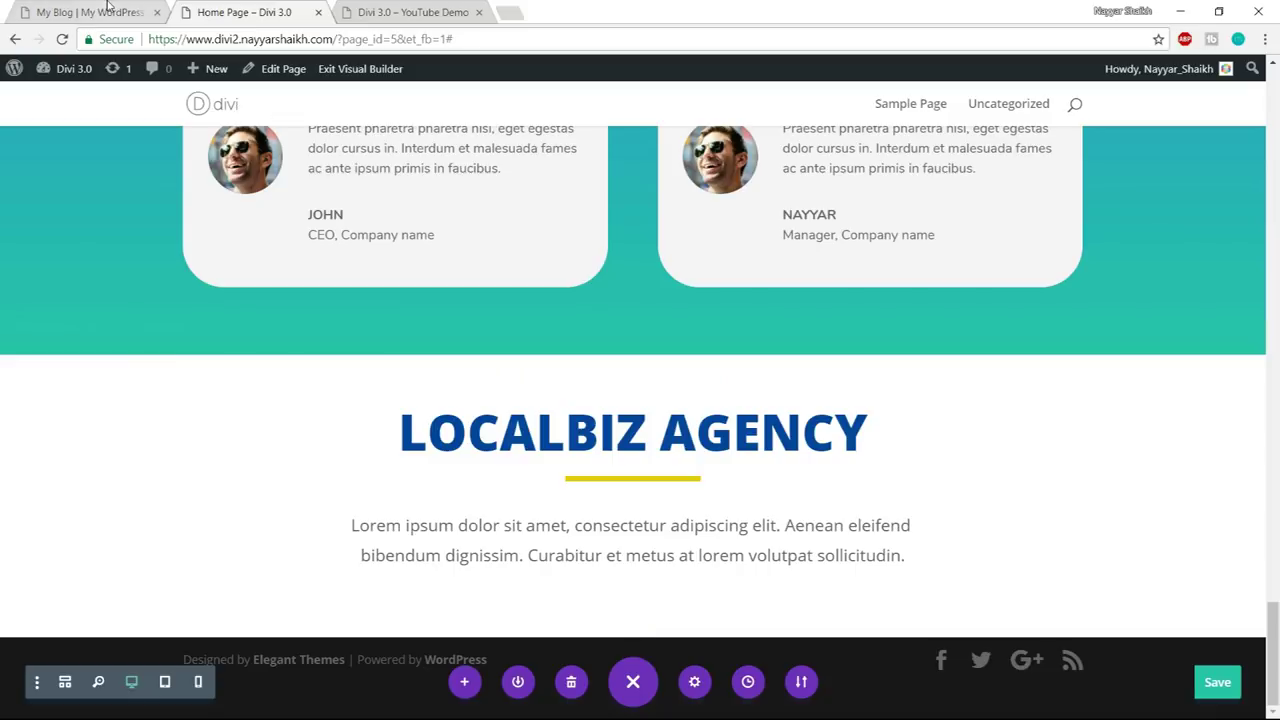
{"action": "left_click", "coordinate": [90, 12]}
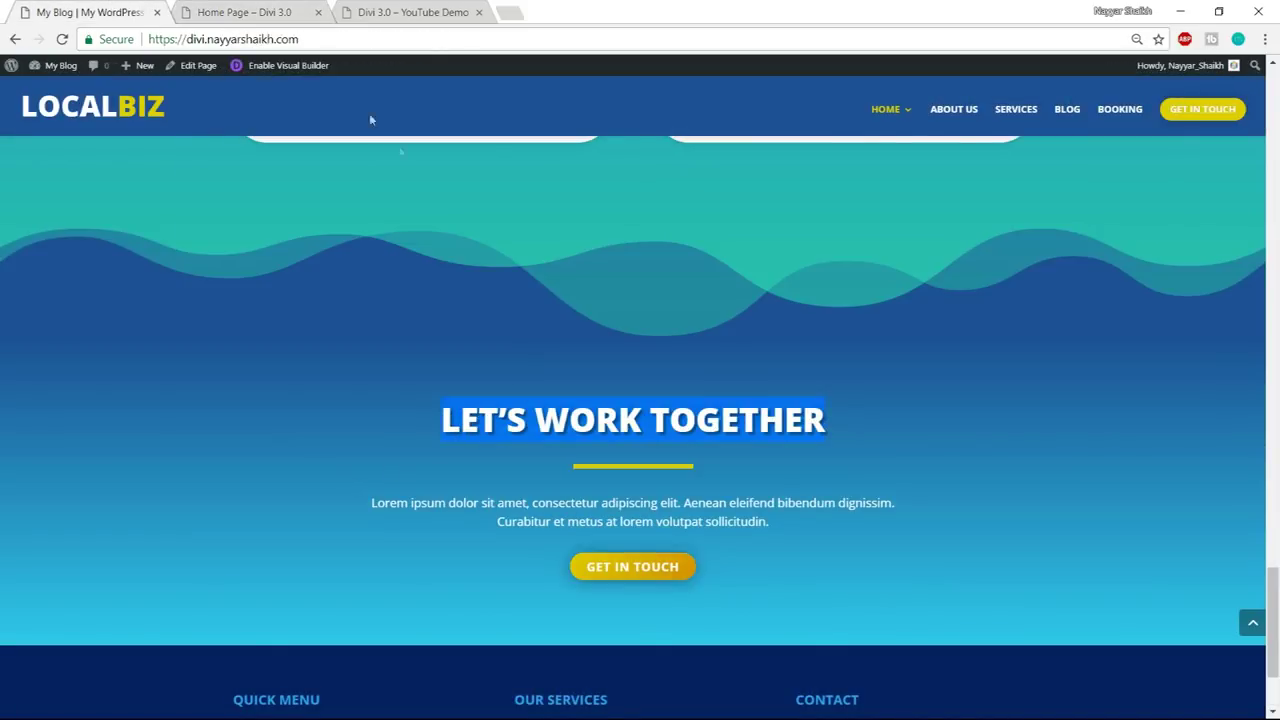
{"action": "left_click", "coordinate": [257, 9]}
{"action": "type", "text": "LE"}
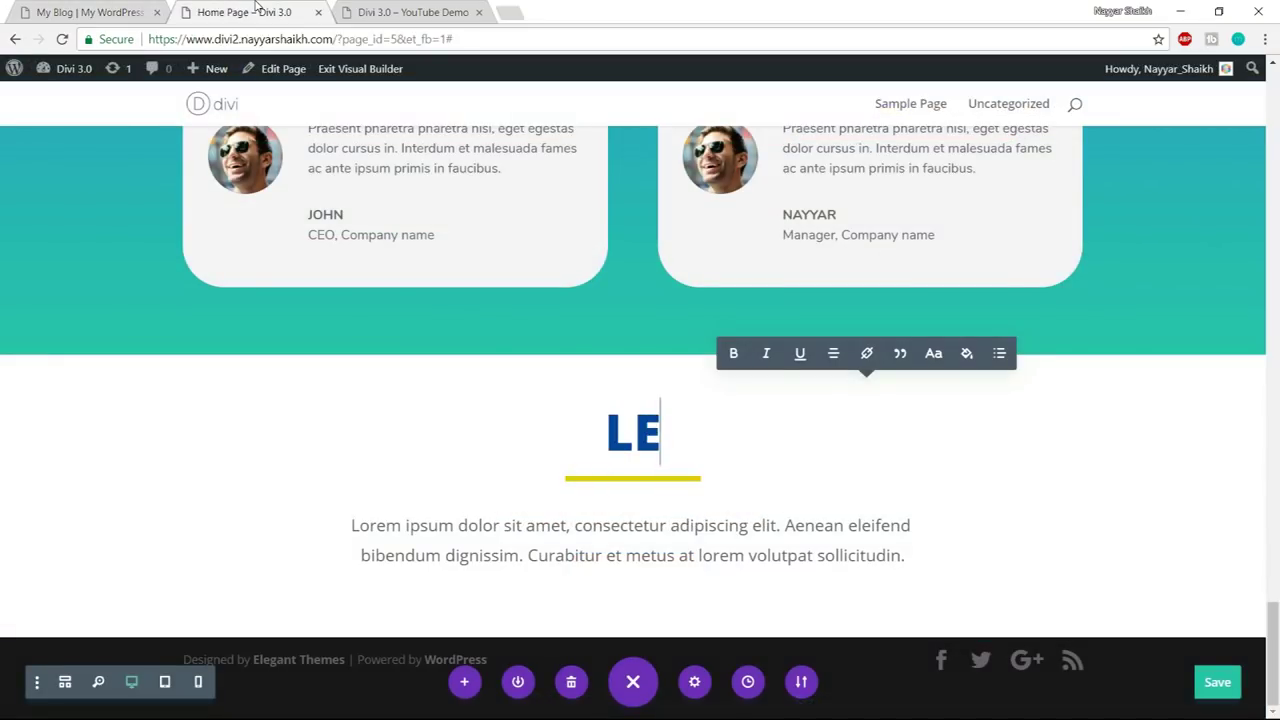
{"action": "type", "text": "T'S W"}
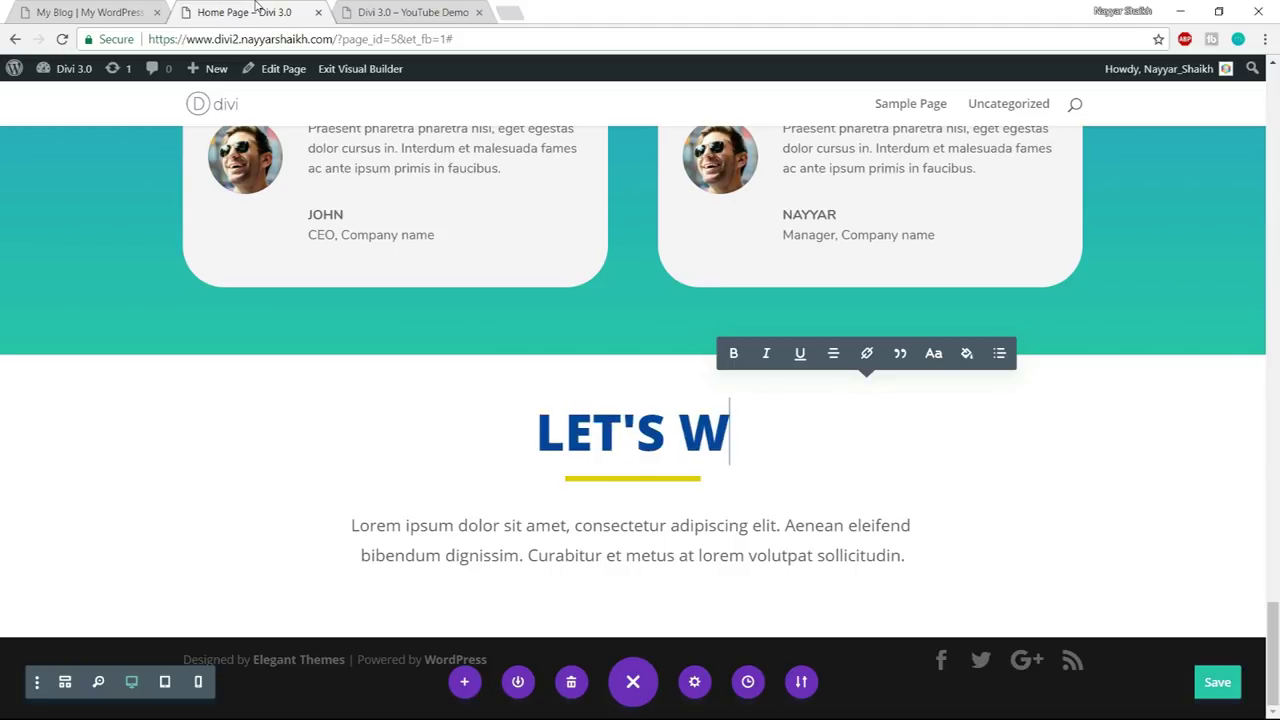
{"action": "type", "text": "ORK TOGETHER"}
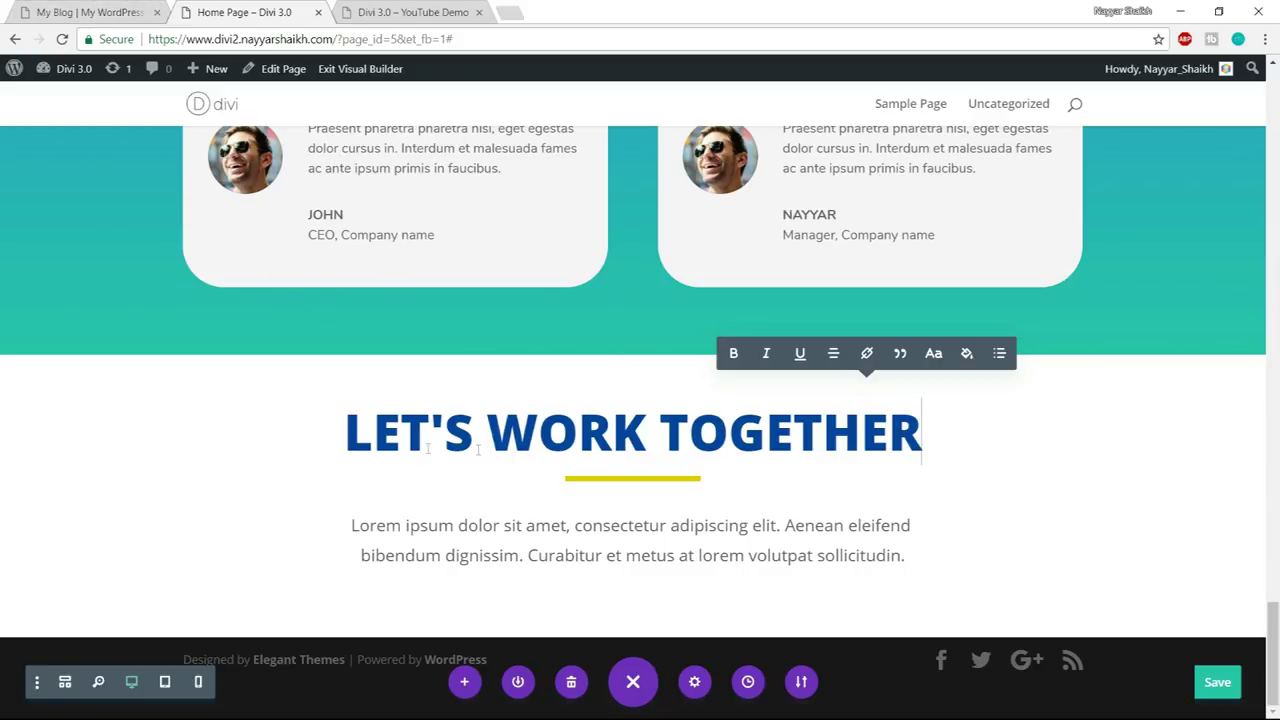
- Check the reference site's paragraph, set the new section's paragraph text color to Light, and save its settings
{"action": "left_click", "coordinate": [100, 8]}
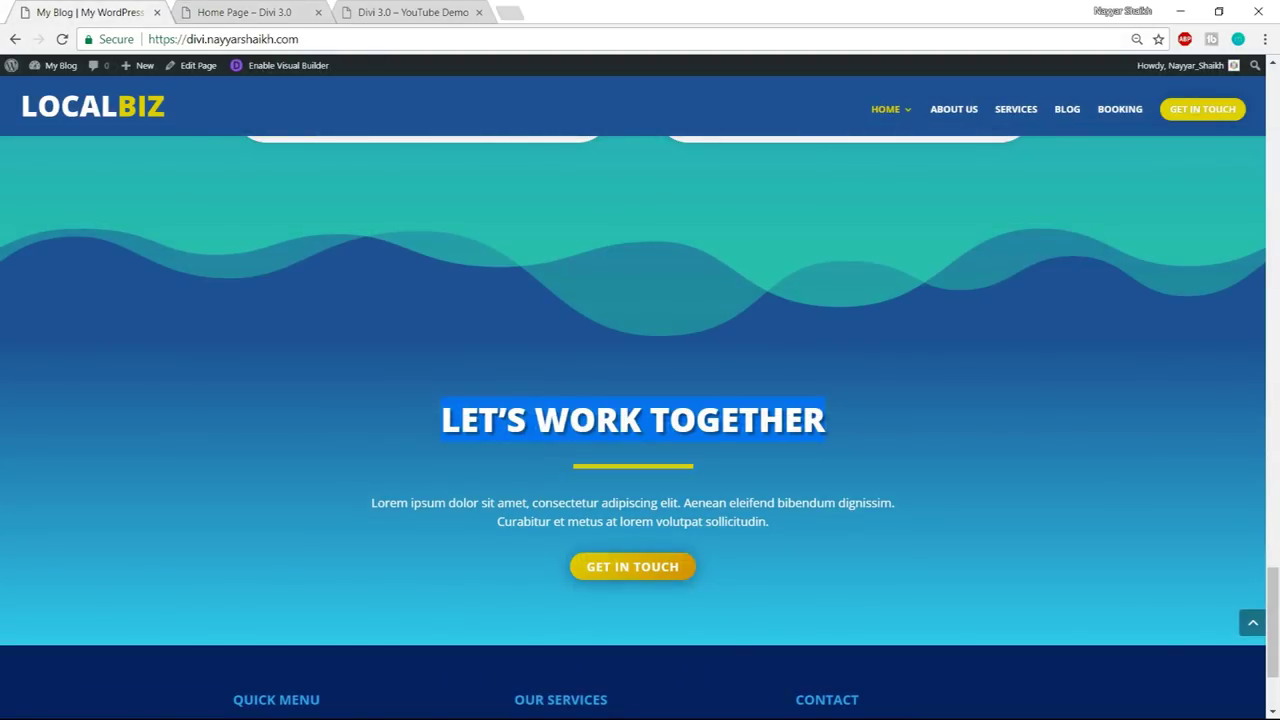
{"action": "triple_click", "coordinate": [739, 530]}
{"action": "left_click", "coordinate": [739, 532]}
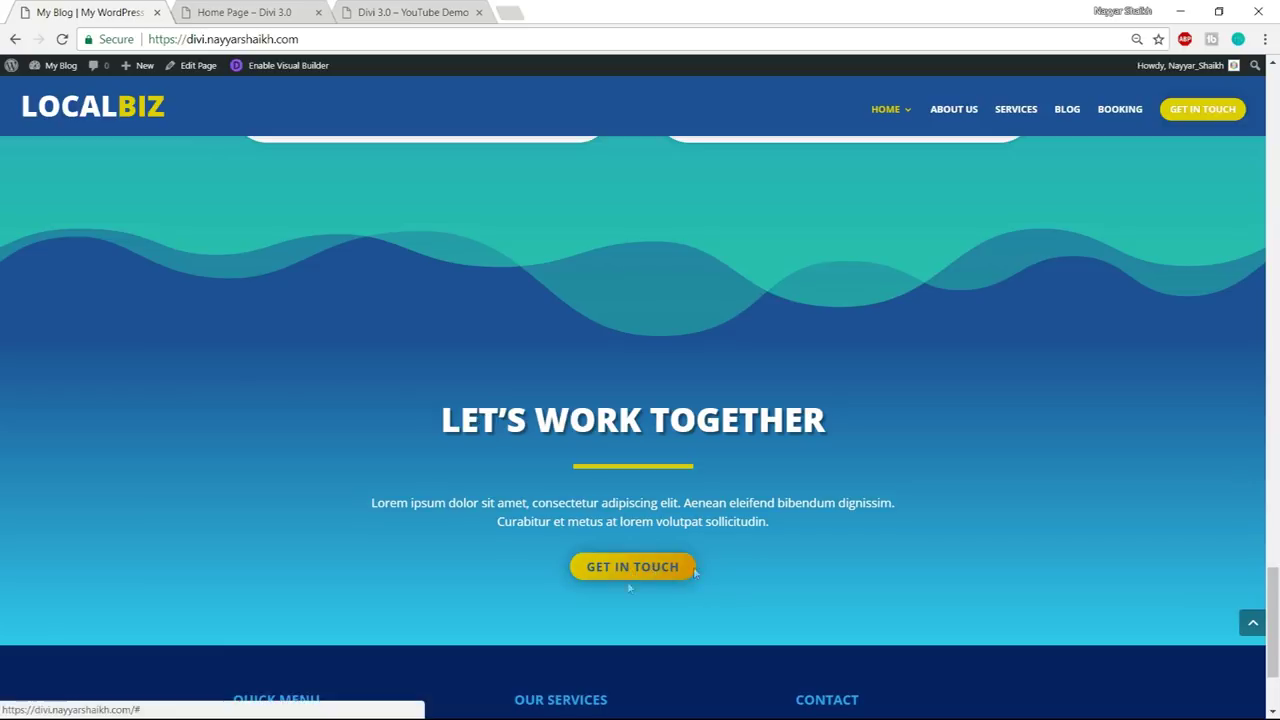
{"action": "key", "text": "ctrl+Tab"}
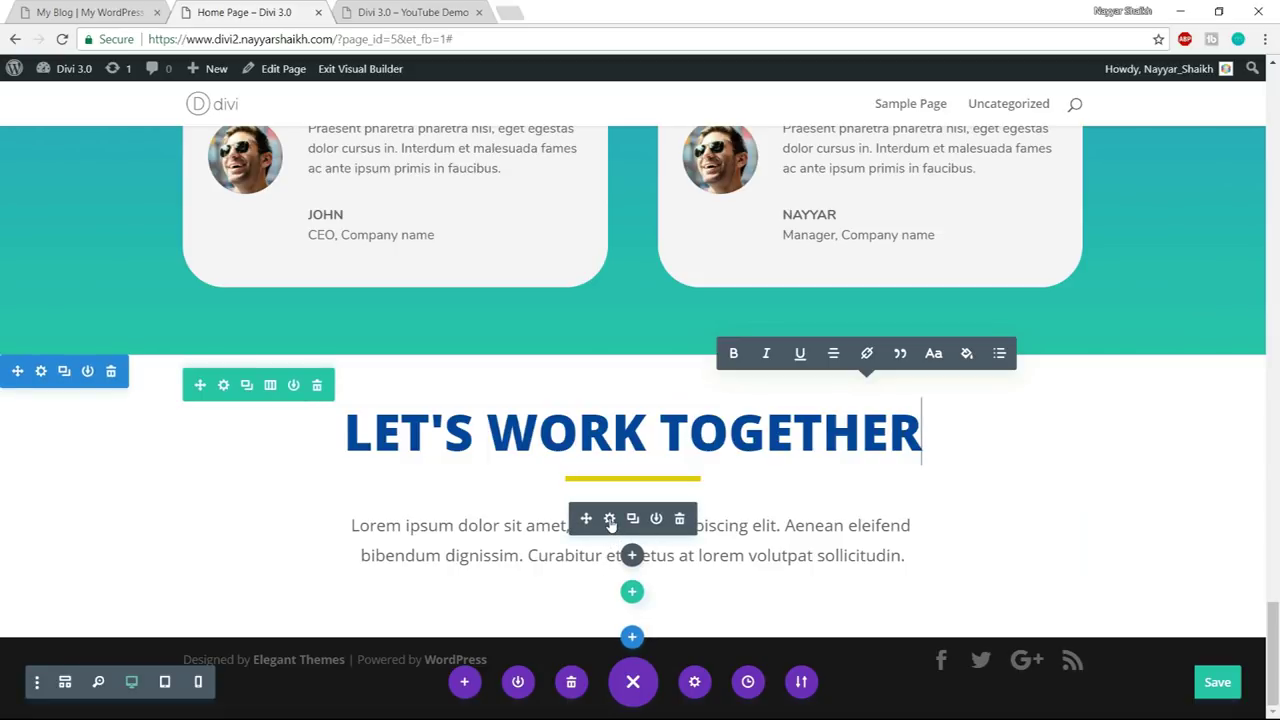
{"action": "left_click", "coordinate": [610, 520]}
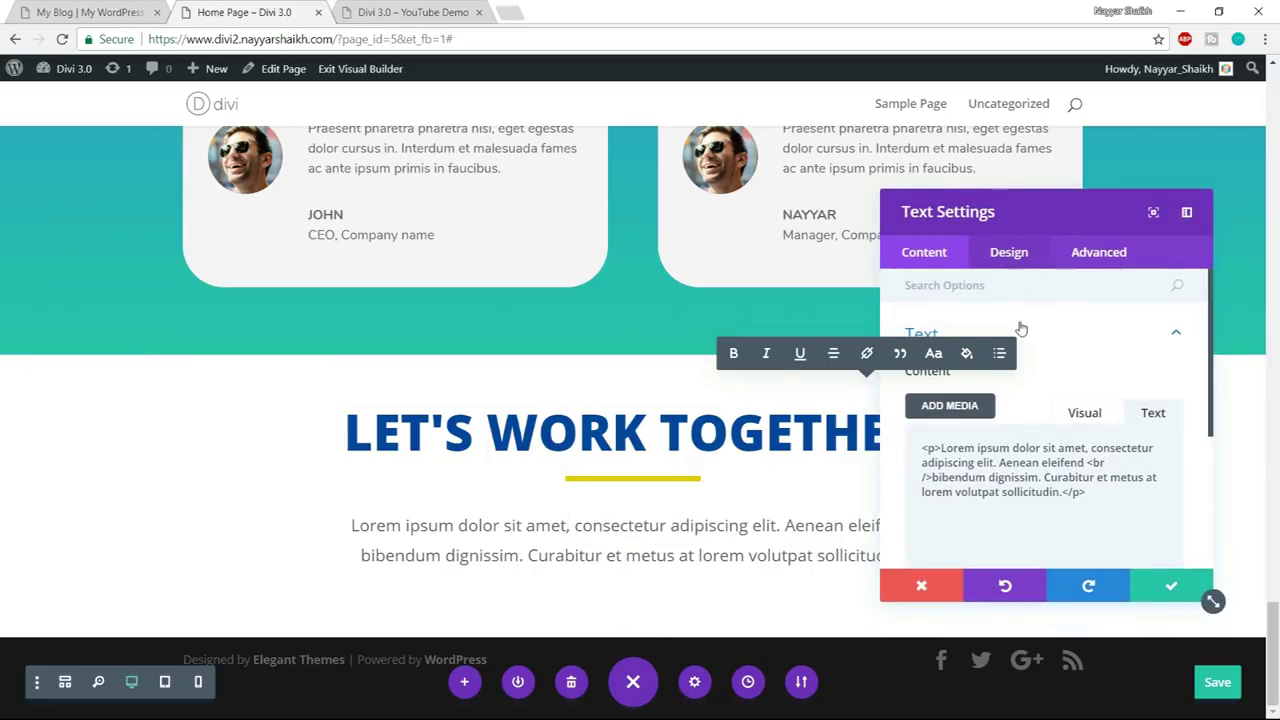
{"action": "left_click", "coordinate": [1020, 256]}
{"action": "left_click", "coordinate": [1000, 334]}
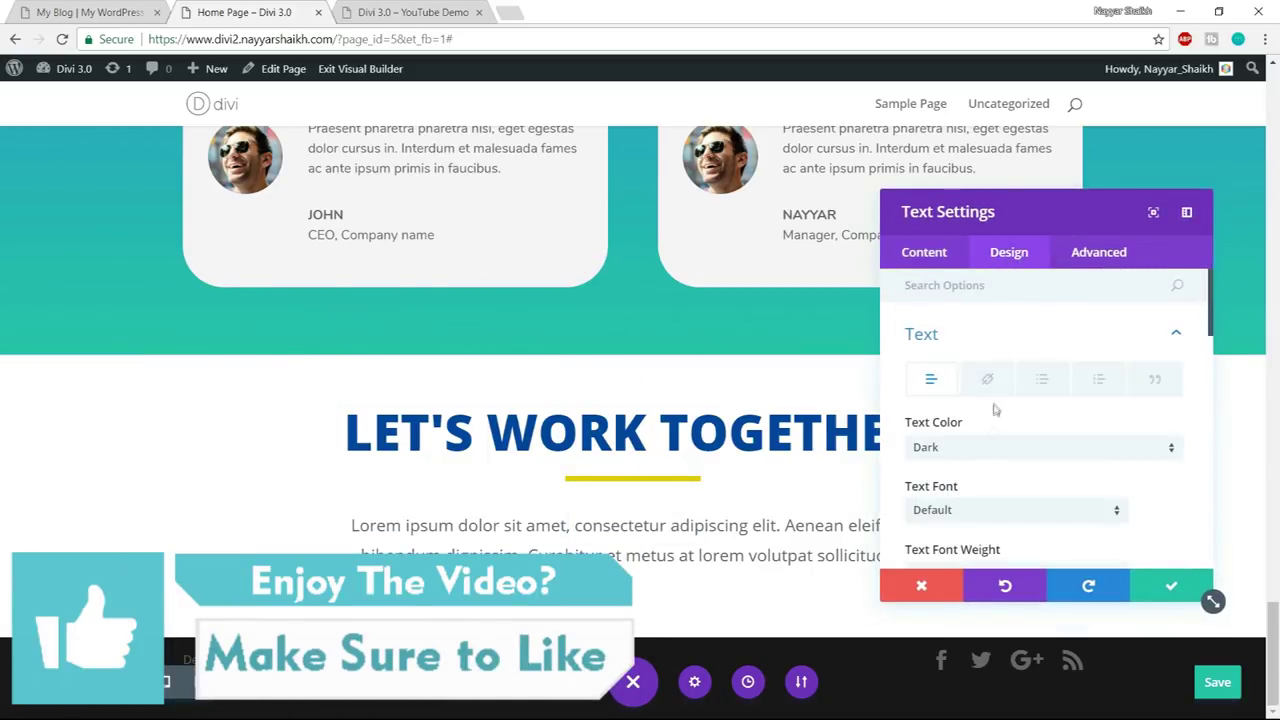
{"action": "left_click", "coordinate": [984, 452]}
{"action": "left_click", "coordinate": [1030, 489]}
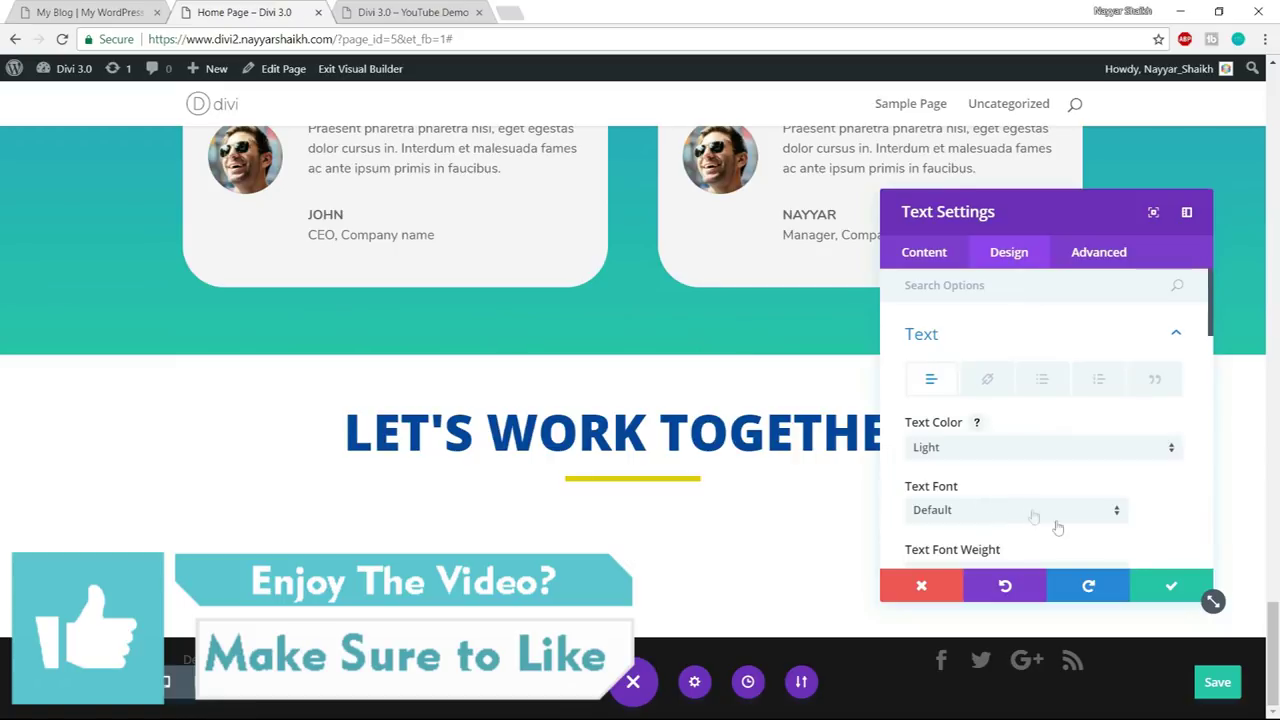
{"action": "left_click", "coordinate": [1160, 590]}
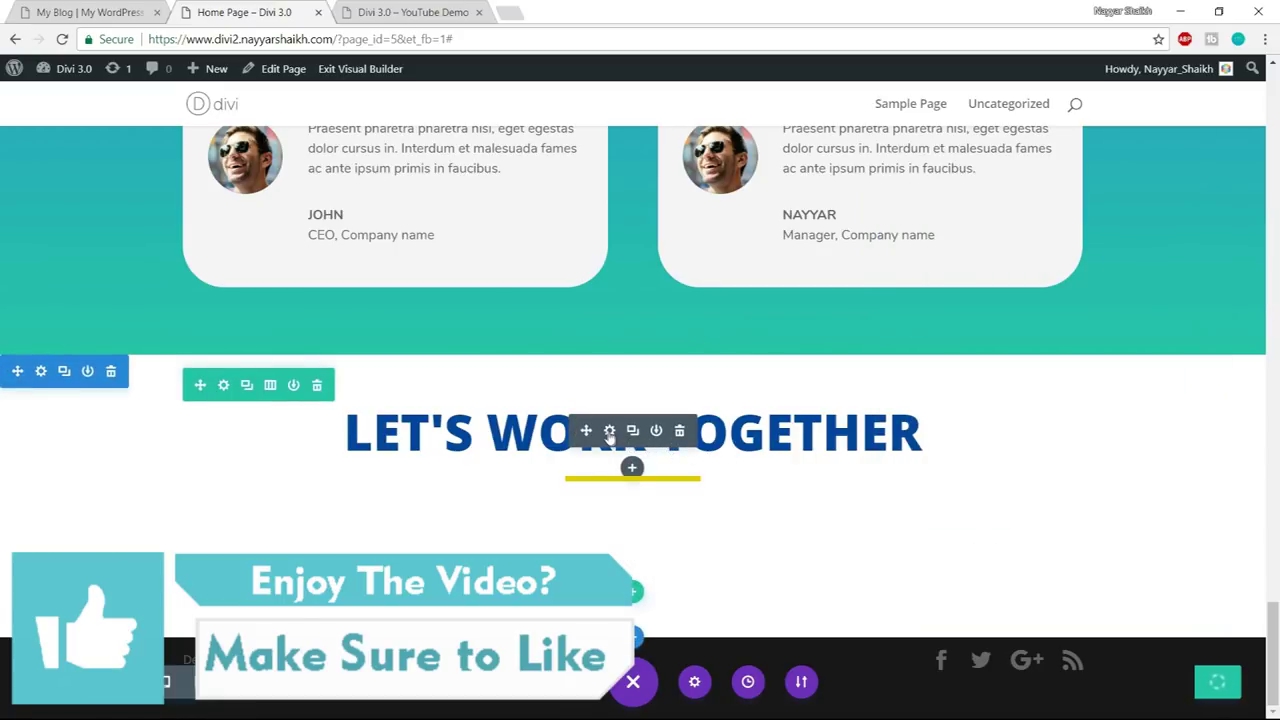
- Set the LET'S WORK TOGETHER heading's text color option to Light and its custom text color to white, #ffffff
{"action": "left_click", "coordinate": [609, 431]}
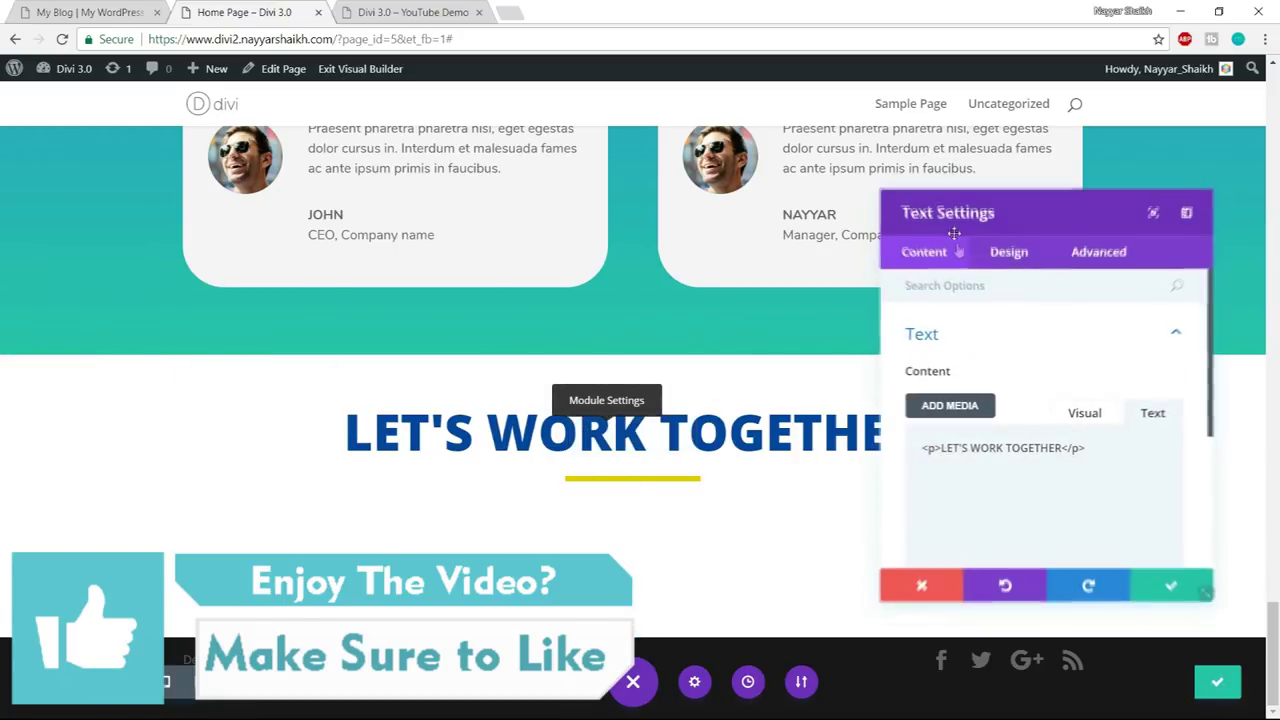
{"action": "left_click", "coordinate": [1009, 252]}
{"action": "left_click", "coordinate": [993, 332]}
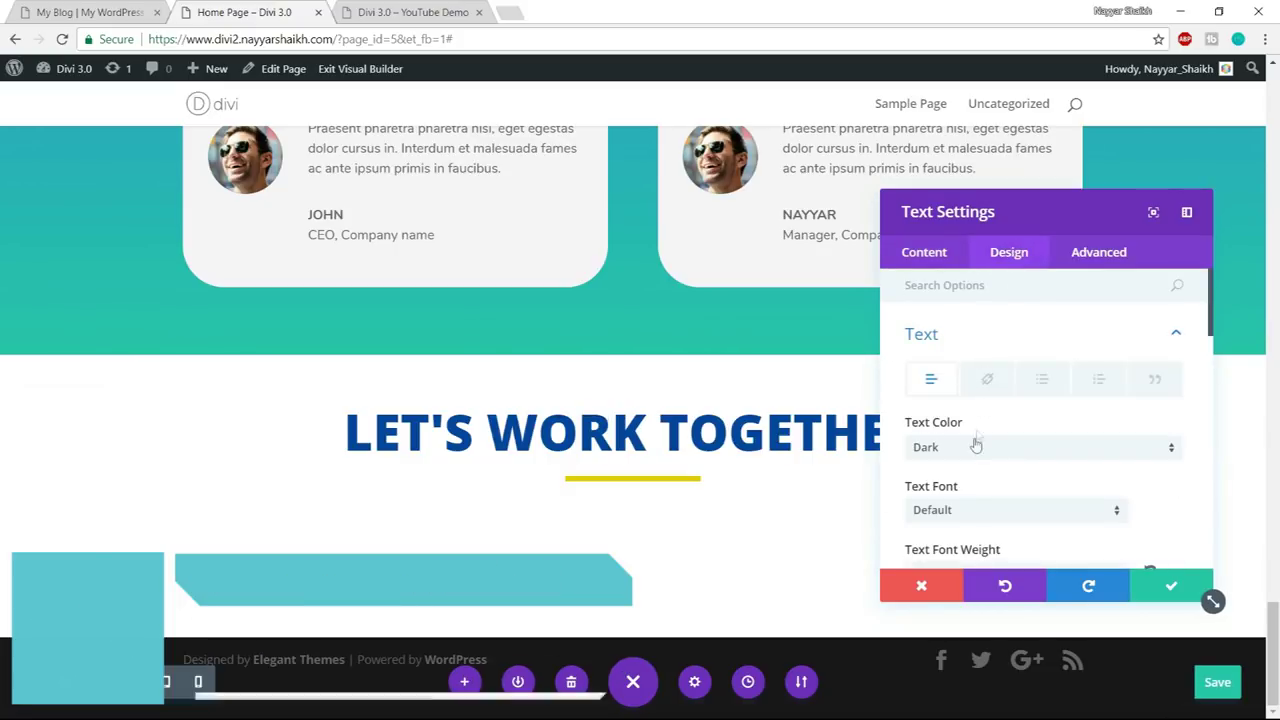
{"action": "left_click", "coordinate": [973, 452]}
{"action": "left_click", "coordinate": [966, 489]}
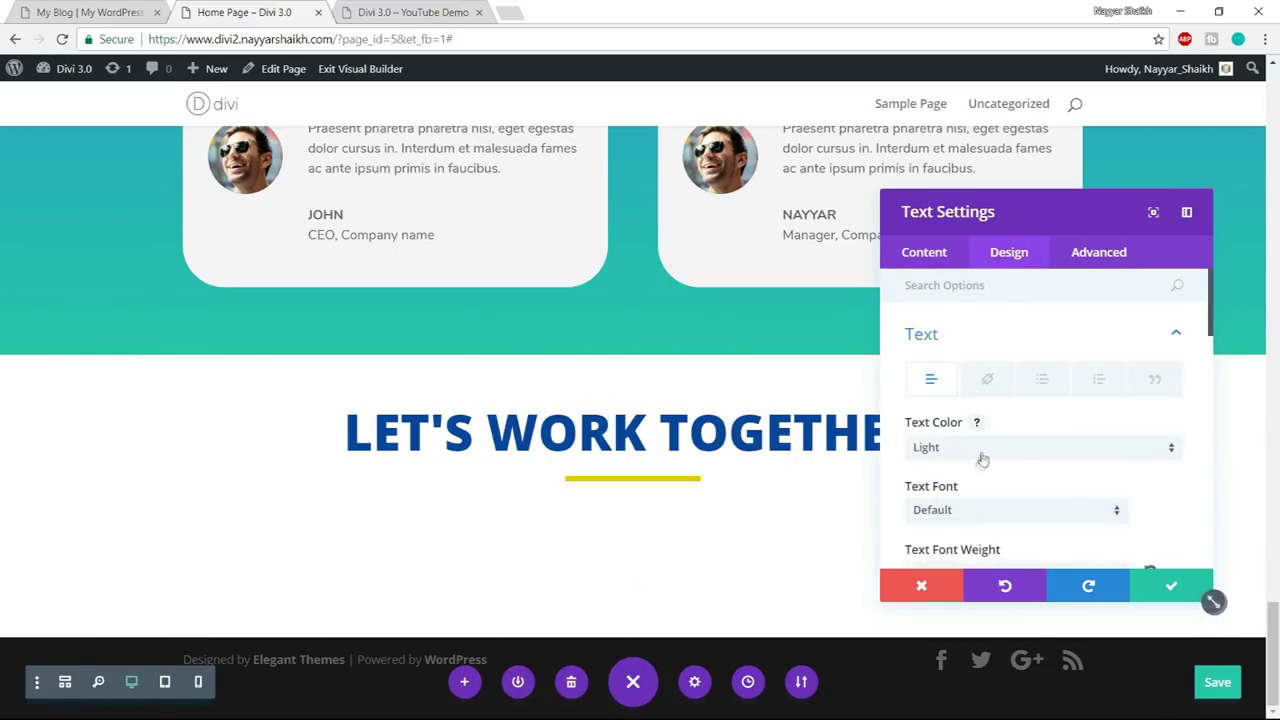
{"action": "scroll", "coordinate": [1068, 422], "scroll_direction": "down", "scroll_amount": 4}
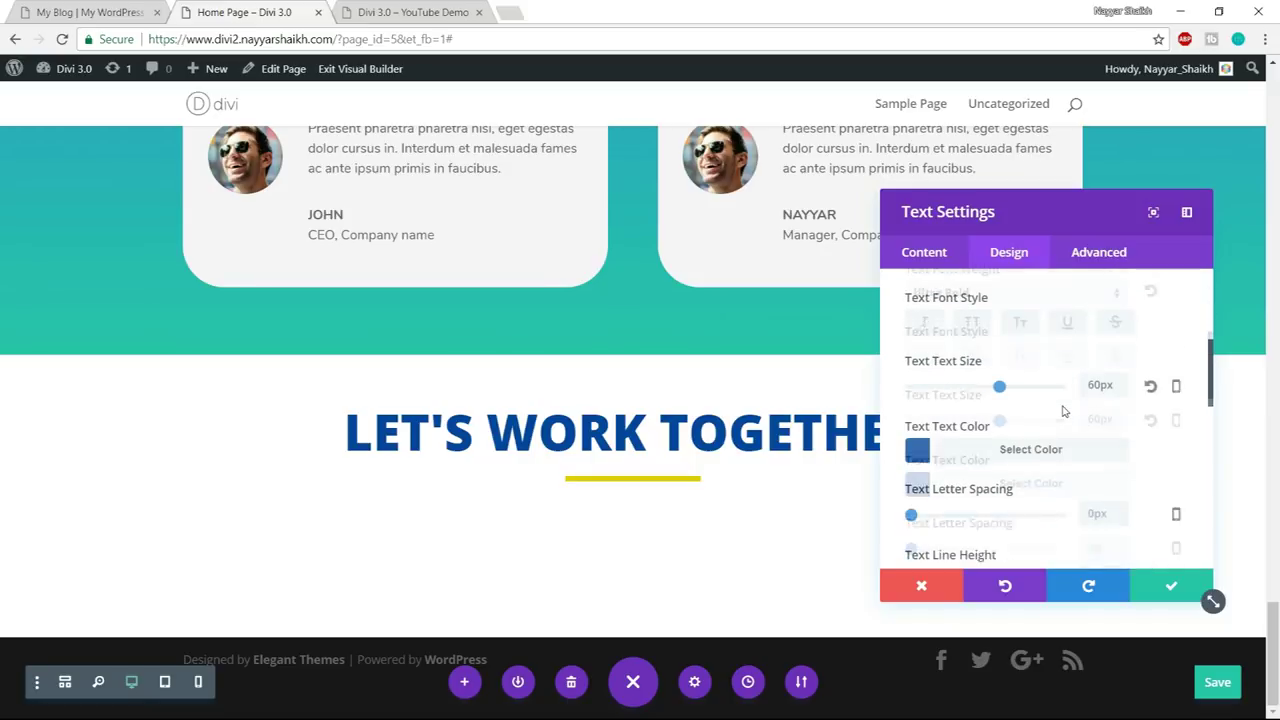
{"action": "left_click", "coordinate": [1038, 432]}
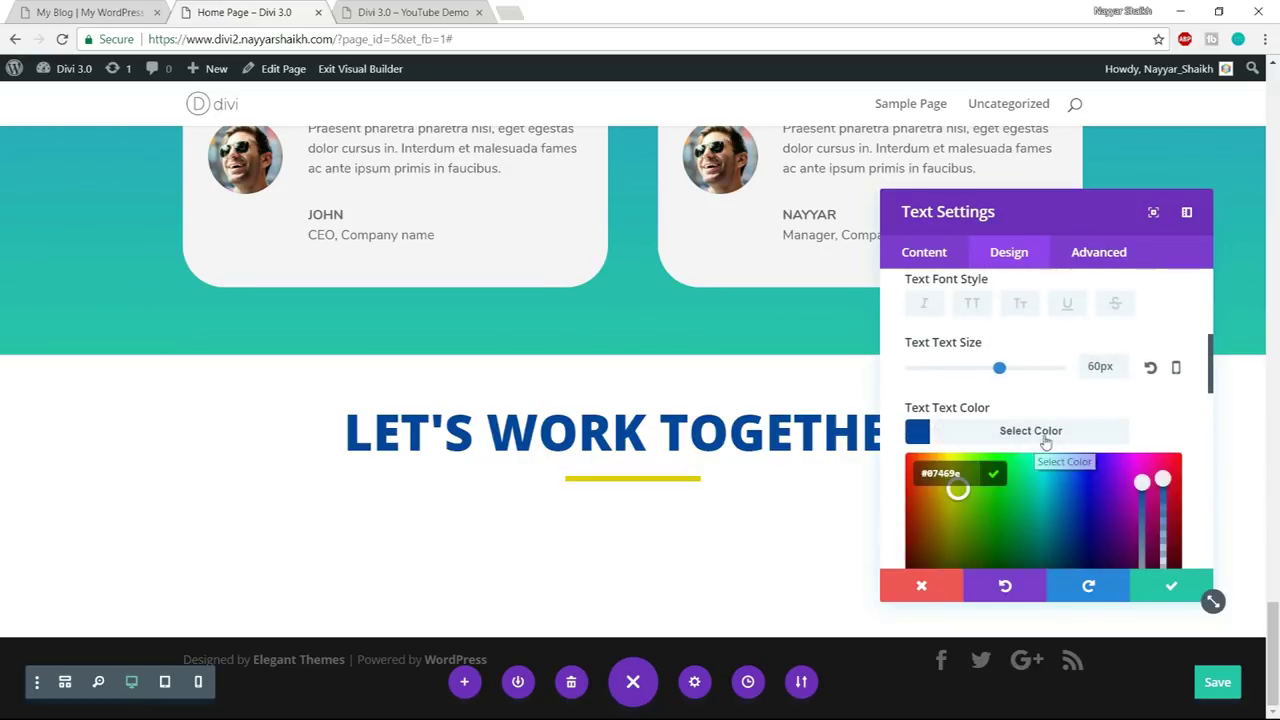
{"action": "left_click", "coordinate": [960, 447]}
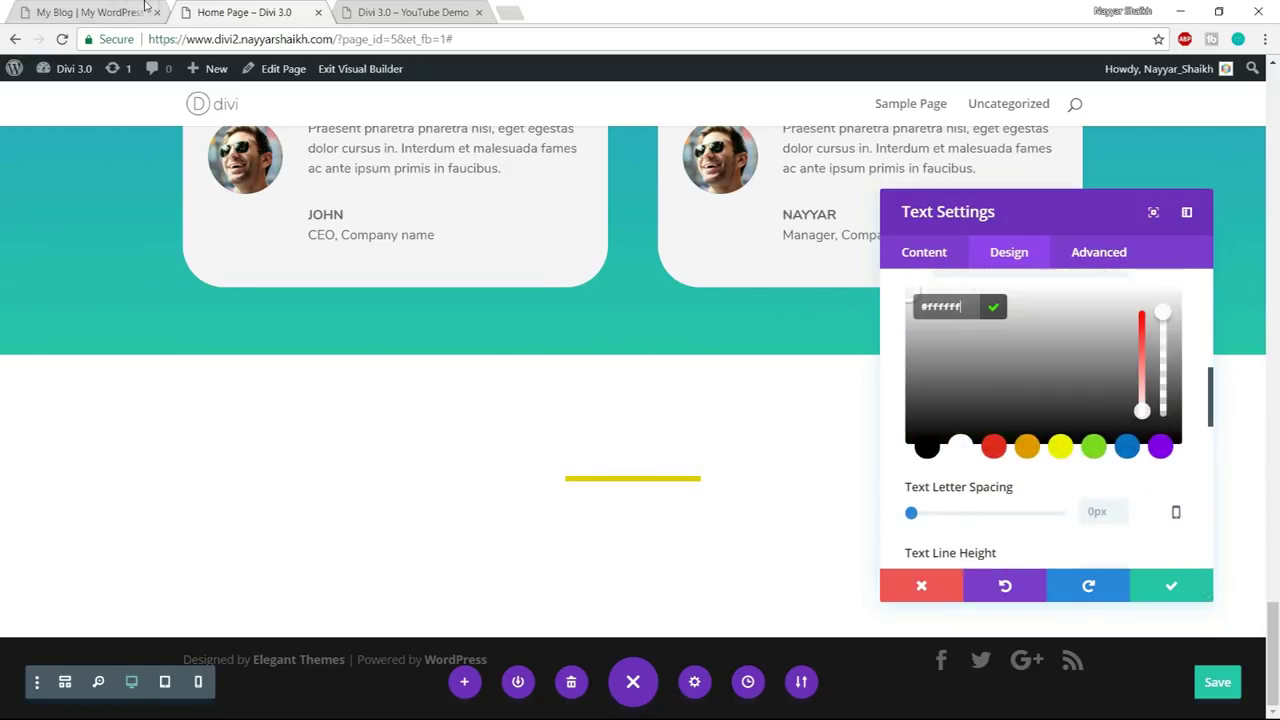
- Give the heading the text shadow preset with 0em horizontal and 0.1em vertical length, and save its settings
{"action": "left_click", "coordinate": [90, 10]}
{"action": "left_click", "coordinate": [265, 8]}
{"action": "scroll", "coordinate": [1128, 437], "scroll_direction": "down", "scroll_amount": 6}
{"action": "left_click", "coordinate": [1015, 332]}
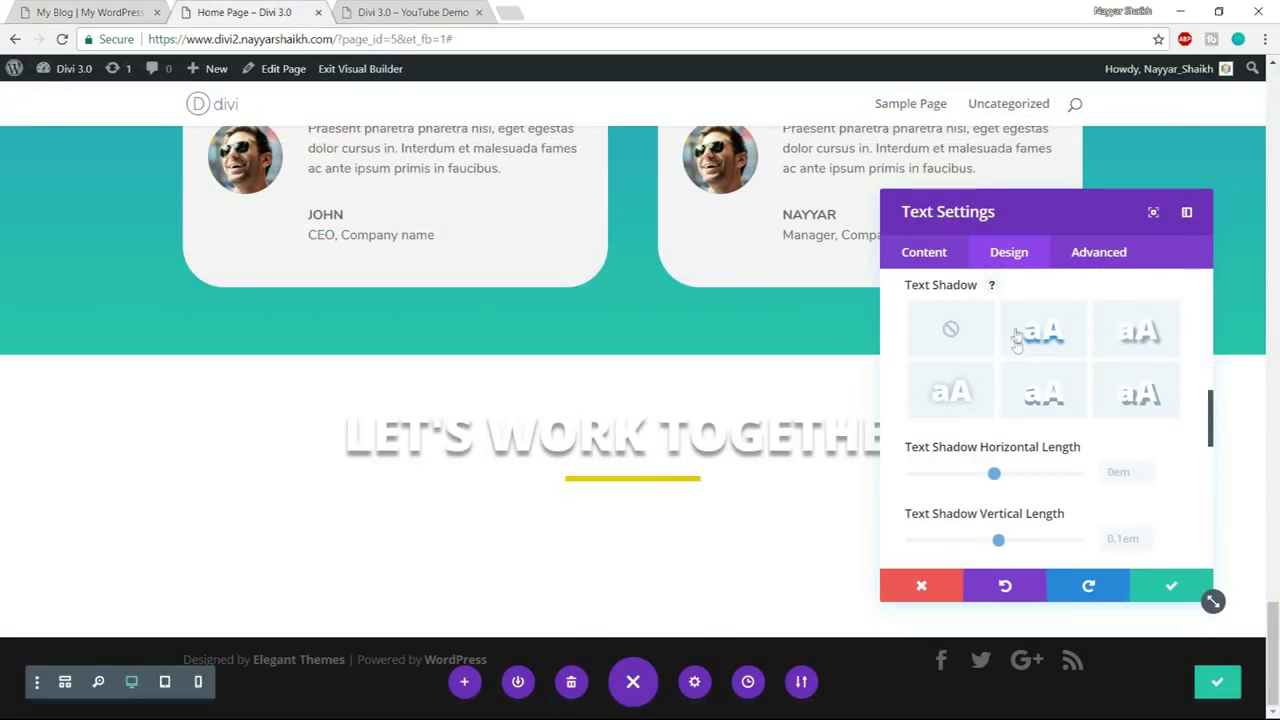
{"action": "left_click", "coordinate": [1171, 587]}
- Insert the saved Button module from the library below the paragraph in the new section
{"action": "mouse_move", "coordinate": [630, 560]}
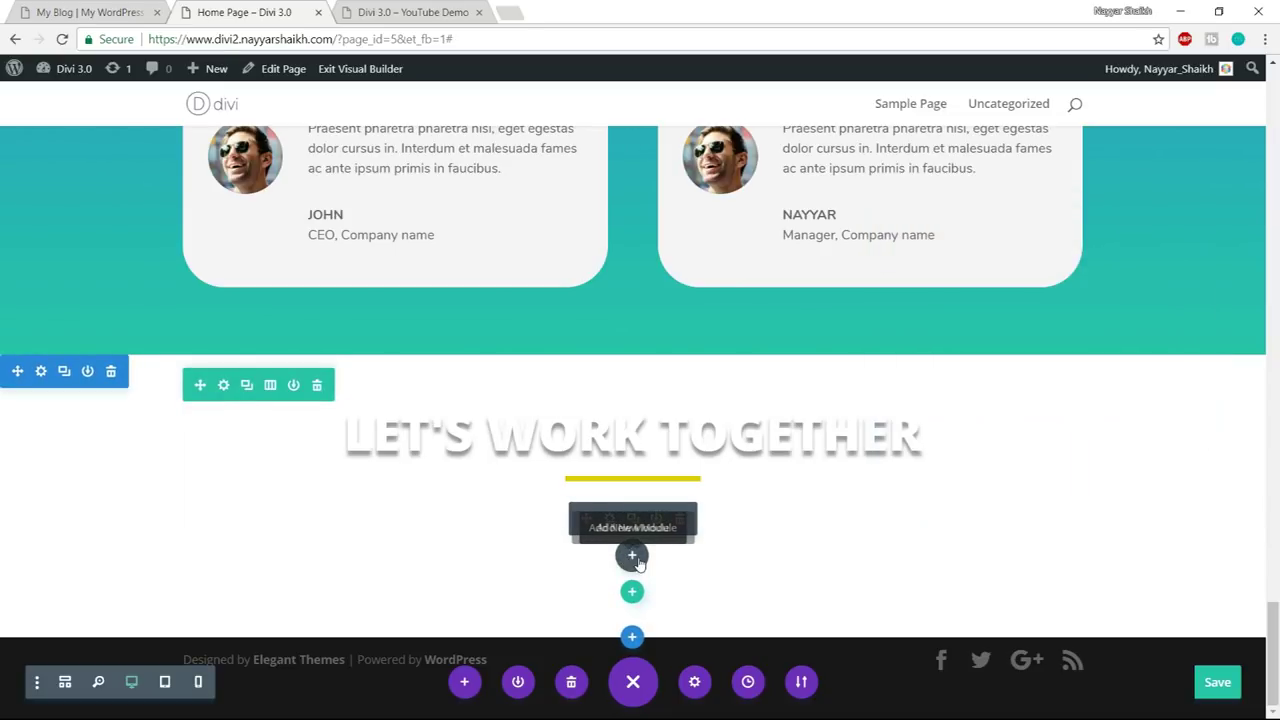
{"action": "left_click", "coordinate": [631, 557]}
{"action": "left_click", "coordinate": [652, 261]}
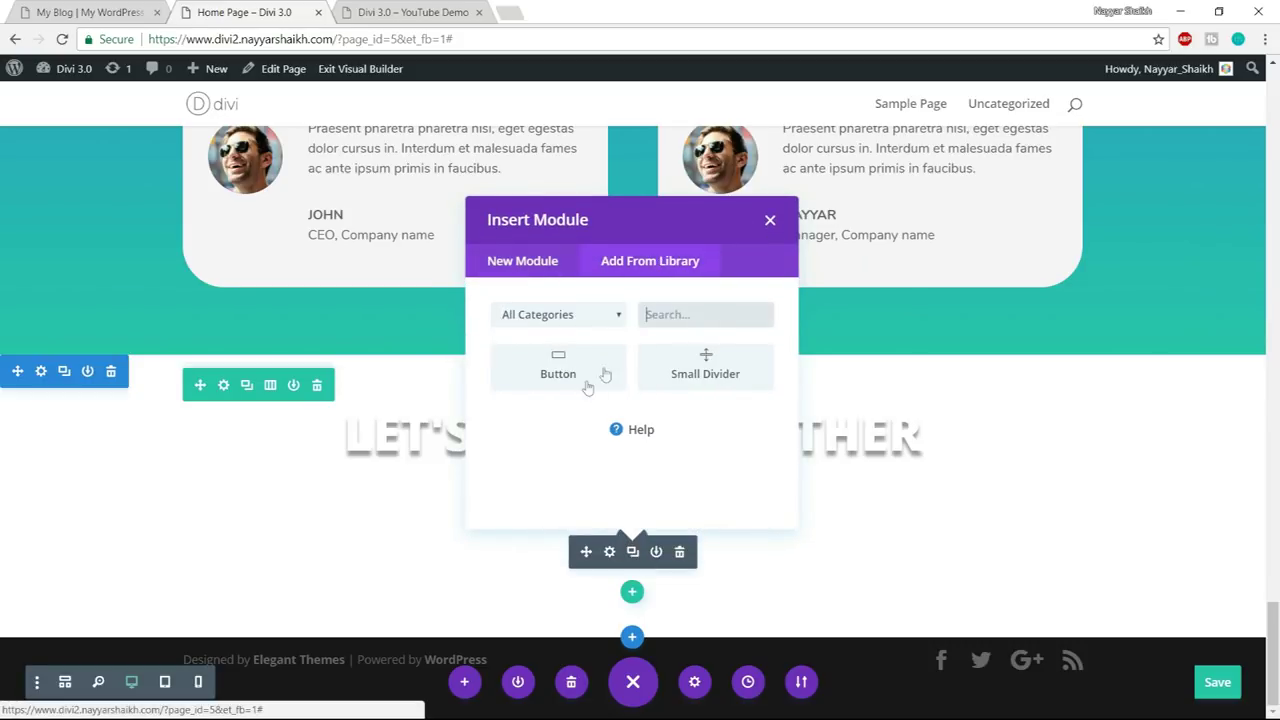
{"action": "left_click", "coordinate": [575, 362]}
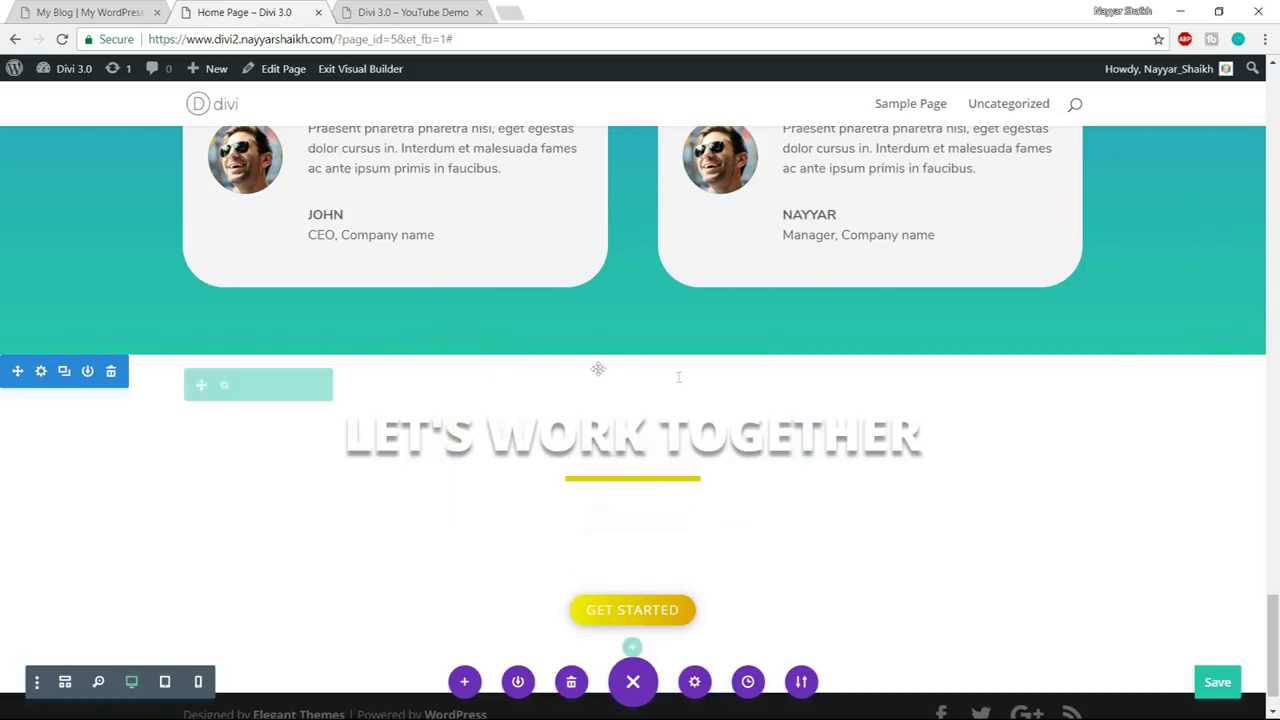
- Add the default blue-to-teal background gradient to the LET'S WORK TOGETHER section, then save its settings and the page
{"action": "left_click", "coordinate": [117, 8]}
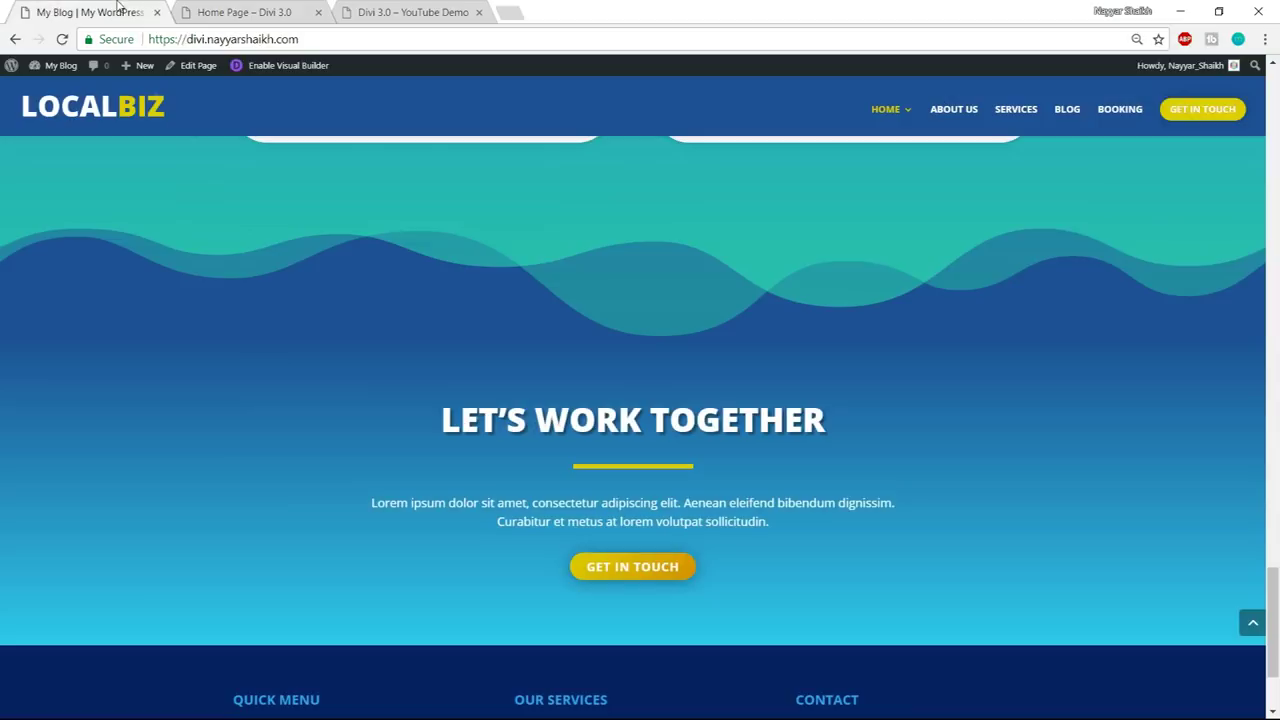
{"action": "left_click", "coordinate": [231, 6]}
{"action": "left_click", "coordinate": [42, 376]}
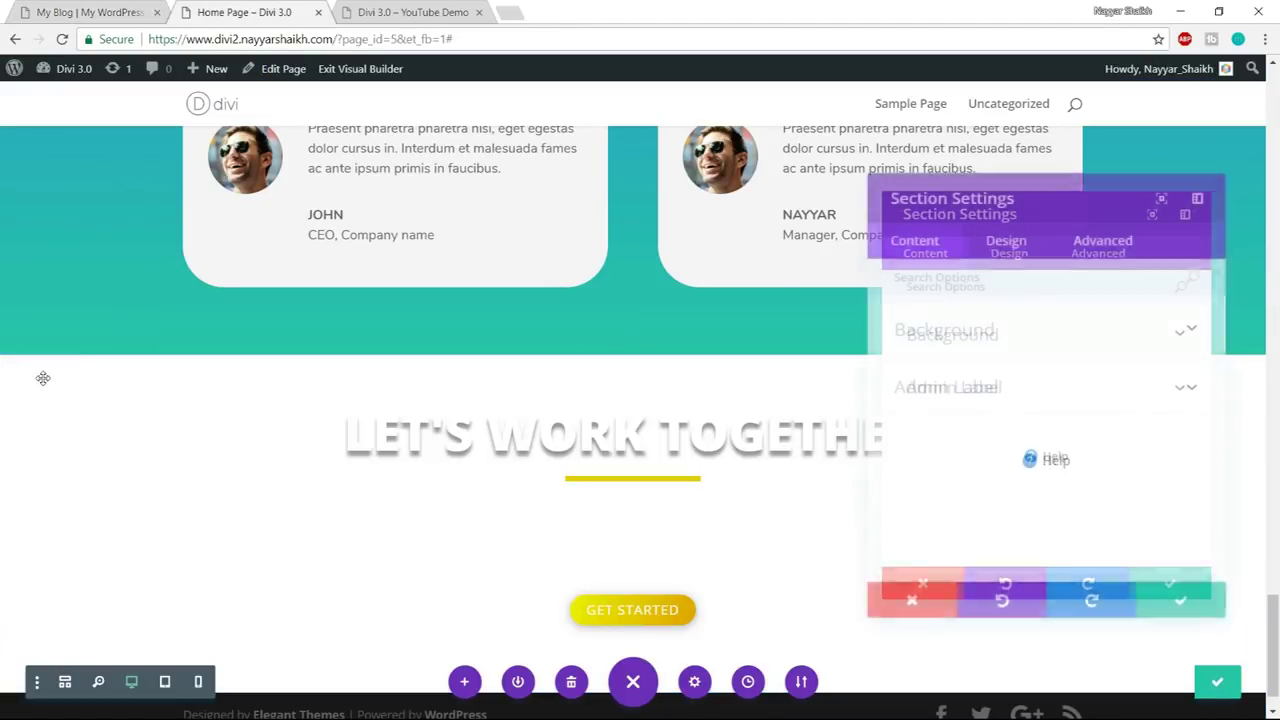
{"action": "left_click", "coordinate": [1000, 334]}
{"action": "scroll", "coordinate": [1030, 352], "scroll_direction": "down", "scroll_amount": 1}
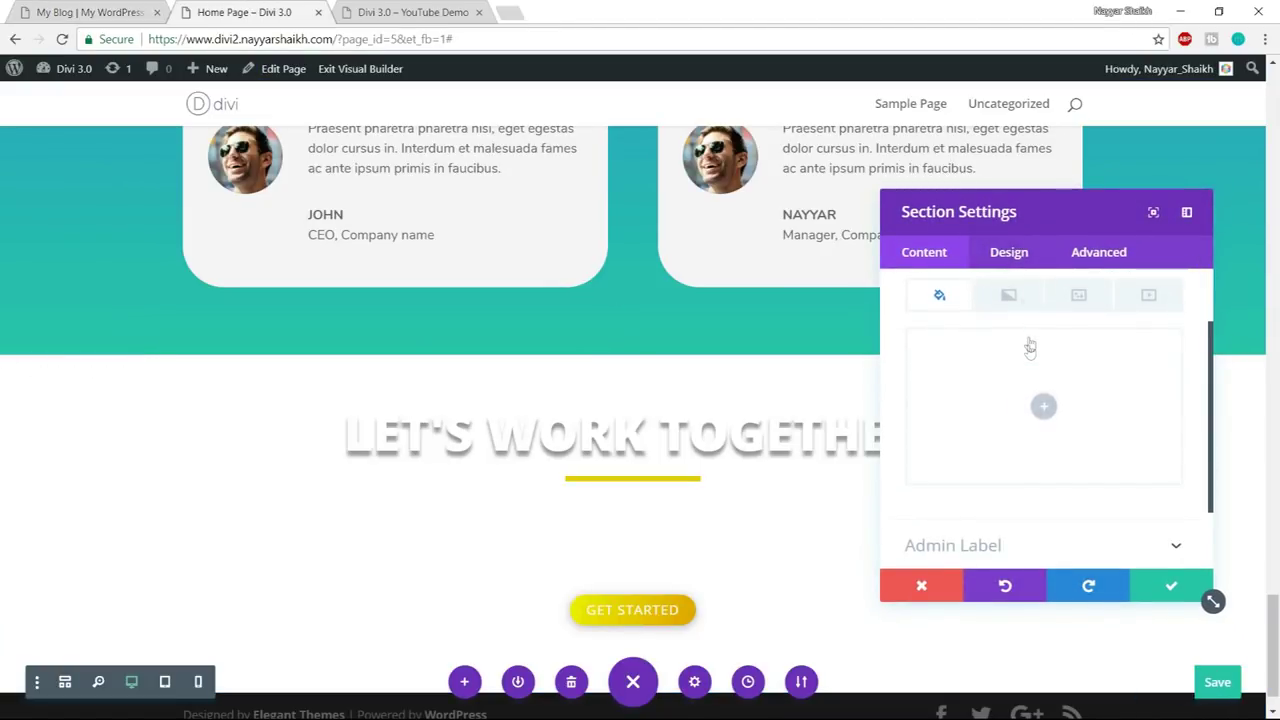
{"action": "left_click", "coordinate": [1020, 295]}
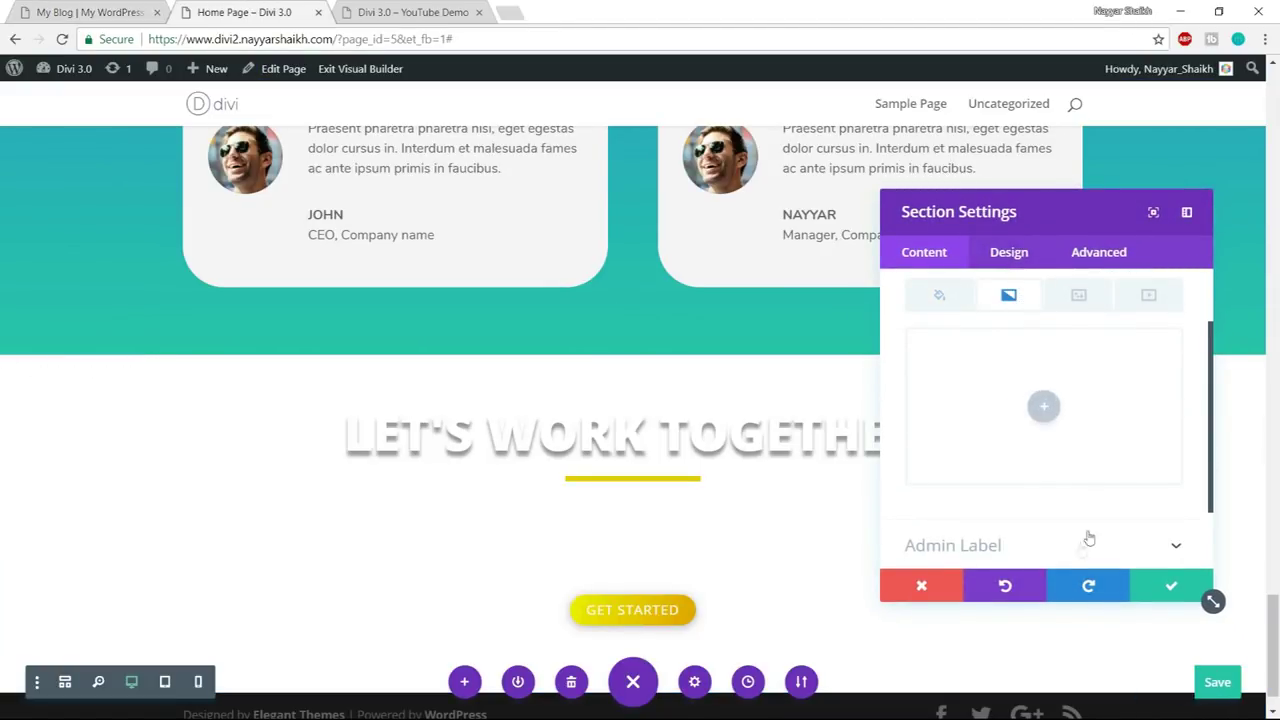
{"action": "left_click", "coordinate": [1041, 409]}
{"action": "left_click", "coordinate": [1160, 580]}
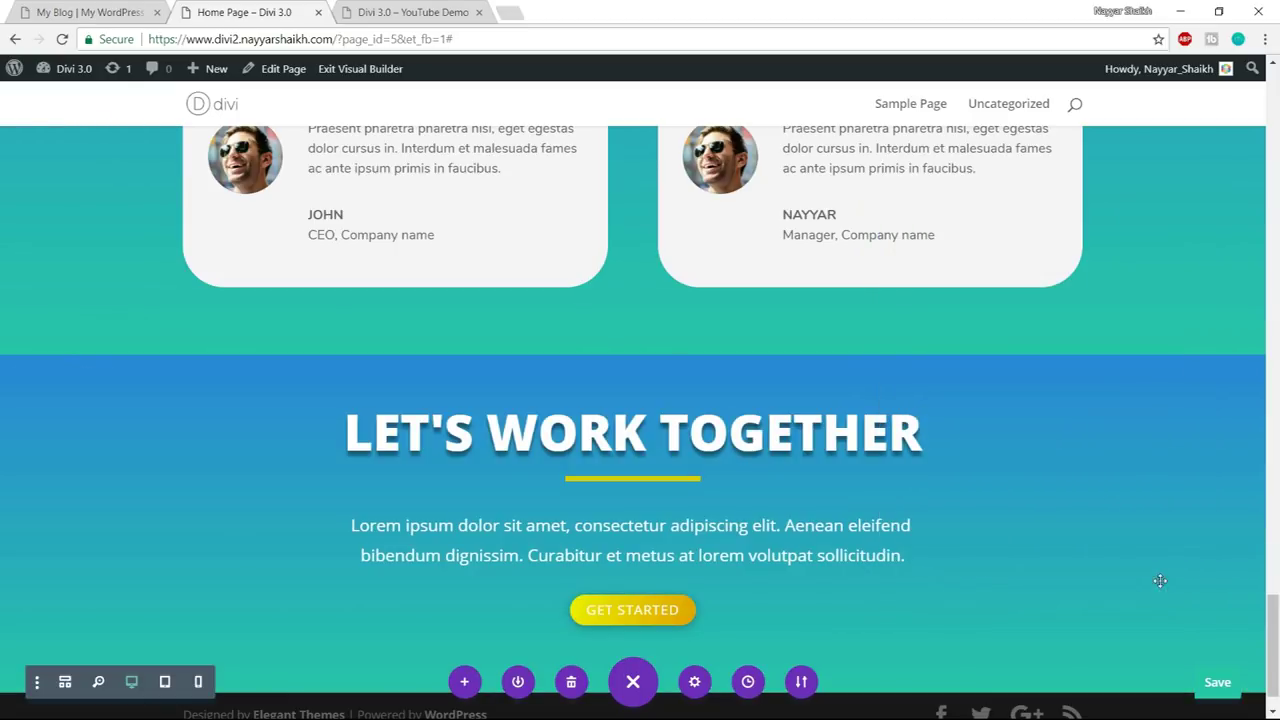
{"action": "key", "text": "ctrl+s"}
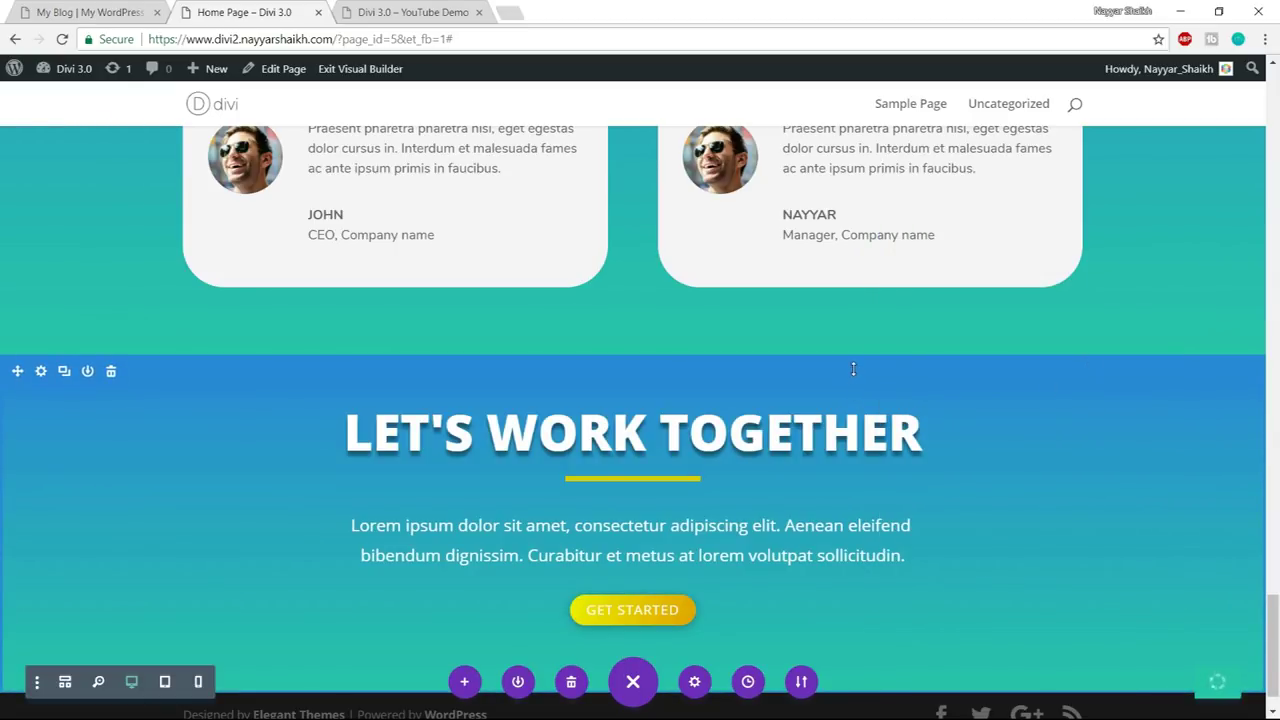
- Check the reference site's section divider and give the LET'S WORK TOGETHER section a top divider in the layered, semi-transparent wave style
{"action": "scroll", "coordinate": [844, 420], "scroll_direction": "down", "scroll_amount": 2}
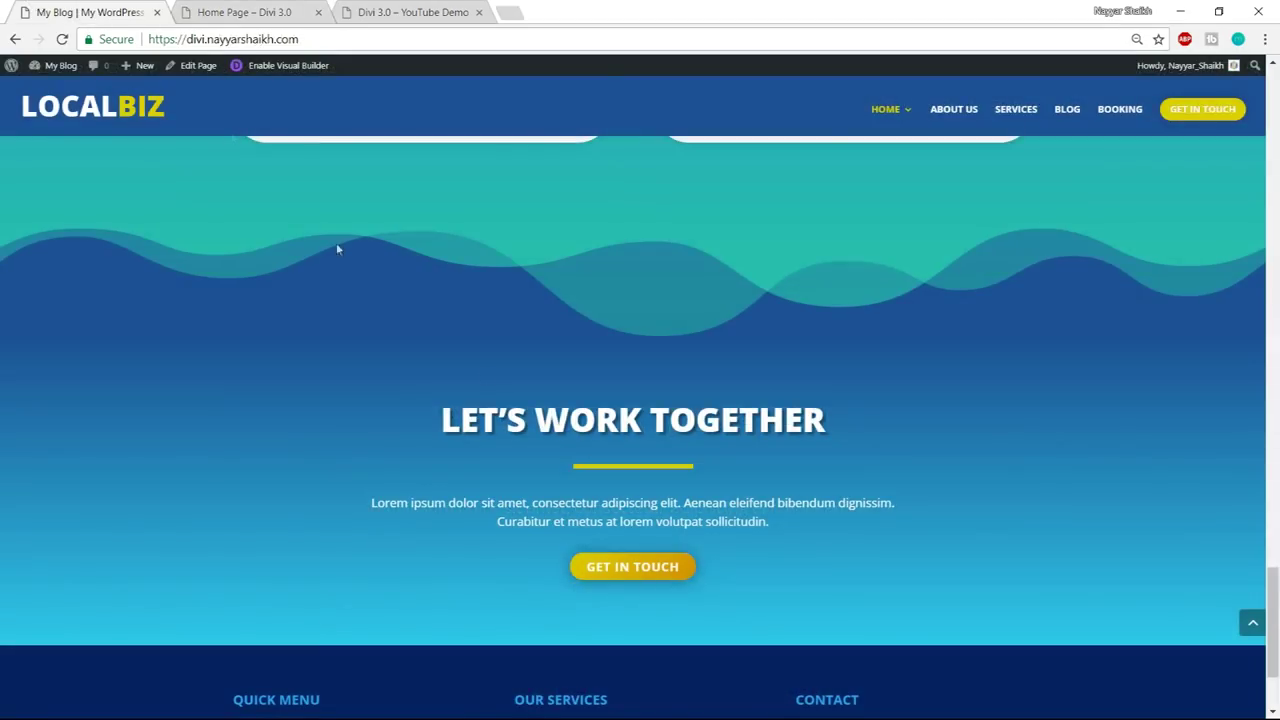
{"action": "scroll", "coordinate": [337, 249], "scroll_direction": "down", "scroll_amount": 1}
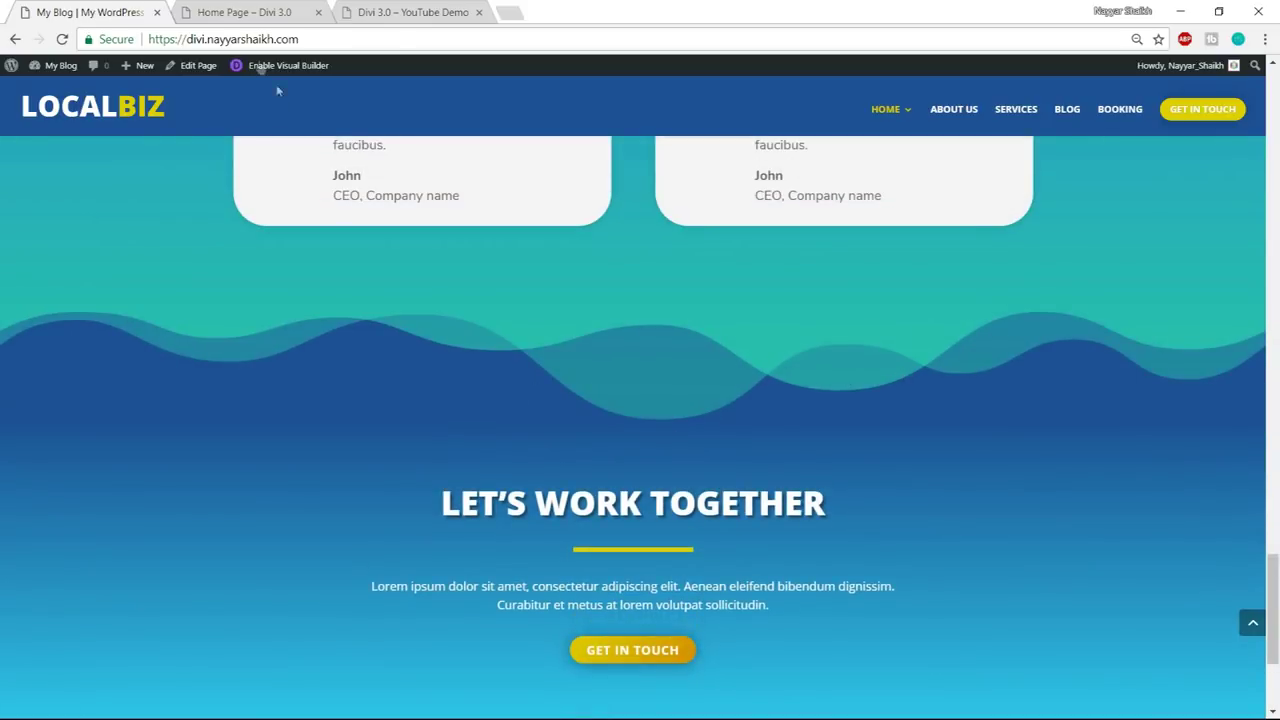
{"action": "left_click", "coordinate": [228, 8]}
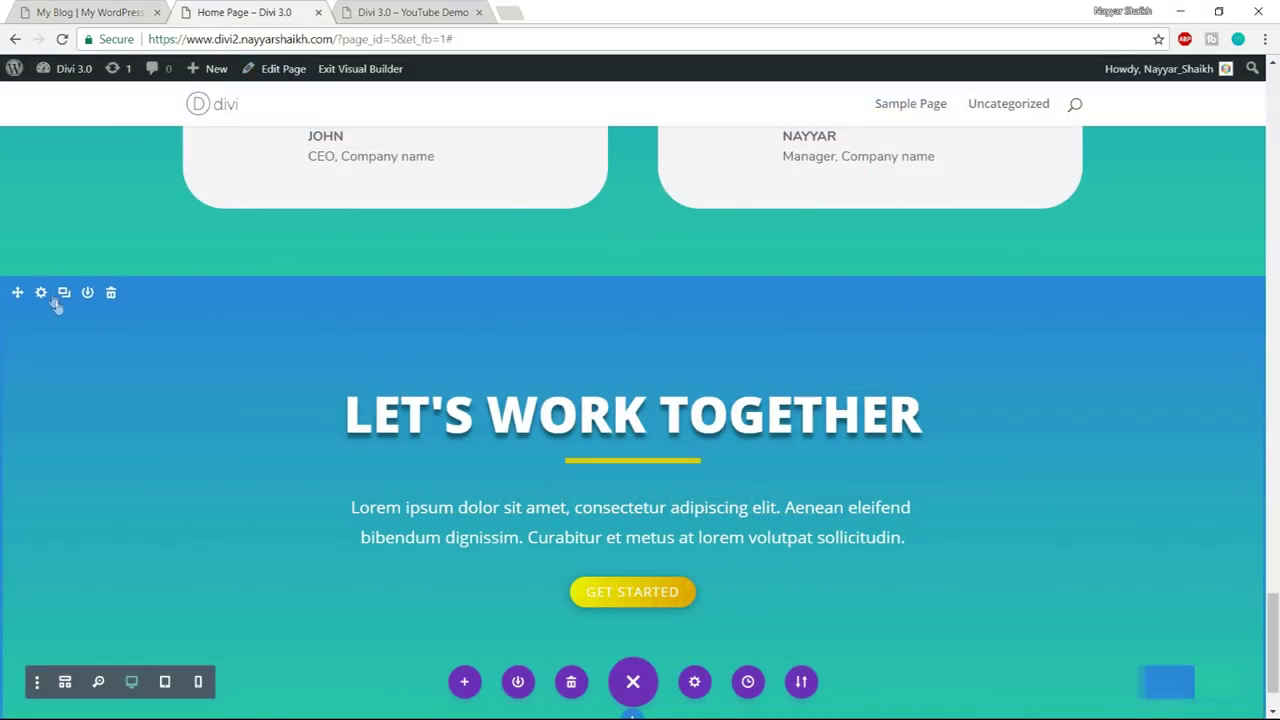
{"action": "left_click", "coordinate": [42, 293]}
{"action": "left_click", "coordinate": [1005, 254]}
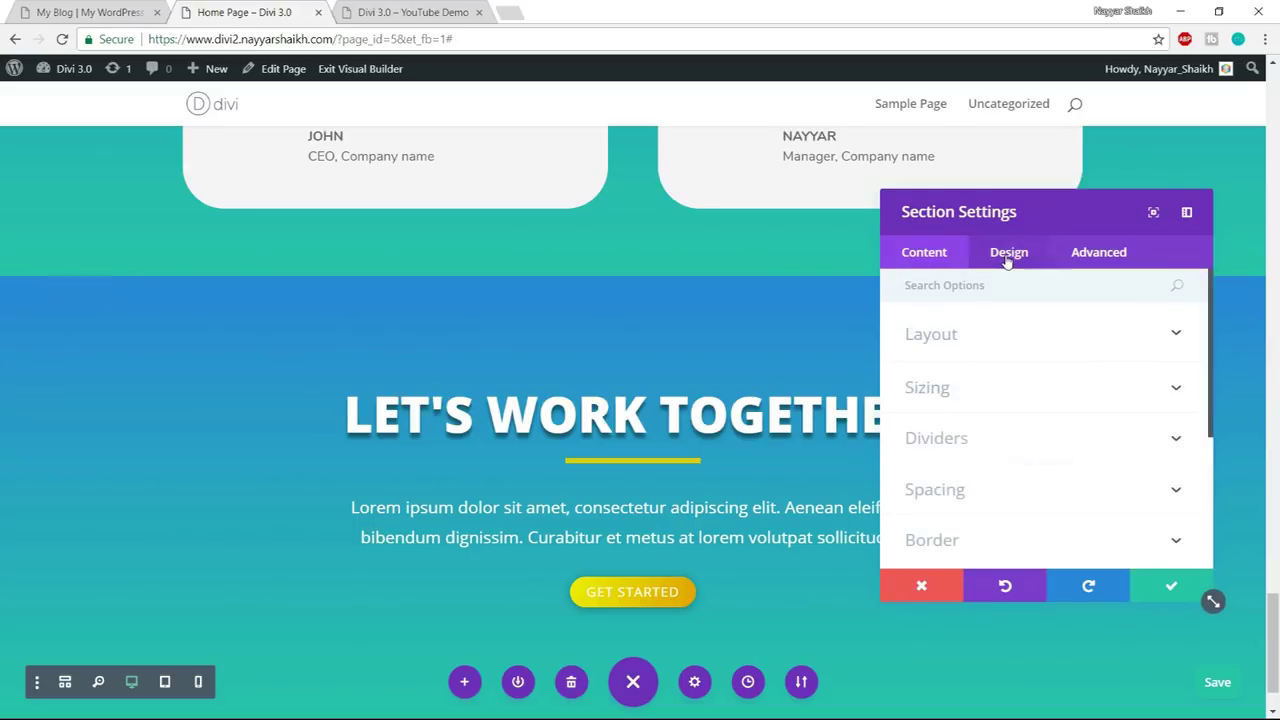
{"action": "left_click", "coordinate": [1018, 442]}
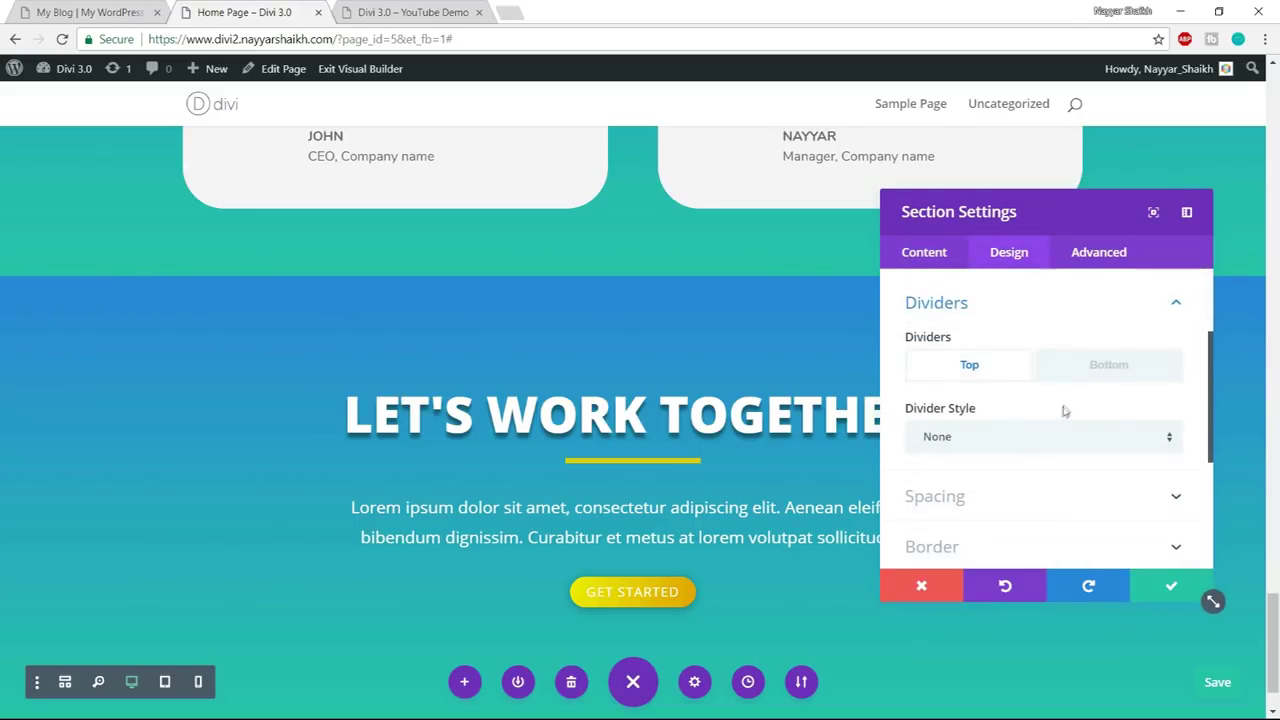
{"action": "left_click", "coordinate": [1013, 440]}
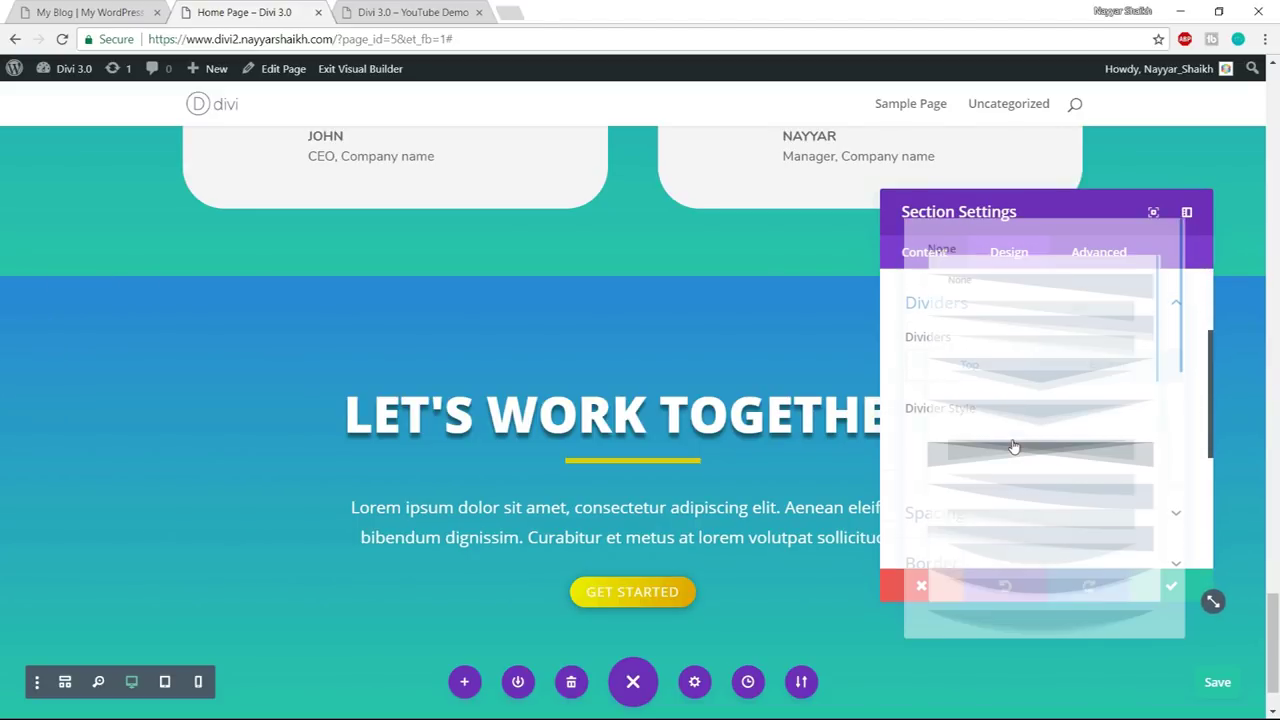
{"action": "scroll", "coordinate": [1086, 430], "scroll_direction": "down", "scroll_amount": 3}
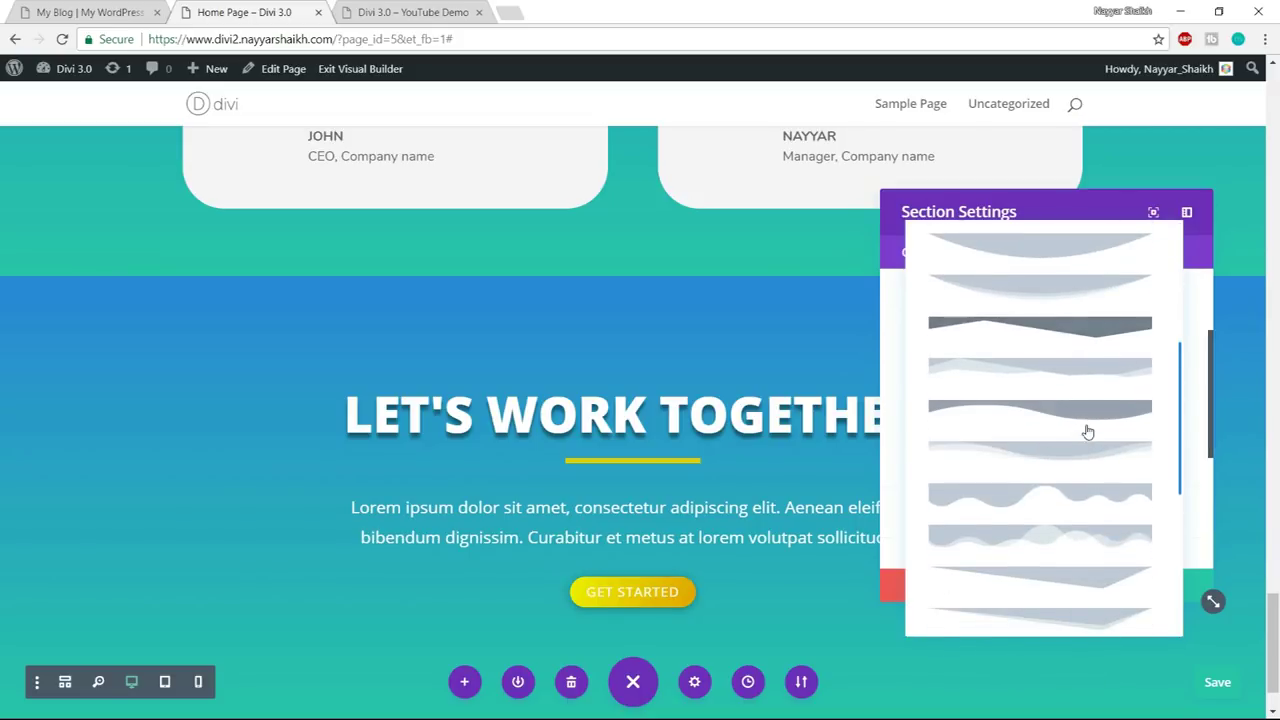
{"action": "left_click", "coordinate": [1073, 538]}
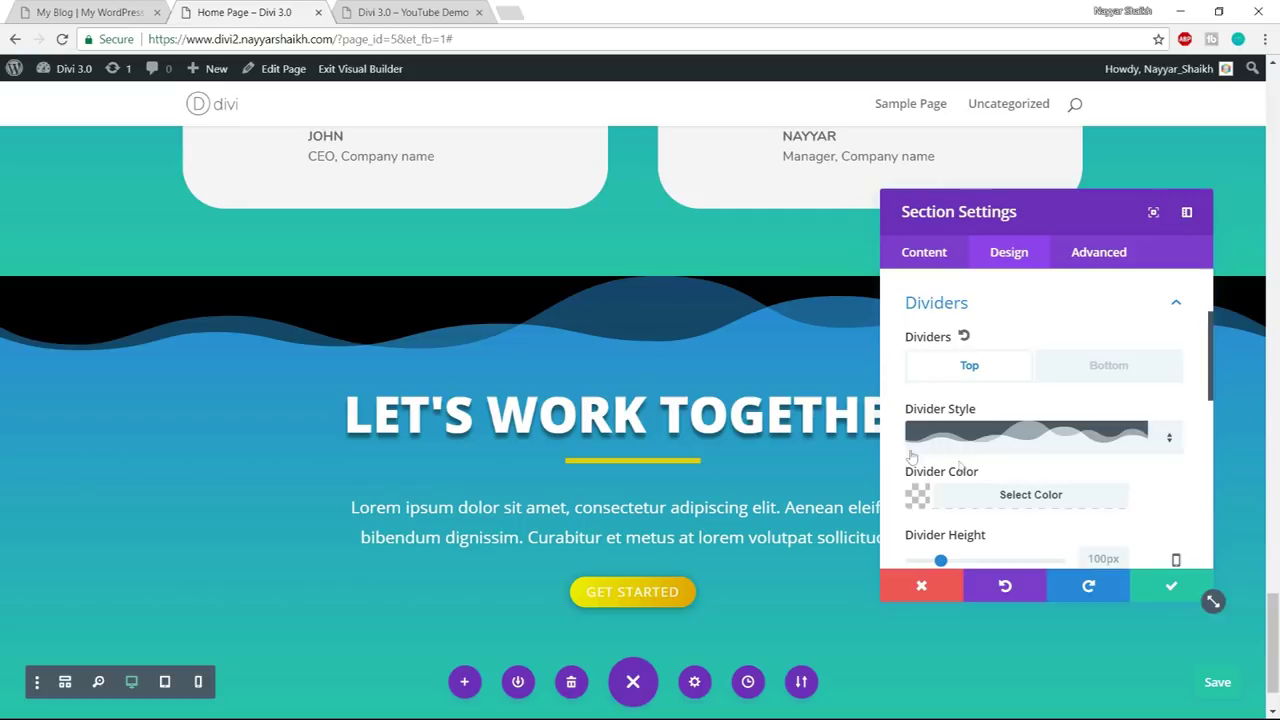
- Compare with the reference site, set the top divider's height to 159px and flip it vertically
{"action": "left_click", "coordinate": [95, 10]}
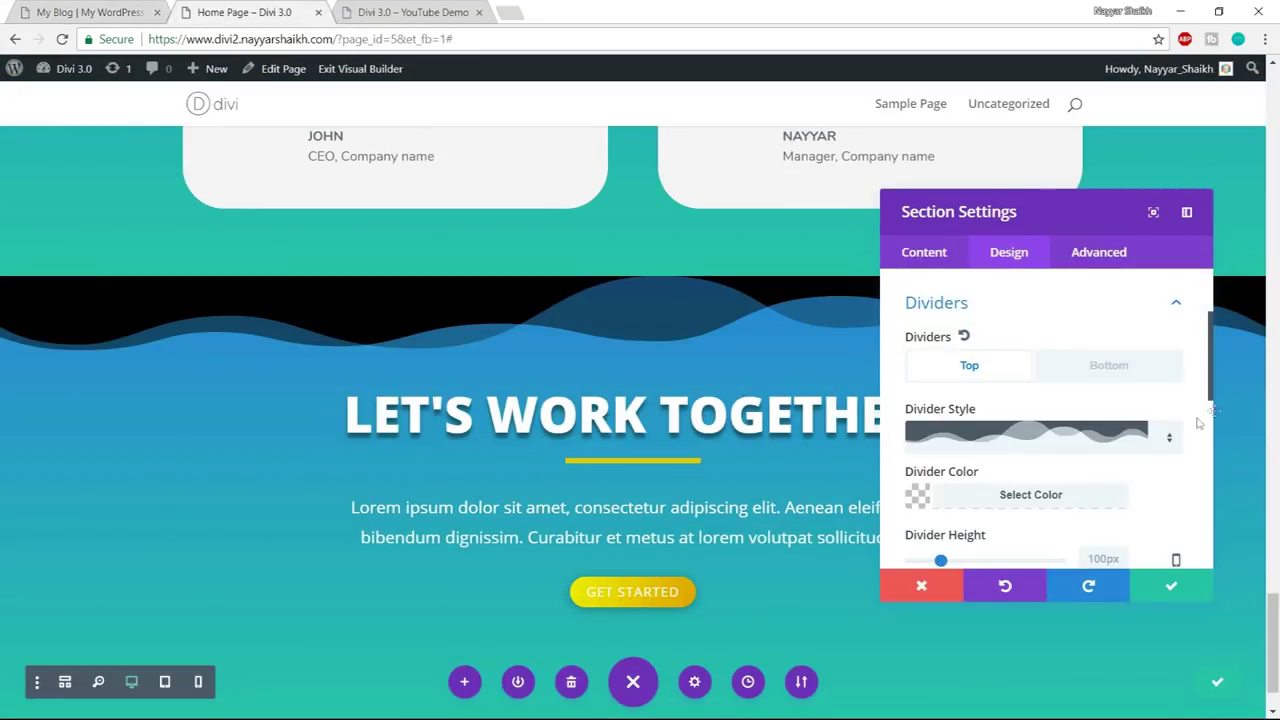
{"action": "scroll", "coordinate": [1166, 430], "scroll_direction": "down", "scroll_amount": 3}
{"action": "left_click_drag", "start_coordinate": [940, 394], "coordinate": [958, 402]}
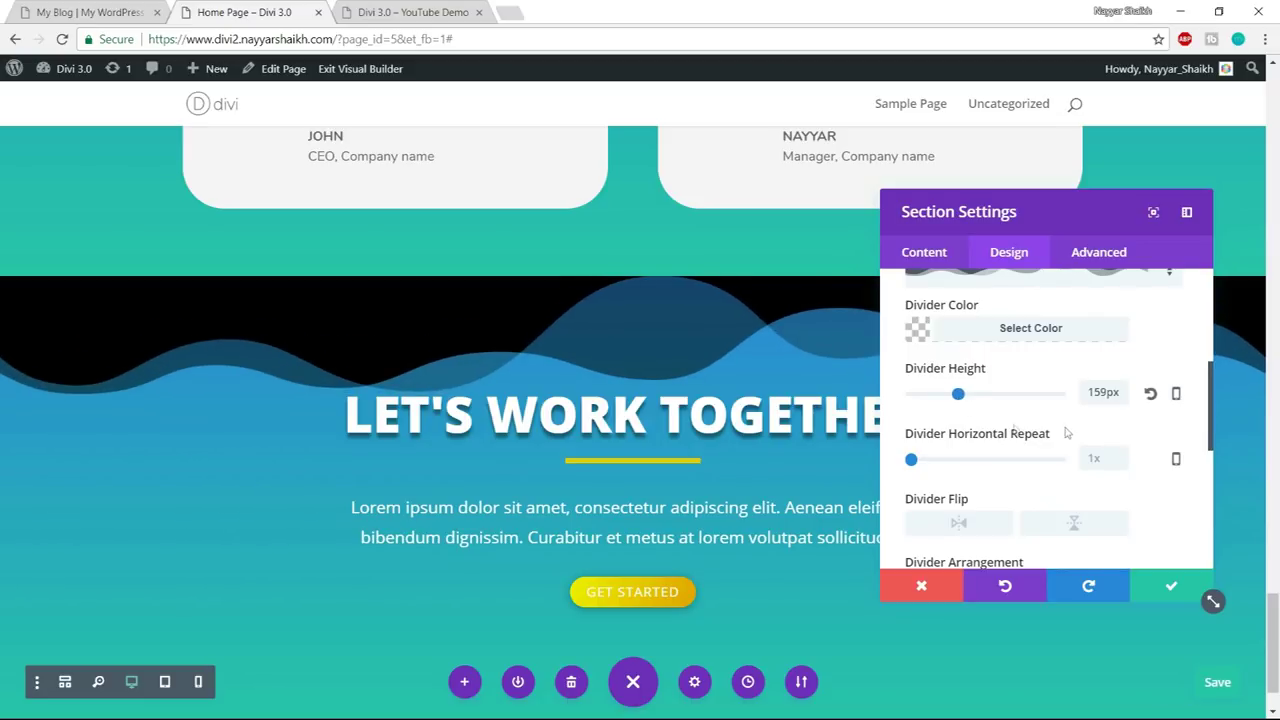
{"action": "left_click", "coordinate": [1071, 527]}
{"action": "scroll", "coordinate": [1085, 522], "scroll_direction": "down", "scroll_amount": 1}
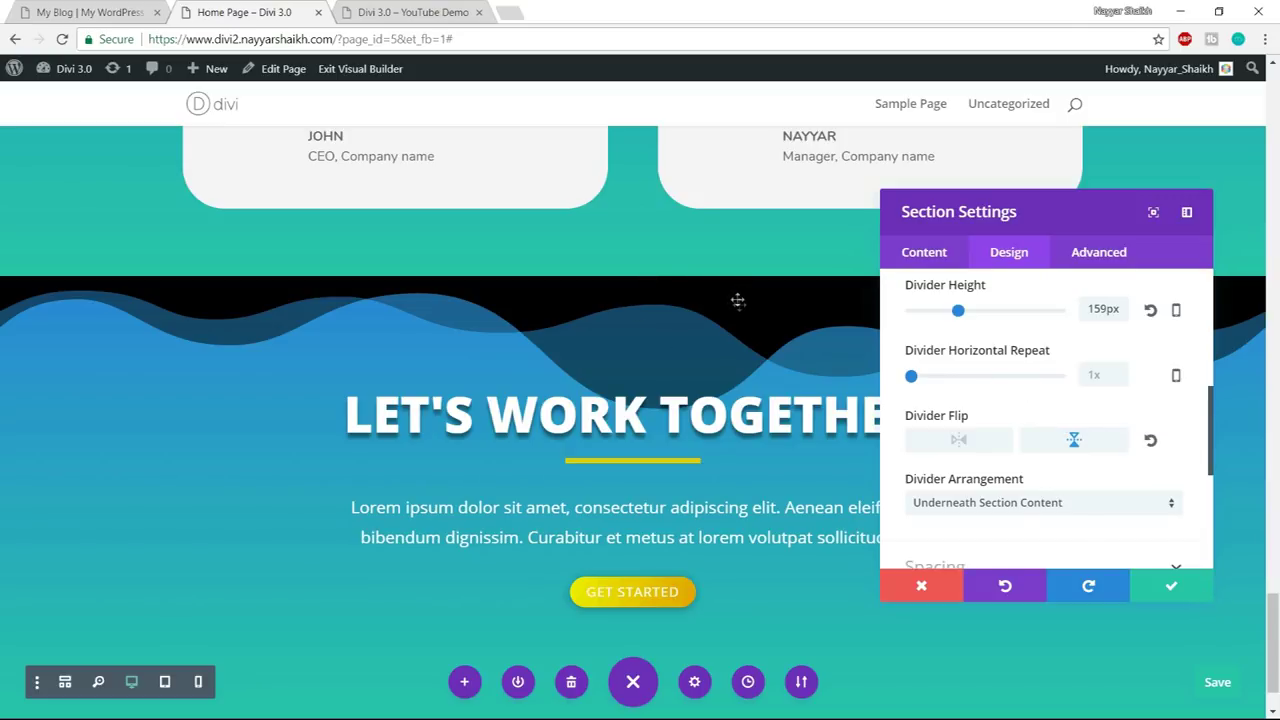
- Set the top divider's color to white, #ffffff
{"action": "scroll", "coordinate": [737, 300], "scroll_direction": "up", "scroll_amount": 2}
{"action": "scroll", "coordinate": [1051, 430], "scroll_direction": "up", "scroll_amount": 2}
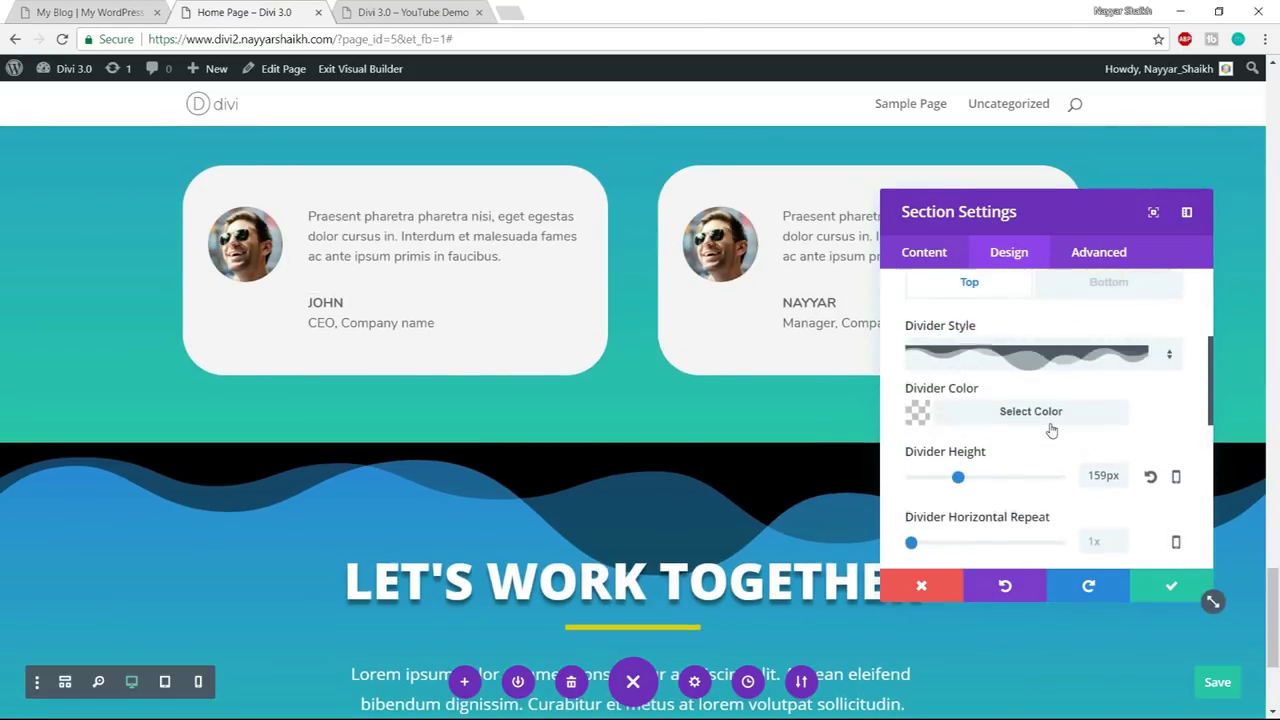
{"action": "left_click", "coordinate": [997, 411]}
{"action": "scroll", "coordinate": [959, 494], "scroll_direction": "down", "scroll_amount": 2}
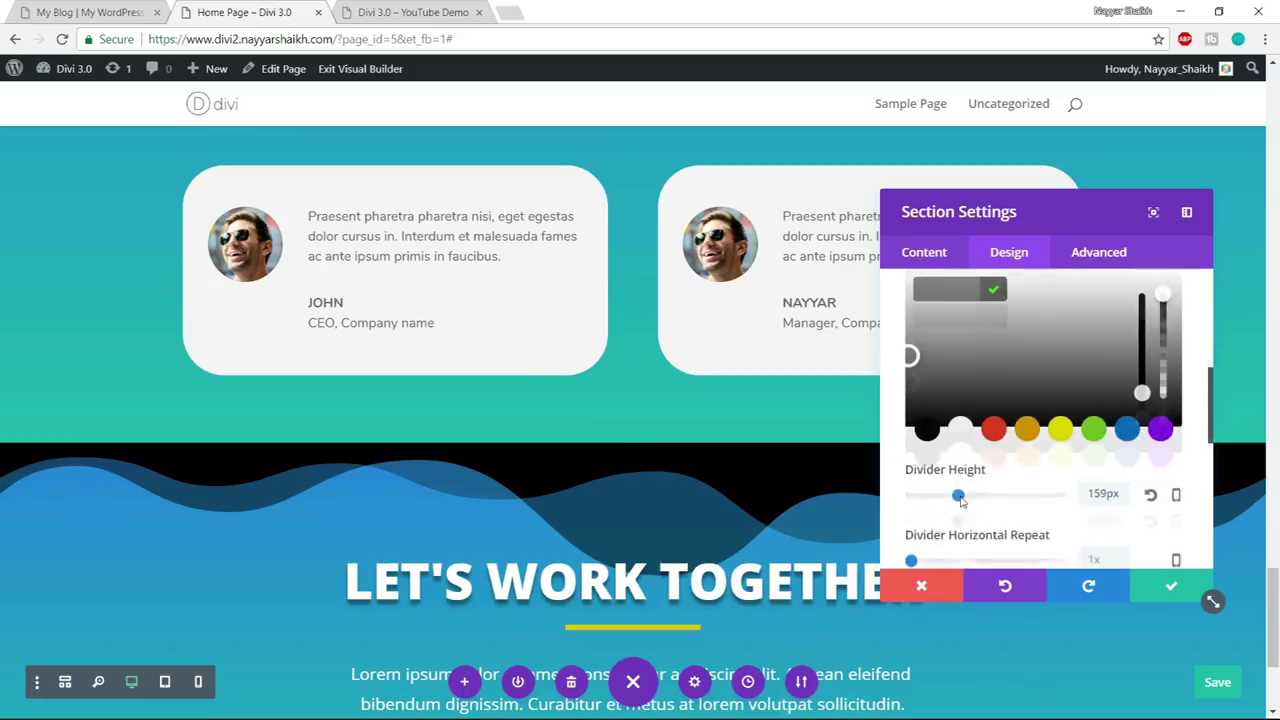
{"action": "left_click", "coordinate": [960, 429]}
{"action": "scroll", "coordinate": [967, 470], "scroll_direction": "up", "scroll_amount": 1}
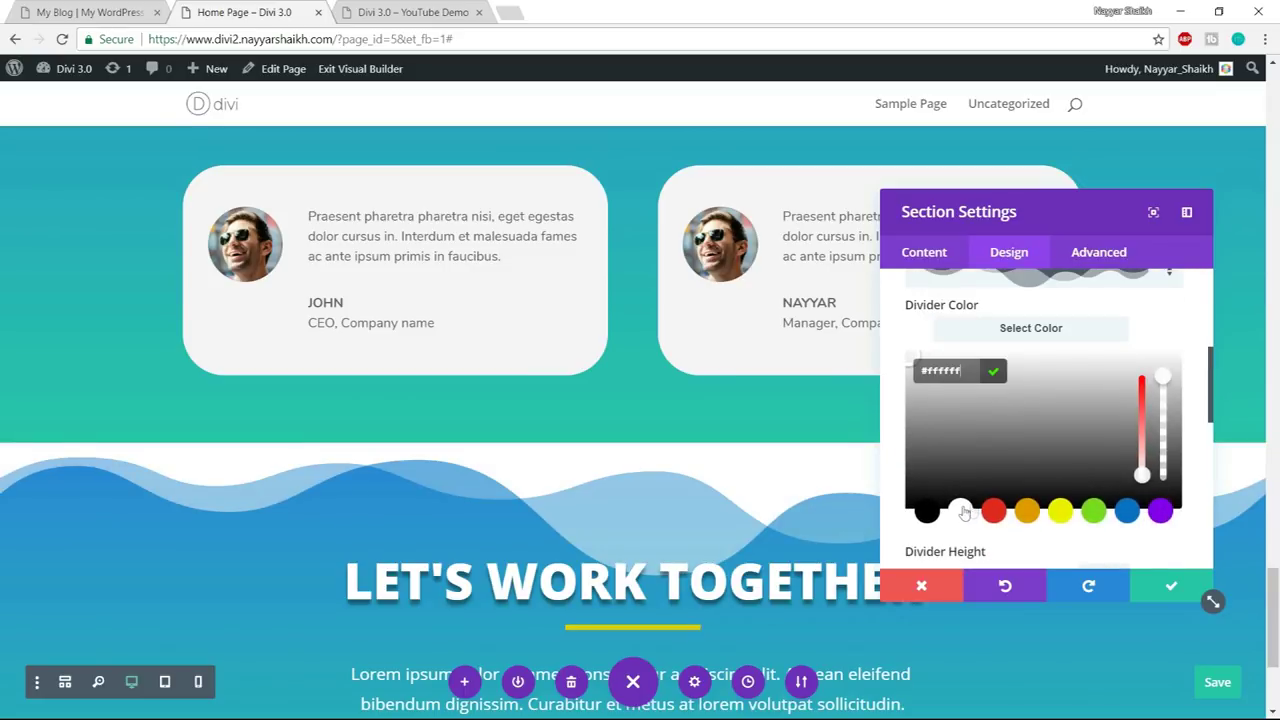
- Save the LET'S WORK TOGETHER section's settings and increase its top padding to leave more room between the wave divider and heading
{"action": "scroll", "coordinate": [762, 510], "scroll_direction": "up", "scroll_amount": 3}
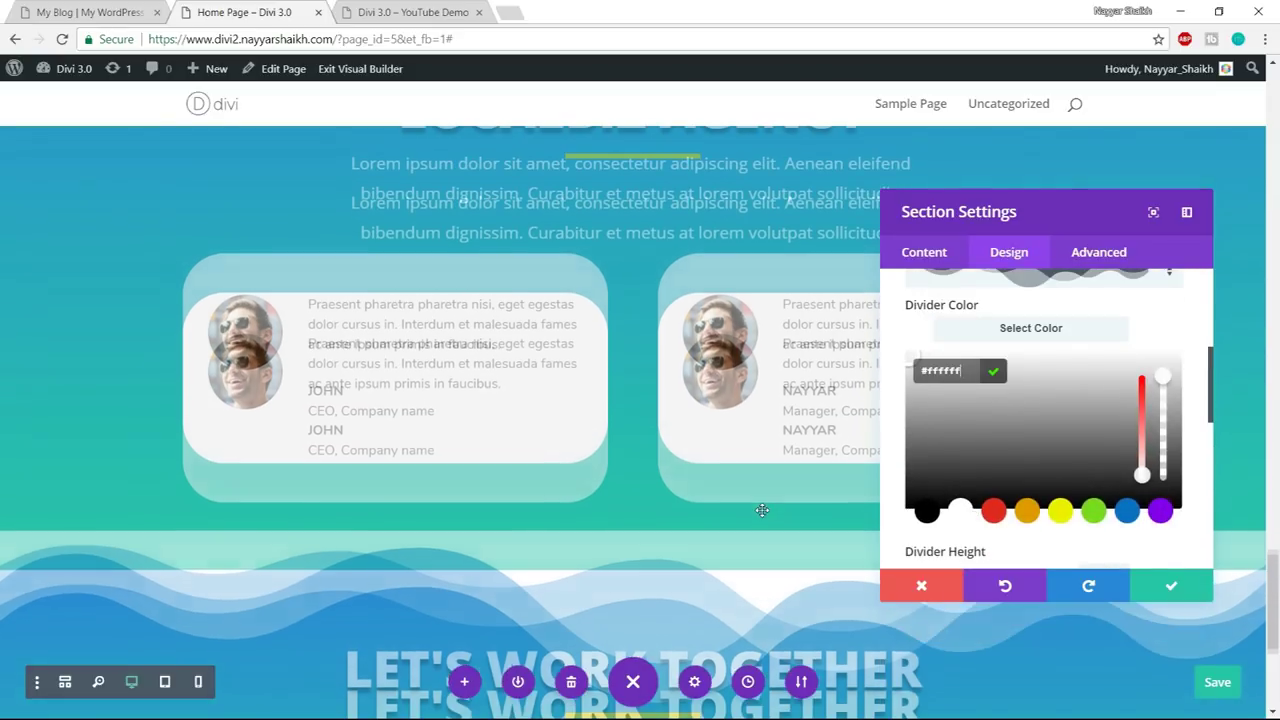
{"action": "scroll", "coordinate": [760, 509], "scroll_direction": "down", "scroll_amount": 2}
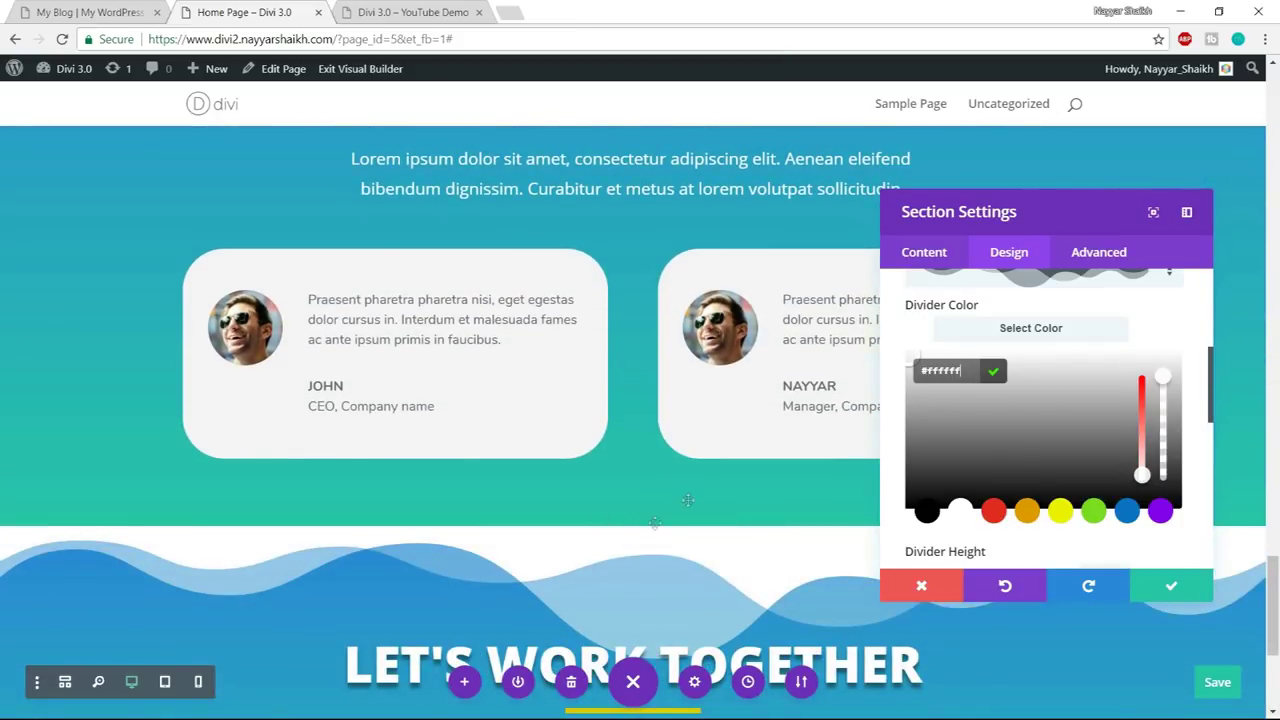
{"action": "scroll", "coordinate": [688, 500], "scroll_direction": "down", "scroll_amount": 1}
{"action": "scroll", "coordinate": [646, 526], "scroll_direction": "down", "scroll_amount": 1}
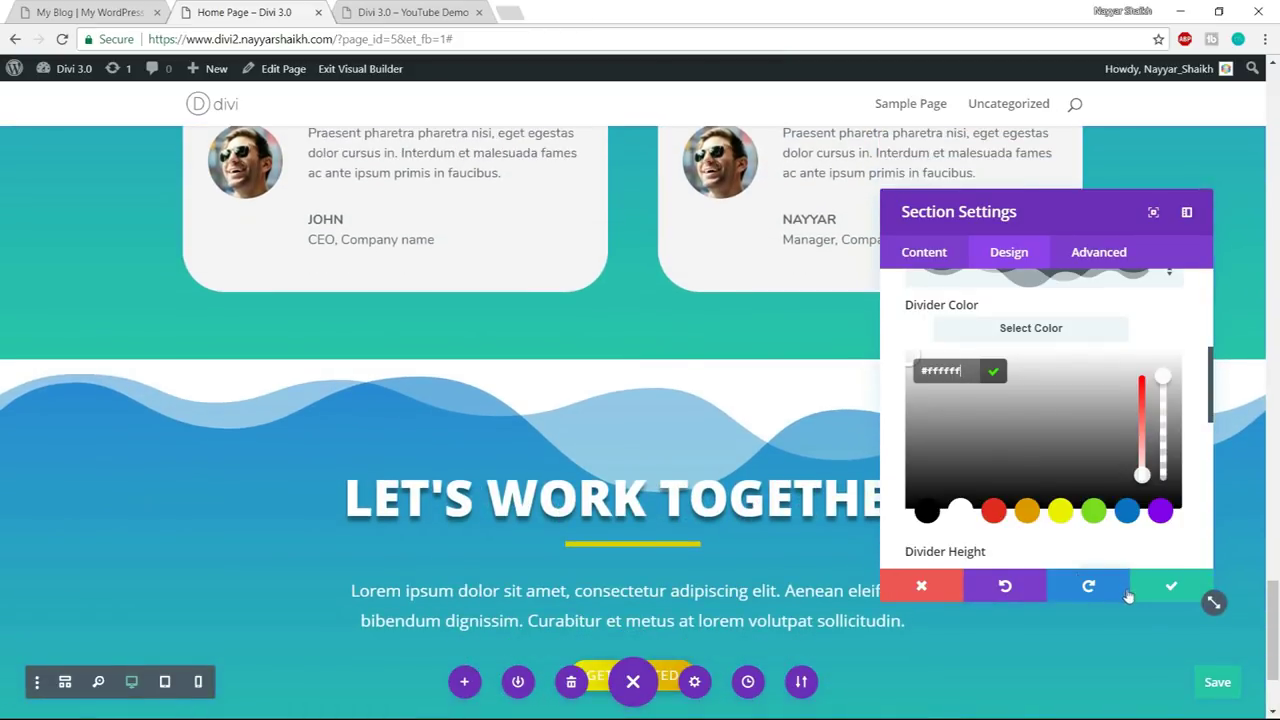
{"action": "left_click", "coordinate": [1163, 588]}
{"action": "scroll", "coordinate": [1037, 491], "scroll_direction": "down", "scroll_amount": 2}
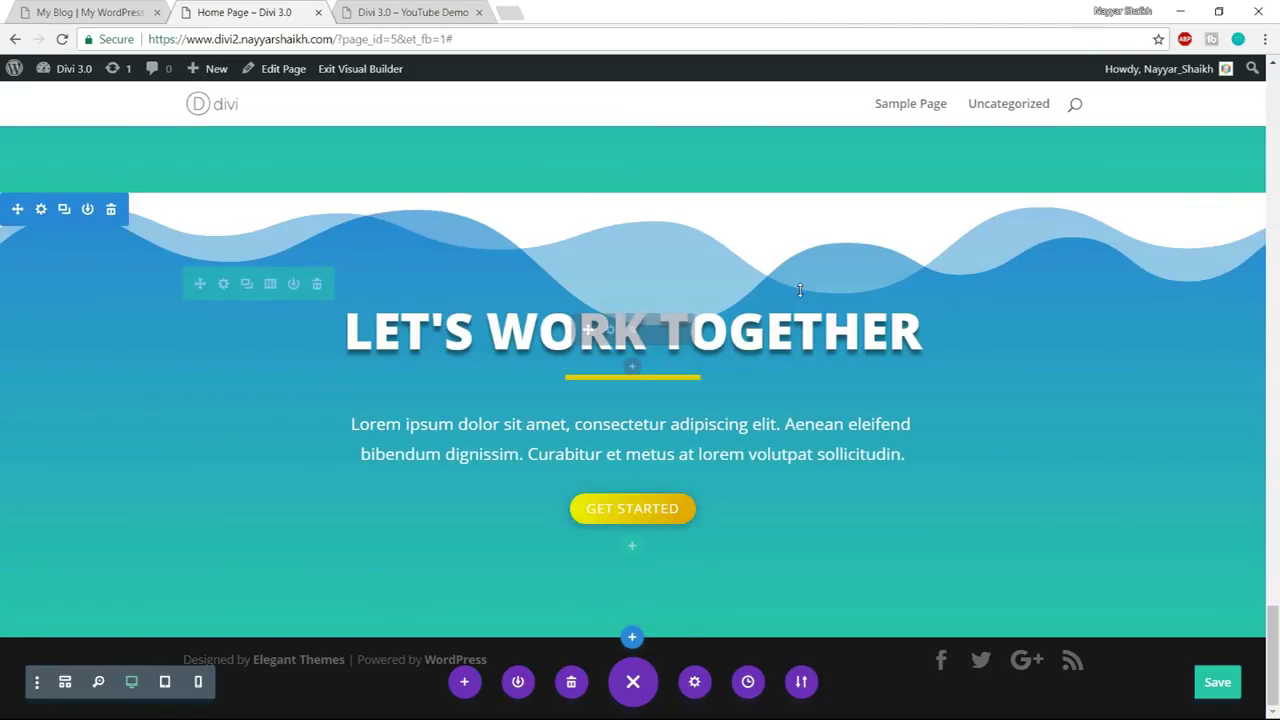
{"action": "left_click_drag", "start_coordinate": [811, 285], "coordinate": [818, 395]}
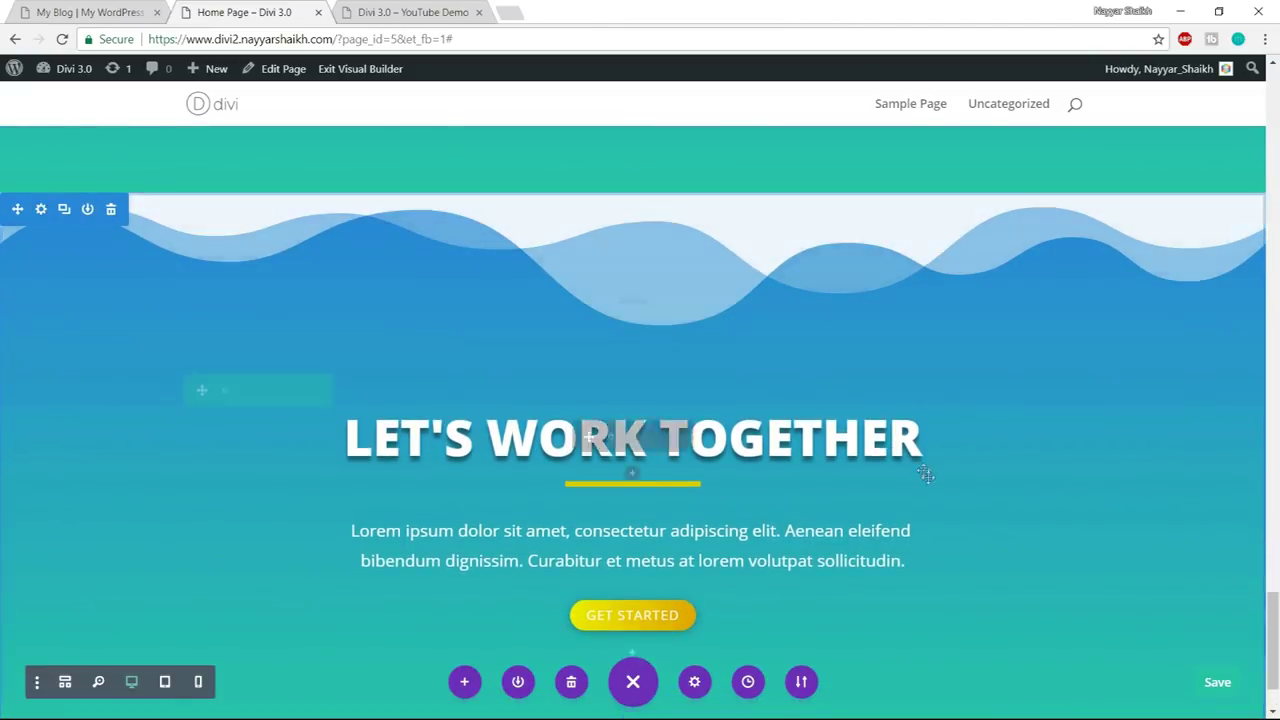
- Copy the hex code of the second gradient color from the LOCALBIZ AGENCY section's background and close its settings
{"action": "scroll", "coordinate": [931, 477], "scroll_direction": "up", "scroll_amount": 4}
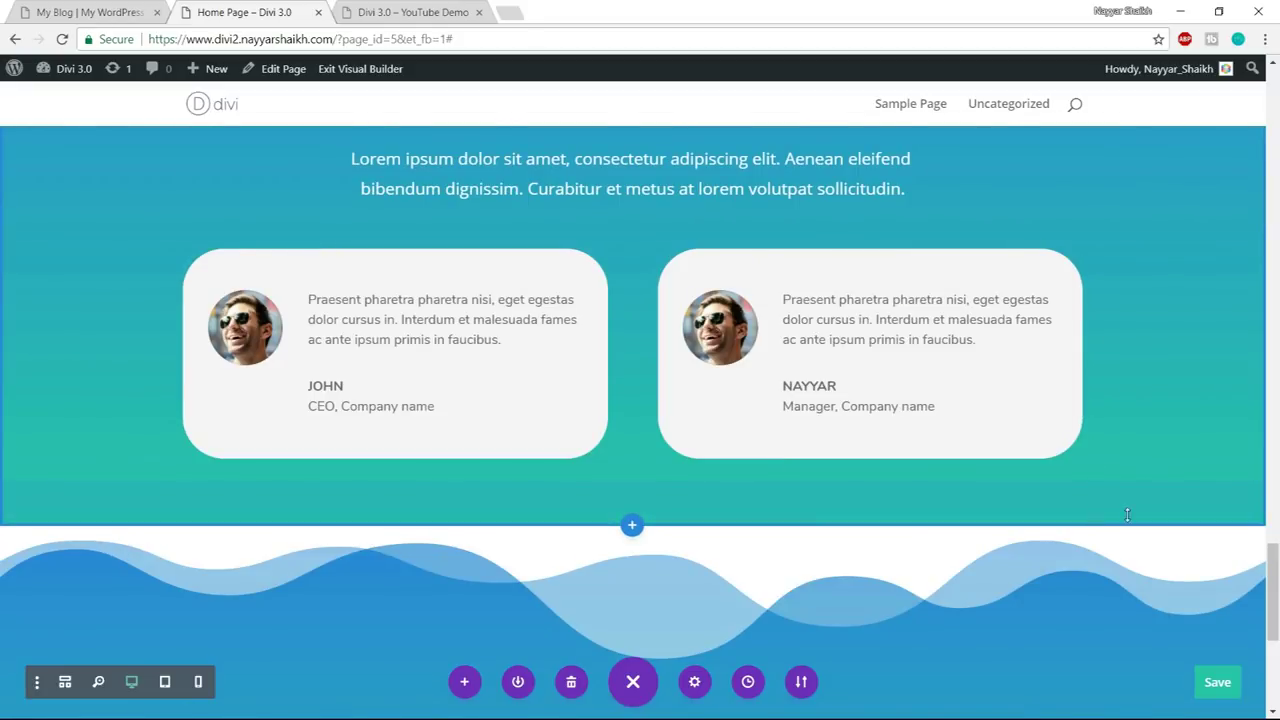
{"action": "scroll", "coordinate": [1128, 514], "scroll_direction": "up", "scroll_amount": 2}
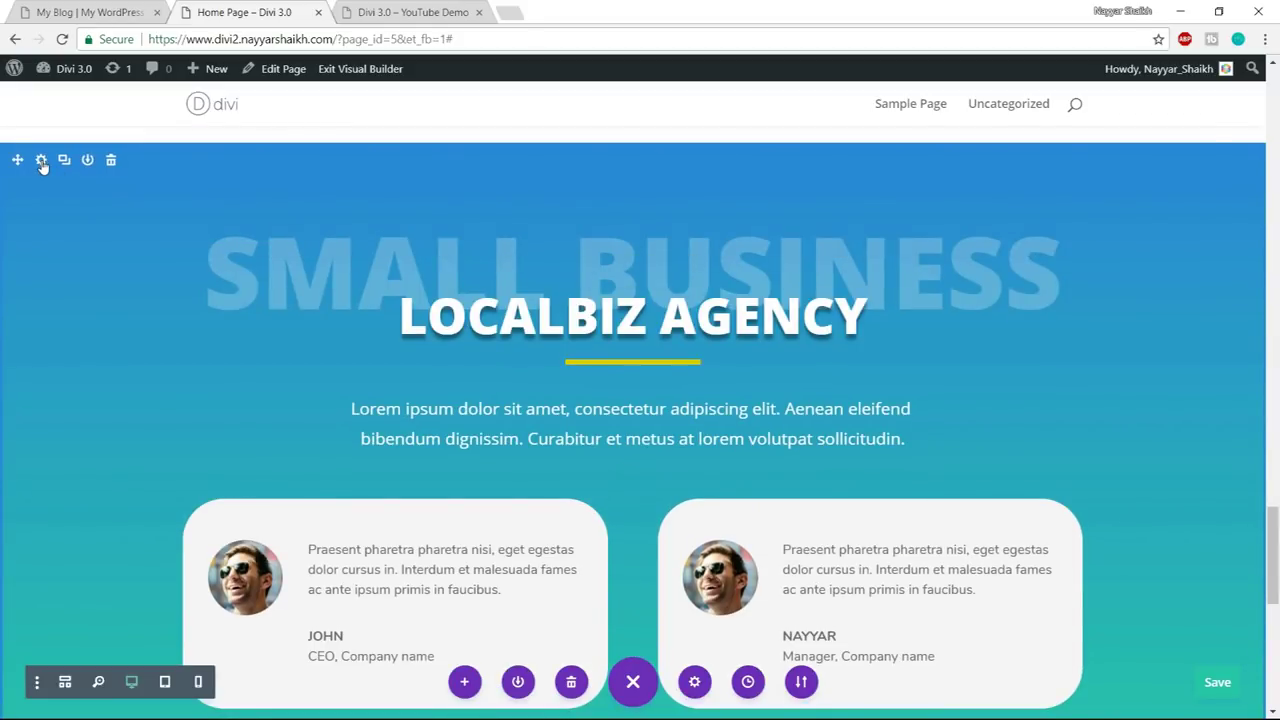
{"action": "left_click", "coordinate": [41, 160]}
{"action": "left_click", "coordinate": [1009, 251]}
{"action": "left_click", "coordinate": [946, 251]}
{"action": "left_click", "coordinate": [986, 338]}
{"action": "scroll", "coordinate": [1054, 363], "scroll_direction": "down", "scroll_amount": 3}
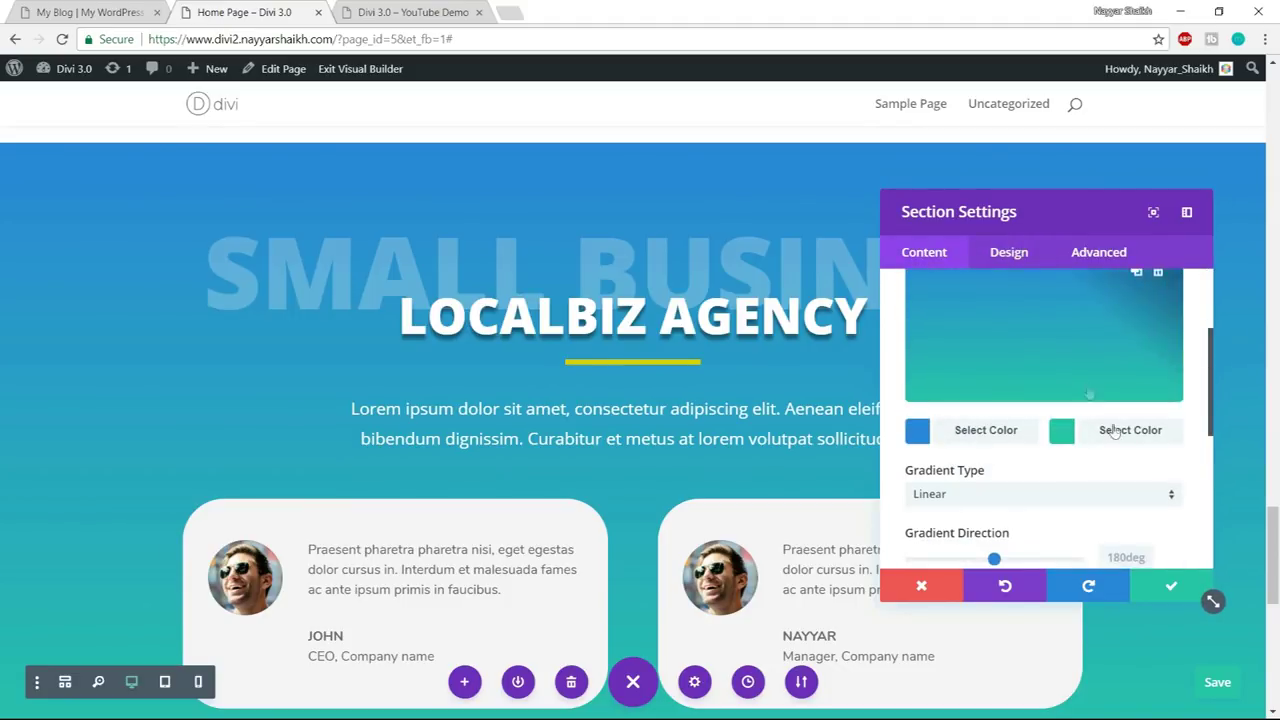
{"action": "left_click", "coordinate": [1116, 432]}
{"action": "scroll", "coordinate": [1006, 384], "scroll_direction": "up", "scroll_amount": 1}
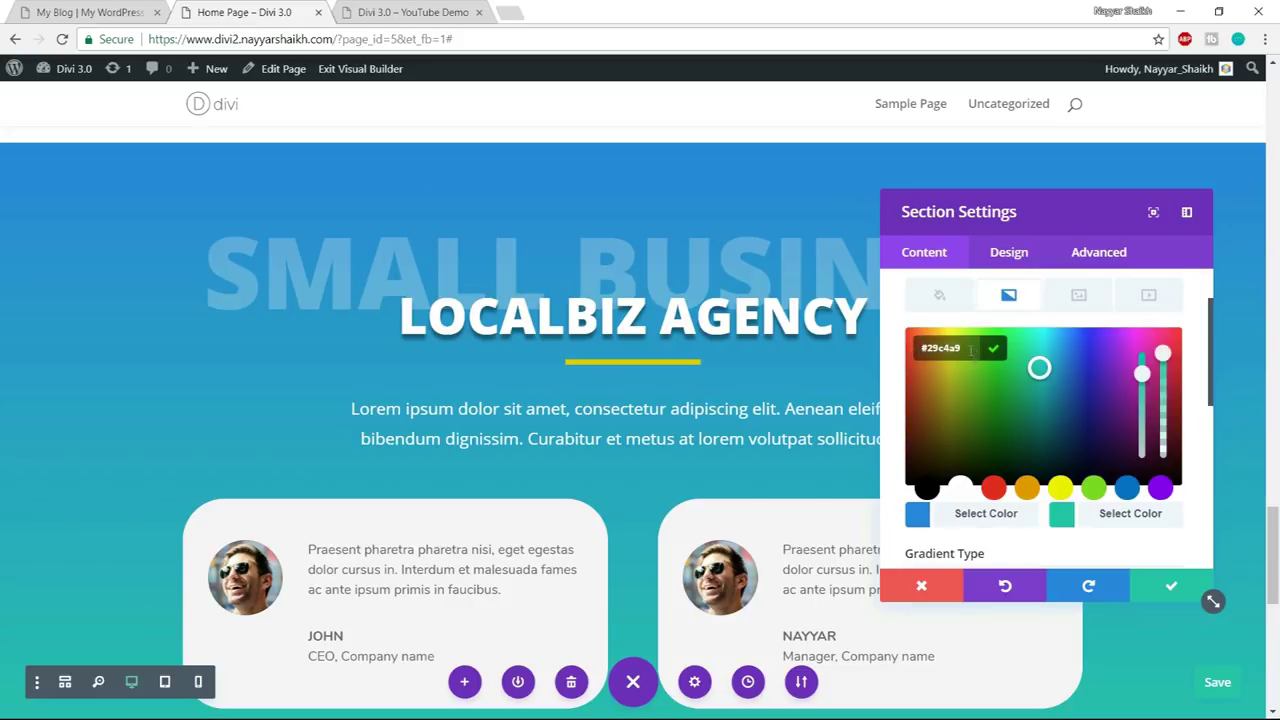
{"action": "left_click", "coordinate": [1170, 583]}
- Set the LET'S WORK TOGETHER section's top divider color to the copied teal, #29c4a9
{"action": "scroll", "coordinate": [640, 400], "scroll_direction": "down", "scroll_amount": 5}
{"action": "scroll", "coordinate": [172, 472], "scroll_direction": "up", "scroll_amount": 2}
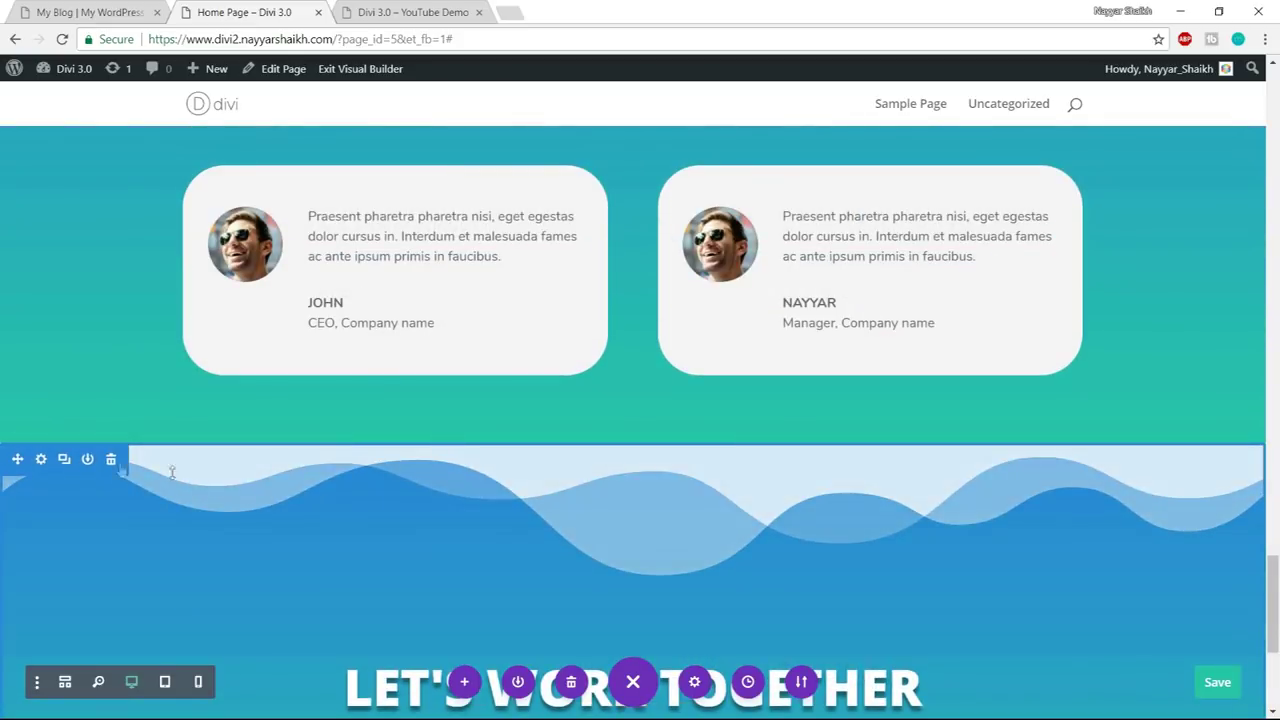
{"action": "left_click", "coordinate": [42, 460]}
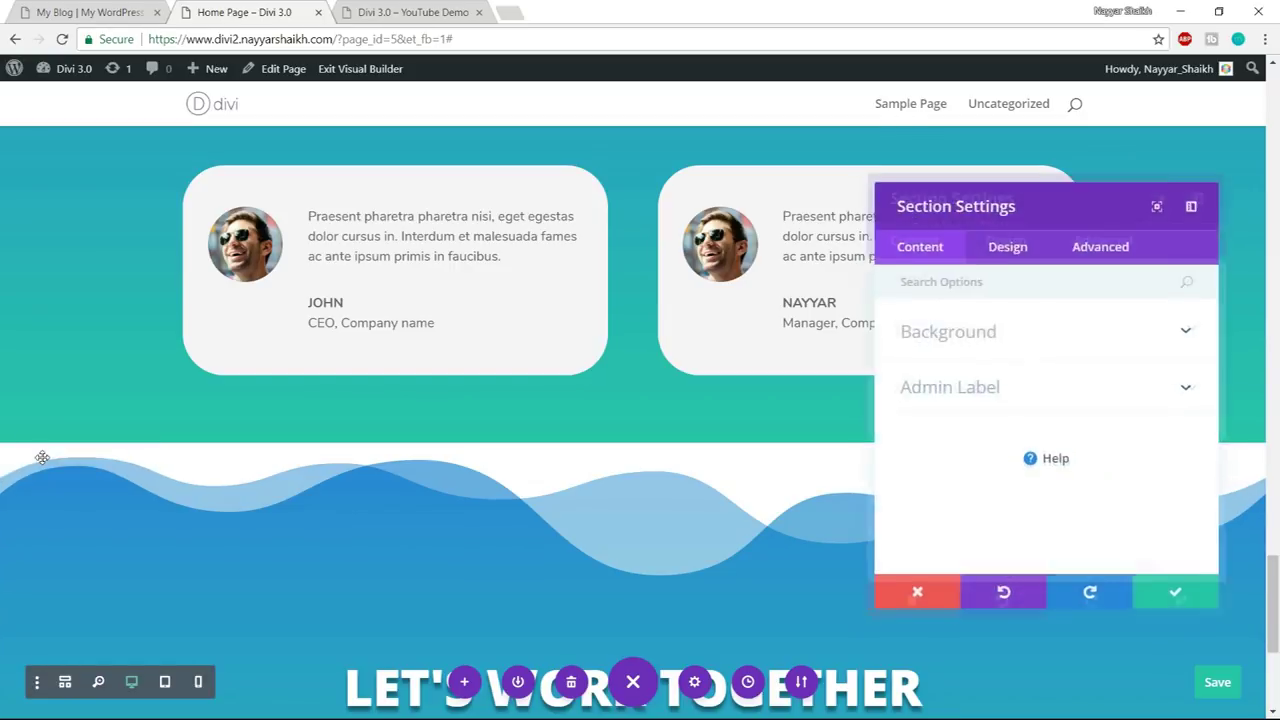
{"action": "left_click", "coordinate": [988, 338]}
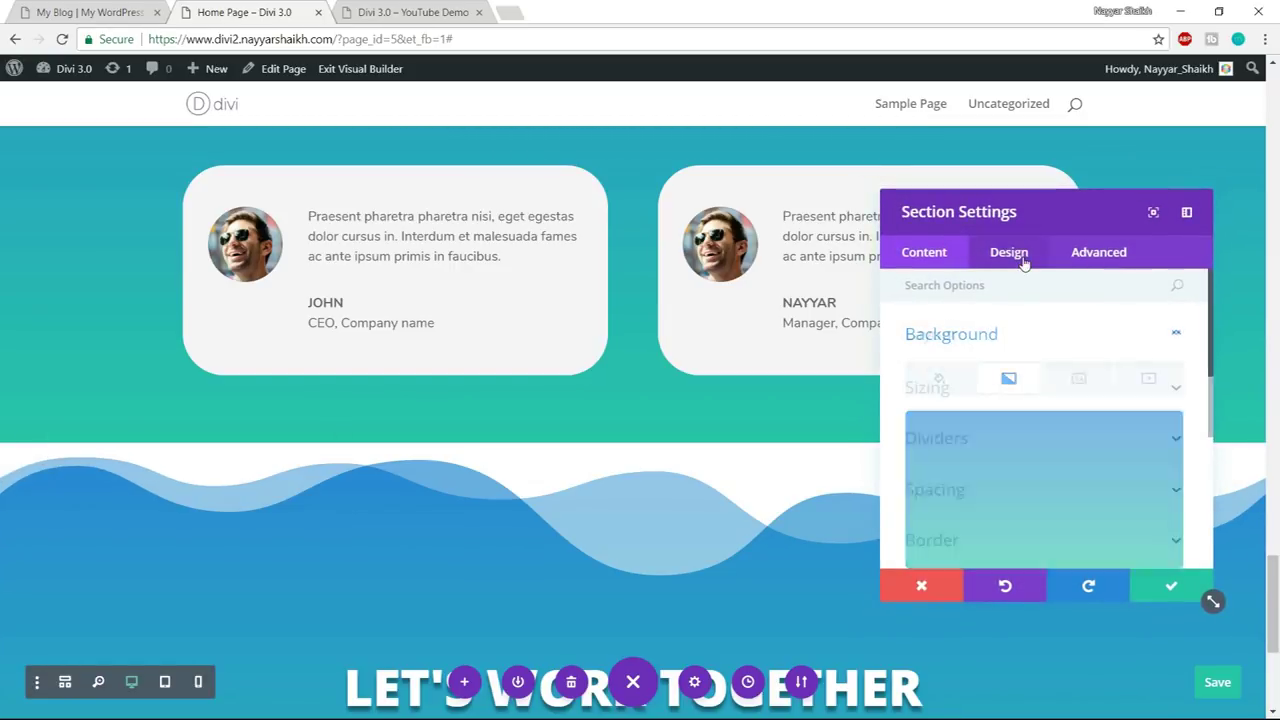
{"action": "left_click", "coordinate": [1018, 258]}
{"action": "scroll", "coordinate": [1100, 370], "scroll_direction": "down", "scroll_amount": 1}
{"action": "left_click", "coordinate": [1027, 357]}
{"action": "scroll", "coordinate": [1060, 398], "scroll_direction": "down", "scroll_amount": 2}
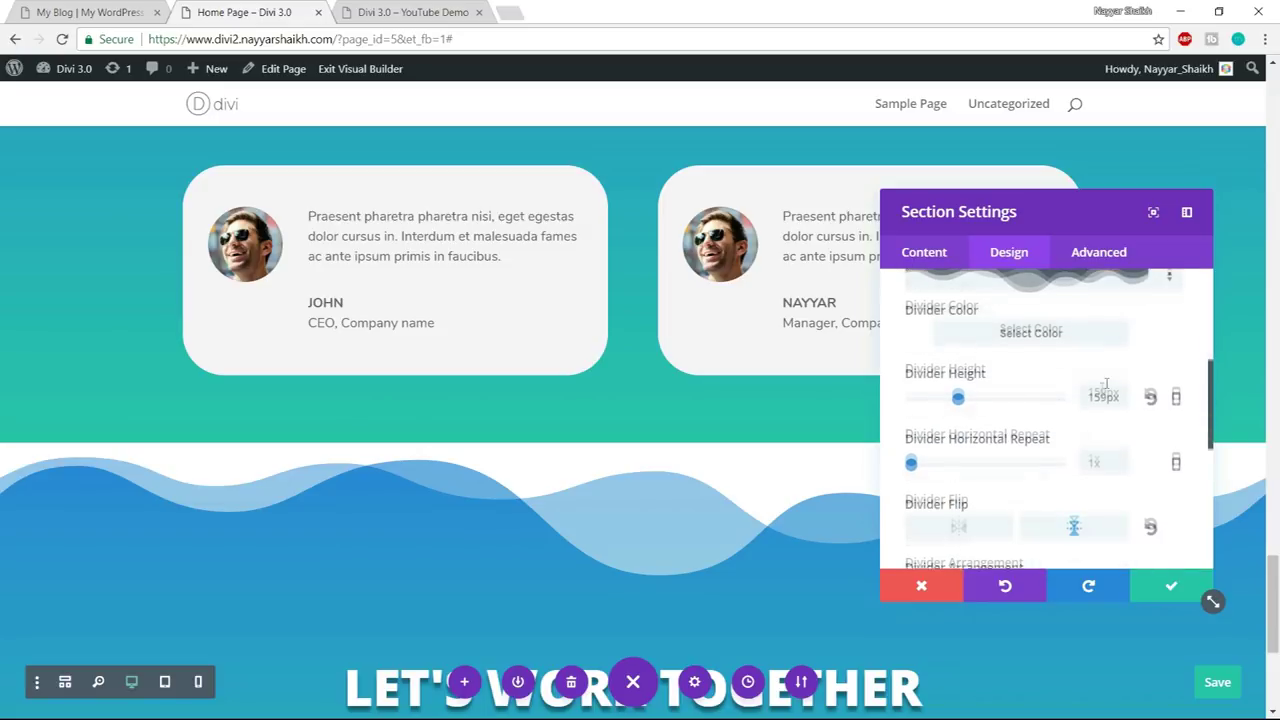
{"action": "left_click", "coordinate": [1040, 330]}
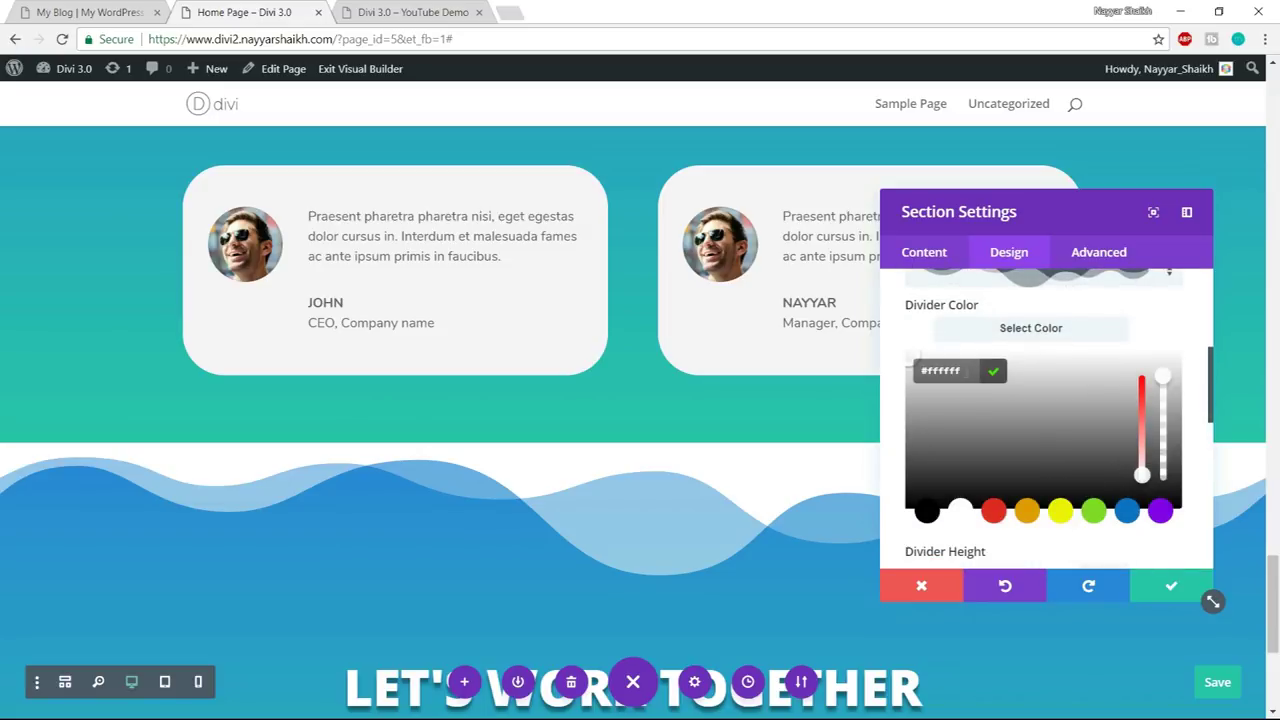
{"action": "type", "text": "#29c4a9"}
{"action": "scroll", "coordinate": [686, 510], "scroll_direction": "up", "scroll_amount": 1}
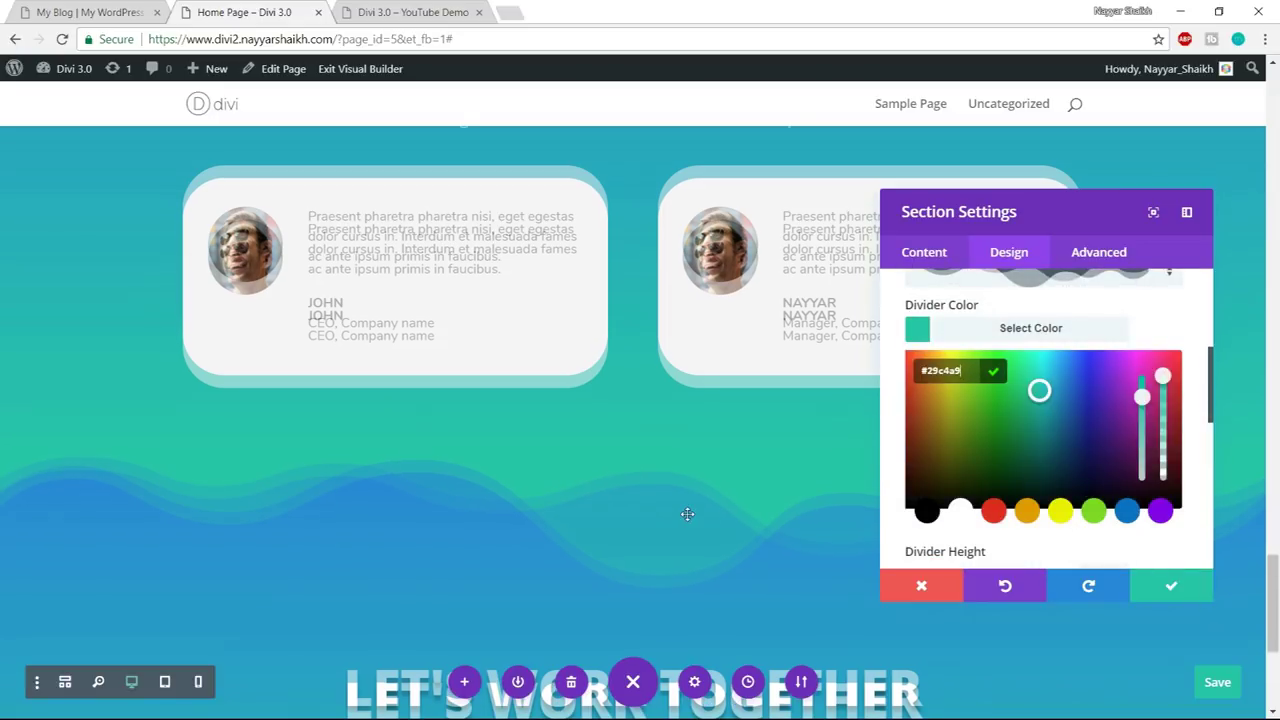
- Check how the teal wave divider blends with the testimonials above and save the LET'S WORK TOGETHER section's settings
{"action": "scroll", "coordinate": [662, 538], "scroll_direction": "up", "scroll_amount": 1}
{"action": "scroll", "coordinate": [690, 530], "scroll_direction": "down", "scroll_amount": 4}
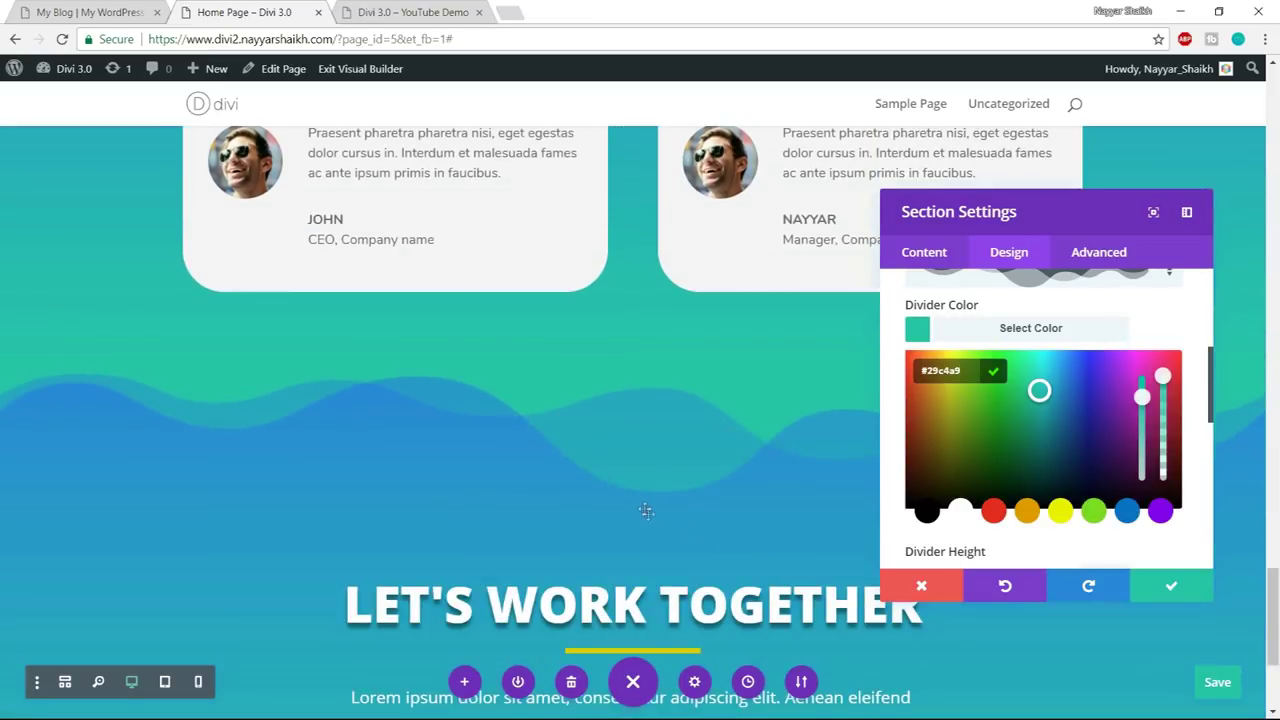
{"action": "scroll", "coordinate": [805, 527], "scroll_direction": "down", "scroll_amount": 1}
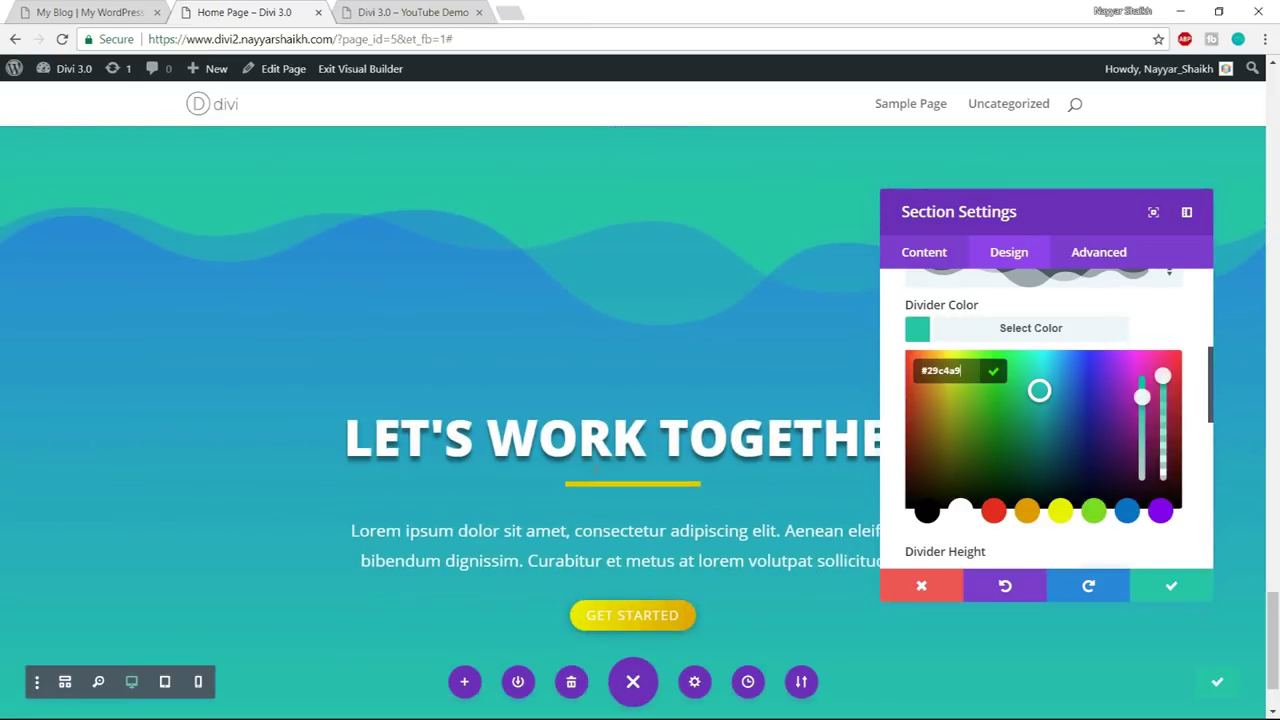
{"action": "scroll", "coordinate": [594, 427], "scroll_direction": "up", "scroll_amount": 3}
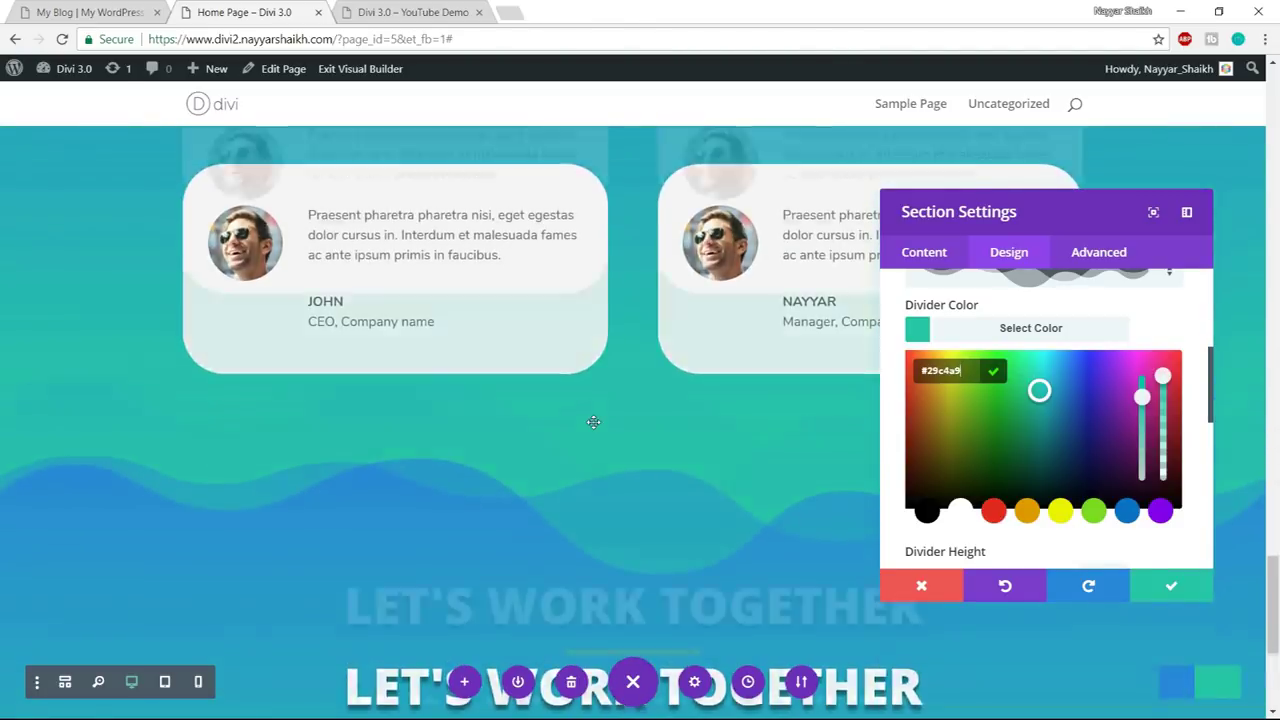
{"action": "scroll", "coordinate": [594, 420], "scroll_direction": "down", "scroll_amount": 1}
{"action": "scroll", "coordinate": [1147, 437], "scroll_direction": "down", "scroll_amount": 2}
{"action": "left_click", "coordinate": [1165, 590]}
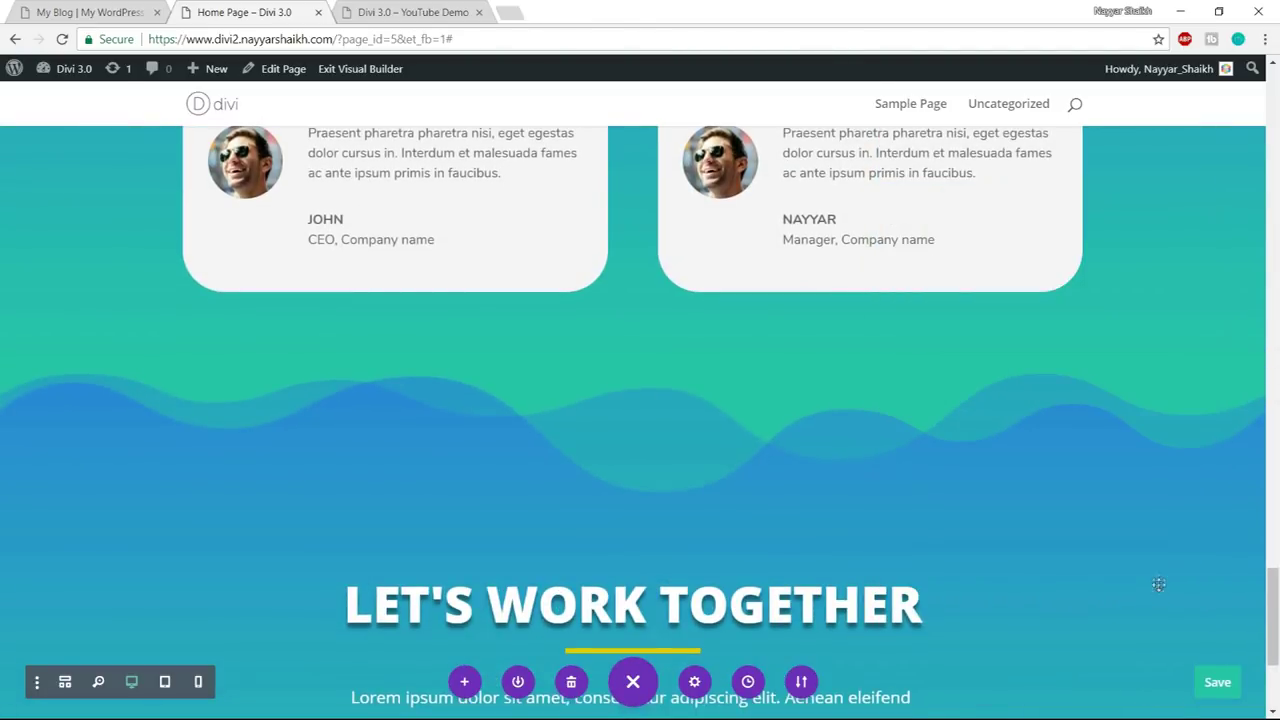
- Compare the LET'S WORK TOGETHER section with the reference site's version and return to the top of the home page being built
{"action": "scroll", "coordinate": [1100, 510], "scroll_direction": "down", "scroll_amount": 3}
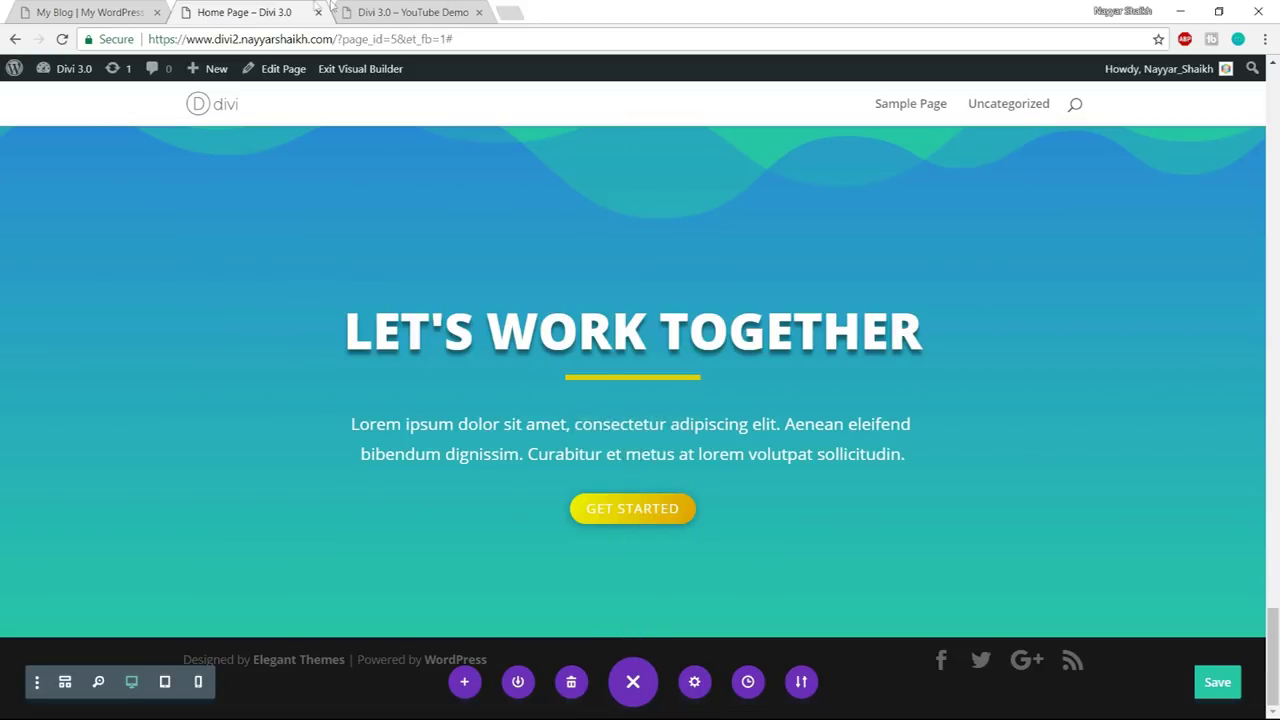
{"action": "left_click", "coordinate": [72, 9]}
{"action": "scroll", "coordinate": [586, 590], "scroll_direction": "down", "scroll_amount": 5}
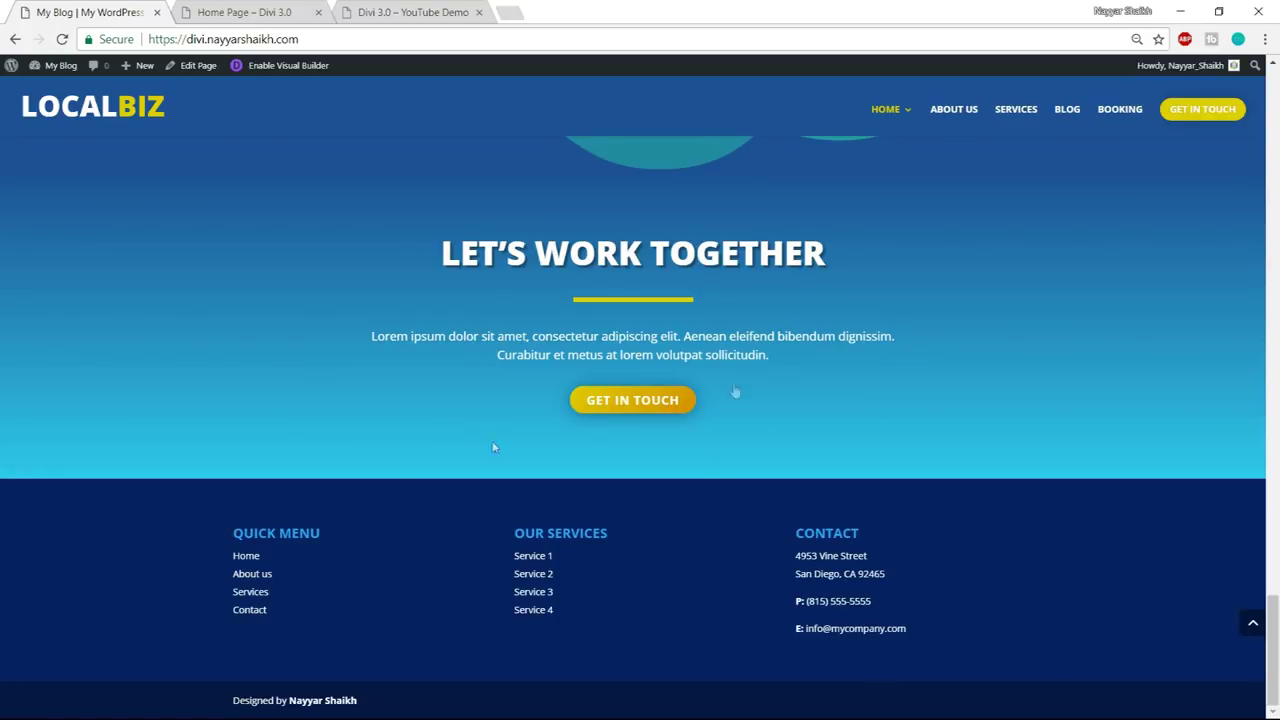
{"action": "left_click", "coordinate": [264, 10]}
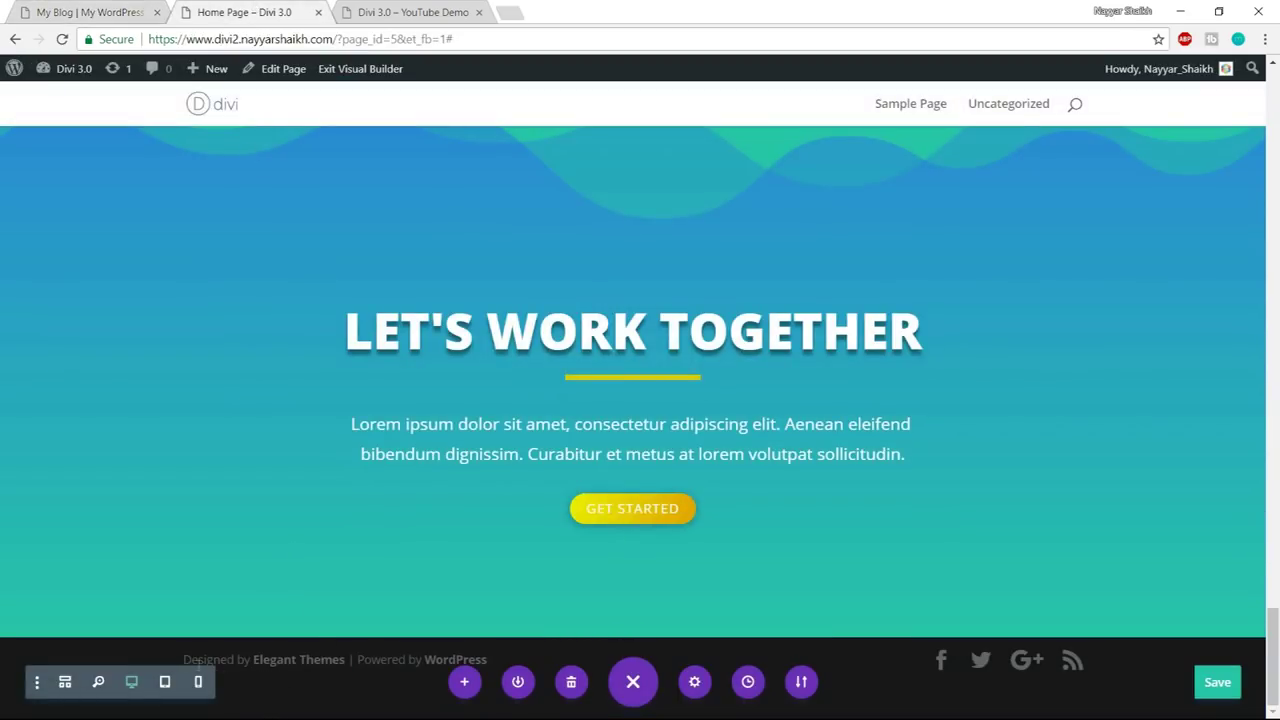
{"action": "scroll", "coordinate": [915, 633], "scroll_direction": "up", "scroll_amount": 15}
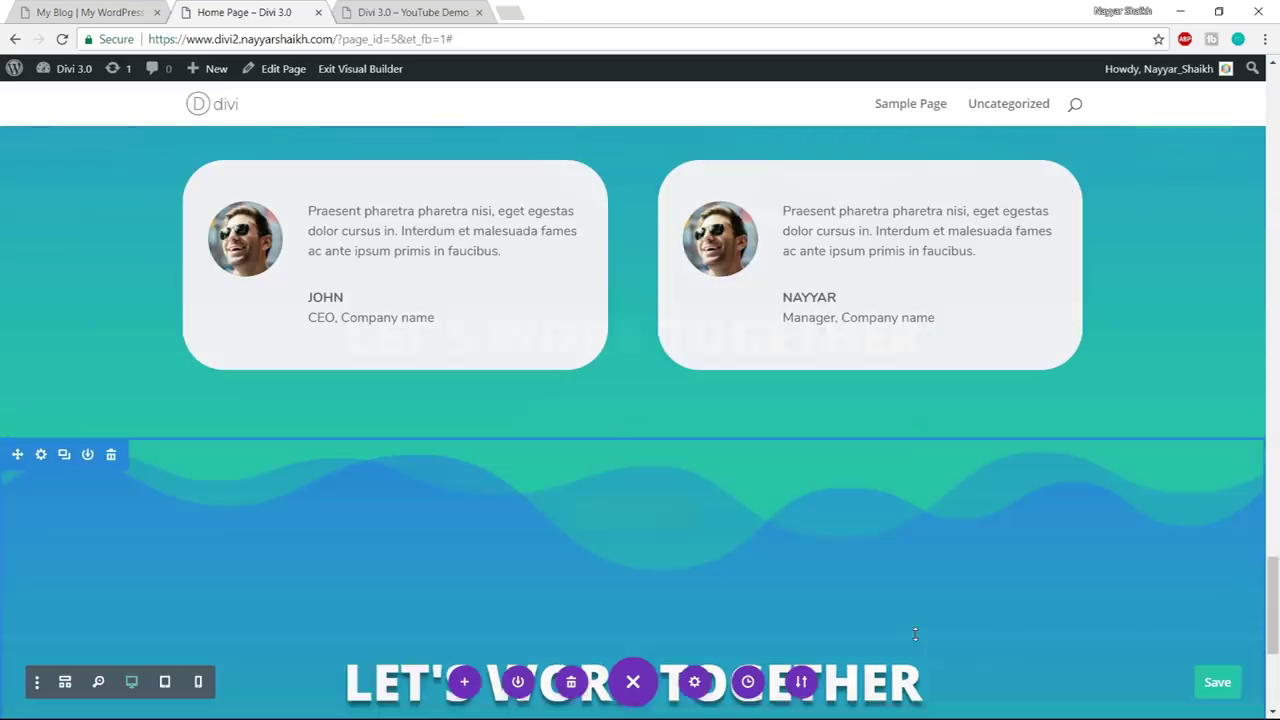
{"action": "scroll", "coordinate": [915, 633], "scroll_direction": "up", "scroll_amount": 15}
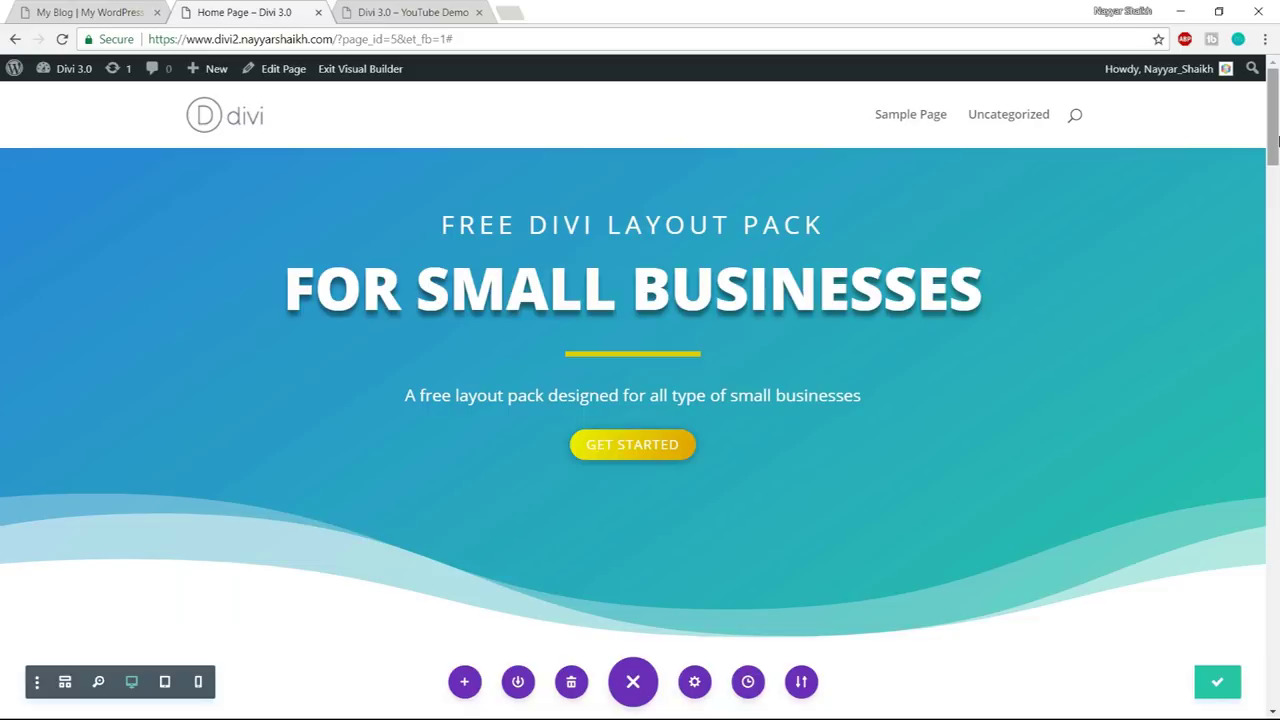
- Review how the reference site's home page content appears from the hero down past WHY CHOOSE US, and return to the Divi page
{"action": "left_click", "coordinate": [127, 8]}
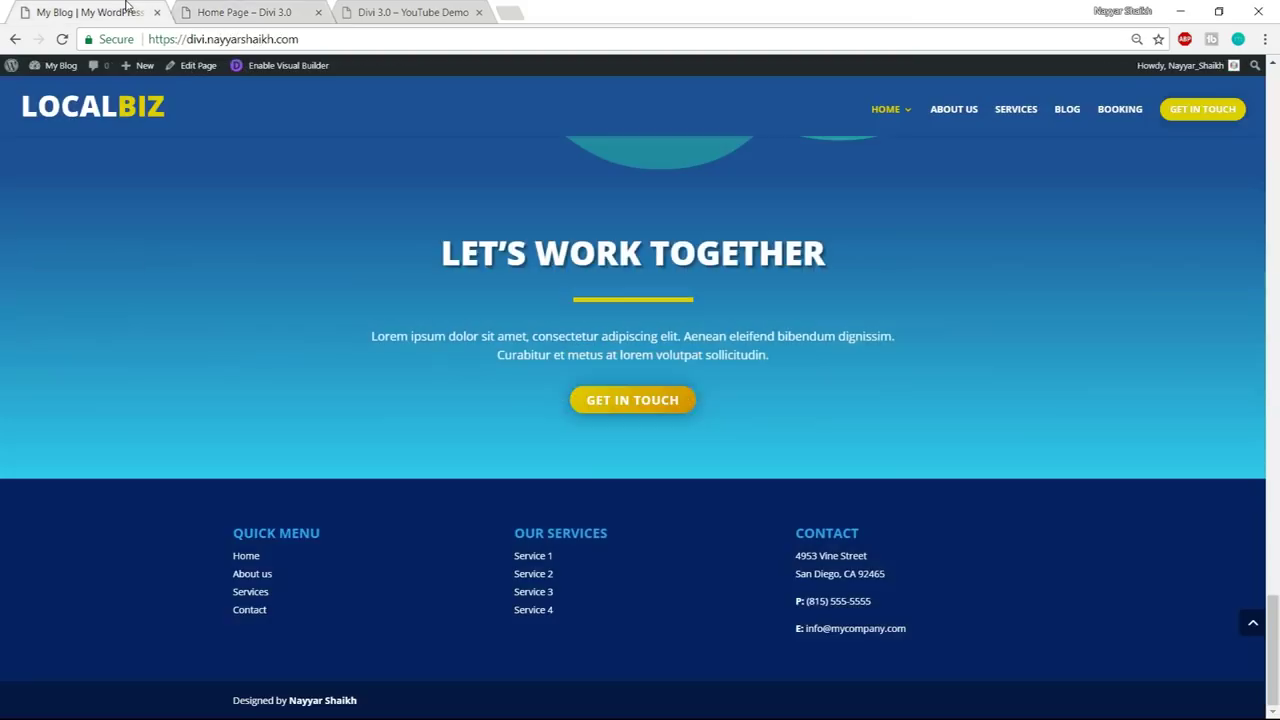
{"action": "scroll", "coordinate": [406, 351], "scroll_direction": "up", "scroll_amount": 5}
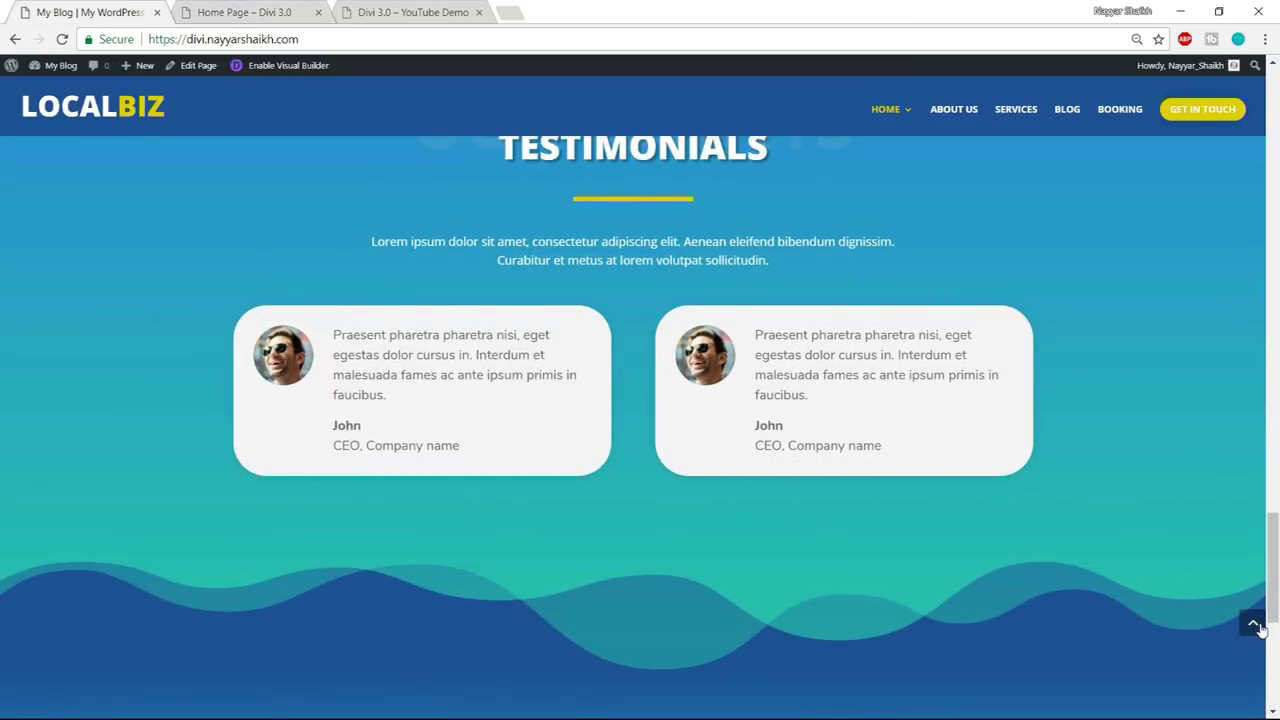
{"action": "left_click", "coordinate": [1255, 625]}
{"action": "left_click", "coordinate": [150, 120]}
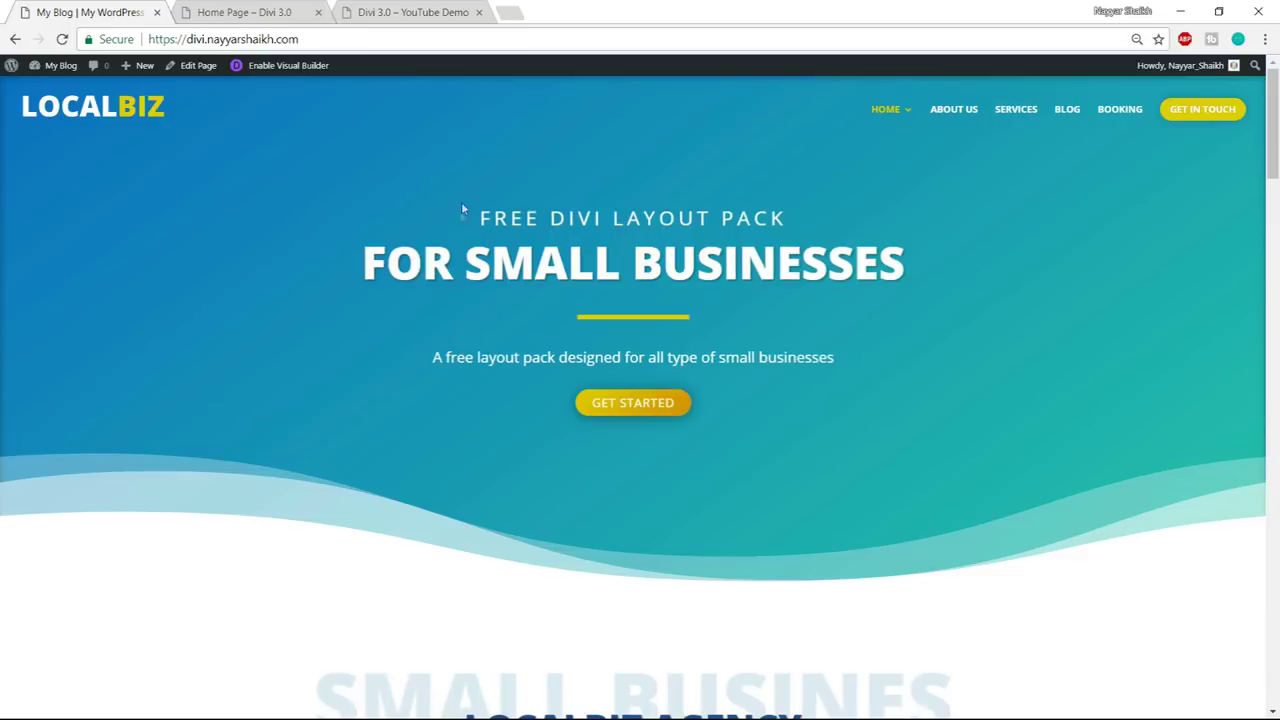
{"action": "scroll", "coordinate": [797, 331], "scroll_direction": "down", "scroll_amount": 8}
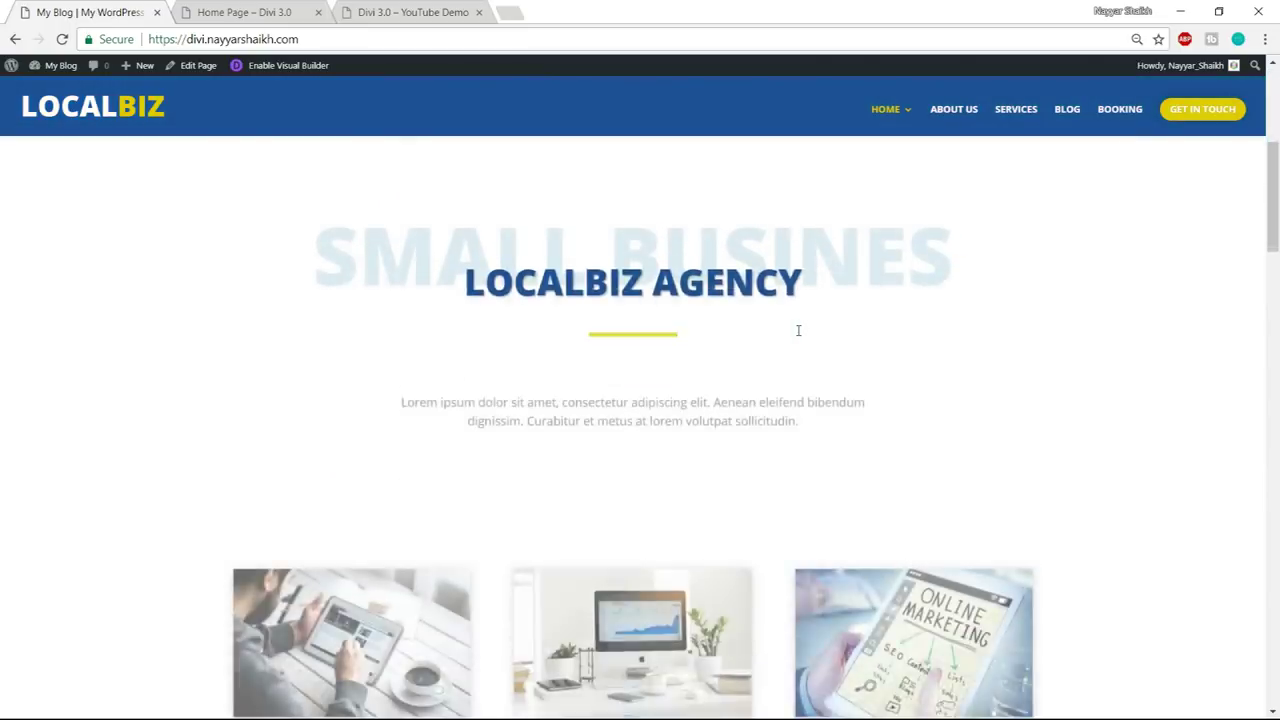
{"action": "scroll", "coordinate": [797, 335], "scroll_direction": "down", "scroll_amount": 10}
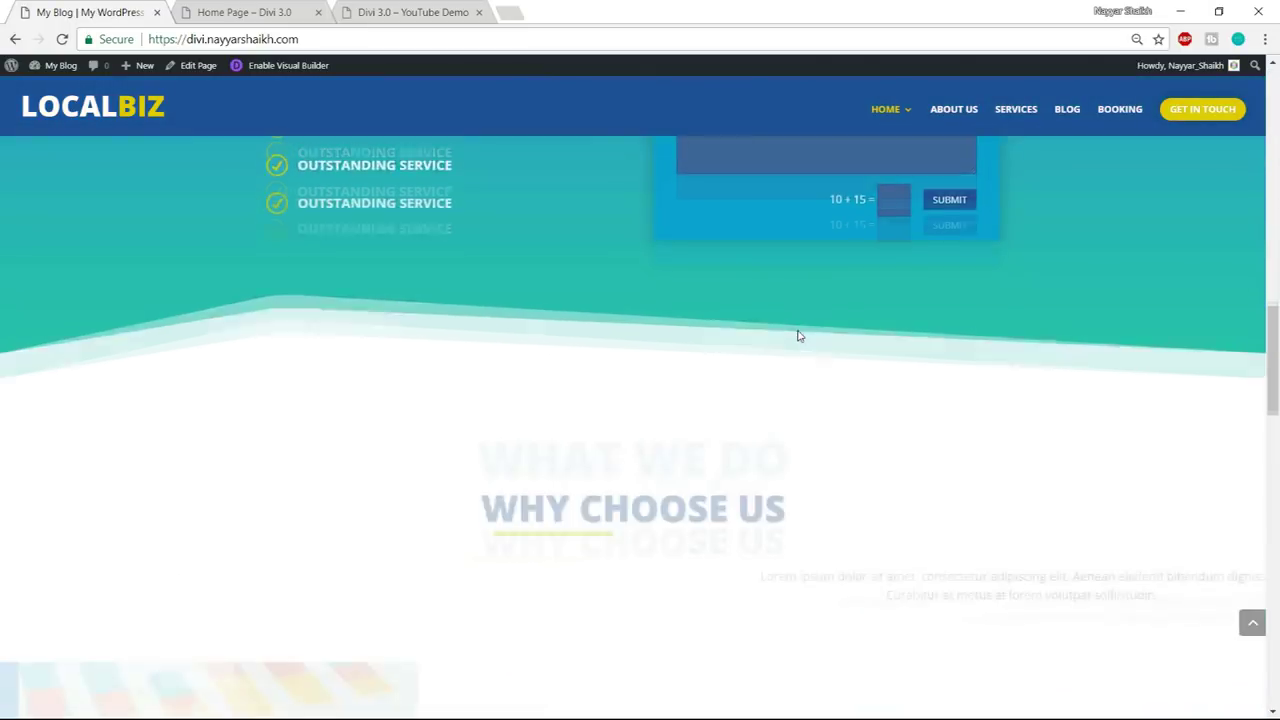
{"action": "scroll", "coordinate": [795, 350], "scroll_direction": "down", "scroll_amount": 4}
{"action": "scroll", "coordinate": [791, 371], "scroll_direction": "up", "scroll_amount": 5}
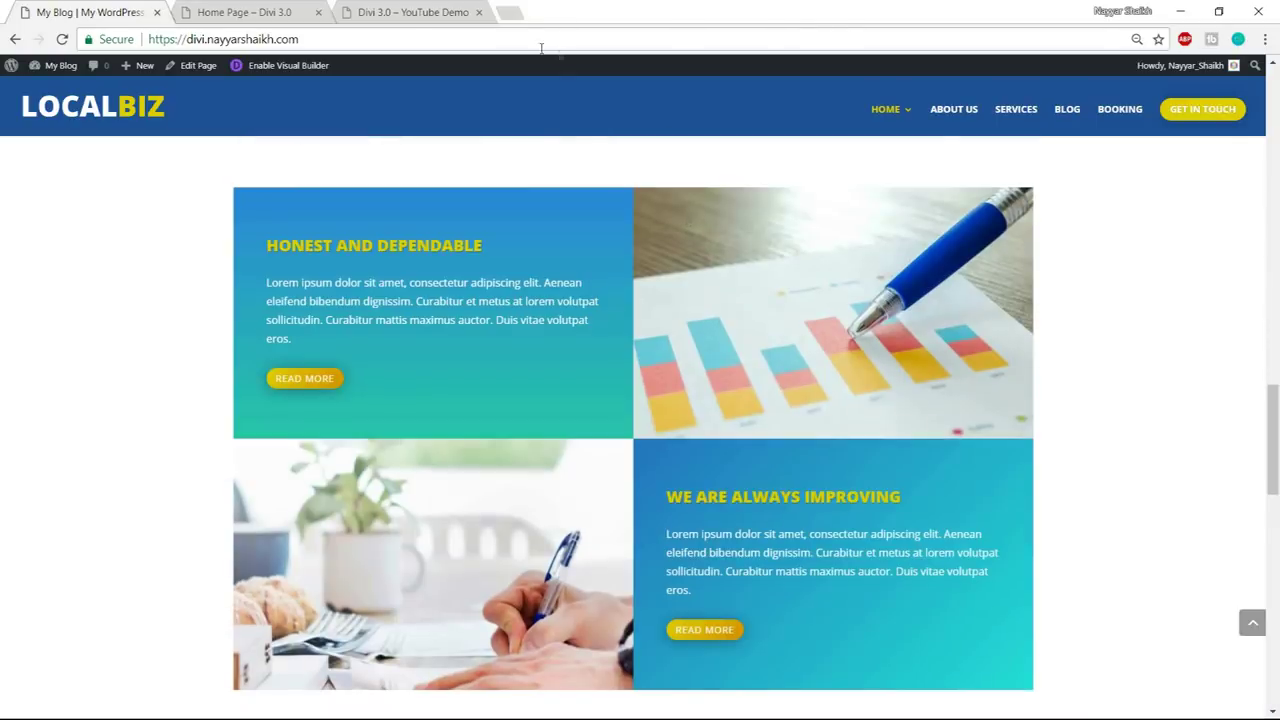
{"action": "left_click", "coordinate": [218, 8]}
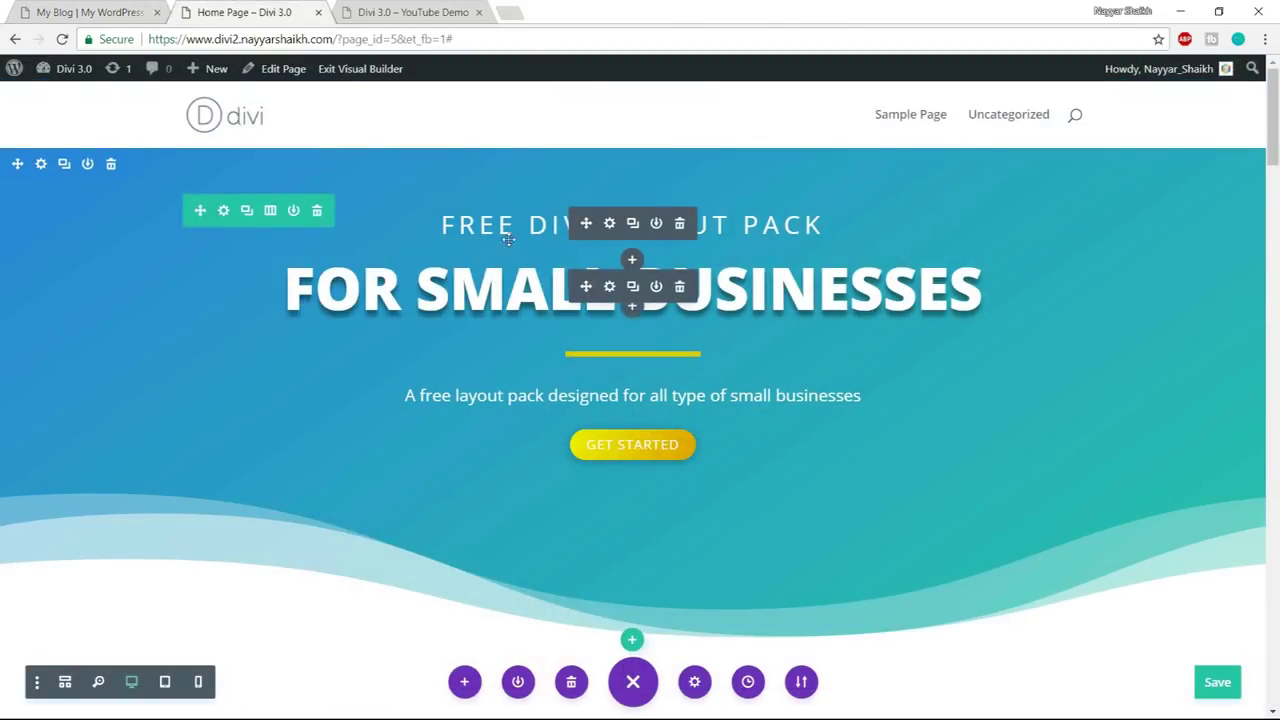
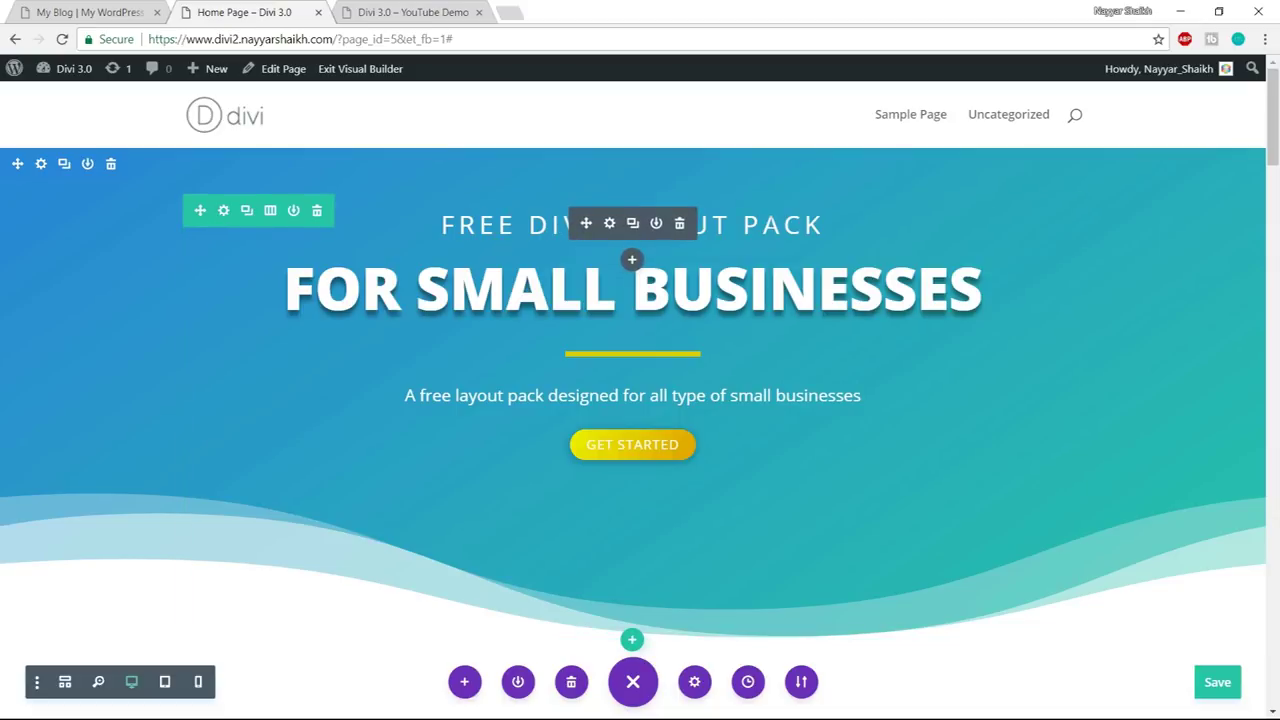
- Apply the Slide animation style to the hero row after previewing Fade, and save the row settings
{"action": "left_click", "coordinate": [224, 212]}
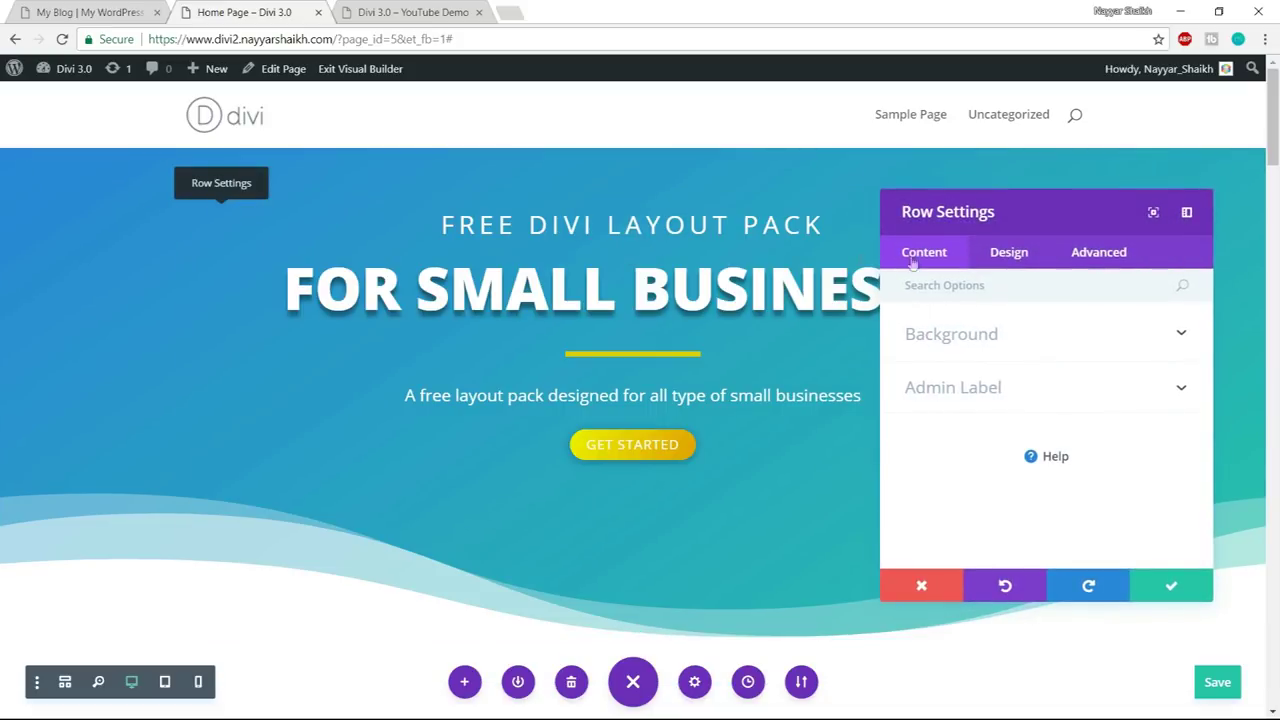
{"action": "left_click", "coordinate": [1012, 252]}
{"action": "scroll", "coordinate": [1089, 383], "scroll_direction": "down", "scroll_amount": 3}
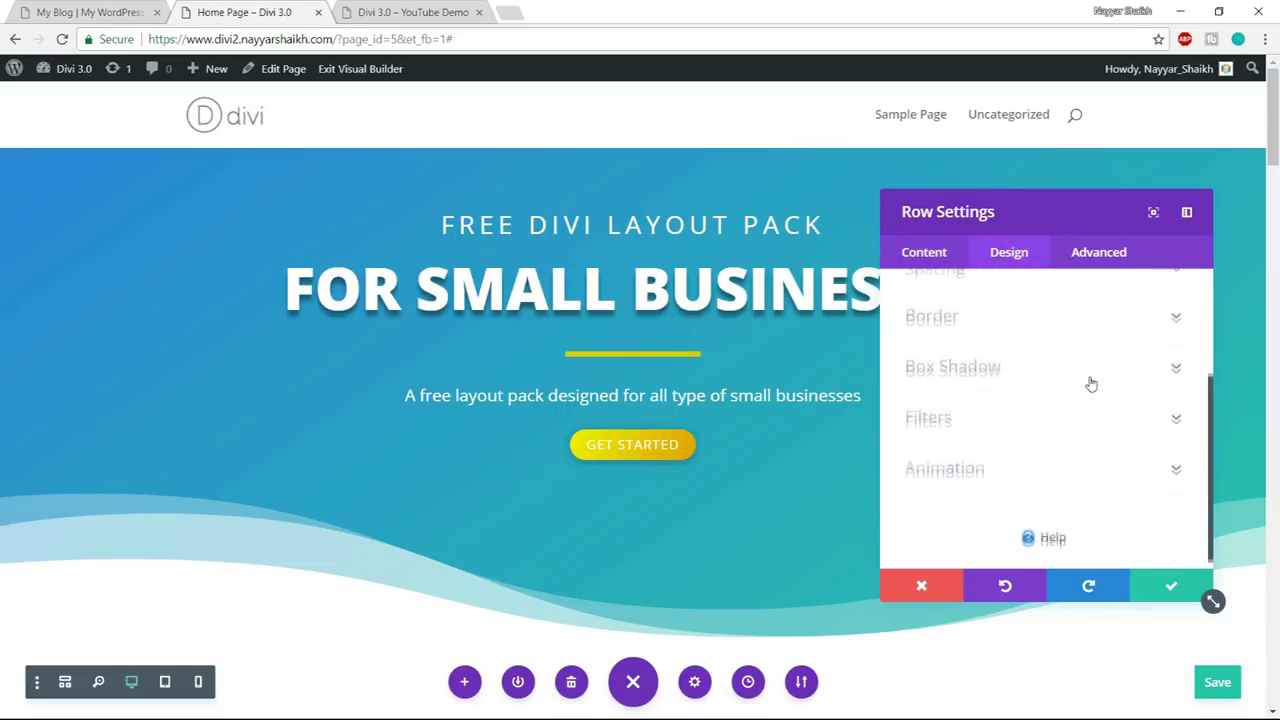
{"action": "left_click", "coordinate": [1047, 461]}
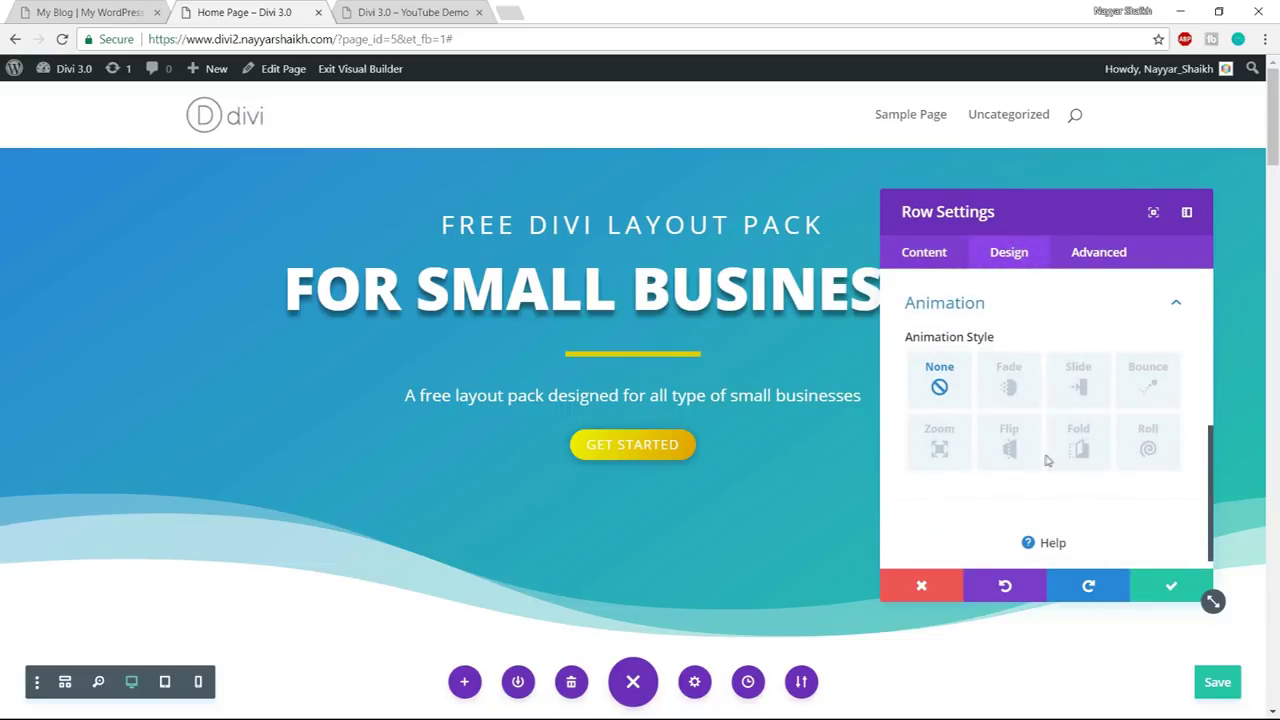
{"action": "left_click", "coordinate": [1028, 394]}
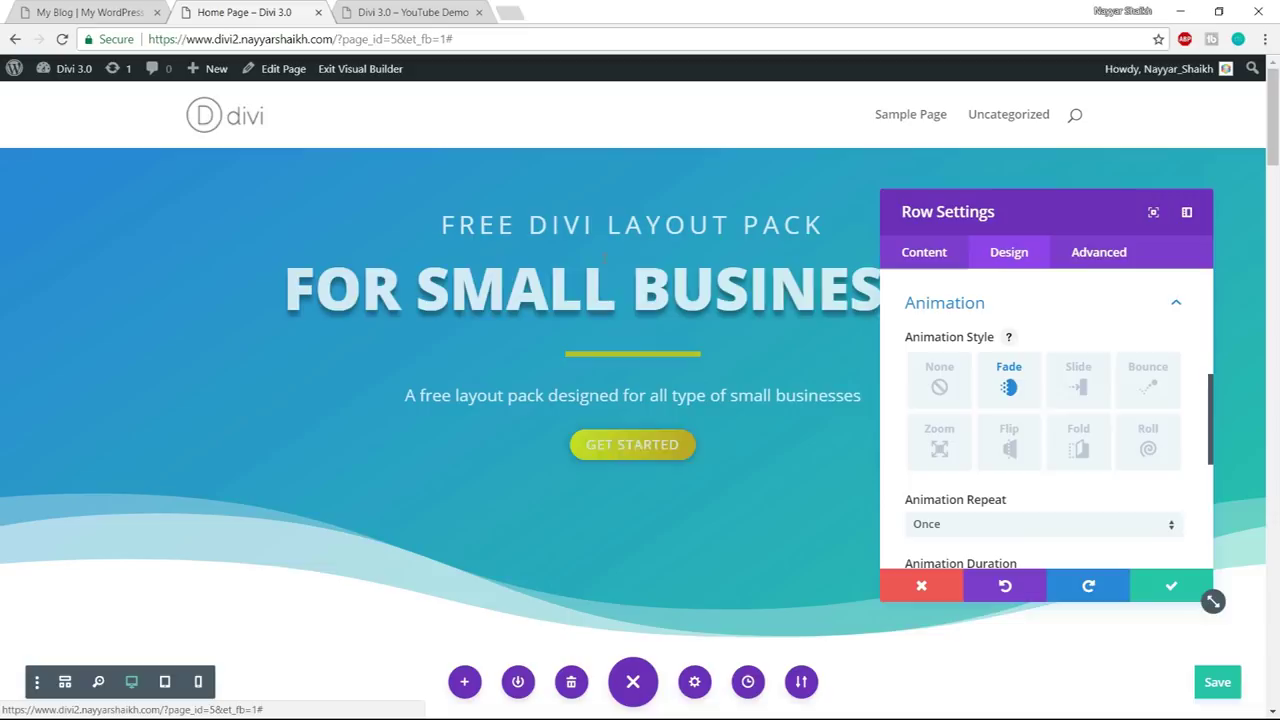
{"action": "left_click", "coordinate": [1080, 390]}
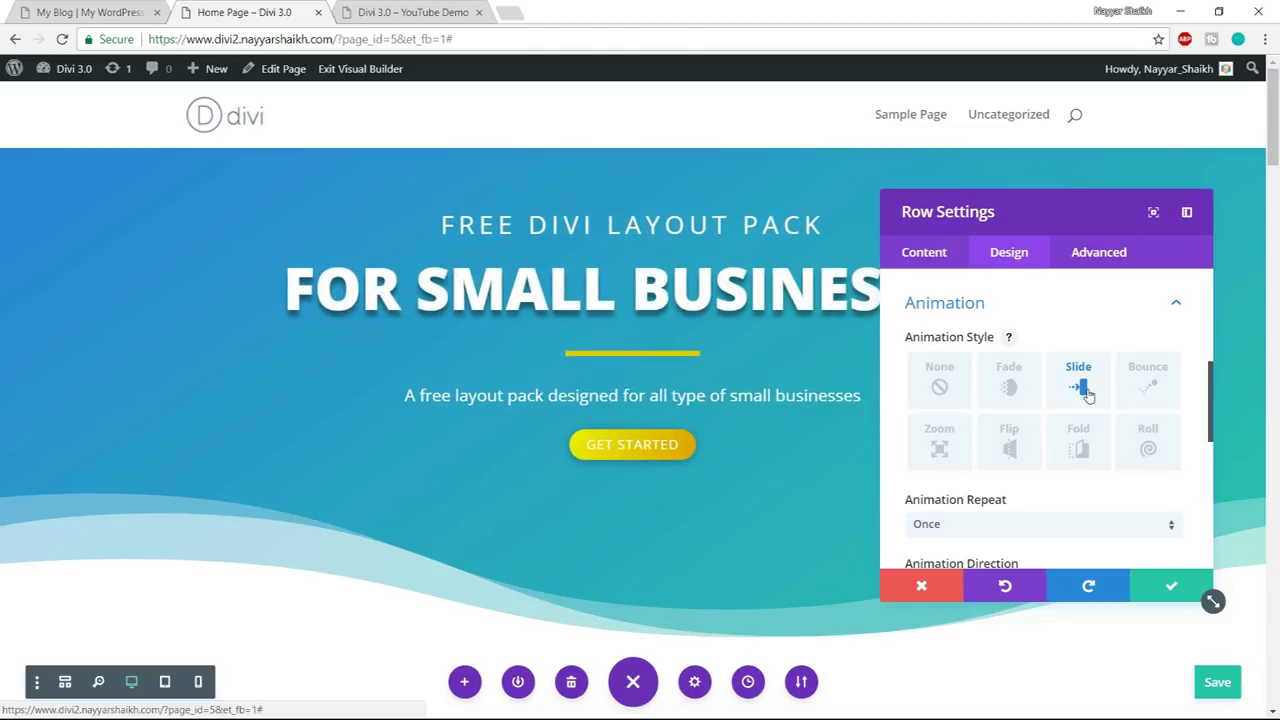
{"action": "left_click", "coordinate": [1167, 590]}
- Apply the Slide animation style to the large SMALL BUSINESS background text after previewing Fade, and save the text settings
{"action": "scroll", "coordinate": [1123, 558], "scroll_direction": "down", "scroll_amount": 6}
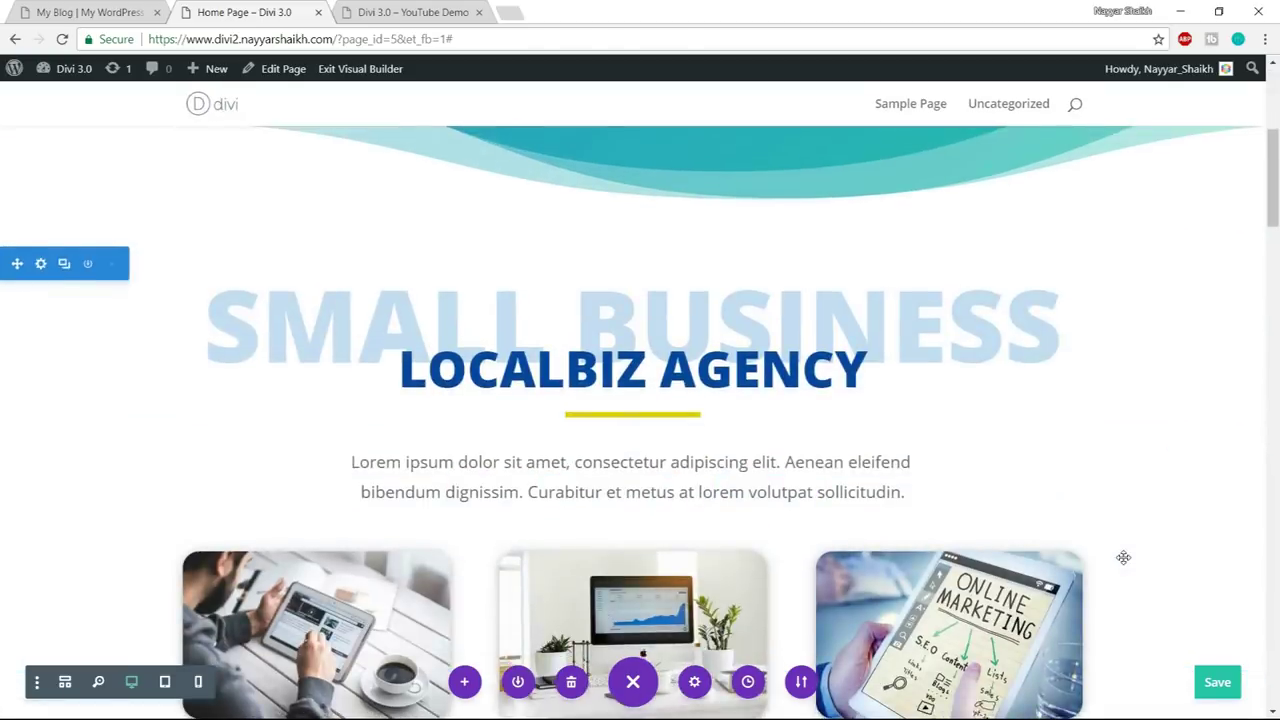
{"action": "mouse_move", "coordinate": [632, 284]}
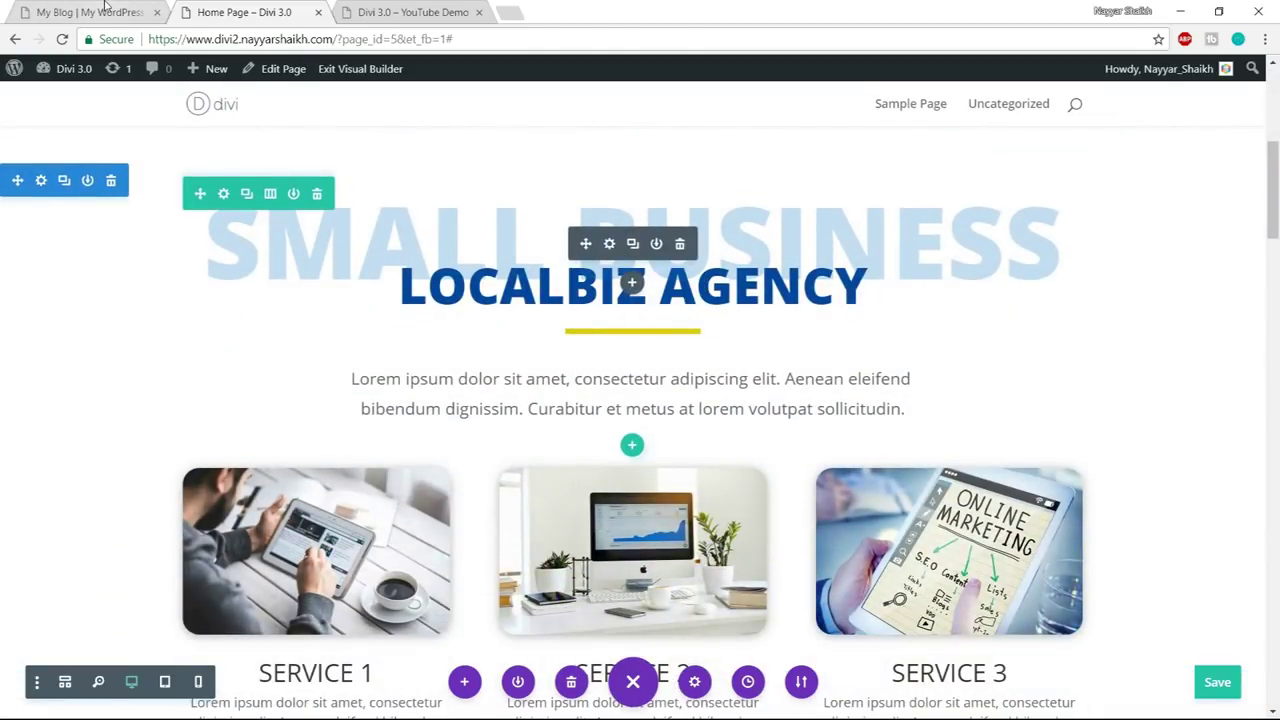
{"action": "left_click", "coordinate": [610, 244]}
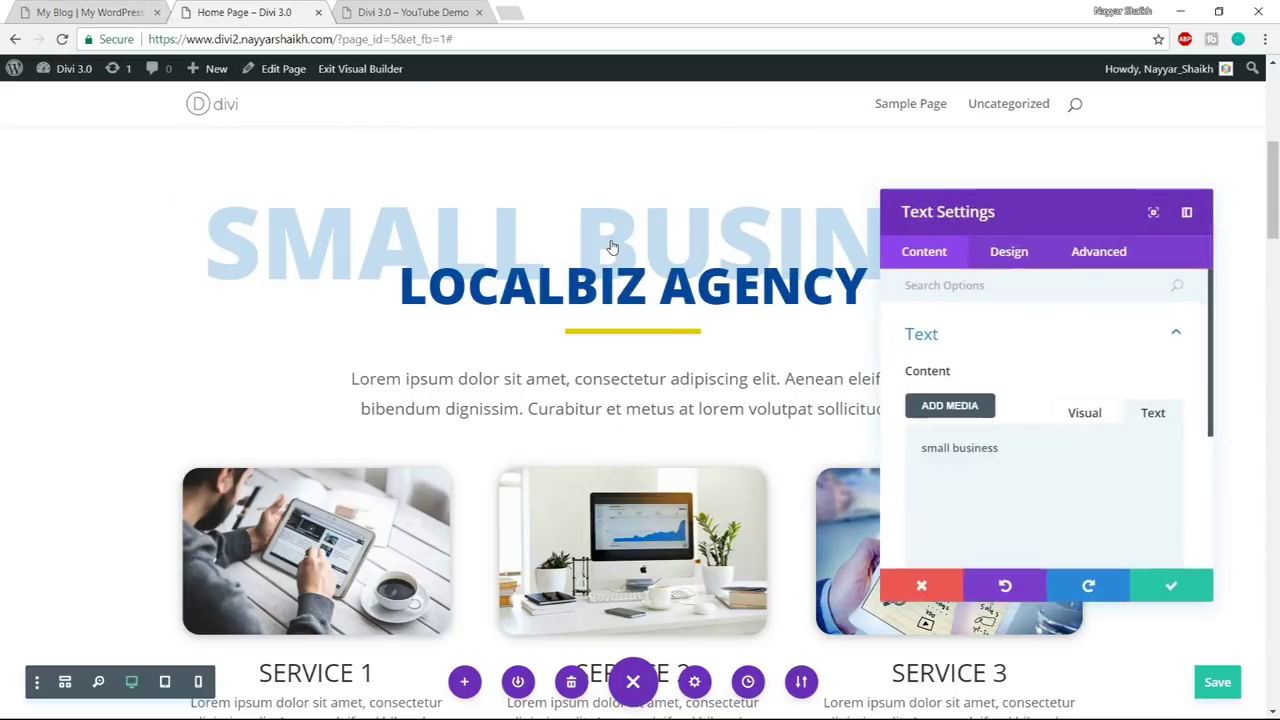
{"action": "left_click", "coordinate": [1006, 262]}
{"action": "scroll", "coordinate": [1040, 450], "scroll_direction": "down", "scroll_amount": 3}
{"action": "left_click", "coordinate": [1020, 468]}
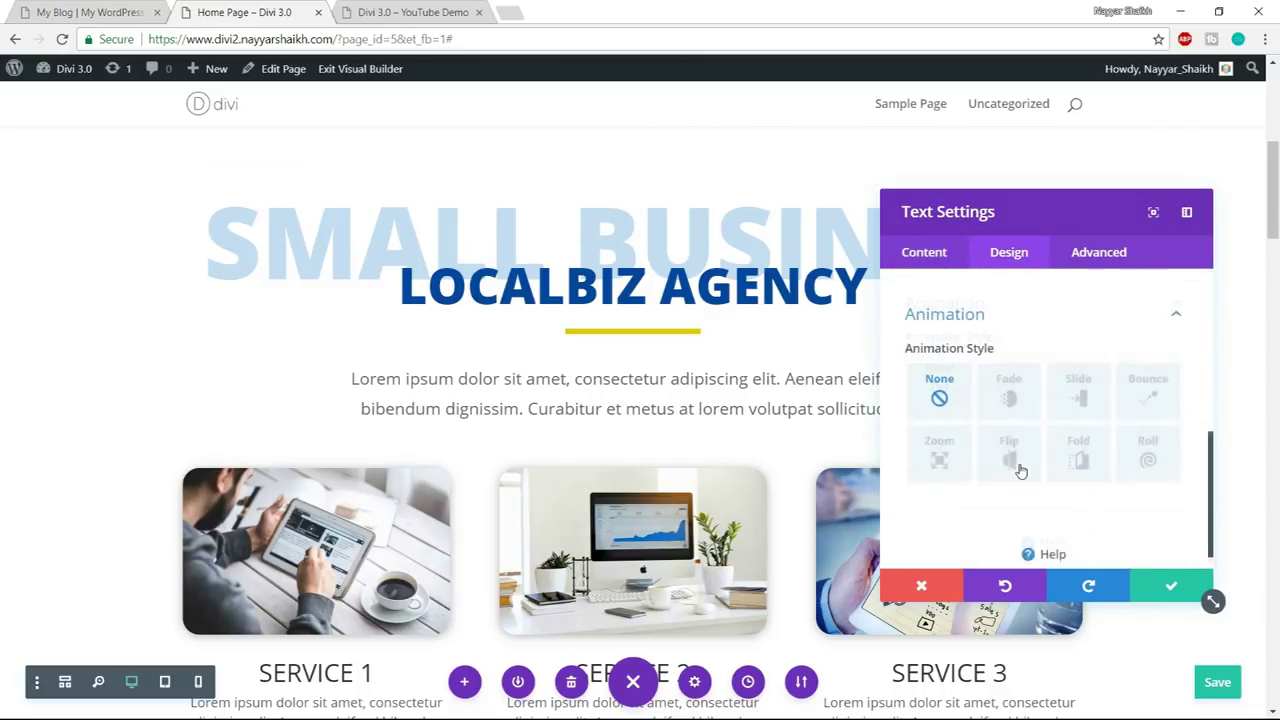
{"action": "left_click", "coordinate": [1016, 392]}
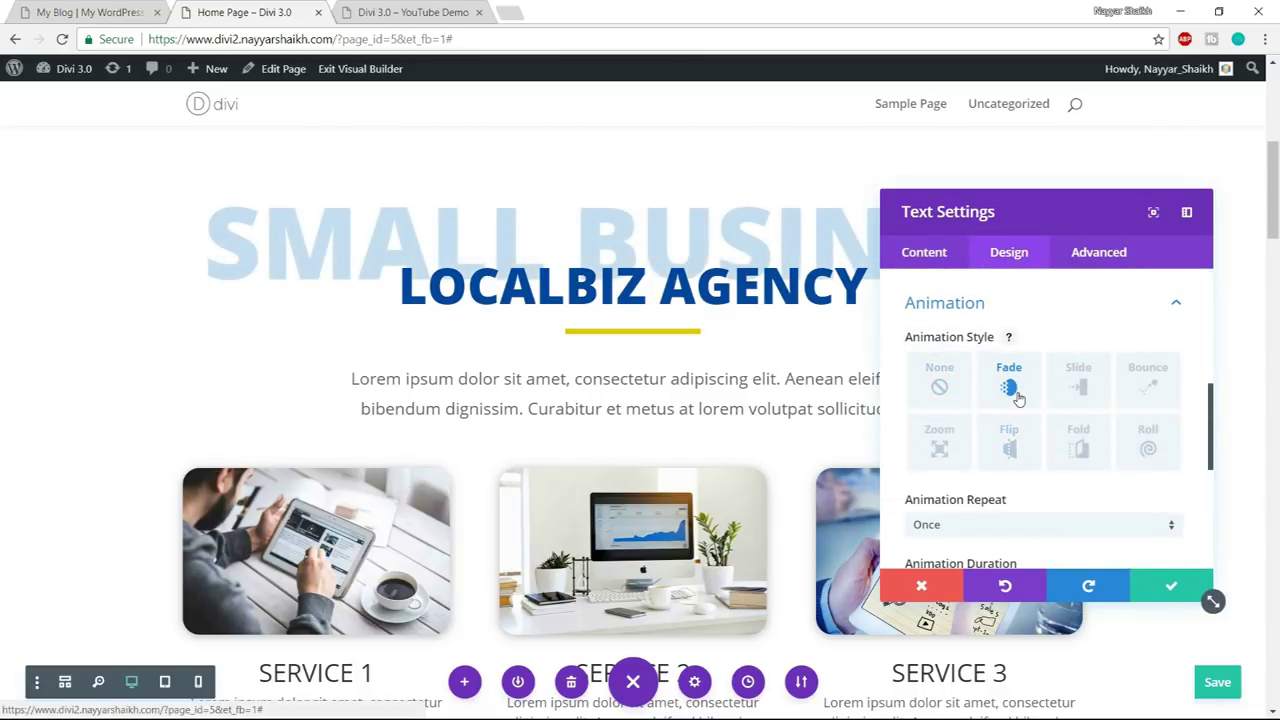
{"action": "left_click", "coordinate": [1076, 386]}
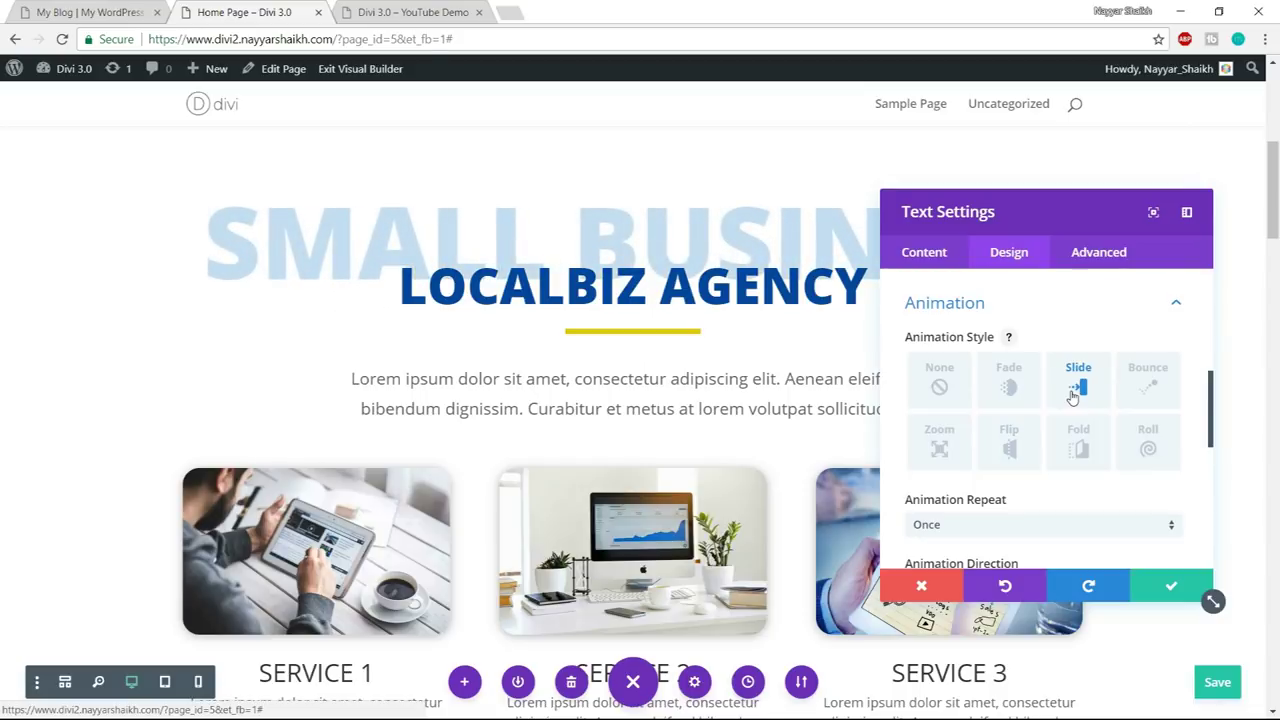
{"action": "left_click", "coordinate": [1171, 586]}
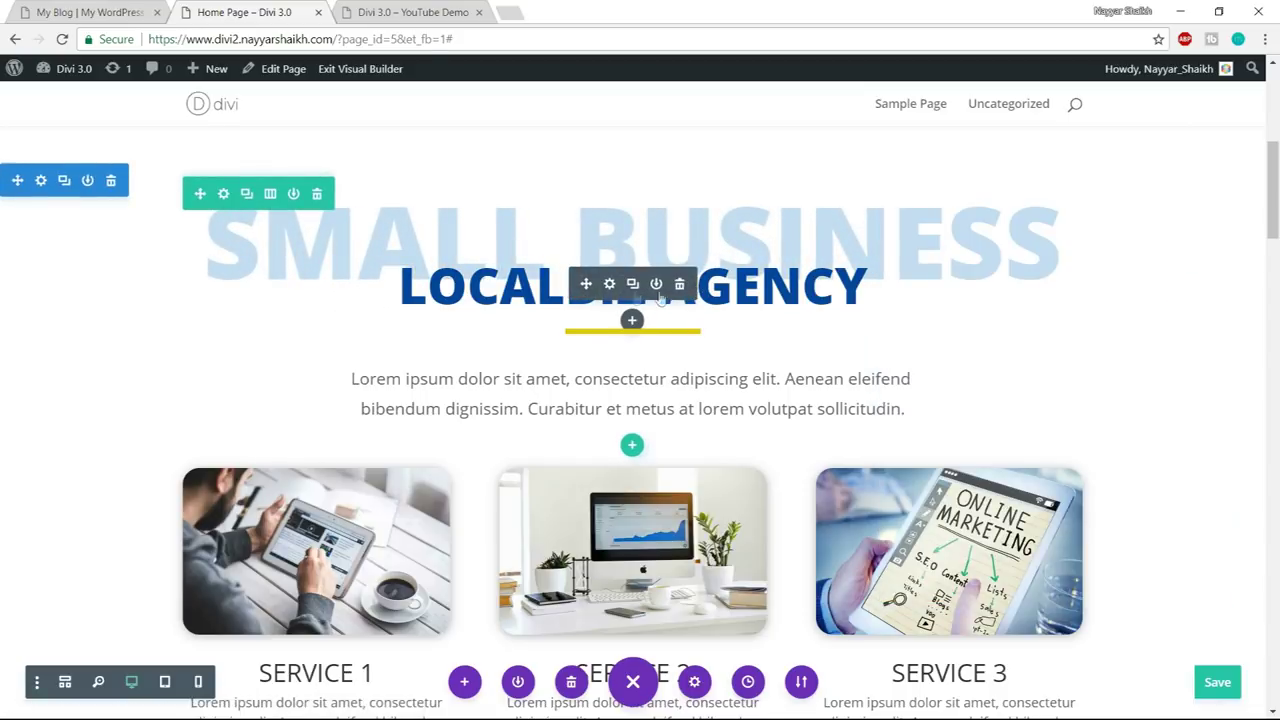
- Apply the Slide animation style to the LOCALBIZ AGENCY heading text and save its settings
{"action": "left_click", "coordinate": [609, 284]}
{"action": "left_click", "coordinate": [1009, 252]}
{"action": "scroll", "coordinate": [1075, 340], "scroll_direction": "down", "scroll_amount": 3}
{"action": "left_click", "coordinate": [1016, 460]}
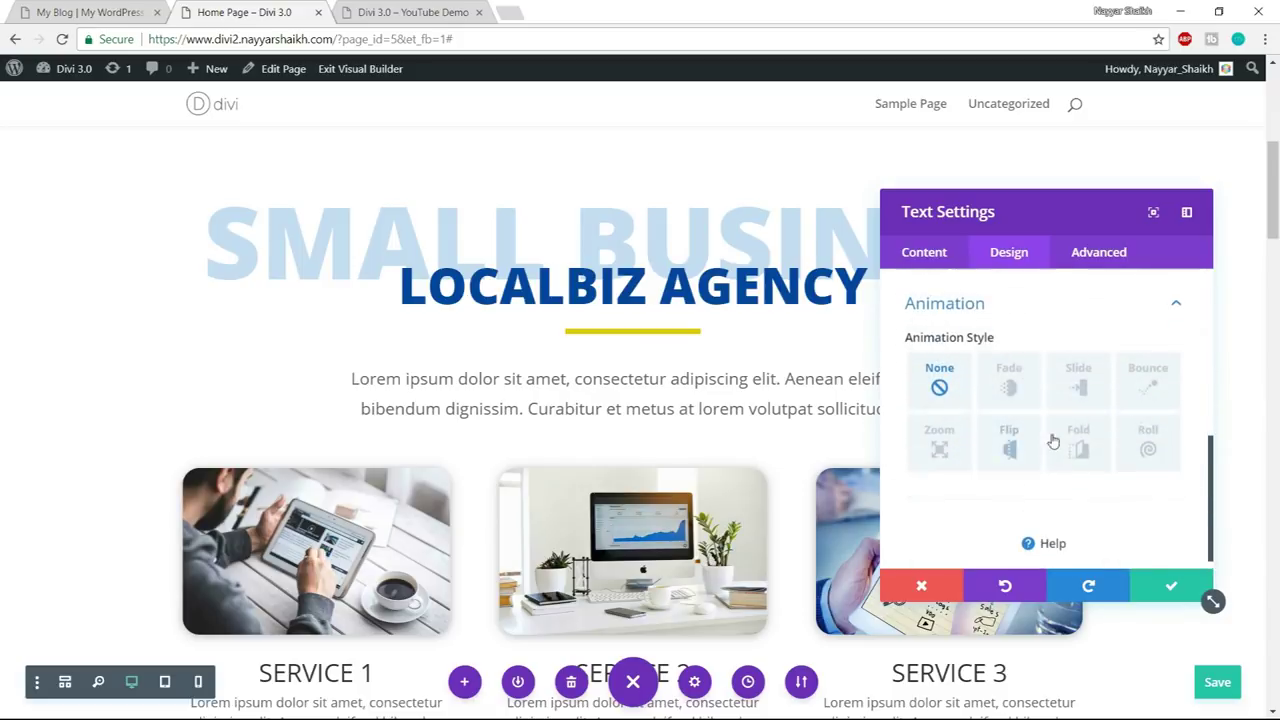
{"action": "left_click", "coordinate": [1083, 381]}
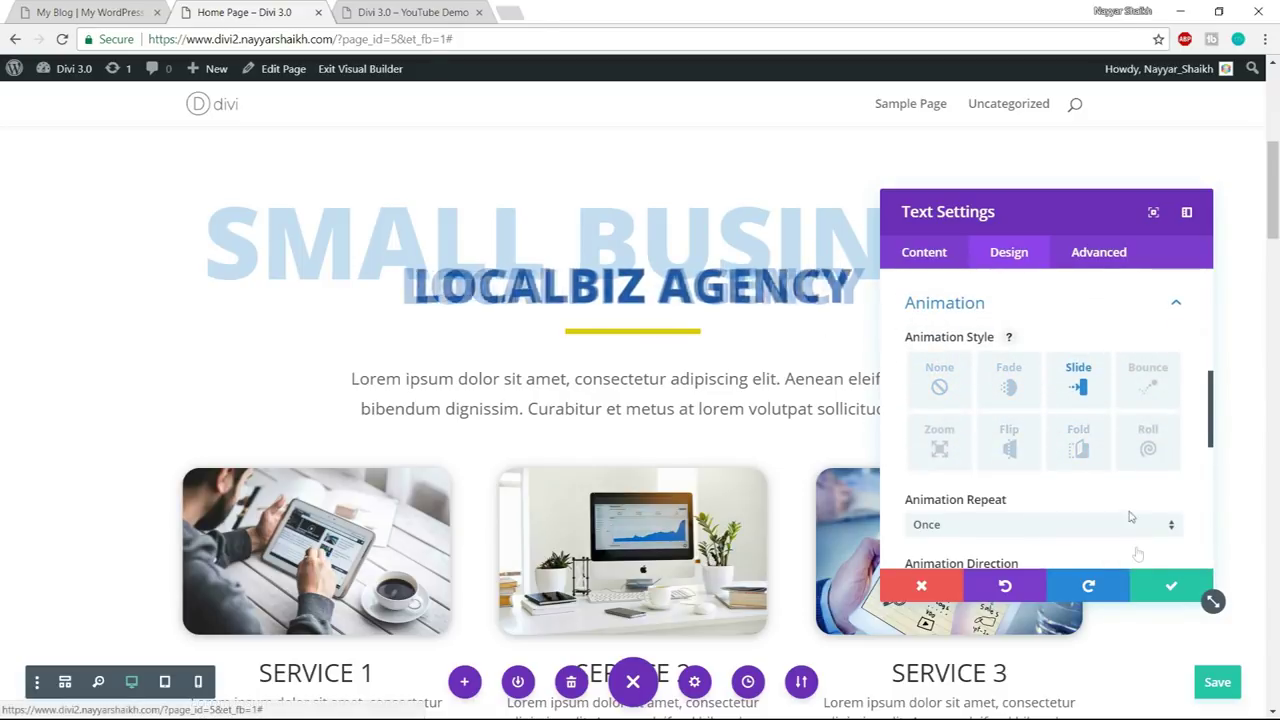
{"action": "left_click", "coordinate": [1171, 585]}
- Apply the Slide animation style to the yellow divider under the LOCALBIZ AGENCY heading
{"action": "mouse_move", "coordinate": [619, 338]}
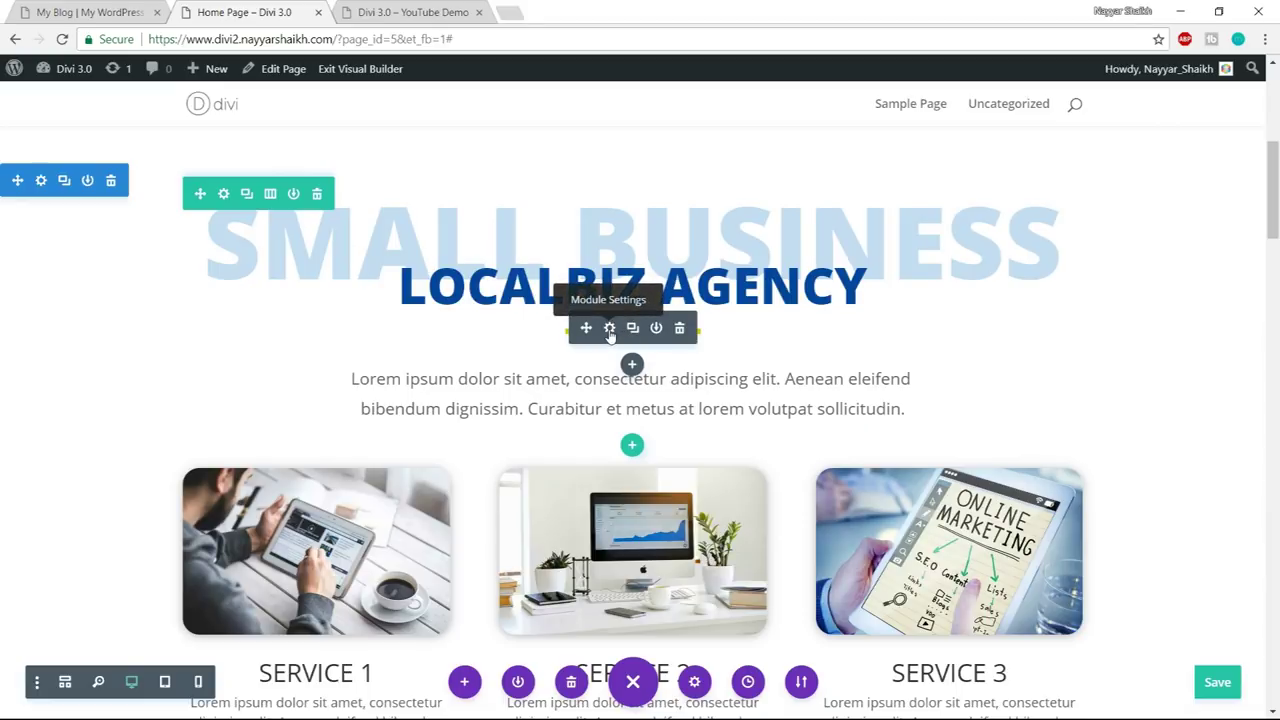
{"action": "left_click", "coordinate": [609, 329]}
{"action": "left_click", "coordinate": [1012, 253]}
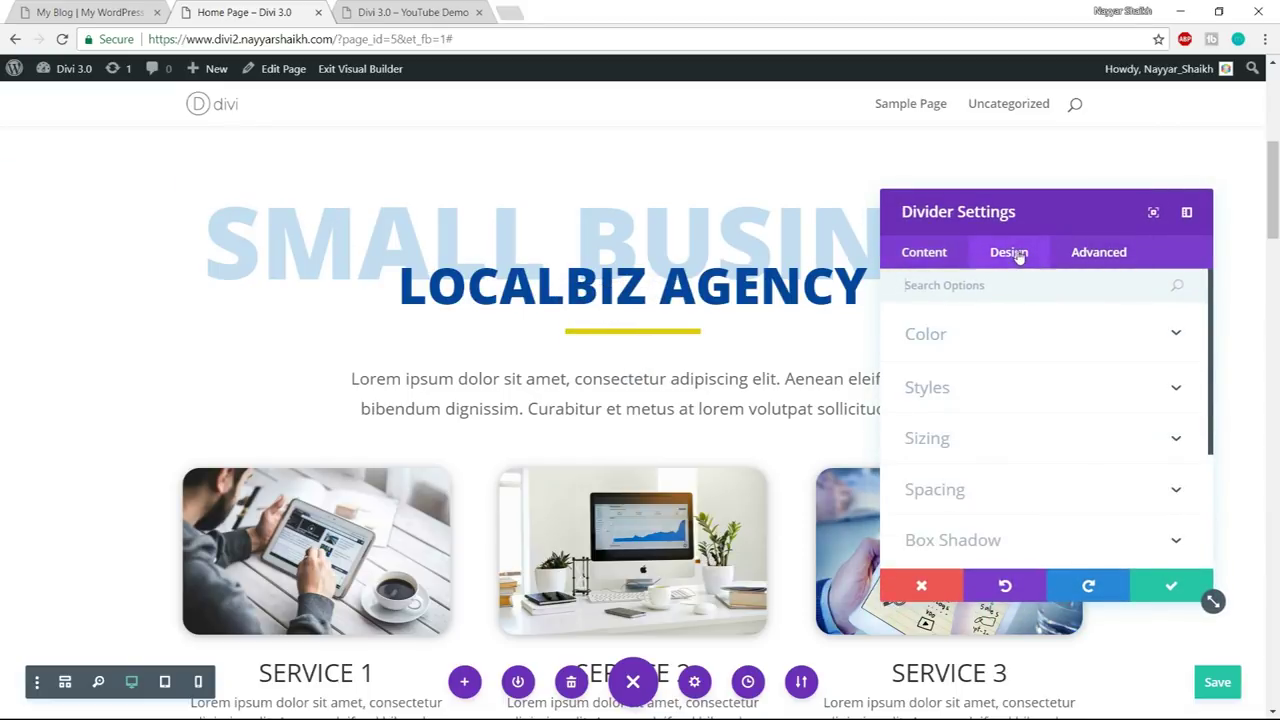
{"action": "scroll", "coordinate": [1150, 395], "scroll_direction": "down", "scroll_amount": 5}
{"action": "left_click", "coordinate": [1020, 478]}
{"action": "left_click", "coordinate": [1012, 447]}
{"action": "left_click", "coordinate": [1081, 392]}
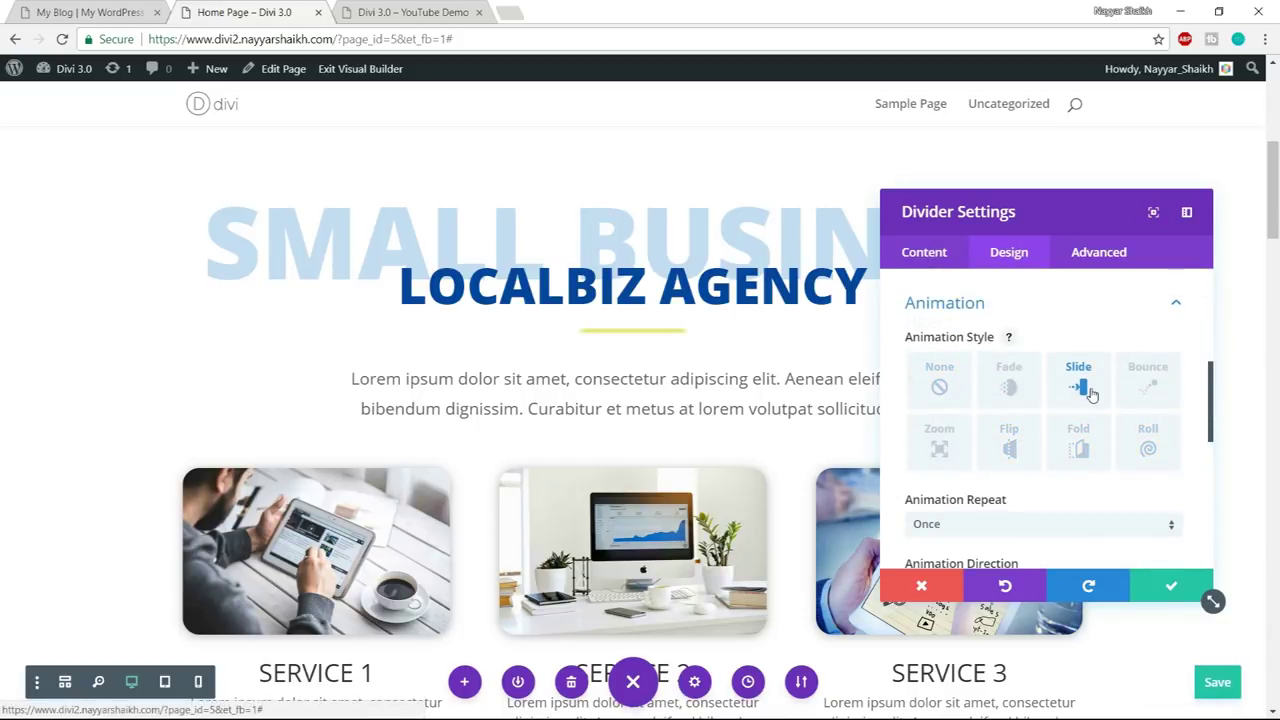
{"action": "scroll", "coordinate": [1086, 414], "scroll_direction": "down", "scroll_amount": 1}
{"action": "scroll", "coordinate": [1088, 430], "scroll_direction": "down", "scroll_amount": 1}
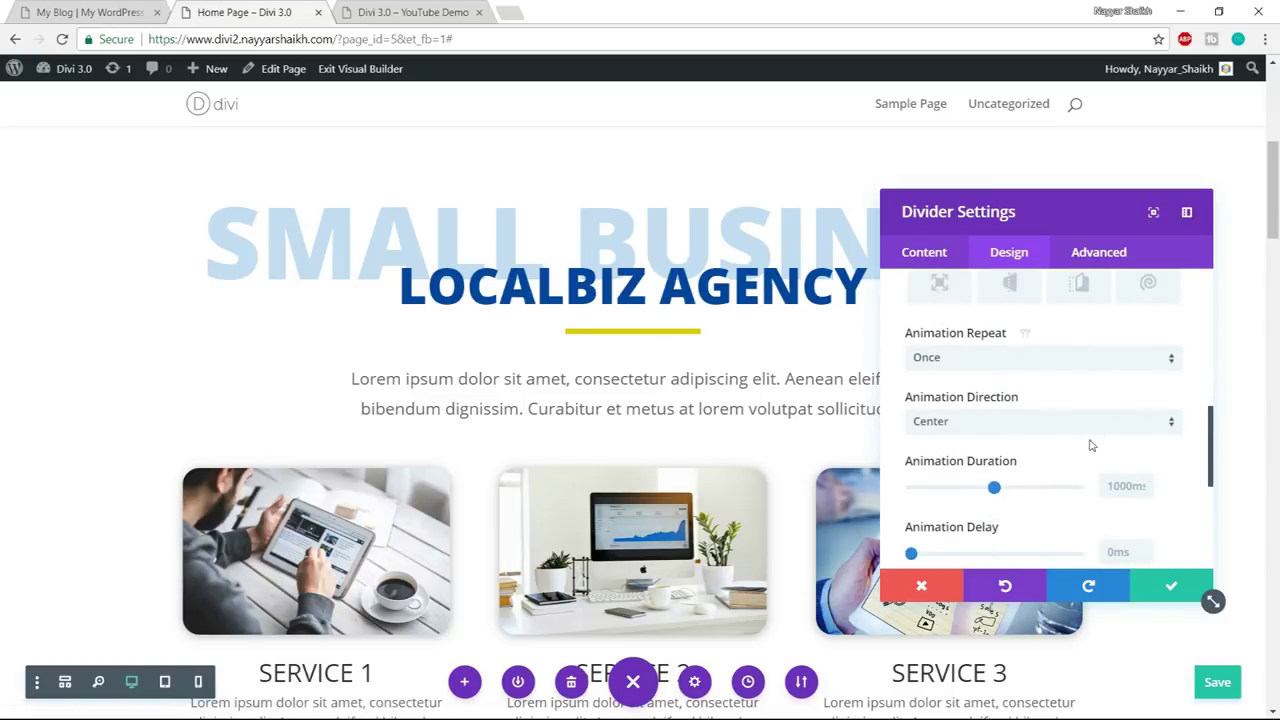
- Set the divider's animation direction to Left after trying Right and Up, and save the divider settings
{"action": "left_click", "coordinate": [998, 429]}
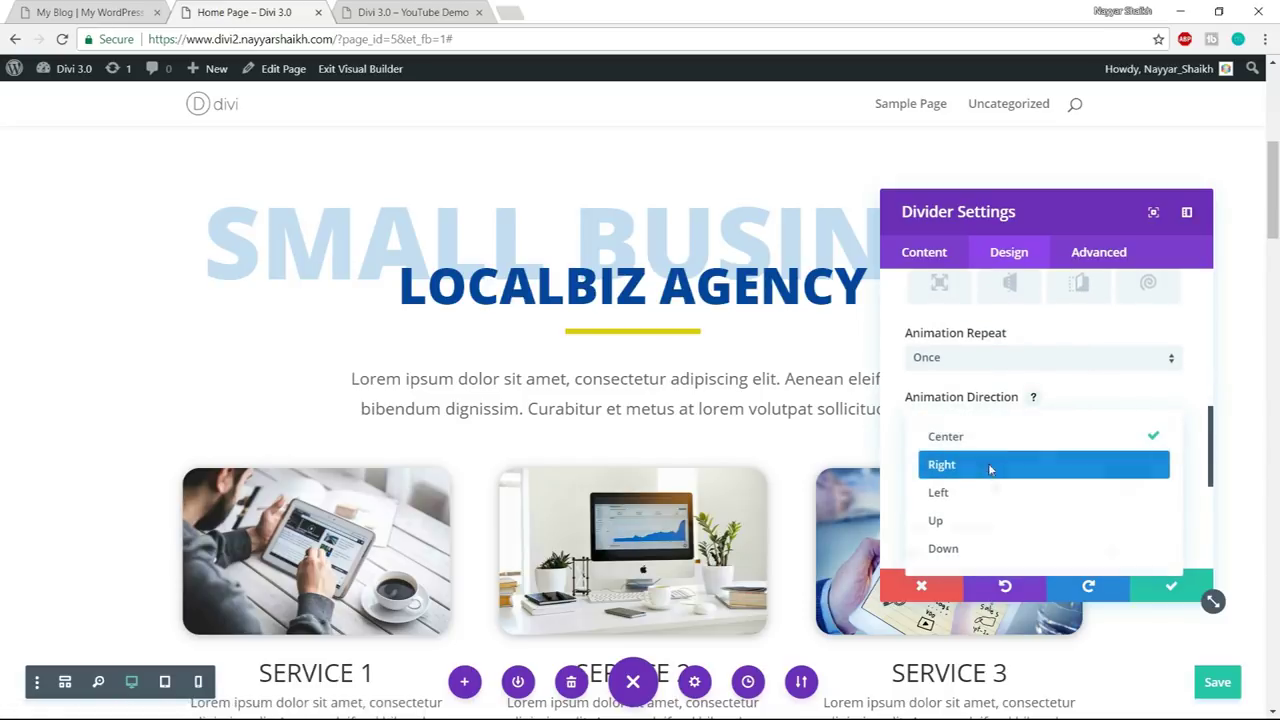
{"action": "left_click", "coordinate": [991, 465]}
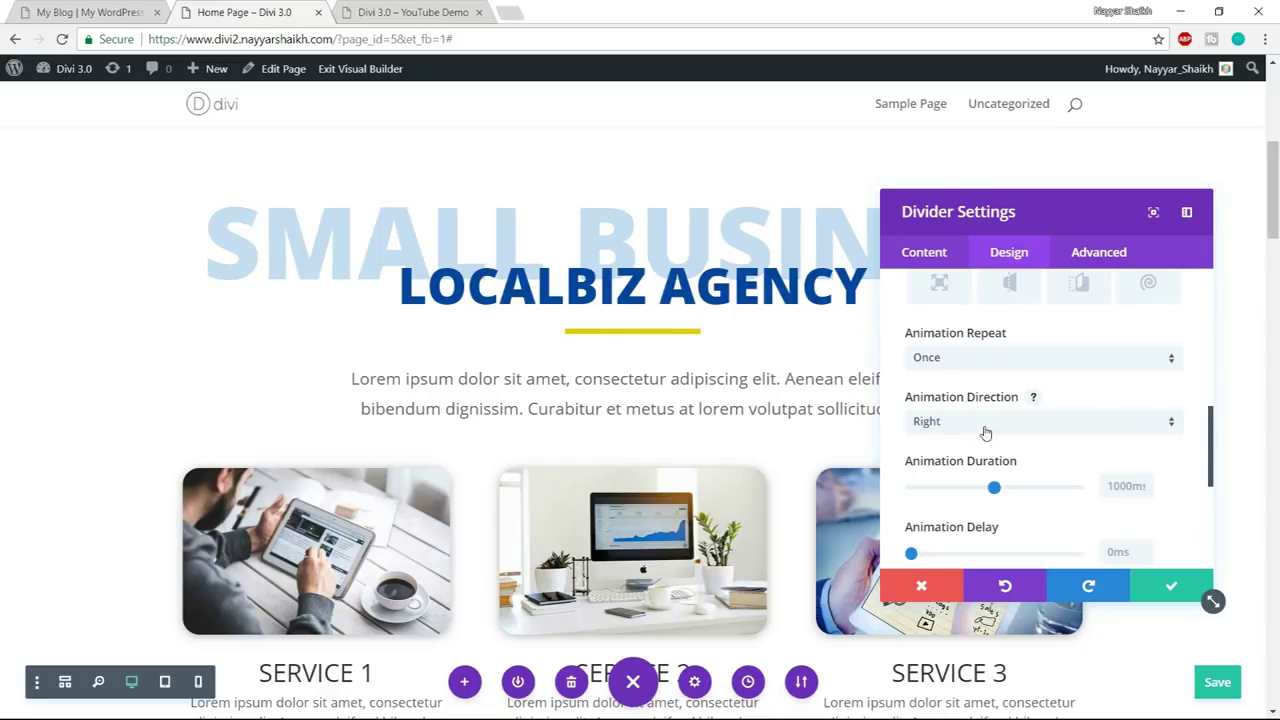
{"action": "left_click", "coordinate": [985, 430]}
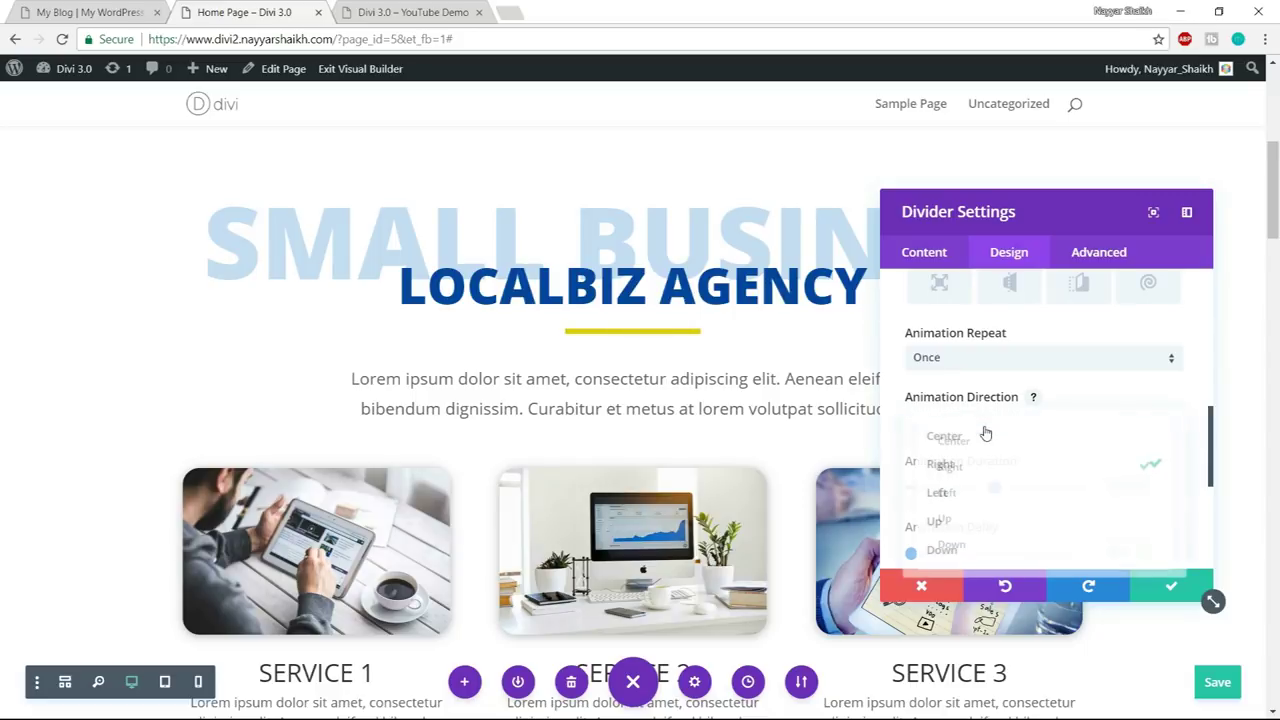
{"action": "left_click", "coordinate": [987, 495]}
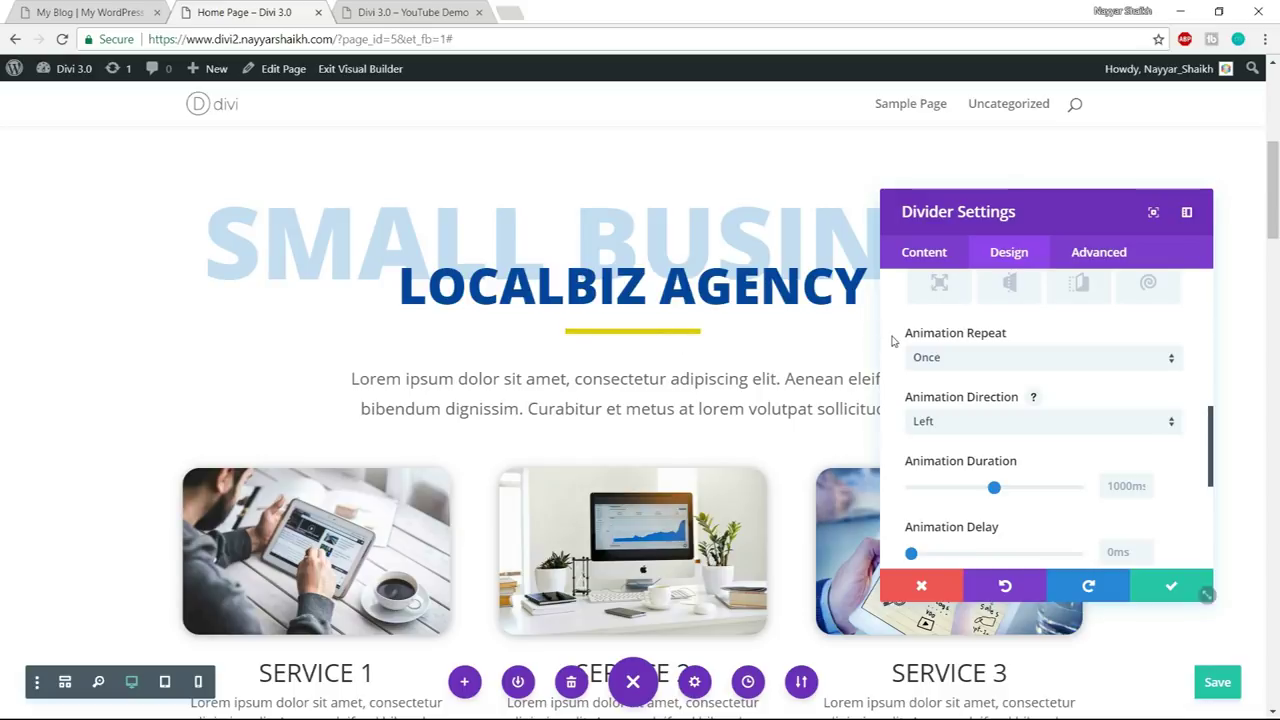
{"action": "left_click", "coordinate": [990, 422]}
{"action": "left_click", "coordinate": [995, 492]}
{"action": "left_click", "coordinate": [1003, 423]}
{"action": "left_click", "coordinate": [994, 494]}
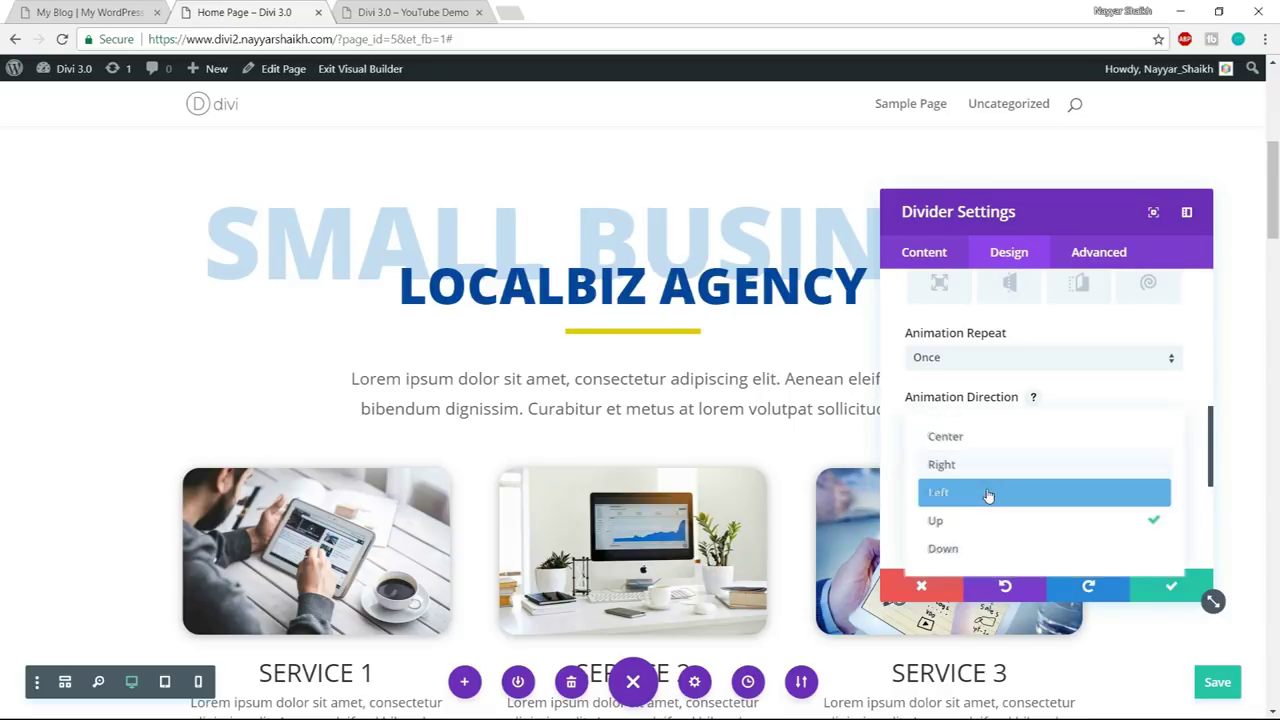
{"action": "left_click", "coordinate": [988, 494]}
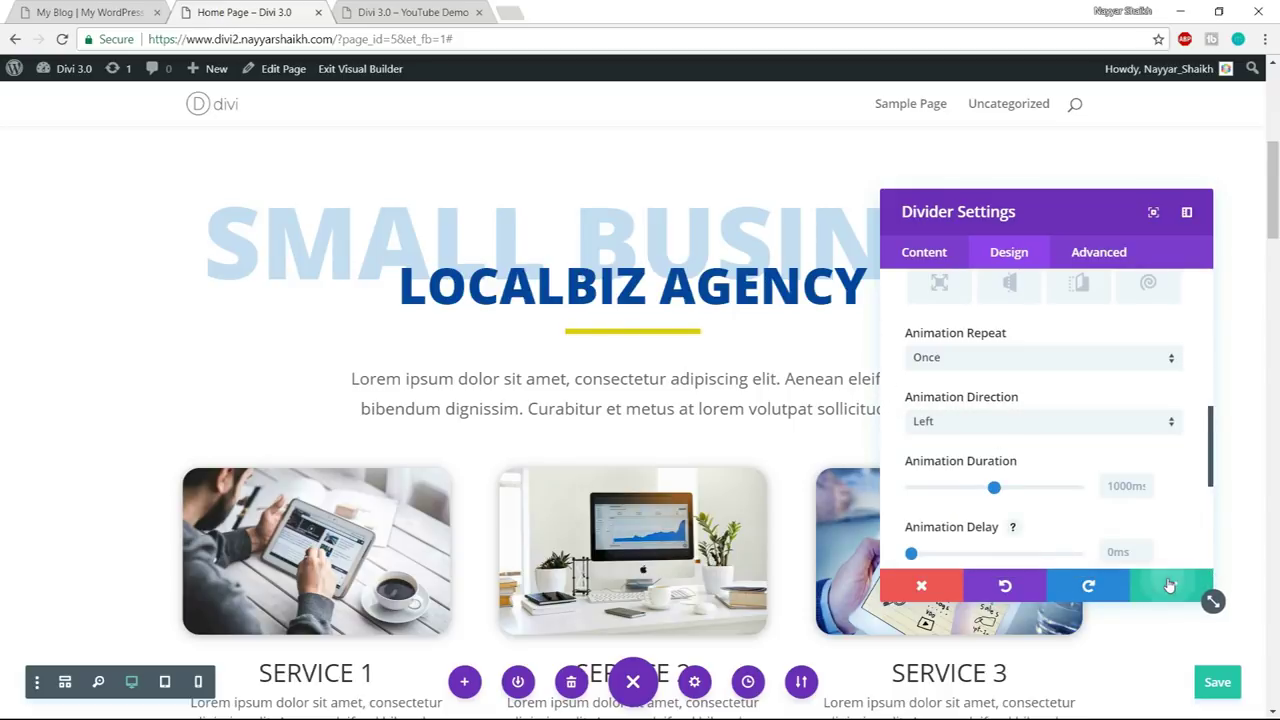
{"action": "left_click", "coordinate": [1203, 597]}
- Apply the Fold animation style to the paragraph below the divider, and save its settings and the page
{"action": "left_click", "coordinate": [612, 373]}
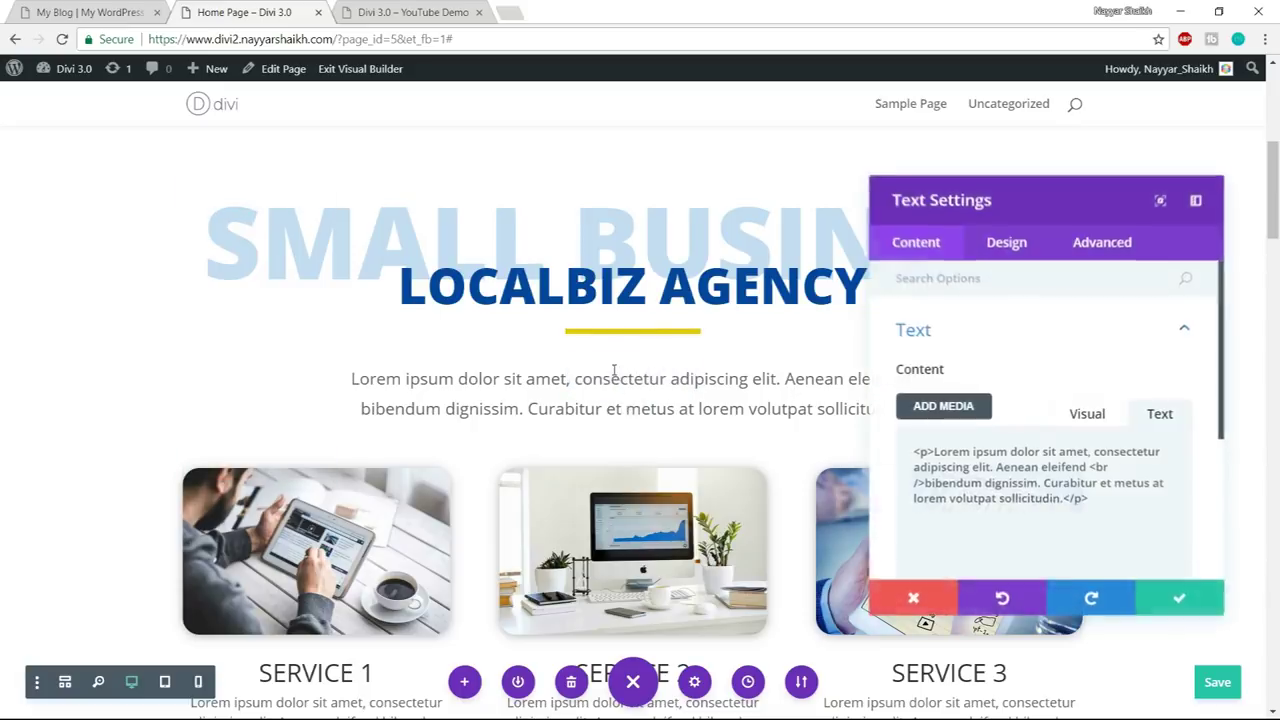
{"action": "left_click", "coordinate": [1005, 254]}
{"action": "left_click", "coordinate": [1006, 530]}
{"action": "left_click", "coordinate": [1090, 458]}
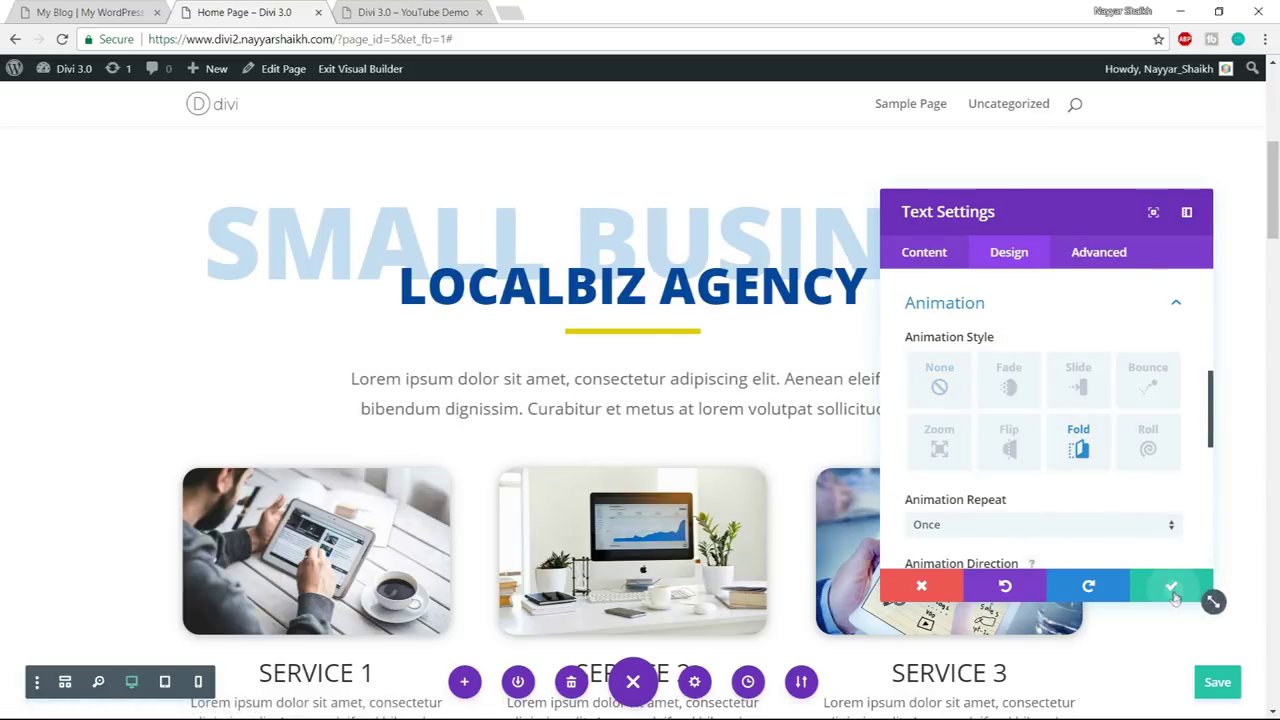
{"action": "left_click", "coordinate": [1205, 592]}
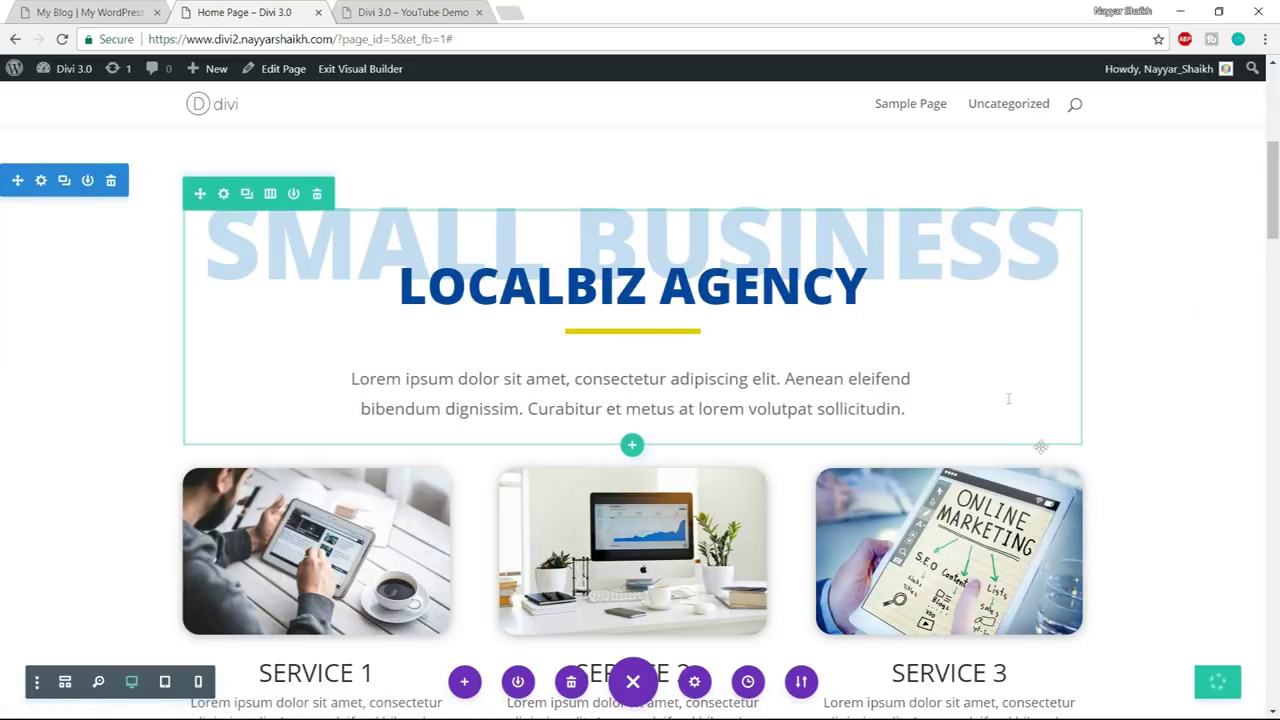
- Review the built home page down to the LET'S WORK TOGETHER section and return to the hero
{"action": "scroll", "coordinate": [1050, 530], "scroll_direction": "down", "scroll_amount": 8}
{"action": "scroll", "coordinate": [1052, 532], "scroll_direction": "down", "scroll_amount": 10}
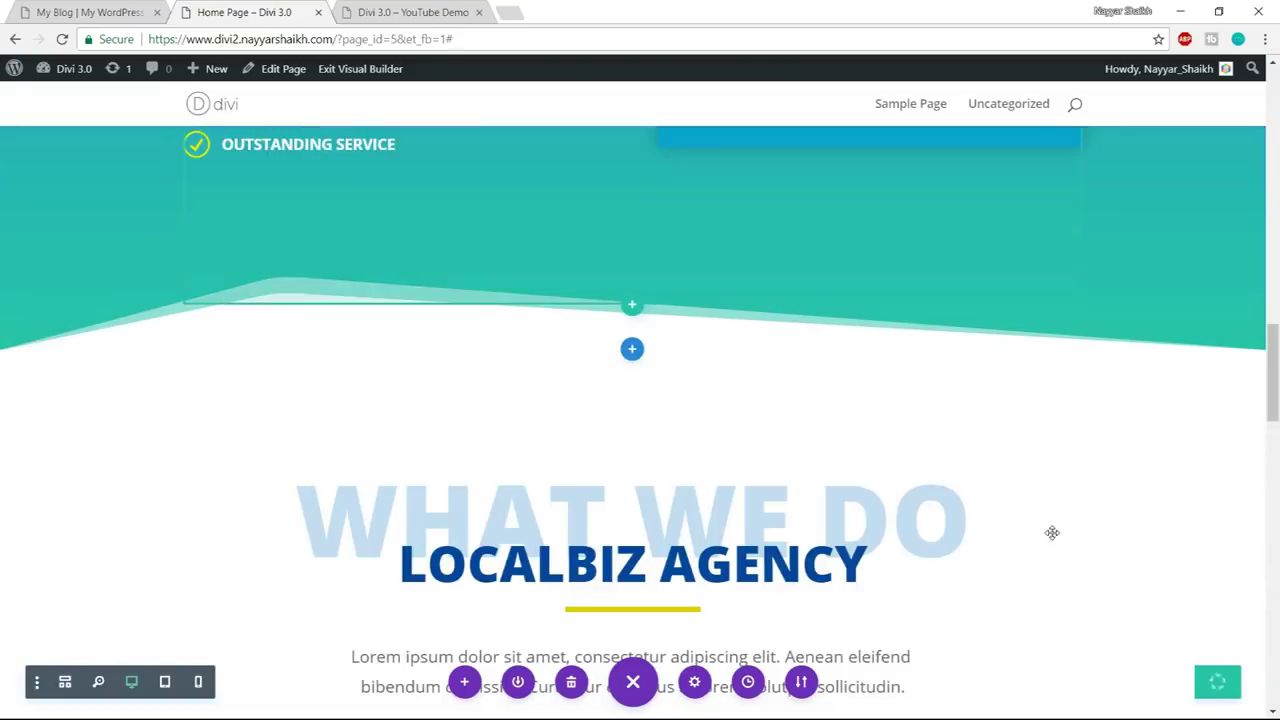
{"action": "scroll", "coordinate": [1052, 533], "scroll_direction": "down", "scroll_amount": 5}
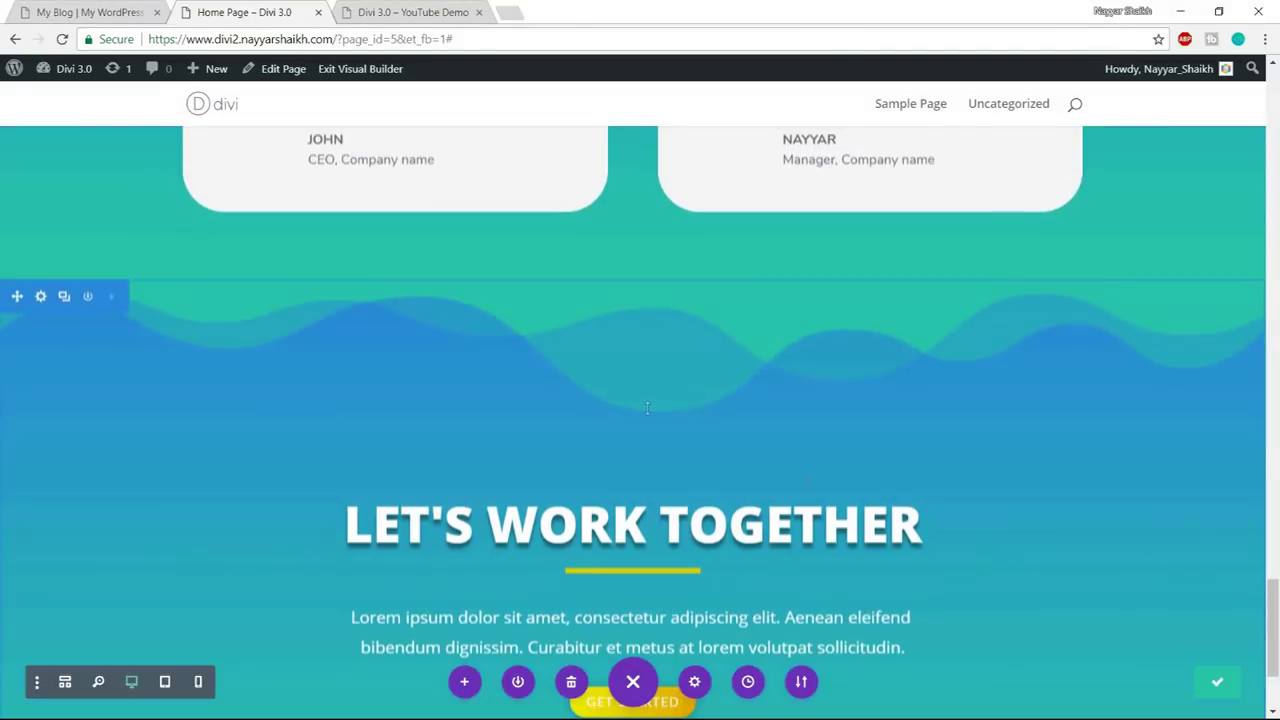
{"action": "scroll", "coordinate": [899, 543], "scroll_direction": "up", "scroll_amount": 3}
{"action": "scroll", "coordinate": [899, 543], "scroll_direction": "up", "scroll_amount": 10}
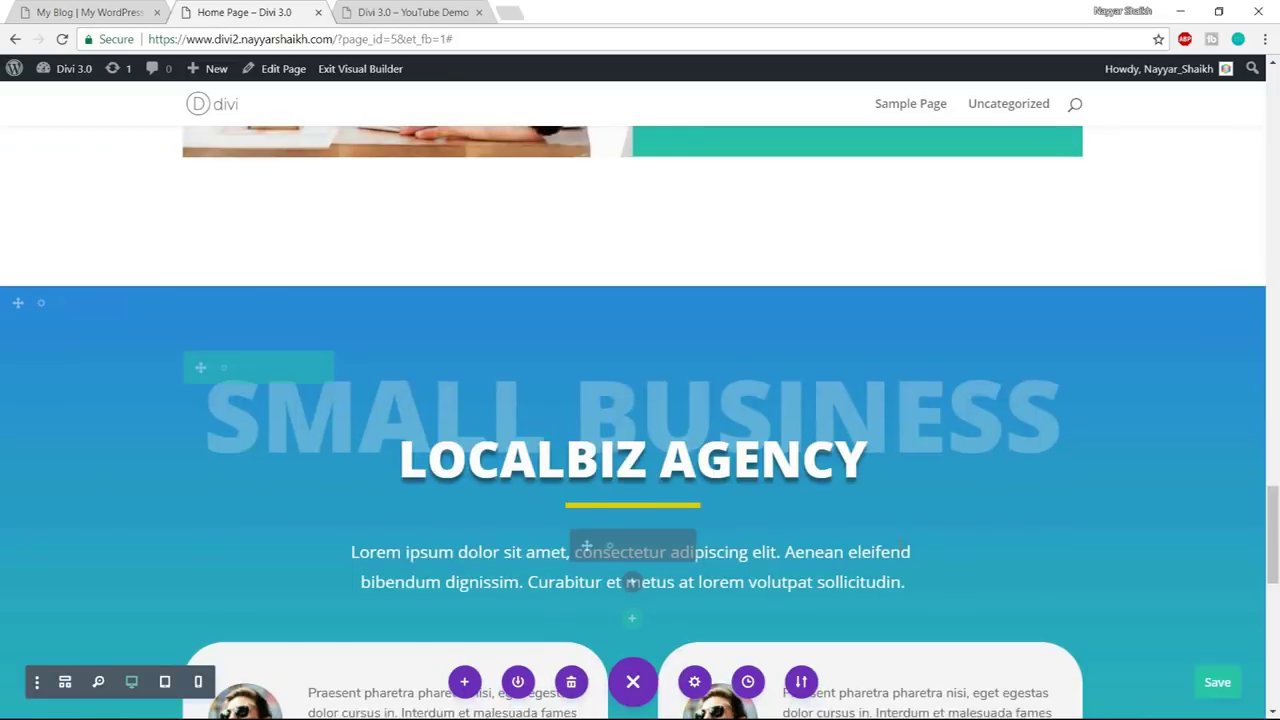
{"action": "scroll", "coordinate": [899, 543], "scroll_direction": "up", "scroll_amount": 10}
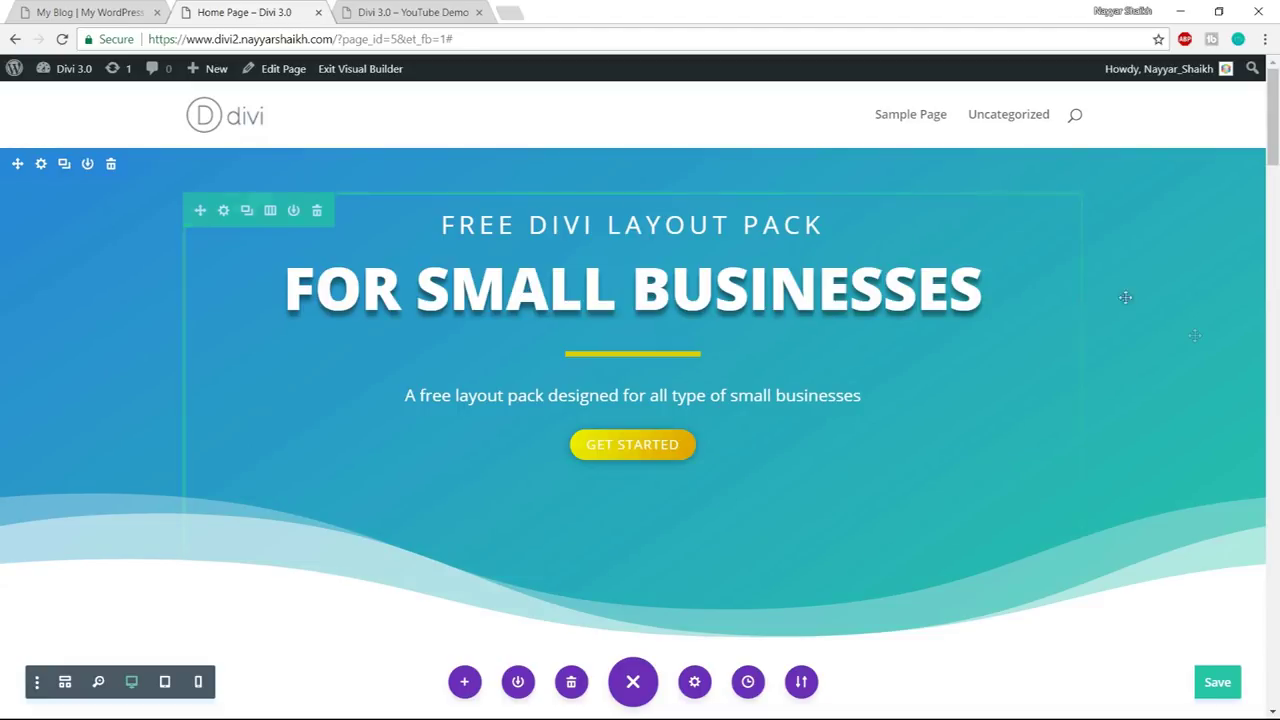
- Review the reference site's home page from its lower sections back up to the hero
{"action": "left_click_drag", "start_coordinate": [1272, 118], "coordinate": [1274, 688]}
{"action": "scroll", "coordinate": [762, 121], "scroll_direction": "up", "scroll_amount": 15}
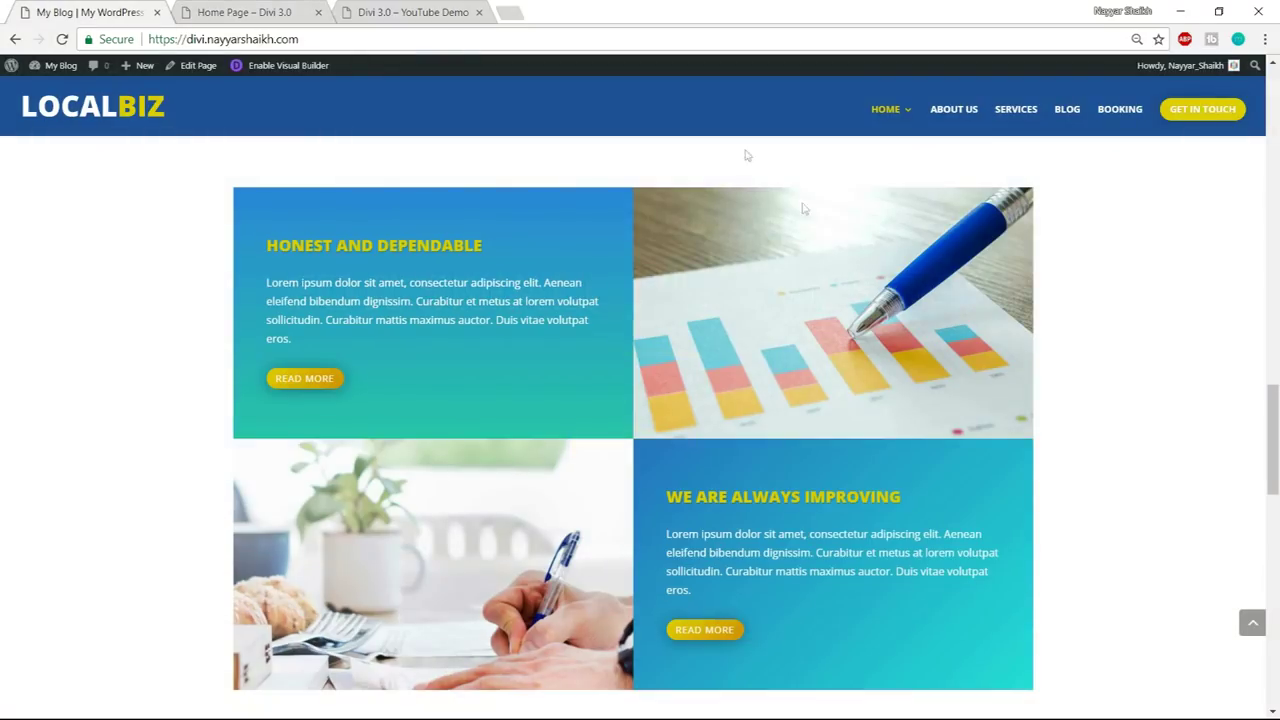
{"action": "scroll", "coordinate": [926, 300], "scroll_direction": "up", "scroll_amount": 6}
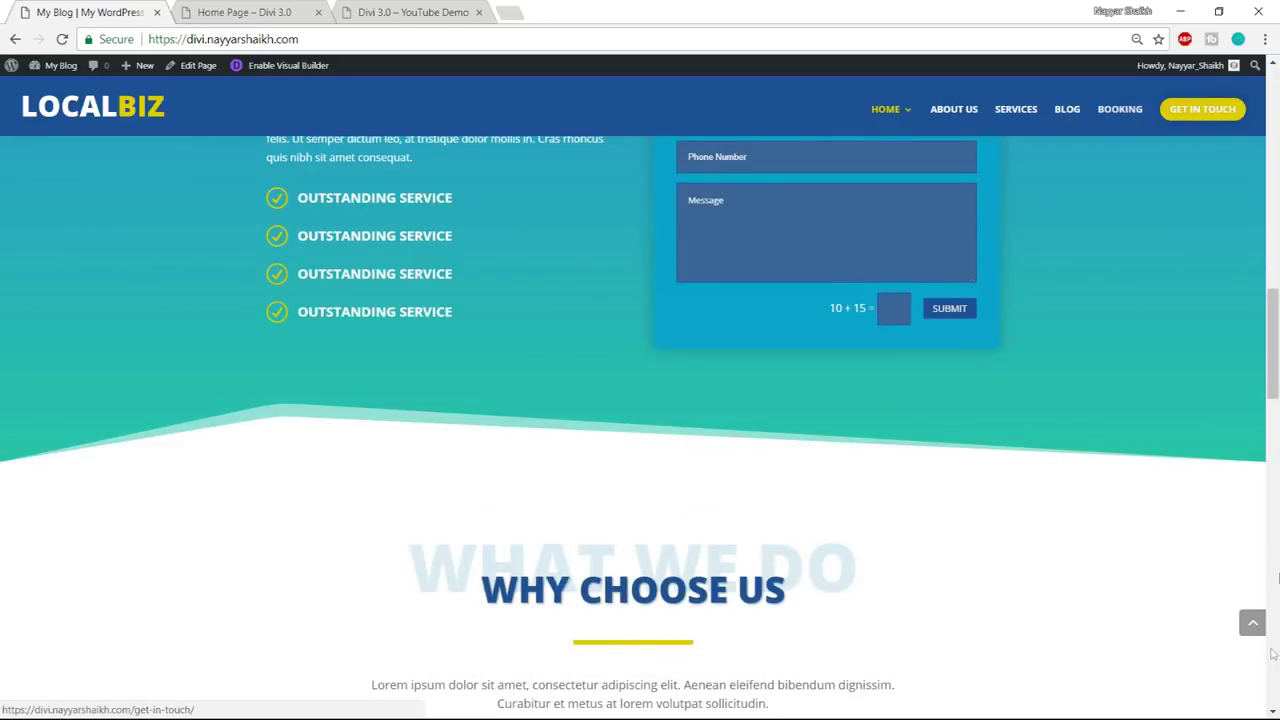
{"action": "left_click", "coordinate": [1252, 622]}
{"action": "mouse_move", "coordinate": [884, 130]}
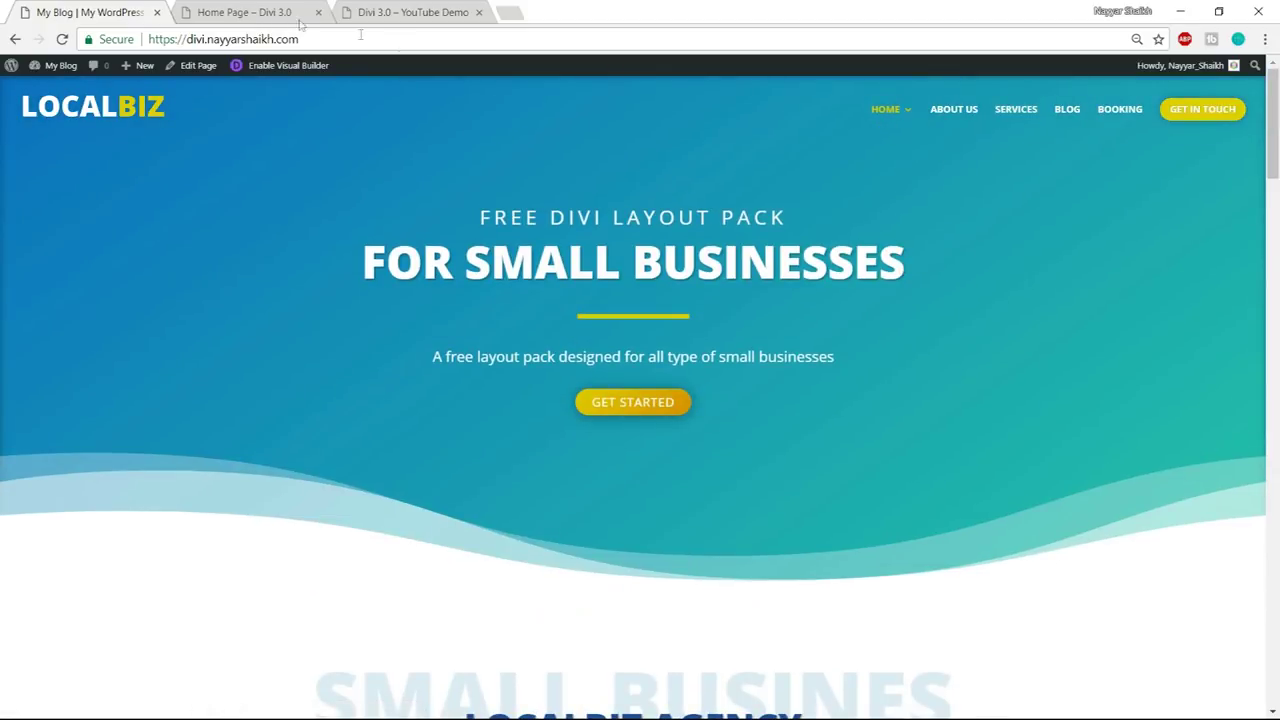
- Return to the Divi home page and view its published version outside the visual builder
{"action": "key", "text": "ctrl+Tab"}
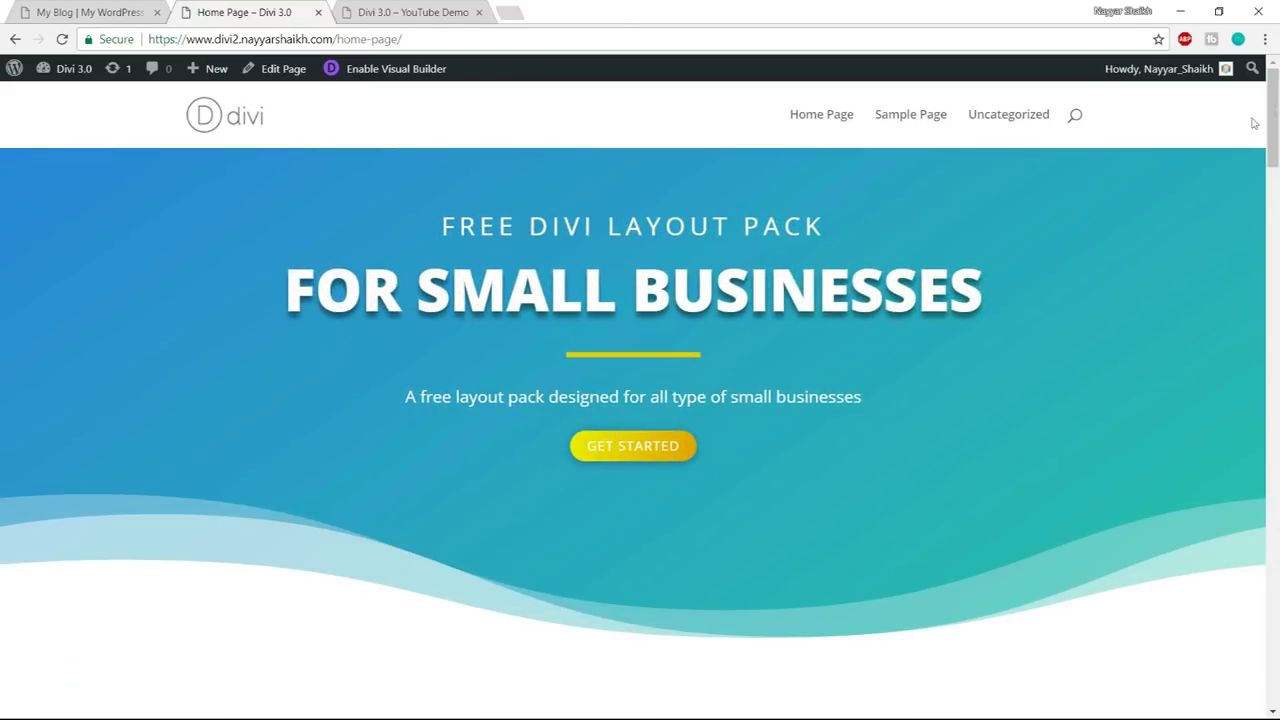
{"action": "scroll", "coordinate": [1272, 140], "scroll_direction": "down", "scroll_amount": 4}
{"action": "left_click_drag", "start_coordinate": [1275, 150], "coordinate": [1276, 85]}
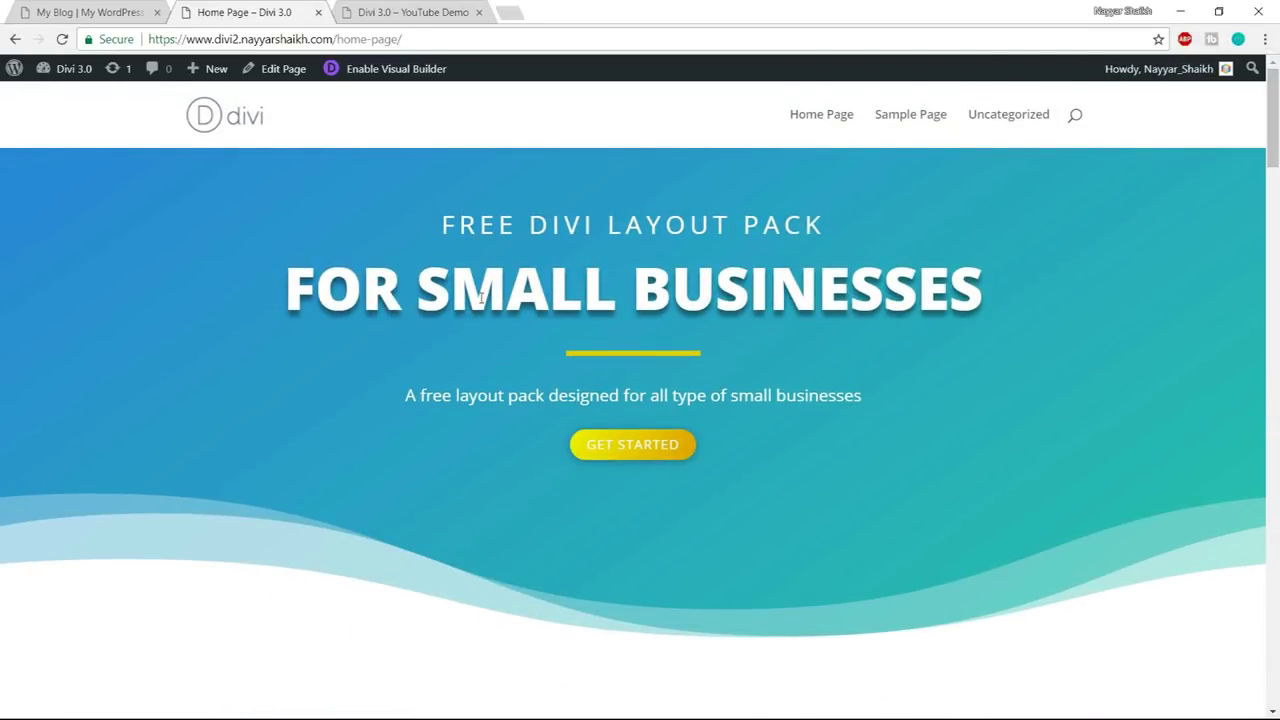
- Start a new page on the Divi site and open the reference site's About Us page
{"action": "mouse_move", "coordinate": [222, 70]}
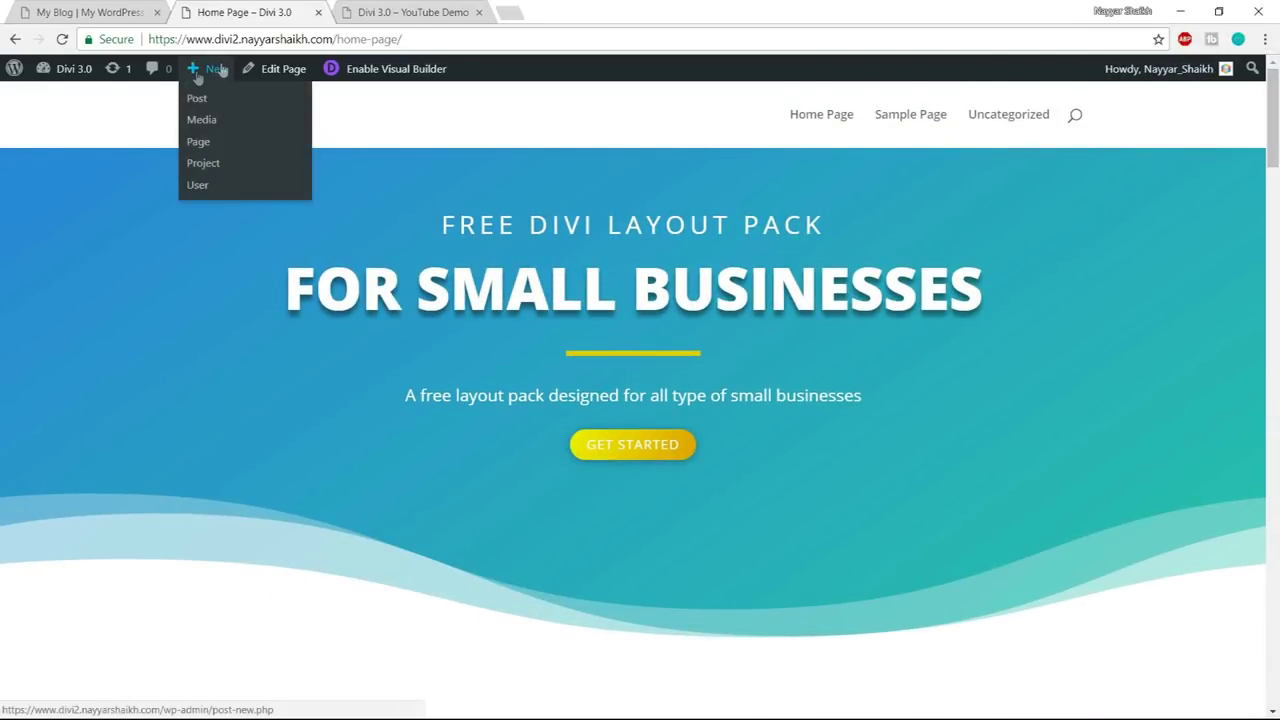
{"action": "left_click", "coordinate": [214, 143]}
{"action": "key", "text": "ctrl+shift+Tab"}
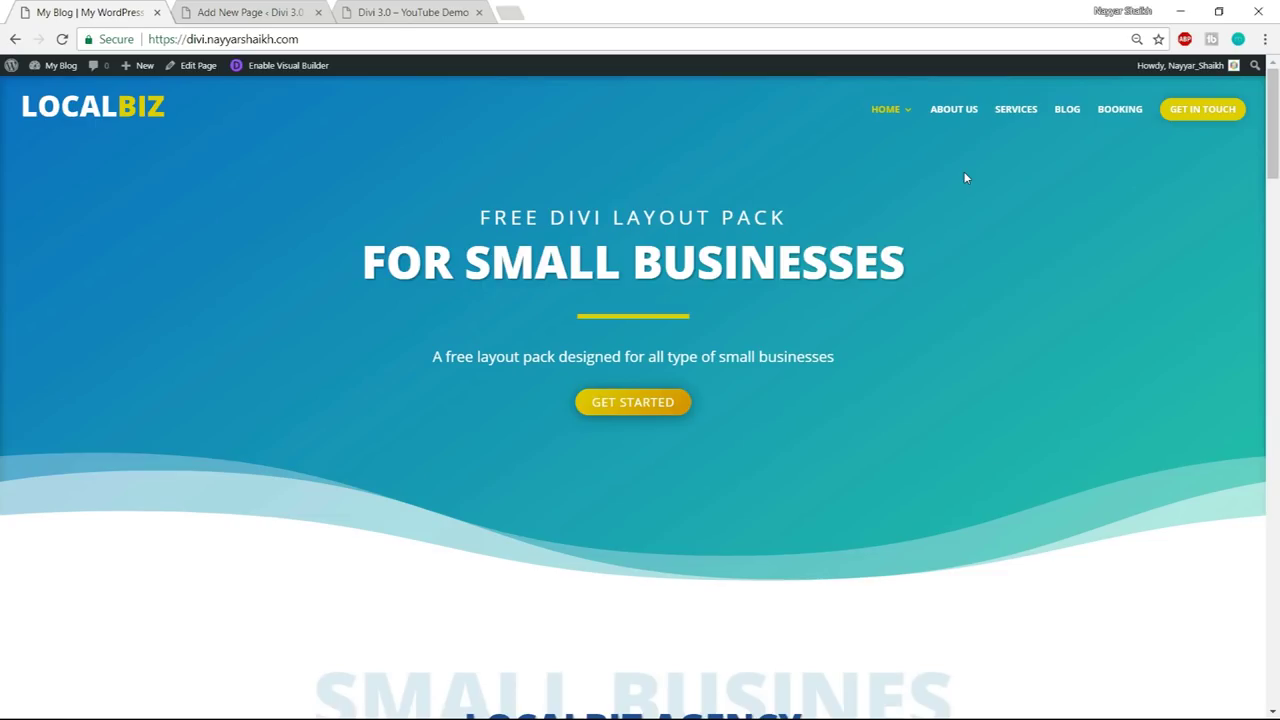
{"action": "left_click", "coordinate": [963, 120]}
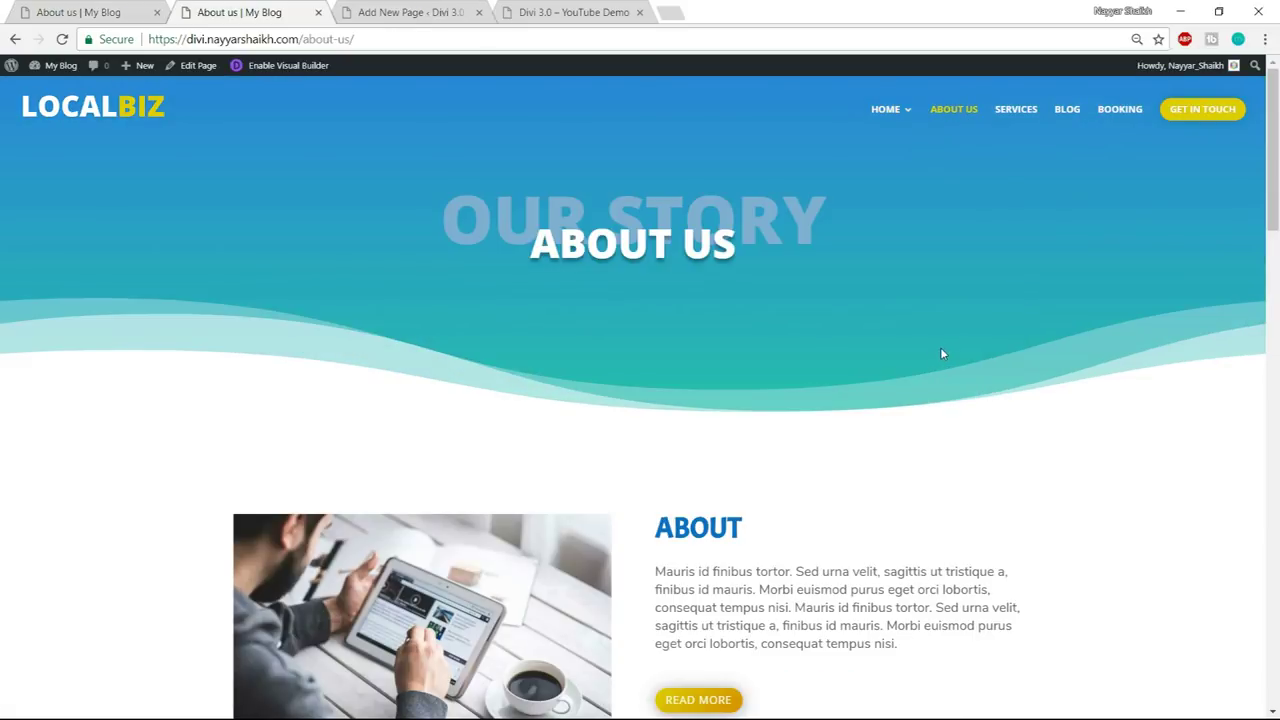
- Title the new page "About Us", enable the Divi Builder and launch the visual builder for it
{"action": "key", "text": "ctrl+Tab"}
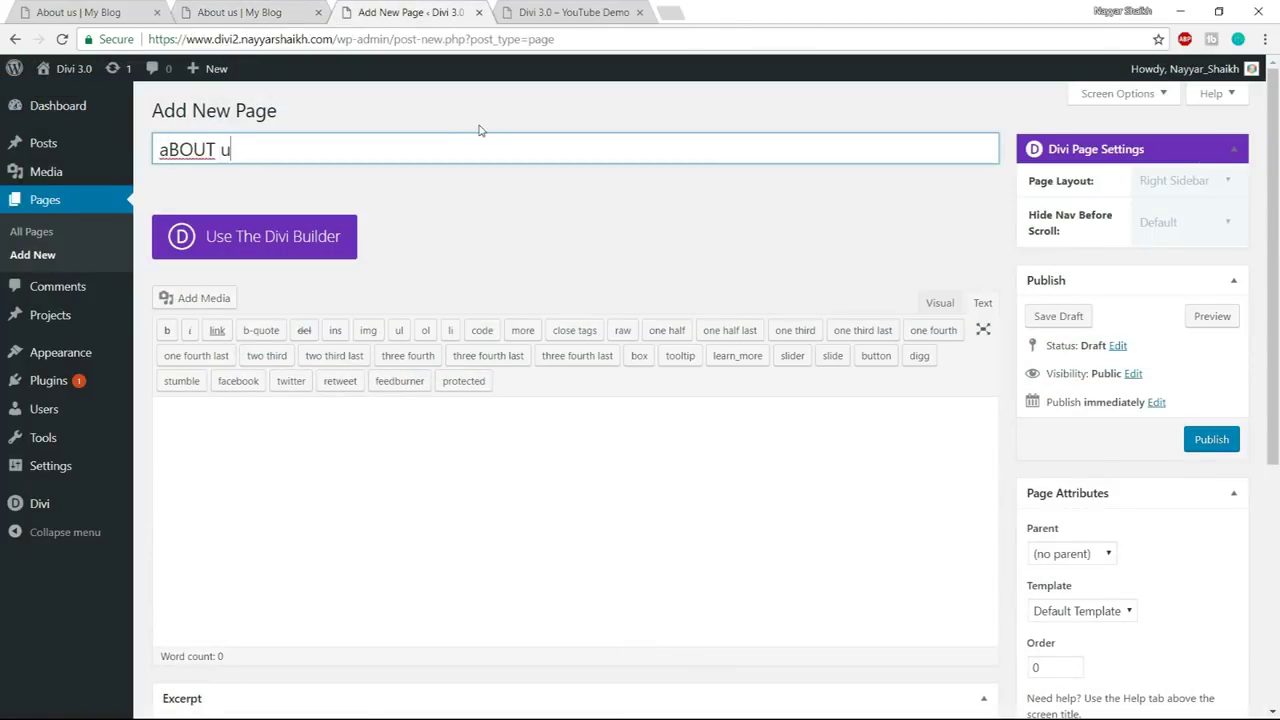
{"action": "key", "text": "ctrl+a"}
{"action": "type", "text": "About Us"}
{"action": "left_click", "coordinate": [298, 238]}
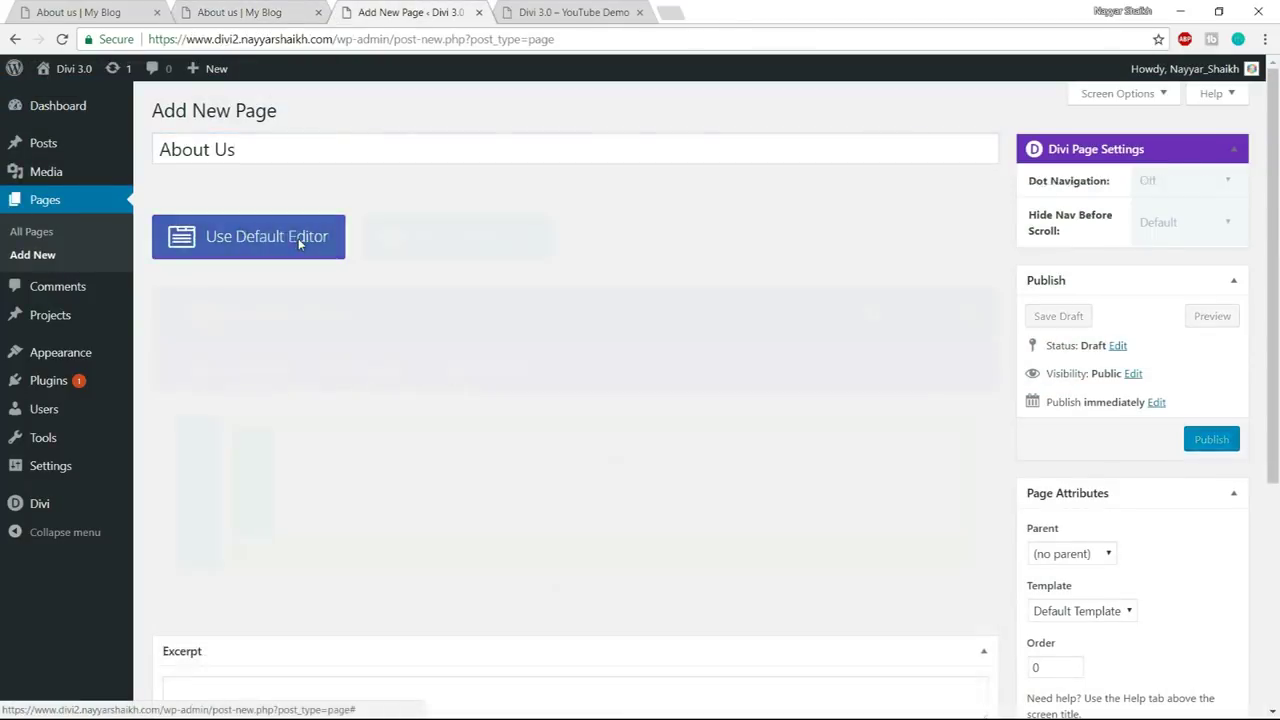
{"action": "left_click", "coordinate": [422, 254]}
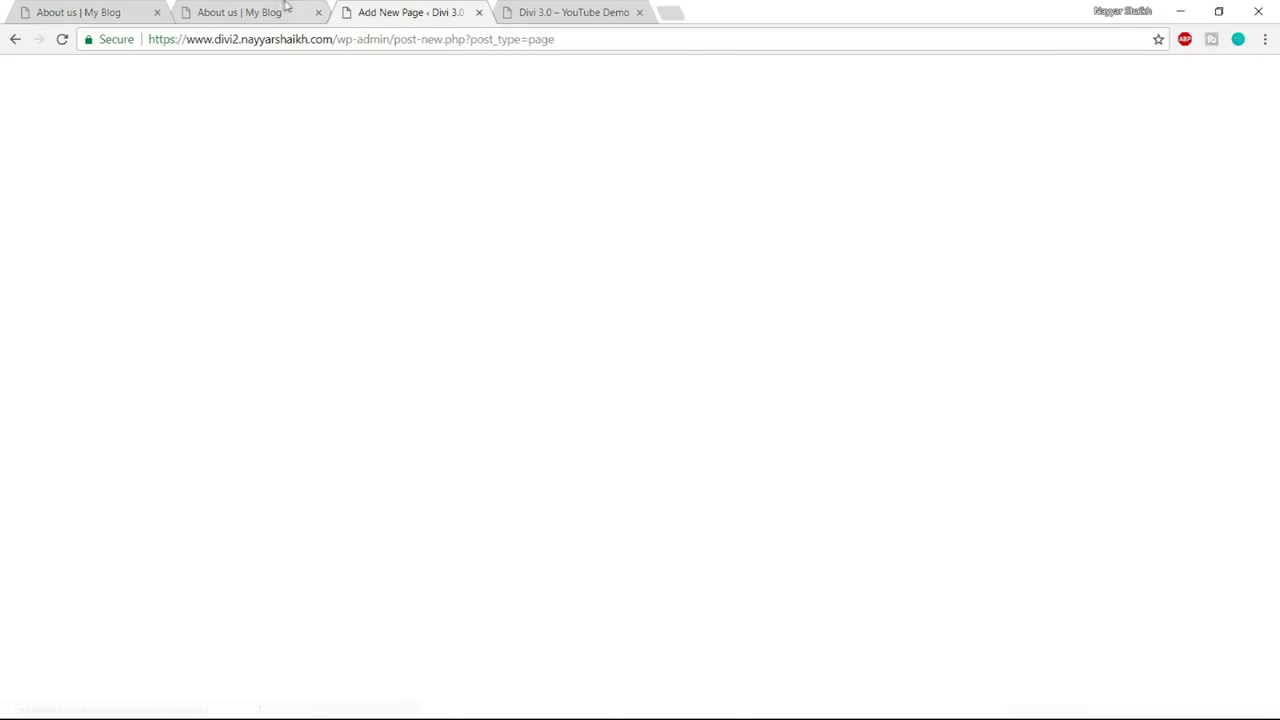
- Review the finished About Us reference page, and load the new page at ?page_id=71&et_fb=1 for visual editing
{"action": "left_click", "coordinate": [285, 5]}
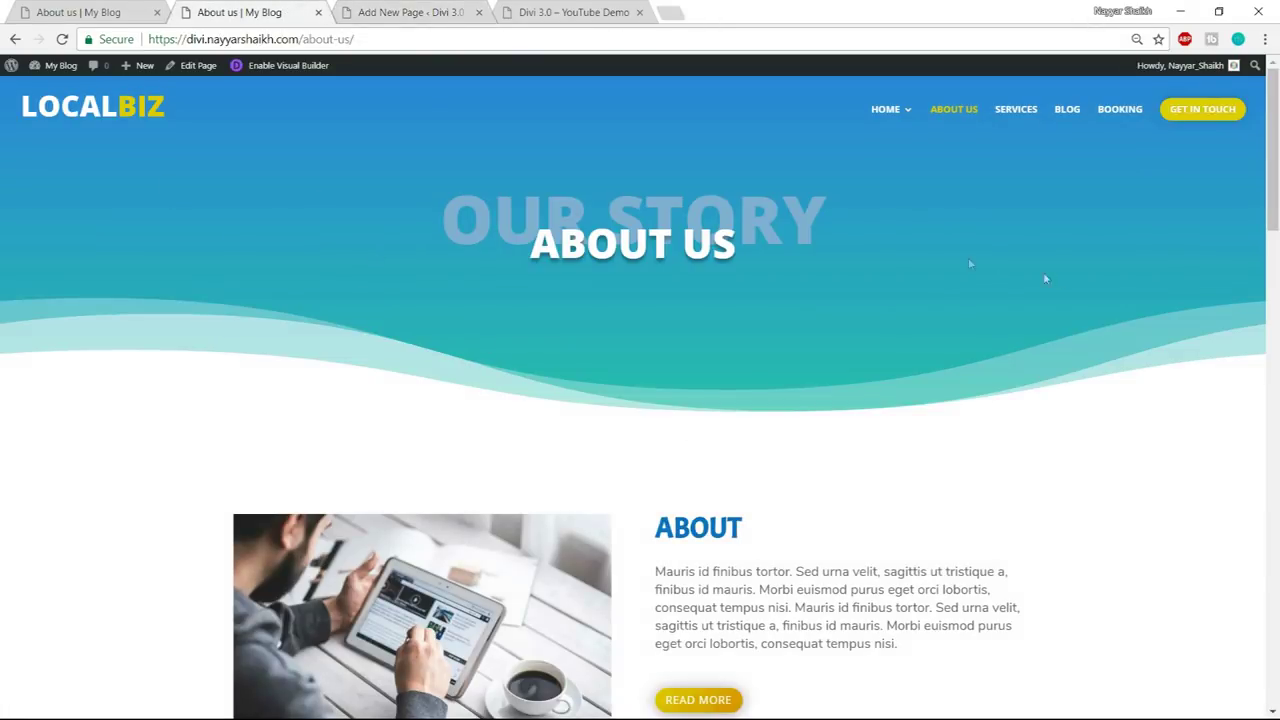
{"action": "scroll", "coordinate": [1066, 580], "scroll_direction": "down", "scroll_amount": 10}
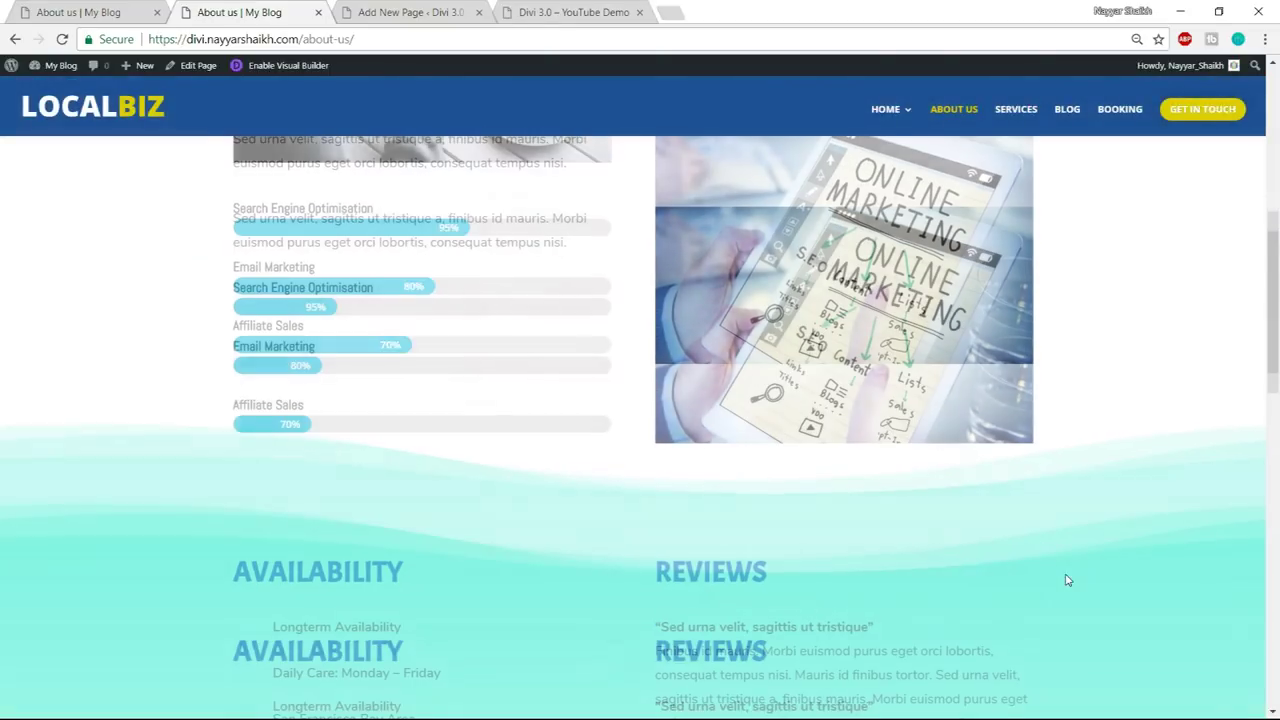
{"action": "scroll", "coordinate": [1066, 580], "scroll_direction": "down", "scroll_amount": 8}
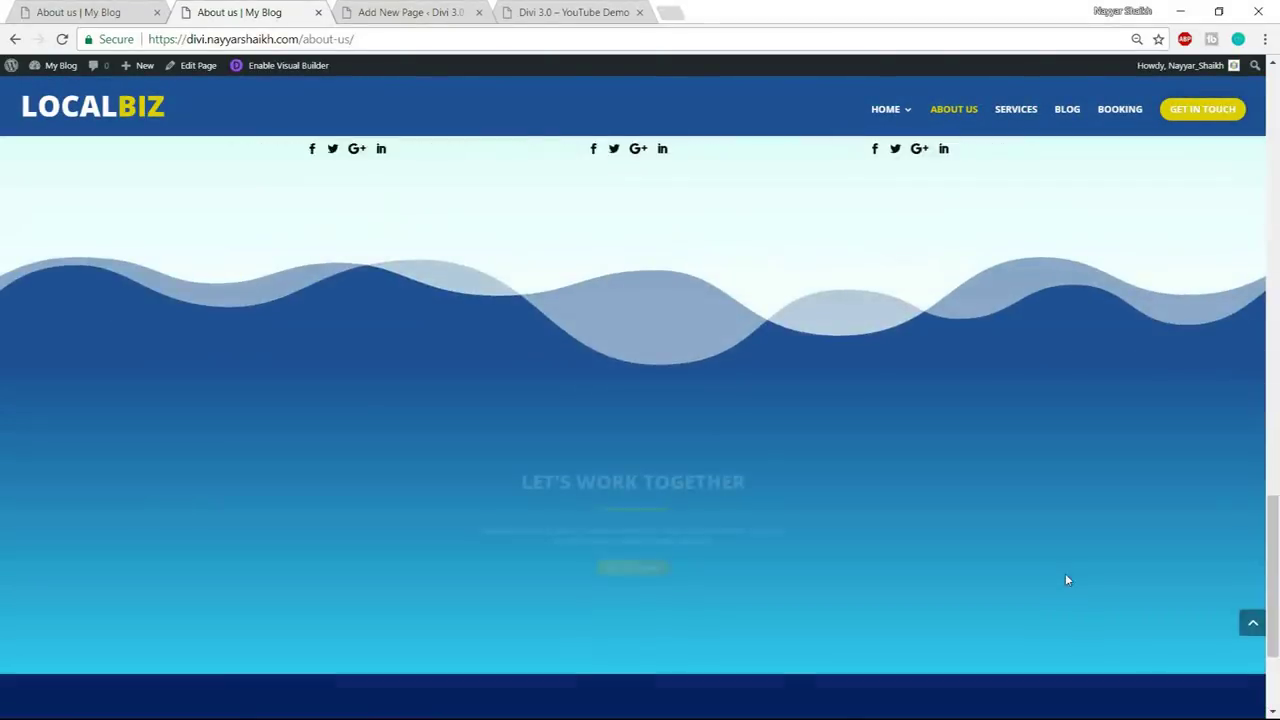
{"action": "scroll", "coordinate": [1066, 580], "scroll_direction": "up", "scroll_amount": 3}
{"action": "scroll", "coordinate": [1066, 580], "scroll_direction": "up", "scroll_amount": 15}
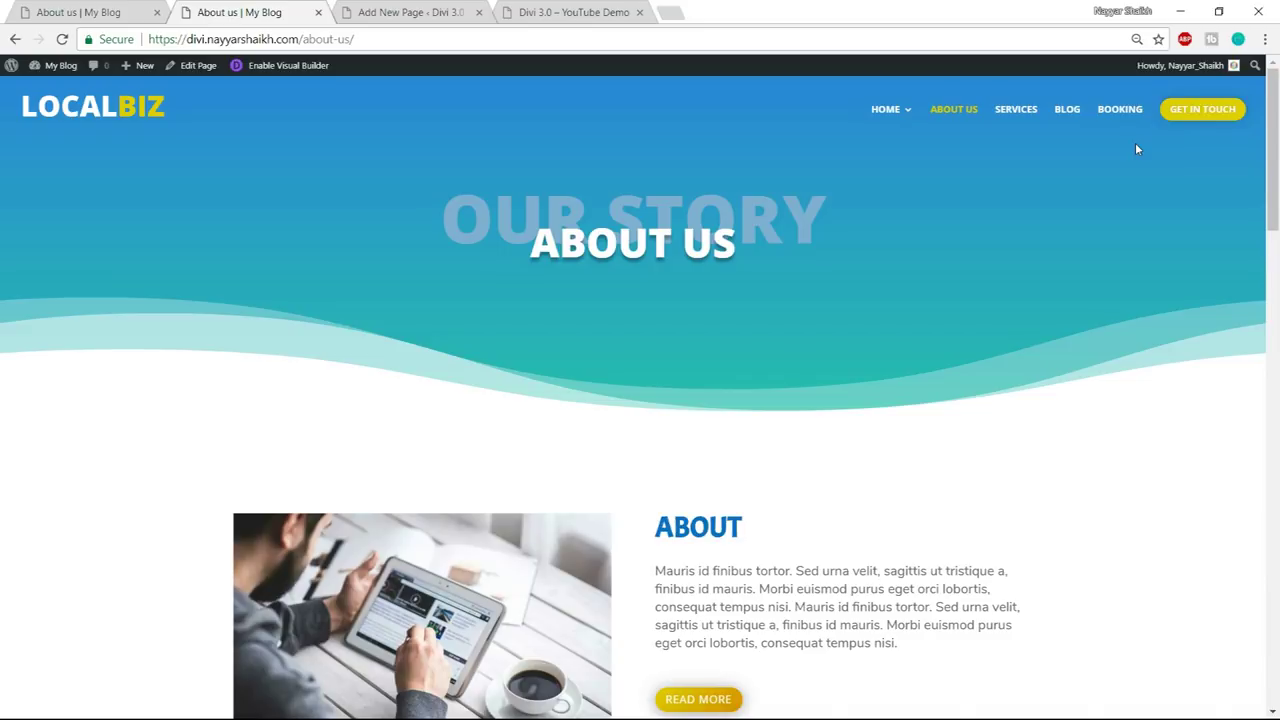
{"action": "left_click", "coordinate": [418, 8]}
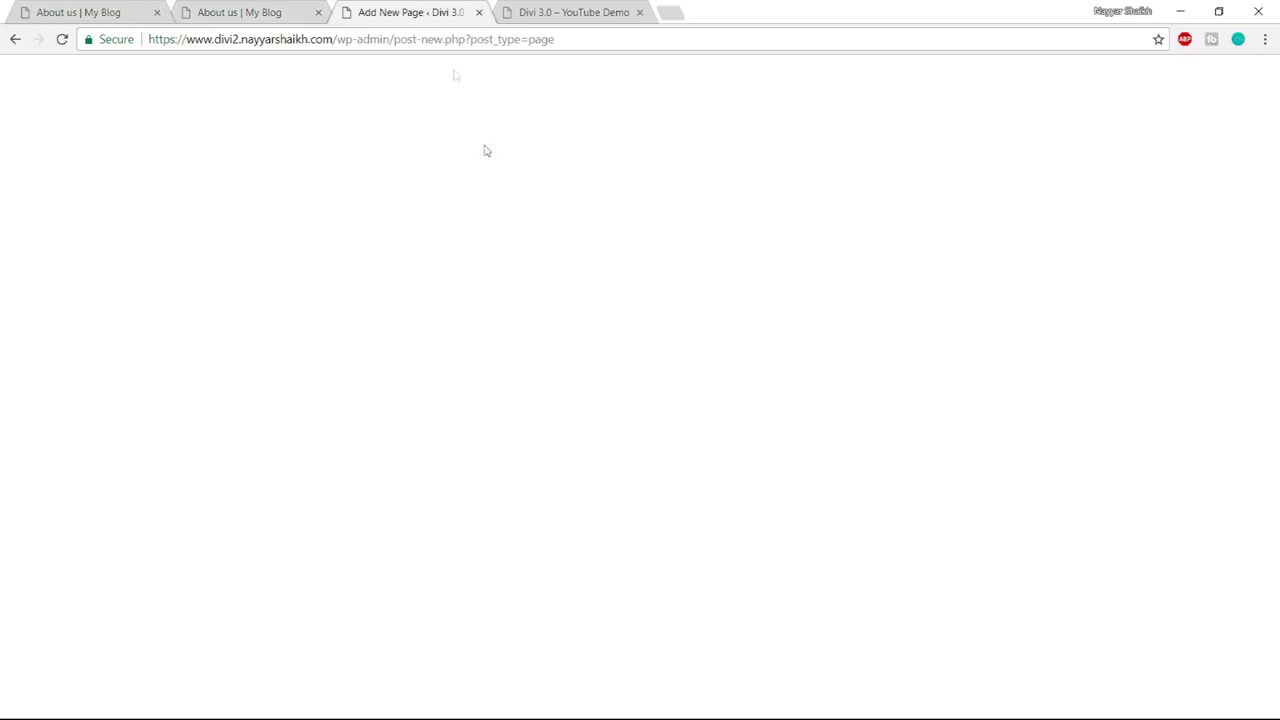
{"action": "left_click", "coordinate": [548, 40]}
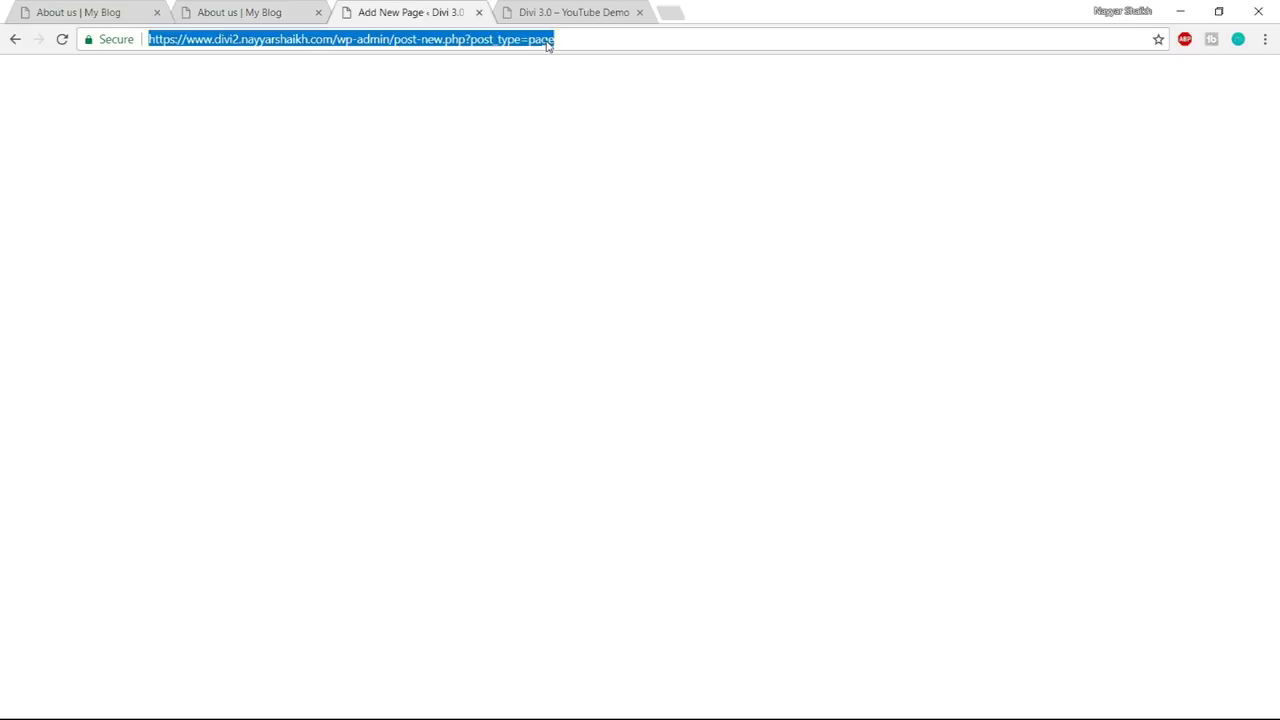
{"action": "key", "text": "BackSpace"}
{"action": "type", "text": "https://www.divi2.nayyarshaikh.com/?page_id=71&et_fb=1"}
{"action": "key", "text": "Return"}
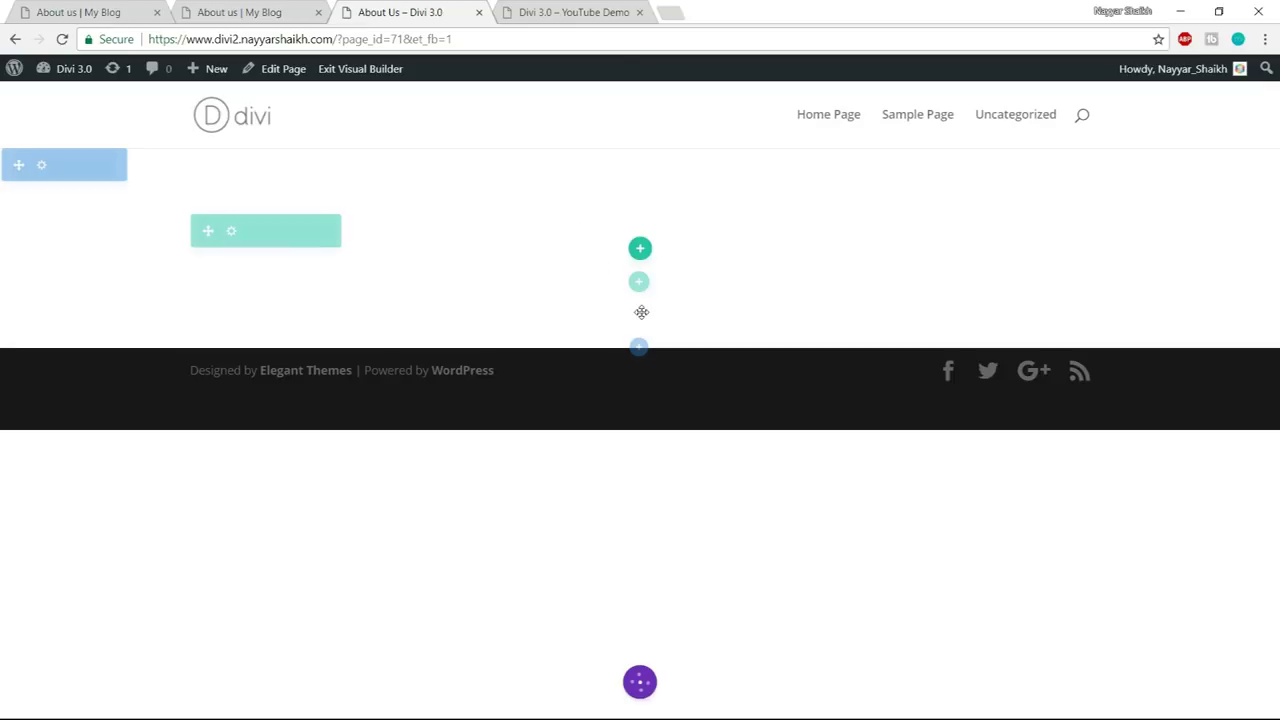
- Add the default blue-to-teal gradient background to the empty page's section
{"action": "left_click", "coordinate": [216, 12]}
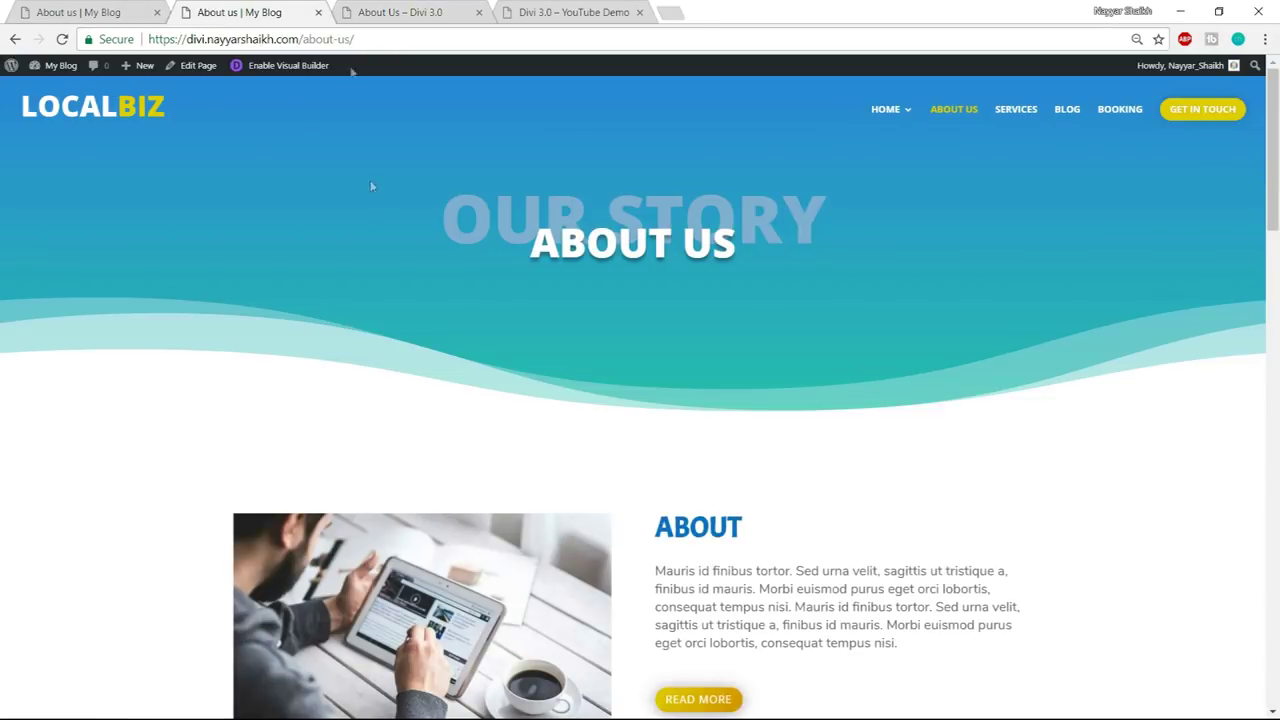
{"action": "left_click", "coordinate": [414, 10]}
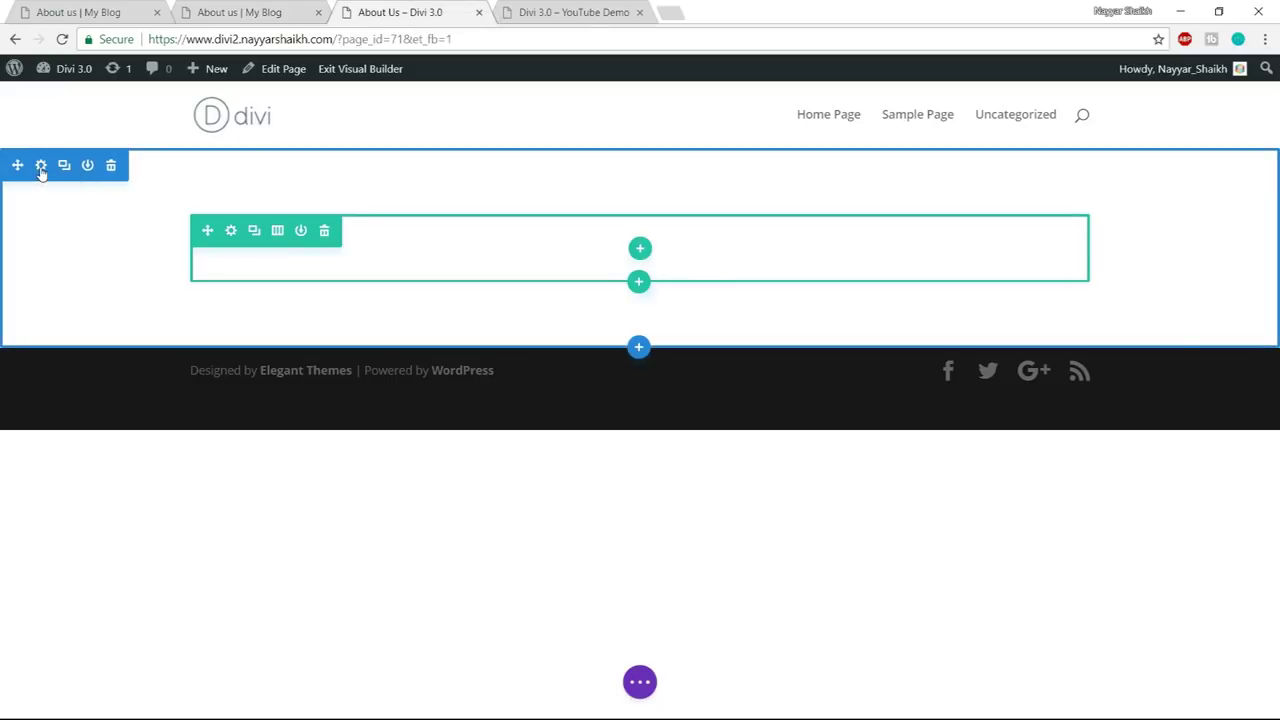
{"action": "left_click", "coordinate": [41, 166]}
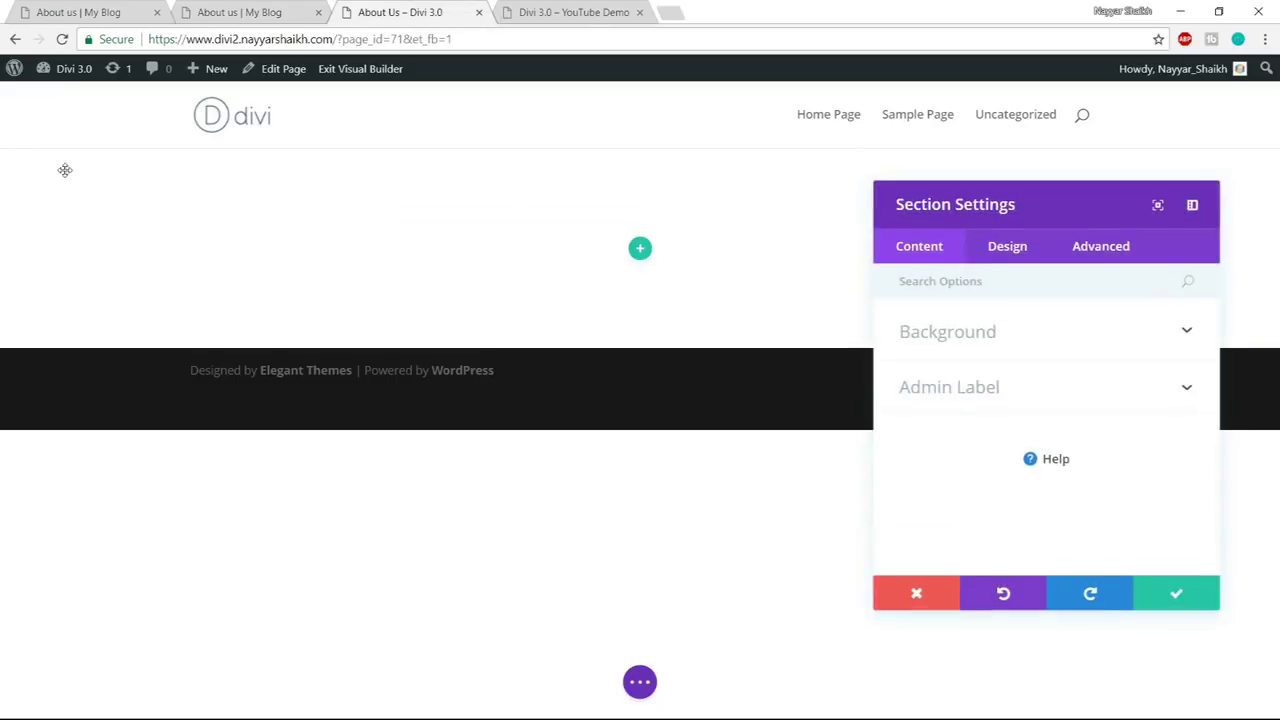
{"action": "left_click", "coordinate": [981, 336]}
{"action": "scroll", "coordinate": [1040, 401], "scroll_direction": "down", "scroll_amount": 2}
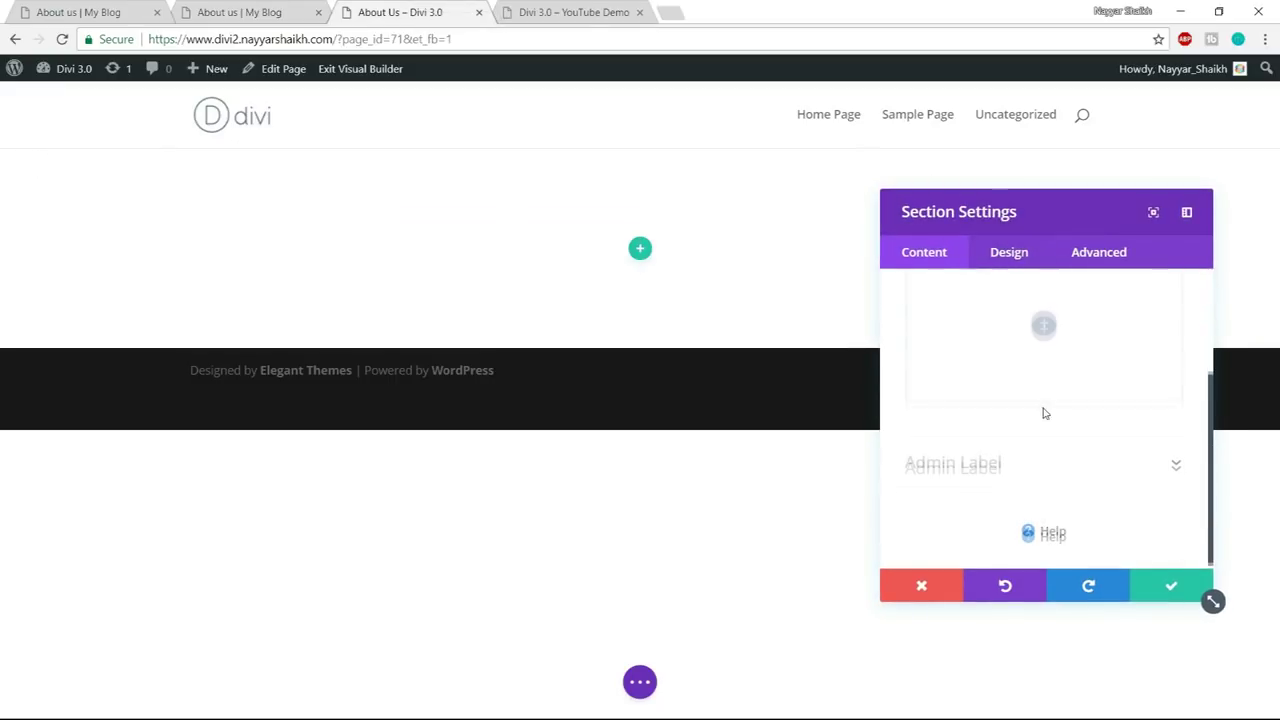
{"action": "left_click", "coordinate": [1043, 328]}
- Give the section a bottom divider in the layered gentle-wave style
{"action": "left_click", "coordinate": [1032, 254]}
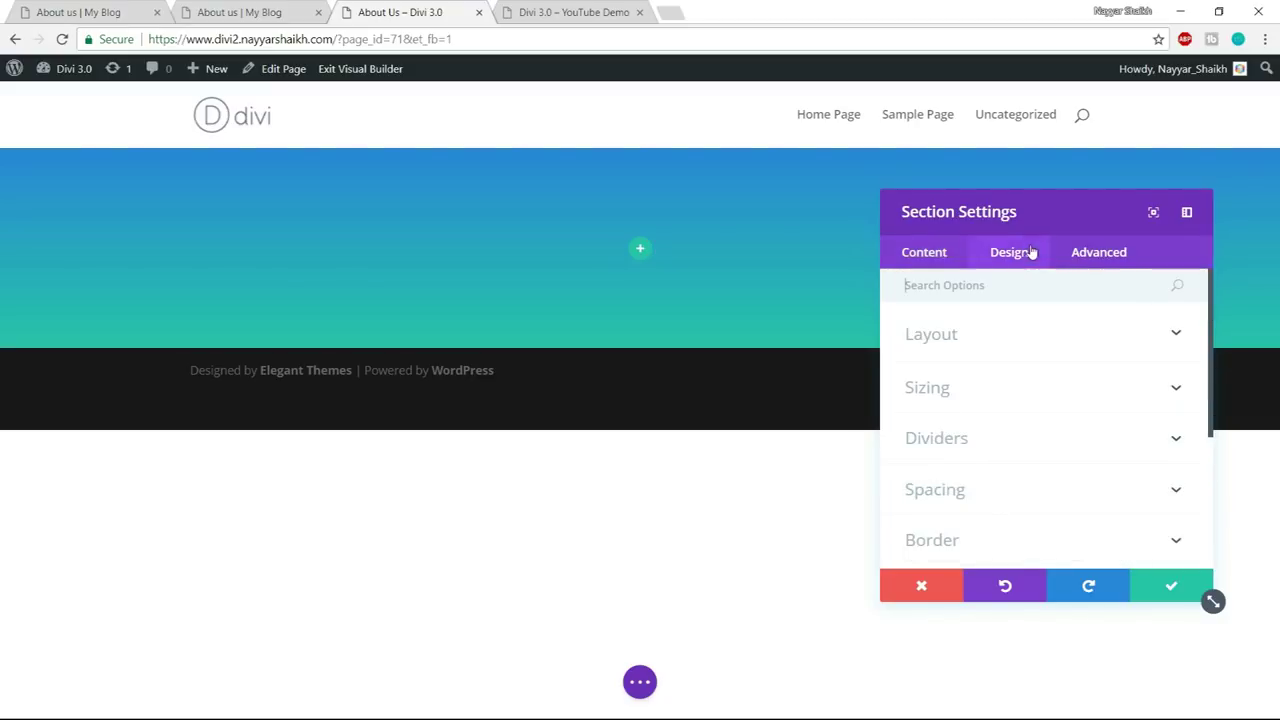
{"action": "scroll", "coordinate": [1070, 388], "scroll_direction": "down", "scroll_amount": 1}
{"action": "left_click", "coordinate": [986, 358]}
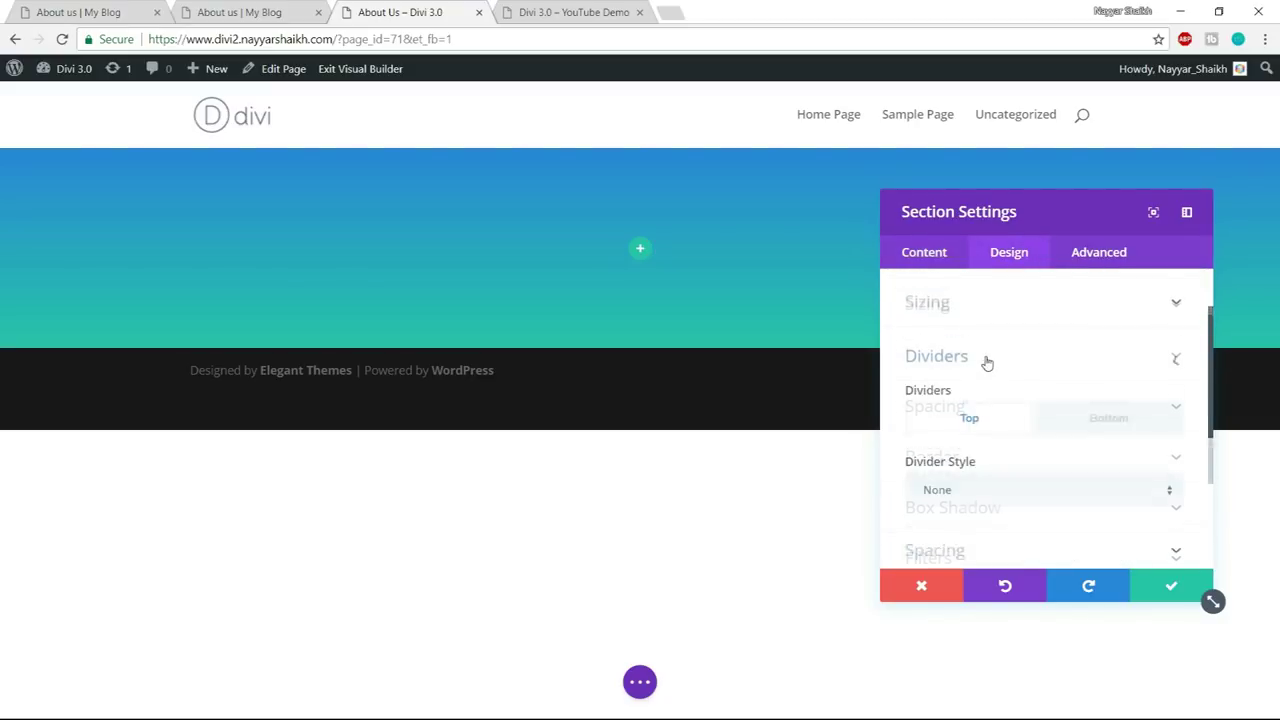
{"action": "scroll", "coordinate": [1106, 371], "scroll_direction": "down", "scroll_amount": 1}
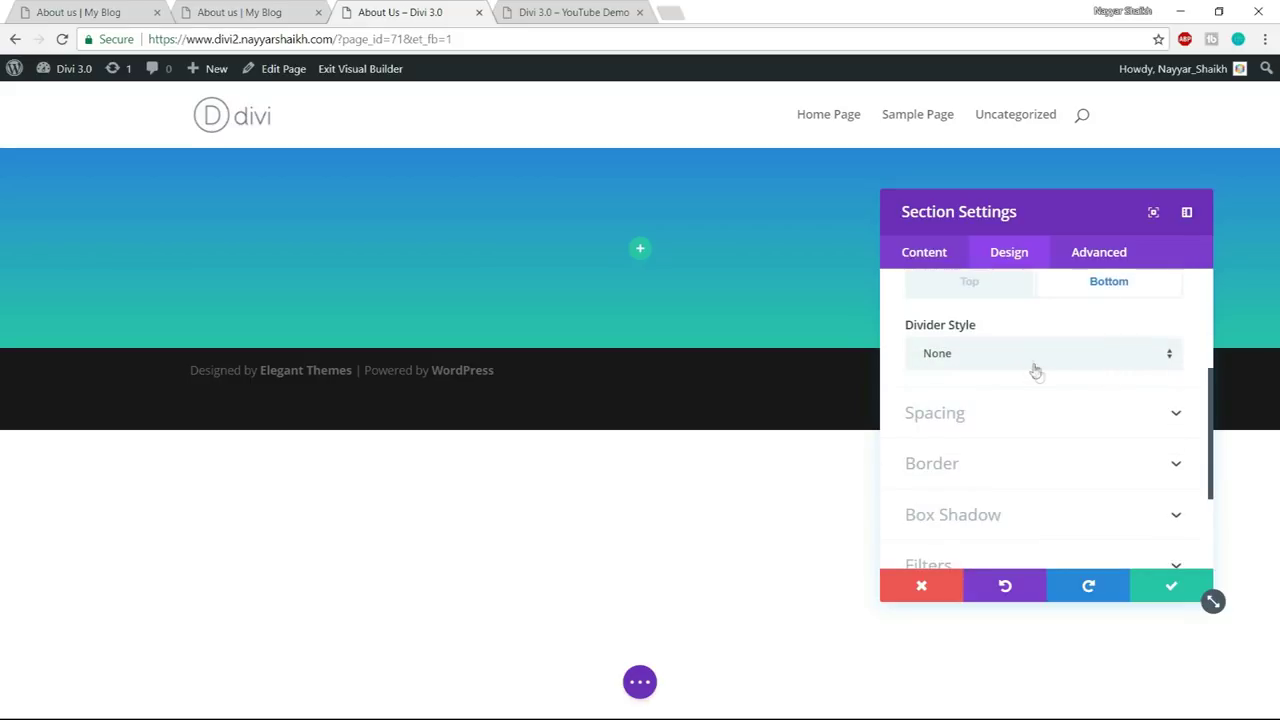
{"action": "left_click", "coordinate": [1034, 369]}
{"action": "scroll", "coordinate": [1034, 368], "scroll_direction": "down", "scroll_amount": 1}
{"action": "scroll", "coordinate": [1034, 368], "scroll_direction": "down", "scroll_amount": 3}
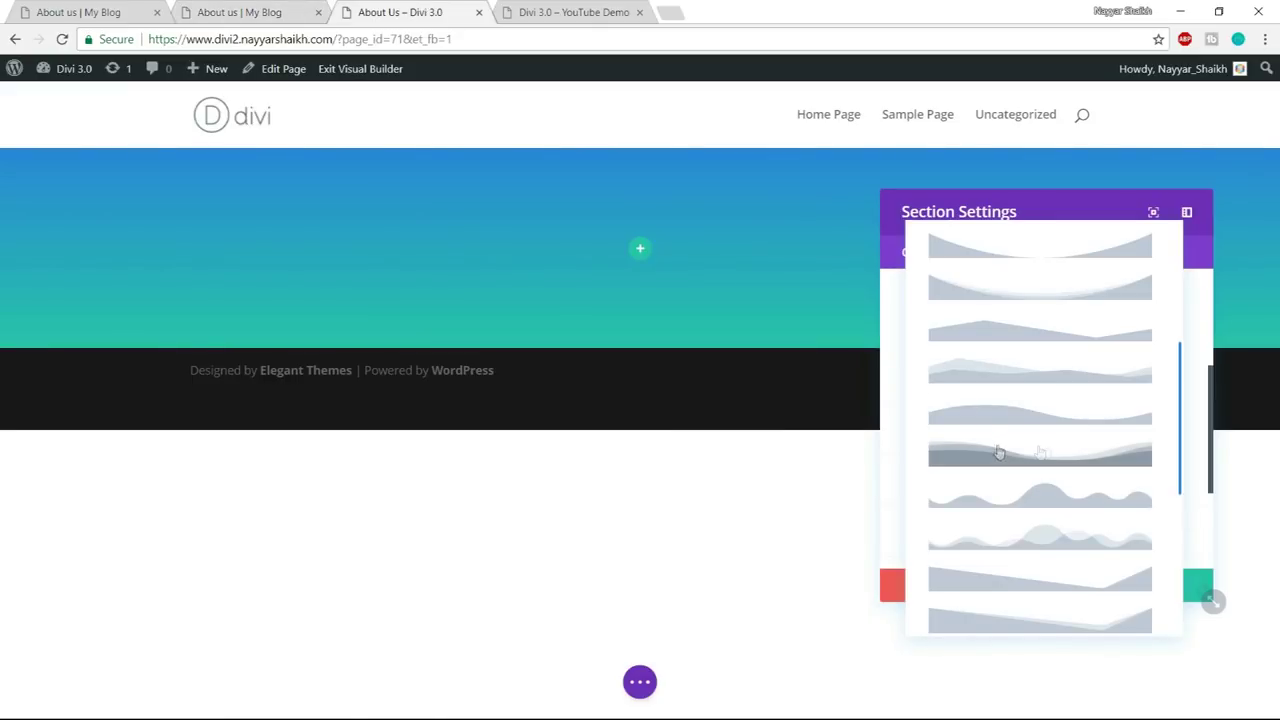
{"action": "left_click", "coordinate": [1058, 460]}
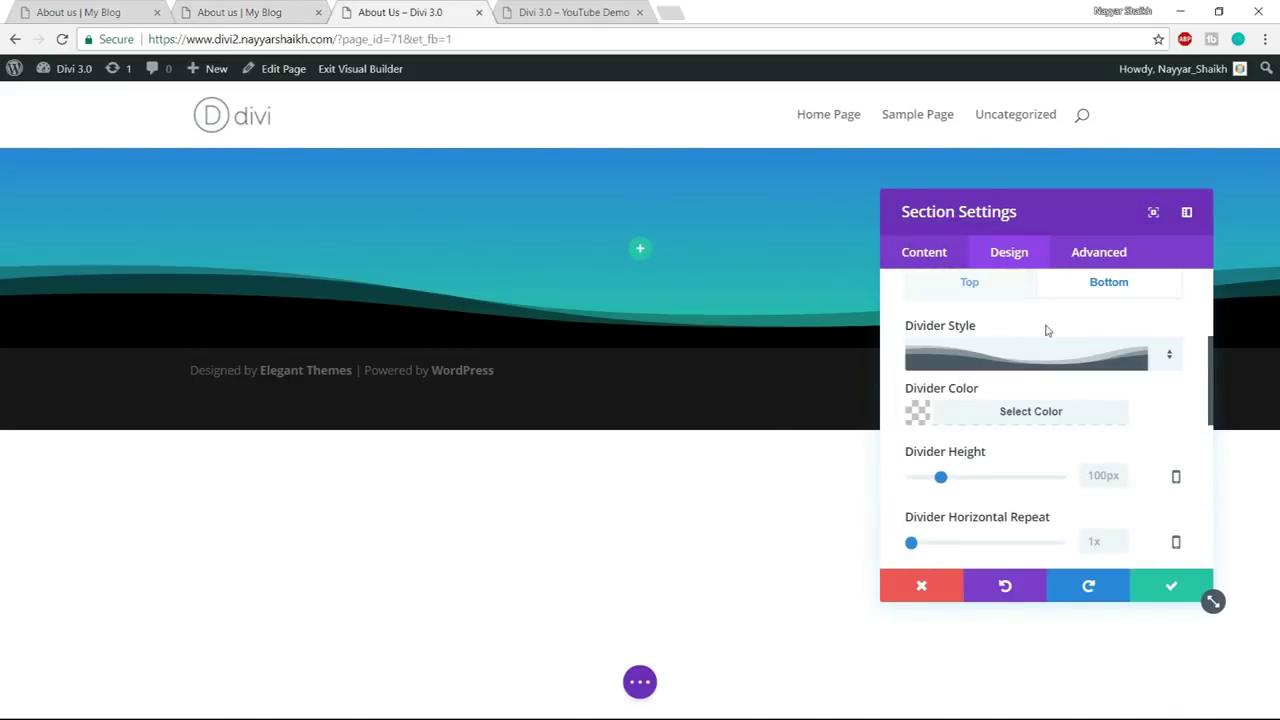
- Set the section's bottom divider color to white and save the section settings
{"action": "left_click", "coordinate": [1019, 414]}
{"action": "scroll", "coordinate": [1007, 483], "scroll_direction": "down", "scroll_amount": 1}
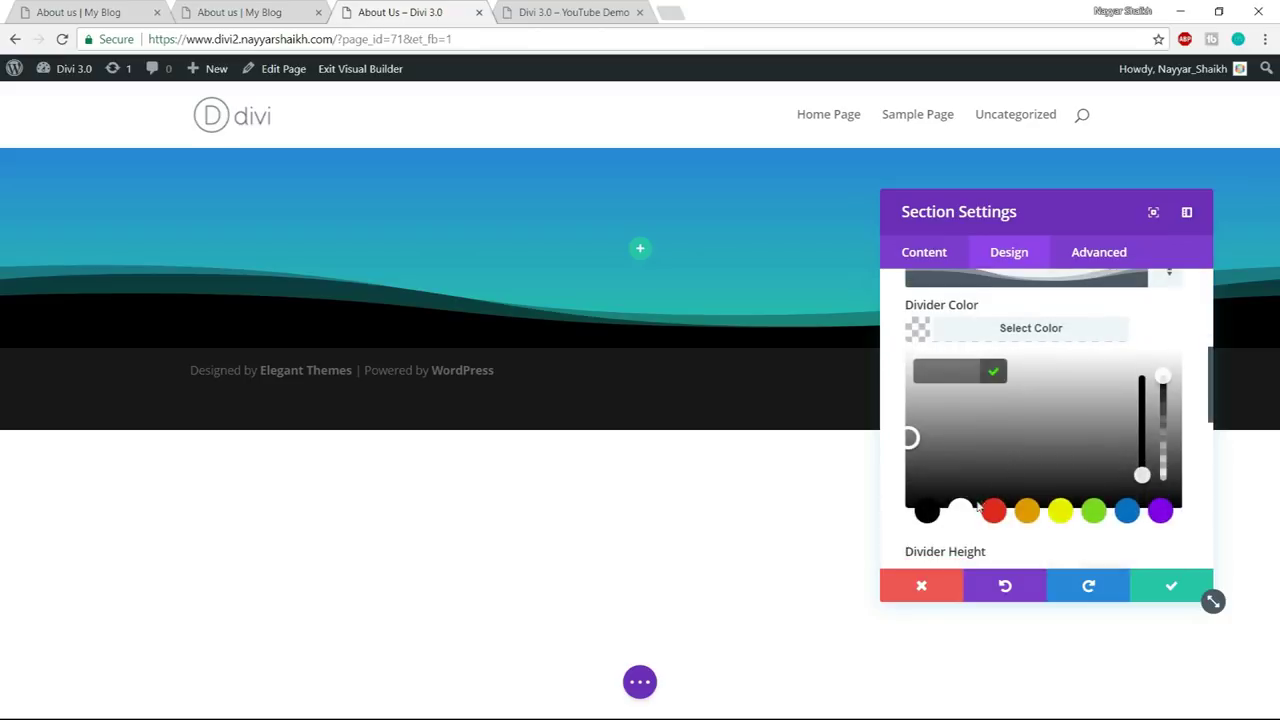
{"action": "left_click", "coordinate": [959, 513]}
{"action": "left_click", "coordinate": [1166, 585]}
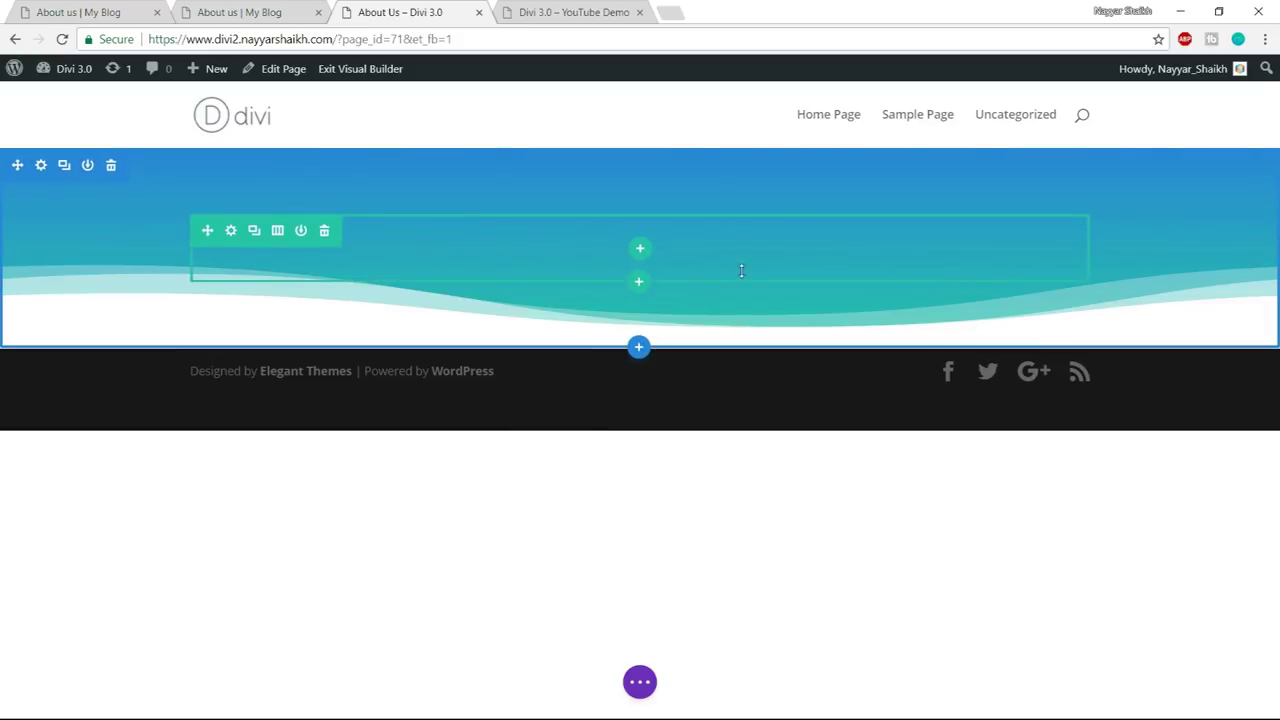
- Enlarge the lower spacing of the row and the section, and set the section's bottom divider height to 227px
{"action": "left_click_drag", "start_coordinate": [743, 269], "coordinate": [759, 413]}
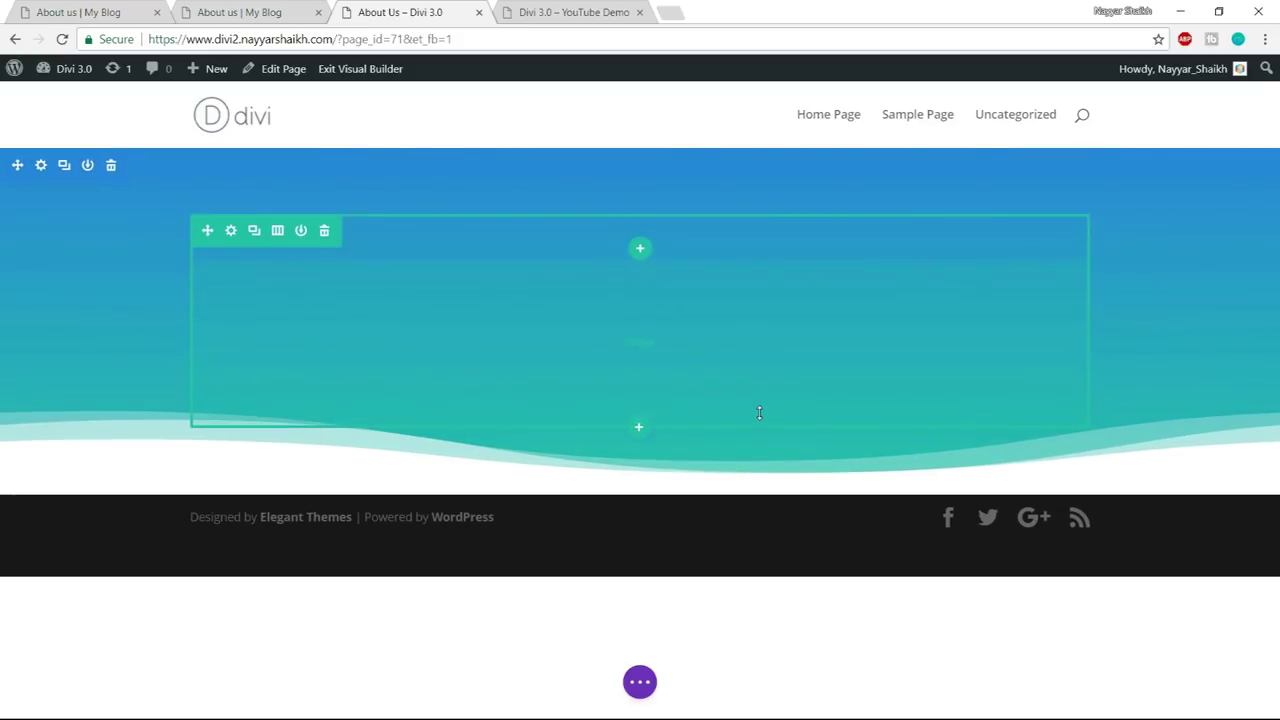
{"action": "left_click_drag", "start_coordinate": [793, 487], "coordinate": [788, 531]}
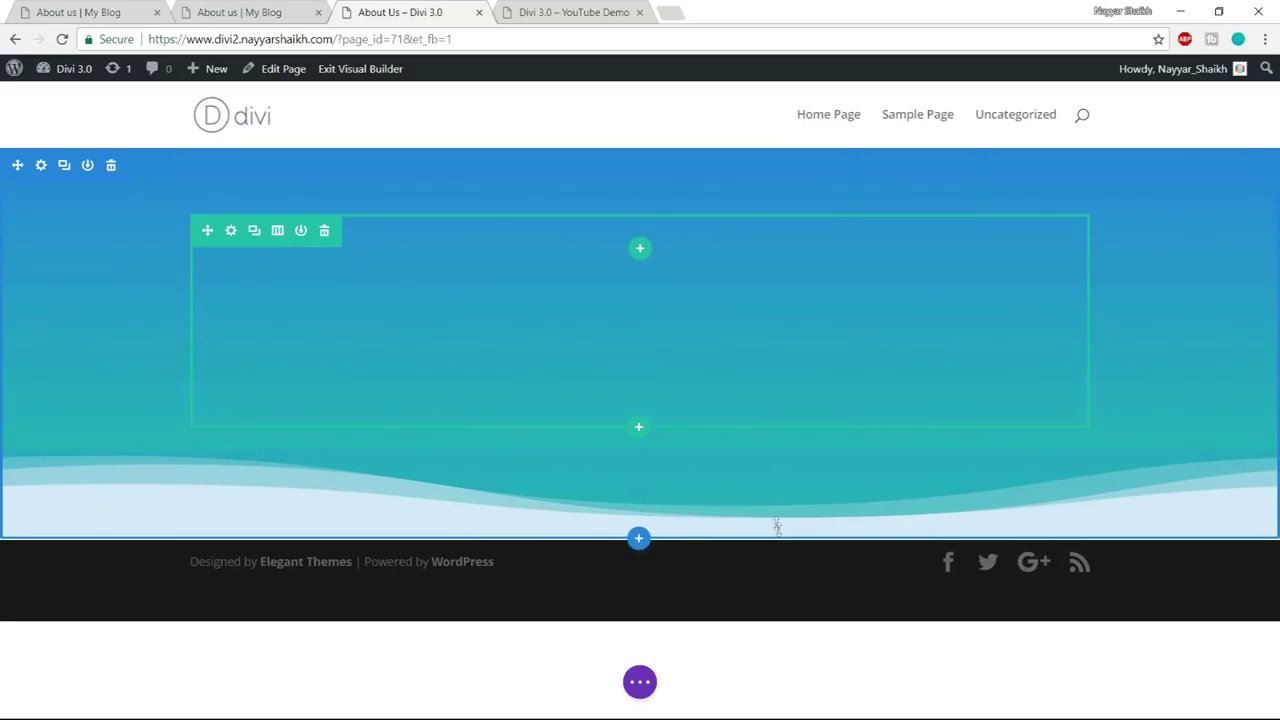
{"action": "left_click", "coordinate": [41, 165]}
{"action": "left_click", "coordinate": [1024, 262]}
{"action": "scroll", "coordinate": [1060, 365], "scroll_direction": "down", "scroll_amount": 2}
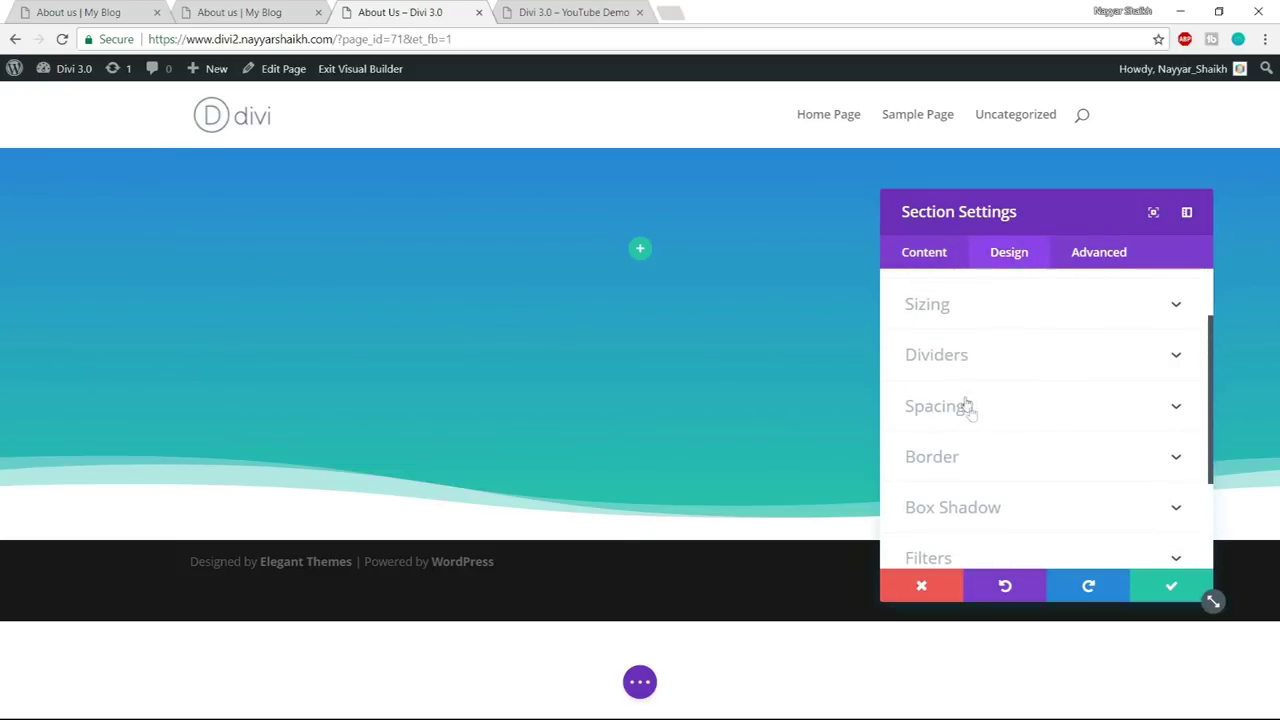
{"action": "left_click", "coordinate": [966, 374]}
{"action": "scroll", "coordinate": [1074, 371], "scroll_direction": "down", "scroll_amount": 1}
{"action": "scroll", "coordinate": [1074, 371], "scroll_direction": "up", "scroll_amount": 1}
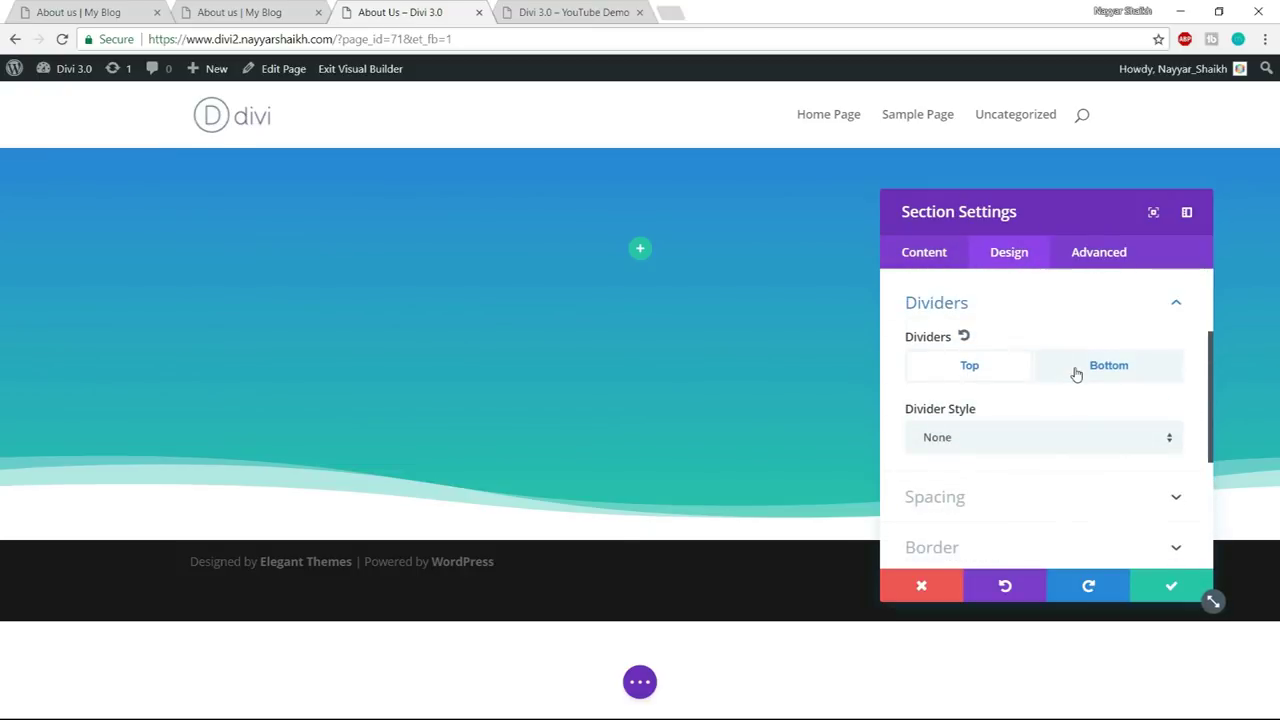
{"action": "left_click", "coordinate": [1108, 366]}
{"action": "scroll", "coordinate": [1128, 372], "scroll_direction": "down", "scroll_amount": 3}
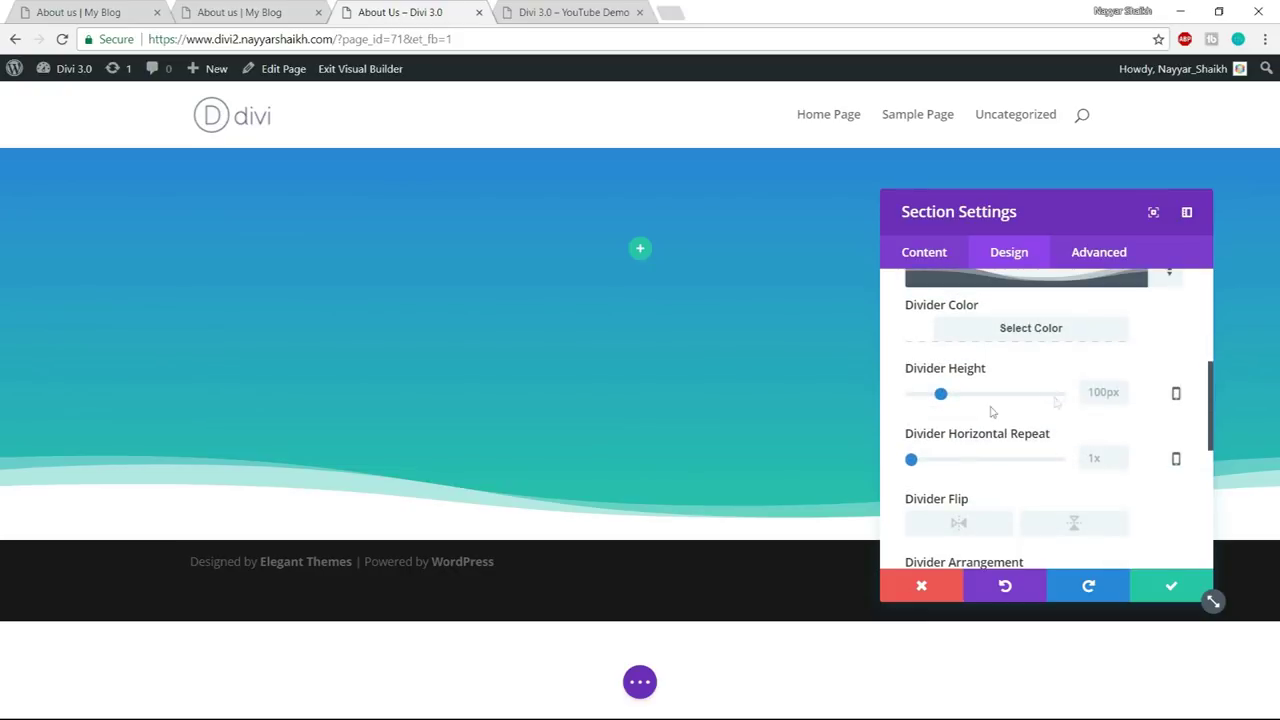
{"action": "left_click_drag", "start_coordinate": [941, 394], "coordinate": [980, 397]}
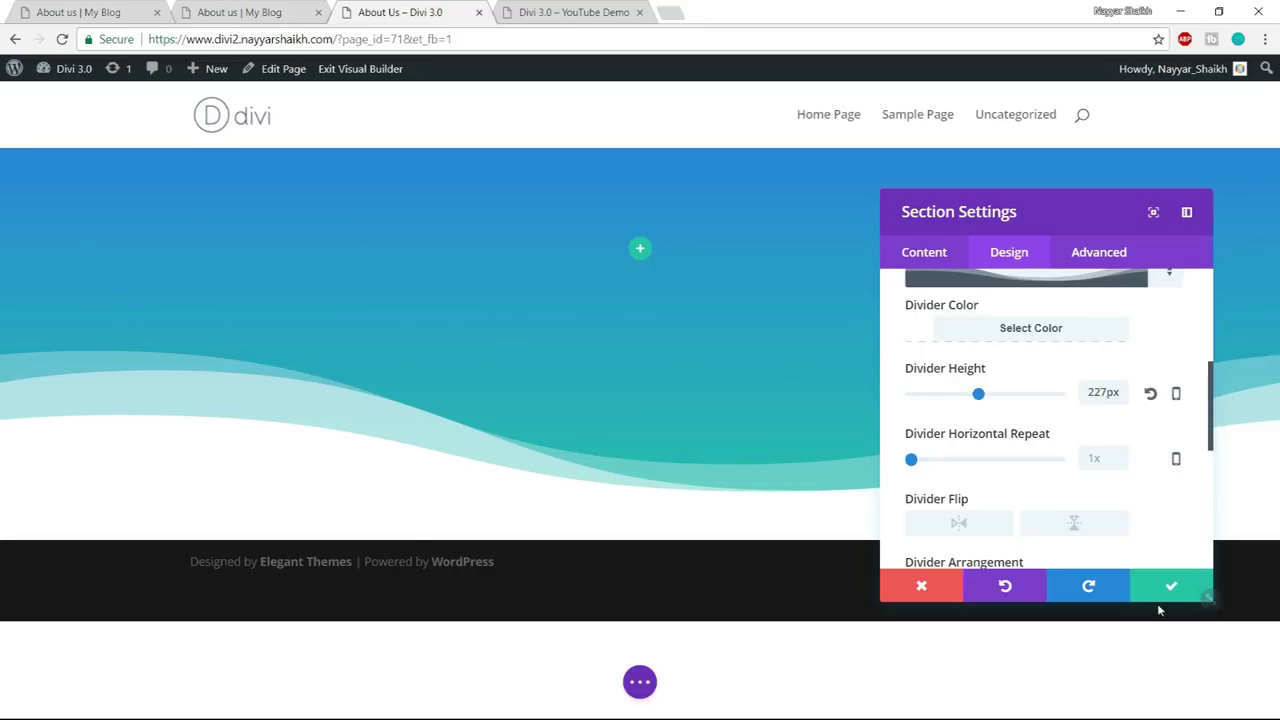
{"action": "left_click", "coordinate": [1168, 596]}
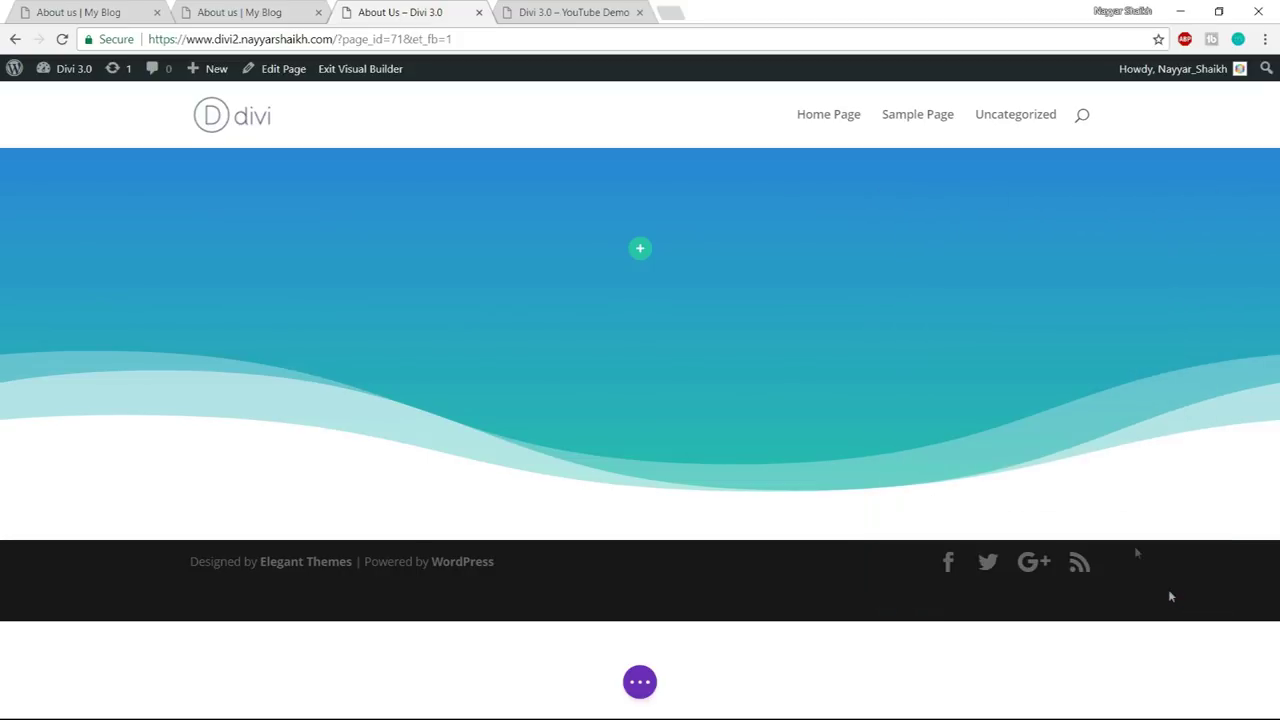
- Insert the saved LocalBiz Agency heading row from the library below the empty row, and delete its divider and paragraph modules
{"action": "left_click", "coordinate": [262, 12]}
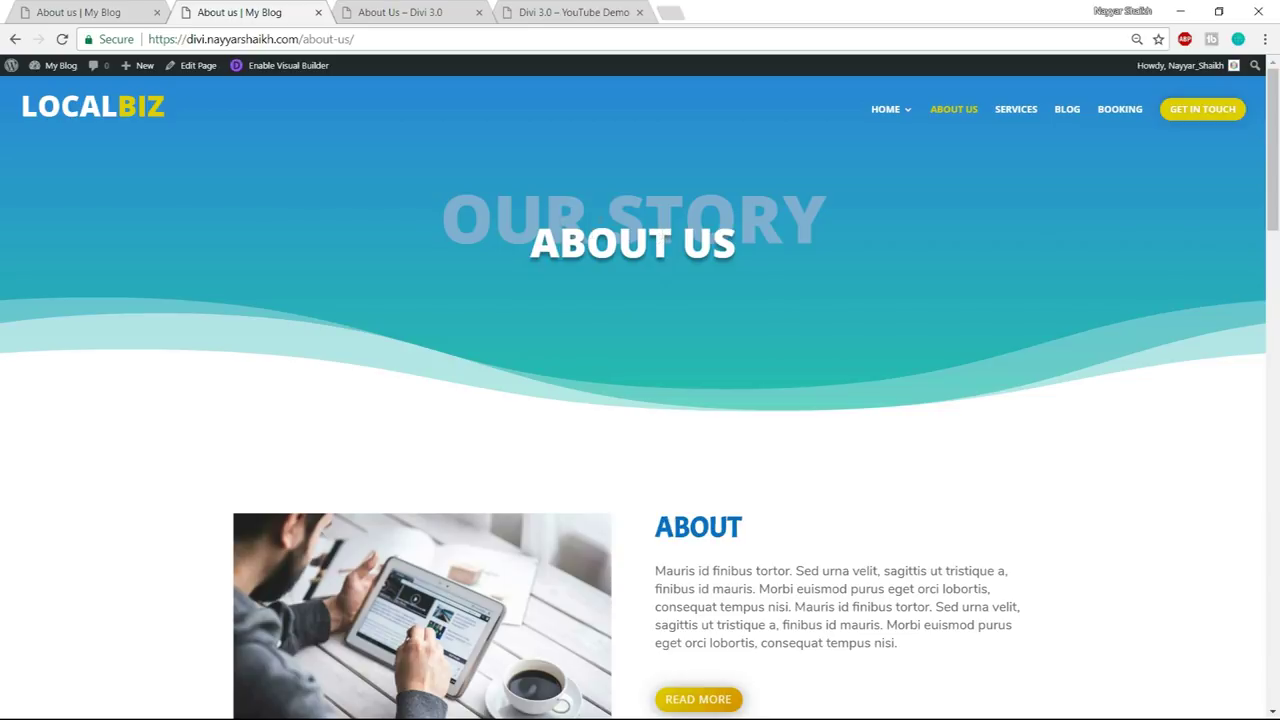
{"action": "left_click", "coordinate": [391, 10]}
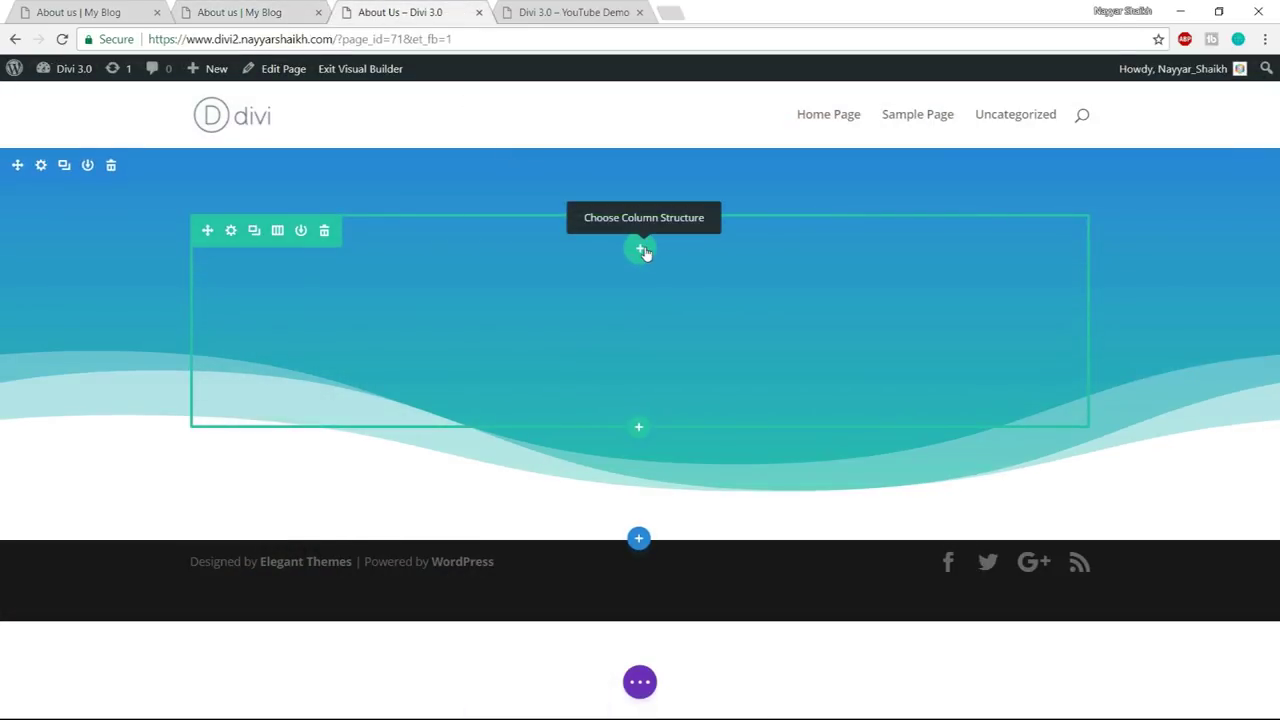
{"action": "left_click", "coordinate": [639, 431]}
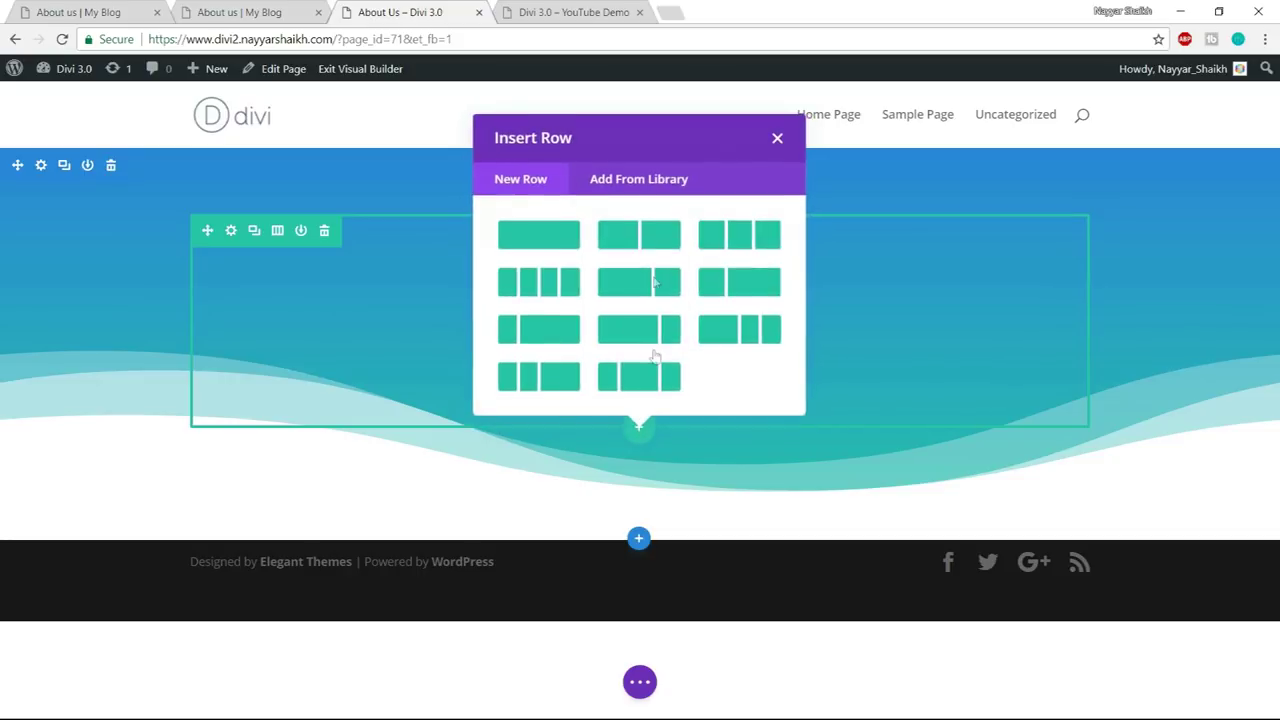
{"action": "left_click", "coordinate": [645, 185]}
{"action": "left_click", "coordinate": [603, 254]}
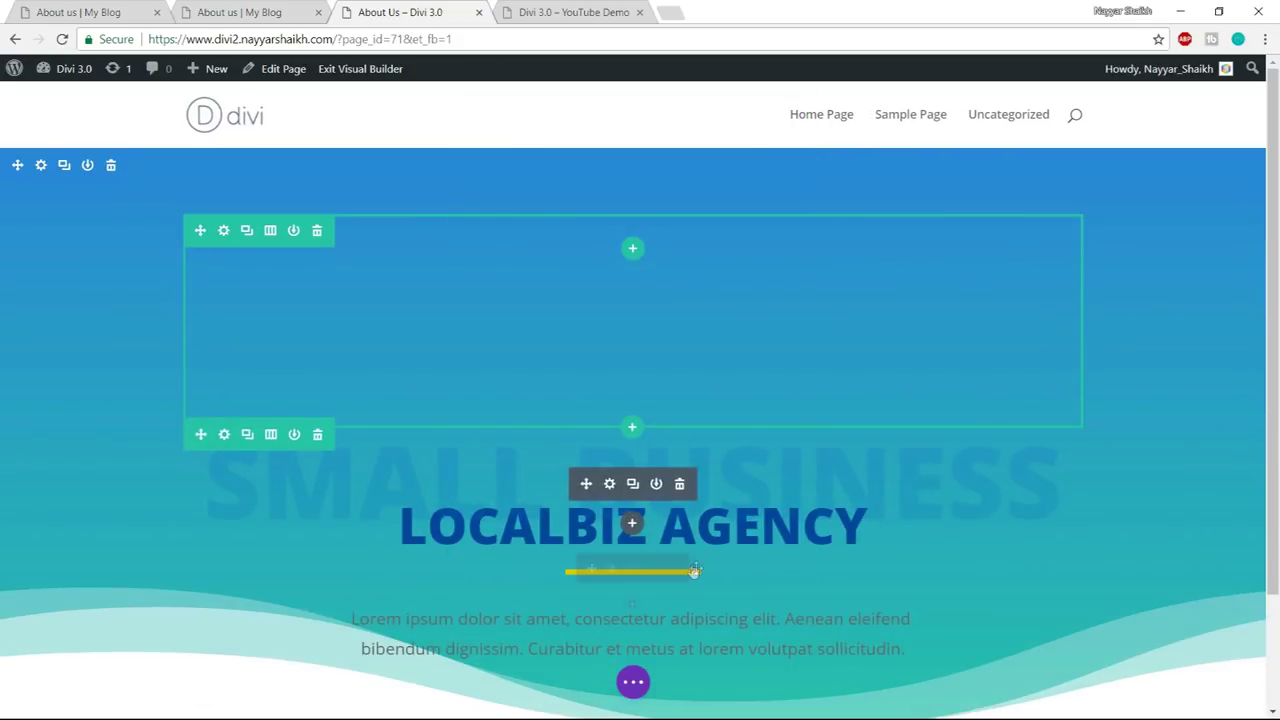
{"action": "left_click", "coordinate": [680, 568]}
{"action": "left_click", "coordinate": [680, 568]}
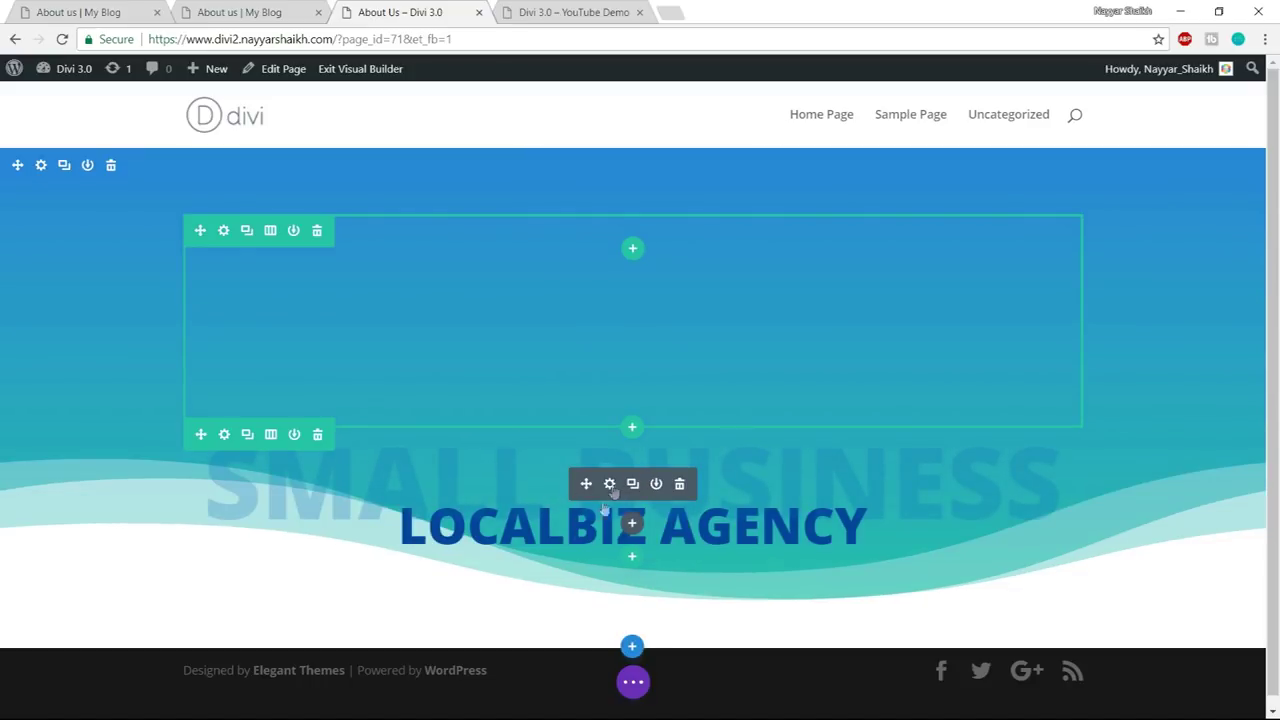
{"action": "left_click", "coordinate": [230, 12]}
{"action": "left_click", "coordinate": [447, 8]}
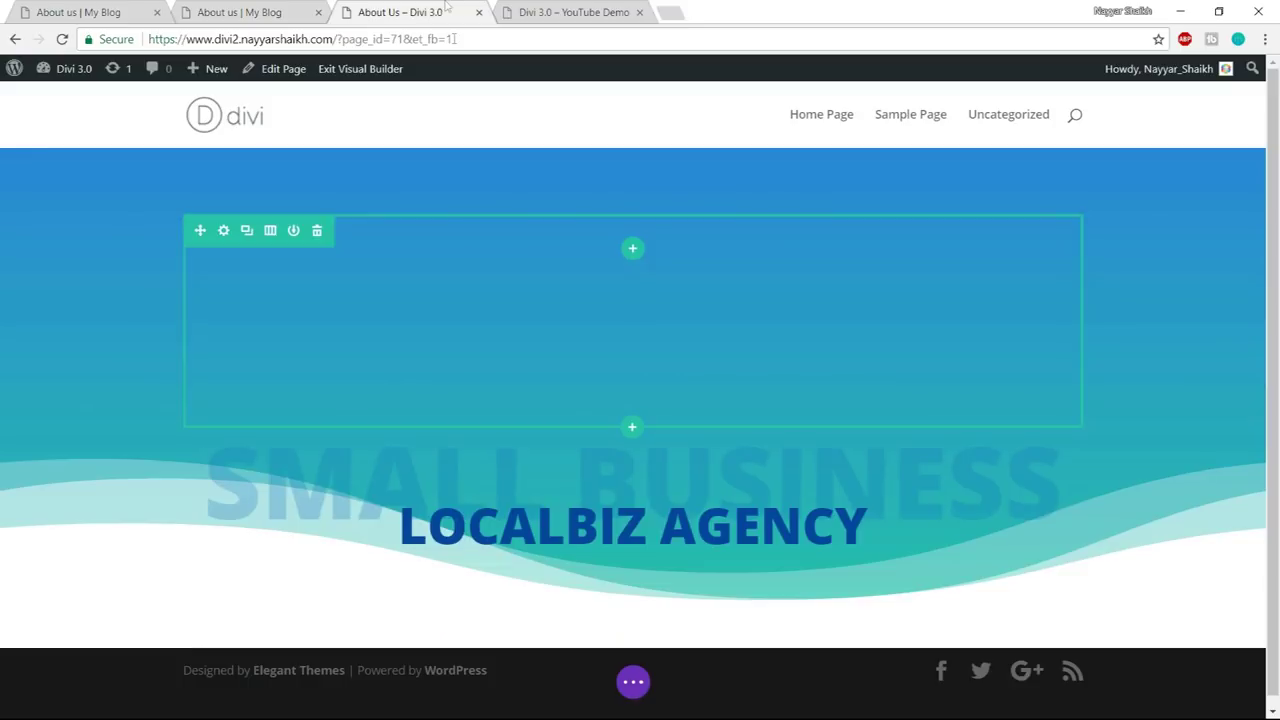
{"action": "left_click_drag", "start_coordinate": [629, 343], "coordinate": [634, 250]}
{"action": "left_click", "coordinate": [633, 249]}
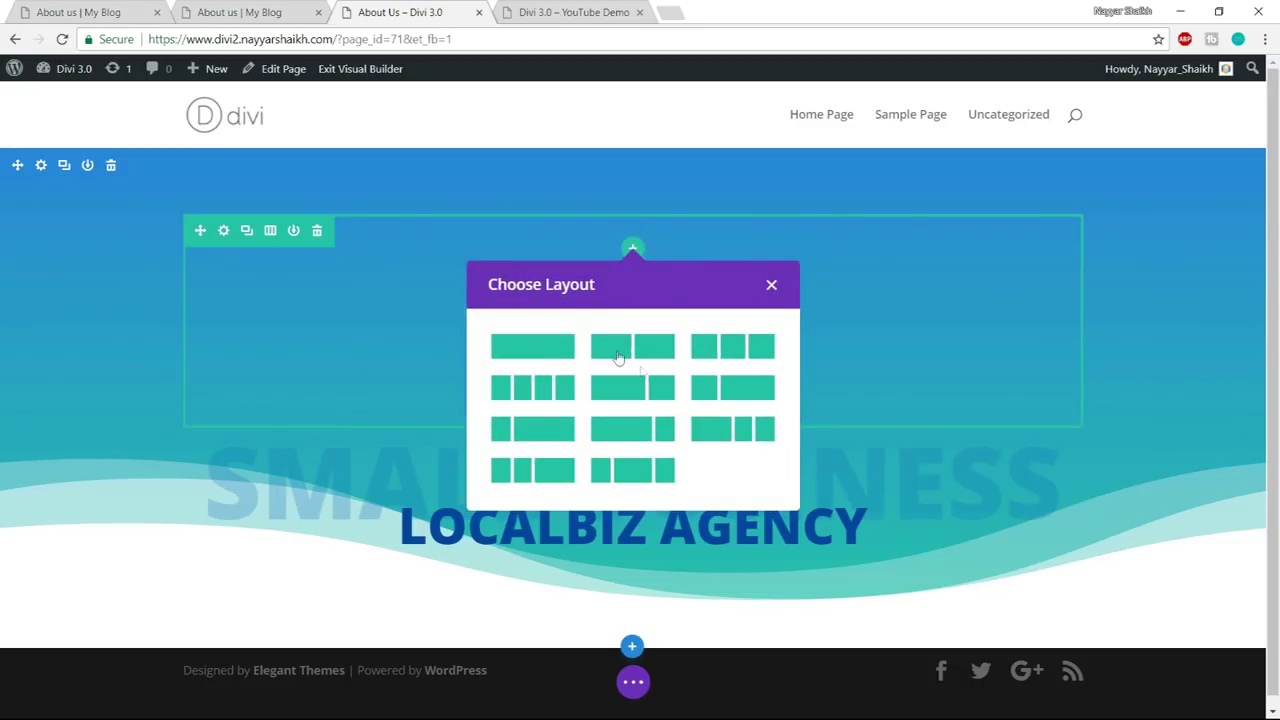
{"action": "left_click", "coordinate": [770, 284]}
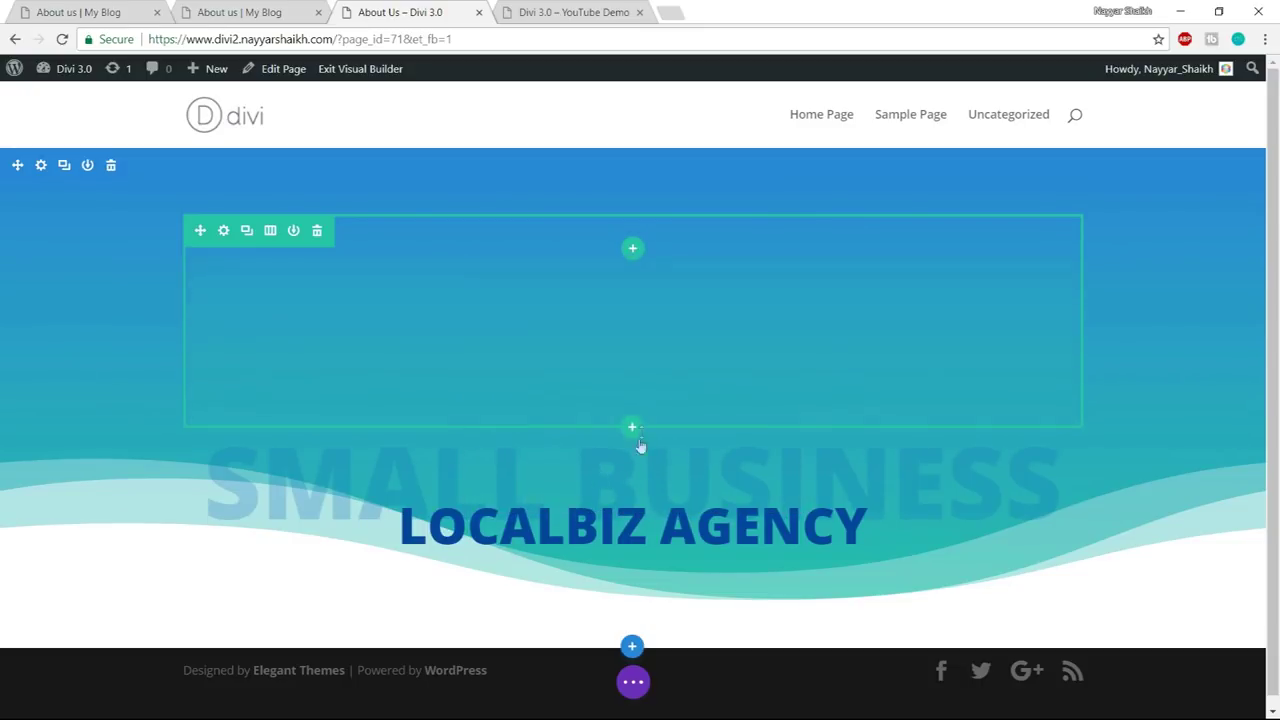
- Give the empty upper row a single-column layout without inserting a new module
{"action": "left_click", "coordinate": [631, 251]}
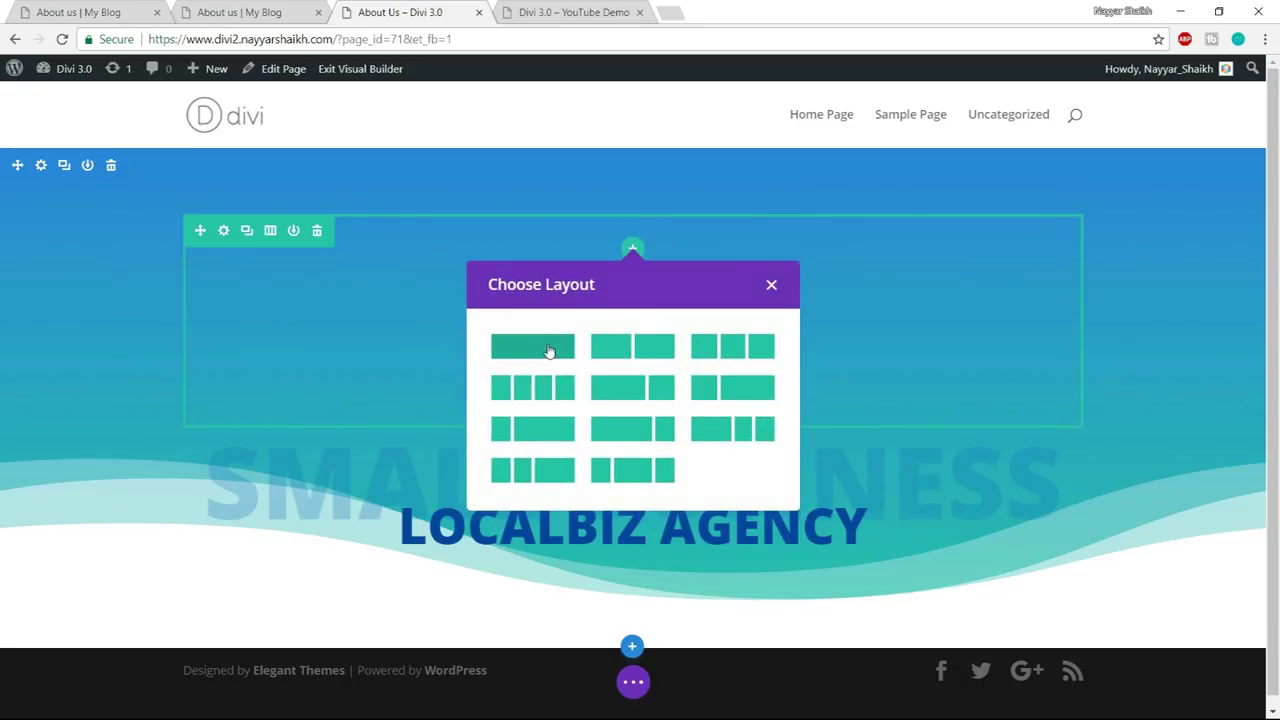
{"action": "left_click", "coordinate": [550, 348]}
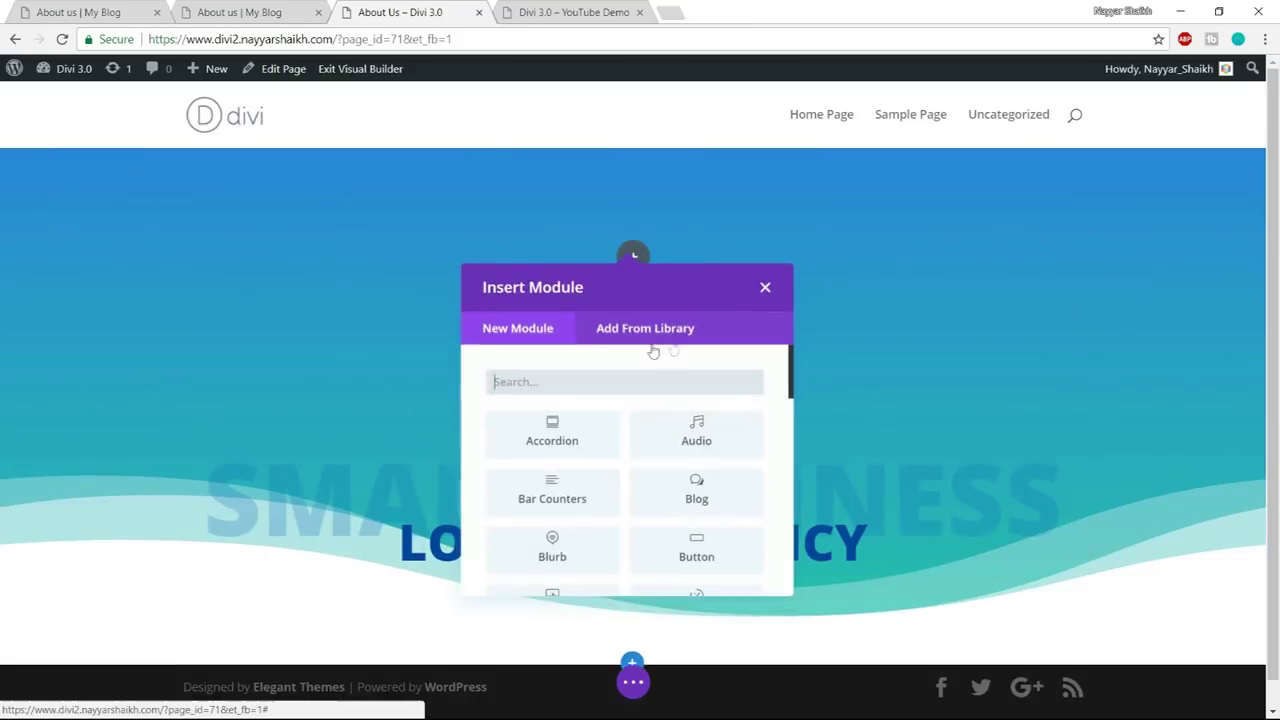
{"action": "left_click", "coordinate": [765, 287]}
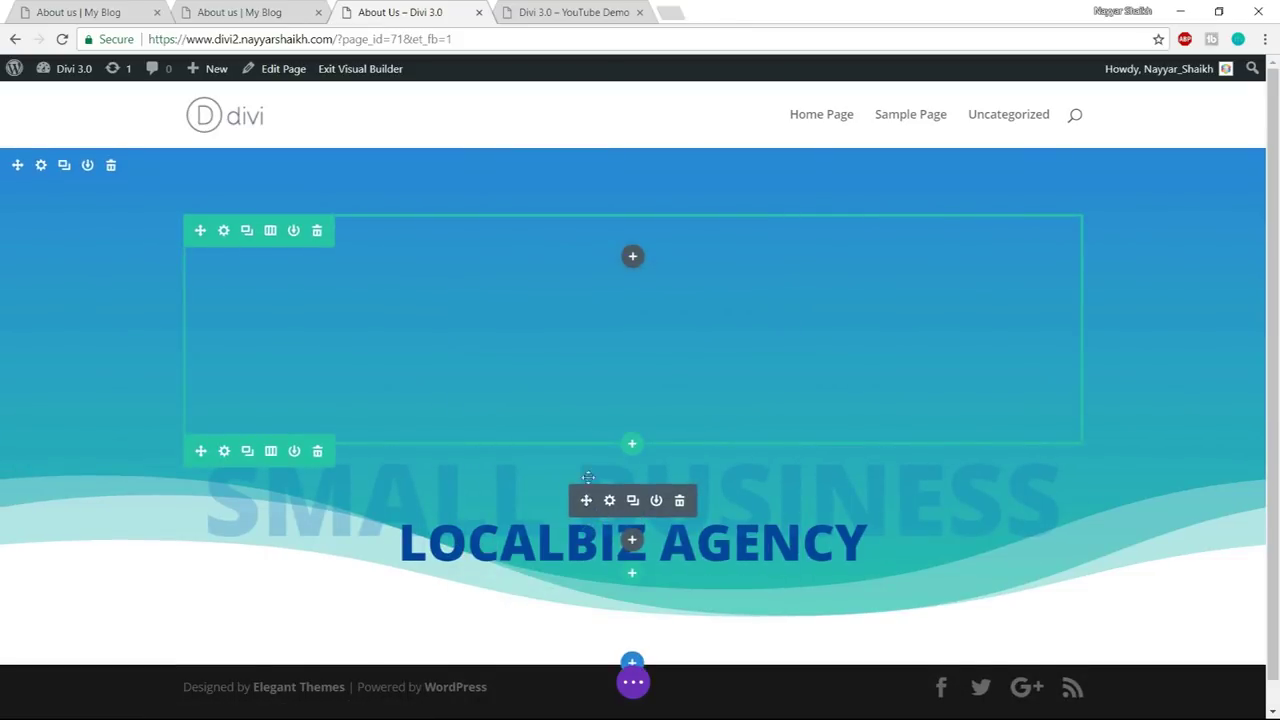
- Move both heading text modules into the upper row, with Small Business above LocalBiz Agency
{"action": "left_click_drag", "start_coordinate": [588, 476], "coordinate": [636, 258]}
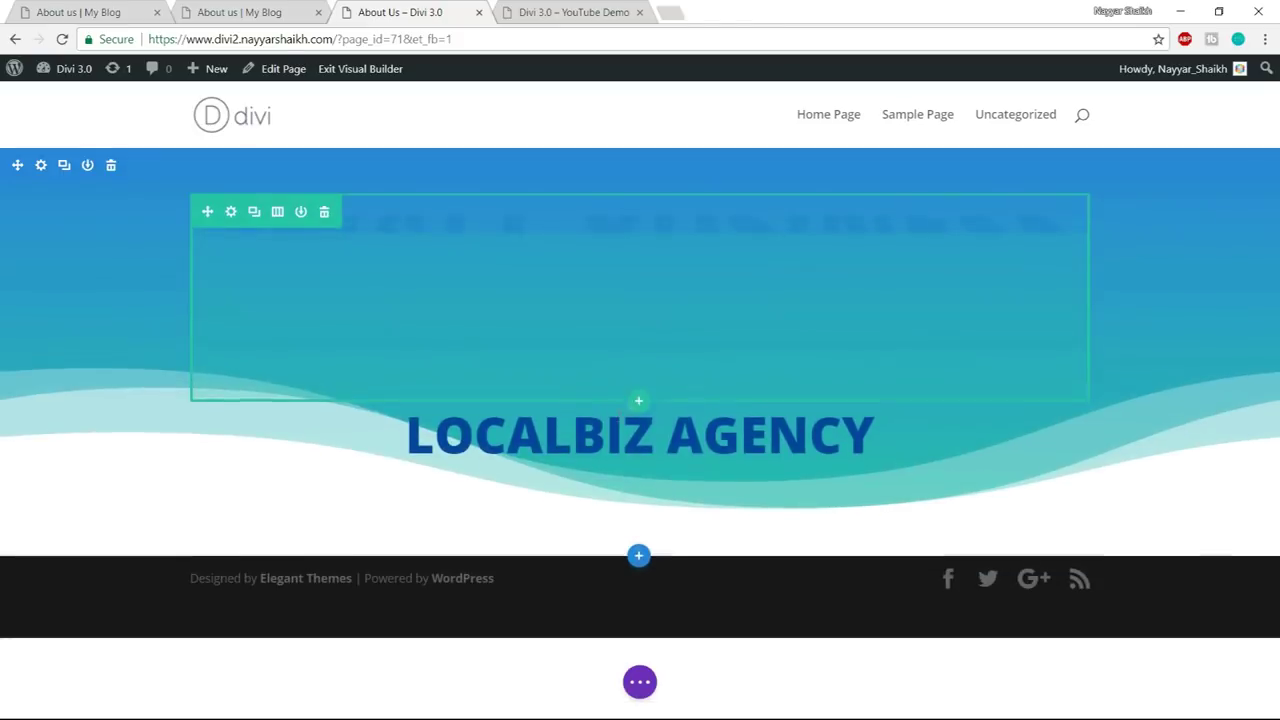
{"action": "left_click_drag", "start_coordinate": [593, 433], "coordinate": [640, 266]}
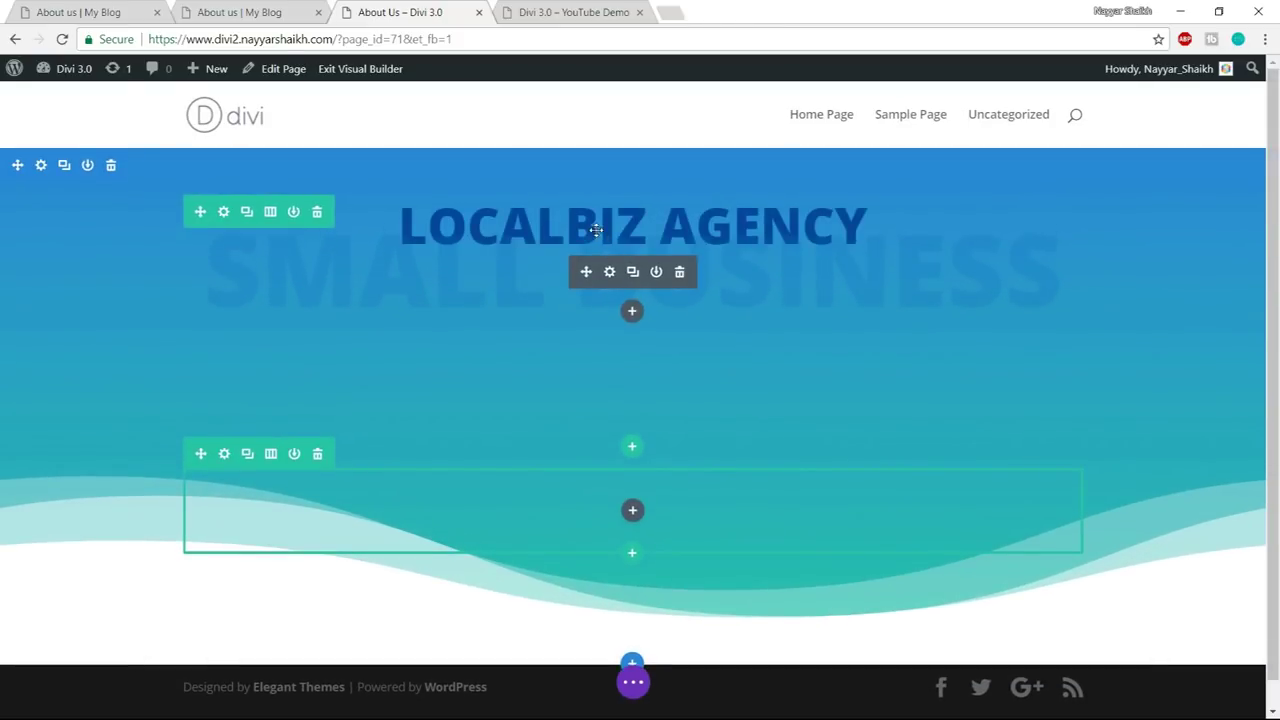
{"action": "left_click_drag", "start_coordinate": [583, 270], "coordinate": [628, 229]}
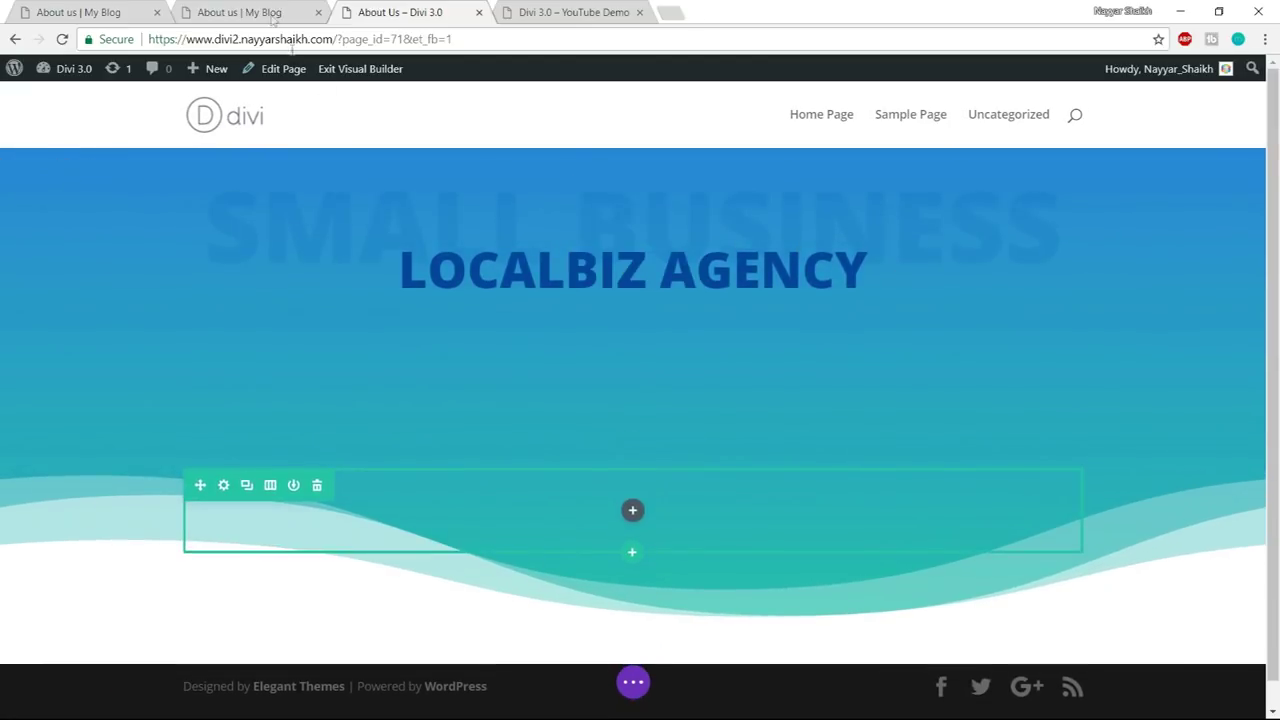
- Following the reference page, replace the LocalBiz Agency heading with "About us" and the faded Small Business text with "Our Story"
{"action": "left_click", "coordinate": [249, 10]}
{"action": "left_click_drag", "start_coordinate": [538, 249], "coordinate": [726, 237]}
{"action": "left_click", "coordinate": [472, 12]}
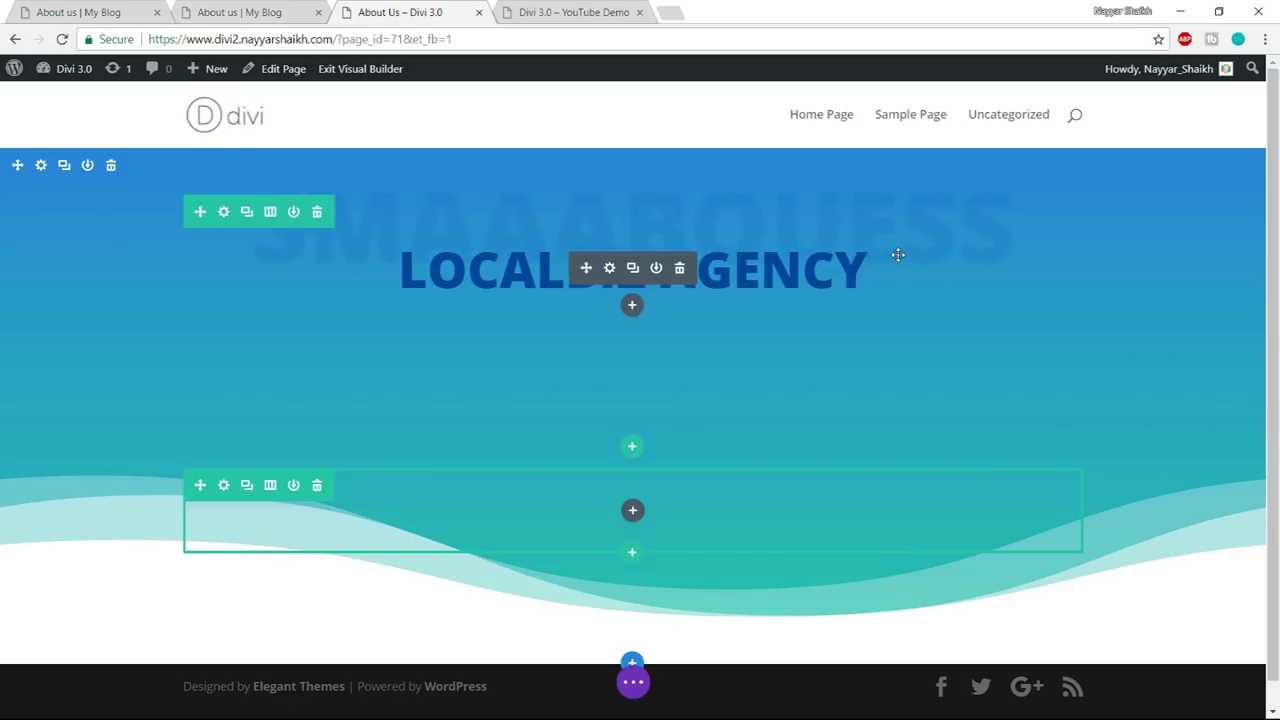
{"action": "left_click", "coordinate": [817, 270]}
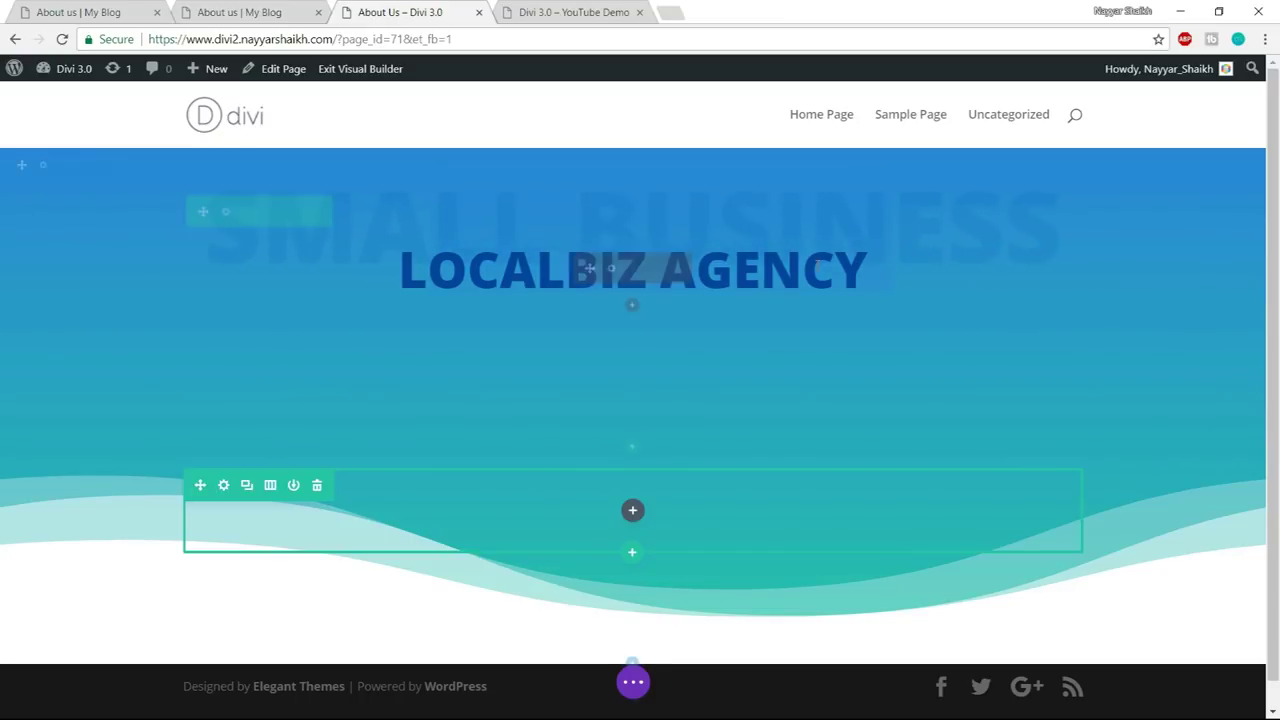
{"action": "type", "text": "abo"}
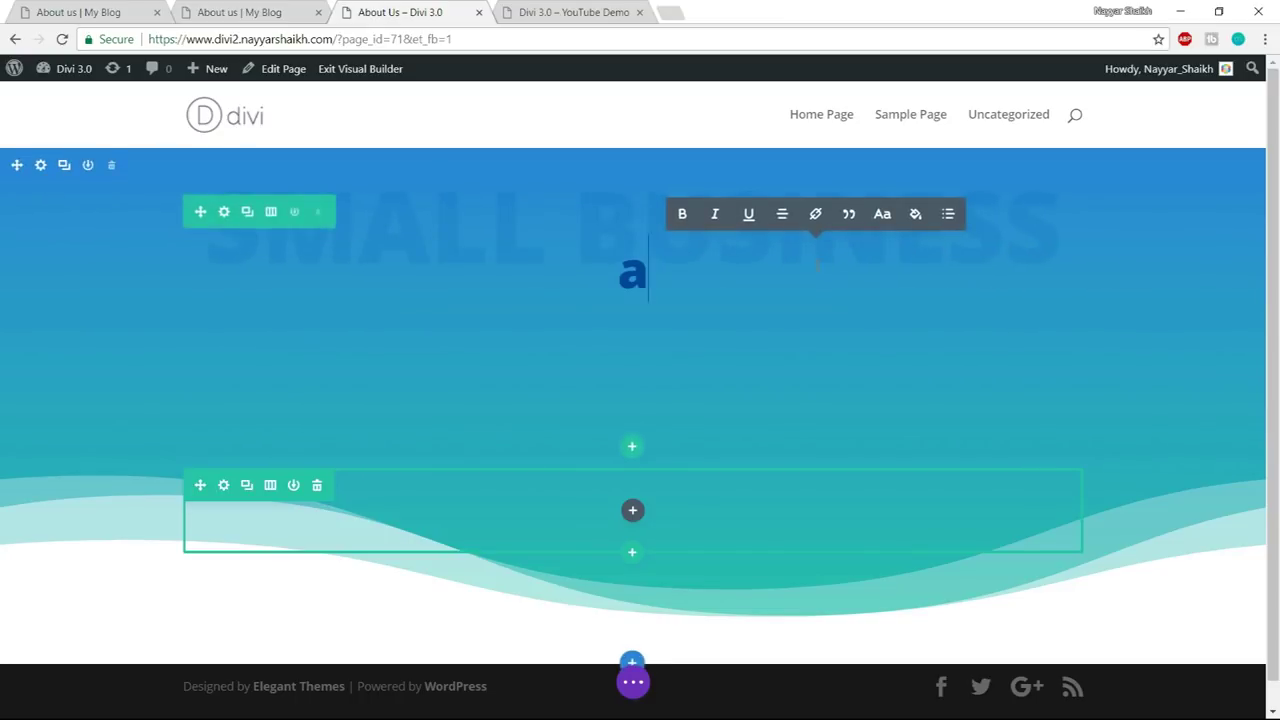
{"action": "key", "text": "BackSpace"}
{"action": "key", "text": "BackSpace"}
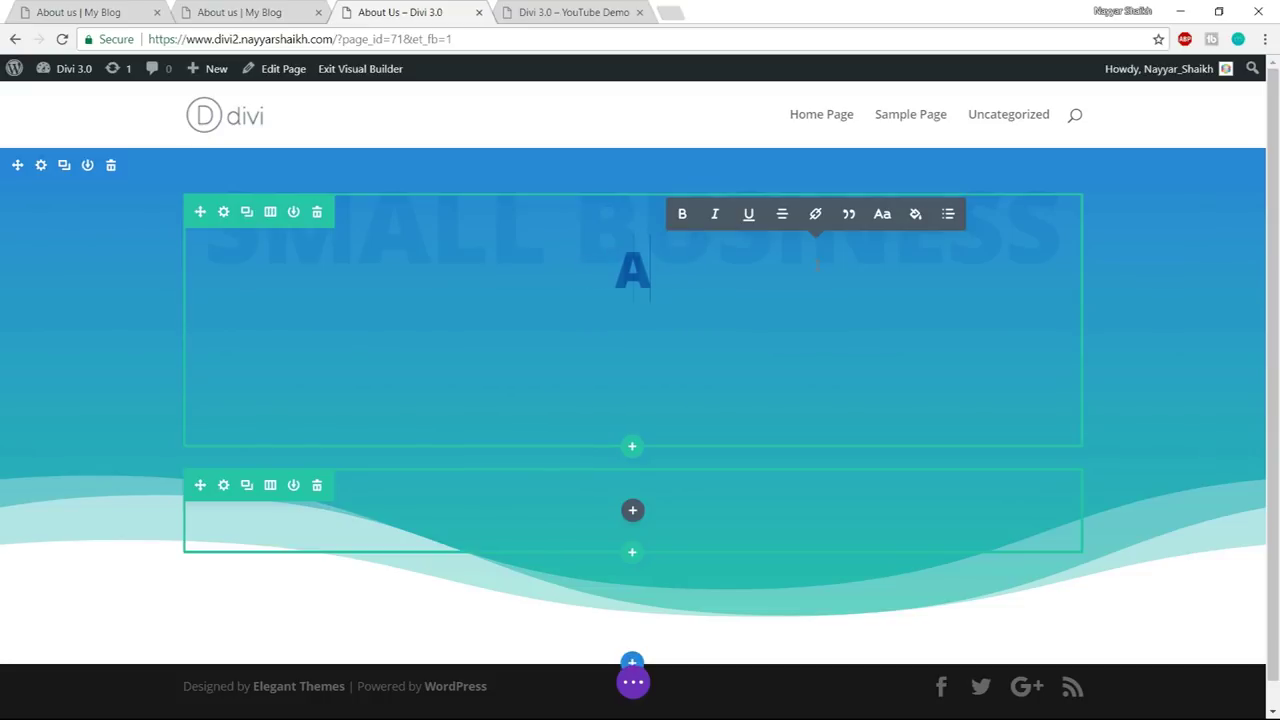
{"action": "type", "text": "bout us"}
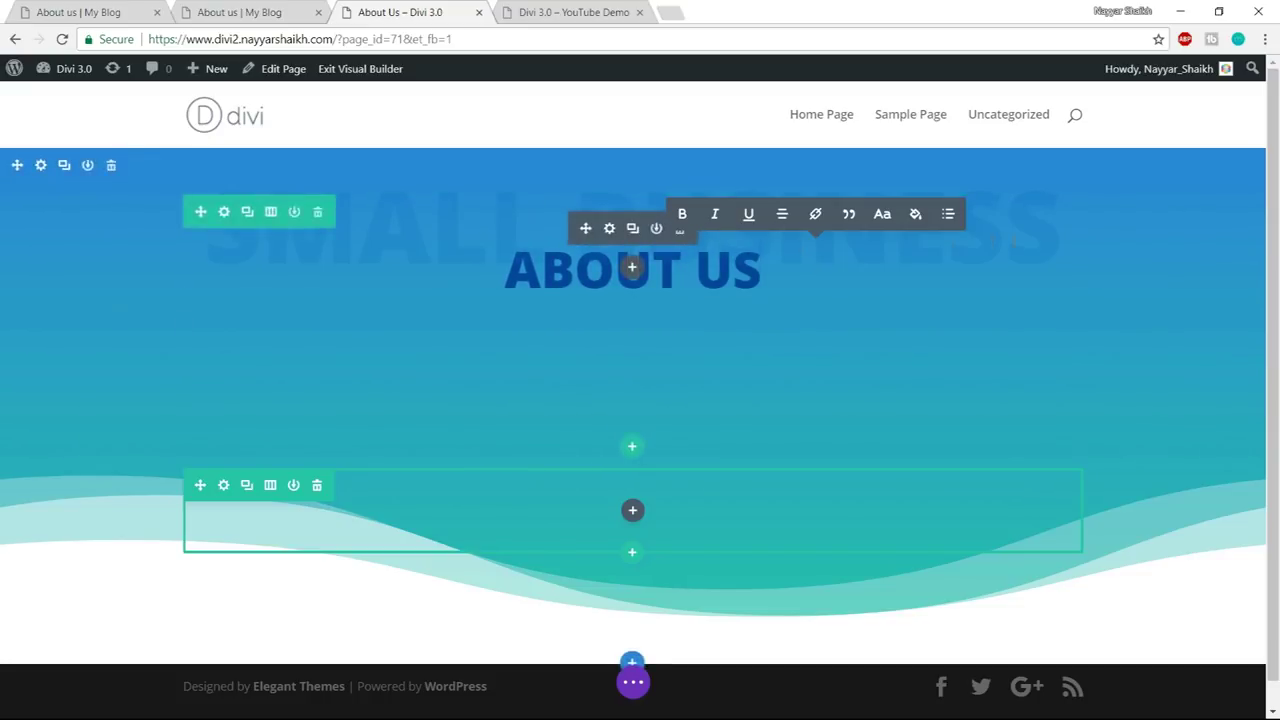
{"action": "left_click", "coordinate": [1030, 222]}
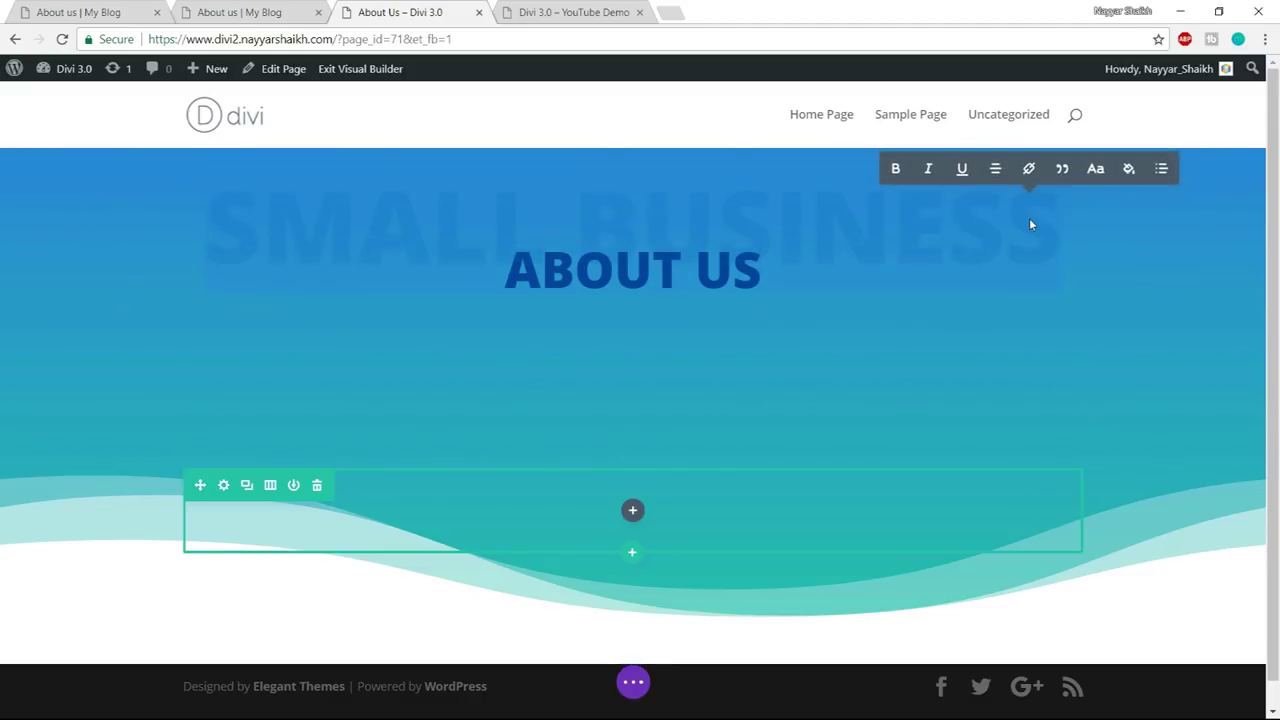
{"action": "type", "text": "01"}
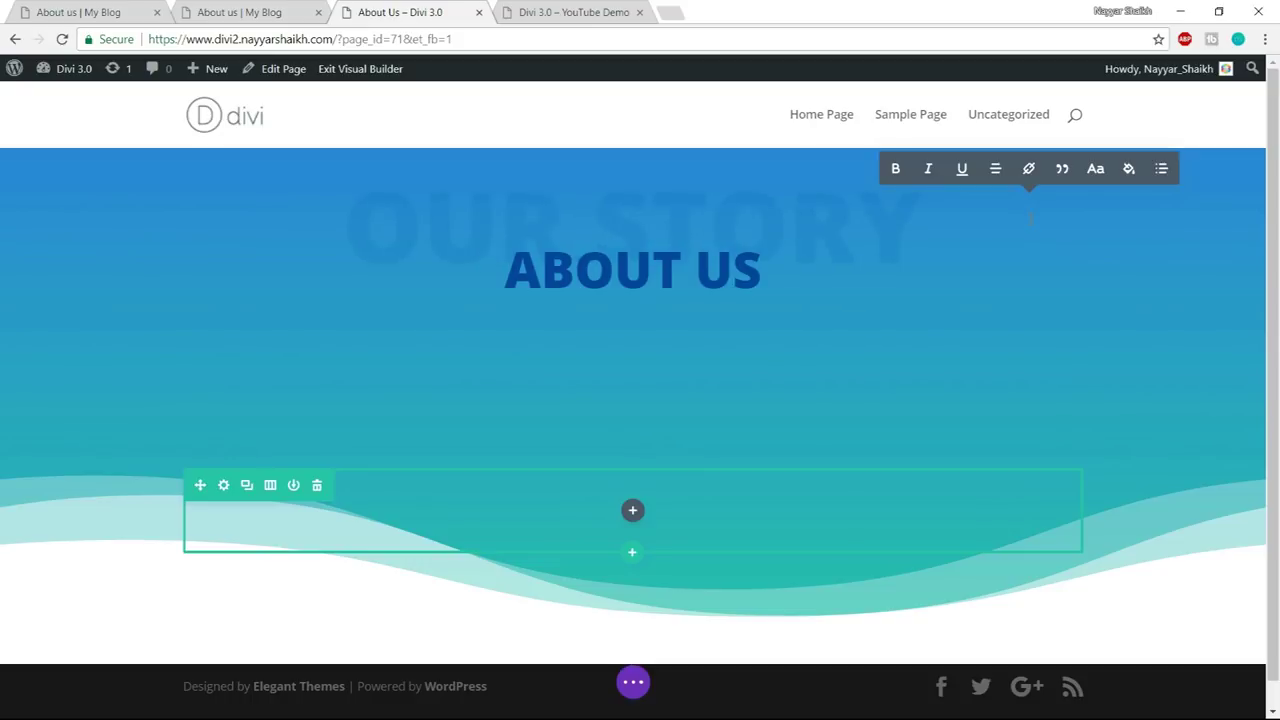
- Check the reference heading's style and set the About Us module's text color scheme to Light
{"action": "left_click", "coordinate": [285, 8]}
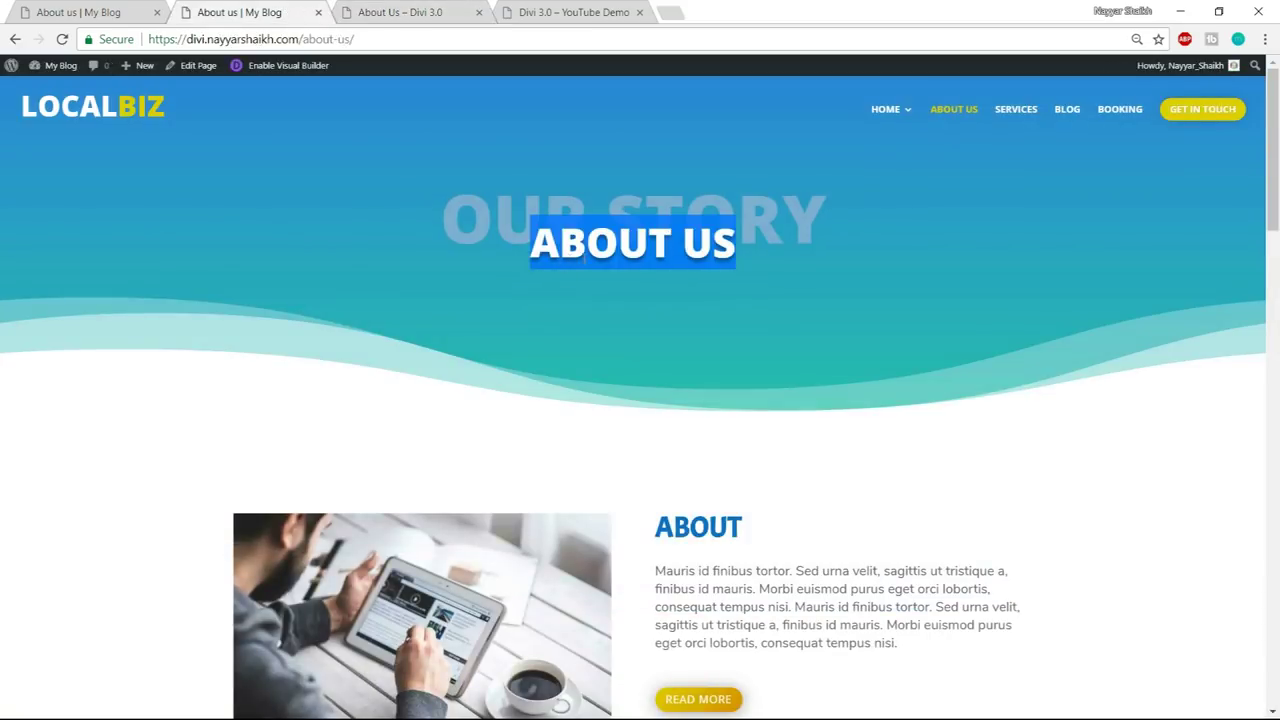
{"action": "left_click", "coordinate": [568, 256]}
{"action": "left_click", "coordinate": [418, 10]}
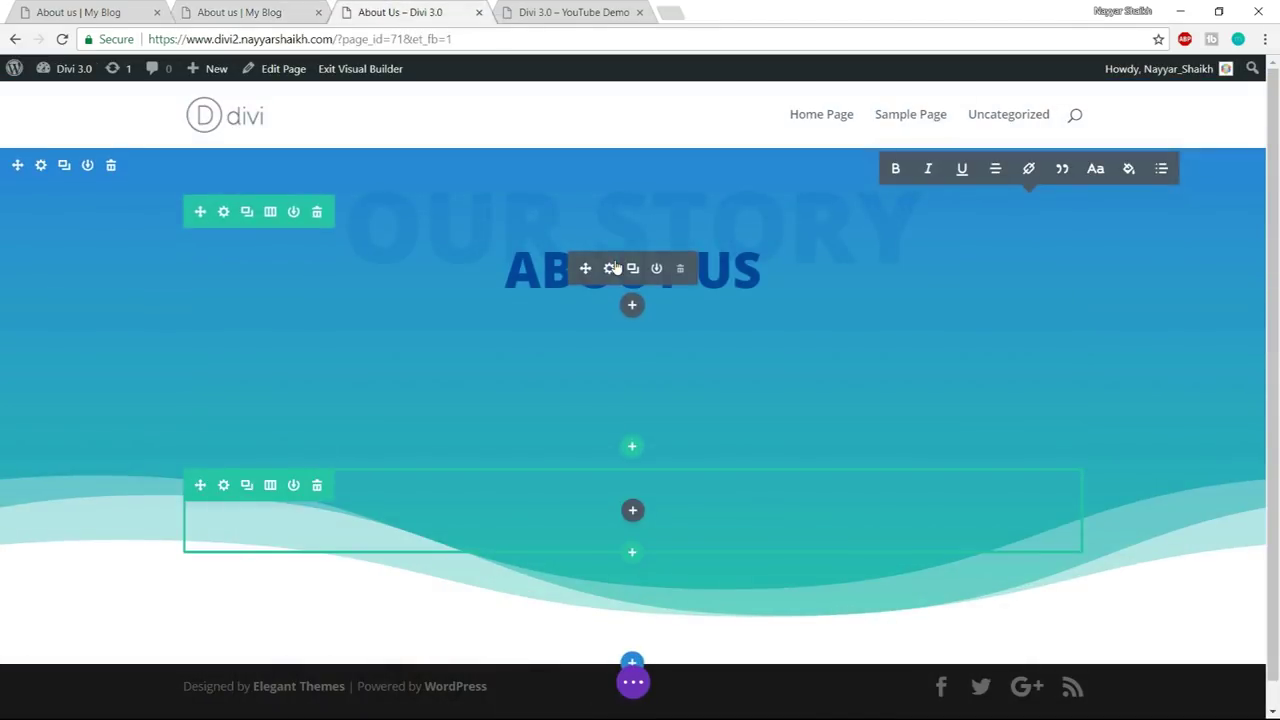
{"action": "left_click", "coordinate": [612, 268]}
{"action": "left_click", "coordinate": [1009, 252]}
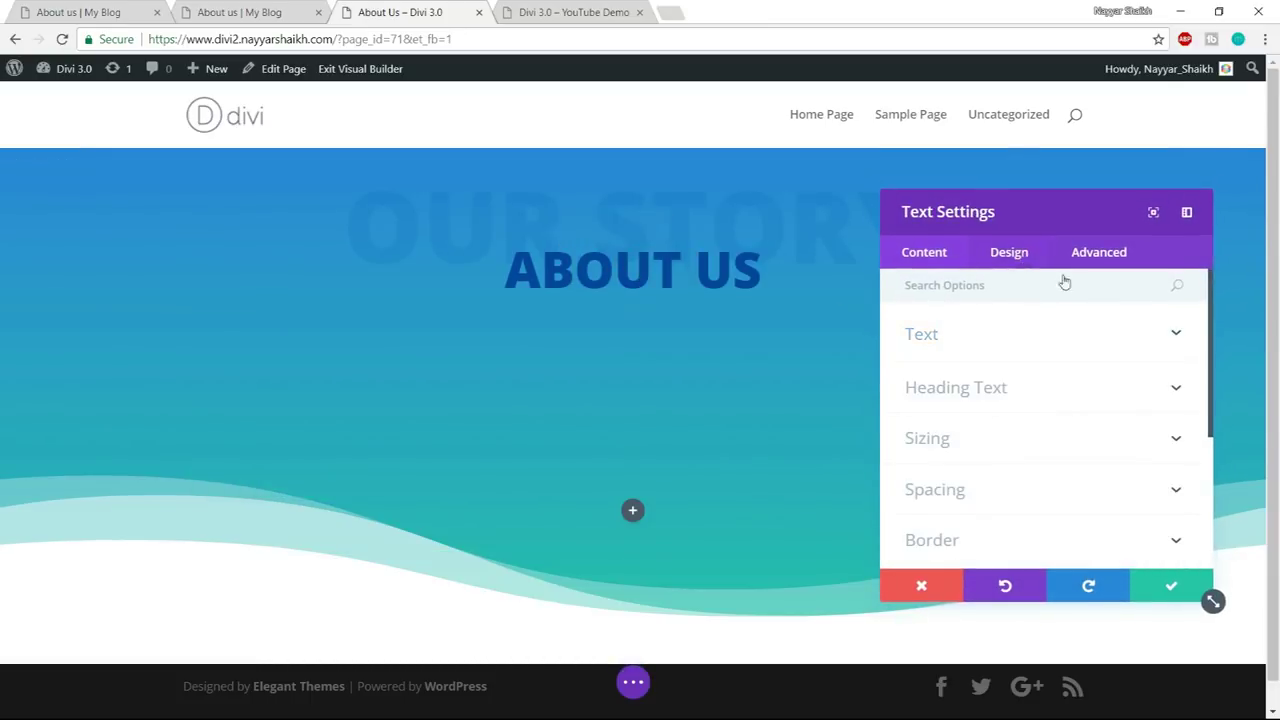
{"action": "scroll", "coordinate": [1018, 313], "scroll_direction": "down", "scroll_amount": 1}
{"action": "scroll", "coordinate": [1016, 325], "scroll_direction": "up", "scroll_amount": 2}
{"action": "left_click", "coordinate": [988, 334]}
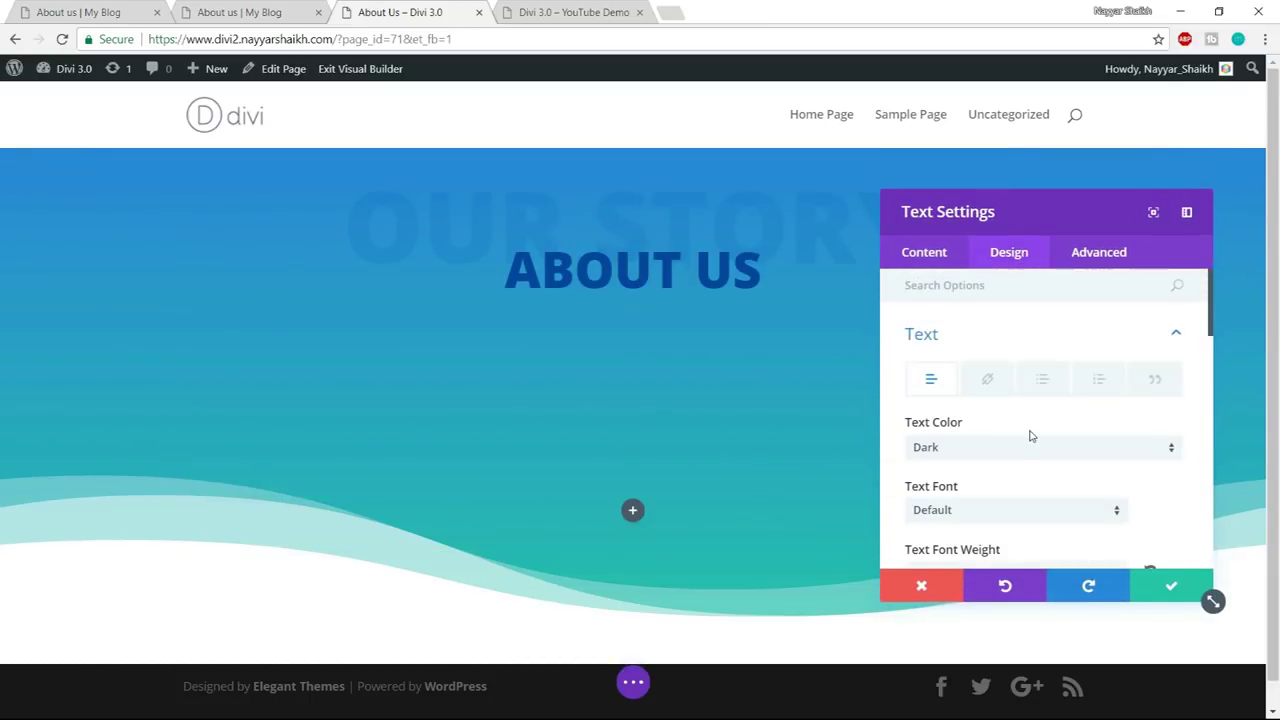
{"action": "scroll", "coordinate": [1025, 438], "scroll_direction": "down", "scroll_amount": 1}
{"action": "left_click", "coordinate": [1009, 363]}
{"action": "left_click", "coordinate": [995, 406]}
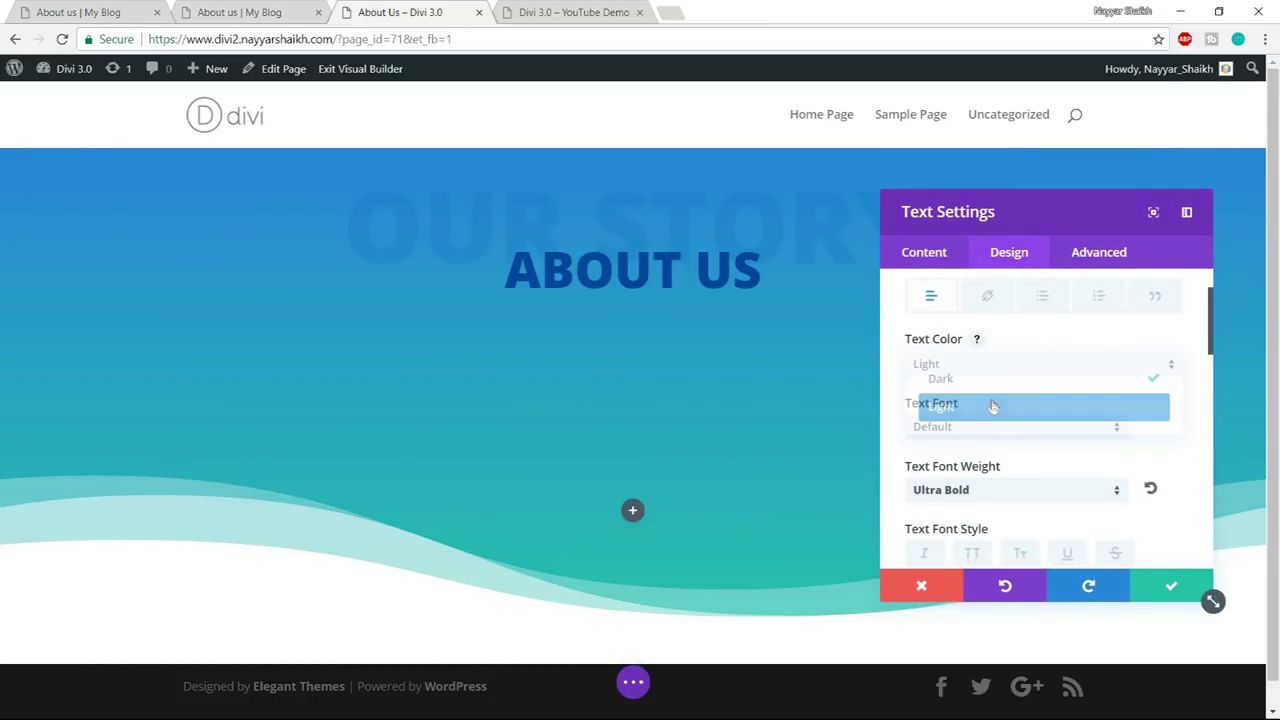
- Color the About Us text white, apply the first text shadow preset, and save the module settings
{"action": "scroll", "coordinate": [1036, 405], "scroll_direction": "down", "scroll_amount": 3}
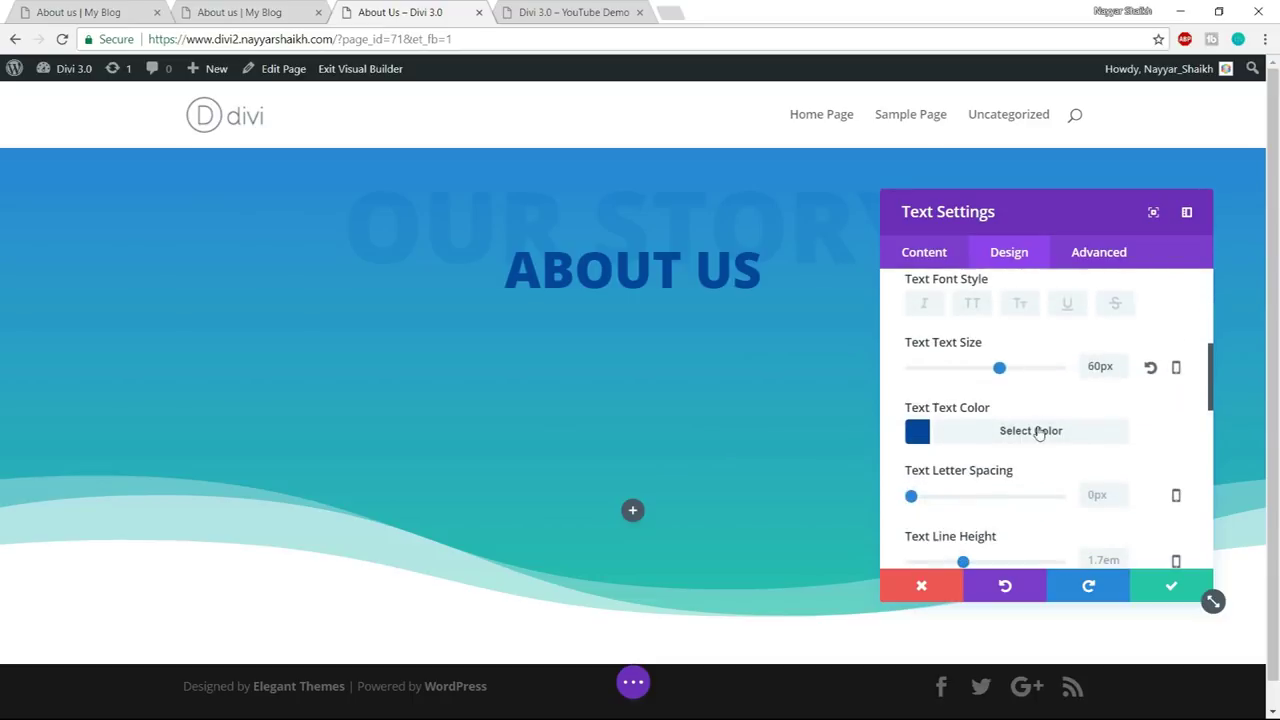
{"action": "left_click", "coordinate": [1015, 357]}
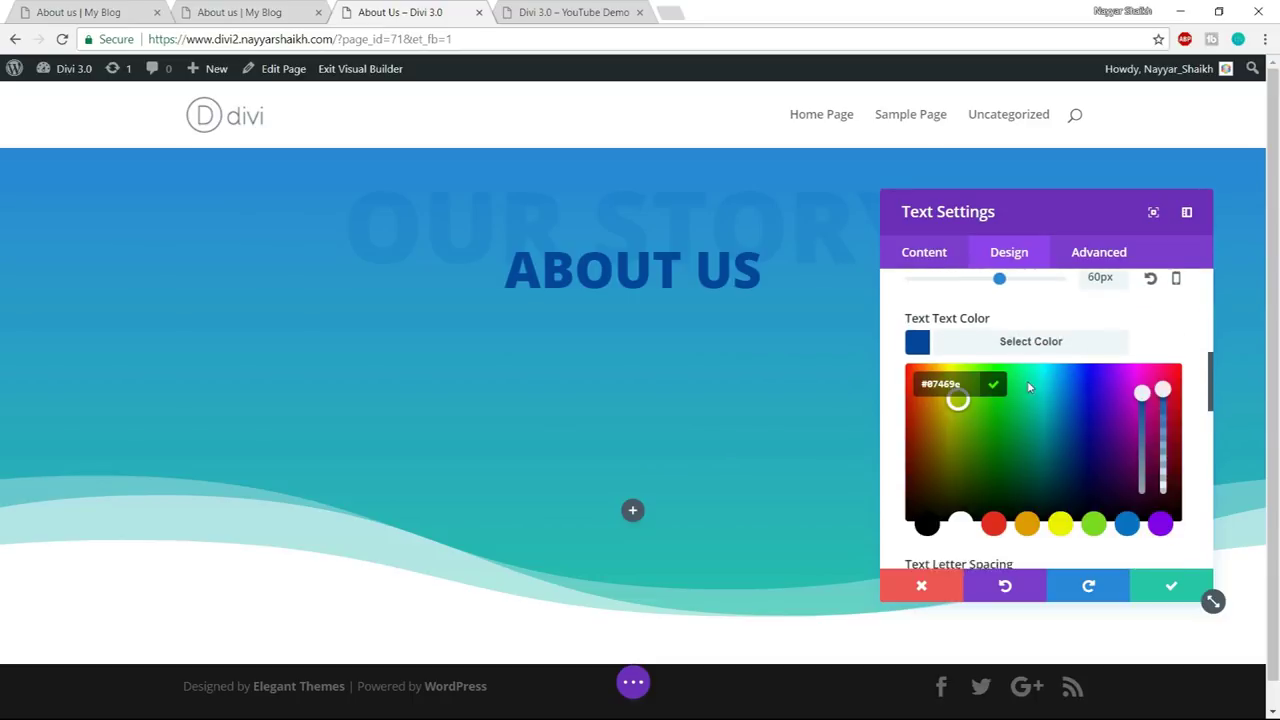
{"action": "scroll", "coordinate": [960, 400], "scroll_direction": "down", "scroll_amount": 2}
{"action": "left_click", "coordinate": [960, 446]}
{"action": "scroll", "coordinate": [1060, 450], "scroll_direction": "down", "scroll_amount": 5}
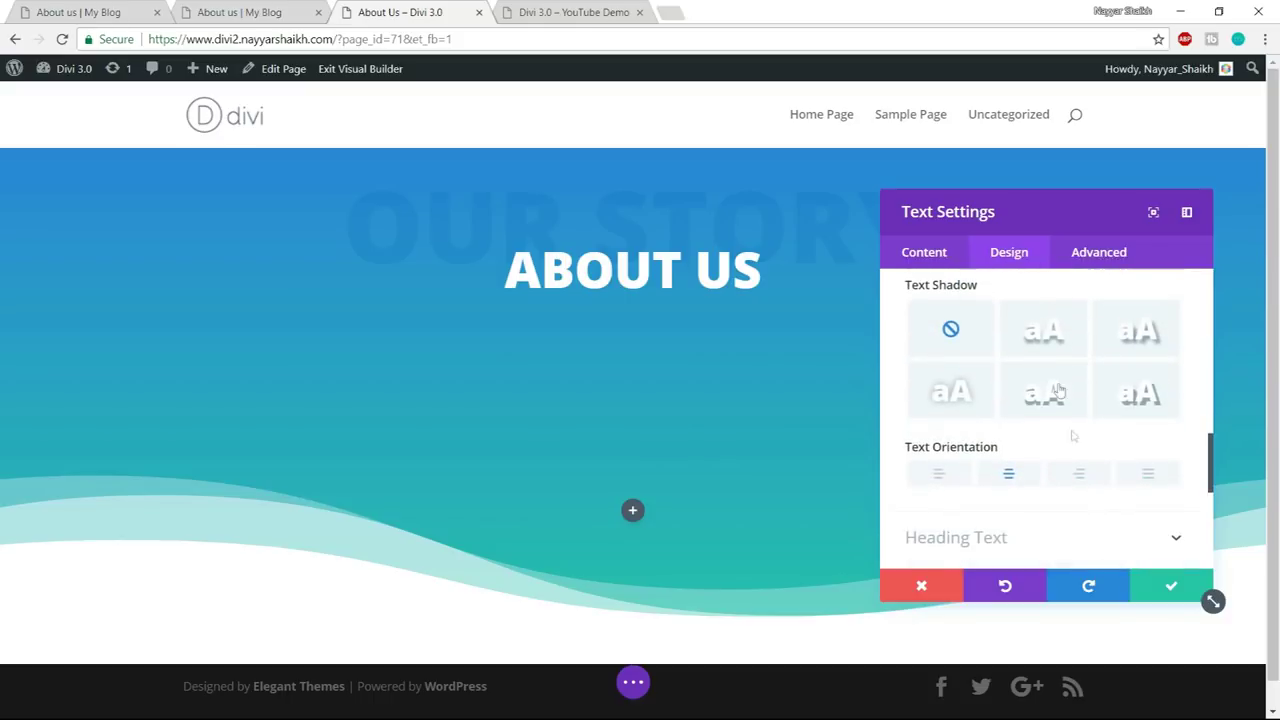
{"action": "left_click", "coordinate": [1048, 340]}
{"action": "left_click", "coordinate": [1172, 584]}
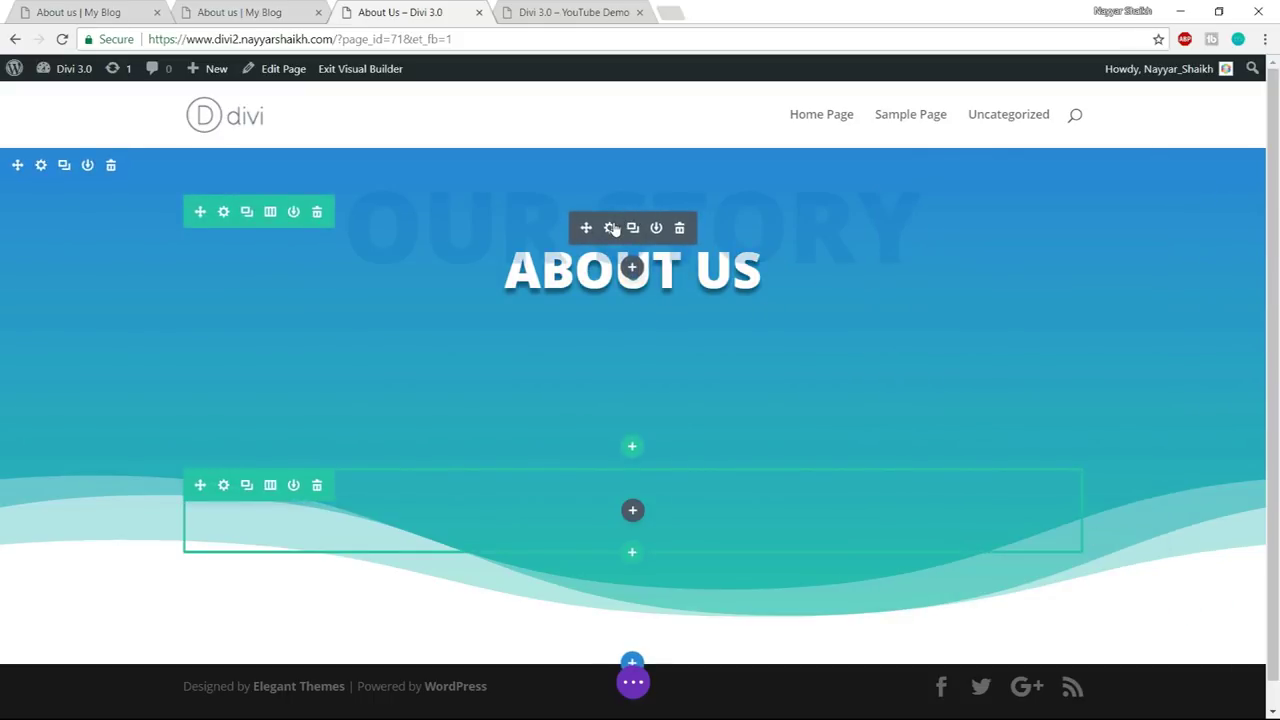
- Set the Our Story text color to translucent white, rgba(255,255,255,0.24), and save the module settings
{"action": "left_click", "coordinate": [613, 229]}
{"action": "left_click", "coordinate": [1008, 252]}
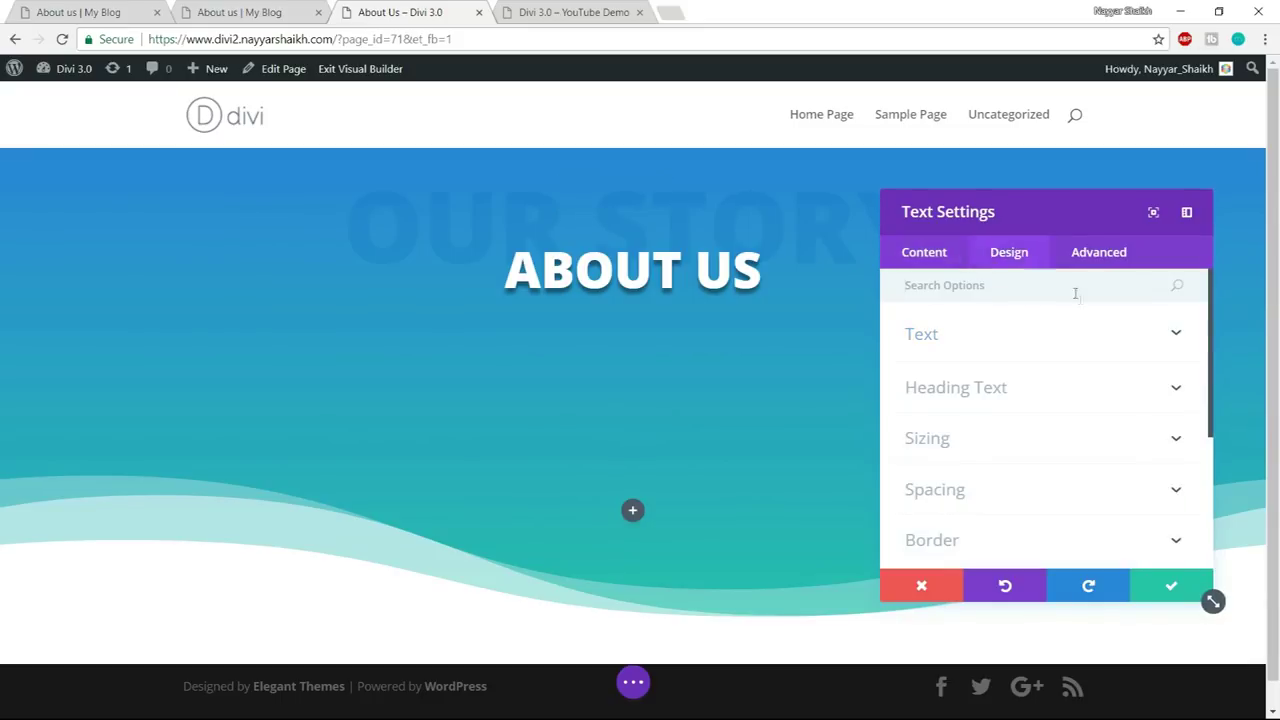
{"action": "left_click", "coordinate": [1040, 337]}
{"action": "scroll", "coordinate": [1080, 357], "scroll_direction": "down", "scroll_amount": 5}
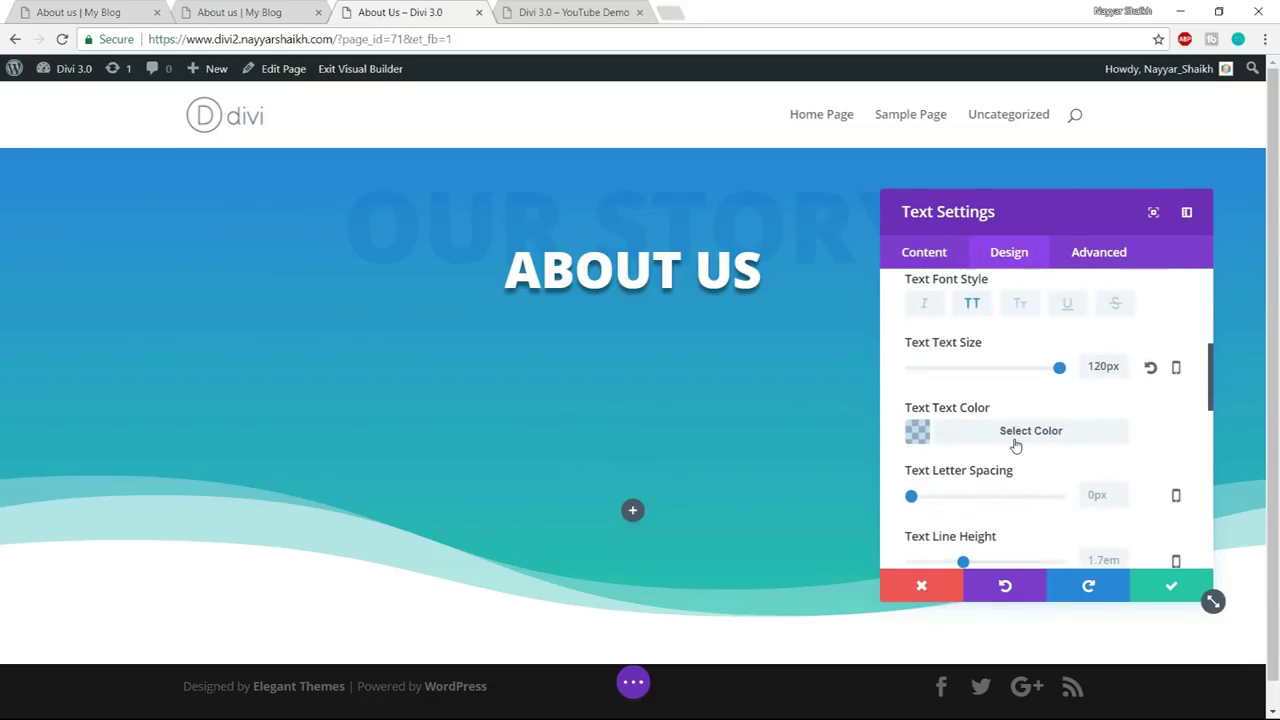
{"action": "left_click", "coordinate": [1016, 445]}
{"action": "left_click", "coordinate": [966, 529]}
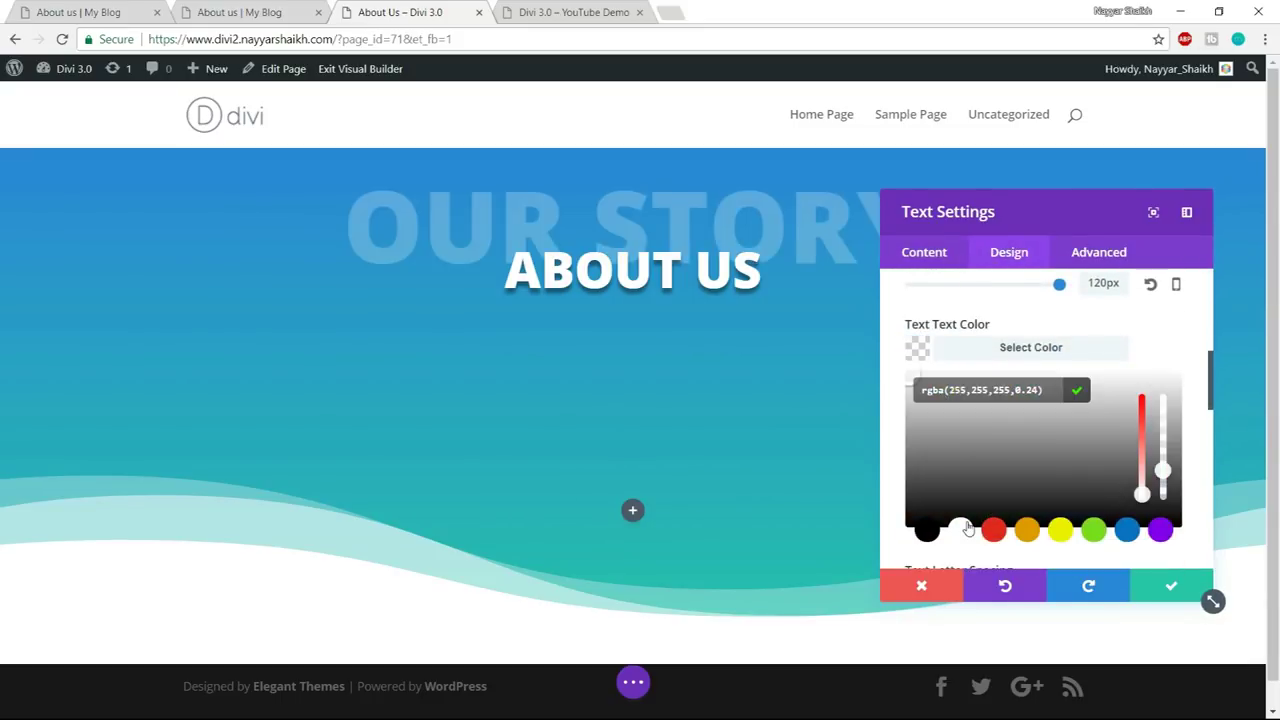
{"action": "left_click", "coordinate": [1169, 587]}
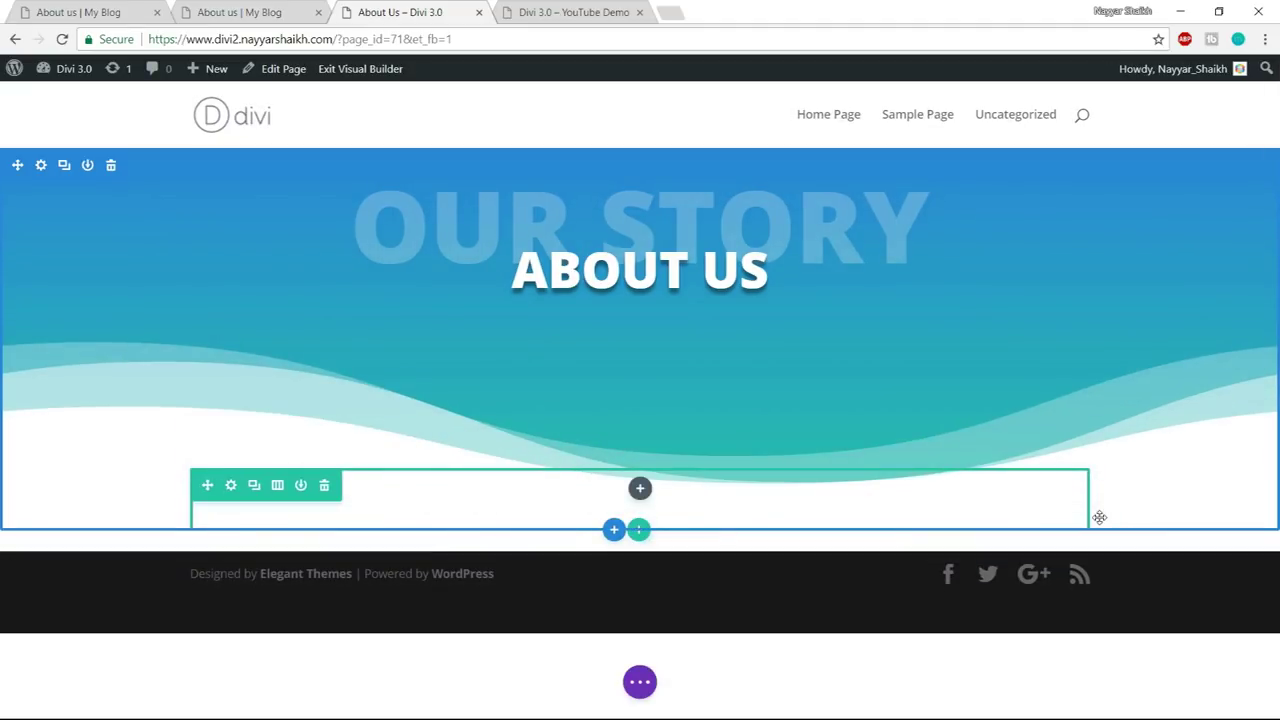
- Save the page and delete the empty row below the headings
{"action": "key", "text": "ctrl+s"}
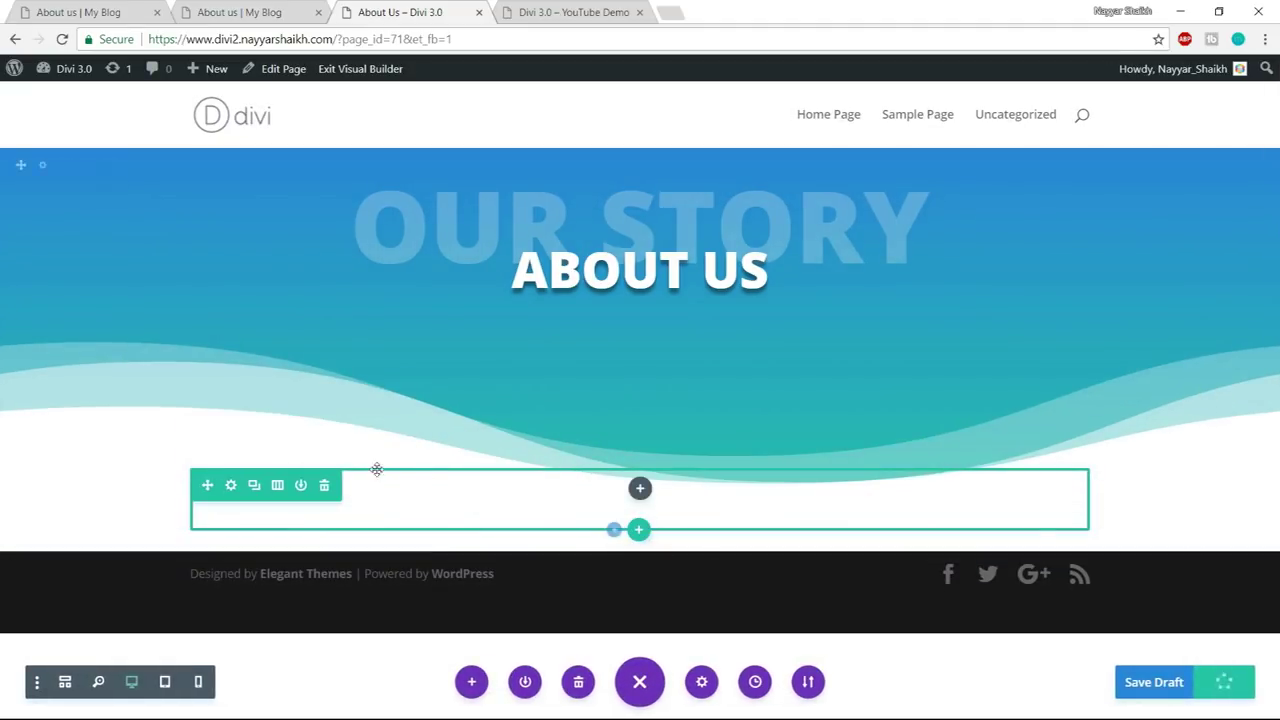
{"action": "left_click", "coordinate": [325, 486]}
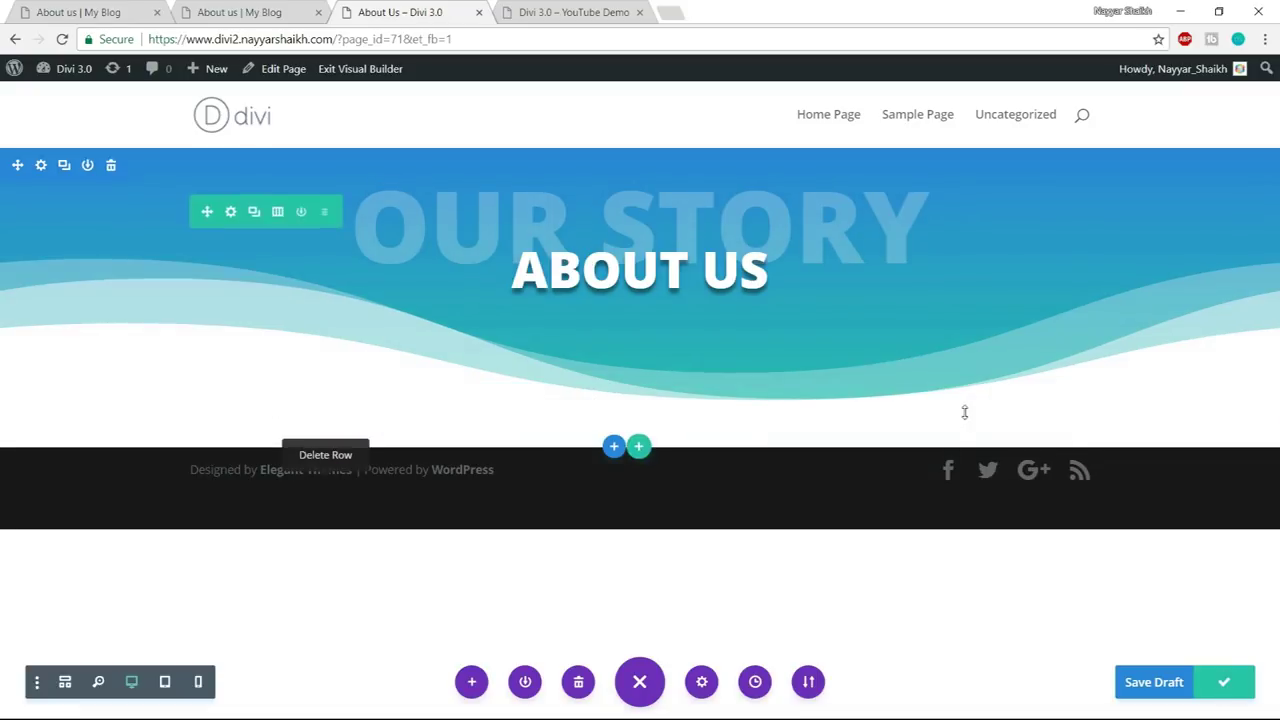
- Enlarge the lower spacing beneath the About Us heading and compare the header with the reference page
{"action": "mouse_move", "coordinate": [881, 345]}
{"action": "left_mouse_down"}
{"action": "mouse_move", "coordinate": [873, 412]}
{"action": "mouse_move", "coordinate": [867, 365]}
{"action": "left_mouse_up"}
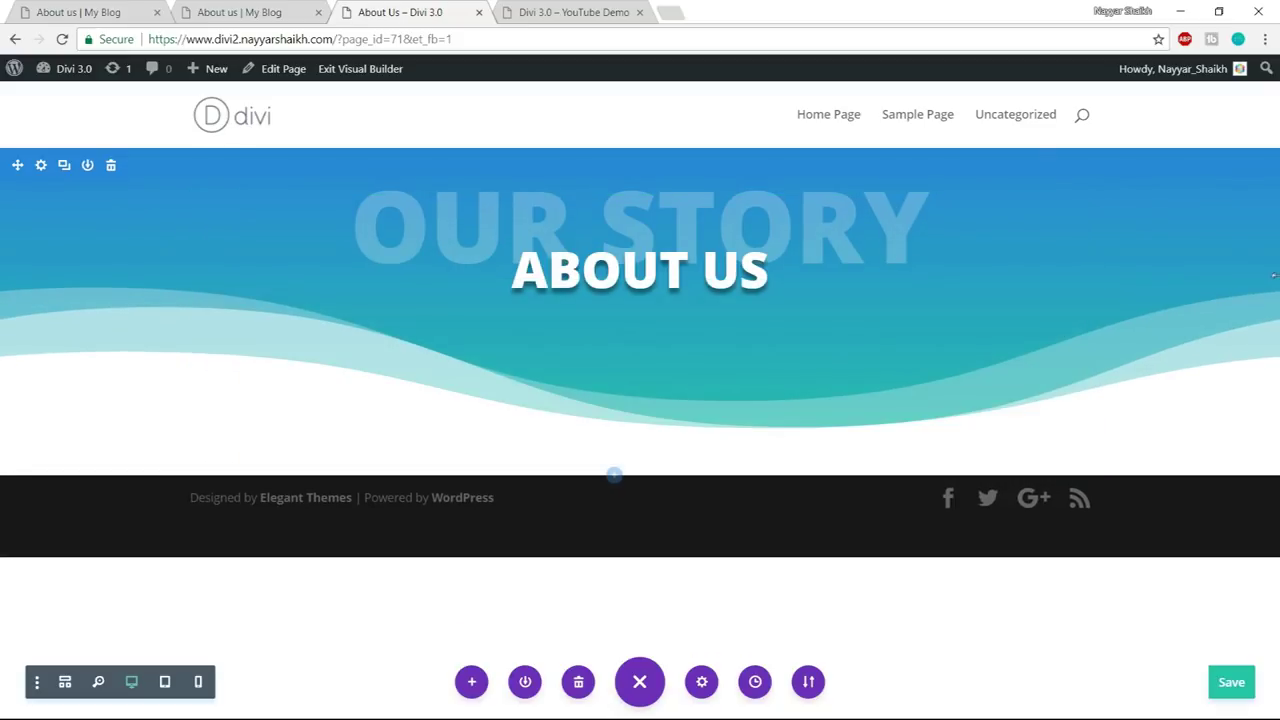
{"action": "left_click", "coordinate": [113, 8]}
{"action": "left_click", "coordinate": [374, 11]}
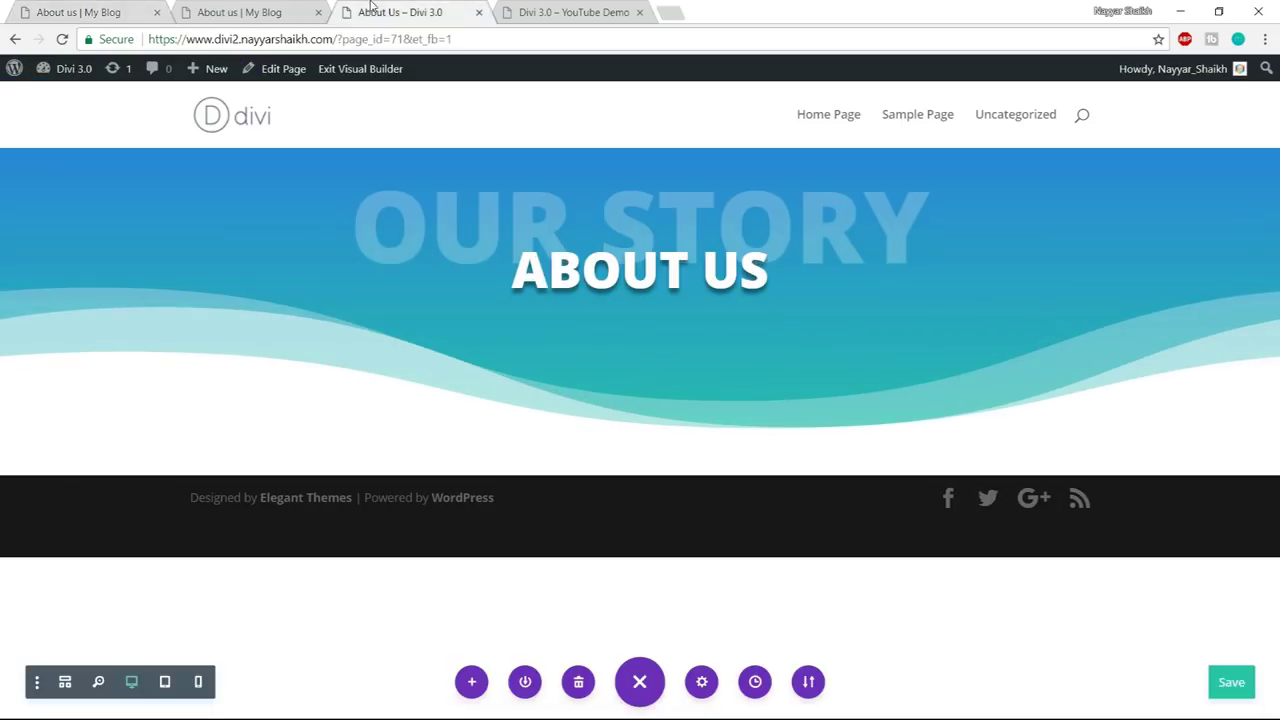
{"action": "left_click_drag", "start_coordinate": [900, 365], "coordinate": [897, 431]}
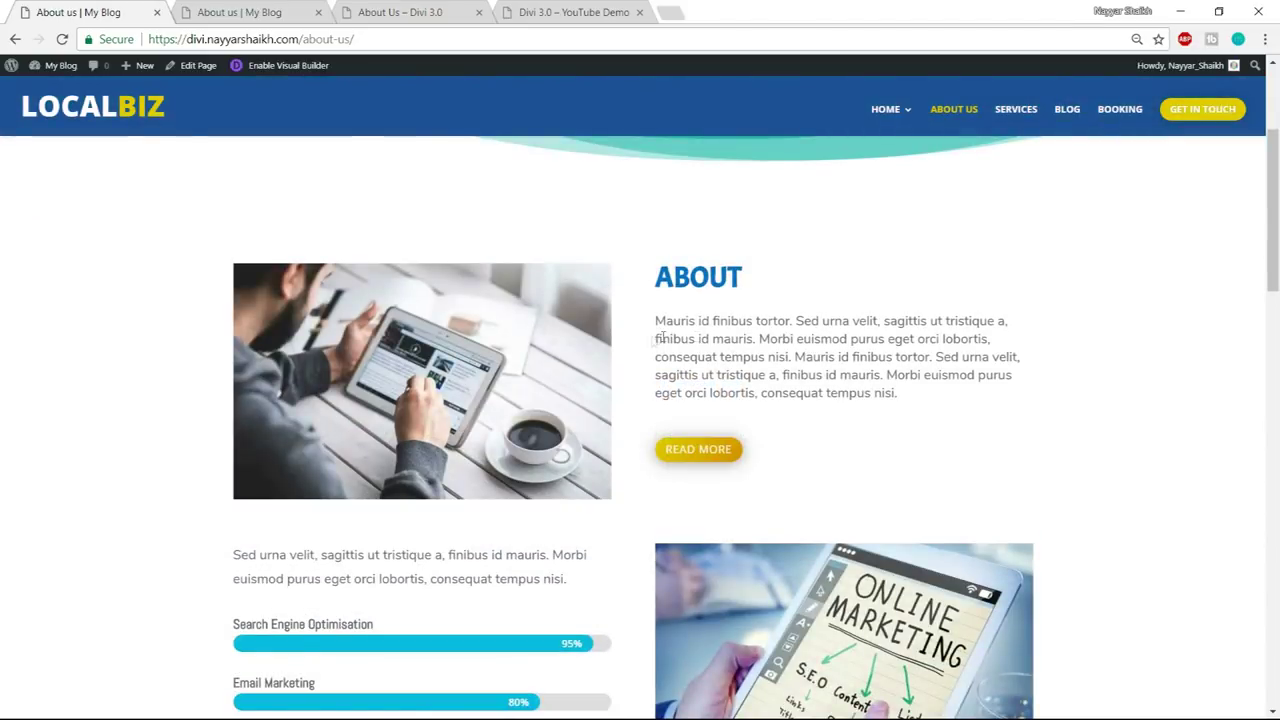
{"action": "left_click", "coordinate": [283, 18]}
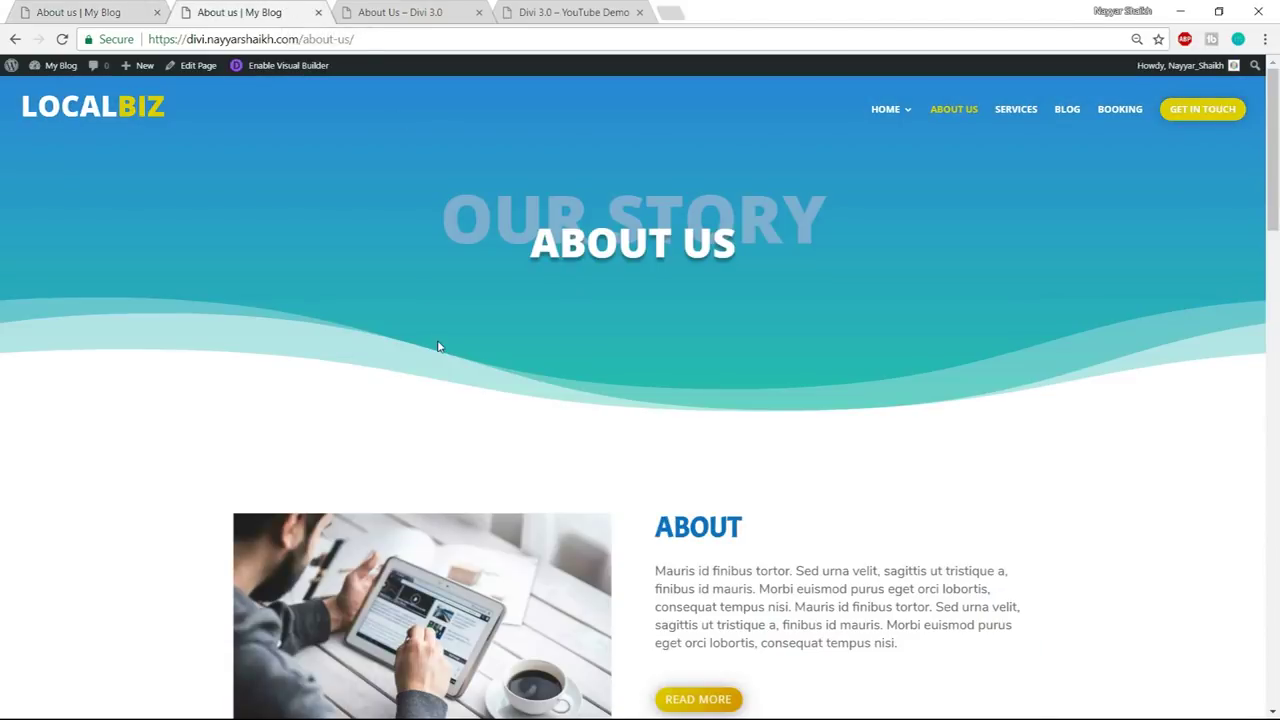
- Save the header section to the Divi Library under the layout name Header
{"action": "left_click", "coordinate": [352, 6]}
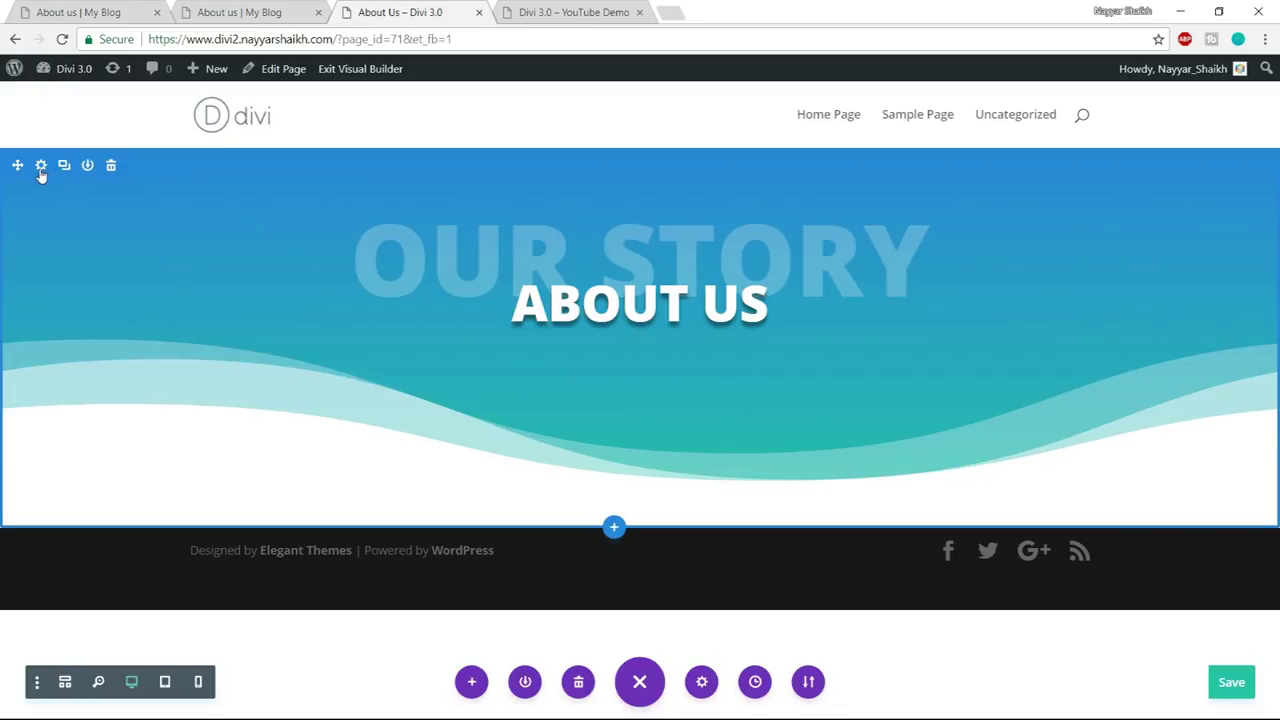
{"action": "left_click", "coordinate": [88, 166]}
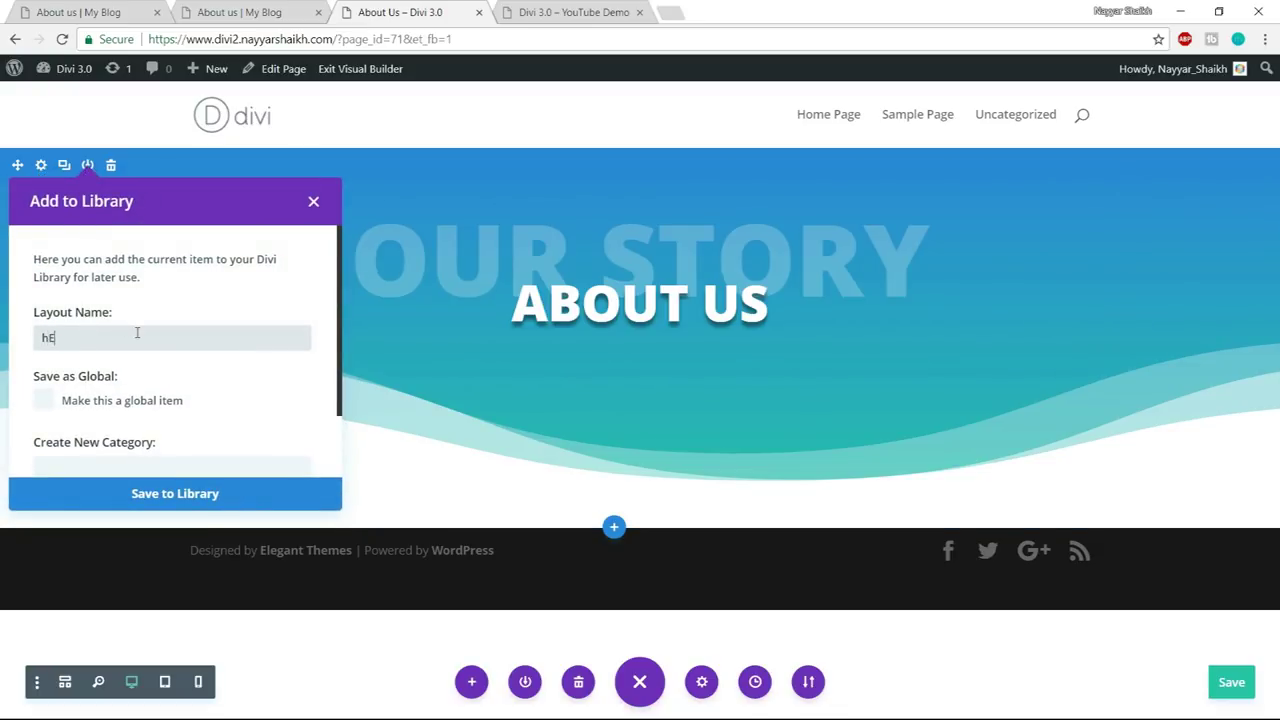
{"action": "type", "text": "hEADER"}
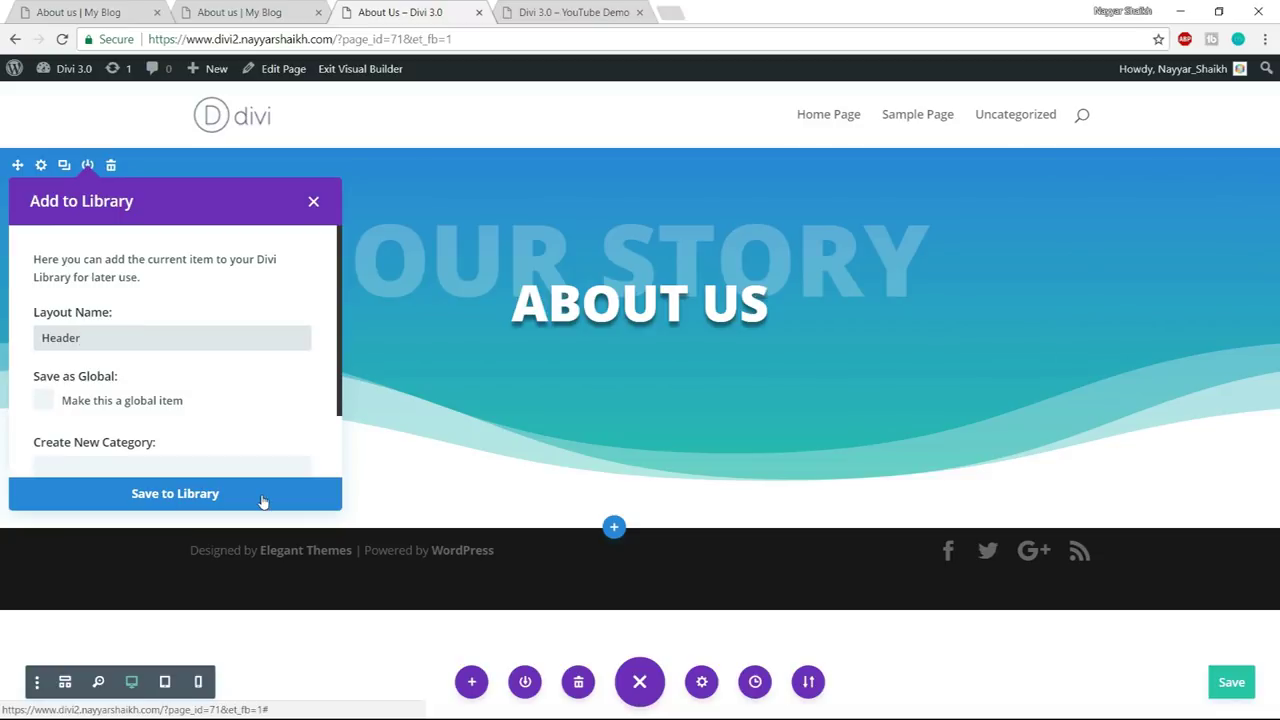
{"action": "left_click", "coordinate": [263, 495]}
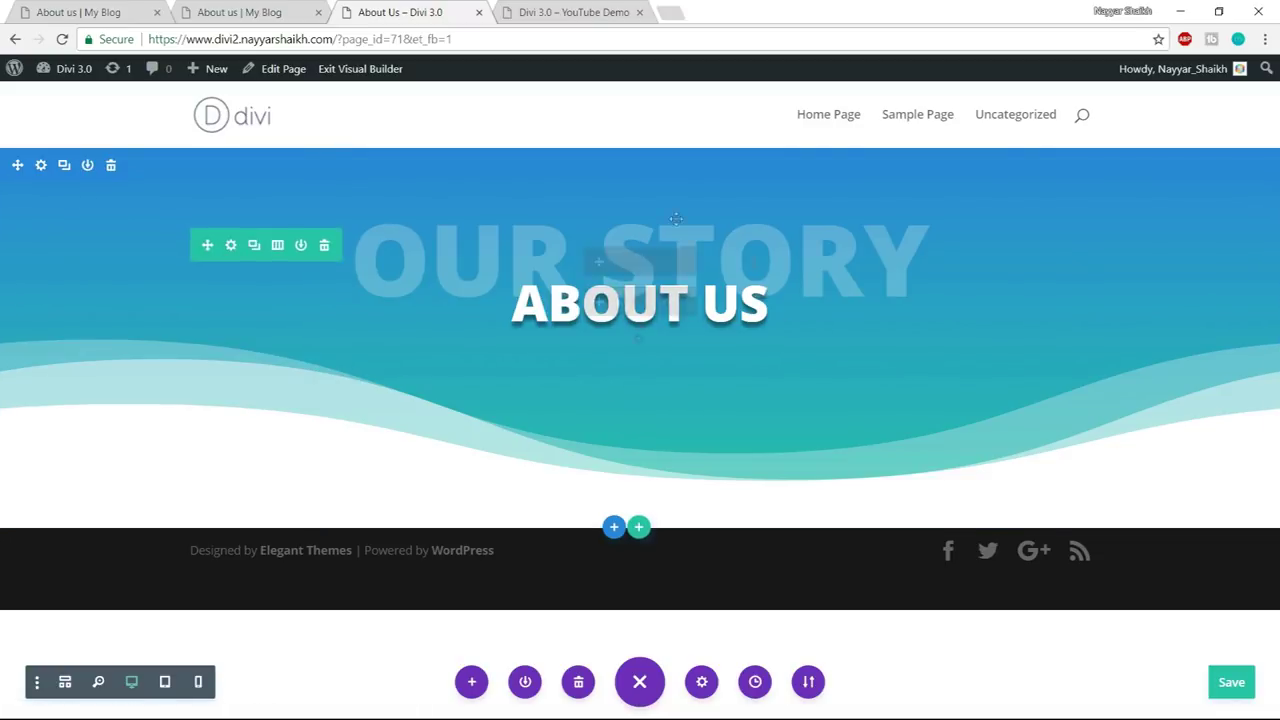
- Check the reference page's About block and add a new section with a row of two equal columns below the header
{"action": "left_click", "coordinate": [270, 10]}
{"action": "scroll", "coordinate": [650, 408], "scroll_direction": "down", "scroll_amount": 3}
{"action": "scroll", "coordinate": [650, 408], "scroll_direction": "down", "scroll_amount": 2}
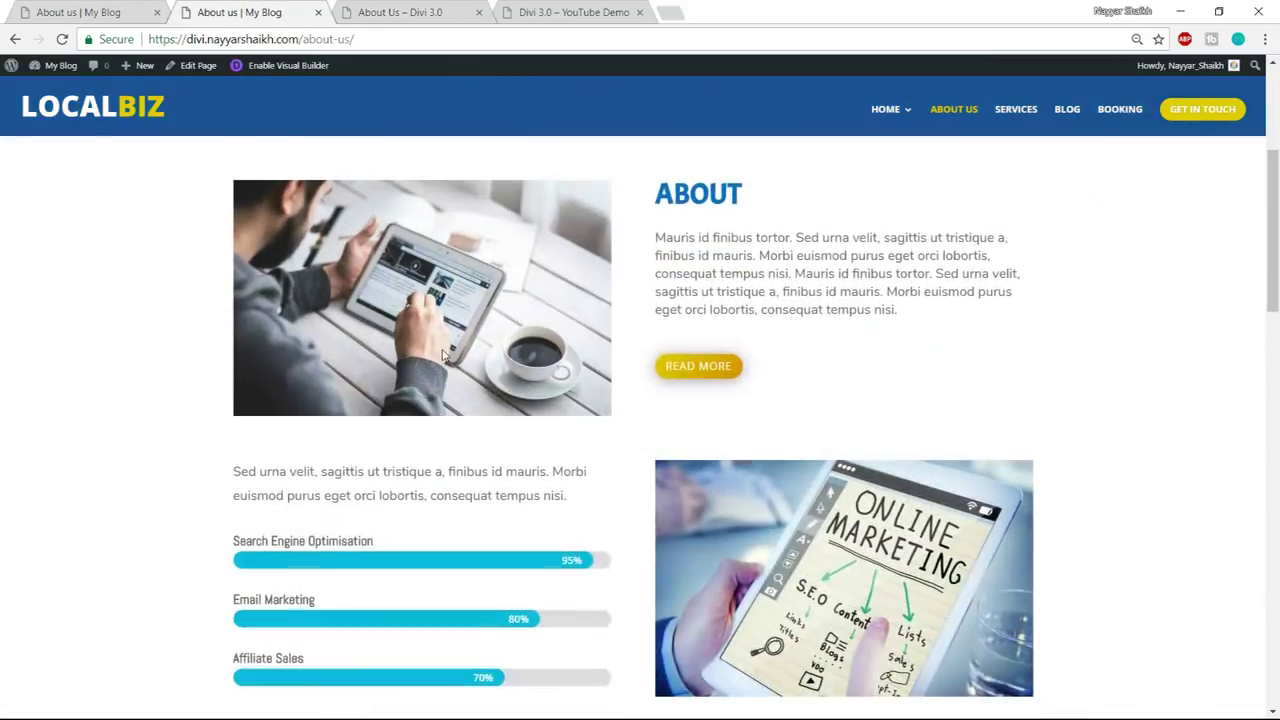
{"action": "scroll", "coordinate": [783, 256], "scroll_direction": "up", "scroll_amount": 1}
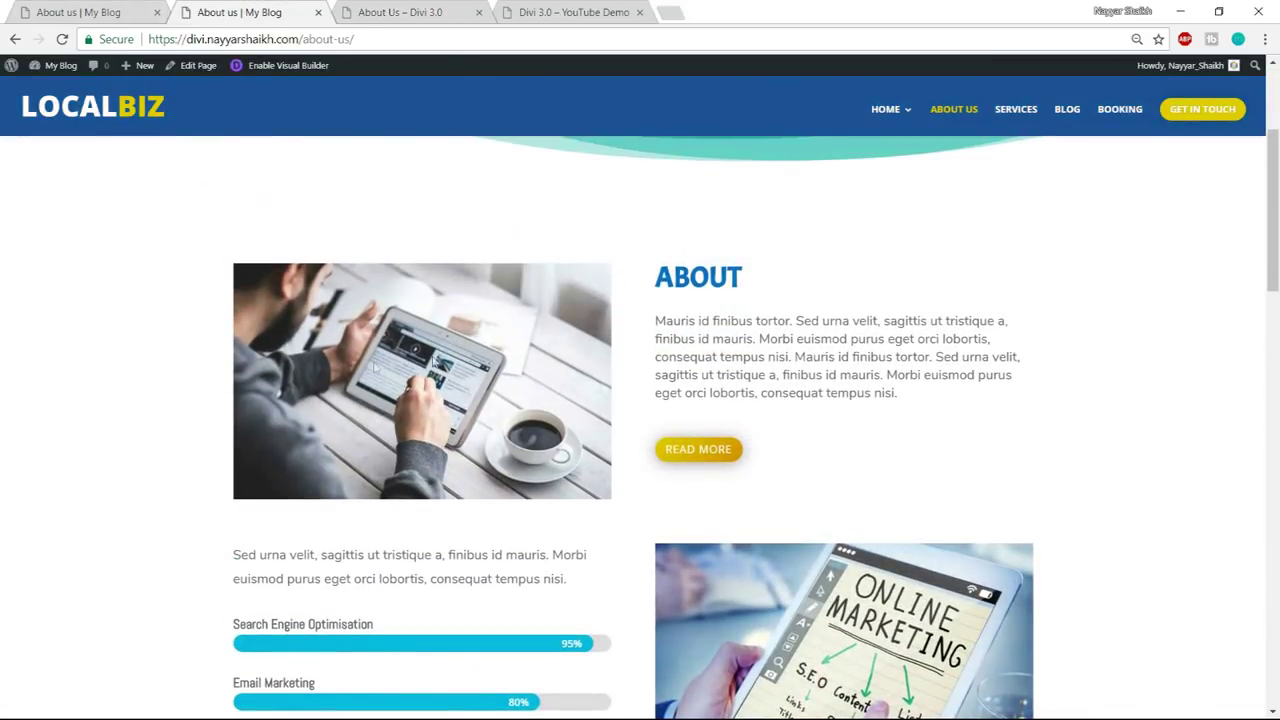
{"action": "left_click_drag", "start_coordinate": [660, 281], "coordinate": [857, 393]}
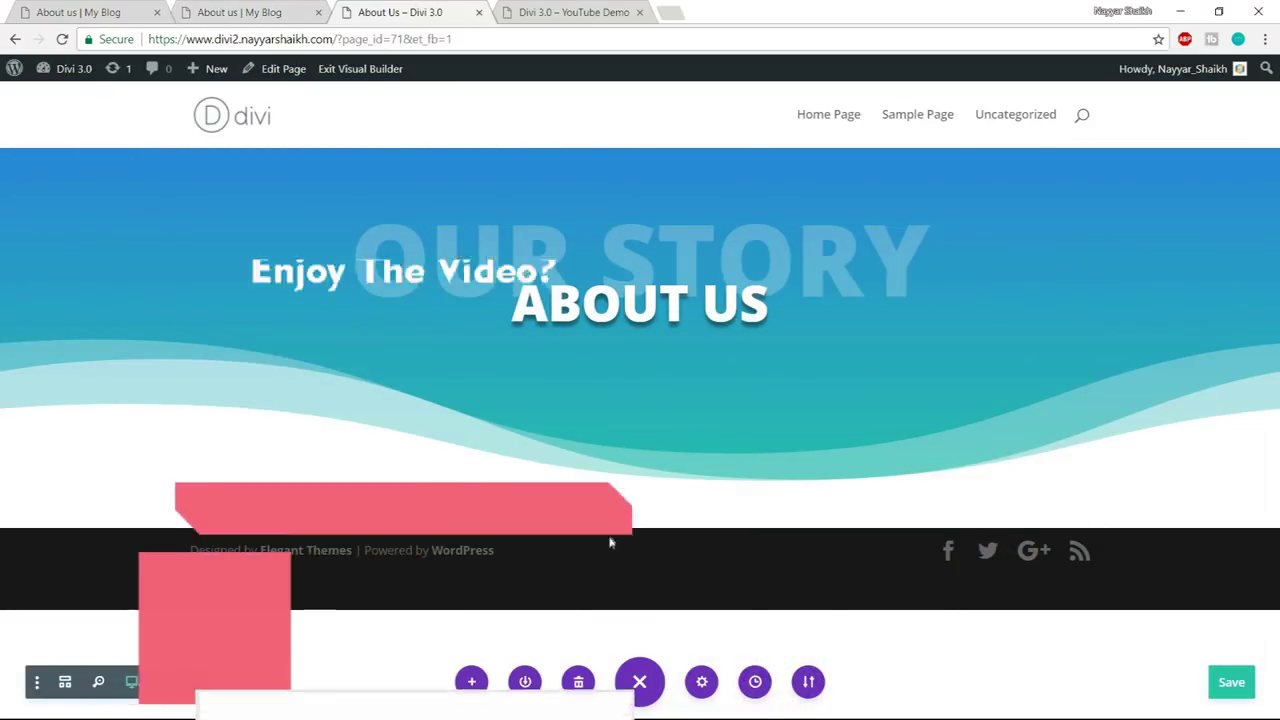
{"action": "left_click", "coordinate": [614, 527]}
{"action": "left_click", "coordinate": [540, 478]}
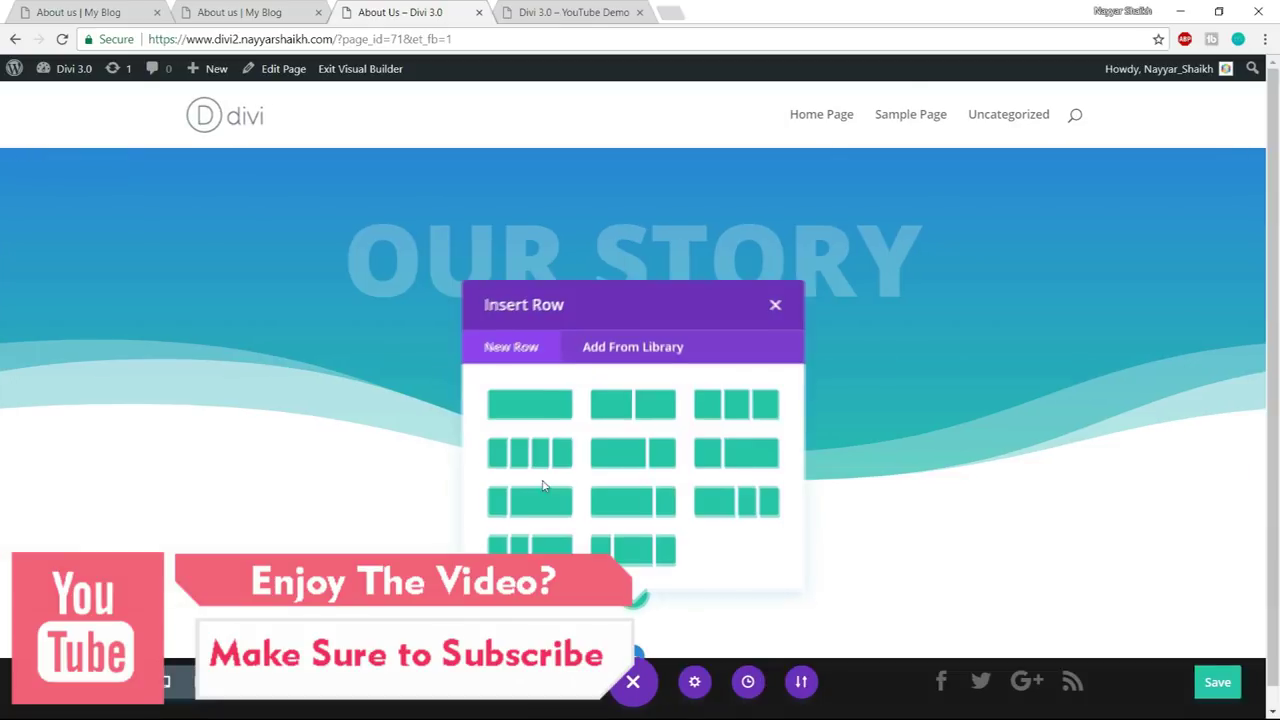
{"action": "left_click", "coordinate": [660, 403]}
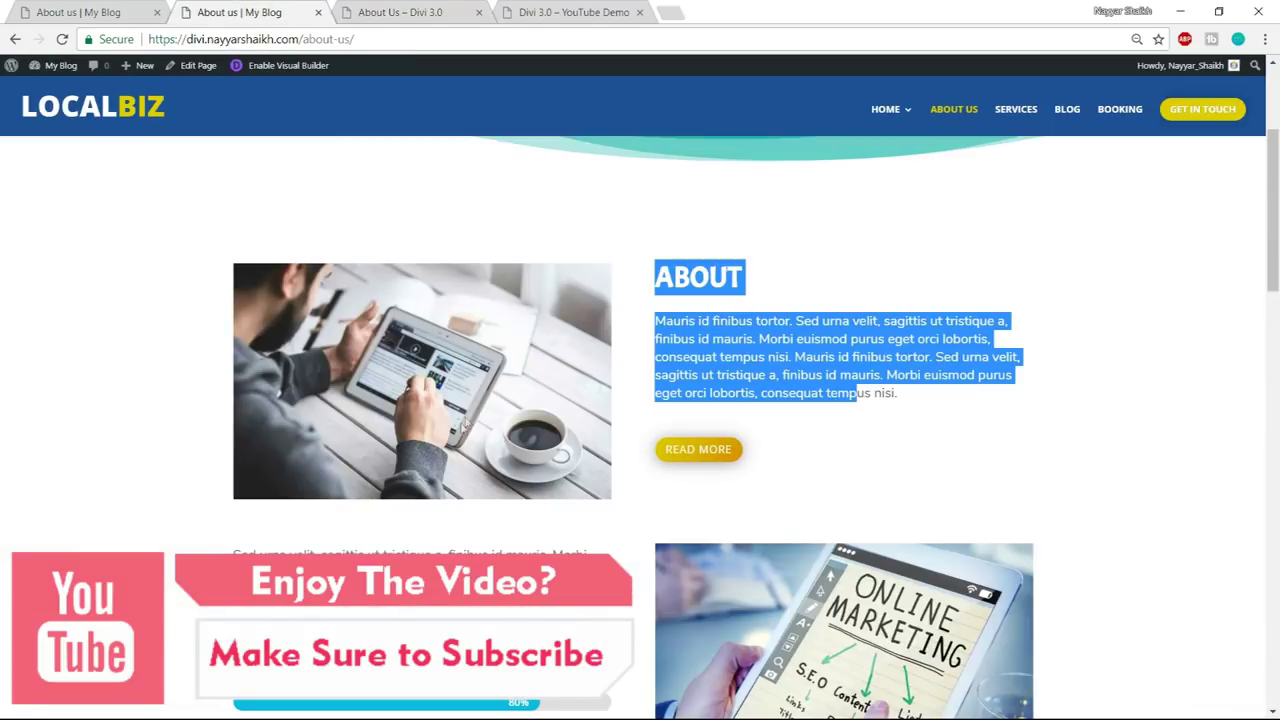
- Insert an Image module in the first column using the tablet-and-coffee photo from the media library
{"action": "left_click", "coordinate": [462, 12]}
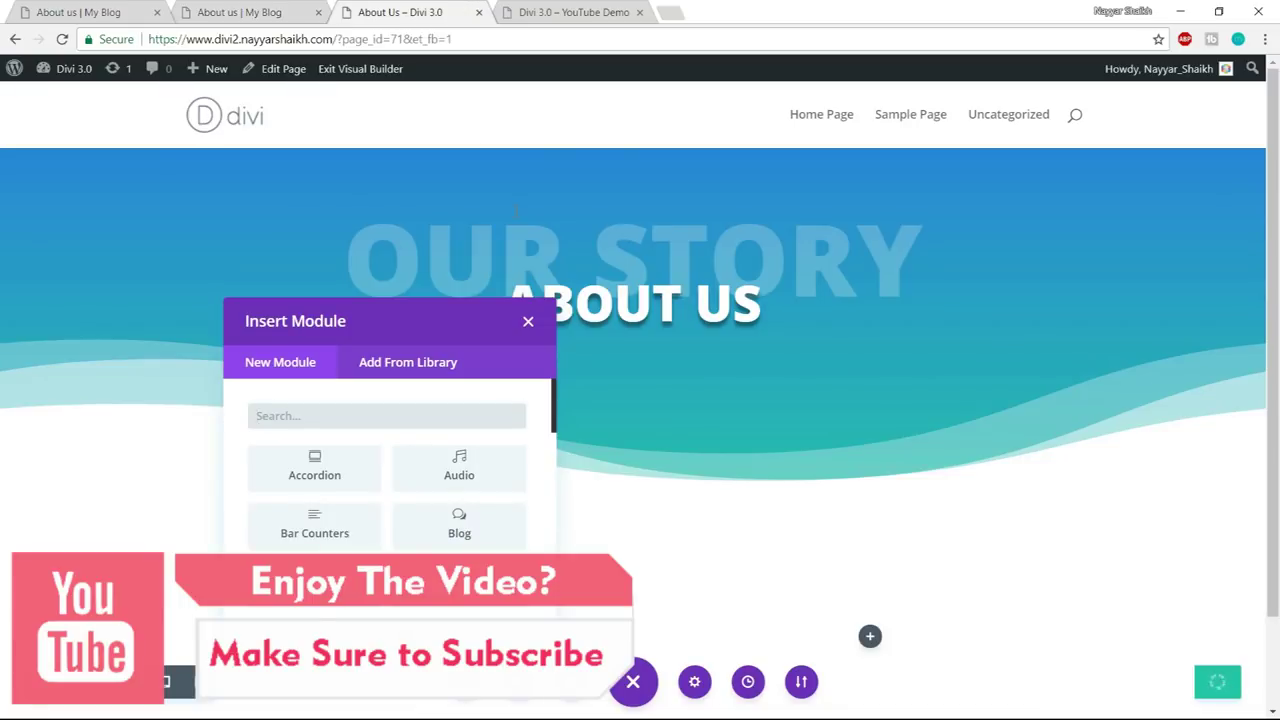
{"action": "type", "text": "imag"}
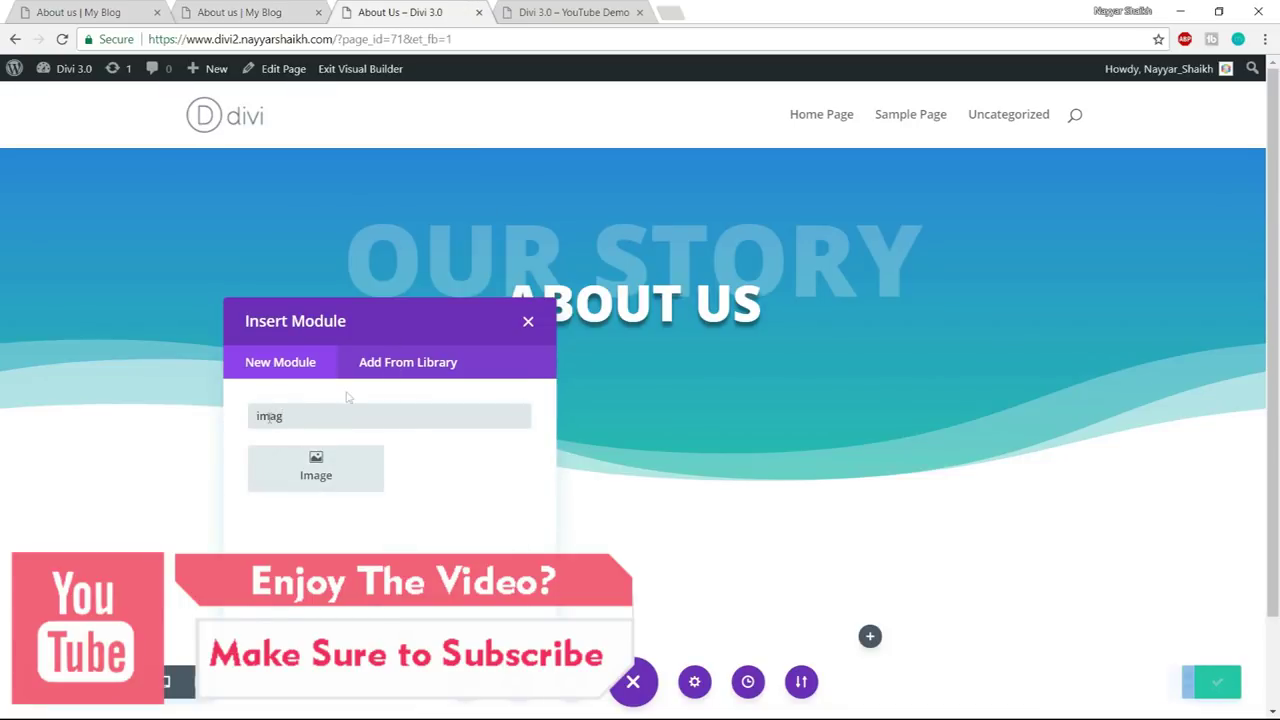
{"action": "left_click", "coordinate": [355, 470]}
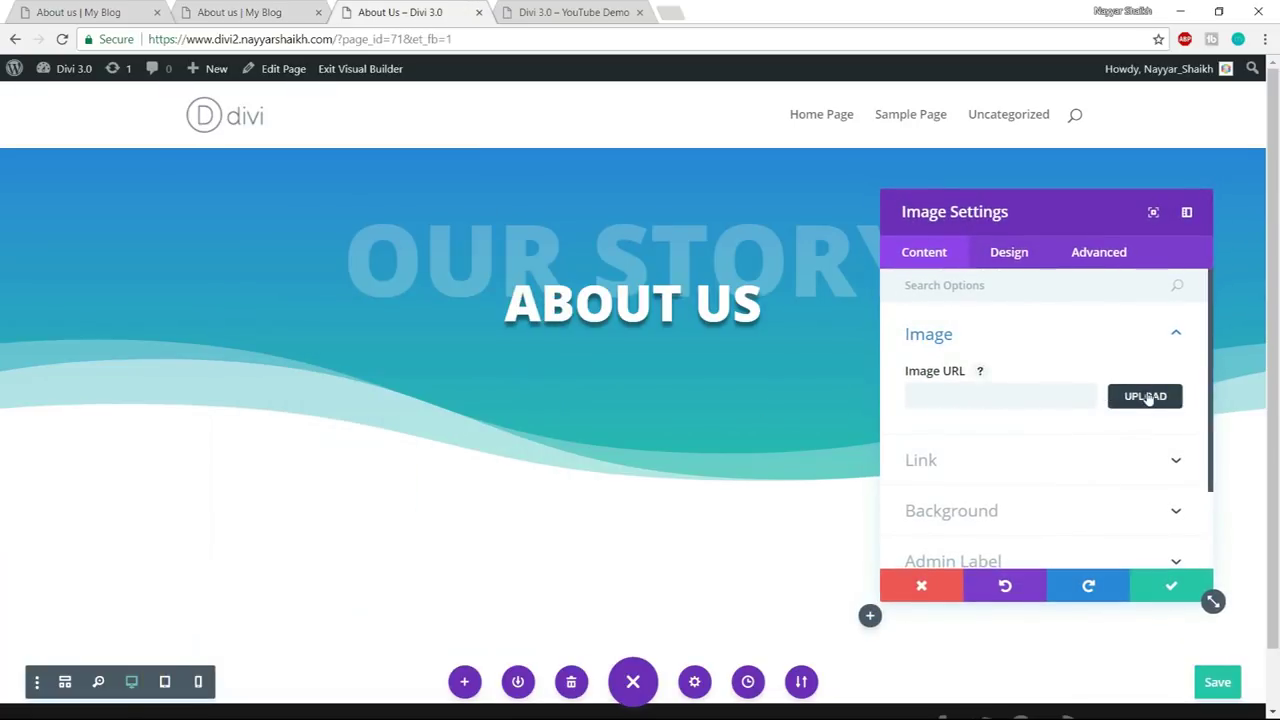
{"action": "left_click", "coordinate": [1145, 396]}
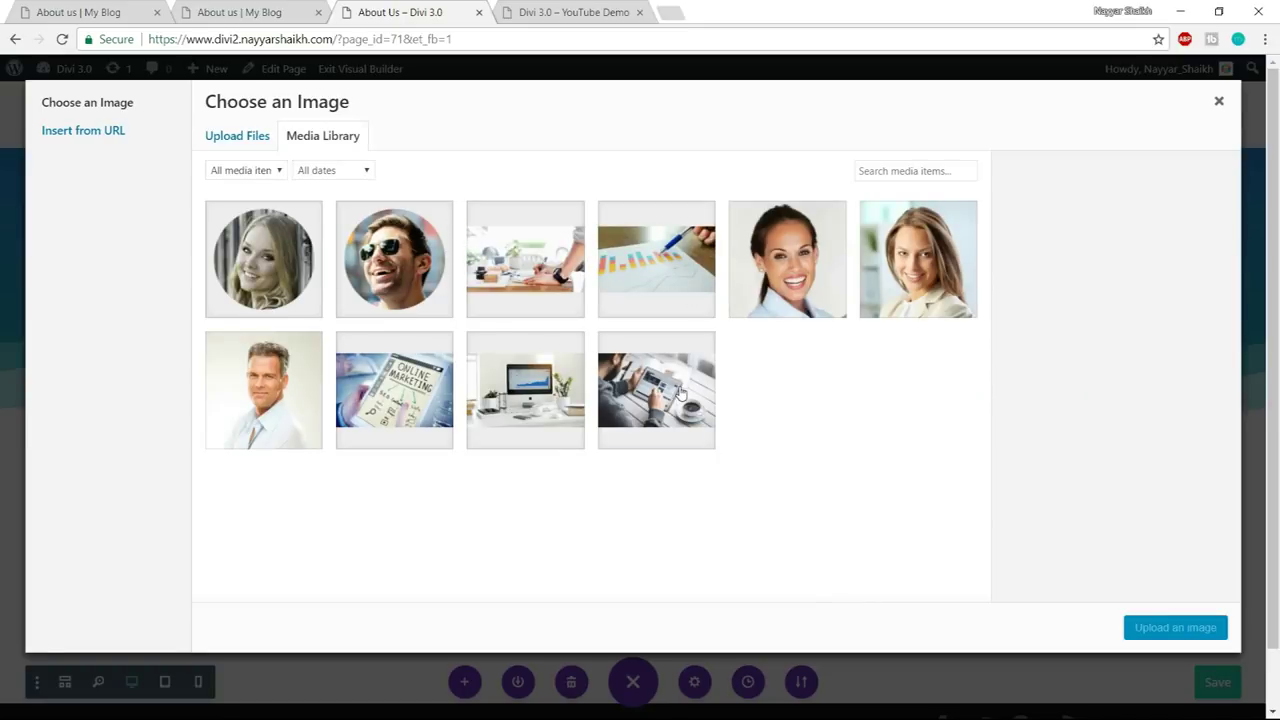
{"action": "left_click", "coordinate": [680, 393]}
{"action": "left_click", "coordinate": [1175, 628]}
{"action": "scroll", "coordinate": [1069, 531], "scroll_direction": "down", "scroll_amount": 1}
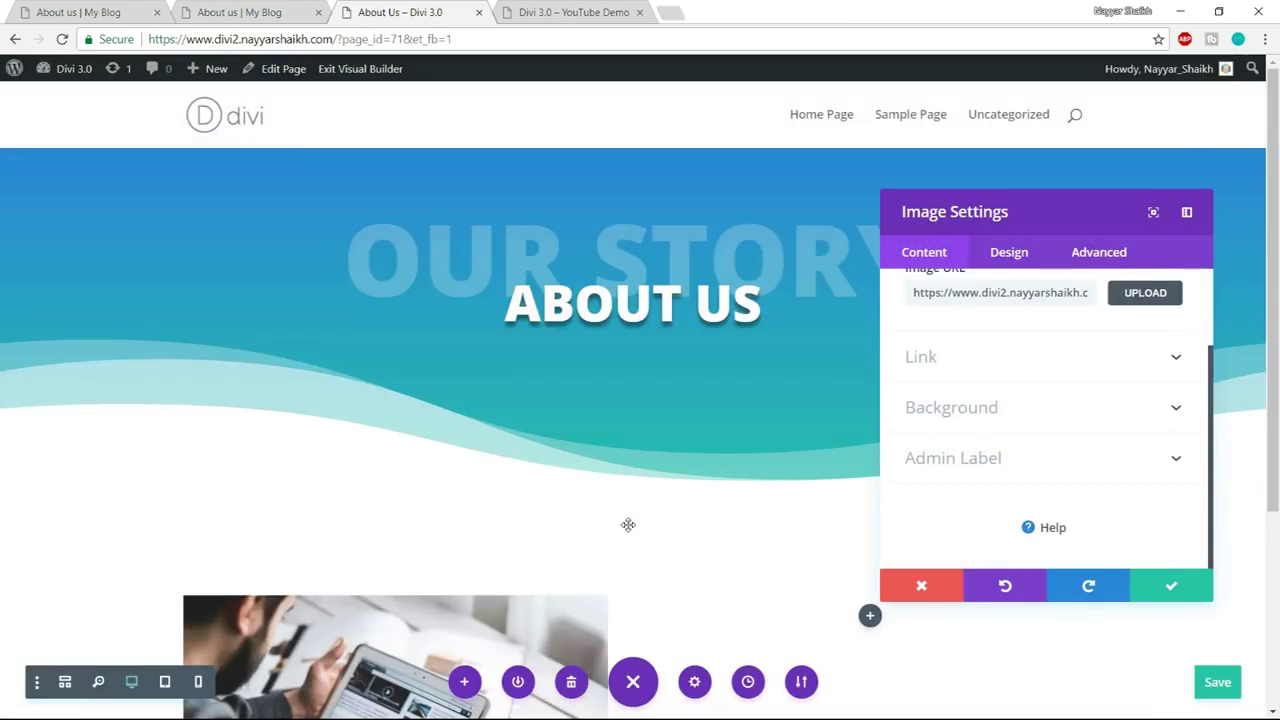
{"action": "scroll", "coordinate": [629, 526], "scroll_direction": "down", "scroll_amount": 4}
- Compare the photo with the reference page and apply the first box shadow preset to it
{"action": "left_click", "coordinate": [287, 7]}
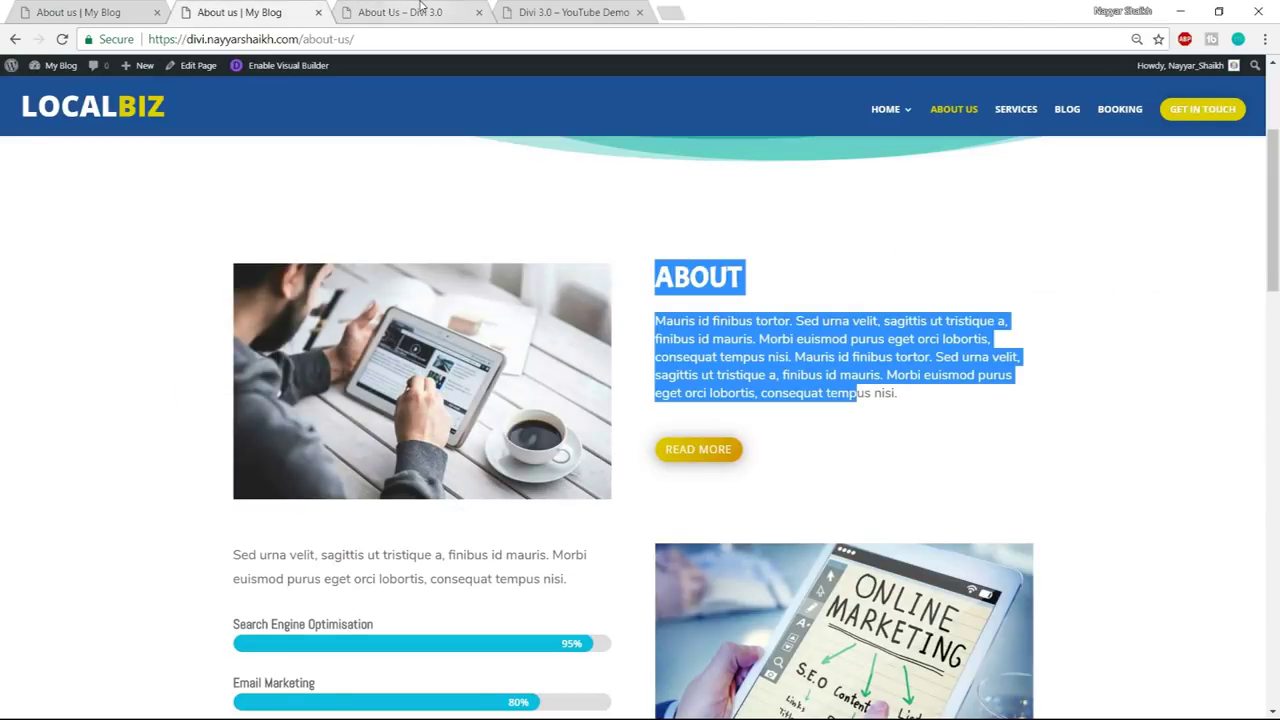
{"action": "left_click", "coordinate": [420, 10]}
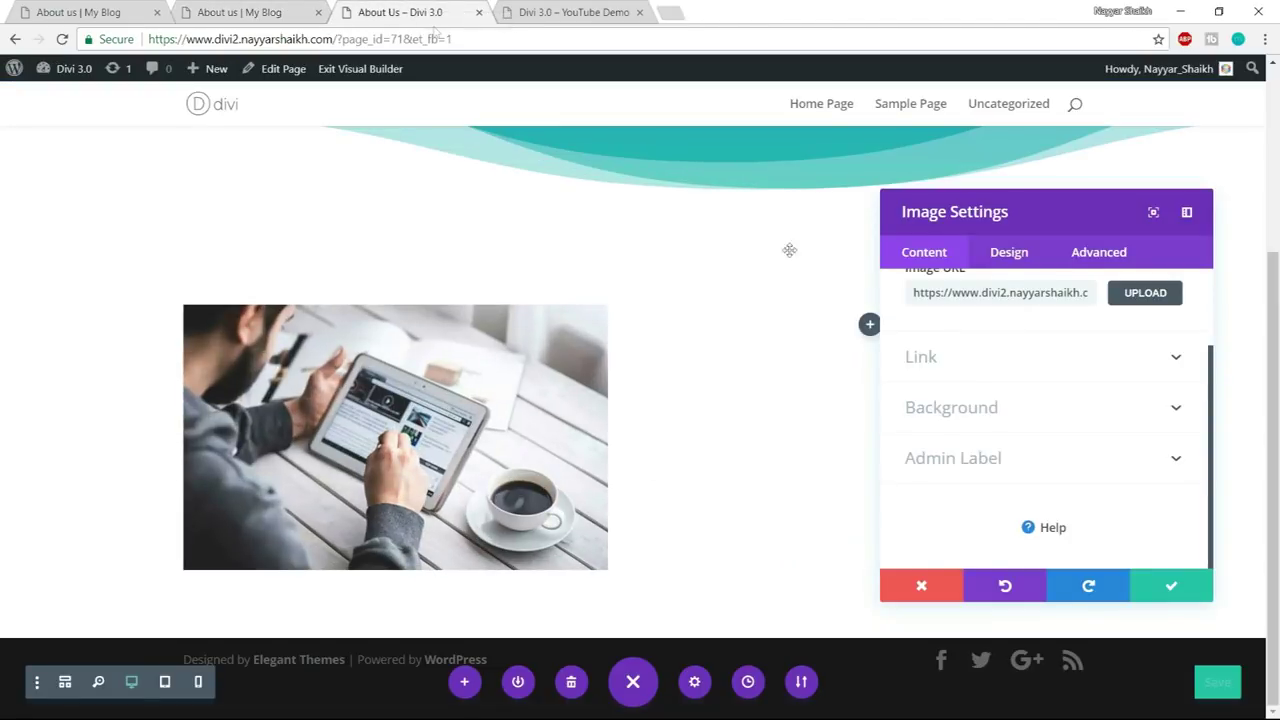
{"action": "left_click", "coordinate": [1040, 250]}
{"action": "scroll", "coordinate": [1084, 382], "scroll_direction": "down", "scroll_amount": 3}
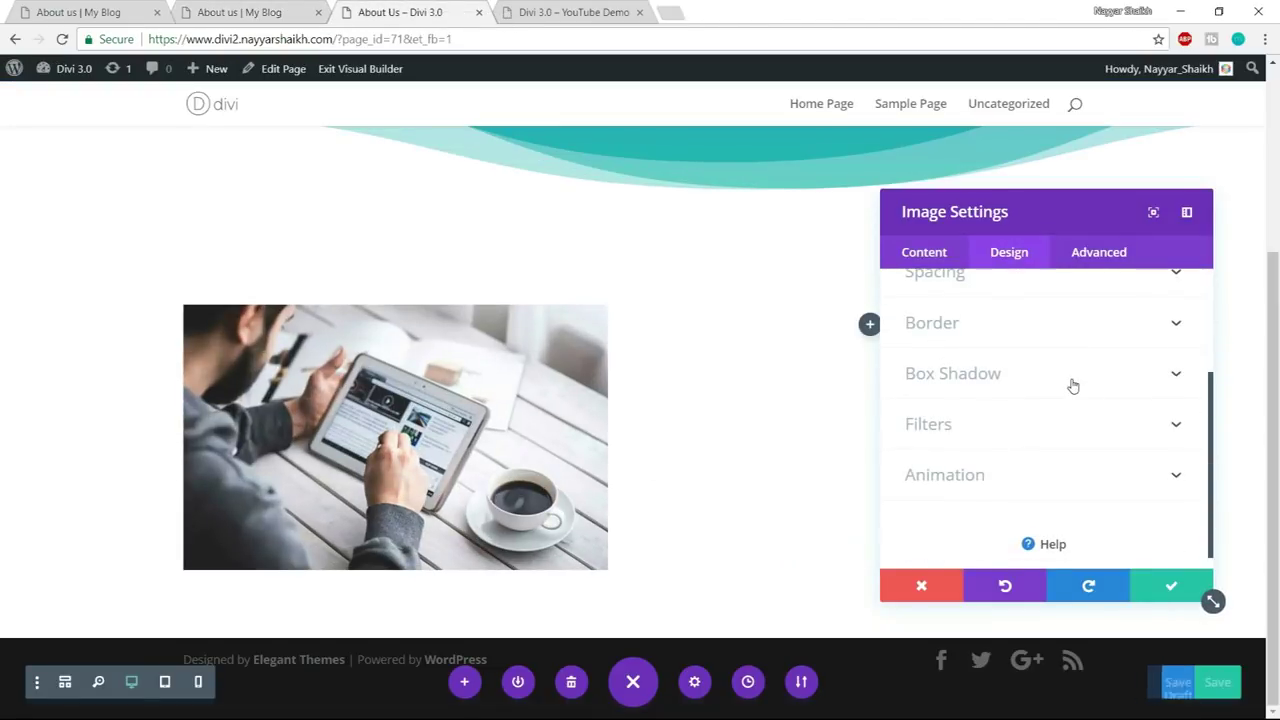
{"action": "left_click", "coordinate": [1078, 383]}
{"action": "left_click", "coordinate": [1029, 345]}
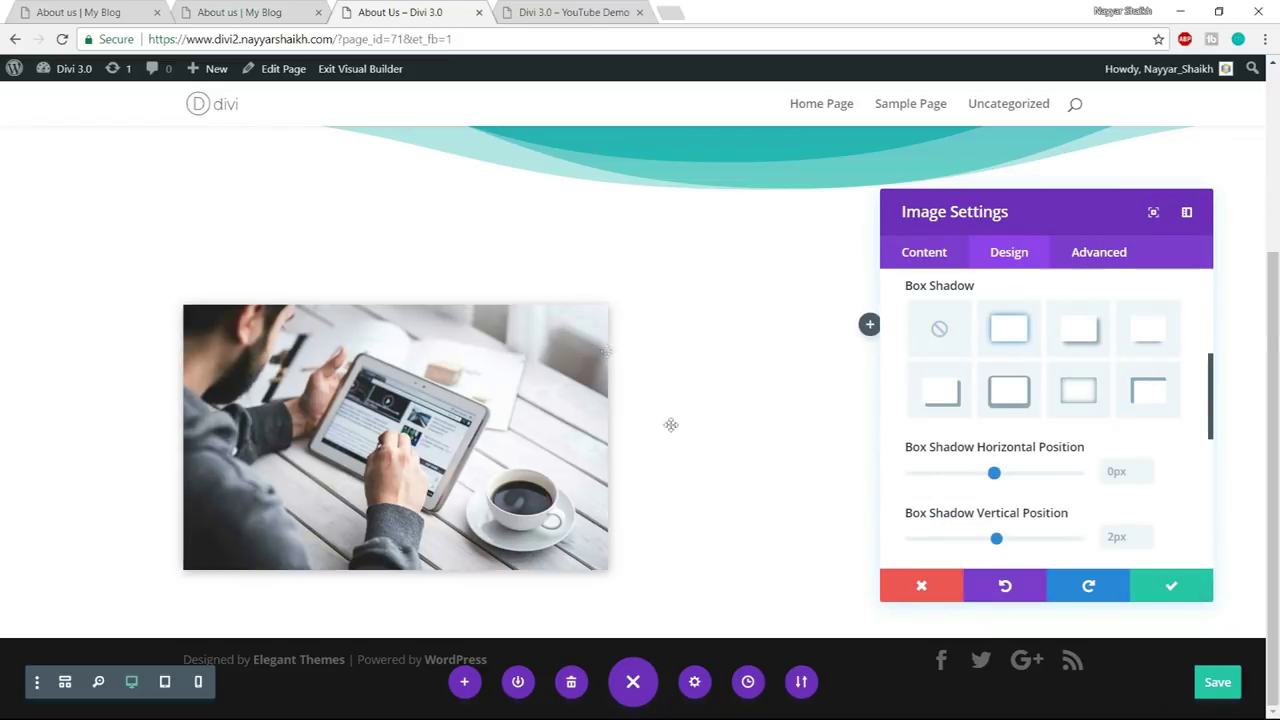
- Round all four corners of the photo to 20px and save the image module settings
{"action": "scroll", "coordinate": [1036, 442], "scroll_direction": "up", "scroll_amount": 5}
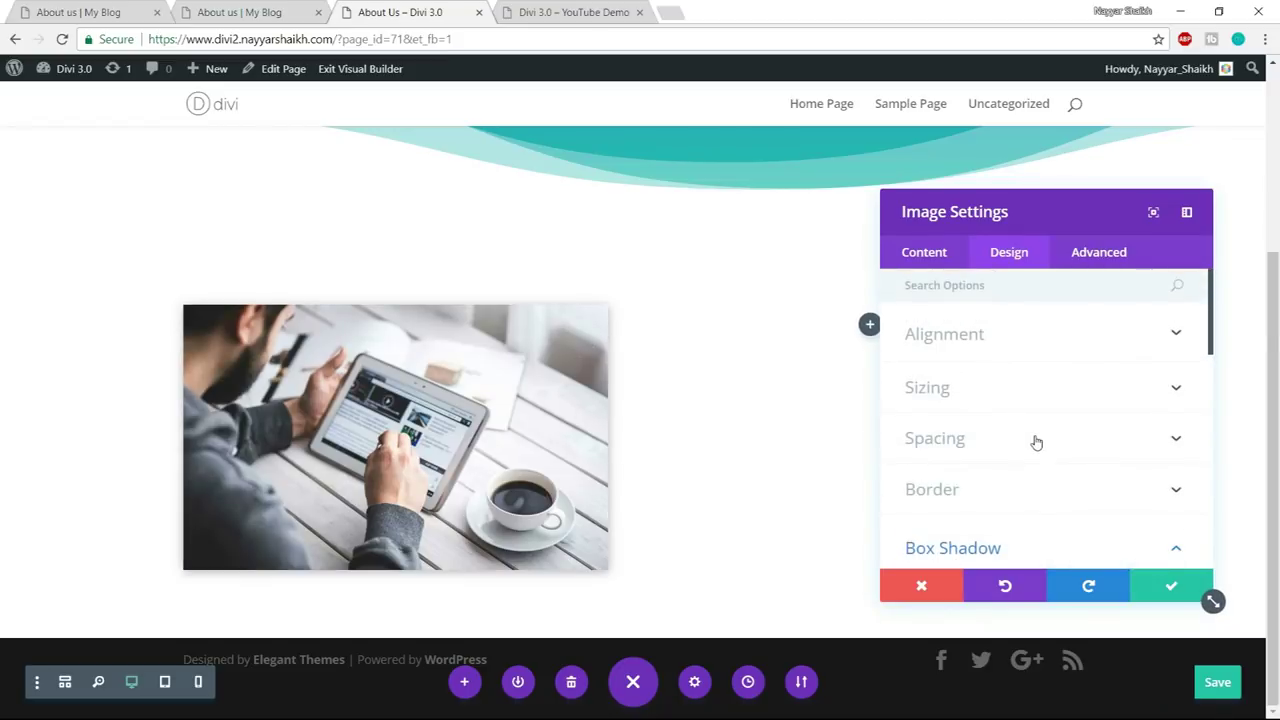
{"action": "left_click", "coordinate": [1029, 496]}
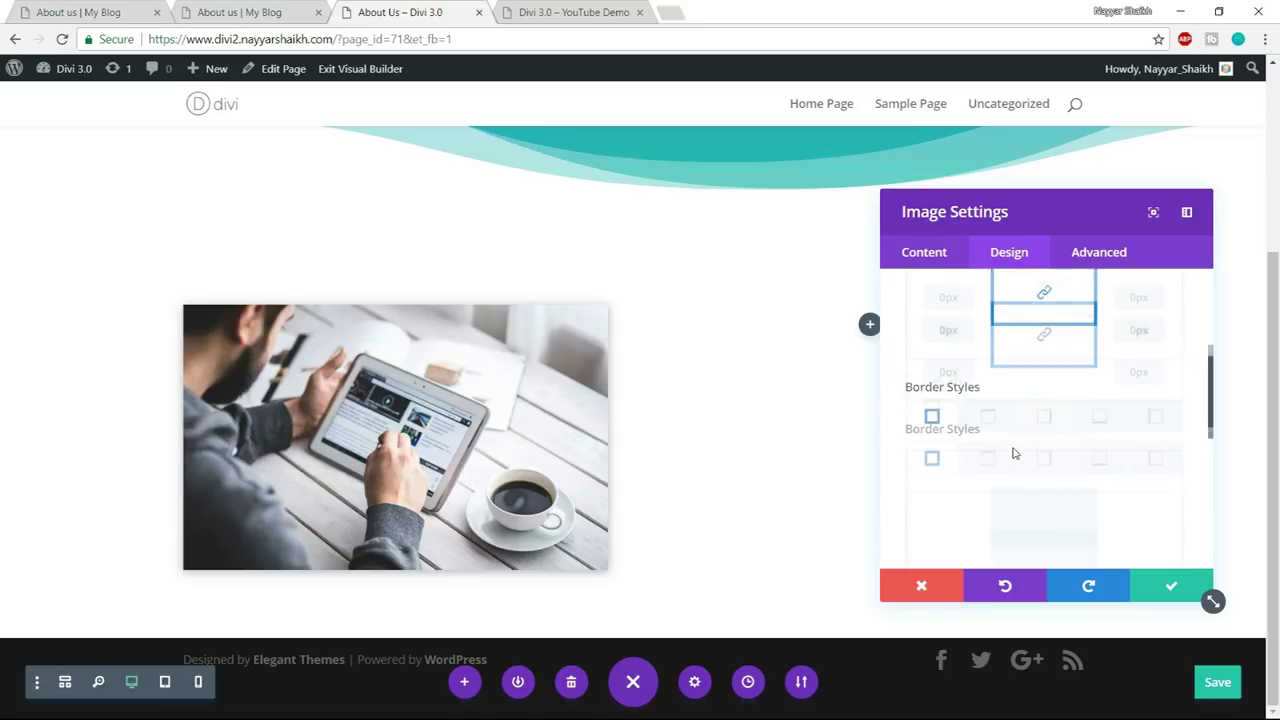
{"action": "left_click", "coordinate": [955, 330]}
{"action": "type", "text": "20px"}
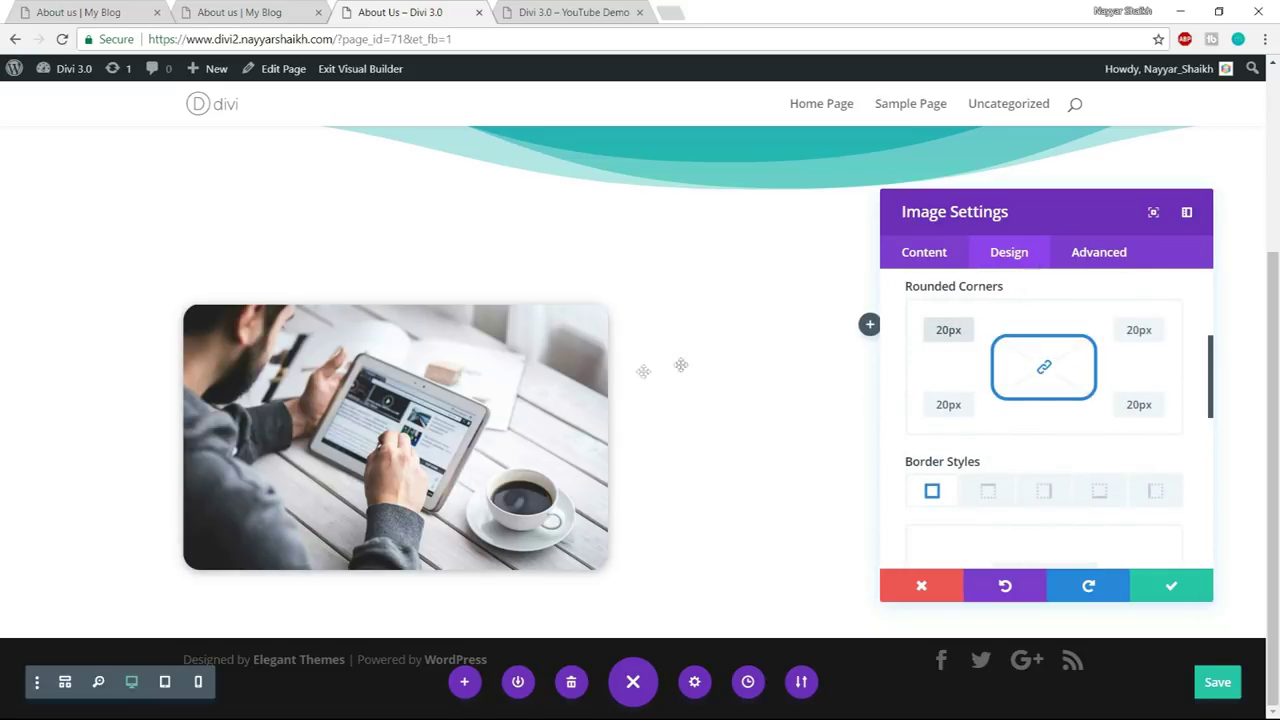
{"action": "left_click", "coordinate": [1171, 586]}
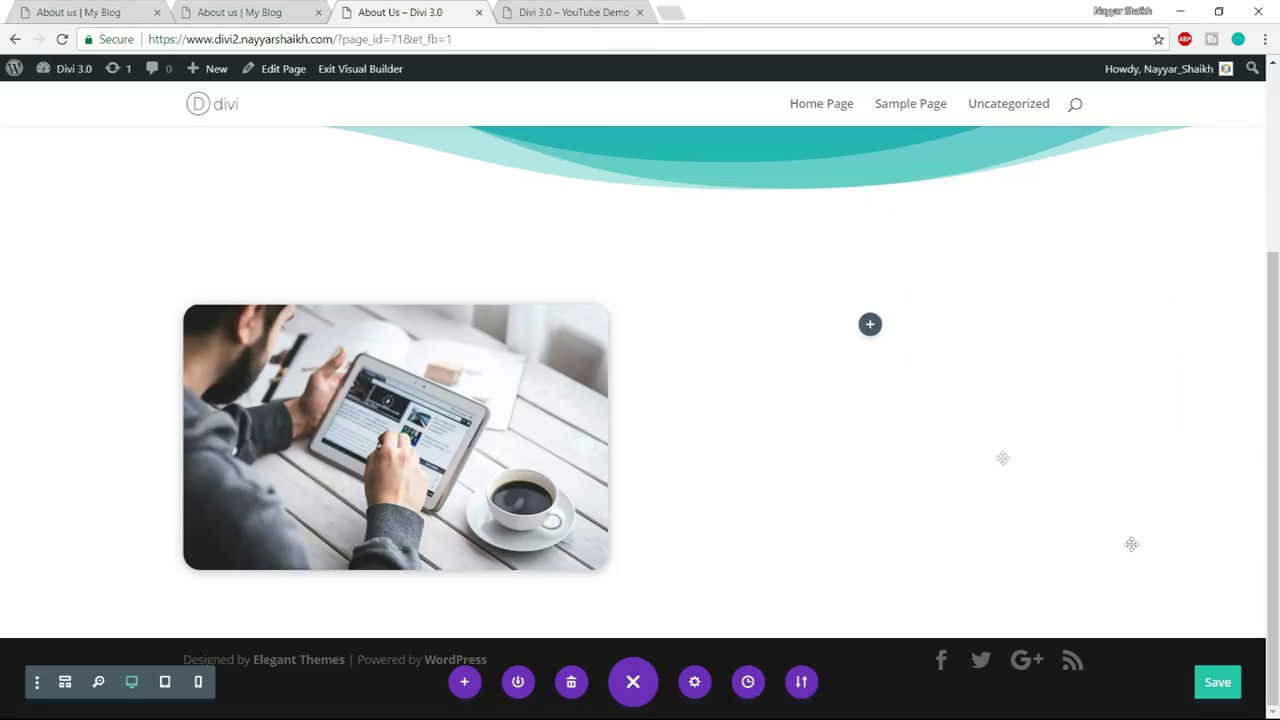
- Review the reference page's About text and insert a Text module beside the photo with its content in the visual editor
{"action": "left_click", "coordinate": [234, 8]}
{"action": "left_click", "coordinate": [835, 390]}
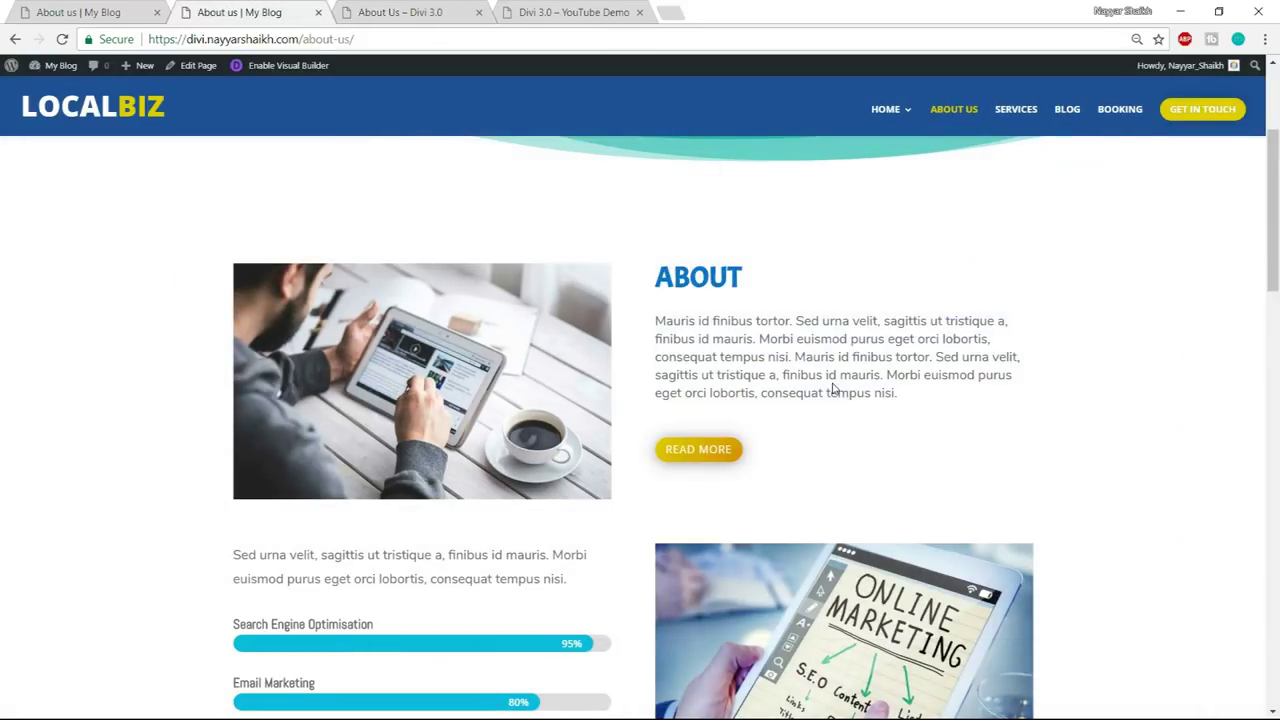
{"action": "left_click_drag", "start_coordinate": [849, 349], "coordinate": [855, 356]}
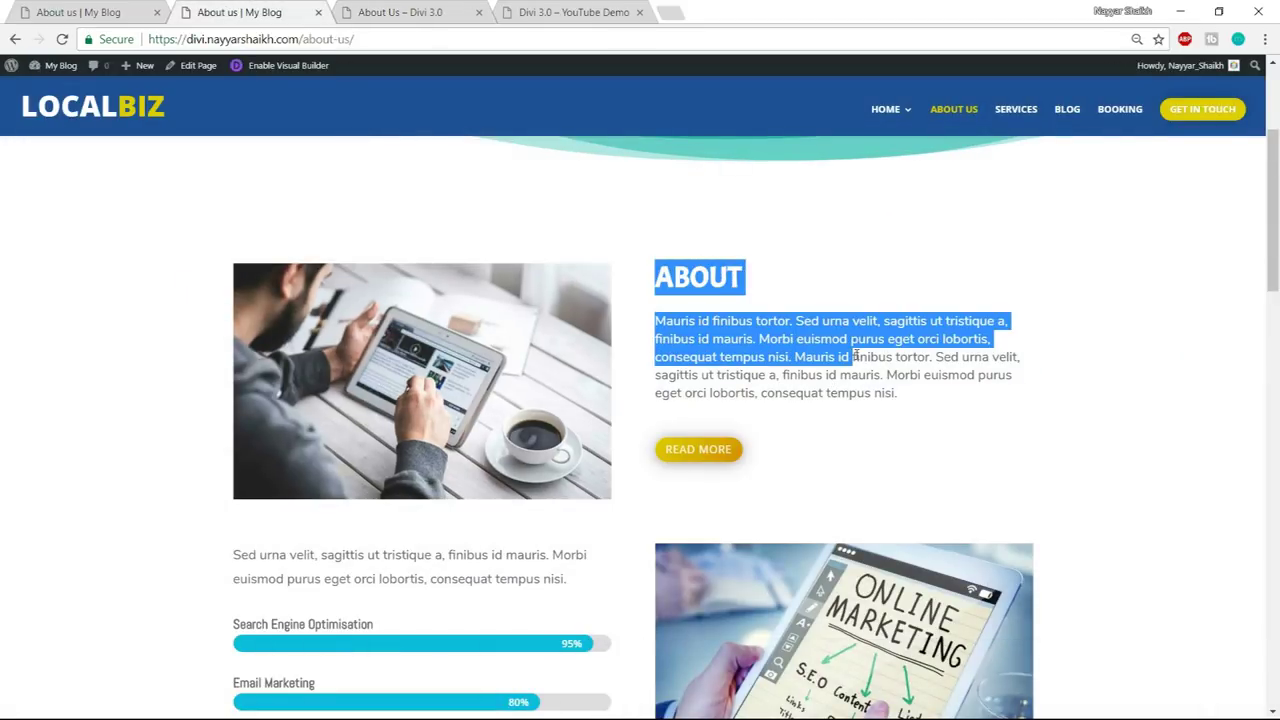
{"action": "left_click", "coordinate": [873, 393]}
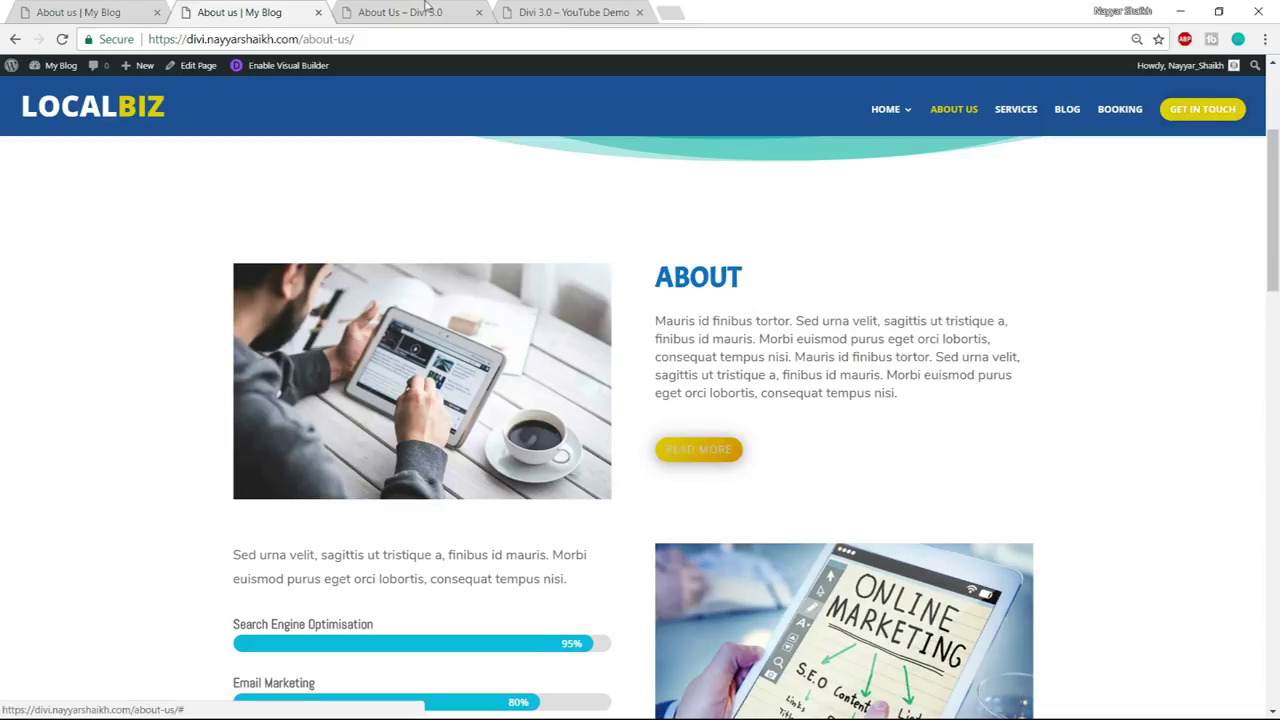
{"action": "key", "text": "ctrl+Tab"}
{"action": "left_click", "coordinate": [870, 326]}
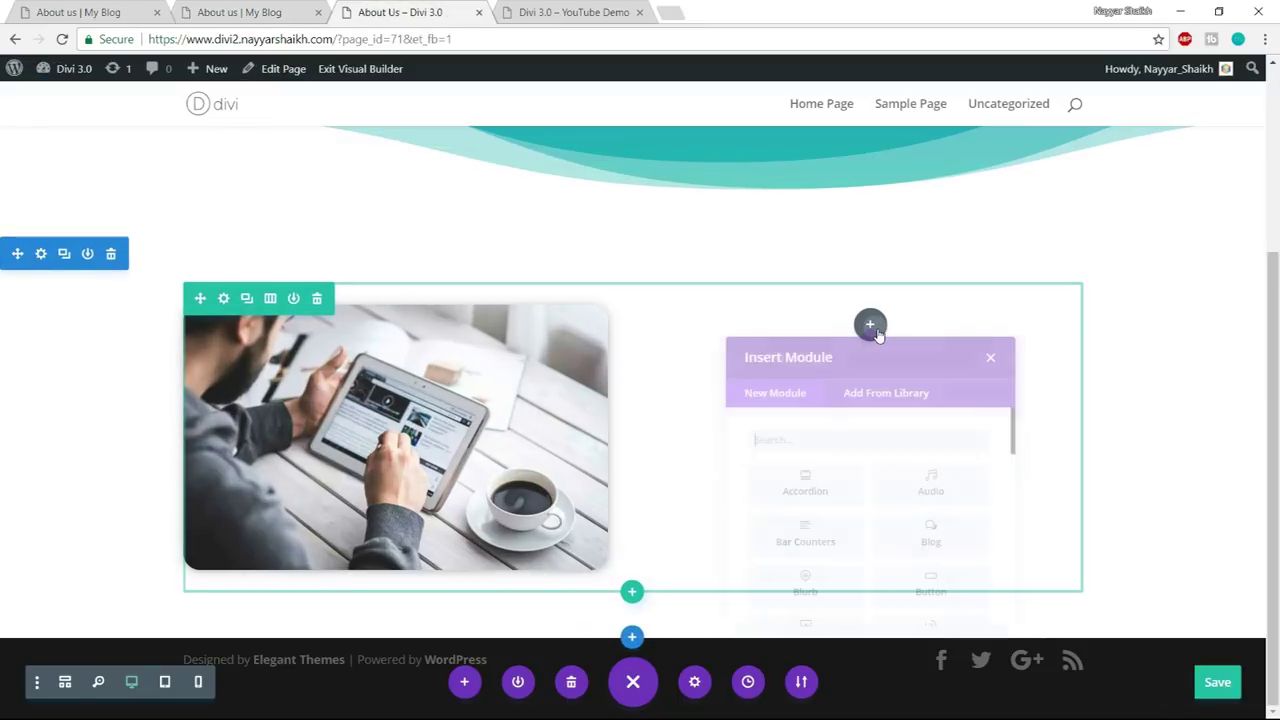
{"action": "type", "text": "text"}
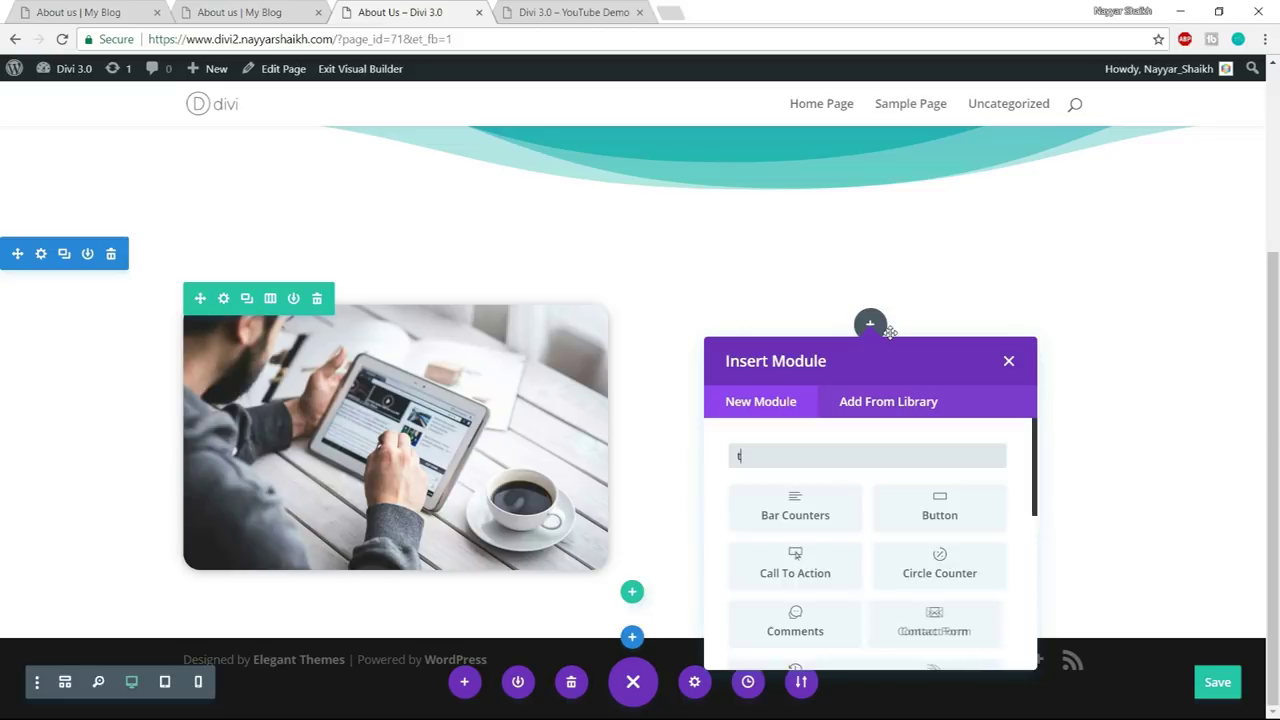
{"action": "left_click", "coordinate": [824, 513]}
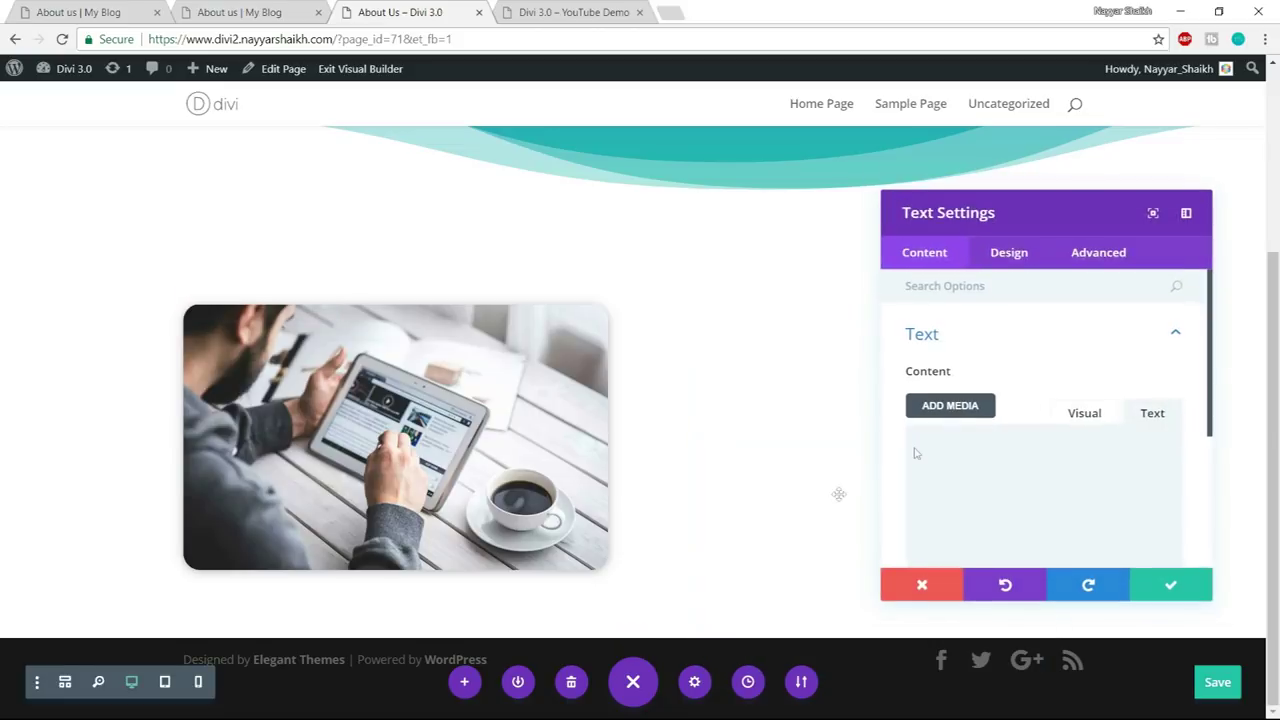
{"action": "left_click", "coordinate": [1087, 415]}
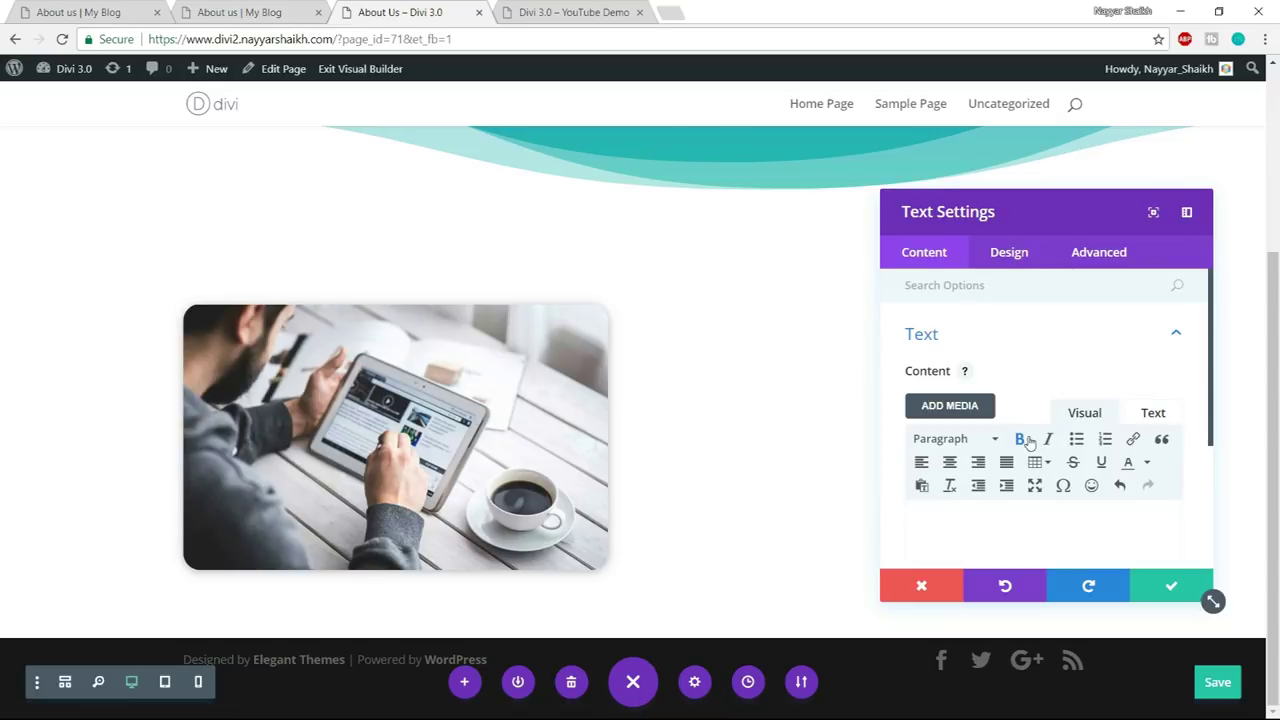
- Enter ABOUT as the Text module's title and format it as Heading 2
{"action": "left_click", "coordinate": [268, 8]}
{"action": "left_click", "coordinate": [426, 8]}
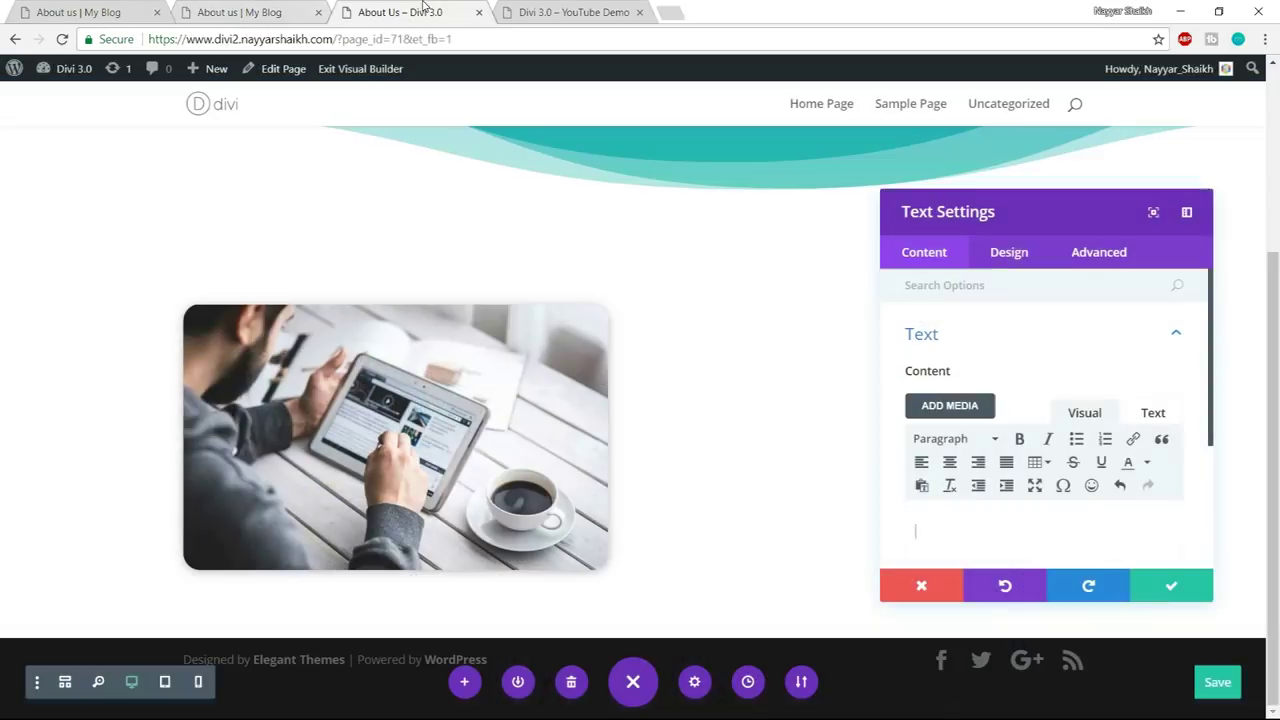
{"action": "type", "text": "ABOUT"}
{"action": "key", "text": "ctrl+a"}
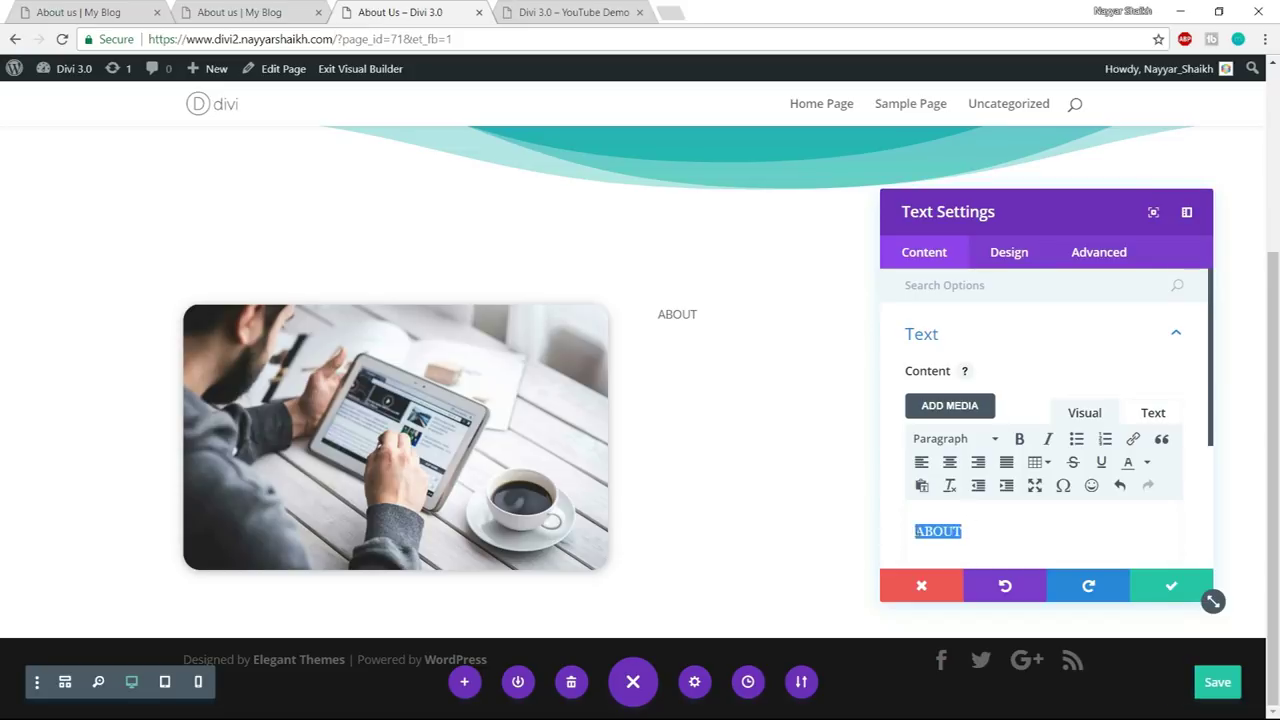
{"action": "left_click", "coordinate": [954, 444]}
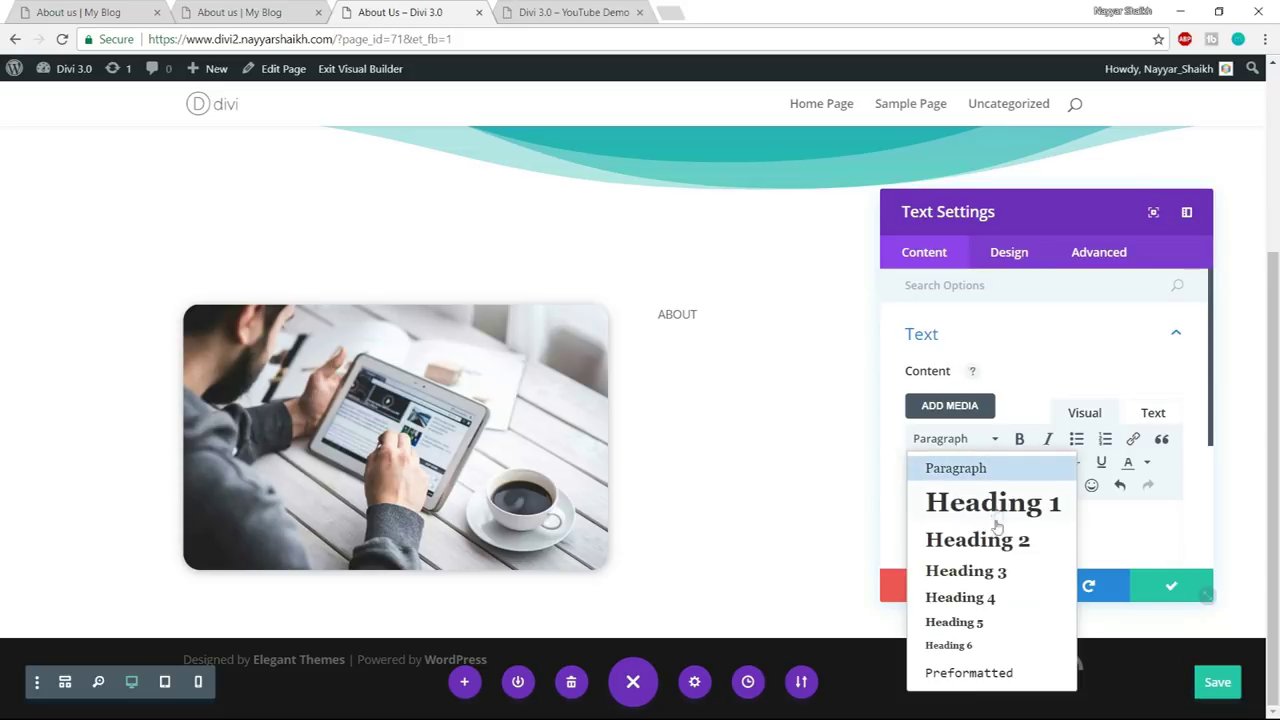
{"action": "left_click", "coordinate": [1000, 546]}
{"action": "left_click", "coordinate": [1039, 538]}
- Copy the About paragraph from the reference page and paste it below the ABOUT heading in the Text module
{"action": "left_click", "coordinate": [329, 10]}
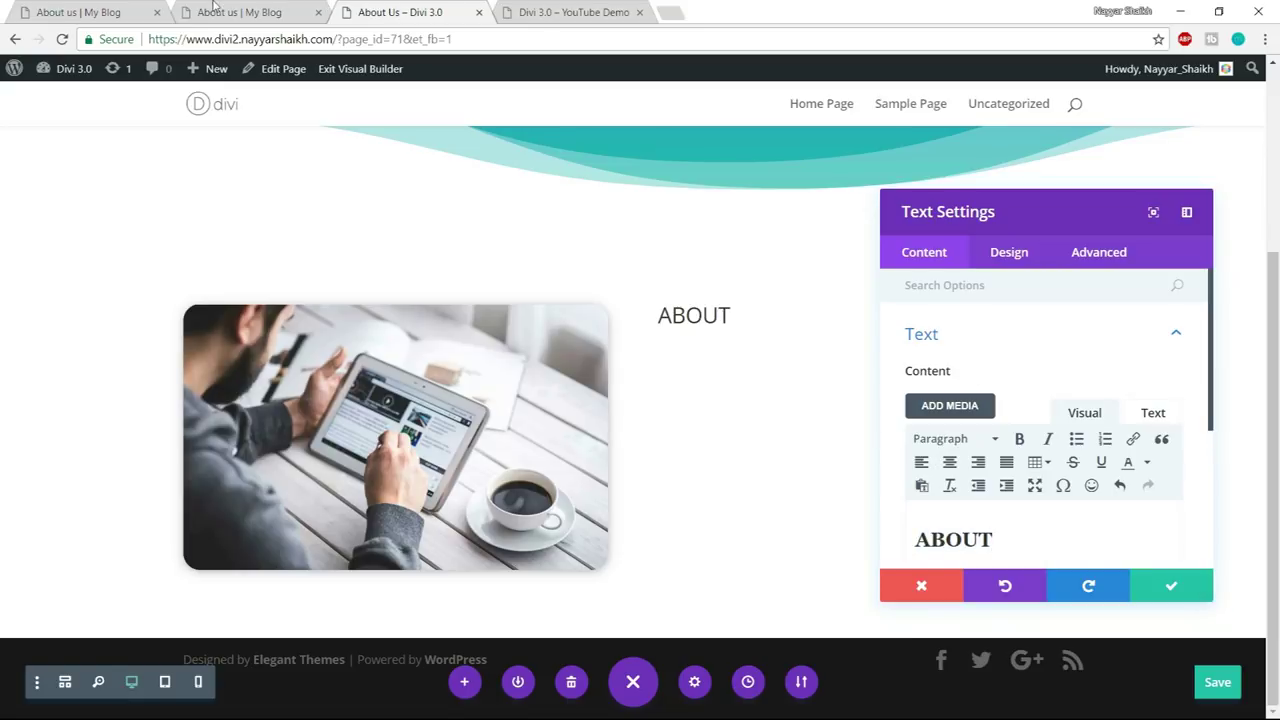
{"action": "left_click_drag", "start_coordinate": [923, 397], "coordinate": [650, 321]}
{"action": "key", "text": "ctrl+c"}
{"action": "left_click", "coordinate": [400, 12]}
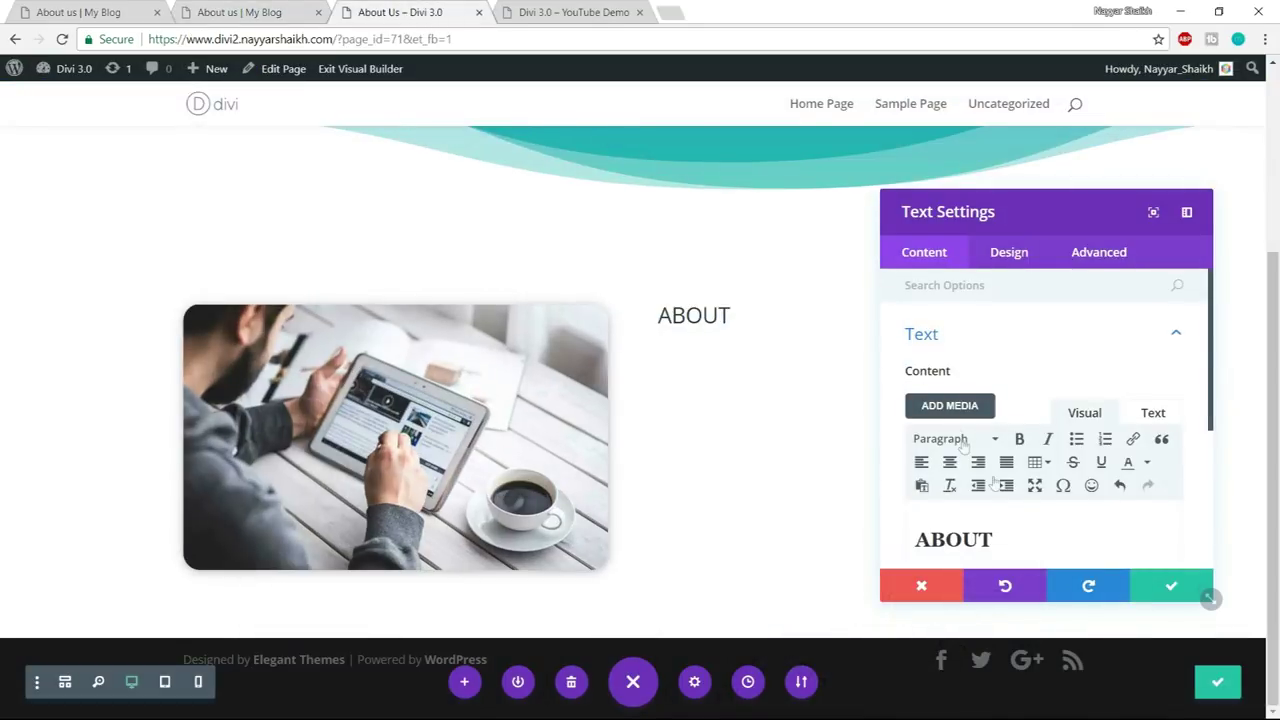
{"action": "scroll", "coordinate": [1011, 420], "scroll_direction": "down", "scroll_amount": 2}
{"action": "key", "text": "ctrl+v"}
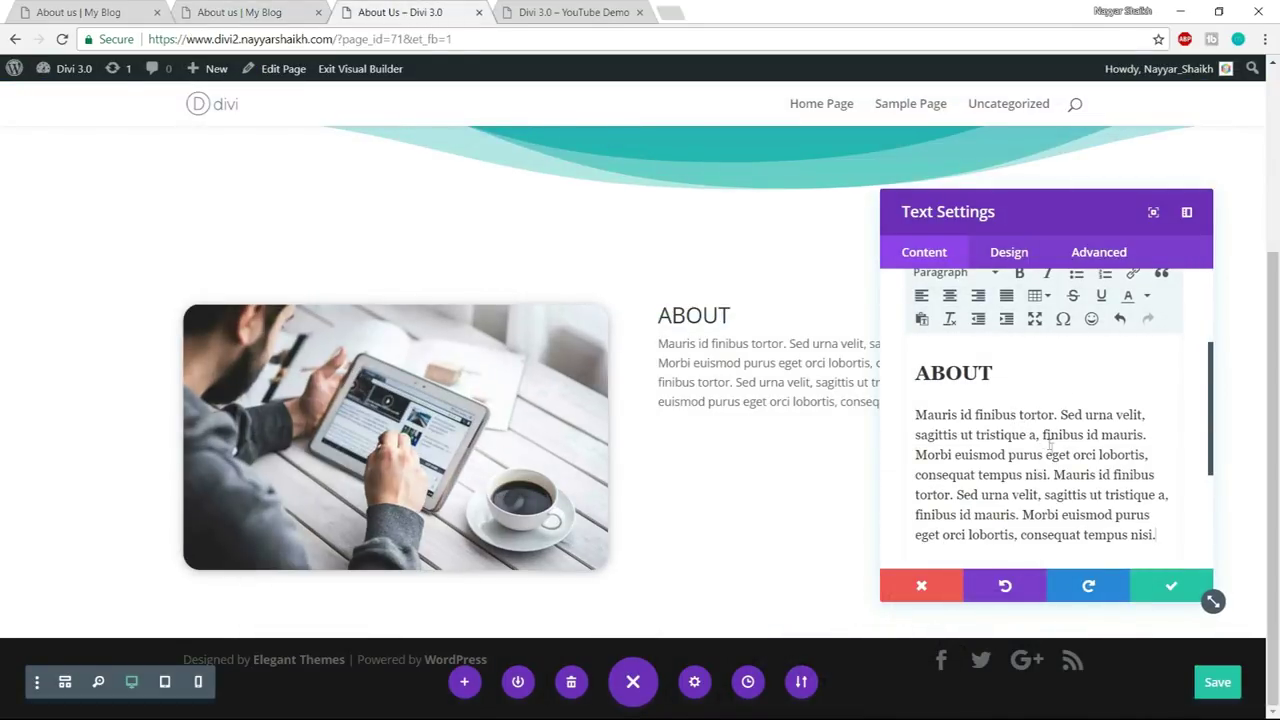
- Set the Heading 2 font weight of the Text module's ABOUT heading to Bold, checking the heading on the reference page
{"action": "scroll", "coordinate": [1040, 446], "scroll_direction": "up", "scroll_amount": 2}
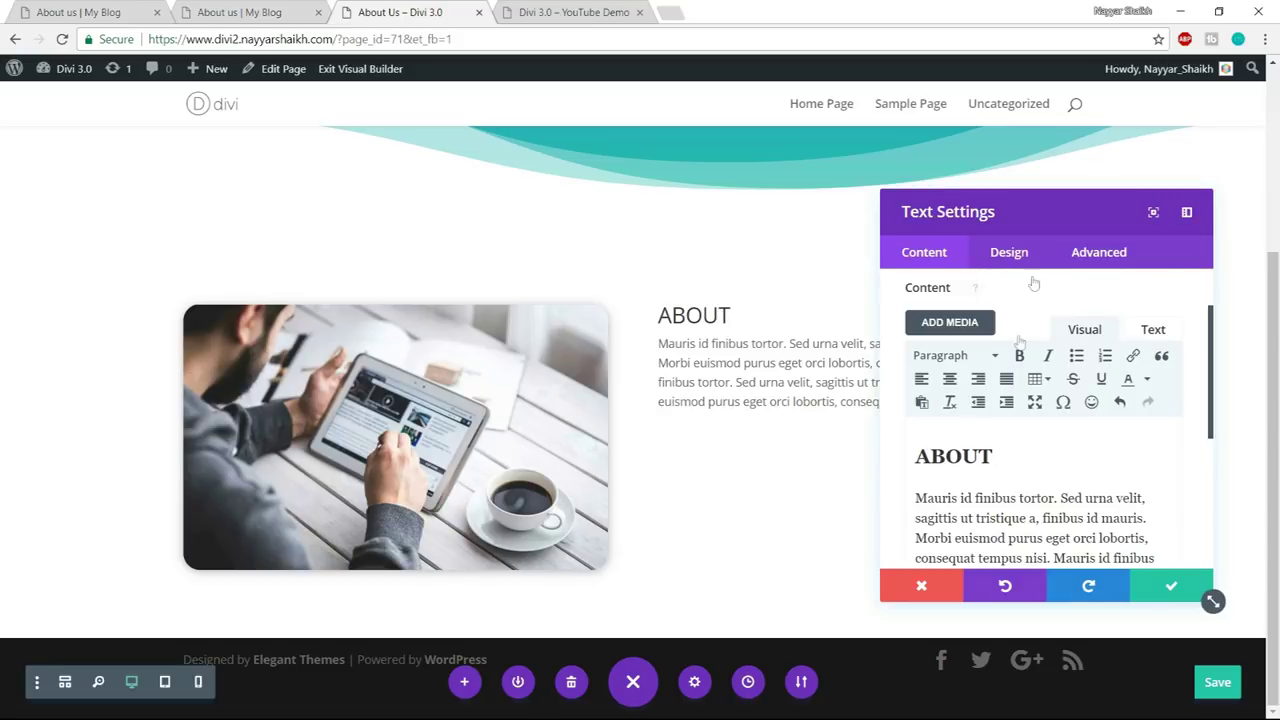
{"action": "left_click", "coordinate": [1010, 256]}
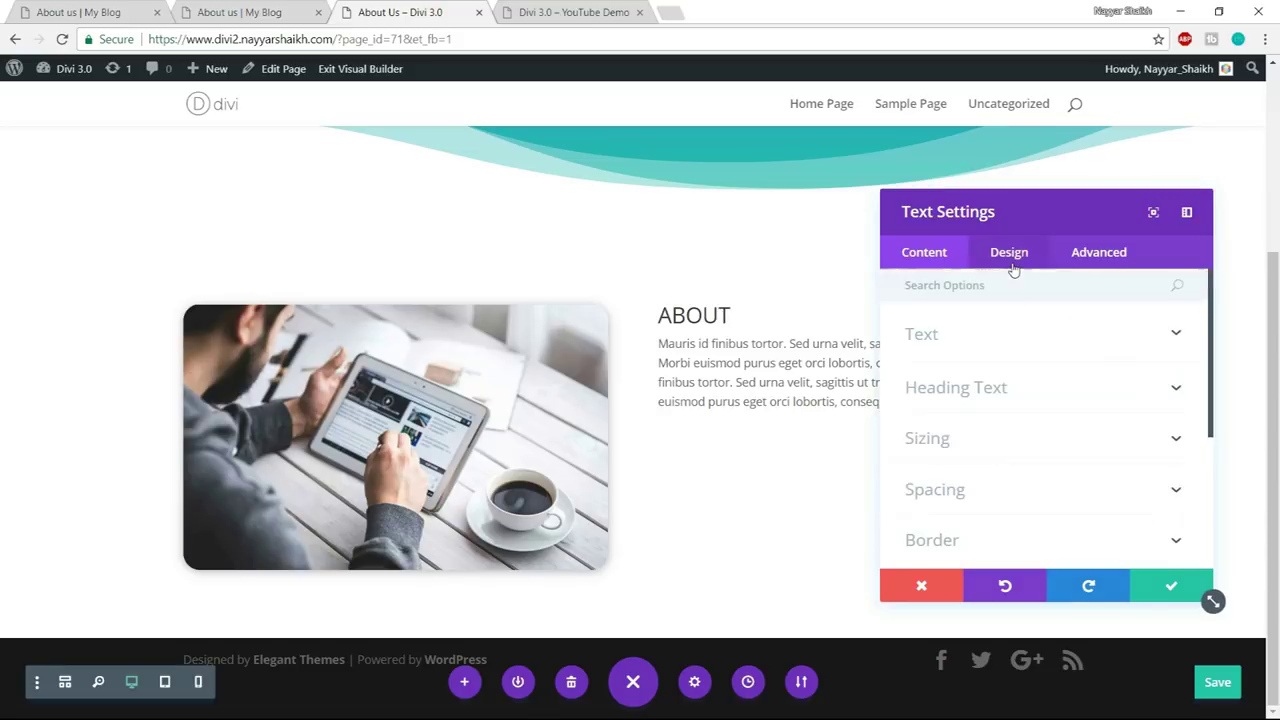
{"action": "left_click", "coordinate": [1020, 400]}
{"action": "left_click", "coordinate": [972, 346]}
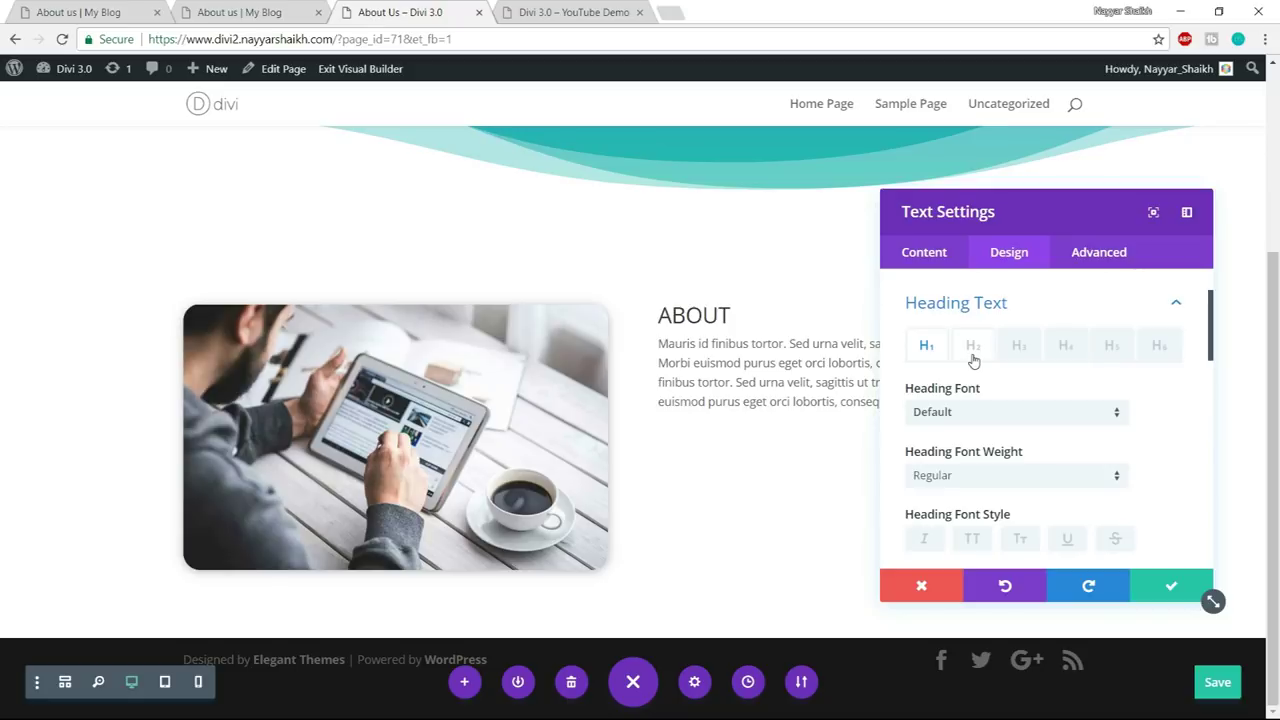
{"action": "scroll", "coordinate": [1146, 394], "scroll_direction": "down", "scroll_amount": 2}
{"action": "left_click", "coordinate": [275, 12]}
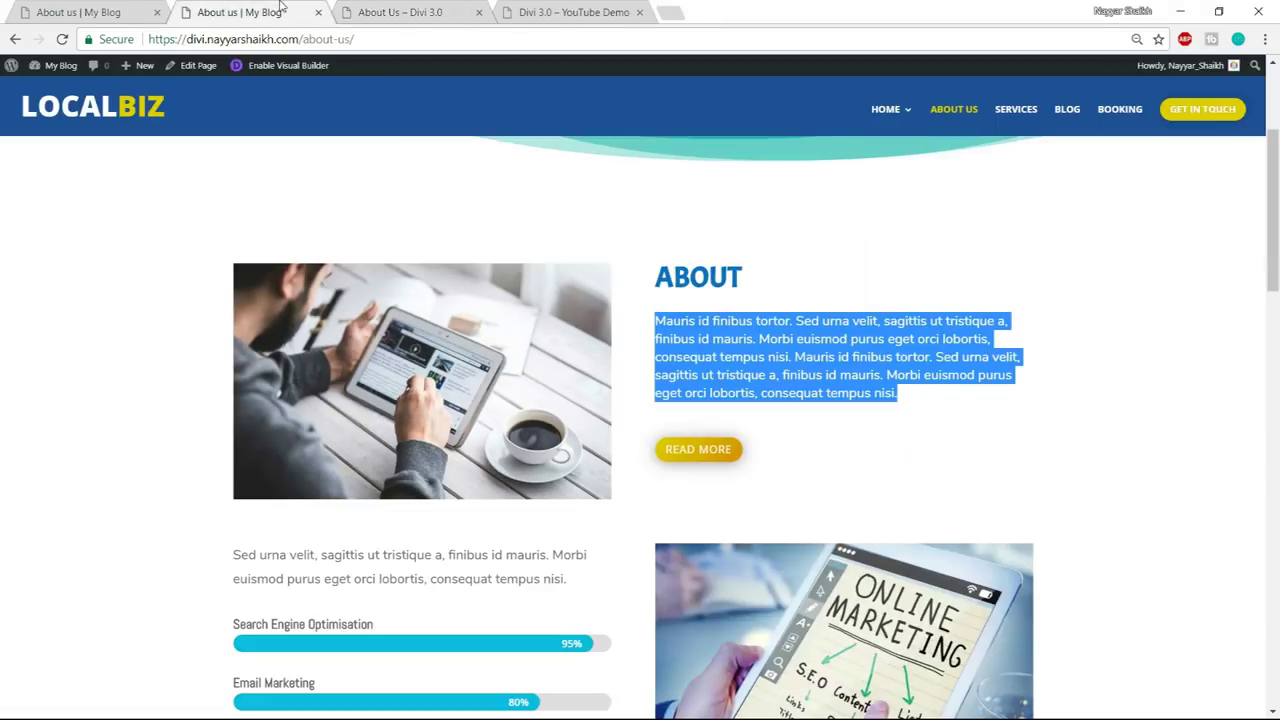
{"action": "left_click", "coordinate": [392, 8]}
{"action": "scroll", "coordinate": [1071, 457], "scroll_direction": "down", "scroll_amount": 2}
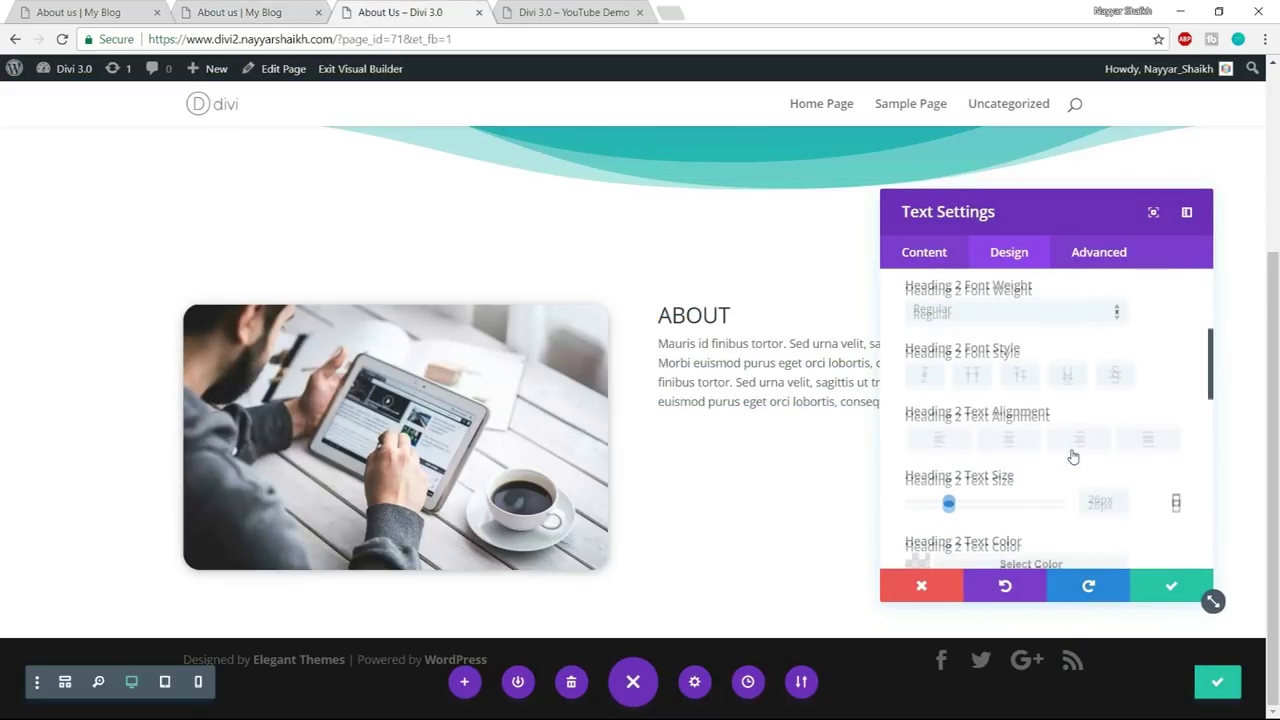
{"action": "left_click", "coordinate": [977, 311]}
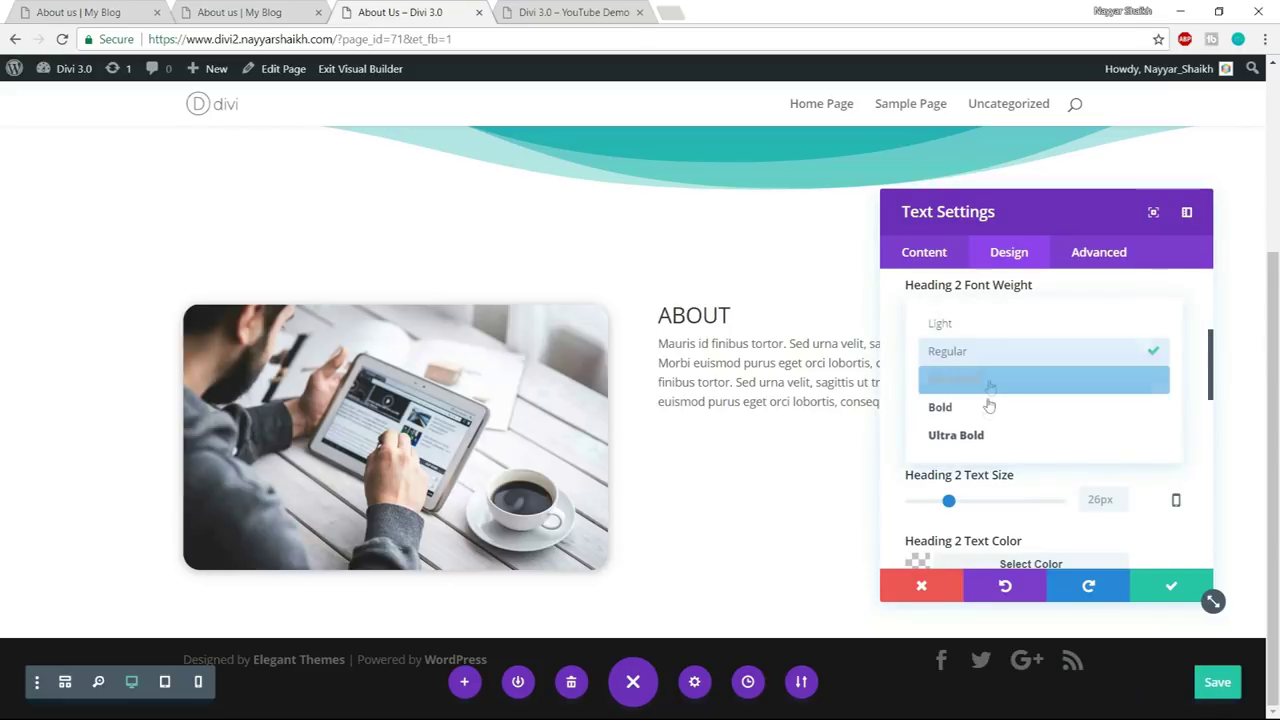
{"action": "left_click", "coordinate": [987, 410]}
{"action": "scroll", "coordinate": [1008, 435], "scroll_direction": "up", "scroll_amount": 3}
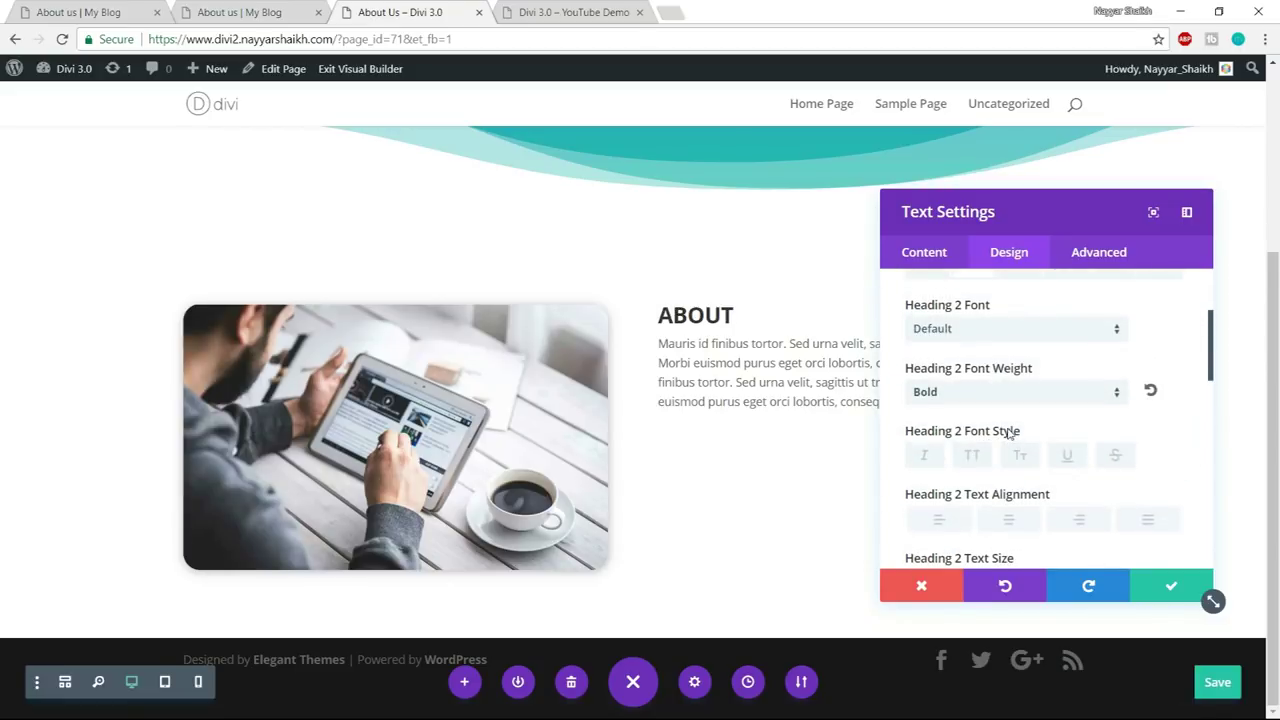
- Set the ABOUT heading's Heading 2 text size to 35px and its colour to blue #0c71c3, matching the reference page
{"action": "scroll", "coordinate": [1008, 433], "scroll_direction": "down", "scroll_amount": 5}
{"action": "left_click_drag", "start_coordinate": [948, 421], "coordinate": [965, 424]}
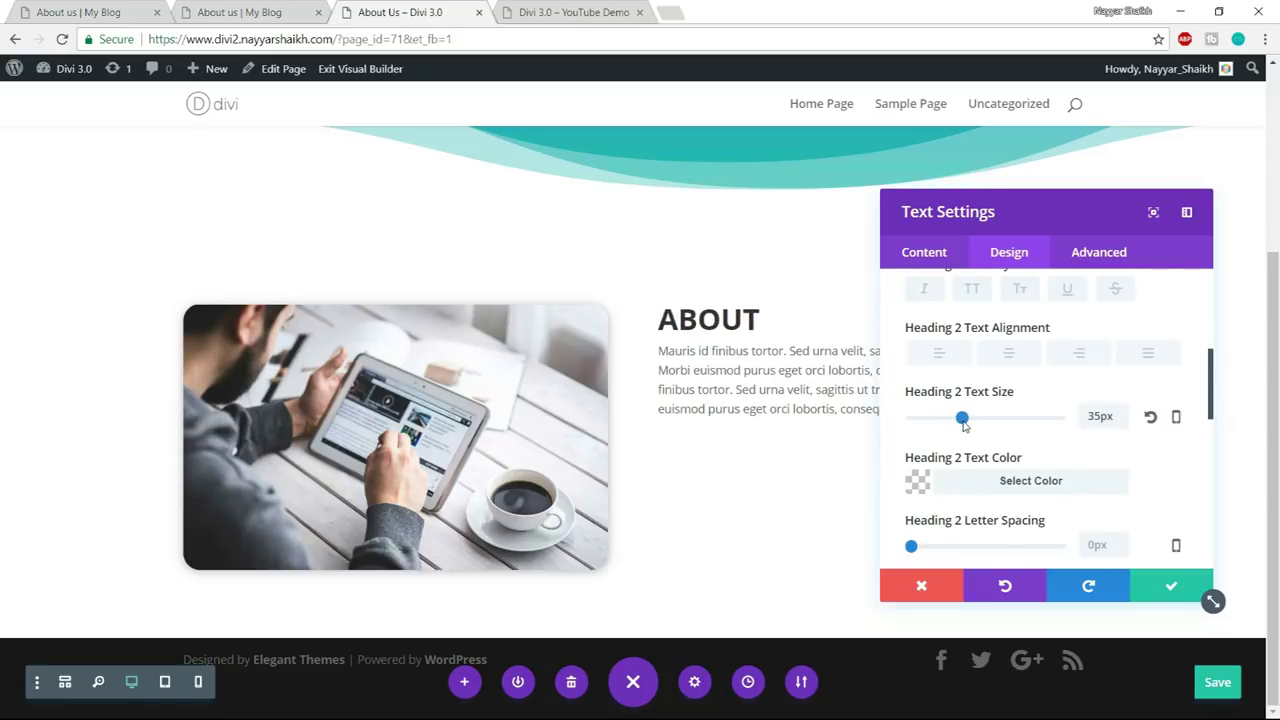
{"action": "scroll", "coordinate": [1062, 463], "scroll_direction": "down", "scroll_amount": 2}
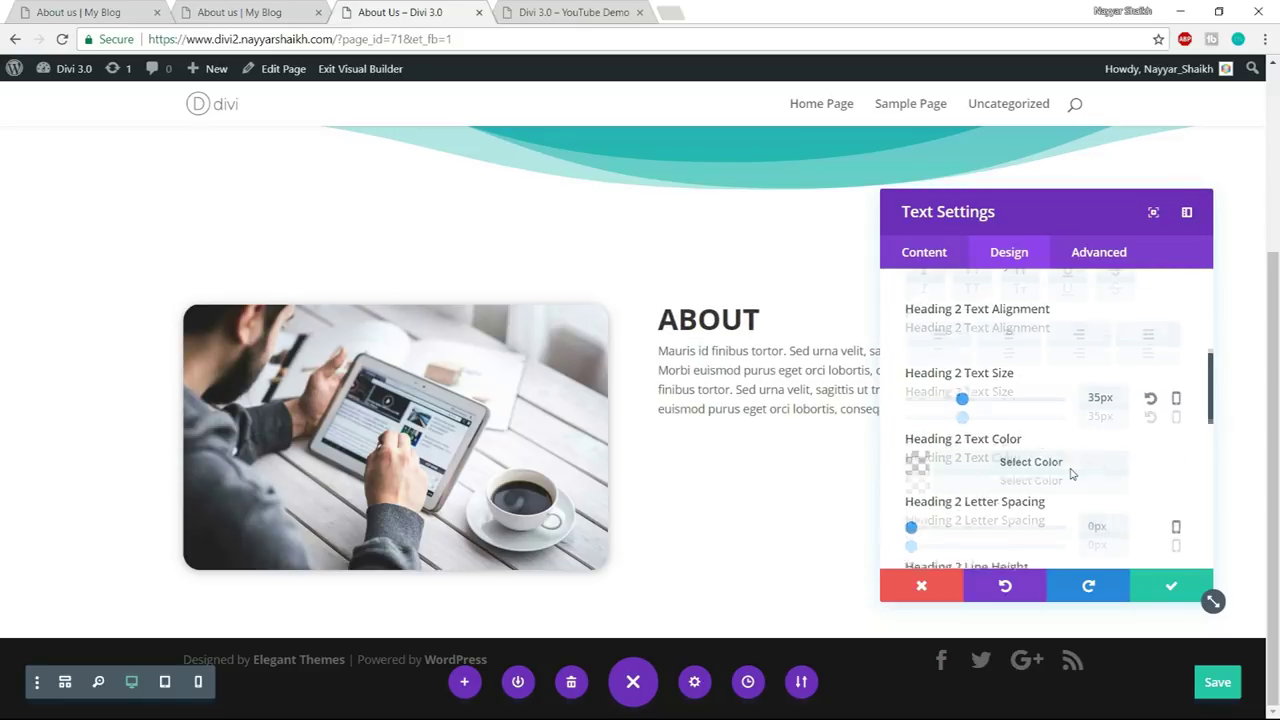
{"action": "left_click", "coordinate": [1031, 314]}
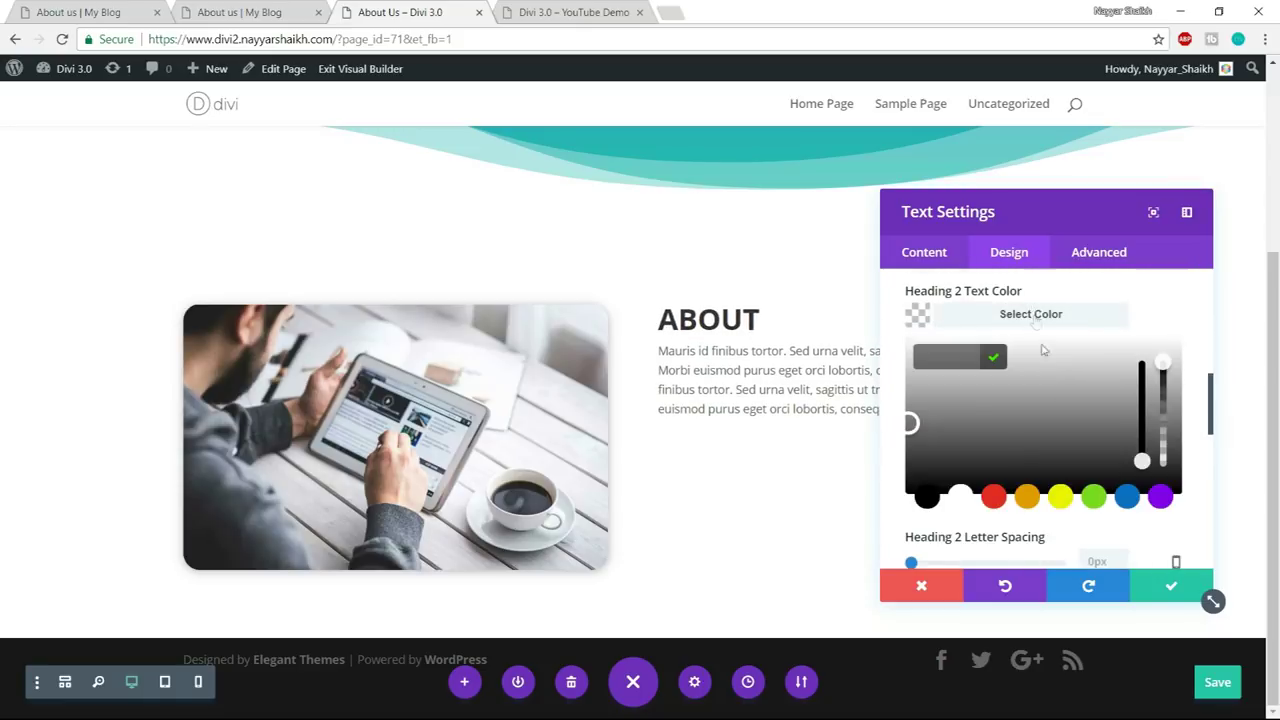
{"action": "left_click", "coordinate": [1128, 500]}
{"action": "left_click", "coordinate": [245, 10]}
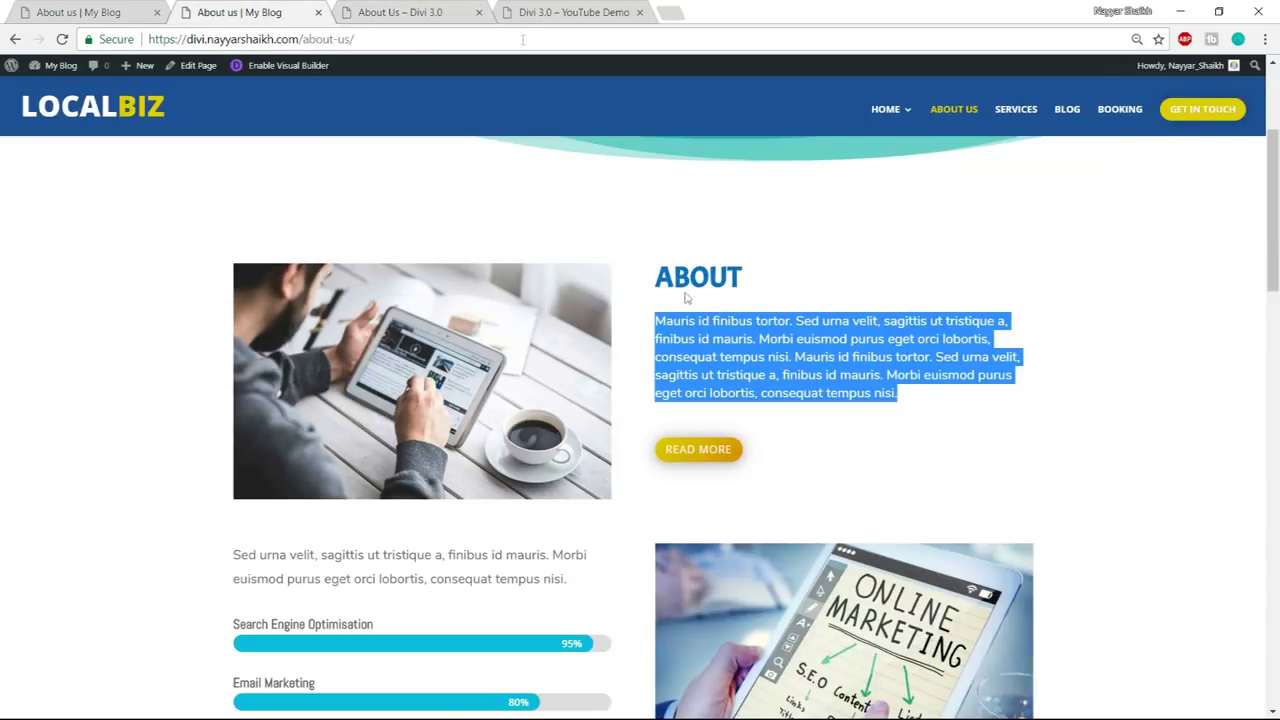
{"action": "left_click", "coordinate": [400, 10]}
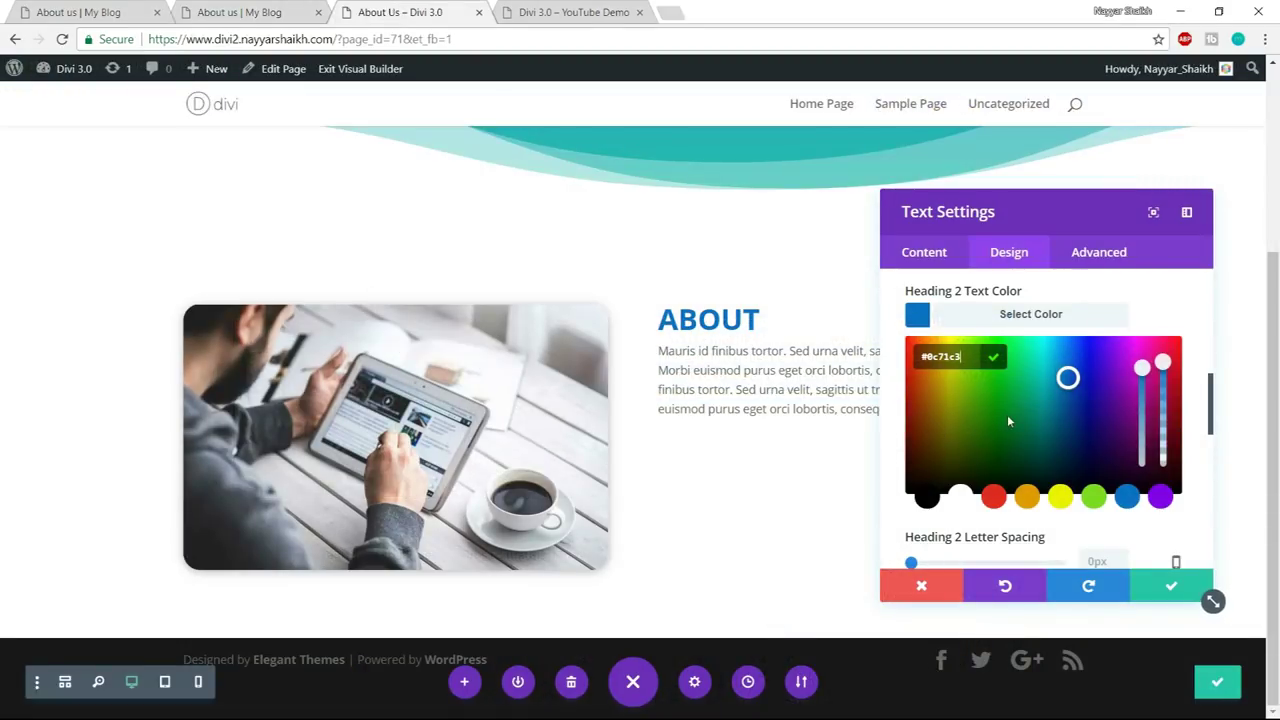
{"action": "left_click", "coordinate": [1121, 313]}
- Set the ABOUT heading's Heading 2 line height to 1.7em and close the heading text options
{"action": "scroll", "coordinate": [1150, 378], "scroll_direction": "down", "scroll_amount": 2}
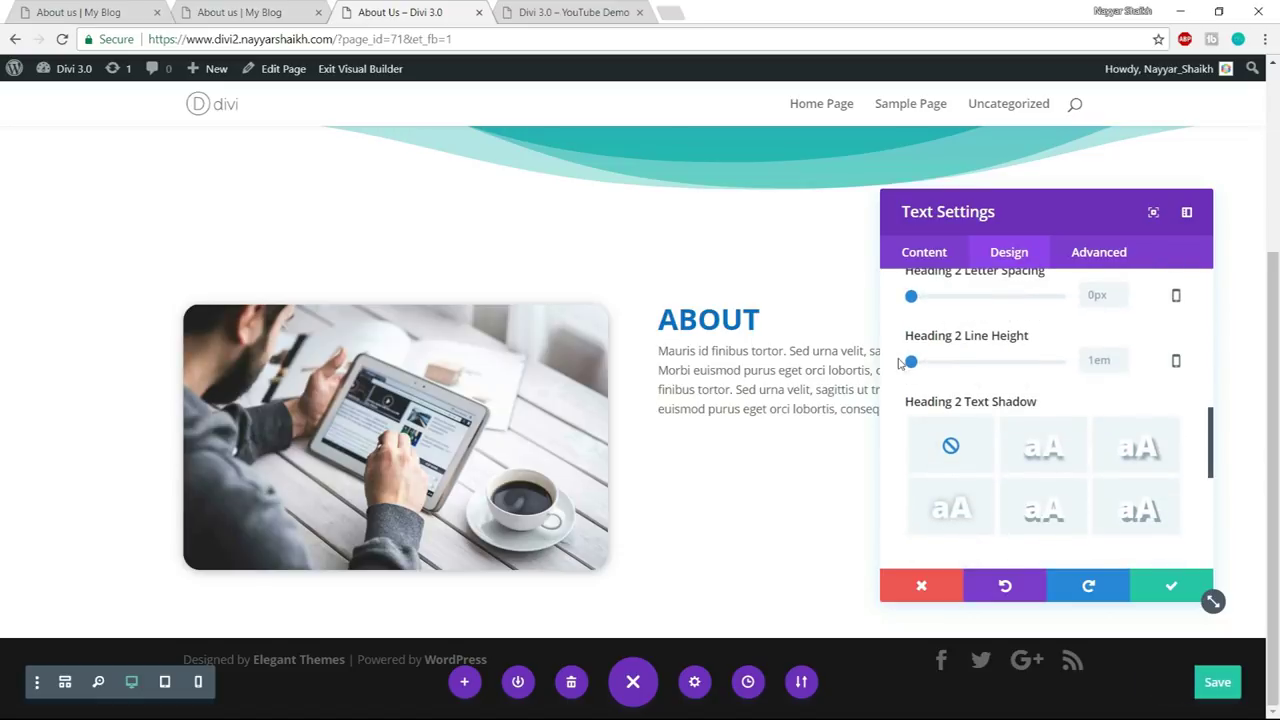
{"action": "left_click_drag", "start_coordinate": [915, 366], "coordinate": [965, 370]}
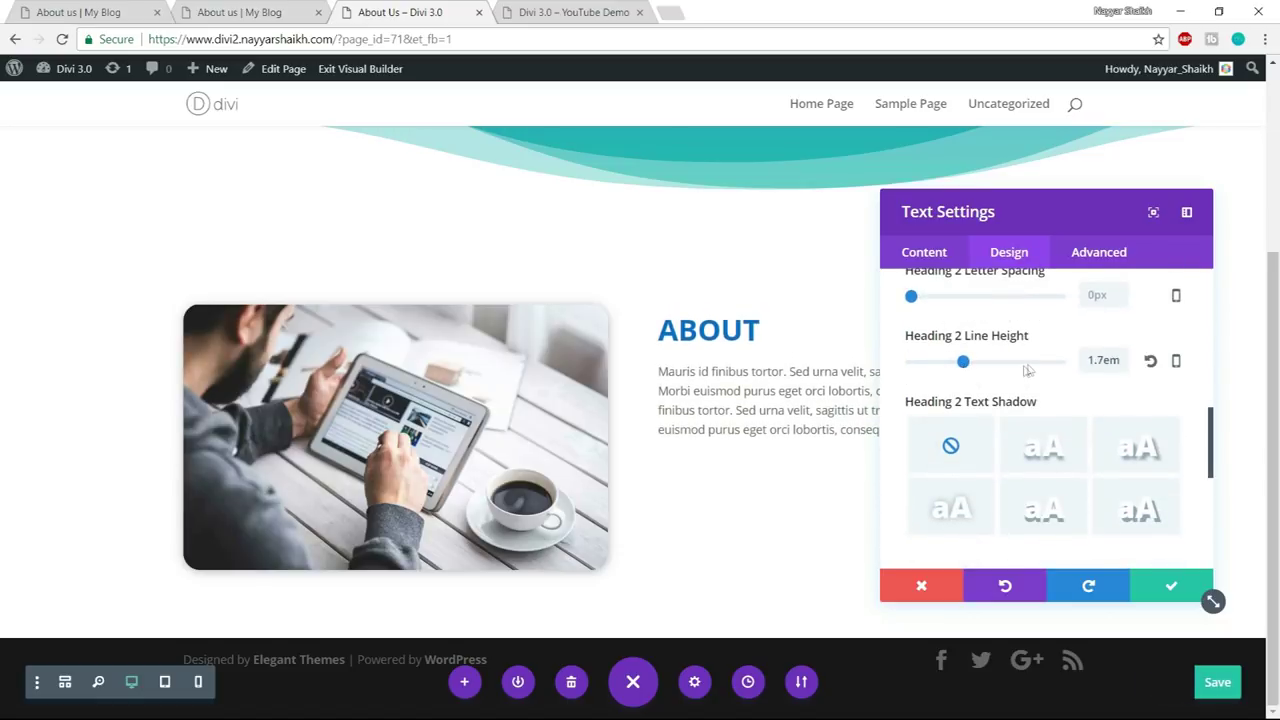
{"action": "scroll", "coordinate": [1030, 372], "scroll_direction": "down", "scroll_amount": 4}
{"action": "scroll", "coordinate": [1134, 400], "scroll_direction": "up", "scroll_amount": 8}
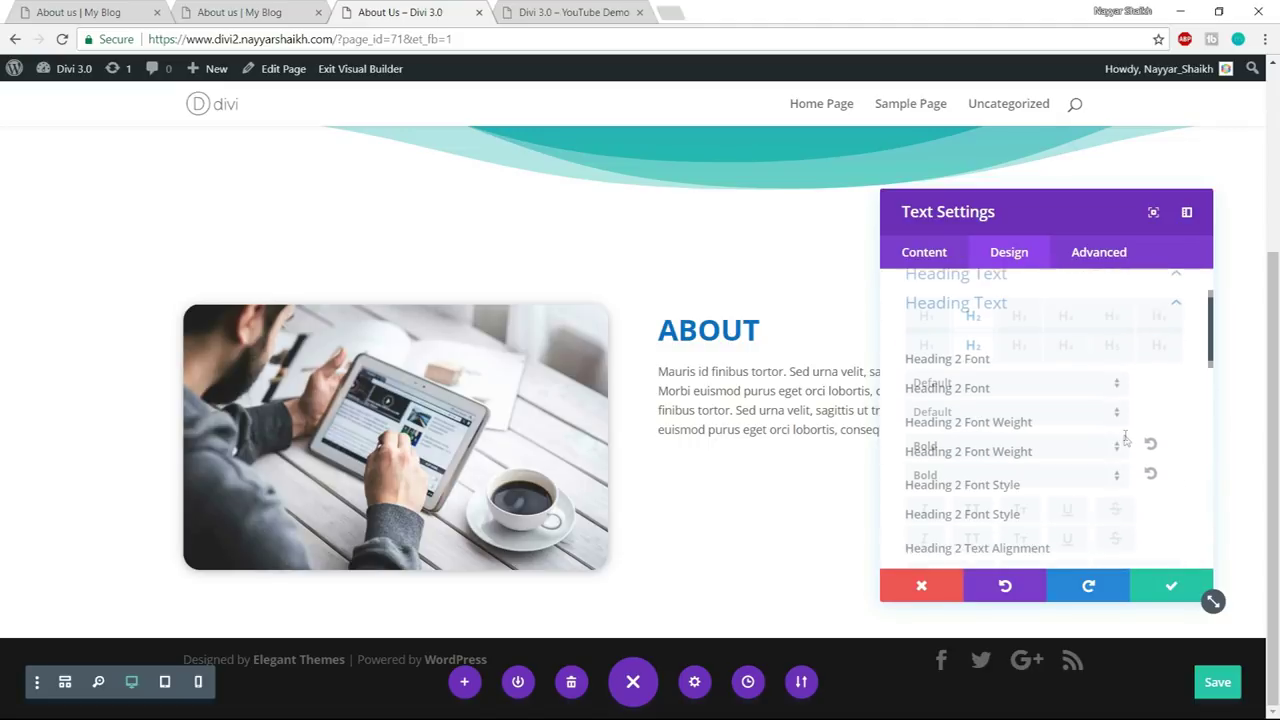
{"action": "left_click", "coordinate": [1168, 395]}
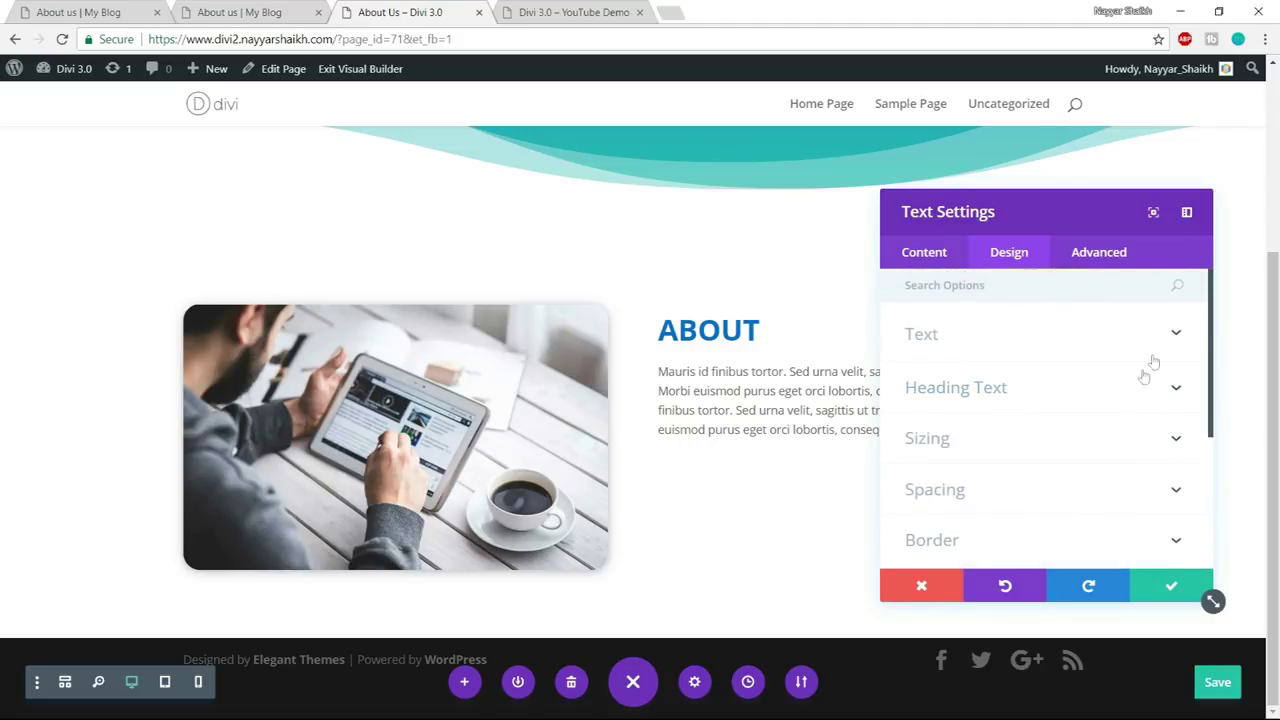
- Compare the body text with the reference page, set the paragraph's text size to 16px, and save the Text module settings
{"action": "left_click", "coordinate": [1110, 334]}
{"action": "scroll", "coordinate": [1174, 399], "scroll_direction": "down", "scroll_amount": 3}
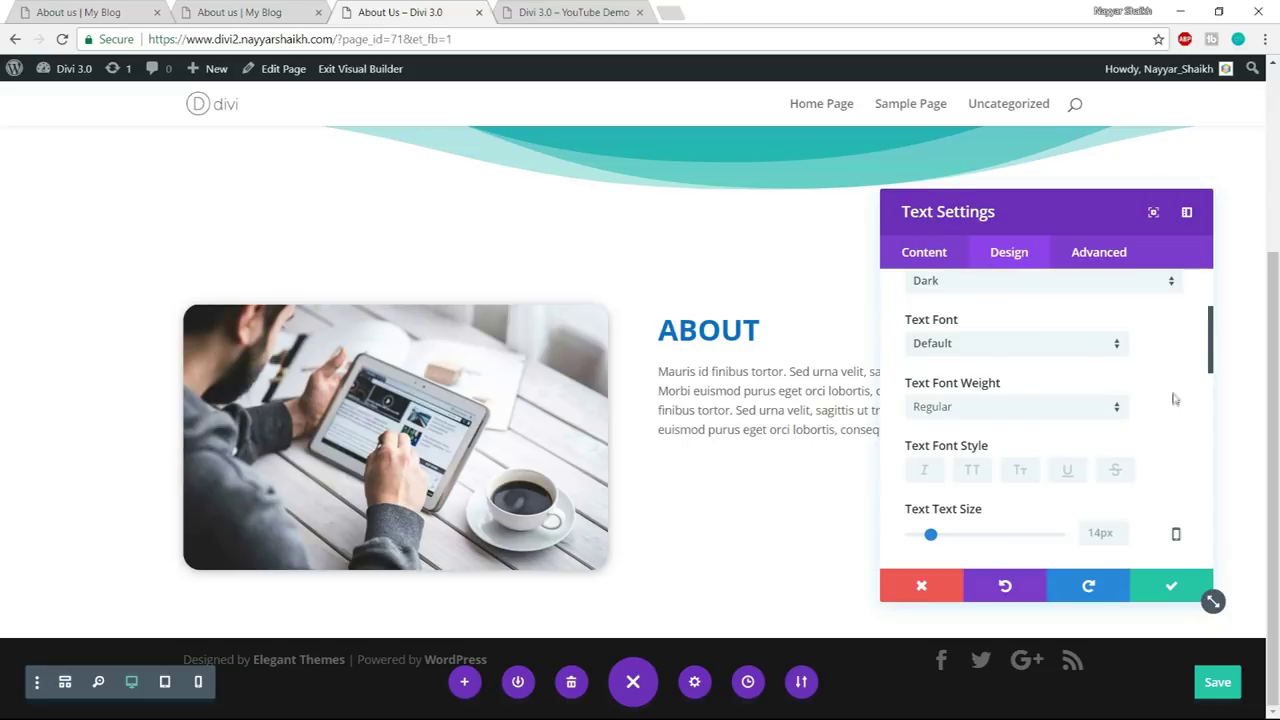
{"action": "scroll", "coordinate": [1118, 366], "scroll_direction": "up", "scroll_amount": 1}
{"action": "left_click", "coordinate": [240, 12]}
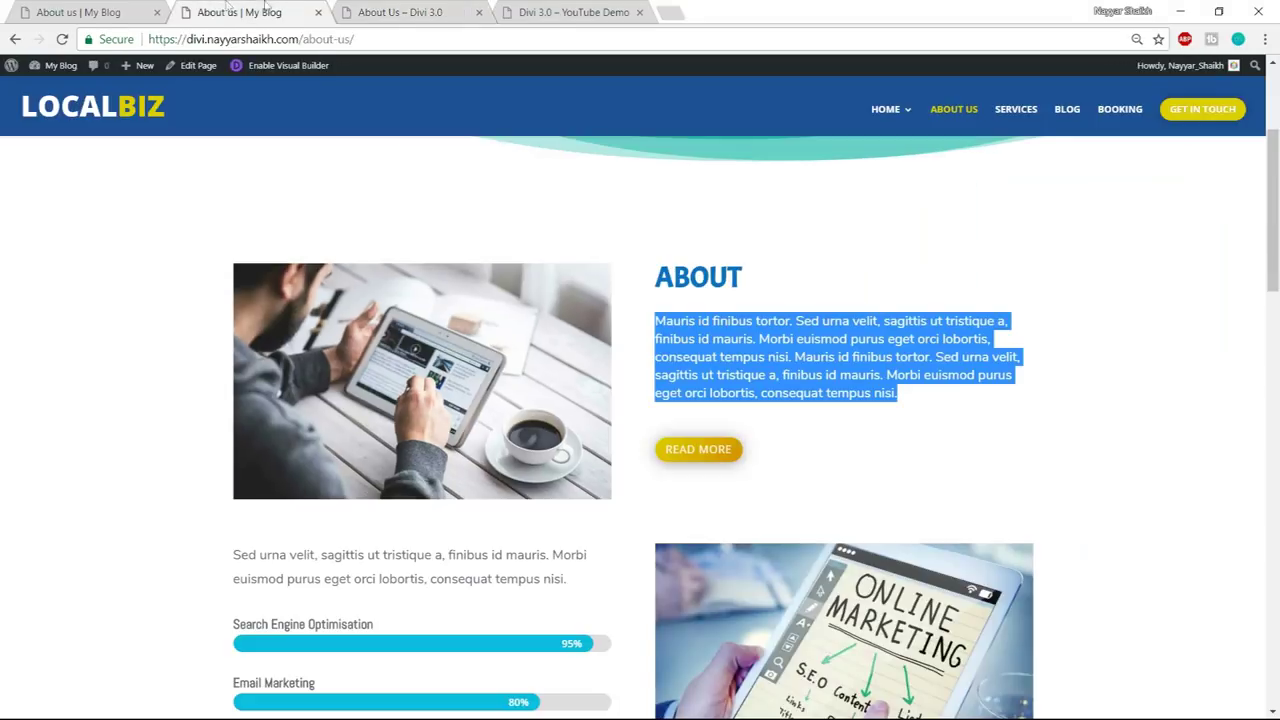
{"action": "left_click", "coordinate": [808, 372]}
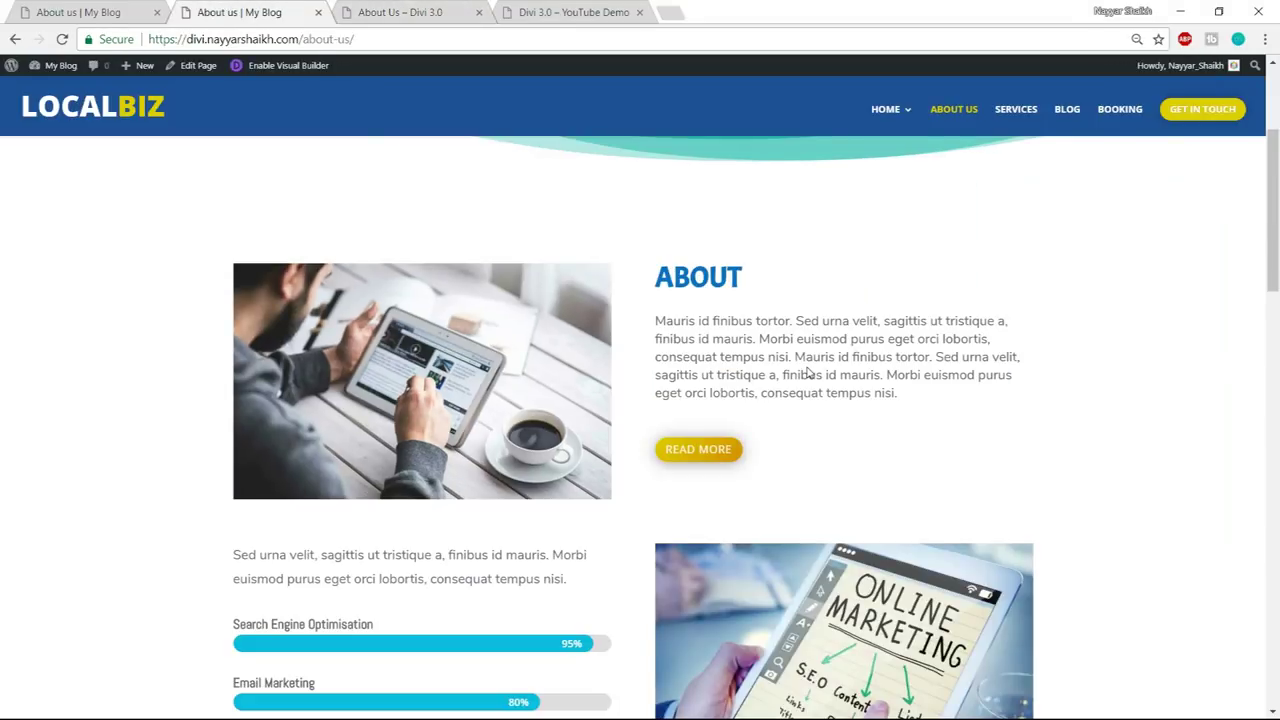
{"action": "left_click", "coordinate": [385, 11]}
{"action": "mouse_move", "coordinate": [995, 222]}
{"action": "left_mouse_down"}
{"action": "mouse_move", "coordinate": [140, 312]}
{"action": "mouse_move", "coordinate": [1086, 214]}
{"action": "mouse_move", "coordinate": [991, 200]}
{"action": "left_mouse_up"}
{"action": "scroll", "coordinate": [1074, 331], "scroll_direction": "down", "scroll_amount": 2}
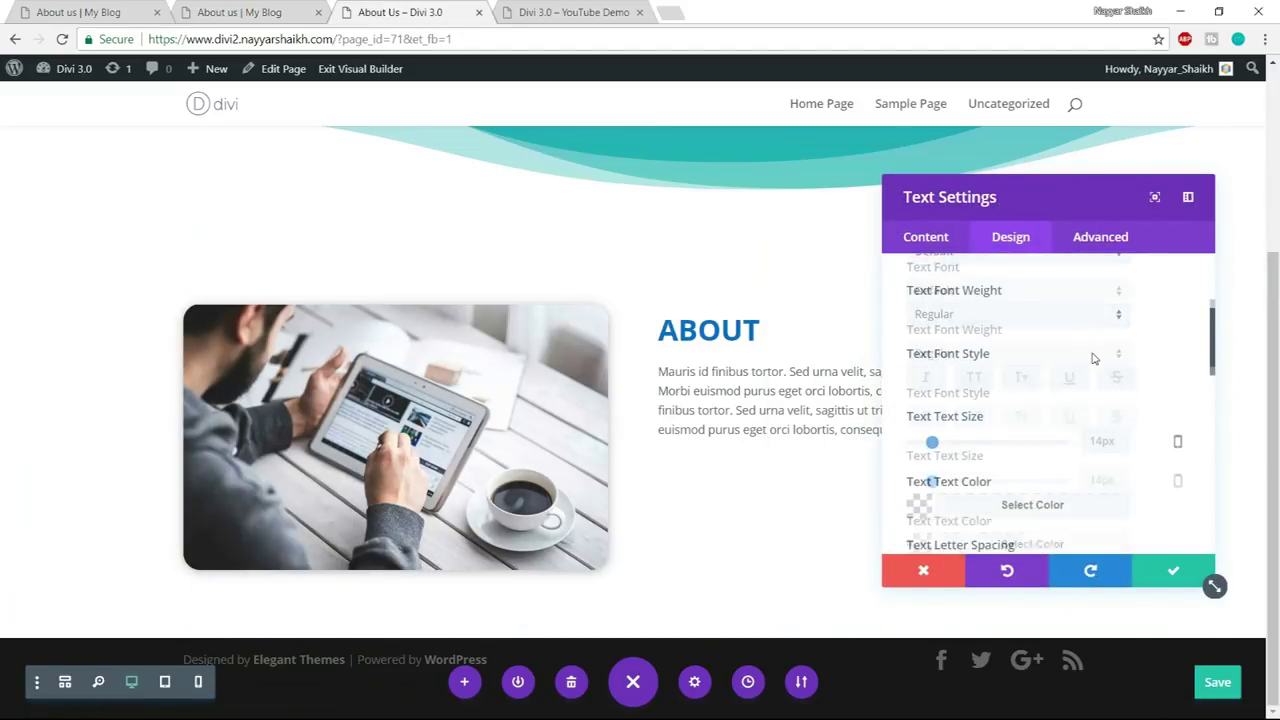
{"action": "left_click_drag", "start_coordinate": [932, 439], "coordinate": [937, 441]}
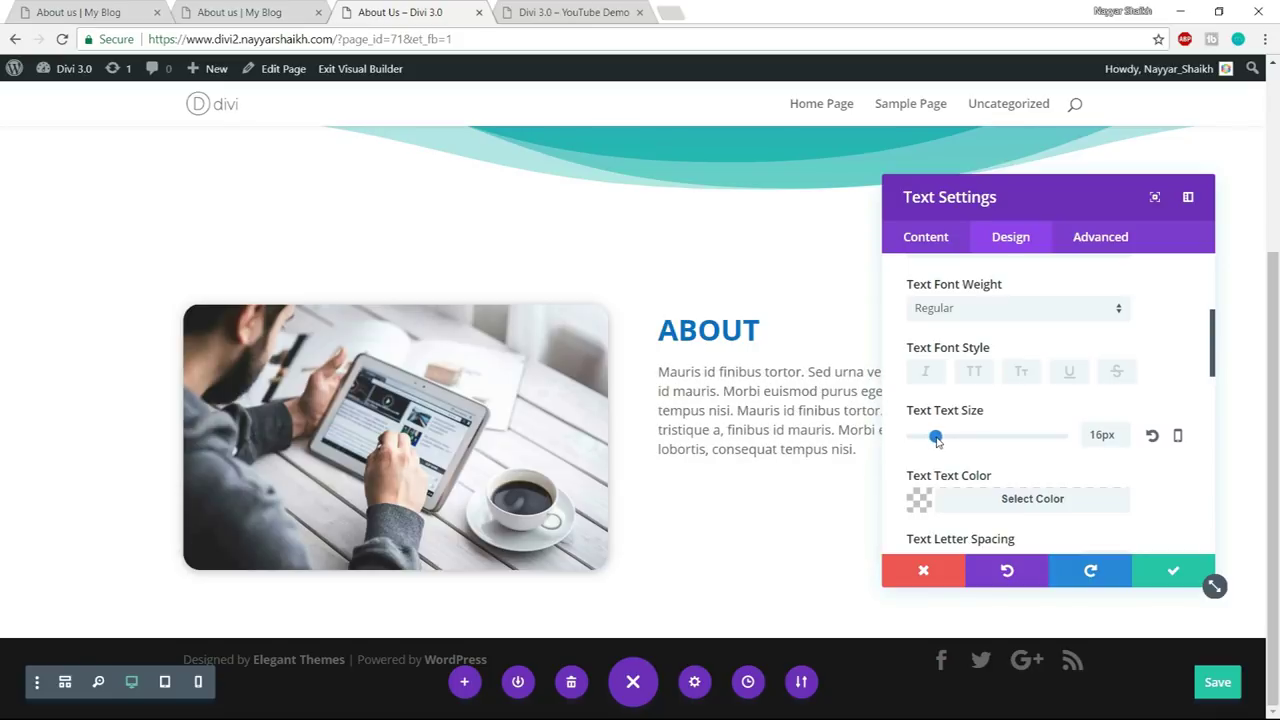
{"action": "left_click", "coordinate": [1171, 575]}
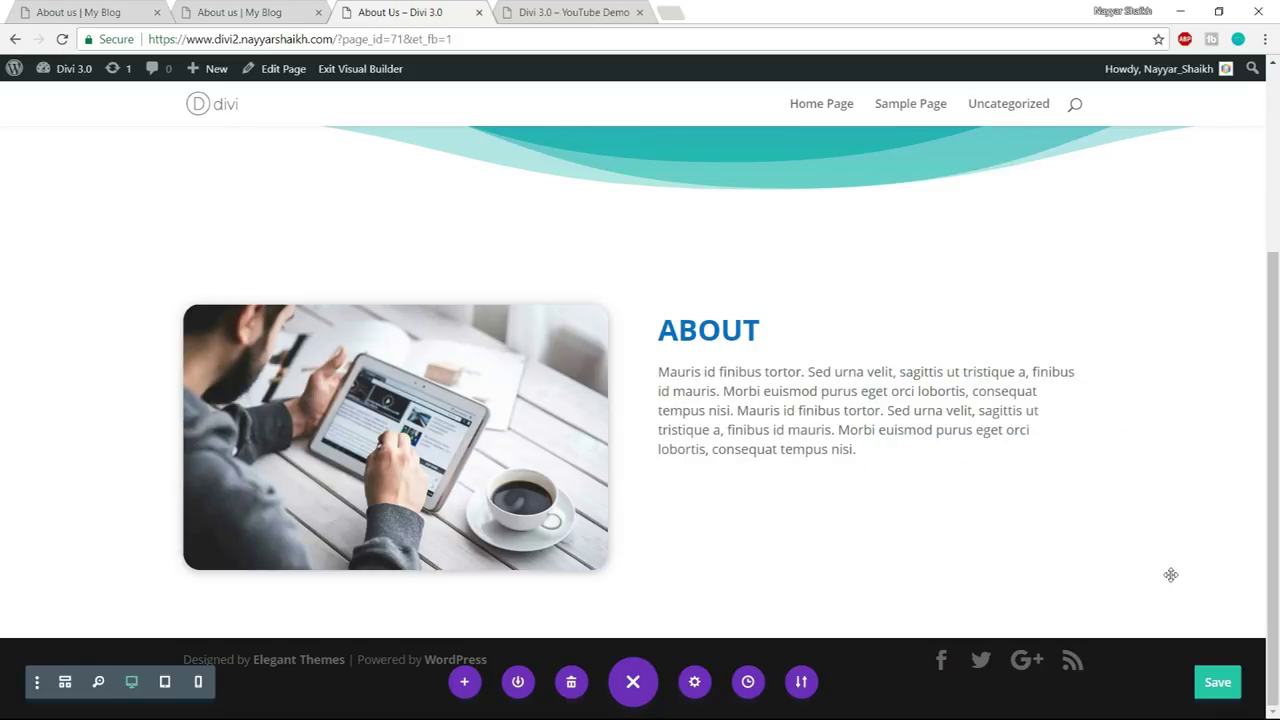
- Check the reference page's button and insert the saved button module from the library below the About text
{"action": "left_click", "coordinate": [253, 8]}
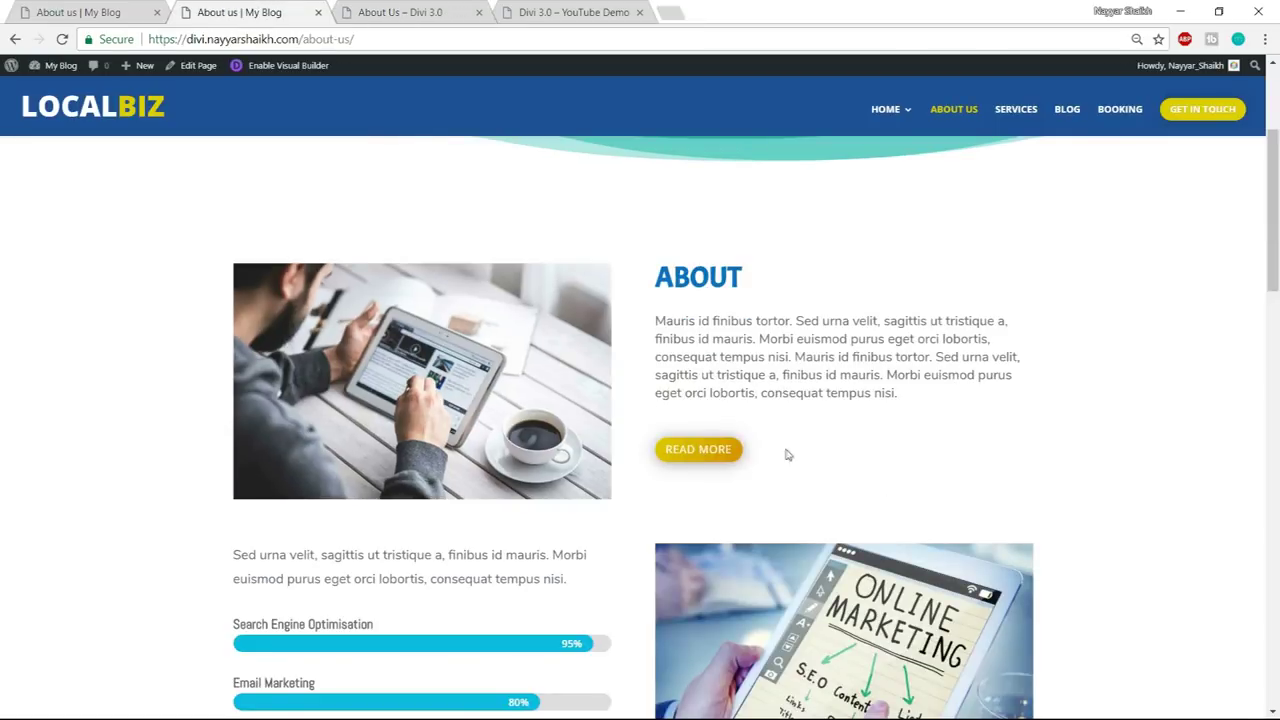
{"action": "key", "text": "ctrl+Tab"}
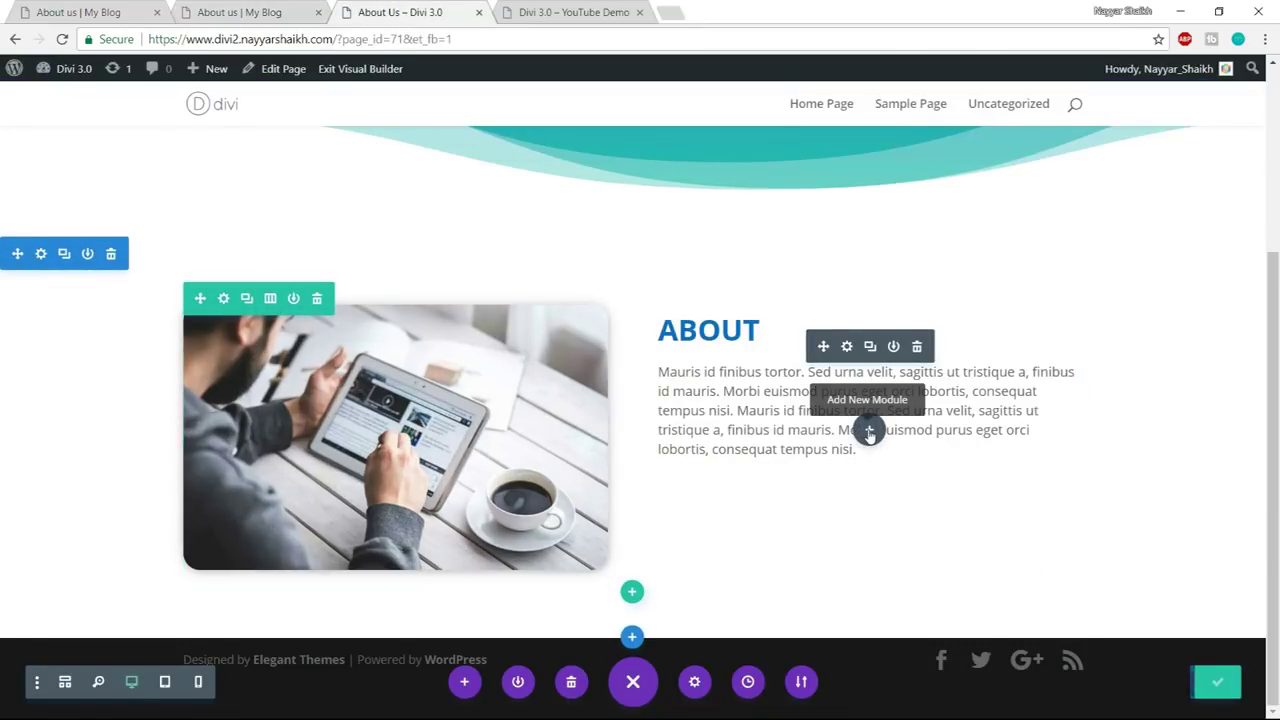
{"action": "left_click", "coordinate": [869, 432]}
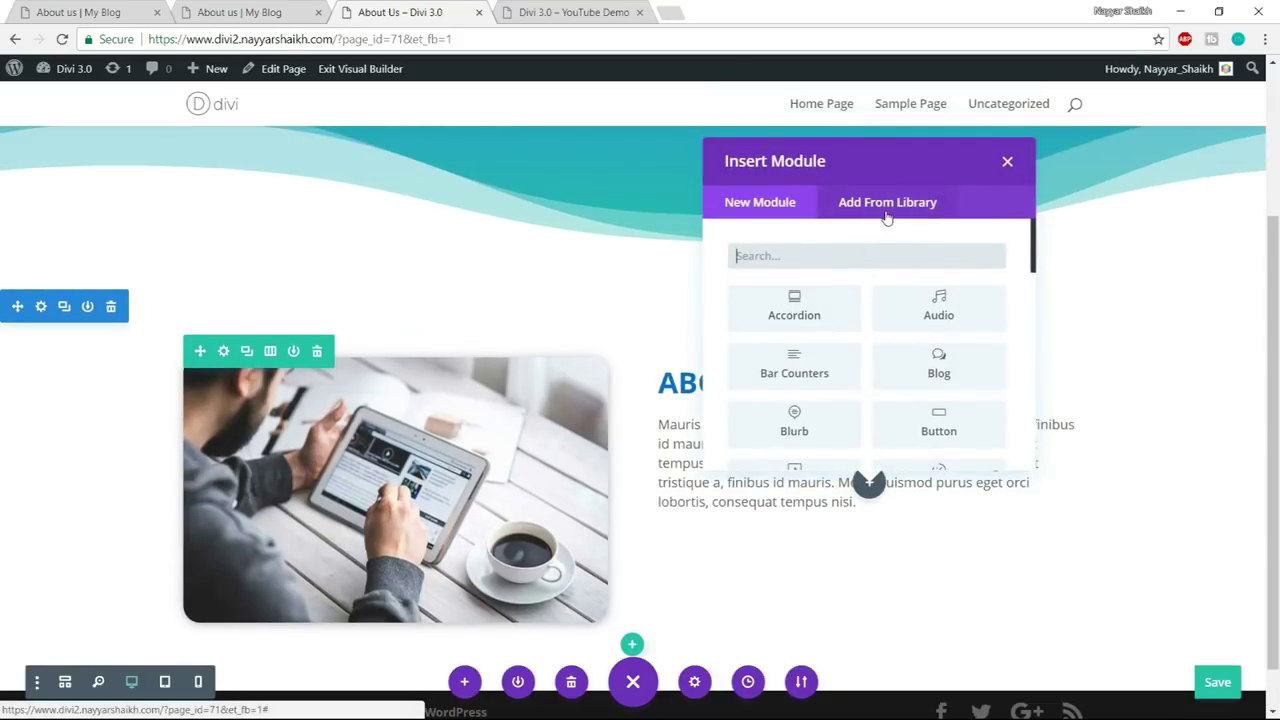
{"action": "left_click", "coordinate": [887, 208]}
{"action": "left_click", "coordinate": [794, 305]}
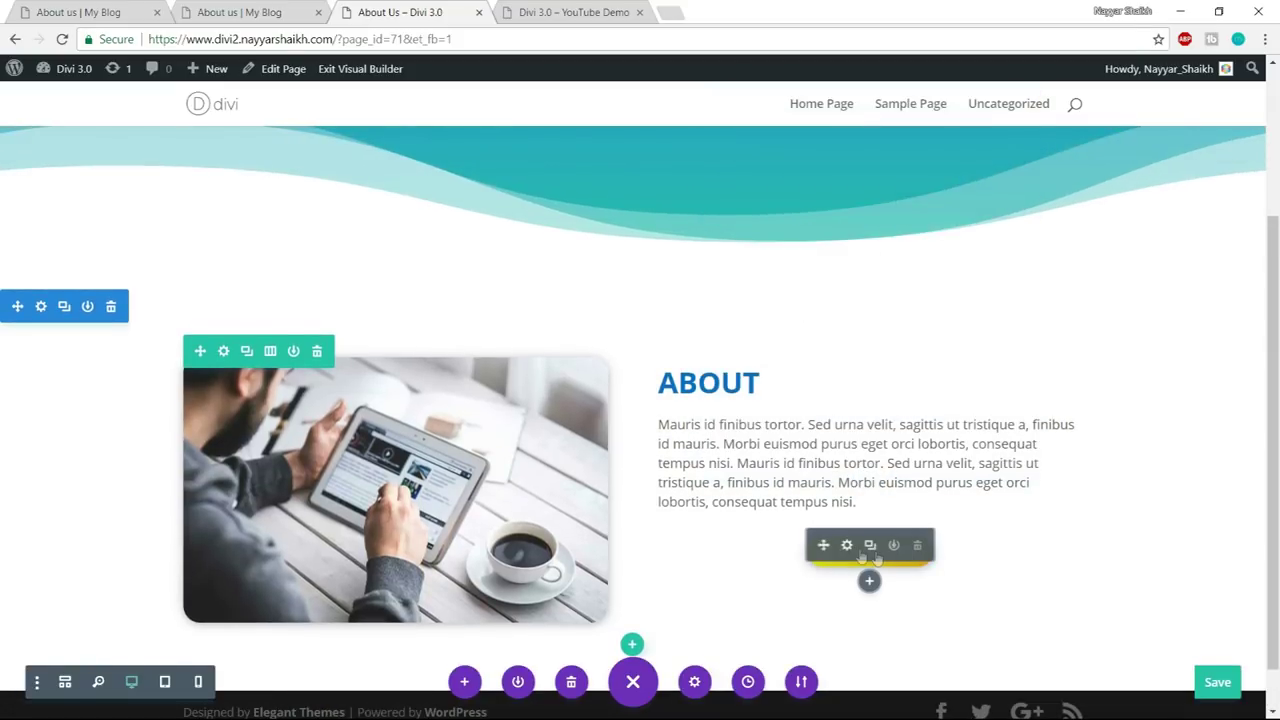
- Align the GET STARTED button to the left and save its module settings
{"action": "left_click", "coordinate": [846, 548]}
{"action": "left_click", "coordinate": [1003, 246]}
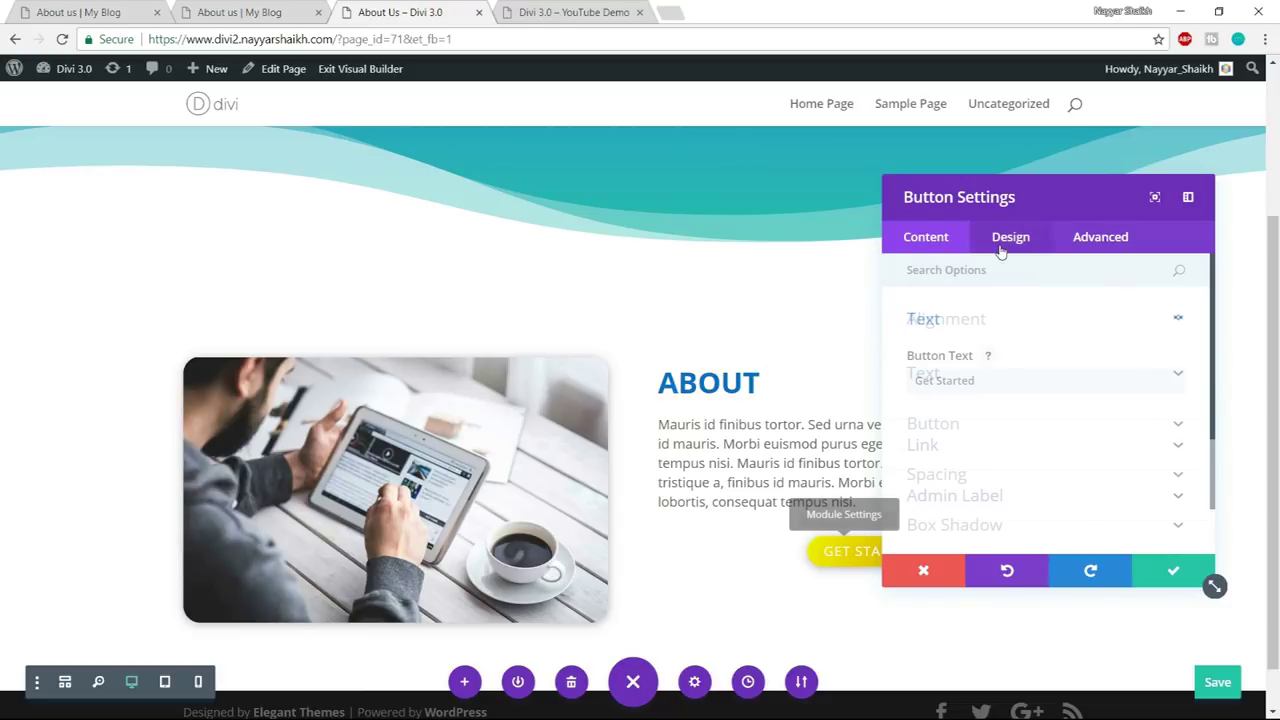
{"action": "left_click", "coordinate": [955, 386]}
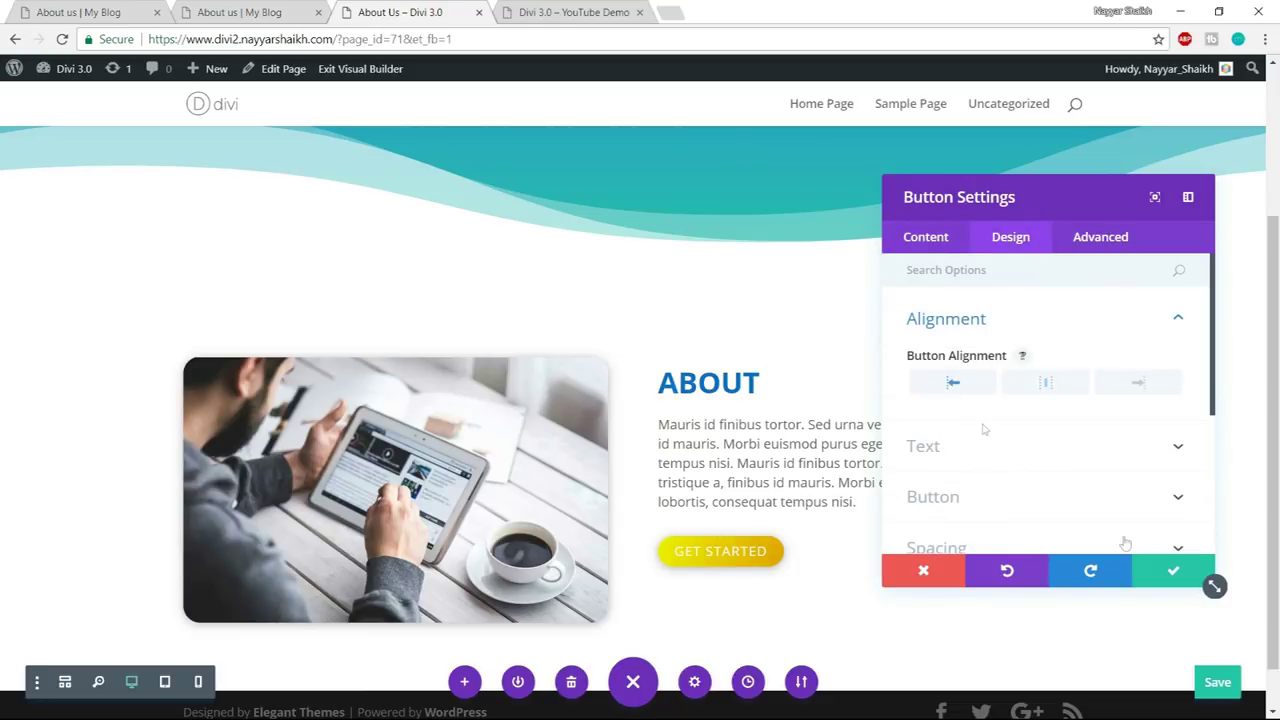
{"action": "left_click", "coordinate": [1170, 571]}
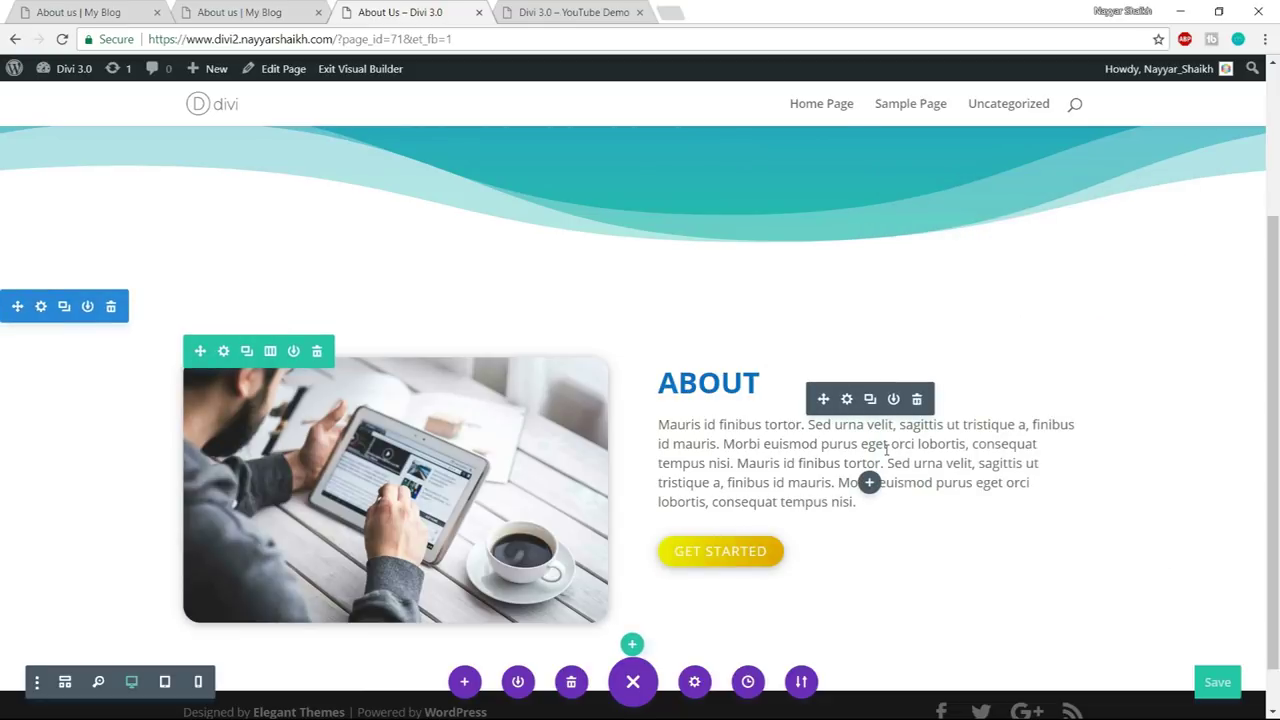
- Review the next block of the reference page and insert a row with two equal columns below the About row
{"action": "scroll", "coordinate": [1007, 474], "scroll_direction": "down", "scroll_amount": 1}
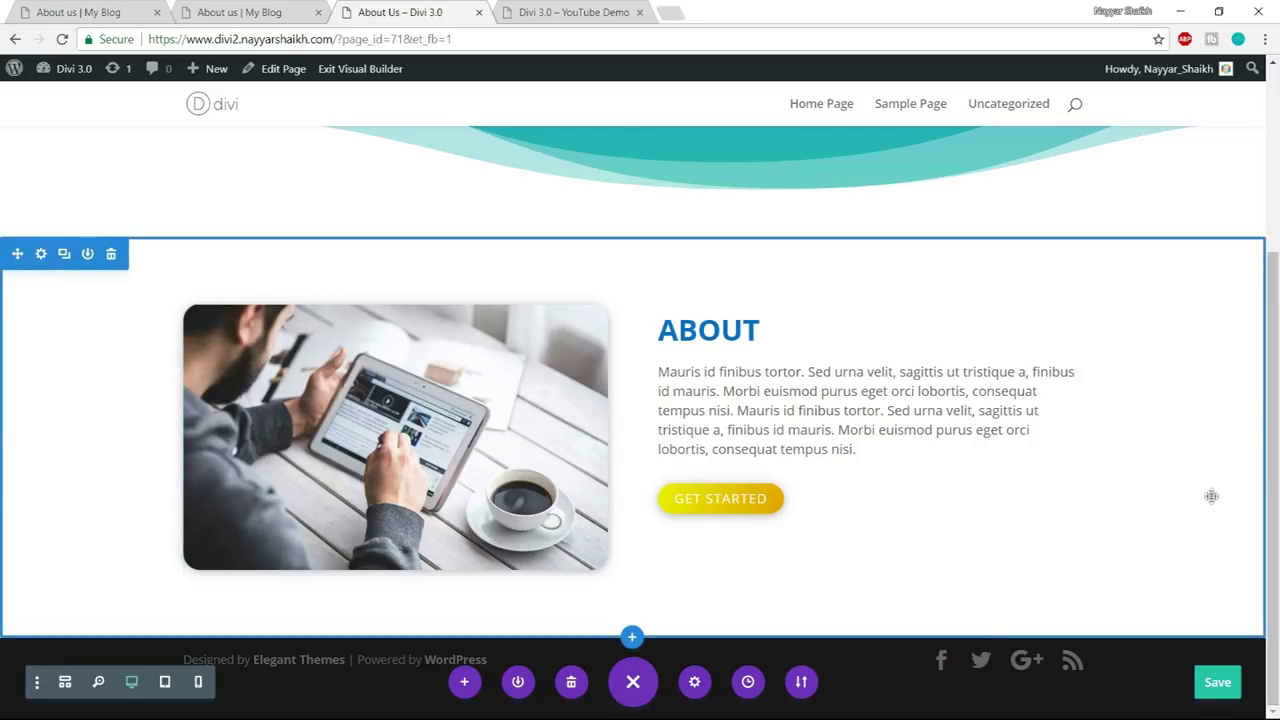
{"action": "left_click", "coordinate": [250, 12]}
{"action": "scroll", "coordinate": [945, 363], "scroll_direction": "down", "scroll_amount": 3}
{"action": "scroll", "coordinate": [945, 363], "scroll_direction": "down", "scroll_amount": 1}
{"action": "scroll", "coordinate": [945, 363], "scroll_direction": "up", "scroll_amount": 2}
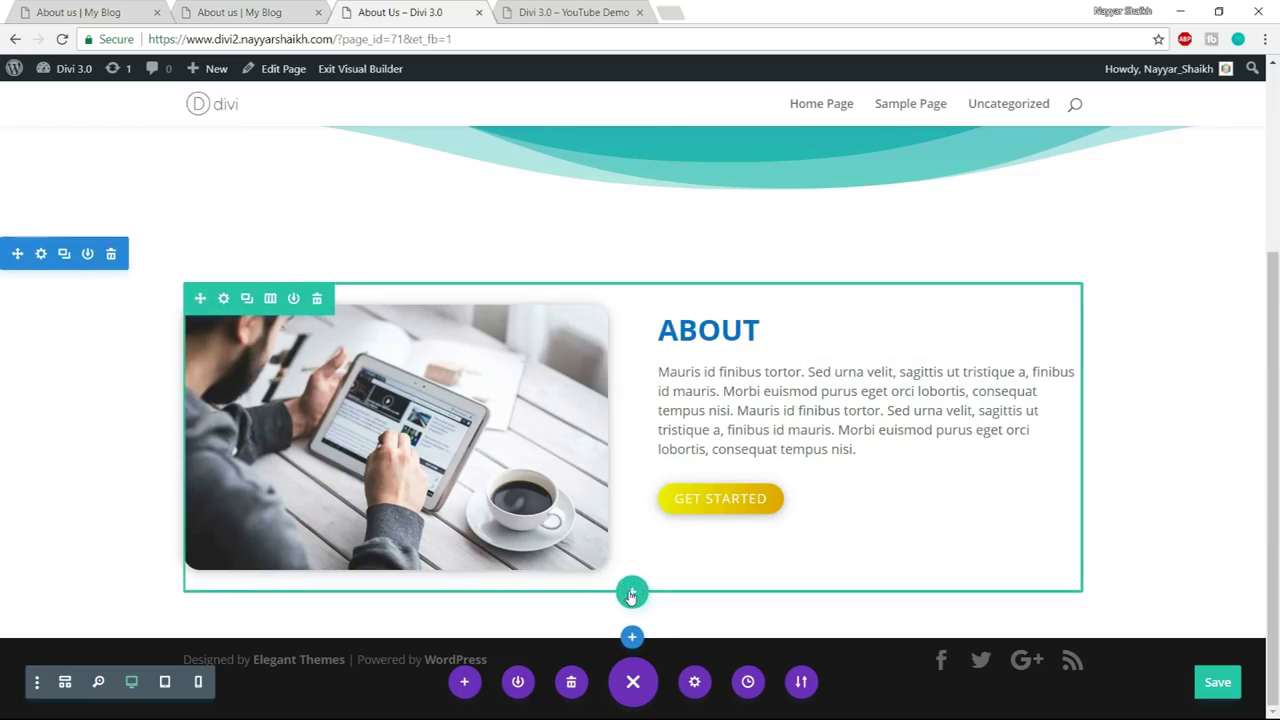
{"action": "left_click", "coordinate": [631, 594]}
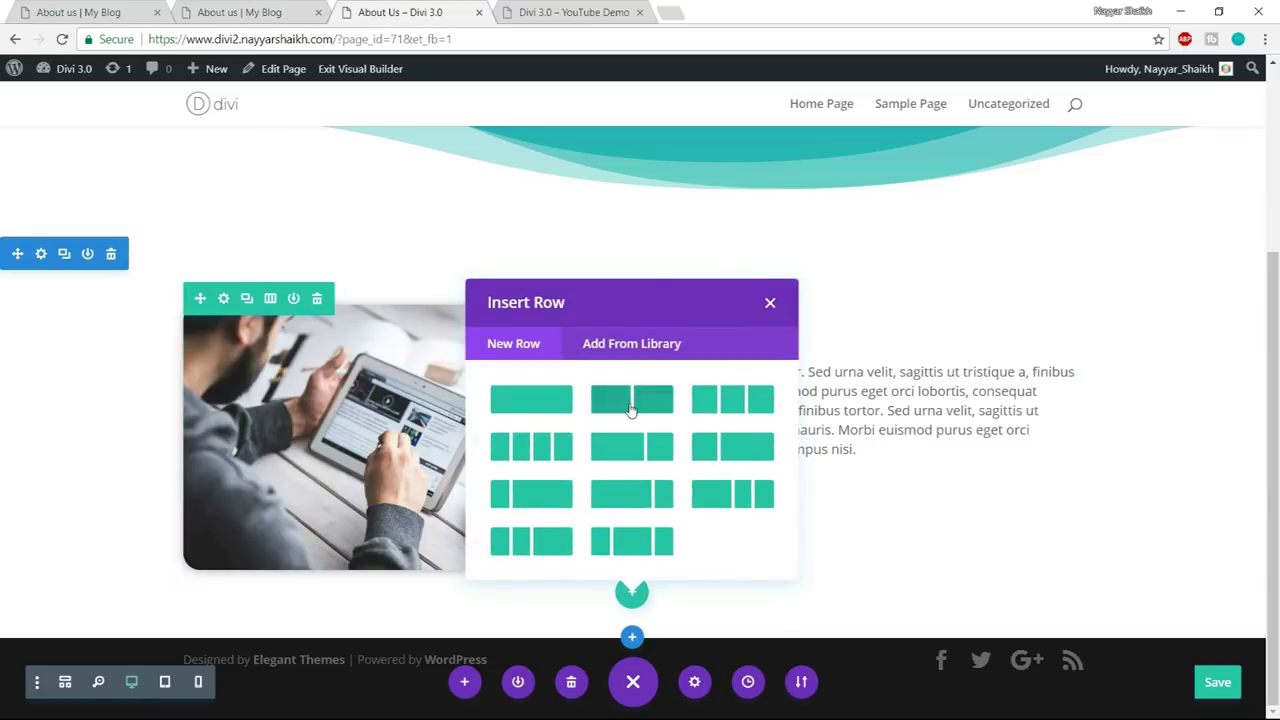
{"action": "left_click", "coordinate": [630, 400]}
- Copy the "Sed urna velit" paragraph above the progress bars on the reference page and return to the page being built
{"action": "left_click", "coordinate": [288, 8]}
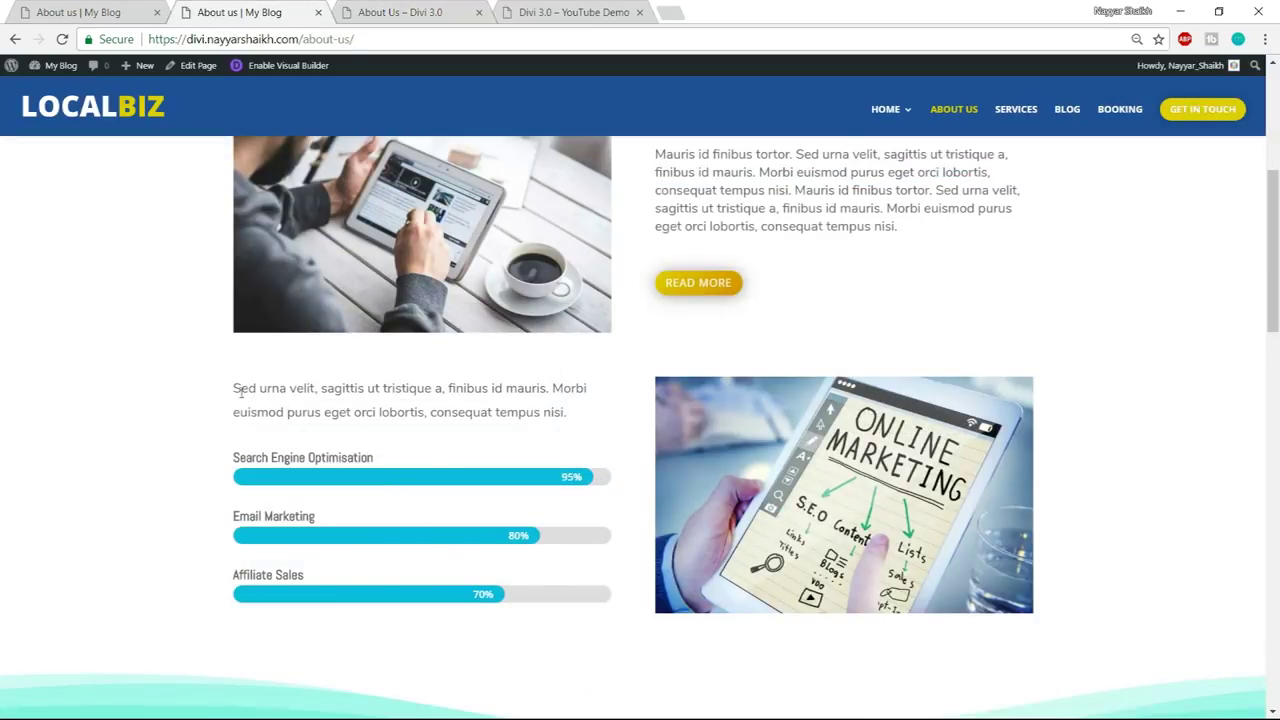
{"action": "left_click_drag", "start_coordinate": [233, 386], "coordinate": [619, 409]}
{"action": "key", "text": "ctrl+c"}
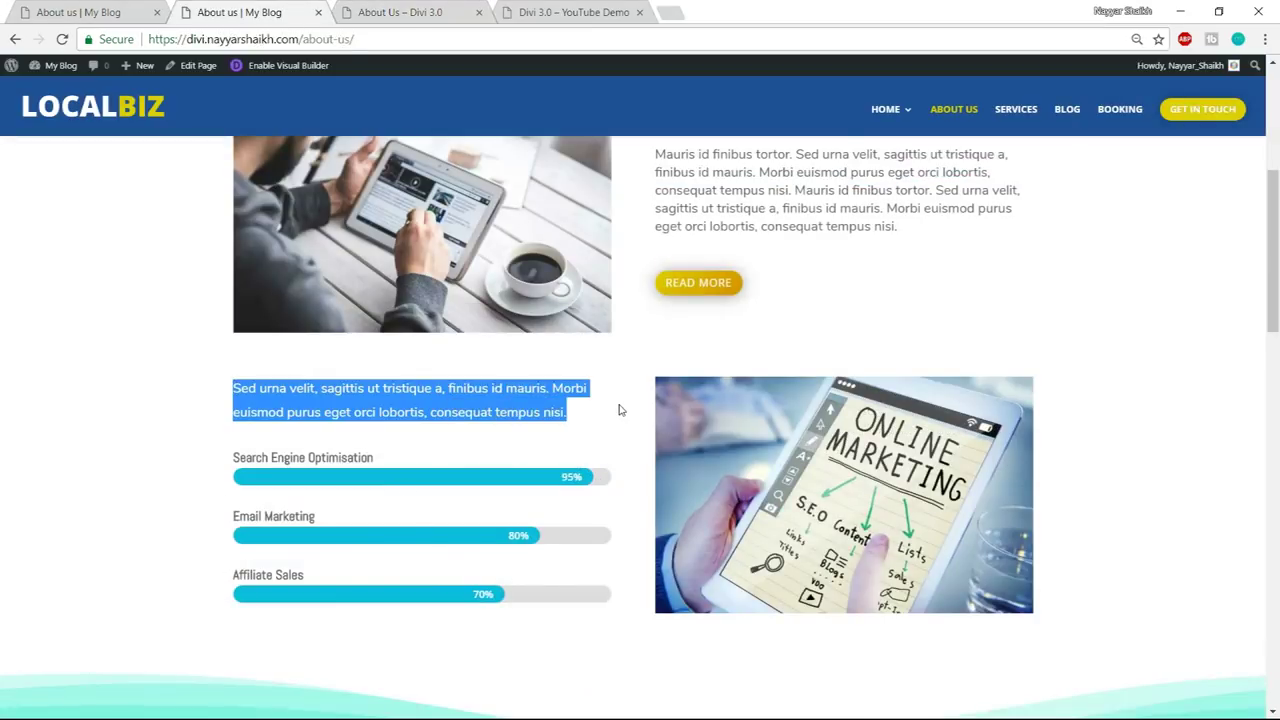
{"action": "left_click", "coordinate": [390, 12]}
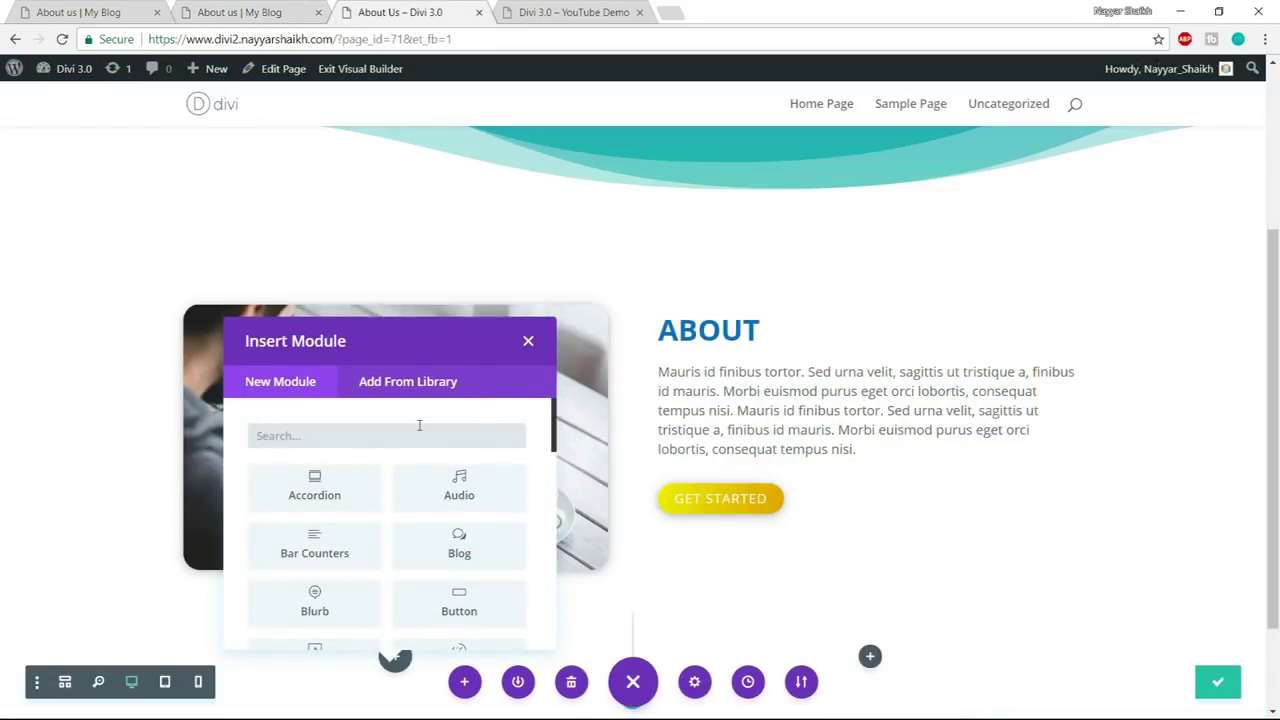
- Insert a text module in the first column of the new row and paste the copied "Sed urna velit" paragraph into it
{"action": "type", "text": "text"}
{"action": "left_click", "coordinate": [346, 483]}
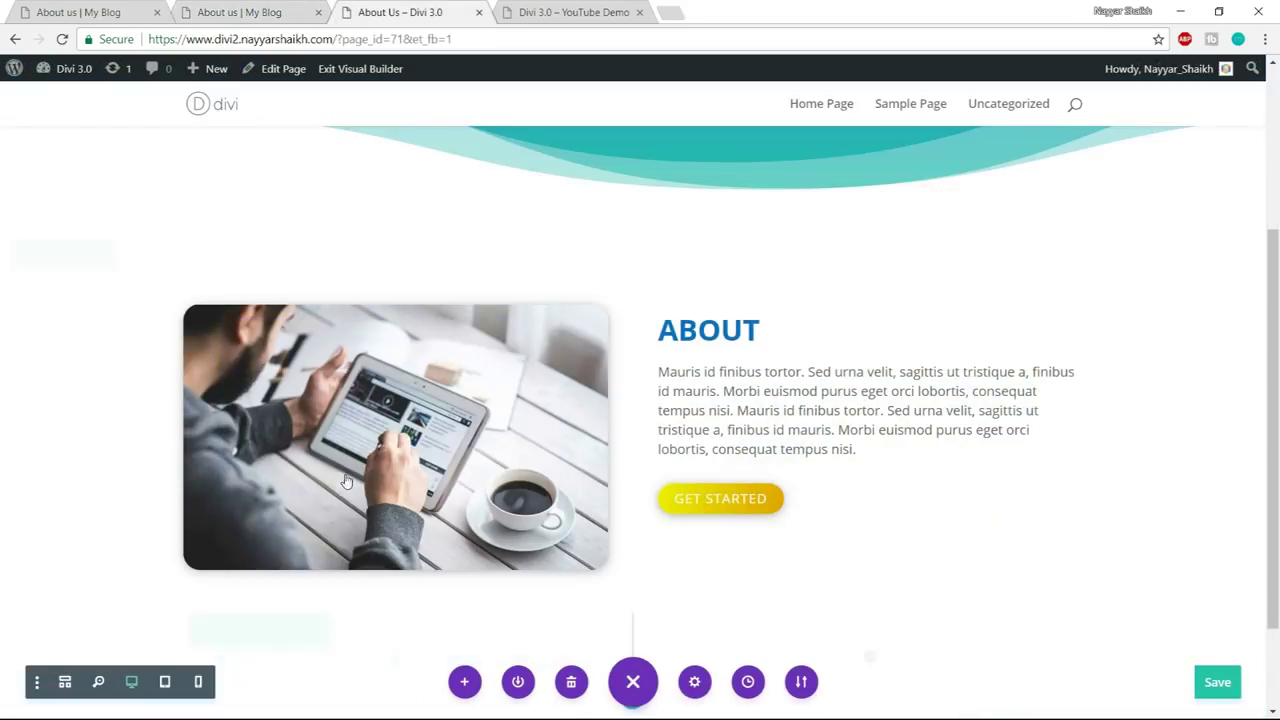
{"action": "key", "text": "ctrl+v"}
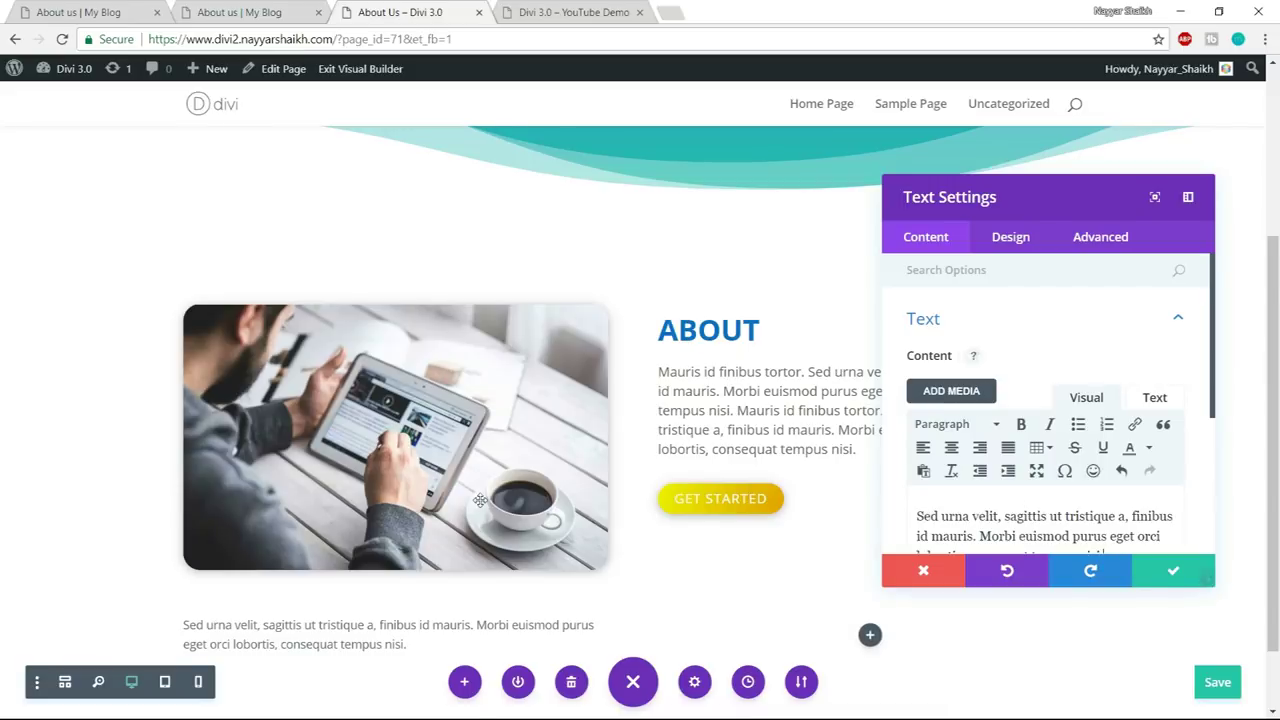
- Set the paragraph's text size to 16px and save the text module settings
{"action": "left_click", "coordinate": [1024, 245]}
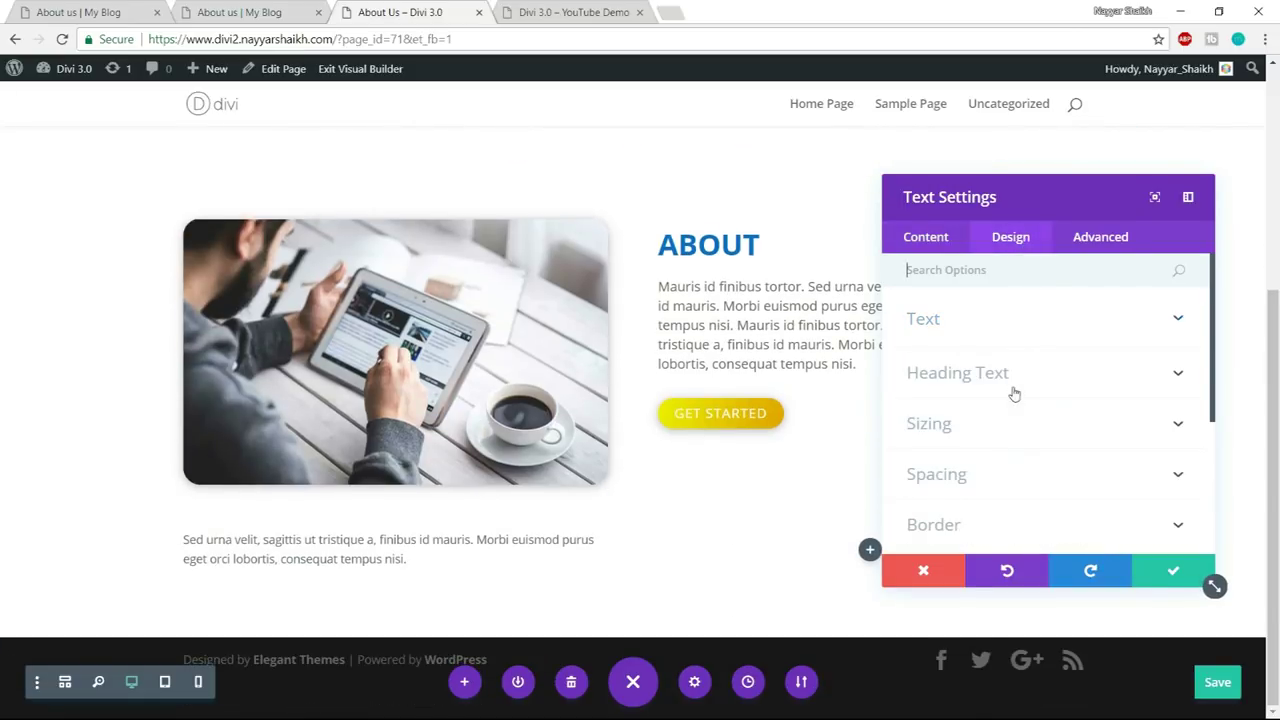
{"action": "left_click", "coordinate": [1000, 320]}
{"action": "scroll", "coordinate": [1119, 381], "scroll_direction": "down", "scroll_amount": 1}
{"action": "scroll", "coordinate": [1119, 381], "scroll_direction": "down", "scroll_amount": 3}
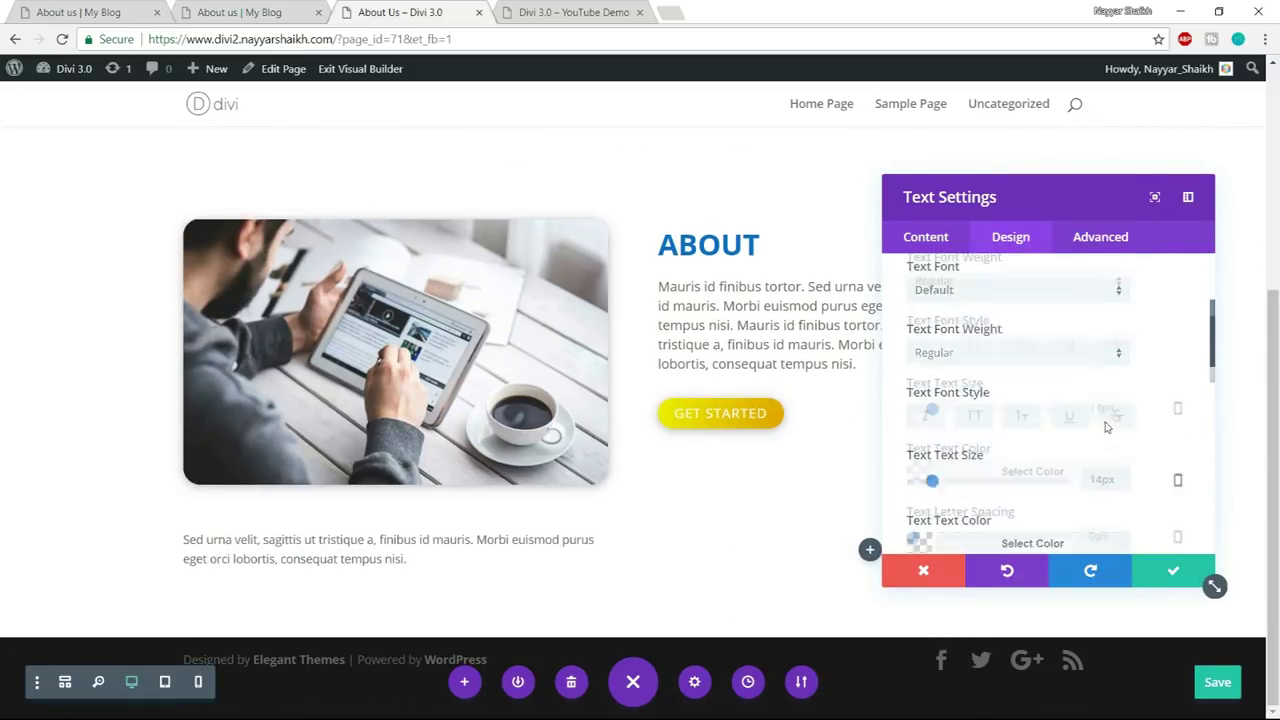
{"action": "left_click_drag", "start_coordinate": [933, 357], "coordinate": [936, 358]}
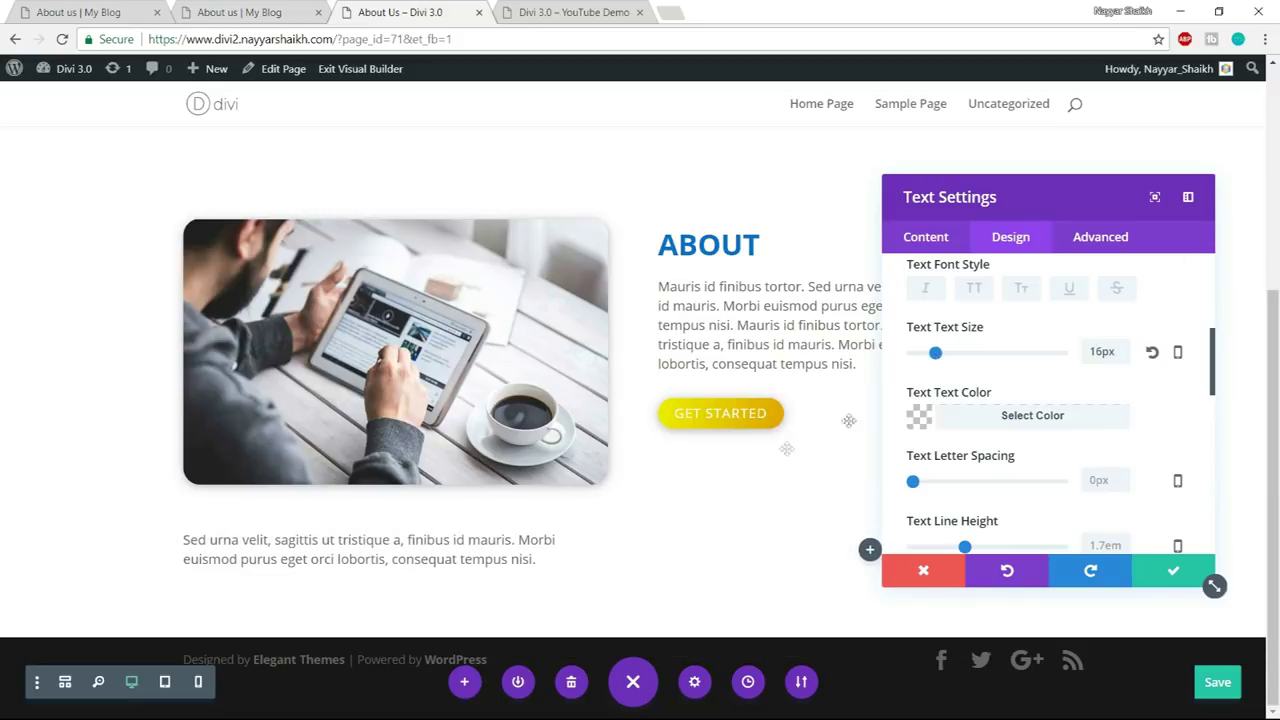
{"action": "left_click", "coordinate": [1173, 570]}
- Check the progress bars on the reference page and insert a Bar Counters module below the "Sed urna velit" paragraph
{"action": "left_click", "coordinate": [235, 10]}
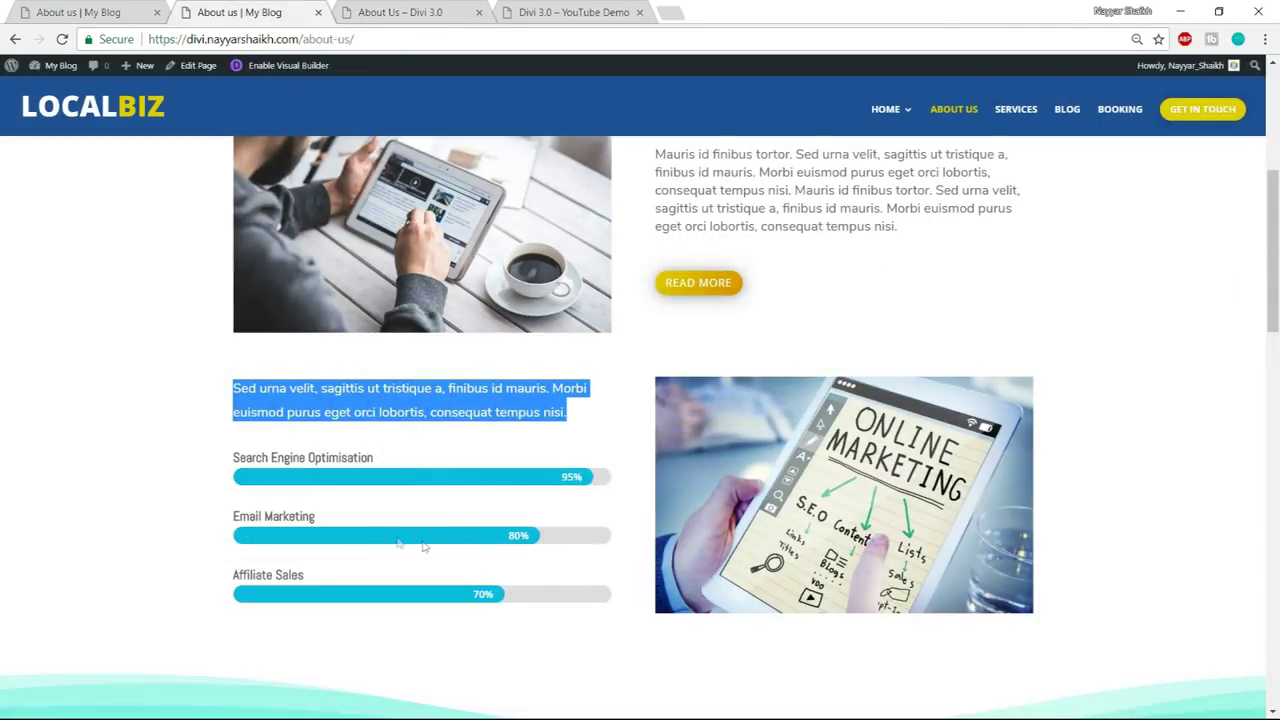
{"action": "left_click", "coordinate": [365, 509]}
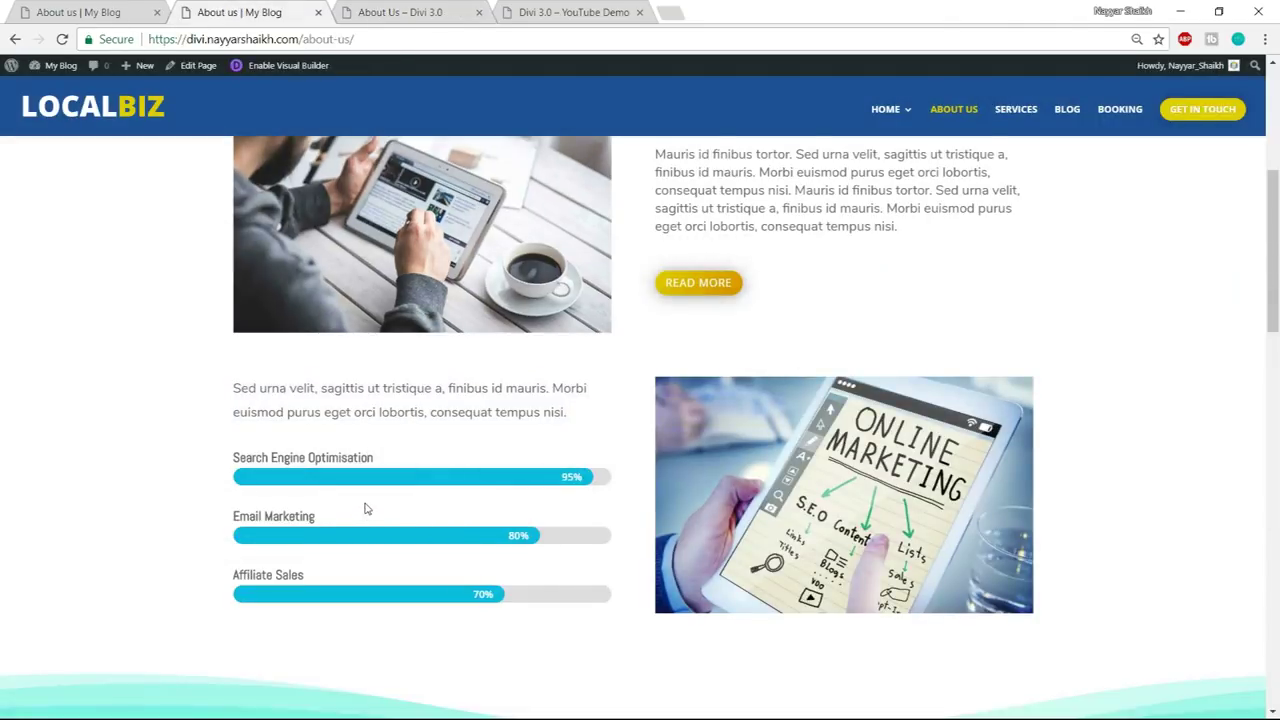
{"action": "left_click", "coordinate": [418, 16]}
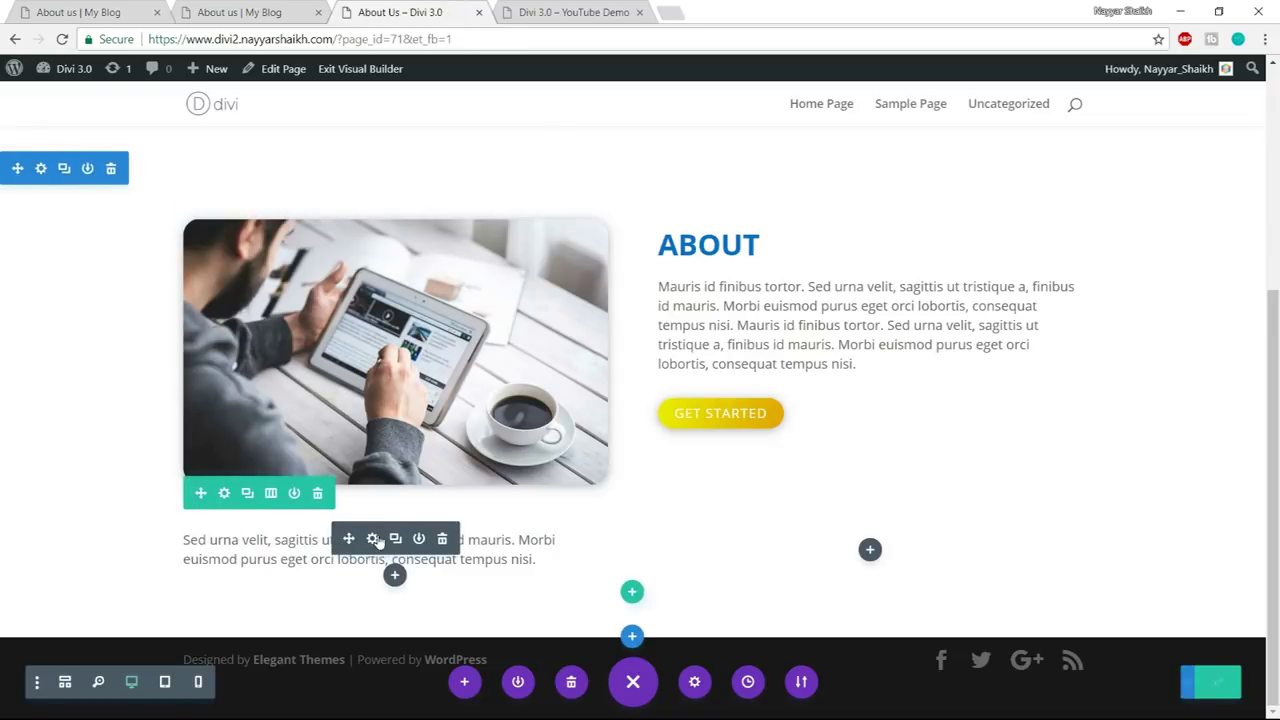
{"action": "left_click", "coordinate": [395, 575]}
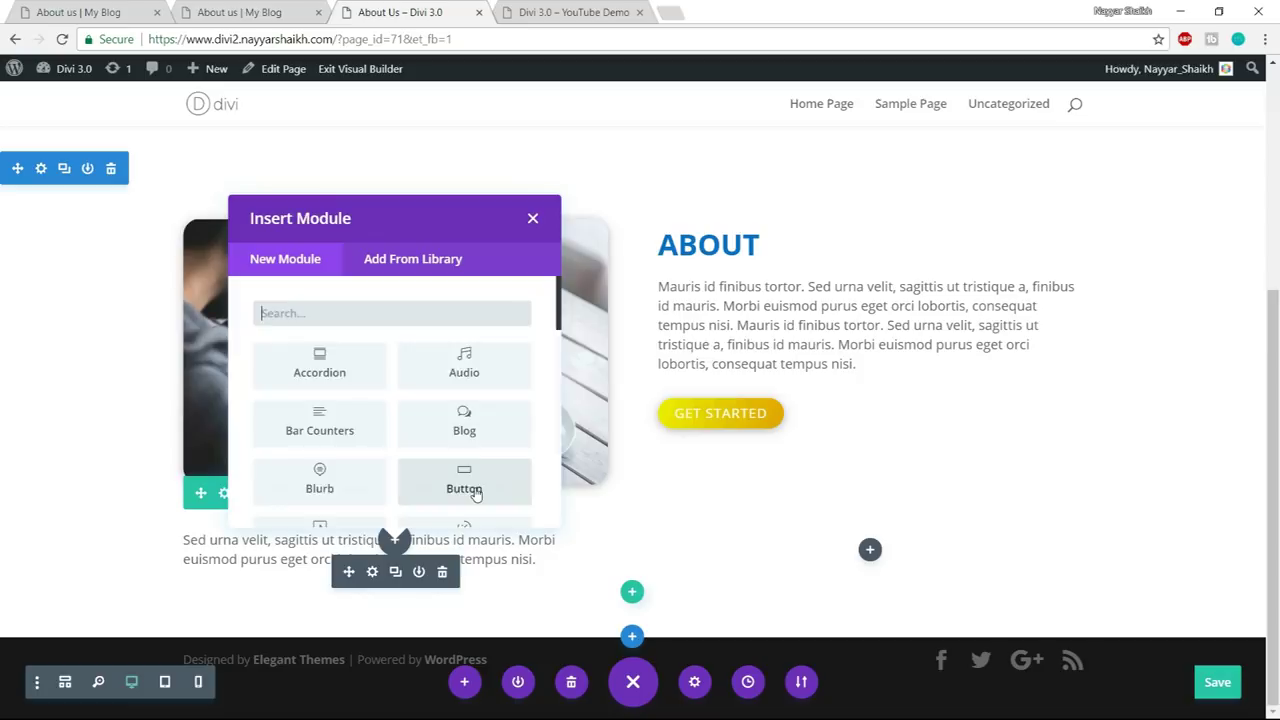
{"action": "type", "text": "bar"}
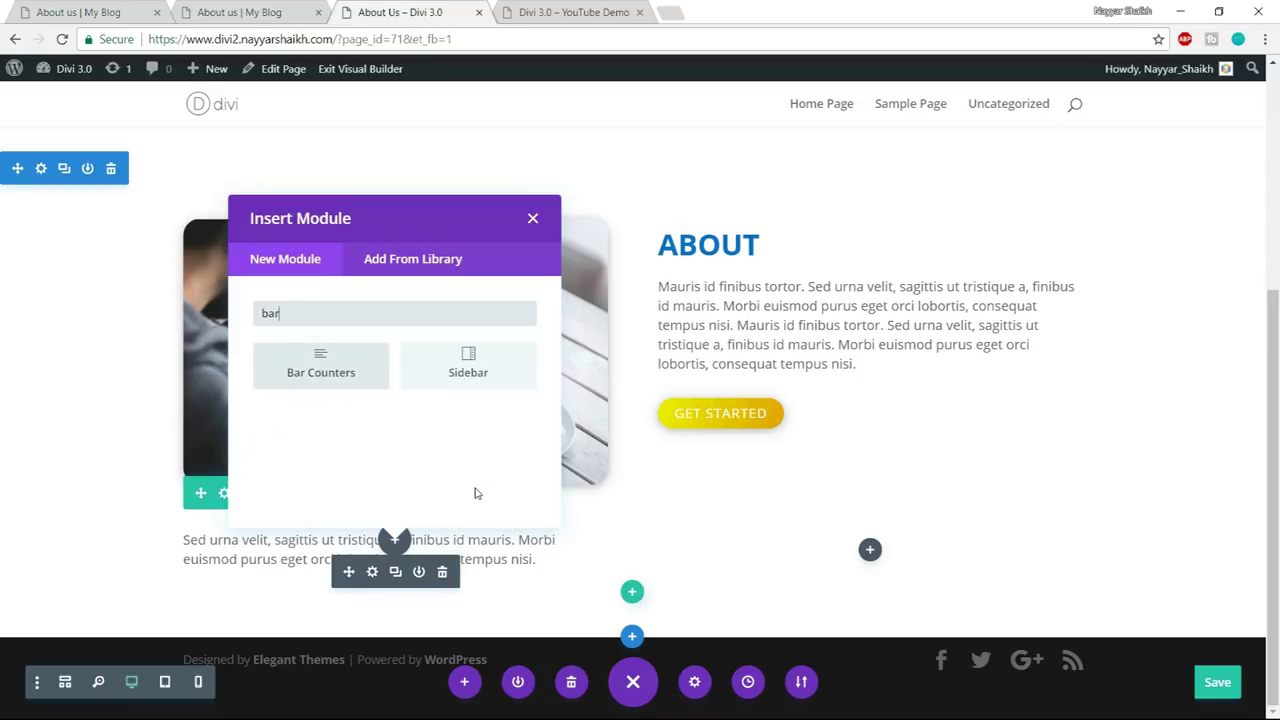
{"action": "left_click", "coordinate": [320, 366]}
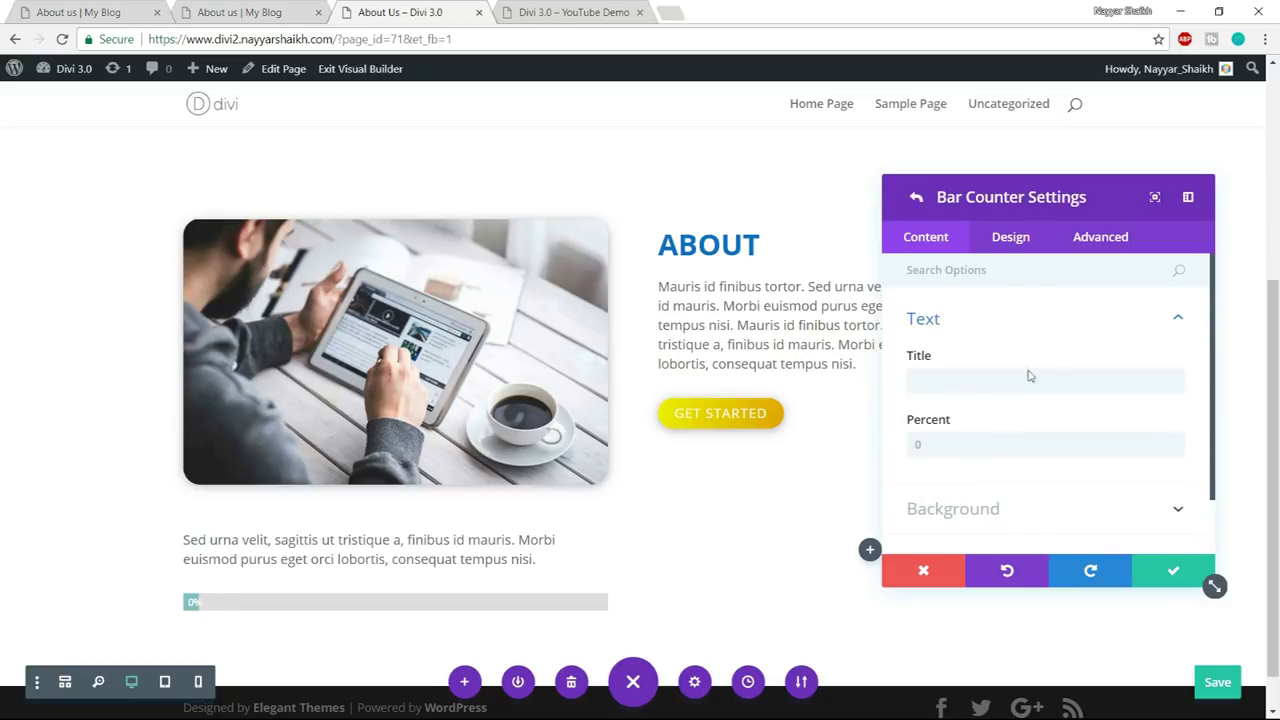
- Copy the "Search Engine Optimisation" label from the reference page and paste it as the bar counter's title
{"action": "left_click", "coordinate": [258, 12]}
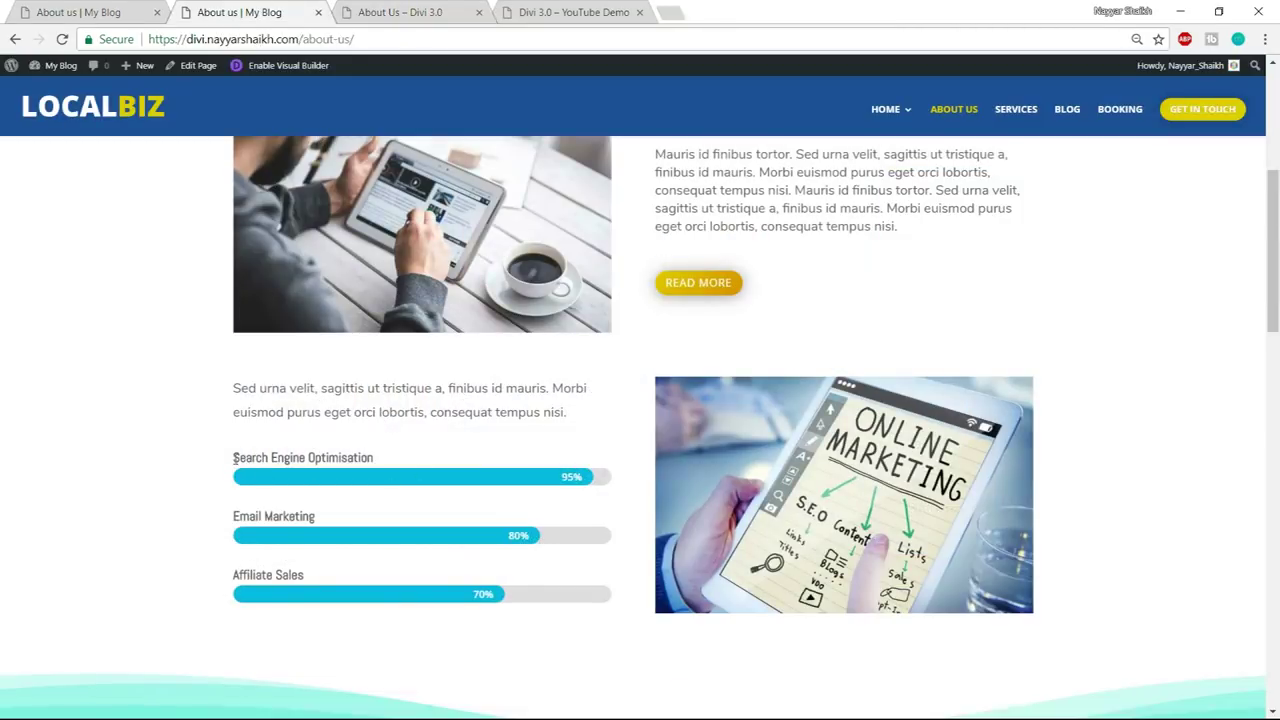
{"action": "left_click_drag", "start_coordinate": [236, 457], "coordinate": [384, 462]}
{"action": "key", "text": "ctrl+c"}
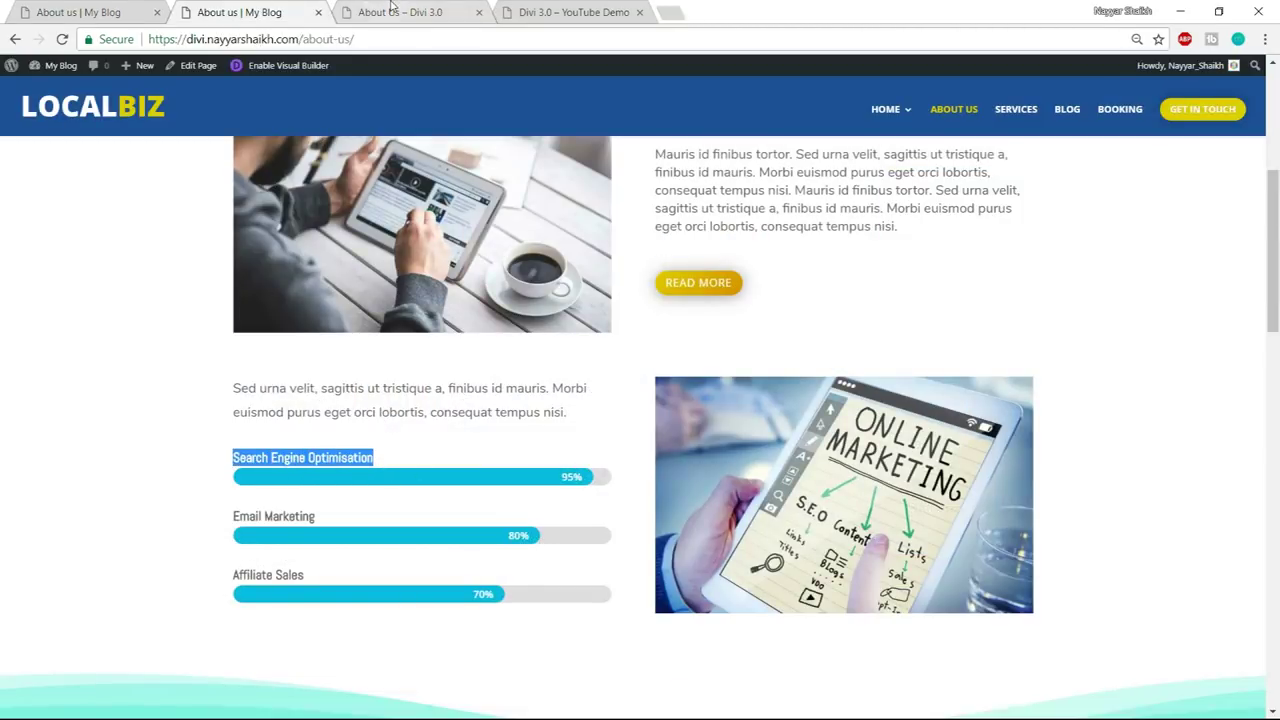
{"action": "left_click", "coordinate": [400, 12]}
{"action": "left_click", "coordinate": [986, 380]}
{"action": "key", "text": "ctrl+v"}
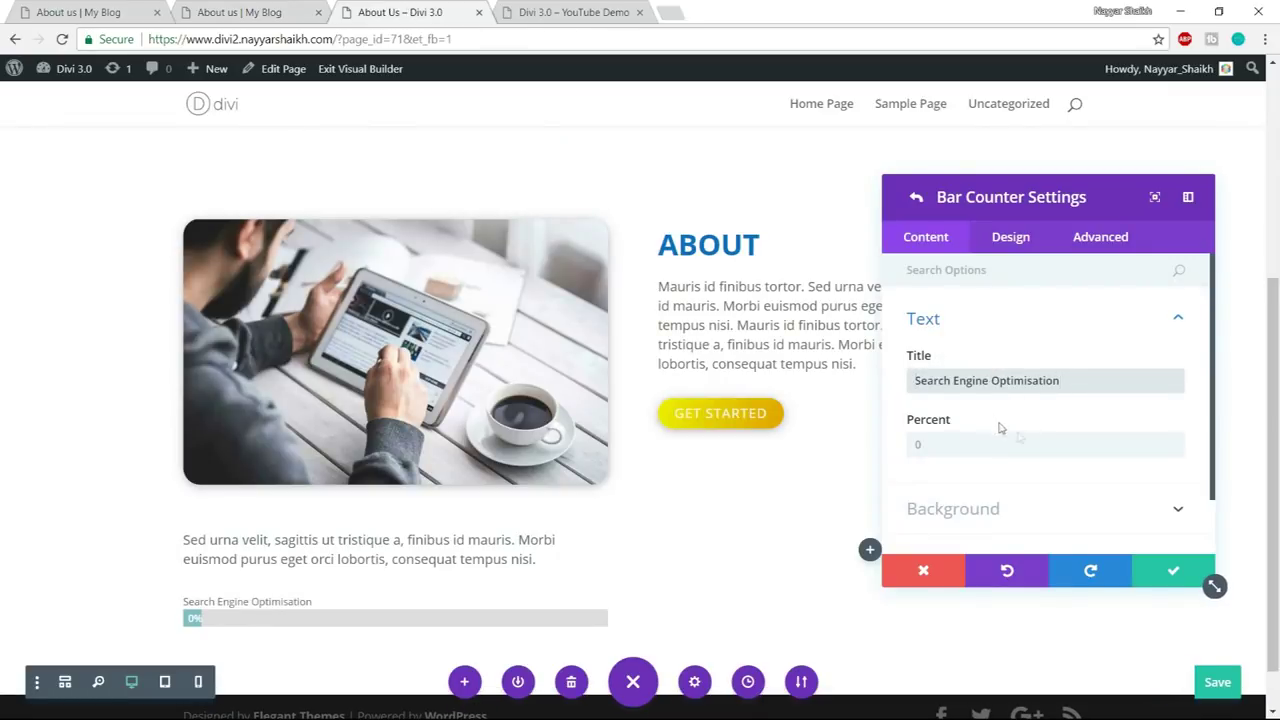
- Set the Search Engine Optimisation bar's percent to 95
{"action": "scroll", "coordinate": [1023, 443], "scroll_direction": "down", "scroll_amount": 2}
{"action": "left_click", "coordinate": [338, 12]}
{"action": "left_click", "coordinate": [430, 12]}
{"action": "left_click", "coordinate": [962, 378]}
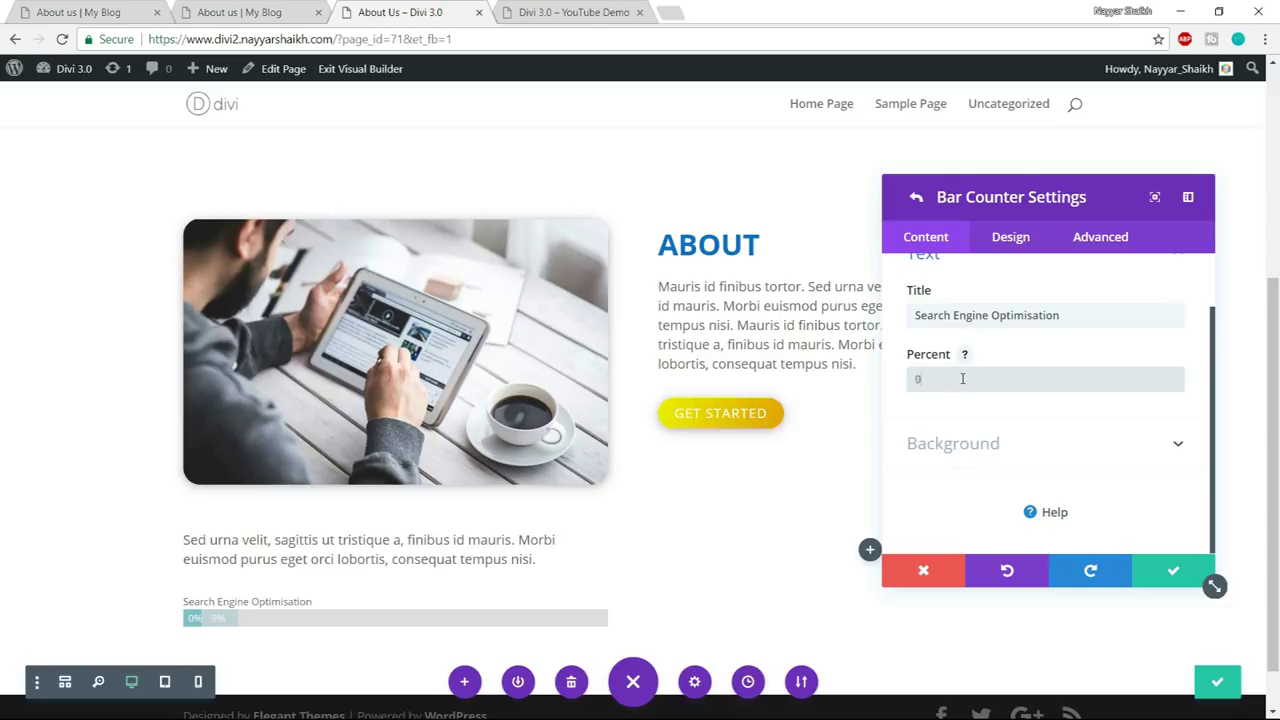
{"action": "type", "text": "95"}
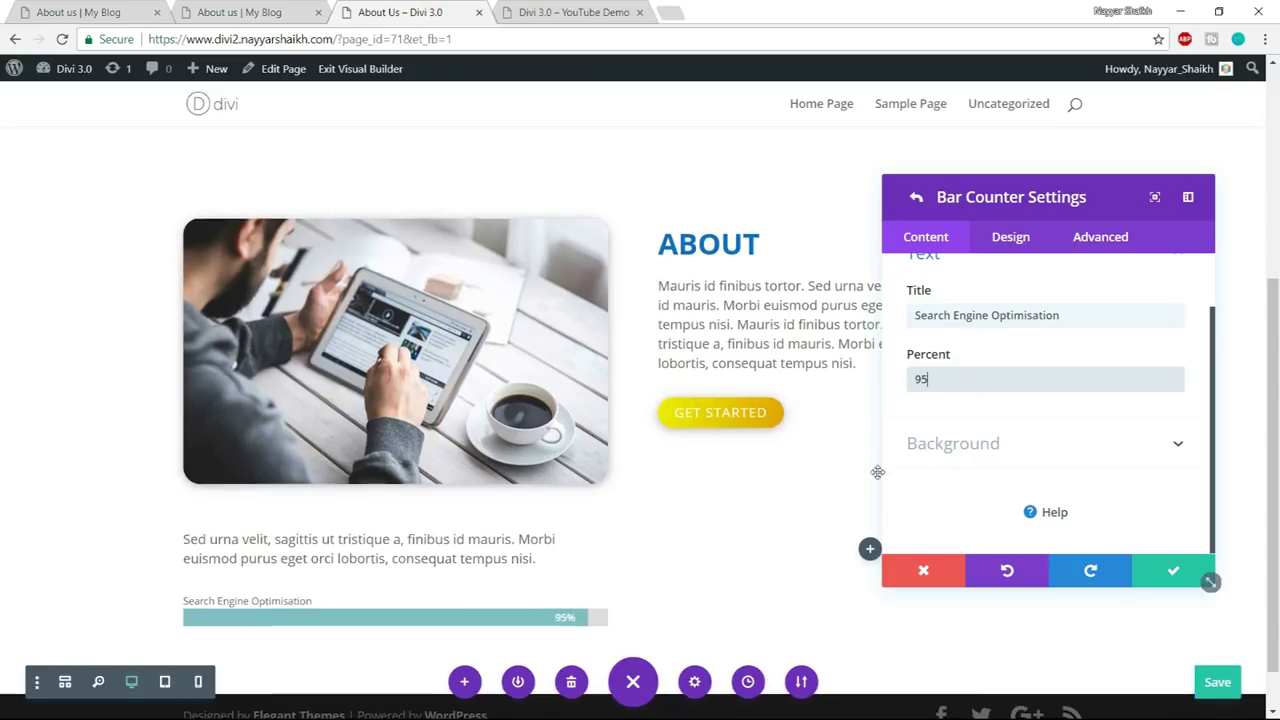
- Try a red #e02b20 background color on the bar counter and take it back
{"action": "scroll", "coordinate": [877, 472], "scroll_direction": "down", "scroll_amount": 1}
{"action": "left_click", "coordinate": [1000, 446]}
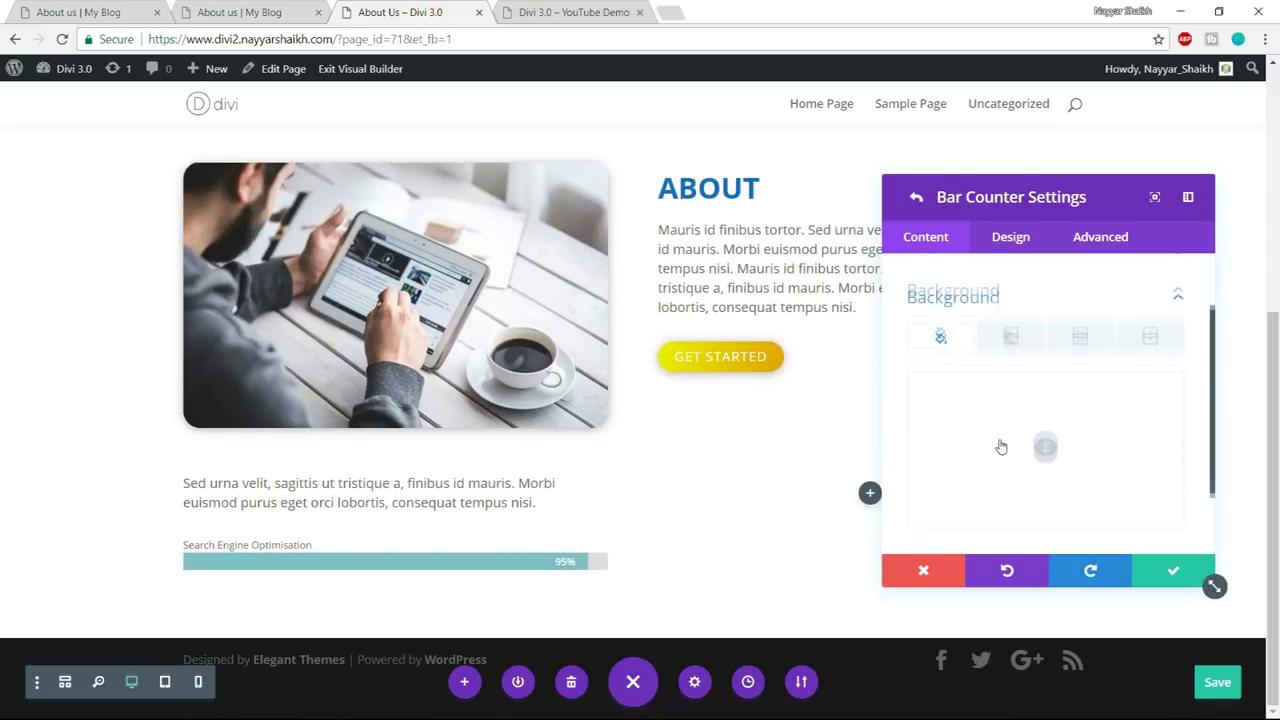
{"action": "scroll", "coordinate": [1055, 435], "scroll_direction": "down", "scroll_amount": 2}
{"action": "left_click", "coordinate": [1045, 357]}
{"action": "left_click", "coordinate": [995, 437]}
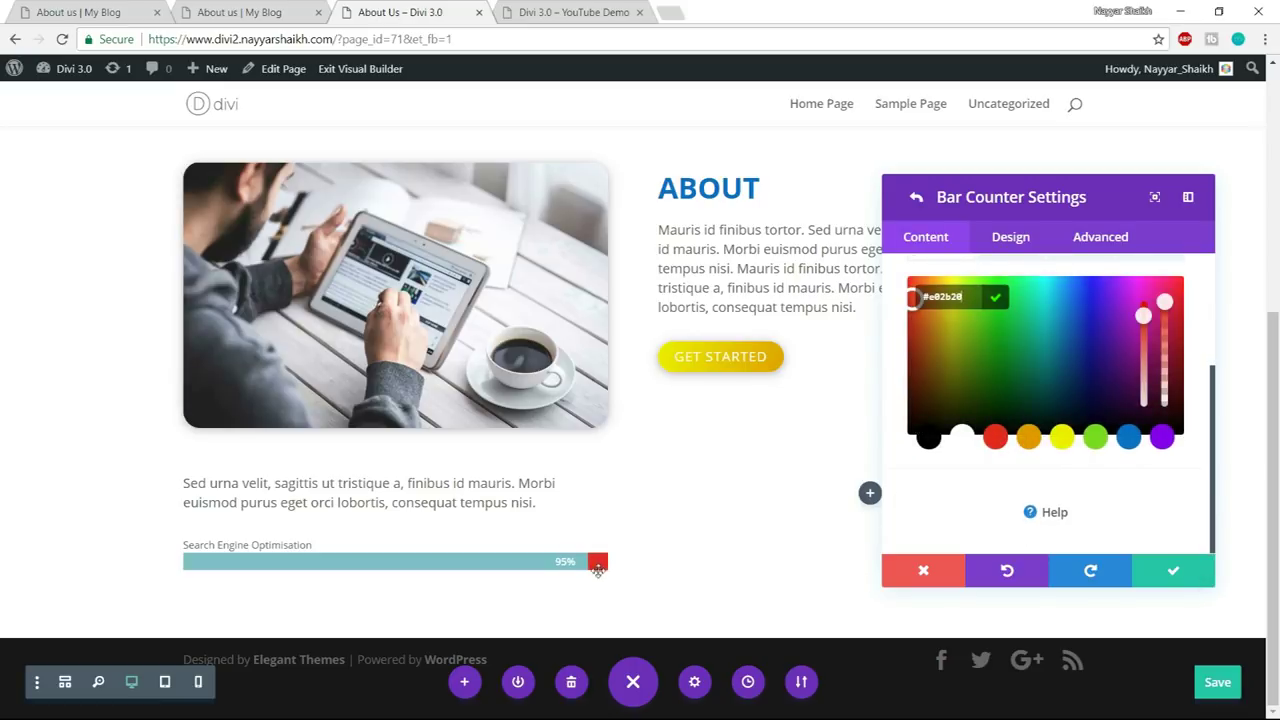
{"action": "scroll", "coordinate": [1057, 366], "scroll_direction": "up", "scroll_amount": 3}
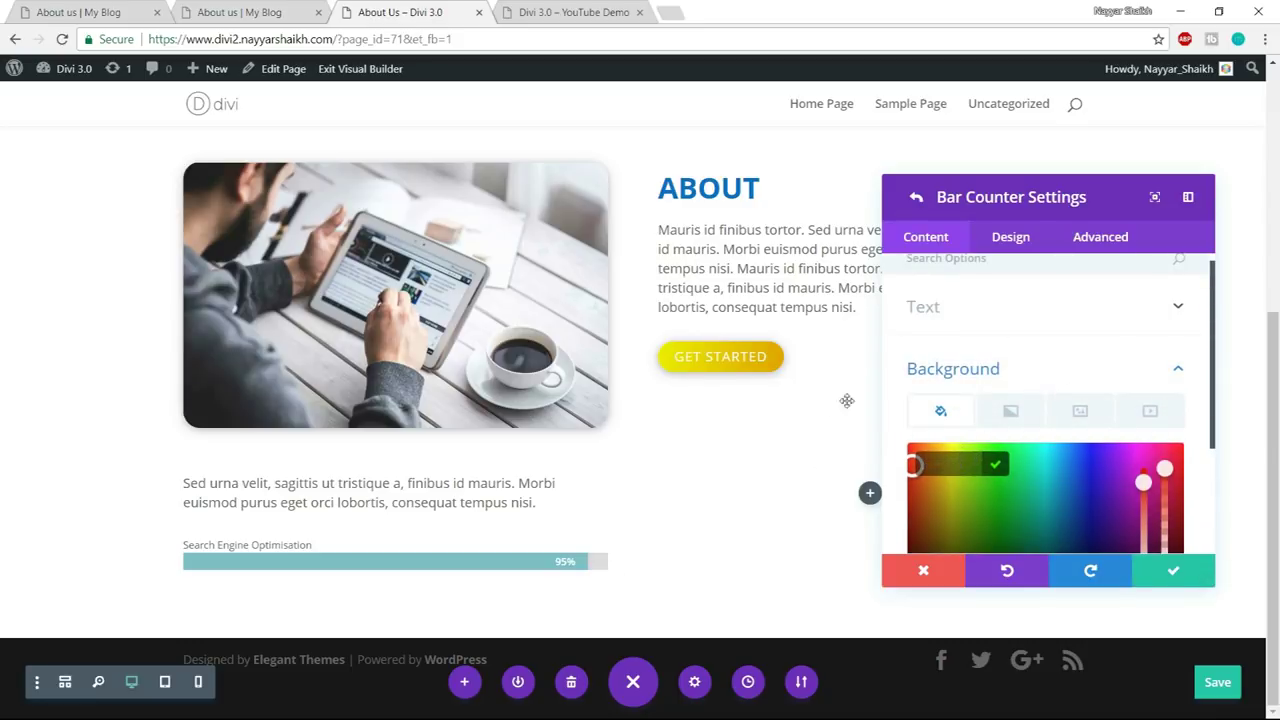
{"action": "left_click", "coordinate": [1050, 369]}
- Set the bar counter's bar background color to light blue #0dbde0
{"action": "left_click", "coordinate": [1026, 249]}
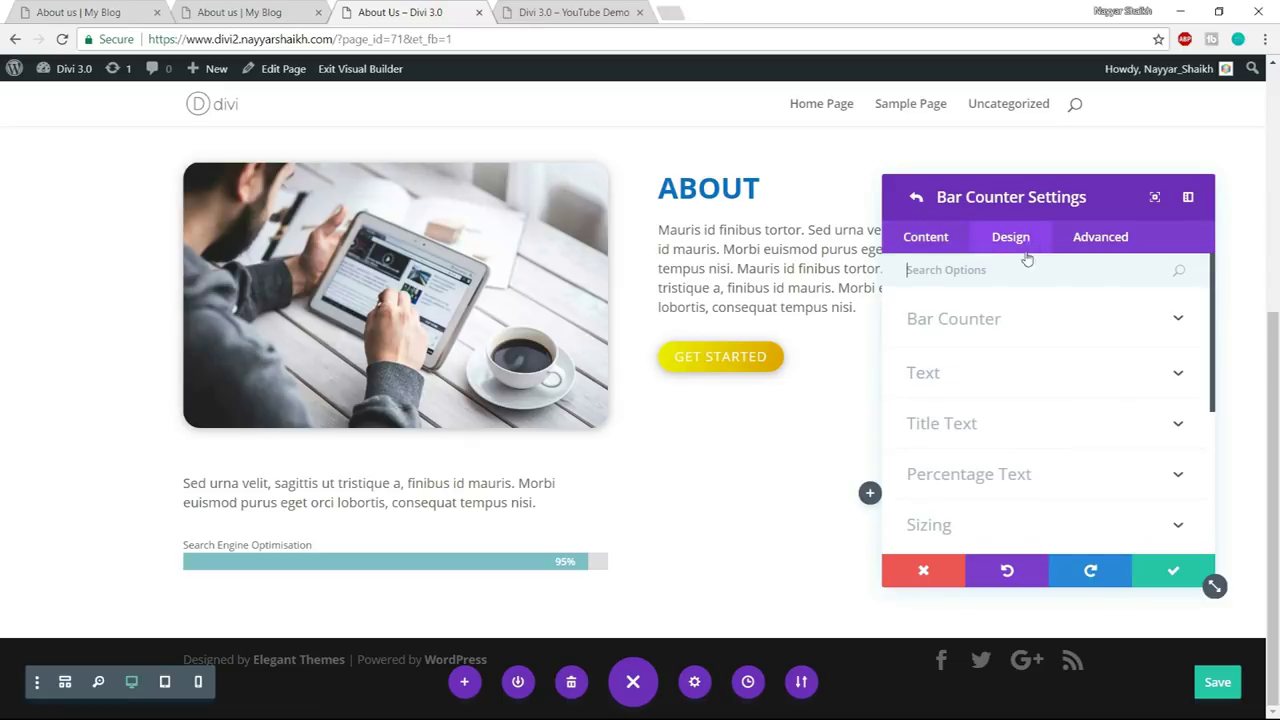
{"action": "left_click", "coordinate": [1038, 331]}
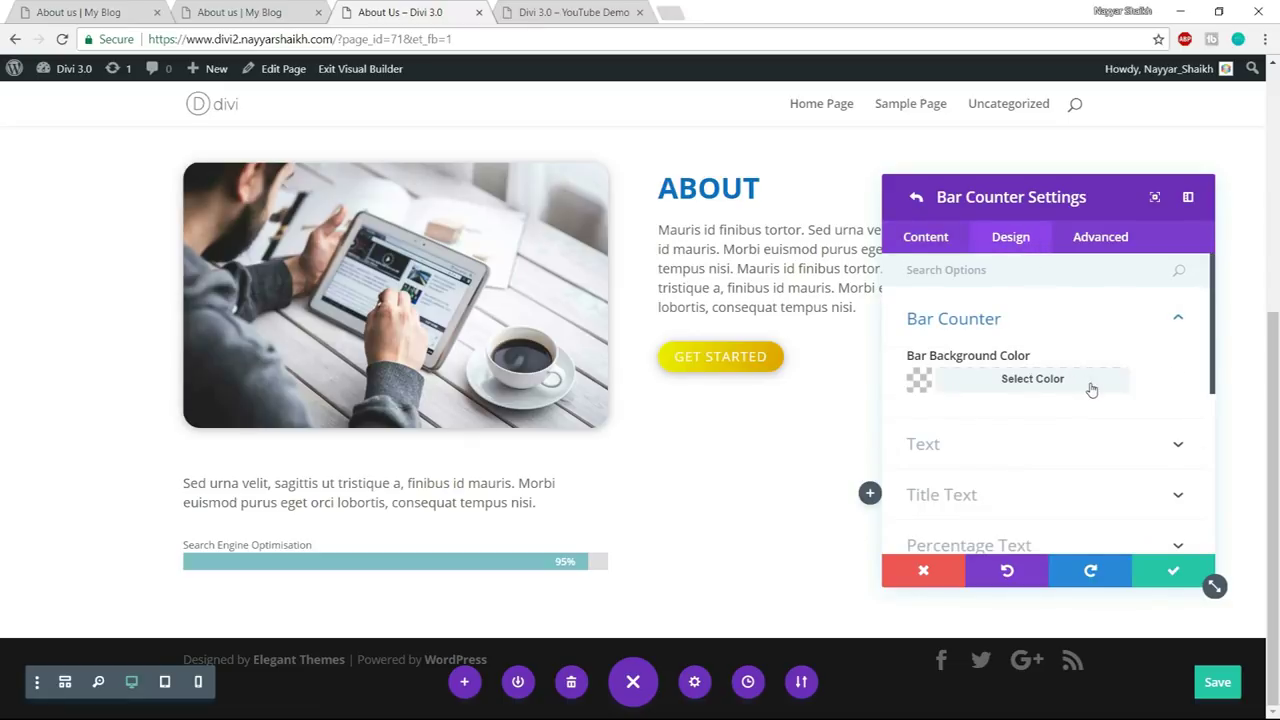
{"action": "scroll", "coordinate": [1092, 389], "scroll_direction": "down", "scroll_amount": 1}
{"action": "left_click", "coordinate": [1015, 303]}
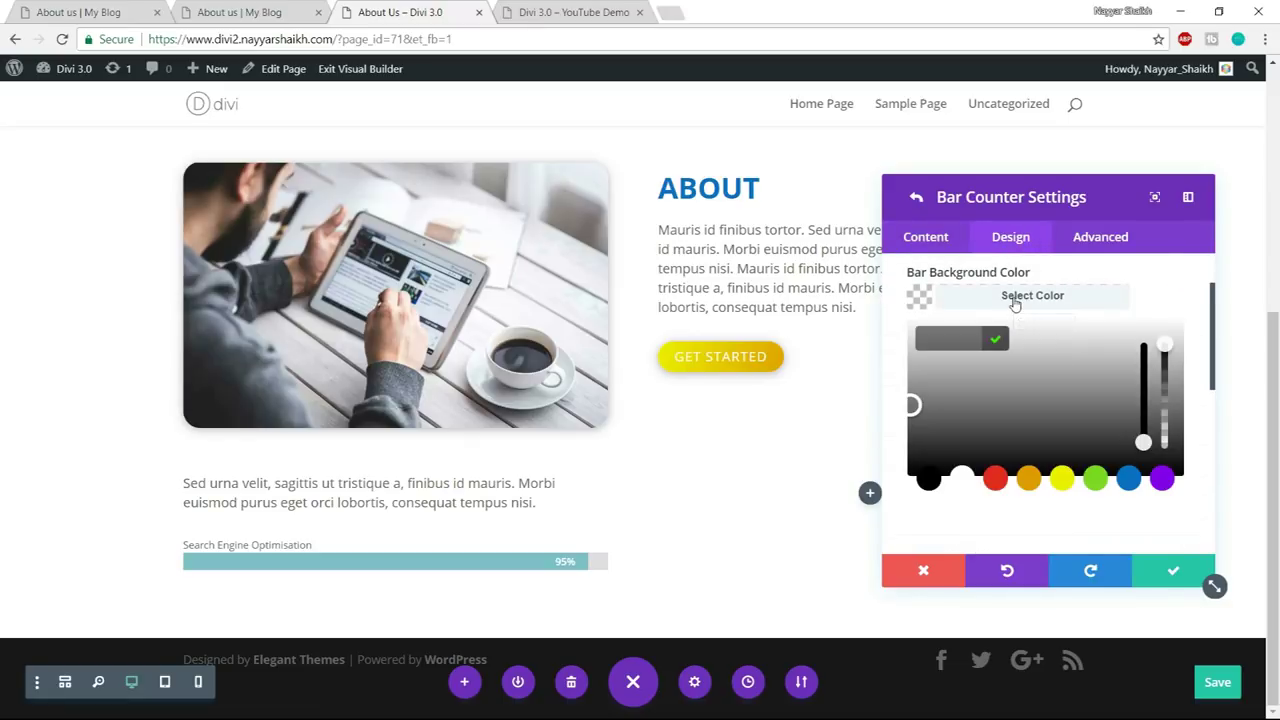
{"action": "left_click", "coordinate": [996, 477]}
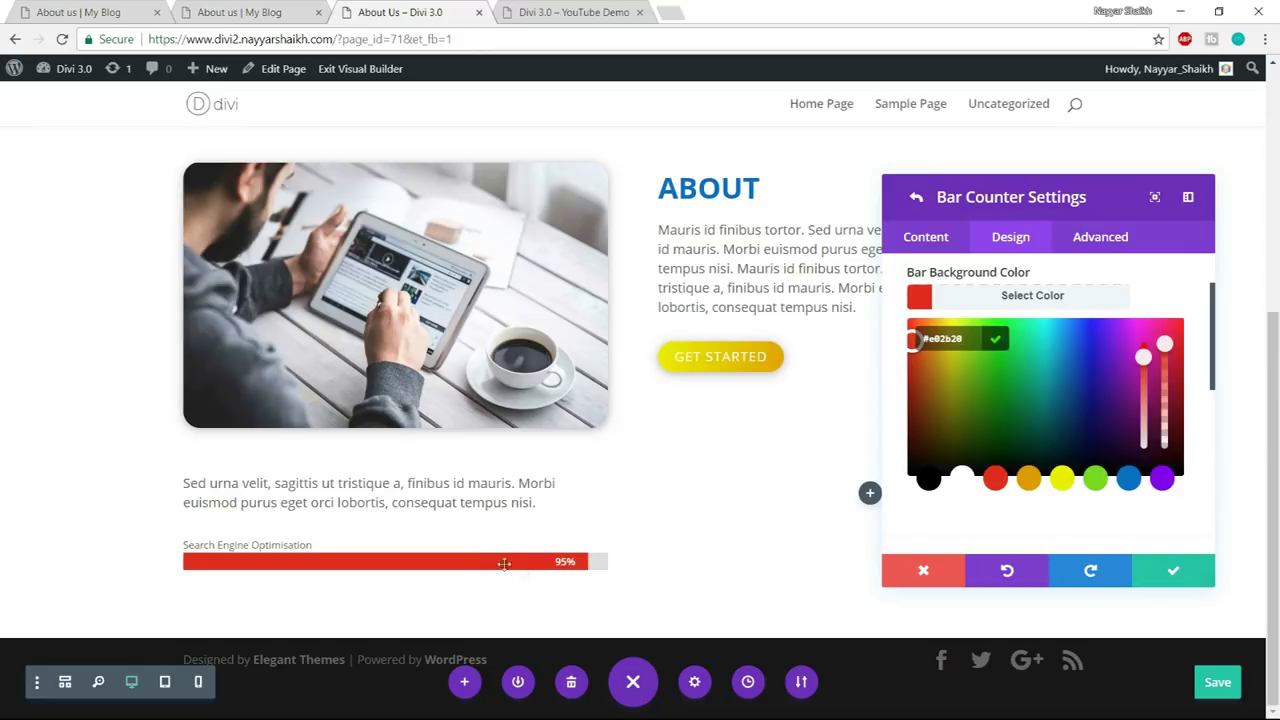
{"action": "left_click", "coordinate": [1127, 480]}
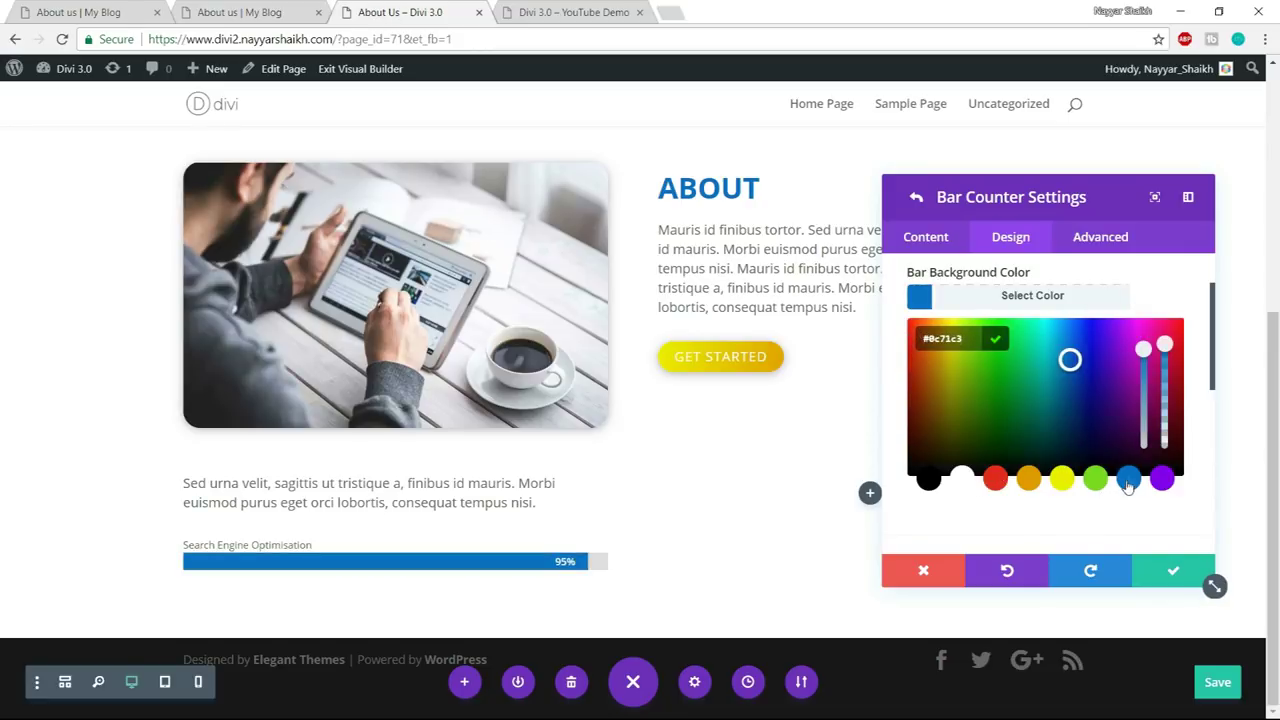
{"action": "left_click_drag", "start_coordinate": [1069, 358], "coordinate": [1057, 343]}
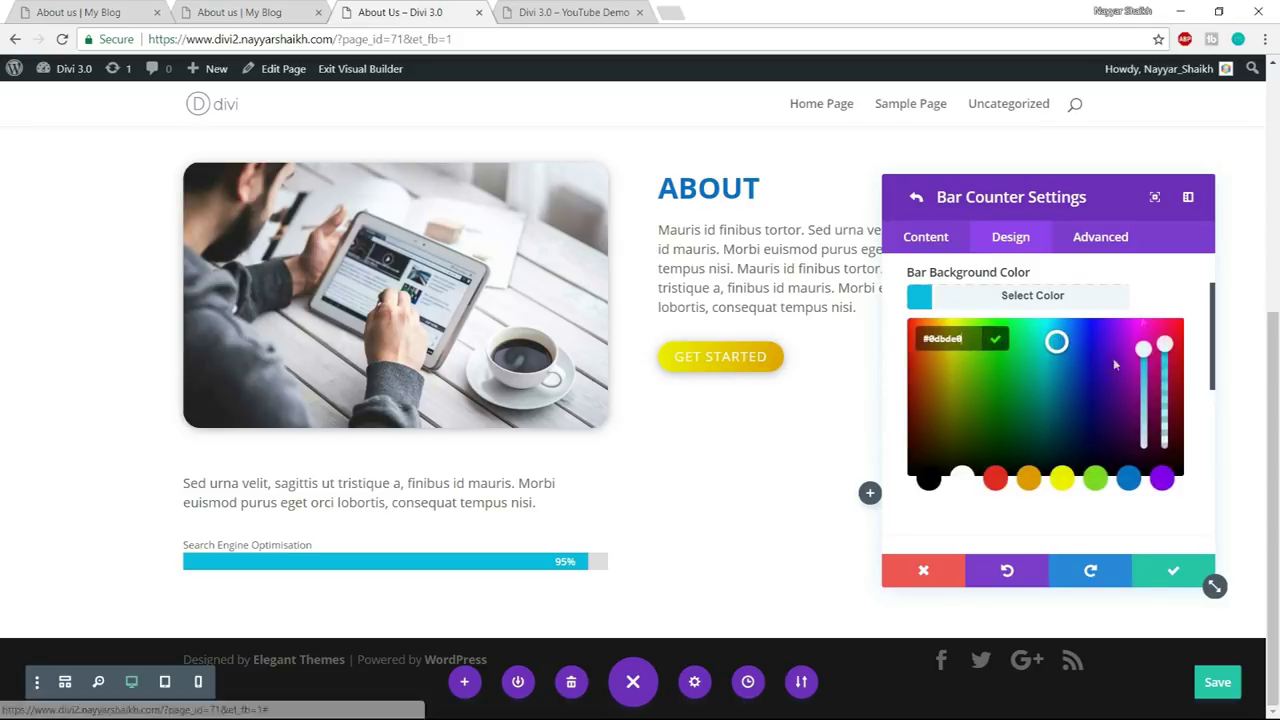
{"action": "left_click", "coordinate": [1099, 302]}
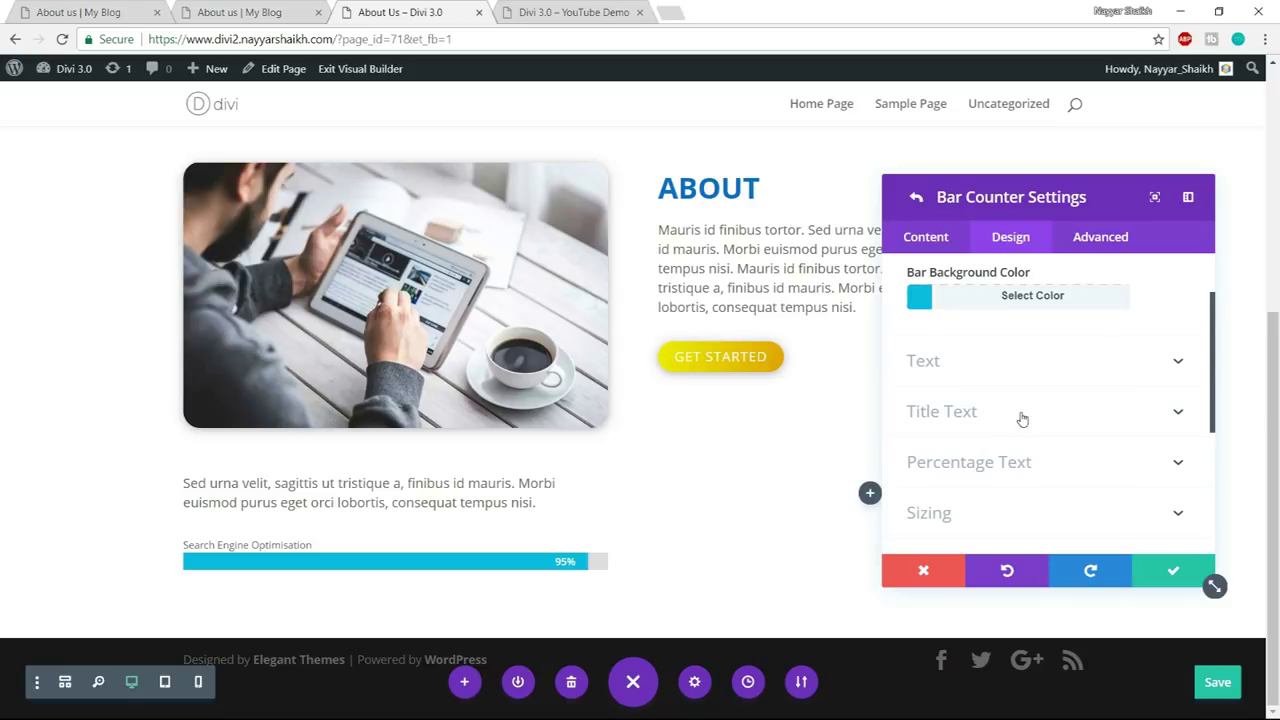
- Set the bar counter's title text size to 20px and its line height to 1.8em
{"action": "left_click", "coordinate": [986, 412]}
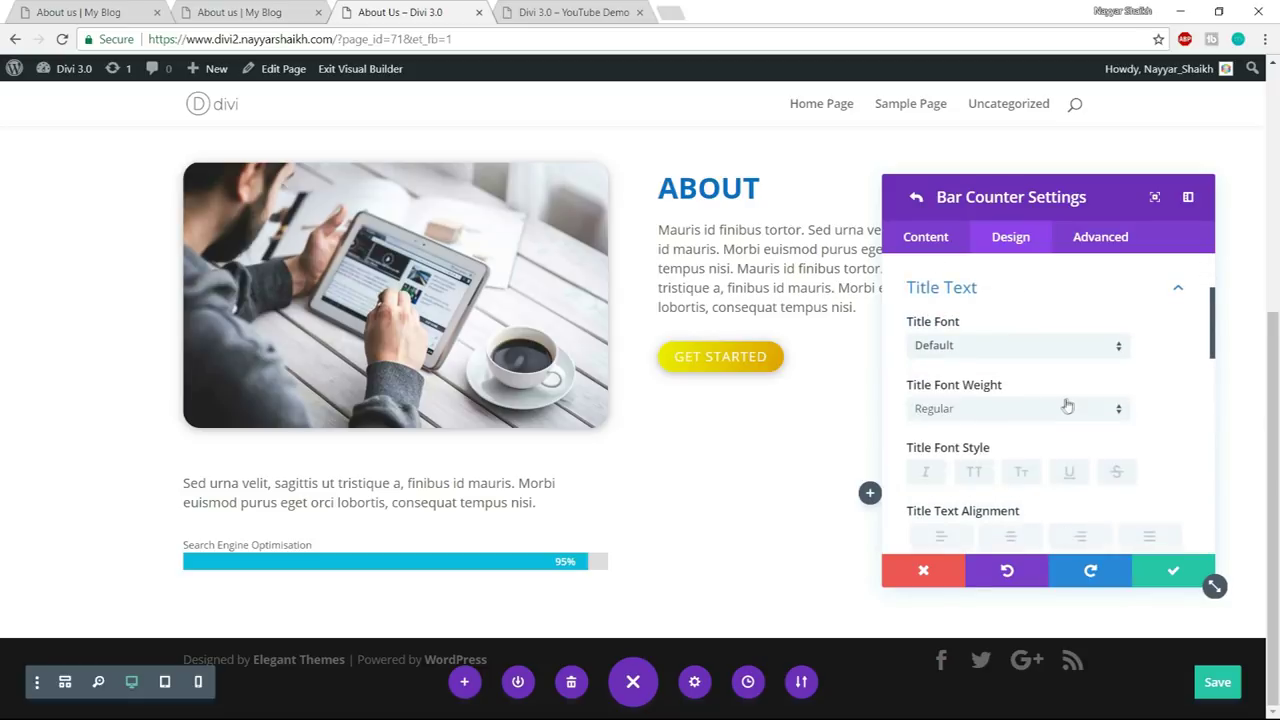
{"action": "scroll", "coordinate": [1078, 404], "scroll_direction": "down", "scroll_amount": 2}
{"action": "left_click_drag", "start_coordinate": [930, 437], "coordinate": [942, 441]}
{"action": "scroll", "coordinate": [1035, 443], "scroll_direction": "down", "scroll_amount": 5}
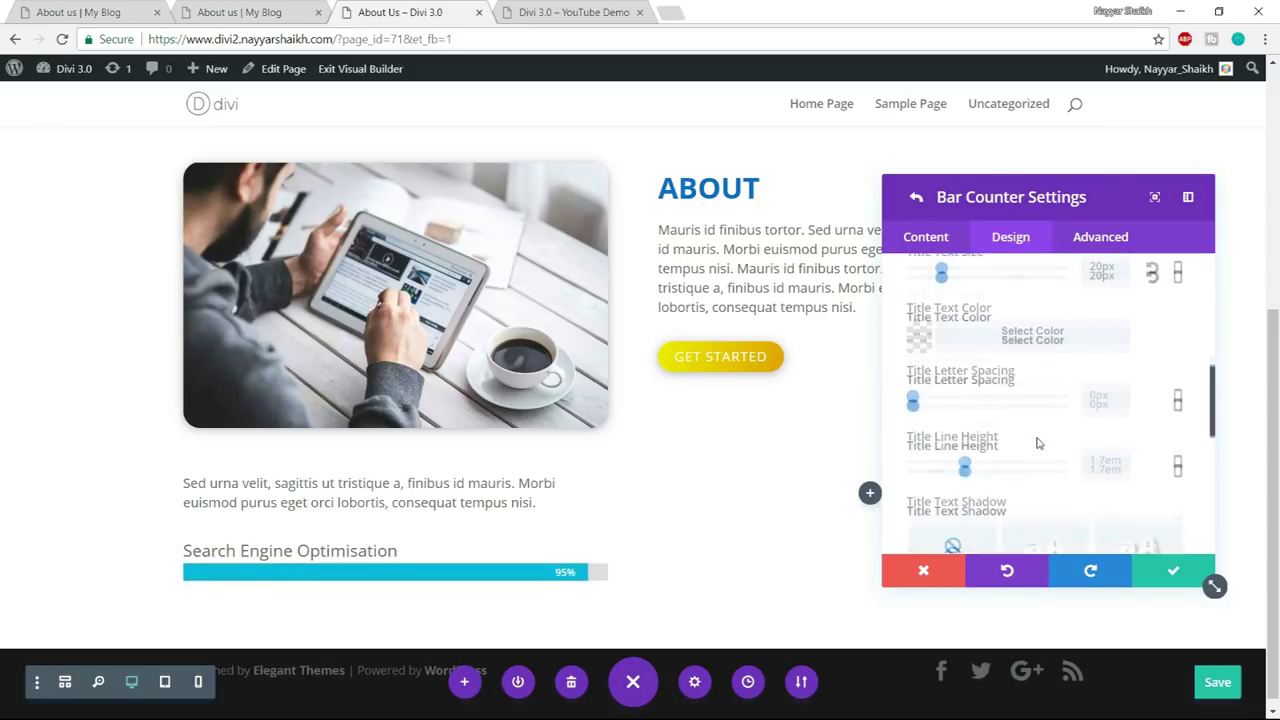
{"action": "left_click_drag", "start_coordinate": [964, 380], "coordinate": [976, 384]}
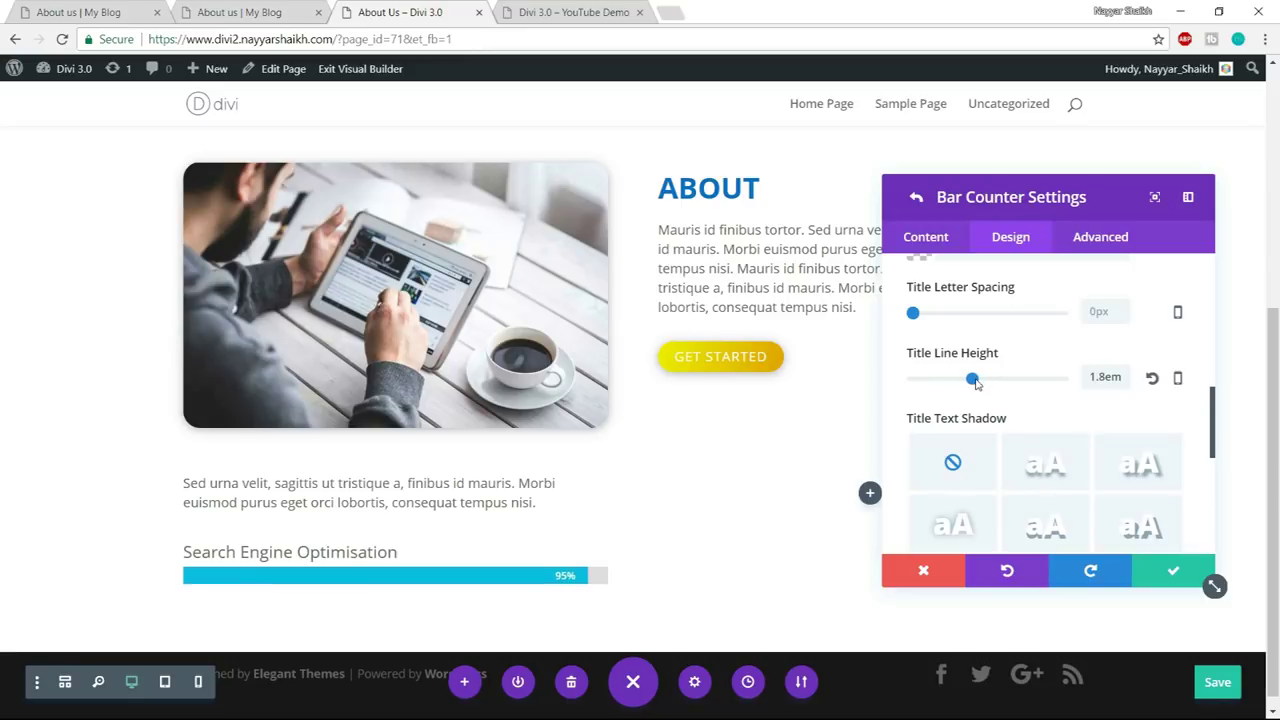
- Compare the bar titles with the reference page and set the title font weight to Semi Bold
{"action": "scroll", "coordinate": [1113, 417], "scroll_direction": "up", "scroll_amount": 3}
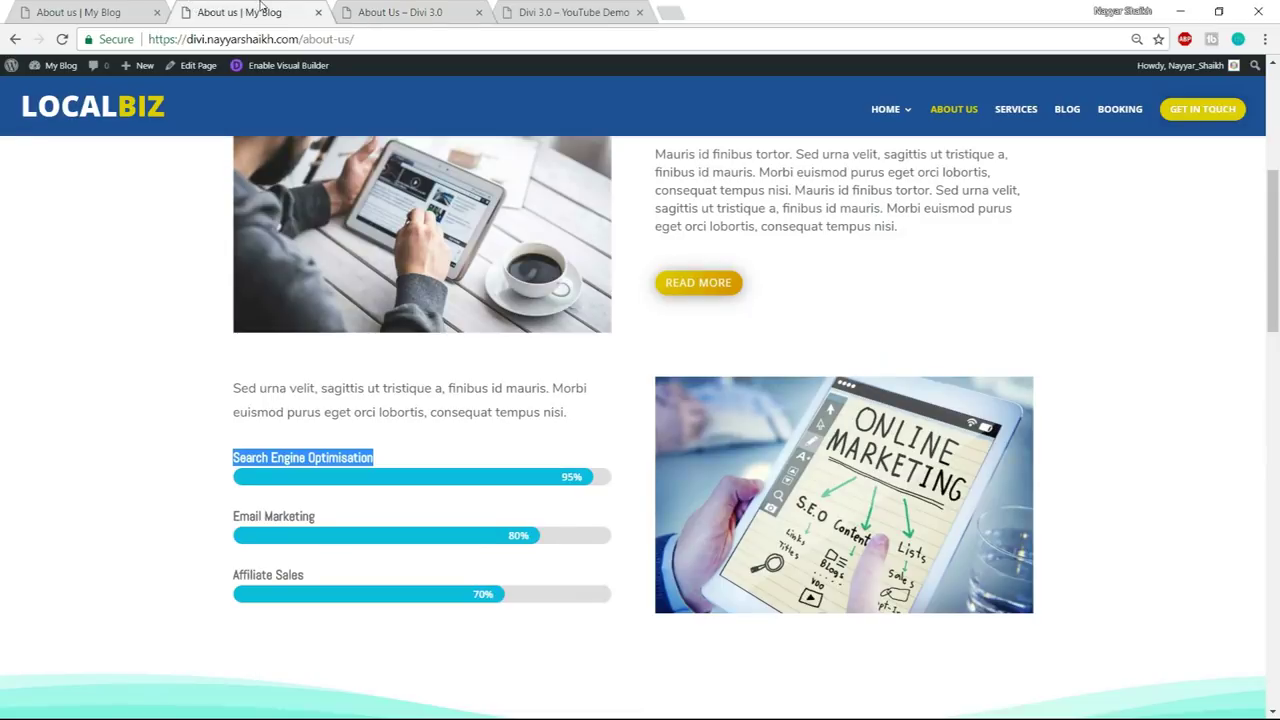
{"action": "left_click", "coordinate": [410, 445]}
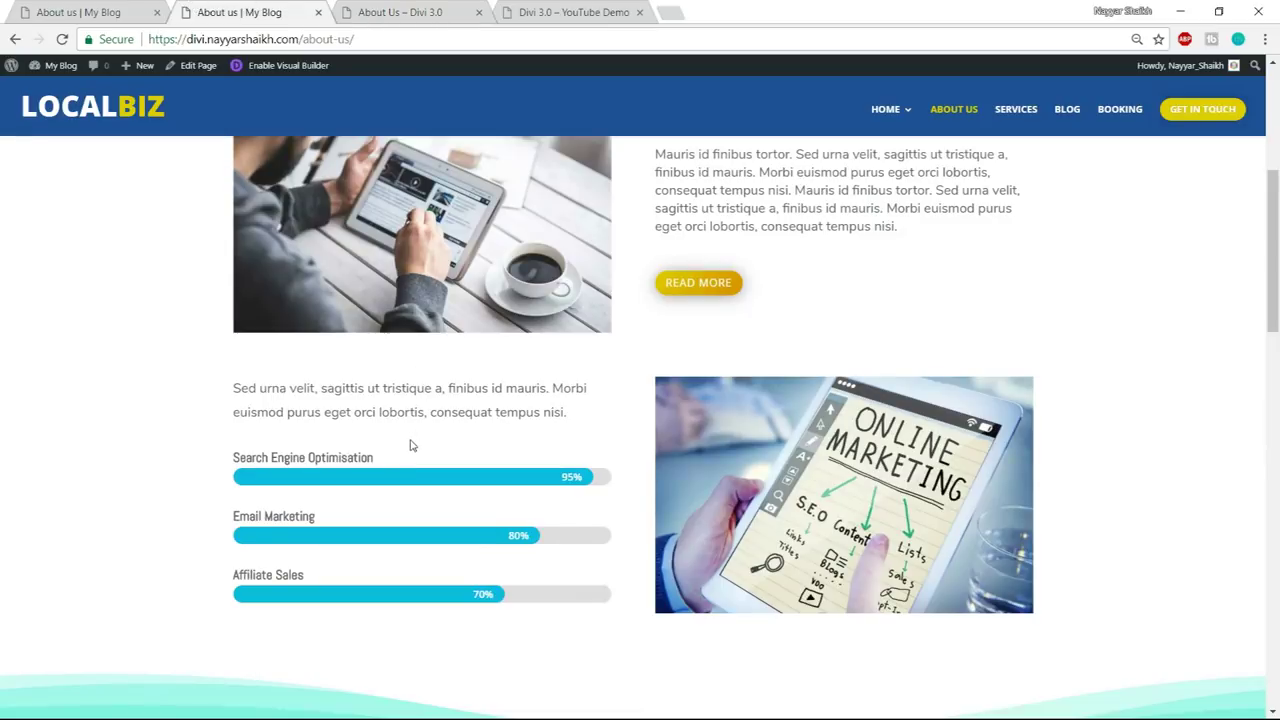
{"action": "left_click", "coordinate": [470, 10]}
{"action": "scroll", "coordinate": [966, 417], "scroll_direction": "up", "scroll_amount": 3}
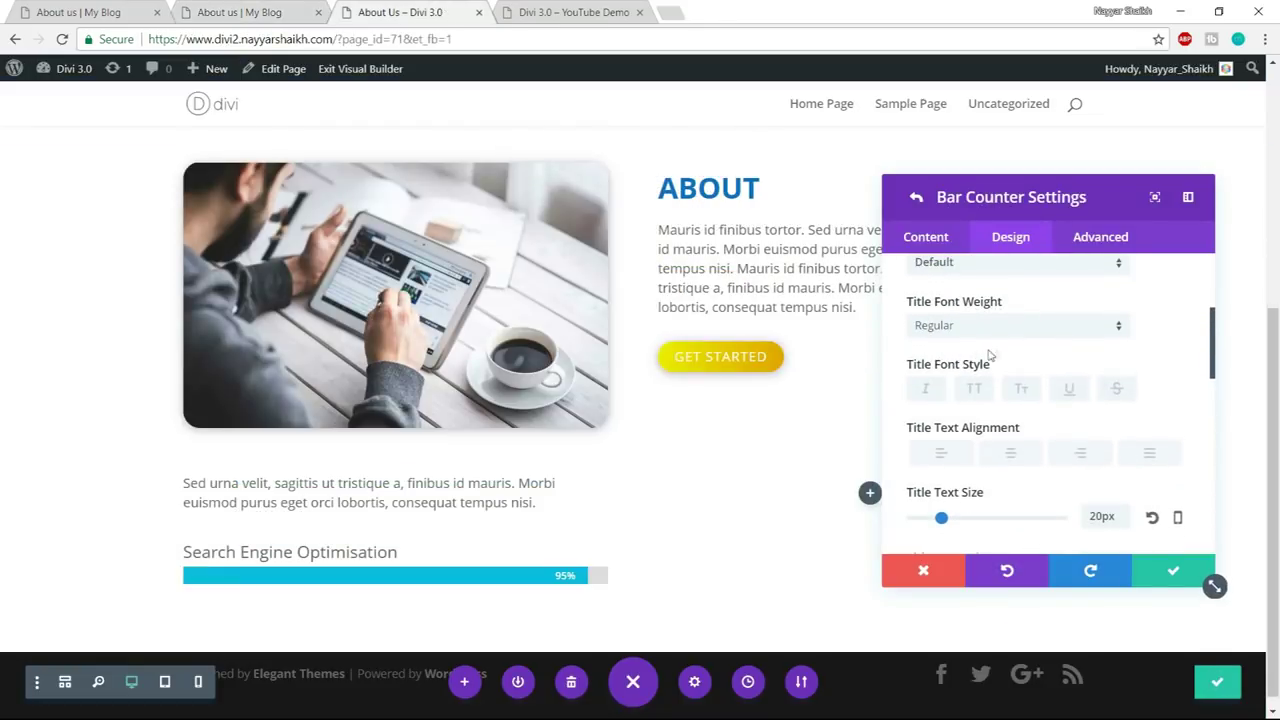
{"action": "left_click", "coordinate": [996, 333]}
{"action": "left_click", "coordinate": [1006, 423]}
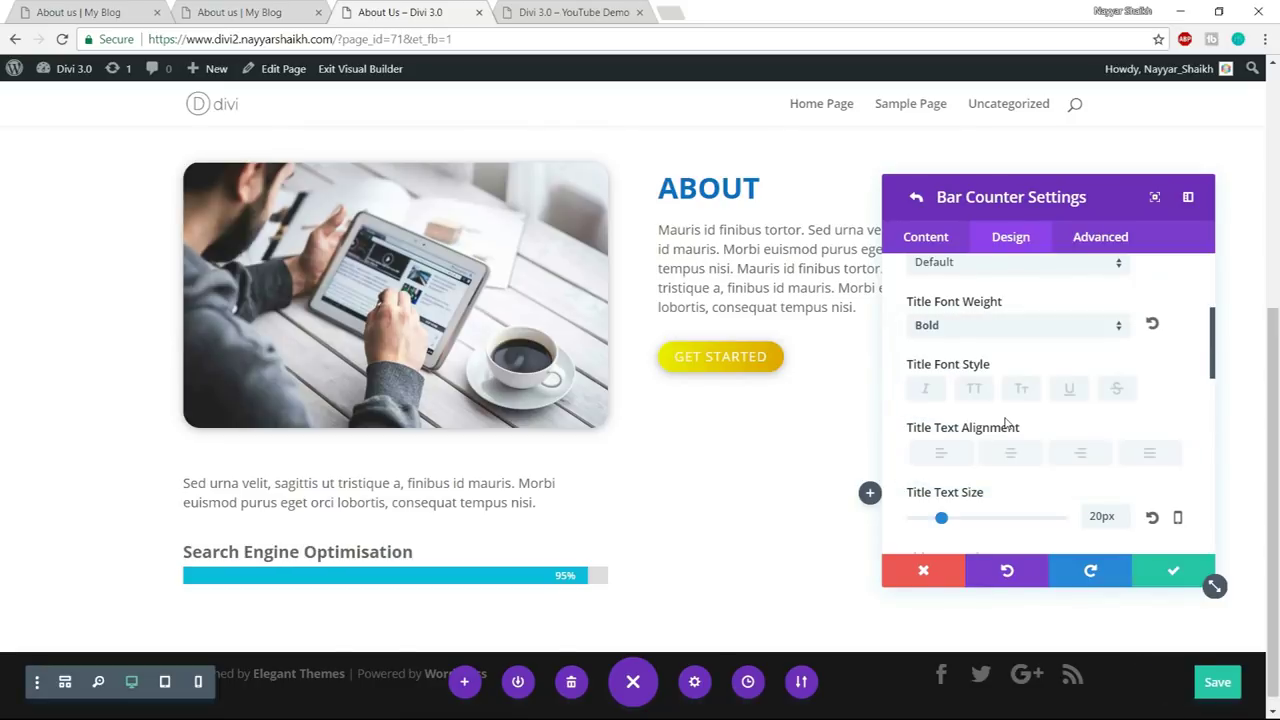
{"action": "scroll", "coordinate": [1083, 400], "scroll_direction": "down", "scroll_amount": 1}
{"action": "scroll", "coordinate": [1054, 378], "scroll_direction": "up", "scroll_amount": 1}
{"action": "left_click", "coordinate": [1006, 327]}
{"action": "left_click", "coordinate": [1018, 400]}
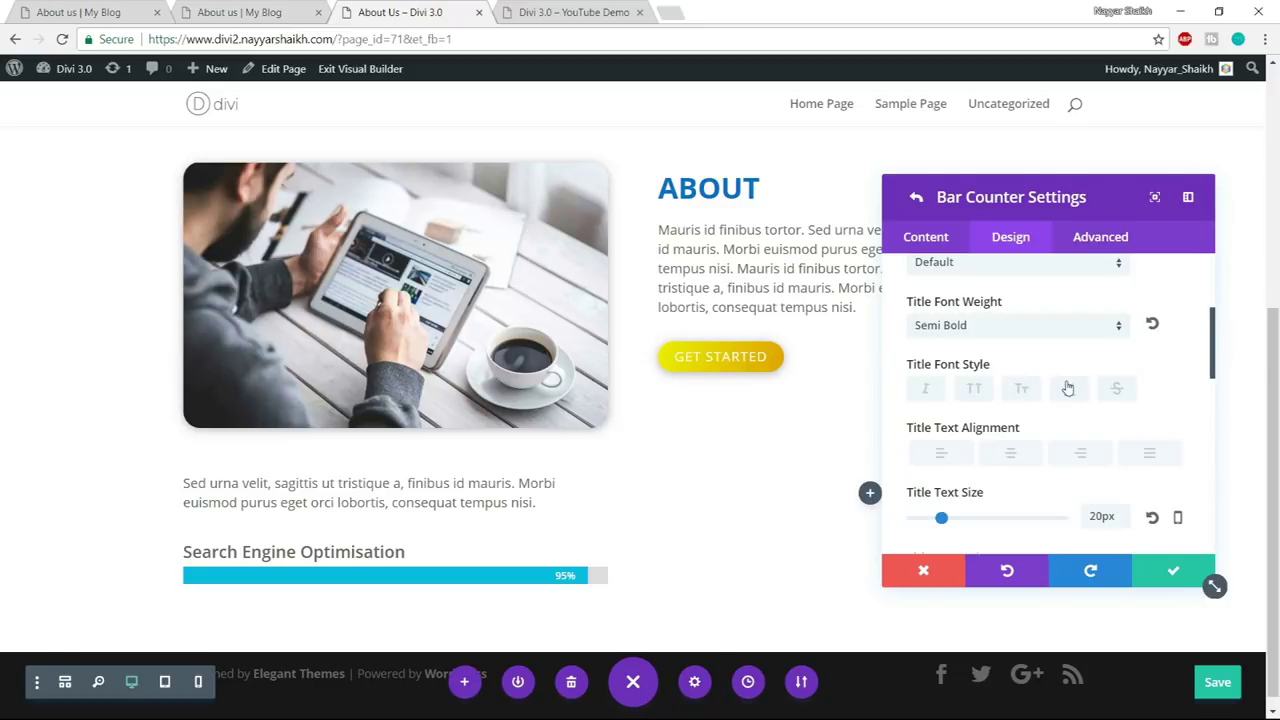
{"action": "scroll", "coordinate": [1068, 388], "scroll_direction": "down", "scroll_amount": 1}
{"action": "scroll", "coordinate": [1068, 388], "scroll_direction": "down", "scroll_amount": 5}
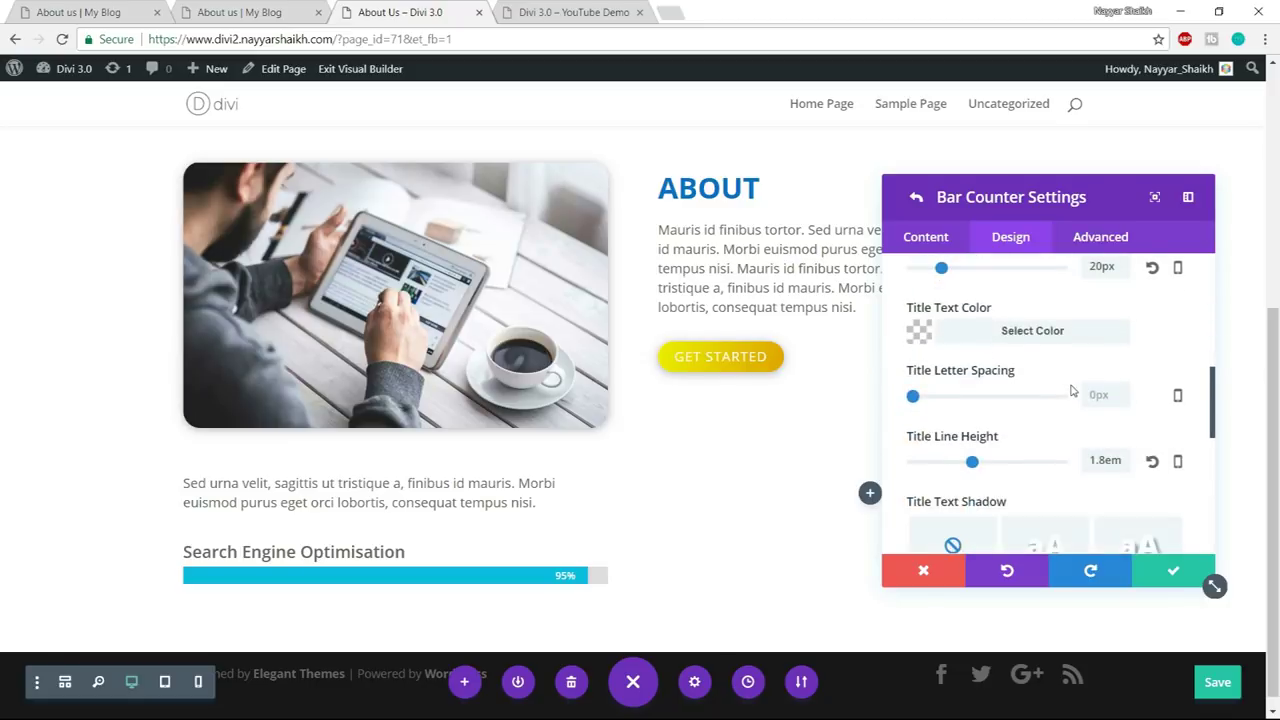
- Slightly enlarge the bar counter's percentage text size
{"action": "scroll", "coordinate": [1072, 392], "scroll_direction": "down", "scroll_amount": 1}
{"action": "left_click", "coordinate": [1051, 362]}
{"action": "scroll", "coordinate": [1113, 377], "scroll_direction": "down", "scroll_amount": 3}
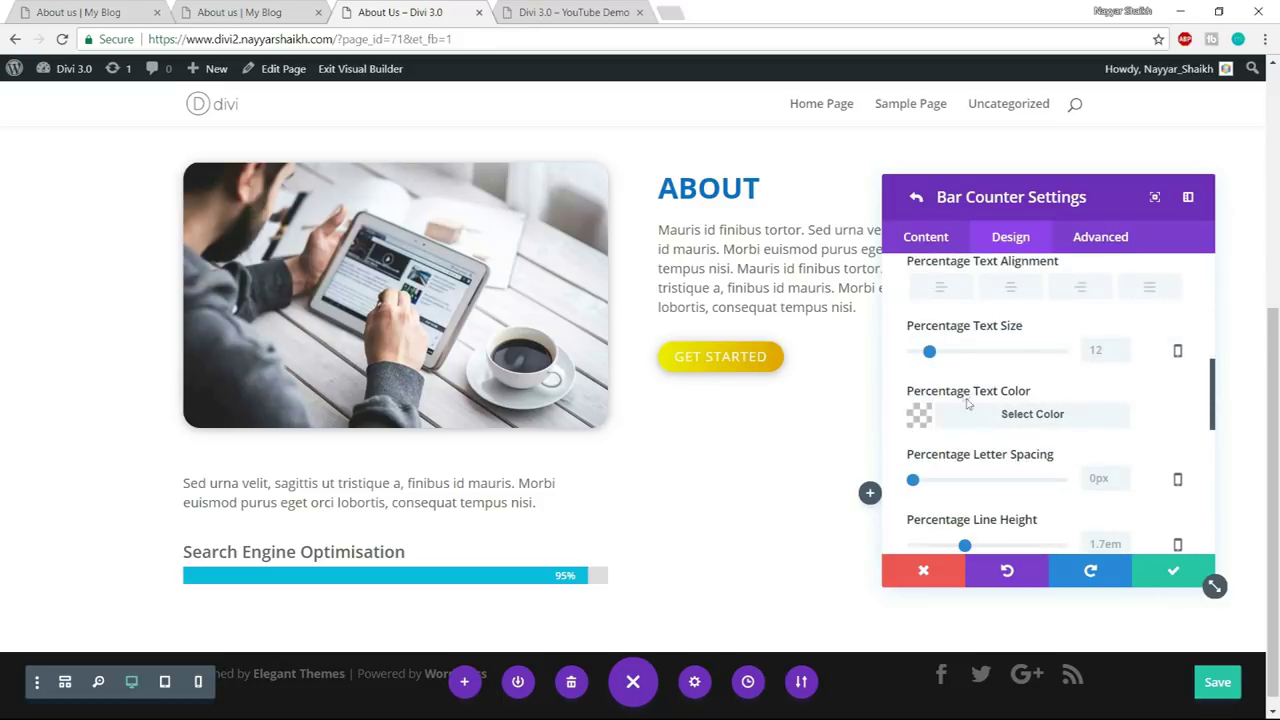
{"action": "left_click_drag", "start_coordinate": [930, 354], "coordinate": [937, 355]}
- Round all four corners of the bar counter by 20px, compare it with the reference page, and save the counter's settings
{"action": "scroll", "coordinate": [1108, 405], "scroll_direction": "down", "scroll_amount": 5}
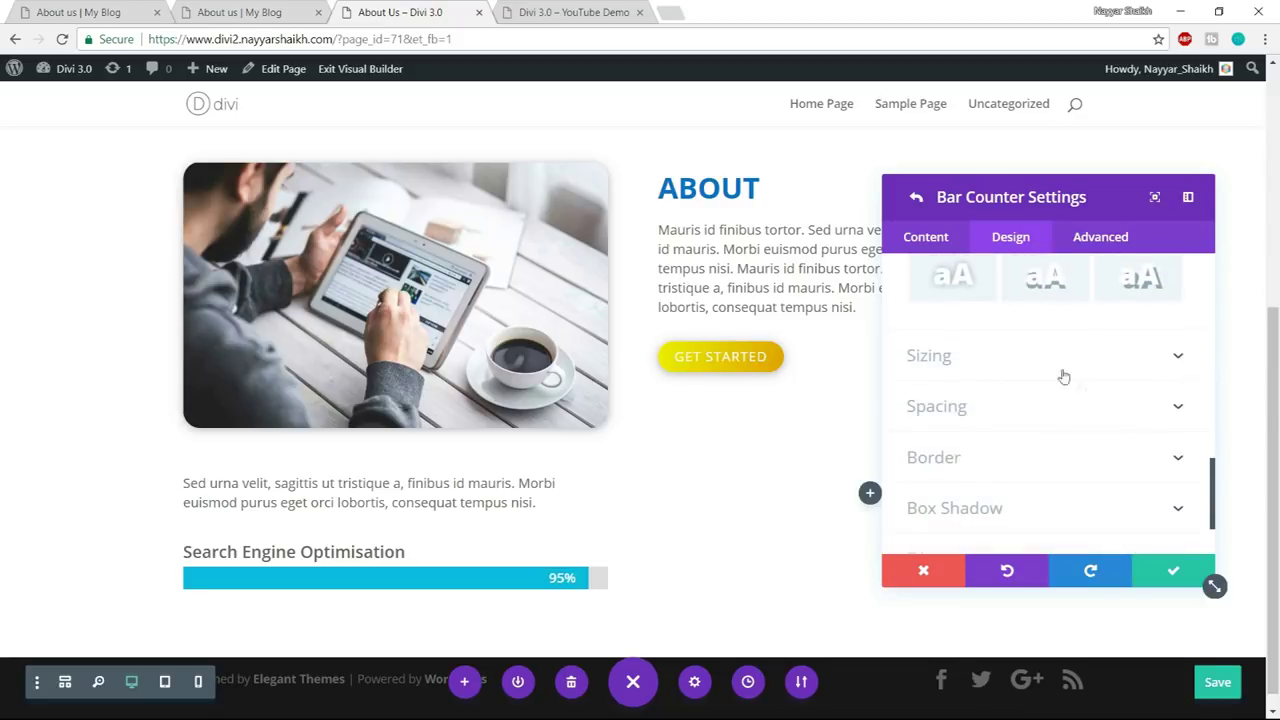
{"action": "left_click", "coordinate": [1015, 460]}
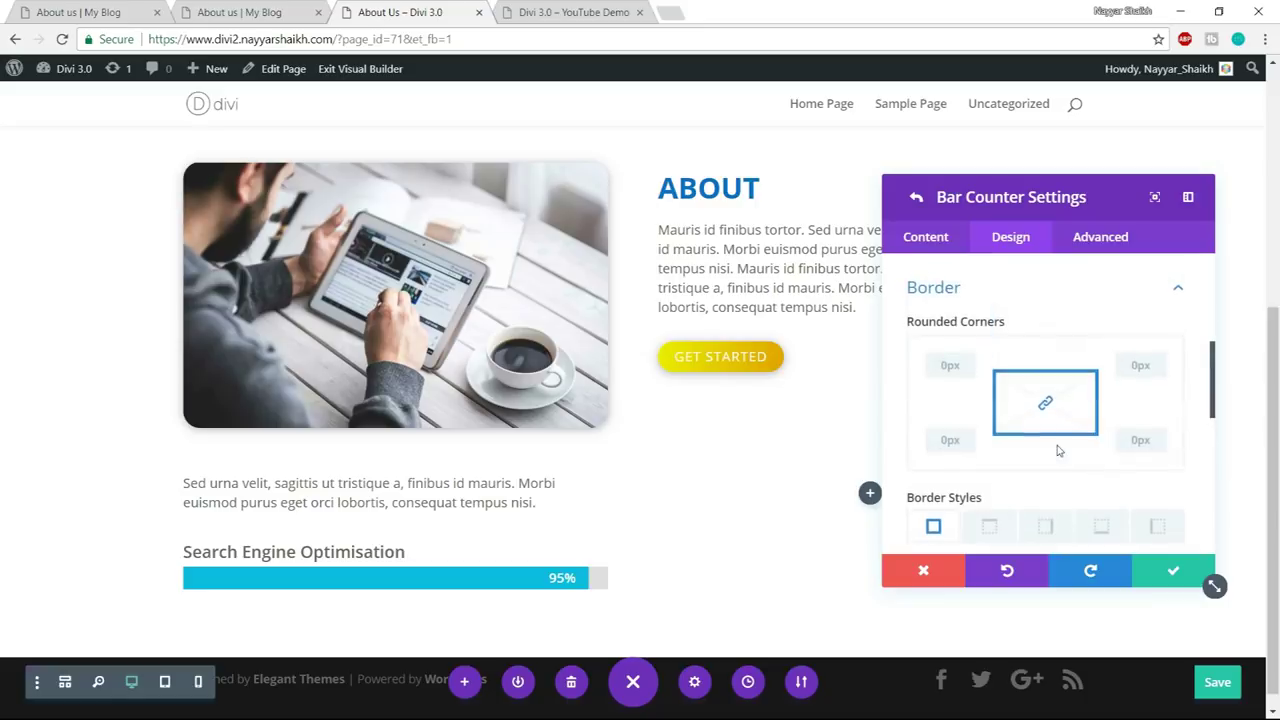
{"action": "left_click", "coordinate": [949, 365]}
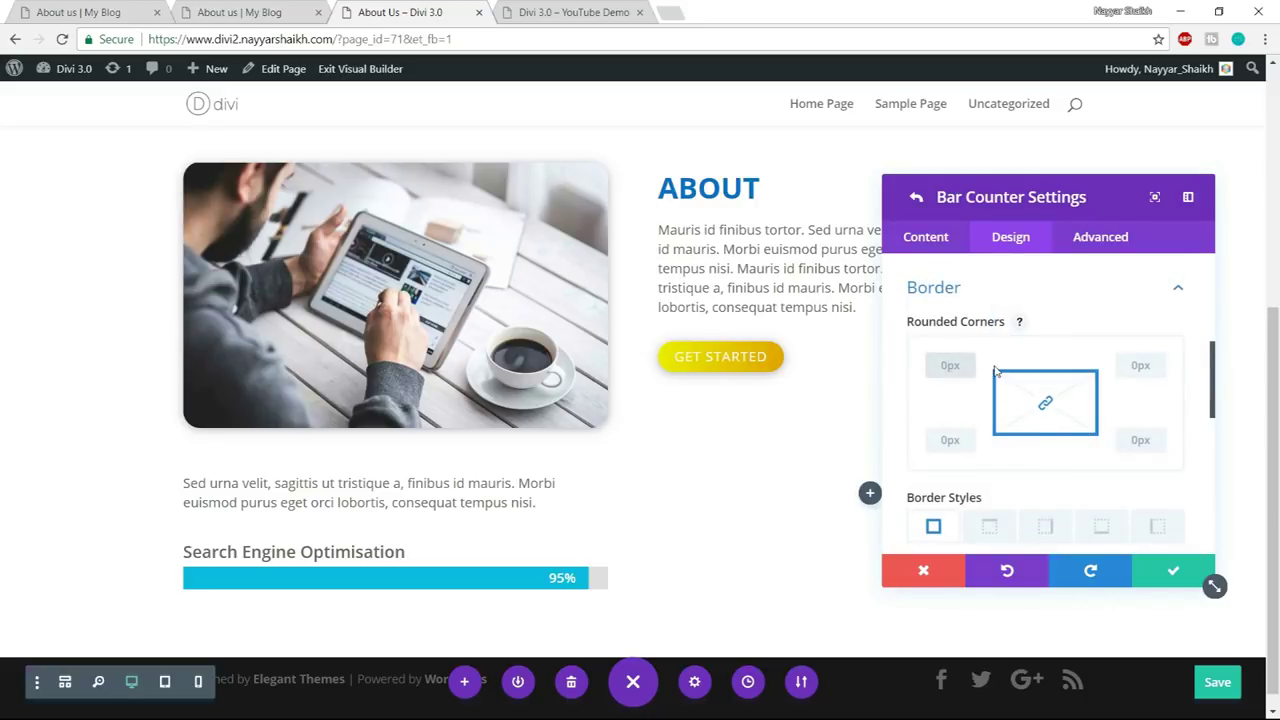
{"action": "type", "text": "20px"}
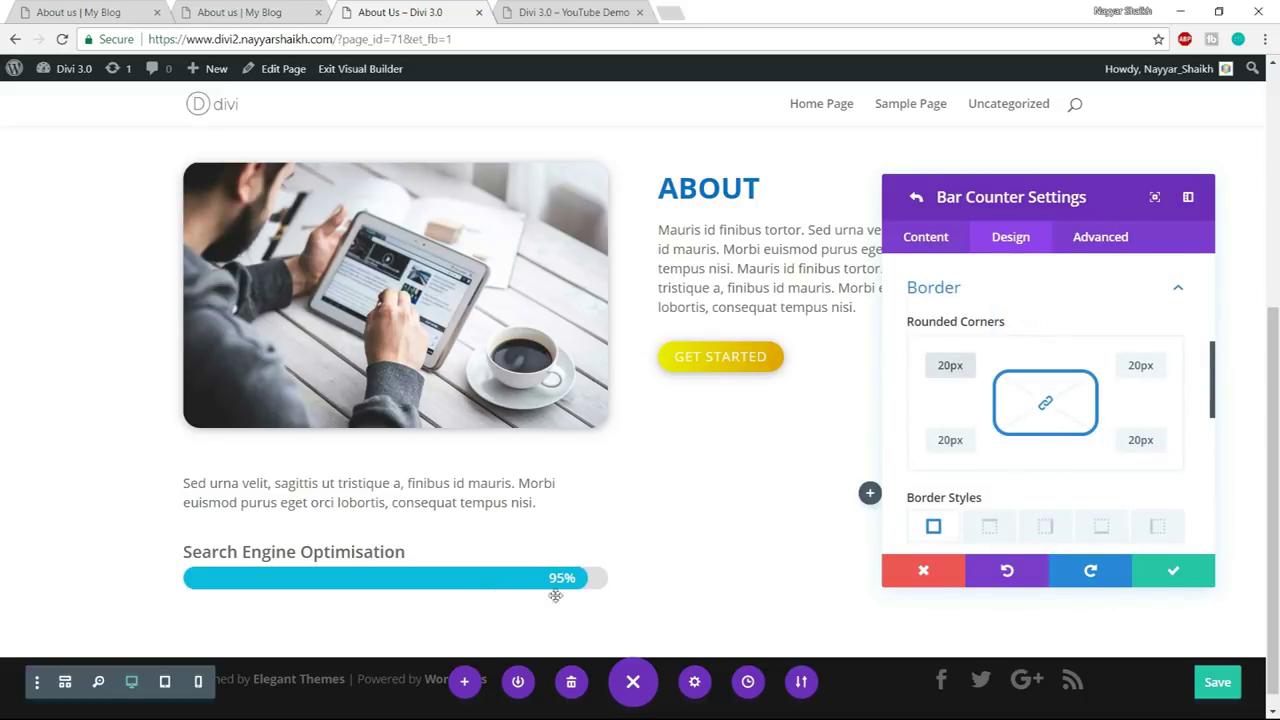
{"action": "left_click", "coordinate": [249, 8]}
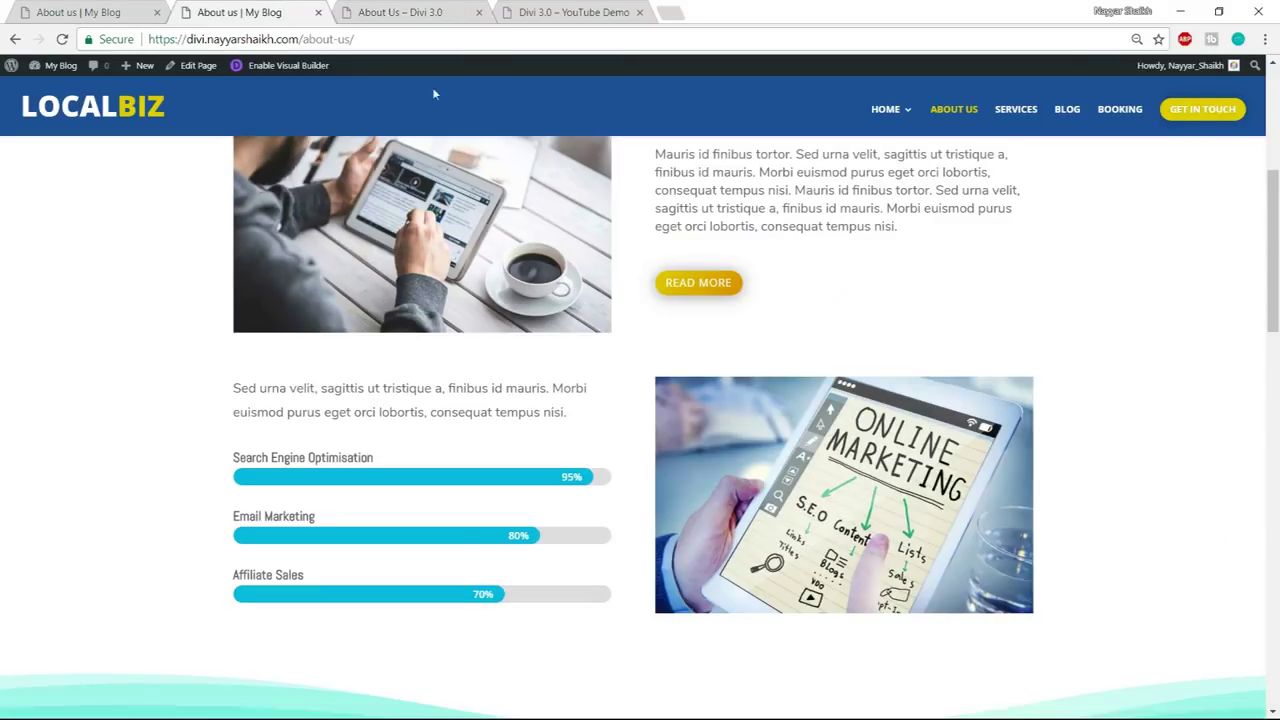
{"action": "left_click", "coordinate": [370, 11]}
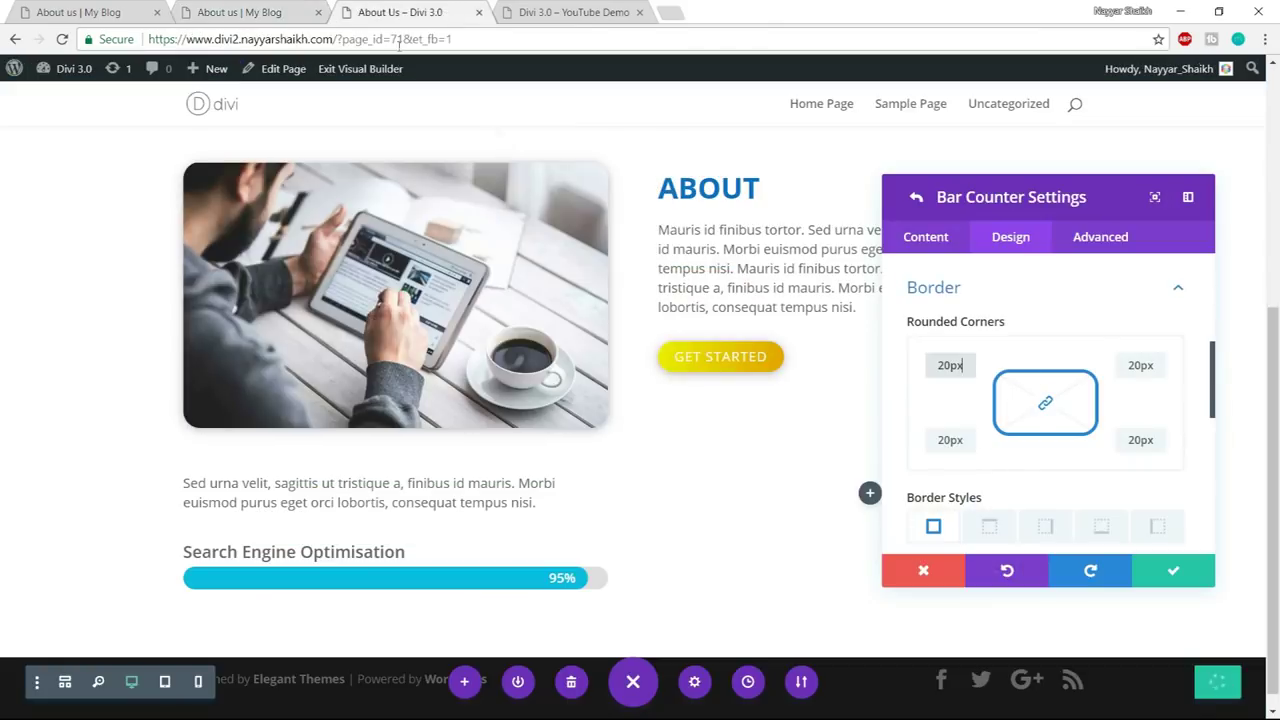
{"action": "left_click", "coordinate": [1163, 573]}
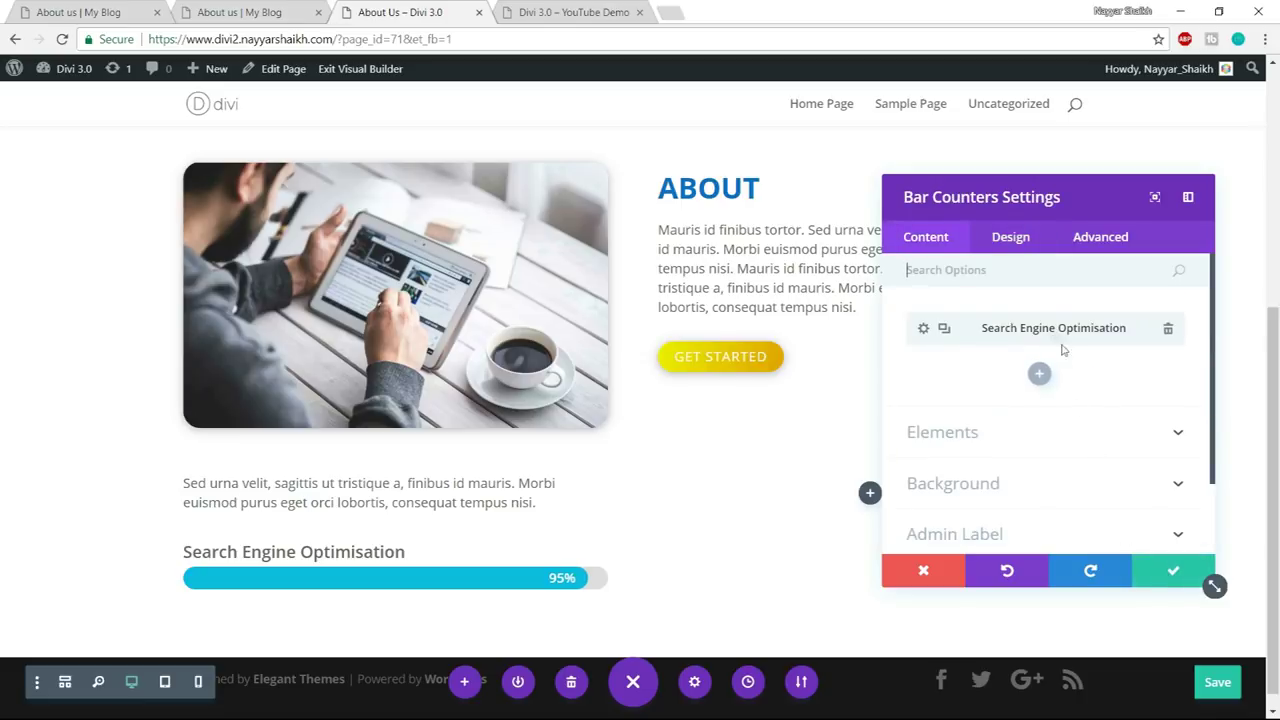
- Duplicate the Search Engine Optimisation counter twice to make three bars
{"action": "left_click", "coordinate": [943, 329]}
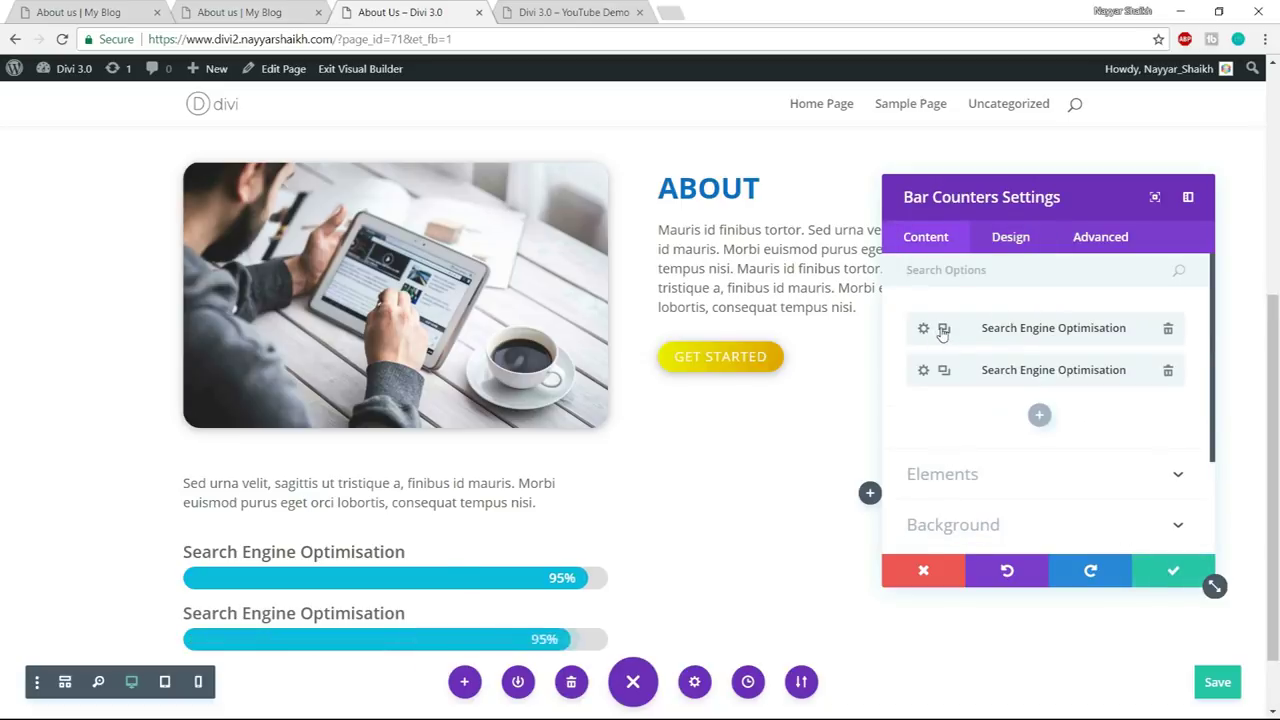
{"action": "left_click", "coordinate": [943, 329]}
{"action": "scroll", "coordinate": [756, 469], "scroll_direction": "down", "scroll_amount": 2}
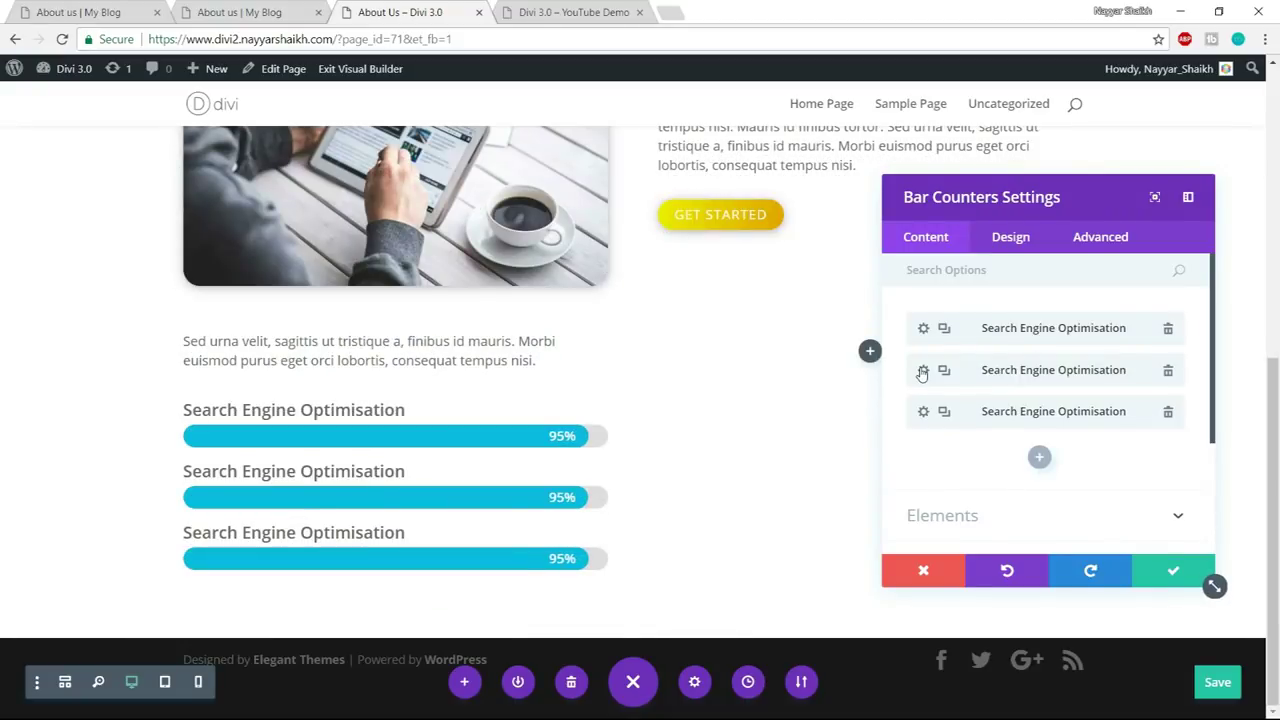
- Retitle the second bar counter "Email Marketing" with the text copied from the reference page and set its percent to 85
{"action": "left_click", "coordinate": [923, 372]}
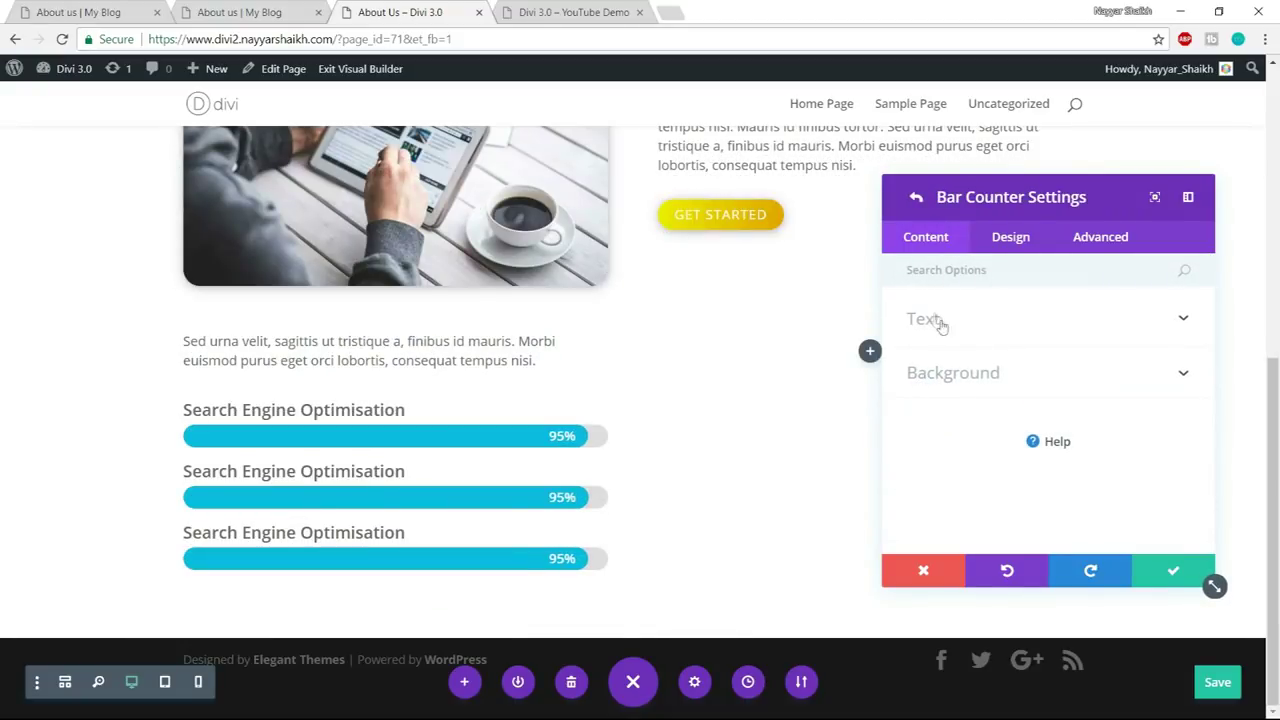
{"action": "left_click", "coordinate": [989, 332]}
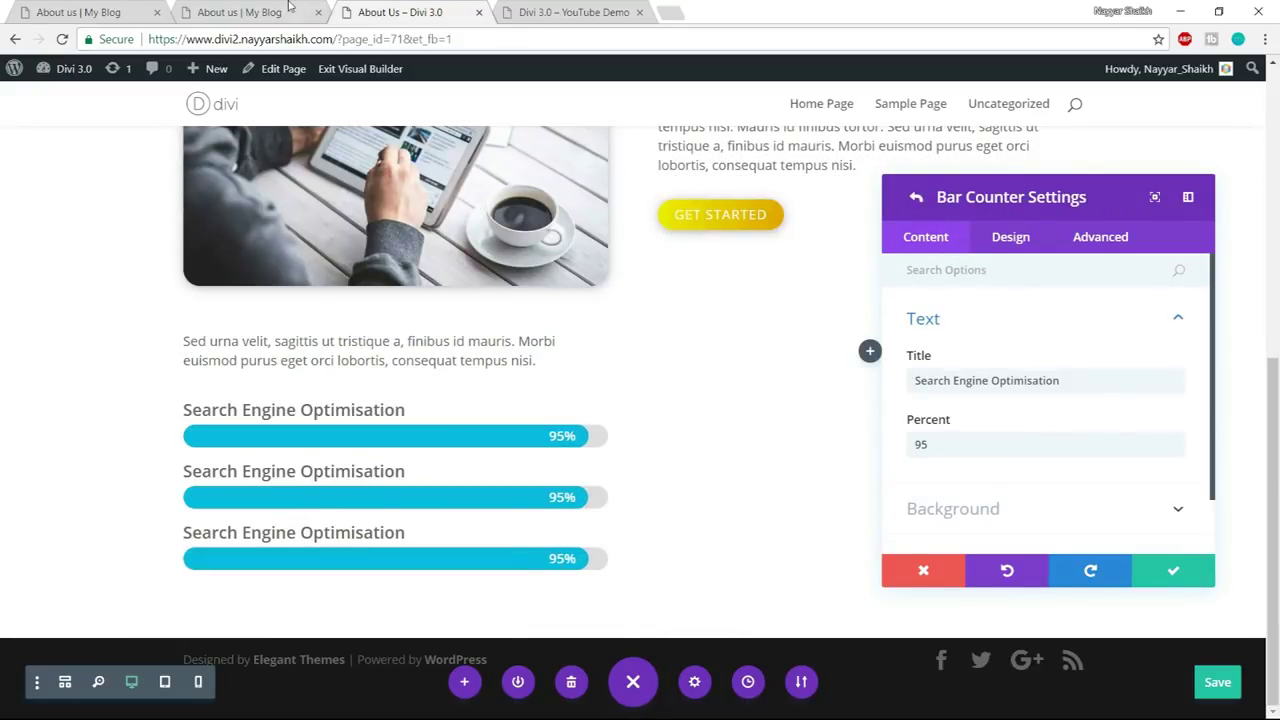
{"action": "key", "text": "ctrl+shift+Tab"}
{"action": "left_click_drag", "start_coordinate": [330, 530], "coordinate": [212, 521]}
{"action": "key", "text": "ctrl+c"}
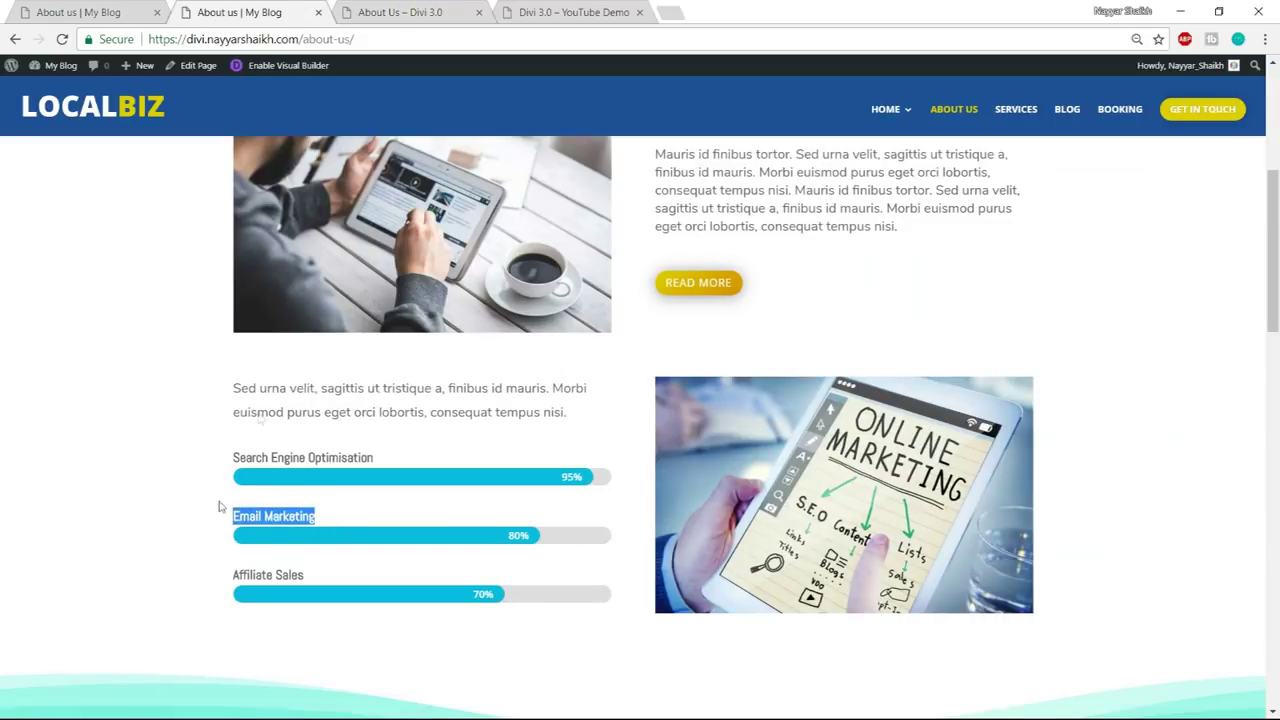
{"action": "left_click", "coordinate": [377, 8]}
{"action": "triple_click", "coordinate": [1052, 382]}
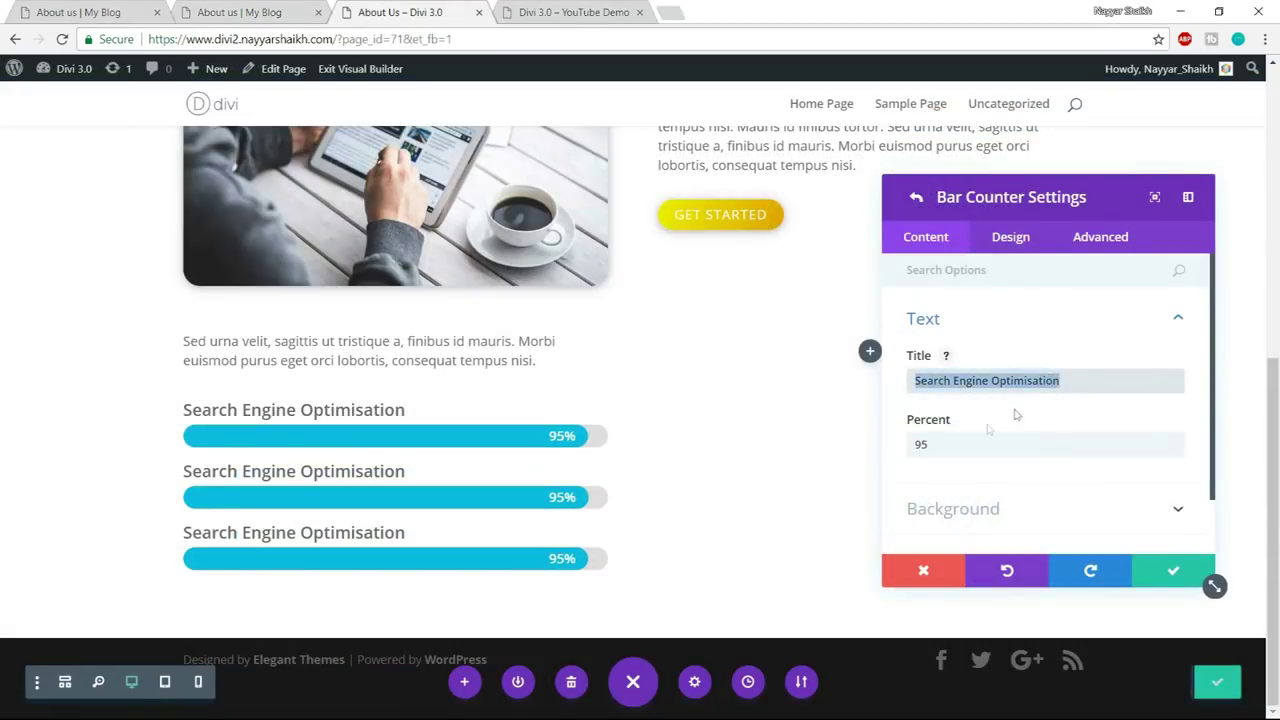
{"action": "key", "text": "ctrl+v"}
{"action": "left_click_drag", "start_coordinate": [957, 443], "coordinate": [876, 443]}
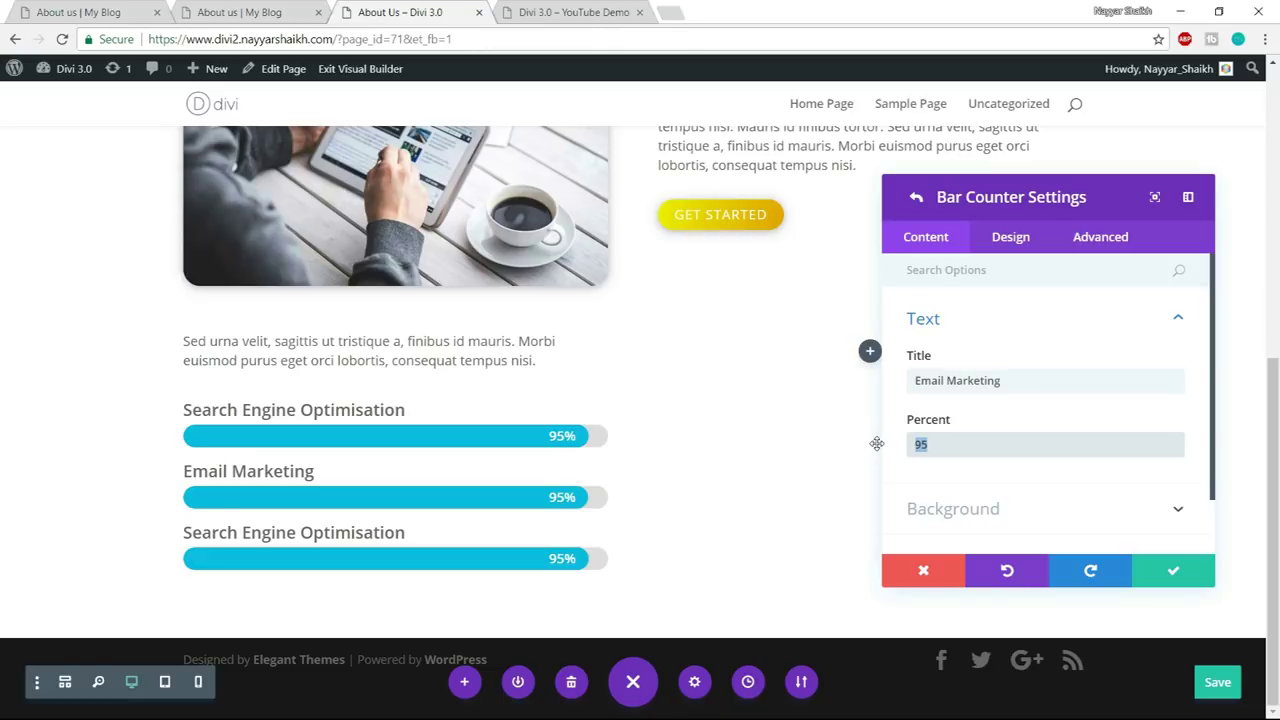
{"action": "type", "text": "85"}
{"action": "left_click", "coordinate": [1173, 578]}
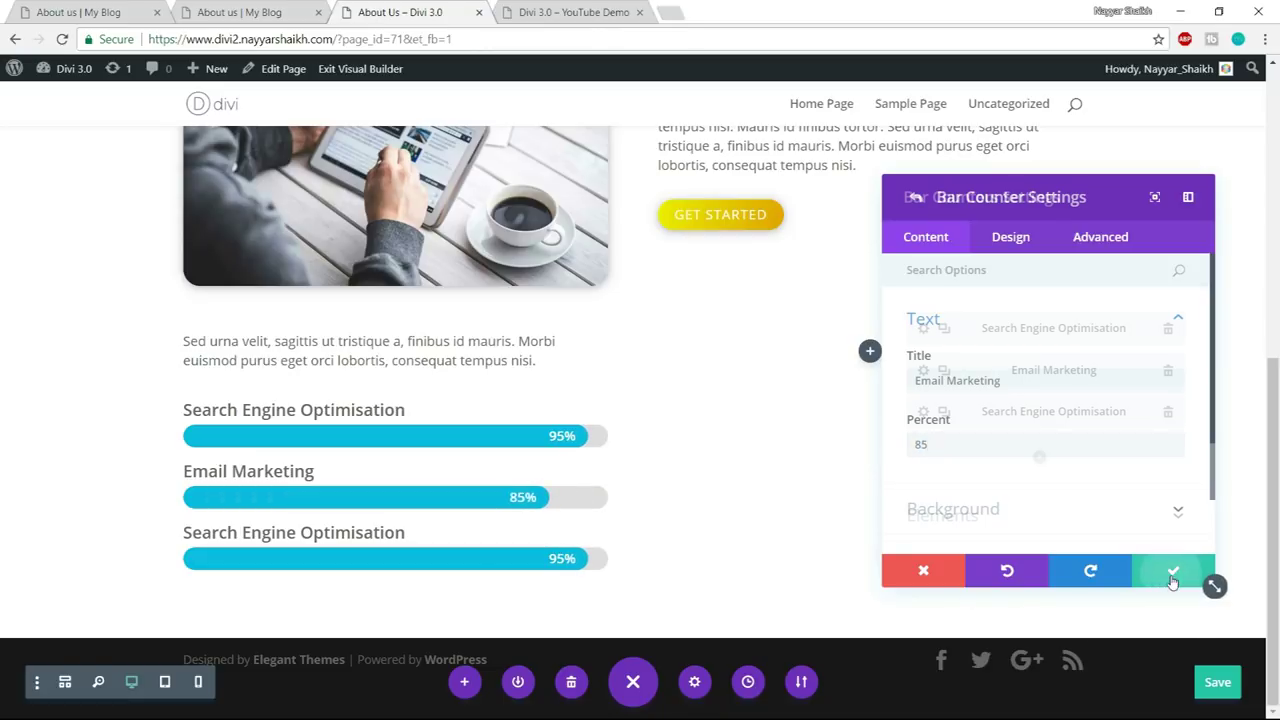
- Retitle the third bar counter "Affiliate Sales" from the reference page, set its percent to 70, and save the bar counters module
{"action": "left_click", "coordinate": [922, 410]}
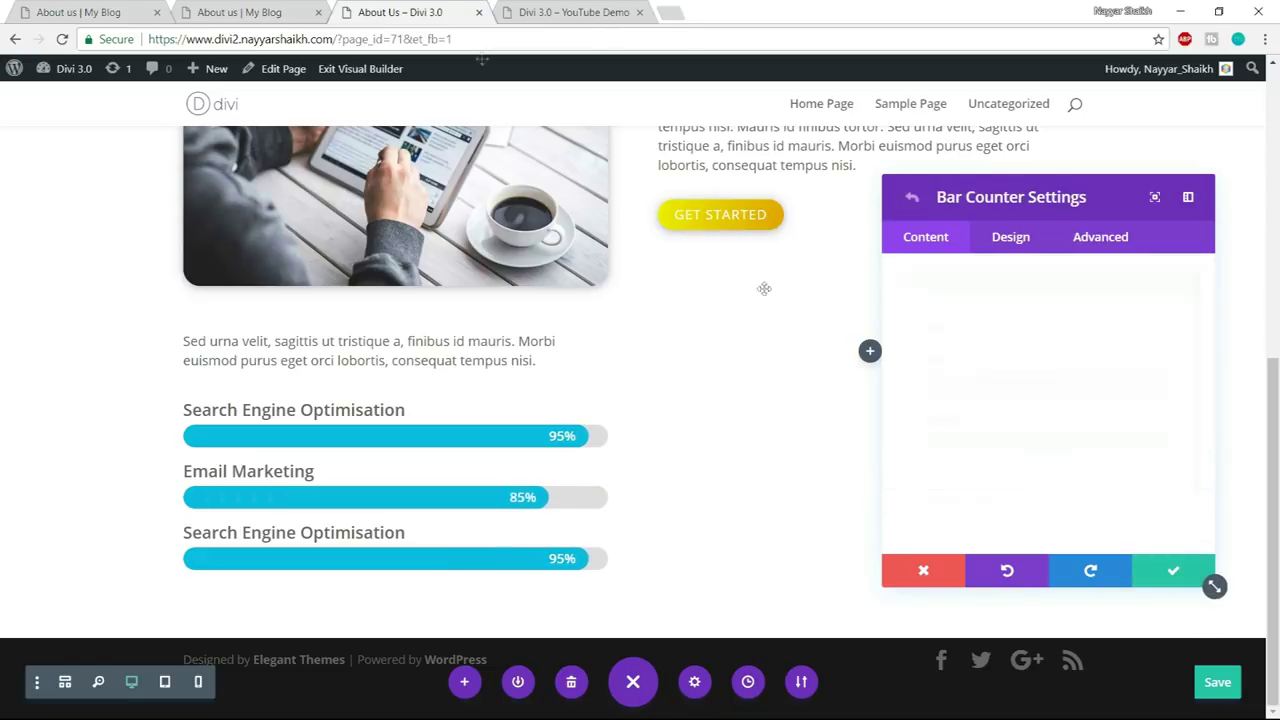
{"action": "left_click", "coordinate": [240, 12]}
{"action": "left_click_drag", "start_coordinate": [352, 575], "coordinate": [215, 577]}
{"action": "key", "text": "ctrl+c"}
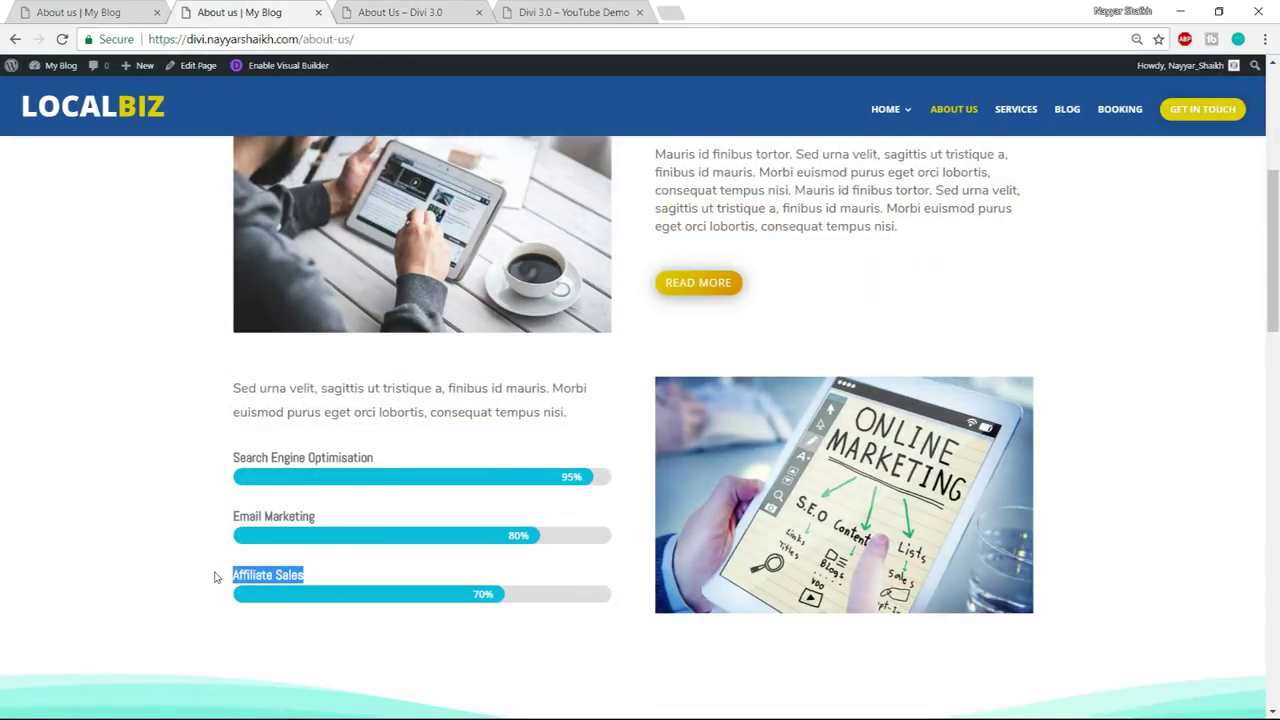
{"action": "left_click", "coordinate": [385, 14]}
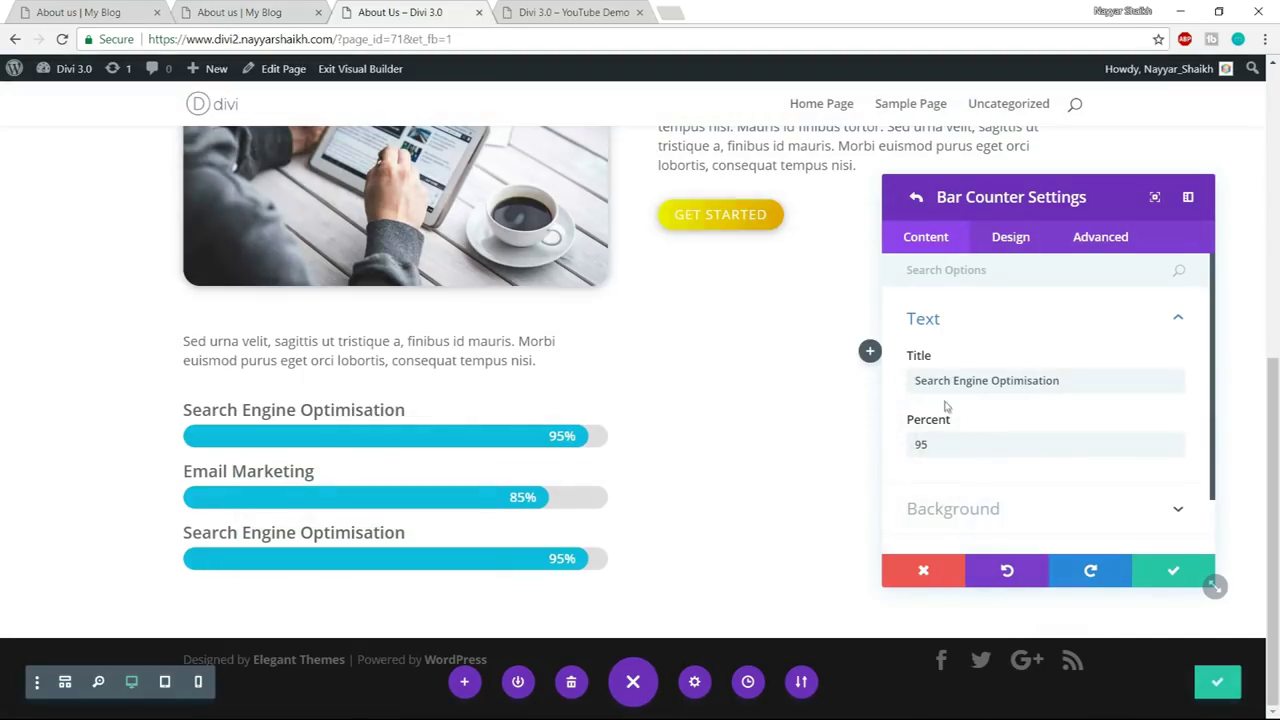
{"action": "triple_click", "coordinate": [1003, 380]}
{"action": "key", "text": "ctrl+v"}
{"action": "left_click", "coordinate": [957, 446]}
{"action": "double_click", "coordinate": [919, 445]}
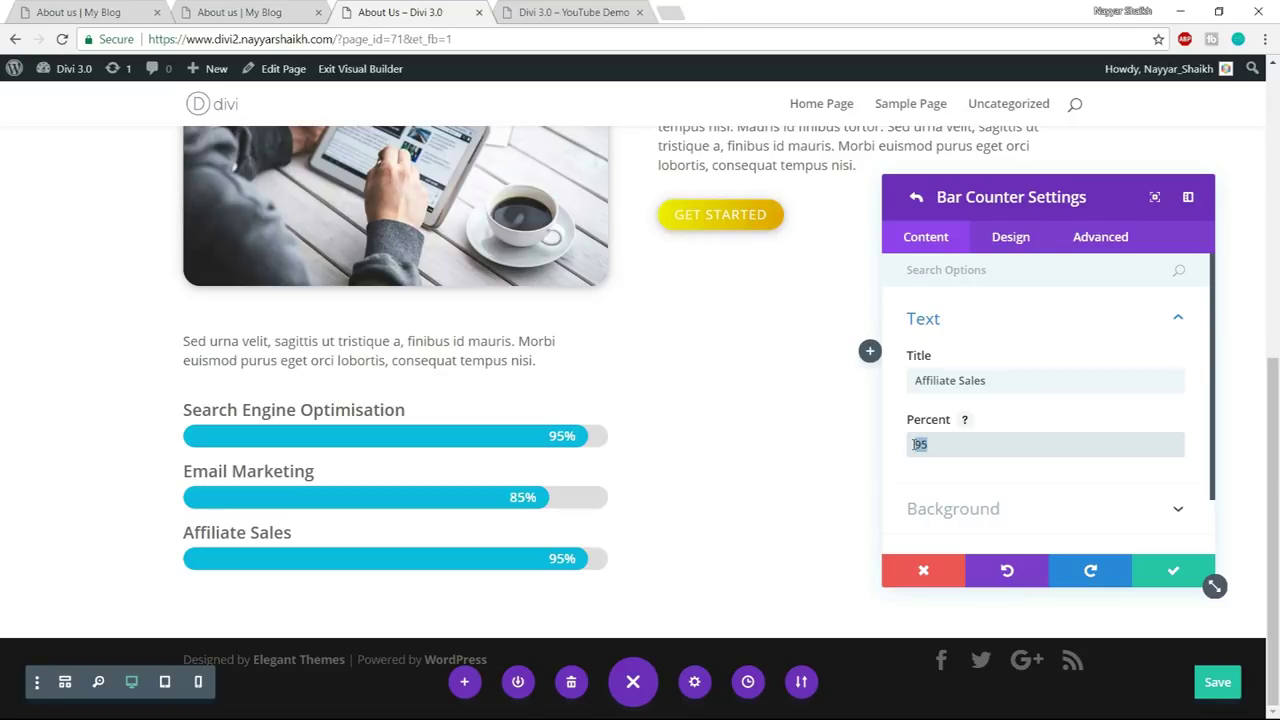
{"action": "type", "text": "70"}
{"action": "left_click", "coordinate": [1171, 569]}
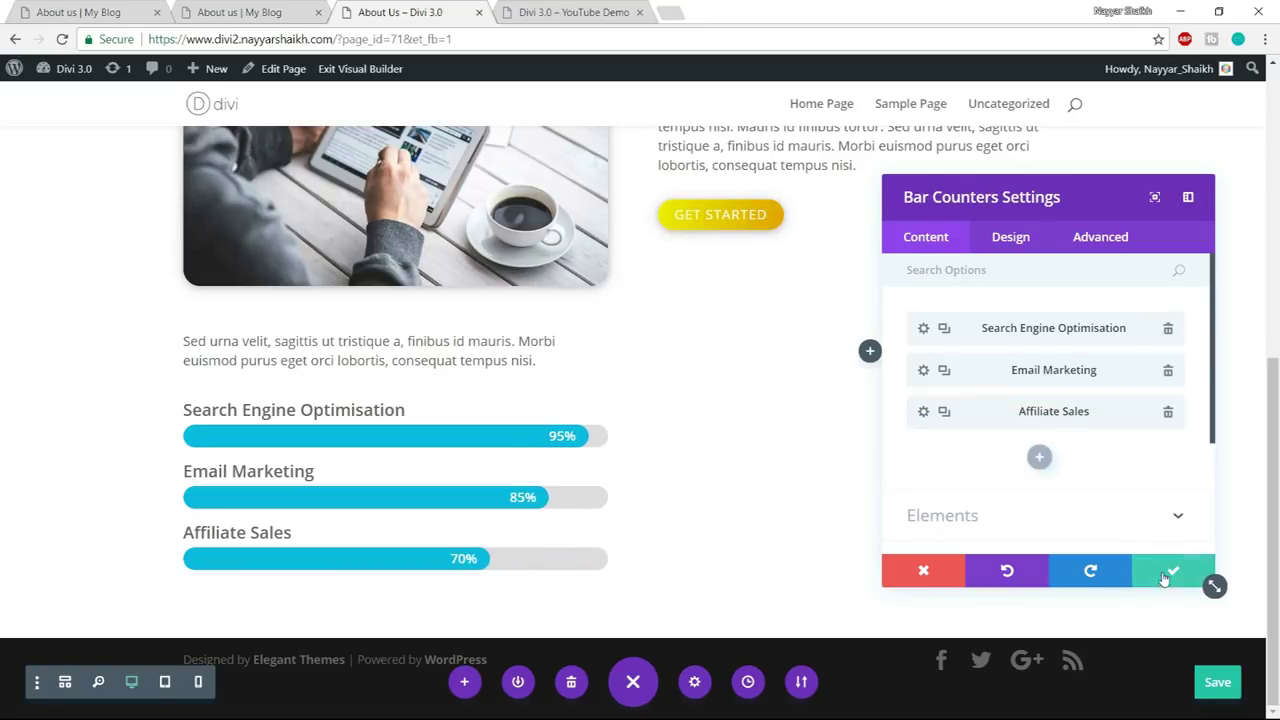
{"action": "left_click", "coordinate": [1168, 569]}
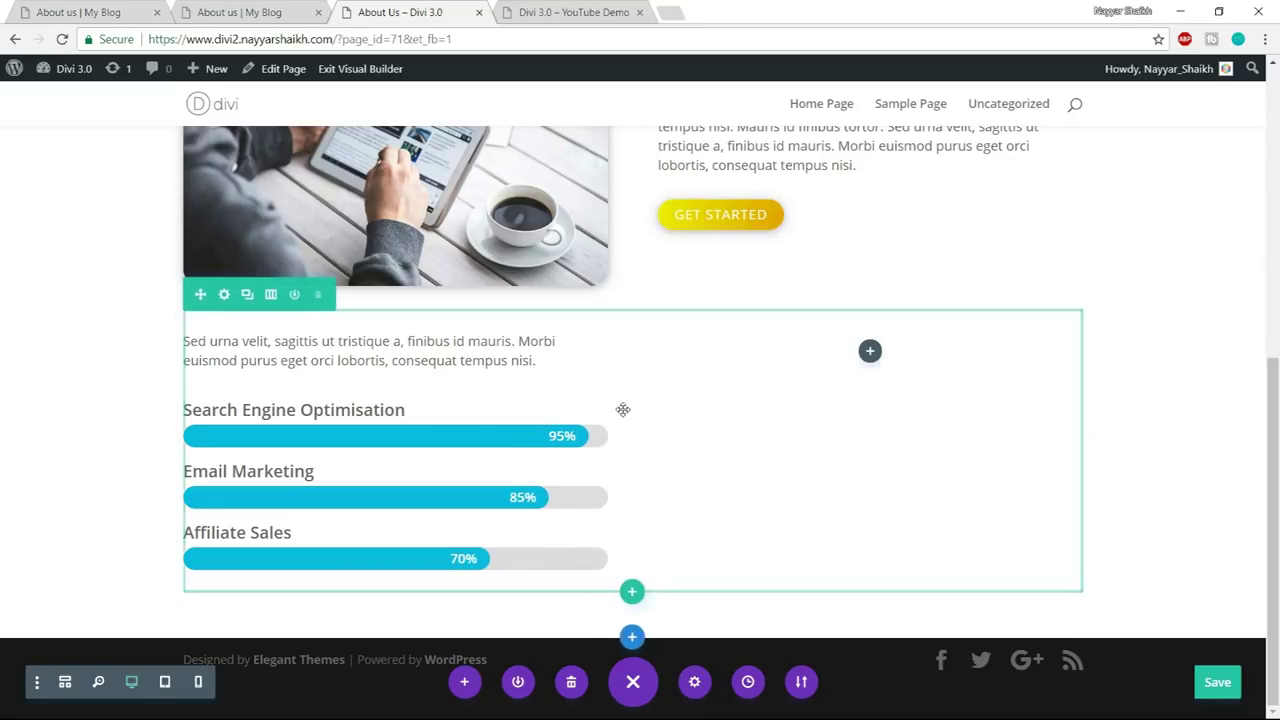
- Check the reference layout, duplicate the first row's tablet photo, and move the copy into the second row's empty column
{"action": "left_click", "coordinate": [238, 10]}
{"action": "scroll", "coordinate": [810, 482], "scroll_direction": "up", "scroll_amount": 2}
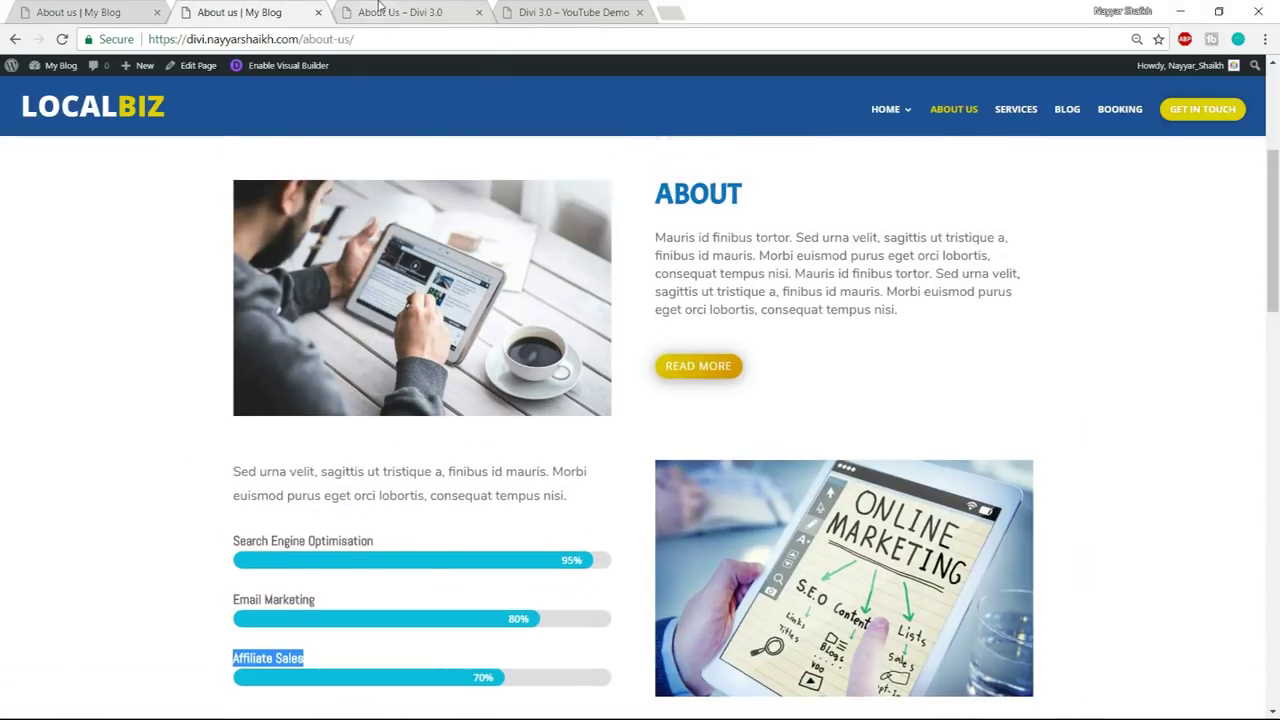
{"action": "left_click", "coordinate": [400, 12]}
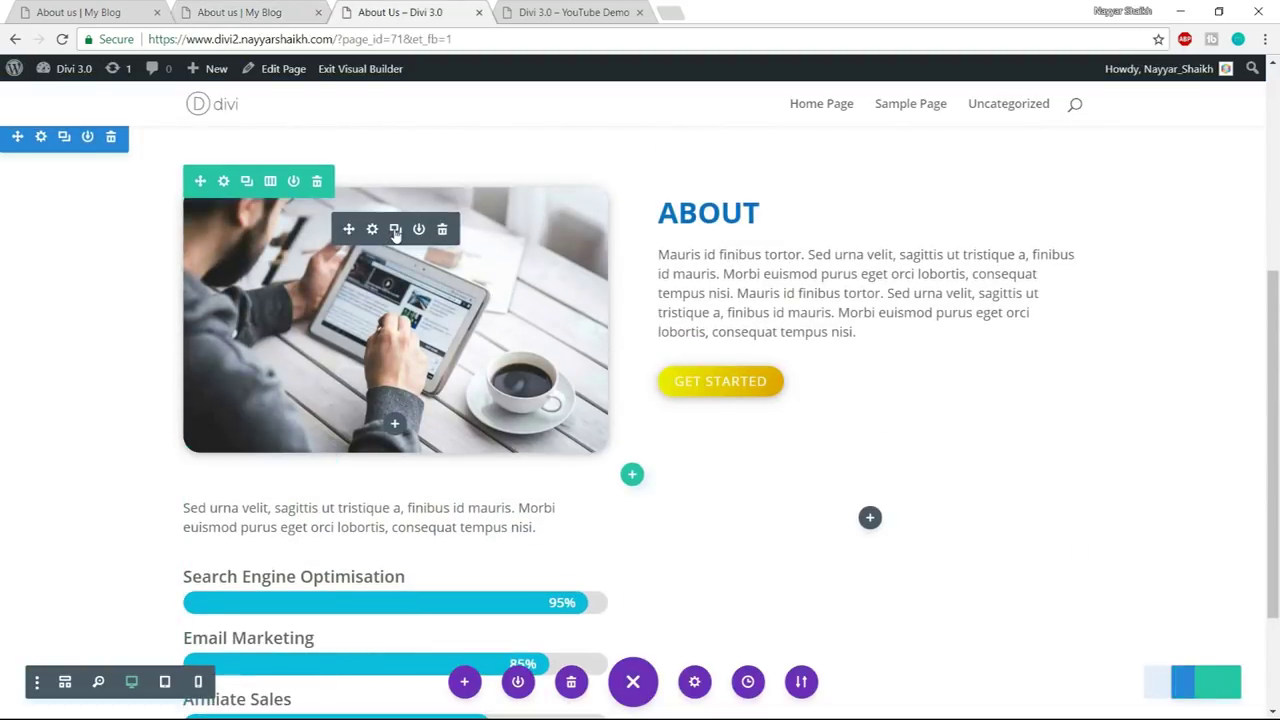
{"action": "left_click", "coordinate": [395, 229]}
{"action": "scroll", "coordinate": [442, 370], "scroll_direction": "down", "scroll_amount": 2}
{"action": "left_click", "coordinate": [441, 353]}
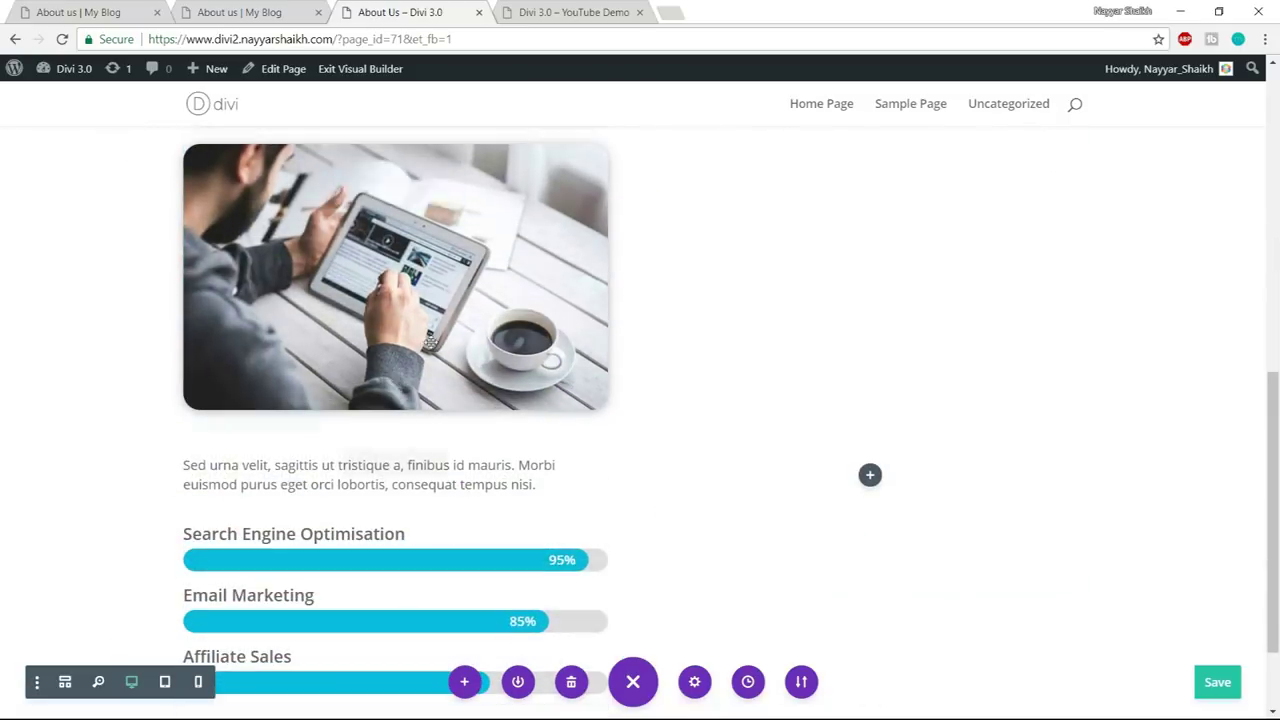
{"action": "scroll", "coordinate": [948, 598], "scroll_direction": "down", "scroll_amount": 2}
{"action": "left_click_drag", "start_coordinate": [948, 598], "coordinate": [900, 563]}
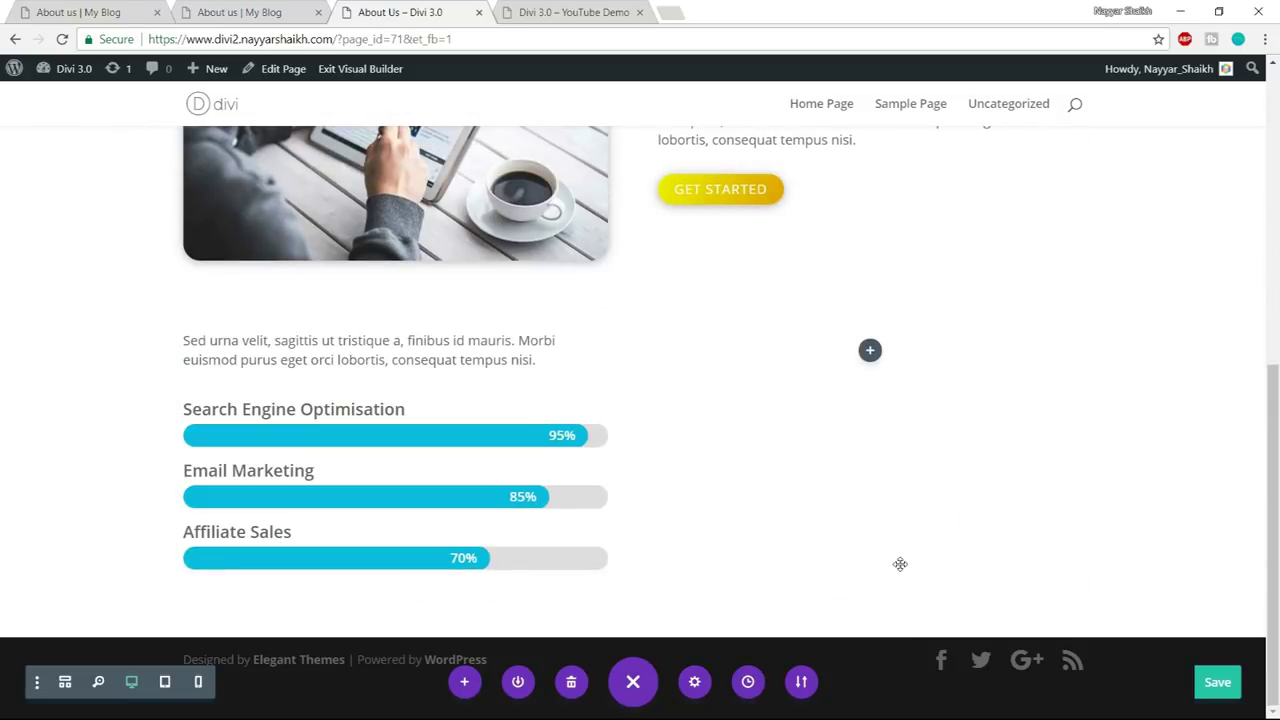
- Replace the copied photo with the Online Marketing image service-3.jpg from the media library and save the image settings
{"action": "left_click", "coordinate": [847, 347]}
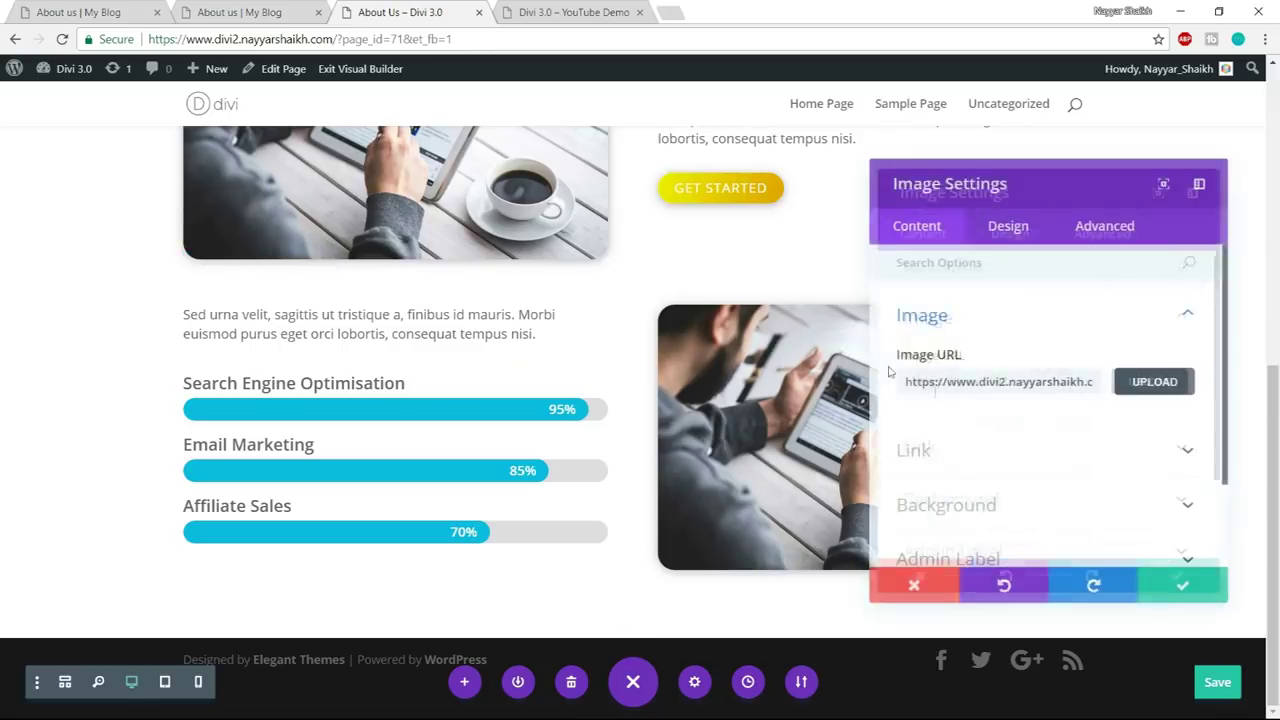
{"action": "left_click", "coordinate": [1147, 384]}
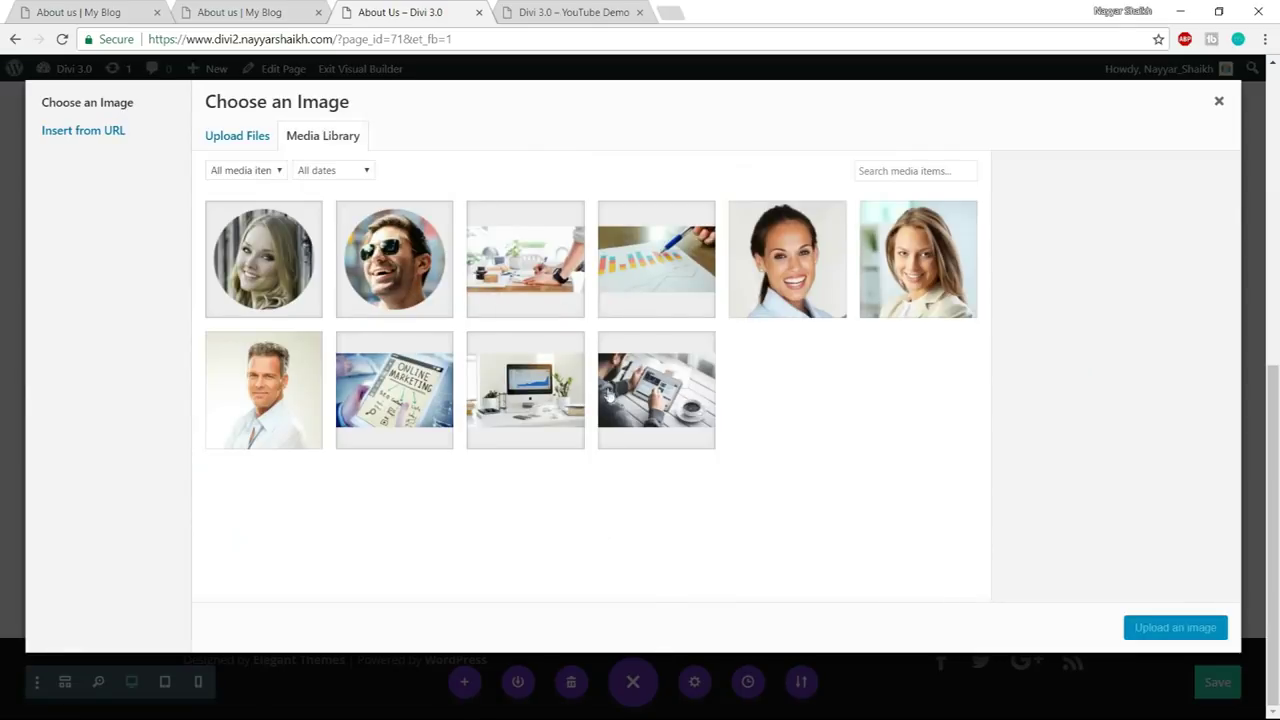
{"action": "left_click", "coordinate": [535, 390]}
{"action": "left_click", "coordinate": [420, 405]}
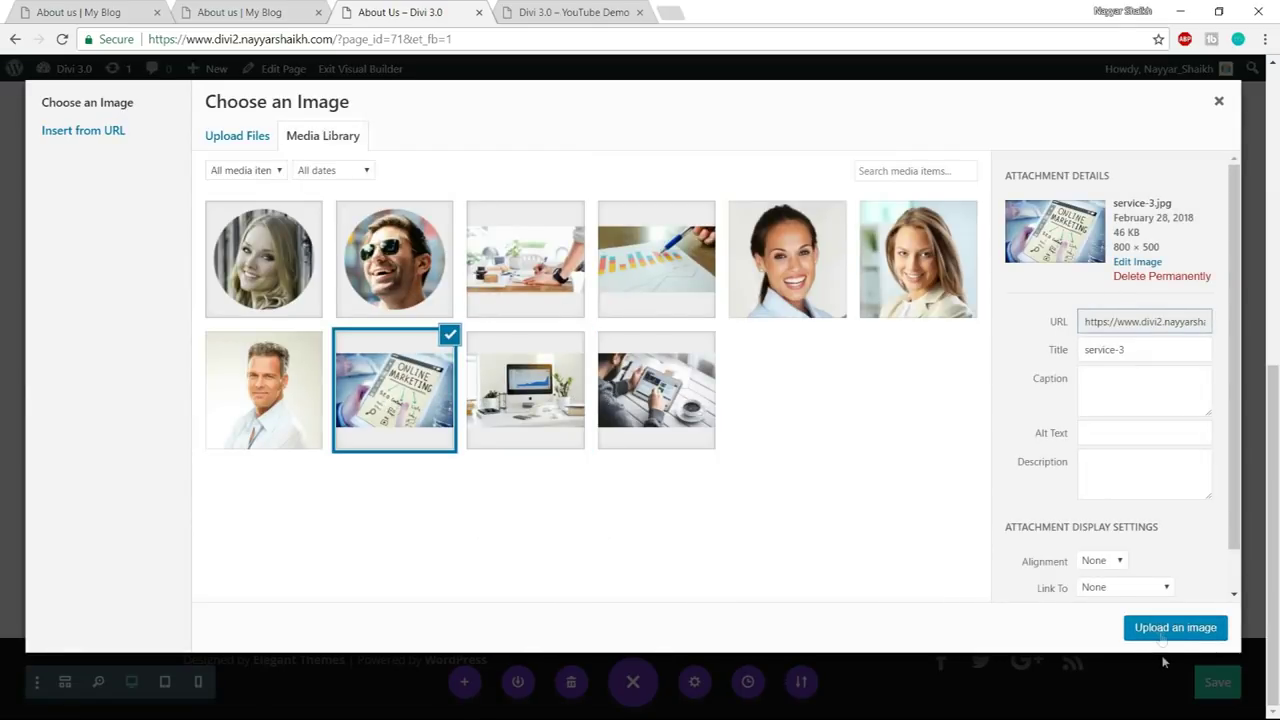
{"action": "left_click", "coordinate": [1160, 625]}
{"action": "left_click", "coordinate": [1180, 576]}
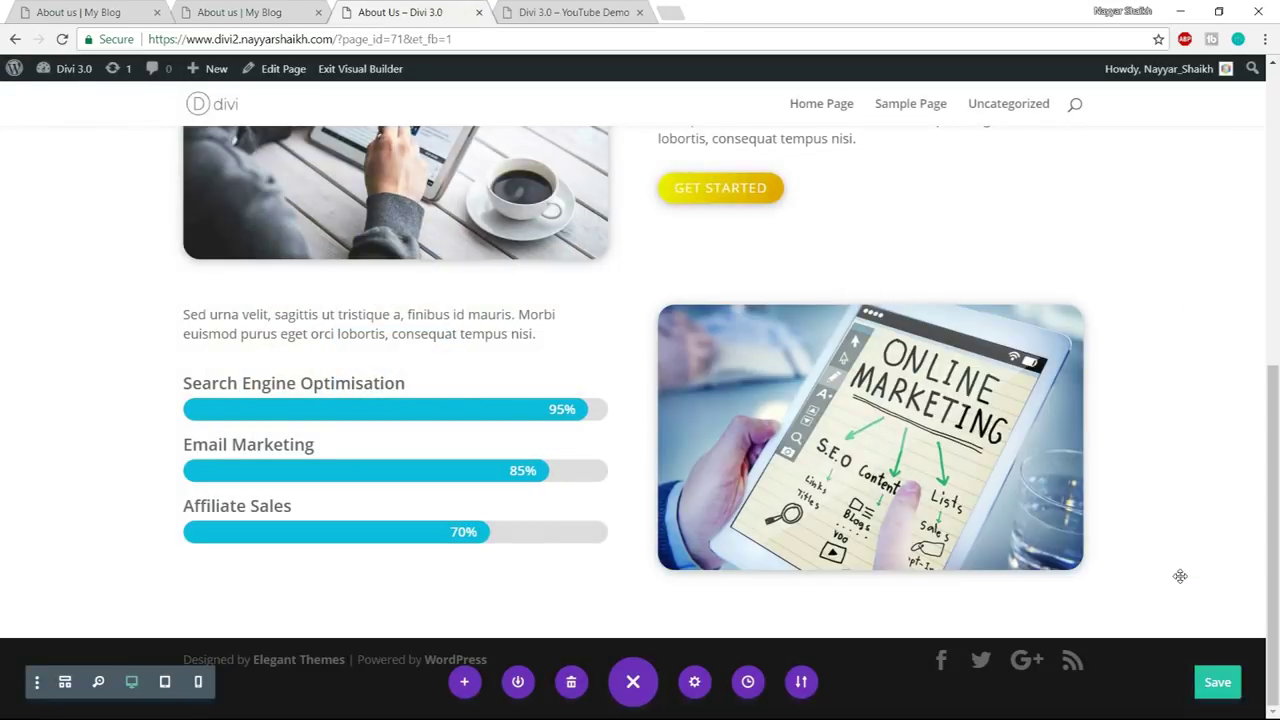
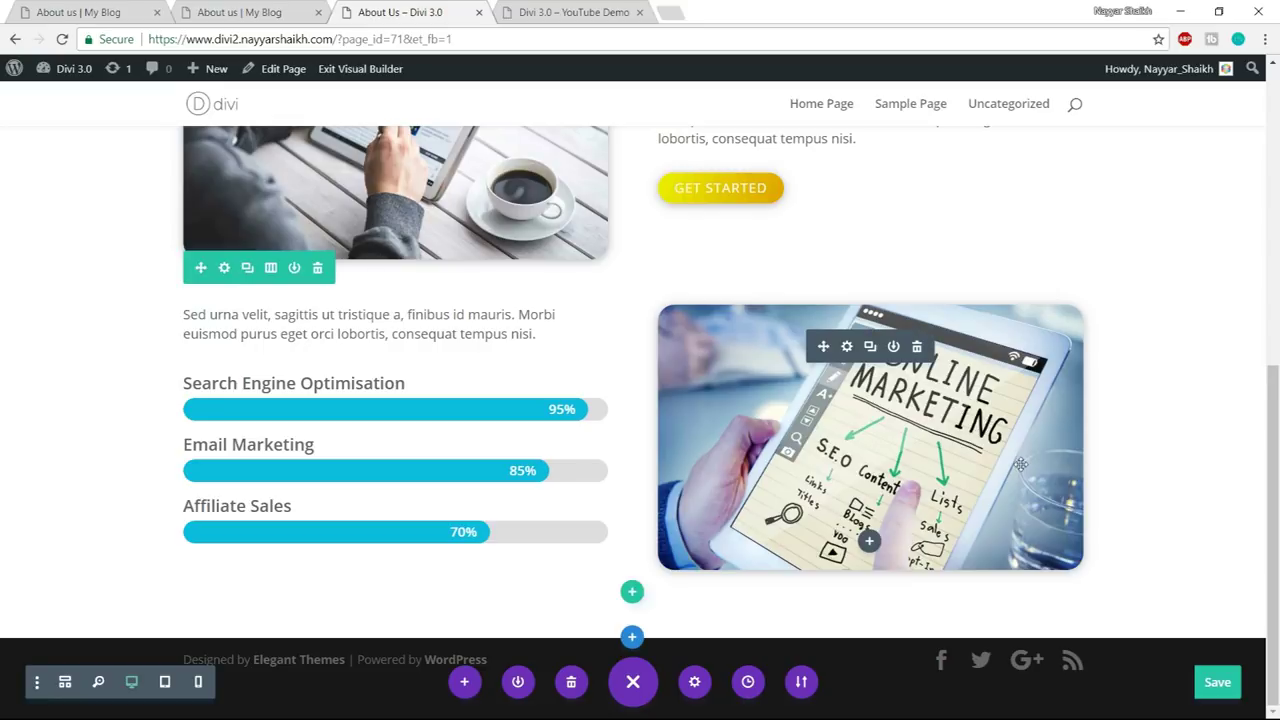
- Examine the Availability and Reviews section and its wavy top divider on the reference page
{"action": "left_click", "coordinate": [245, 12]}
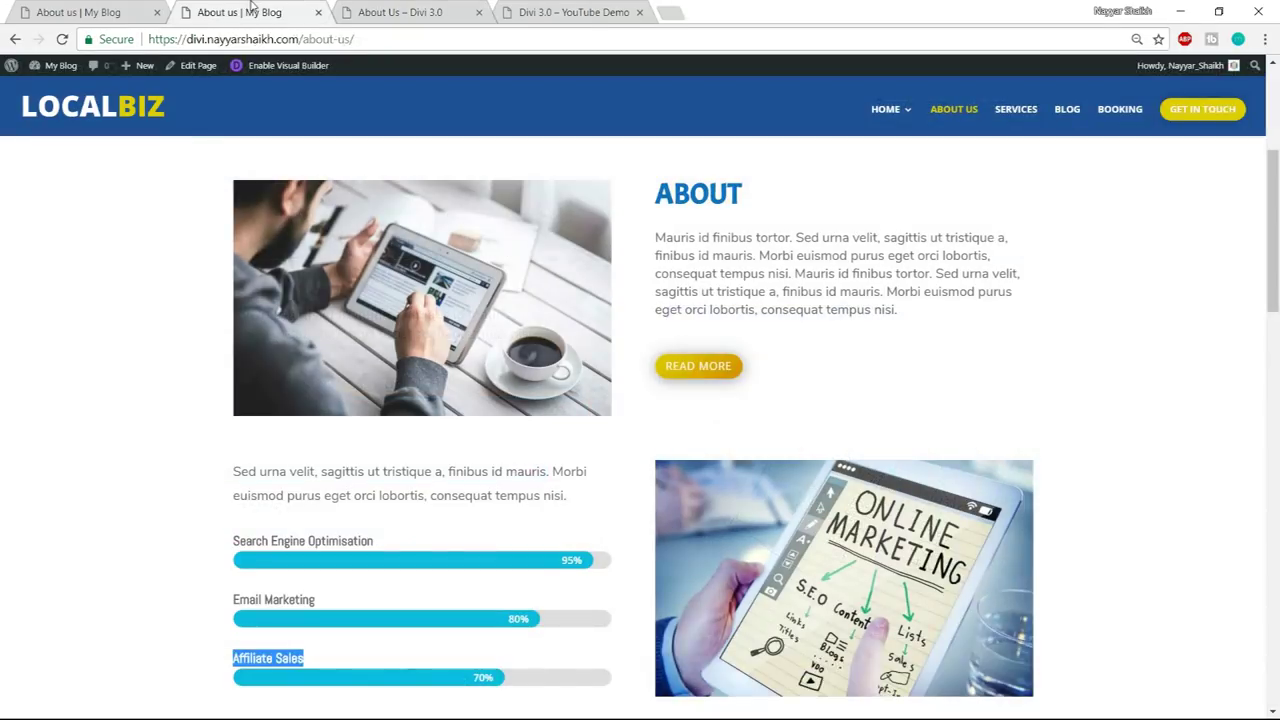
{"action": "scroll", "coordinate": [1053, 272], "scroll_direction": "down", "scroll_amount": 5}
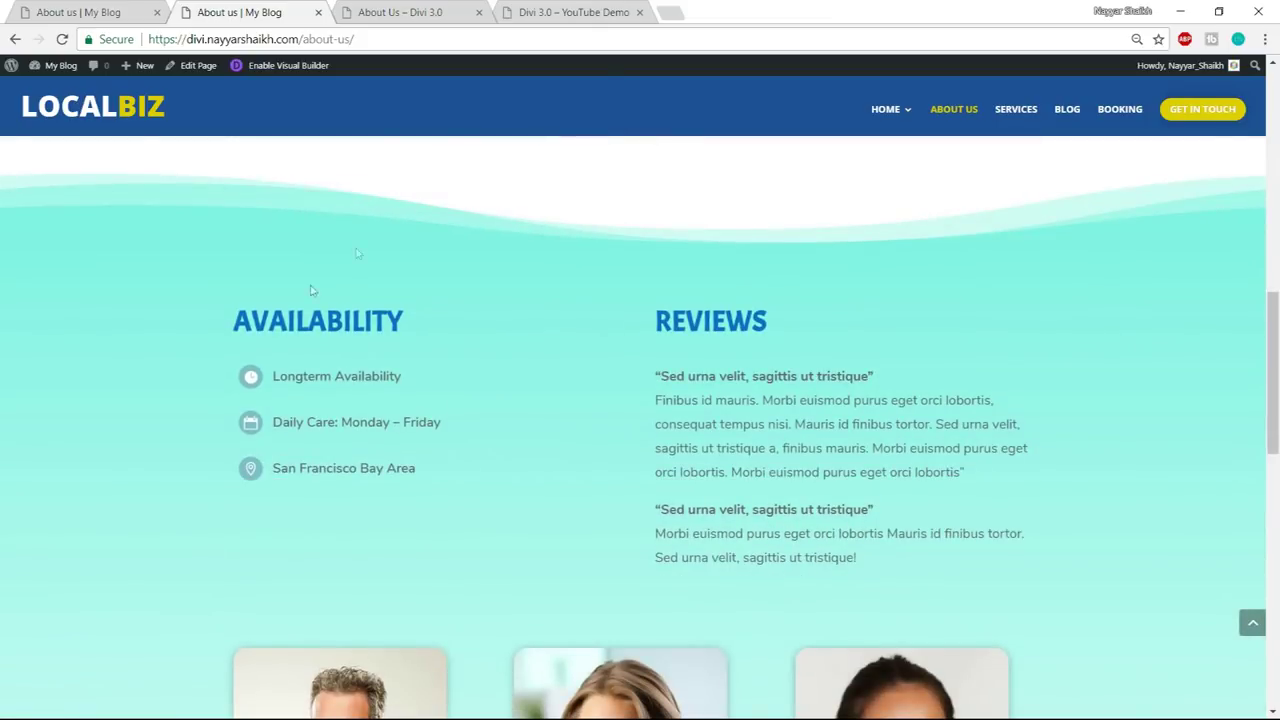
{"action": "scroll", "coordinate": [565, 464], "scroll_direction": "up", "scroll_amount": 2}
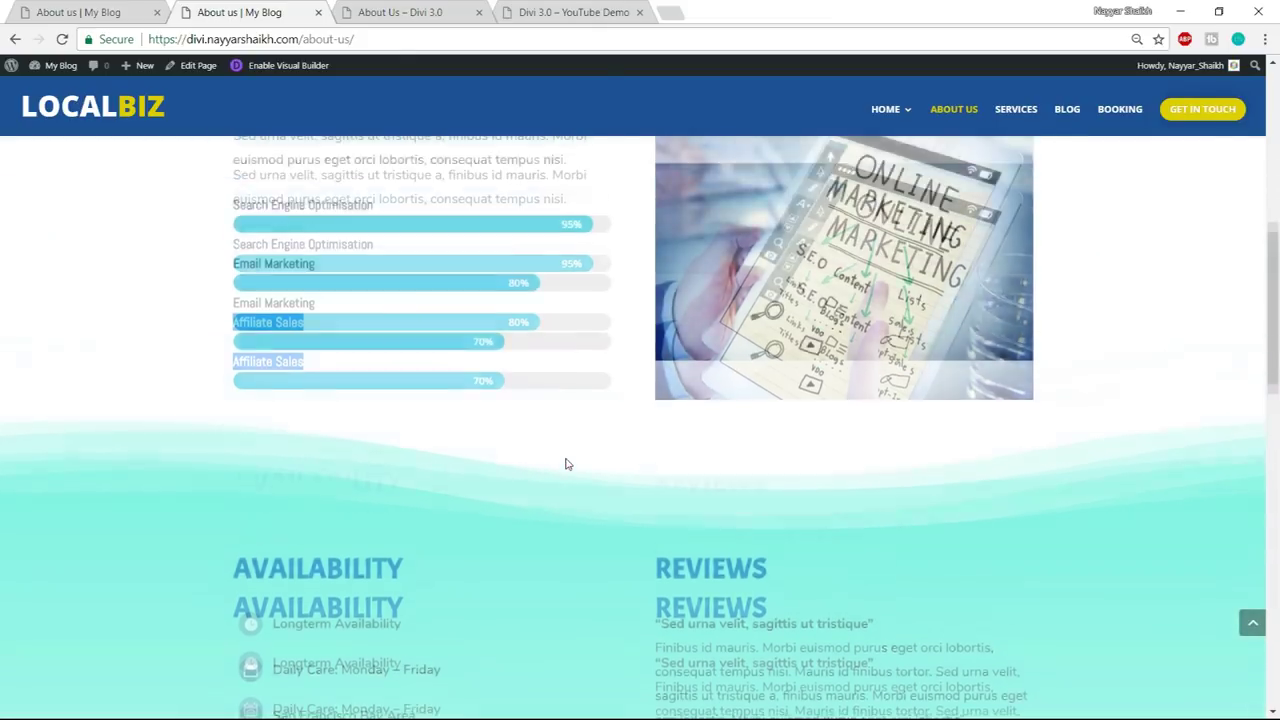
{"action": "scroll", "coordinate": [566, 463], "scroll_direction": "down", "scroll_amount": 2}
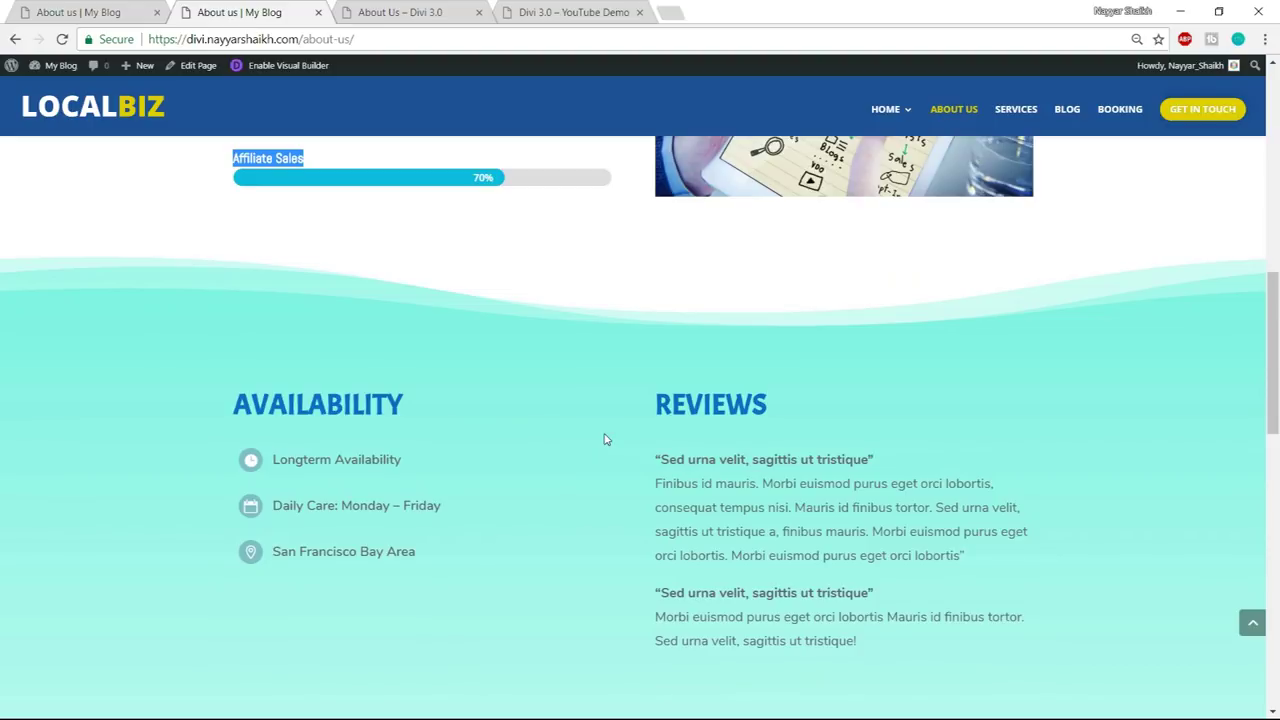
- Check the reference layout and add a regular section with a two-column row below the bar counters and image row
{"action": "left_click", "coordinate": [388, 13]}
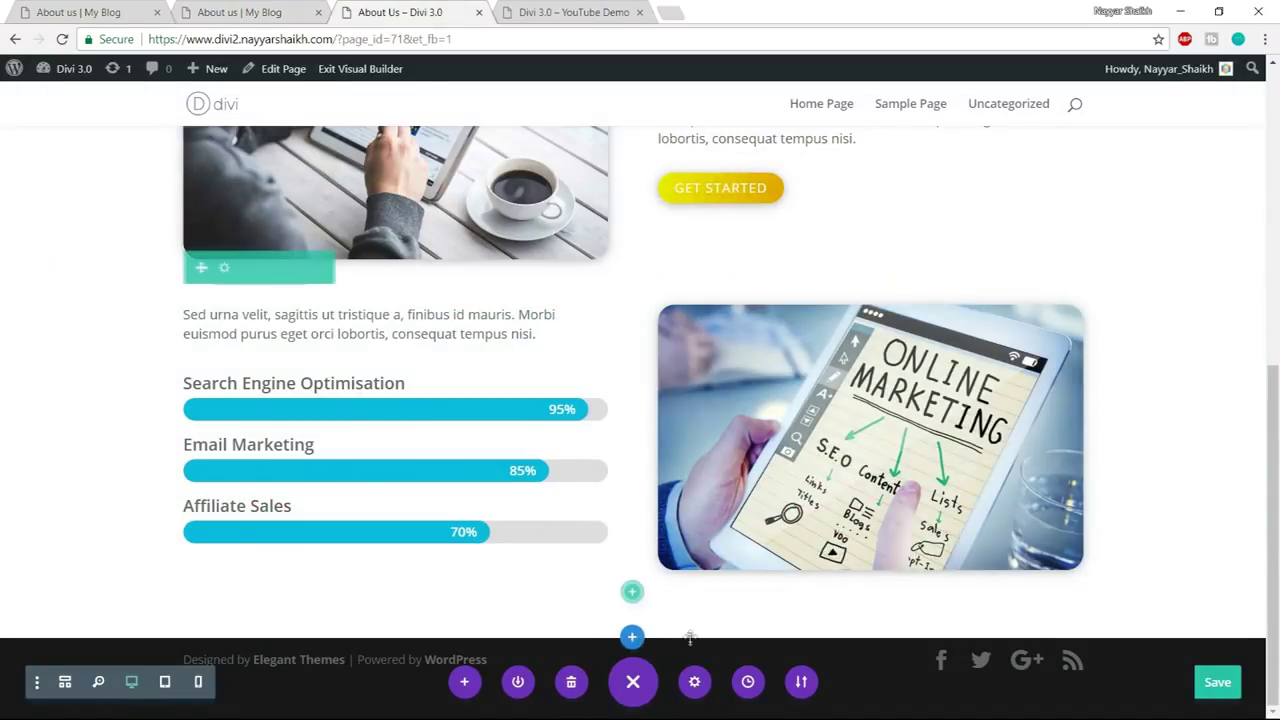
{"action": "left_click", "coordinate": [631, 640]}
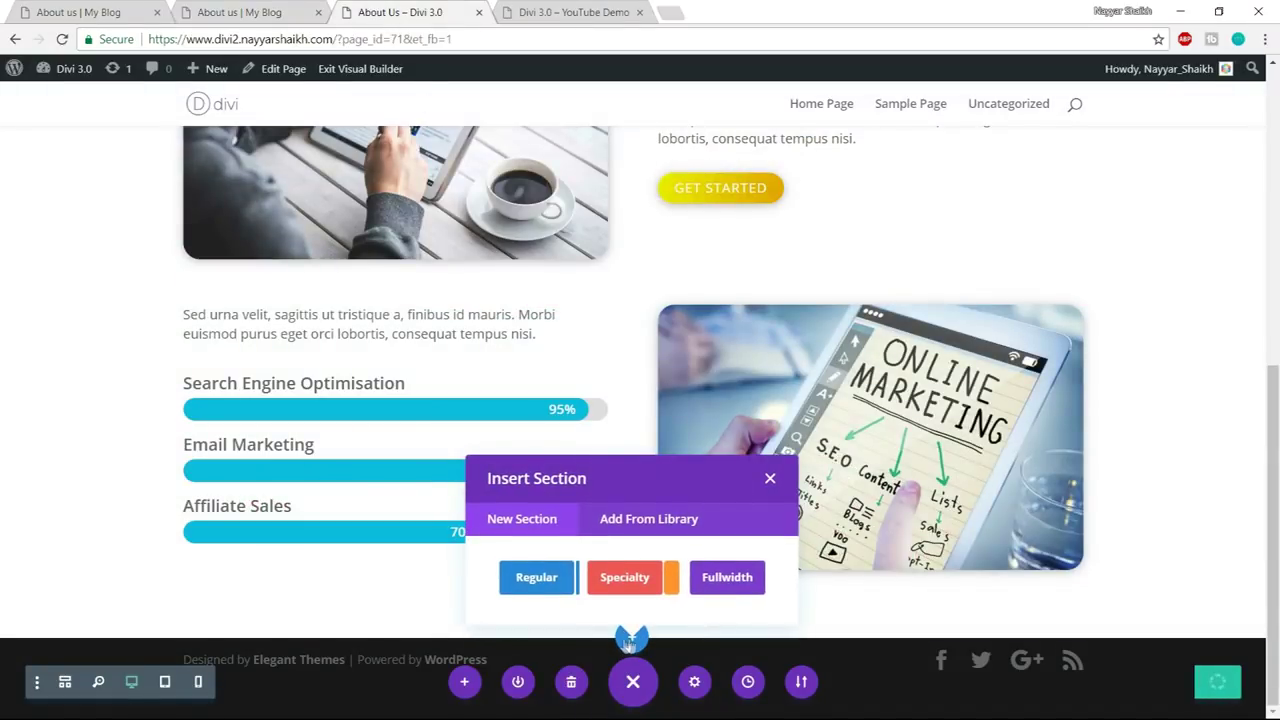
{"action": "left_click", "coordinate": [536, 578]}
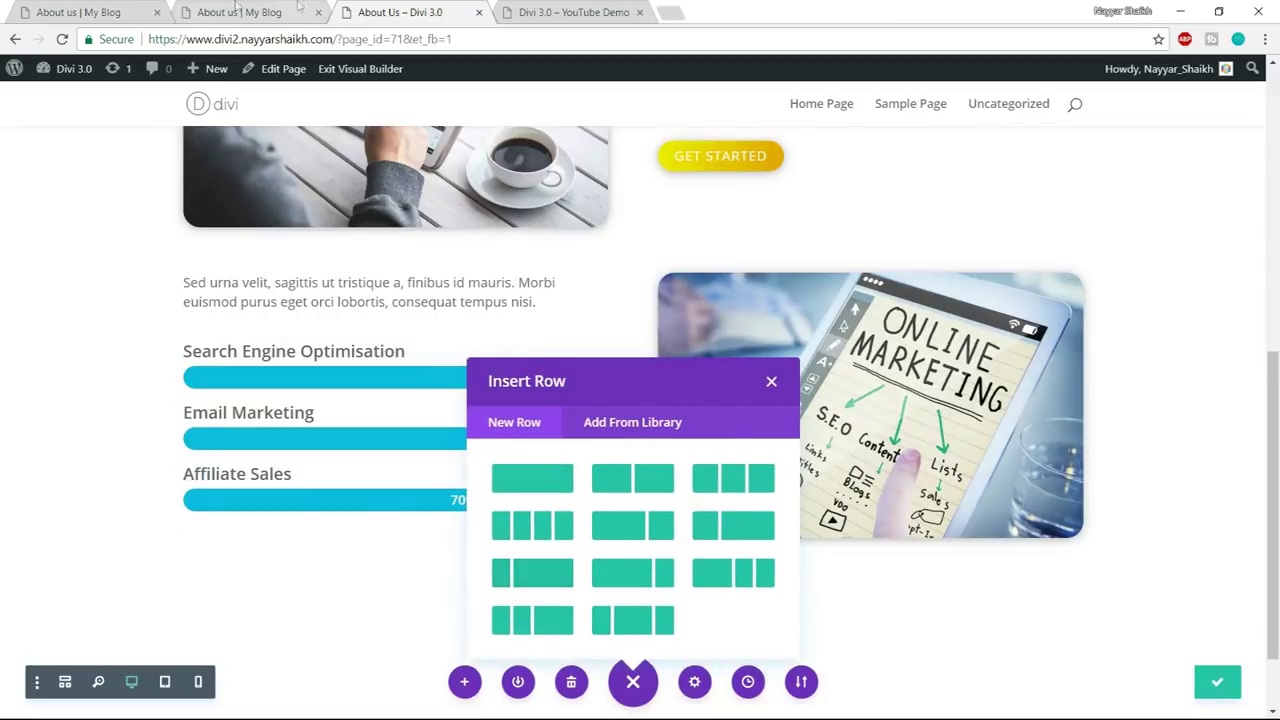
{"action": "left_click", "coordinate": [240, 12]}
{"action": "scroll", "coordinate": [551, 434], "scroll_direction": "down", "scroll_amount": 2}
{"action": "scroll", "coordinate": [571, 437], "scroll_direction": "up", "scroll_amount": 1}
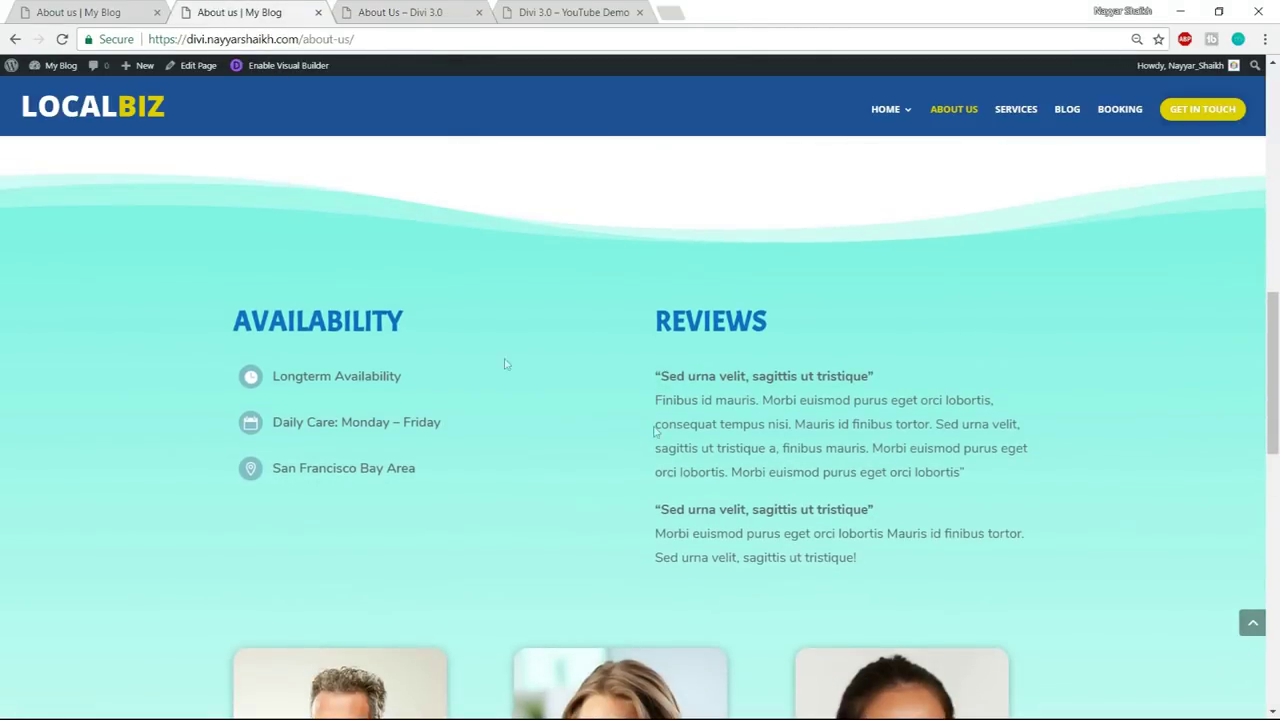
{"action": "left_click", "coordinate": [387, 8]}
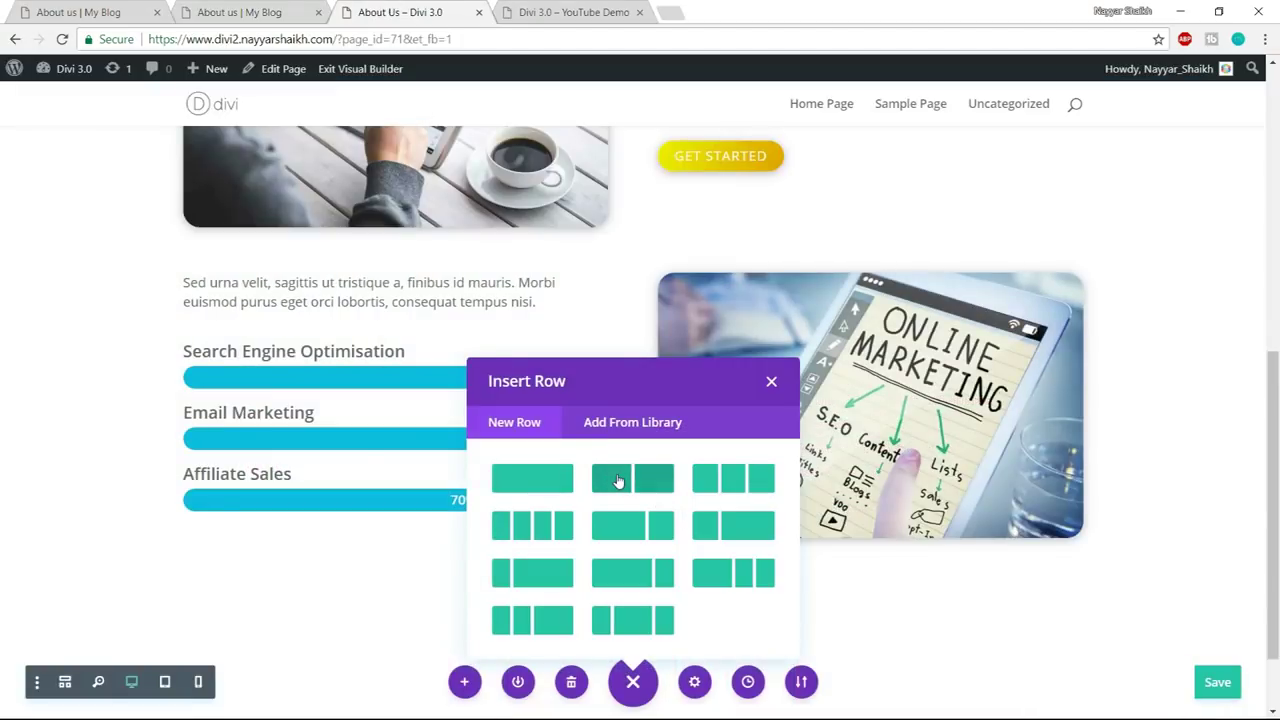
{"action": "left_click", "coordinate": [618, 481]}
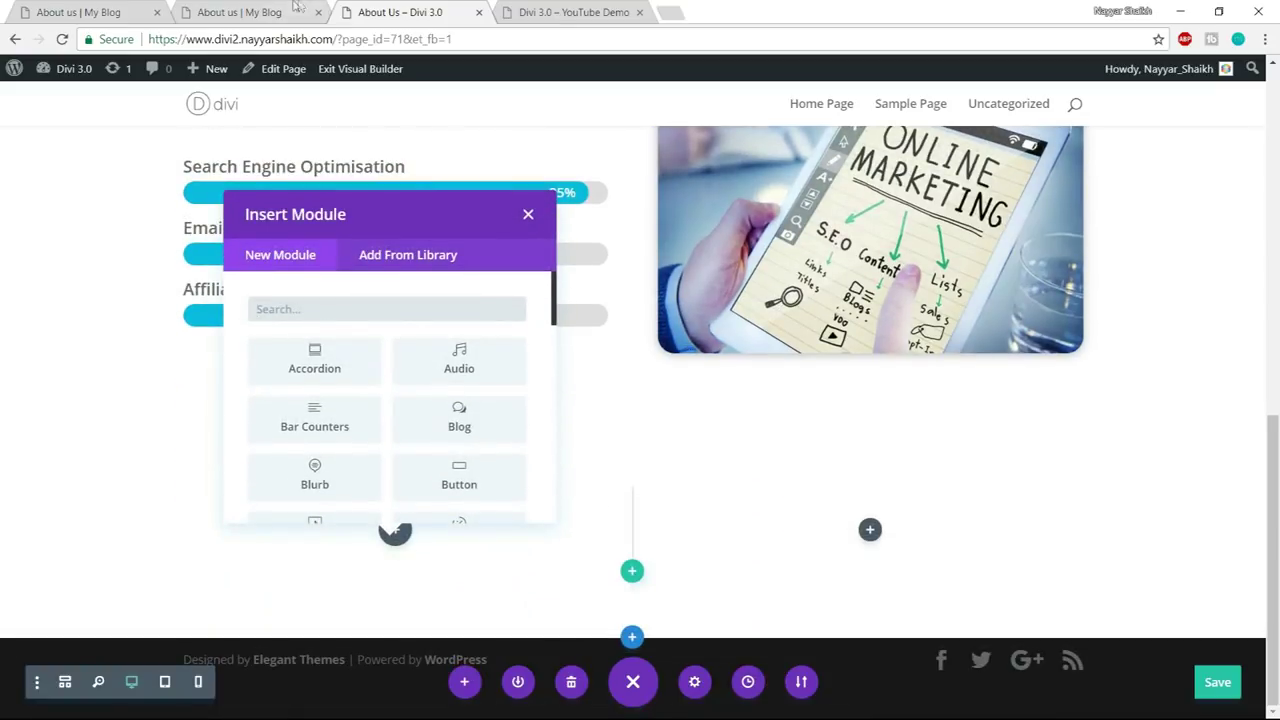
- Copy the "AVAILABILITY" heading from the reference page and paste it into a new Text module in the new row's first column
{"action": "left_click", "coordinate": [243, 8]}
{"action": "left_click_drag", "start_coordinate": [233, 320], "coordinate": [410, 318]}
{"action": "key", "text": "ctrl+c"}
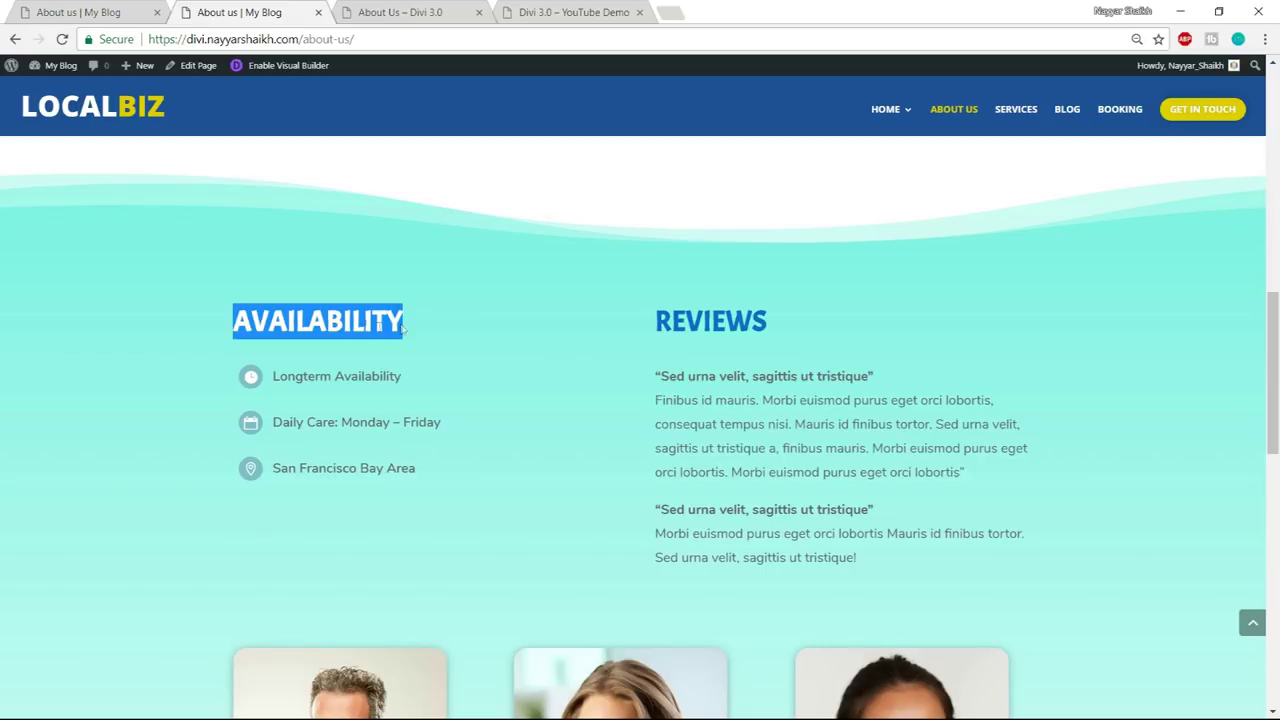
{"action": "left_click", "coordinate": [400, 12]}
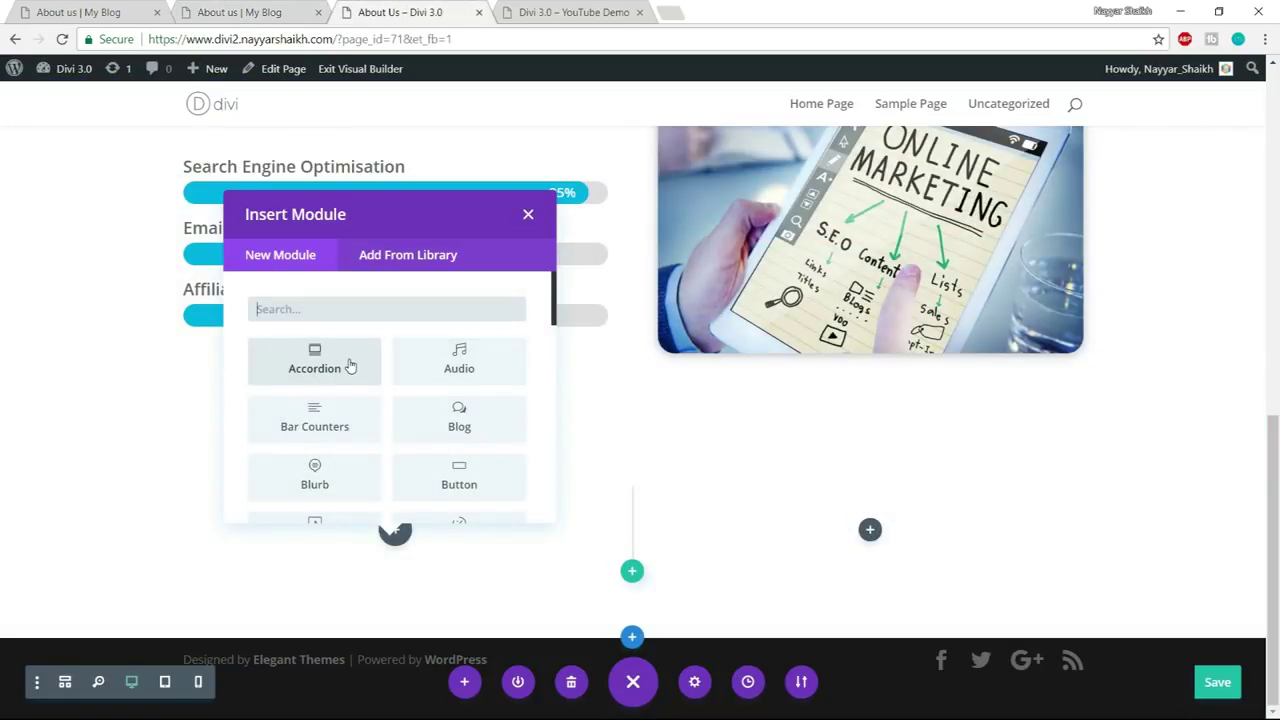
{"action": "type", "text": "te"}
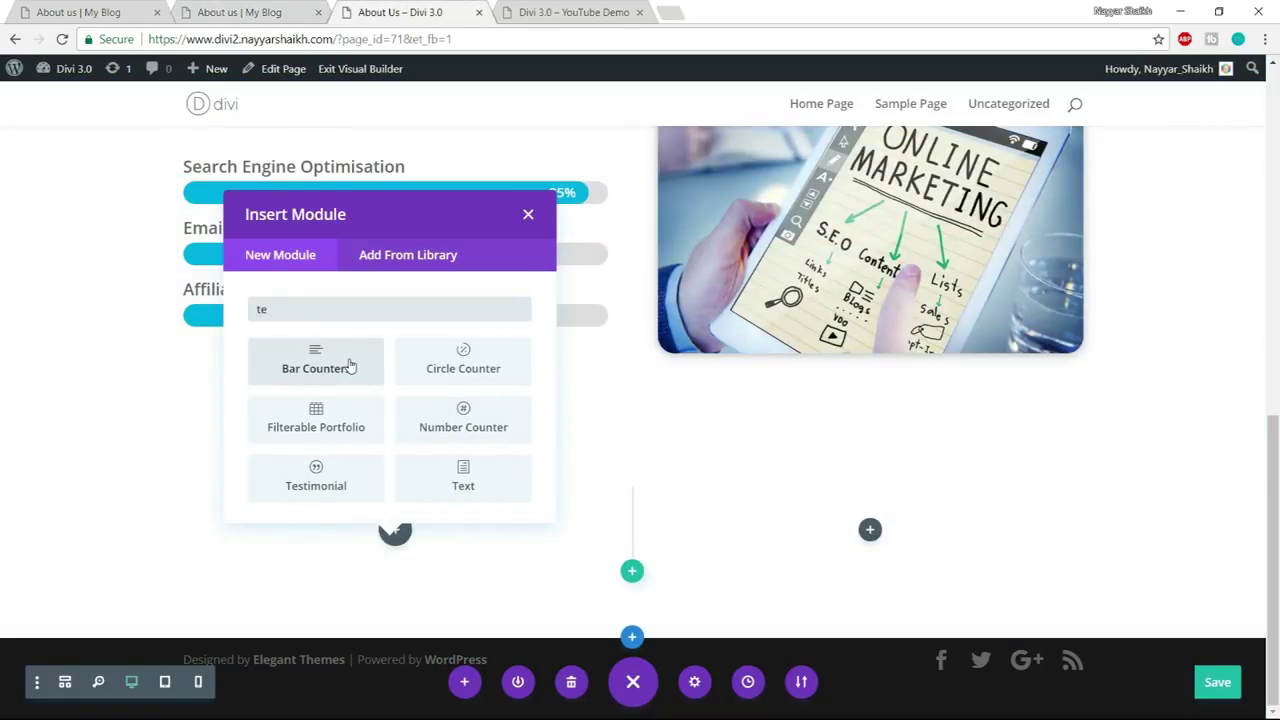
{"action": "type", "text": "x"}
{"action": "left_click", "coordinate": [316, 362]}
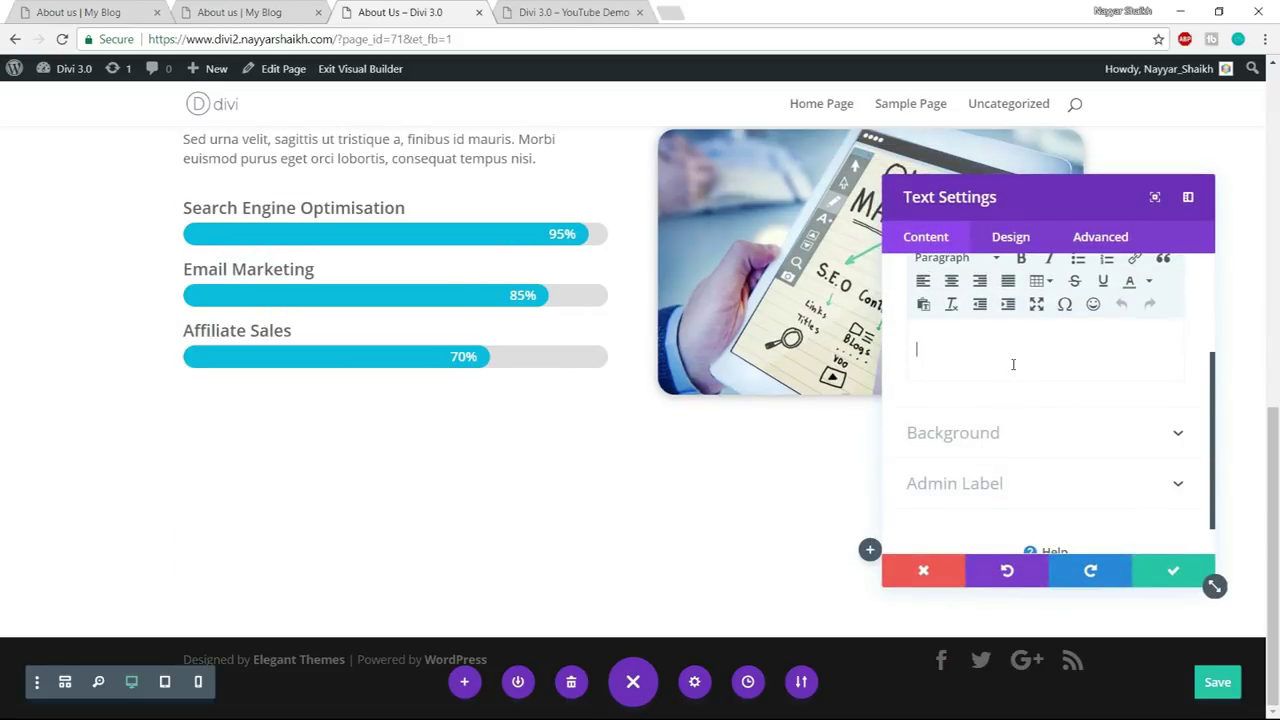
{"action": "key", "text": "ctrl+v"}
{"action": "scroll", "coordinate": [1066, 403], "scroll_direction": "up", "scroll_amount": 2}
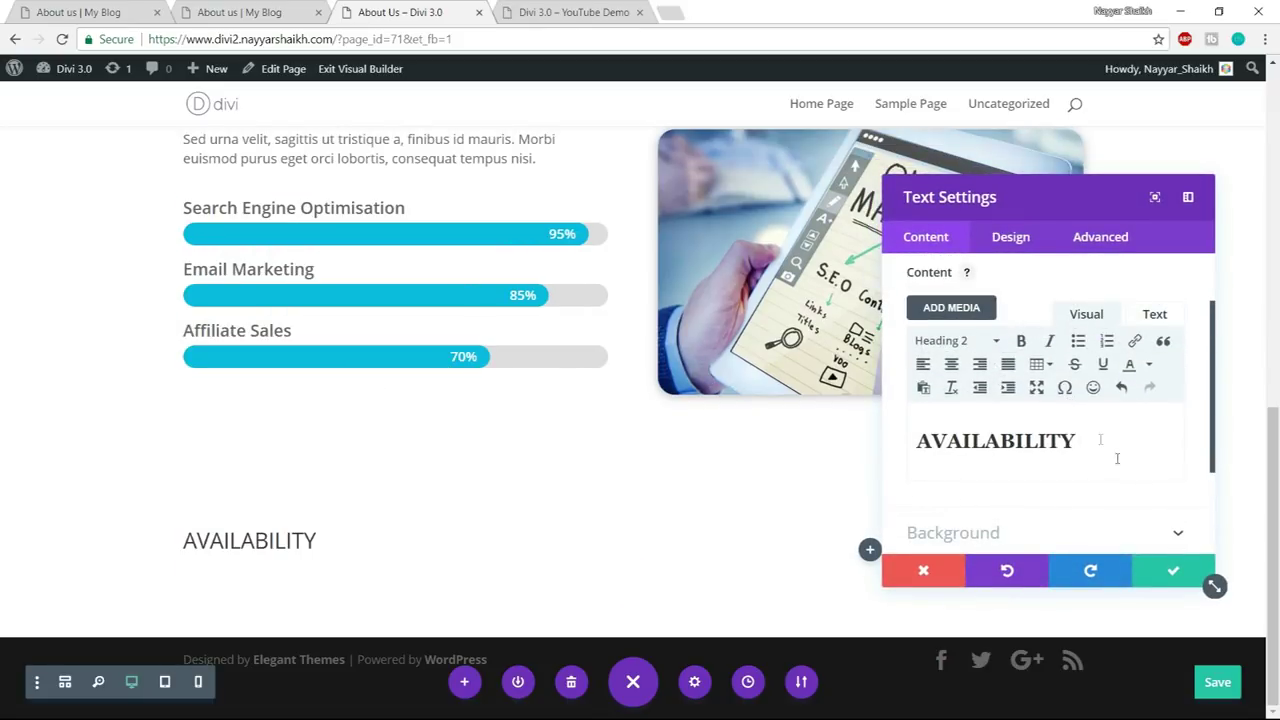
- Switch the AVAILABILITY text to Paragraph style and back to Heading 2
{"action": "left_click_drag", "start_coordinate": [1117, 458], "coordinate": [899, 436]}
{"action": "left_click", "coordinate": [967, 344]}
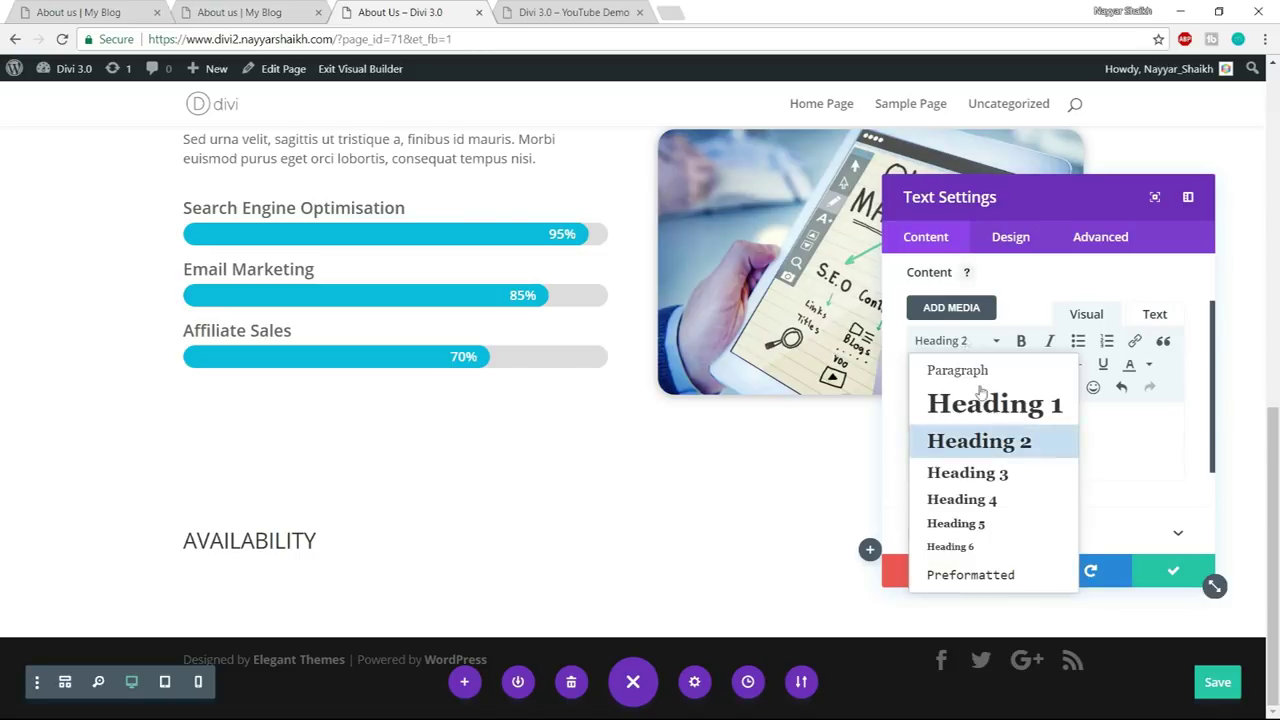
{"action": "left_click", "coordinate": [990, 455]}
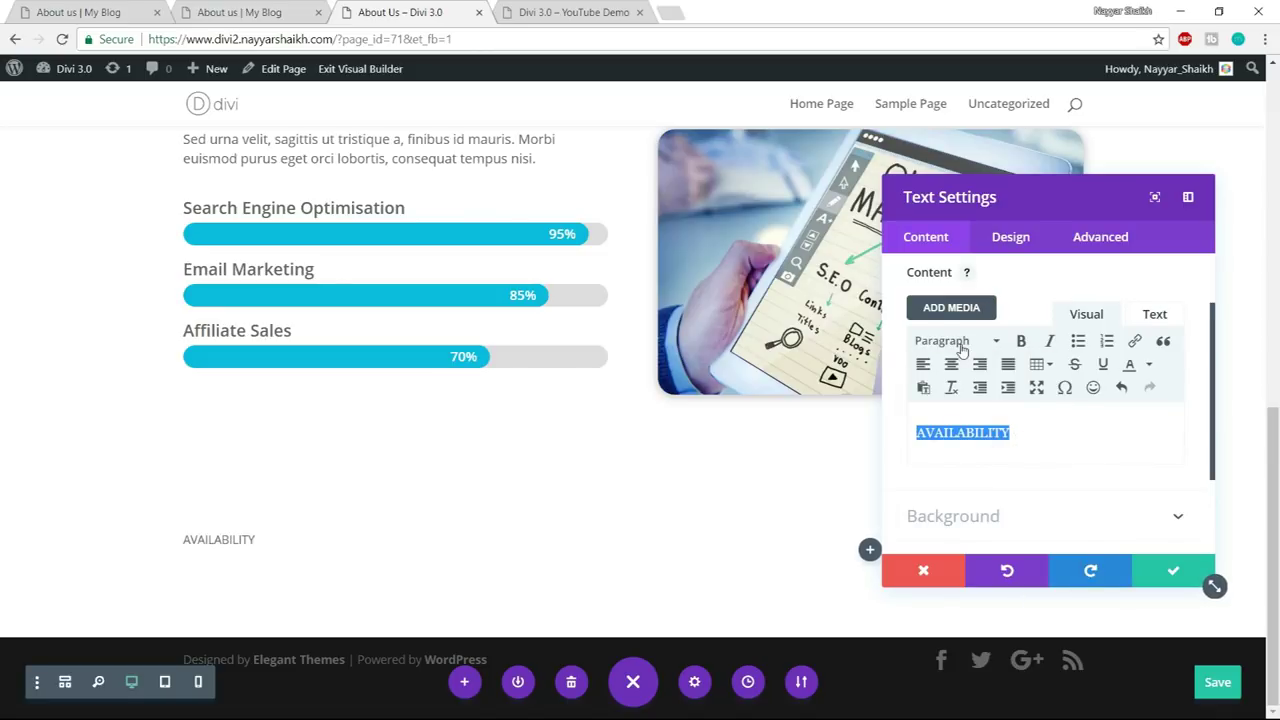
{"action": "left_click", "coordinate": [962, 341]}
{"action": "left_click", "coordinate": [980, 443]}
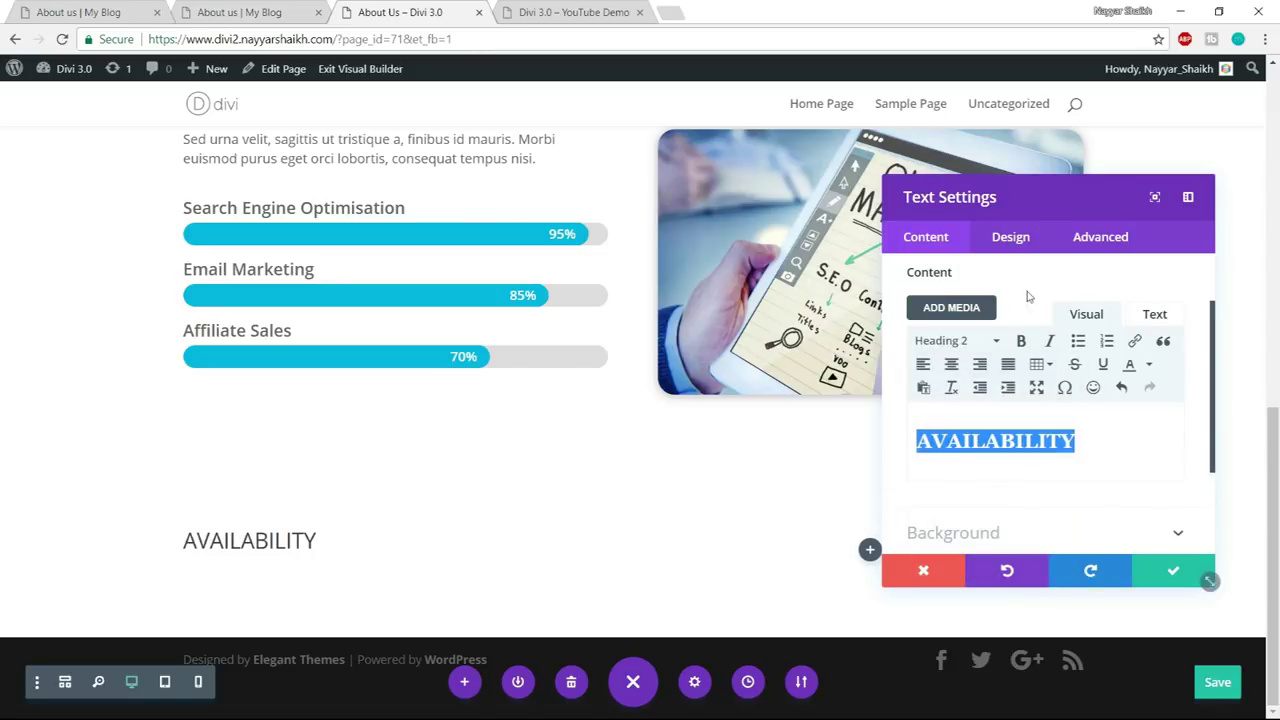
- Set the Heading 2 font weight of the AVAILABILITY text to Bold
{"action": "left_click", "coordinate": [1010, 237]}
{"action": "left_click", "coordinate": [1035, 376]}
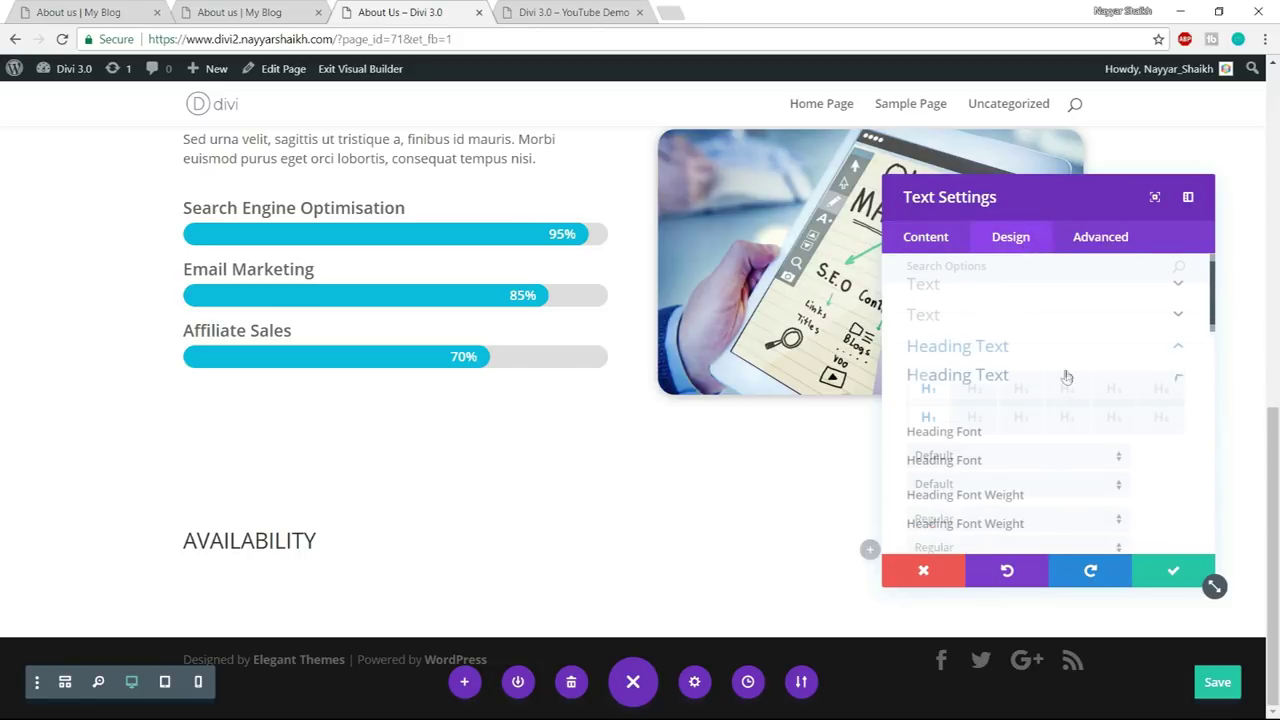
{"action": "left_click", "coordinate": [977, 340]}
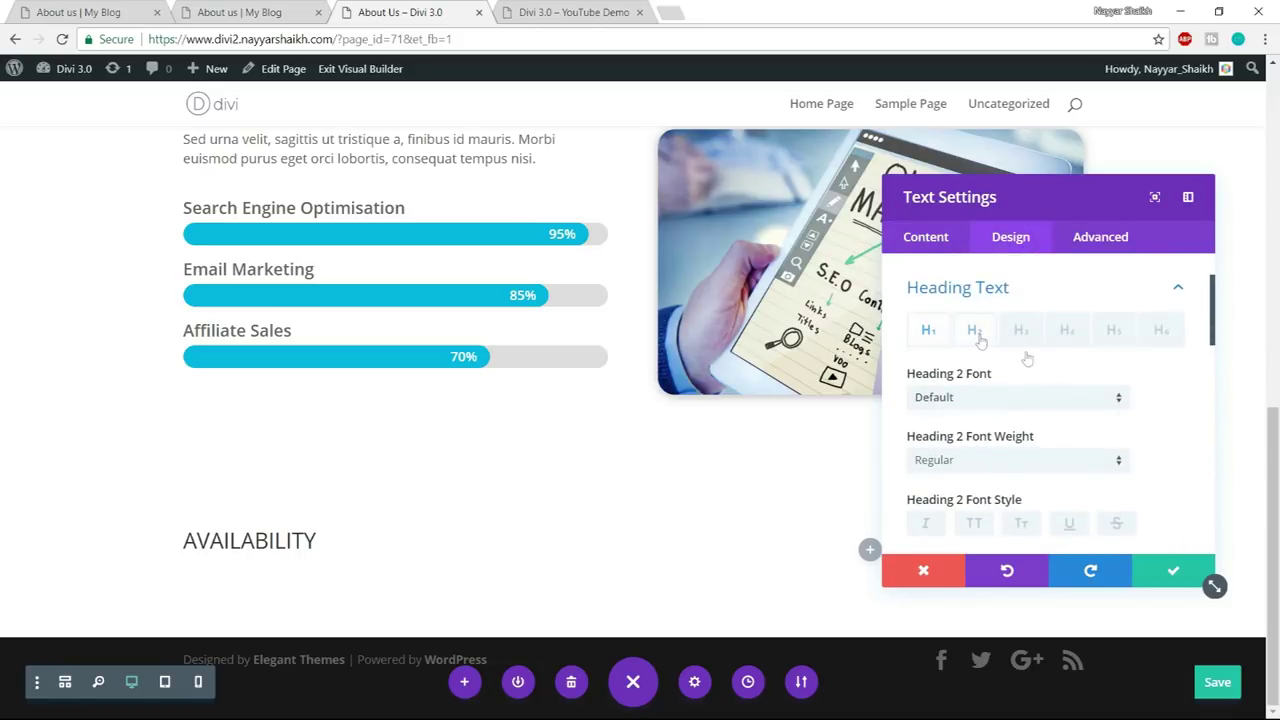
{"action": "scroll", "coordinate": [1159, 389], "scroll_direction": "down", "scroll_amount": 5}
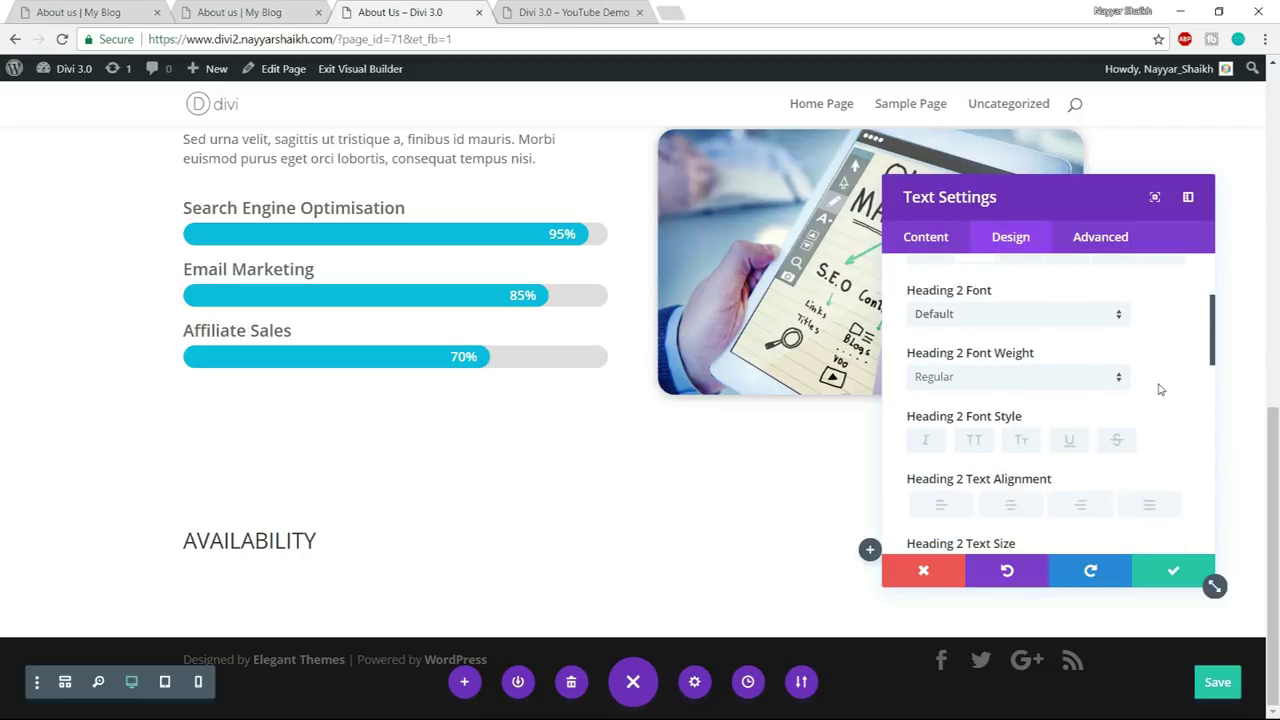
{"action": "scroll", "coordinate": [1018, 397], "scroll_direction": "up", "scroll_amount": 1}
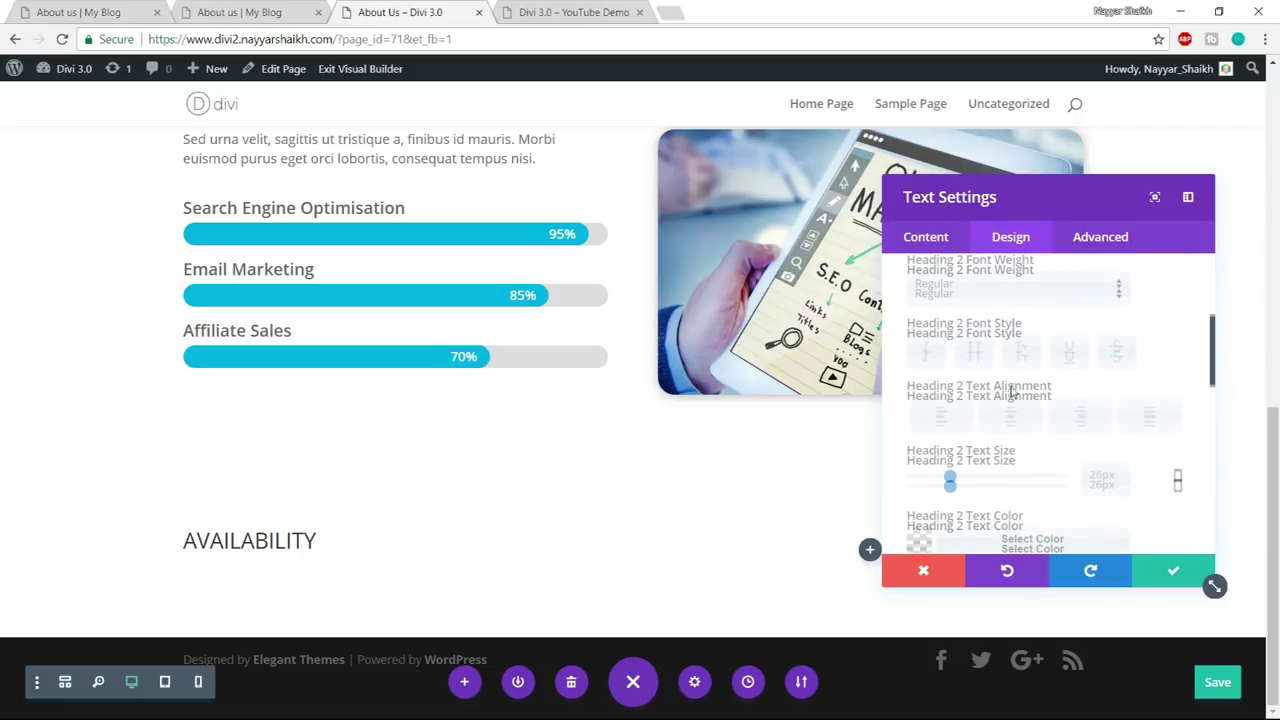
{"action": "left_click", "coordinate": [985, 291]}
{"action": "left_click", "coordinate": [985, 393]}
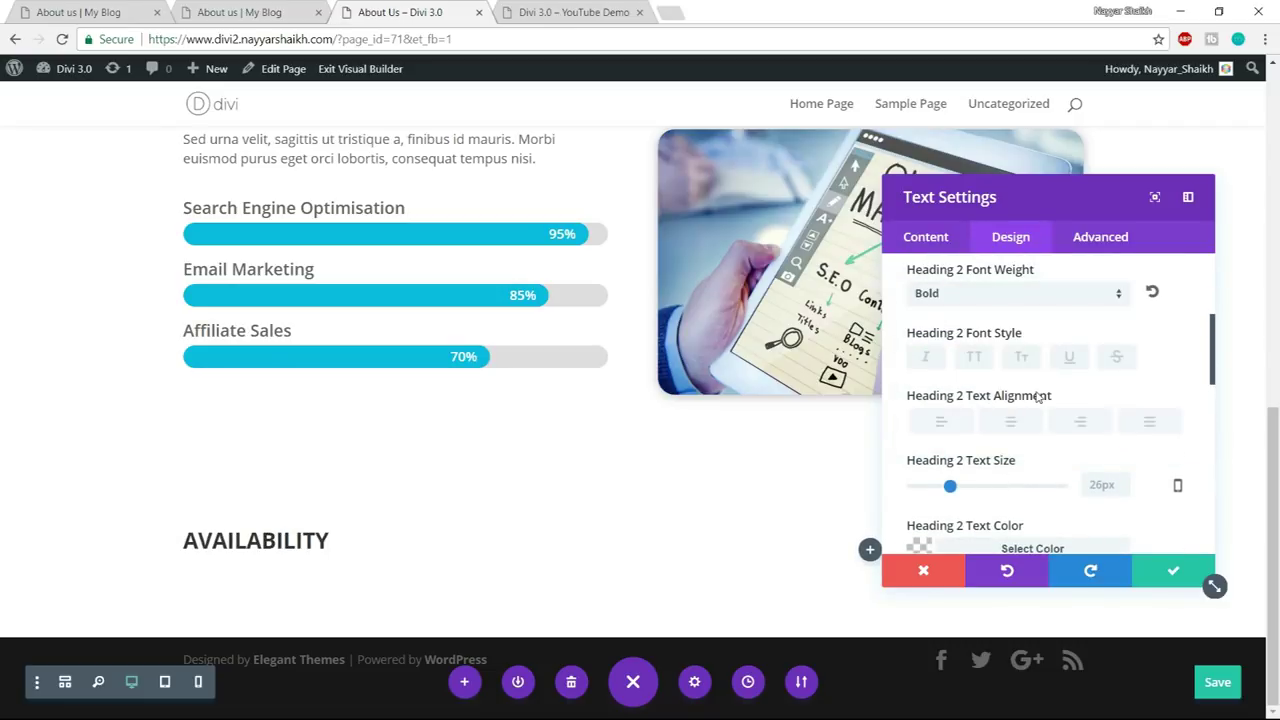
- Set the Heading 2 text color to dark blue #0955a0, comparing it with the heading on the reference page
{"action": "scroll", "coordinate": [1137, 397], "scroll_direction": "down", "scroll_amount": 4}
{"action": "scroll", "coordinate": [1074, 434], "scroll_direction": "up", "scroll_amount": 1}
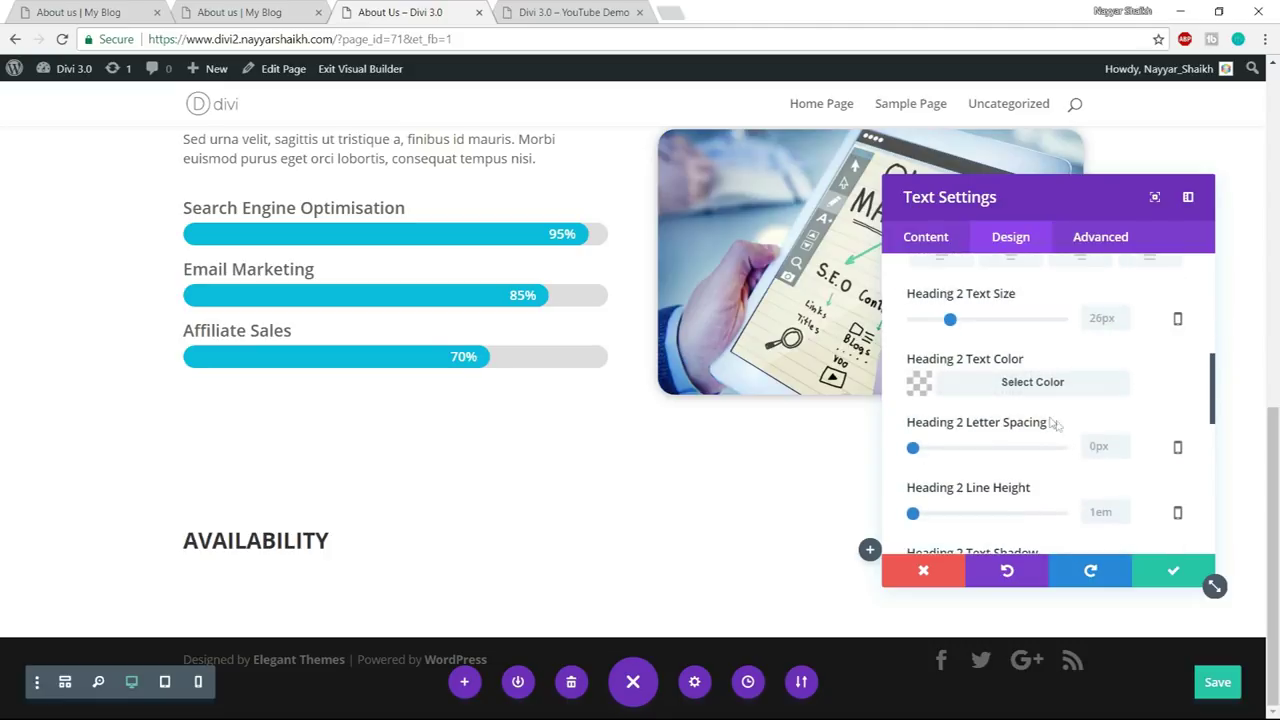
{"action": "left_click", "coordinate": [1064, 386]}
{"action": "scroll", "coordinate": [1126, 478], "scroll_direction": "down", "scroll_amount": 2}
{"action": "left_click", "coordinate": [1128, 482]}
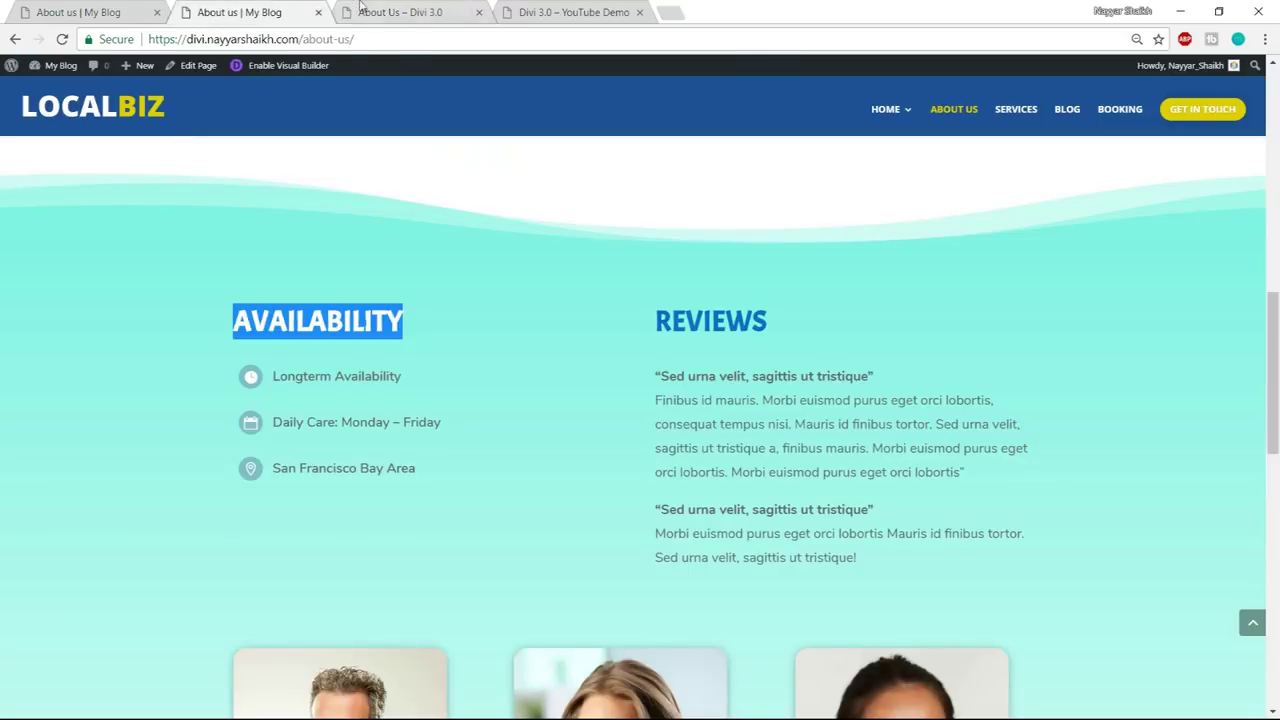
{"action": "left_click", "coordinate": [362, 8]}
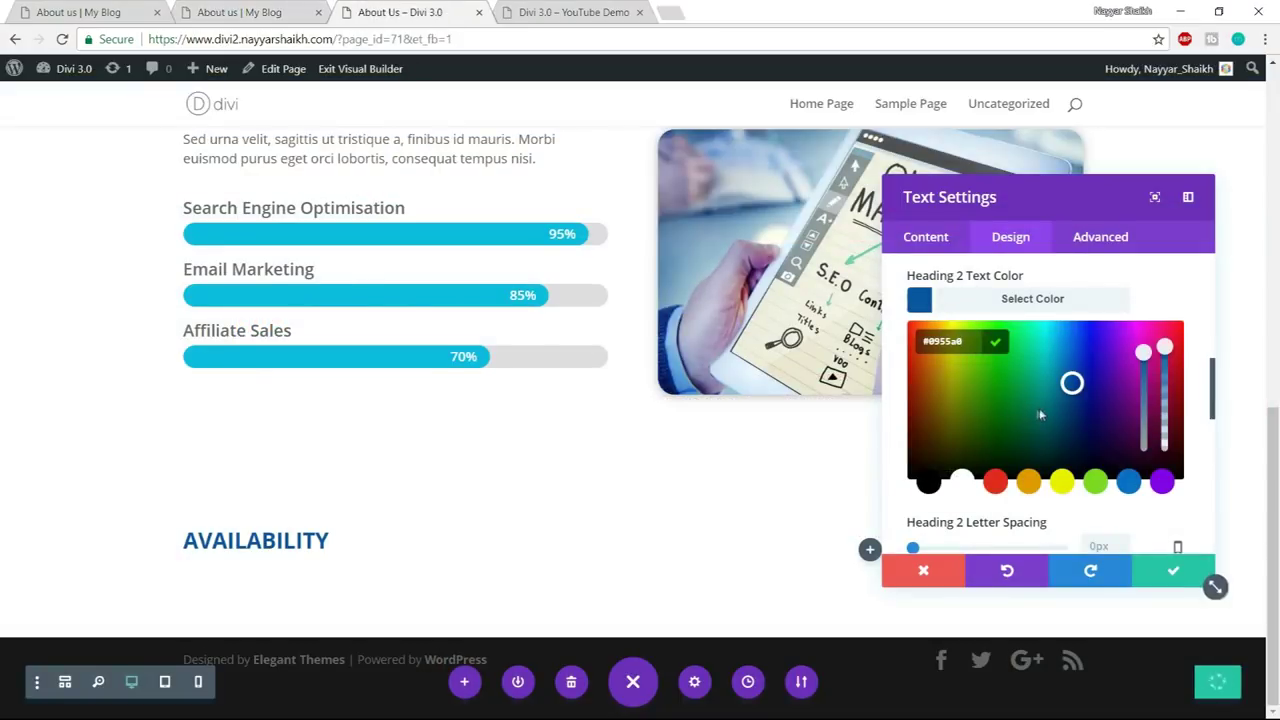
- Set the Heading 2 text size to 35px and save the text module
{"action": "scroll", "coordinate": [1043, 413], "scroll_direction": "up", "scroll_amount": 3}
{"action": "scroll", "coordinate": [1043, 414], "scroll_direction": "up", "scroll_amount": 1}
{"action": "scroll", "coordinate": [1043, 414], "scroll_direction": "down", "scroll_amount": 3}
{"action": "left_click_drag", "start_coordinate": [951, 403], "coordinate": [964, 404]}
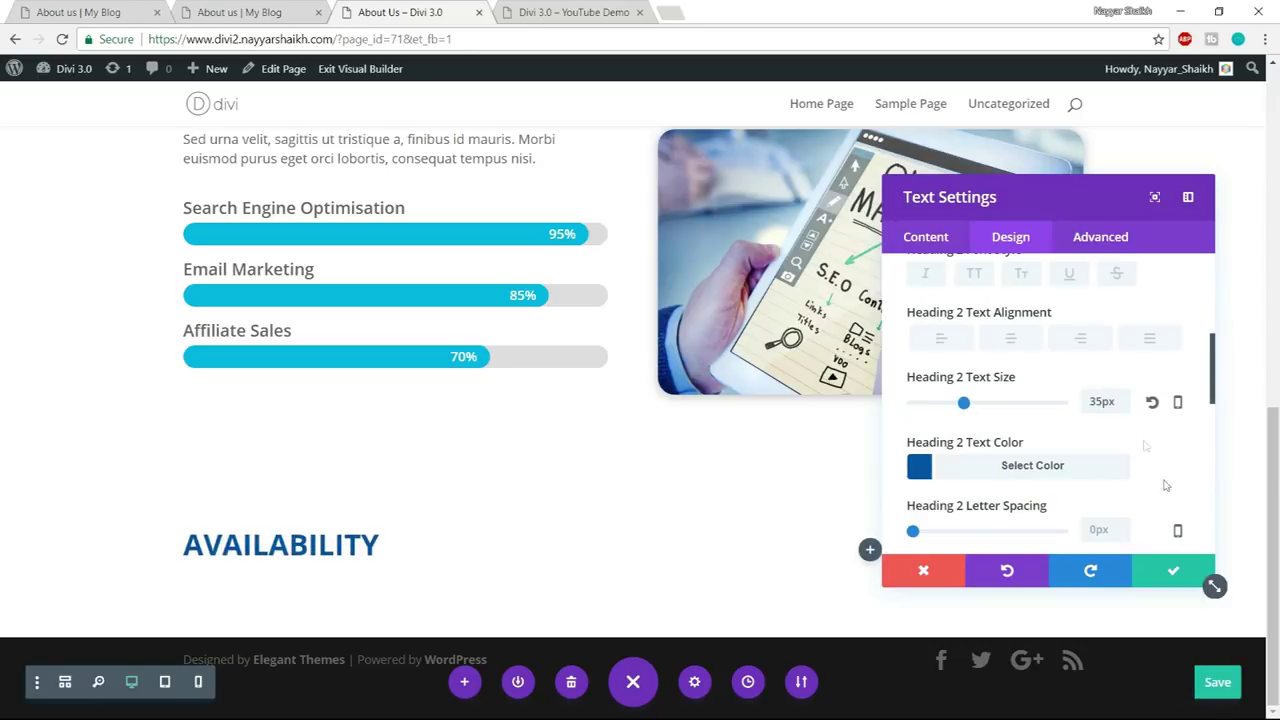
{"action": "left_click", "coordinate": [1165, 583]}
- Check the icon list under Availability on the reference page and add a Blurb module below the AVAILABILITY heading
{"action": "left_click", "coordinate": [284, 9]}
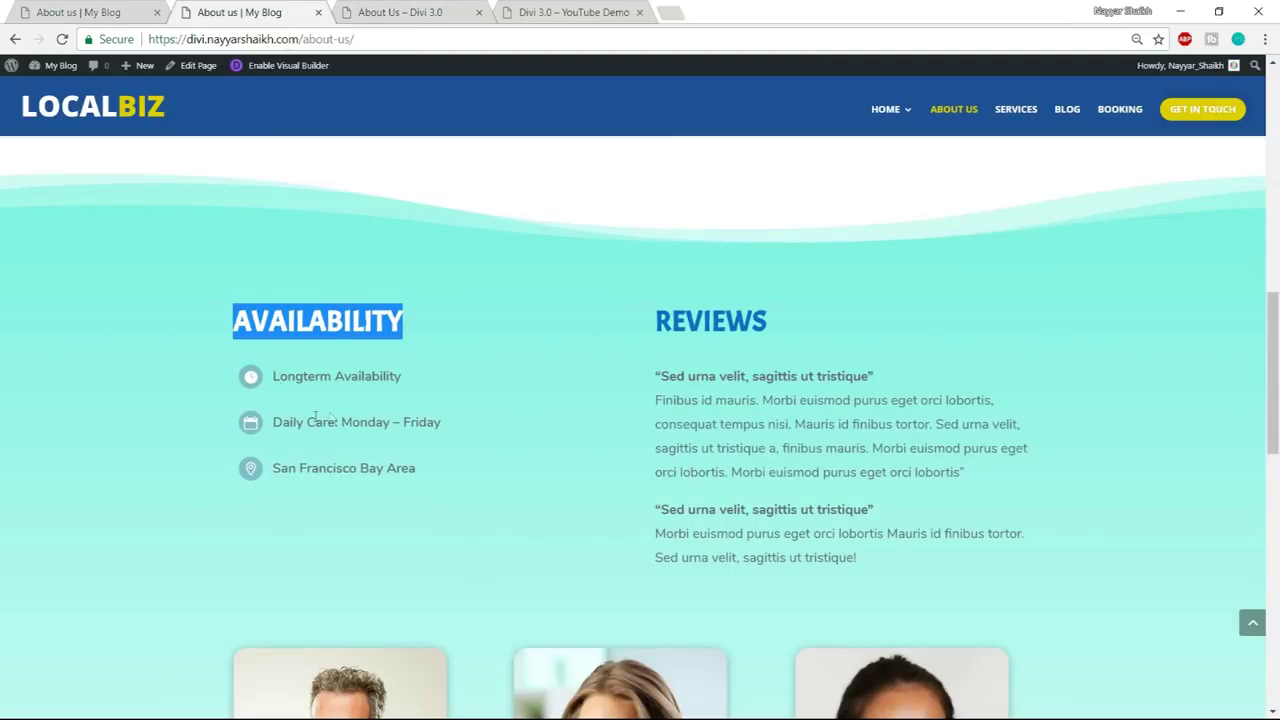
{"action": "left_click", "coordinate": [250, 377]}
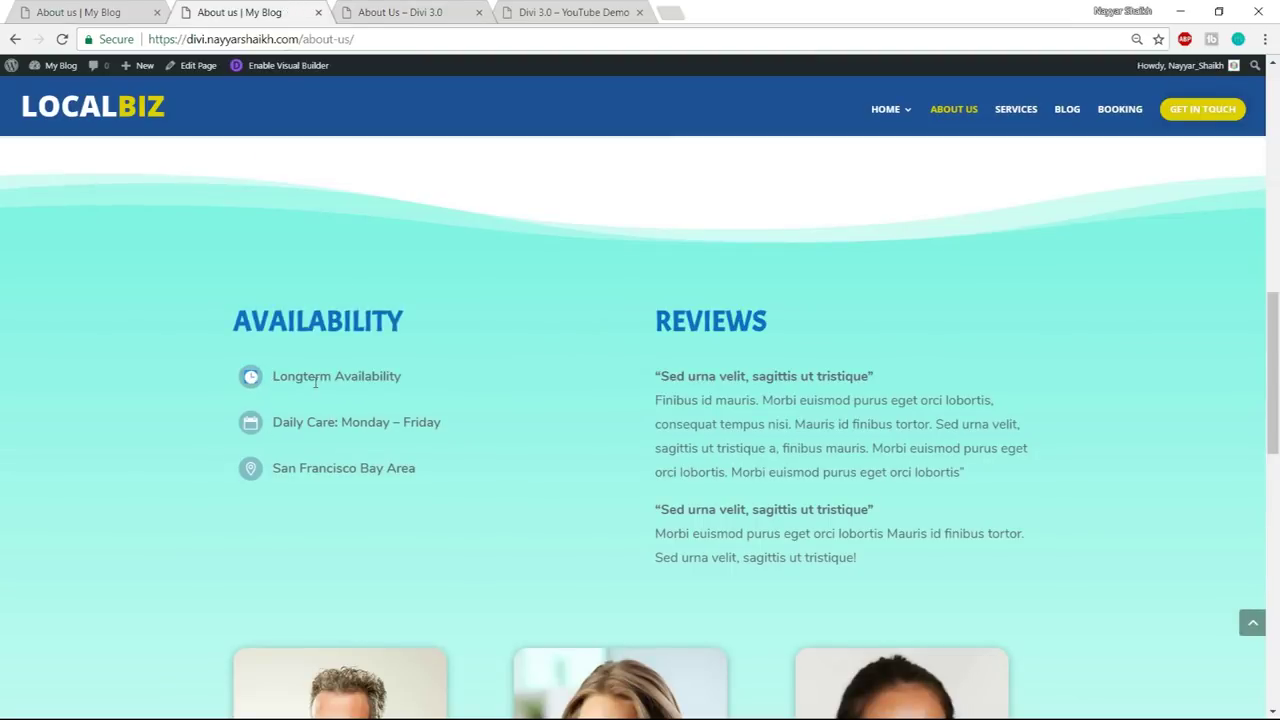
{"action": "left_click", "coordinate": [411, 40]}
{"action": "left_click", "coordinate": [412, 13]}
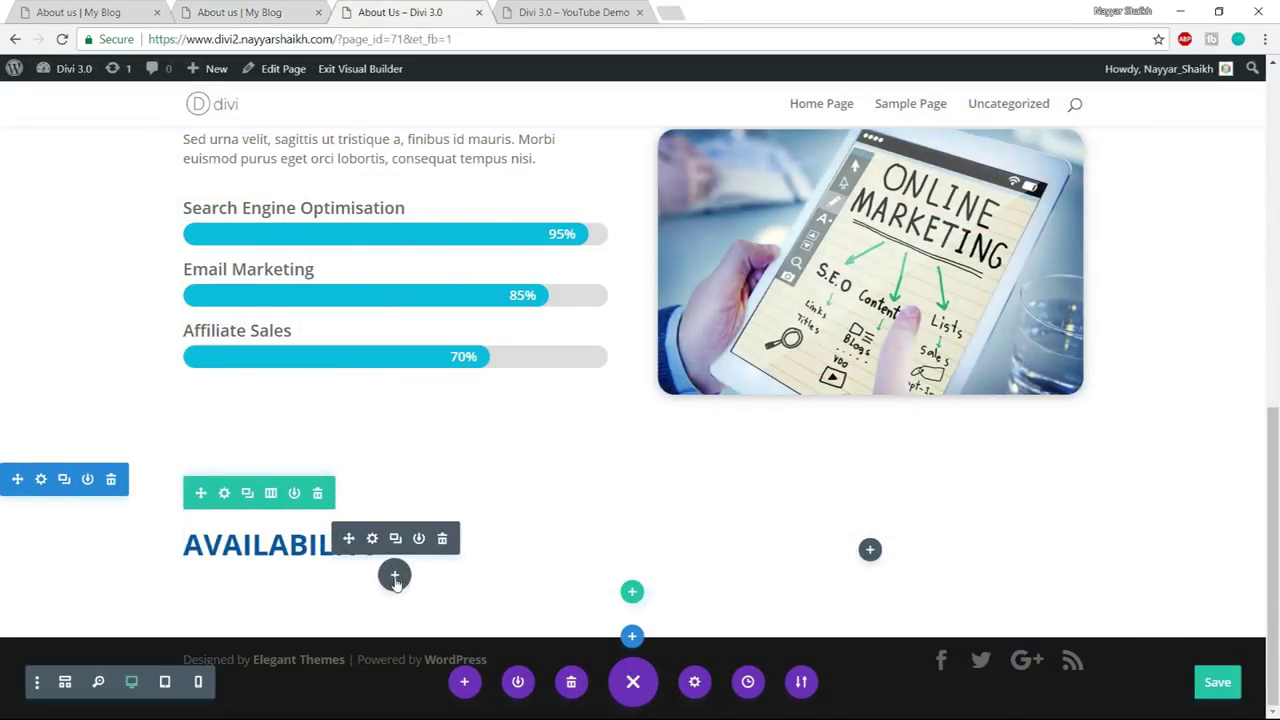
{"action": "left_click", "coordinate": [395, 577]}
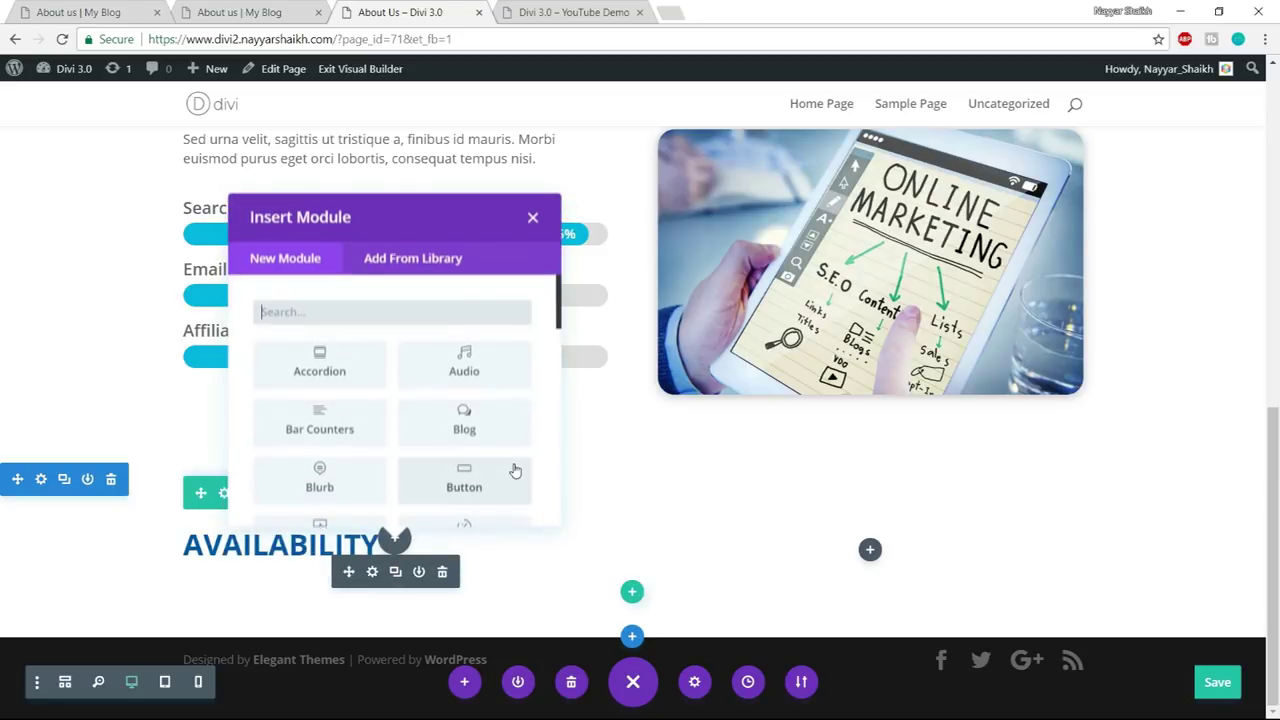
{"action": "type", "text": "blur"}
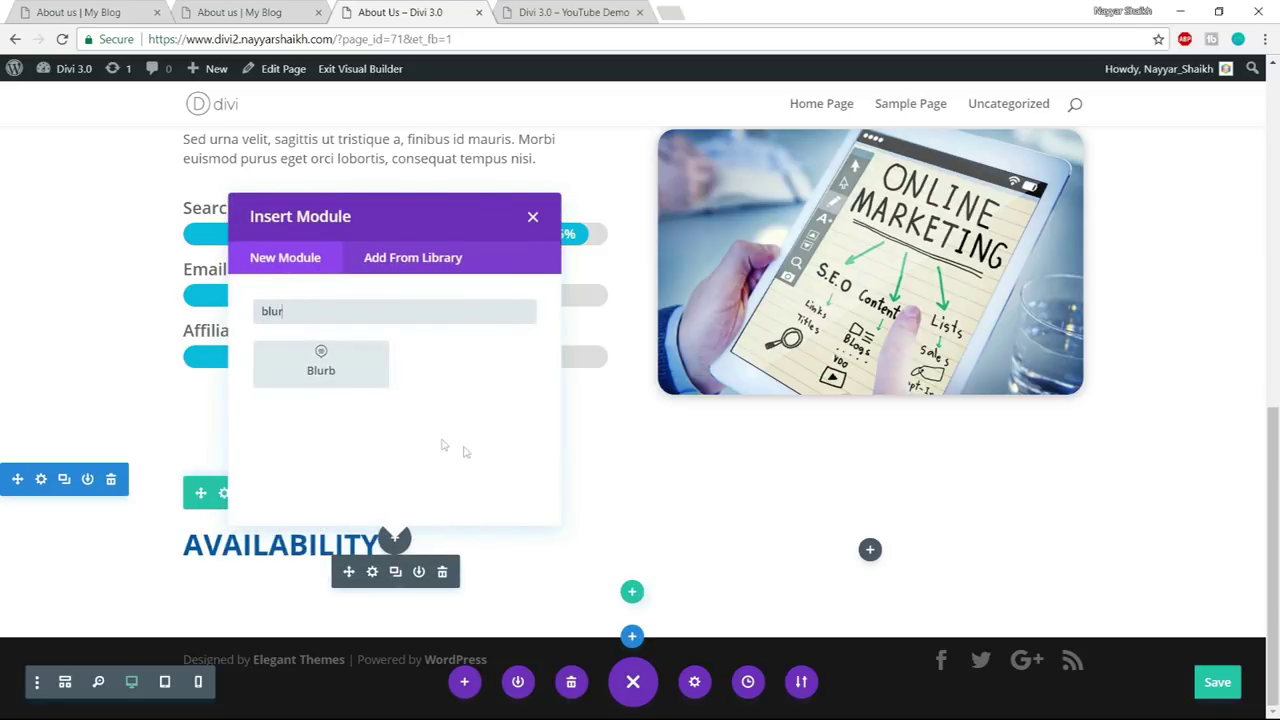
{"action": "left_click", "coordinate": [337, 370]}
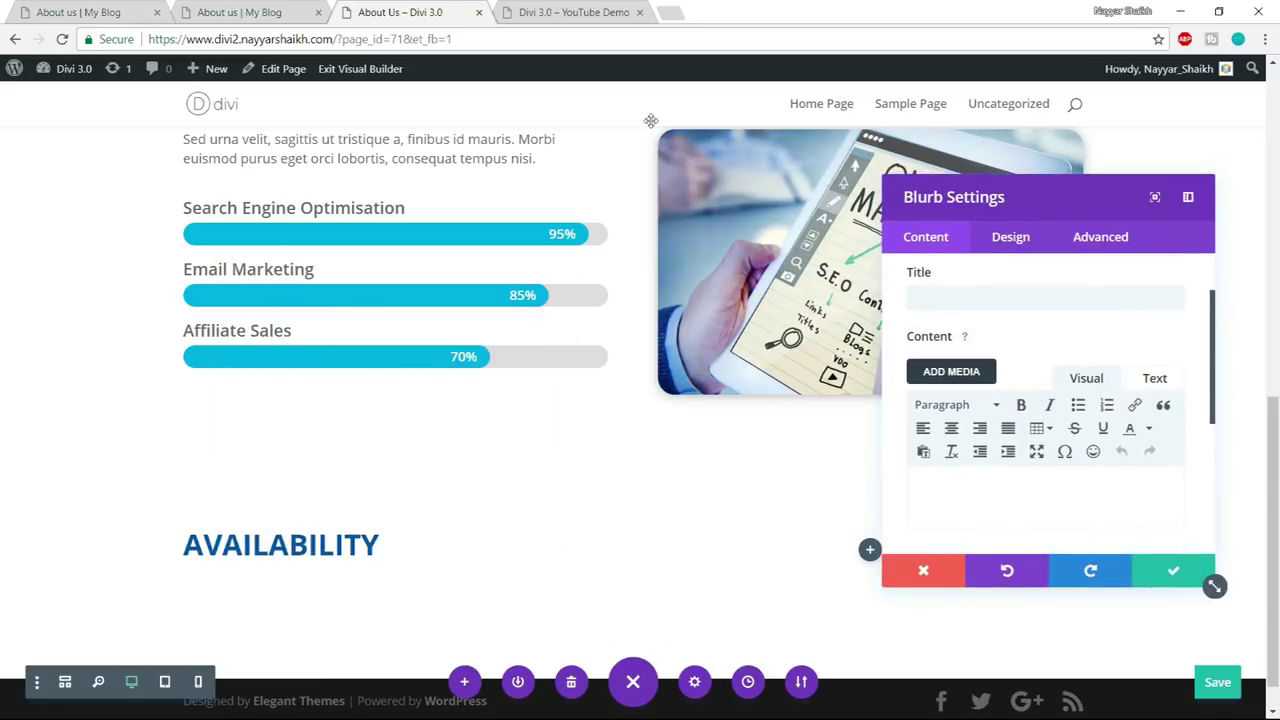
- Set the blurb's title to "Longterm Availability", taken from the first list item on the reference page
{"action": "left_click", "coordinate": [250, 12]}
{"action": "left_click_drag", "start_coordinate": [419, 375], "coordinate": [296, 370]}
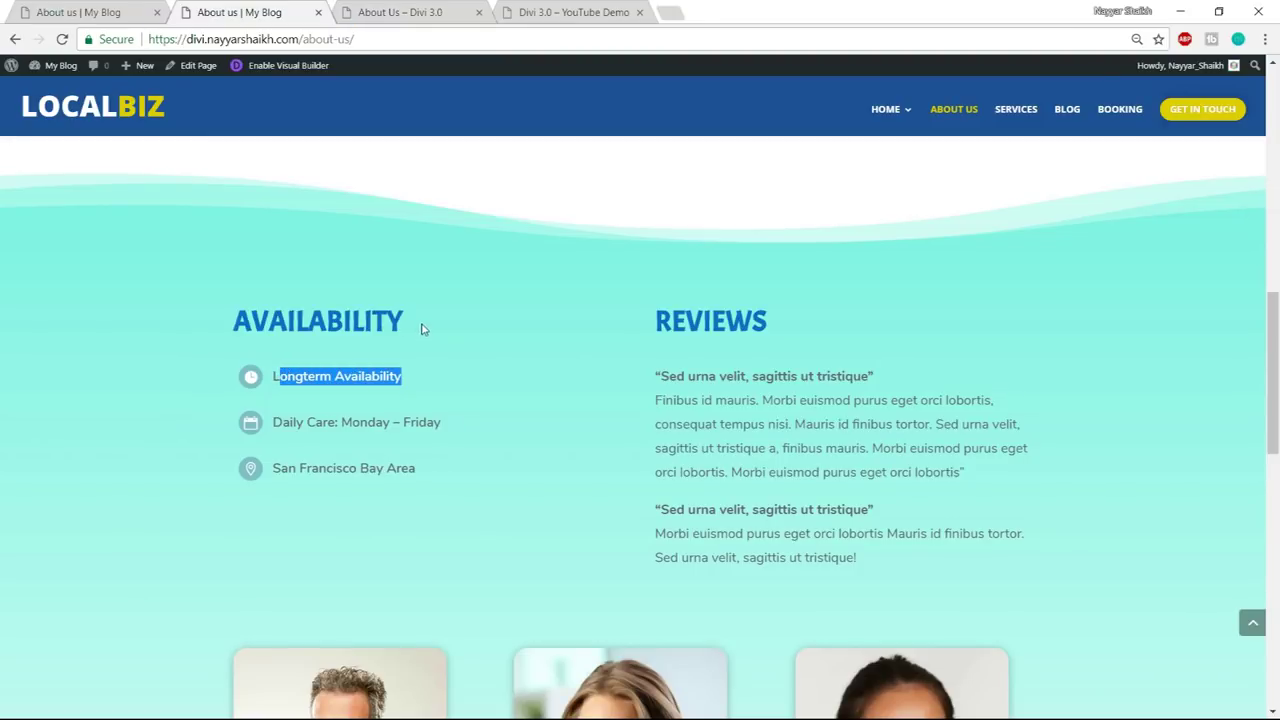
{"action": "left_click", "coordinate": [360, 10]}
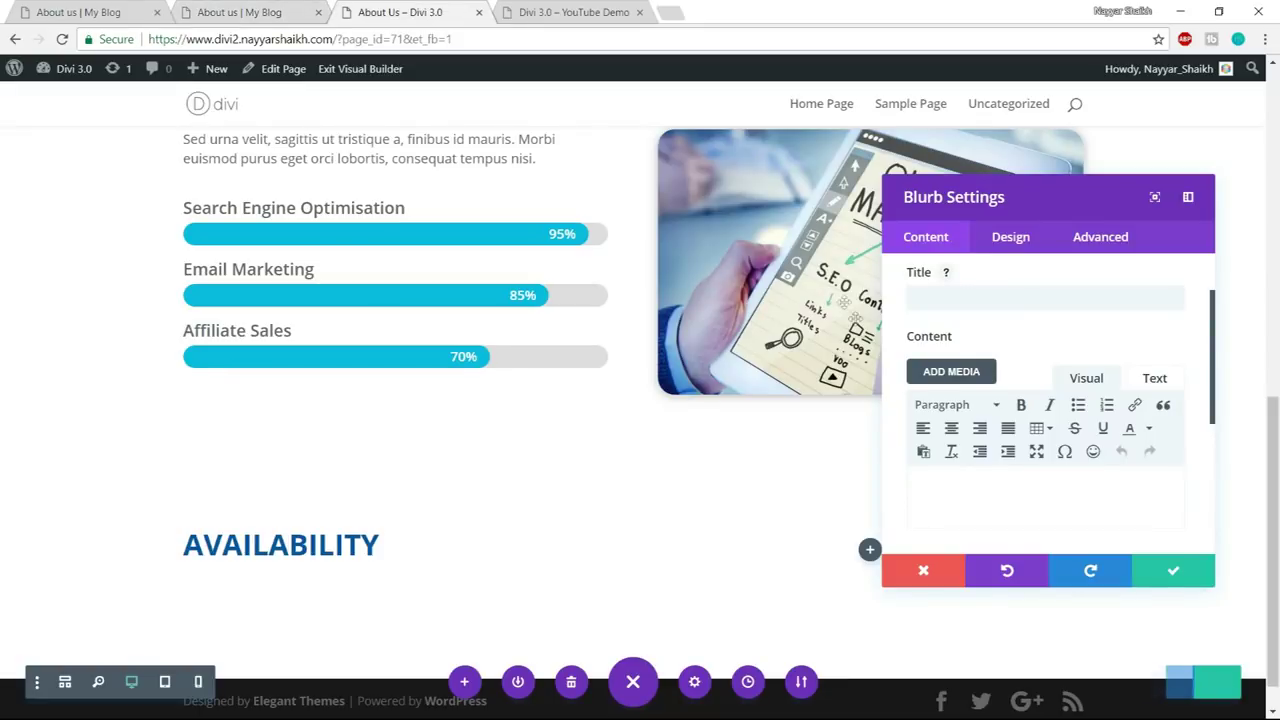
{"action": "left_click", "coordinate": [1010, 310]}
{"action": "type", "text": "Longterm Availability"}
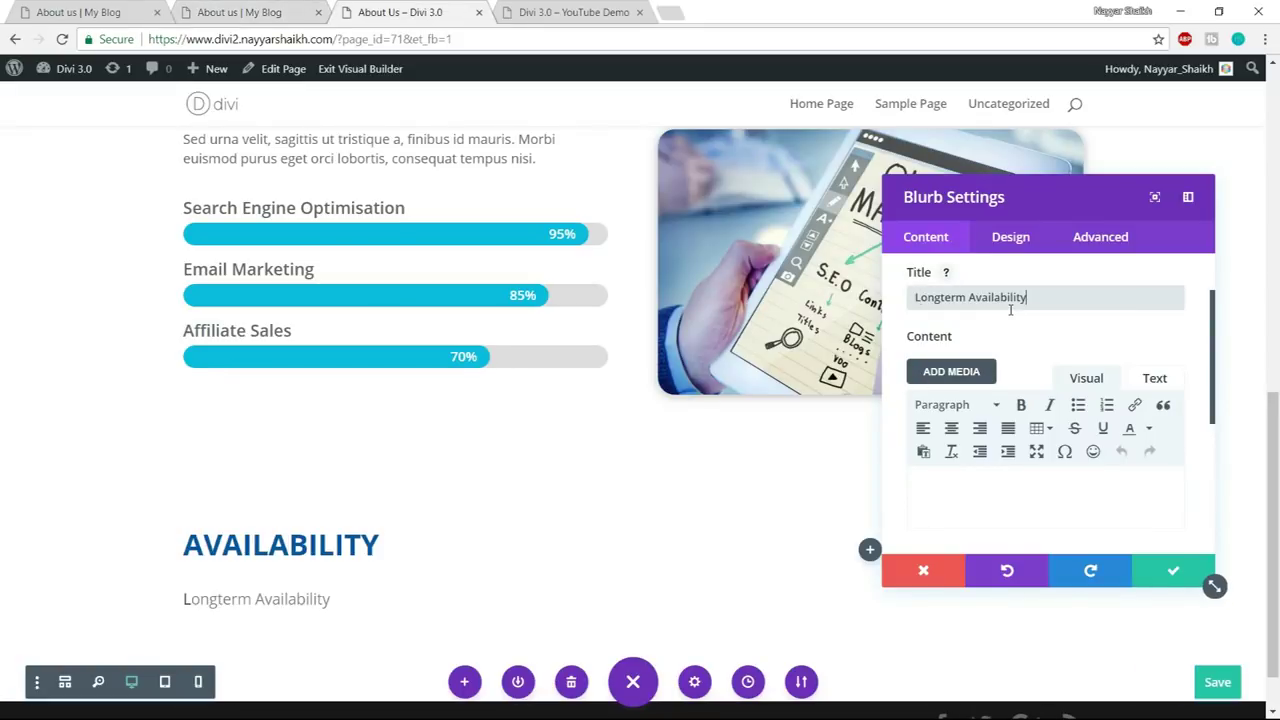
- Check the list icons on the reference page and enable Use Icon for the Longterm Availability blurb
{"action": "left_click", "coordinate": [300, 14]}
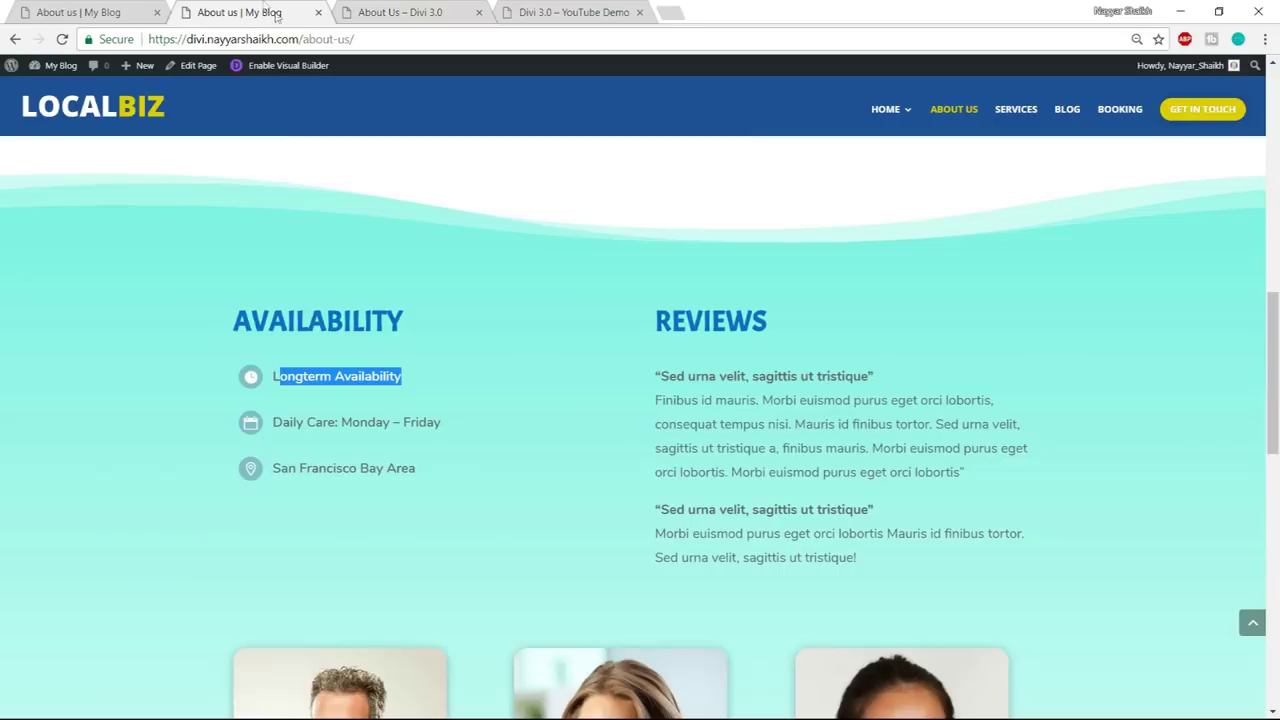
{"action": "left_click", "coordinate": [405, 12]}
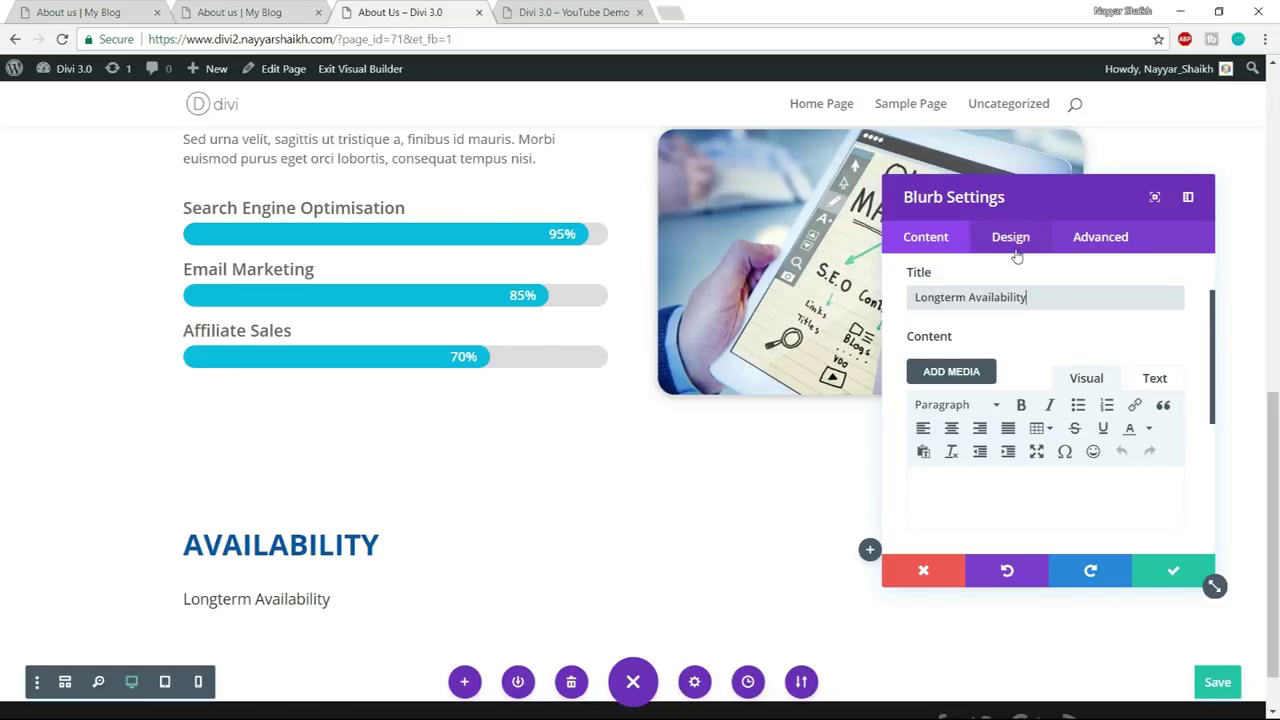
{"action": "scroll", "coordinate": [1070, 470], "scroll_direction": "down", "scroll_amount": 5}
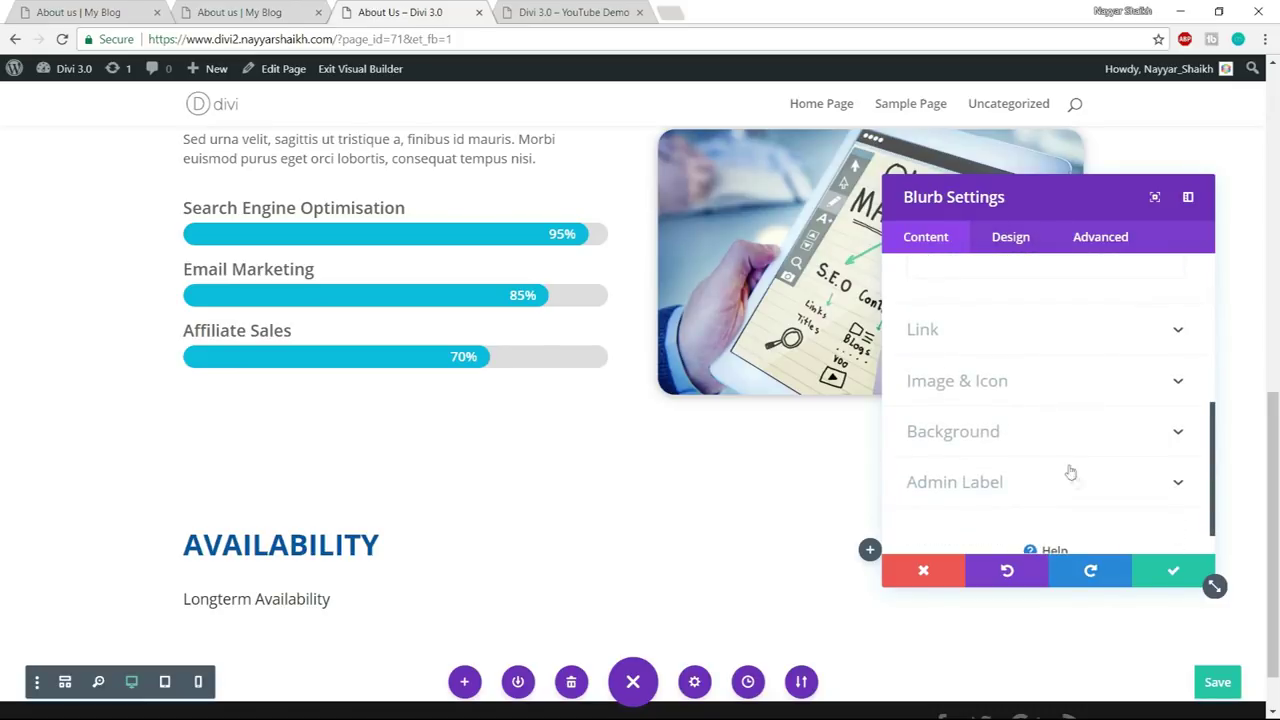
{"action": "left_click", "coordinate": [1013, 385]}
{"action": "left_click", "coordinate": [946, 350]}
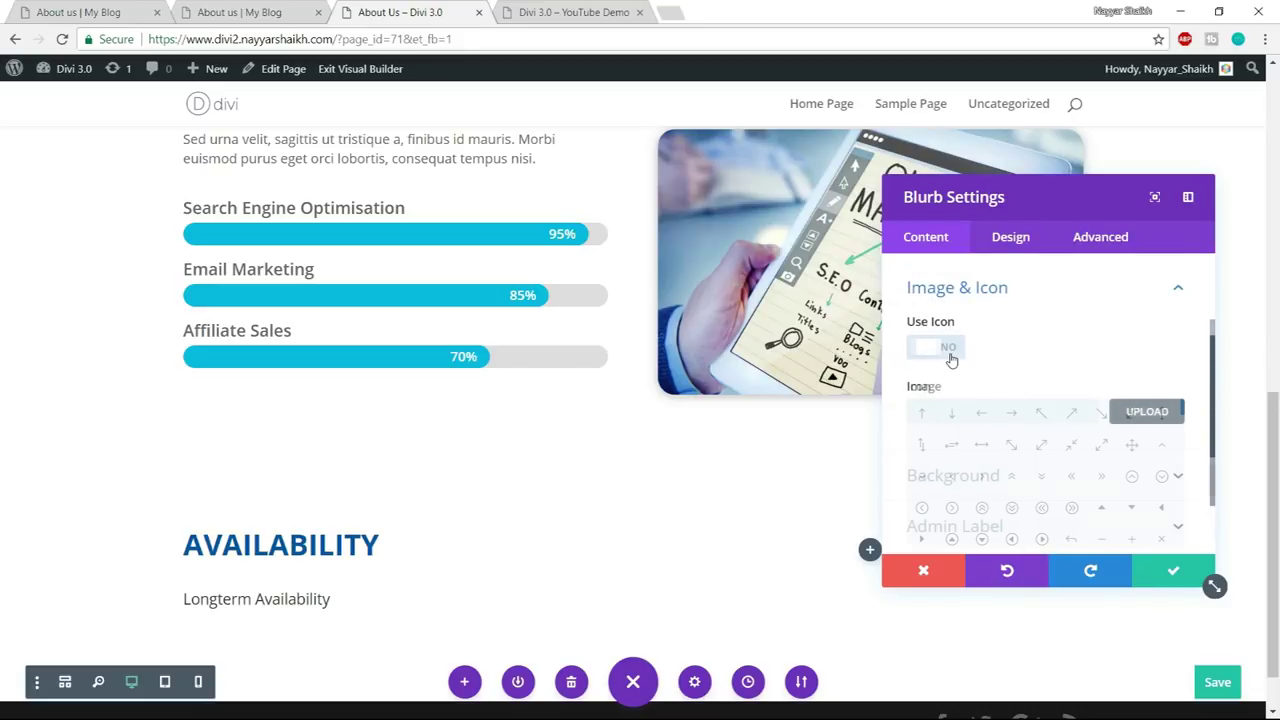
- Choose the solid clock icon for the blurb, matching the first Availability item on the reference page
{"action": "left_click", "coordinate": [258, 14]}
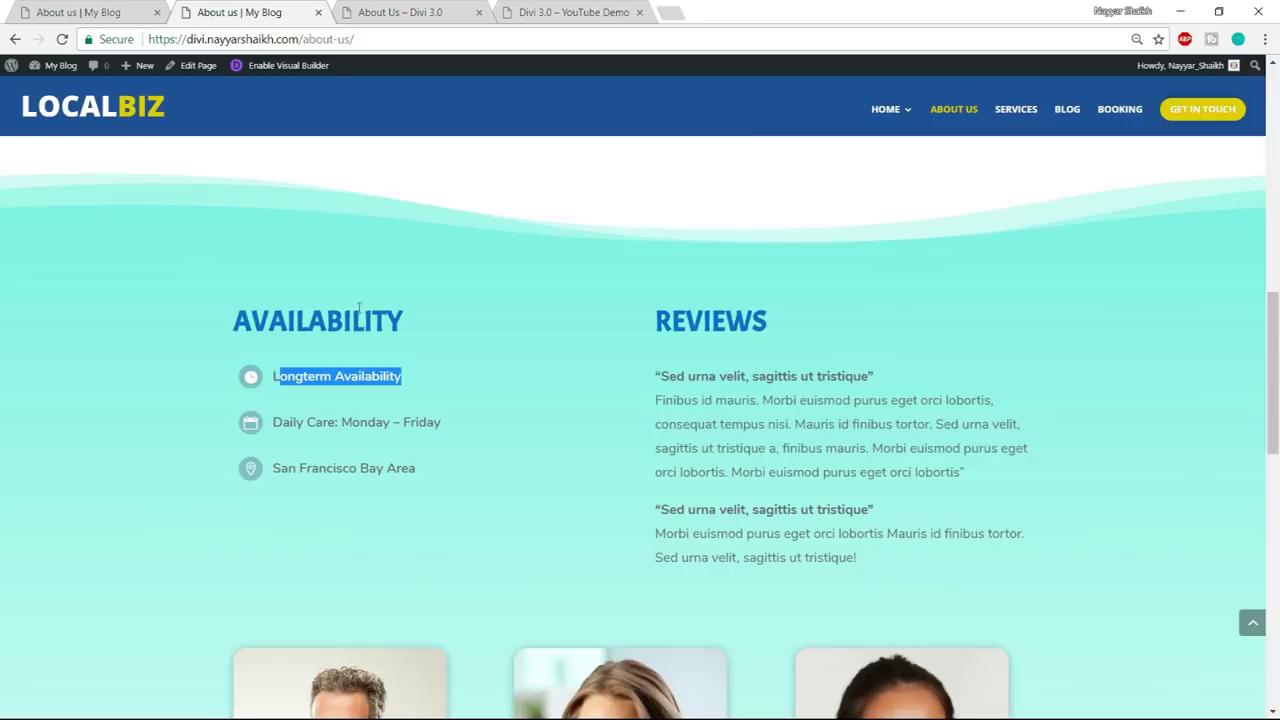
{"action": "left_click", "coordinate": [251, 377]}
{"action": "left_click", "coordinate": [390, 10]}
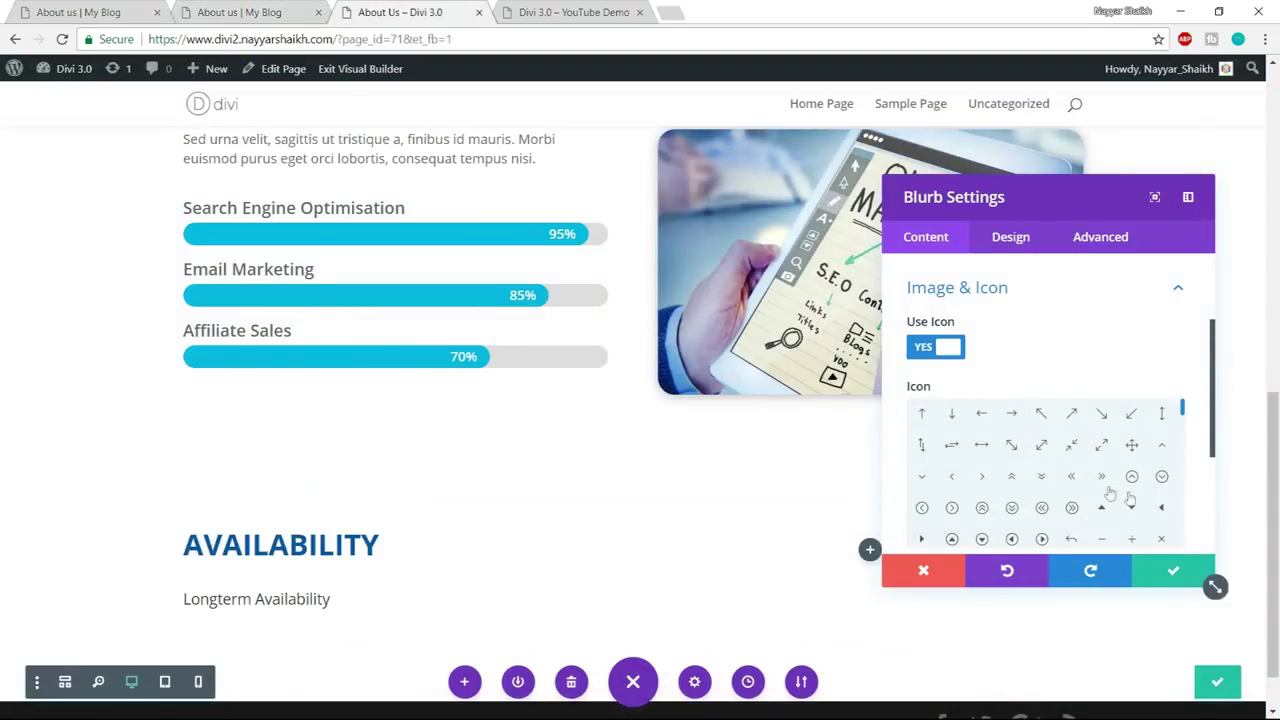
{"action": "scroll", "coordinate": [1136, 500], "scroll_direction": "down", "scroll_amount": 3}
{"action": "scroll", "coordinate": [1136, 495], "scroll_direction": "down", "scroll_amount": 3}
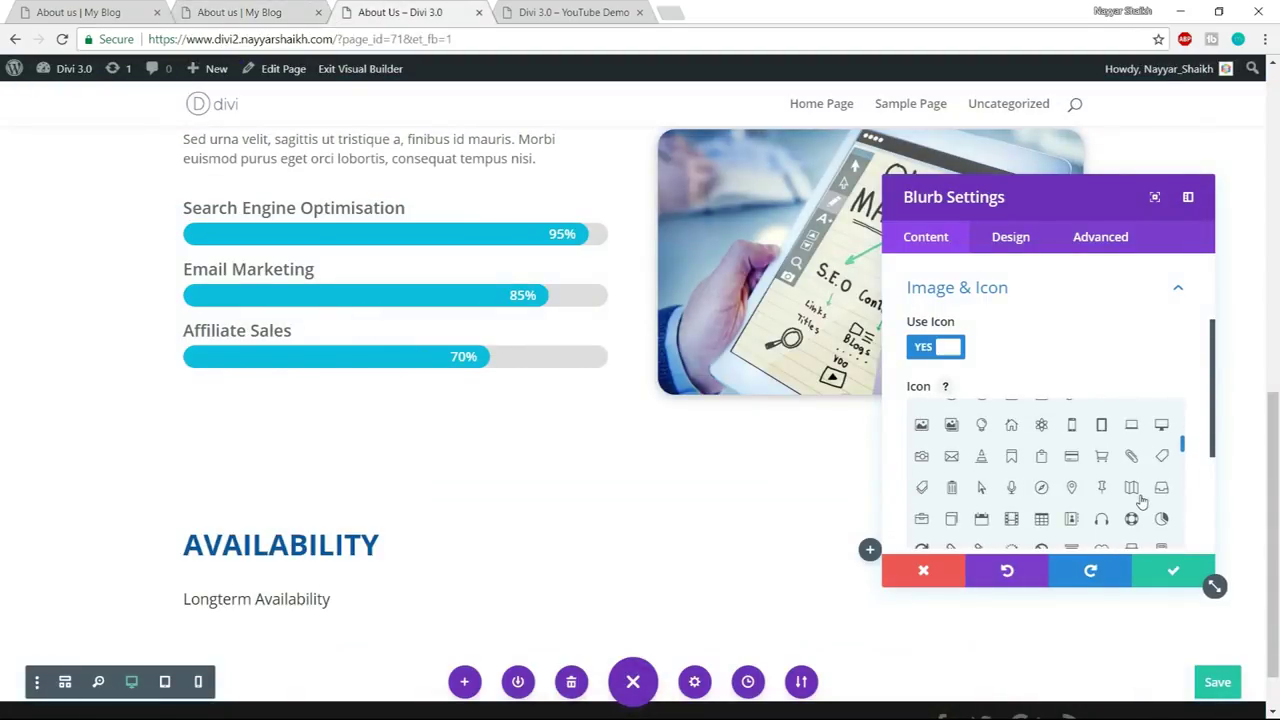
{"action": "left_click", "coordinate": [981, 447]}
{"action": "scroll", "coordinate": [537, 526], "scroll_direction": "down", "scroll_amount": 2}
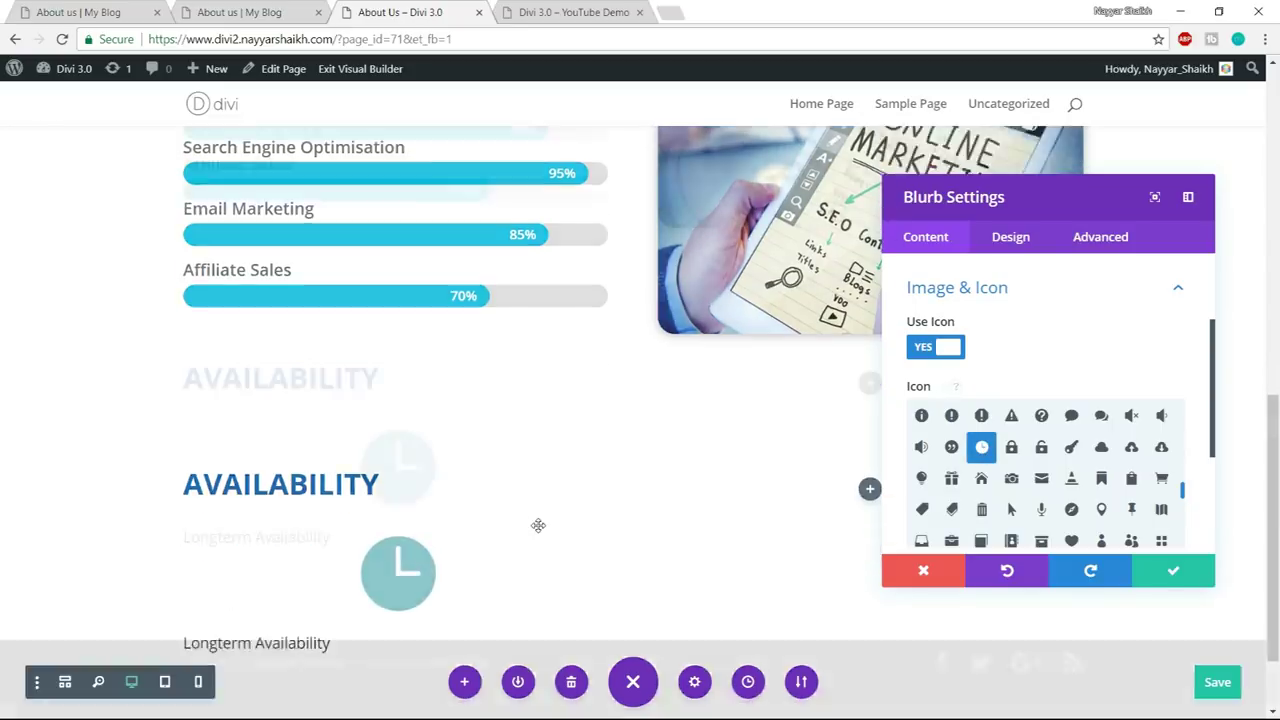
- Compare the clock icon with the reference page and set the blurb's icon color to white
{"action": "left_click", "coordinate": [232, 8]}
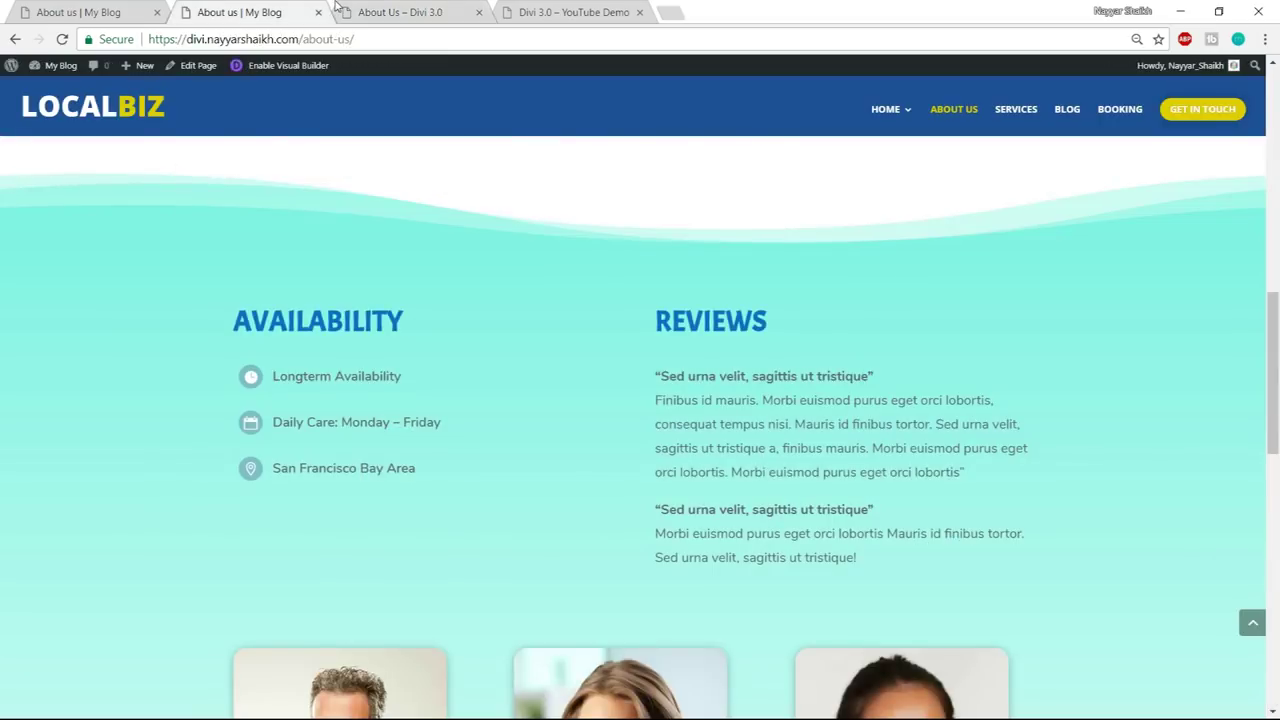
{"action": "left_click", "coordinate": [427, 10]}
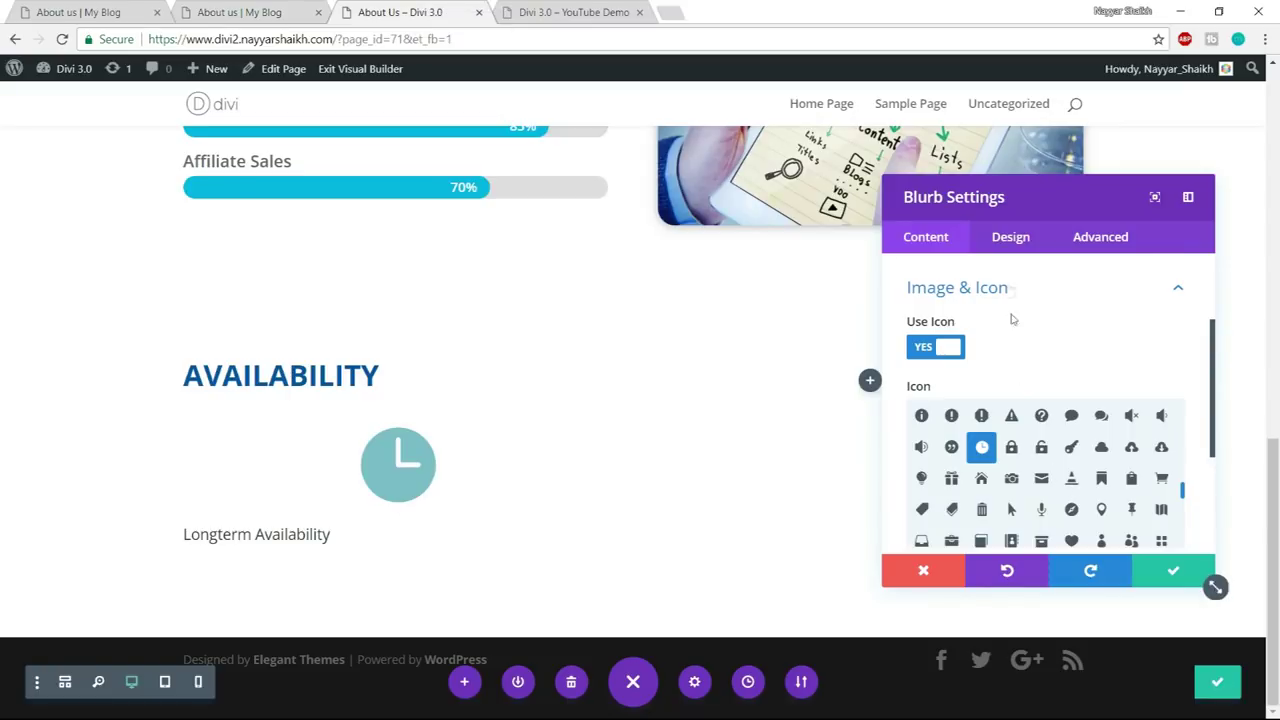
{"action": "left_click", "coordinate": [1003, 250]}
{"action": "left_click", "coordinate": [1015, 320]}
{"action": "left_click", "coordinate": [1057, 385]}
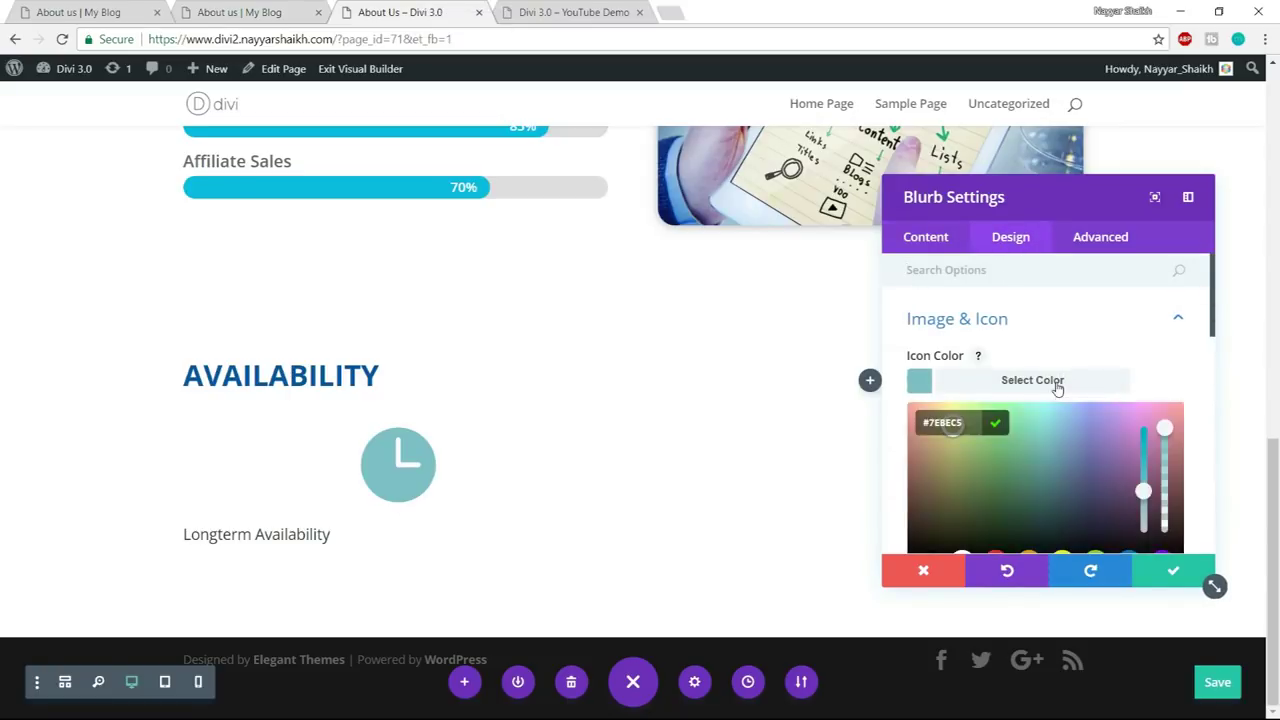
{"action": "scroll", "coordinate": [1006, 462], "scroll_direction": "down", "scroll_amount": 1}
{"action": "left_click", "coordinate": [966, 482]}
{"action": "left_click", "coordinate": [1026, 297]}
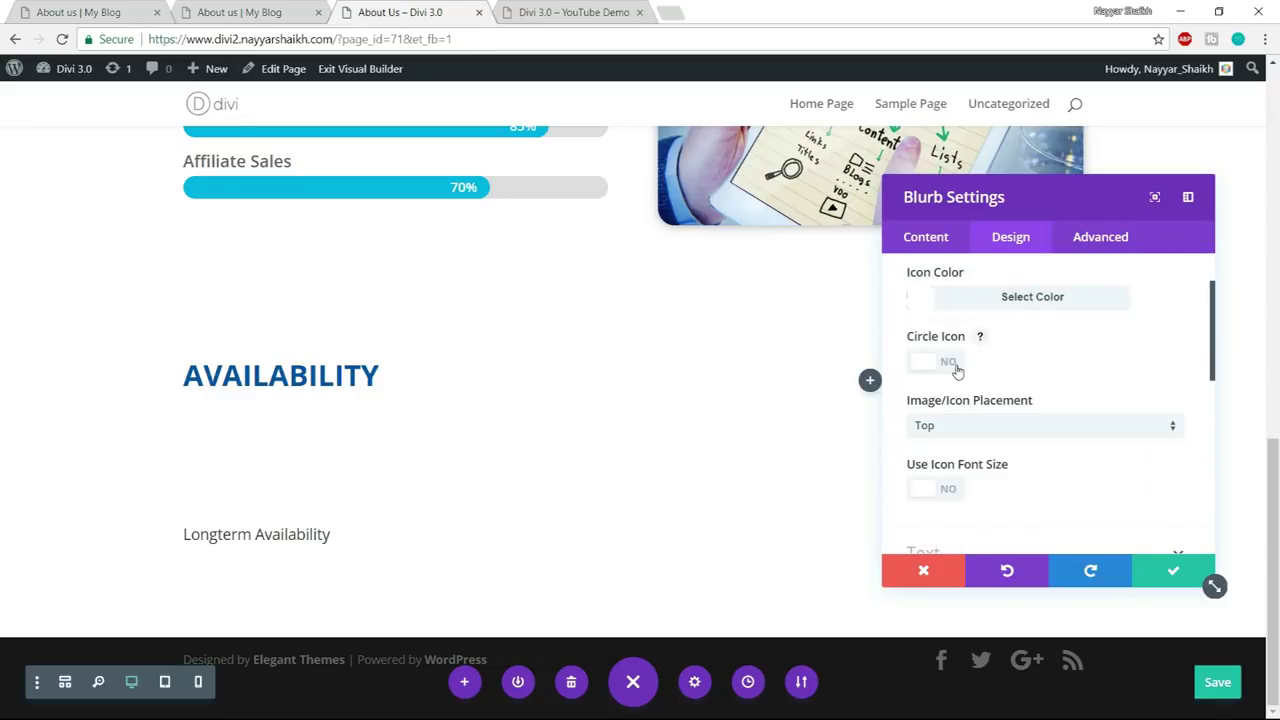
- Enable Circle Icon for the blurb and set the circle color to a bright medium blue
{"action": "left_click", "coordinate": [955, 368]}
{"action": "scroll", "coordinate": [1093, 361], "scroll_direction": "down", "scroll_amount": 1}
{"action": "left_click", "coordinate": [1036, 343]}
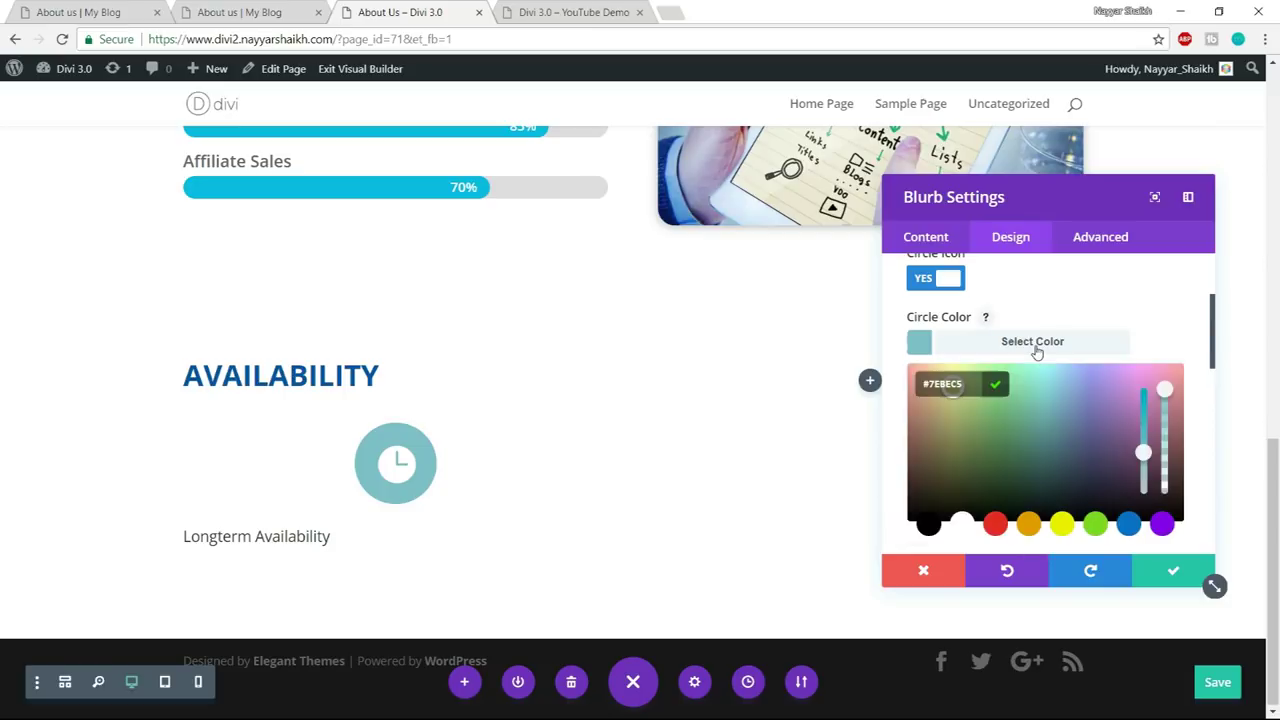
{"action": "scroll", "coordinate": [1037, 352], "scroll_direction": "down", "scroll_amount": 1}
{"action": "left_click", "coordinate": [994, 442]}
{"action": "left_click", "coordinate": [1060, 443]}
{"action": "left_click", "coordinate": [1095, 441]}
{"action": "left_click", "coordinate": [1129, 443]}
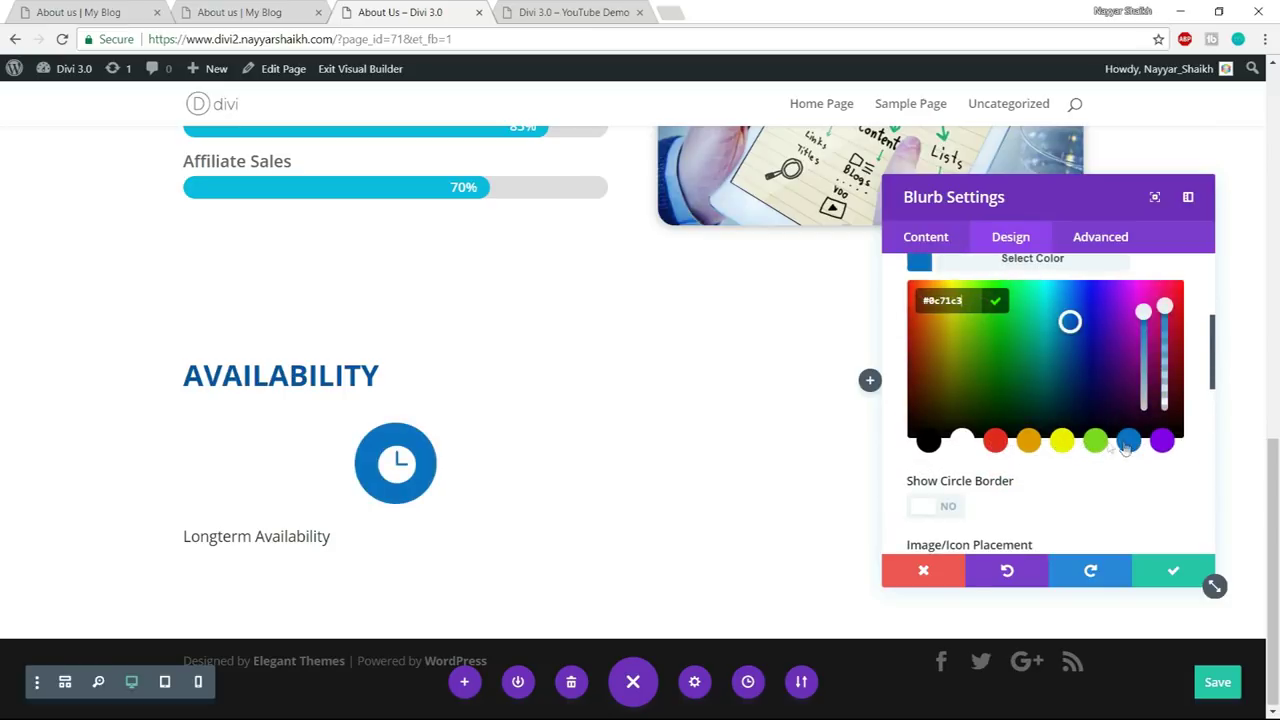
{"action": "left_click", "coordinate": [1060, 312]}
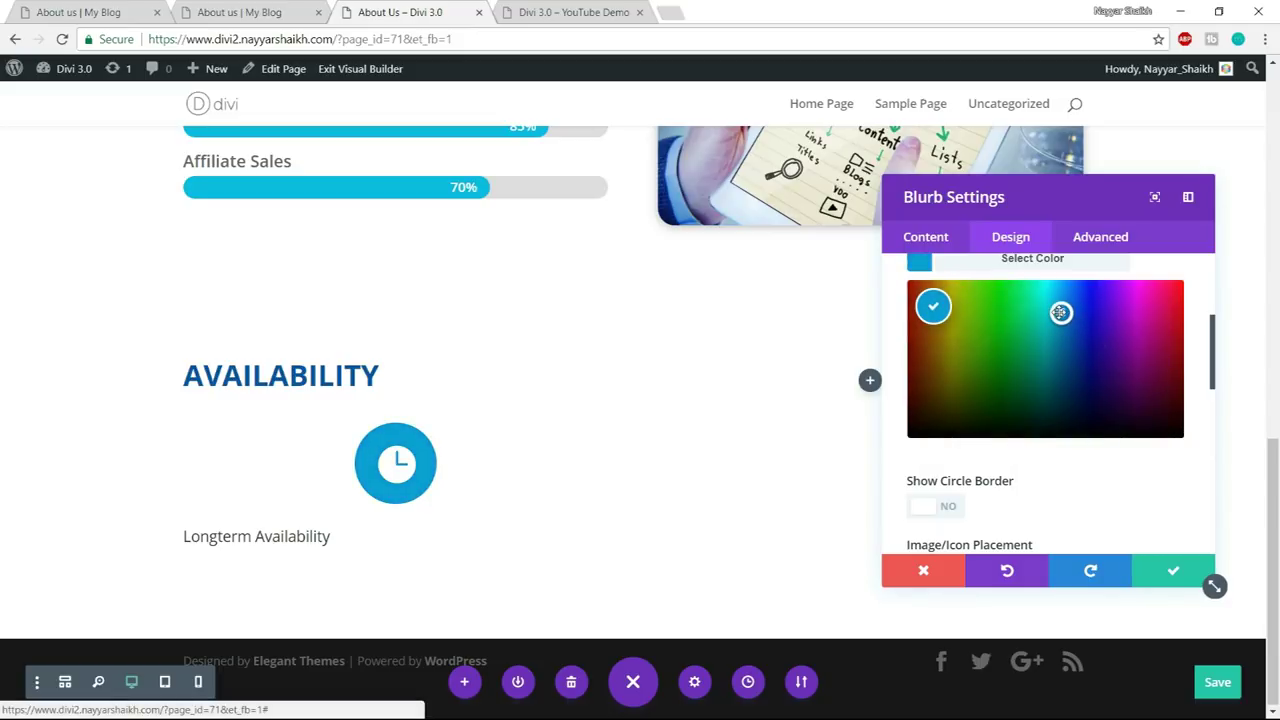
{"action": "left_click", "coordinate": [1036, 262]}
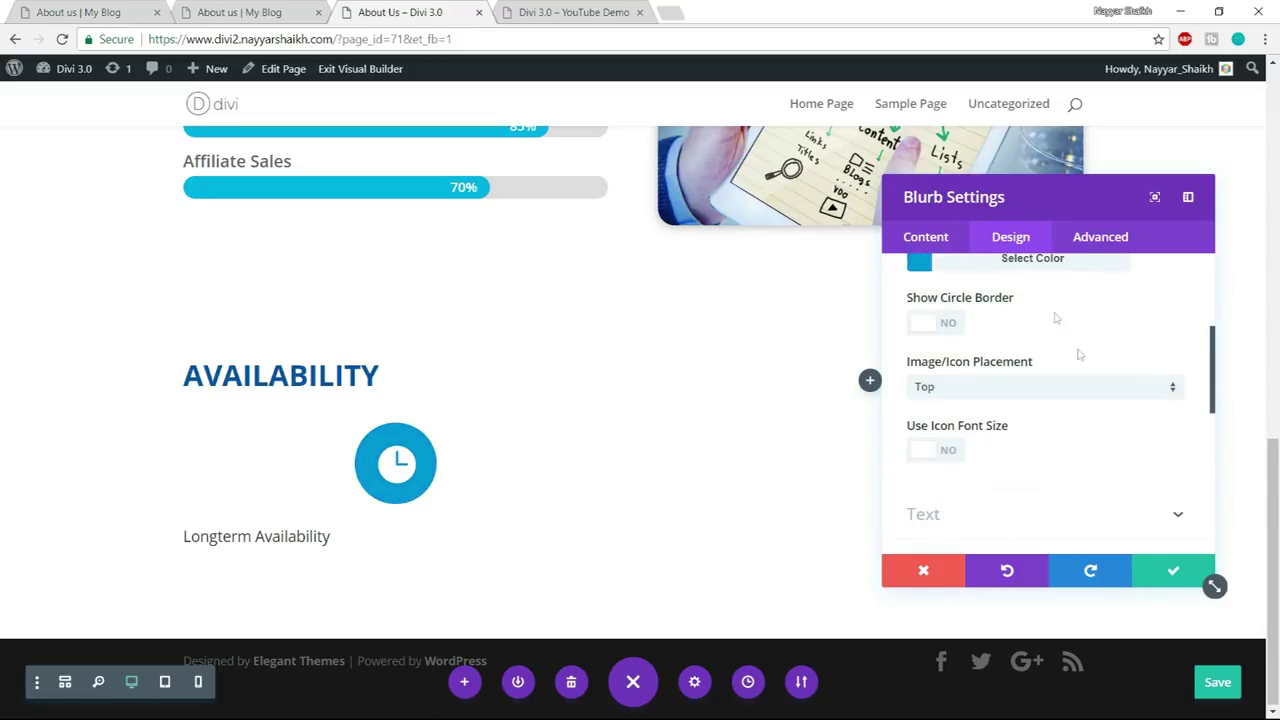
- Set the blurb's icon placement to Left and use a custom icon font size of 25px
{"action": "left_click", "coordinate": [972, 396]}
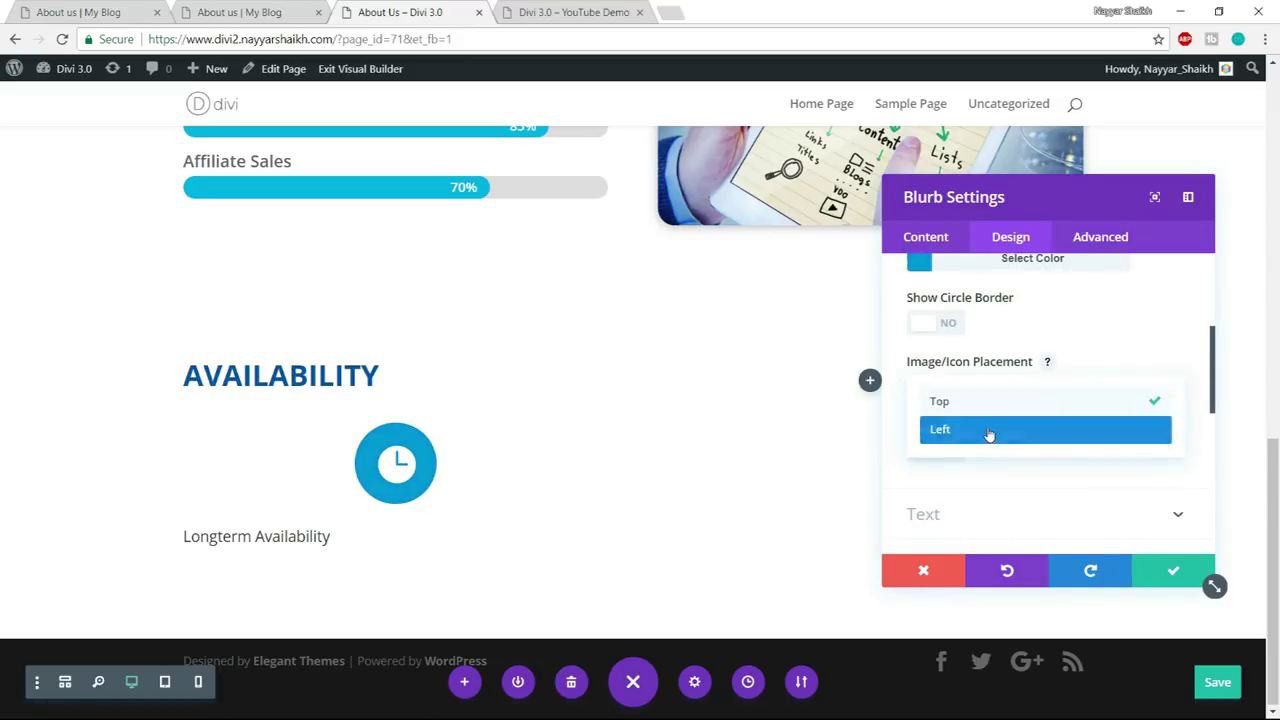
{"action": "left_click", "coordinate": [987, 433]}
{"action": "left_click", "coordinate": [951, 449]}
{"action": "scroll", "coordinate": [1068, 443], "scroll_direction": "down", "scroll_amount": 2}
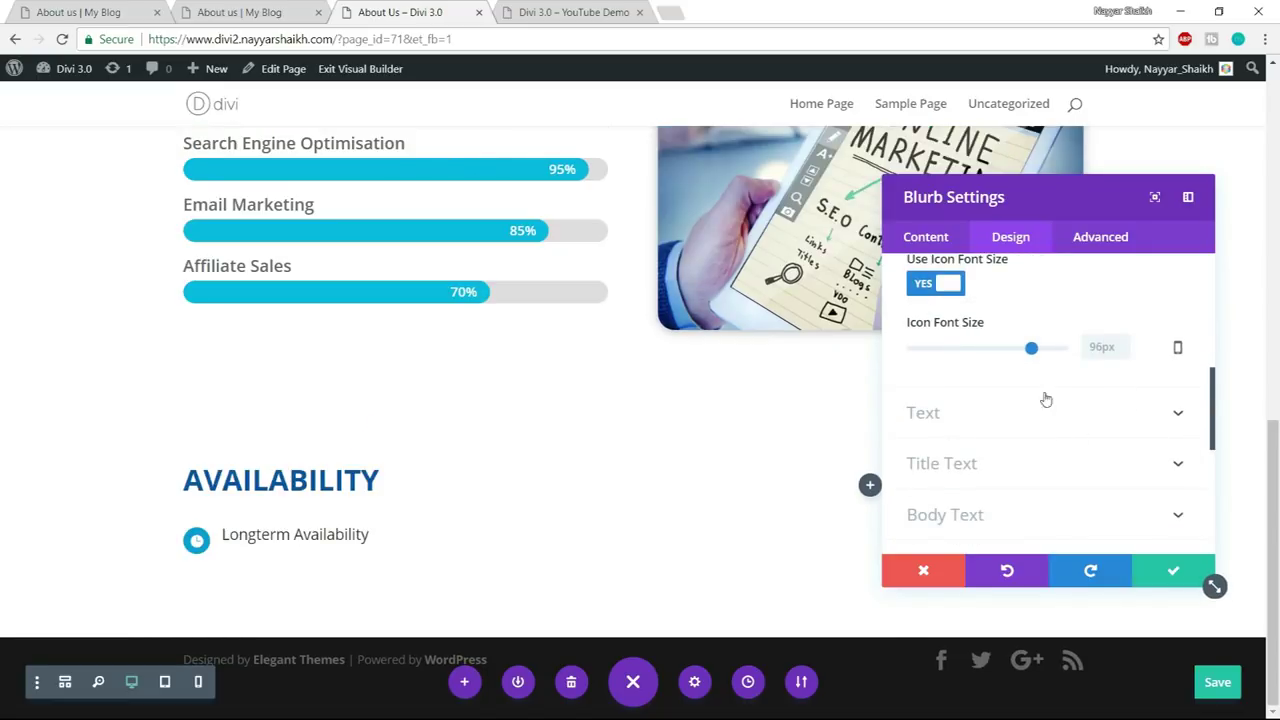
{"action": "left_click_drag", "start_coordinate": [1031, 349], "coordinate": [944, 375]}
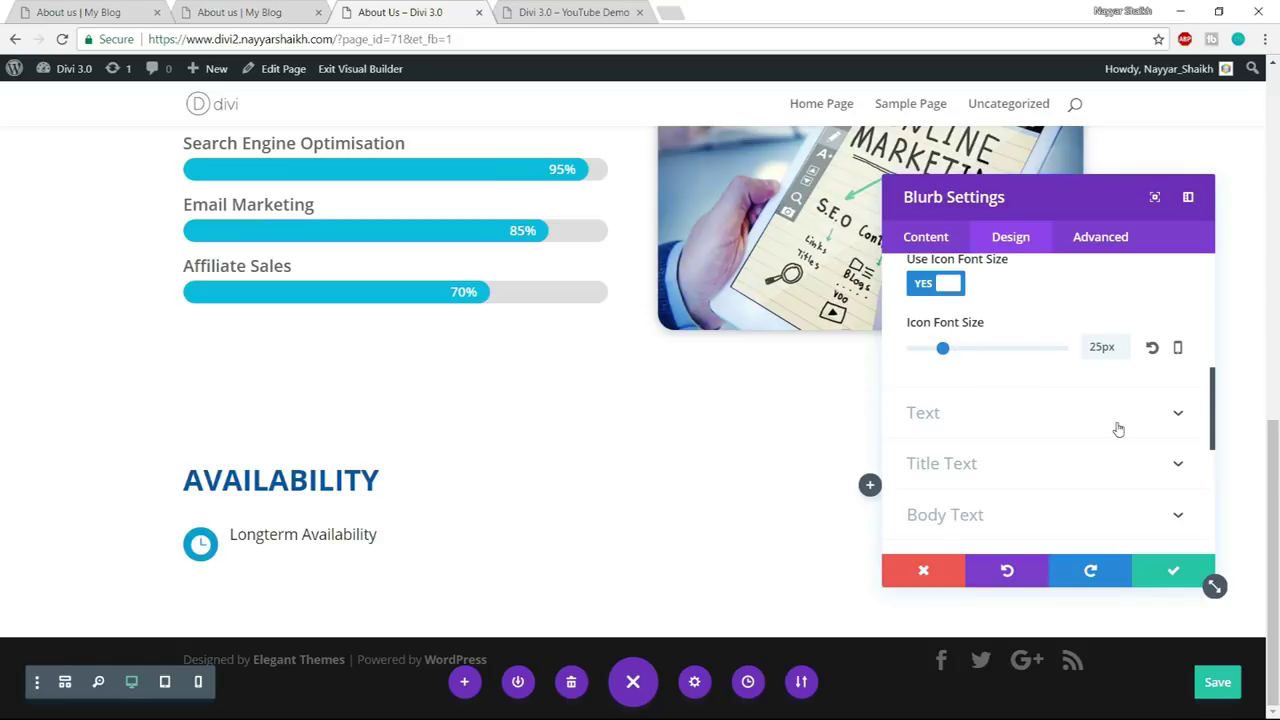
- Try the H2 heading level on the blurb title and return it to H4
{"action": "left_click", "coordinate": [1011, 465]}
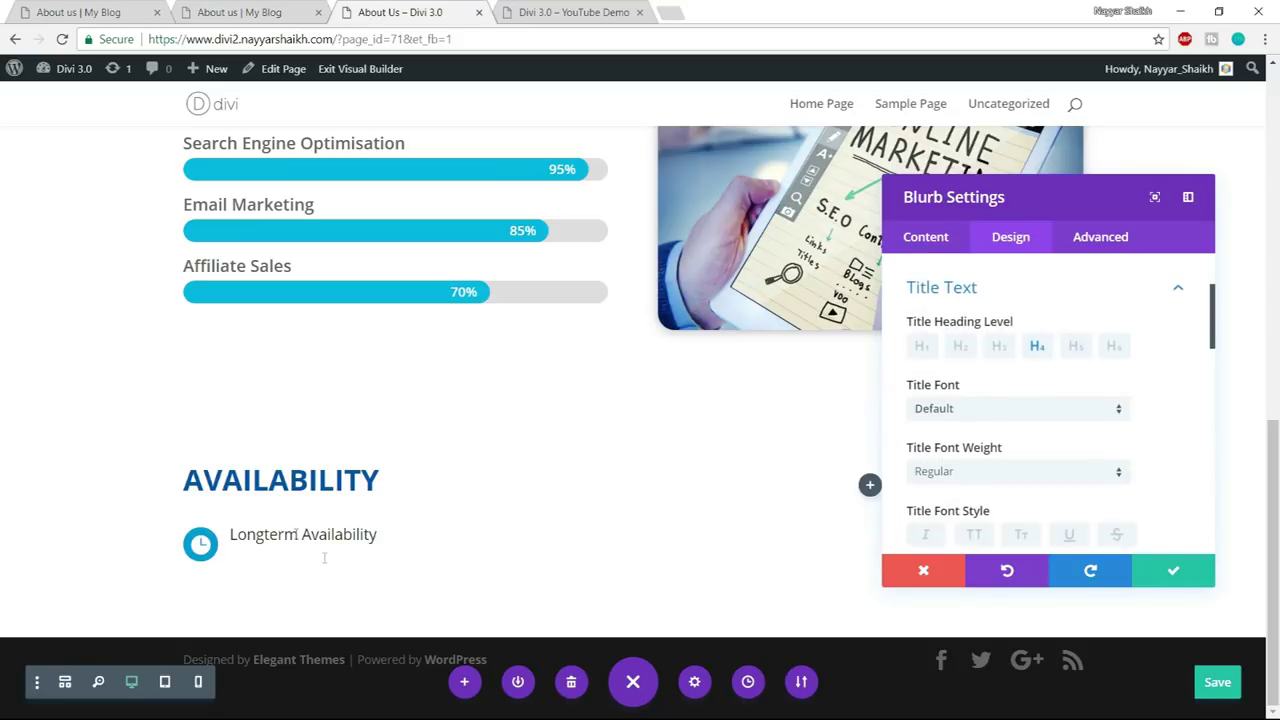
{"action": "left_click", "coordinate": [957, 355]}
{"action": "scroll", "coordinate": [1128, 368], "scroll_direction": "down", "scroll_amount": 1}
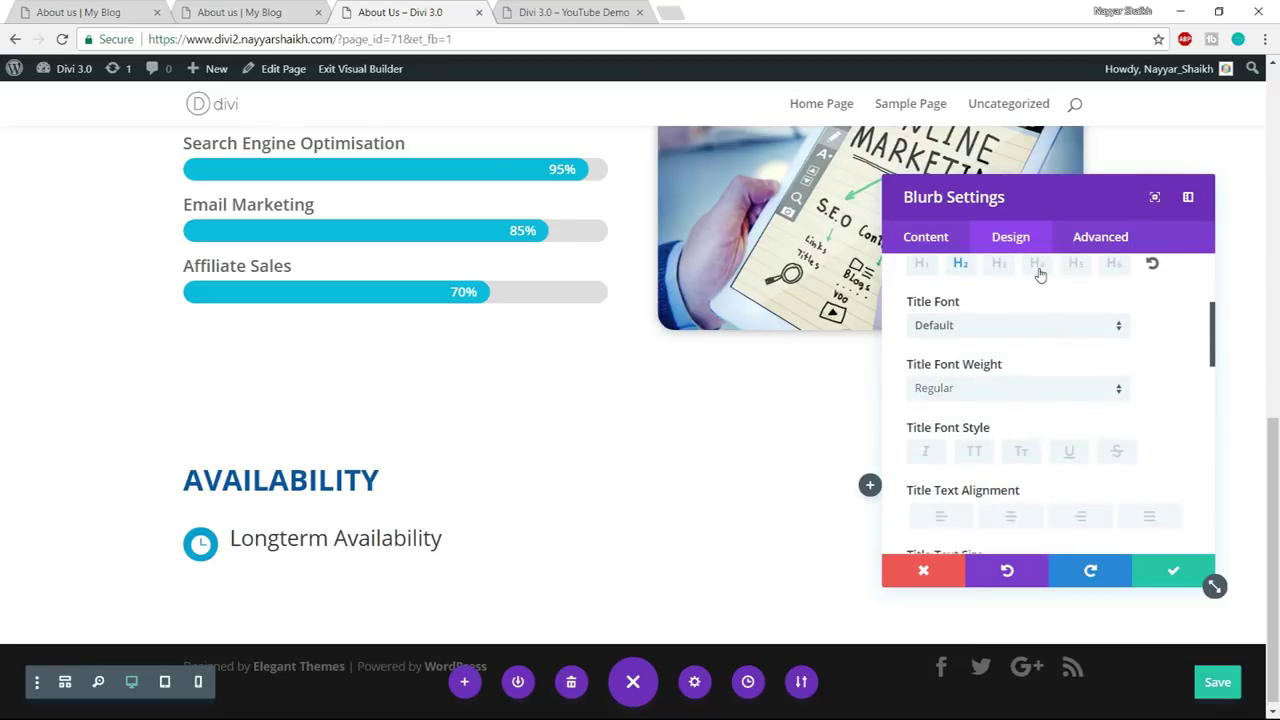
{"action": "left_click", "coordinate": [1040, 274]}
{"action": "scroll", "coordinate": [1035, 412], "scroll_direction": "up", "scroll_amount": 1}
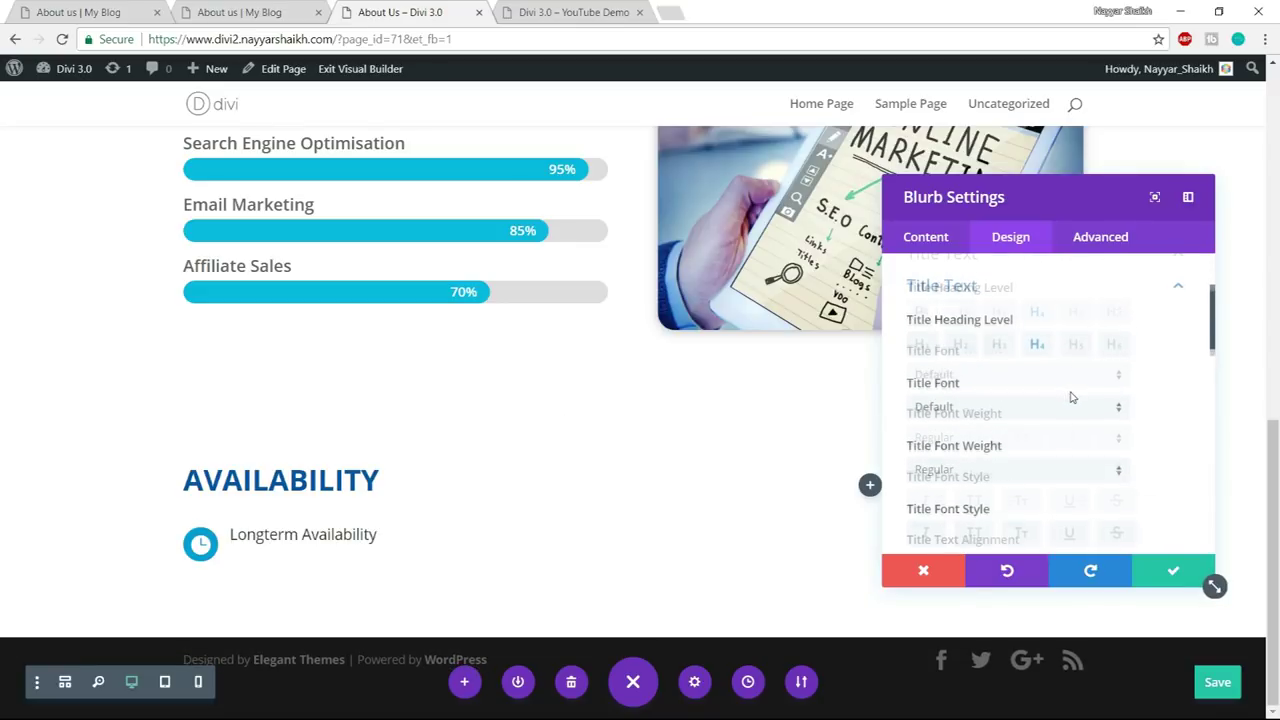
- Set the blurb's title line height to 2em so the title aligns with the clock icon
{"action": "scroll", "coordinate": [1071, 398], "scroll_direction": "down", "scroll_amount": 2}
{"action": "scroll", "coordinate": [1049, 405], "scroll_direction": "down", "scroll_amount": 1}
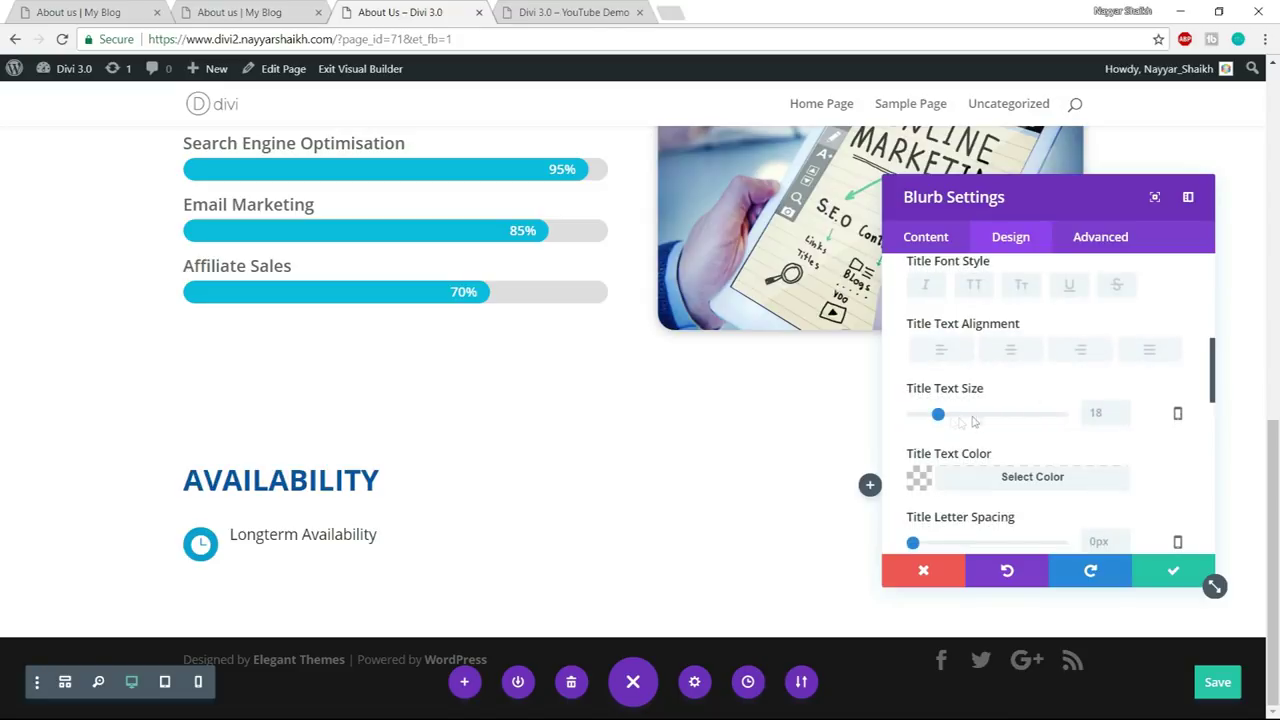
{"action": "scroll", "coordinate": [1152, 418], "scroll_direction": "down", "scroll_amount": 1}
{"action": "scroll", "coordinate": [1149, 420], "scroll_direction": "down", "scroll_amount": 1}
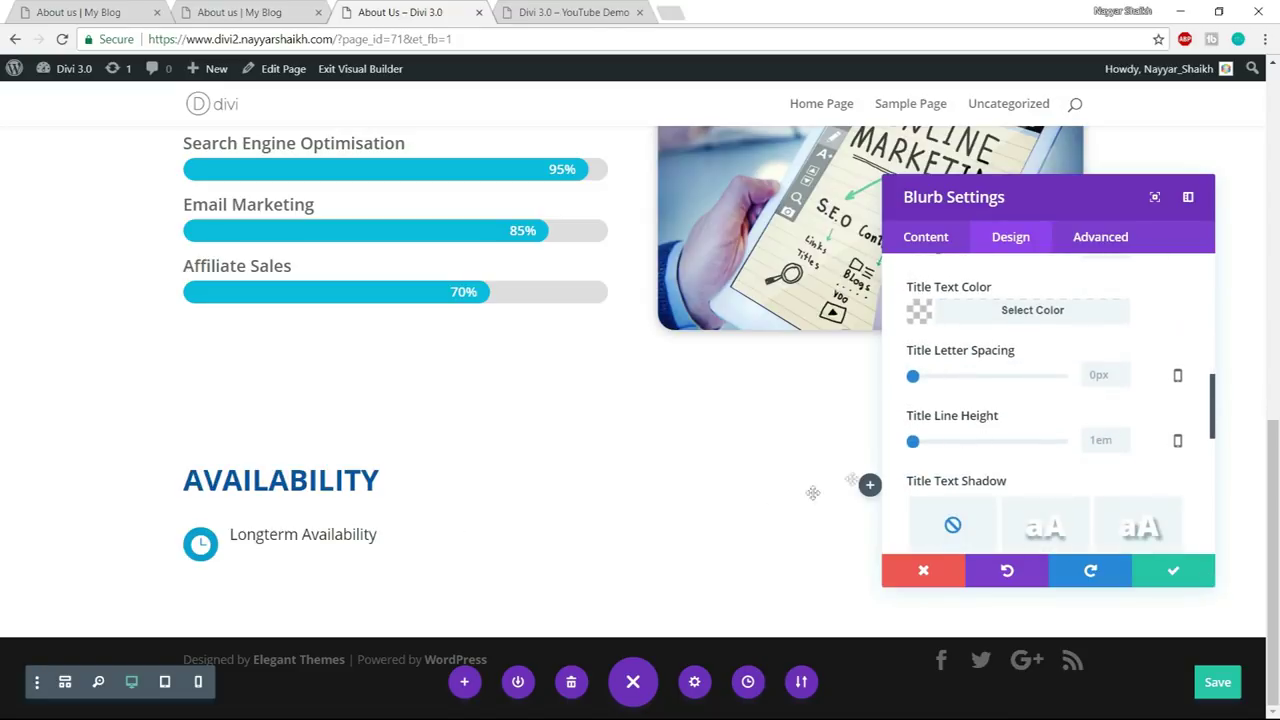
{"action": "left_click_drag", "start_coordinate": [913, 441], "coordinate": [988, 442]}
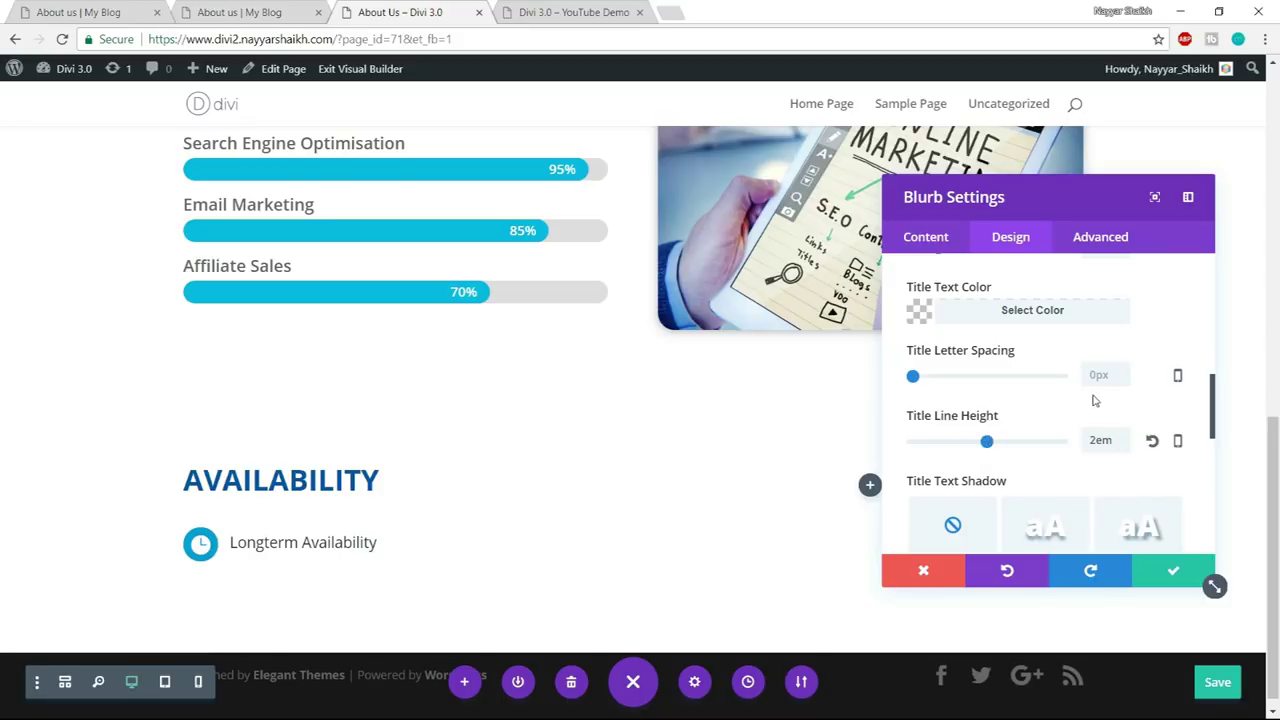
- Set the blurb's bottom custom margin to 0px and save the blurb settings
{"action": "left_click", "coordinate": [1046, 257]}
{"action": "scroll", "coordinate": [1135, 391], "scroll_direction": "down", "scroll_amount": 2}
{"action": "left_click", "coordinate": [1006, 354]}
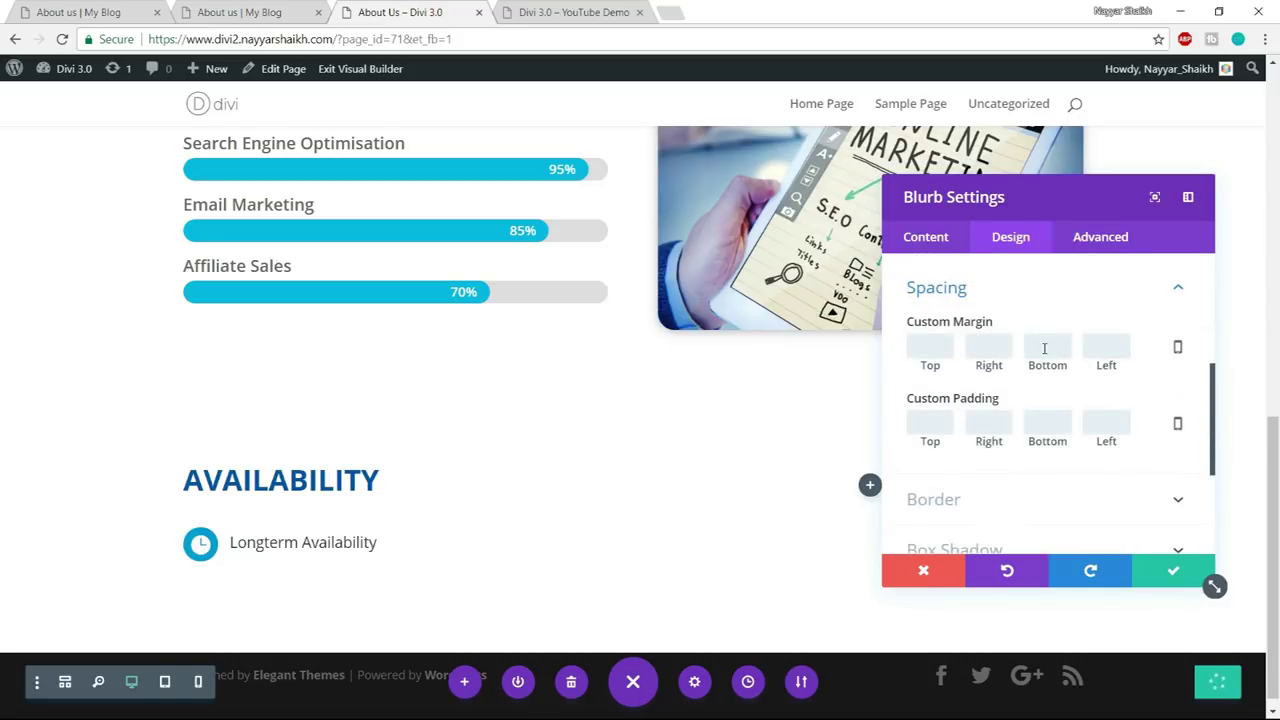
{"action": "type", "text": "0"}
{"action": "left_click", "coordinate": [1090, 338]}
{"action": "scroll", "coordinate": [1110, 460], "scroll_direction": "up", "scroll_amount": 2}
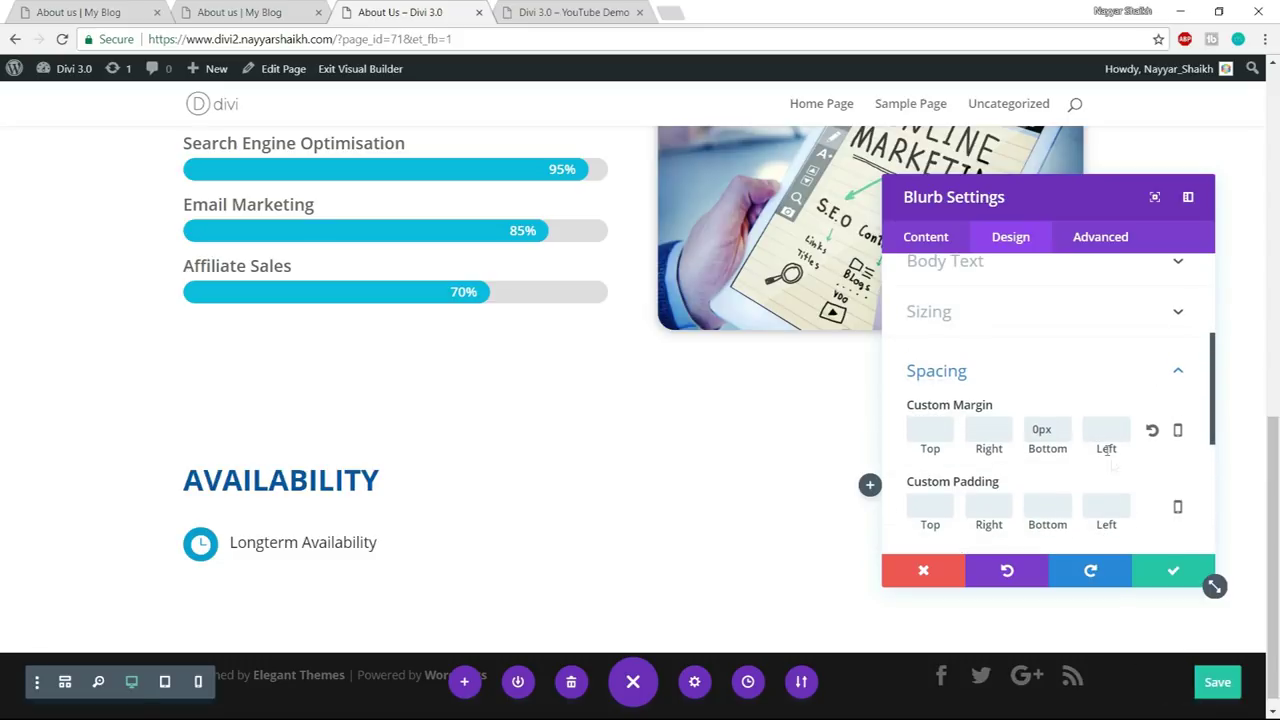
{"action": "scroll", "coordinate": [1113, 467], "scroll_direction": "up", "scroll_amount": 2}
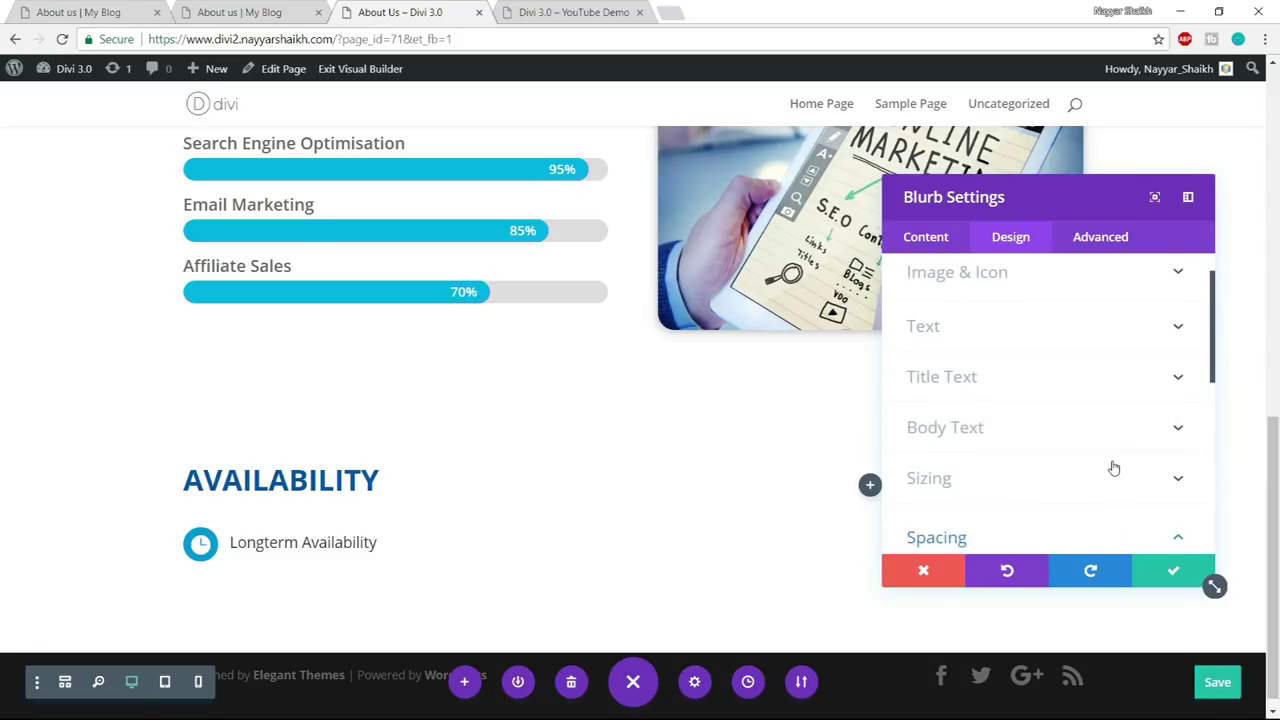
{"action": "left_click", "coordinate": [1177, 568]}
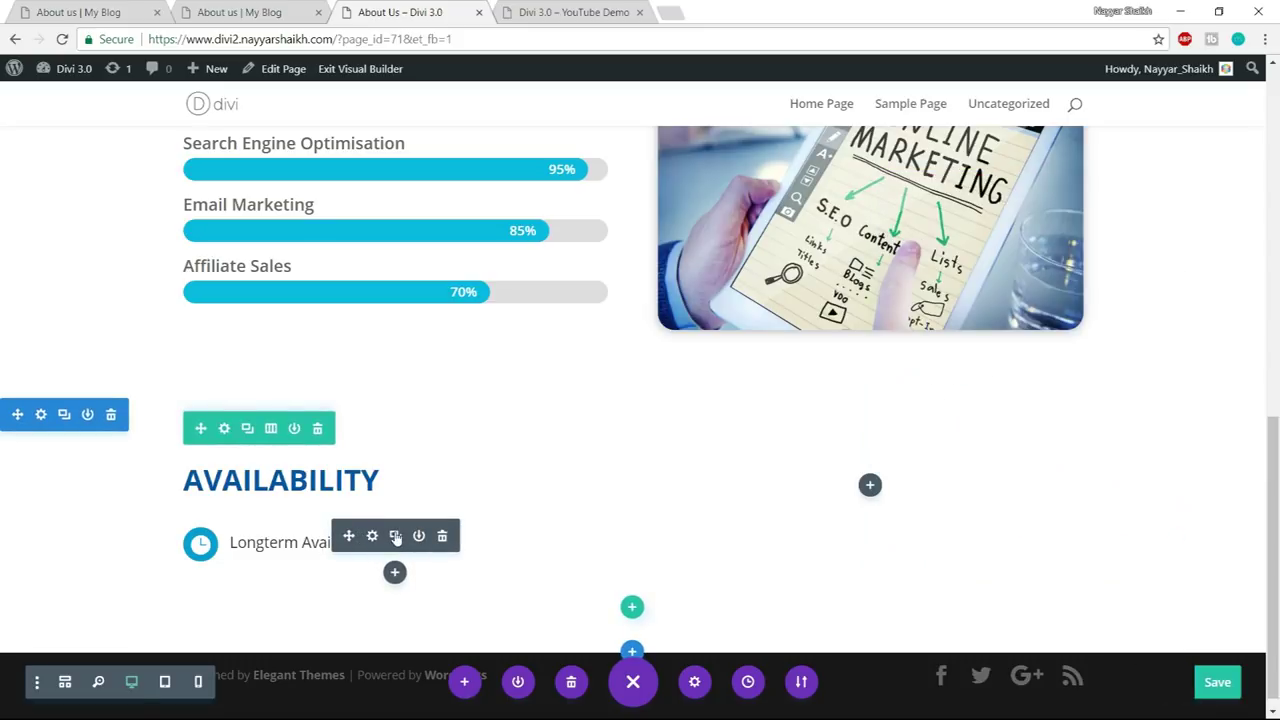
- Duplicate the Longterm Availability blurb twice to make three blurbs under the AVAILABILITY heading
{"action": "left_click", "coordinate": [395, 537]}
{"action": "left_click", "coordinate": [395, 537]}
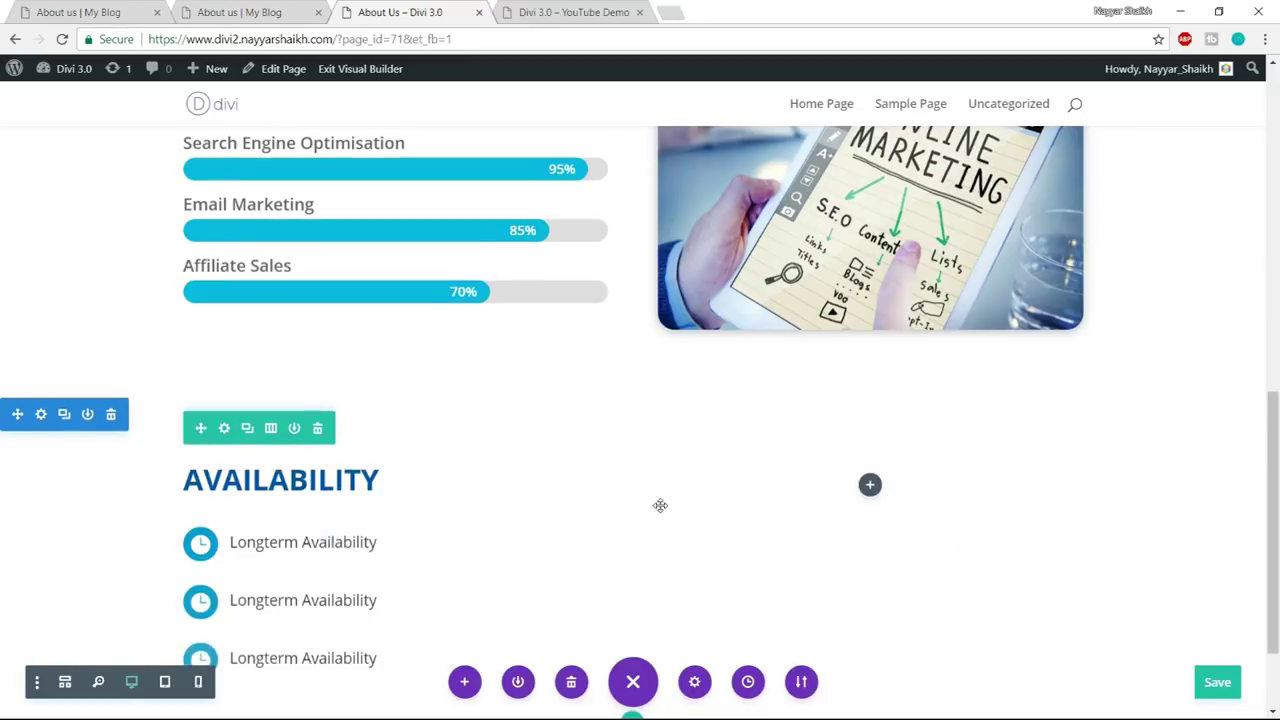
{"action": "scroll", "coordinate": [660, 505], "scroll_direction": "down", "scroll_amount": 2}
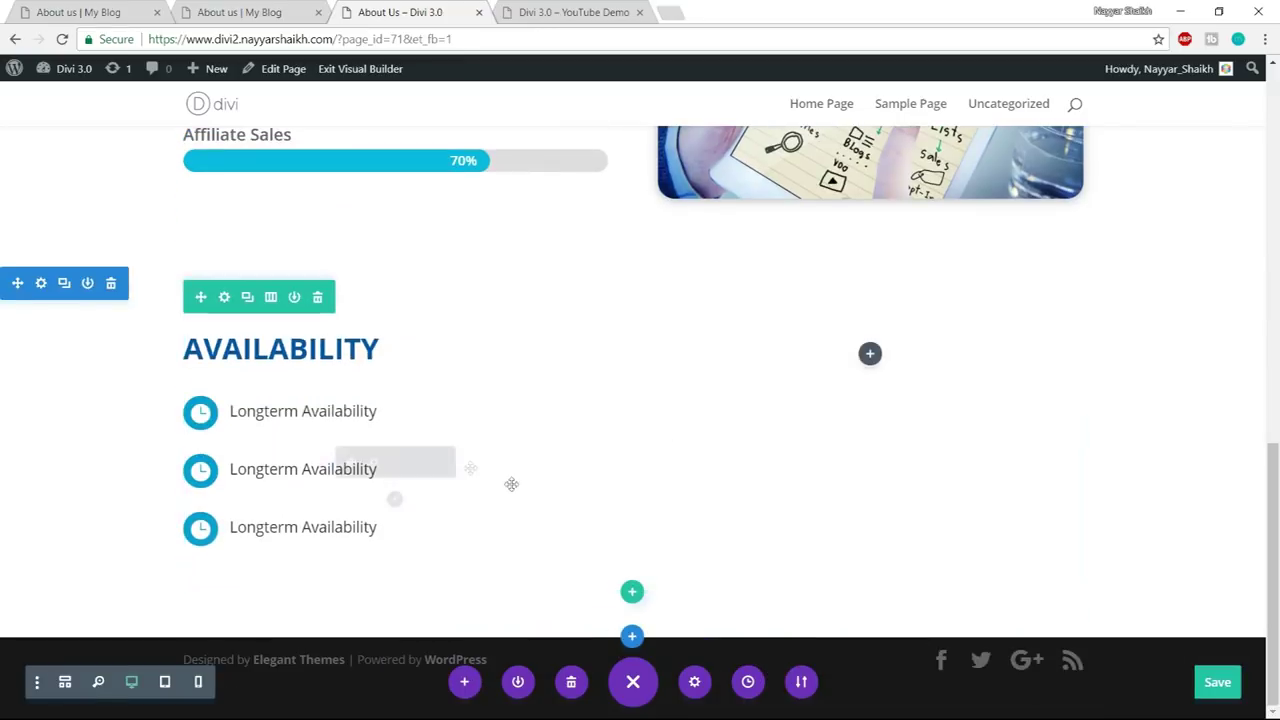
- Select the second blurb's title text and check the matching list entry on the reference page
{"action": "left_click", "coordinate": [231, 471]}
{"action": "left_click_drag", "start_coordinate": [231, 471], "coordinate": [417, 474]}
{"action": "left_click", "coordinate": [200, 8]}
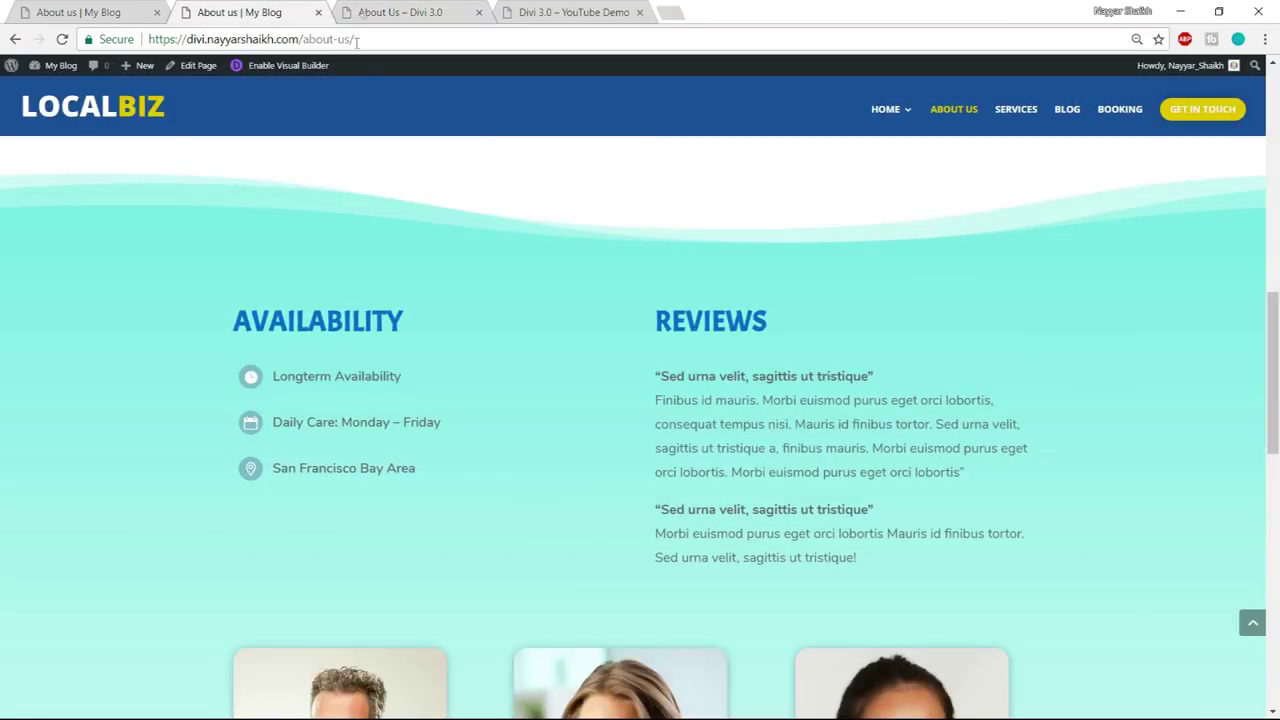
{"action": "left_click", "coordinate": [375, 10]}
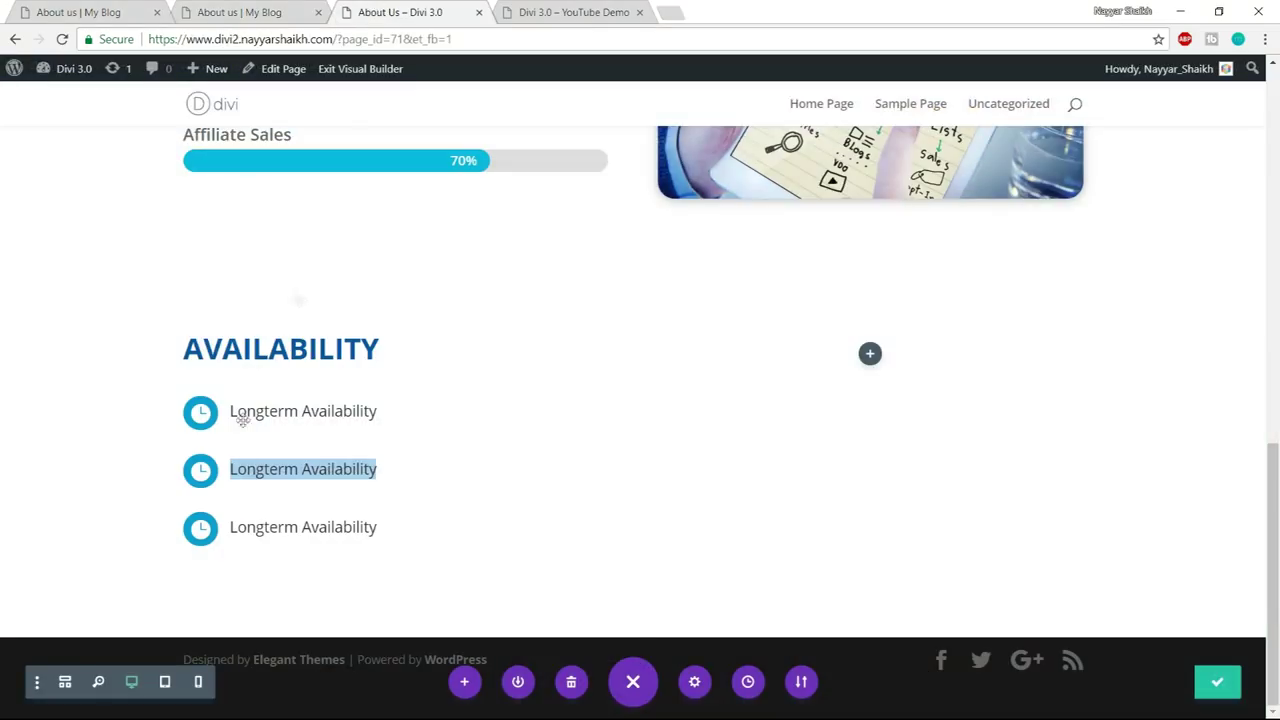
- Retitle the third blurb "San Francisco Bay Area" using the text copied from the reference page
{"action": "mouse_move", "coordinate": [385, 528]}
{"action": "left_click", "coordinate": [373, 522]}
{"action": "left_click", "coordinate": [285, 8]}
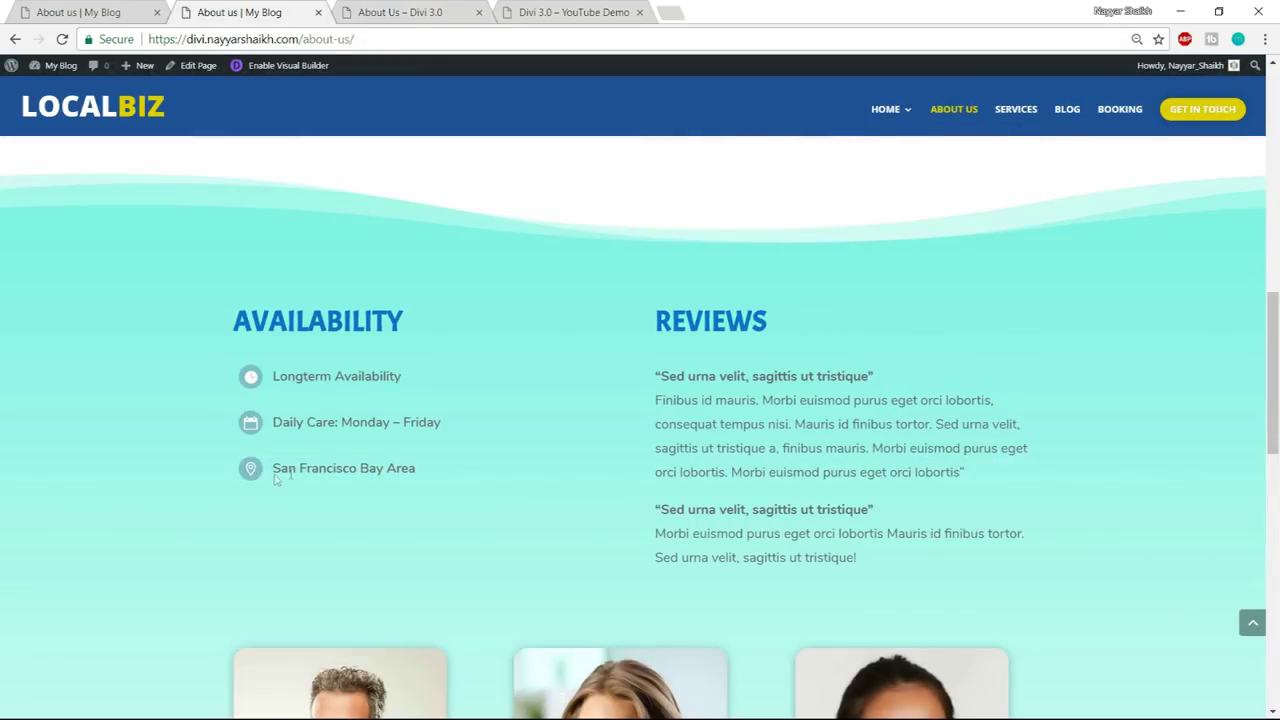
{"action": "left_click_drag", "start_coordinate": [270, 474], "coordinate": [409, 459]}
{"action": "key", "text": "ctrl+c"}
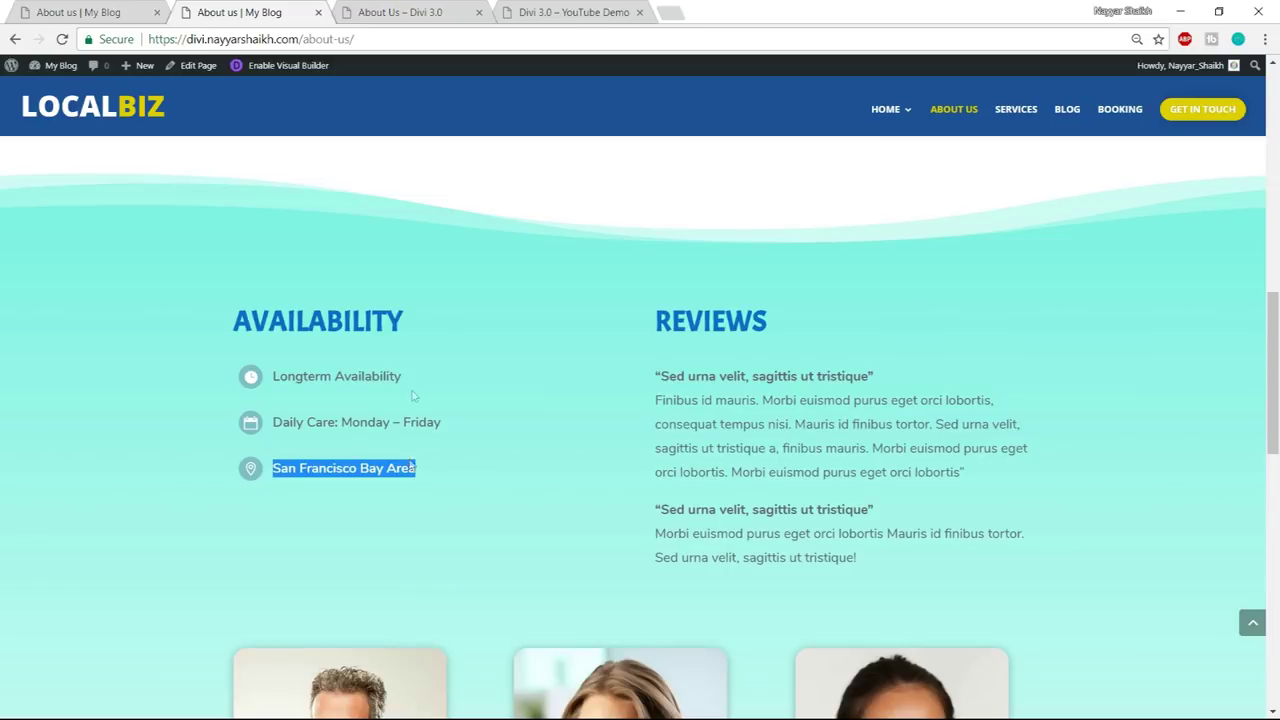
{"action": "left_click", "coordinate": [370, 12]}
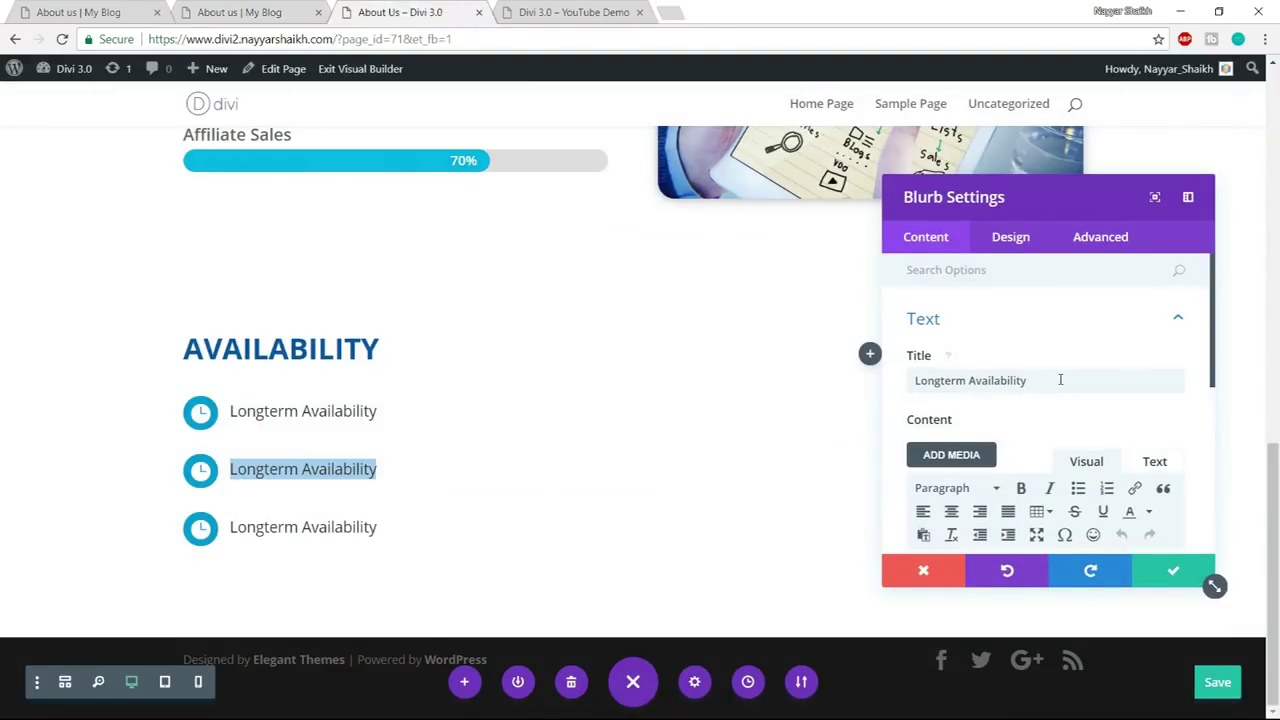
{"action": "left_click_drag", "start_coordinate": [1060, 380], "coordinate": [843, 394]}
{"action": "key", "text": "ctrl+v"}
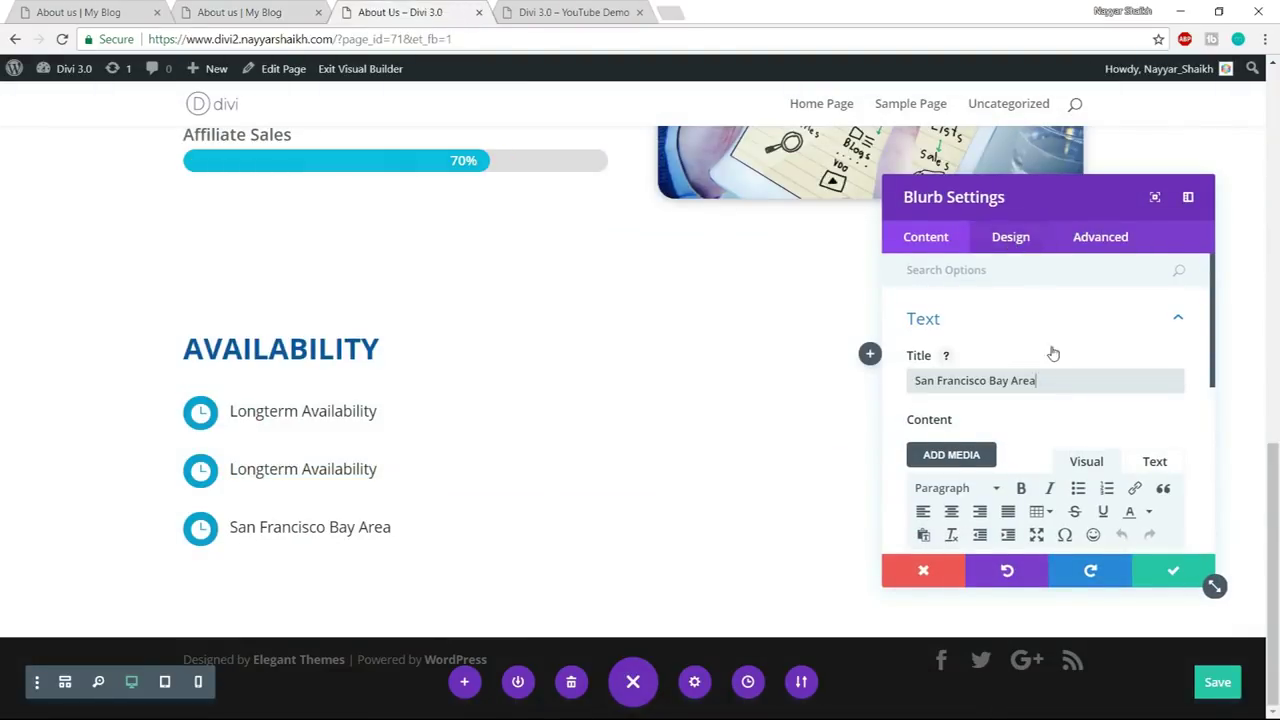
- Change the San Francisco Bay Area blurb's icon to the location pin and save the blurb settings
{"action": "scroll", "coordinate": [1053, 354], "scroll_direction": "down", "scroll_amount": 5}
{"action": "left_click", "coordinate": [1014, 388]}
{"action": "scroll", "coordinate": [1090, 400], "scroll_direction": "down", "scroll_amount": 8}
{"action": "scroll", "coordinate": [1134, 414], "scroll_direction": "down", "scroll_amount": 2}
{"action": "left_click", "coordinate": [1072, 323]}
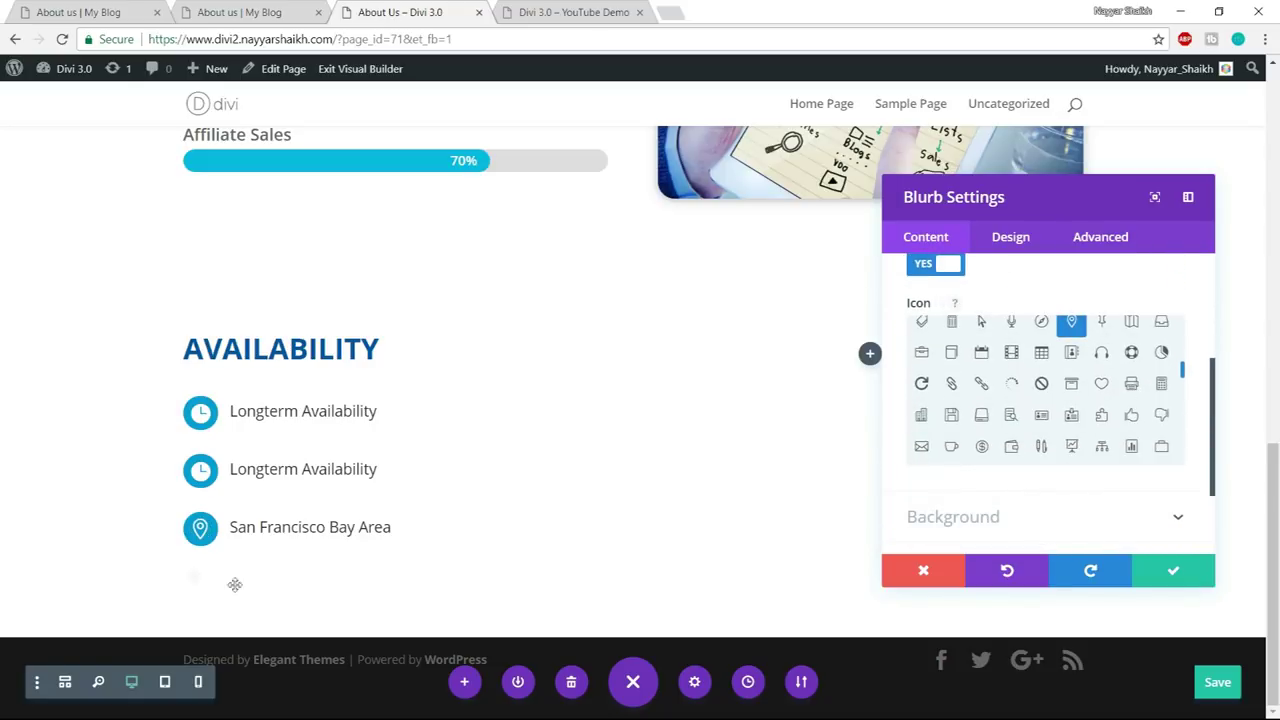
{"action": "left_click", "coordinate": [1176, 570]}
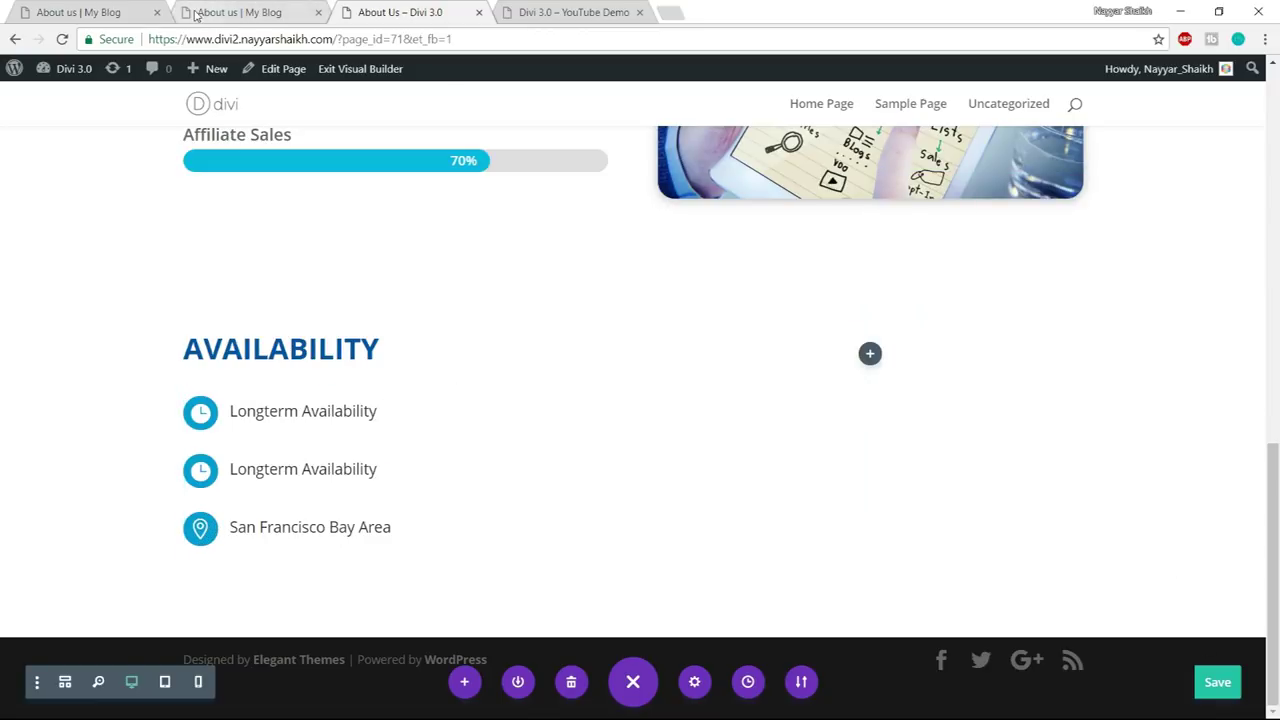
- Duplicate the AVAILABILITY heading, move the copy into the row's empty second column and change its text to REVIEWS
{"action": "left_click", "coordinate": [240, 12]}
{"action": "left_click_drag", "start_coordinate": [663, 321], "coordinate": [786, 323]}
{"action": "left_click", "coordinate": [425, 10]}
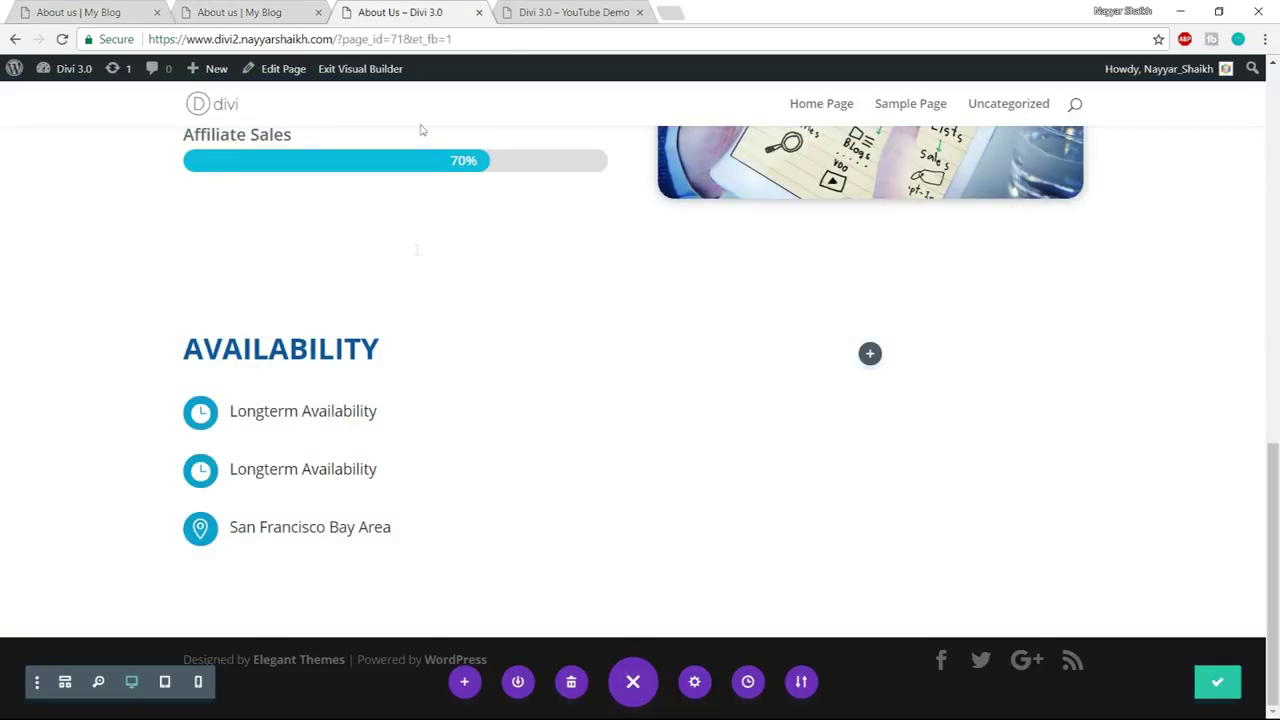
{"action": "left_click", "coordinate": [396, 343]}
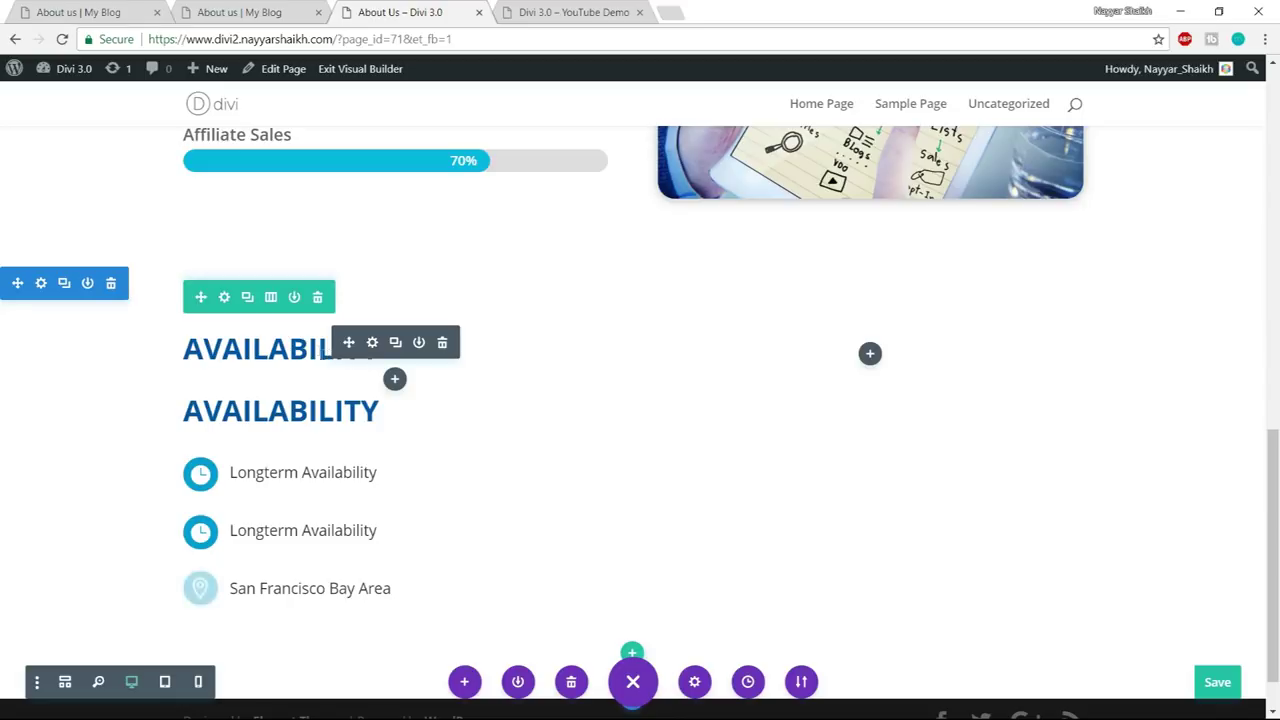
{"action": "left_click_drag", "start_coordinate": [349, 343], "coordinate": [810, 355]}
{"action": "double_click", "coordinate": [802, 349]}
{"action": "type", "text": "REVIEWS"}
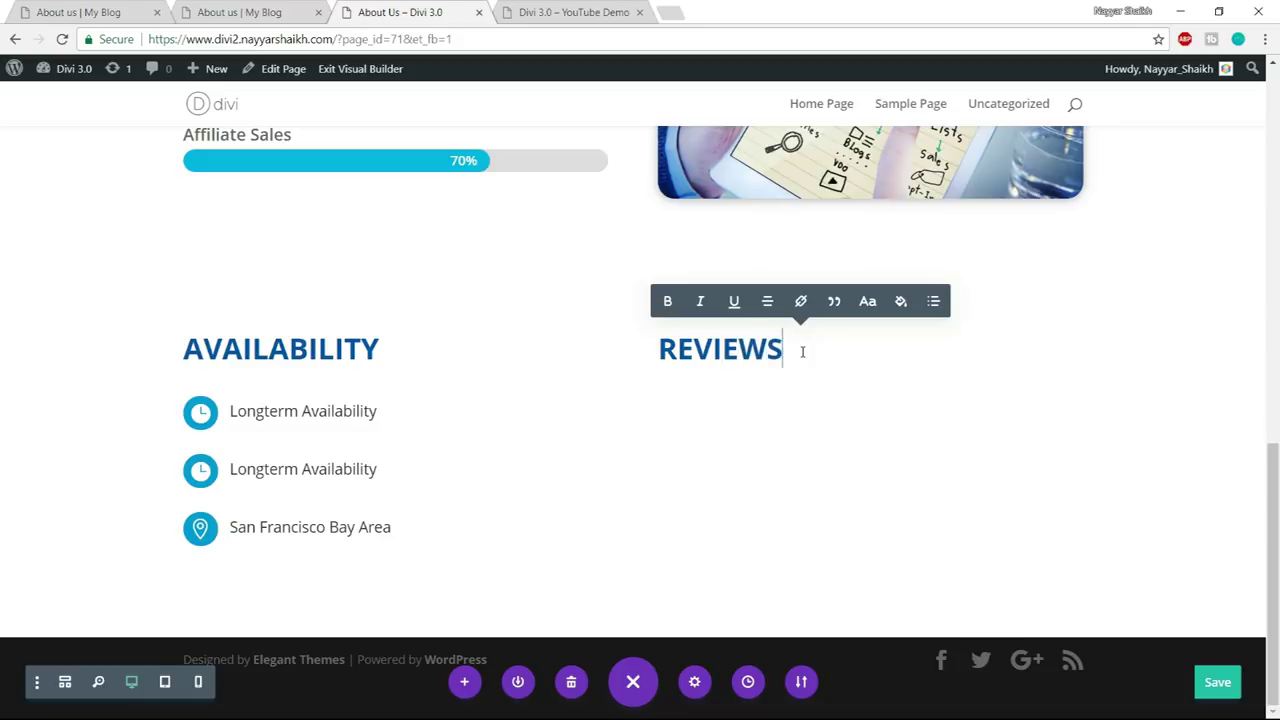
- Add a Text module below the REVIEWS heading containing the two review paragraphs copied from the reference page
{"action": "left_click", "coordinate": [277, 8]}
{"action": "left_click_drag", "start_coordinate": [654, 373], "coordinate": [928, 571]}
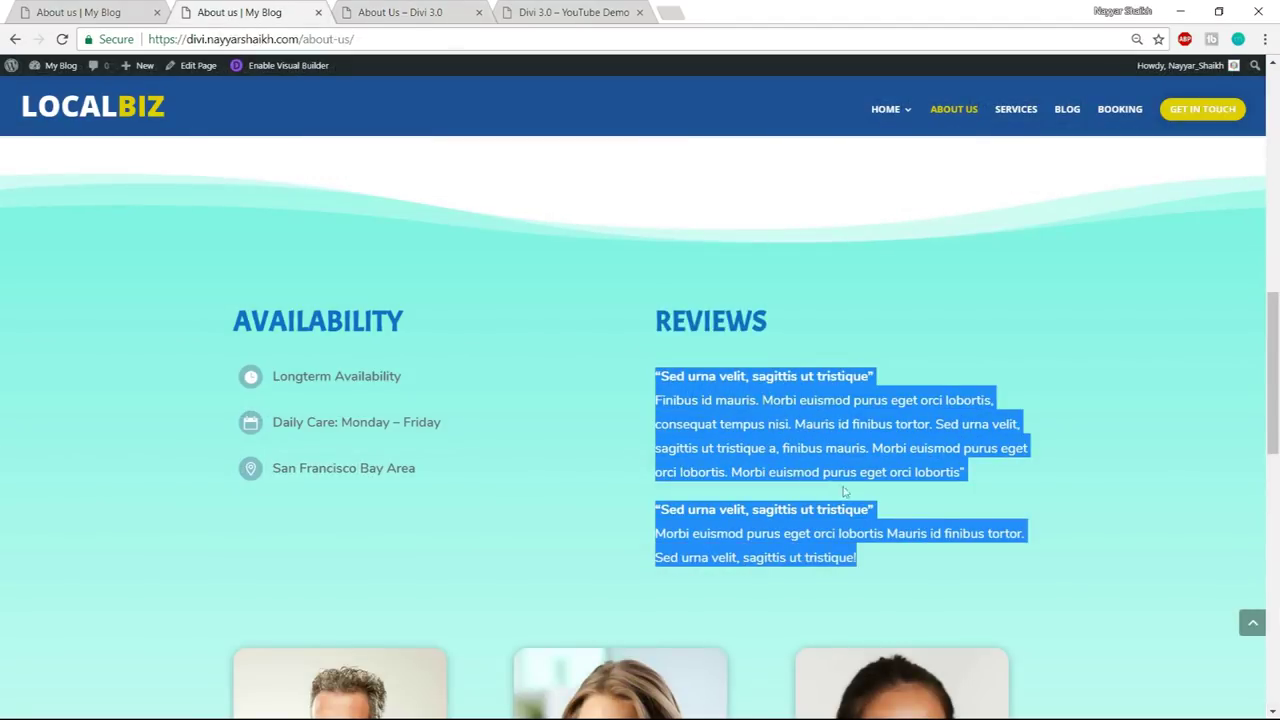
{"action": "left_click", "coordinate": [370, 12]}
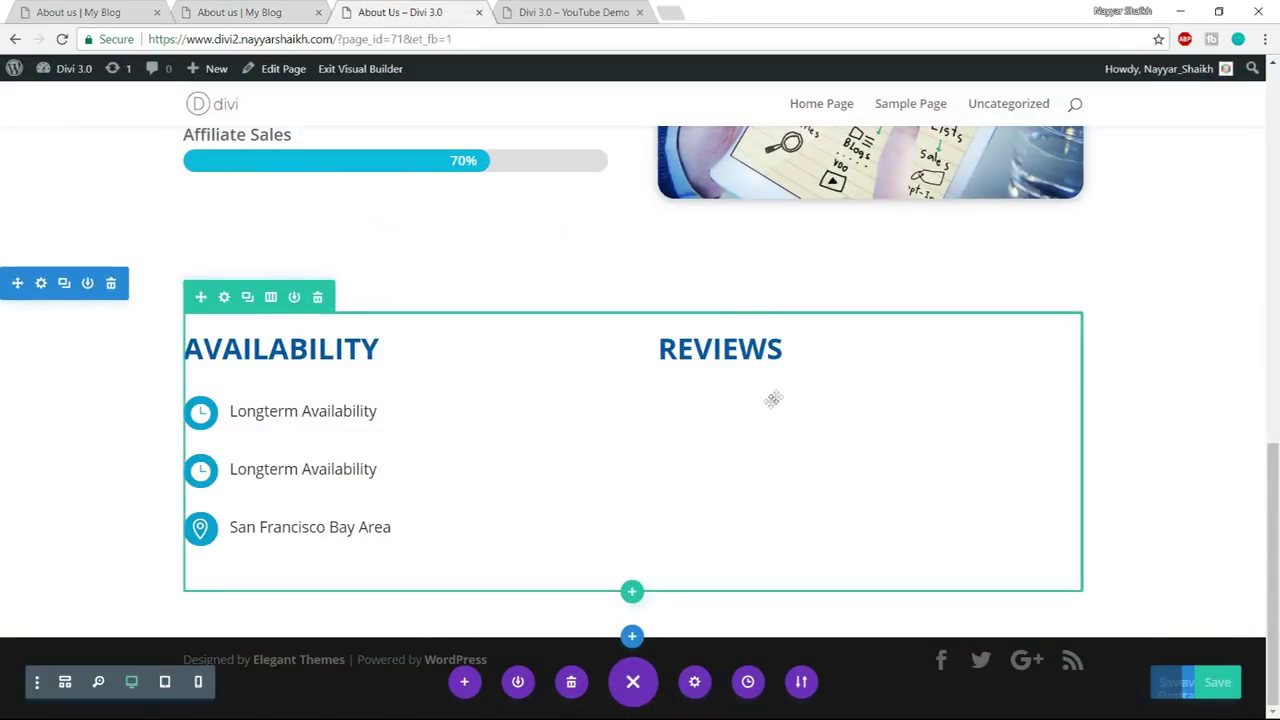
{"action": "left_click", "coordinate": [868, 381]}
{"action": "type", "text": "t"}
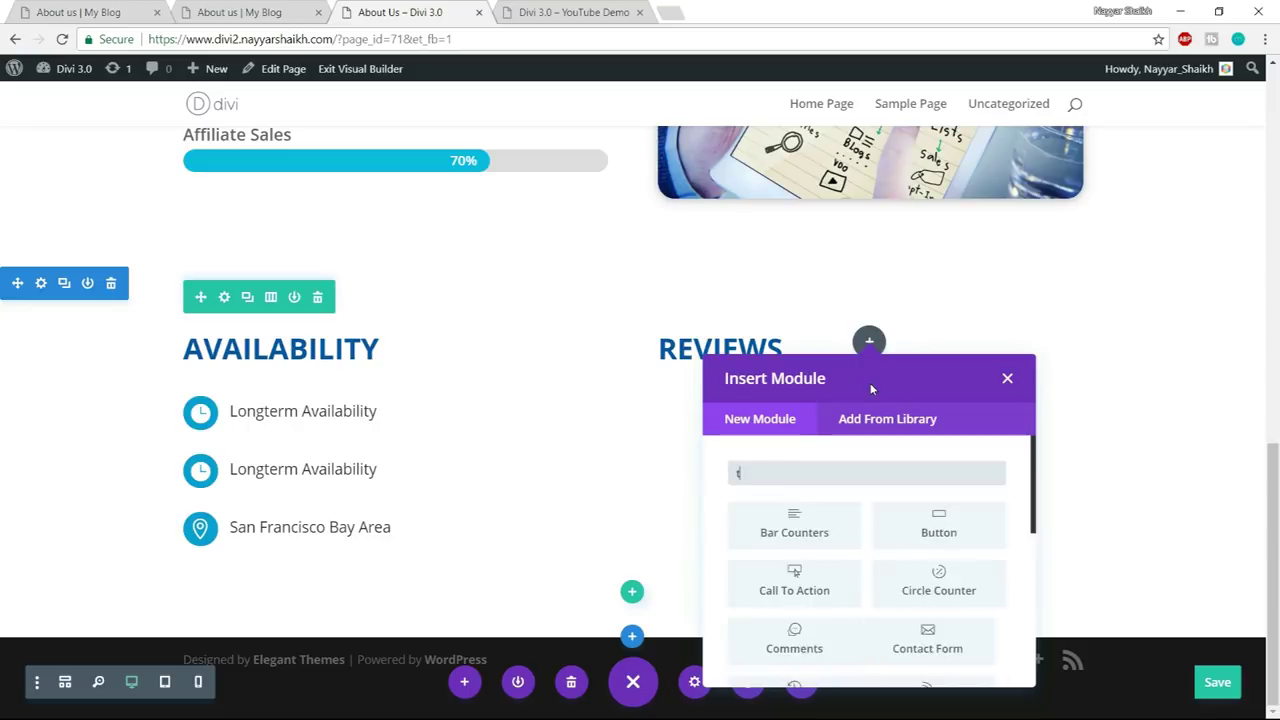
{"action": "type", "text": "ext"}
{"action": "left_click", "coordinate": [795, 535]}
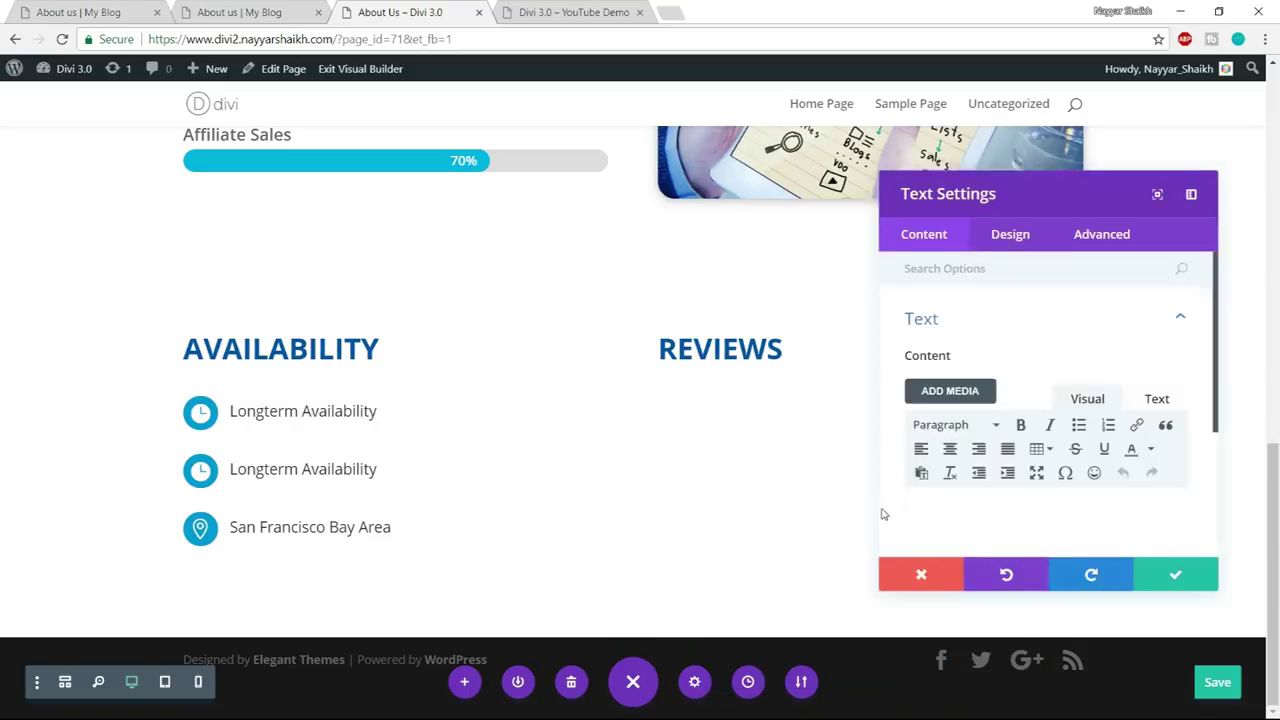
- Set the review text's size to 16px and its line height to 1.8em, and save the module
{"action": "left_click", "coordinate": [1012, 237]}
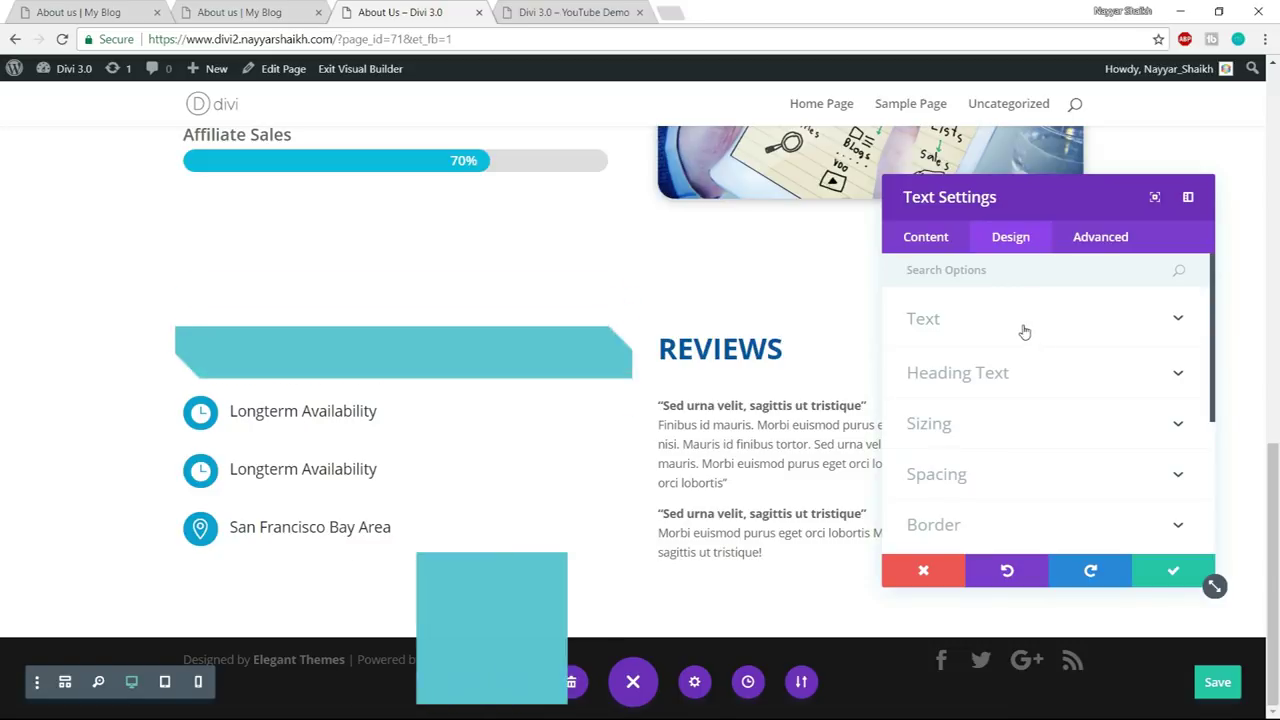
{"action": "left_click", "coordinate": [1014, 317]}
{"action": "scroll", "coordinate": [1078, 390], "scroll_direction": "down", "scroll_amount": 5}
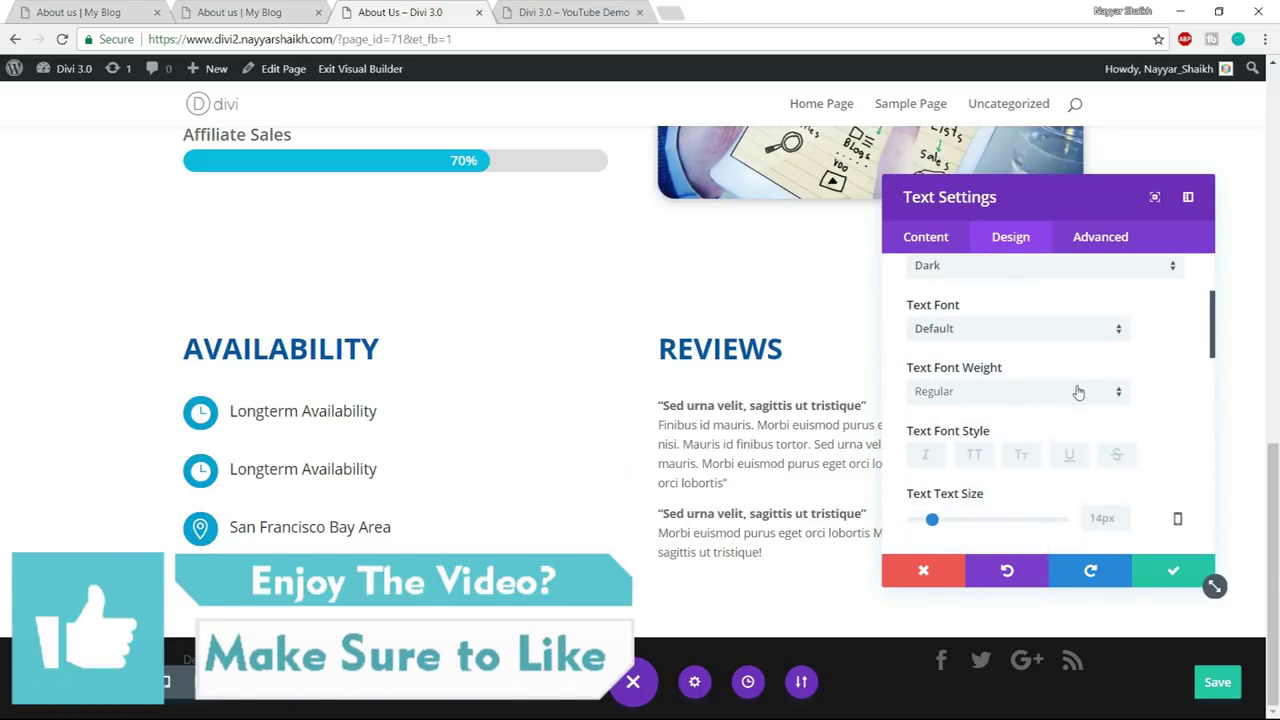
{"action": "left_click", "coordinate": [936, 355]}
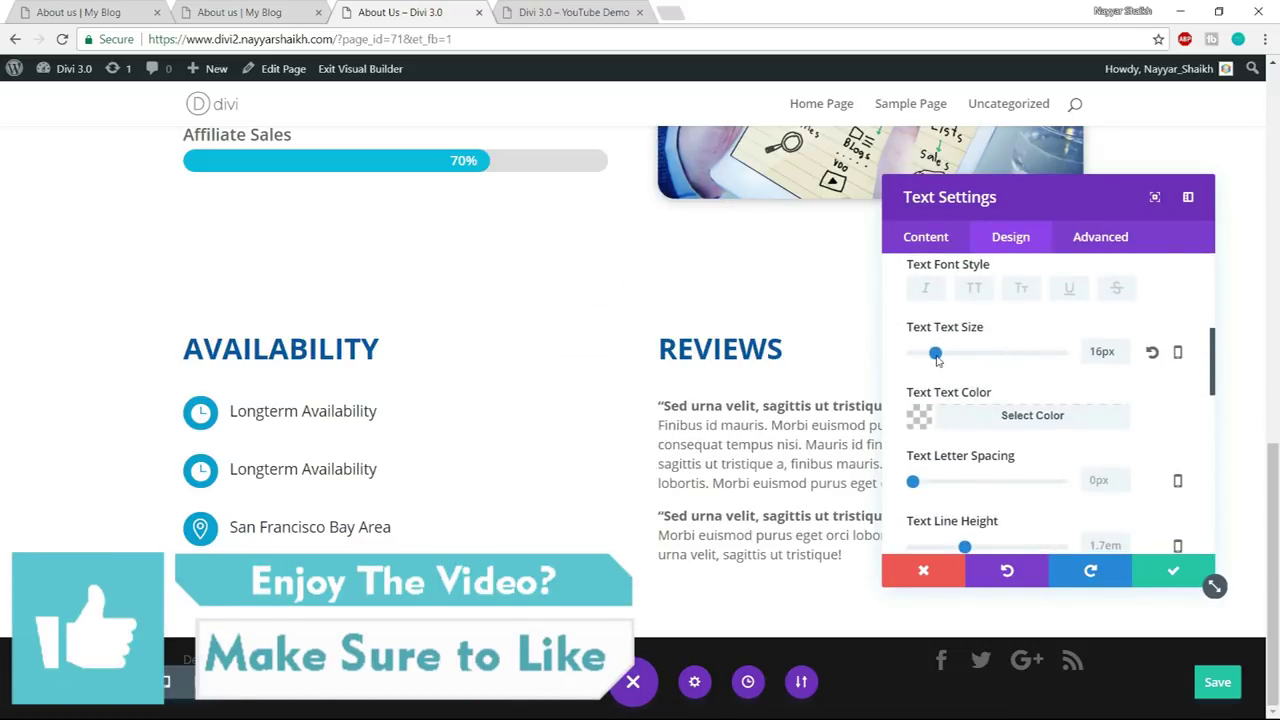
{"action": "scroll", "coordinate": [954, 374], "scroll_direction": "down", "scroll_amount": 3}
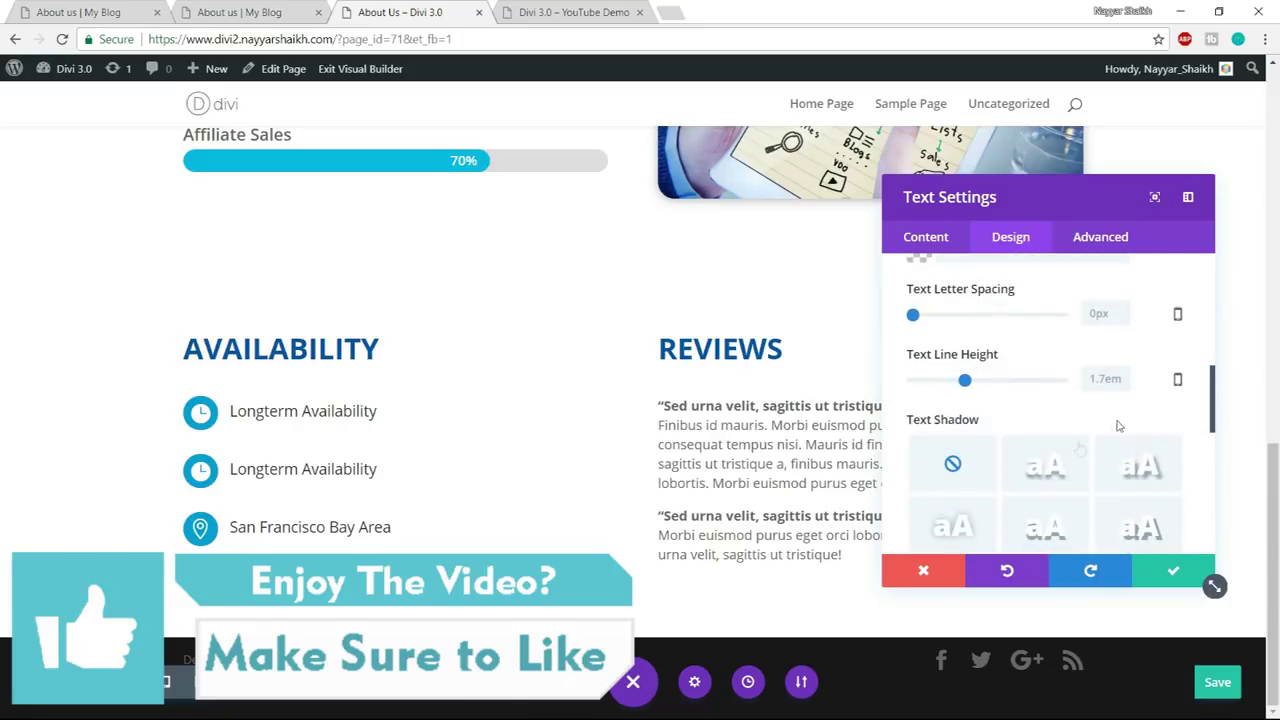
{"action": "left_click_drag", "start_coordinate": [967, 382], "coordinate": [972, 383]}
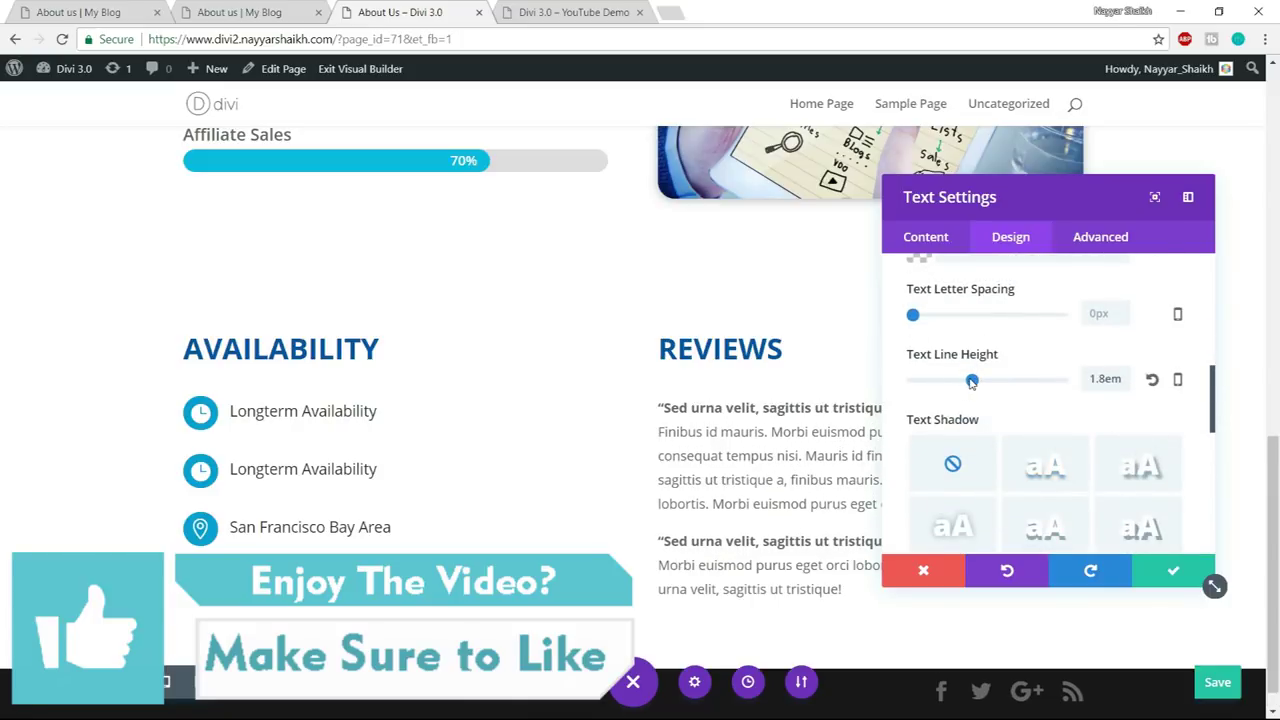
{"action": "left_click", "coordinate": [1160, 569]}
- Check the team area on the reference page and insert a three-column row below the Availability and Reviews row
{"action": "key", "text": "ctrl+shift+Tab"}
{"action": "scroll", "coordinate": [857, 327], "scroll_direction": "down", "scroll_amount": 4}
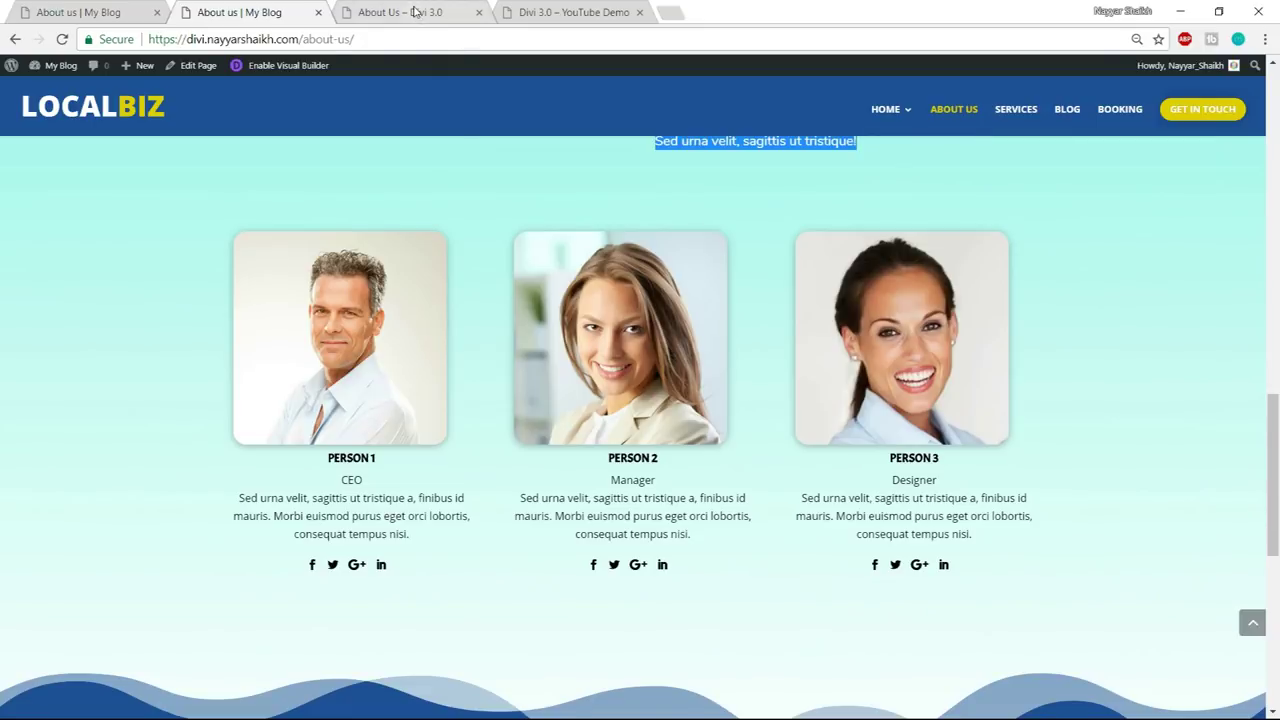
{"action": "left_click", "coordinate": [415, 12]}
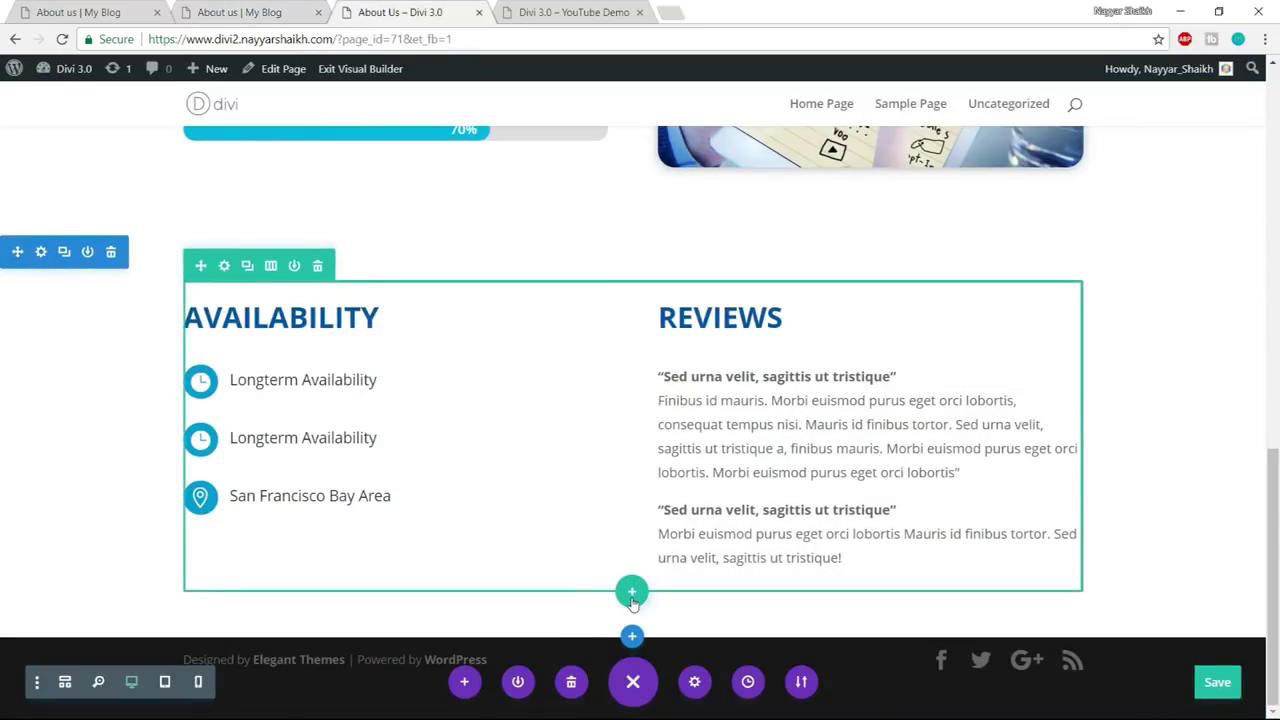
{"action": "left_click", "coordinate": [631, 594]}
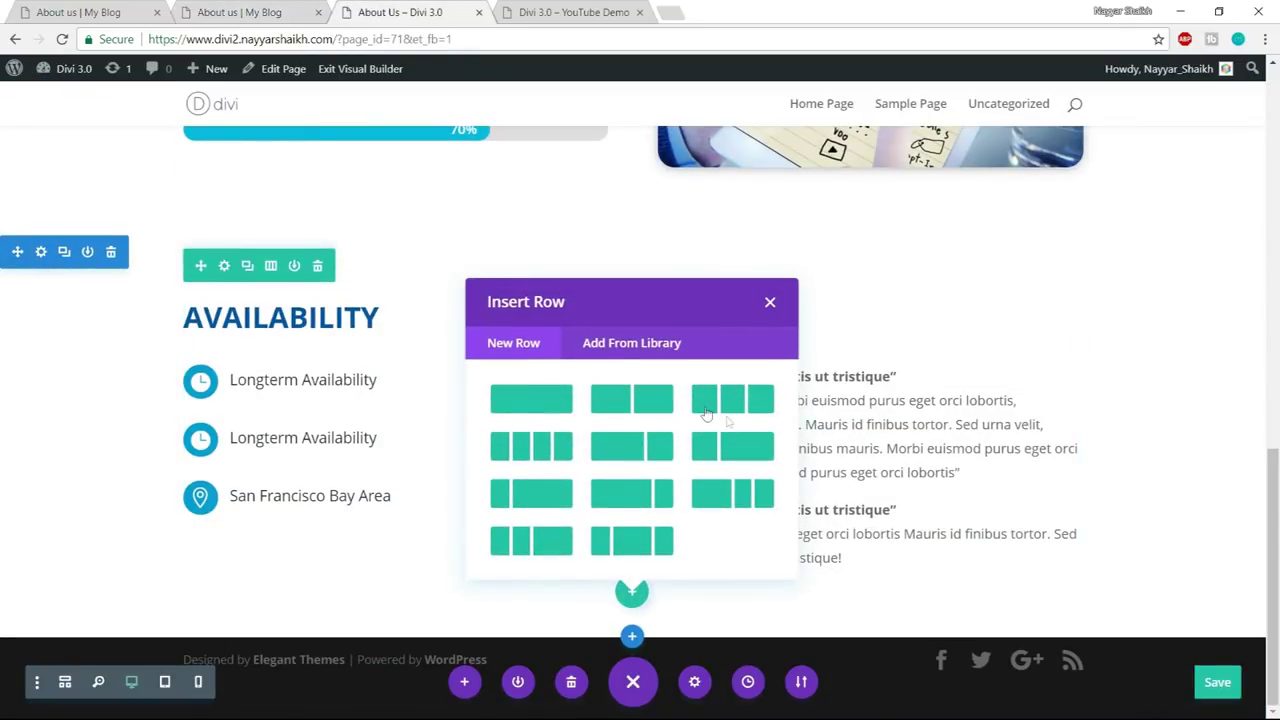
{"action": "left_click", "coordinate": [760, 403]}
- Insert a Person module in the first column of the new three-column row
{"action": "key", "text": "ctrl+shift+Tab"}
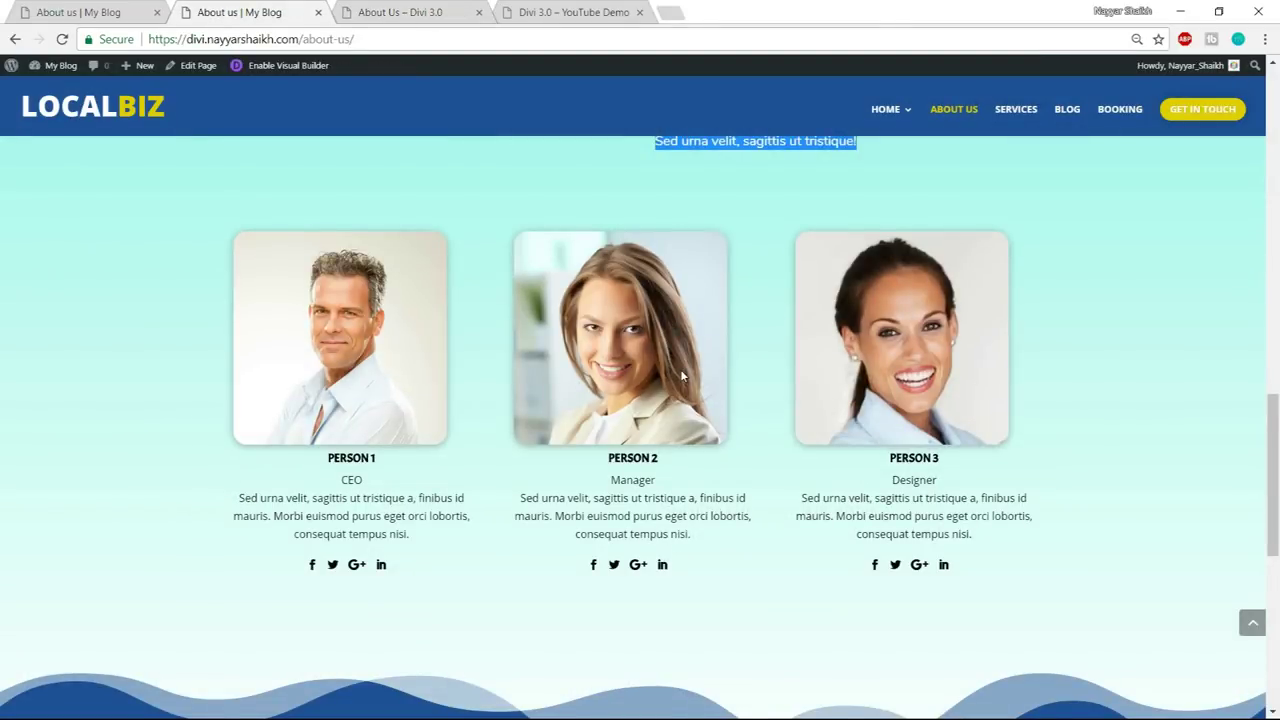
{"action": "left_click", "coordinate": [443, 12]}
{"action": "type", "text": "per"}
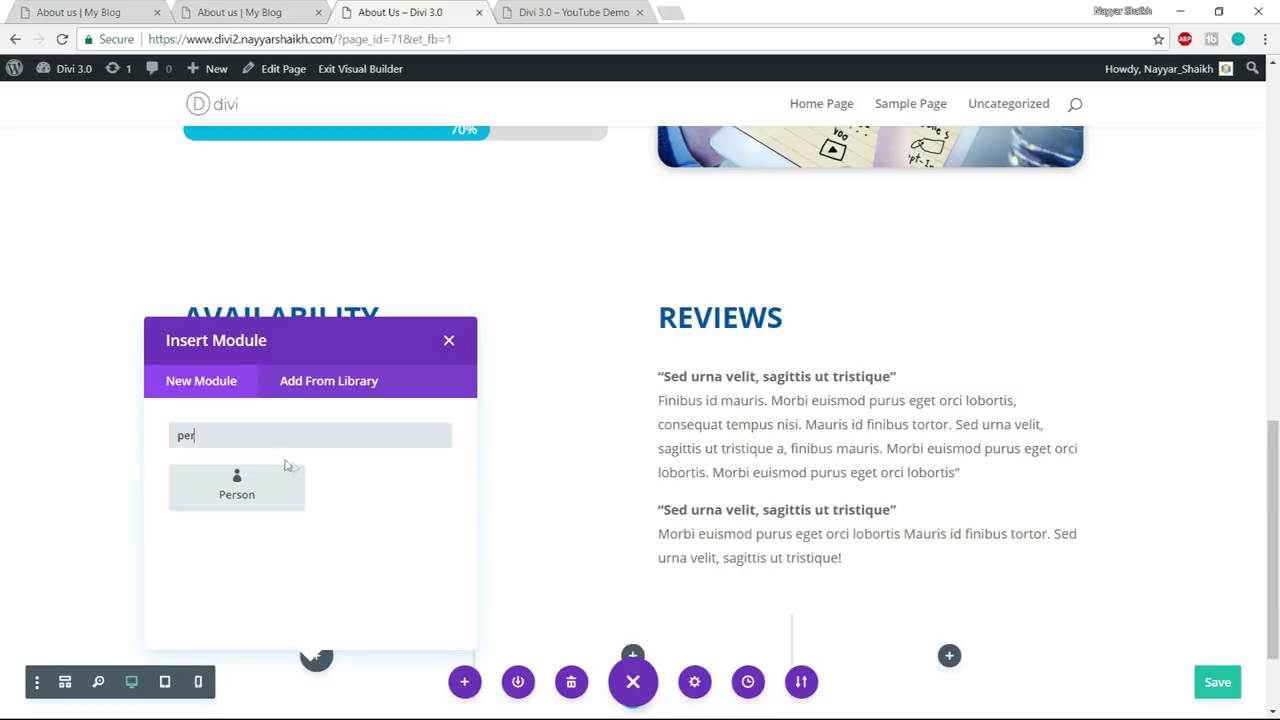
{"action": "left_click", "coordinate": [264, 488]}
{"action": "scroll", "coordinate": [927, 405], "scroll_direction": "down", "scroll_amount": 3}
{"action": "scroll", "coordinate": [926, 400], "scroll_direction": "up", "scroll_amount": 3}
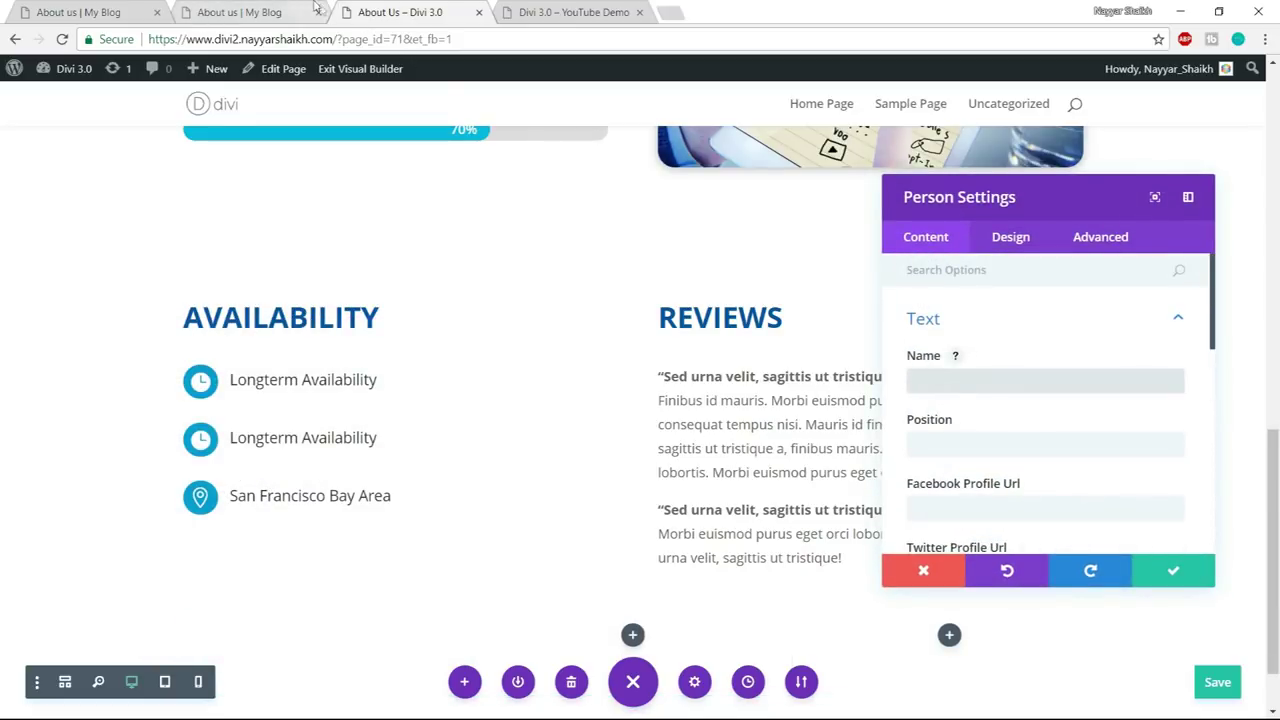
- Enter "Person 1" as the person's name and "CEO" as the position
{"action": "type", "text": "Person 1"}
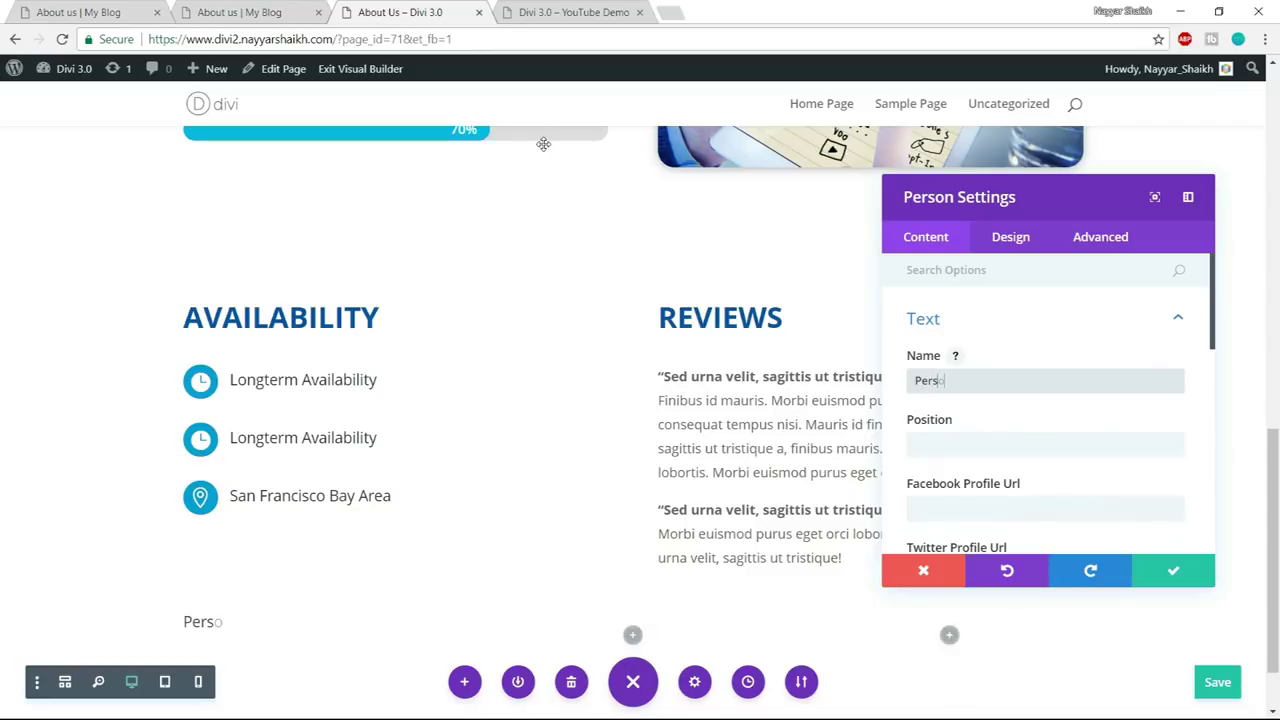
{"action": "left_click", "coordinate": [951, 446]}
{"action": "type", "text": "C"}
- Enter # as the Facebook, Twitter, Google+ and LinkedIn profile URLs of Person 1
{"action": "scroll", "coordinate": [951, 448], "scroll_direction": "down", "scroll_amount": 1}
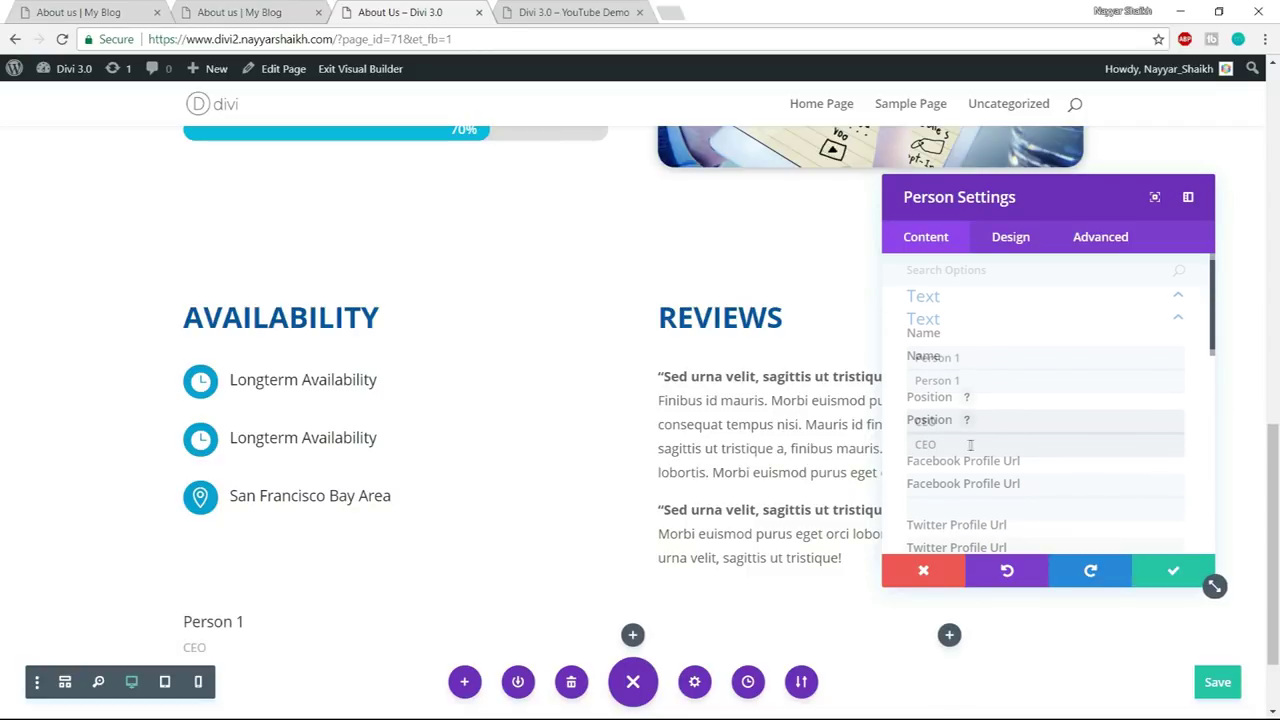
{"action": "left_click", "coordinate": [990, 426]}
{"action": "type", "text": "#"}
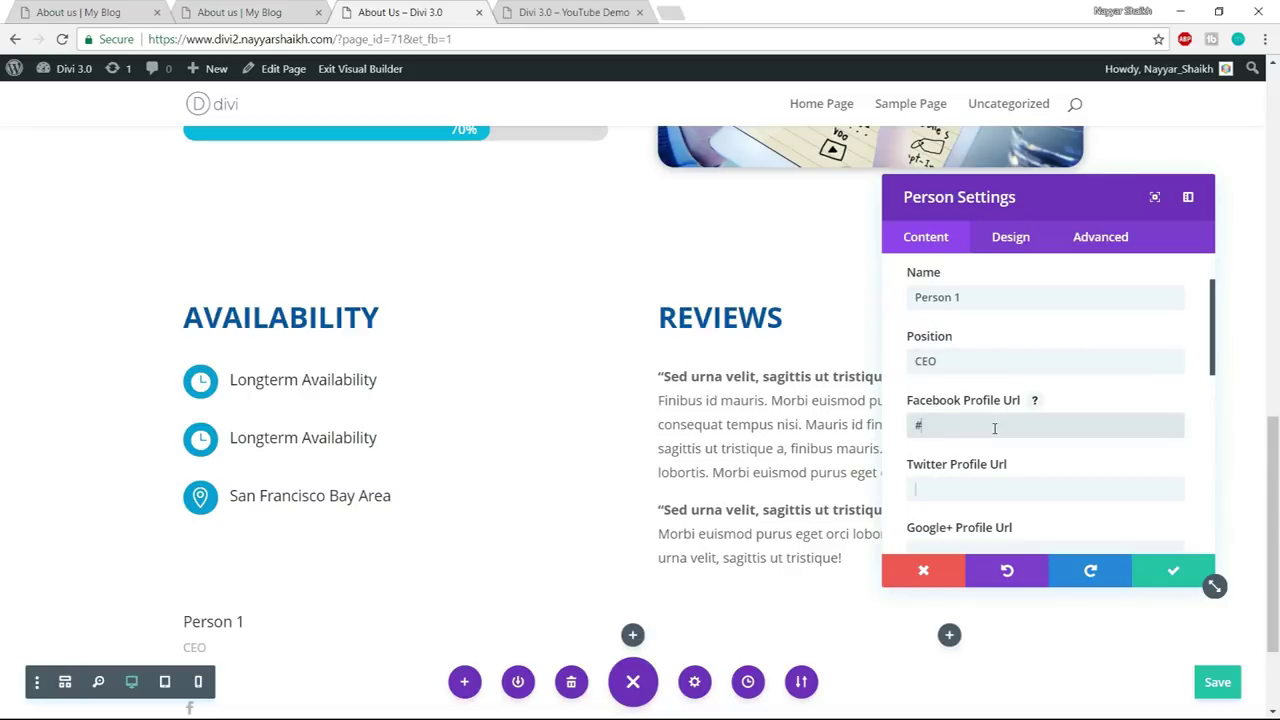
{"action": "type", "text": "#"}
{"action": "scroll", "coordinate": [975, 420], "scroll_direction": "down", "scroll_amount": 2}
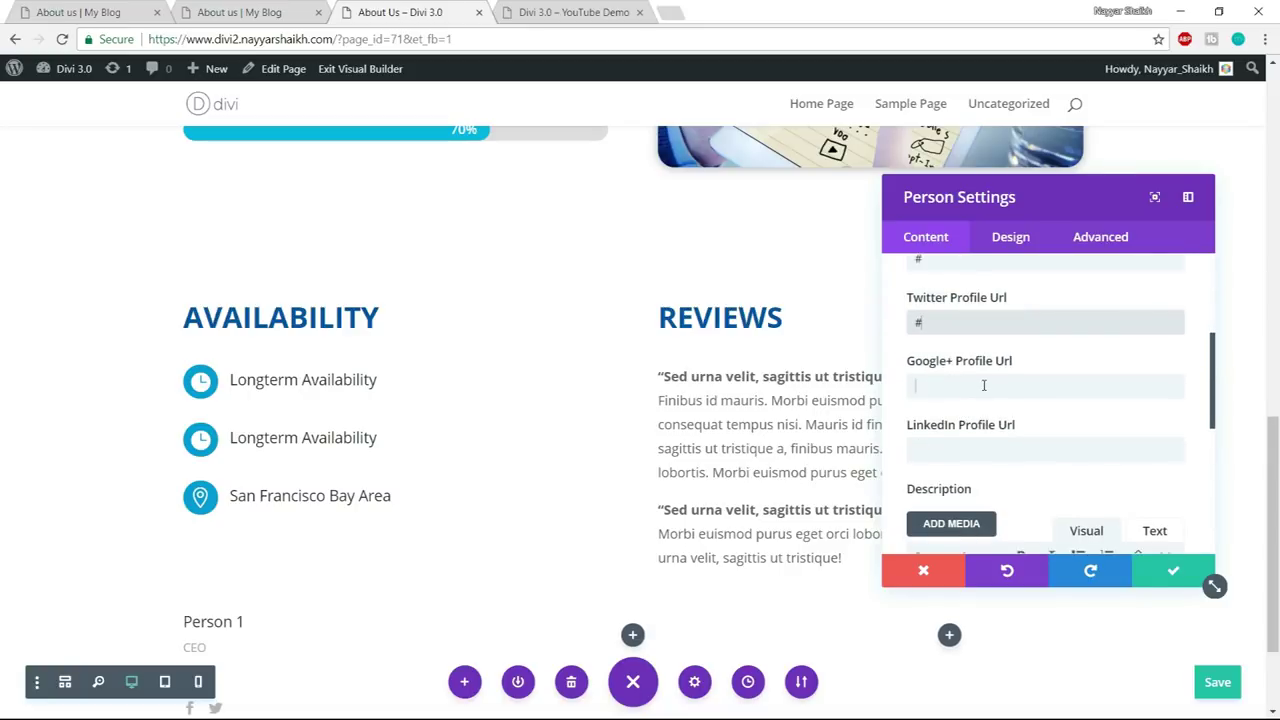
{"action": "left_click", "coordinate": [984, 388]}
{"action": "type", "text": "#"}
{"action": "key", "text": "Tab"}
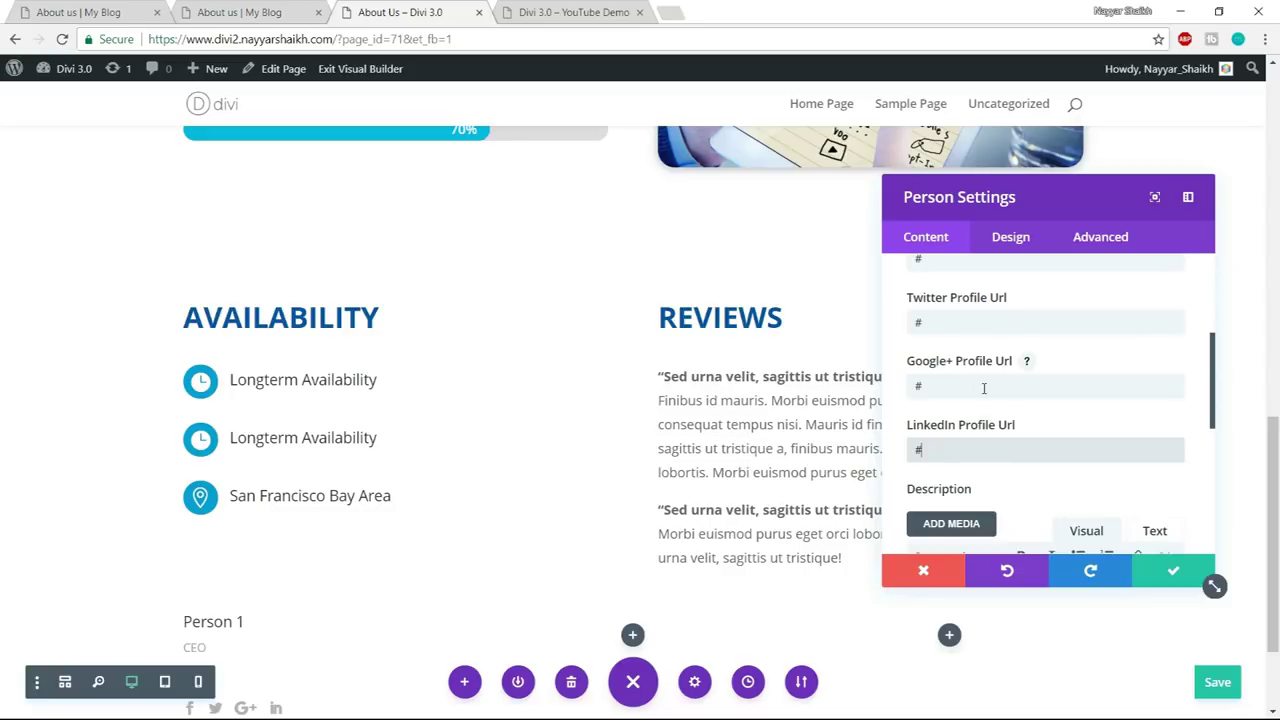
{"action": "type", "text": "#"}
- Copy the first person's description from the reference page and paste it as plain text into Person 1's description
{"action": "scroll", "coordinate": [984, 388], "scroll_direction": "down", "scroll_amount": 3}
{"action": "scroll", "coordinate": [425, 139], "scroll_direction": "down", "scroll_amount": 2}
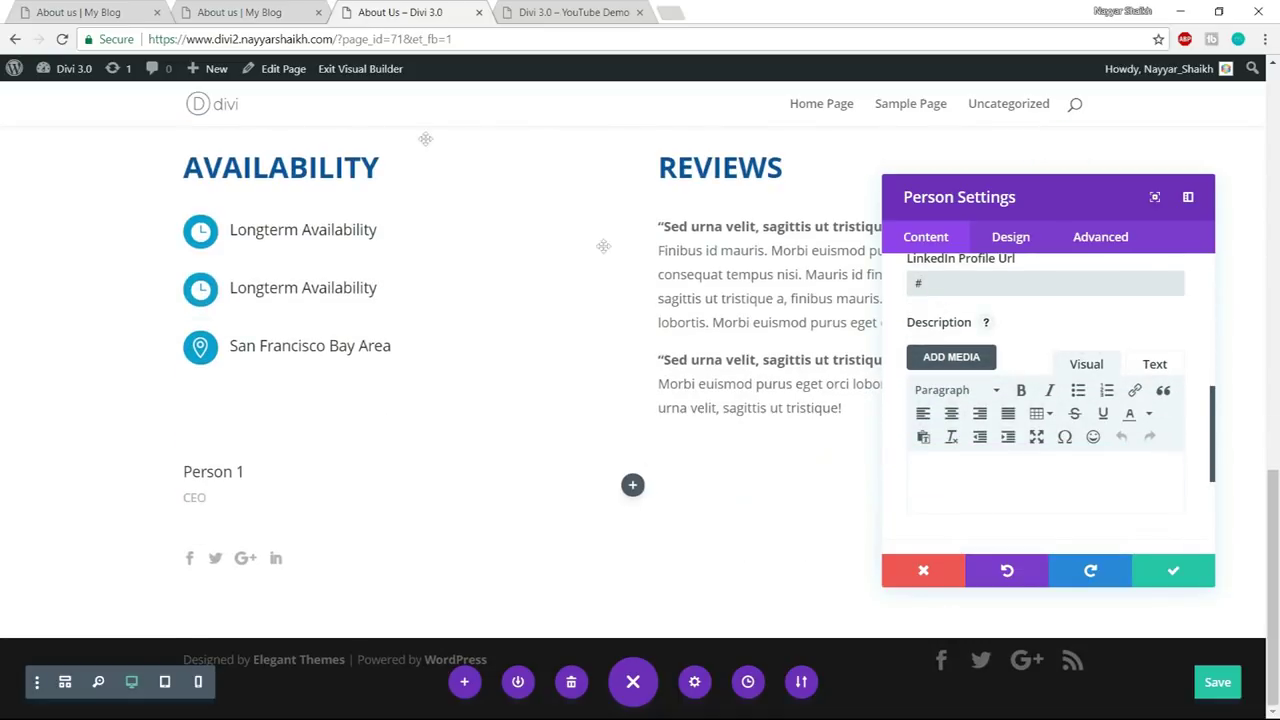
{"action": "left_click", "coordinate": [254, 10]}
{"action": "left_click_drag", "start_coordinate": [447, 545], "coordinate": [229, 499]}
{"action": "key", "text": "ctrl+c"}
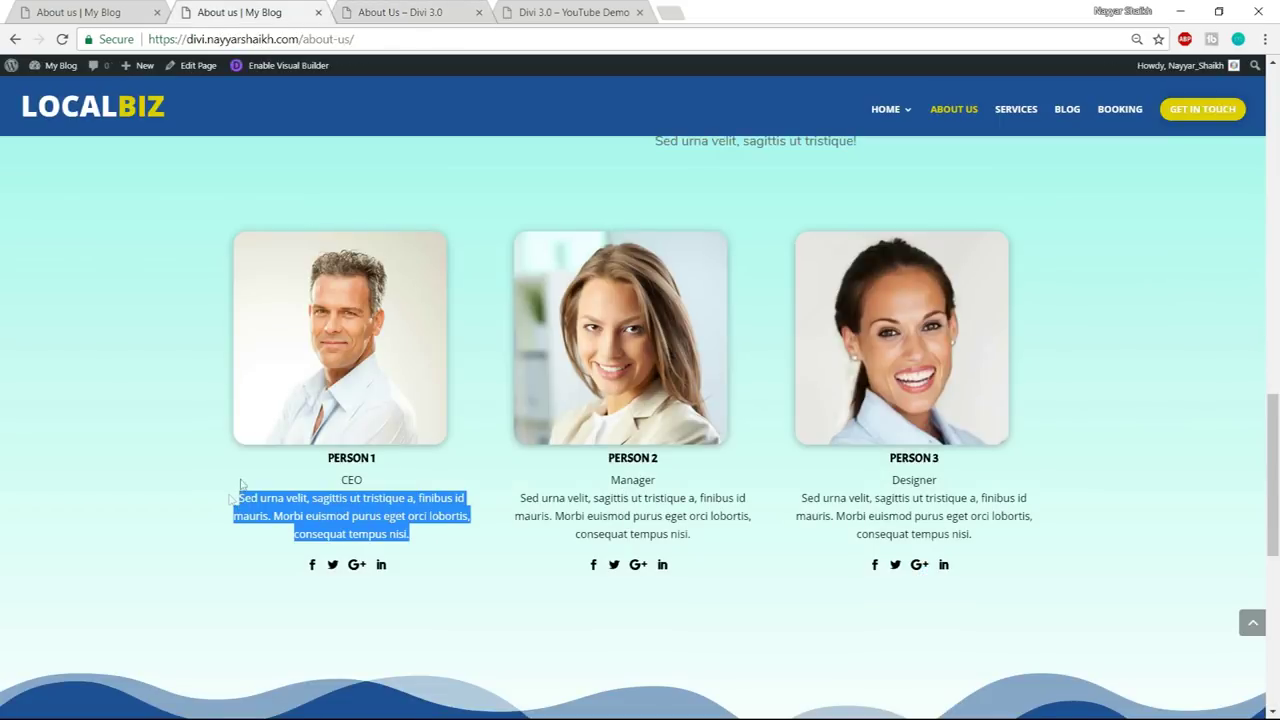
{"action": "left_click", "coordinate": [444, 6]}
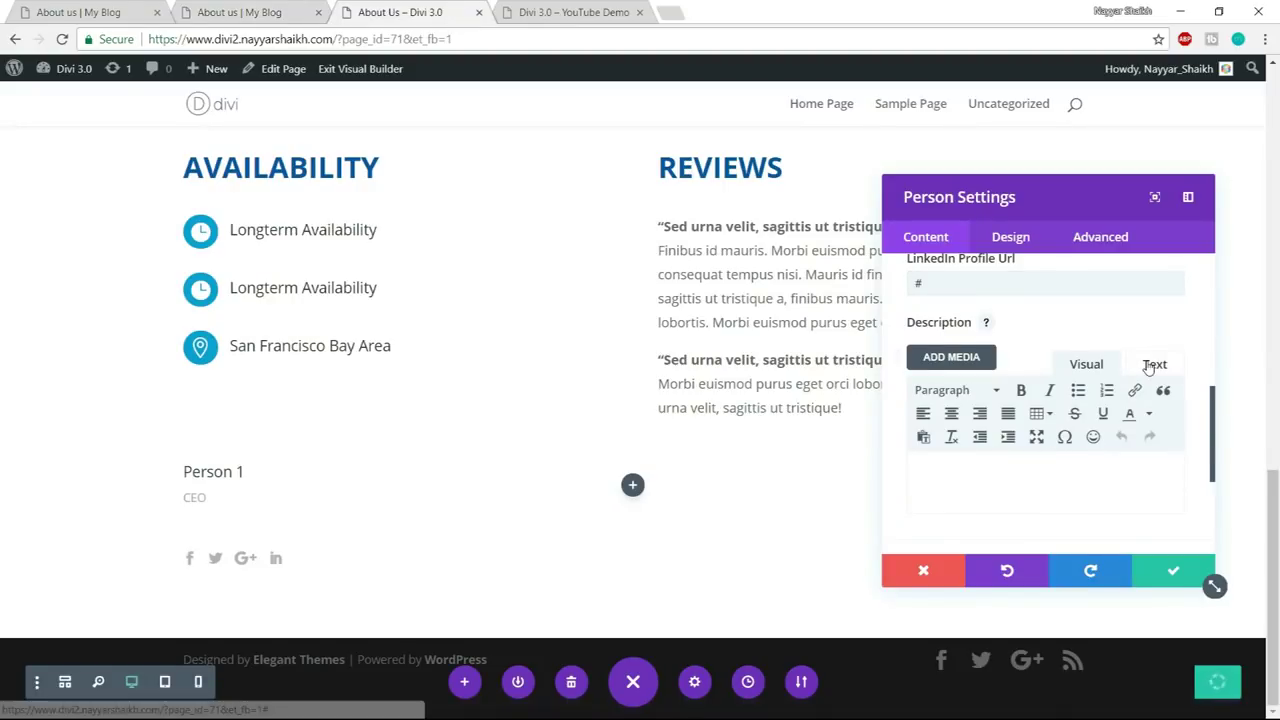
{"action": "left_click", "coordinate": [1154, 364]}
{"action": "left_click", "coordinate": [1055, 485]}
{"action": "key", "text": "ctrl+v"}
- Set Person 1's image to the grey-haired man's portrait from the media library
{"action": "scroll", "coordinate": [1055, 485], "scroll_direction": "down", "scroll_amount": 5}
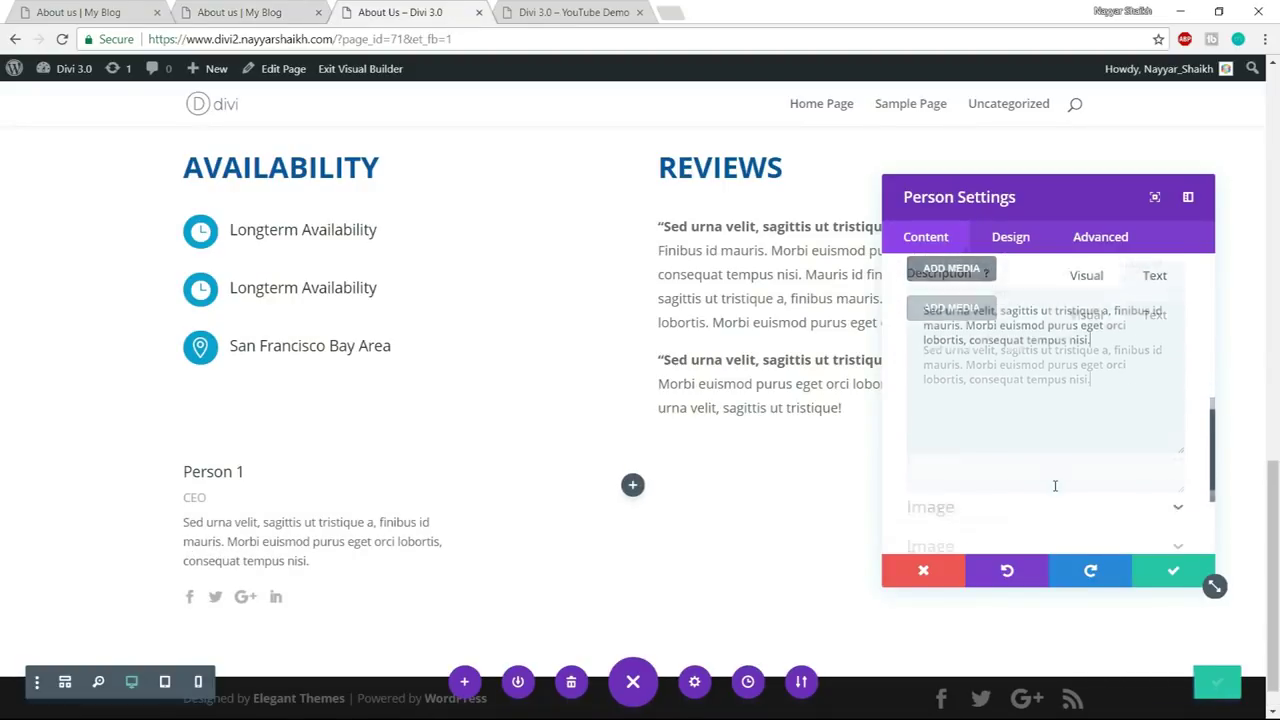
{"action": "left_click", "coordinate": [1001, 366]}
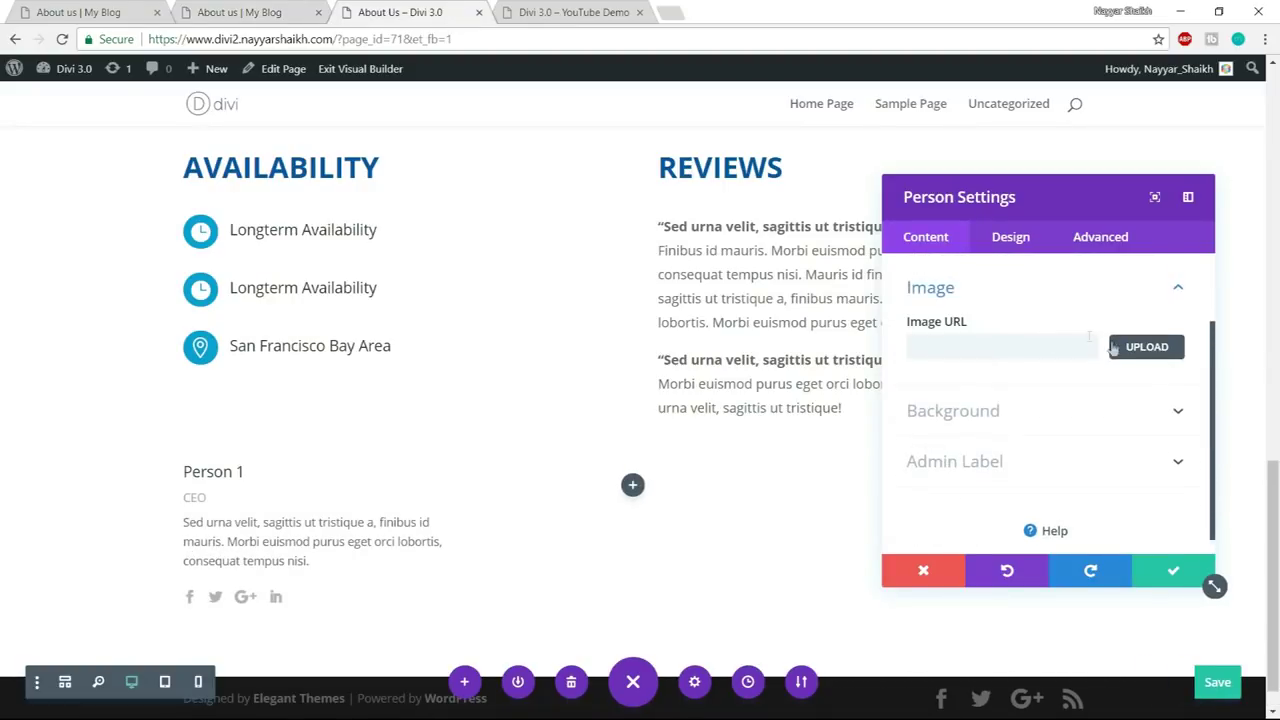
{"action": "left_click", "coordinate": [1126, 348]}
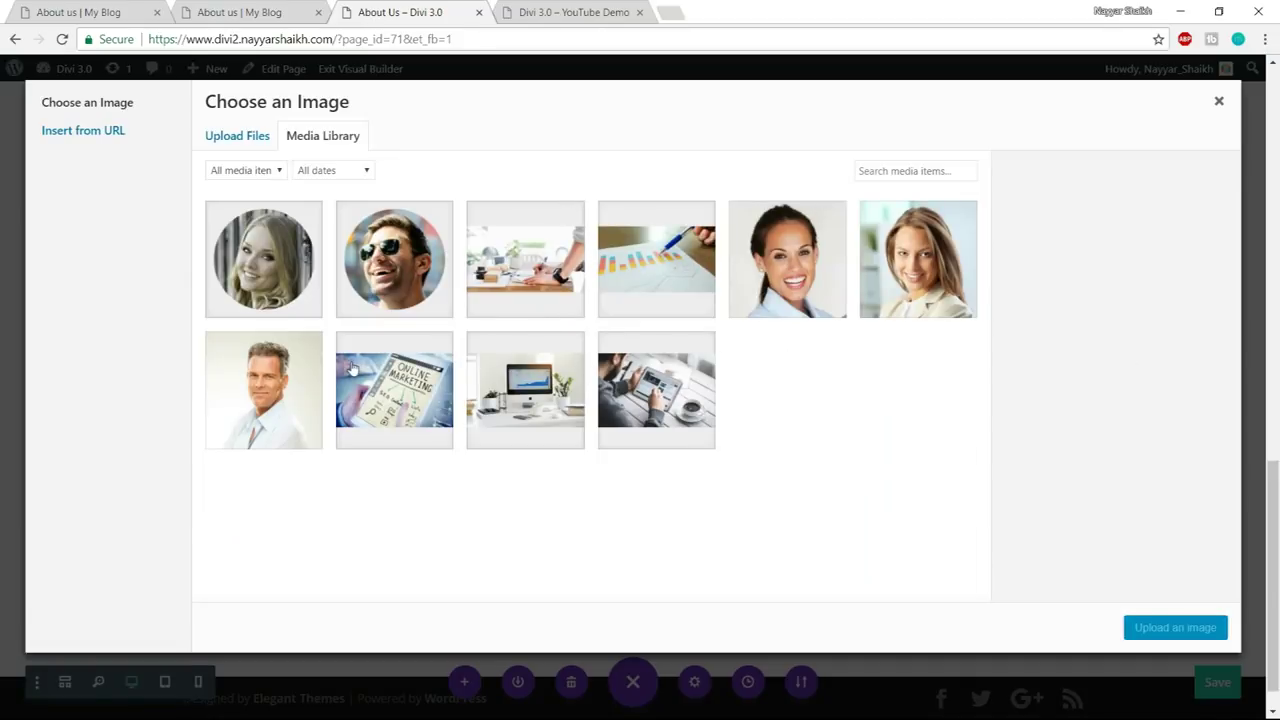
{"action": "left_click", "coordinate": [306, 380]}
{"action": "left_click", "coordinate": [1155, 627]}
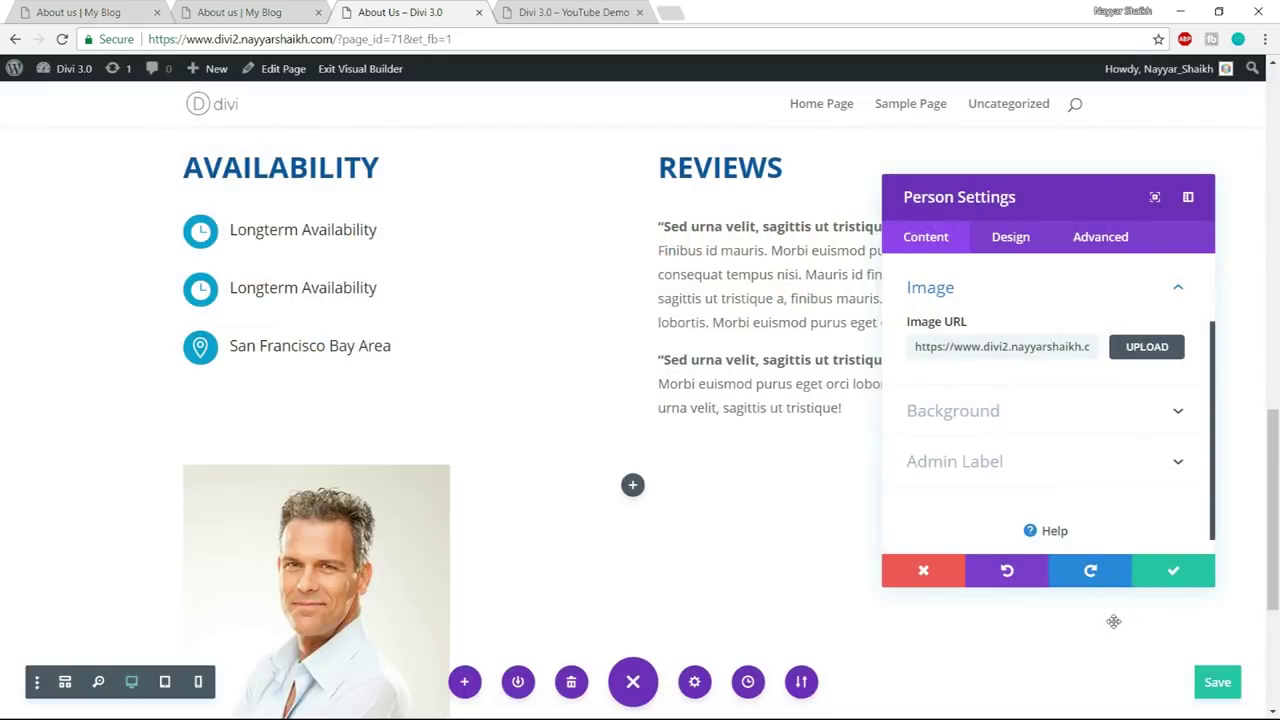
{"action": "scroll", "coordinate": [497, 509], "scroll_direction": "down", "scroll_amount": 3}
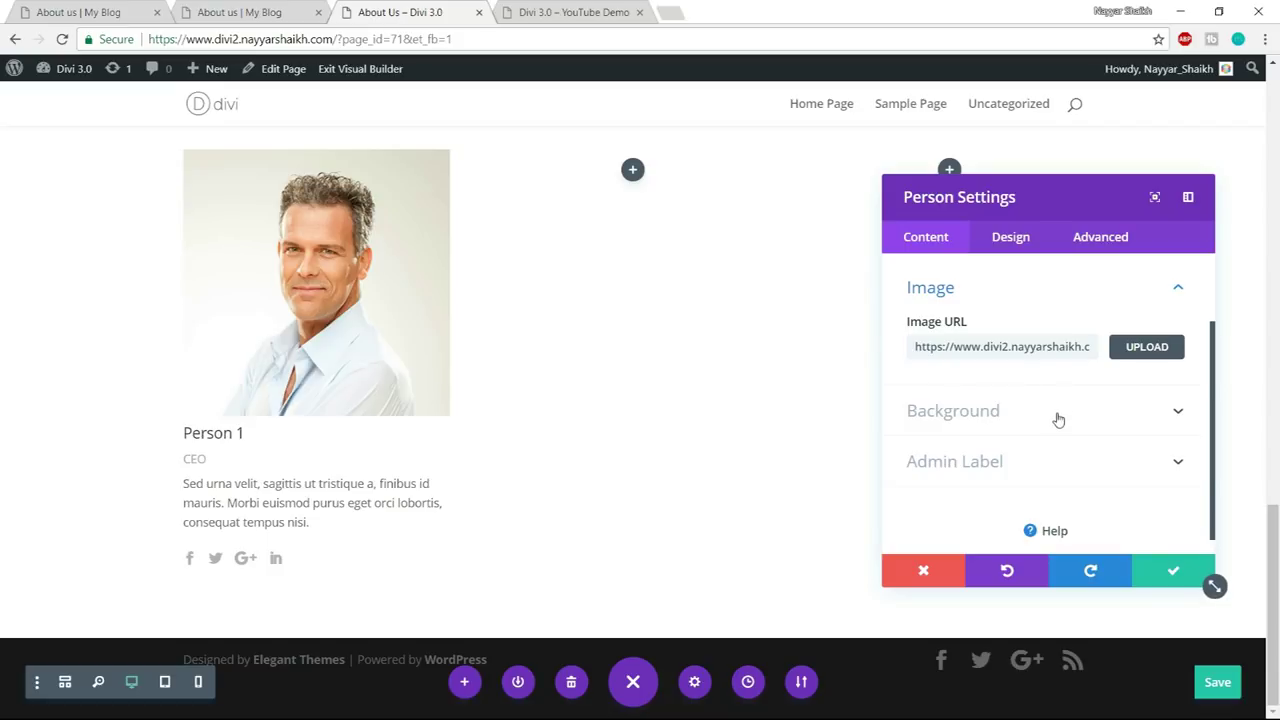
- Check the team photos on the reference page and give Person 1's image the first box shadow preset
{"action": "left_click", "coordinate": [280, 8]}
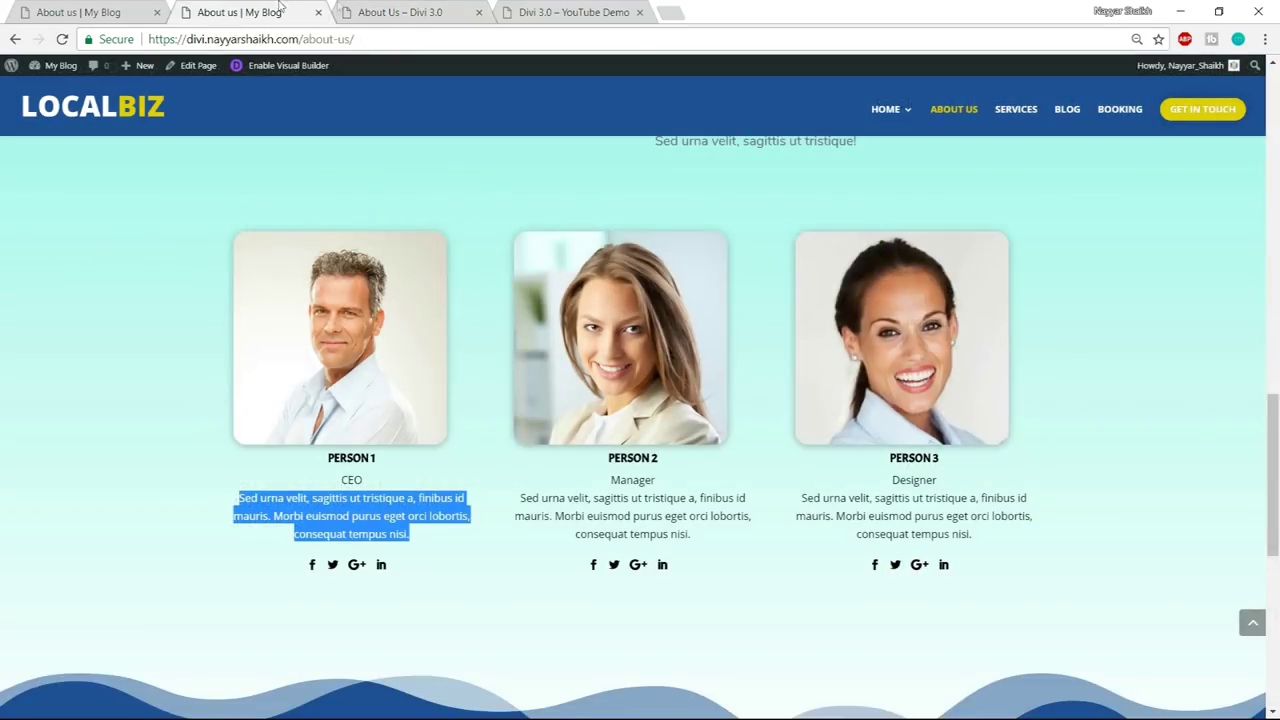
{"action": "left_click", "coordinate": [370, 10]}
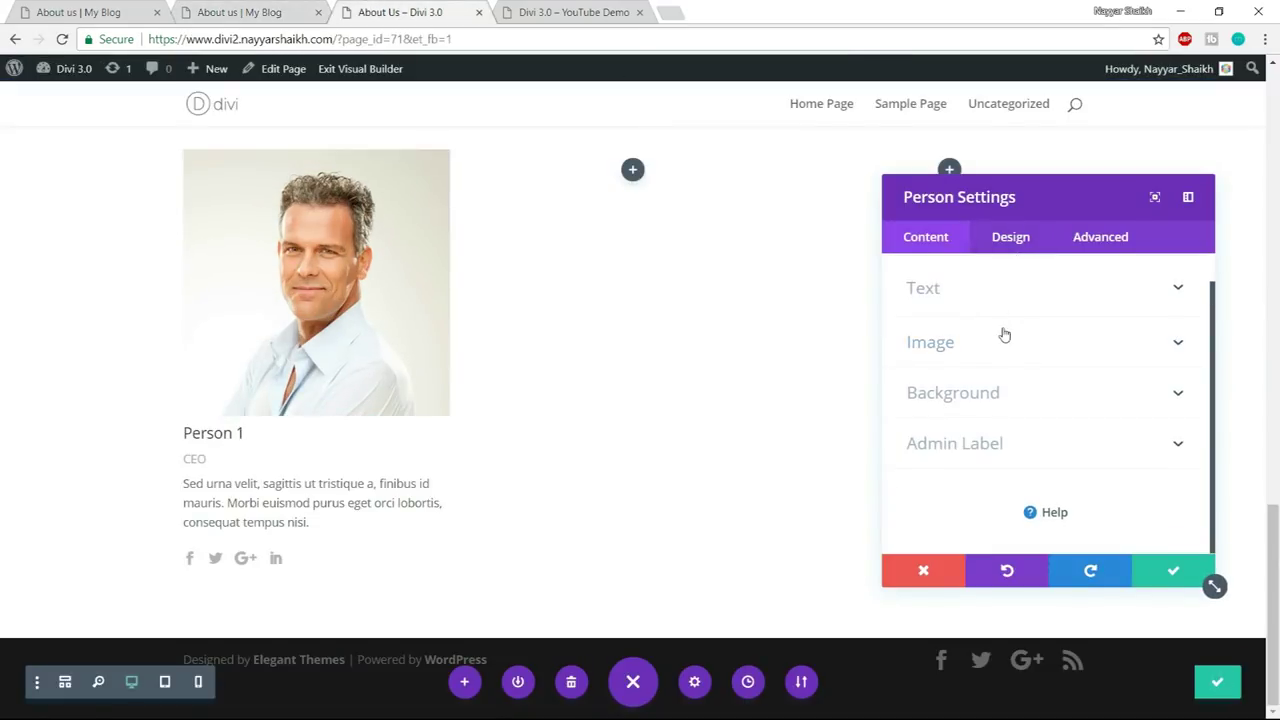
{"action": "scroll", "coordinate": [1025, 360], "scroll_direction": "up", "scroll_amount": 1}
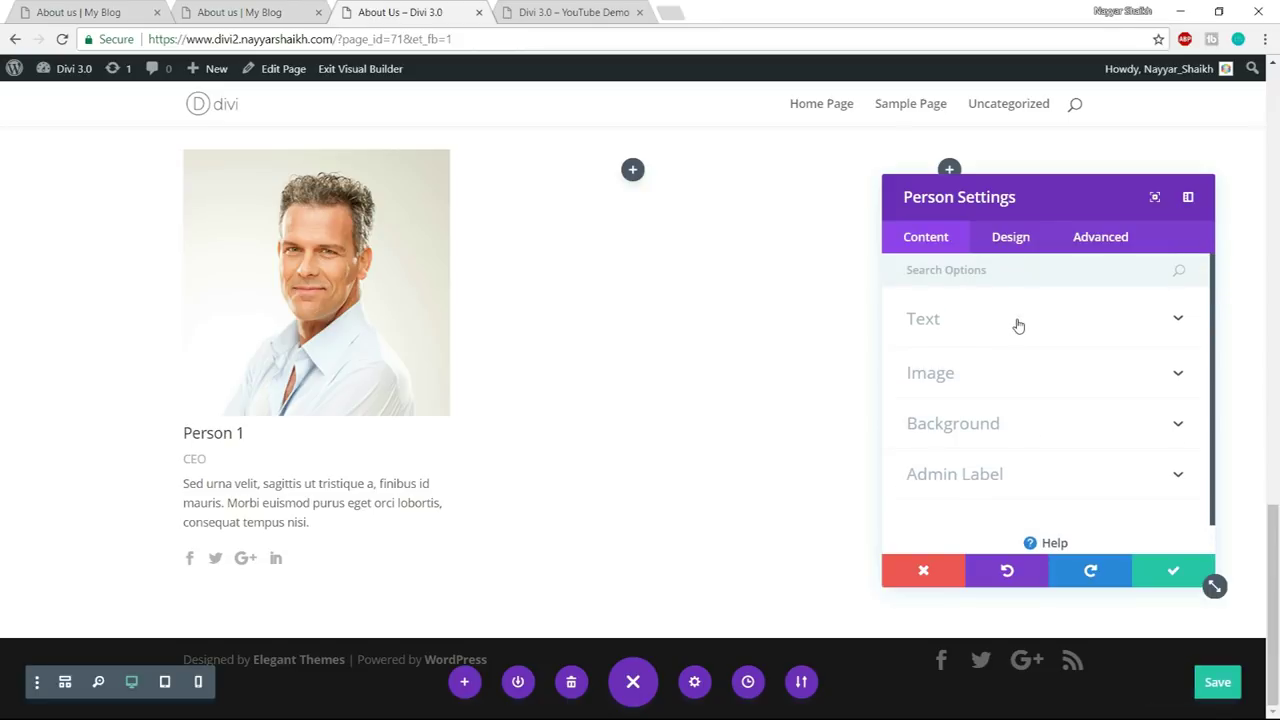
{"action": "left_click", "coordinate": [1014, 320]}
{"action": "scroll", "coordinate": [1087, 352], "scroll_direction": "down", "scroll_amount": 1}
{"action": "left_click", "coordinate": [1010, 240]}
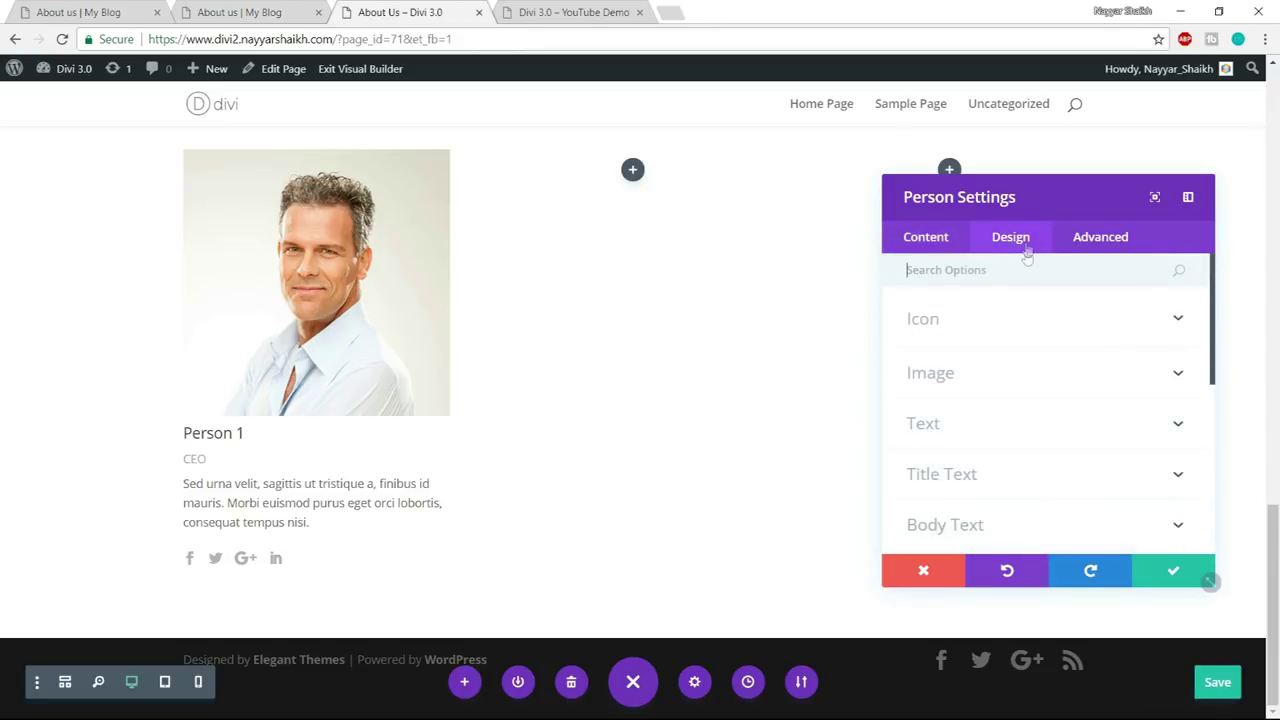
{"action": "left_click", "coordinate": [987, 373]}
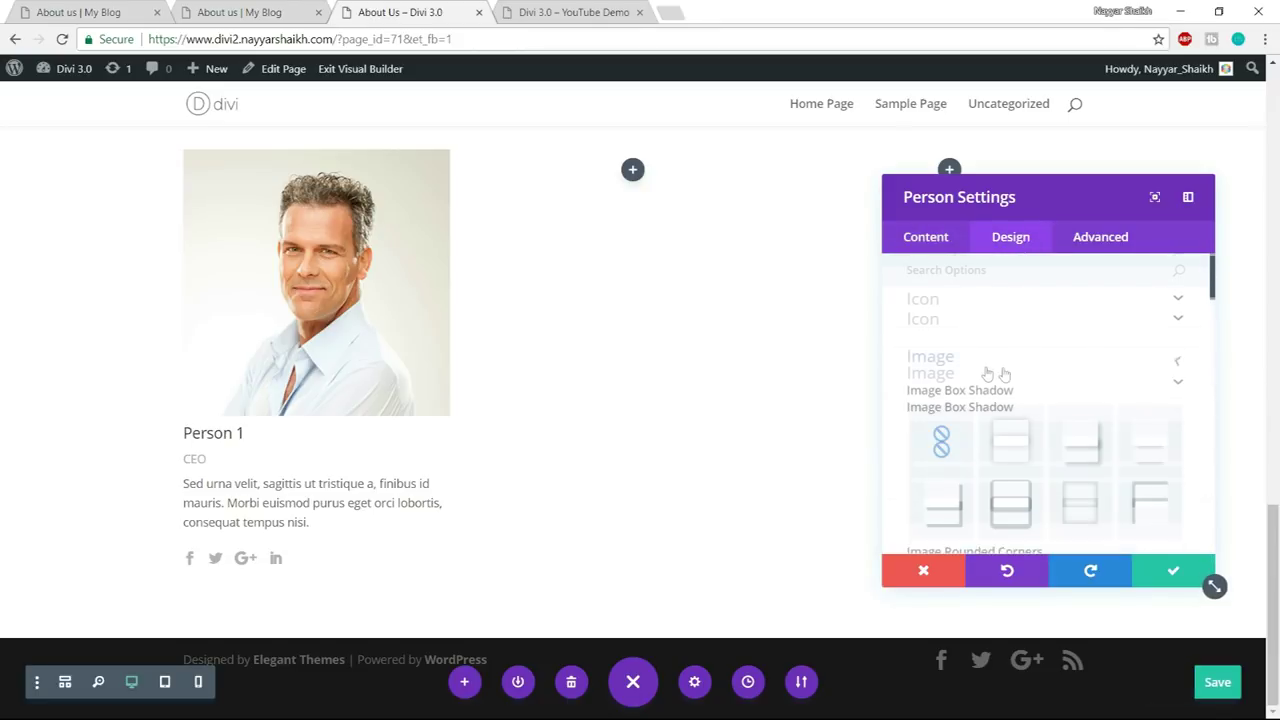
{"action": "left_click", "coordinate": [1029, 377]}
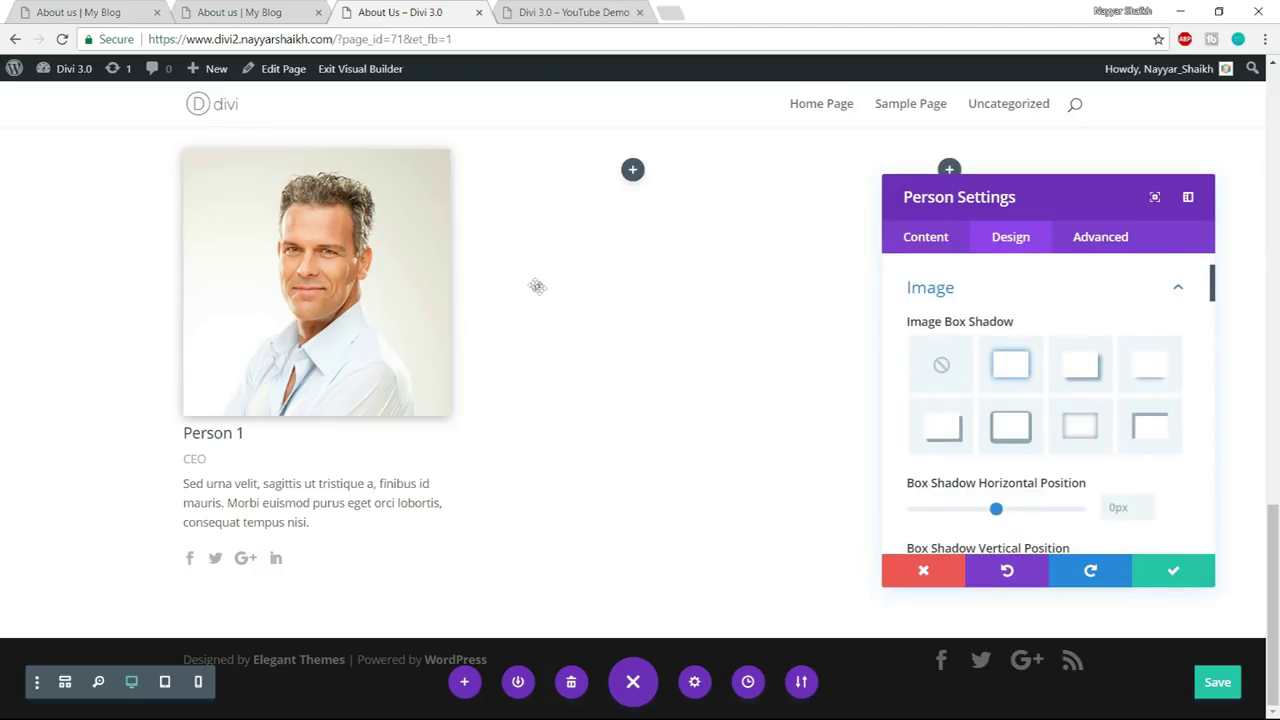
- Round all four corners of Person 1's image to 30px
{"action": "scroll", "coordinate": [537, 286], "scroll_direction": "up", "scroll_amount": 1}
{"action": "scroll", "coordinate": [1055, 382], "scroll_direction": "down", "scroll_amount": 6}
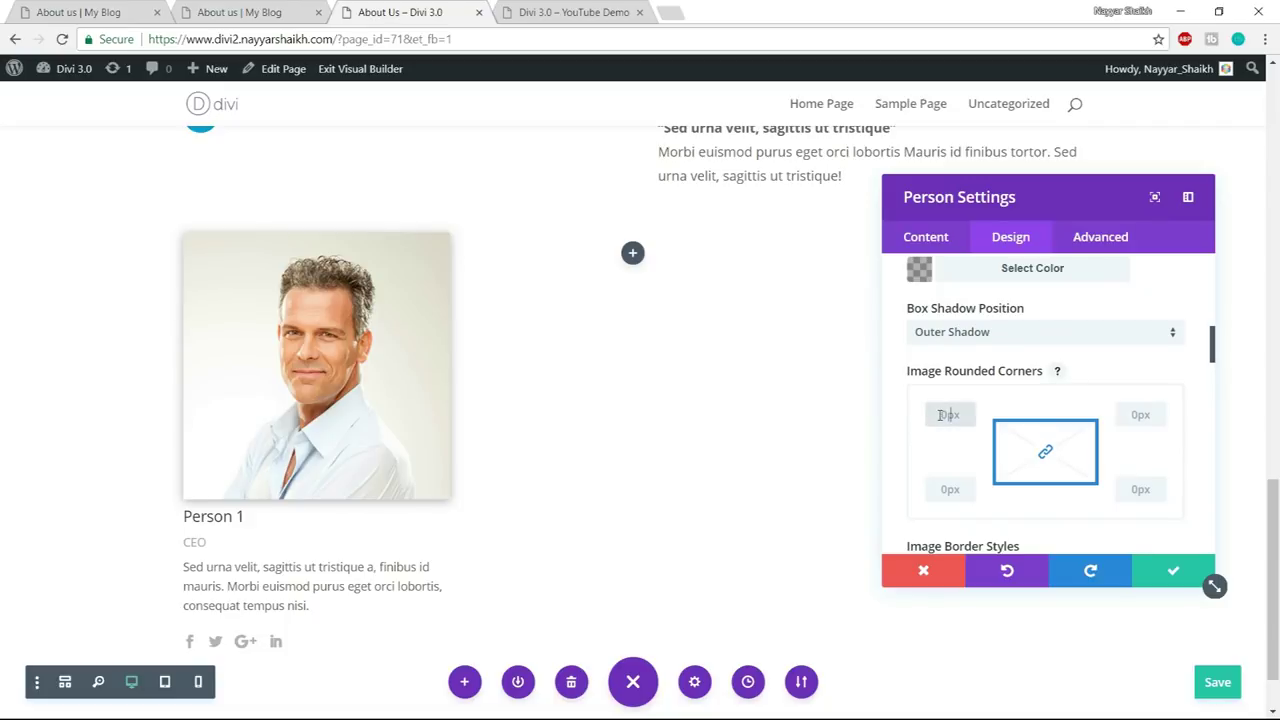
{"action": "type", "text": "px"}
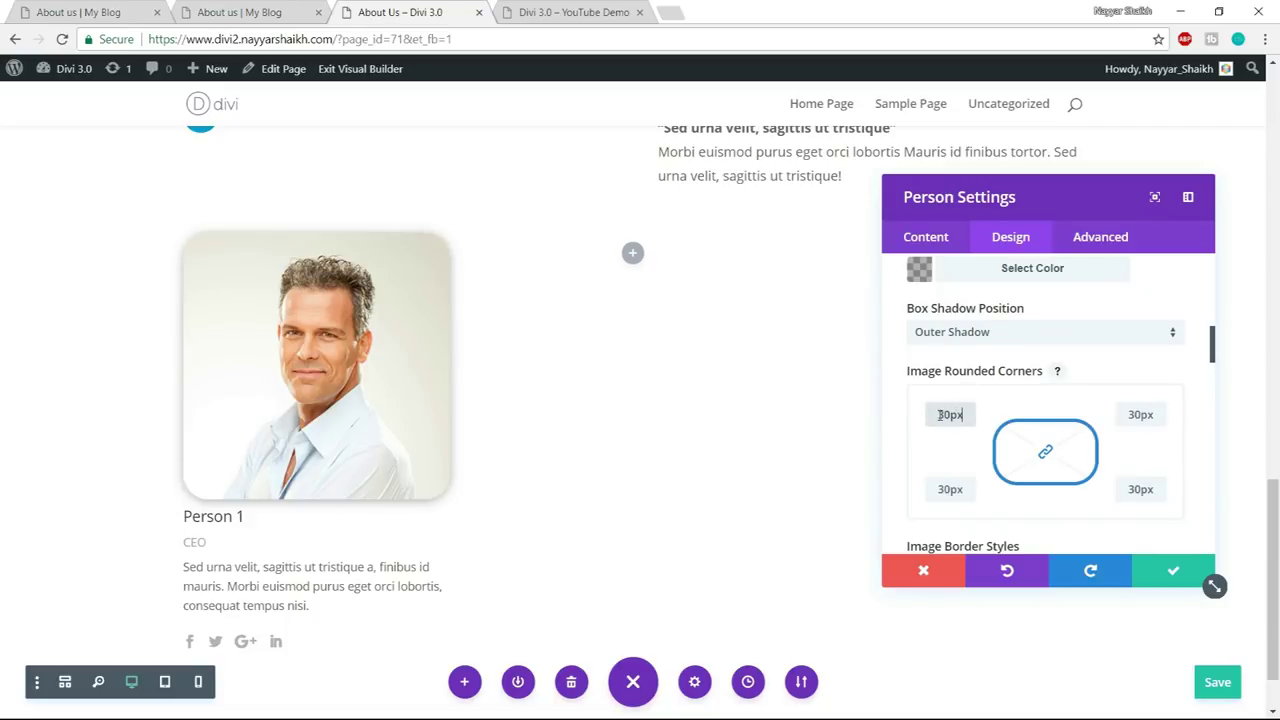
- Format Person 1's title text as a centred H2 heading with a bold font weight
{"action": "scroll", "coordinate": [1088, 447], "scroll_direction": "down", "scroll_amount": 5}
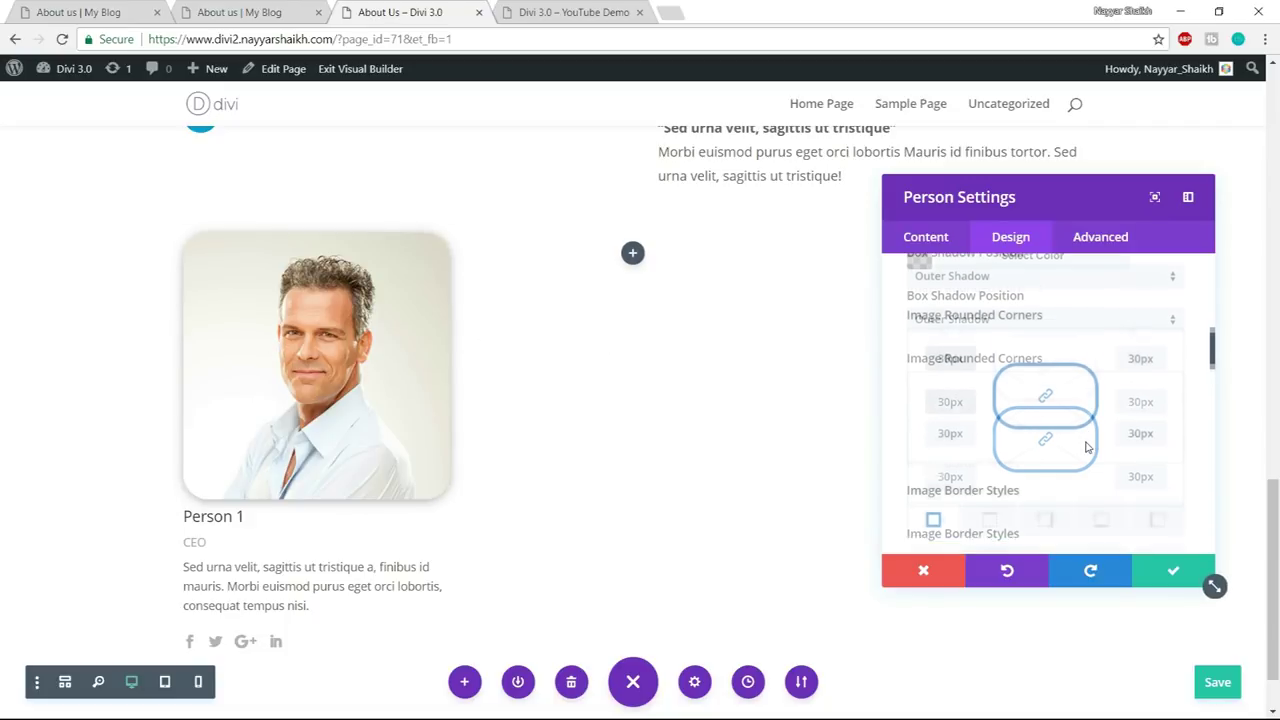
{"action": "scroll", "coordinate": [1088, 447], "scroll_direction": "down", "scroll_amount": 8}
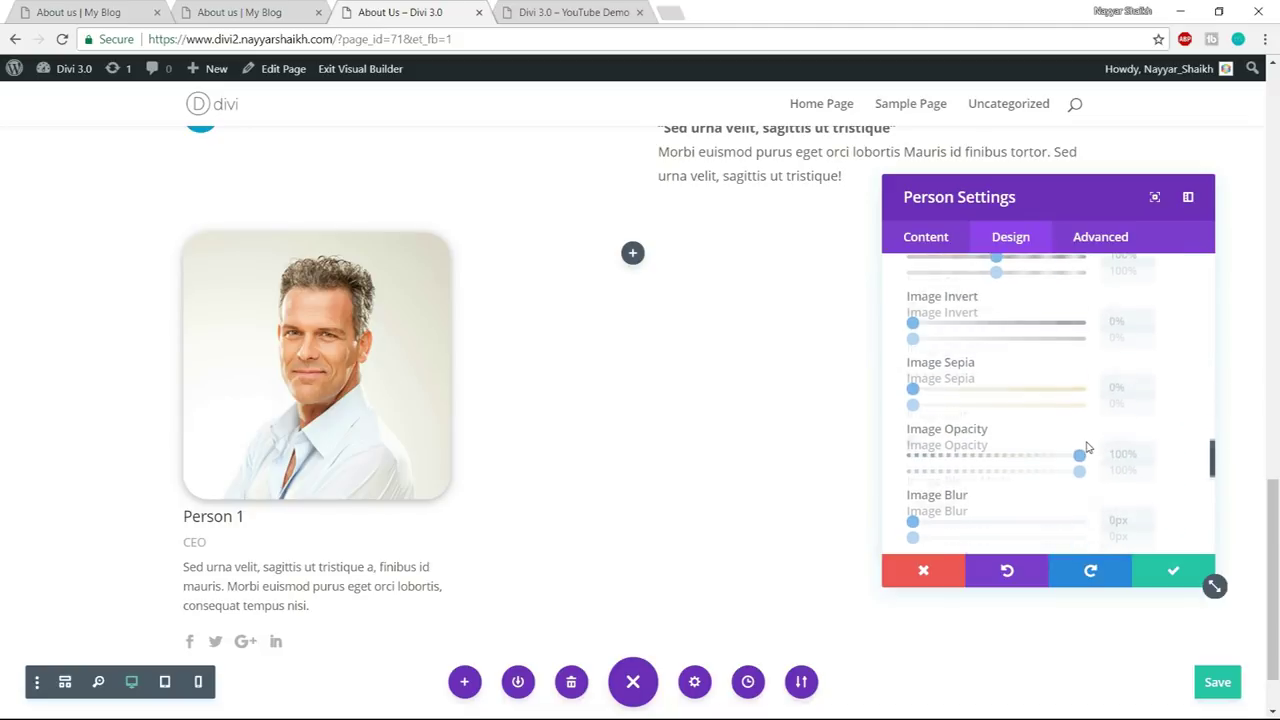
{"action": "left_click", "coordinate": [987, 311]}
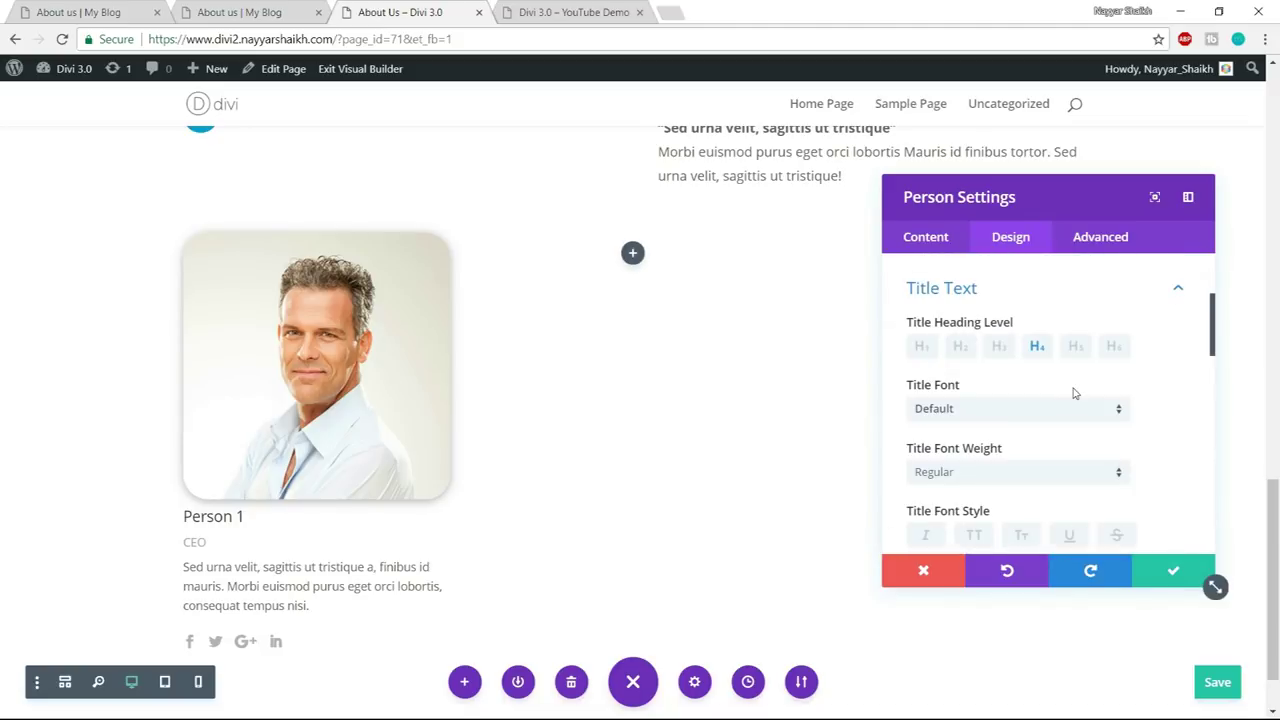
{"action": "left_click", "coordinate": [958, 352]}
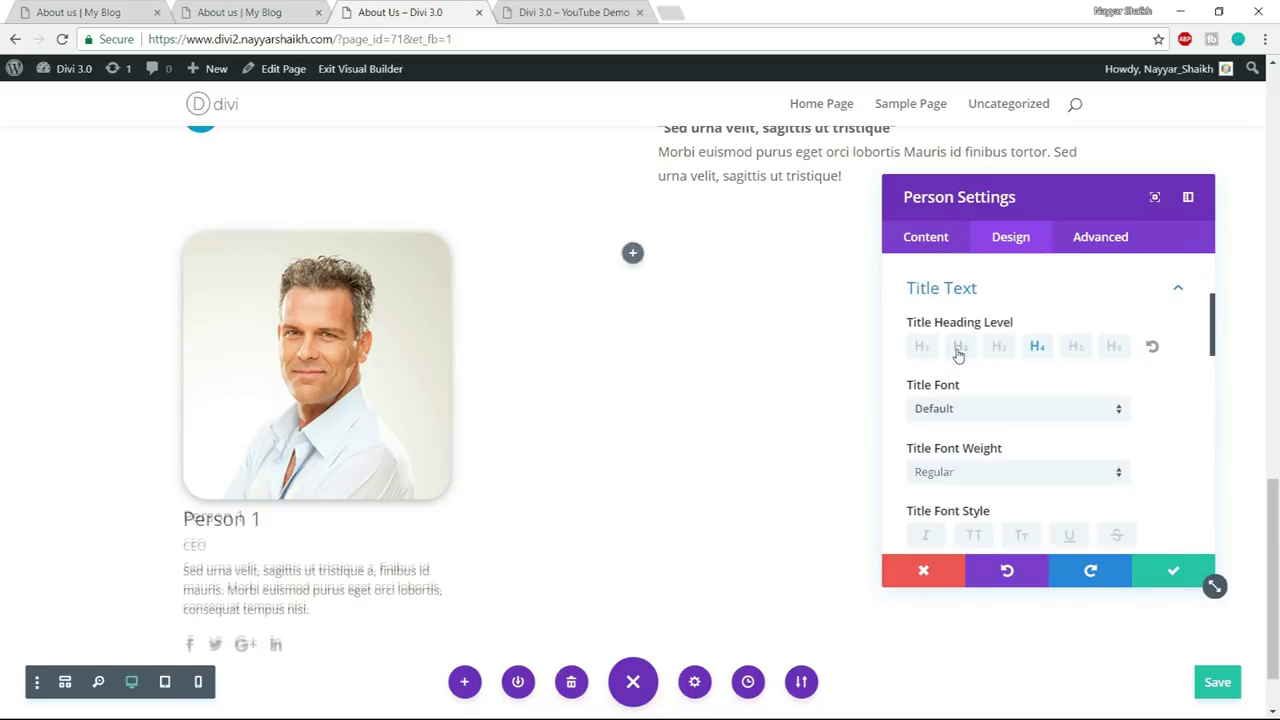
{"action": "scroll", "coordinate": [1150, 390], "scroll_direction": "down", "scroll_amount": 3}
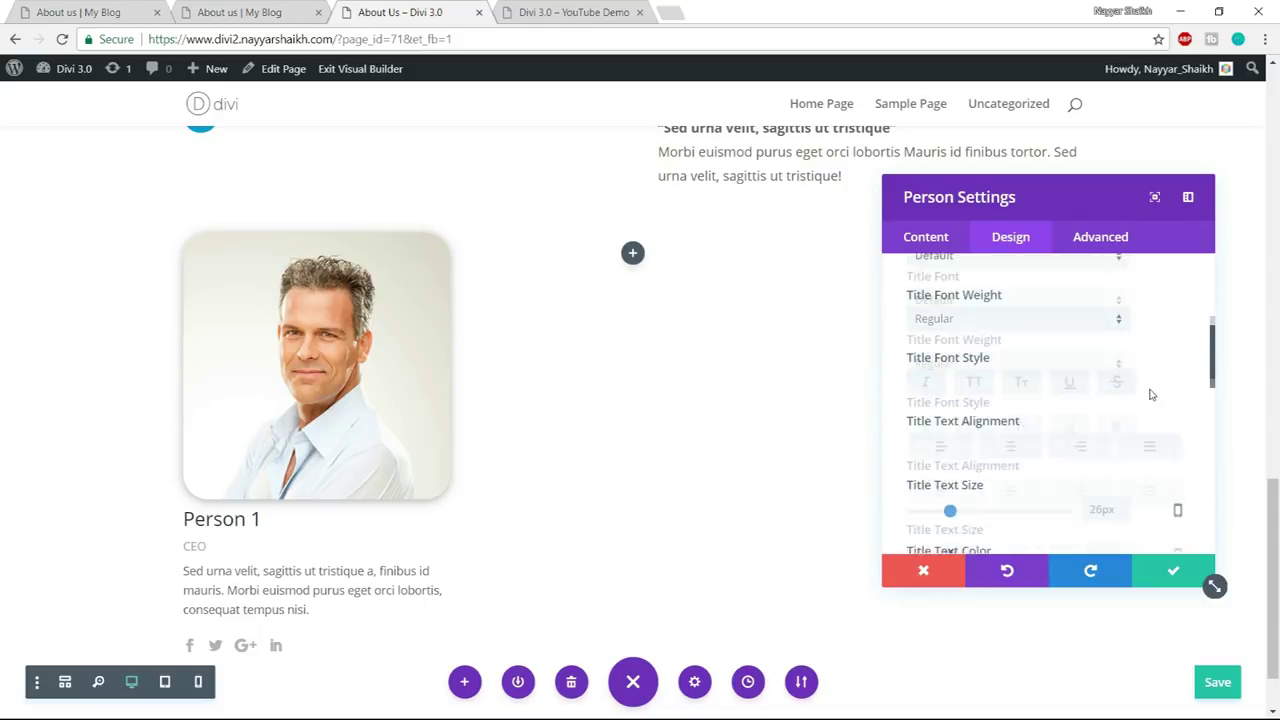
{"action": "left_click", "coordinate": [1011, 350]}
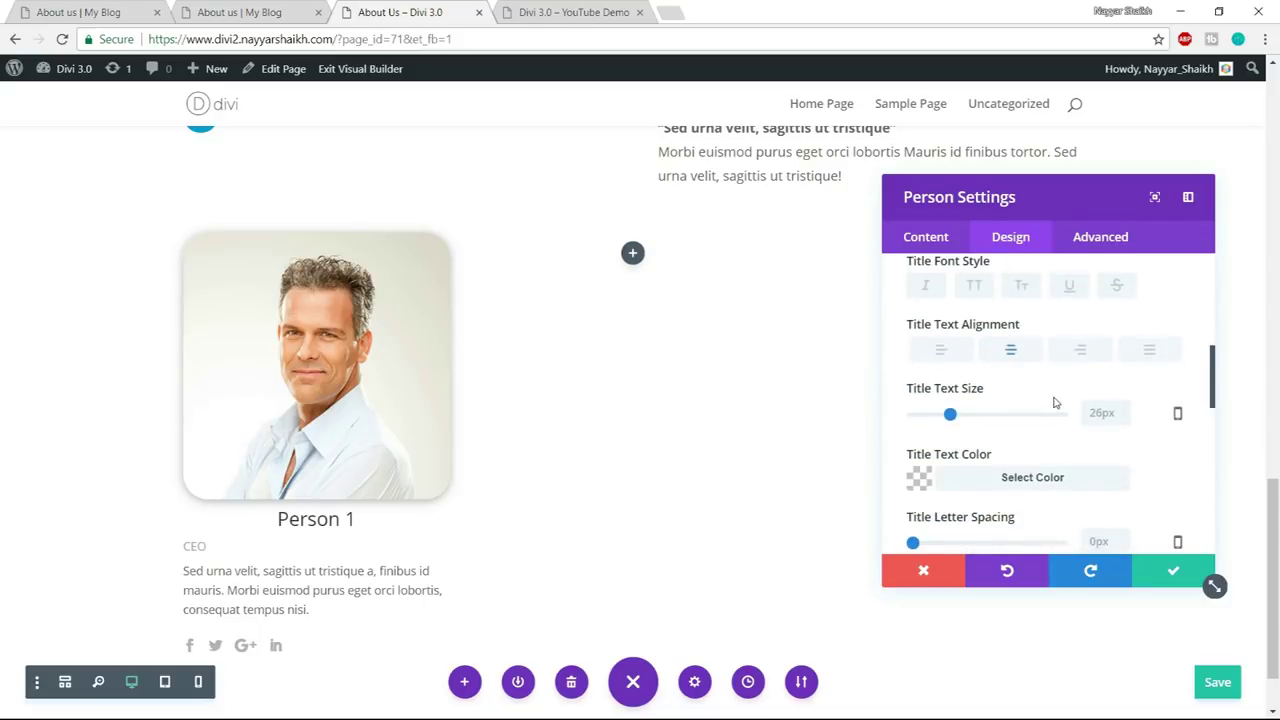
{"action": "scroll", "coordinate": [1054, 402], "scroll_direction": "up", "scroll_amount": 1}
{"action": "left_click", "coordinate": [1015, 305]}
{"action": "left_click", "coordinate": [993, 403]}
- Centre Person 1's body text and set its size to 16px
{"action": "scroll", "coordinate": [1100, 420], "scroll_direction": "down", "scroll_amount": 5}
{"action": "scroll", "coordinate": [1093, 423], "scroll_direction": "down", "scroll_amount": 6}
{"action": "scroll", "coordinate": [1062, 404], "scroll_direction": "up", "scroll_amount": 2}
{"action": "left_click", "coordinate": [1007, 334]}
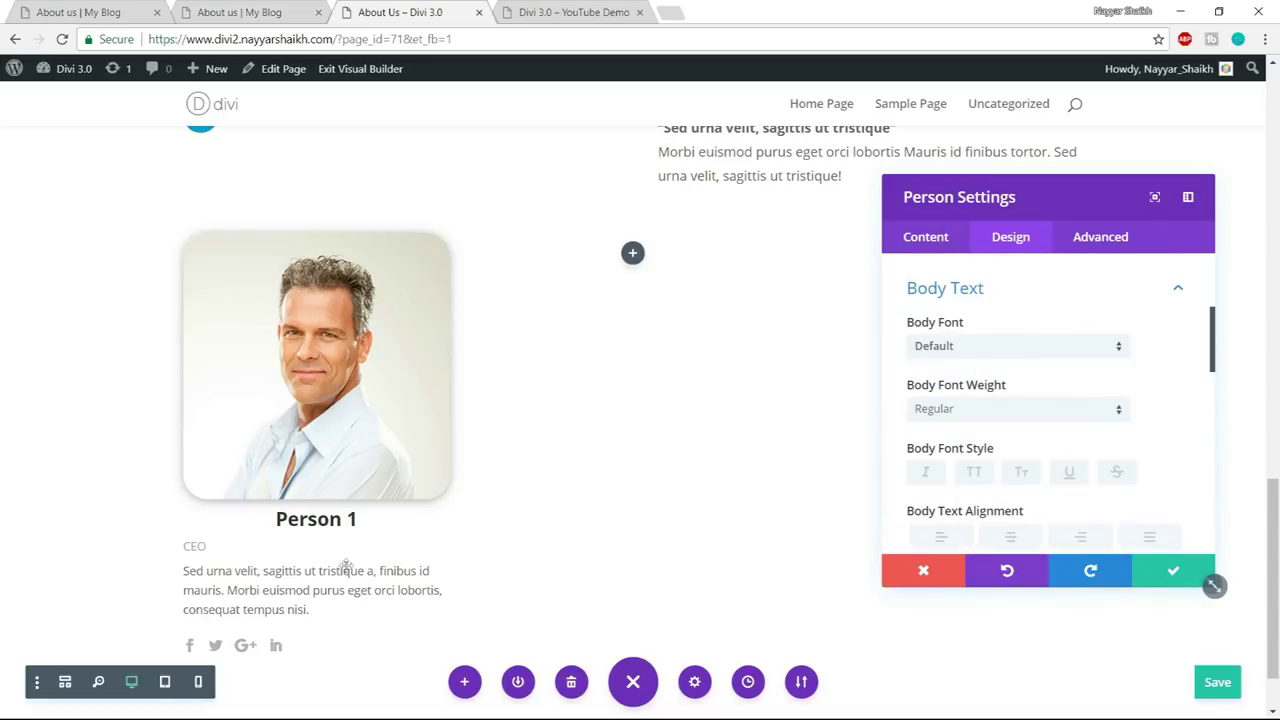
{"action": "scroll", "coordinate": [330, 562], "scroll_direction": "down", "scroll_amount": 2}
{"action": "scroll", "coordinate": [1045, 452], "scroll_direction": "down", "scroll_amount": 1}
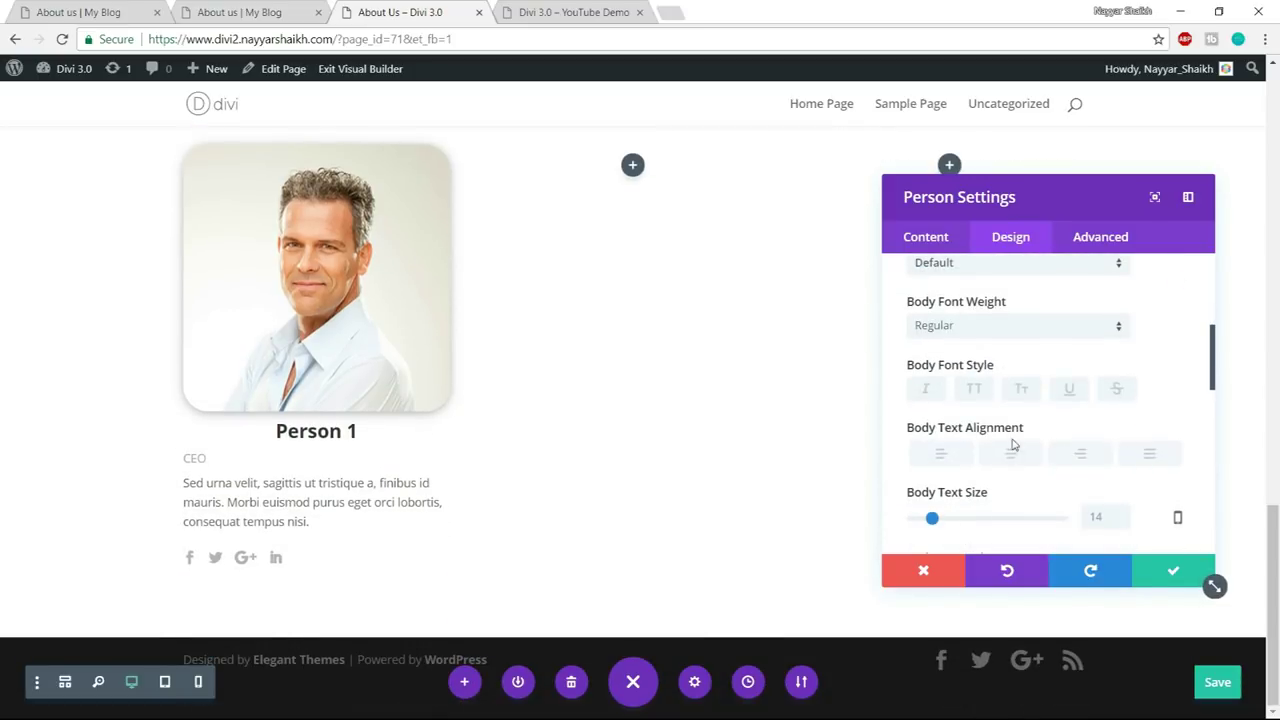
{"action": "left_click", "coordinate": [1011, 457]}
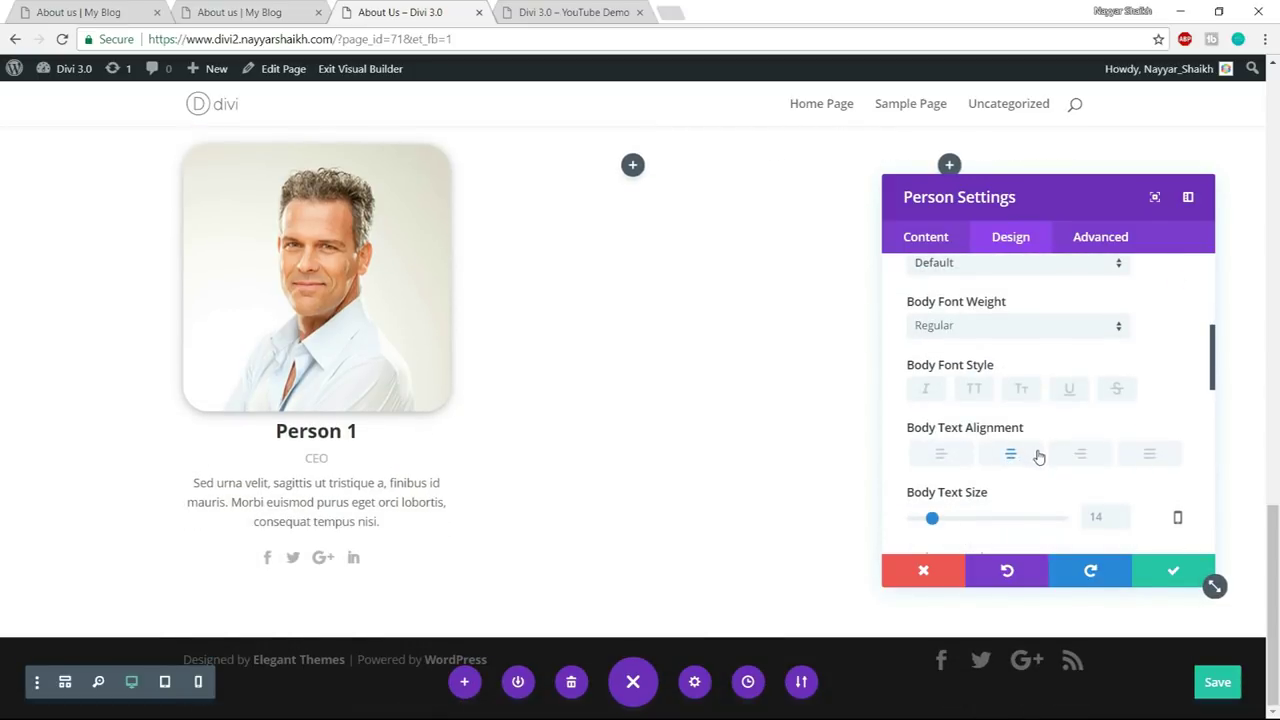
{"action": "left_click_drag", "start_coordinate": [931, 520], "coordinate": [935, 520]}
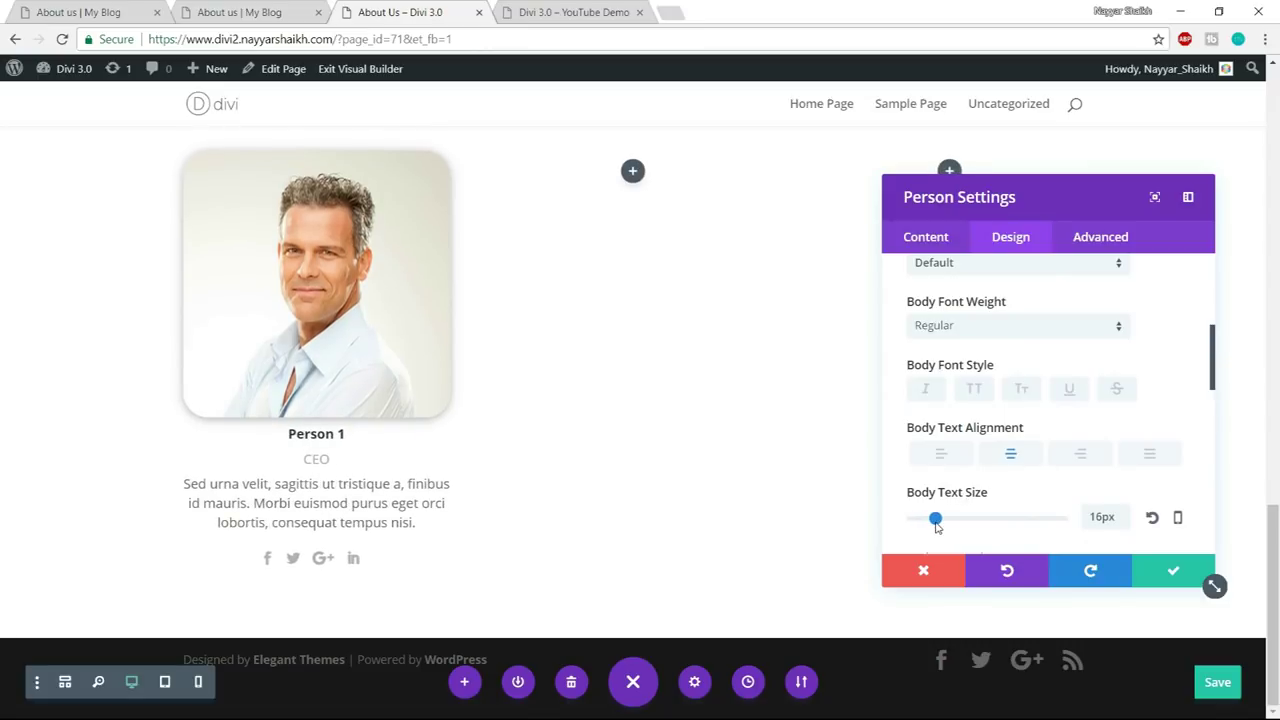
- Set Person 1's body line height to 1.8em
{"action": "scroll", "coordinate": [1067, 491], "scroll_direction": "down", "scroll_amount": 2}
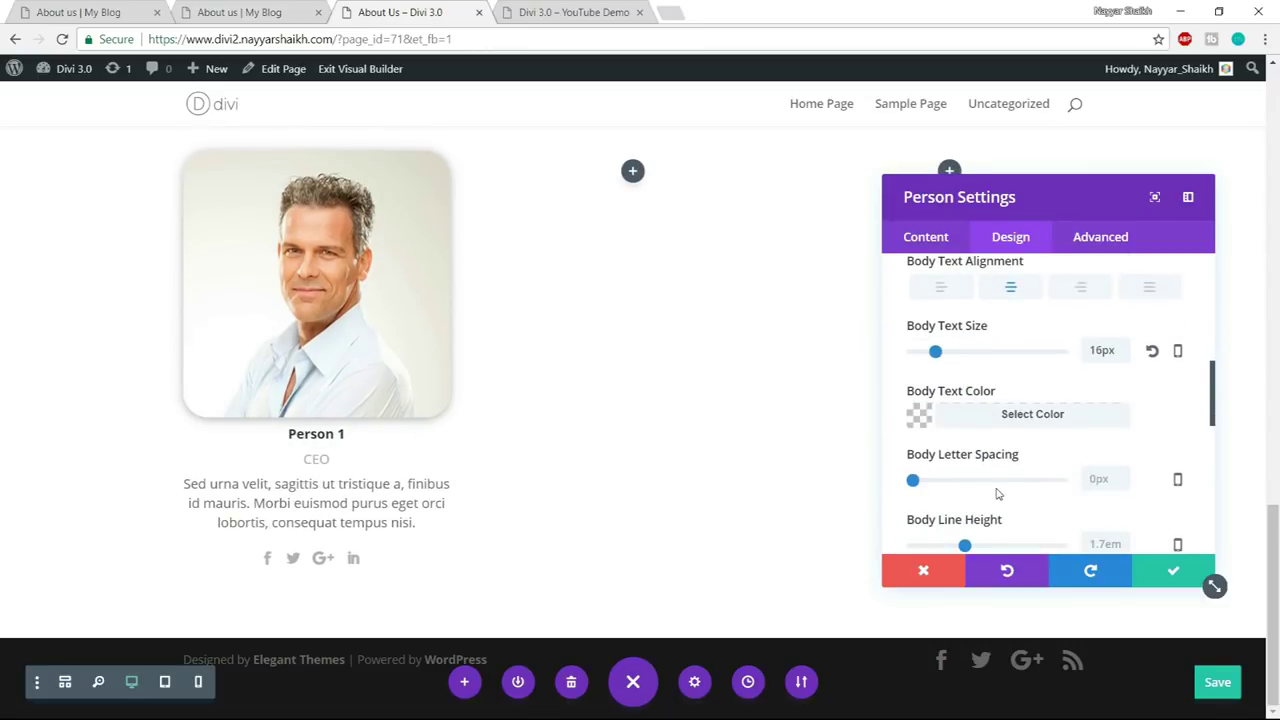
{"action": "scroll", "coordinate": [997, 494], "scroll_direction": "down", "scroll_amount": 1}
{"action": "left_click_drag", "start_coordinate": [967, 466], "coordinate": [972, 466]}
- Look through the Person module's remaining design options, including text color, orientation and shadow
{"action": "scroll", "coordinate": [1041, 457], "scroll_direction": "down", "scroll_amount": 4}
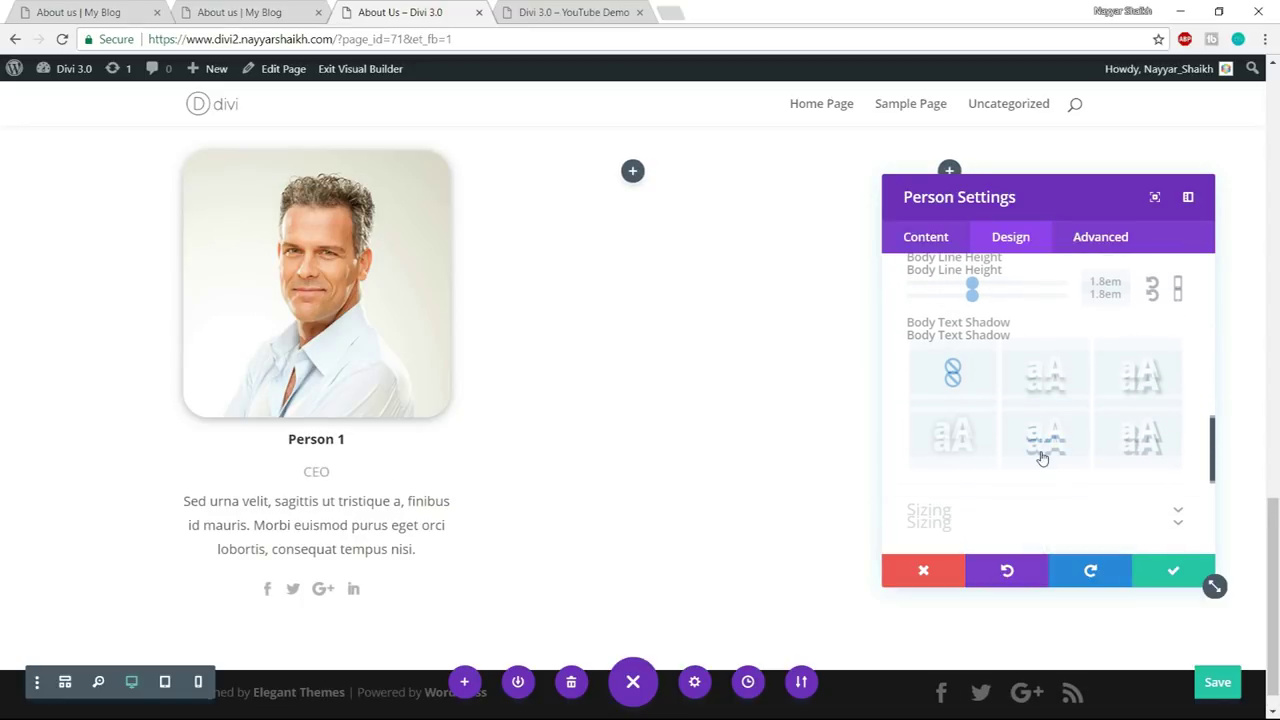
{"action": "scroll", "coordinate": [1042, 460], "scroll_direction": "down", "scroll_amount": 3}
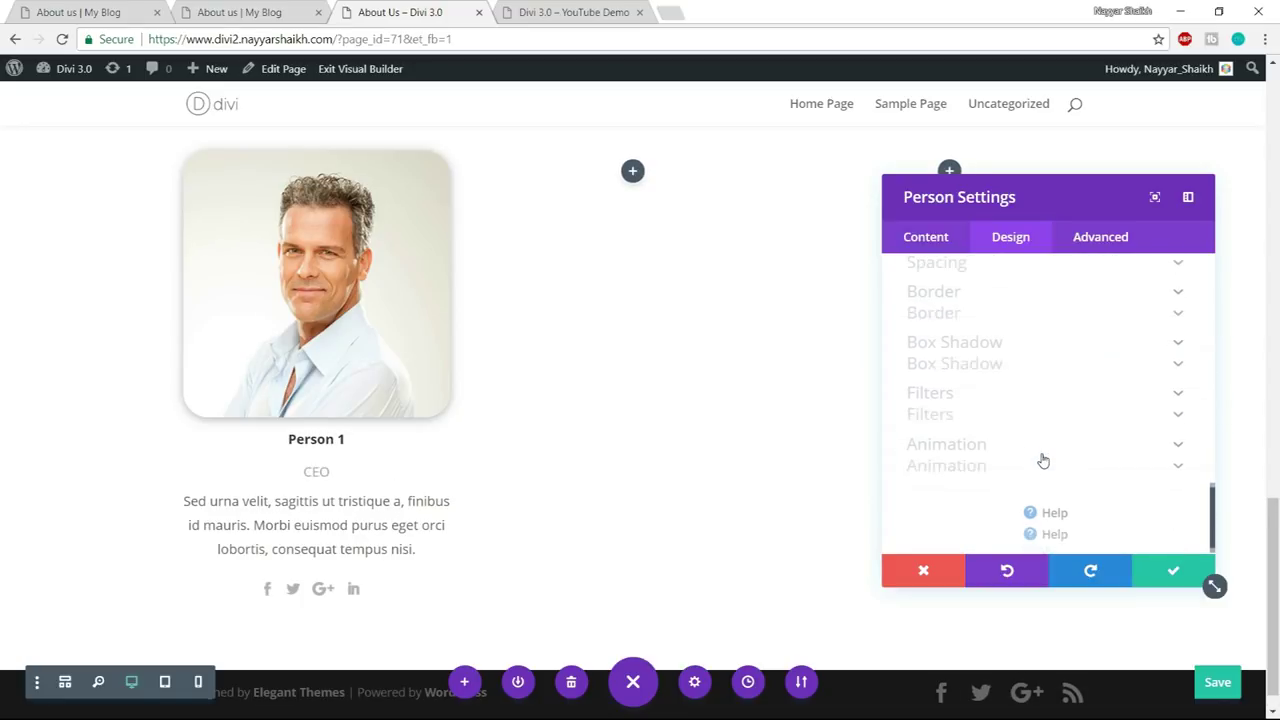
{"action": "scroll", "coordinate": [1046, 477], "scroll_direction": "up", "scroll_amount": 4}
{"action": "scroll", "coordinate": [1046, 477], "scroll_direction": "up", "scroll_amount": 6}
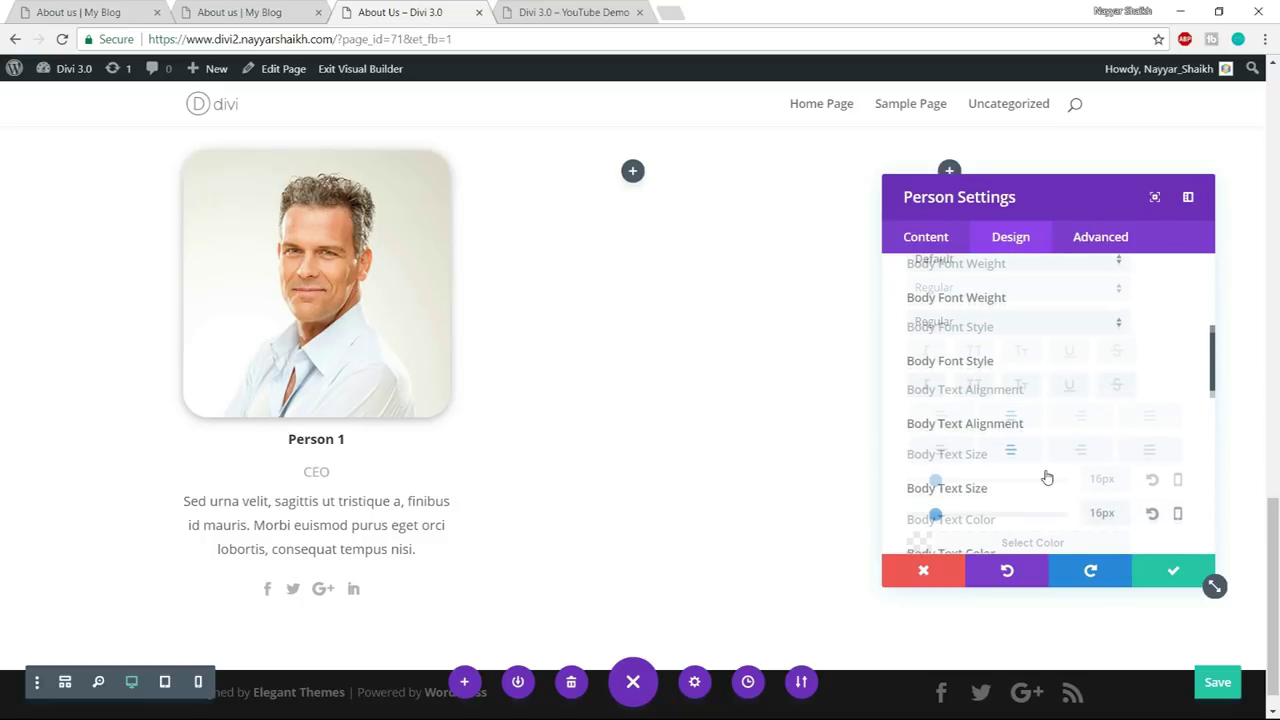
{"action": "left_click", "coordinate": [1055, 442]}
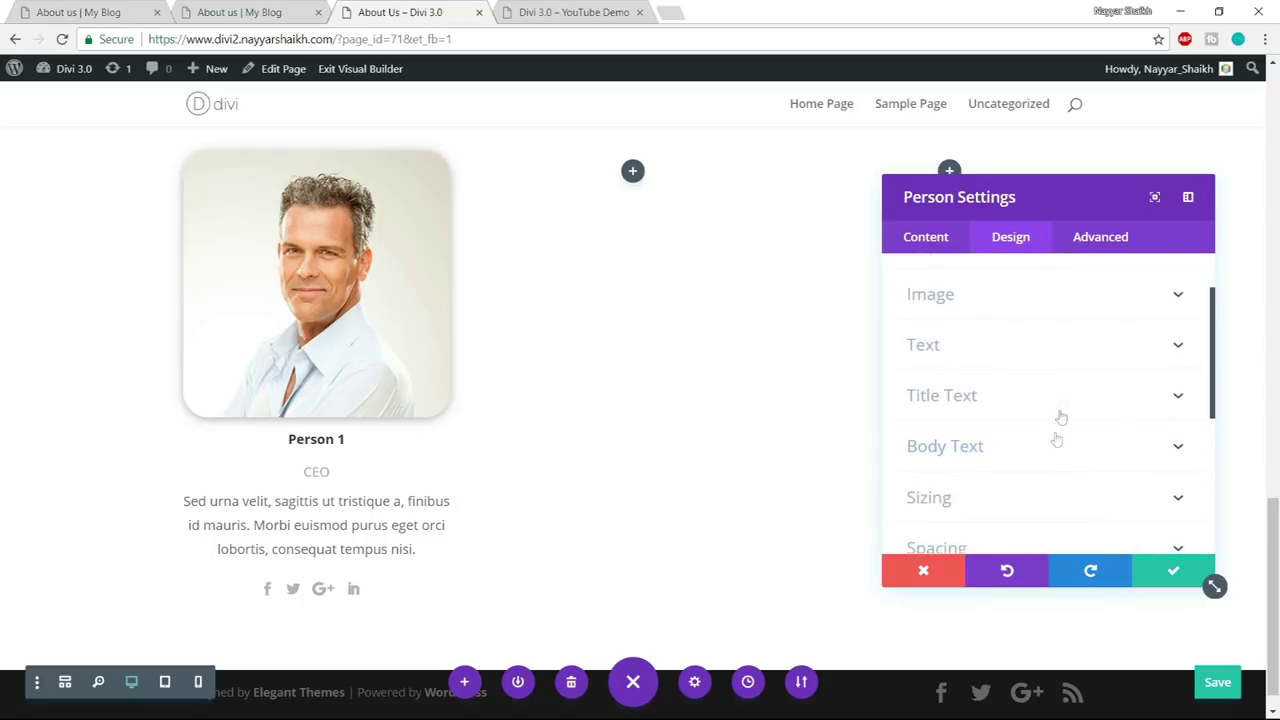
{"action": "left_click", "coordinate": [1074, 350]}
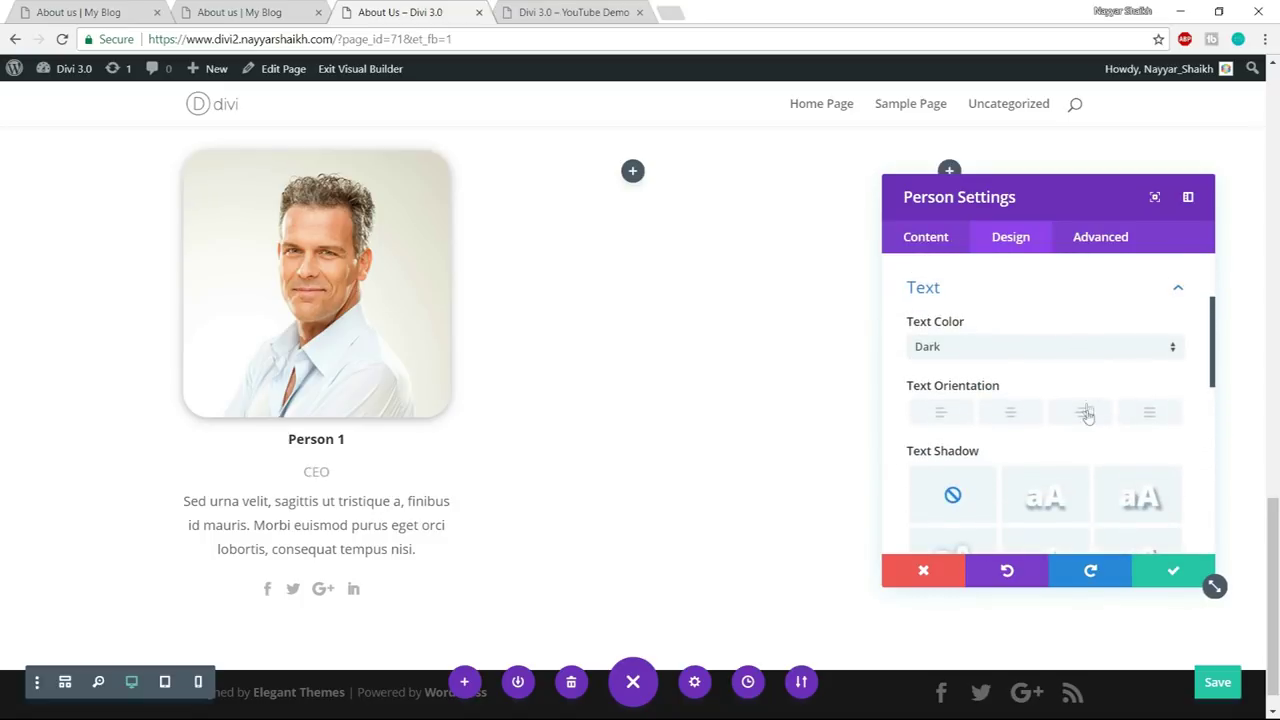
{"action": "scroll", "coordinate": [1088, 429], "scroll_direction": "down", "scroll_amount": 3}
{"action": "scroll", "coordinate": [1074, 453], "scroll_direction": "up", "scroll_amount": 2}
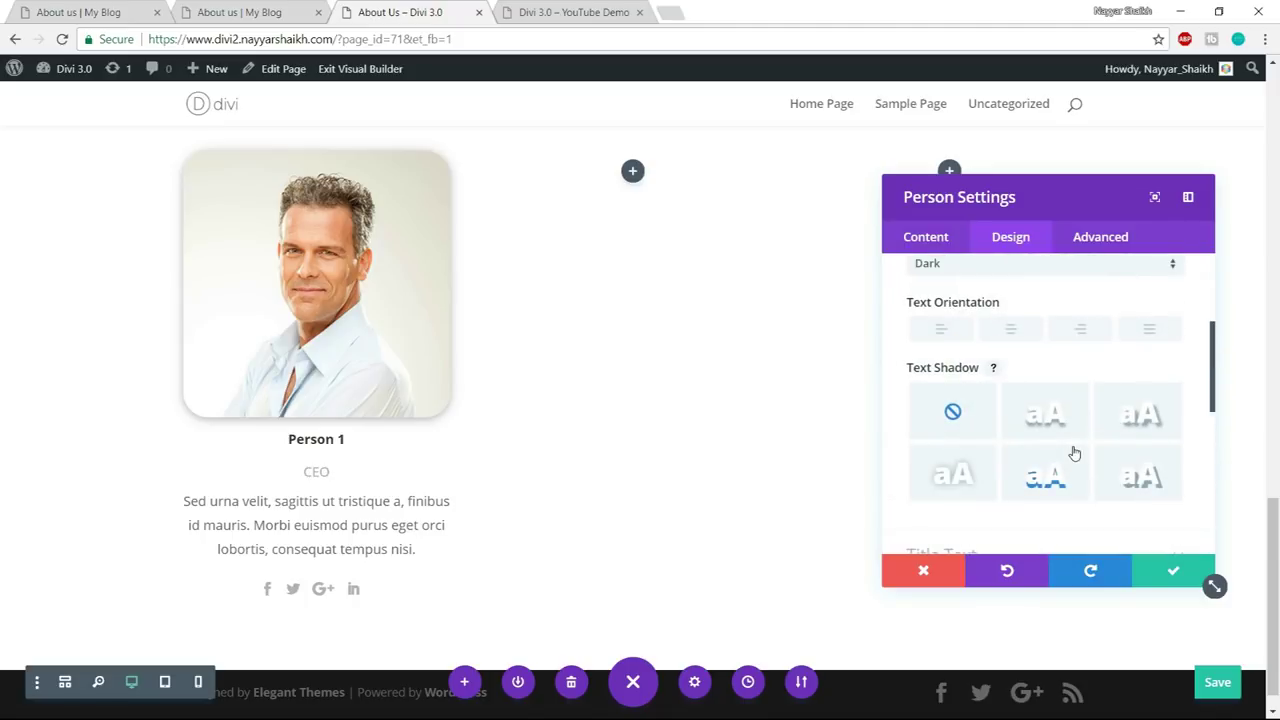
{"action": "scroll", "coordinate": [1066, 408], "scroll_direction": "up", "scroll_amount": 3}
{"action": "left_click", "coordinate": [1094, 365]}
{"action": "scroll", "coordinate": [1111, 425], "scroll_direction": "up", "scroll_amount": 1}
{"action": "scroll", "coordinate": [1111, 425], "scroll_direction": "down", "scroll_amount": 5}
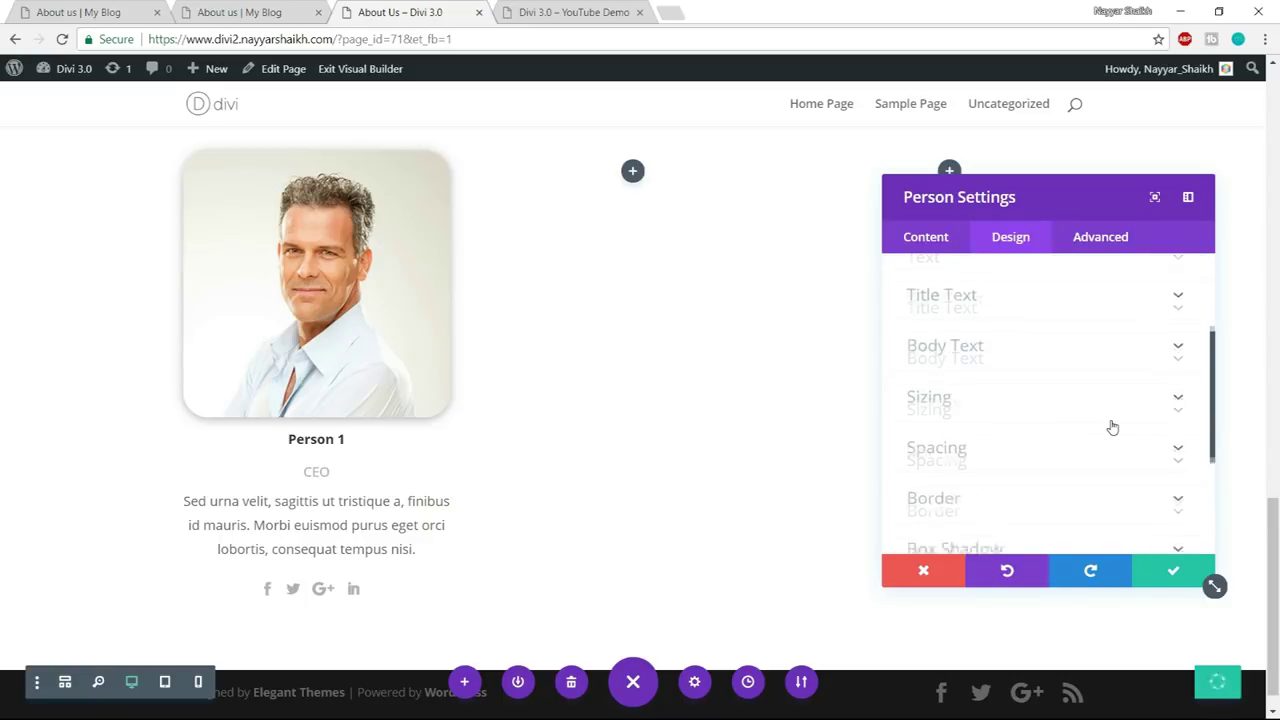
- Save Person 1's settings and place duplicates of the module in the second and third columns
{"action": "left_click", "coordinate": [1173, 572]}
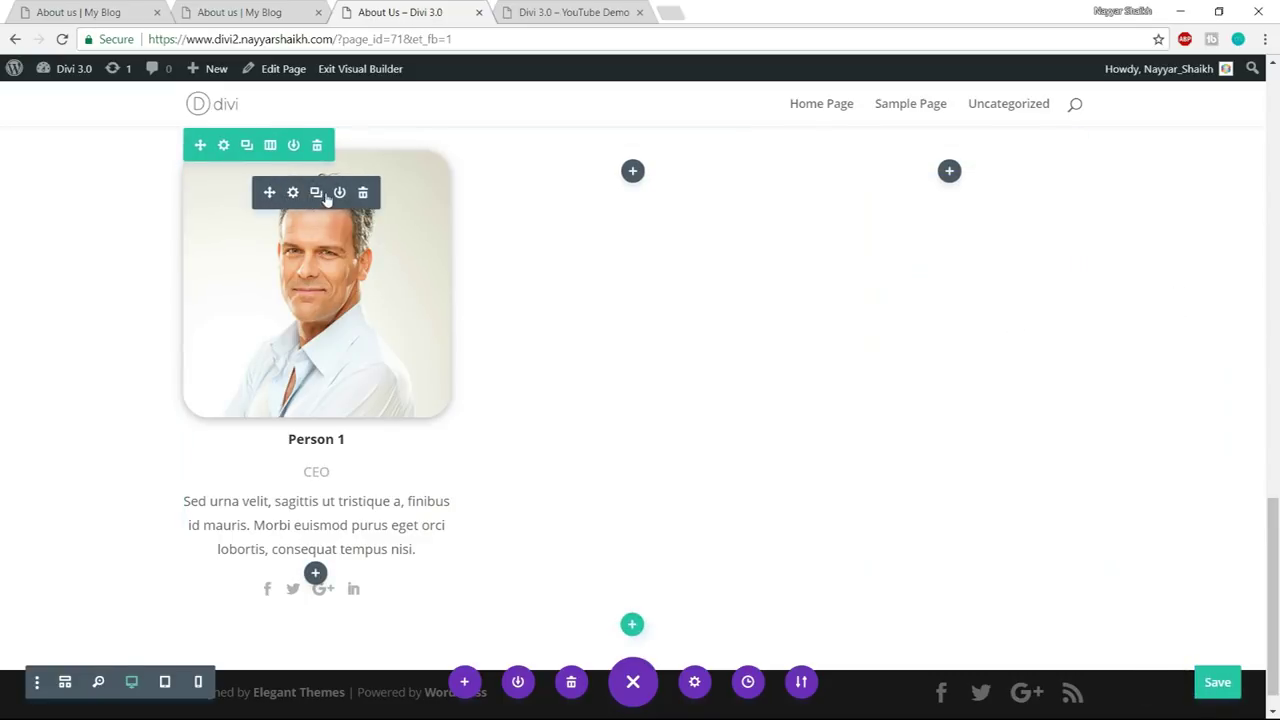
{"action": "left_click", "coordinate": [326, 192]}
{"action": "left_click_drag", "start_coordinate": [326, 199], "coordinate": [940, 197]}
{"action": "left_click", "coordinate": [632, 192]}
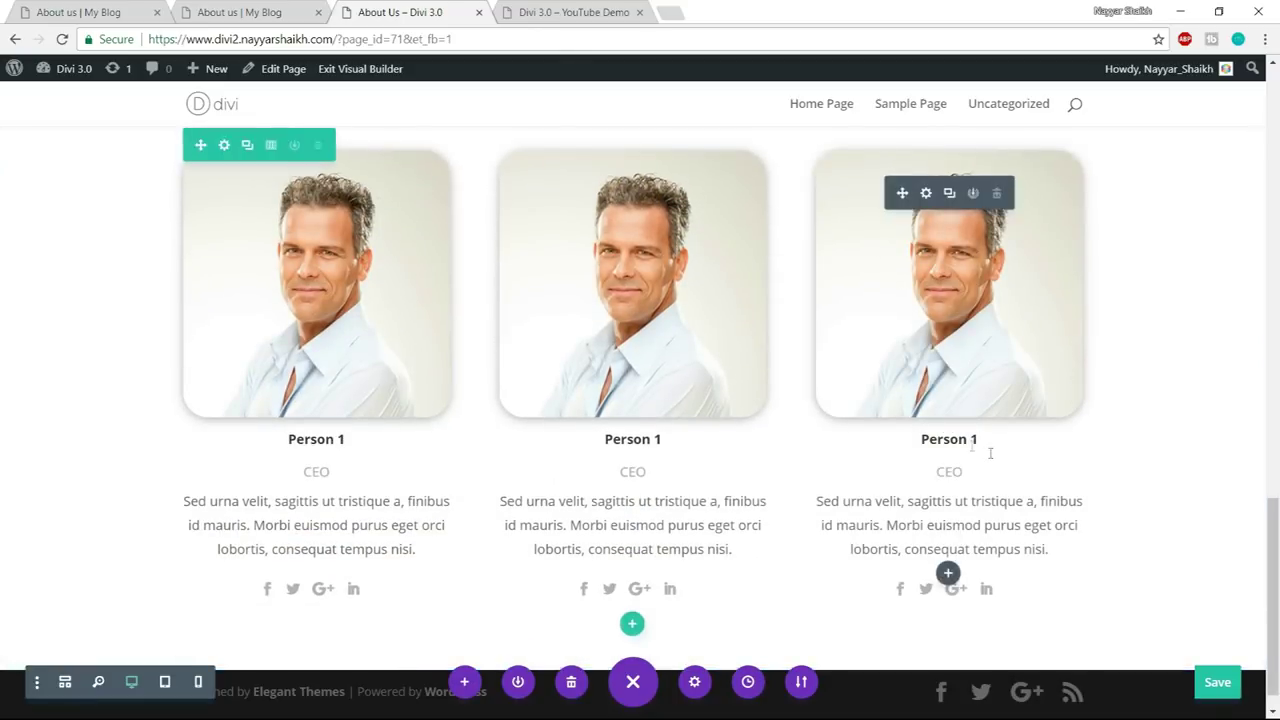
- Rename the second and third team members to "Person 2" and "Person 3", and change Person 2's position to "MANAGER"
{"action": "left_click_drag", "start_coordinate": [653, 439], "coordinate": [688, 434]}
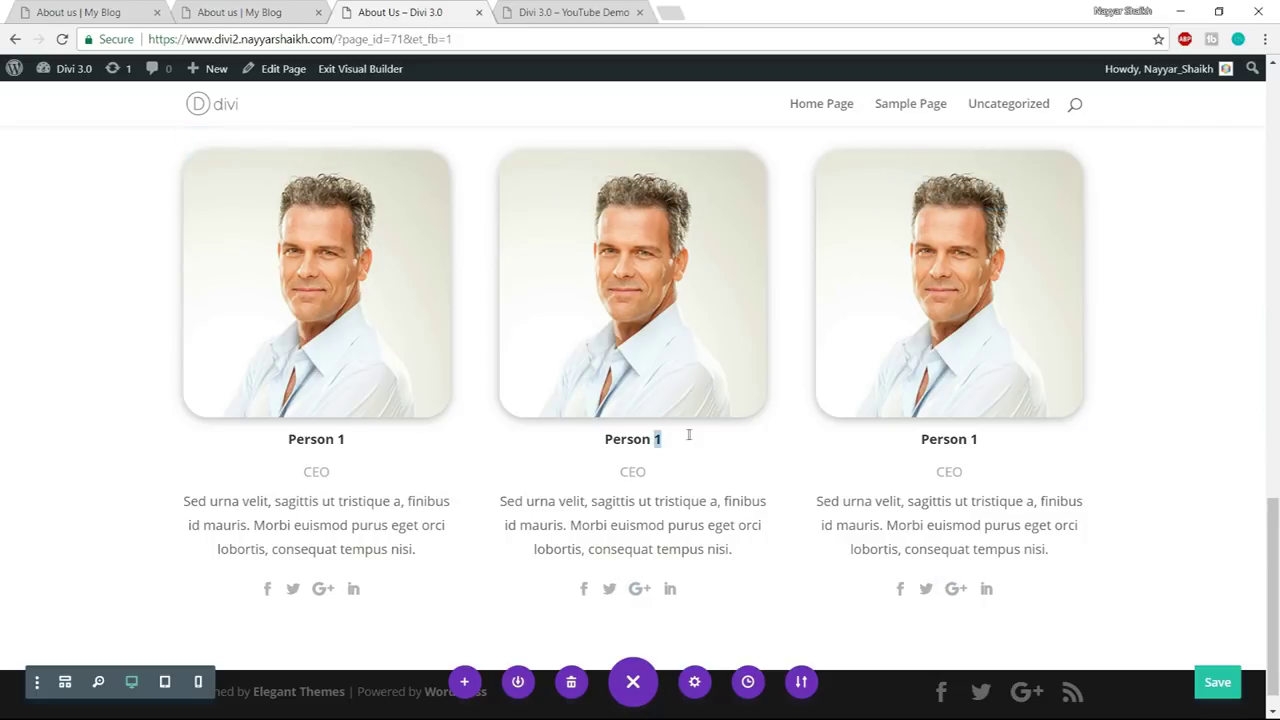
{"action": "type", "text": "2"}
{"action": "left_click", "coordinate": [972, 439]}
{"action": "type", "text": "3"}
{"action": "left_click_drag", "start_coordinate": [616, 474], "coordinate": [708, 463]}
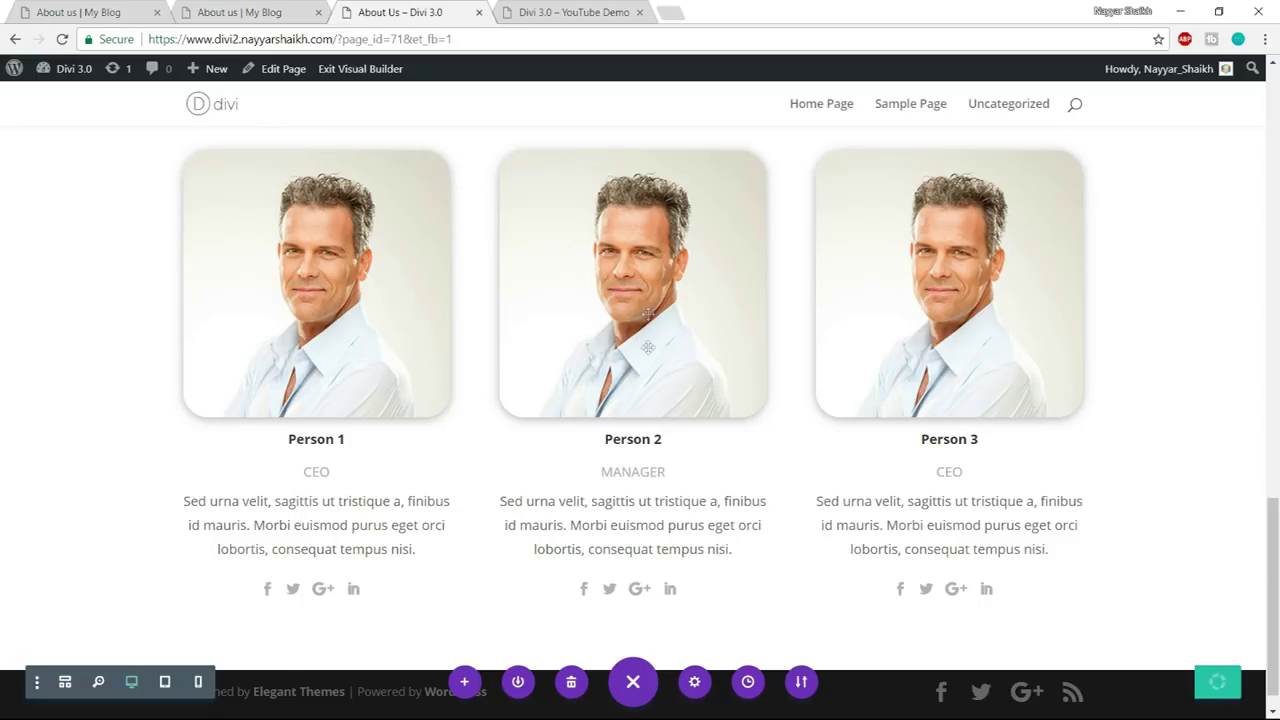
- Give the section holding Availability, Reviews and the team row a gradient background, using the reference page as the guide
{"action": "scroll", "coordinate": [707, 400], "scroll_direction": "up", "scroll_amount": 6}
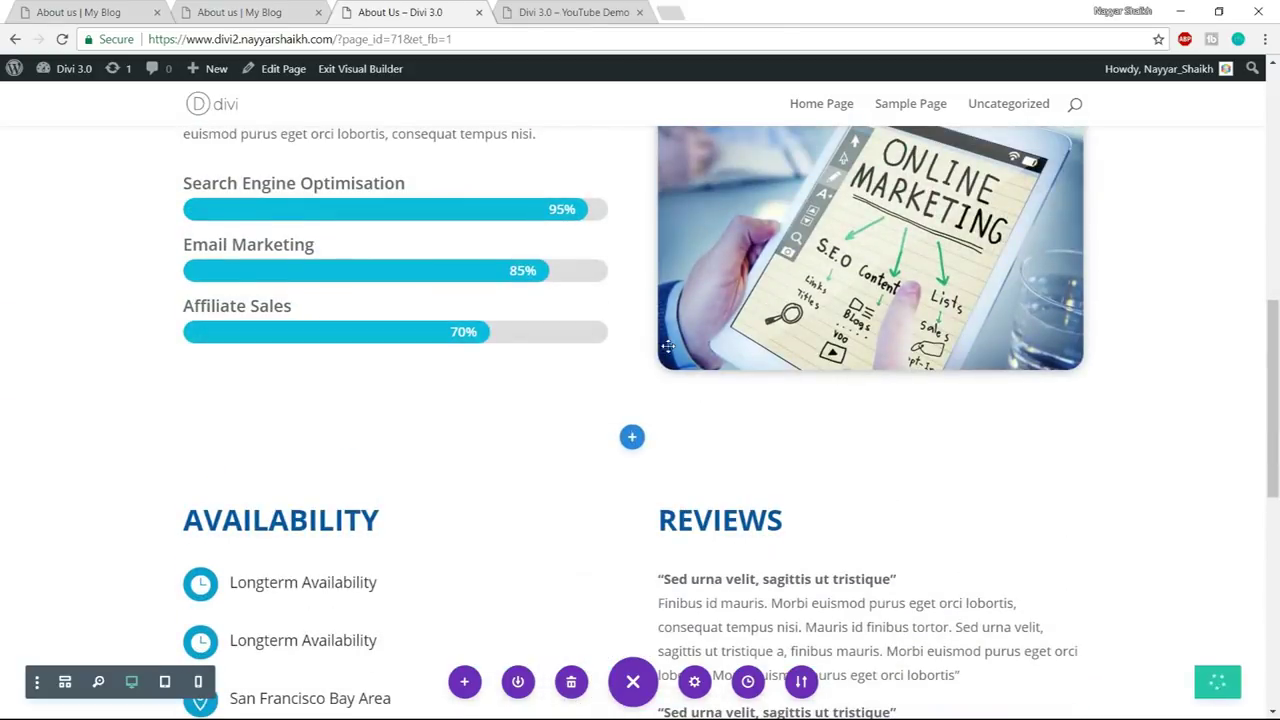
{"action": "left_click", "coordinate": [266, 11]}
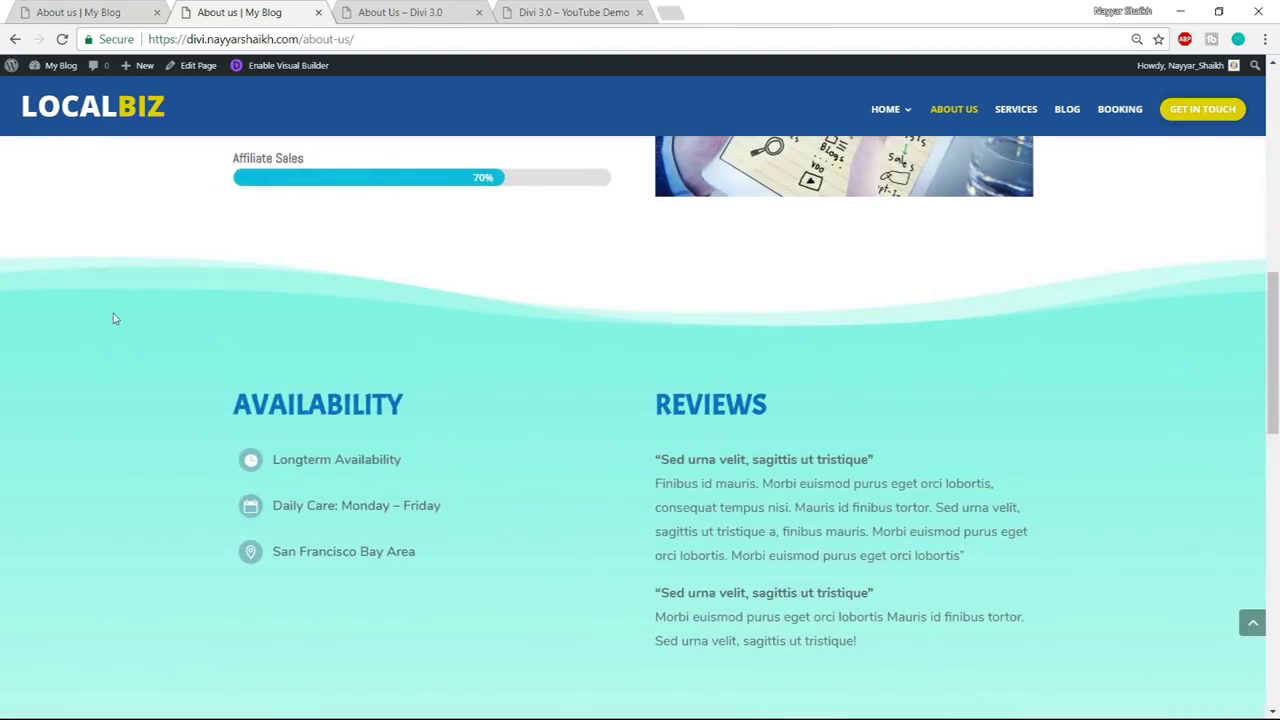
{"action": "left_click", "coordinate": [388, 6]}
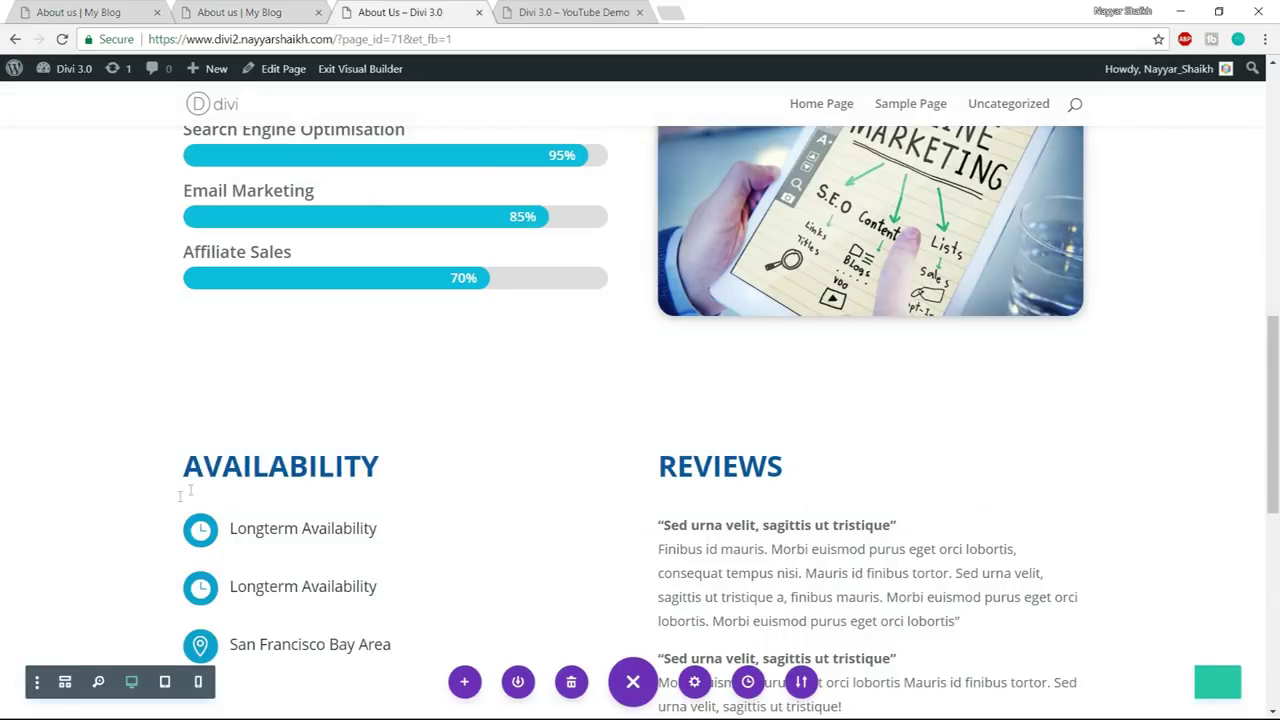
{"action": "left_click", "coordinate": [41, 400]}
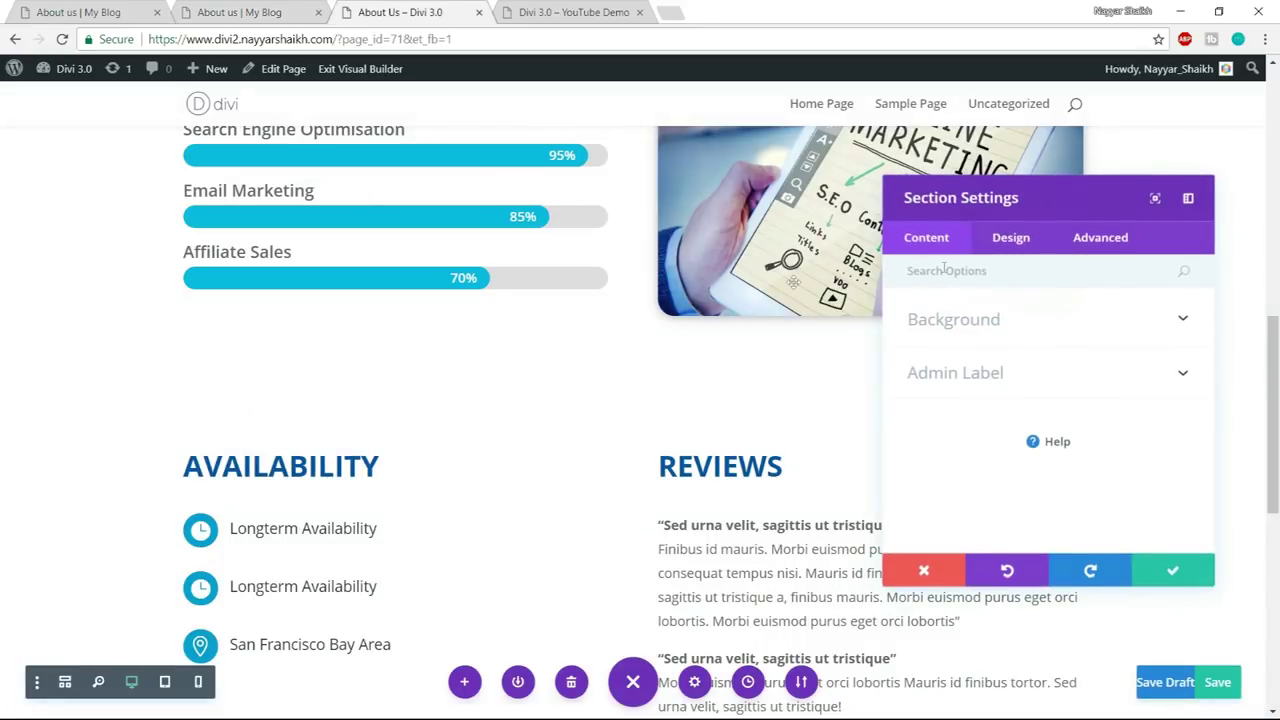
{"action": "left_click", "coordinate": [1025, 320]}
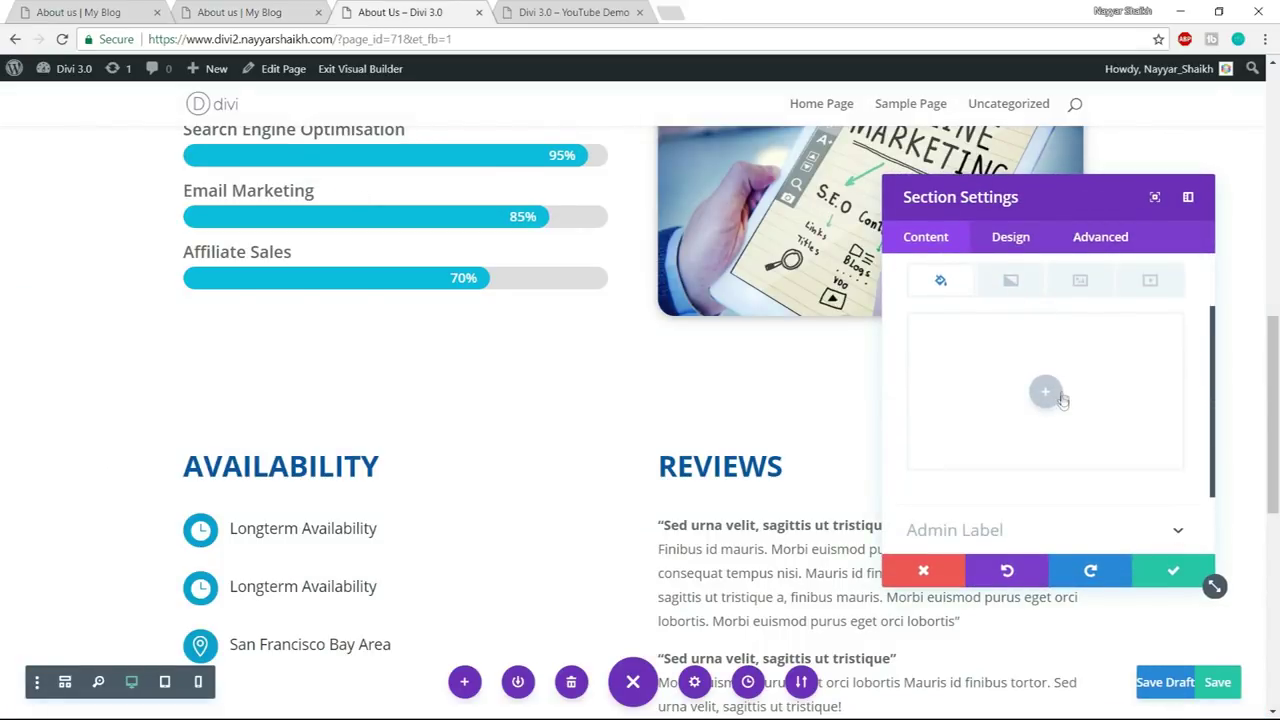
{"action": "left_click", "coordinate": [1010, 280]}
{"action": "left_click", "coordinate": [1045, 391]}
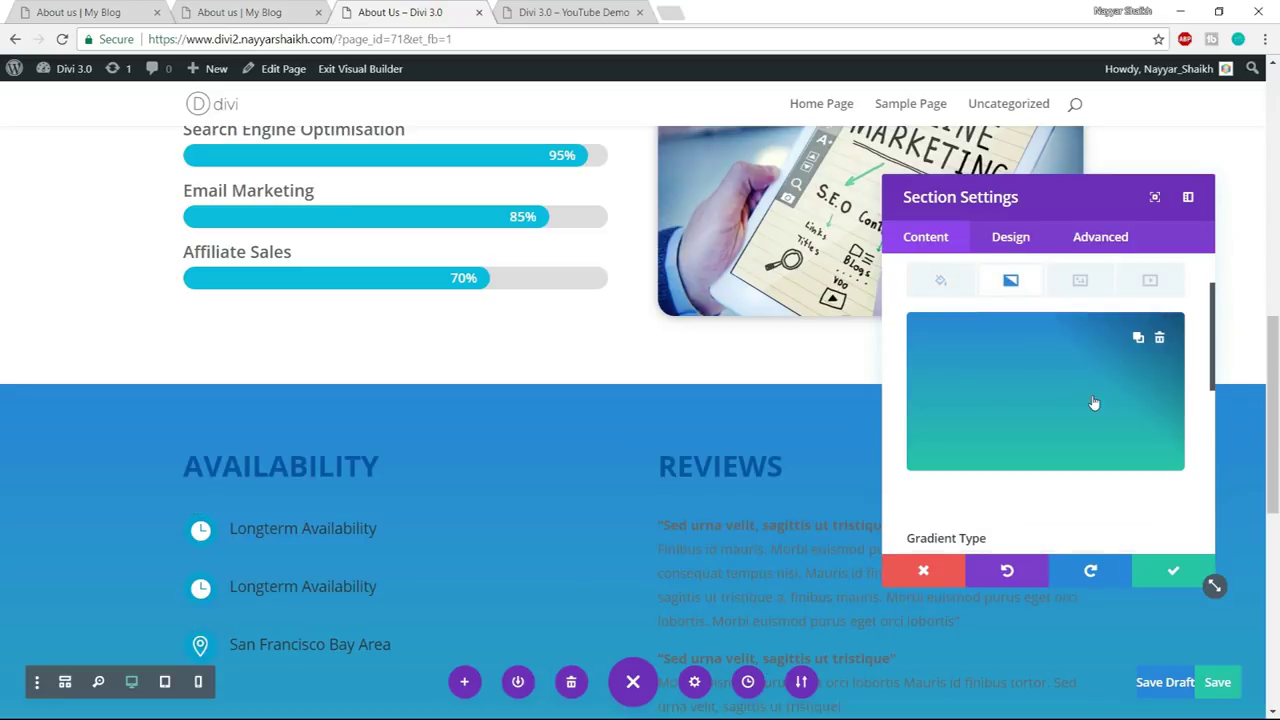
{"action": "scroll", "coordinate": [618, 430], "scroll_direction": "down", "scroll_amount": 2}
{"action": "left_click", "coordinate": [243, 8]}
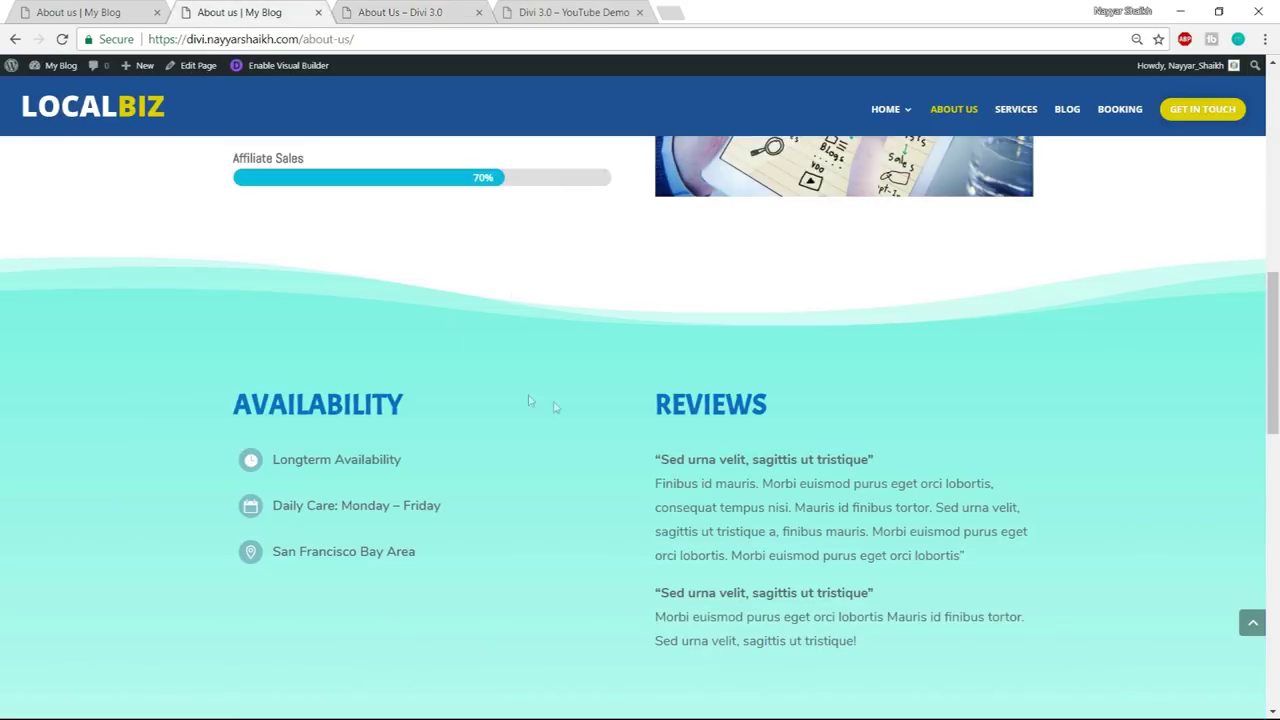
{"action": "left_click", "coordinate": [410, 8]}
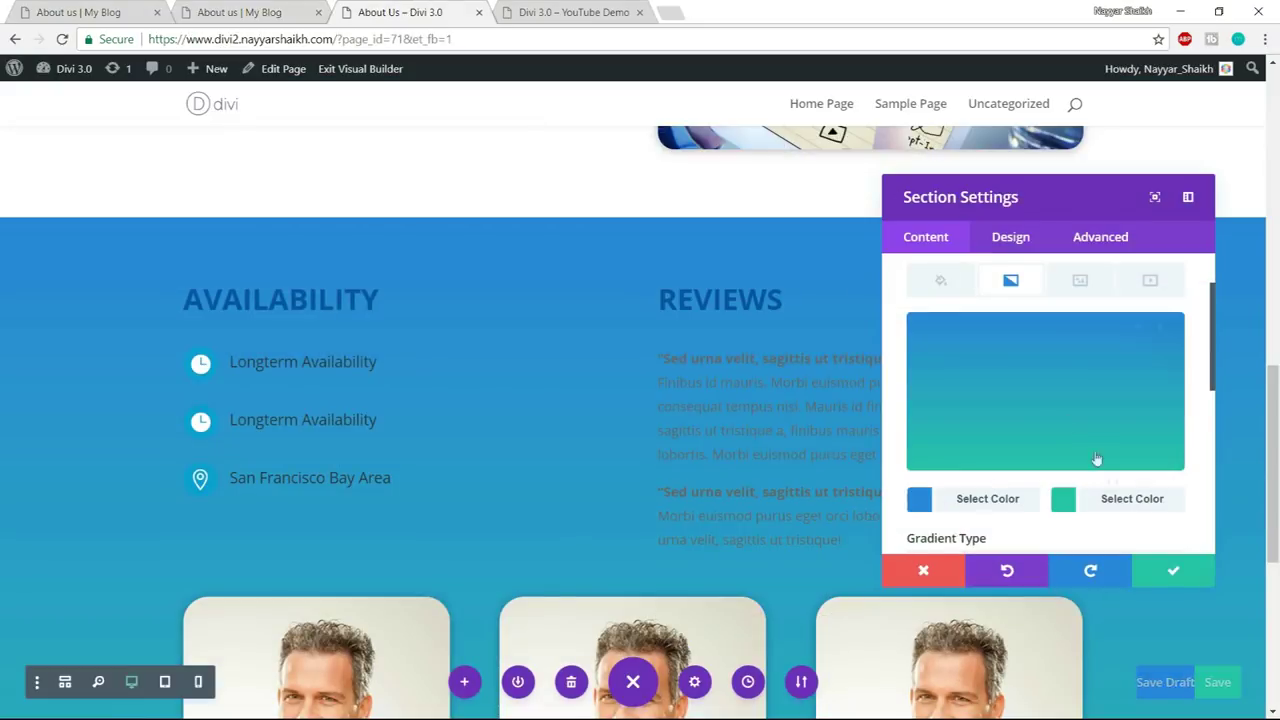
- Set the gradient's first color to turquoise #2eeac5
{"action": "left_click", "coordinate": [989, 502]}
{"action": "left_click_drag", "start_coordinate": [1029, 388], "coordinate": [1047, 333]}
{"action": "scroll", "coordinate": [770, 436], "scroll_direction": "up", "scroll_amount": 5}
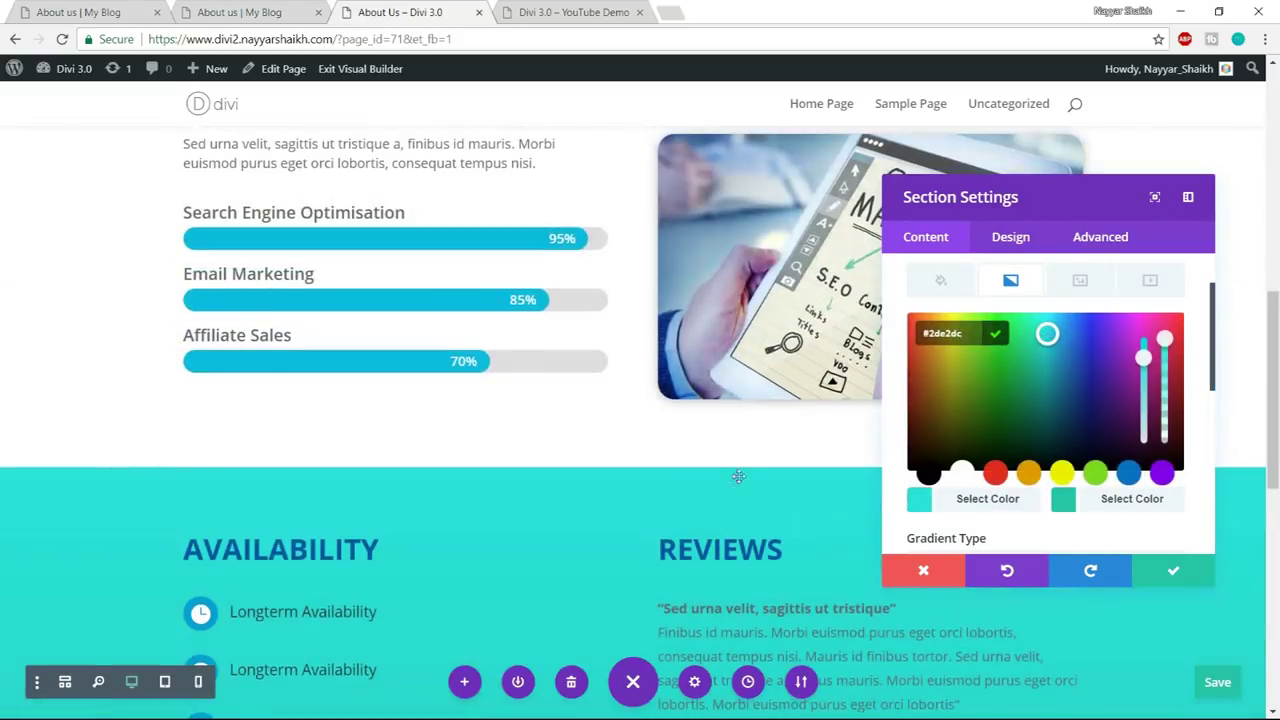
{"action": "left_click_drag", "start_coordinate": [1037, 340], "coordinate": [1032, 334]}
{"action": "scroll", "coordinate": [583, 540], "scroll_direction": "down", "scroll_amount": 3}
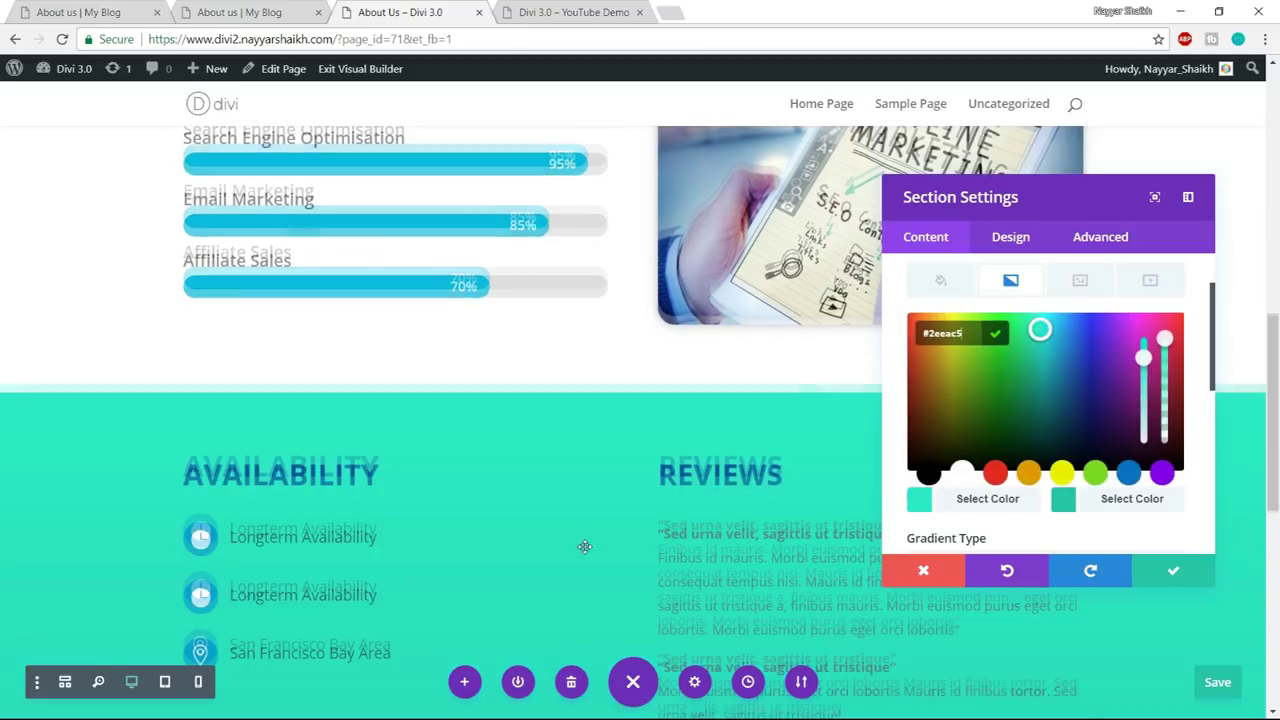
- Set the gradient's second color to white #ffffff and check the fade down to the footer
{"action": "left_click", "coordinate": [1101, 505]}
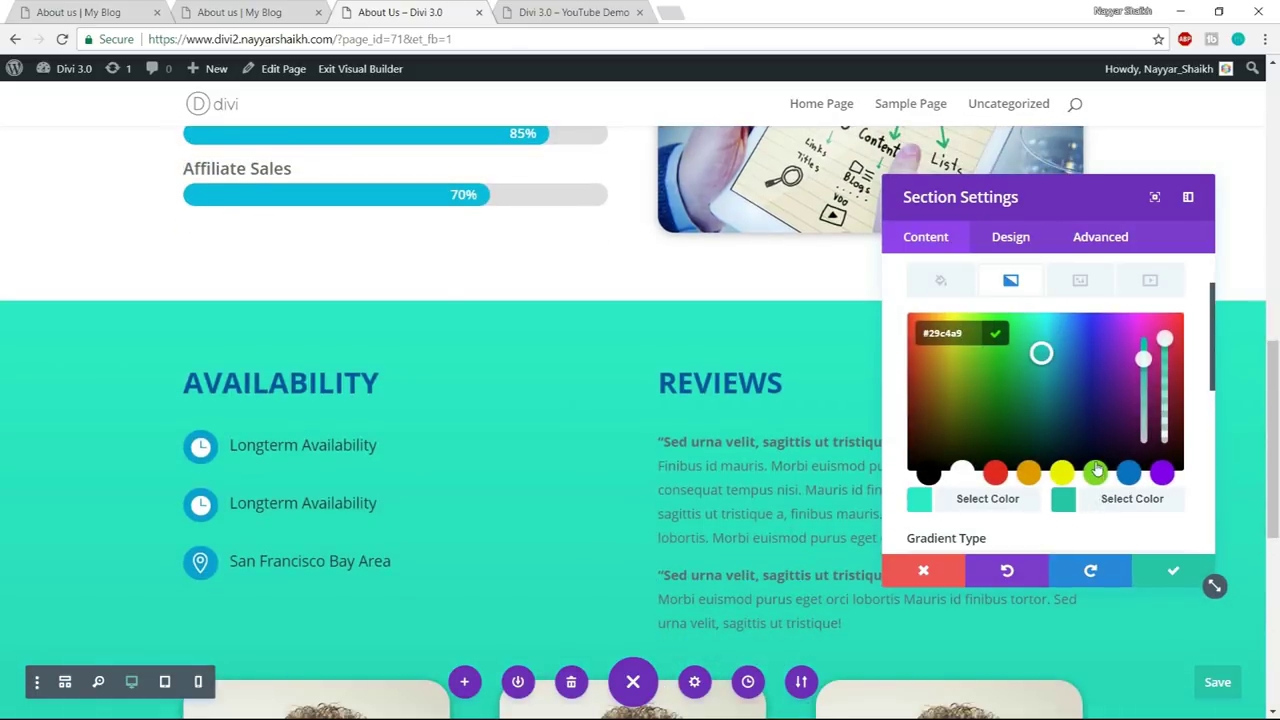
{"action": "left_click", "coordinate": [962, 474]}
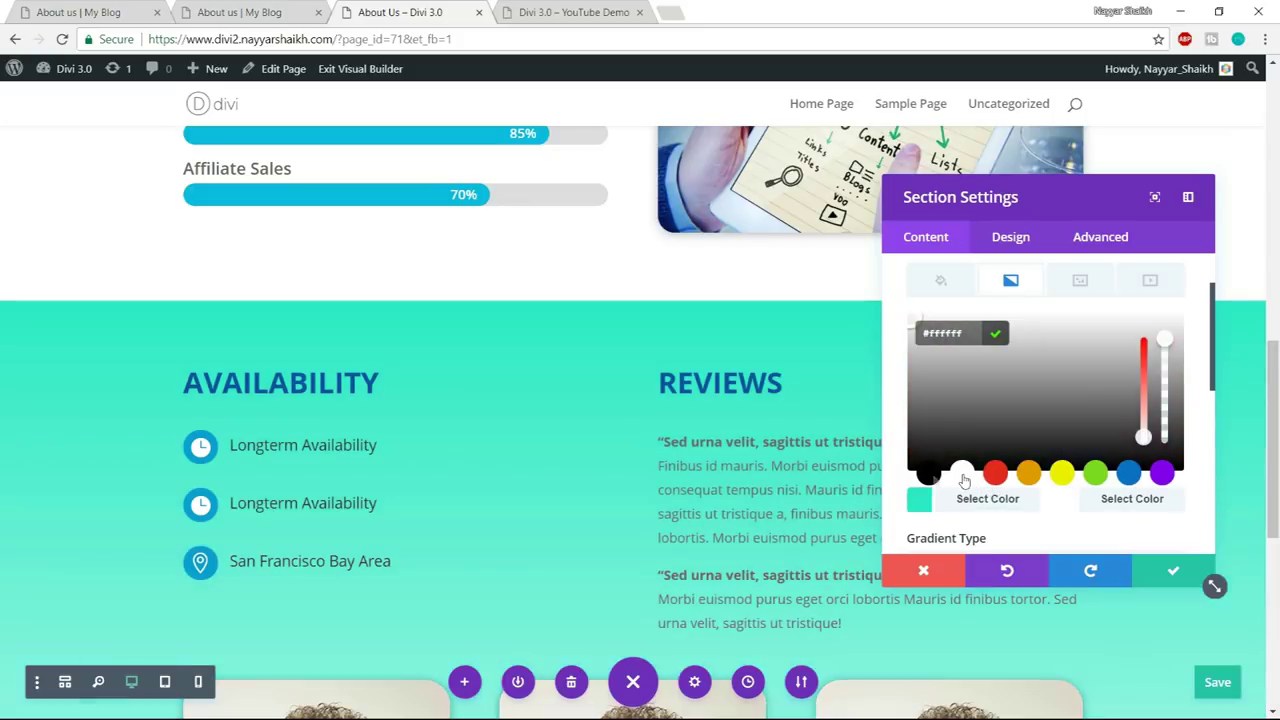
{"action": "scroll", "coordinate": [675, 509], "scroll_direction": "down", "scroll_amount": 3}
{"action": "scroll", "coordinate": [374, 277], "scroll_direction": "up", "scroll_amount": 2}
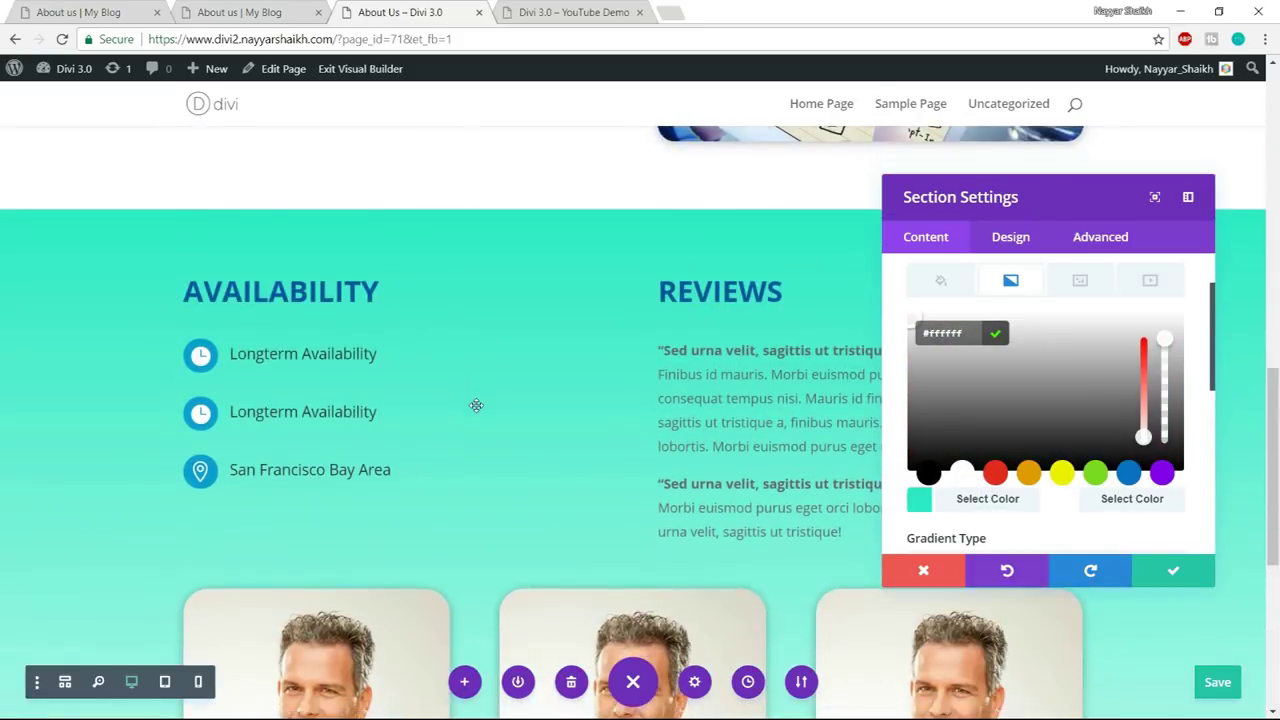
{"action": "scroll", "coordinate": [476, 405], "scroll_direction": "down", "scroll_amount": 3}
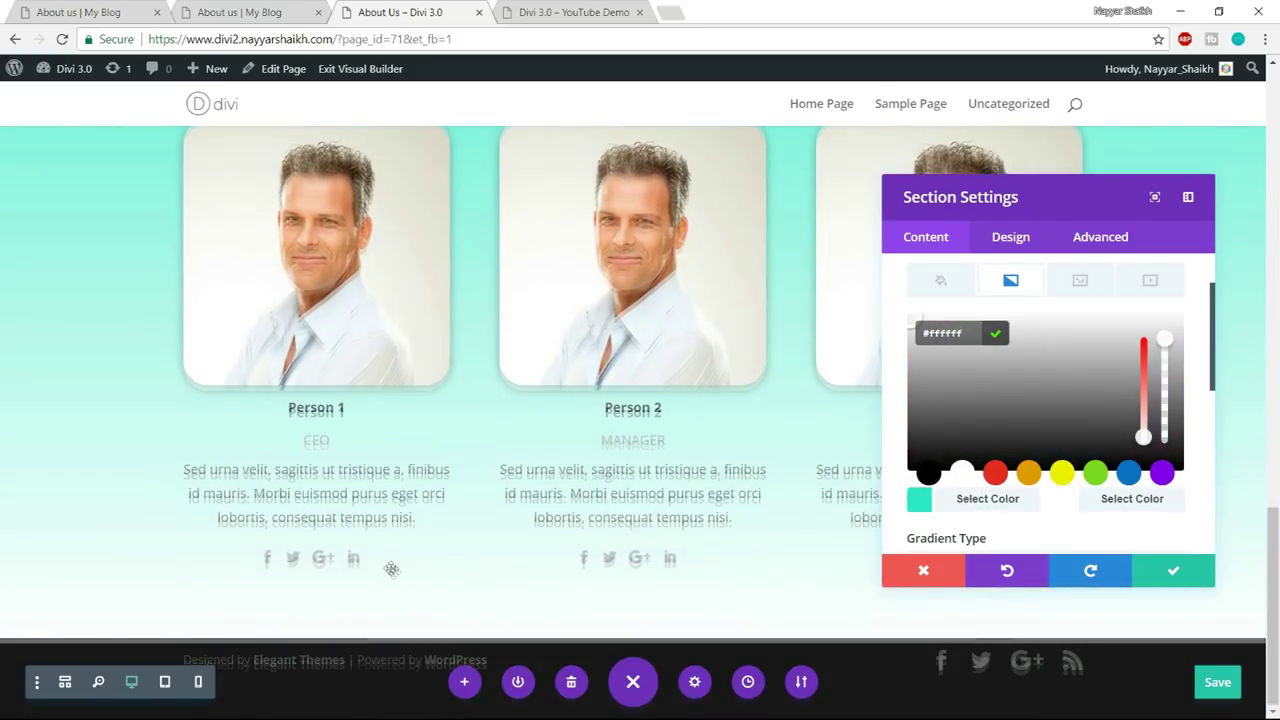
{"action": "scroll", "coordinate": [433, 578], "scroll_direction": "up", "scroll_amount": 2}
{"action": "scroll", "coordinate": [420, 595], "scroll_direction": "down", "scroll_amount": 2}
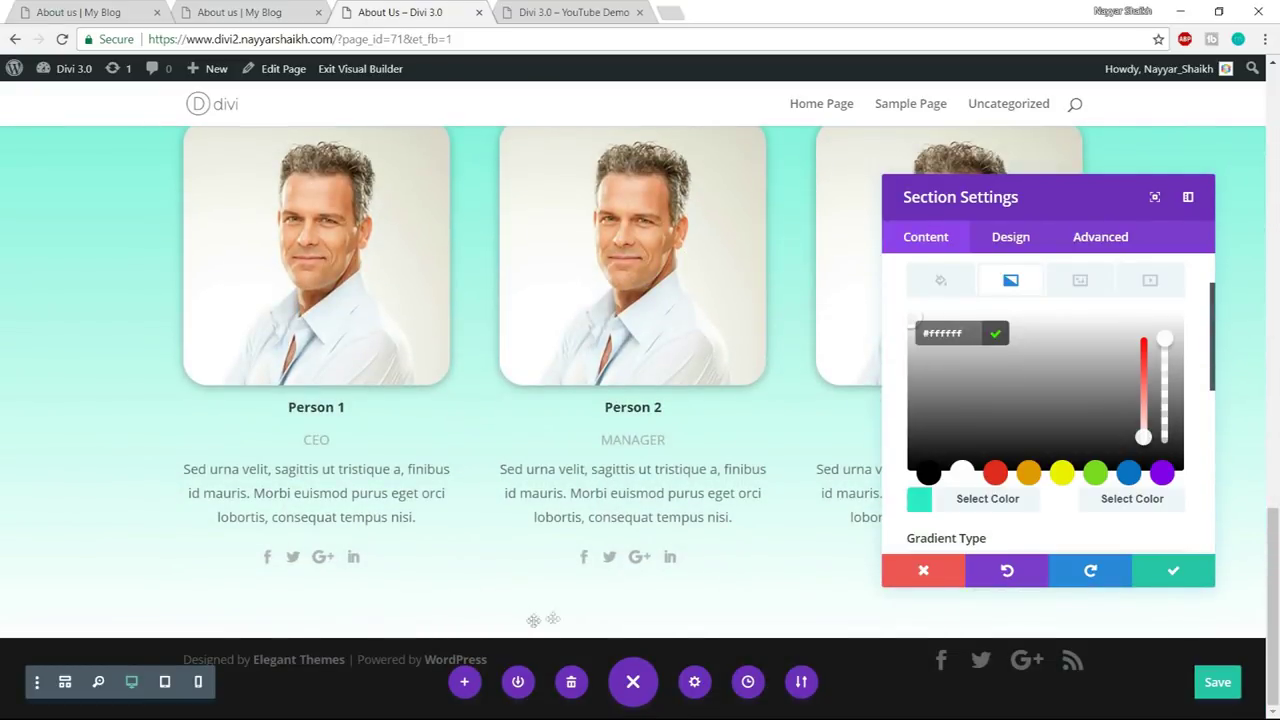
{"action": "scroll", "coordinate": [562, 613], "scroll_direction": "up", "scroll_amount": 3}
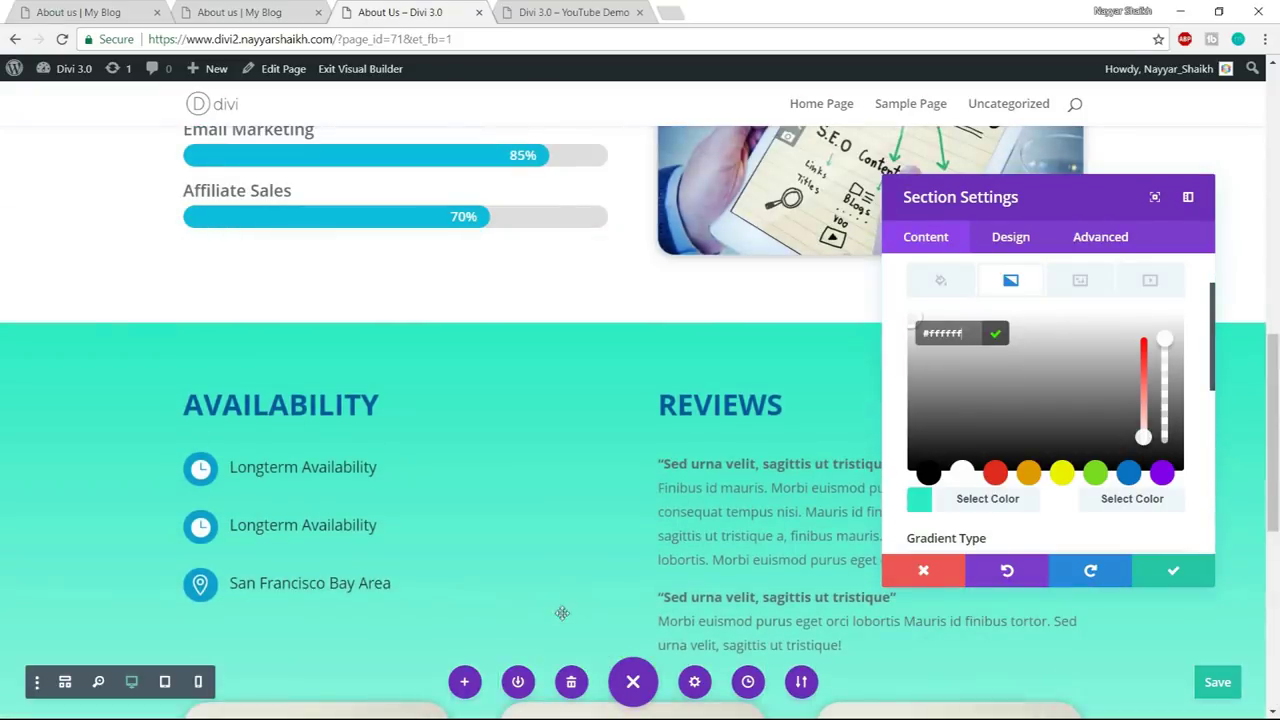
- Add a layered wave divider in white #ffffff along the section's top edge
{"action": "left_click", "coordinate": [1012, 242]}
{"action": "left_click", "coordinate": [1022, 424]}
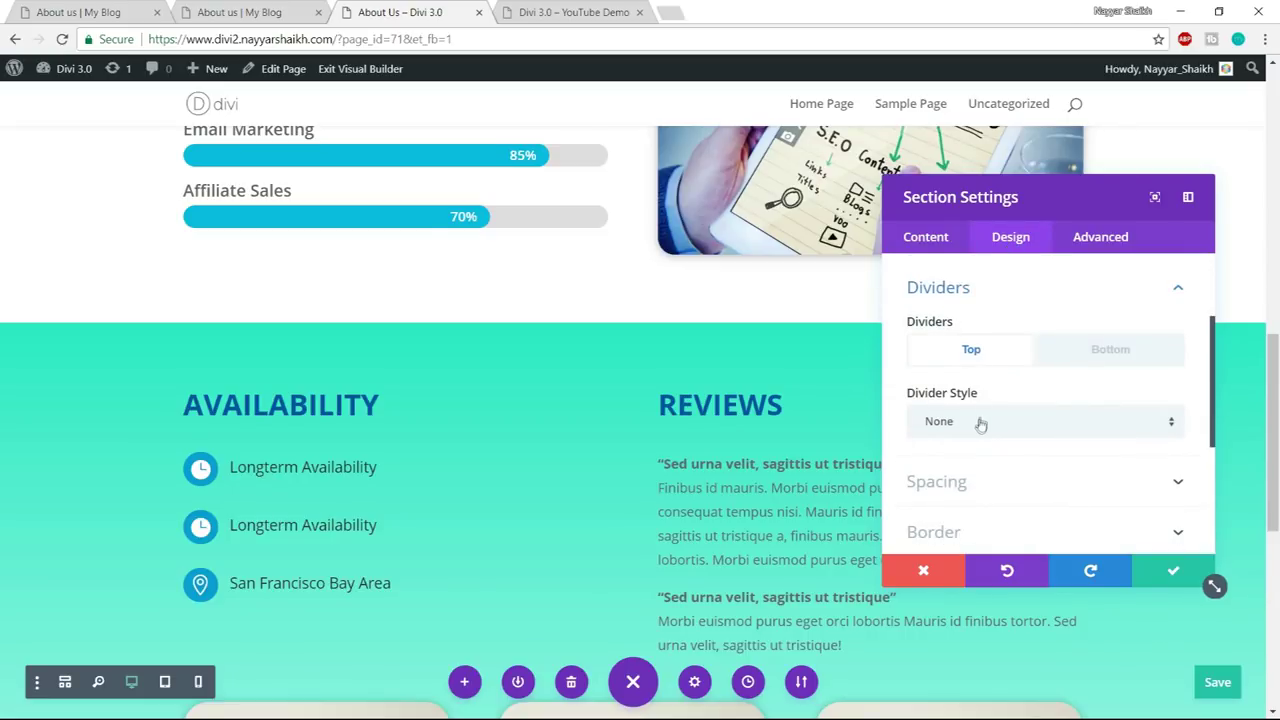
{"action": "left_click", "coordinate": [980, 425]}
{"action": "scroll", "coordinate": [1057, 451], "scroll_direction": "down", "scroll_amount": 3}
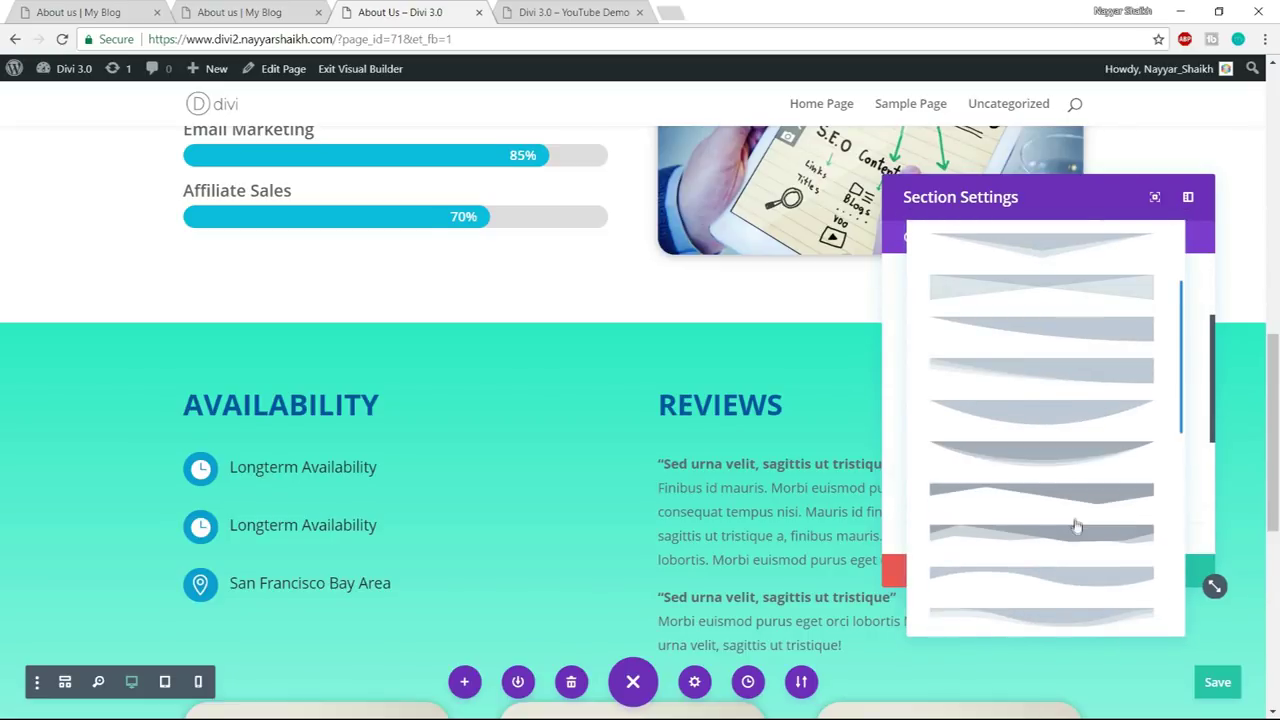
{"action": "left_click", "coordinate": [1071, 610]}
{"action": "scroll", "coordinate": [1051, 531], "scroll_direction": "down", "scroll_amount": 2}
{"action": "left_click", "coordinate": [1017, 398]}
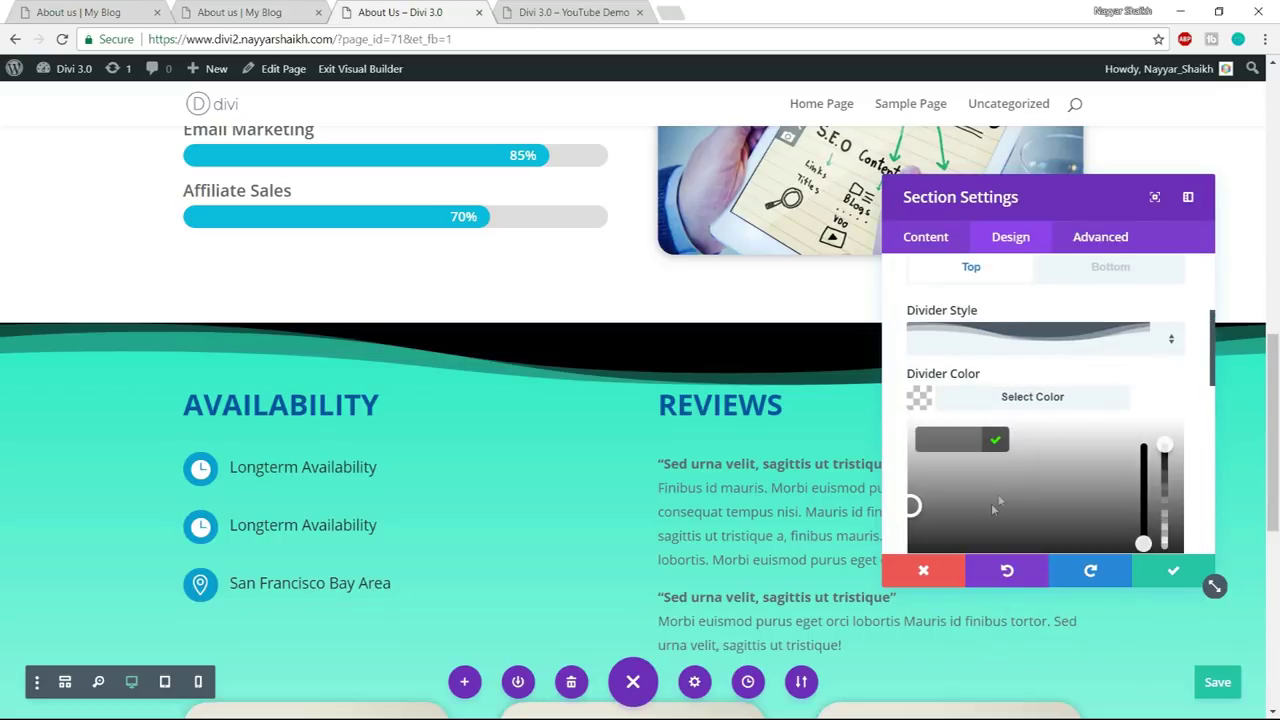
{"action": "scroll", "coordinate": [1000, 500], "scroll_direction": "down", "scroll_amount": 1}
{"action": "left_click", "coordinate": [964, 498]}
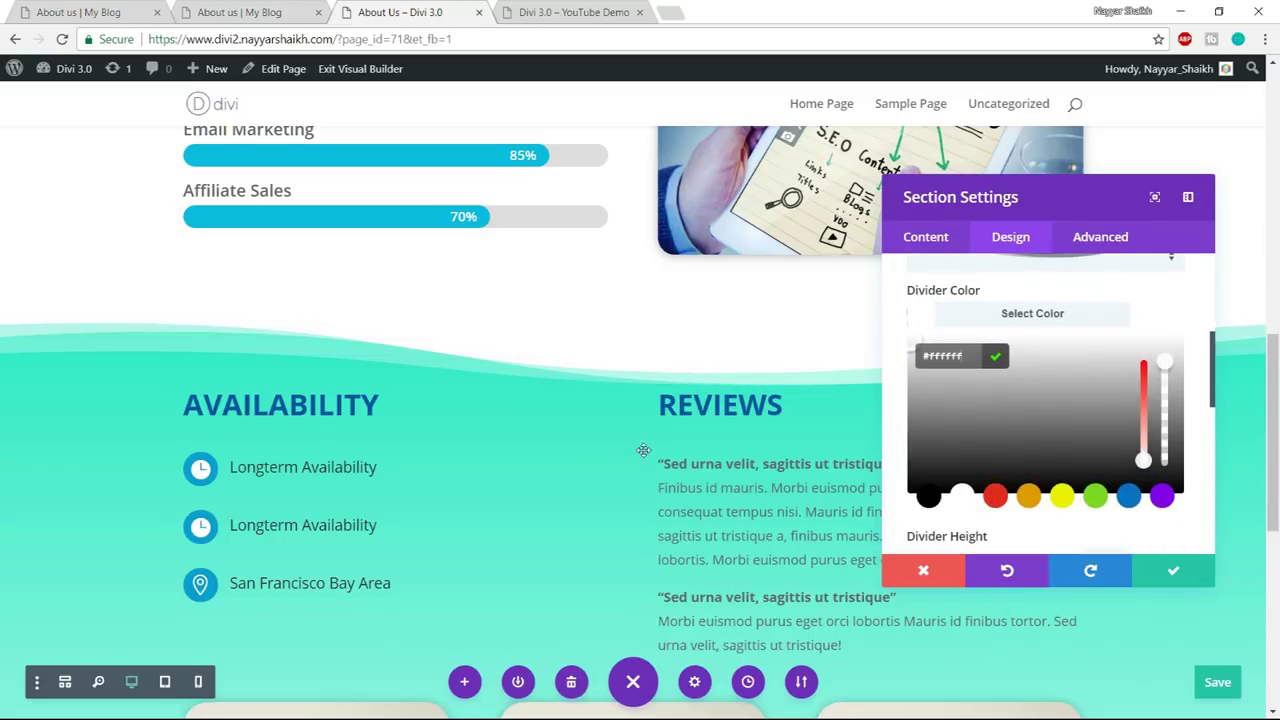
- Increase the top divider's height, save the section settings, and add more space above the Availability and Reviews row
{"action": "scroll", "coordinate": [643, 450], "scroll_direction": "down", "scroll_amount": 1}
{"action": "scroll", "coordinate": [977, 505], "scroll_direction": "down", "scroll_amount": 1}
{"action": "left_click_drag", "start_coordinate": [954, 481], "coordinate": [975, 481]}
{"action": "scroll", "coordinate": [1074, 423], "scroll_direction": "down", "scroll_amount": 2}
{"action": "left_click", "coordinate": [1180, 571]}
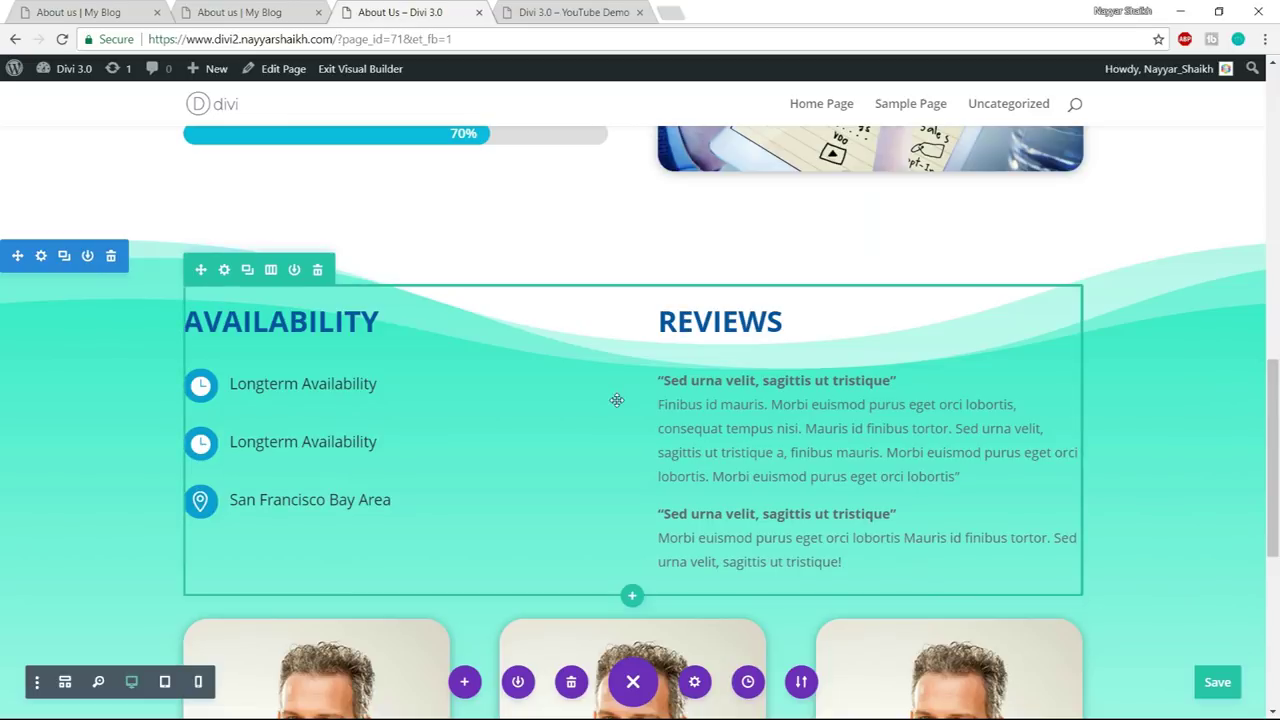
{"action": "left_click_drag", "start_coordinate": [586, 297], "coordinate": [580, 460]}
{"action": "scroll", "coordinate": [1134, 347], "scroll_direction": "down", "scroll_amount": 7}
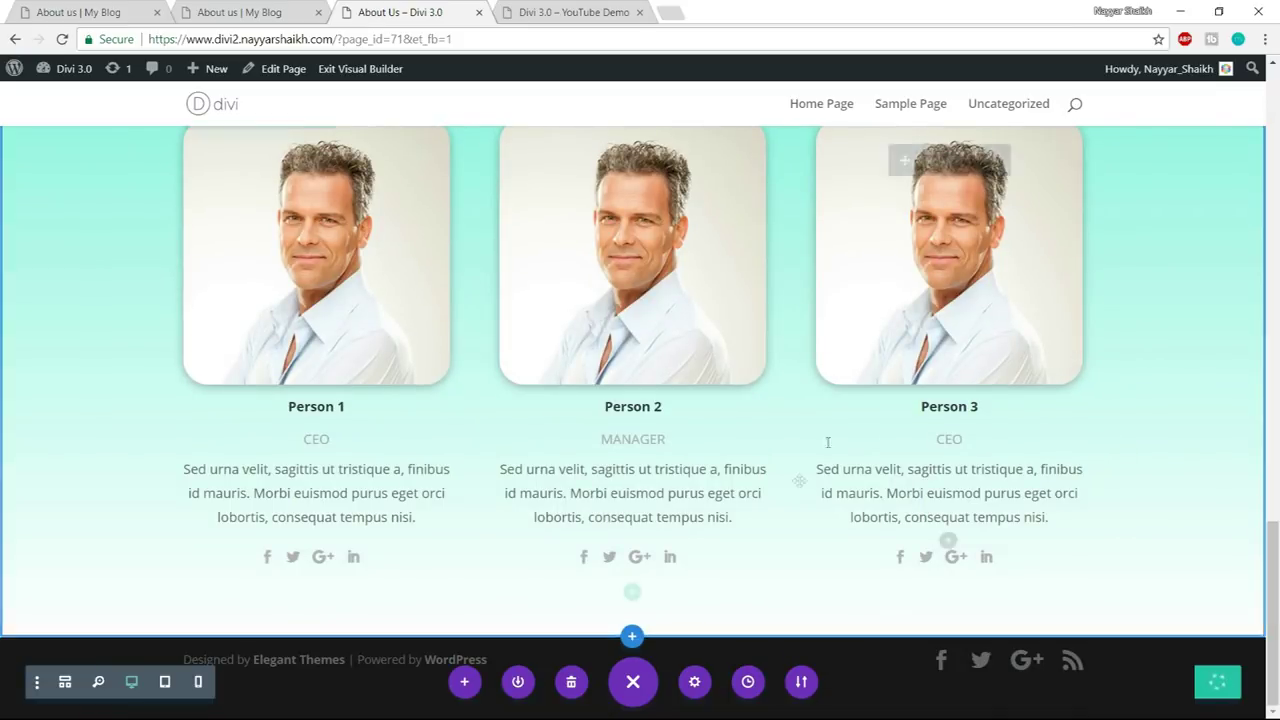
- Examine the reference page's closing section and check which saved library sections can be inserted below the team row
{"action": "left_click", "coordinate": [240, 12]}
{"action": "scroll", "coordinate": [713, 391], "scroll_direction": "down", "scroll_amount": 8}
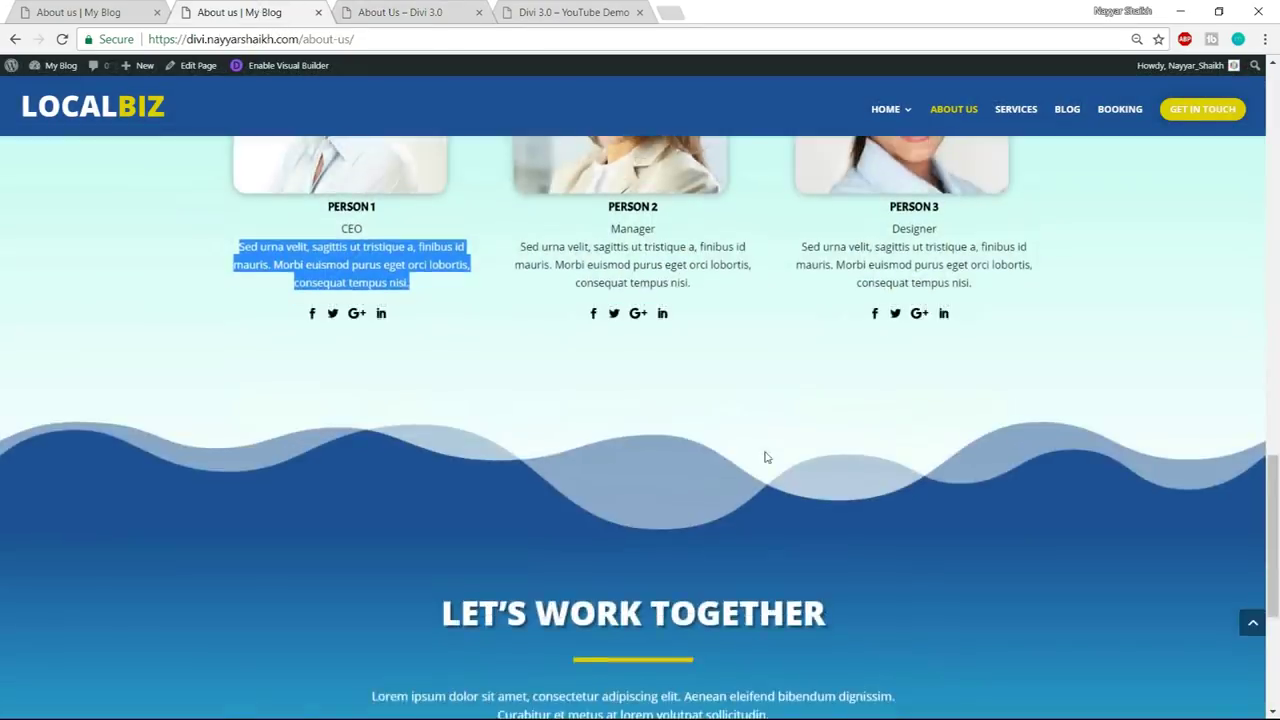
{"action": "scroll", "coordinate": [850, 441], "scroll_direction": "up", "scroll_amount": 2}
{"action": "left_click", "coordinate": [438, 9]}
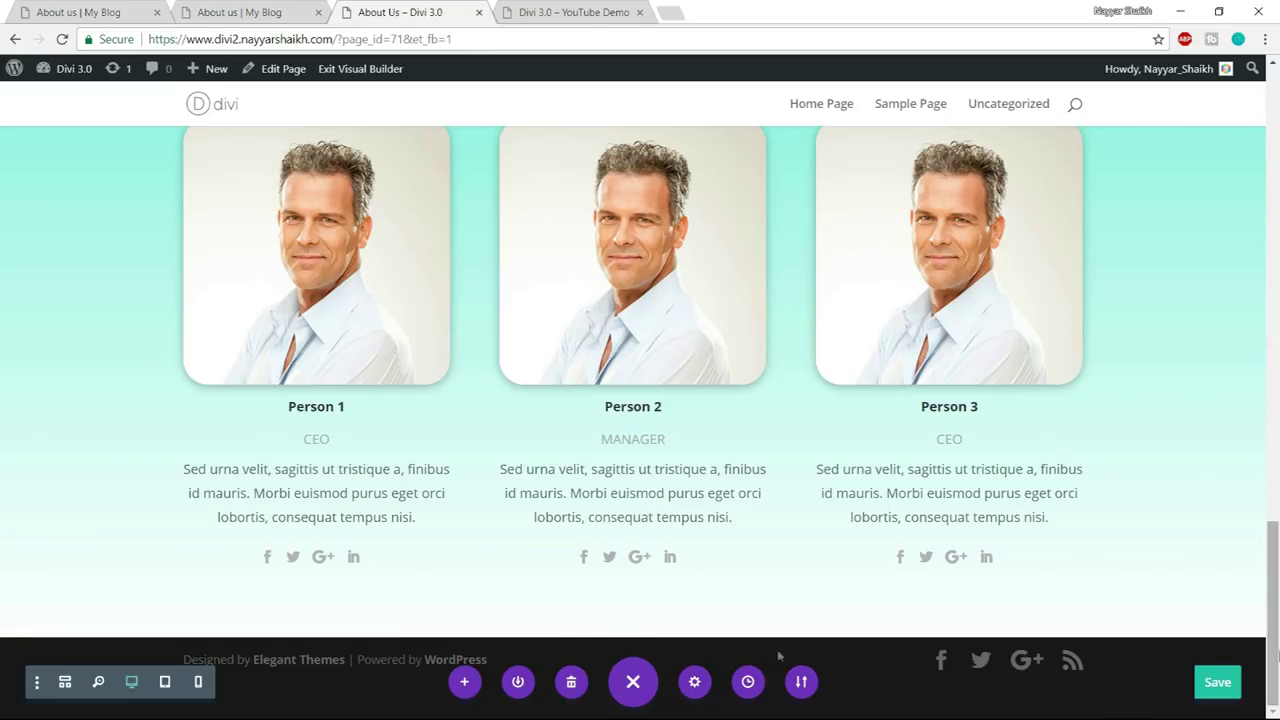
{"action": "left_click", "coordinate": [640, 640]}
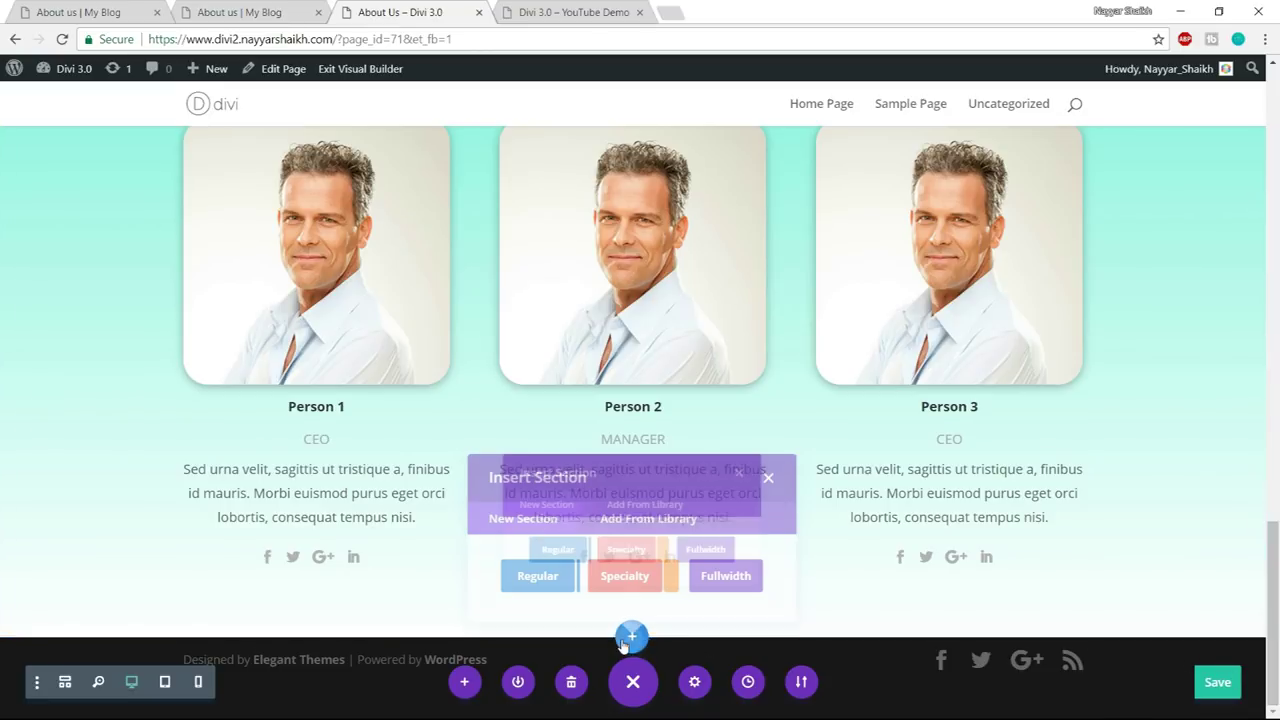
{"action": "left_click", "coordinate": [630, 532]}
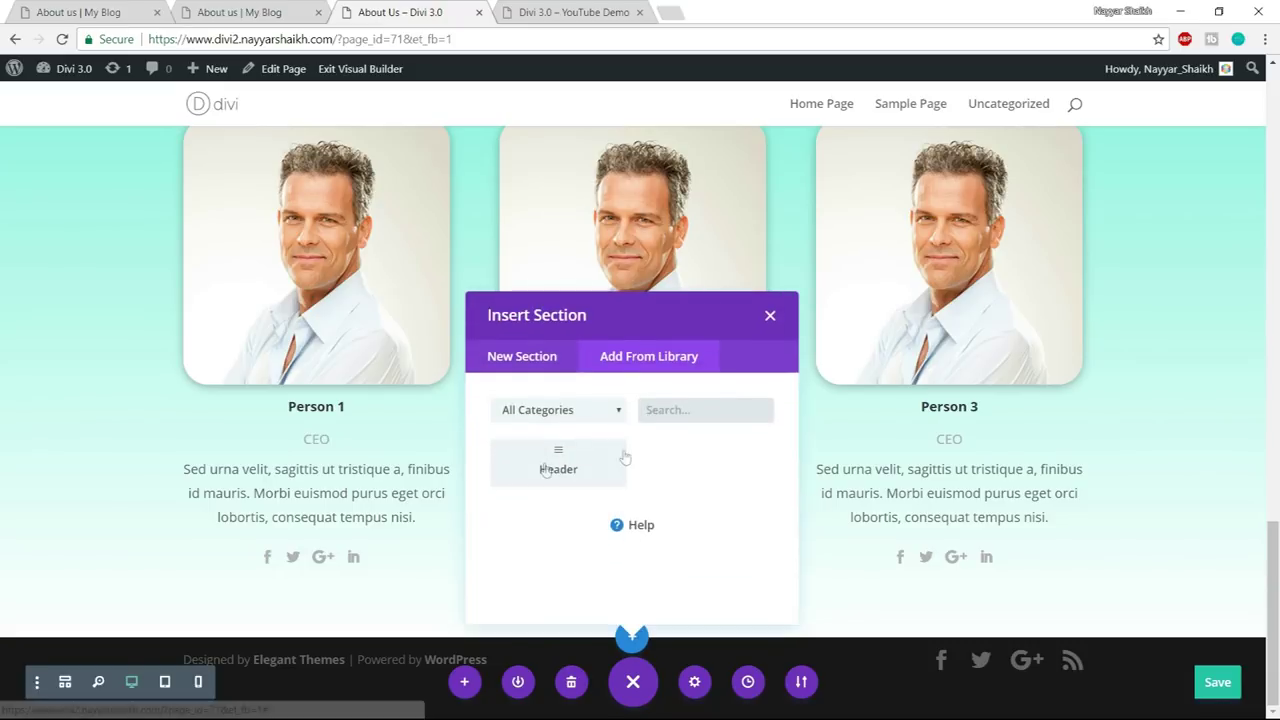
{"action": "left_click", "coordinate": [769, 318]}
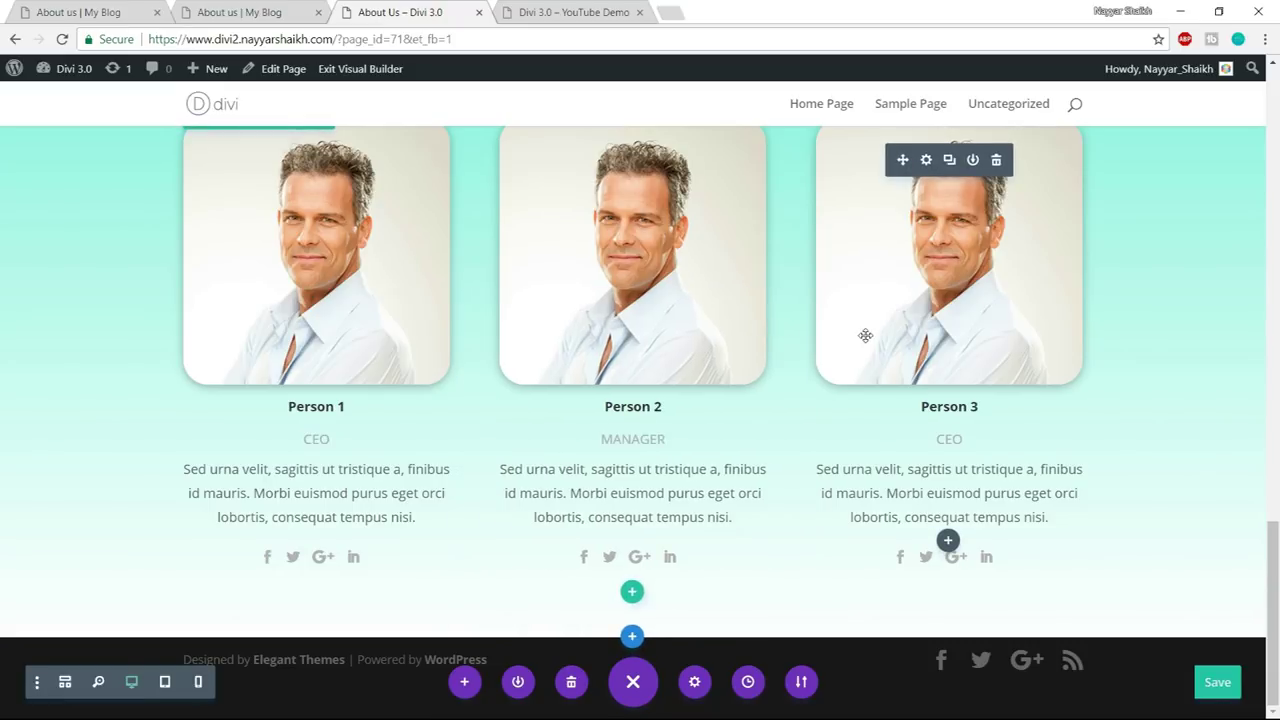
- Open the Home Page in a new tab, close the YouTube Demo tab, and enable the visual builder on the Home Page
{"action": "scroll", "coordinate": [925, 575], "scroll_direction": "up", "scroll_amount": 5}
{"action": "scroll", "coordinate": [925, 575], "scroll_direction": "up", "scroll_amount": 10}
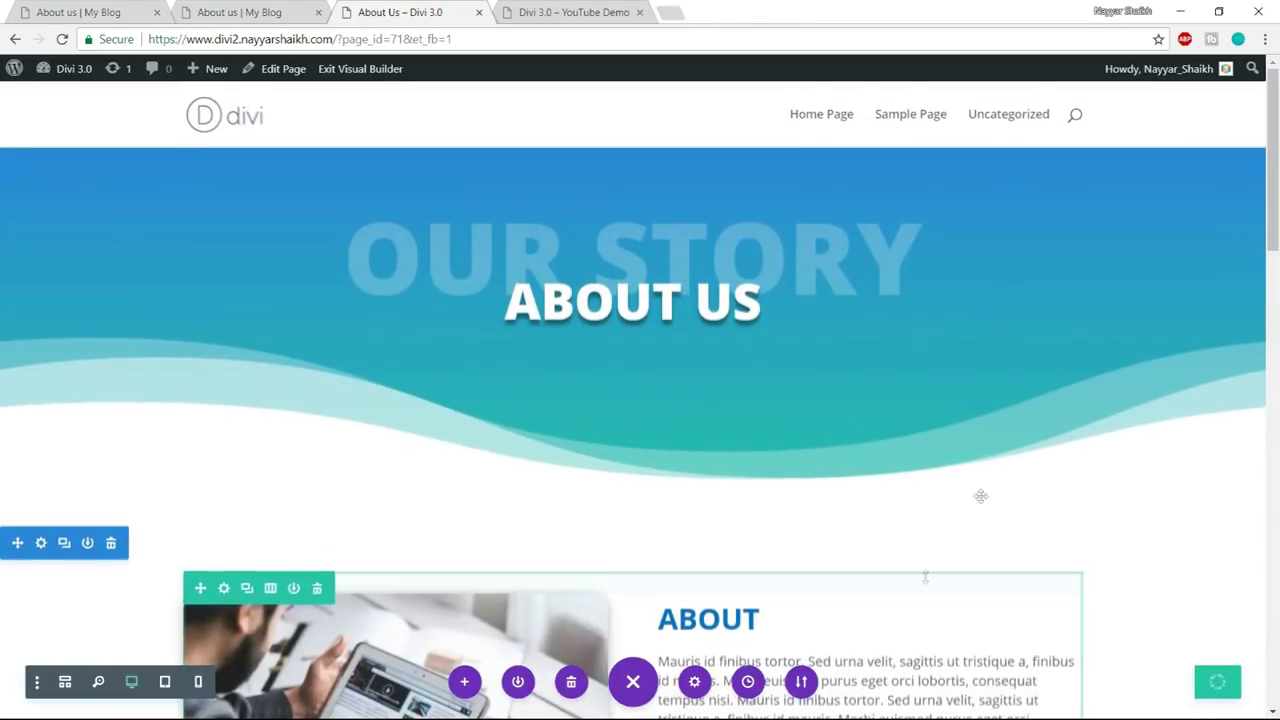
{"action": "right_click", "coordinate": [838, 117]}
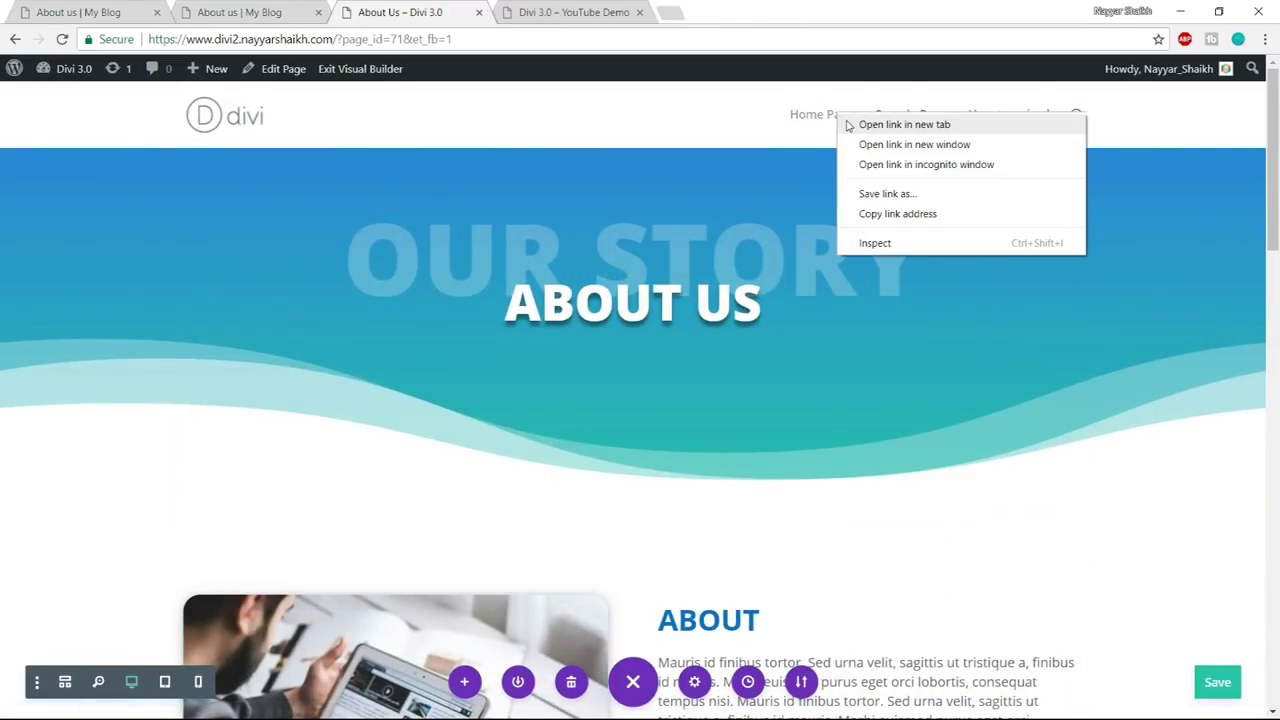
{"action": "left_click", "coordinate": [904, 124]}
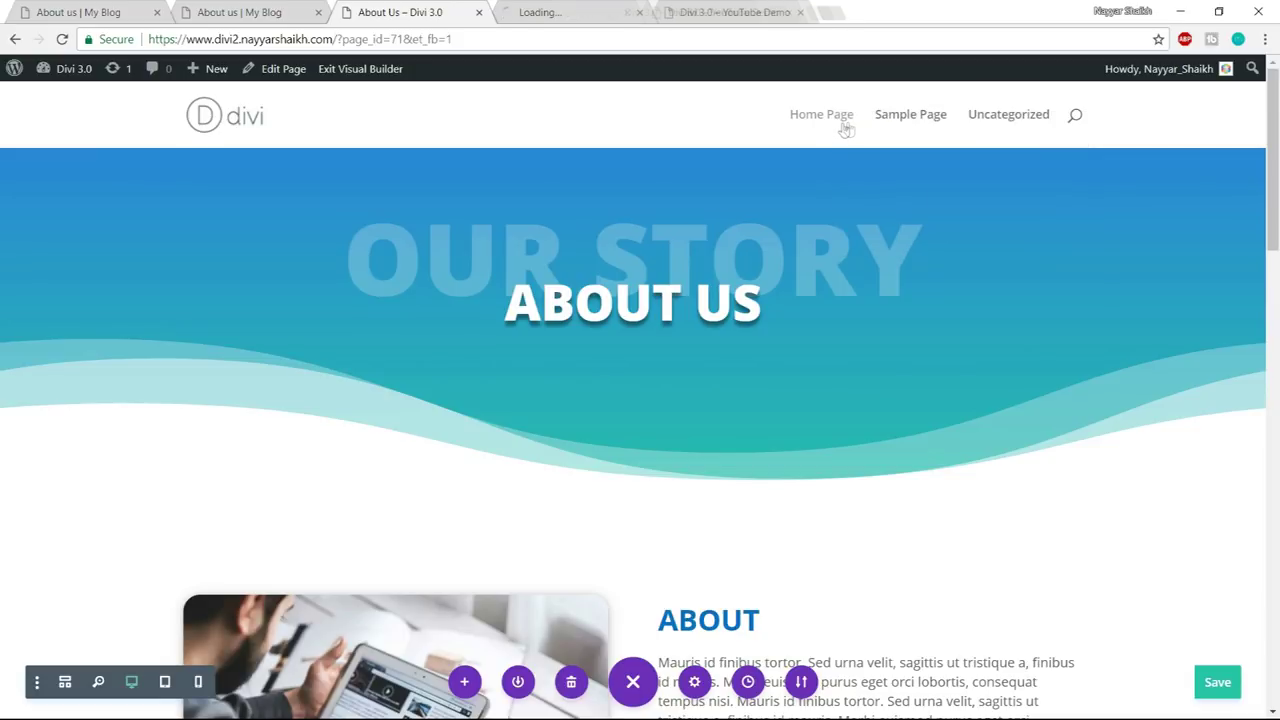
{"action": "left_click", "coordinate": [795, 13]}
{"action": "left_click", "coordinate": [801, 13]}
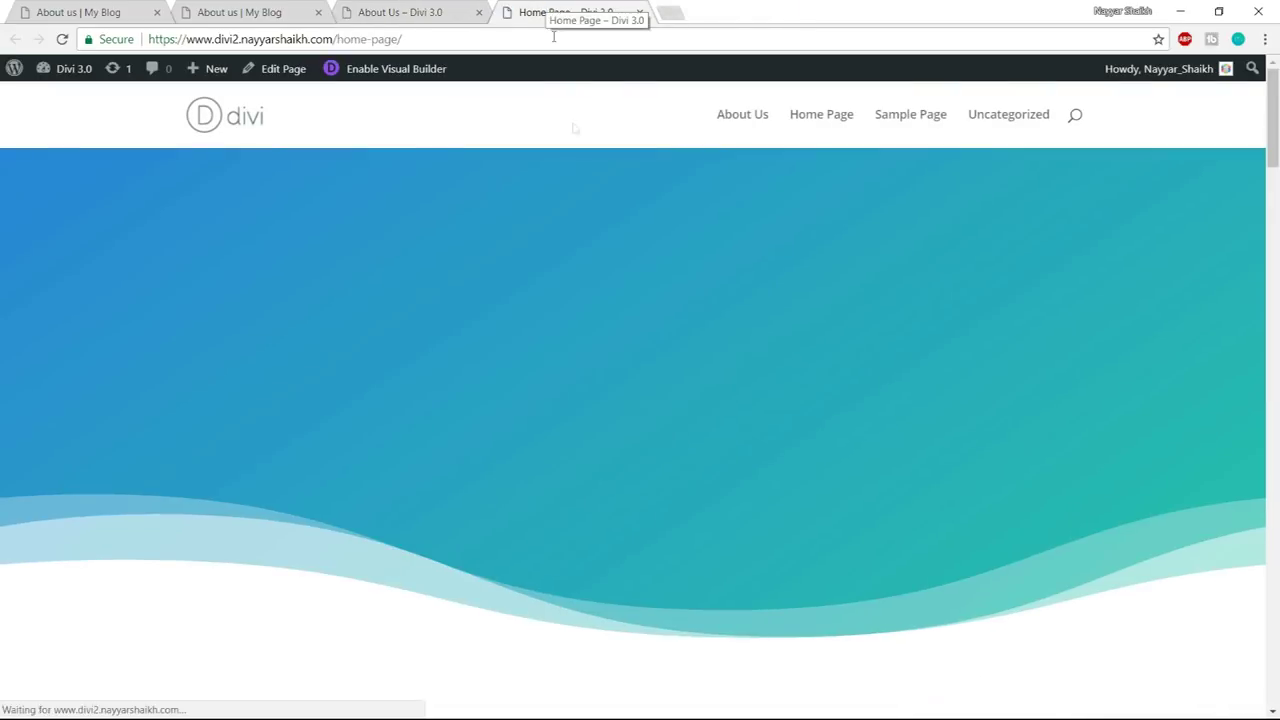
{"action": "left_click", "coordinate": [385, 72]}
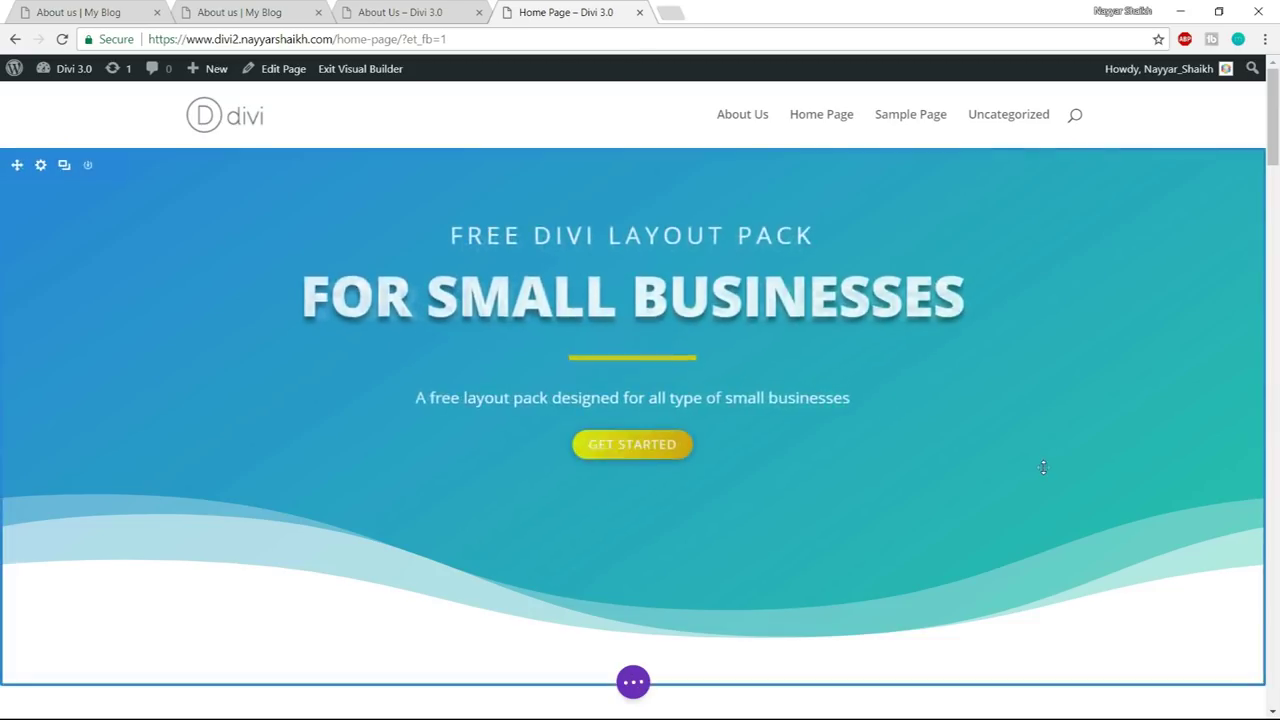
- Save the Home Page's "Let's Work Together" section to the Divi Library as Footer, and close the Home Page tab
{"action": "scroll", "coordinate": [1043, 478], "scroll_direction": "down", "scroll_amount": 12}
{"action": "scroll", "coordinate": [1043, 481], "scroll_direction": "down", "scroll_amount": 20}
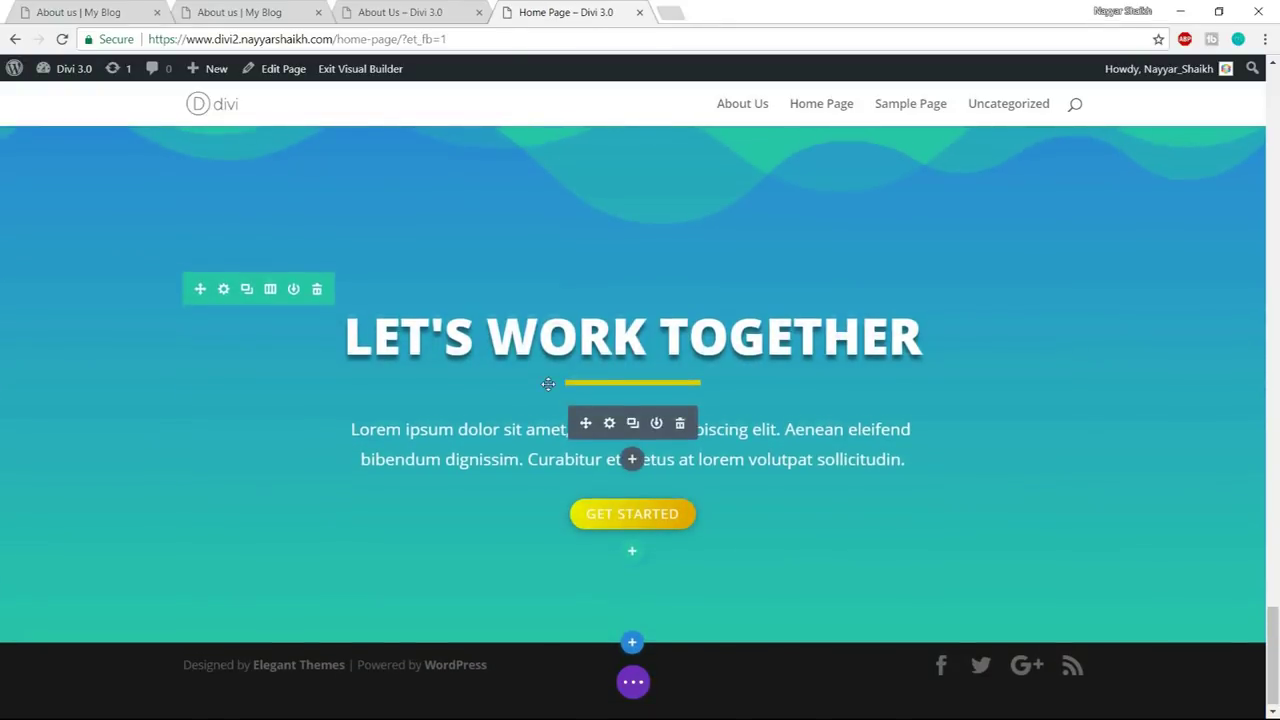
{"action": "scroll", "coordinate": [277, 263], "scroll_direction": "up", "scroll_amount": 2}
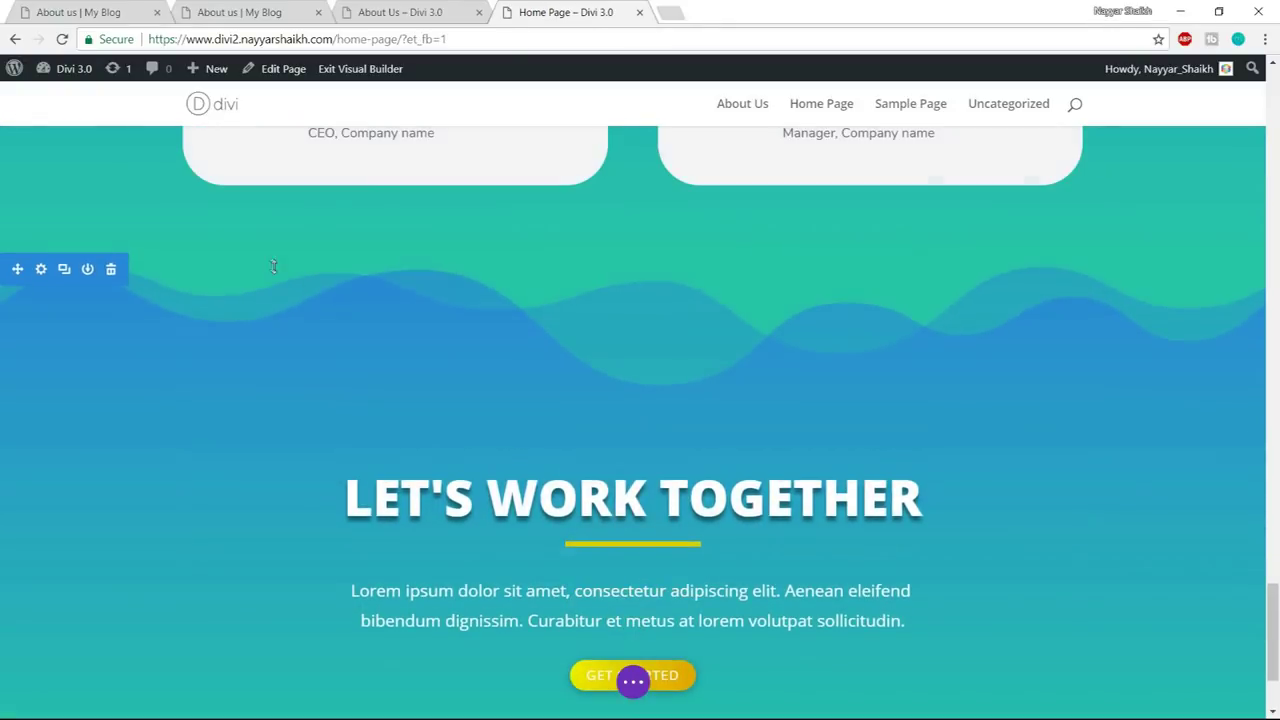
{"action": "left_click", "coordinate": [88, 270]}
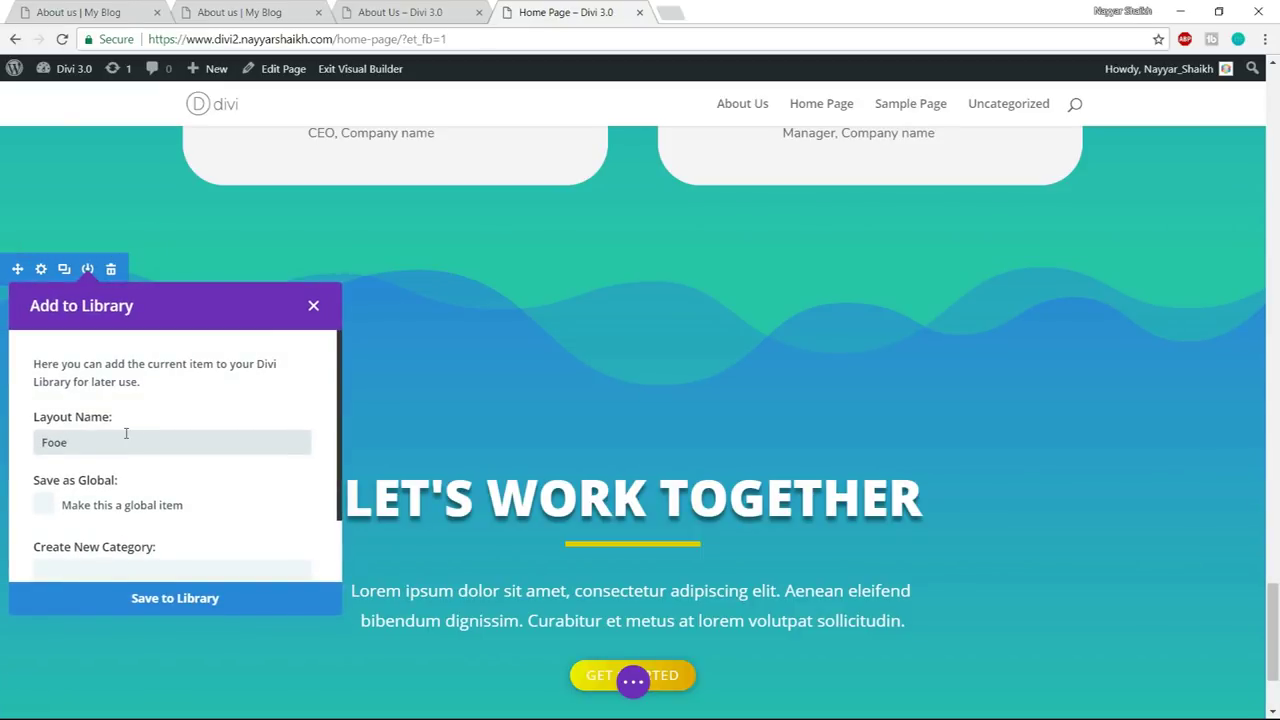
{"action": "left_click", "coordinate": [247, 597]}
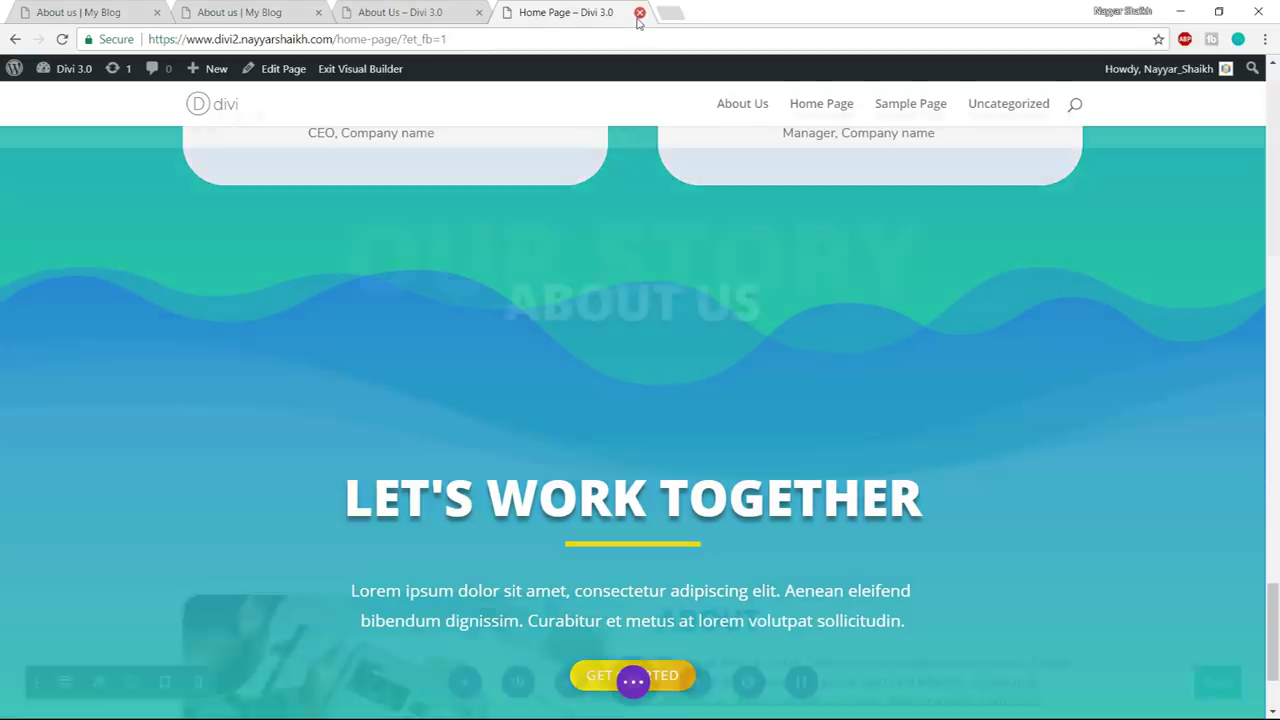
{"action": "left_click", "coordinate": [640, 12]}
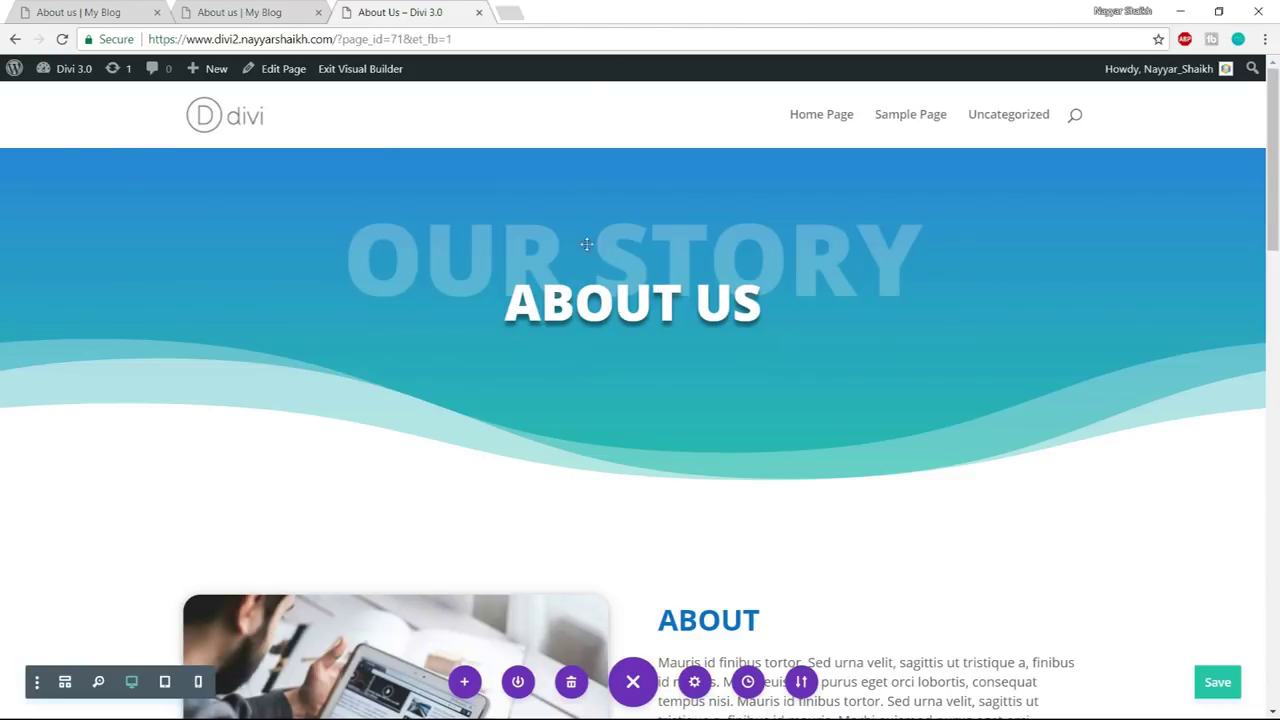
- Reload the About Us page and insert the saved Footer section from the library below the team section
{"action": "scroll", "coordinate": [1182, 624], "scroll_direction": "down", "scroll_amount": 15}
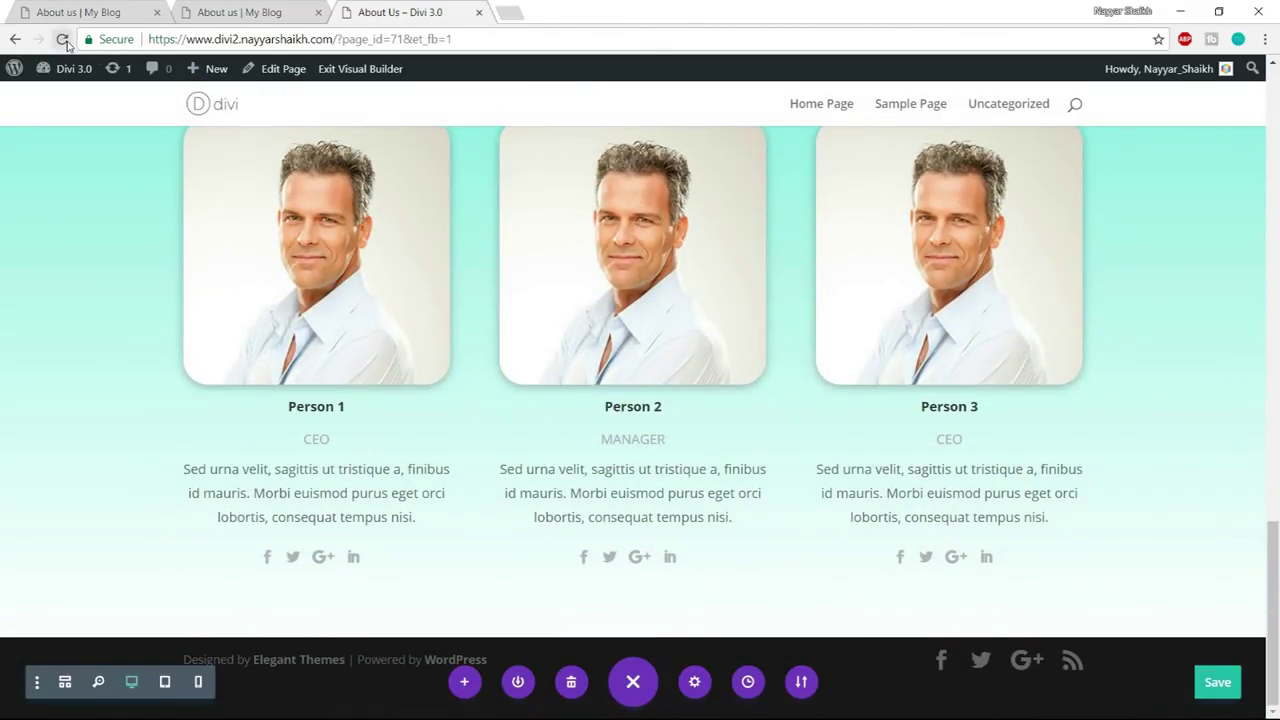
{"action": "left_click", "coordinate": [63, 40]}
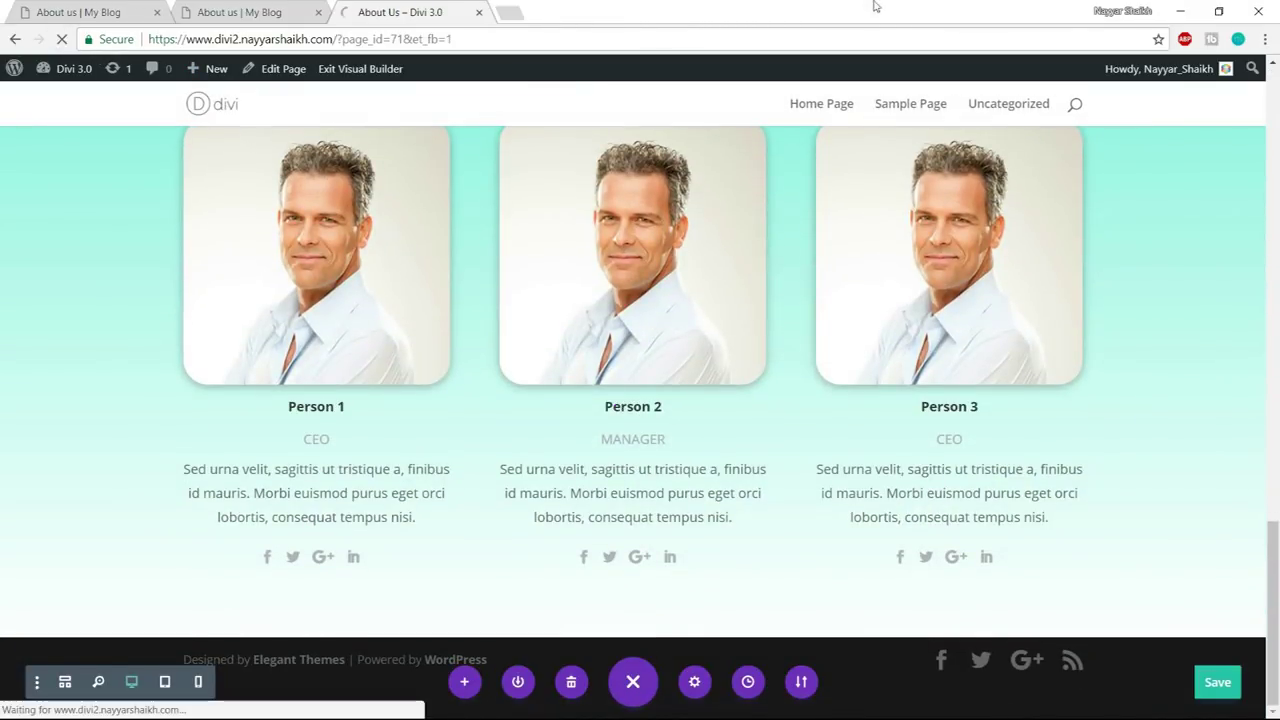
{"action": "scroll", "coordinate": [1014, 375], "scroll_direction": "down", "scroll_amount": 15}
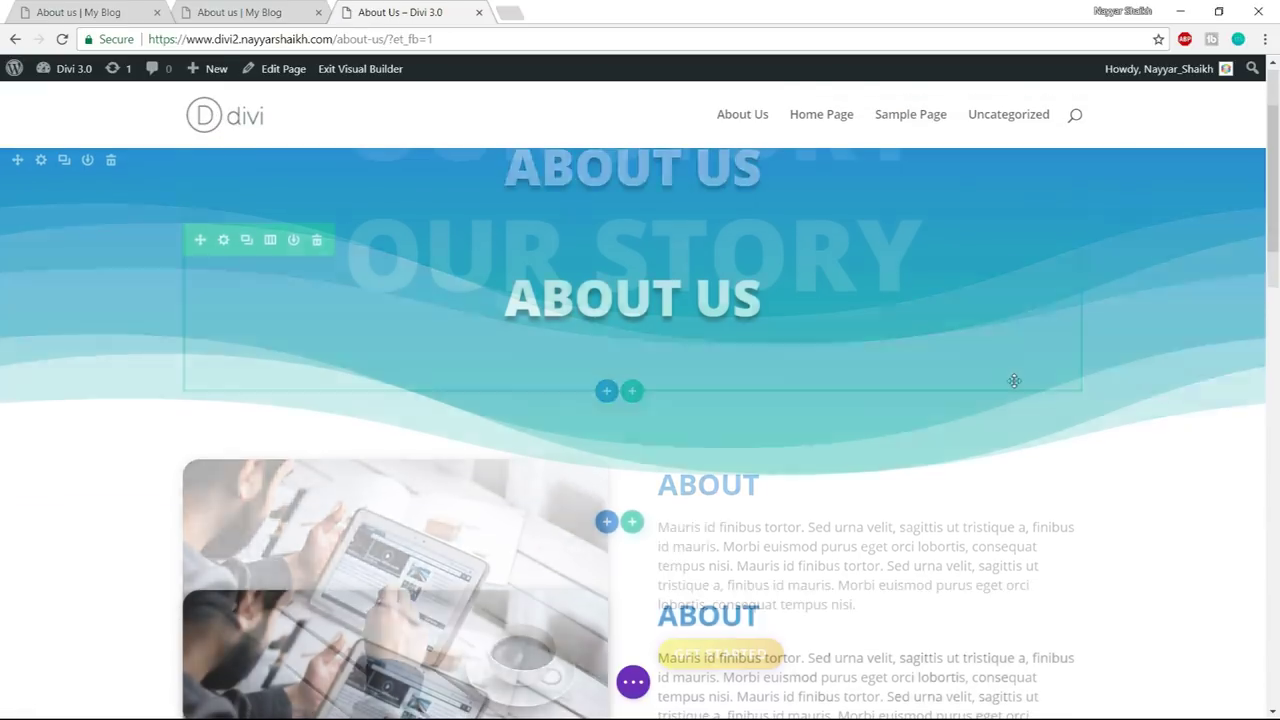
{"action": "scroll", "coordinate": [1014, 381], "scroll_direction": "down", "scroll_amount": 3}
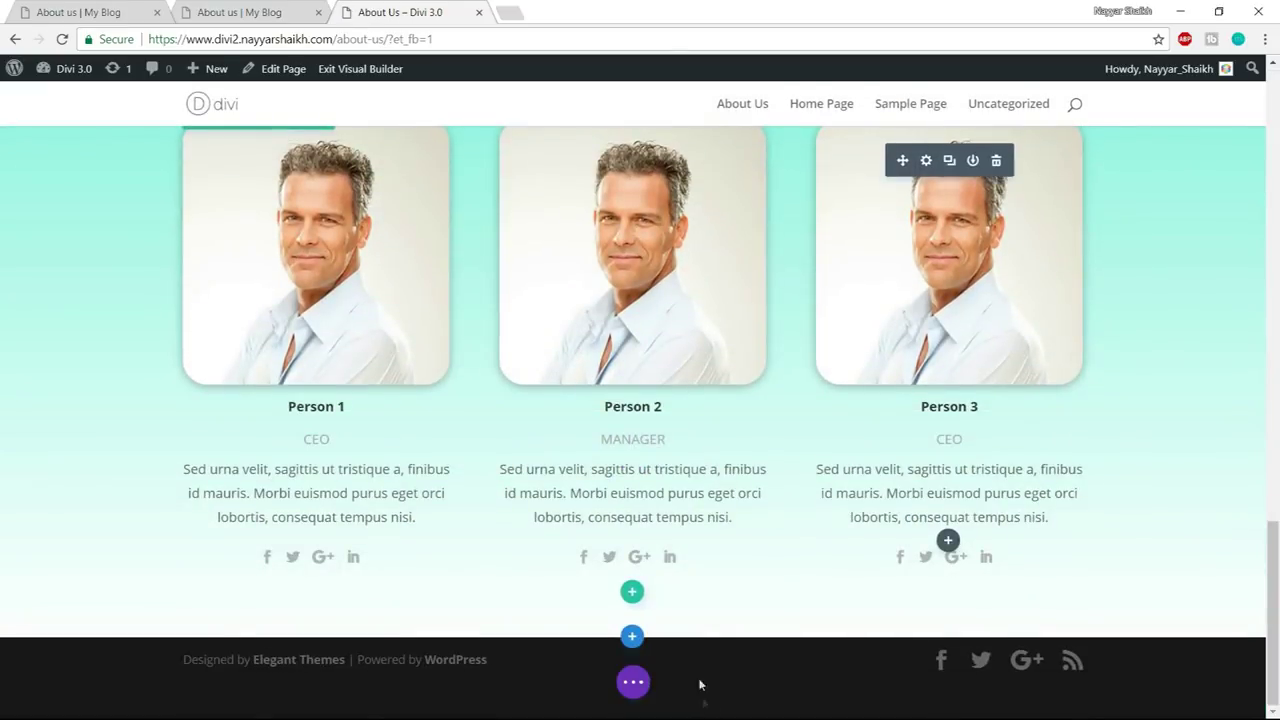
{"action": "left_click", "coordinate": [631, 638]}
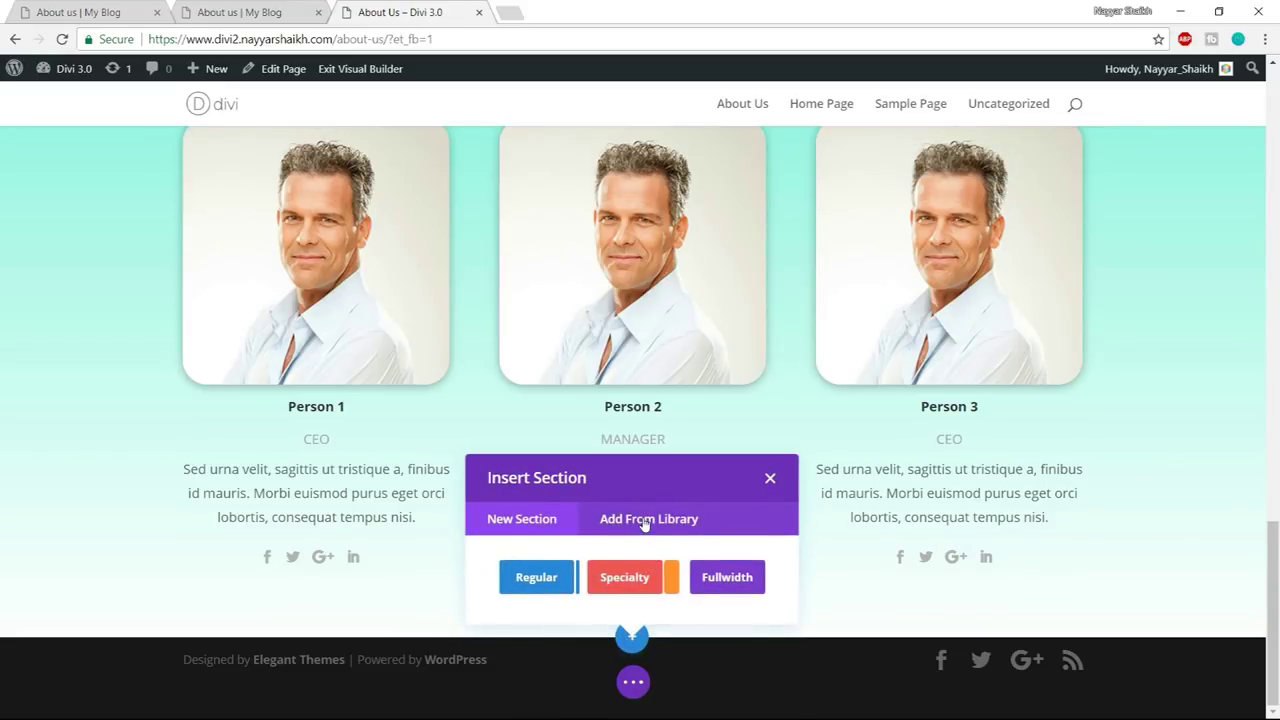
{"action": "left_click", "coordinate": [648, 520]}
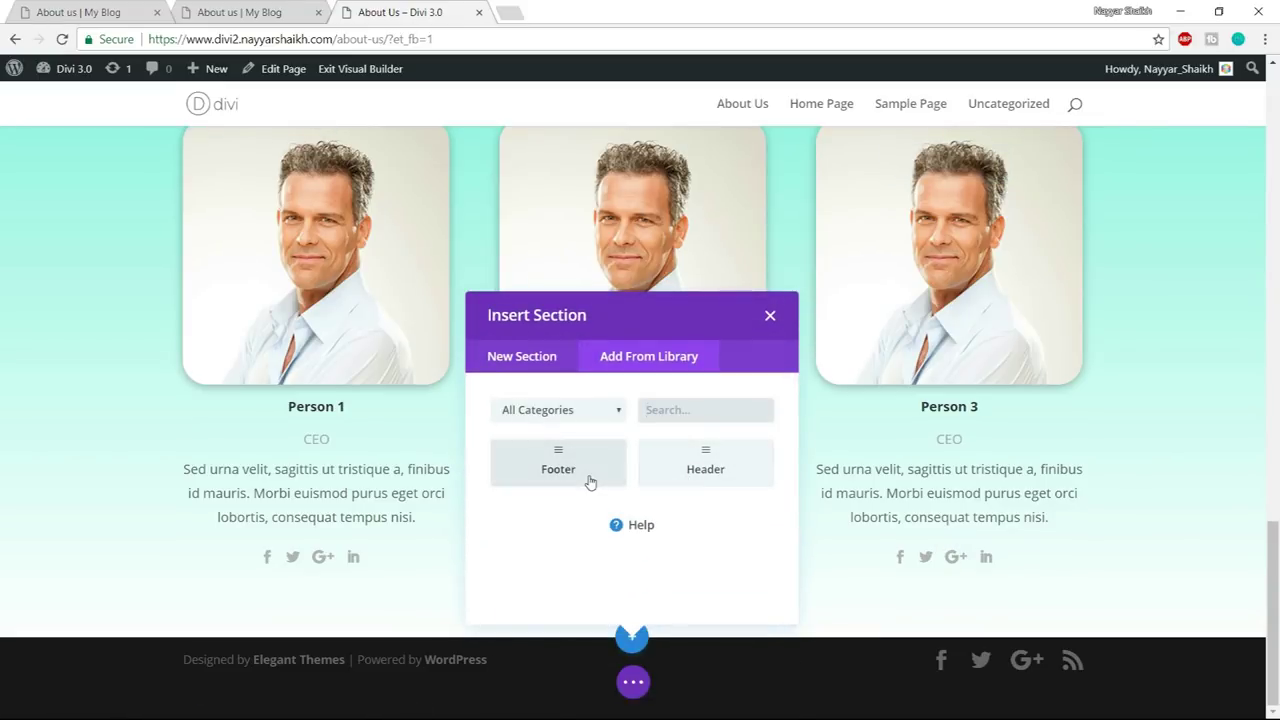
{"action": "left_click", "coordinate": [588, 477]}
{"action": "scroll", "coordinate": [1043, 449], "scroll_direction": "down", "scroll_amount": 5}
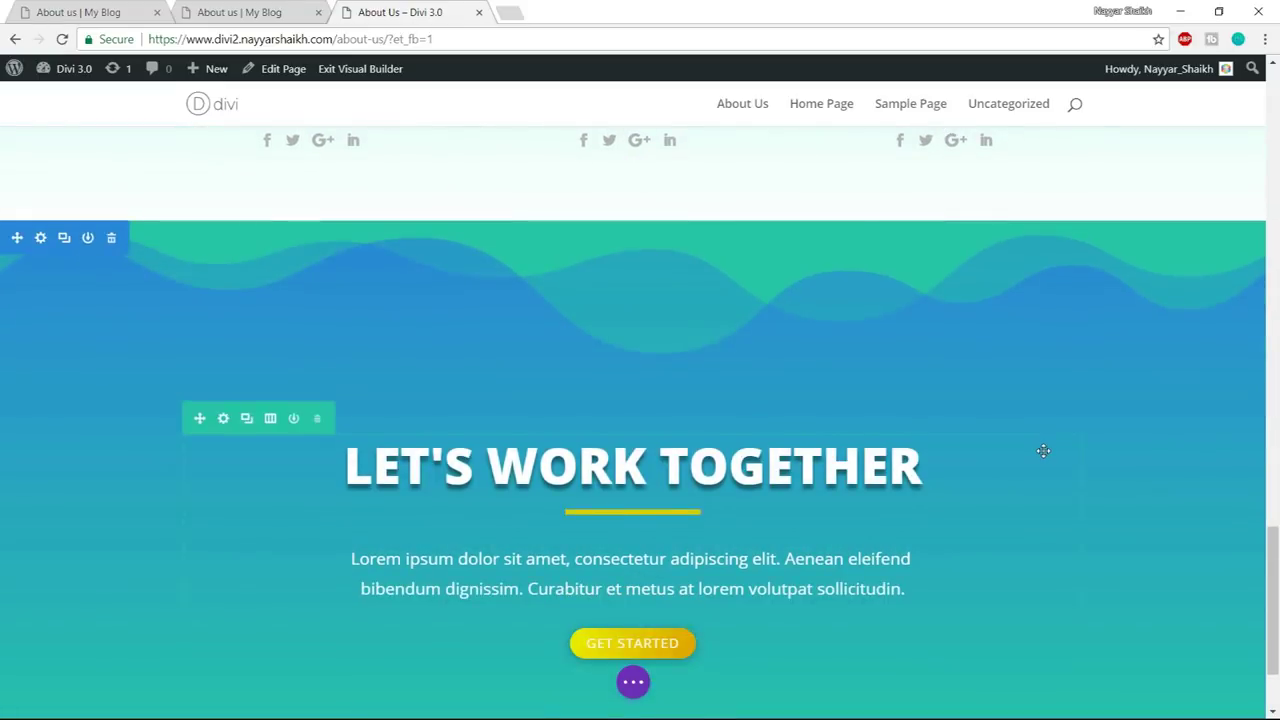
- Change the top divider color of the "Let's Work Together" section to white #ffffff and save the section settings
{"action": "scroll", "coordinate": [1043, 451], "scroll_direction": "up", "scroll_amount": 2}
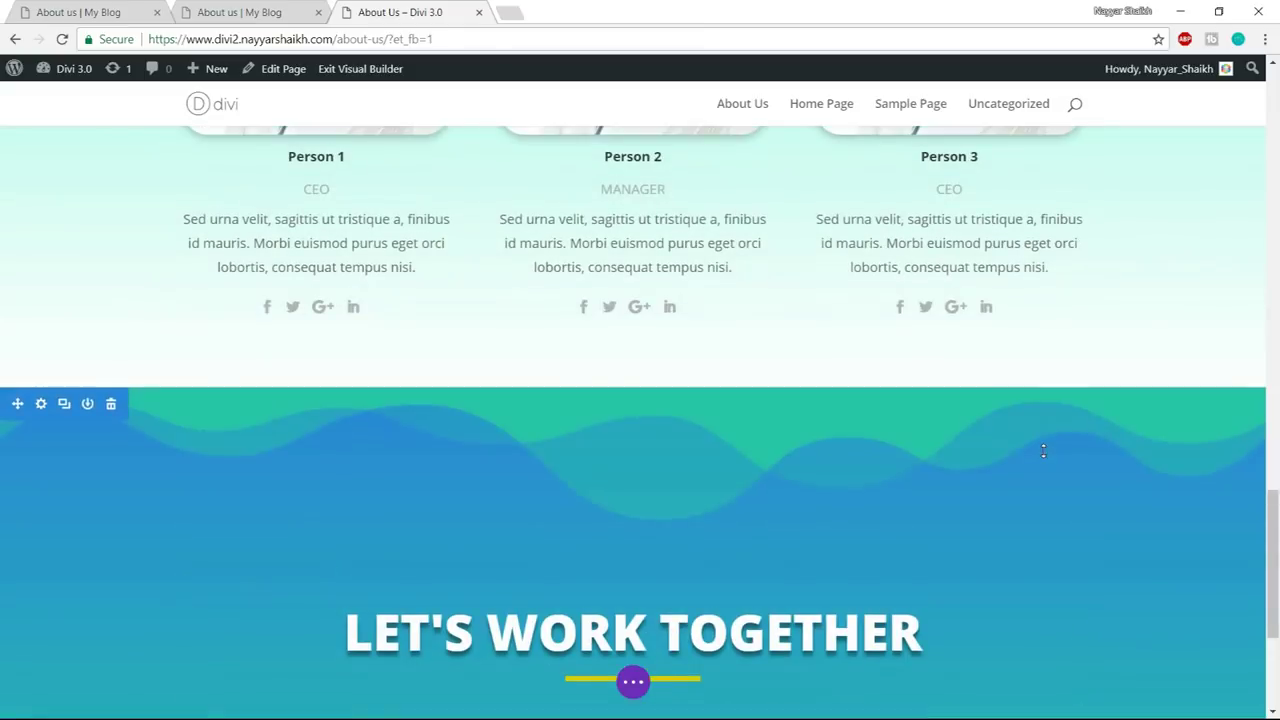
{"action": "left_click", "coordinate": [41, 405]}
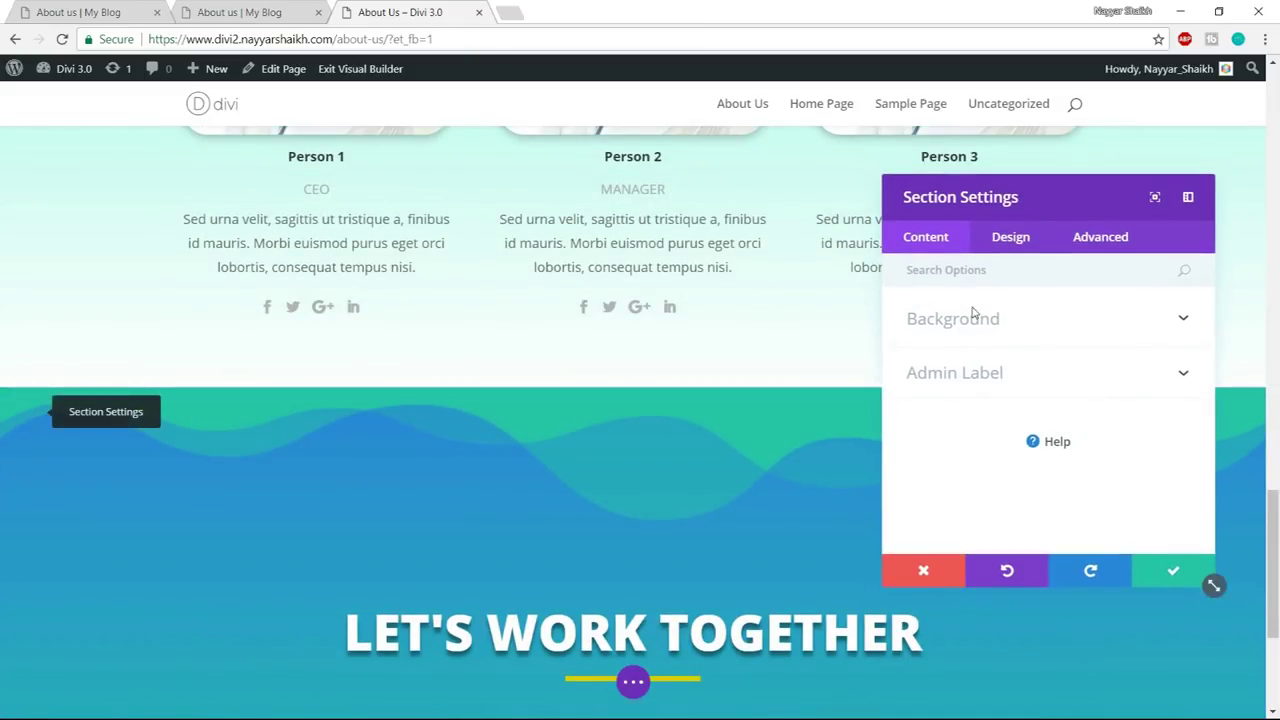
{"action": "left_click", "coordinate": [1012, 240]}
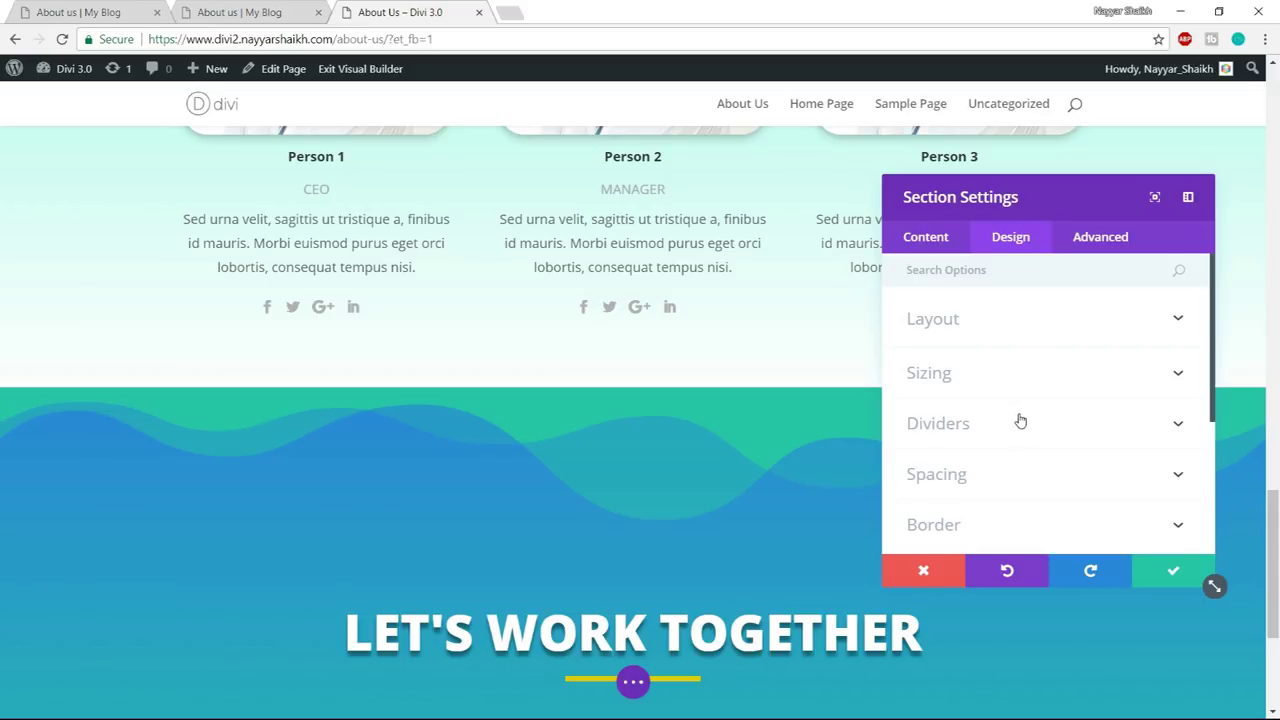
{"action": "left_click", "coordinate": [1020, 421]}
{"action": "scroll", "coordinate": [1010, 405], "scroll_direction": "down", "scroll_amount": 1}
{"action": "left_click", "coordinate": [1008, 400]}
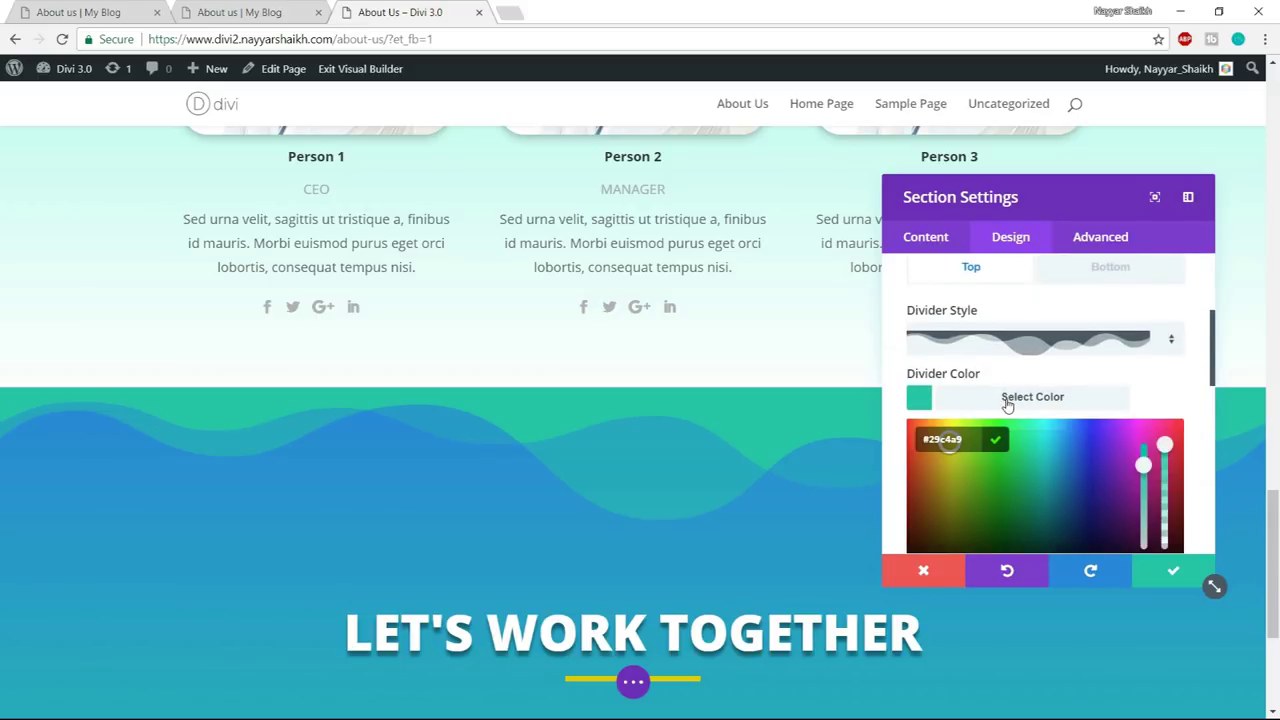
{"action": "scroll", "coordinate": [985, 507], "scroll_direction": "down", "scroll_amount": 1}
{"action": "left_click", "coordinate": [962, 495]}
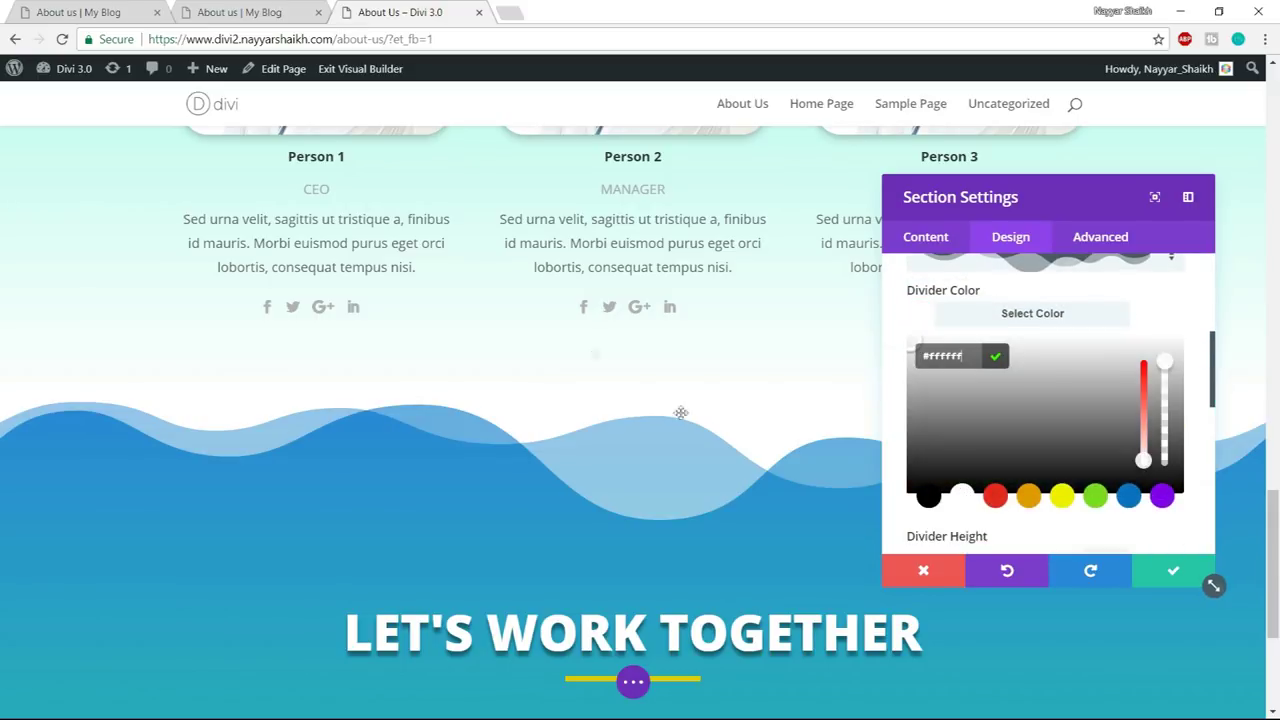
{"action": "left_click", "coordinate": [1166, 577]}
- Save the About Us page and look over its sections from the header down
{"action": "scroll", "coordinate": [1143, 580], "scroll_direction": "up", "scroll_amount": 8}
{"action": "scroll", "coordinate": [1139, 580], "scroll_direction": "up", "scroll_amount": 10}
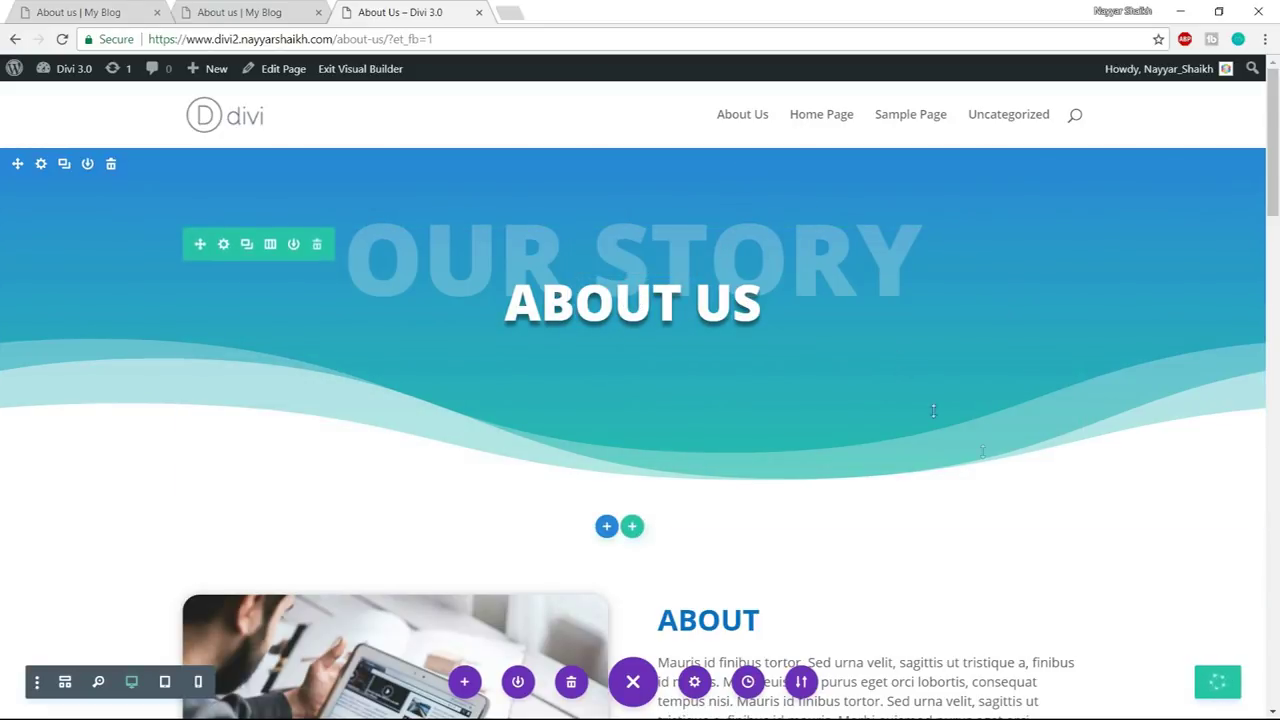
{"action": "scroll", "coordinate": [985, 453], "scroll_direction": "down", "scroll_amount": 15}
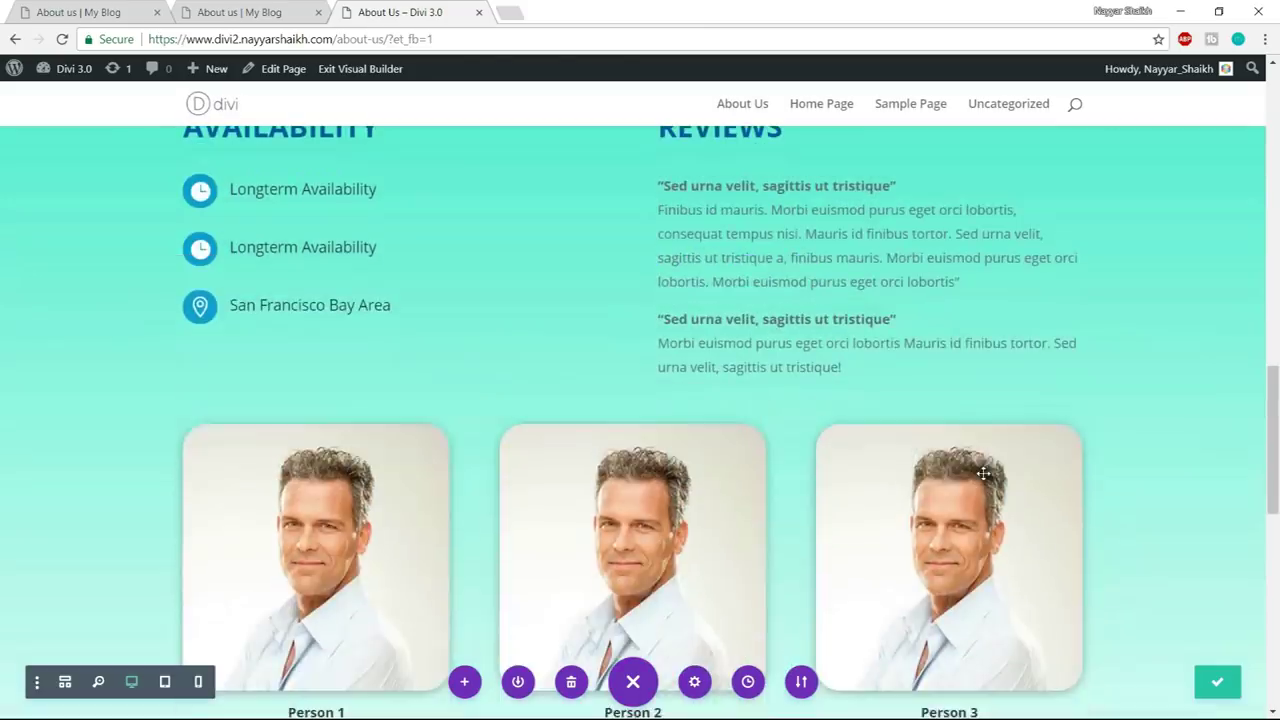
{"action": "scroll", "coordinate": [985, 453], "scroll_direction": "up", "scroll_amount": 4}
- Open the Services page of the LocalBiz reference site and examine the layout of its sections
{"action": "left_click", "coordinate": [262, 12]}
{"action": "scroll", "coordinate": [1054, 277], "scroll_direction": "up", "scroll_amount": 10}
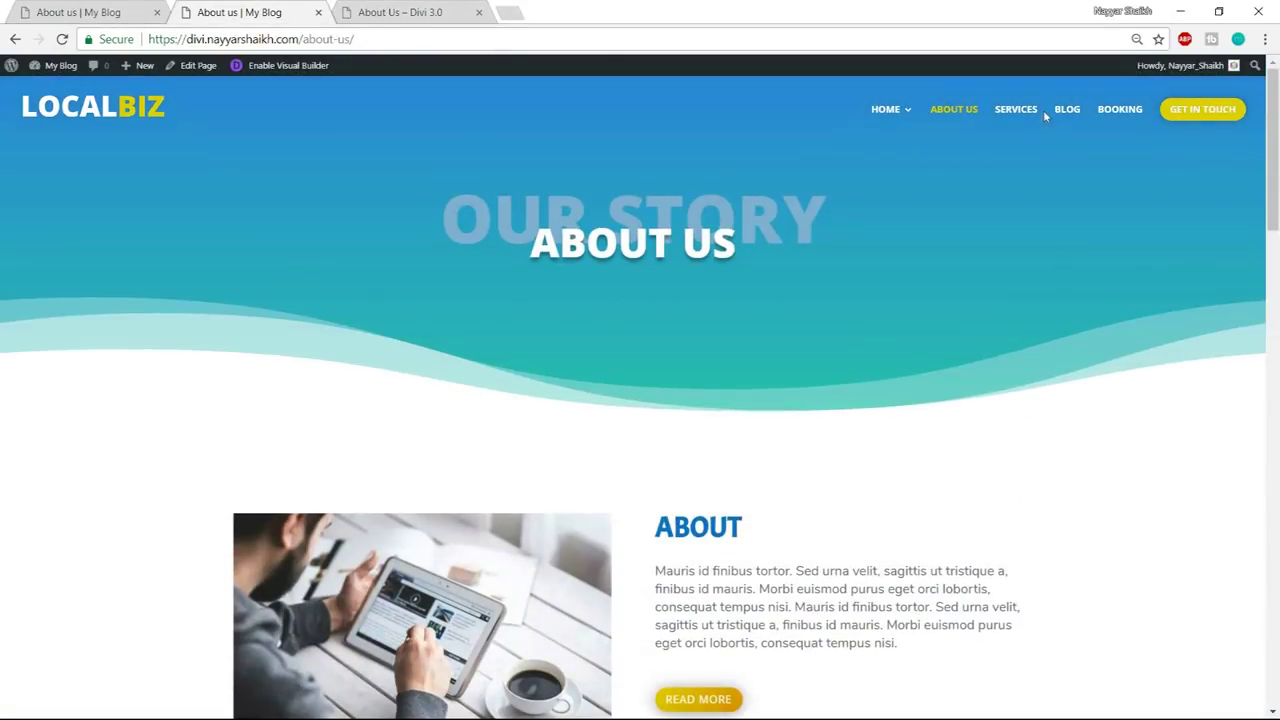
{"action": "left_click", "coordinate": [1030, 116]}
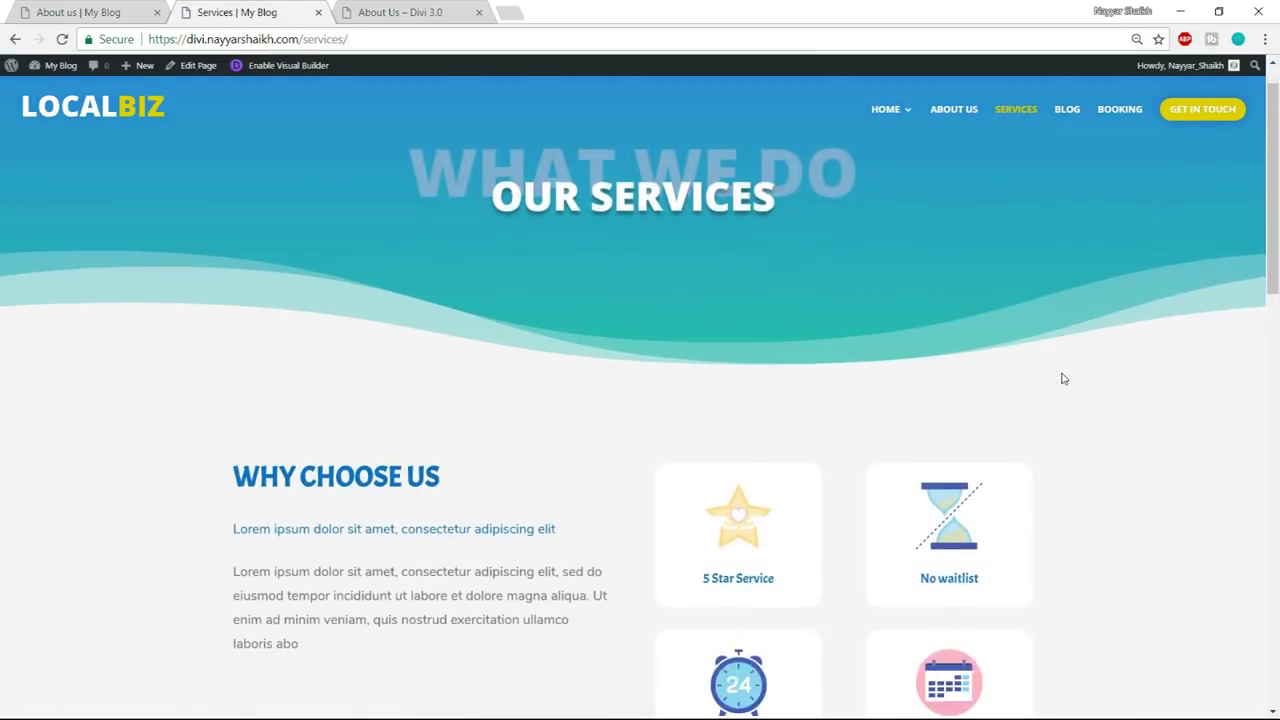
{"action": "scroll", "coordinate": [1063, 378], "scroll_direction": "down", "scroll_amount": 15}
{"action": "scroll", "coordinate": [1061, 374], "scroll_direction": "up", "scroll_amount": 3}
{"action": "scroll", "coordinate": [743, 429], "scroll_direction": "down", "scroll_amount": 4}
{"action": "scroll", "coordinate": [743, 429], "scroll_direction": "up", "scroll_amount": 3}
{"action": "scroll", "coordinate": [684, 605], "scroll_direction": "down", "scroll_amount": 3}
{"action": "scroll", "coordinate": [529, 479], "scroll_direction": "up", "scroll_amount": 8}
{"action": "scroll", "coordinate": [529, 479], "scroll_direction": "down", "scroll_amount": 2}
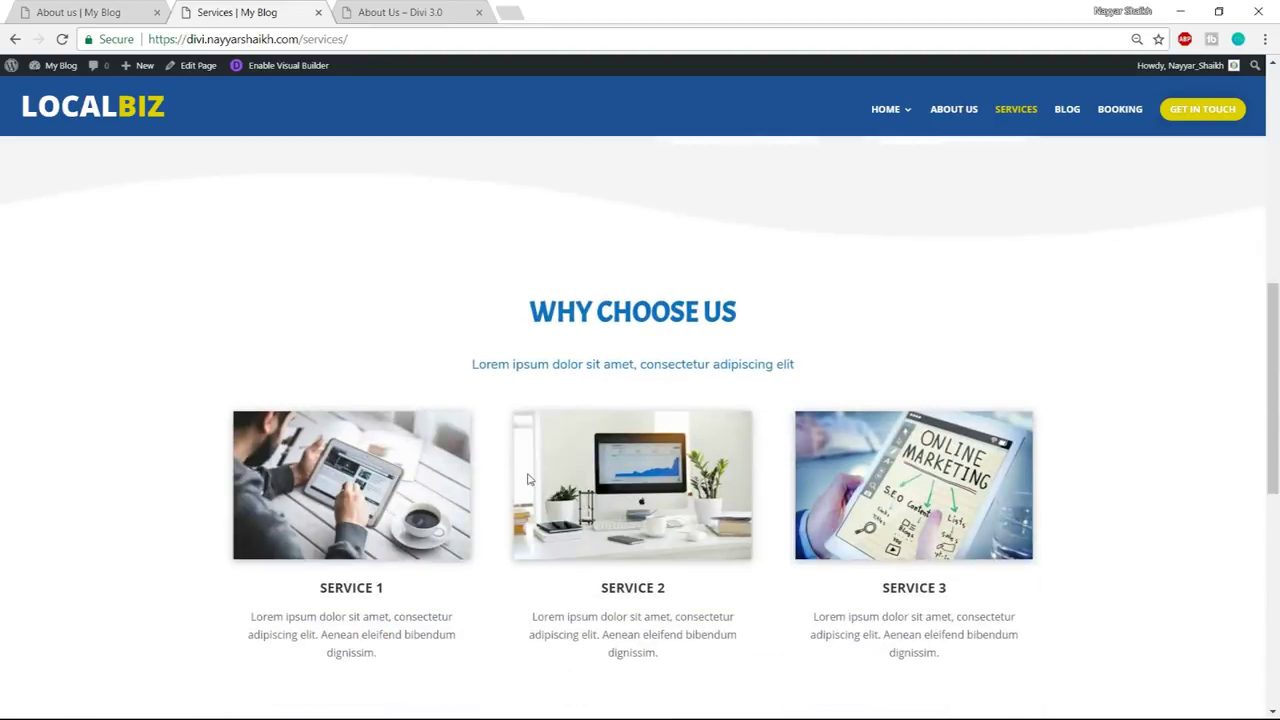
{"action": "scroll", "coordinate": [687, 592], "scroll_direction": "down", "scroll_amount": 2}
{"action": "scroll", "coordinate": [777, 486], "scroll_direction": "up", "scroll_amount": 3}
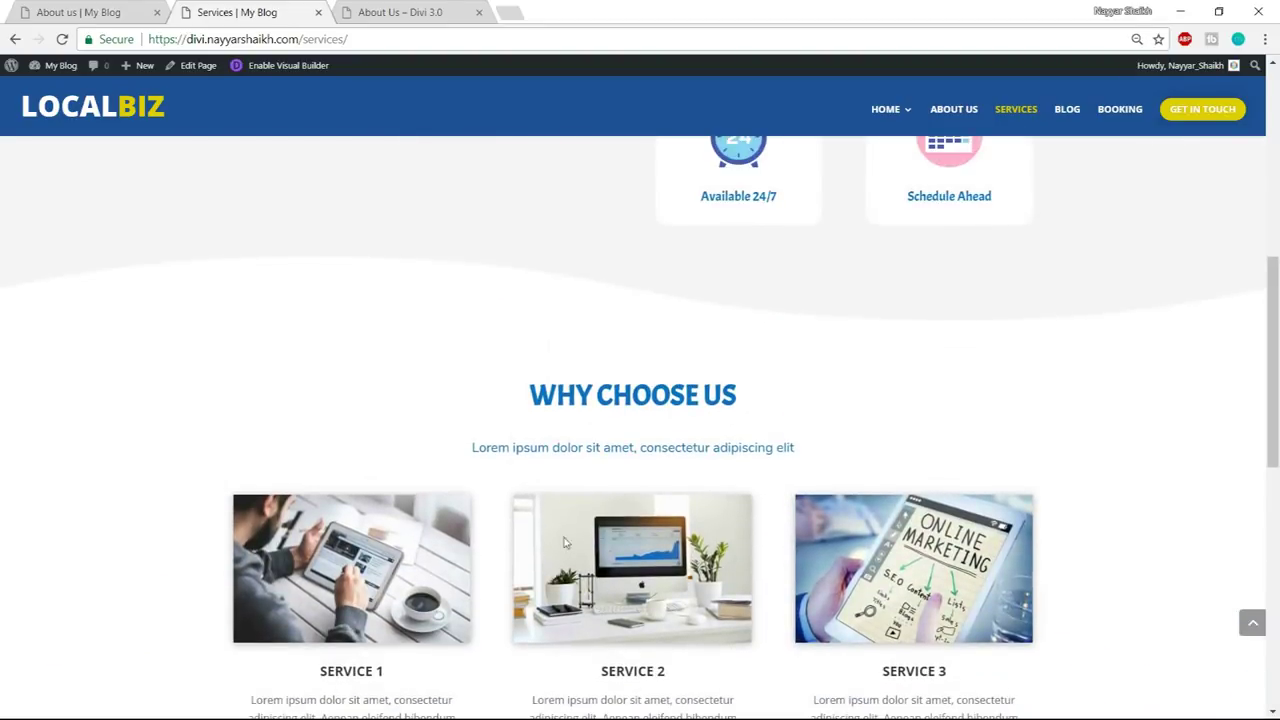
{"action": "scroll", "coordinate": [425, 103], "scroll_direction": "down", "scroll_amount": 3}
- Switch back to the About Us page in the visual builder
{"action": "left_click", "coordinate": [415, 11]}
{"action": "scroll", "coordinate": [806, 103], "scroll_direction": "up", "scroll_amount": 10}
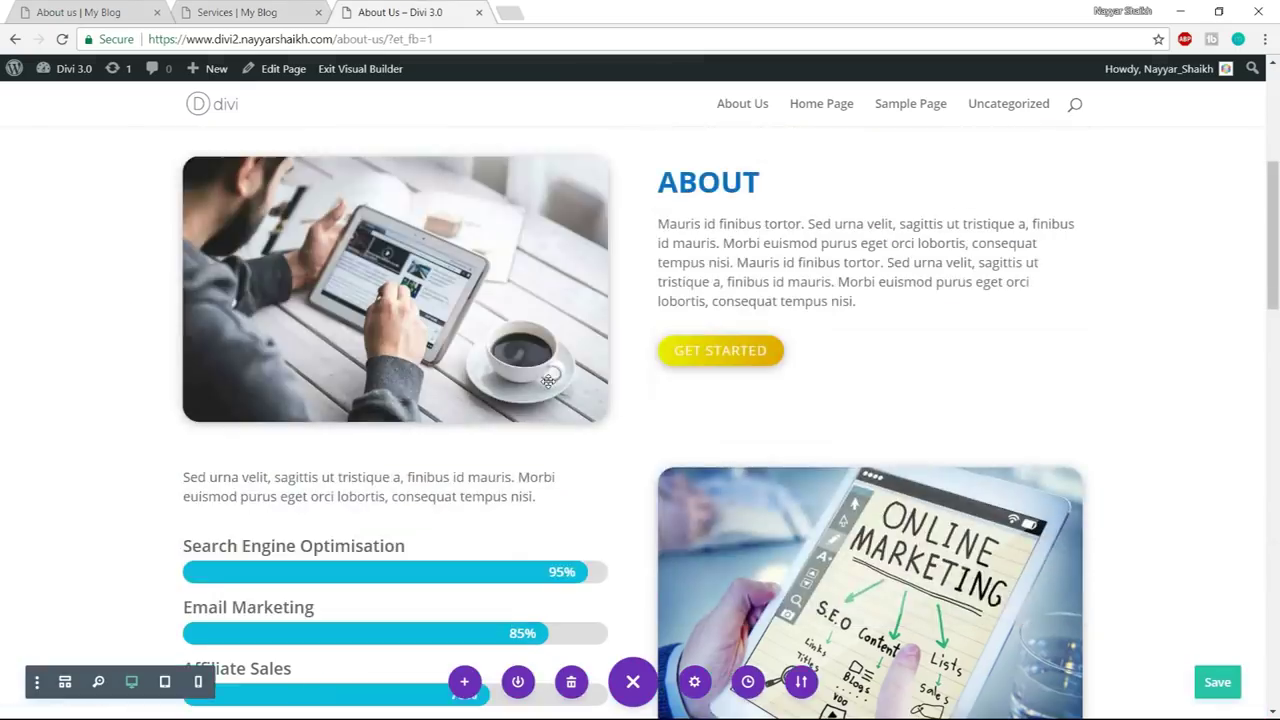
- Open the Home Page in a separate tab, go to its services row and enable the Visual Builder
{"action": "right_click", "coordinate": [818, 114]}
{"action": "left_click", "coordinate": [820, 128]}
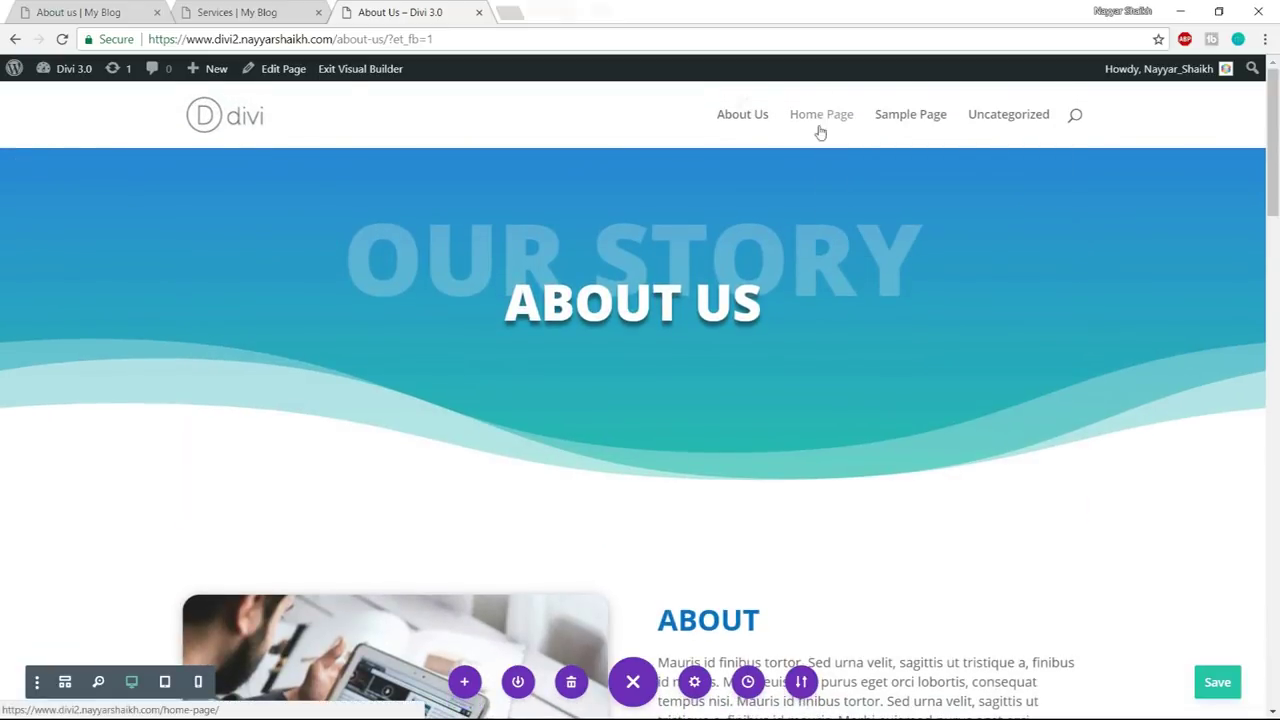
{"action": "key", "text": "ctrl+shift+Tab"}
{"action": "scroll", "coordinate": [625, 385], "scroll_direction": "up", "scroll_amount": 8}
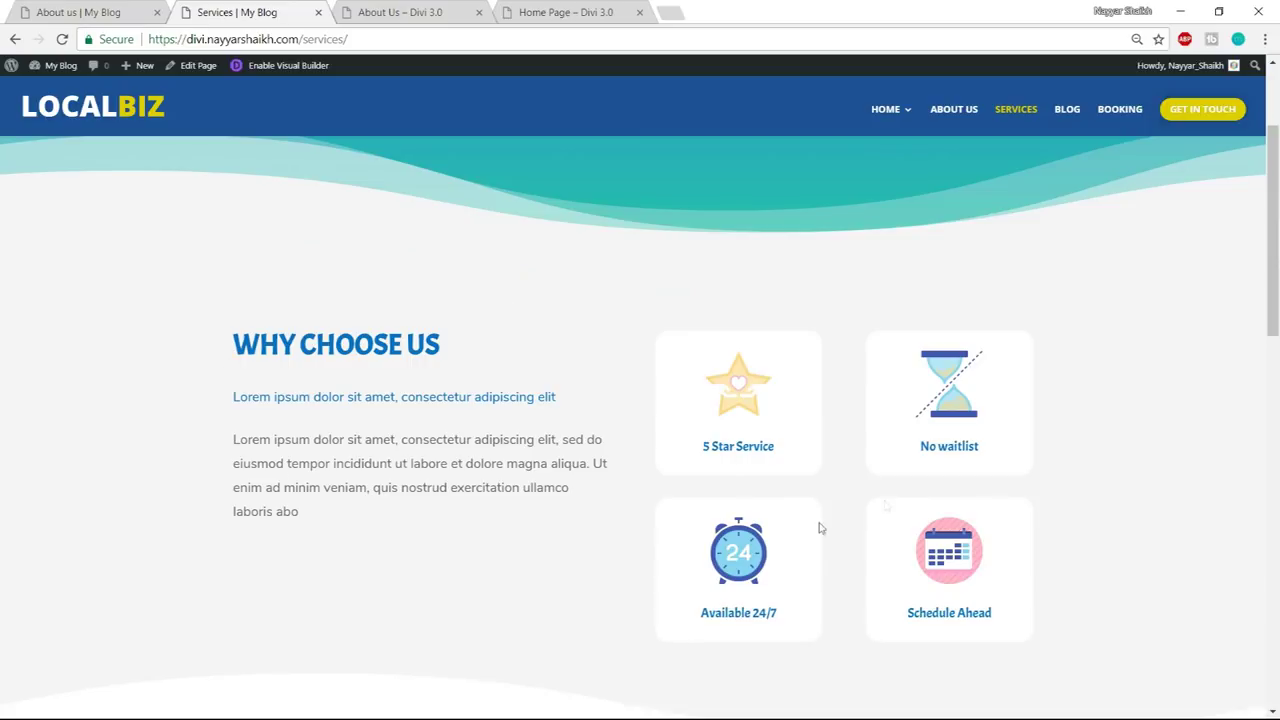
{"action": "left_click", "coordinate": [415, 11]}
{"action": "left_click", "coordinate": [562, 12]}
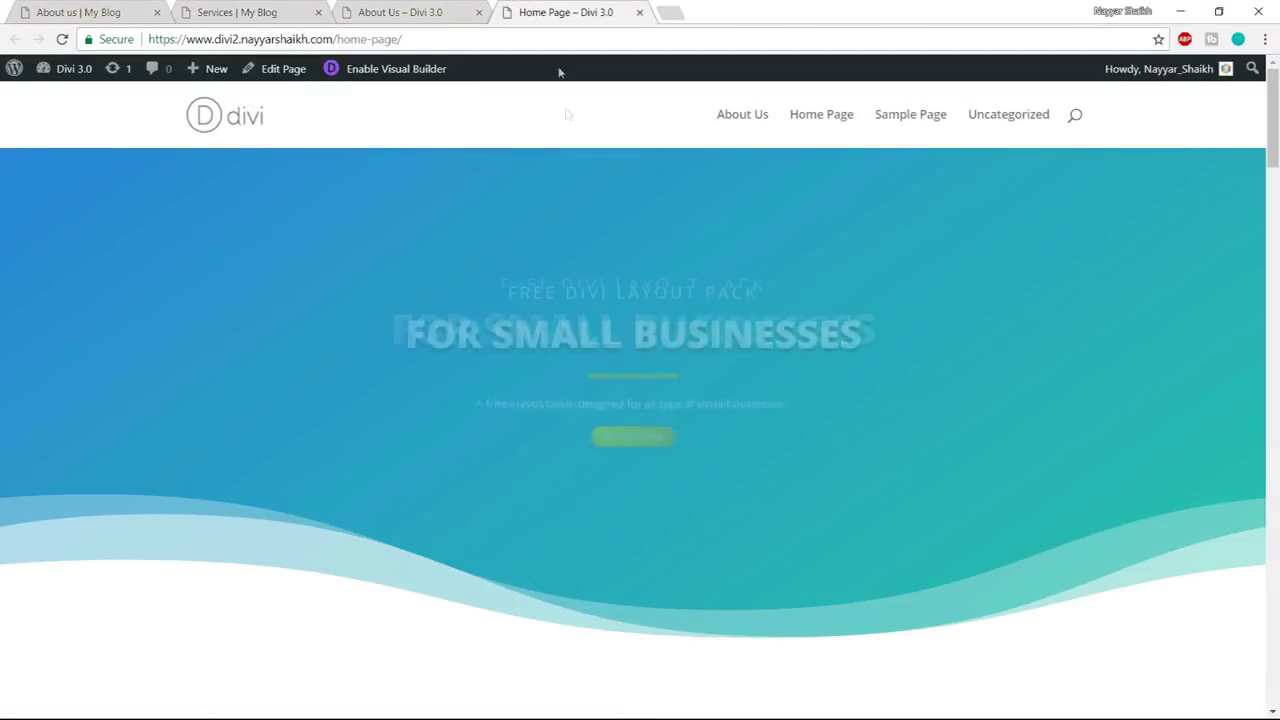
{"action": "scroll", "coordinate": [741, 465], "scroll_direction": "down", "scroll_amount": 5}
{"action": "scroll", "coordinate": [609, 371], "scroll_direction": "down", "scroll_amount": 3}
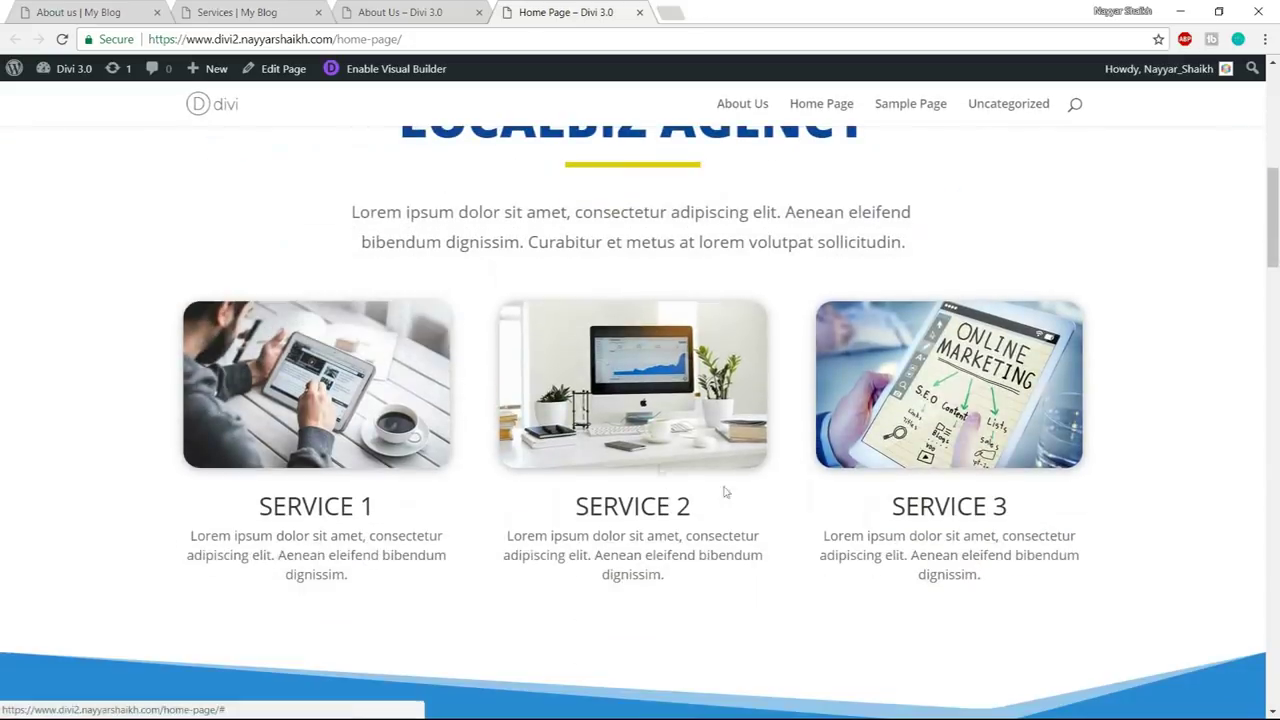
{"action": "scroll", "coordinate": [420, 360], "scroll_direction": "up", "scroll_amount": 1}
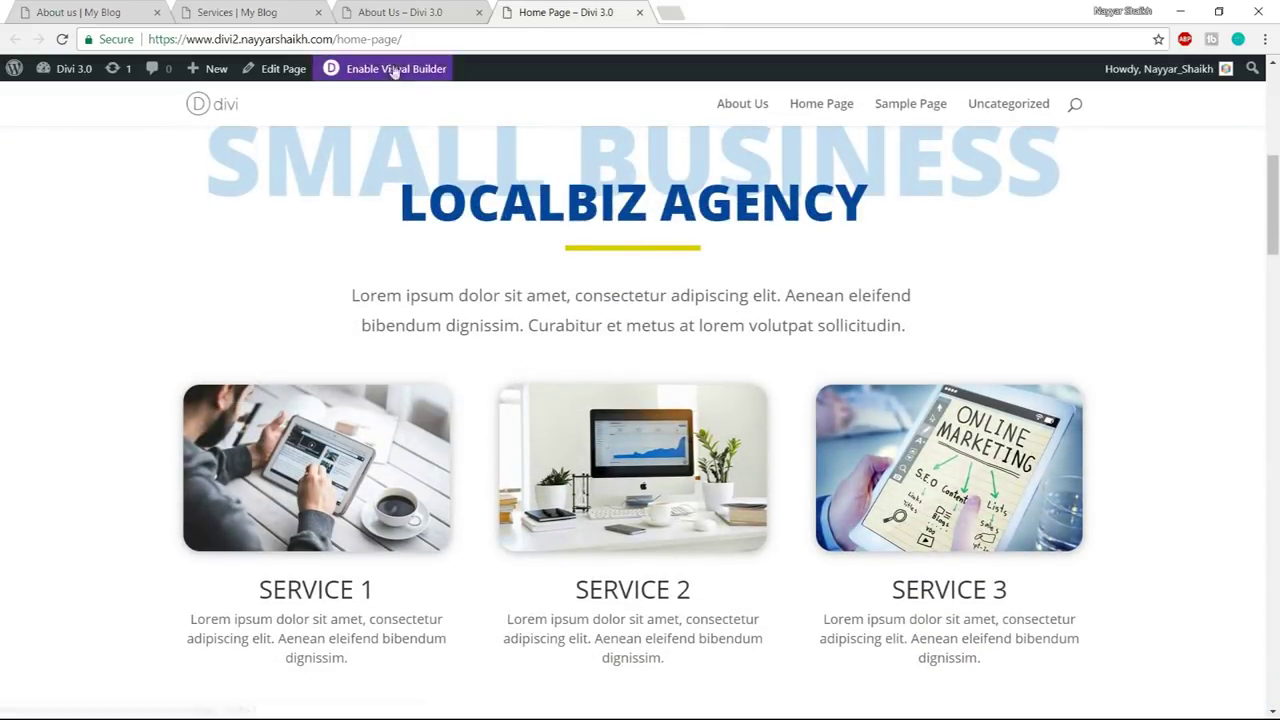
{"action": "left_click", "coordinate": [357, 69]}
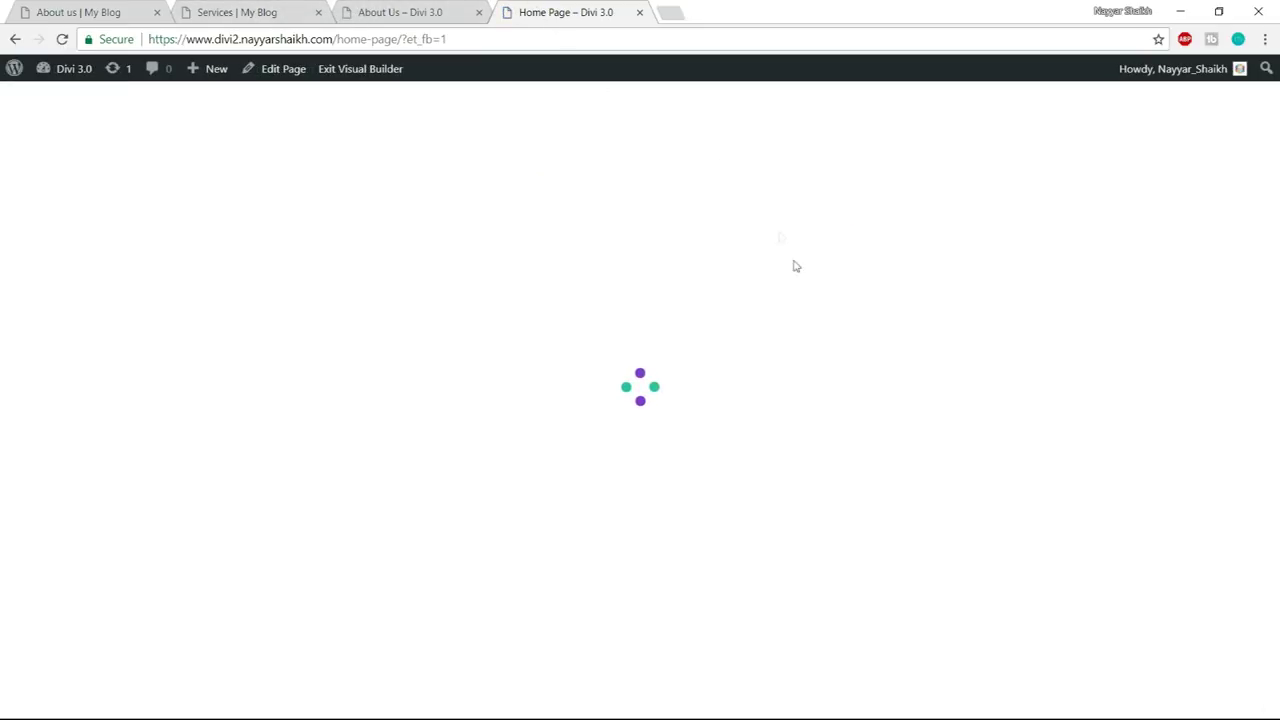
- Save the three-column services row to the Divi Library with the layout name "Service"
{"action": "scroll", "coordinate": [846, 297], "scroll_direction": "down", "scroll_amount": 8}
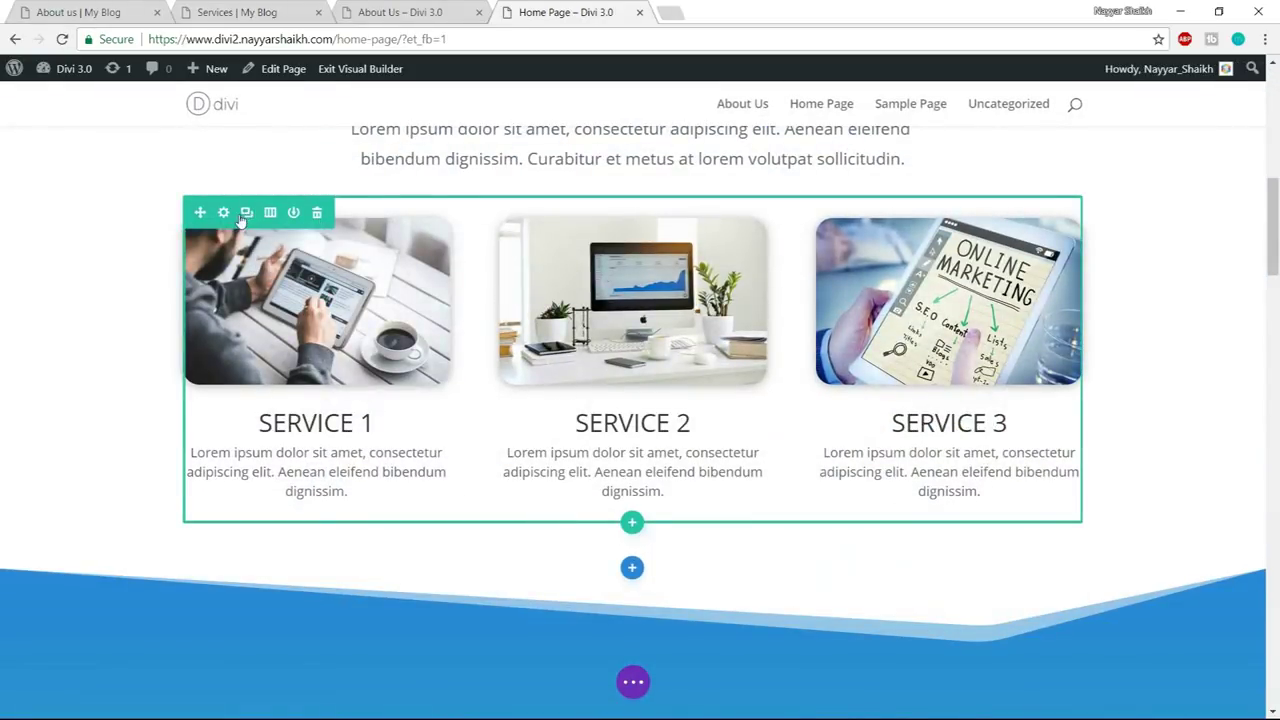
{"action": "left_click", "coordinate": [294, 213]}
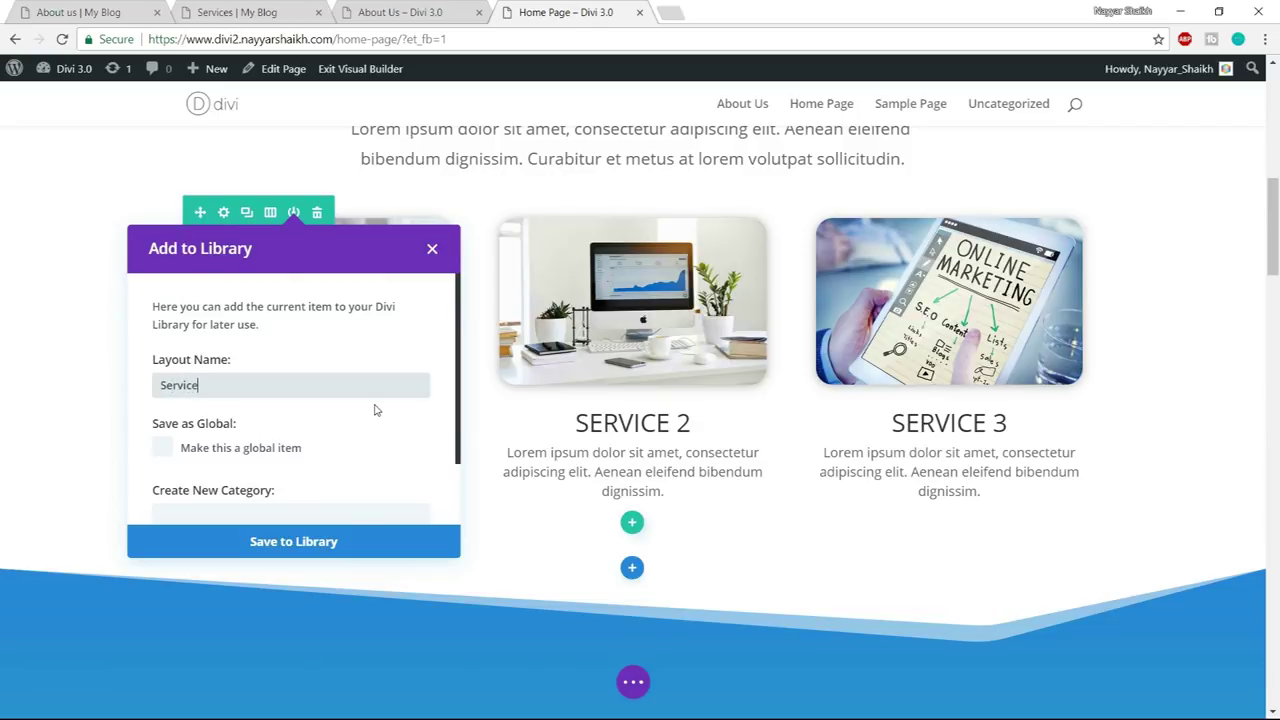
{"action": "left_click", "coordinate": [368, 541]}
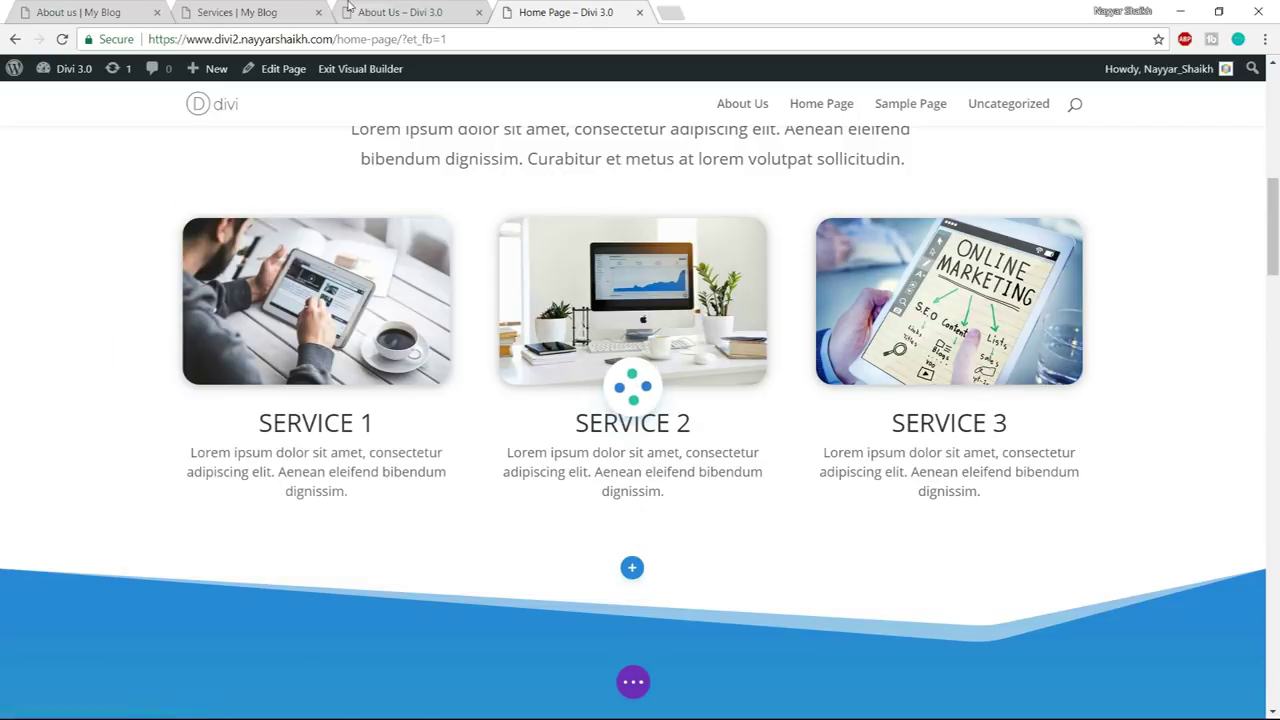
- Examine the Why Choose Us section on the LocalBiz reference Services page
{"action": "left_click", "coordinate": [285, 8]}
{"action": "scroll", "coordinate": [697, 372], "scroll_direction": "down", "scroll_amount": 4}
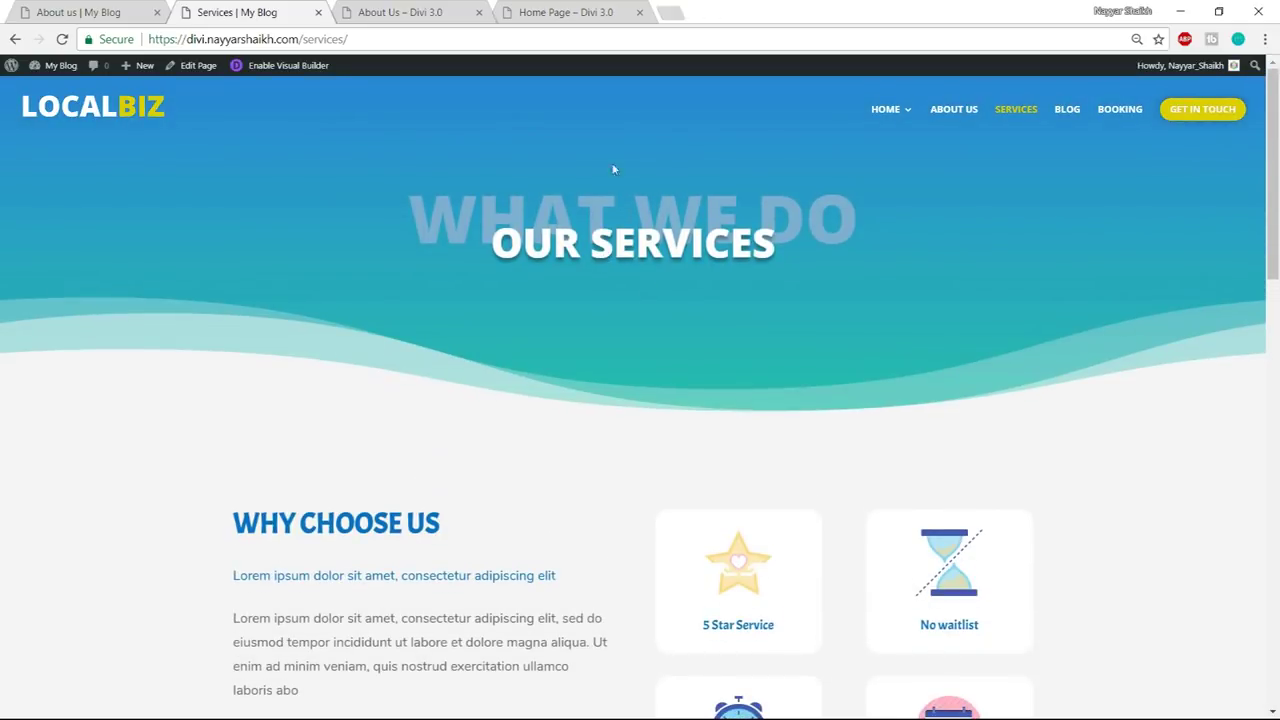
{"action": "scroll", "coordinate": [660, 320], "scroll_direction": "down", "scroll_amount": 3}
{"action": "scroll", "coordinate": [258, 288], "scroll_direction": "up", "scroll_amount": 1}
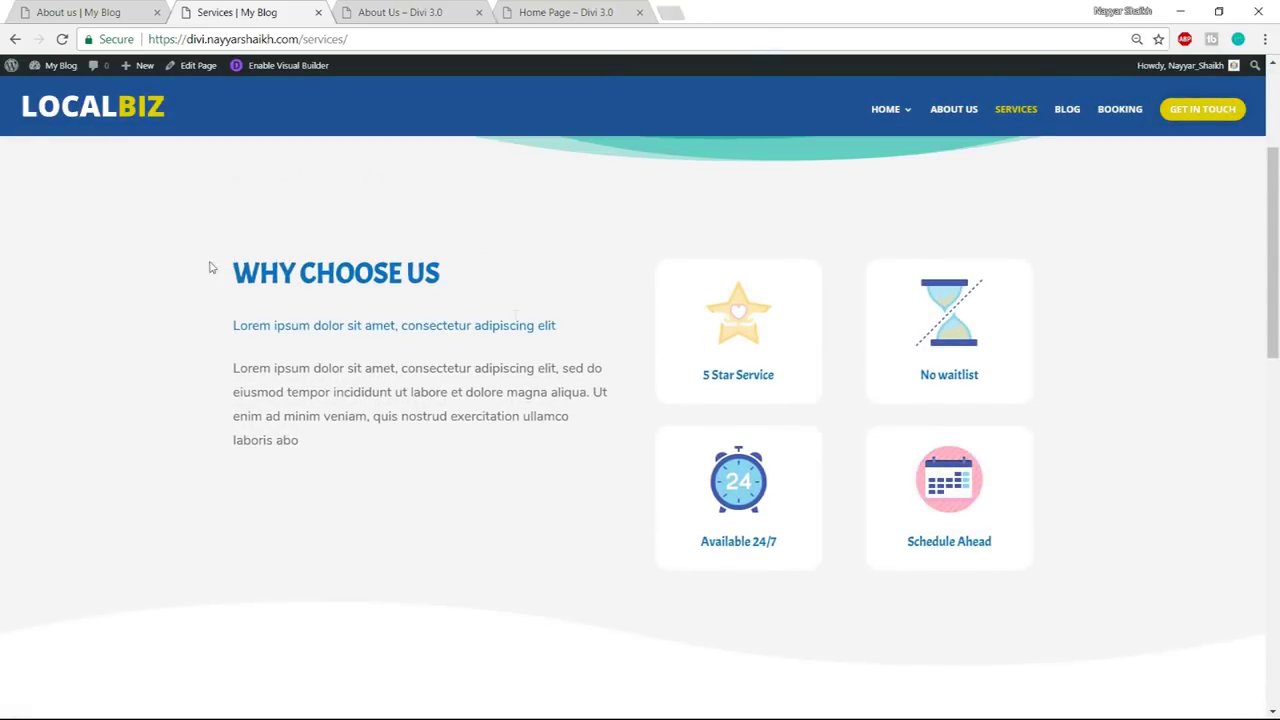
{"action": "left_click_drag", "start_coordinate": [211, 267], "coordinate": [1216, 556]}
{"action": "left_click", "coordinate": [1126, 540]}
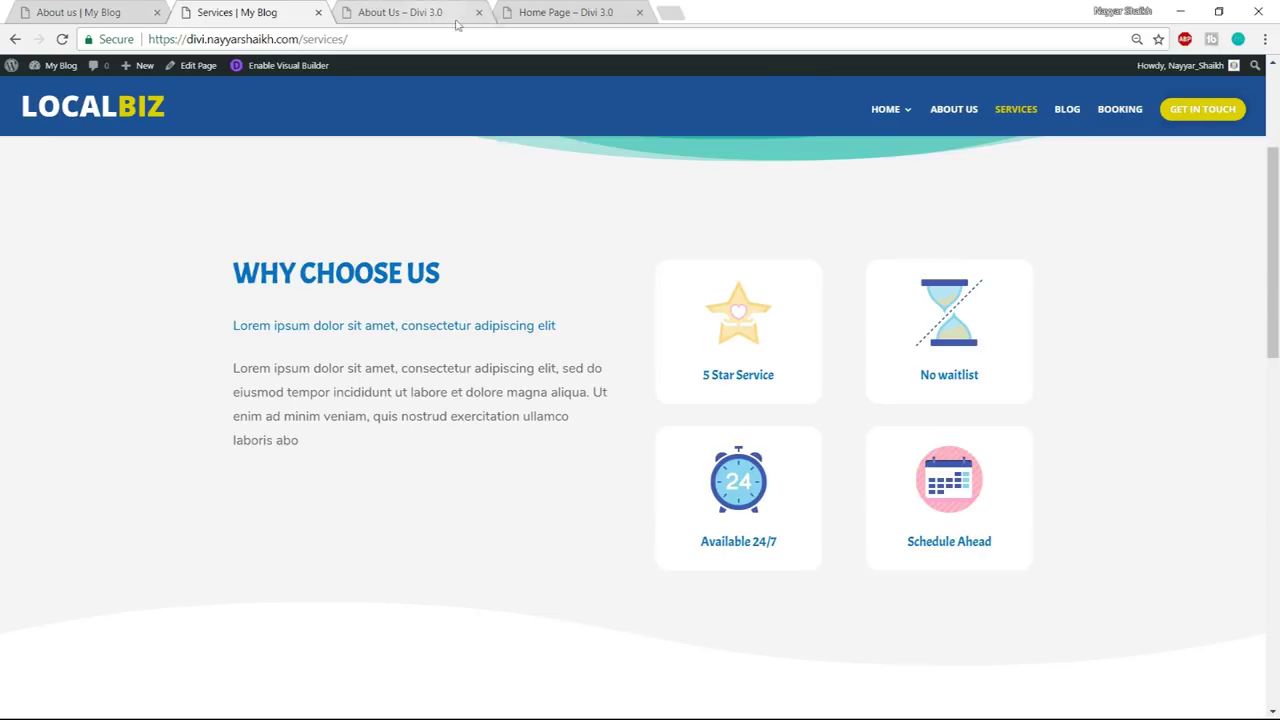
- Save the About Us page, and create a new page titled "Services" with the Divi Visual Builder
{"action": "left_click", "coordinate": [458, 10]}
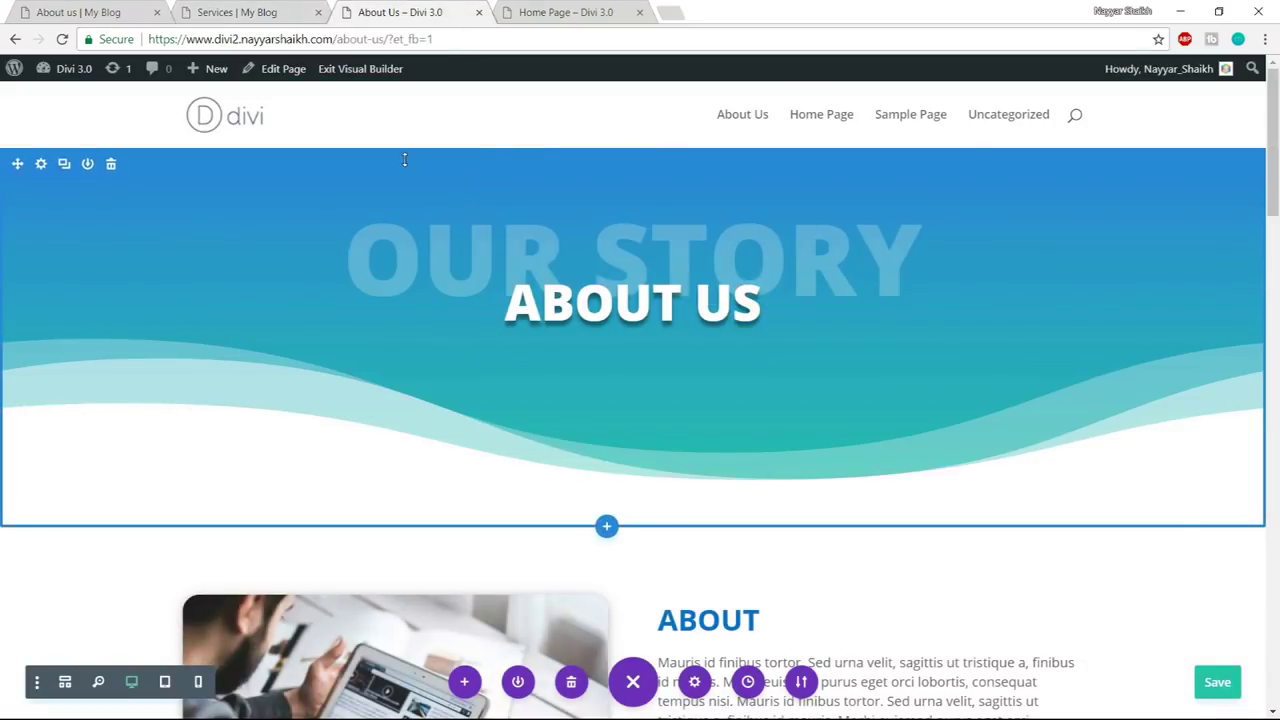
{"action": "left_click", "coordinate": [1230, 690]}
{"action": "mouse_move", "coordinate": [214, 76]}
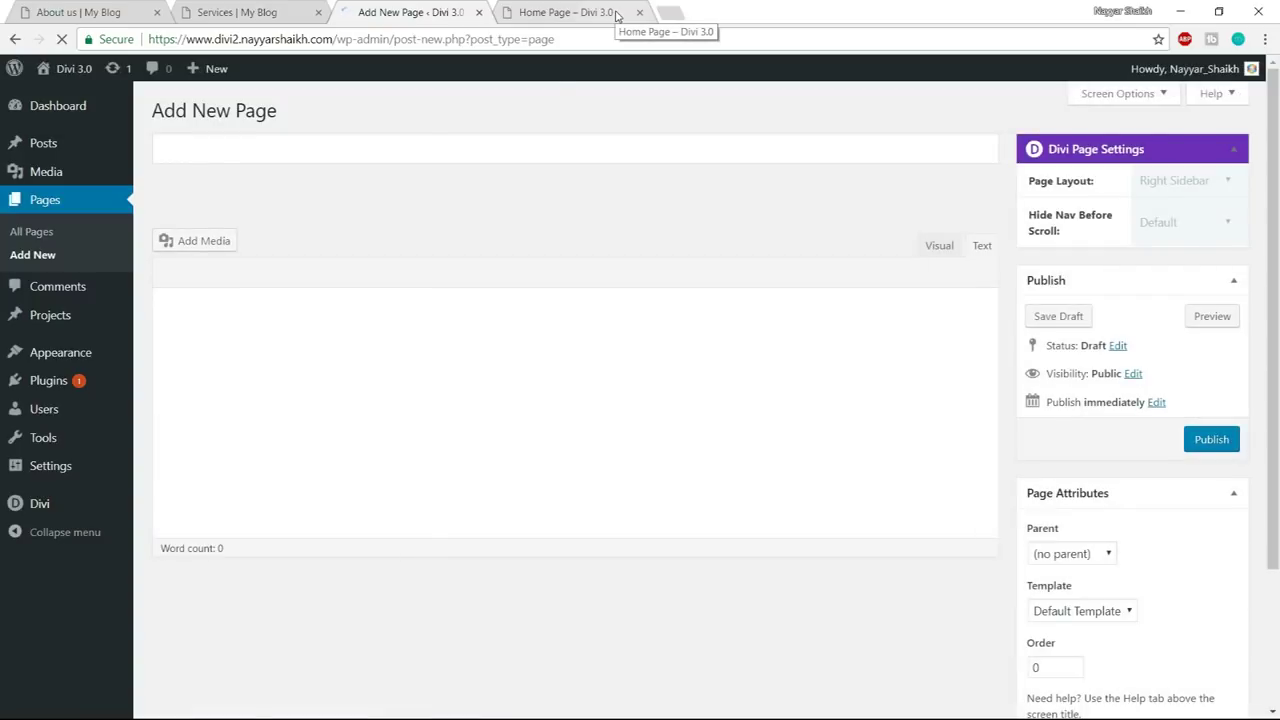
{"action": "type", "text": "Services"}
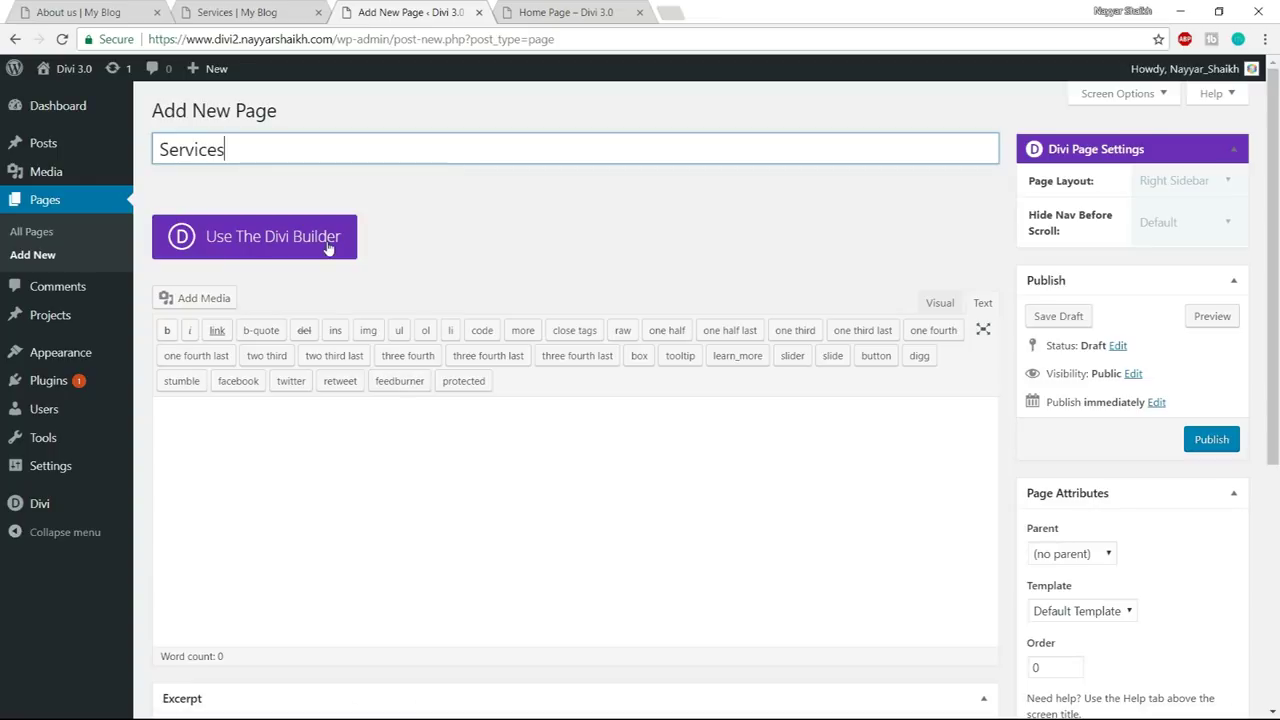
{"action": "left_click", "coordinate": [328, 247]}
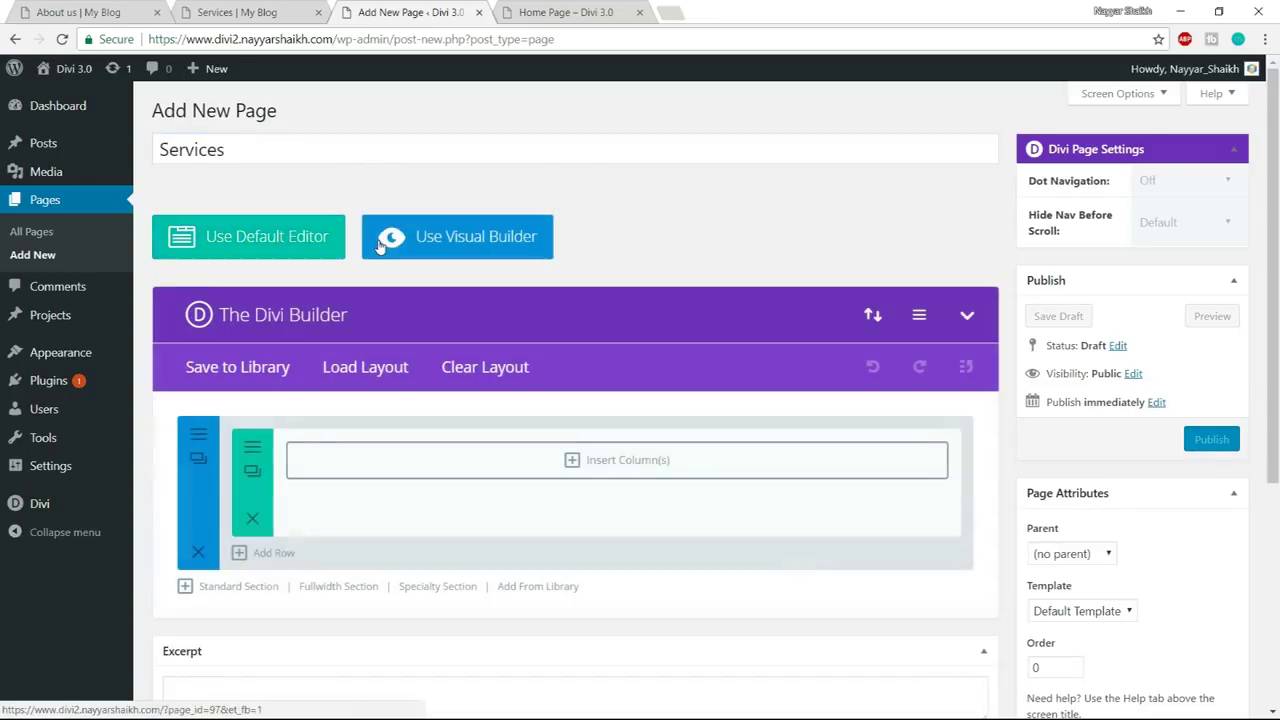
{"action": "left_click", "coordinate": [424, 236]}
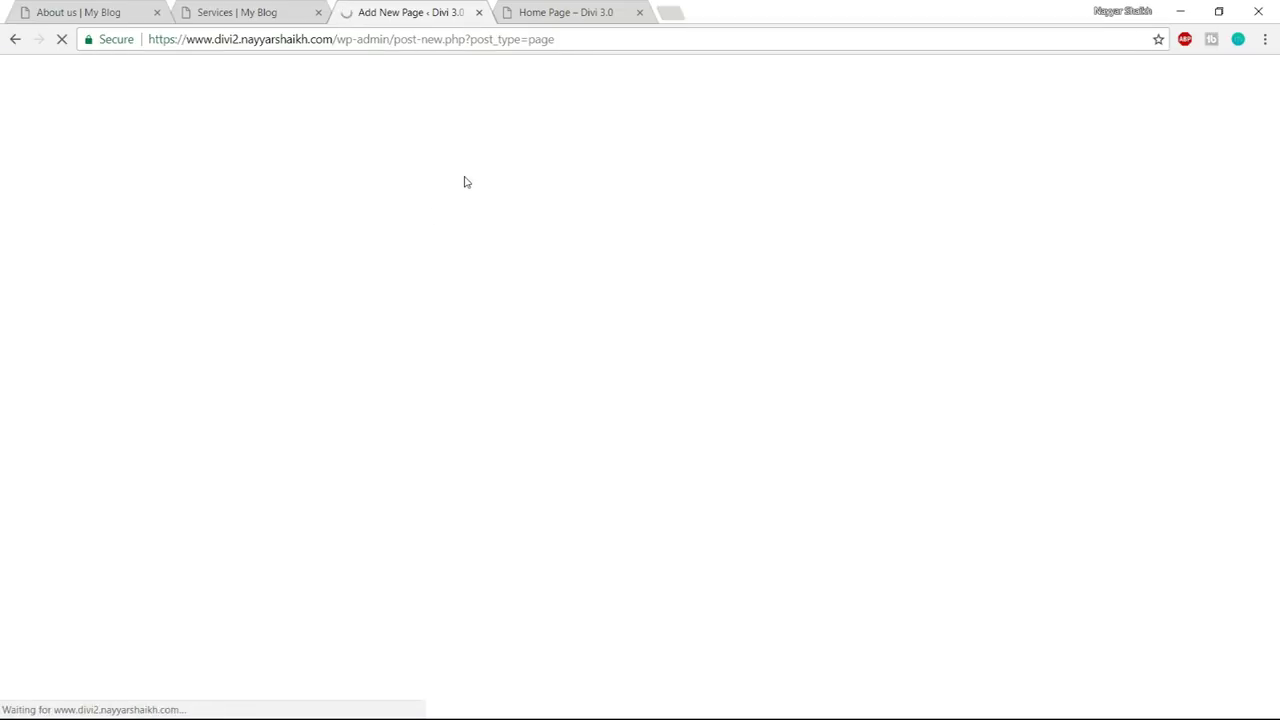
{"action": "left_click", "coordinate": [240, 12]}
{"action": "left_click", "coordinate": [403, 6]}
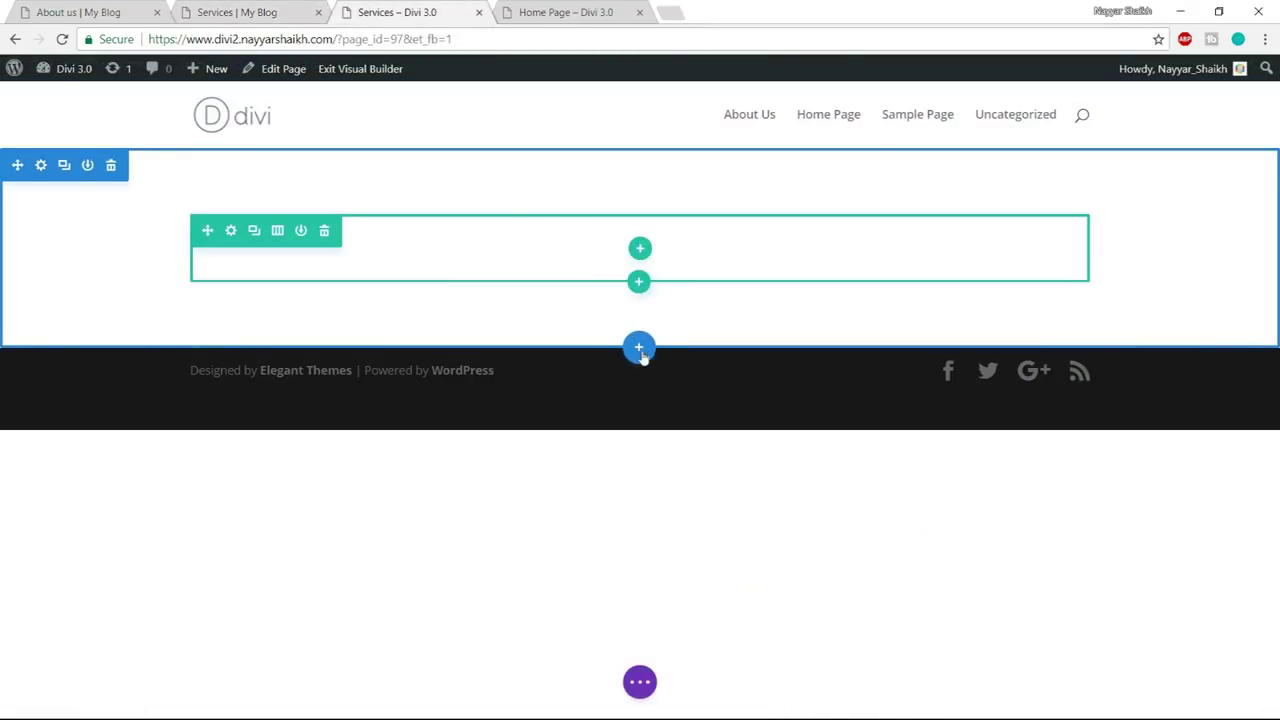
- Insert the saved Header section from the library into the Services page and delete the empty default section
{"action": "left_click", "coordinate": [641, 352]}
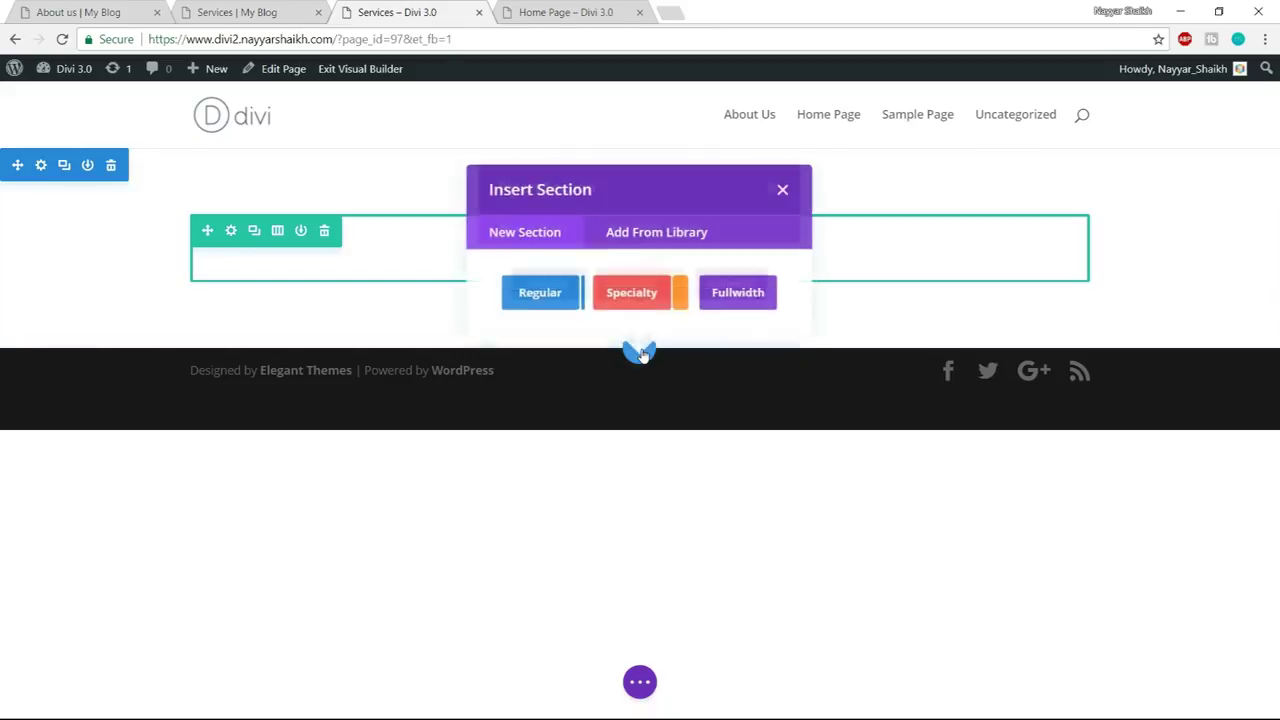
{"action": "left_click", "coordinate": [646, 228]}
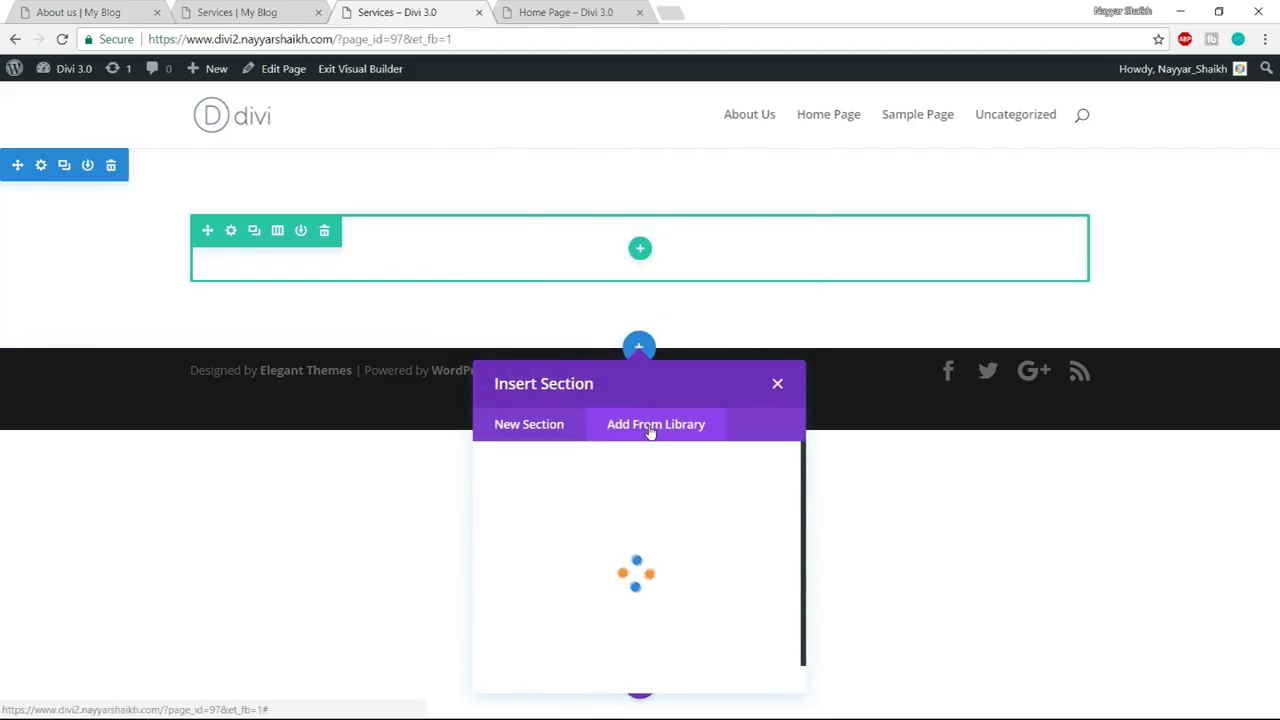
{"action": "left_click", "coordinate": [720, 540]}
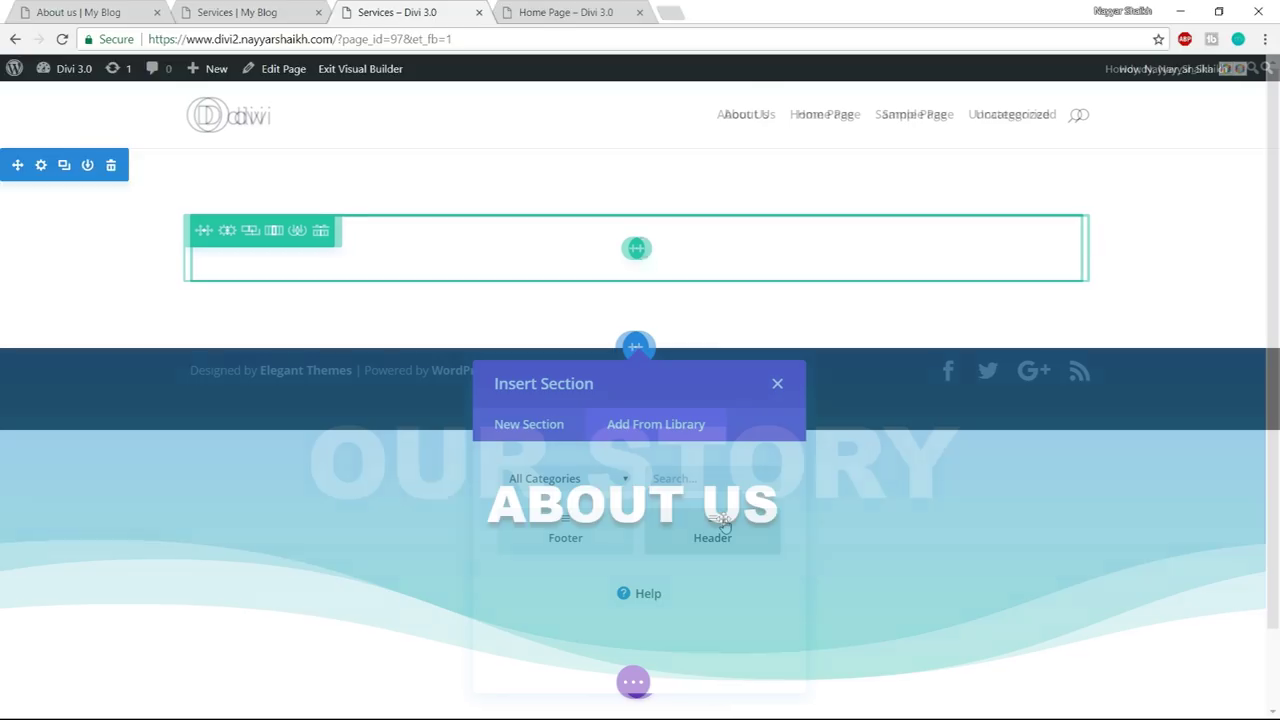
{"action": "left_click", "coordinate": [111, 167]}
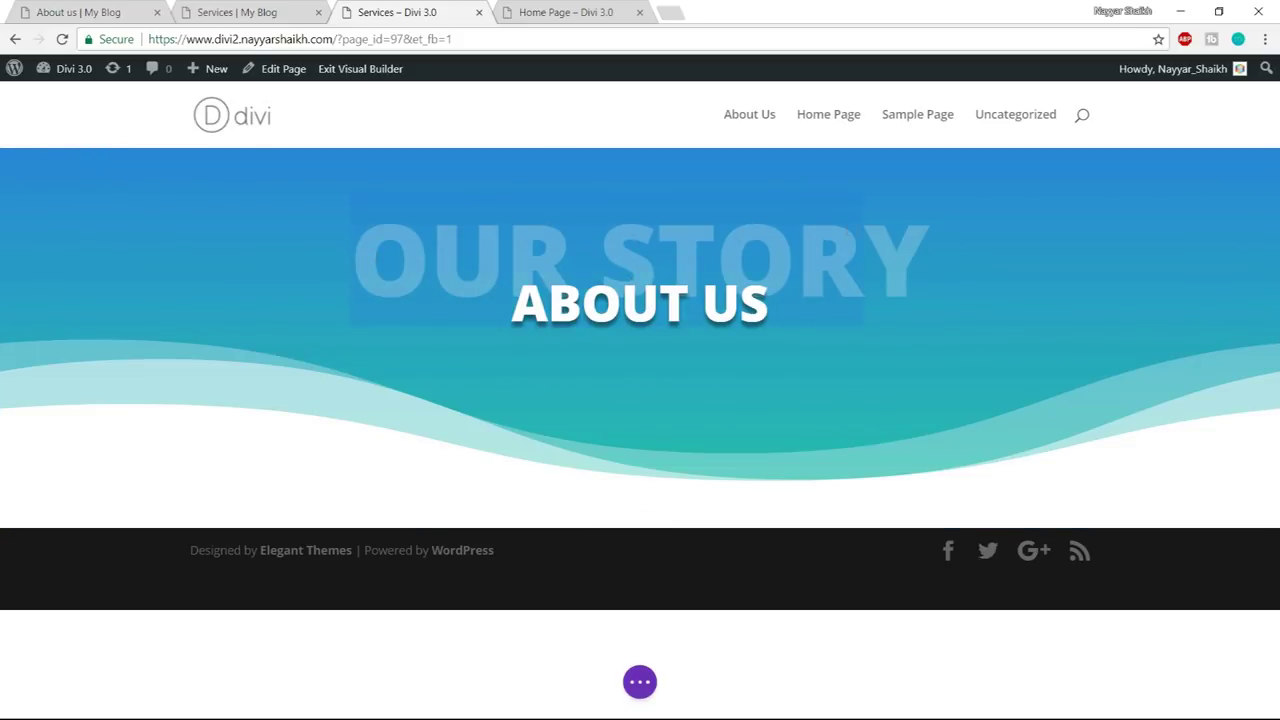
- Change the header's faded background text to "WHAT WE DO"
{"action": "triple_click", "coordinate": [919, 225]}
{"action": "type", "text": "WHA"}
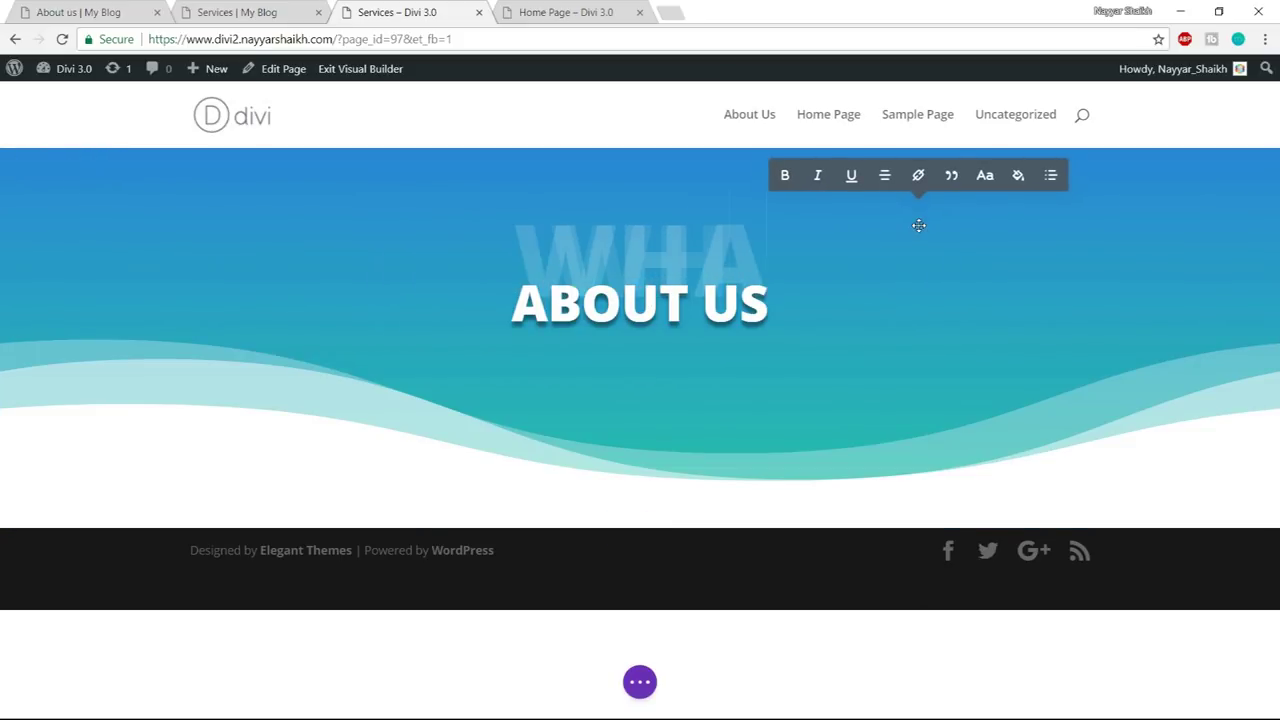
{"action": "type", "text": "T WE D"}
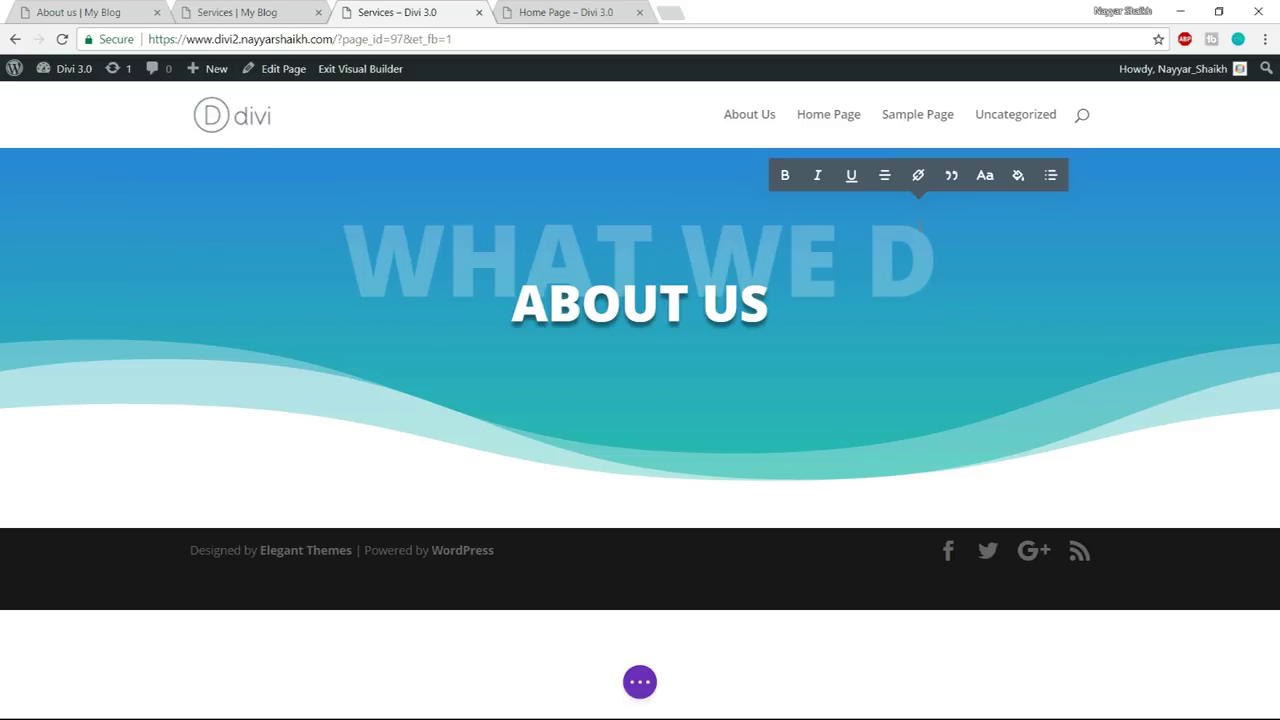
{"action": "type", "text": "O"}
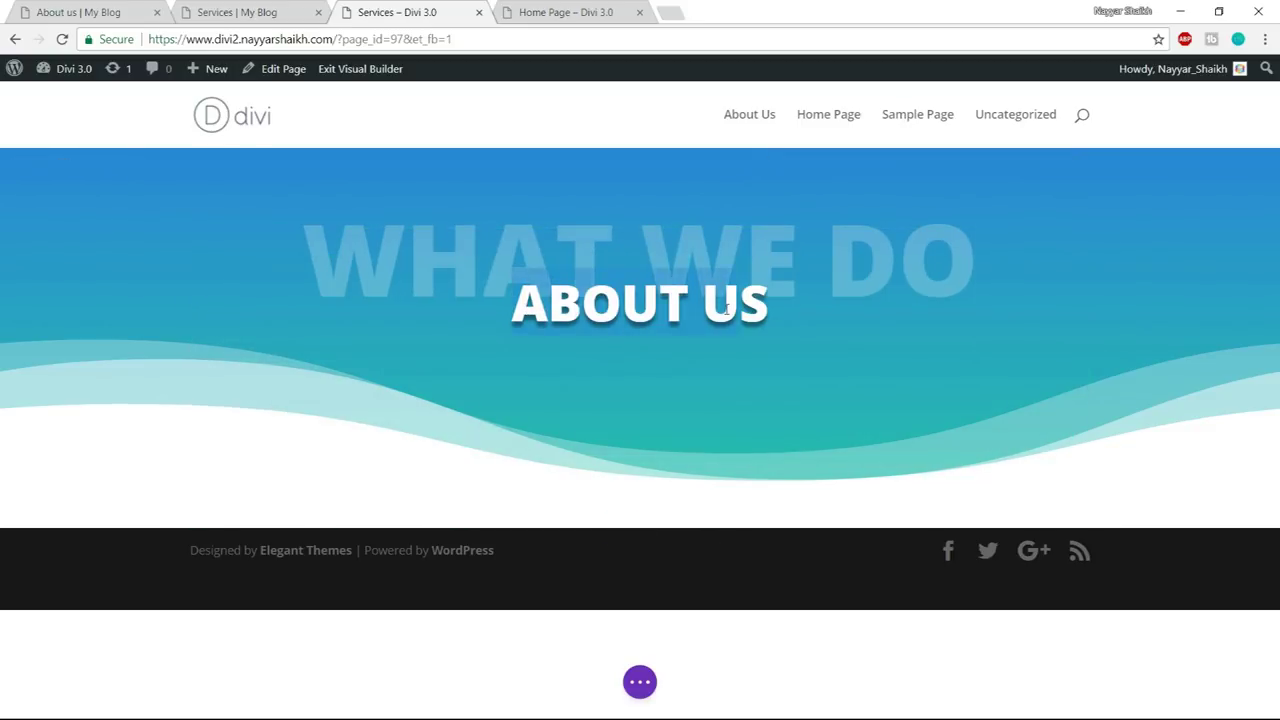
- Change the header's main title to "OUR SERVICES"
{"action": "left_click_drag", "start_coordinate": [512, 303], "coordinate": [740, 303]}
{"action": "type", "text": "OUR SEE"}
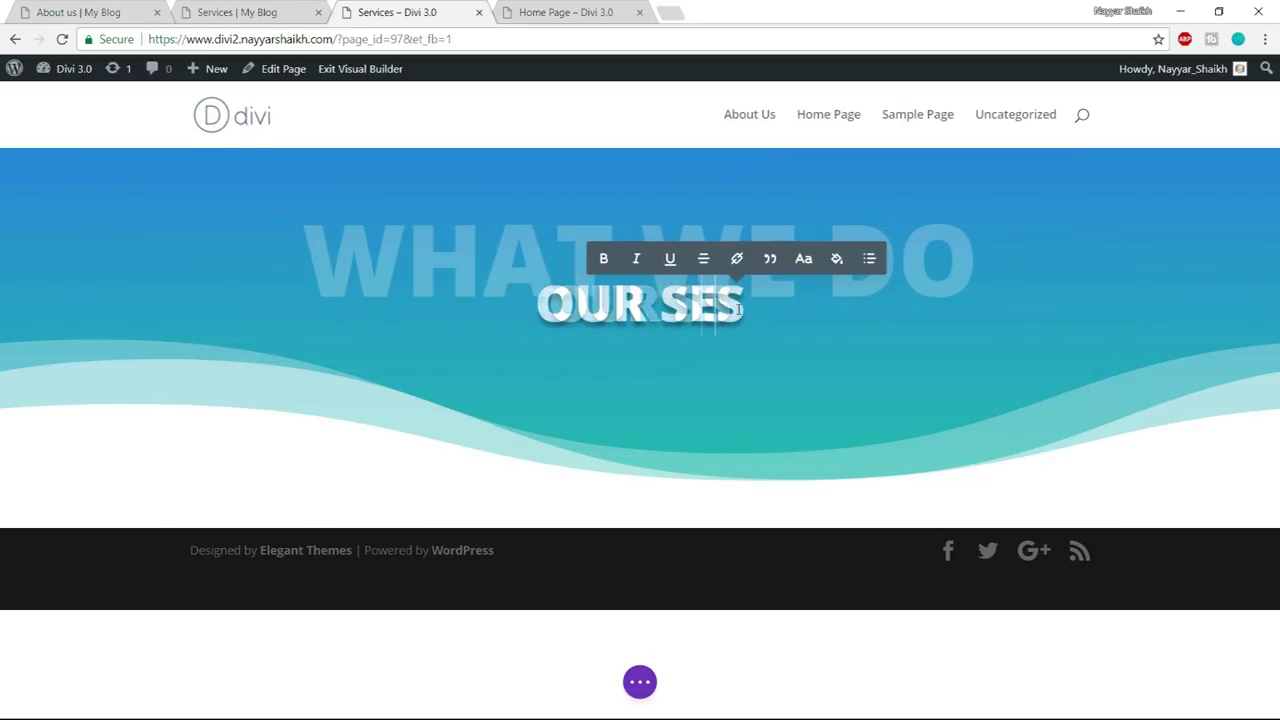
{"action": "key", "text": "BackSpace"}
{"action": "key", "text": "BackSpace"}
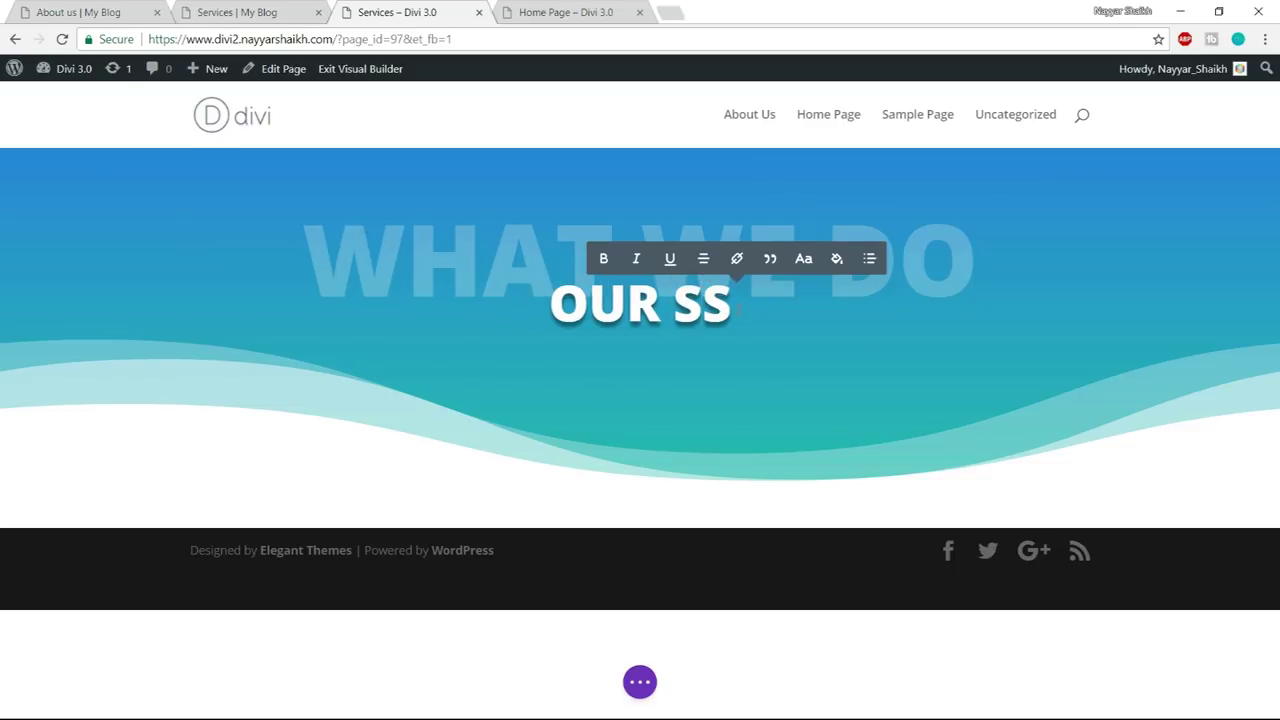
{"action": "key", "text": "Delete"}
{"action": "type", "text": "ERVICES"}
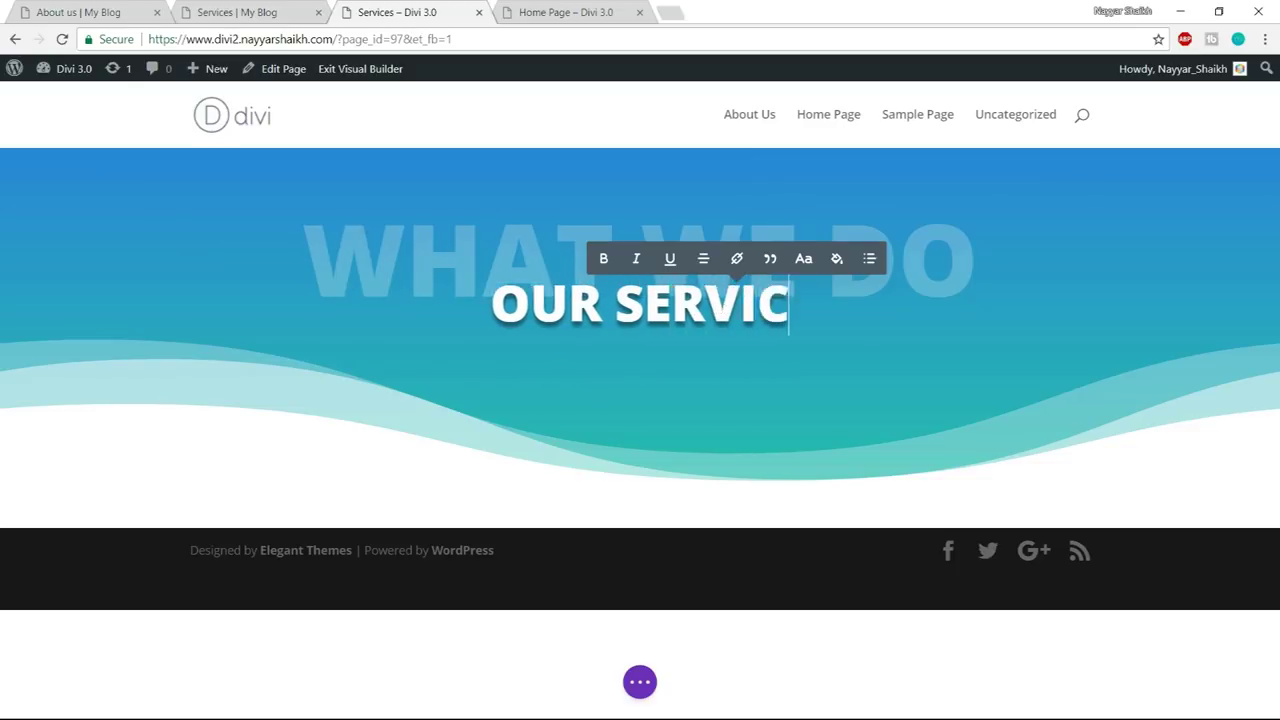
- Add a regular section with a two-column row of equal widths below the header
{"action": "left_click", "coordinate": [302, 8]}
{"action": "scroll", "coordinate": [603, 254], "scroll_direction": "down", "scroll_amount": 3}
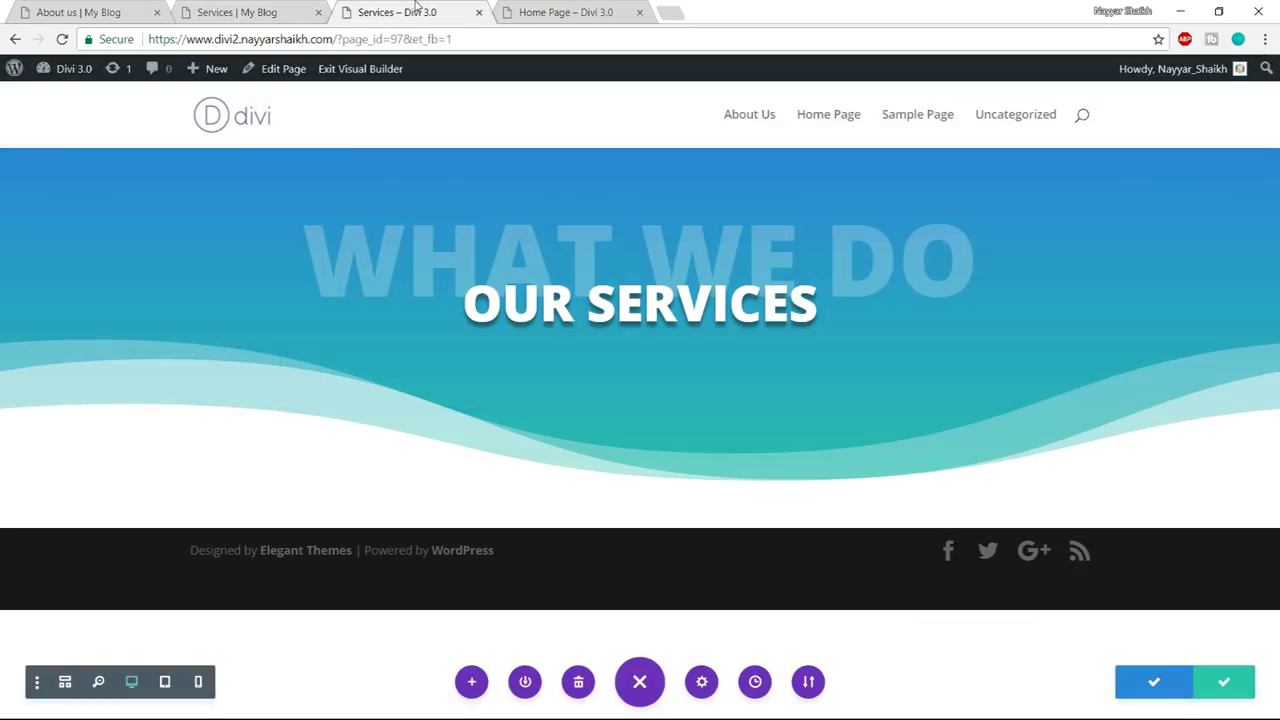
{"action": "left_click", "coordinate": [412, 10]}
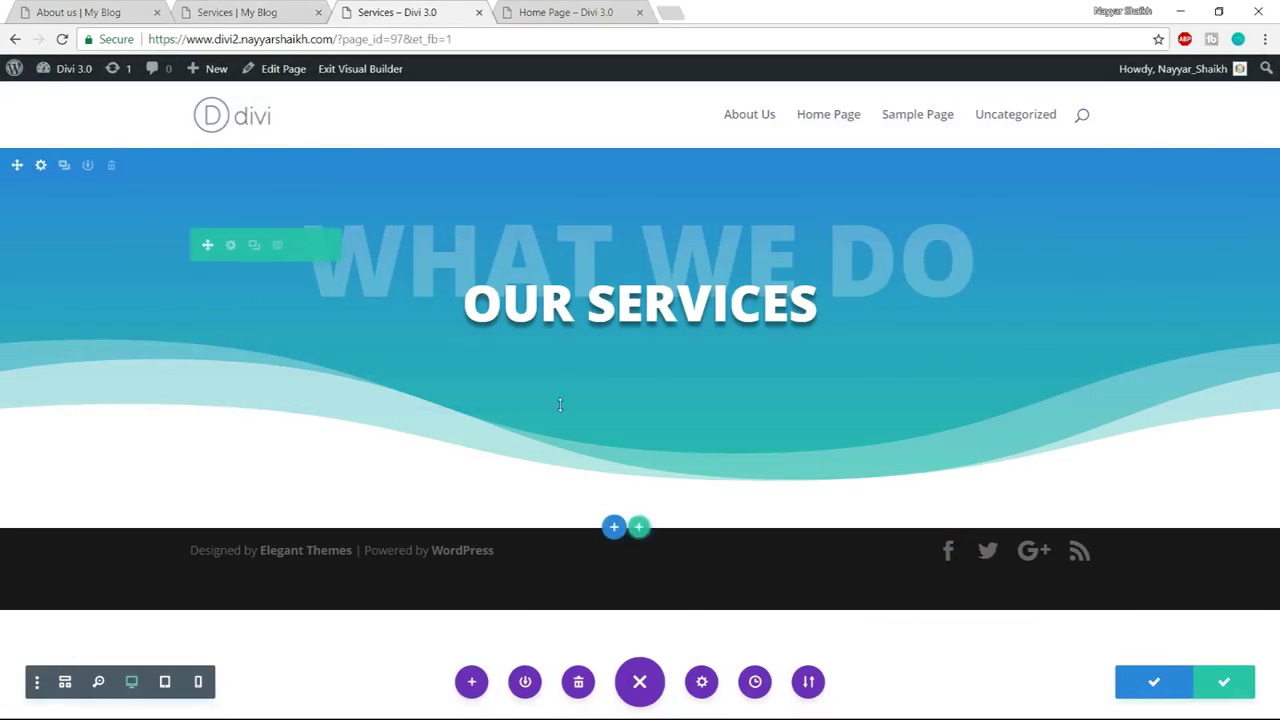
{"action": "left_click", "coordinate": [613, 527]}
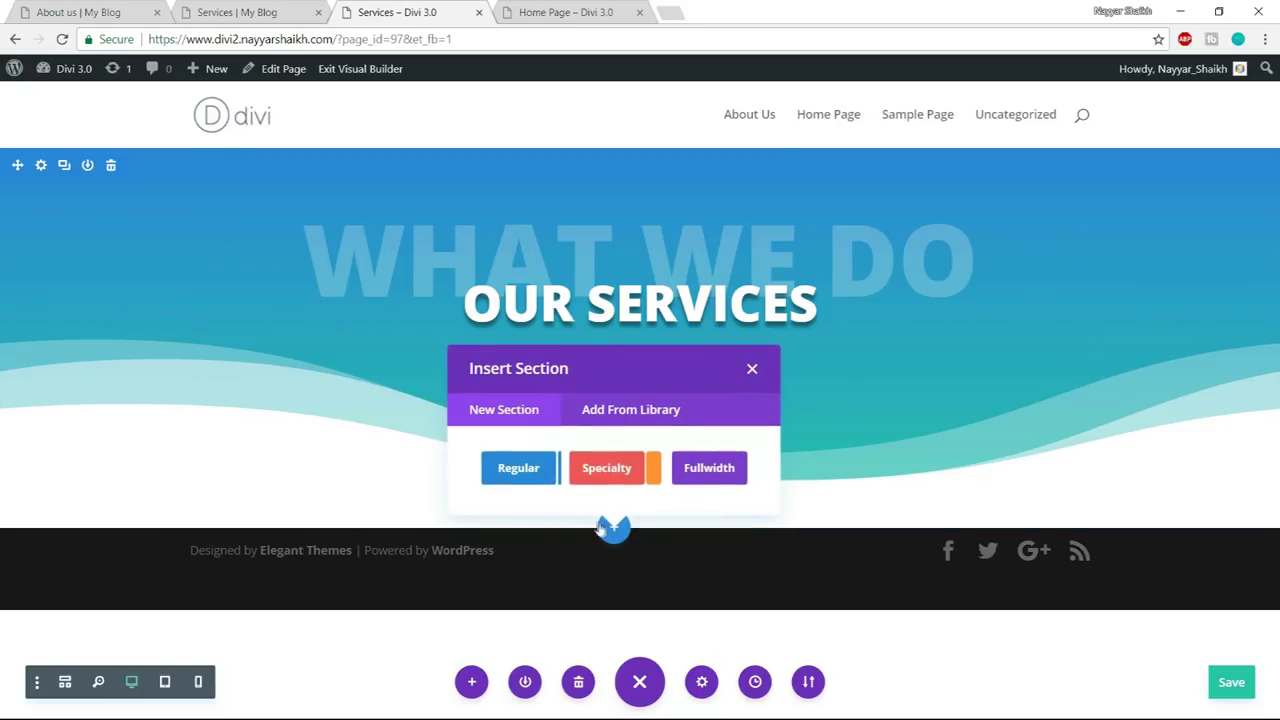
{"action": "left_click", "coordinate": [534, 481]}
{"action": "left_click", "coordinate": [620, 401]}
- Copy the "WHY CHOOSE US" heading from the reference page and insert a Text module in the new row's first column
{"action": "left_click", "coordinate": [202, 6]}
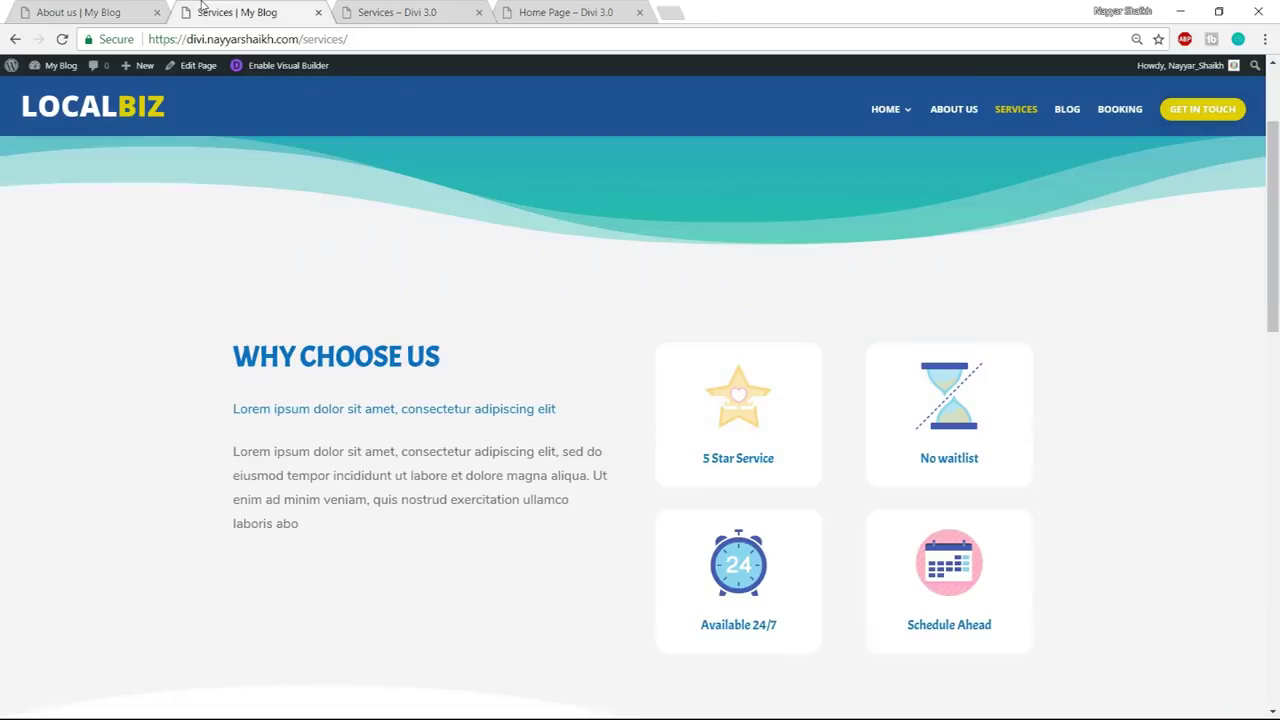
{"action": "left_click_drag", "start_coordinate": [234, 356], "coordinate": [430, 360]}
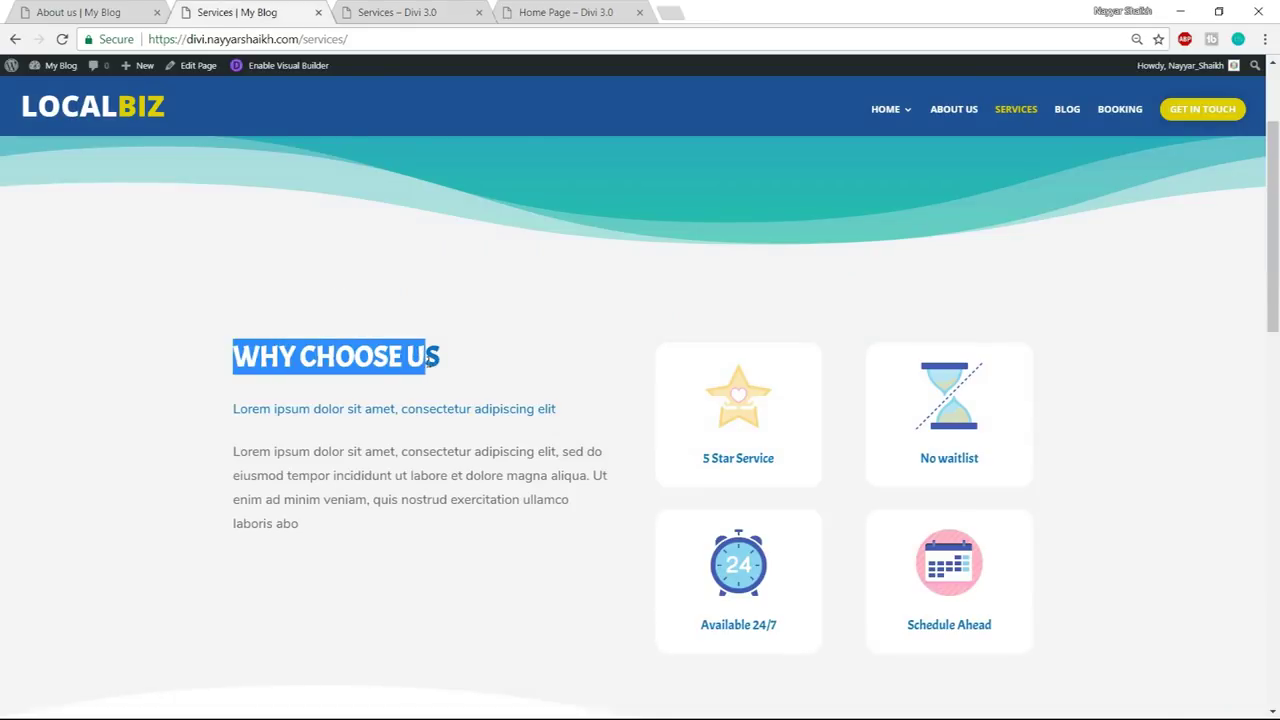
{"action": "left_click", "coordinate": [397, 10]}
{"action": "type", "text": "TEXT"}
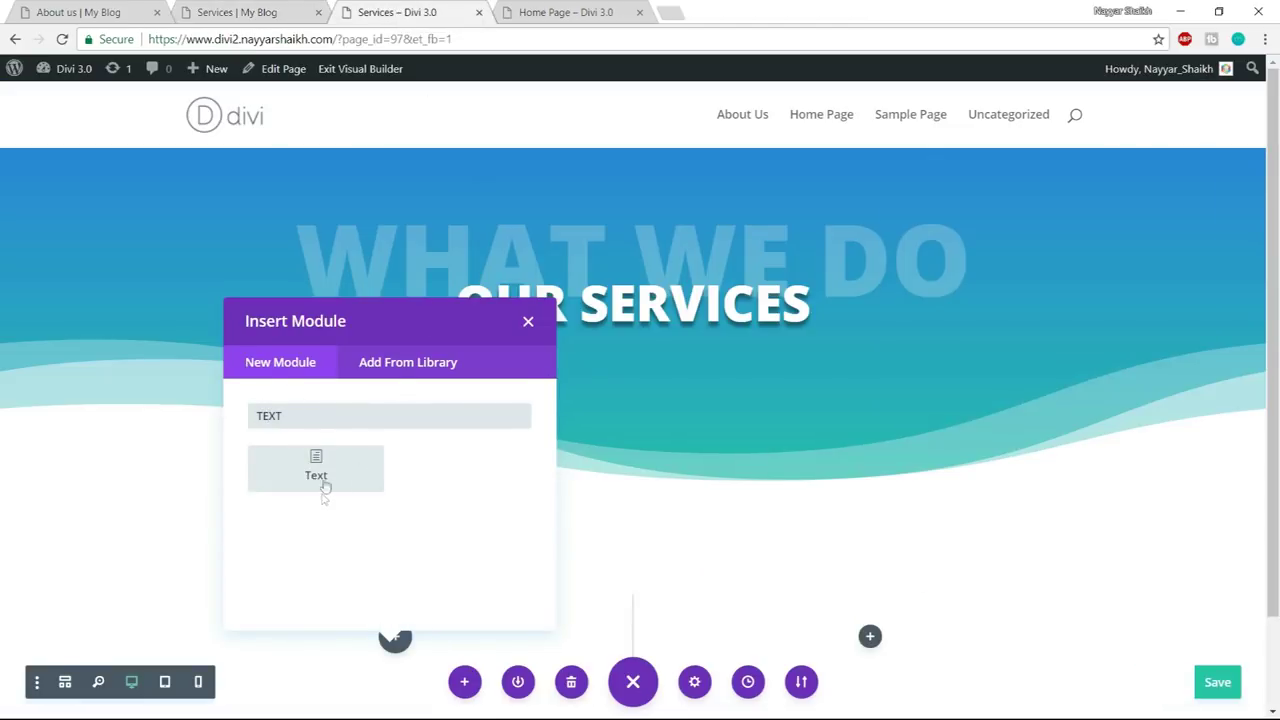
{"action": "left_click", "coordinate": [318, 478]}
- Enter "WHY CHOOSE US" as a Heading 2 in the Text module's content
{"action": "key", "text": "ctrl+shift+Tab"}
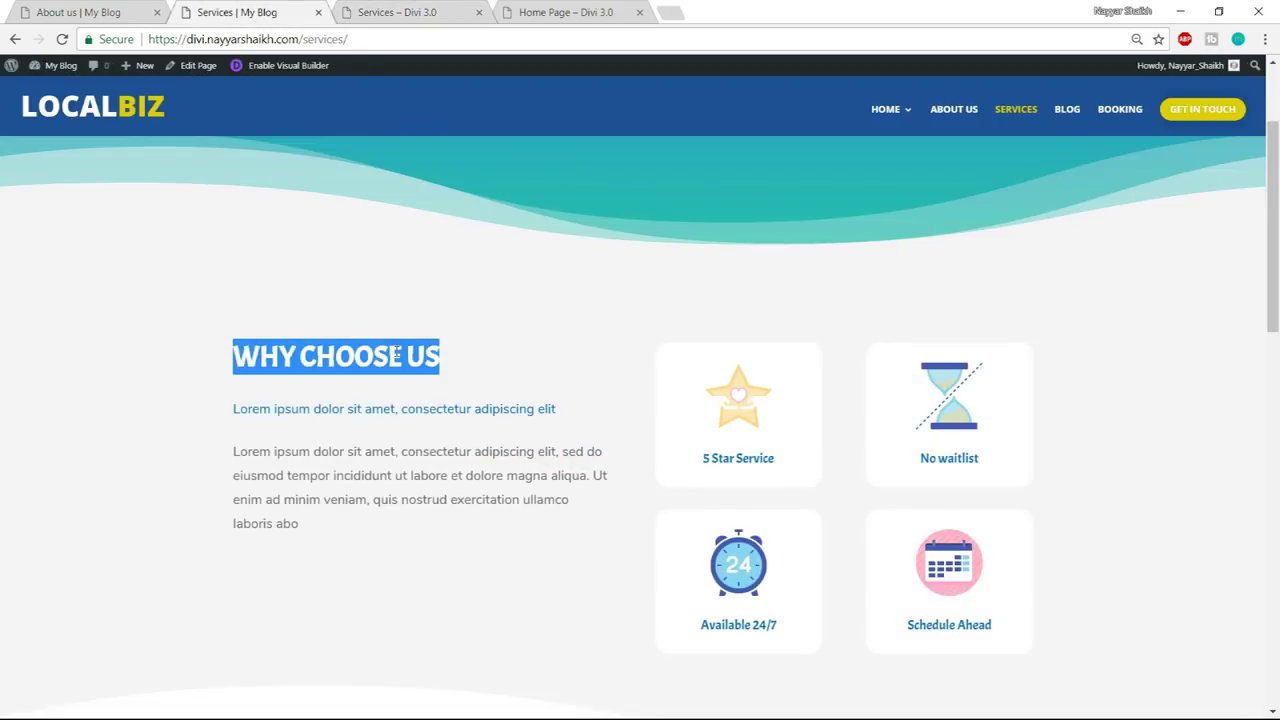
{"action": "left_click", "coordinate": [405, 10]}
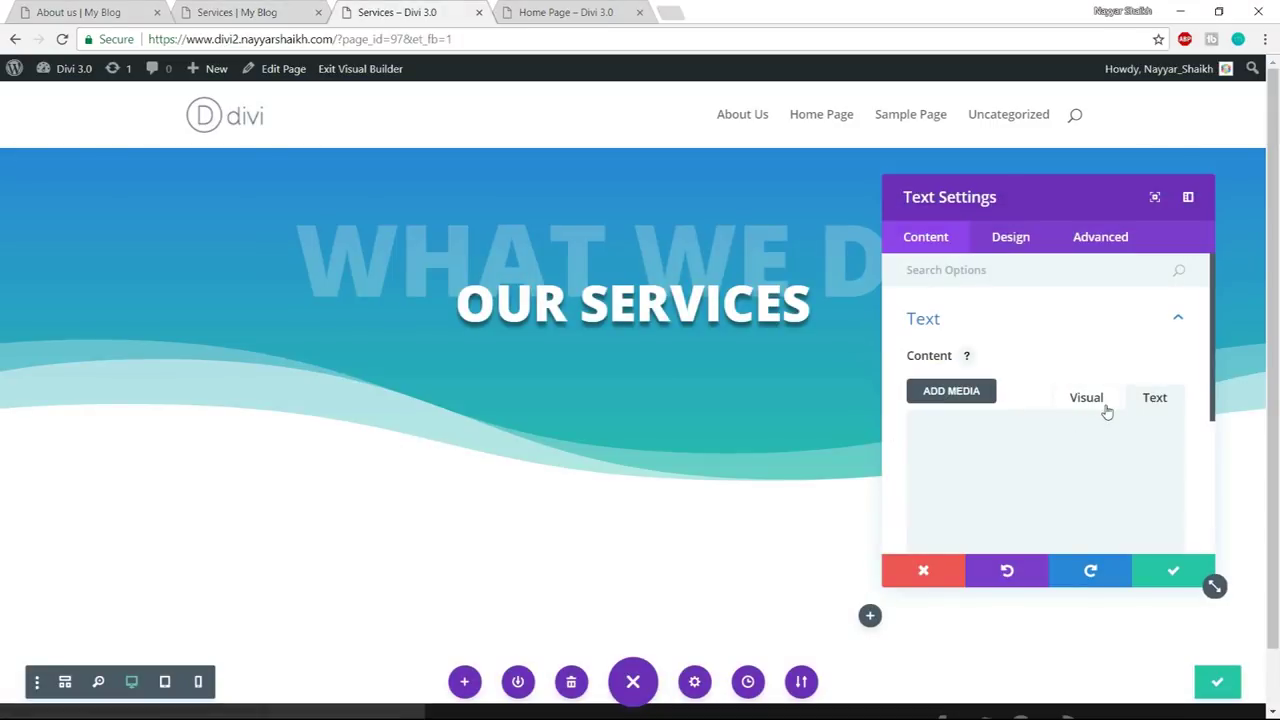
{"action": "scroll", "coordinate": [975, 444], "scroll_direction": "down", "scroll_amount": 1}
{"action": "type", "text": "WHY CHOOSE US"}
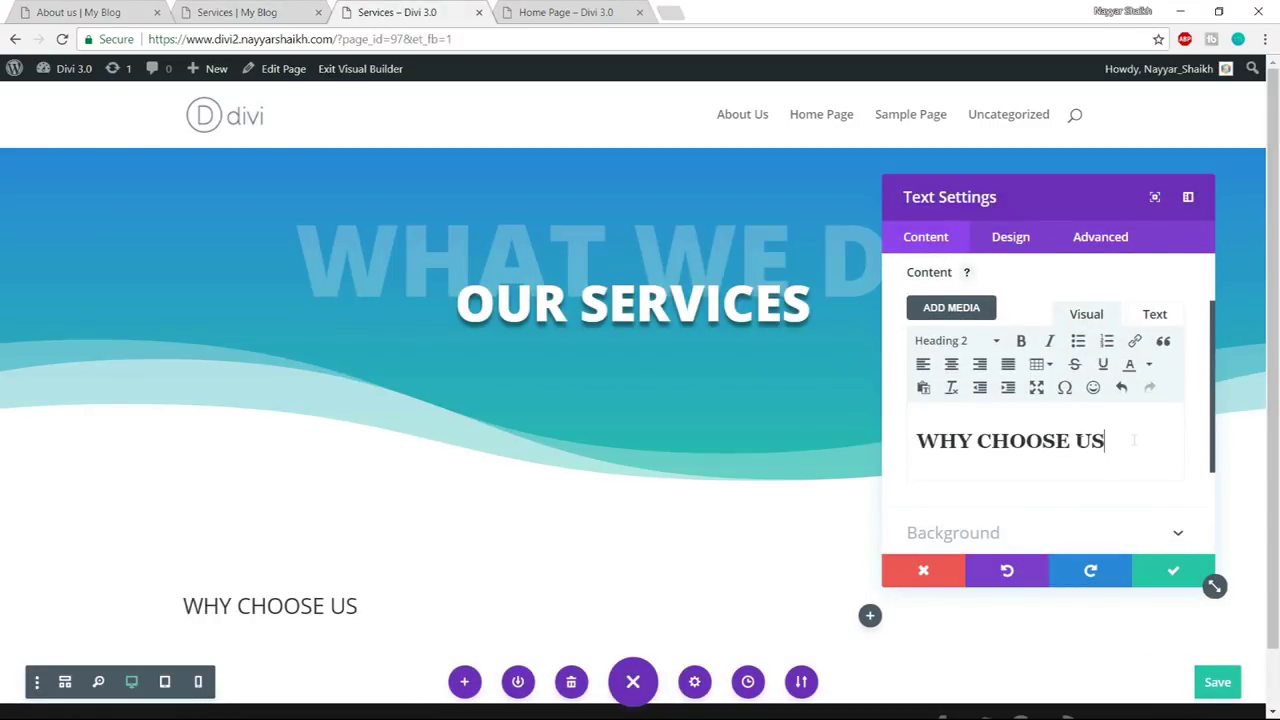
{"action": "left_click_drag", "start_coordinate": [1086, 437], "coordinate": [885, 440]}
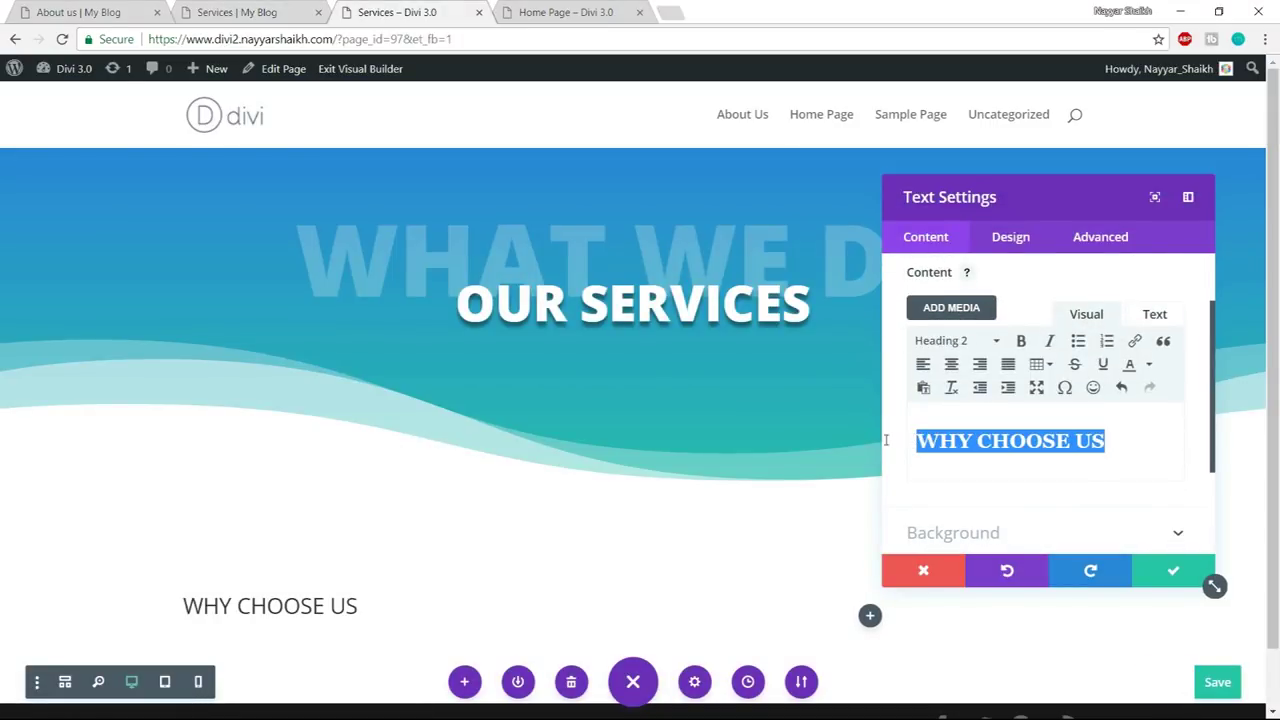
{"action": "left_click", "coordinate": [1127, 446]}
- Copy both Lorem ipsum paragraphs from the reference page and paste them below the heading in the Text module
{"action": "key", "text": "Return"}
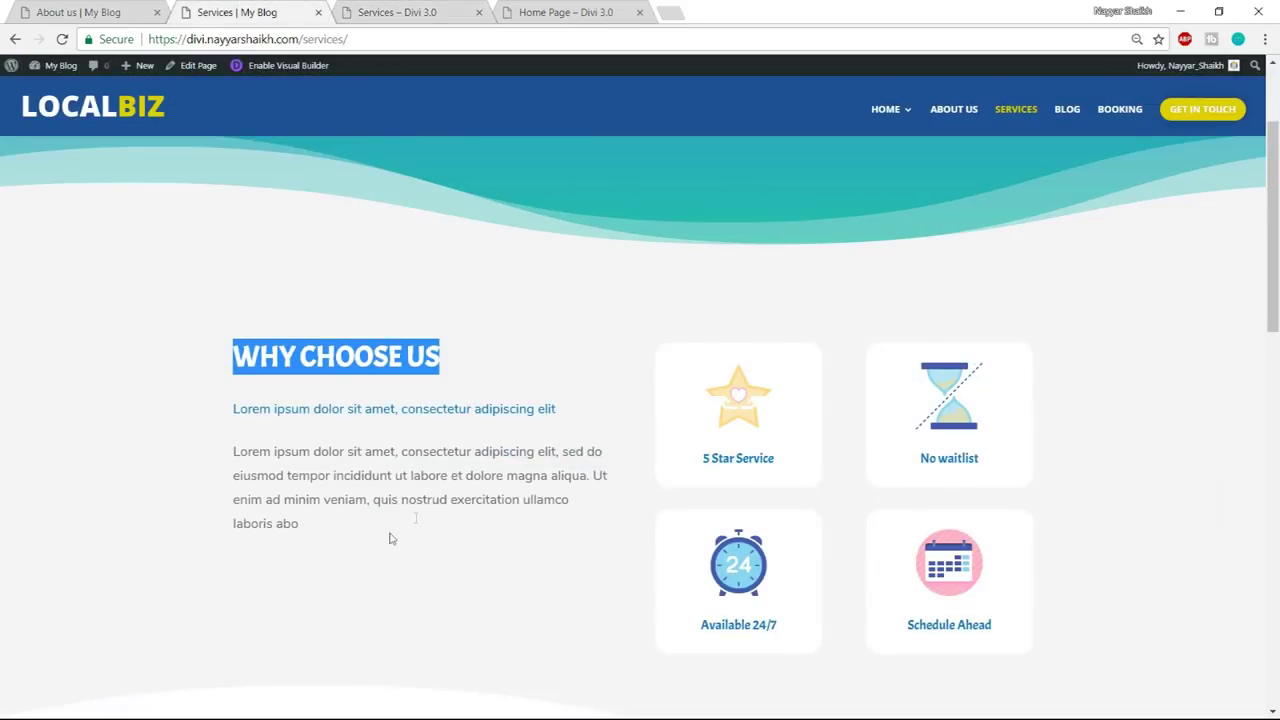
{"action": "left_click_drag", "start_coordinate": [393, 539], "coordinate": [232, 403]}
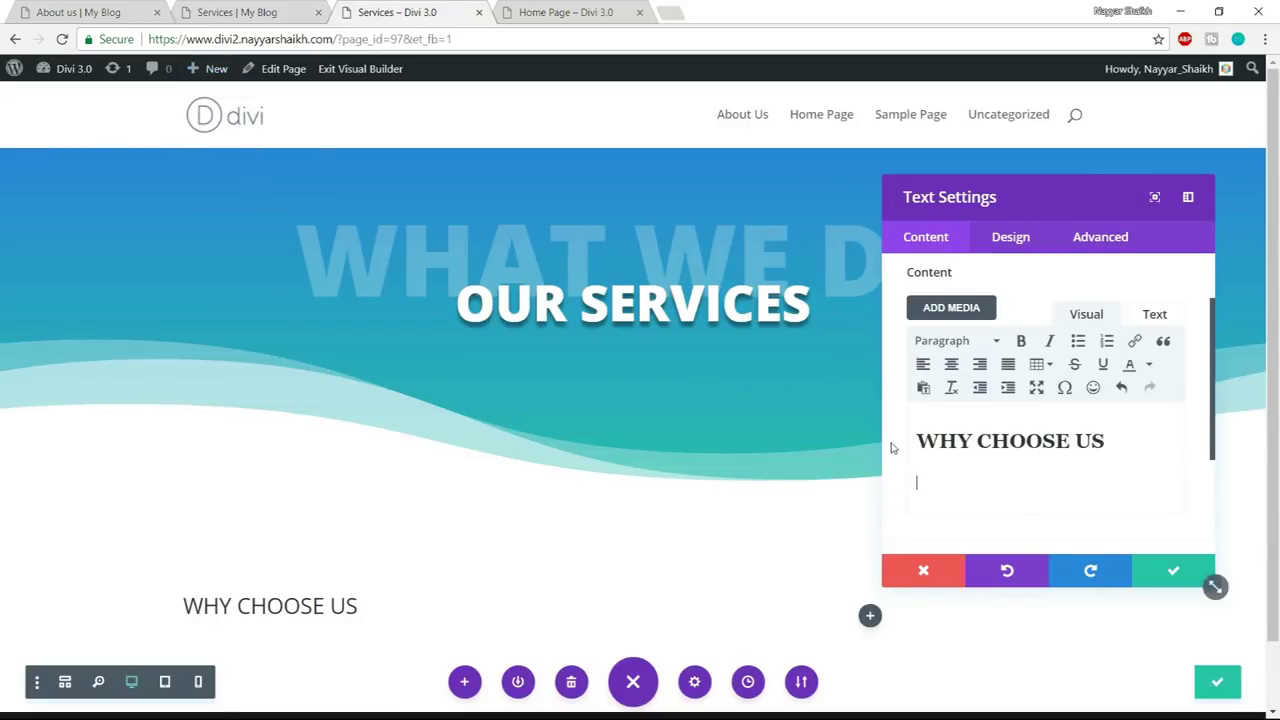
{"action": "type", "text": "Lorem ipsum dolor sit amet, consectetur adipiscing elit Lorem ipsum dolor sit amet, consectetur adipiscing elit, sed do eiusmod tempor incididunt ut labore et dolore magna aliqua. Ut enim ad minim veniam, quis nostrud exercitation ullamco laboris abo"}
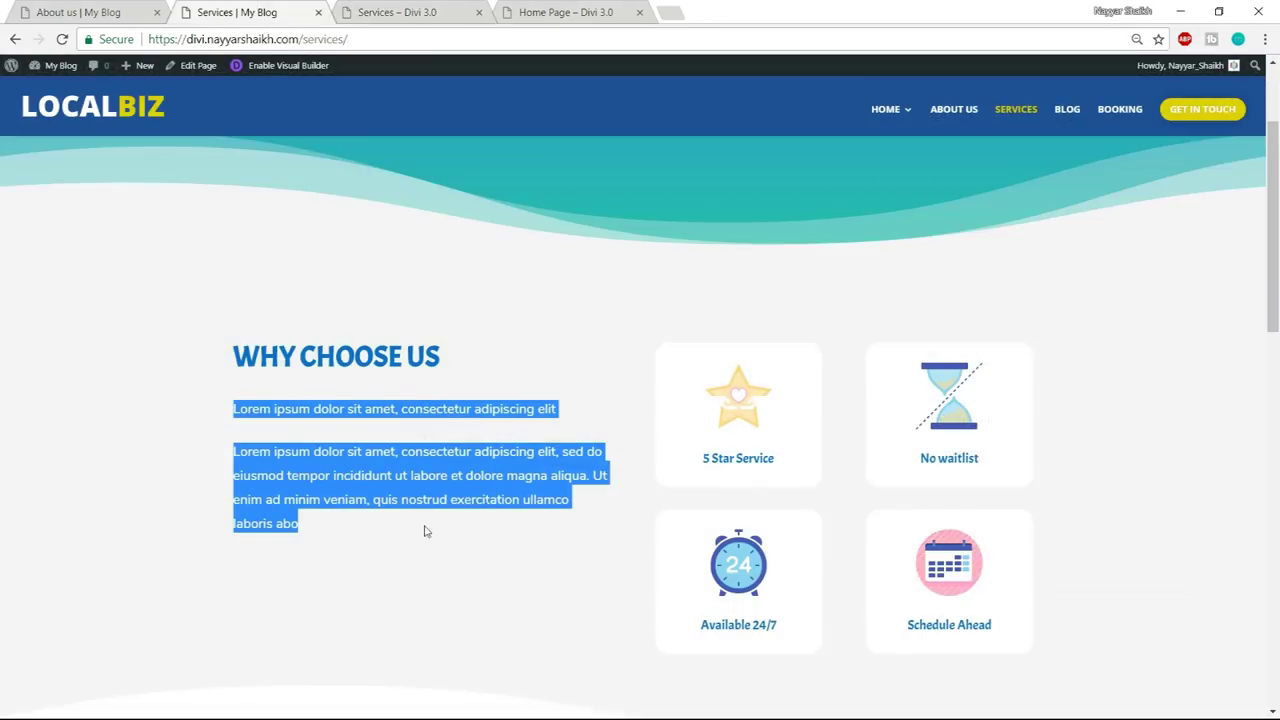
- Color the first Lorem ipsum line under the heading blue, following the reference page
{"action": "left_click", "coordinate": [447, 403]}
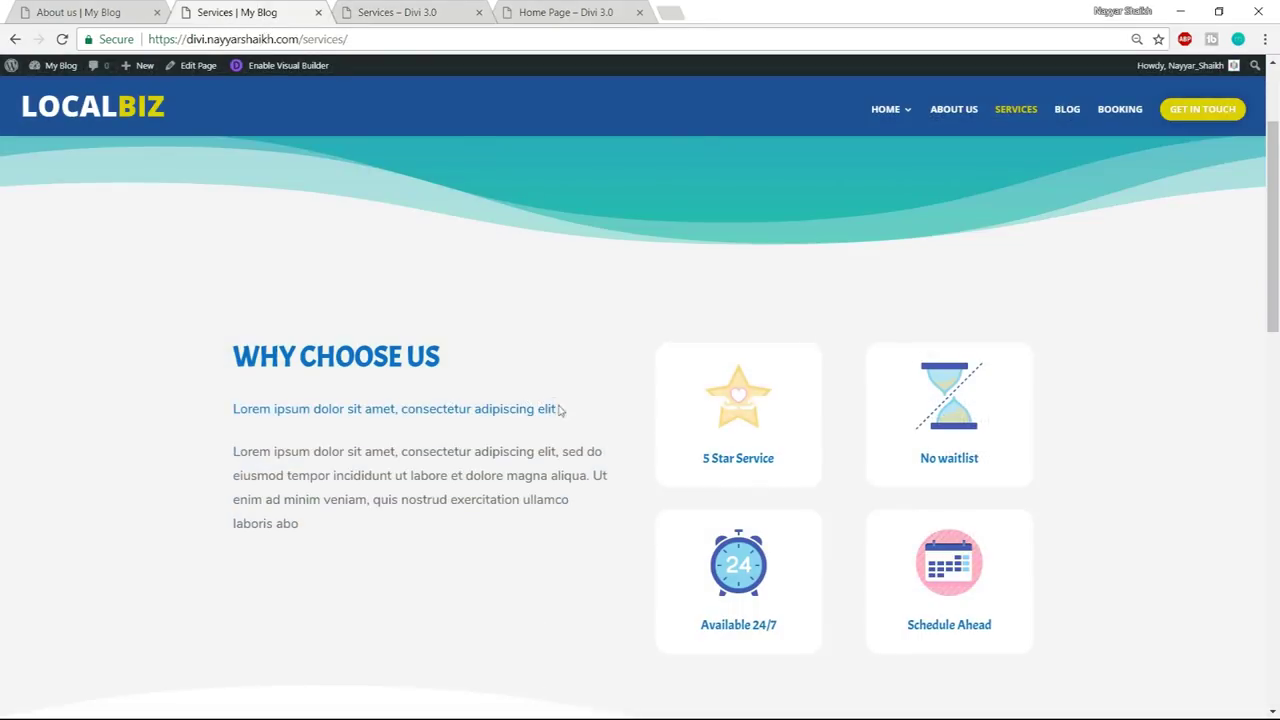
{"action": "left_click_drag", "start_coordinate": [558, 409], "coordinate": [258, 409]}
{"action": "left_click", "coordinate": [370, 14]}
{"action": "left_click_drag", "start_coordinate": [1018, 424], "coordinate": [916, 400]}
{"action": "scroll", "coordinate": [1063, 415], "scroll_direction": "up", "scroll_amount": 2}
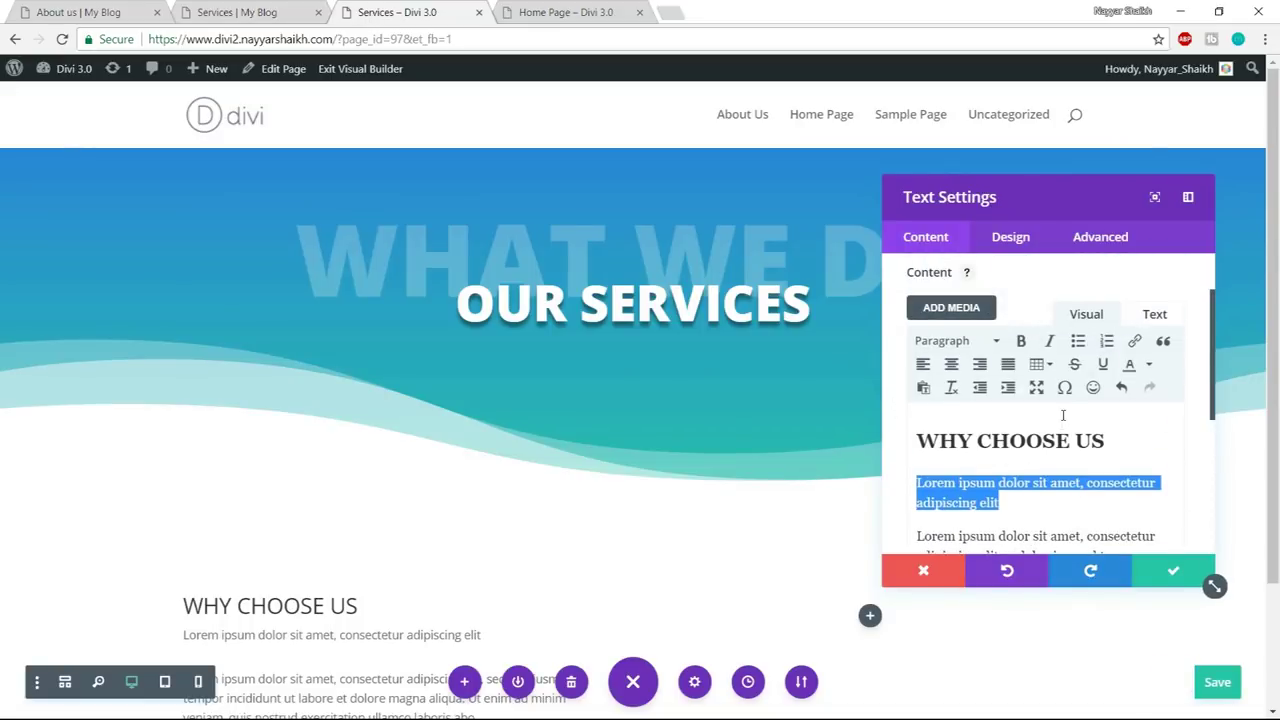
{"action": "scroll", "coordinate": [1068, 409], "scroll_direction": "down", "scroll_amount": 1}
{"action": "scroll", "coordinate": [1016, 350], "scroll_direction": "up", "scroll_amount": 1}
{"action": "left_click", "coordinate": [1148, 366]}
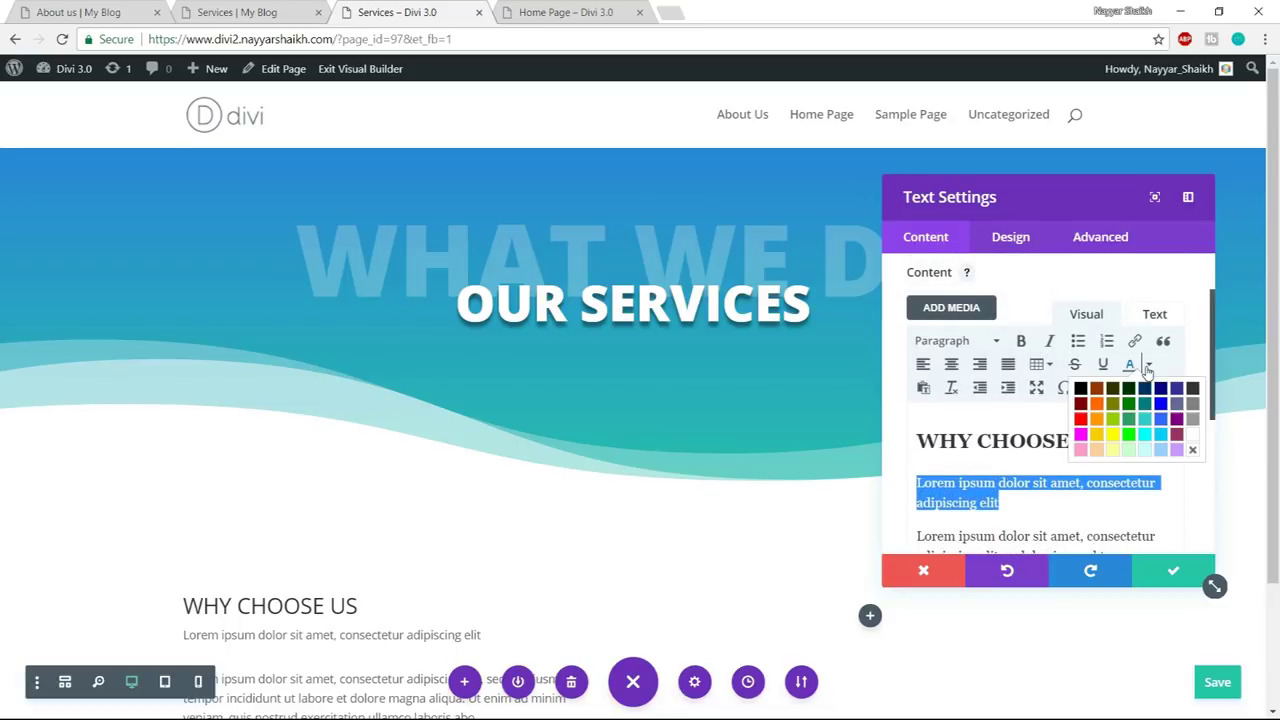
{"action": "left_click", "coordinate": [1160, 405]}
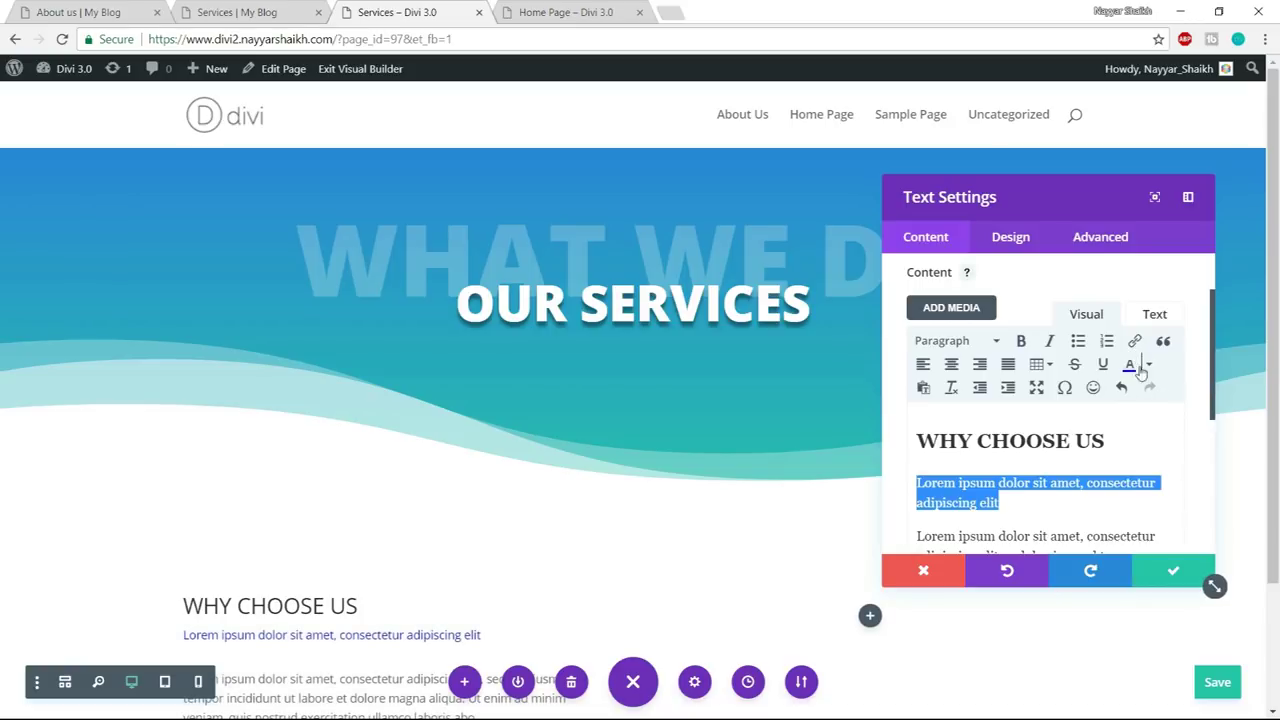
- Try a darker blue shade on the first Lorem ipsum line and set it back to blue
{"action": "left_click", "coordinate": [1147, 366]}
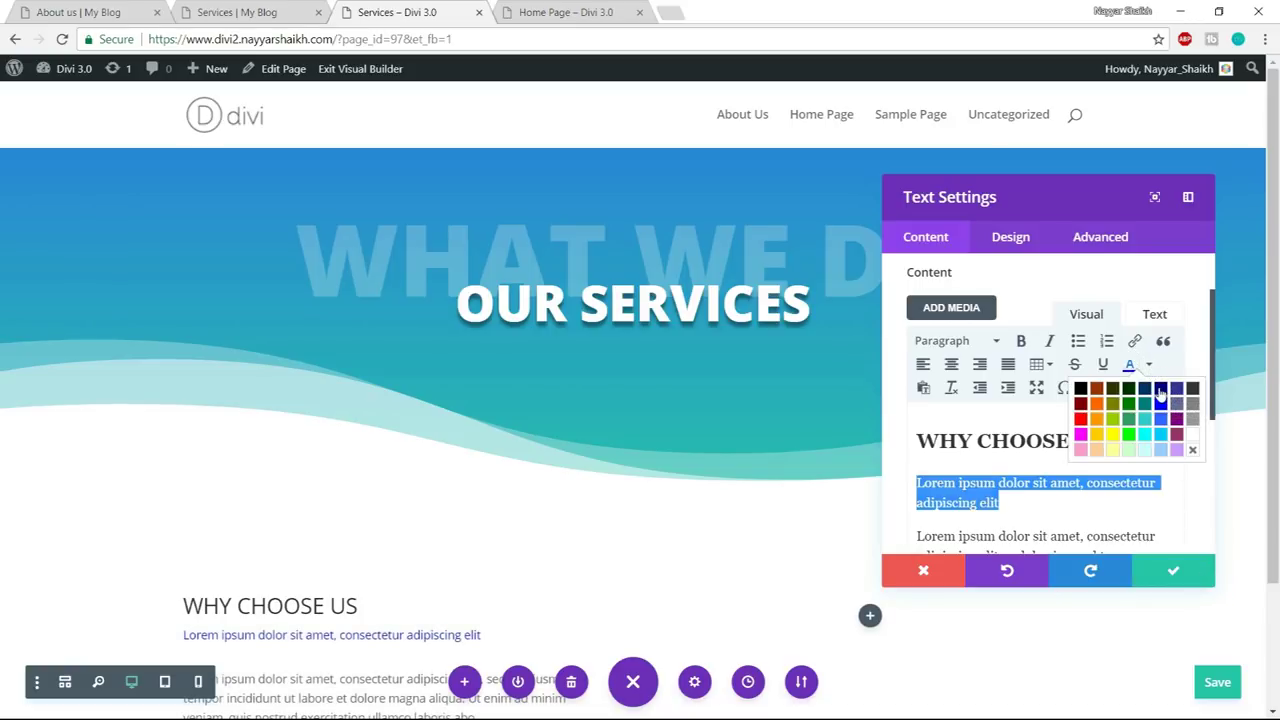
{"action": "left_click", "coordinate": [1176, 390]}
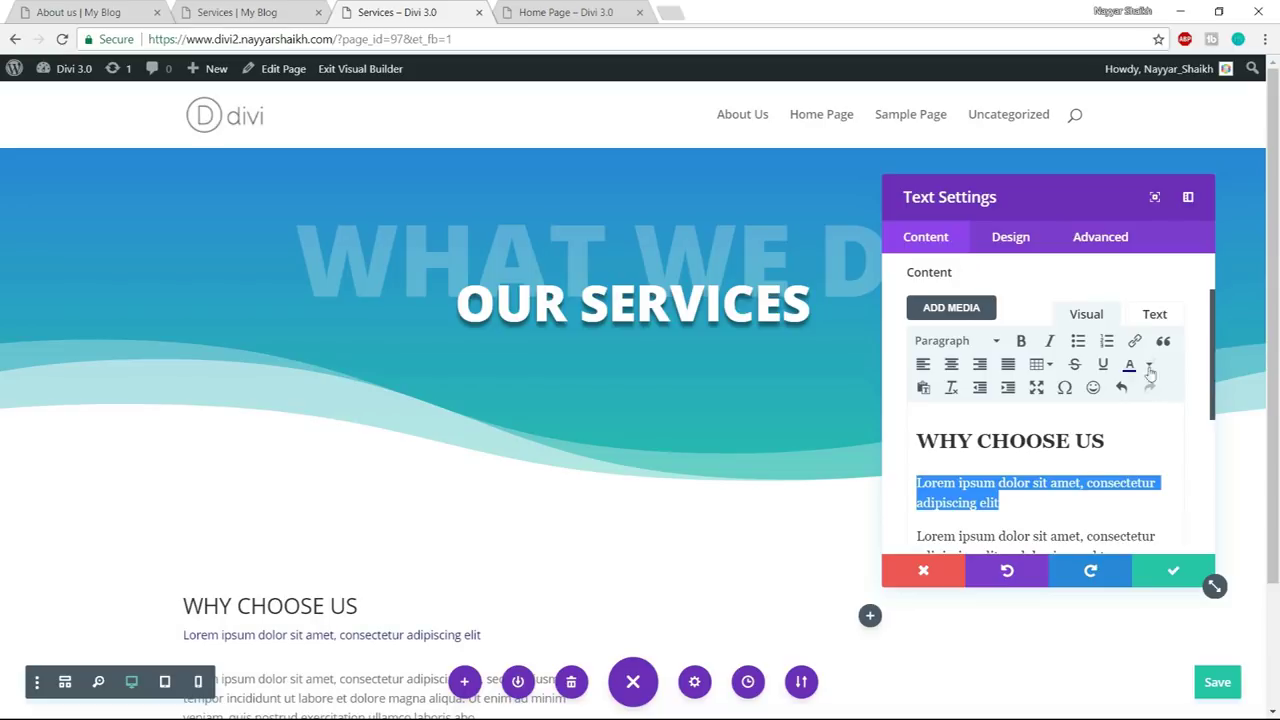
{"action": "left_click", "coordinate": [1148, 366]}
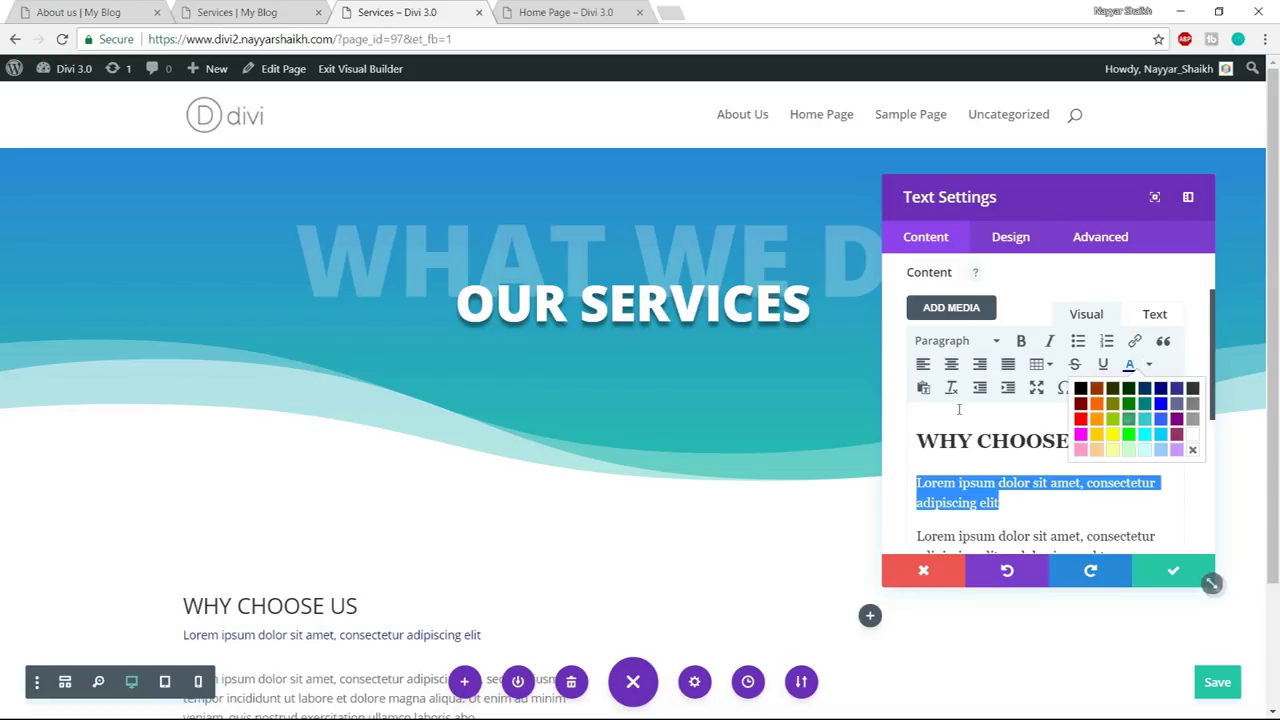
{"action": "left_click", "coordinate": [1176, 403]}
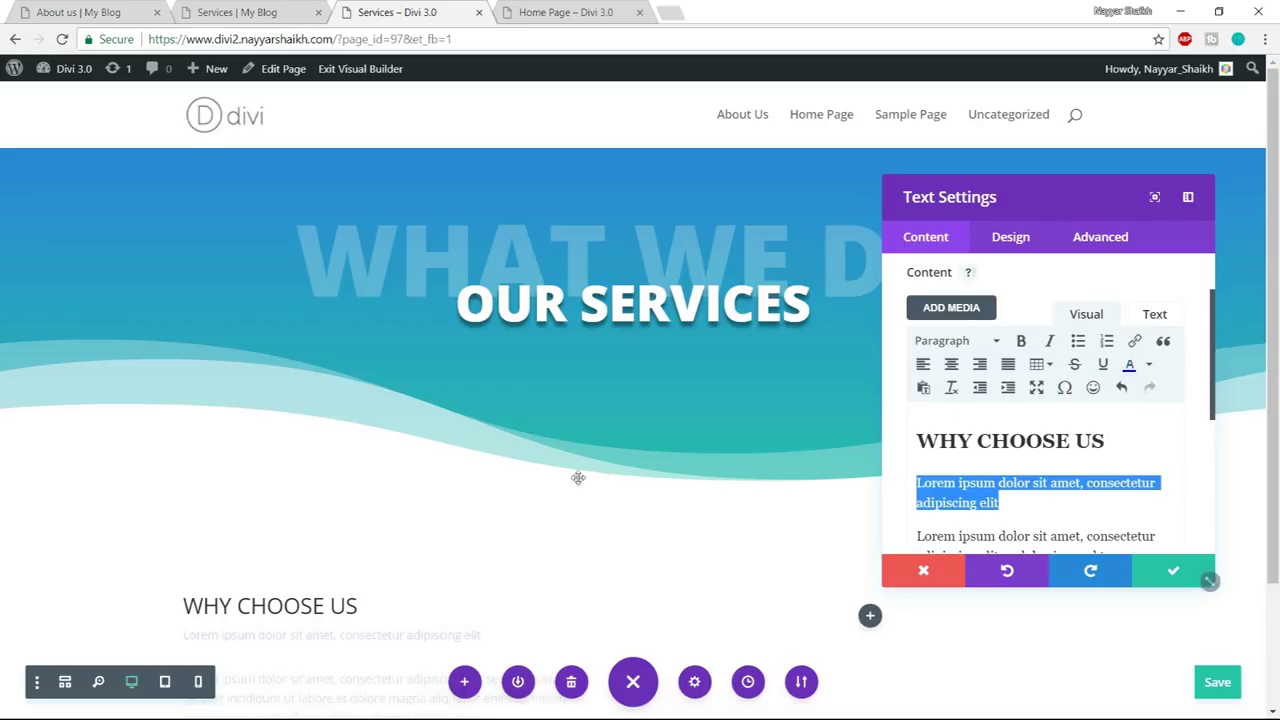
- Set the Text module's Heading 2 text size to 35px
{"action": "scroll", "coordinate": [586, 497], "scroll_direction": "down", "scroll_amount": 3}
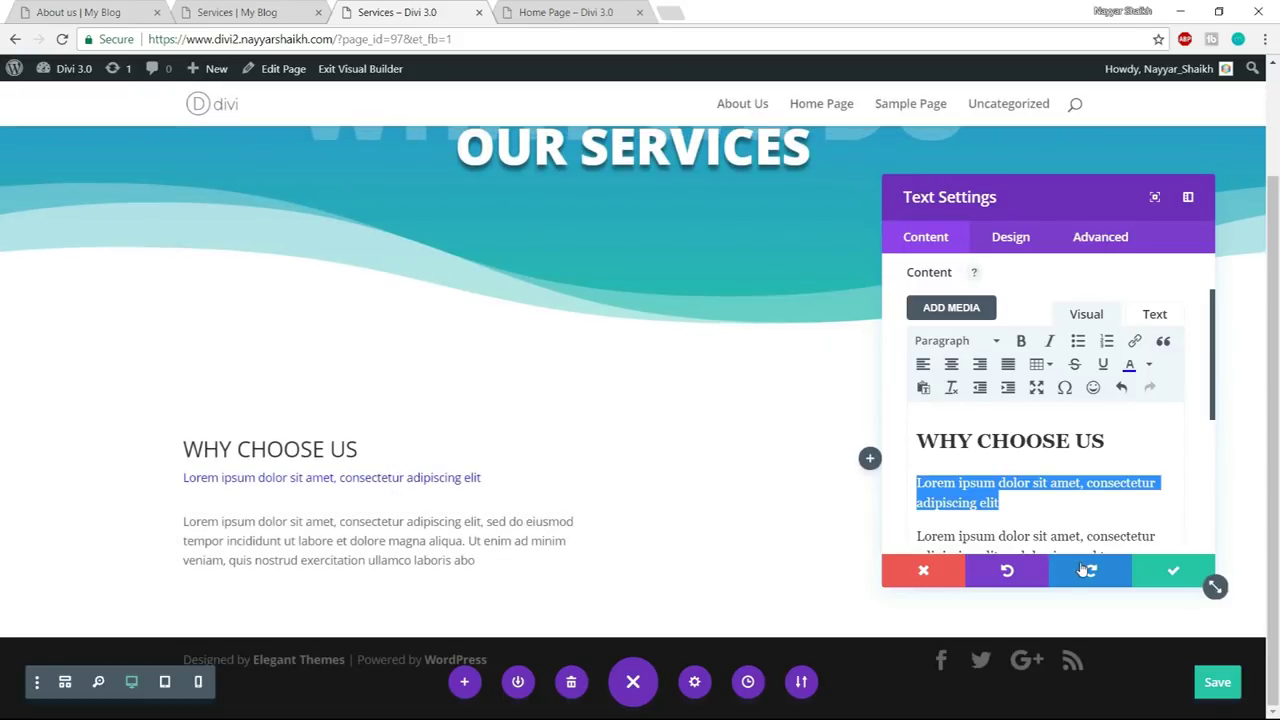
{"action": "left_click", "coordinate": [1018, 246]}
{"action": "left_click", "coordinate": [995, 374]}
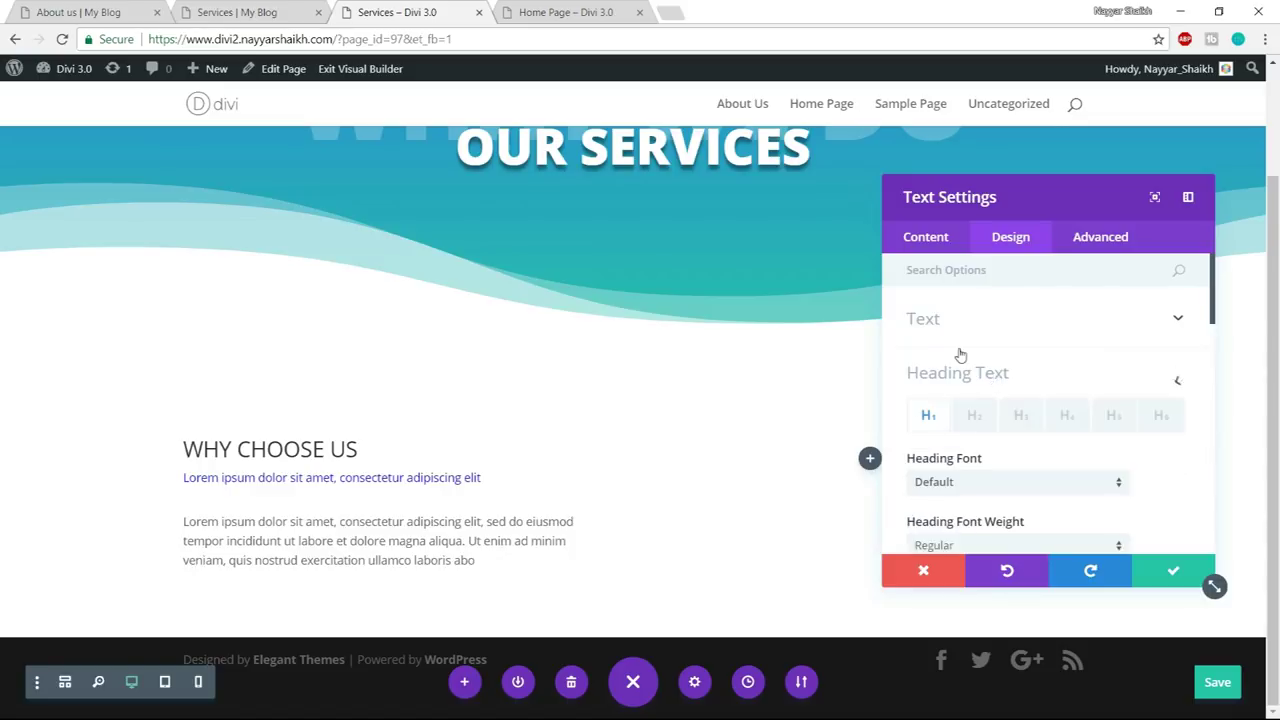
{"action": "left_click", "coordinate": [285, 8]}
{"action": "left_click", "coordinate": [455, 8]}
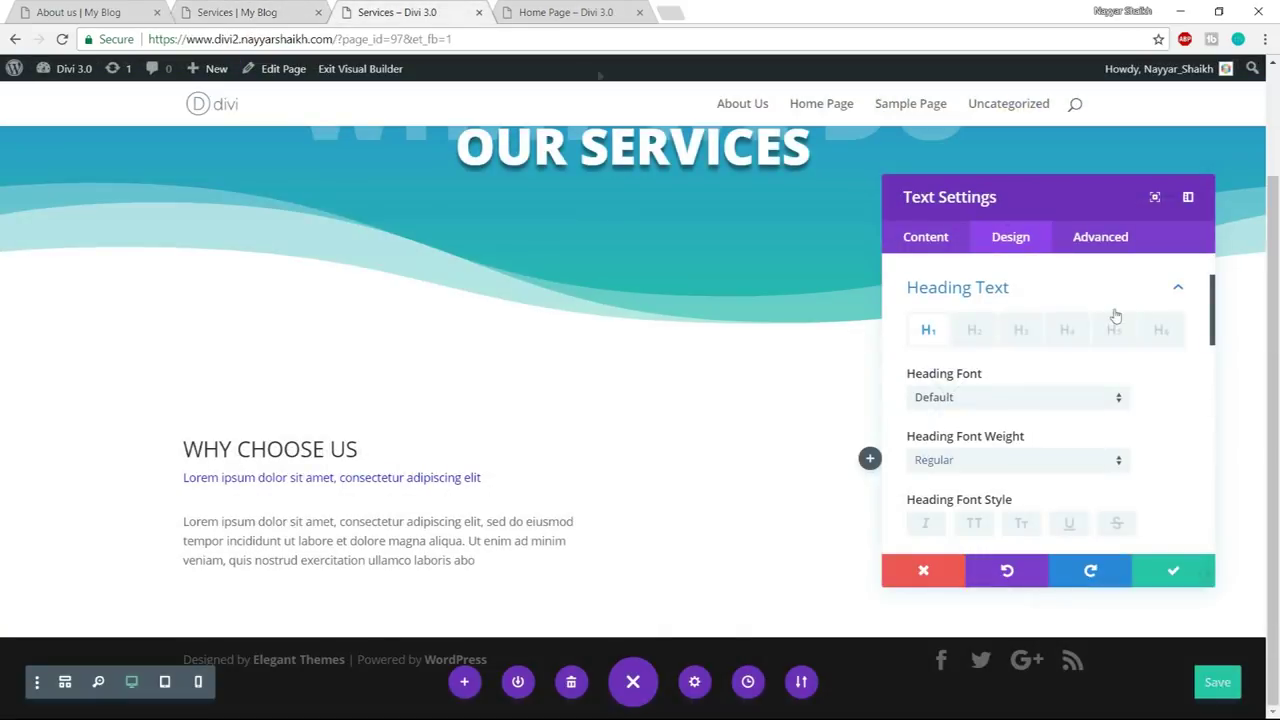
{"action": "scroll", "coordinate": [1117, 403], "scroll_direction": "down", "scroll_amount": 1}
{"action": "scroll", "coordinate": [1120, 406], "scroll_direction": "up", "scroll_amount": 1}
{"action": "left_click", "coordinate": [975, 331]}
{"action": "scroll", "coordinate": [1097, 401], "scroll_direction": "down", "scroll_amount": 5}
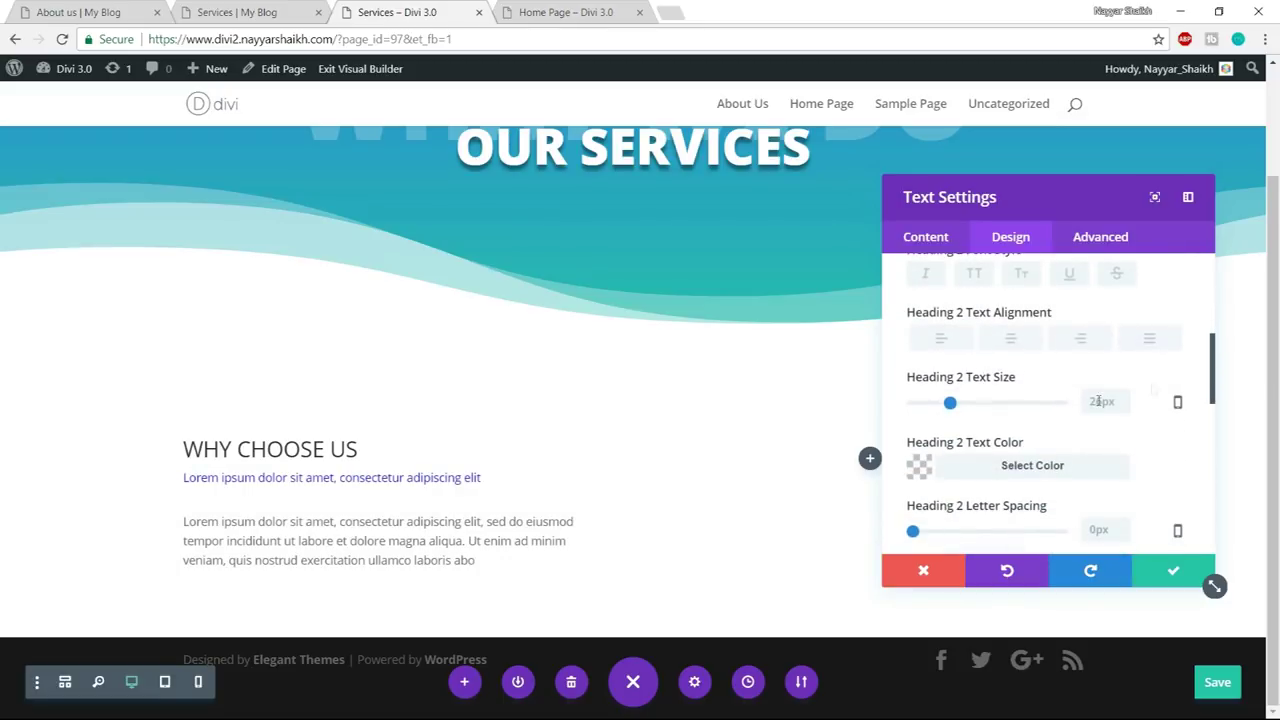
{"action": "mouse_move", "coordinate": [952, 405]}
{"action": "left_mouse_down"}
{"action": "mouse_move", "coordinate": [982, 404]}
{"action": "mouse_move", "coordinate": [963, 408]}
{"action": "left_mouse_up"}
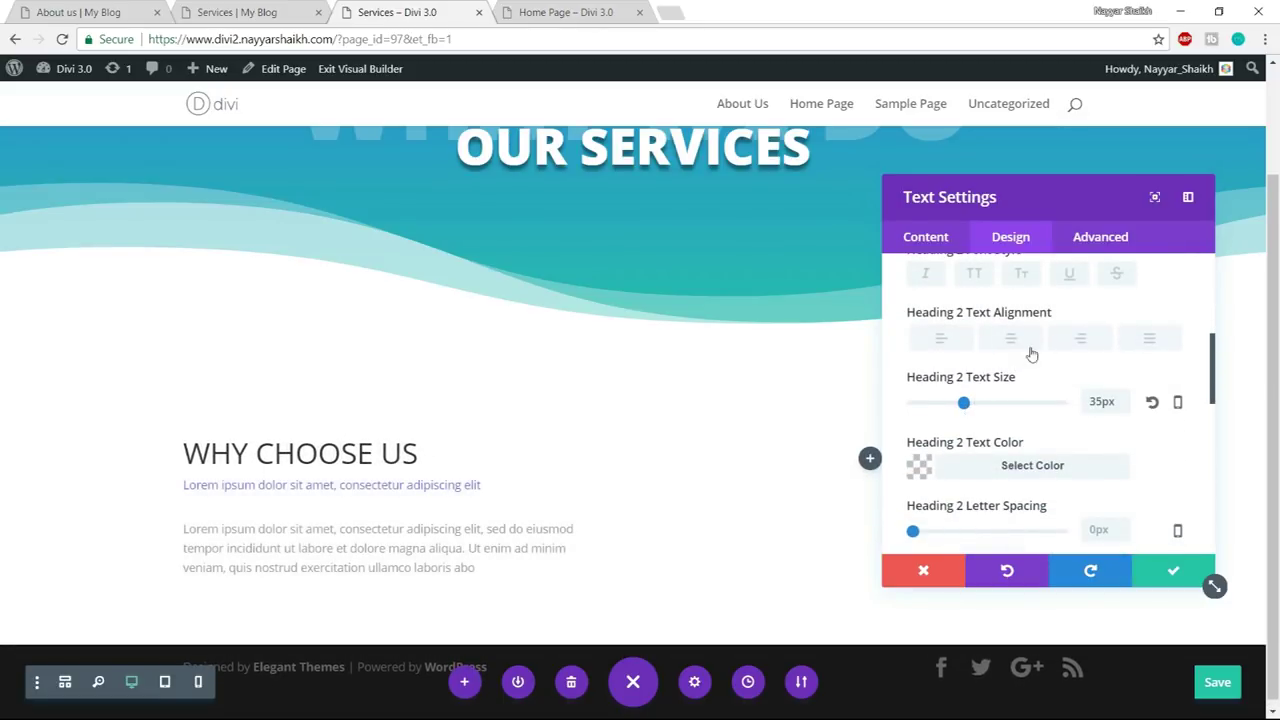
- Set the Heading 2 font weight to Bold and its text color to blue
{"action": "scroll", "coordinate": [1034, 391], "scroll_direction": "up", "scroll_amount": 1}
{"action": "left_click", "coordinate": [985, 293]}
{"action": "left_click", "coordinate": [980, 392]}
{"action": "scroll", "coordinate": [998, 405], "scroll_direction": "down", "scroll_amount": 1}
{"action": "scroll", "coordinate": [998, 405], "scroll_direction": "down", "scroll_amount": 2}
{"action": "left_click", "coordinate": [1035, 298]}
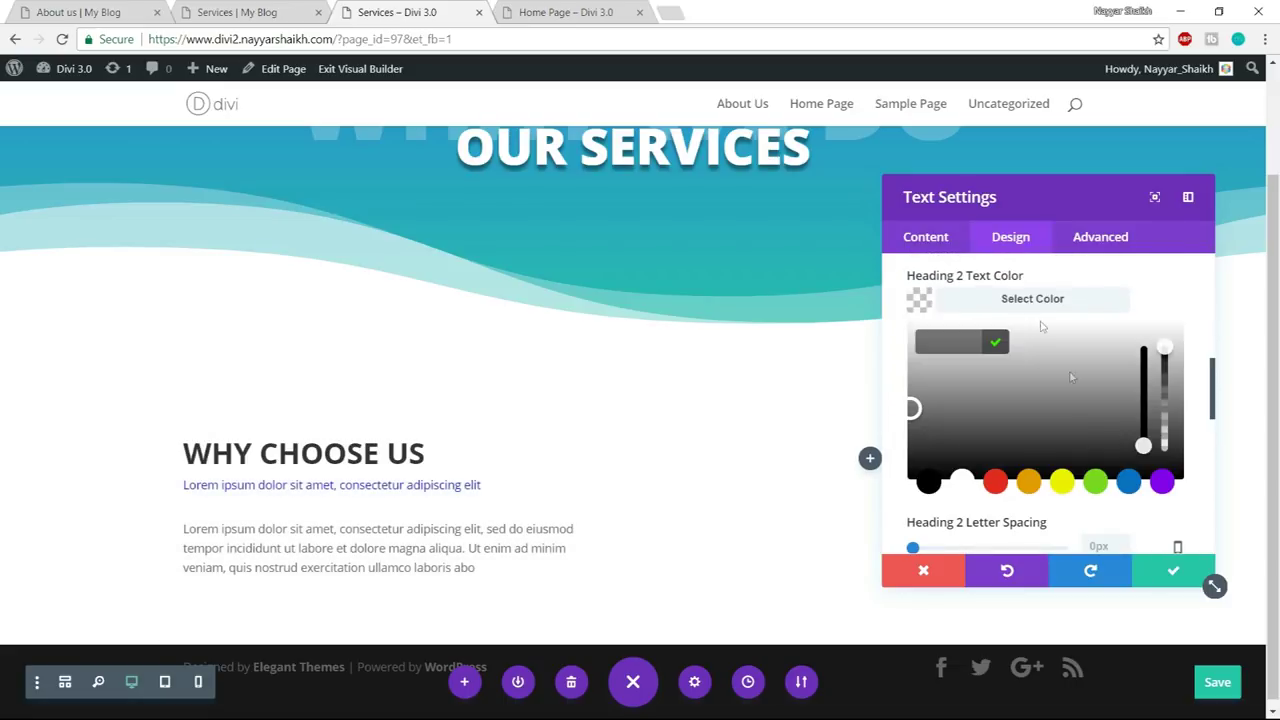
{"action": "left_click", "coordinate": [1128, 483]}
{"action": "left_click", "coordinate": [1034, 300]}
{"action": "scroll", "coordinate": [1060, 426], "scroll_direction": "up", "scroll_amount": 1}
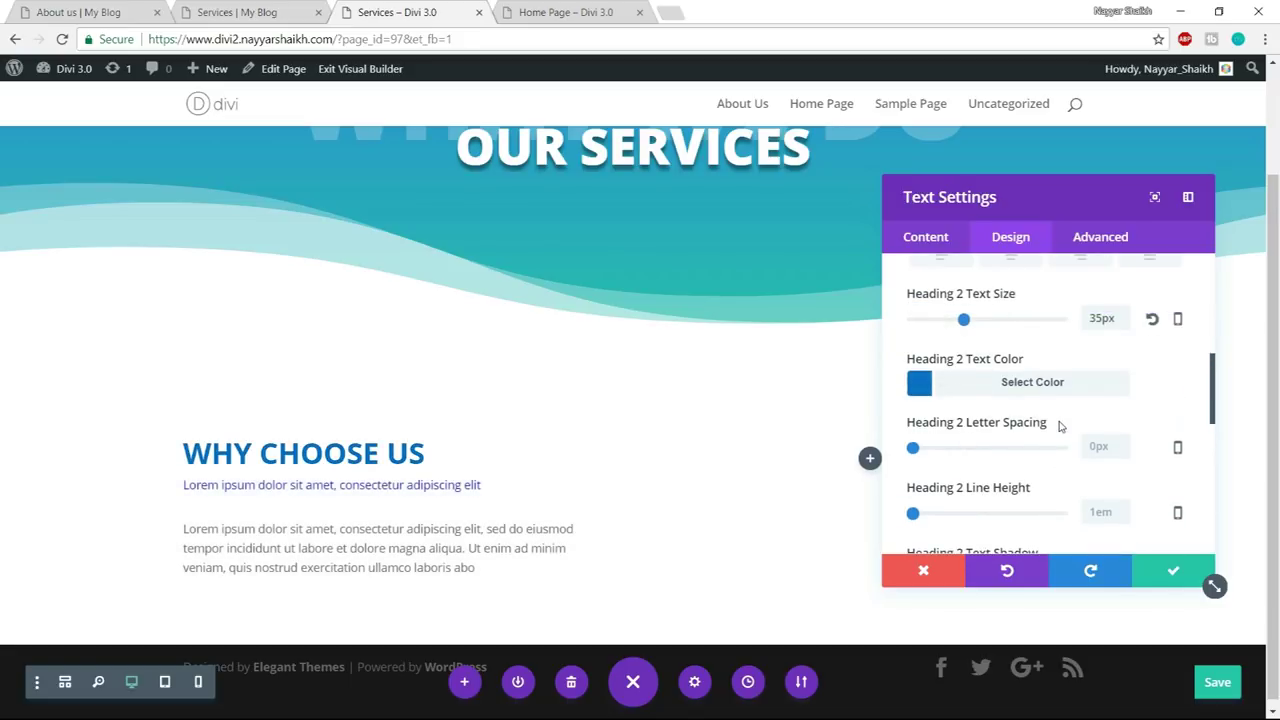
- Set the Heading 2 line height to 1.4em
{"action": "scroll", "coordinate": [1062, 428], "scroll_direction": "down", "scroll_amount": 1}
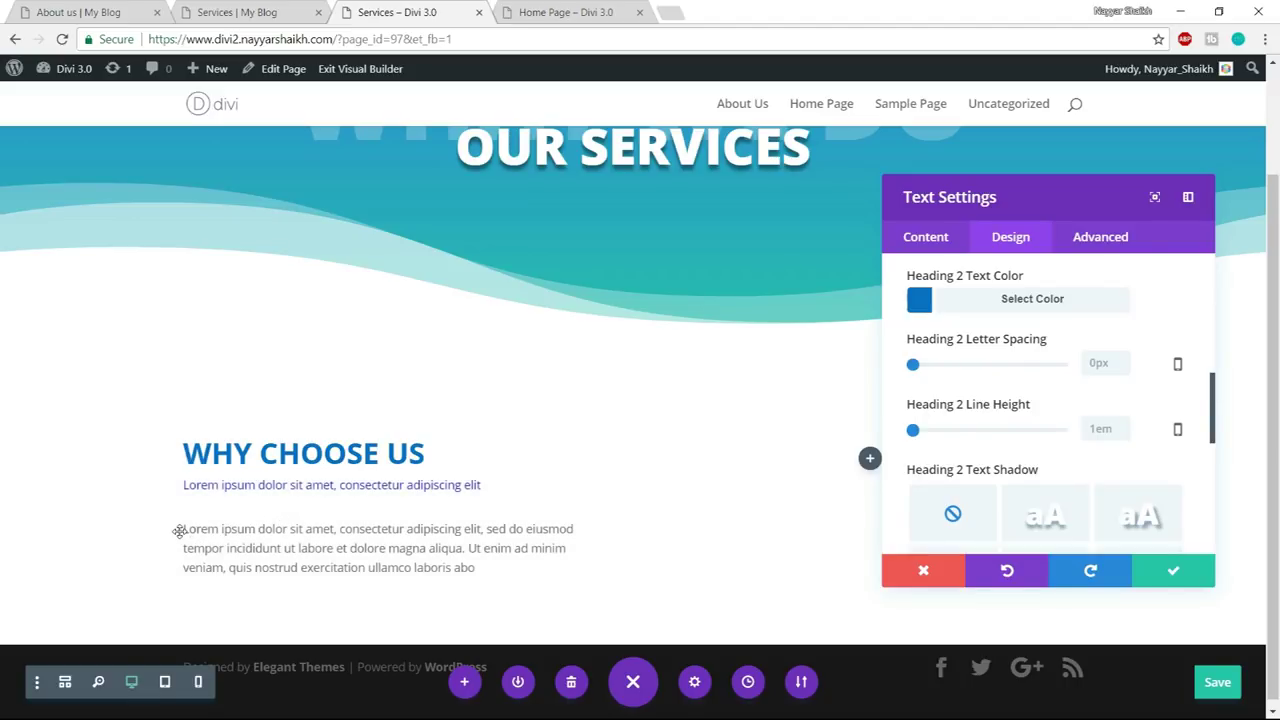
{"action": "scroll", "coordinate": [890, 485], "scroll_direction": "up", "scroll_amount": 1}
{"action": "scroll", "coordinate": [1172, 425], "scroll_direction": "down", "scroll_amount": 1}
{"action": "scroll", "coordinate": [1128, 428], "scroll_direction": "down", "scroll_amount": 1}
{"action": "scroll", "coordinate": [1128, 428], "scroll_direction": "up", "scroll_amount": 1}
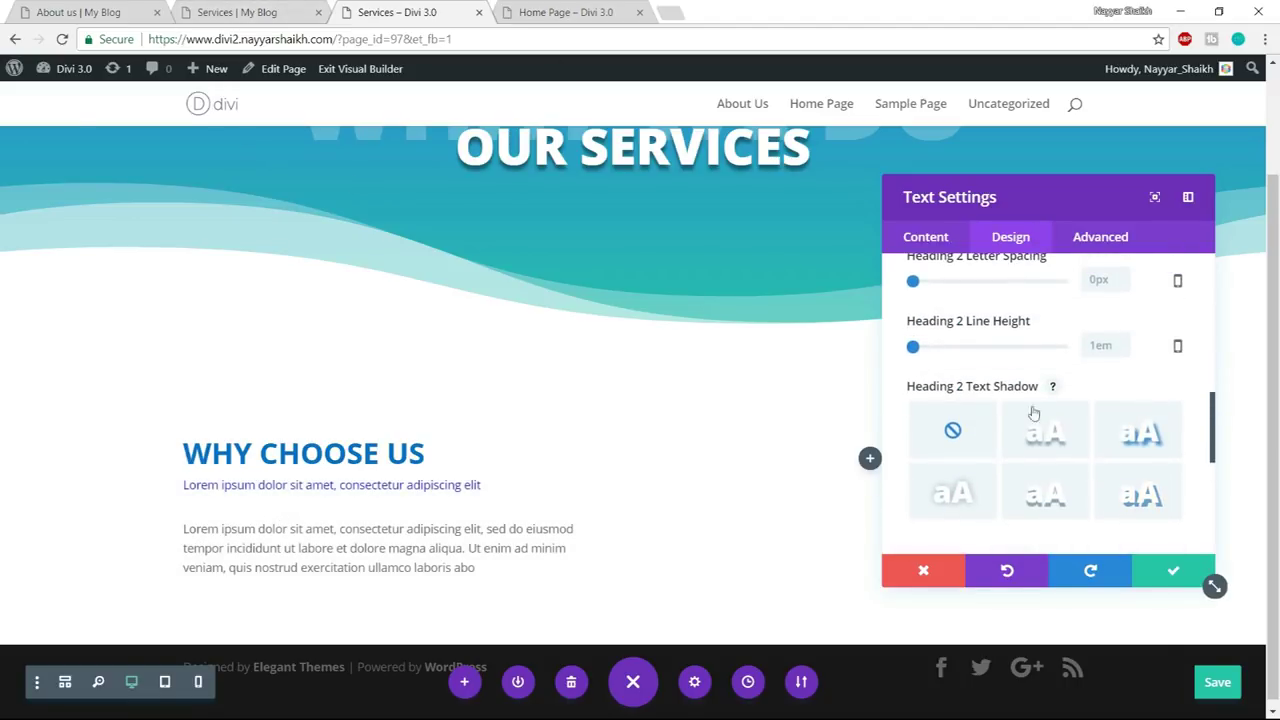
{"action": "left_click_drag", "start_coordinate": [913, 347], "coordinate": [942, 349]}
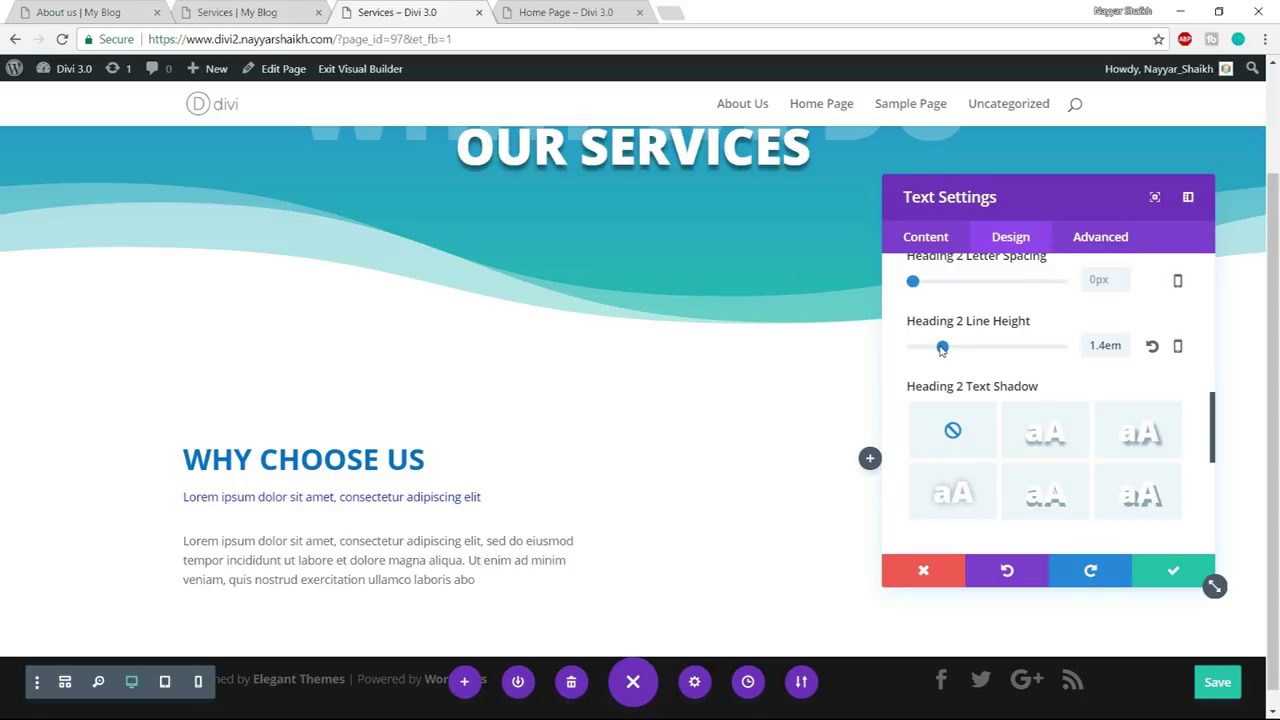
- Set the body text size to 16px and apply the Text module's settings
{"action": "scroll", "coordinate": [1070, 445], "scroll_direction": "down", "scroll_amount": 2}
{"action": "scroll", "coordinate": [1077, 466], "scroll_direction": "up", "scroll_amount": 10}
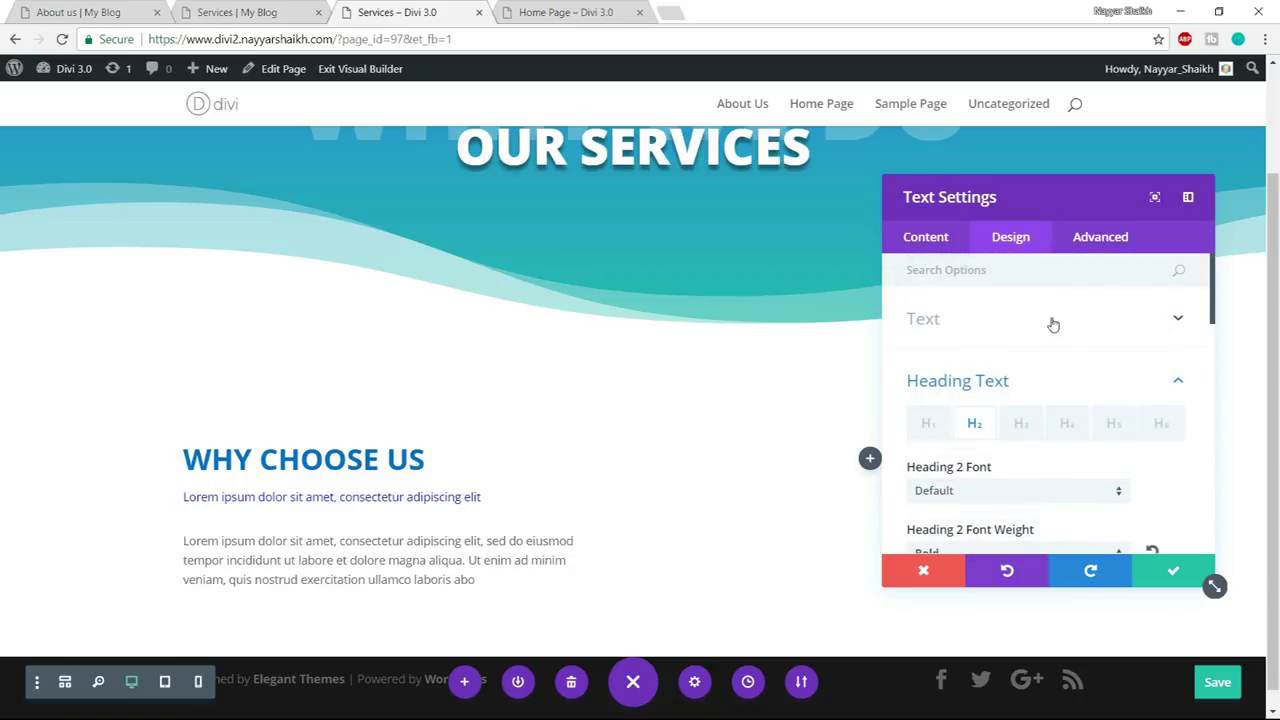
{"action": "left_click", "coordinate": [1053, 324]}
{"action": "scroll", "coordinate": [1111, 431], "scroll_direction": "down", "scroll_amount": 3}
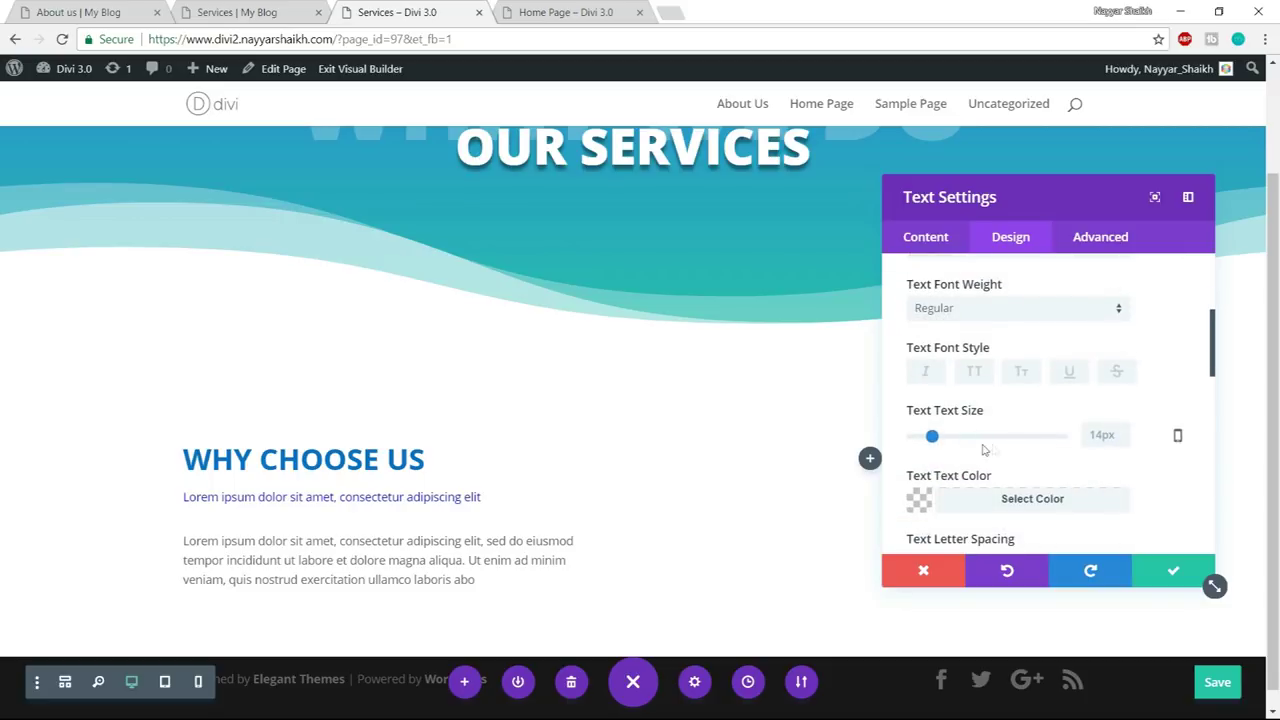
{"action": "left_click_drag", "start_coordinate": [943, 442], "coordinate": [937, 441]}
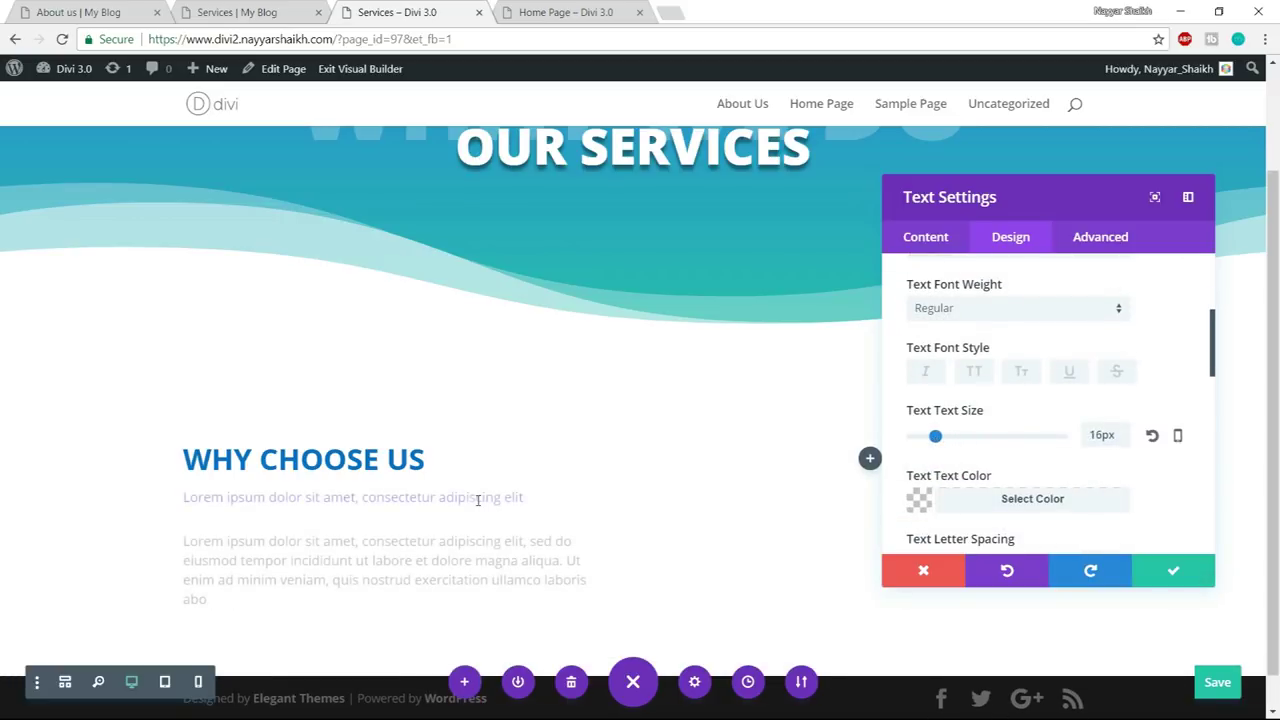
{"action": "left_click", "coordinate": [1173, 571]}
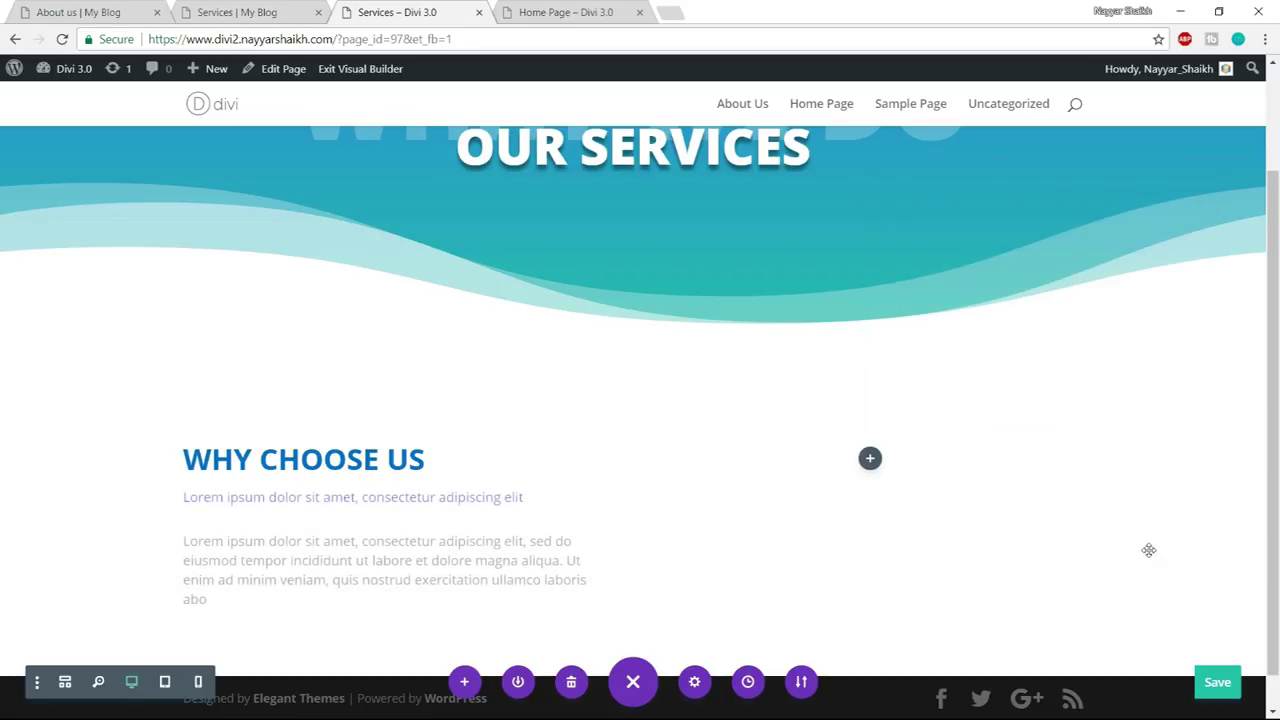
- Change the WHY CHOOSE US row's layout to one half-width column followed by two quarter-width columns, matching the reference page
{"action": "left_click", "coordinate": [232, 10]}
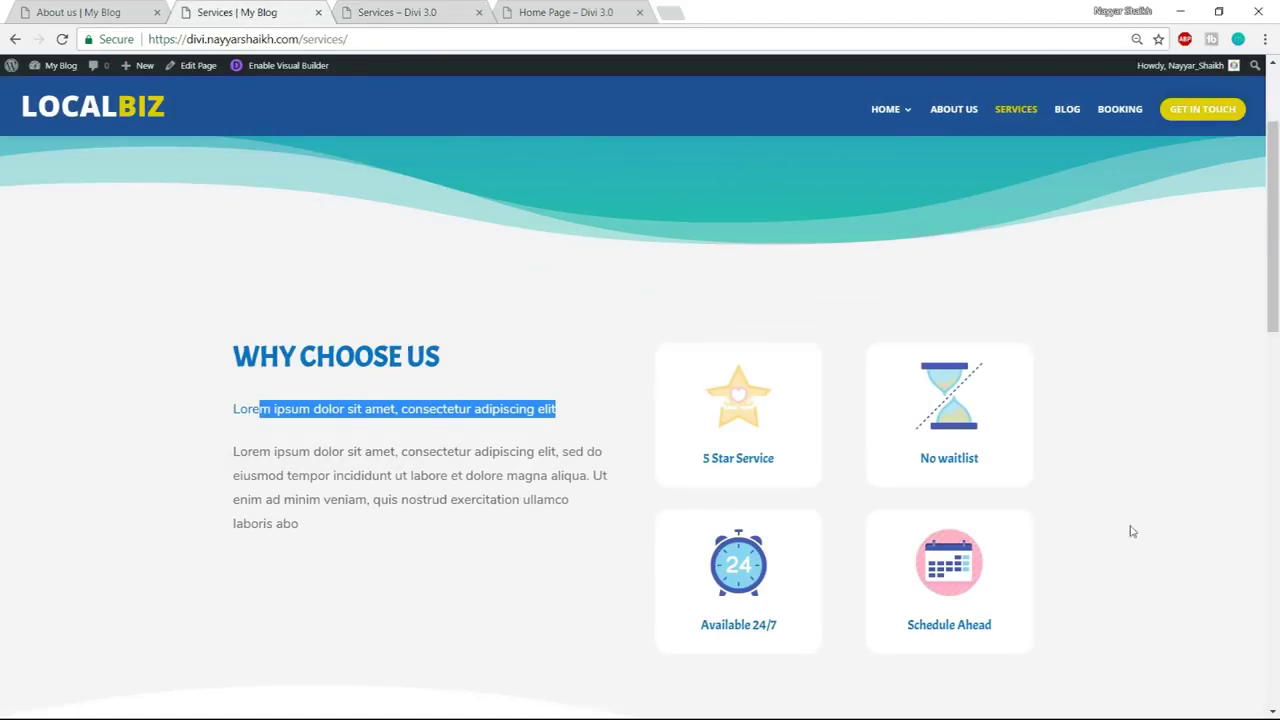
{"action": "left_click", "coordinate": [405, 10]}
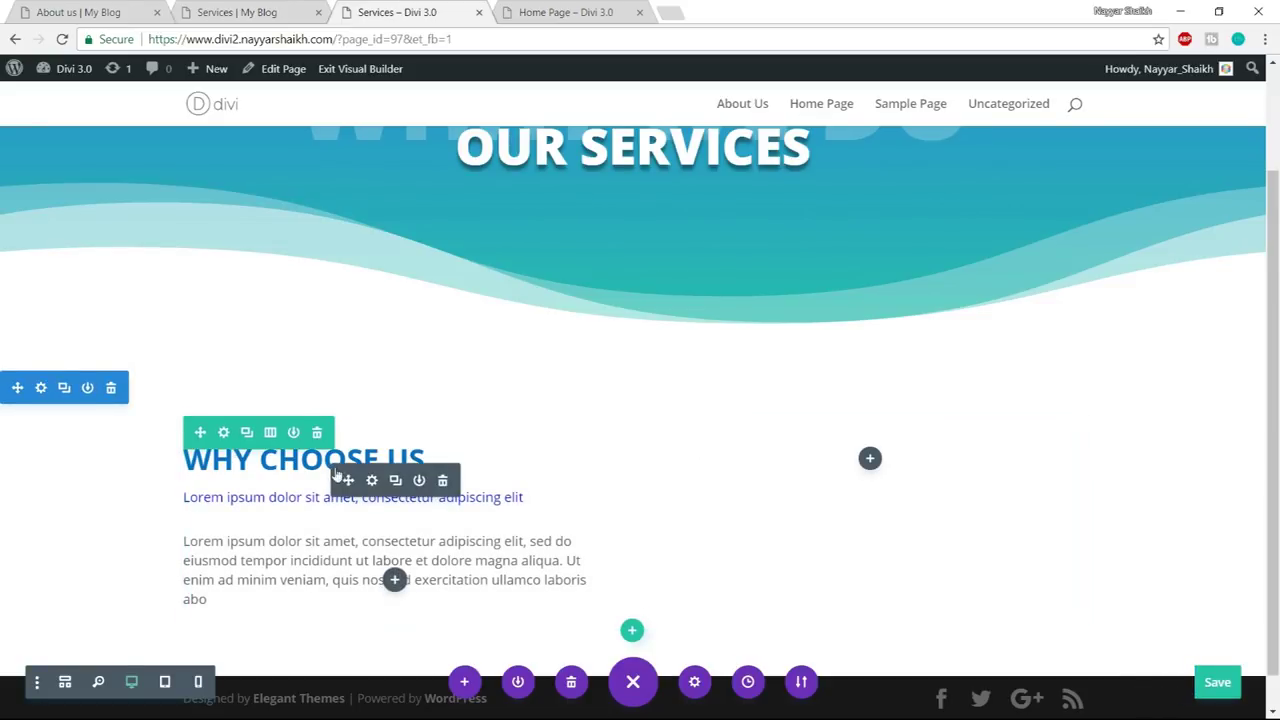
{"action": "left_click", "coordinate": [270, 434]}
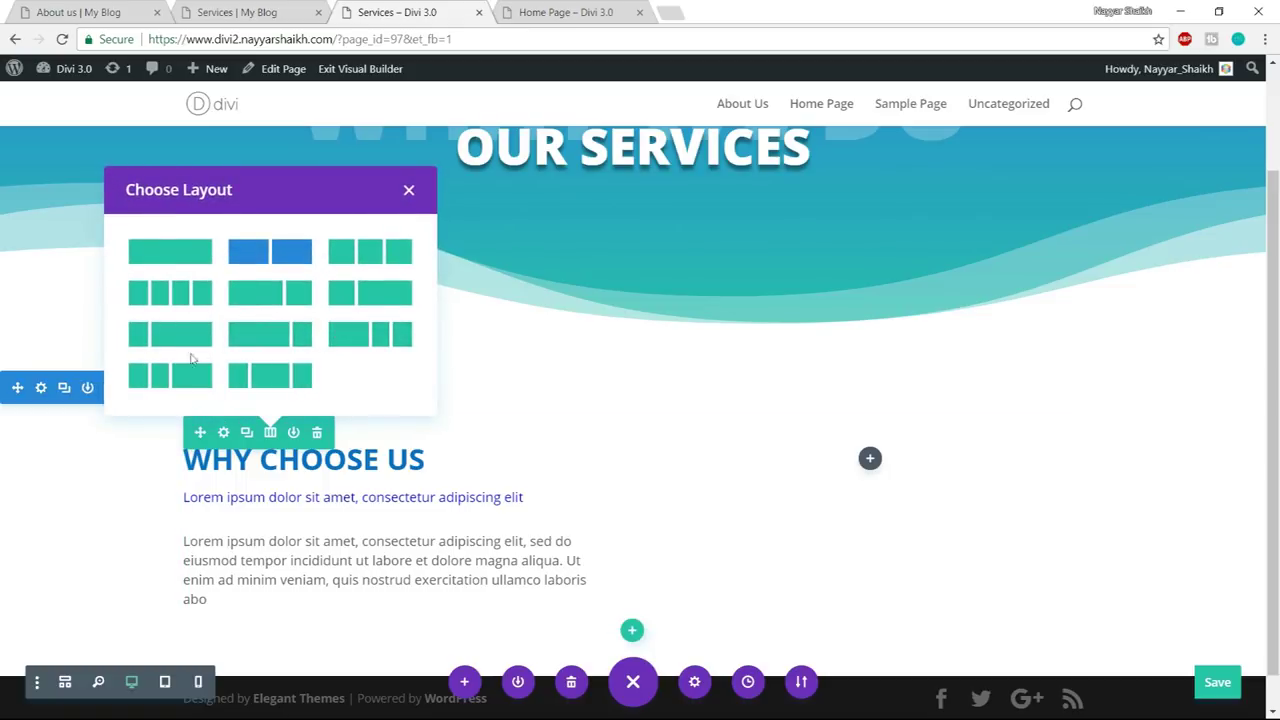
{"action": "left_click", "coordinate": [364, 338]}
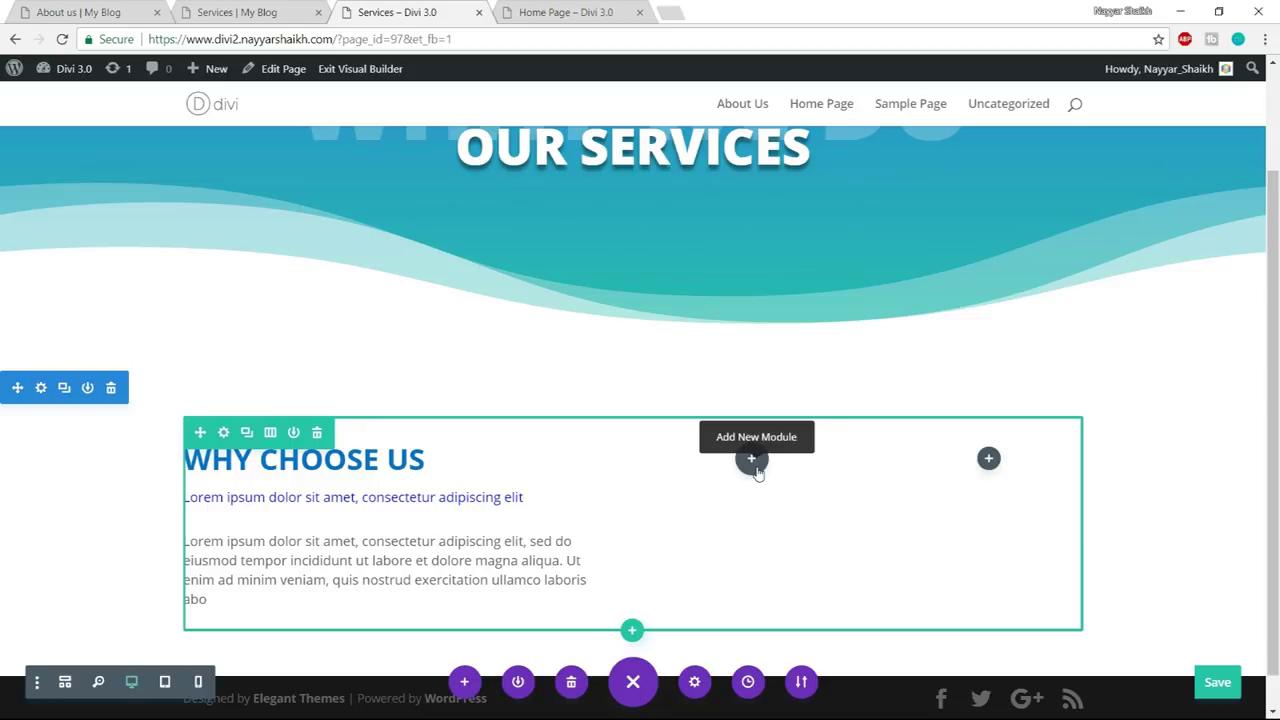
- Add a Blurb module to the row's middle column
{"action": "left_click", "coordinate": [755, 465]}
{"action": "type", "text": "blurb"}
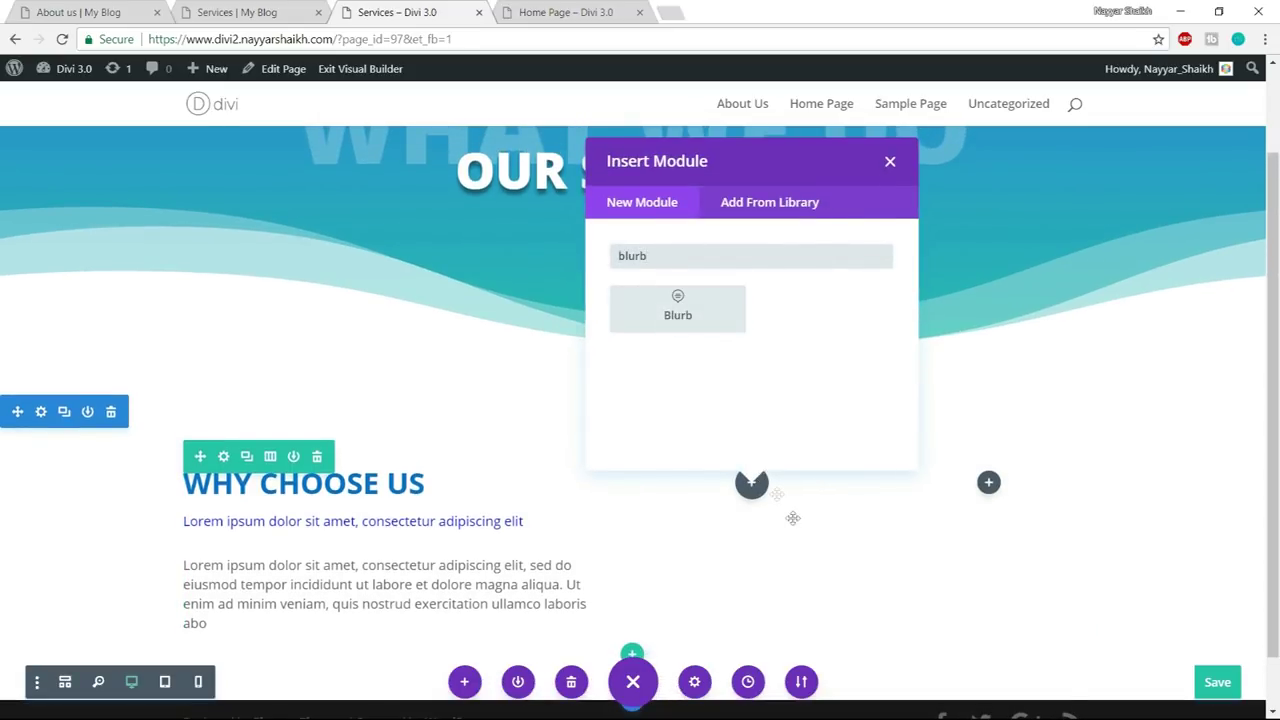
{"action": "left_click", "coordinate": [665, 302]}
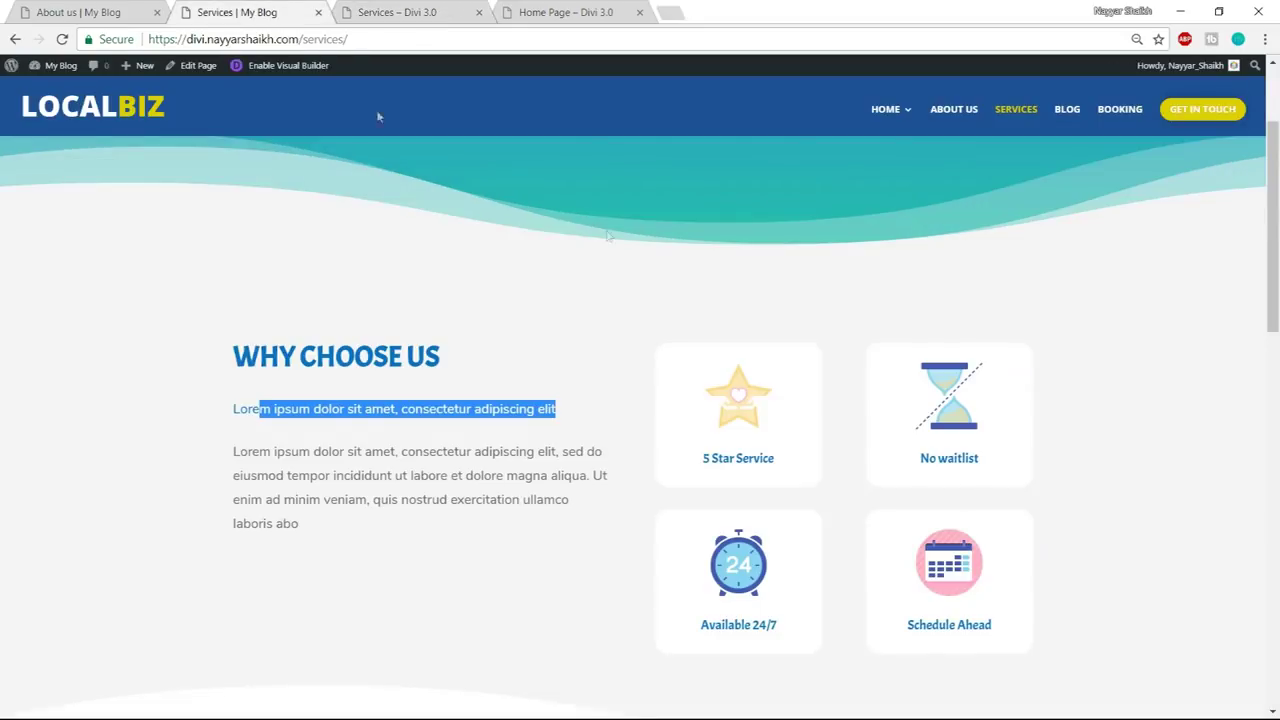
- Copy the "5 Star Service" title from the LocalBiz reference page and paste it as the blurb's title
{"action": "scroll", "coordinate": [771, 402], "scroll_direction": "down", "scroll_amount": 2}
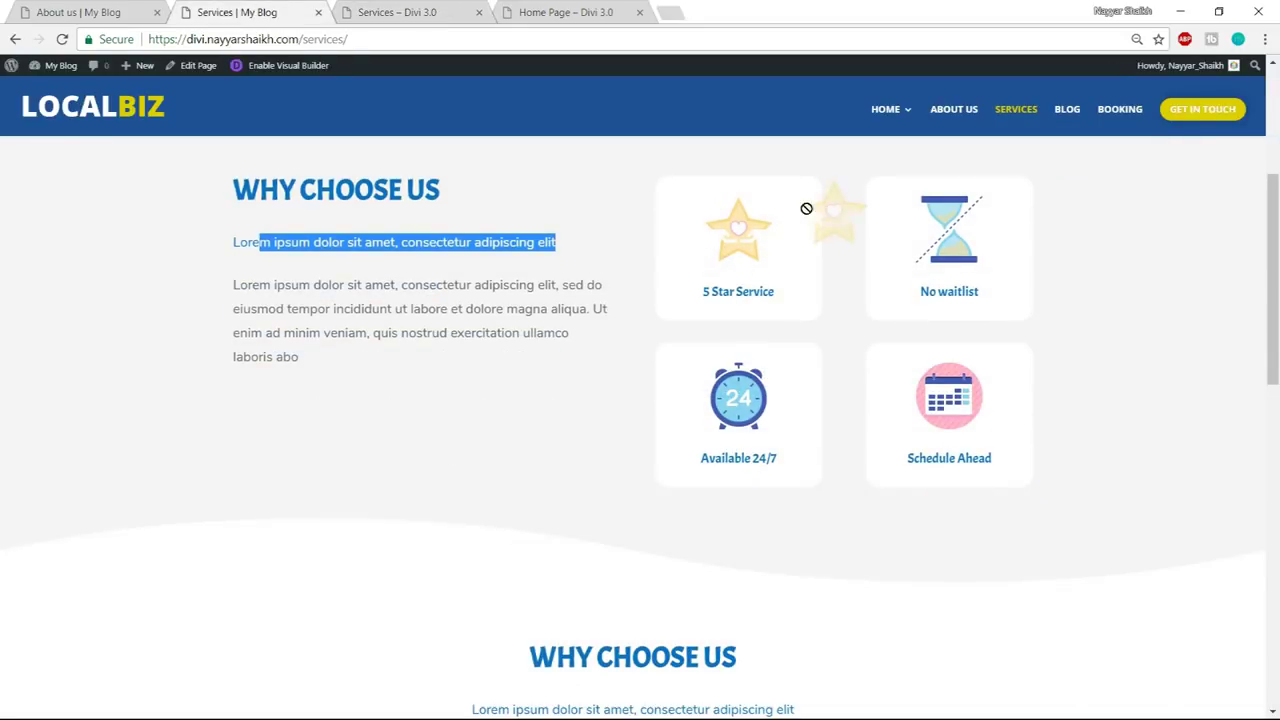
{"action": "left_click_drag", "start_coordinate": [704, 290], "coordinate": [787, 290]}
{"action": "key", "text": "ctrl+c"}
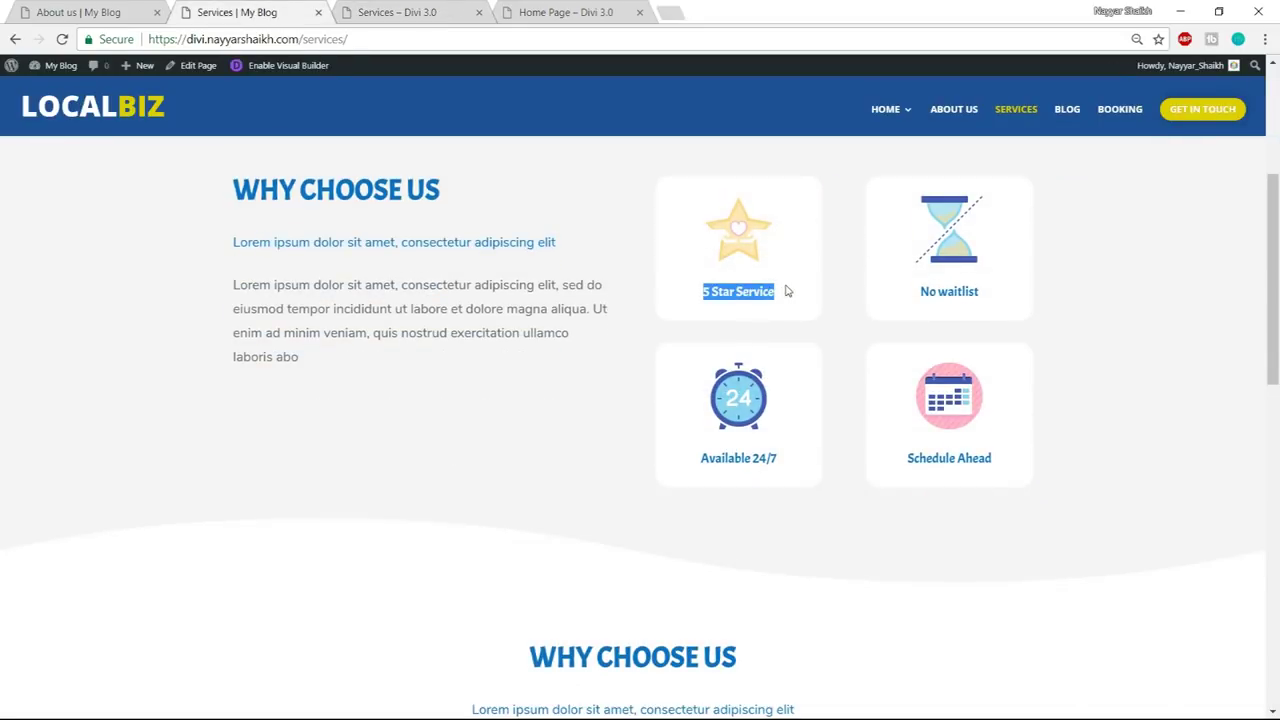
{"action": "left_click", "coordinate": [360, 8]}
{"action": "left_click", "coordinate": [991, 380]}
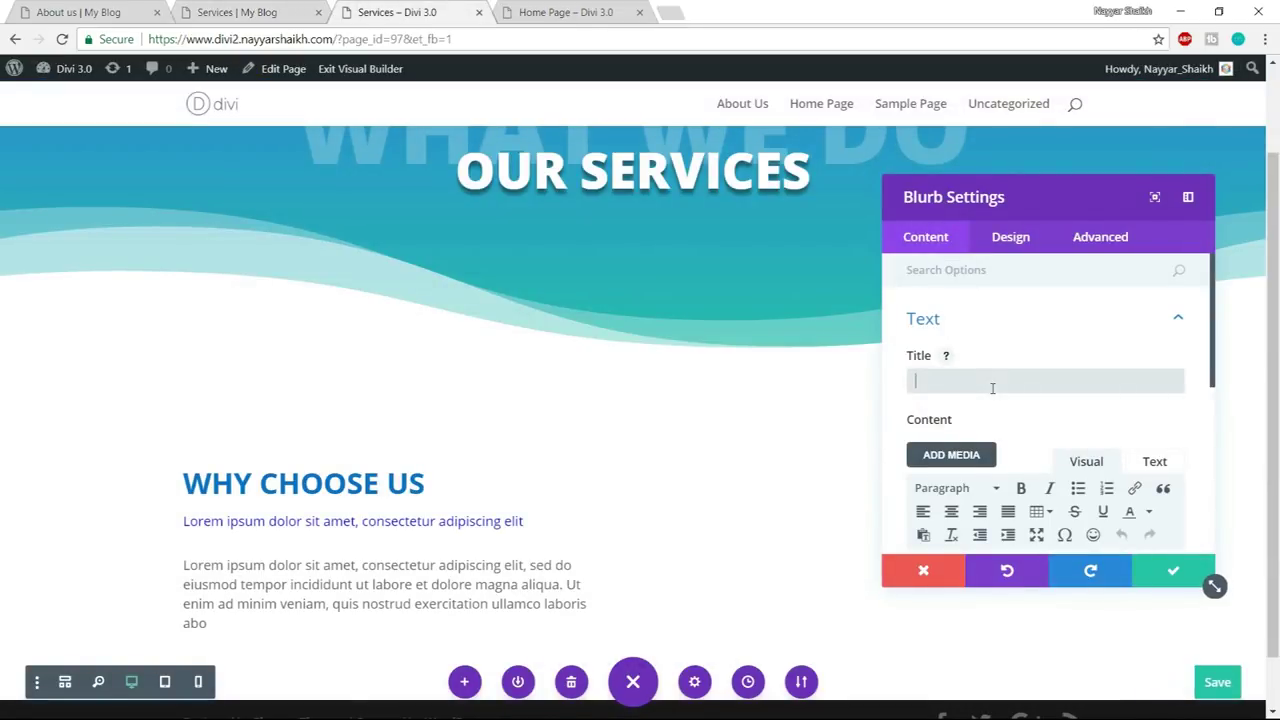
{"action": "key", "text": "ctrl+v"}
- Upload babysitter-icon-17 through babysitter-icon-20 from the Divi Media Services folder and set the star icon as the blurb's image
{"action": "scroll", "coordinate": [775, 457], "scroll_direction": "down", "scroll_amount": 1}
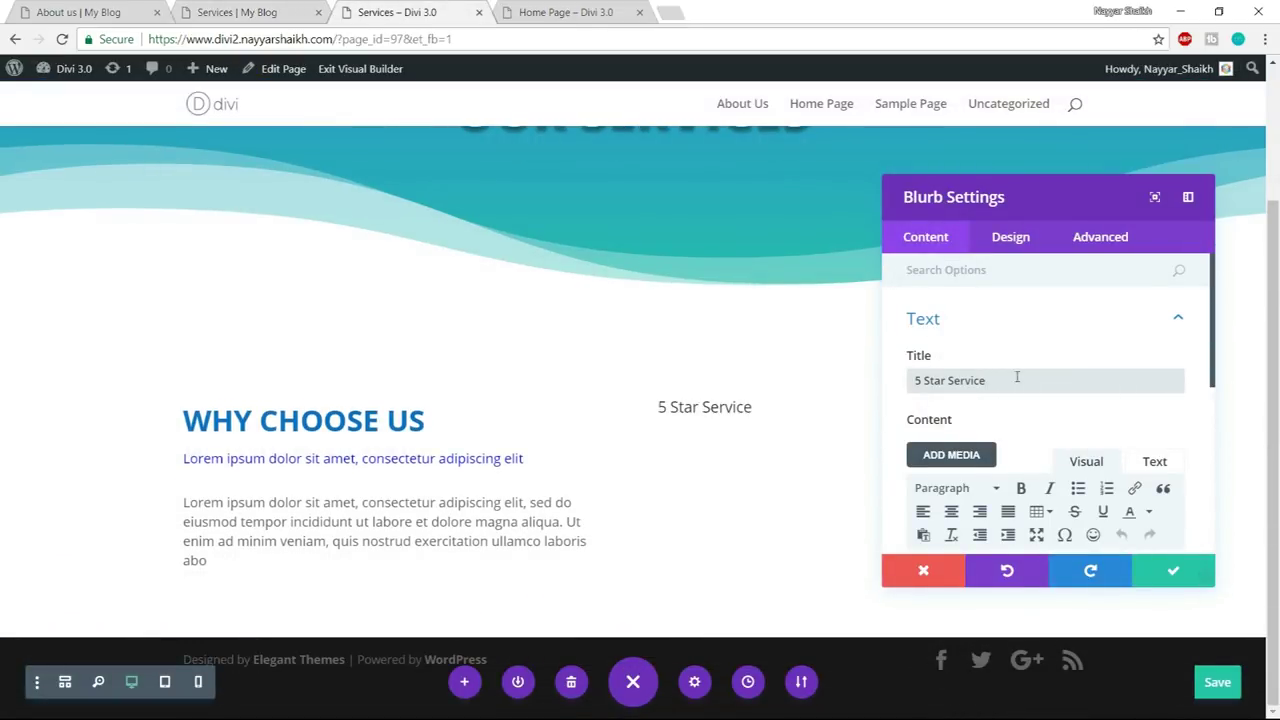
{"action": "scroll", "coordinate": [1025, 380], "scroll_direction": "down", "scroll_amount": 1}
{"action": "scroll", "coordinate": [1032, 382], "scroll_direction": "down", "scroll_amount": 1}
{"action": "scroll", "coordinate": [1040, 400], "scroll_direction": "down", "scroll_amount": 2}
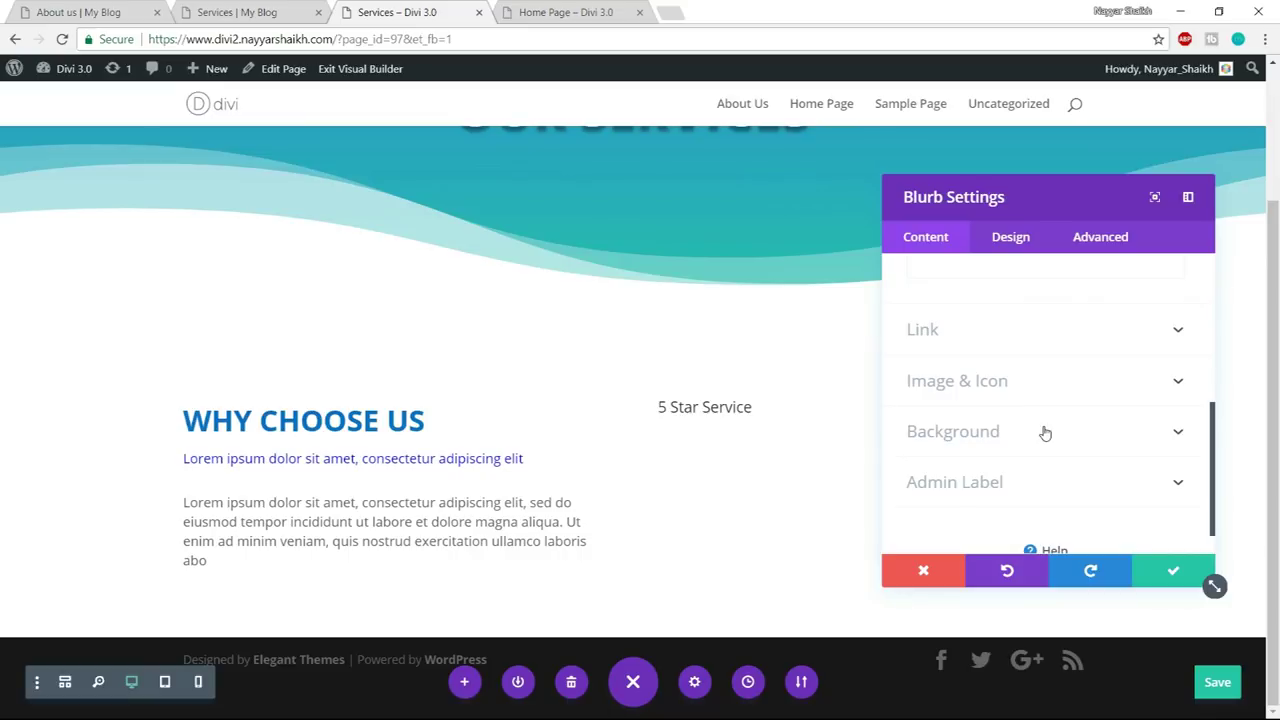
{"action": "left_click", "coordinate": [1016, 375]}
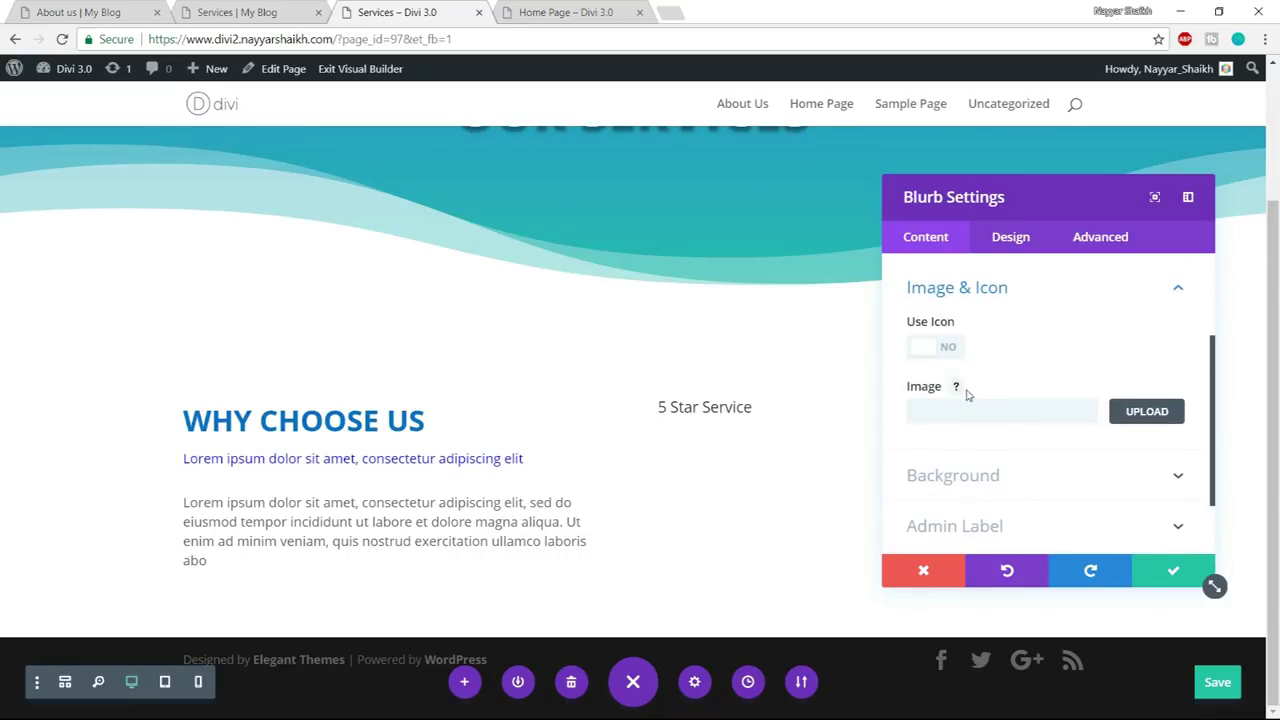
{"action": "left_click", "coordinate": [1125, 412]}
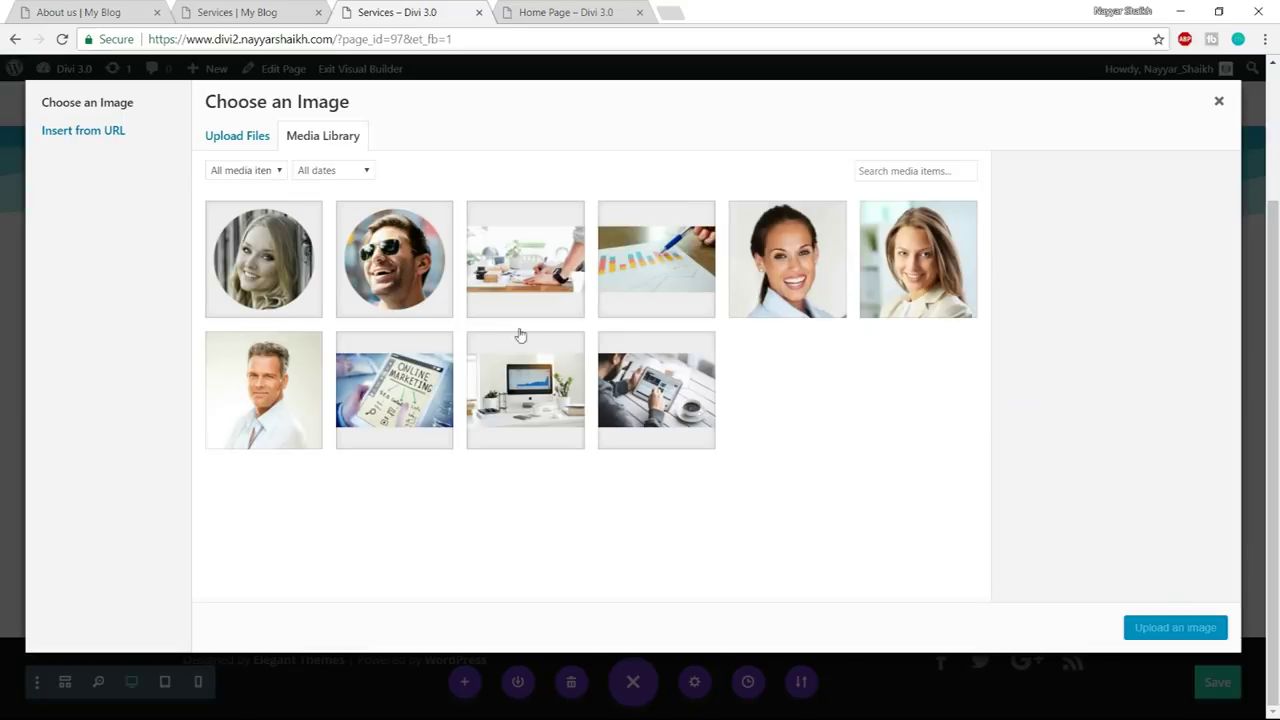
{"action": "left_click", "coordinate": [232, 140]}
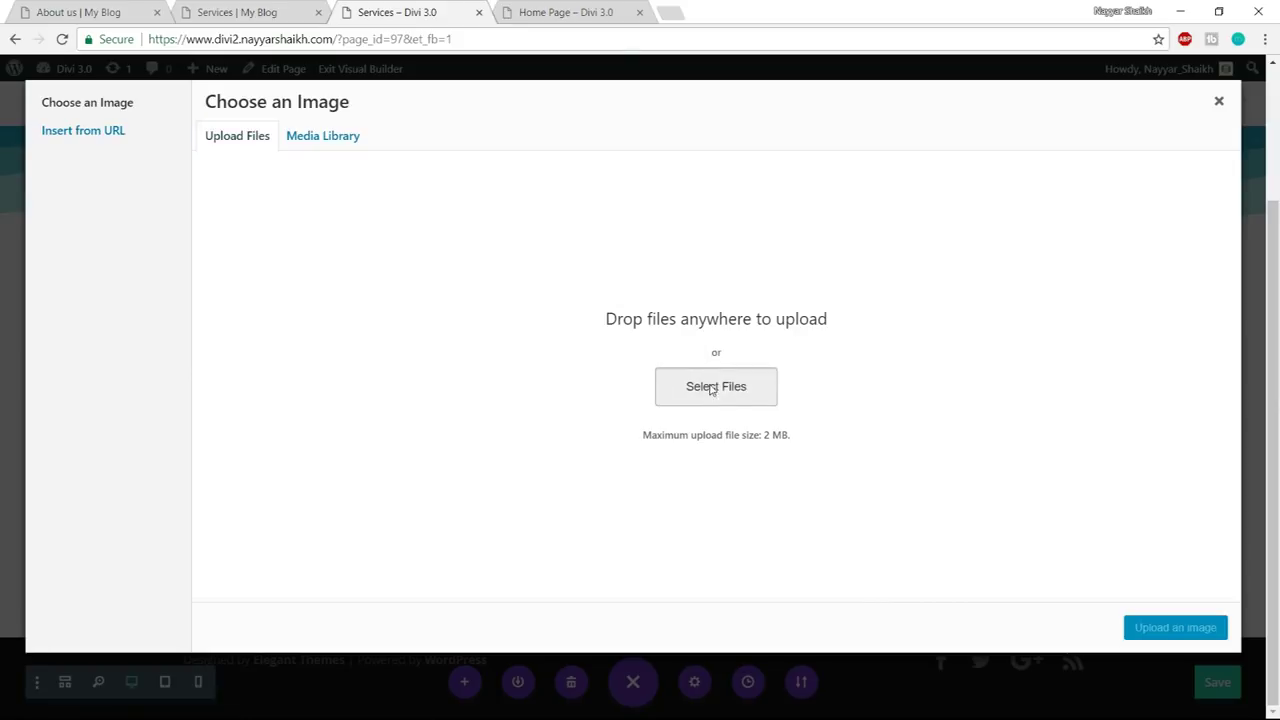
{"action": "left_click", "coordinate": [691, 384]}
{"action": "left_click", "coordinate": [267, 40]}
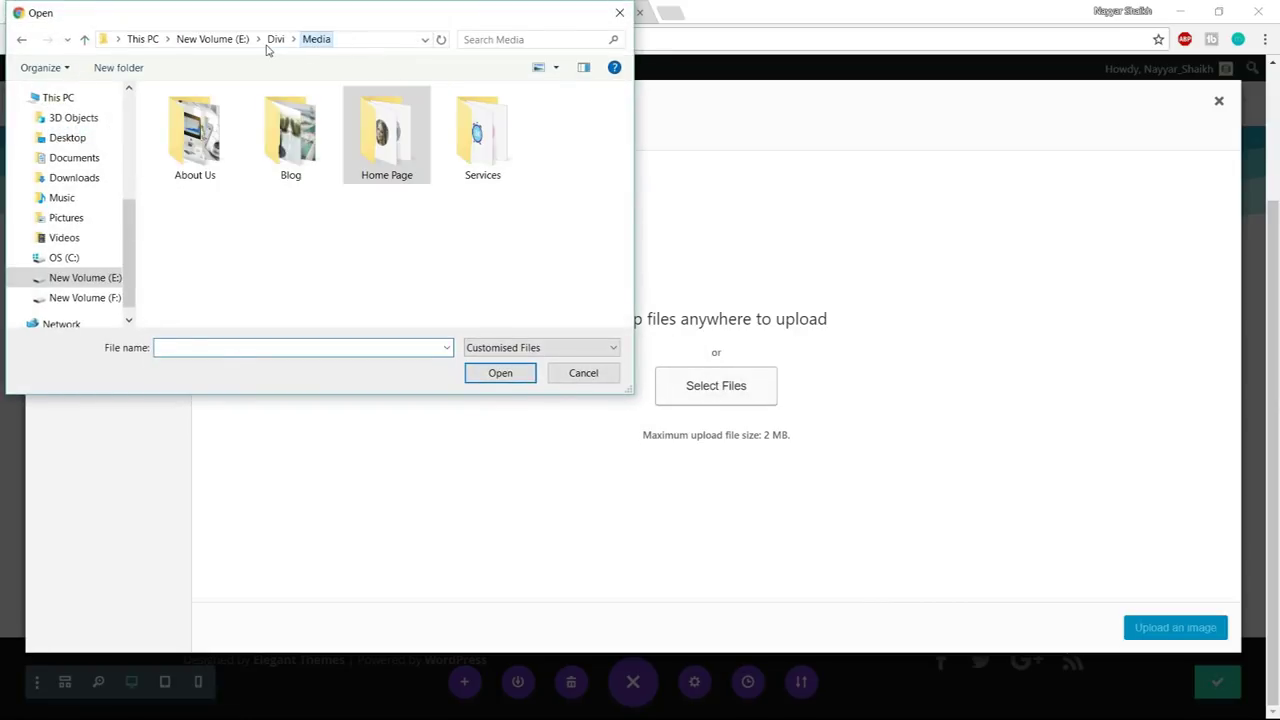
{"action": "double_click", "coordinate": [500, 150]}
{"action": "left_click_drag", "start_coordinate": [509, 220], "coordinate": [157, 90]}
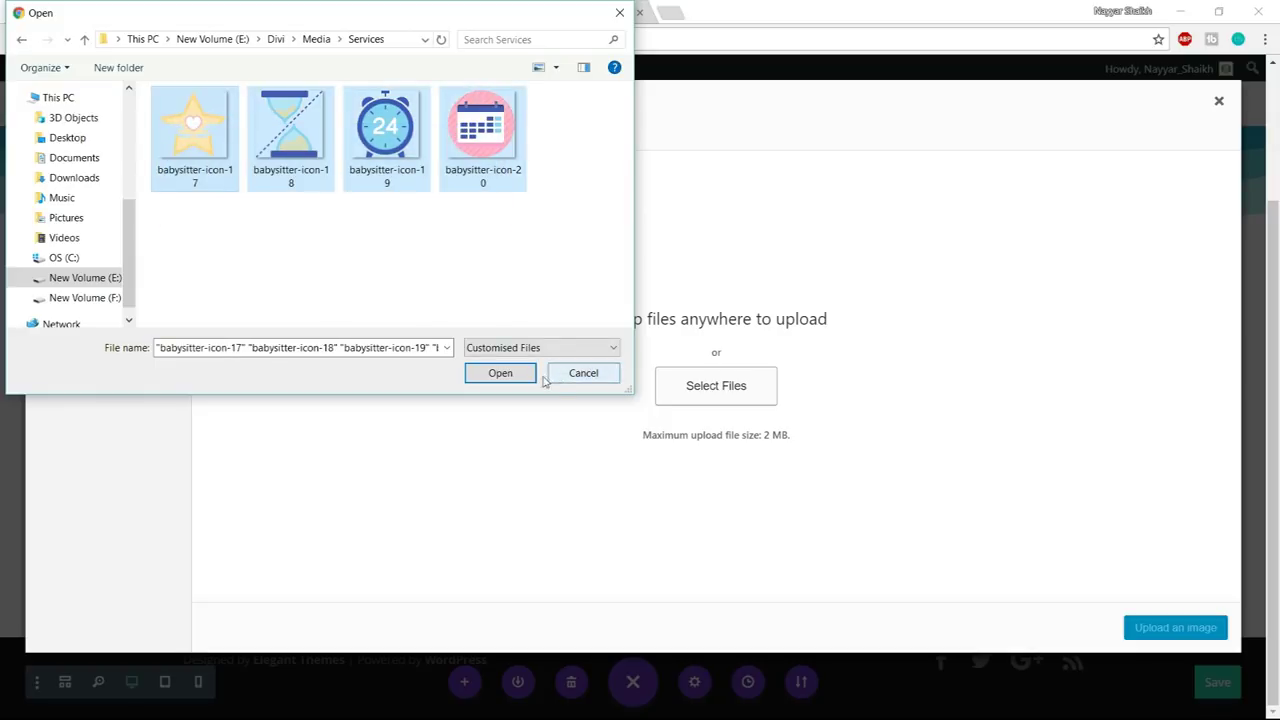
{"action": "left_click", "coordinate": [500, 373]}
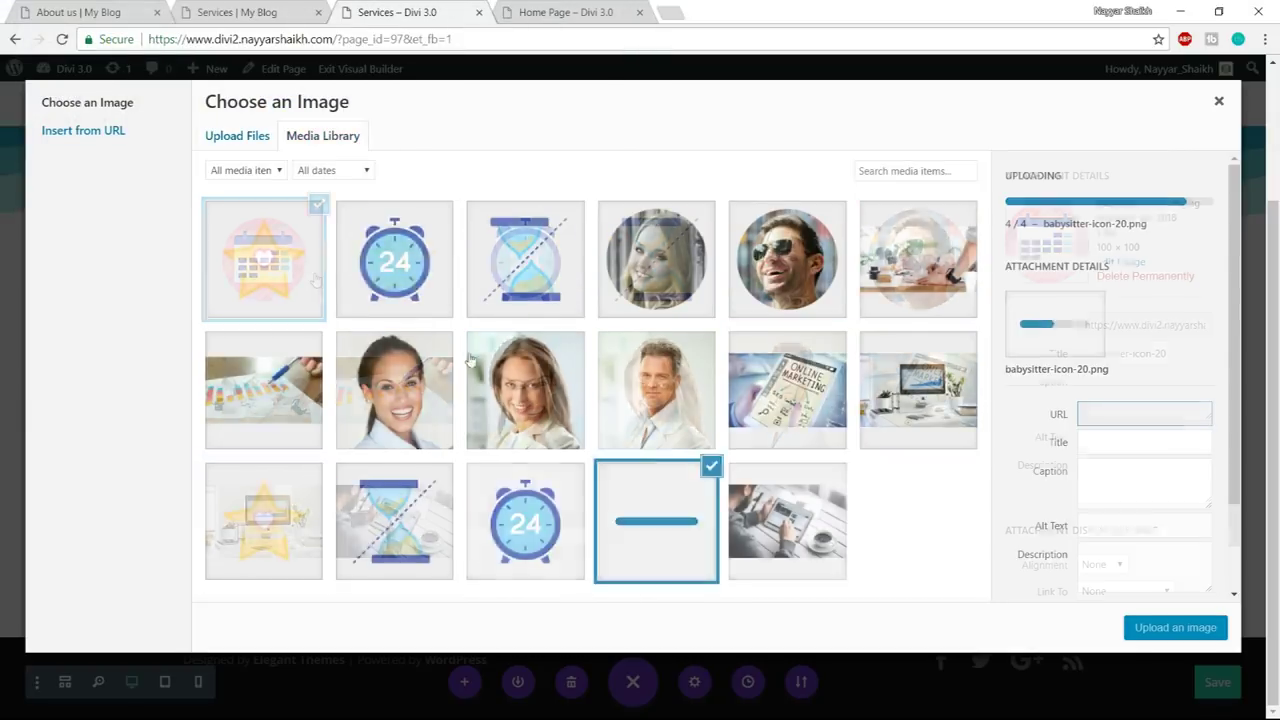
{"action": "left_click", "coordinate": [365, 253]}
{"action": "left_click", "coordinate": [1175, 627]}
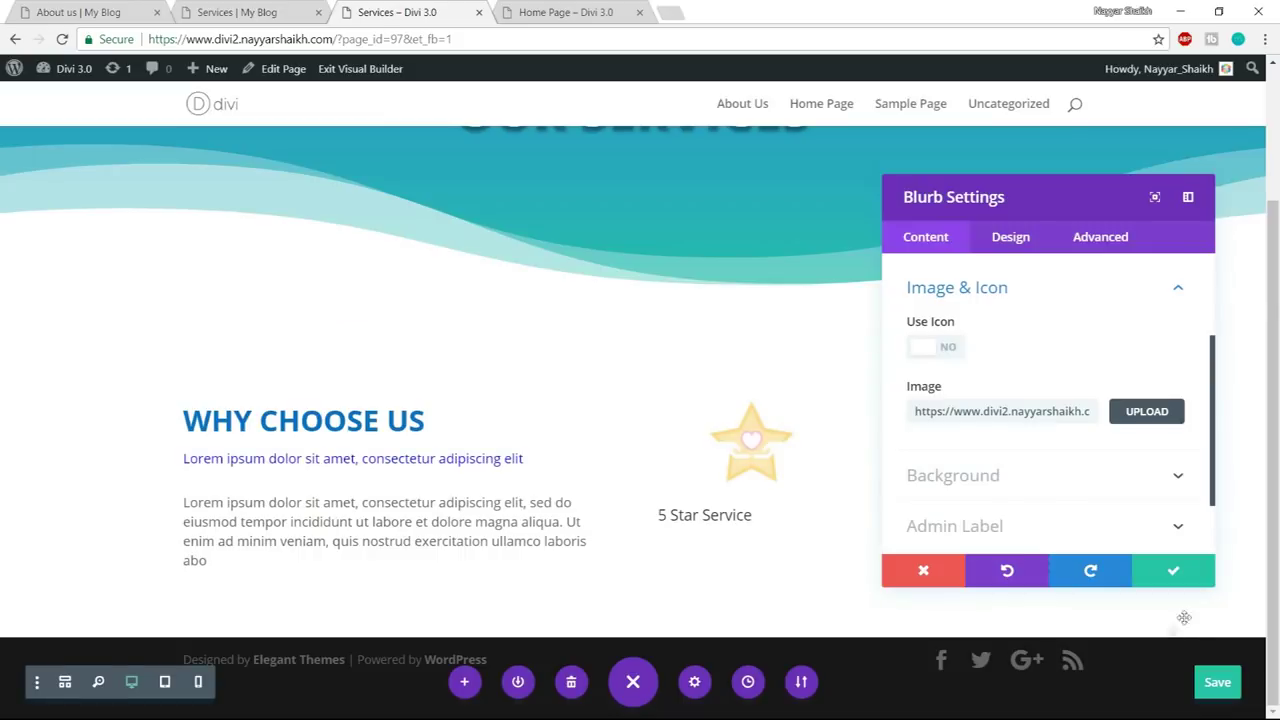
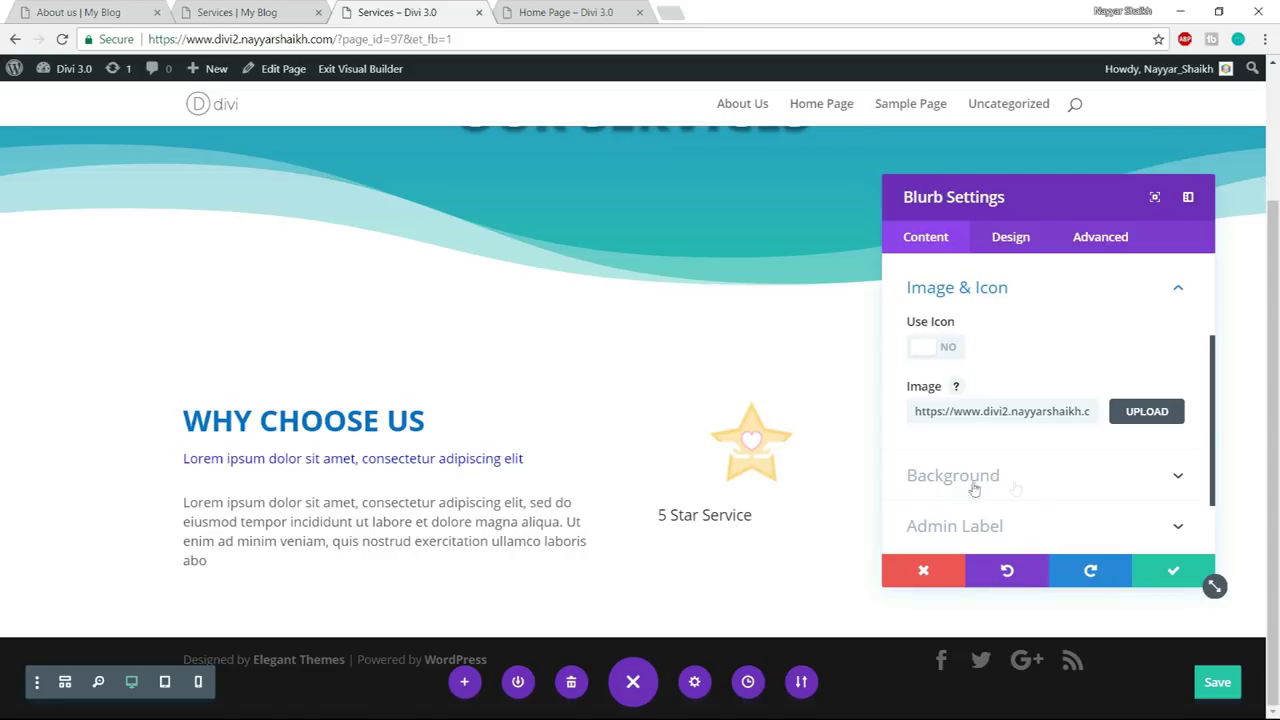
- Set the blurb's background color to white (#ffffff) and compare it with the reference page's cards
{"action": "left_click", "coordinate": [1004, 485]}
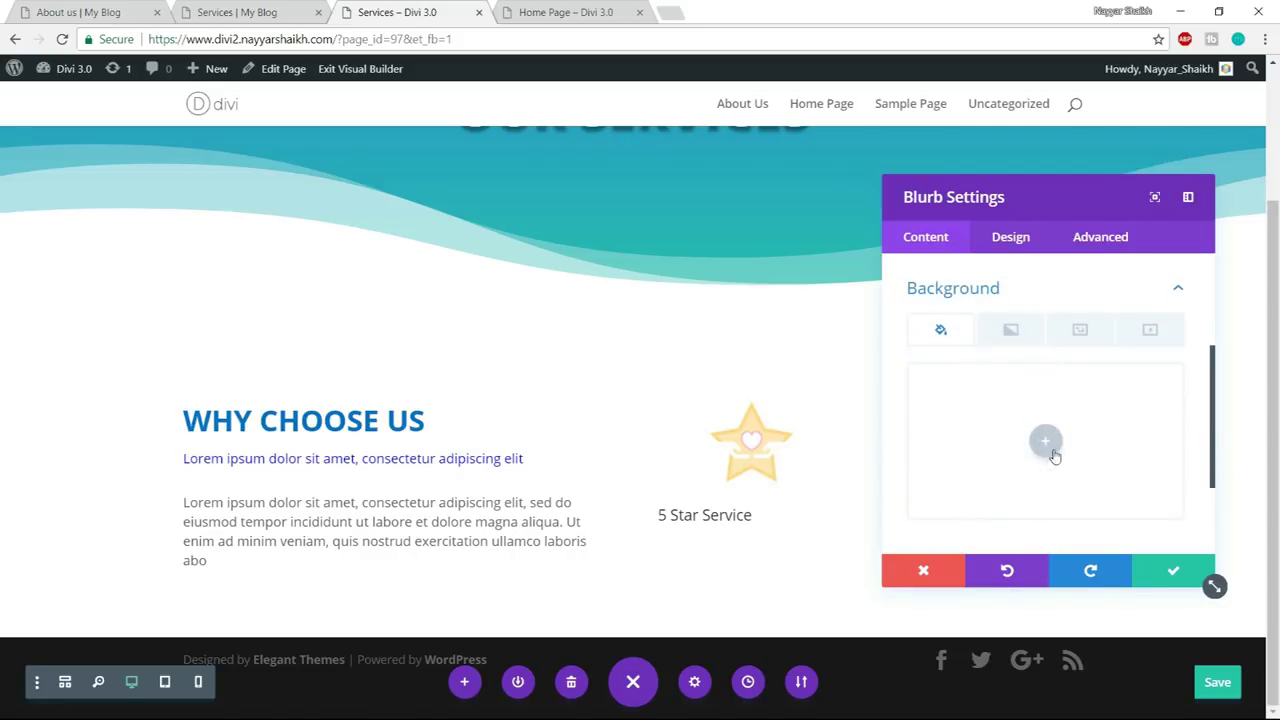
{"action": "left_click", "coordinate": [1048, 443]}
{"action": "left_click", "coordinate": [964, 523]}
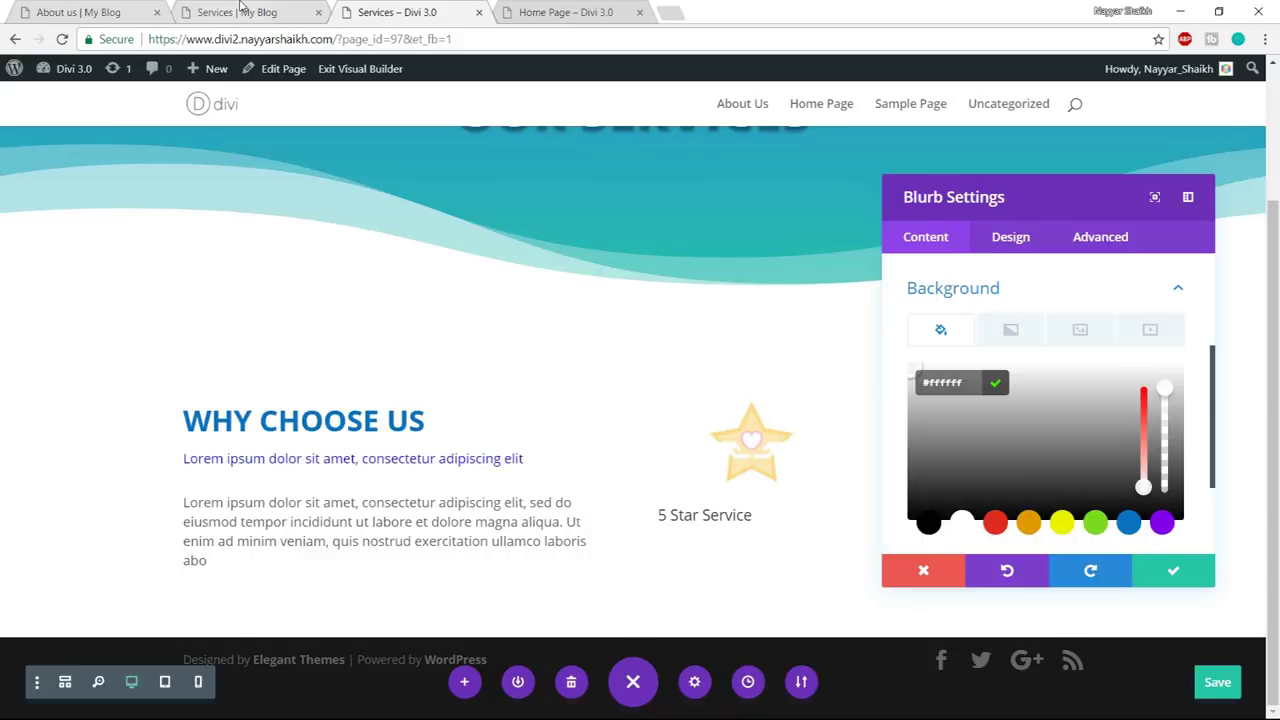
{"action": "left_click", "coordinate": [287, 10]}
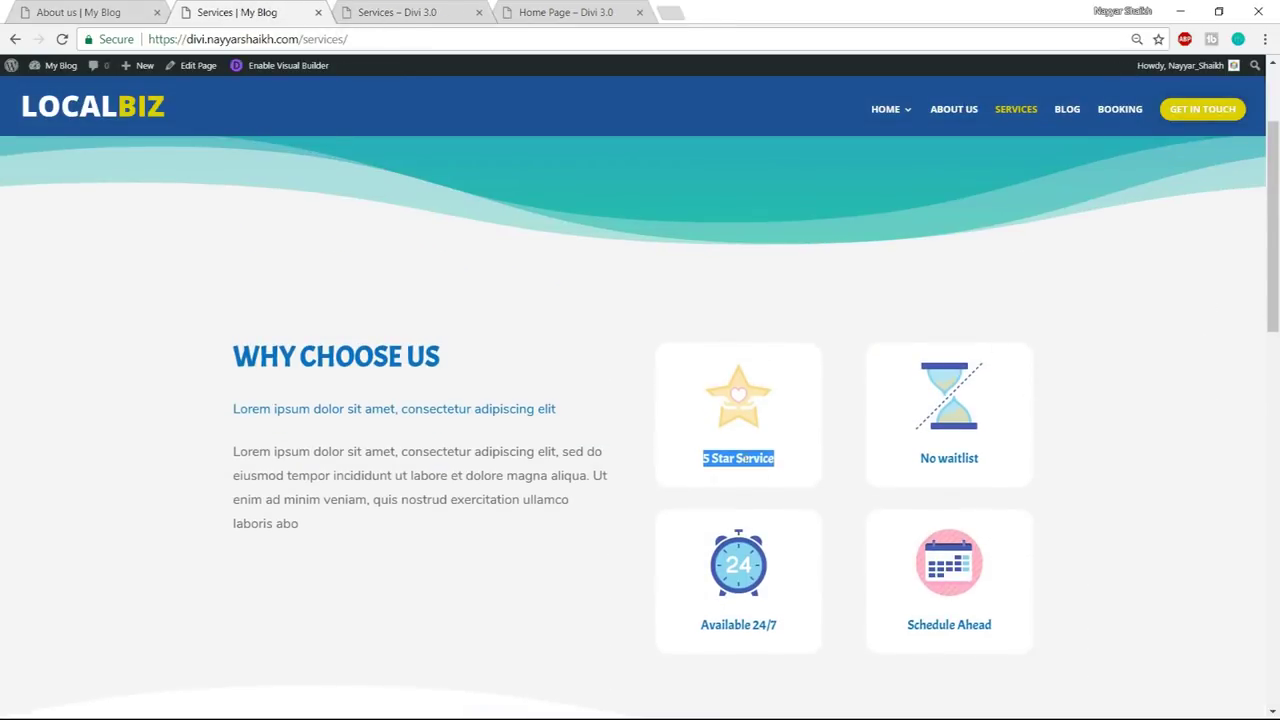
{"action": "left_click", "coordinate": [452, 7]}
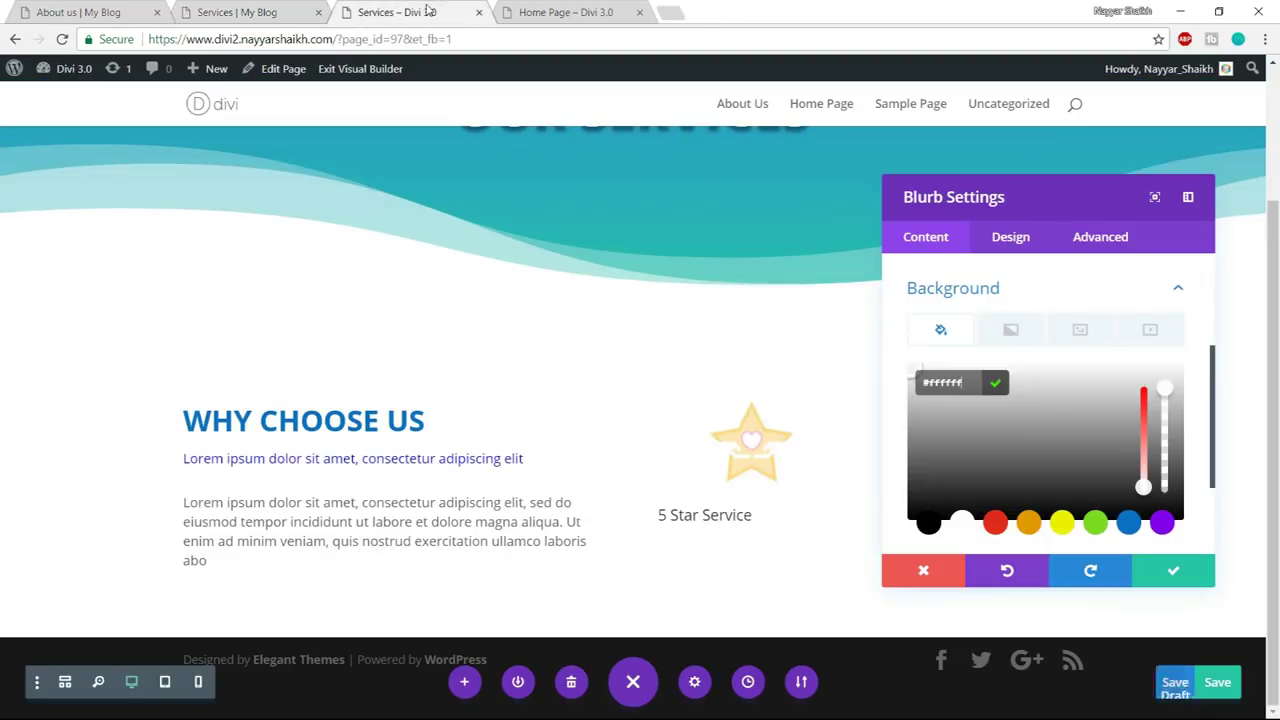
- Center-align the blurb's title text
{"action": "left_click", "coordinate": [1020, 237]}
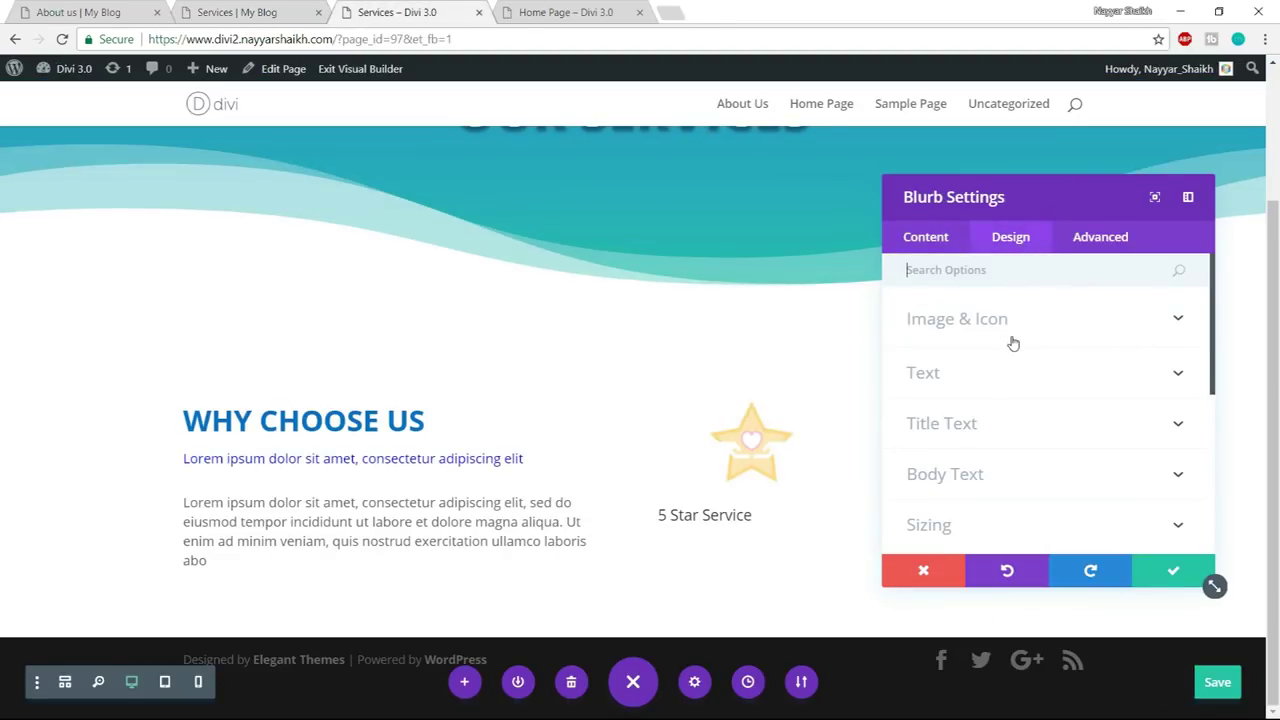
{"action": "left_click", "coordinate": [984, 424]}
{"action": "scroll", "coordinate": [1037, 440], "scroll_direction": "down", "scroll_amount": 3}
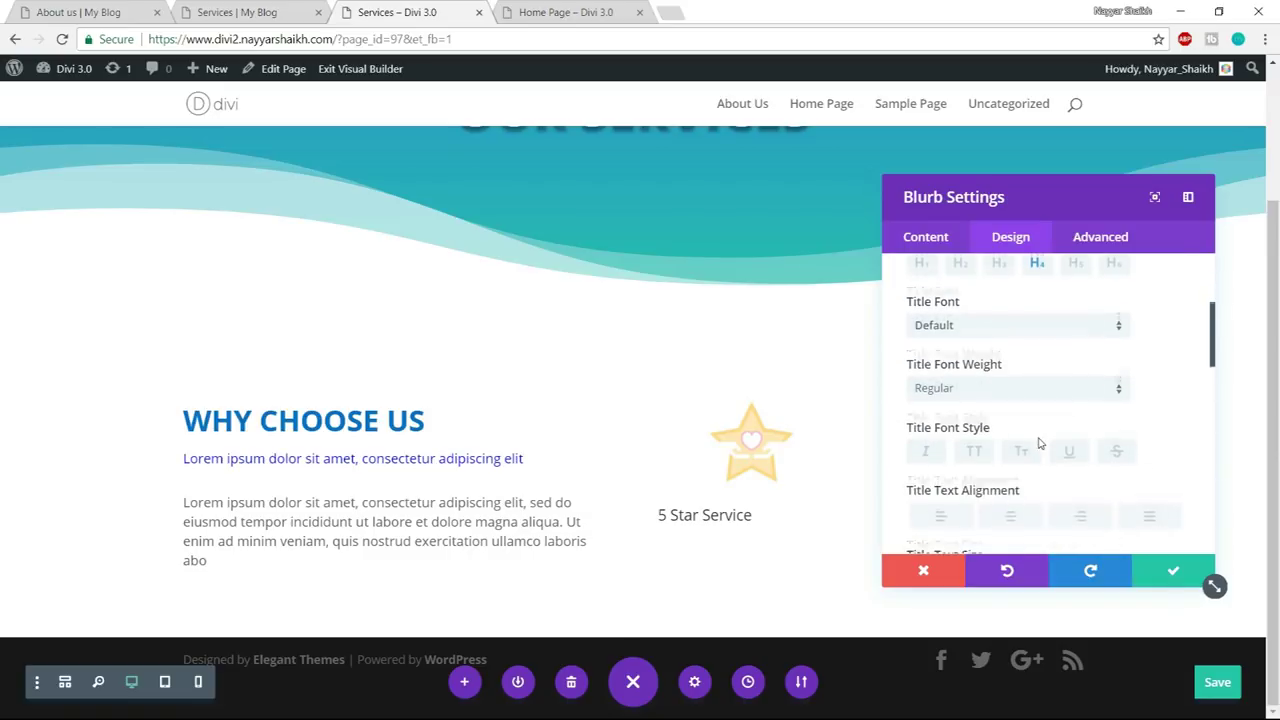
{"action": "left_click", "coordinate": [1020, 347]}
{"action": "scroll", "coordinate": [1063, 426], "scroll_direction": "up", "scroll_amount": 3}
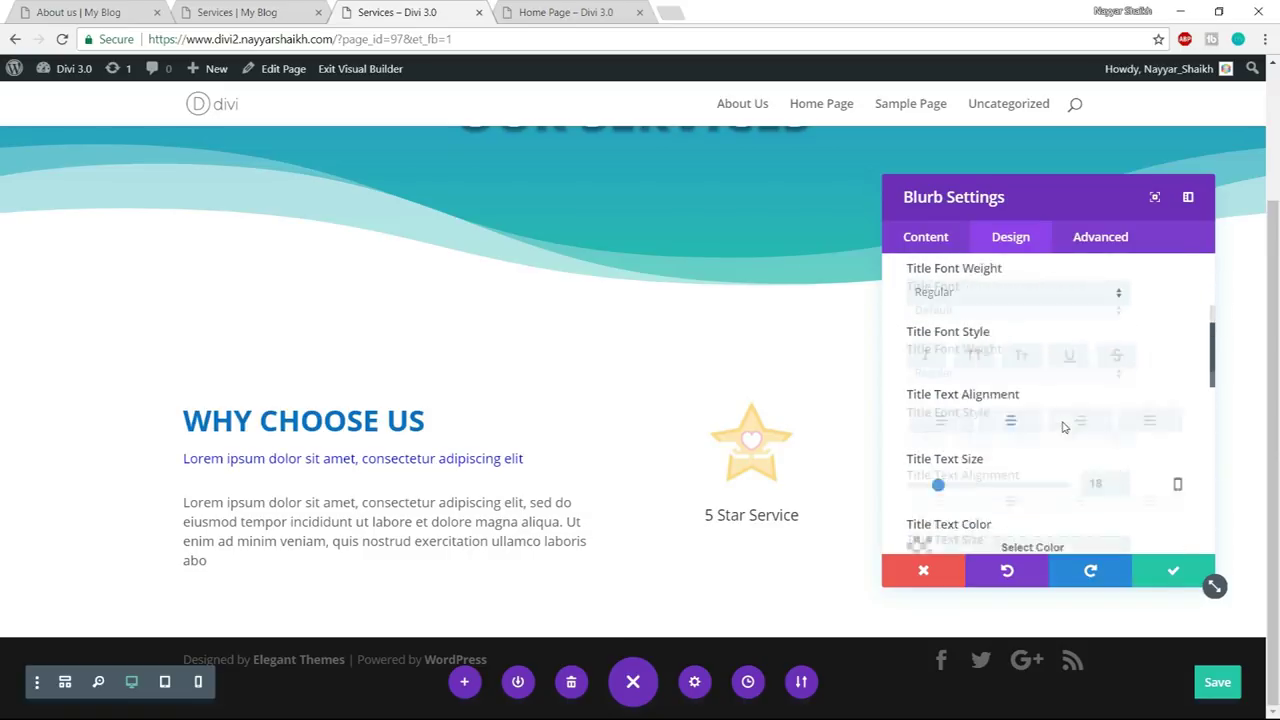
{"action": "scroll", "coordinate": [1063, 426], "scroll_direction": "down", "scroll_amount": 1}
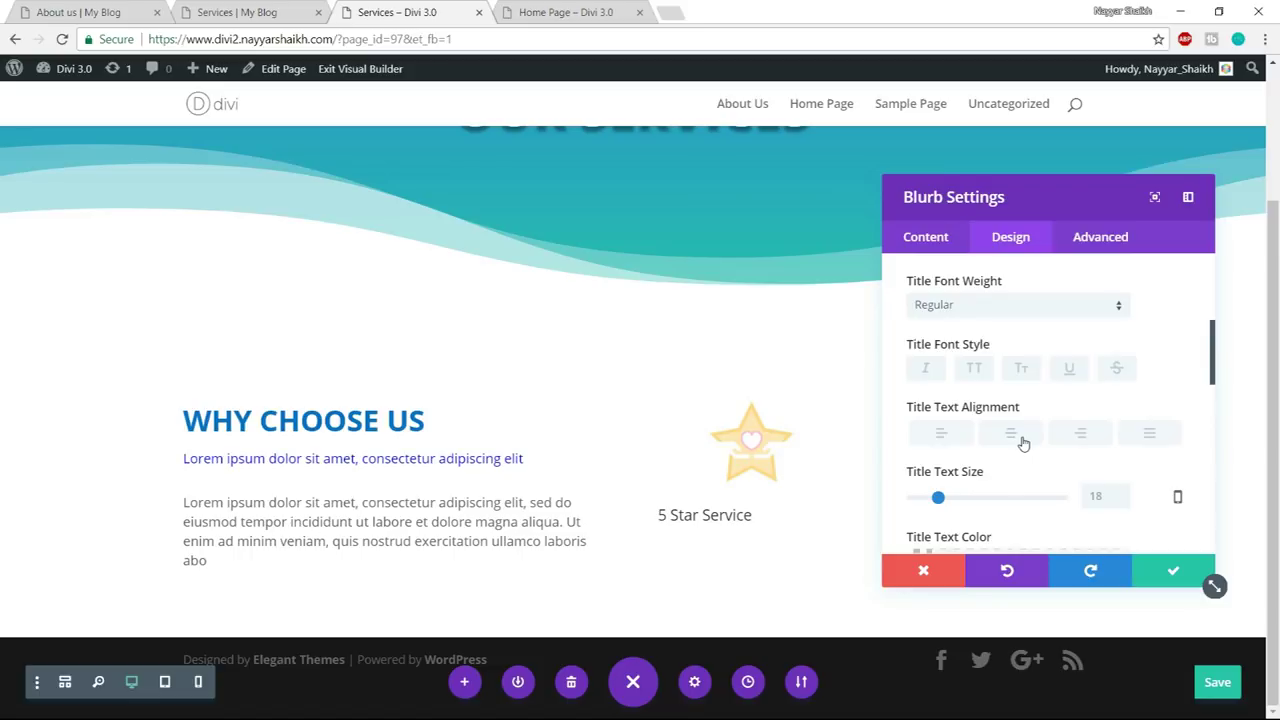
- Slightly enlarge the blurb's title text, set its color to blue #0c71c3, and apply the blurb settings
{"action": "scroll", "coordinate": [1083, 440], "scroll_direction": "down", "scroll_amount": 2}
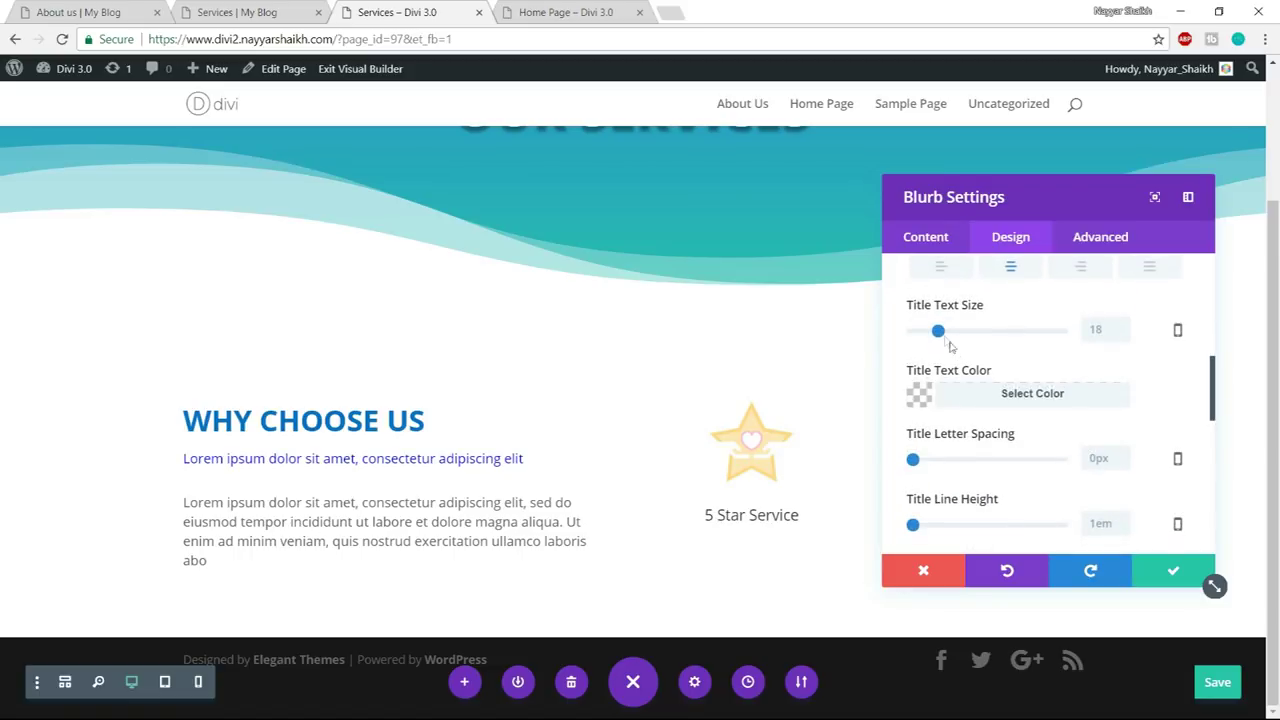
{"action": "left_click_drag", "start_coordinate": [938, 334], "coordinate": [943, 335]}
{"action": "scroll", "coordinate": [1060, 360], "scroll_direction": "down", "scroll_amount": 5}
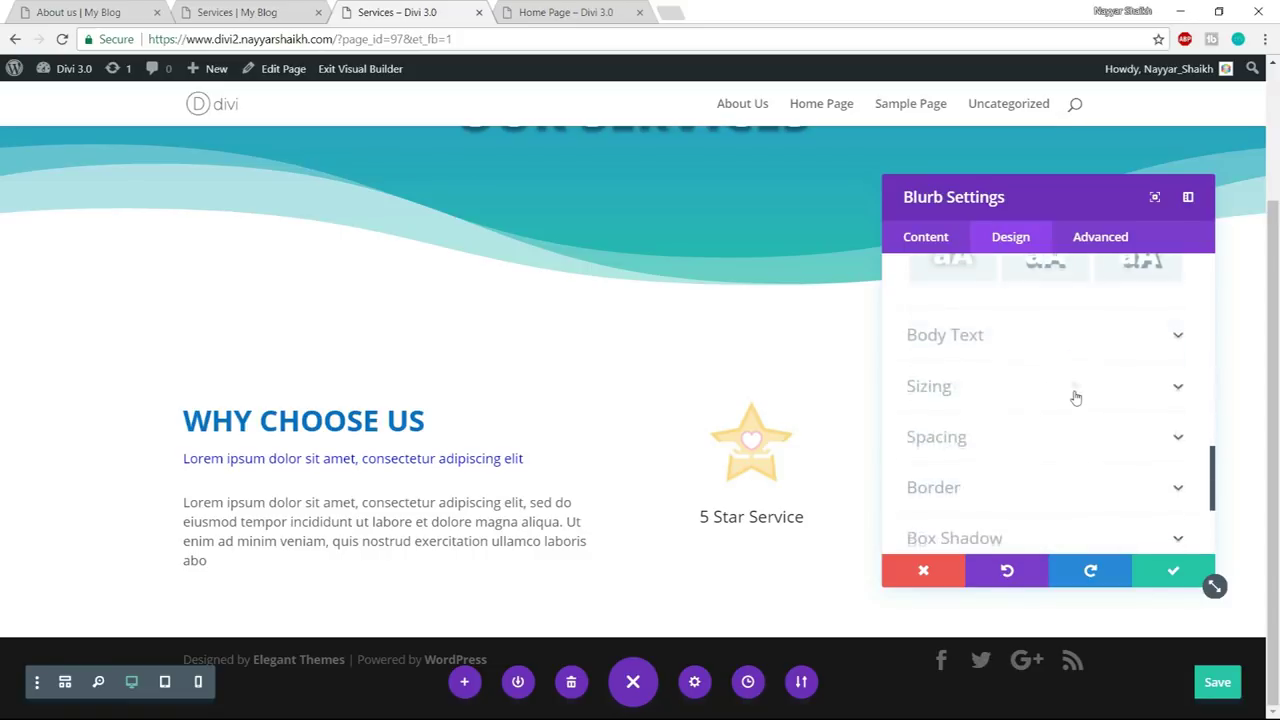
{"action": "scroll", "coordinate": [1075, 398], "scroll_direction": "up", "scroll_amount": 3}
{"action": "left_click", "coordinate": [1040, 318]}
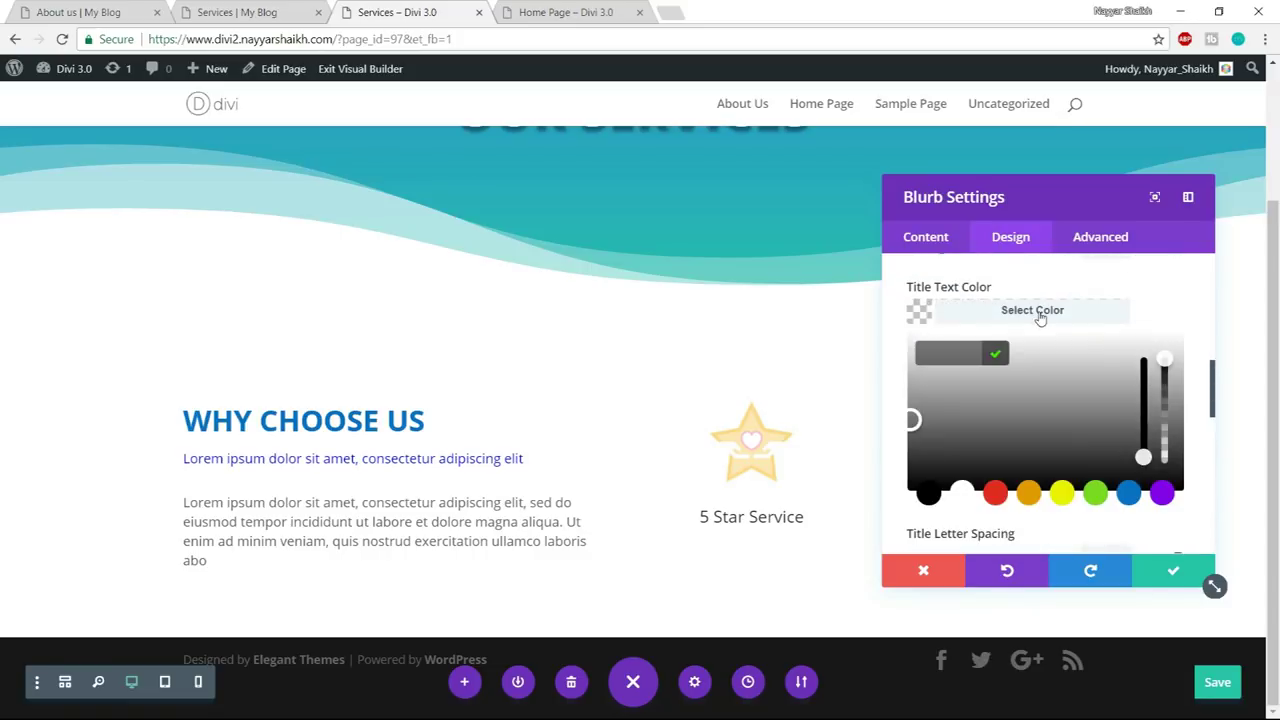
{"action": "left_click", "coordinate": [1127, 494]}
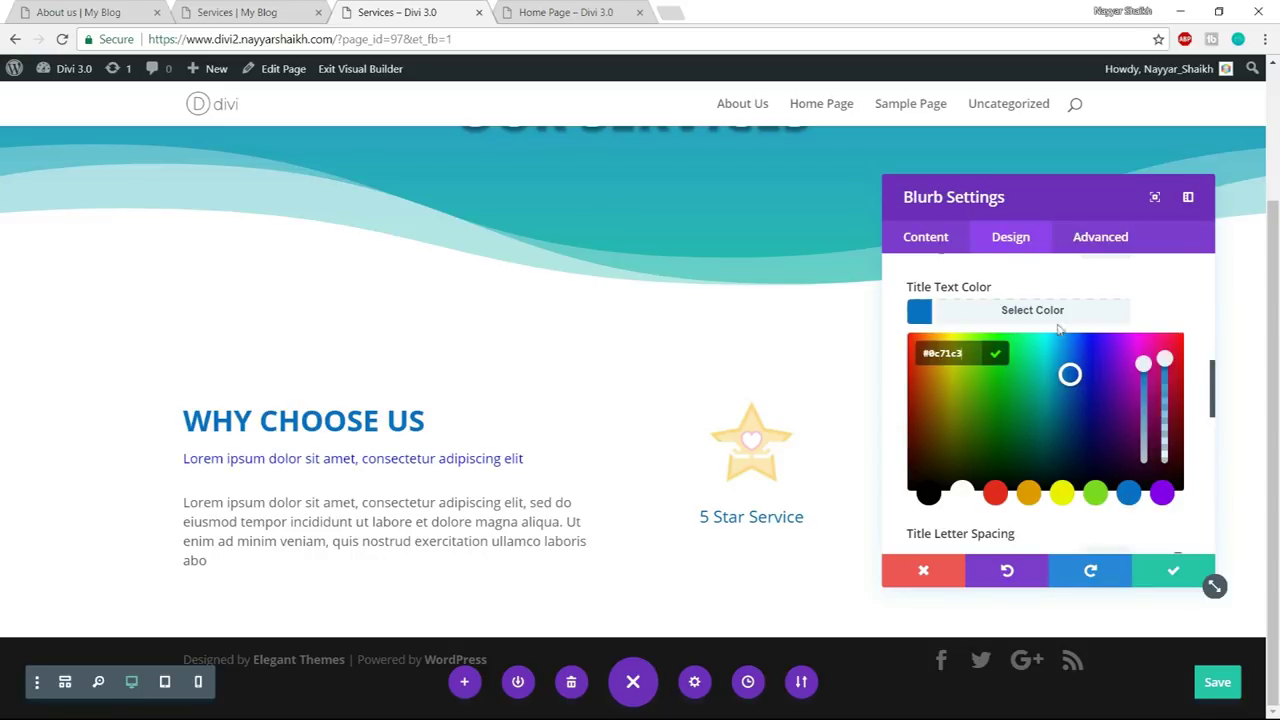
{"action": "left_click", "coordinate": [1173, 570]}
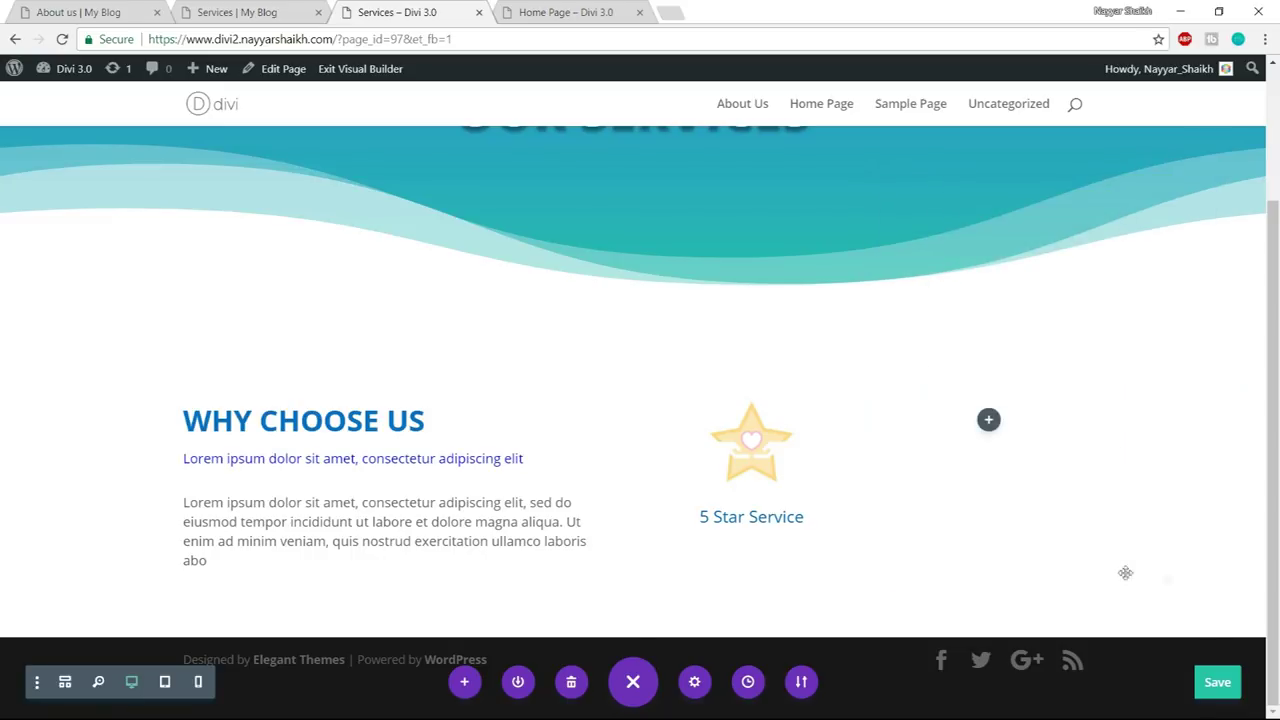
- Set the background color of the "WHY CHOOSE US" section to #f2f5f7 and apply the section settings
{"action": "mouse_move", "coordinate": [417, 369]}
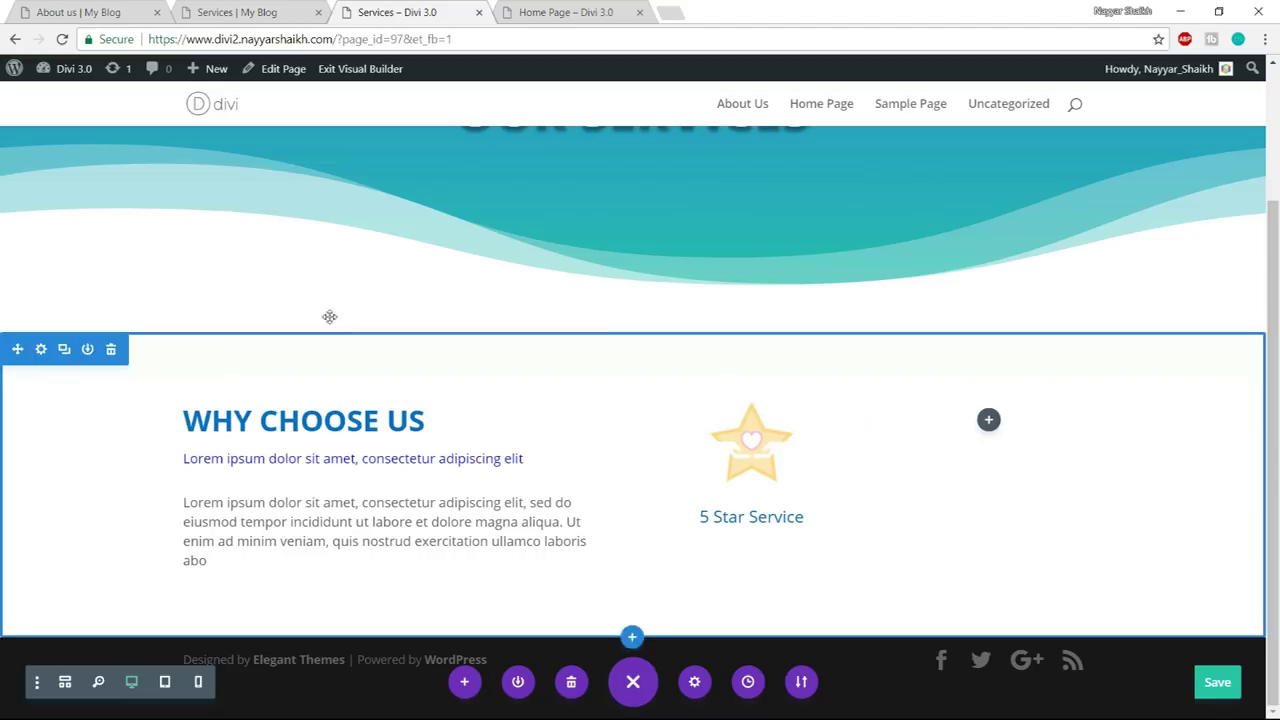
{"action": "mouse_move", "coordinate": [796, 447]}
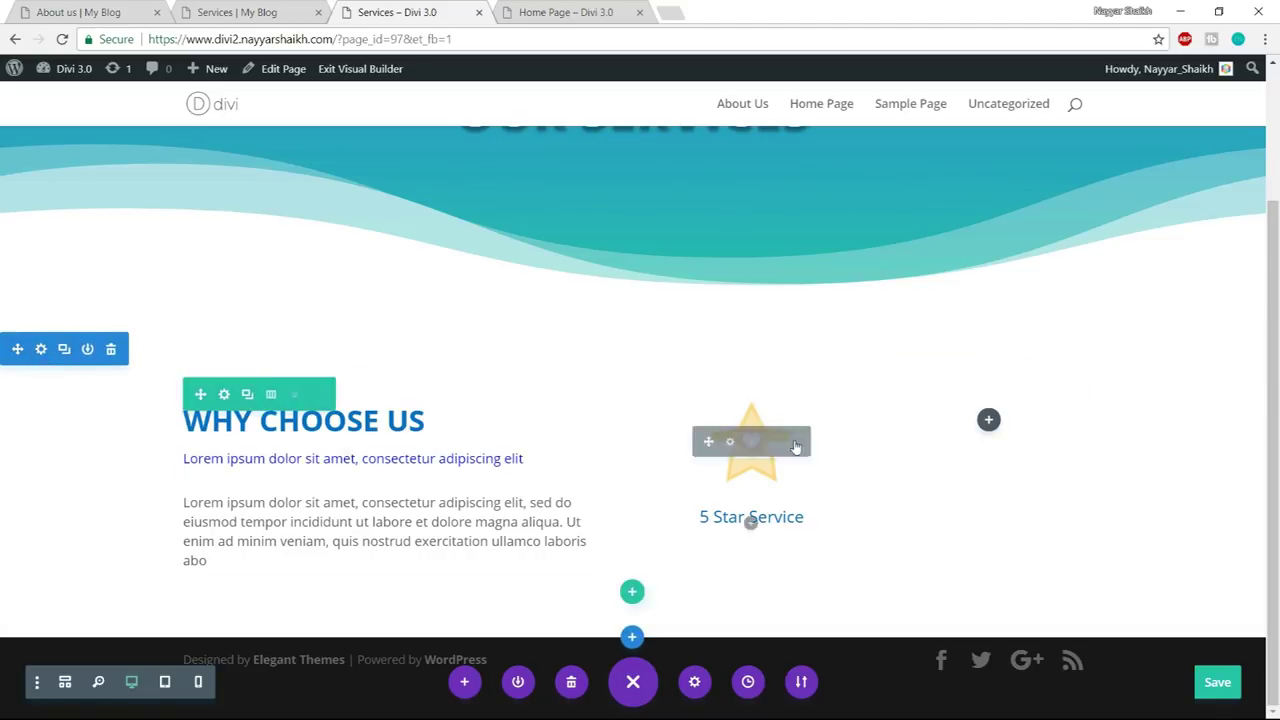
{"action": "left_click", "coordinate": [41, 352]}
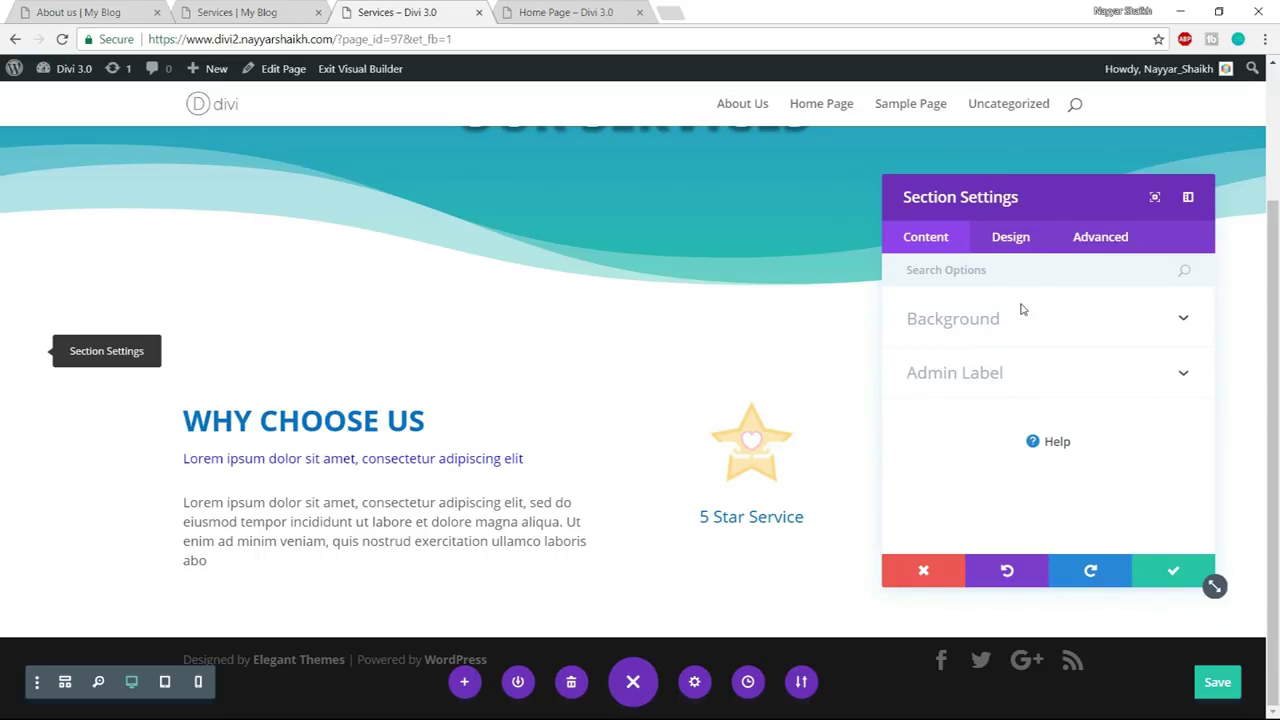
{"action": "left_click", "coordinate": [1029, 324]}
{"action": "left_click", "coordinate": [1066, 402]}
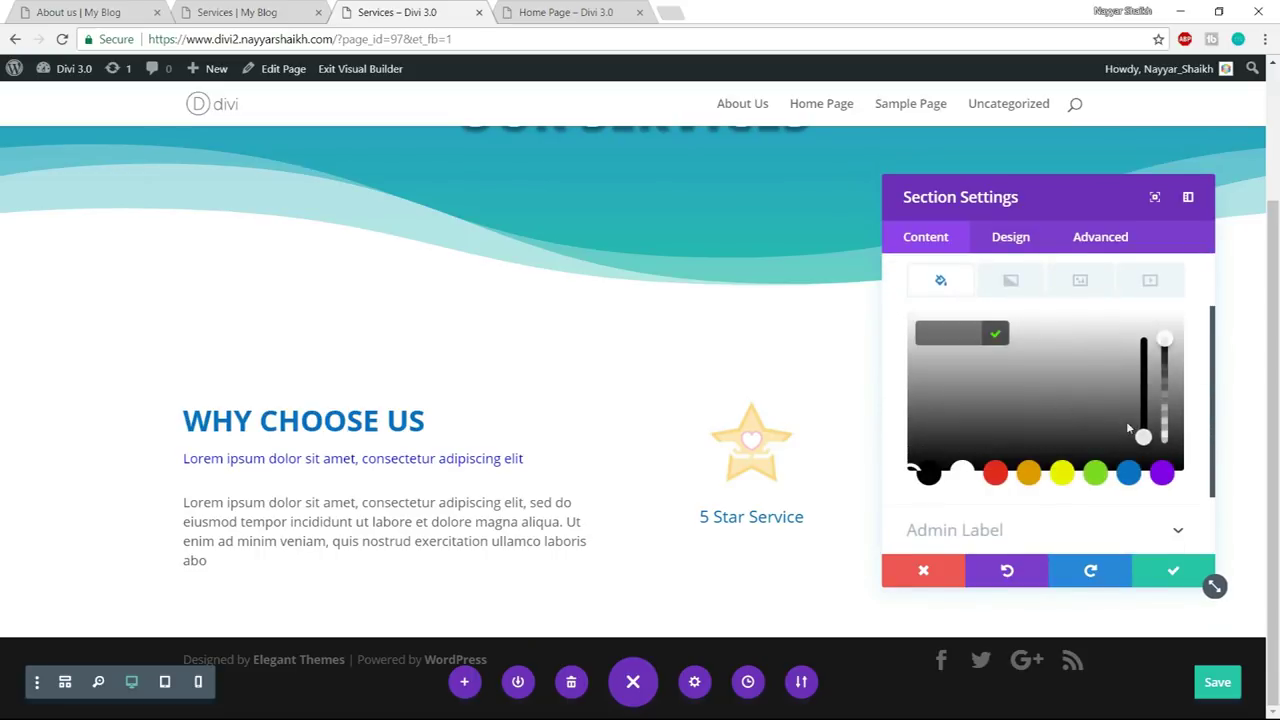
{"action": "left_click_drag", "start_coordinate": [963, 417], "coordinate": [928, 397]}
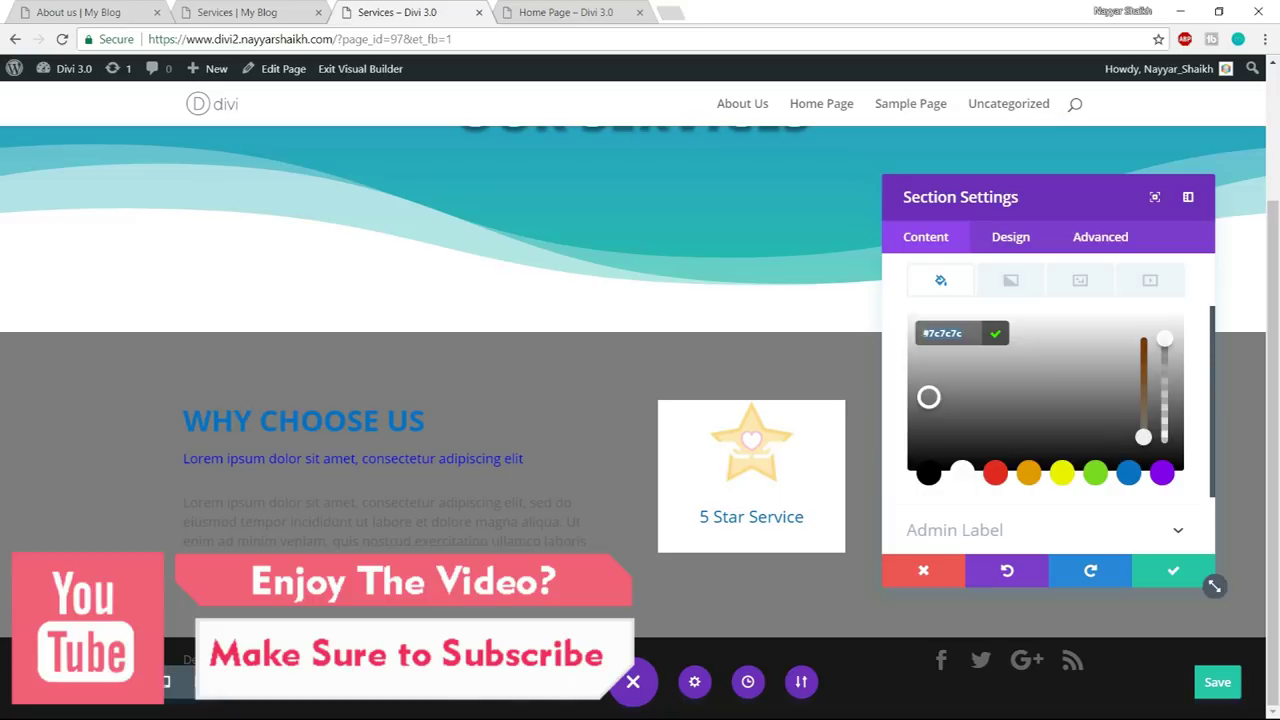
{"action": "key", "text": "BackSpace"}
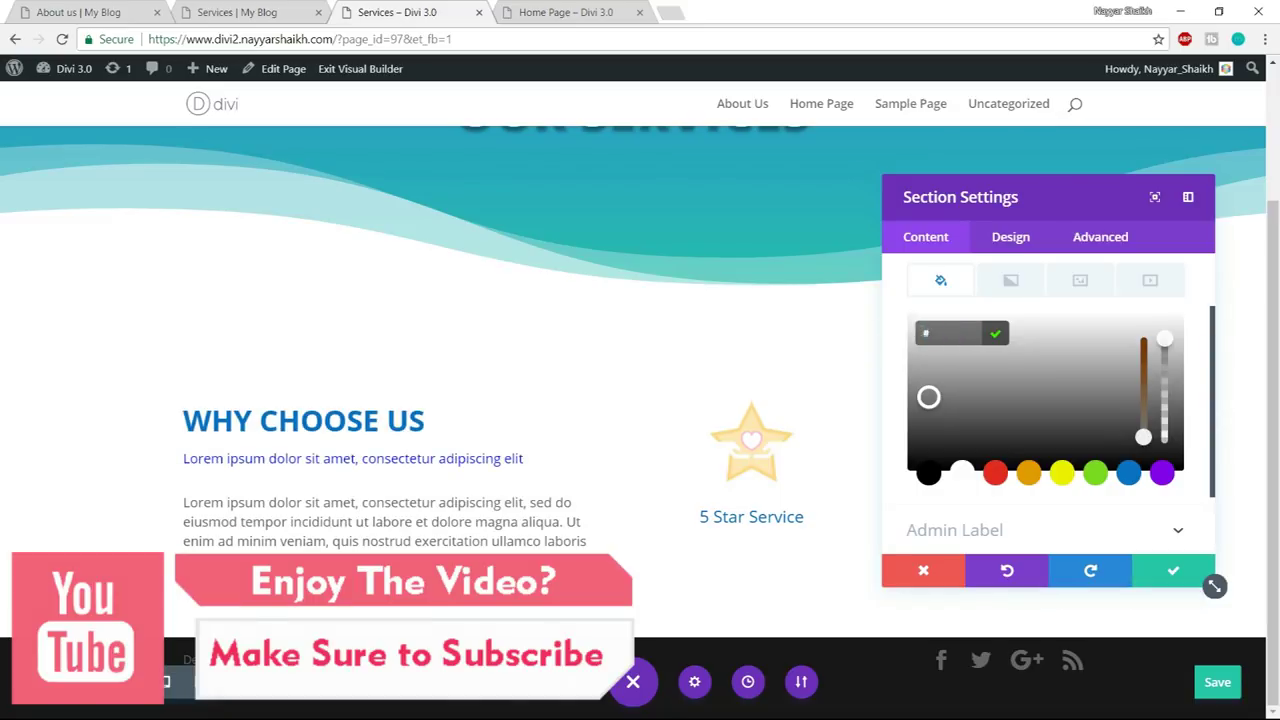
{"action": "type", "text": "#f2f5"}
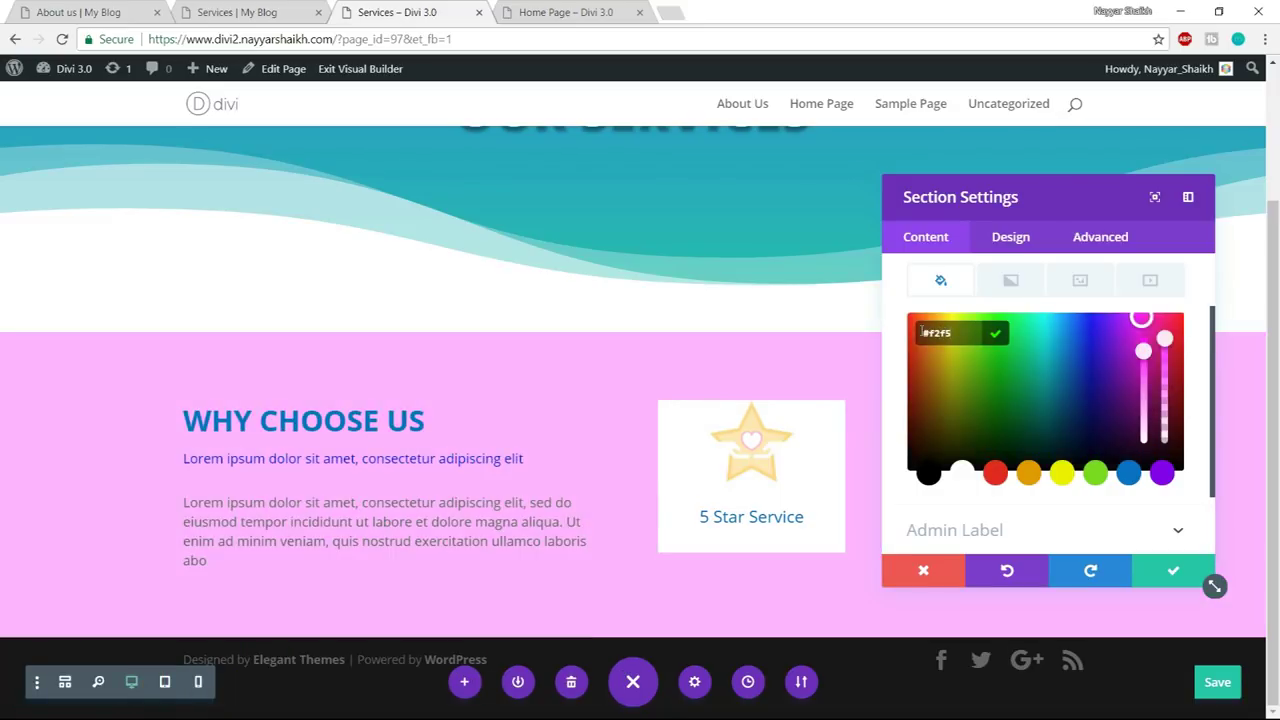
{"action": "type", "text": "f7"}
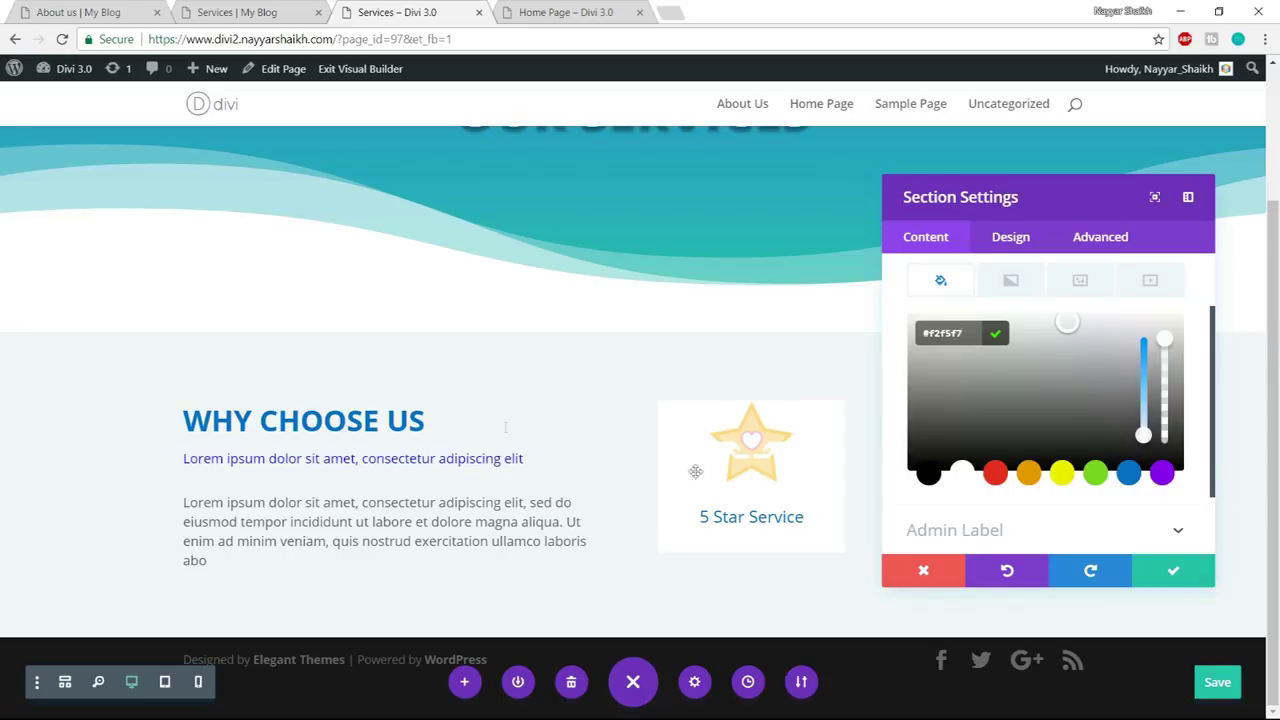
{"action": "left_click", "coordinate": [1174, 571]}
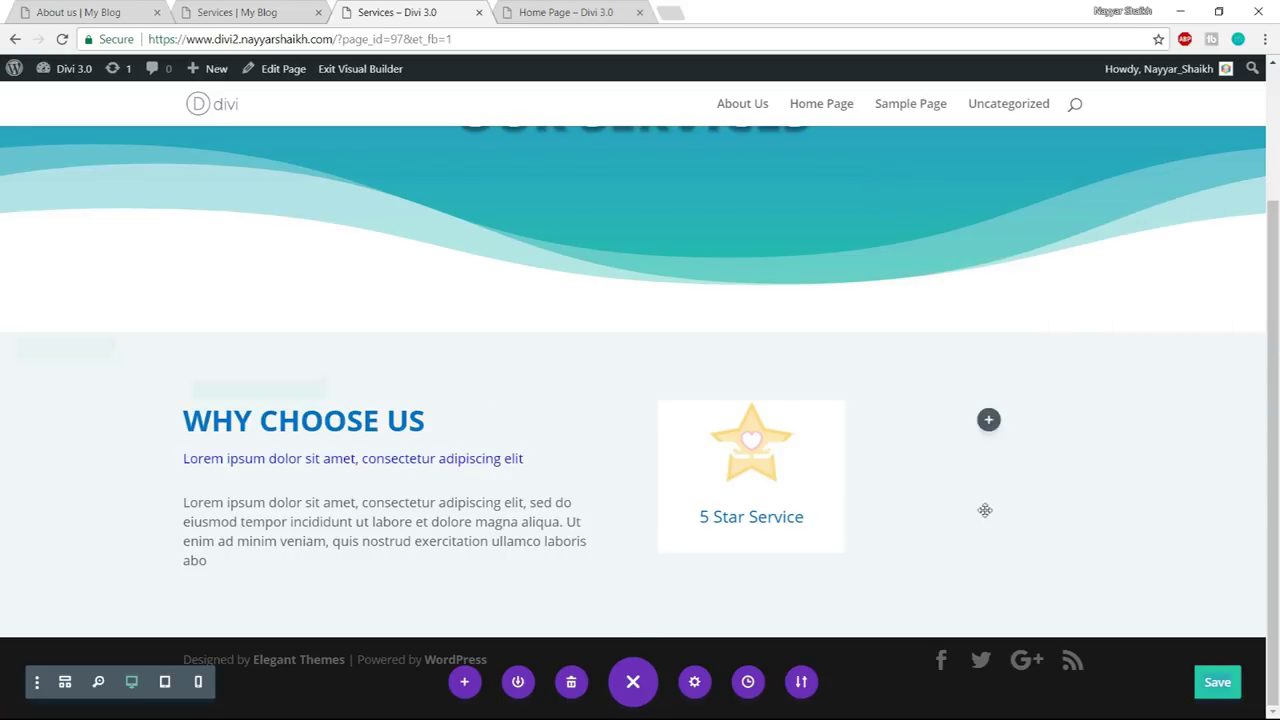
- Set the bottom divider color of the "OUR SERVICES" header section to #f2f5f7 and apply the settings
{"action": "scroll", "coordinate": [930, 535], "scroll_direction": "up", "scroll_amount": 2}
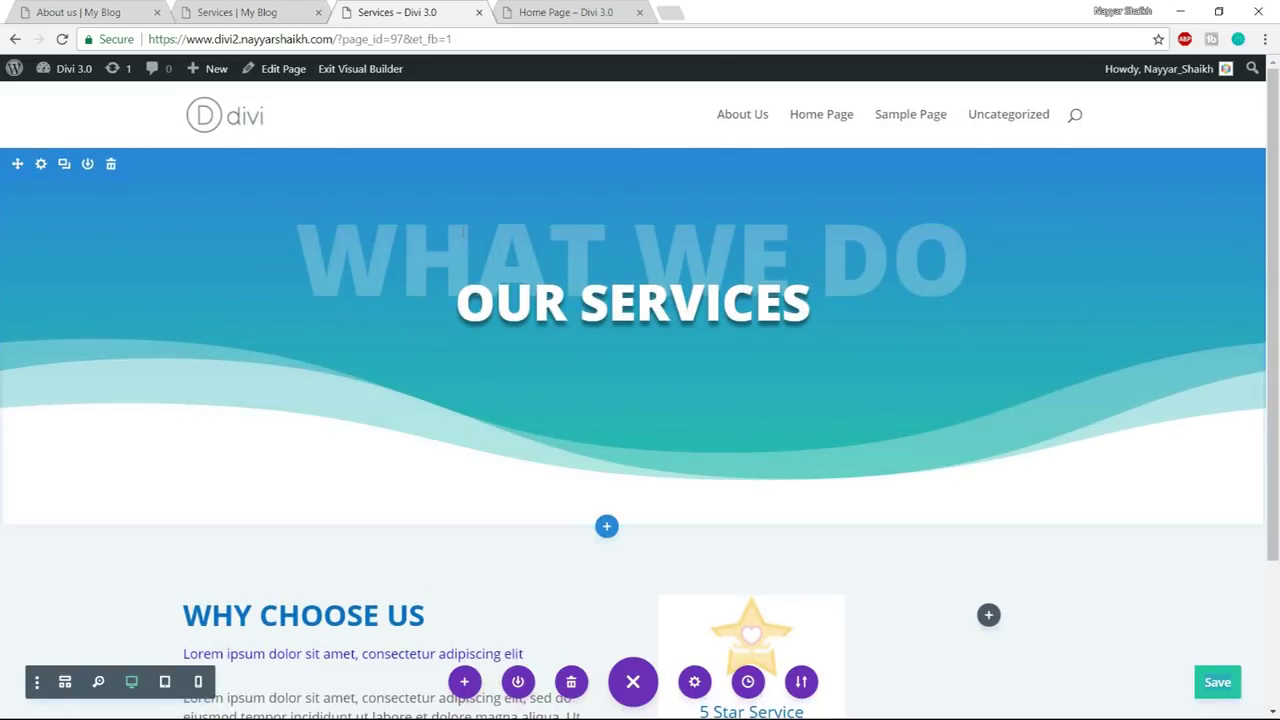
{"action": "left_click", "coordinate": [40, 165]}
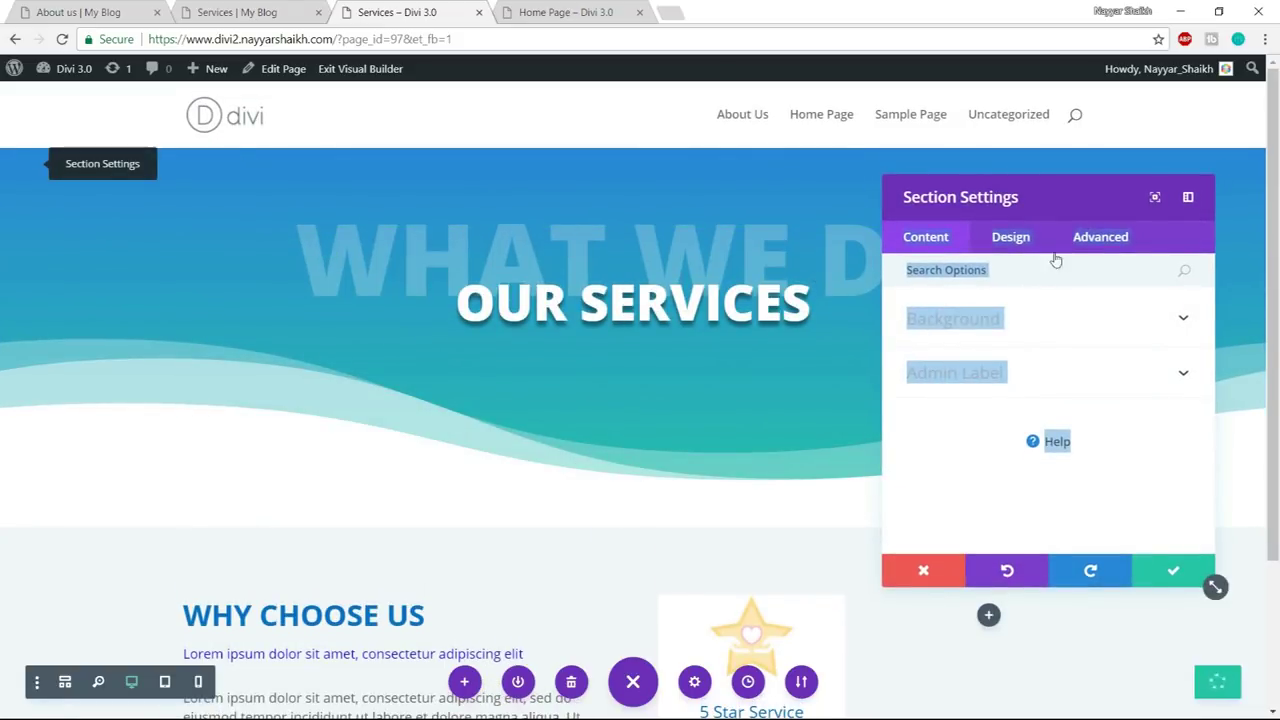
{"action": "left_click", "coordinate": [1015, 236]}
{"action": "left_click", "coordinate": [1008, 441]}
{"action": "left_click", "coordinate": [1082, 355]}
{"action": "scroll", "coordinate": [1060, 390], "scroll_direction": "down", "scroll_amount": 2}
{"action": "left_click", "coordinate": [1043, 403]}
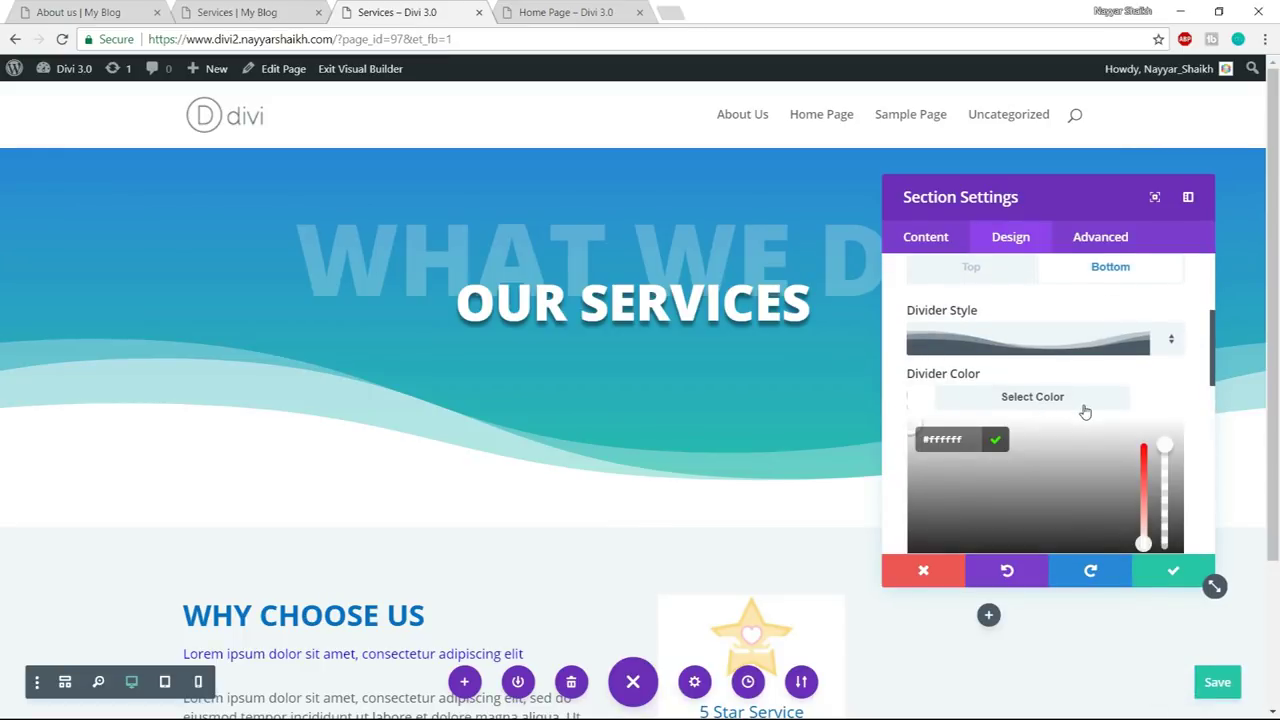
{"action": "scroll", "coordinate": [1080, 410], "scroll_direction": "down", "scroll_amount": 1}
{"action": "type", "text": "#f2f5f7"}
{"action": "scroll", "coordinate": [651, 437], "scroll_direction": "down", "scroll_amount": 2}
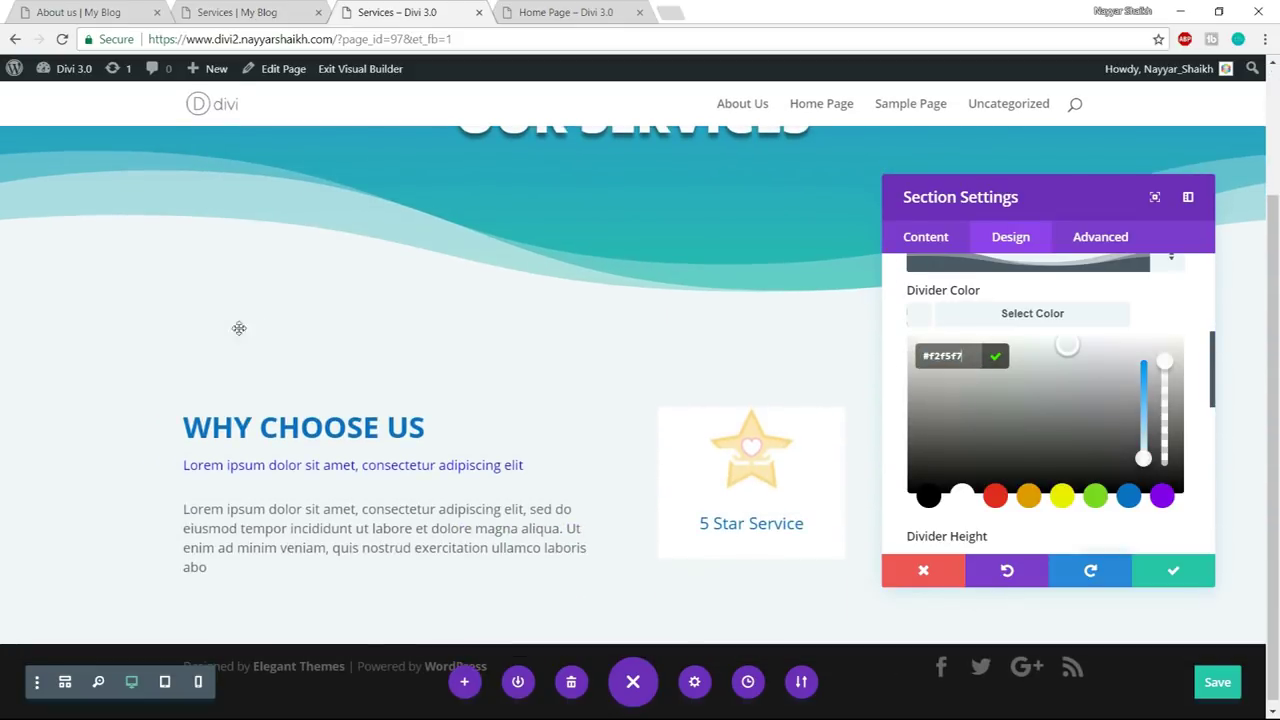
{"action": "left_click", "coordinate": [1190, 582]}
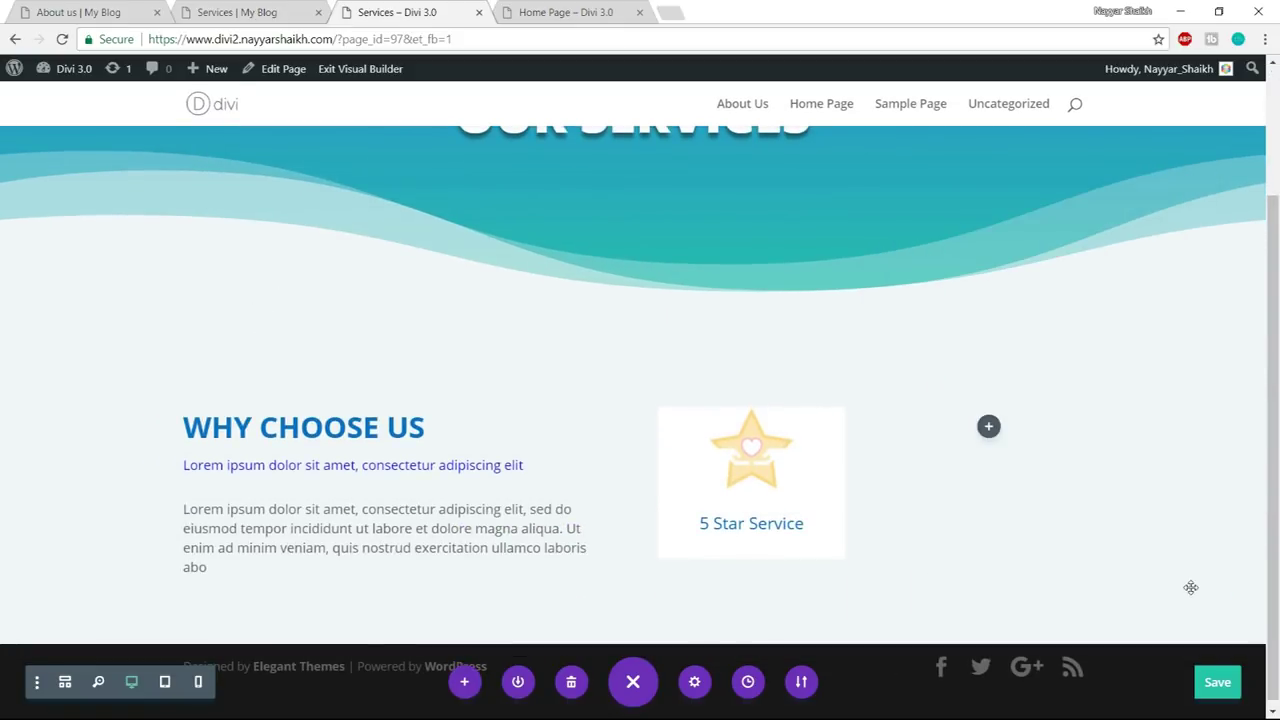
- Set the "5 Star Service" blurb's custom padding to 20px on all four sides
{"action": "mouse_move", "coordinate": [735, 458]}
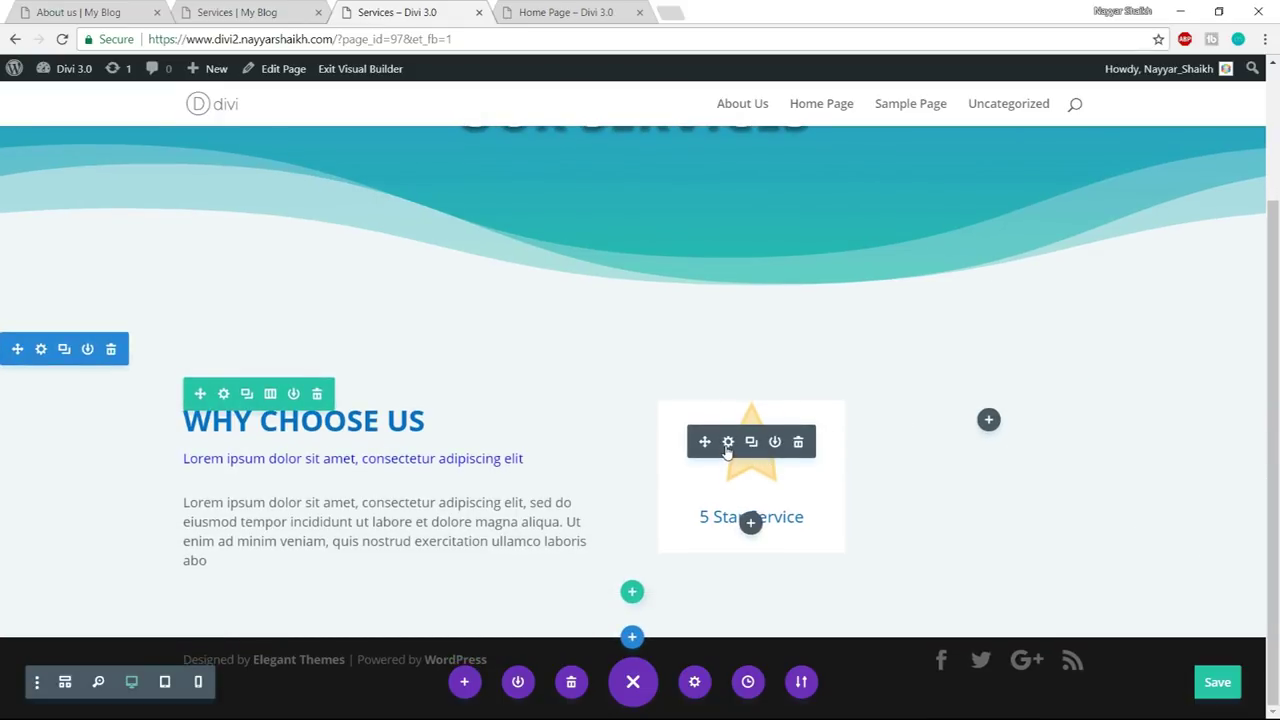
{"action": "left_click", "coordinate": [728, 442]}
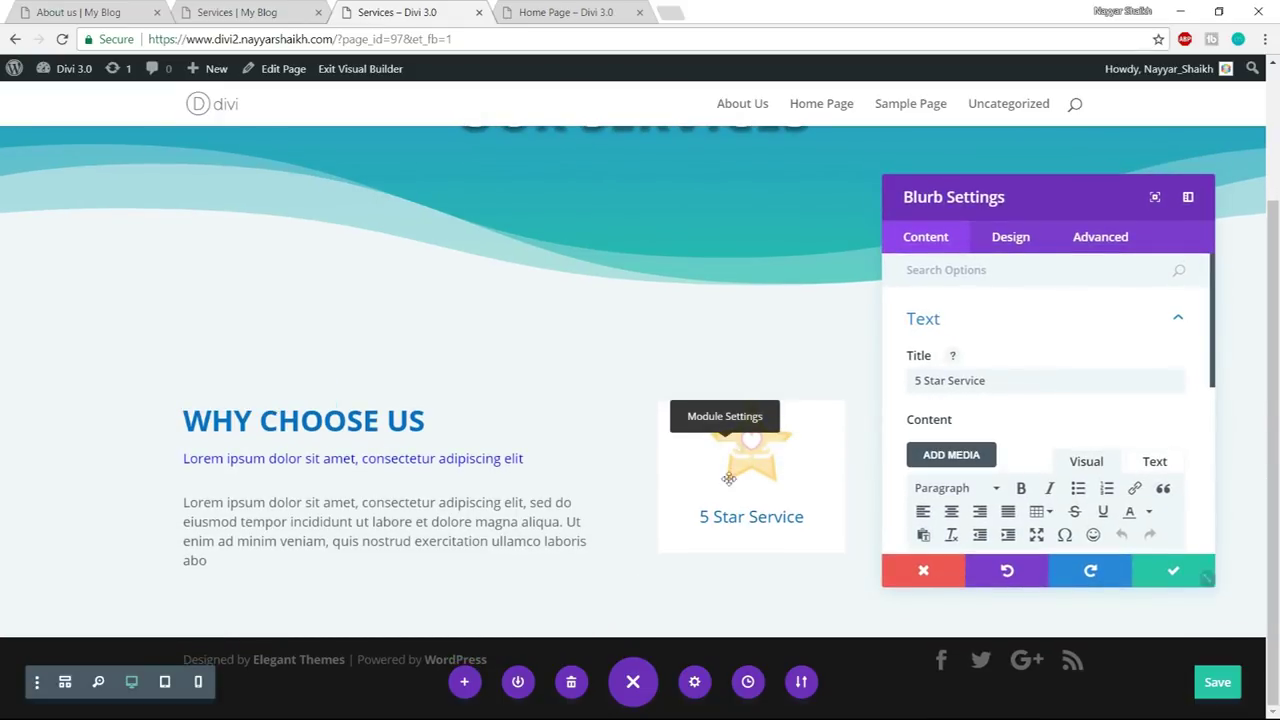
{"action": "left_click", "coordinate": [1010, 236]}
{"action": "scroll", "coordinate": [1134, 409], "scroll_direction": "down", "scroll_amount": 3}
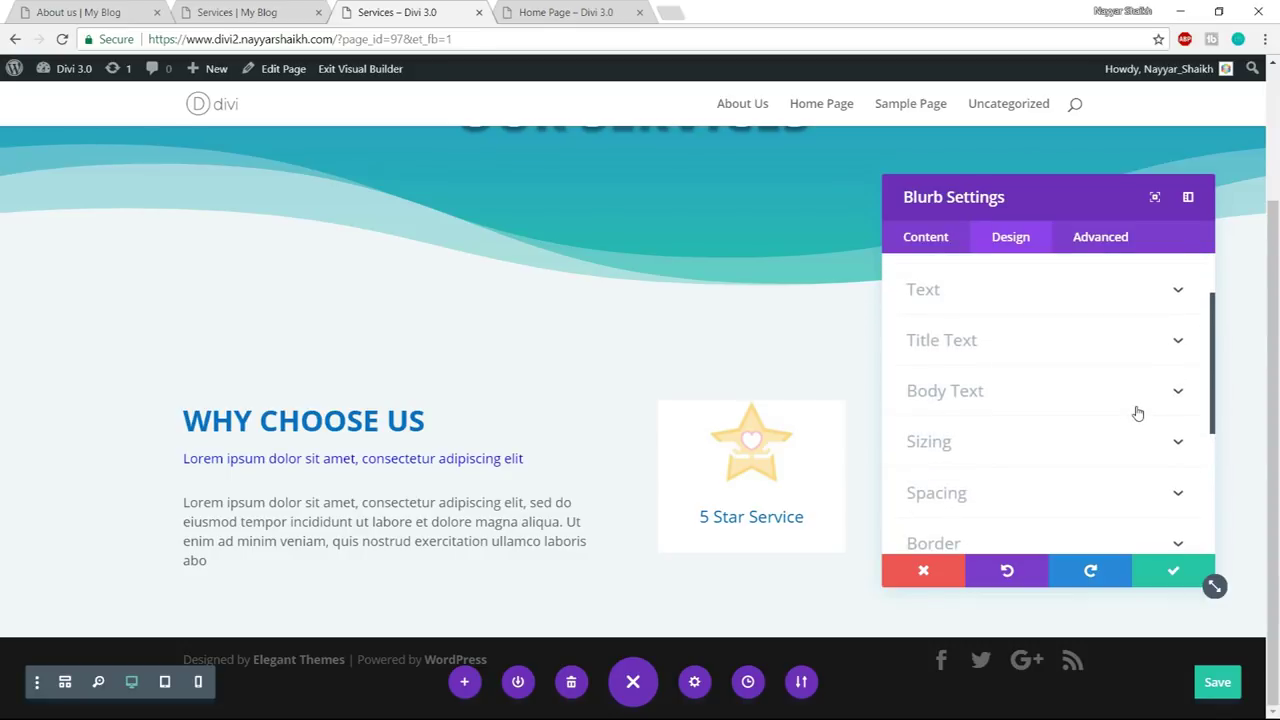
{"action": "left_click", "coordinate": [1073, 412]}
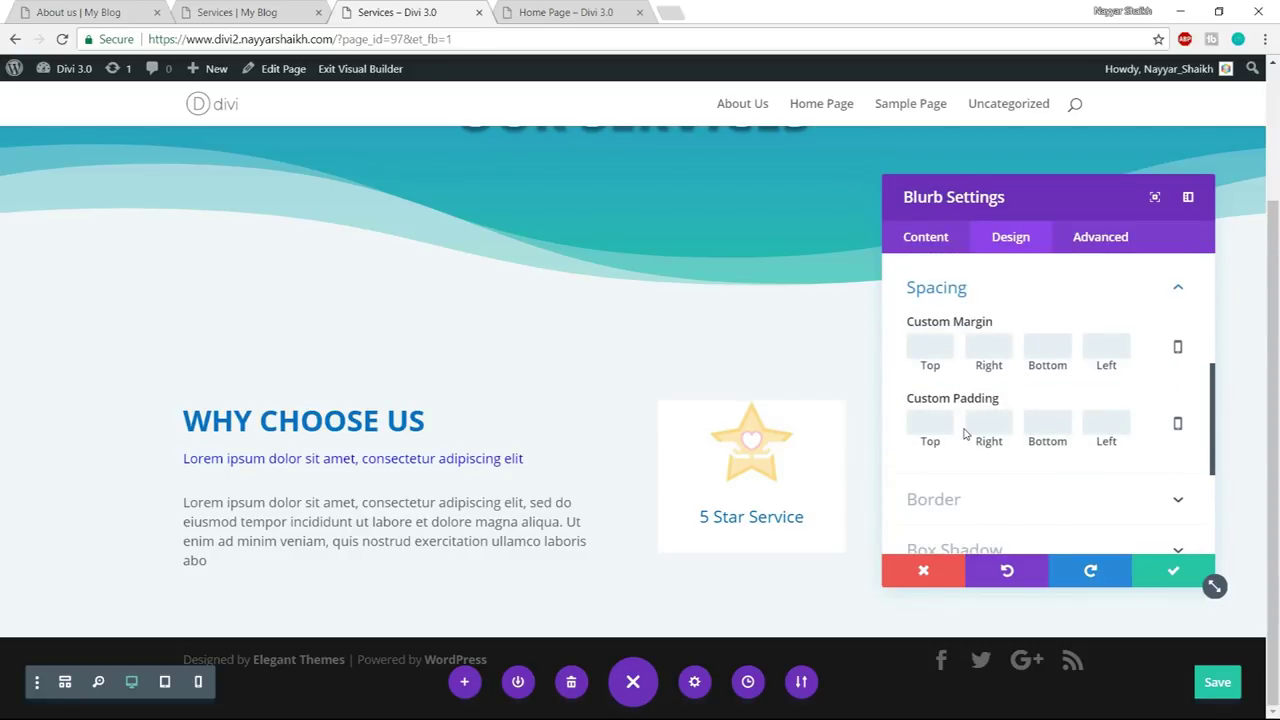
{"action": "type", "text": "2020"}
{"action": "key", "text": "Tab"}
{"action": "type", "text": "20"}
{"action": "key", "text": "Tab"}
{"action": "type", "text": "20"}
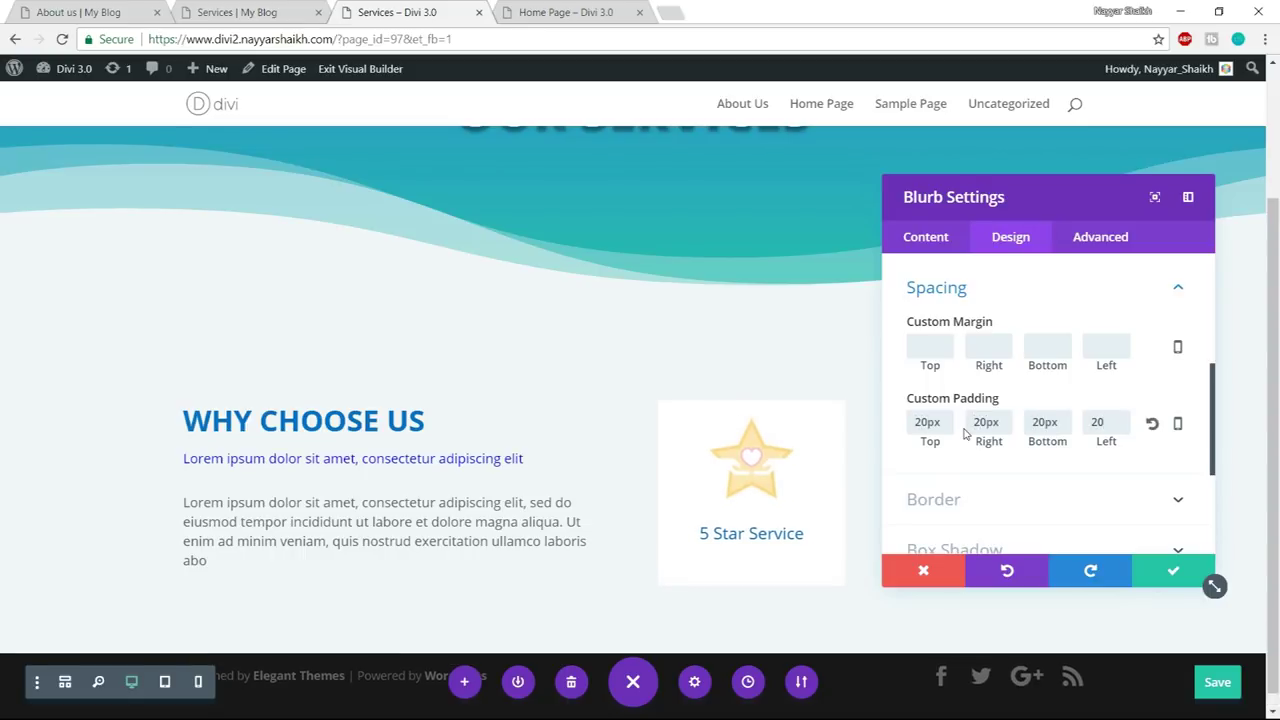
- Round all four corners of the blurb to 30px and compare it with the reference page's cards
{"action": "left_click", "coordinate": [1049, 498]}
{"action": "scroll", "coordinate": [1051, 451], "scroll_direction": "down", "scroll_amount": 1}
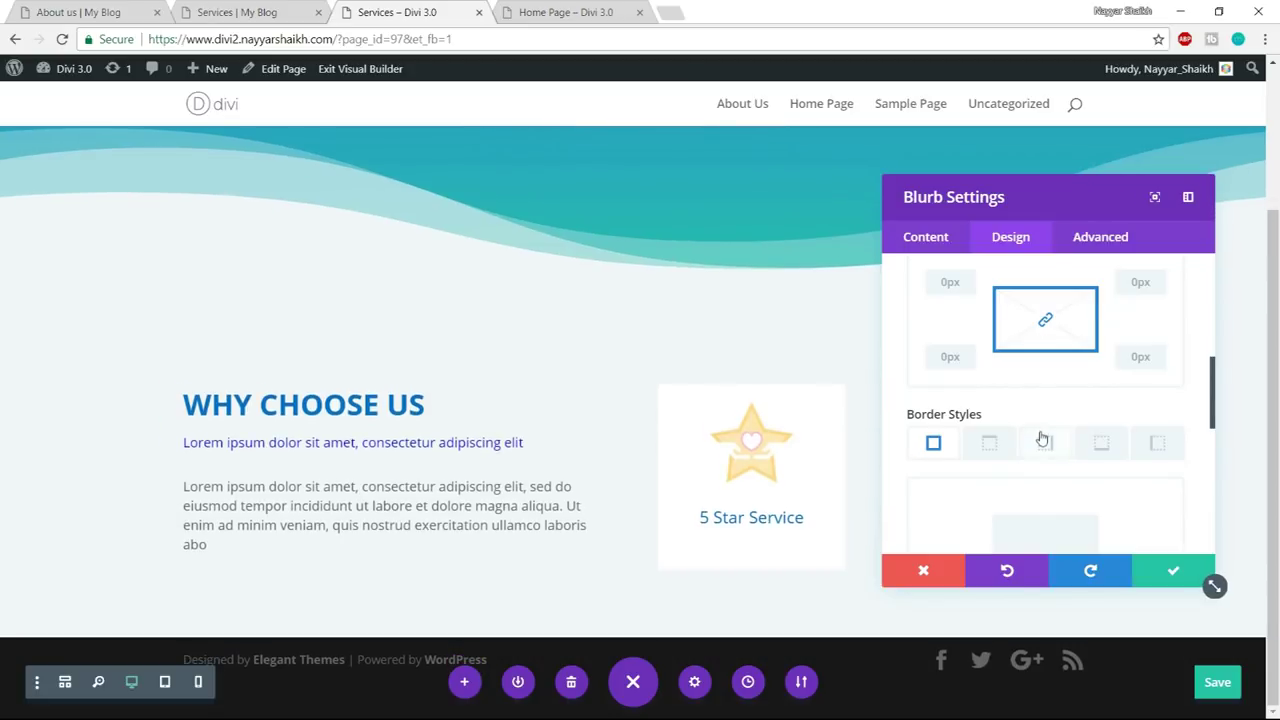
{"action": "scroll", "coordinate": [1041, 438], "scroll_direction": "up", "scroll_amount": 2}
{"action": "scroll", "coordinate": [1041, 438], "scroll_direction": "down", "scroll_amount": 1}
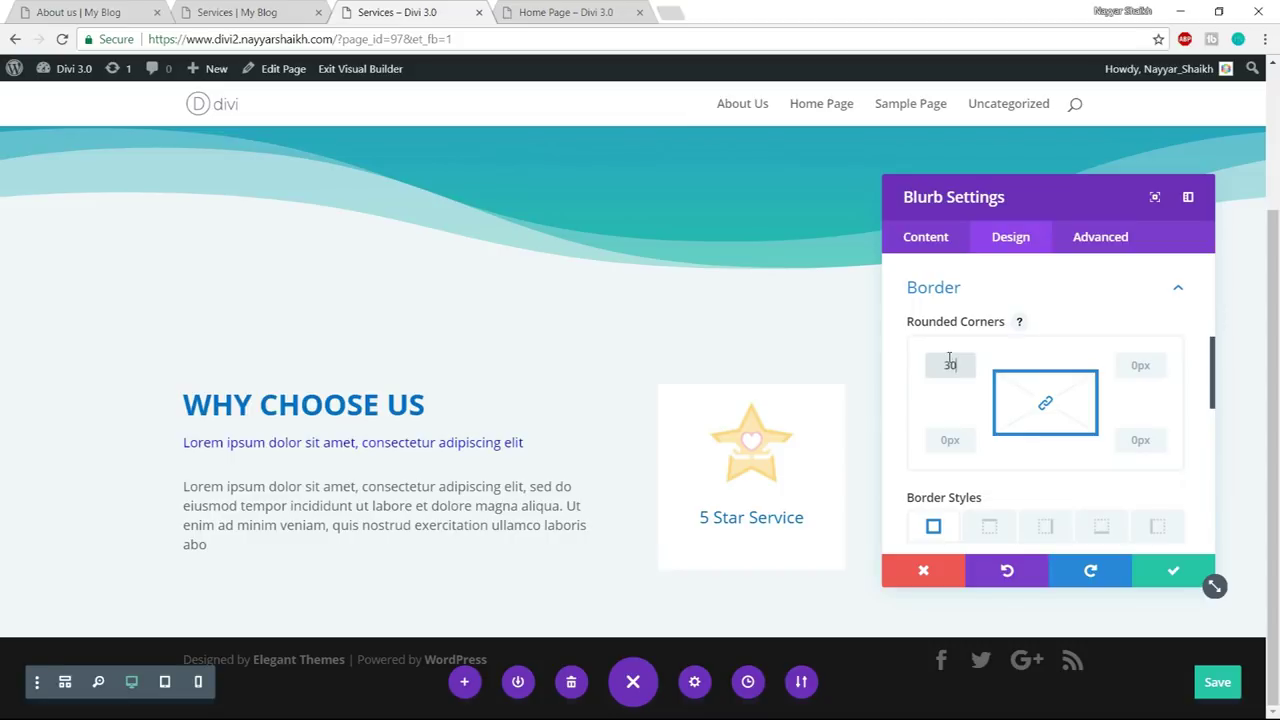
{"action": "type", "text": "px"}
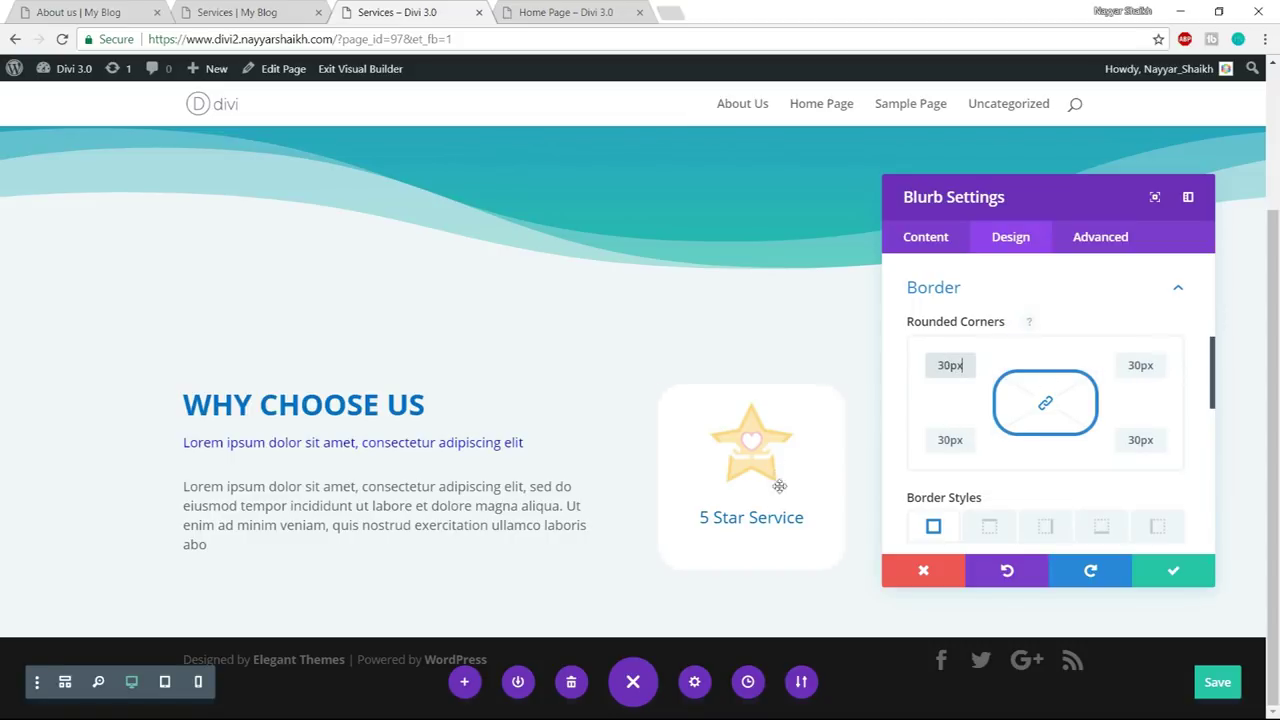
{"action": "left_click", "coordinate": [228, 10]}
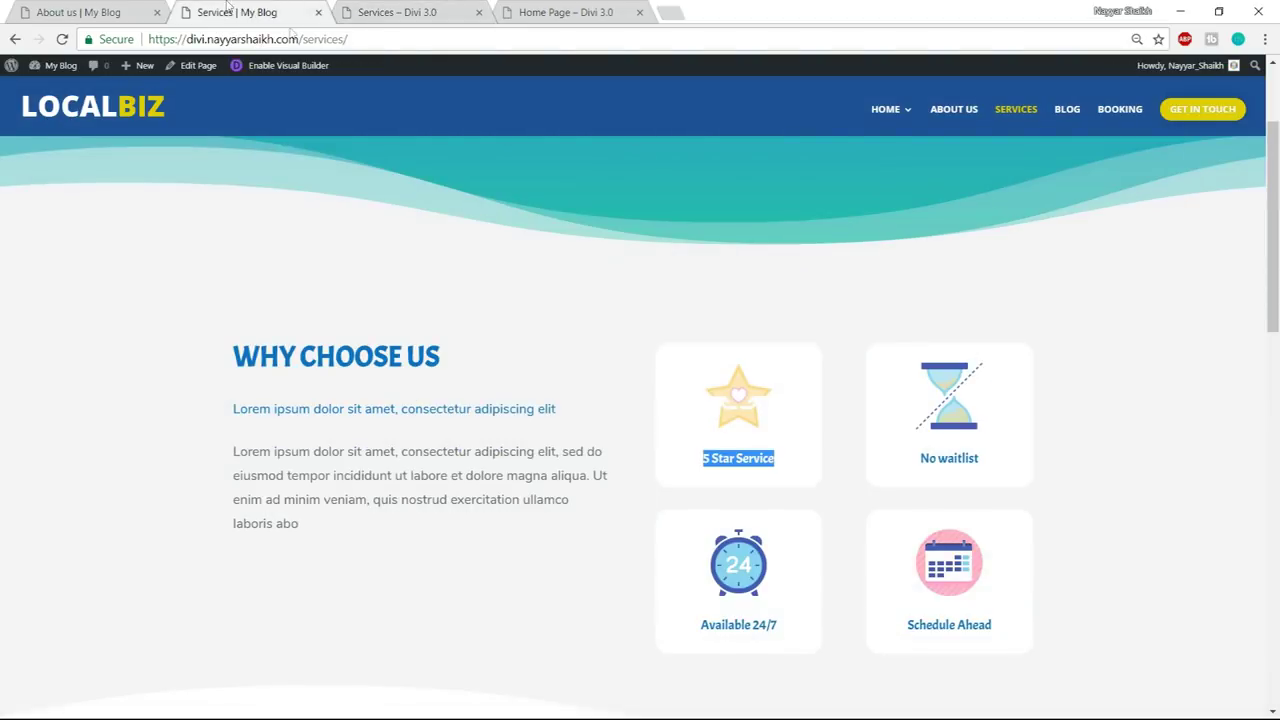
{"action": "left_click", "coordinate": [405, 10]}
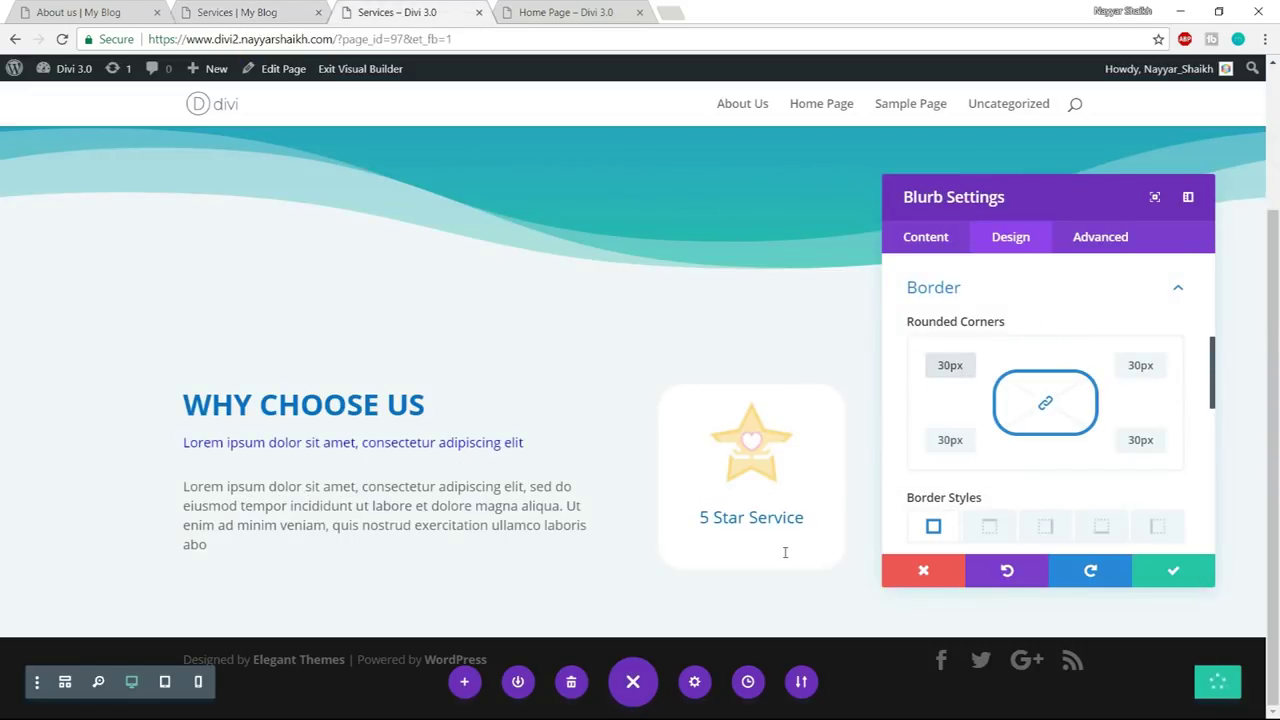
- Set the blurb's bottom padding to 0px and apply the blurb settings
{"action": "scroll", "coordinate": [773, 536], "scroll_direction": "up", "scroll_amount": 1}
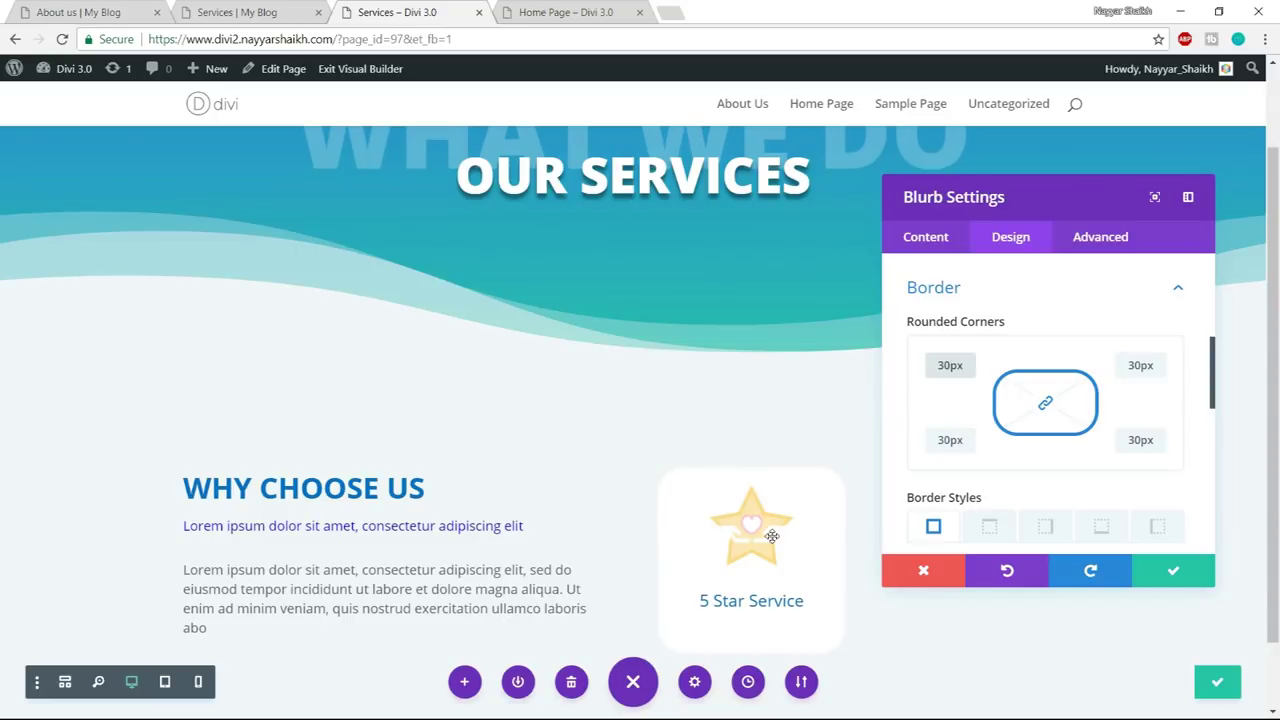
{"action": "scroll", "coordinate": [773, 520], "scroll_direction": "down", "scroll_amount": 1}
{"action": "scroll", "coordinate": [1043, 357], "scroll_direction": "up", "scroll_amount": 5}
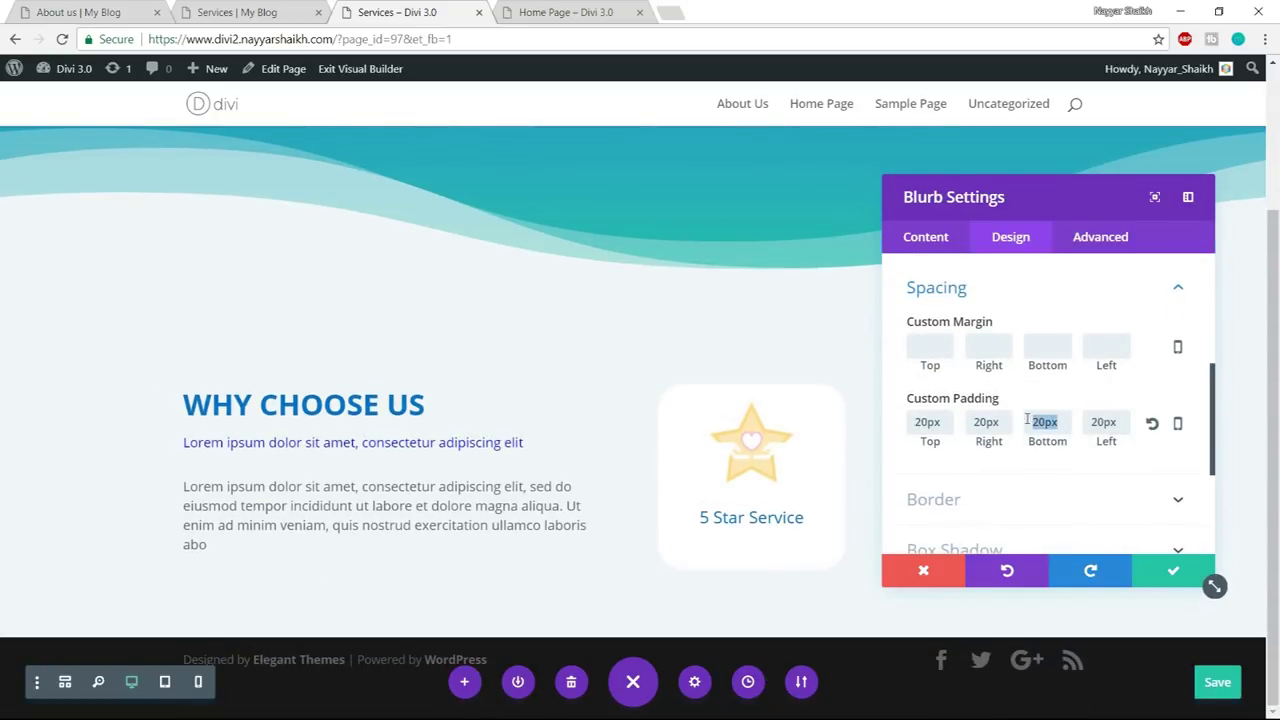
{"action": "key", "text": "BackSpace"}
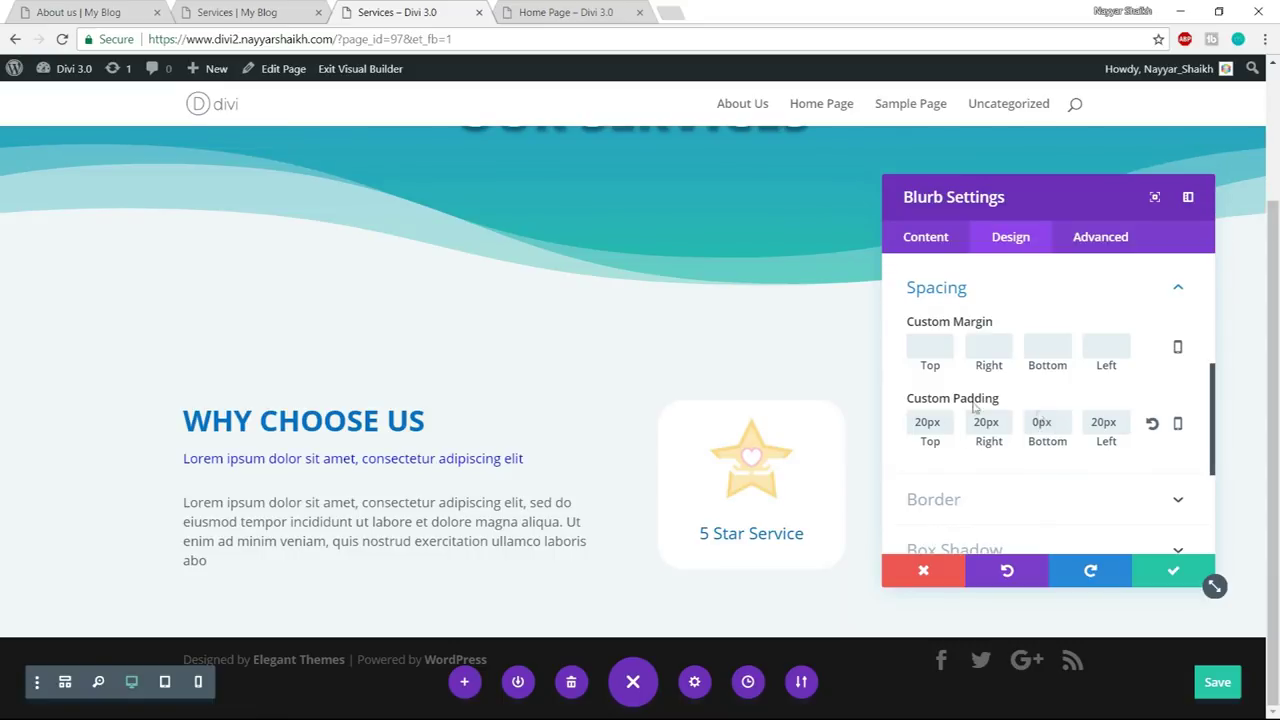
{"action": "left_click", "coordinate": [1175, 572]}
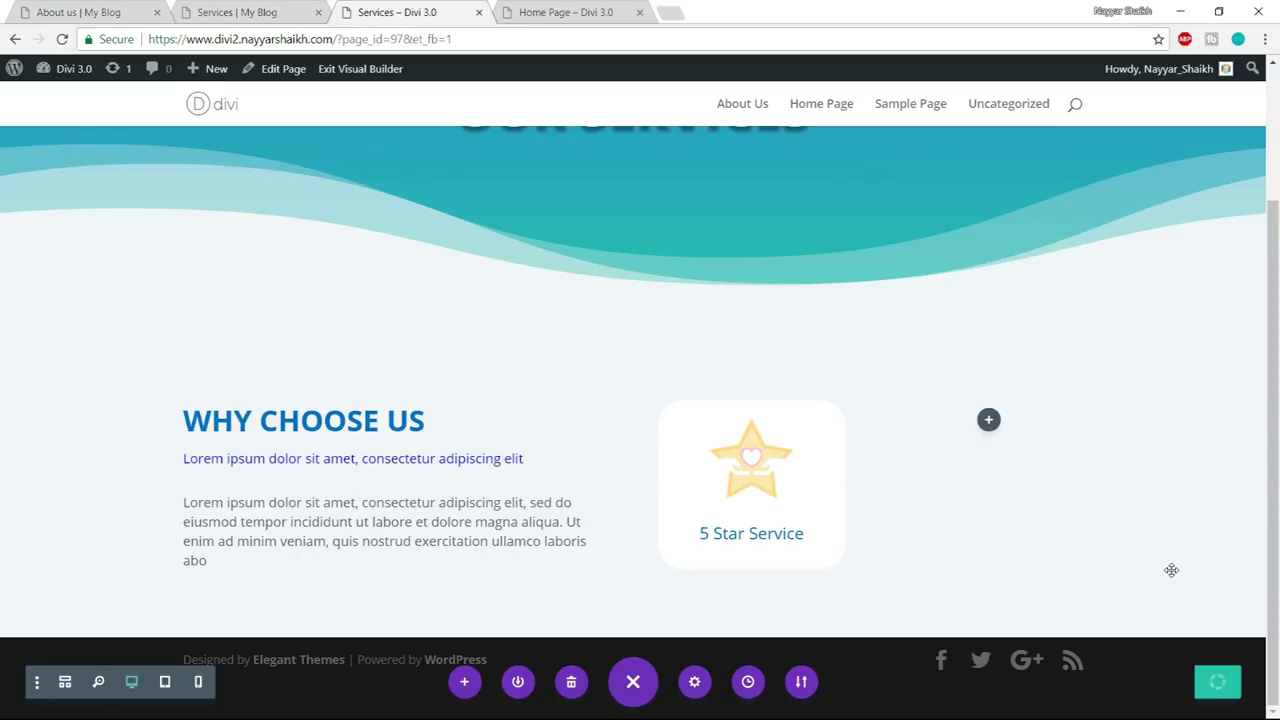
- Duplicate the "5 Star Service" blurb and move copies to the empty third column, making a two-by-two grid of cards
{"action": "left_click", "coordinate": [752, 443]}
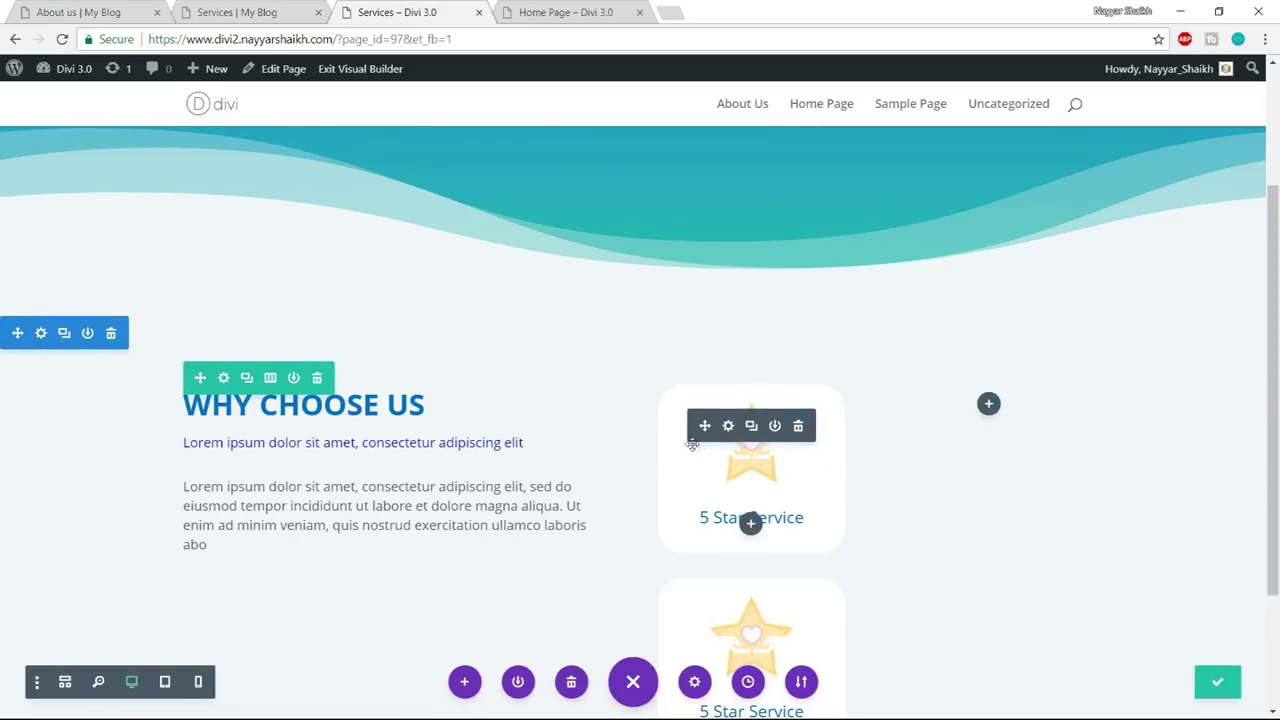
{"action": "left_click_drag", "start_coordinate": [697, 430], "coordinate": [980, 403]}
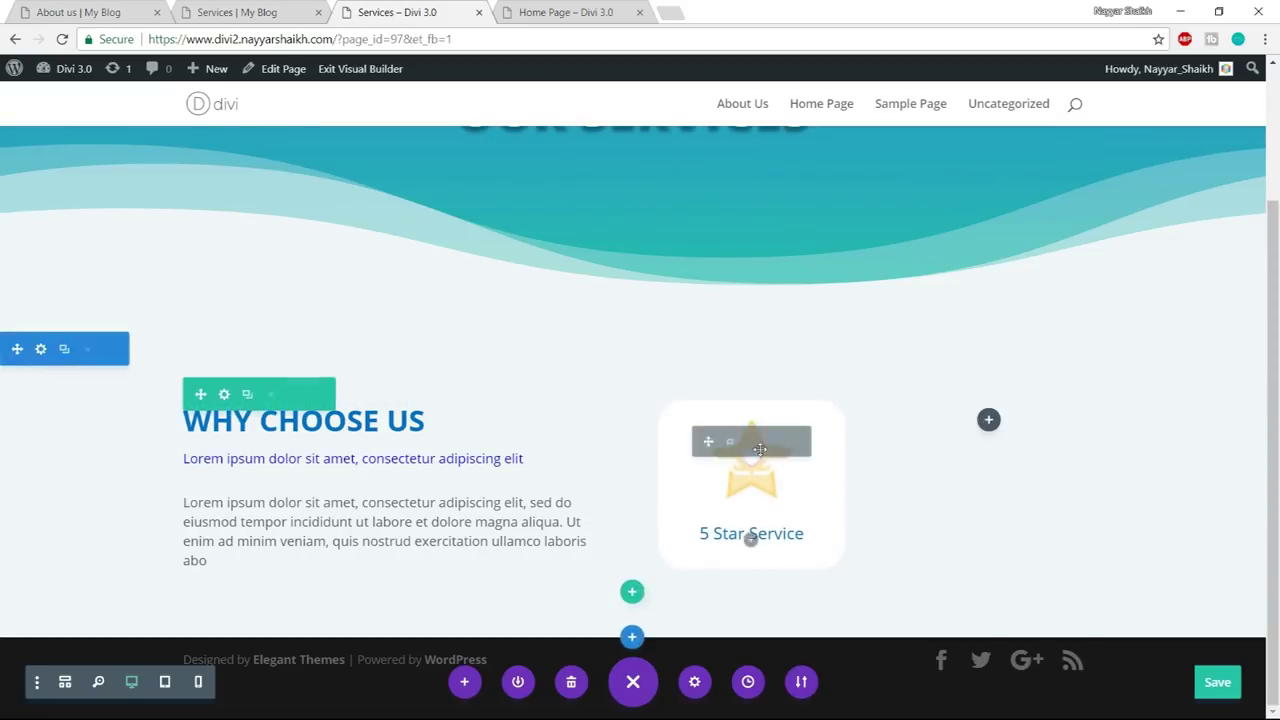
{"action": "left_click", "coordinate": [752, 448]}
{"action": "left_click_drag", "start_coordinate": [703, 426], "coordinate": [1000, 395]}
{"action": "left_click", "coordinate": [752, 430]}
{"action": "scroll", "coordinate": [790, 400], "scroll_direction": "down", "scroll_amount": 2}
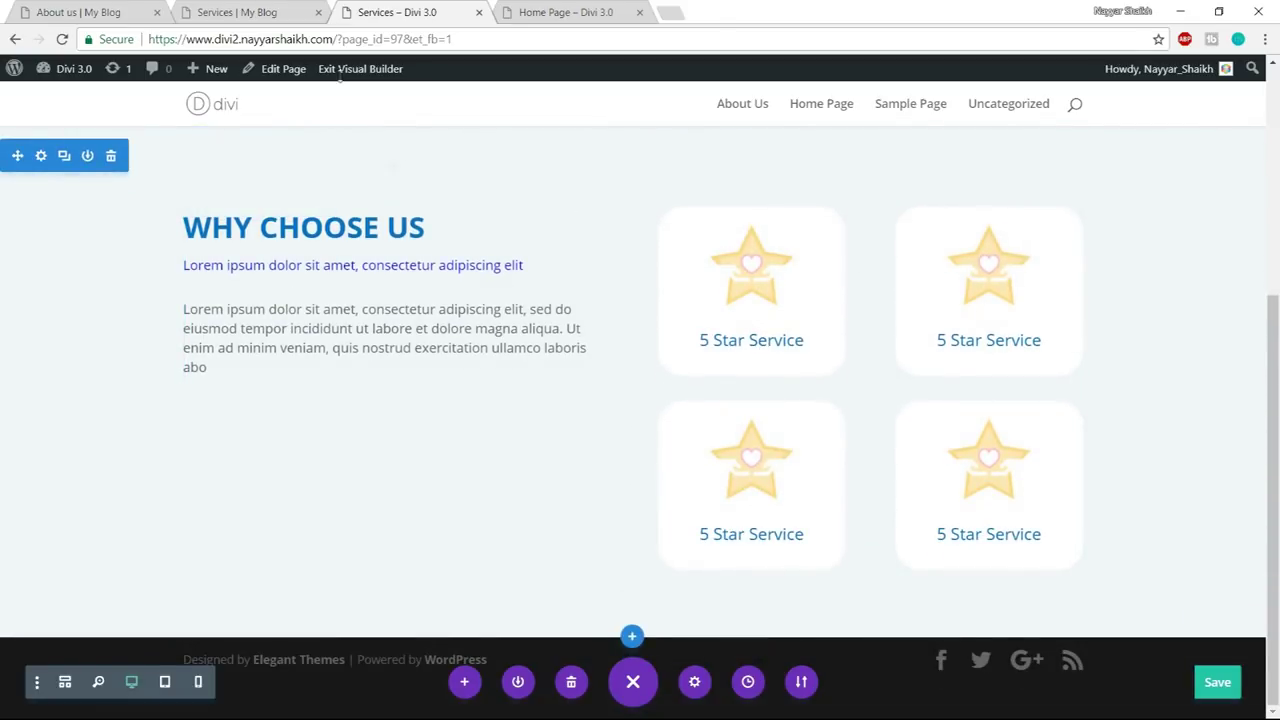
- Retitle the upper blurb in the last column "No waitlist", following the reference page's second card
{"action": "left_click", "coordinate": [240, 13]}
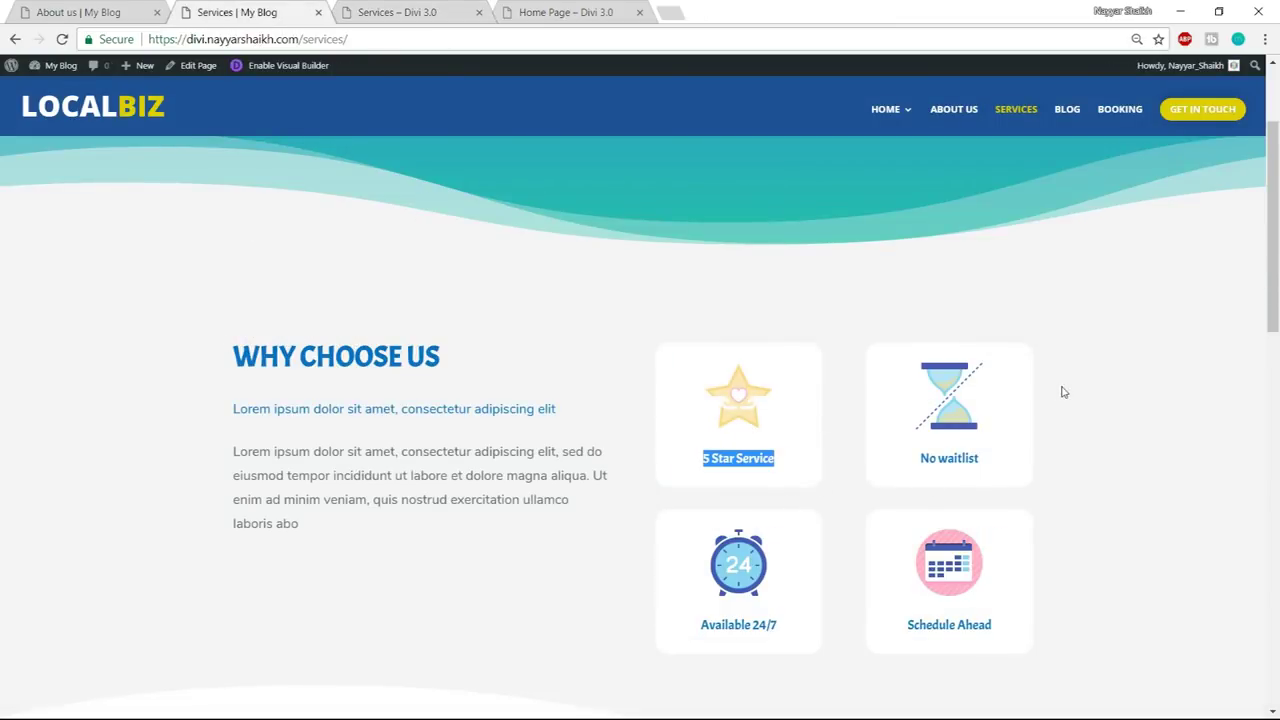
{"action": "left_click", "coordinate": [342, 11]}
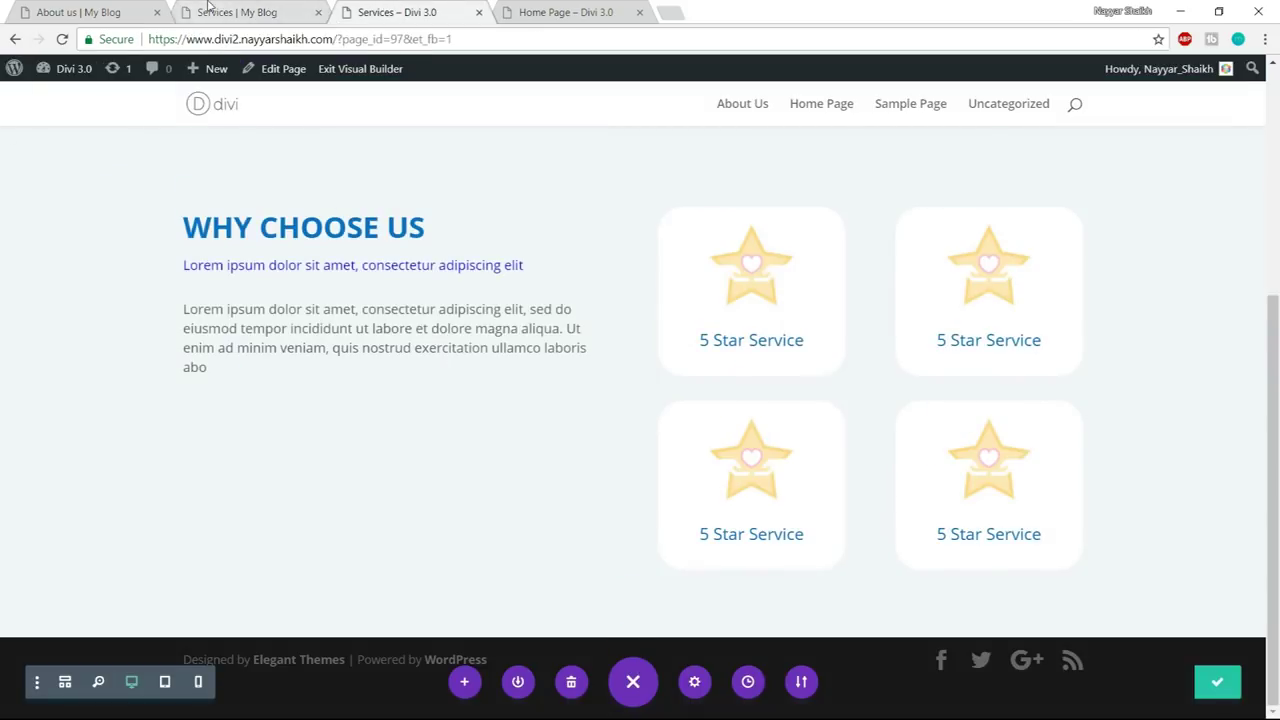
{"action": "left_click", "coordinate": [215, 12]}
{"action": "left_click_drag", "start_coordinate": [920, 457], "coordinate": [958, 457]}
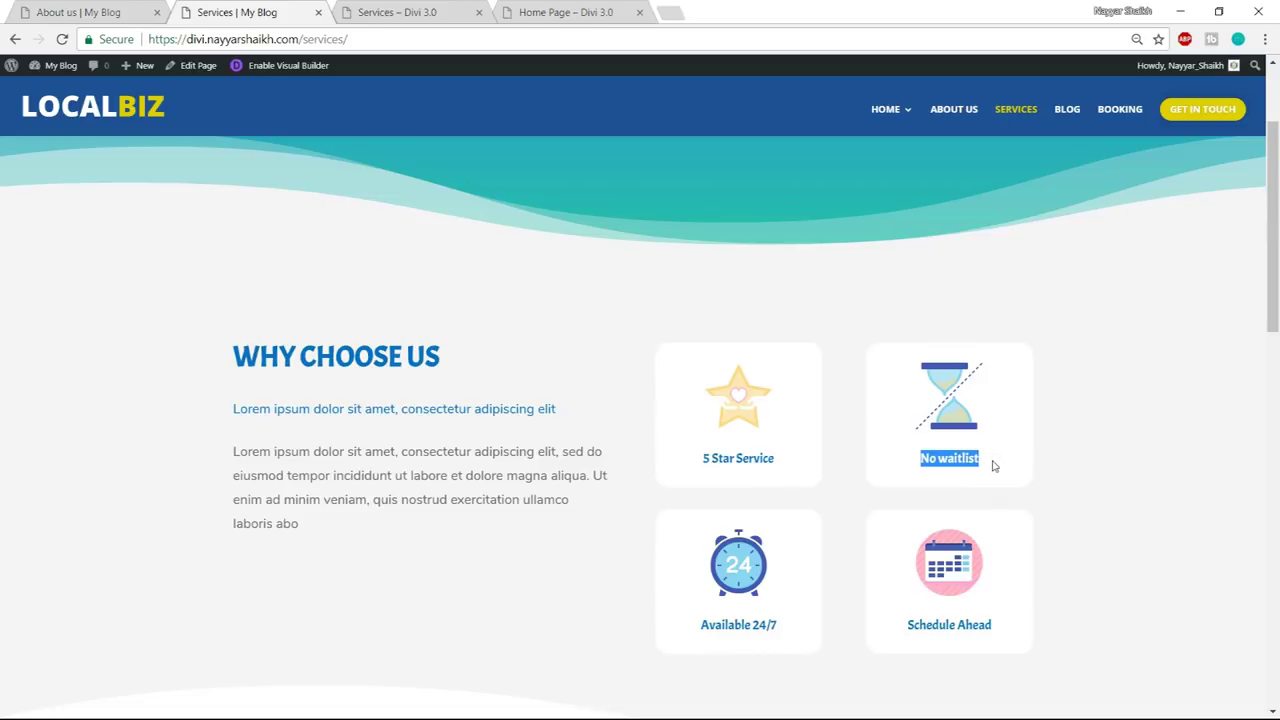
{"action": "left_click", "coordinate": [383, 8]}
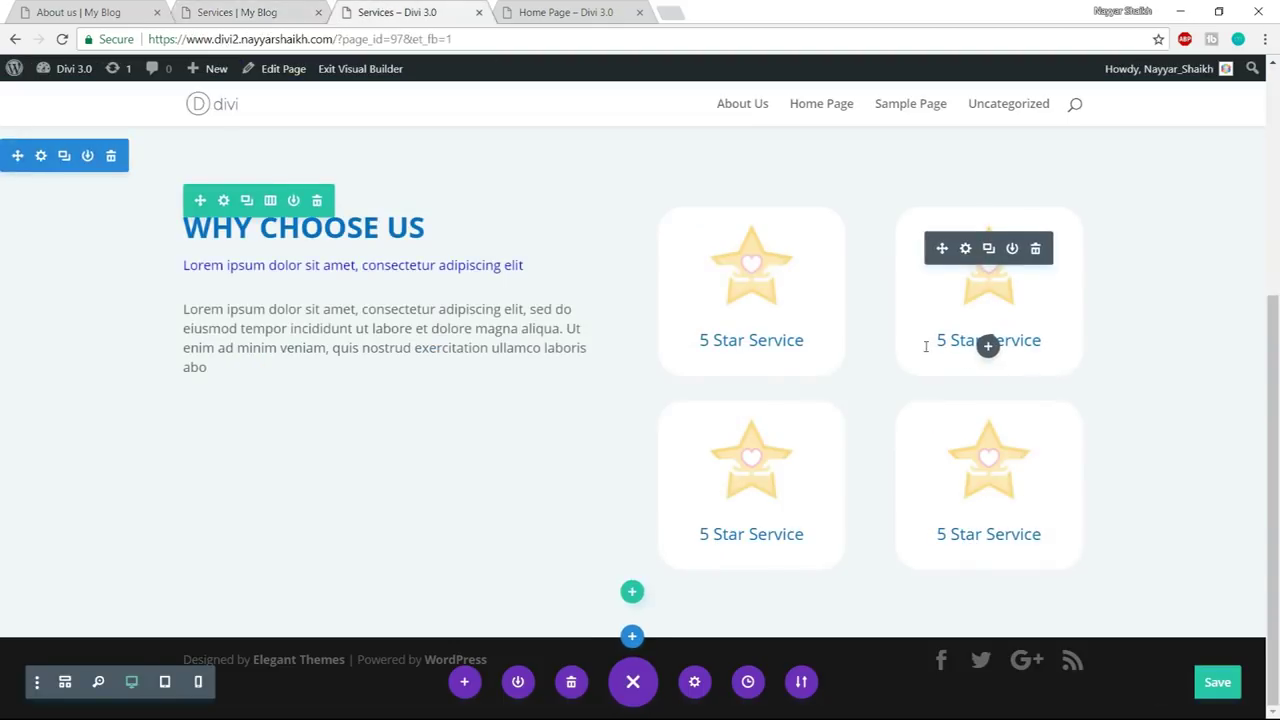
{"action": "left_click_drag", "start_coordinate": [932, 340], "coordinate": [1047, 338]}
{"action": "type", "text": "No waitlist"}
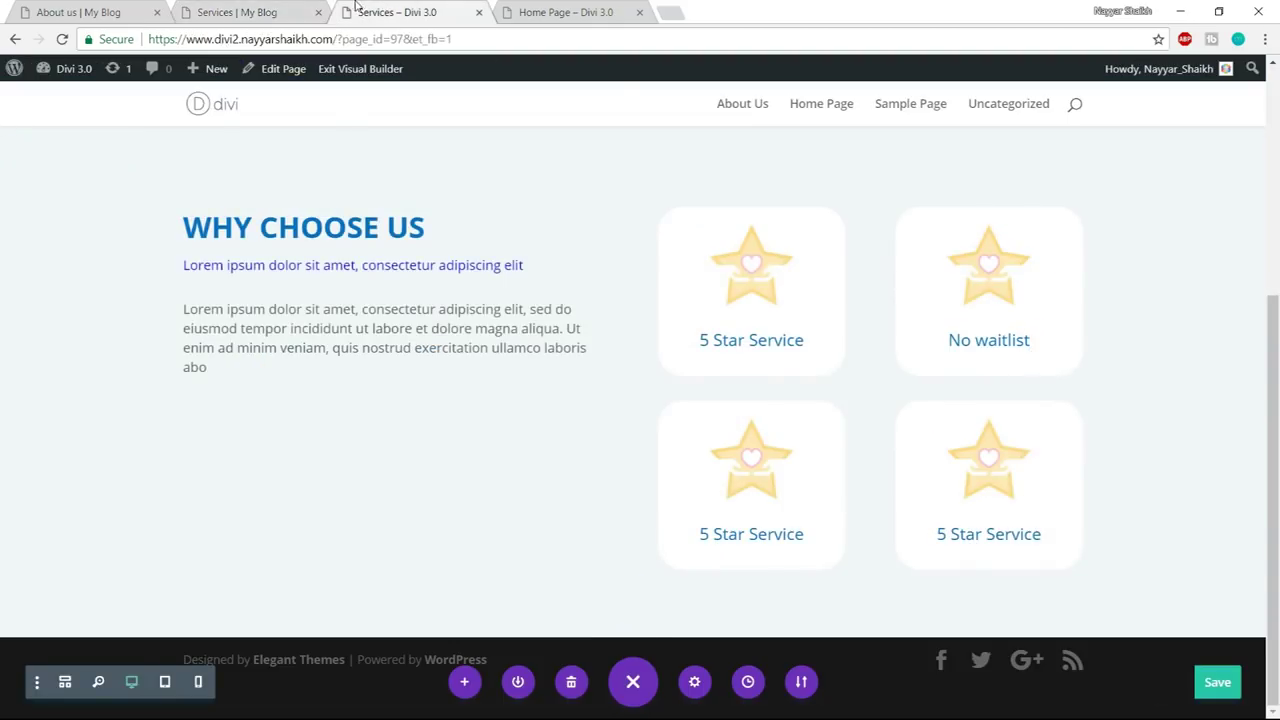
- Retitle the two lower blurbs "Available 24/7" and "Schedule Ahead" to match the reference page's cards
{"action": "left_click", "coordinate": [287, 8]}
{"action": "left_click_drag", "start_coordinate": [701, 624], "coordinate": [762, 628]}
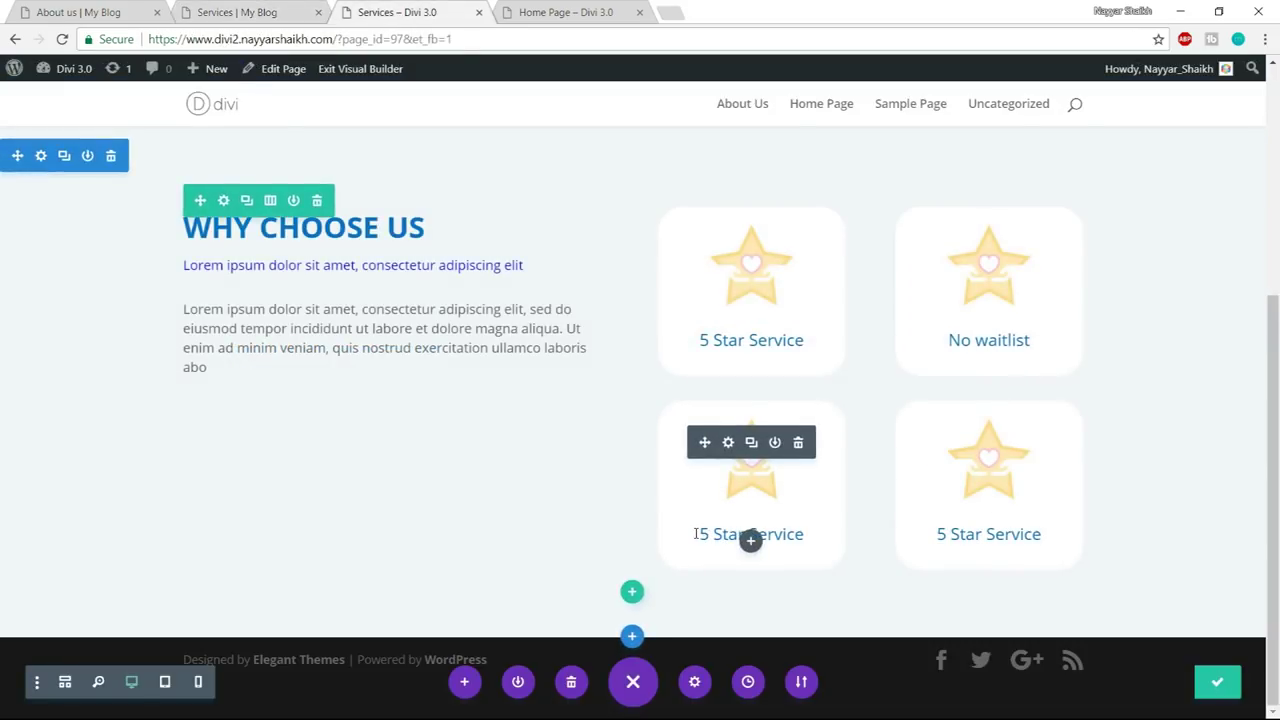
{"action": "left_click_drag", "start_coordinate": [699, 534], "coordinate": [800, 537]}
{"action": "type", "text": "Available 24/7"}
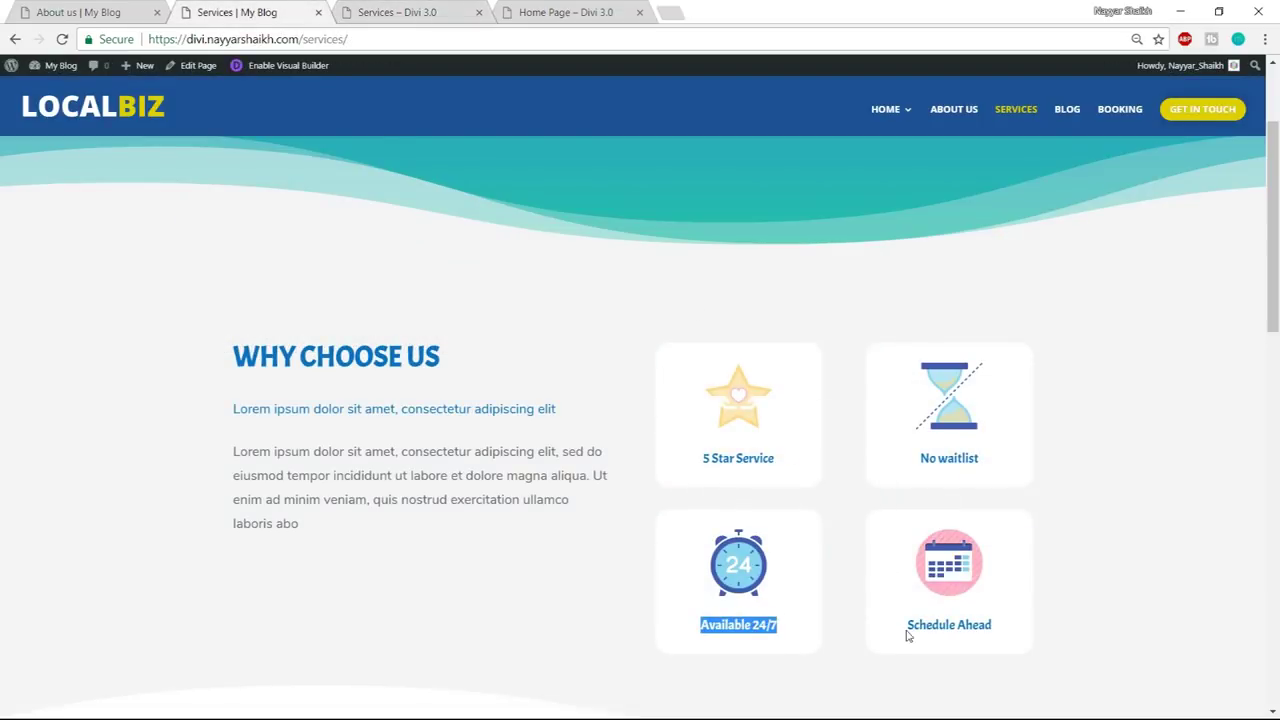
{"action": "left_click_drag", "start_coordinate": [907, 632], "coordinate": [993, 625]}
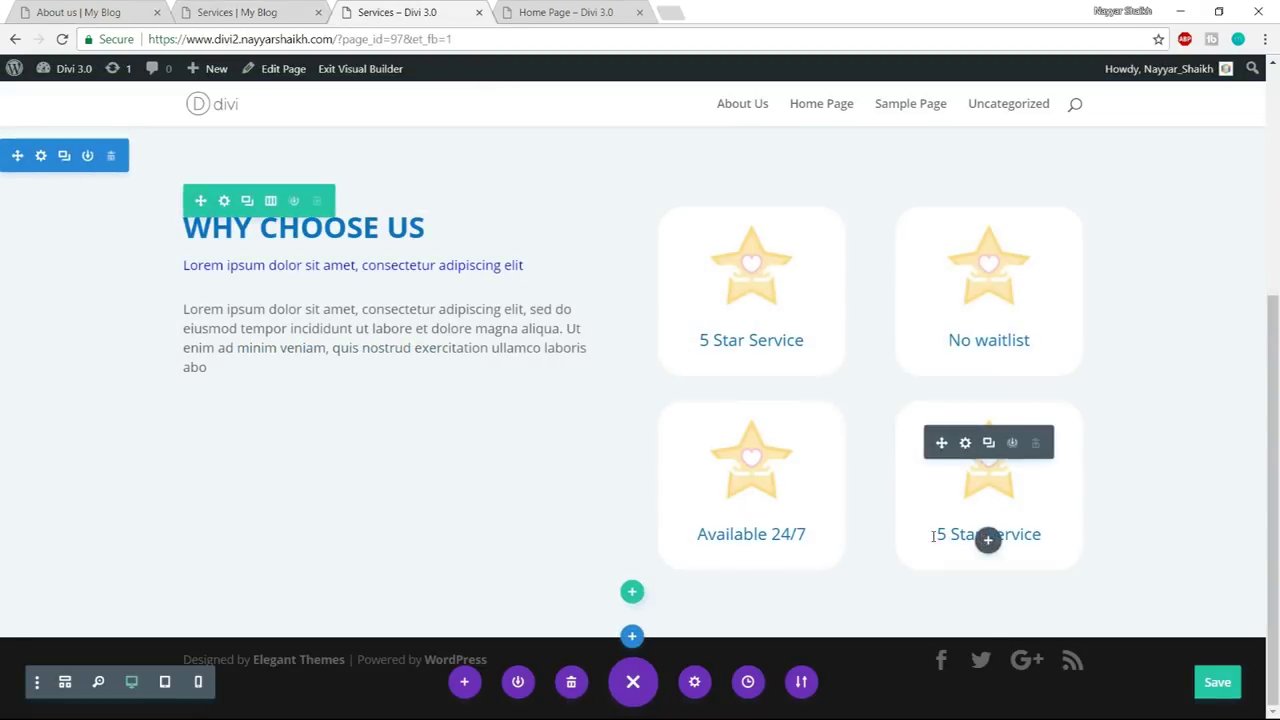
{"action": "left_click_drag", "start_coordinate": [930, 535], "coordinate": [1052, 540]}
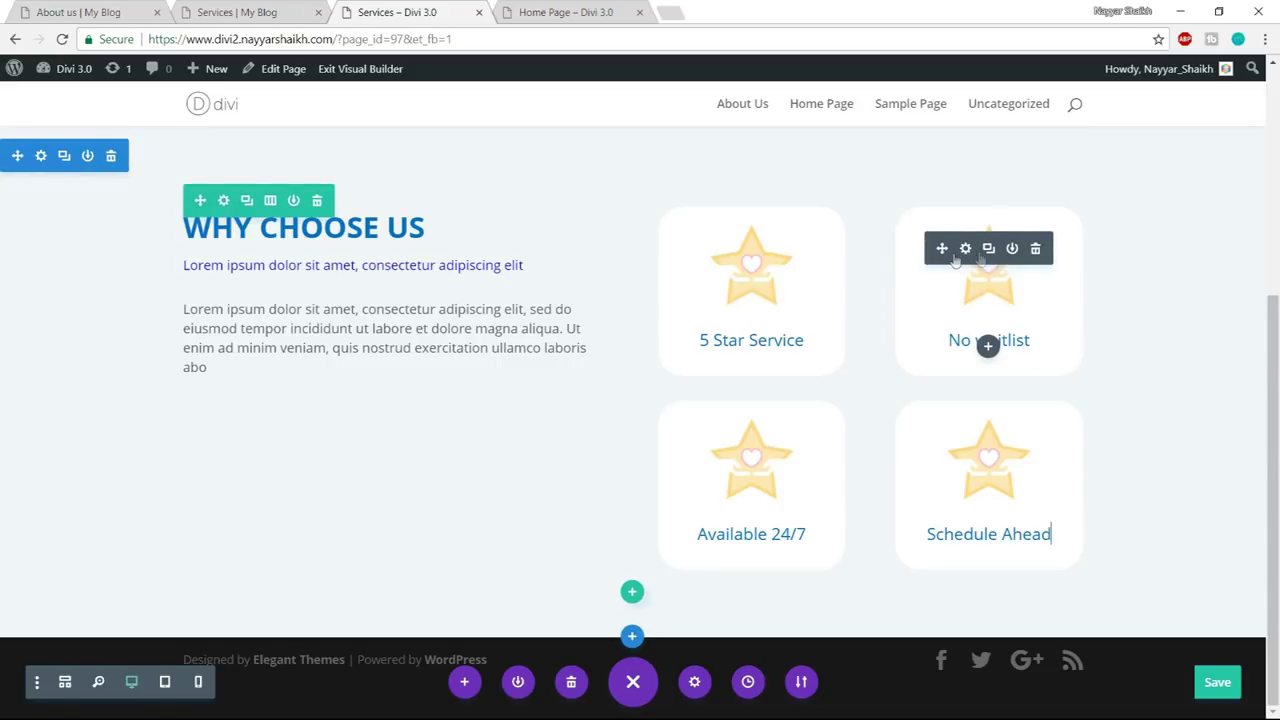
- Replace the "No waitlist" blurb's image with the hourglass icon babysitter-icon-18.png from the media library and apply the settings
{"action": "left_click", "coordinate": [966, 255]}
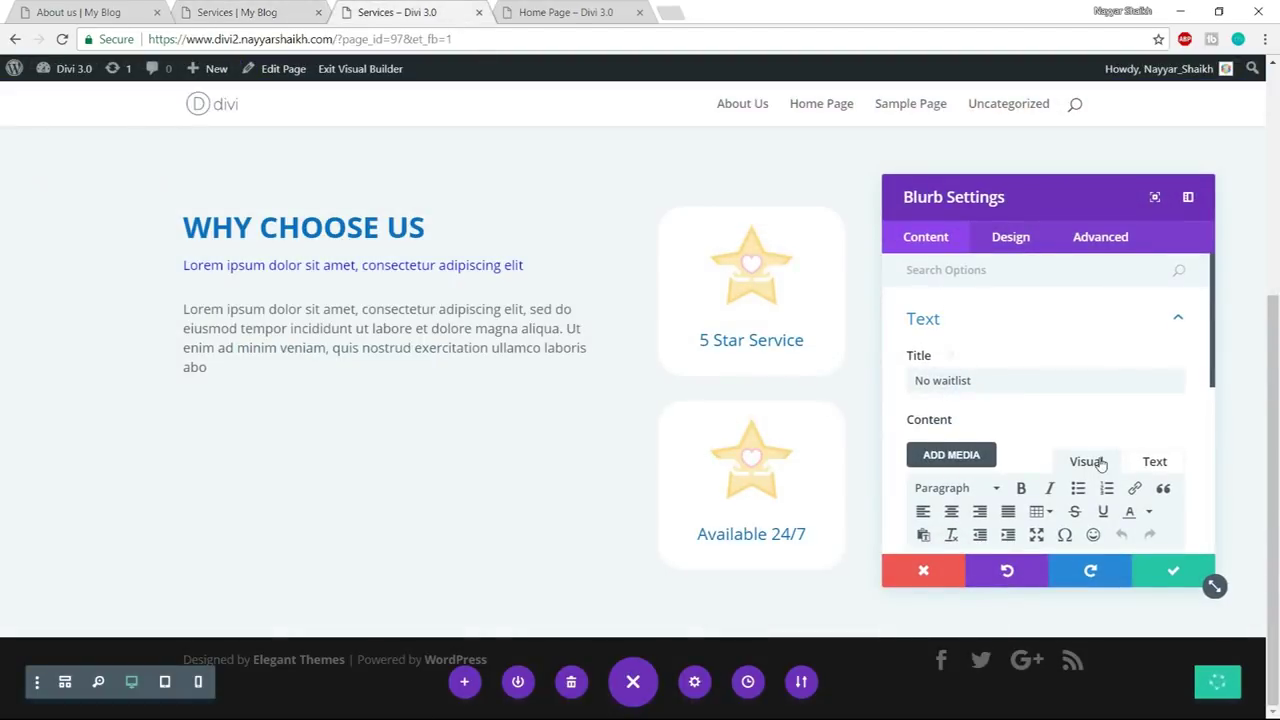
{"action": "scroll", "coordinate": [1100, 460], "scroll_direction": "down", "scroll_amount": 5}
{"action": "left_click", "coordinate": [1055, 343]}
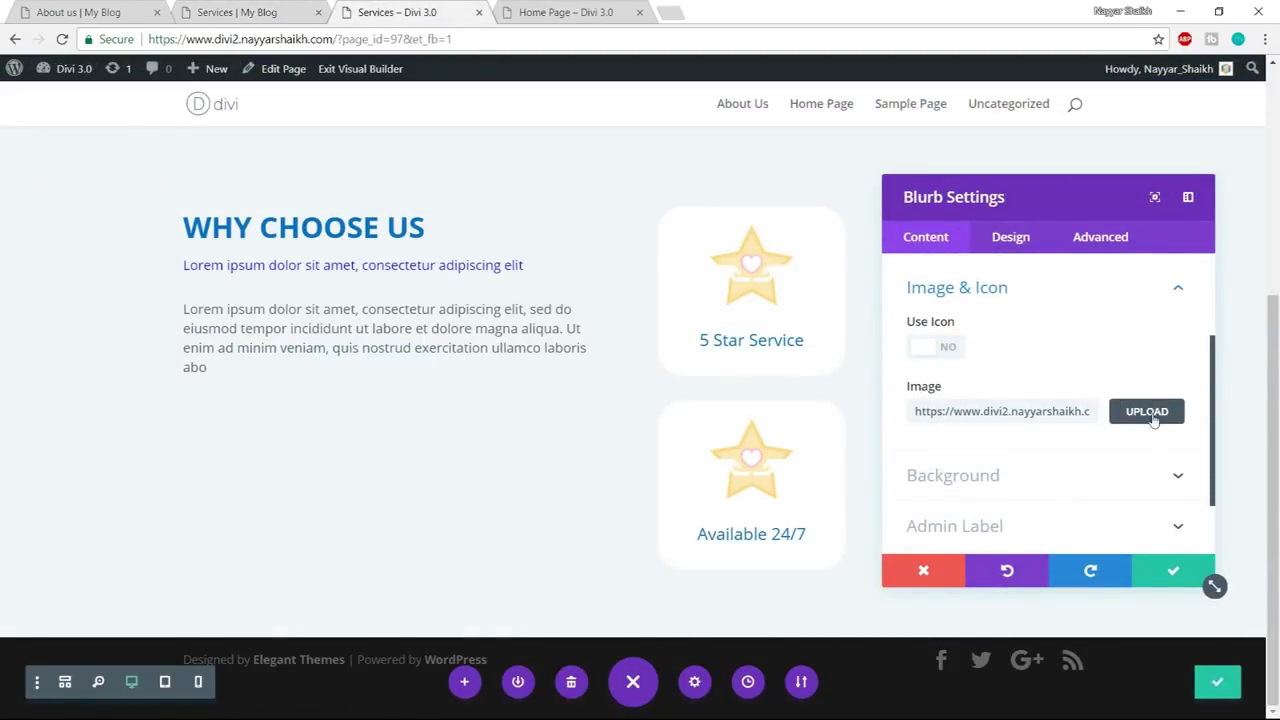
{"action": "left_click", "coordinate": [1147, 414]}
{"action": "left_click", "coordinate": [677, 243]}
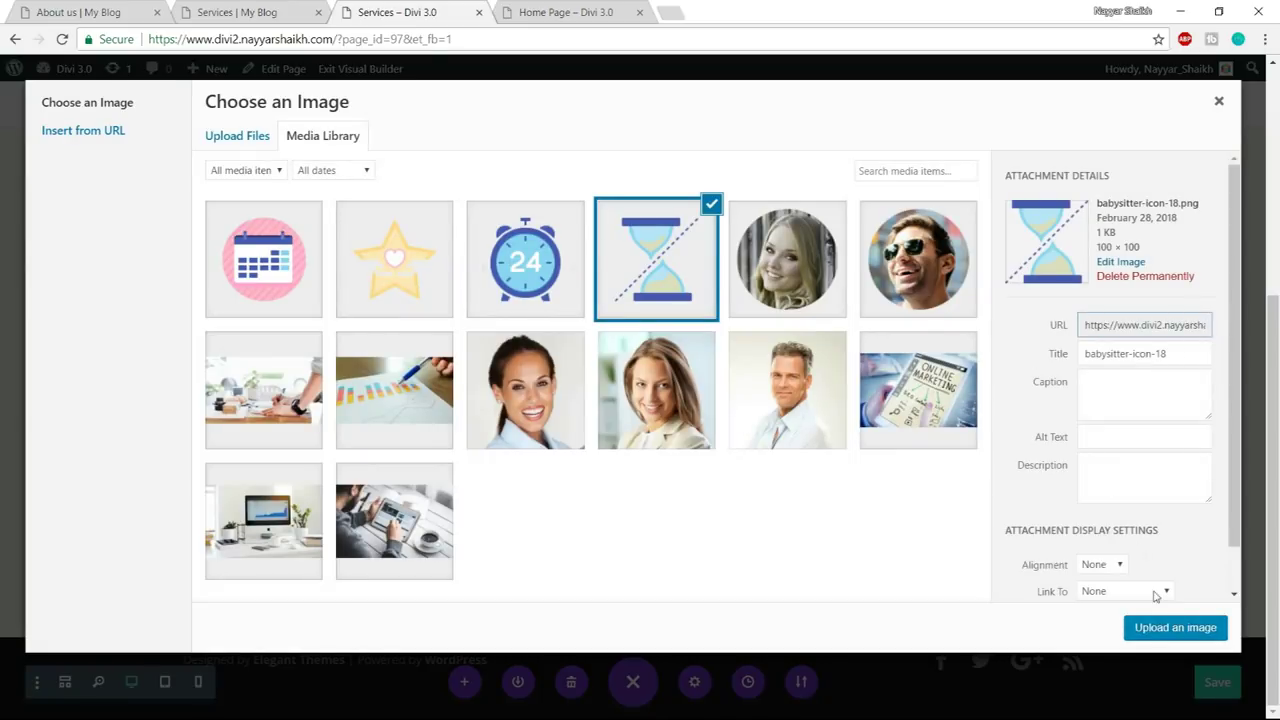
{"action": "left_click", "coordinate": [1160, 627]}
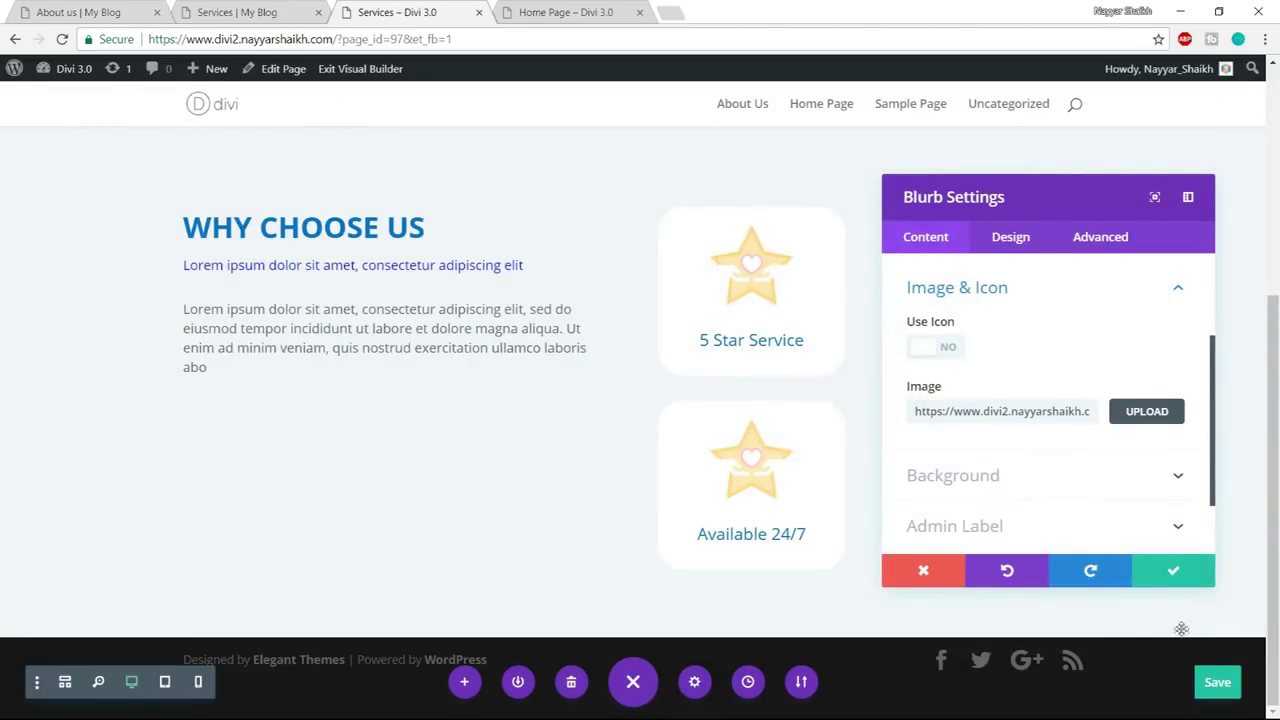
{"action": "left_click", "coordinate": [1174, 572]}
- Replace the "Available 24/7" blurb's image with the 24-hour alarm clock icon from the media library and apply the settings
{"action": "left_click", "coordinate": [728, 442]}
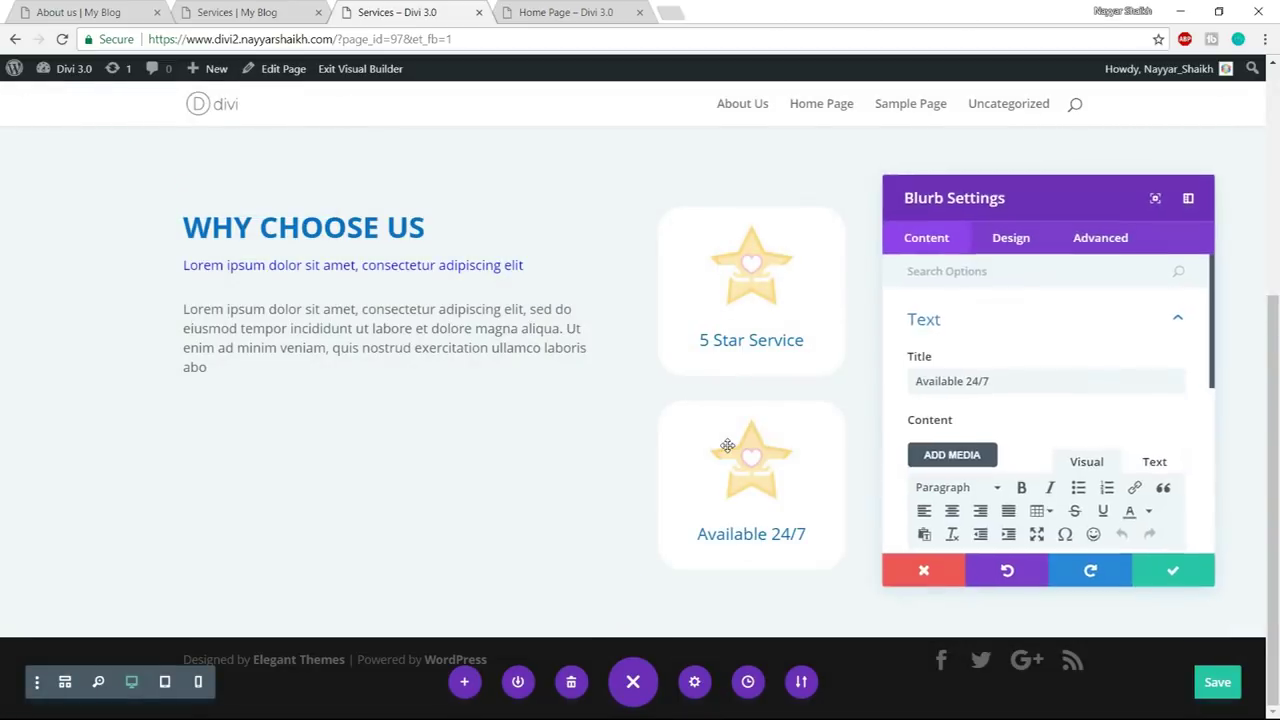
{"action": "left_click", "coordinate": [265, 10]}
{"action": "left_click", "coordinate": [390, 12]}
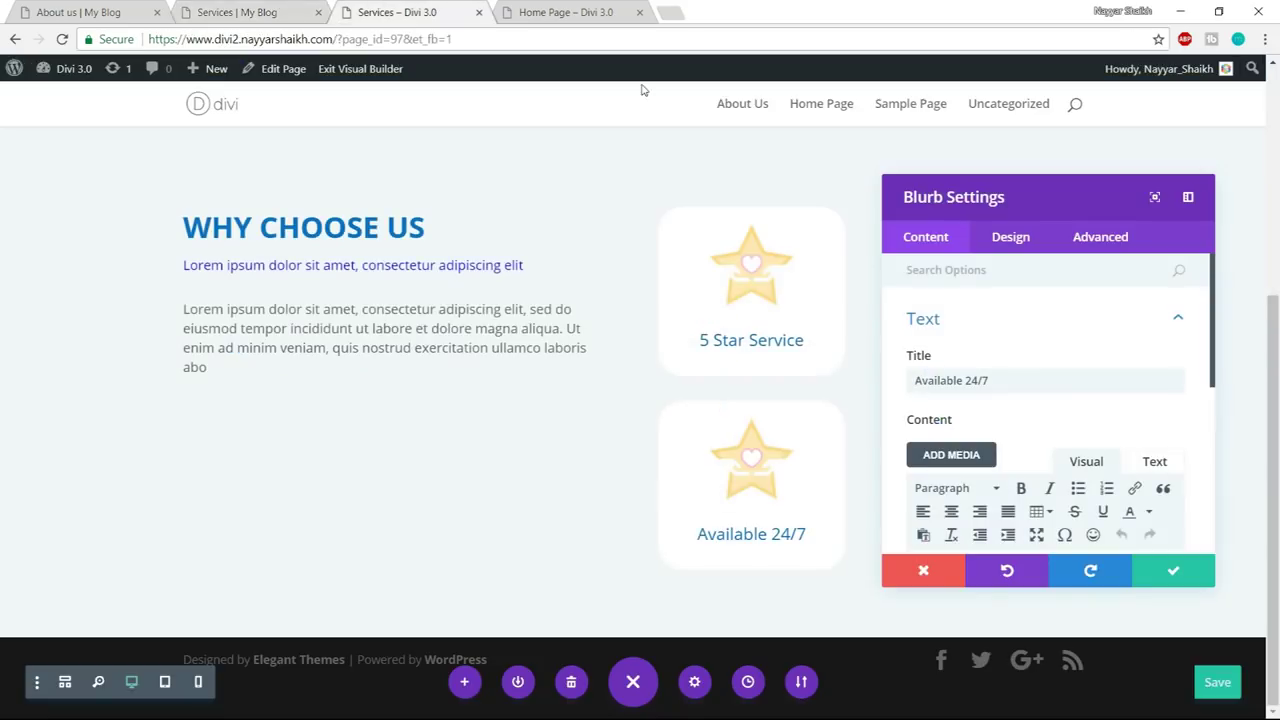
{"action": "scroll", "coordinate": [1090, 420], "scroll_direction": "down", "scroll_amount": 5}
{"action": "left_click", "coordinate": [1032, 343]}
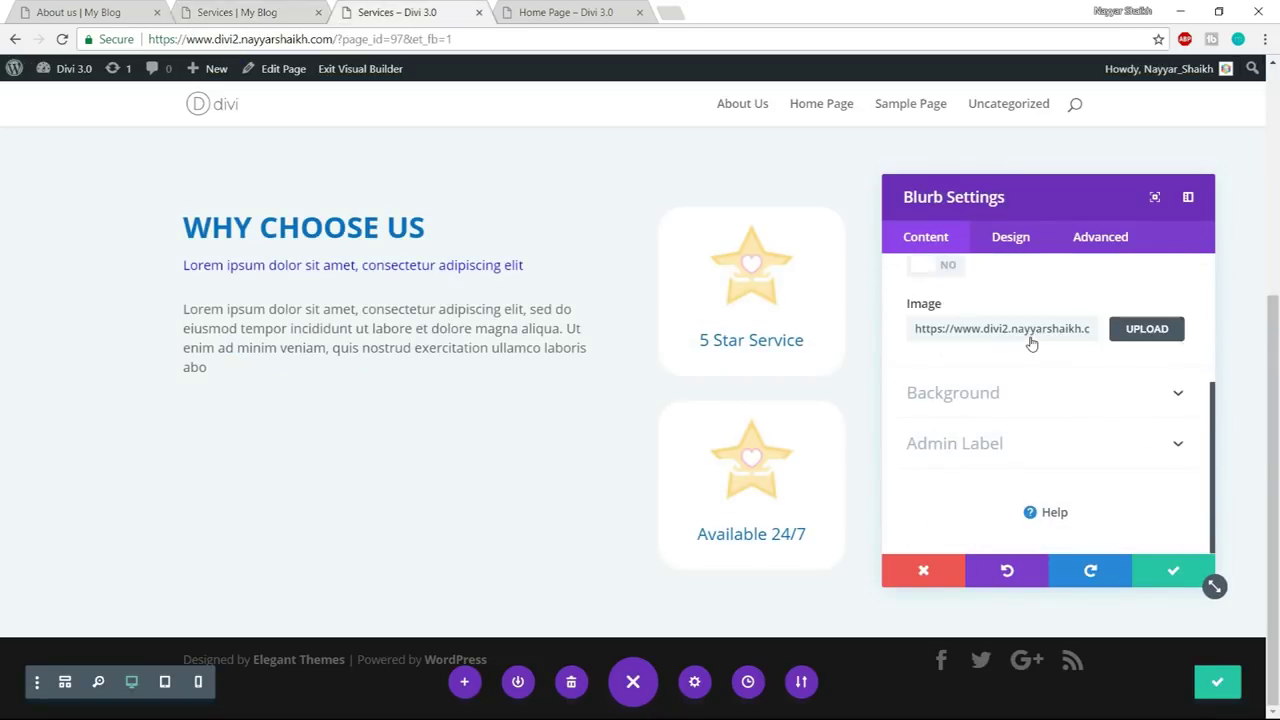
{"action": "left_click", "coordinate": [1143, 410]}
{"action": "left_click", "coordinate": [546, 252]}
{"action": "left_click", "coordinate": [1175, 627]}
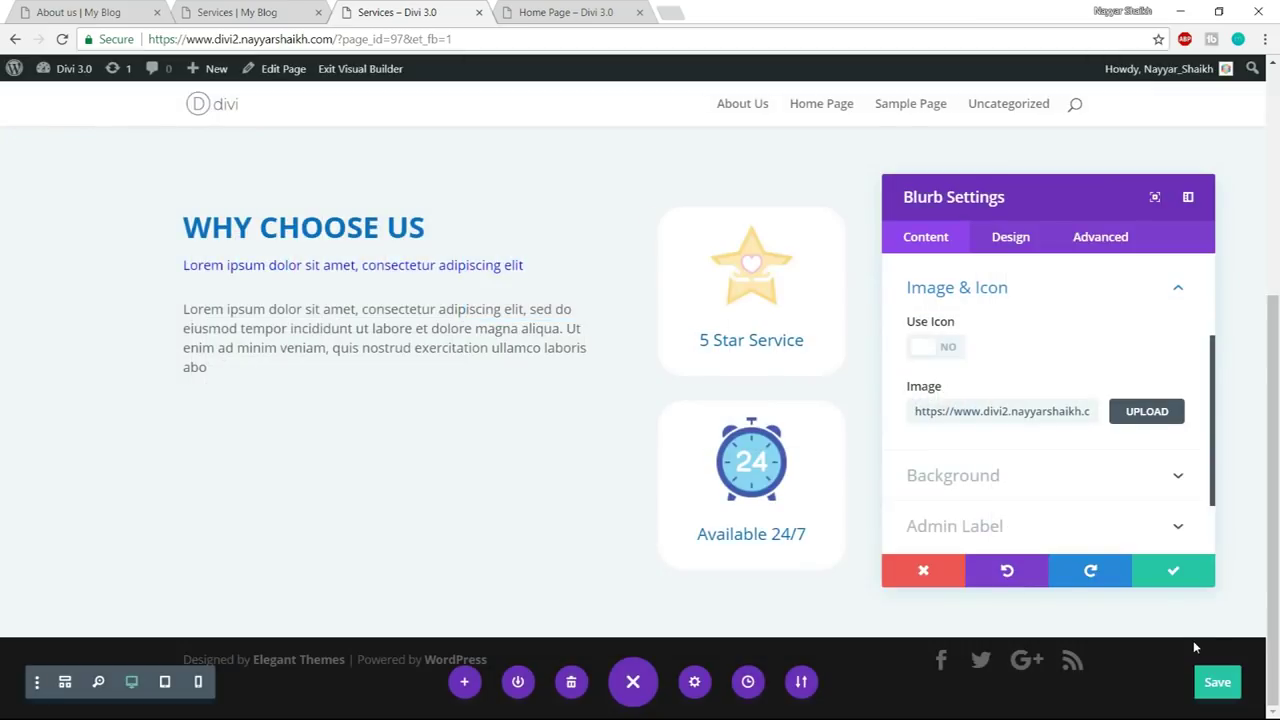
{"action": "left_click", "coordinate": [1184, 585]}
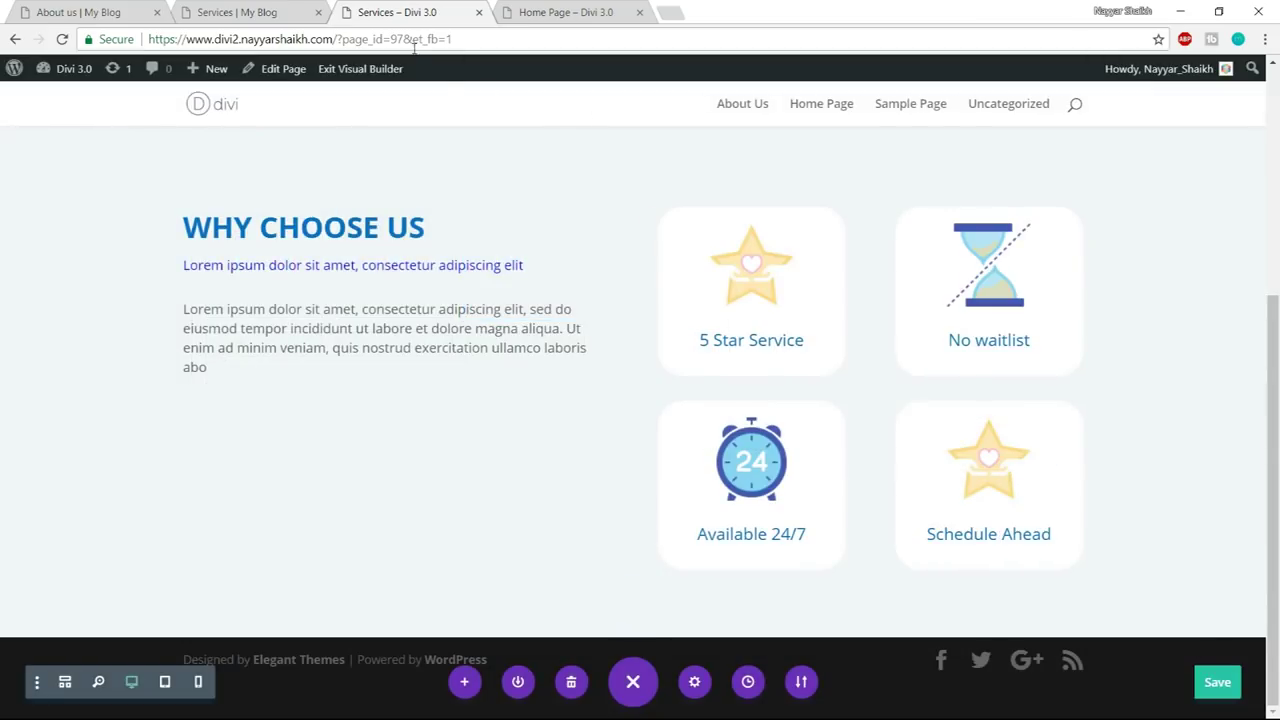
- Replace the "Schedule Ahead" blurb's image with the pink calendar icon from the media library and apply the settings
{"action": "left_click", "coordinate": [965, 442]}
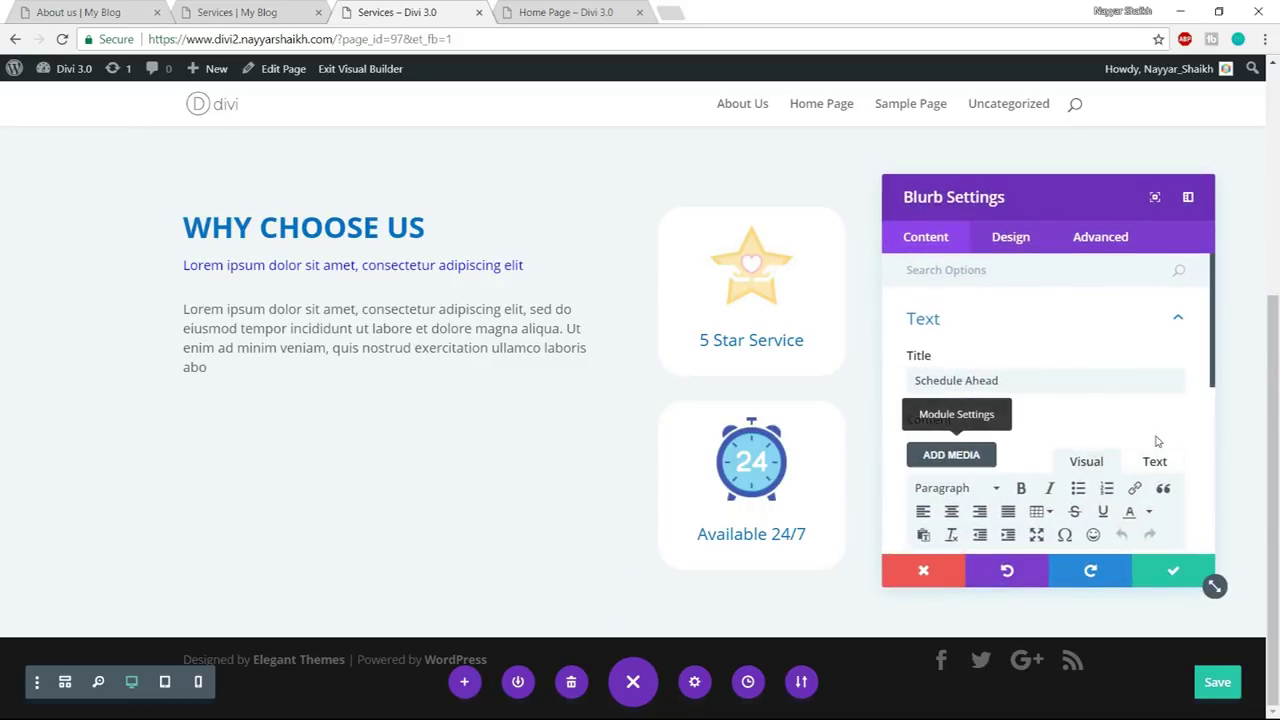
{"action": "scroll", "coordinate": [1162, 473], "scroll_direction": "down", "scroll_amount": 3}
{"action": "left_click", "coordinate": [1063, 338]}
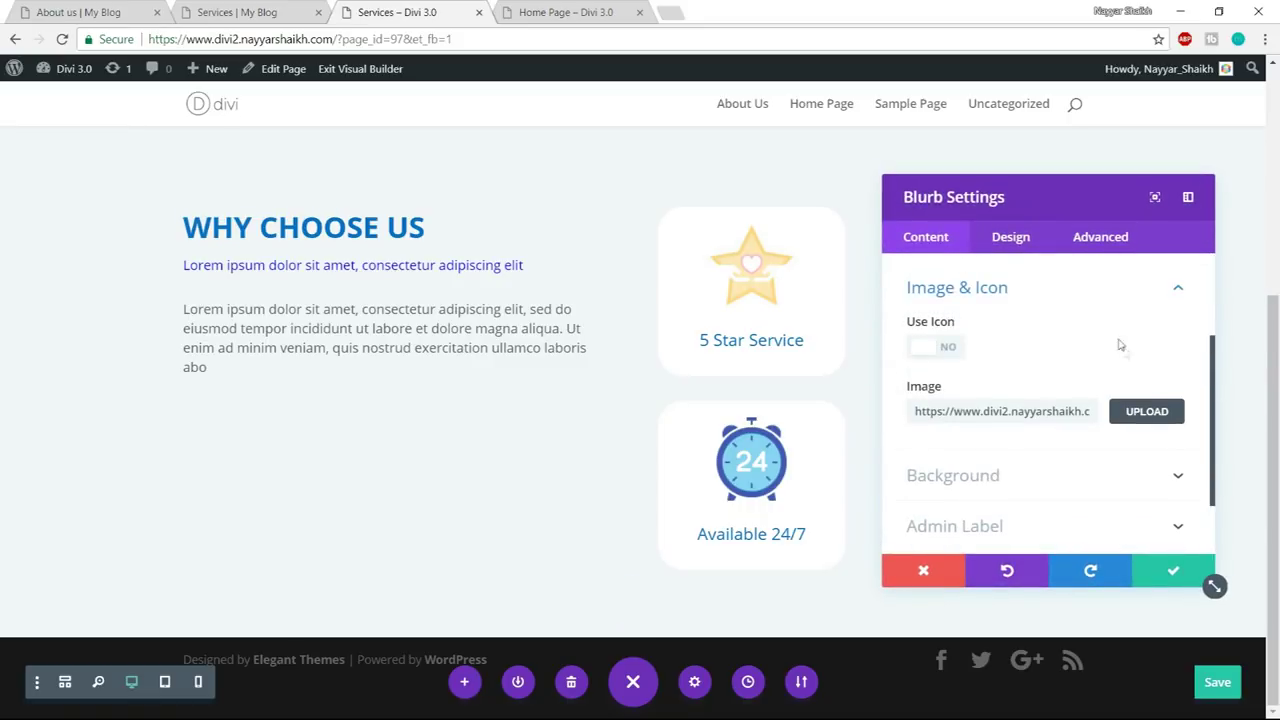
{"action": "left_click", "coordinate": [1150, 413]}
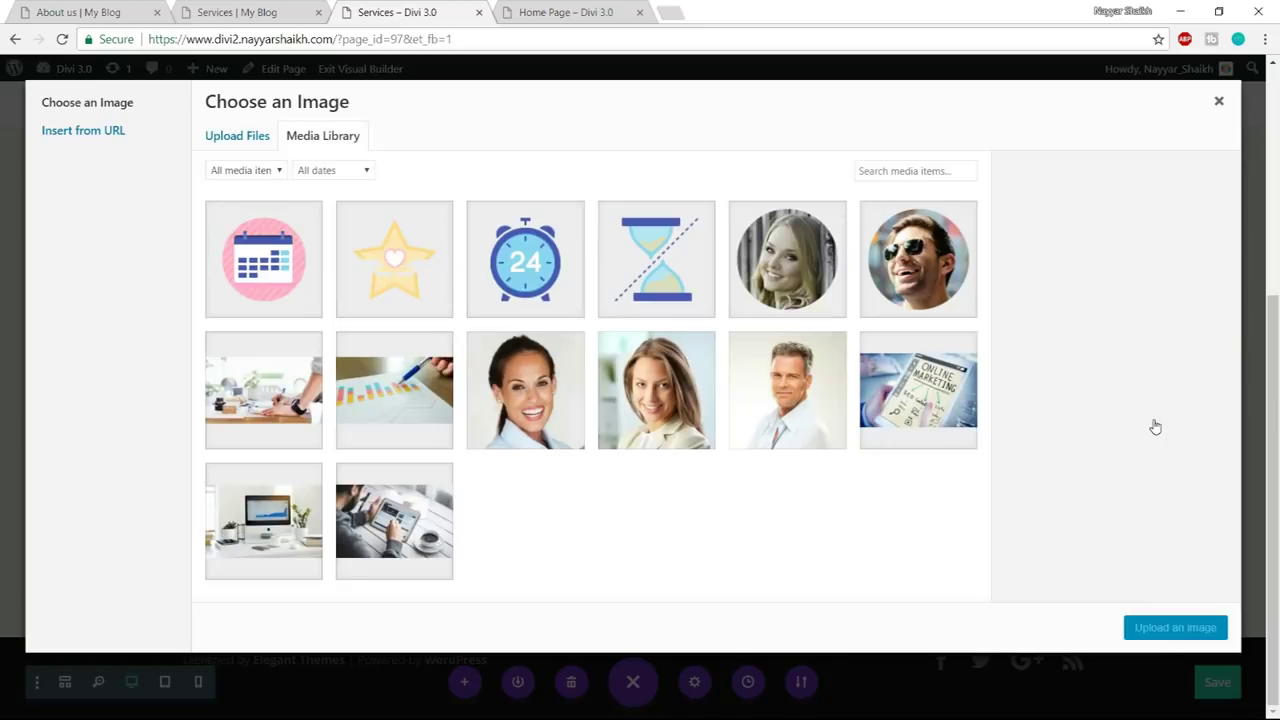
{"action": "left_click", "coordinate": [302, 285]}
{"action": "left_click", "coordinate": [1175, 627]}
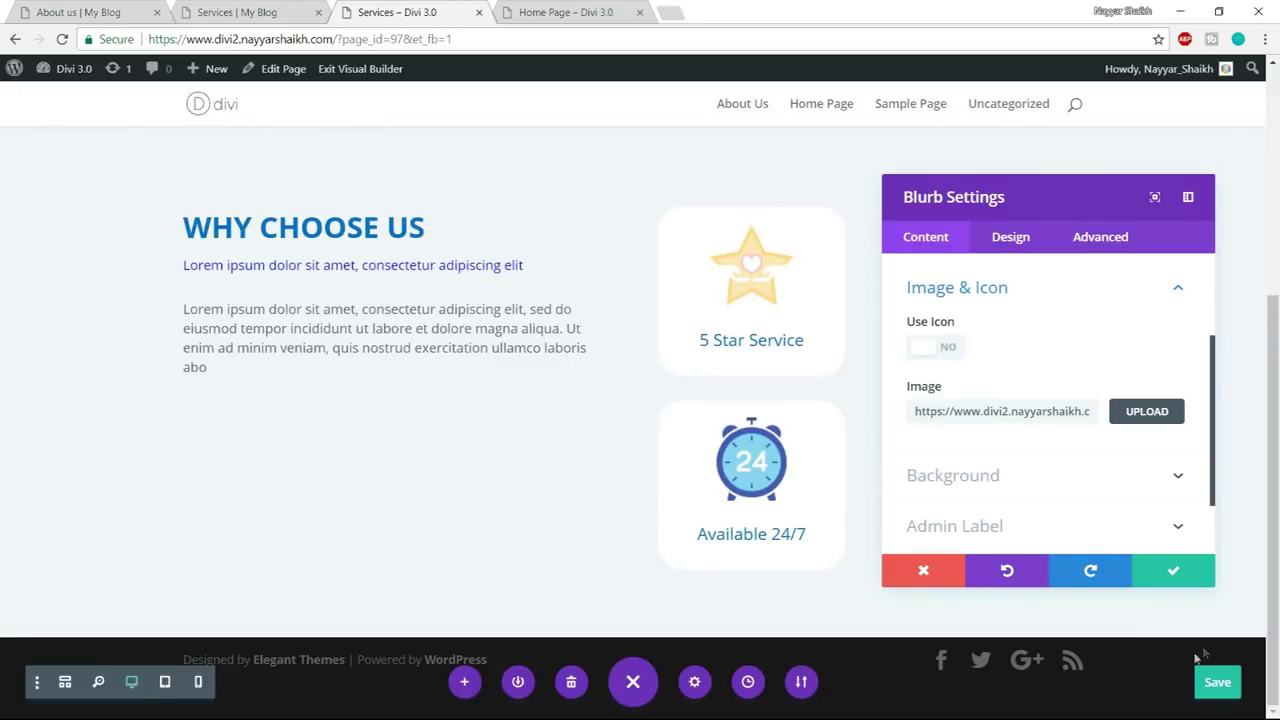
{"action": "left_click", "coordinate": [1185, 584]}
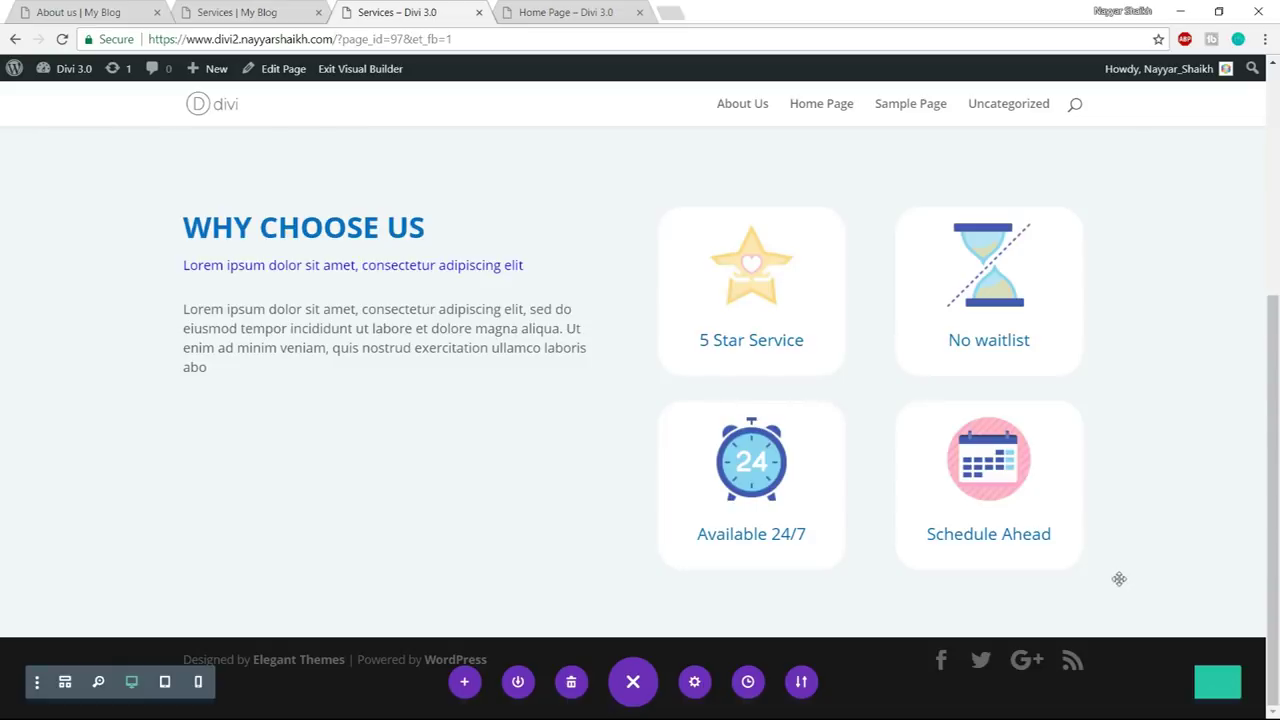
- Add a single-layer gentle wave bottom divider to the "WHY CHOOSE US" section, modelled on the reference page, and apply the section settings
{"action": "scroll", "coordinate": [1119, 579], "scroll_direction": "up", "scroll_amount": 3}
{"action": "key", "text": "ctrl+shift+Tab"}
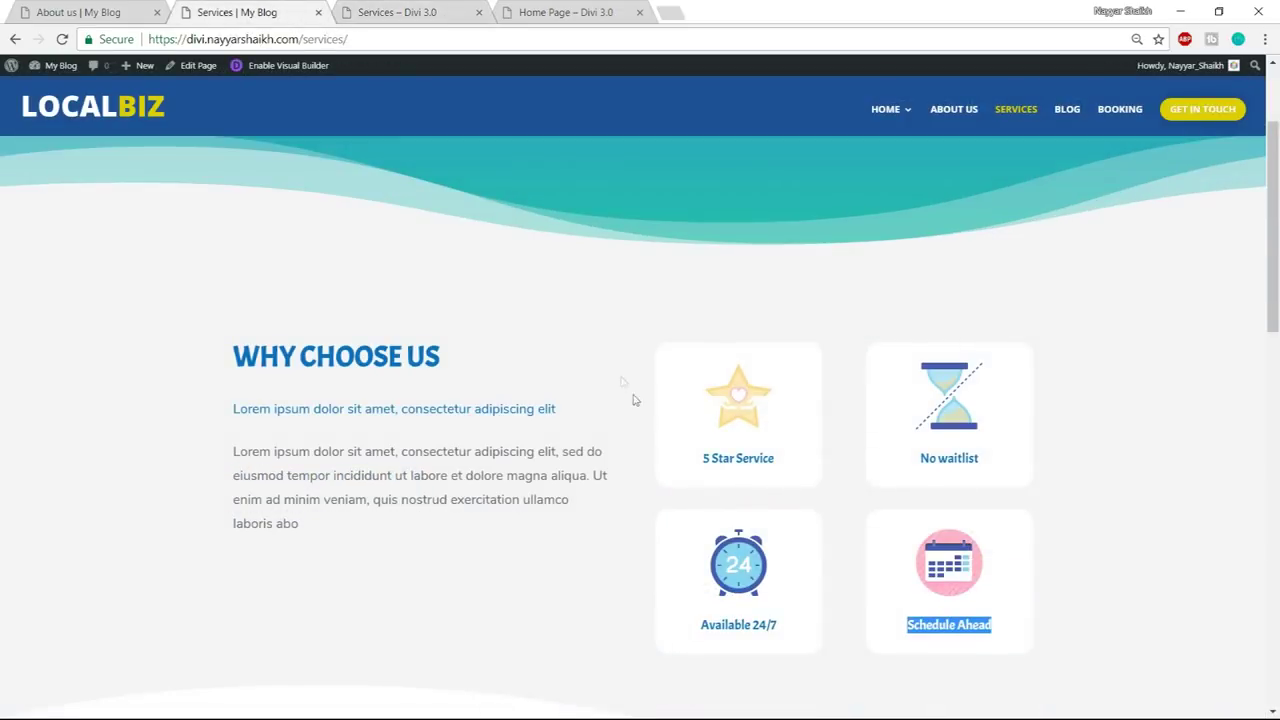
{"action": "scroll", "coordinate": [632, 400], "scroll_direction": "down", "scroll_amount": 3}
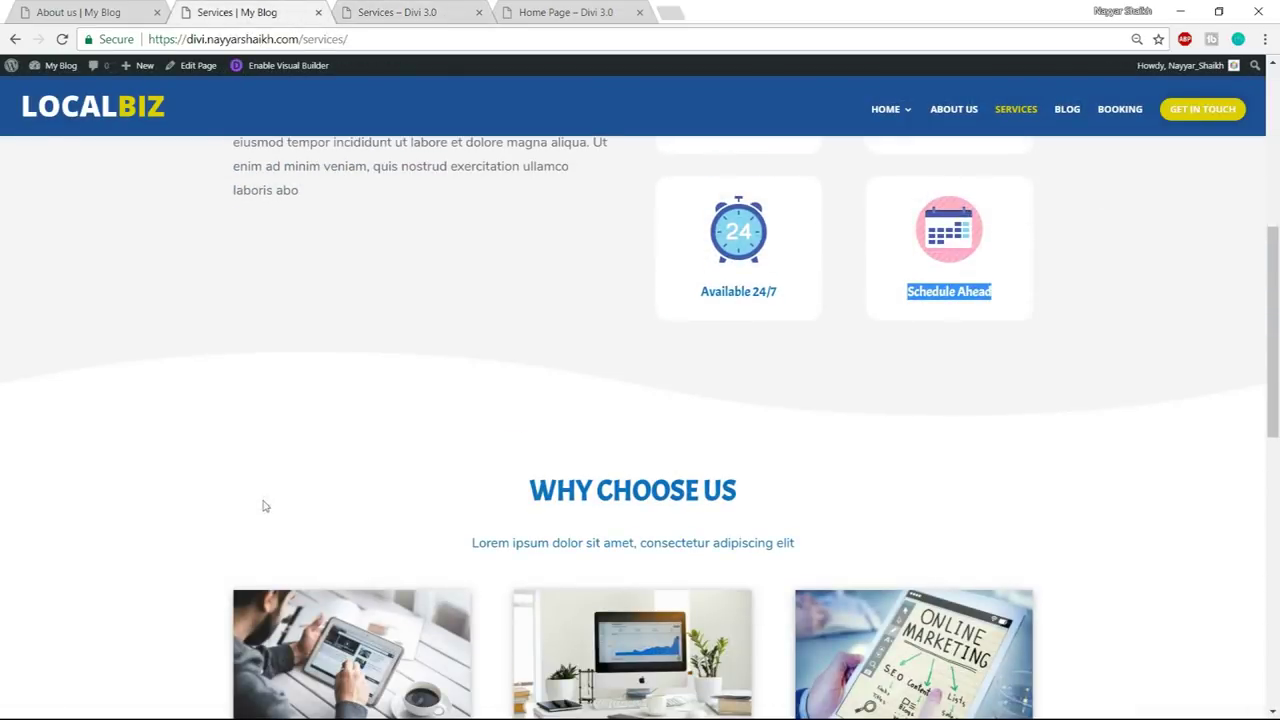
{"action": "scroll", "coordinate": [265, 506], "scroll_direction": "up", "scroll_amount": 1}
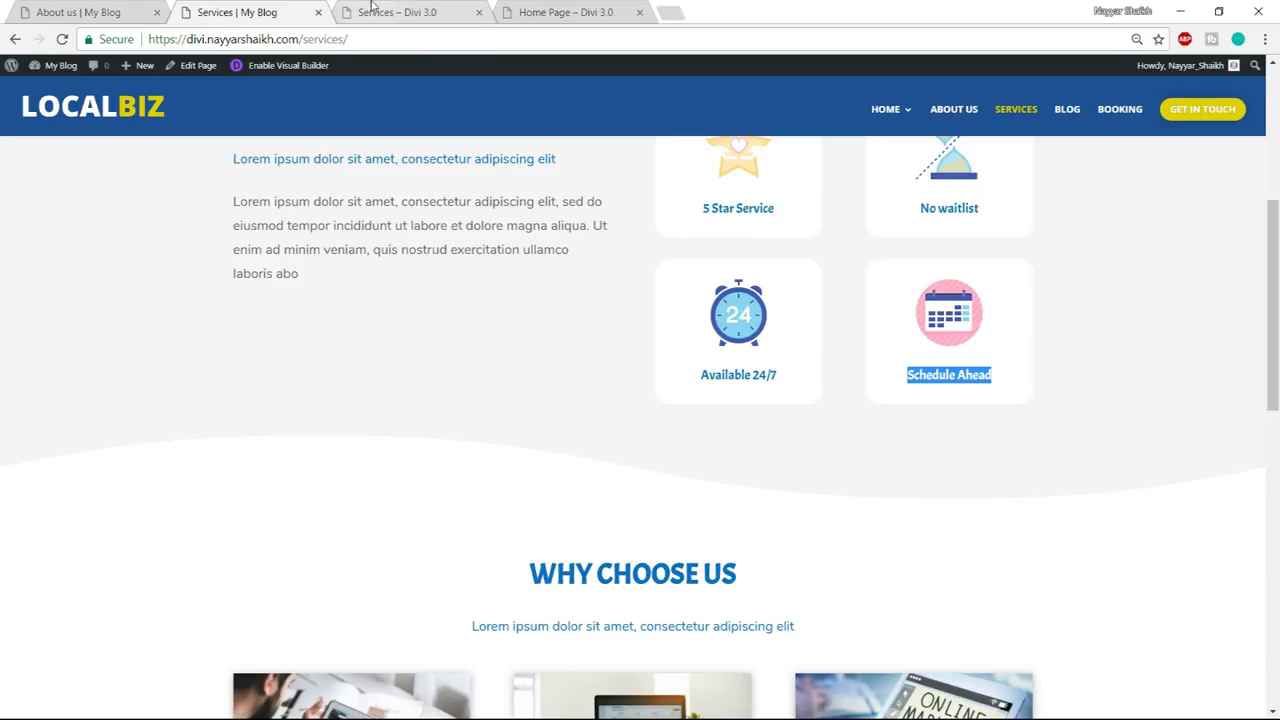
{"action": "left_click", "coordinate": [400, 12]}
{"action": "scroll", "coordinate": [743, 440], "scroll_direction": "down", "scroll_amount": 3}
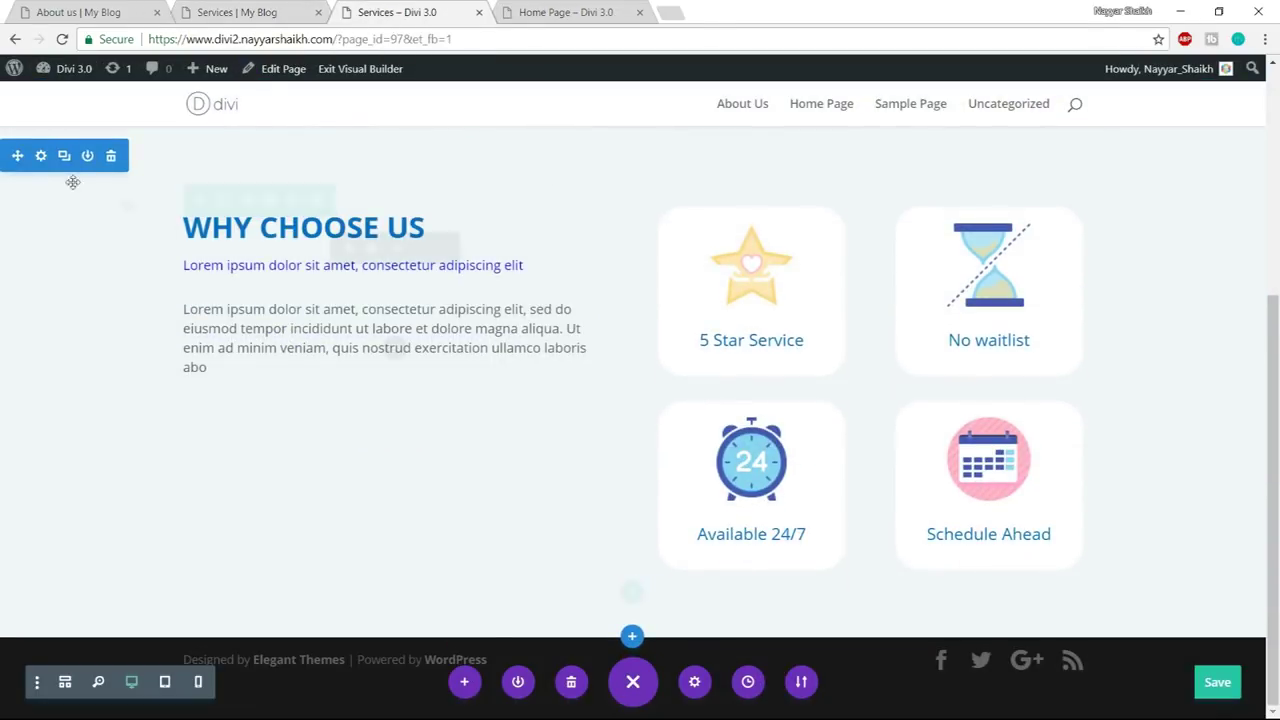
{"action": "left_click", "coordinate": [41, 158]}
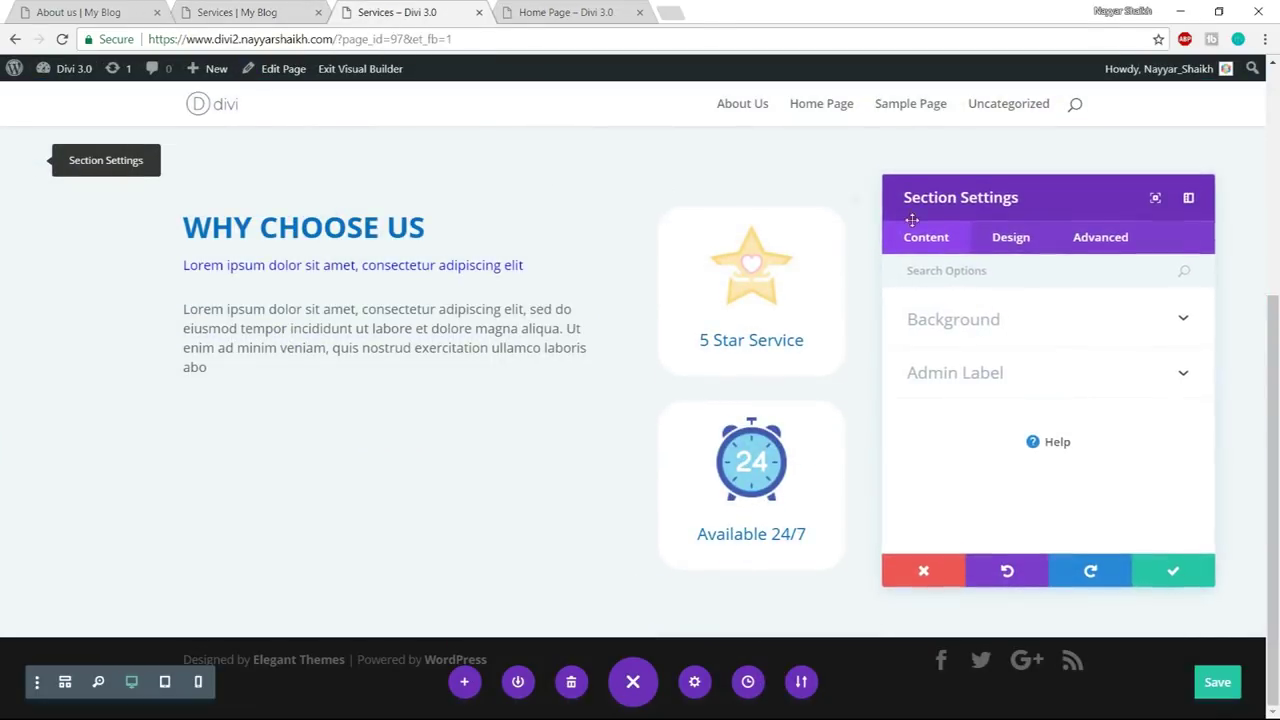
{"action": "left_click", "coordinate": [1010, 237]}
{"action": "scroll", "coordinate": [1060, 337], "scroll_direction": "down", "scroll_amount": 1}
{"action": "left_click", "coordinate": [1040, 338]}
{"action": "left_click", "coordinate": [1114, 349]}
{"action": "scroll", "coordinate": [1123, 363], "scroll_direction": "down", "scroll_amount": 2}
{"action": "left_click", "coordinate": [1023, 342]}
{"action": "scroll", "coordinate": [1054, 380], "scroll_direction": "down", "scroll_amount": 3}
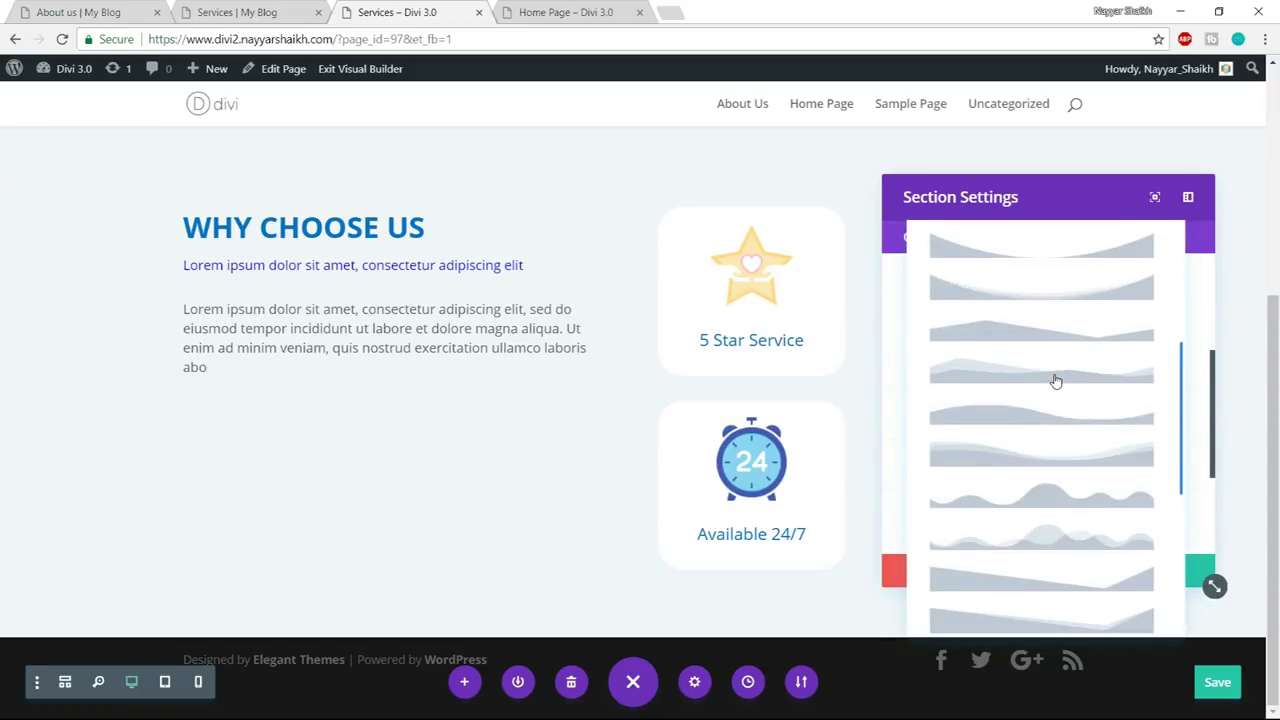
{"action": "left_click", "coordinate": [1080, 420]}
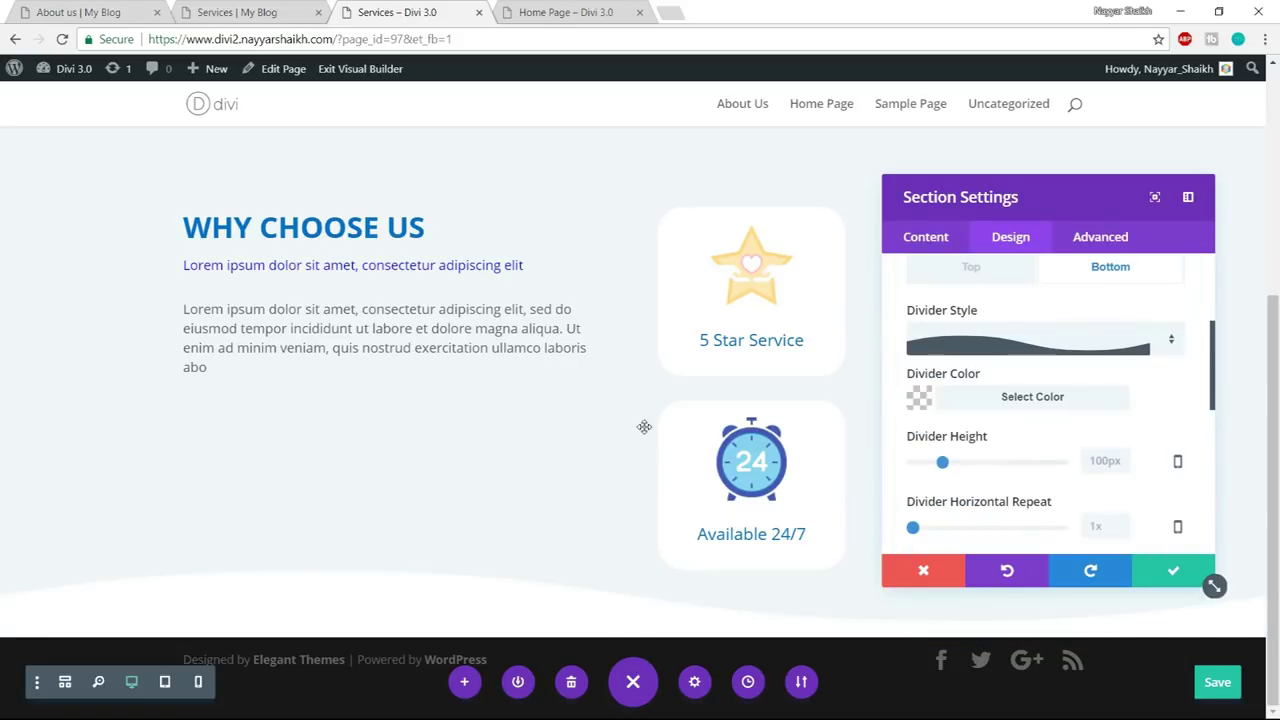
{"action": "left_click", "coordinate": [1174, 574]}
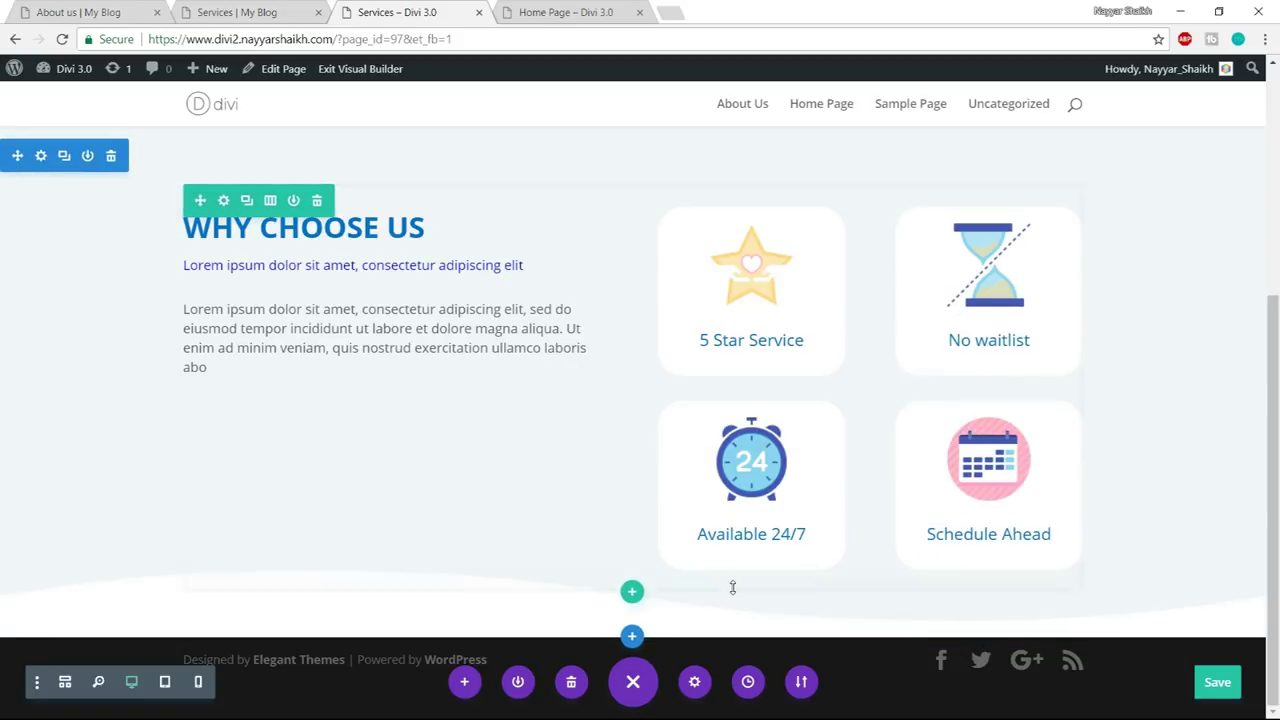
- Add a new section below "WHY CHOOSE US" containing the saved "Services" row from the library, following the reference page
{"action": "left_click", "coordinate": [250, 12]}
{"action": "scroll", "coordinate": [522, 222], "scroll_direction": "down", "scroll_amount": 3}
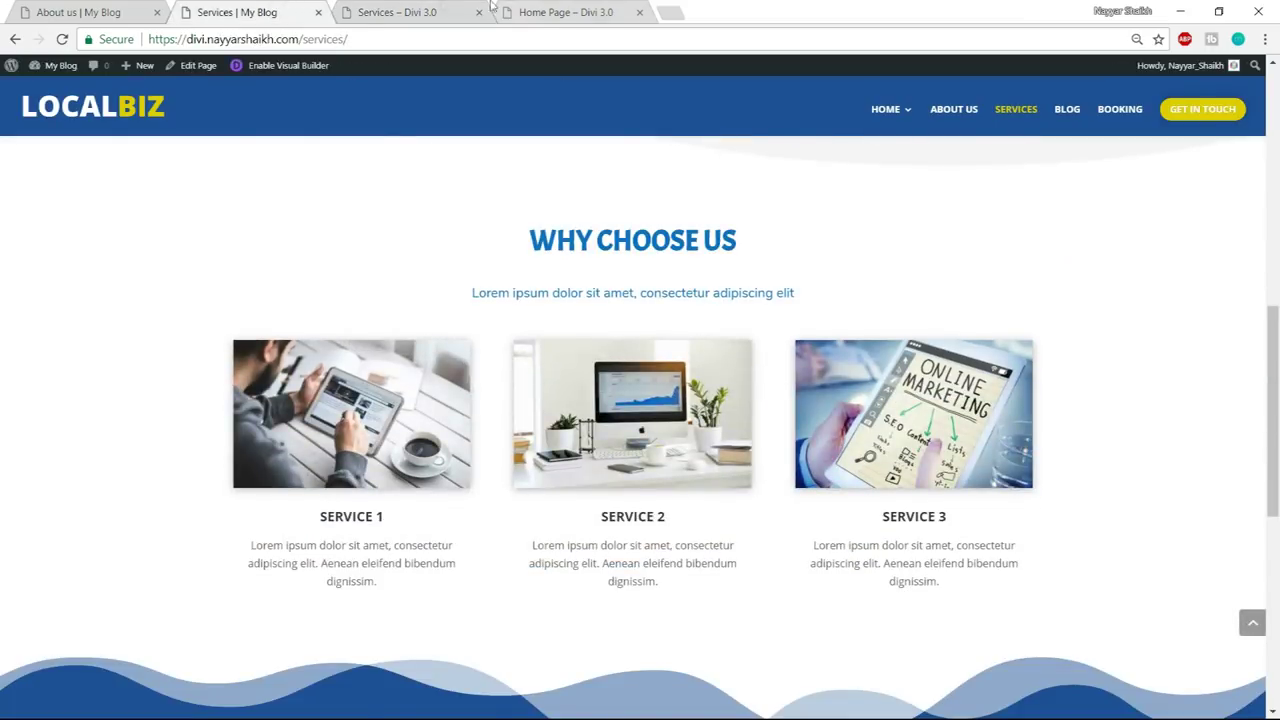
{"action": "left_click", "coordinate": [386, 10]}
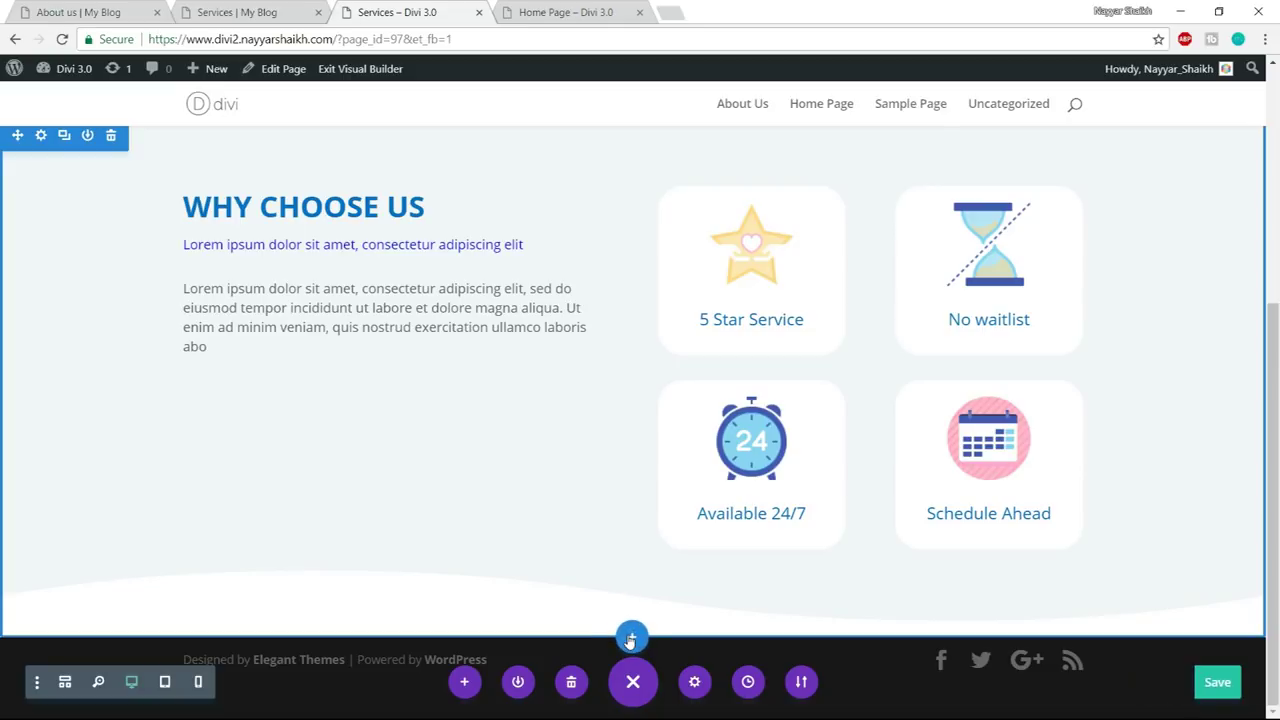
{"action": "left_click", "coordinate": [631, 639]}
{"action": "left_click", "coordinate": [536, 590]}
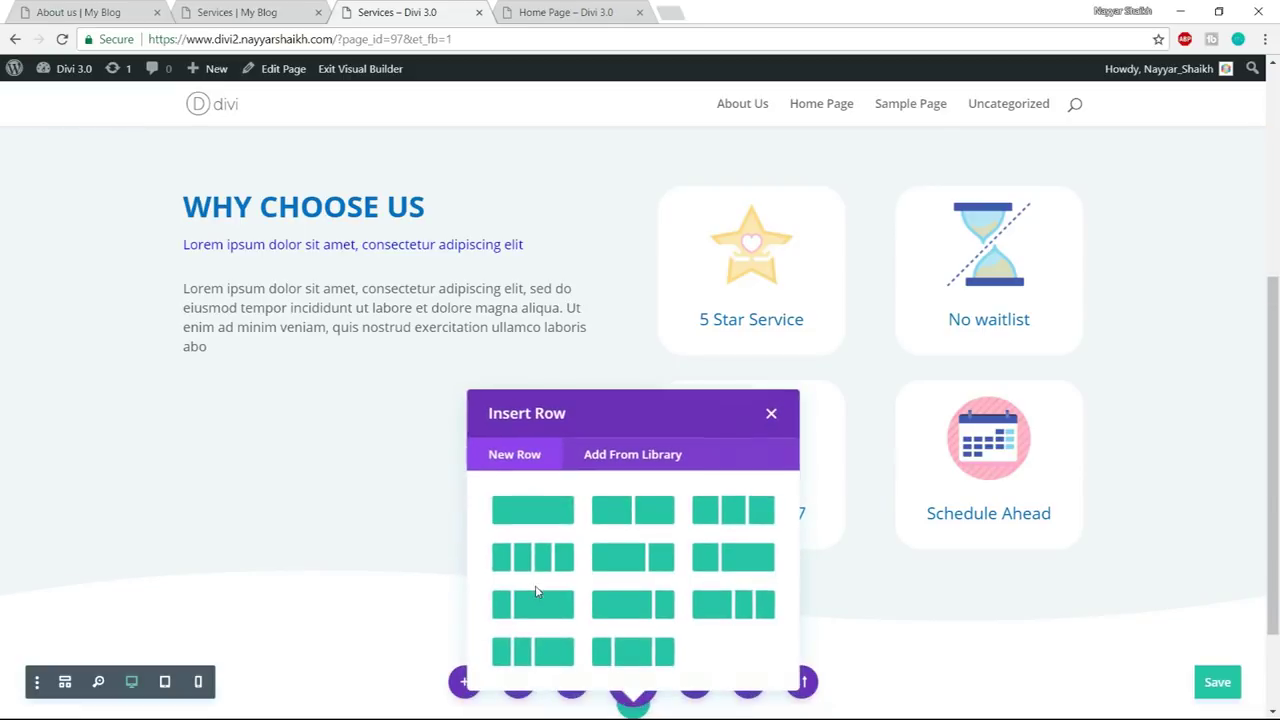
{"action": "left_click", "coordinate": [638, 456]}
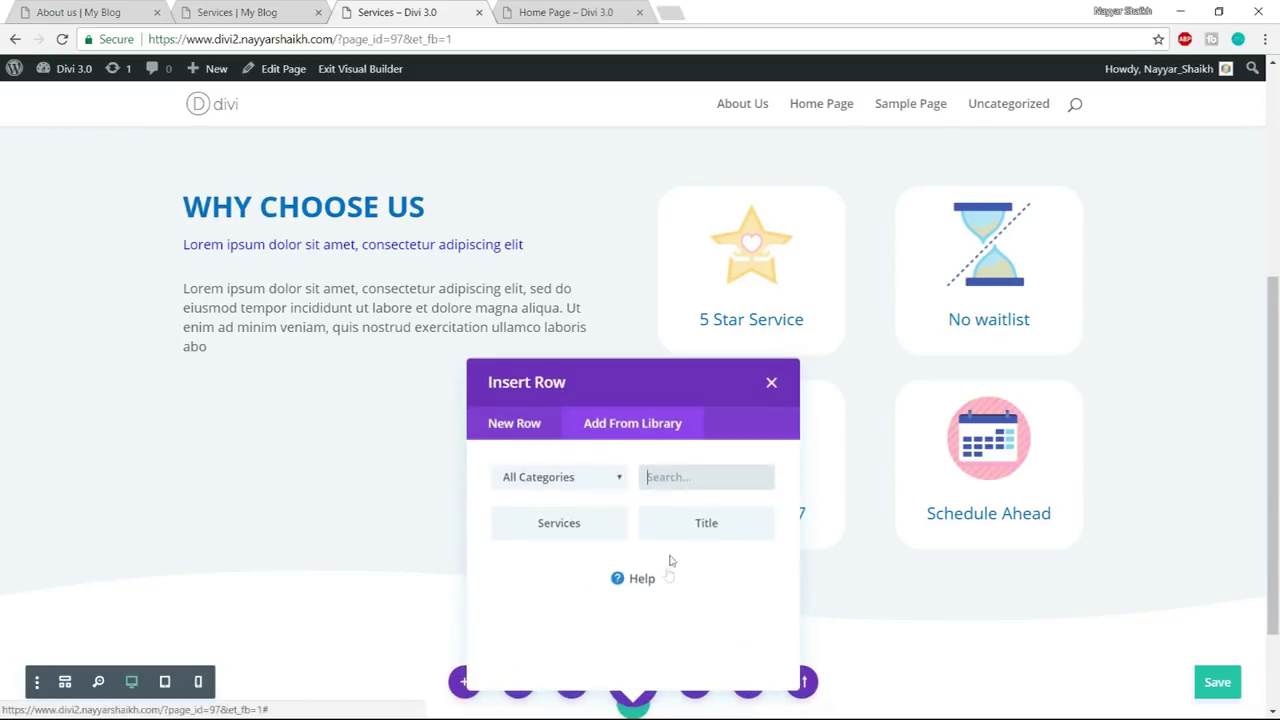
{"action": "left_click", "coordinate": [566, 524]}
{"action": "scroll", "coordinate": [629, 622], "scroll_direction": "down", "scroll_amount": 1}
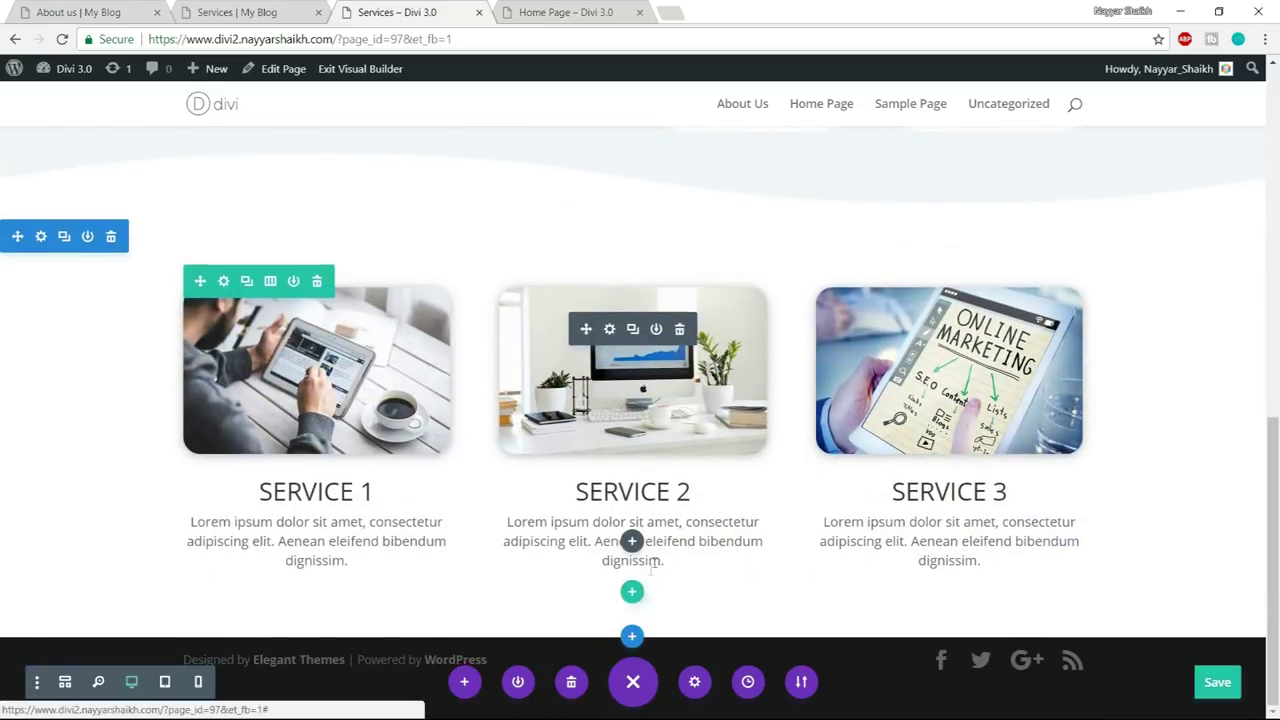
- Insert the saved "Footer" section from the library below the three services
{"action": "left_click", "coordinate": [632, 637]}
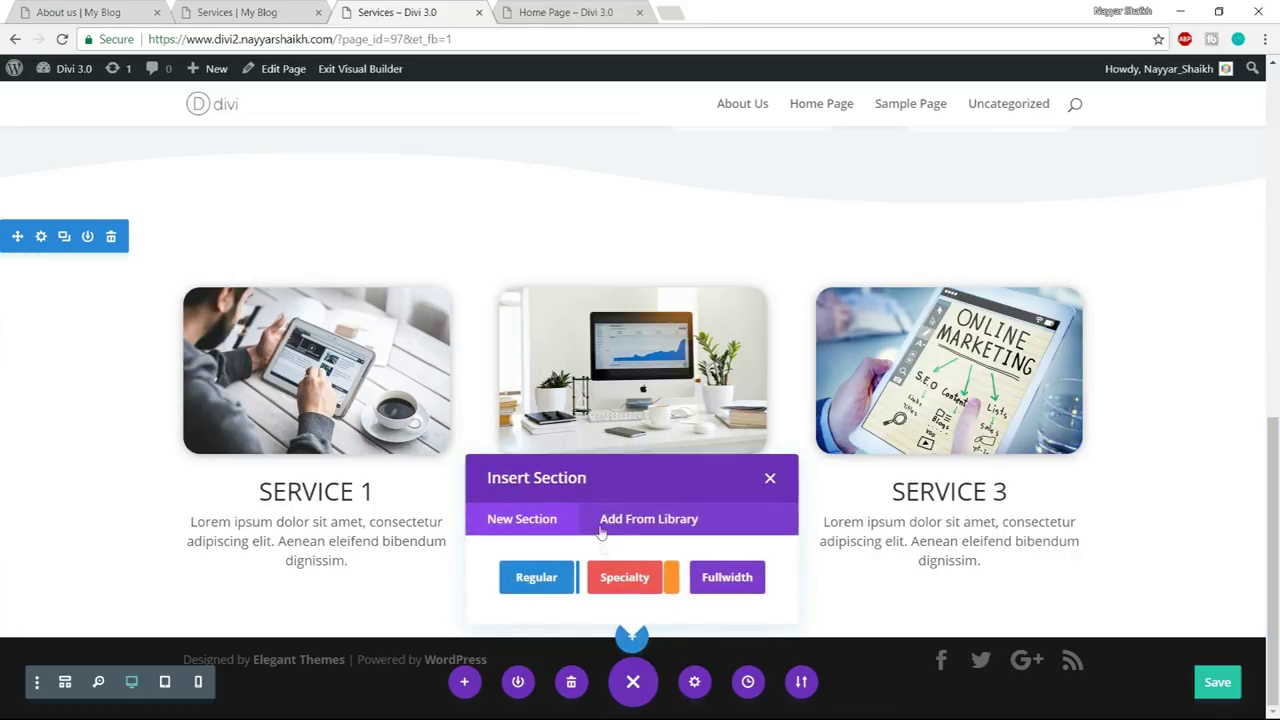
{"action": "left_click", "coordinate": [602, 527]}
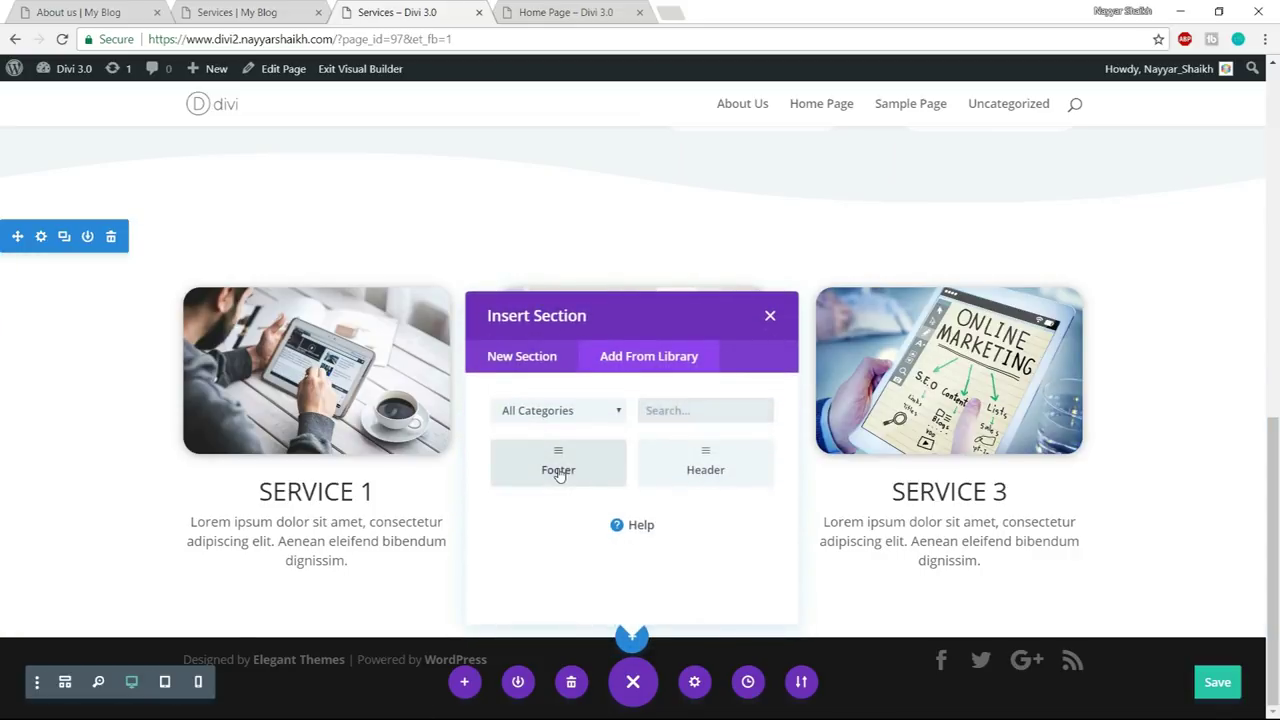
{"action": "left_click", "coordinate": [557, 460]}
{"action": "scroll", "coordinate": [700, 290], "scroll_direction": "up", "scroll_amount": 2}
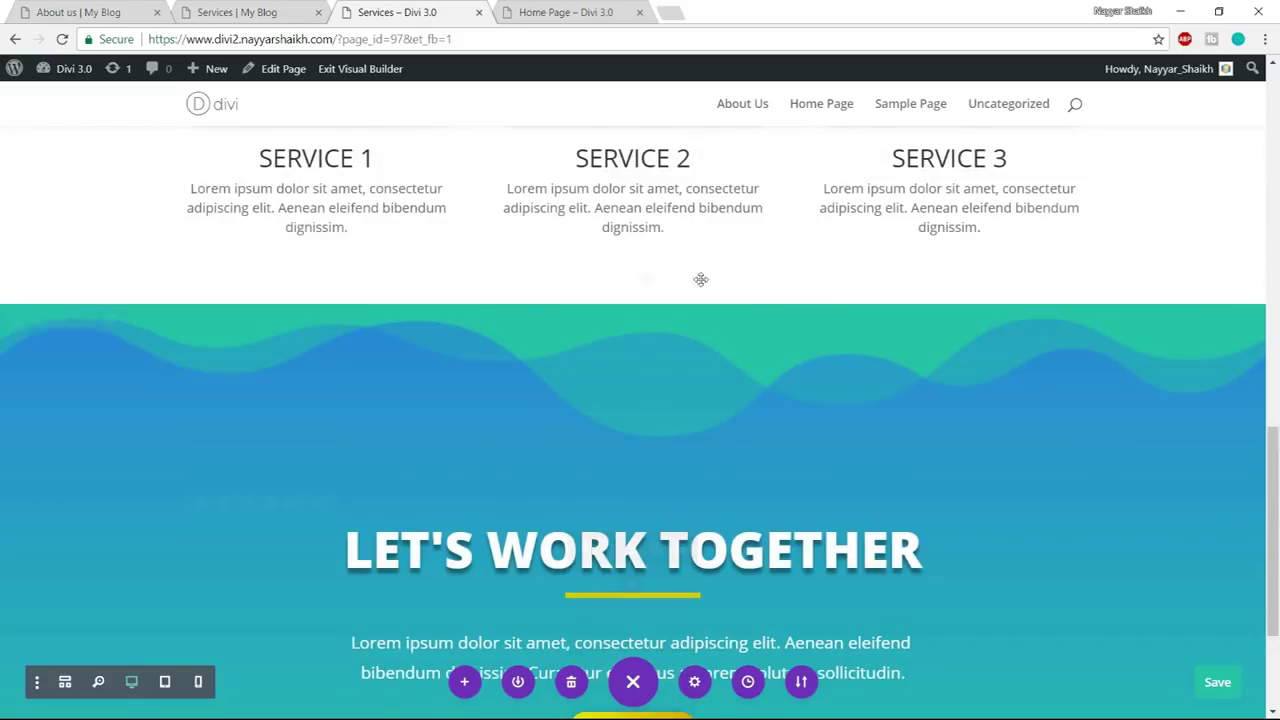
- Change the top divider color of the "LET'S WORK TOGETHER" section to white (#ffffff) and apply the section settings
{"action": "left_click", "coordinate": [40, 322]}
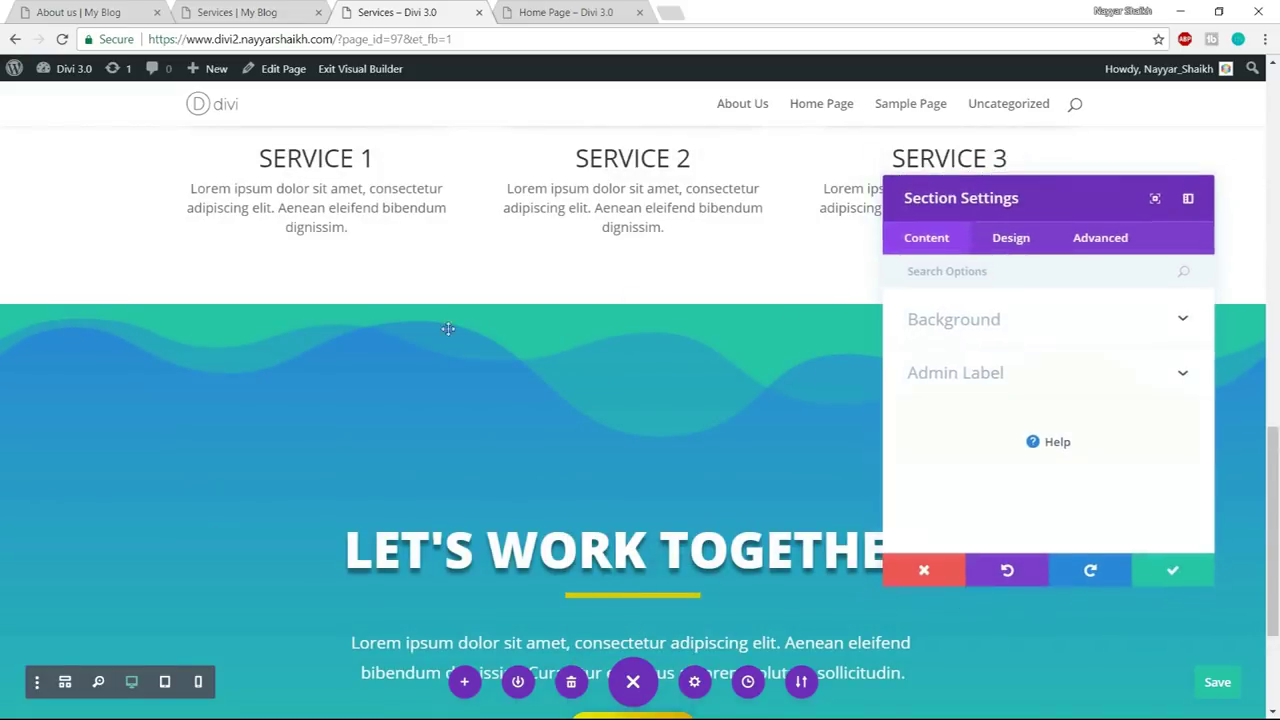
{"action": "left_click", "coordinate": [1020, 248]}
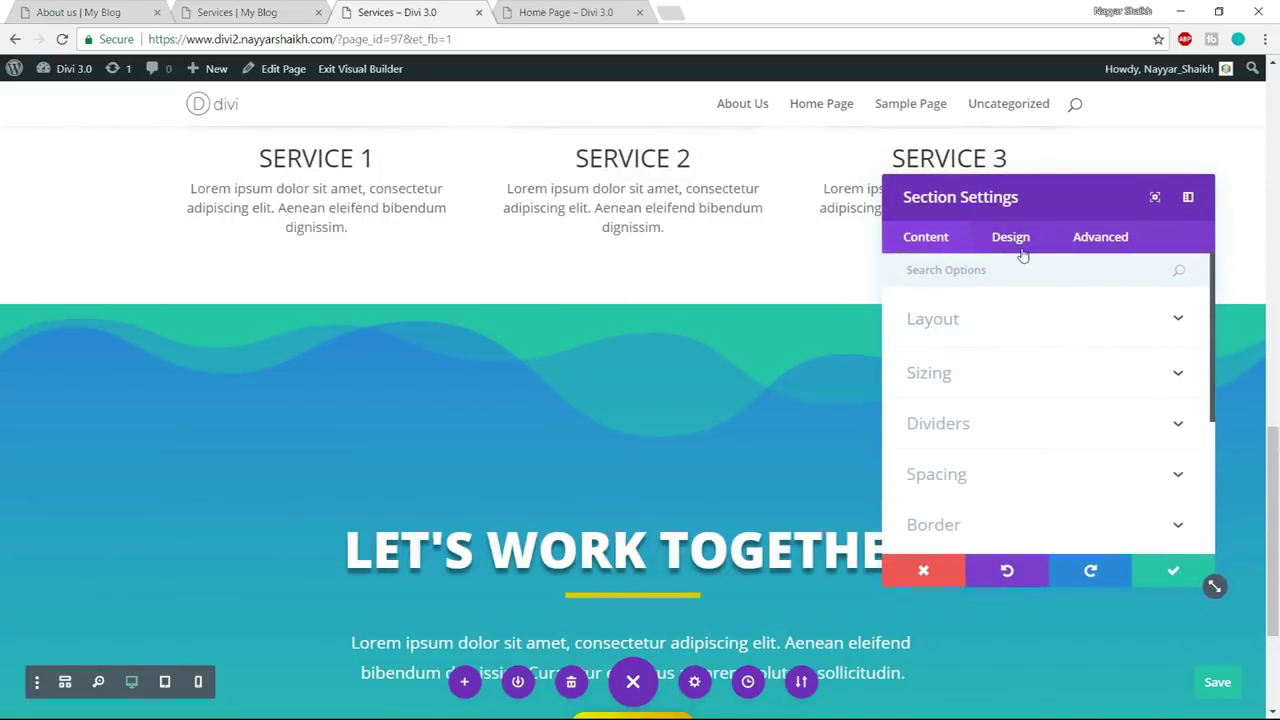
{"action": "left_click", "coordinate": [1027, 430]}
{"action": "left_click", "coordinate": [1017, 482]}
{"action": "scroll", "coordinate": [1000, 440], "scroll_direction": "down", "scroll_amount": 3}
{"action": "left_click", "coordinate": [961, 413]}
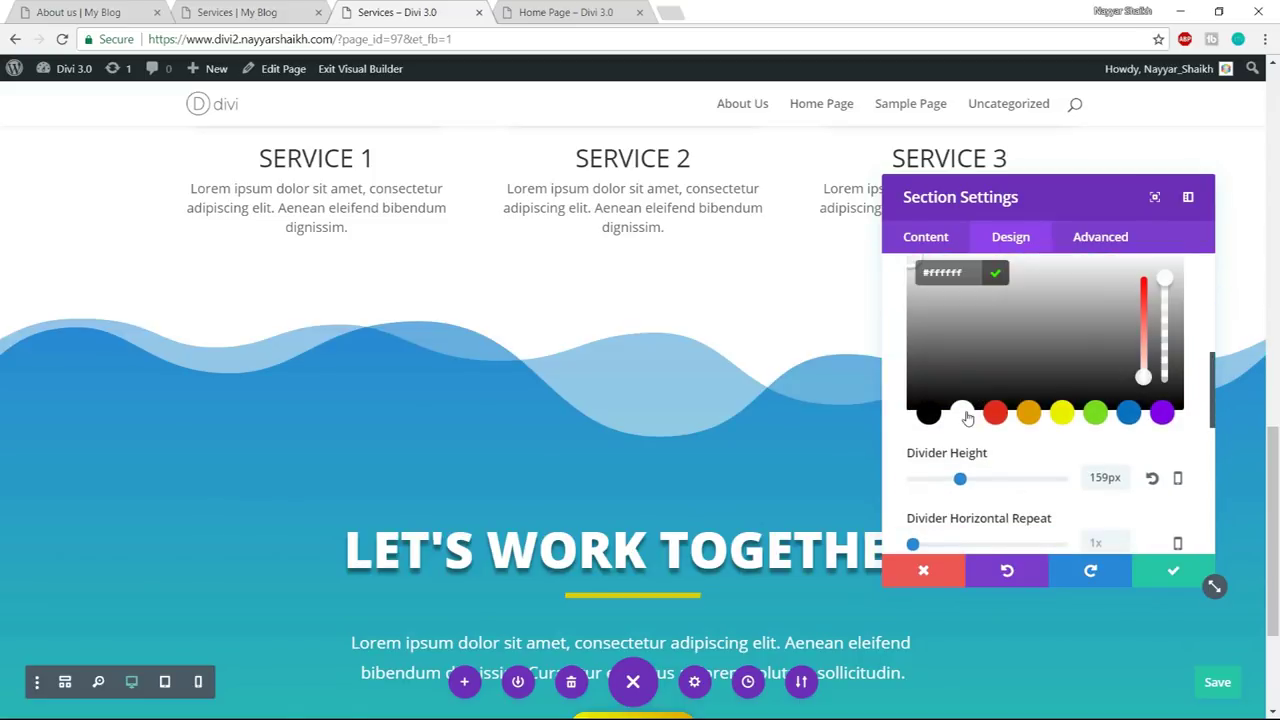
{"action": "left_click", "coordinate": [1165, 570]}
{"action": "scroll", "coordinate": [1100, 586], "scroll_direction": "down", "scroll_amount": 2}
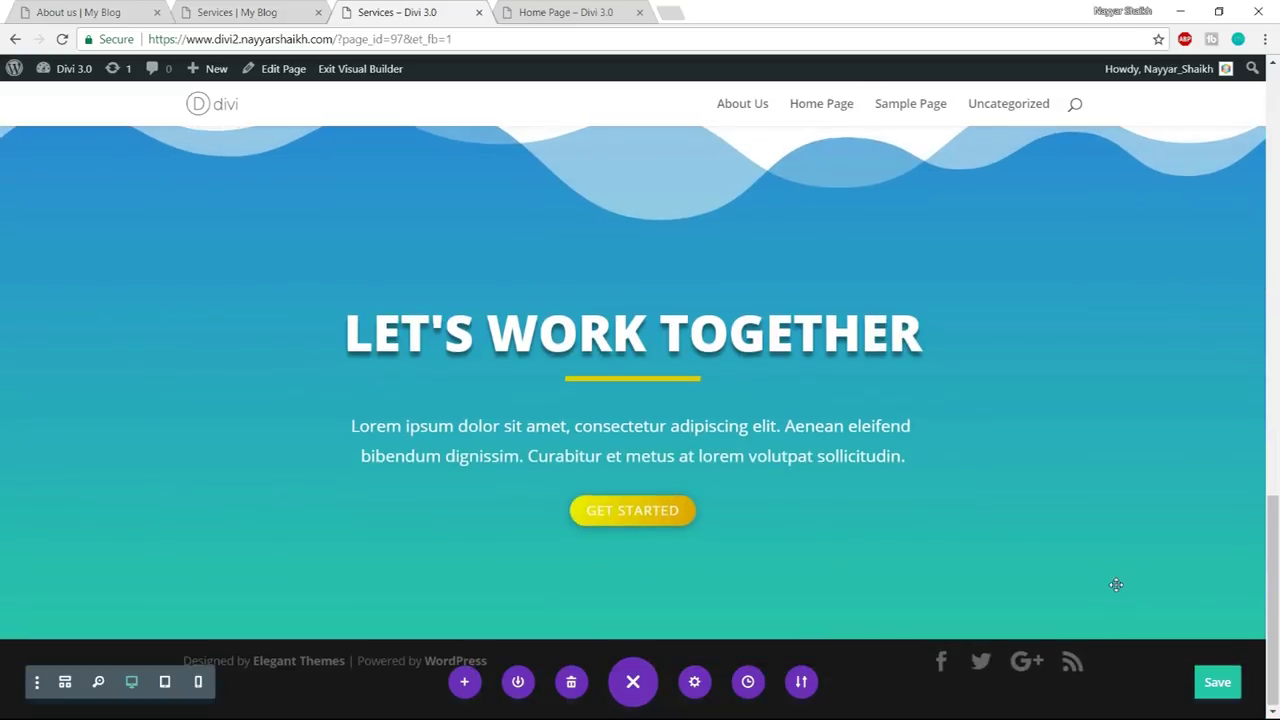
- Review the assembled Services page from top to bottom and compare it with the reference Services page
{"action": "scroll", "coordinate": [1114, 586], "scroll_direction": "up", "scroll_amount": 5}
{"action": "scroll", "coordinate": [1211, 366], "scroll_direction": "up", "scroll_amount": 7}
{"action": "scroll", "coordinate": [1211, 368], "scroll_direction": "down", "scroll_amount": 10}
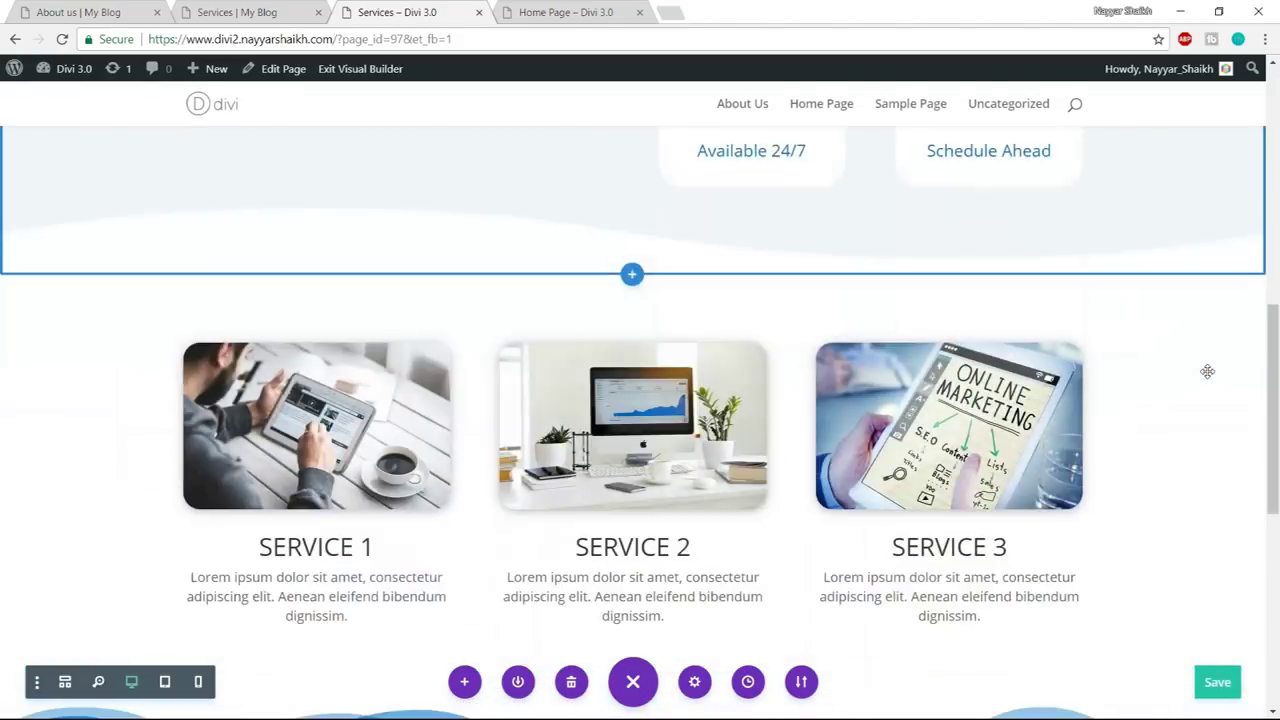
{"action": "scroll", "coordinate": [1198, 462], "scroll_direction": "down", "scroll_amount": 2}
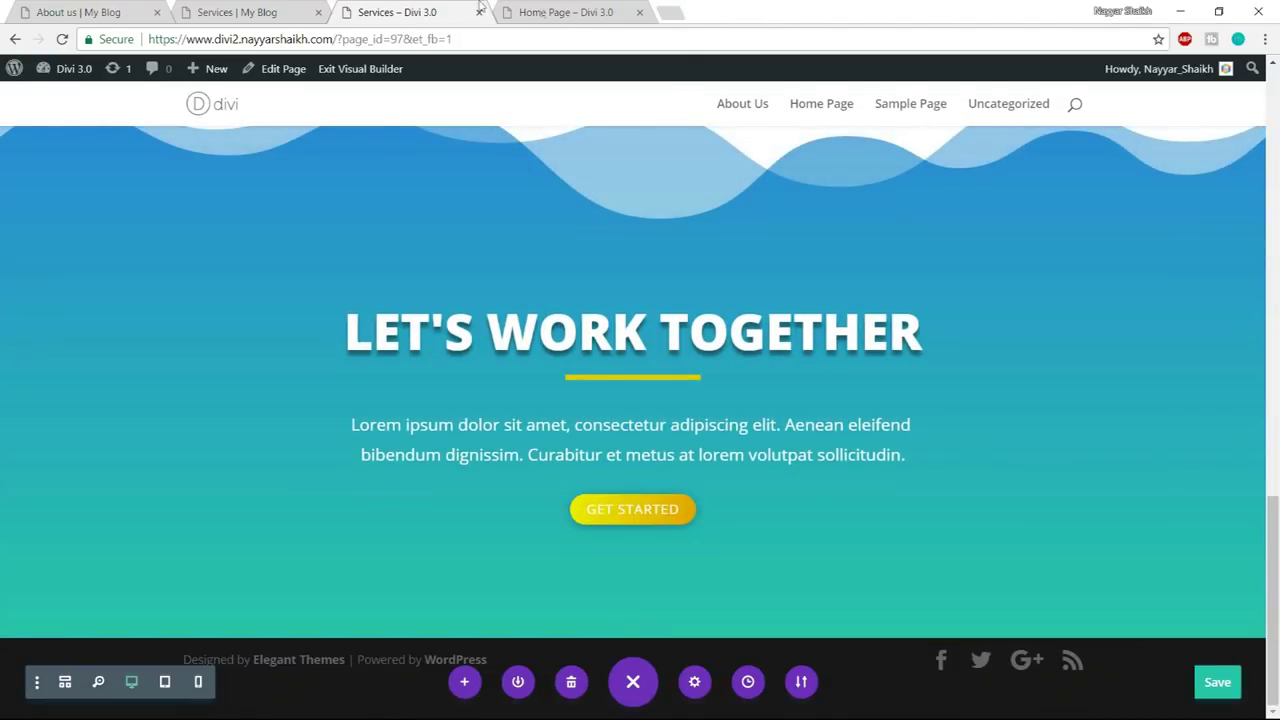
{"action": "left_click", "coordinate": [280, 12]}
{"action": "scroll", "coordinate": [1097, 200], "scroll_direction": "up", "scroll_amount": 5}
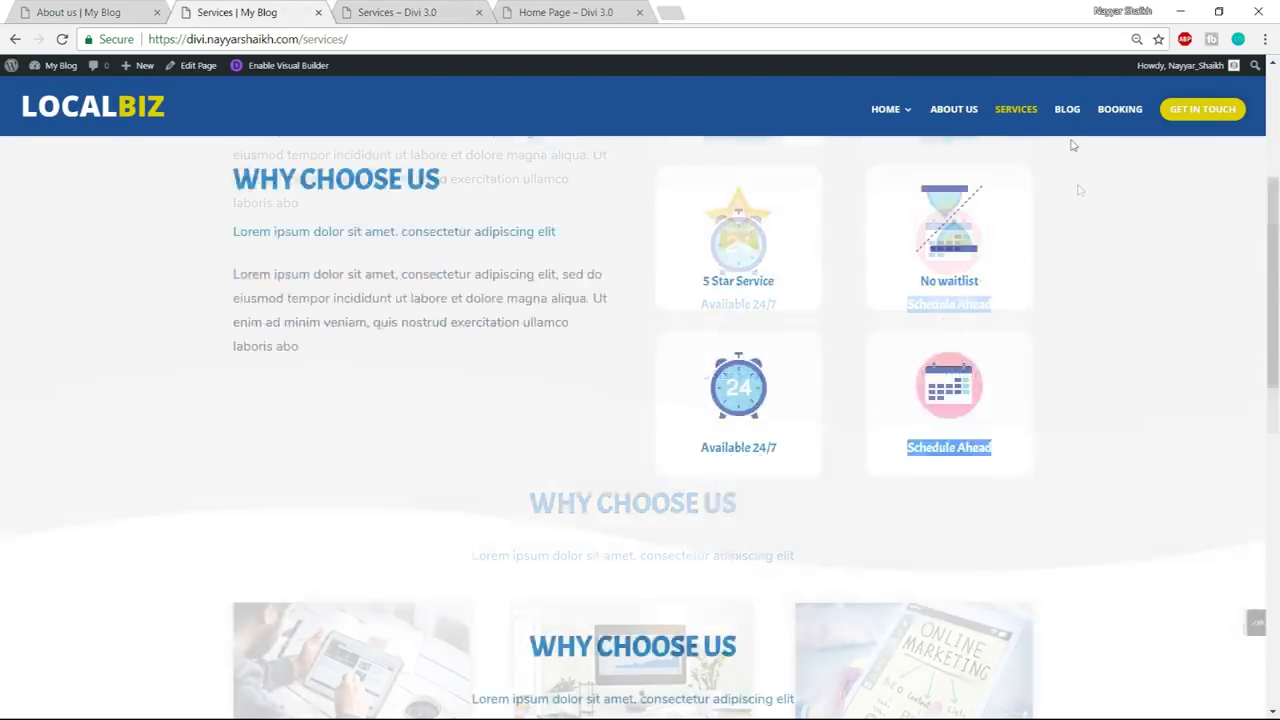
- Open the reference site's Blog page and examine its header, article grid and closing call-to-action section
{"action": "left_click", "coordinate": [1069, 127]}
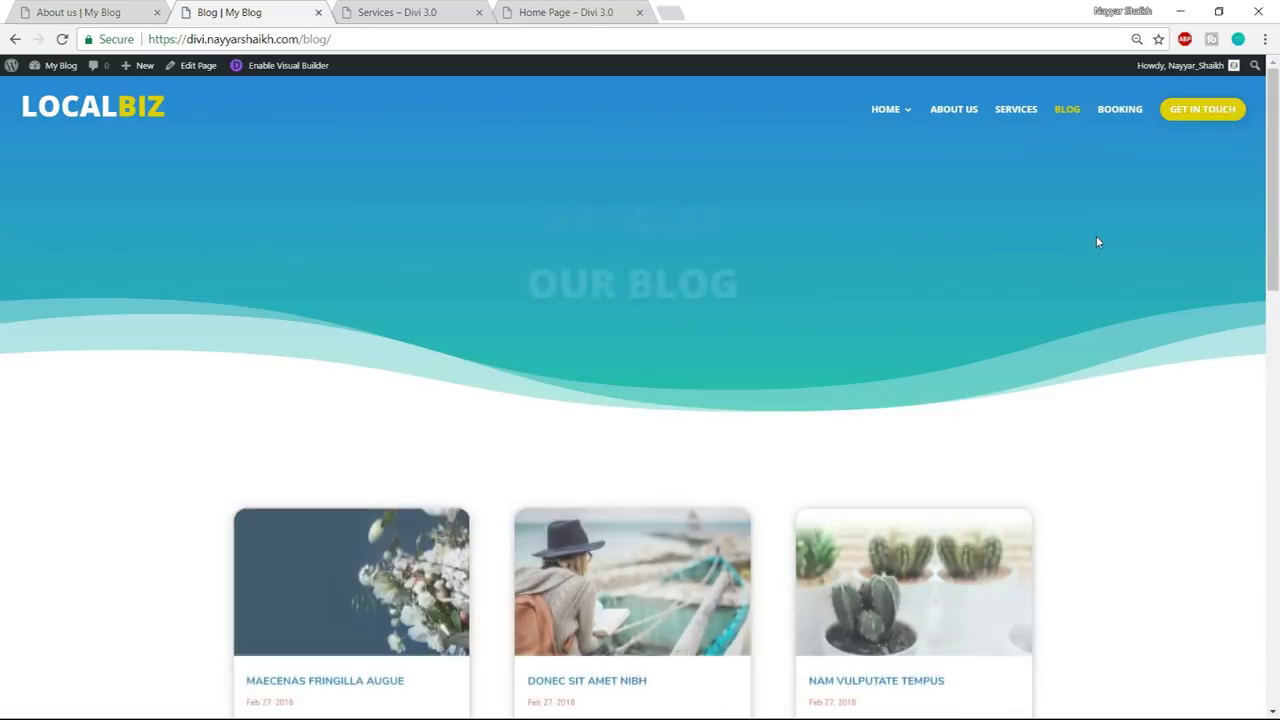
{"action": "scroll", "coordinate": [1067, 486], "scroll_direction": "down", "scroll_amount": 1}
{"action": "scroll", "coordinate": [1067, 486], "scroll_direction": "down", "scroll_amount": 10}
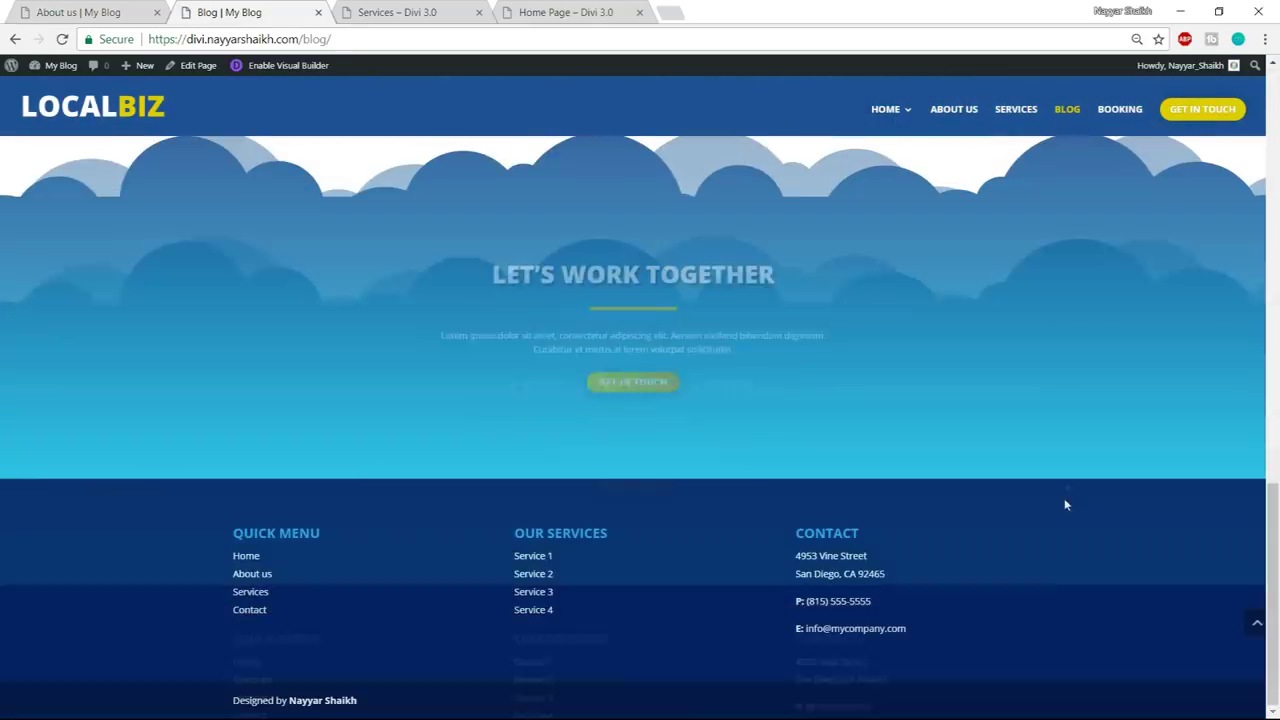
{"action": "scroll", "coordinate": [1063, 524], "scroll_direction": "up", "scroll_amount": 10}
{"action": "scroll", "coordinate": [1063, 530], "scroll_direction": "up", "scroll_amount": 3}
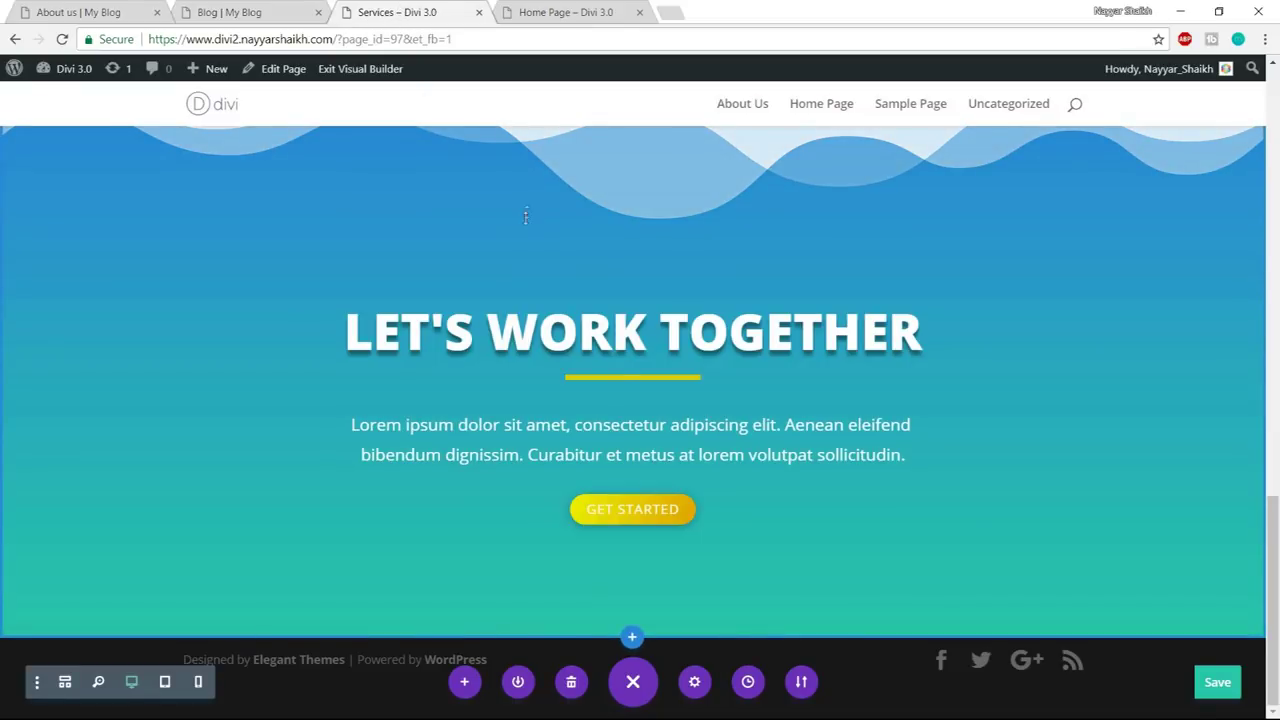
{"action": "scroll", "coordinate": [525, 216], "scroll_direction": "up", "scroll_amount": 8}
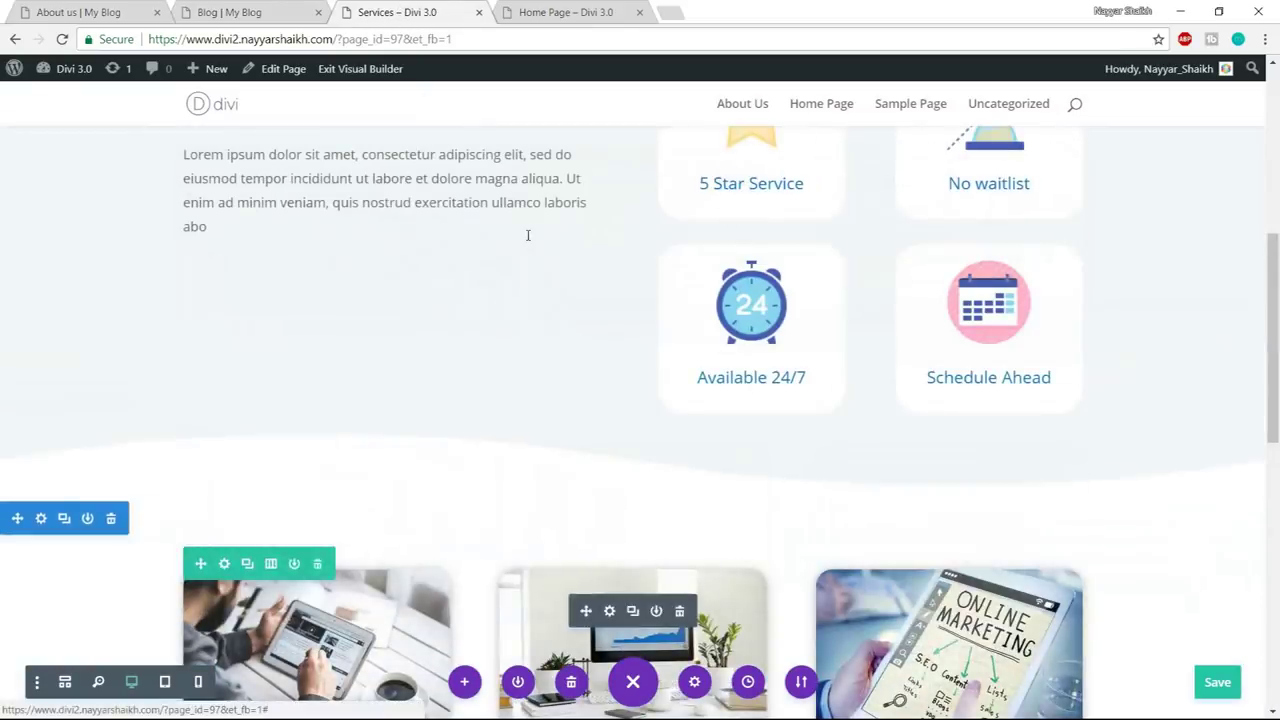
{"action": "scroll", "coordinate": [525, 234], "scroll_direction": "down", "scroll_amount": 3}
{"action": "mouse_move", "coordinate": [222, 76]}
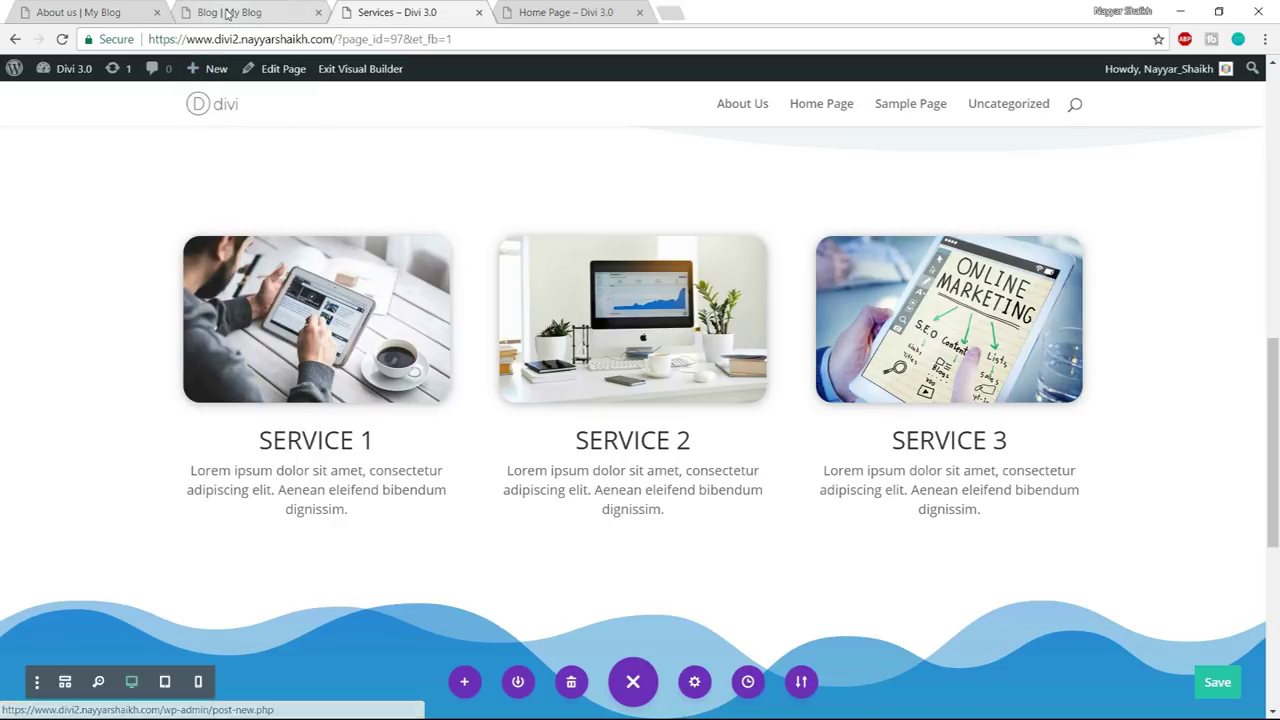
{"action": "left_click", "coordinate": [255, 12]}
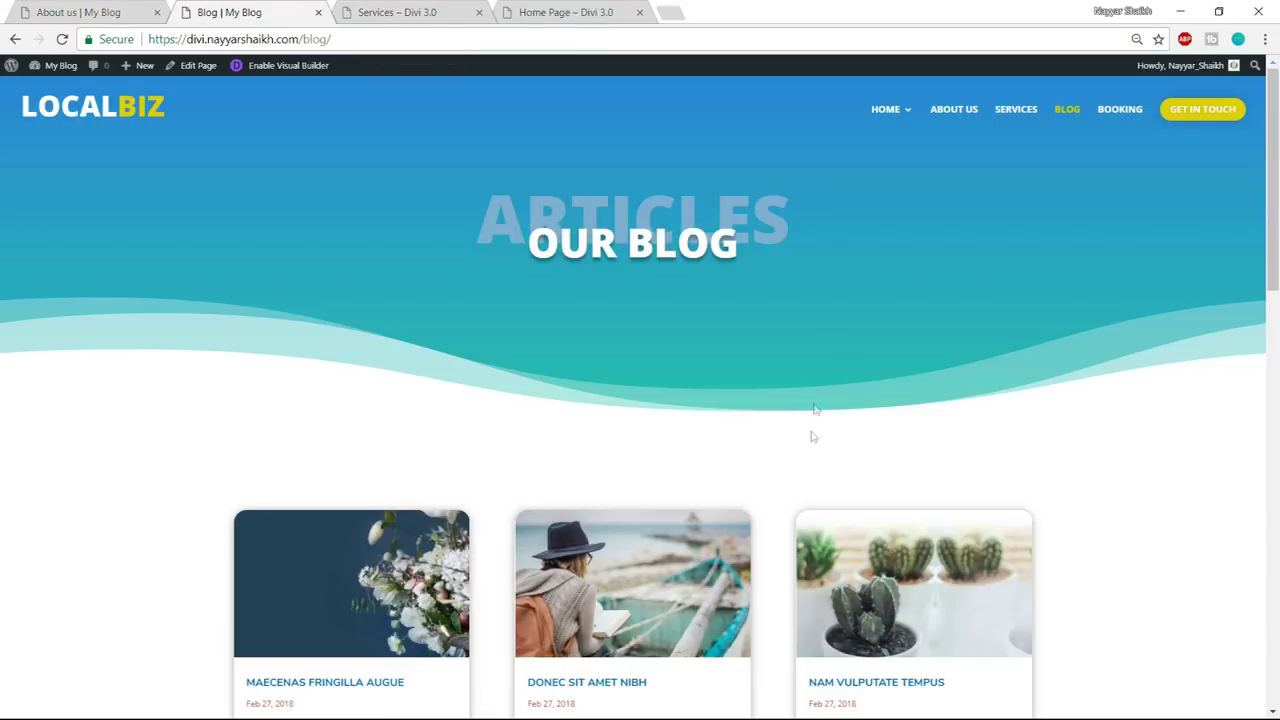
{"action": "scroll", "coordinate": [811, 434], "scroll_direction": "down", "scroll_amount": 10}
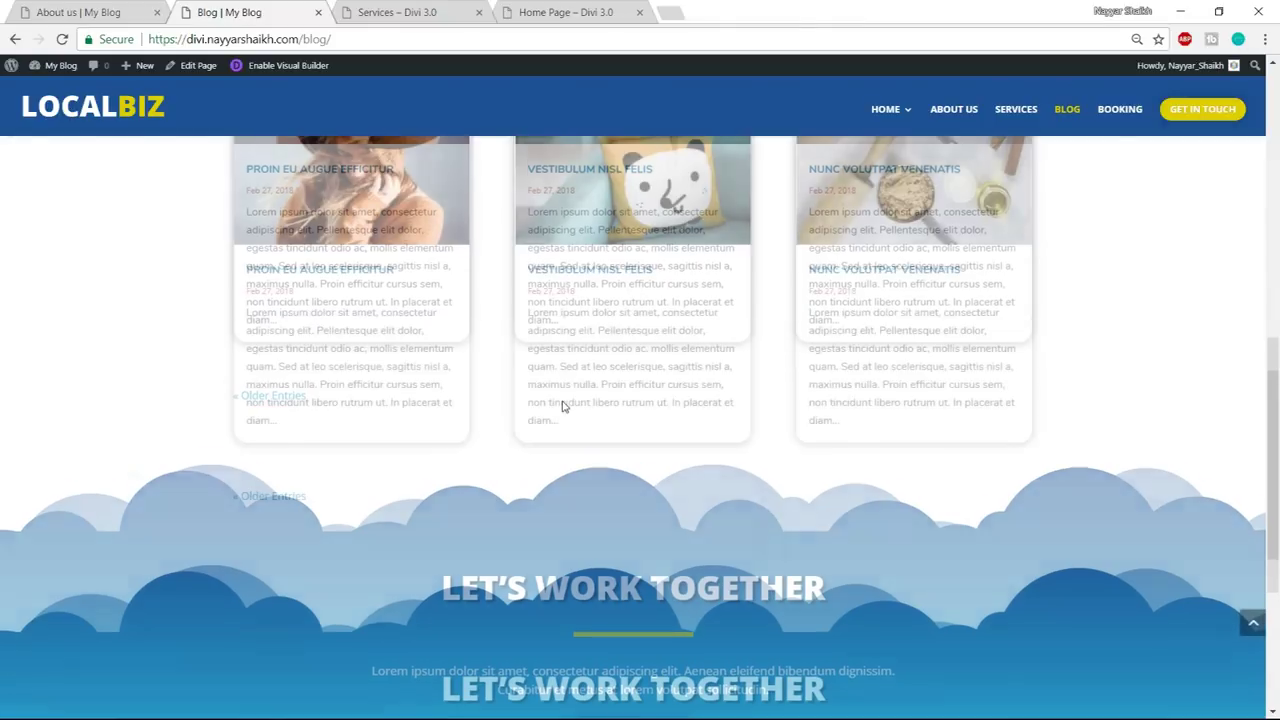
{"action": "scroll", "coordinate": [555, 400], "scroll_direction": "up", "scroll_amount": 5}
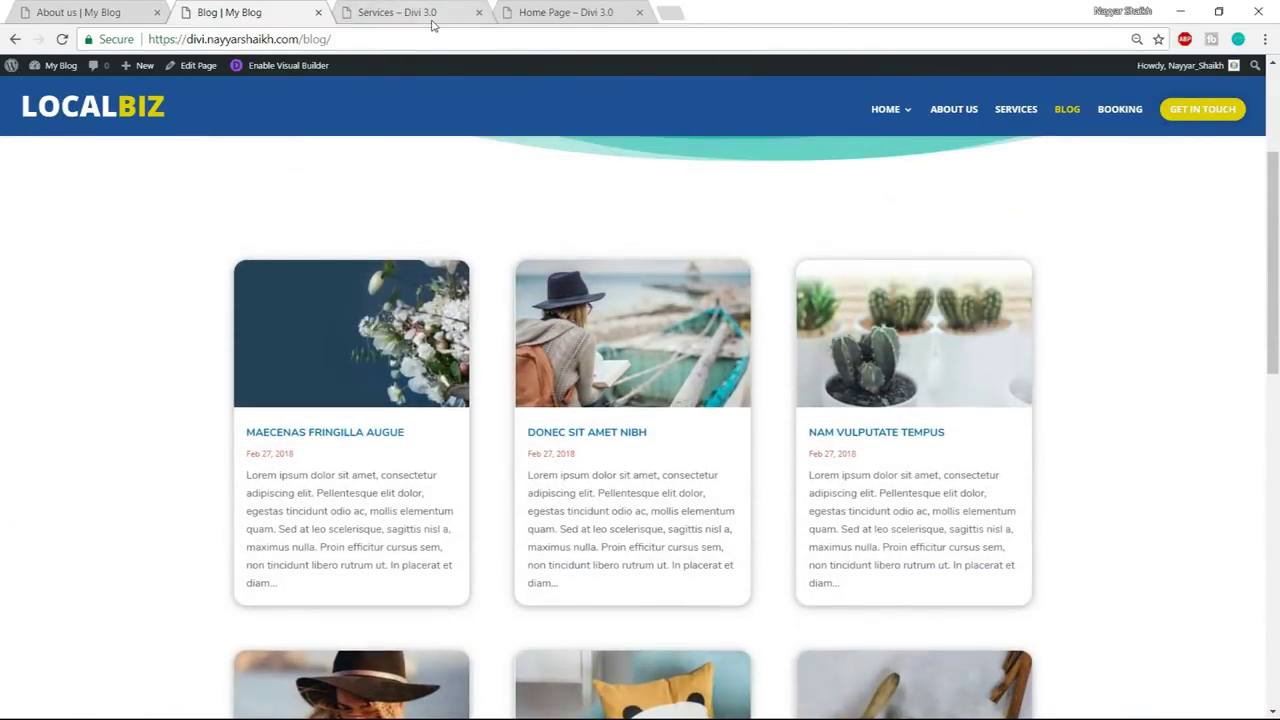
- Create a new post on the Divi 3.0 site titled "MAECENAS FRINGILLA AUGUE", copying the title from the first reference blog article
{"action": "left_click", "coordinate": [431, 20]}
{"action": "mouse_move", "coordinate": [210, 75]}
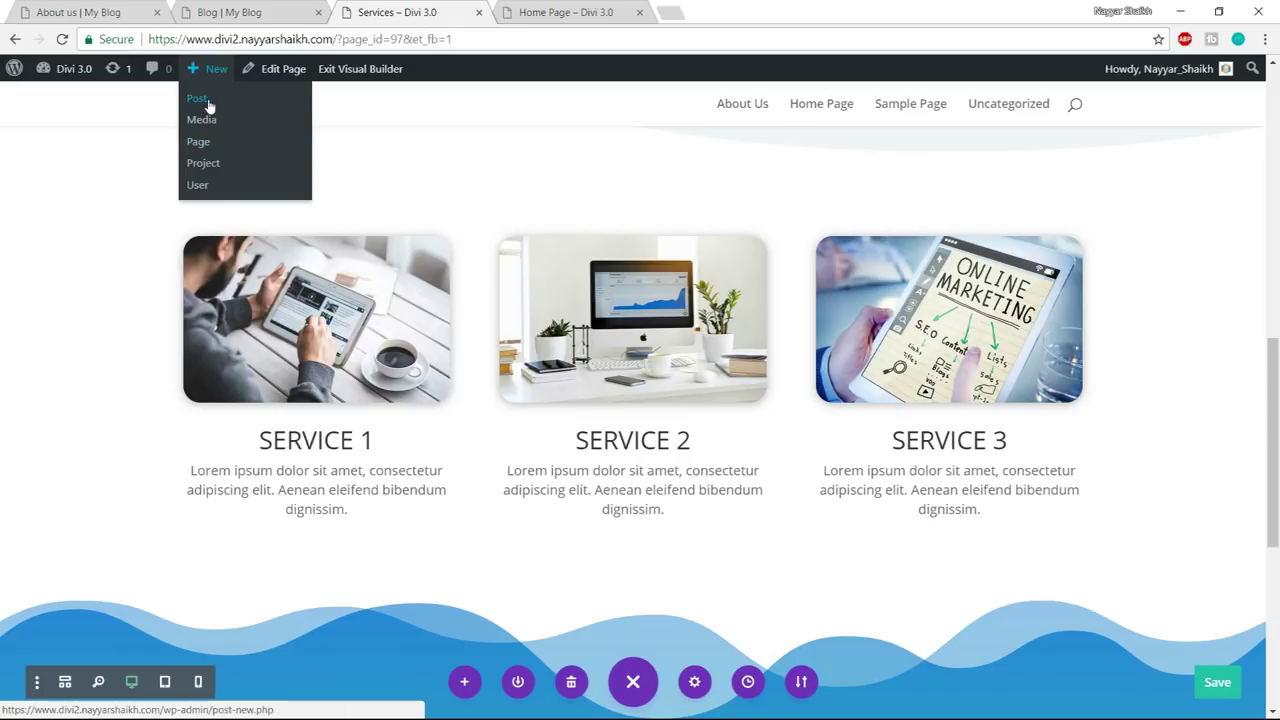
{"action": "left_click", "coordinate": [197, 98]}
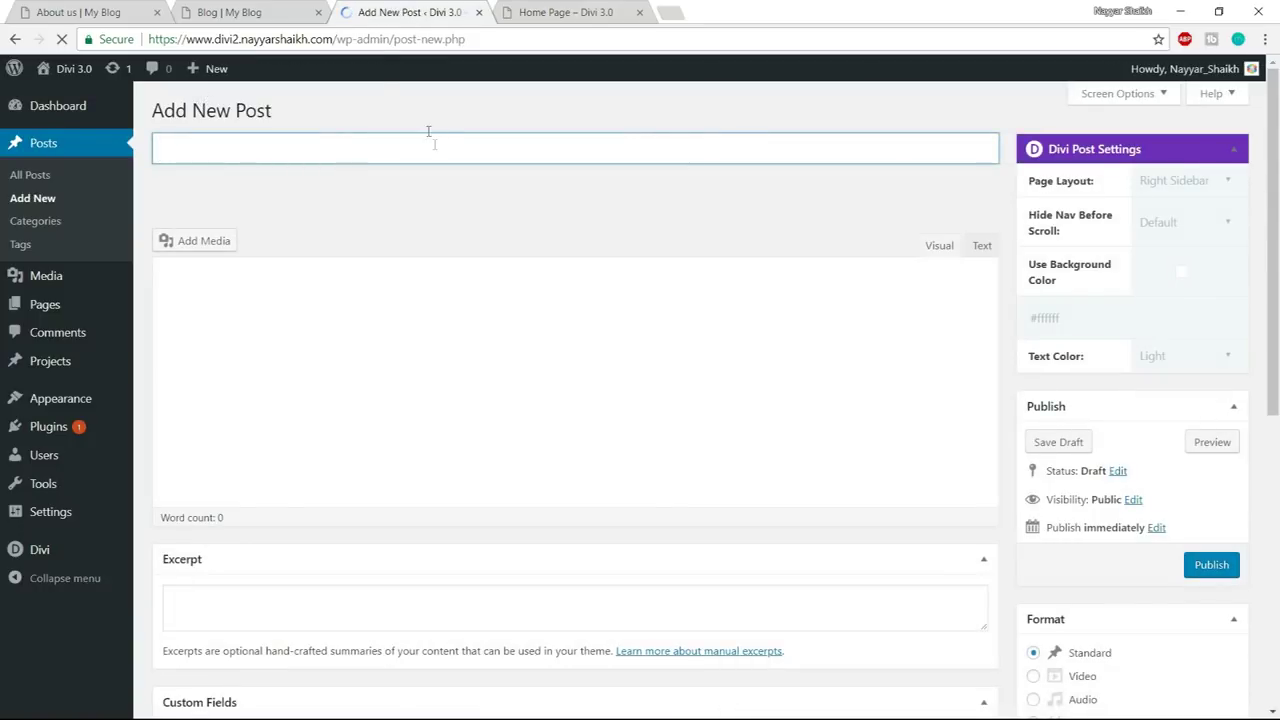
{"action": "left_click", "coordinate": [271, 7]}
{"action": "scroll", "coordinate": [494, 300], "scroll_direction": "down", "scroll_amount": 2}
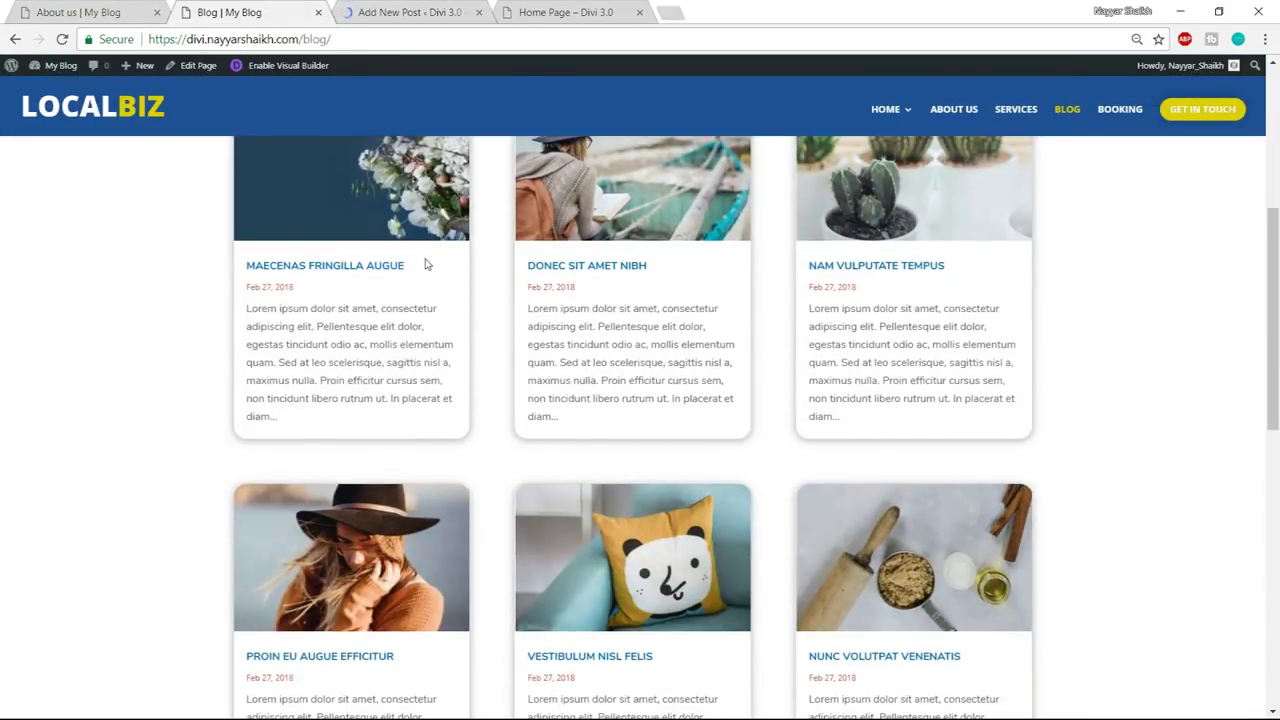
{"action": "left_click_drag", "start_coordinate": [421, 270], "coordinate": [266, 266]}
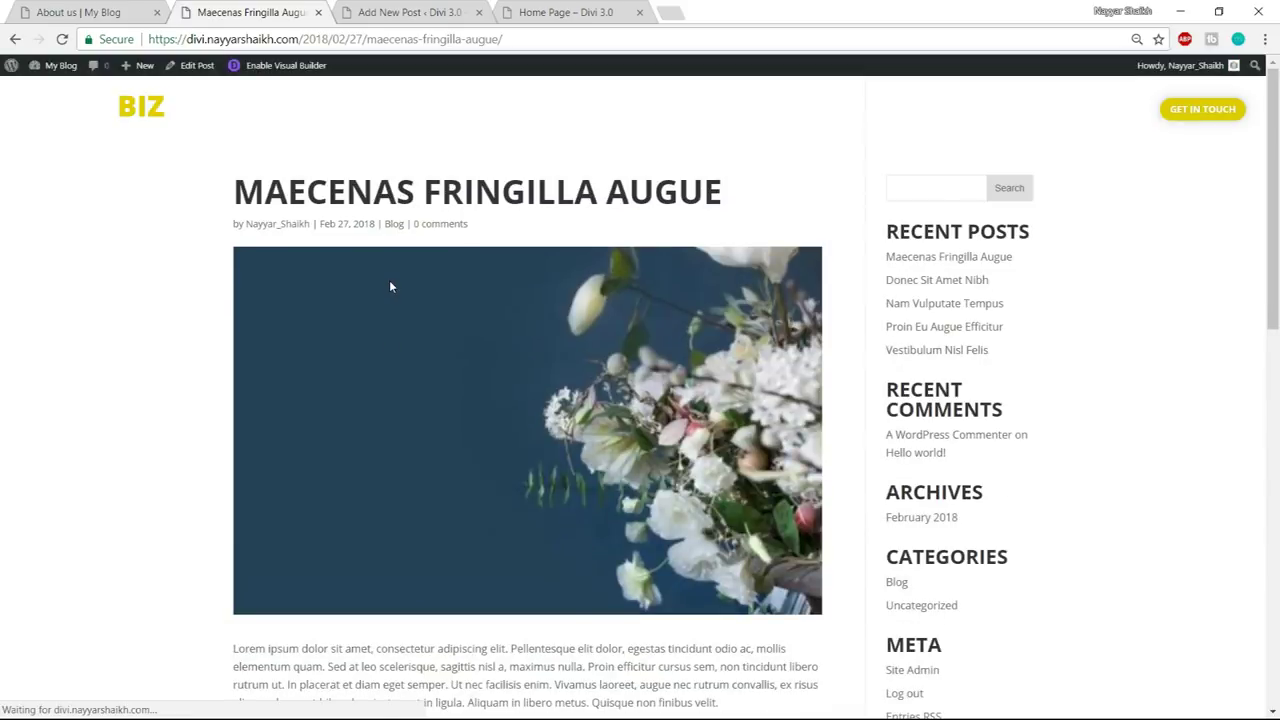
{"action": "left_click_drag", "start_coordinate": [229, 194], "coordinate": [762, 194]}
{"action": "key", "text": "ctrl+c"}
{"action": "left_click", "coordinate": [395, 13]}
{"action": "key", "text": "ctrl+v"}
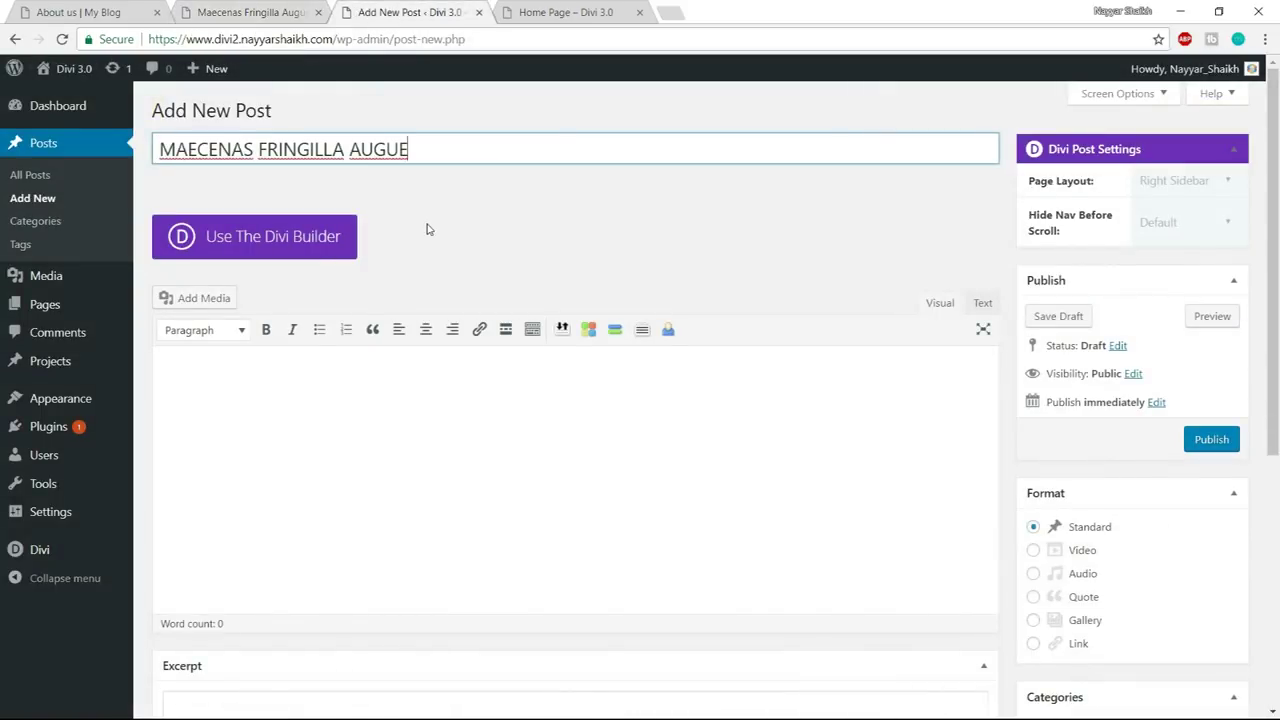
- Copy the full body text of the reference article into the new post's content
{"action": "left_click", "coordinate": [288, 6]}
{"action": "scroll", "coordinate": [488, 365], "scroll_direction": "down", "scroll_amount": 5}
{"action": "left_click_drag", "start_coordinate": [206, 318], "coordinate": [843, 423]}
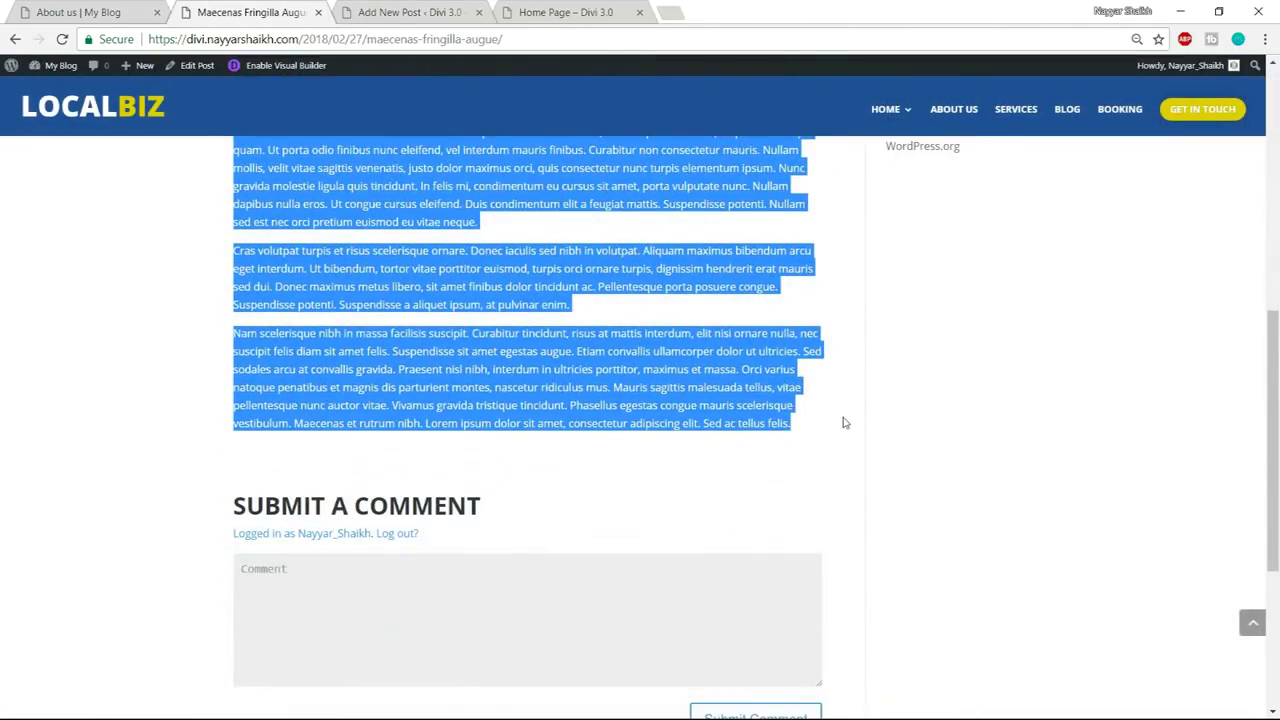
{"action": "left_click", "coordinate": [446, 8]}
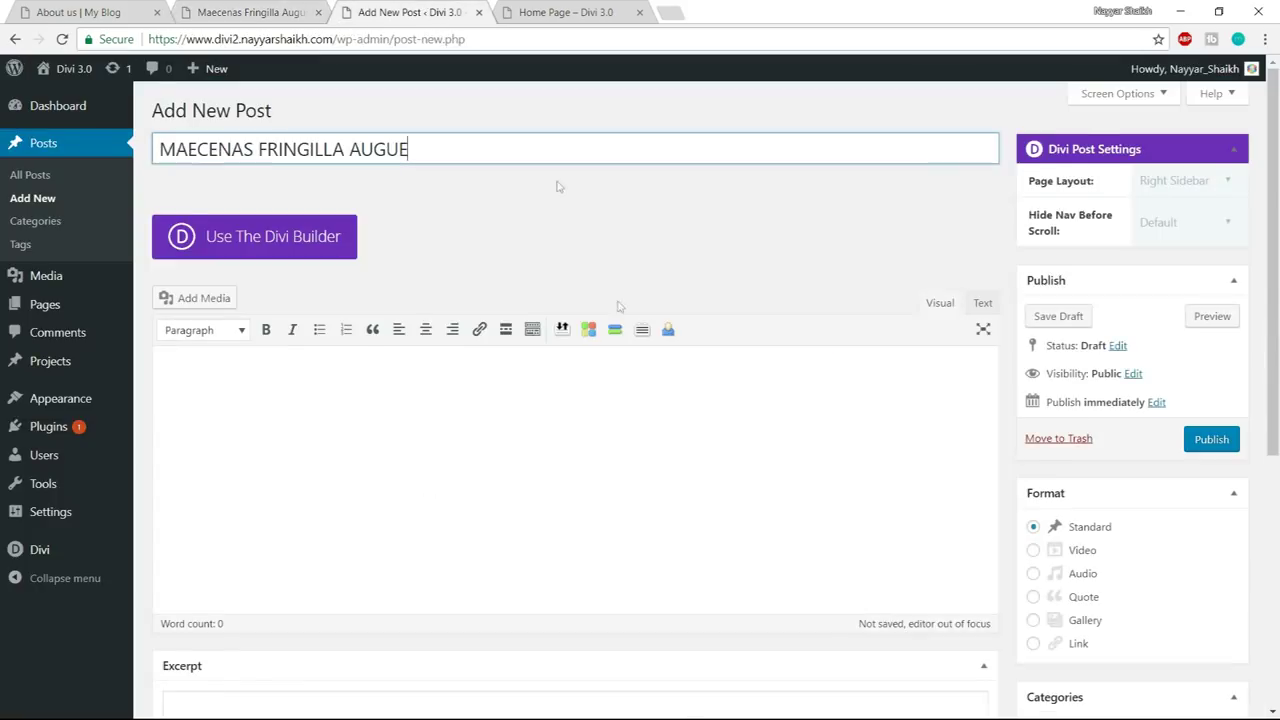
{"action": "scroll", "coordinate": [539, 366], "scroll_direction": "down", "scroll_amount": 2}
{"action": "key", "text": "ctrl+v"}
{"action": "scroll", "coordinate": [997, 486], "scroll_direction": "down", "scroll_amount": 3}
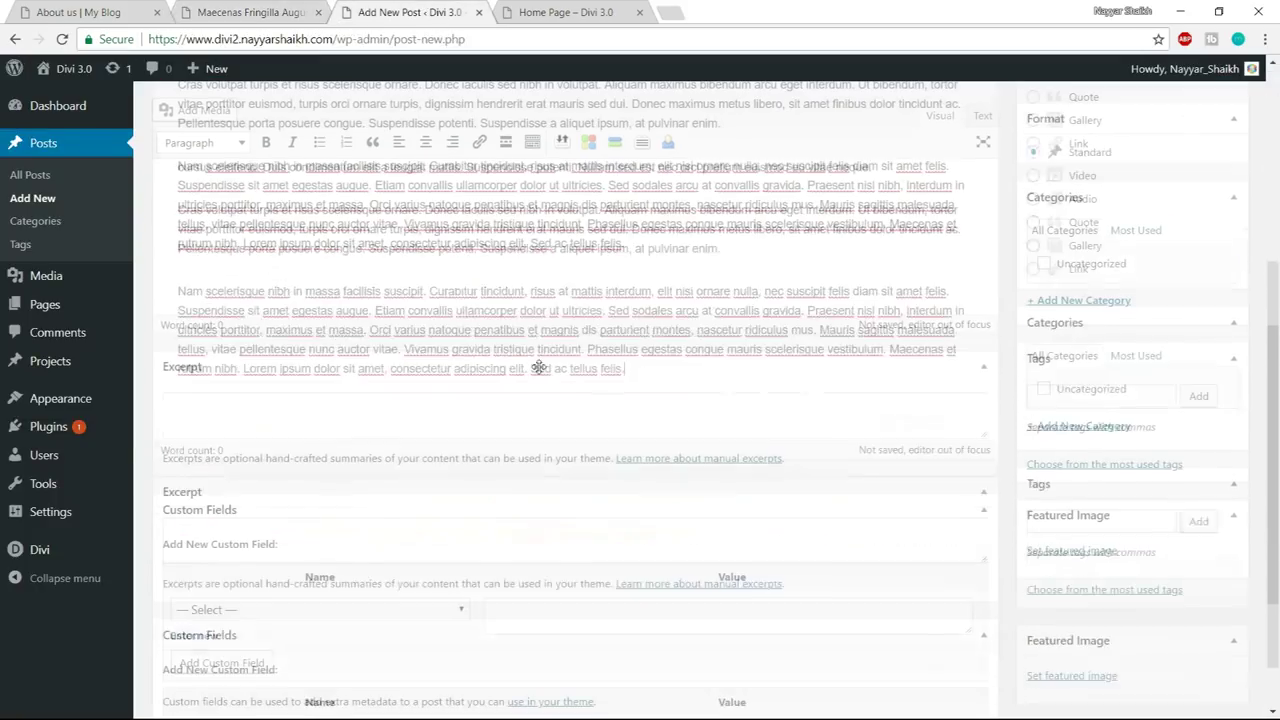
- Go back from the open article to the reference site's Blog page and look at the images on its article cards
{"action": "left_click", "coordinate": [281, 7]}
{"action": "scroll", "coordinate": [596, 329], "scroll_direction": "up", "scroll_amount": 5}
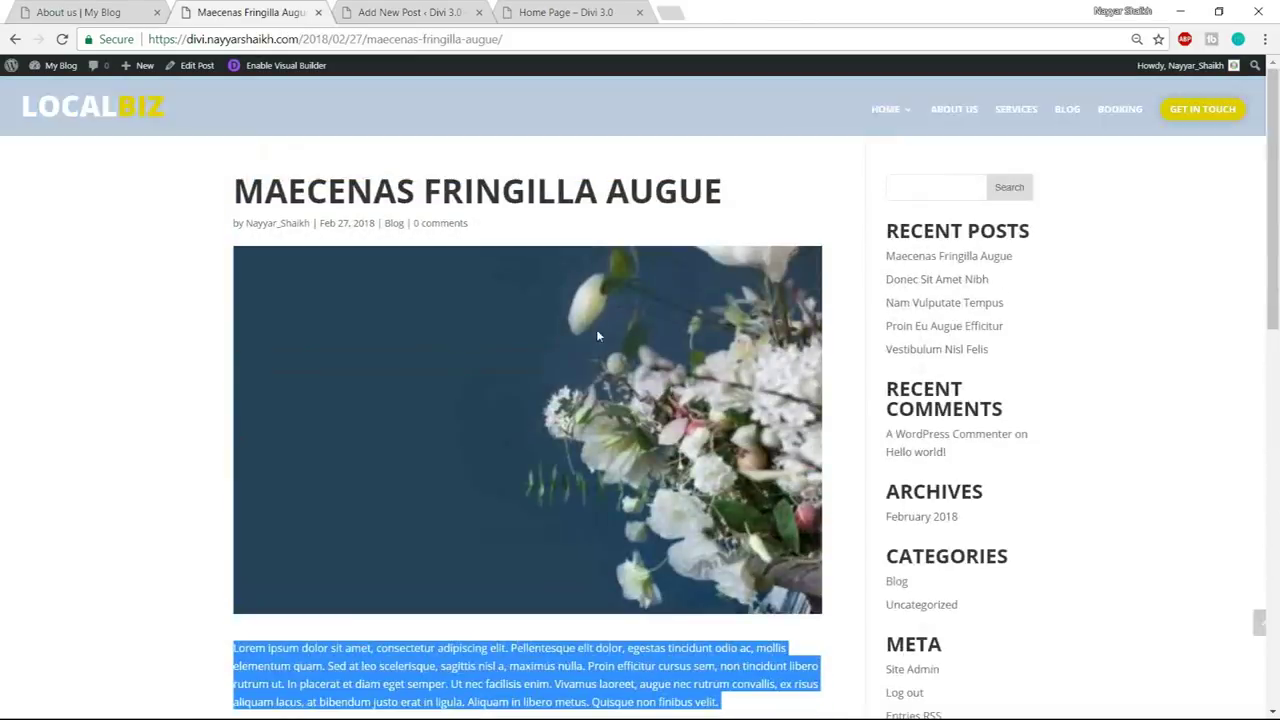
{"action": "left_click", "coordinate": [14, 39]}
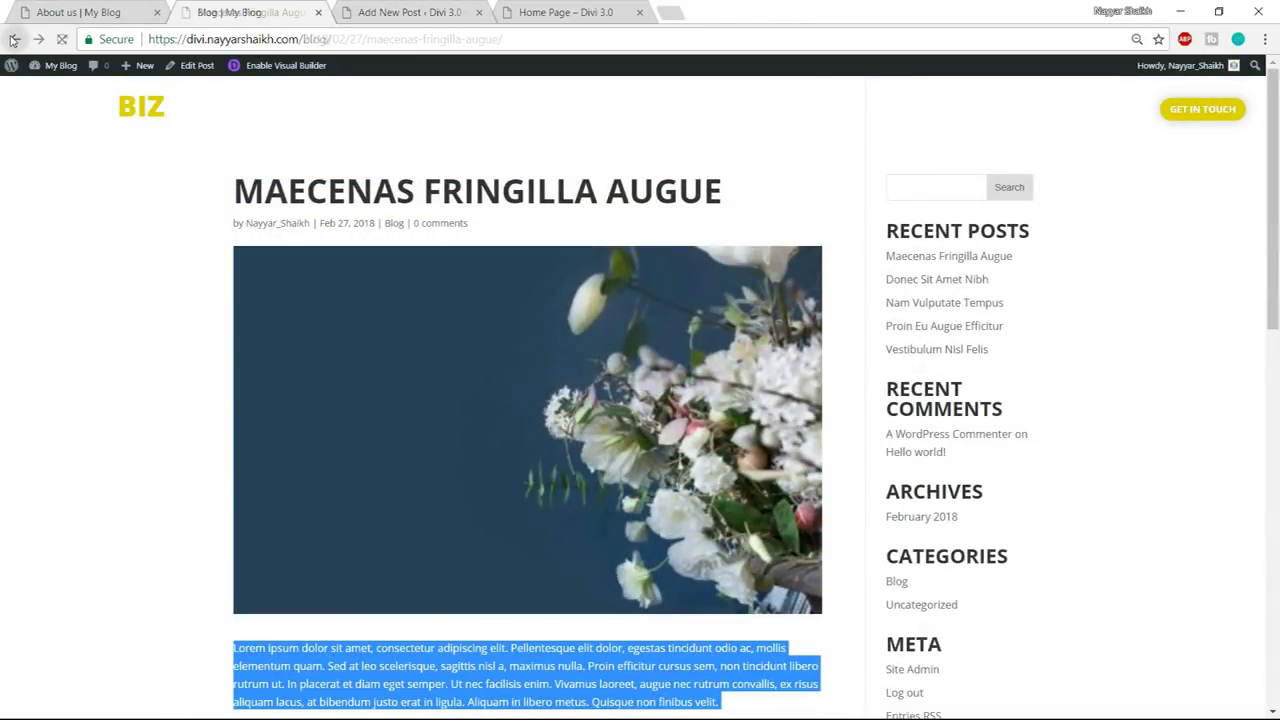
{"action": "scroll", "coordinate": [517, 270], "scroll_direction": "up", "scroll_amount": 3}
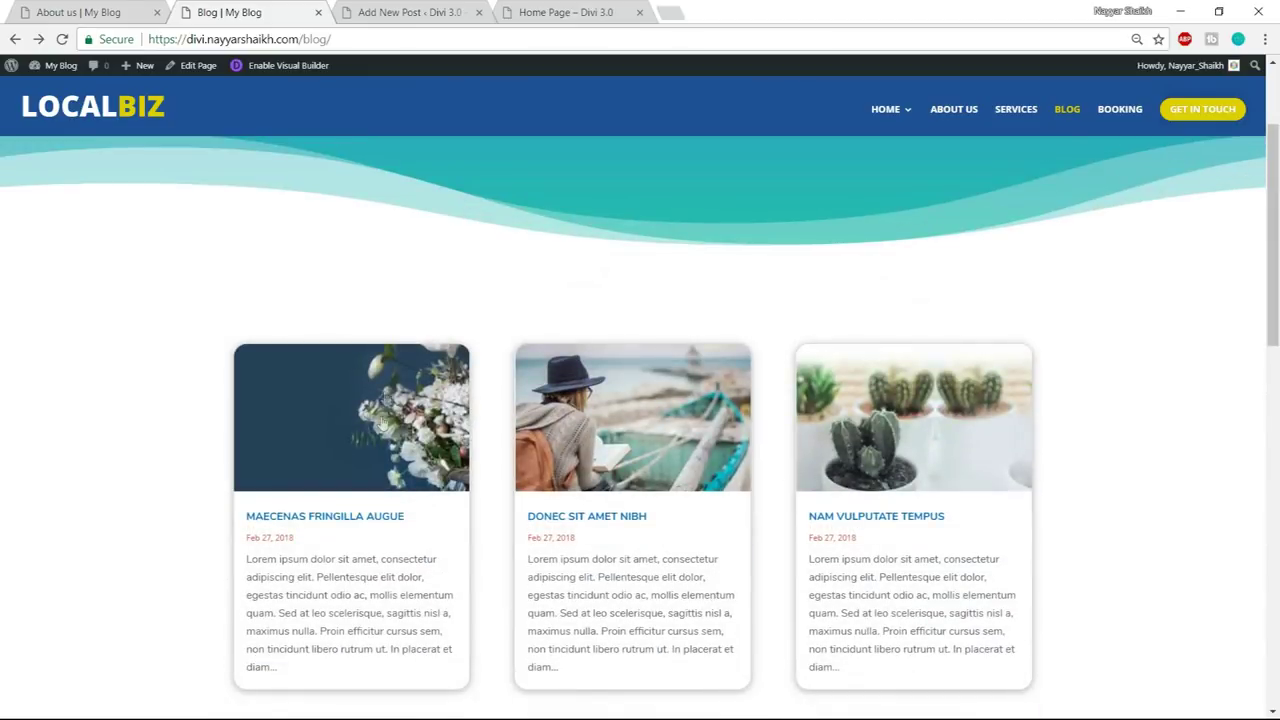
- Upload all images from the Divi Media Blog folder and set the photo of the woman in the black hat as the post's featured image
{"action": "left_click", "coordinate": [410, 10]}
{"action": "scroll", "coordinate": [1093, 495], "scroll_direction": "down", "scroll_amount": 2}
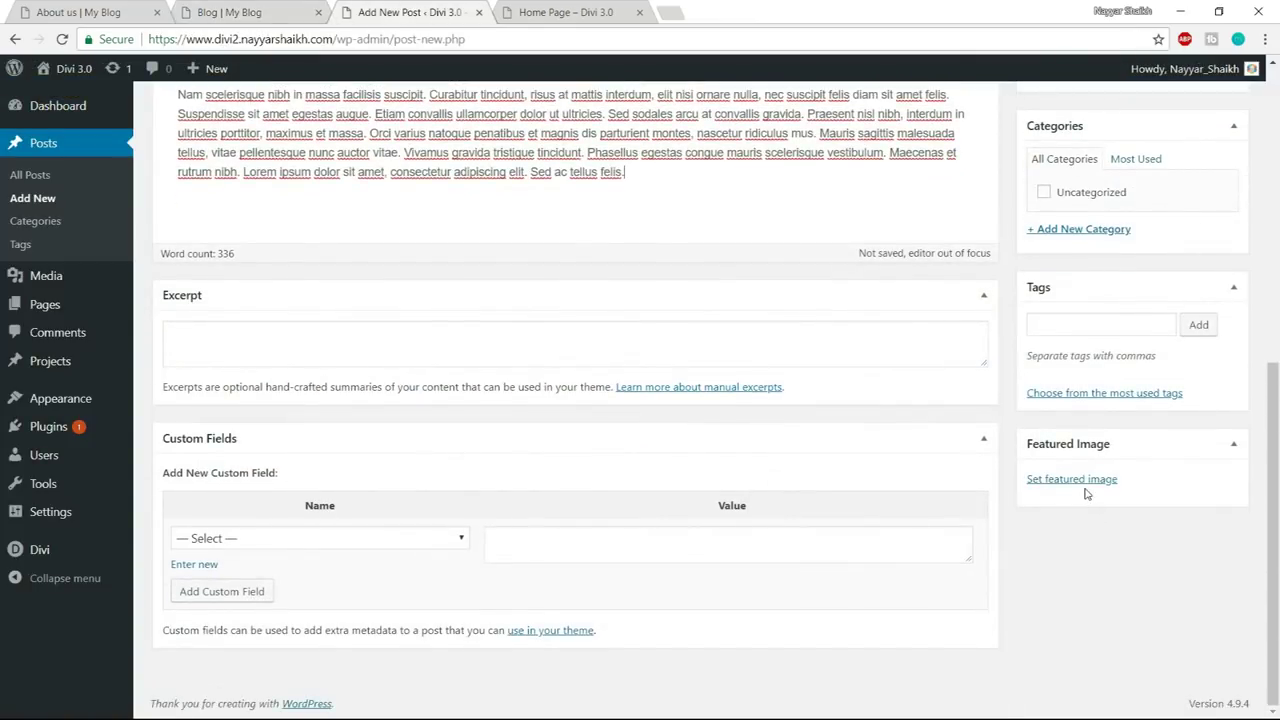
{"action": "left_click", "coordinate": [1071, 479]}
{"action": "left_click", "coordinate": [84, 132]}
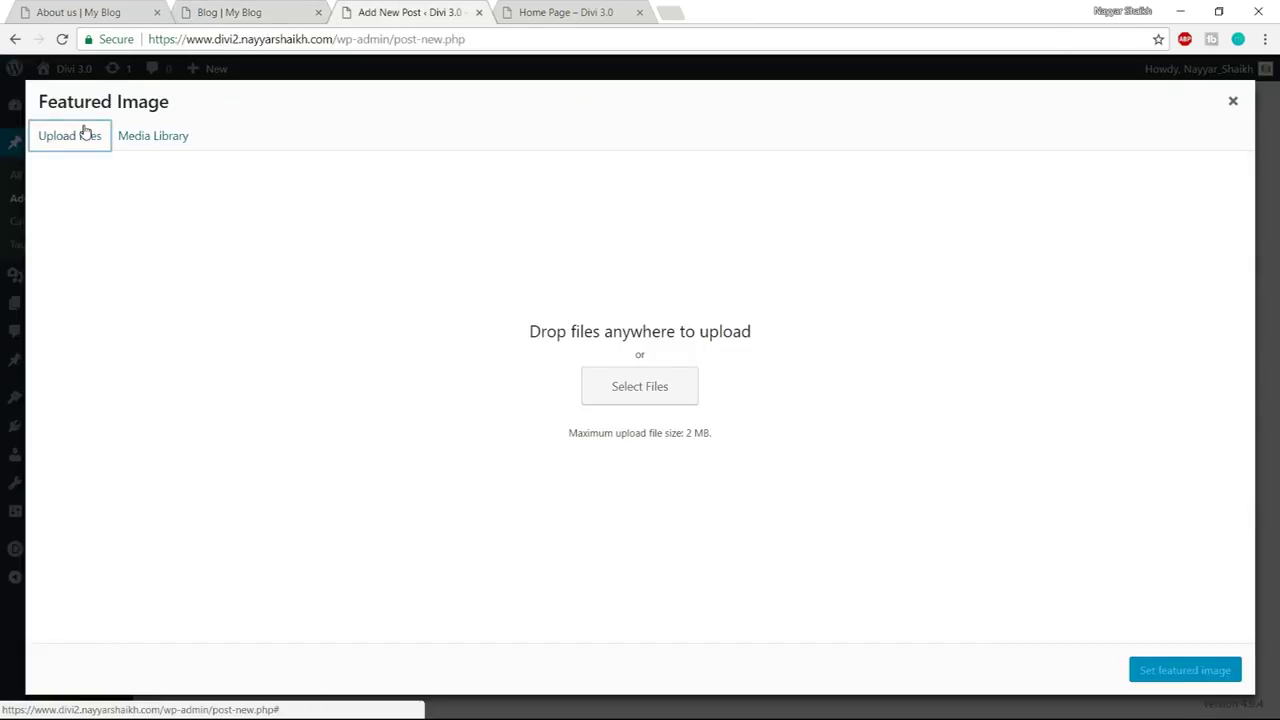
{"action": "left_click", "coordinate": [631, 390]}
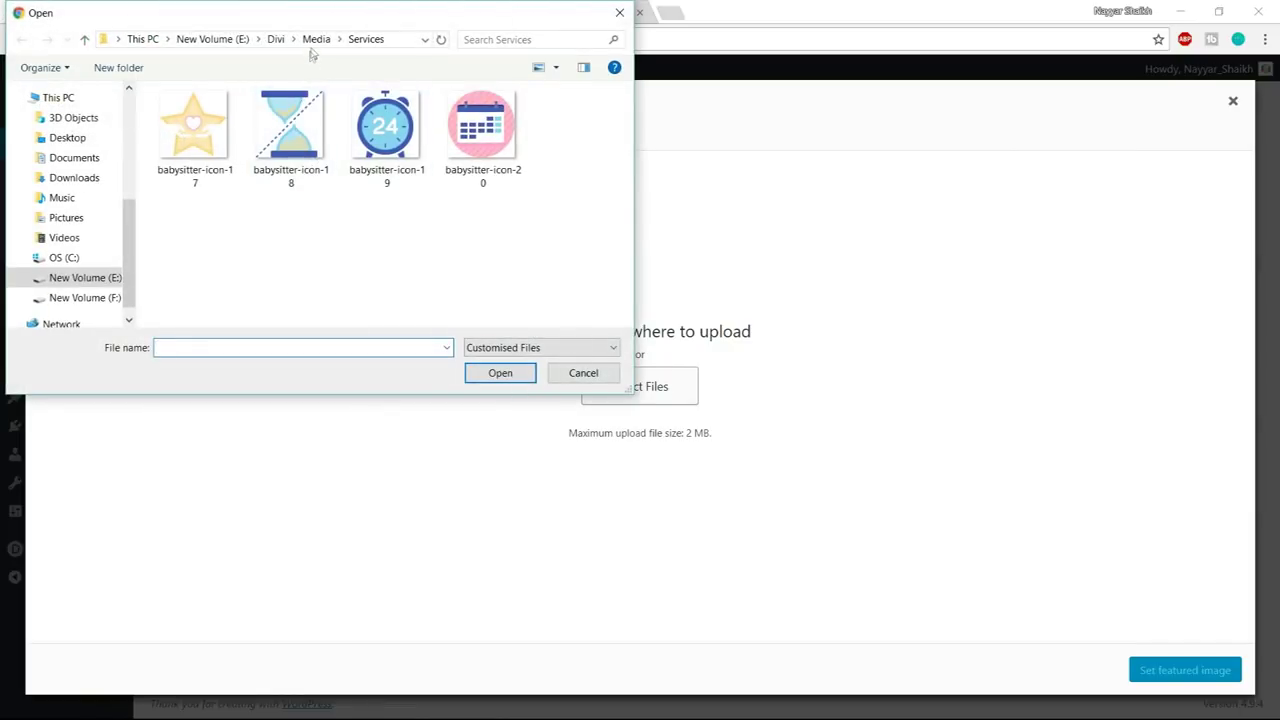
{"action": "left_click", "coordinate": [316, 39]}
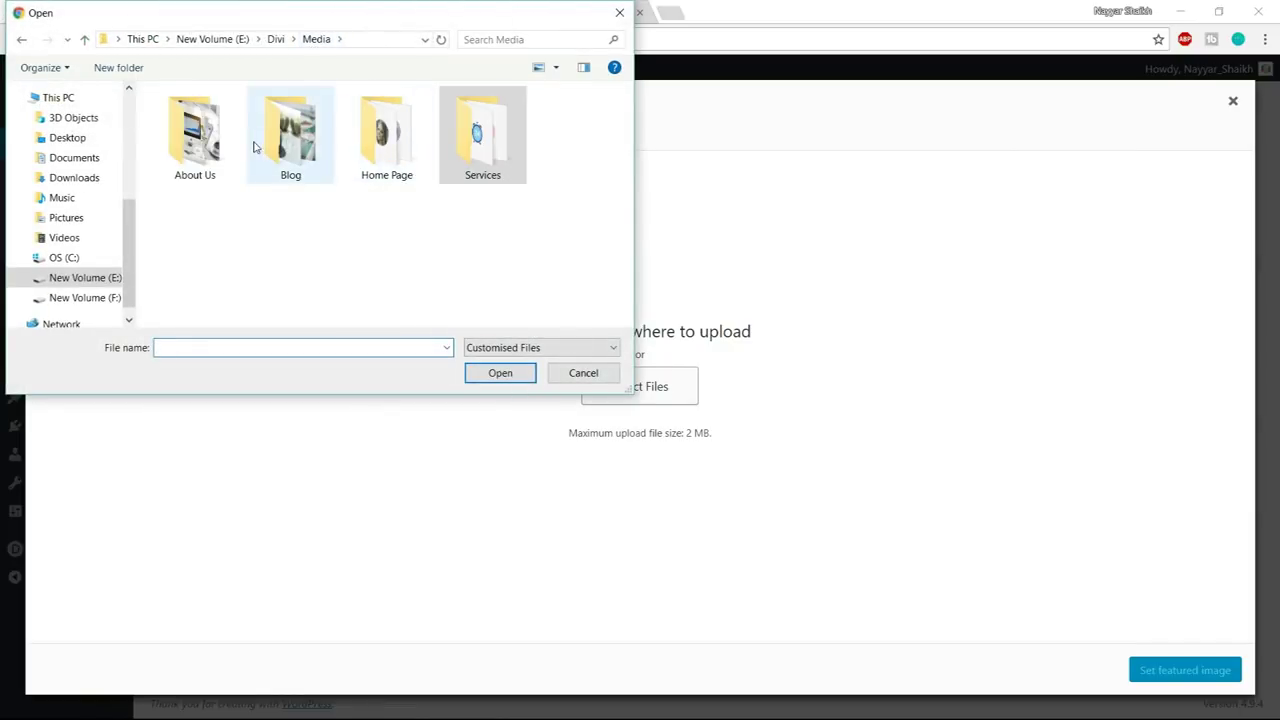
{"action": "double_click", "coordinate": [292, 140]}
{"action": "key", "text": "ctrl+a"}
{"action": "left_click", "coordinate": [499, 372]}
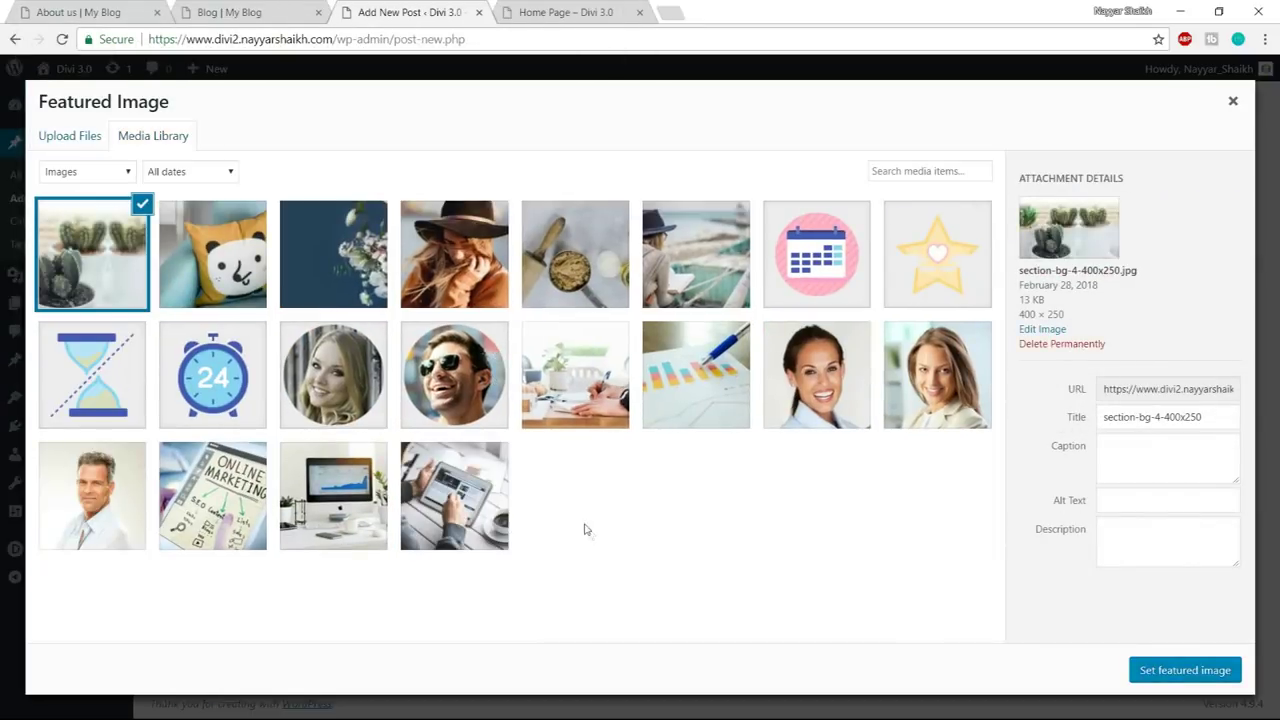
{"action": "left_click", "coordinate": [473, 248]}
{"action": "left_click", "coordinate": [1212, 677]}
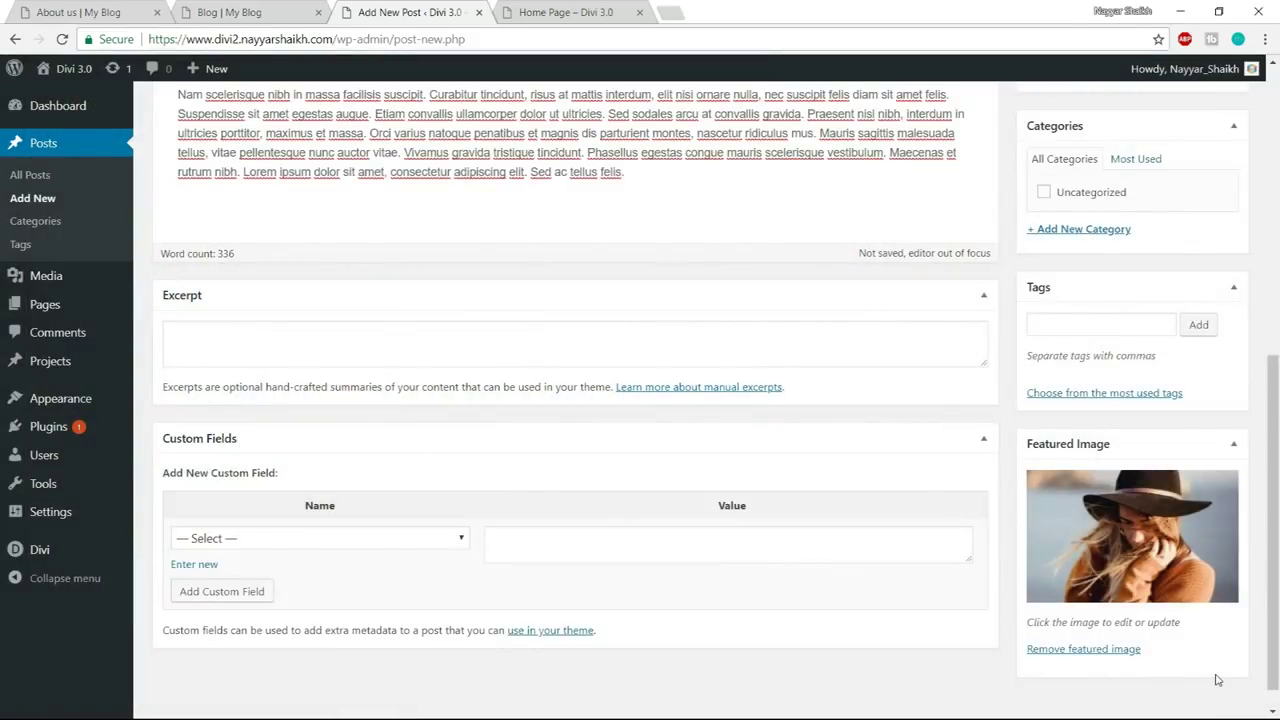
- Add a new category named "Blog" to the post and publish it
{"action": "scroll", "coordinate": [1218, 660], "scroll_direction": "up", "scroll_amount": 6}
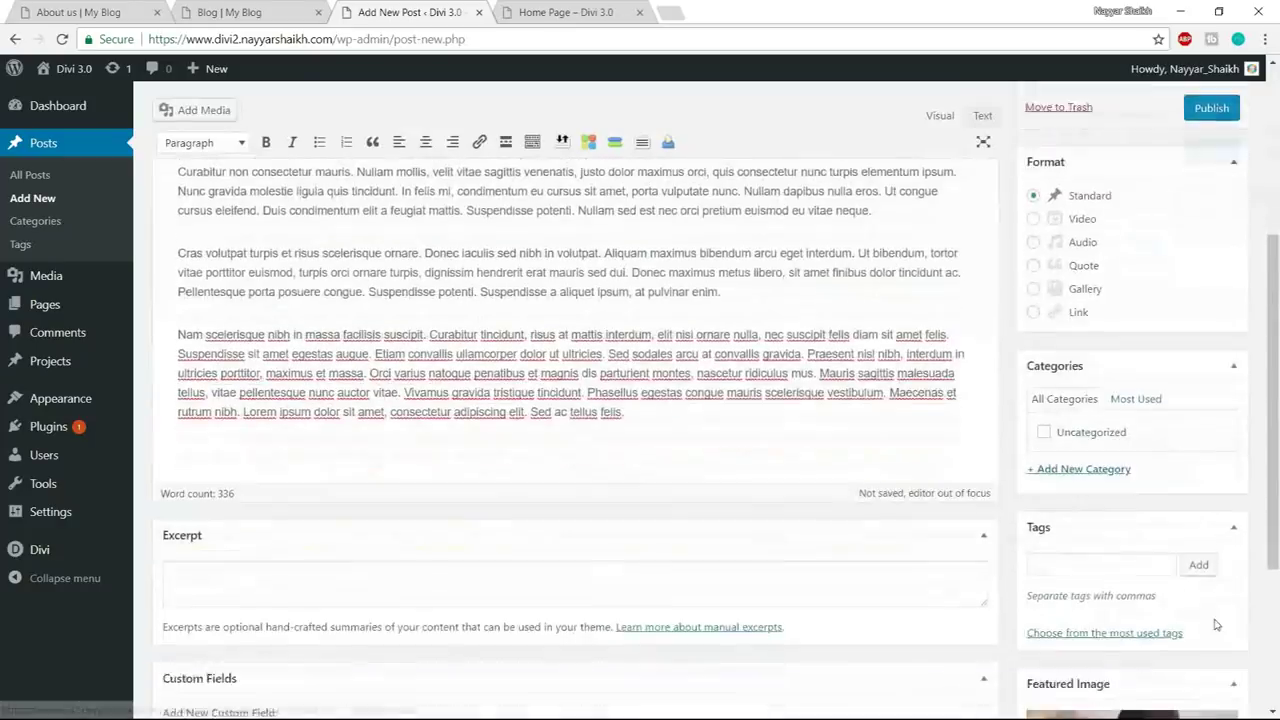
{"action": "scroll", "coordinate": [1100, 390], "scroll_direction": "down", "scroll_amount": 1}
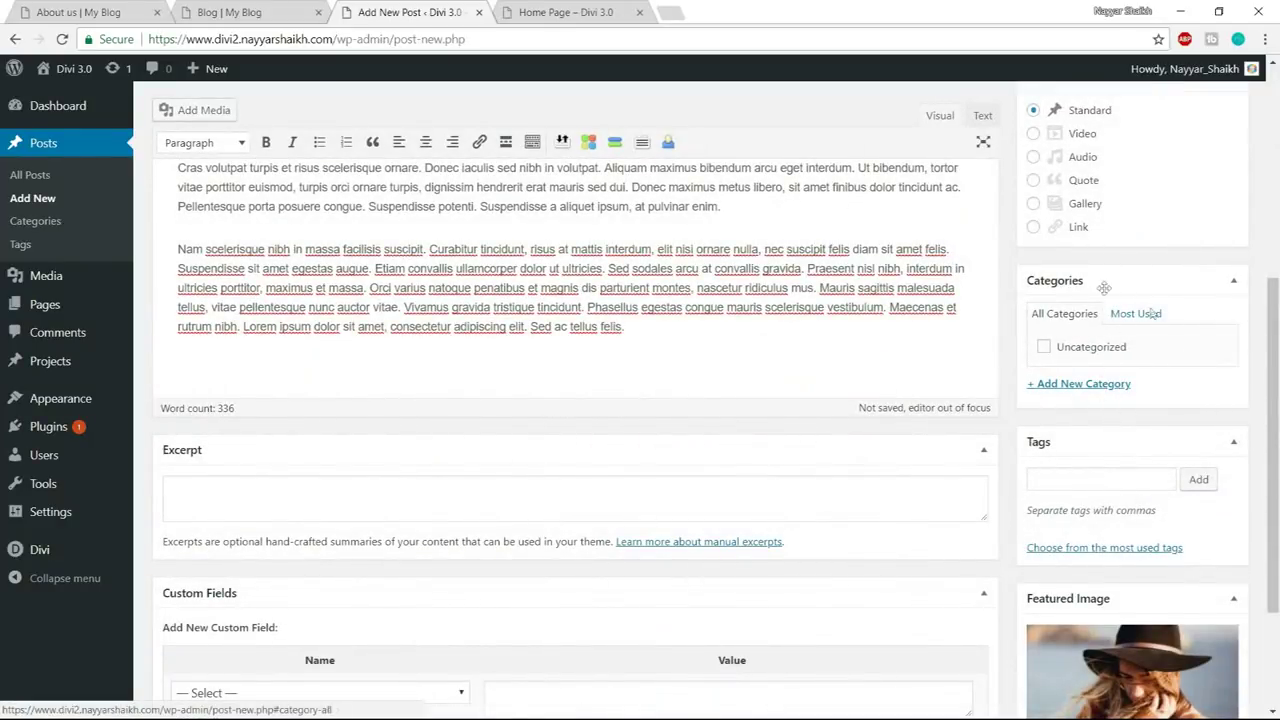
{"action": "left_click", "coordinate": [1092, 388]}
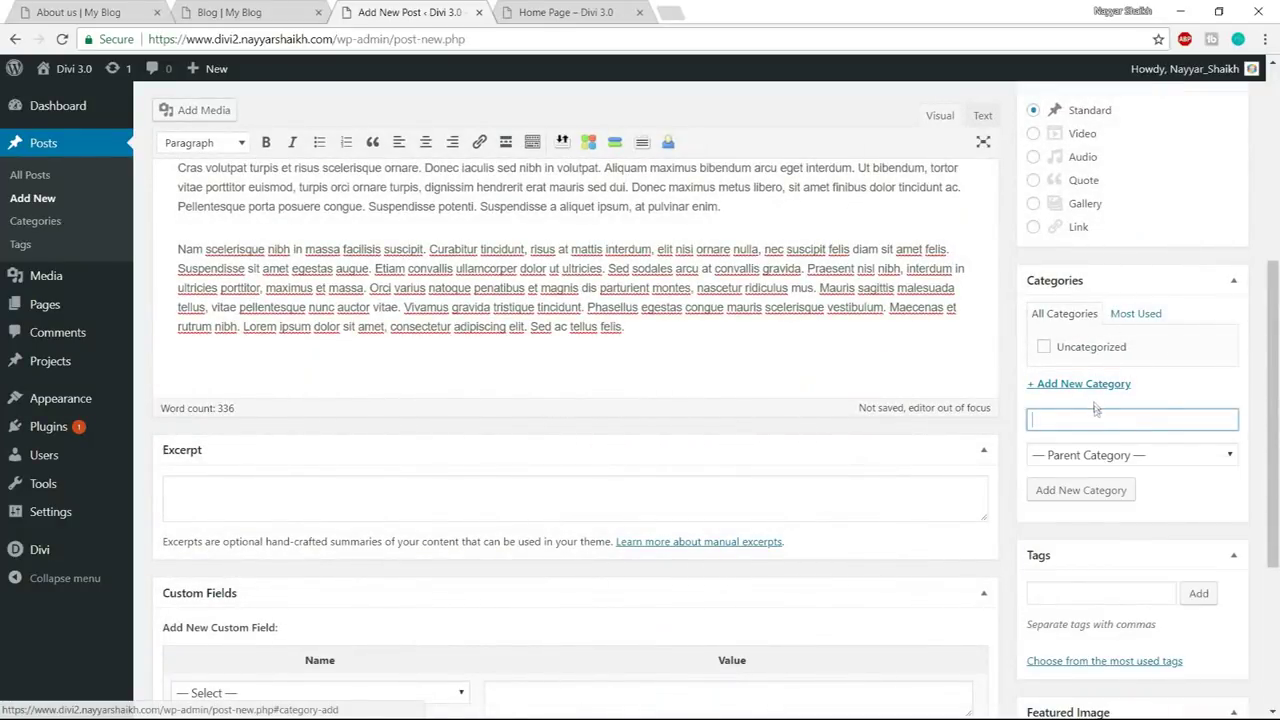
{"action": "type", "text": "Blog"}
{"action": "left_click", "coordinate": [1080, 490]}
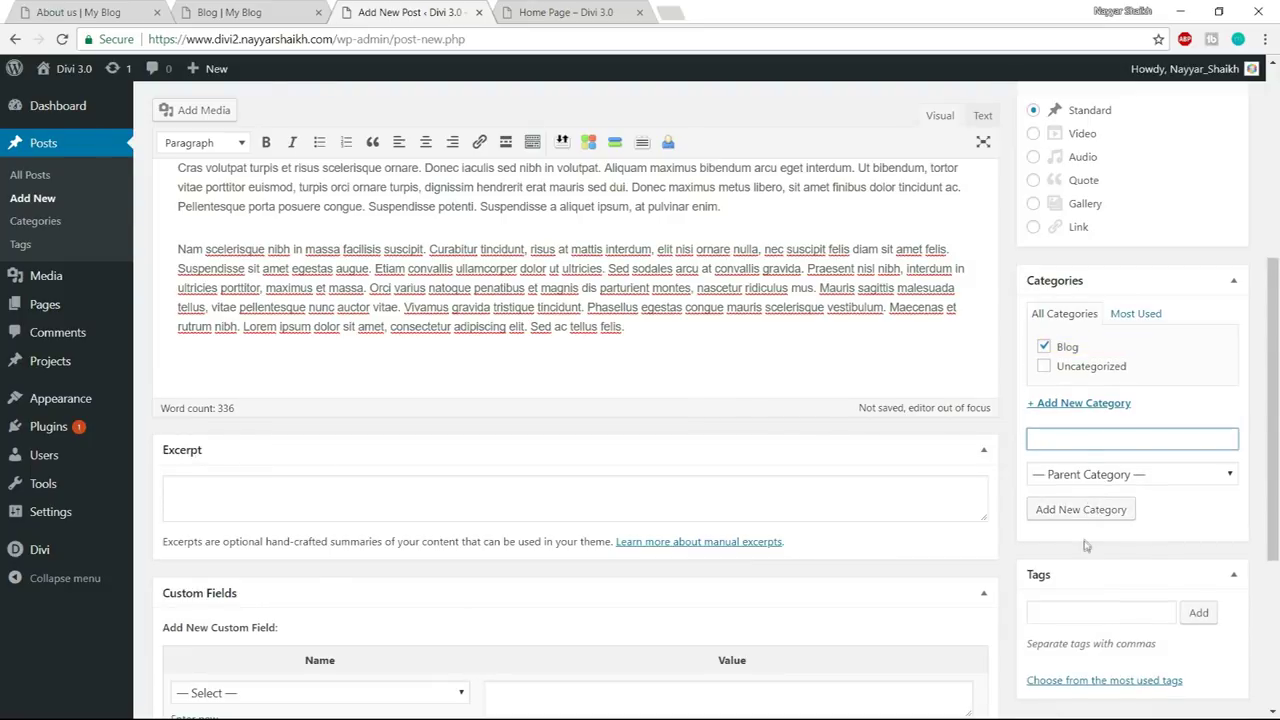
{"action": "scroll", "coordinate": [1100, 530], "scroll_direction": "up", "scroll_amount": 4}
{"action": "left_click", "coordinate": [1210, 445]}
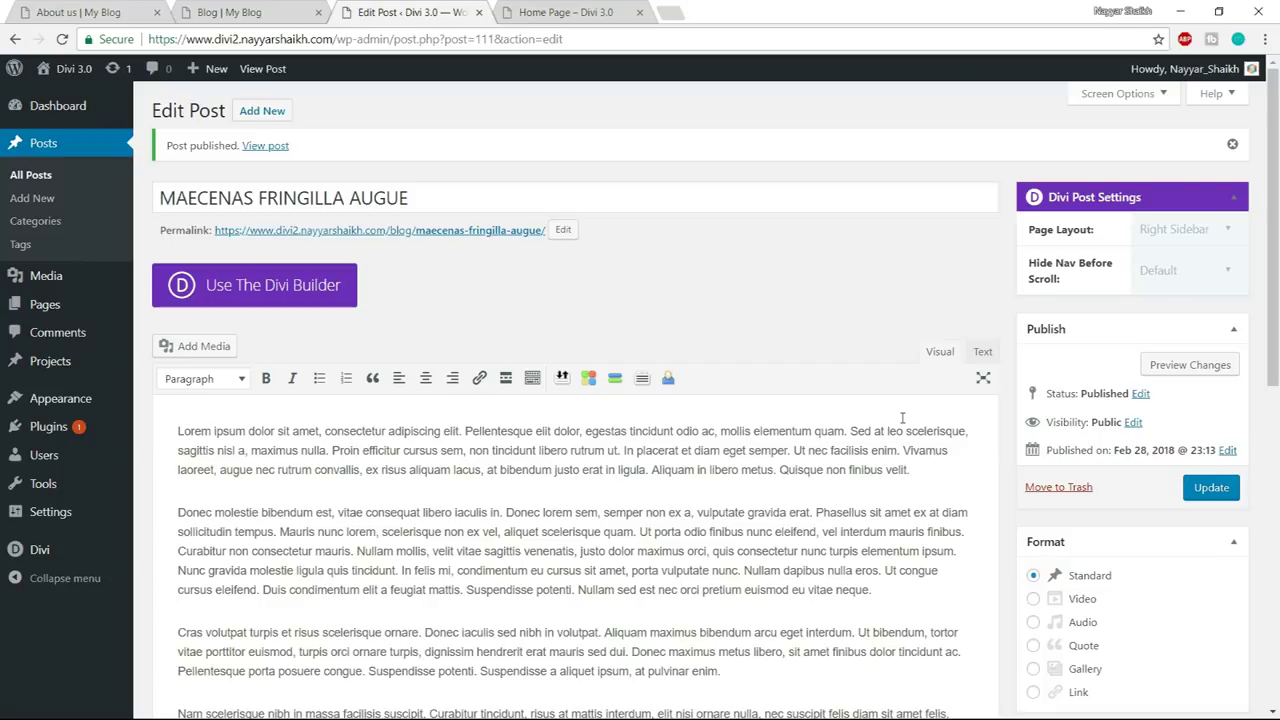
- Create a new page titled "Blog" on the Divi 3.0 site and open it in the Divi Visual Builder
{"action": "left_click", "coordinate": [258, 8]}
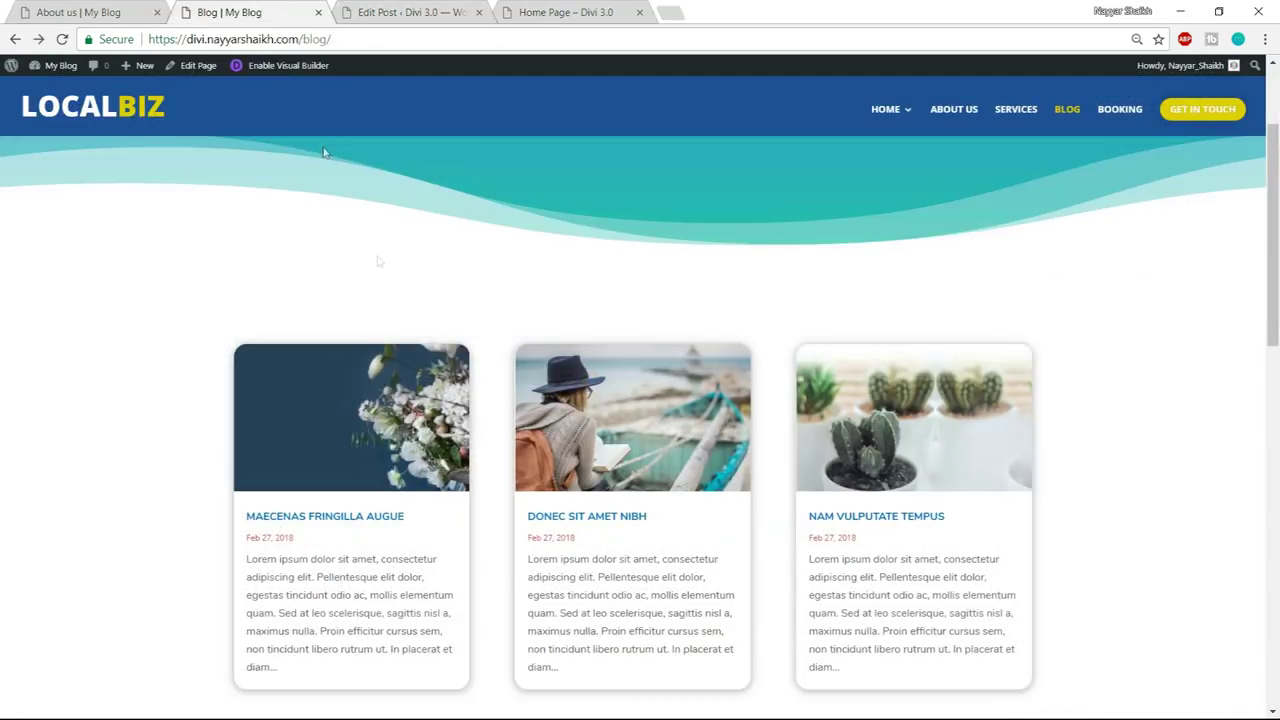
{"action": "scroll", "coordinate": [306, 418], "scroll_direction": "down", "scroll_amount": 2}
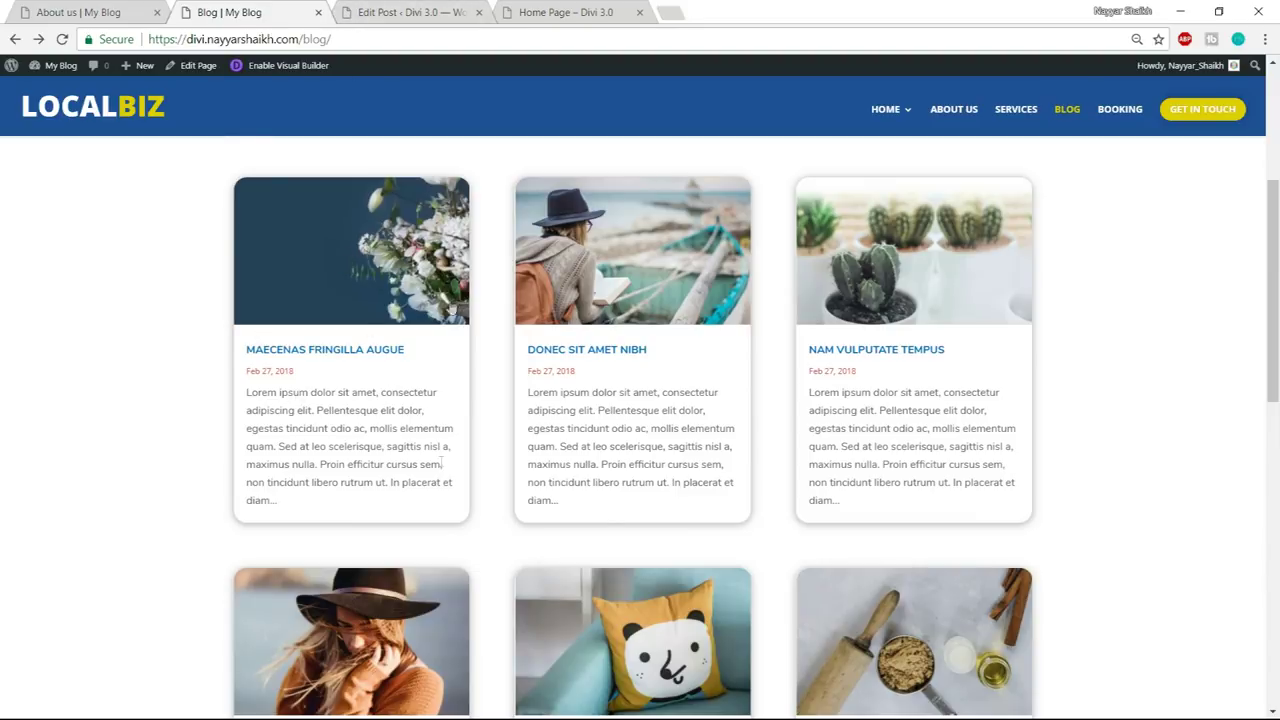
{"action": "left_click", "coordinate": [433, 8]}
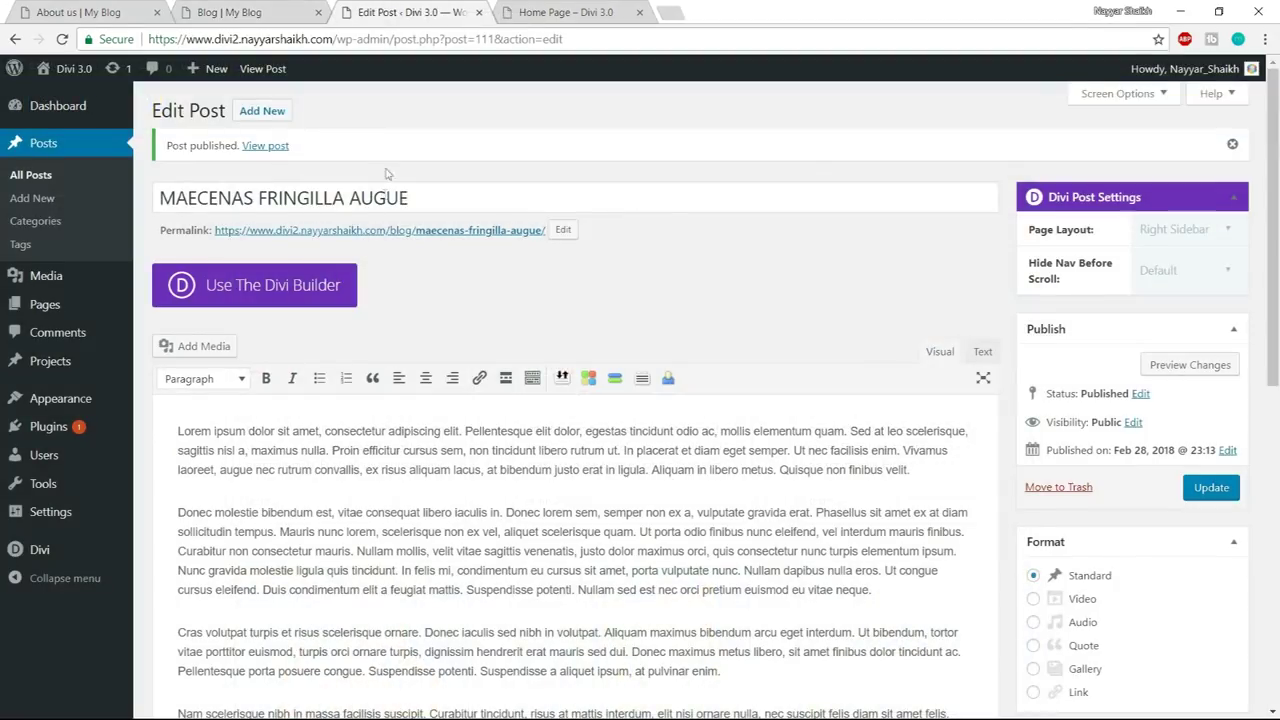
{"action": "mouse_move", "coordinate": [209, 78]}
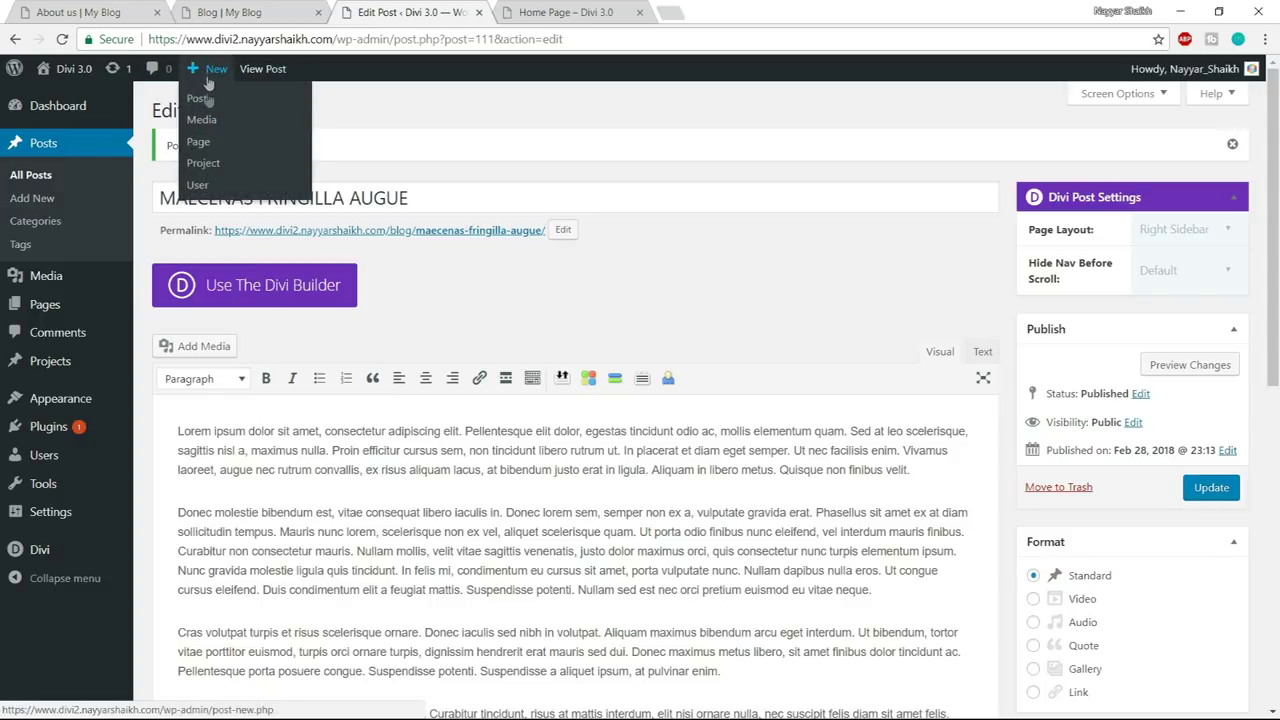
{"action": "left_click", "coordinate": [221, 149]}
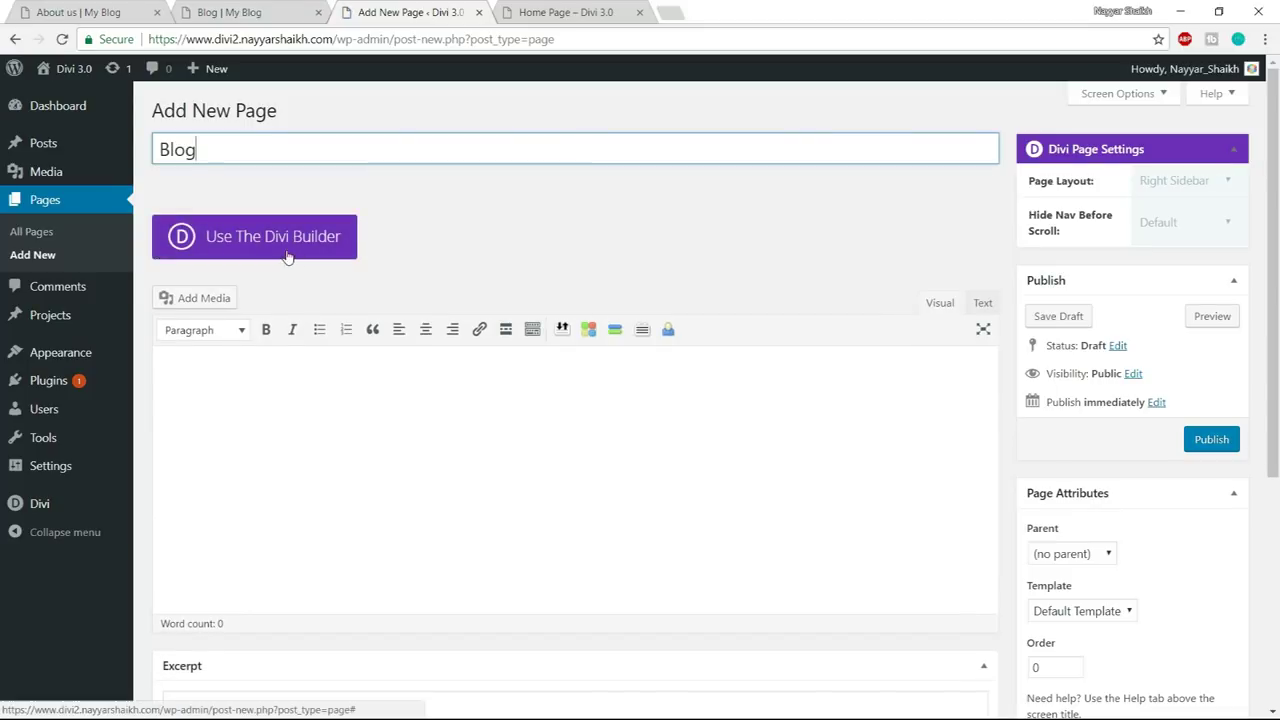
{"action": "left_click", "coordinate": [287, 257]}
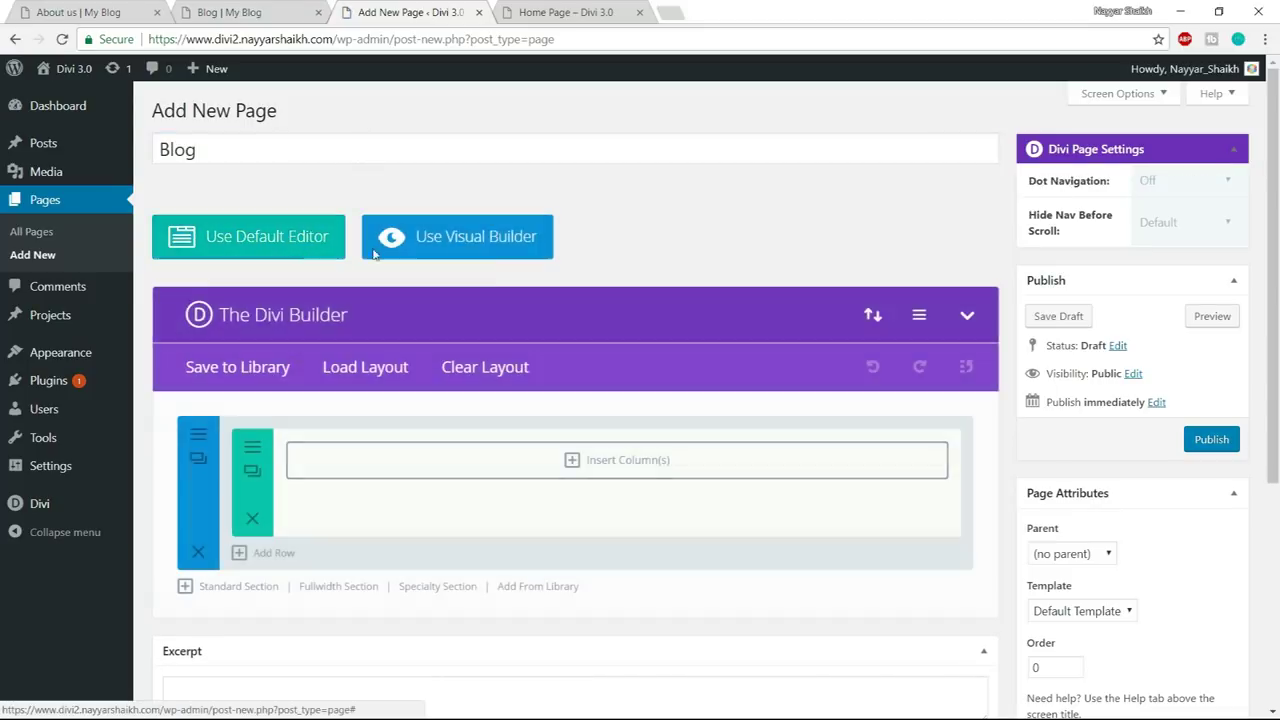
{"action": "left_click", "coordinate": [490, 240]}
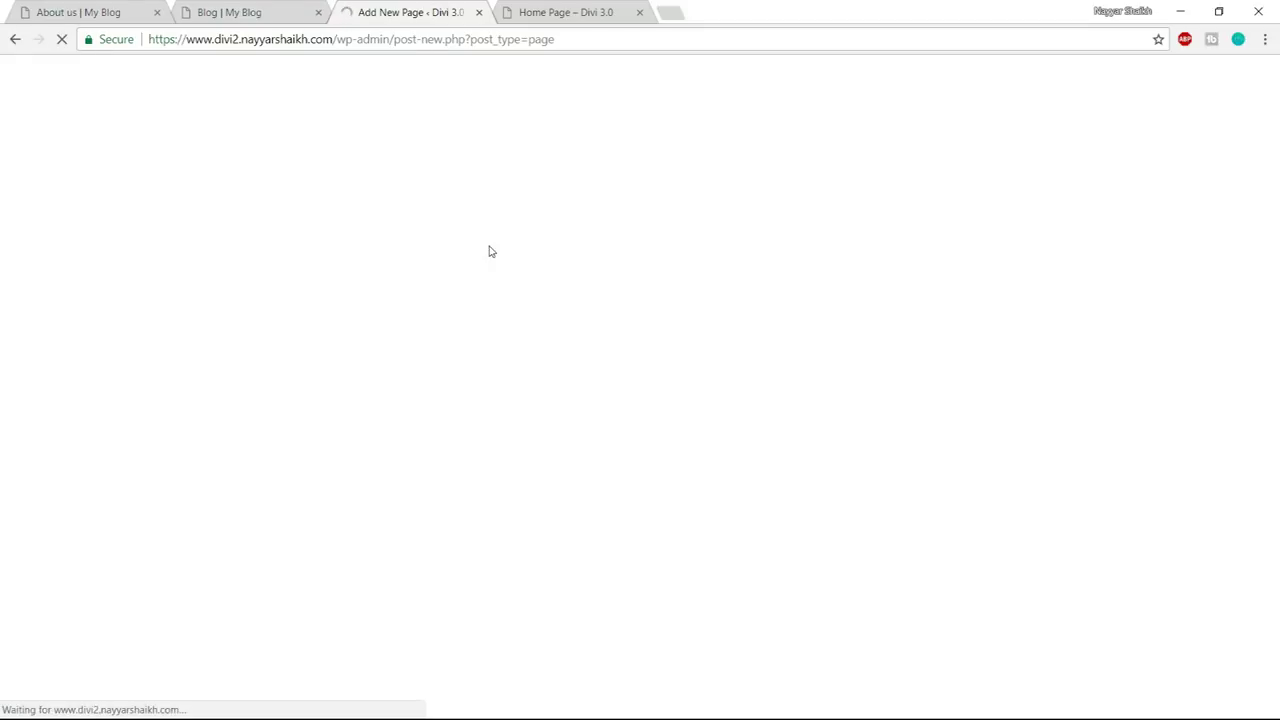
- Insert the saved "About Us" gradient header section from the library and delete the empty default section above it
{"action": "left_click", "coordinate": [222, 10]}
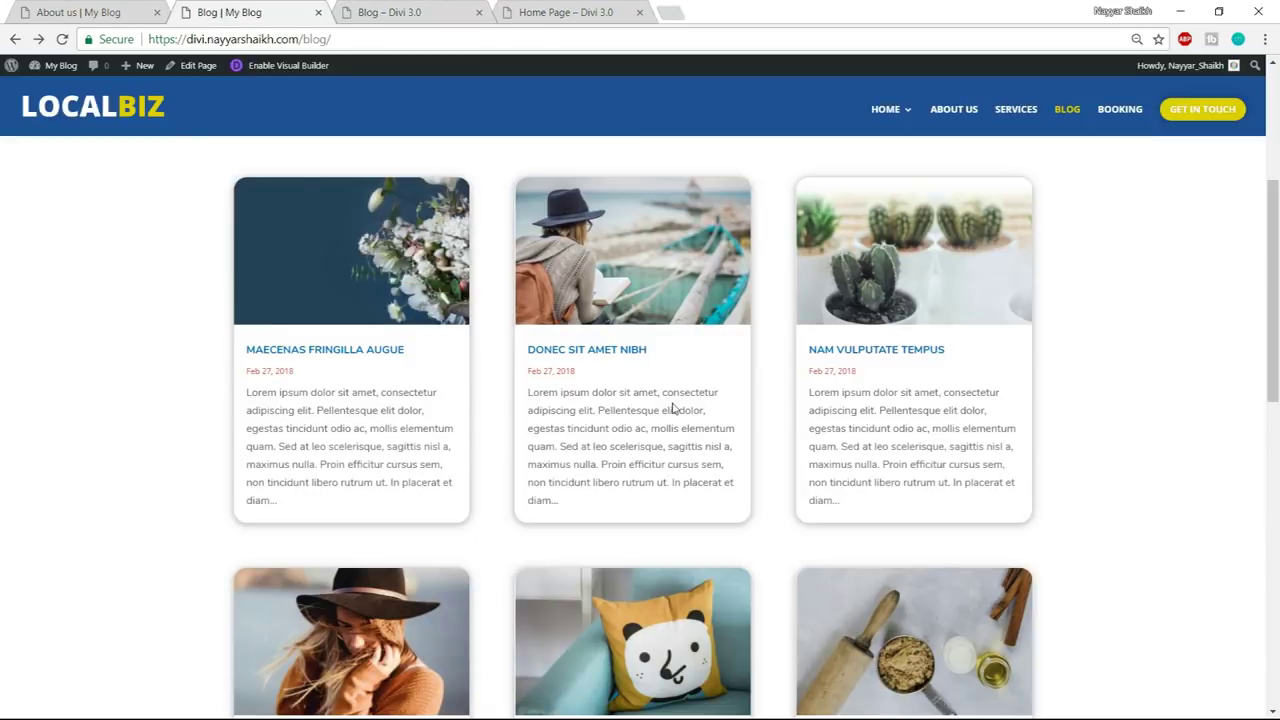
{"action": "scroll", "coordinate": [591, 318], "scroll_direction": "up", "scroll_amount": 3}
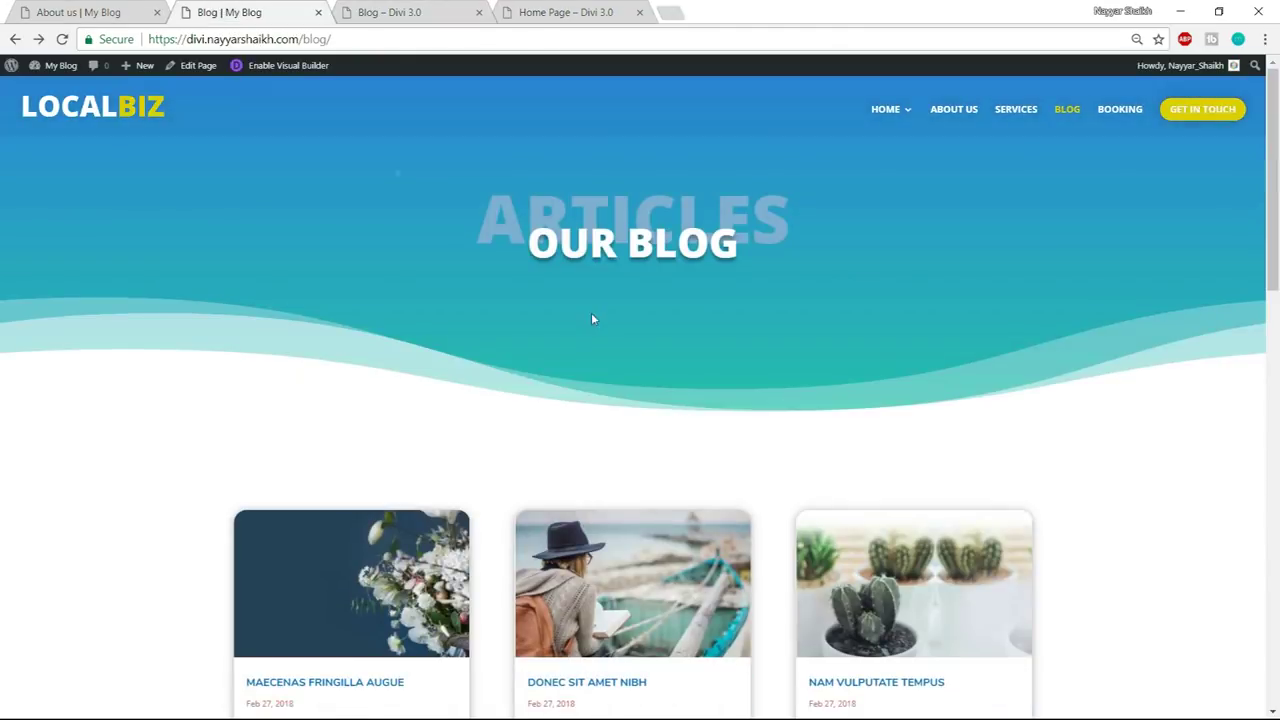
{"action": "left_click", "coordinate": [378, 8]}
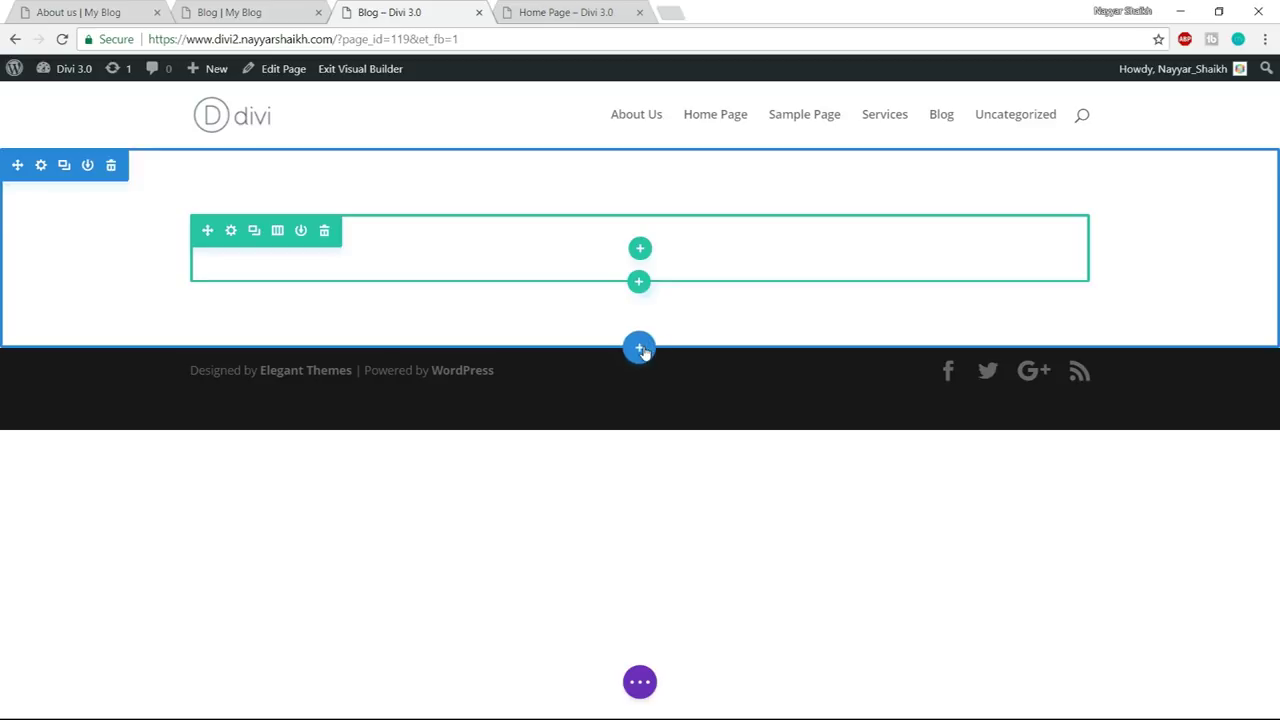
{"action": "left_click", "coordinate": [640, 348]}
{"action": "left_click", "coordinate": [612, 236]}
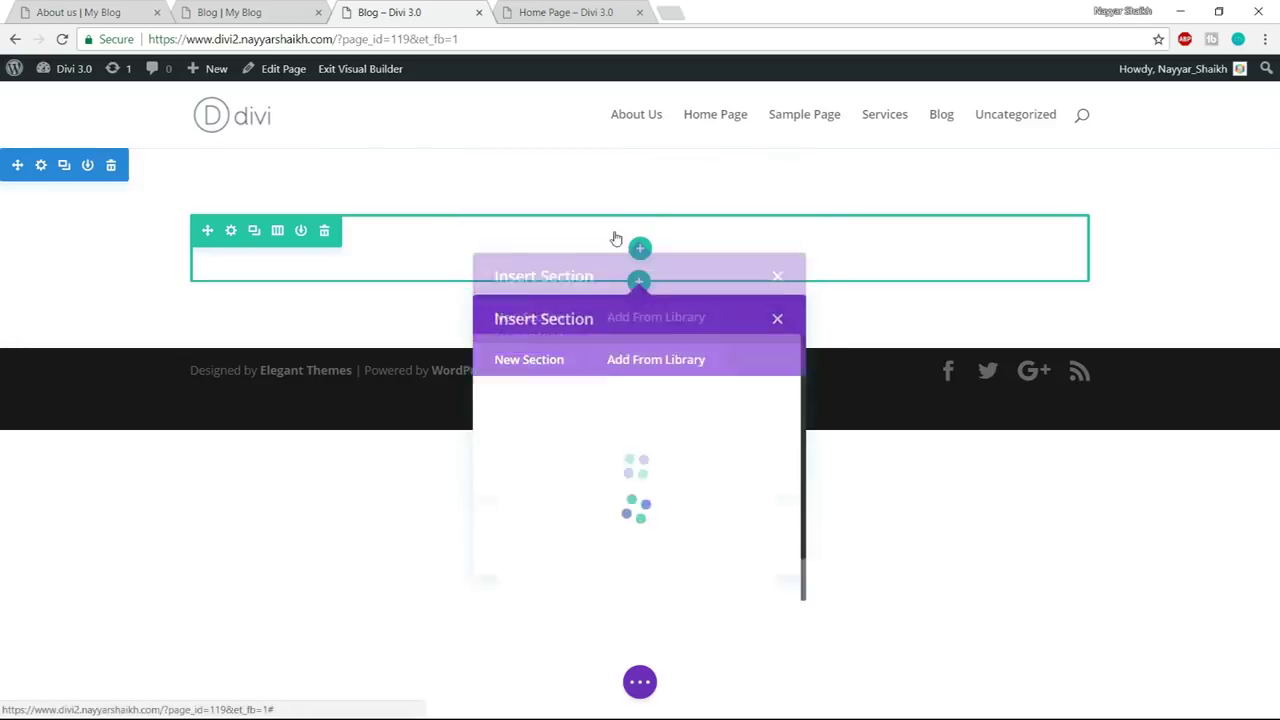
{"action": "left_click", "coordinate": [720, 540]}
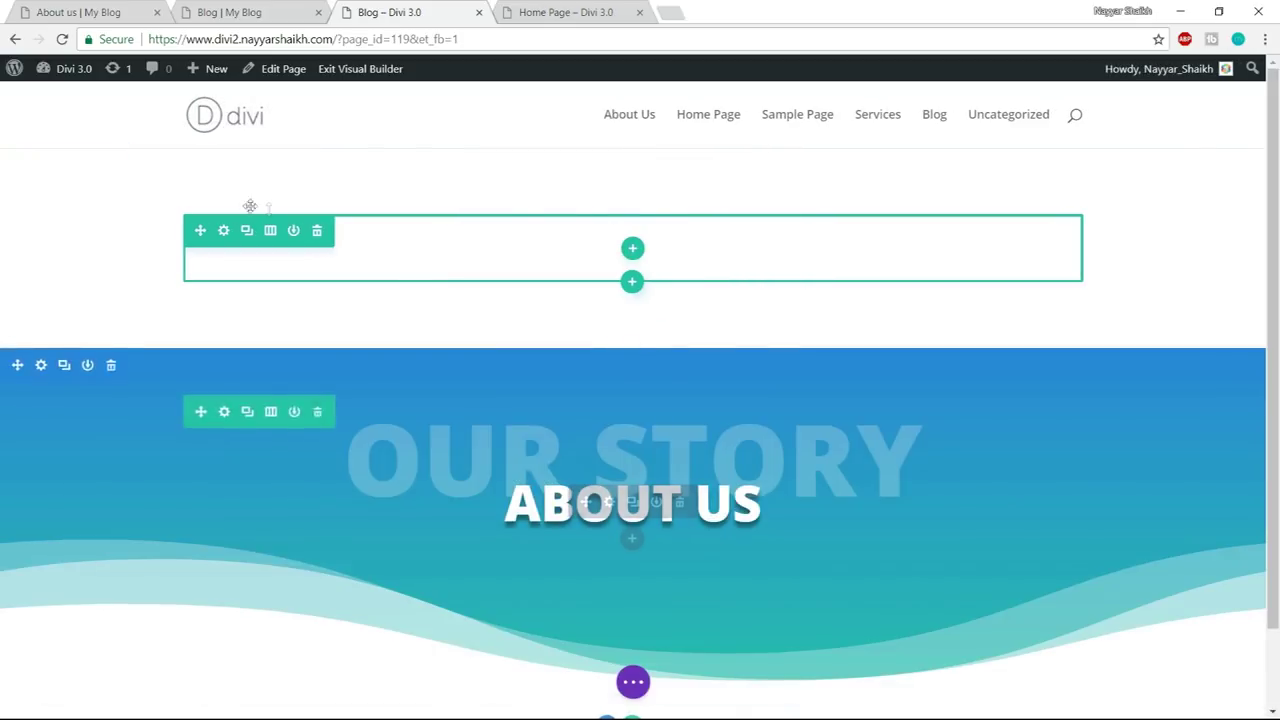
{"action": "left_click", "coordinate": [111, 166]}
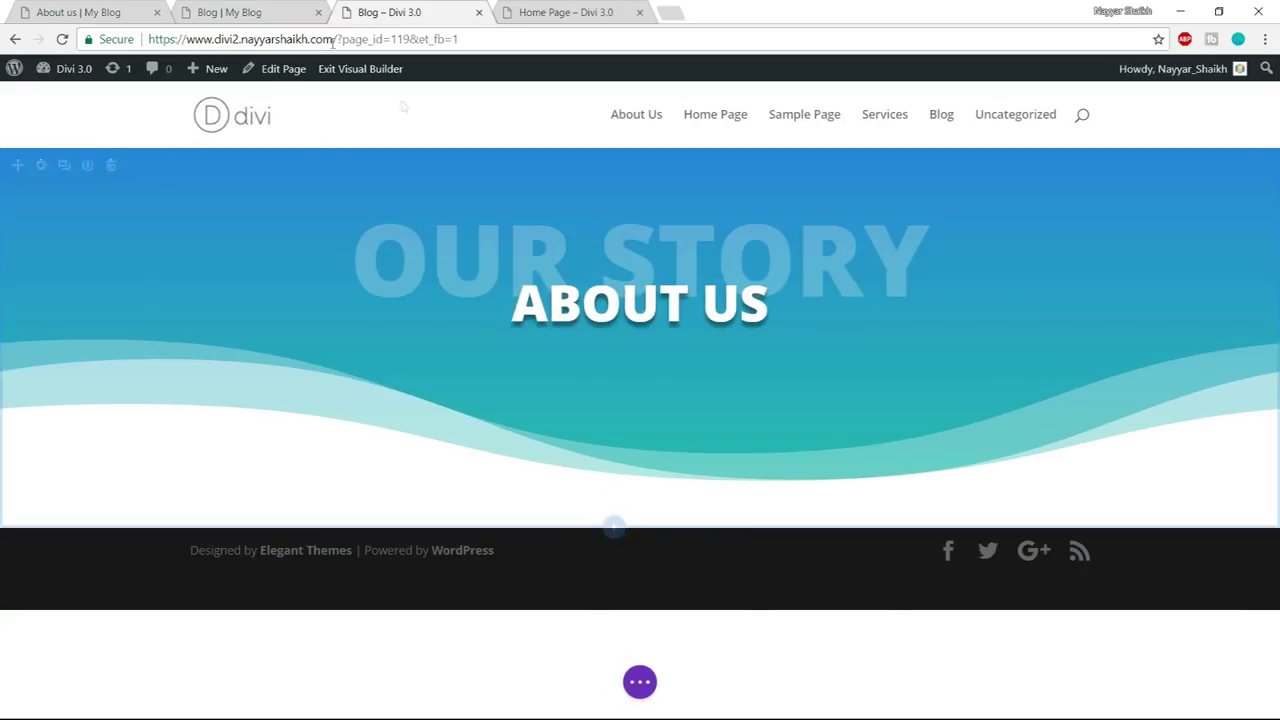
- Change the header's background text to "ARTICLES" and its main heading to "OUR BLOG", matching the reference Blog page
{"action": "left_click", "coordinate": [210, 12]}
{"action": "left_click", "coordinate": [410, 8]}
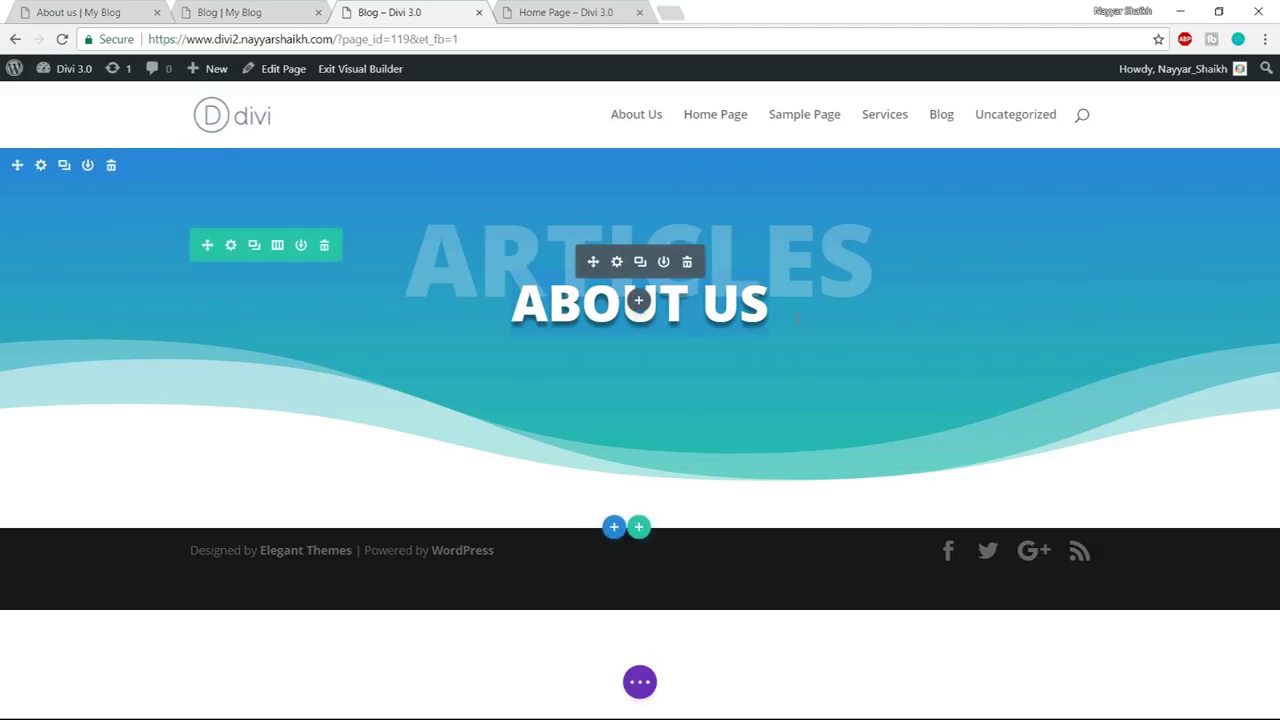
{"action": "type", "text": "our blog"}
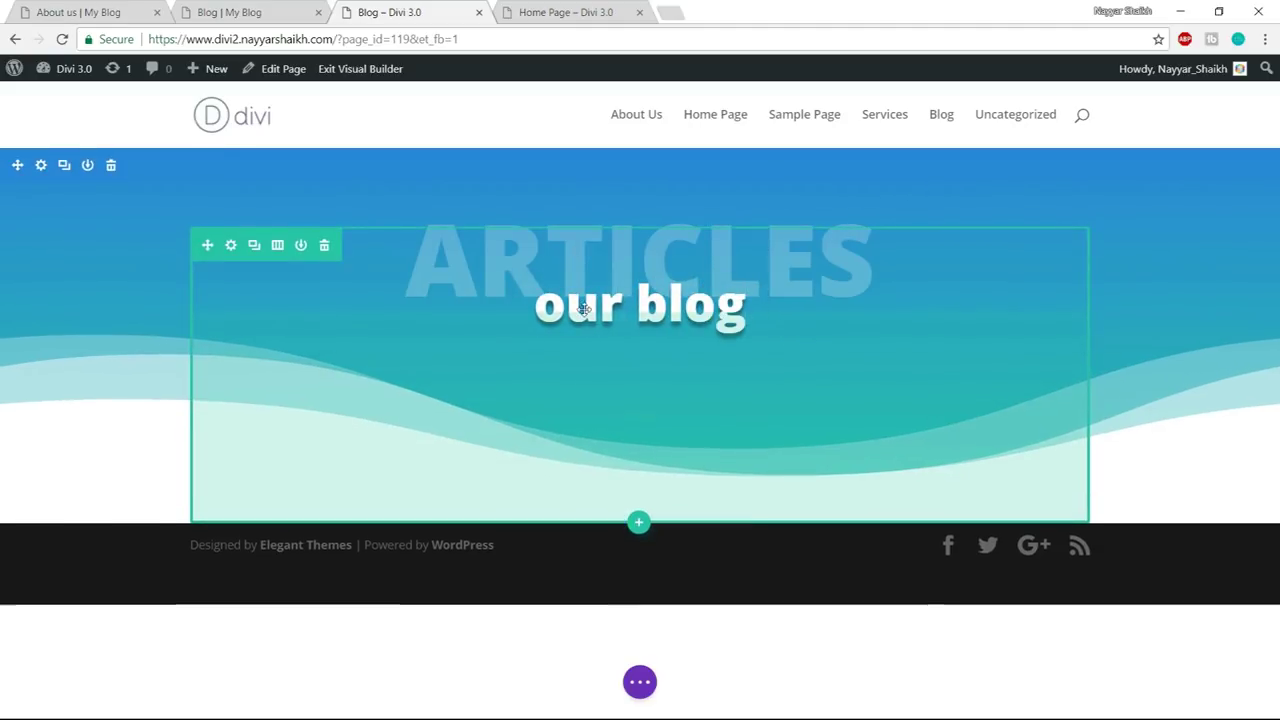
{"action": "double_click", "coordinate": [547, 303]}
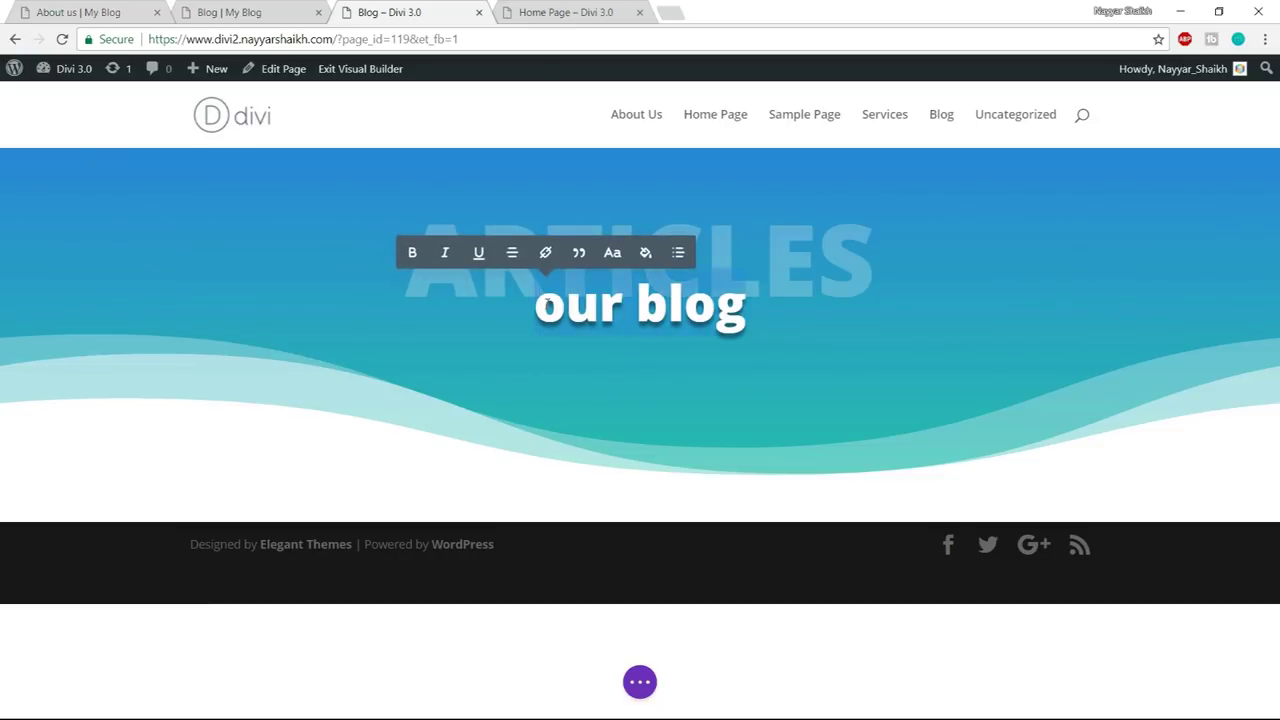
{"action": "type", "text": "OUR BLOG"}
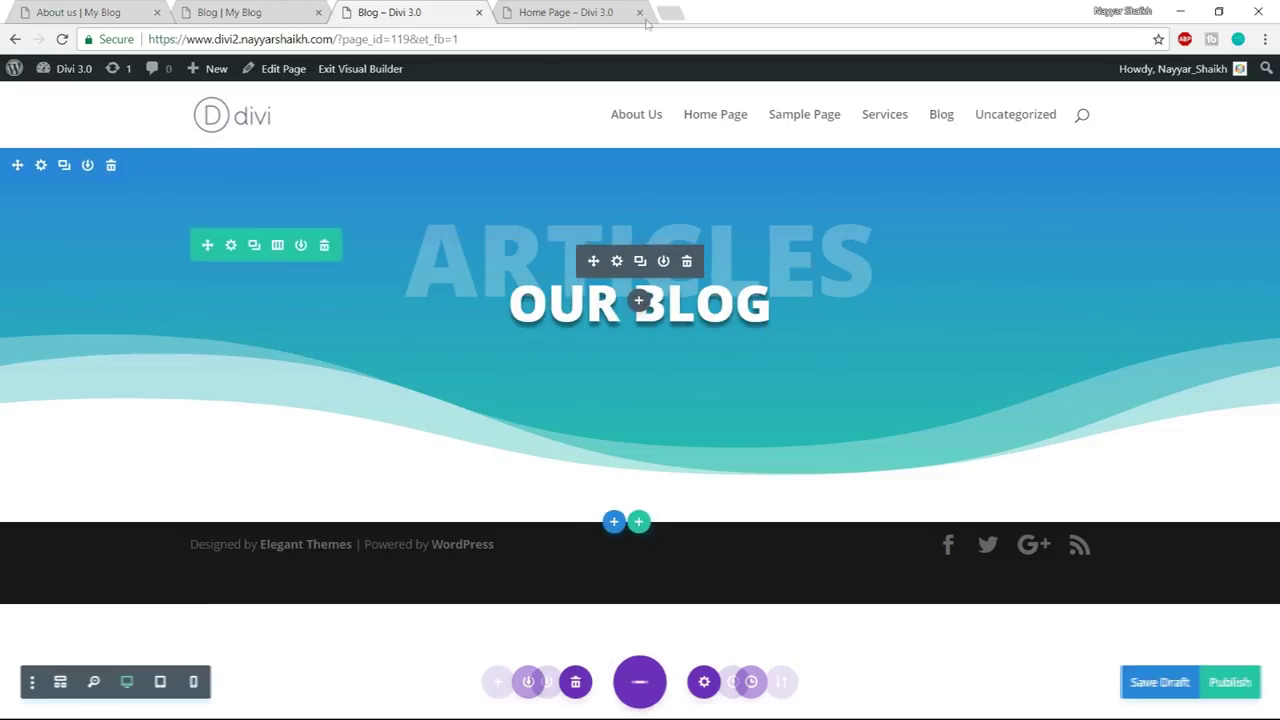
- Add a regular section with a single-column row below the header for the article grid
{"action": "key", "text": "ctrl+shift+Tab"}
{"action": "scroll", "coordinate": [626, 403], "scroll_direction": "down", "scroll_amount": 3}
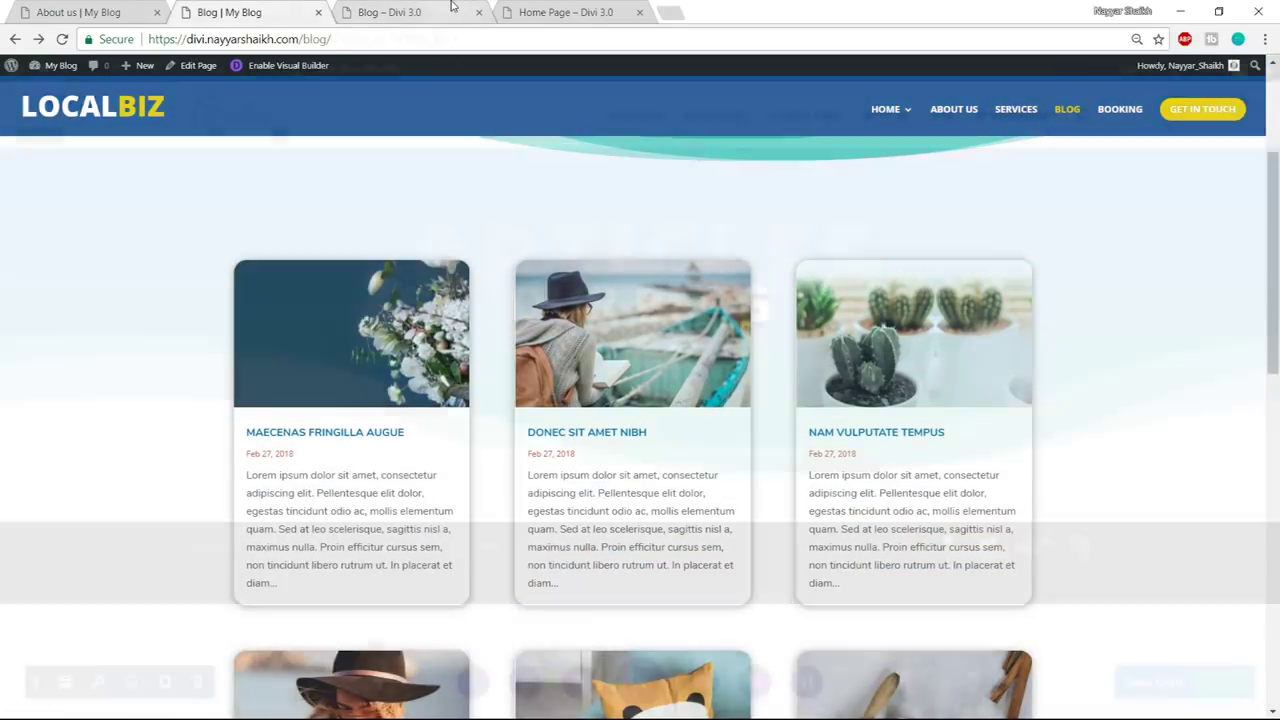
{"action": "left_click", "coordinate": [452, 10]}
{"action": "left_click", "coordinate": [614, 524]}
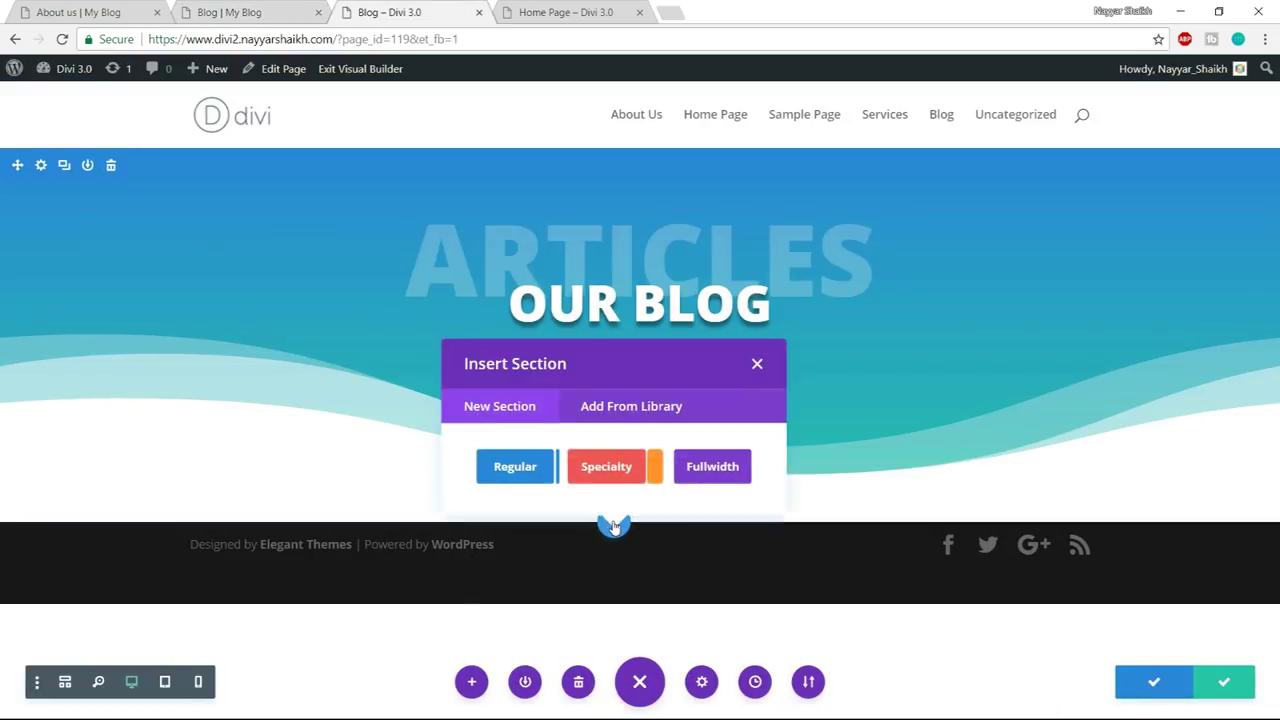
{"action": "left_click", "coordinate": [522, 474]}
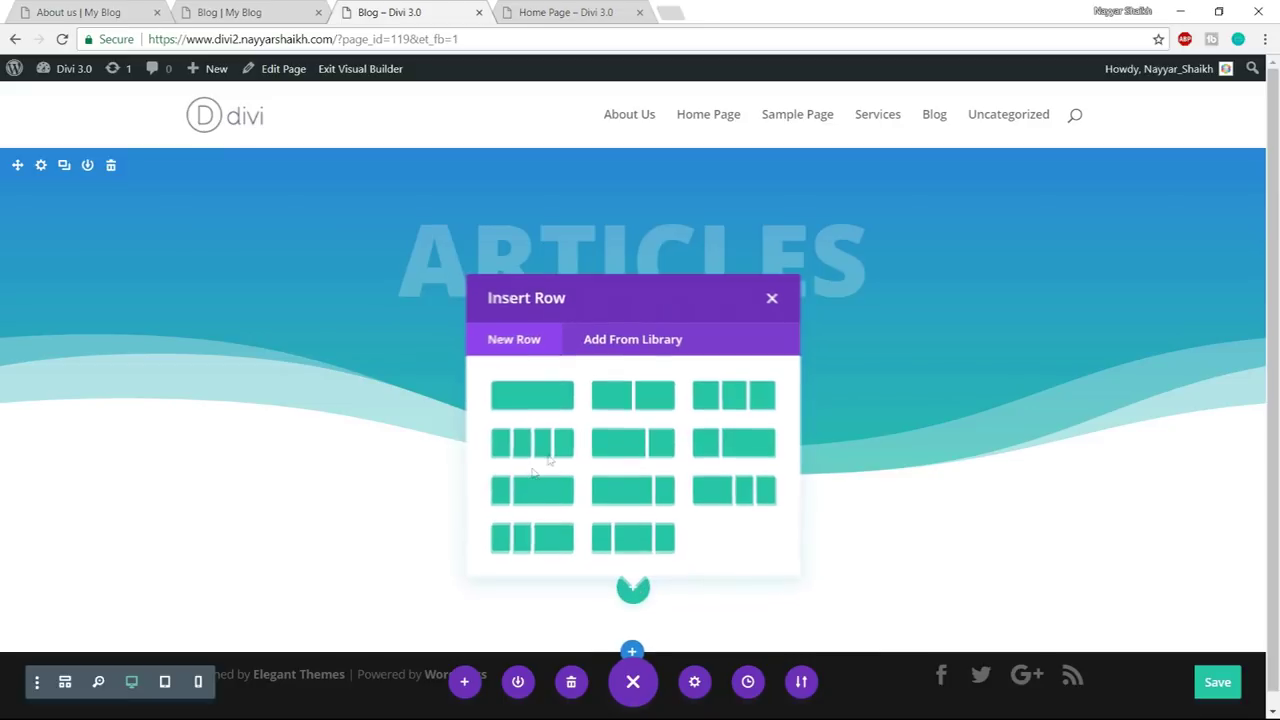
{"action": "left_click", "coordinate": [539, 402]}
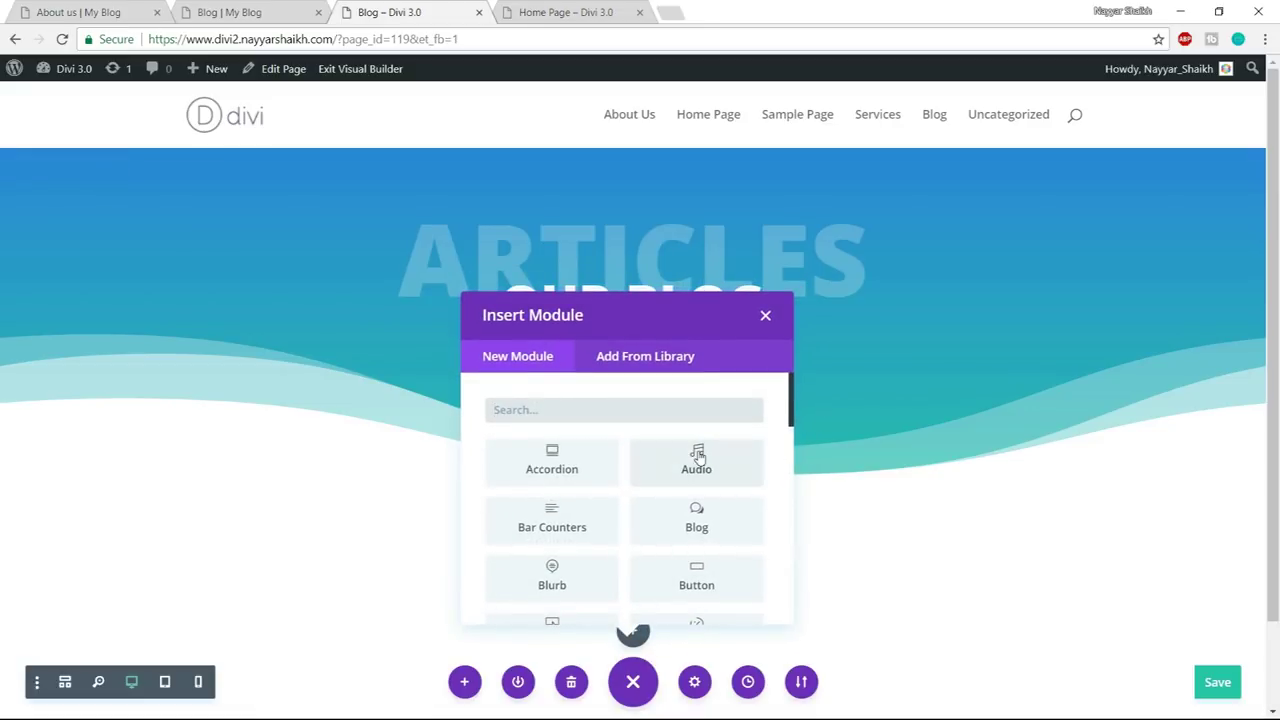
- Insert a Blog module into the new row and compare it with the reference Blog page
{"action": "type", "text": "BLOG"}
{"action": "left_click", "coordinate": [614, 464]}
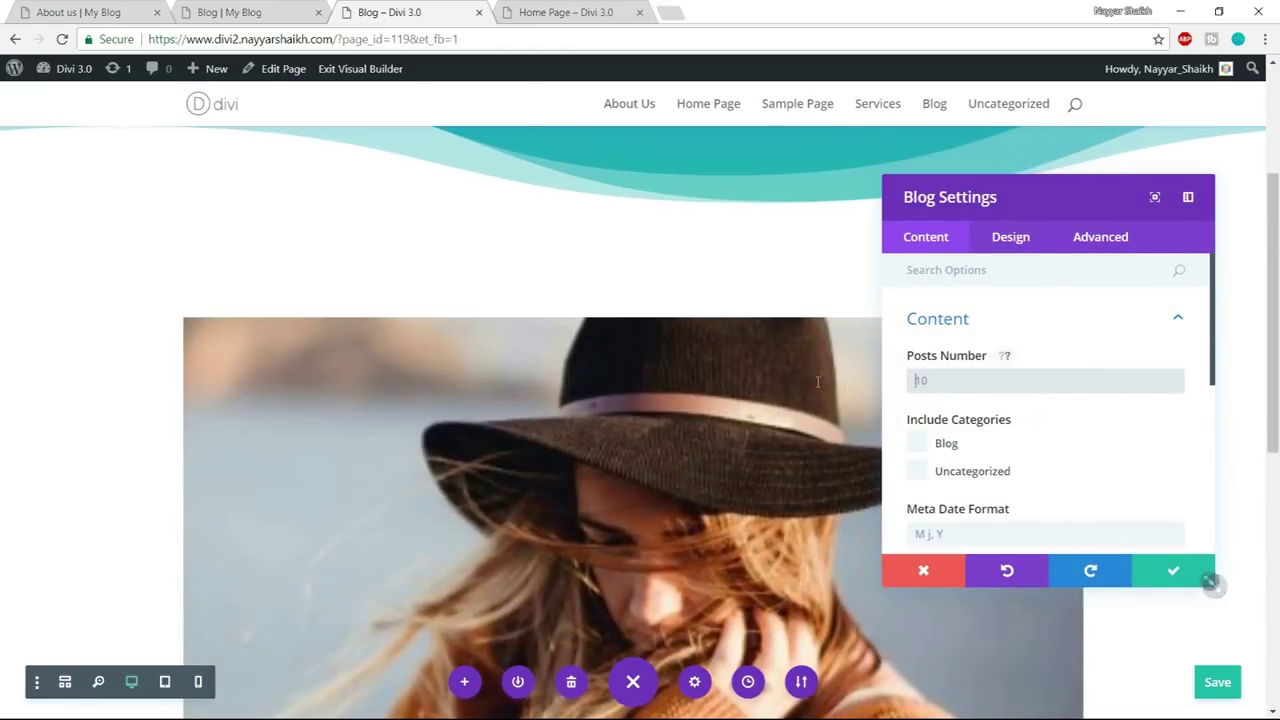
{"action": "key", "text": "ctrl+shift+Tab"}
{"action": "scroll", "coordinate": [700, 410], "scroll_direction": "down", "scroll_amount": 5}
{"action": "scroll", "coordinate": [726, 474], "scroll_direction": "up", "scroll_amount": 5}
{"action": "key", "text": "ctrl+Tab"}
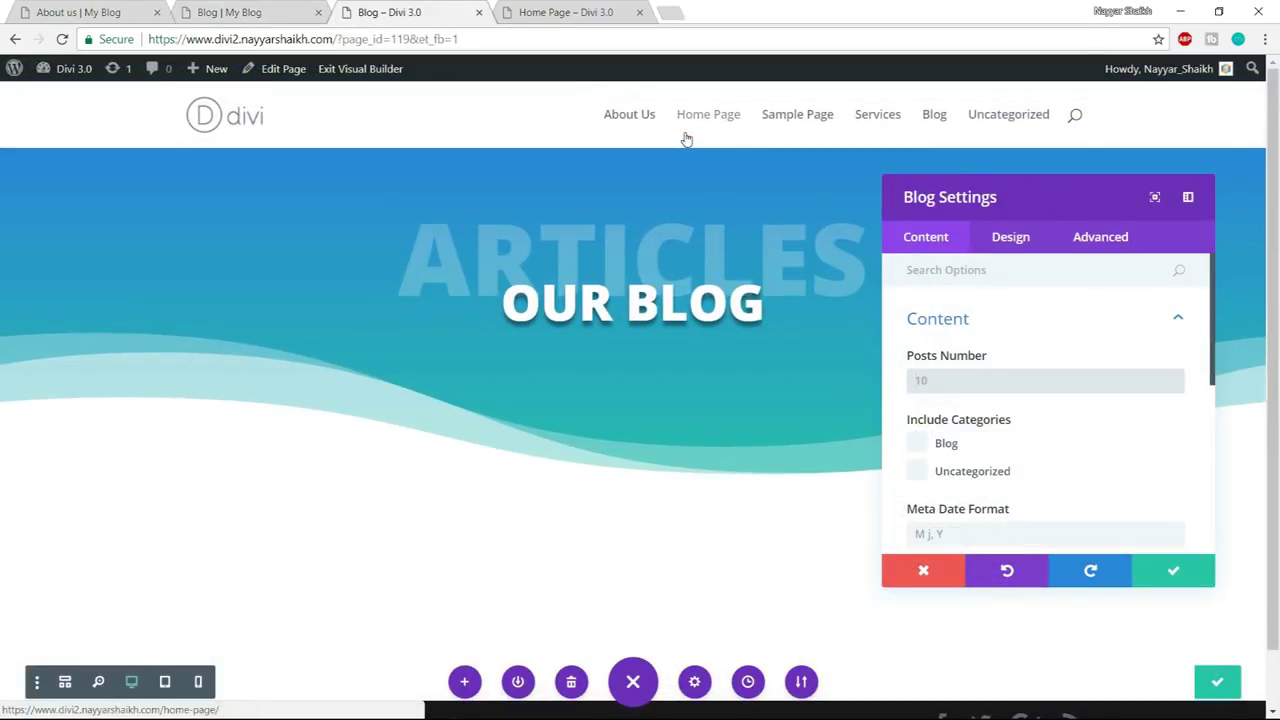
- Hide the author and categories in the Blog module's post elements, following the reference article cards
{"action": "scroll", "coordinate": [1094, 394], "scroll_direction": "down", "scroll_amount": 2}
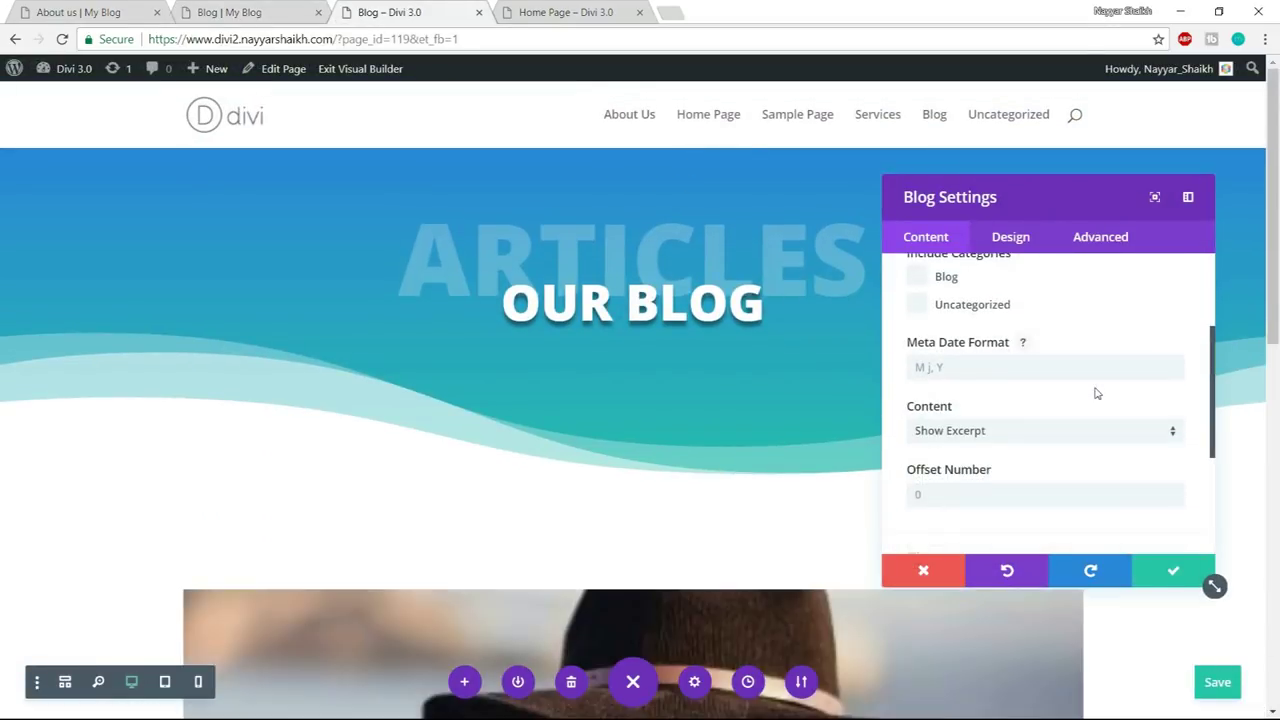
{"action": "scroll", "coordinate": [1095, 393], "scroll_direction": "down", "scroll_amount": 3}
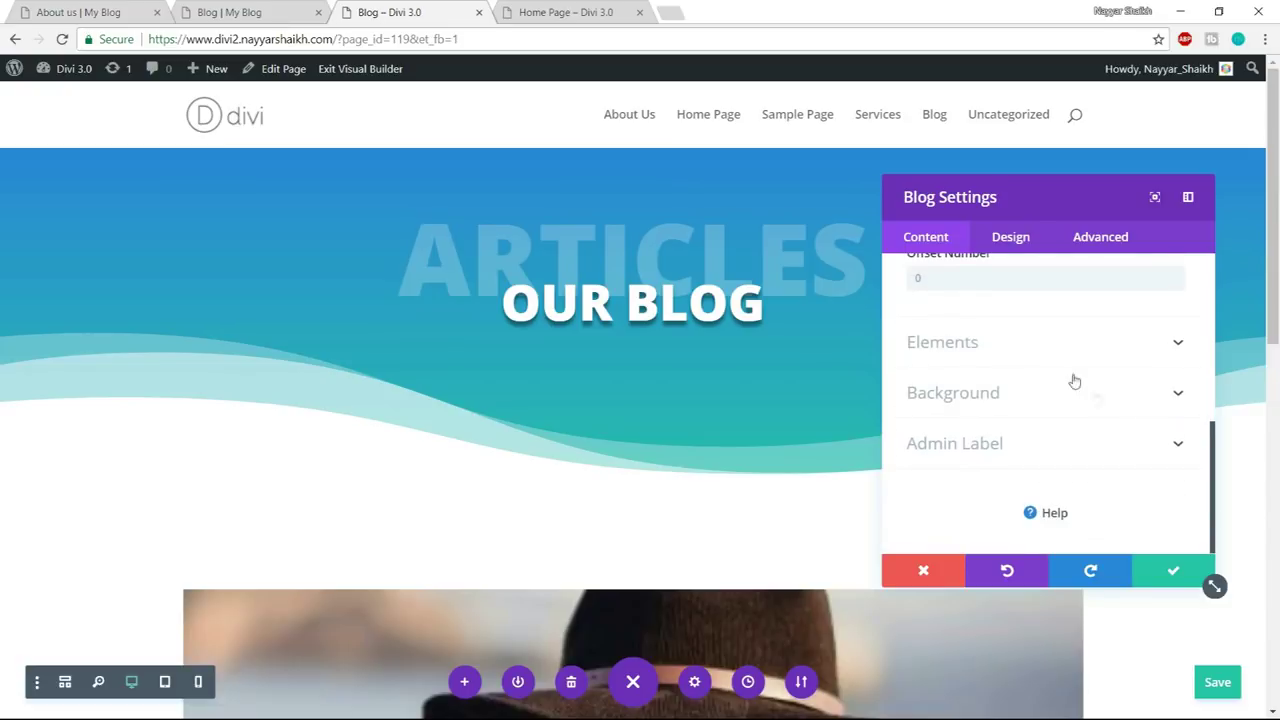
{"action": "left_click", "coordinate": [1049, 353]}
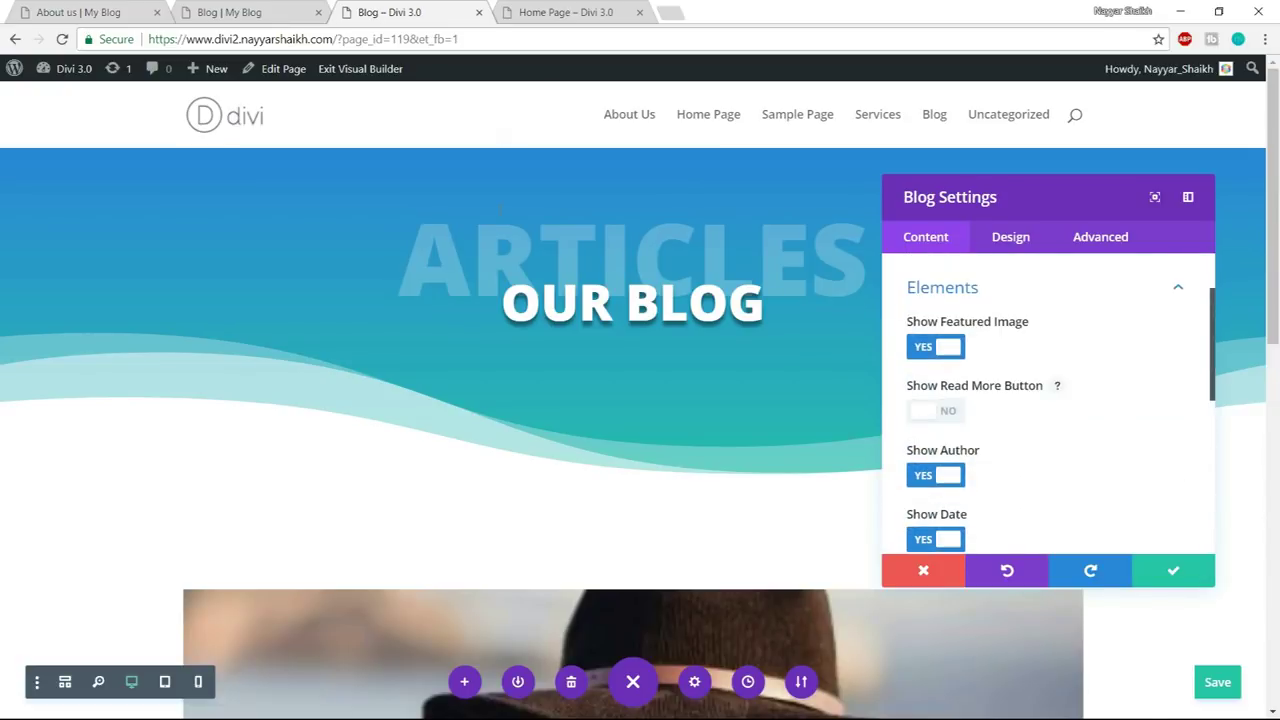
{"action": "left_click", "coordinate": [247, 10]}
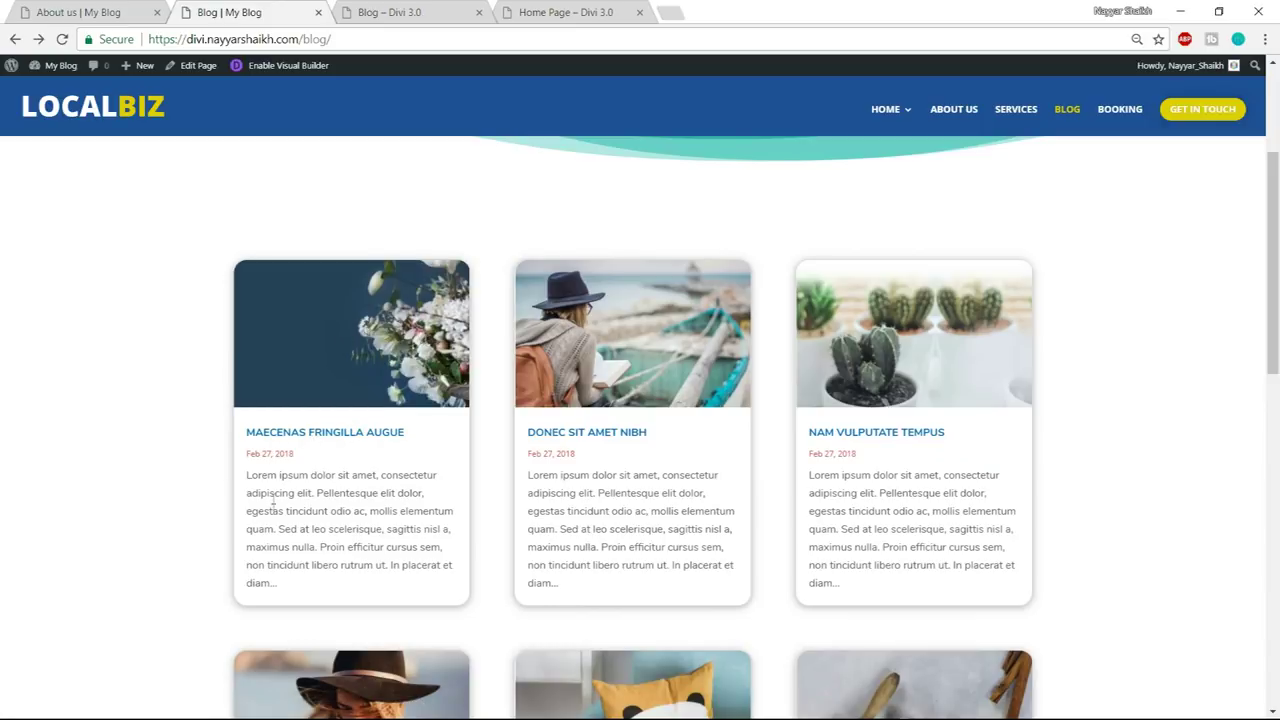
{"action": "left_click", "coordinate": [398, 10]}
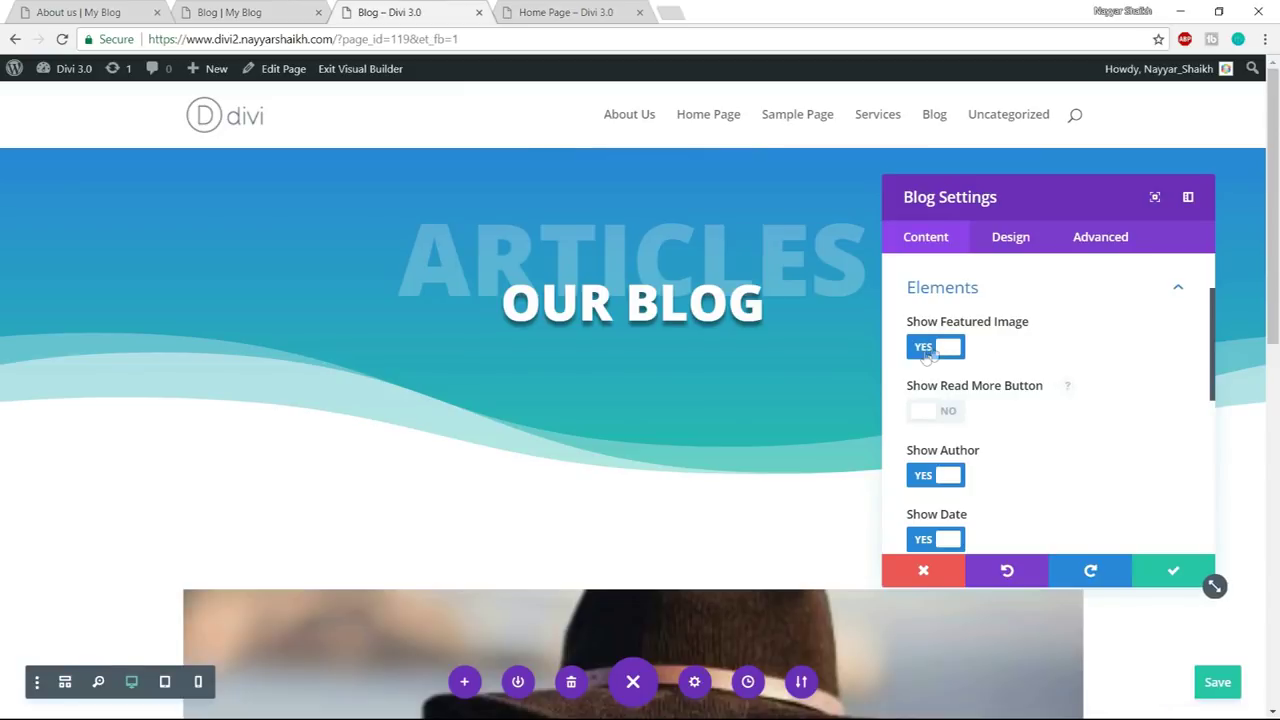
{"action": "scroll", "coordinate": [1098, 348], "scroll_direction": "down", "scroll_amount": 3}
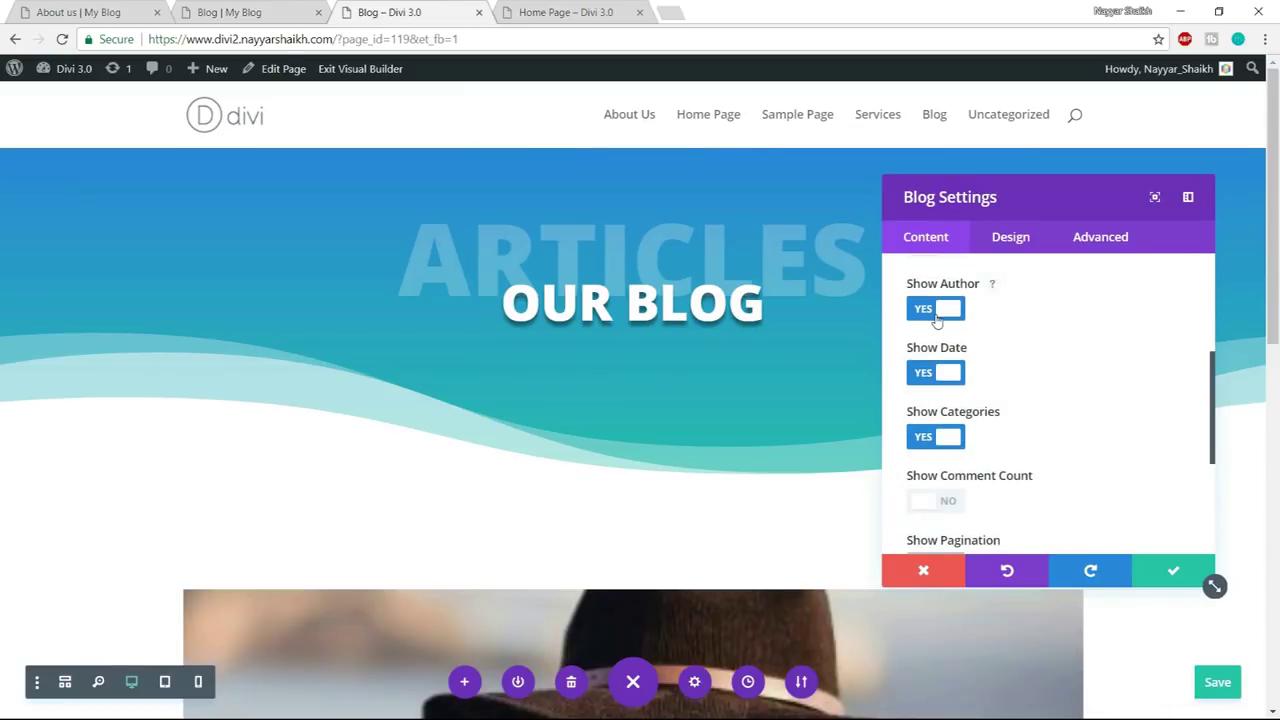
{"action": "left_click", "coordinate": [936, 312]}
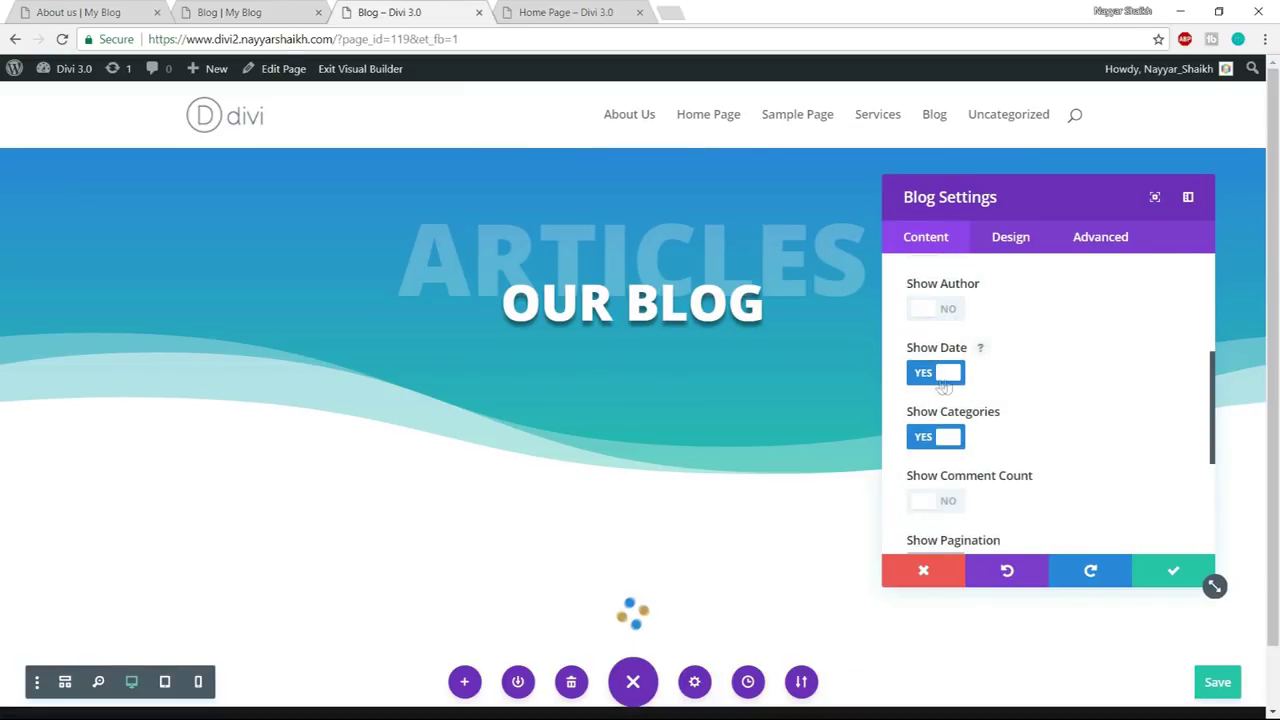
{"action": "left_click", "coordinate": [942, 440]}
{"action": "scroll", "coordinate": [1187, 397], "scroll_direction": "down", "scroll_amount": 3}
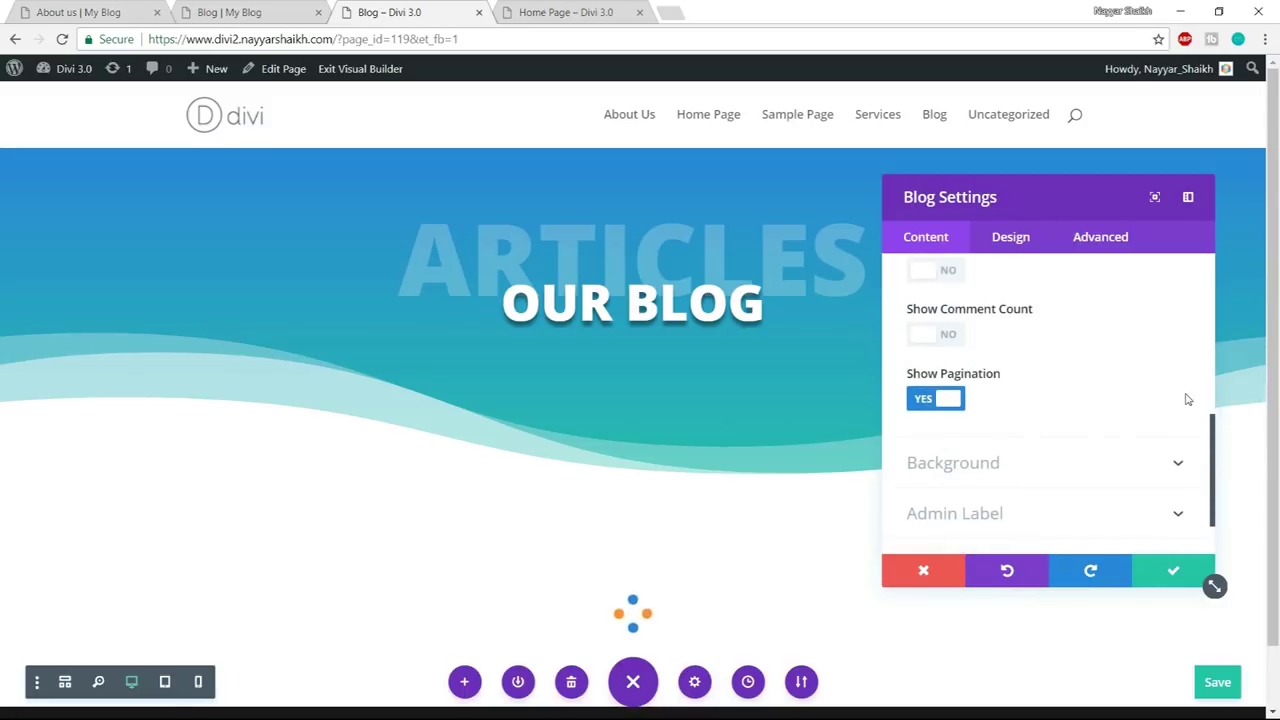
{"action": "scroll", "coordinate": [506, 449], "scroll_direction": "down", "scroll_amount": 8}
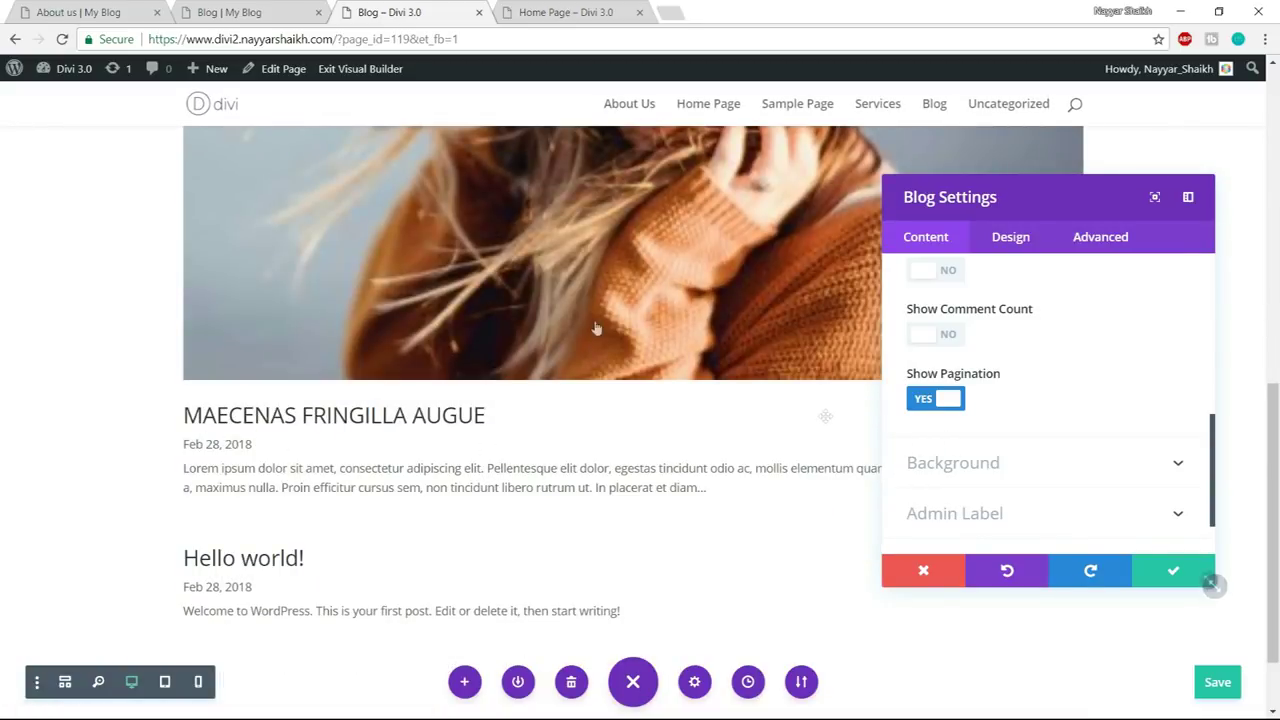
- Check the reference article cards and set the Blog module's layout to Grid
{"action": "left_click", "coordinate": [211, 8]}
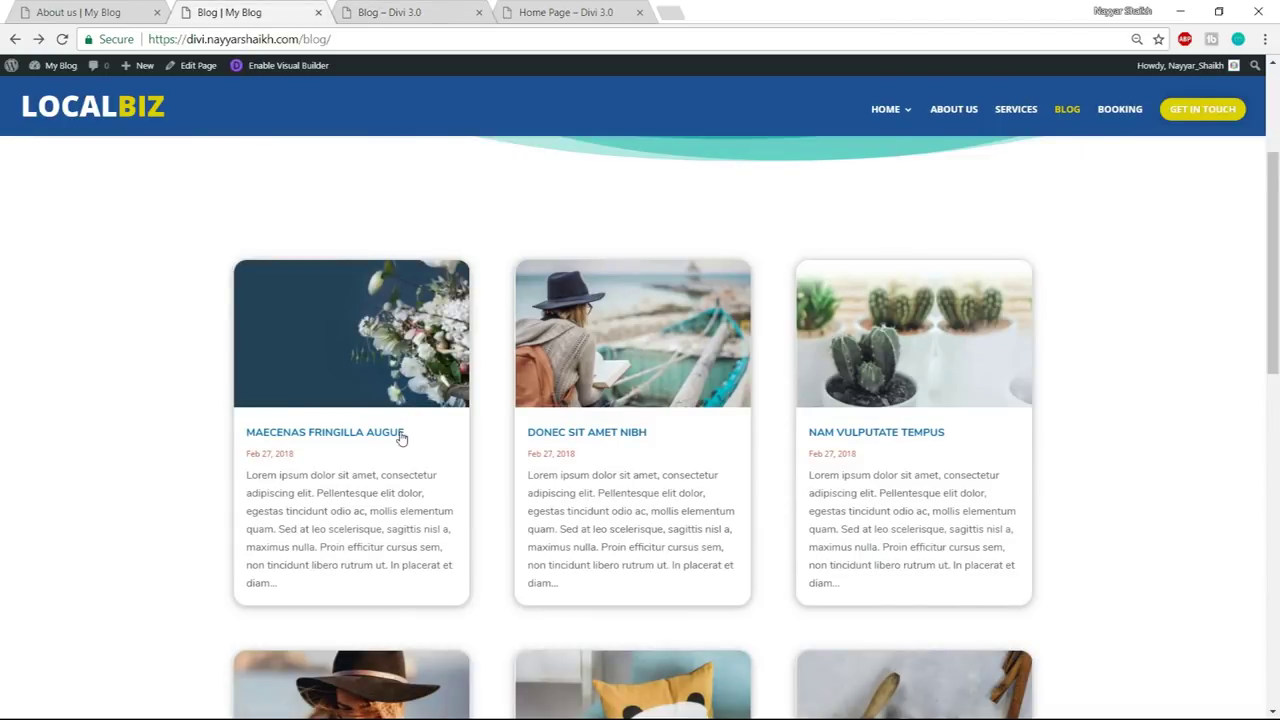
{"action": "scroll", "coordinate": [400, 438], "scroll_direction": "down", "scroll_amount": 1}
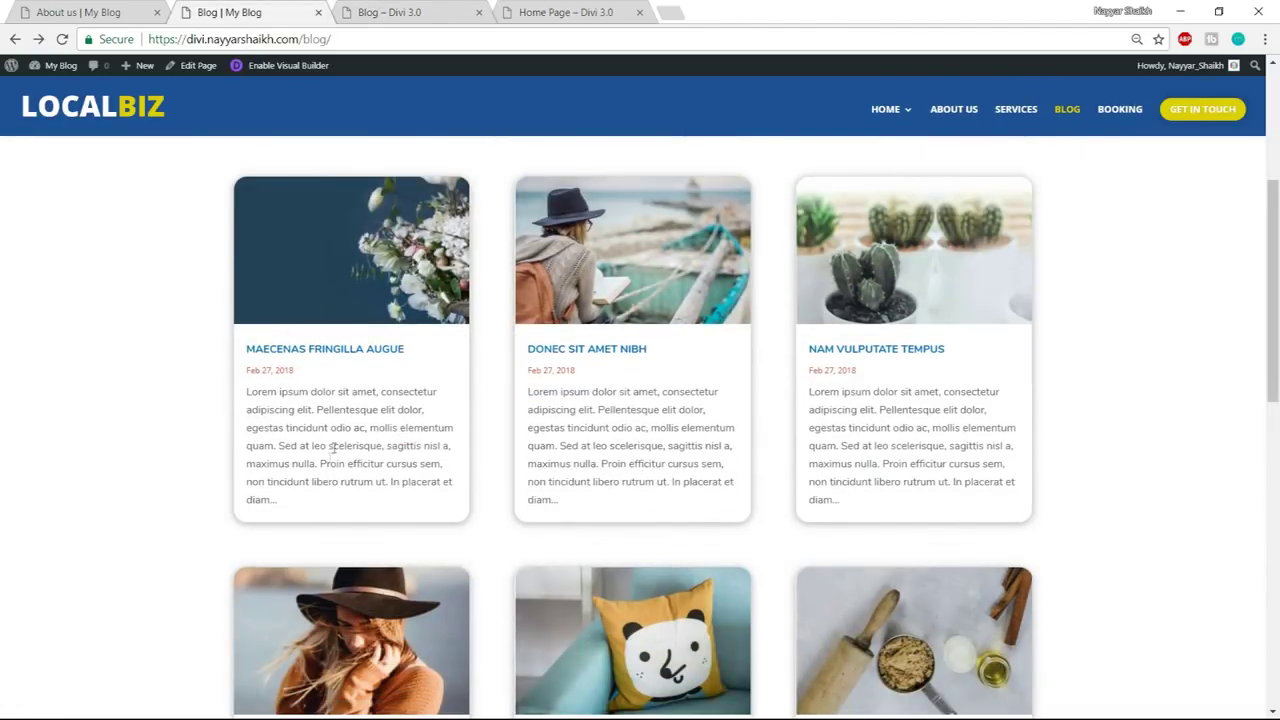
{"action": "scroll", "coordinate": [330, 458], "scroll_direction": "up", "scroll_amount": 1}
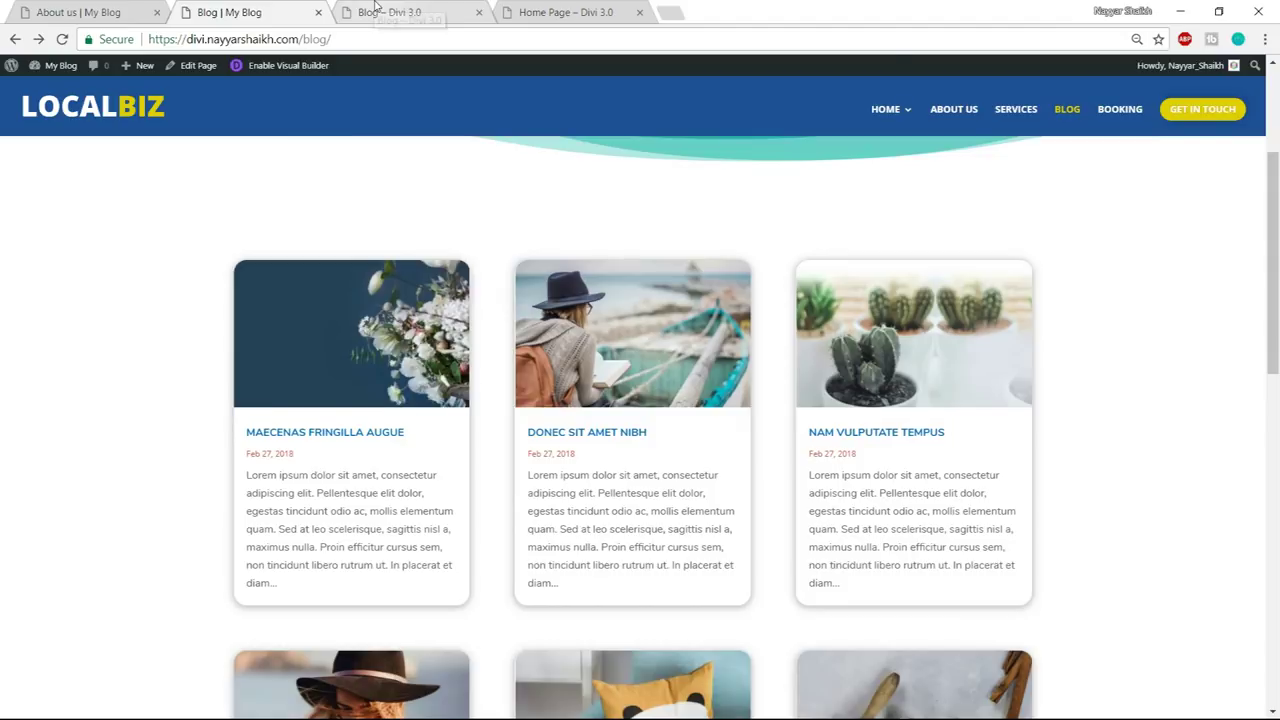
{"action": "left_click", "coordinate": [375, 10]}
{"action": "scroll", "coordinate": [1083, 391], "scroll_direction": "down", "scroll_amount": 1}
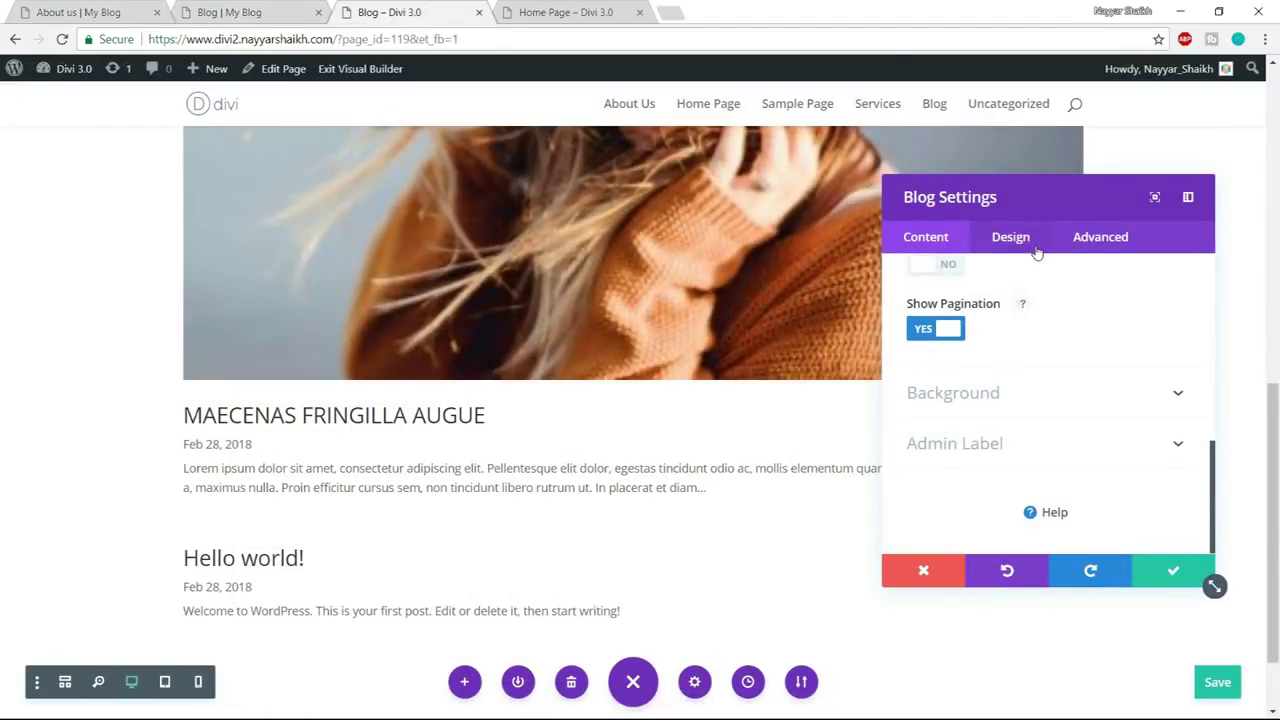
{"action": "left_click", "coordinate": [1037, 253]}
{"action": "left_click", "coordinate": [1006, 334]}
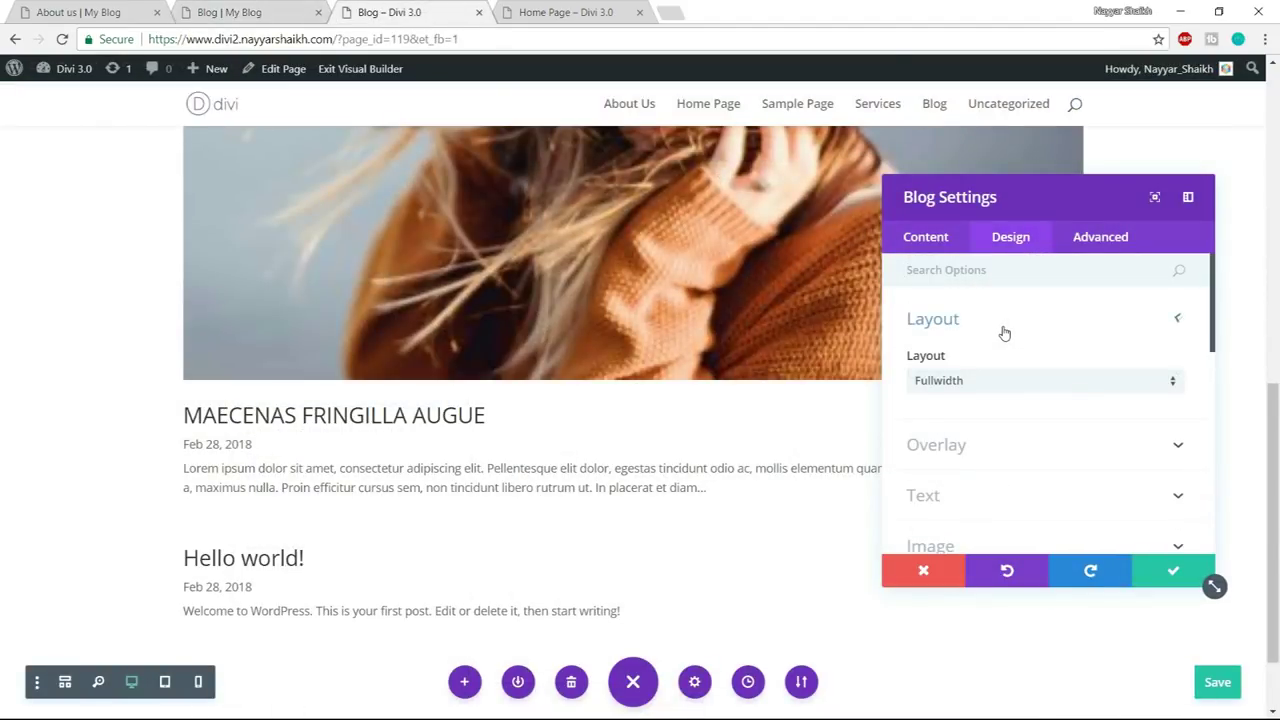
{"action": "left_click", "coordinate": [989, 389]}
{"action": "left_click", "coordinate": [986, 425]}
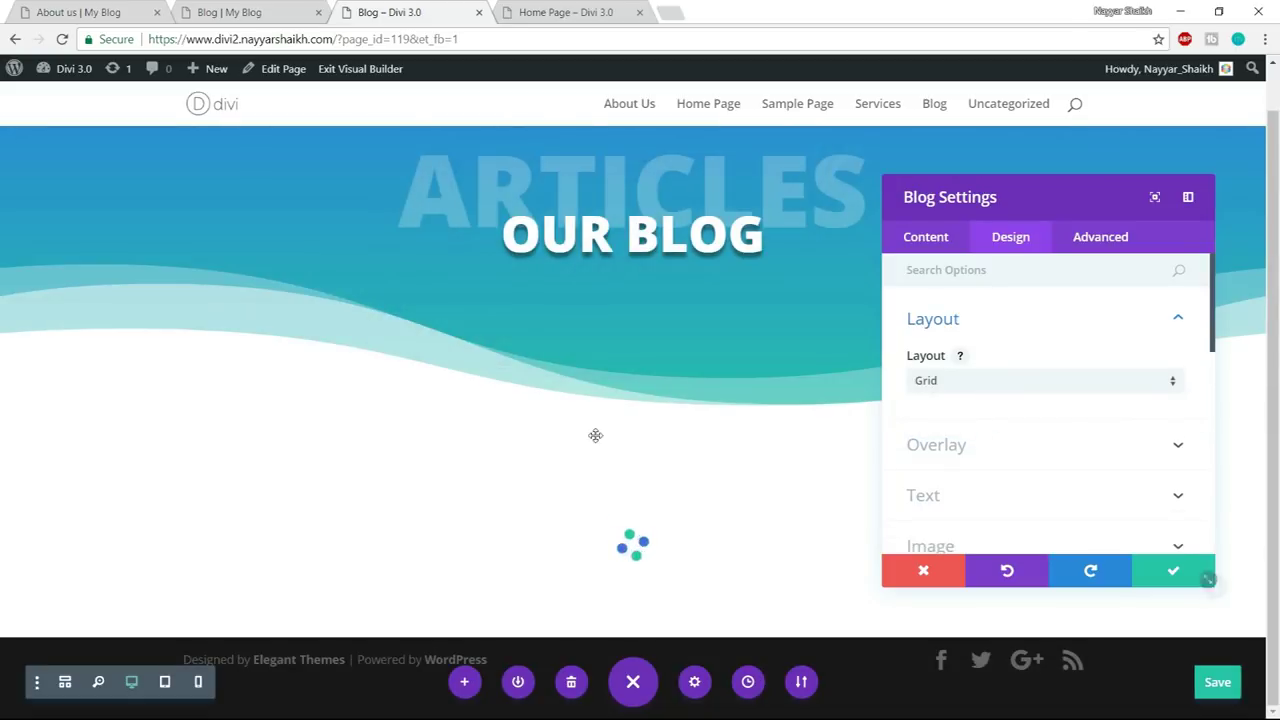
{"action": "scroll", "coordinate": [595, 435], "scroll_direction": "down", "scroll_amount": 4}
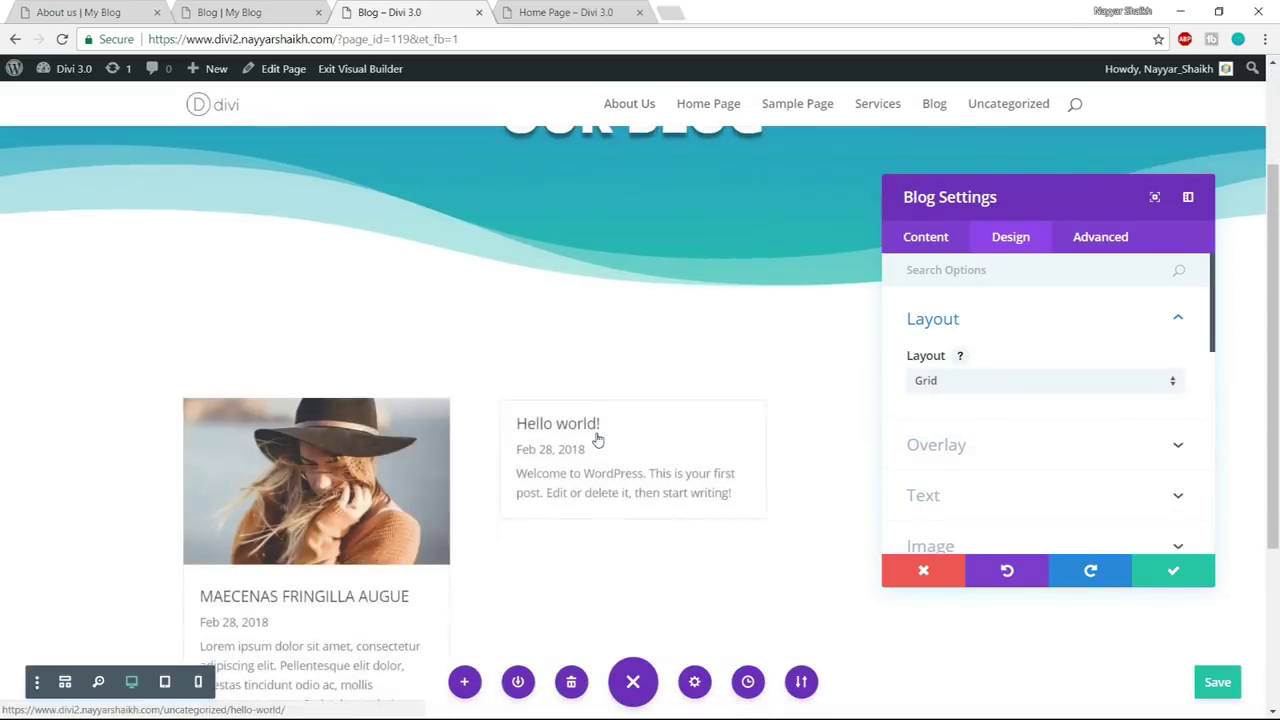
{"action": "scroll", "coordinate": [332, 438], "scroll_direction": "down", "scroll_amount": 2}
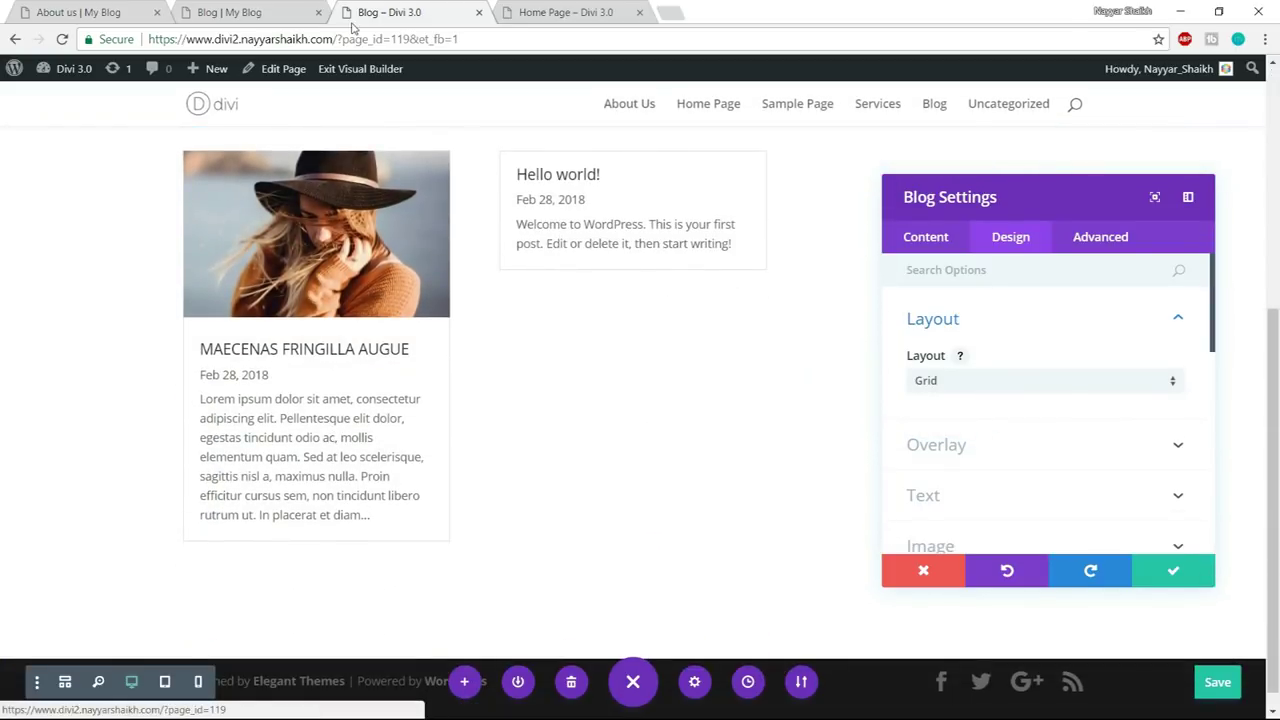
- Try the featured image overlay on the Blog module's posts
{"action": "left_click", "coordinate": [1054, 333]}
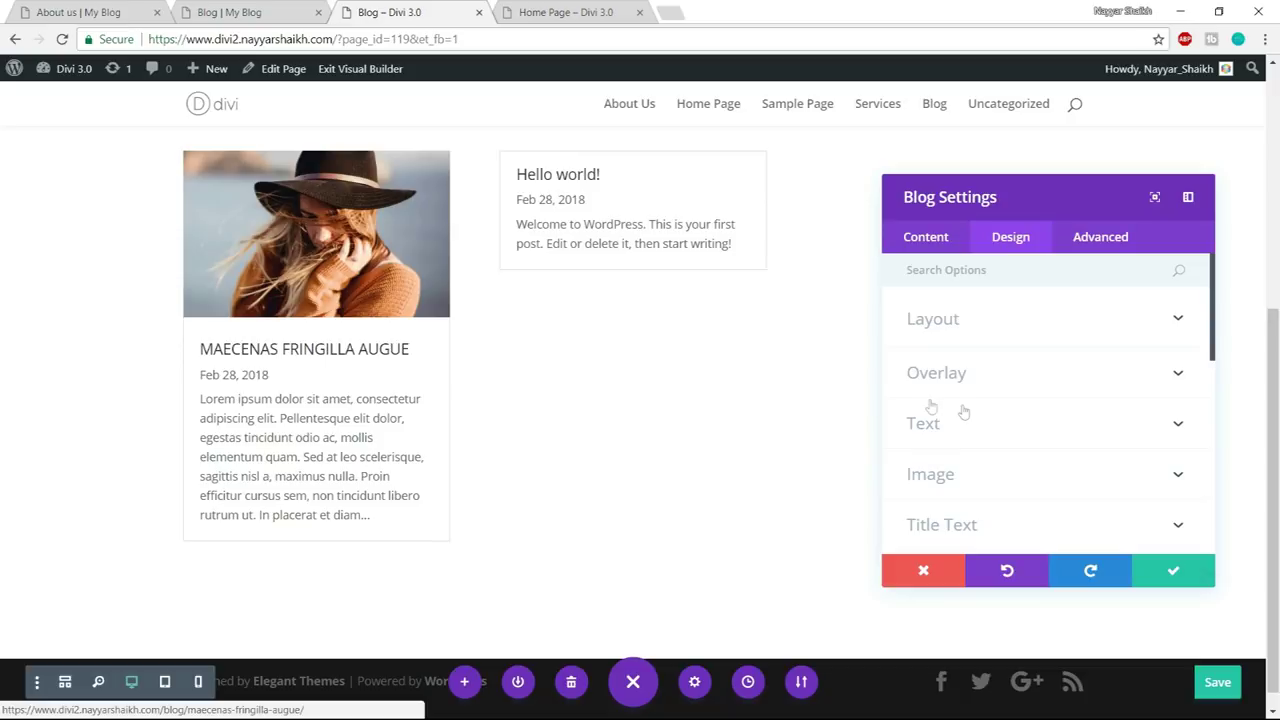
{"action": "left_click", "coordinate": [989, 372]}
{"action": "left_click", "coordinate": [948, 348]}
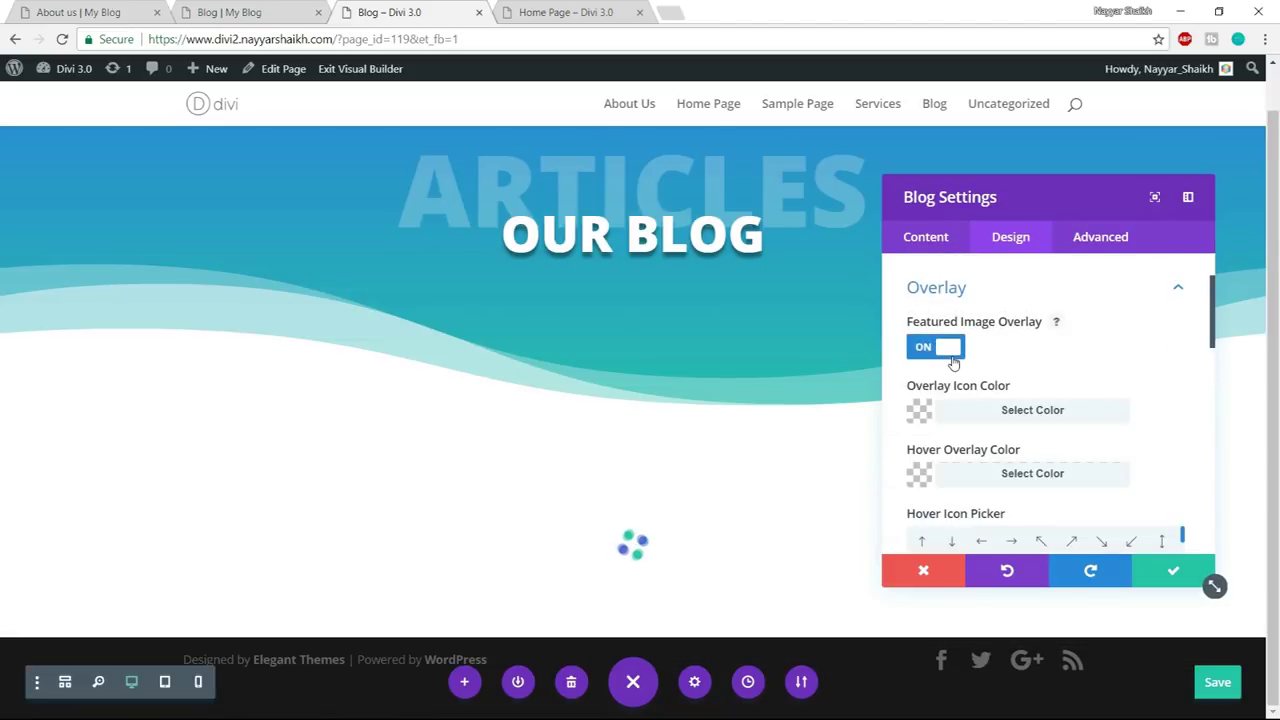
{"action": "scroll", "coordinate": [1098, 406], "scroll_direction": "down", "scroll_amount": 1}
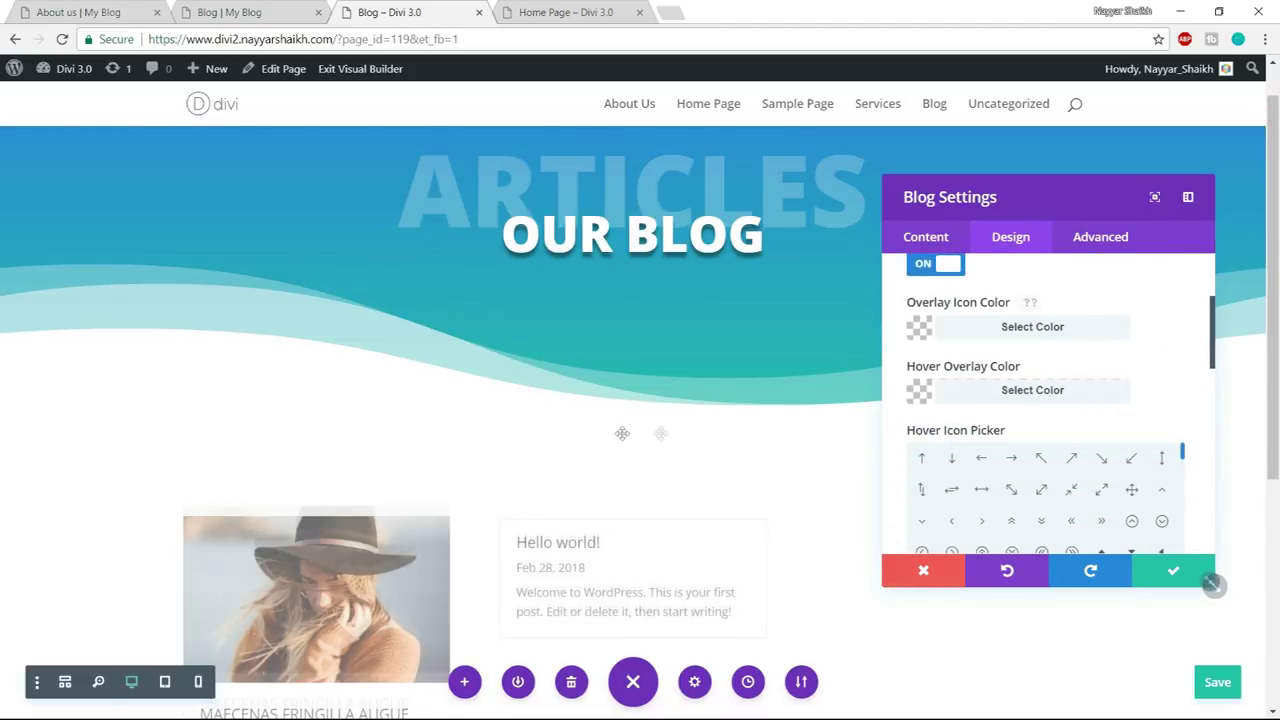
{"action": "scroll", "coordinate": [338, 443], "scroll_direction": "down", "scroll_amount": 2}
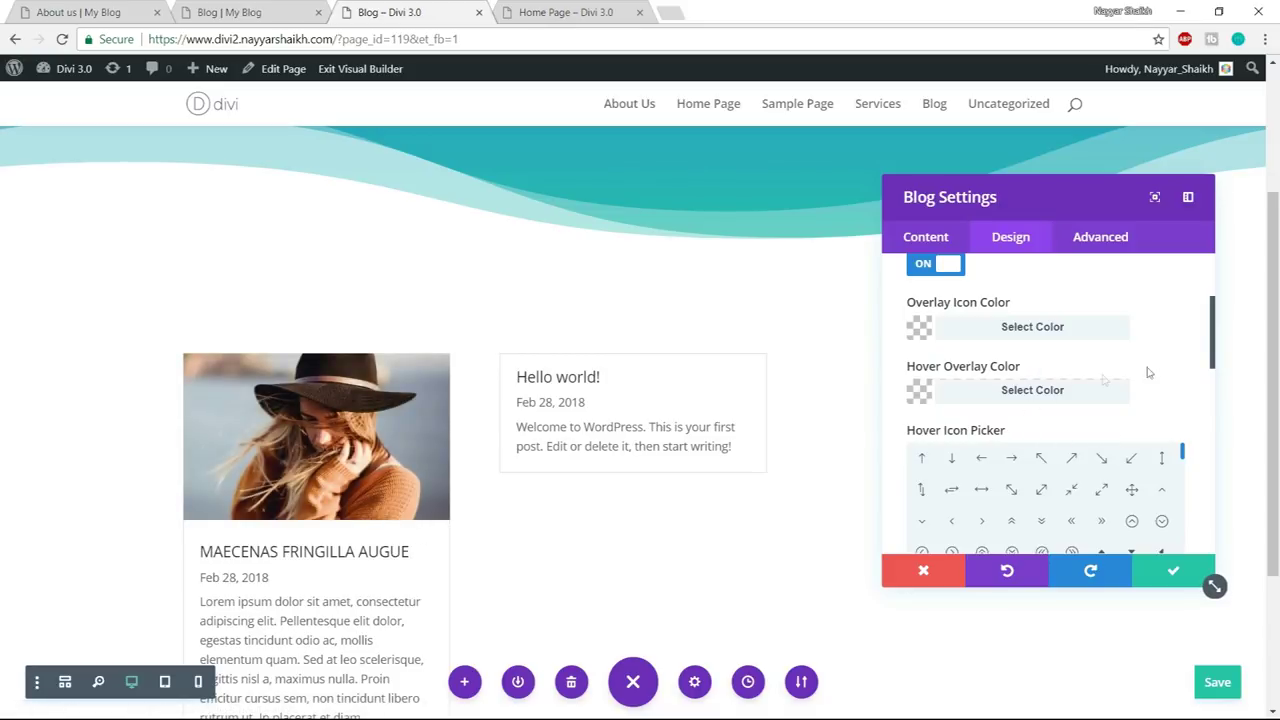
{"action": "scroll", "coordinate": [1125, 353], "scroll_direction": "up", "scroll_amount": 1}
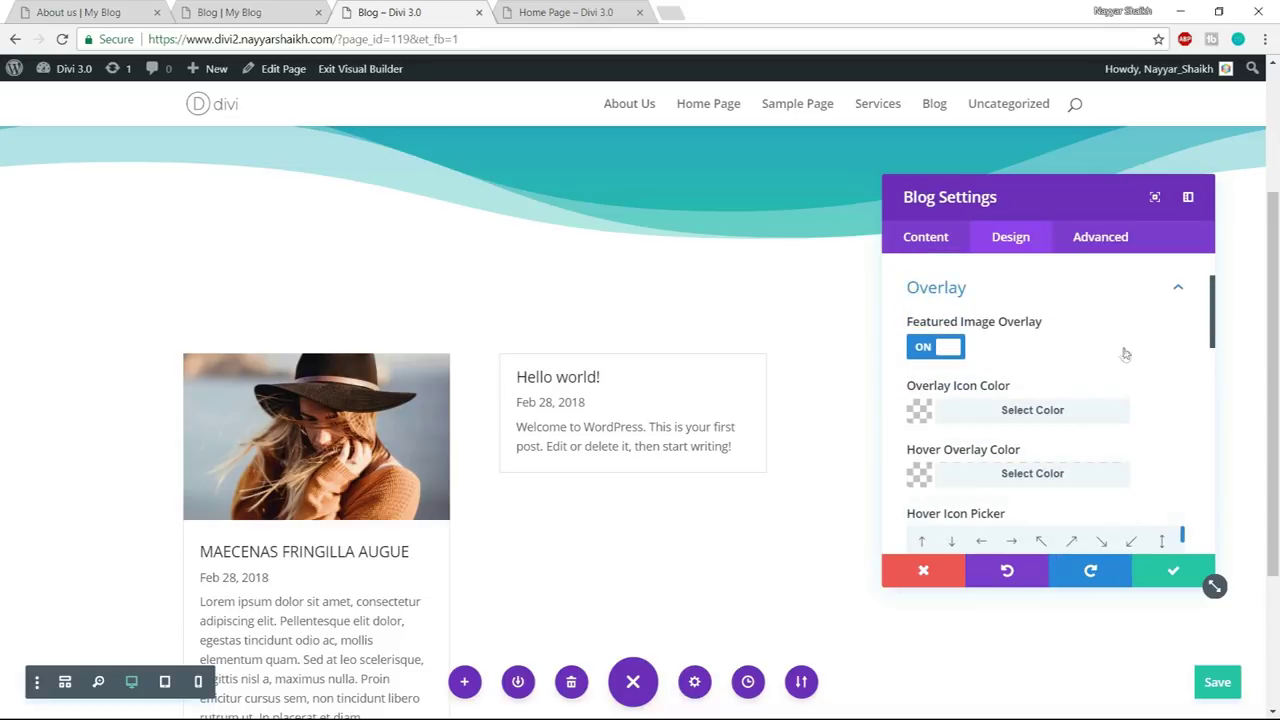
{"action": "left_click", "coordinate": [949, 358]}
{"action": "left_click", "coordinate": [1046, 292]}
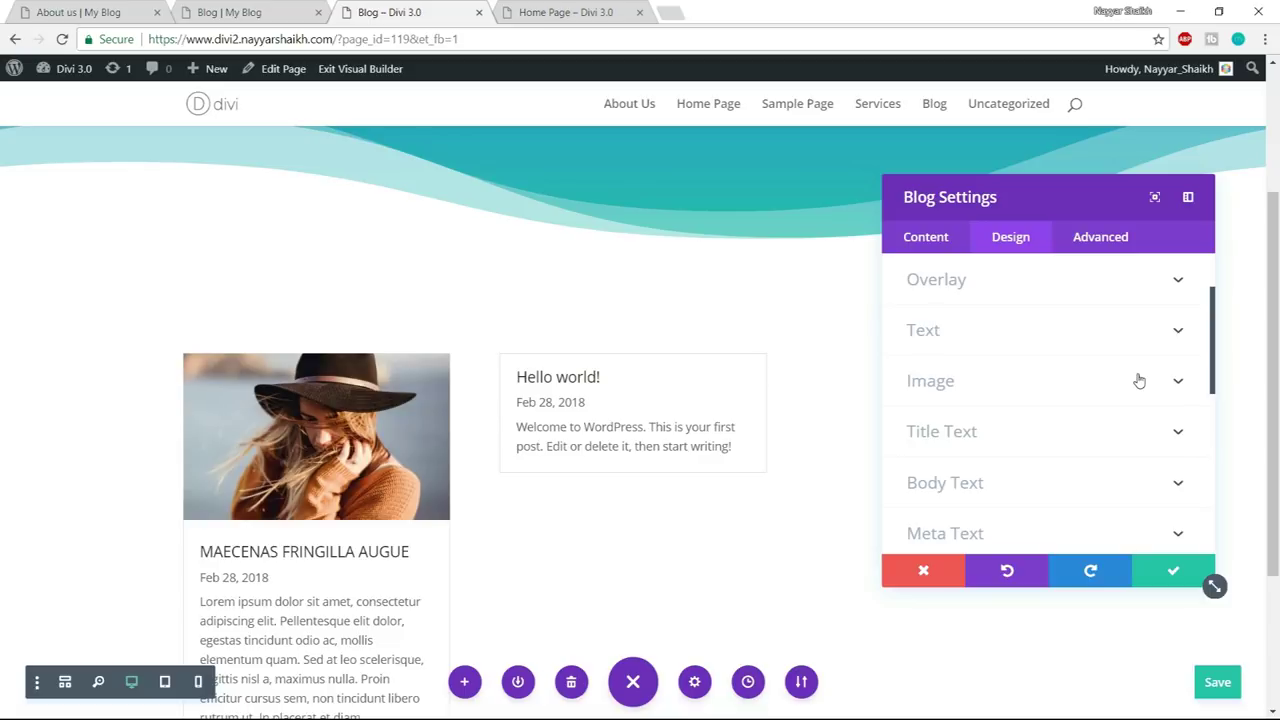
- Set the Blog module's title text size to 15px after checking the reference cards
{"action": "scroll", "coordinate": [1148, 398], "scroll_direction": "down", "scroll_amount": 1}
{"action": "scroll", "coordinate": [1150, 412], "scroll_direction": "down", "scroll_amount": 1}
{"action": "scroll", "coordinate": [1149, 414], "scroll_direction": "up", "scroll_amount": 1}
{"action": "left_click", "coordinate": [1025, 348]}
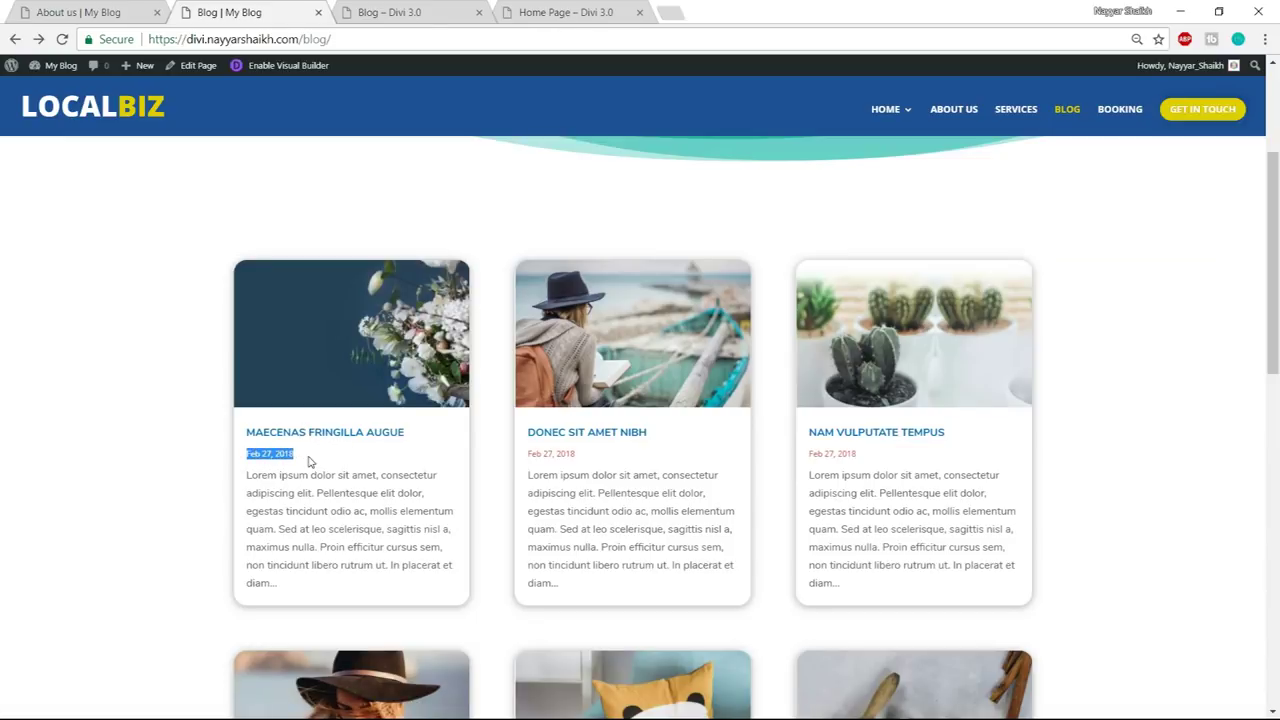
{"action": "left_click", "coordinate": [418, 10]}
{"action": "scroll", "coordinate": [1071, 398], "scroll_direction": "down", "scroll_amount": 2}
{"action": "scroll", "coordinate": [1040, 373], "scroll_direction": "down", "scroll_amount": 2}
{"action": "scroll", "coordinate": [1040, 373], "scroll_direction": "down", "scroll_amount": 1}
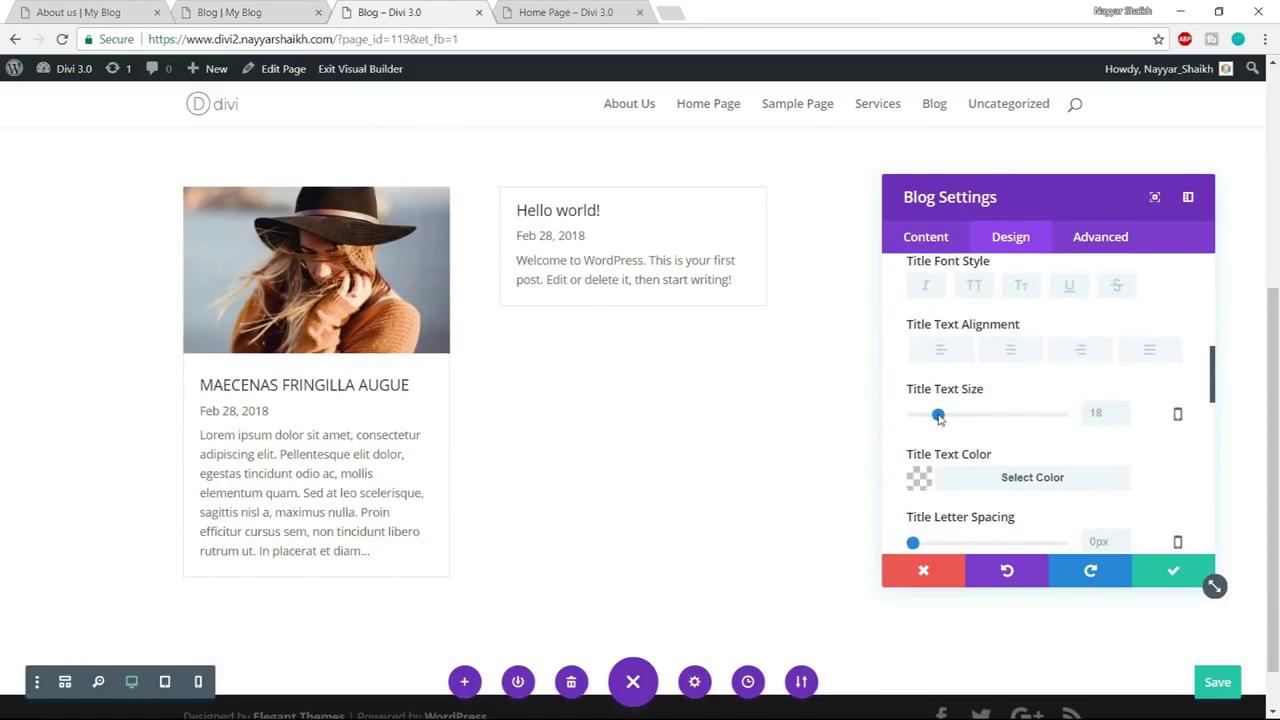
{"action": "left_click_drag", "start_coordinate": [939, 418], "coordinate": [935, 417]}
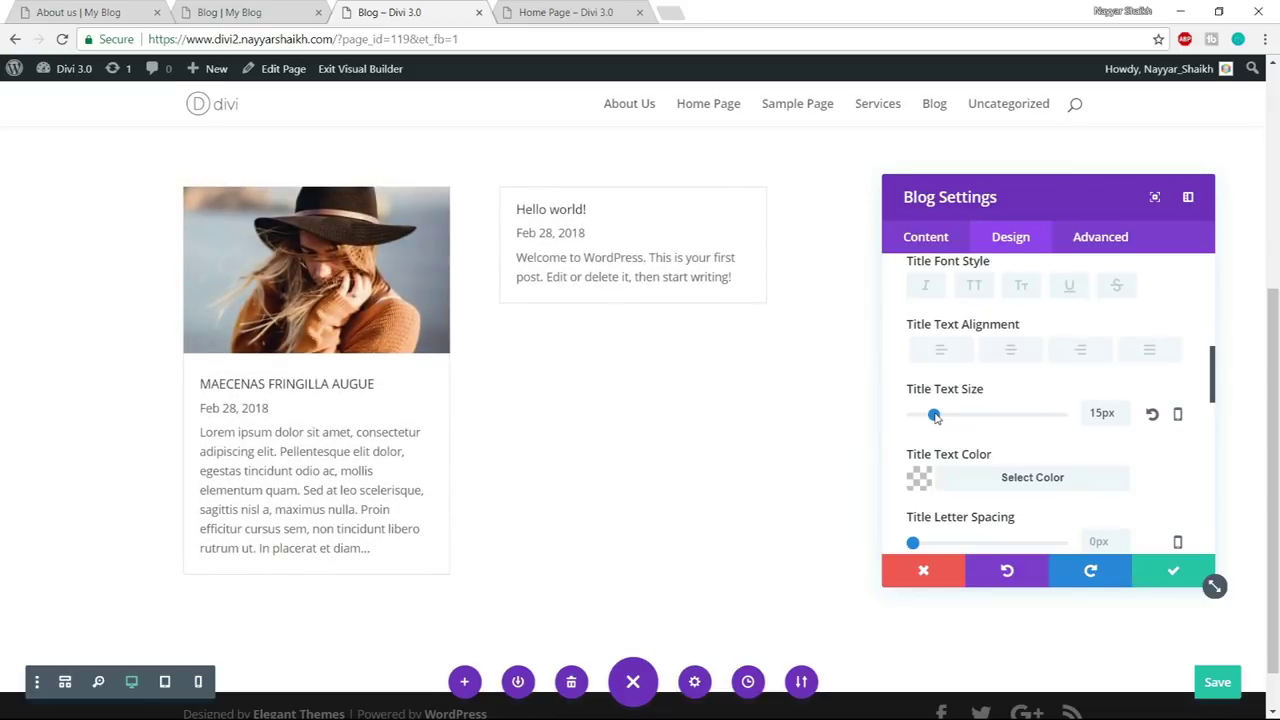
- Set the post title text color to the blue #0c71c3
{"action": "scroll", "coordinate": [995, 407], "scroll_direction": "up", "scroll_amount": 1}
{"action": "scroll", "coordinate": [1000, 405], "scroll_direction": "down", "scroll_amount": 3}
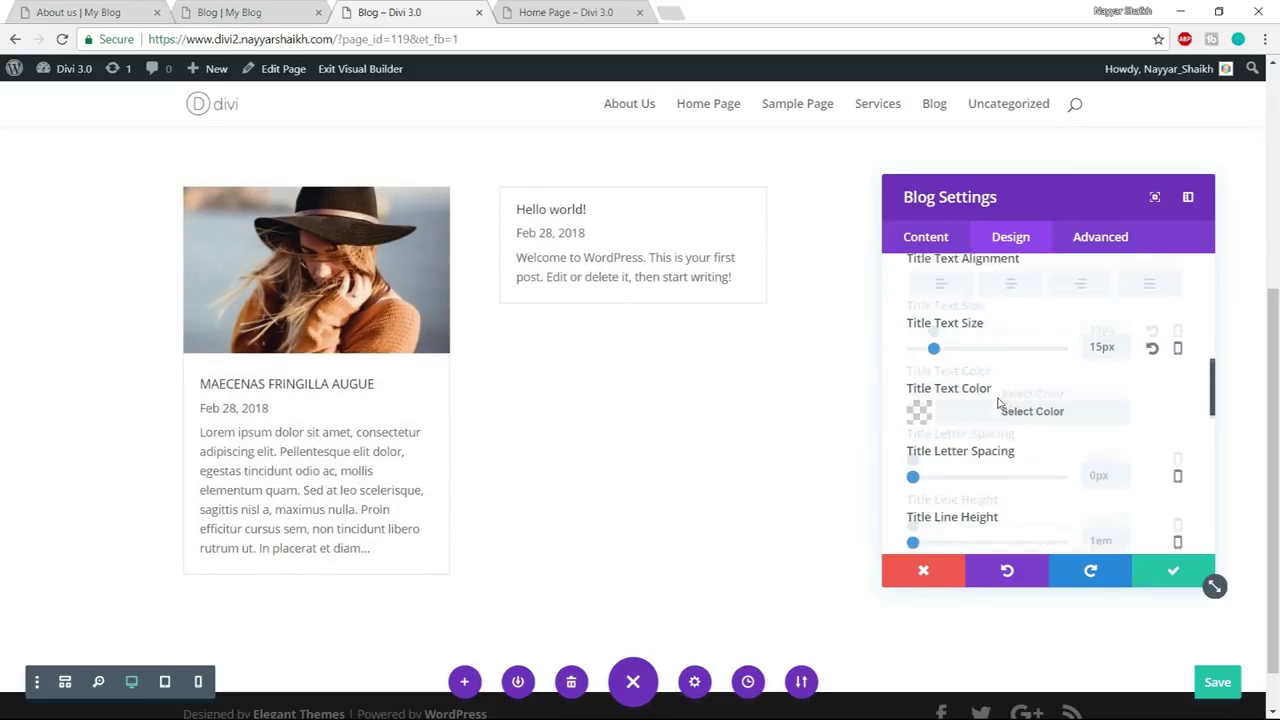
{"action": "scroll", "coordinate": [1008, 402], "scroll_direction": "up", "scroll_amount": 1}
{"action": "left_click", "coordinate": [1036, 390]}
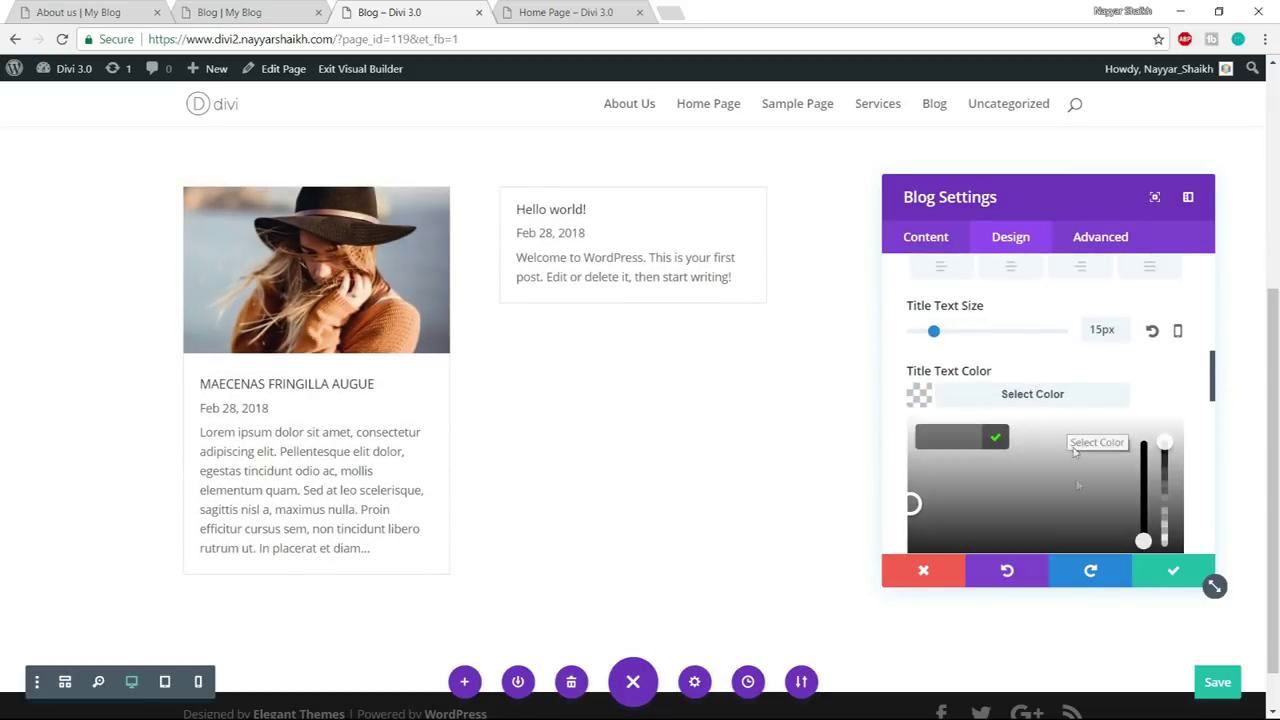
{"action": "scroll", "coordinate": [1045, 453], "scroll_direction": "down", "scroll_amount": 2}
{"action": "left_click", "coordinate": [1128, 411]}
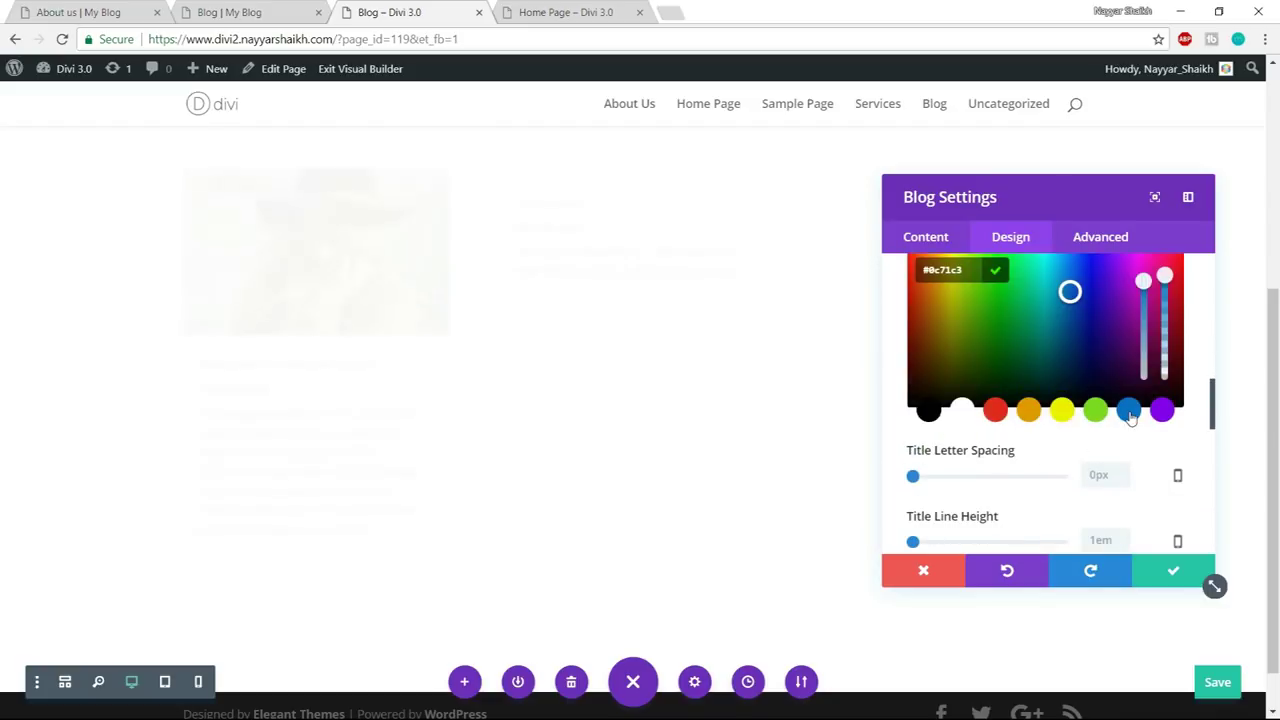
{"action": "scroll", "coordinate": [1127, 416], "scroll_direction": "up", "scroll_amount": 2}
{"action": "scroll", "coordinate": [1122, 414], "scroll_direction": "up", "scroll_amount": 5}
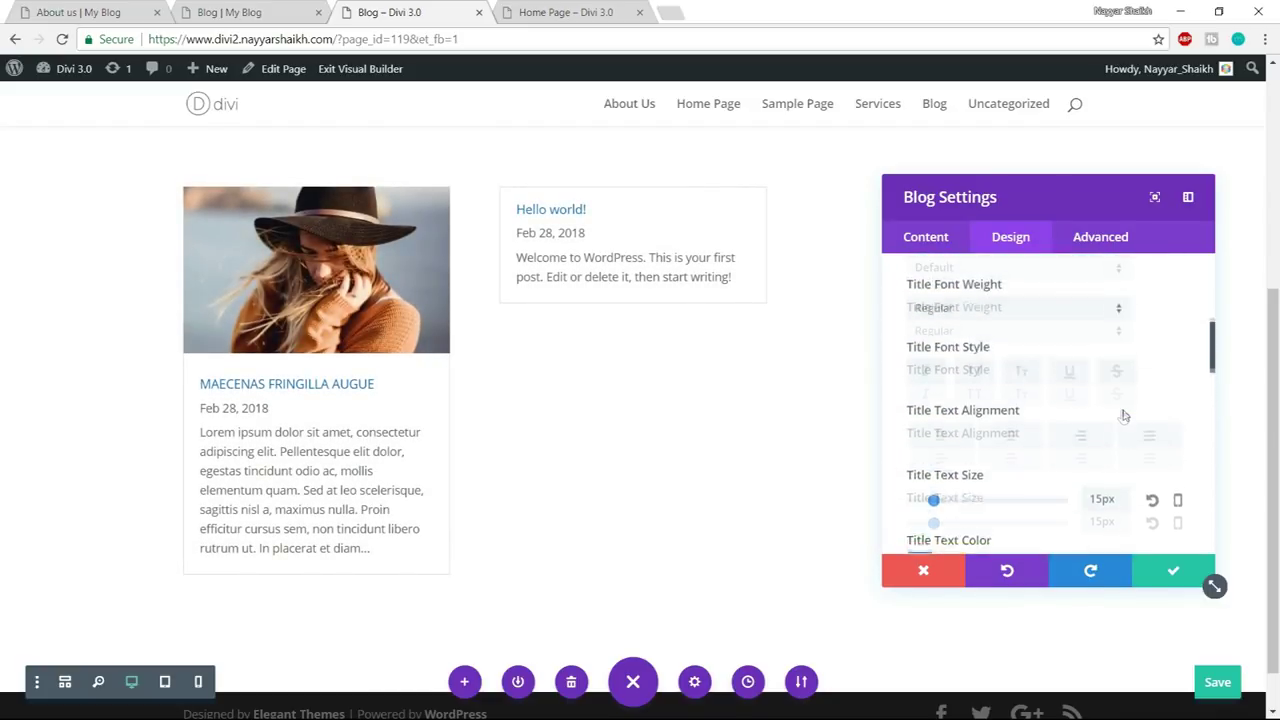
{"action": "left_click", "coordinate": [1118, 376]}
- Set the Blog module's meta text size to 12px
{"action": "scroll", "coordinate": [1119, 383], "scroll_direction": "down", "scroll_amount": 1}
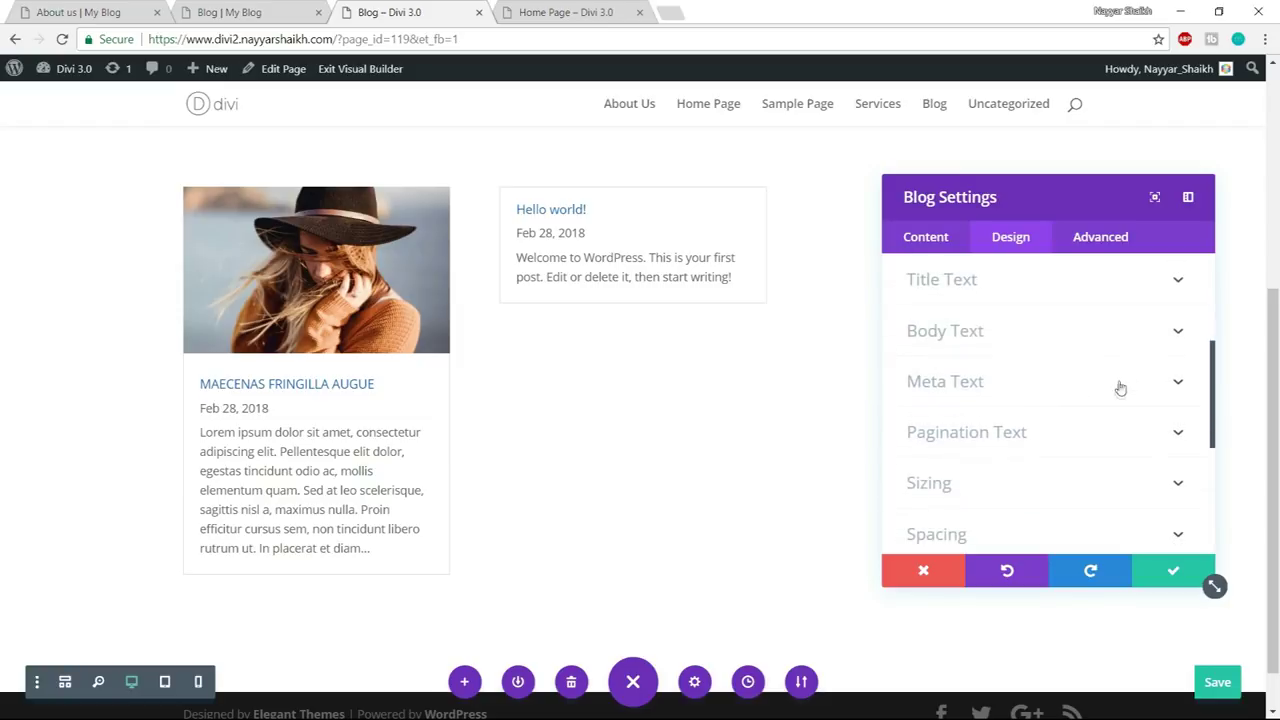
{"action": "left_click", "coordinate": [972, 385]}
{"action": "scroll", "coordinate": [1078, 400], "scroll_direction": "down", "scroll_amount": 3}
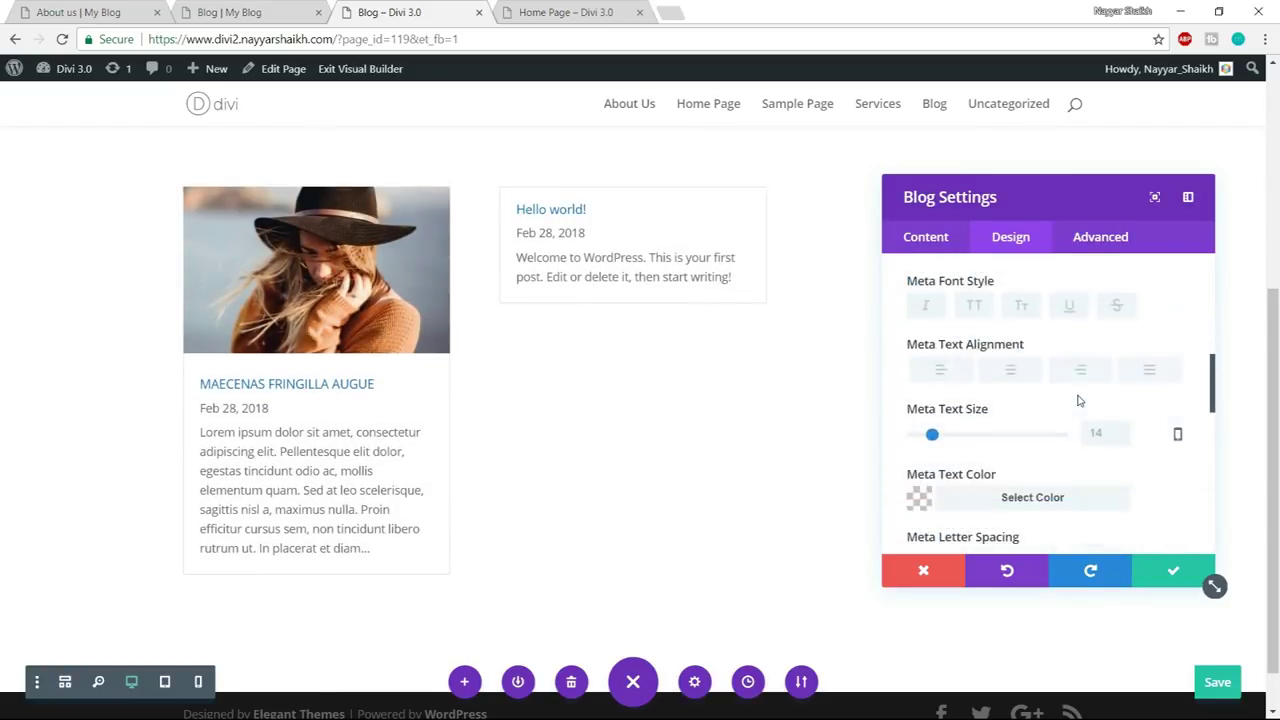
{"action": "left_click", "coordinate": [933, 352]}
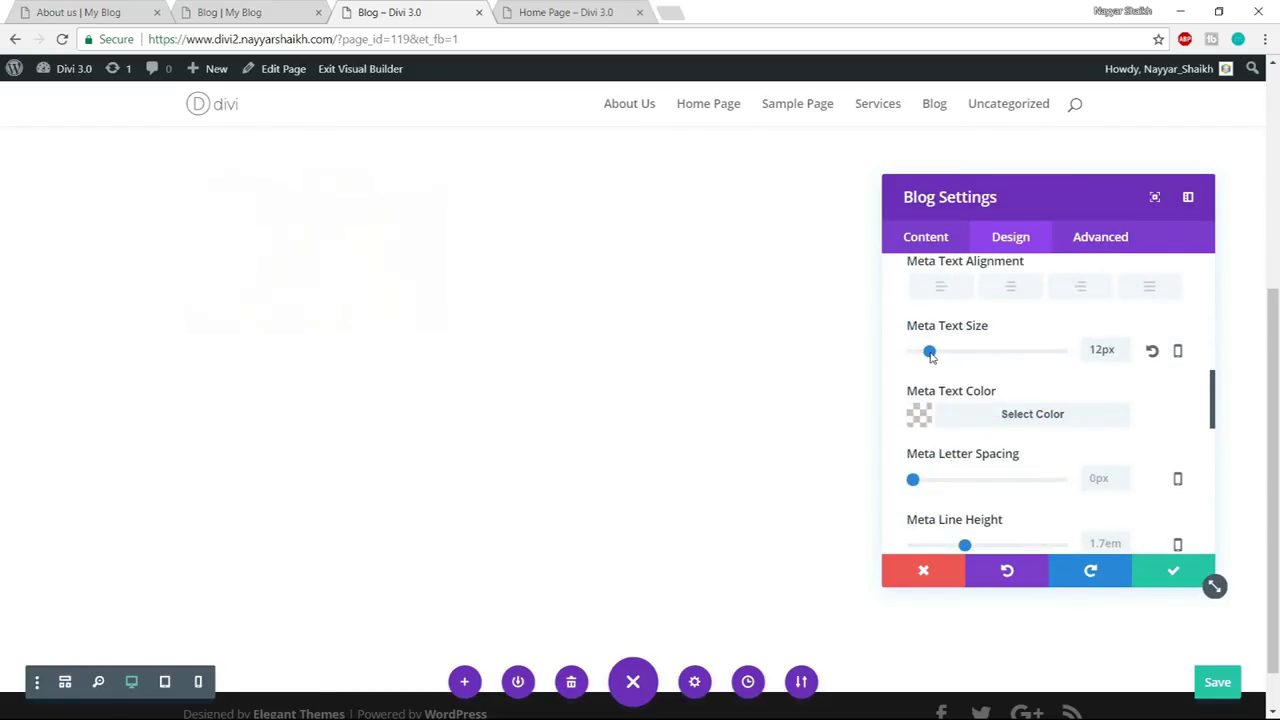
- Set the Blog module's meta text color to the red #e02b20
{"action": "scroll", "coordinate": [1042, 404], "scroll_direction": "down", "scroll_amount": 2}
{"action": "scroll", "coordinate": [1045, 408], "scroll_direction": "down", "scroll_amount": 3}
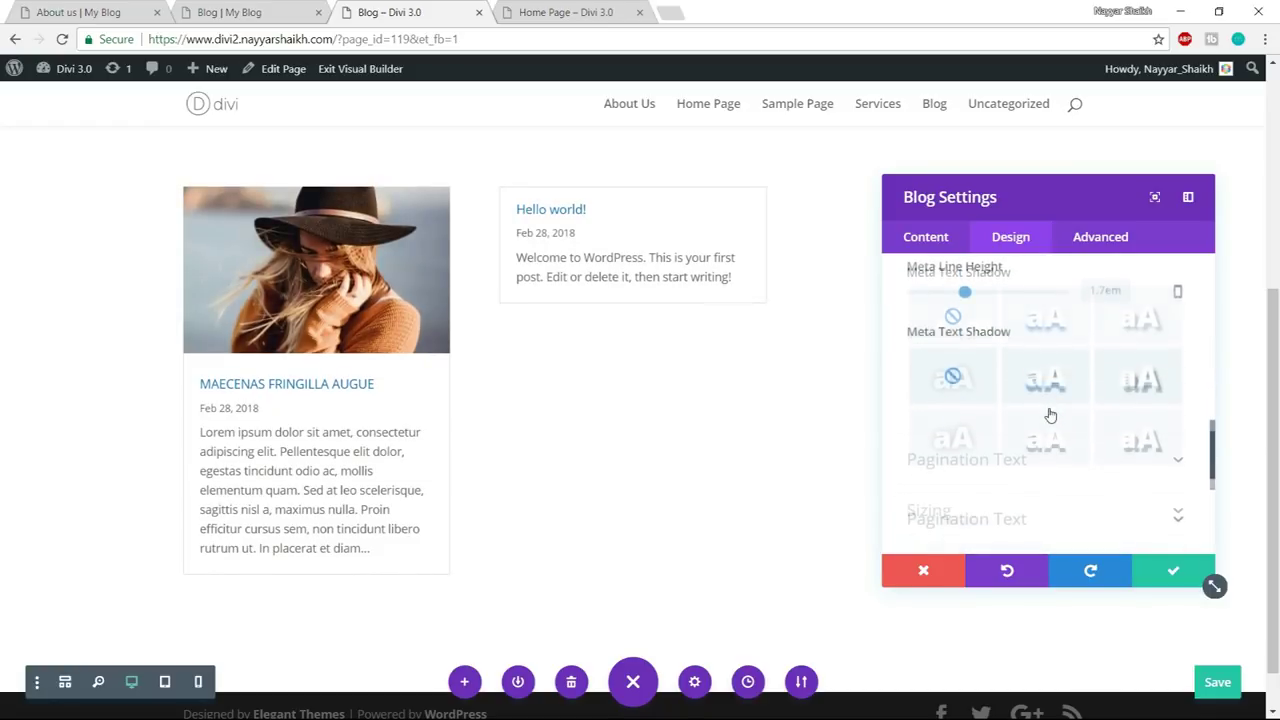
{"action": "scroll", "coordinate": [1049, 414], "scroll_direction": "up", "scroll_amount": 5}
{"action": "left_click", "coordinate": [1051, 431]}
{"action": "scroll", "coordinate": [1020, 400], "scroll_direction": "down", "scroll_amount": 2}
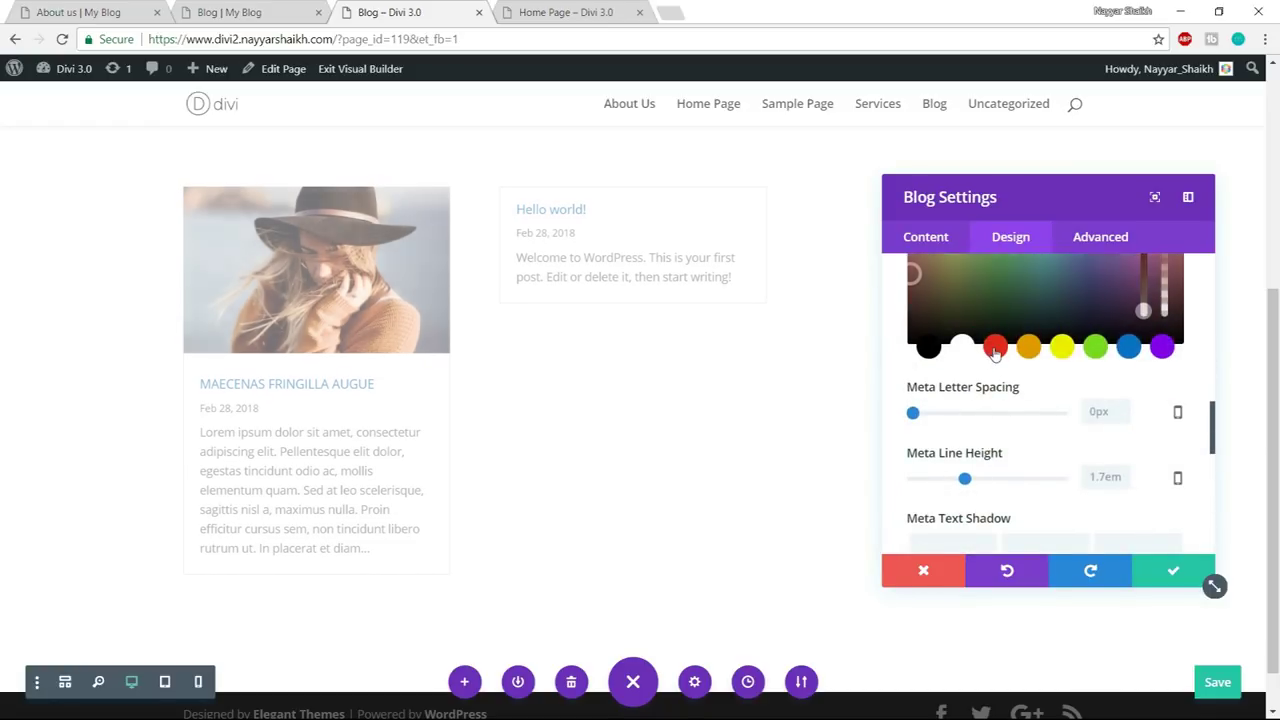
{"action": "left_click", "coordinate": [995, 347]}
{"action": "scroll", "coordinate": [914, 357], "scroll_direction": "up", "scroll_amount": 2}
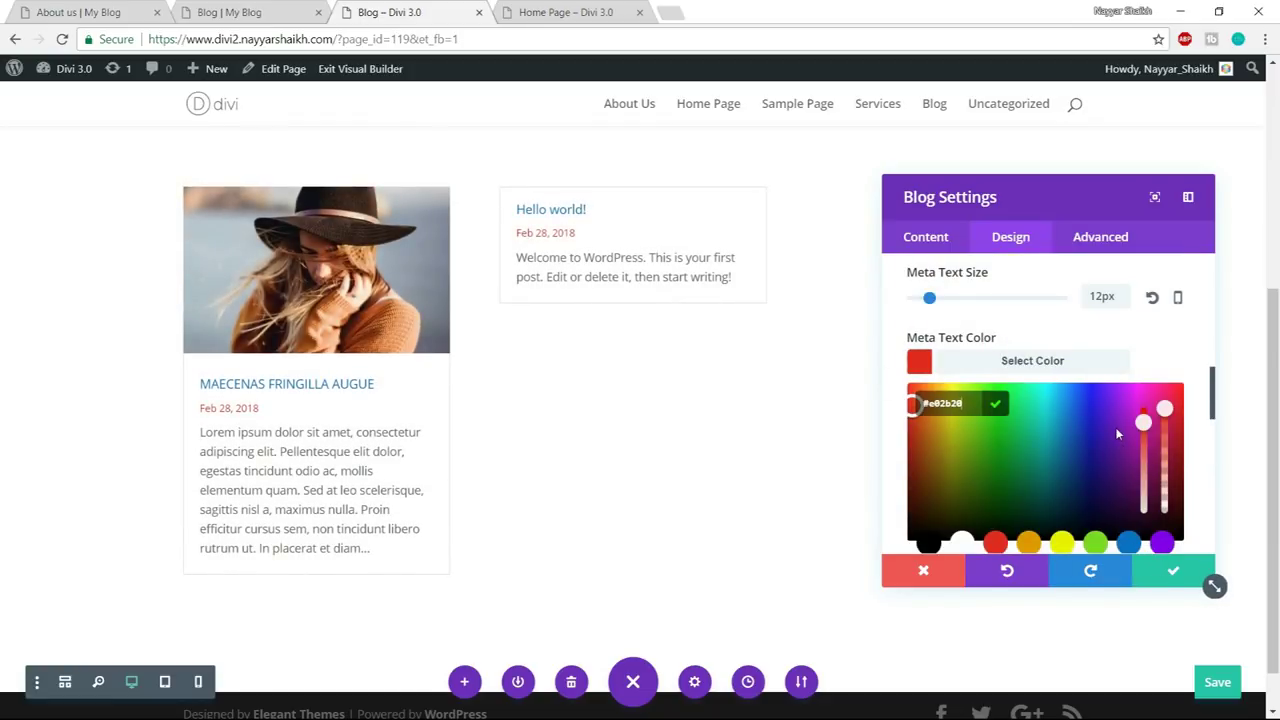
- Apply the soft all-around box shadow preset to the Blog module's article cards
{"action": "scroll", "coordinate": [1134, 490], "scroll_direction": "down", "scroll_amount": 5}
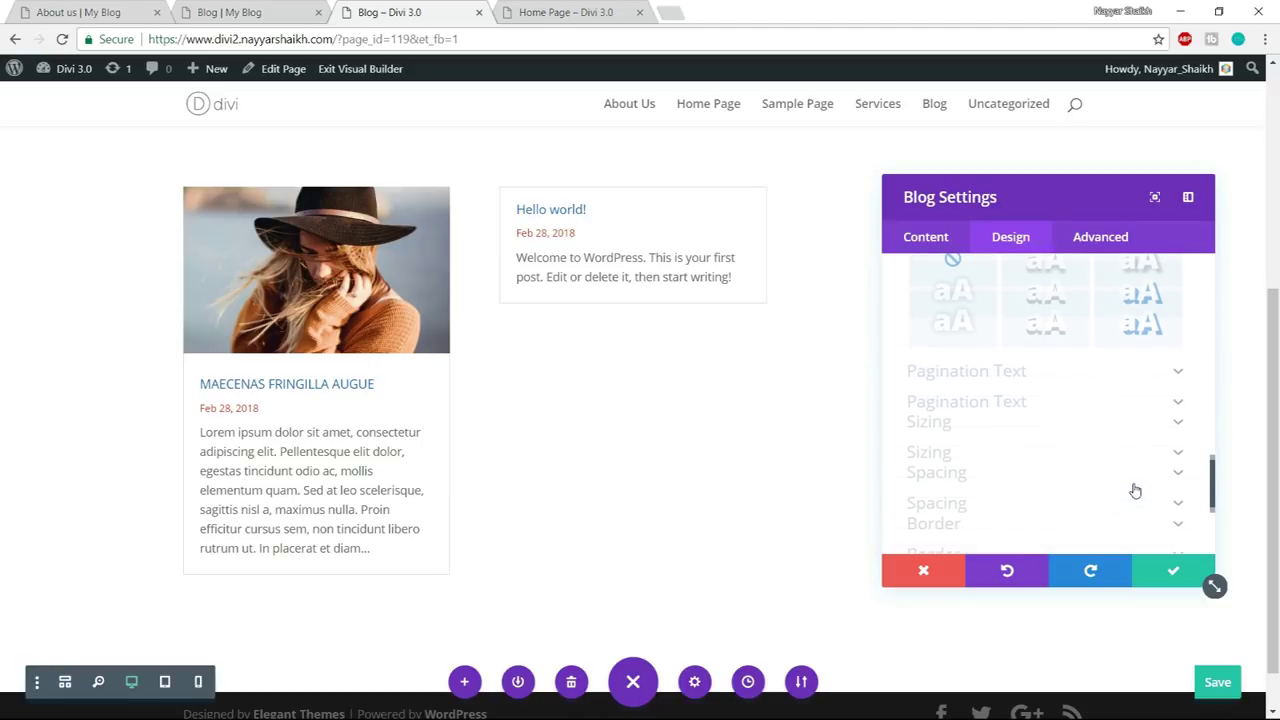
{"action": "scroll", "coordinate": [1135, 490], "scroll_direction": "down", "scroll_amount": 2}
{"action": "left_click", "coordinate": [1050, 438]}
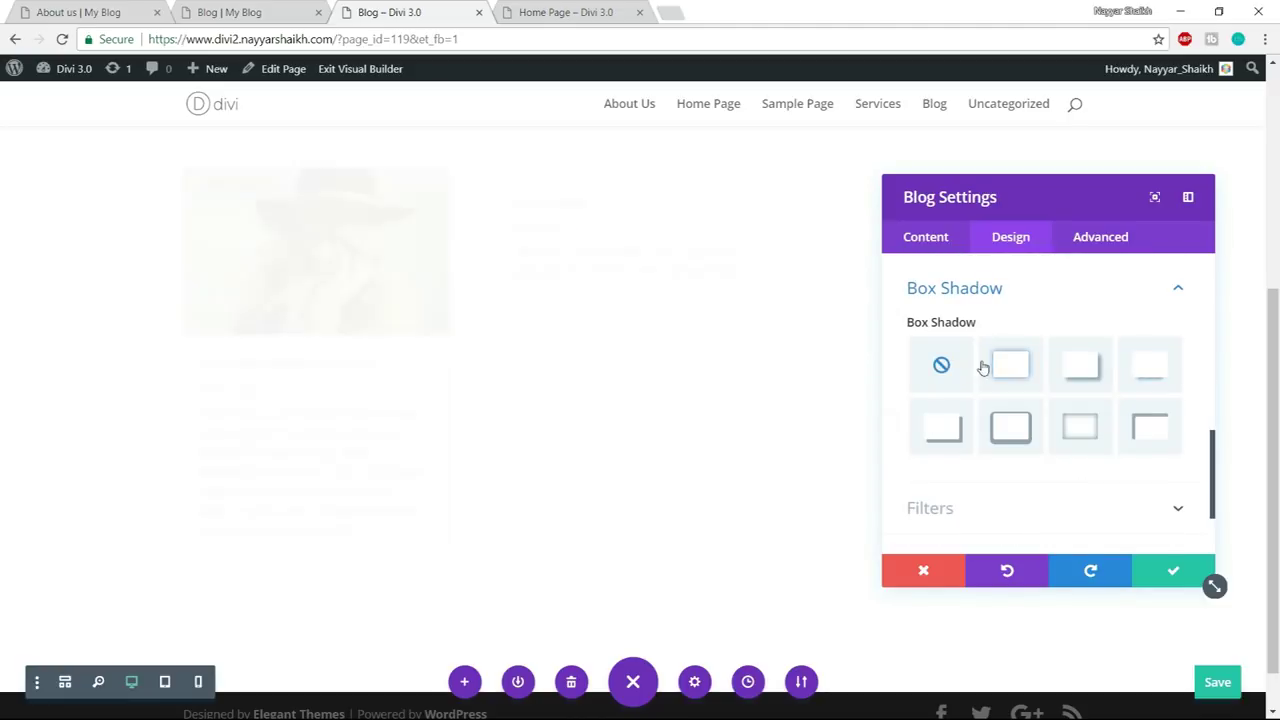
{"action": "left_click", "coordinate": [1038, 372]}
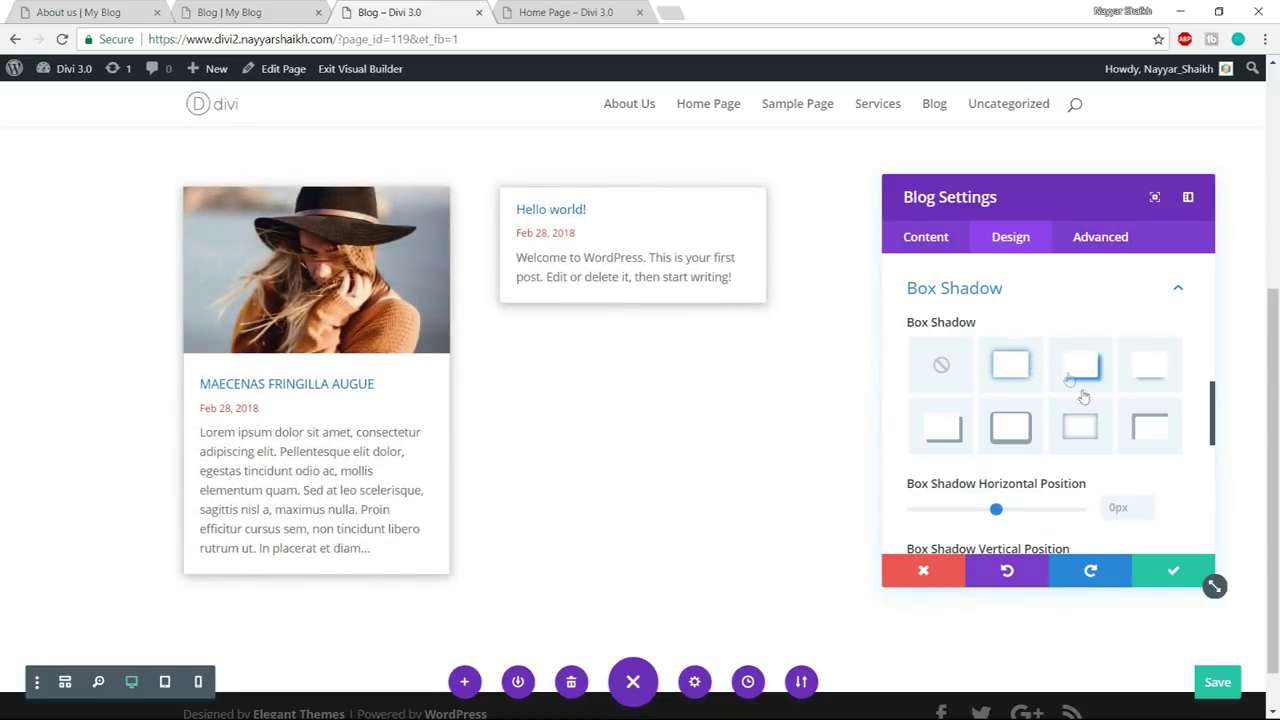
{"action": "scroll", "coordinate": [1108, 418], "scroll_direction": "down", "scroll_amount": 2}
{"action": "scroll", "coordinate": [1108, 418], "scroll_direction": "up", "scroll_amount": 3}
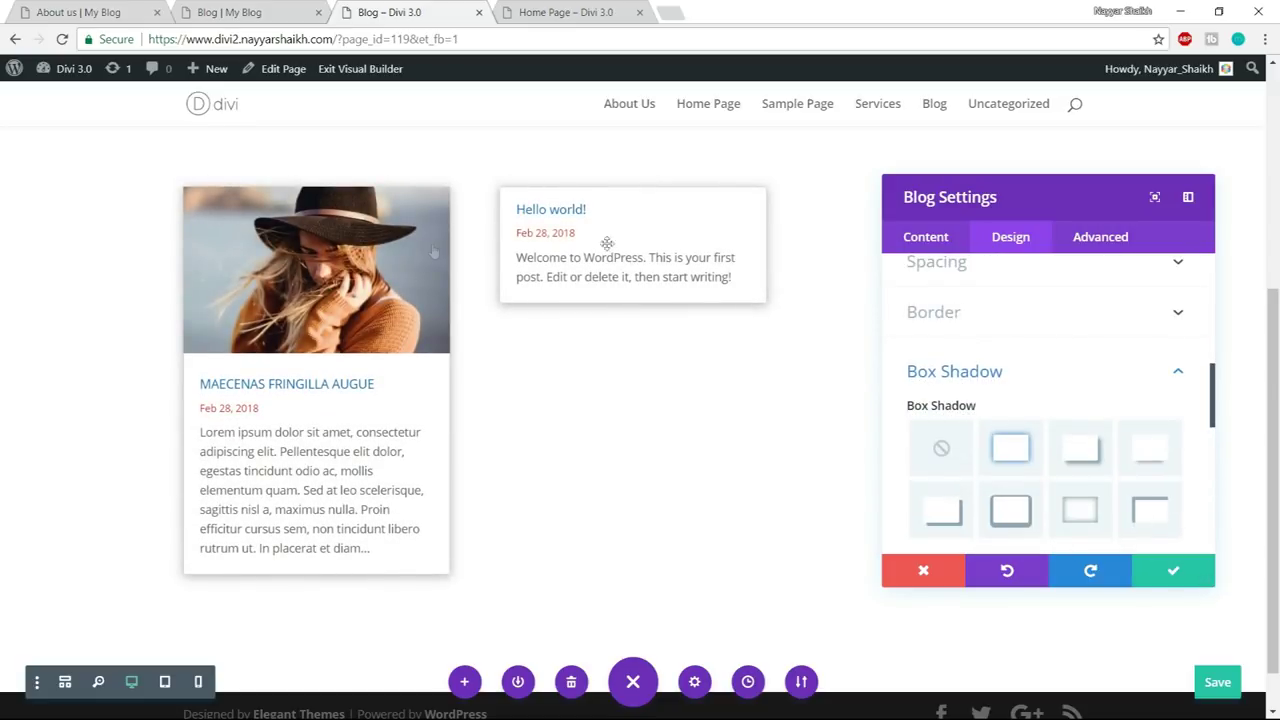
- Round all corners of the article cards to 30px and apply the Blog module settings
{"action": "scroll", "coordinate": [1037, 371], "scroll_direction": "up", "scroll_amount": 3}
{"action": "scroll", "coordinate": [1046, 371], "scroll_direction": "down", "scroll_amount": 3}
{"action": "left_click", "coordinate": [982, 318]}
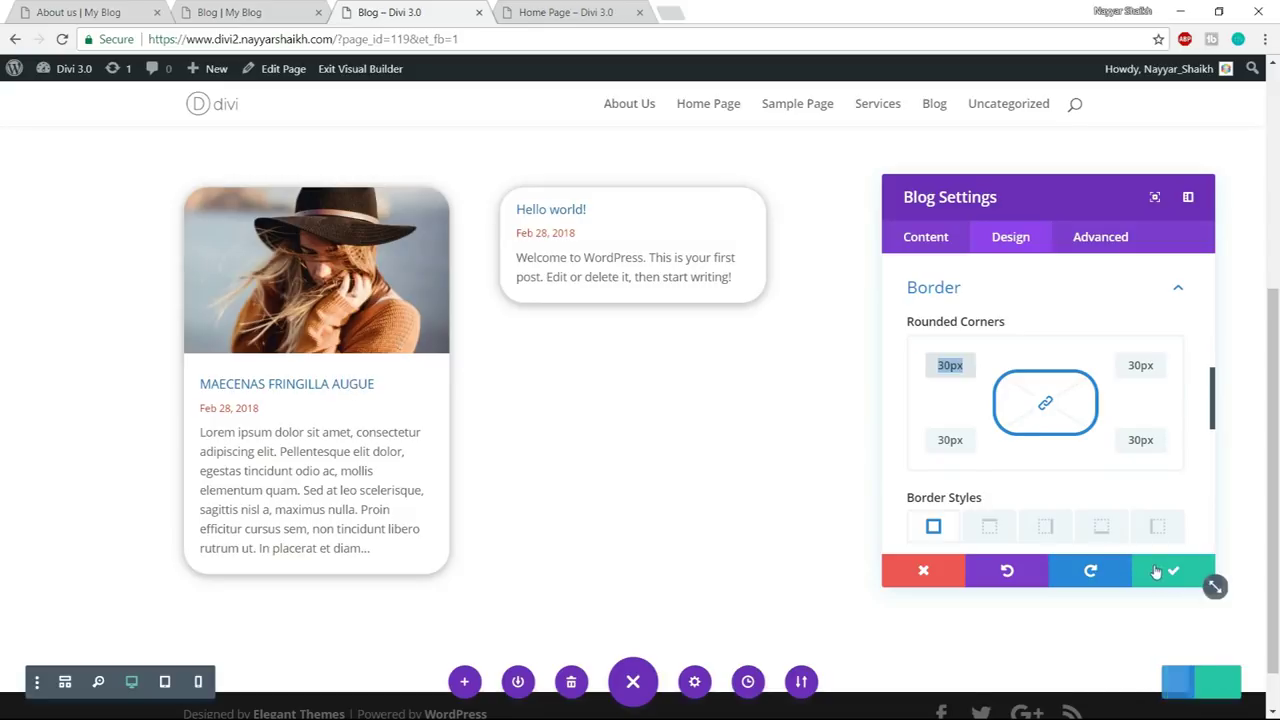
{"action": "left_click", "coordinate": [1200, 578]}
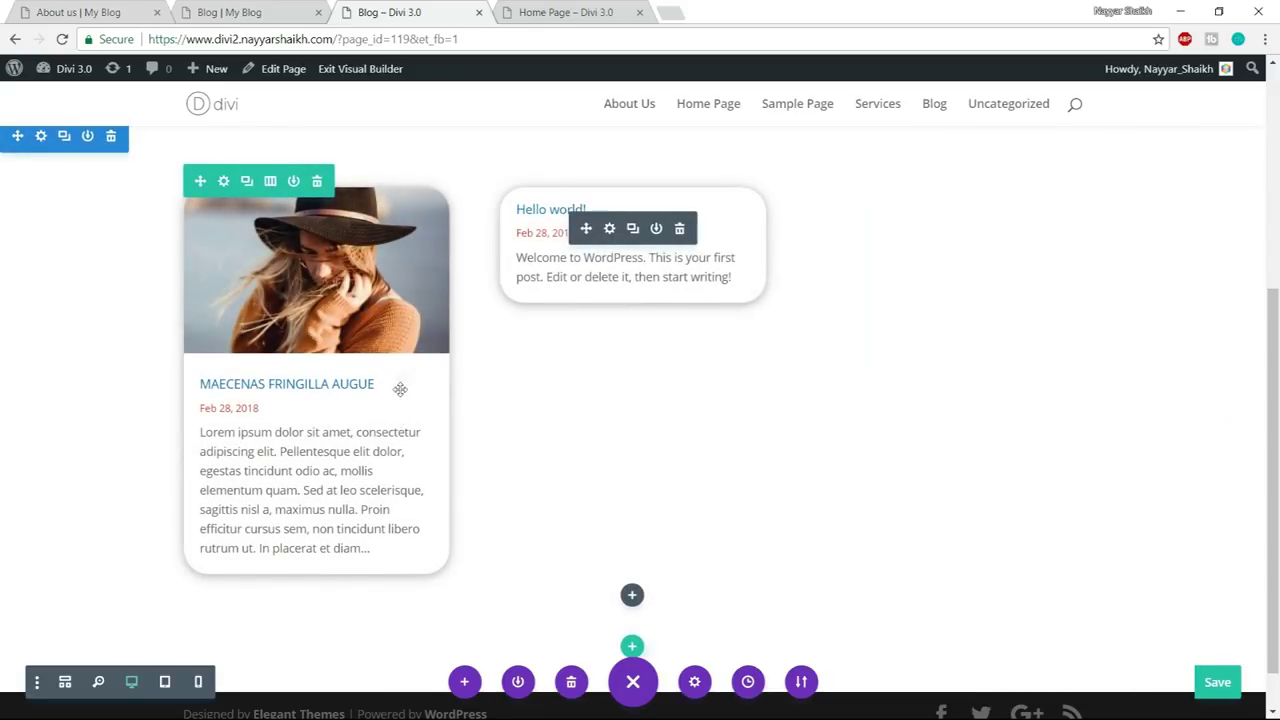
- Compare the styled article cards and the page layout with the reference Blog page
{"action": "scroll", "coordinate": [400, 400], "scroll_direction": "down", "scroll_amount": 1}
{"action": "scroll", "coordinate": [392, 440], "scroll_direction": "up", "scroll_amount": 3}
{"action": "scroll", "coordinate": [392, 449], "scroll_direction": "down", "scroll_amount": 3}
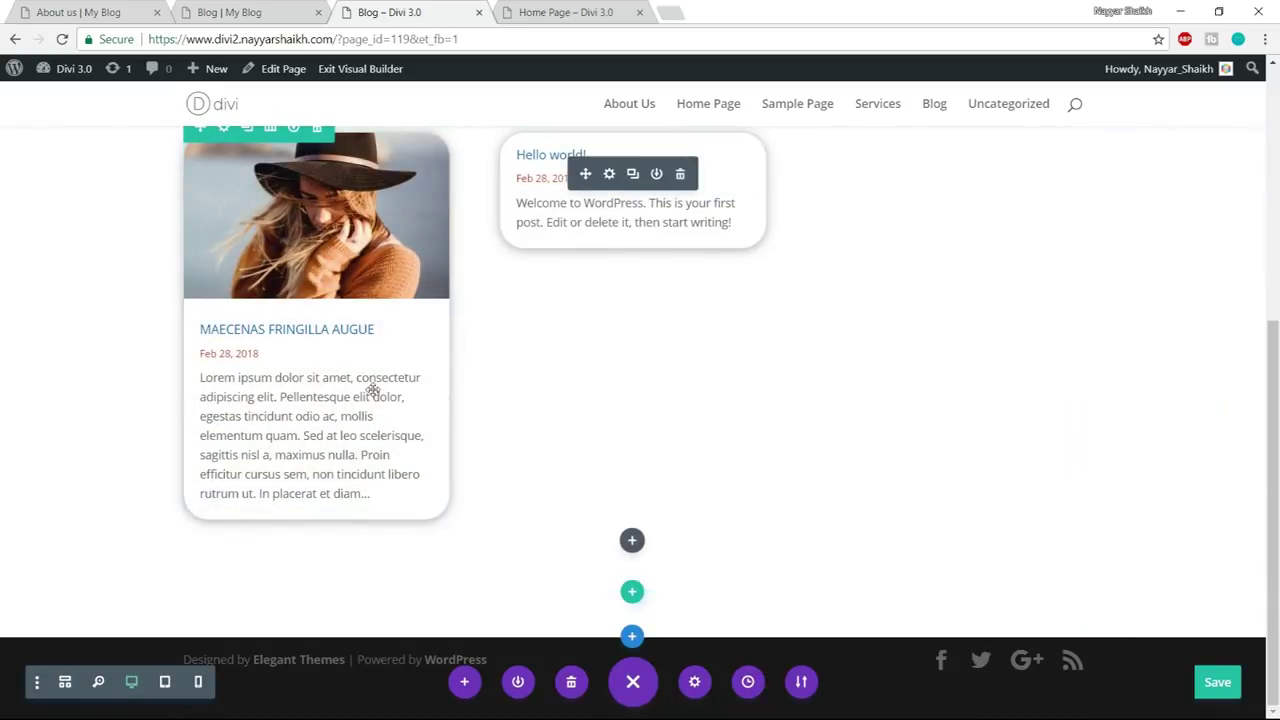
{"action": "key", "text": "ctrl+shift+Tab"}
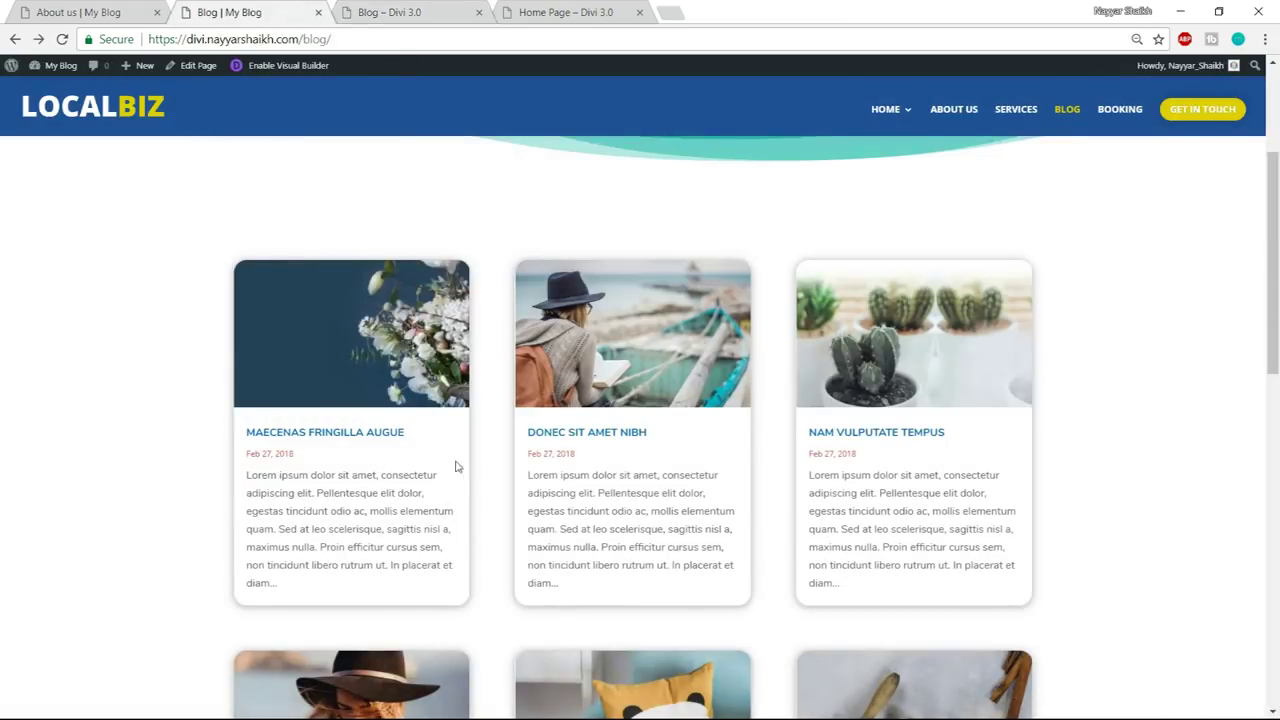
{"action": "left_click", "coordinate": [385, 10]}
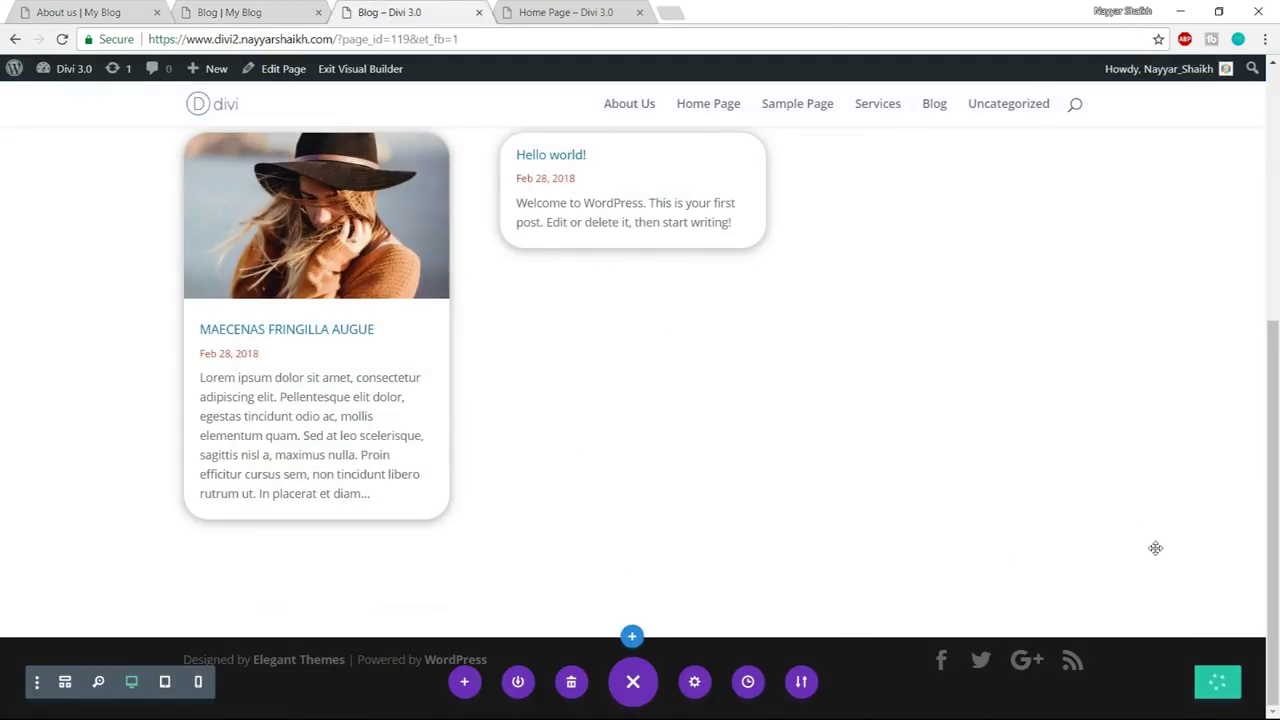
{"action": "scroll", "coordinate": [1150, 547], "scroll_direction": "up", "scroll_amount": 1}
{"action": "scroll", "coordinate": [1150, 547], "scroll_direction": "up", "scroll_amount": 3}
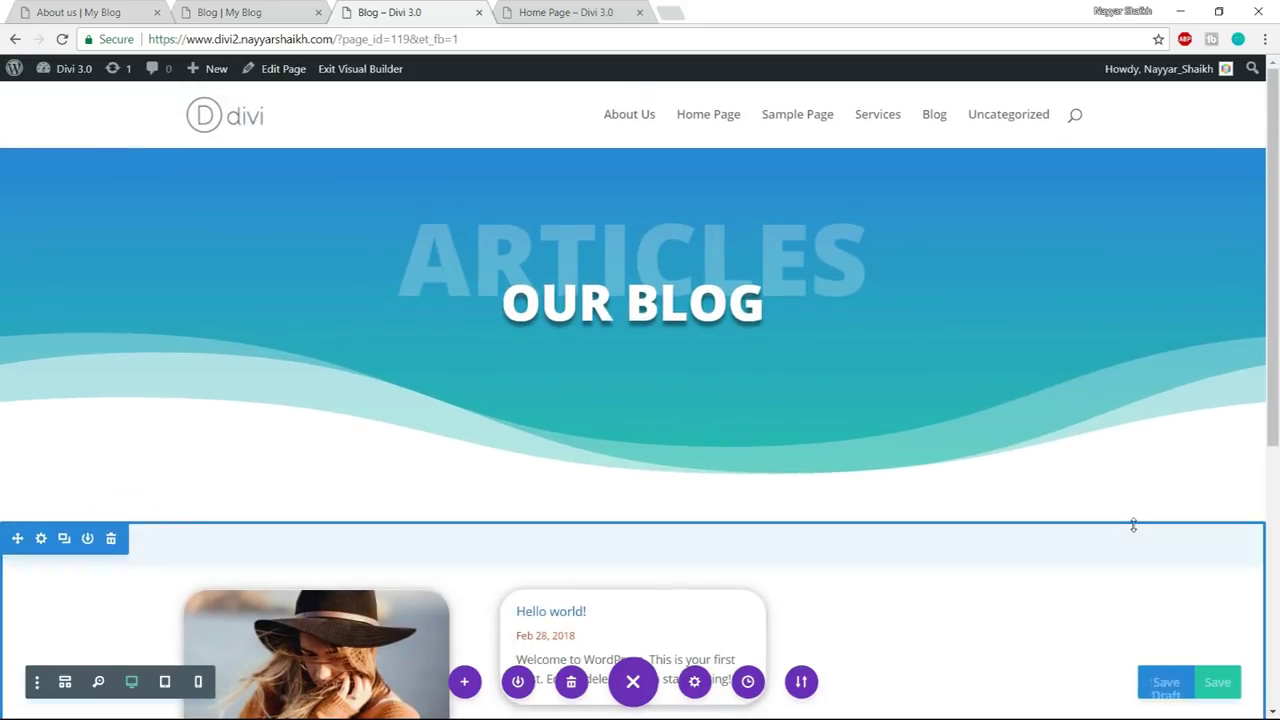
{"action": "left_click", "coordinate": [291, 6]}
{"action": "scroll", "coordinate": [677, 576], "scroll_direction": "down", "scroll_amount": 10}
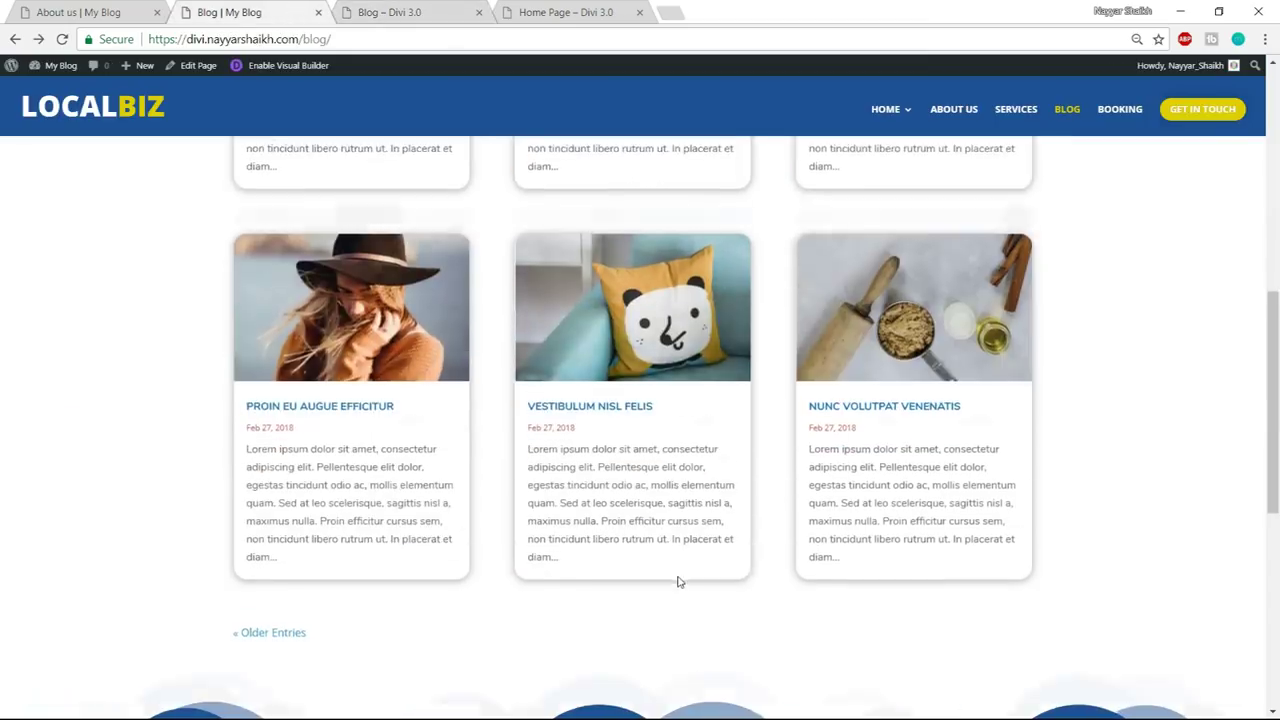
{"action": "scroll", "coordinate": [677, 576], "scroll_direction": "up", "scroll_amount": 3}
{"action": "scroll", "coordinate": [687, 602], "scroll_direction": "down", "scroll_amount": 3}
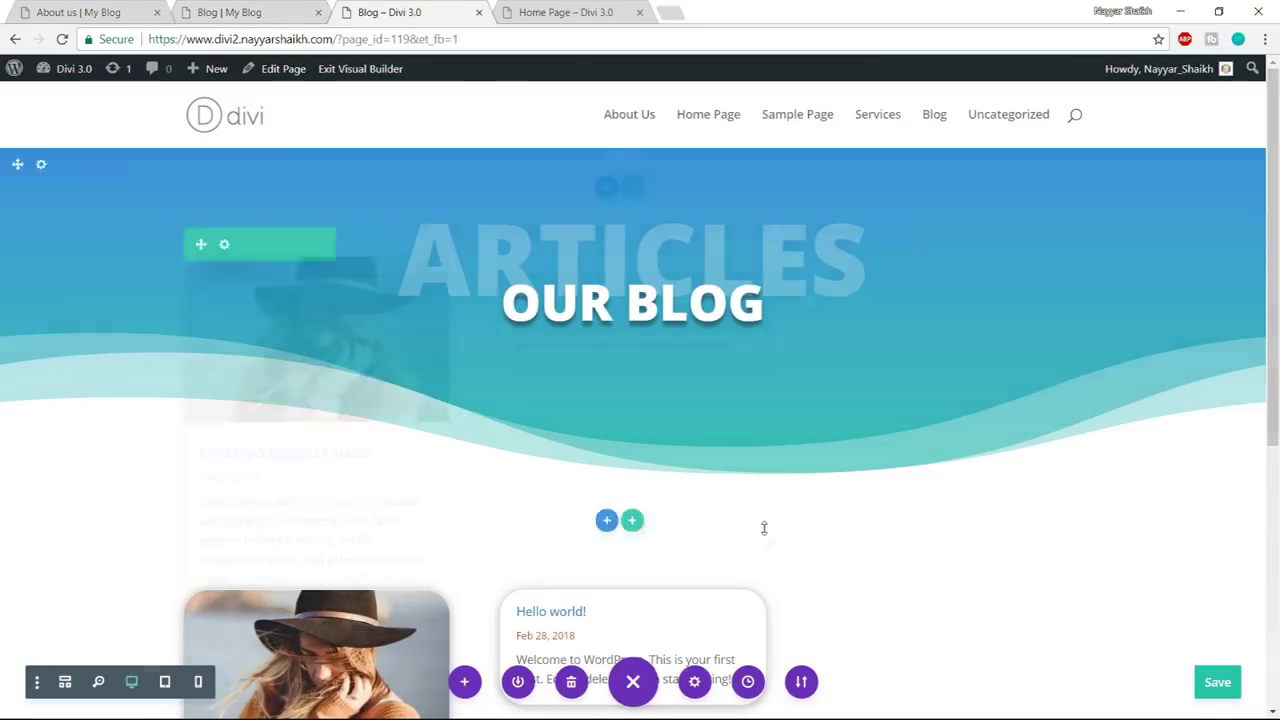
- Insert the saved Footer section from the library below the article cards section of the Blog page
{"action": "scroll", "coordinate": [766, 536], "scroll_direction": "down", "scroll_amount": 5}
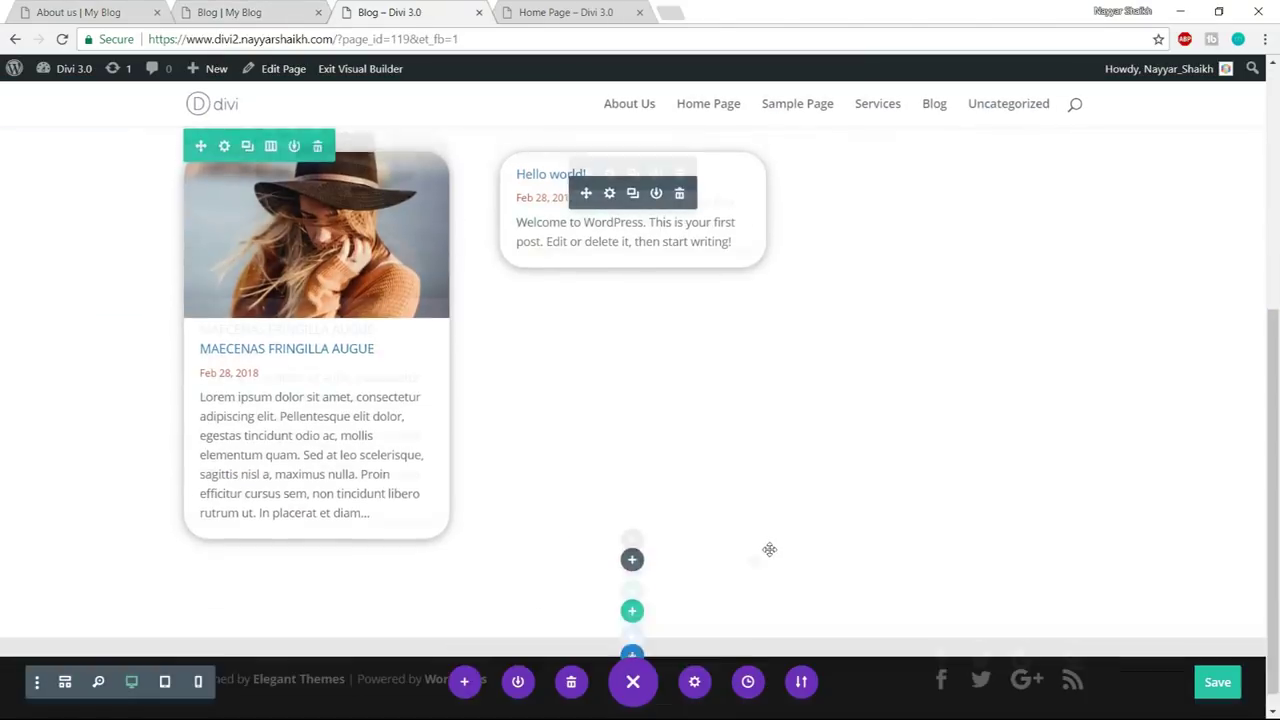
{"action": "left_click", "coordinate": [632, 636]}
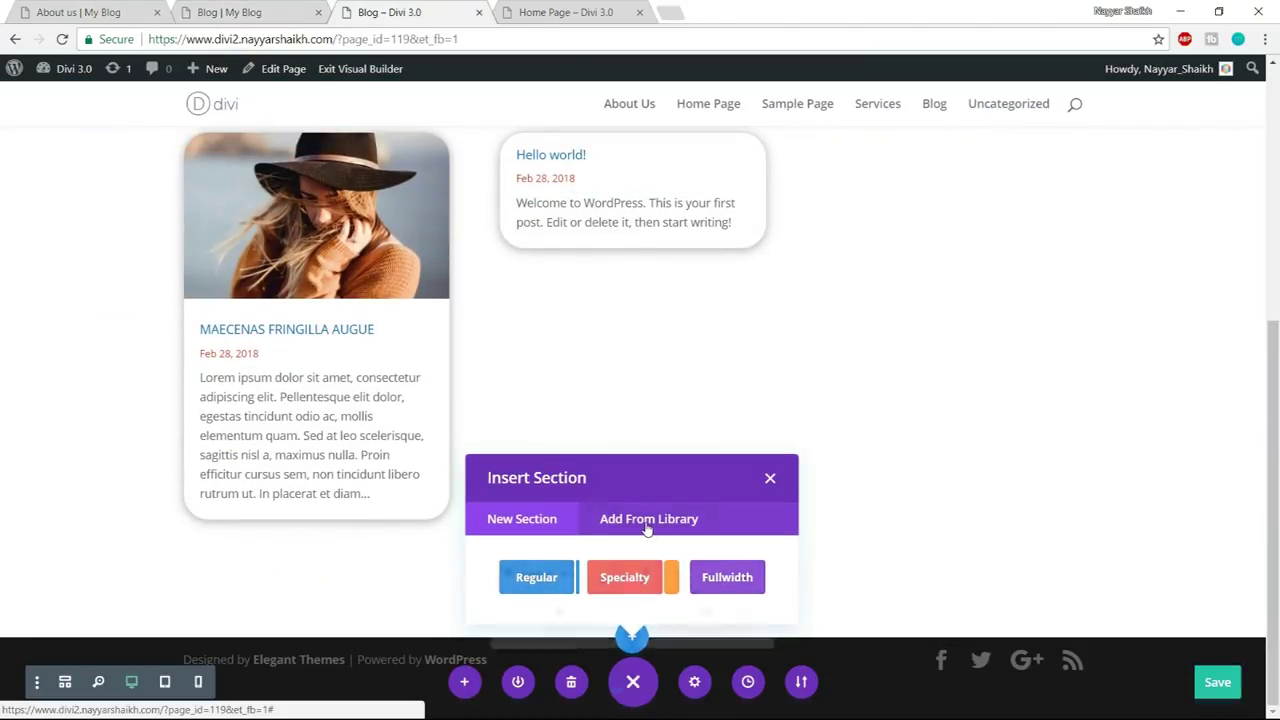
{"action": "left_click", "coordinate": [660, 527]}
{"action": "left_click", "coordinate": [543, 471]}
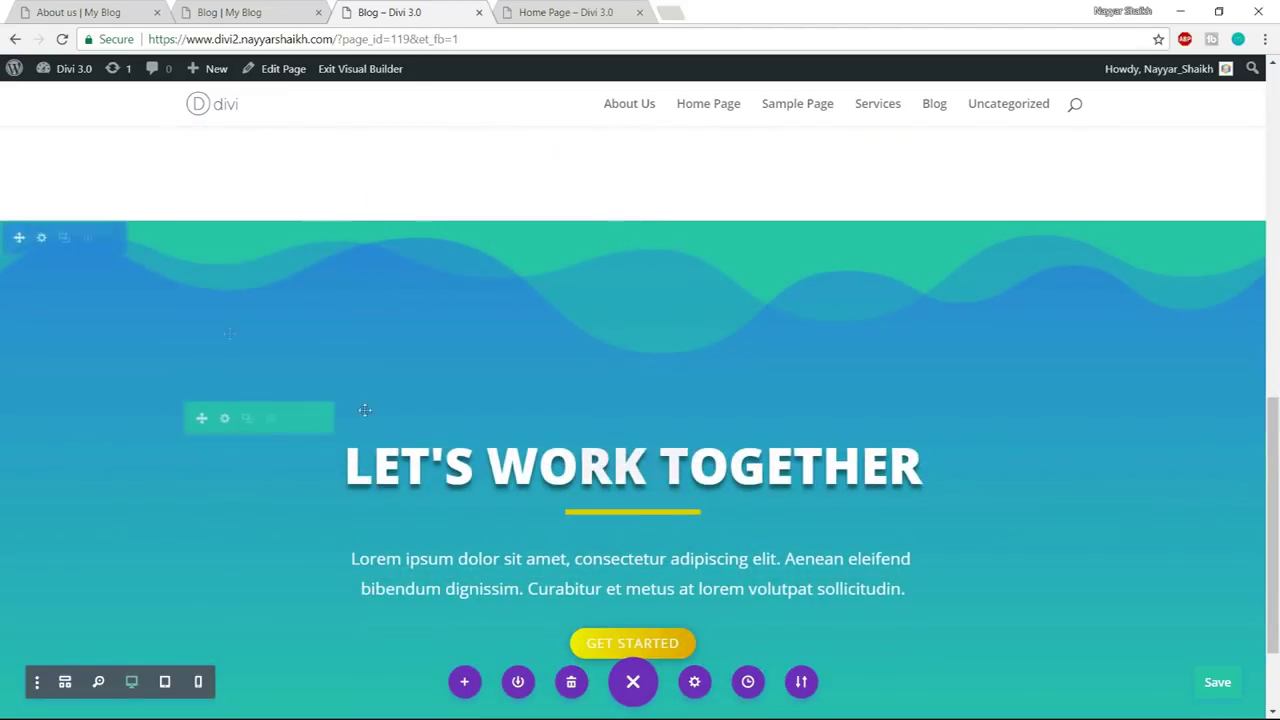
- Set the wave divider color of the "Let's Work Together" section to white and apply the section settings
{"action": "left_click", "coordinate": [41, 237]}
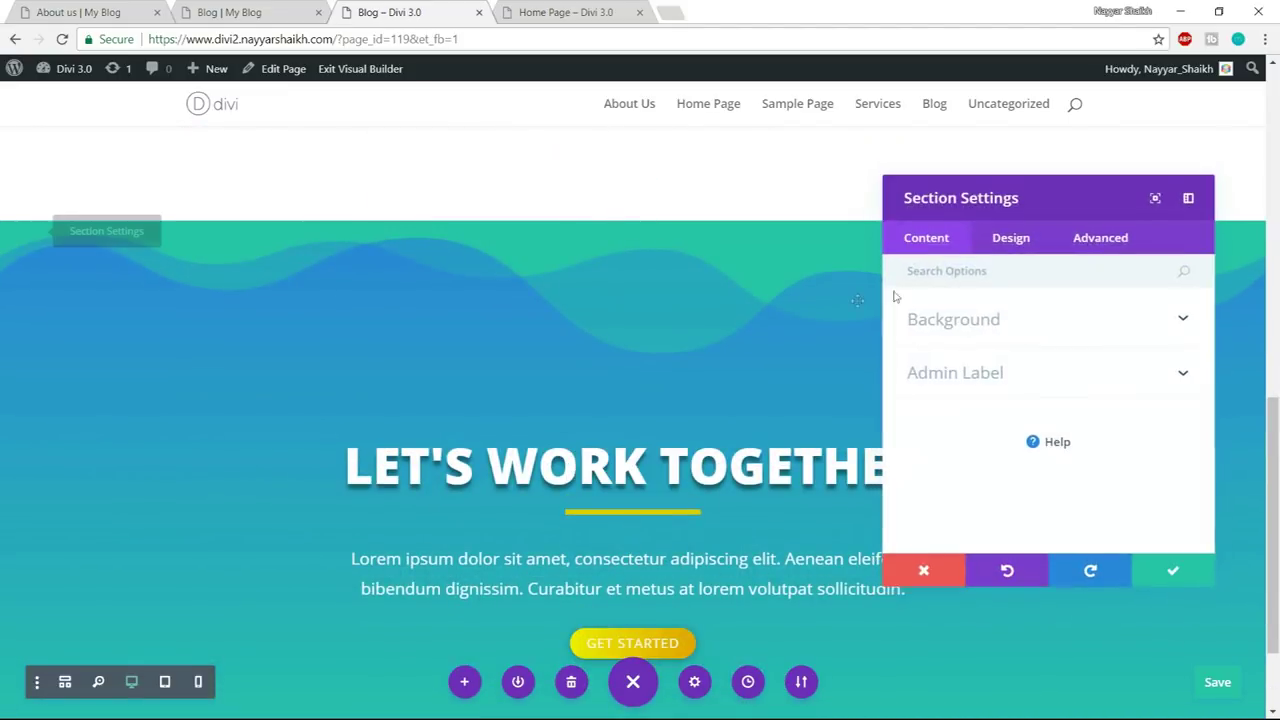
{"action": "left_click", "coordinate": [1010, 238]}
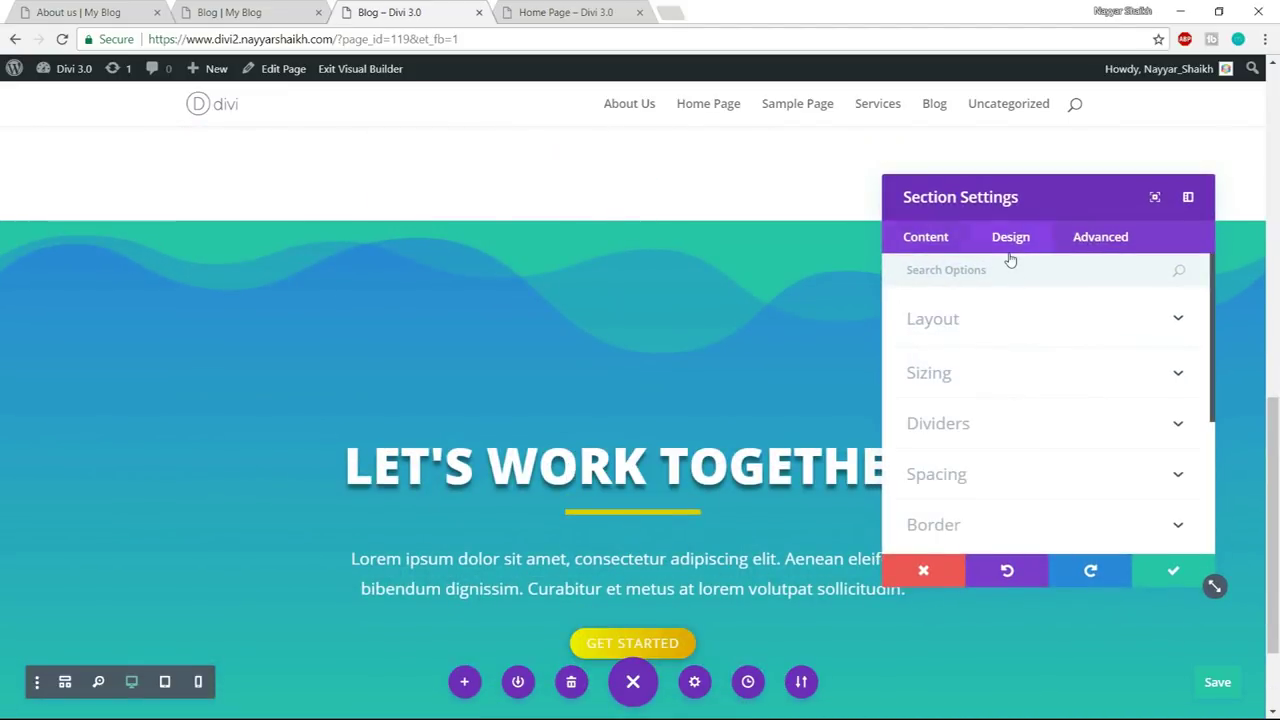
{"action": "left_click", "coordinate": [1027, 414]}
{"action": "left_click", "coordinate": [1023, 480]}
{"action": "scroll", "coordinate": [990, 500], "scroll_direction": "down", "scroll_amount": 3}
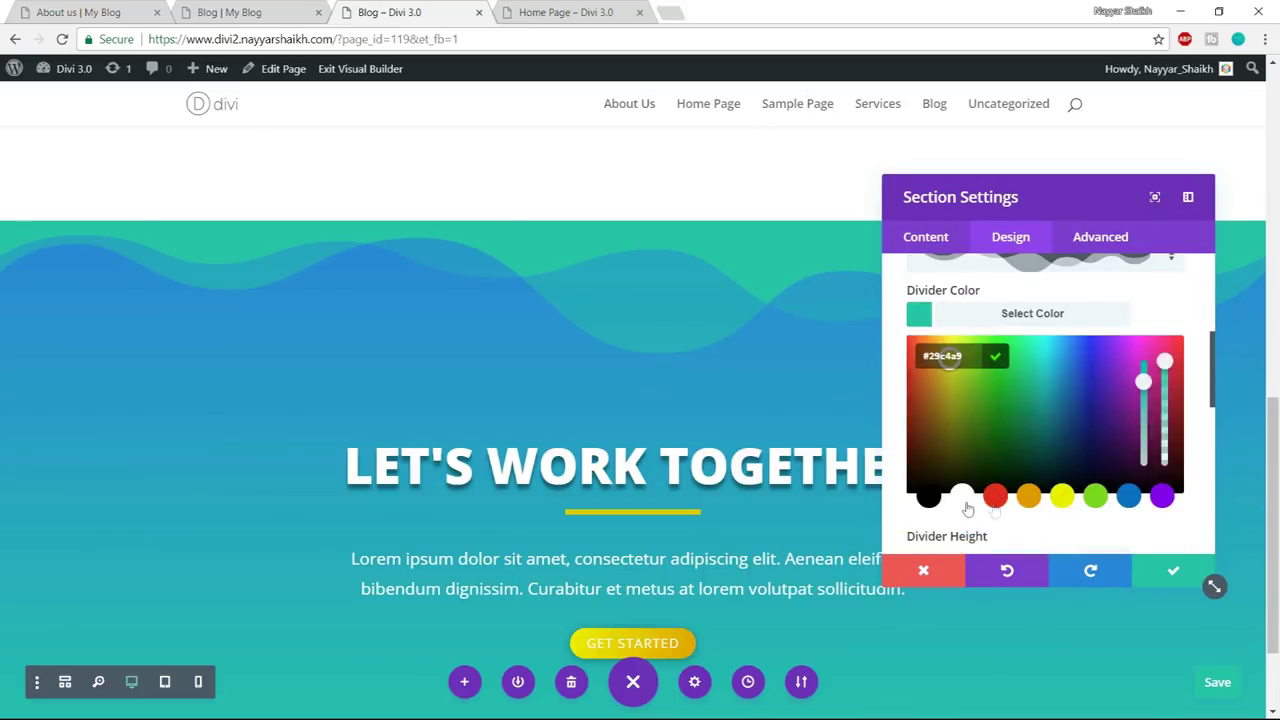
{"action": "left_click", "coordinate": [962, 496]}
{"action": "left_click", "coordinate": [1145, 572]}
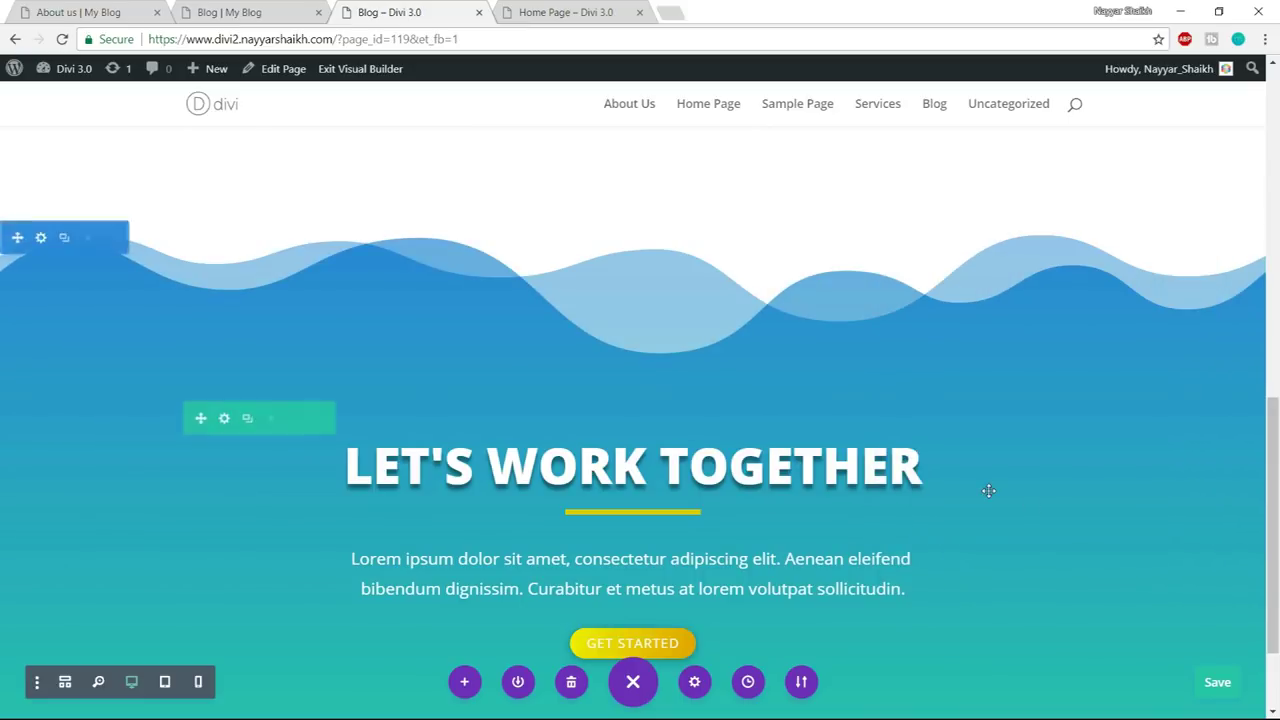
- Examine the reference site's Booking page from its header and booking form down to the FAQ and footer
{"action": "scroll", "coordinate": [973, 534], "scroll_direction": "up", "scroll_amount": 5}
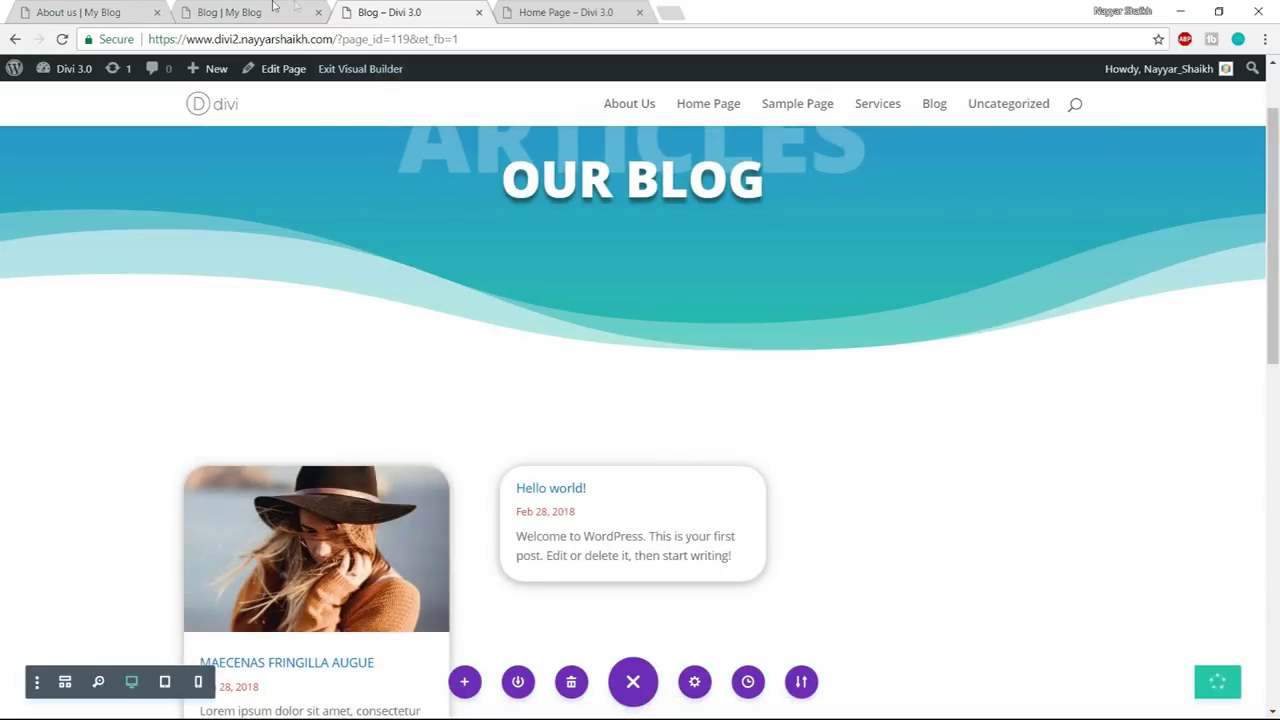
{"action": "left_click", "coordinate": [272, 8]}
{"action": "scroll", "coordinate": [1177, 345], "scroll_direction": "up", "scroll_amount": 15}
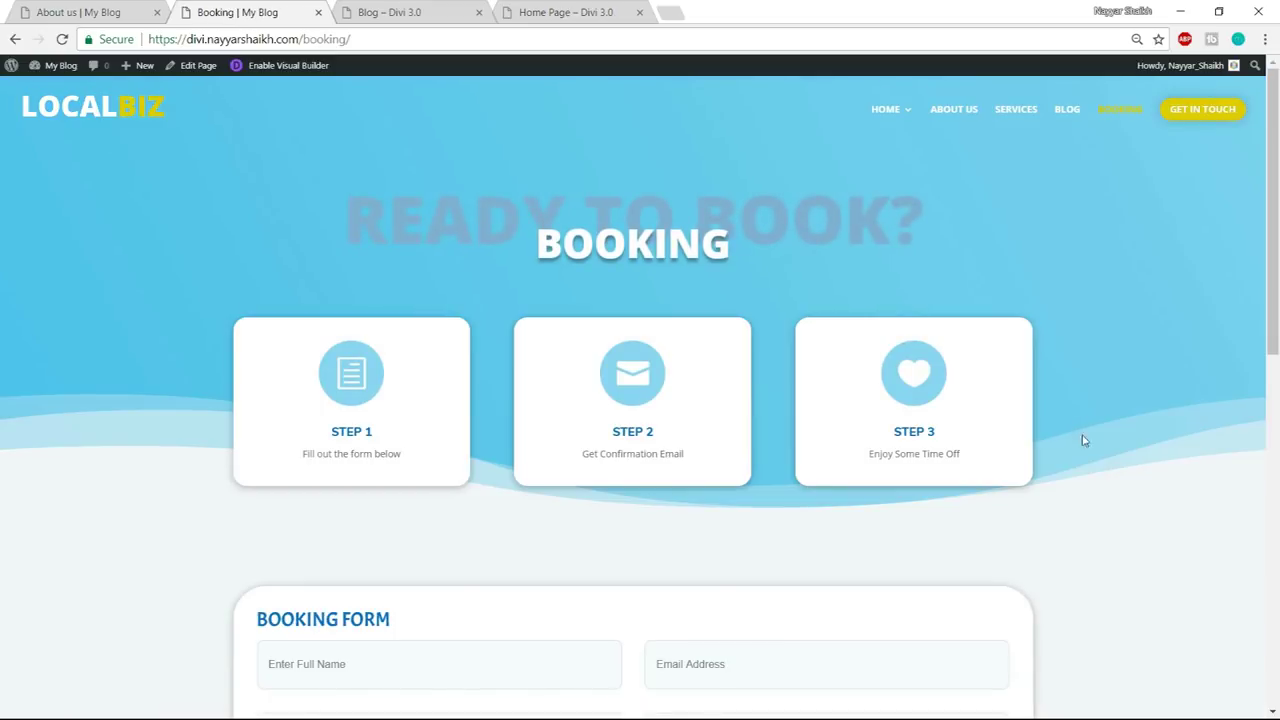
{"action": "scroll", "coordinate": [1146, 472], "scroll_direction": "down", "scroll_amount": 8}
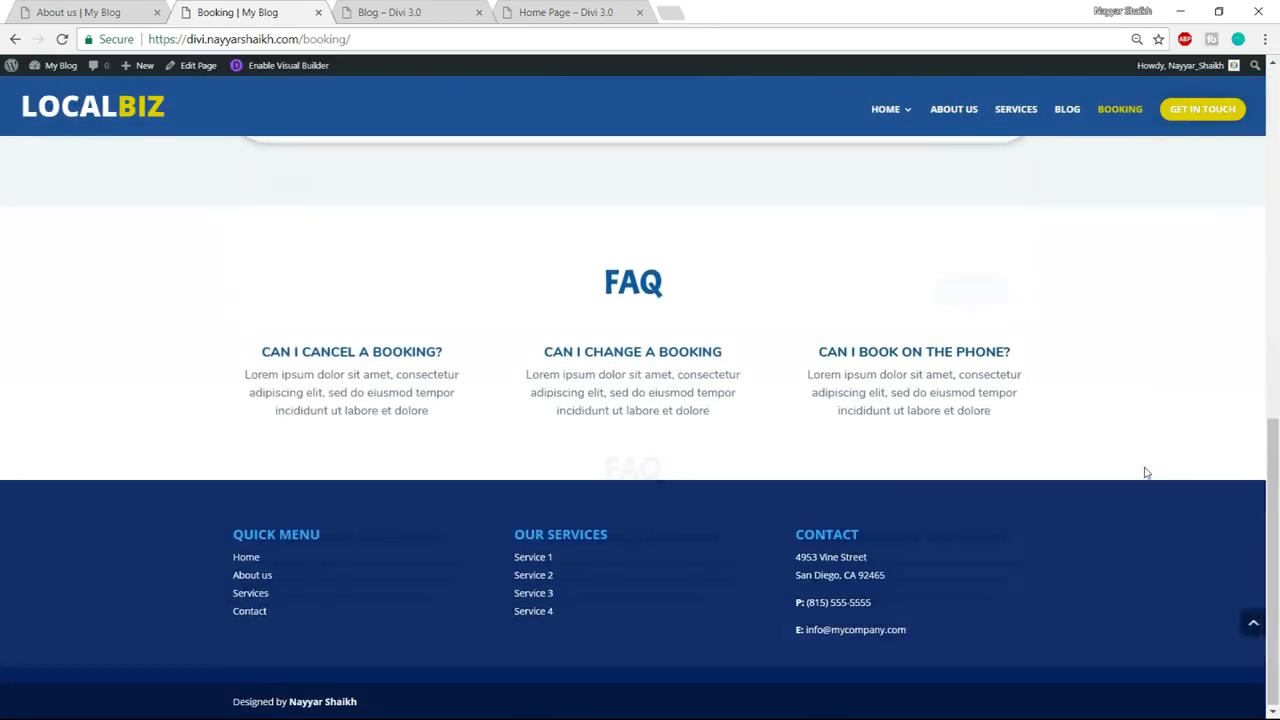
{"action": "scroll", "coordinate": [1146, 472], "scroll_direction": "up", "scroll_amount": 5}
{"action": "scroll", "coordinate": [1146, 472], "scroll_direction": "up", "scroll_amount": 3}
- Create a new page titled Booking on the Divi 3.0 site and open it in the Divi Builder
{"action": "left_click", "coordinate": [390, 10]}
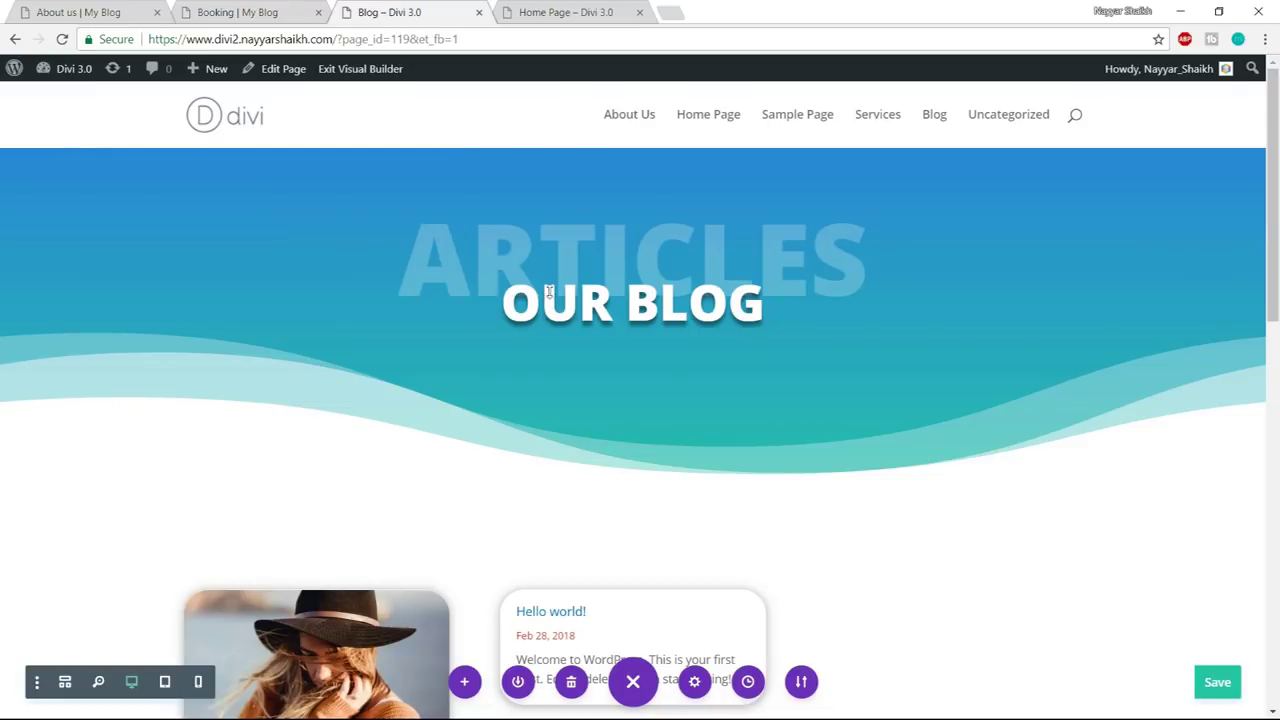
{"action": "mouse_move", "coordinate": [215, 68]}
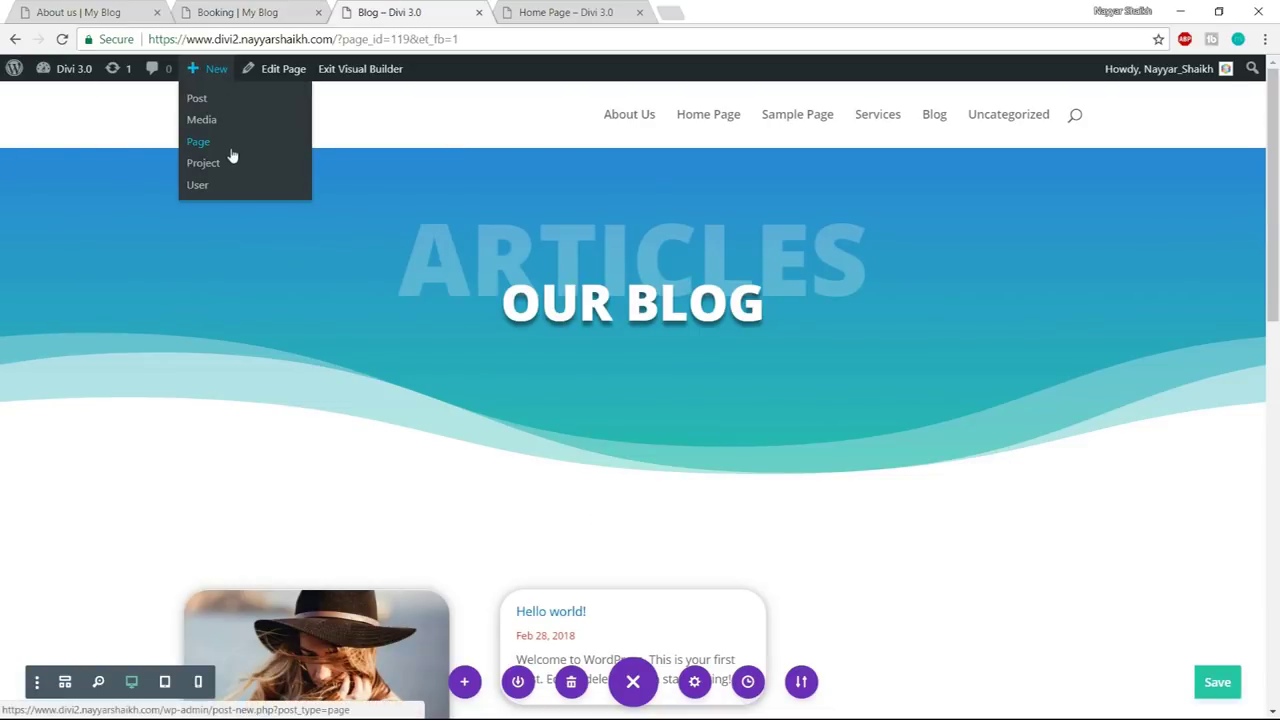
{"action": "left_click", "coordinate": [226, 145]}
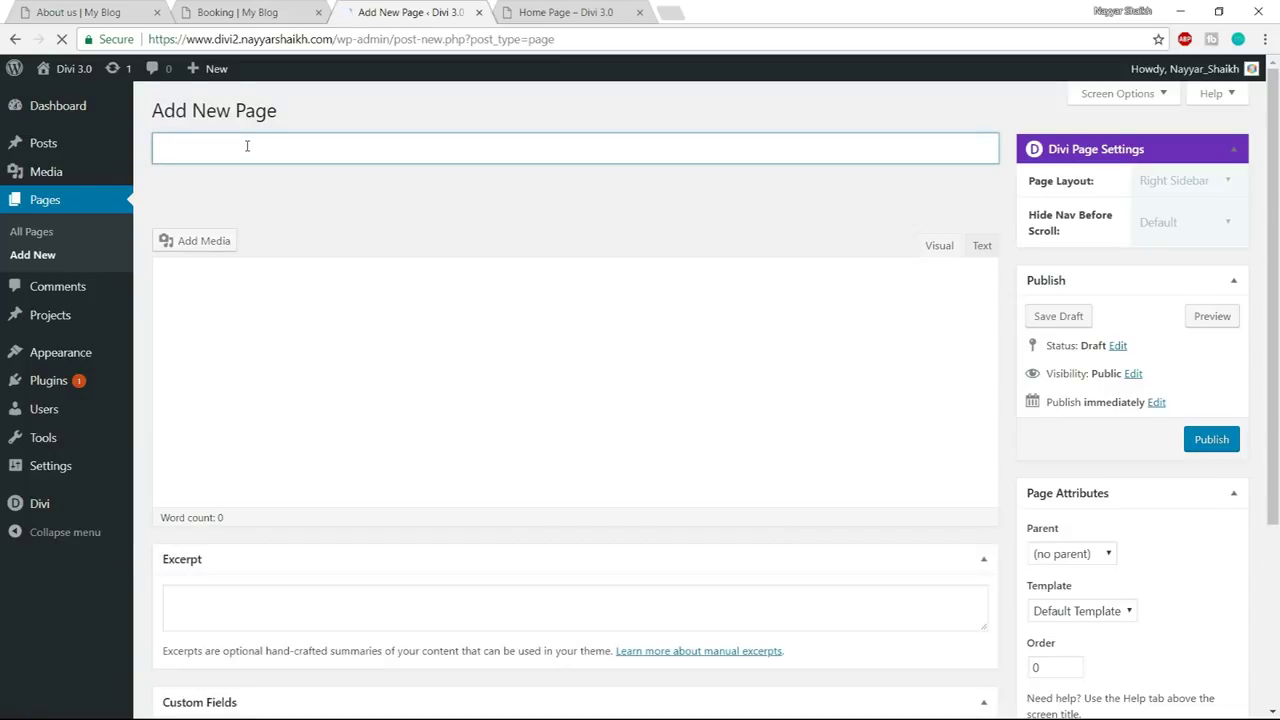
{"action": "type", "text": "bOOKING"}
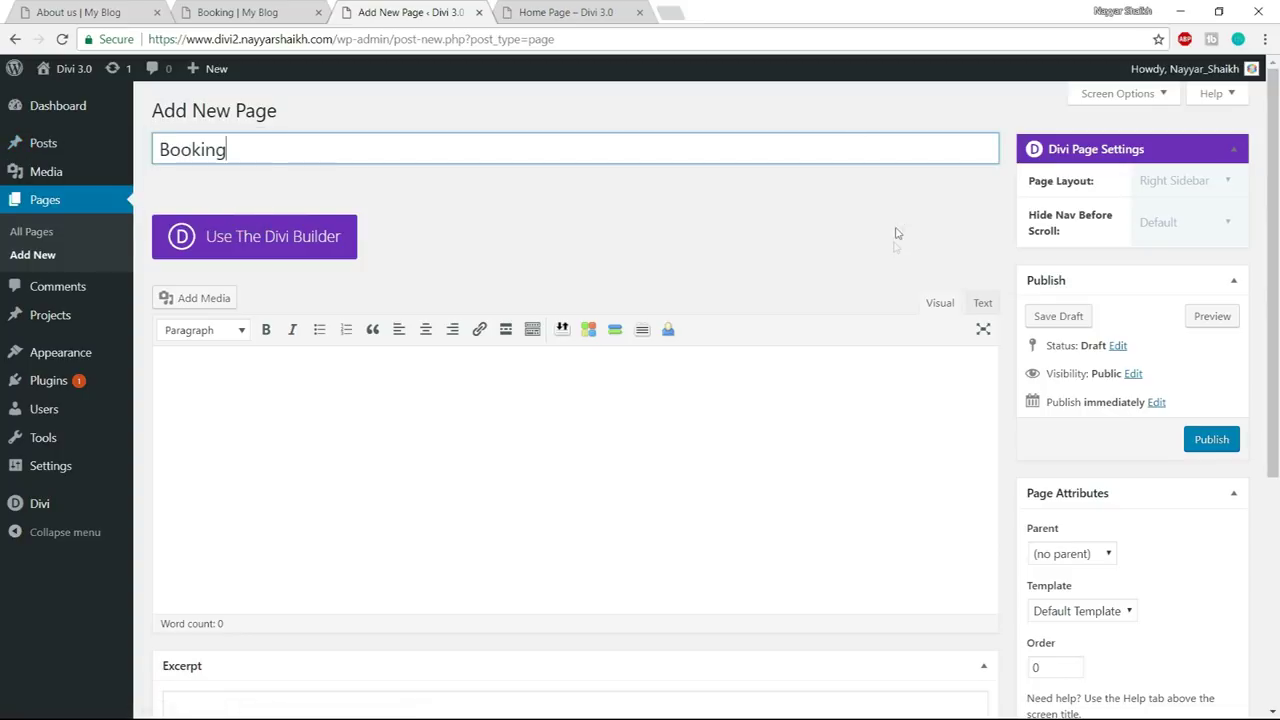
{"action": "left_click", "coordinate": [355, 236]}
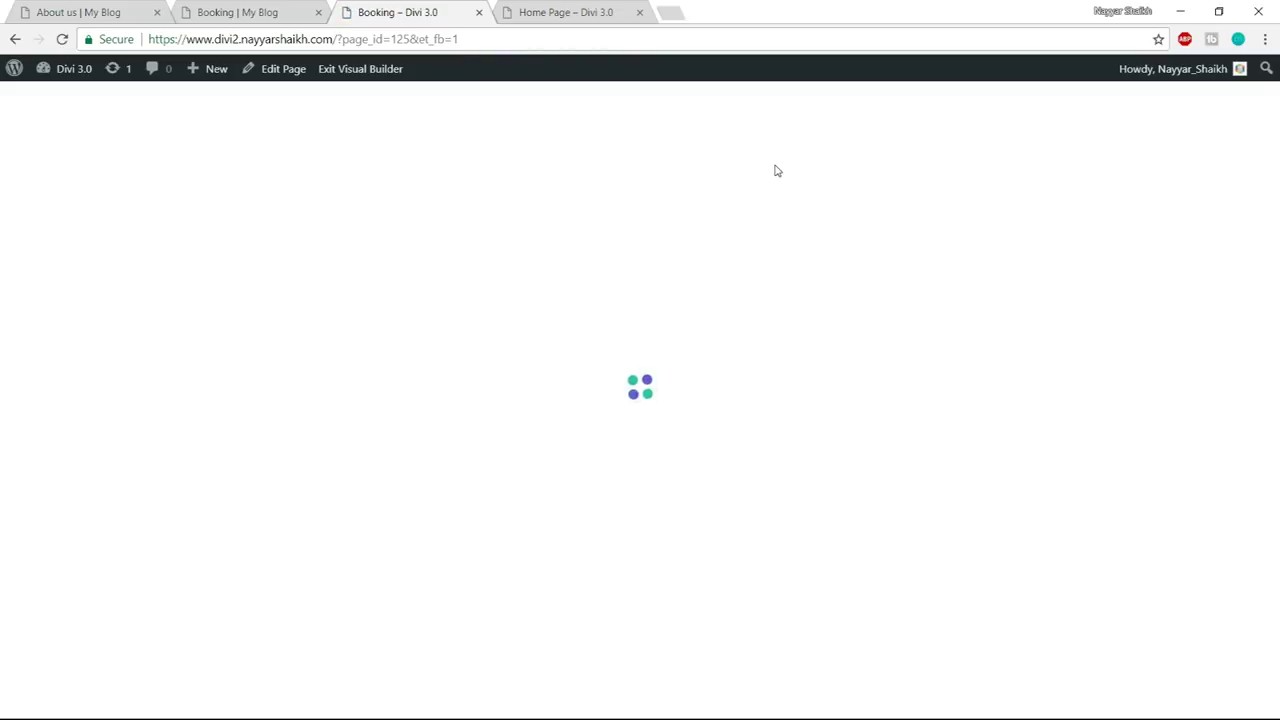
- Insert the saved Header section from the library below the Booking page's empty section, after checking the reference Booking header
{"action": "left_click", "coordinate": [256, 9]}
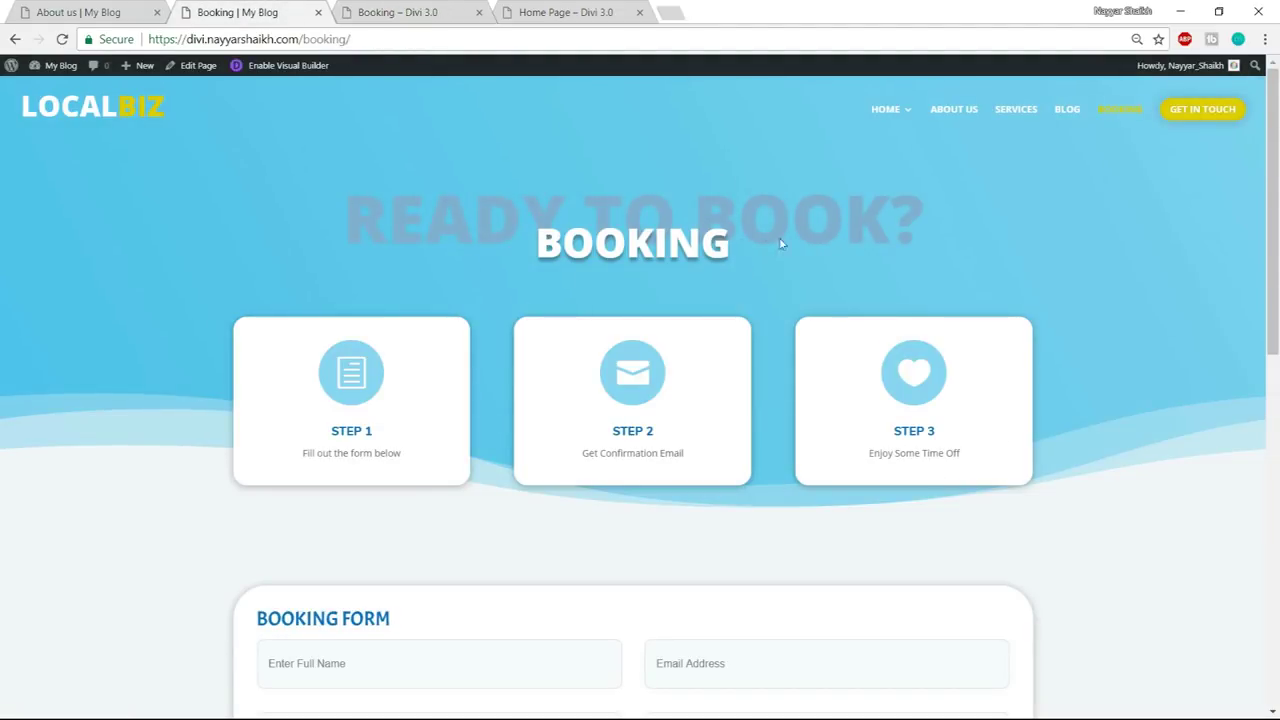
{"action": "left_click", "coordinate": [407, 12]}
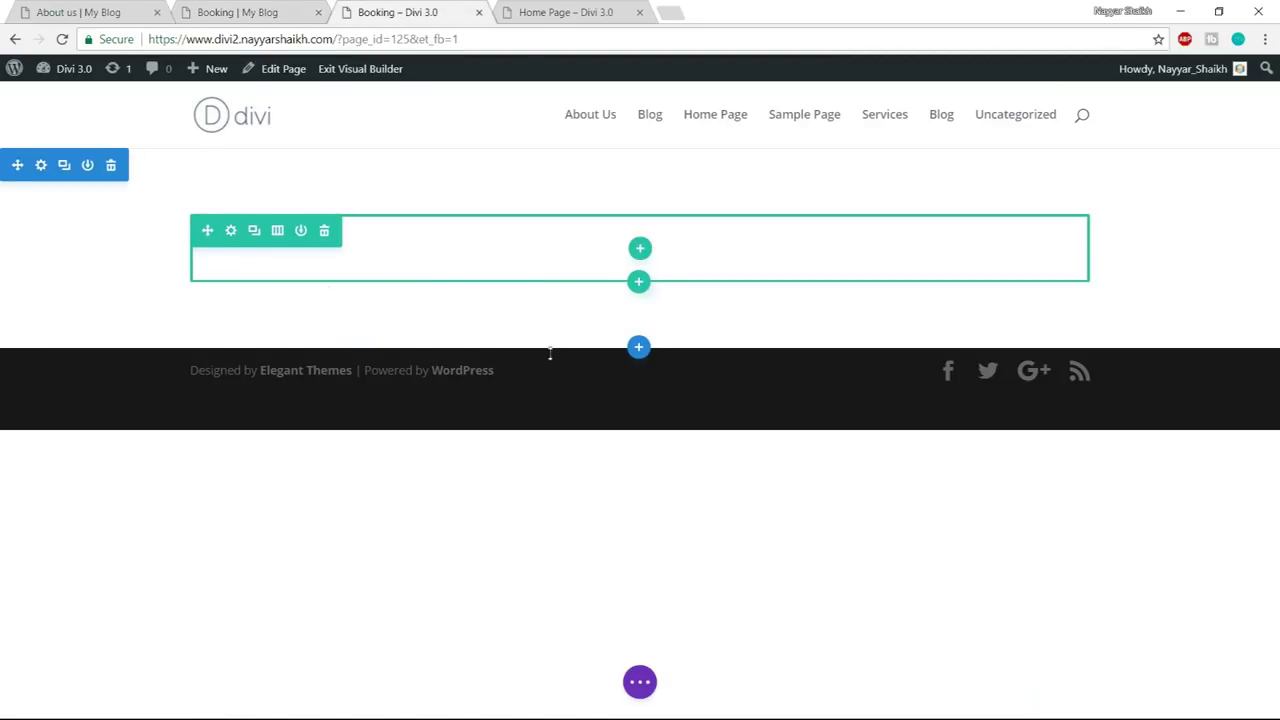
{"action": "left_click", "coordinate": [636, 349]}
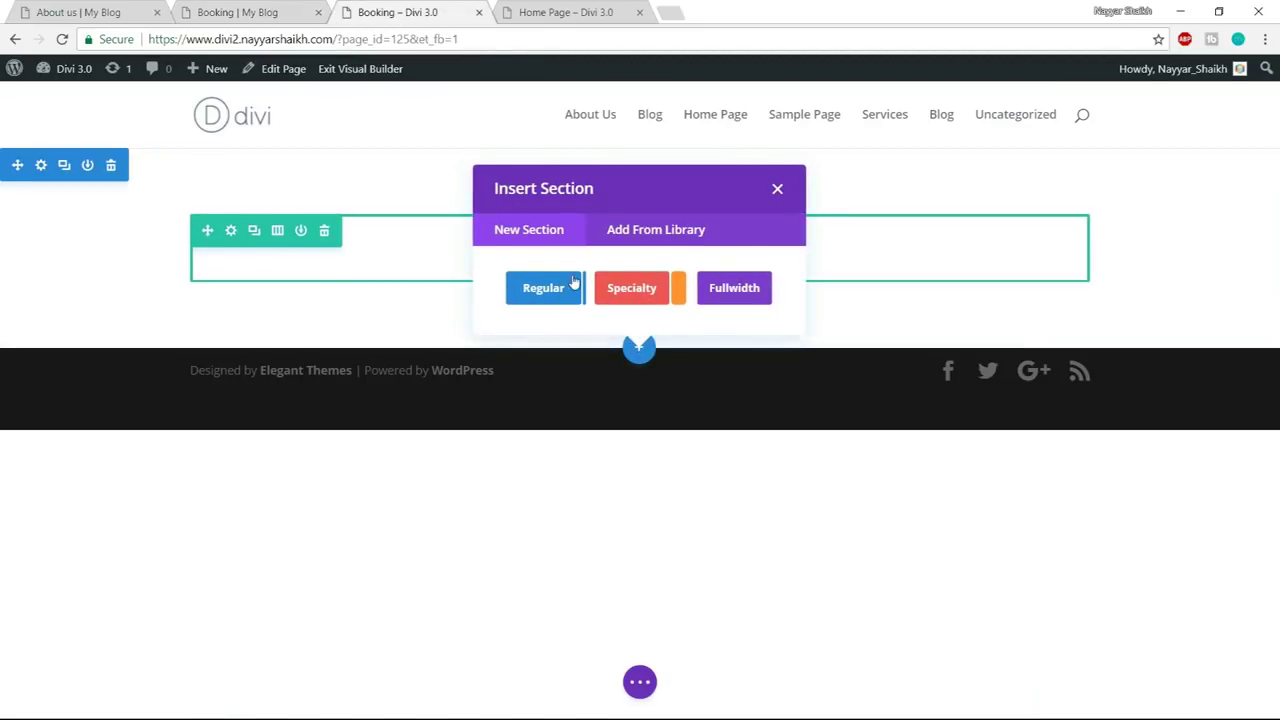
{"action": "left_click", "coordinate": [632, 238]}
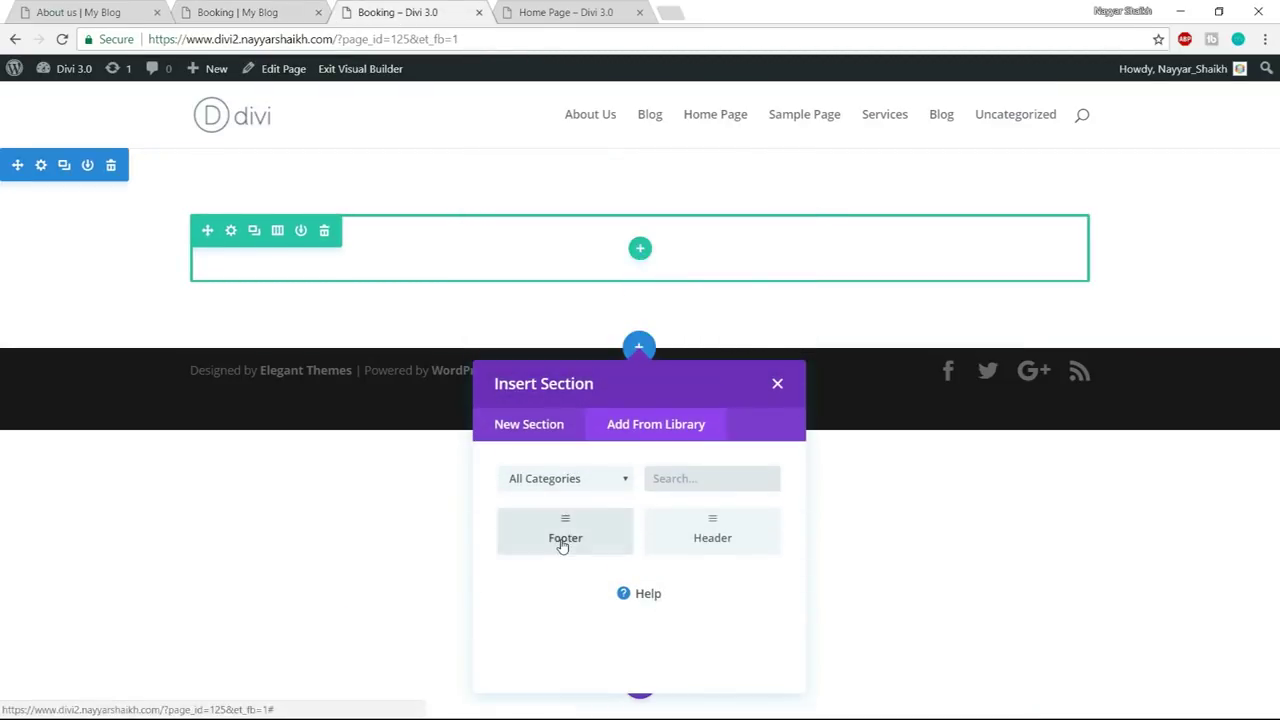
{"action": "left_click", "coordinate": [724, 535]}
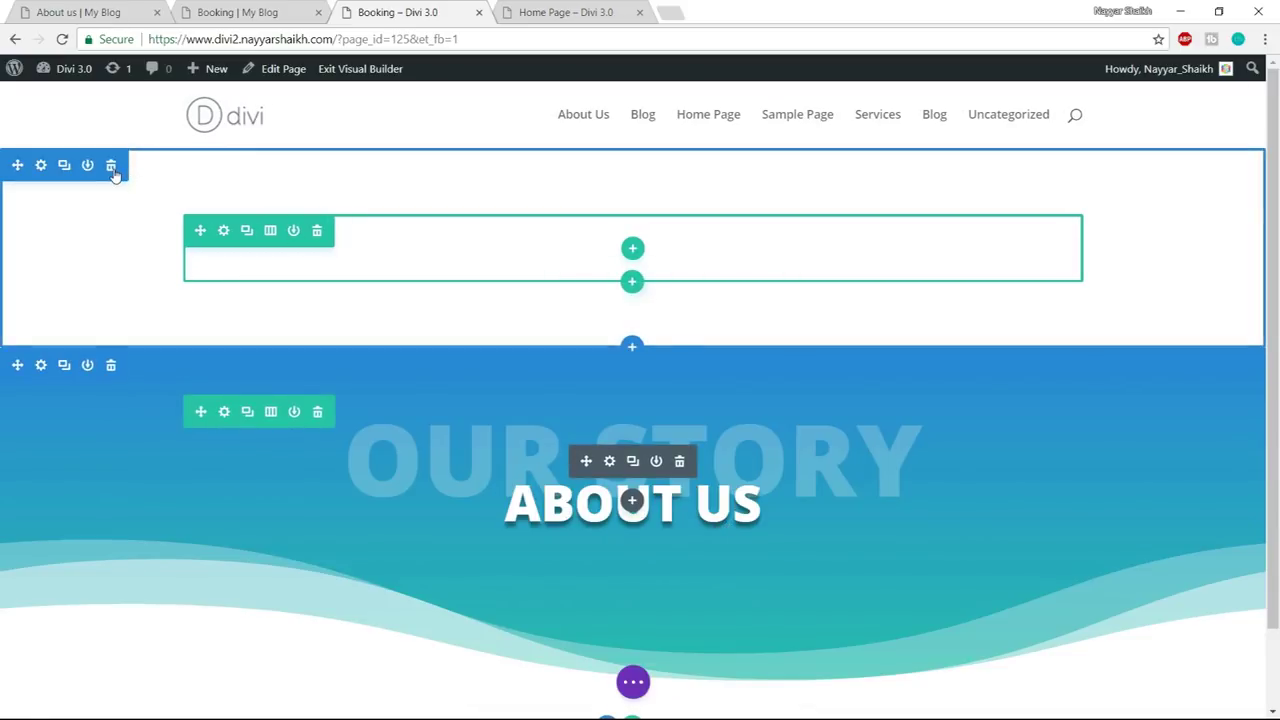
- Delete the empty section above the Booking page's header section and check the reference Booking header
{"action": "left_click", "coordinate": [111, 166]}
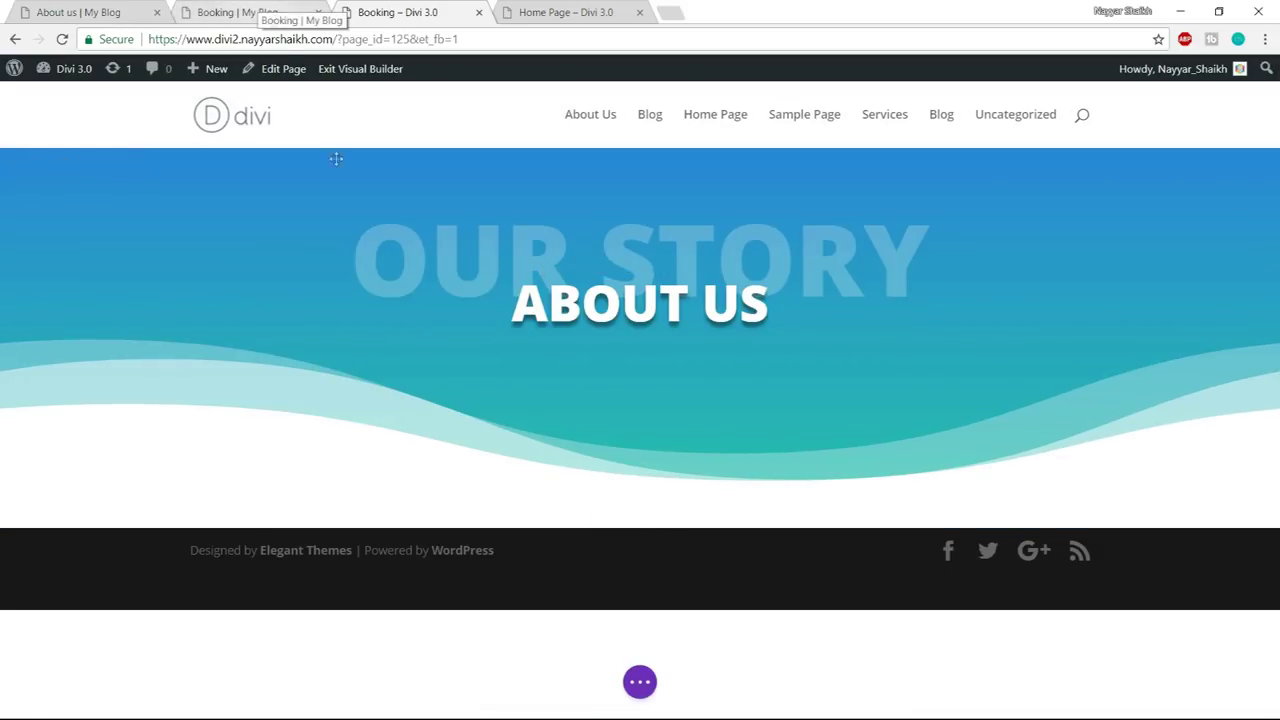
{"action": "left_click", "coordinate": [262, 10]}
{"action": "left_click", "coordinate": [443, 20]}
- Set both background gradient colors of the header section to #4cc0eb and apply the section settings
{"action": "left_click", "coordinate": [41, 166]}
{"action": "scroll", "coordinate": [1008, 340], "scroll_direction": "down", "scroll_amount": 3}
{"action": "left_click", "coordinate": [985, 415]}
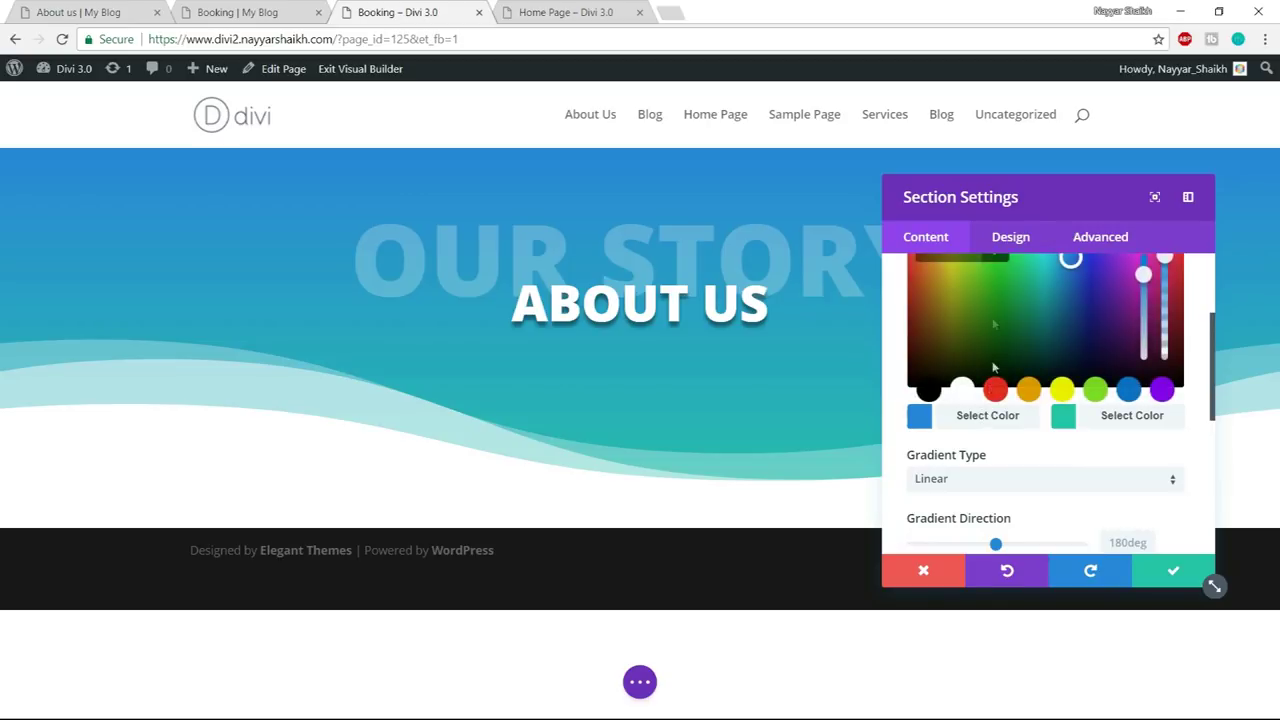
{"action": "scroll", "coordinate": [978, 340], "scroll_direction": "up", "scroll_amount": 1}
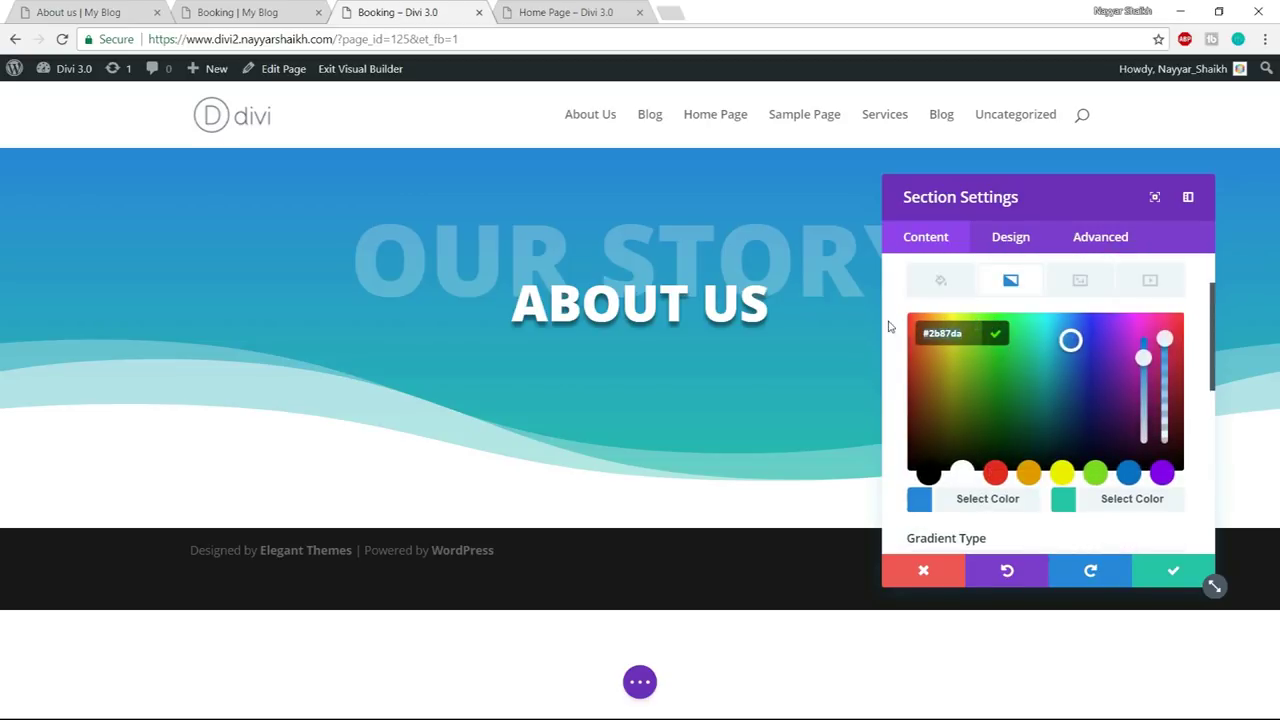
{"action": "key", "text": "ctrl+a"}
{"action": "type", "text": "#4cc6eb"}
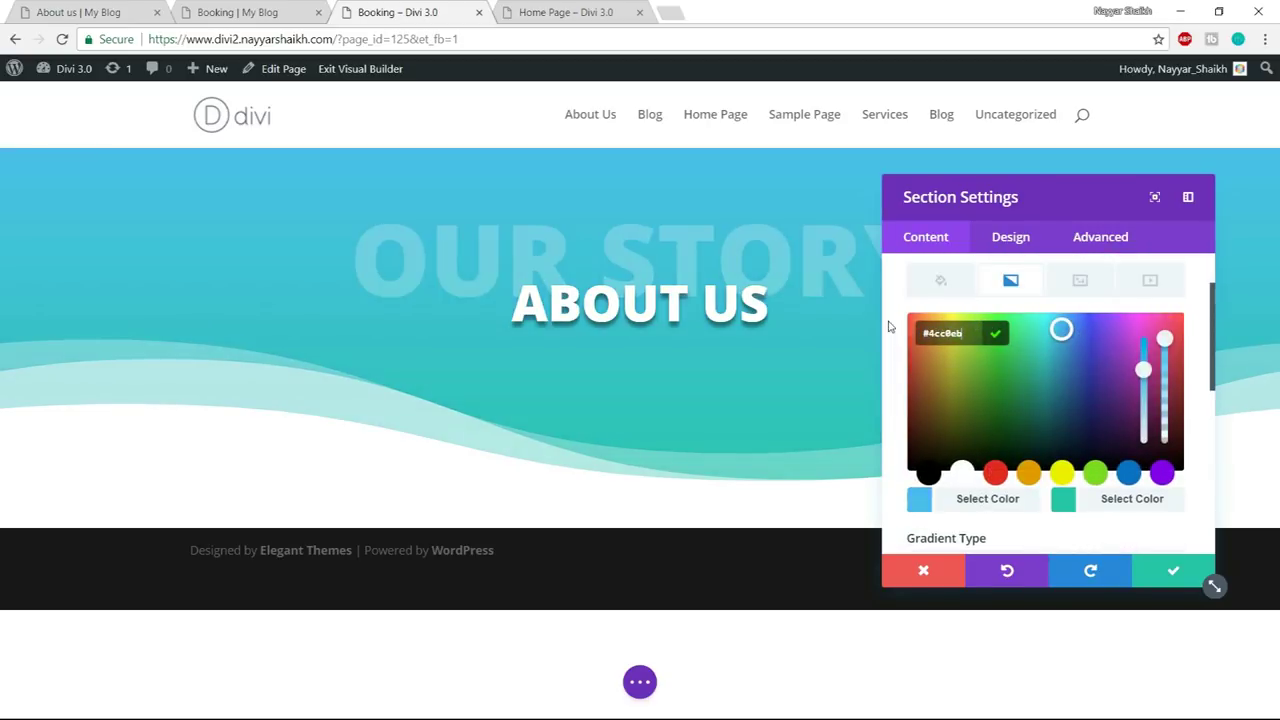
{"action": "left_click", "coordinate": [1115, 499]}
{"action": "key", "text": "ctrl+a"}
{"action": "type", "text": "#4cc6eb"}
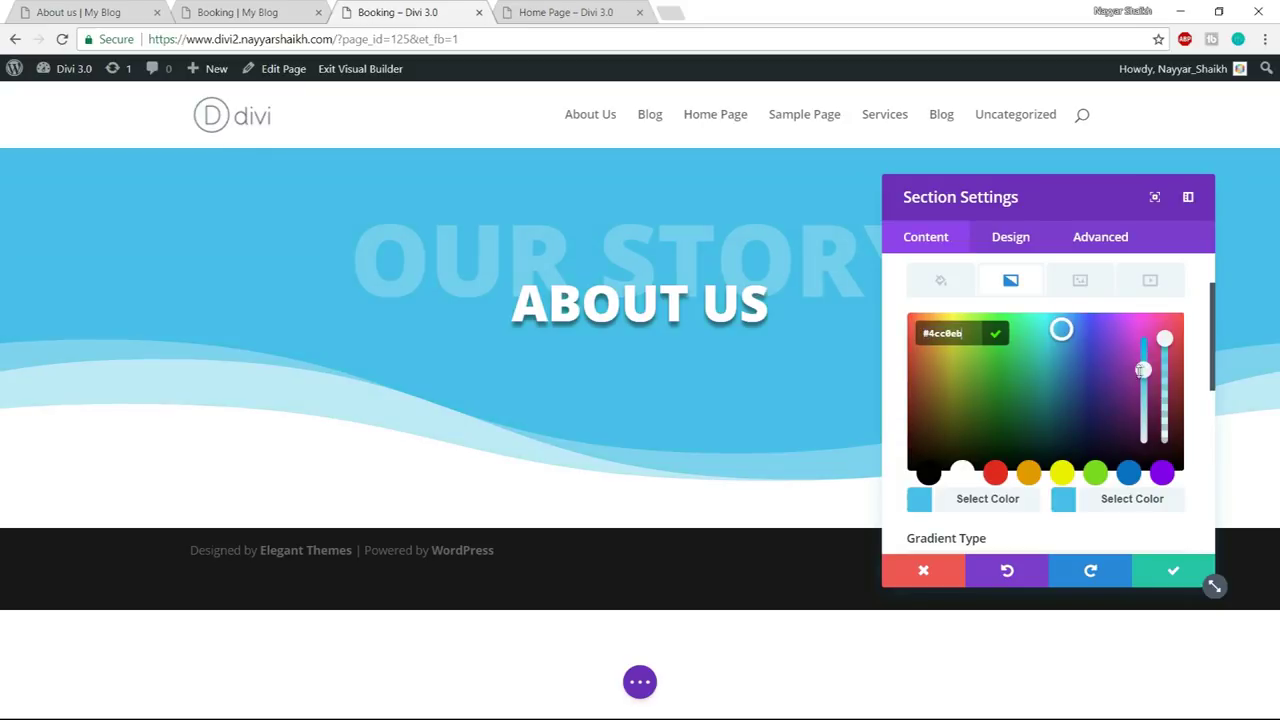
{"action": "mouse_move", "coordinate": [1149, 397]}
{"action": "left_mouse_down"}
{"action": "mouse_move", "coordinate": [1149, 408]}
{"action": "mouse_move", "coordinate": [1149, 391]}
{"action": "left_mouse_up"}
{"action": "left_click", "coordinate": [1168, 575]}
- Replace the header title with "BOOKING" and the faded backdrop text with "READY TO BOOK?", following the reference header
{"action": "left_click", "coordinate": [245, 12]}
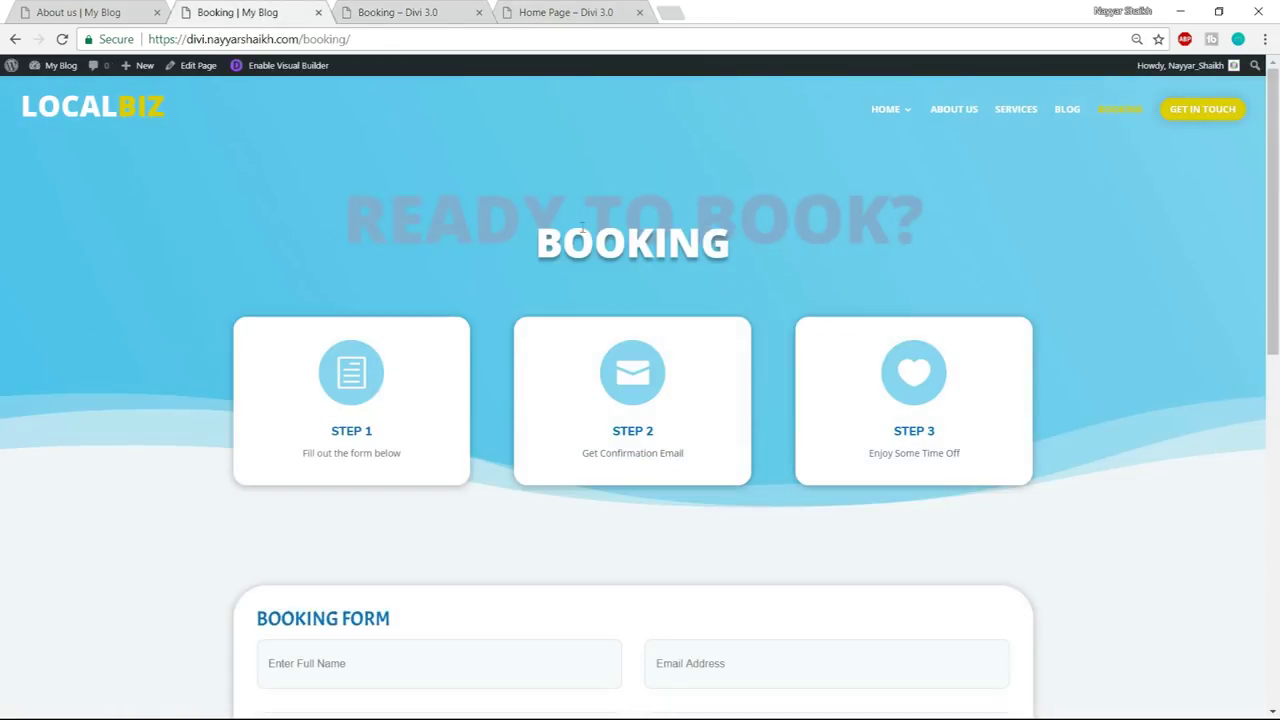
{"action": "left_click", "coordinate": [395, 8]}
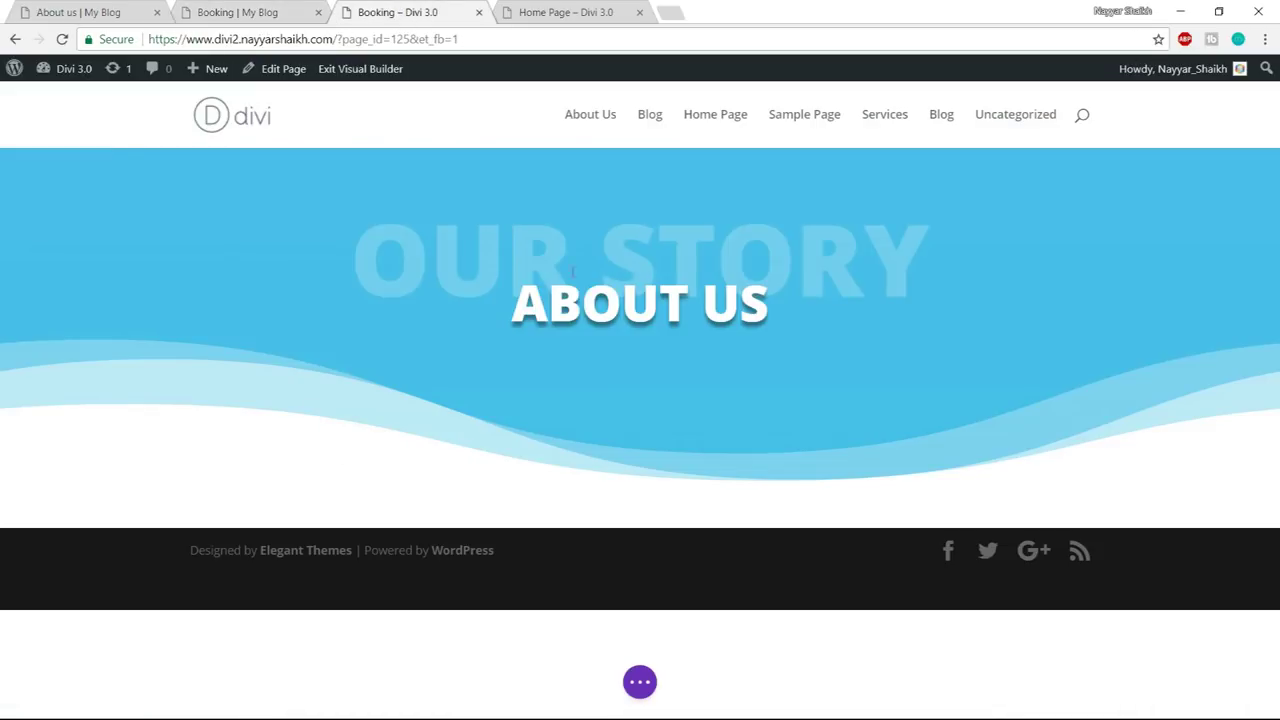
{"action": "left_click_drag", "start_coordinate": [858, 297], "coordinate": [858, 297]}
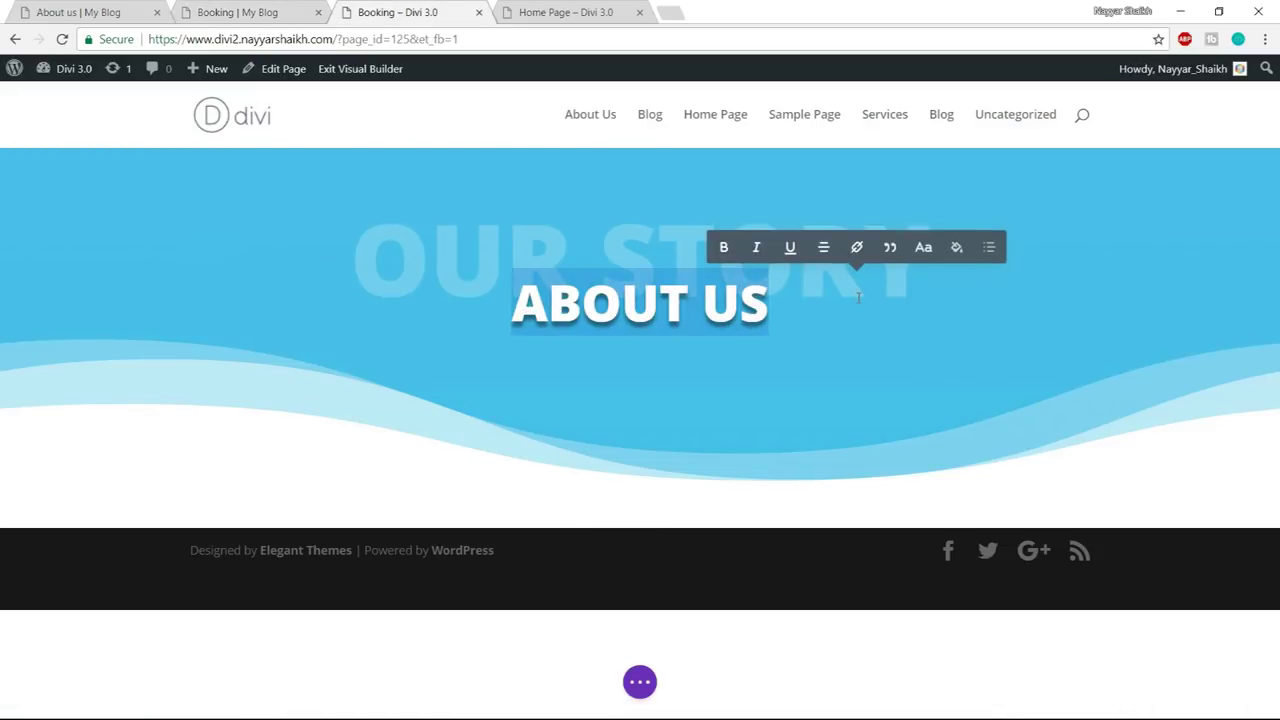
{"action": "type", "text": "BOOKING"}
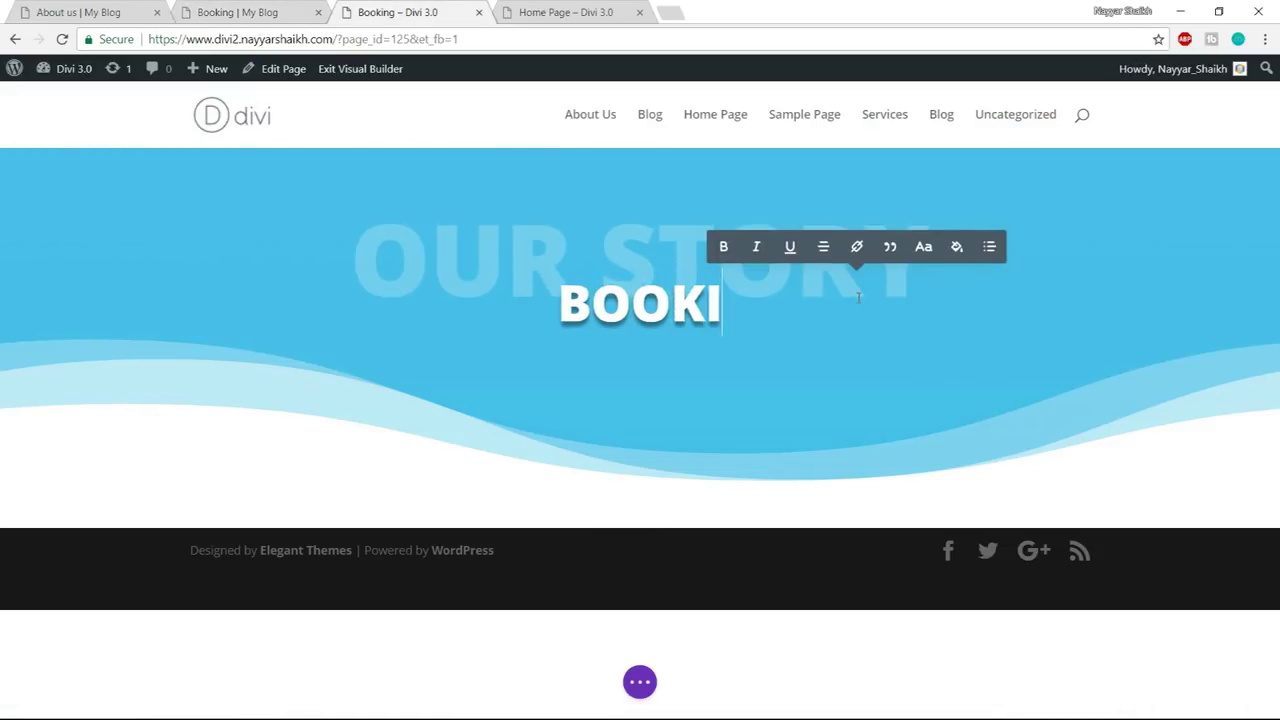
{"action": "triple_click", "coordinate": [533, 244]}
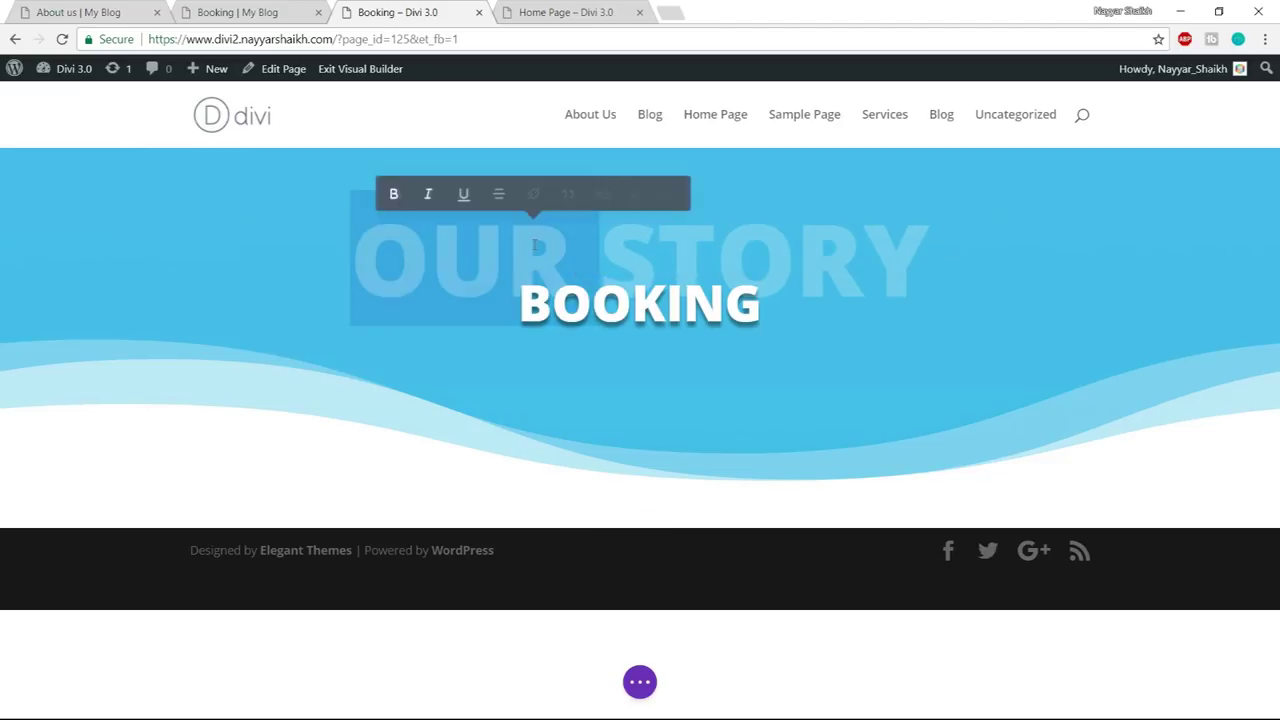
{"action": "type", "text": "RE"}
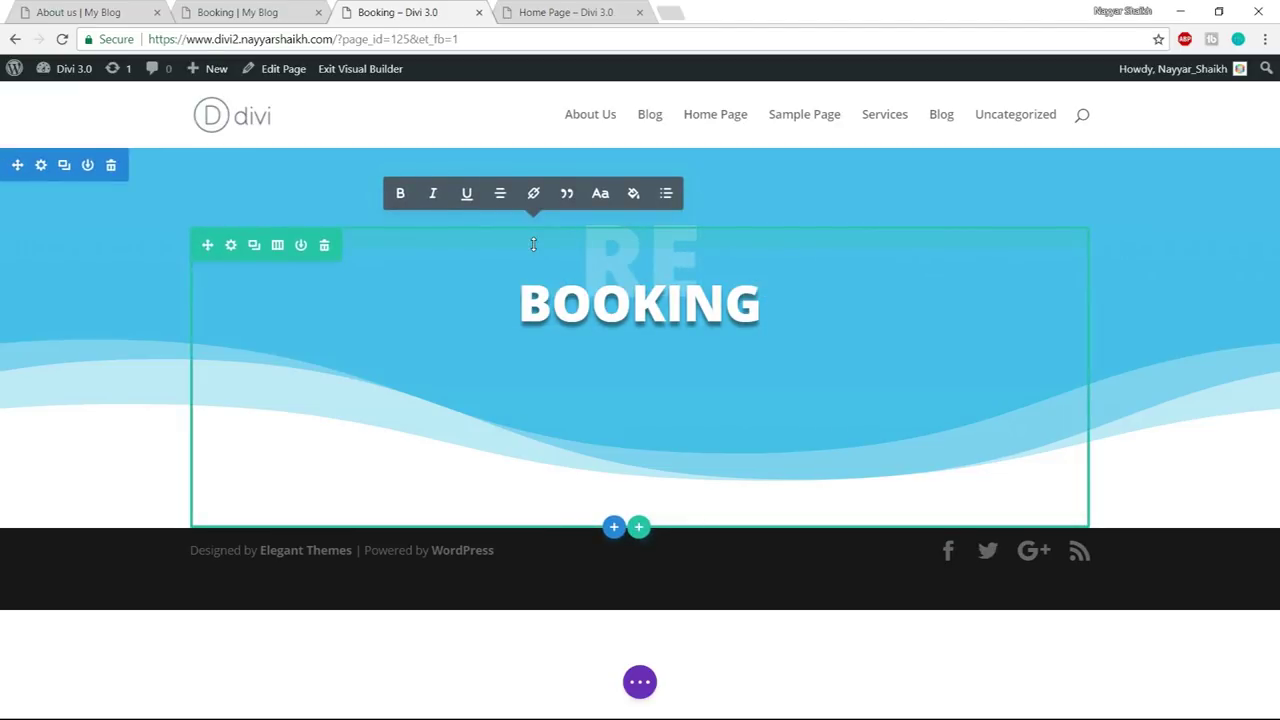
{"action": "type", "text": "ADY TO BOOK"}
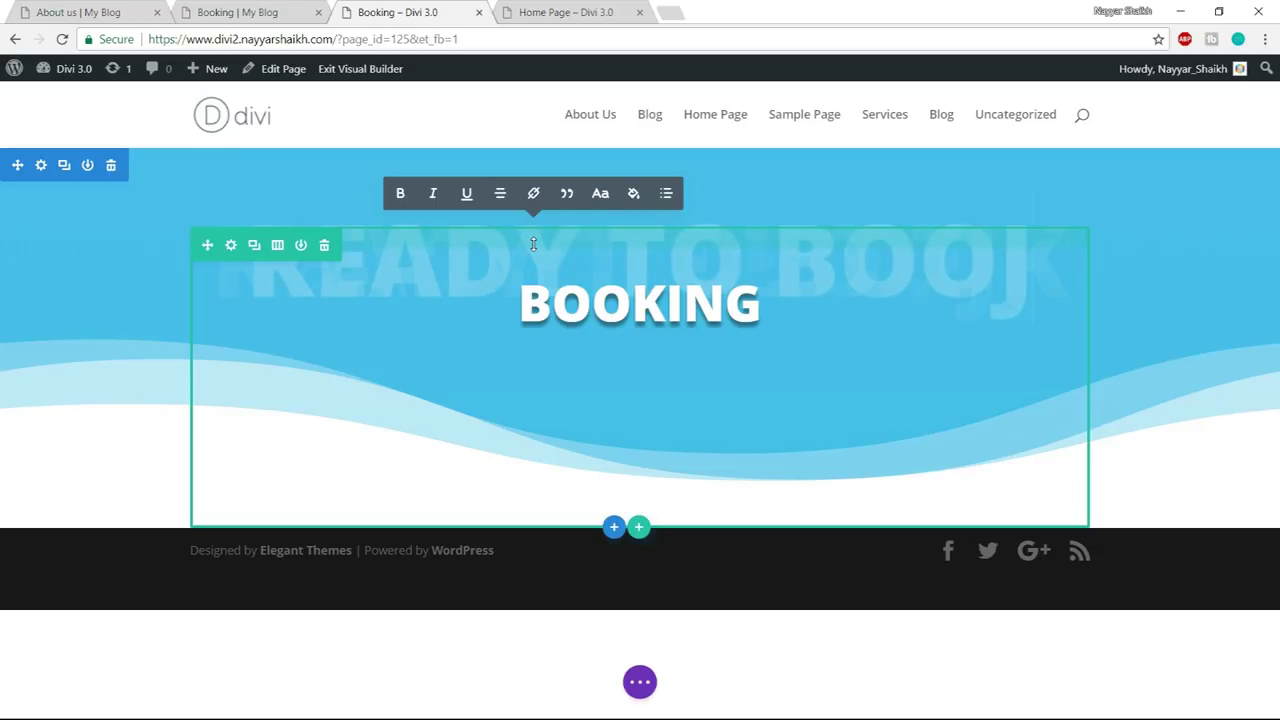
{"action": "key", "text": "BackSpace"}
{"action": "type", "text": "K?"}
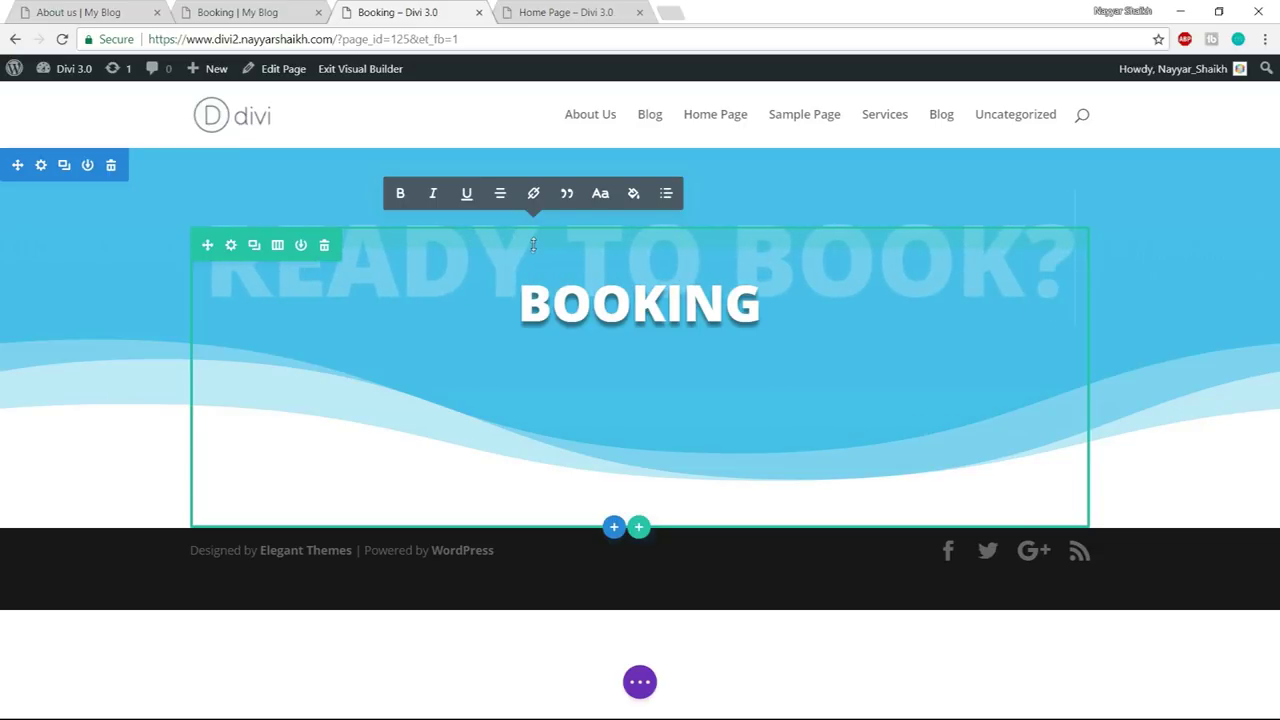
{"action": "key", "text": "ctrl+d"}
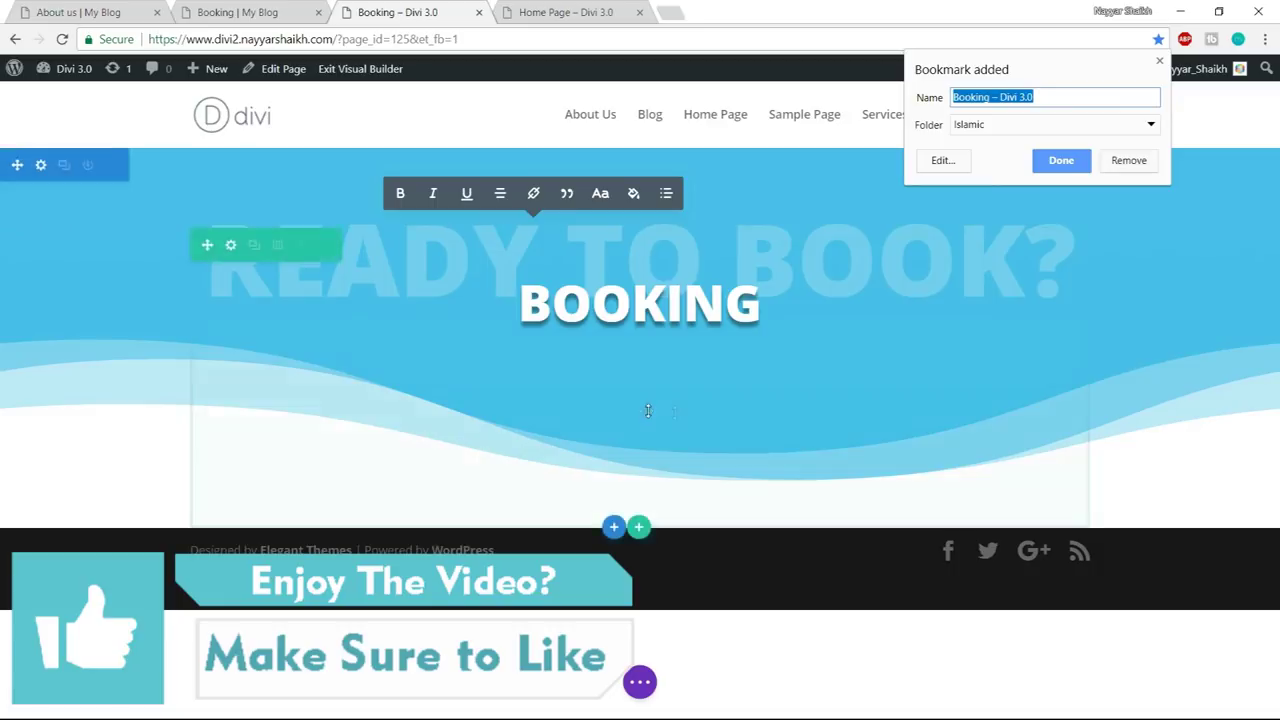
{"action": "left_click", "coordinate": [1177, 128]}
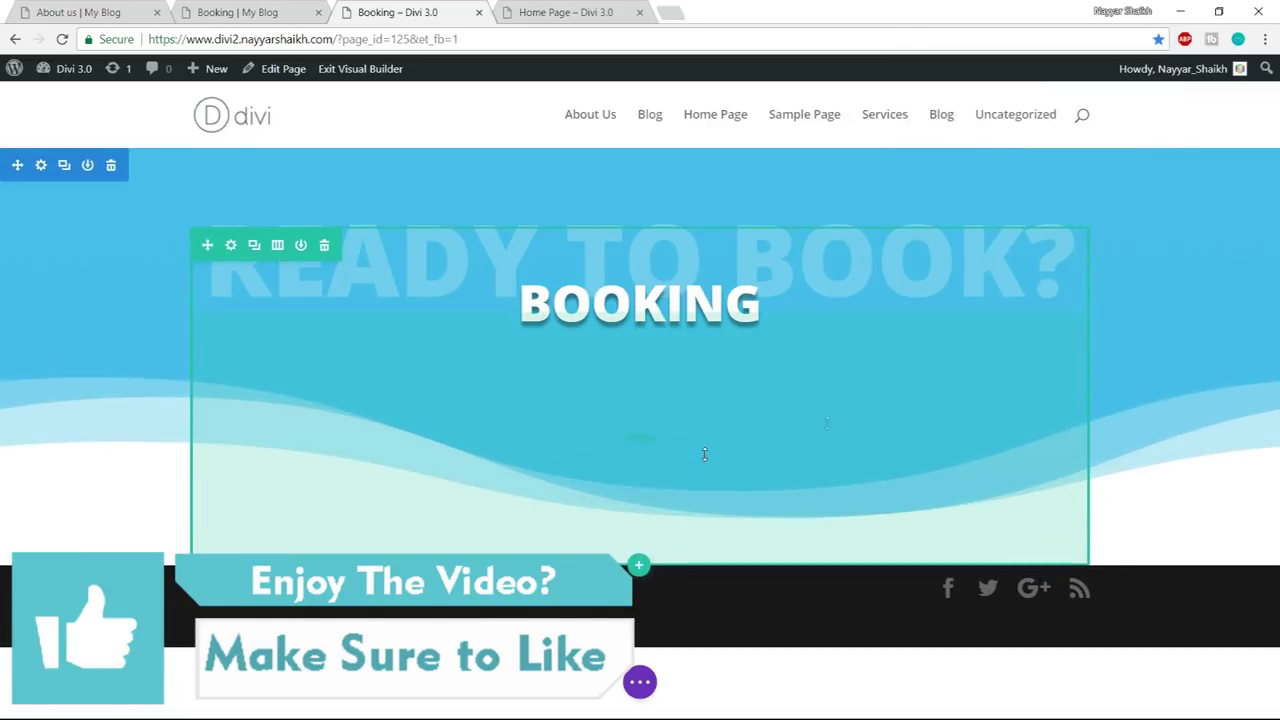
- Add a three-column row beneath the header titles, as in the reference, and insert a Blurb module in its first column
{"action": "left_click", "coordinate": [237, 12]}
{"action": "scroll", "coordinate": [703, 383], "scroll_direction": "down", "scroll_amount": 2}
{"action": "scroll", "coordinate": [380, 420], "scroll_direction": "up", "scroll_amount": 2}
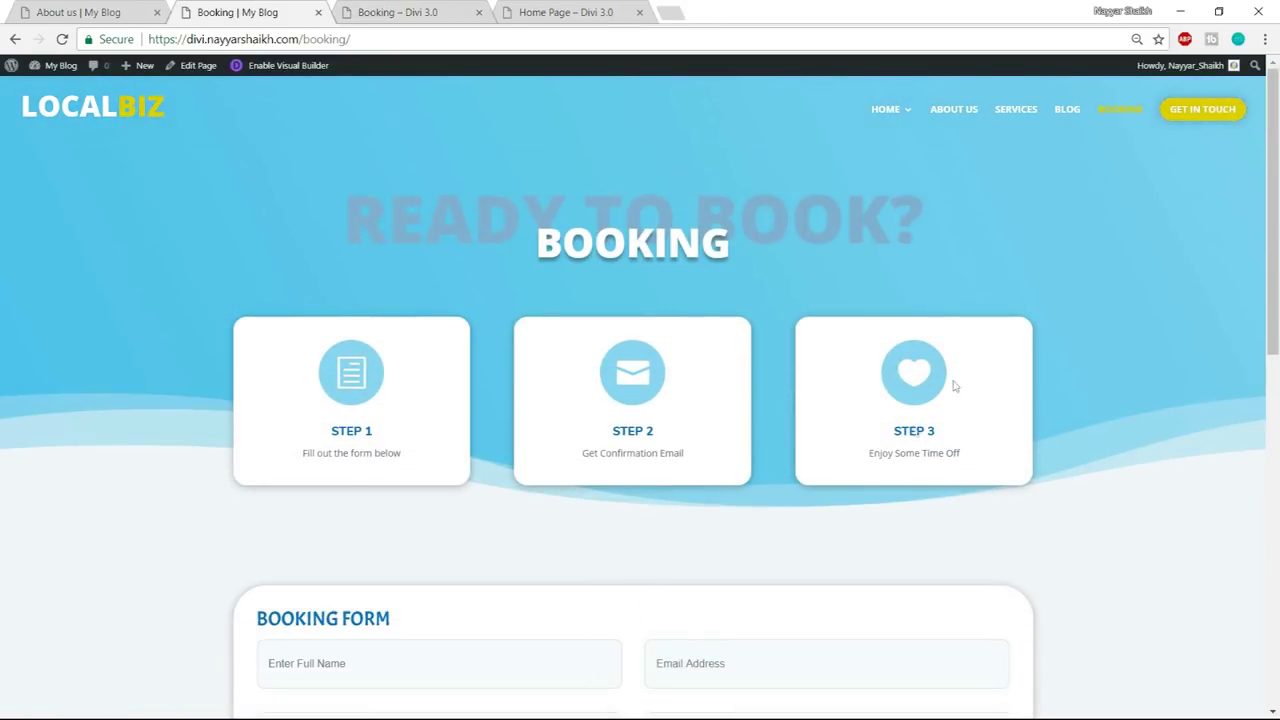
{"action": "left_click", "coordinate": [424, 10]}
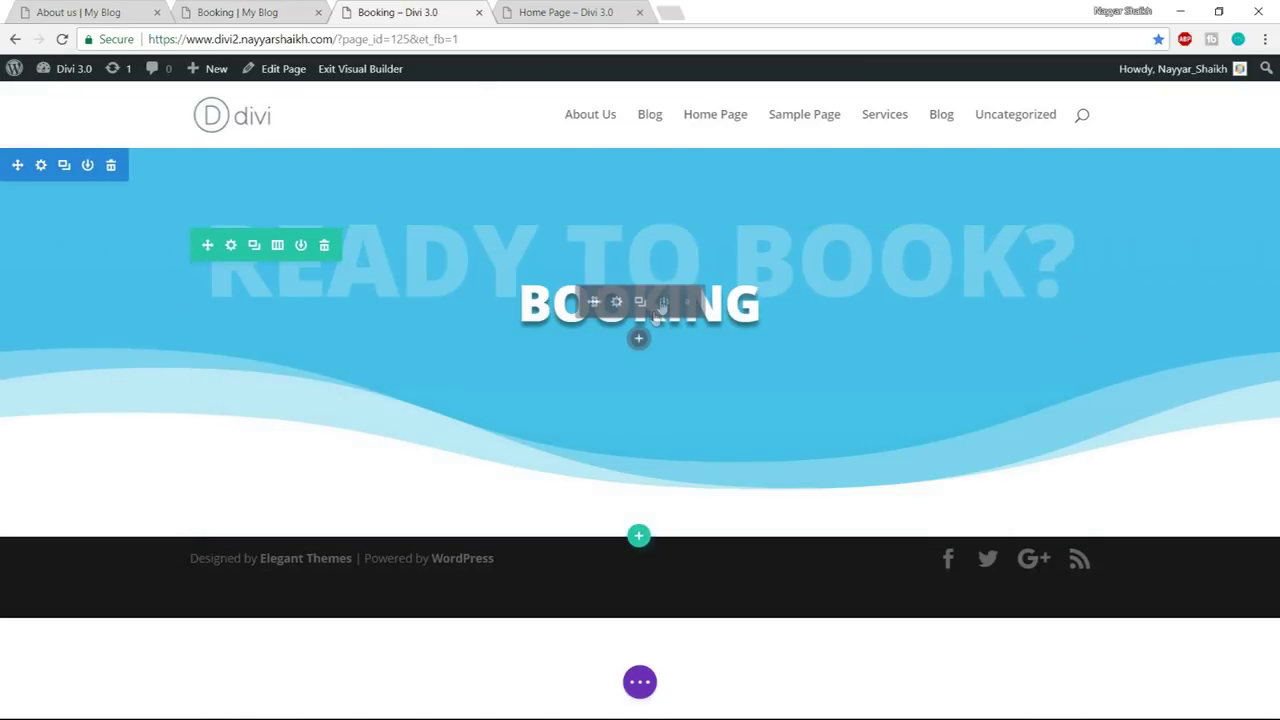
{"action": "left_click", "coordinate": [642, 538]}
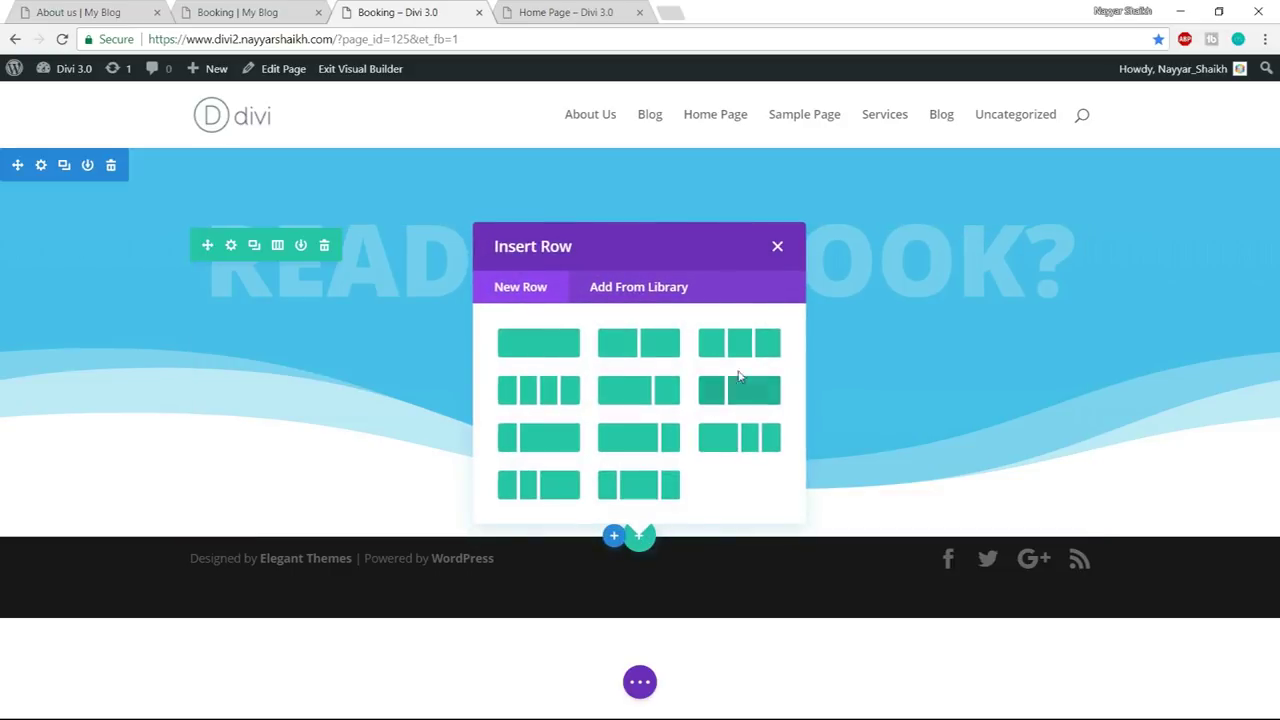
{"action": "left_click", "coordinate": [742, 346]}
{"action": "type", "text": "blurb"}
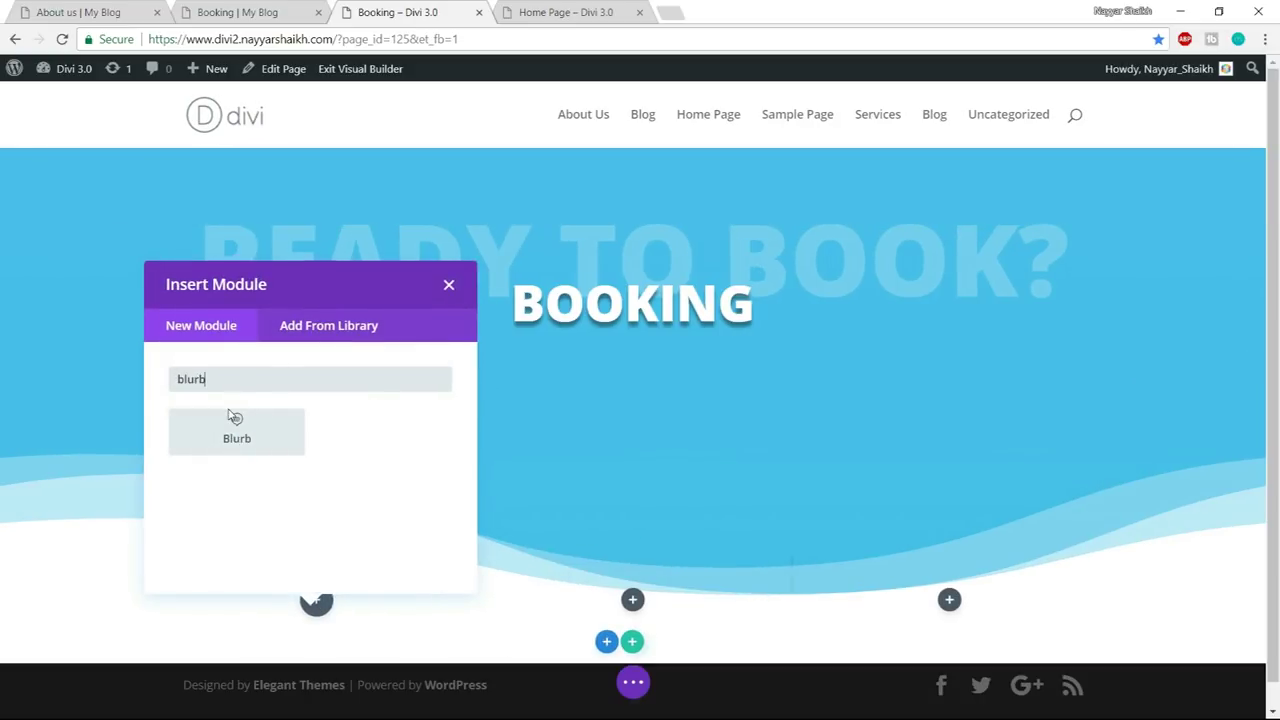
{"action": "left_click", "coordinate": [233, 420]}
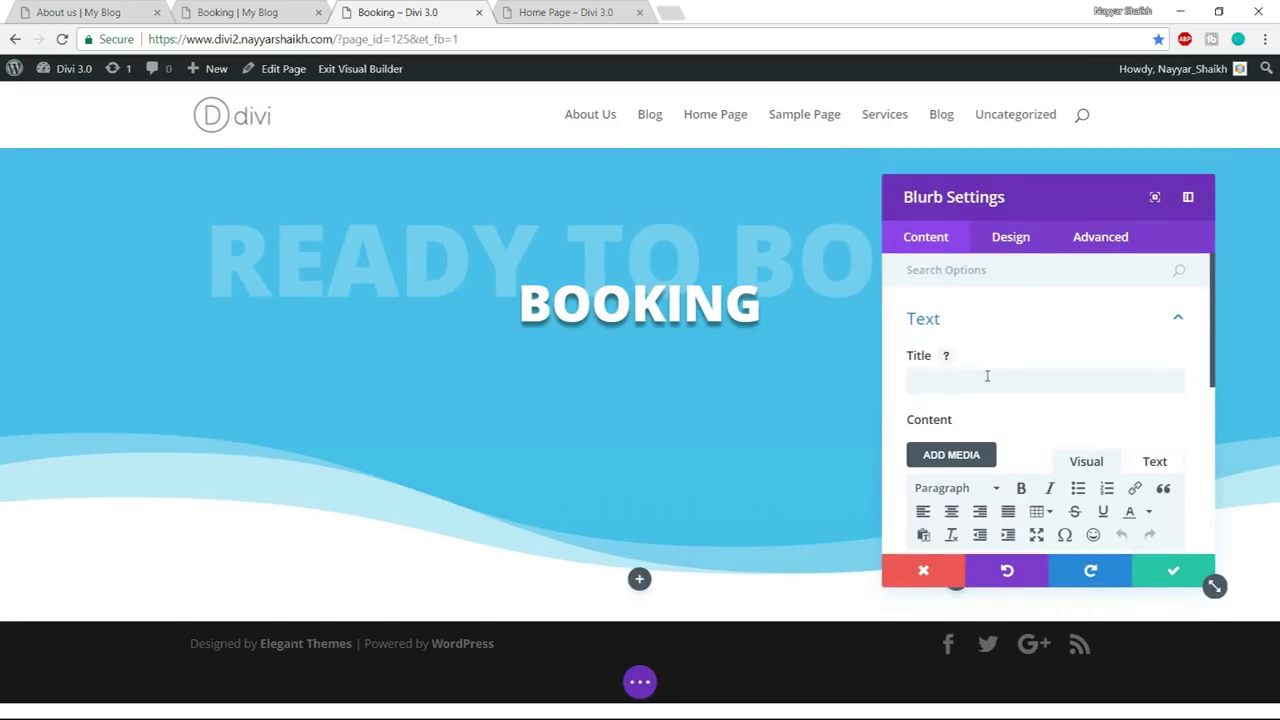
- Title the blurb "STEP 1" and fill its content with "Fill out the form below" copied from the reference page
{"action": "left_click", "coordinate": [325, 8]}
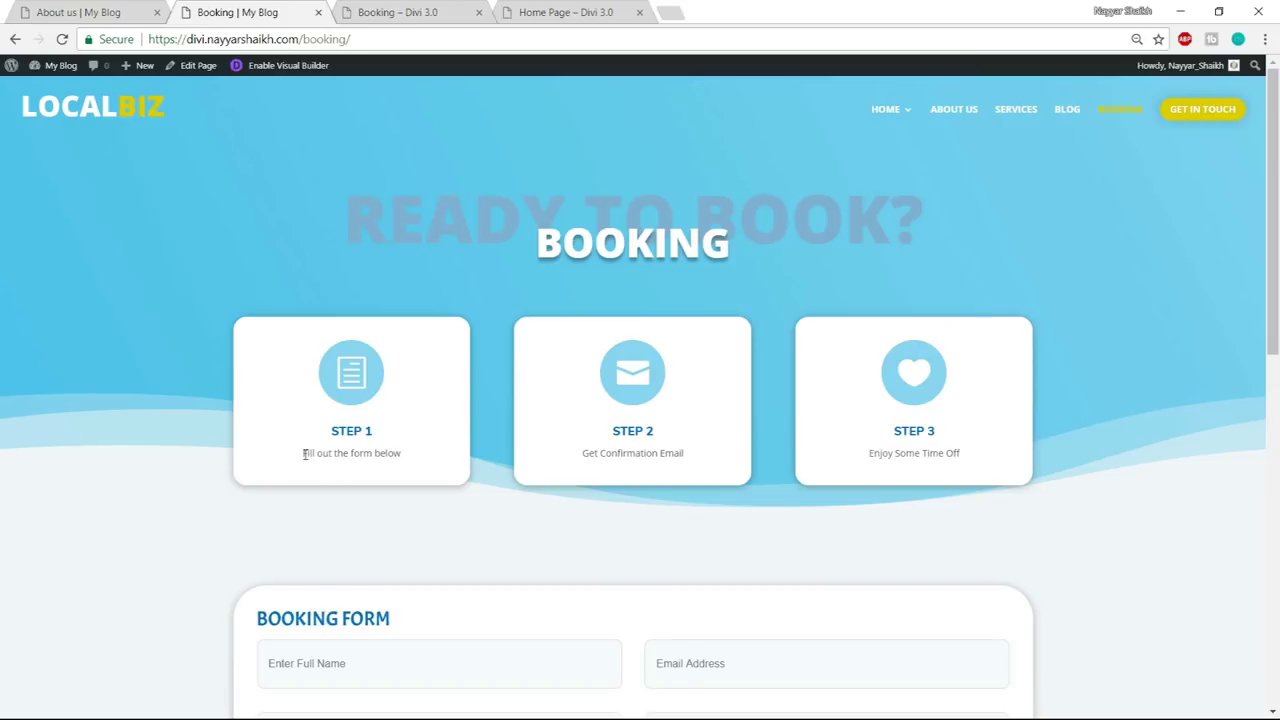
{"action": "left_click_drag", "start_coordinate": [305, 454], "coordinate": [422, 461]}
{"action": "key", "text": "ctrl+c"}
{"action": "left_click", "coordinate": [390, 12]}
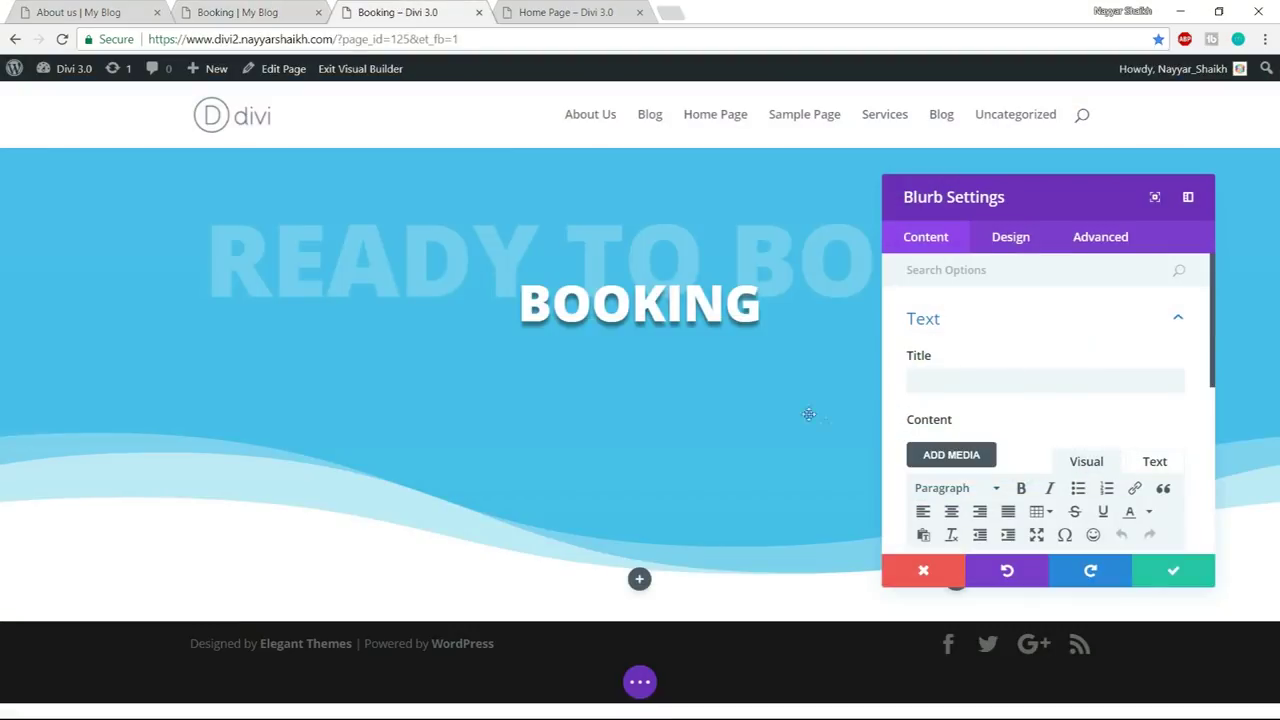
{"action": "left_click", "coordinate": [937, 393]}
{"action": "type", "text": "STEP"}
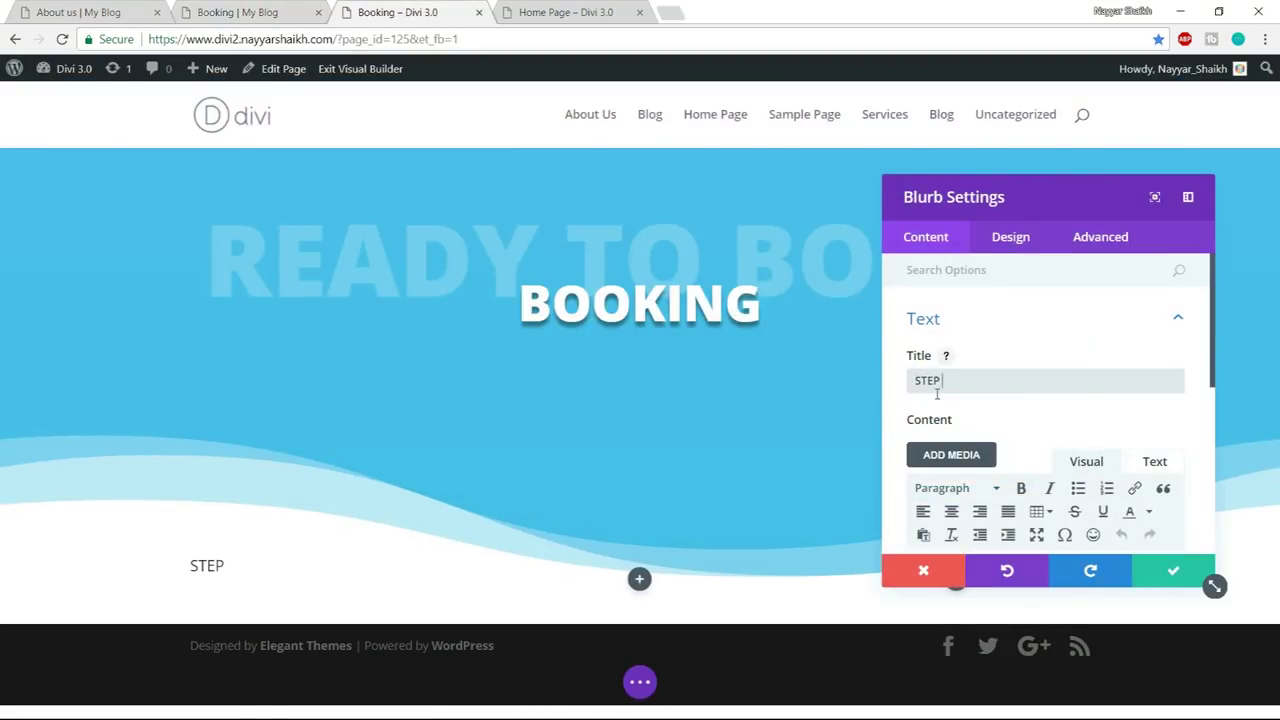
{"action": "key", "text": "BackSpace"}
{"action": "key", "text": "BackSpace"}
{"action": "scroll", "coordinate": [1029, 466], "scroll_direction": "down", "scroll_amount": 2}
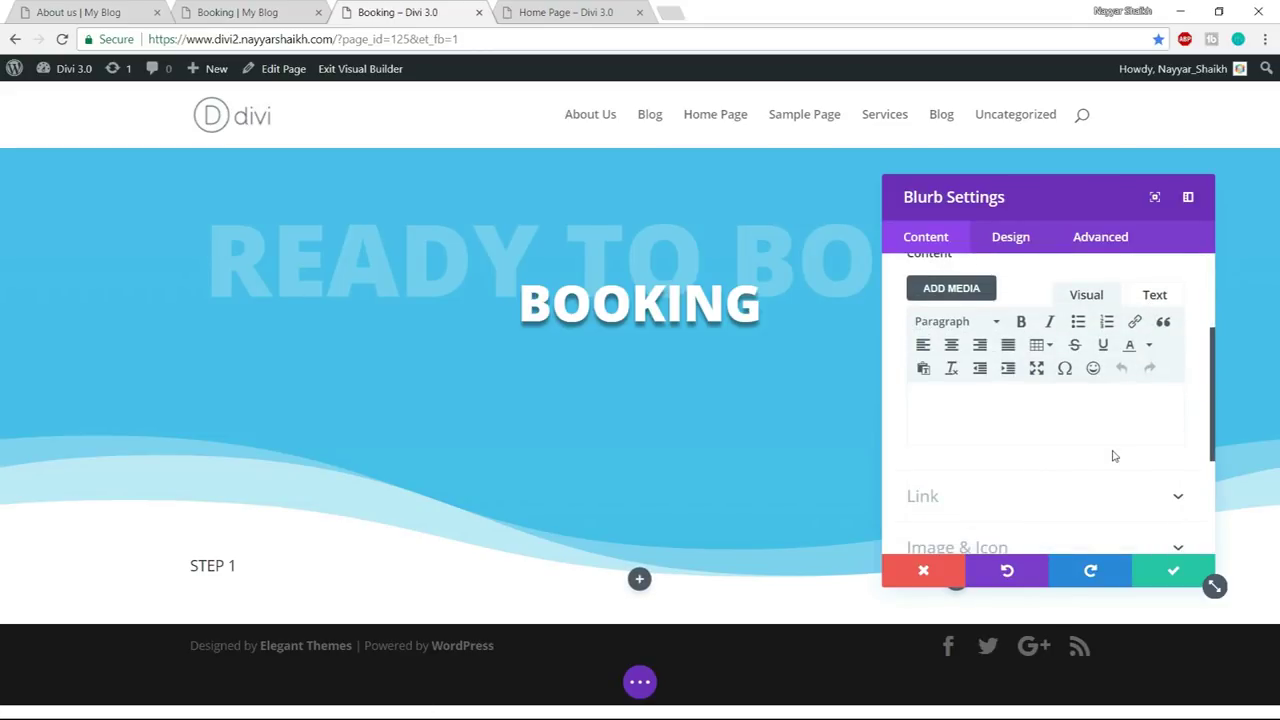
{"action": "left_click", "coordinate": [1155, 295]}
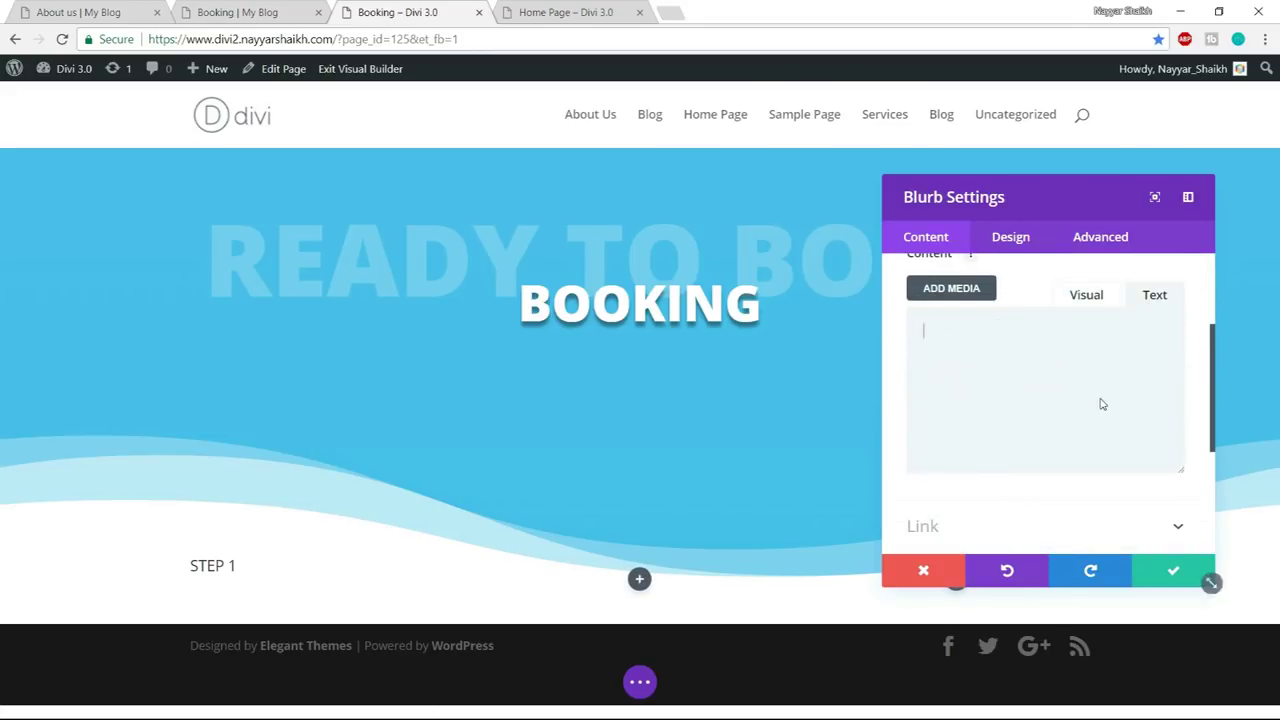
{"action": "key", "text": "ctrl+v"}
{"action": "scroll", "coordinate": [1101, 398], "scroll_direction": "down", "scroll_amount": 3}
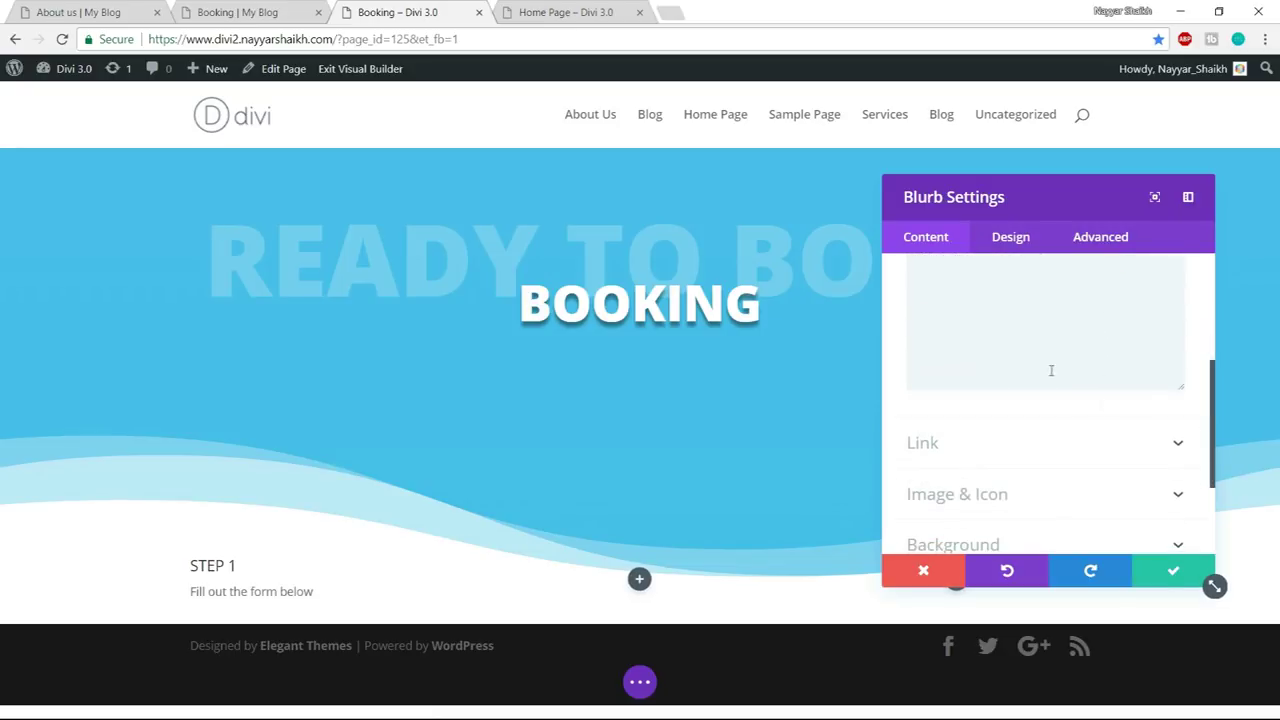
- Enable the icon on the STEP 1 blurb and choose the square icon with text lines, following the reference card
{"action": "left_click", "coordinate": [1017, 353]}
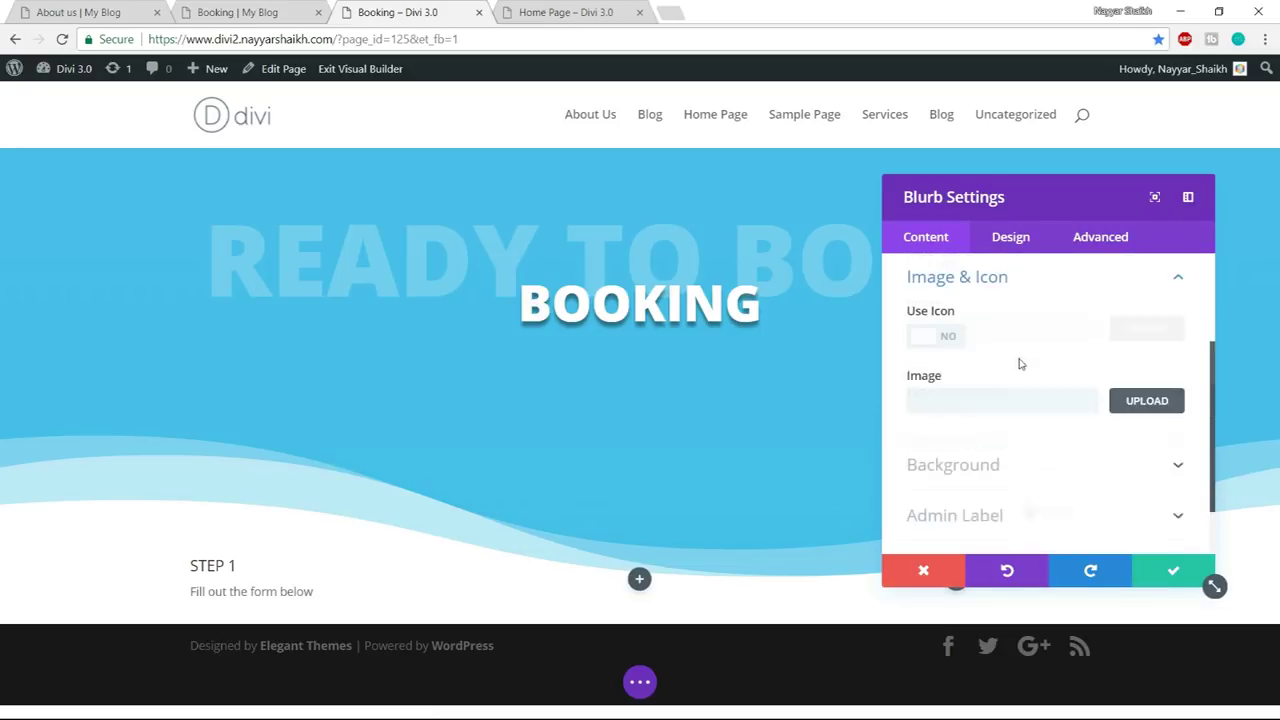
{"action": "left_click", "coordinate": [270, 14]}
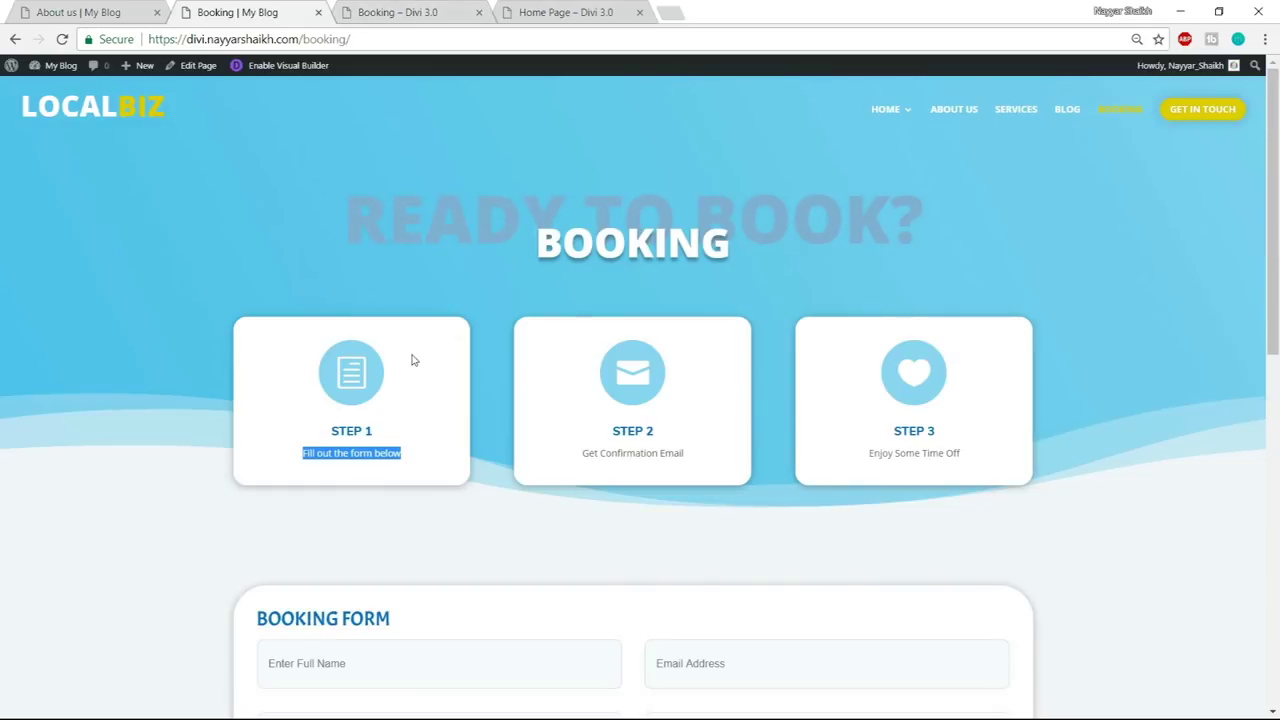
{"action": "left_click", "coordinate": [352, 8]}
{"action": "left_click", "coordinate": [945, 348]}
{"action": "scroll", "coordinate": [1114, 409], "scroll_direction": "down", "scroll_amount": 5}
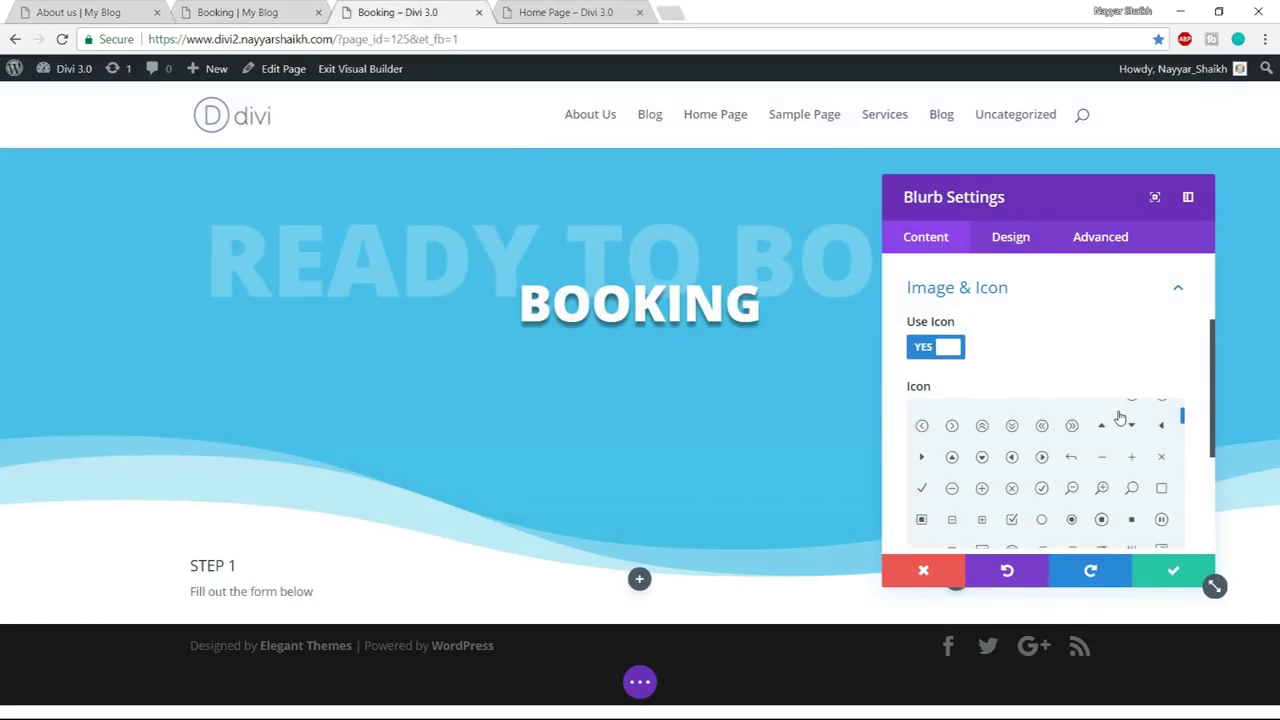
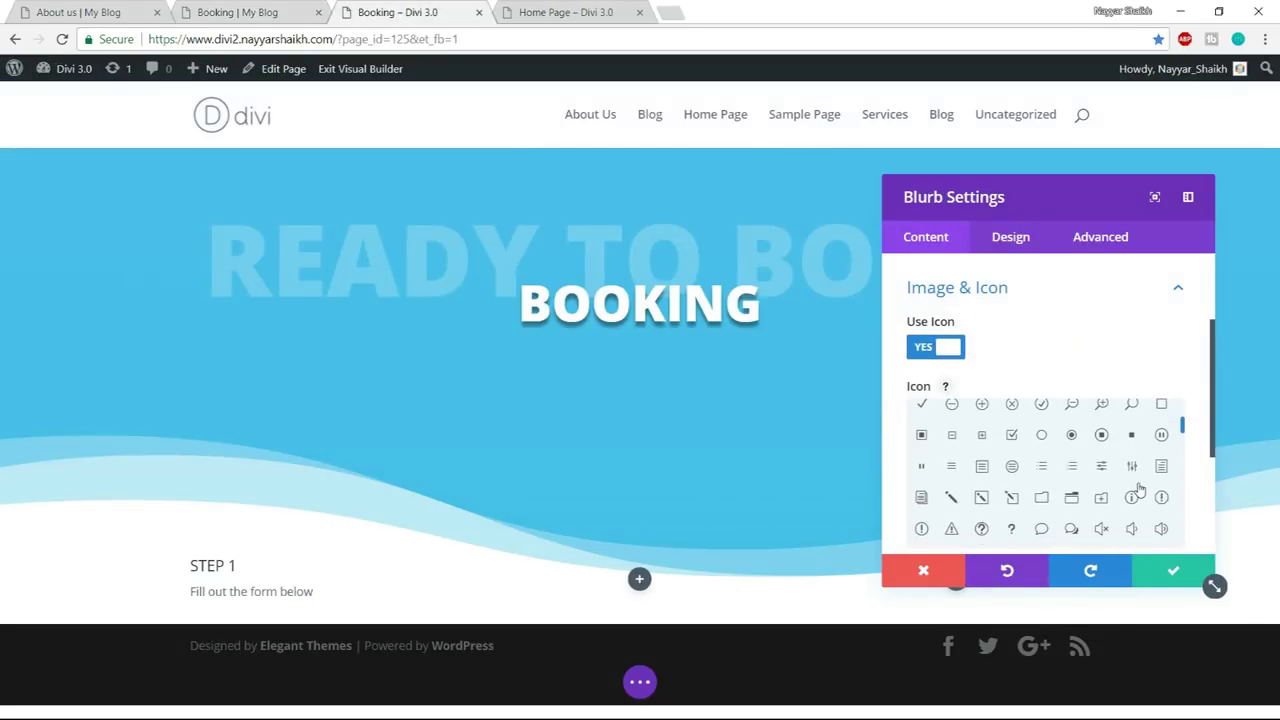
{"action": "left_click", "coordinate": [982, 467]}
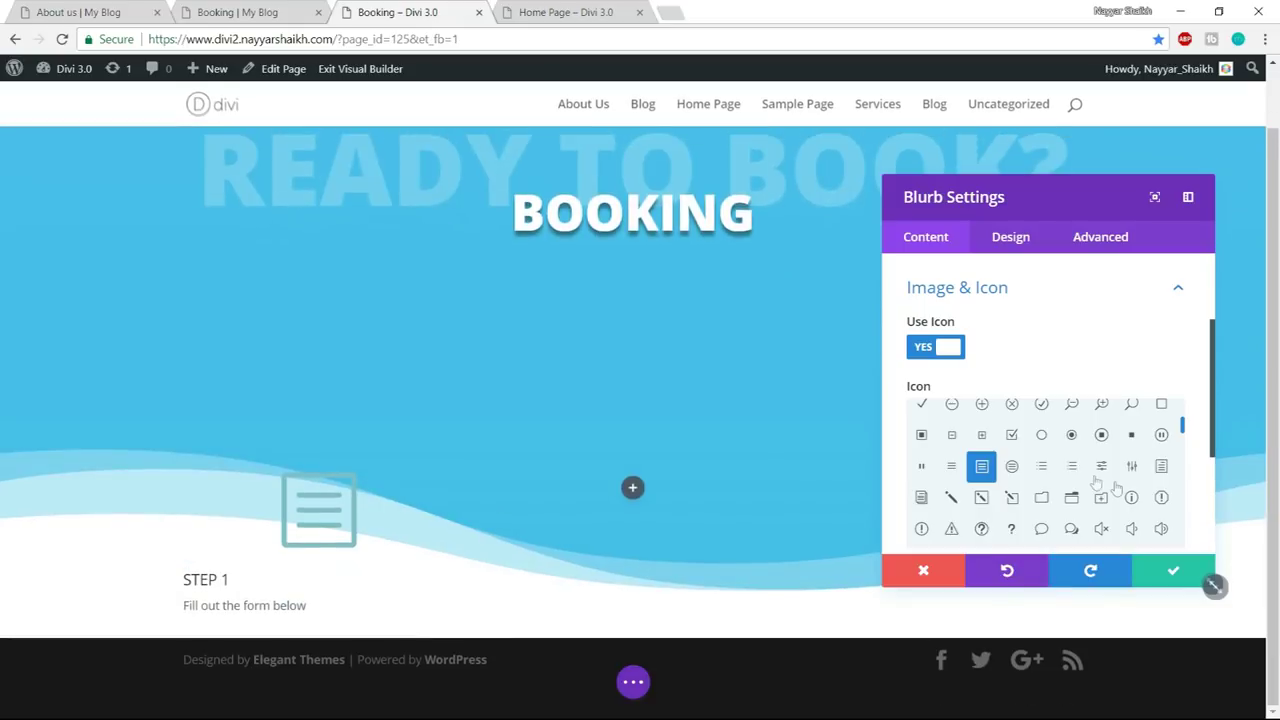
{"action": "scroll", "coordinate": [1116, 488], "scroll_direction": "down", "scroll_amount": 2}
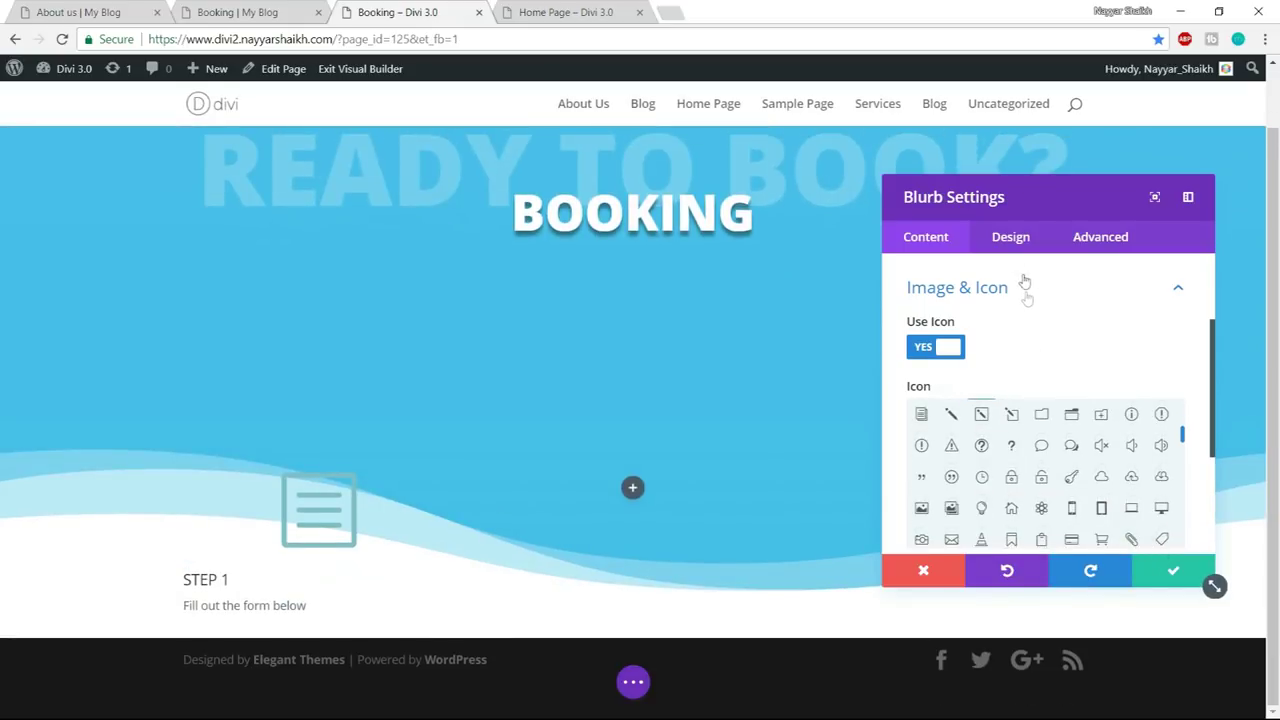
- Give the STEP 1 blurb a white background color
{"action": "left_click", "coordinate": [1012, 240]}
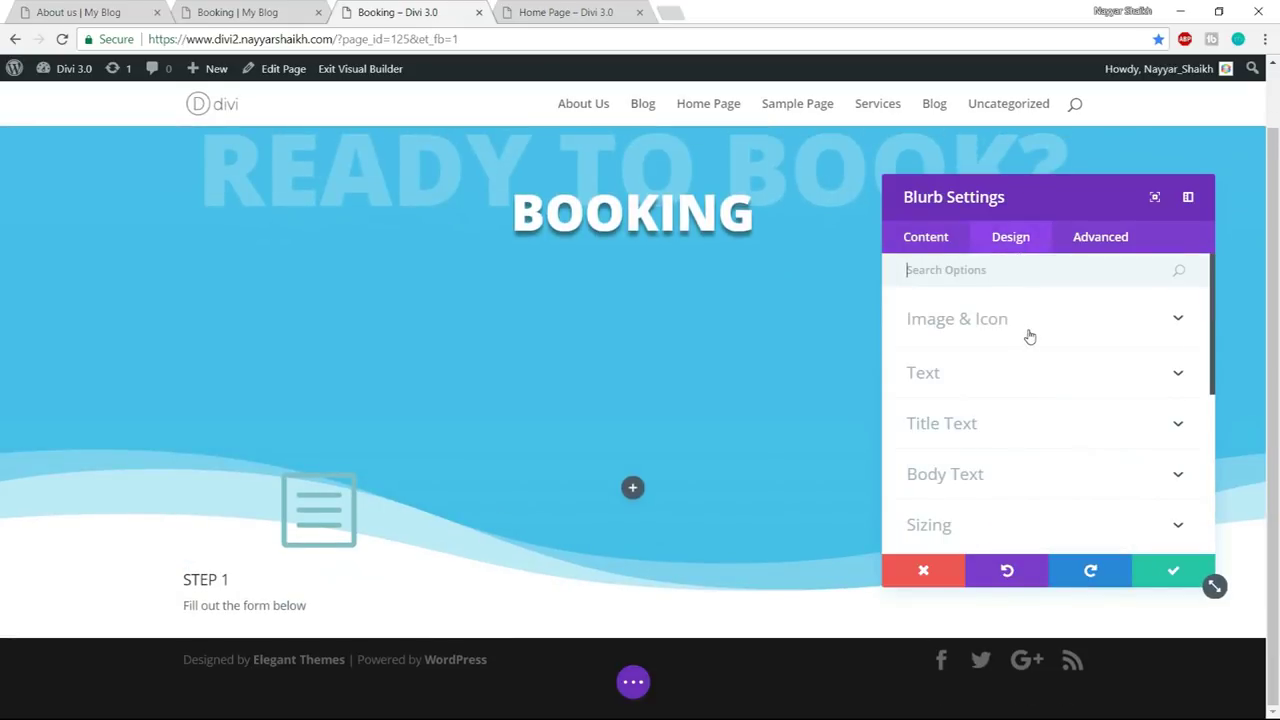
{"action": "left_click", "coordinate": [924, 240]}
{"action": "scroll", "coordinate": [1057, 371], "scroll_direction": "down", "scroll_amount": 3}
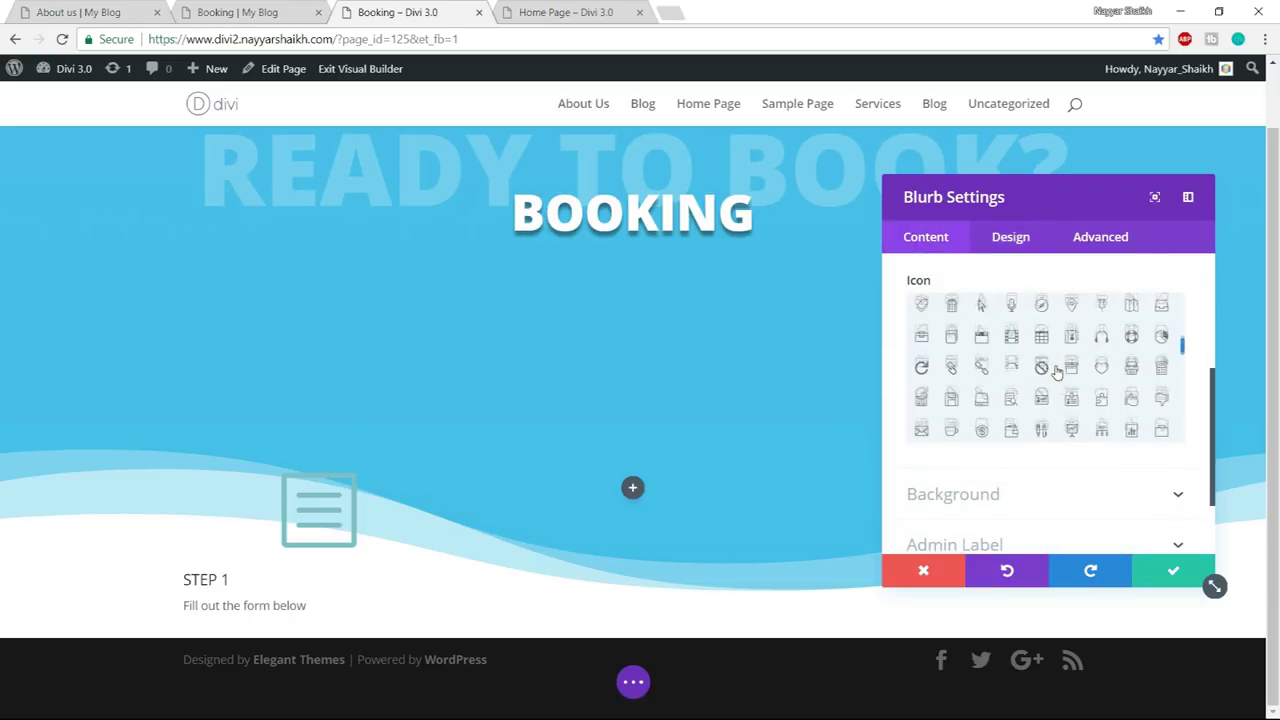
{"action": "left_click", "coordinate": [1035, 497]}
{"action": "left_click", "coordinate": [1064, 441]}
{"action": "scroll", "coordinate": [1000, 410], "scroll_direction": "down", "scroll_amount": 2}
{"action": "left_click", "coordinate": [968, 387]}
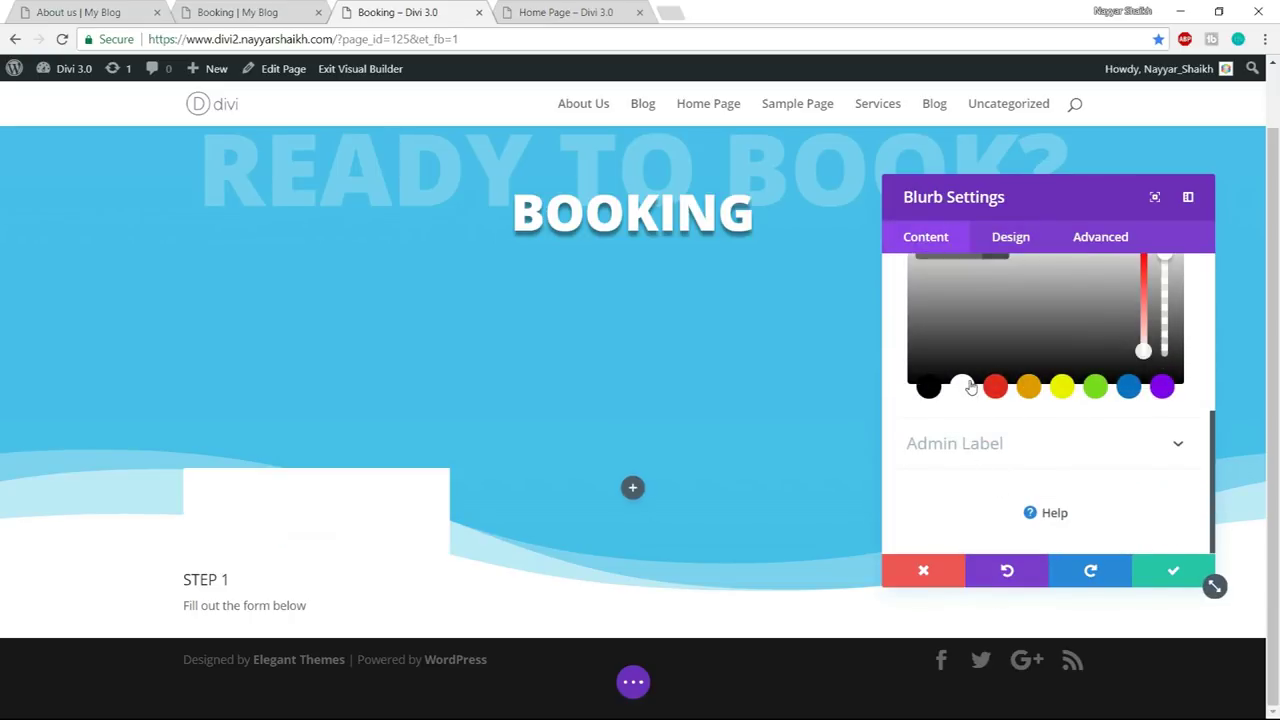
- Set the STEP 1 blurb's icon color to white, following the reference booking card
{"action": "left_click", "coordinate": [1006, 240]}
{"action": "left_click", "coordinate": [1004, 320]}
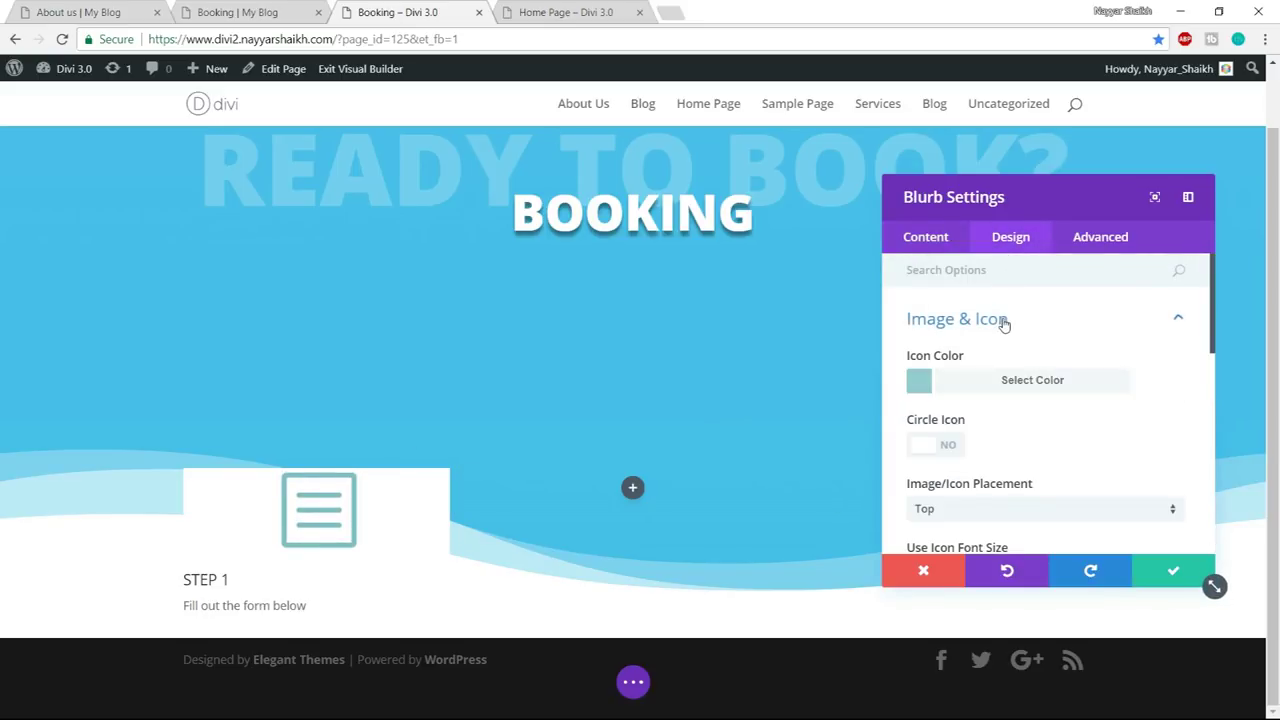
{"action": "left_click", "coordinate": [291, 12]}
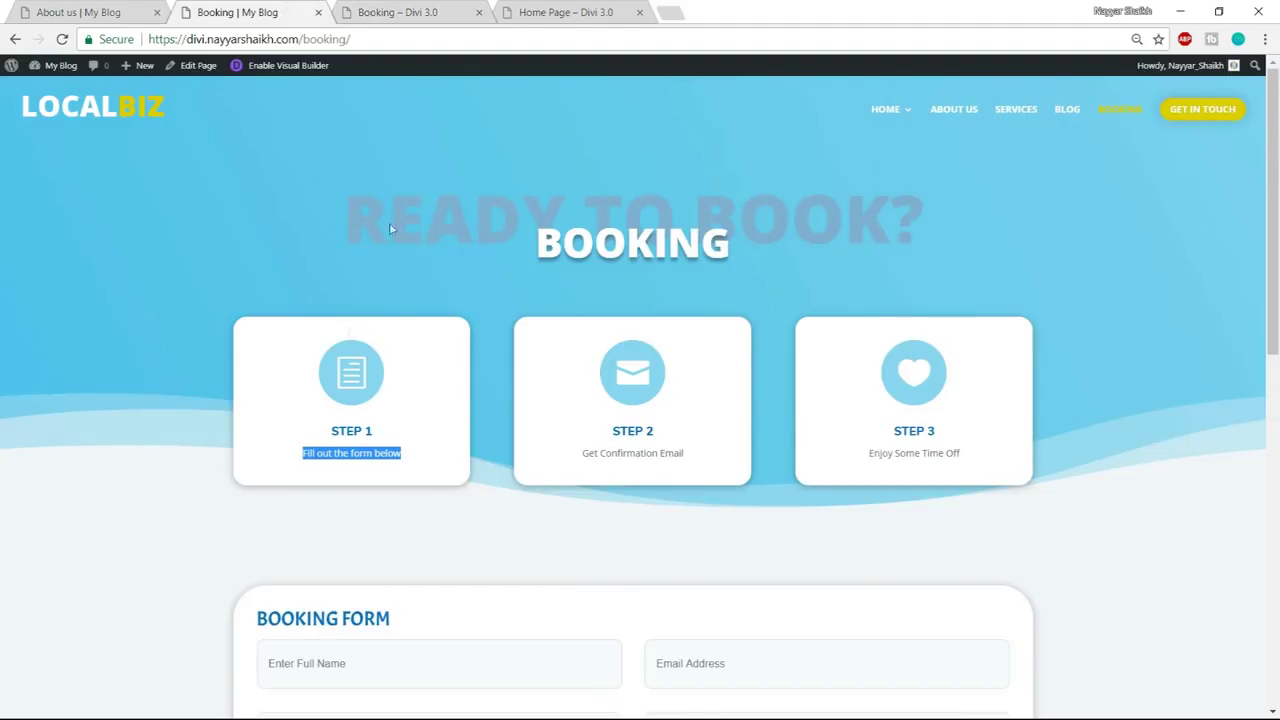
{"action": "left_click", "coordinate": [450, 12]}
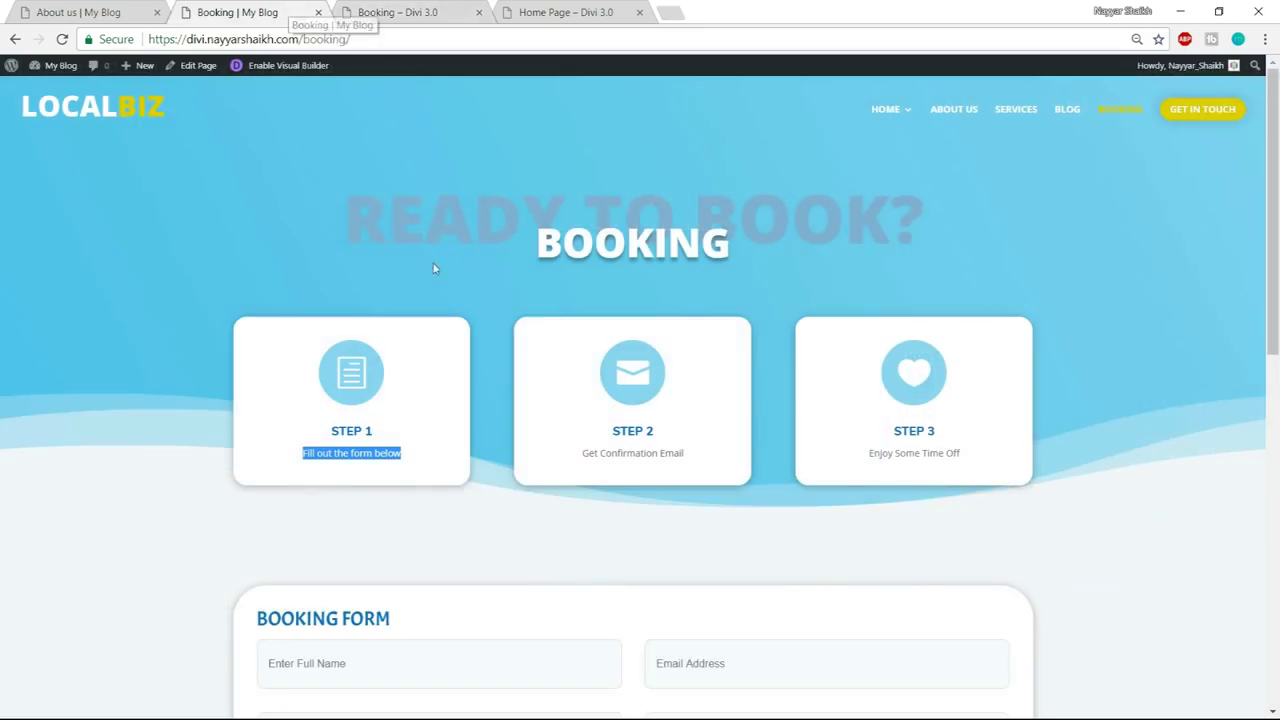
{"action": "left_click", "coordinate": [262, 12]}
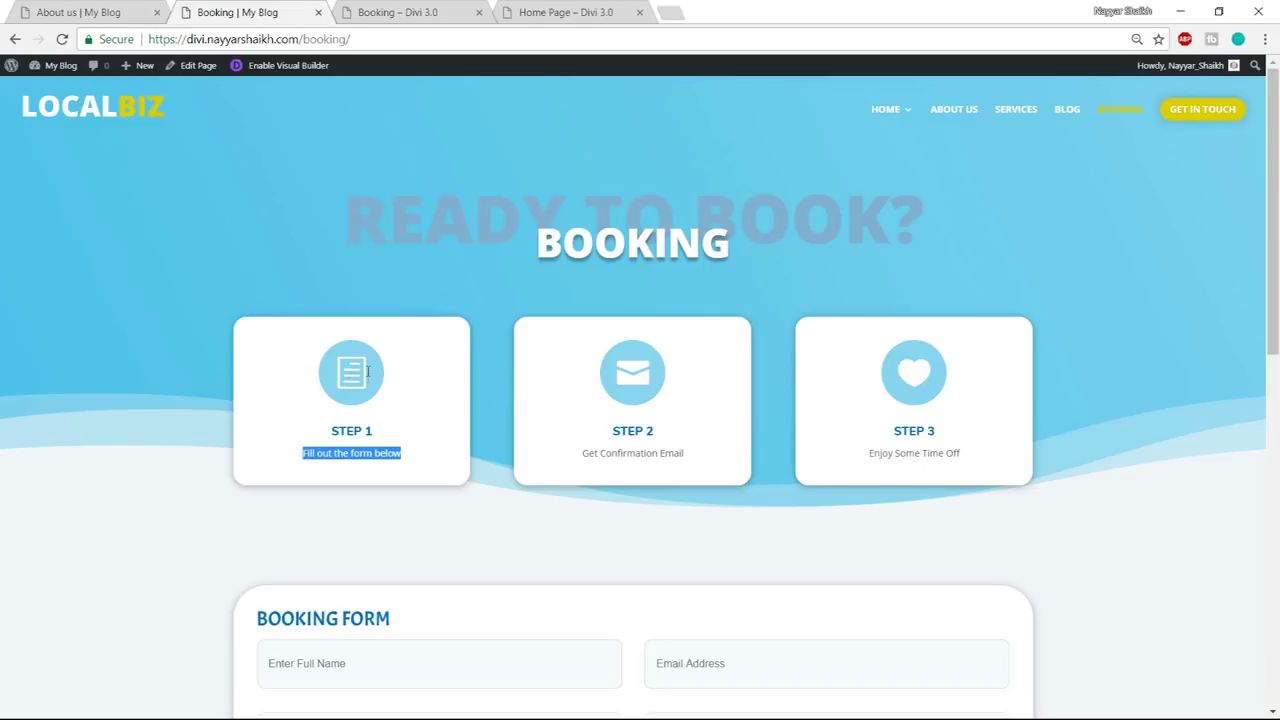
{"action": "left_click", "coordinate": [444, 12]}
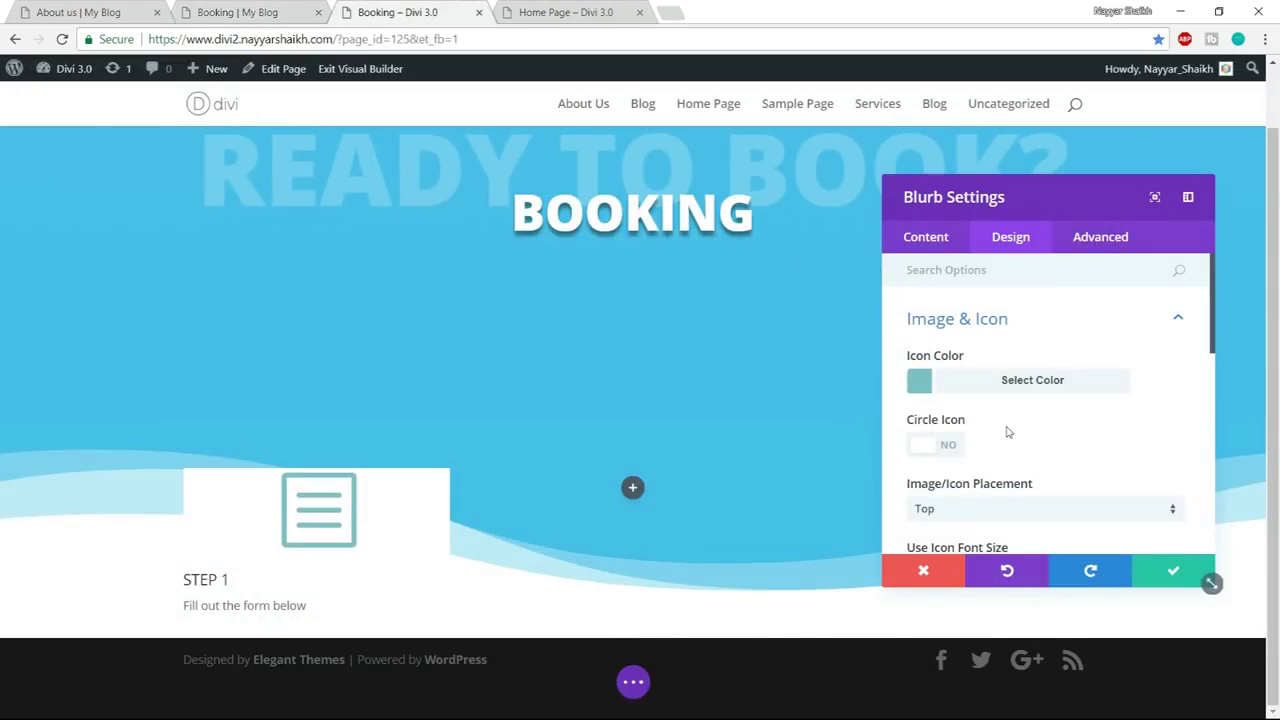
{"action": "left_click", "coordinate": [1004, 386]}
{"action": "scroll", "coordinate": [1006, 440], "scroll_direction": "down", "scroll_amount": 1}
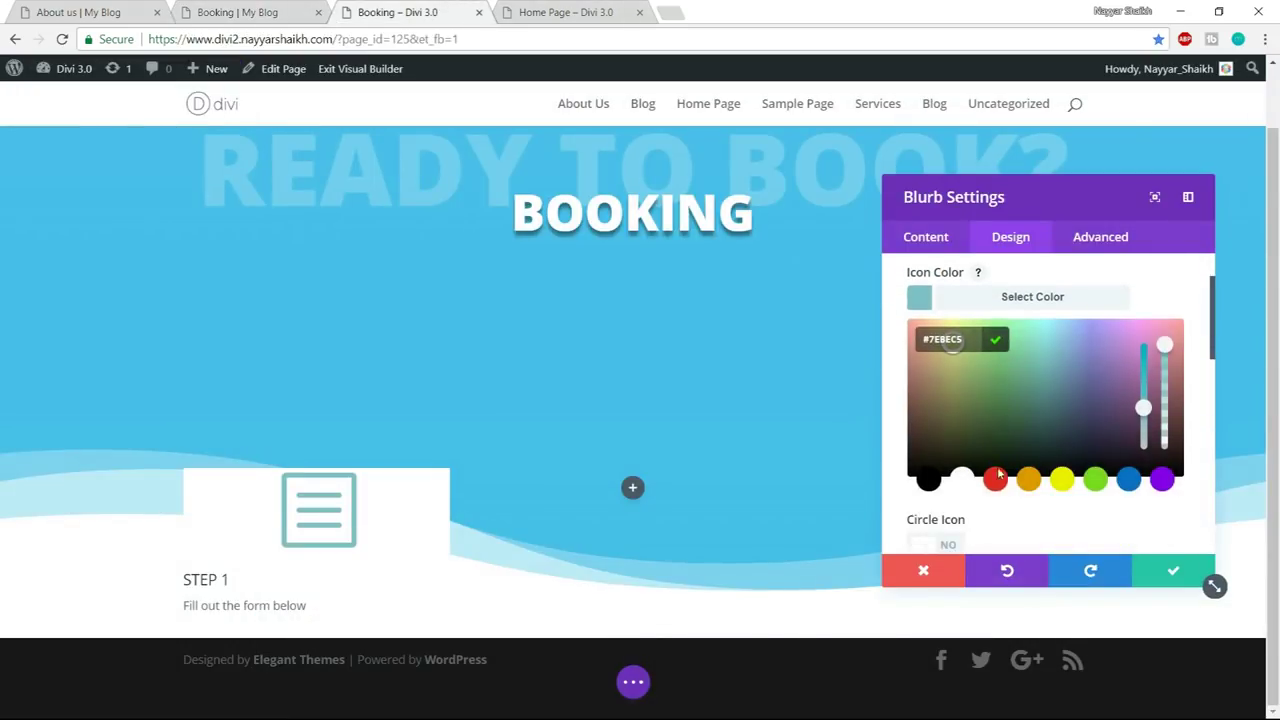
{"action": "left_click", "coordinate": [962, 480]}
{"action": "left_click", "coordinate": [1049, 292]}
{"action": "left_click", "coordinate": [1049, 297]}
{"action": "left_click", "coordinate": [1049, 297]}
- Enable the circle around the STEP 1 icon and color it light blue like the reference
{"action": "left_click", "coordinate": [950, 365]}
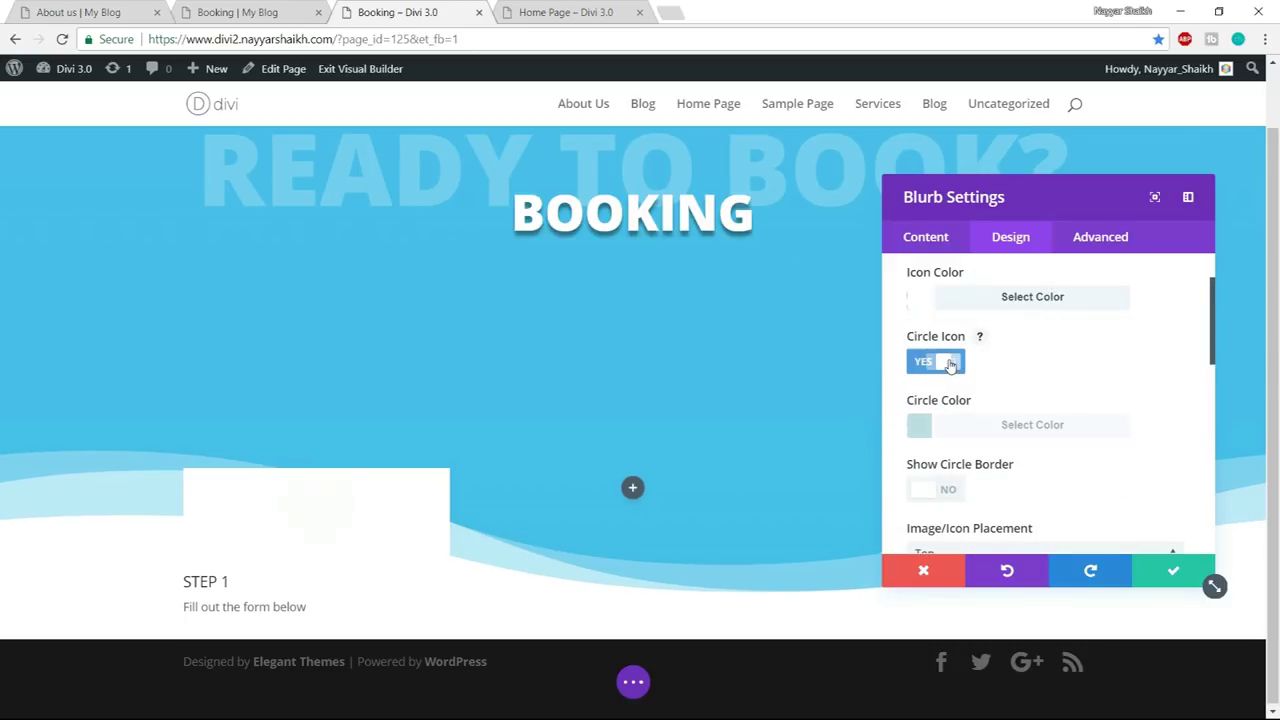
{"action": "scroll", "coordinate": [1064, 401], "scroll_direction": "down", "scroll_amount": 1}
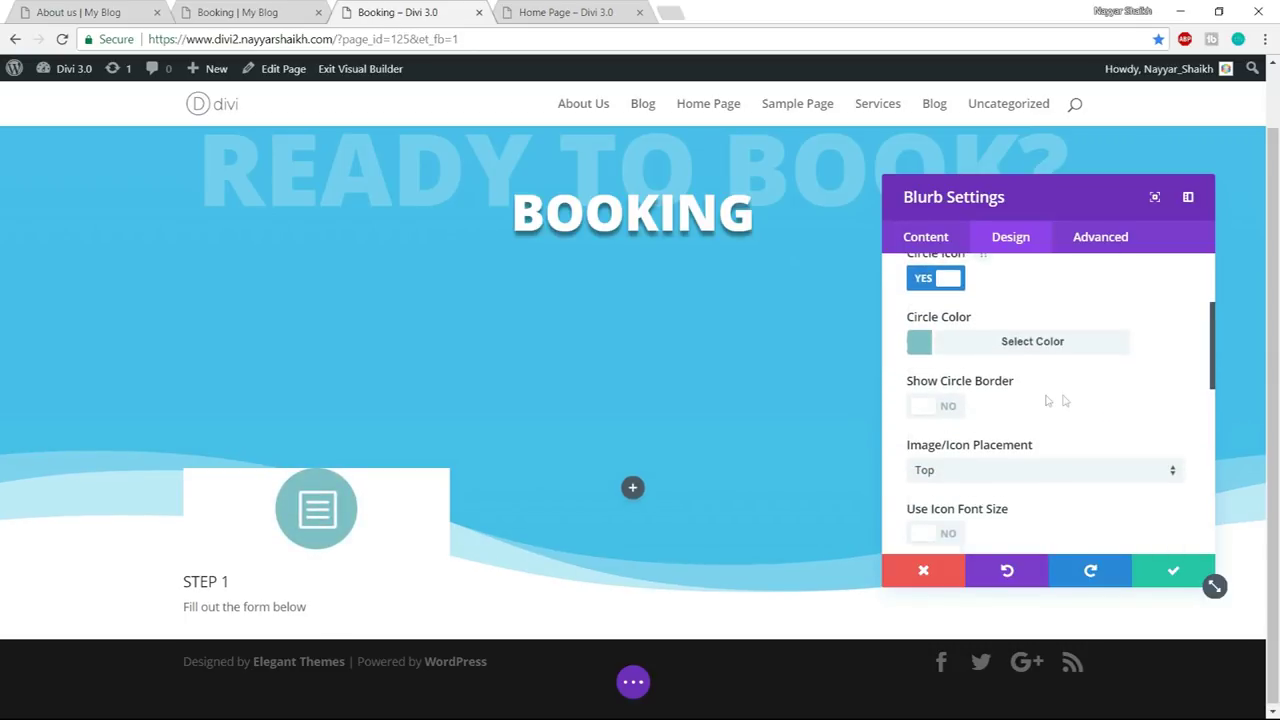
{"action": "left_click", "coordinate": [1032, 341]}
{"action": "left_click", "coordinate": [1063, 374]}
{"action": "scroll", "coordinate": [1082, 380], "scroll_direction": "down", "scroll_amount": 1}
{"action": "scroll", "coordinate": [1082, 380], "scroll_direction": "down", "scroll_amount": 2}
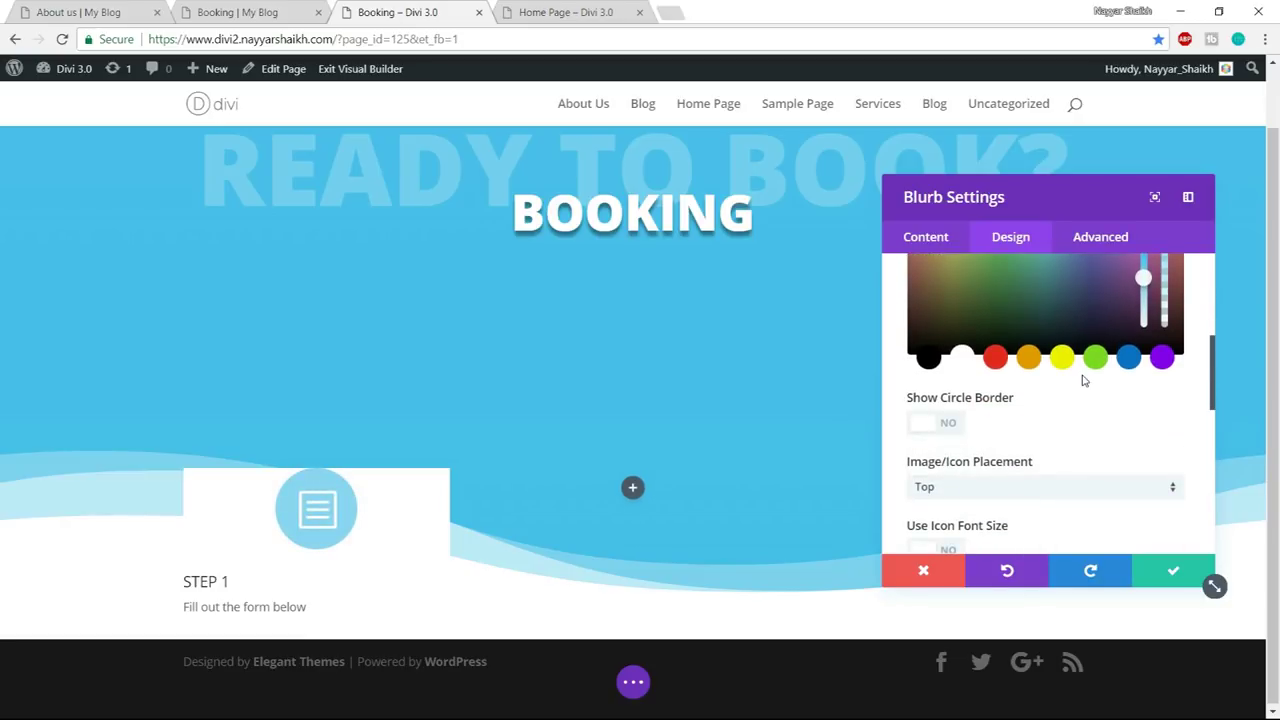
{"action": "scroll", "coordinate": [1084, 418], "scroll_direction": "down", "scroll_amount": 3}
{"action": "scroll", "coordinate": [1083, 423], "scroll_direction": "up", "scroll_amount": 3}
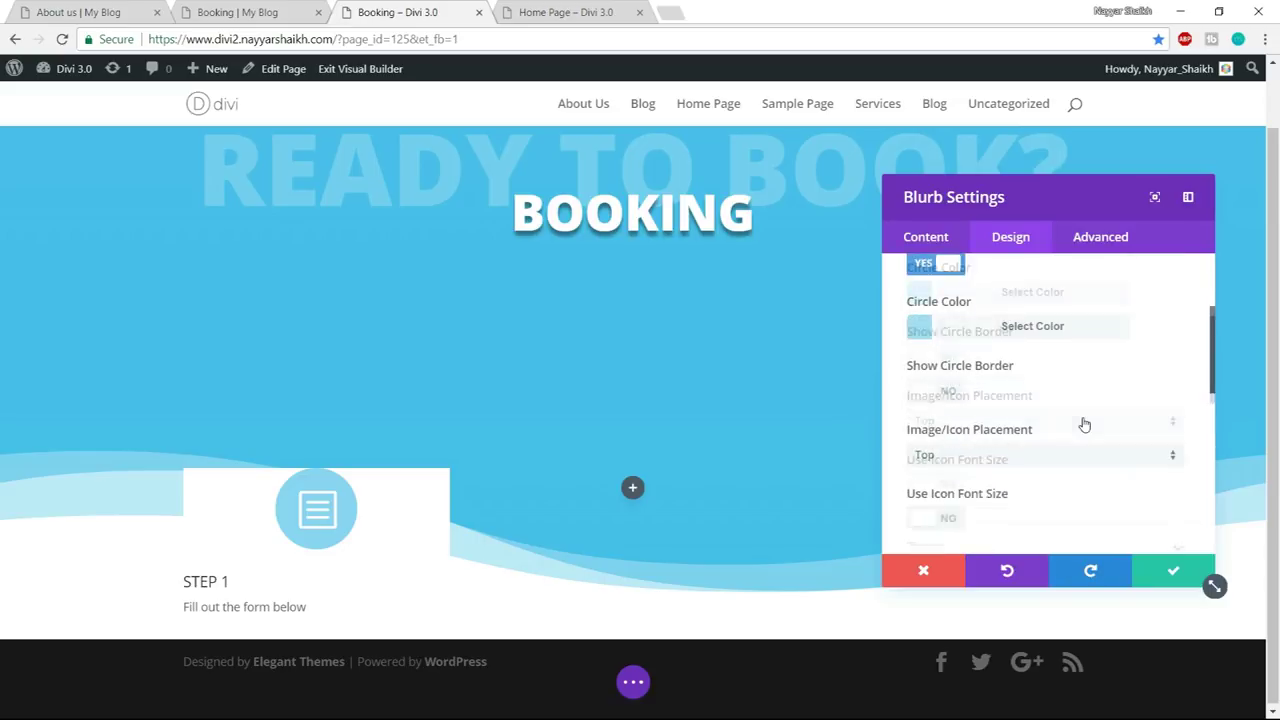
{"action": "scroll", "coordinate": [1070, 413], "scroll_direction": "down", "scroll_amount": 3}
{"action": "scroll", "coordinate": [1070, 413], "scroll_direction": "up", "scroll_amount": 5}
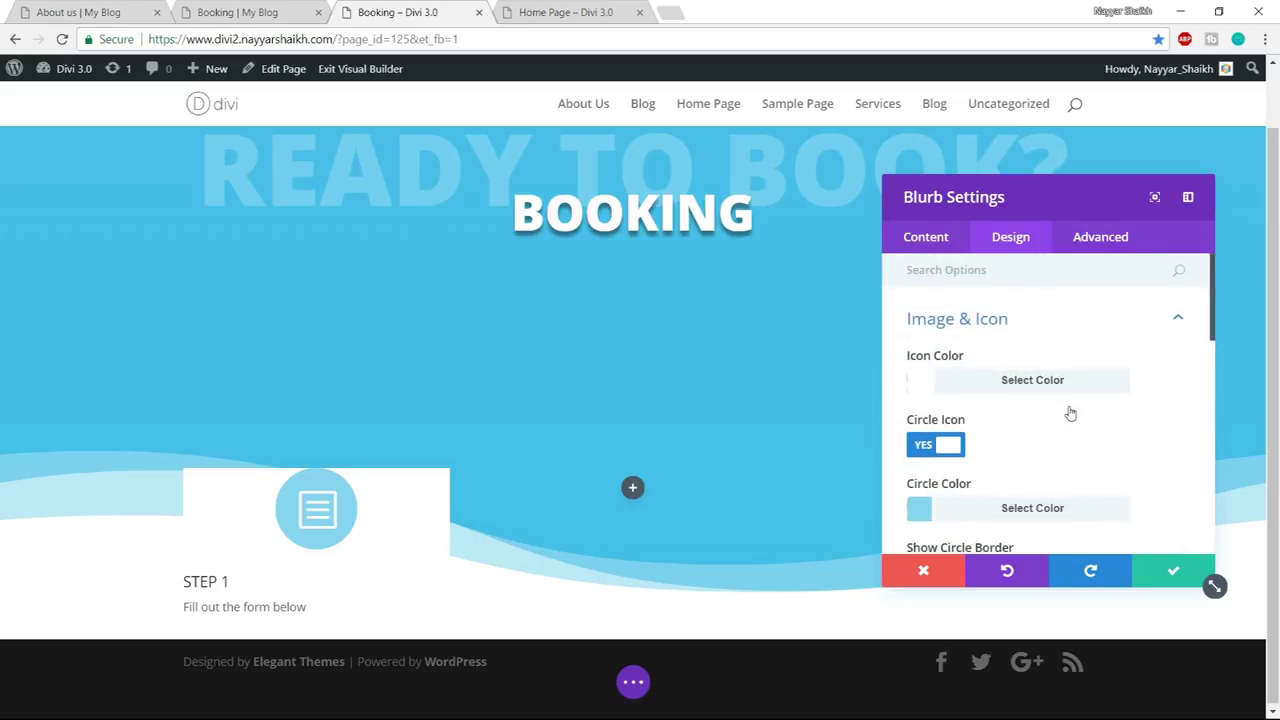
{"action": "left_click", "coordinate": [1120, 332]}
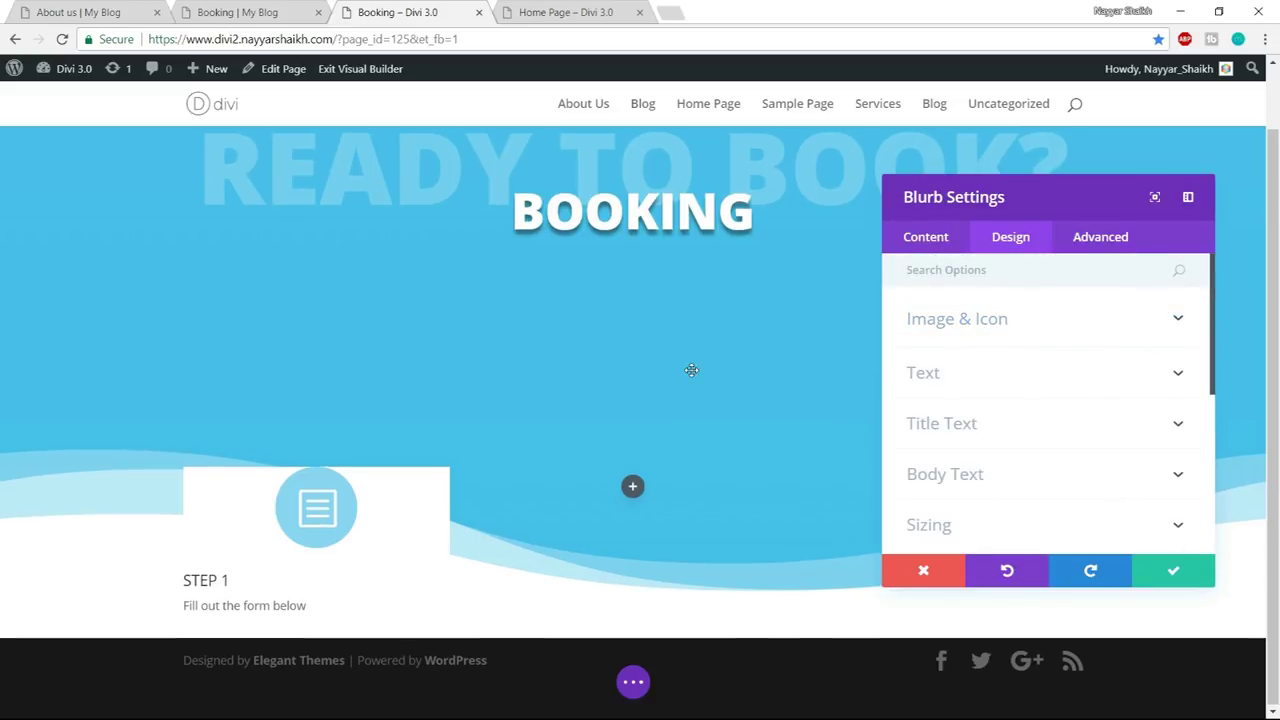
- Center the STEP 1 blurb's title text and set its font weight to Bold, following the reference card
{"action": "left_click", "coordinate": [1000, 423]}
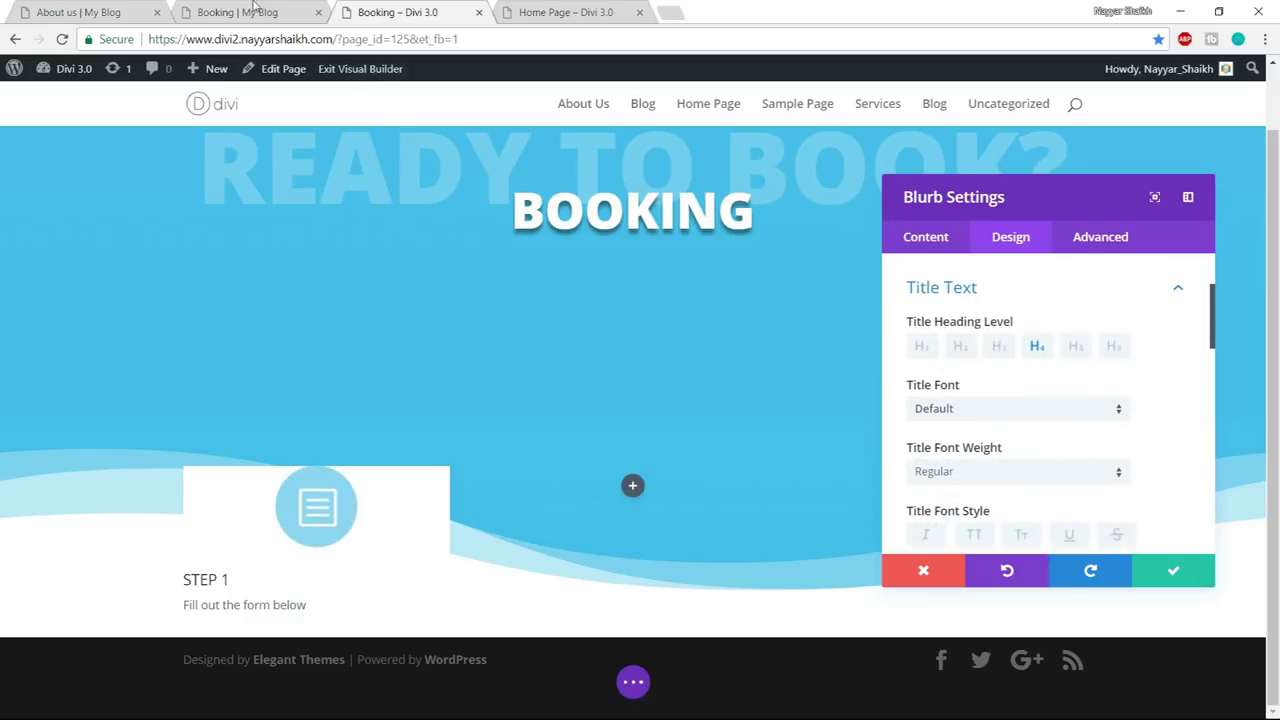
{"action": "left_click", "coordinate": [255, 10]}
{"action": "left_click", "coordinate": [348, 430]}
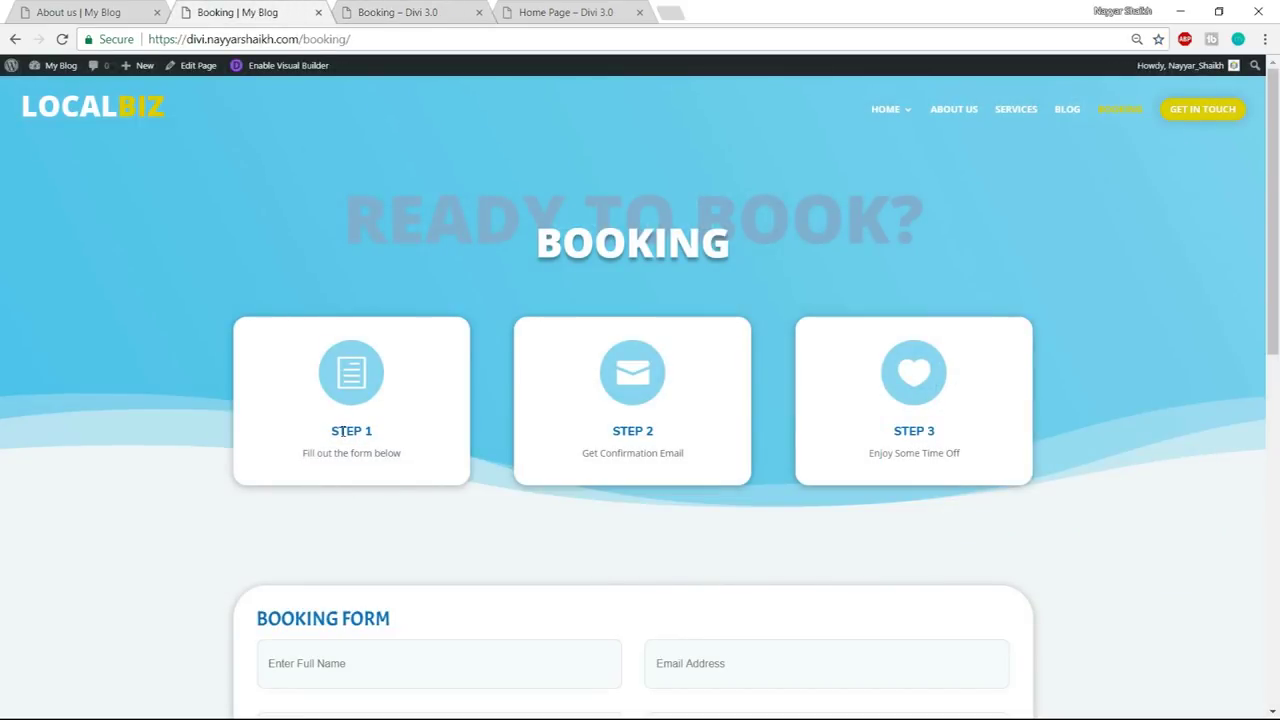
{"action": "left_click", "coordinate": [381, 8]}
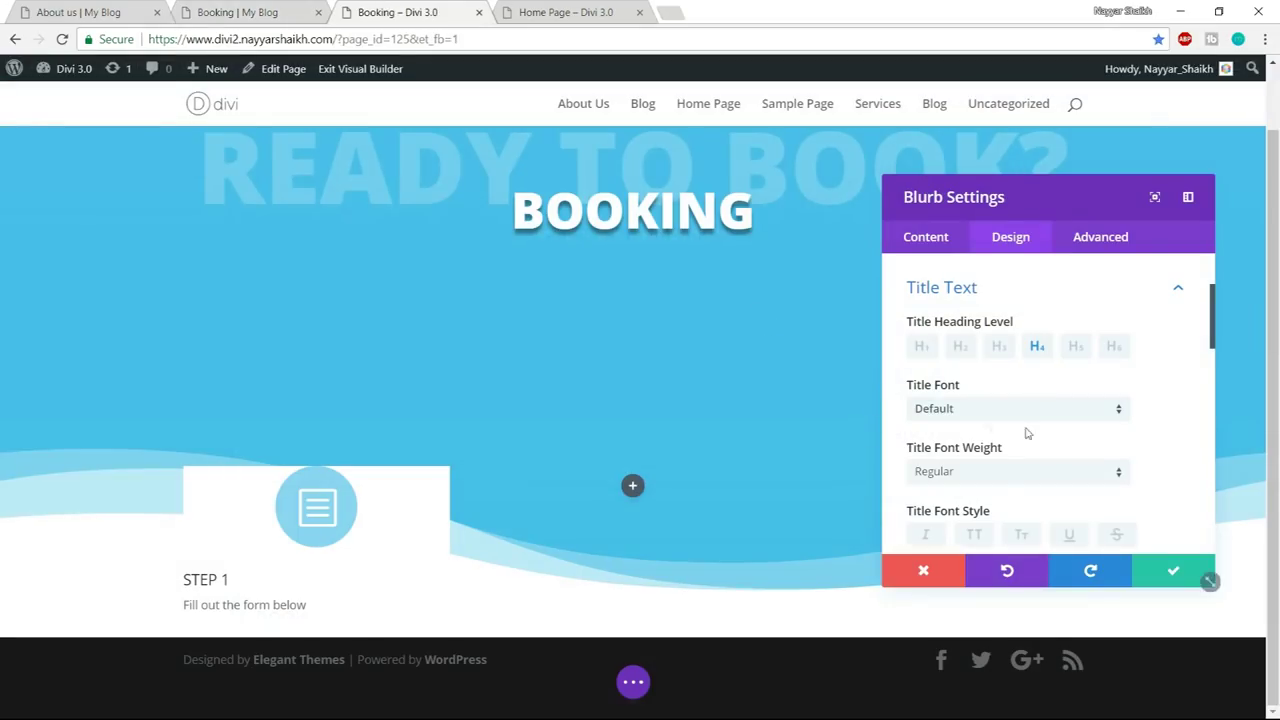
{"action": "scroll", "coordinate": [1163, 402], "scroll_direction": "down", "scroll_amount": 3}
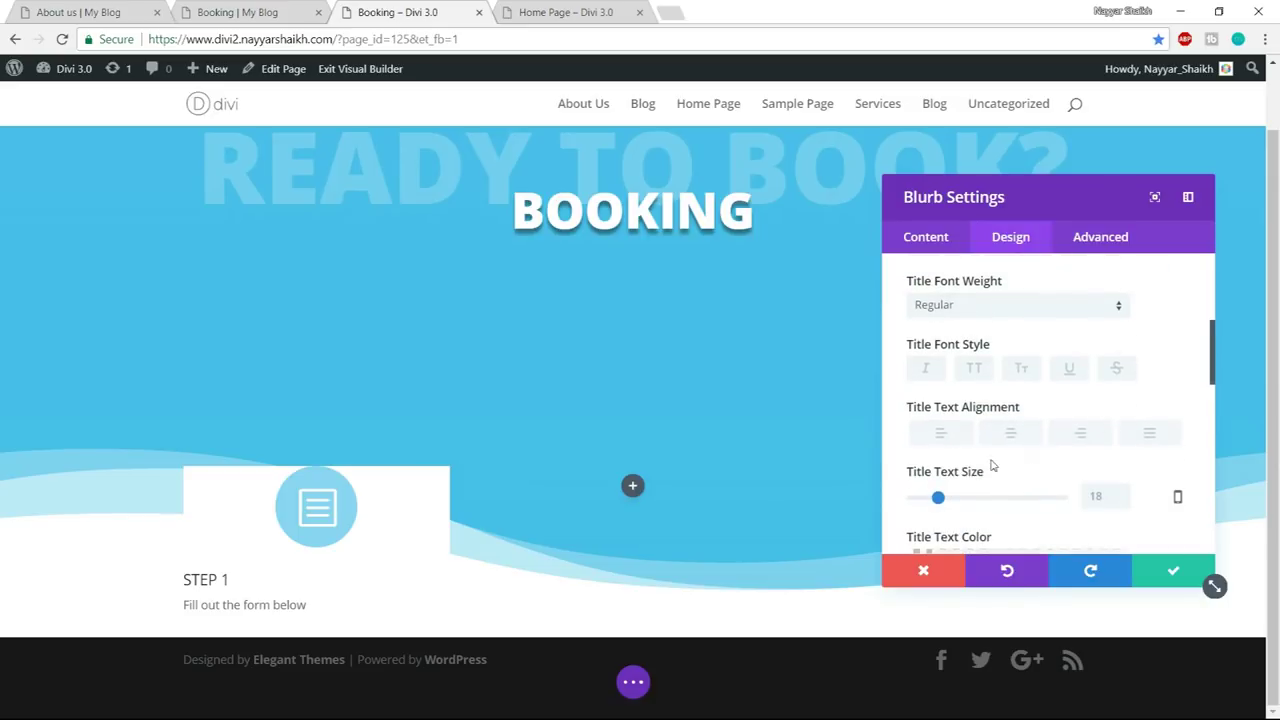
{"action": "left_click", "coordinate": [1009, 434]}
{"action": "left_click", "coordinate": [984, 305]}
{"action": "left_click", "coordinate": [975, 405]}
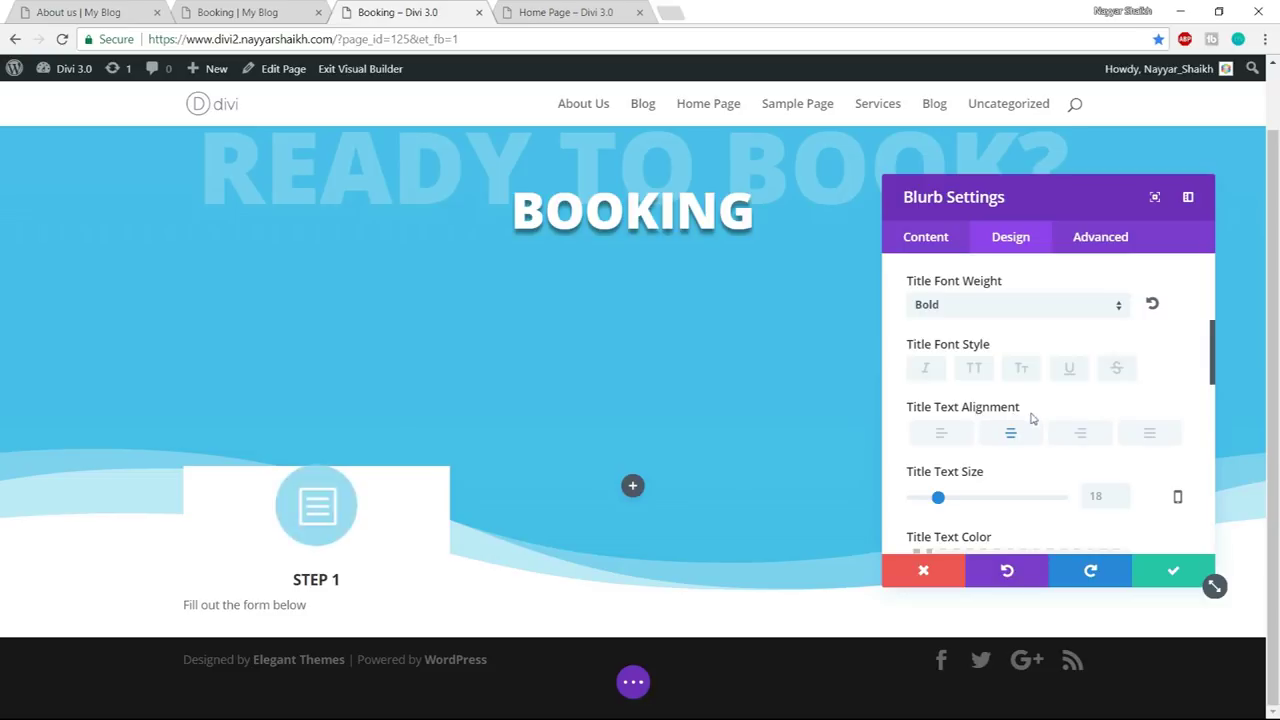
- Set the STEP 1 blurb's title text color to the preset blue #0c71c3
{"action": "scroll", "coordinate": [1079, 460], "scroll_direction": "down", "scroll_amount": 1}
{"action": "scroll", "coordinate": [1079, 460], "scroll_direction": "down", "scroll_amount": 2}
{"action": "left_click", "coordinate": [1054, 318]}
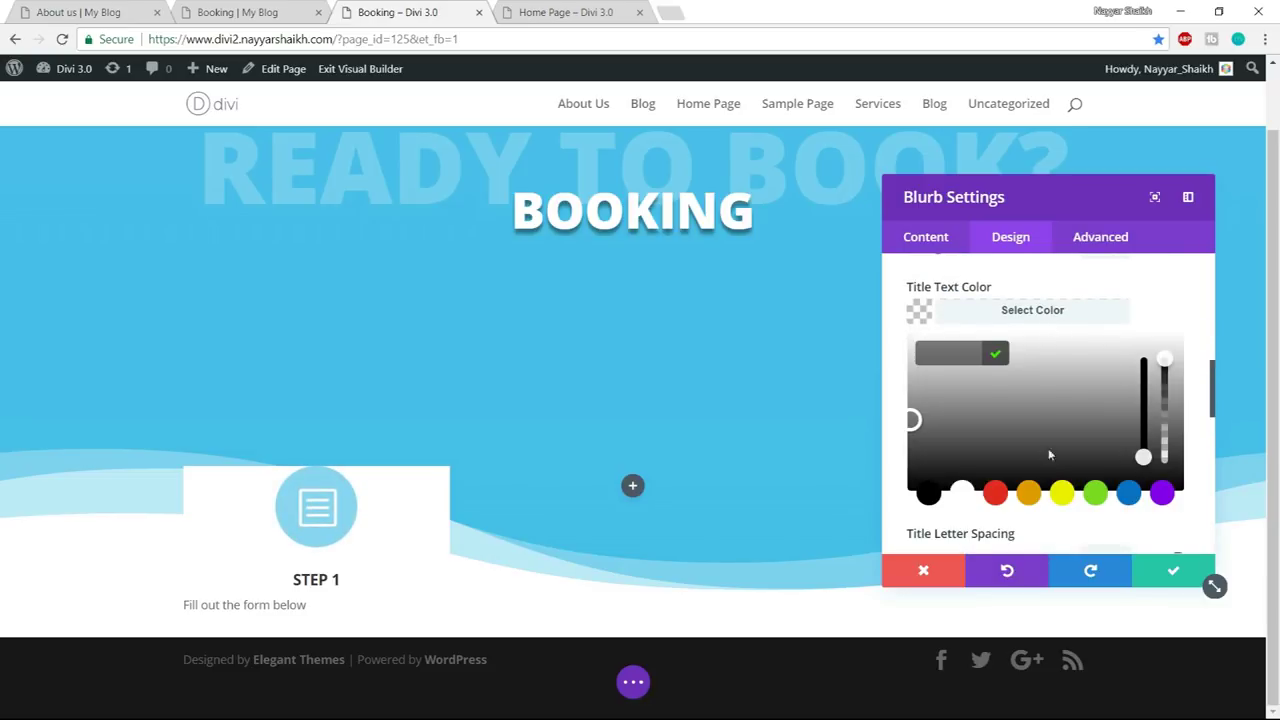
{"action": "left_click", "coordinate": [1134, 502]}
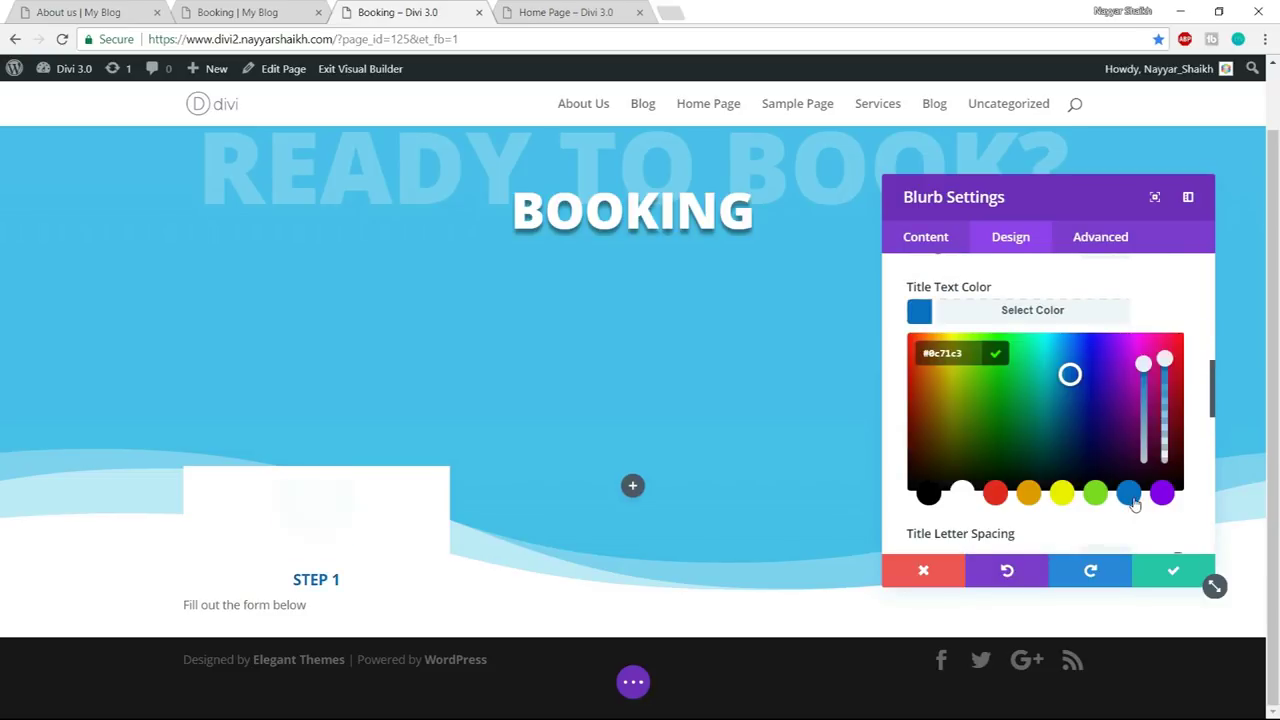
{"action": "left_click", "coordinate": [1120, 290]}
{"action": "scroll", "coordinate": [1134, 366], "scroll_direction": "up", "scroll_amount": 6}
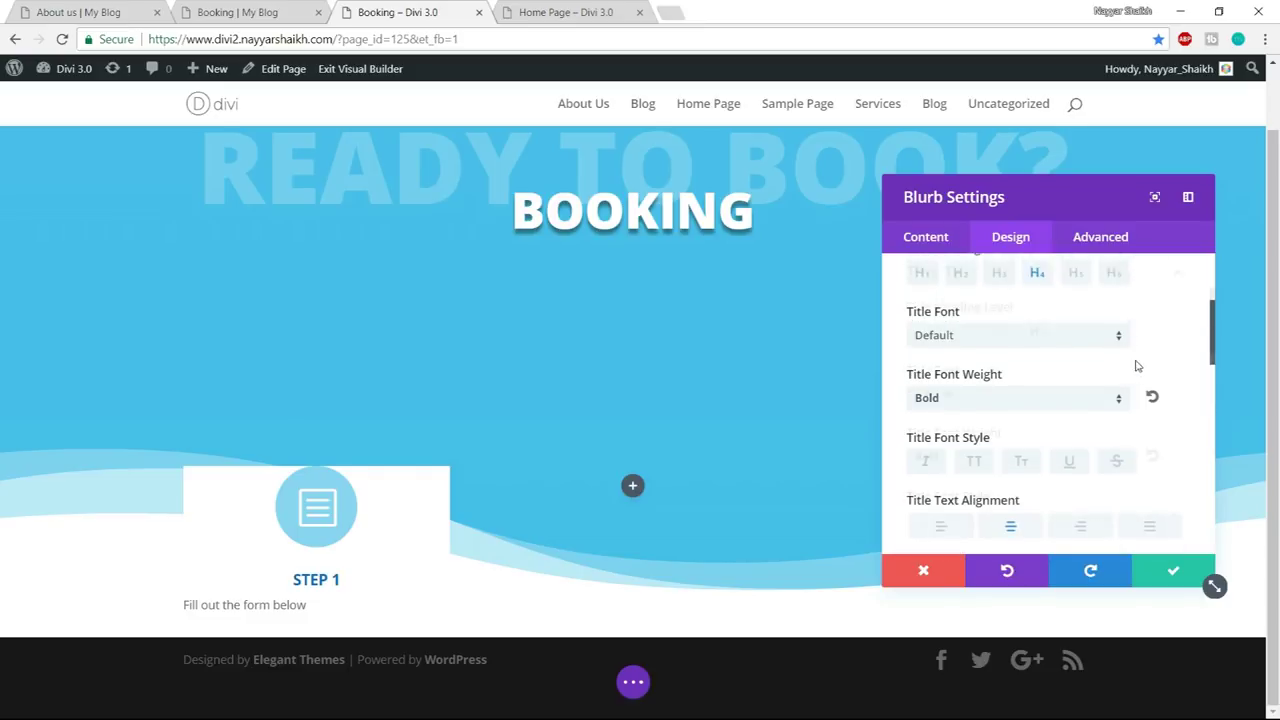
{"action": "left_click", "coordinate": [1170, 430]}
- Center the body text of the STEP 1 blurb
{"action": "left_click", "coordinate": [1123, 480]}
{"action": "scroll", "coordinate": [1123, 483], "scroll_direction": "down", "scroll_amount": 4}
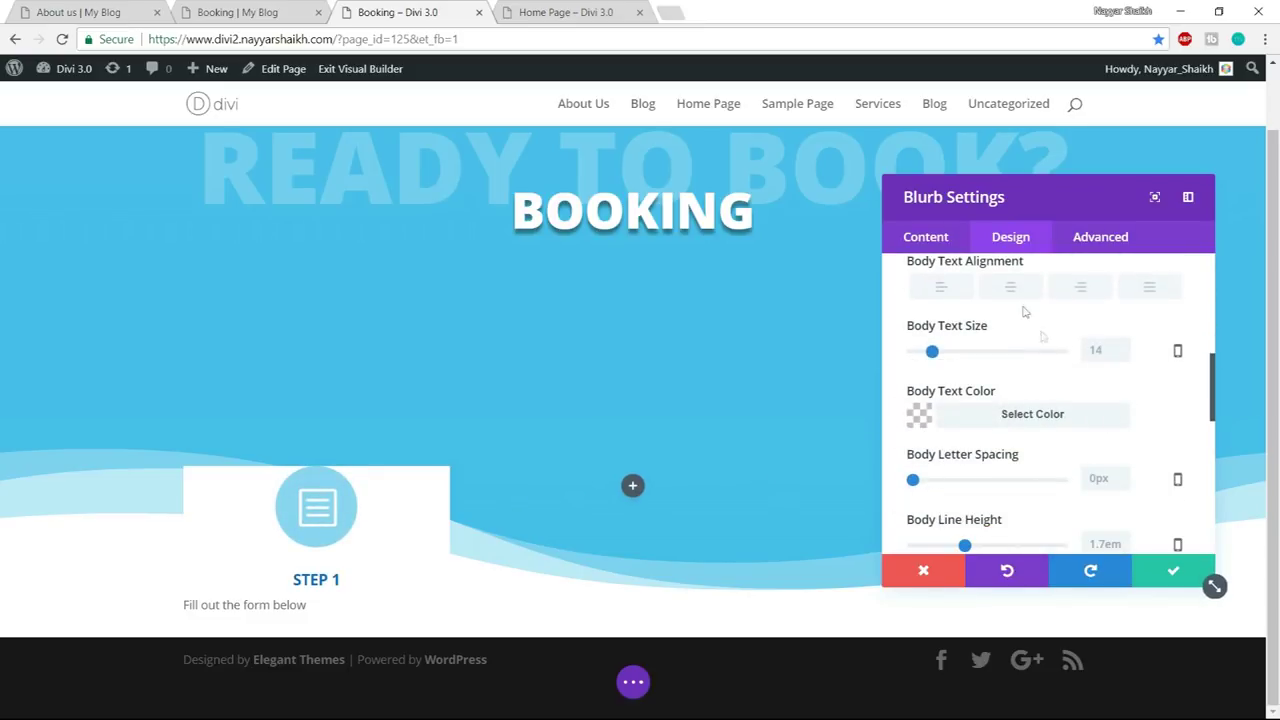
{"action": "left_click", "coordinate": [1011, 289]}
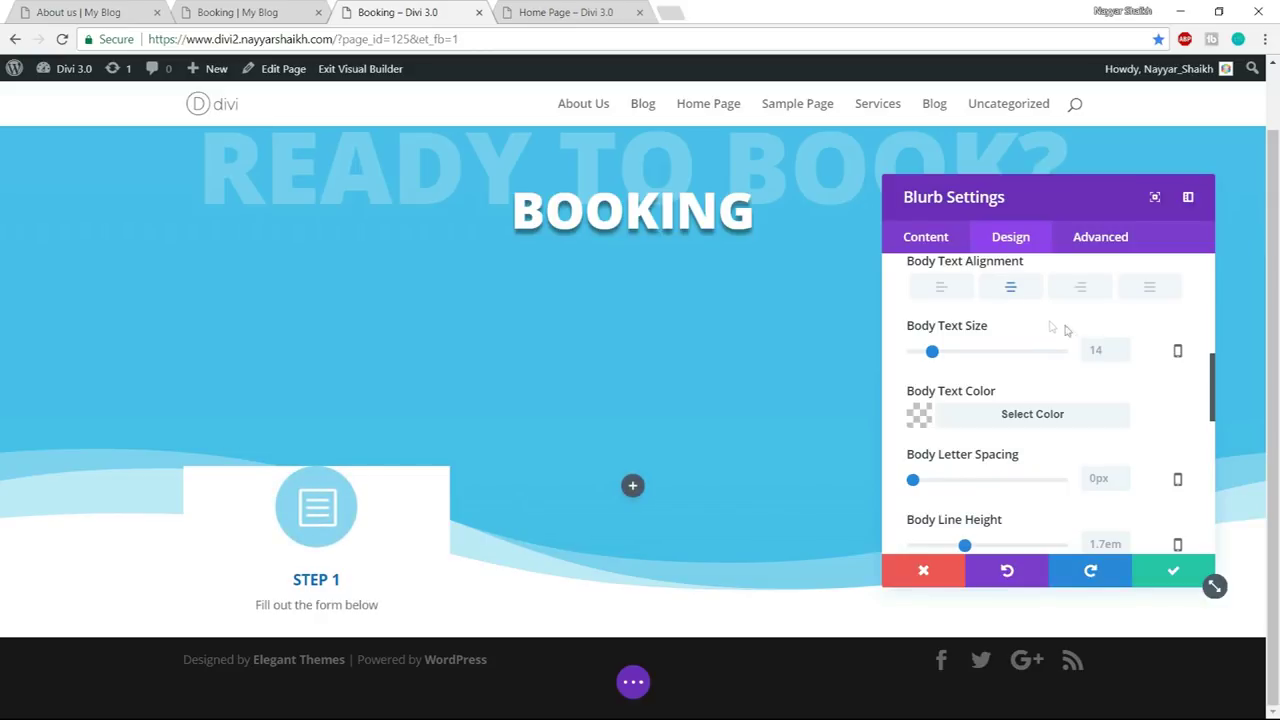
{"action": "scroll", "coordinate": [1170, 392], "scroll_direction": "up", "scroll_amount": 3}
{"action": "left_click", "coordinate": [1152, 310]}
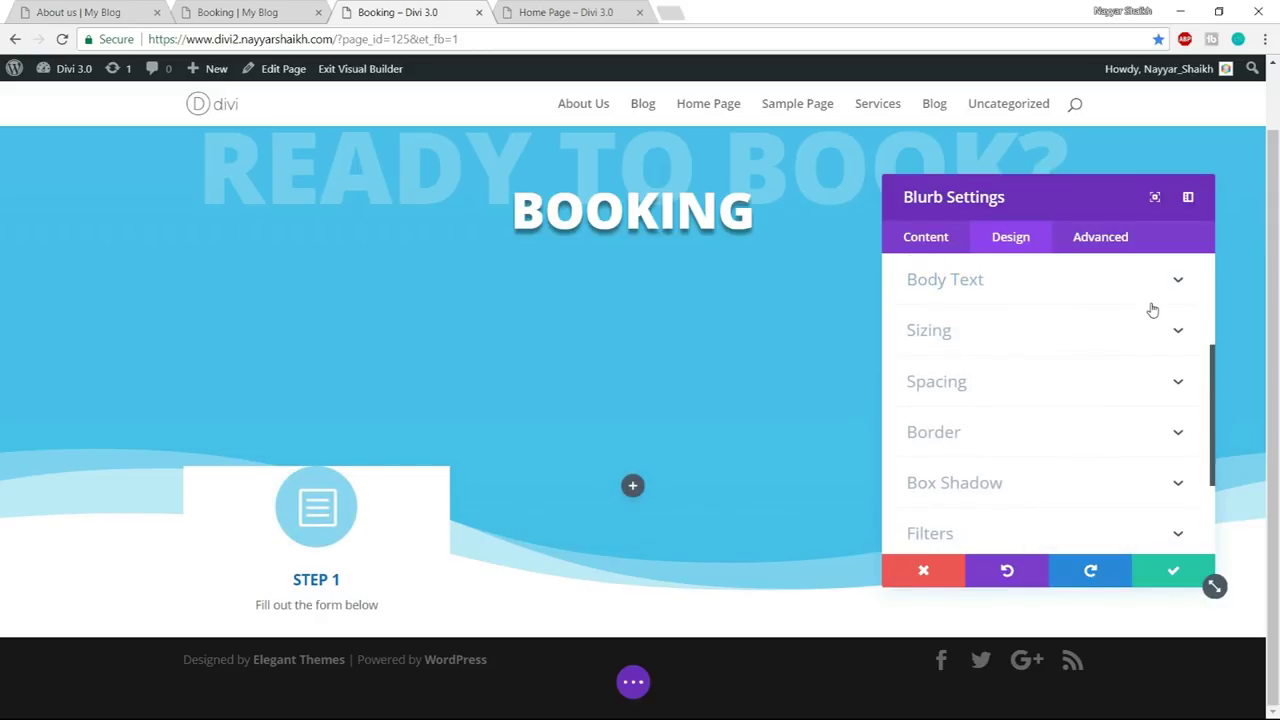
- Set the STEP 1 blurb's custom padding to 35px on the top, right, bottom and left
{"action": "scroll", "coordinate": [1039, 464], "scroll_direction": "down", "scroll_amount": 1}
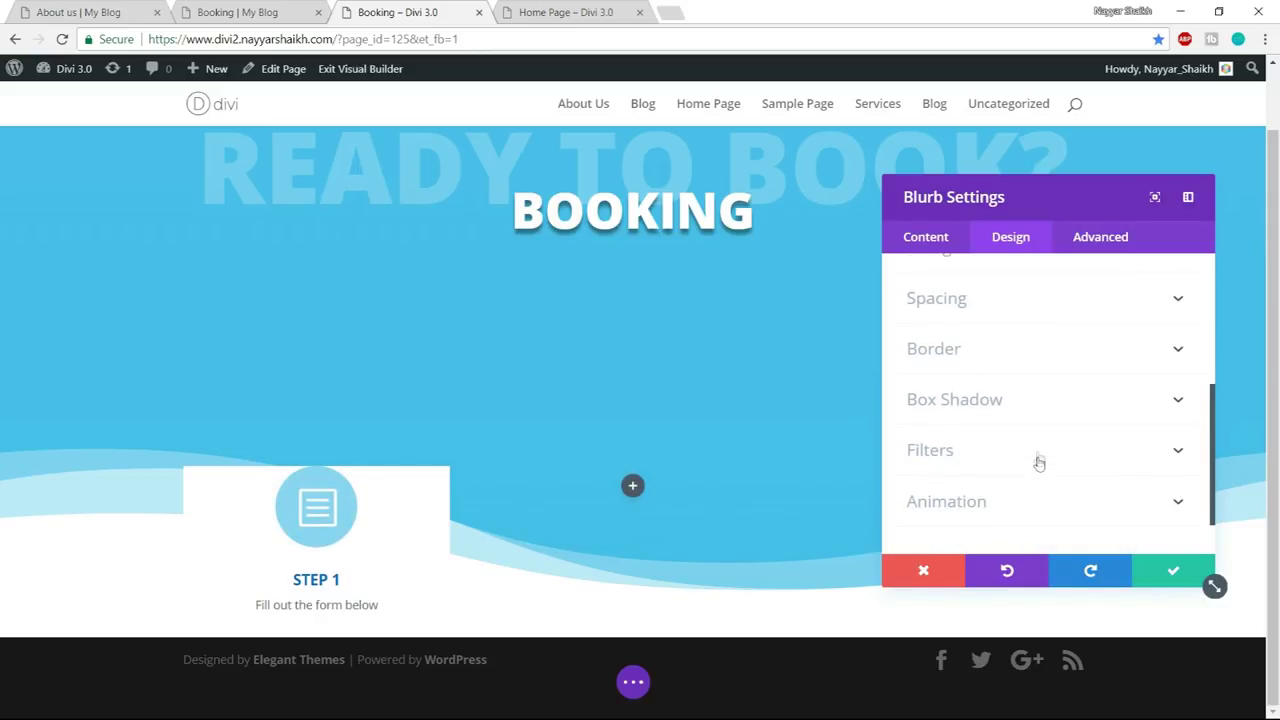
{"action": "left_click", "coordinate": [1009, 312]}
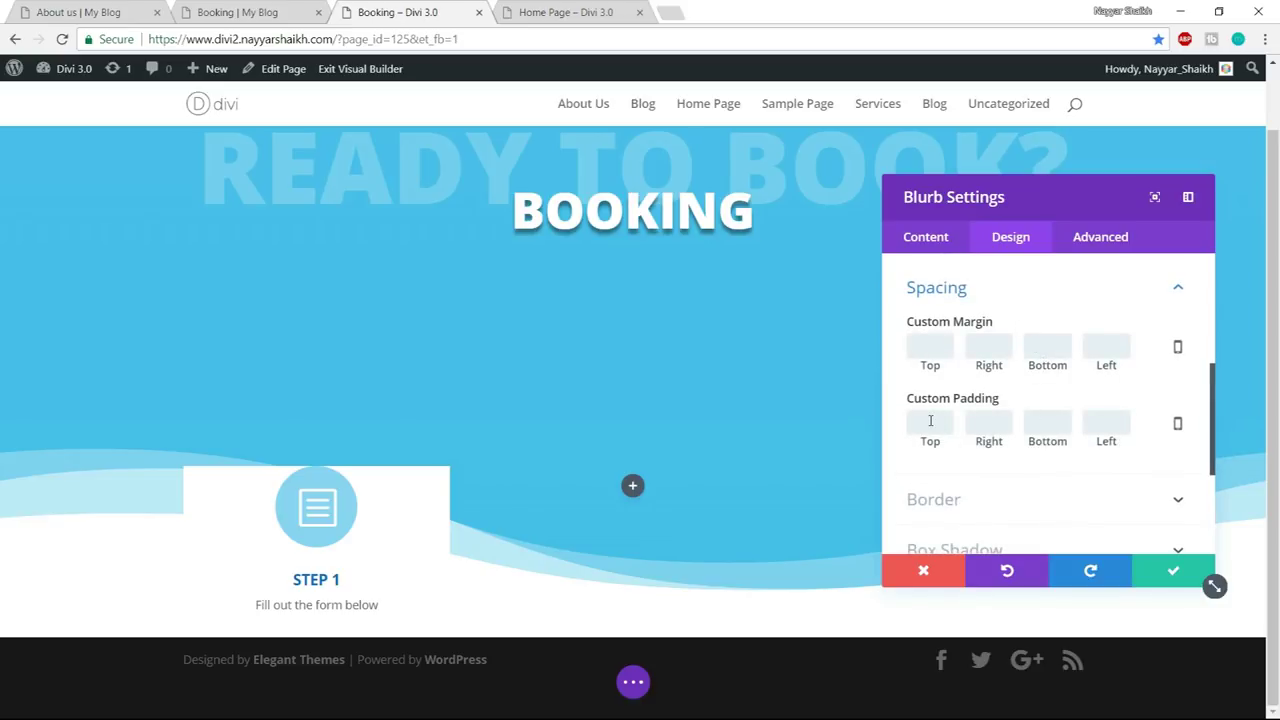
{"action": "type", "text": "5"}
{"action": "key", "text": "Tab"}
{"action": "type", "text": "35"}
{"action": "key", "text": "Tab"}
{"action": "type", "text": "35"}
{"action": "key", "text": "Tab"}
{"action": "type", "text": "35"}
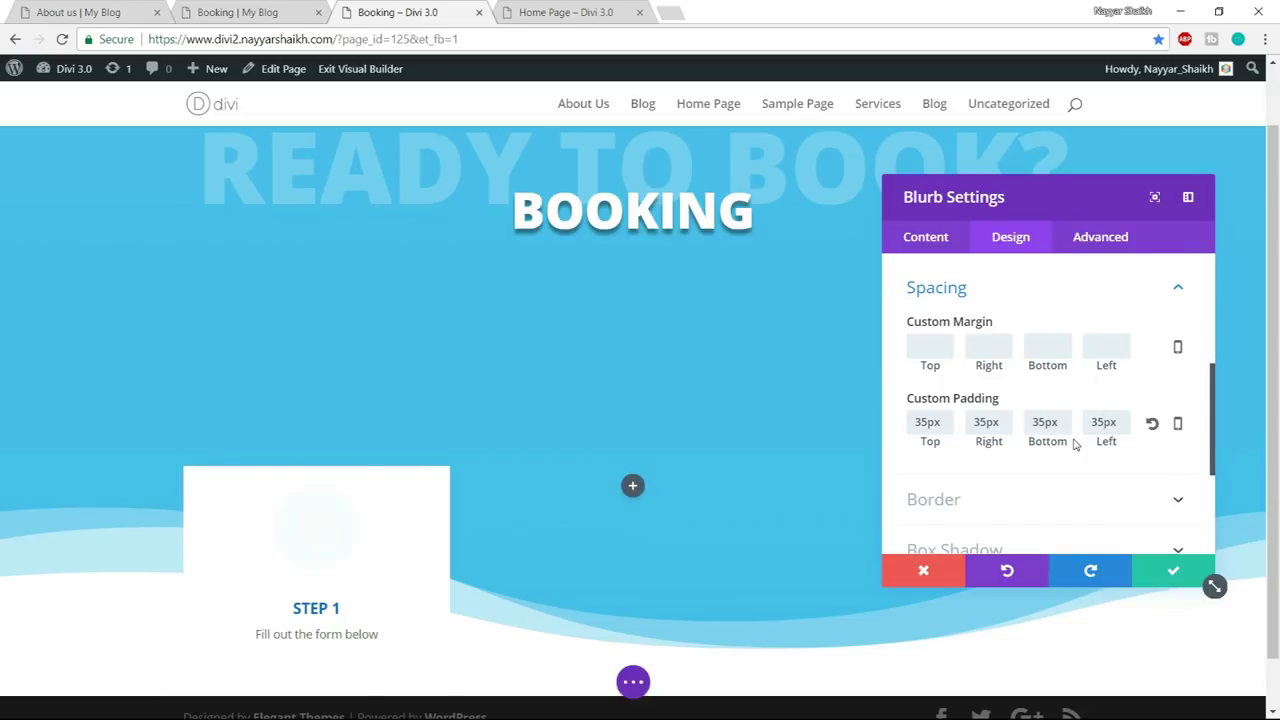
{"action": "scroll", "coordinate": [327, 528], "scroll_direction": "down", "scroll_amount": 1}
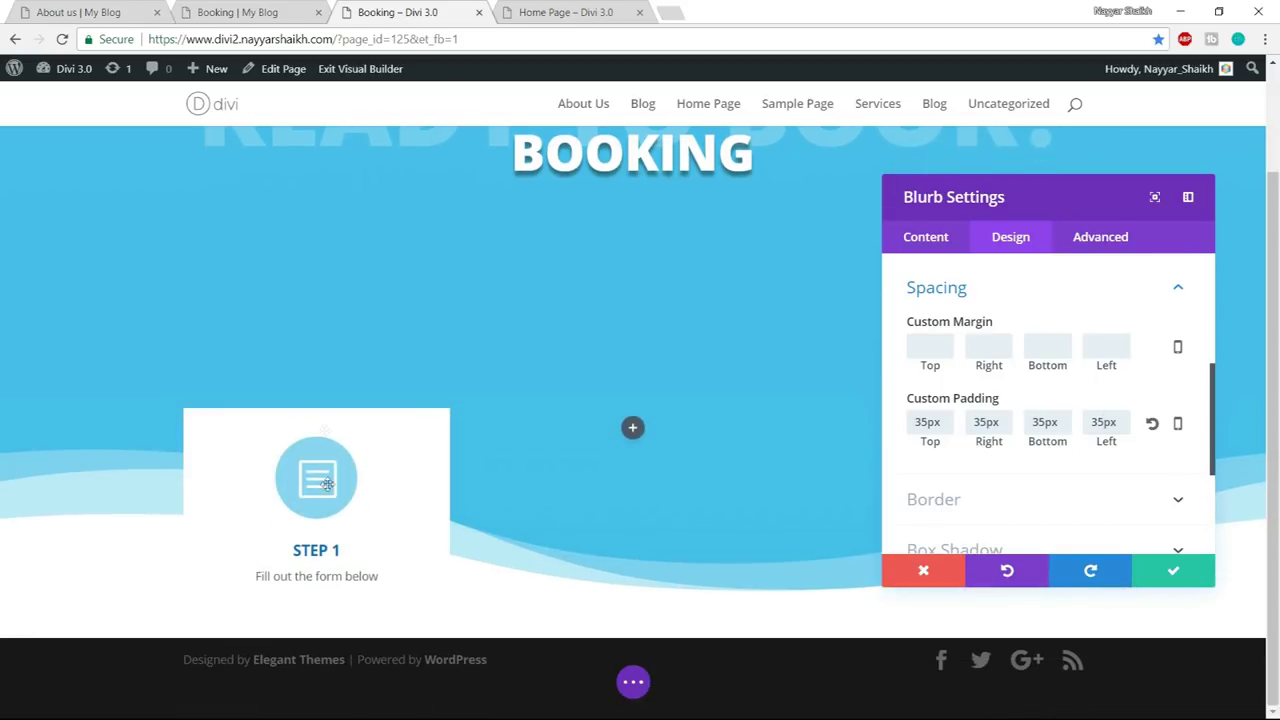
{"action": "scroll", "coordinate": [1072, 412], "scroll_direction": "up", "scroll_amount": 1}
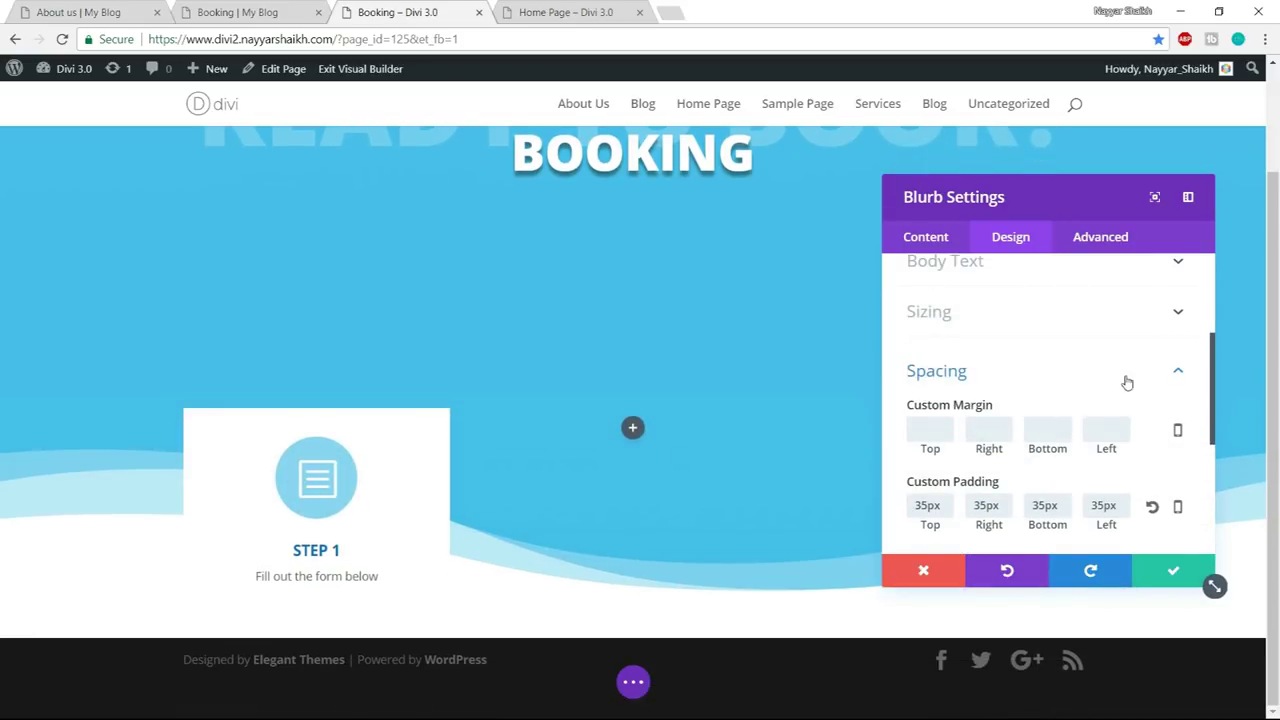
{"action": "left_click", "coordinate": [1125, 372]}
- Round all four corners of the STEP 1 blurb by 30px with the values linked
{"action": "left_click", "coordinate": [1045, 415]}
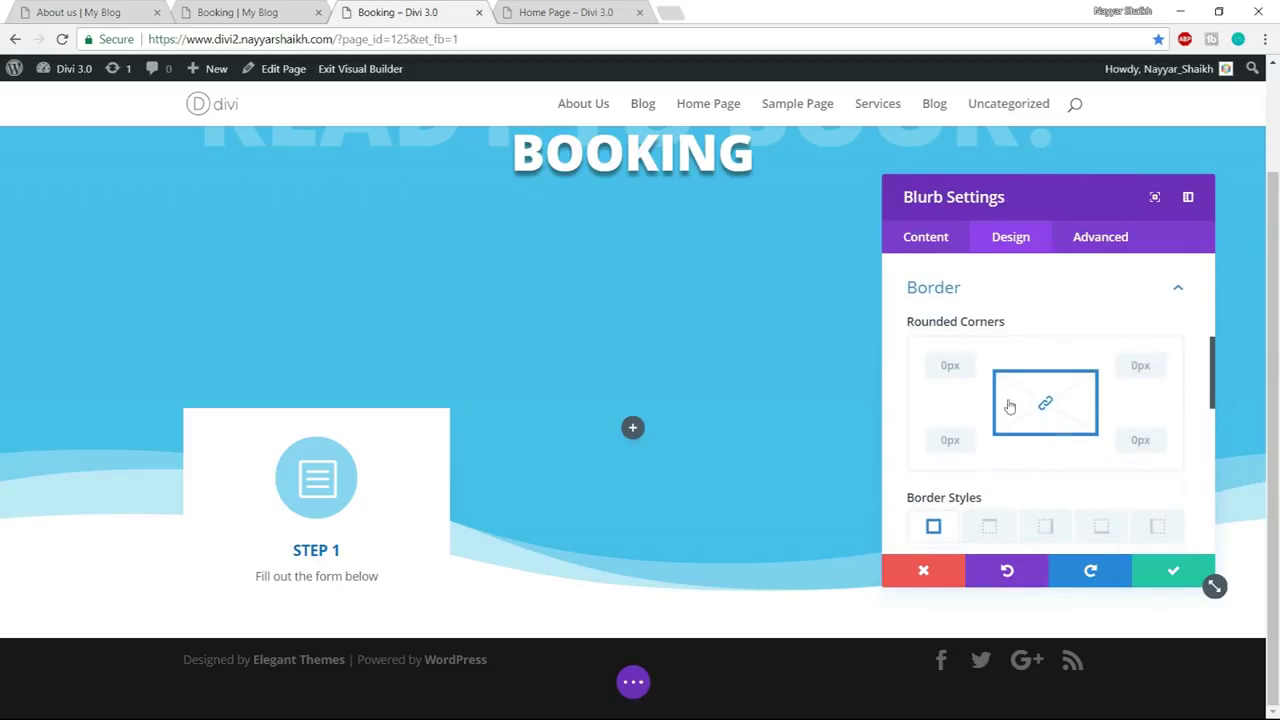
{"action": "left_click", "coordinate": [949, 365]}
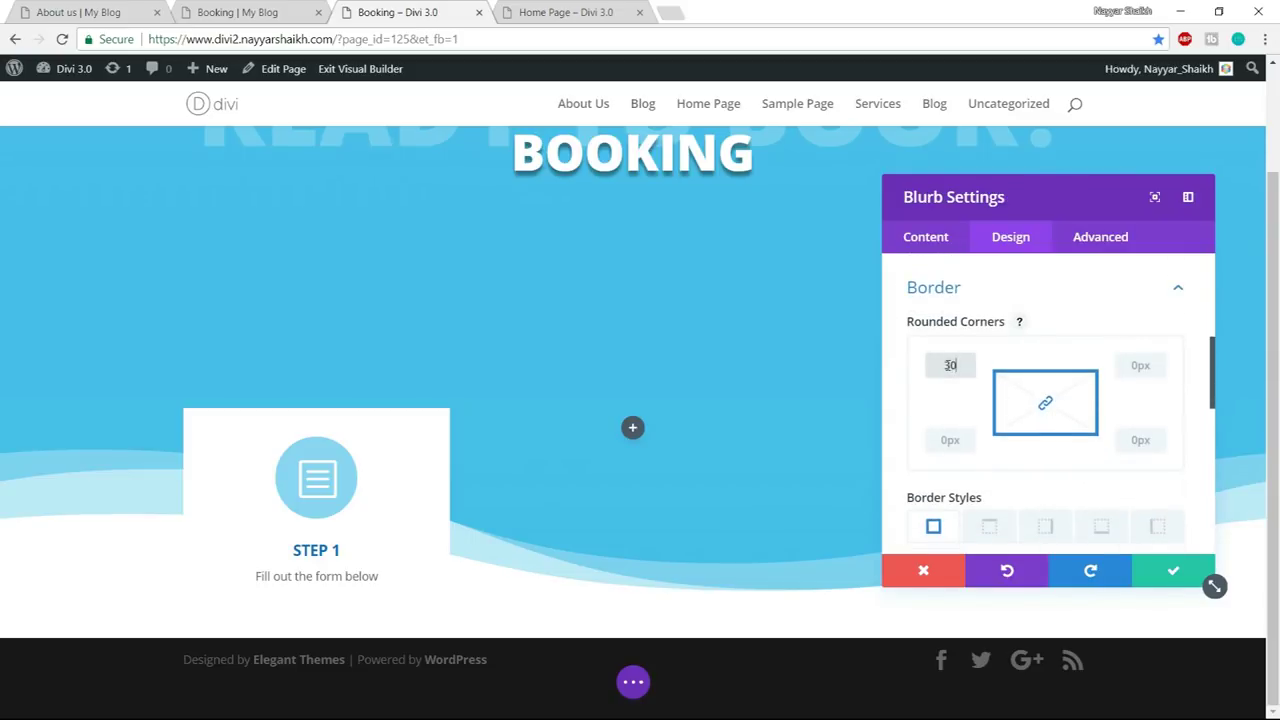
{"action": "scroll", "coordinate": [986, 434], "scroll_direction": "down", "scroll_amount": 2}
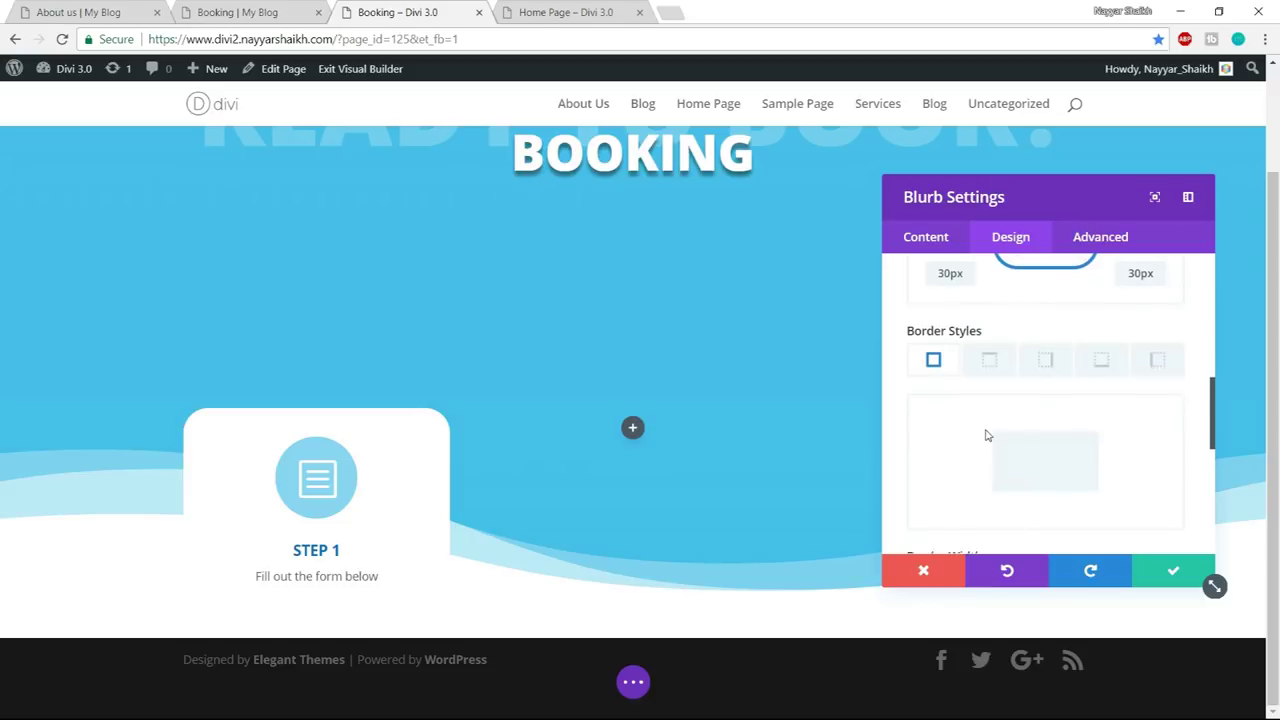
- Apply the first box shadow preset, soft on all sides, to the STEP 1 blurb, compare it with the reference and save the blurb settings
{"action": "scroll", "coordinate": [986, 437], "scroll_direction": "down", "scroll_amount": 5}
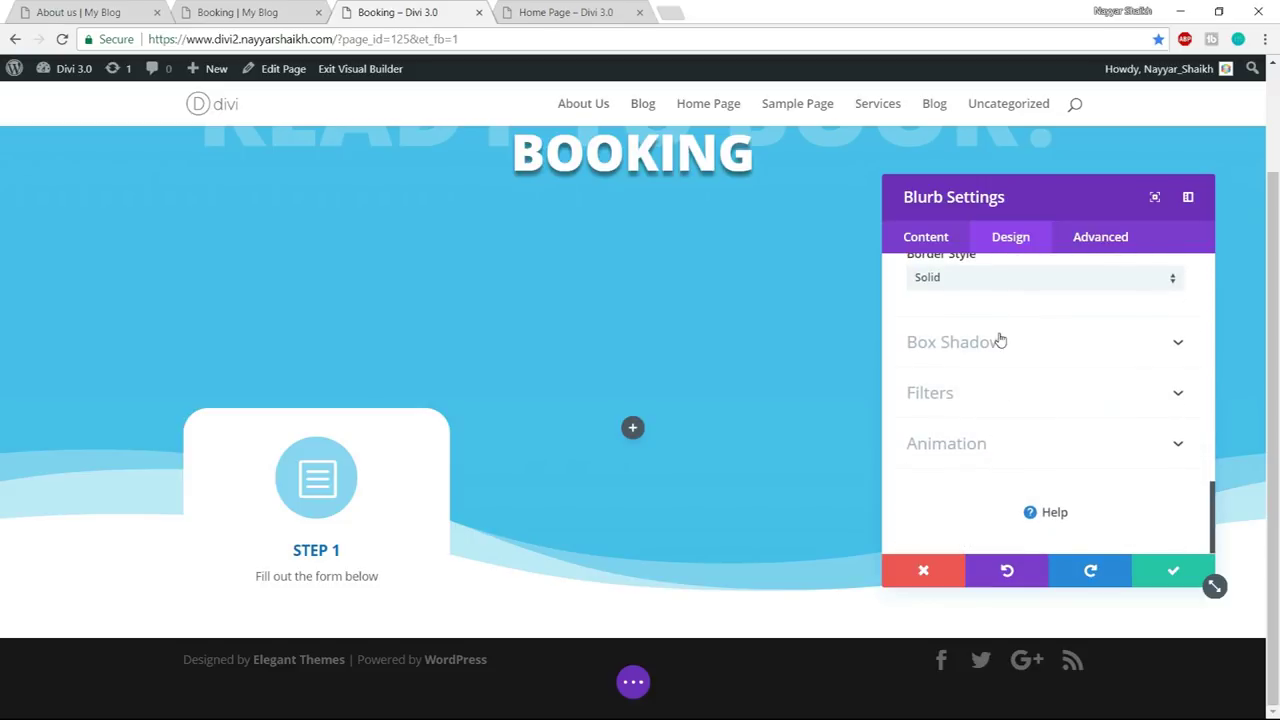
{"action": "left_click", "coordinate": [1000, 338]}
{"action": "left_click", "coordinate": [1026, 381]}
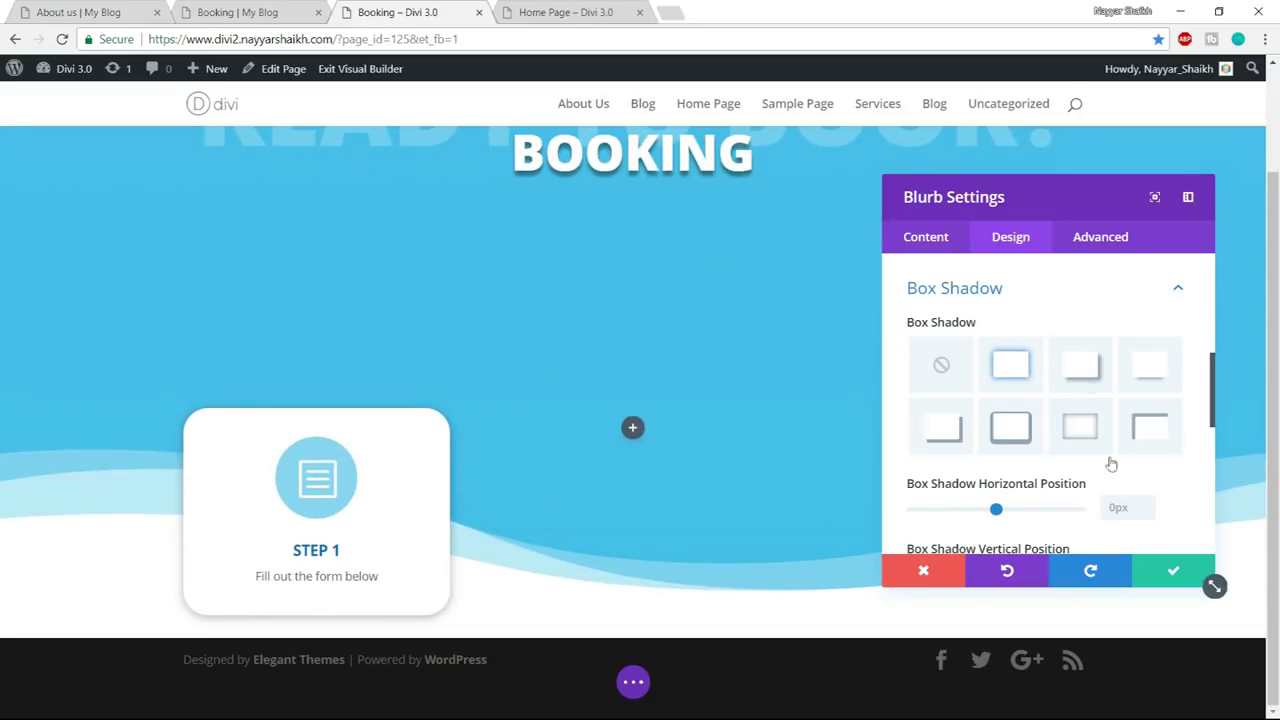
{"action": "scroll", "coordinate": [1054, 365], "scroll_direction": "up", "scroll_amount": 1}
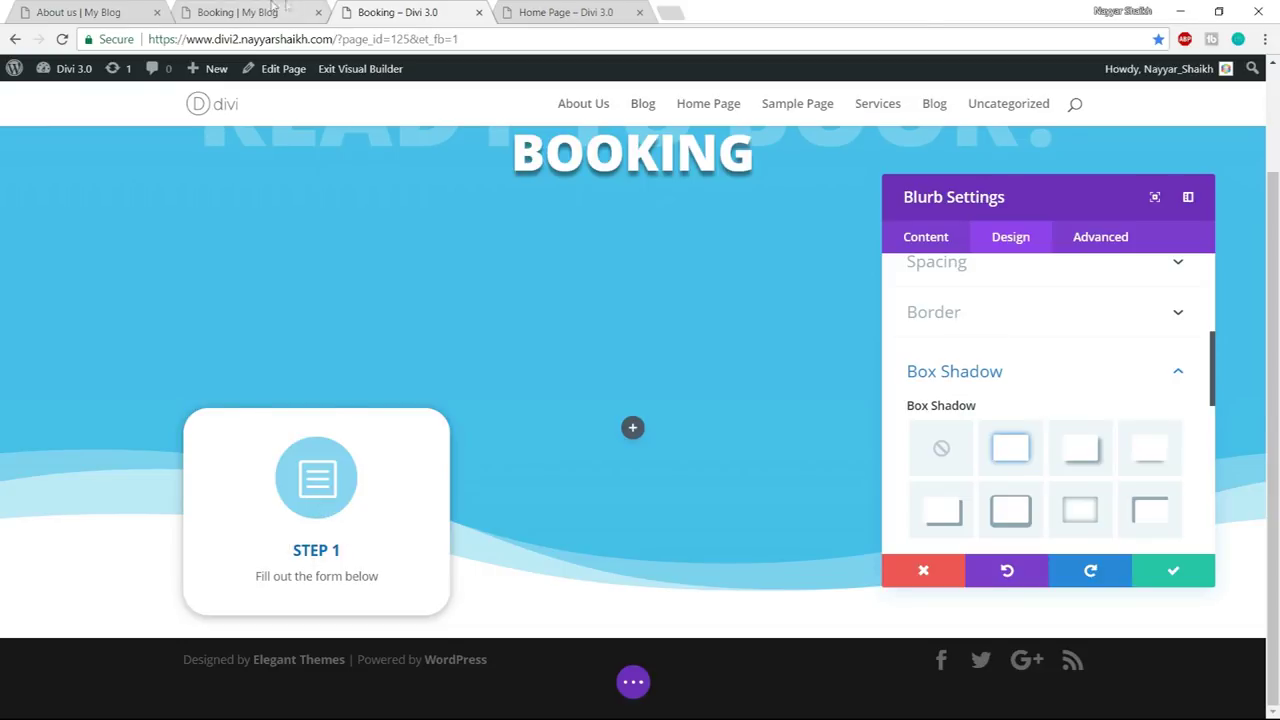
{"action": "left_click", "coordinate": [272, 9]}
{"action": "left_click", "coordinate": [400, 9]}
{"action": "left_click", "coordinate": [1175, 573]}
{"action": "scroll", "coordinate": [770, 453], "scroll_direction": "up", "scroll_amount": 1}
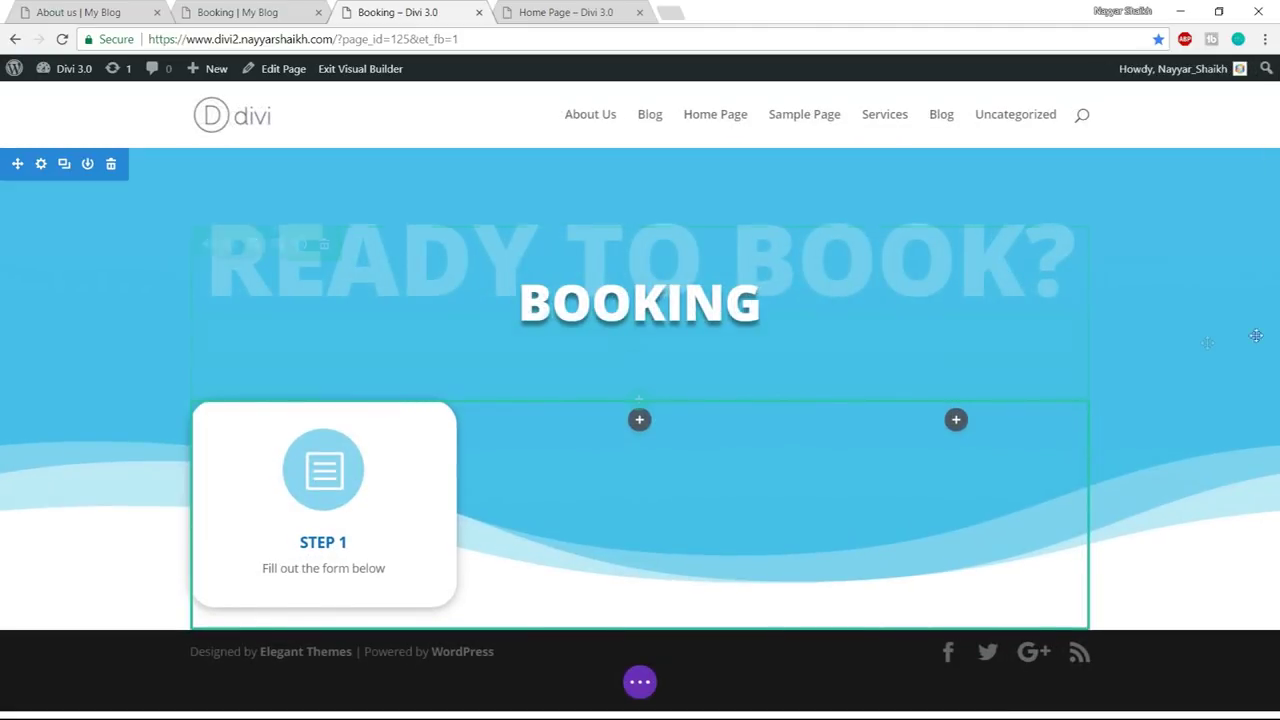
- Duplicate the STEP 1 blurb twice and place one copy in the row's second column and one in the third
{"action": "left_click", "coordinate": [640, 682]}
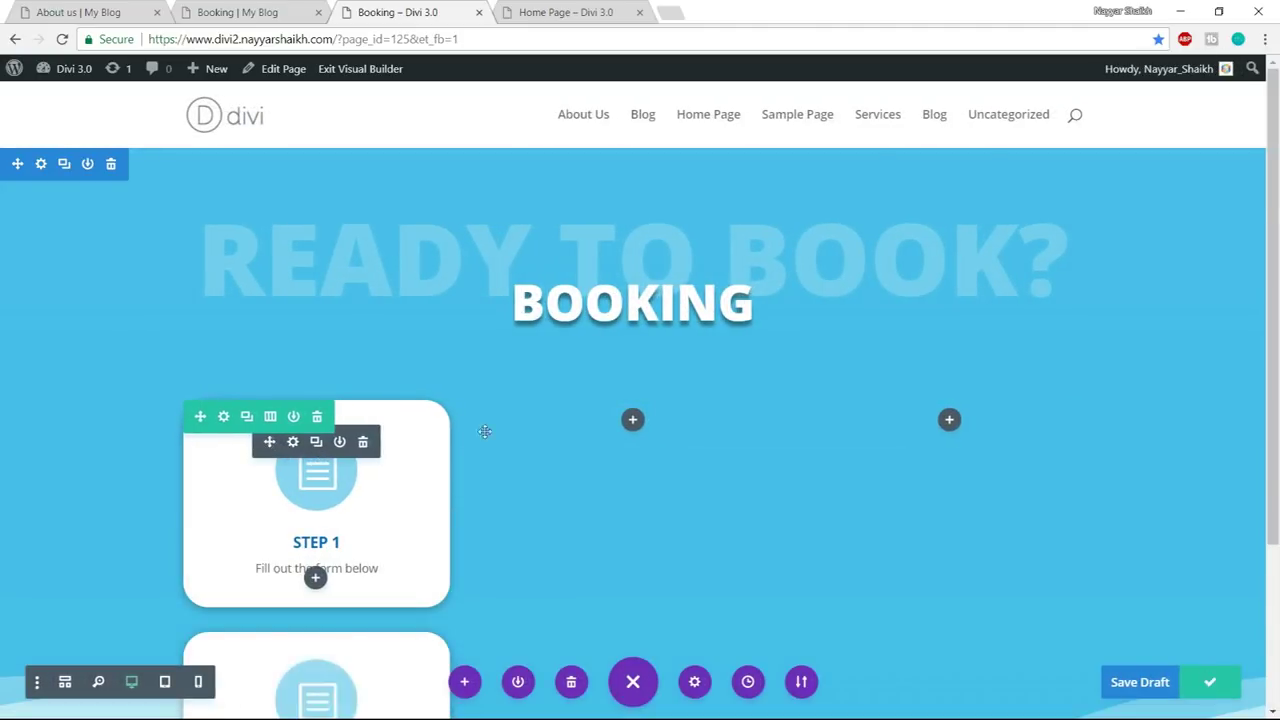
{"action": "left_click_drag", "start_coordinate": [484, 431], "coordinate": [643, 430]}
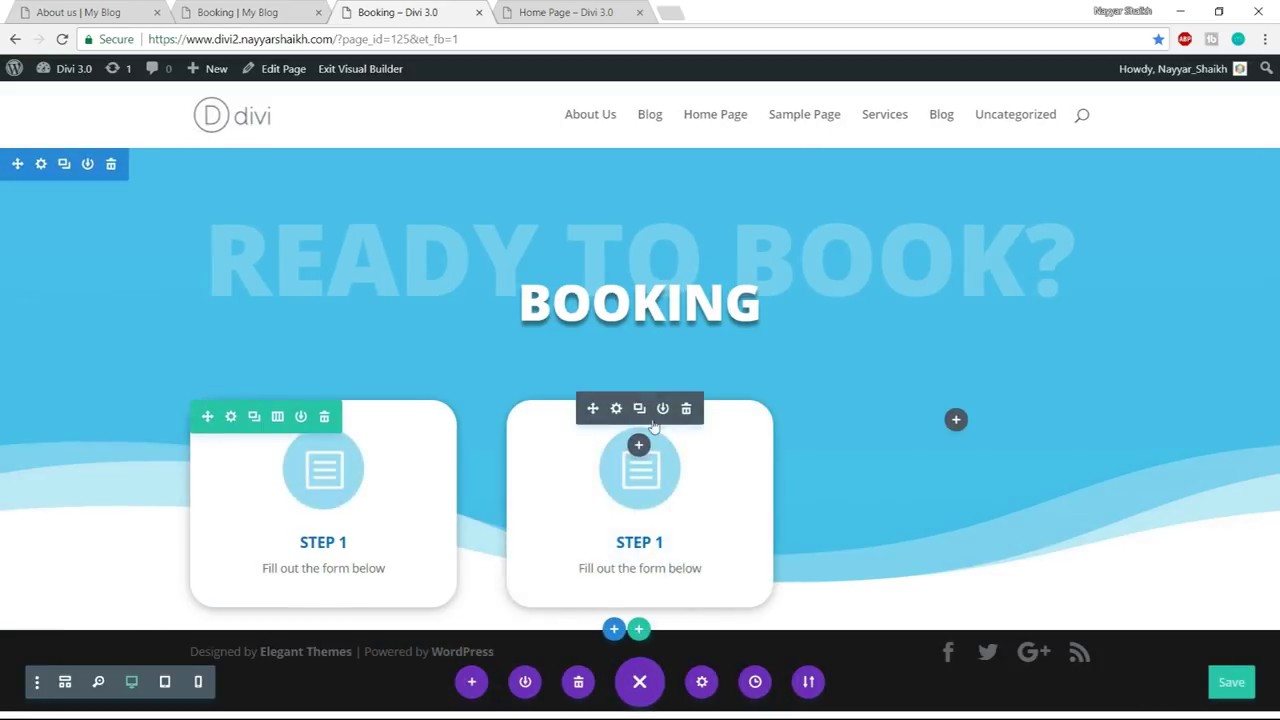
{"action": "left_click", "coordinate": [639, 409]}
{"action": "left_click_drag", "start_coordinate": [929, 397], "coordinate": [928, 394]}
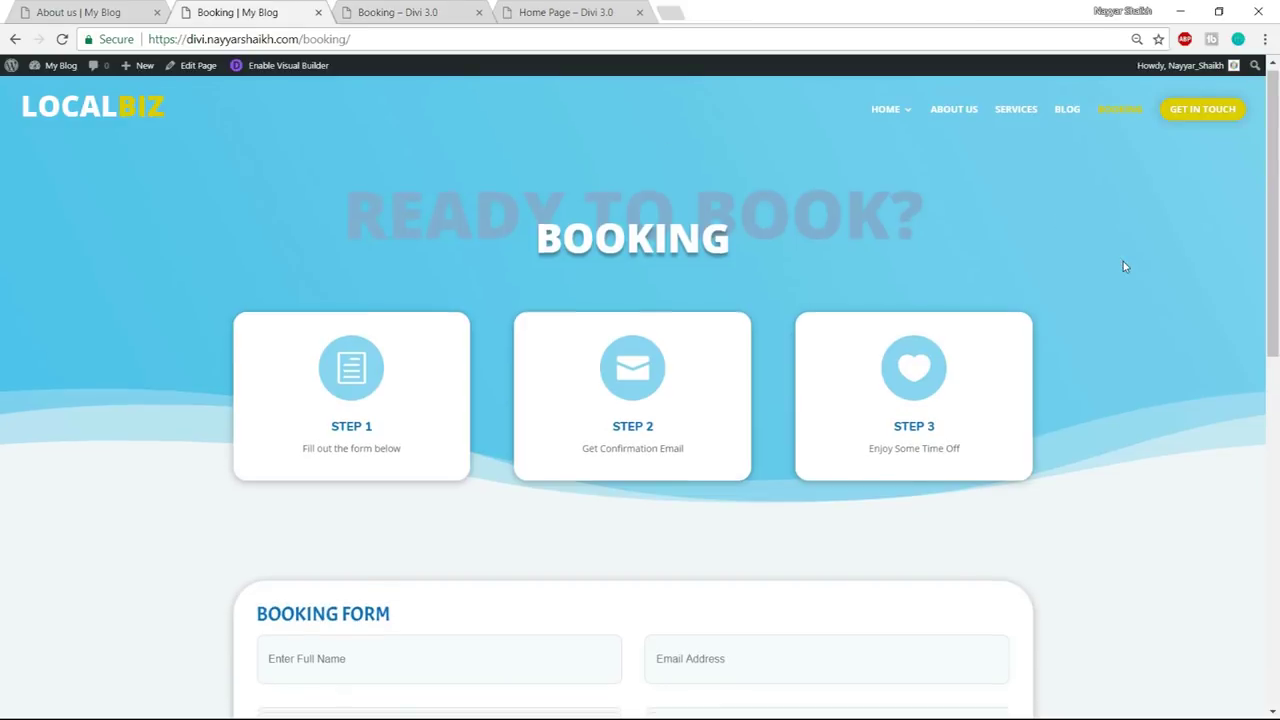
- Examine the booking form section below the three step cards on the reference Booking page
{"action": "scroll", "coordinate": [1123, 264], "scroll_direction": "down", "scroll_amount": 5}
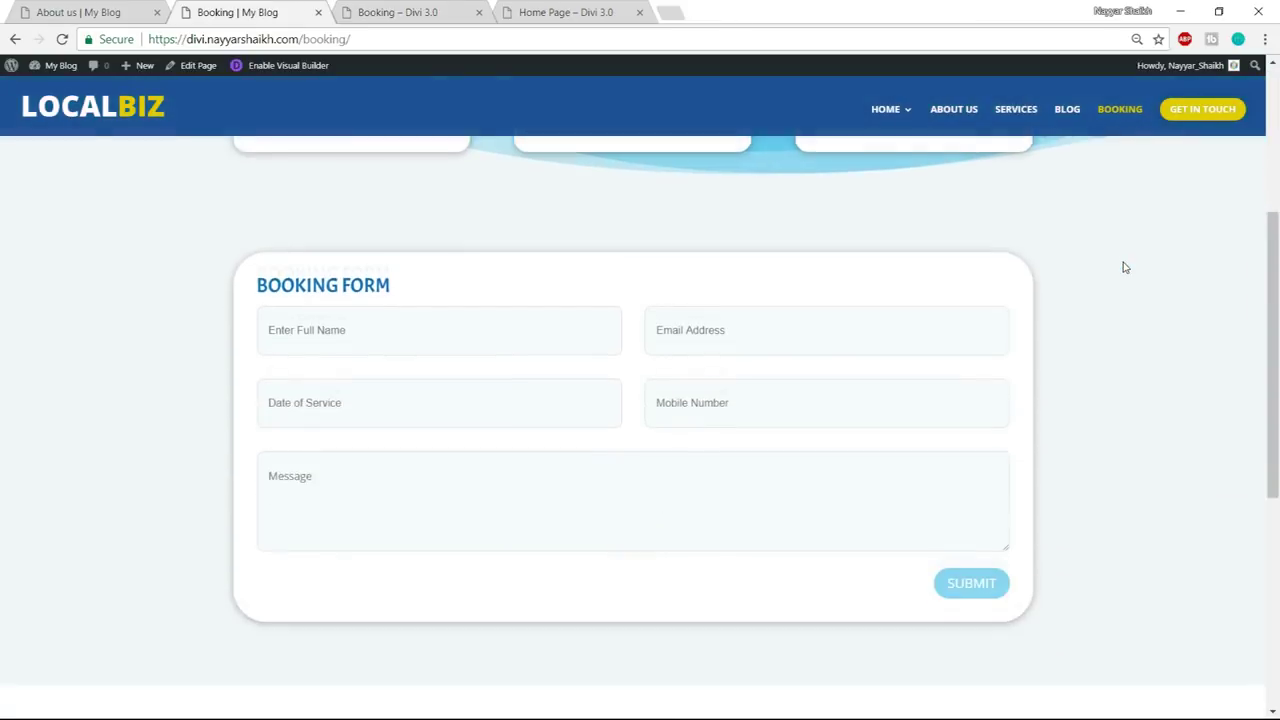
{"action": "scroll", "coordinate": [1129, 272], "scroll_direction": "up", "scroll_amount": 1}
{"action": "scroll", "coordinate": [597, 306], "scroll_direction": "down", "scroll_amount": 1}
{"action": "scroll", "coordinate": [208, 370], "scroll_direction": "up", "scroll_amount": 3}
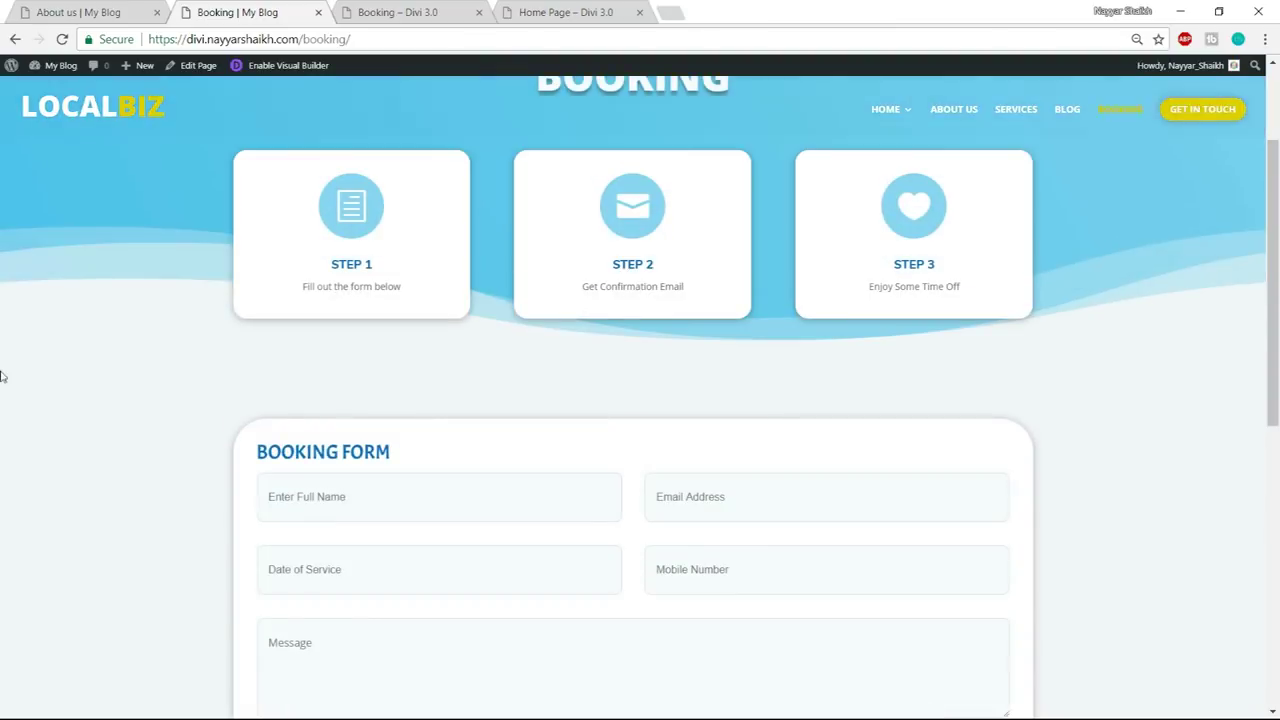
{"action": "scroll", "coordinate": [732, 381], "scroll_direction": "down", "scroll_amount": 2}
{"action": "scroll", "coordinate": [651, 446], "scroll_direction": "down", "scroll_amount": 4}
{"action": "scroll", "coordinate": [651, 432], "scroll_direction": "up", "scroll_amount": 4}
{"action": "left_click", "coordinate": [420, 12]}
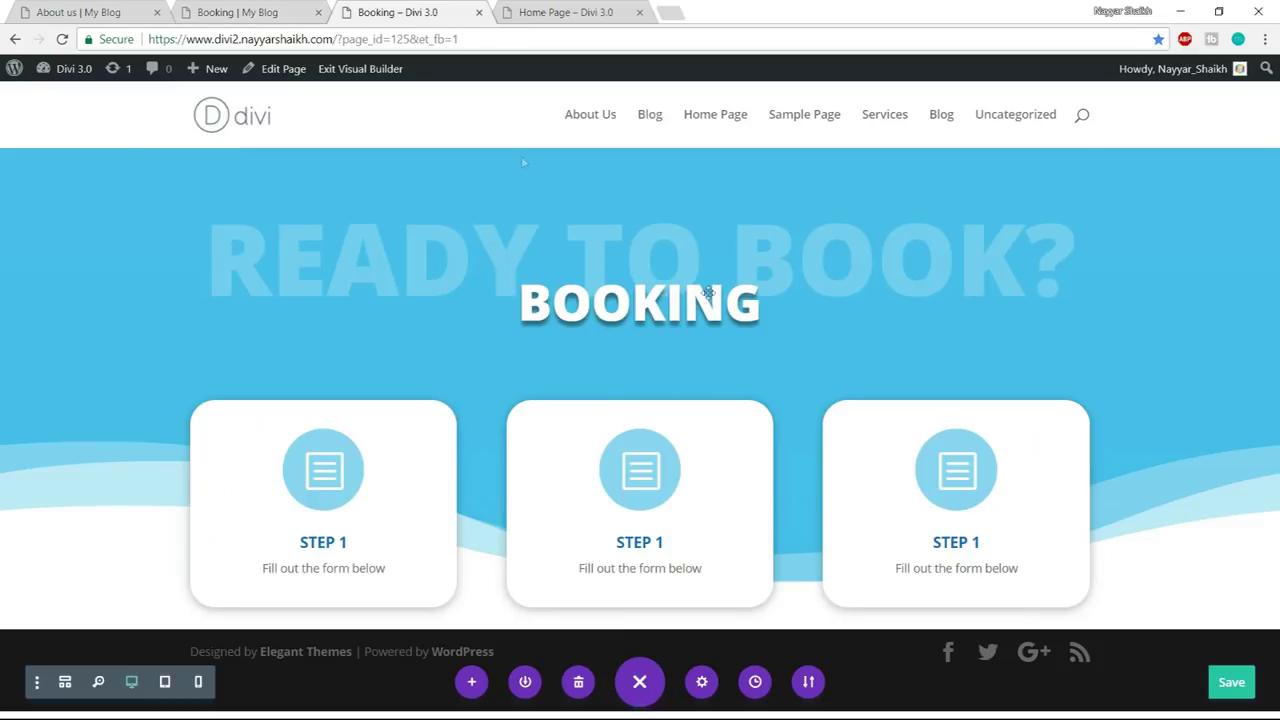
- Add a regular section with a one-column row below the header and insert a Contact Form module in it
{"action": "left_click", "coordinate": [613, 629]}
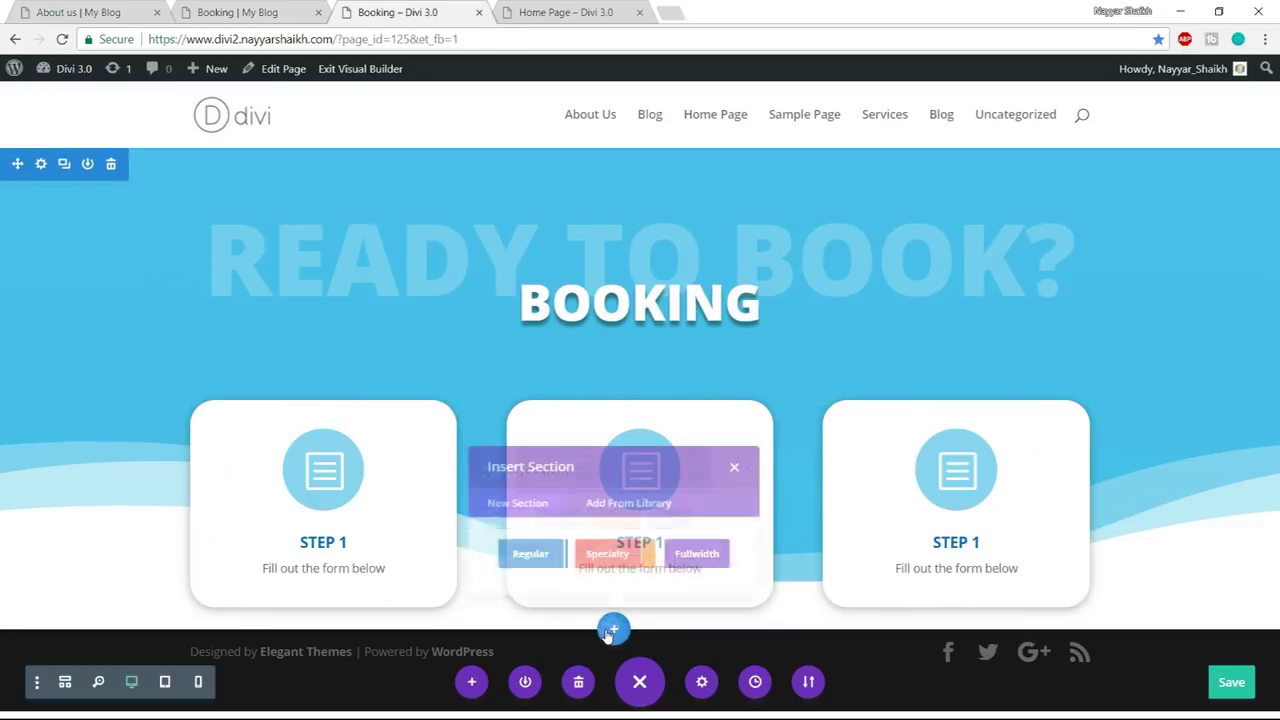
{"action": "left_click", "coordinate": [515, 572]}
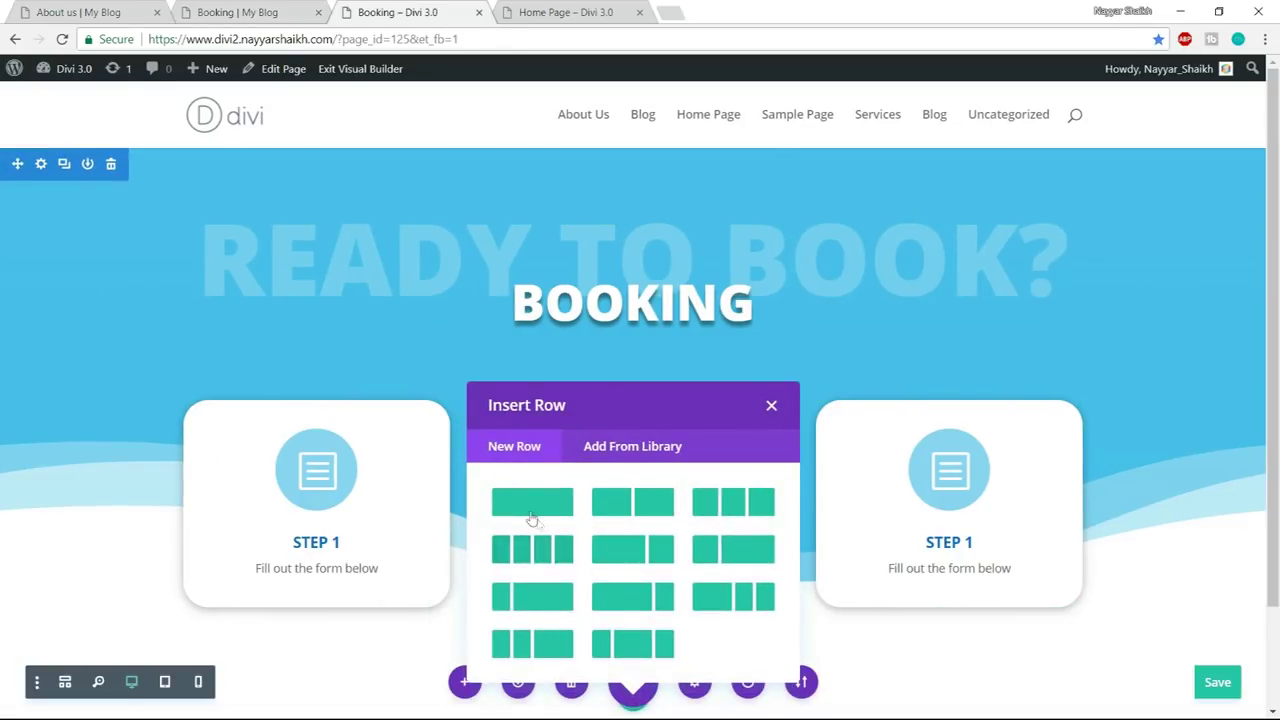
{"action": "left_click", "coordinate": [531, 508]}
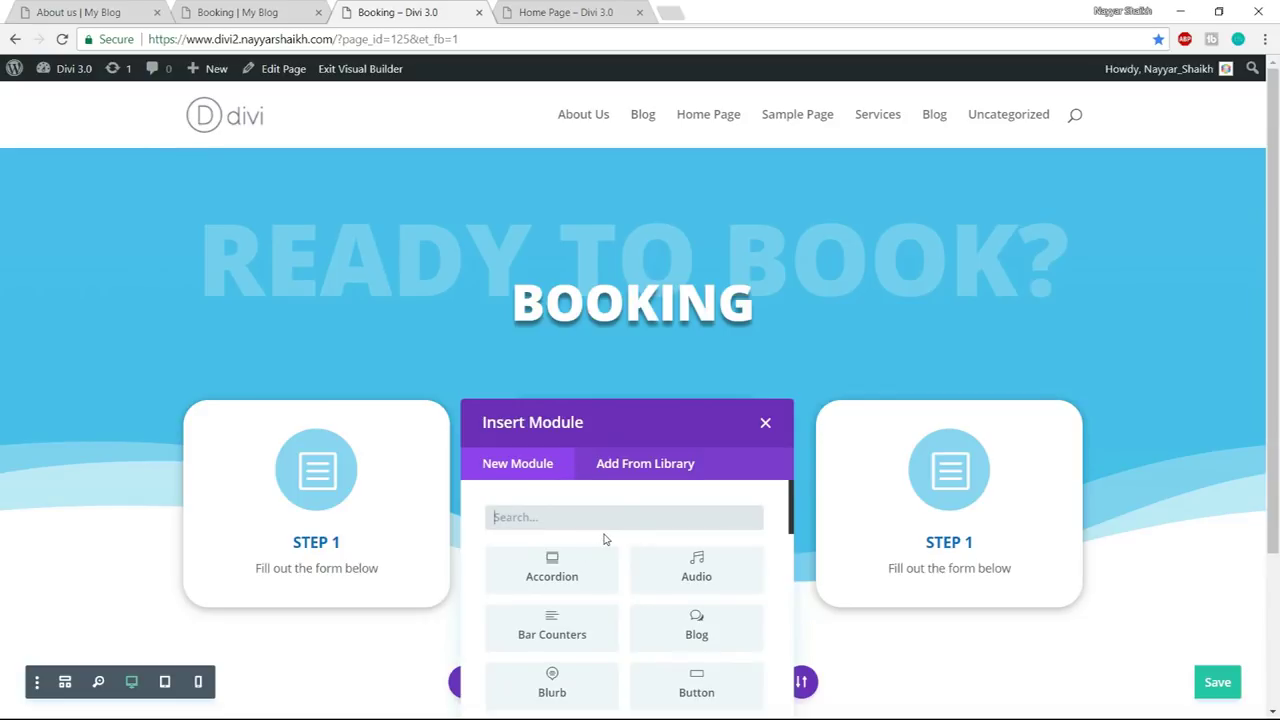
{"action": "type", "text": "form"}
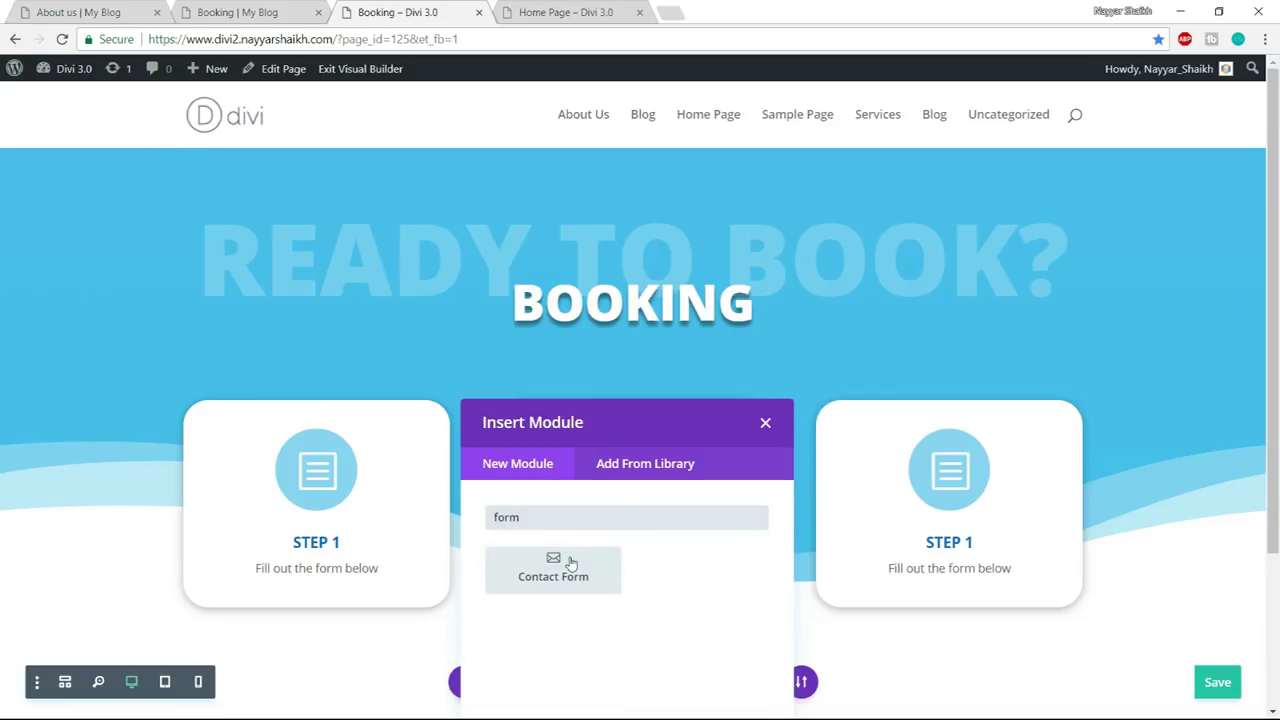
{"action": "left_click", "coordinate": [553, 568]}
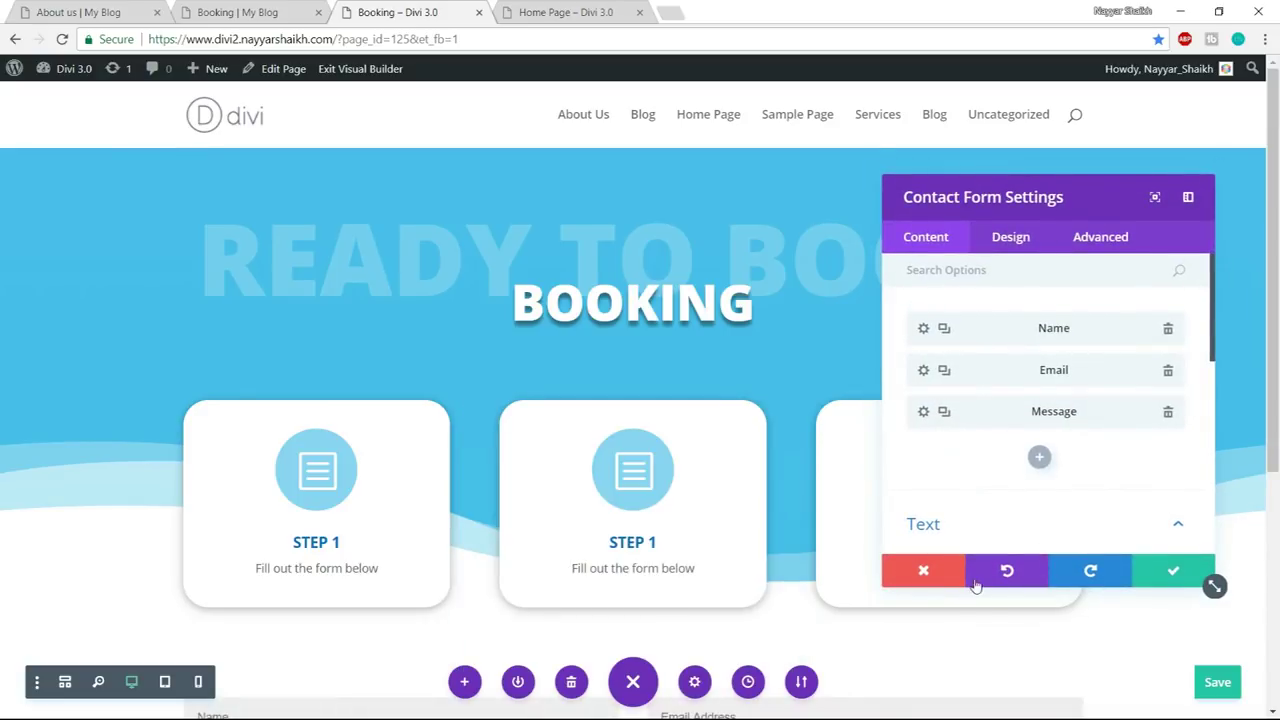
{"action": "left_click", "coordinate": [1174, 571]}
- Set the contact form section's background color to #f2f5f7 and save the section settings
{"action": "scroll", "coordinate": [1180, 571], "scroll_direction": "down", "scroll_amount": 3}
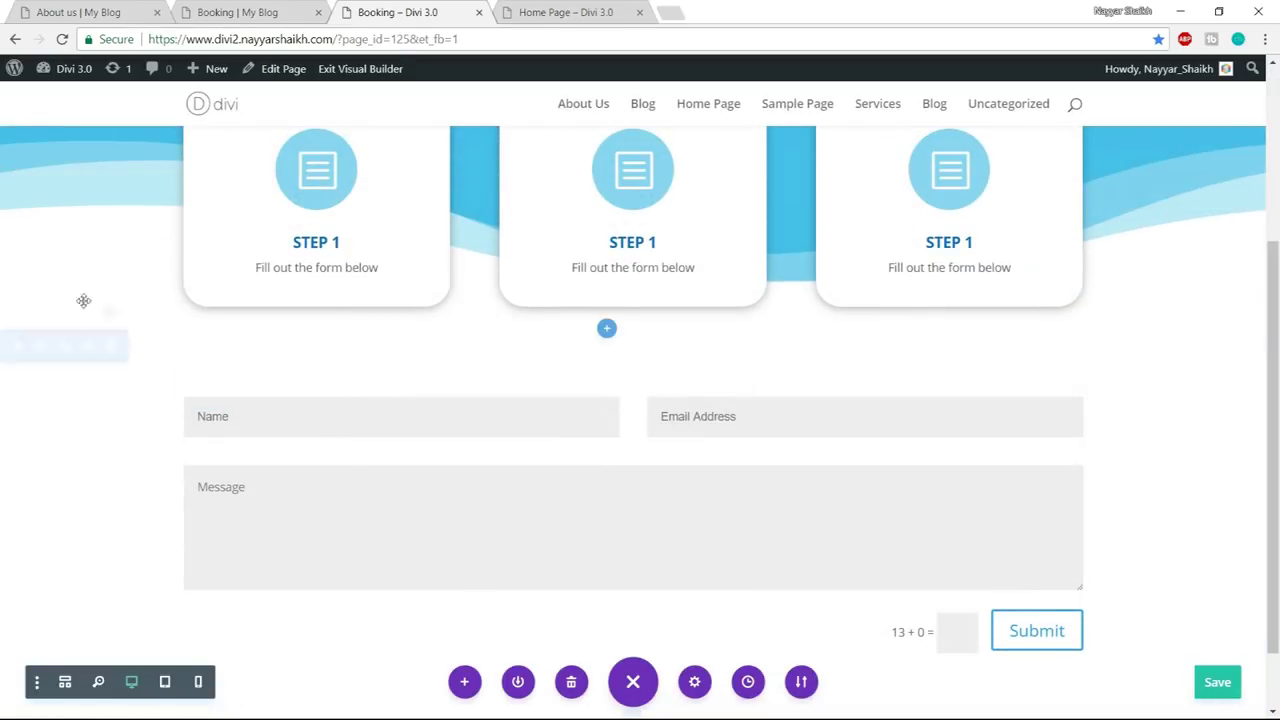
{"action": "left_click", "coordinate": [40, 347]}
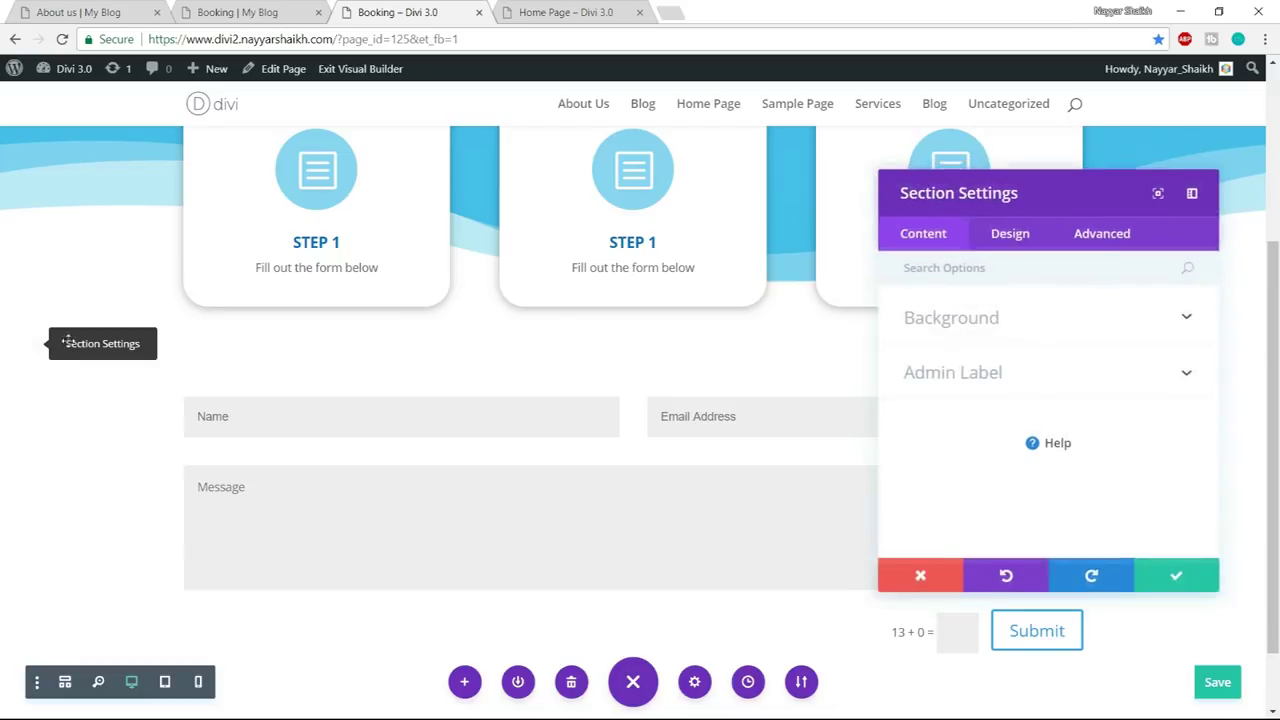
{"action": "left_click", "coordinate": [968, 320]}
{"action": "left_click", "coordinate": [1046, 471]}
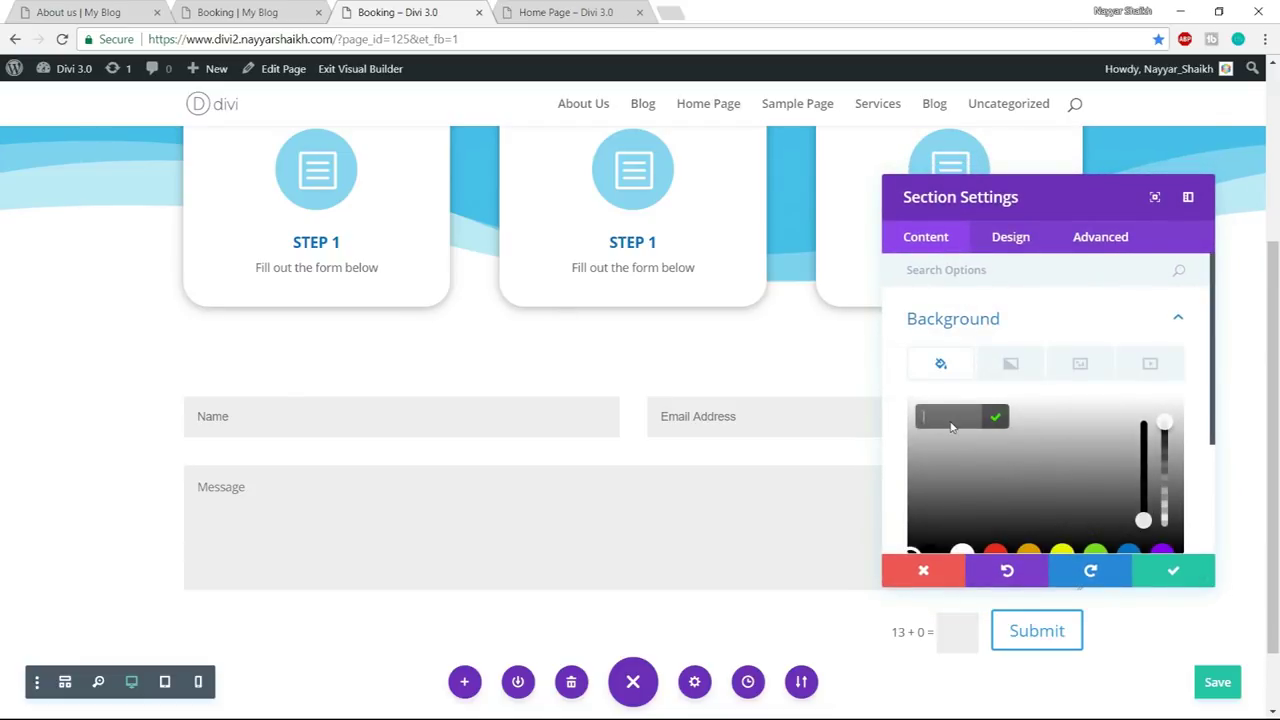
{"action": "type", "text": "2f5f7"}
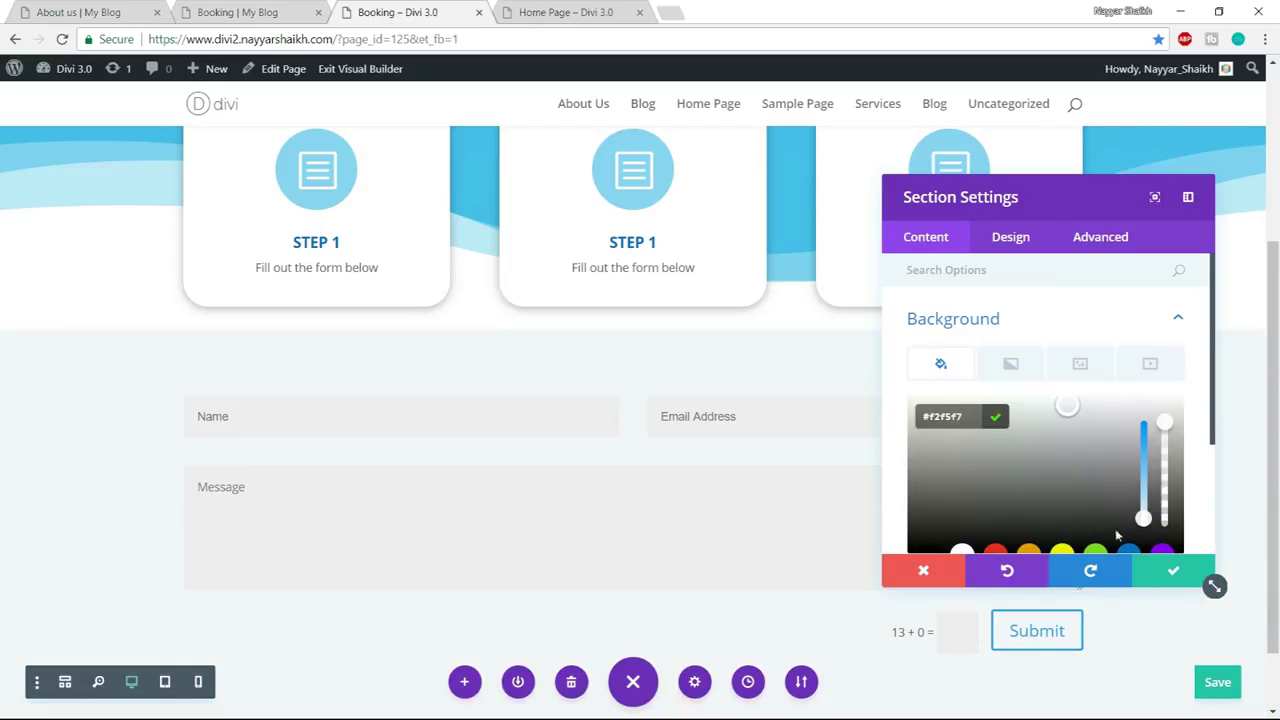
{"action": "left_click", "coordinate": [1173, 570]}
- Set the header section's bottom divider color to #f2f5f7 and save the section settings
{"action": "scroll", "coordinate": [1140, 580], "scroll_direction": "up", "scroll_amount": 2}
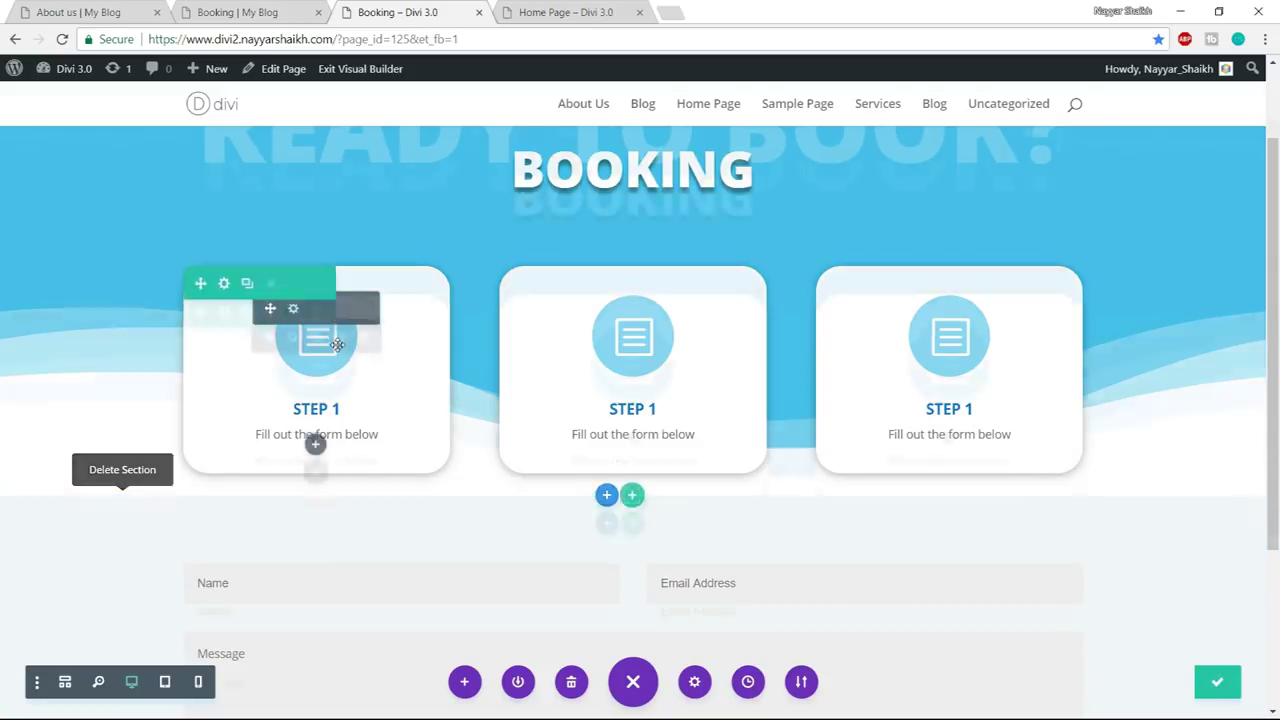
{"action": "scroll", "coordinate": [337, 344], "scroll_direction": "up", "scroll_amount": 2}
{"action": "left_click", "coordinate": [40, 163]}
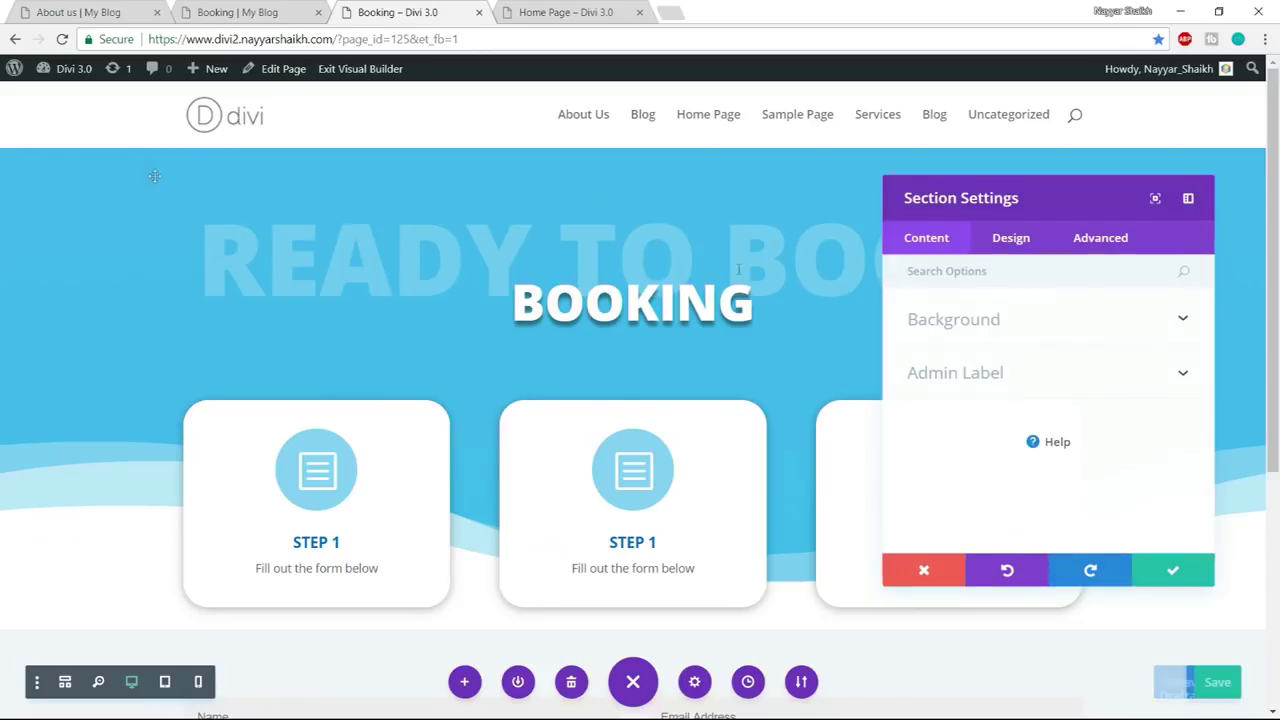
{"action": "left_click", "coordinate": [1012, 240]}
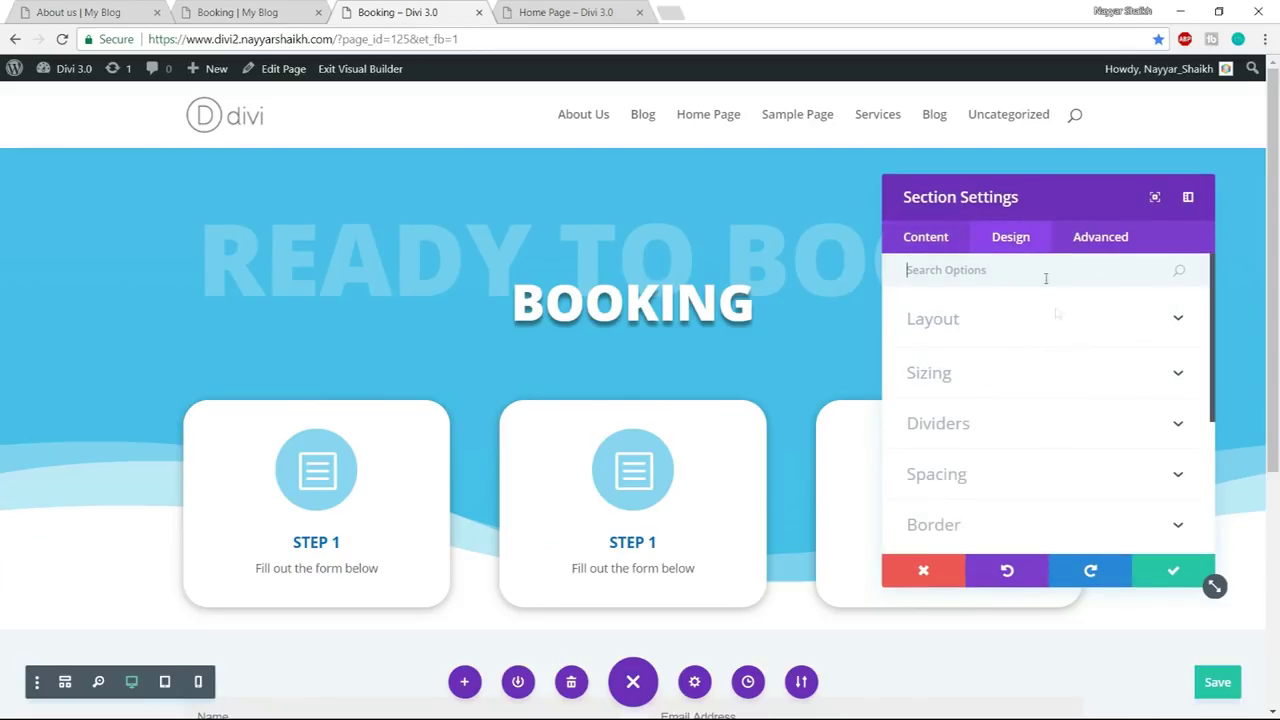
{"action": "left_click", "coordinate": [1030, 423]}
{"action": "left_click", "coordinate": [1126, 358]}
{"action": "scroll", "coordinate": [1126, 366], "scroll_direction": "down", "scroll_amount": 1}
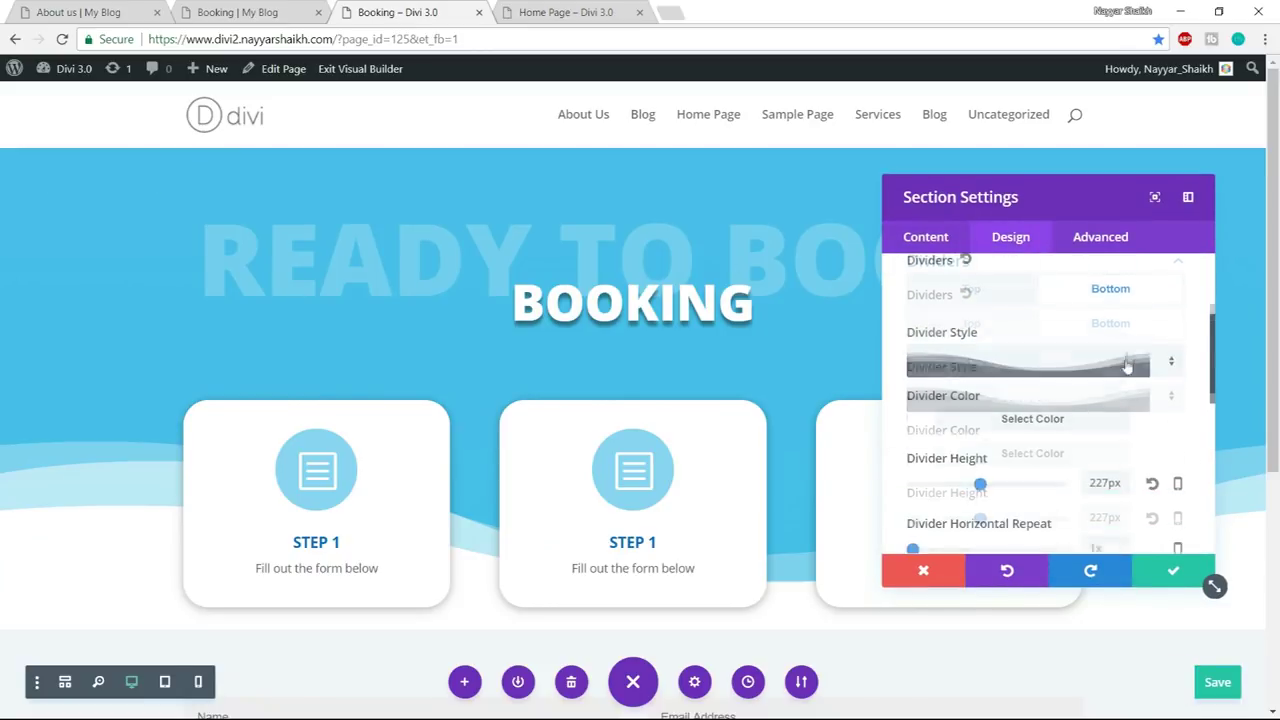
{"action": "left_click", "coordinate": [1063, 398]}
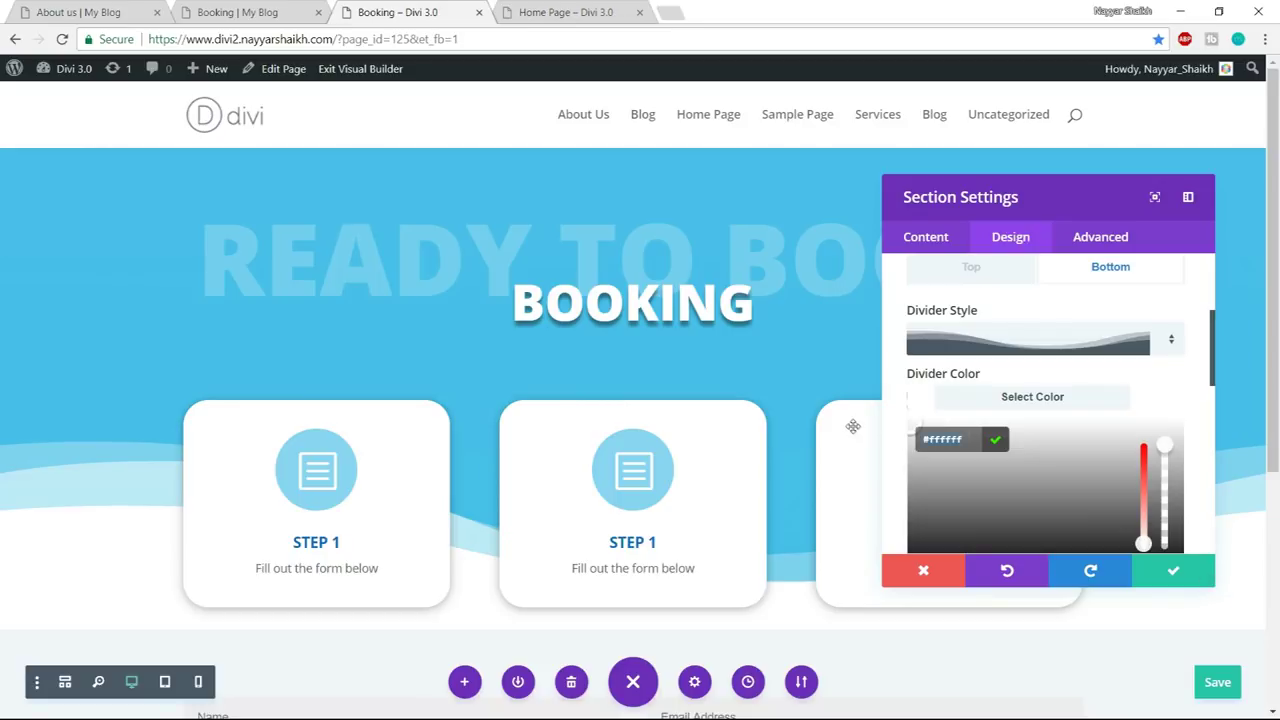
{"action": "type", "text": "#f3"}
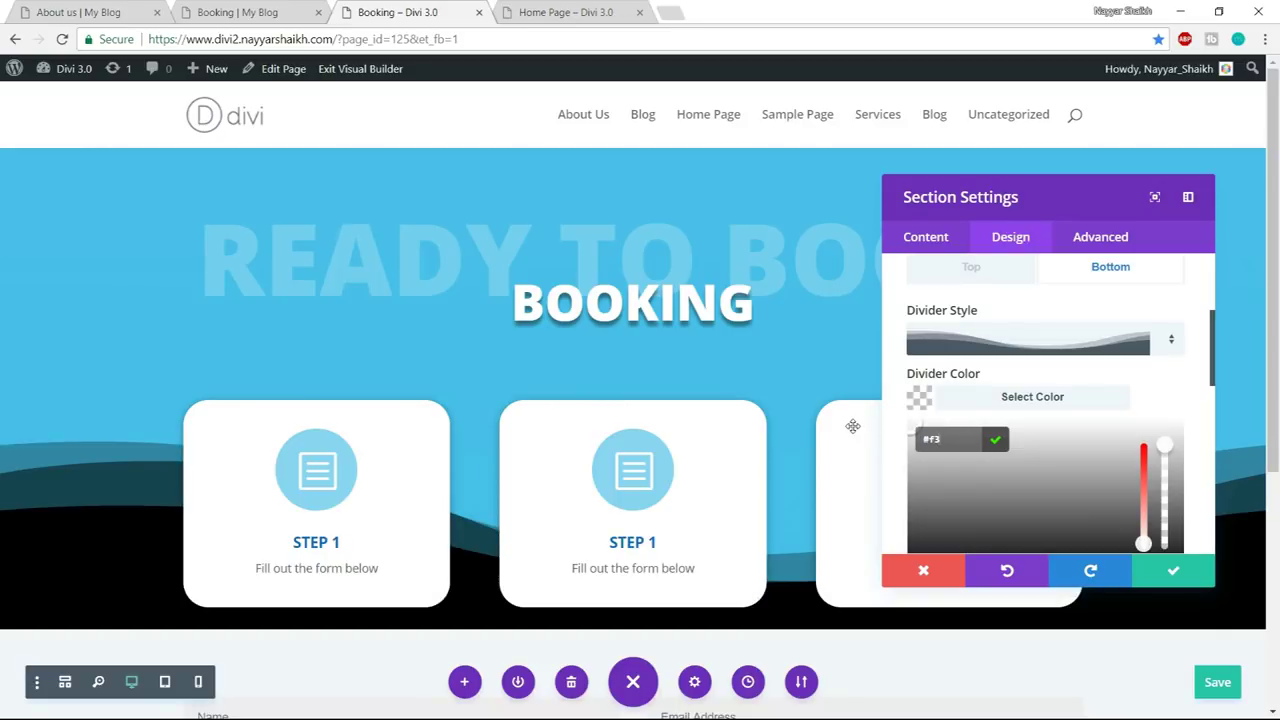
{"action": "type", "text": "f5f"}
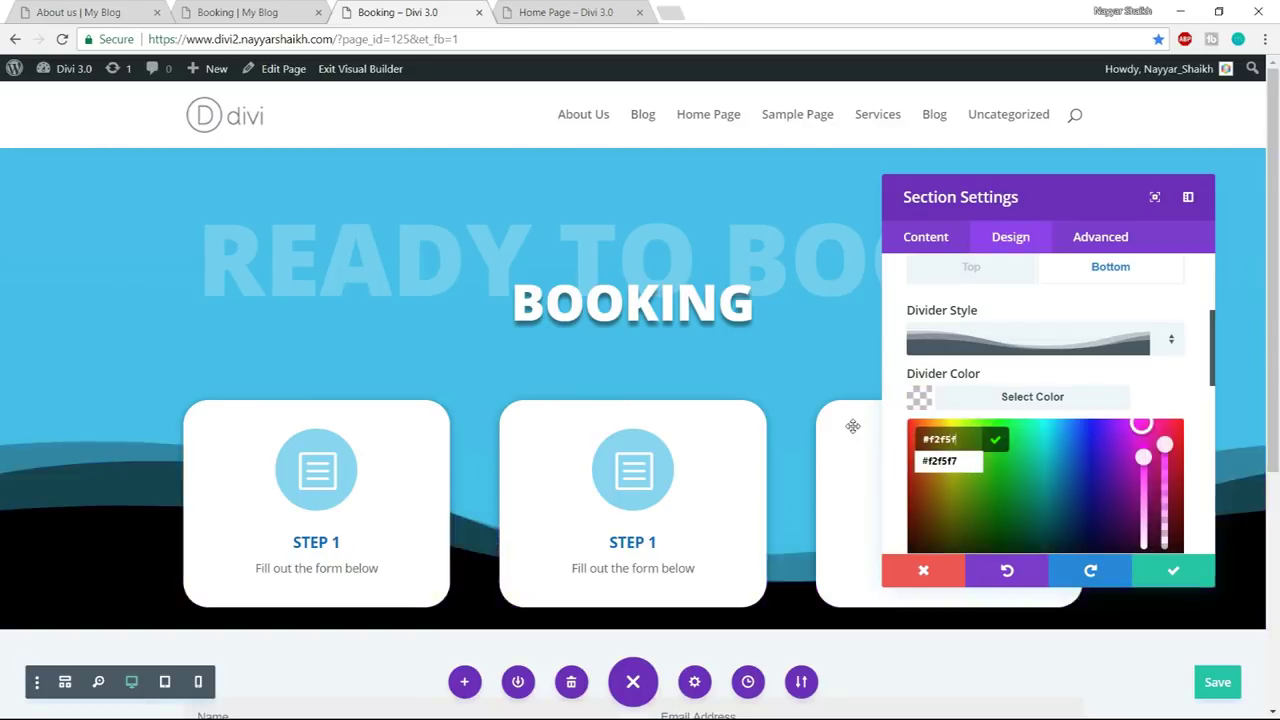
{"action": "type", "text": "7"}
{"action": "scroll", "coordinate": [850, 450], "scroll_direction": "down", "scroll_amount": 3}
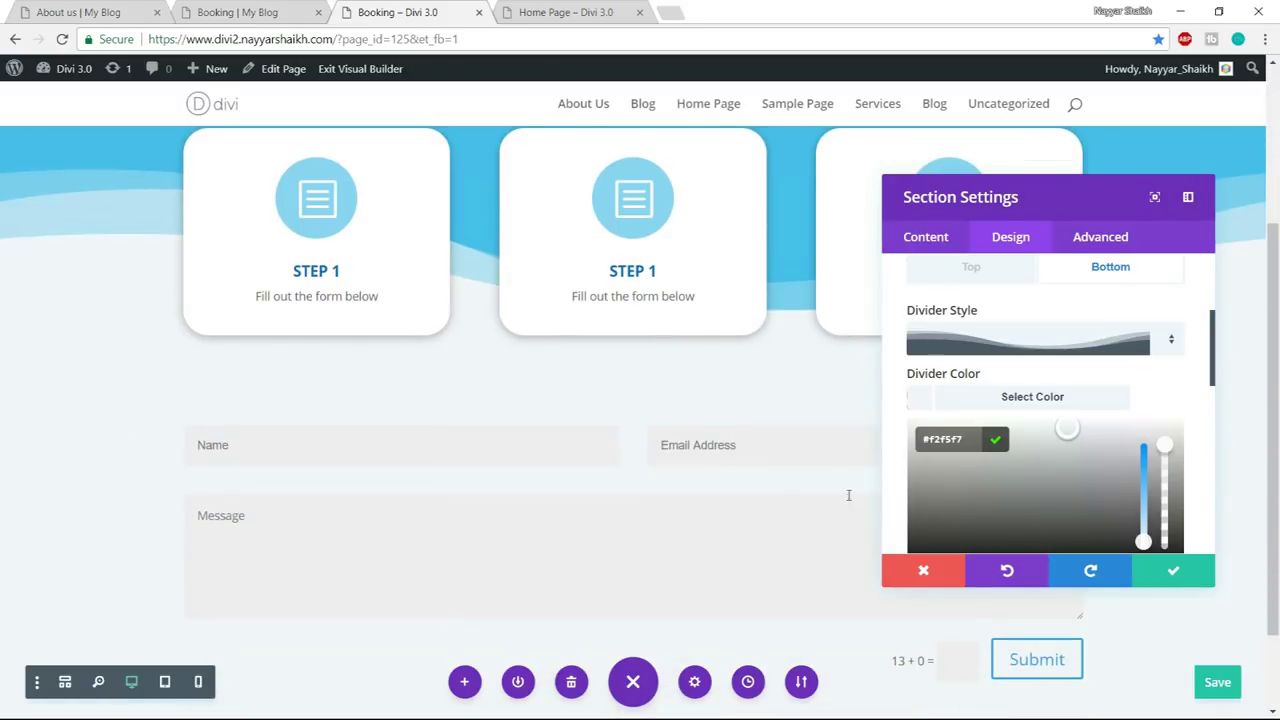
{"action": "left_click", "coordinate": [1166, 571]}
- Give the contact form the title BOOKING FORM, copied from the form heading on the reference Booking page
{"action": "scroll", "coordinate": [1160, 560], "scroll_direction": "down", "scroll_amount": 1}
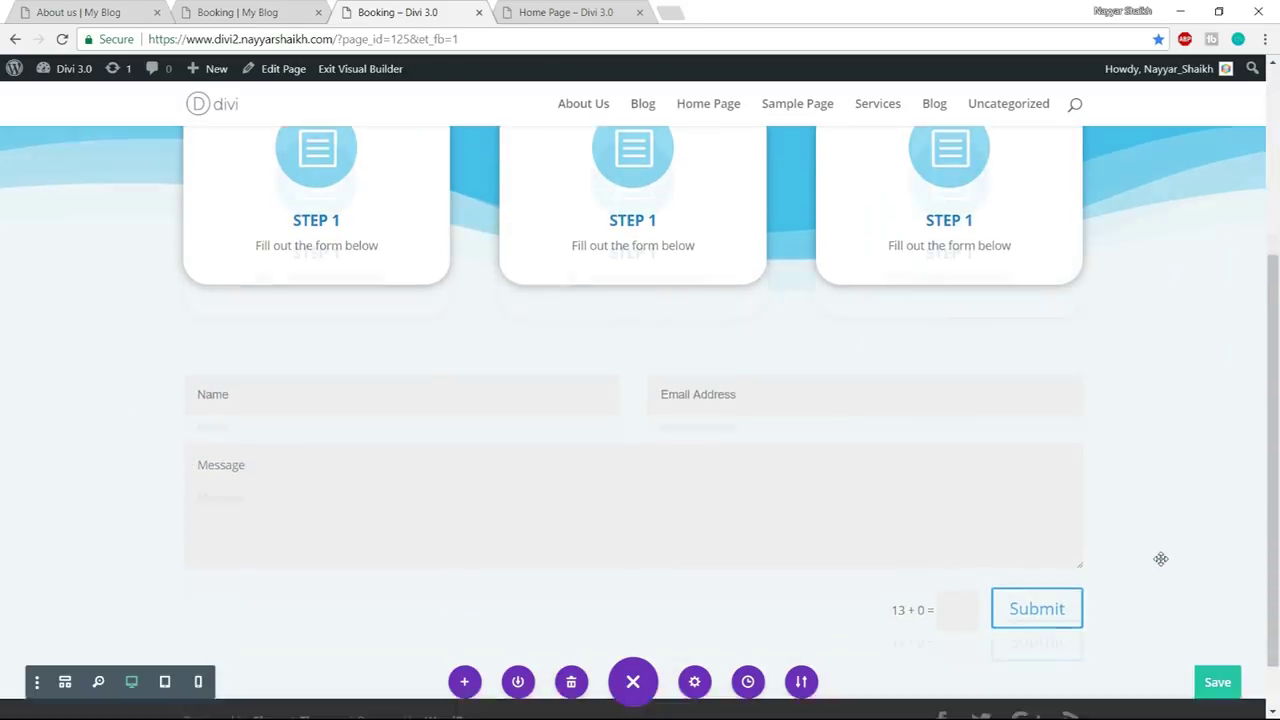
{"action": "mouse_move", "coordinate": [607, 368]}
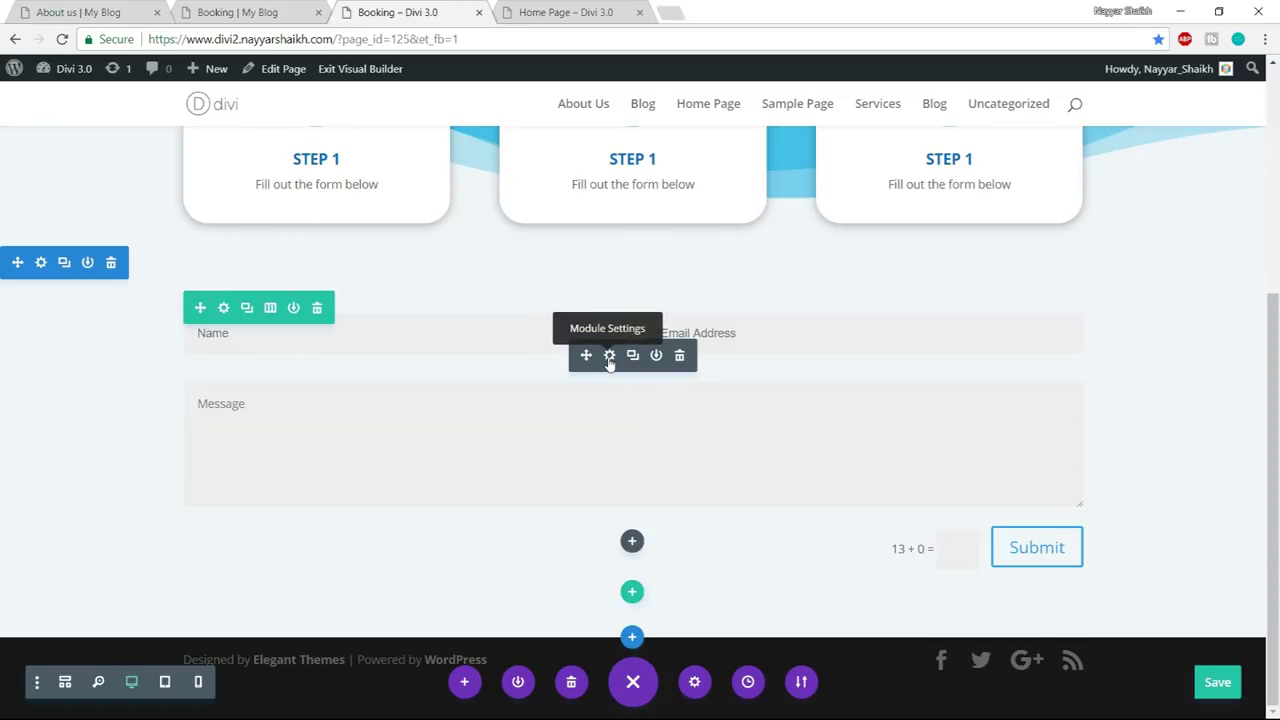
{"action": "left_click", "coordinate": [609, 356]}
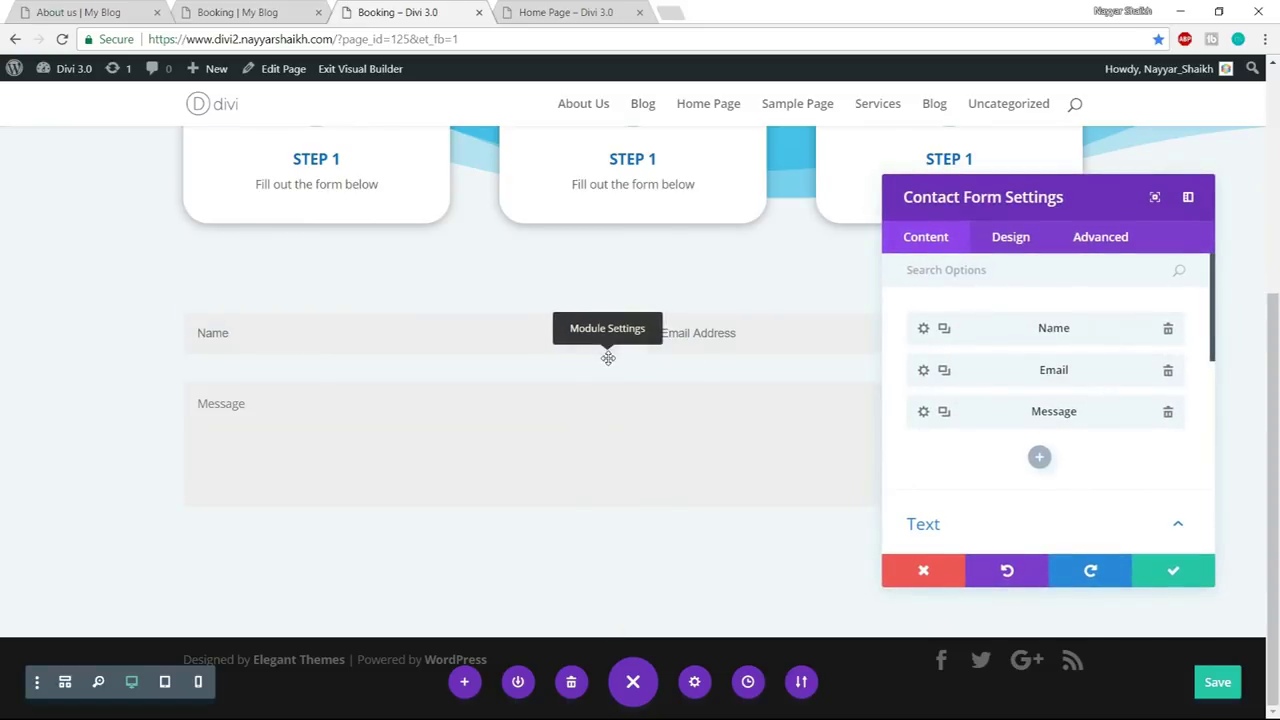
{"action": "left_click", "coordinate": [237, 12]}
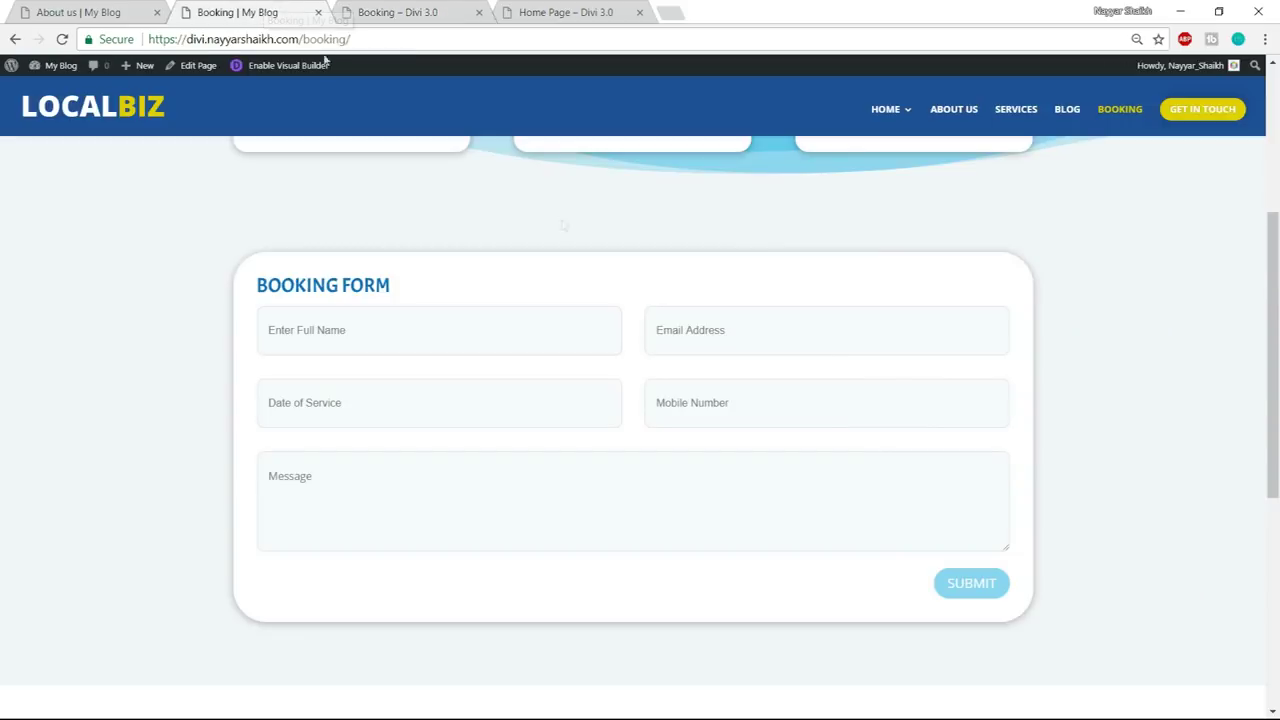
{"action": "left_click_drag", "start_coordinate": [406, 290], "coordinate": [237, 287]}
{"action": "key", "text": "ctrl+c"}
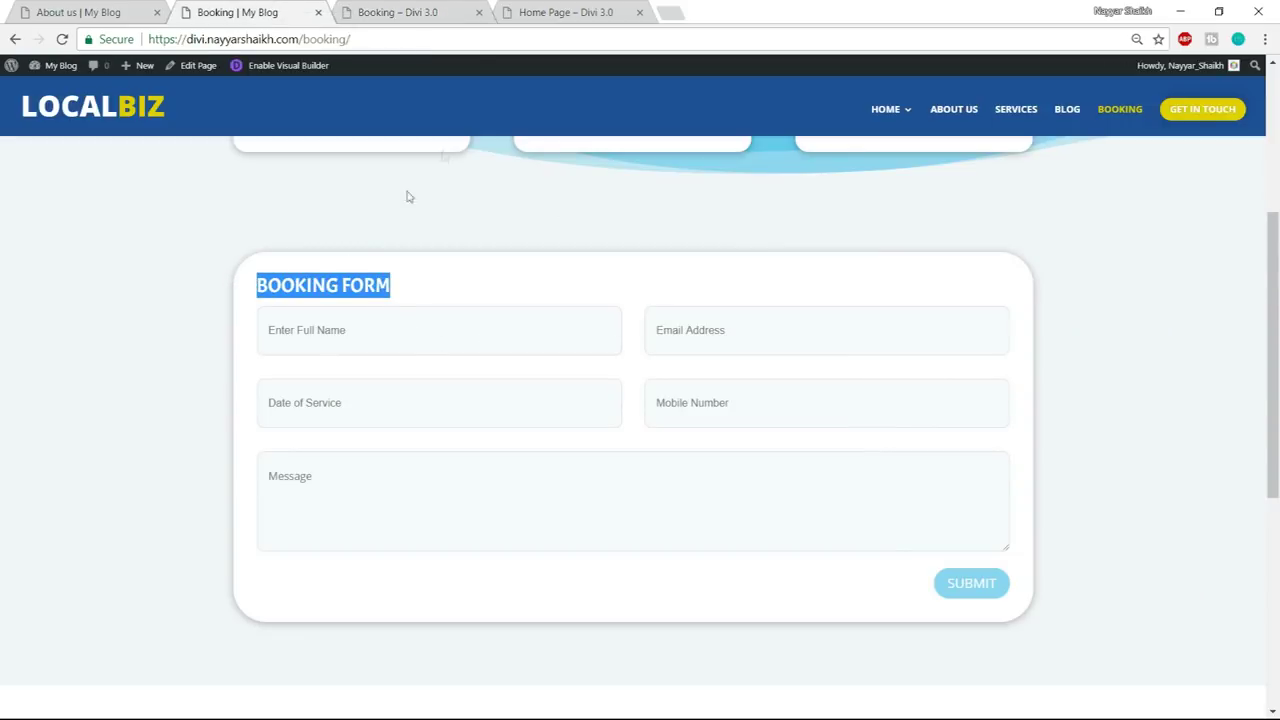
{"action": "left_click", "coordinate": [383, 6]}
{"action": "scroll", "coordinate": [1028, 477], "scroll_direction": "down", "scroll_amount": 3}
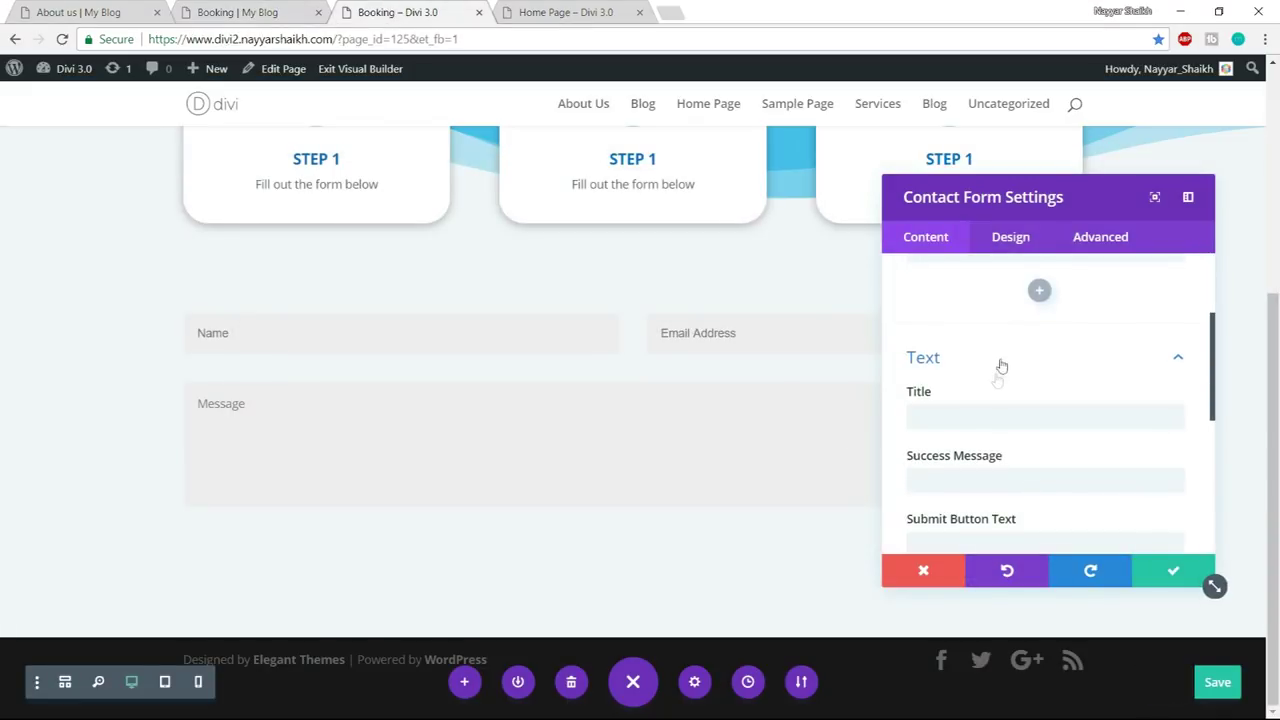
{"action": "left_click", "coordinate": [997, 416]}
{"action": "key", "text": "ctrl+v"}
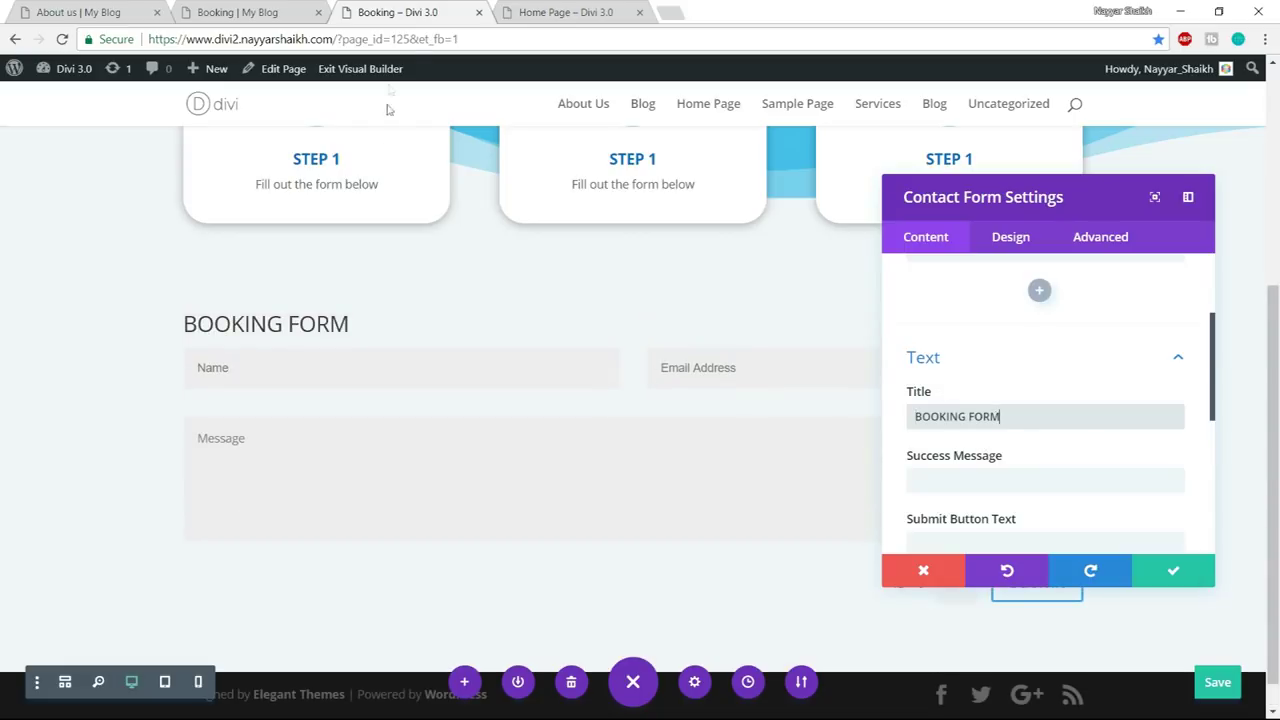
- Open the contact form's Elements options containing the captcha display setting
{"action": "scroll", "coordinate": [1120, 406], "scroll_direction": "down", "scroll_amount": 3}
{"action": "scroll", "coordinate": [1117, 437], "scroll_direction": "down", "scroll_amount": 2}
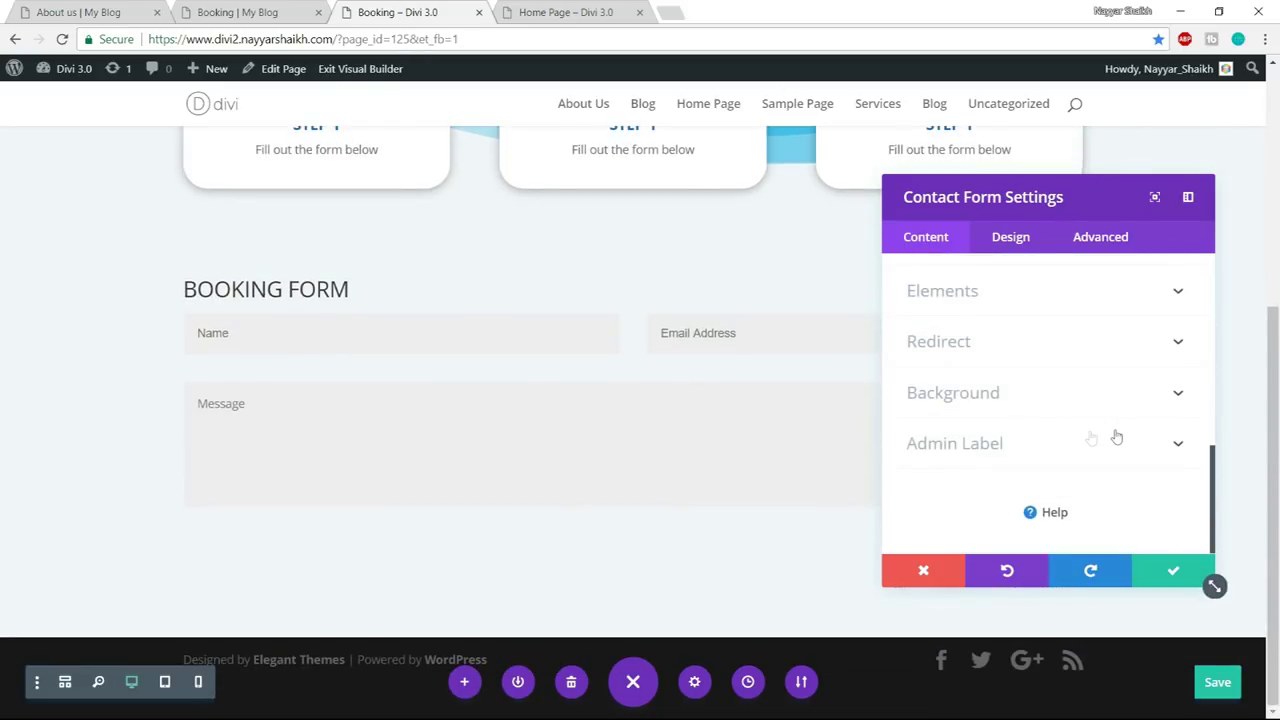
{"action": "left_click", "coordinate": [1048, 292]}
{"action": "scroll", "coordinate": [1070, 380], "scroll_direction": "up", "scroll_amount": 3}
{"action": "scroll", "coordinate": [1037, 455], "scroll_direction": "down", "scroll_amount": 1}
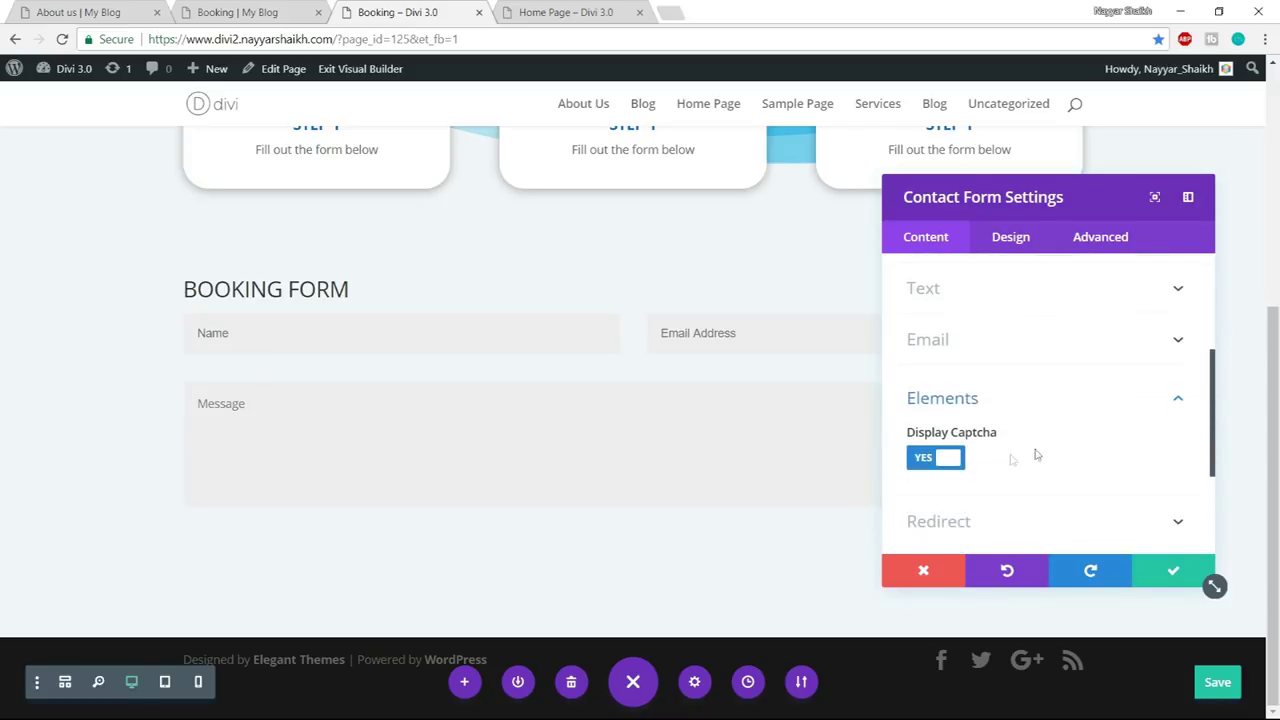
- Turn off the captcha display for the booking contact form
{"action": "left_click", "coordinate": [929, 458]}
{"action": "left_click", "coordinate": [237, 12]}
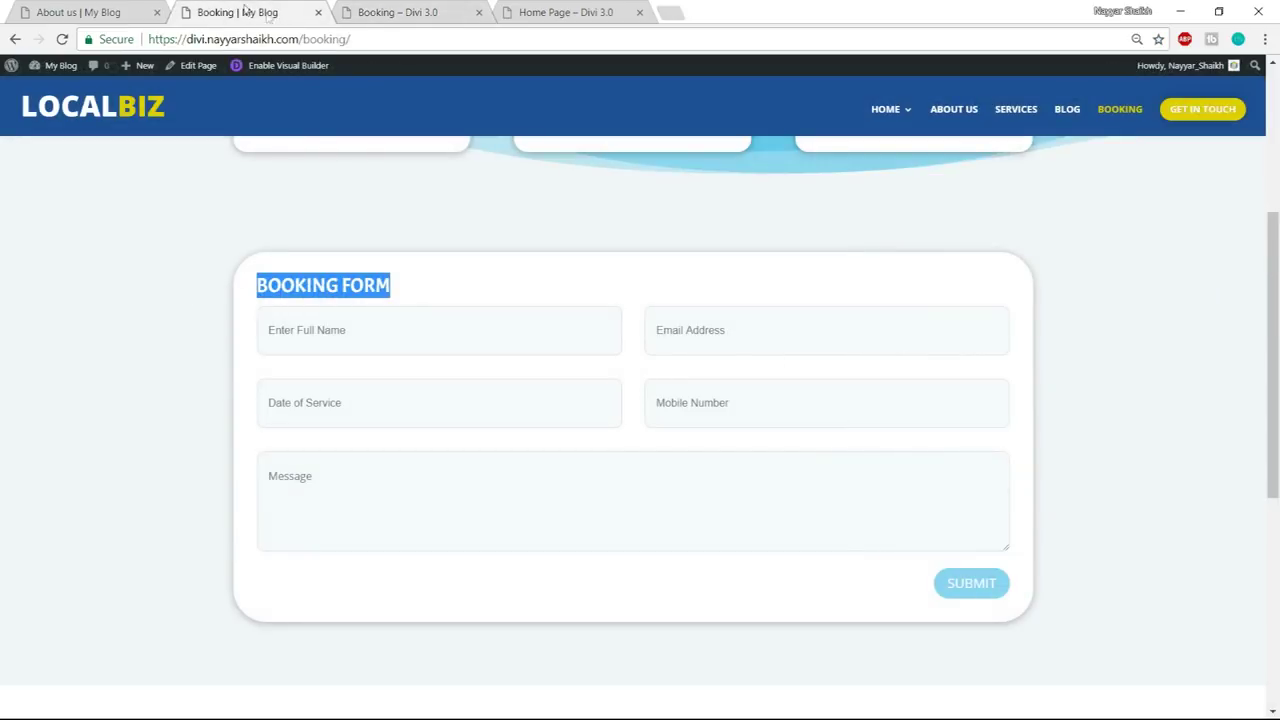
{"action": "left_click", "coordinate": [400, 5]}
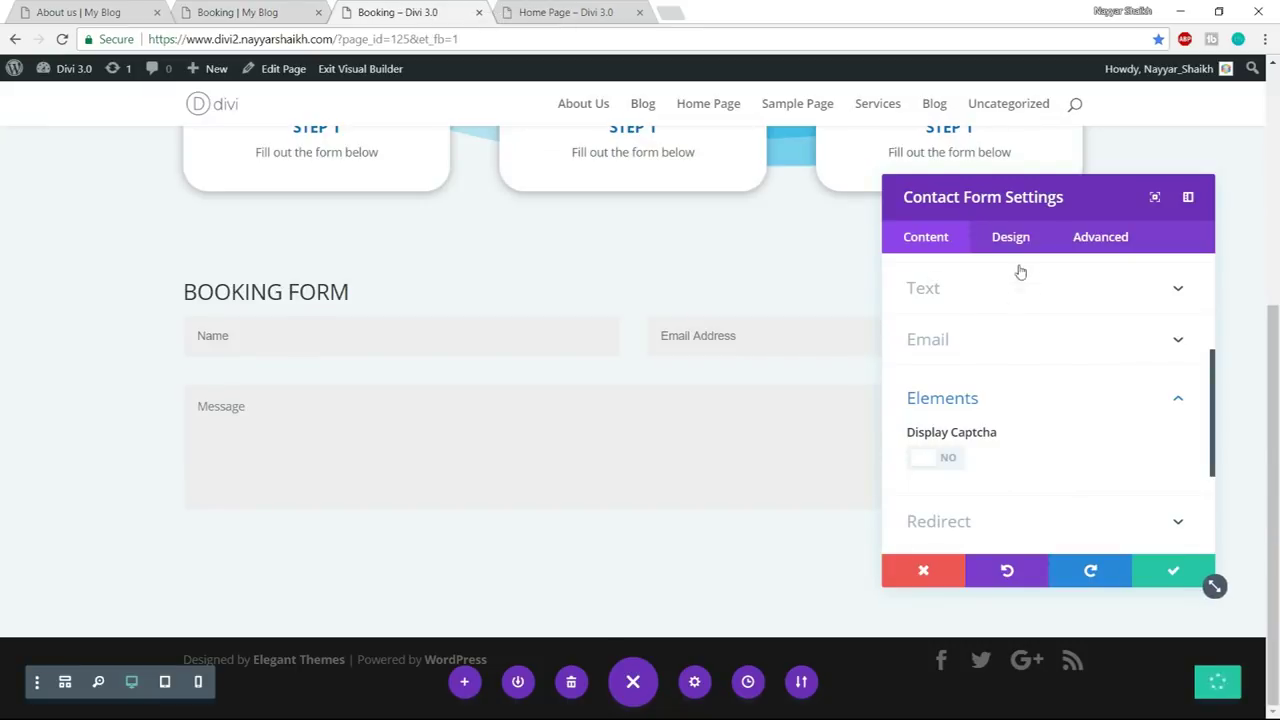
- Set the contact form's background color to white (#ffffff) and compare it with the reference booking page
{"action": "scroll", "coordinate": [1037, 391], "scroll_direction": "down", "scroll_amount": 3}
{"action": "left_click", "coordinate": [1015, 410]}
{"action": "scroll", "coordinate": [1014, 414], "scroll_direction": "down", "scroll_amount": 3}
{"action": "left_click", "coordinate": [1040, 466]}
{"action": "left_click", "coordinate": [973, 393]}
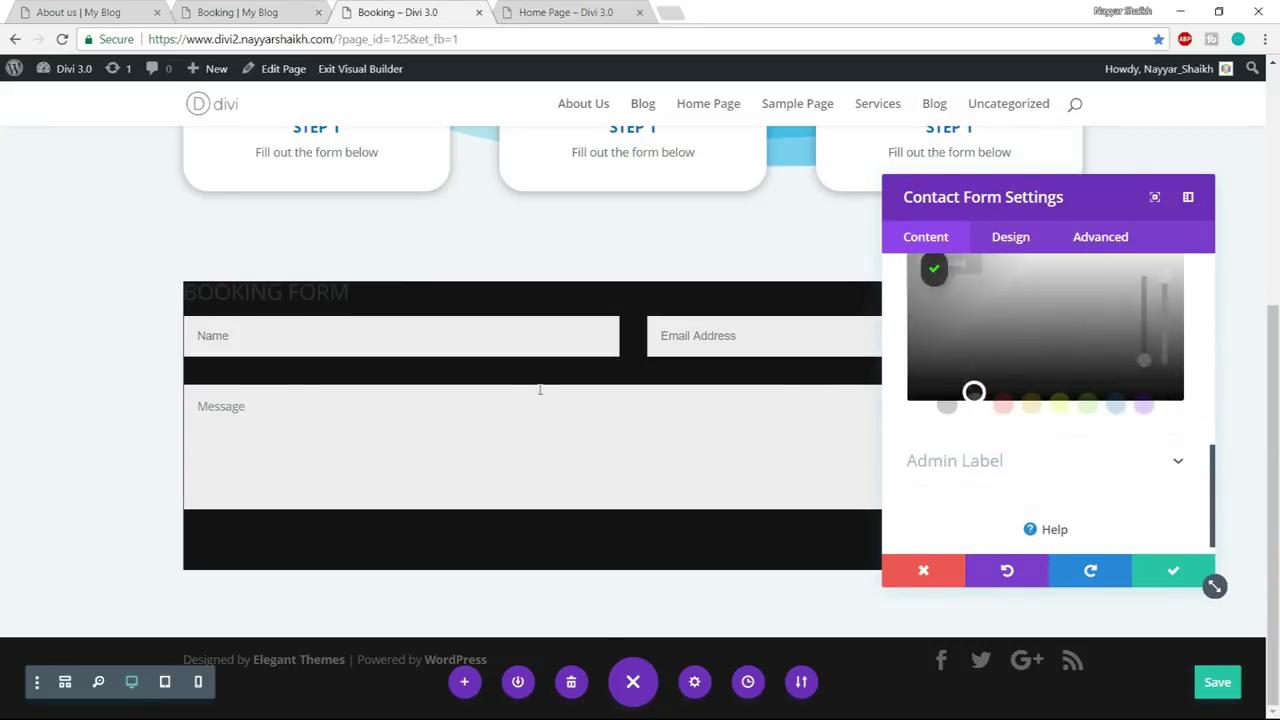
{"action": "left_click", "coordinate": [960, 405]}
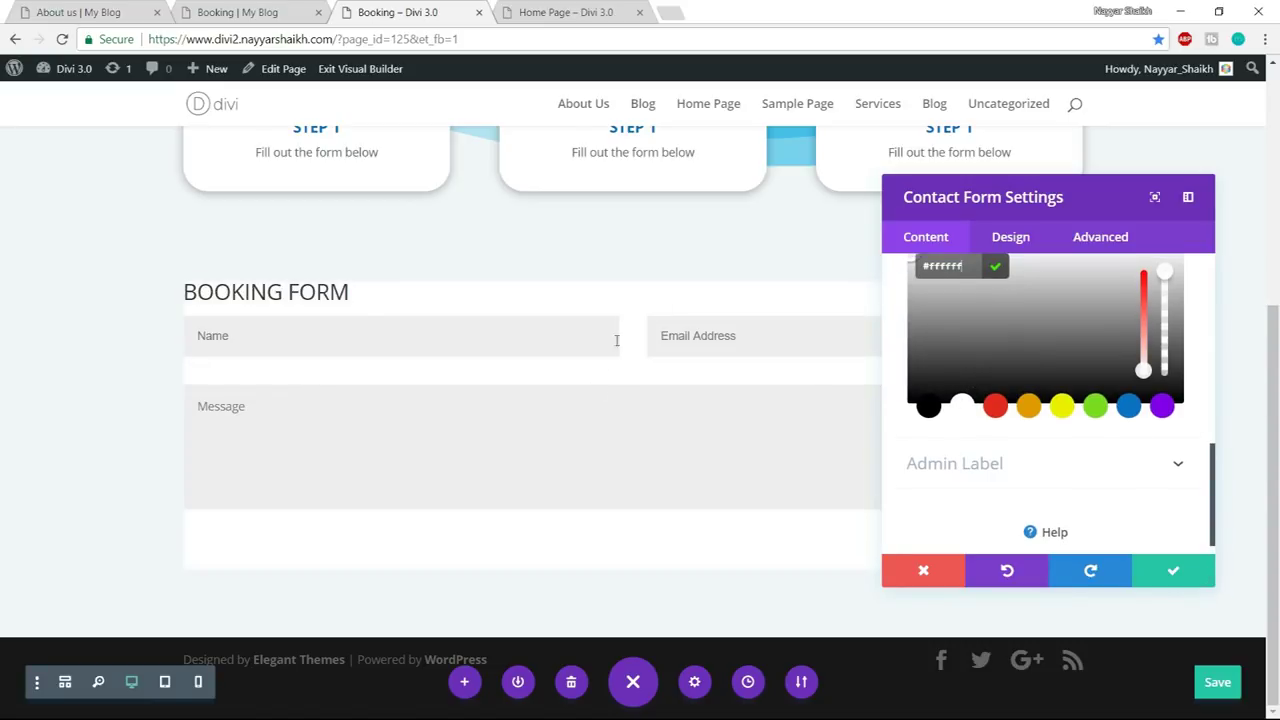
{"action": "left_click", "coordinate": [285, 15]}
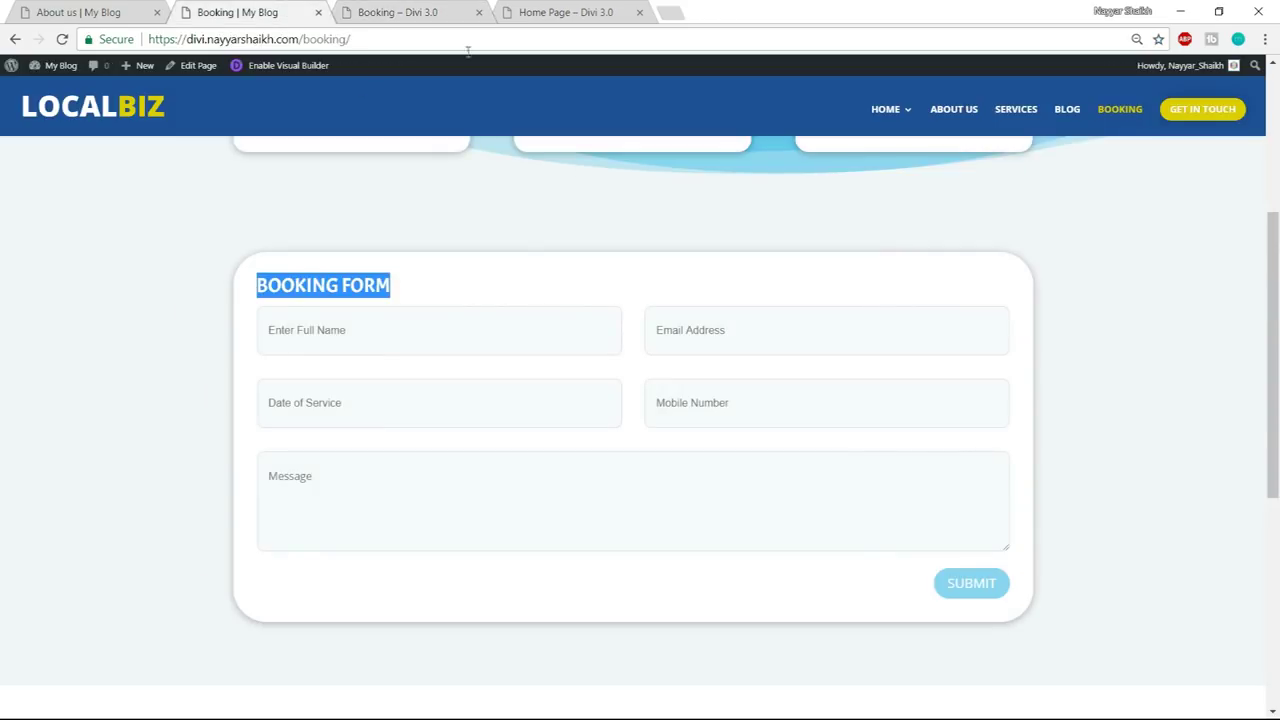
{"action": "left_click", "coordinate": [397, 12]}
{"action": "scroll", "coordinate": [1110, 460], "scroll_direction": "up", "scroll_amount": 4}
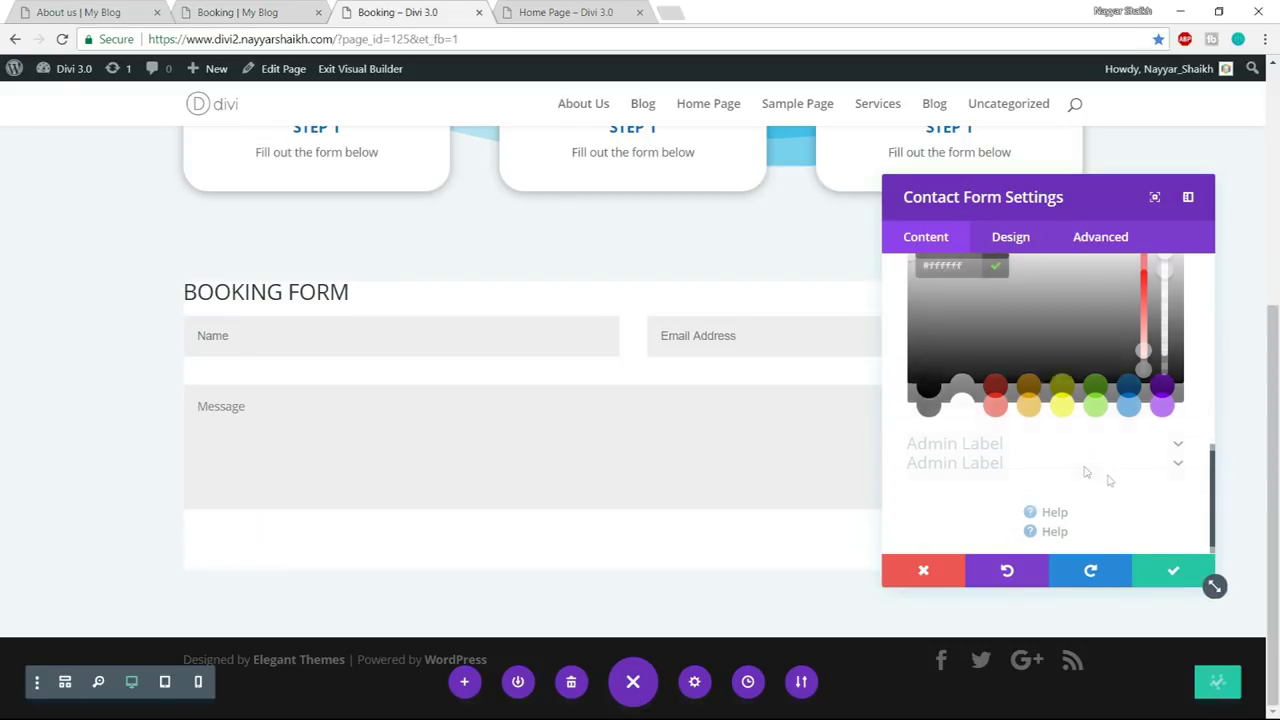
- Set the form title's font weight to Bold, checking the title style on the reference booking page
{"action": "left_click", "coordinate": [1010, 237]}
{"action": "left_click", "coordinate": [997, 372]}
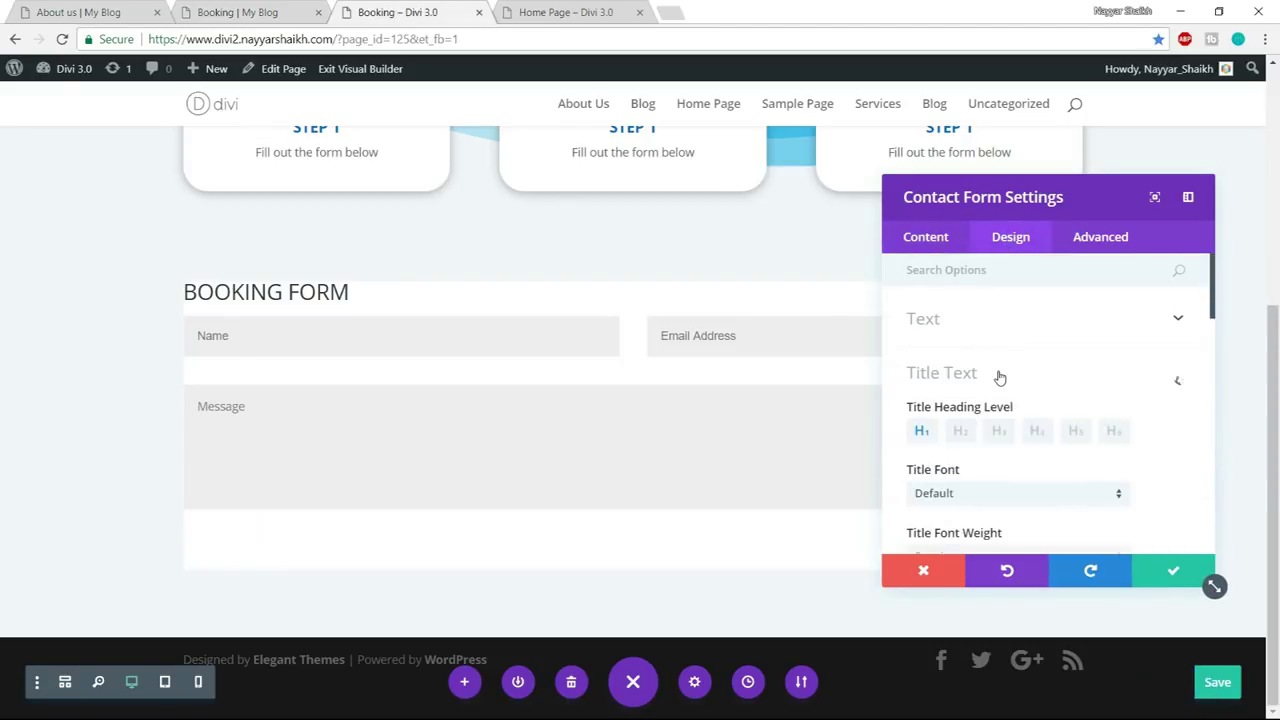
{"action": "left_click", "coordinate": [285, 12]}
{"action": "left_click", "coordinate": [320, 264]}
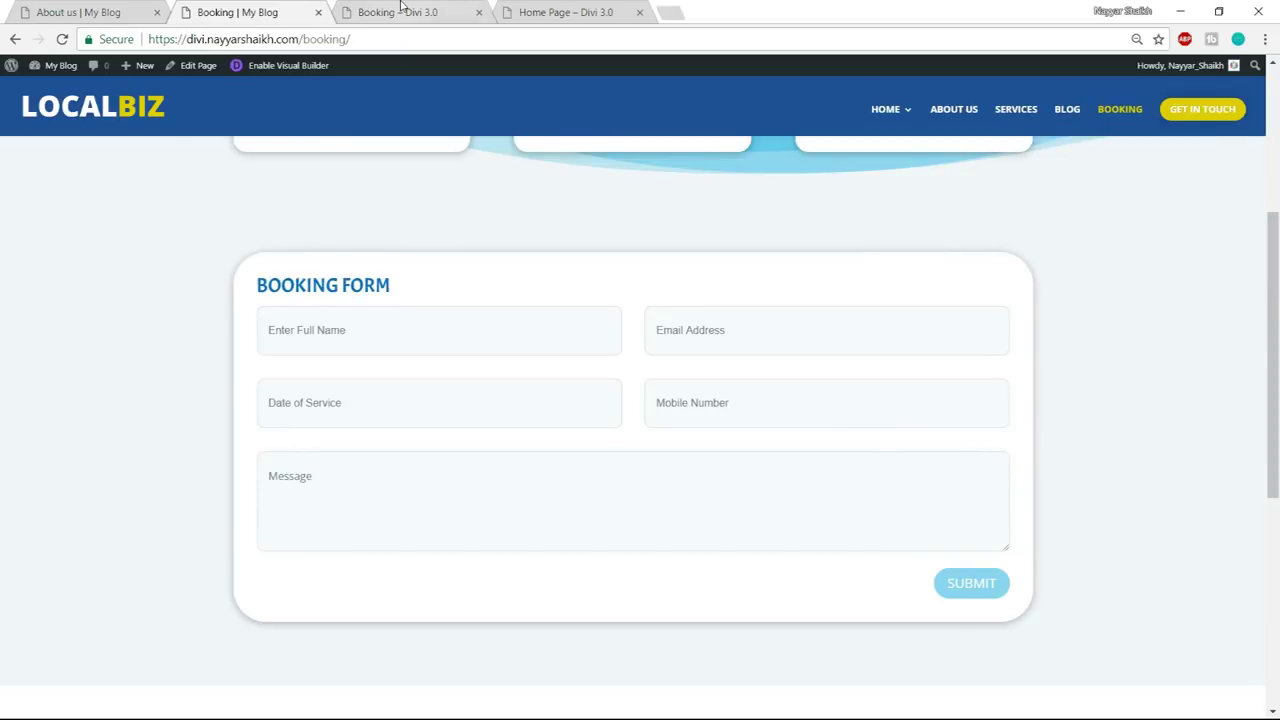
{"action": "left_click", "coordinate": [400, 12]}
{"action": "scroll", "coordinate": [1020, 443], "scroll_direction": "down", "scroll_amount": 2}
{"action": "left_click", "coordinate": [996, 390]}
{"action": "left_click", "coordinate": [990, 487]}
{"action": "scroll", "coordinate": [1008, 480], "scroll_direction": "down", "scroll_amount": 2}
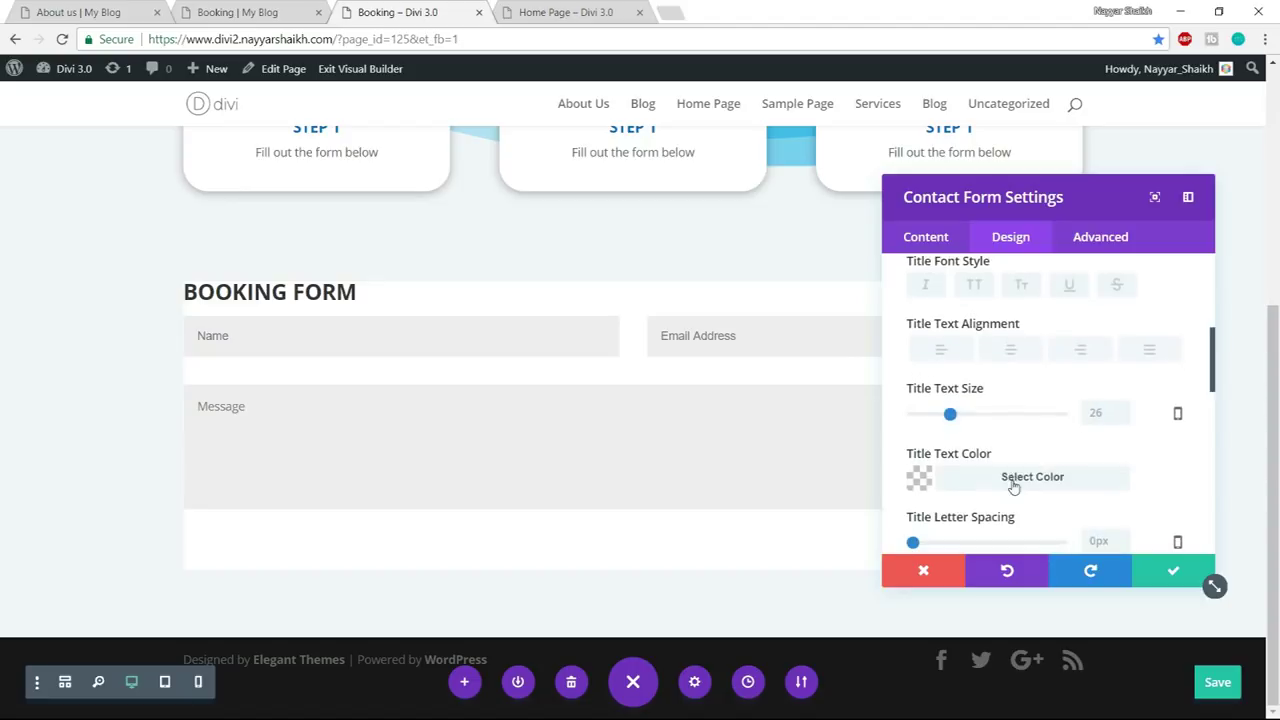
{"action": "scroll", "coordinate": [1030, 405], "scroll_direction": "up", "scroll_amount": 2}
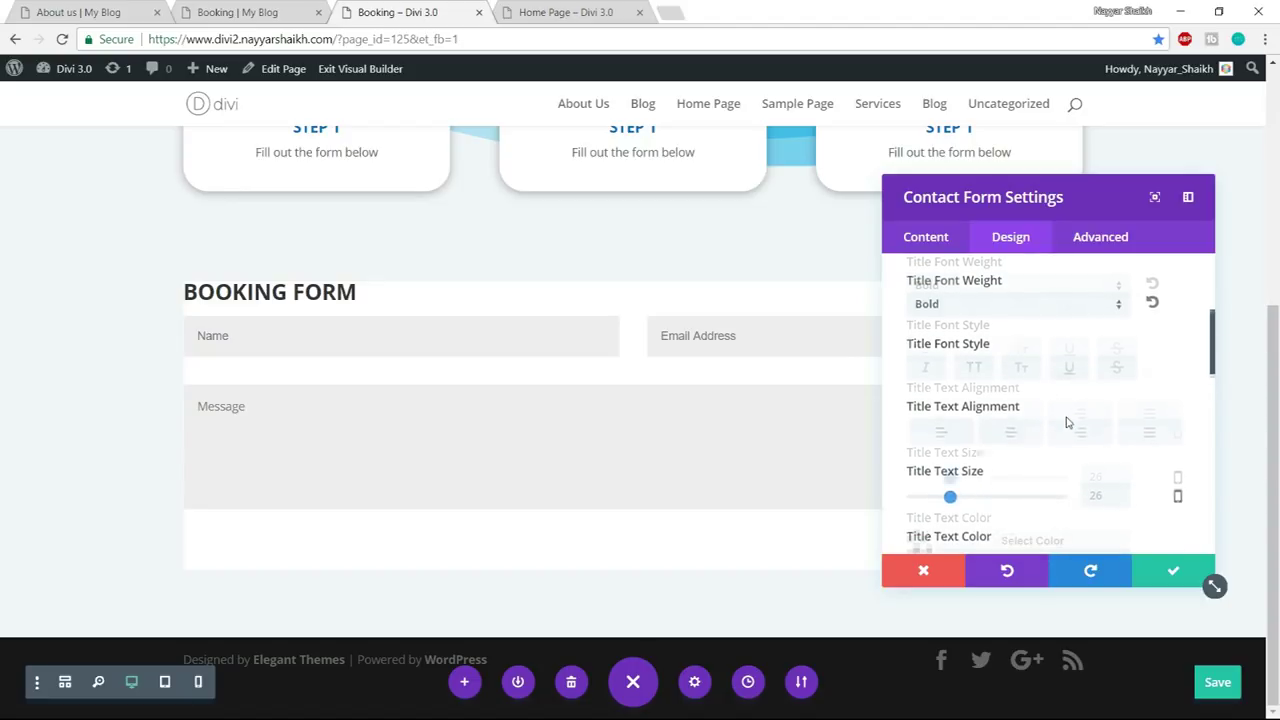
- Set the form title's text color to the preset blue #0c71c3
{"action": "scroll", "coordinate": [1042, 405], "scroll_direction": "down", "scroll_amount": 3}
{"action": "left_click", "coordinate": [1035, 397]}
{"action": "scroll", "coordinate": [1040, 478], "scroll_direction": "down", "scroll_amount": 1}
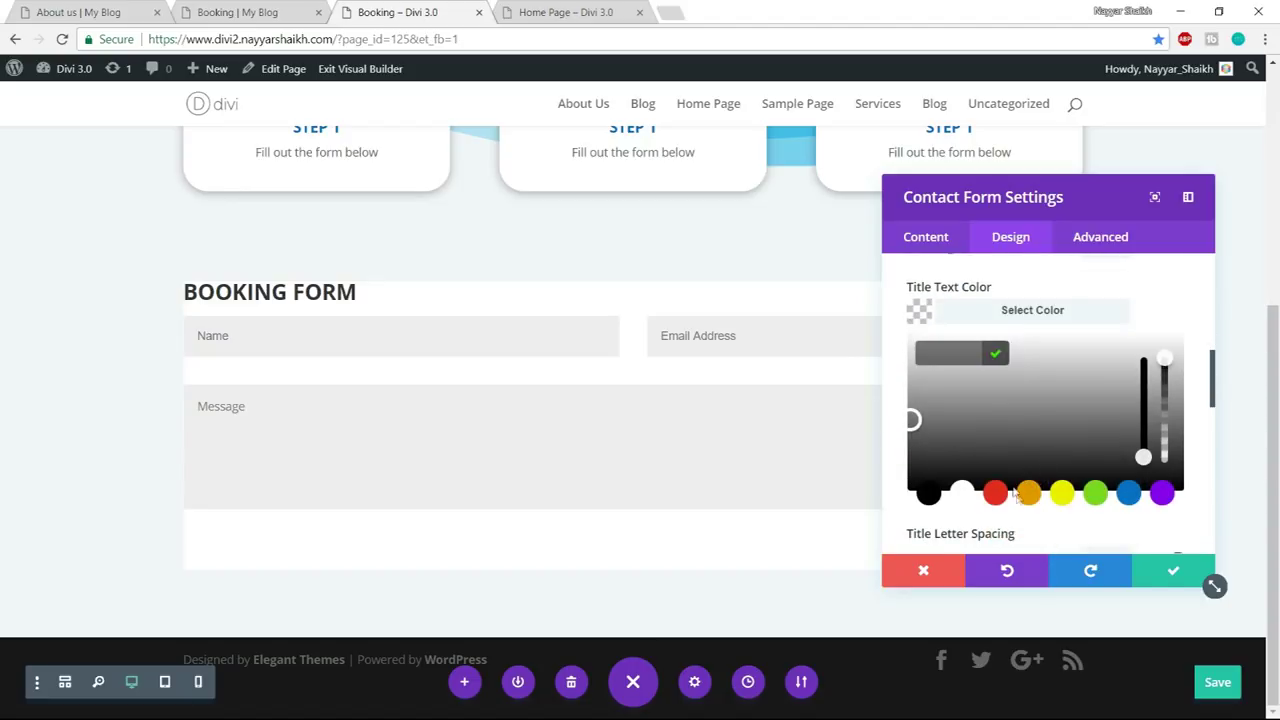
{"action": "left_click", "coordinate": [1129, 493]}
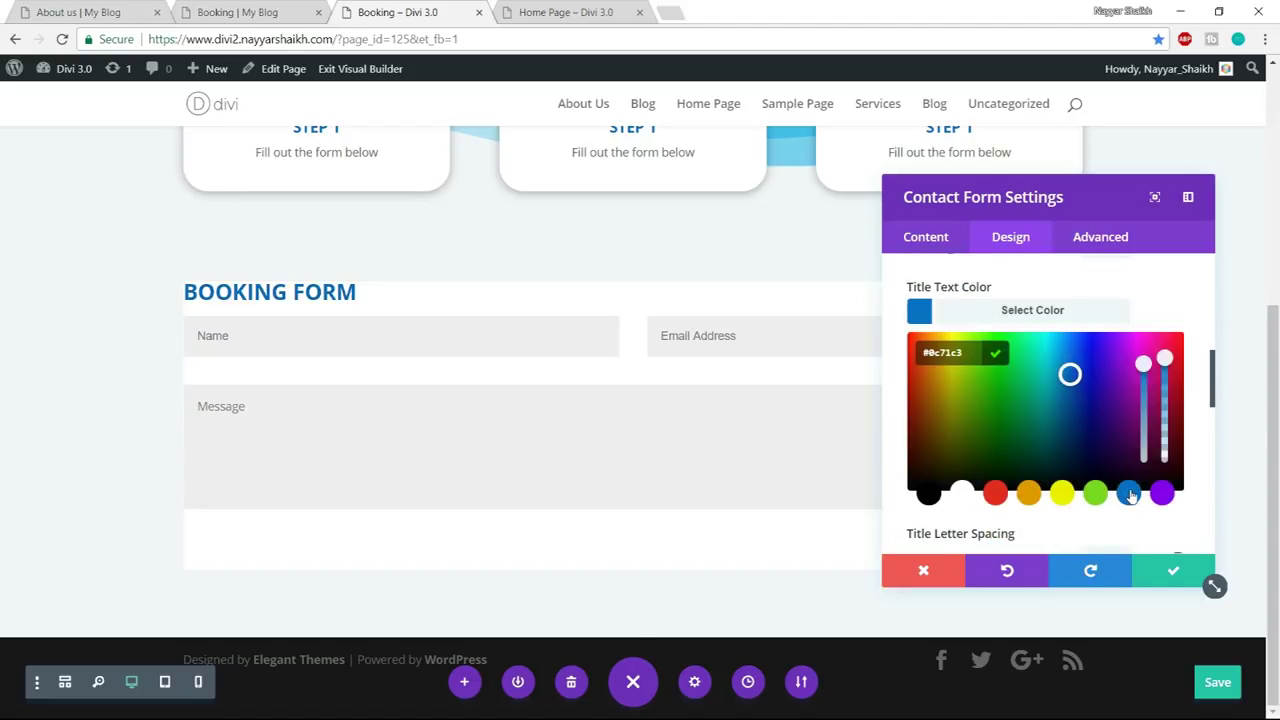
{"action": "left_click", "coordinate": [1097, 321]}
{"action": "scroll", "coordinate": [1092, 407], "scroll_direction": "up", "scroll_amount": 4}
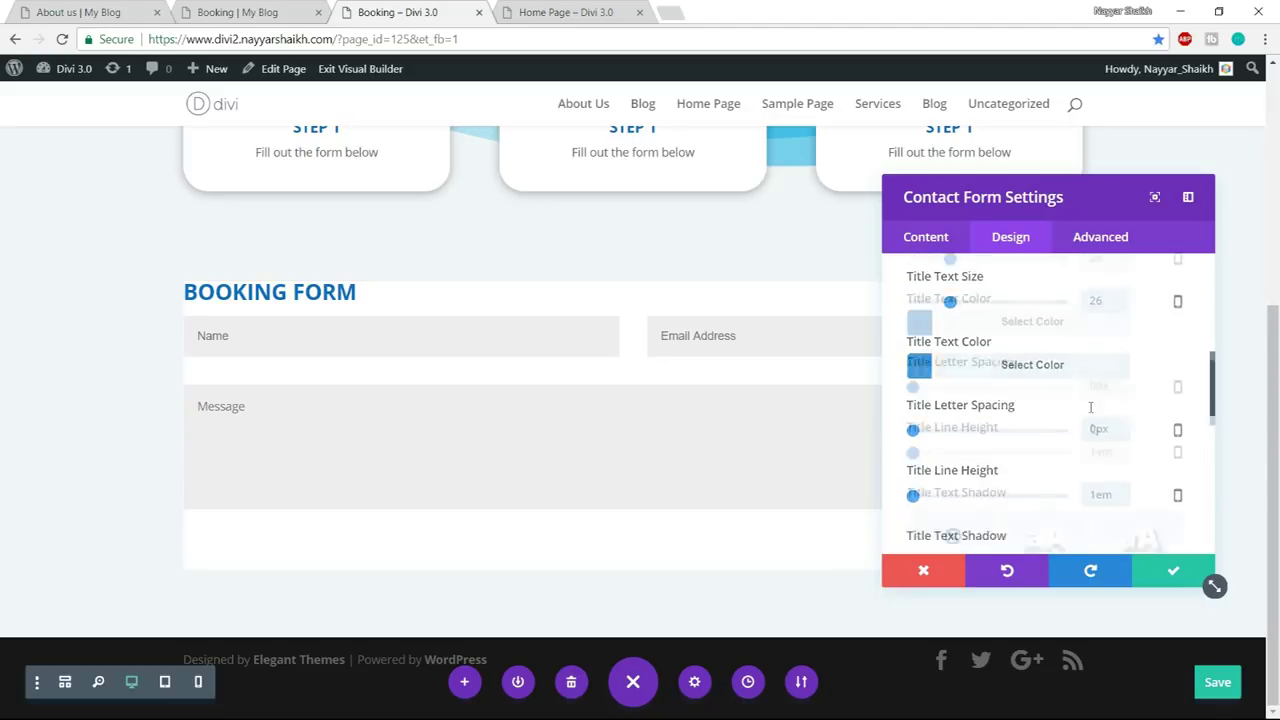
{"action": "left_click", "coordinate": [1151, 380]}
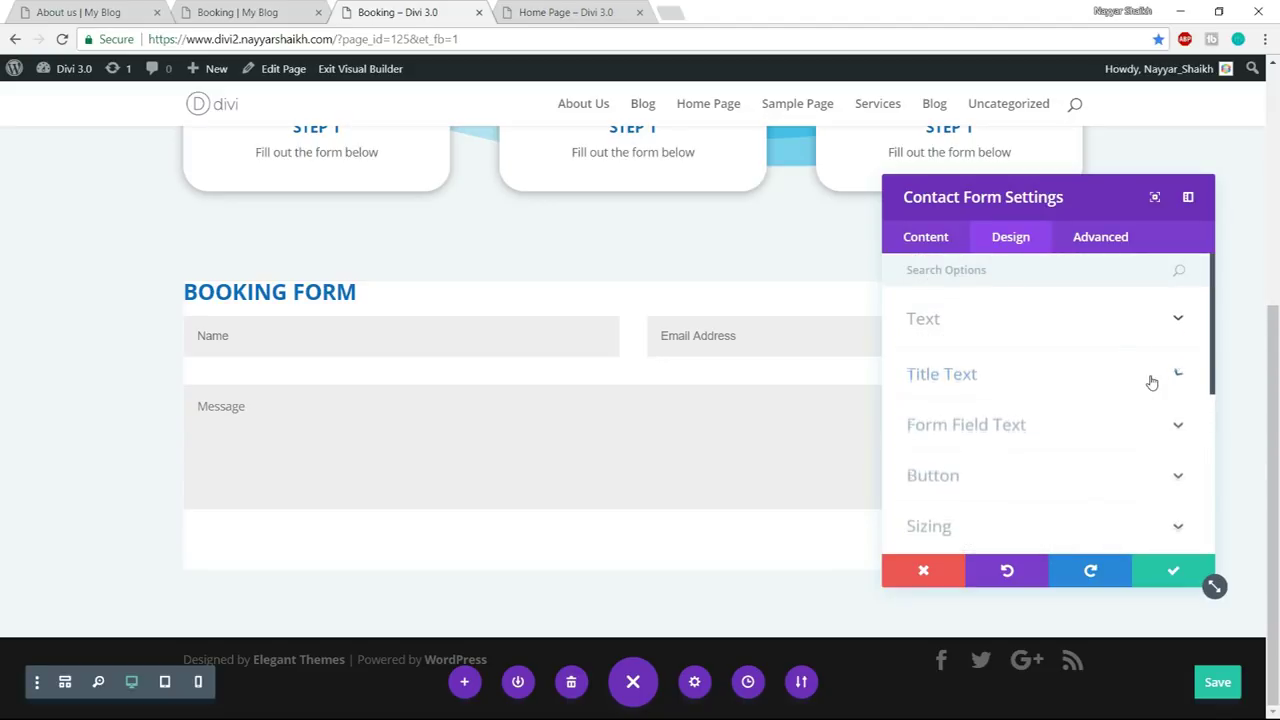
- Increase the form field line height to 2.3em, checking the field height against the reference booking page
{"action": "left_click", "coordinate": [1091, 430]}
{"action": "scroll", "coordinate": [1092, 435], "scroll_direction": "down", "scroll_amount": 2}
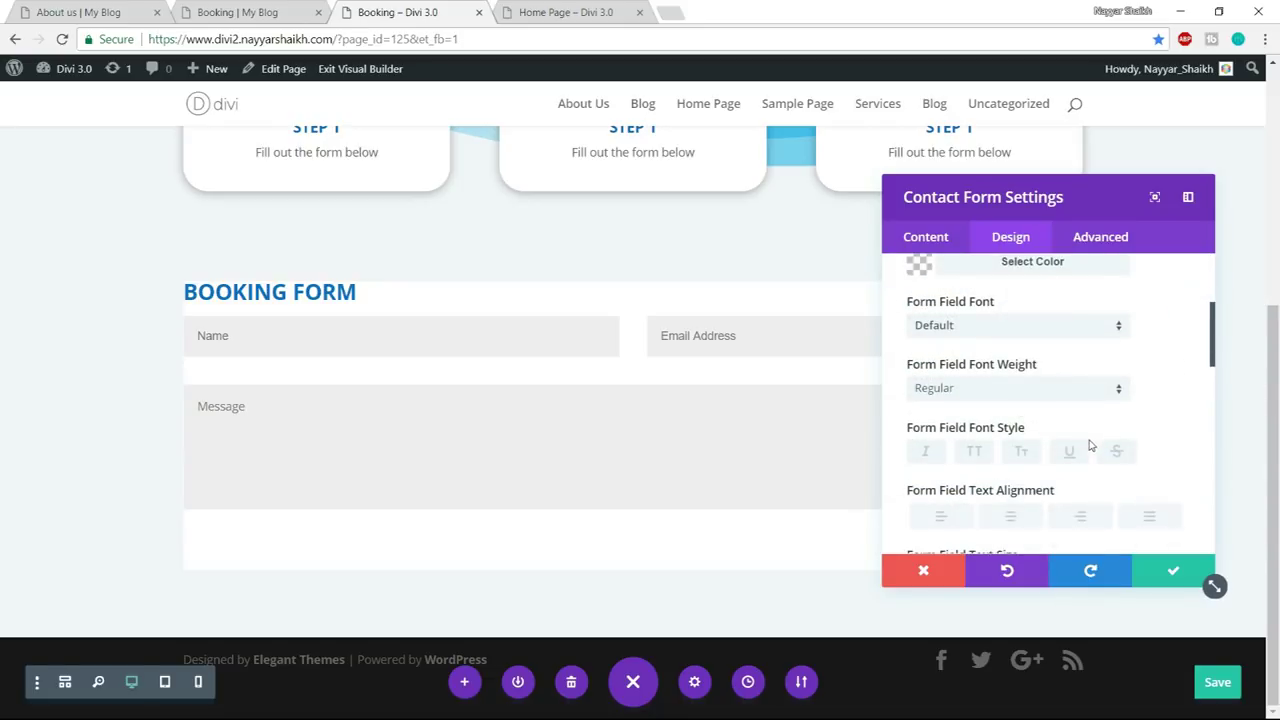
{"action": "scroll", "coordinate": [1067, 407], "scroll_direction": "down", "scroll_amount": 3}
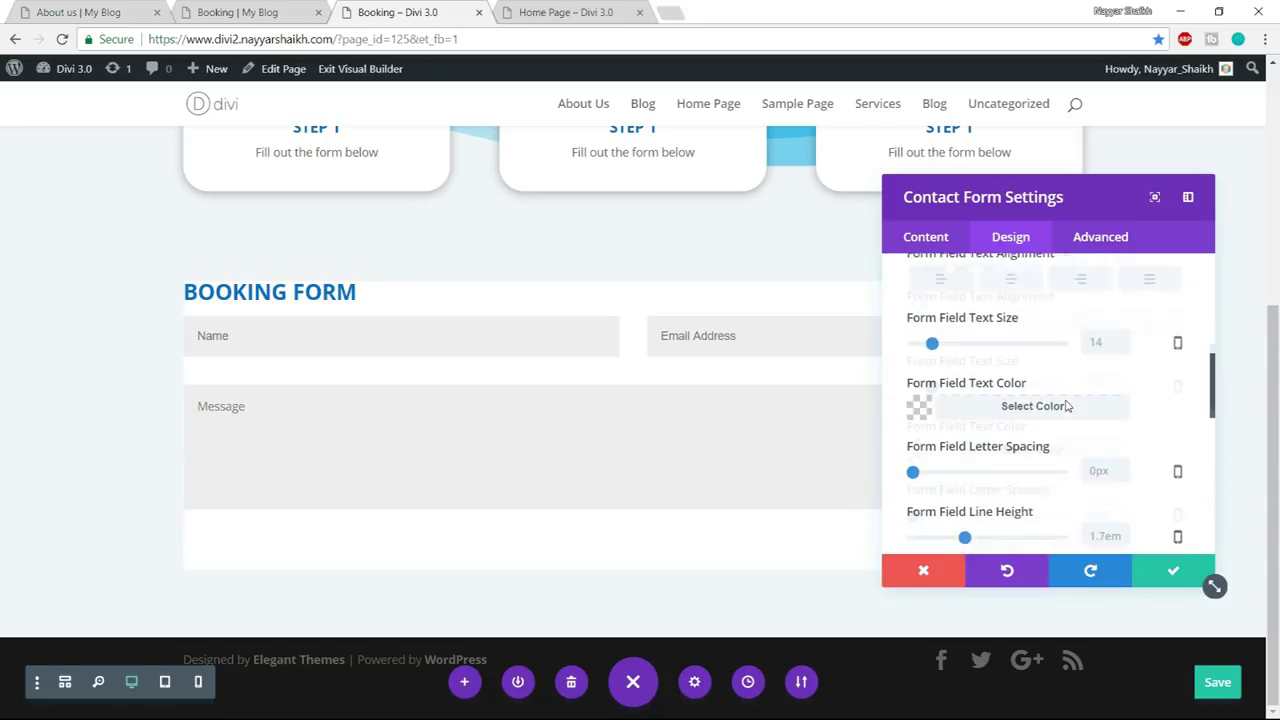
{"action": "scroll", "coordinate": [1066, 405], "scroll_direction": "down", "scroll_amount": 2}
{"action": "scroll", "coordinate": [1066, 408], "scroll_direction": "up", "scroll_amount": 1}
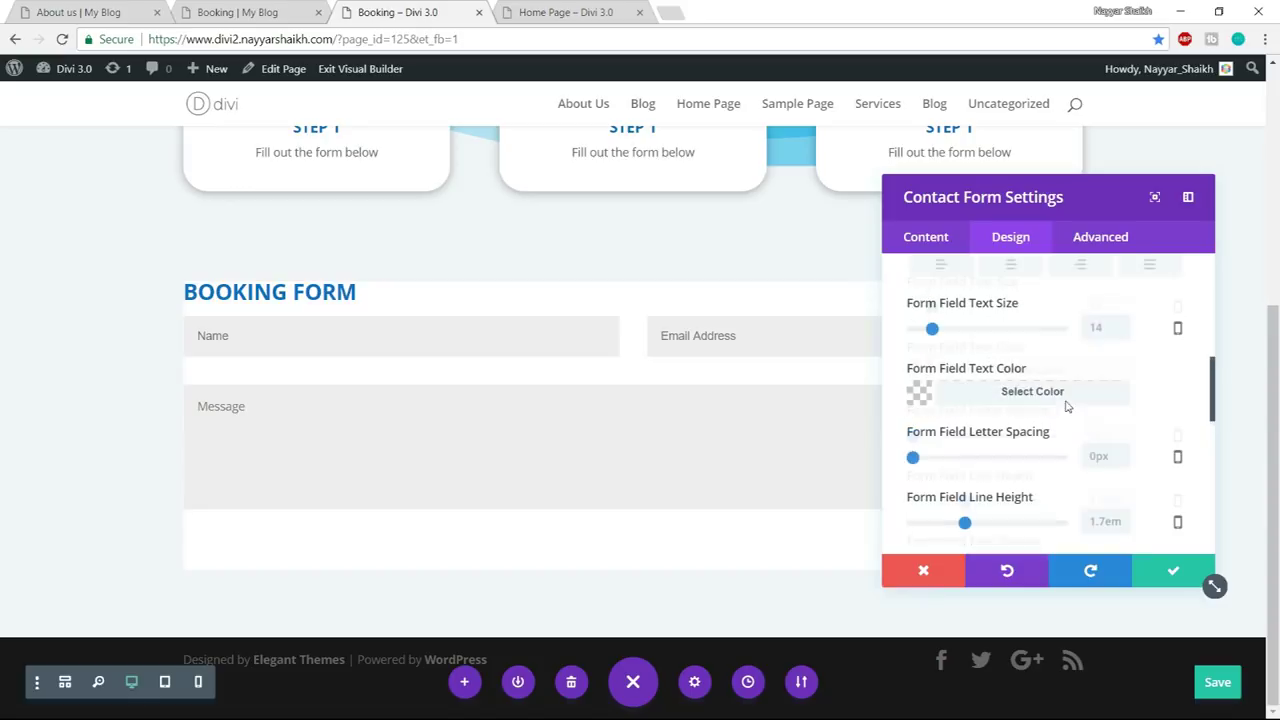
{"action": "scroll", "coordinate": [1080, 450], "scroll_direction": "down", "scroll_amount": 2}
{"action": "left_click_drag", "start_coordinate": [965, 360], "coordinate": [1009, 358]}
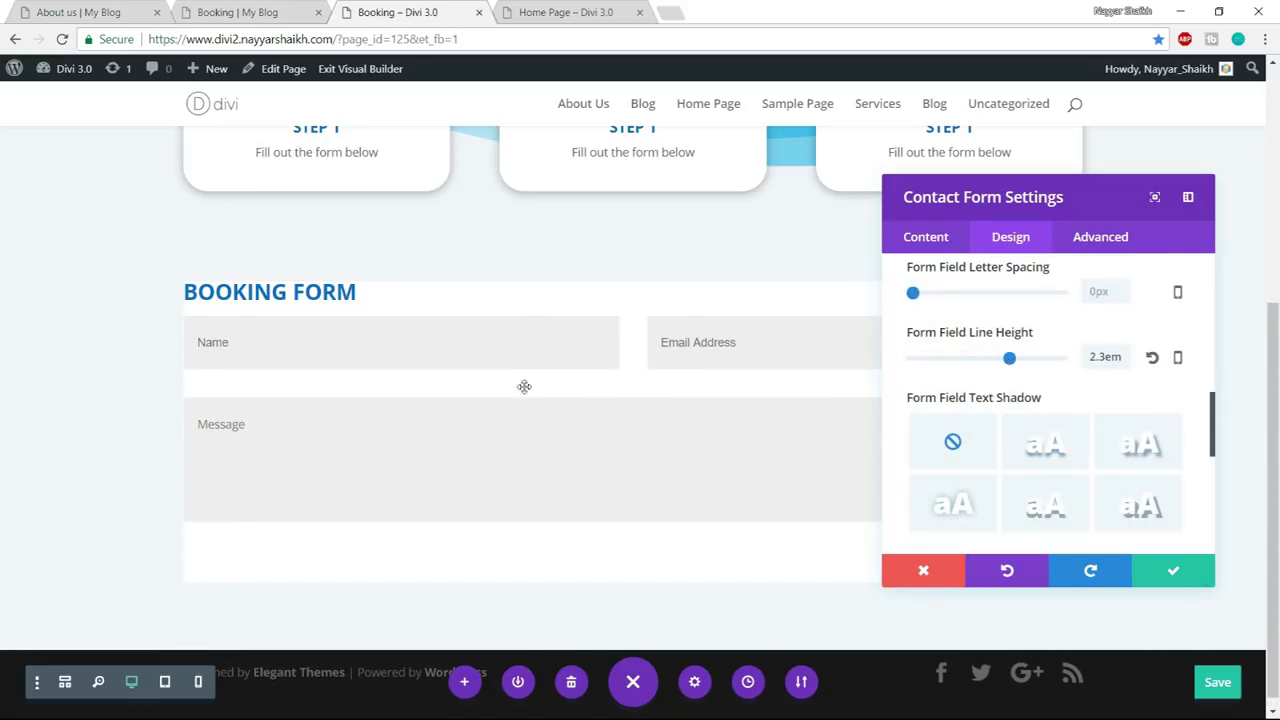
{"action": "left_click", "coordinate": [224, 10]}
{"action": "left_click", "coordinate": [434, 10]}
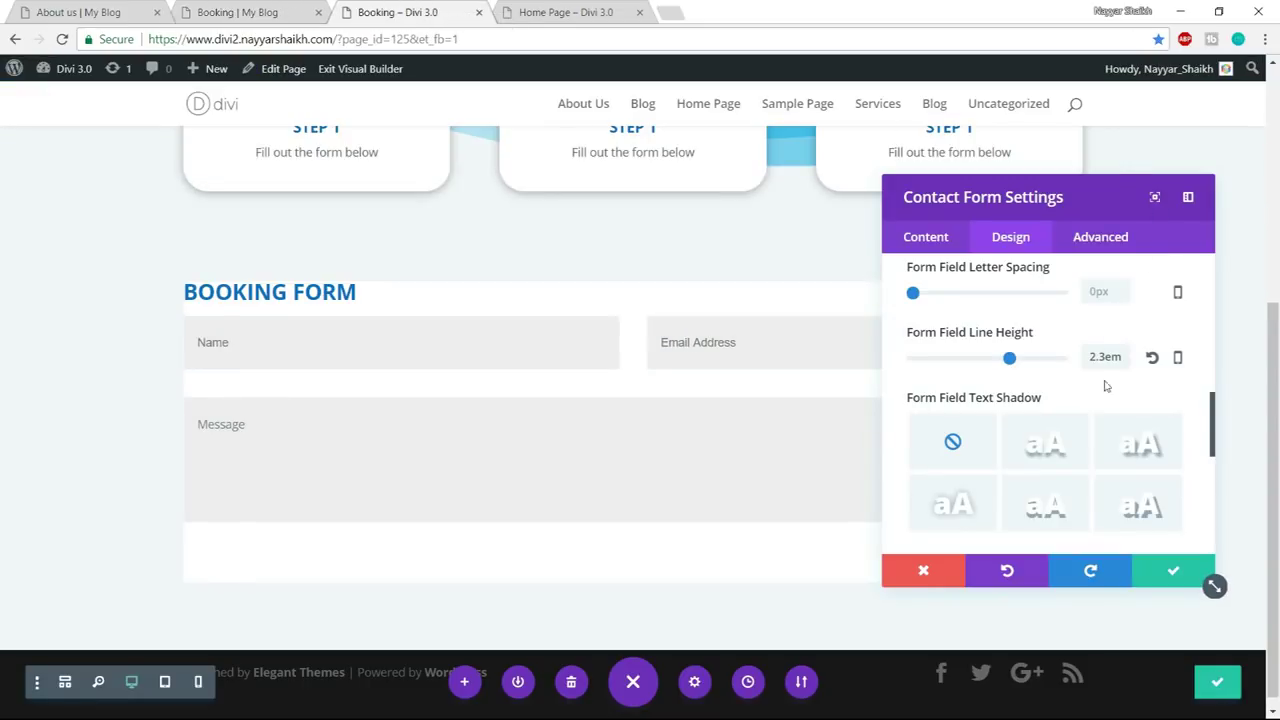
{"action": "scroll", "coordinate": [1100, 437], "scroll_direction": "up", "scroll_amount": 1}
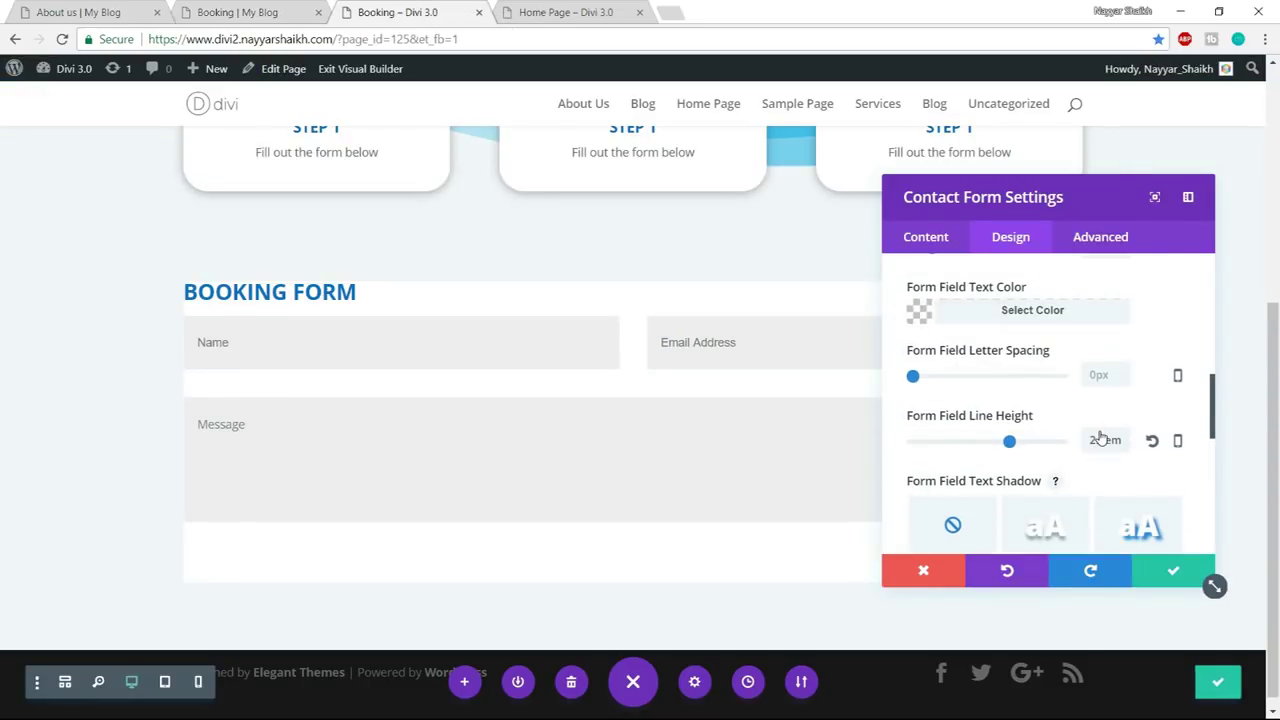
- Inspect the CSS of the full name field on the reference booking page for its line height, border and background color
{"action": "left_click", "coordinate": [275, 12]}
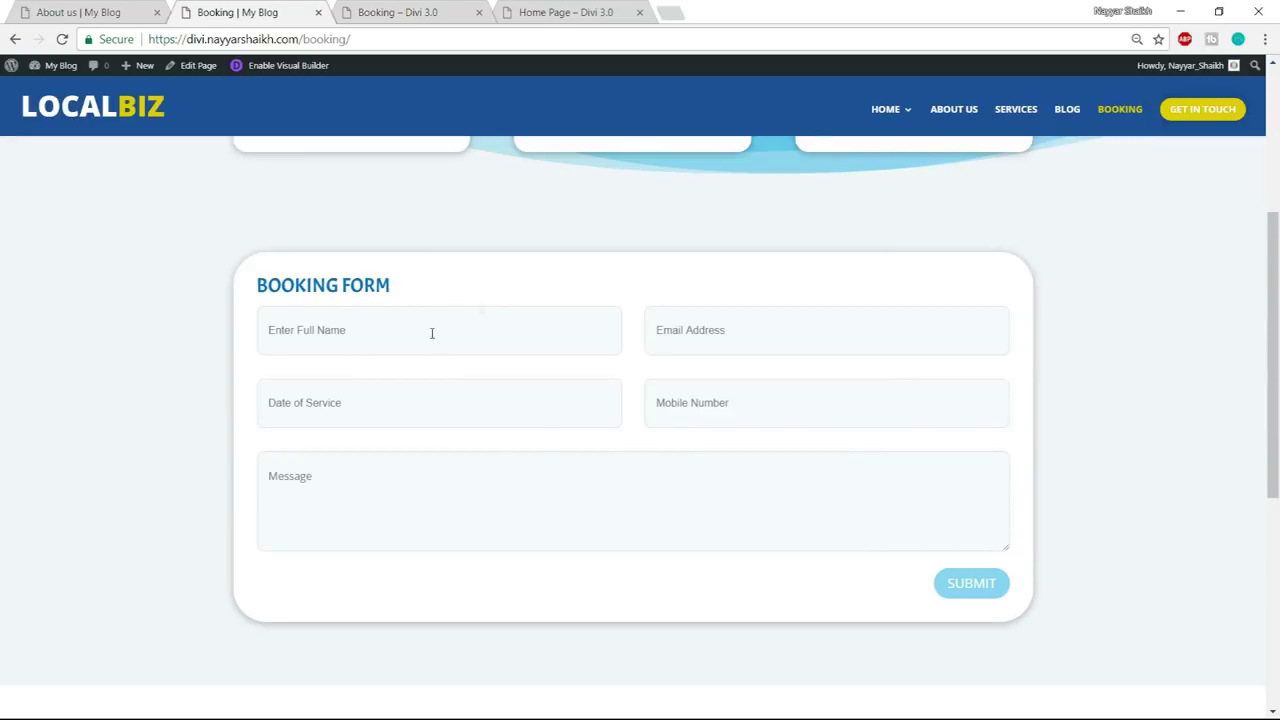
{"action": "right_click", "coordinate": [496, 331]}
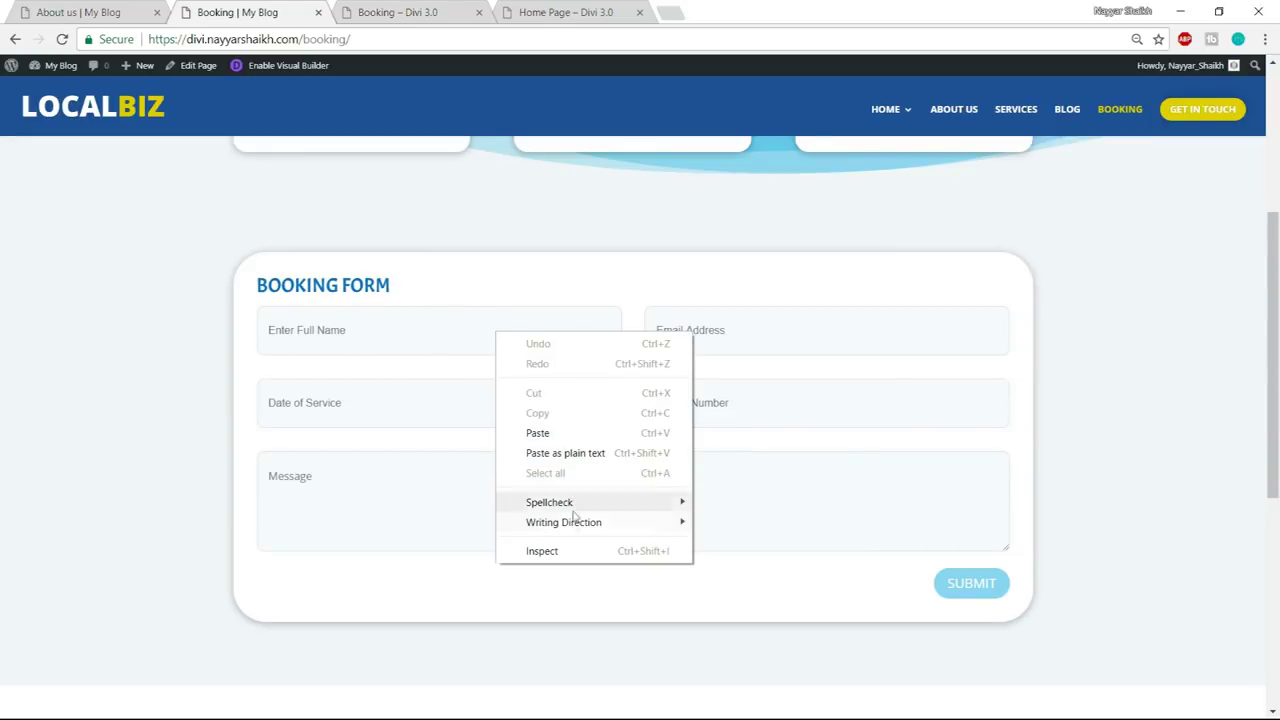
{"action": "left_click", "coordinate": [916, 350]}
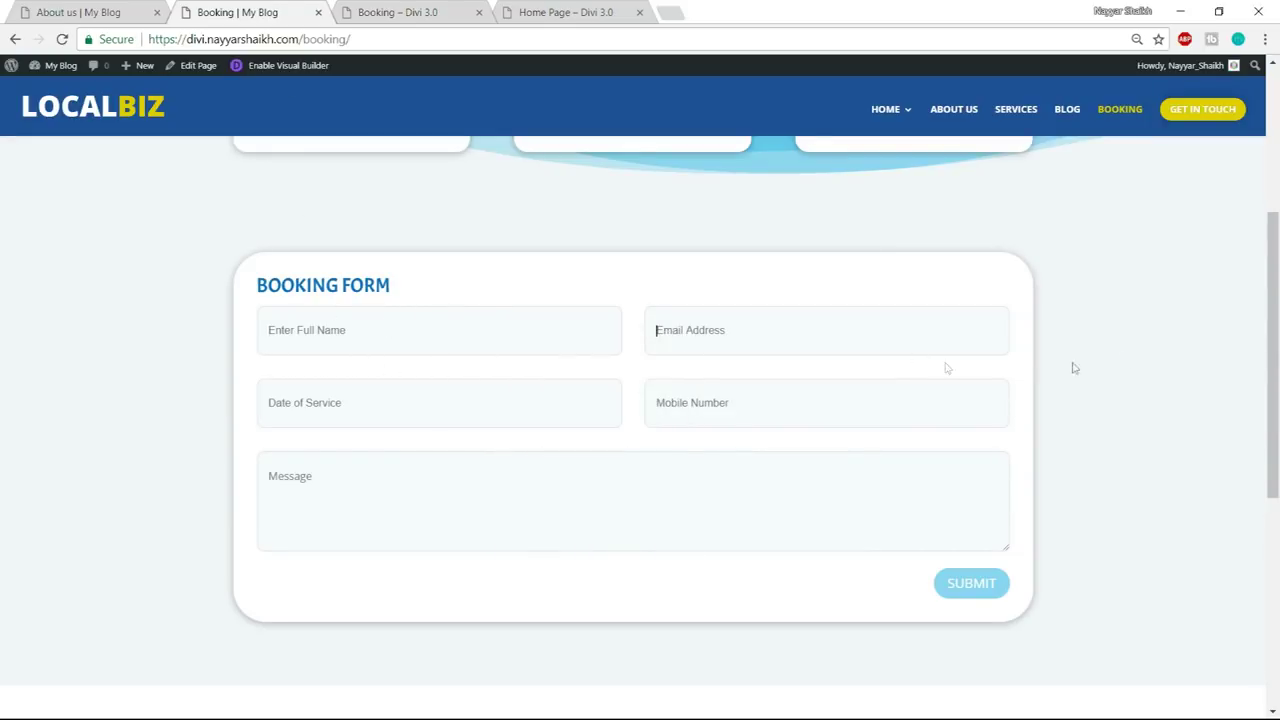
{"action": "right_click", "coordinate": [447, 331]}
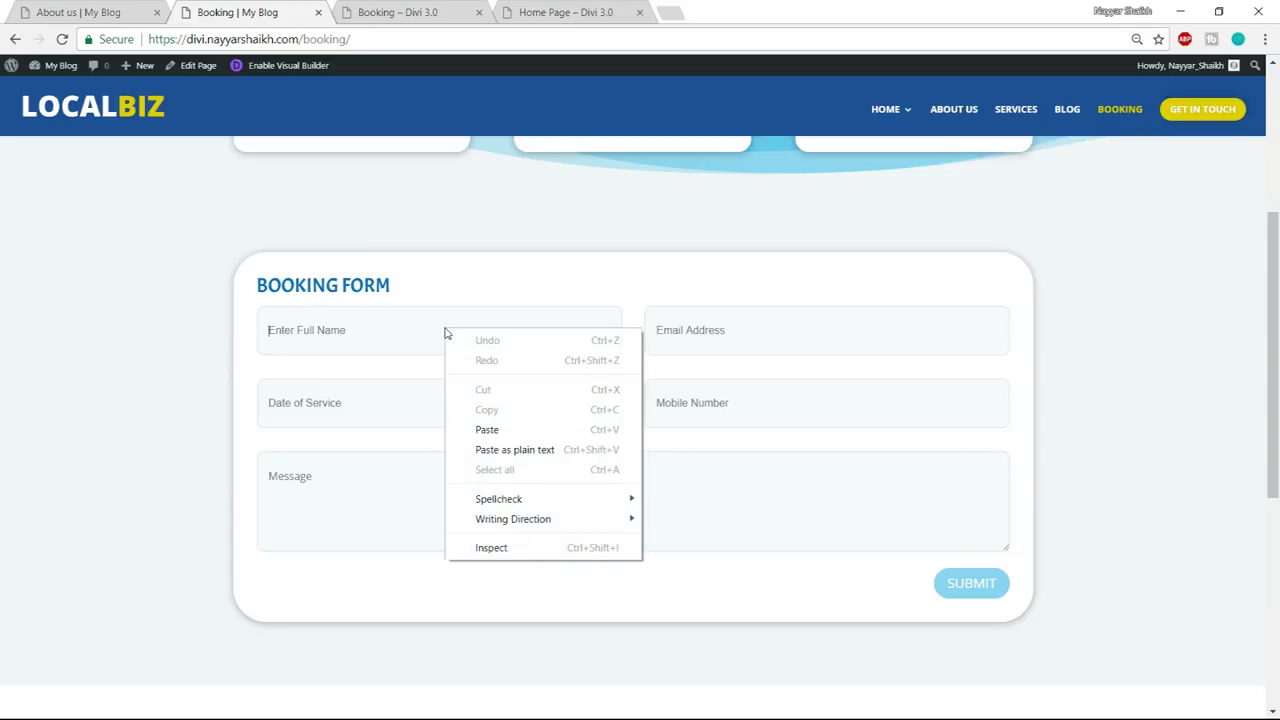
{"action": "left_click", "coordinate": [532, 547]}
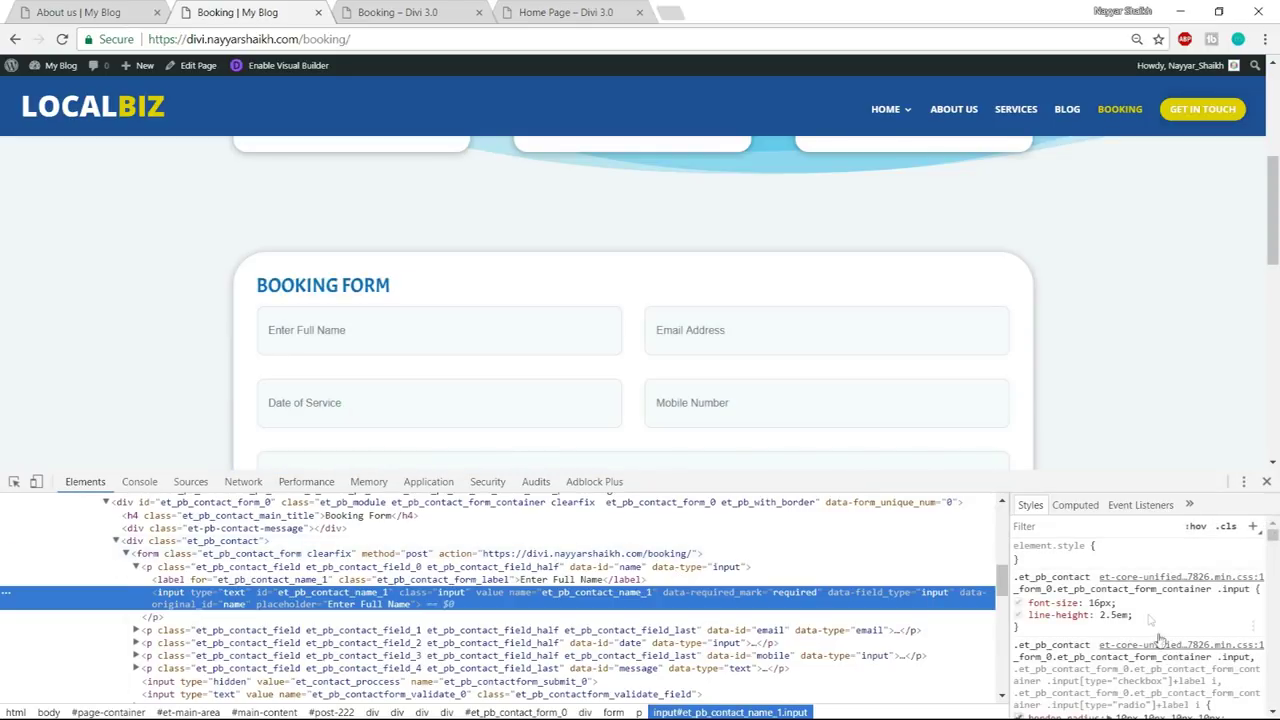
{"action": "scroll", "coordinate": [1155, 630], "scroll_direction": "down", "scroll_amount": 4}
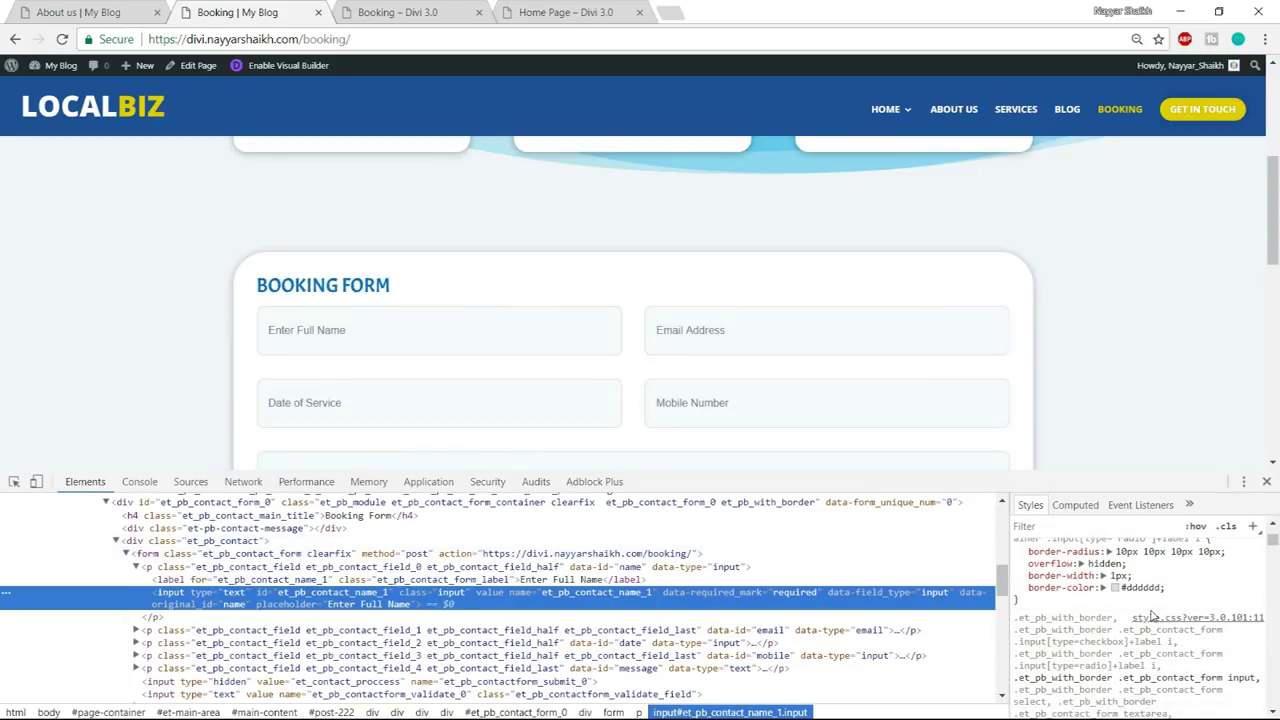
{"action": "scroll", "coordinate": [1152, 617], "scroll_direction": "down", "scroll_amount": 8}
{"action": "scroll", "coordinate": [1197, 683], "scroll_direction": "down", "scroll_amount": 5}
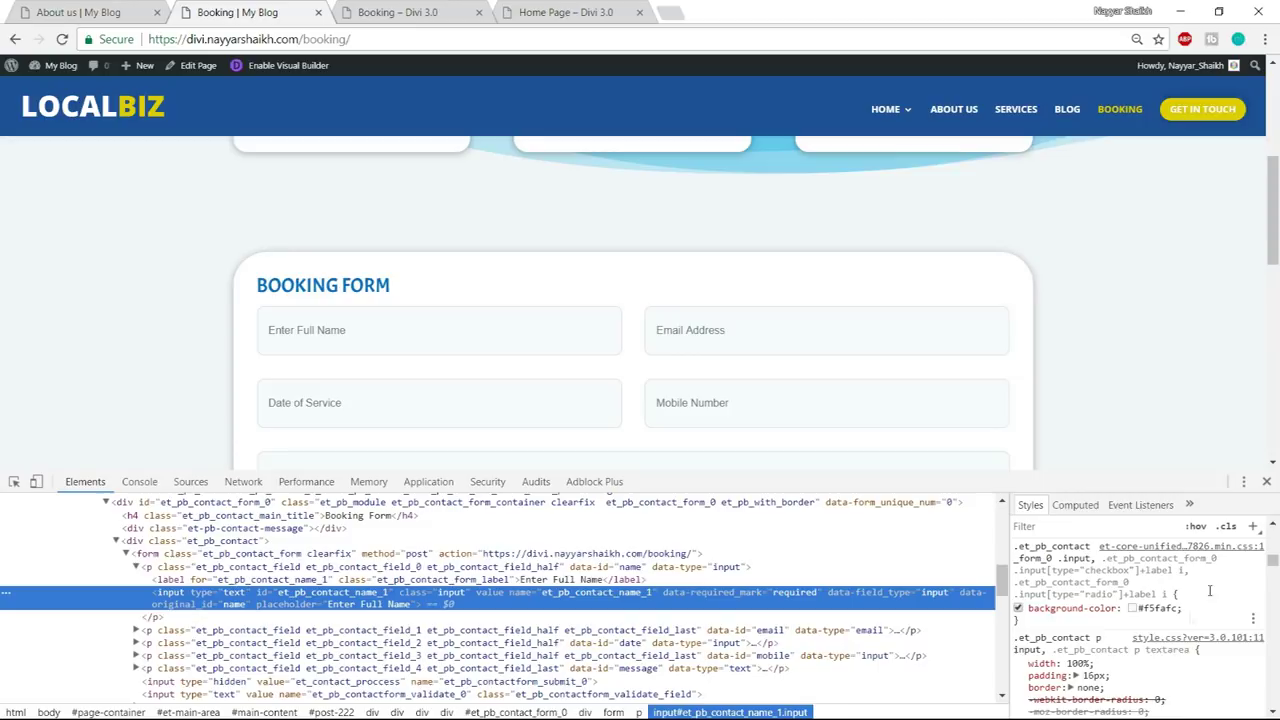
{"action": "left_click", "coordinate": [1266, 482]}
- Set the contact form's field background color to #f5fafc
{"action": "left_click", "coordinate": [450, 13]}
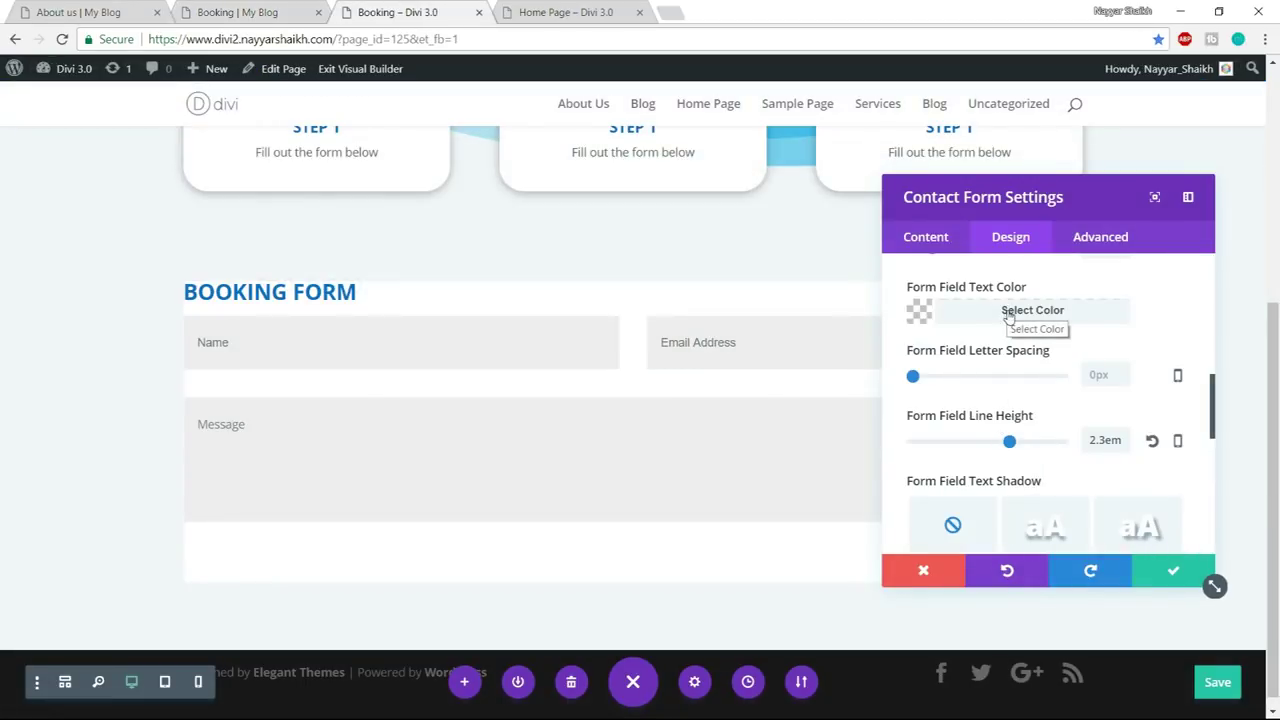
{"action": "scroll", "coordinate": [1052, 357], "scroll_direction": "down", "scroll_amount": 4}
{"action": "scroll", "coordinate": [1080, 411], "scroll_direction": "up", "scroll_amount": 6}
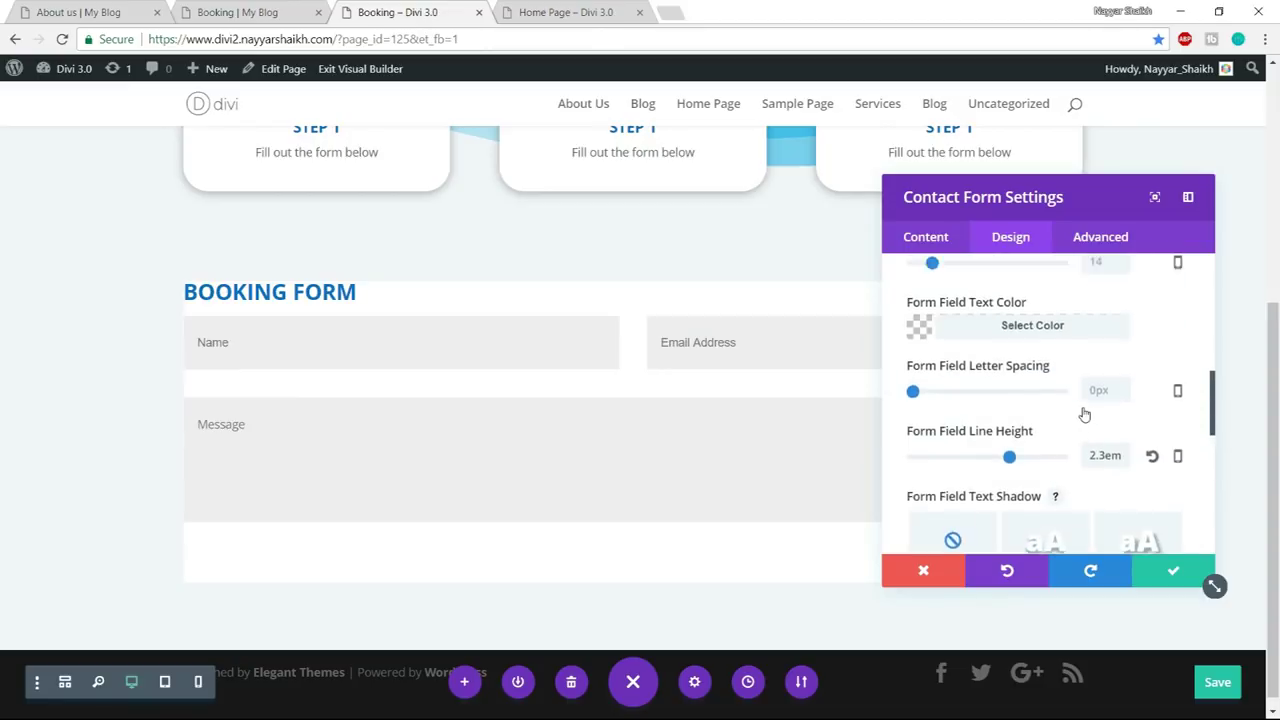
{"action": "scroll", "coordinate": [1108, 431], "scroll_direction": "up", "scroll_amount": 3}
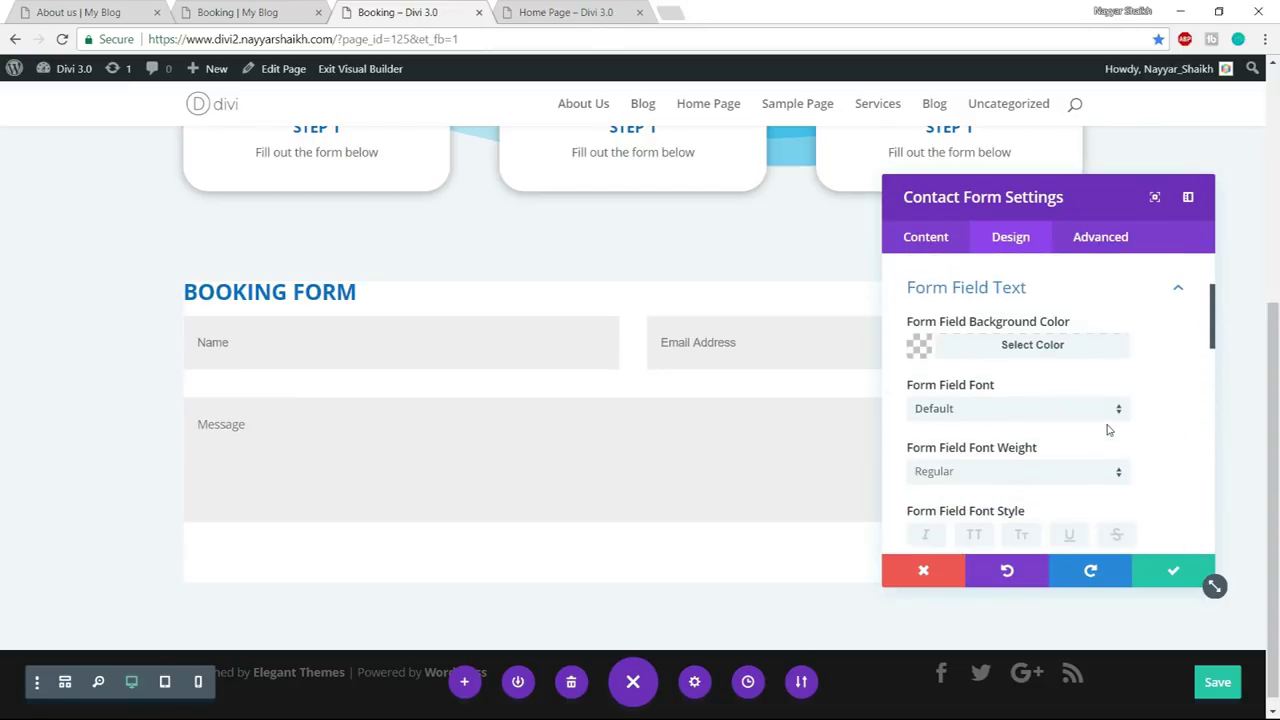
{"action": "left_click", "coordinate": [1020, 350]}
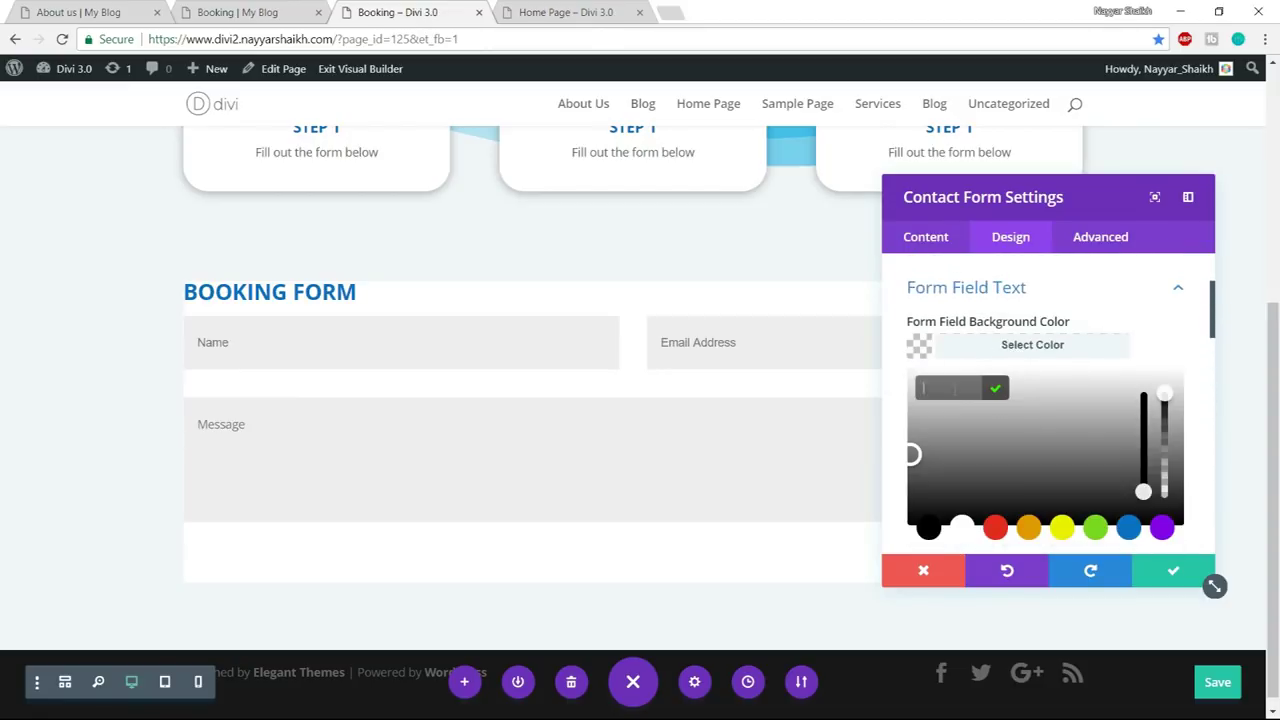
{"action": "type", "text": "#f5fafc"}
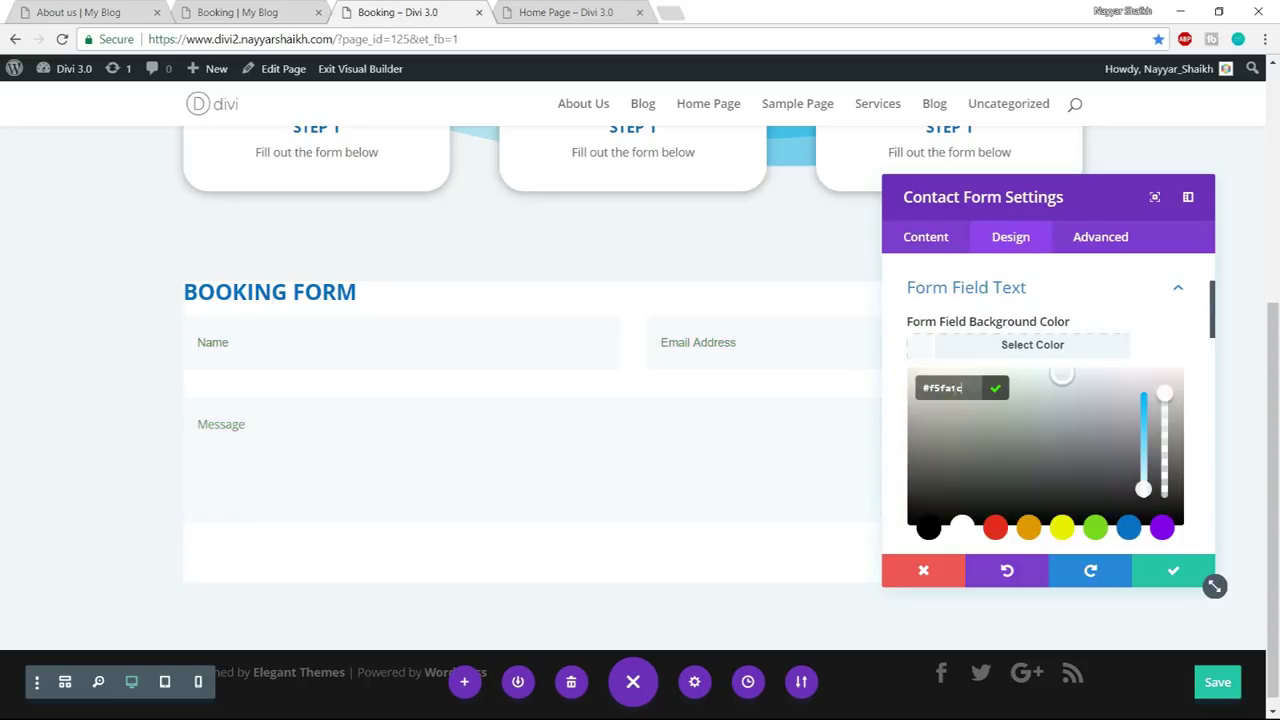
{"action": "left_click", "coordinate": [1040, 344]}
- Compare the form fields with the reference booking page and set the inputs' border width to 1px
{"action": "left_click", "coordinate": [296, 10]}
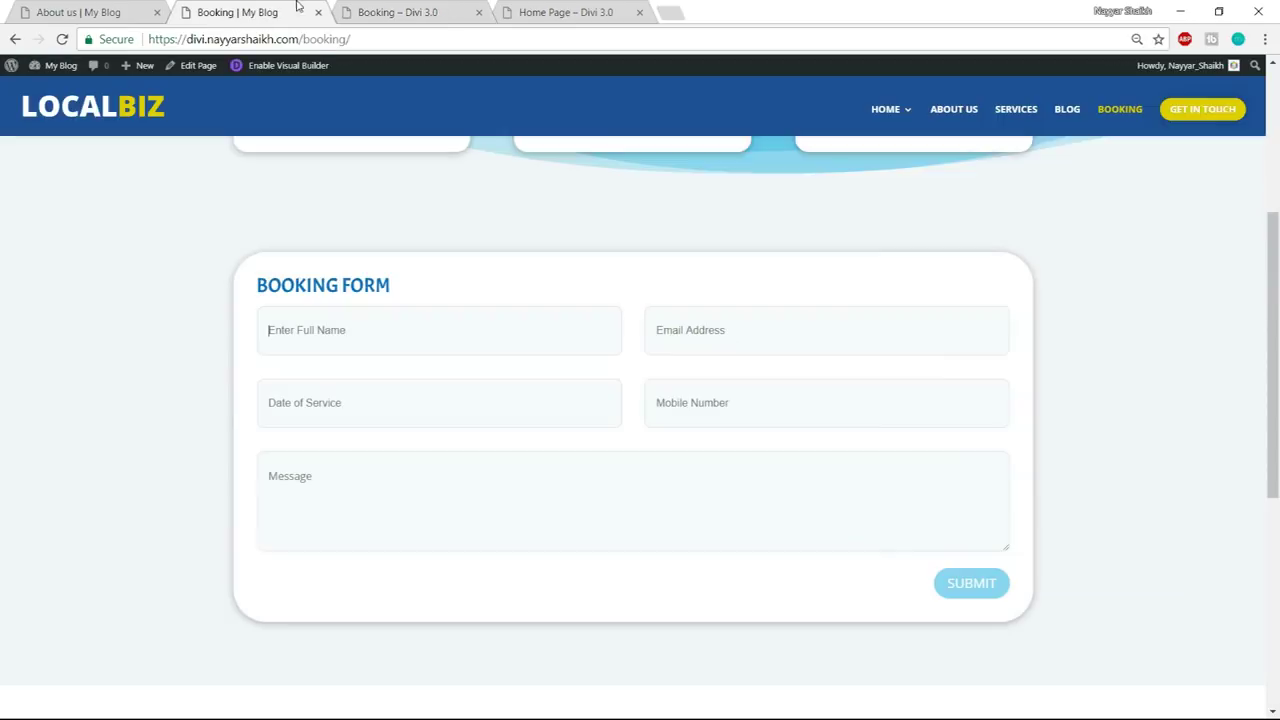
{"action": "left_click", "coordinate": [413, 8]}
{"action": "left_click", "coordinate": [240, 12]}
{"action": "left_click", "coordinate": [413, 12]}
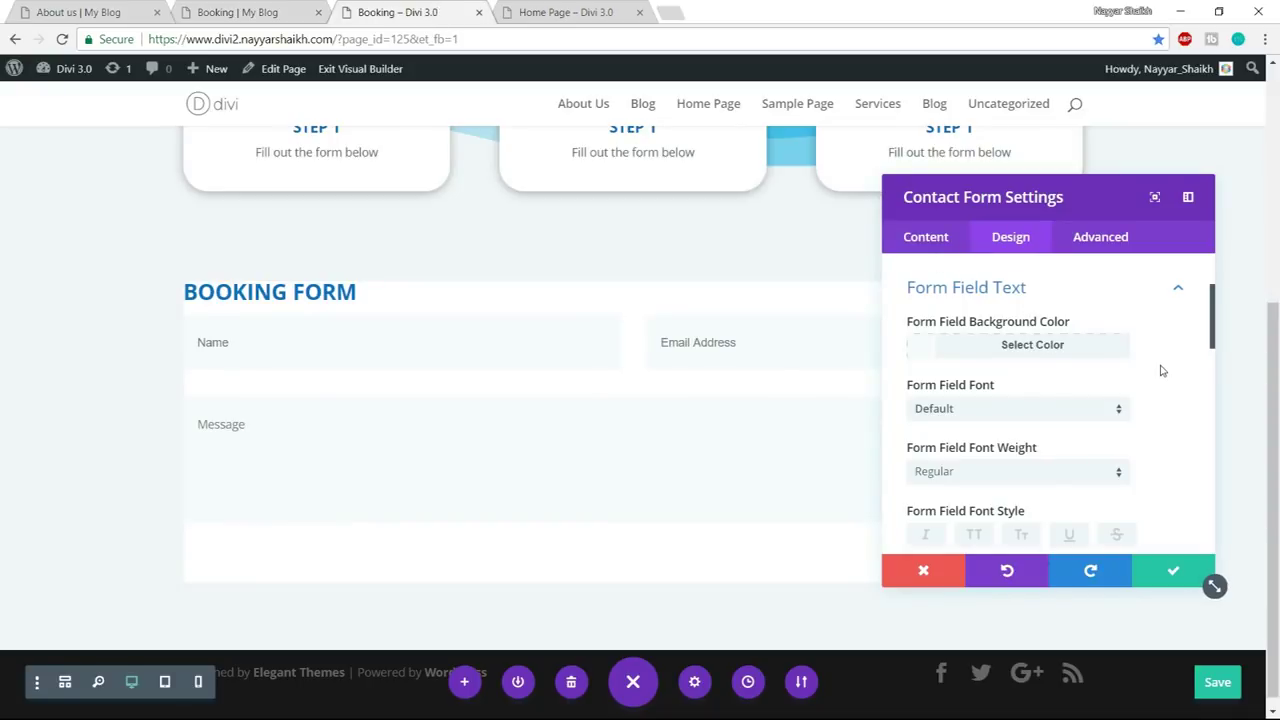
{"action": "scroll", "coordinate": [1162, 371], "scroll_direction": "down", "scroll_amount": 2}
{"action": "scroll", "coordinate": [1162, 371], "scroll_direction": "down", "scroll_amount": 8}
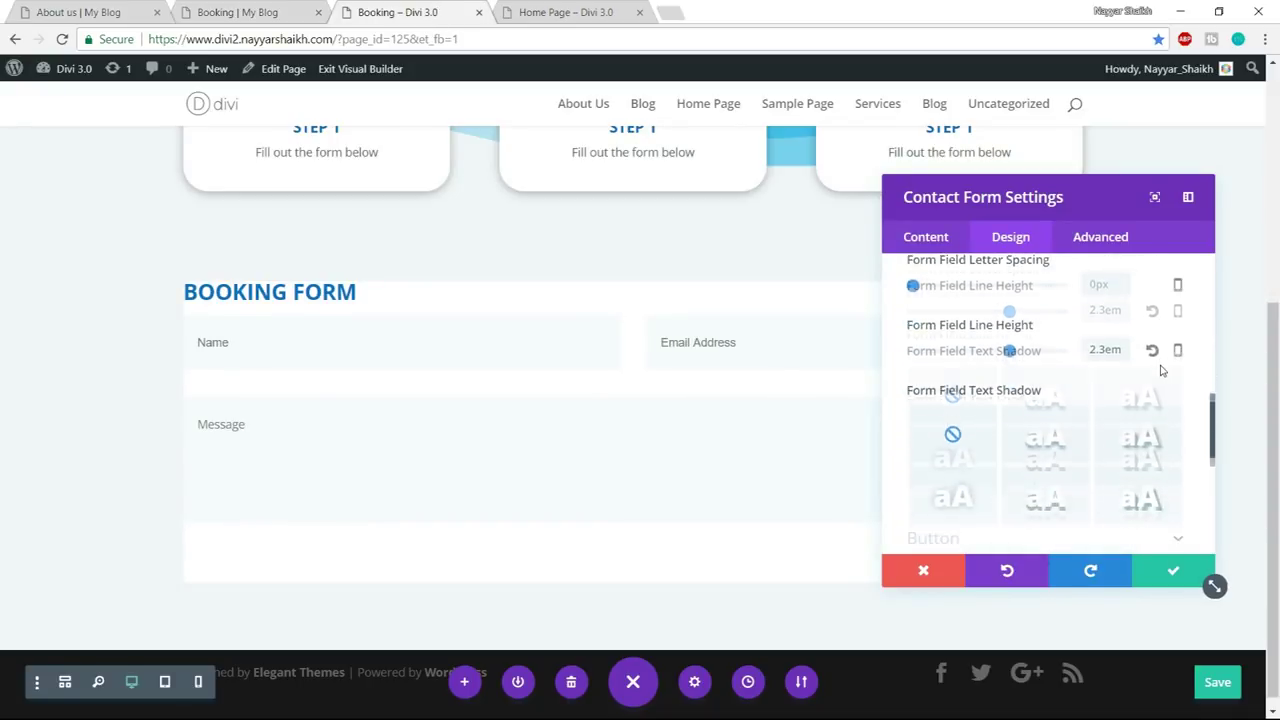
{"action": "scroll", "coordinate": [1162, 371], "scroll_direction": "down", "scroll_amount": 2}
{"action": "left_click", "coordinate": [1080, 413]}
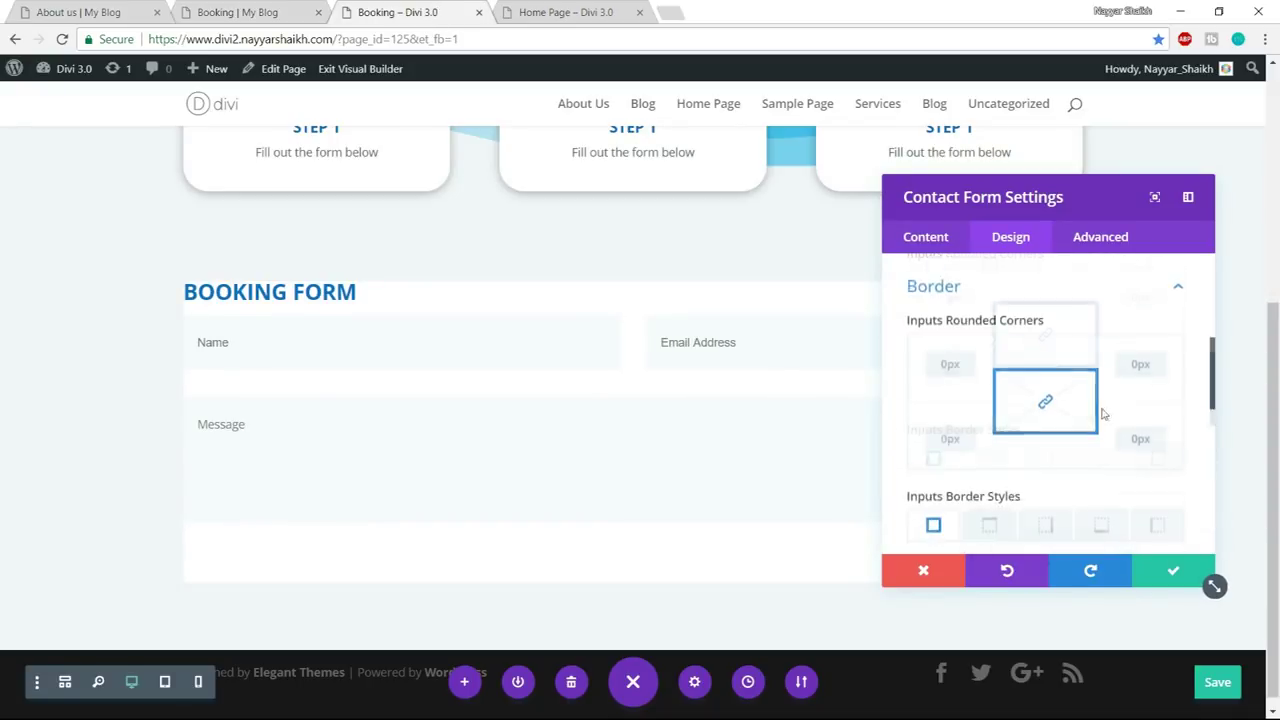
{"action": "scroll", "coordinate": [1106, 414], "scroll_direction": "down", "scroll_amount": 3}
{"action": "scroll", "coordinate": [1106, 414], "scroll_direction": "down", "scroll_amount": 4}
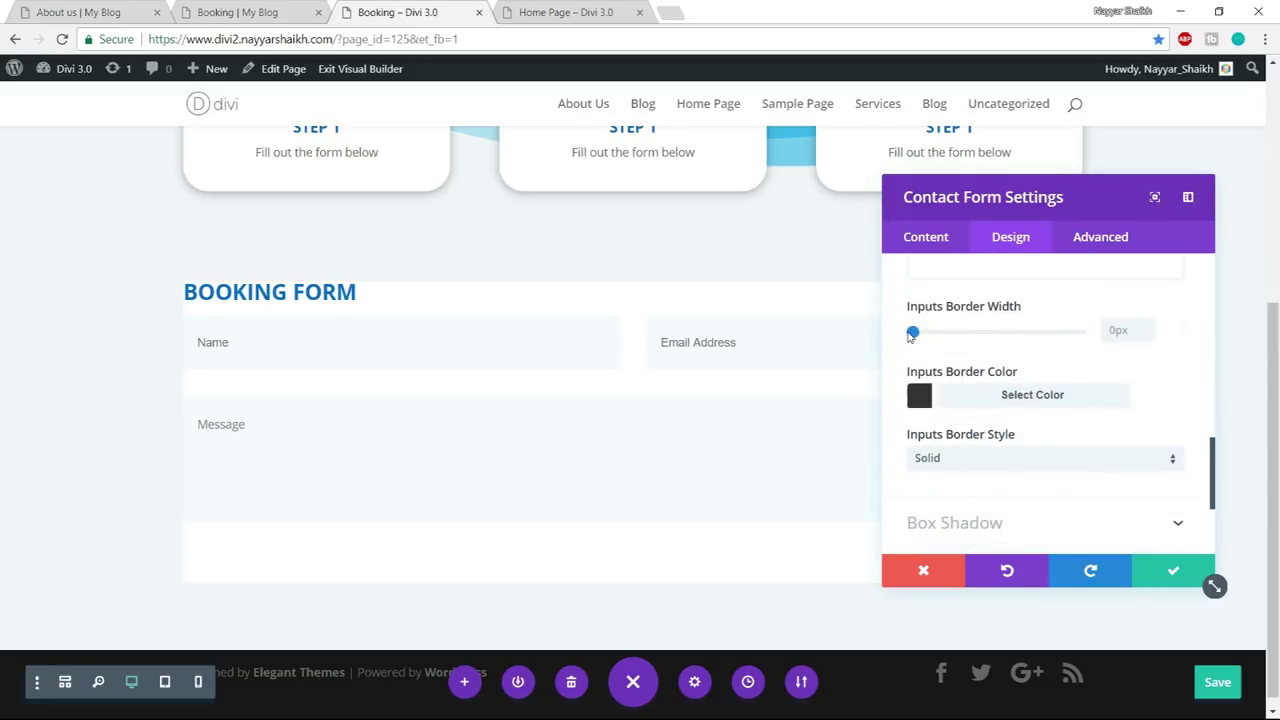
{"action": "left_click_drag", "start_coordinate": [913, 335], "coordinate": [923, 333]}
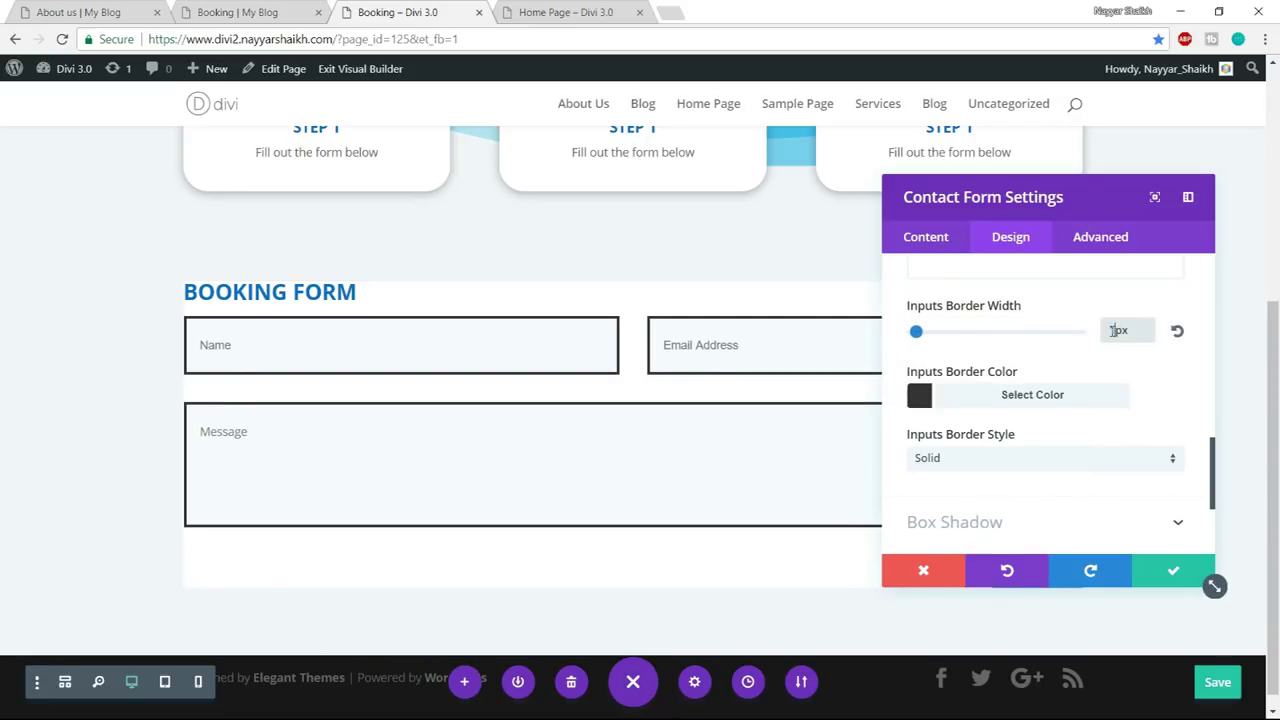
- Set the border color of the form inputs to light gray #adadad
{"action": "left_click", "coordinate": [1055, 396]}
{"action": "scroll", "coordinate": [910, 400], "scroll_direction": "down", "scroll_amount": 2}
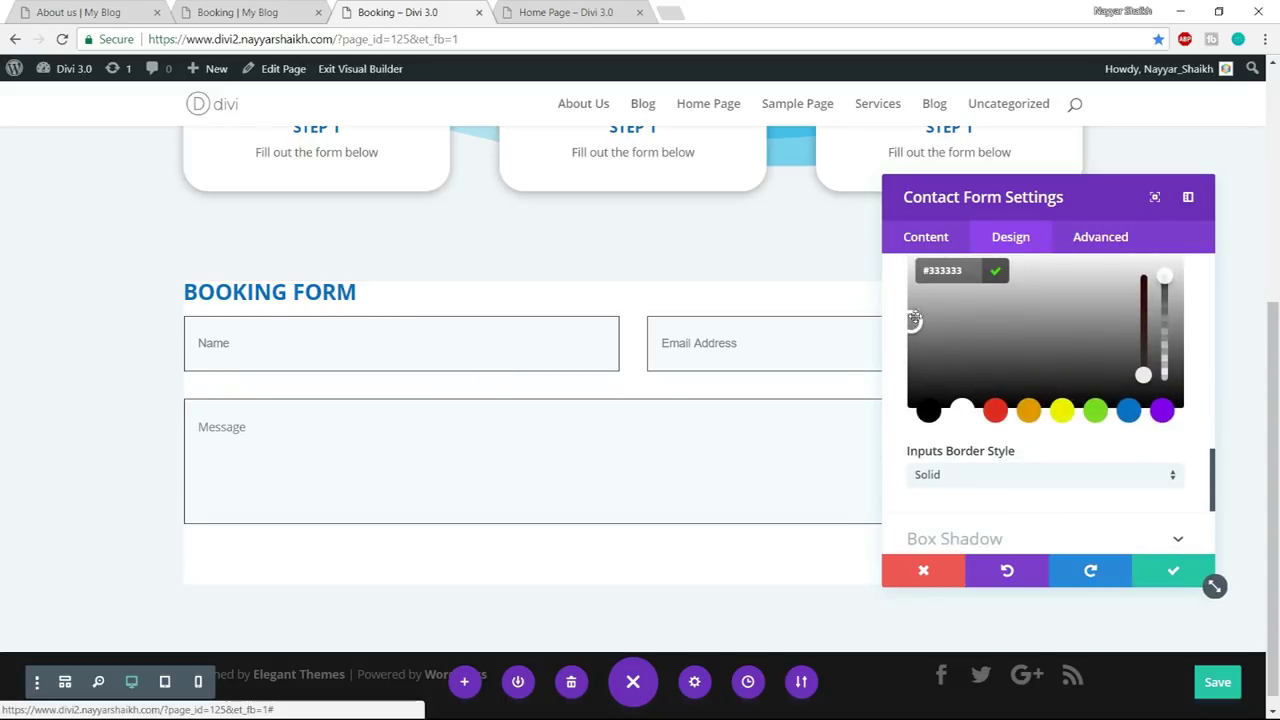
{"action": "left_click", "coordinate": [910, 314]}
{"action": "left_click_drag", "start_coordinate": [910, 310], "coordinate": [912, 305]}
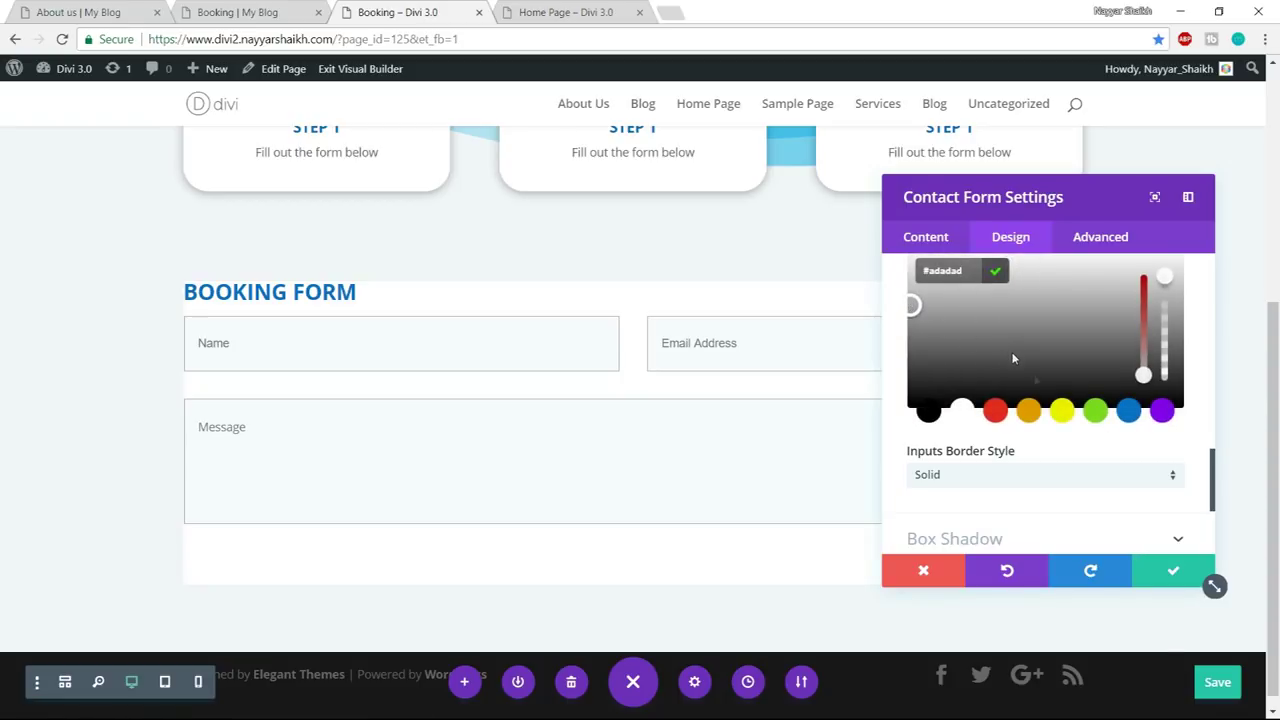
{"action": "scroll", "coordinate": [1126, 468], "scroll_direction": "down", "scroll_amount": 2}
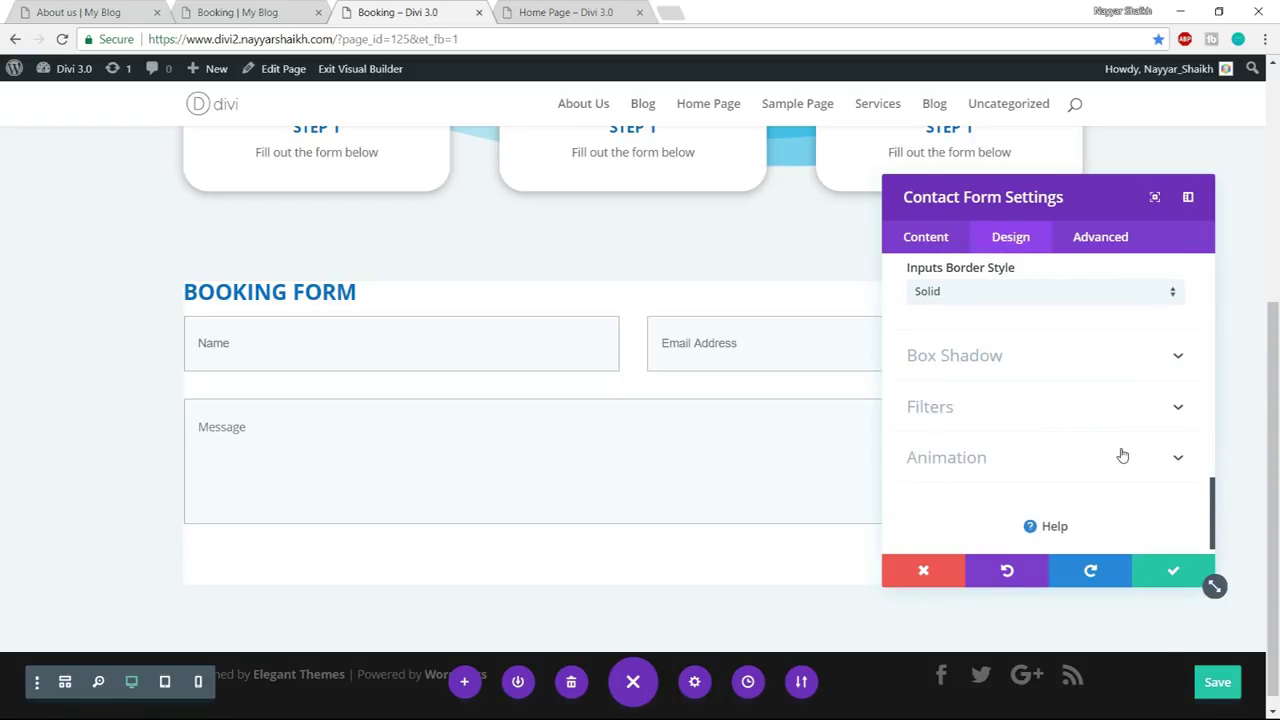
- Round all corners of the form inputs to 20px and compare them with the reference booking page
{"action": "scroll", "coordinate": [1113, 441], "scroll_direction": "up", "scroll_amount": 4}
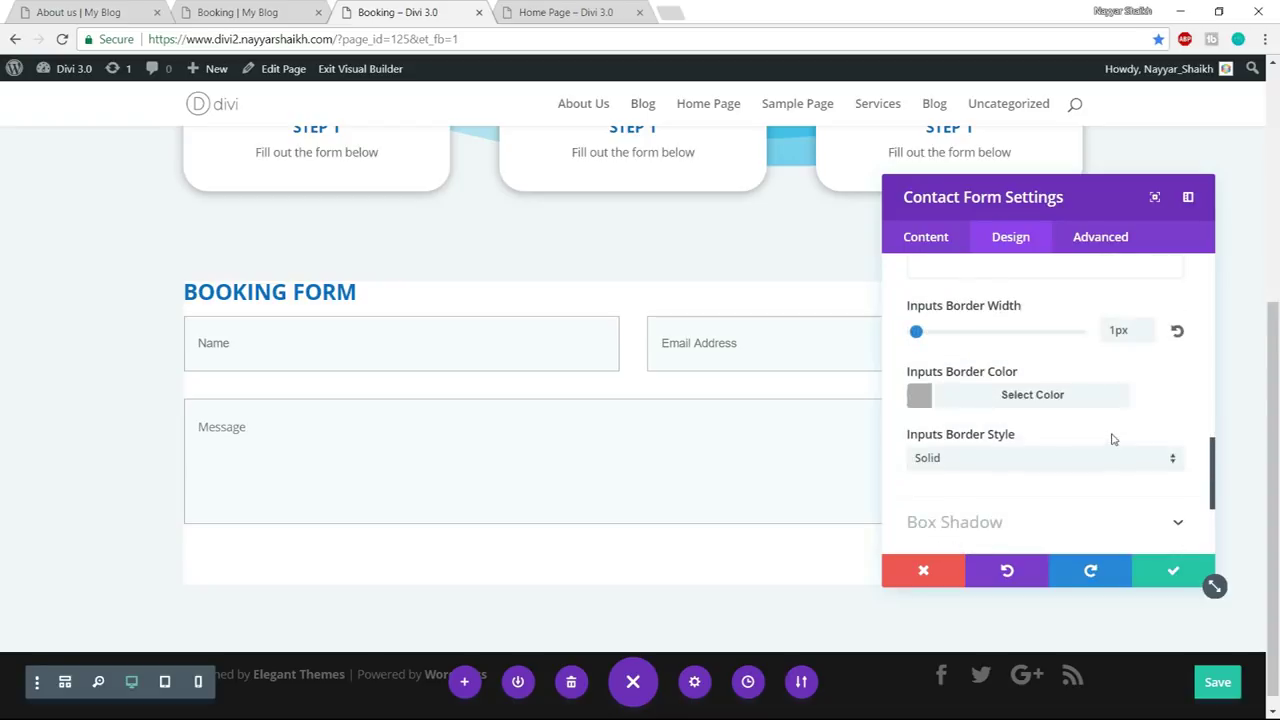
{"action": "scroll", "coordinate": [1114, 444], "scroll_direction": "up", "scroll_amount": 3}
{"action": "scroll", "coordinate": [1100, 440], "scroll_direction": "down", "scroll_amount": 1}
{"action": "type", "text": "px"}
{"action": "left_click", "coordinate": [262, 10]}
{"action": "left_click", "coordinate": [393, 11]}
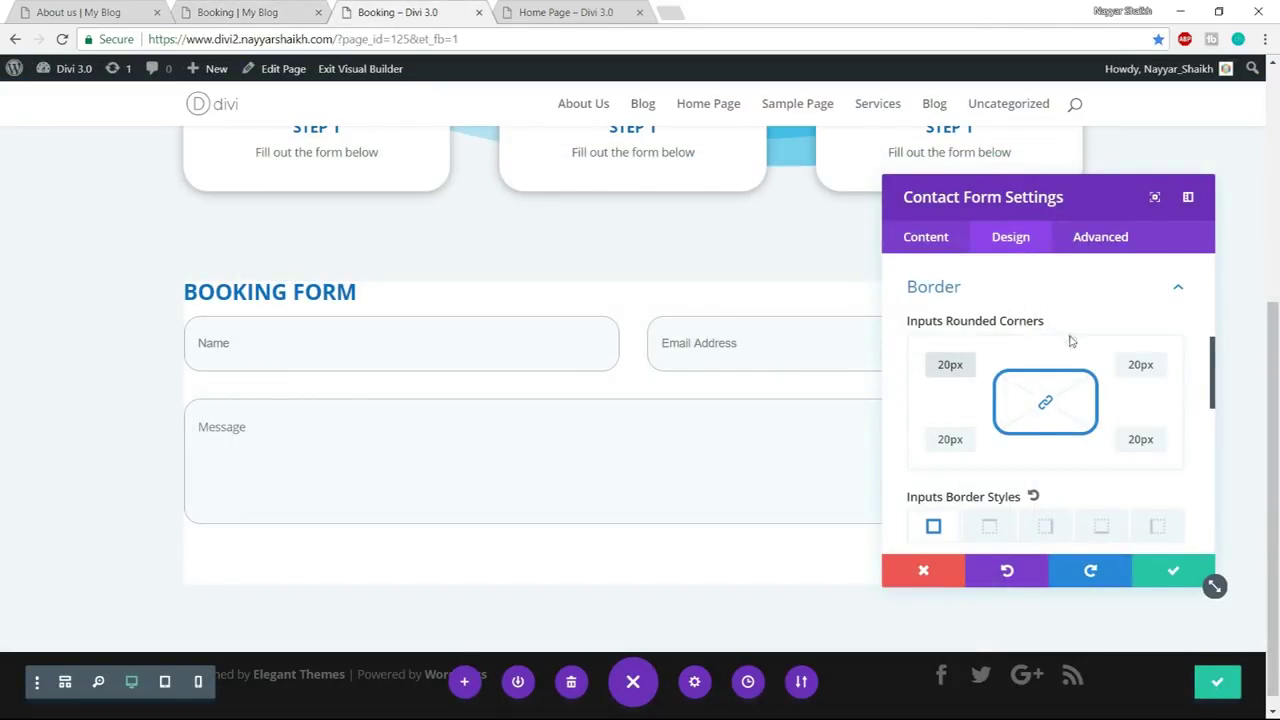
- Set the contact form's custom padding to 35px for top, right and left, and 353px for bottom
{"action": "scroll", "coordinate": [1071, 345], "scroll_direction": "down", "scroll_amount": 3}
{"action": "scroll", "coordinate": [1090, 378], "scroll_direction": "down", "scroll_amount": 3}
{"action": "scroll", "coordinate": [1089, 397], "scroll_direction": "up", "scroll_amount": 5}
{"action": "scroll", "coordinate": [1091, 400], "scroll_direction": "up", "scroll_amount": 2}
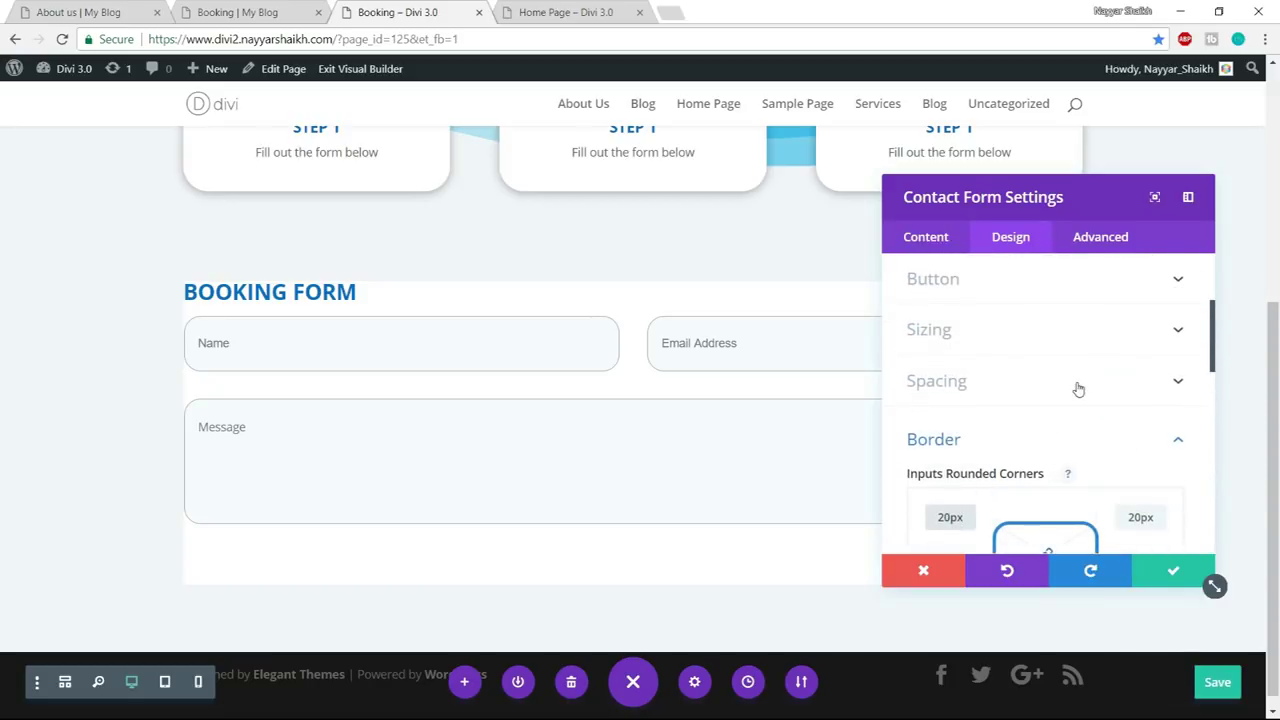
{"action": "left_click", "coordinate": [1074, 385]}
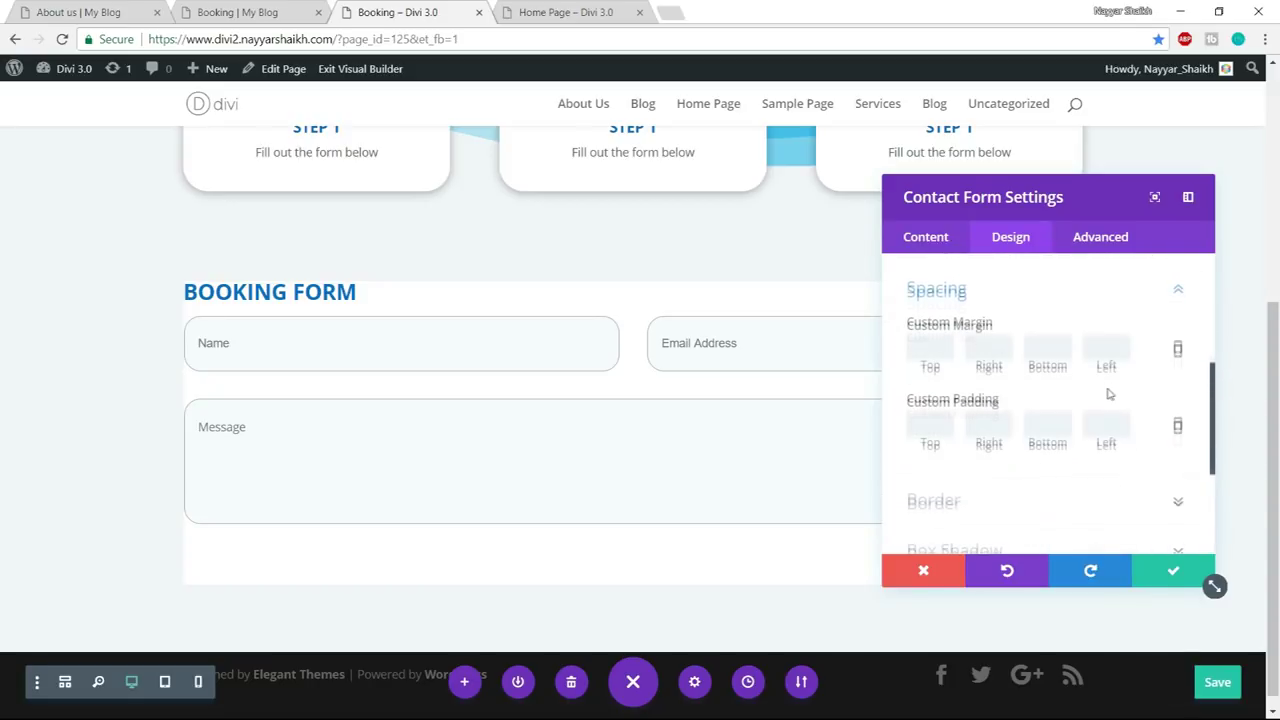
{"action": "left_click", "coordinate": [916, 425]}
{"action": "type", "text": "35"}
{"action": "key", "text": "Tab"}
{"action": "type", "text": "35"}
{"action": "key", "text": "Tab"}
{"action": "type", "text": "353"}
{"action": "key", "text": "Tab"}
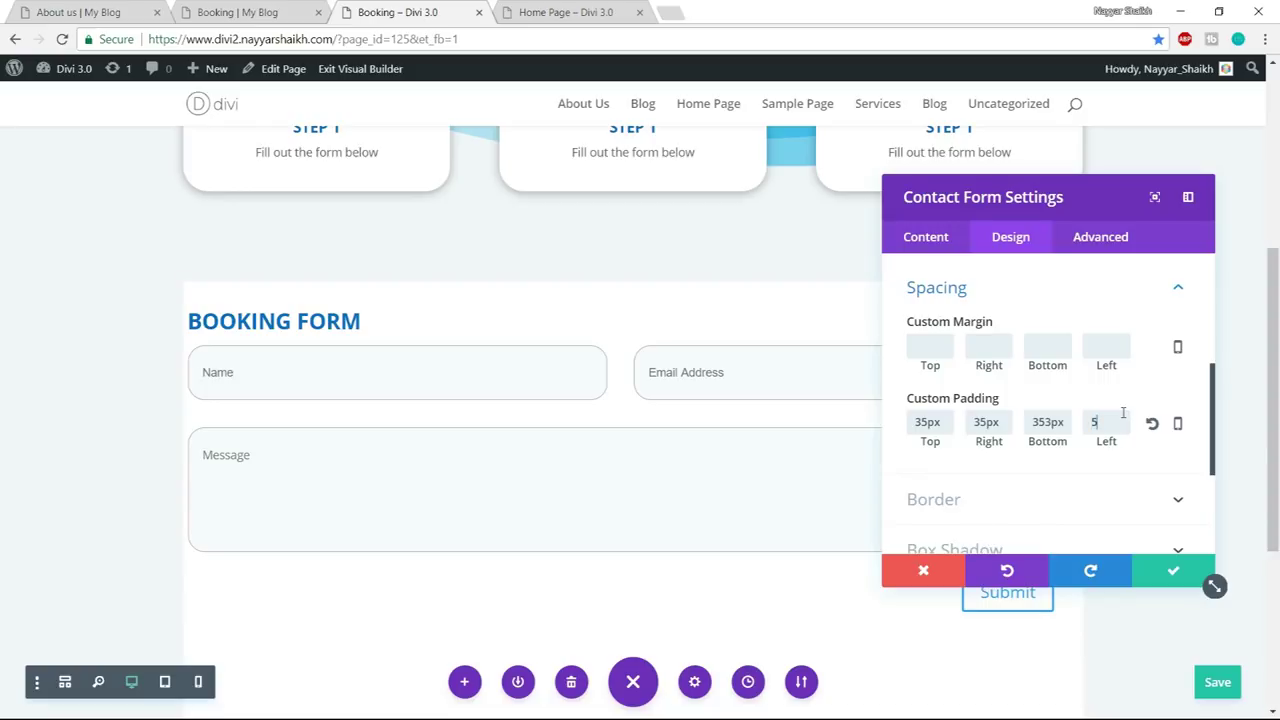
{"action": "type", "text": "35"}
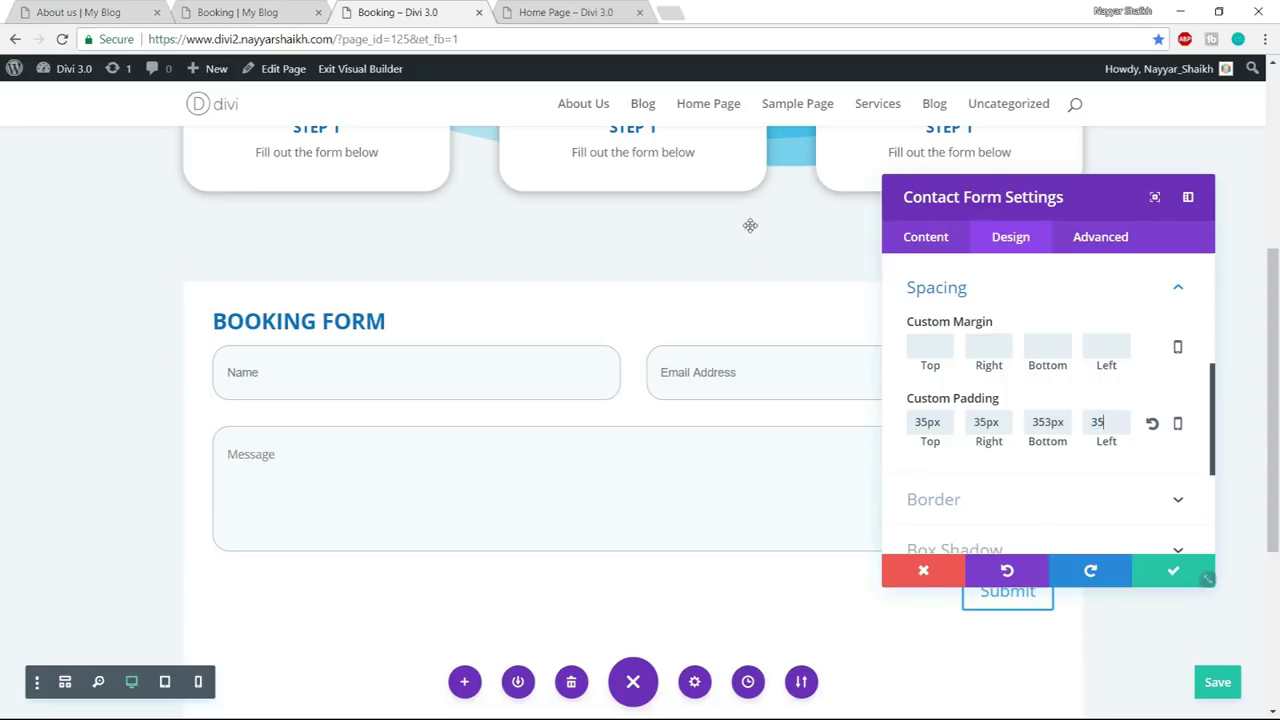
- Correct the contact form's bottom padding to 35px, compare the layout with the reference page and save the module settings
{"action": "left_click_drag", "start_coordinate": [965, 197], "coordinate": [908, 67]}
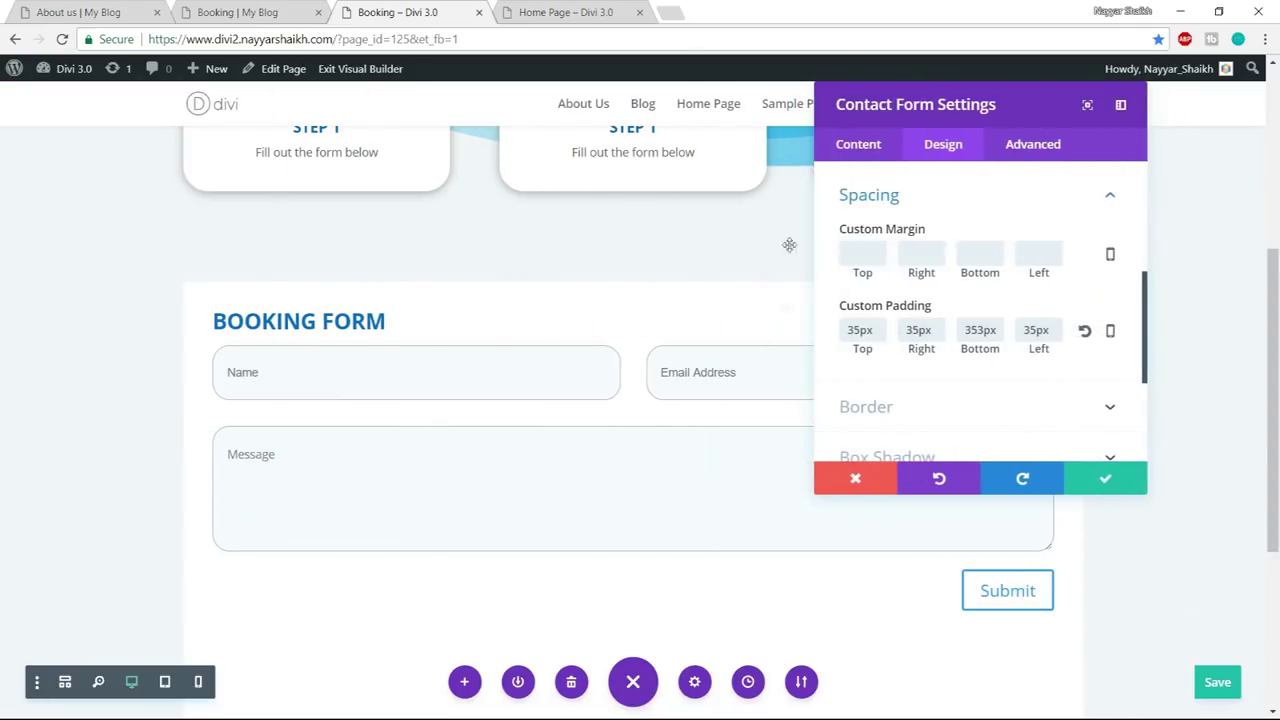
{"action": "scroll", "coordinate": [786, 311], "scroll_direction": "down", "scroll_amount": 4}
{"action": "scroll", "coordinate": [649, 403], "scroll_direction": "up", "scroll_amount": 3}
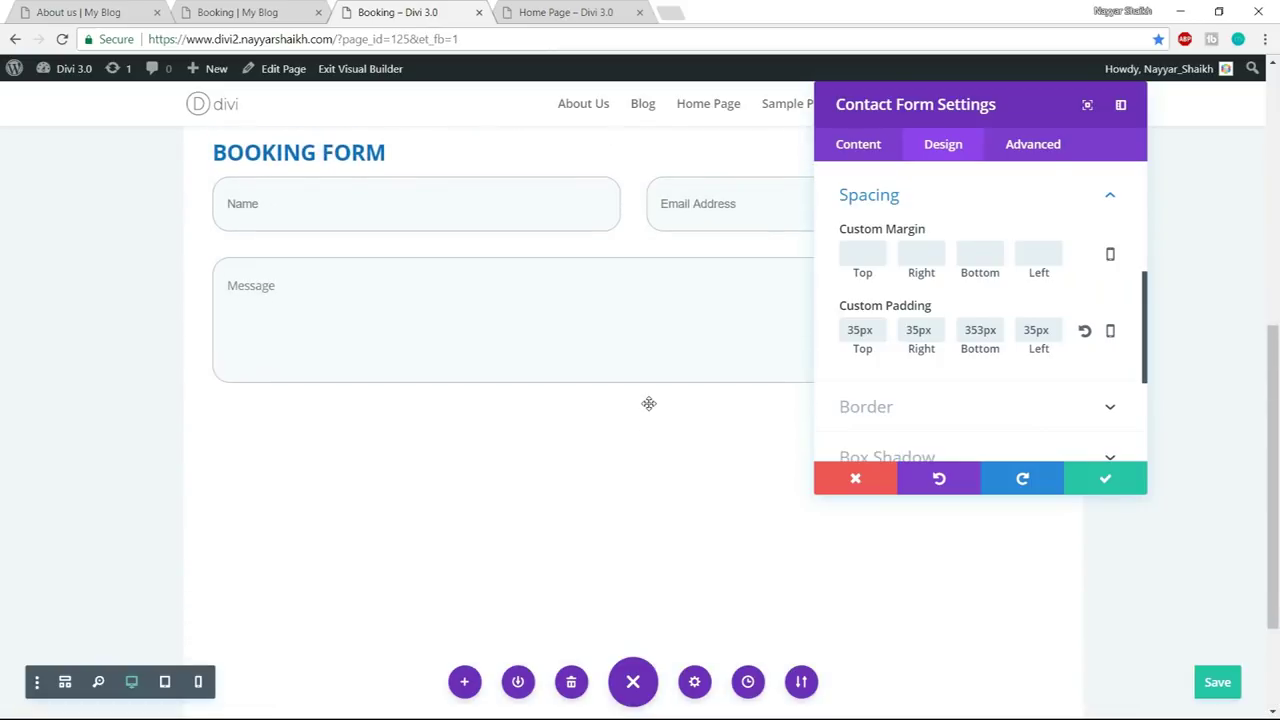
{"action": "double_click", "coordinate": [978, 330]}
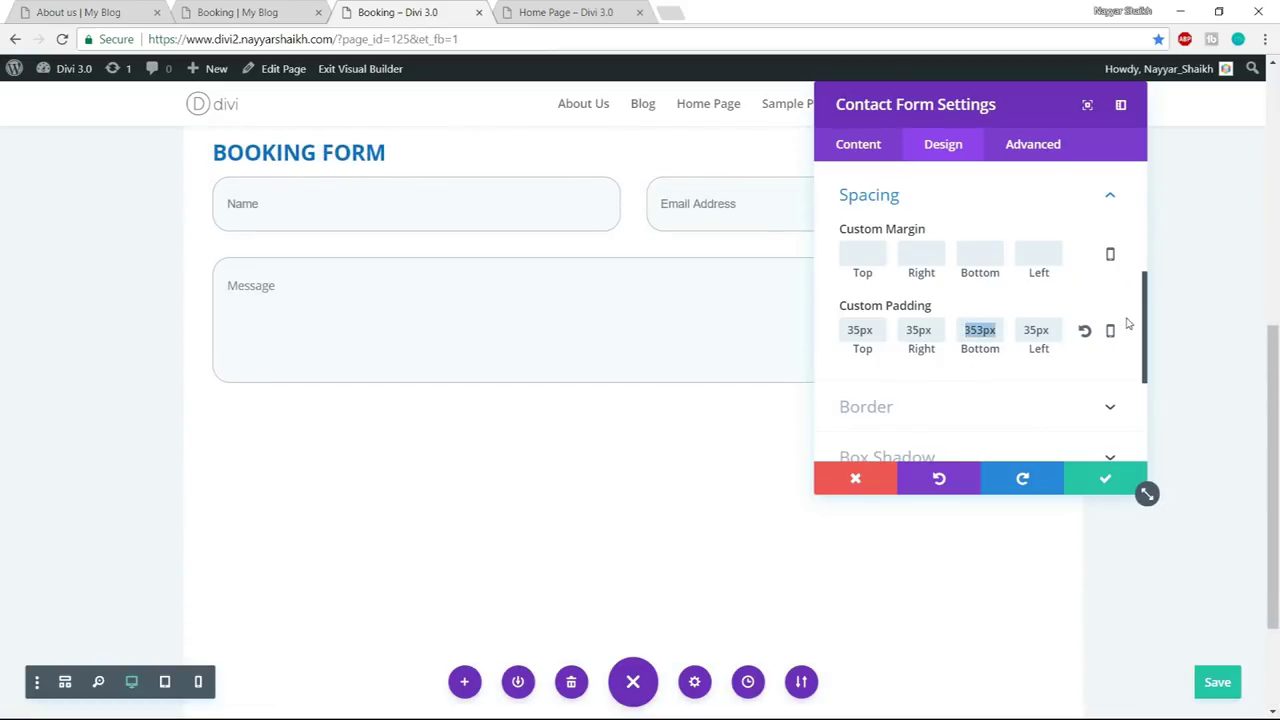
{"action": "type", "text": "35"}
{"action": "scroll", "coordinate": [538, 482], "scroll_direction": "up", "scroll_amount": 1}
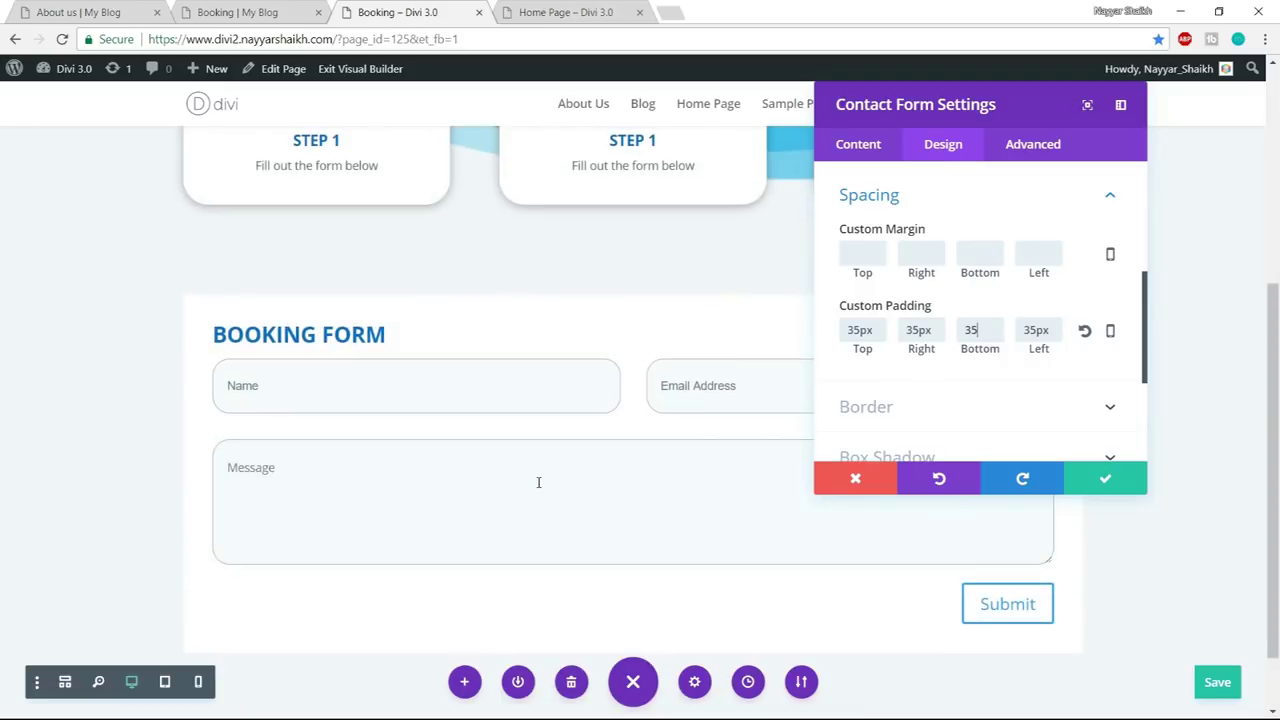
{"action": "left_click", "coordinate": [278, 7]}
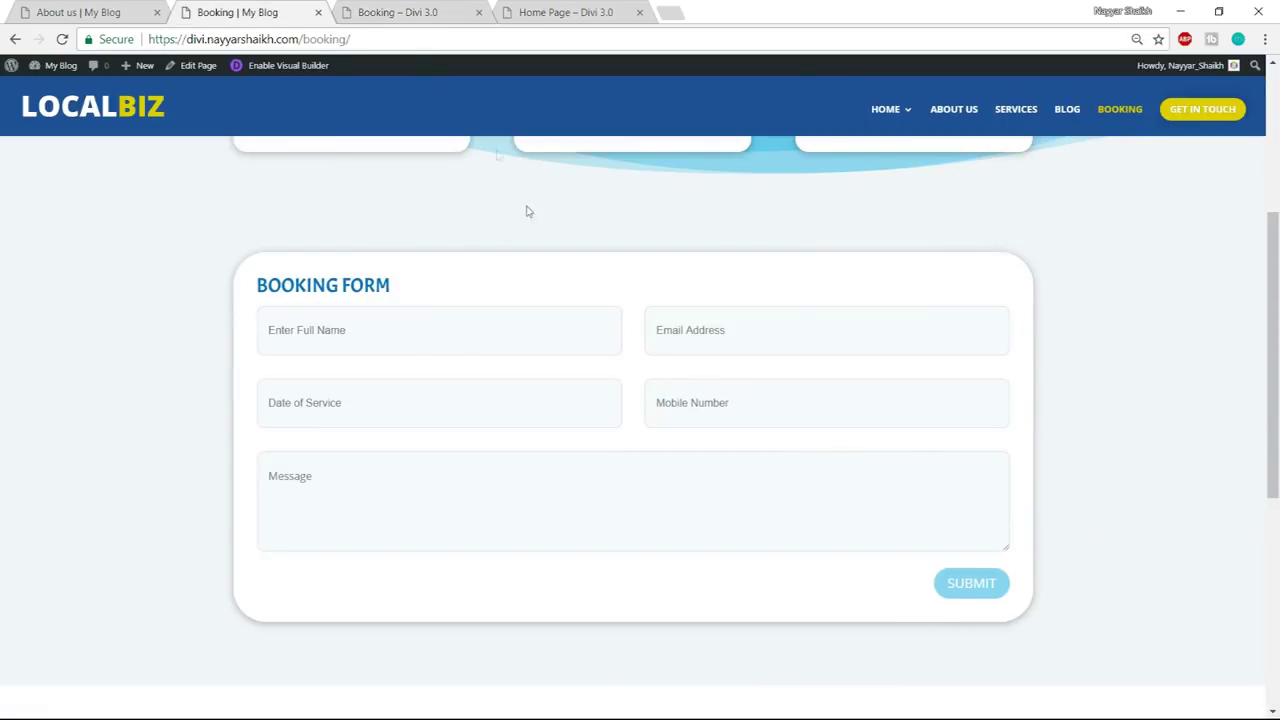
{"action": "left_click", "coordinate": [405, 7]}
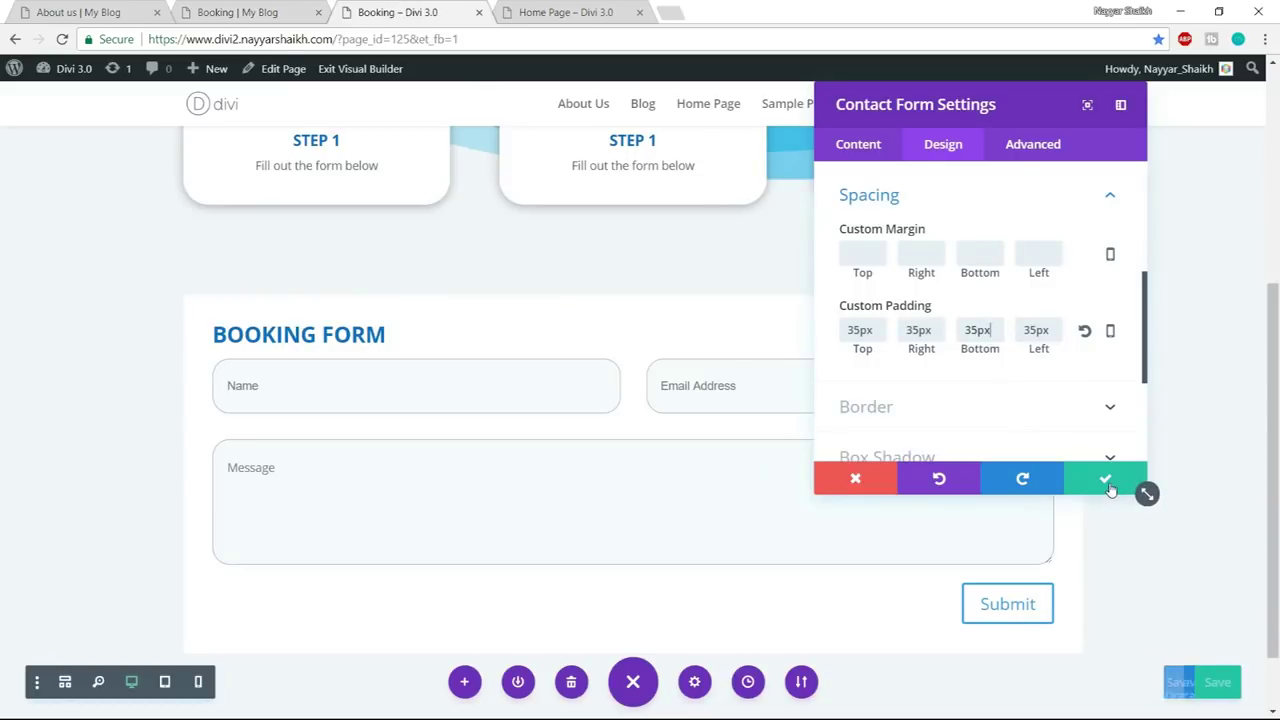
{"action": "left_click", "coordinate": [1109, 483]}
- Try rounded corners of 50px and 100px on the row containing the booking form
{"action": "scroll", "coordinate": [663, 363], "scroll_direction": "down", "scroll_amount": 1}
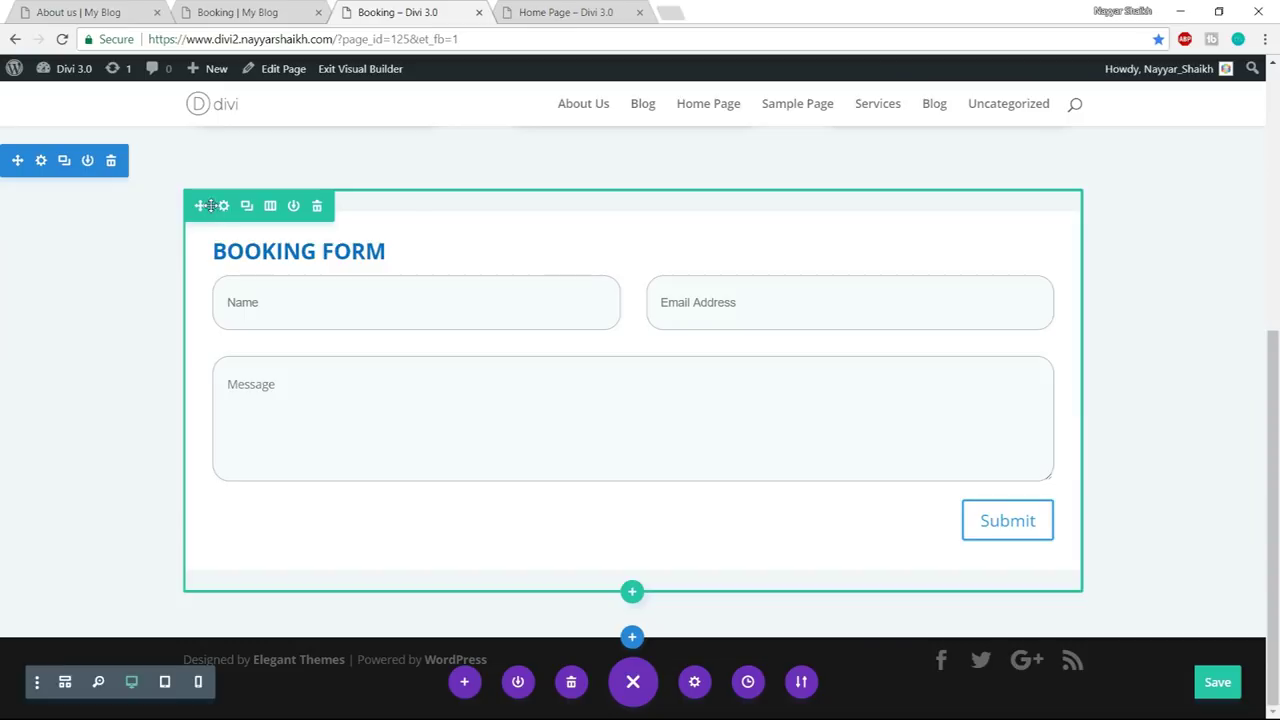
{"action": "left_click", "coordinate": [224, 214]}
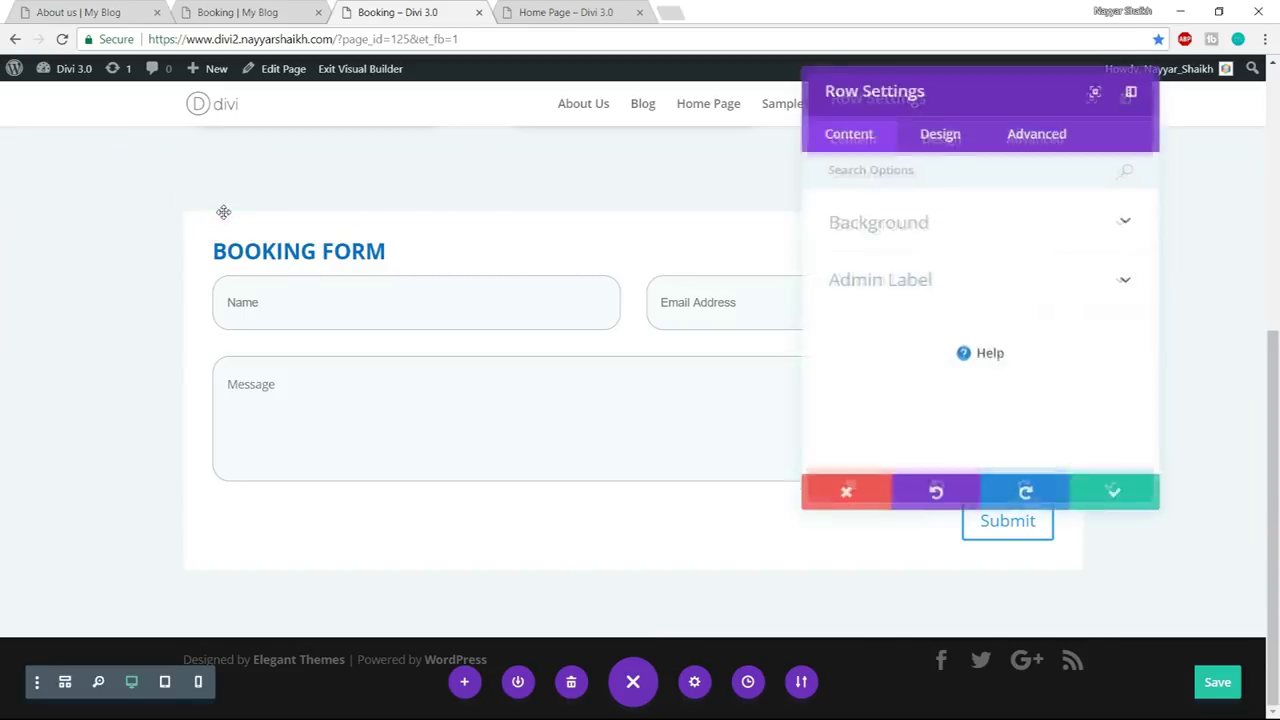
{"action": "left_click", "coordinate": [960, 153]}
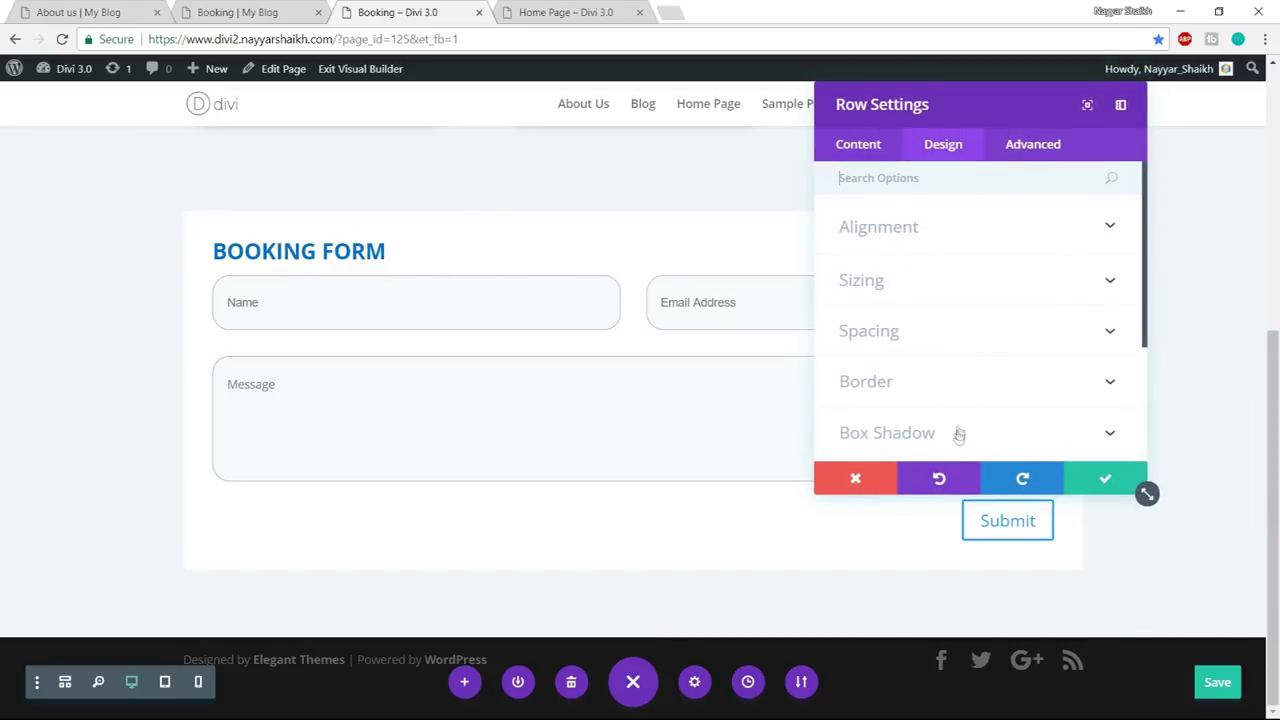
{"action": "left_click", "coordinate": [929, 393]}
{"action": "left_click", "coordinate": [900, 275]}
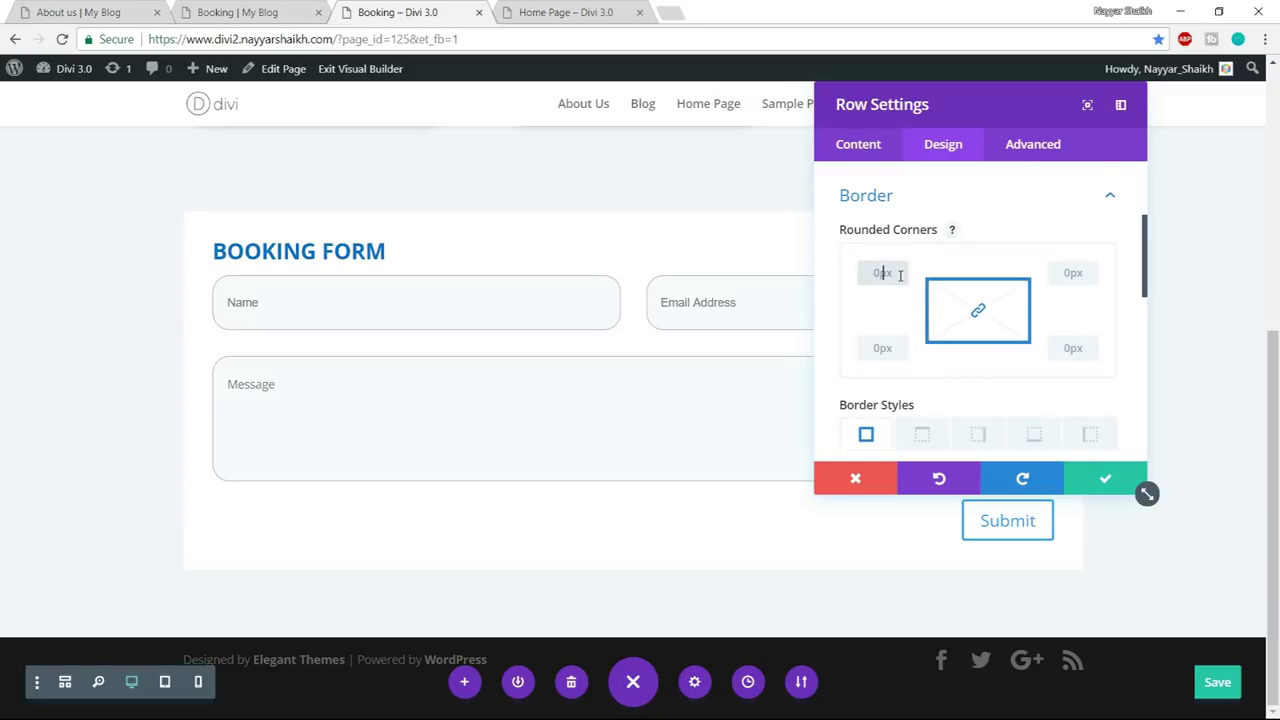
{"action": "type", "text": "50px"}
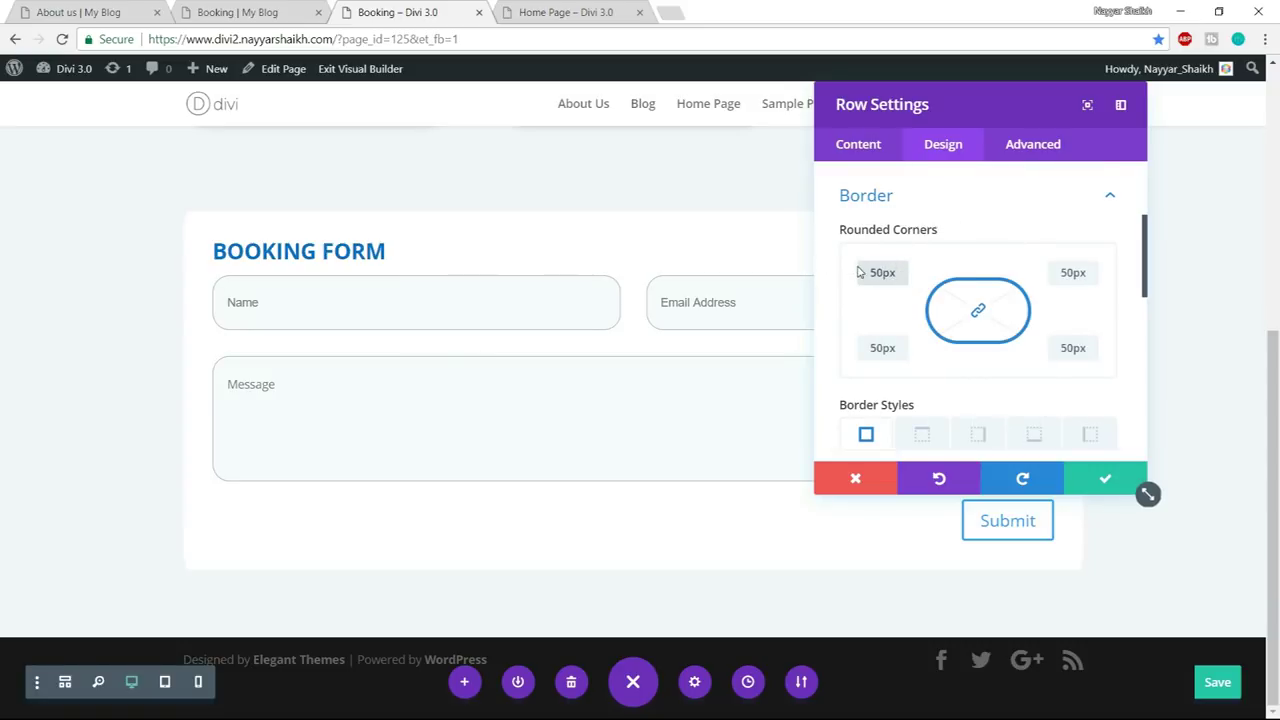
{"action": "double_click", "coordinate": [881, 272]}
{"action": "type", "text": "100px"}
{"action": "left_click", "coordinate": [956, 263]}
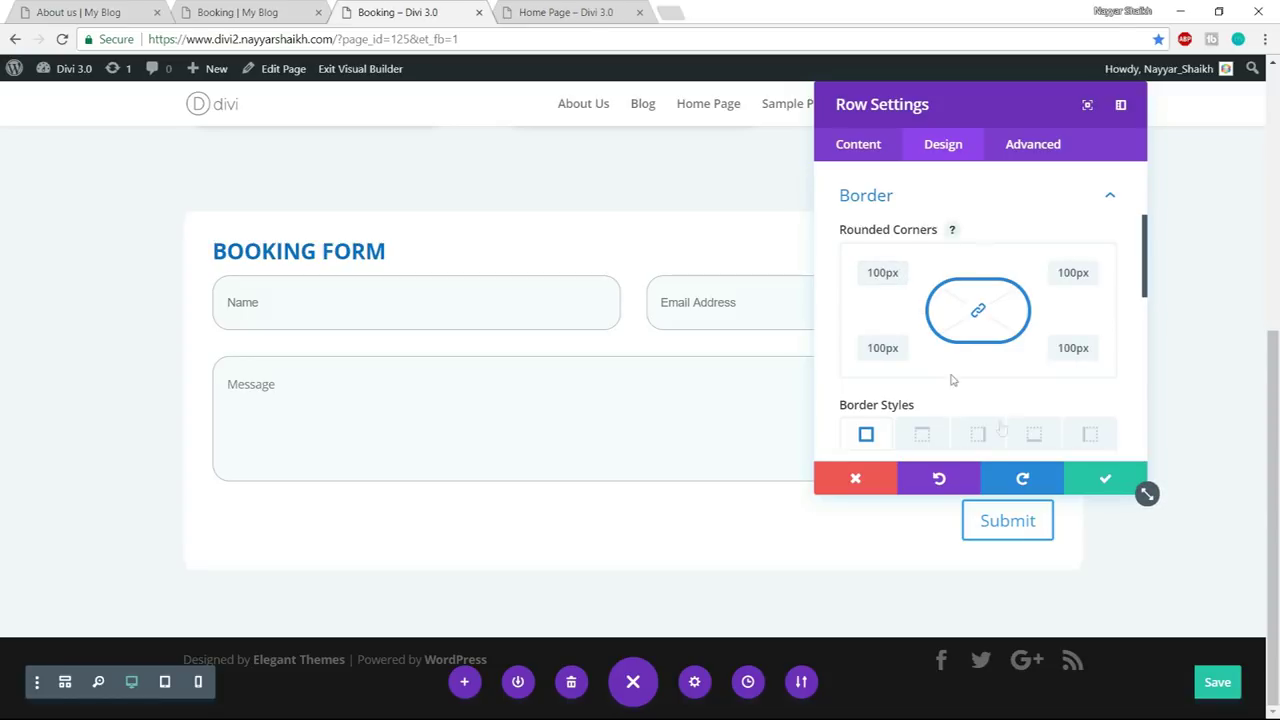
{"action": "left_click", "coordinate": [1108, 478]}
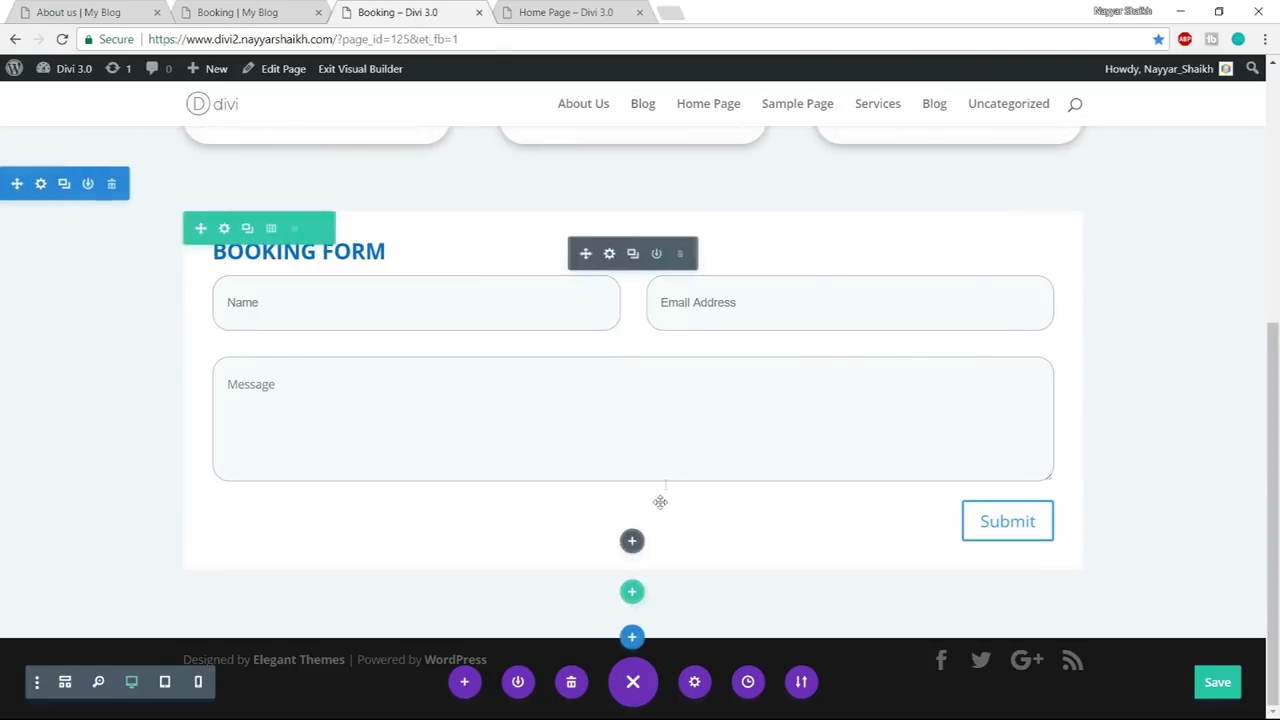
- Set all rounded corners of the booking form row to 50px and save the row settings
{"action": "left_click_drag", "start_coordinate": [571, 557], "coordinate": [571, 529]}
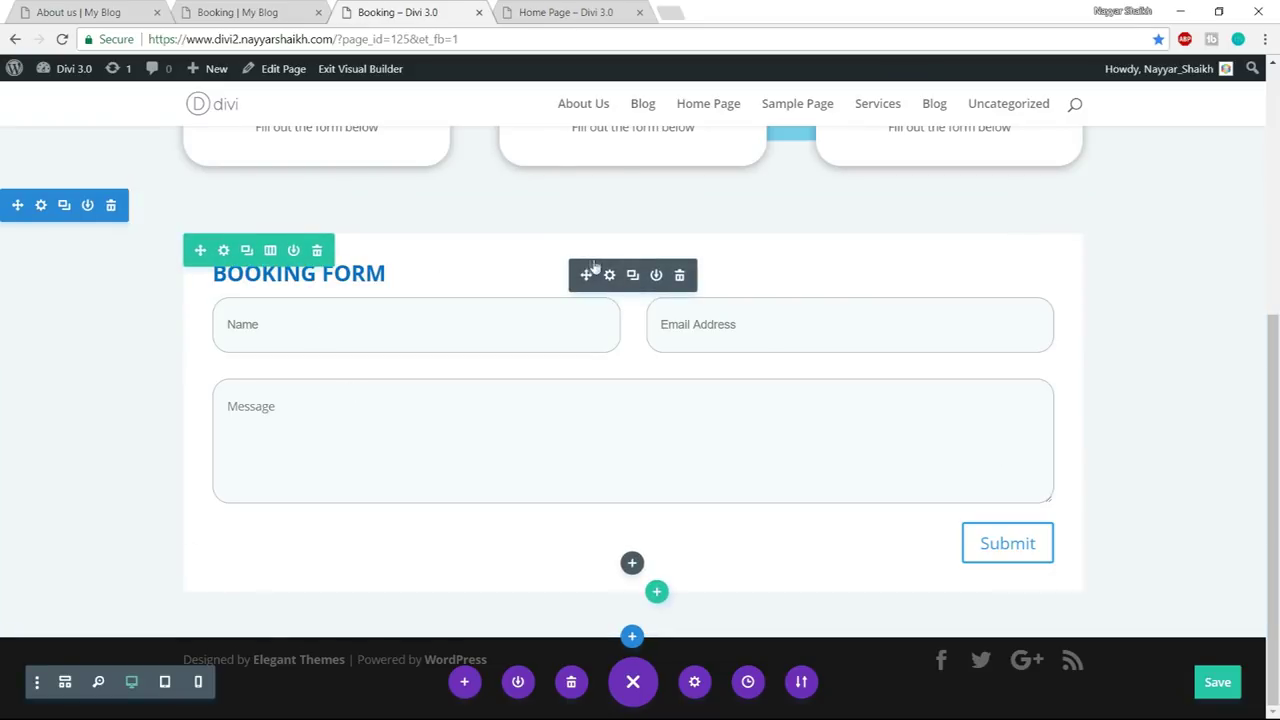
{"action": "left_click", "coordinate": [225, 251]}
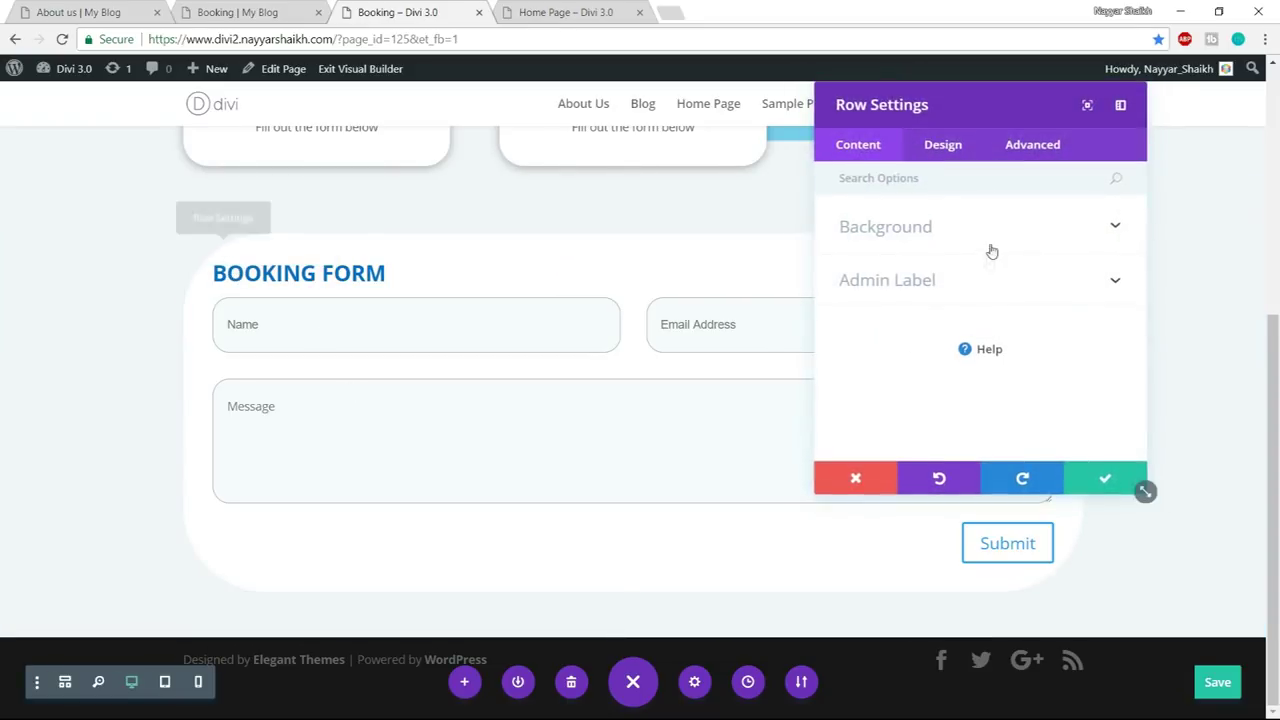
{"action": "left_click", "coordinate": [936, 152]}
{"action": "scroll", "coordinate": [1020, 260], "scroll_direction": "down", "scroll_amount": 2}
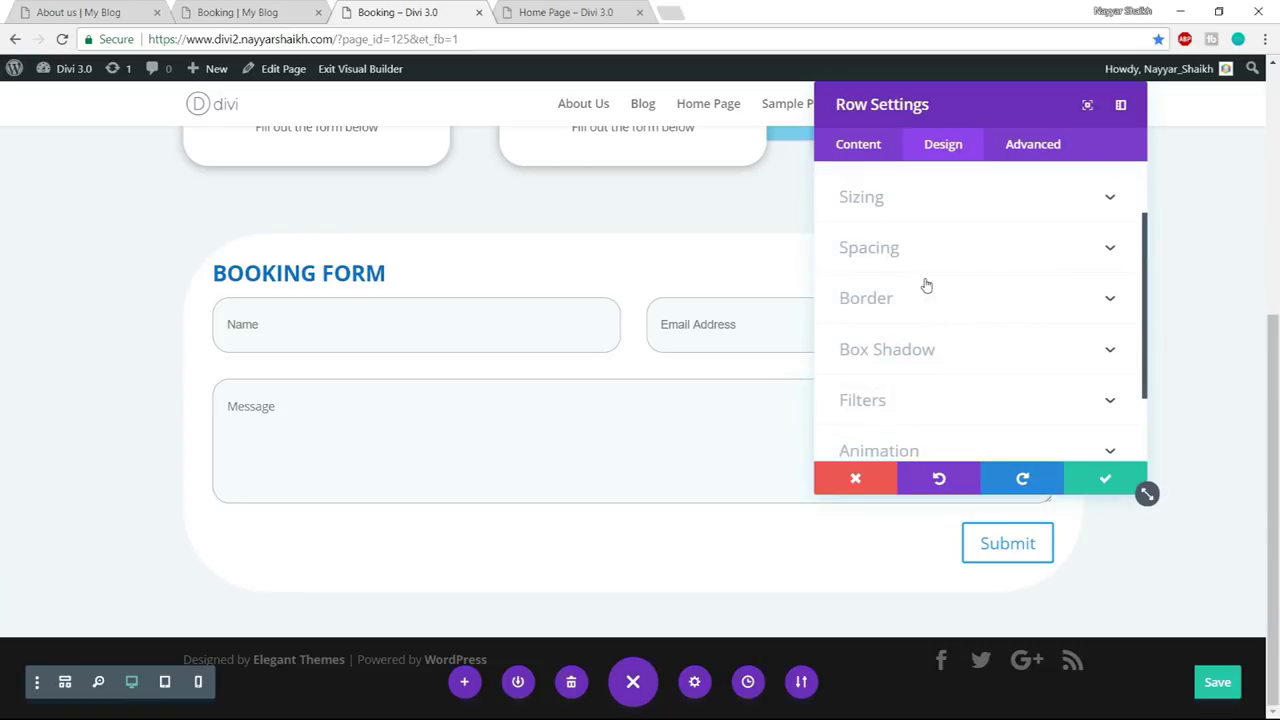
{"action": "left_click", "coordinate": [922, 310]}
{"action": "double_click", "coordinate": [886, 273]}
{"action": "type", "text": "50px"}
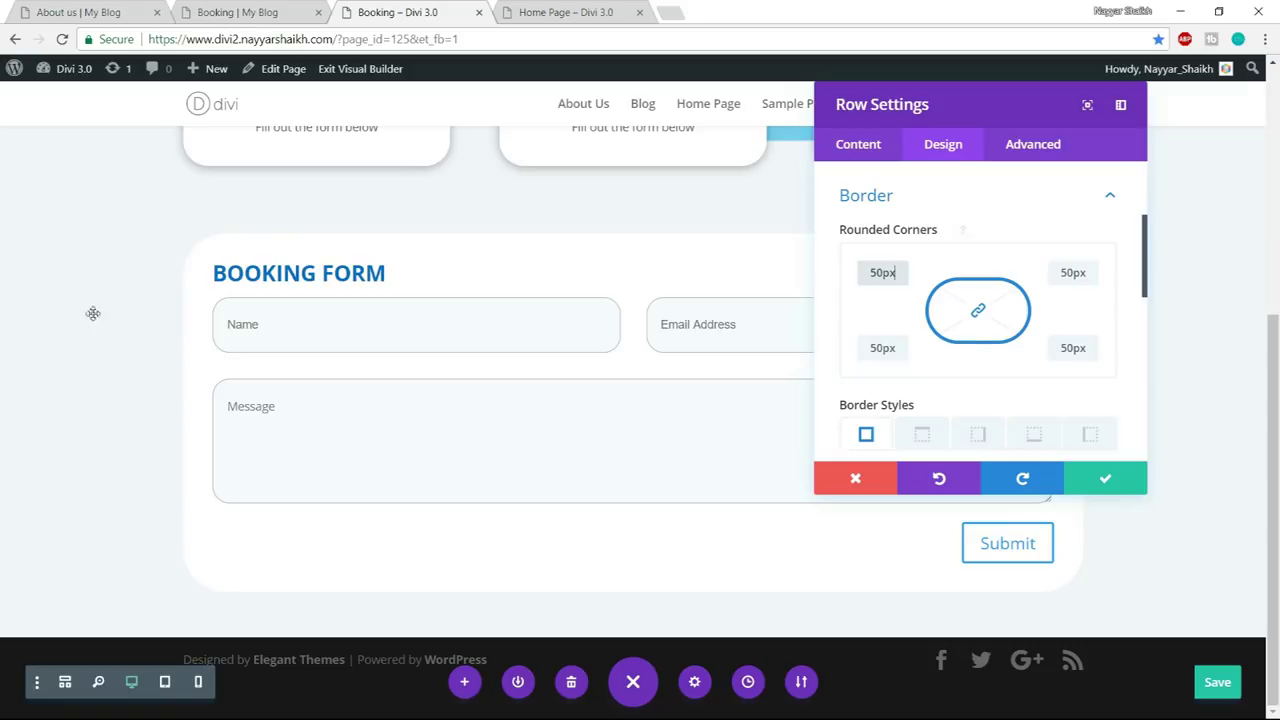
{"action": "left_click", "coordinate": [1138, 486]}
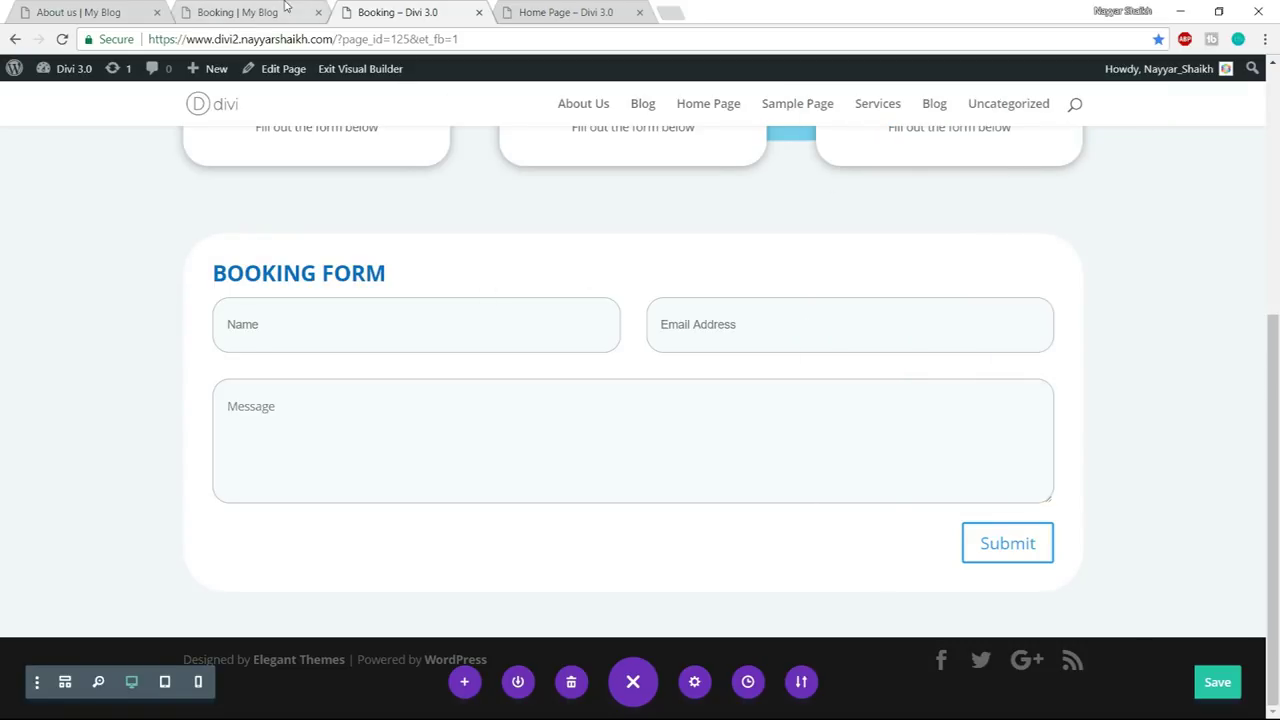
- Apply the first box shadow preset, an even shadow on all sides, to the booking form row and save the row settings
{"action": "key", "text": "ctrl+shift+Tab"}
{"action": "left_click", "coordinate": [392, 8]}
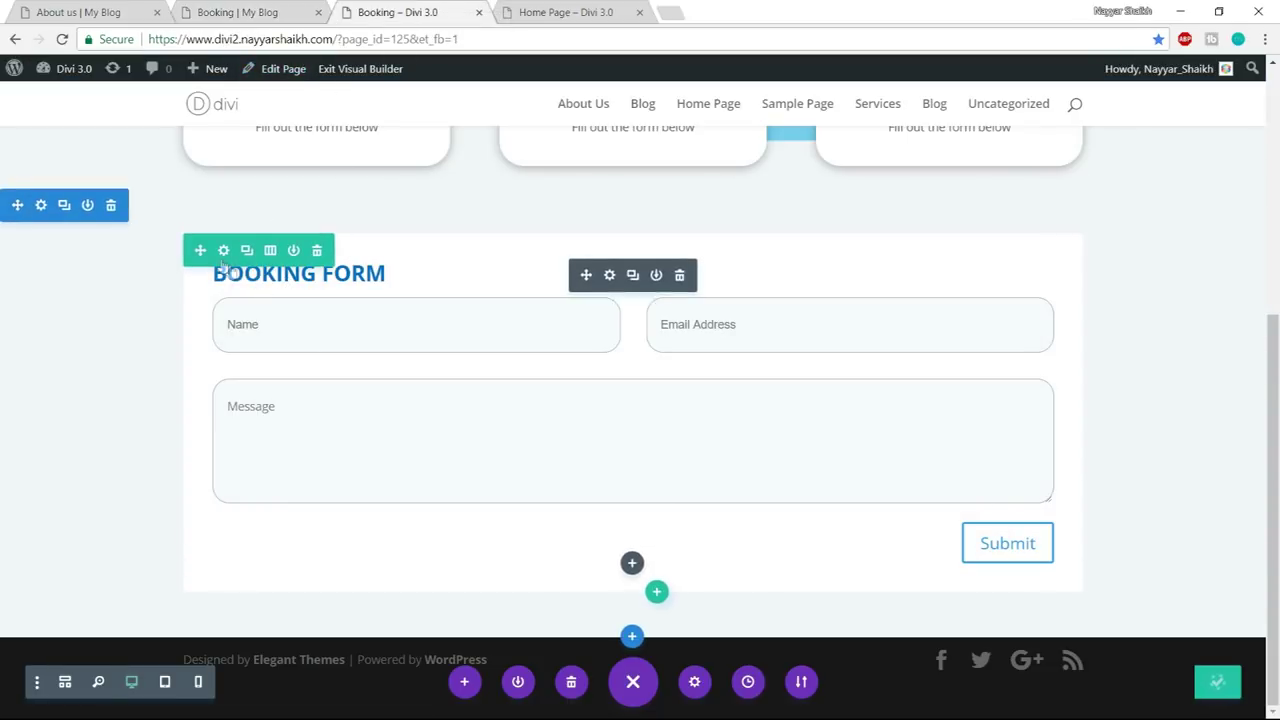
{"action": "left_click", "coordinate": [224, 250]}
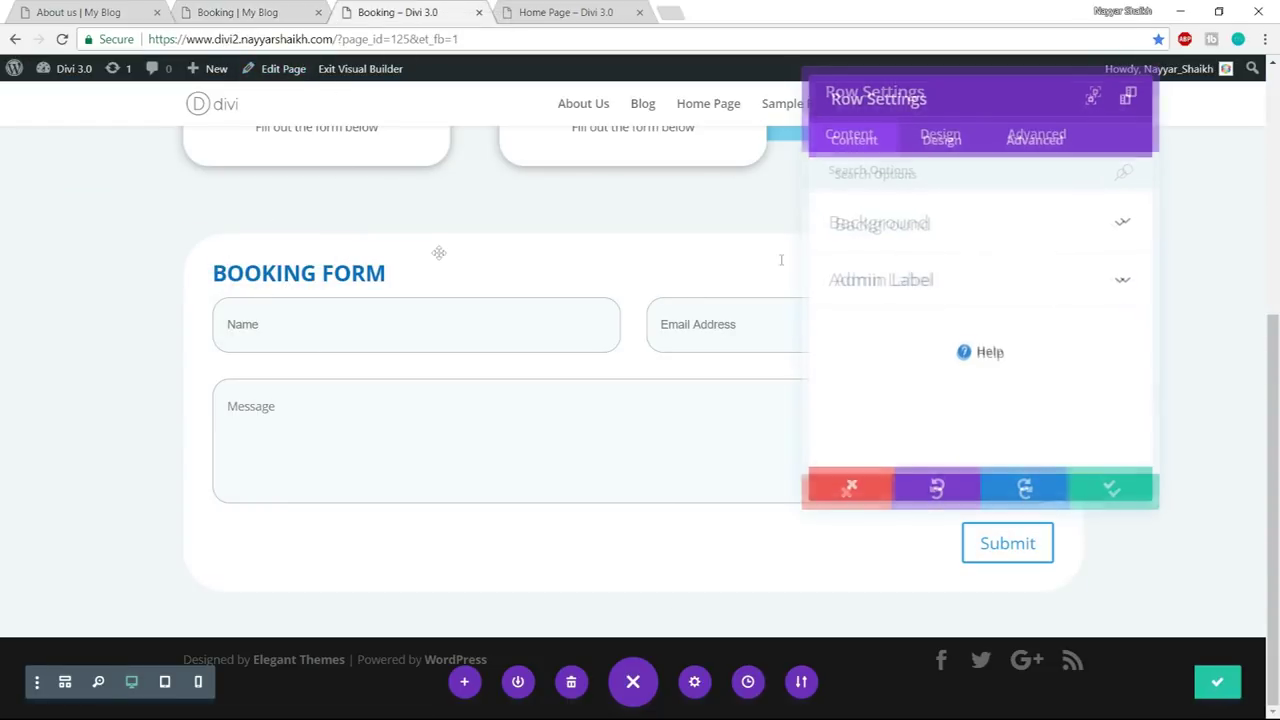
{"action": "left_click", "coordinate": [958, 147]}
{"action": "scroll", "coordinate": [1071, 300], "scroll_direction": "down", "scroll_amount": 2}
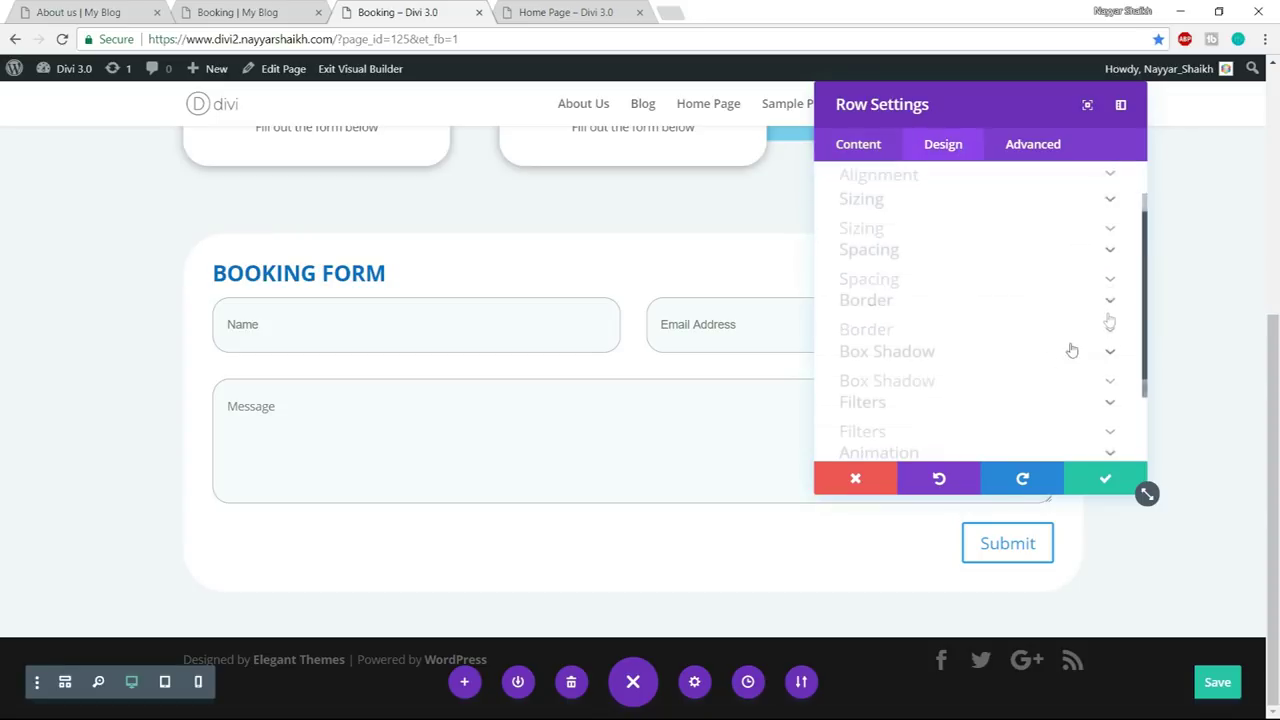
{"action": "left_click", "coordinate": [983, 349]}
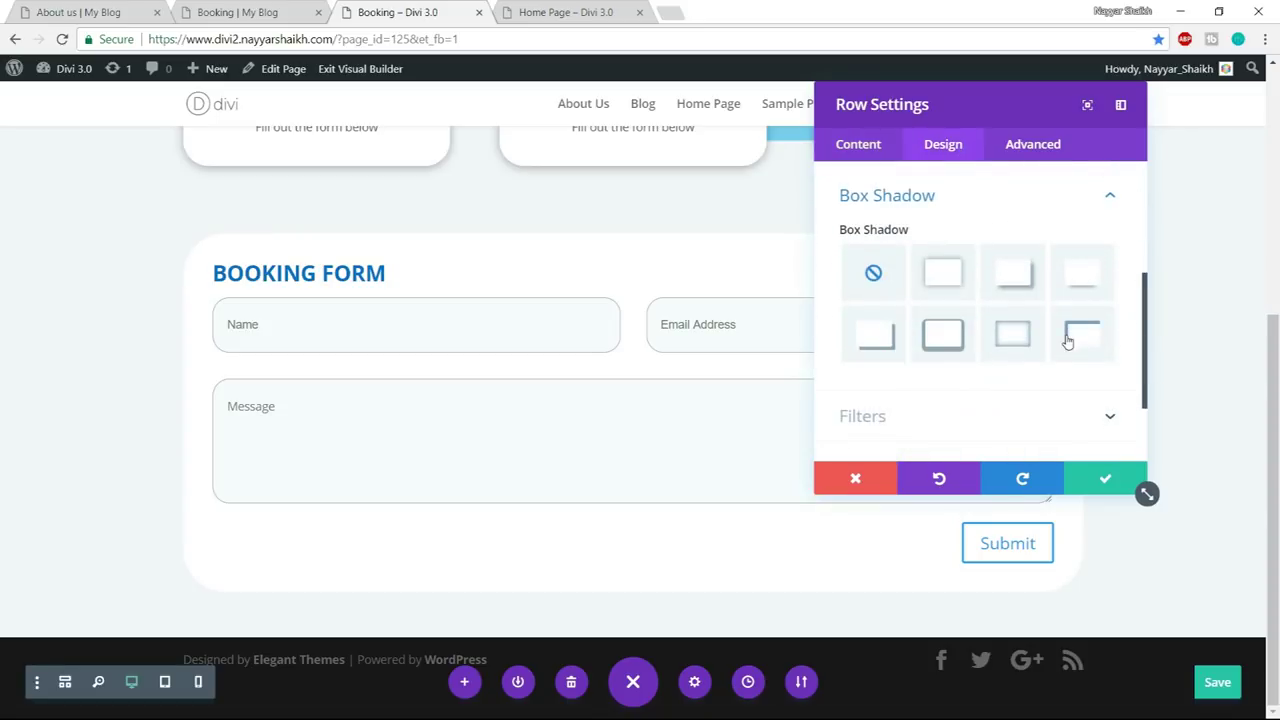
{"action": "left_click", "coordinate": [943, 273]}
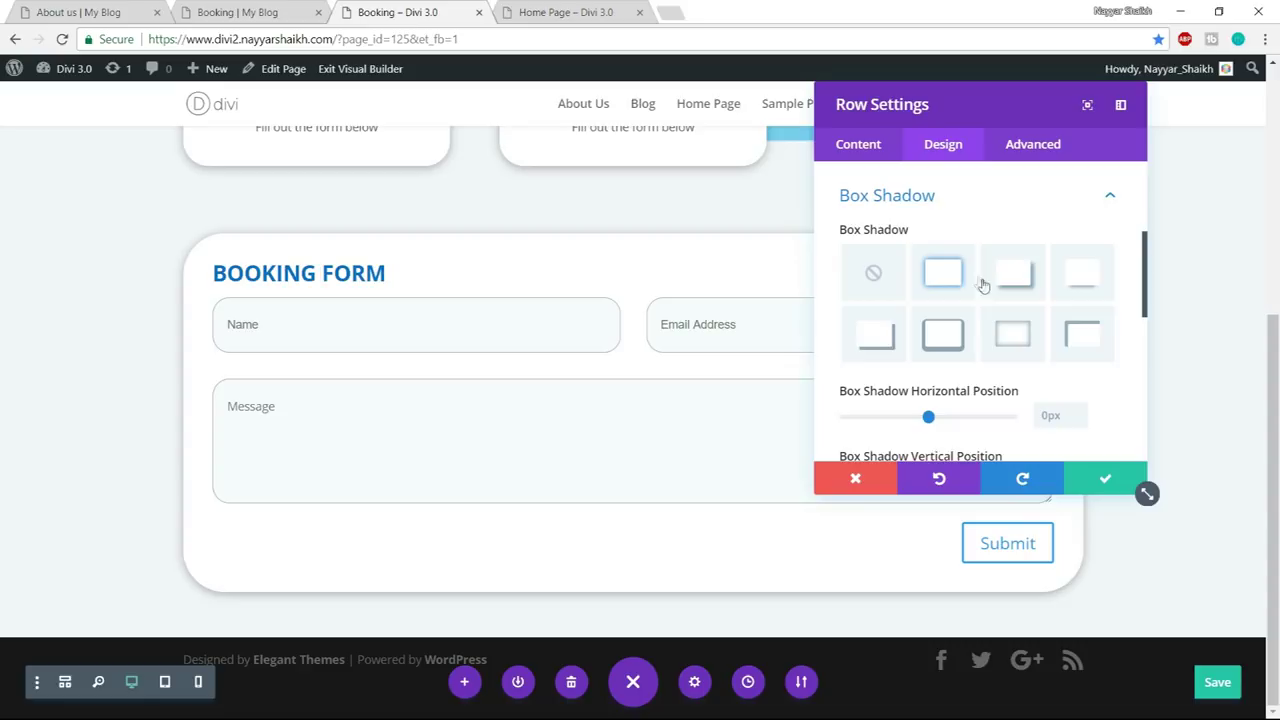
{"action": "left_click", "coordinate": [1107, 481]}
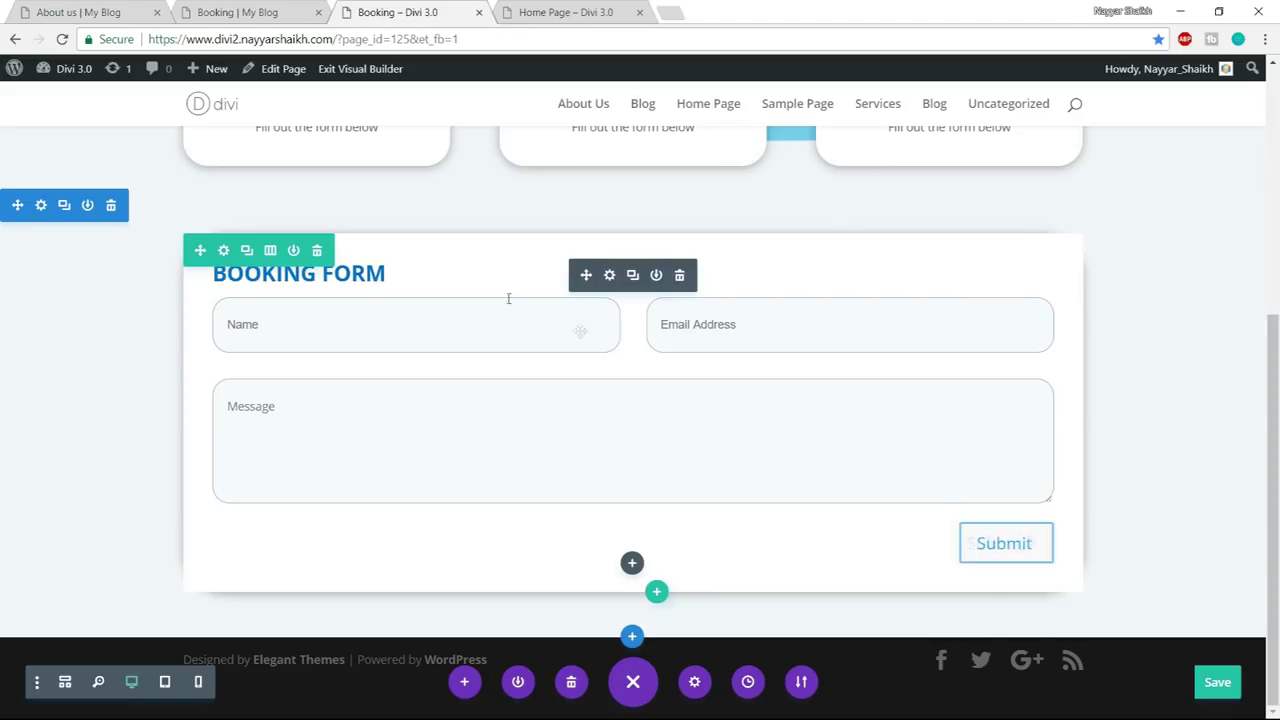
- Check the reference form's submit button, enable custom button styles for the contact form and set the button text size to 18px
{"action": "left_click", "coordinate": [610, 278]}
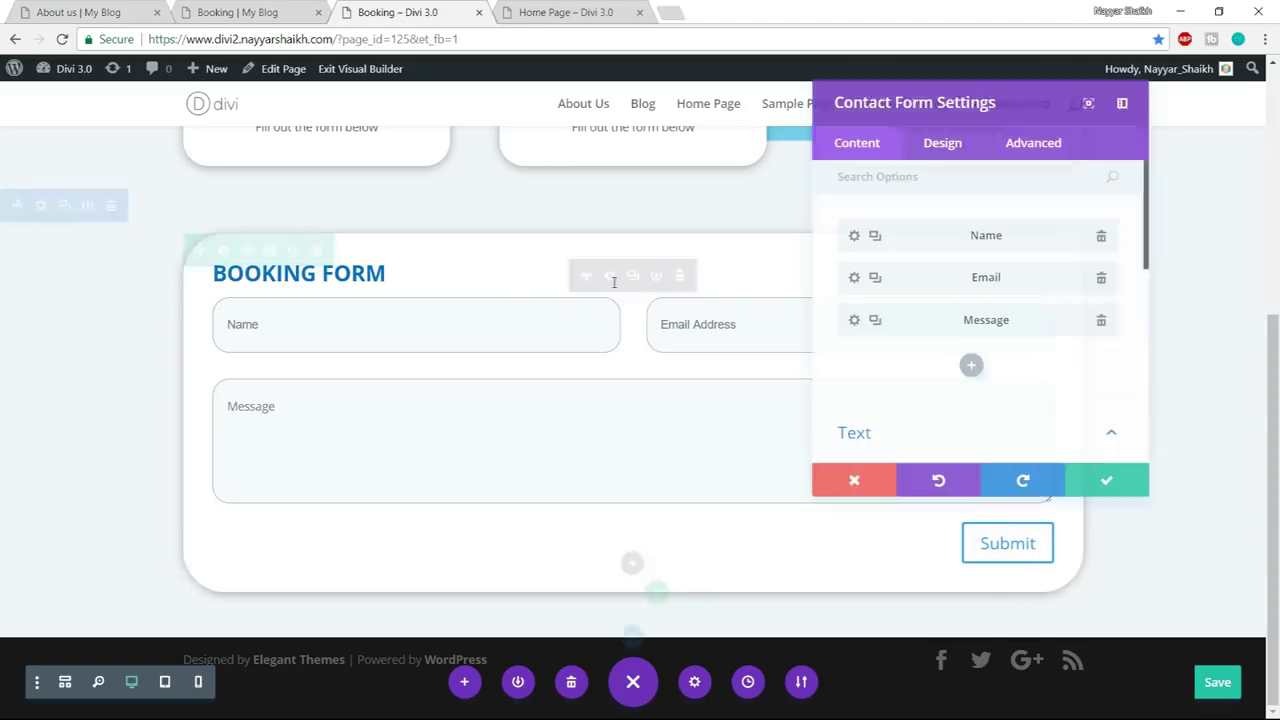
{"action": "left_click", "coordinate": [945, 145]}
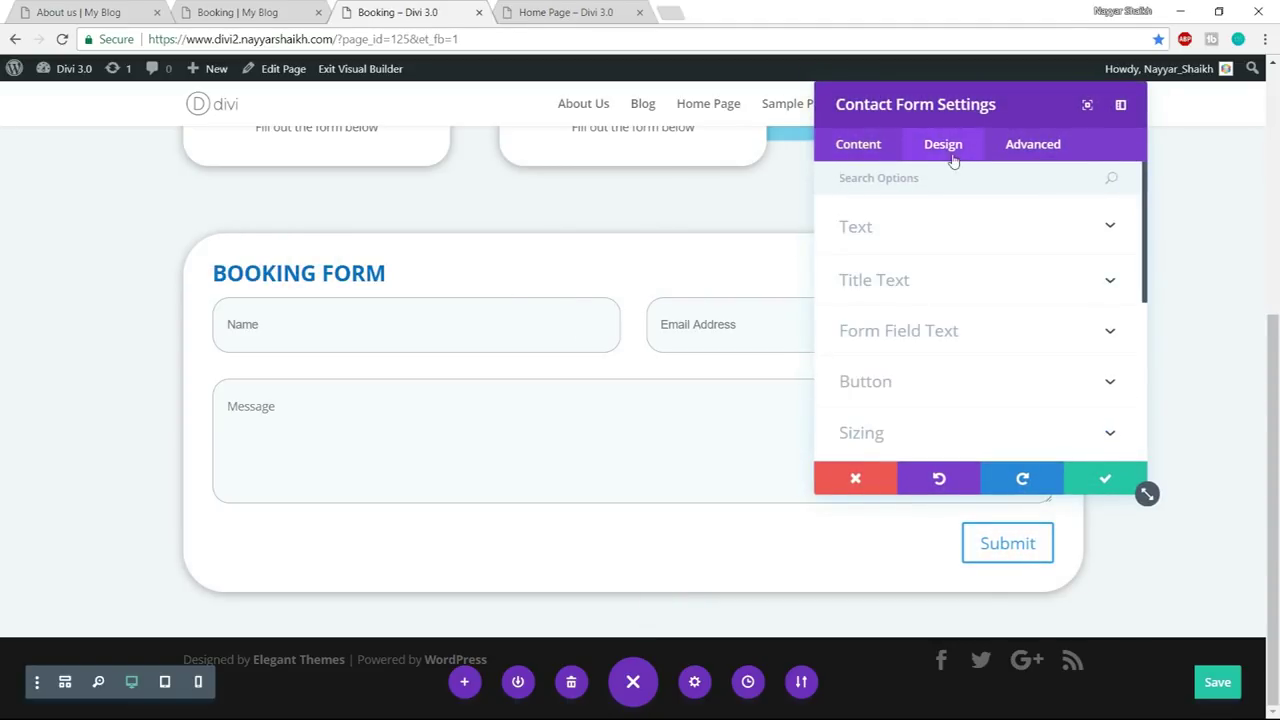
{"action": "left_click", "coordinate": [930, 384]}
{"action": "left_click", "coordinate": [240, 10]}
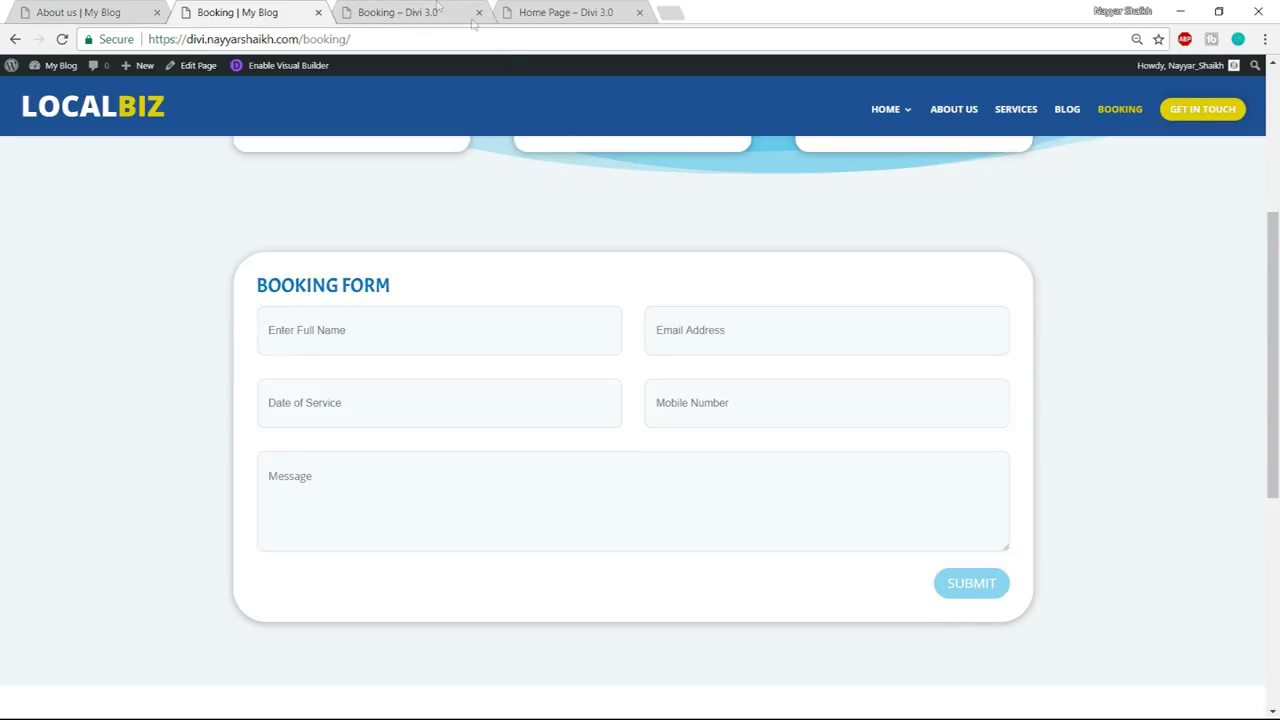
{"action": "left_click", "coordinate": [474, 22]}
{"action": "left_click", "coordinate": [880, 256]}
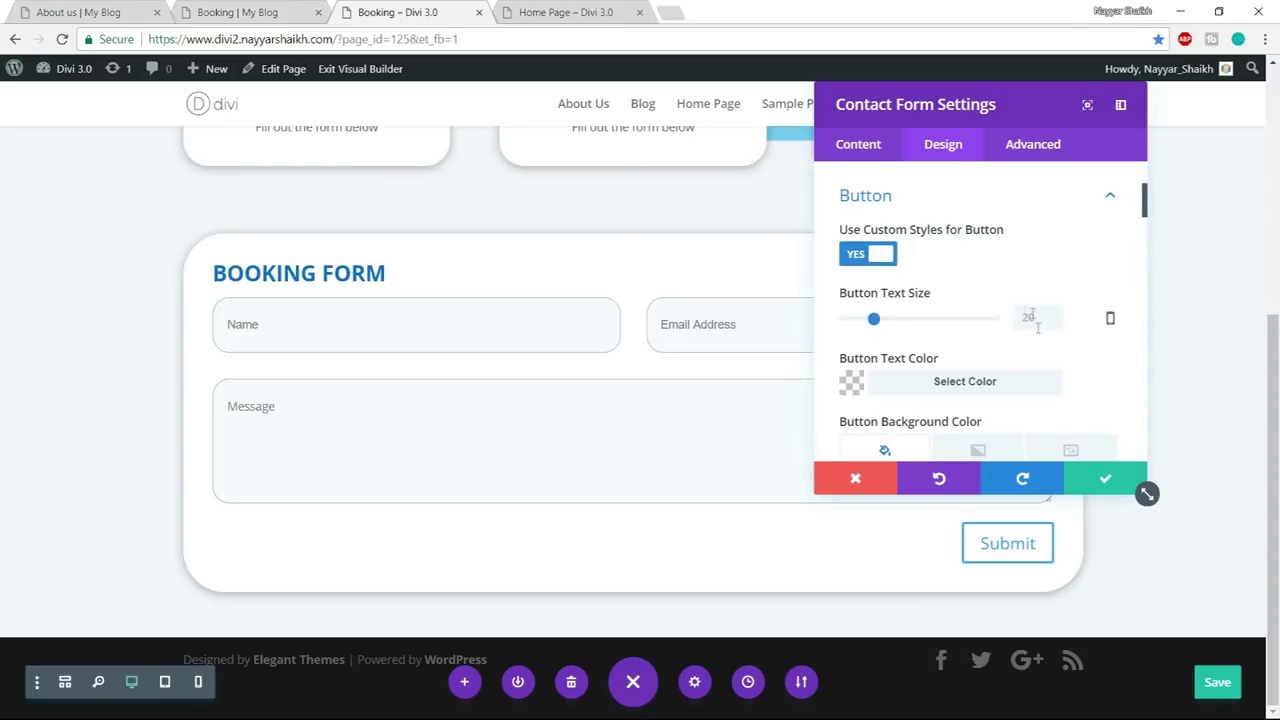
{"action": "left_click_drag", "start_coordinate": [874, 323], "coordinate": [871, 323]}
- Set the contact form's button text color to white (#ffffff)
{"action": "scroll", "coordinate": [1004, 399], "scroll_direction": "down", "scroll_amount": 1}
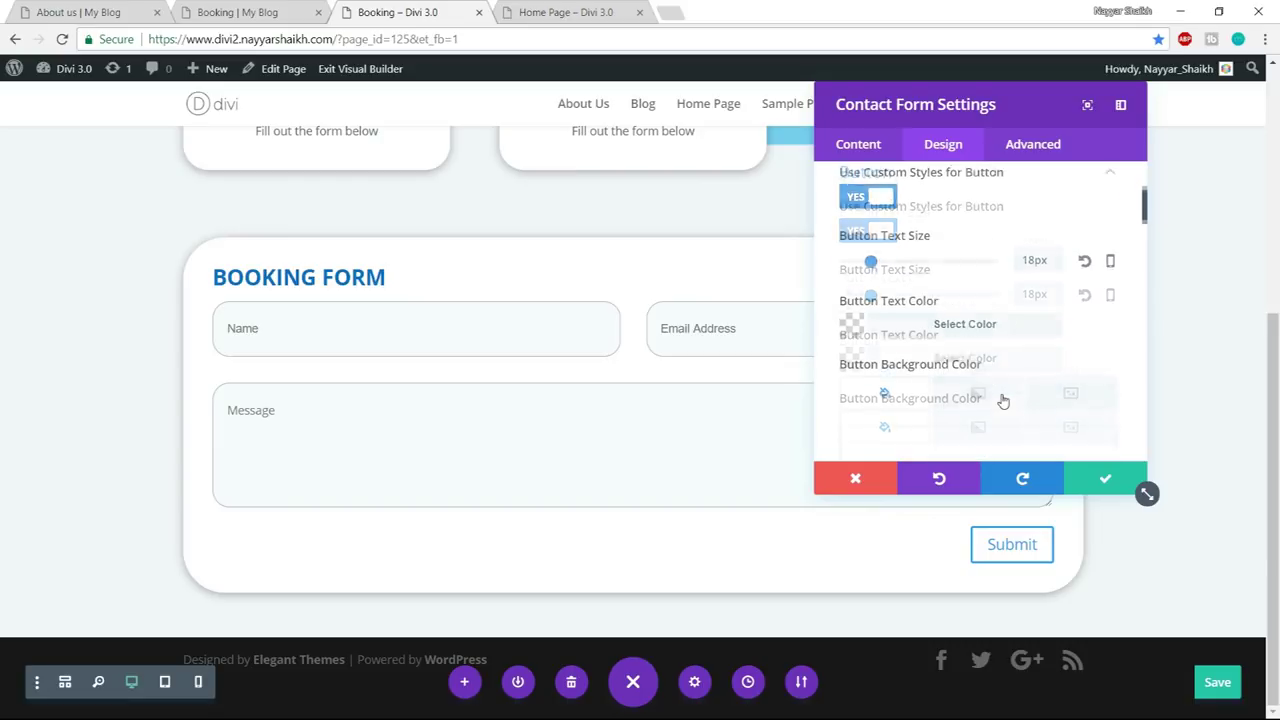
{"action": "left_click", "coordinate": [963, 300]}
{"action": "left_click", "coordinate": [895, 315]}
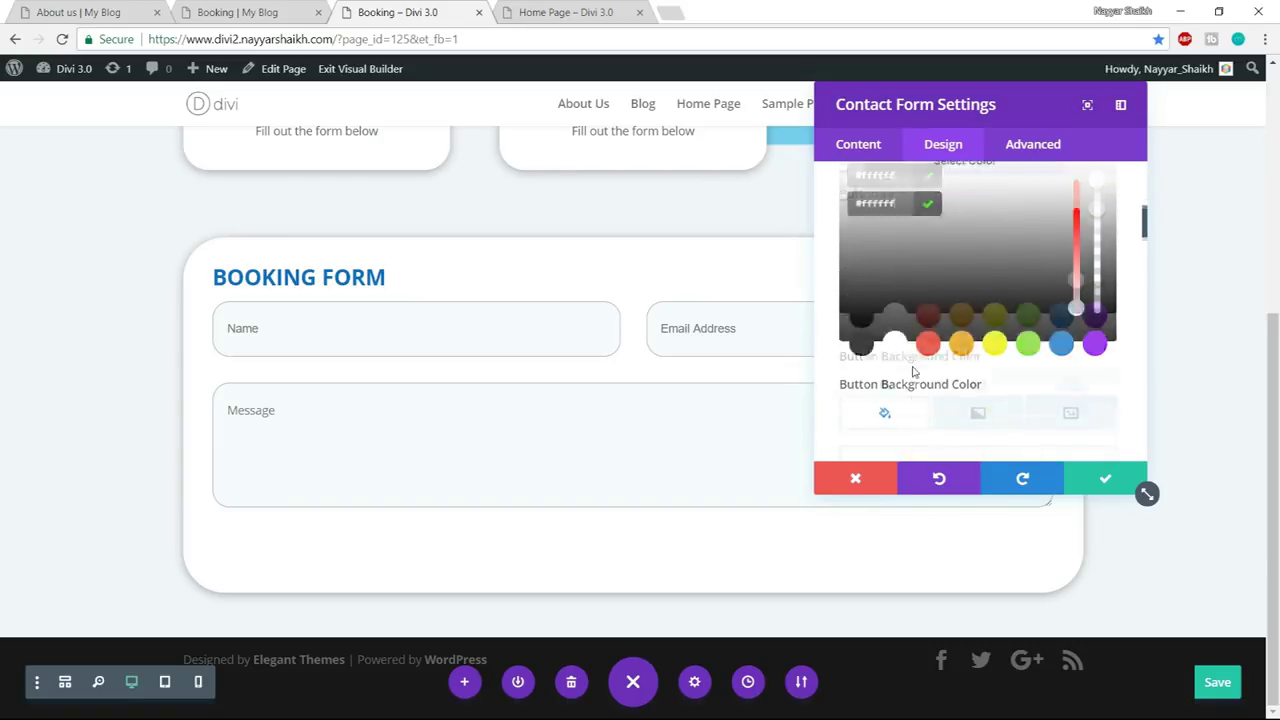
{"action": "left_click", "coordinate": [962, 303]}
- Set the submit button's border width to 0px and its font style to uppercase
{"action": "scroll", "coordinate": [1000, 340], "scroll_direction": "down", "scroll_amount": 2}
{"action": "scroll", "coordinate": [1019, 357], "scroll_direction": "down", "scroll_amount": 3}
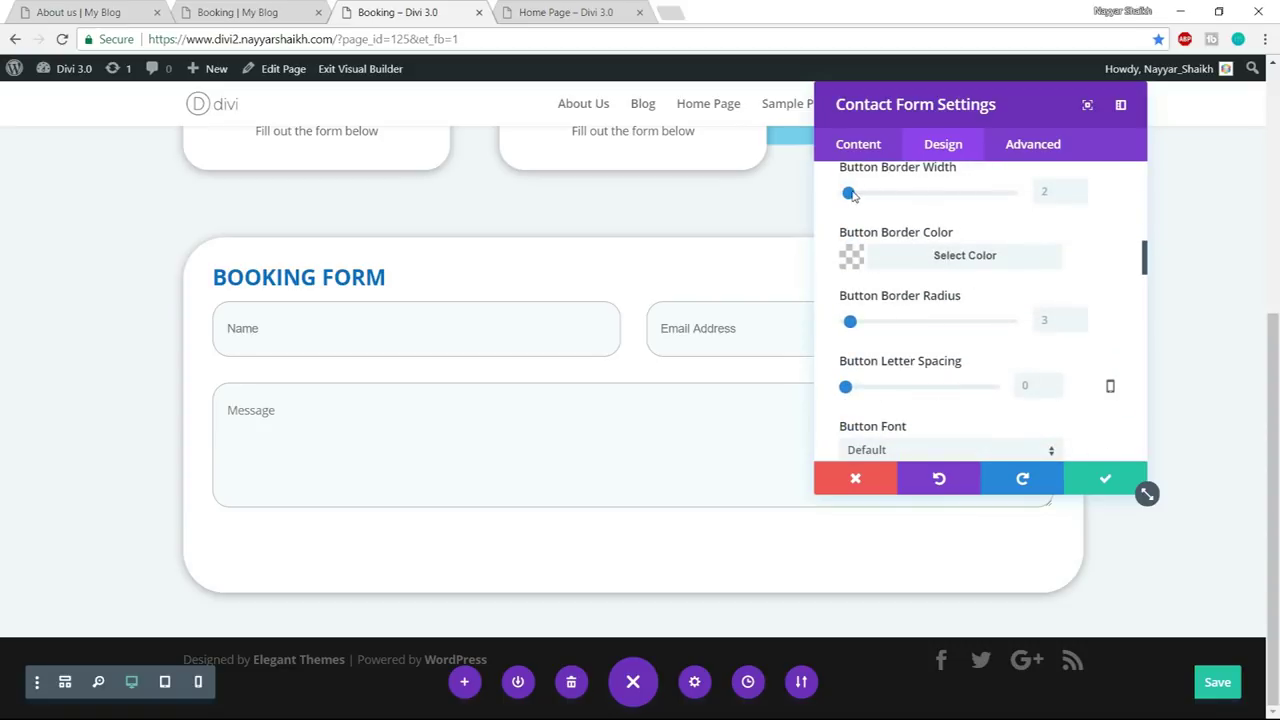
{"action": "left_click", "coordinate": [850, 195]}
{"action": "scroll", "coordinate": [1043, 341], "scroll_direction": "down", "scroll_amount": 2}
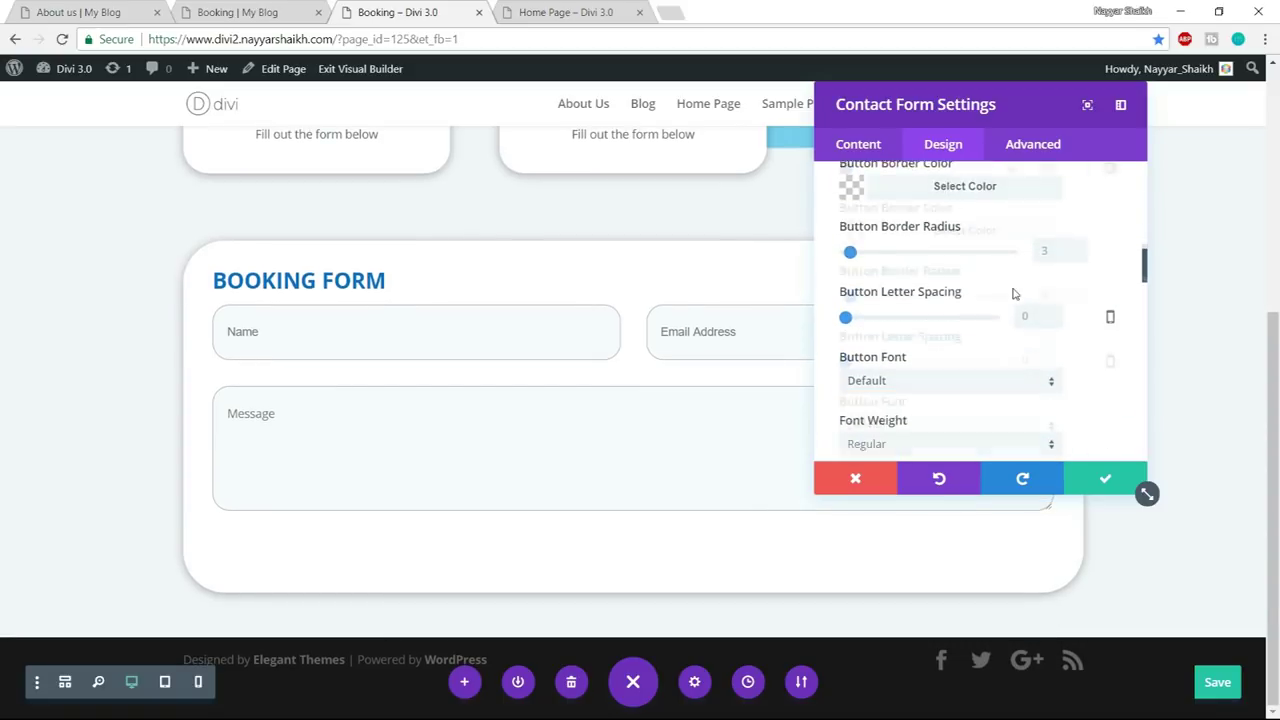
{"action": "scroll", "coordinate": [1030, 370], "scroll_direction": "down", "scroll_amount": 2}
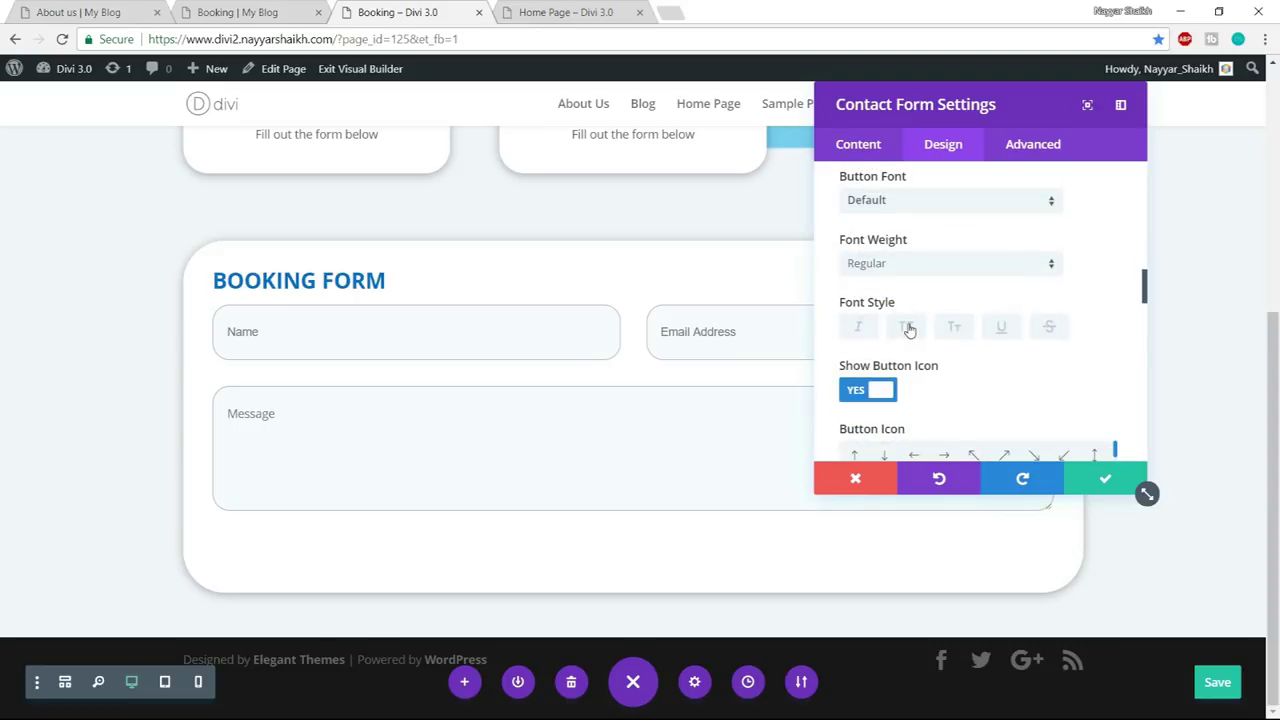
{"action": "scroll", "coordinate": [1085, 320], "scroll_direction": "down", "scroll_amount": 5}
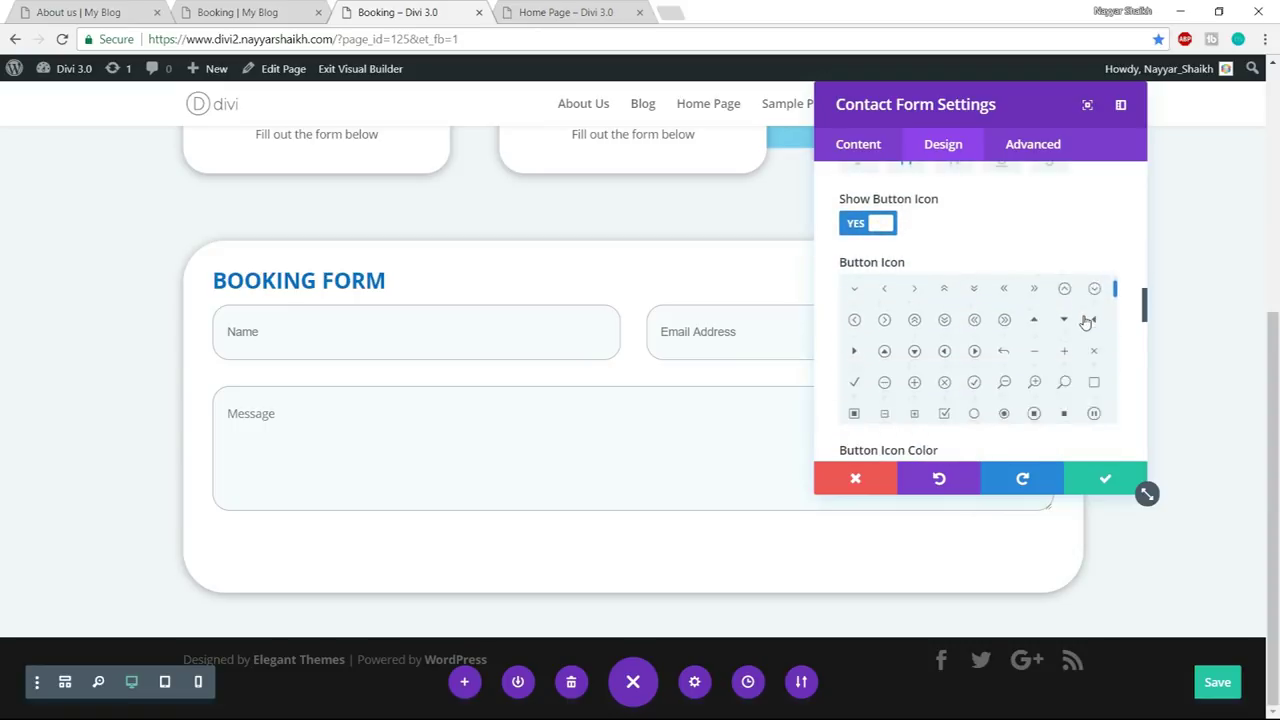
- Give the submit button a bright sky-blue background color, starting from the blue #0c71c3 swatch
{"action": "scroll", "coordinate": [1080, 340], "scroll_direction": "up", "scroll_amount": 4}
{"action": "scroll", "coordinate": [1085, 342], "scroll_direction": "up", "scroll_amount": 3}
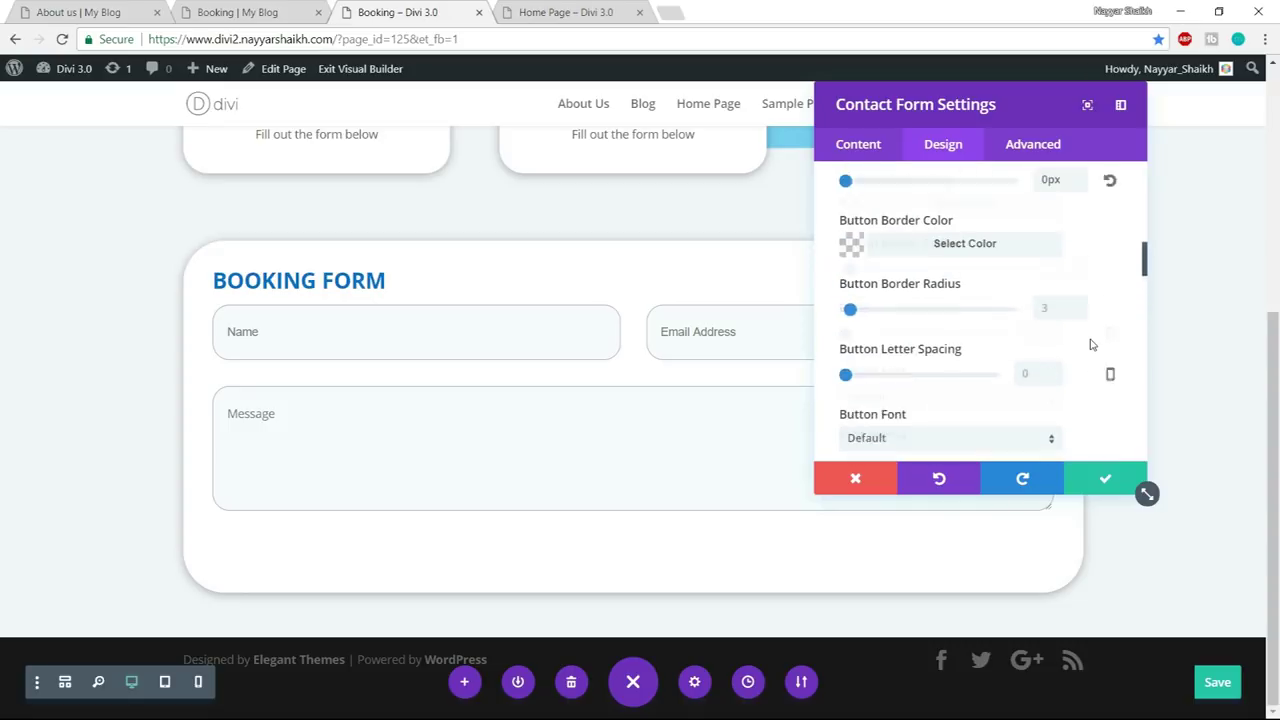
{"action": "scroll", "coordinate": [1026, 337], "scroll_direction": "down", "scroll_amount": 5}
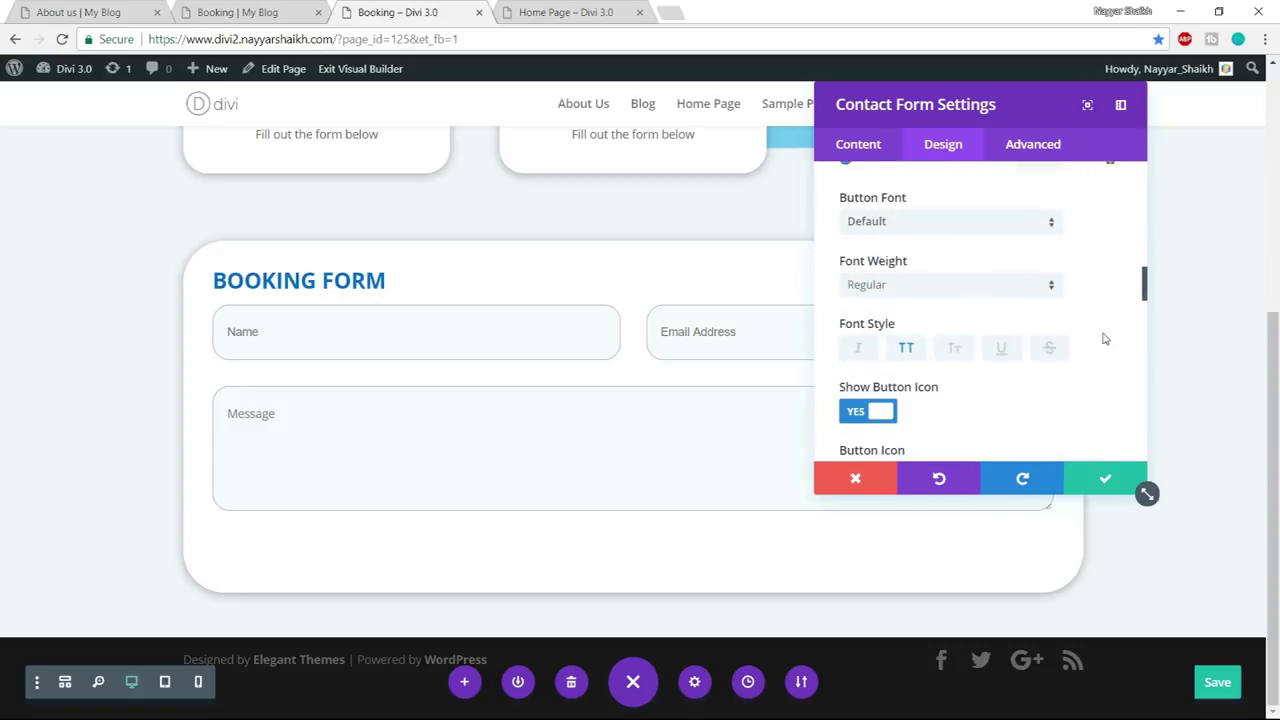
{"action": "scroll", "coordinate": [1104, 341], "scroll_direction": "down", "scroll_amount": 5}
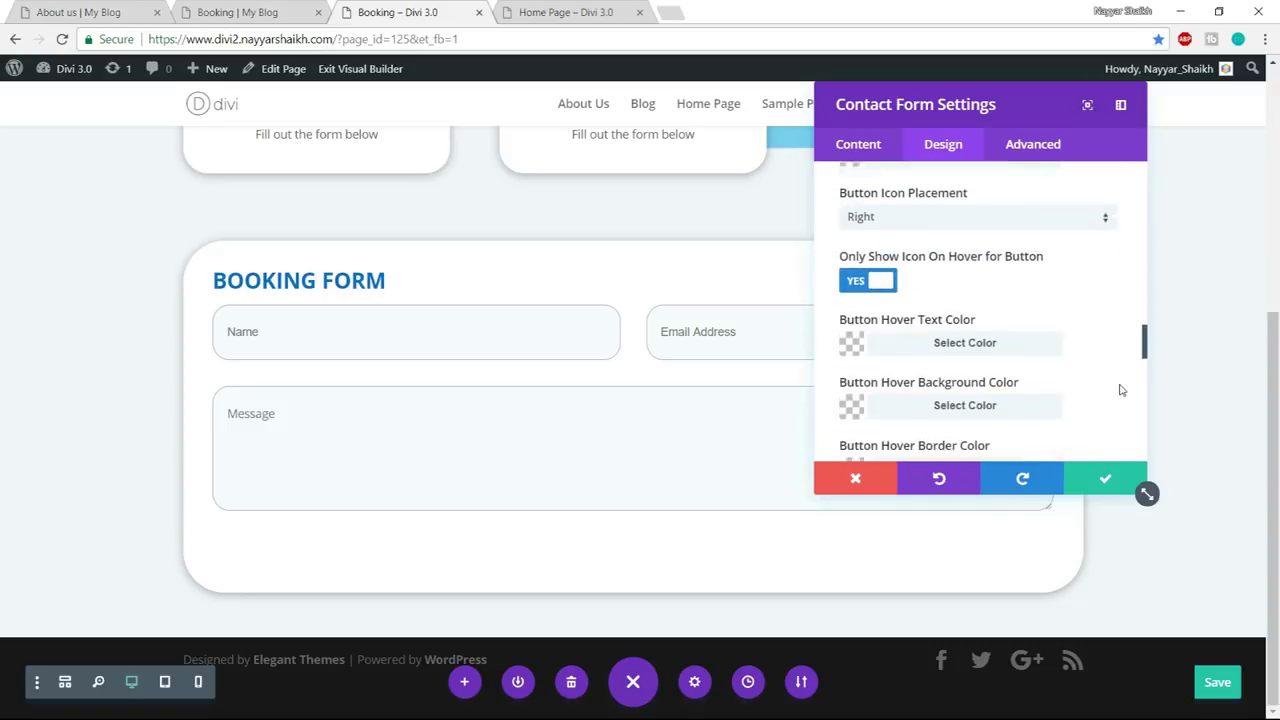
{"action": "scroll", "coordinate": [1121, 390], "scroll_direction": "down", "scroll_amount": 3}
{"action": "scroll", "coordinate": [1116, 386], "scroll_direction": "up", "scroll_amount": 5}
{"action": "scroll", "coordinate": [1116, 386], "scroll_direction": "up", "scroll_amount": 8}
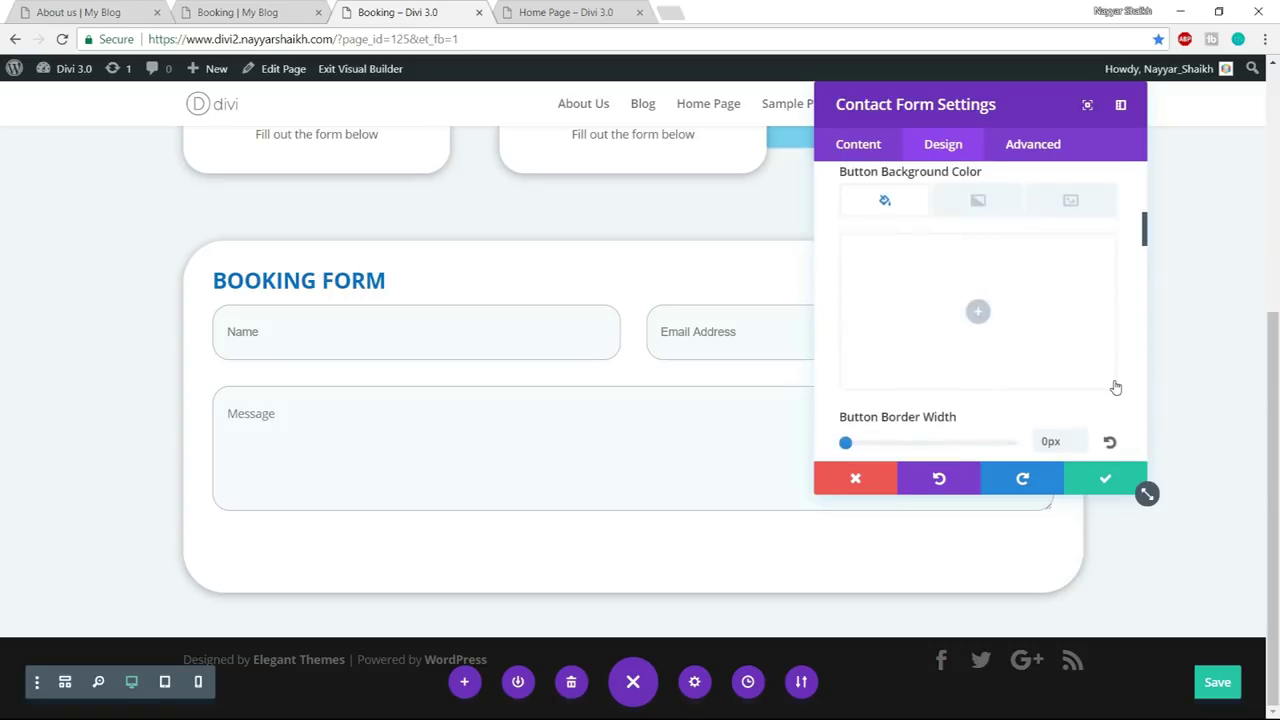
{"action": "scroll", "coordinate": [1116, 386], "scroll_direction": "down", "scroll_amount": 3}
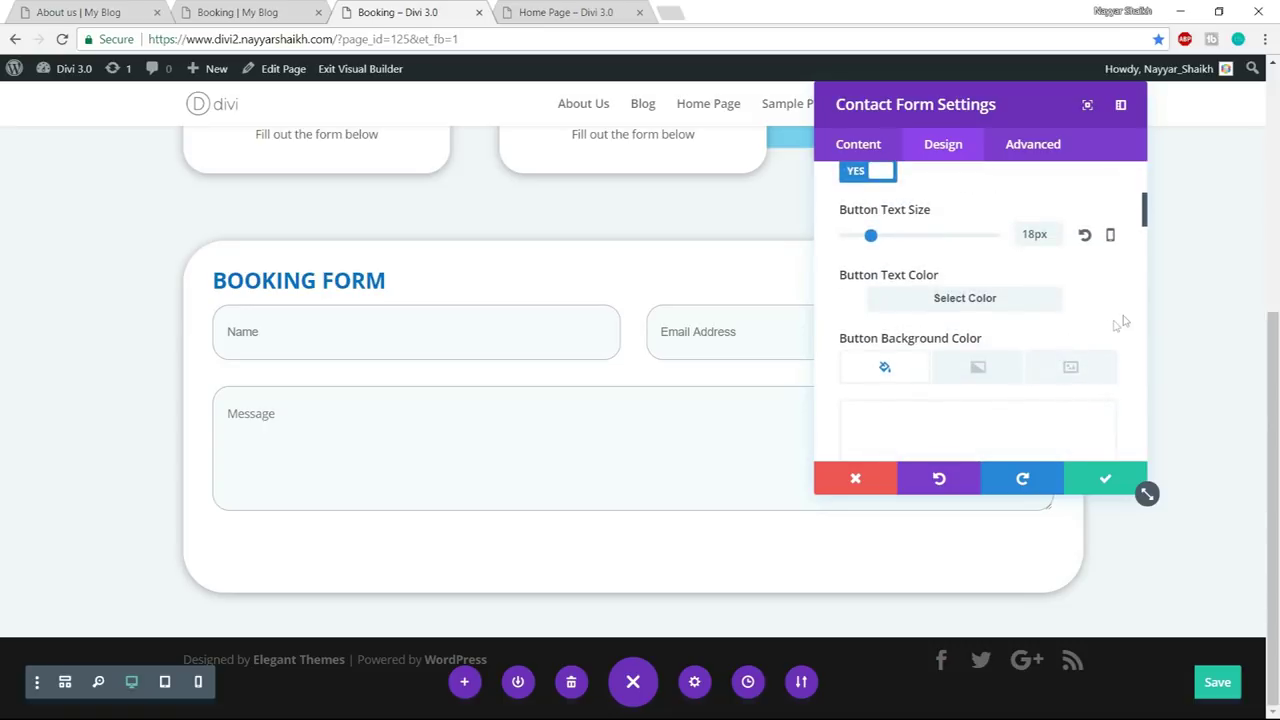
{"action": "scroll", "coordinate": [1131, 324], "scroll_direction": "down", "scroll_amount": 1}
{"action": "left_click", "coordinate": [1004, 369]}
{"action": "scroll", "coordinate": [1004, 369], "scroll_direction": "down", "scroll_amount": 1}
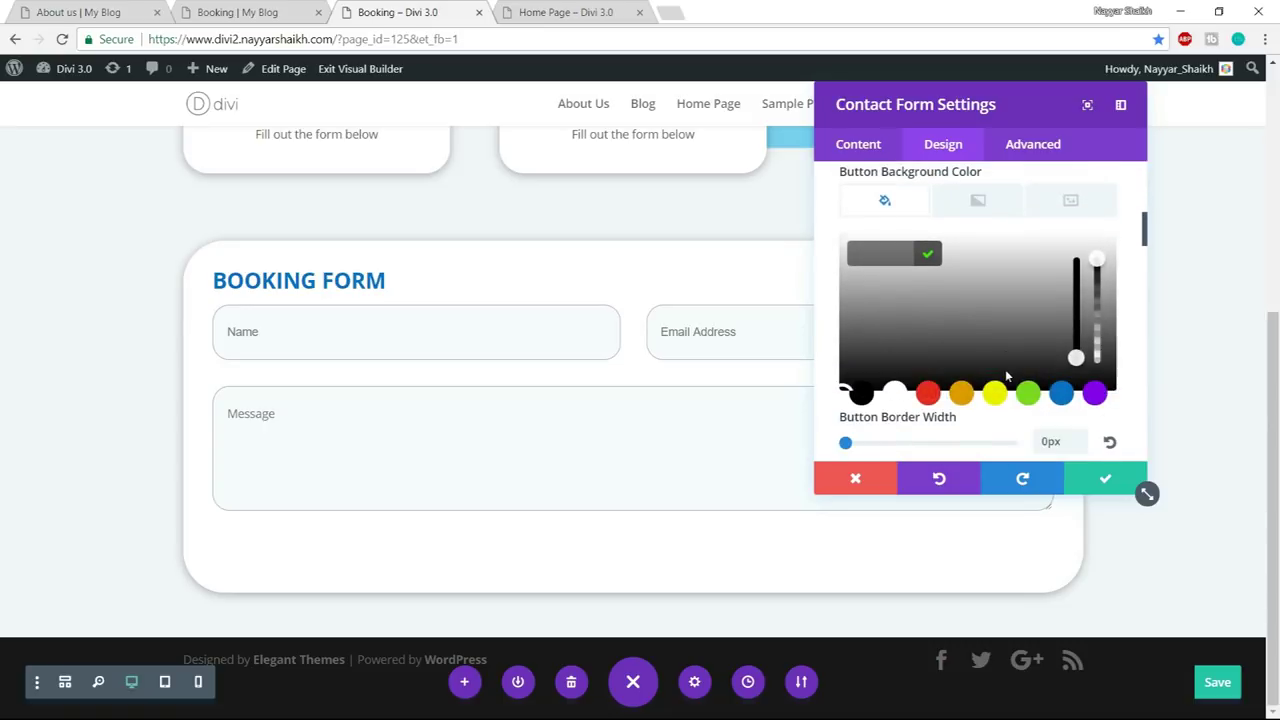
{"action": "left_click", "coordinate": [1058, 392]}
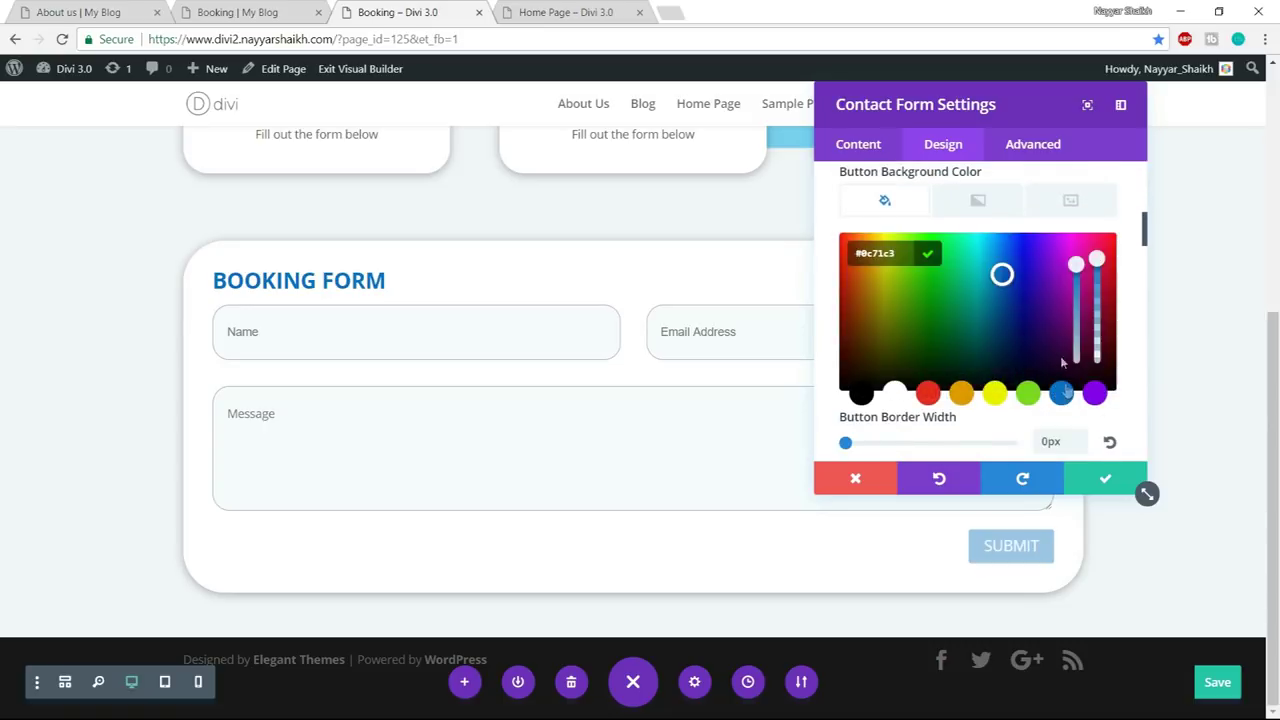
{"action": "mouse_move", "coordinate": [1001, 251]}
{"action": "left_mouse_down"}
{"action": "mouse_move", "coordinate": [988, 230]}
{"action": "mouse_move", "coordinate": [995, 238]}
{"action": "left_mouse_up"}
{"action": "left_click", "coordinate": [995, 238]}
- Set the submit button's border radius to 64px and save the contact form settings
{"action": "scroll", "coordinate": [1032, 306], "scroll_direction": "down", "scroll_amount": 4}
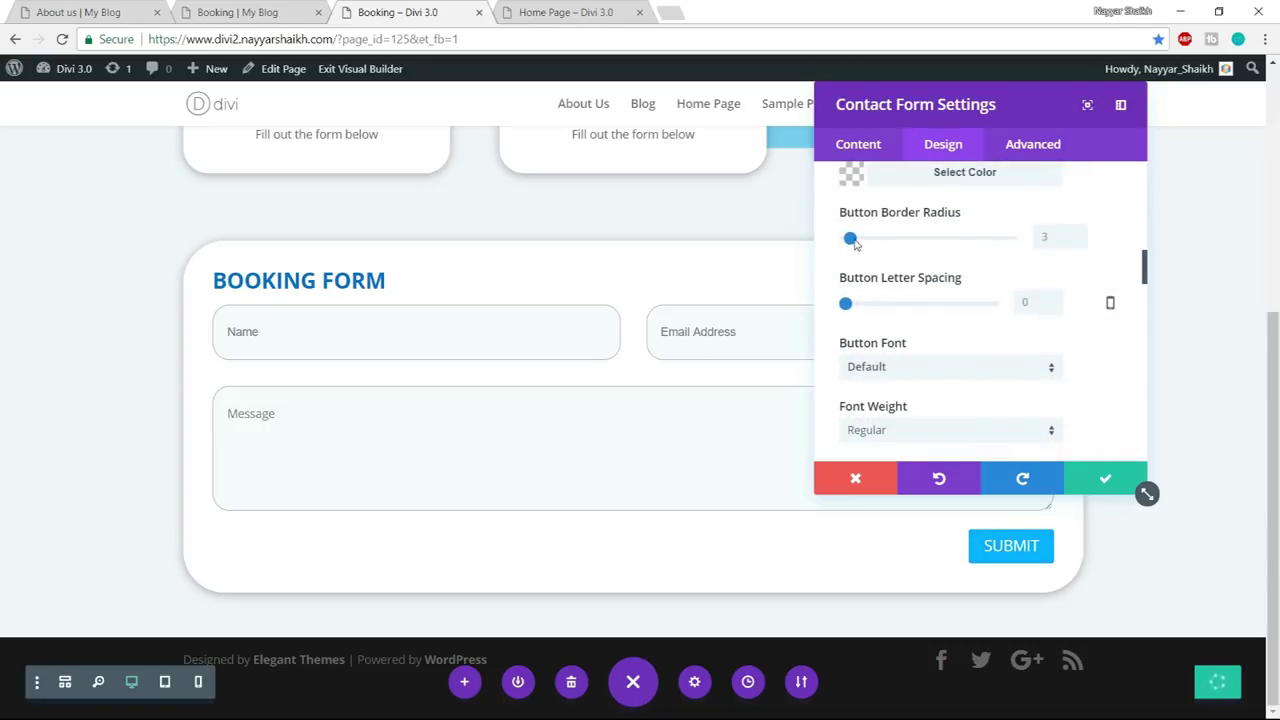
{"action": "left_click_drag", "start_coordinate": [877, 238], "coordinate": [952, 239]}
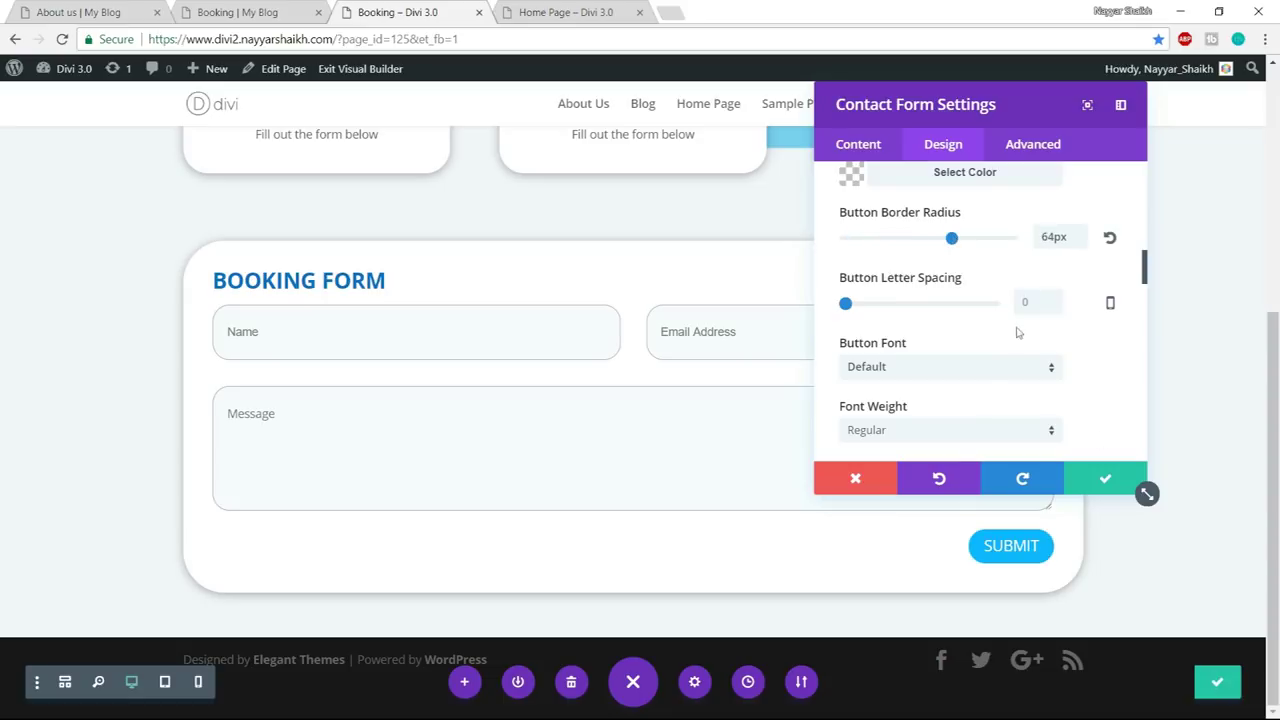
{"action": "left_click", "coordinate": [1106, 481]}
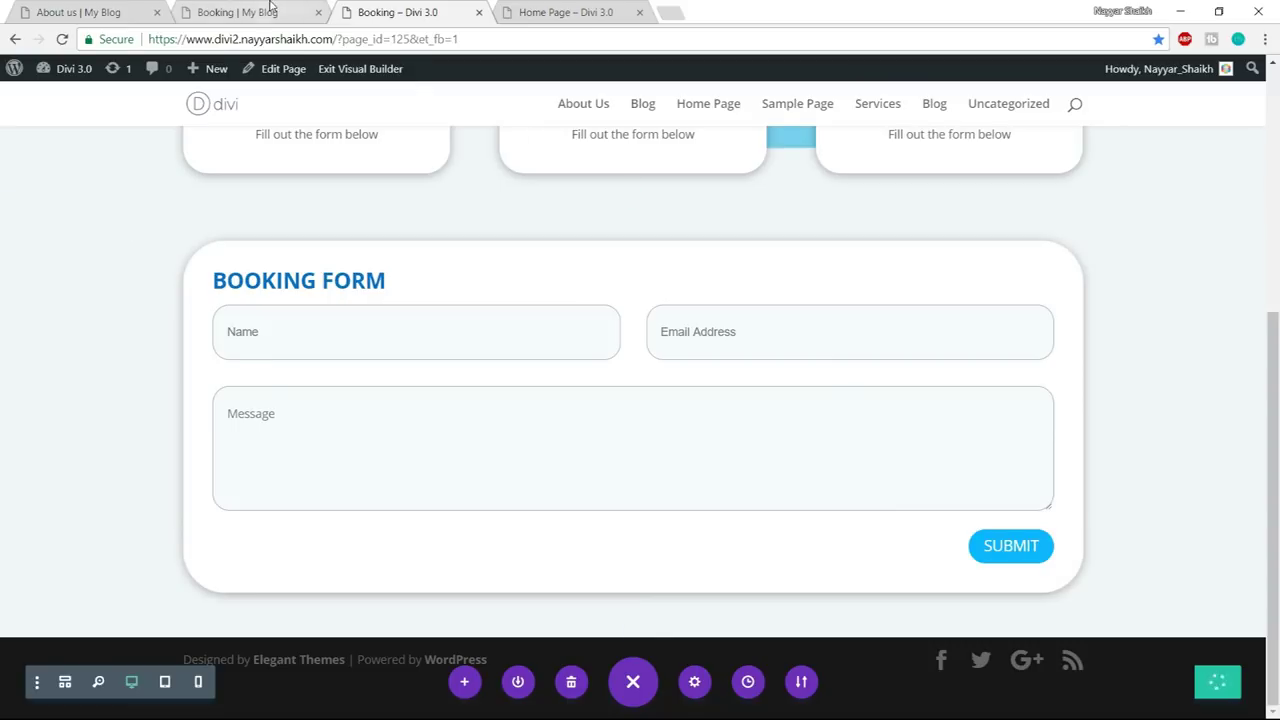
- Examine the FAQ section's heading and three question columns on the reference booking page, then return to the page being built
{"action": "left_click", "coordinate": [237, 12]}
{"action": "scroll", "coordinate": [1062, 381], "scroll_direction": "down", "scroll_amount": 3}
{"action": "scroll", "coordinate": [900, 365], "scroll_direction": "down", "scroll_amount": 2}
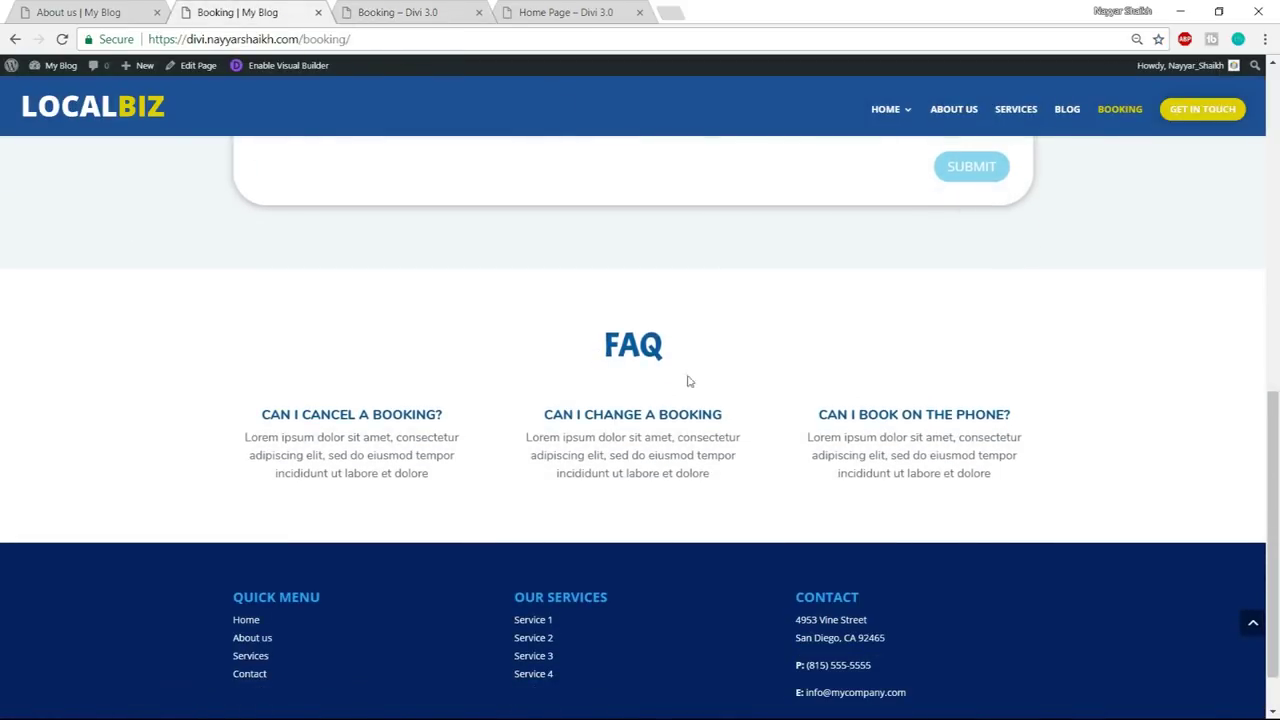
{"action": "left_click_drag", "start_coordinate": [588, 343], "coordinate": [776, 410]}
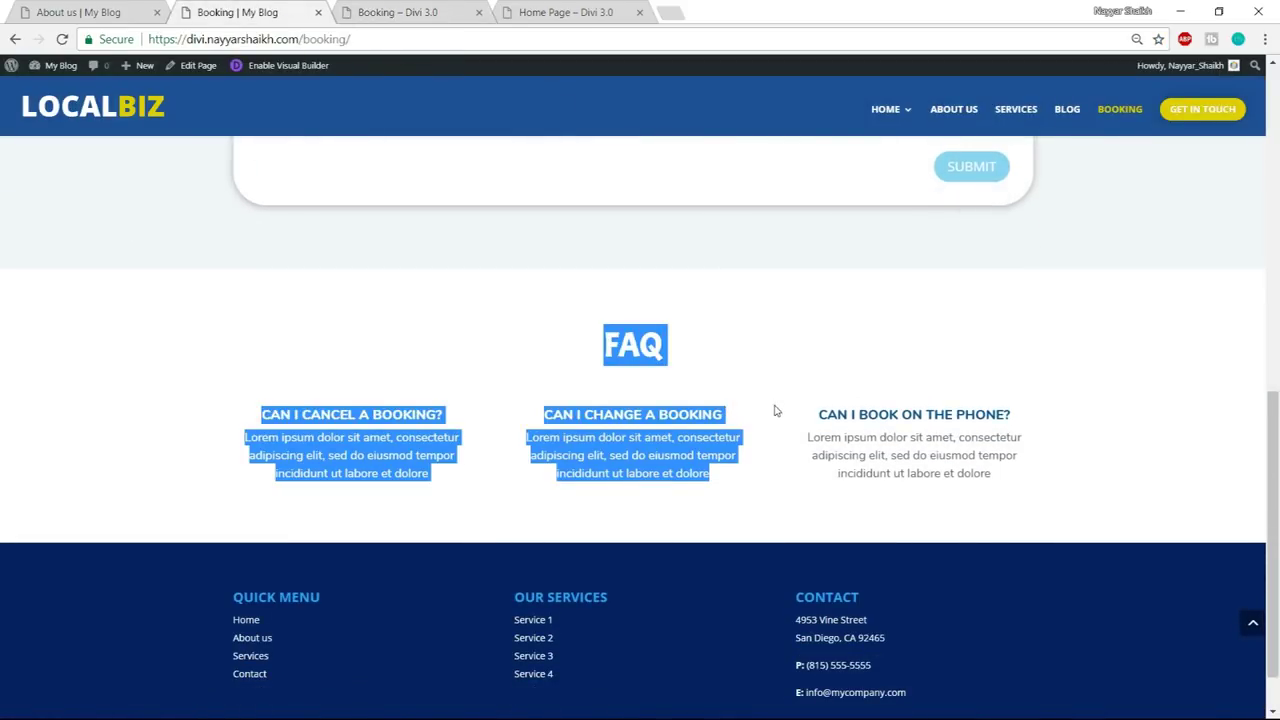
{"action": "left_click", "coordinate": [412, 10]}
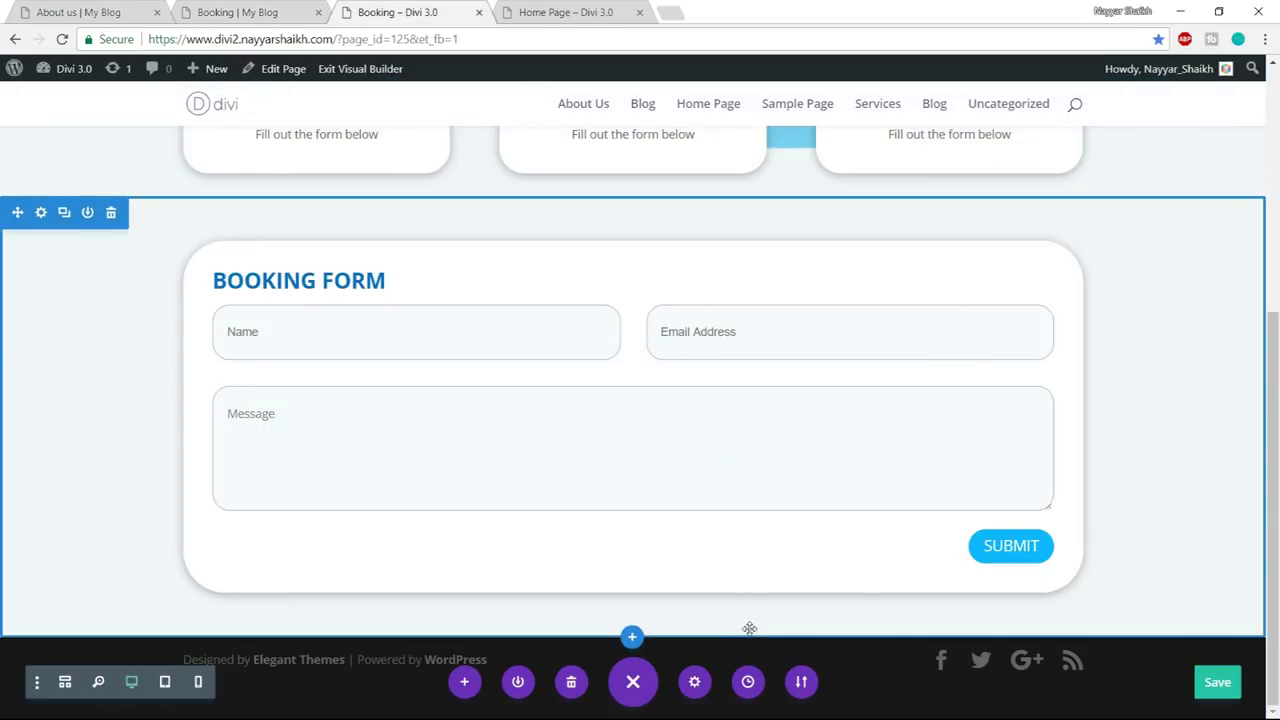
- Increase the bottom padding of the booking form section and insert a new regular section below it
{"action": "left_click_drag", "start_coordinate": [749, 628], "coordinate": [835, 626]}
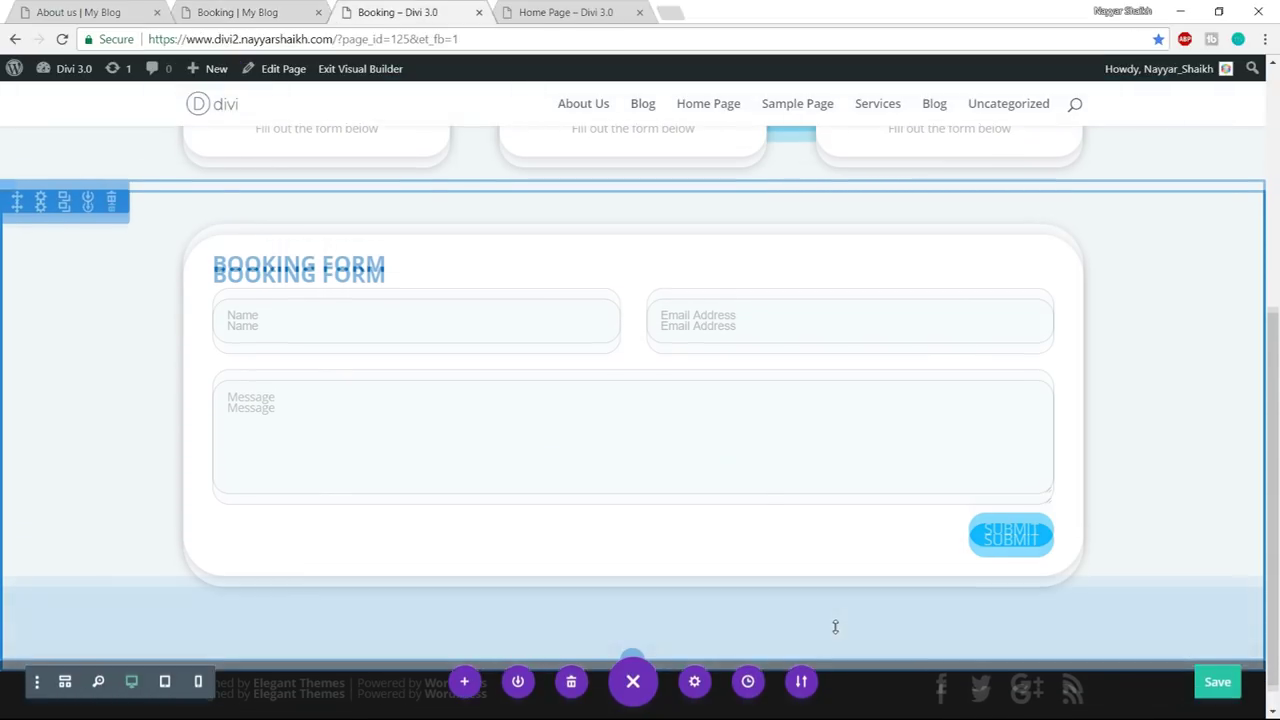
{"action": "left_click", "coordinate": [632, 640]}
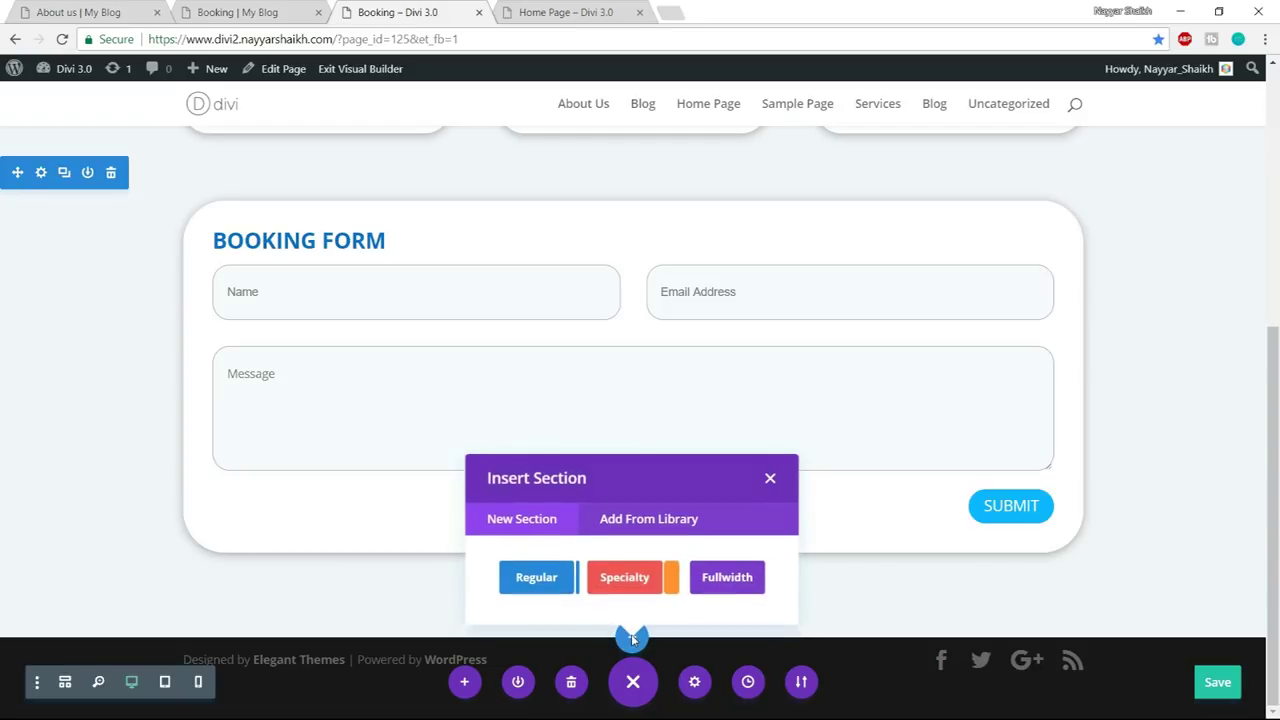
{"action": "left_click", "coordinate": [549, 592]}
- Add a single-column row to the new section and insert a Text module with the content "FAQ"
{"action": "left_click", "coordinate": [543, 527]}
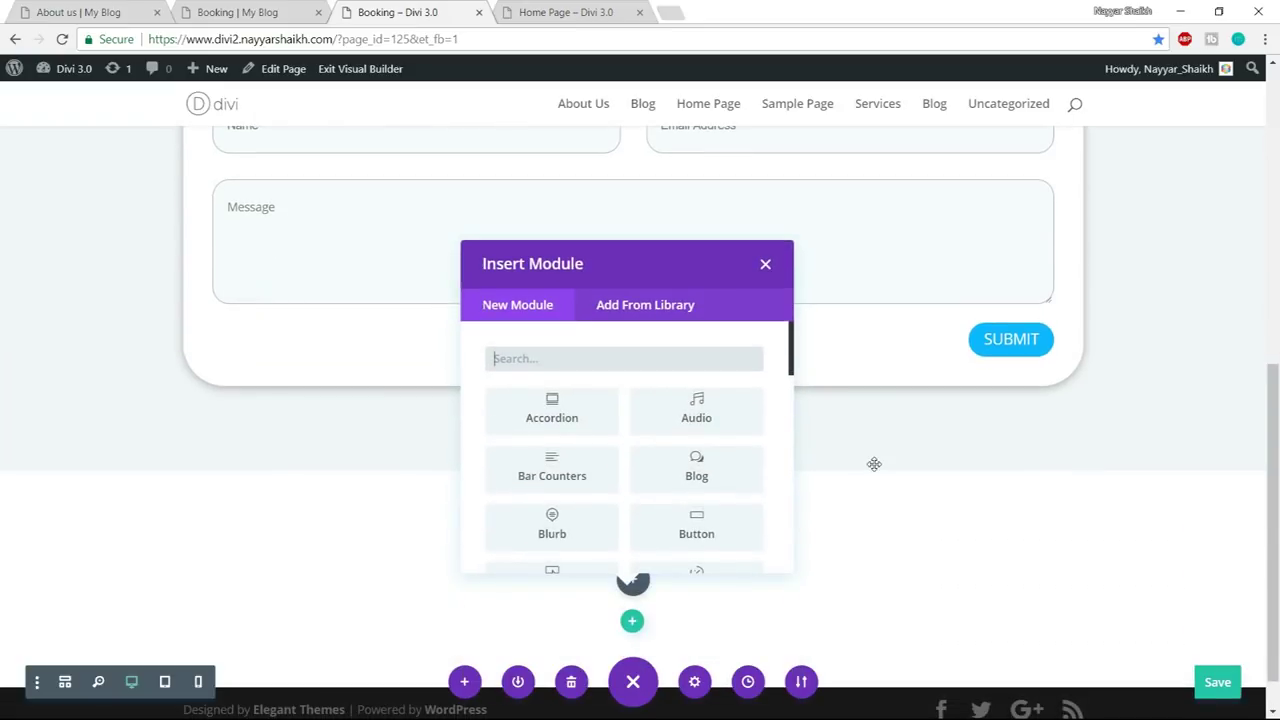
{"action": "type", "text": "text"}
{"action": "left_click", "coordinate": [537, 421]}
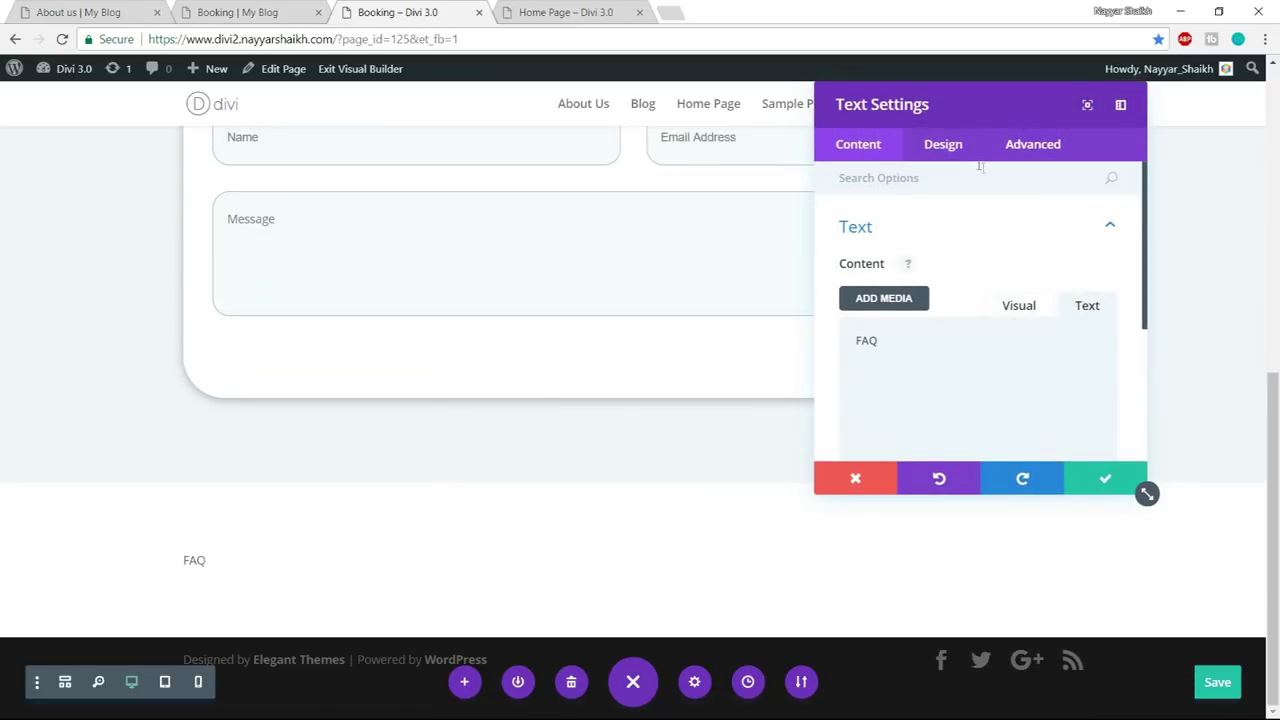
- Style the FAQ text in the Text module as uppercase, 40px in size and Ultra Bold weight
{"action": "left_click", "coordinate": [948, 148]}
{"action": "left_click", "coordinate": [968, 227]}
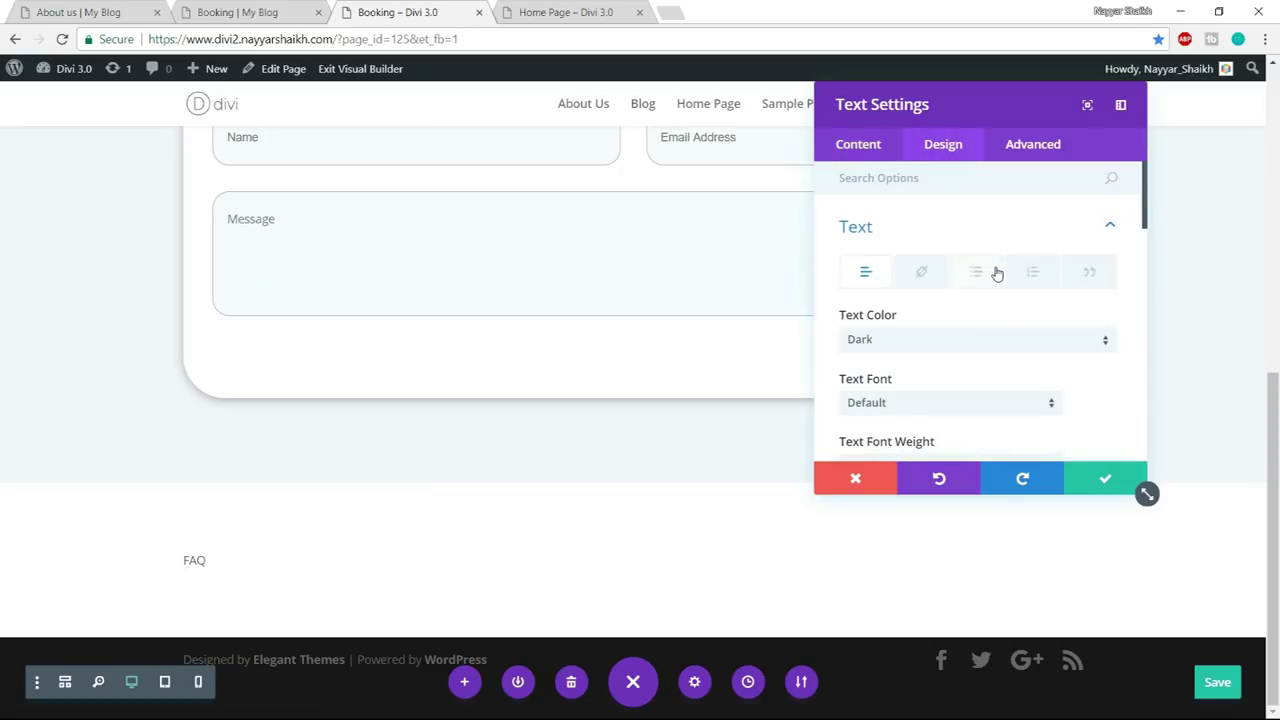
{"action": "scroll", "coordinate": [997, 273], "scroll_direction": "down", "scroll_amount": 3}
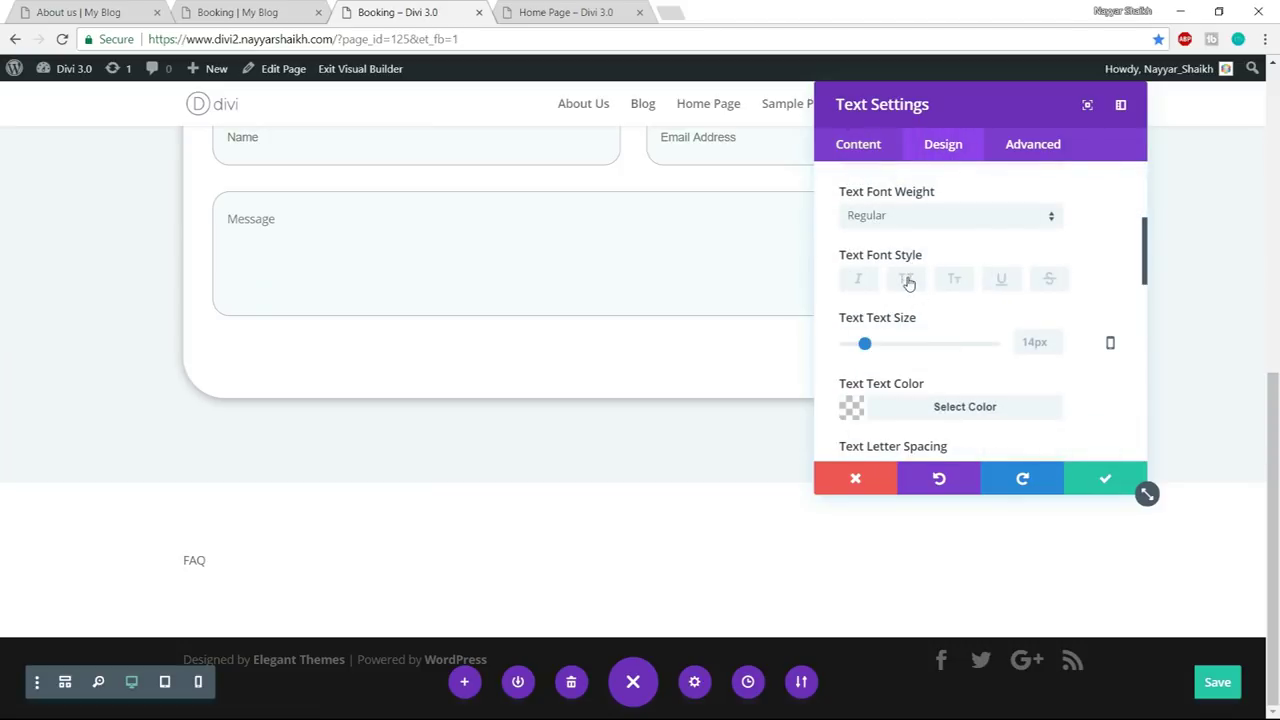
{"action": "left_click_drag", "start_coordinate": [865, 345], "coordinate": [903, 352]}
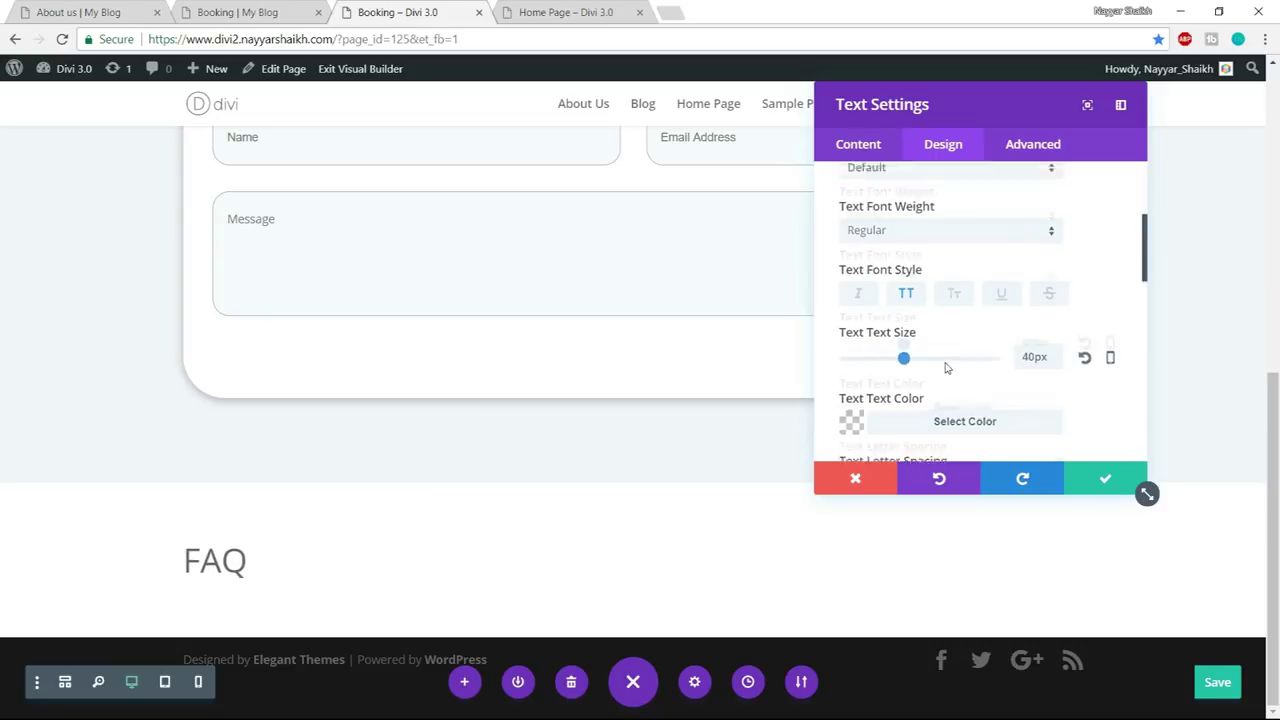
{"action": "scroll", "coordinate": [948, 367], "scroll_direction": "down", "scroll_amount": 4}
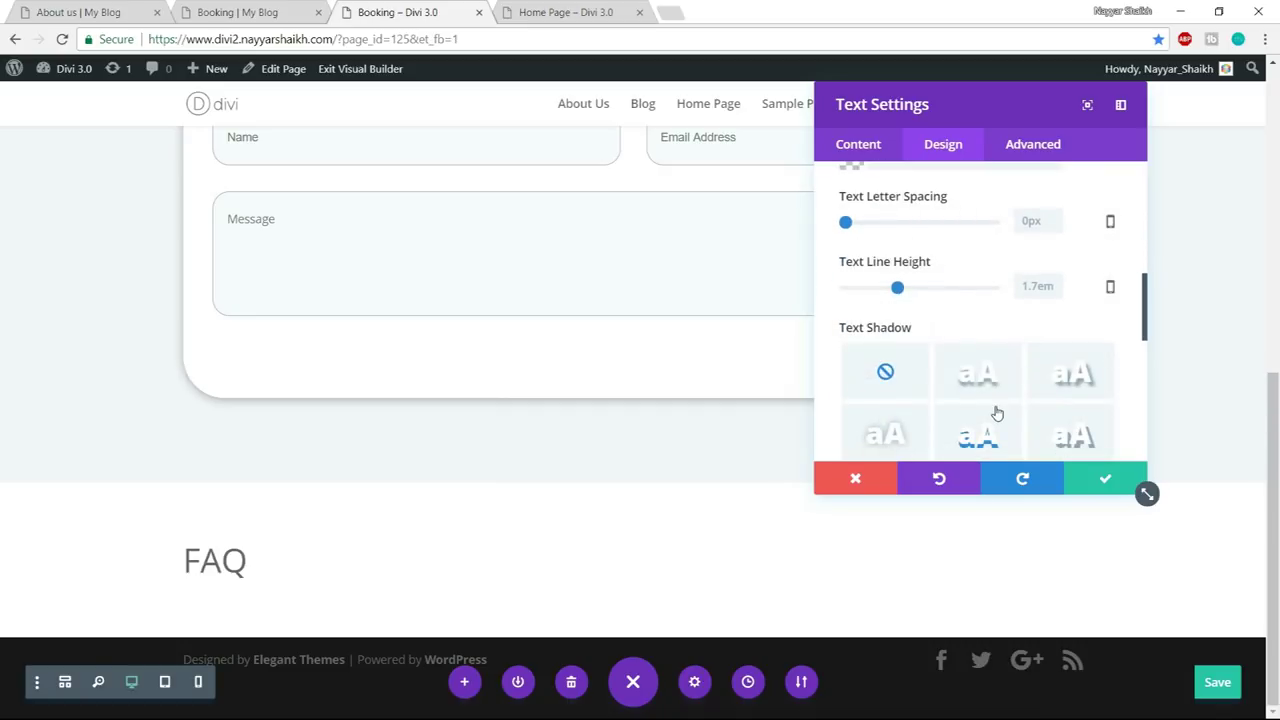
{"action": "scroll", "coordinate": [1002, 398], "scroll_direction": "up", "scroll_amount": 4}
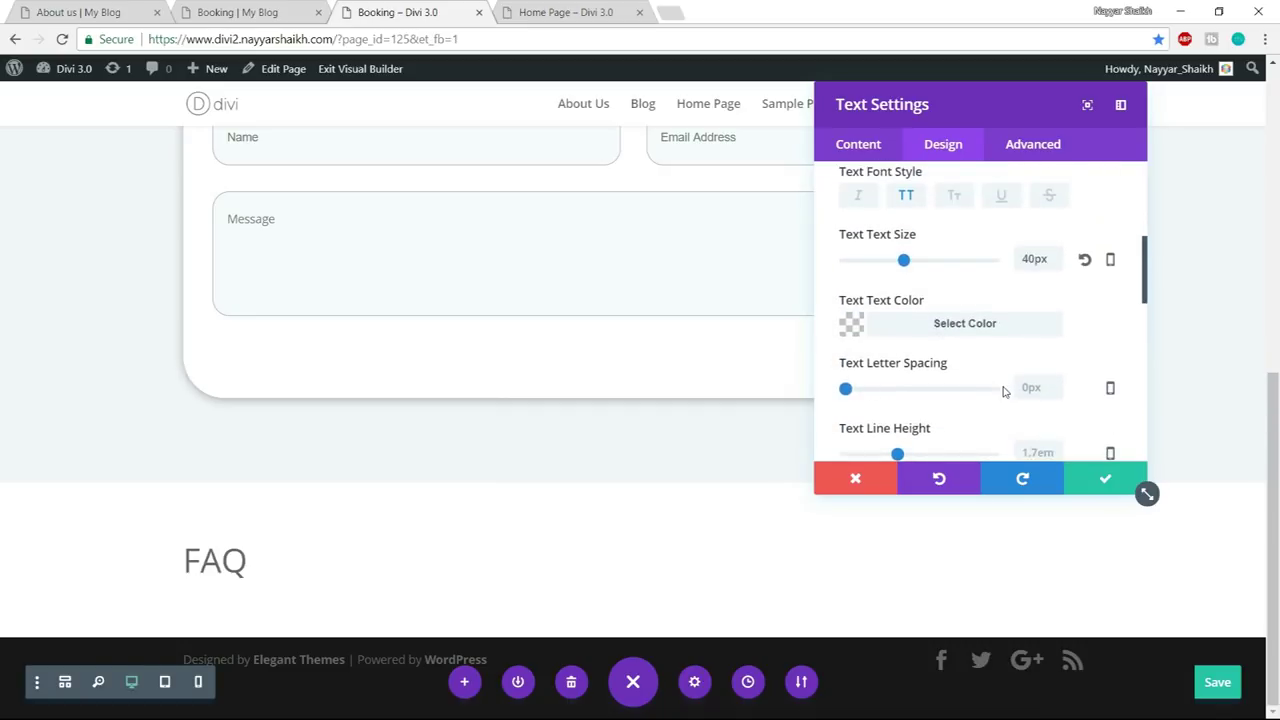
{"action": "left_click", "coordinate": [969, 217]}
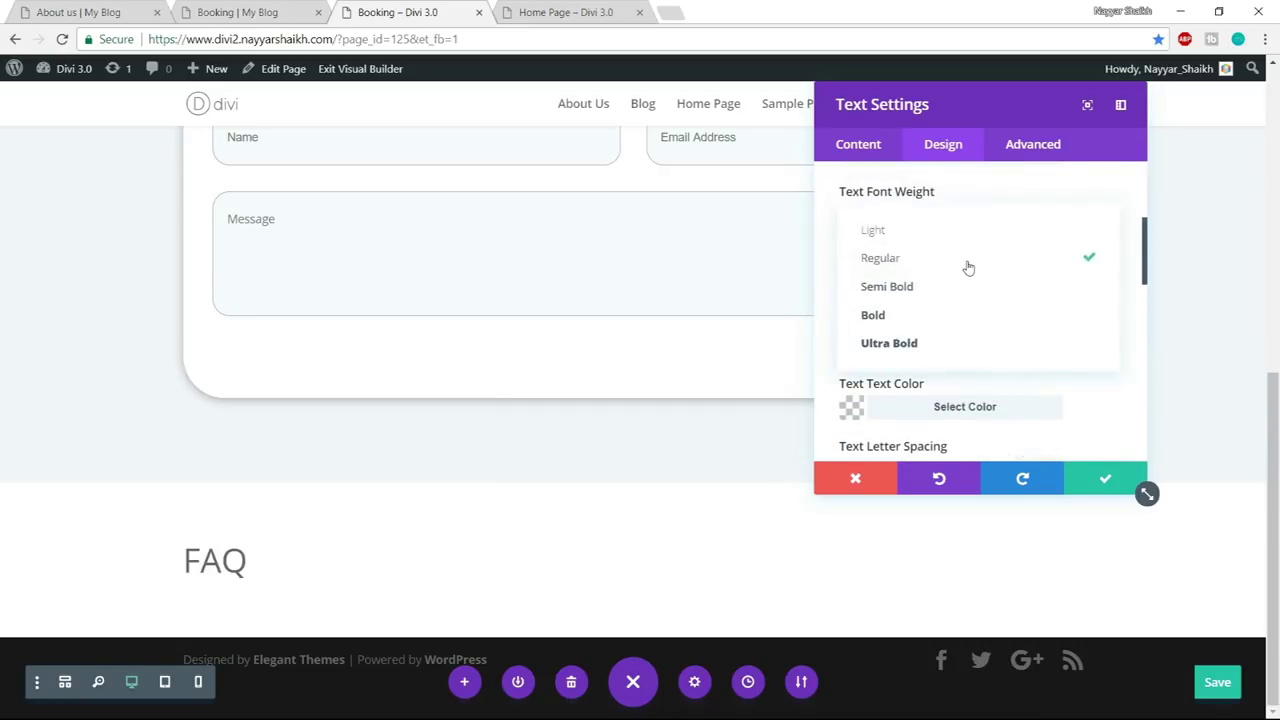
{"action": "left_click", "coordinate": [954, 340]}
- Set the FAQ text color to #0c71c3, center it as on the reference booking page, and save the module
{"action": "left_click", "coordinate": [997, 410]}
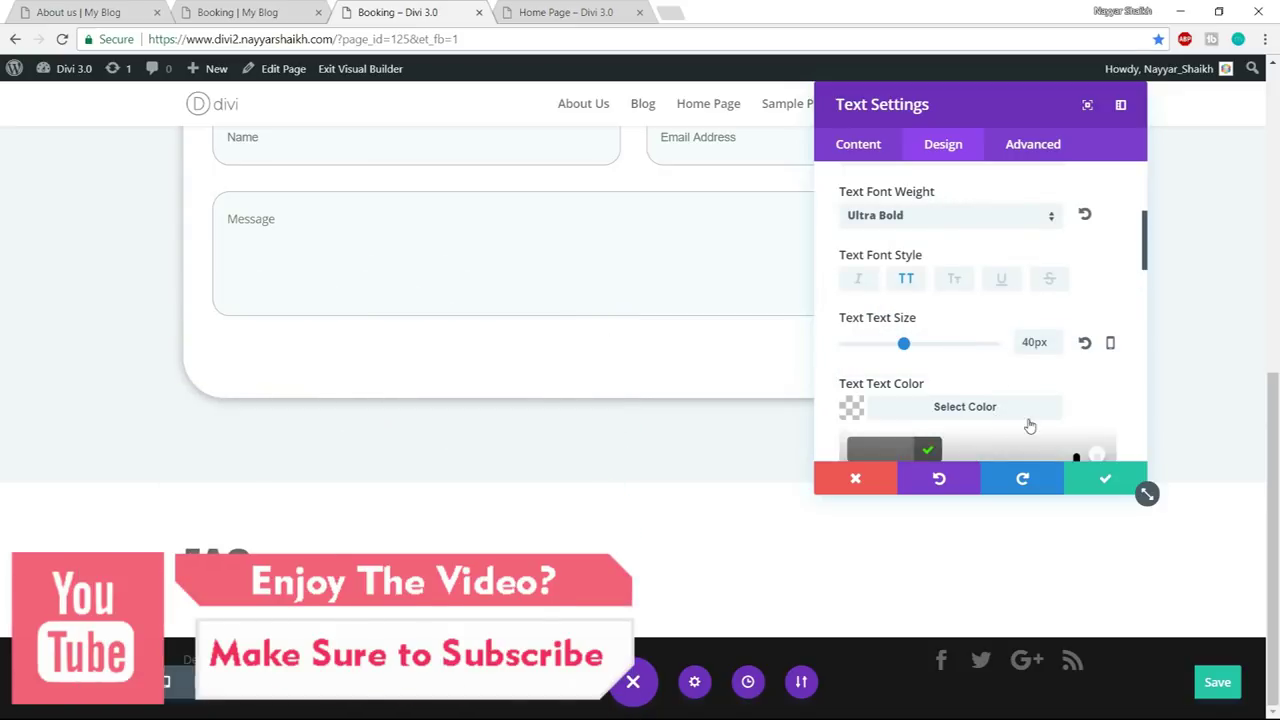
{"action": "scroll", "coordinate": [1030, 427], "scroll_direction": "down", "scroll_amount": 2}
{"action": "left_click", "coordinate": [1061, 423]}
{"action": "scroll", "coordinate": [1055, 427], "scroll_direction": "up", "scroll_amount": 5}
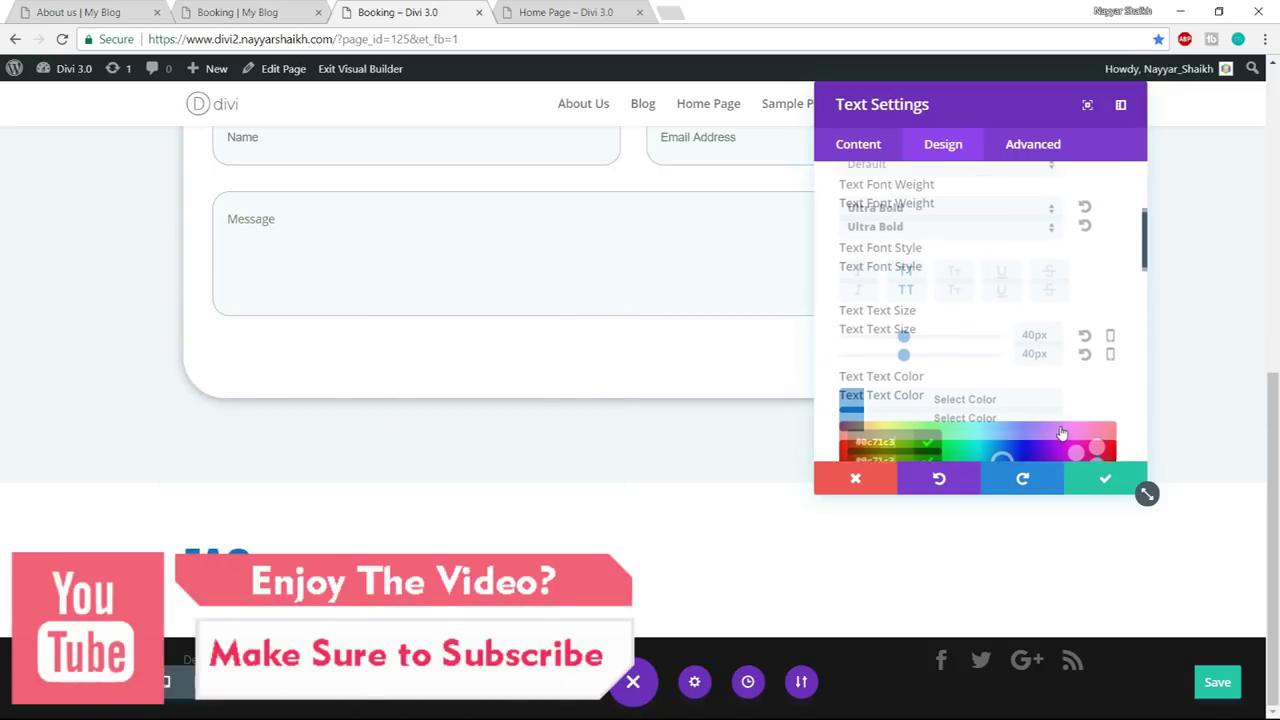
{"action": "scroll", "coordinate": [1021, 302], "scroll_direction": "down", "scroll_amount": 8}
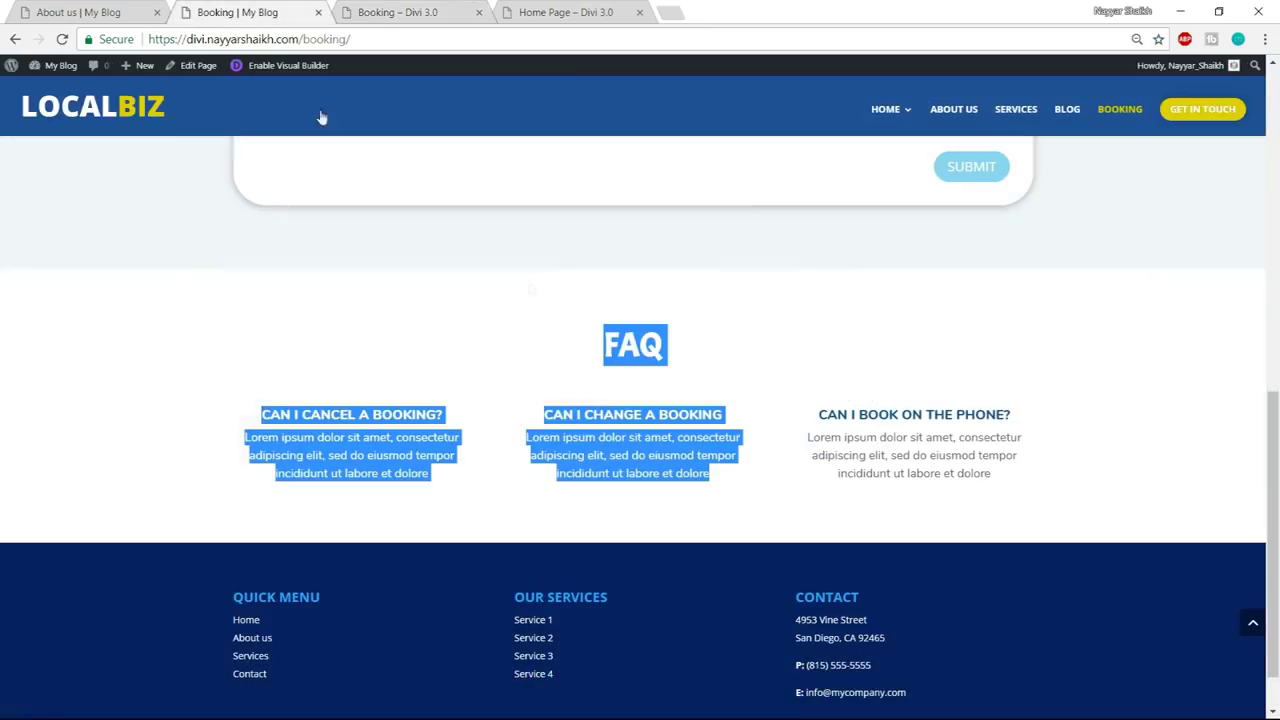
{"action": "scroll", "coordinate": [533, 317], "scroll_direction": "down", "scroll_amount": 1}
{"action": "left_click", "coordinate": [652, 388]}
{"action": "left_click", "coordinate": [487, 3]}
{"action": "left_click", "coordinate": [1105, 481]}
- Add a three-column row below the FAQ heading and insert a Text module in its first column
{"action": "mouse_move", "coordinate": [631, 594]}
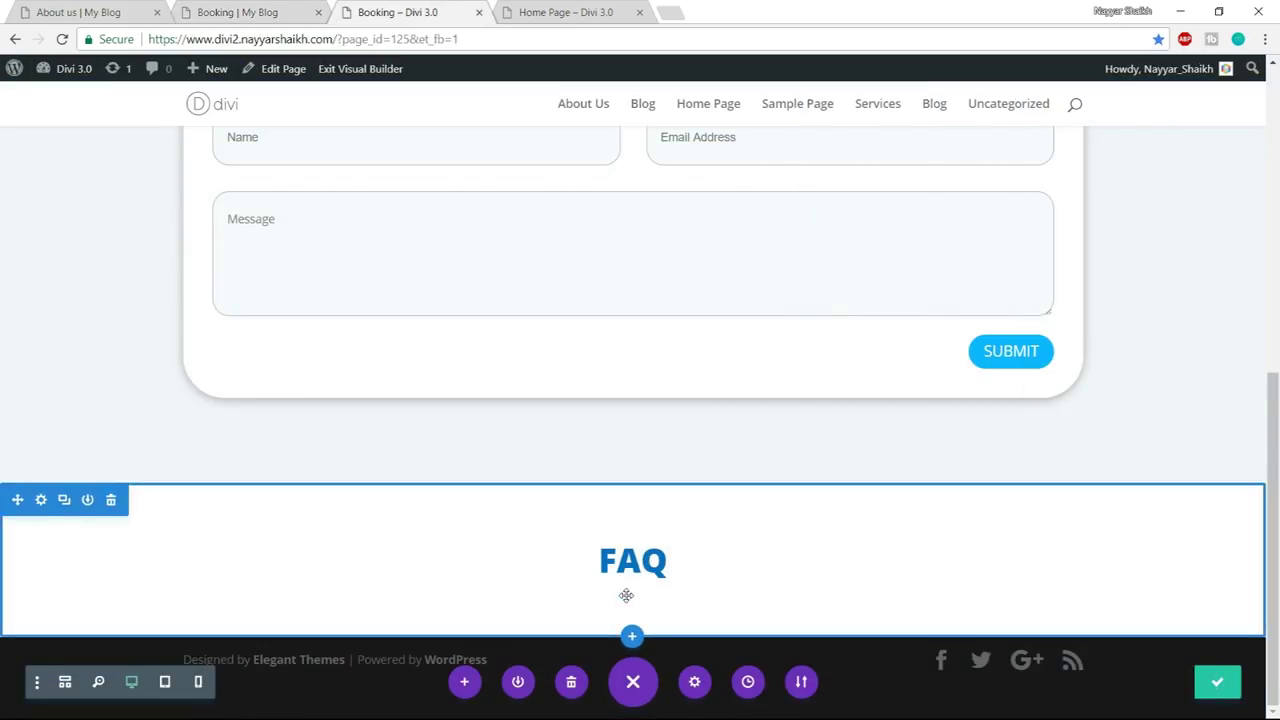
{"action": "left_click", "coordinate": [631, 594]}
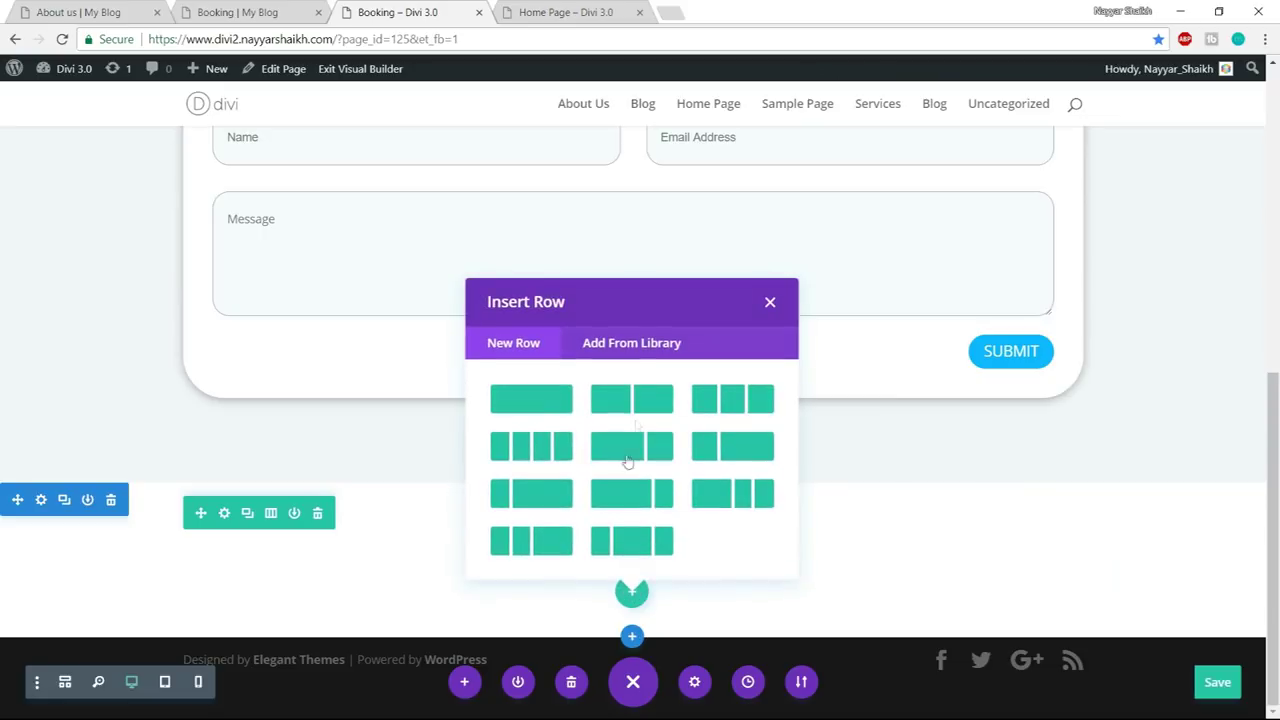
{"action": "left_click", "coordinate": [731, 398]}
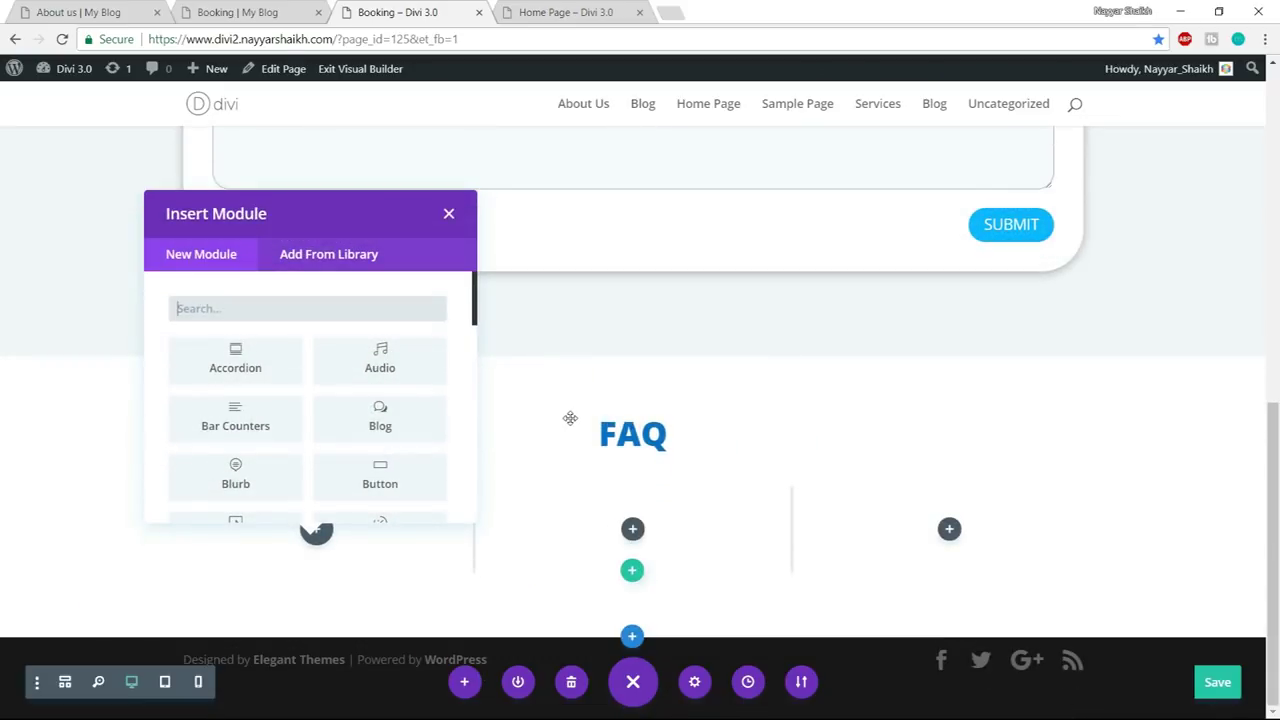
{"action": "type", "text": "text"}
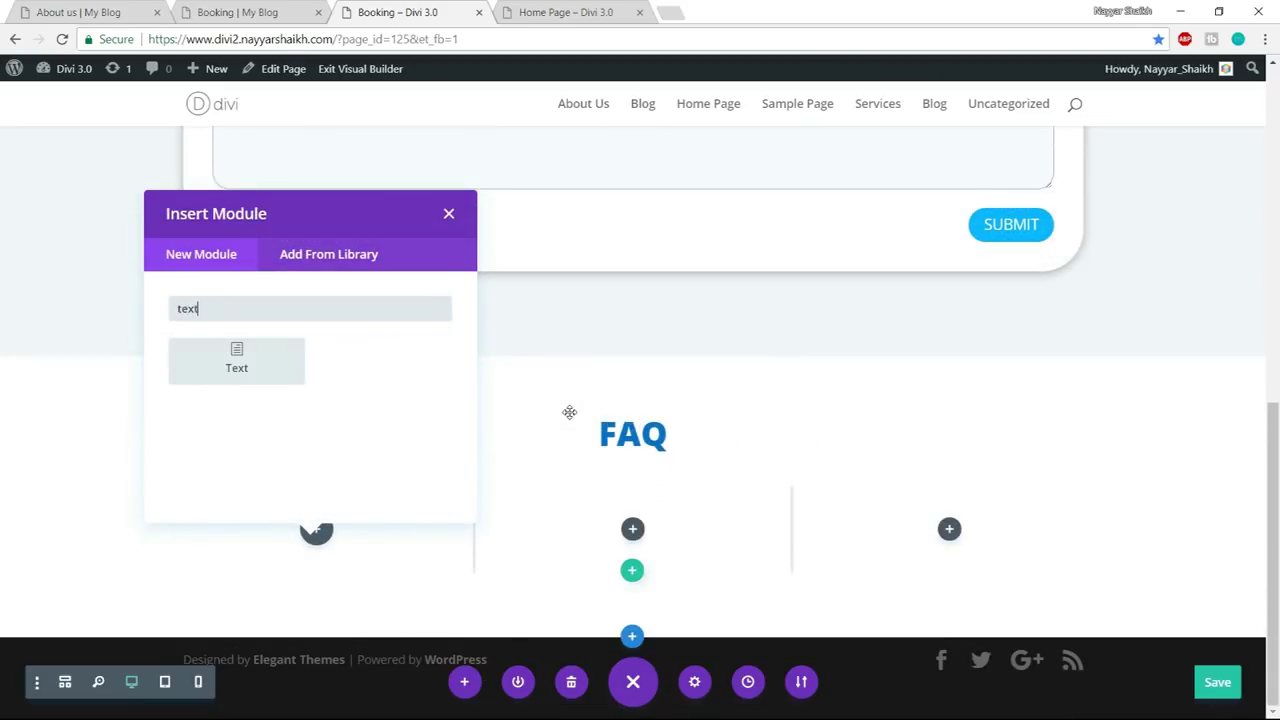
{"action": "left_click", "coordinate": [289, 371]}
- Copy the question "CAN I CANCEL A BOOKING?" from the reference booking page into the new Text module's content
{"action": "key", "text": "ctrl+shift+Tab"}
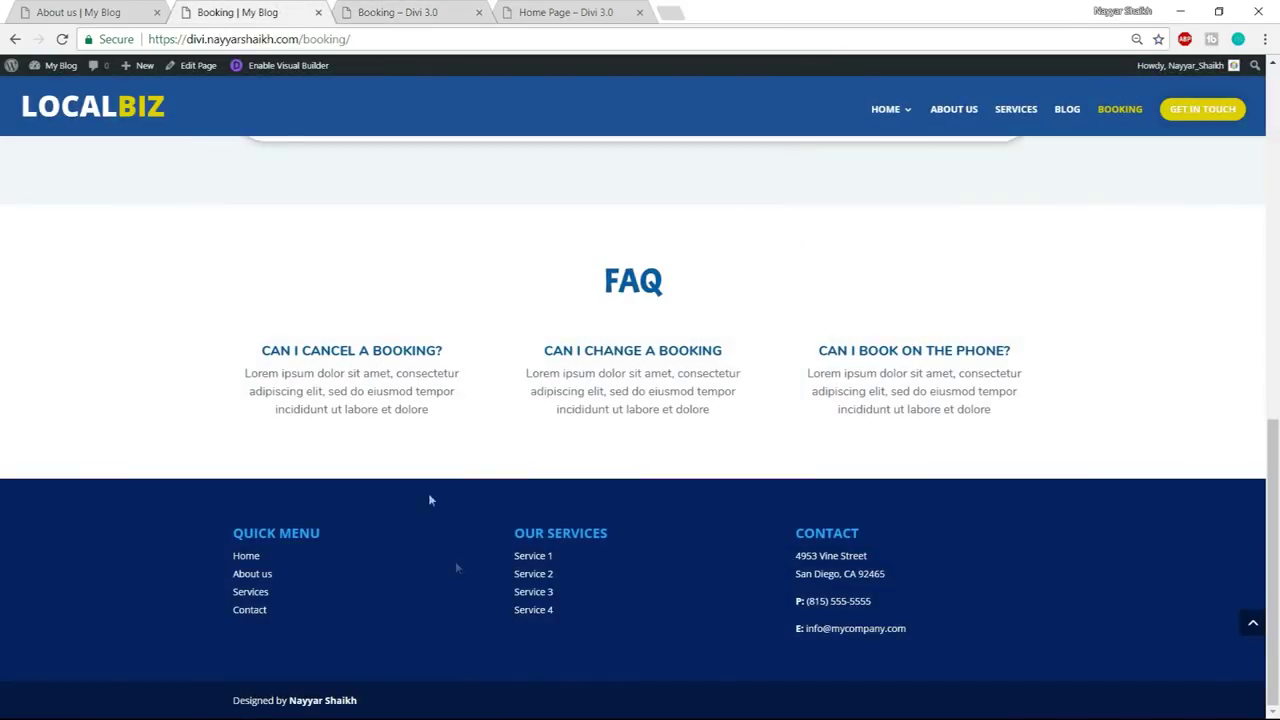
{"action": "left_click_drag", "start_coordinate": [261, 360], "coordinate": [476, 347]}
{"action": "key", "text": "ctrl+c"}
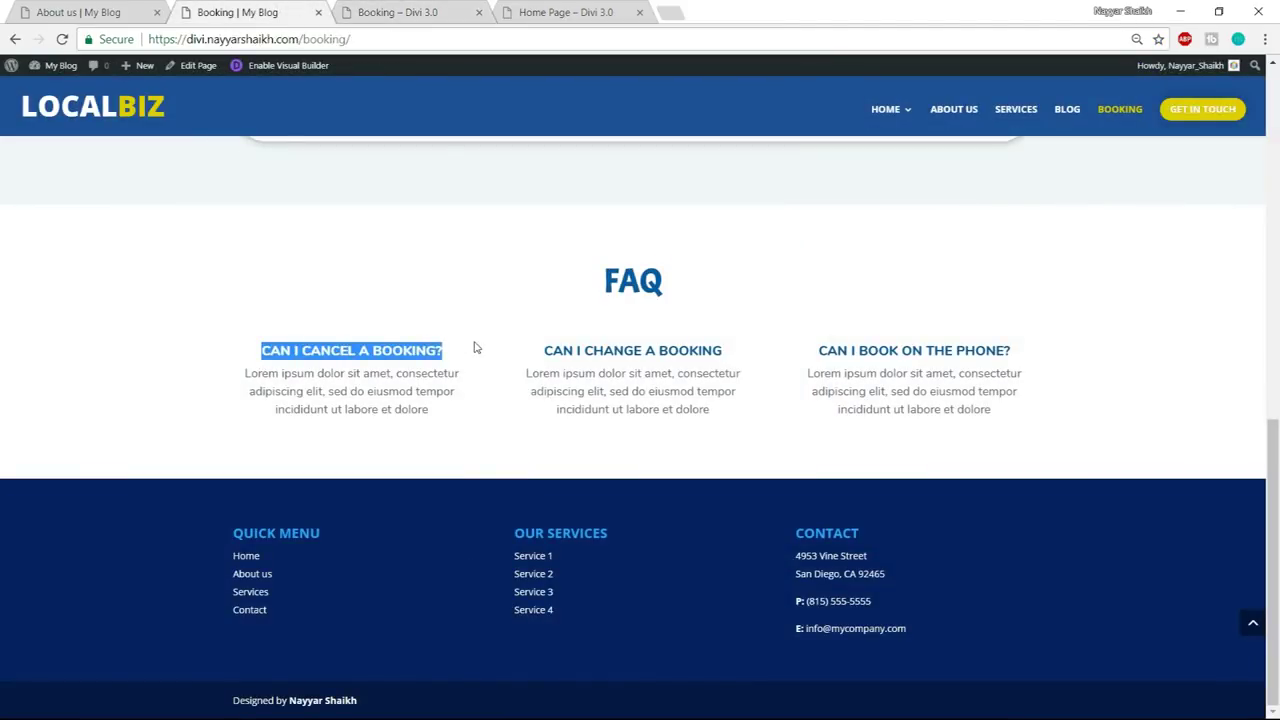
{"action": "key", "text": "ctrl+Tab"}
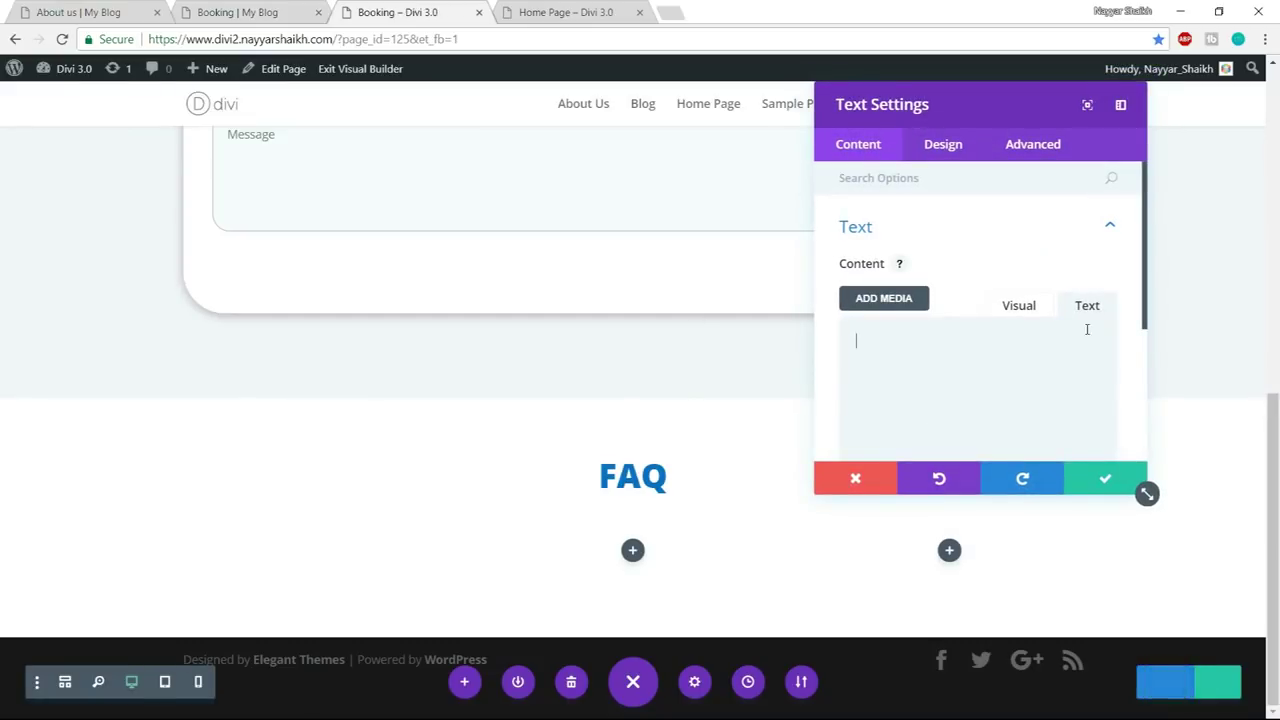
{"action": "key", "text": "ctrl+v"}
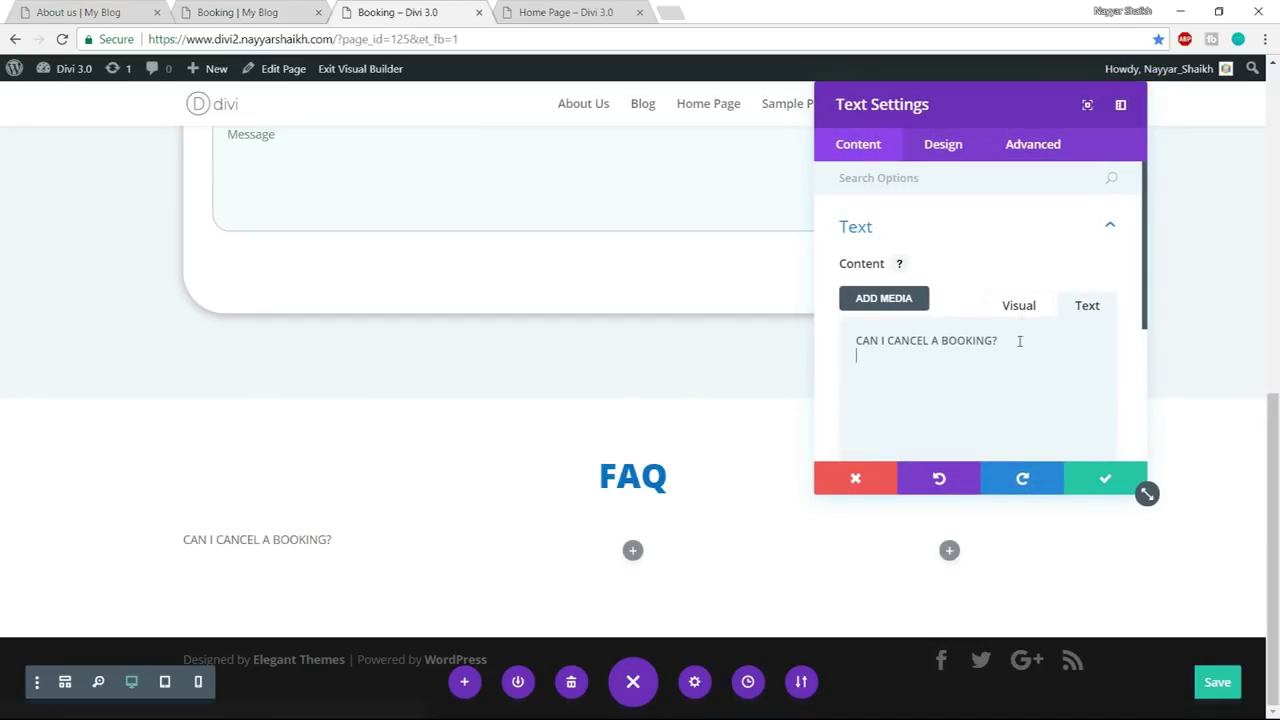
- Copy the first question's Lorem ipsum answer from the reference page below the question and show the content in the visual editor
{"action": "left_click", "coordinate": [210, 8]}
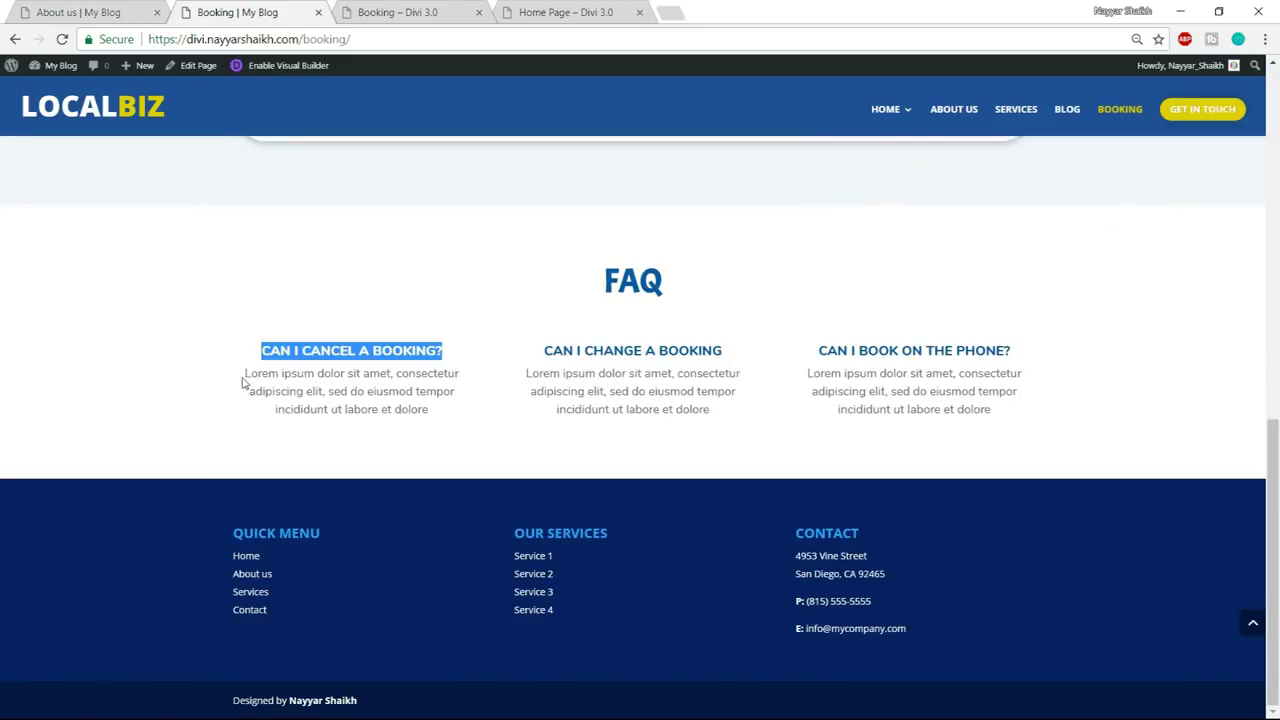
{"action": "left_click_drag", "start_coordinate": [244, 386], "coordinate": [427, 413]}
{"action": "key", "text": "ctrl+c"}
{"action": "left_click", "coordinate": [370, 10]}
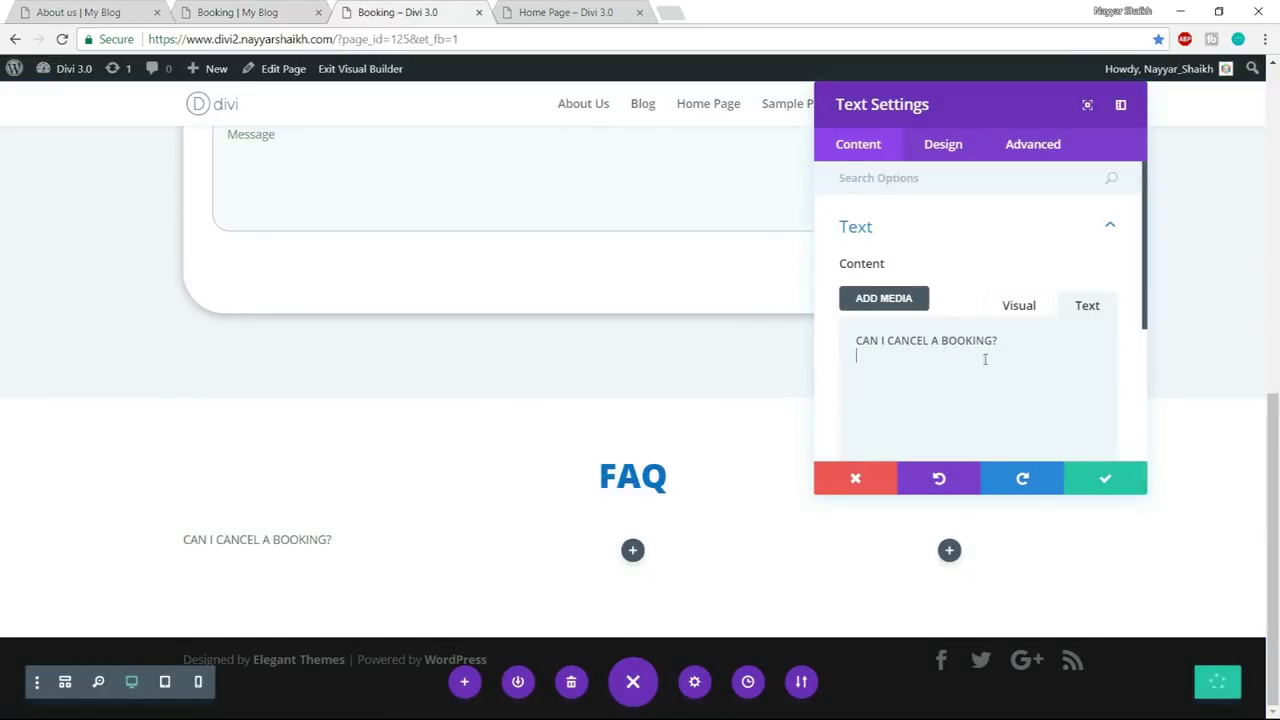
{"action": "key", "text": "ctrl+v"}
{"action": "left_click", "coordinate": [1024, 306]}
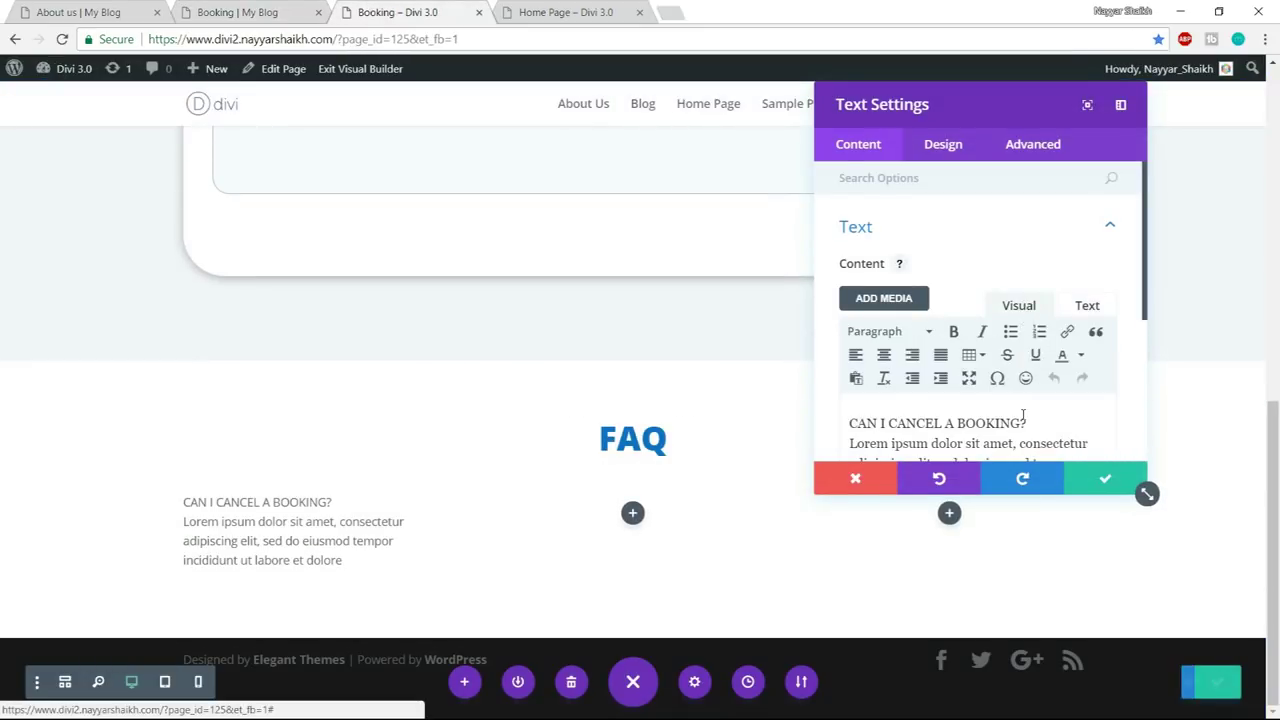
- Try formatting the "CAN I CANCEL A BOOKING?" line as Heading 2, and undo the change
{"action": "left_click_drag", "start_coordinate": [1038, 422], "coordinate": [853, 420]}
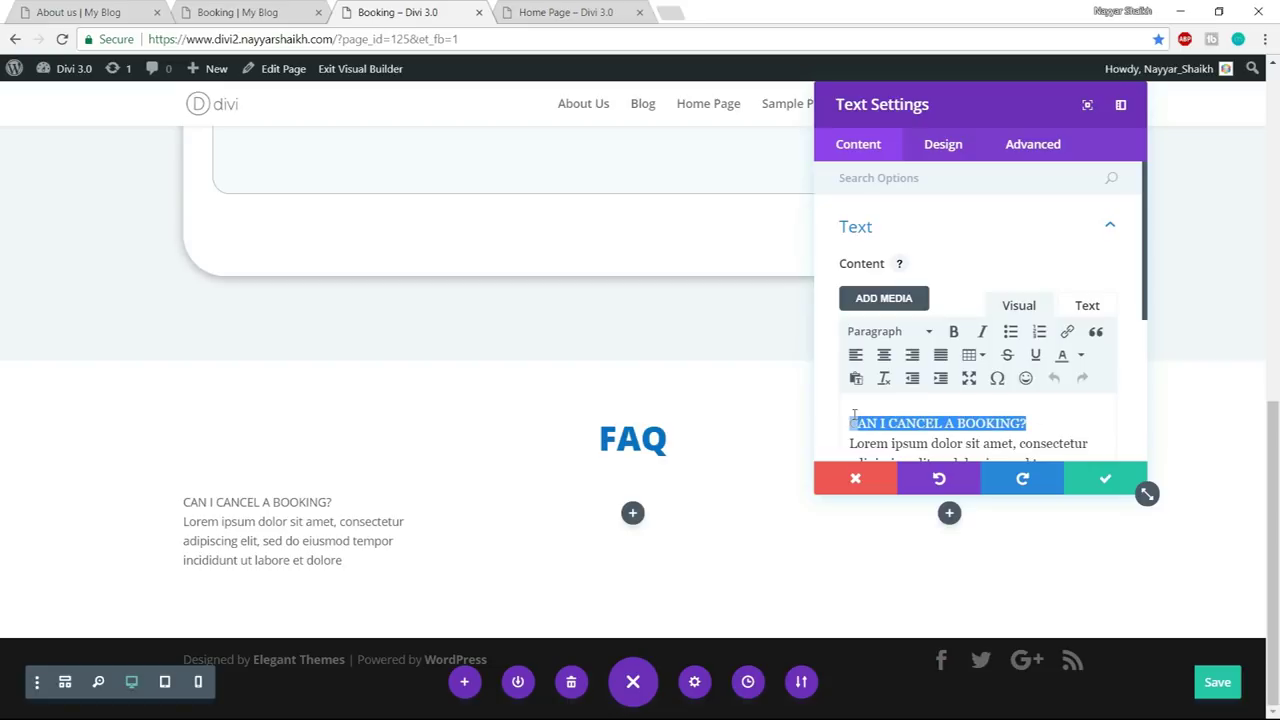
{"action": "left_click", "coordinate": [910, 333]}
{"action": "left_click", "coordinate": [914, 438]}
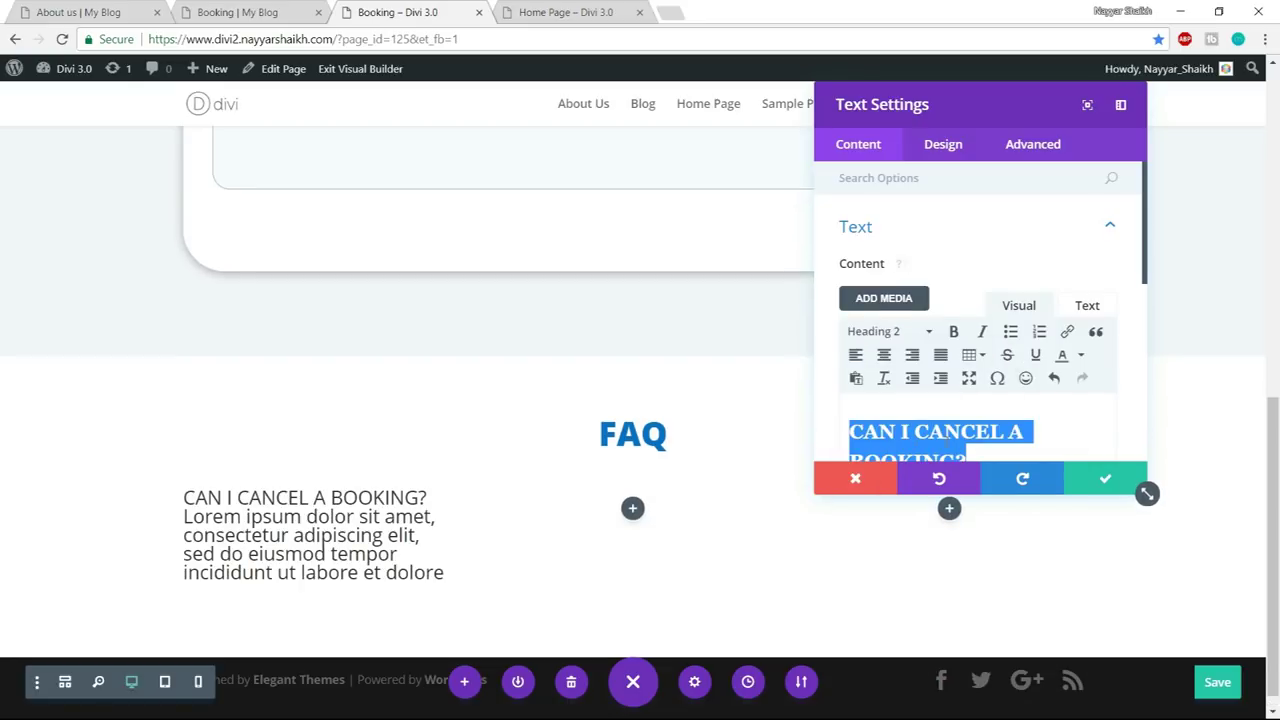
{"action": "scroll", "coordinate": [1053, 415], "scroll_direction": "down", "scroll_amount": 3}
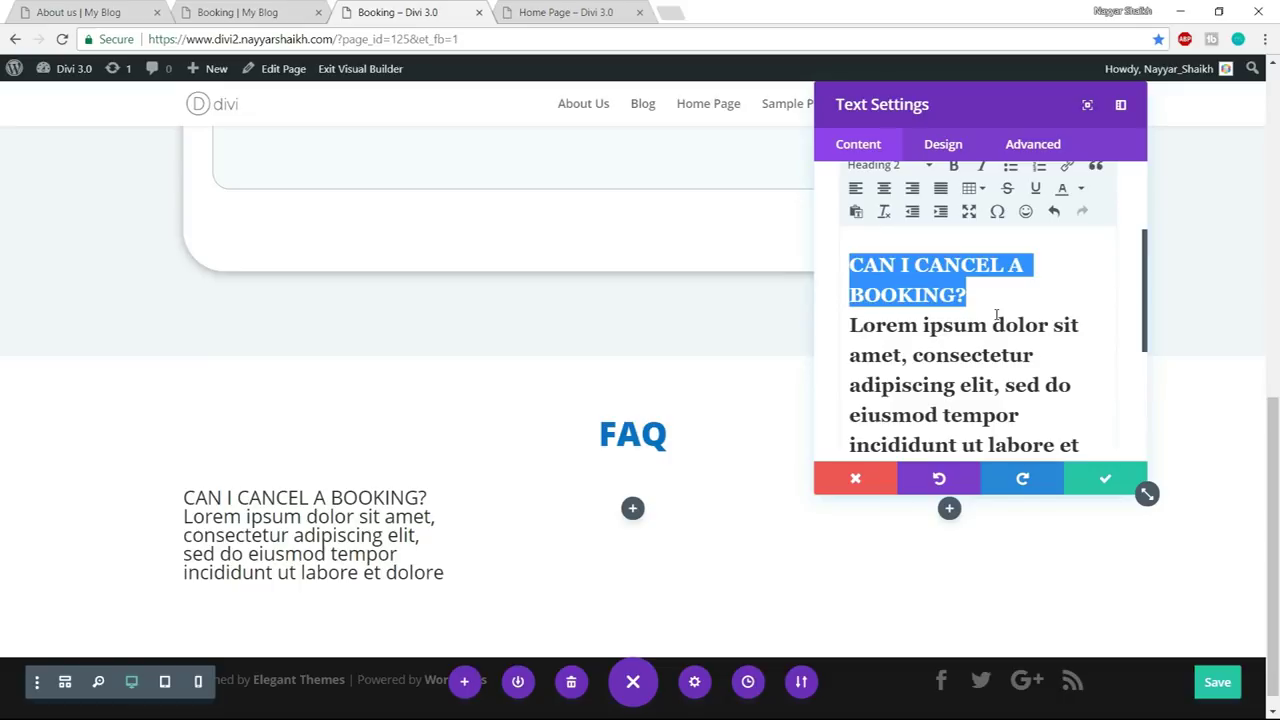
{"action": "key", "text": "ctrl+z"}
{"action": "left_click", "coordinate": [997, 316]}
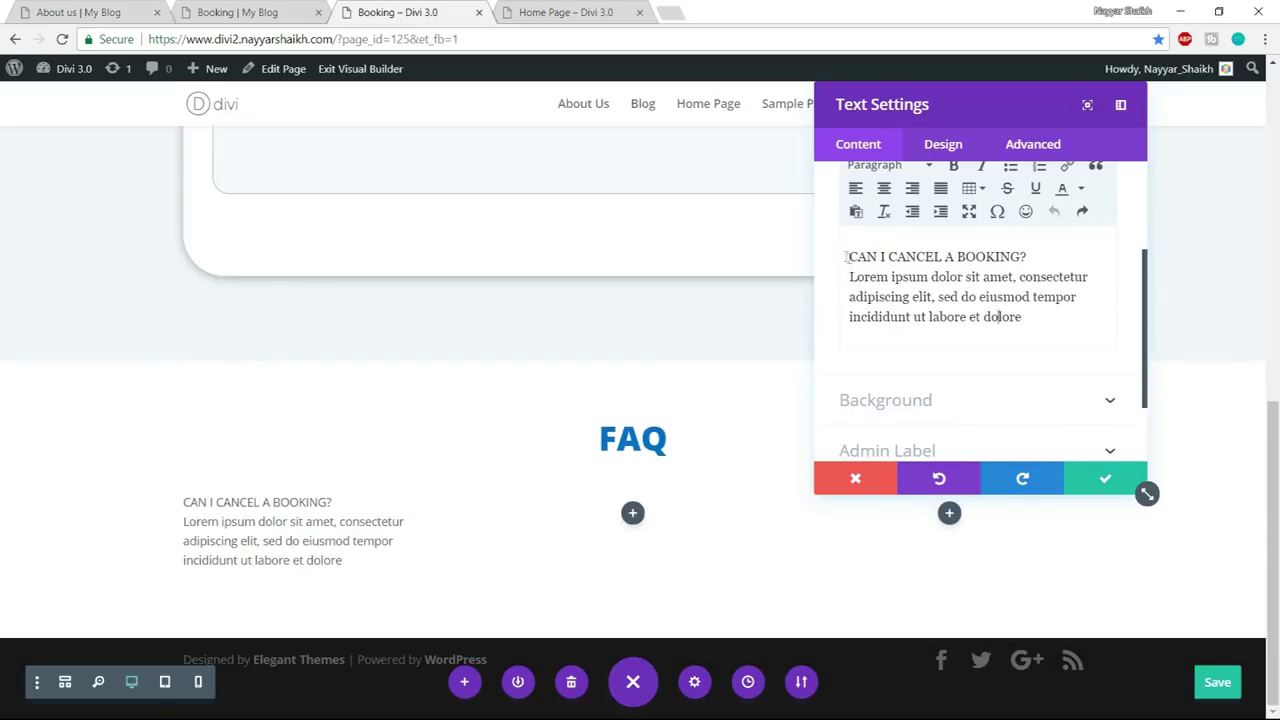
- Try Heading 2 on the question line again, with the Lorem ipsum answer set back to Paragraph
{"action": "left_click_drag", "start_coordinate": [846, 257], "coordinate": [1000, 257]}
{"action": "scroll", "coordinate": [1028, 257], "scroll_direction": "up", "scroll_amount": 2}
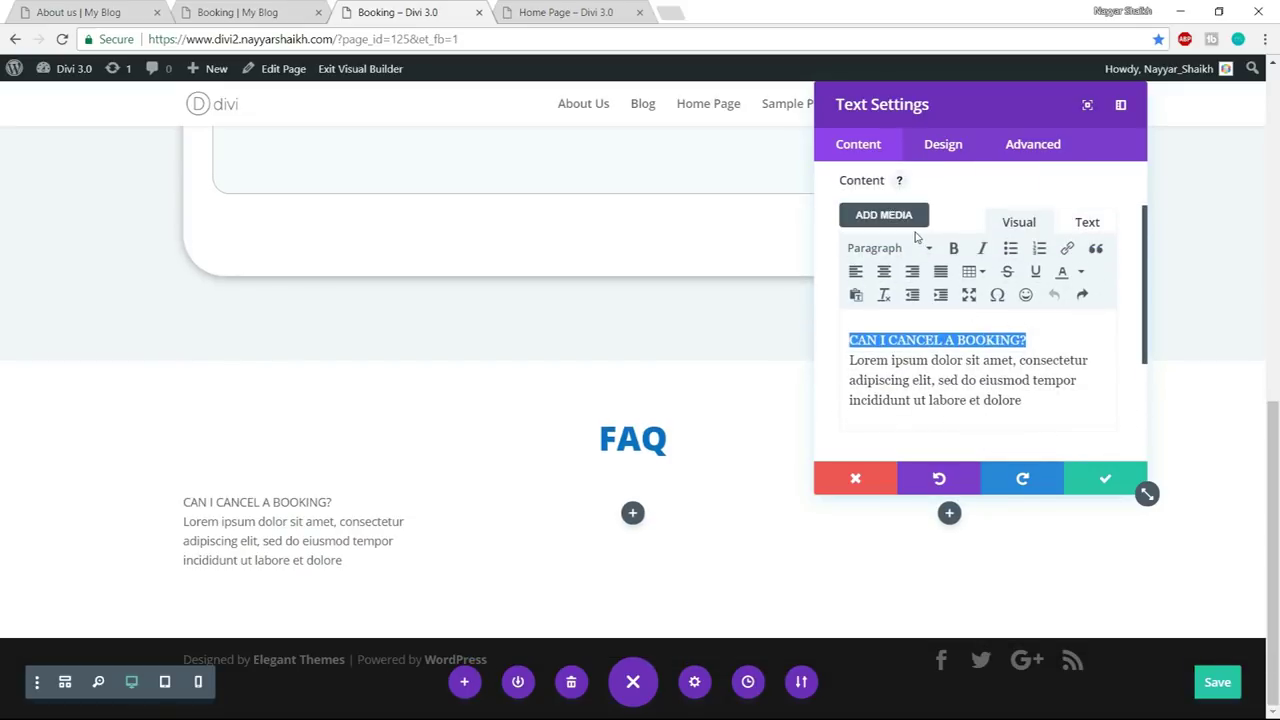
{"action": "left_click", "coordinate": [910, 248]}
{"action": "left_click", "coordinate": [897, 360]}
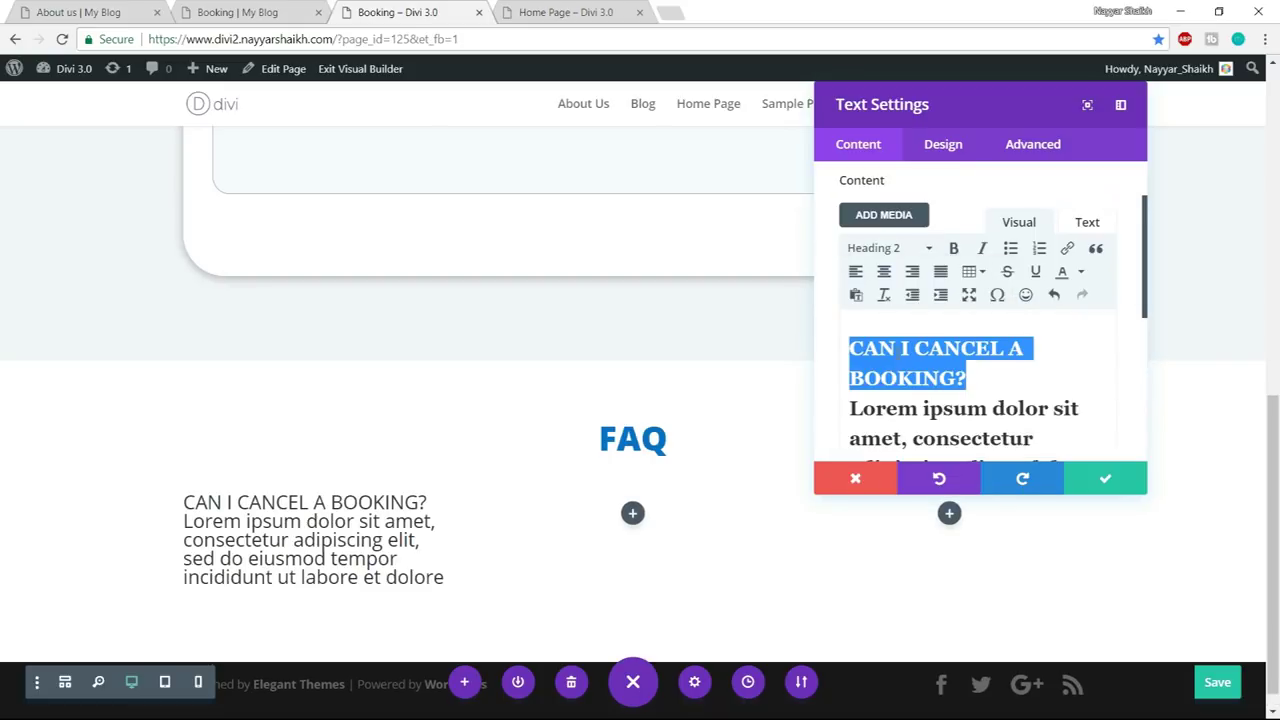
{"action": "left_click_drag", "start_coordinate": [857, 408], "coordinate": [920, 328]}
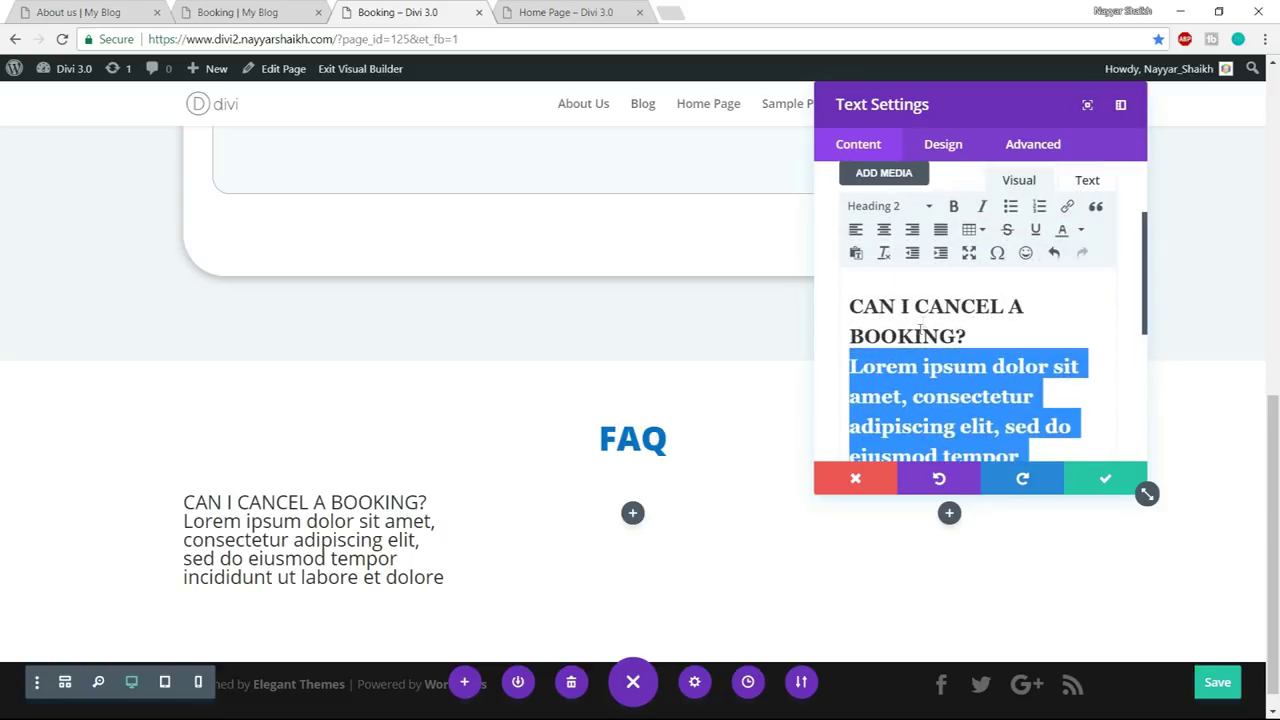
{"action": "left_click", "coordinate": [906, 206]}
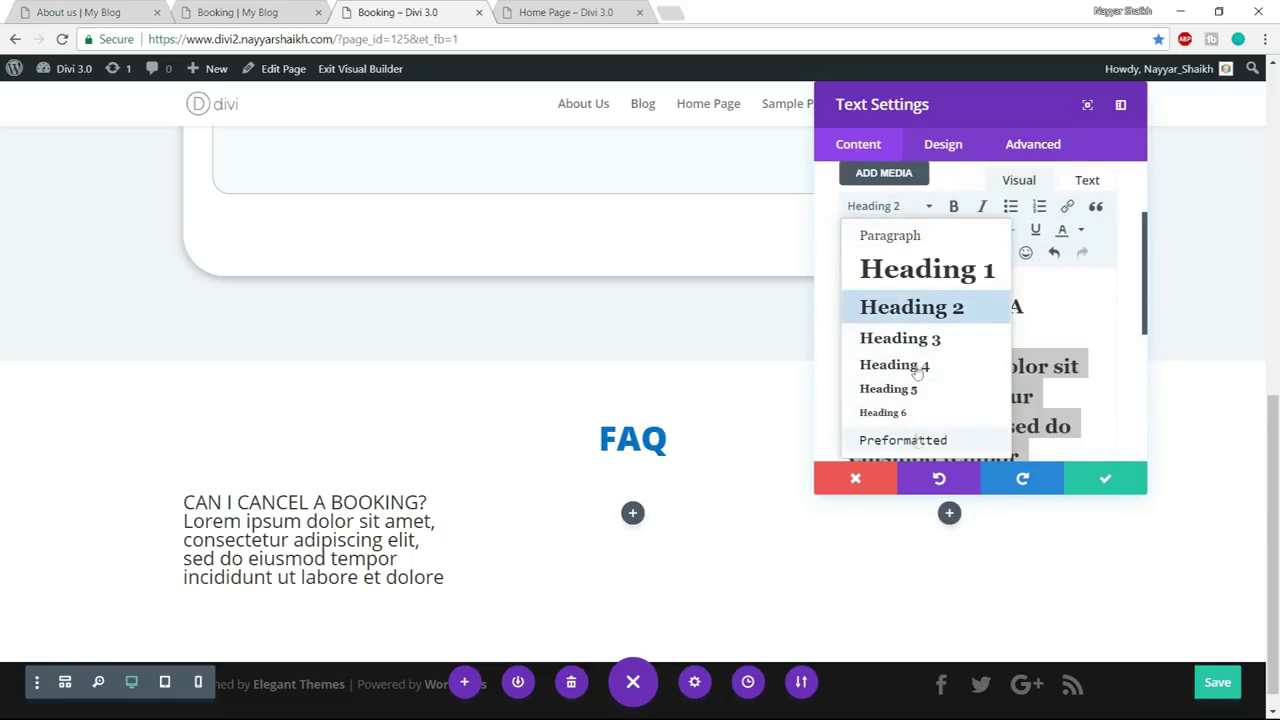
{"action": "left_click", "coordinate": [890, 235]}
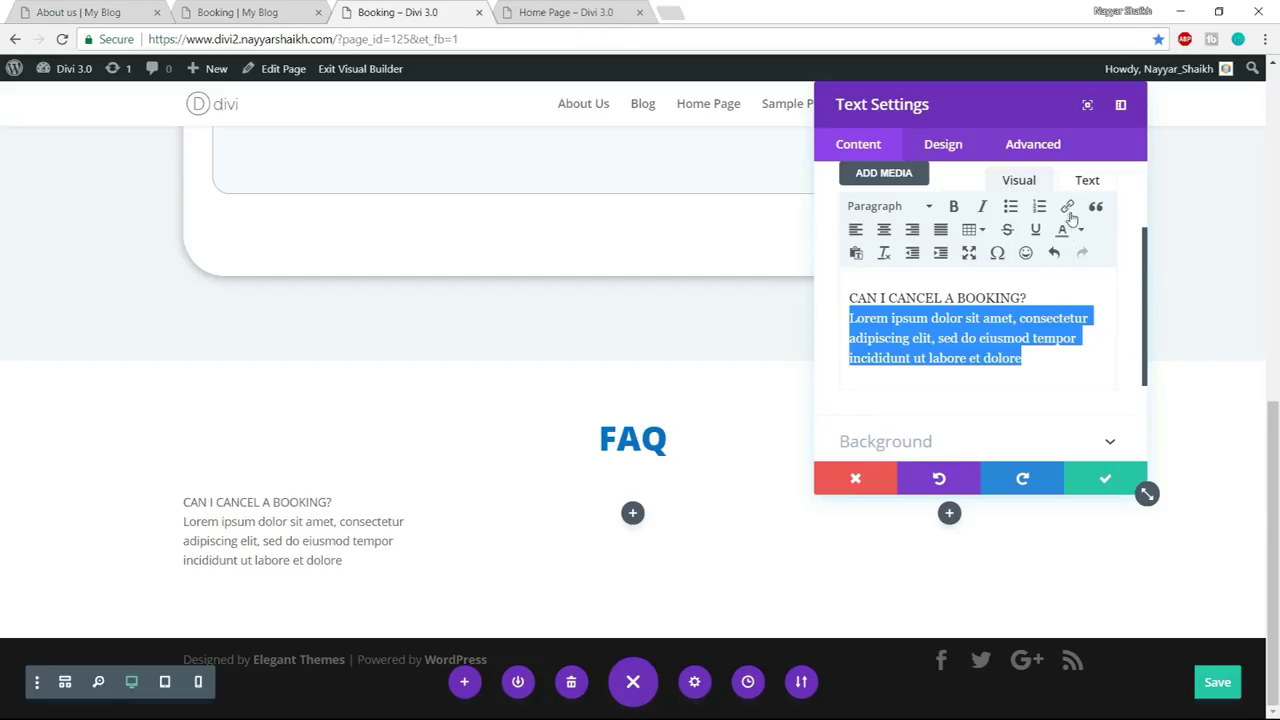
- Split the question and answer into separate paragraphs and format "CAN I CANCEL A BOOKING?" as Heading 2
{"action": "left_click", "coordinate": [1053, 290]}
{"action": "key", "text": "Return"}
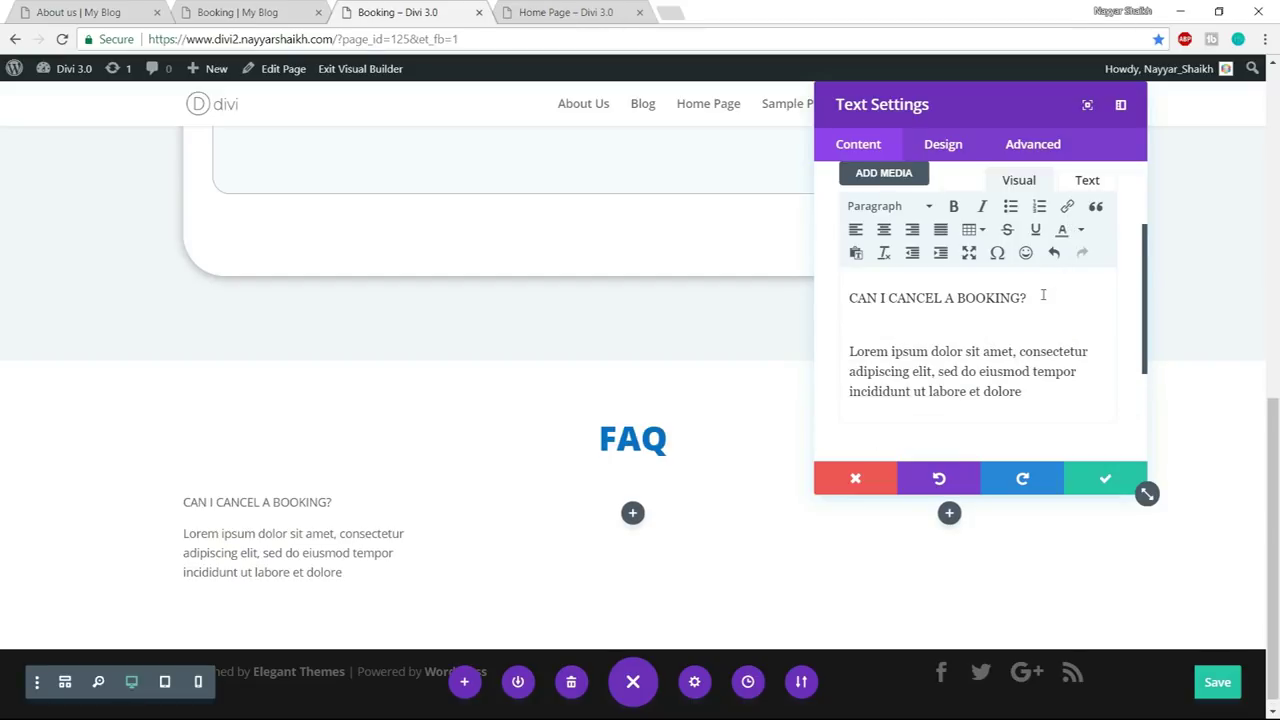
{"action": "left_click_drag", "start_coordinate": [1042, 295], "coordinate": [850, 298]}
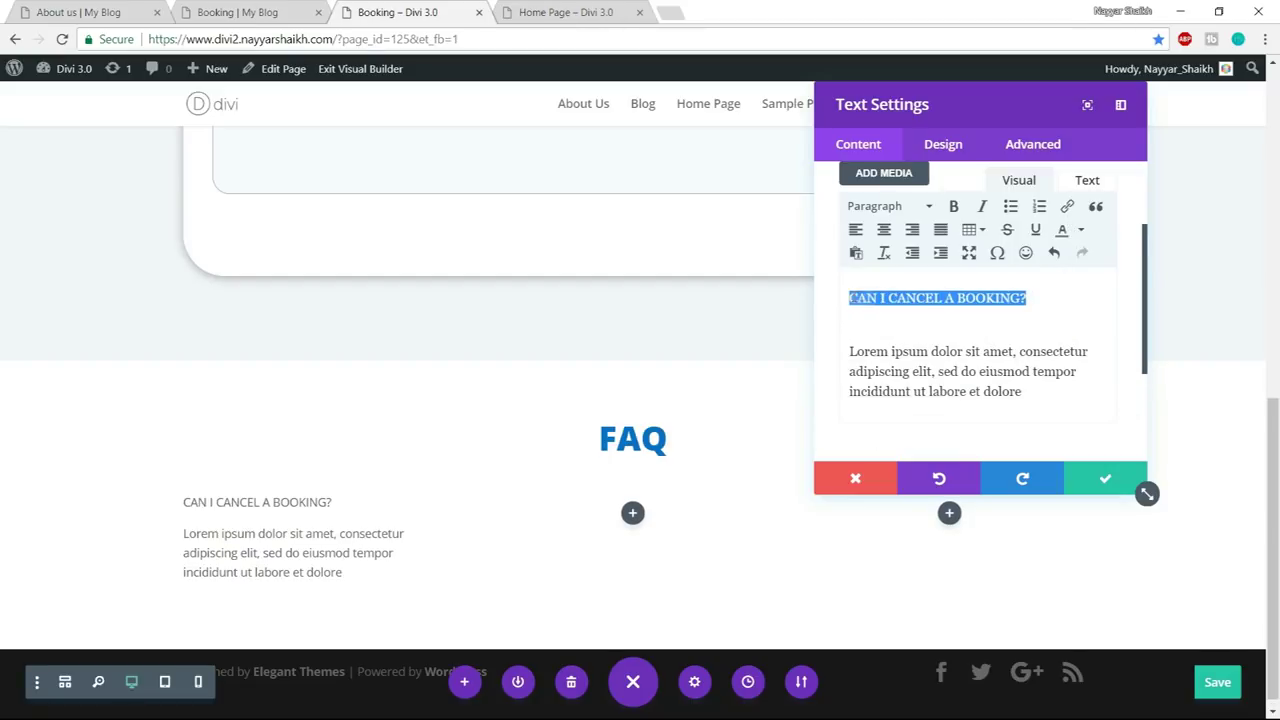
{"action": "left_click", "coordinate": [905, 208]}
{"action": "left_click", "coordinate": [918, 308]}
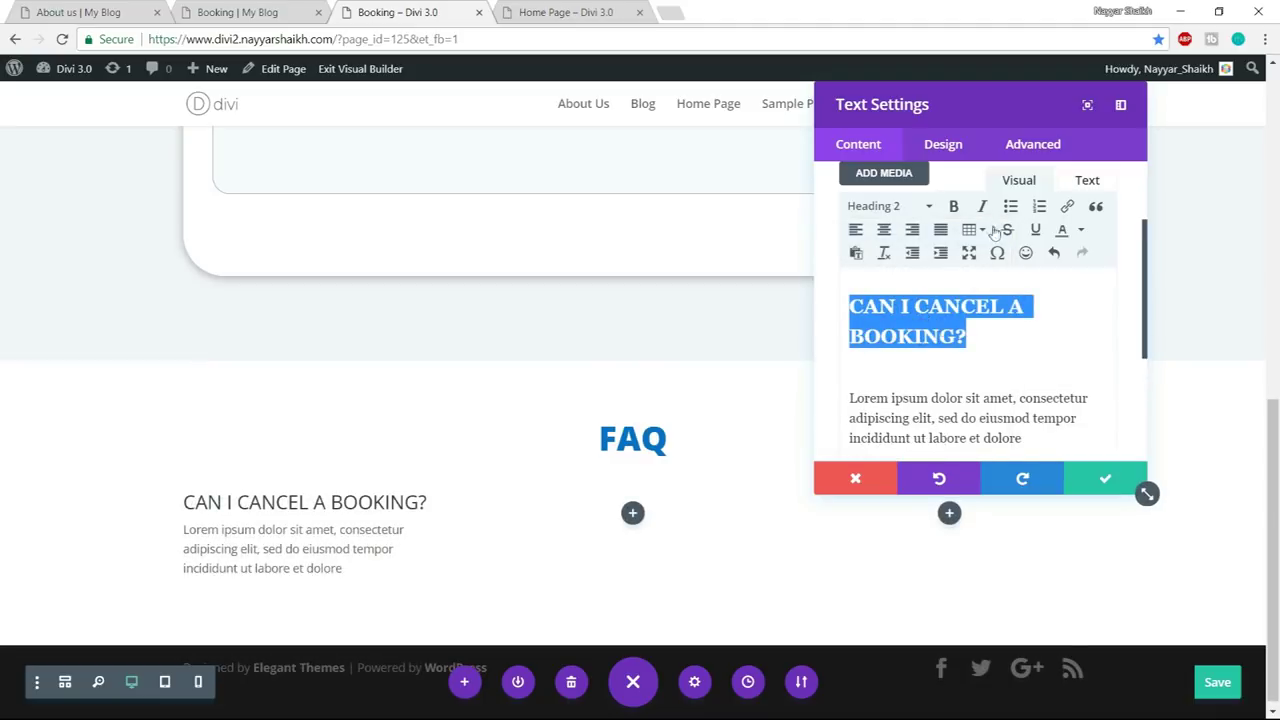
- Set the Heading 1 font weight to Bold in the first FAQ text module, checking the reference page's question style
{"action": "left_click", "coordinate": [960, 144]}
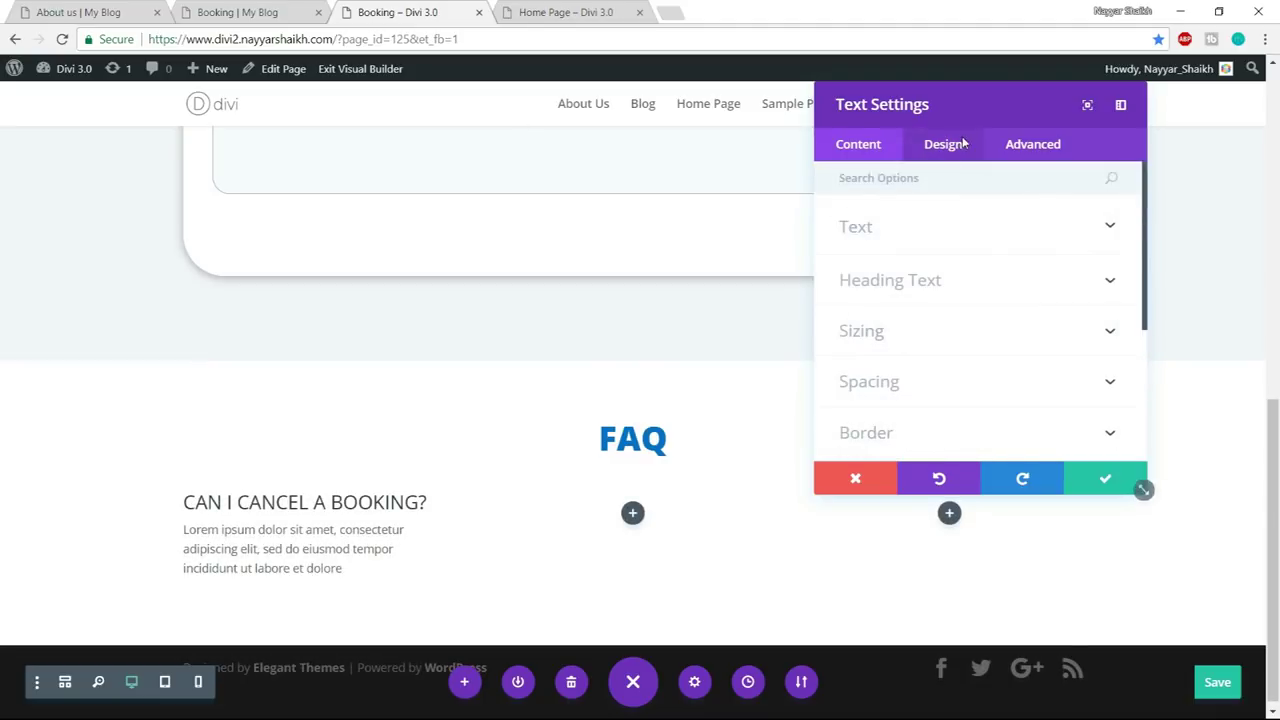
{"action": "left_click", "coordinate": [978, 281]}
{"action": "left_click", "coordinate": [262, 6]}
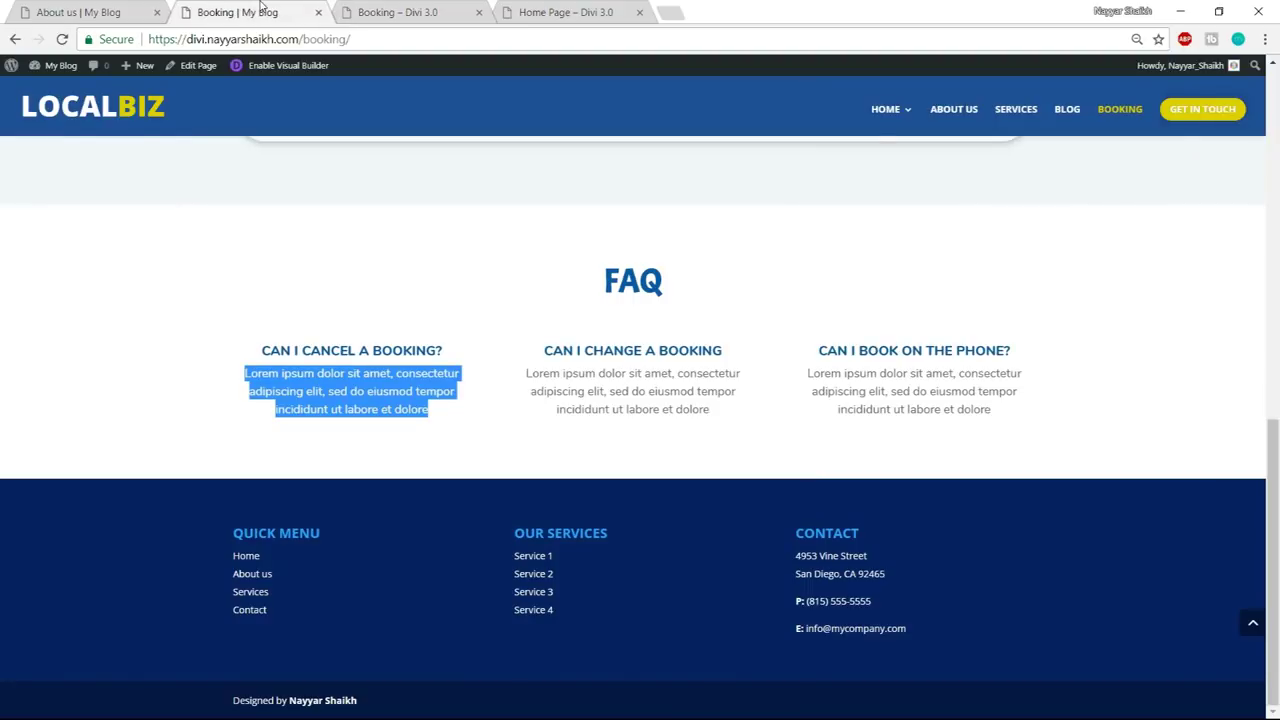
{"action": "left_click", "coordinate": [425, 350]}
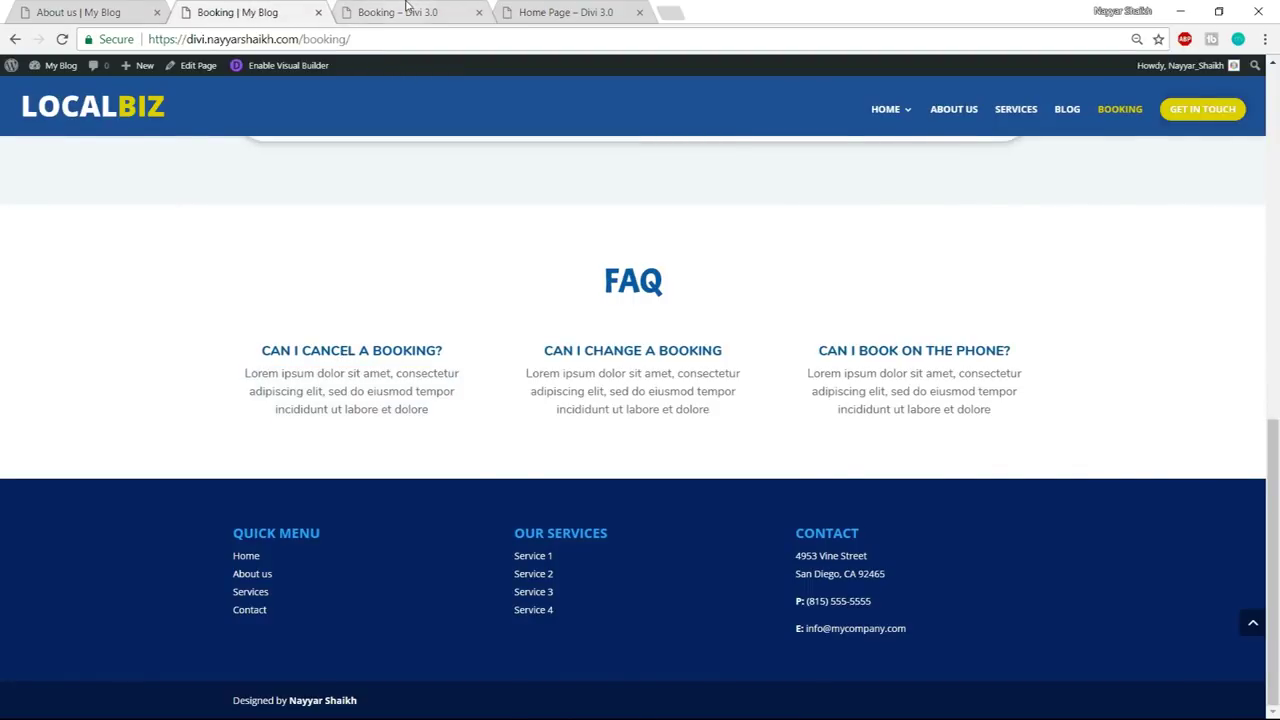
{"action": "left_click", "coordinate": [406, 12]}
{"action": "left_click", "coordinate": [949, 368]}
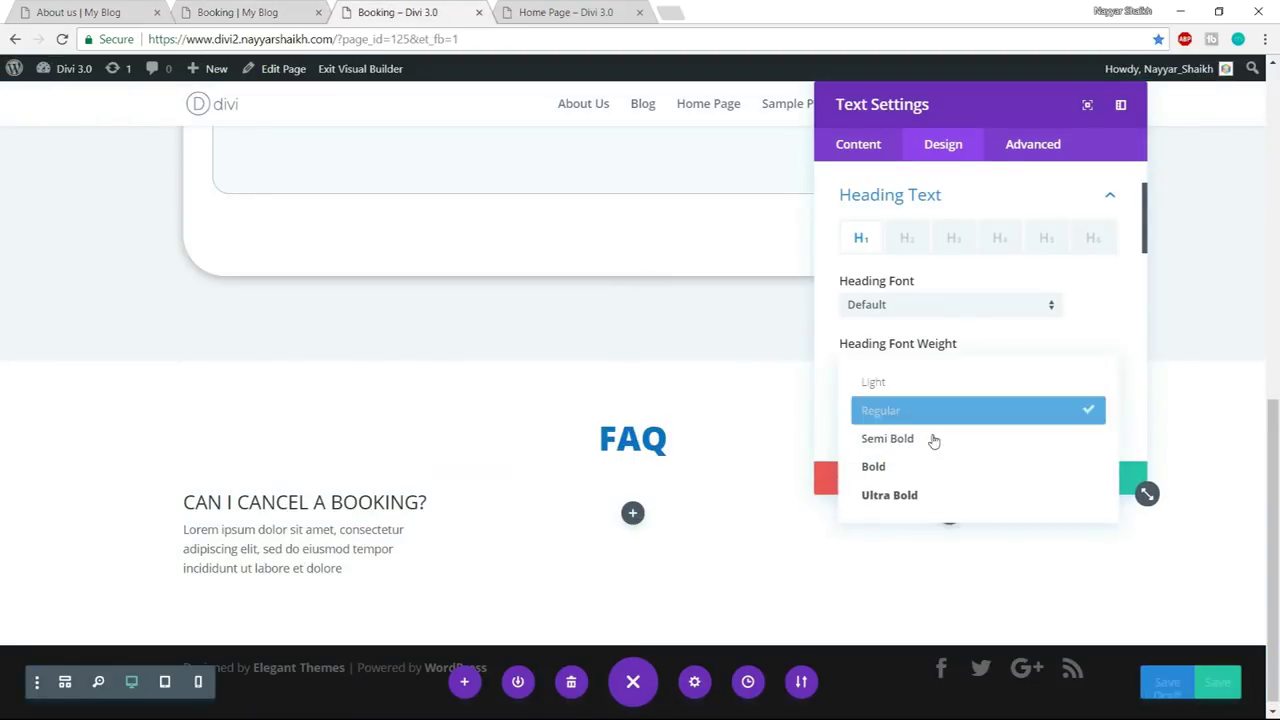
{"action": "left_click", "coordinate": [929, 464]}
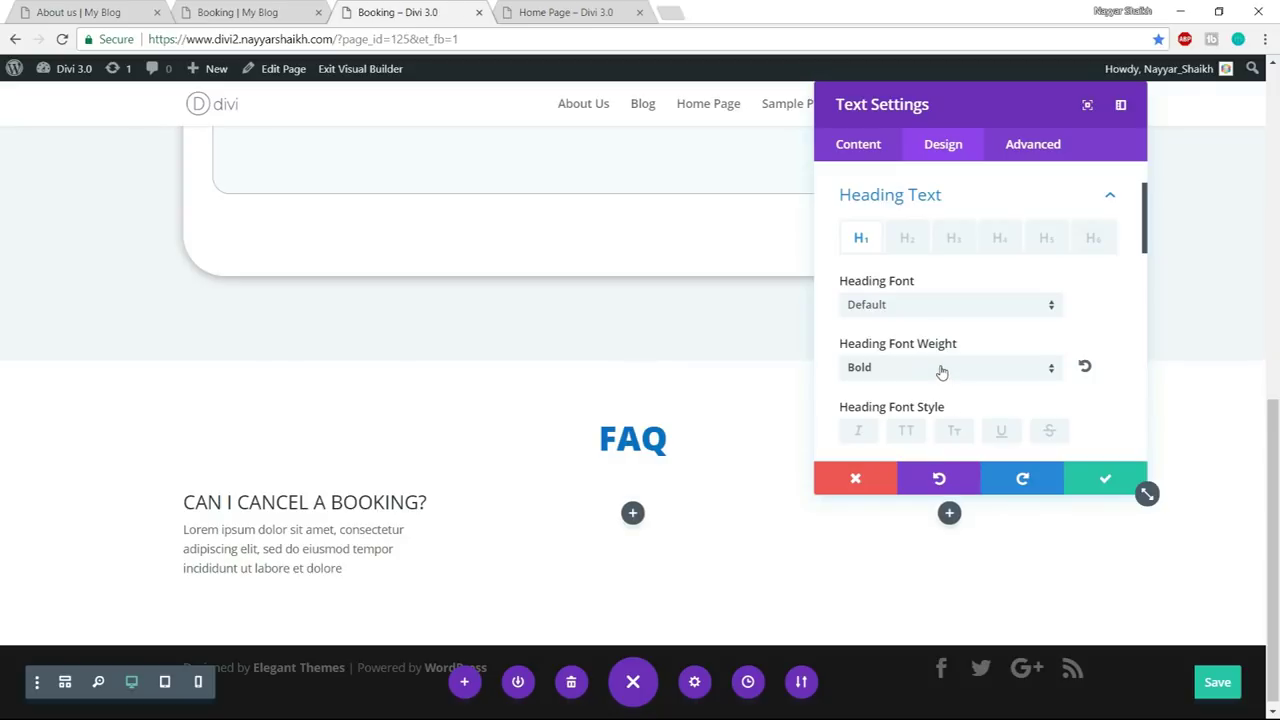
- Set the module's Heading 2 font weight to Bold and center its text alignment
{"action": "scroll", "coordinate": [942, 372], "scroll_direction": "up", "scroll_amount": 2}
{"action": "left_click", "coordinate": [907, 321]}
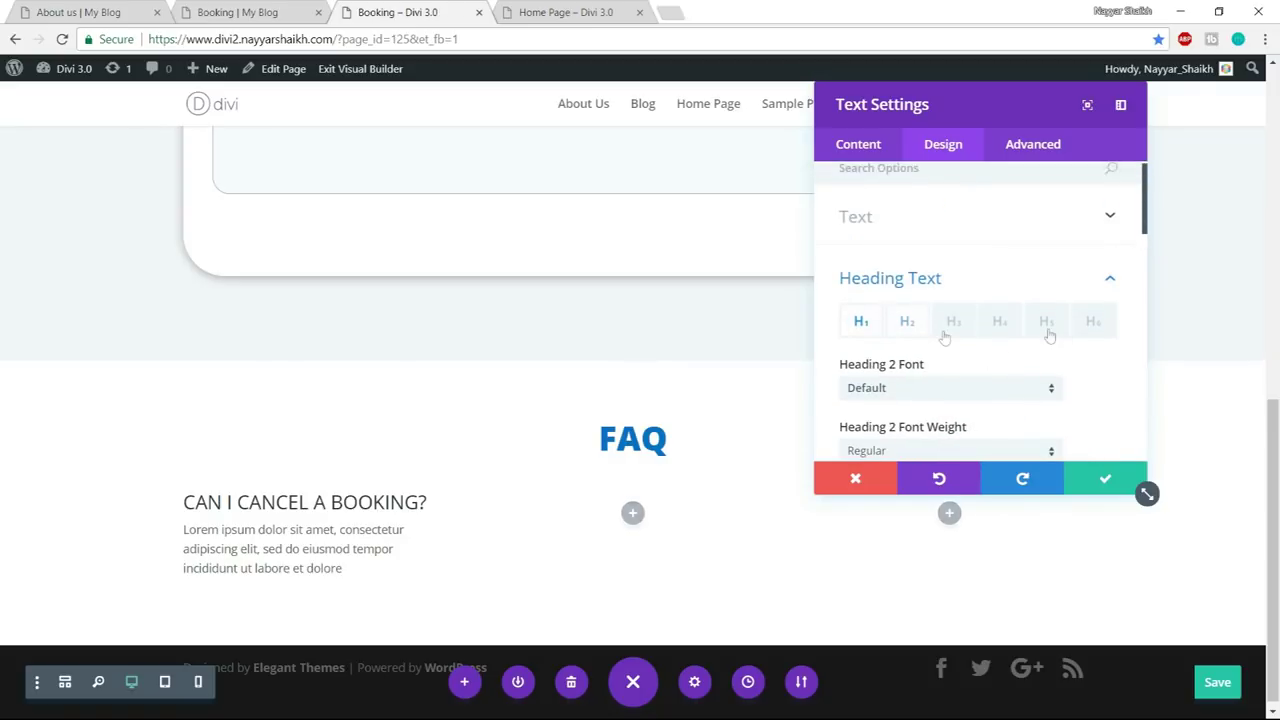
{"action": "scroll", "coordinate": [997, 370], "scroll_direction": "down", "scroll_amount": 1}
{"action": "left_click", "coordinate": [925, 372]}
{"action": "left_click", "coordinate": [929, 468]}
{"action": "scroll", "coordinate": [1083, 400], "scroll_direction": "down", "scroll_amount": 2}
{"action": "left_click", "coordinate": [943, 330]}
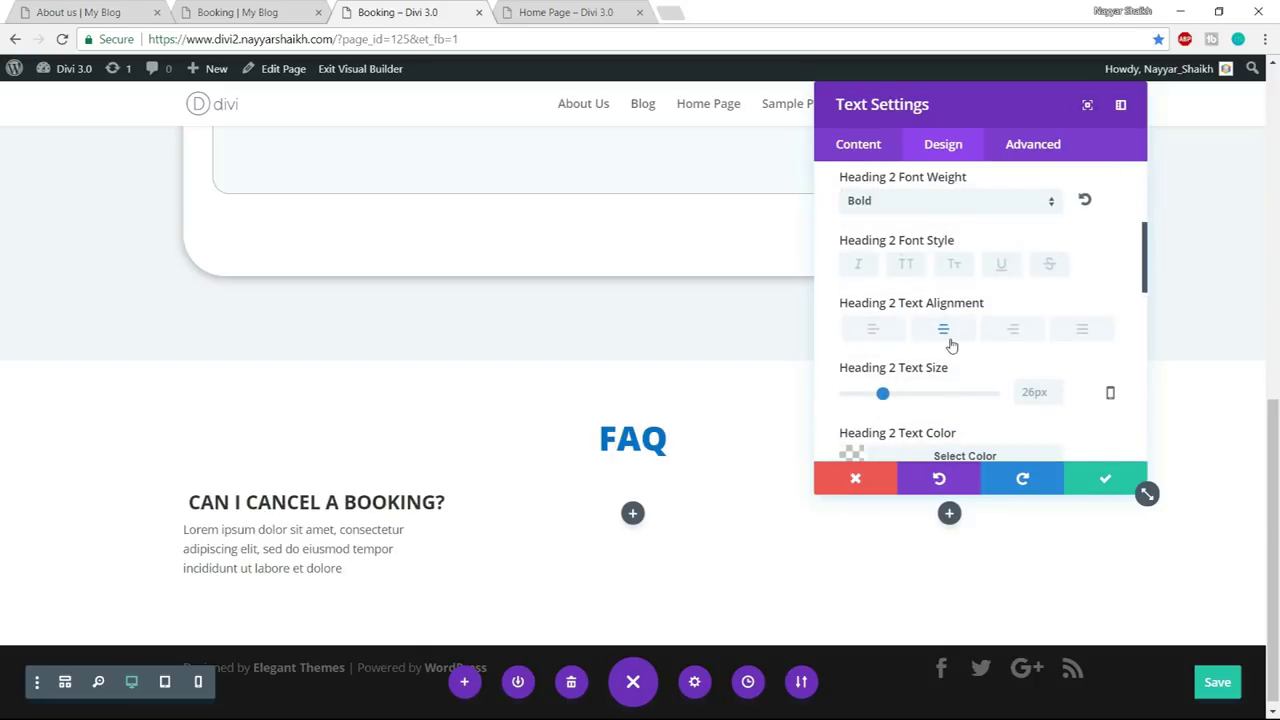
- Set the Heading 2 text size to 20px and its text color to blue
{"action": "mouse_move", "coordinate": [883, 395]}
{"action": "left_mouse_down"}
{"action": "mouse_move", "coordinate": [958, 393]}
{"action": "mouse_move", "coordinate": [874, 397]}
{"action": "left_mouse_up"}
{"action": "scroll", "coordinate": [1040, 380], "scroll_direction": "down", "scroll_amount": 1}
{"action": "left_click", "coordinate": [951, 372]}
{"action": "scroll", "coordinate": [992, 388], "scroll_direction": "down", "scroll_amount": 2}
{"action": "left_click", "coordinate": [1058, 390]}
{"action": "scroll", "coordinate": [1055, 390], "scroll_direction": "down", "scroll_amount": 1}
{"action": "scroll", "coordinate": [1053, 375], "scroll_direction": "up", "scroll_amount": 3}
{"action": "scroll", "coordinate": [1045, 368], "scroll_direction": "up", "scroll_amount": 5}
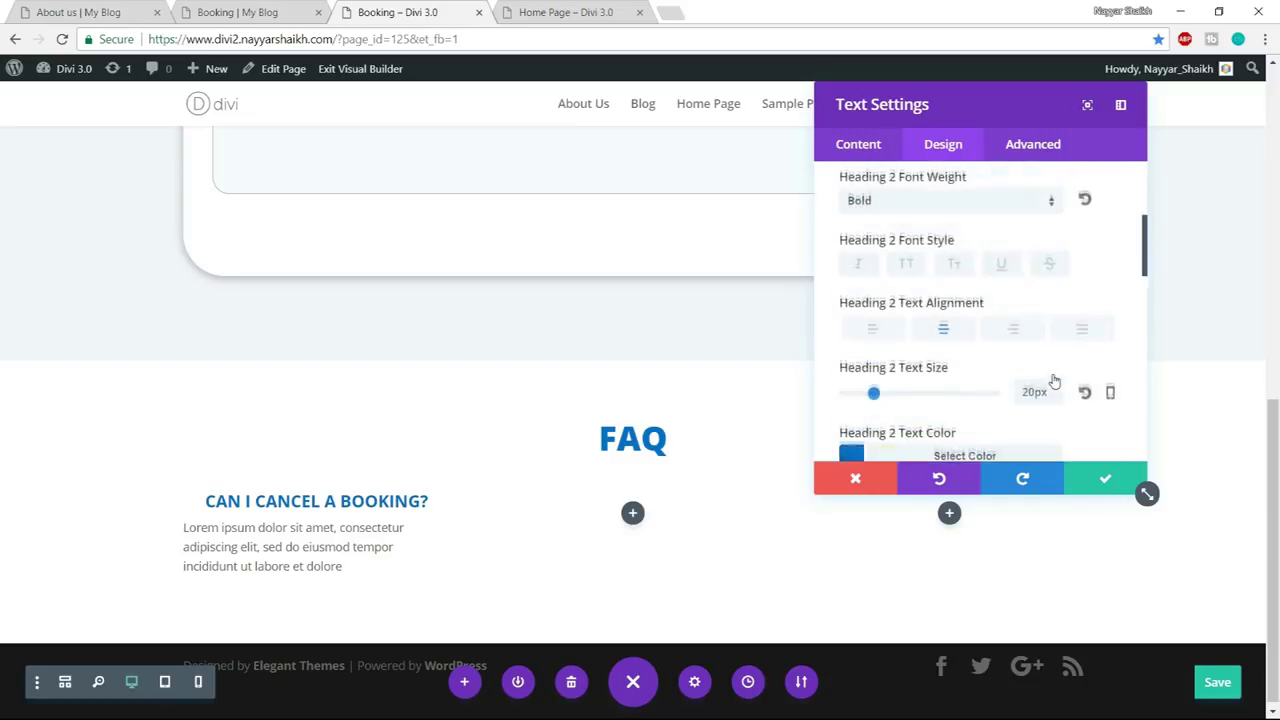
- Slightly enlarge the answer's body text, set the text orientation to center, and save the text module's settings
{"action": "left_click", "coordinate": [996, 238]}
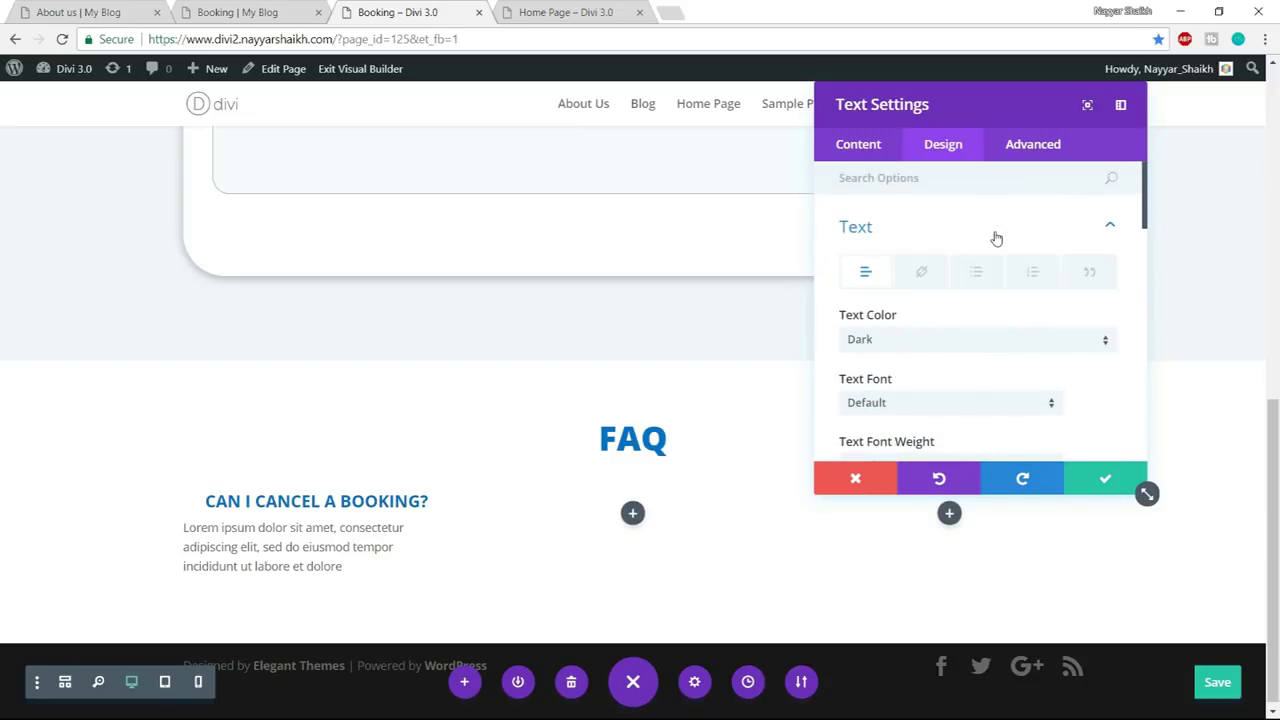
{"action": "scroll", "coordinate": [1007, 284], "scroll_direction": "down", "scroll_amount": 5}
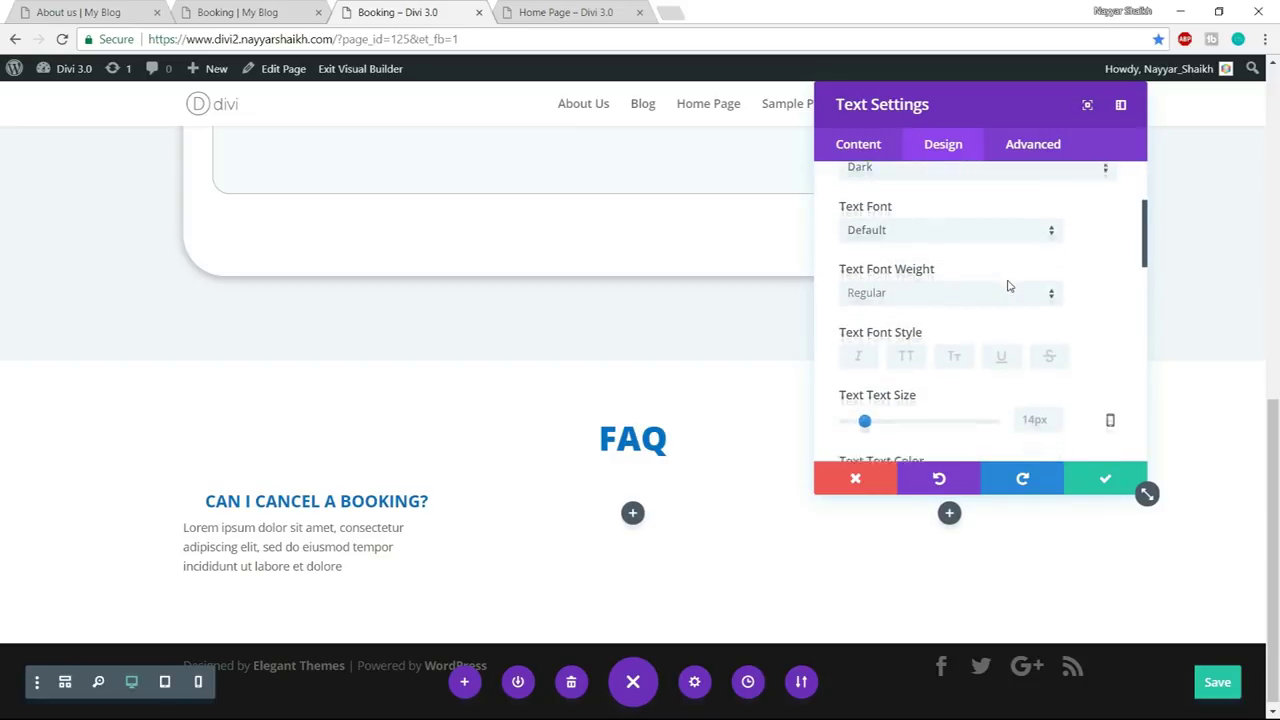
{"action": "scroll", "coordinate": [965, 358], "scroll_direction": "down", "scroll_amount": 1}
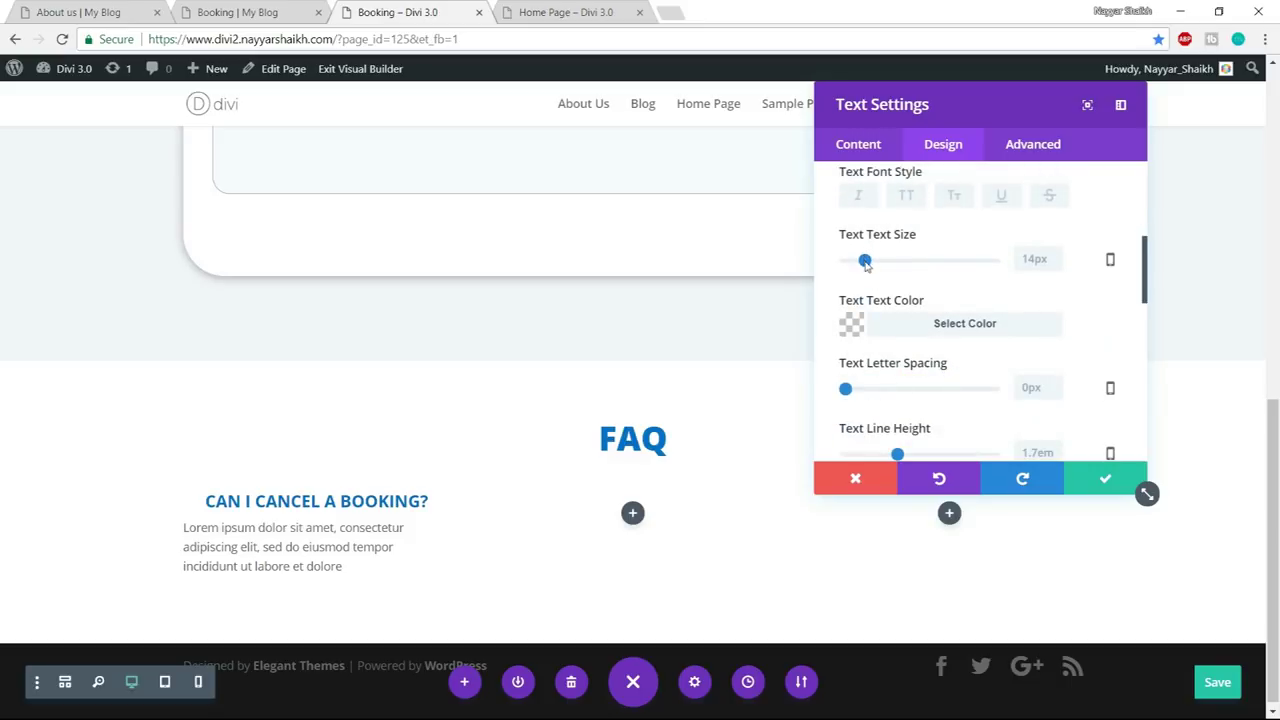
{"action": "left_click_drag", "start_coordinate": [865, 261], "coordinate": [869, 264]}
{"action": "scroll", "coordinate": [1020, 308], "scroll_direction": "down", "scroll_amount": 5}
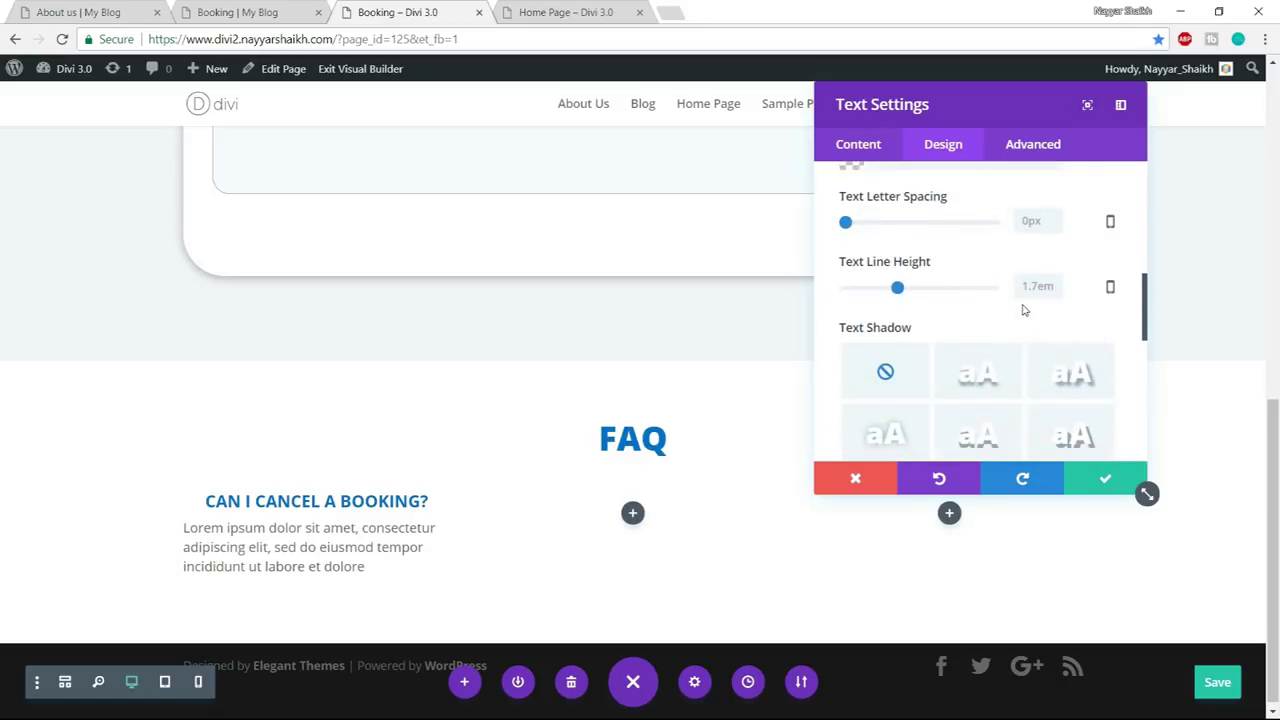
{"action": "left_click", "coordinate": [940, 268]}
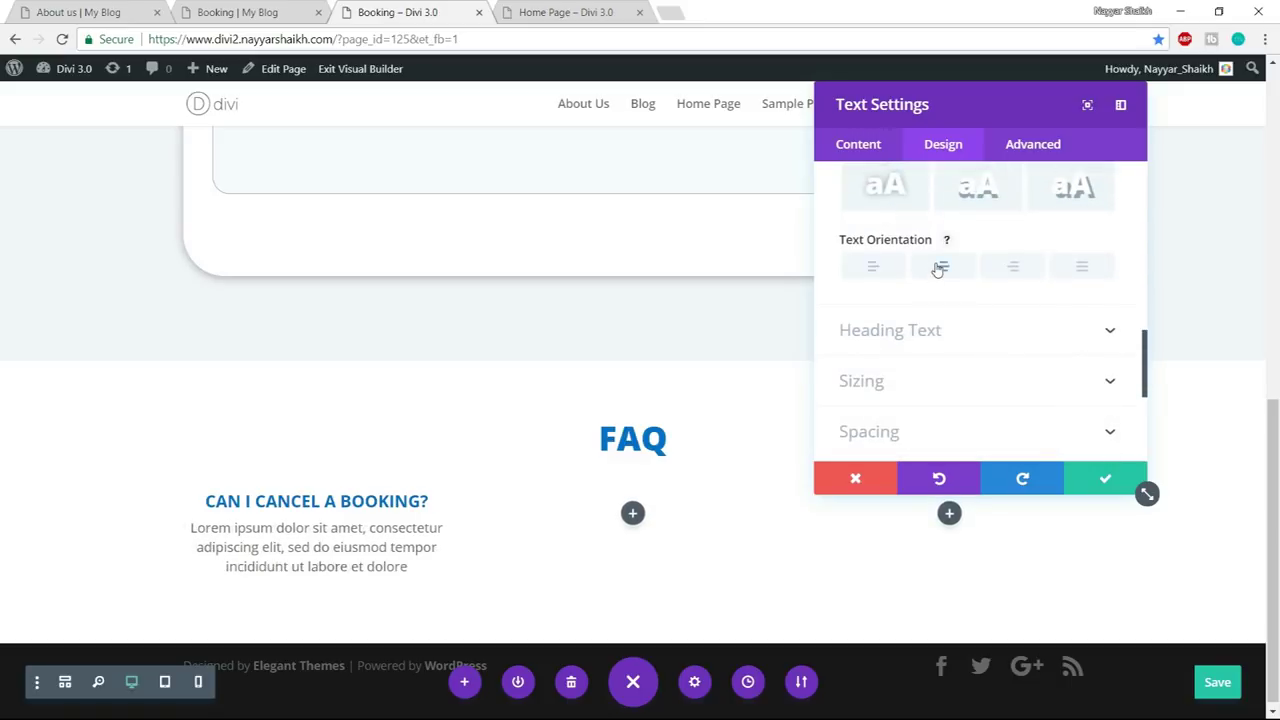
{"action": "left_click", "coordinate": [1102, 482]}
- Duplicate the question module into the second and third FAQ columns, and save the Booking page
{"action": "left_click", "coordinate": [316, 501]}
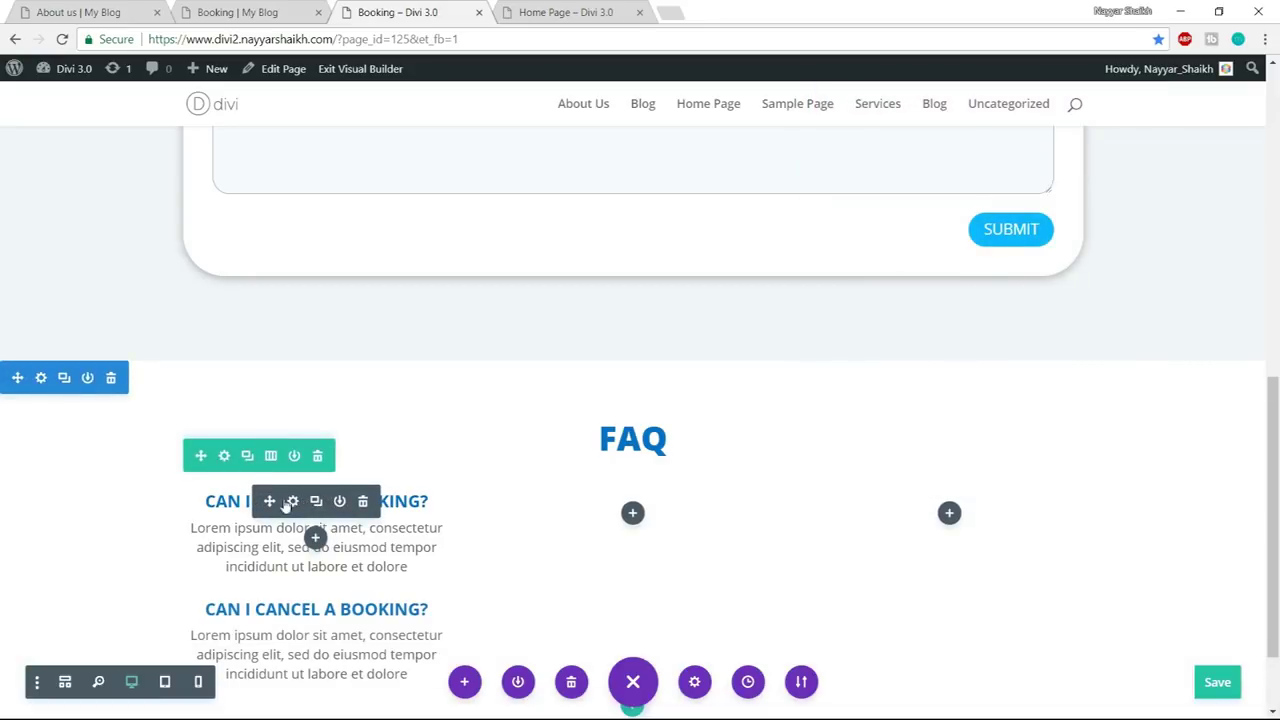
{"action": "left_click_drag", "start_coordinate": [554, 497], "coordinate": [903, 517]}
{"action": "left_click", "coordinate": [632, 501]}
{"action": "left_click_drag", "start_coordinate": [586, 501], "coordinate": [985, 510]}
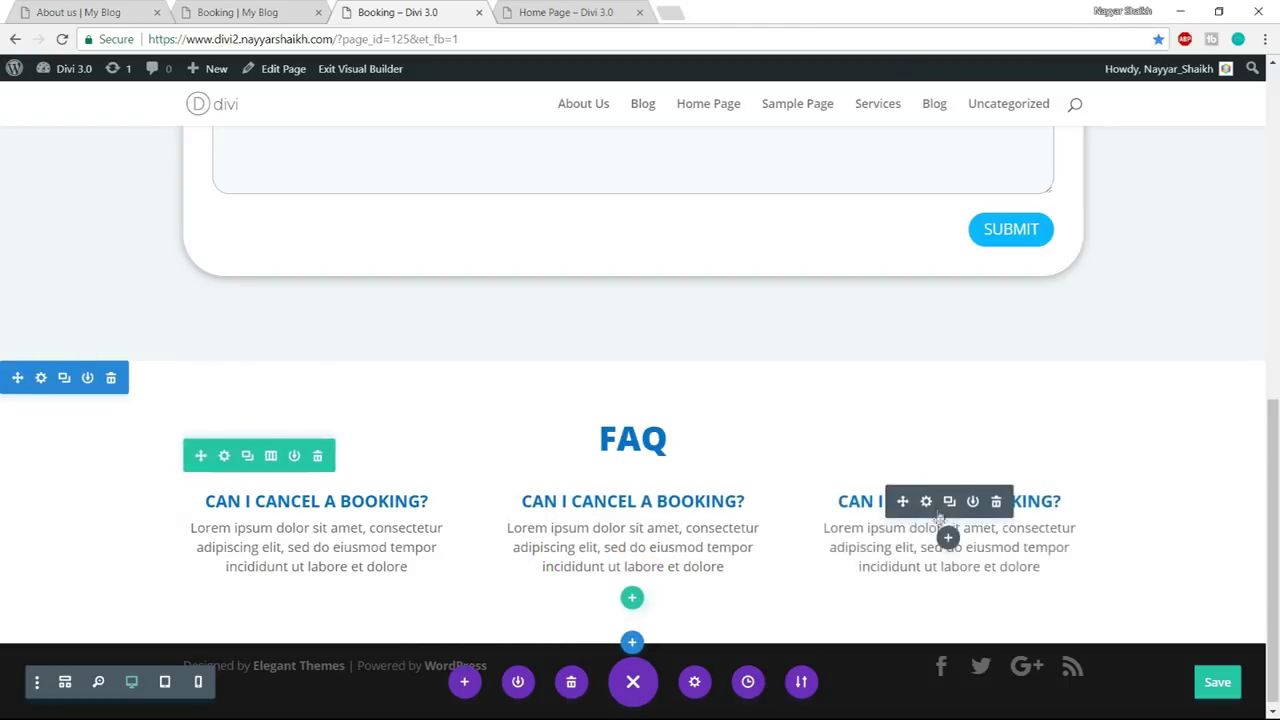
{"action": "scroll", "coordinate": [970, 552], "scroll_direction": "up", "scroll_amount": 5}
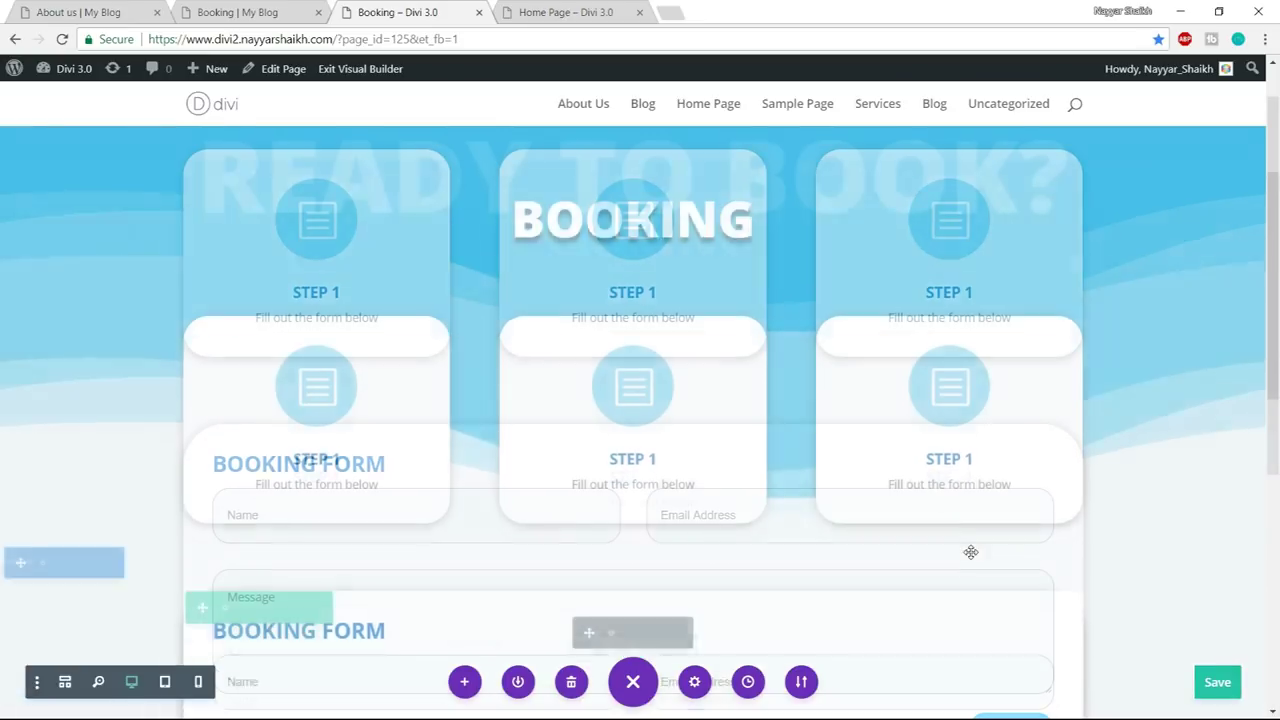
{"action": "scroll", "coordinate": [970, 552], "scroll_direction": "up", "scroll_amount": 2}
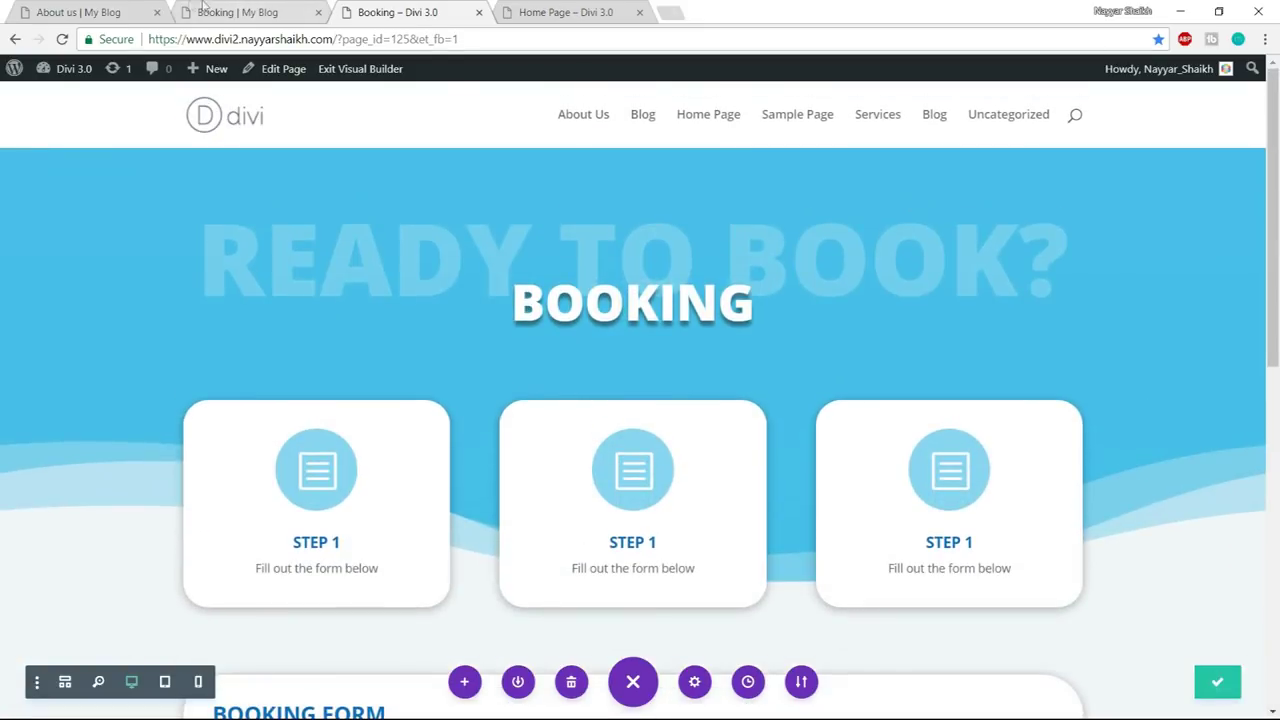
- Open the Get in Touch page on the reference LocalBiz site and examine its header, contact form and contact cards
{"action": "left_click", "coordinate": [192, 6]}
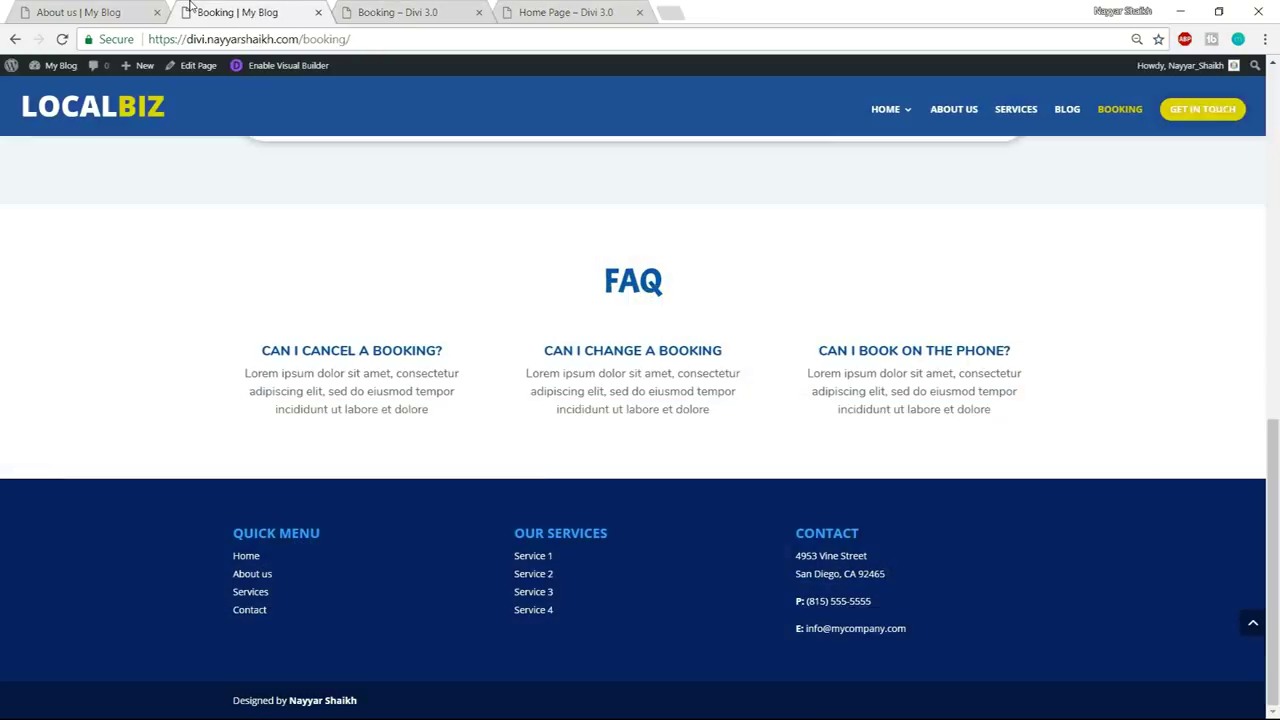
{"action": "scroll", "coordinate": [1245, 241], "scroll_direction": "up", "scroll_amount": 15}
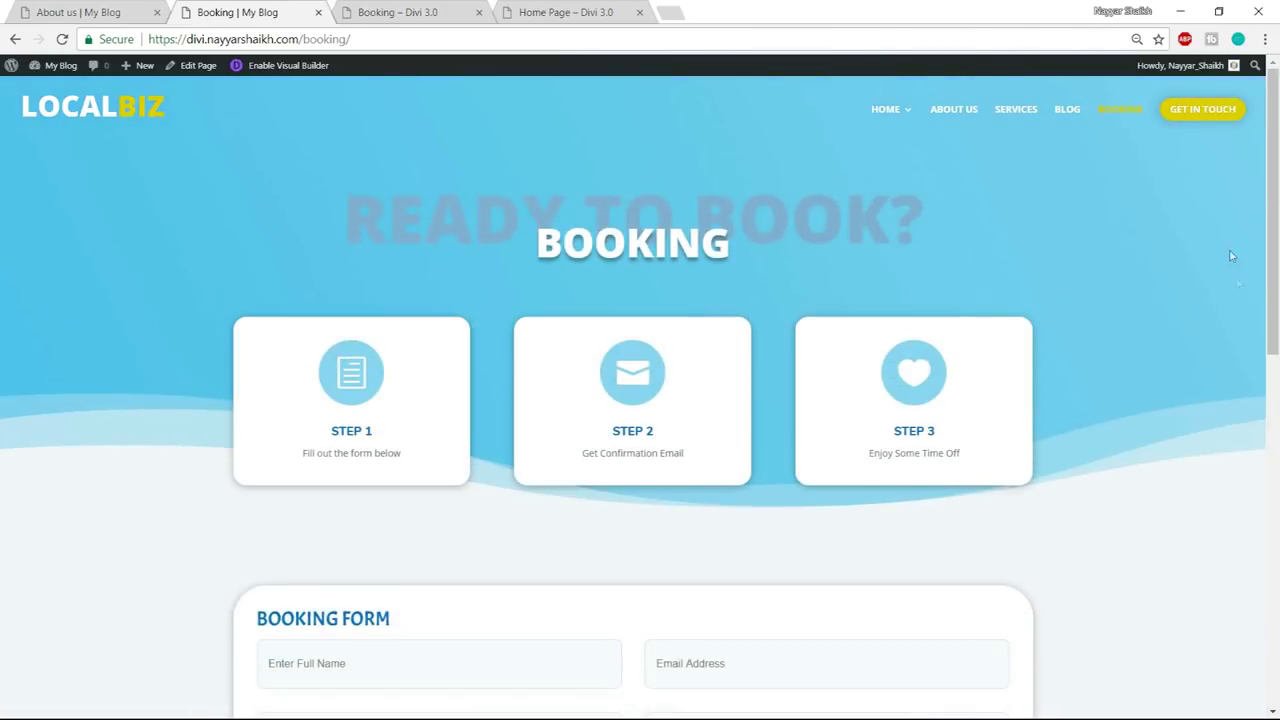
{"action": "left_click", "coordinate": [1202, 112]}
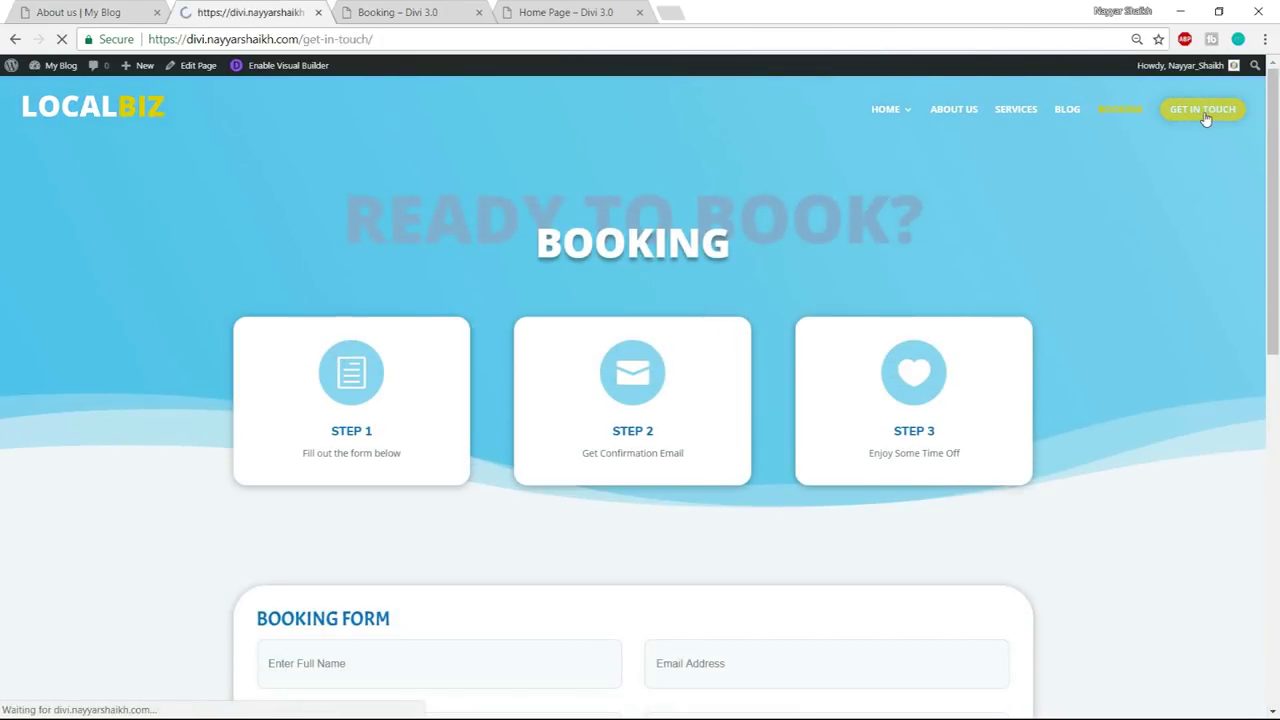
{"action": "scroll", "coordinate": [970, 370], "scroll_direction": "down", "scroll_amount": 5}
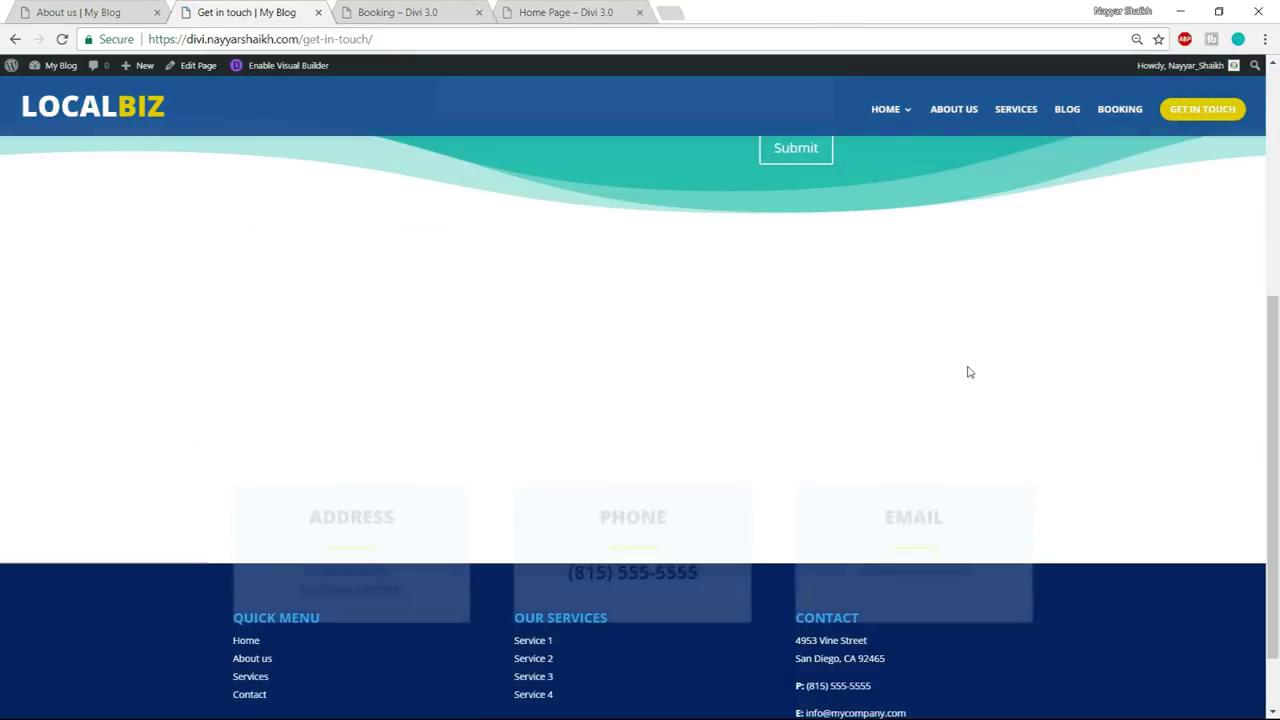
{"action": "scroll", "coordinate": [975, 440], "scroll_direction": "up", "scroll_amount": 5}
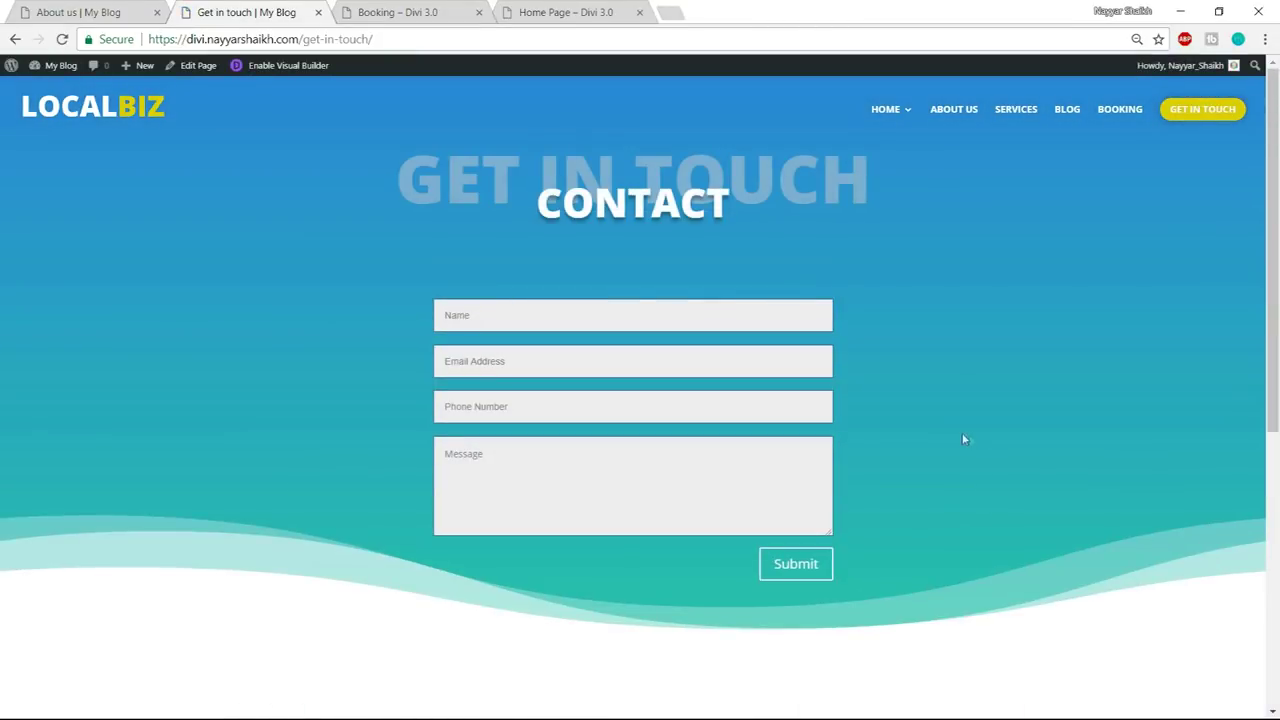
- Create a new WordPress page titled "Get in Touch" on the Divi 3.0 site and open it in the Divi visual builder
{"action": "left_click", "coordinate": [408, 12]}
{"action": "mouse_move", "coordinate": [209, 80]}
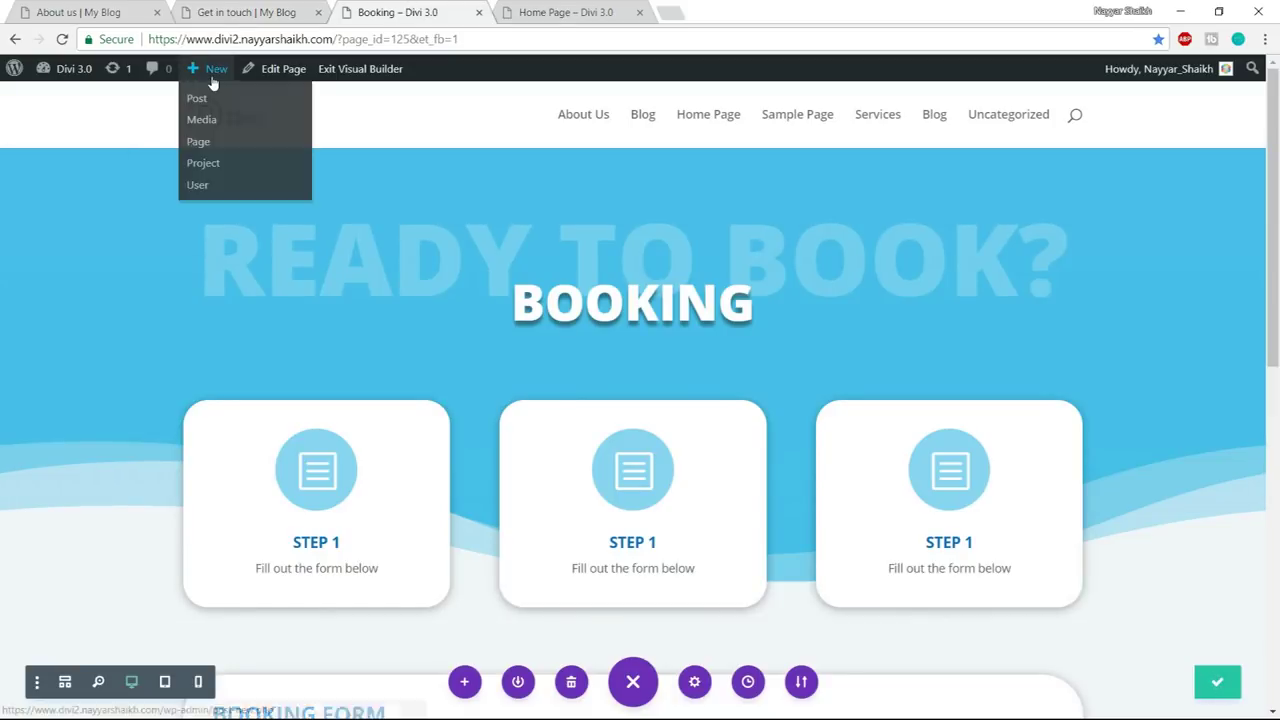
{"action": "left_click", "coordinate": [200, 143]}
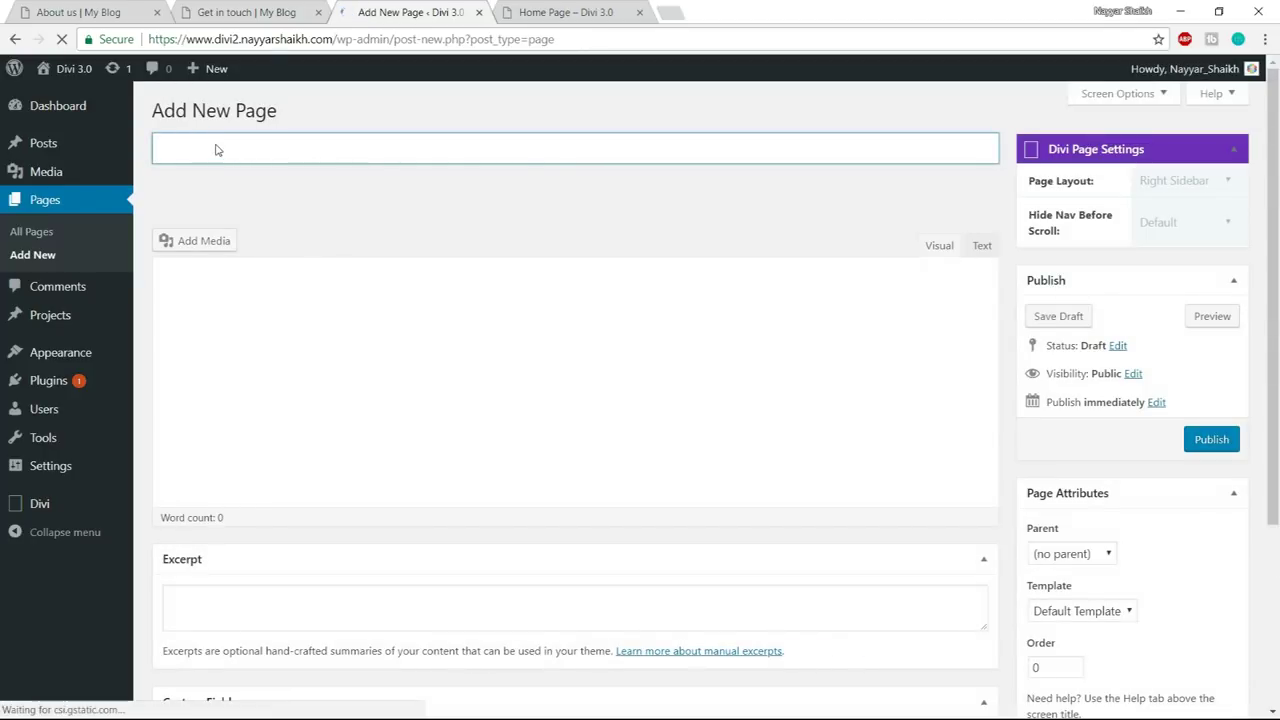
{"action": "type", "text": "Get in Touch"}
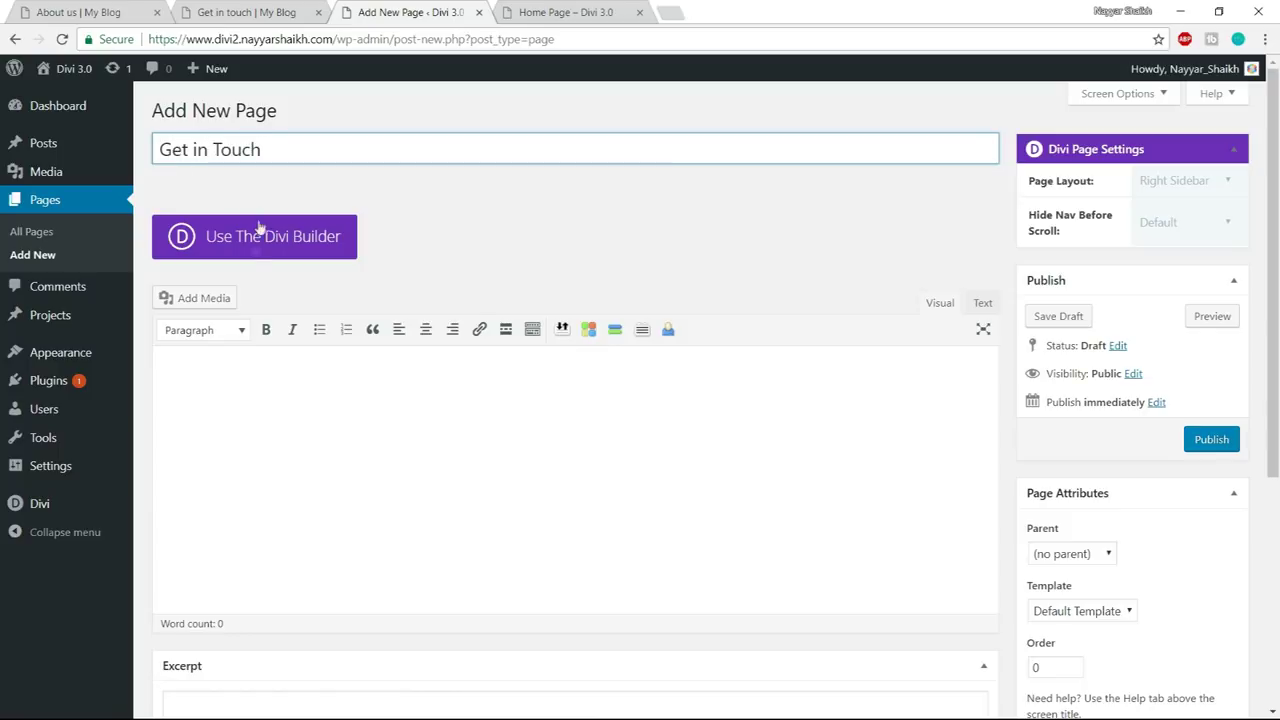
{"action": "left_click", "coordinate": [258, 232]}
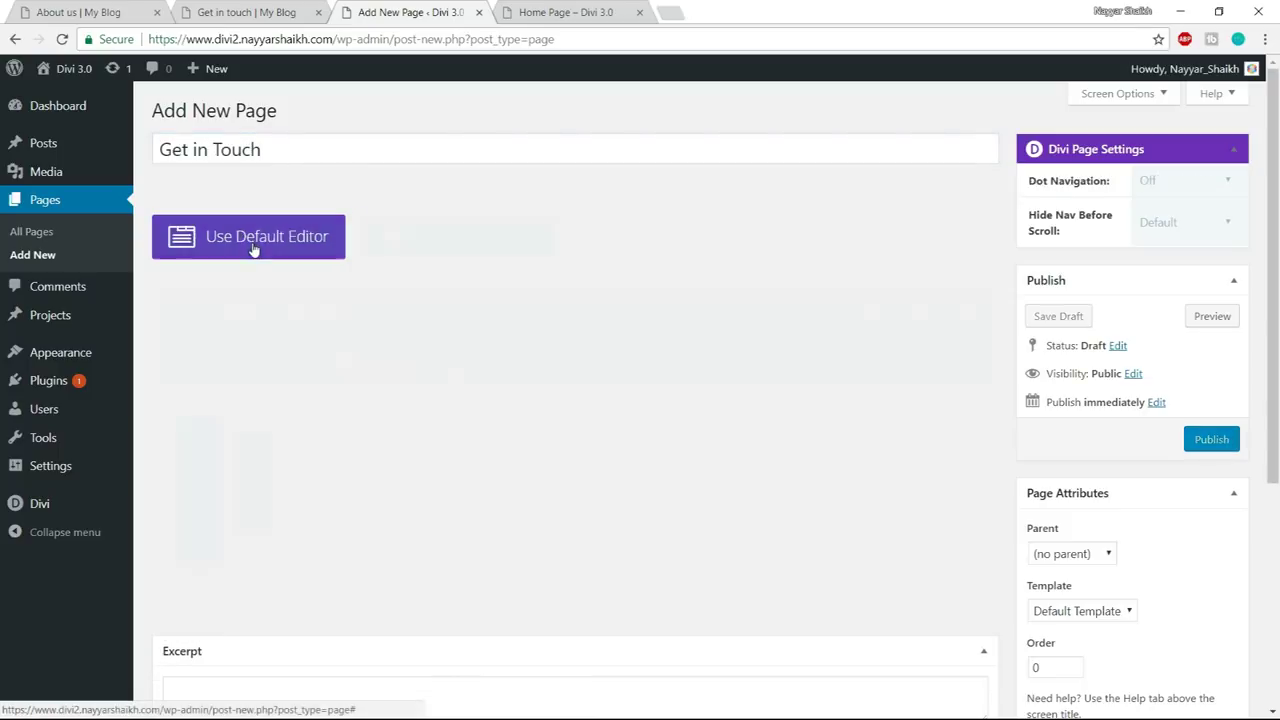
{"action": "left_click", "coordinate": [493, 250]}
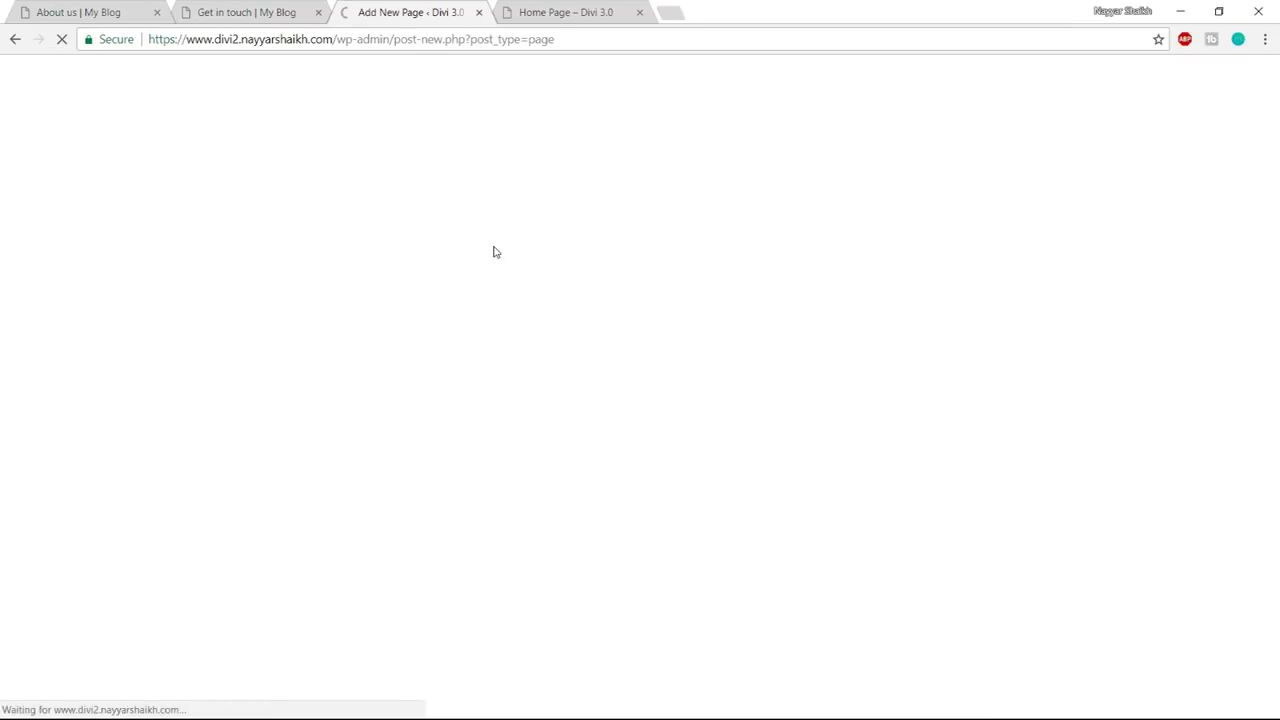
- Insert the saved "OUR STORY" / "ABOUT US" header section from the library and delete the empty default section
{"action": "left_click", "coordinate": [639, 349]}
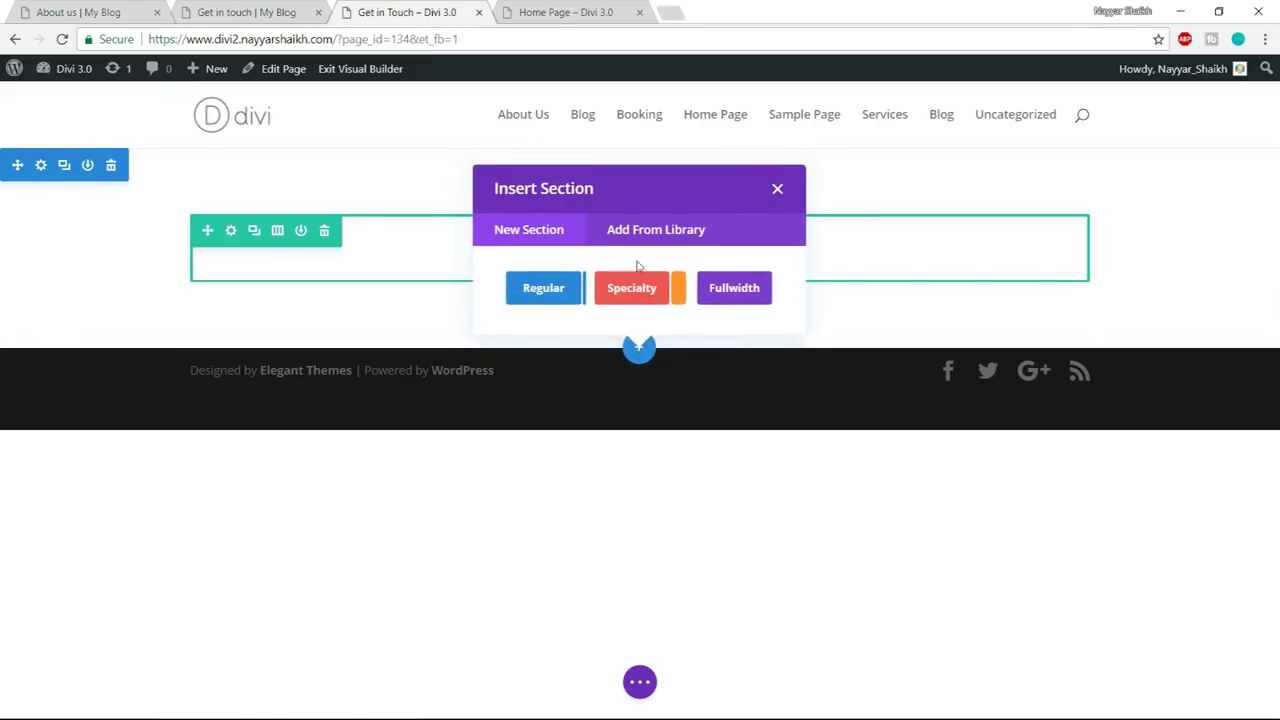
{"action": "left_click", "coordinate": [645, 232]}
{"action": "left_click", "coordinate": [592, 532]}
{"action": "left_click", "coordinate": [110, 166]}
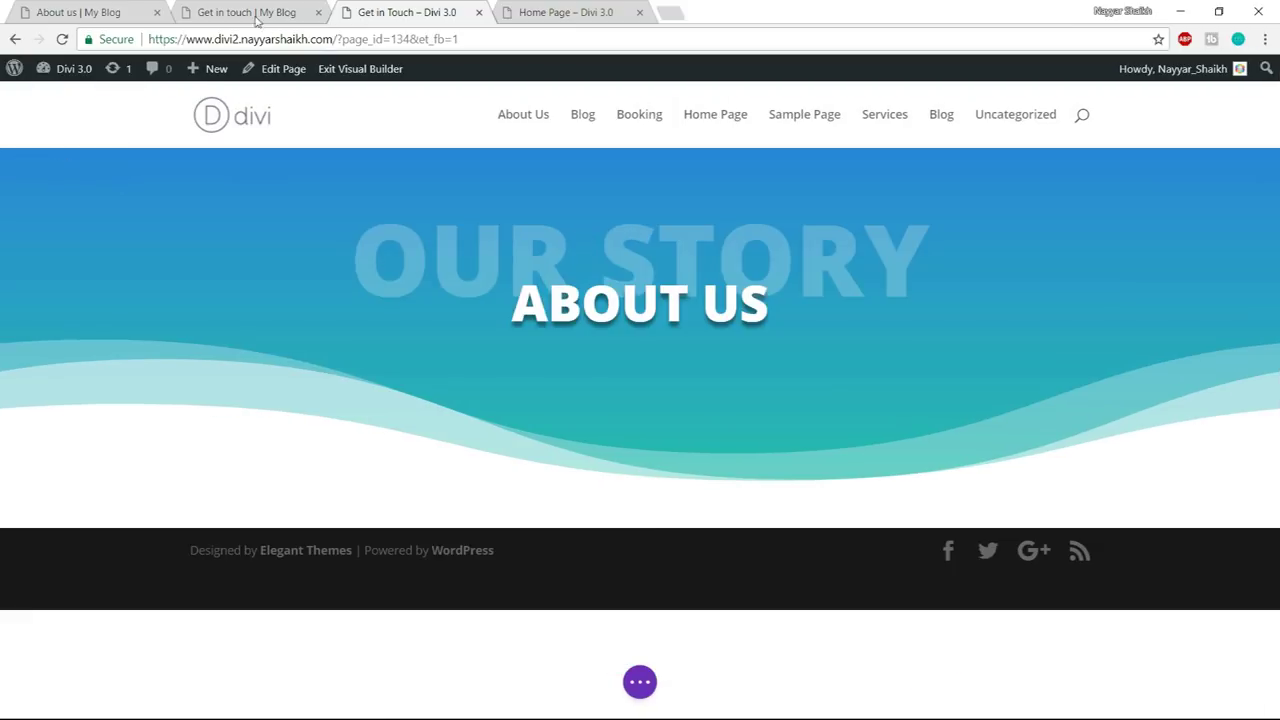
- Replace the header's faded background text with "GET IN TOUCH" and its main heading with "CONTACT US", using the reference contact page as a guide
{"action": "left_click", "coordinate": [267, 16]}
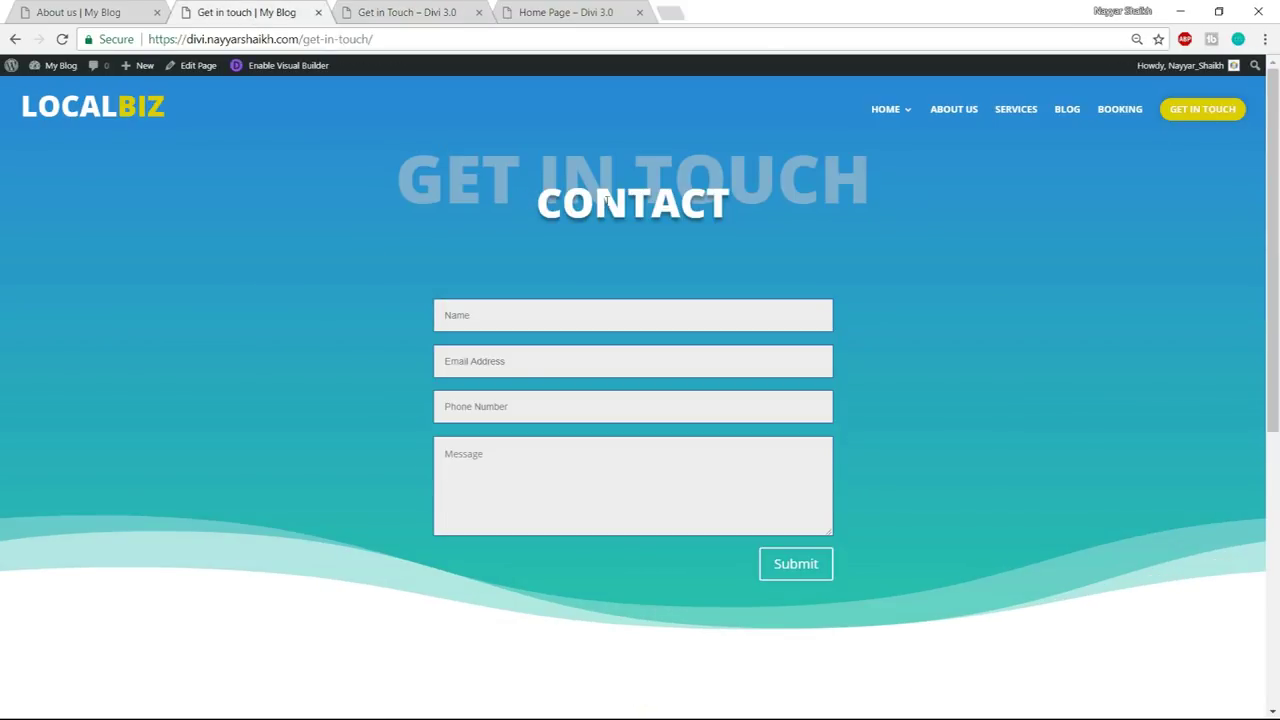
{"action": "left_click", "coordinate": [418, 10]}
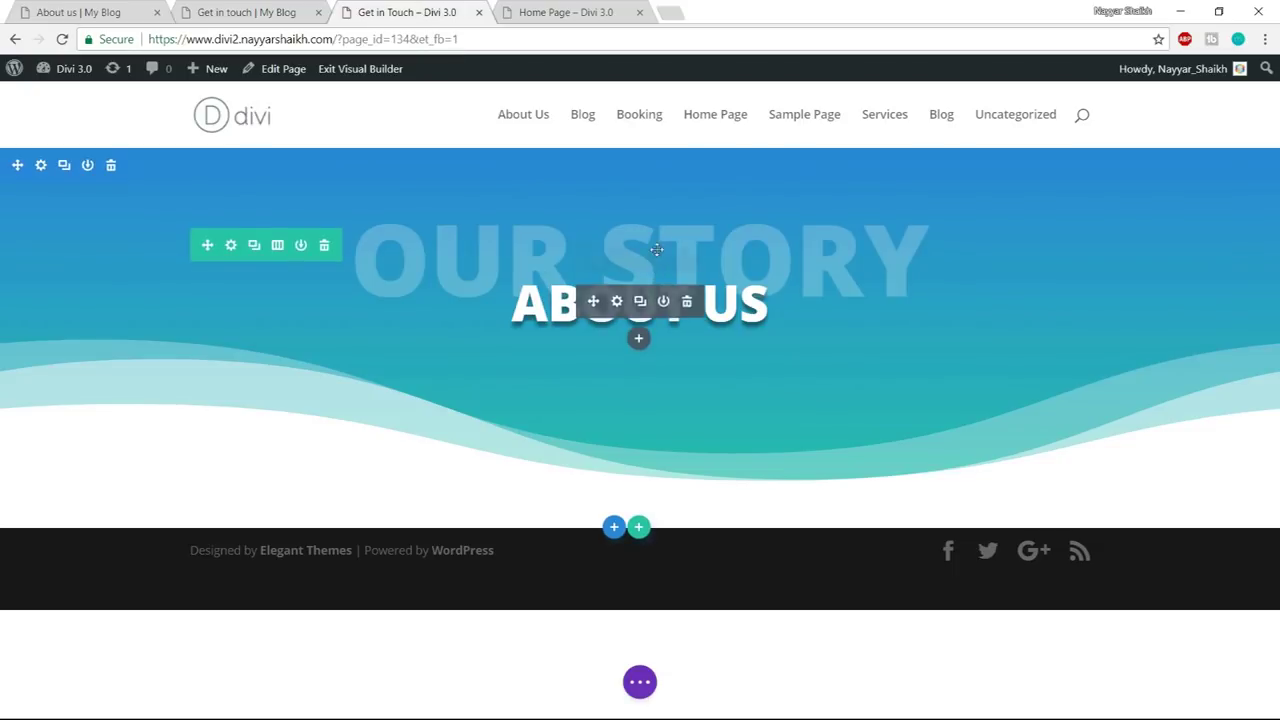
{"action": "left_click", "coordinate": [640, 295]}
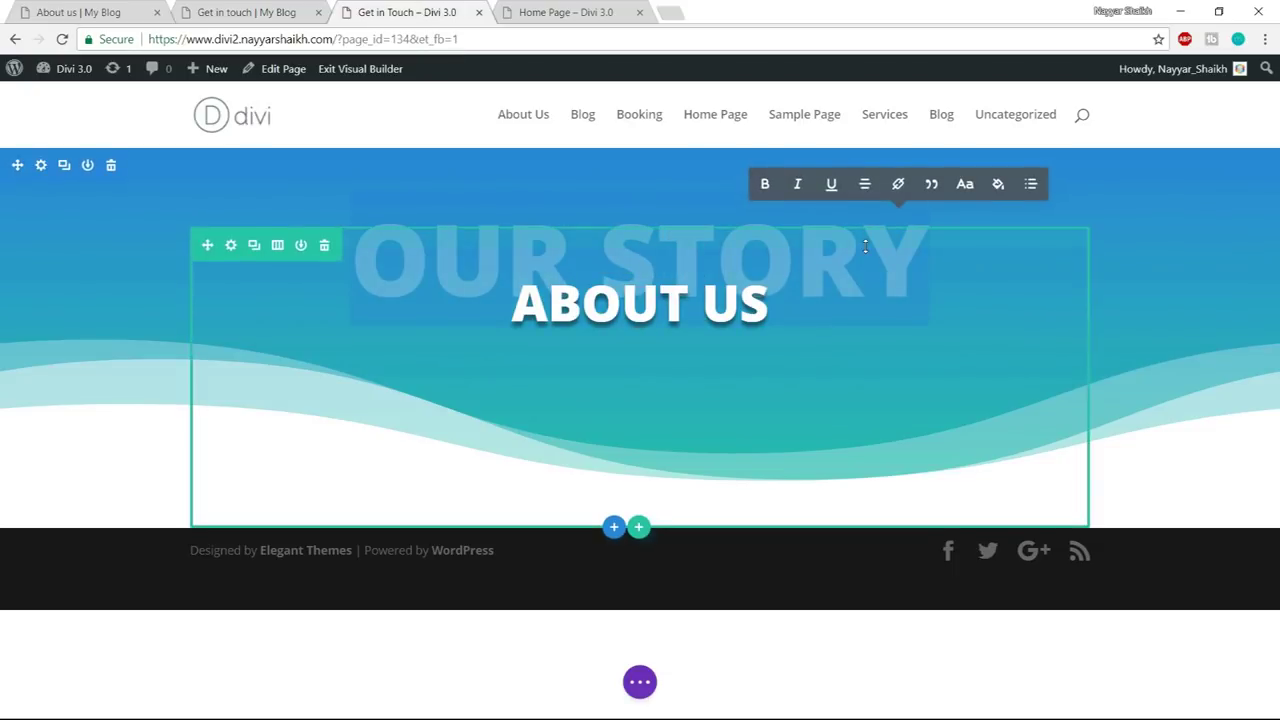
{"action": "type", "text": "GET IN"}
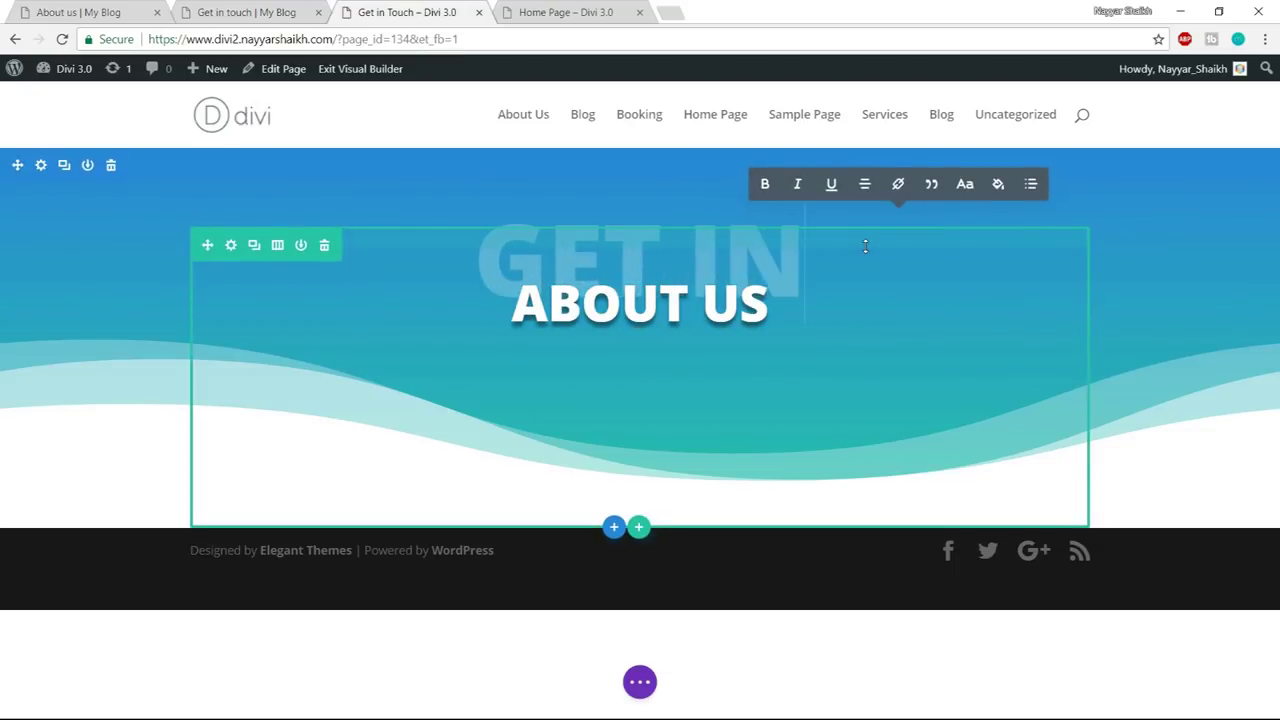
{"action": "type", "text": " TOUCH"}
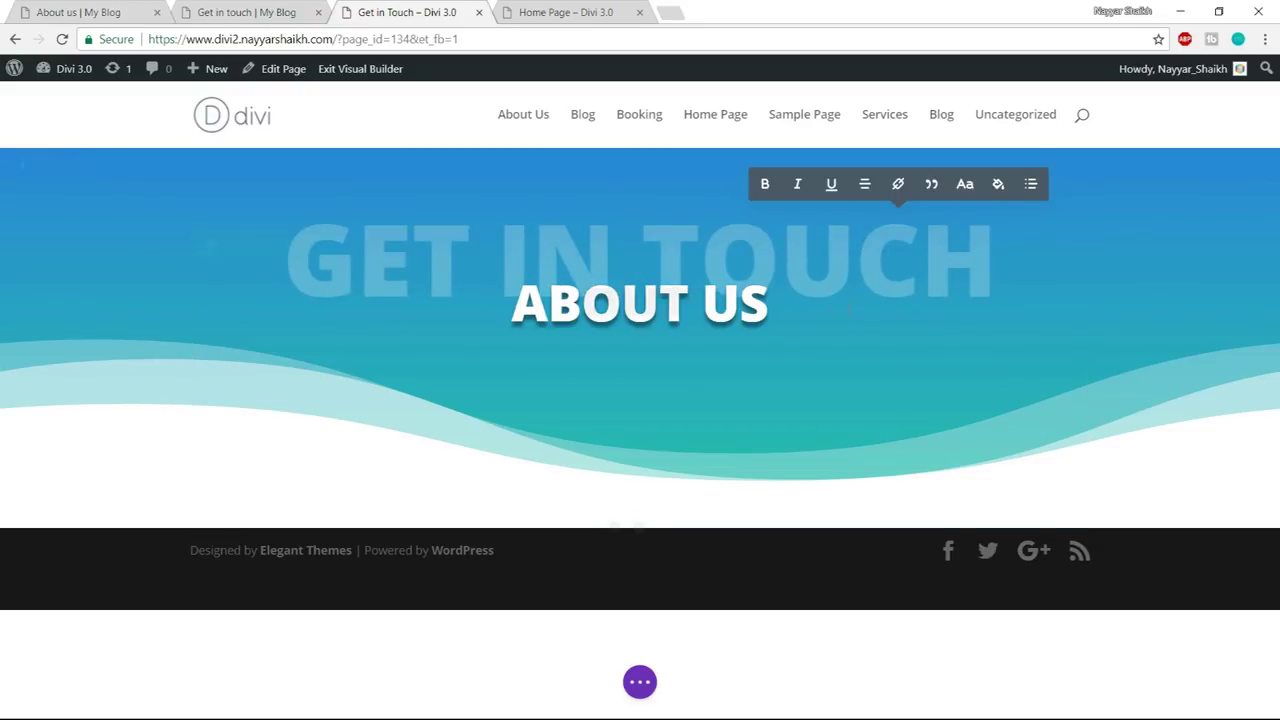
{"action": "triple_click", "coordinate": [757, 292]}
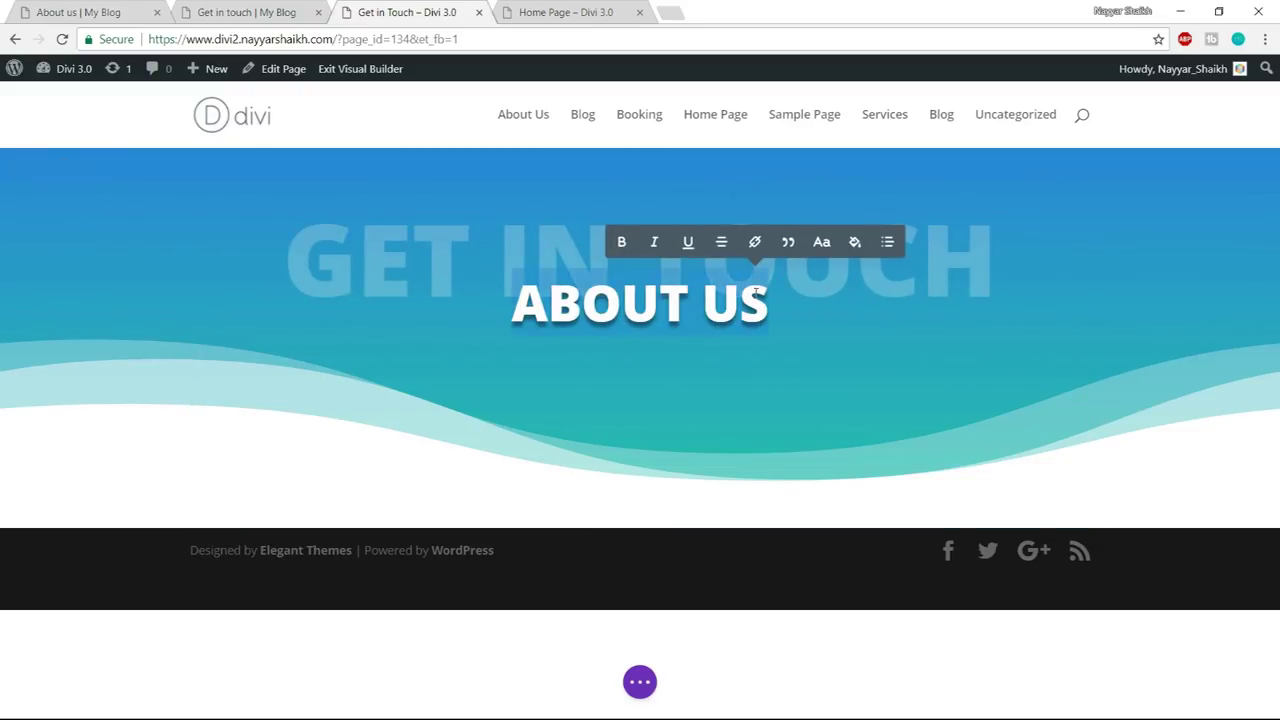
{"action": "type", "text": "CONTACT"}
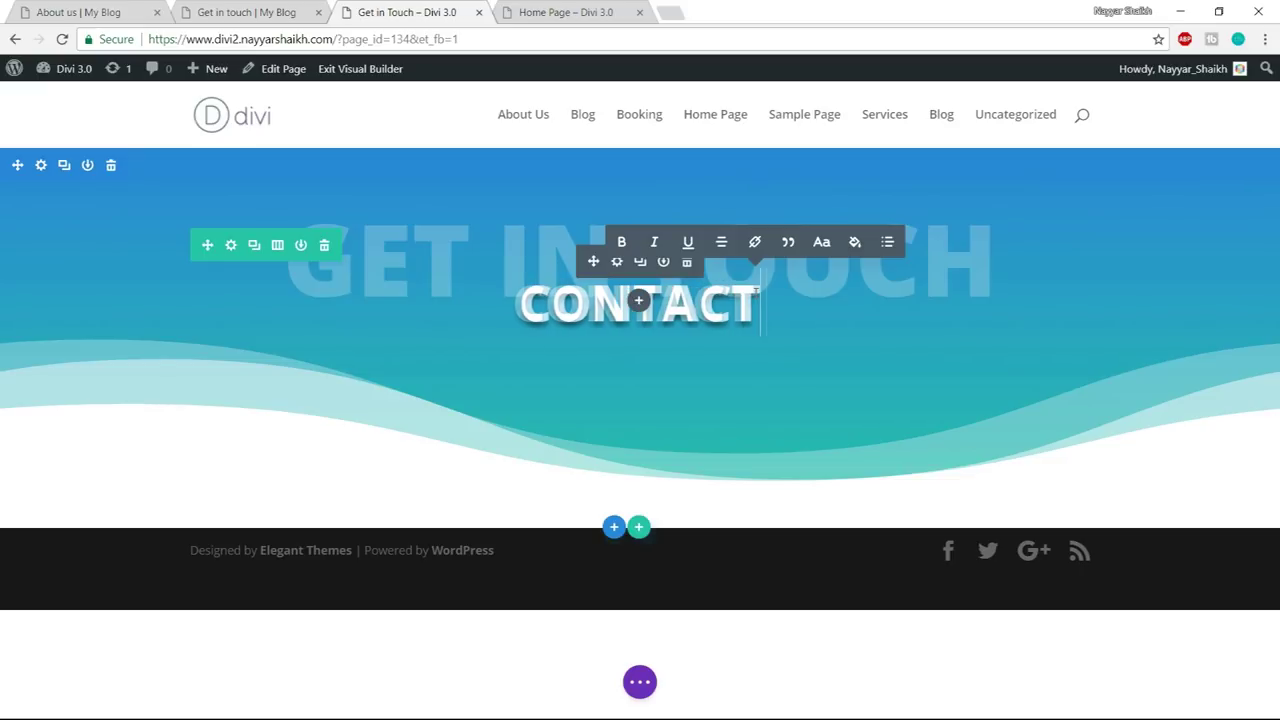
{"action": "type", "text": " US"}
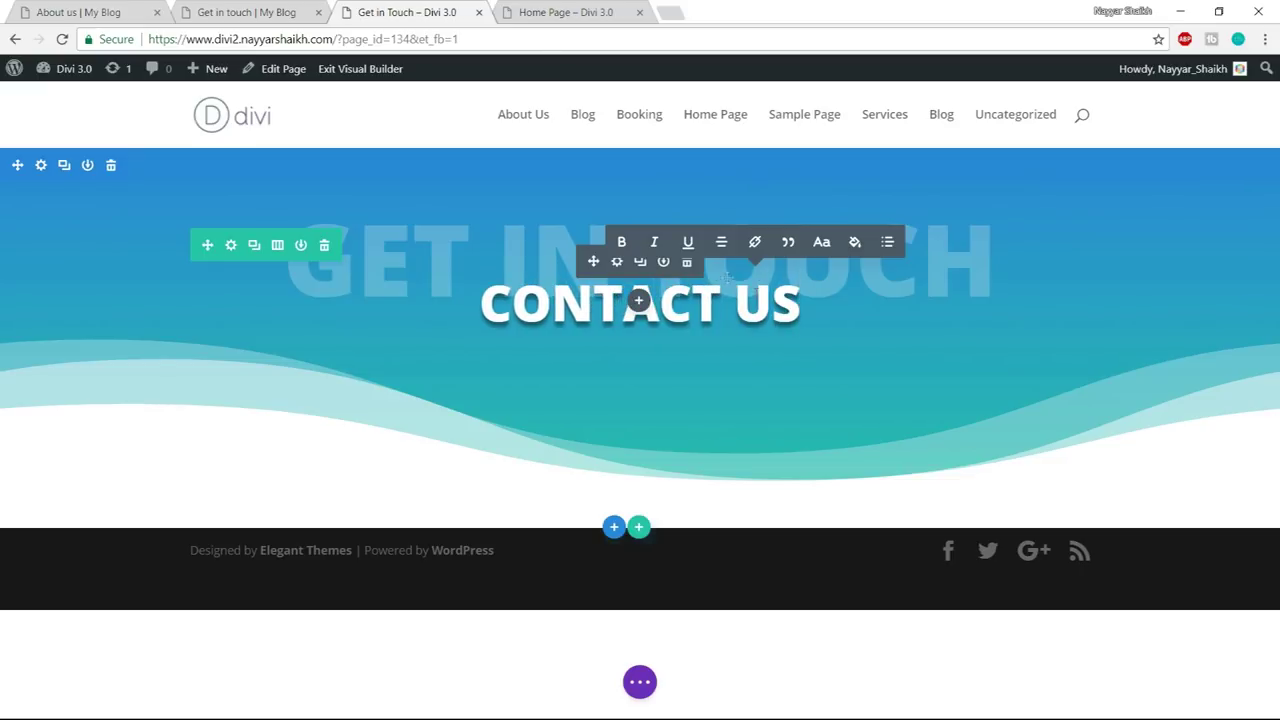
- Check the reference contact page, and insert a Contact Form module directly below the "CONTACT US" heading
{"action": "left_click", "coordinate": [288, 8]}
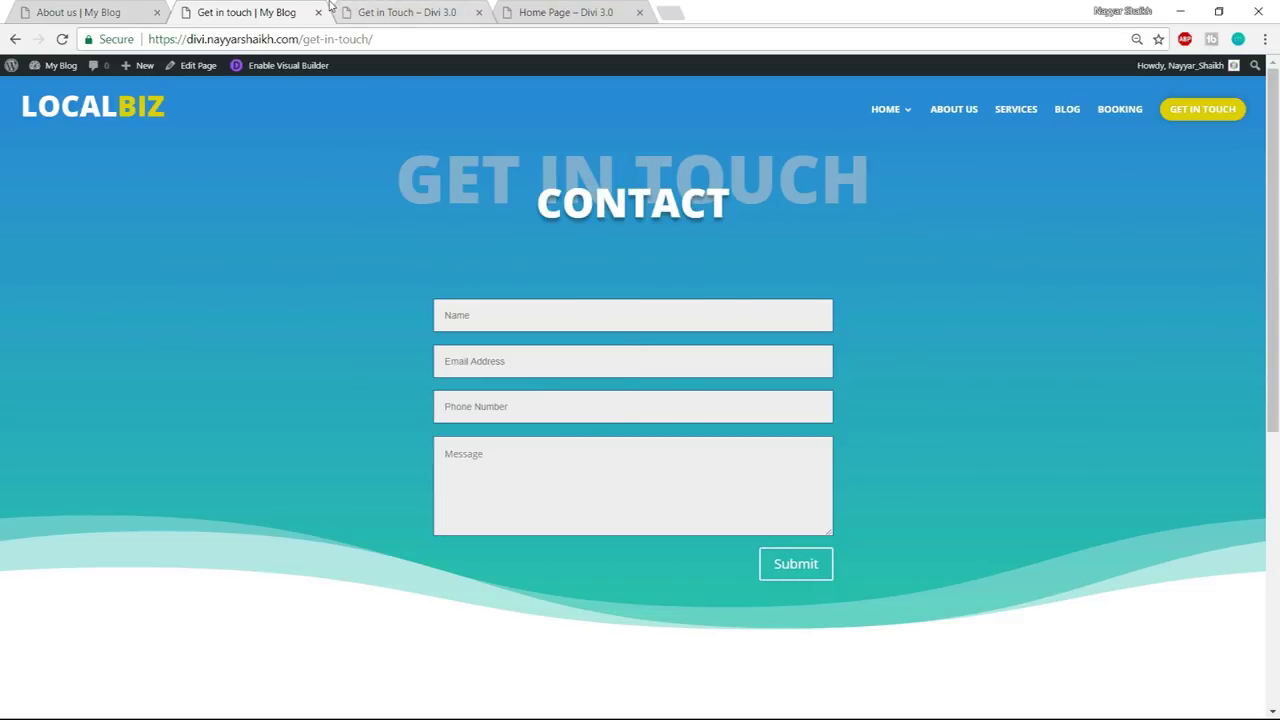
{"action": "left_click", "coordinate": [397, 8]}
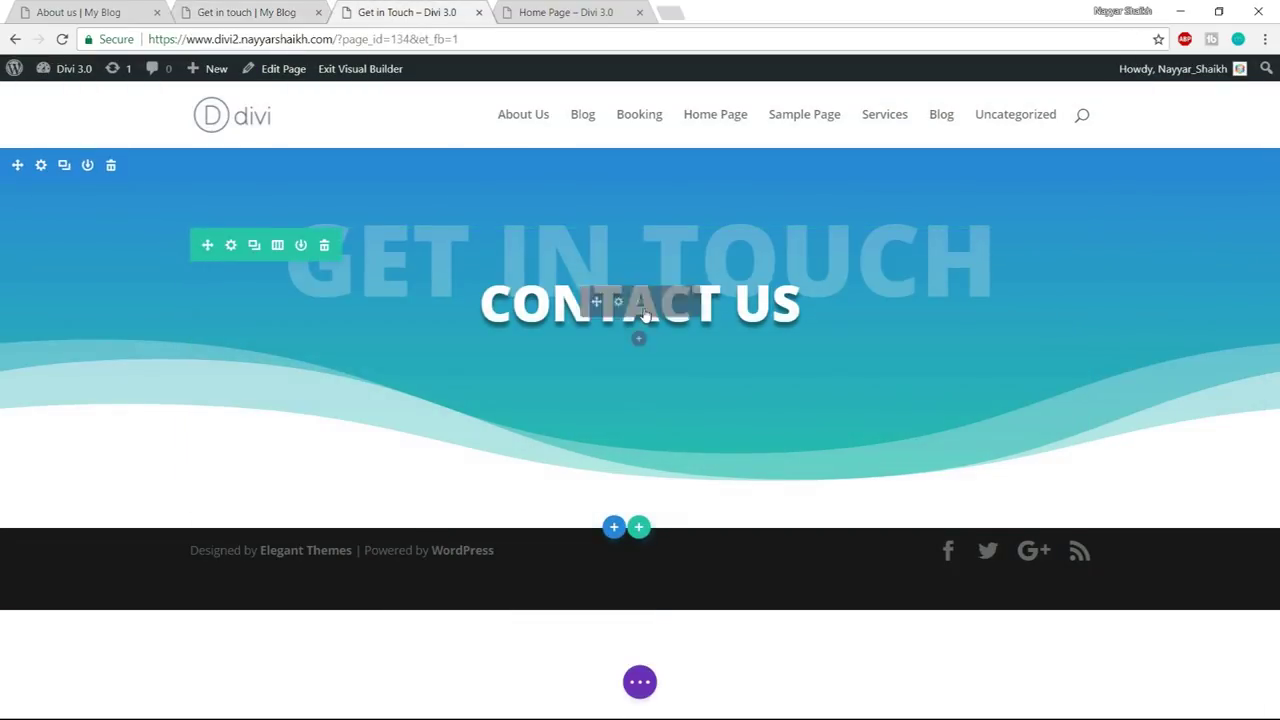
{"action": "left_click", "coordinate": [639, 339]}
{"action": "type", "text": "c"}
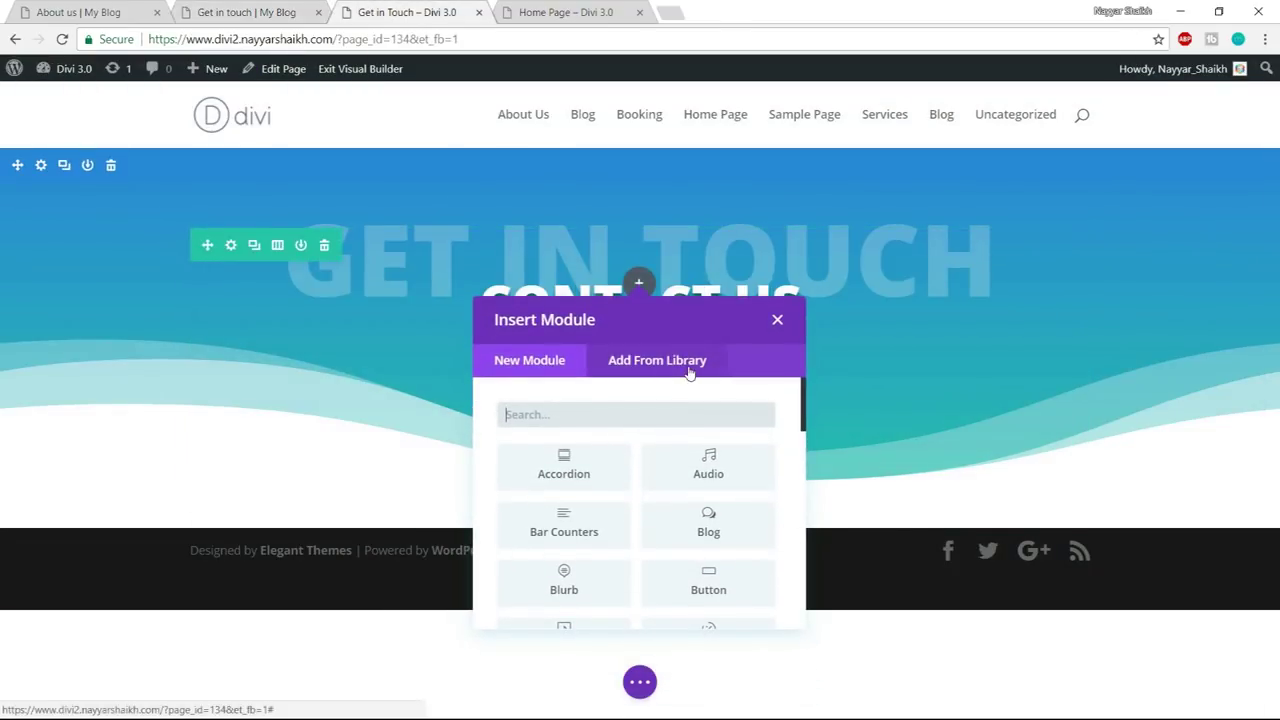
{"action": "type", "text": "on"}
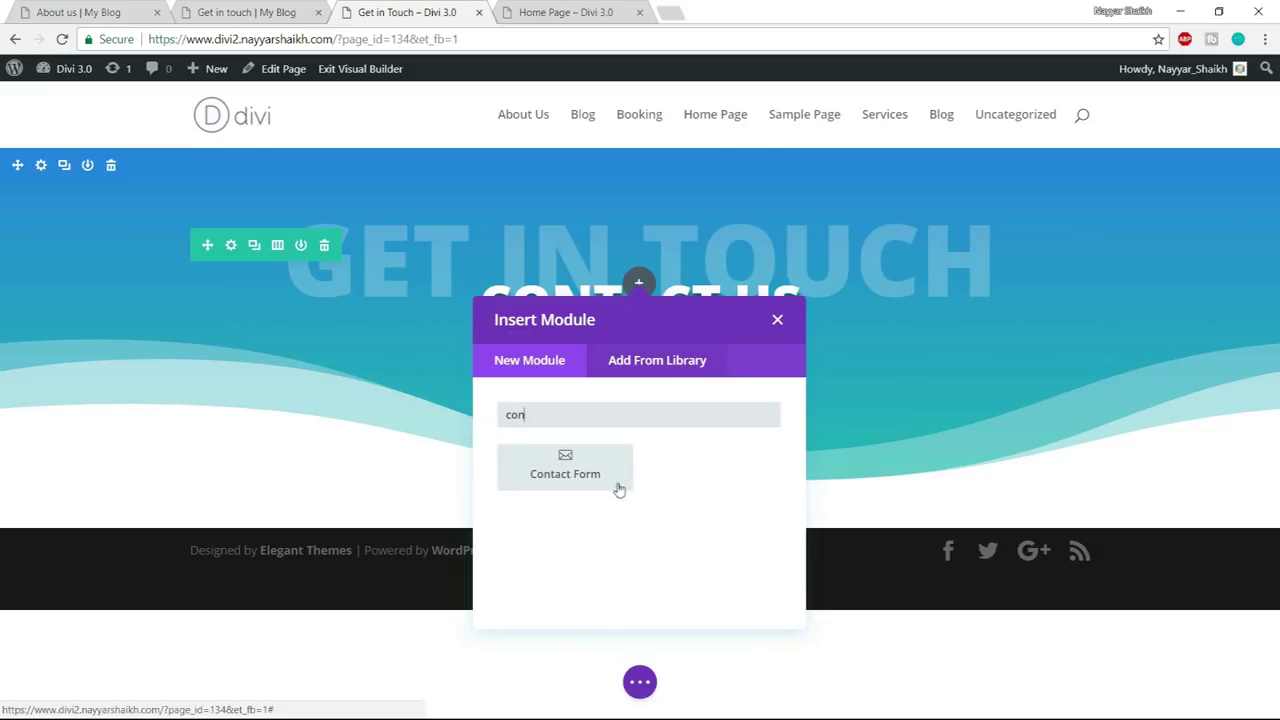
{"action": "left_click", "coordinate": [565, 468]}
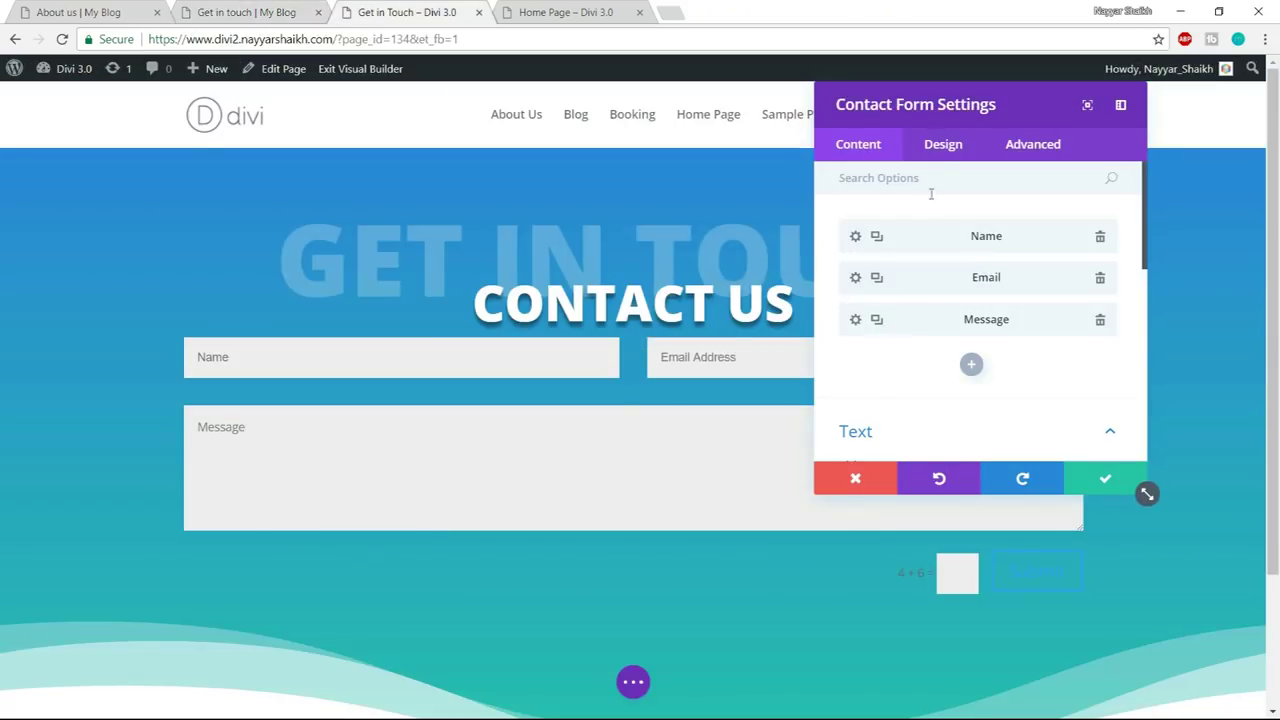
- Make the contact form's Name field fullwidth and return to the form's field list
{"action": "left_click", "coordinate": [940, 148]}
{"action": "left_click", "coordinate": [888, 152]}
{"action": "left_click", "coordinate": [855, 236]}
{"action": "left_click", "coordinate": [966, 152]}
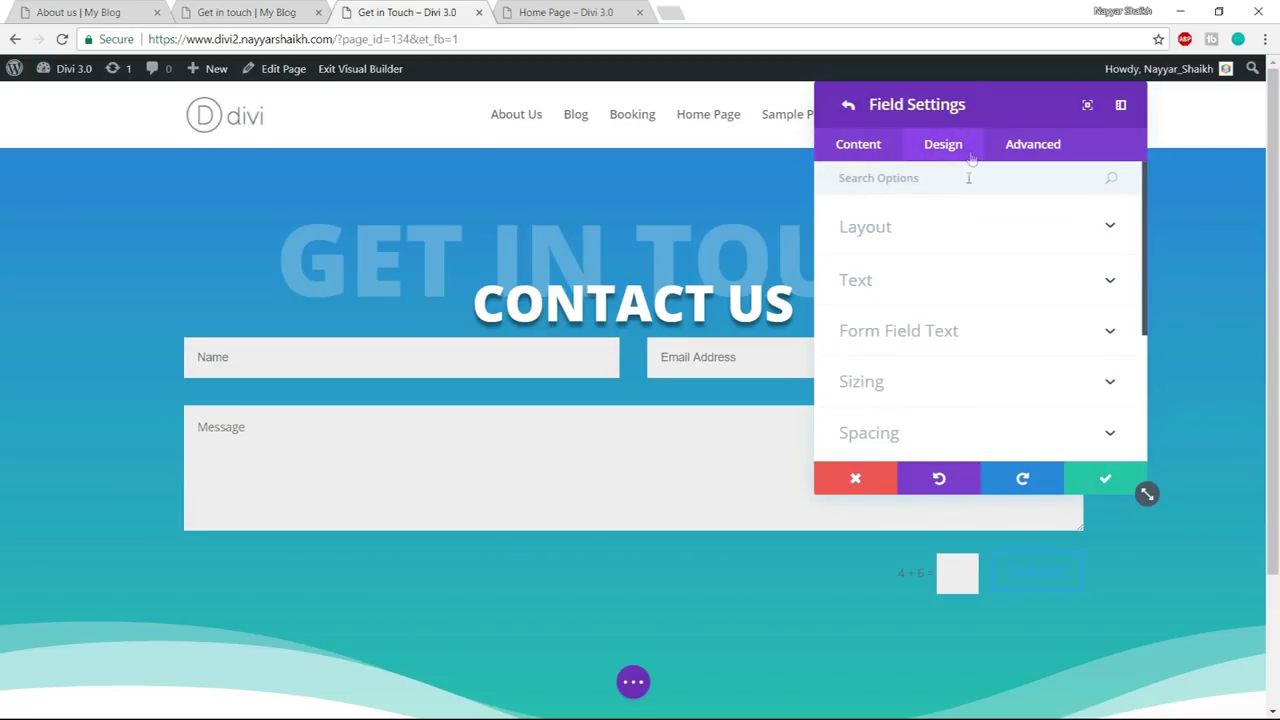
{"action": "left_click", "coordinate": [944, 232]}
{"action": "left_click", "coordinate": [893, 298]}
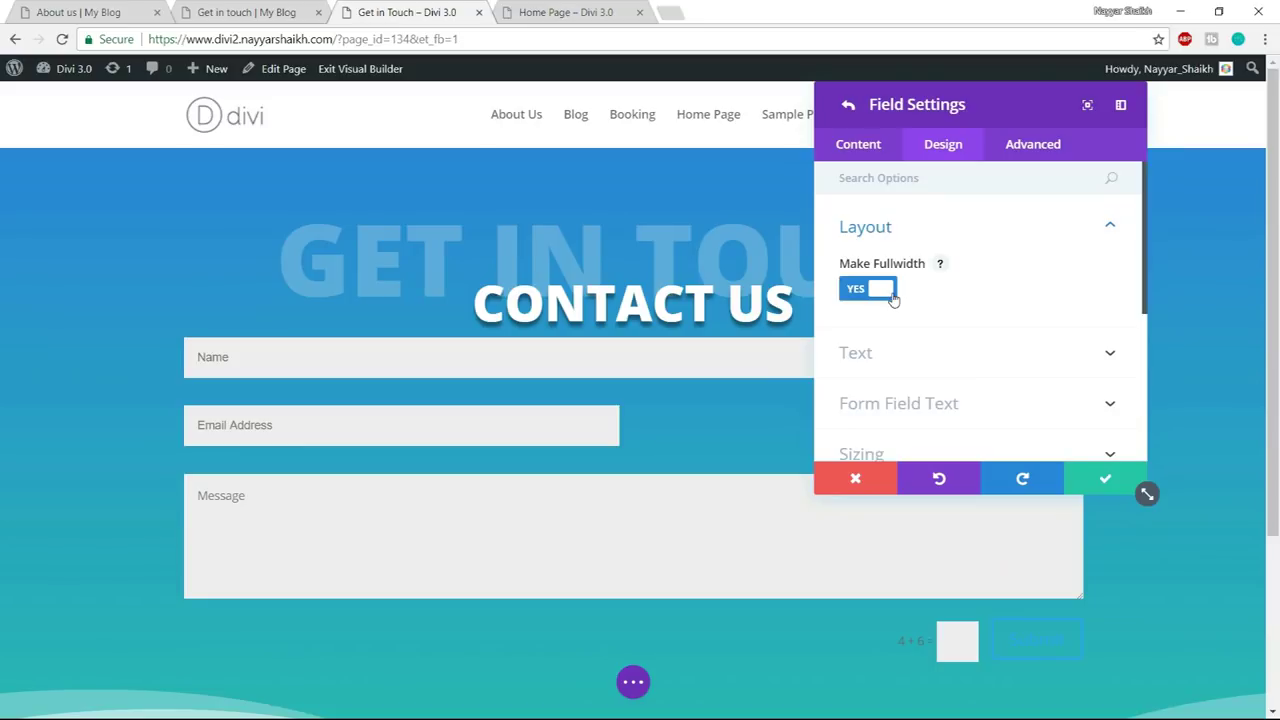
{"action": "left_click", "coordinate": [858, 146]}
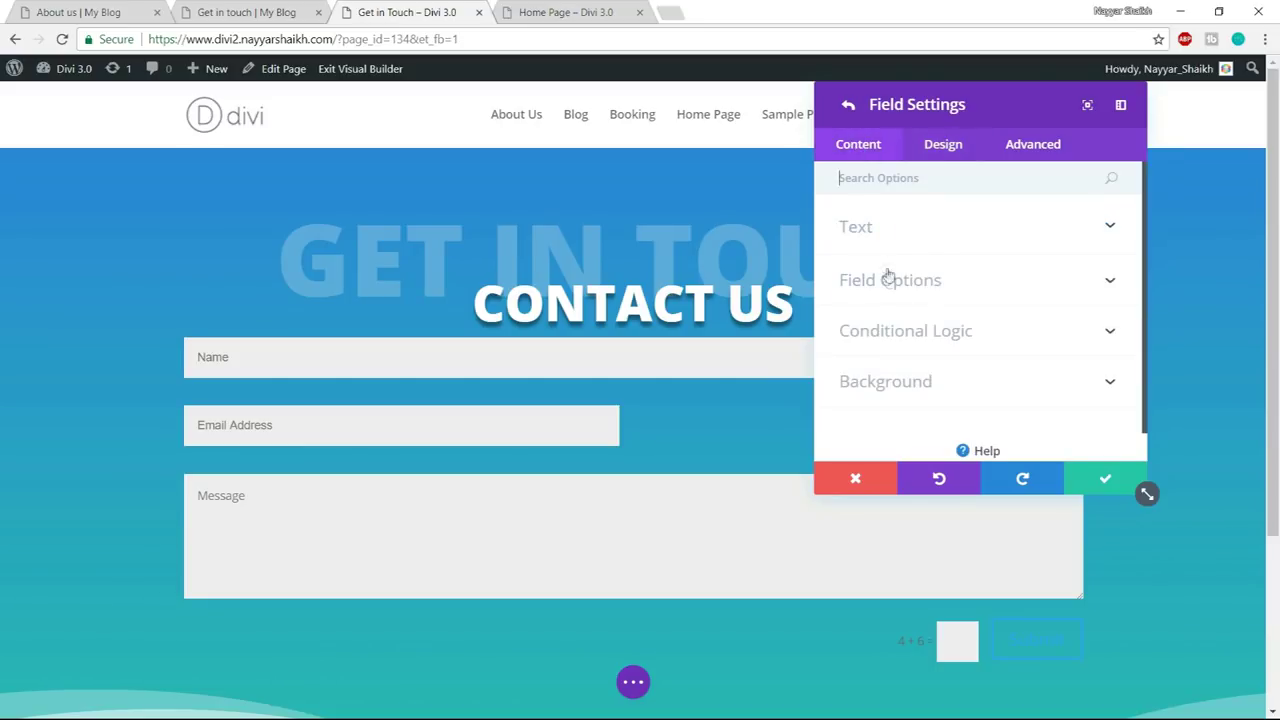
{"action": "left_click", "coordinate": [847, 106]}
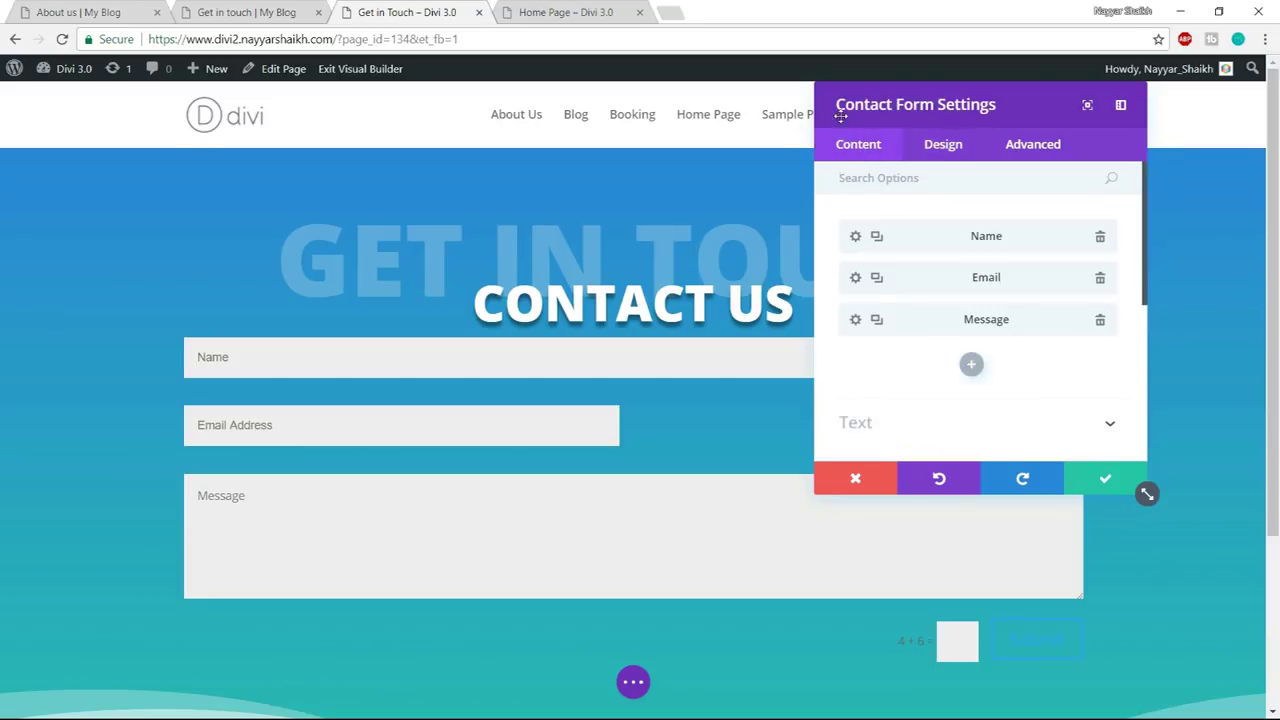
- Make the contact form's Email field fullwidth and accept the field settings
{"action": "left_click", "coordinate": [855, 279]}
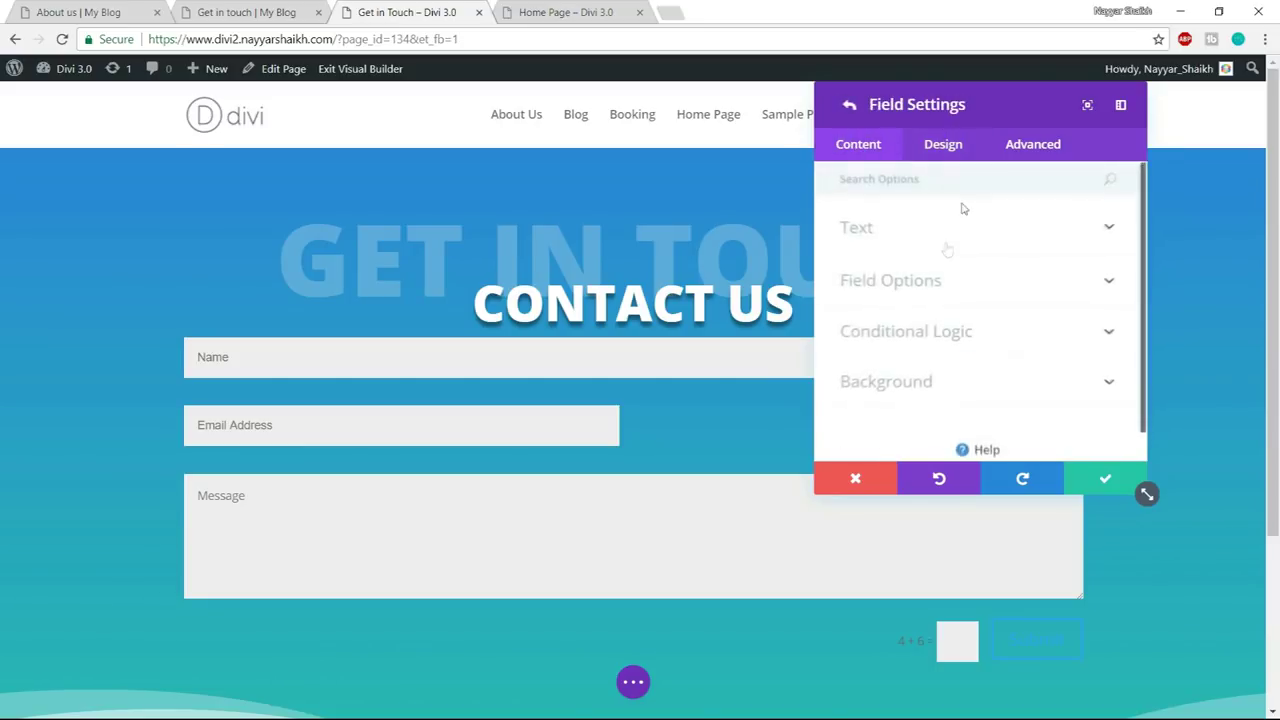
{"action": "left_click", "coordinate": [944, 150]}
{"action": "left_click", "coordinate": [872, 290]}
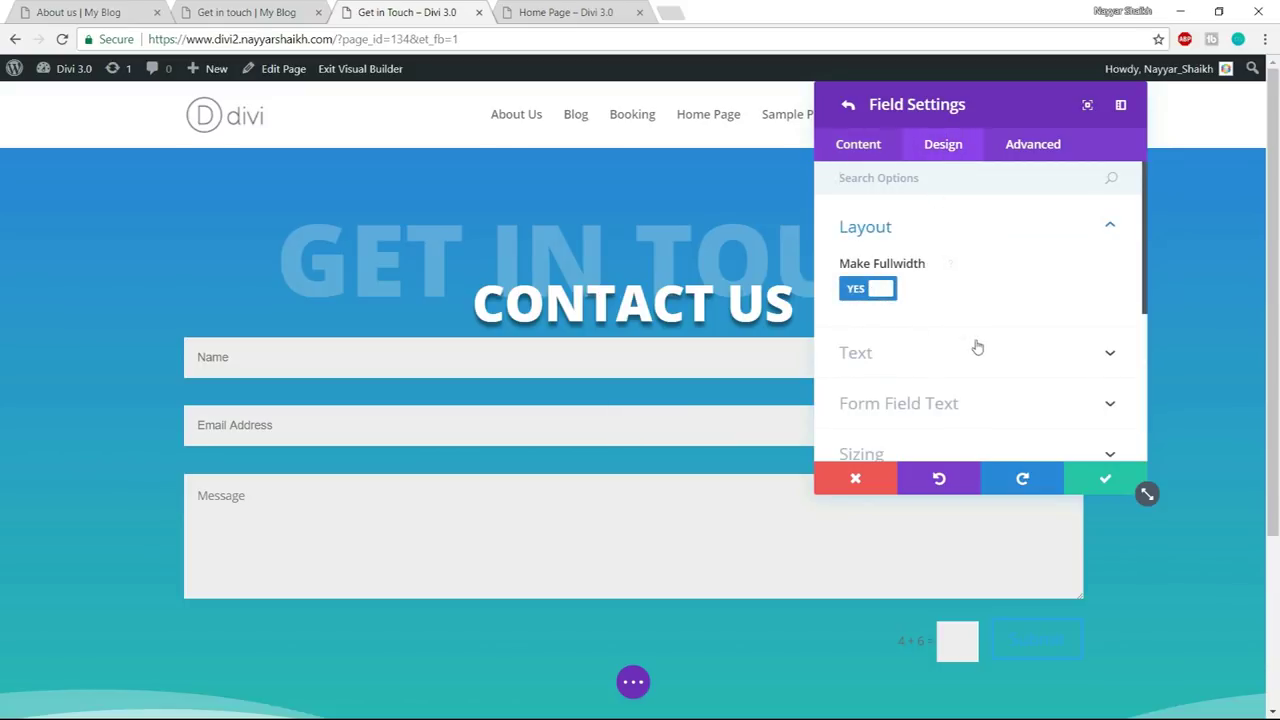
{"action": "scroll", "coordinate": [1003, 369], "scroll_direction": "down", "scroll_amount": 1}
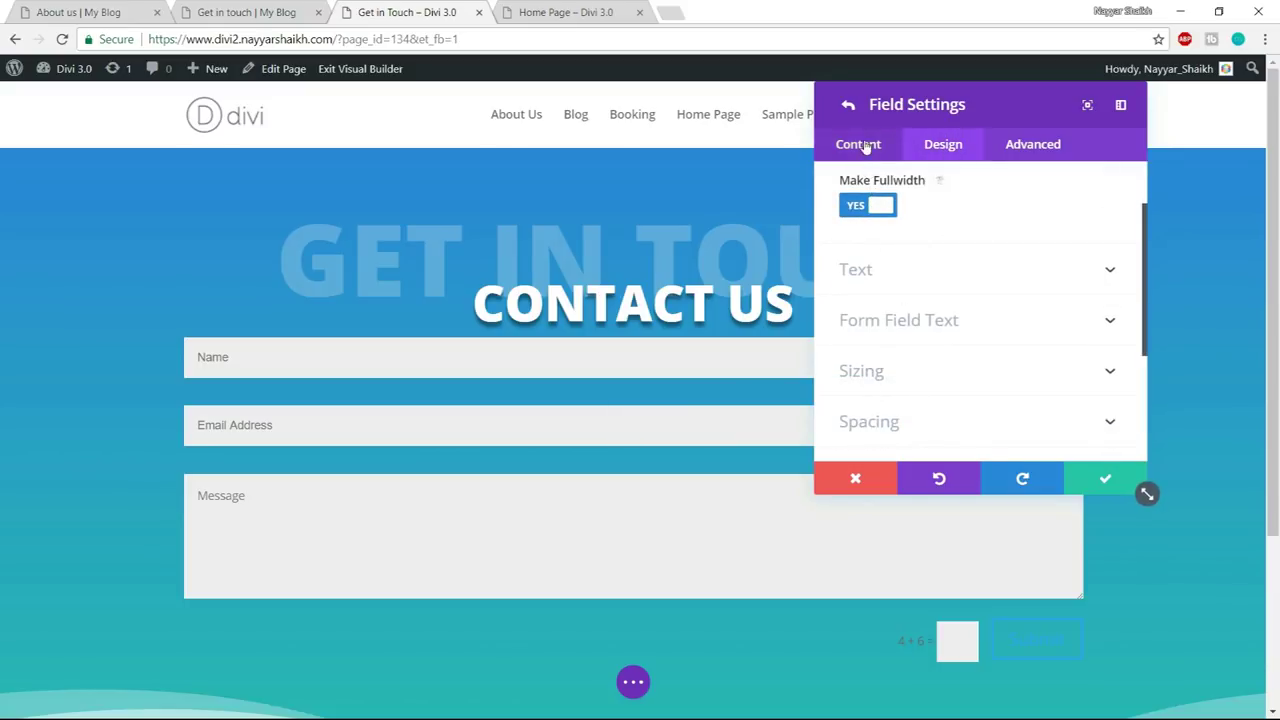
{"action": "left_click", "coordinate": [866, 146]}
{"action": "scroll", "coordinate": [958, 346], "scroll_direction": "up", "scroll_amount": 1}
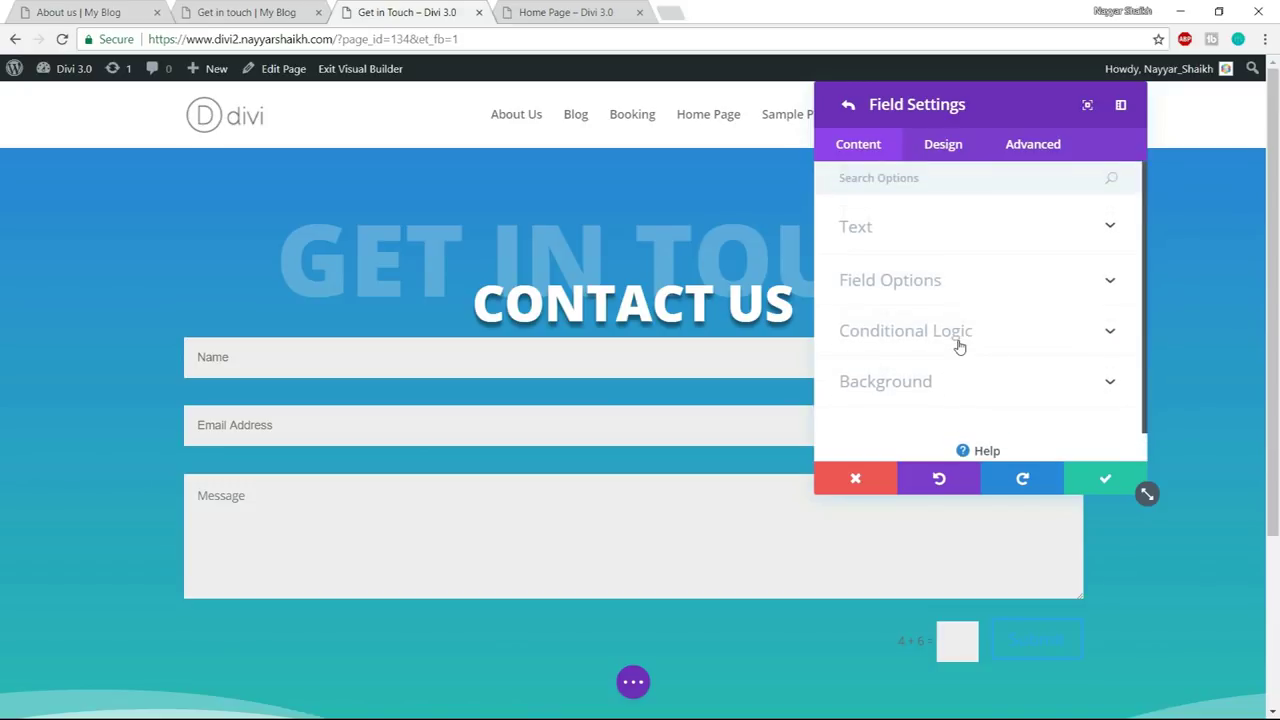
{"action": "left_click", "coordinate": [1104, 479]}
- Turn off the contact form's captcha and compare the form with the one on the reference Get in Touch page
{"action": "scroll", "coordinate": [918, 412], "scroll_direction": "down", "scroll_amount": 5}
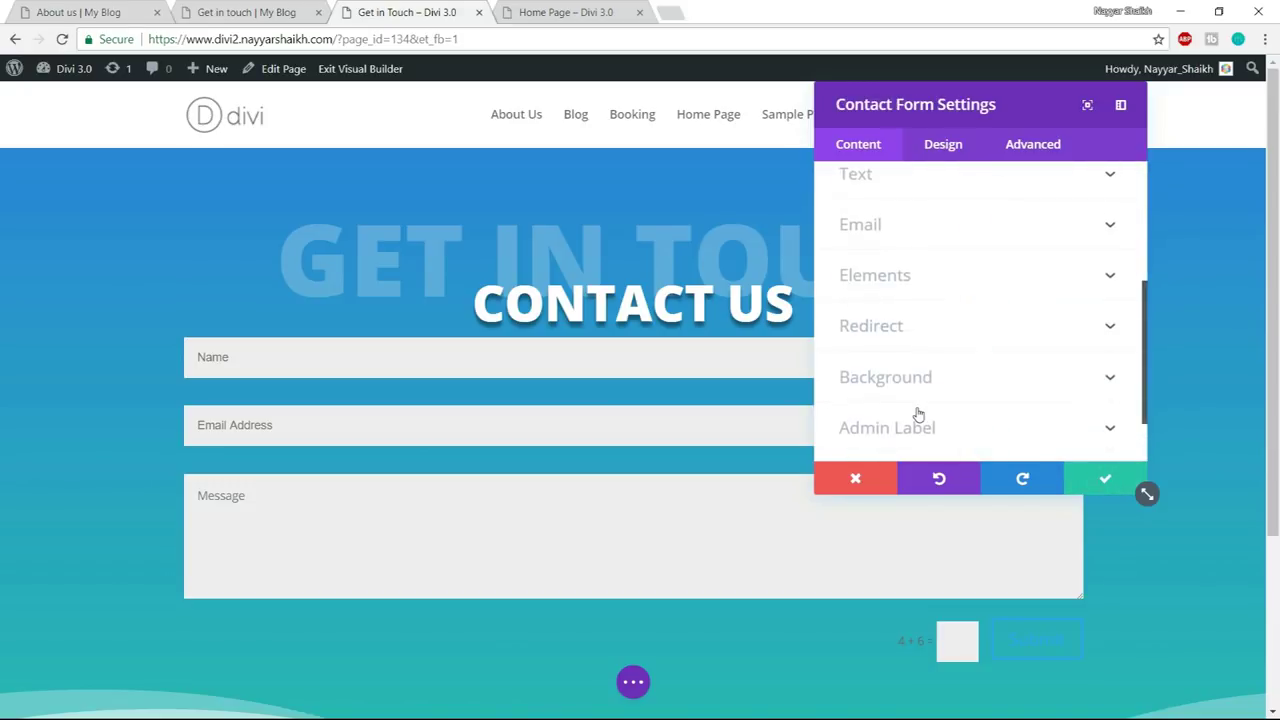
{"action": "left_click", "coordinate": [944, 218]}
{"action": "scroll", "coordinate": [948, 394], "scroll_direction": "up", "scroll_amount": 1}
{"action": "scroll", "coordinate": [873, 365], "scroll_direction": "down", "scroll_amount": 3}
{"action": "left_click", "coordinate": [873, 365]}
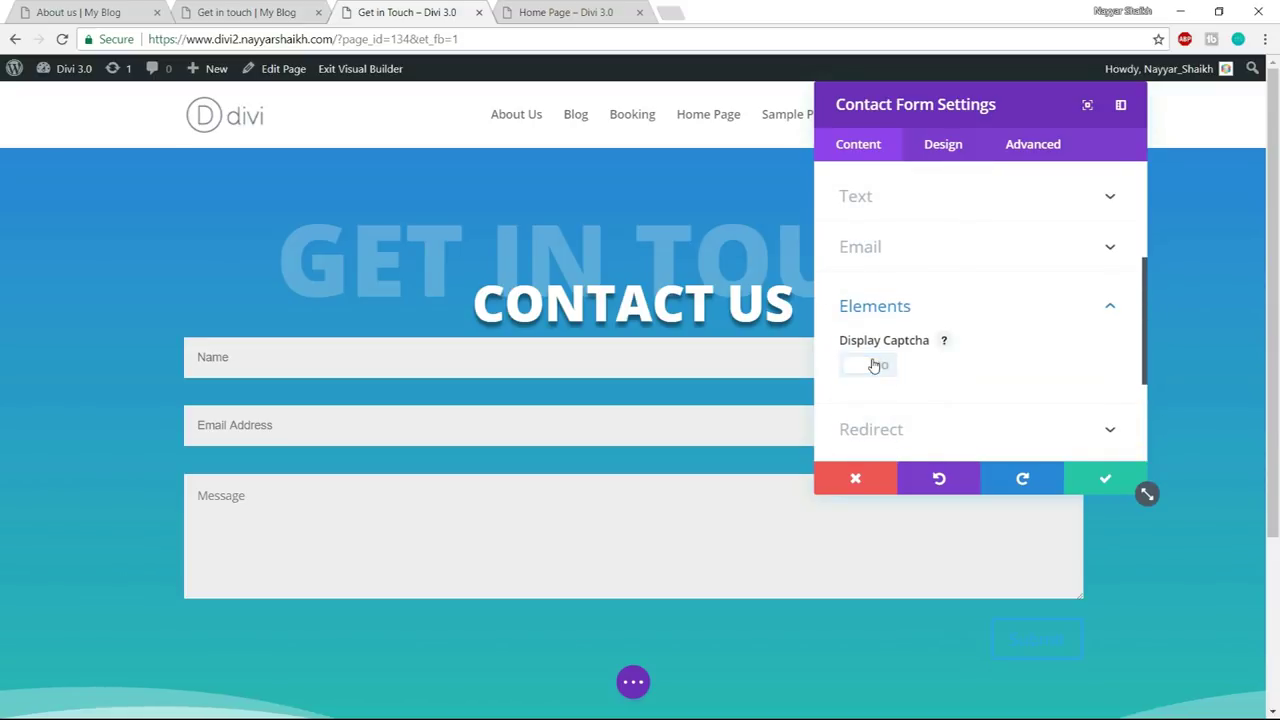
{"action": "left_click", "coordinate": [272, 8]}
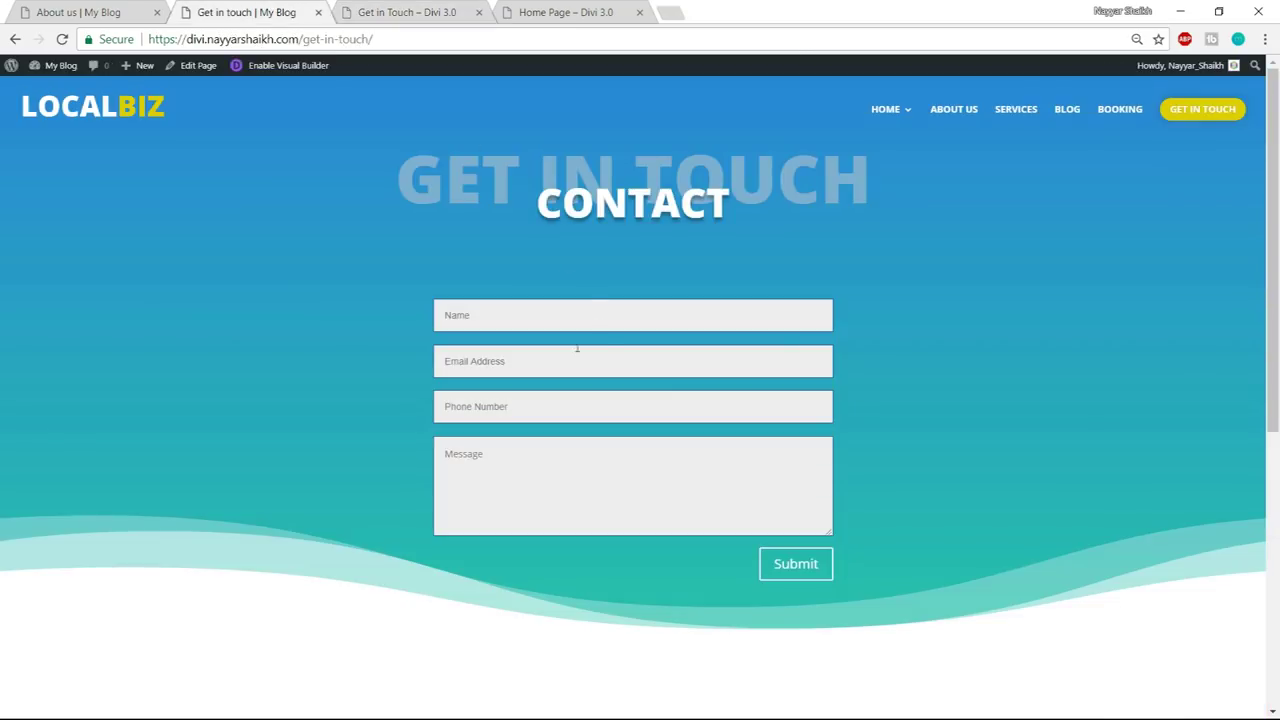
{"action": "left_click", "coordinate": [408, 10]}
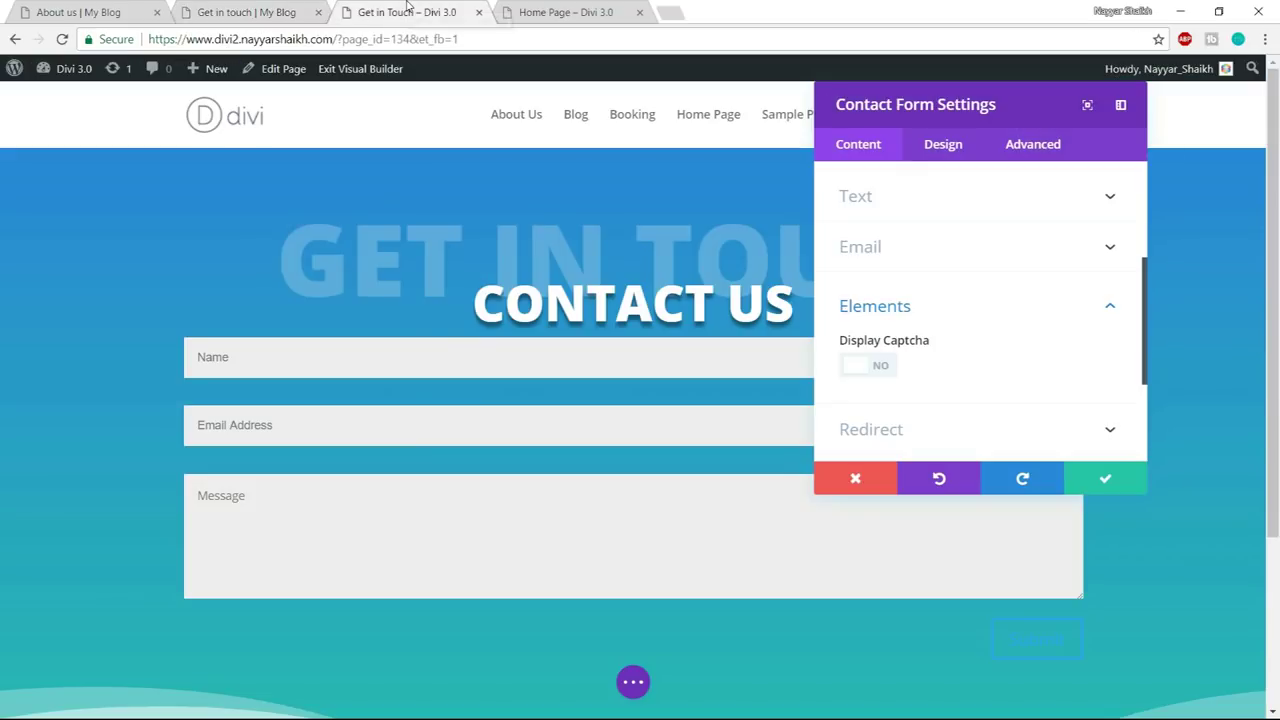
{"action": "left_click", "coordinate": [296, 8]}
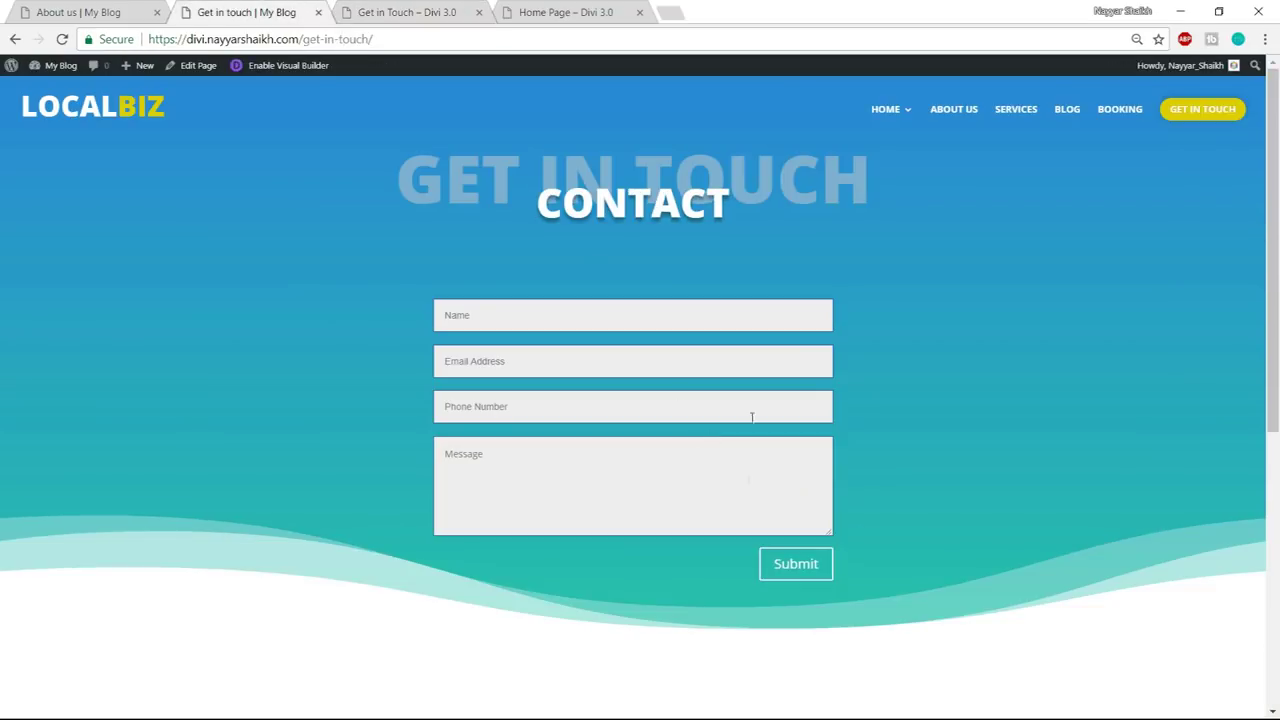
{"action": "left_click", "coordinate": [436, 12]}
- Enable custom styles for the form's submit button, set its text color to white (#ffffff), and save the contact form settings
{"action": "scroll", "coordinate": [1066, 306], "scroll_direction": "down", "scroll_amount": 1}
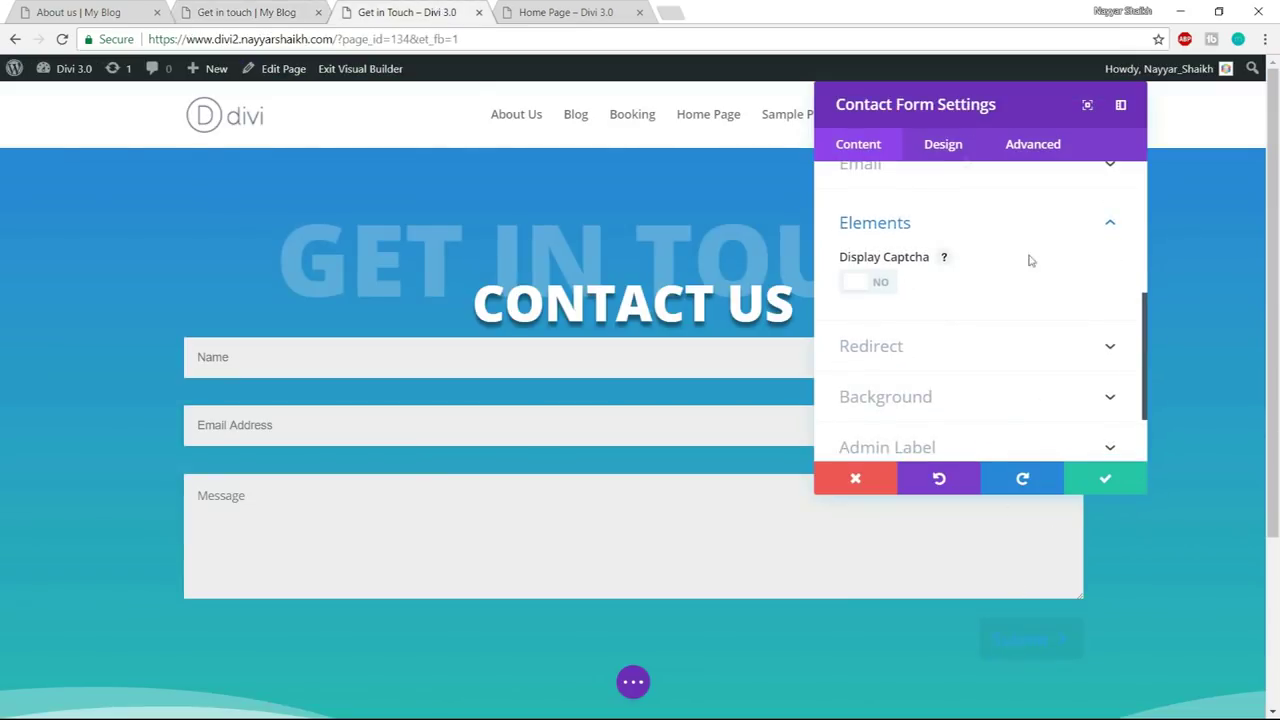
{"action": "left_click", "coordinate": [949, 150]}
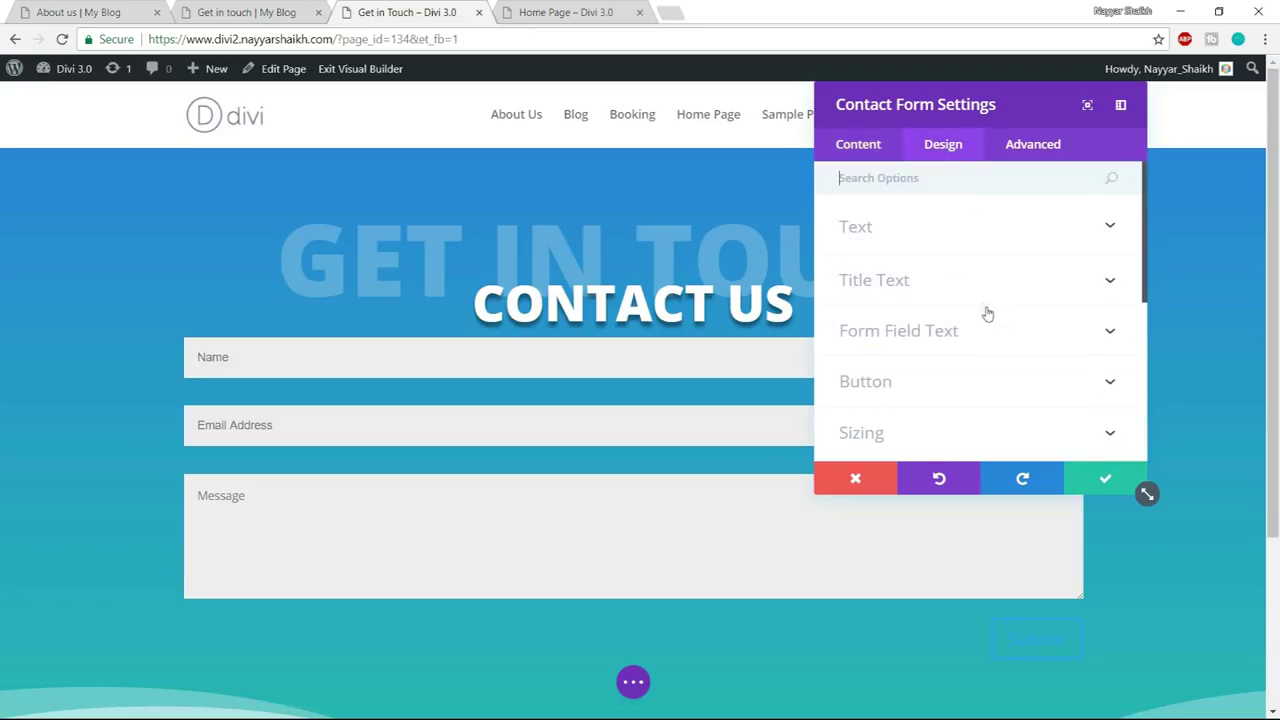
{"action": "scroll", "coordinate": [987, 314], "scroll_direction": "down", "scroll_amount": 5}
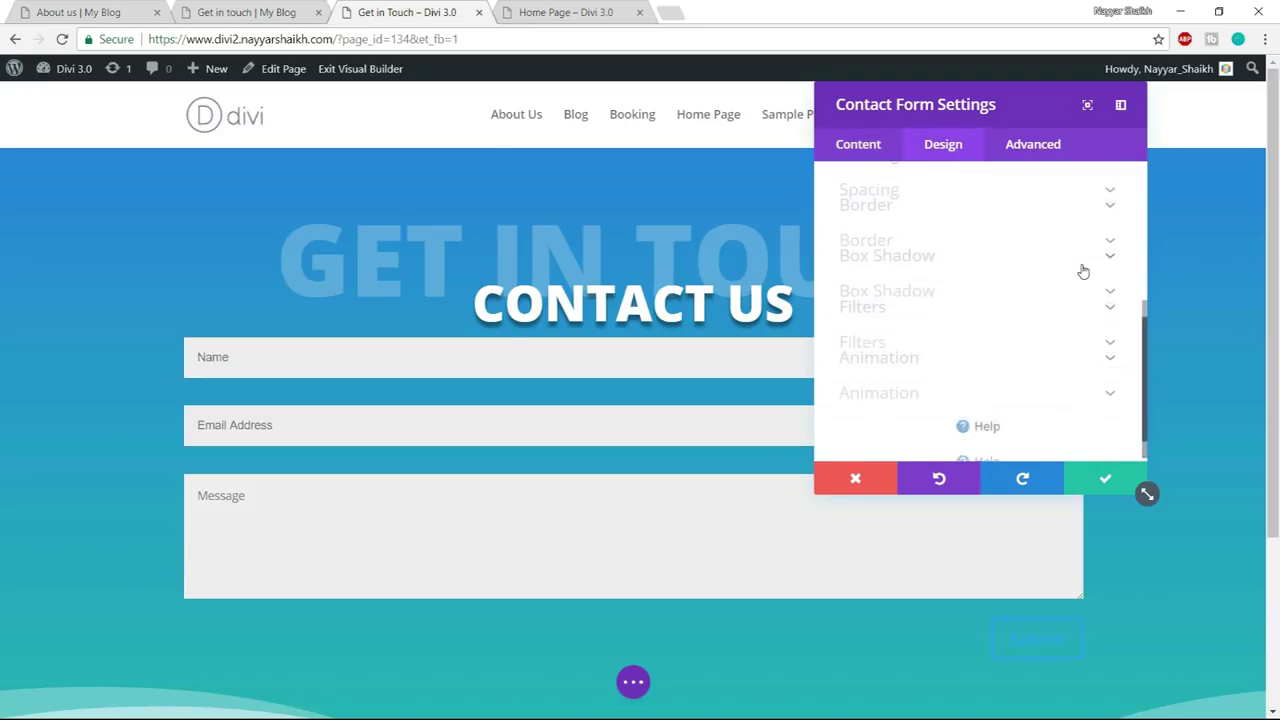
{"action": "scroll", "coordinate": [954, 235], "scroll_direction": "up", "scroll_amount": 3}
{"action": "left_click", "coordinate": [962, 234]}
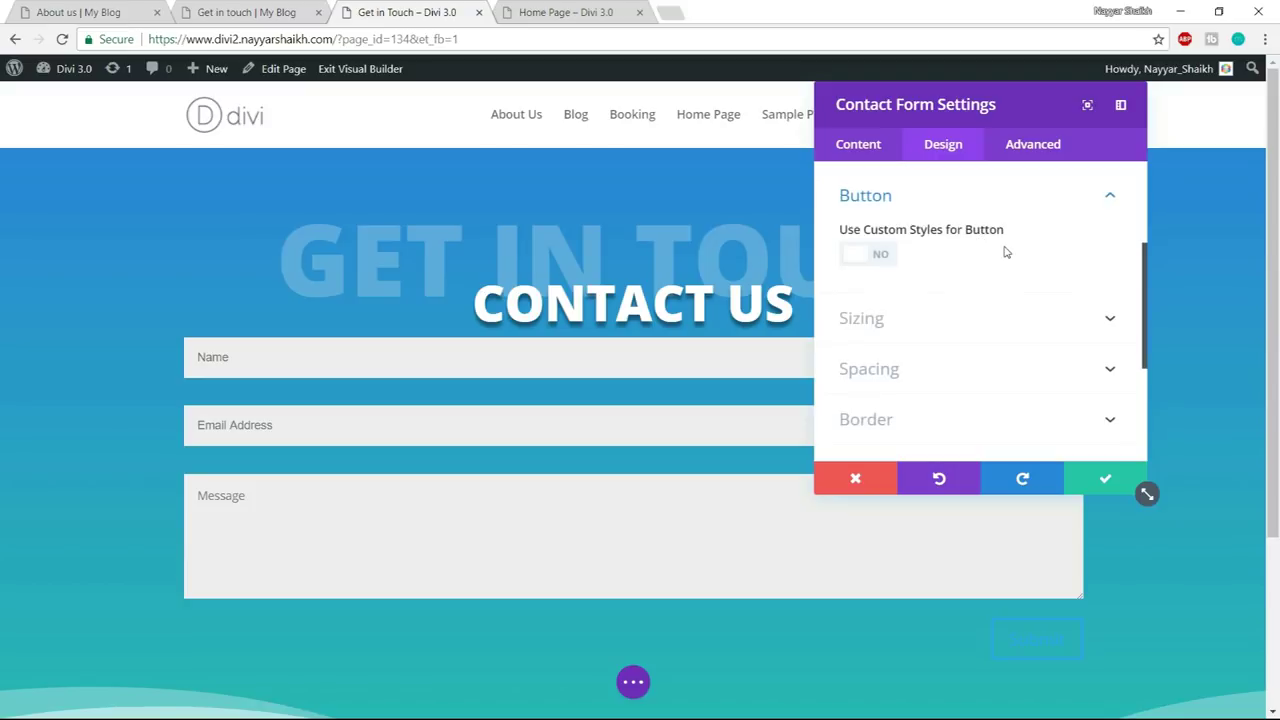
{"action": "left_click", "coordinate": [864, 258]}
{"action": "scroll", "coordinate": [1030, 260], "scroll_direction": "down", "scroll_amount": 2}
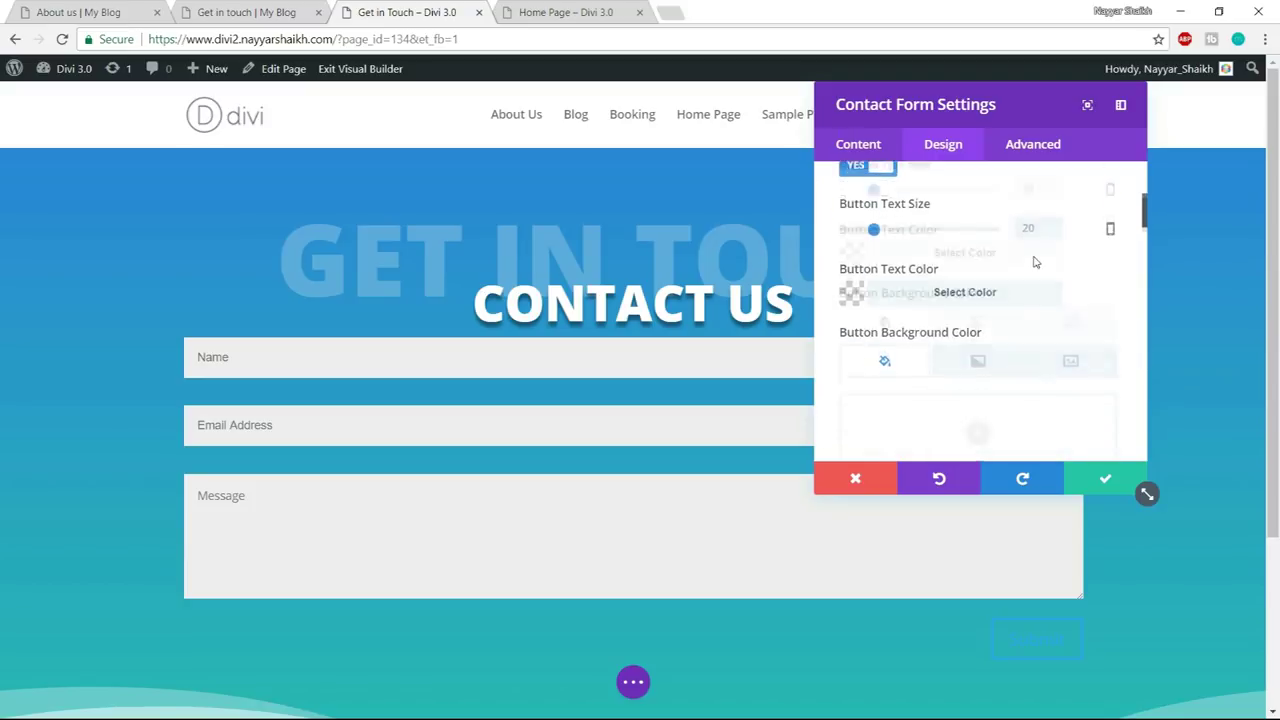
{"action": "left_click", "coordinate": [960, 222]}
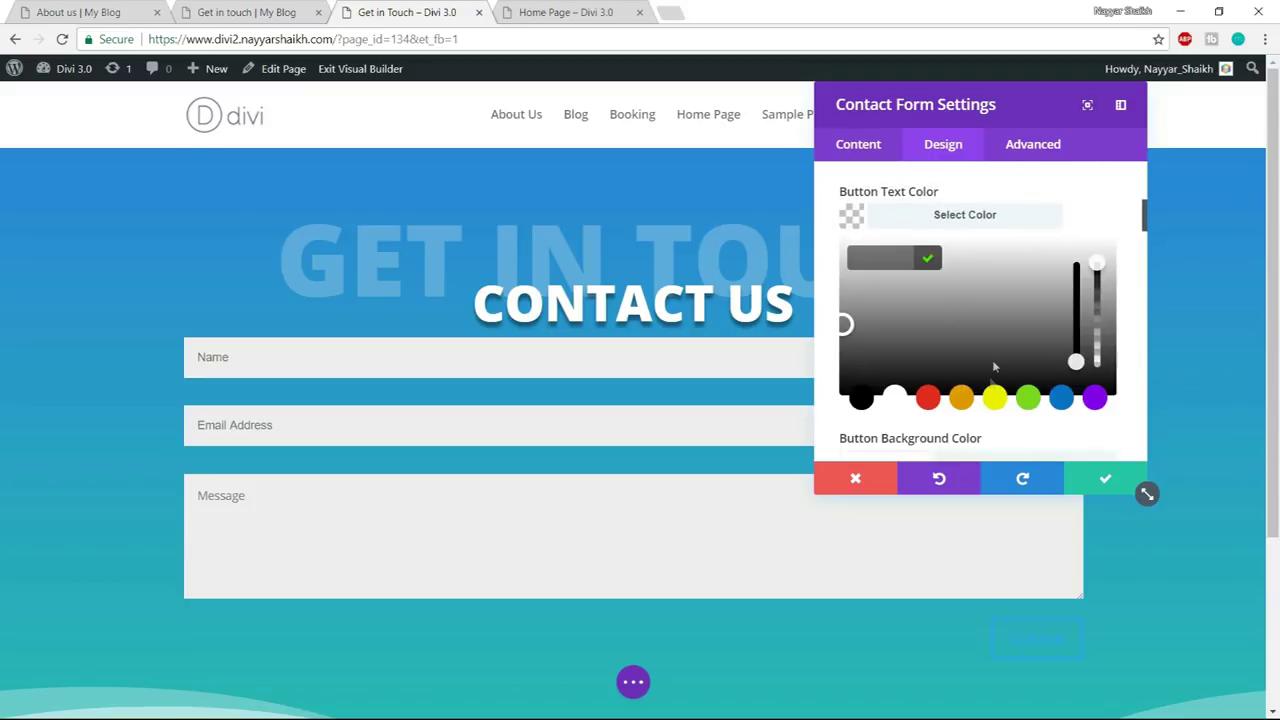
{"action": "left_click", "coordinate": [898, 397]}
{"action": "left_click", "coordinate": [252, 11]}
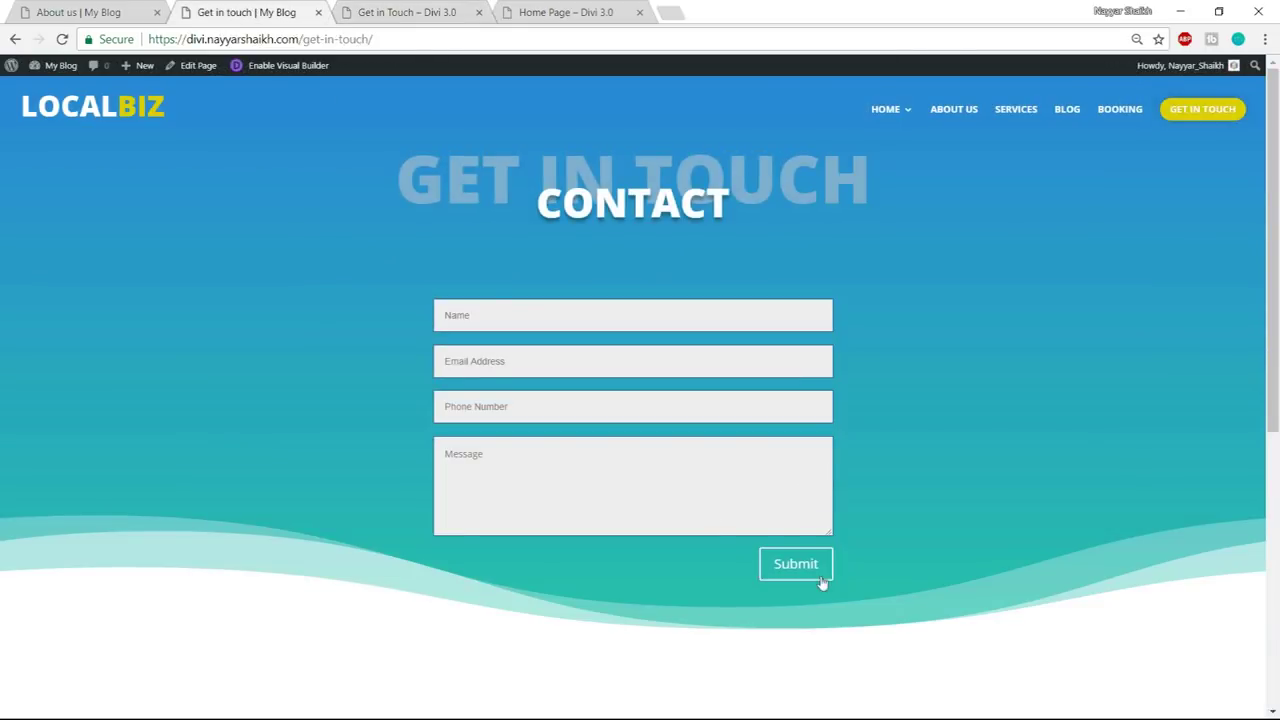
{"action": "left_click", "coordinate": [405, 12]}
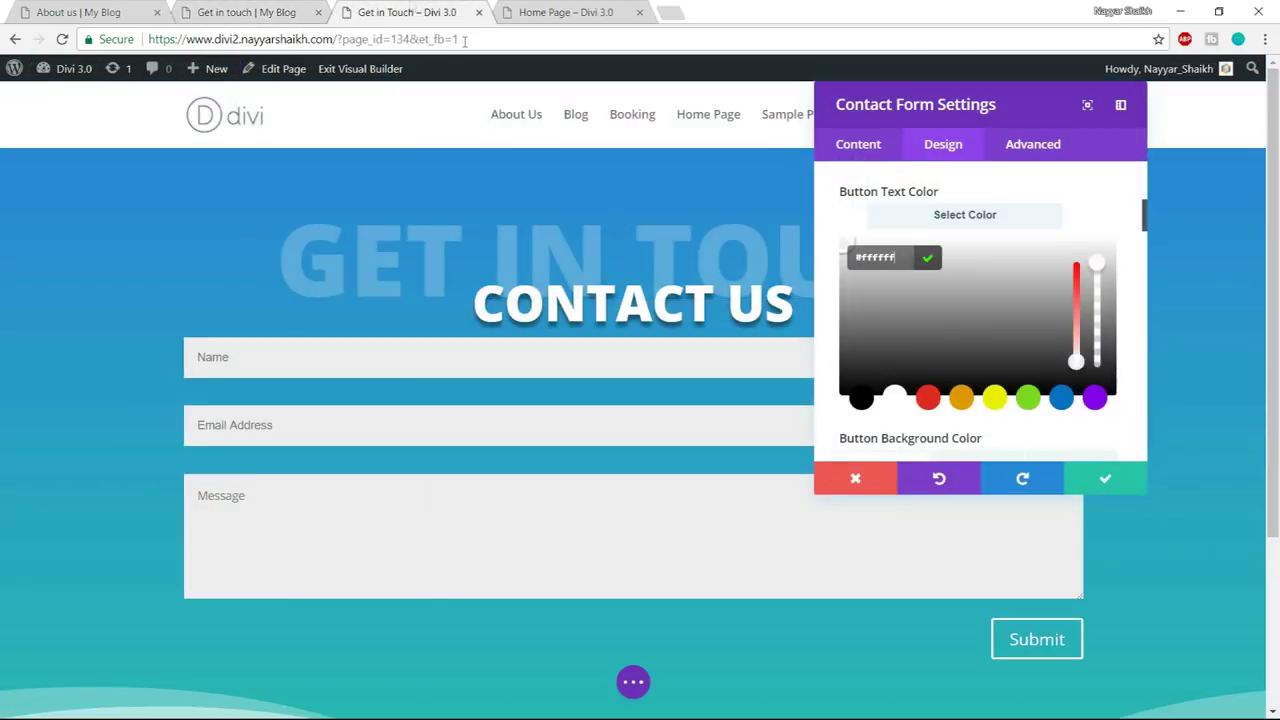
{"action": "left_click", "coordinate": [1105, 479]}
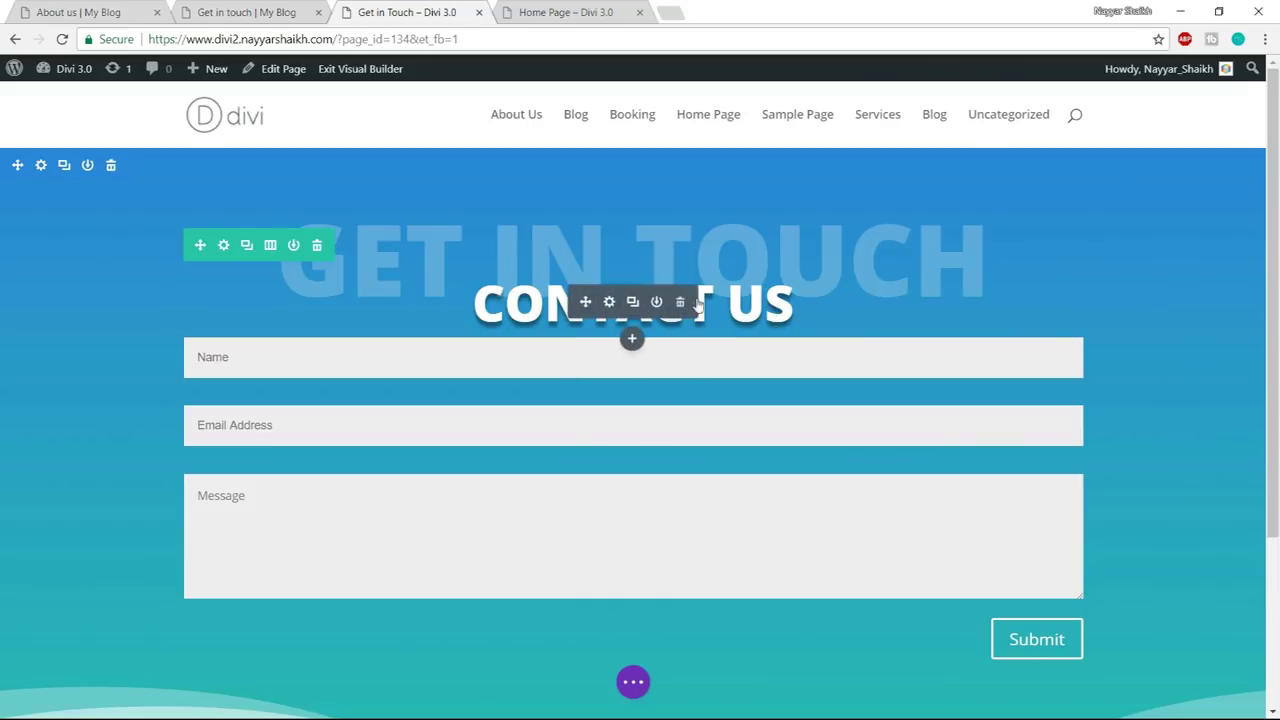
- Add an empty line below the CONTACT US heading and check the spacing above the contact form
{"action": "left_click", "coordinate": [803, 310]}
{"action": "key", "text": "Return"}
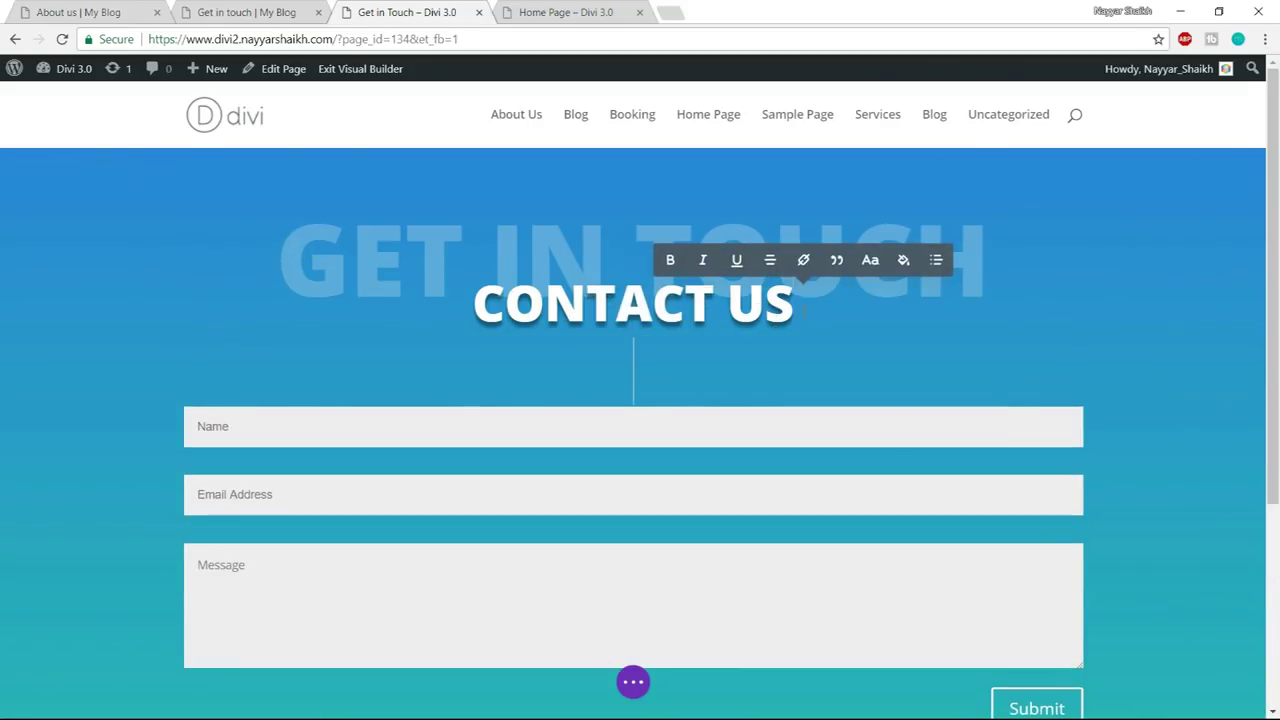
{"action": "scroll", "coordinate": [1213, 258], "scroll_direction": "down", "scroll_amount": 2}
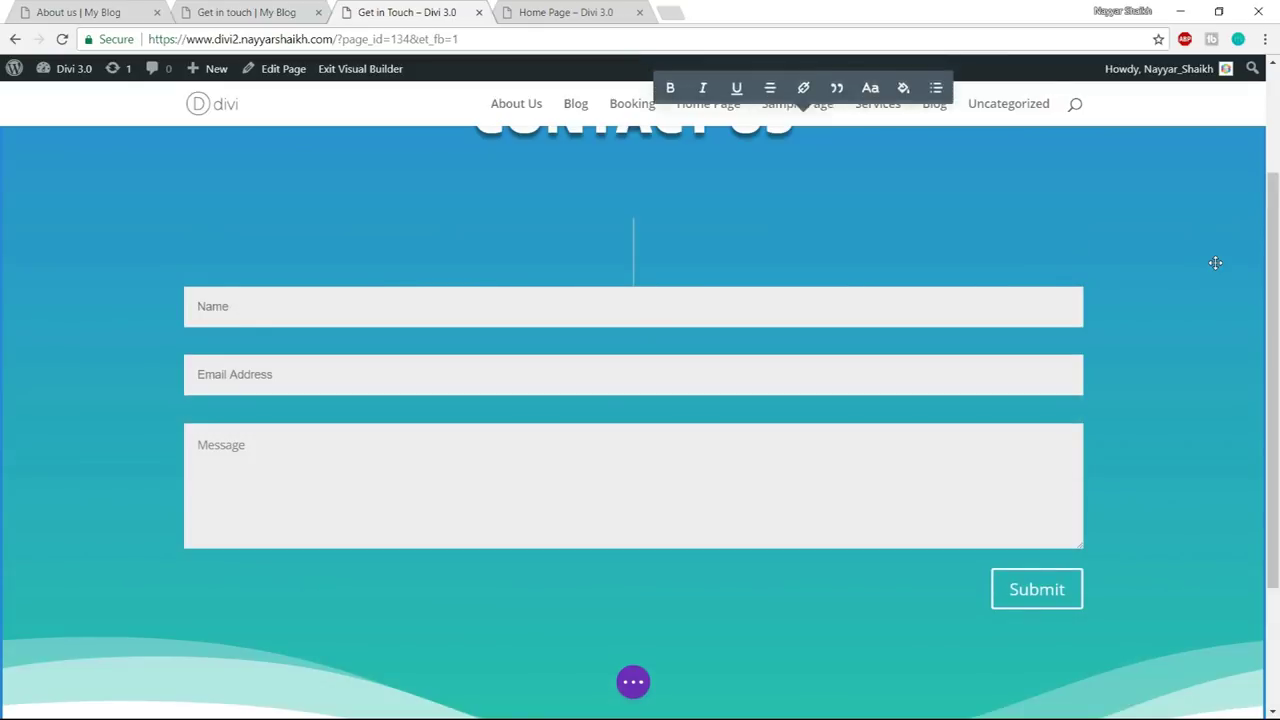
{"action": "key", "text": "ctrl+minus"}
{"action": "key", "text": "ctrl+minus"}
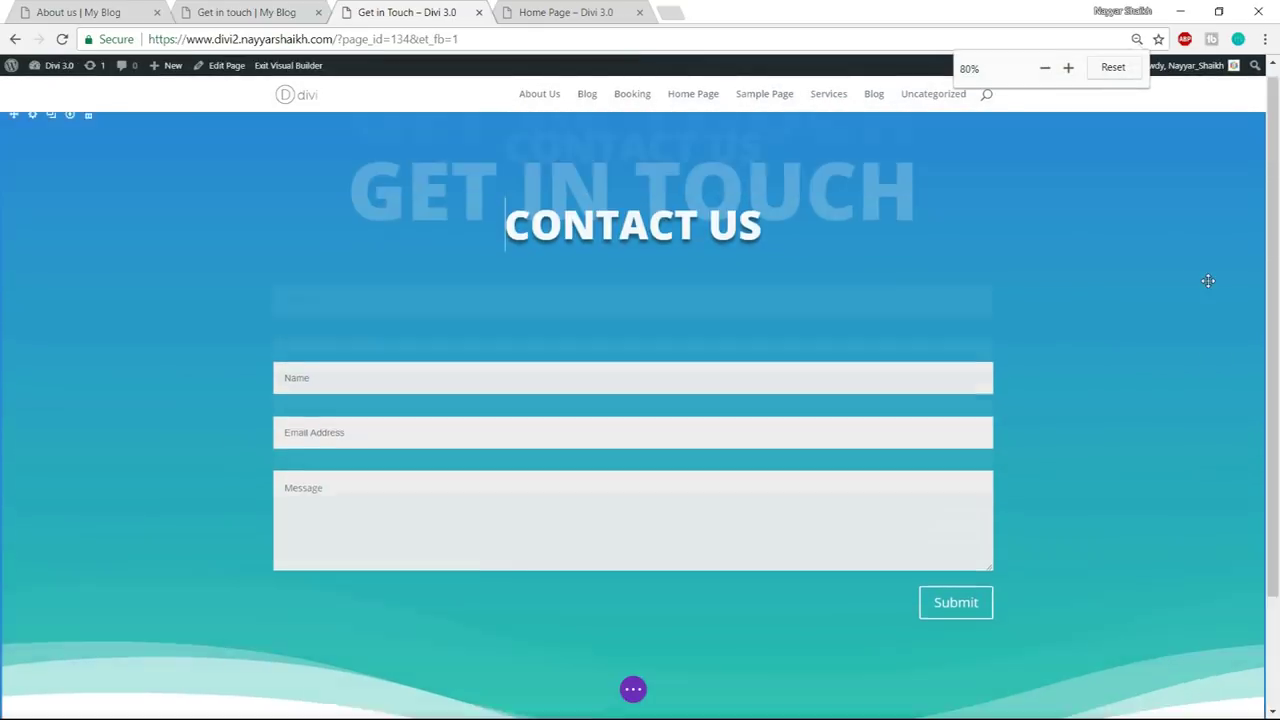
{"action": "key", "text": "ctrl+0"}
{"action": "scroll", "coordinate": [718, 377], "scroll_direction": "down", "scroll_amount": 1}
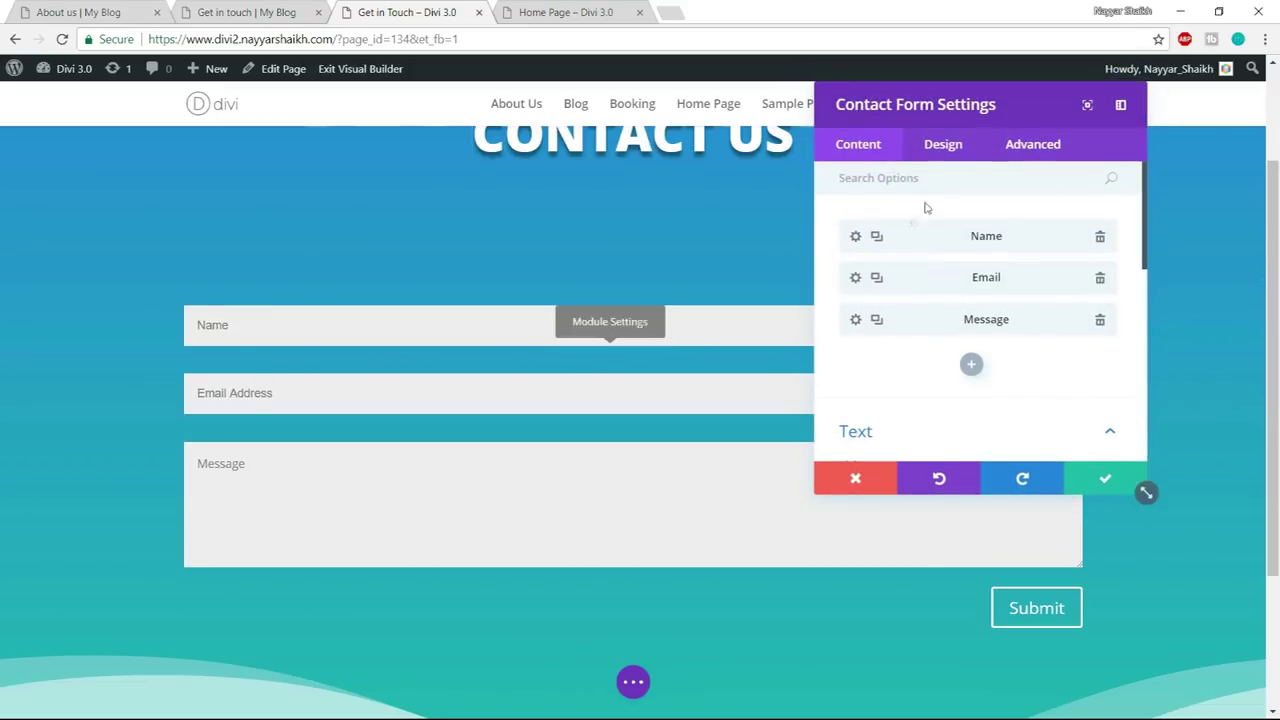
- Set the contact form's custom right and left padding to 50px
{"action": "left_click", "coordinate": [949, 146]}
{"action": "scroll", "coordinate": [993, 306], "scroll_direction": "down", "scroll_amount": 2}
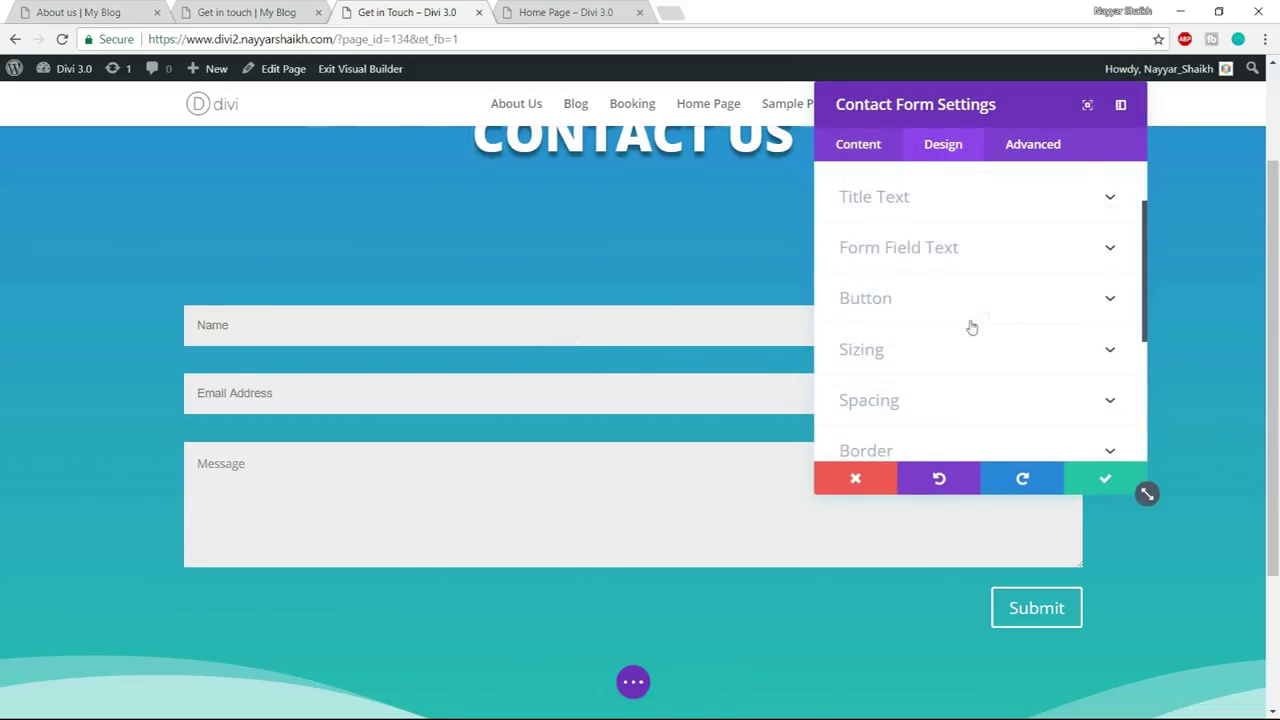
{"action": "left_click", "coordinate": [916, 404]}
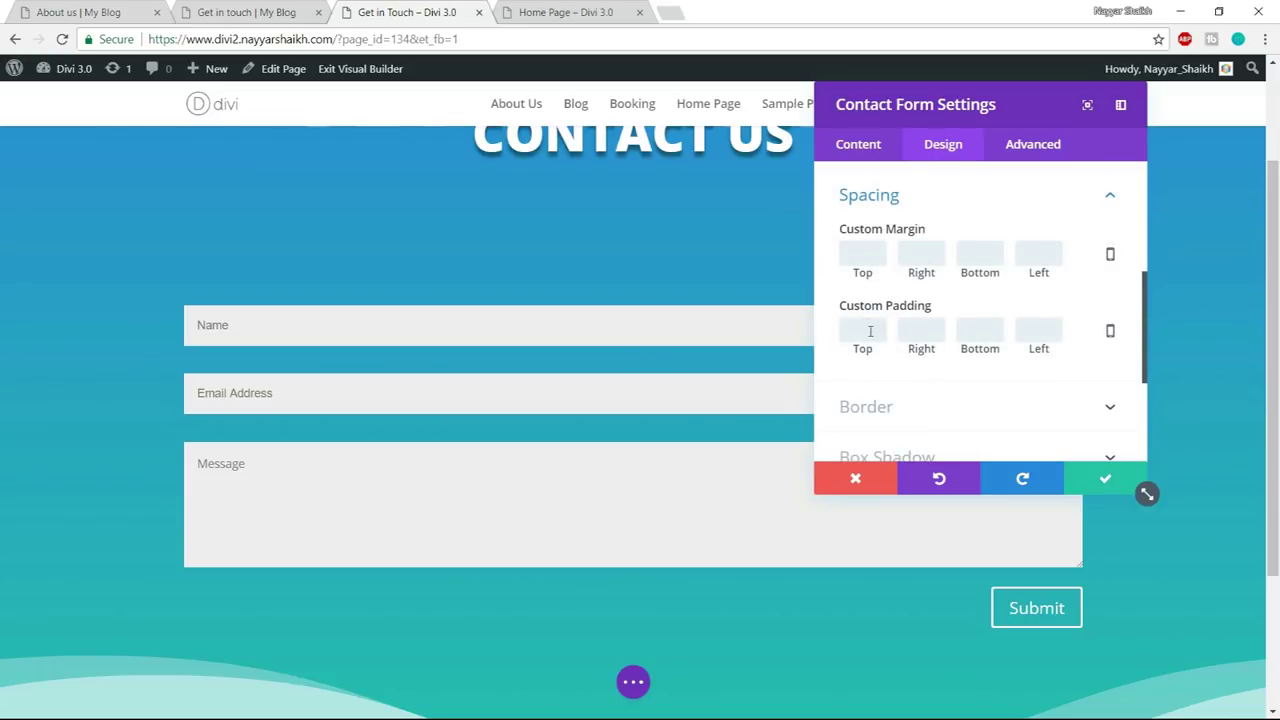
{"action": "left_click", "coordinate": [930, 331]}
{"action": "type", "text": "50"}
{"action": "key", "text": "Tab"}
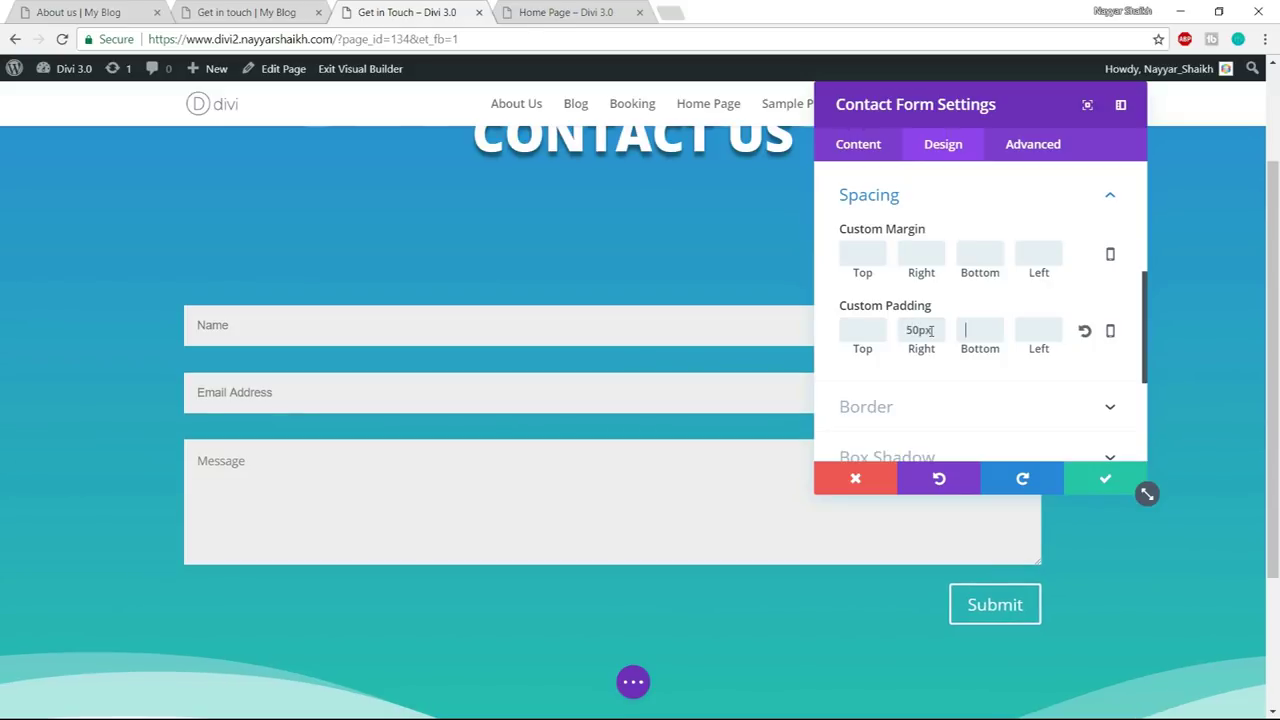
{"action": "type", "text": "50"}
{"action": "scroll", "coordinate": [930, 331], "scroll_direction": "up", "scroll_amount": 2}
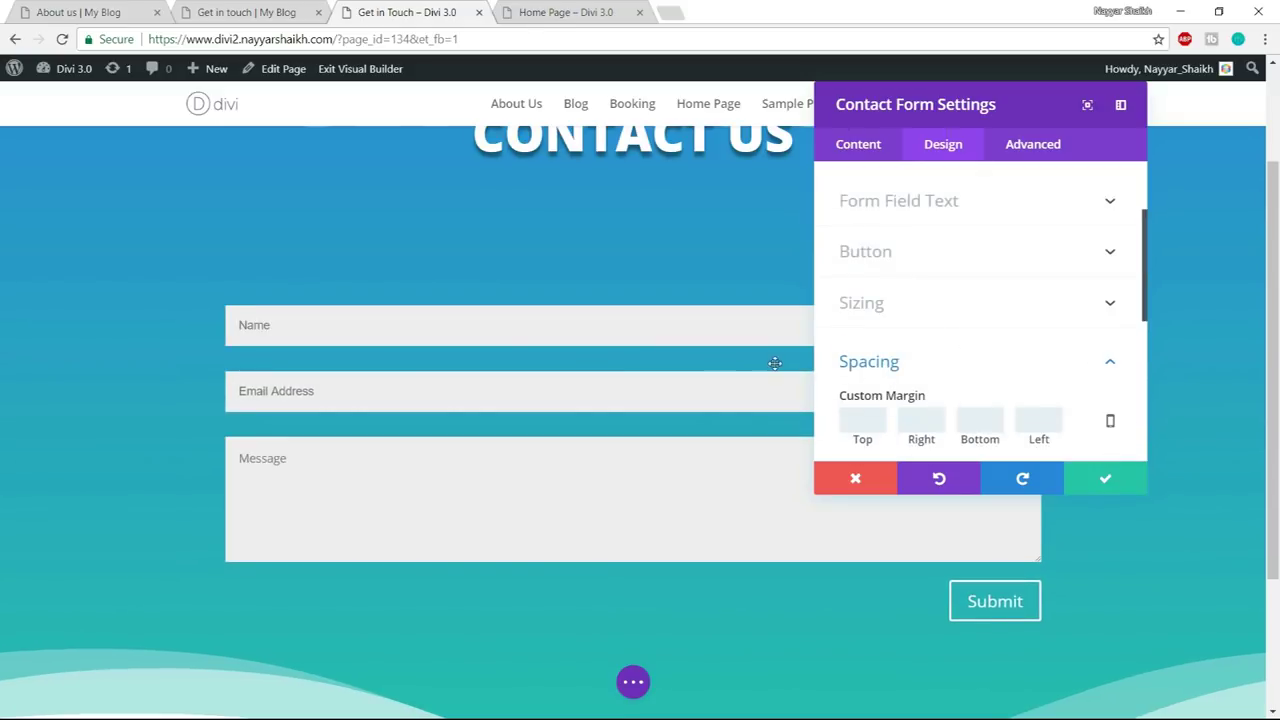
- Set the contact form's custom right and left padding to 100px, save the form settings and check the result
{"action": "scroll", "coordinate": [771, 360], "scroll_direction": "up", "scroll_amount": 2}
{"action": "scroll", "coordinate": [945, 390], "scroll_direction": "down", "scroll_amount": 1}
{"action": "scroll", "coordinate": [952, 420], "scroll_direction": "down", "scroll_amount": 2}
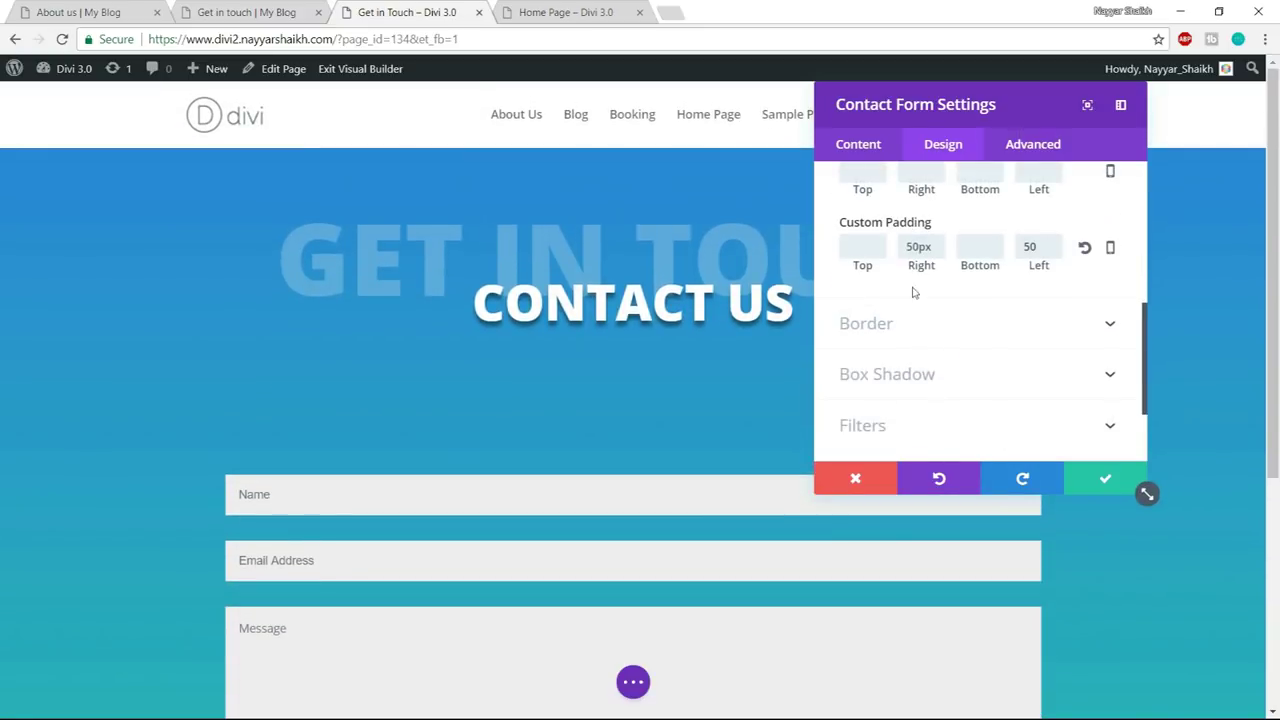
{"action": "type", "text": "100"}
{"action": "key", "text": "Tab"}
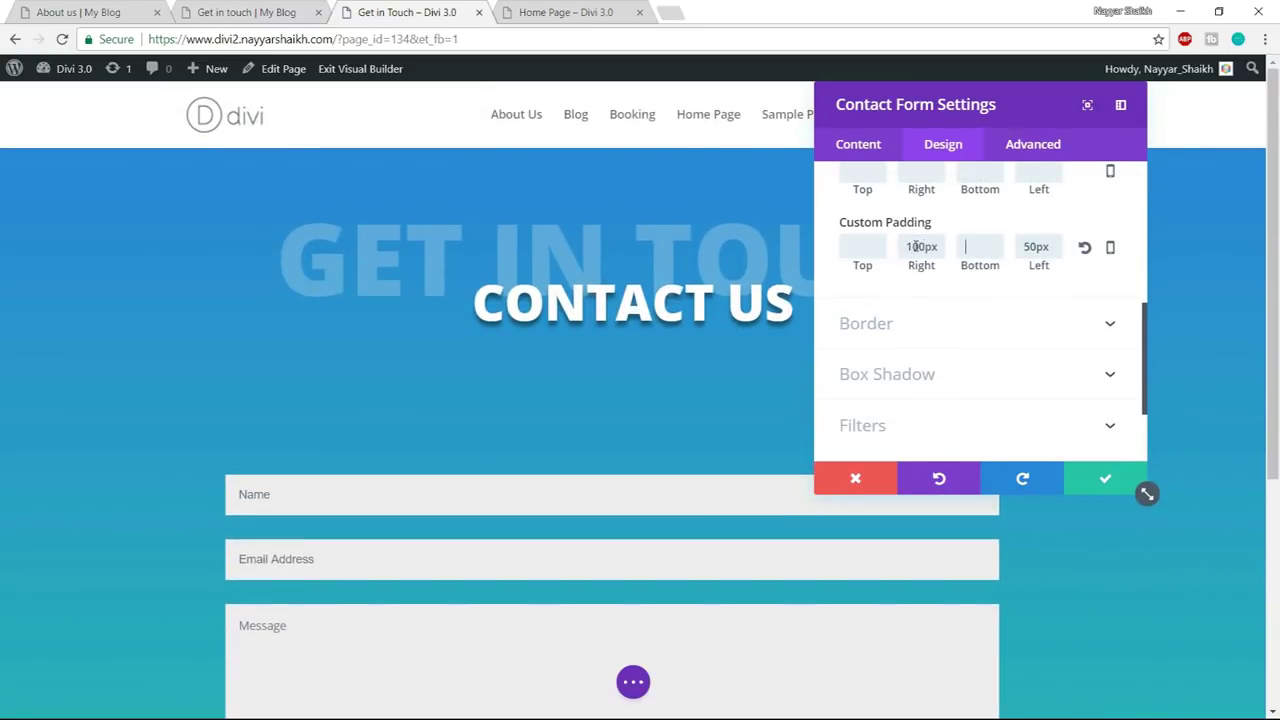
{"action": "type", "text": "100"}
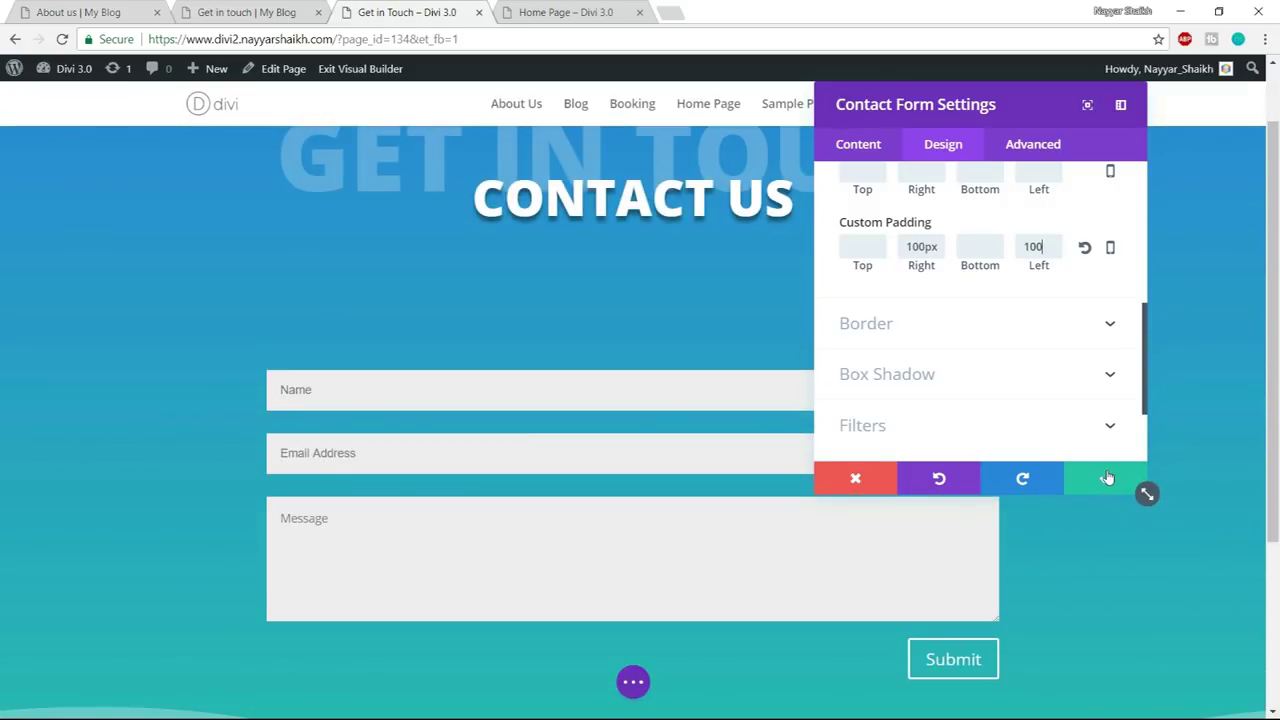
{"action": "left_click", "coordinate": [1097, 479]}
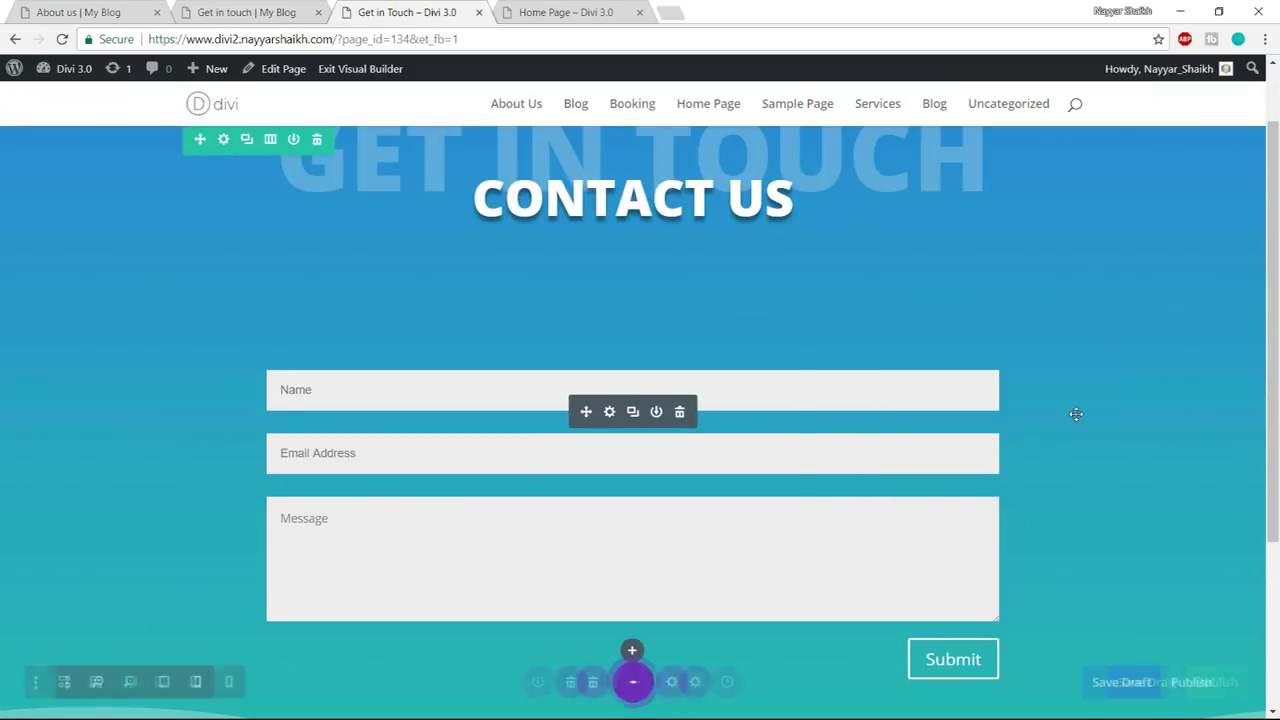
{"action": "scroll", "coordinate": [937, 407], "scroll_direction": "down", "scroll_amount": 3}
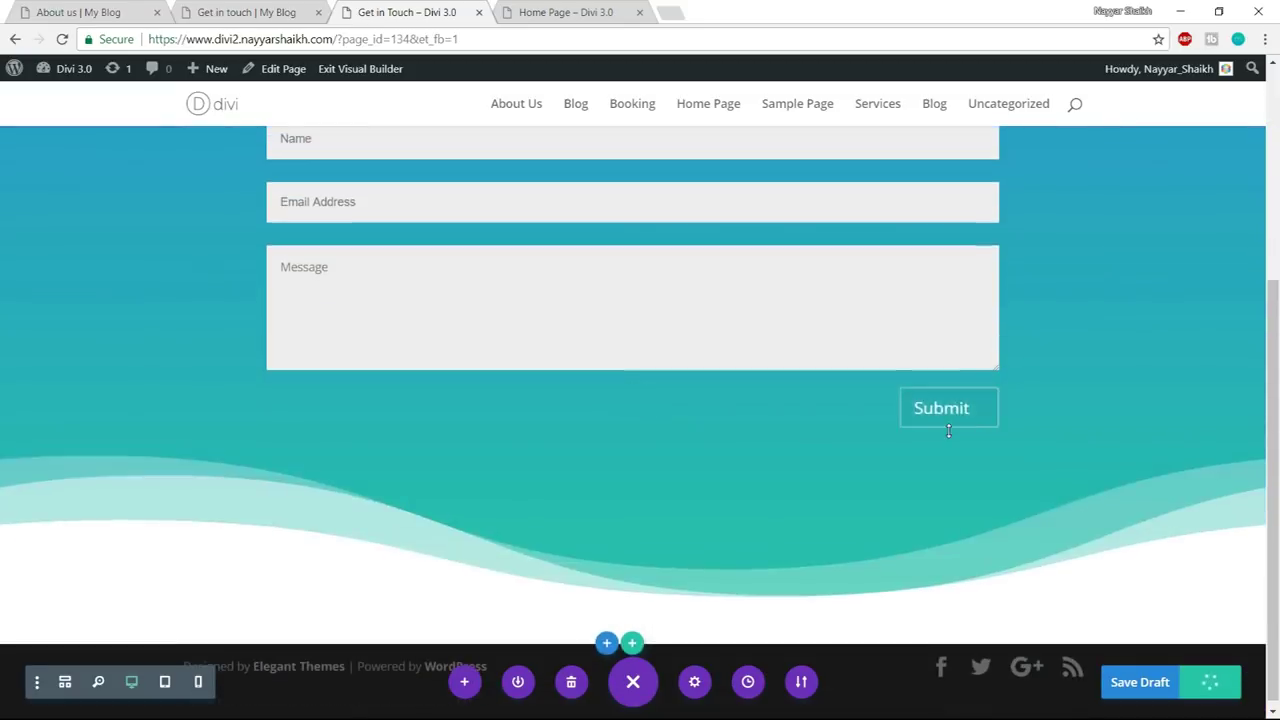
{"action": "scroll", "coordinate": [1205, 474], "scroll_direction": "up", "scroll_amount": 3}
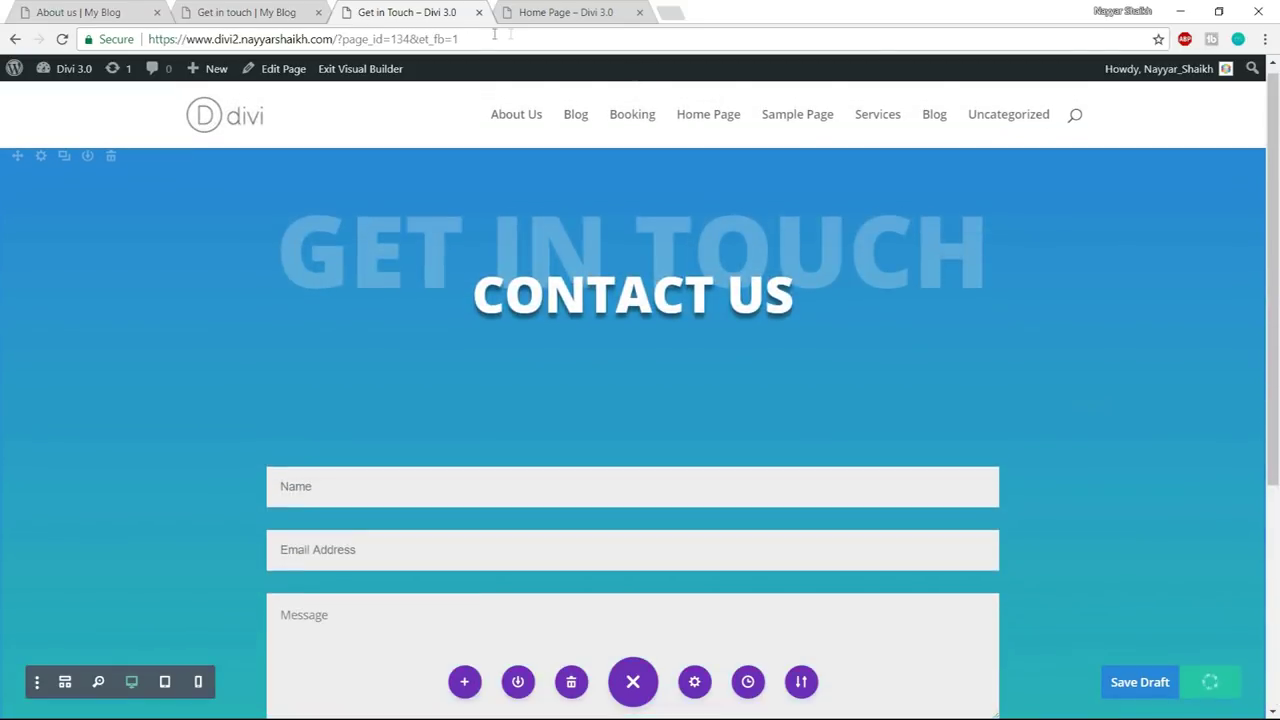
- Check the reference page's contact details layout and insert a regular section with a three-equal-column row below the contact form section
{"action": "key", "text": "ctrl+shift+Tab"}
{"action": "scroll", "coordinate": [785, 356], "scroll_direction": "down", "scroll_amount": 3}
{"action": "scroll", "coordinate": [785, 356], "scroll_direction": "down", "scroll_amount": 2}
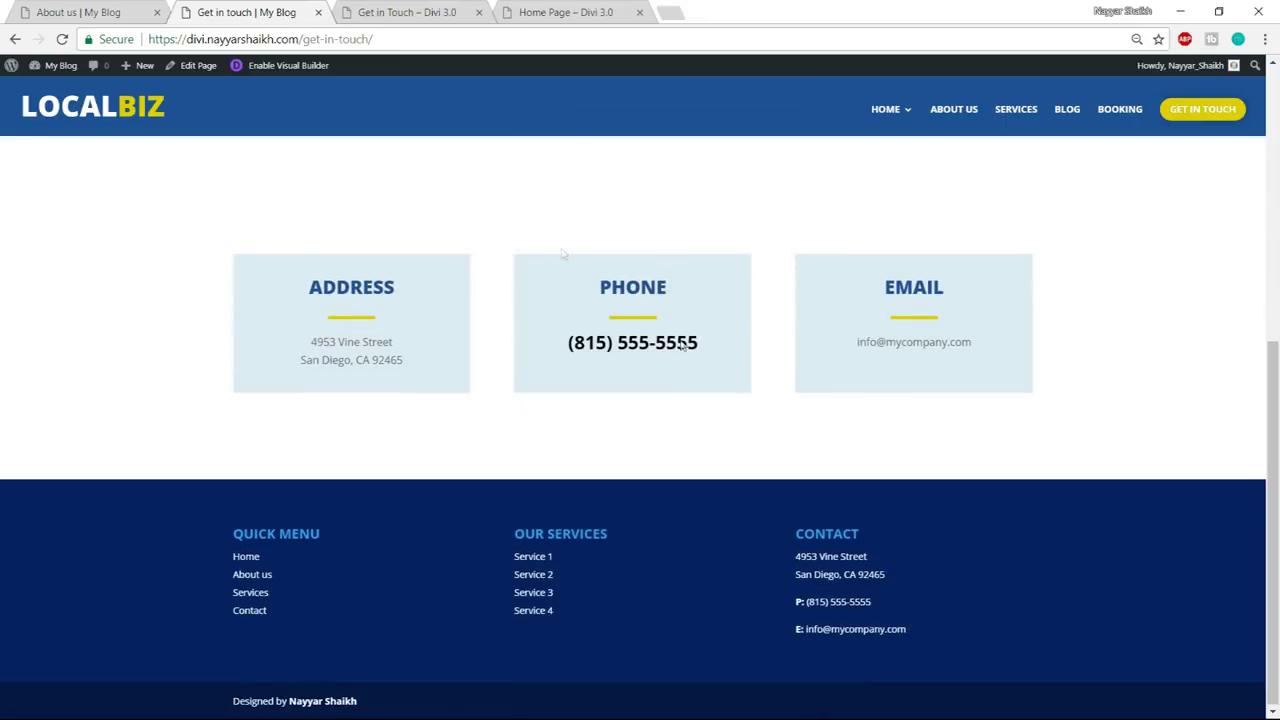
{"action": "key", "text": "ctrl+Tab"}
{"action": "scroll", "coordinate": [797, 314], "scroll_direction": "down", "scroll_amount": 5}
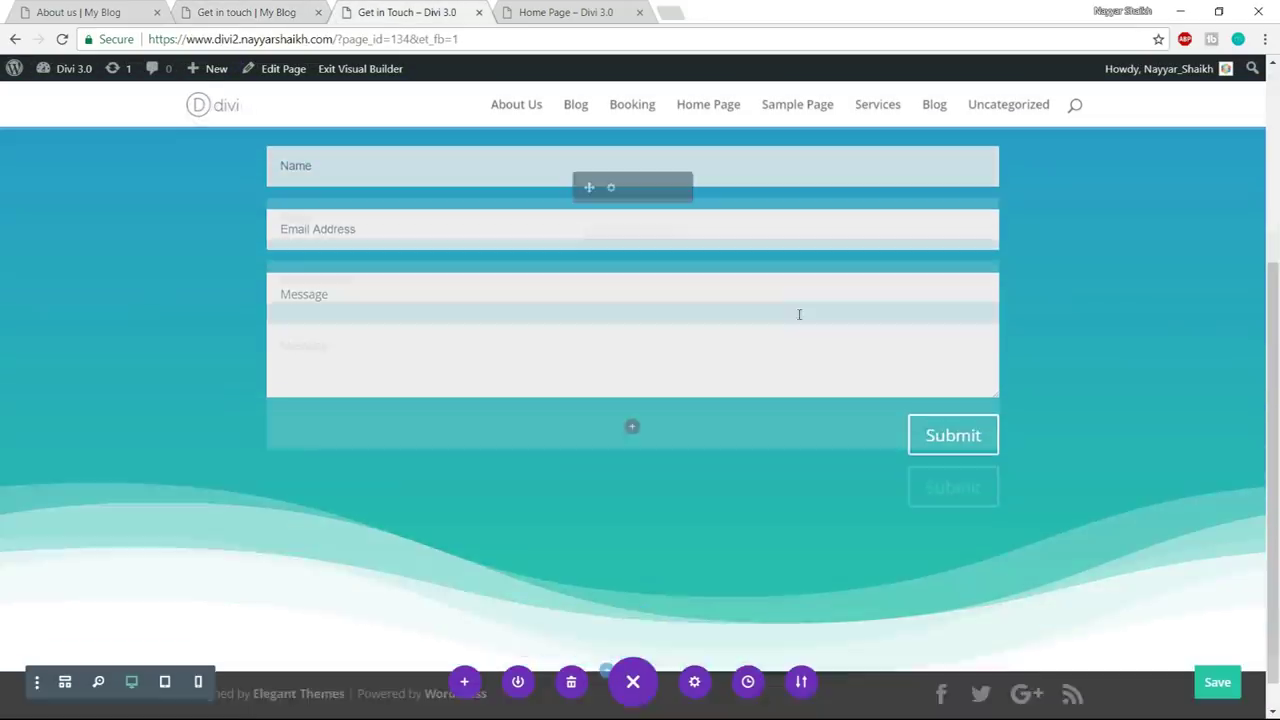
{"action": "left_click", "coordinate": [607, 636]}
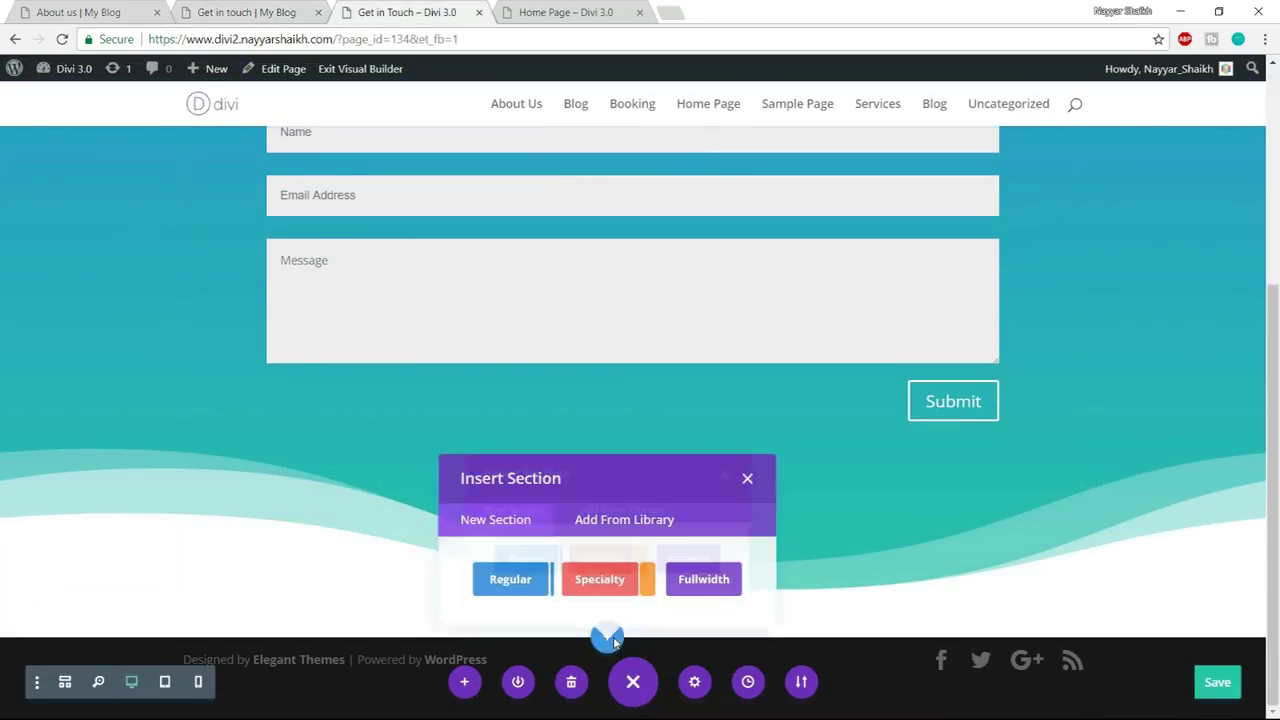
{"action": "left_click", "coordinate": [512, 577]}
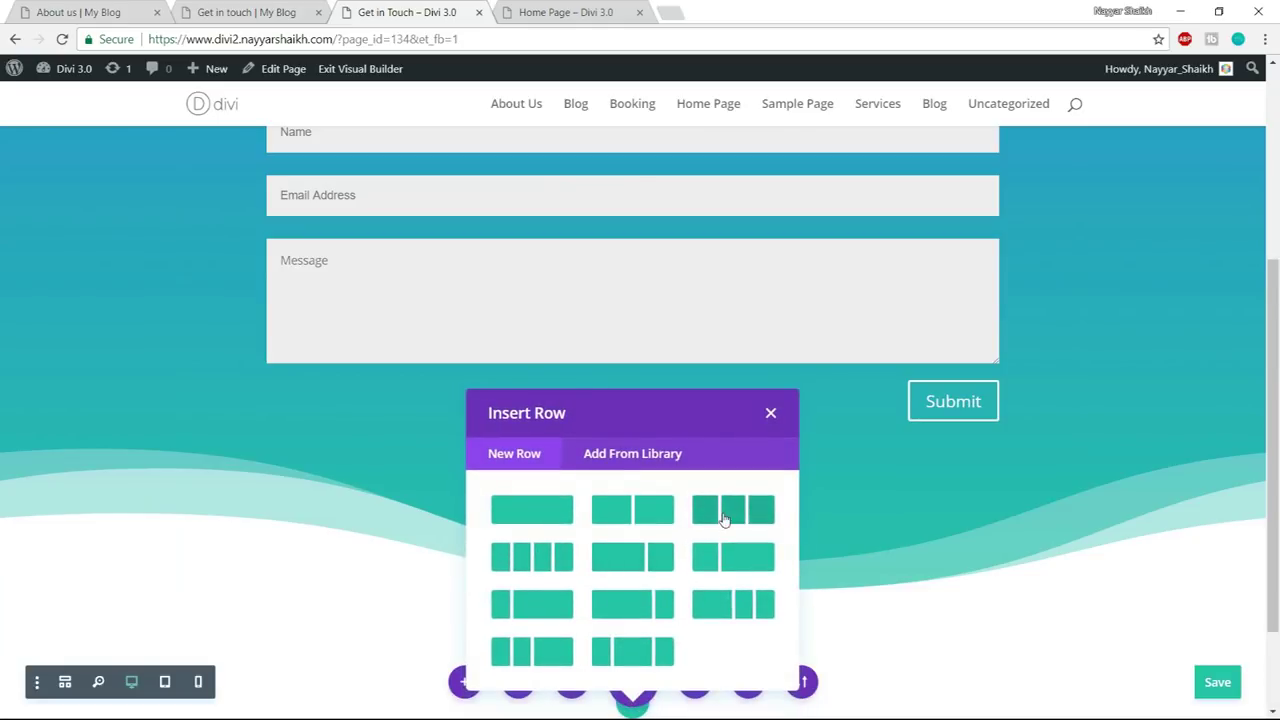
{"action": "left_click", "coordinate": [729, 508]}
{"action": "scroll", "coordinate": [996, 466], "scroll_direction": "down", "scroll_amount": 1}
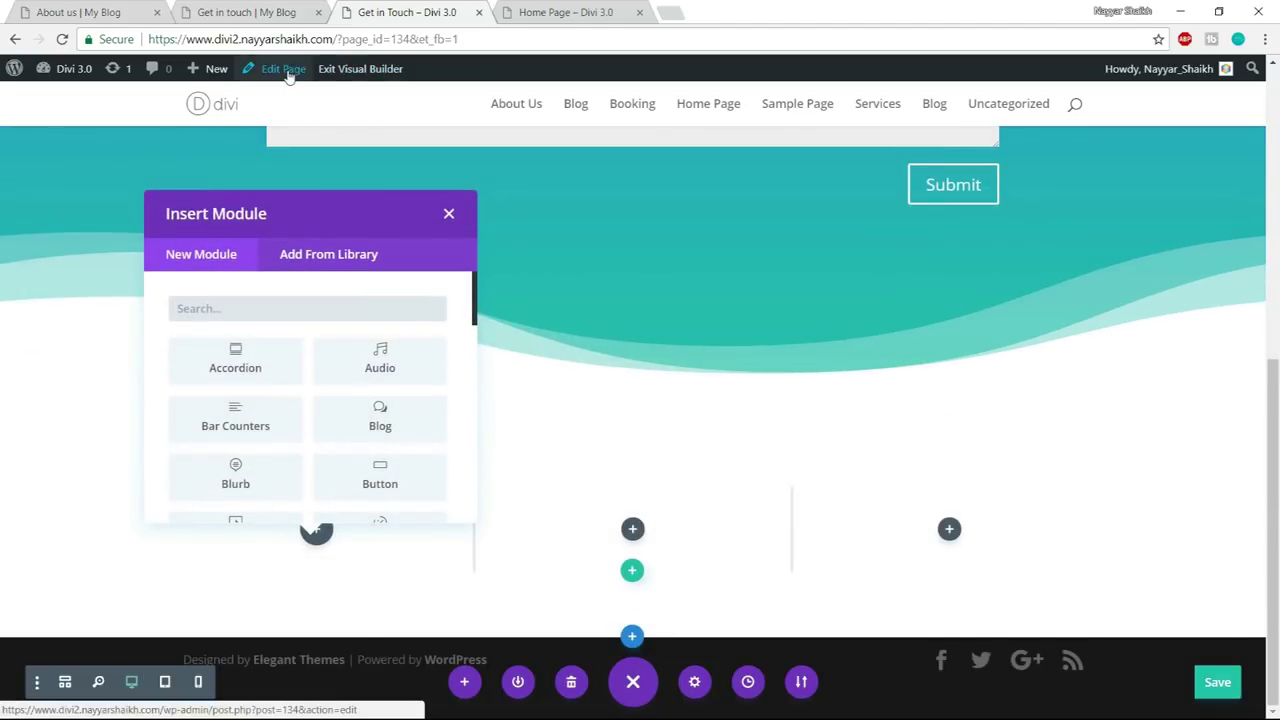
- Insert a Text module in the first column and fill it with the ADDRESS heading copied from the reference Get in Touch page
{"action": "type", "text": "text"}
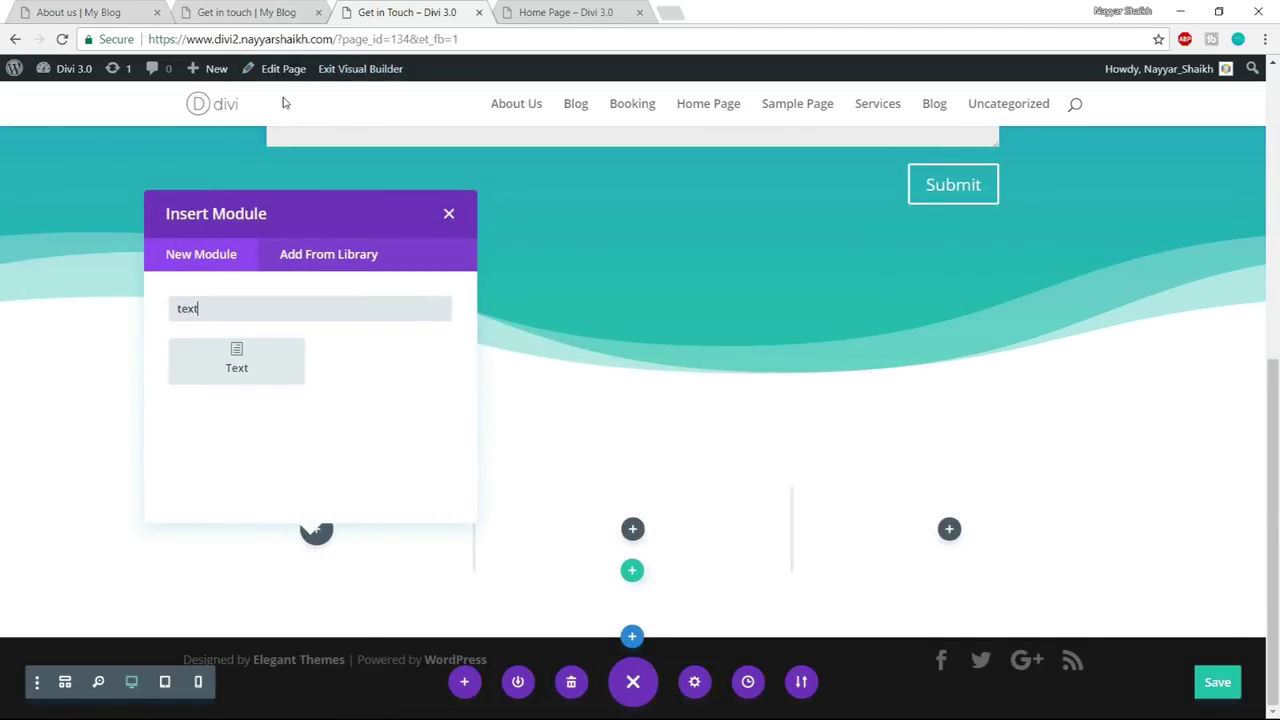
{"action": "left_click", "coordinate": [237, 366]}
{"action": "key", "text": "ctrl+shift+Tab"}
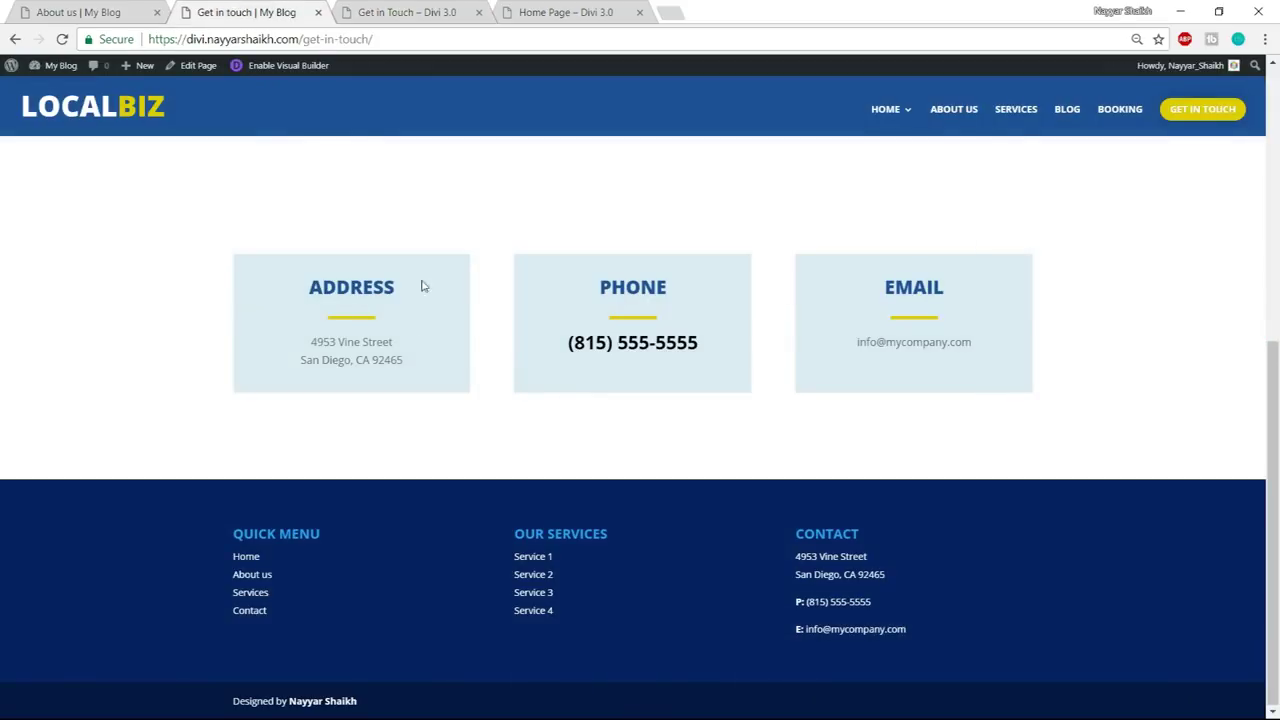
{"action": "double_click", "coordinate": [339, 289]}
{"action": "key", "text": "ctrl+c"}
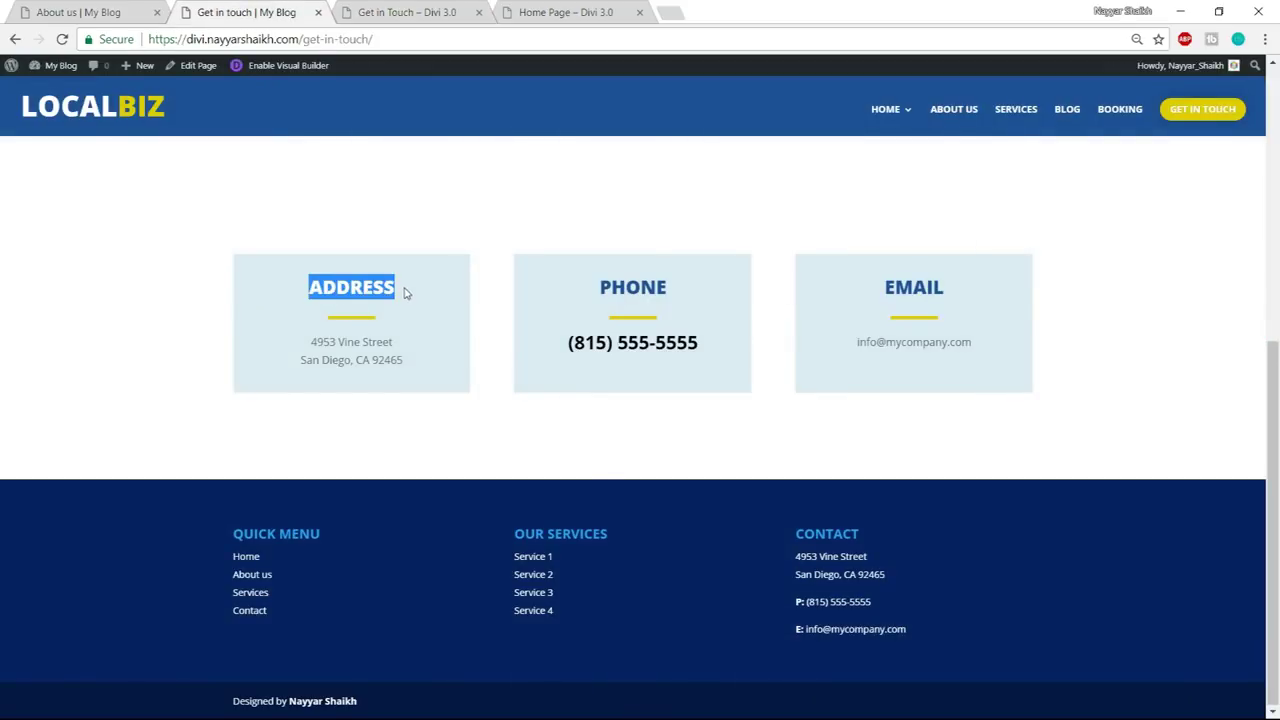
{"action": "left_click", "coordinate": [399, 6]}
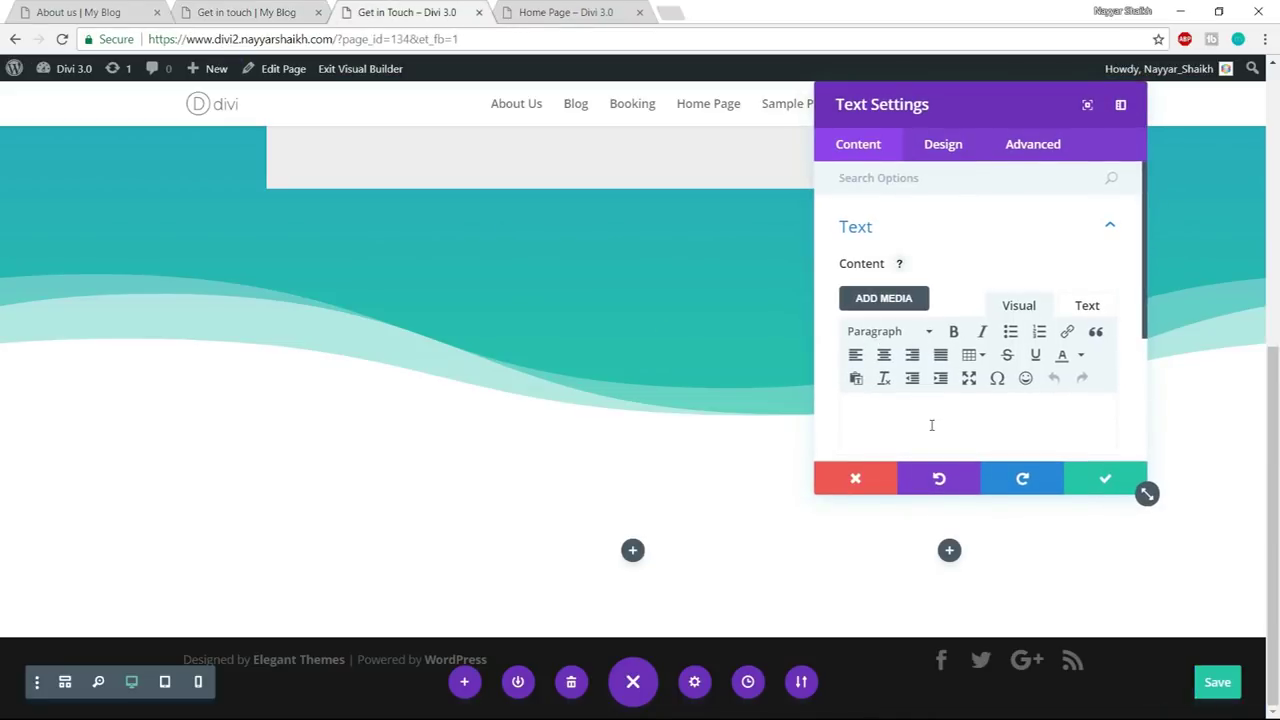
{"action": "key", "text": "ctrl+v"}
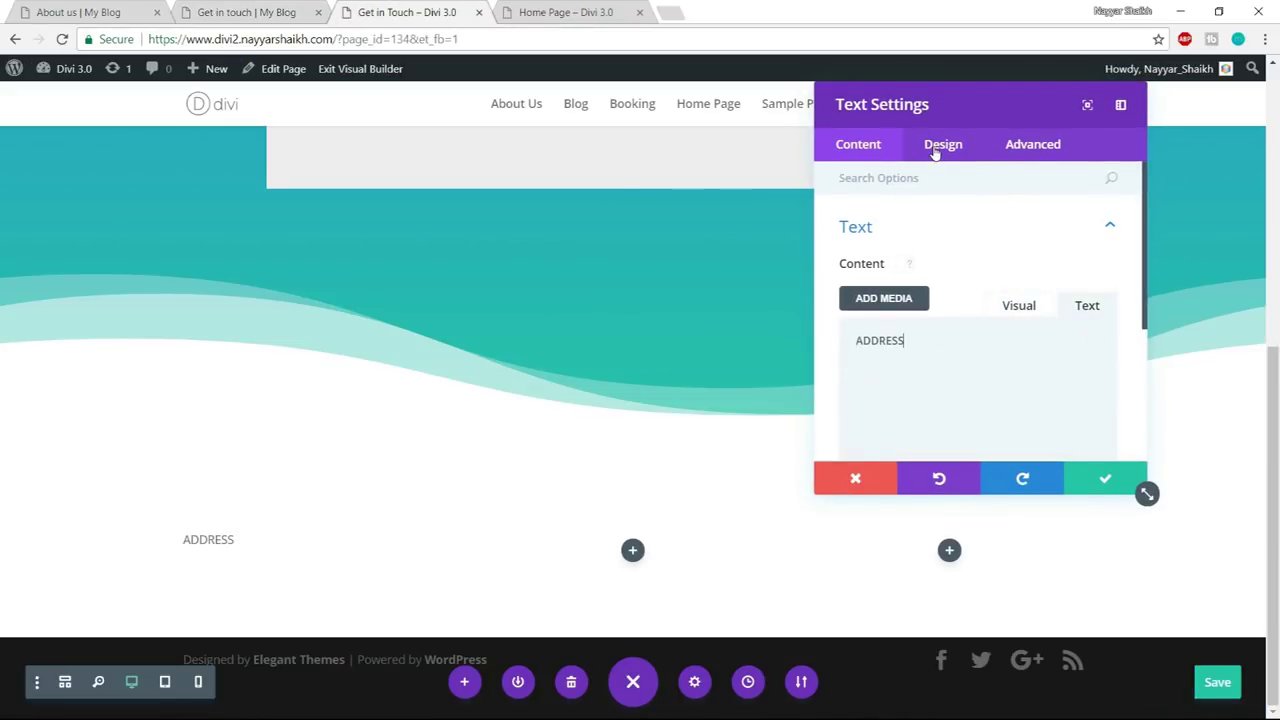
- Set the ADDRESS text size to 35px and center its orientation
{"action": "left_click", "coordinate": [943, 144]}
{"action": "left_click", "coordinate": [975, 230]}
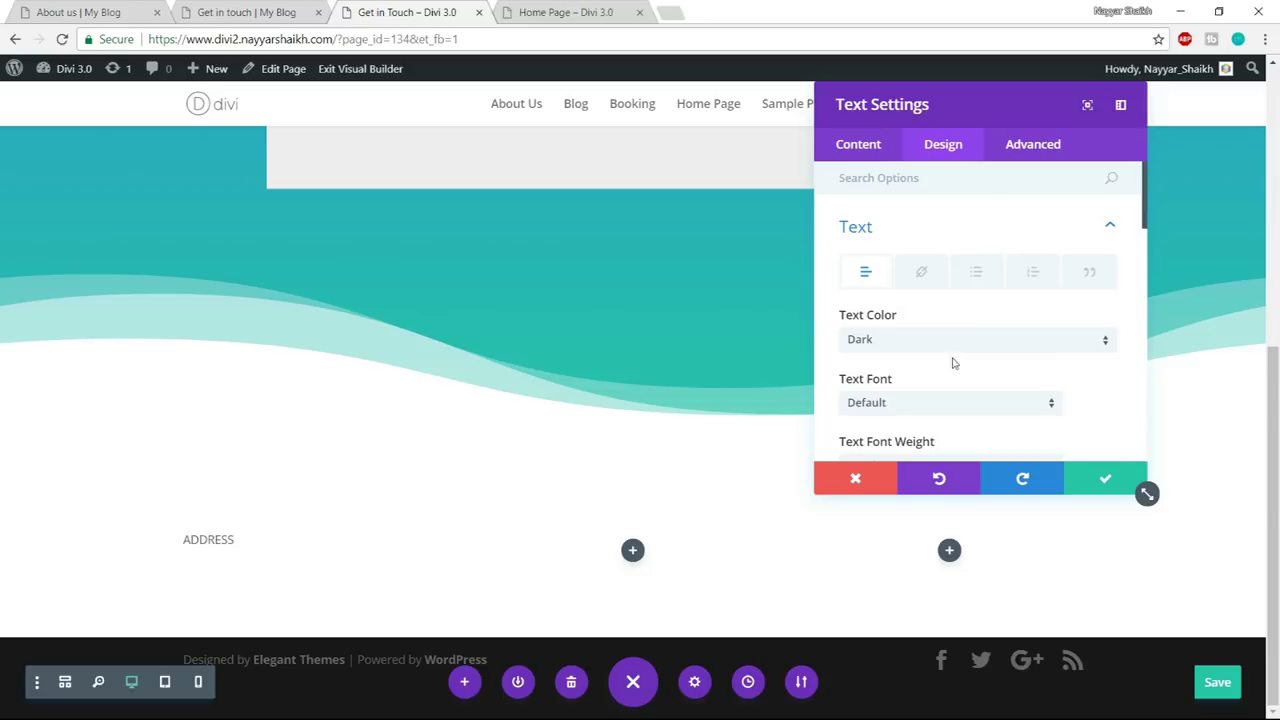
{"action": "scroll", "coordinate": [958, 342], "scroll_direction": "down", "scroll_amount": 5}
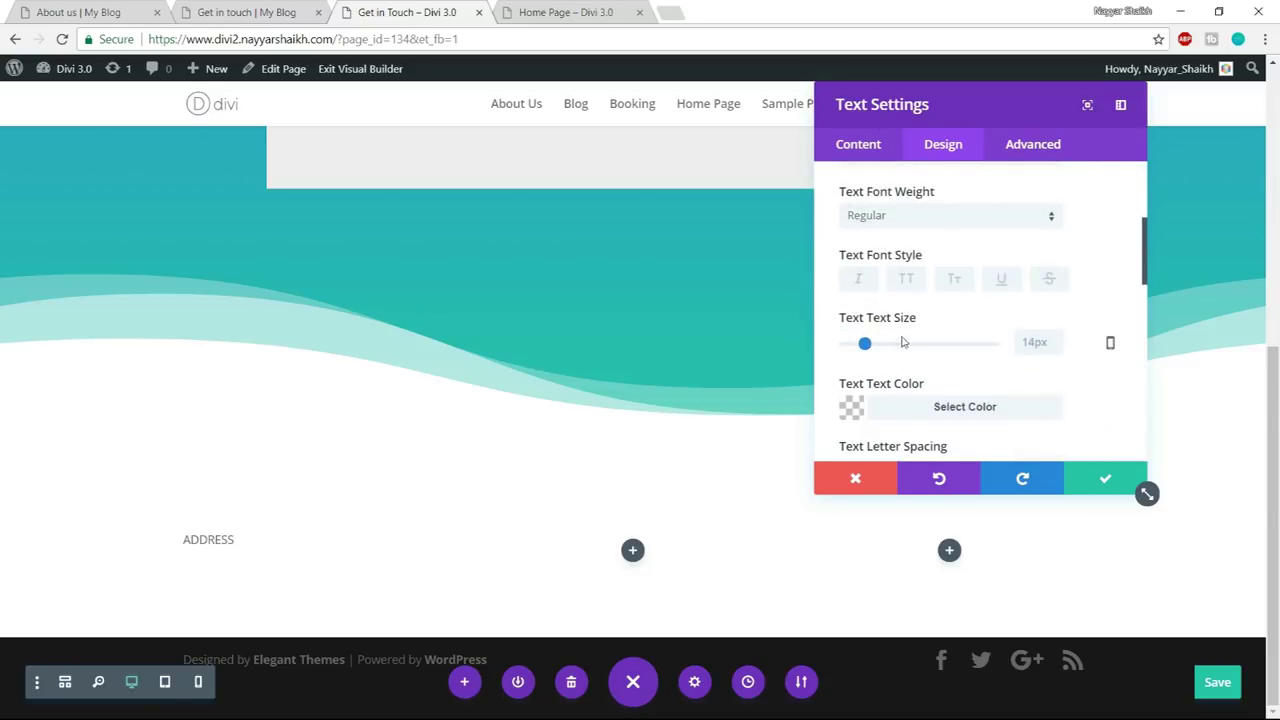
{"action": "left_click_drag", "start_coordinate": [865, 344], "coordinate": [897, 351]}
{"action": "scroll", "coordinate": [985, 365], "scroll_direction": "down", "scroll_amount": 5}
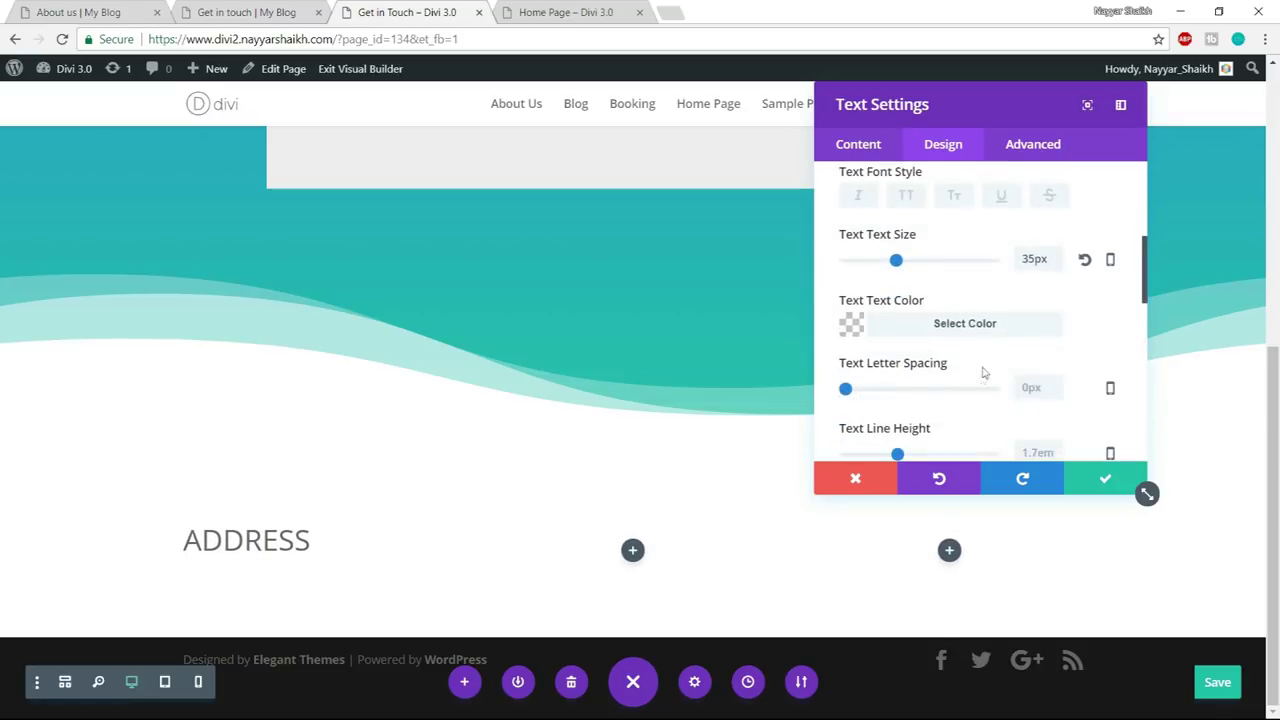
{"action": "left_click", "coordinate": [939, 435]}
{"action": "scroll", "coordinate": [945, 425], "scroll_direction": "up", "scroll_amount": 4}
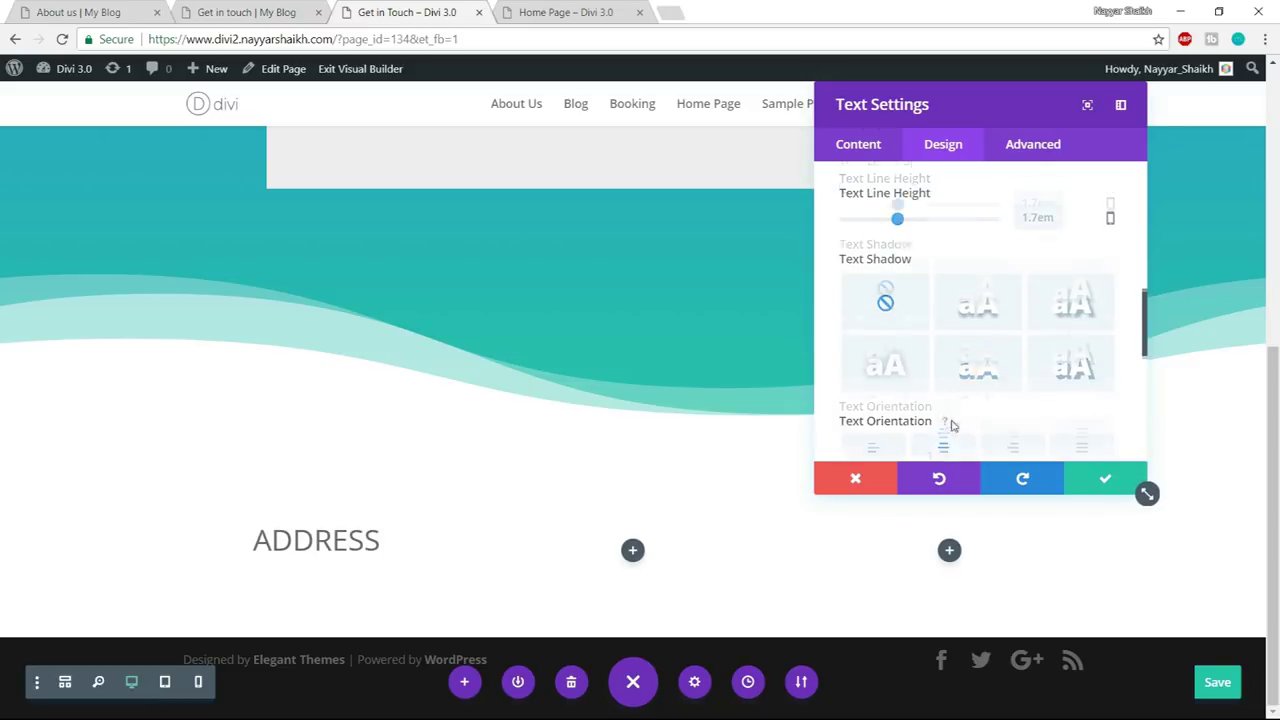
- Make the ADDRESS text bold, set its color to blue (#0c71c3) and save the text settings
{"action": "left_click", "coordinate": [925, 219]}
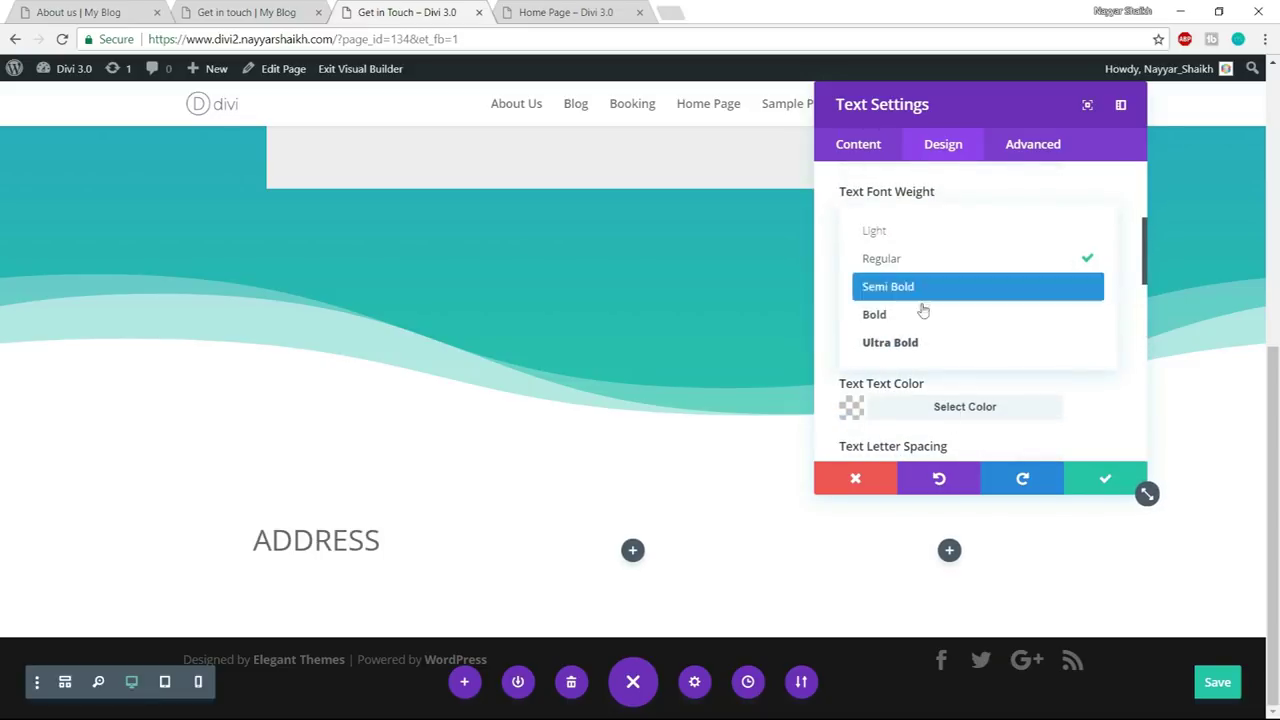
{"action": "left_click", "coordinate": [922, 312]}
{"action": "scroll", "coordinate": [1027, 341], "scroll_direction": "down", "scroll_amount": 2}
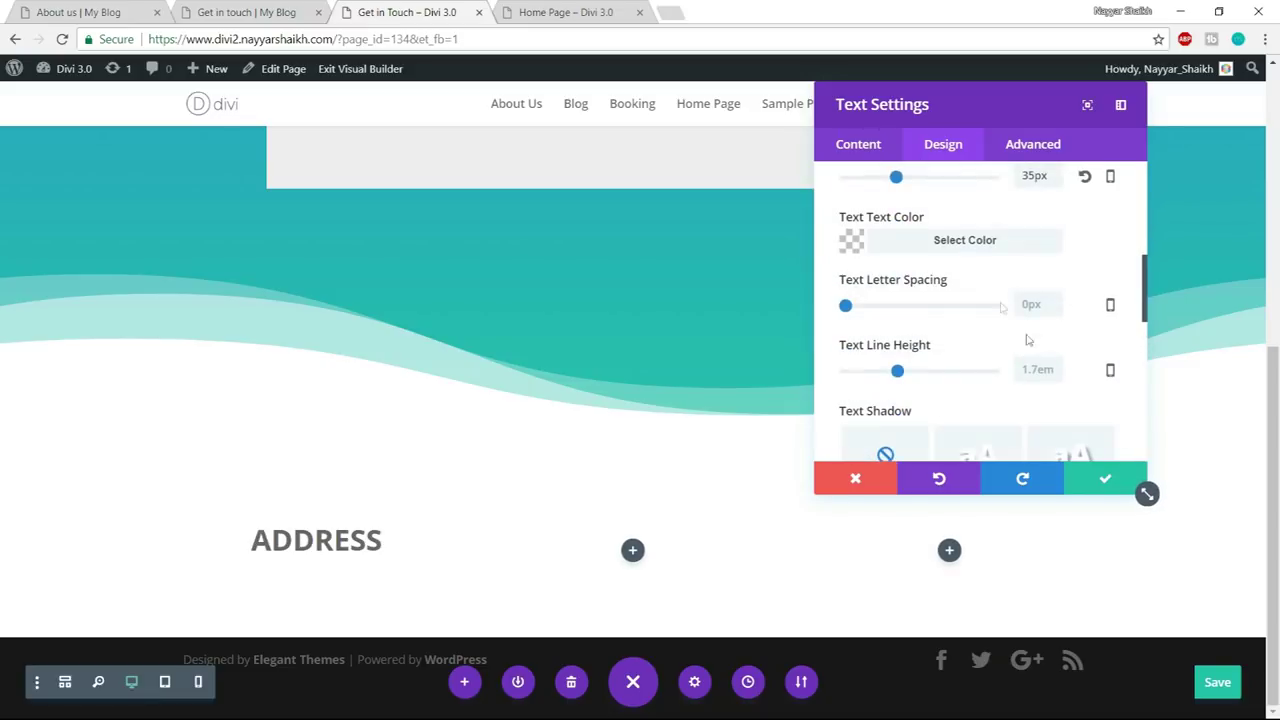
{"action": "left_click", "coordinate": [983, 253]}
{"action": "left_click", "coordinate": [1070, 436]}
{"action": "left_click", "coordinate": [248, 12]}
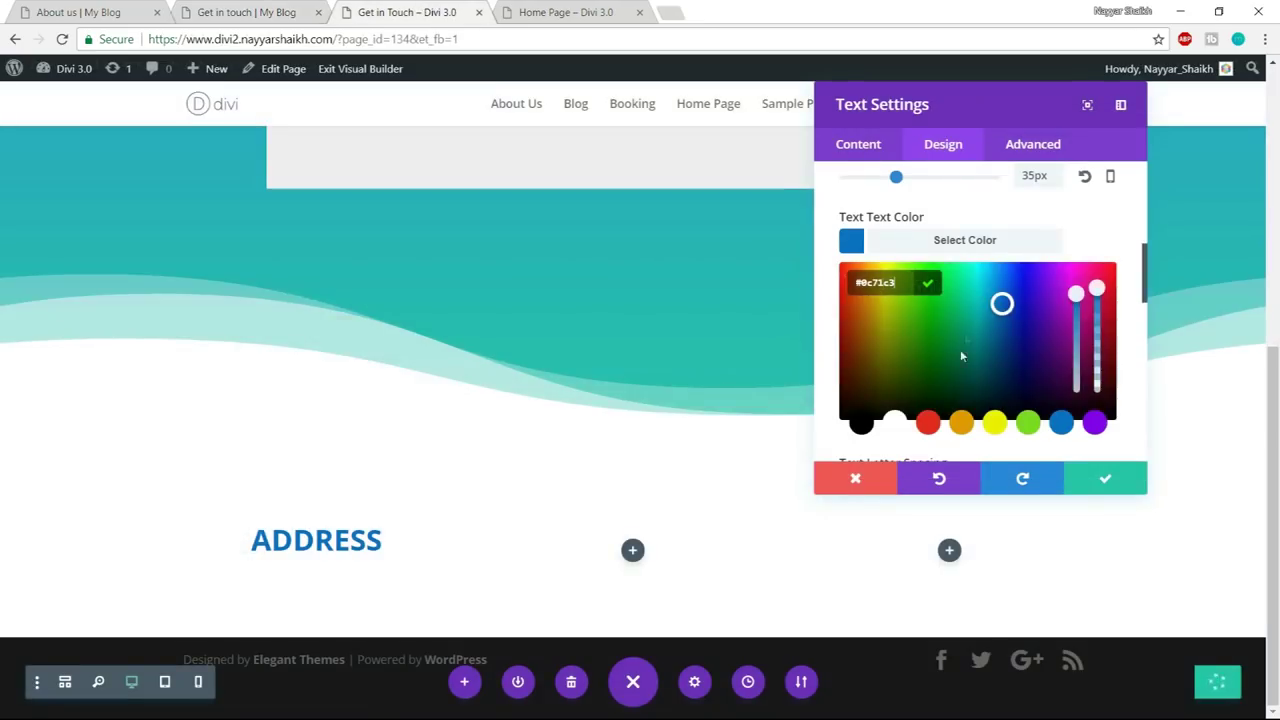
{"action": "scroll", "coordinate": [965, 364], "scroll_direction": "down", "scroll_amount": 2}
{"action": "left_click", "coordinate": [1104, 488]}
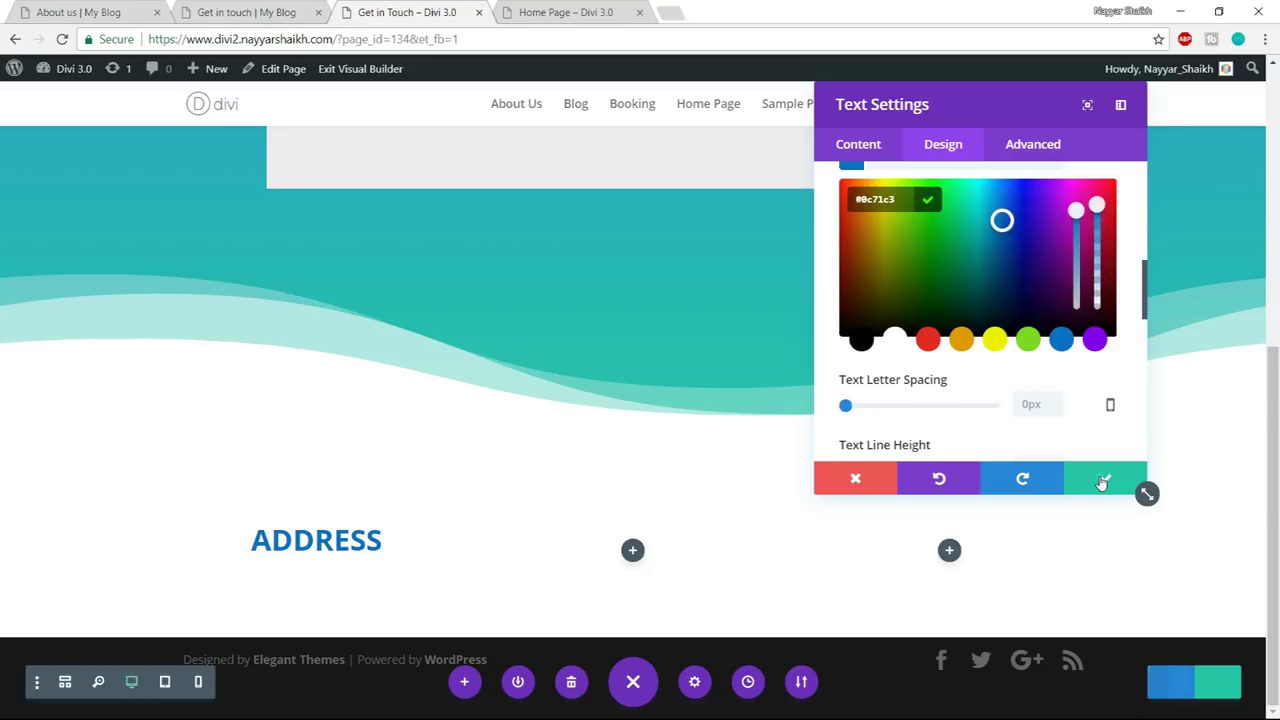
- Add the saved Small Divider module from the library below the ADDRESS heading
{"action": "left_click", "coordinate": [315, 574]}
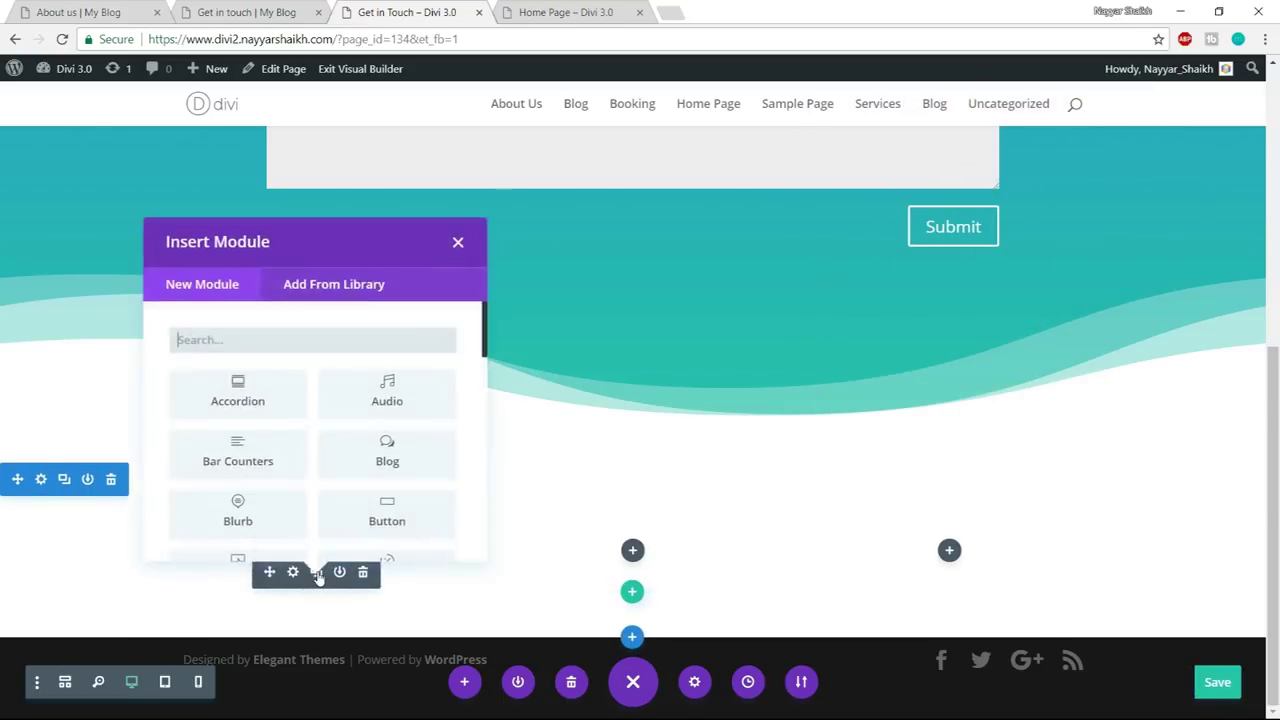
{"action": "left_click", "coordinate": [309, 252]}
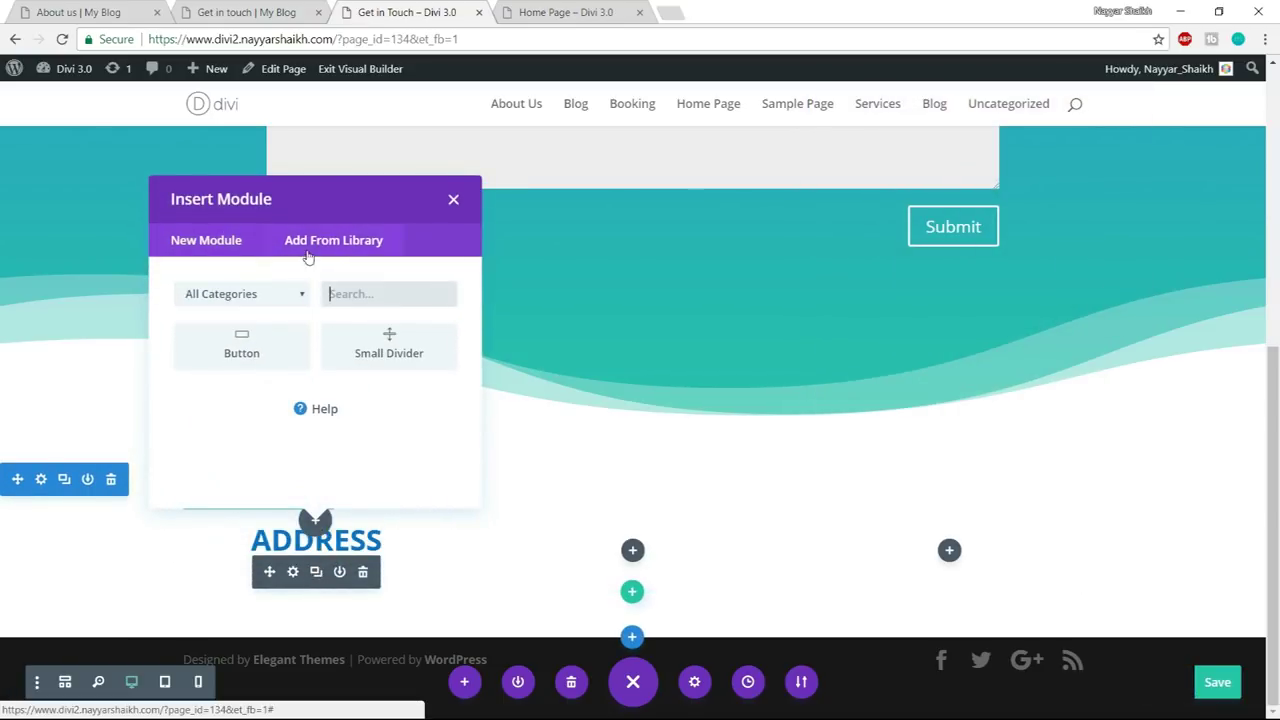
{"action": "left_click", "coordinate": [380, 360]}
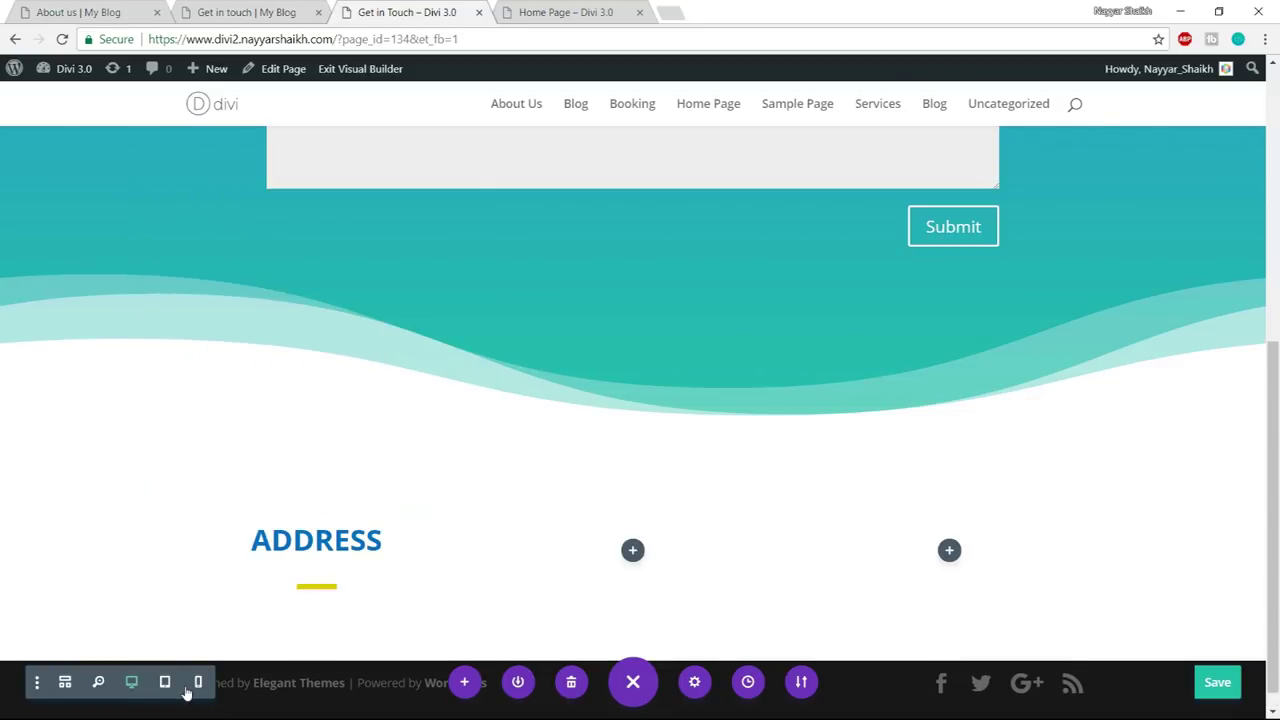
- Copy the two-line street address from the ADDRESS card on the reference Get in Touch page and return to the builder
{"action": "left_click", "coordinate": [250, 12]}
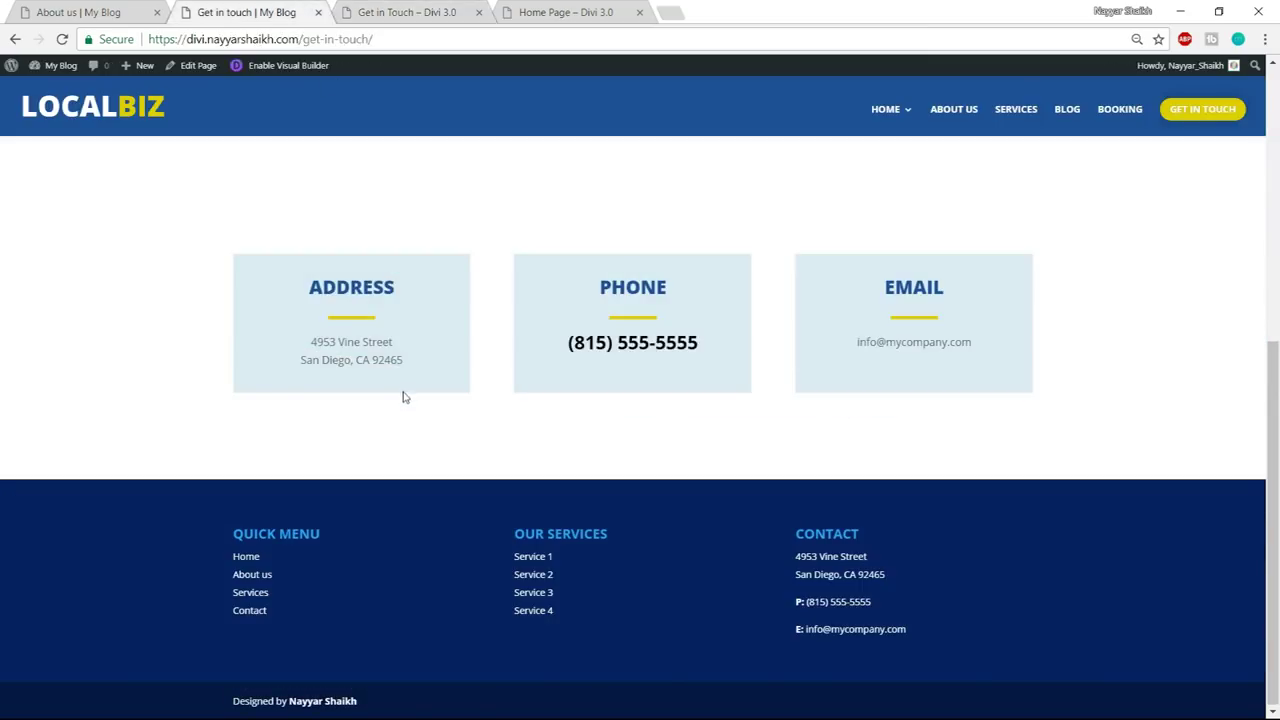
{"action": "left_click", "coordinate": [408, 10]}
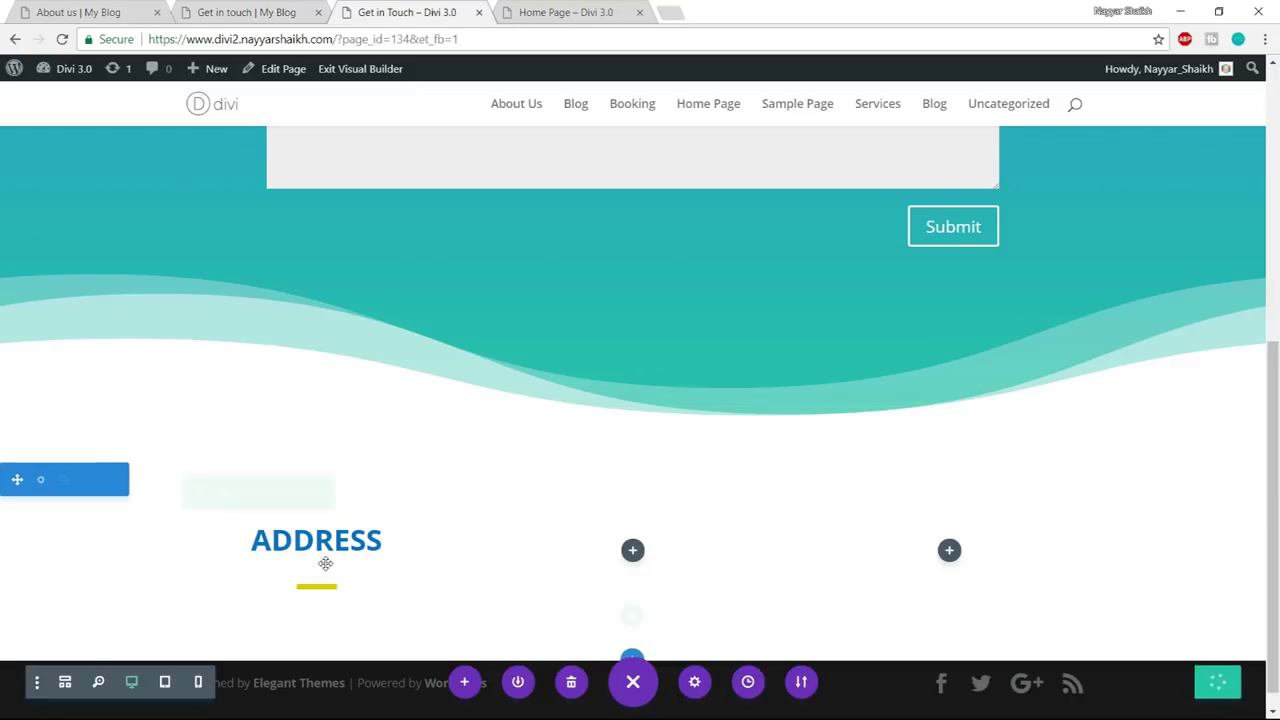
{"action": "left_click", "coordinate": [255, 10]}
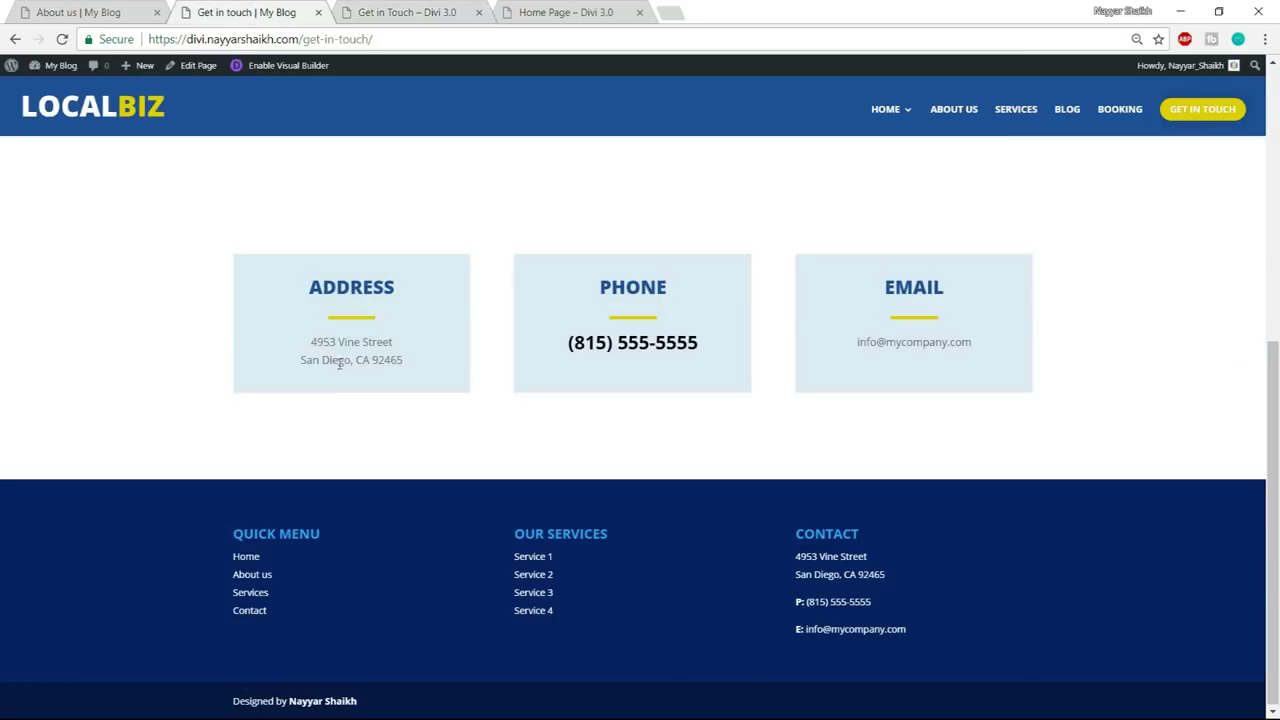
{"action": "left_click_drag", "start_coordinate": [312, 341], "coordinate": [396, 366]}
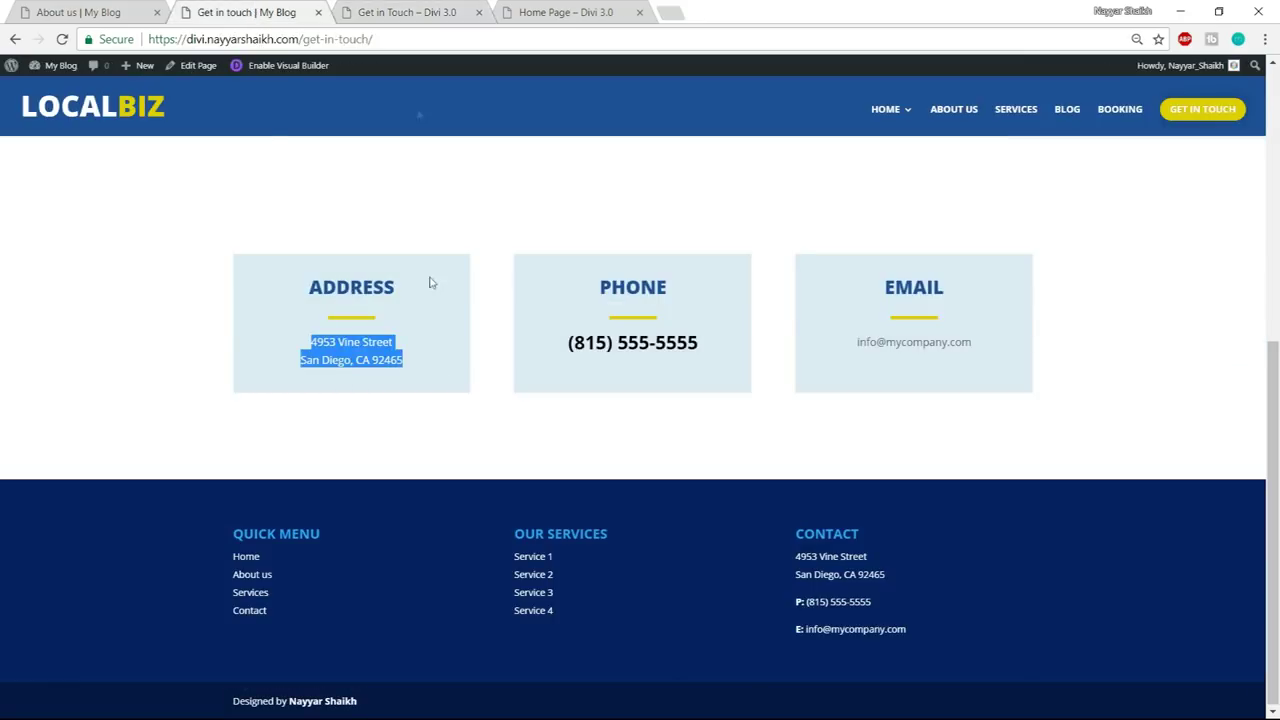
{"action": "left_click", "coordinate": [367, 8]}
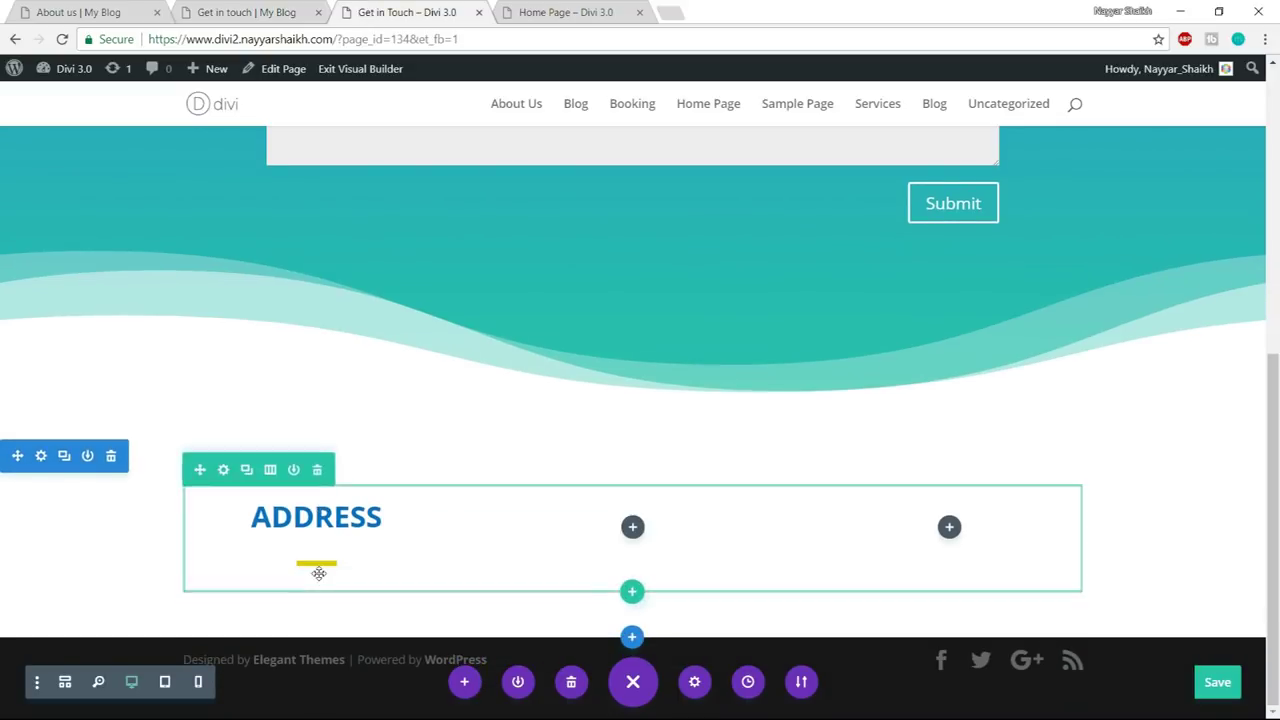
- Insert a Text module below the small divider in the first column and fill it with the copied street address
{"action": "left_click", "coordinate": [314, 592]}
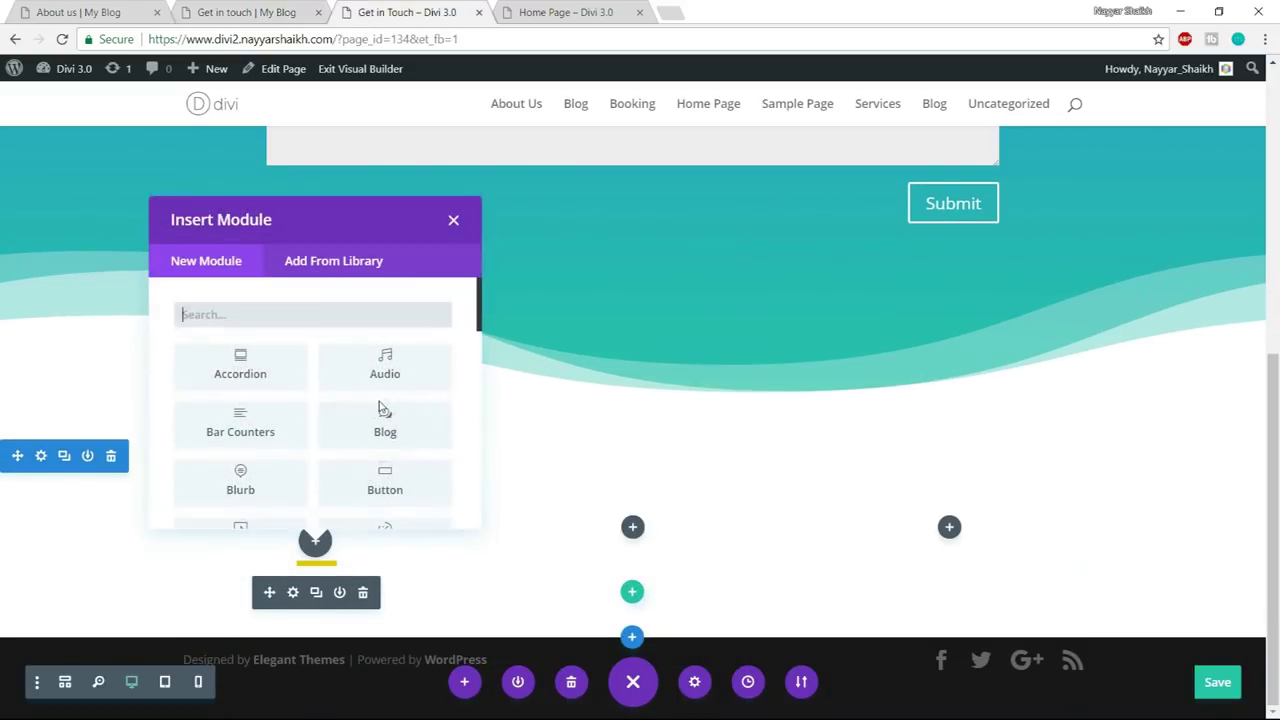
{"action": "type", "text": "text"}
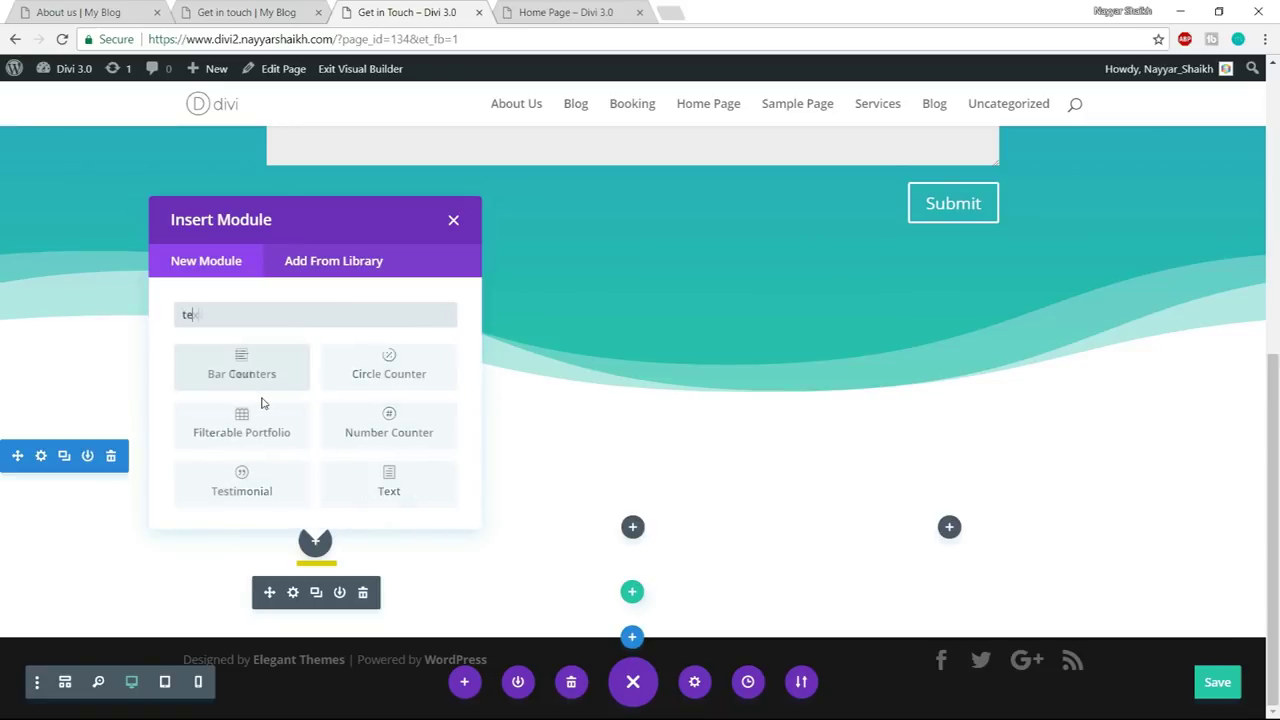
{"action": "left_click", "coordinate": [262, 383]}
{"action": "left_click", "coordinate": [951, 432]}
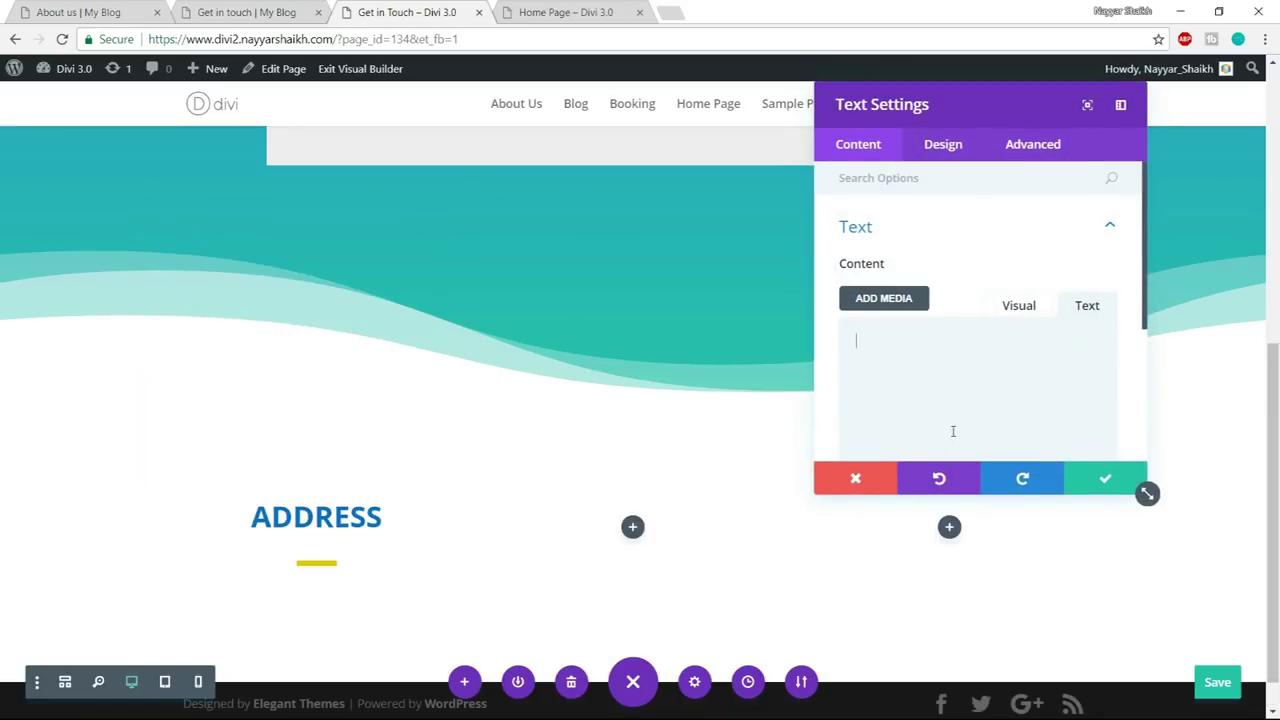
{"action": "type", "text": "4953 Vine Street San Diego, CA 92465"}
- Center the text orientation of the street address, check it against the reference page and save the text settings
{"action": "left_click", "coordinate": [954, 152]}
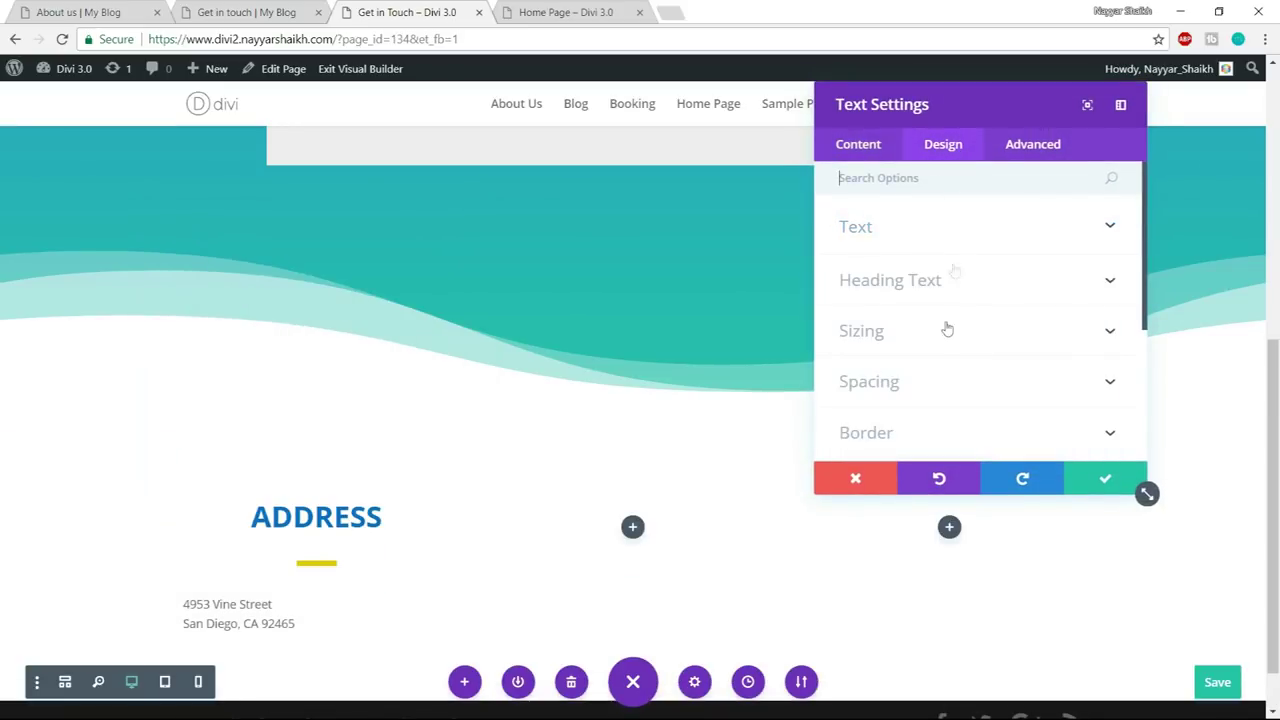
{"action": "left_click", "coordinate": [935, 235]}
{"action": "scroll", "coordinate": [997, 354], "scroll_direction": "down", "scroll_amount": 4}
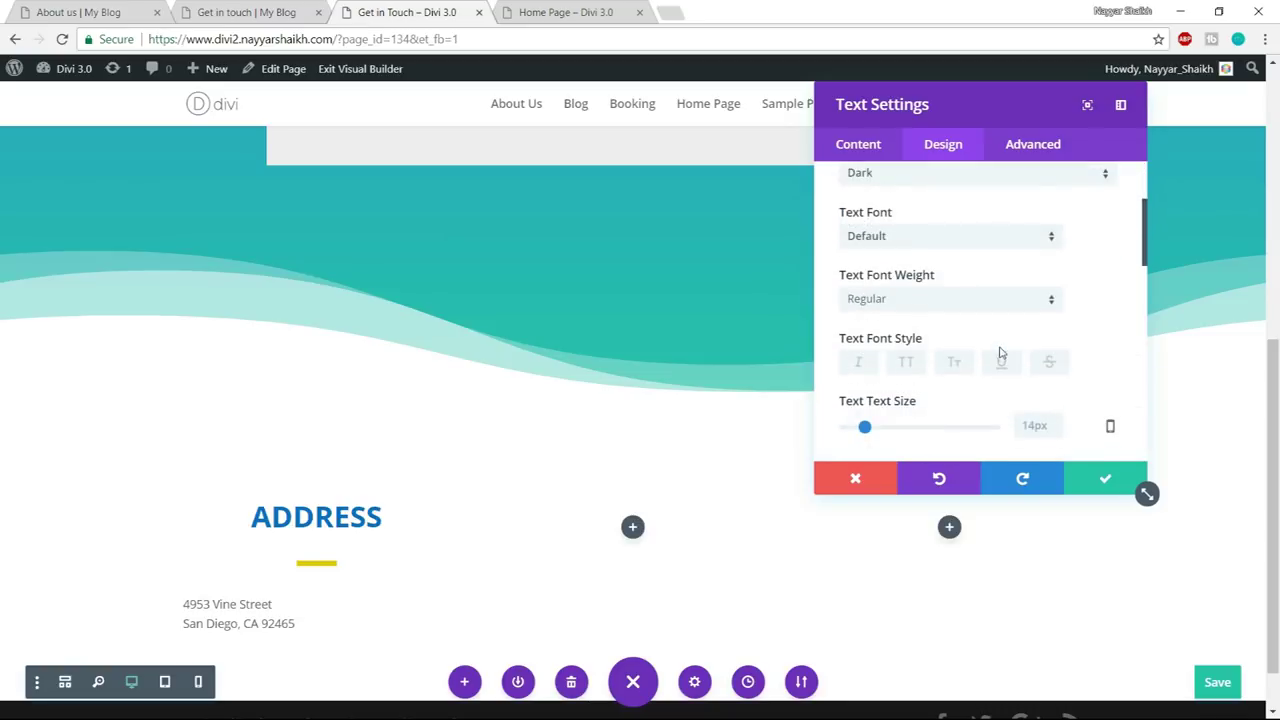
{"action": "scroll", "coordinate": [1000, 352], "scroll_direction": "down", "scroll_amount": 3}
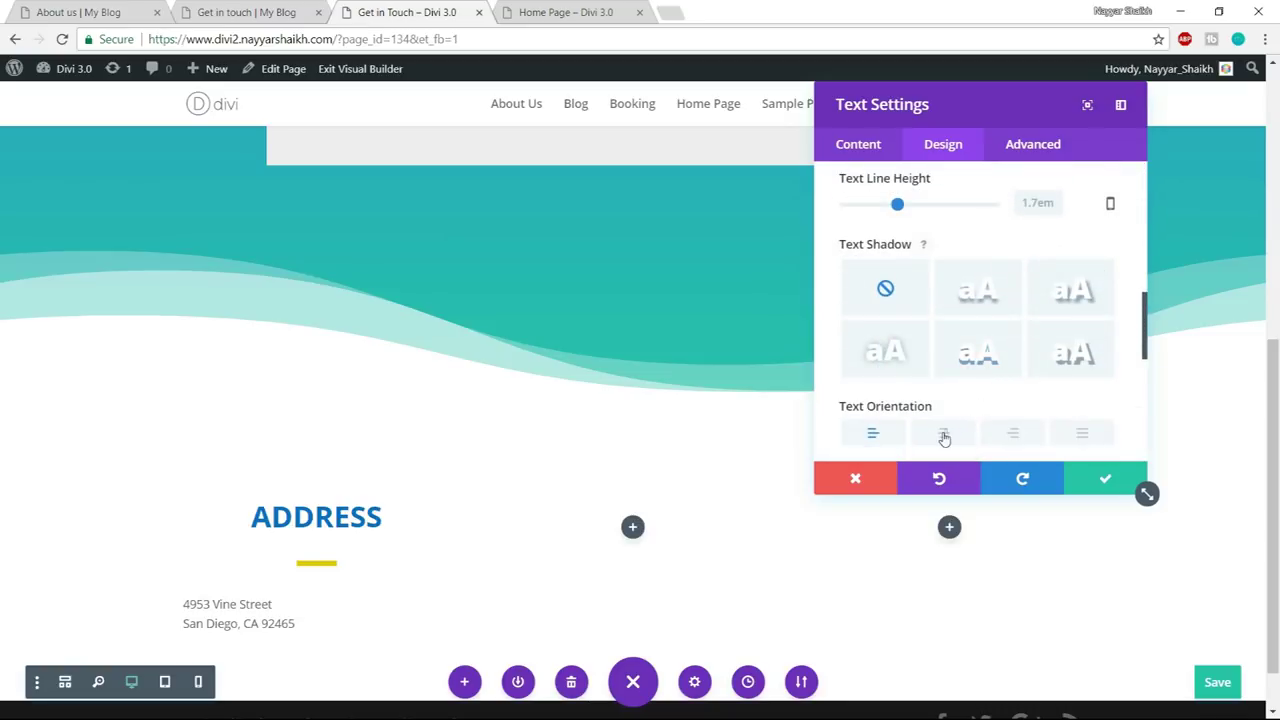
{"action": "left_click", "coordinate": [943, 433]}
{"action": "left_click", "coordinate": [245, 12]}
{"action": "left_click", "coordinate": [400, 12]}
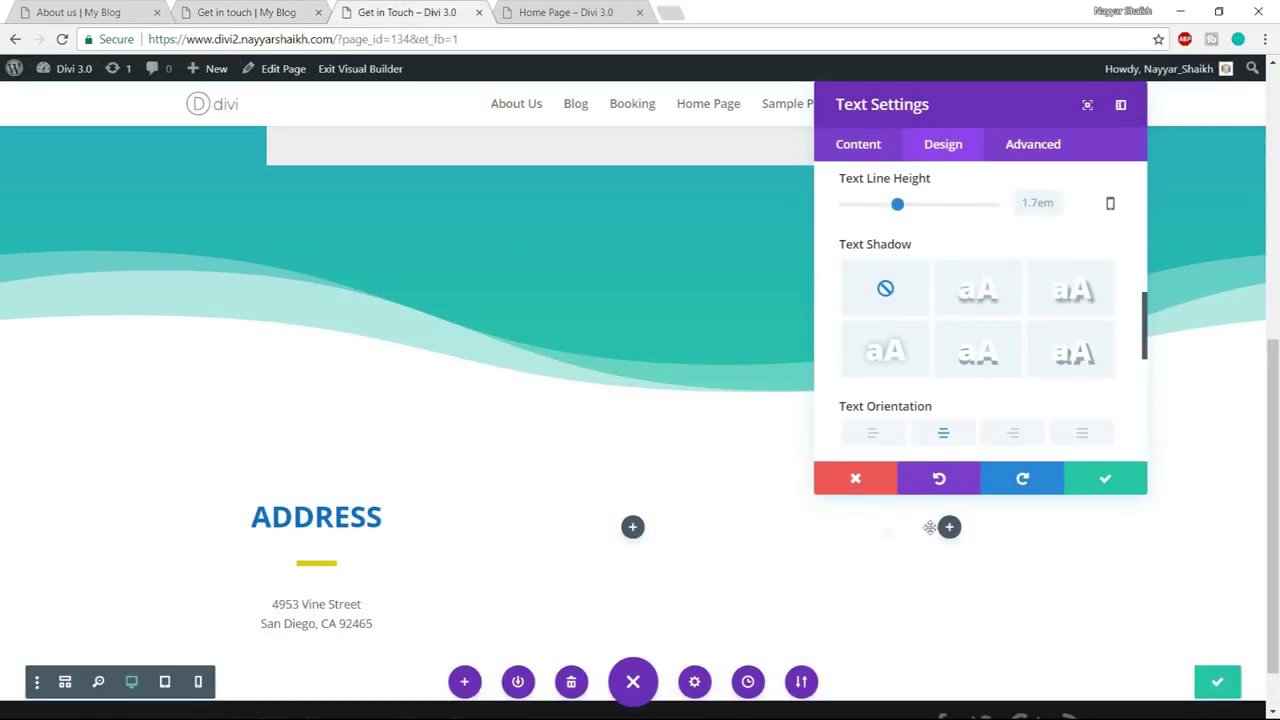
{"action": "left_click", "coordinate": [1140, 489]}
- Set the contact row's column 1 background color to #f2f5f7, then increase its saturation to light blue #b4dcf7
{"action": "scroll", "coordinate": [374, 463], "scroll_direction": "down", "scroll_amount": 1}
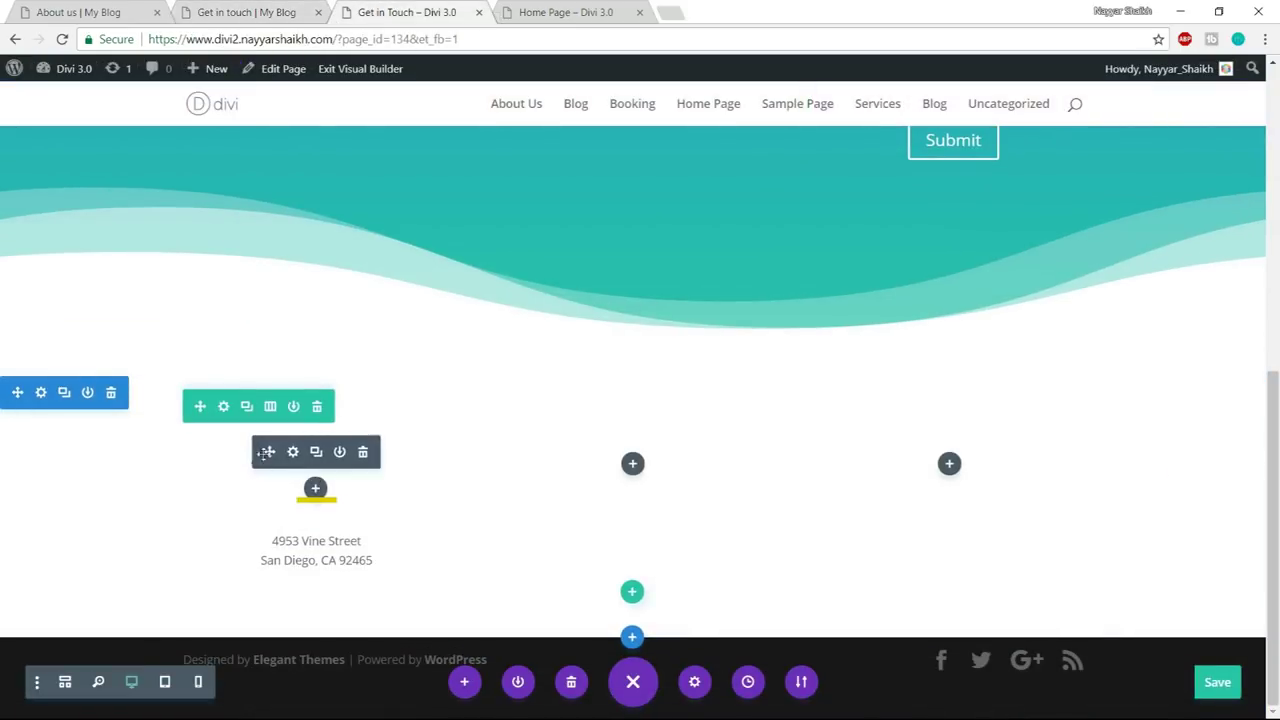
{"action": "left_click", "coordinate": [223, 407]}
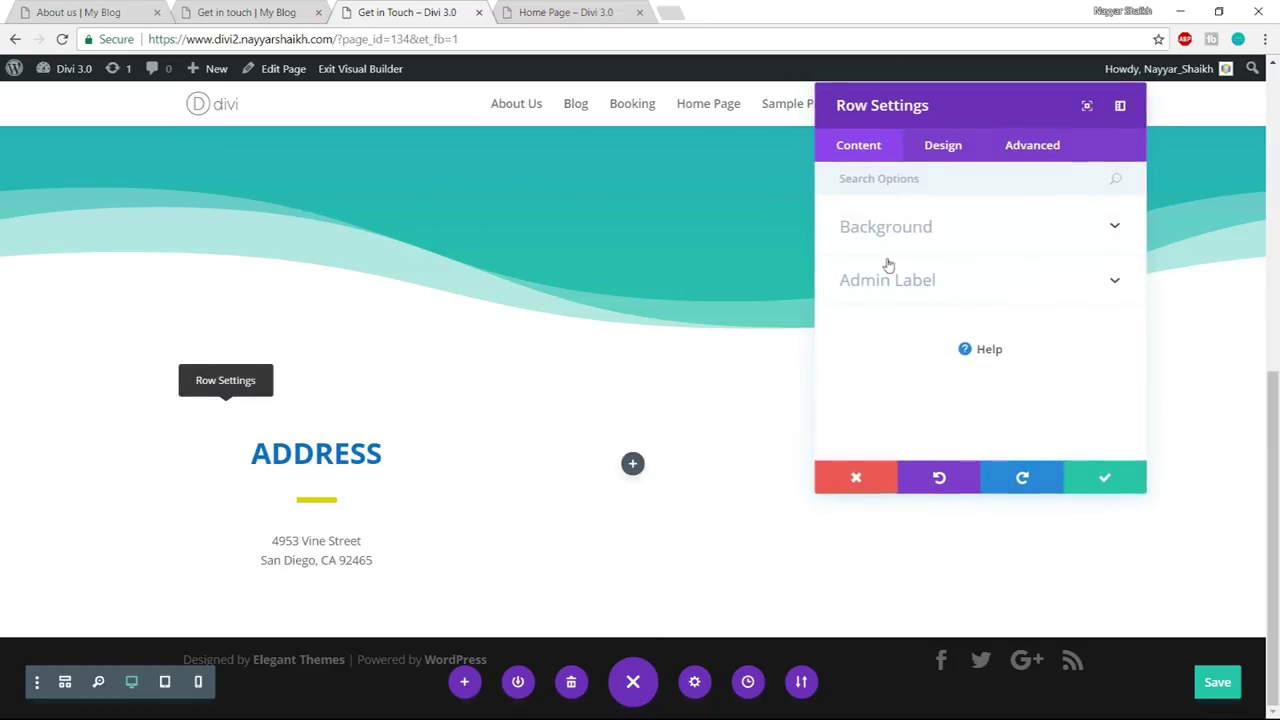
{"action": "left_click", "coordinate": [920, 226]}
{"action": "scroll", "coordinate": [958, 270], "scroll_direction": "down", "scroll_amount": 5}
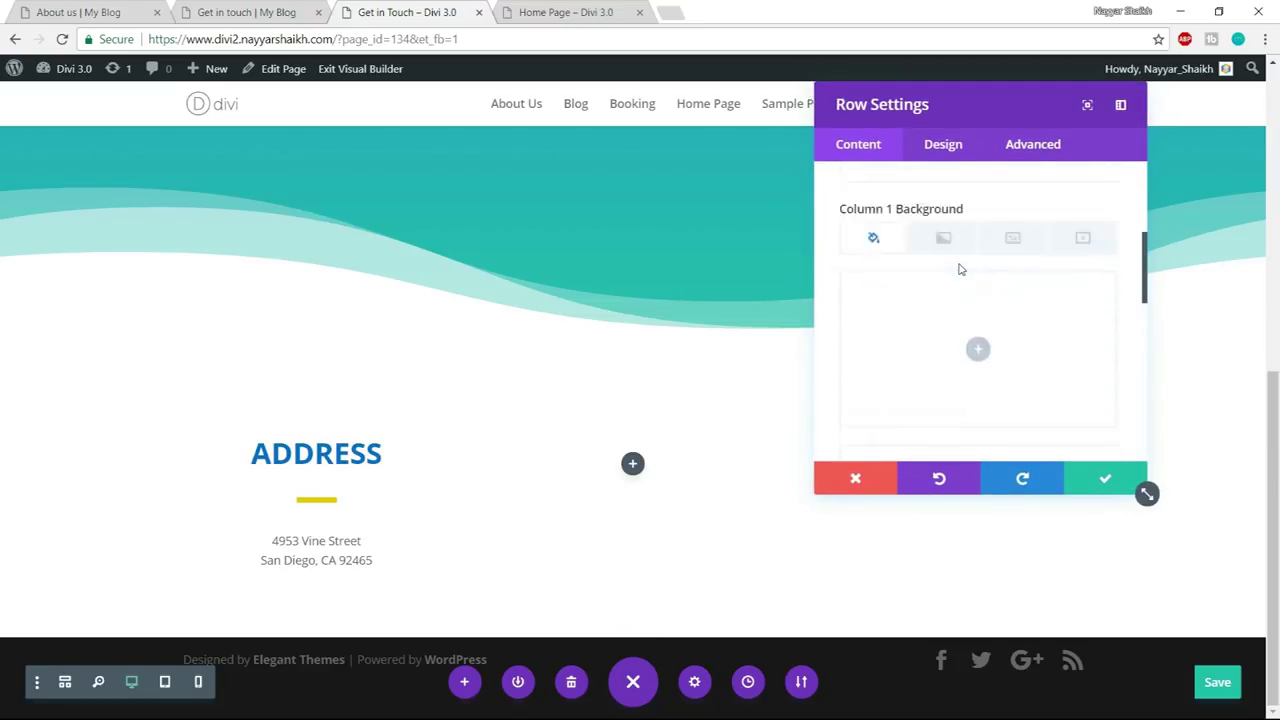
{"action": "left_click", "coordinate": [977, 232]}
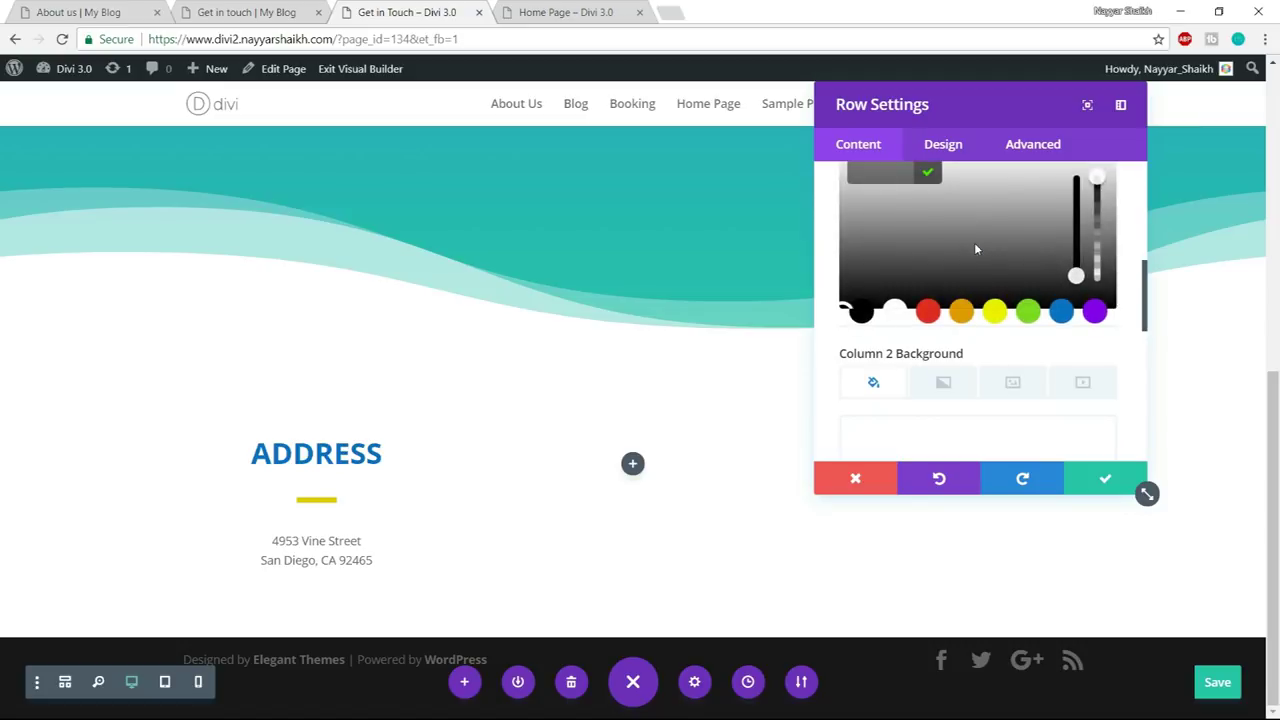
{"action": "scroll", "coordinate": [974, 242], "scroll_direction": "up", "scroll_amount": 1}
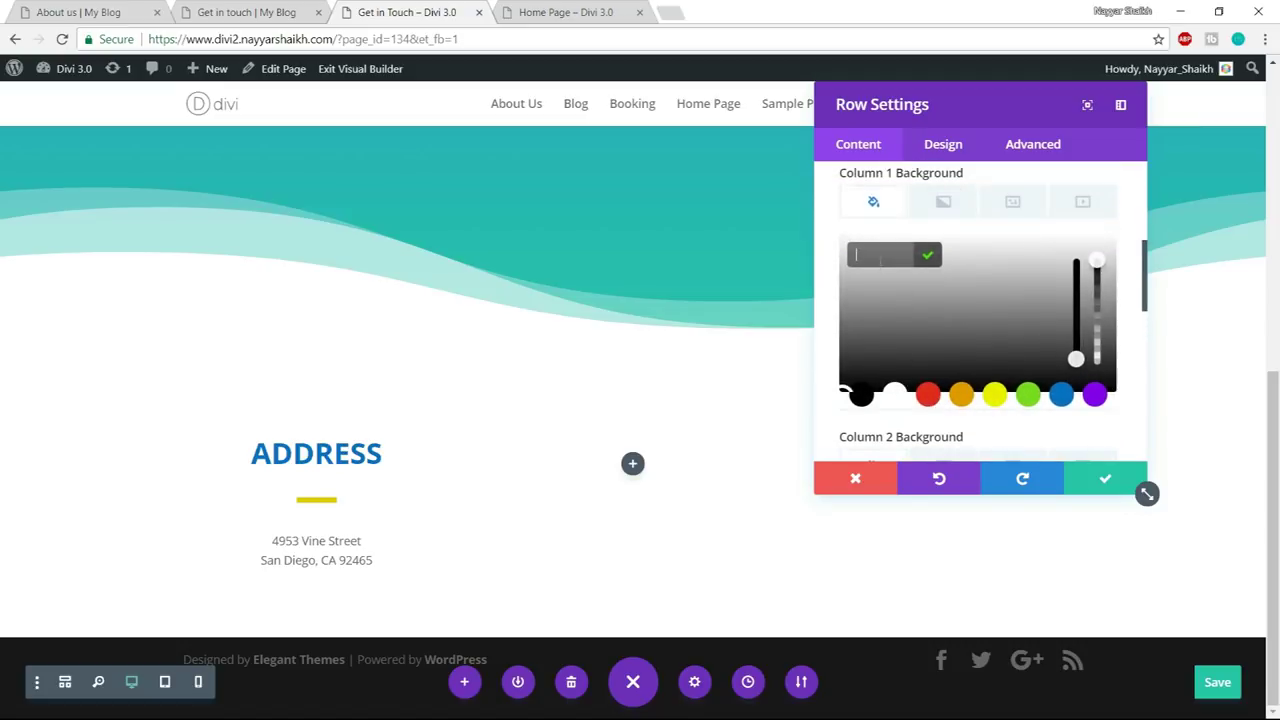
{"action": "type", "text": "#f2f5f7"}
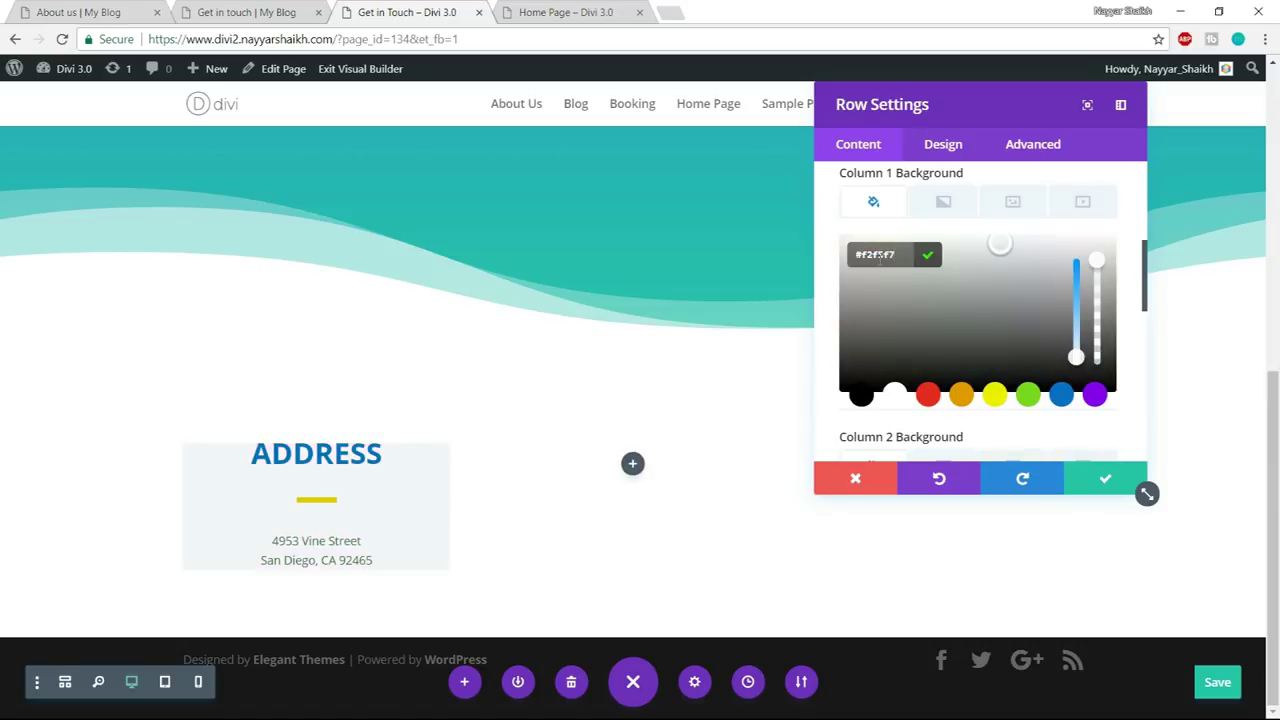
{"action": "left_click", "coordinate": [310, 12]}
{"action": "left_click", "coordinate": [470, 12]}
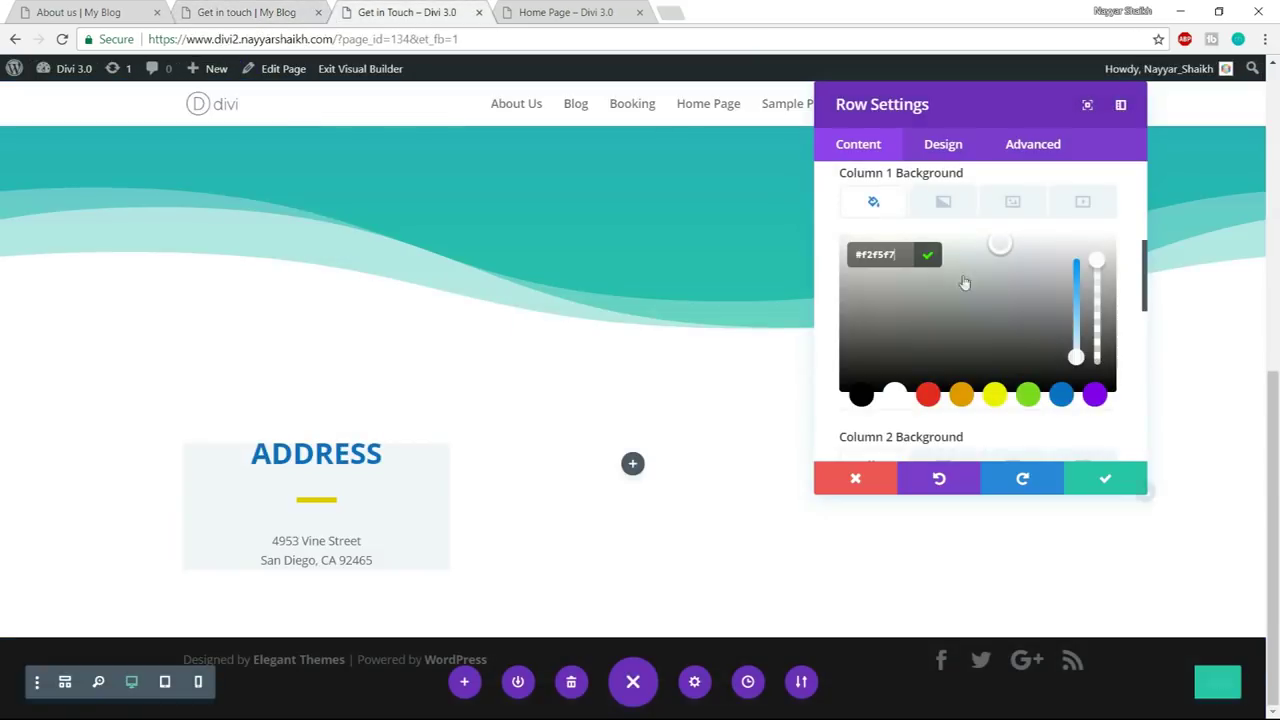
{"action": "left_click_drag", "start_coordinate": [1077, 355], "coordinate": [1077, 333]}
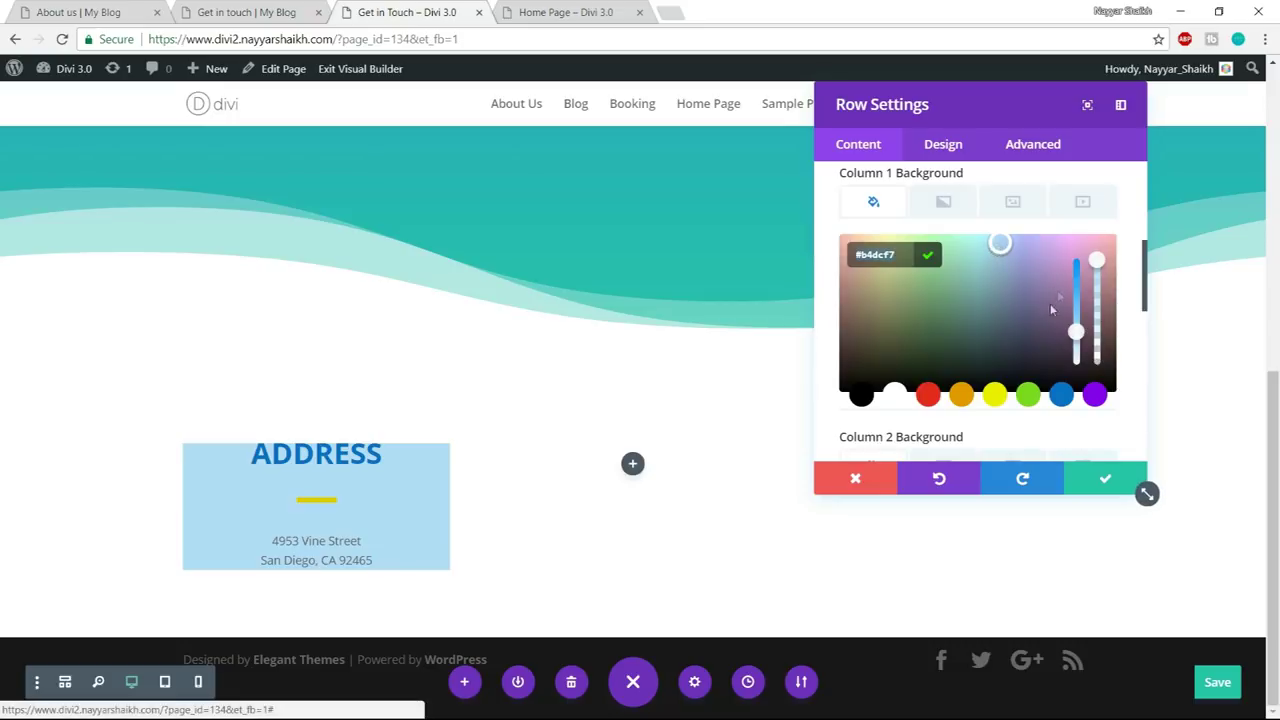
- Give columns 2 and 3 of the contact row the same light blue background, #b4dcf7
{"action": "scroll", "coordinate": [984, 336], "scroll_direction": "down", "scroll_amount": 2}
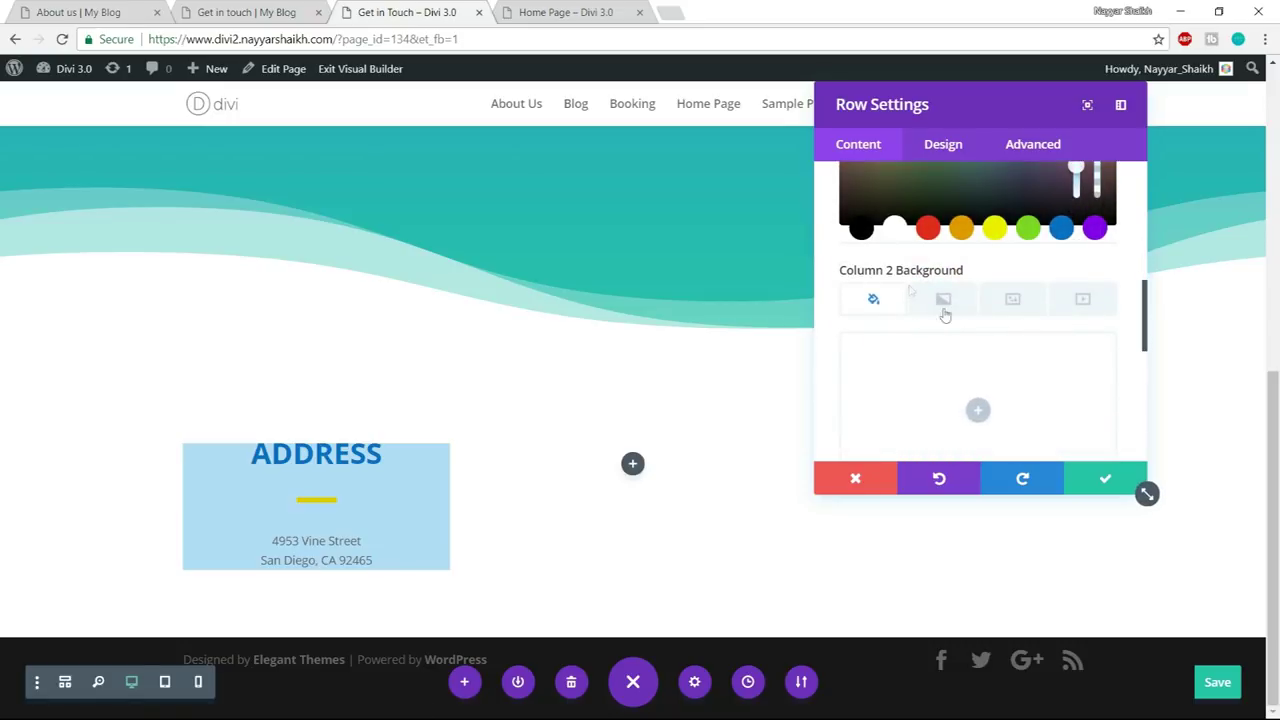
{"action": "left_click", "coordinate": [978, 393]}
{"action": "scroll", "coordinate": [975, 390], "scroll_direction": "down", "scroll_amount": 1}
{"action": "left_click", "coordinate": [1000, 257]}
{"action": "scroll", "coordinate": [957, 321], "scroll_direction": "down", "scroll_amount": 1}
{"action": "scroll", "coordinate": [960, 330], "scroll_direction": "down", "scroll_amount": 2}
{"action": "left_click", "coordinate": [970, 402]}
{"action": "scroll", "coordinate": [969, 399], "scroll_direction": "down", "scroll_amount": 1}
{"action": "left_click", "coordinate": [1000, 188]}
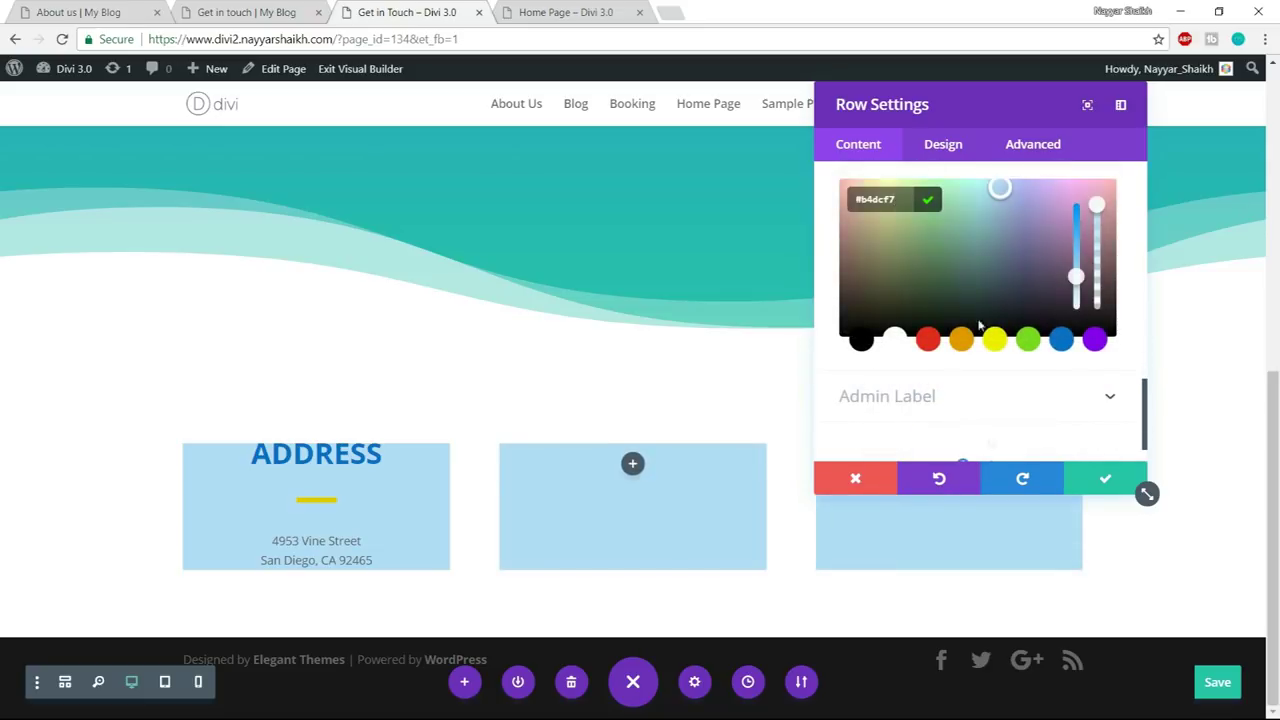
- Set the row's column 1 custom padding to 35px on all four sides
{"action": "left_click", "coordinate": [957, 150]}
{"action": "scroll", "coordinate": [968, 289], "scroll_direction": "down", "scroll_amount": 1}
{"action": "left_click", "coordinate": [957, 262]}
{"action": "scroll", "coordinate": [985, 267], "scroll_direction": "down", "scroll_amount": 1}
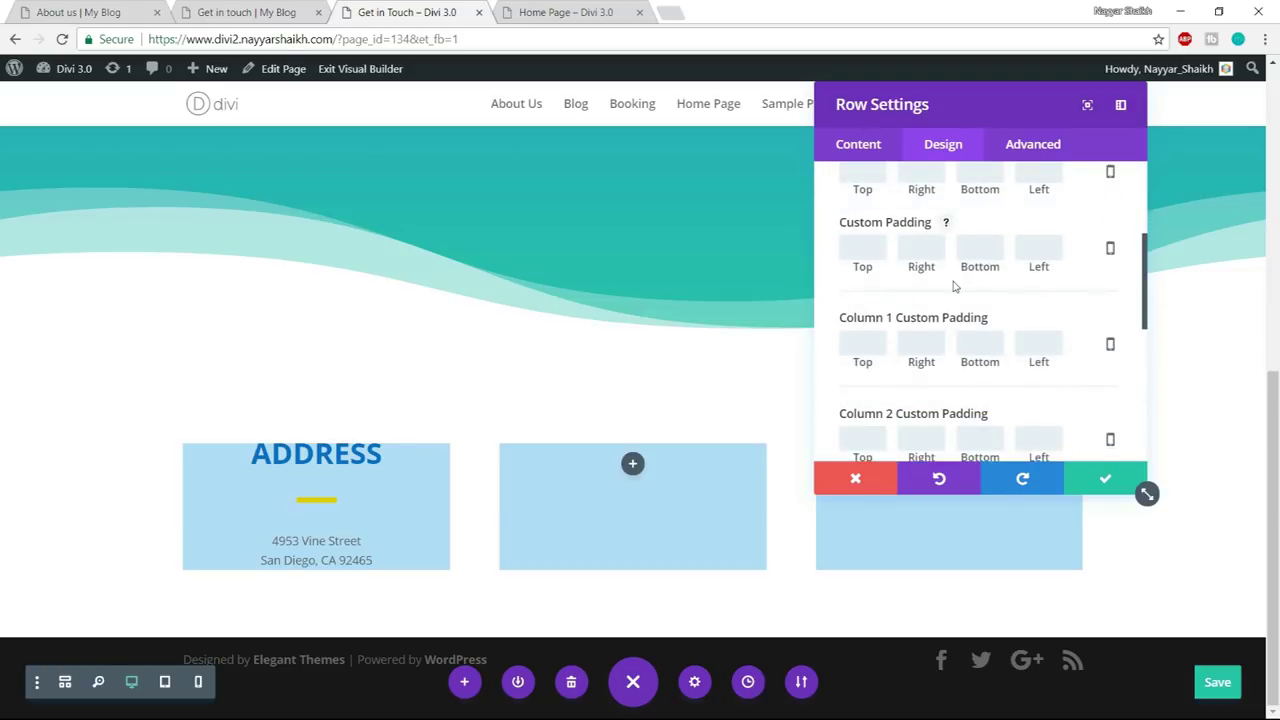
{"action": "scroll", "coordinate": [945, 302], "scroll_direction": "down", "scroll_amount": 1}
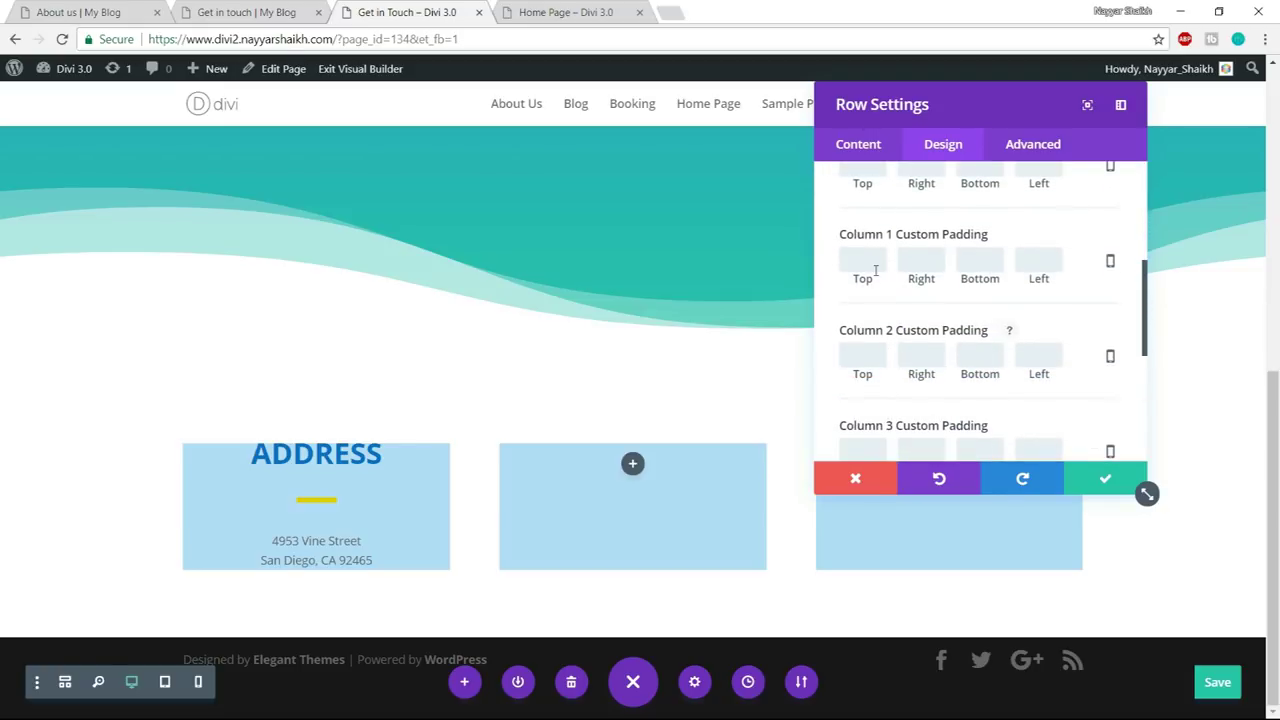
{"action": "type", "text": "5"}
{"action": "key", "text": "Tab"}
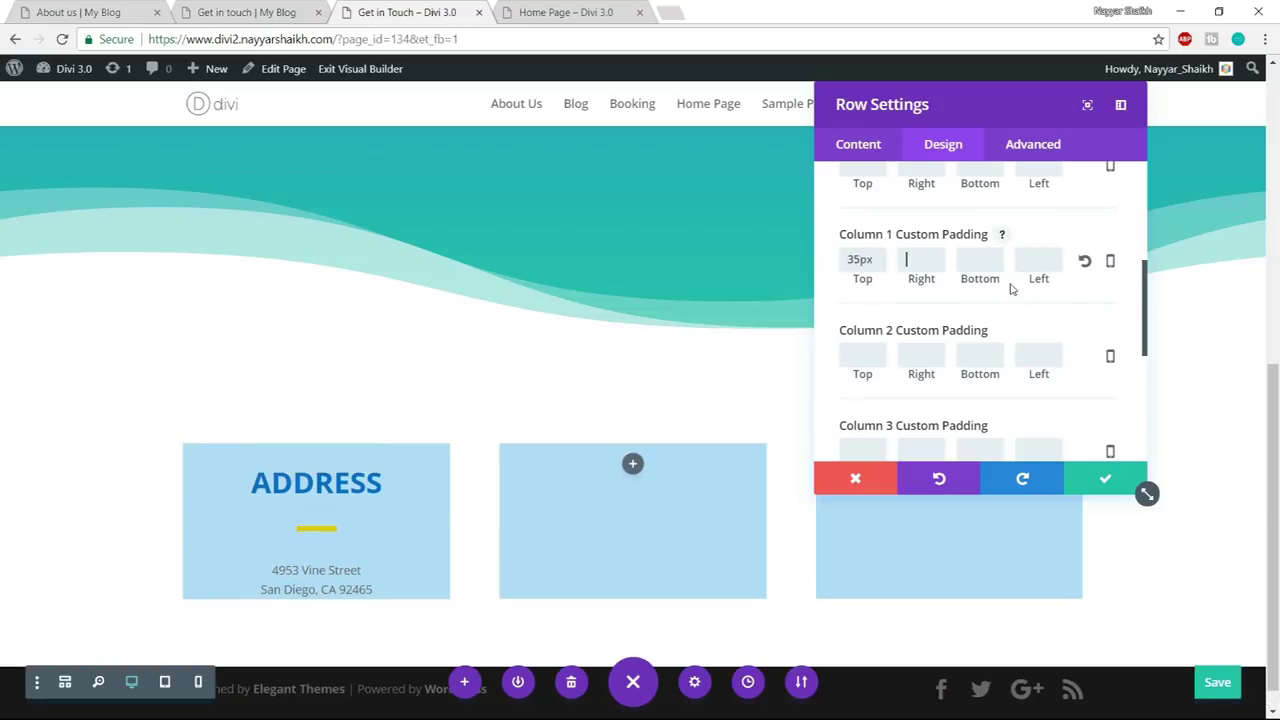
{"action": "type", "text": "35"}
{"action": "key", "text": "Tab"}
{"action": "type", "text": "35"}
{"action": "key", "text": "Tab"}
{"action": "type", "text": "35"}
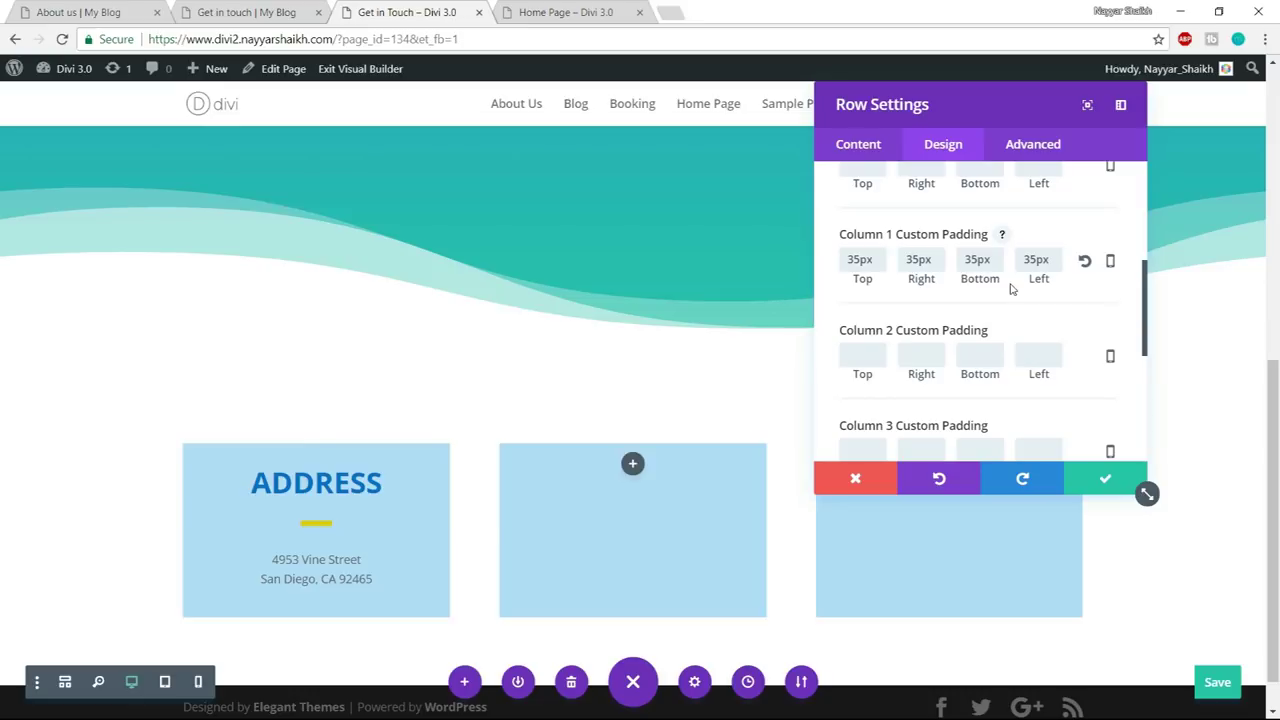
- Set the column 2 custom padding to 35px for top, right, bottom and left
{"action": "left_click", "coordinate": [858, 363]}
{"action": "type", "text": "35"}
{"action": "key", "text": "Tab"}
{"action": "type", "text": "35"}
{"action": "key", "text": "Tab"}
{"action": "type", "text": "3"}
{"action": "key", "text": "Tab"}
{"action": "type", "text": "335"}
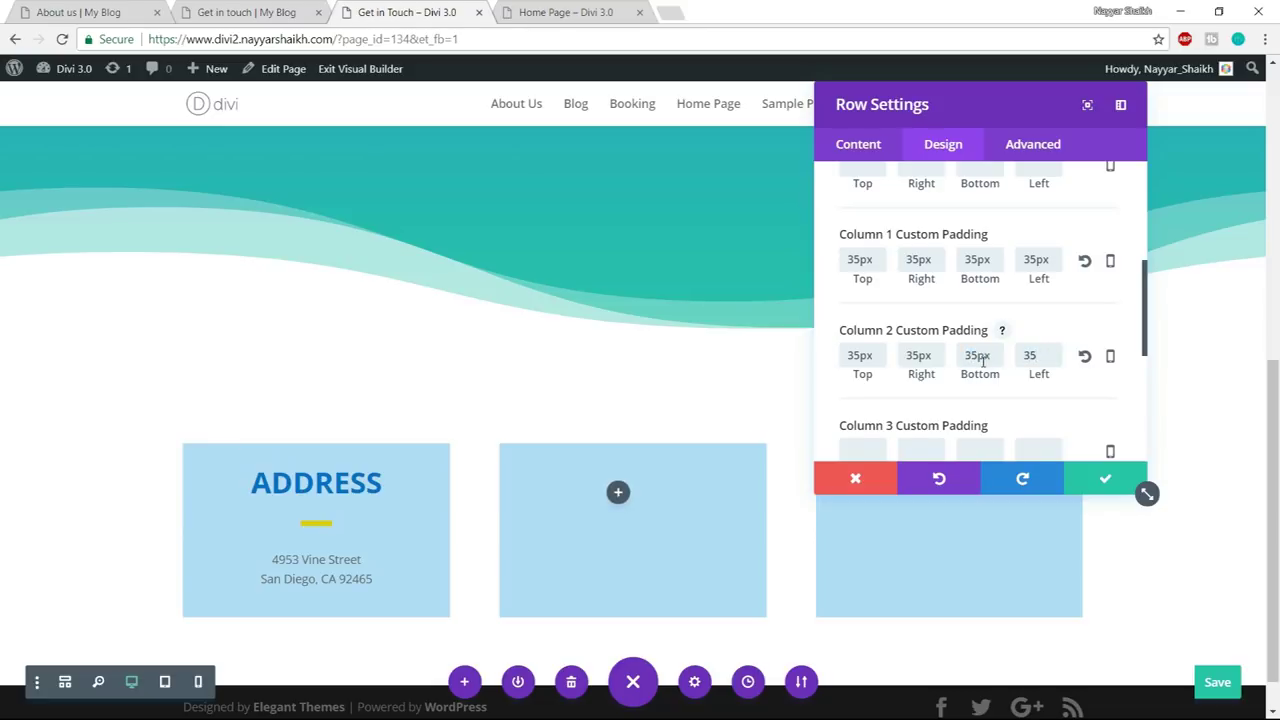
- Set the column 3 custom padding to 35px on every side and save the row settings
{"action": "scroll", "coordinate": [975, 366], "scroll_direction": "down", "scroll_amount": 1}
{"action": "left_click", "coordinate": [868, 365]}
{"action": "type", "text": "35"}
{"action": "key", "text": "Tab"}
{"action": "type", "text": "35"}
{"action": "key", "text": "Tab"}
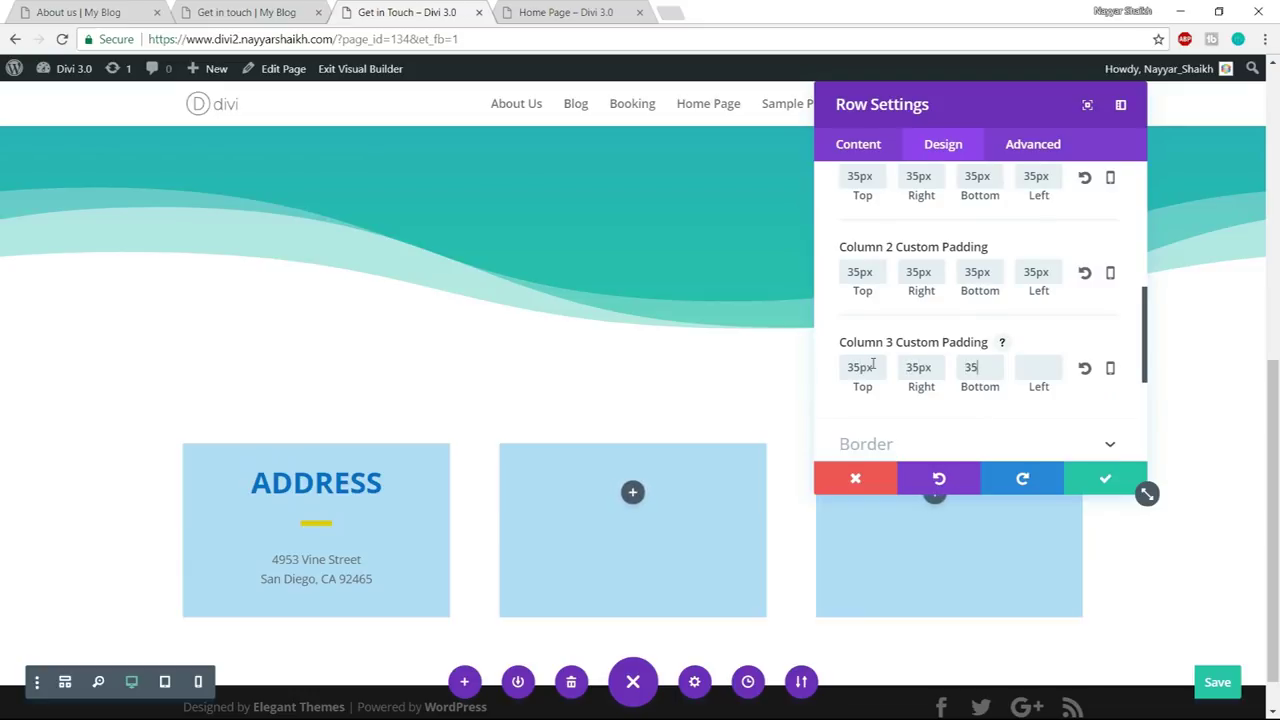
{"action": "type", "text": "35"}
{"action": "left_click", "coordinate": [1075, 484]}
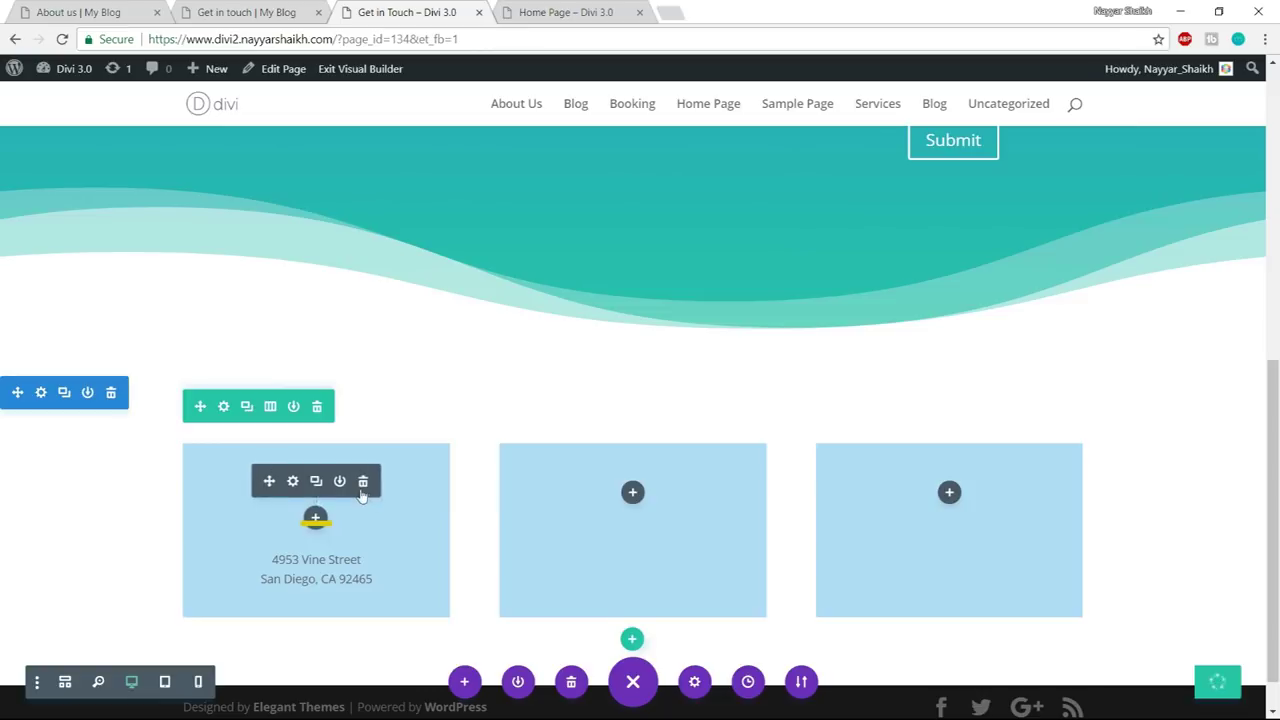
- Duplicate the ADDRESS heading, small divider and street address modules into the second and third columns, in the same order
{"action": "left_click_drag", "start_coordinate": [291, 494], "coordinate": [634, 542]}
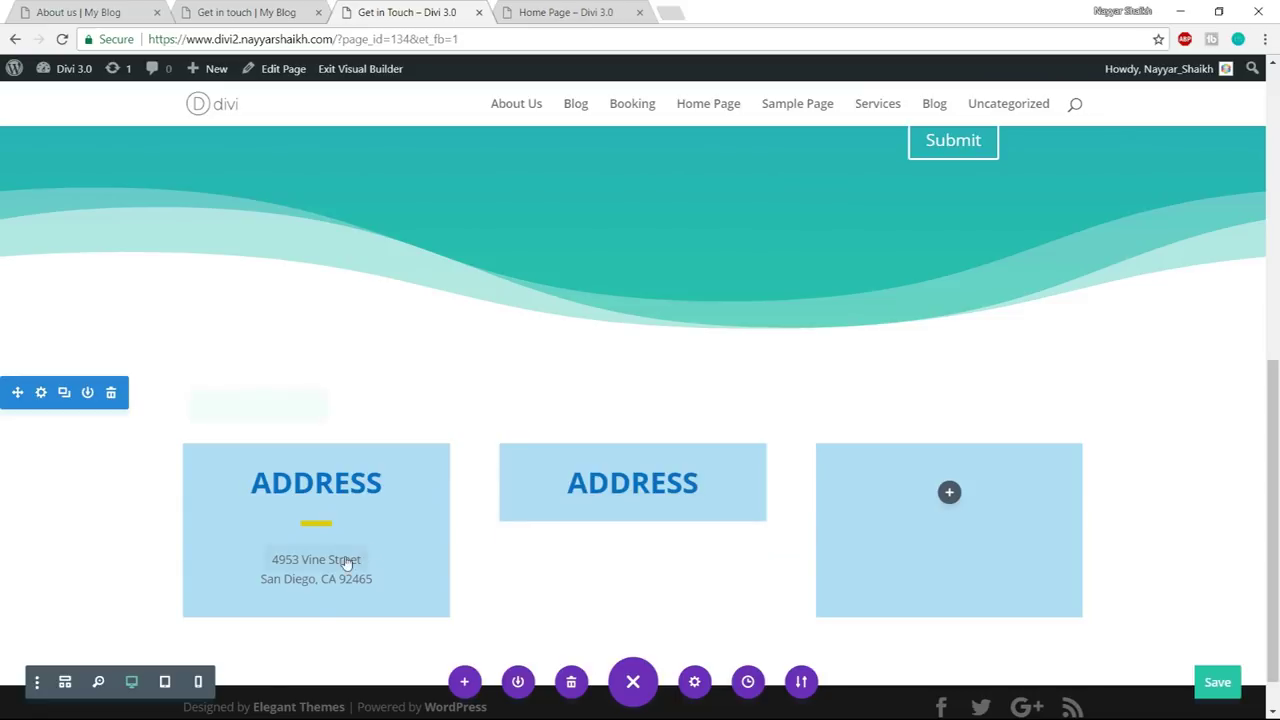
{"action": "left_click_drag", "start_coordinate": [429, 551], "coordinate": [626, 580]}
{"action": "left_click", "coordinate": [607, 578]}
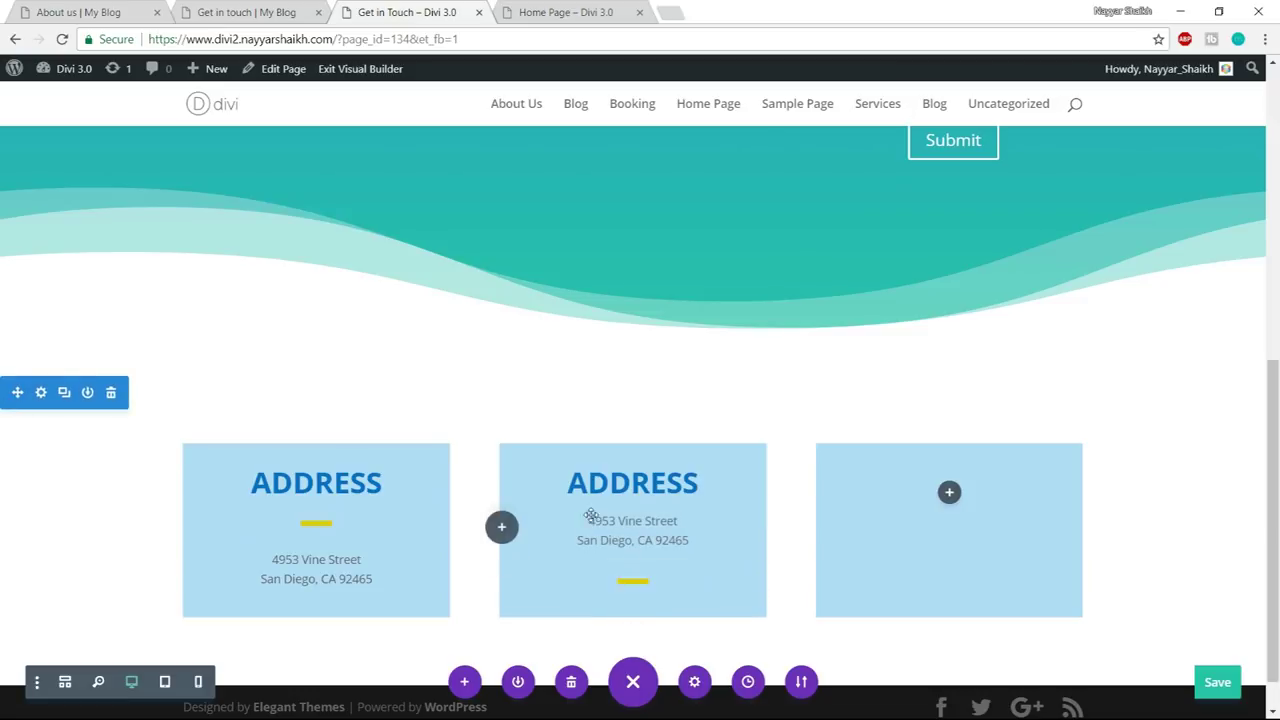
{"action": "key", "text": "ctrl+z"}
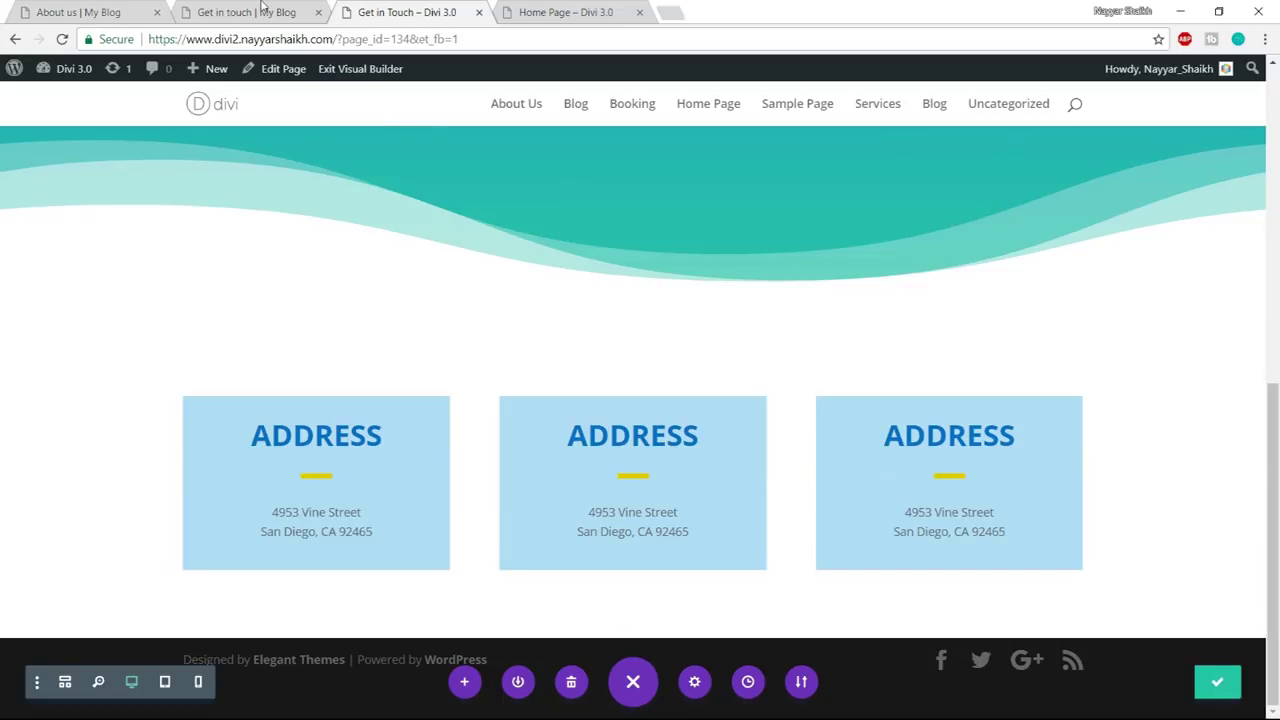
- Compare the contact cards and the top contact form area of the reference Get in Touch page with the rebuilt page
{"action": "key", "text": "ctrl+shift+Tab"}
{"action": "left_click", "coordinate": [600, 288]}
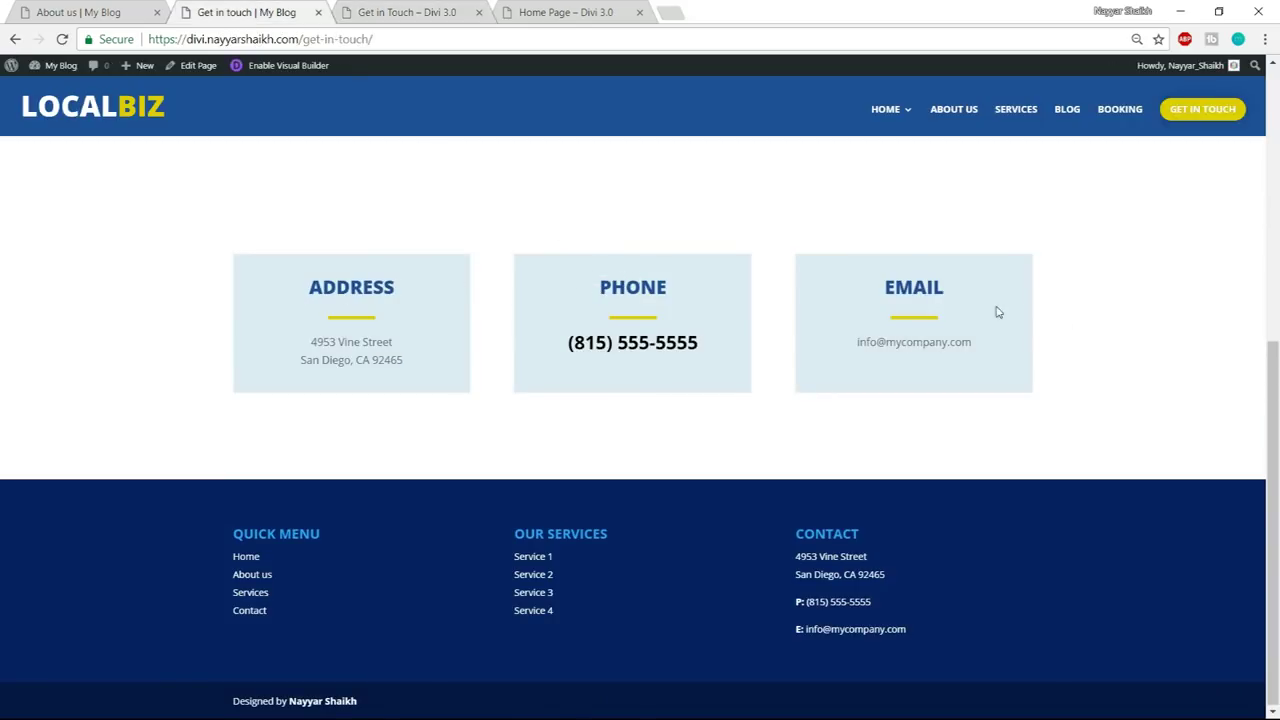
{"action": "scroll", "coordinate": [1080, 412], "scroll_direction": "up", "scroll_amount": 5}
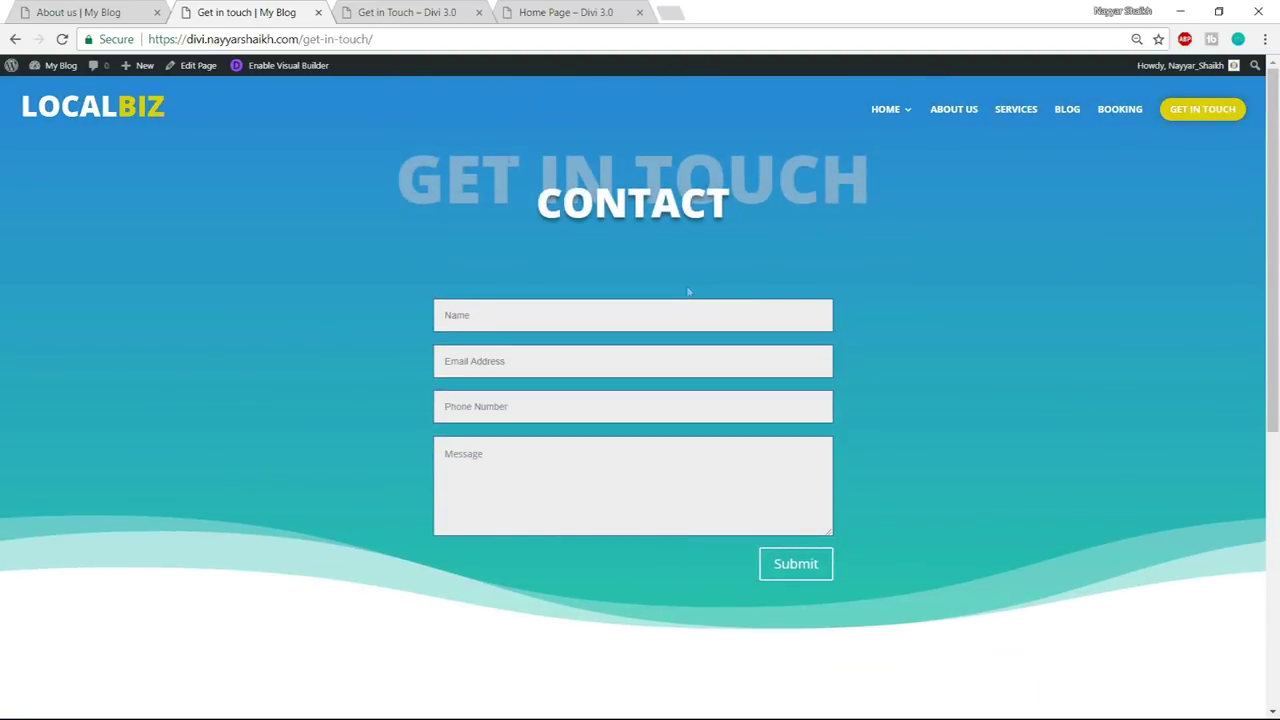
{"action": "left_click", "coordinate": [428, 12]}
{"action": "scroll", "coordinate": [711, 323], "scroll_direction": "up", "scroll_amount": 10}
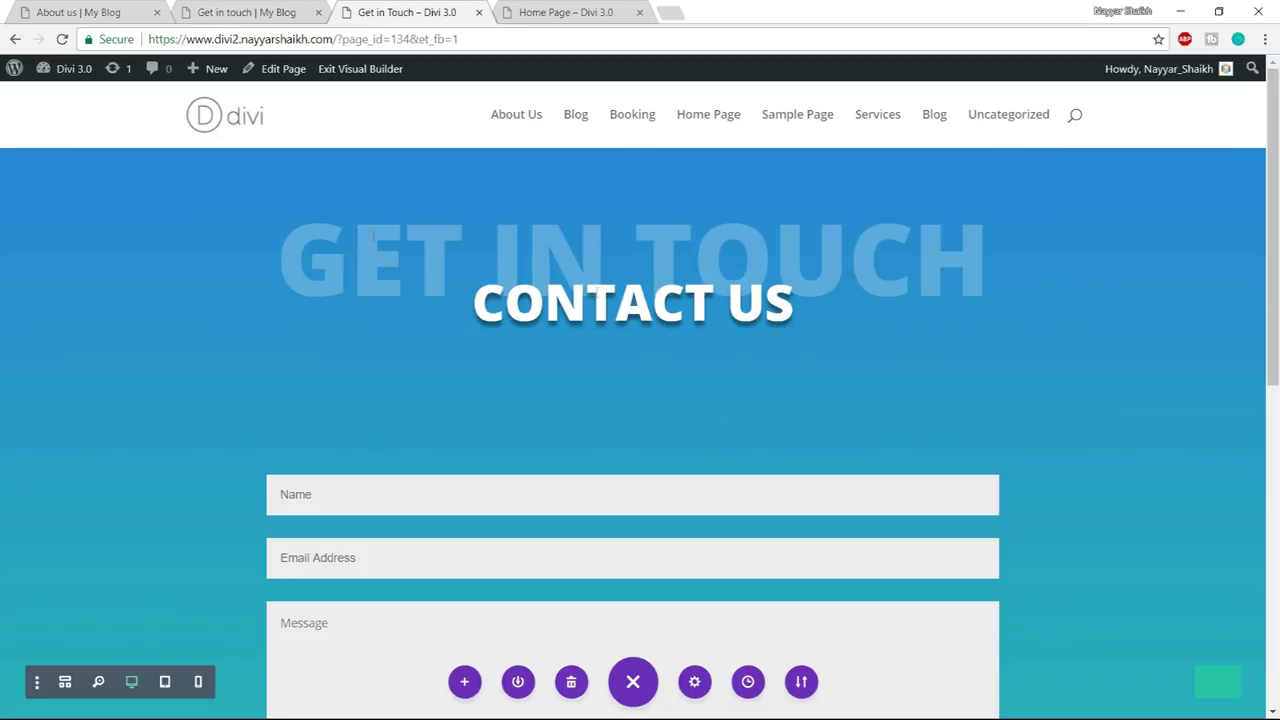
- View the rebuilt site's current front page, then open the Reading settings in the WordPress dashboard
{"action": "left_click", "coordinate": [232, 130]}
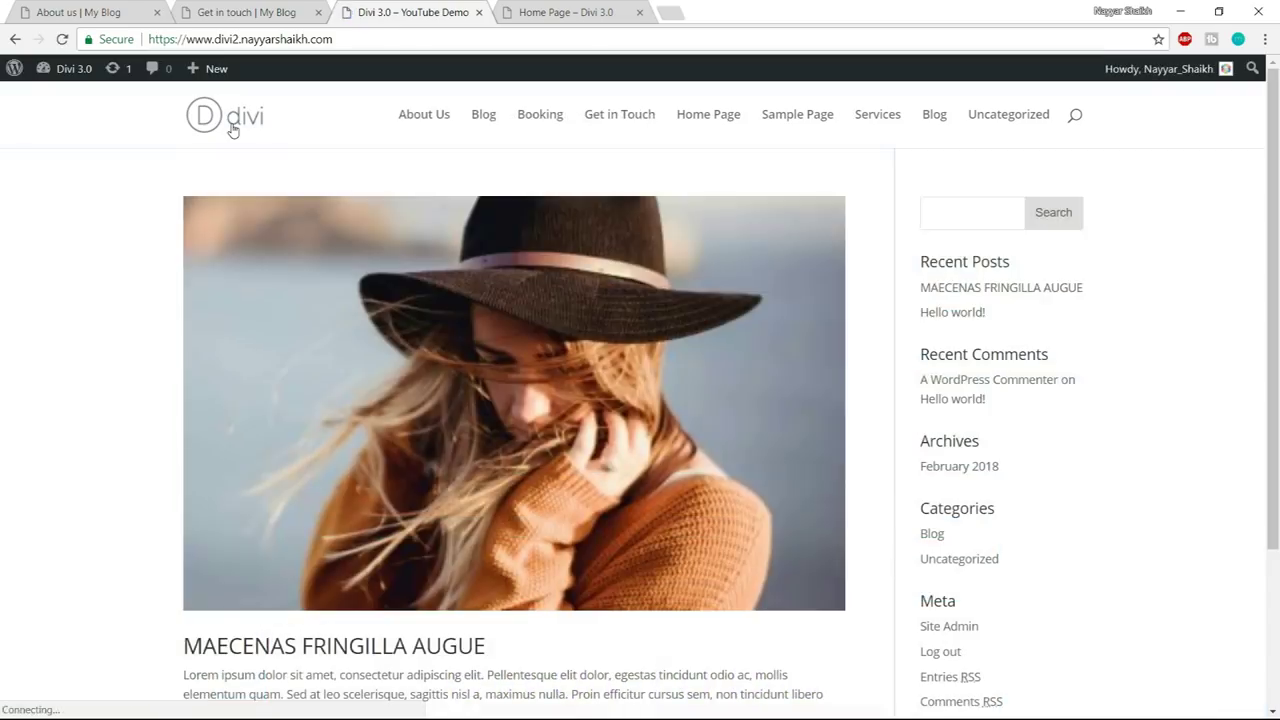
{"action": "scroll", "coordinate": [557, 501], "scroll_direction": "down", "scroll_amount": 2}
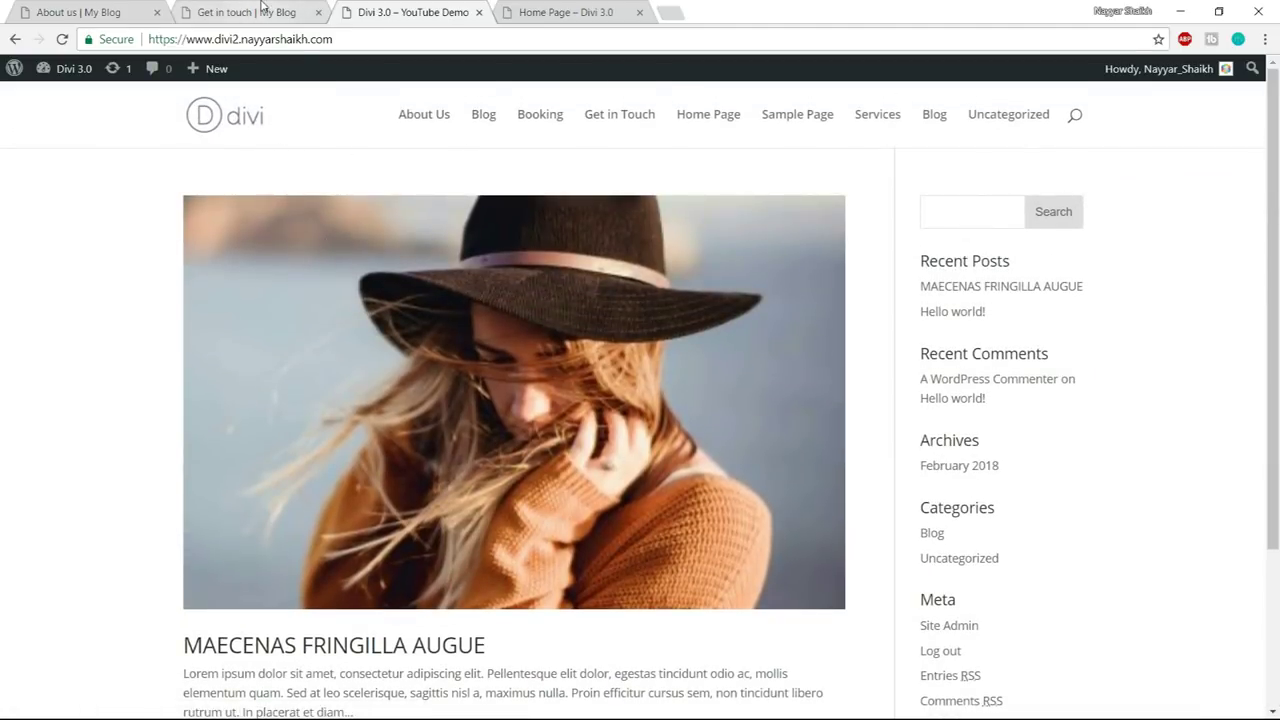
{"action": "key", "text": "ctrl+Tab"}
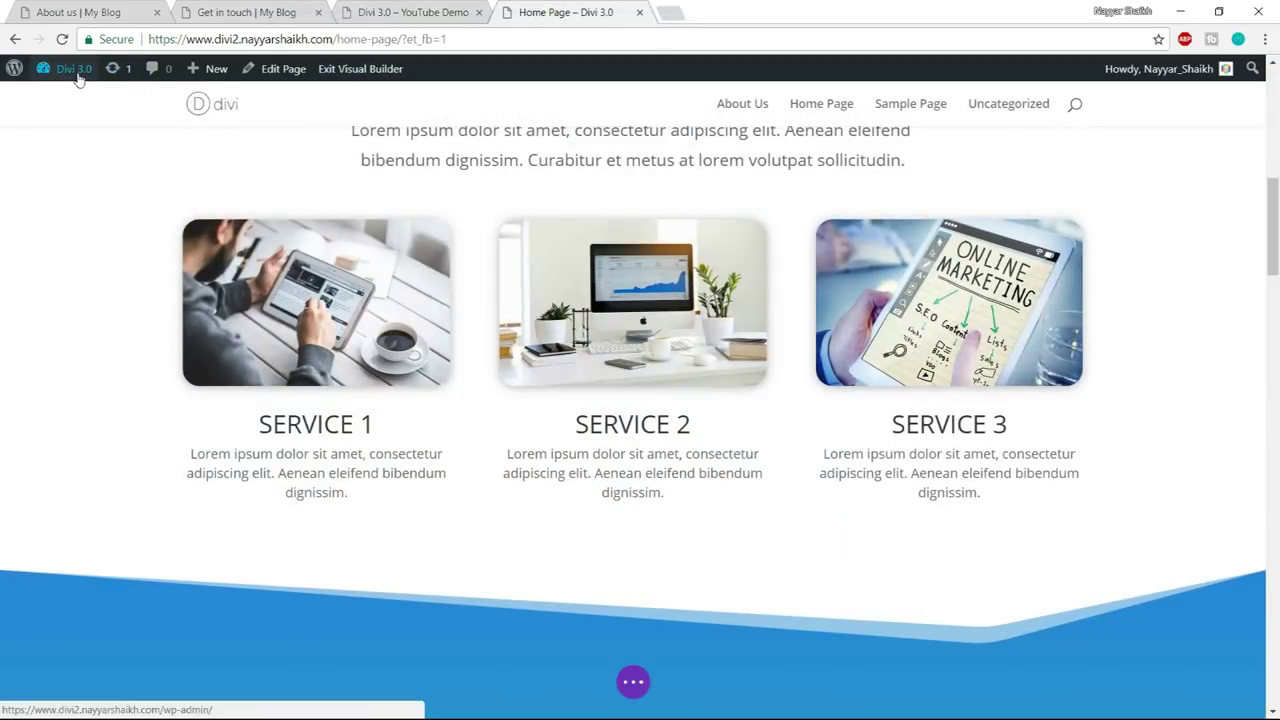
{"action": "left_click", "coordinate": [70, 92]}
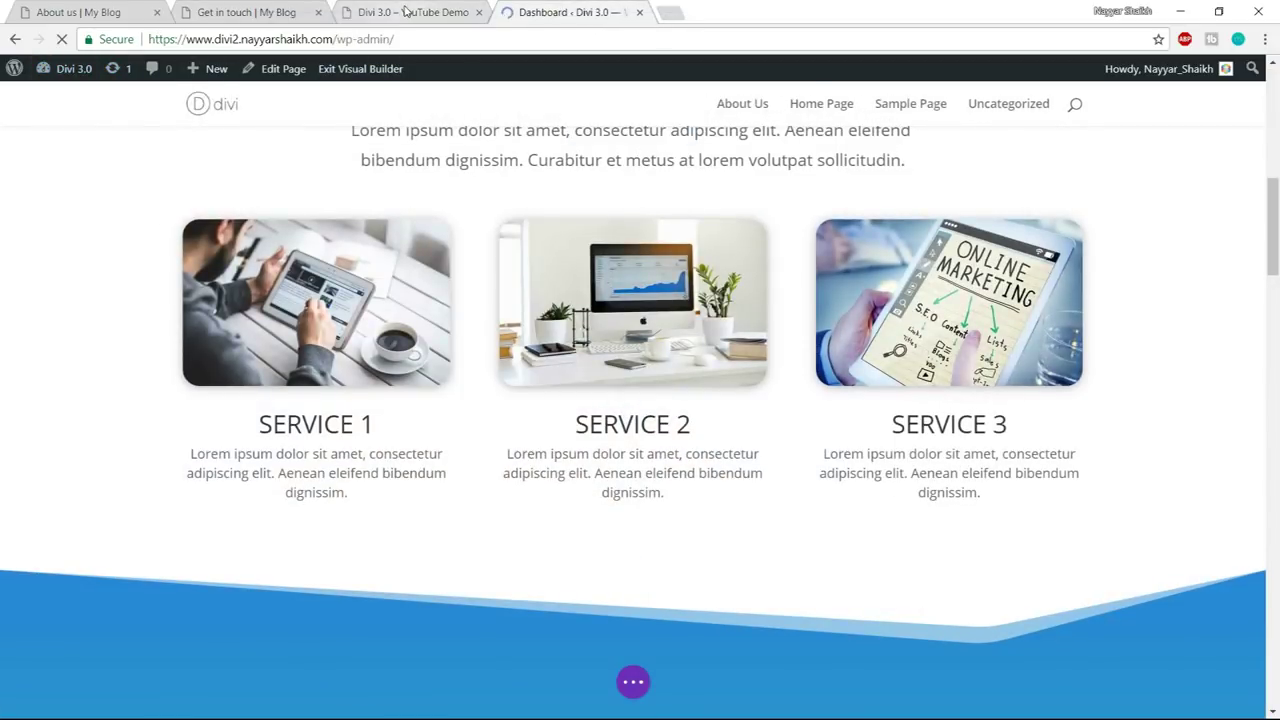
{"action": "left_click", "coordinate": [405, 12]}
{"action": "left_click", "coordinate": [562, 12]}
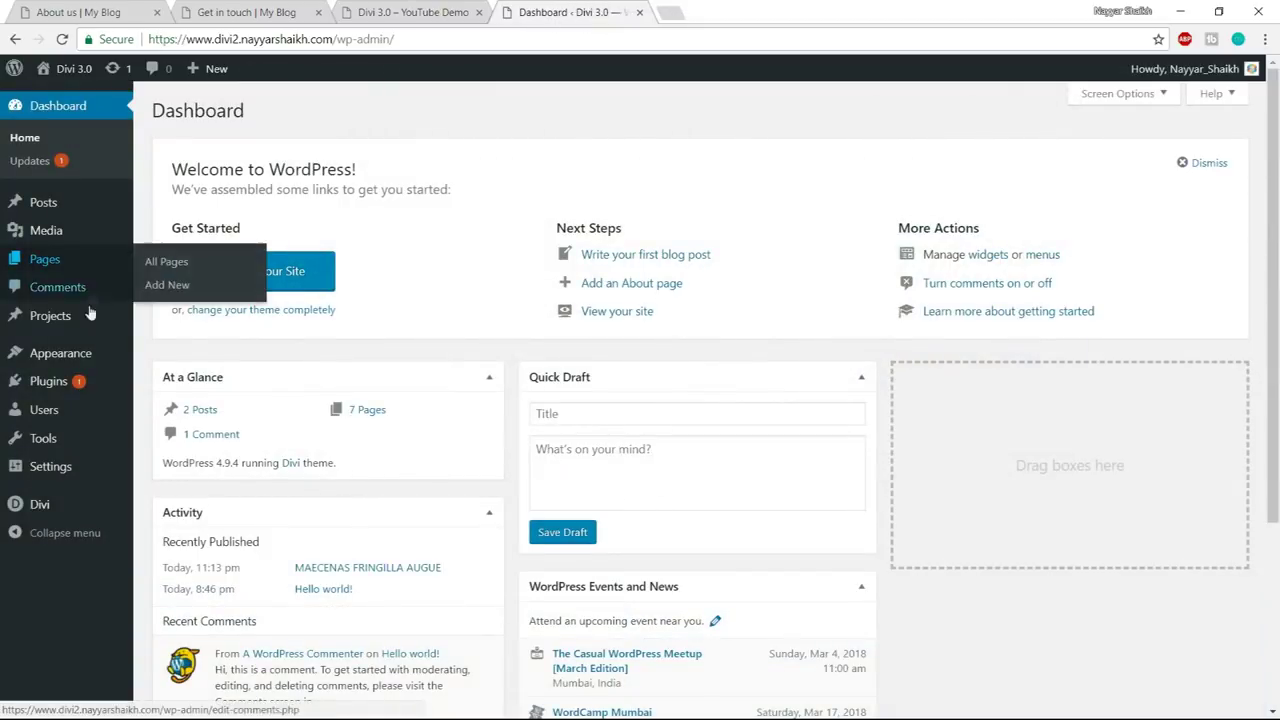
{"action": "mouse_move", "coordinate": [65, 470]}
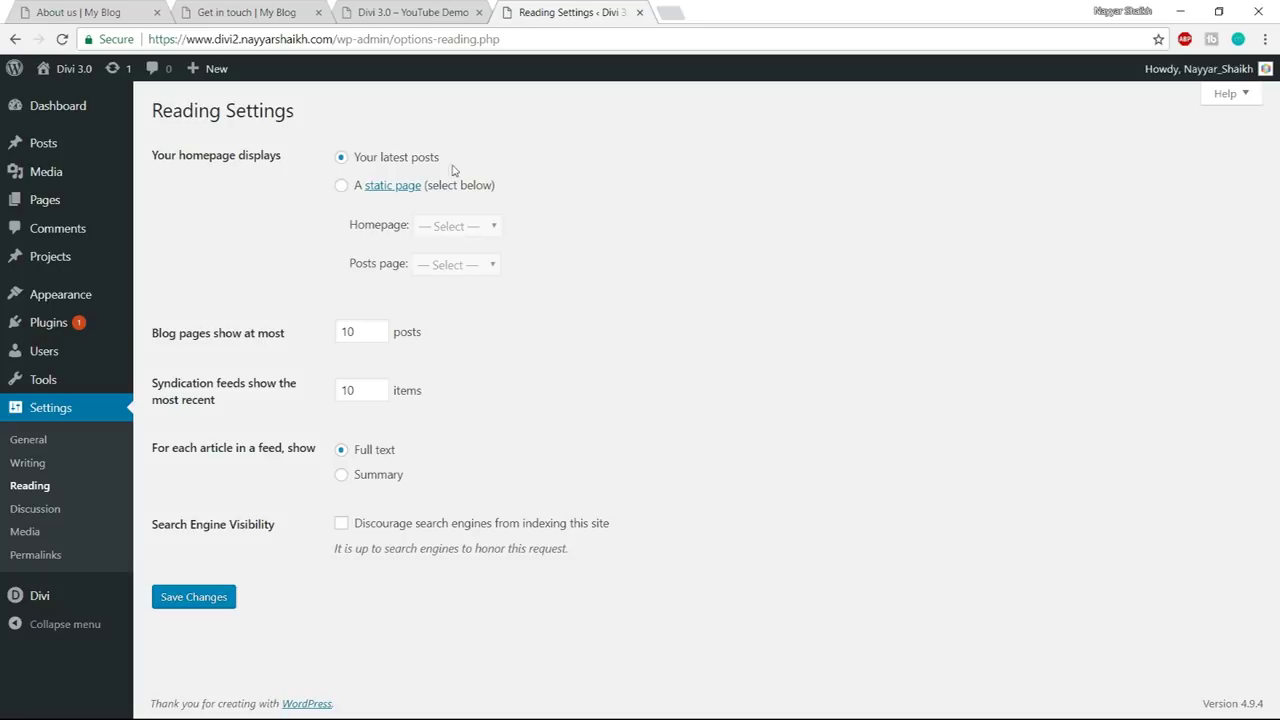
- Set the homepage to a static page, with Home Page as the homepage and Blog as the posts page, and save the settings
{"action": "left_click", "coordinate": [342, 188]}
{"action": "left_click", "coordinate": [461, 229]}
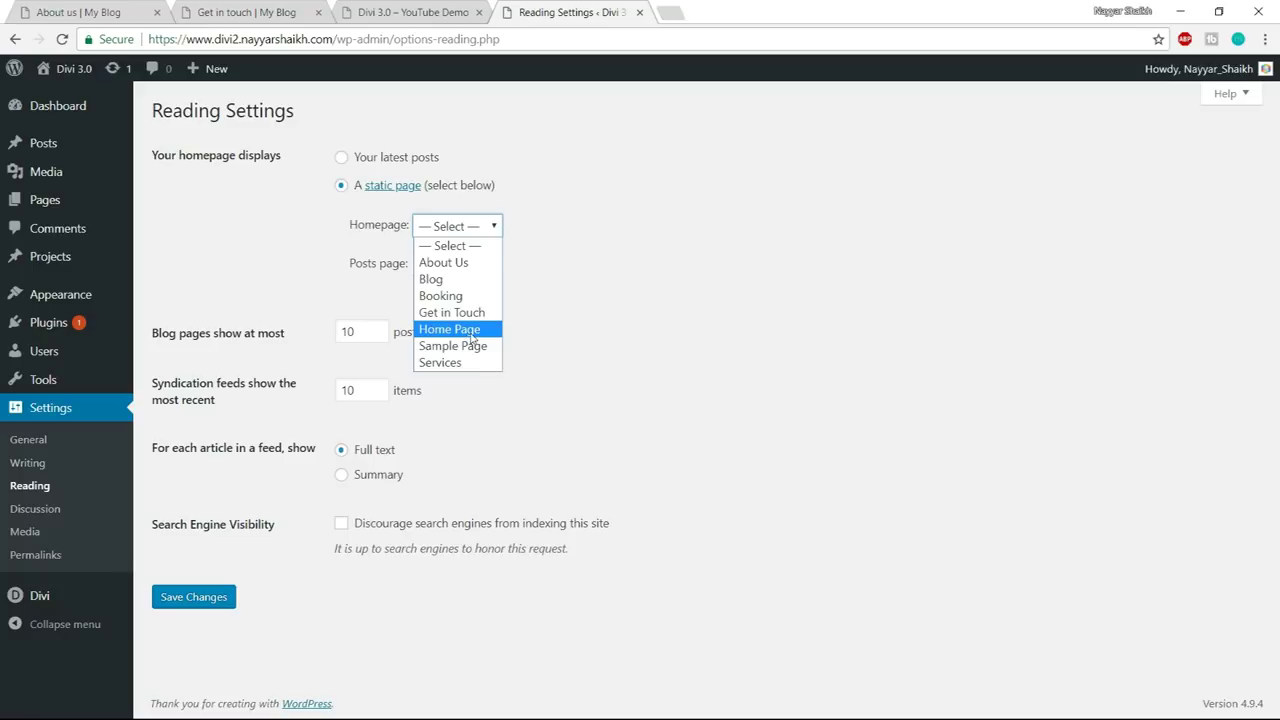
{"action": "left_click", "coordinate": [472, 336]}
{"action": "left_click", "coordinate": [457, 267]}
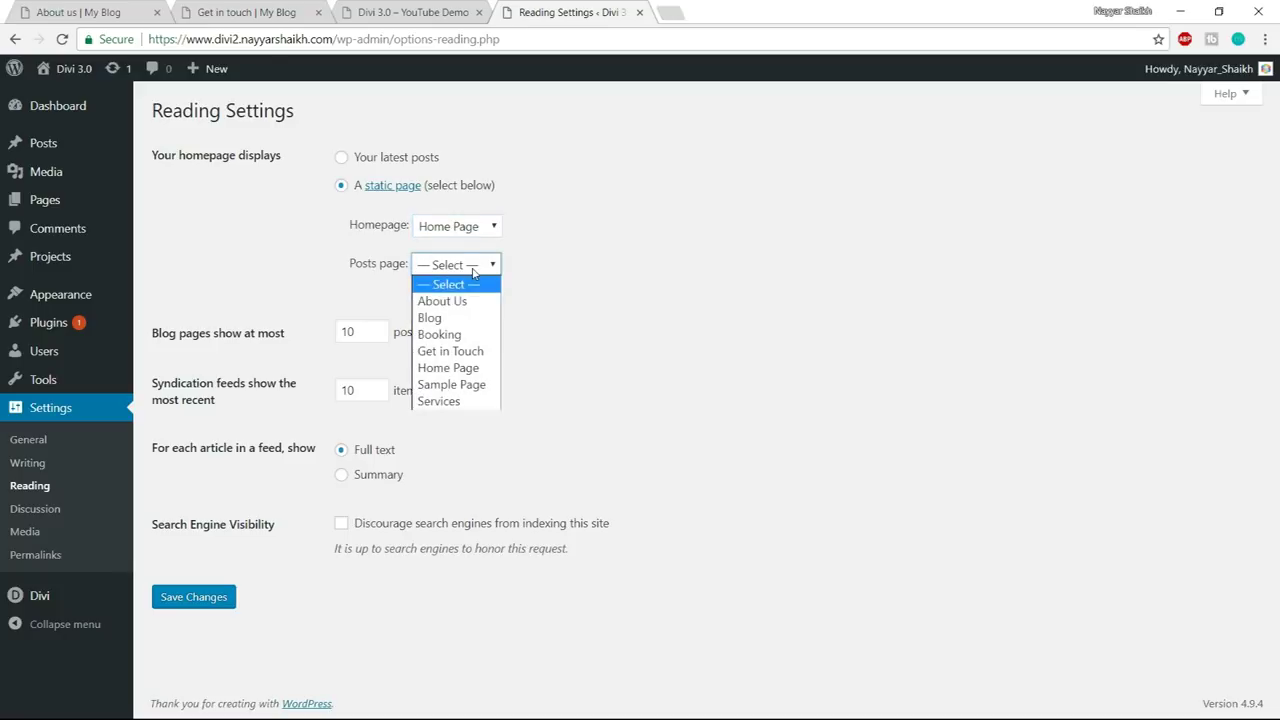
{"action": "left_click", "coordinate": [440, 317]}
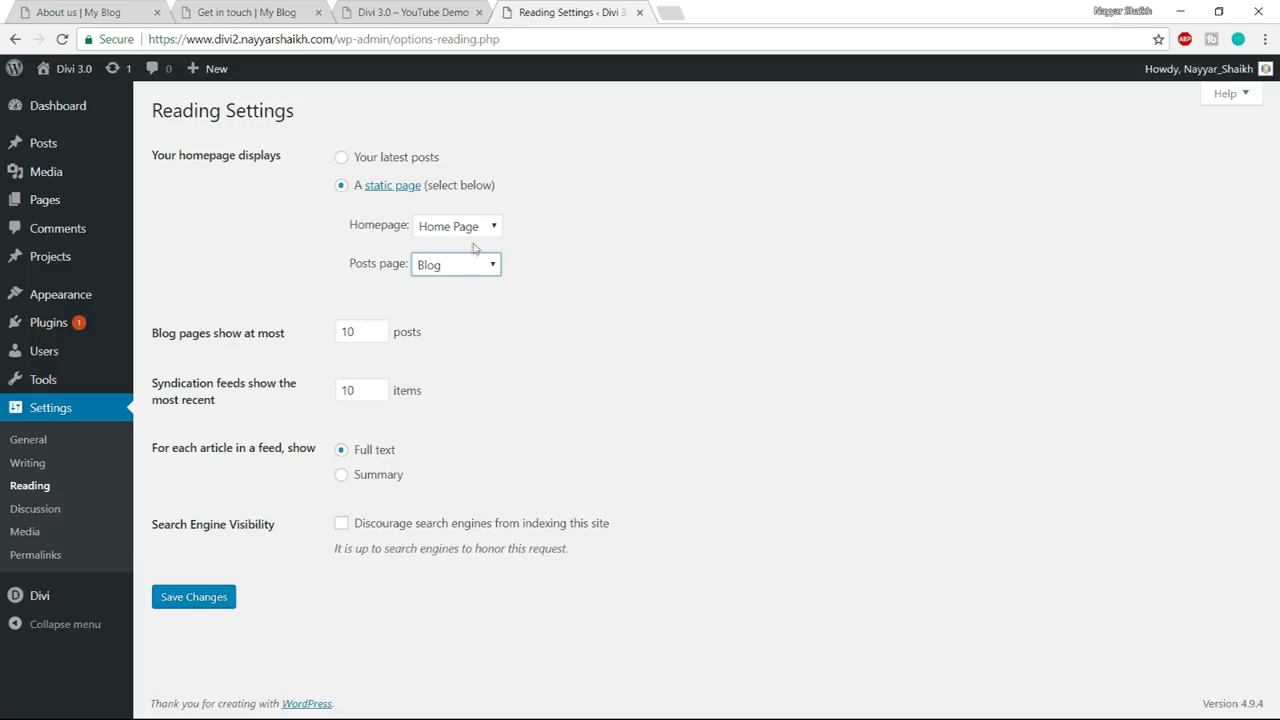
{"action": "left_click", "coordinate": [190, 600]}
- Reload the rebuilt site's front page and look through it from top to bottom
{"action": "left_click", "coordinate": [421, 12]}
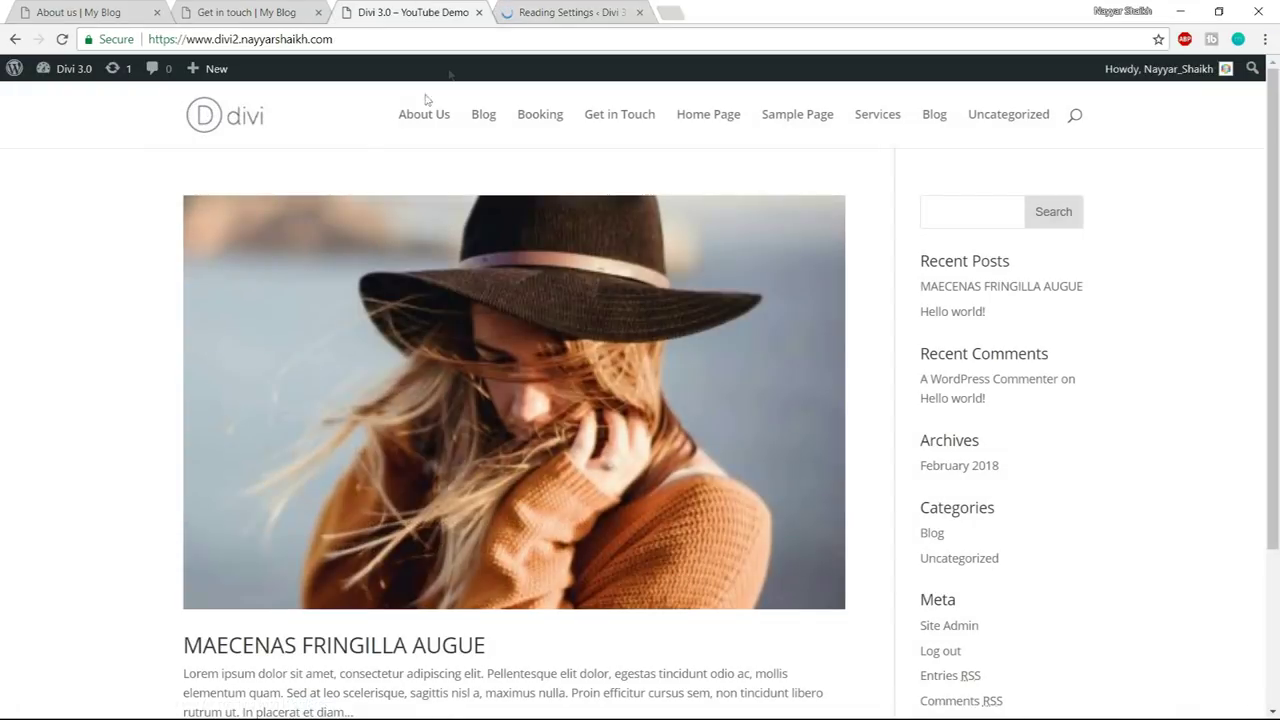
{"action": "left_click", "coordinate": [230, 122]}
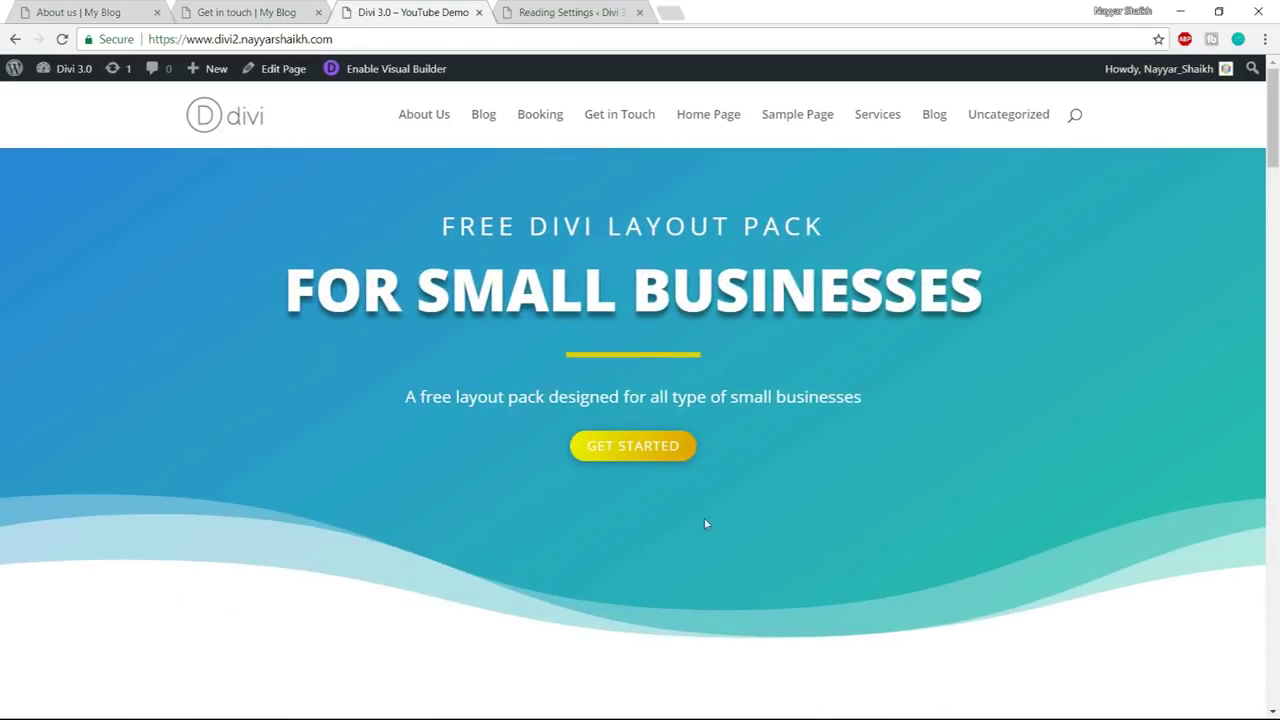
{"action": "scroll", "coordinate": [705, 523], "scroll_direction": "down", "scroll_amount": 10}
{"action": "scroll", "coordinate": [722, 633], "scroll_direction": "up", "scroll_amount": 10}
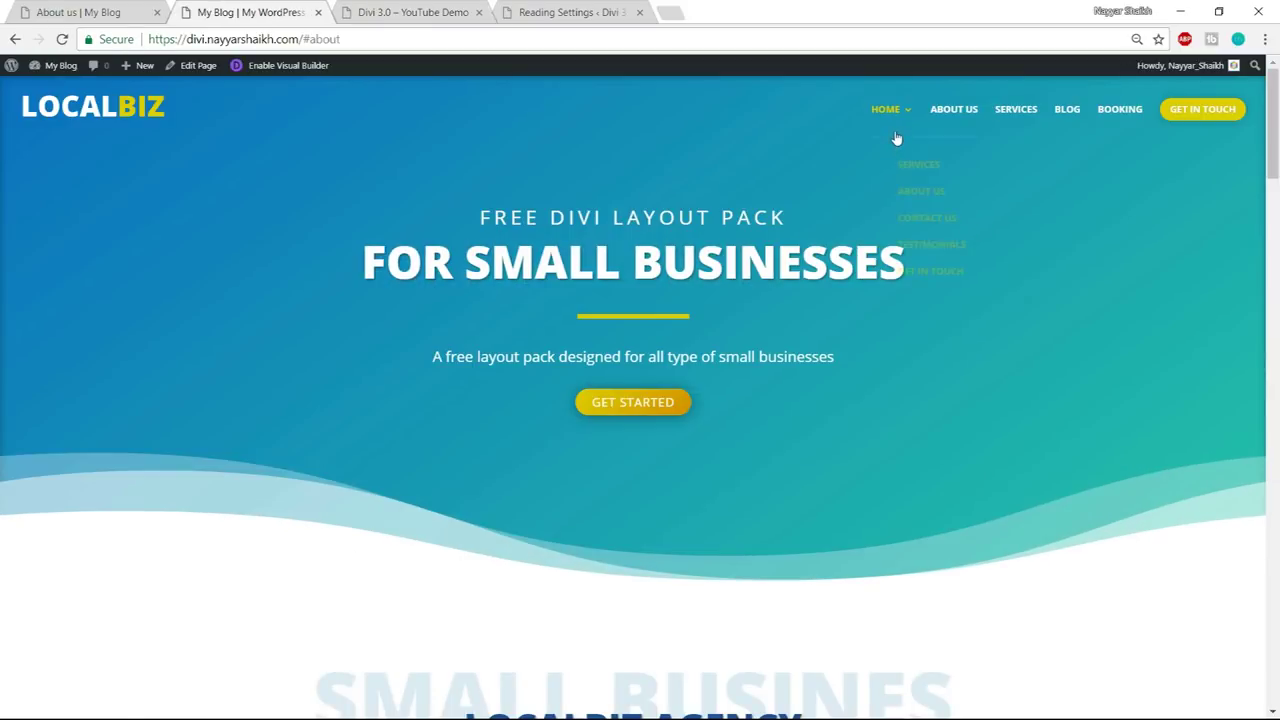
- Examine the reference LocalBiz home page's Home submenu and follow its links to the contact and Get in Touch sections
{"action": "mouse_move", "coordinate": [900, 127]}
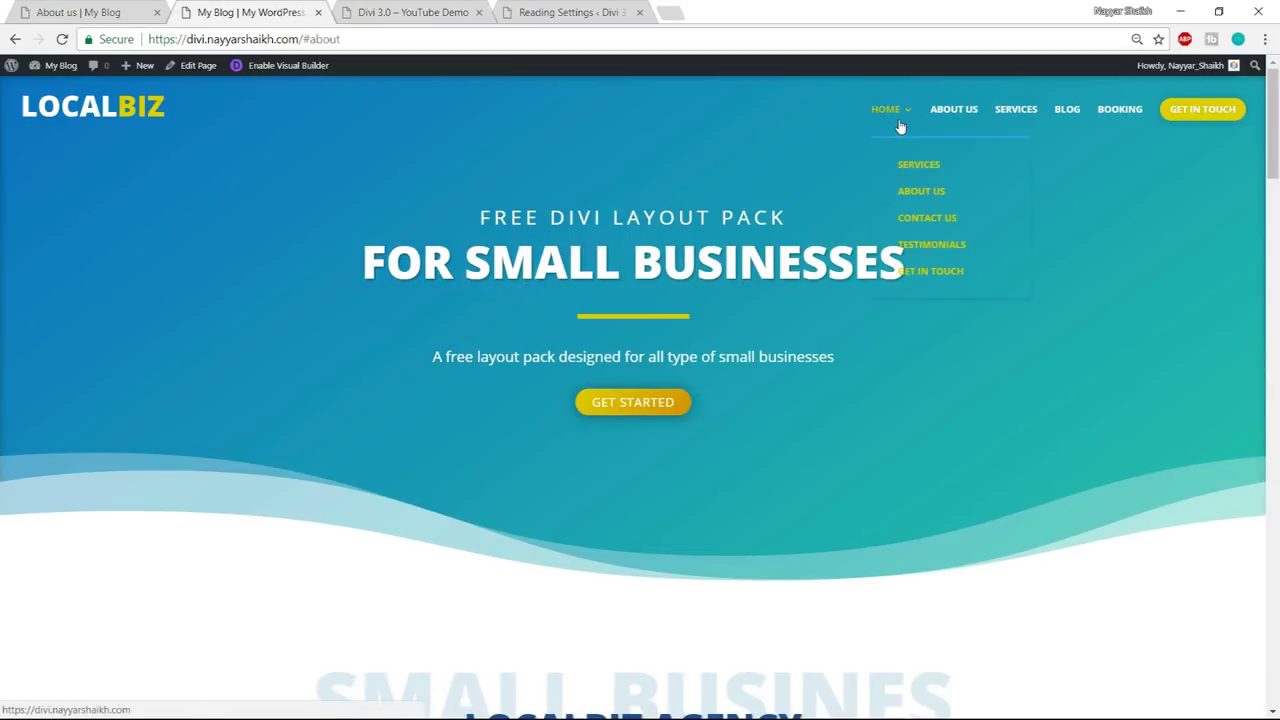
{"action": "left_click", "coordinate": [950, 233]}
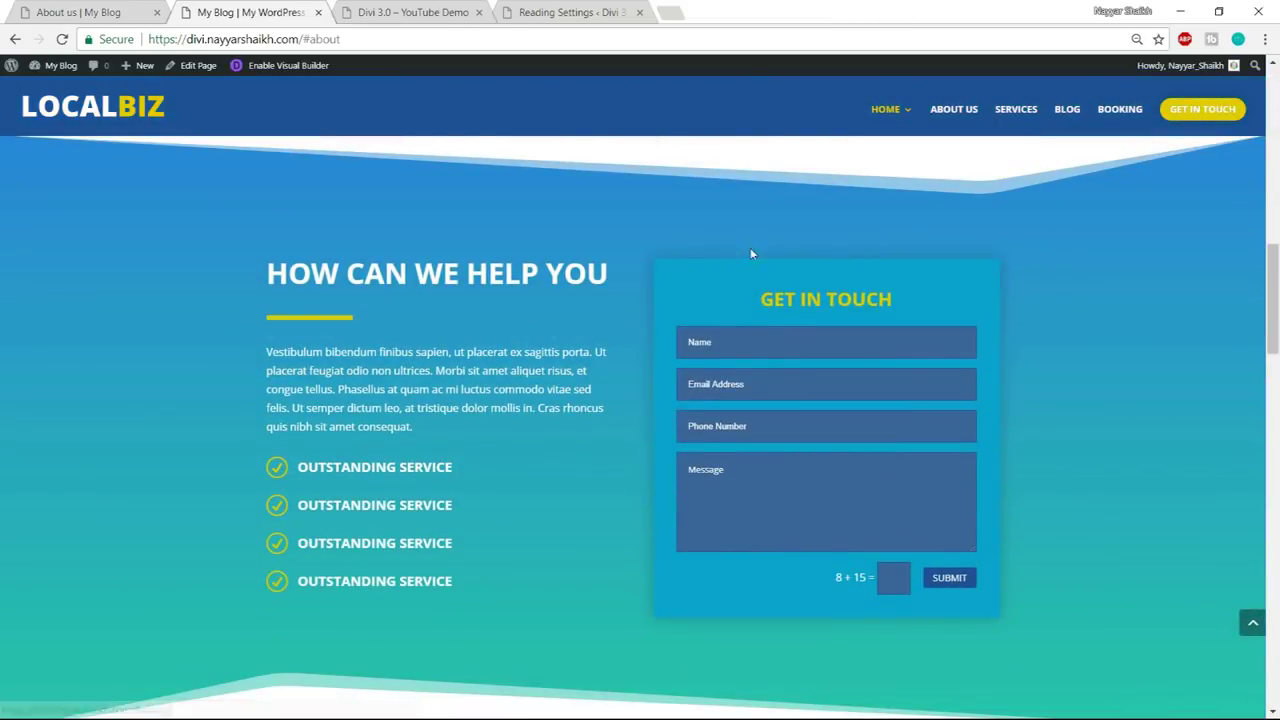
{"action": "mouse_move", "coordinate": [888, 120]}
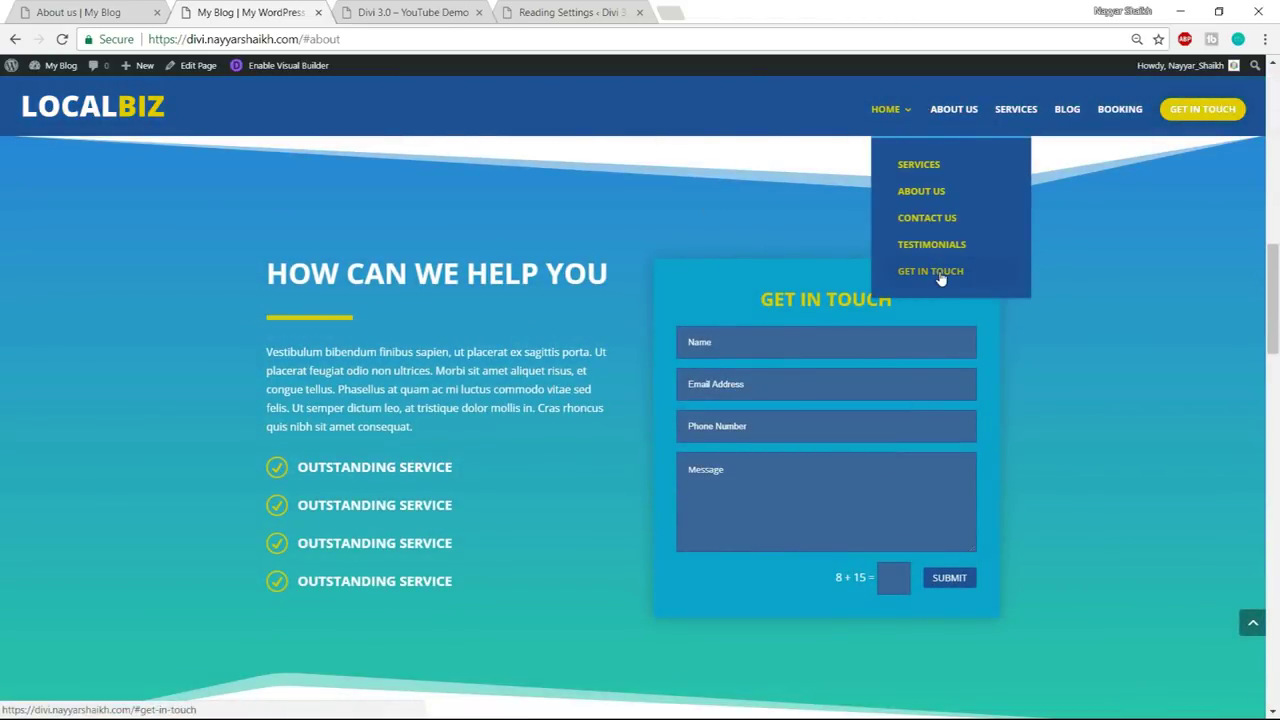
{"action": "left_click", "coordinate": [938, 273]}
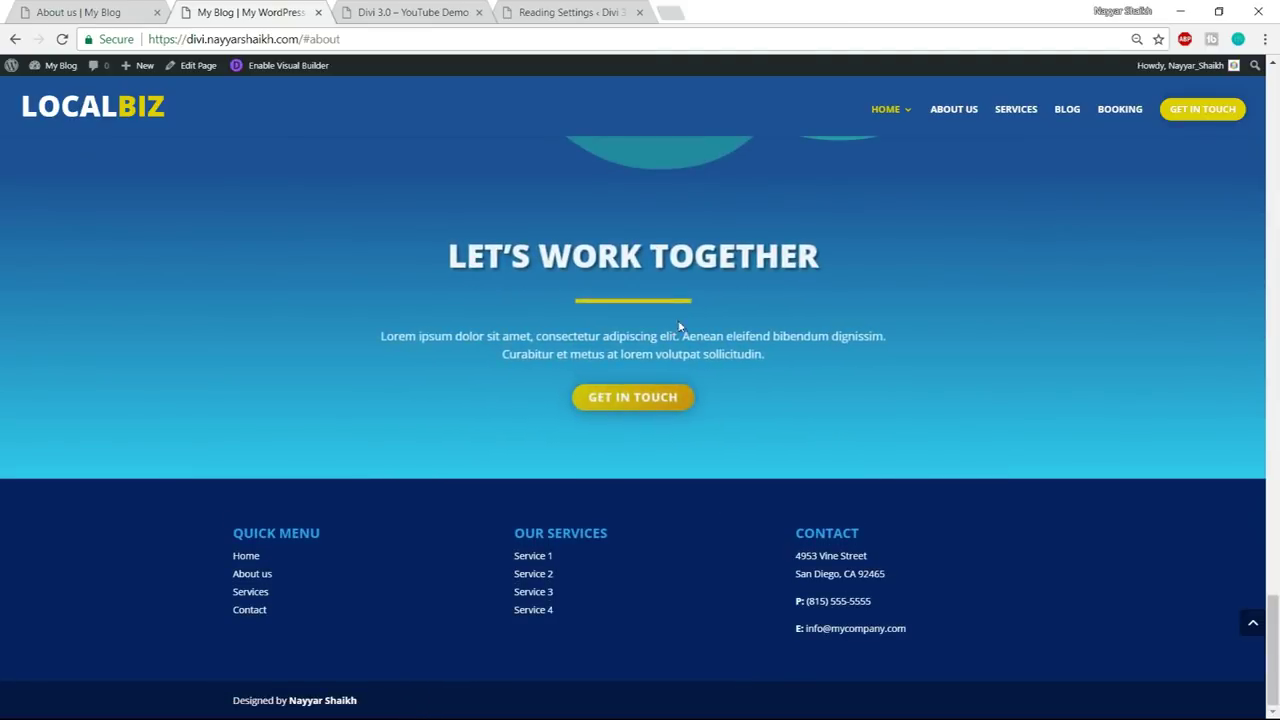
- Create a WordPress navigation menu named New Menu and enable the visual builder on the rebuilt home page
{"action": "left_click", "coordinate": [407, 14]}
{"action": "left_click", "coordinate": [545, 12]}
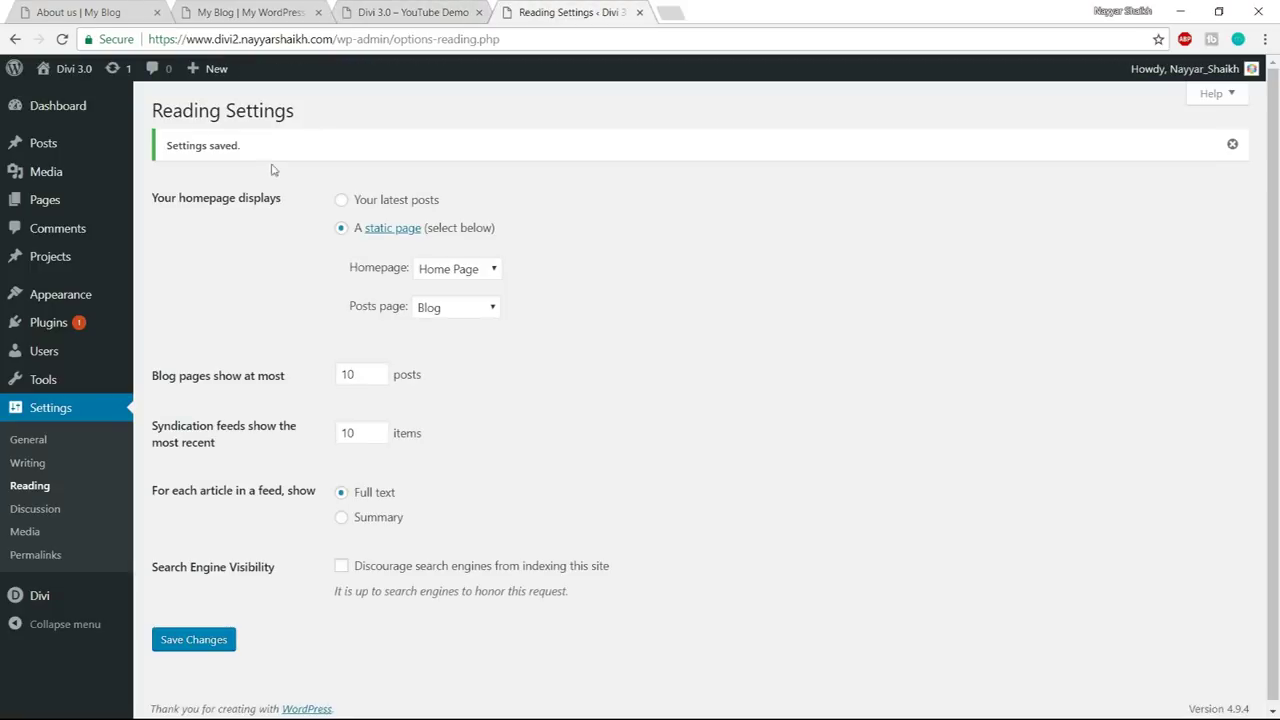
{"action": "mouse_move", "coordinate": [66, 306]}
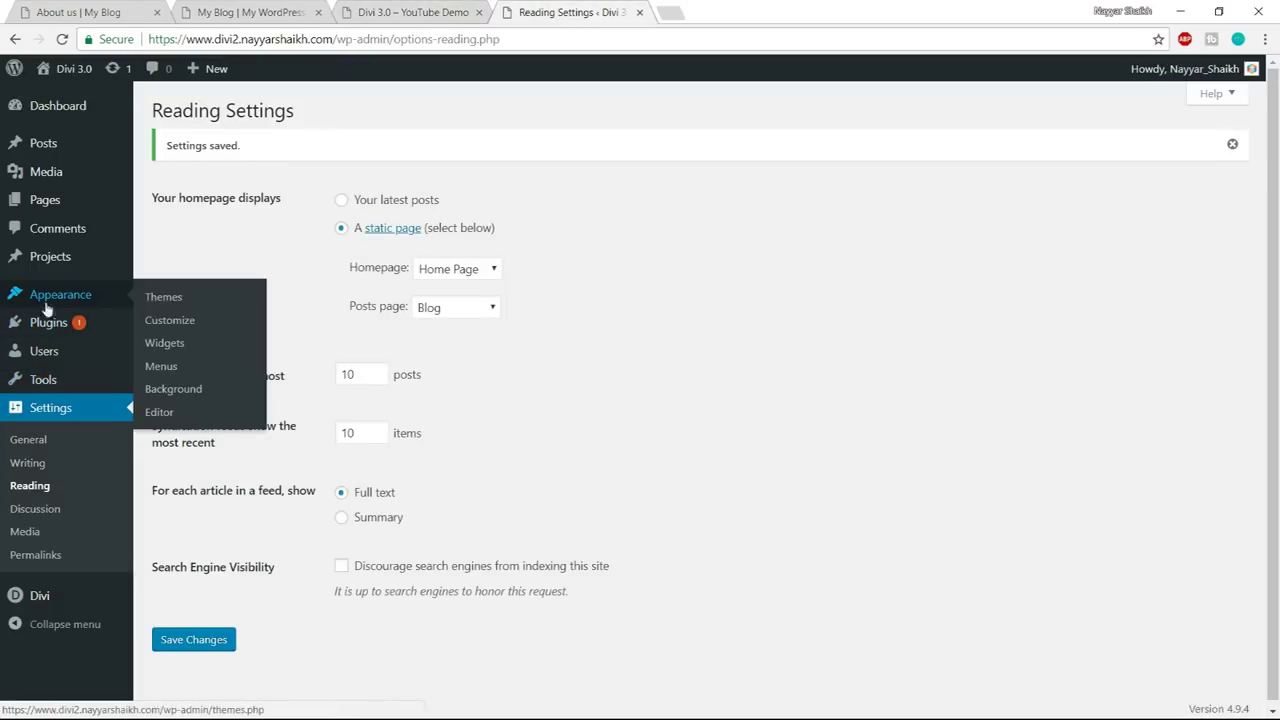
{"action": "left_click", "coordinate": [164, 370]}
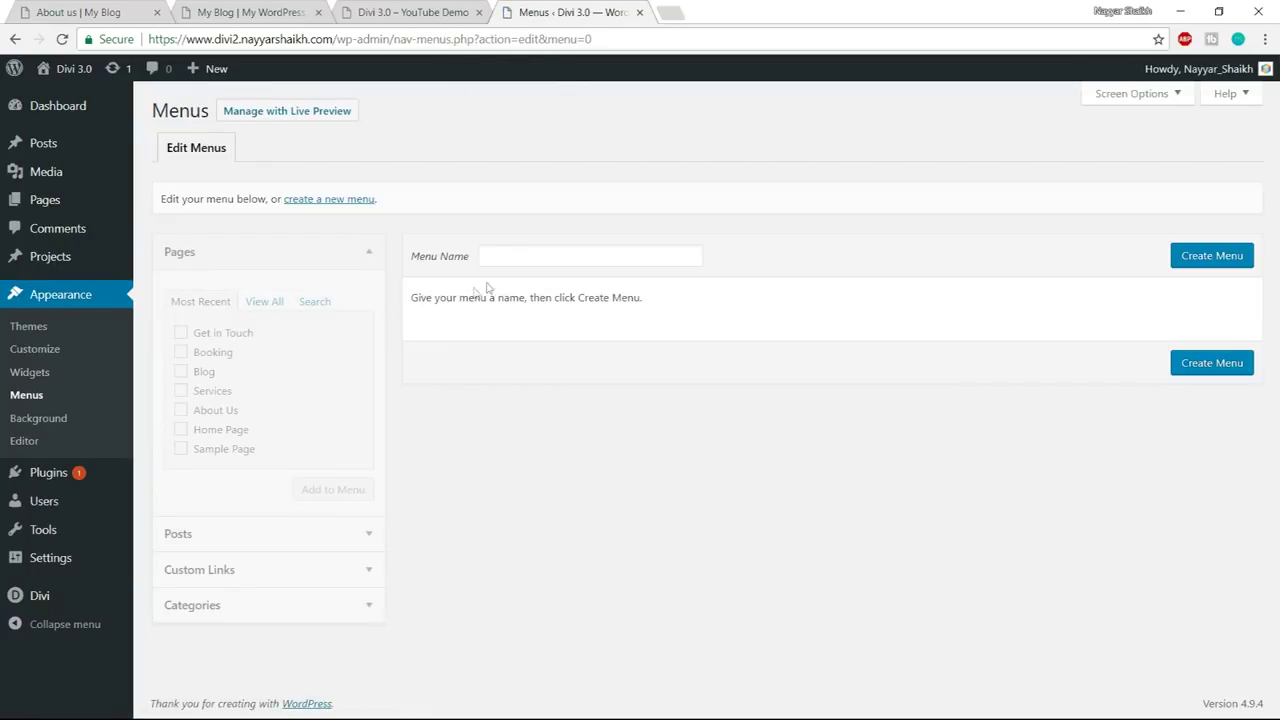
{"action": "left_click", "coordinate": [530, 258]}
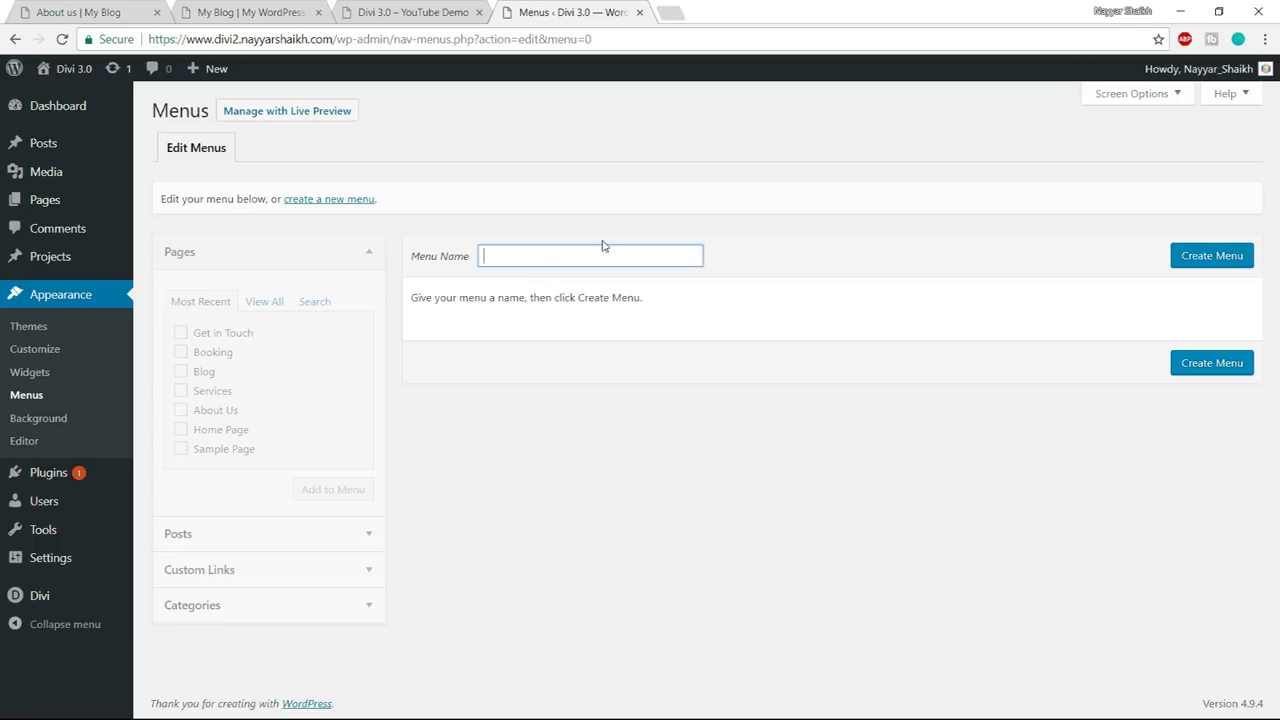
{"action": "type", "text": "New Menu"}
{"action": "left_click", "coordinate": [1199, 255]}
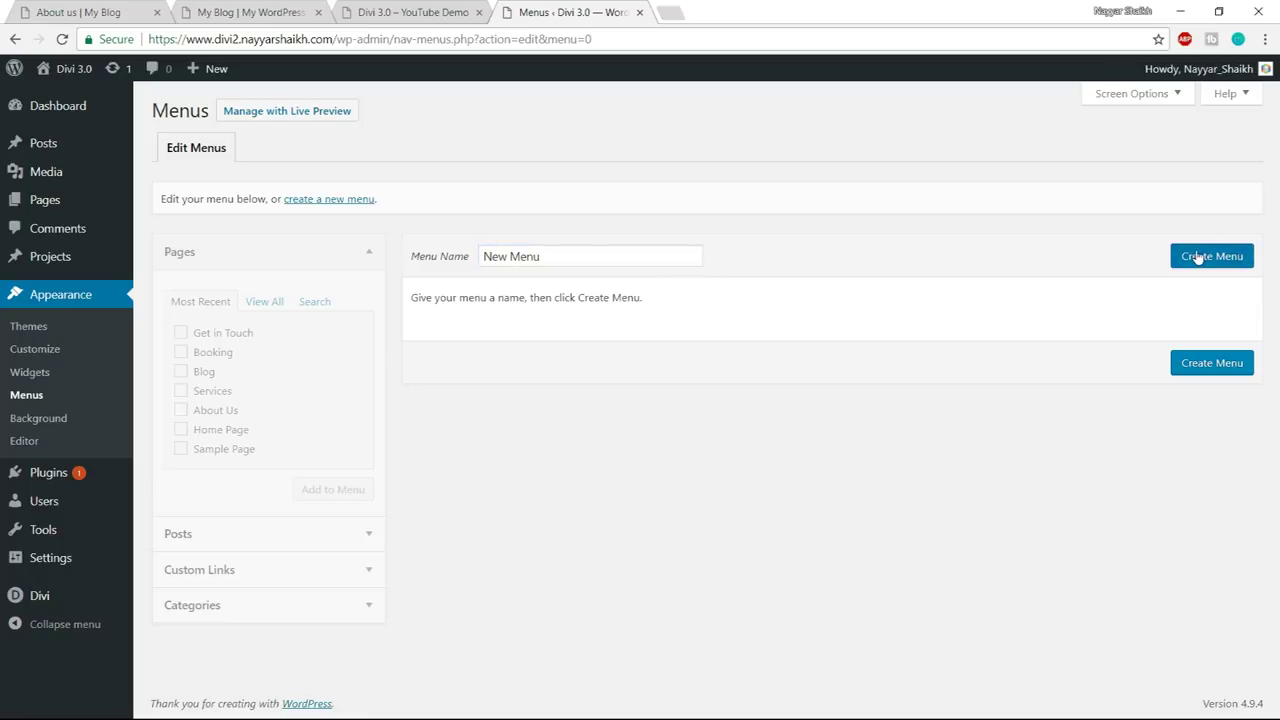
{"action": "left_click", "coordinate": [388, 12]}
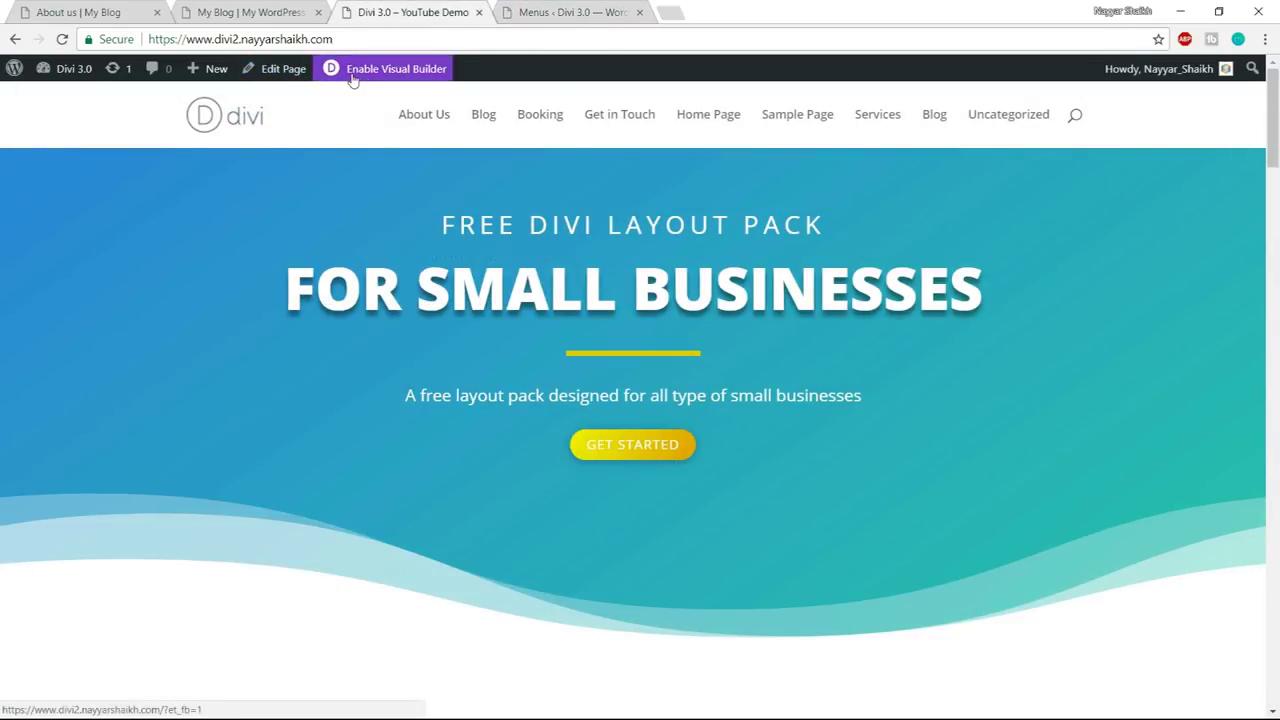
{"action": "left_click", "coordinate": [545, 12]}
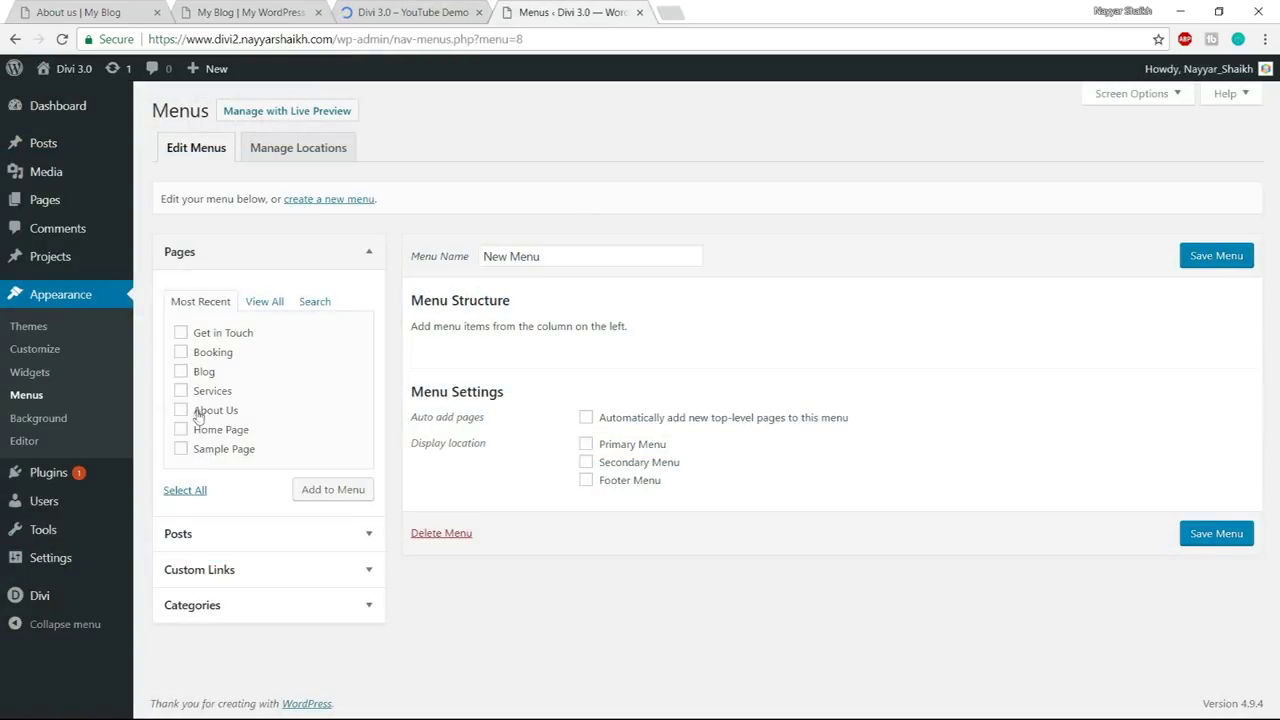
- Add the Home: Home Page, About Us, Blog, Booking, Get in Touch and Services pages to New Menu
{"action": "left_click", "coordinate": [266, 303]}
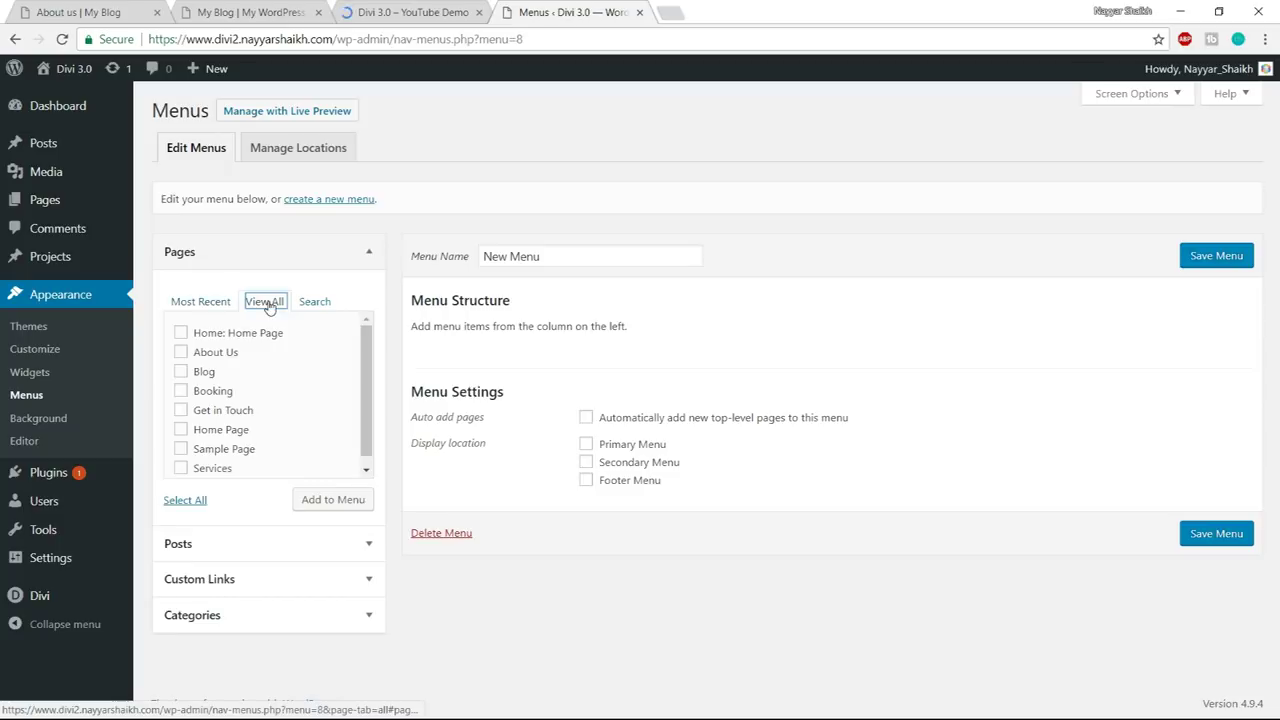
{"action": "left_click", "coordinate": [217, 355]}
{"action": "left_click", "coordinate": [204, 374]}
{"action": "left_click", "coordinate": [211, 392]}
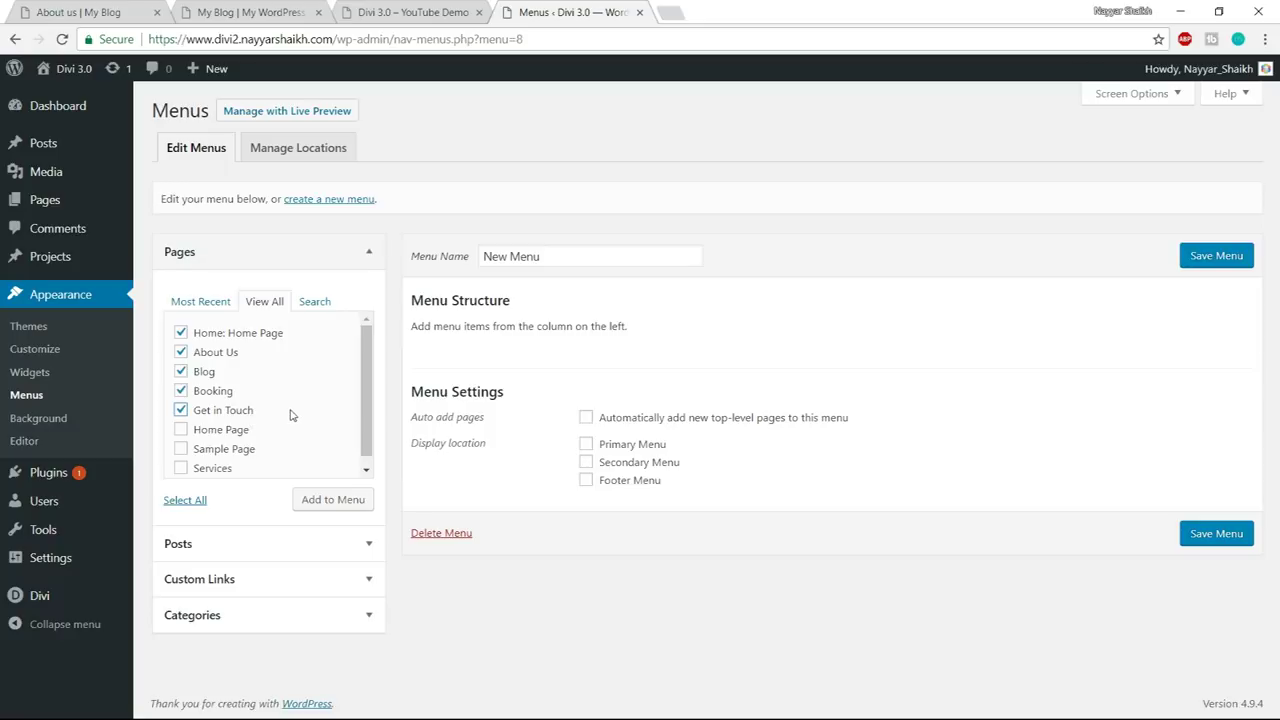
{"action": "scroll", "coordinate": [291, 418], "scroll_direction": "down", "scroll_amount": 1}
{"action": "left_click", "coordinate": [209, 463]}
{"action": "left_click", "coordinate": [355, 508]}
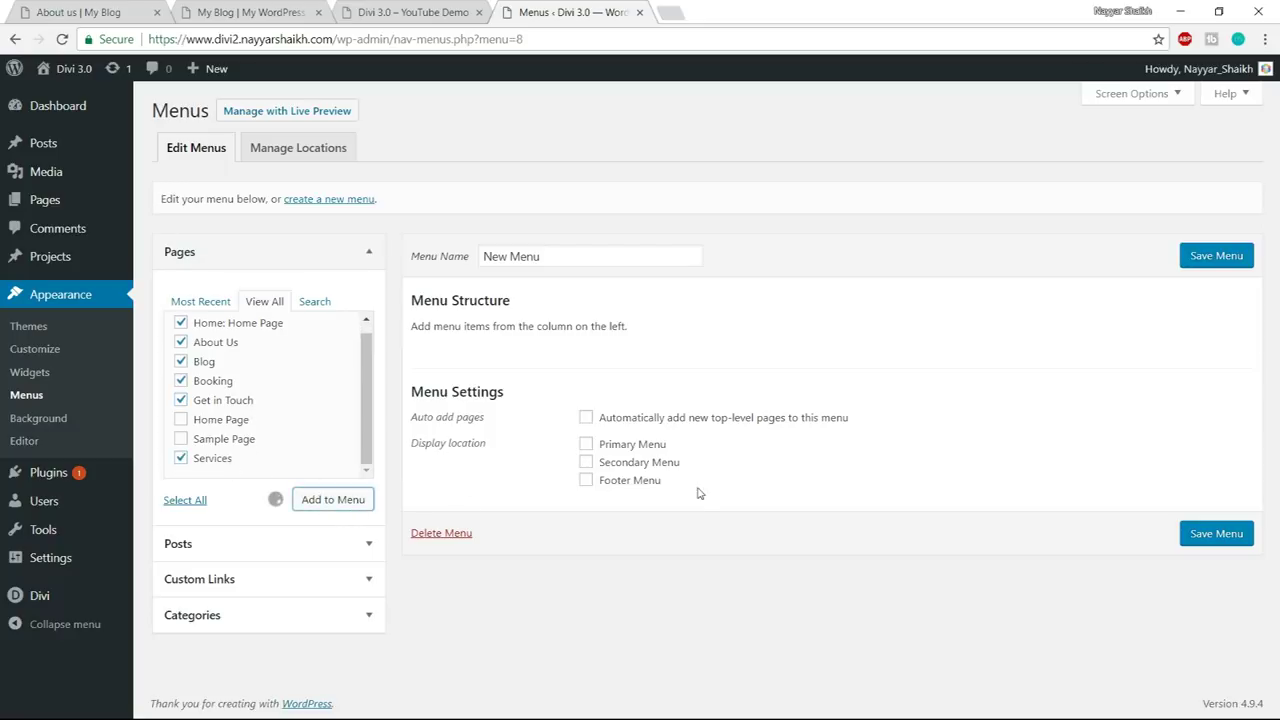
- Assign the menu to the Primary Menu location and move Blog after Services and Get in Touch to the end
{"action": "scroll", "coordinate": [969, 370], "scroll_direction": "down", "scroll_amount": 2}
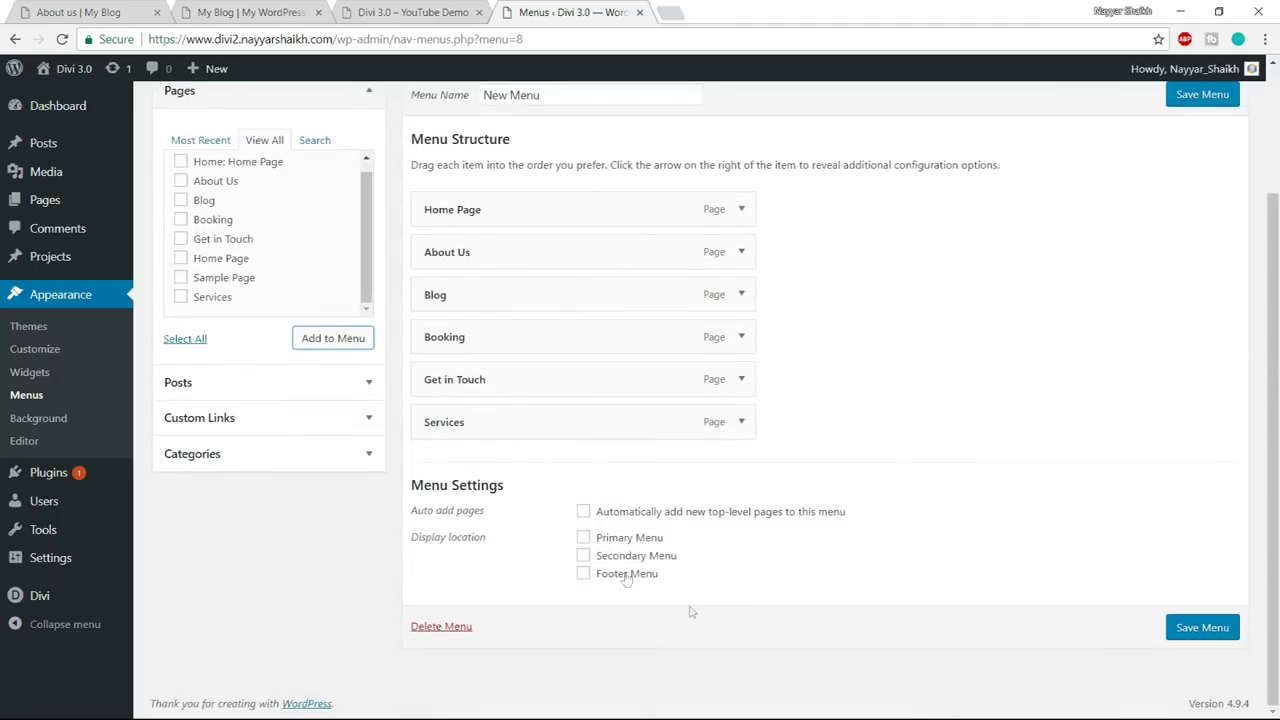
{"action": "left_click", "coordinate": [582, 540]}
{"action": "scroll", "coordinate": [586, 545], "scroll_direction": "up", "scroll_amount": 2}
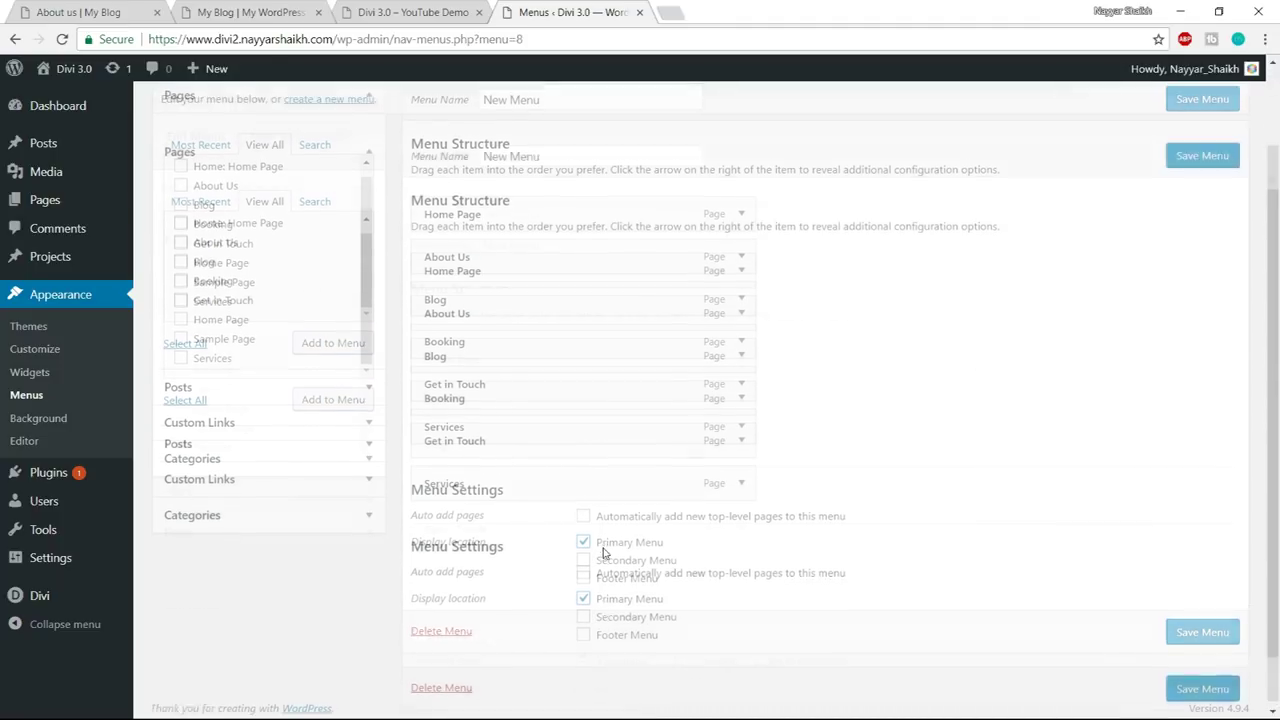
{"action": "scroll", "coordinate": [500, 380], "scroll_direction": "down", "scroll_amount": 2}
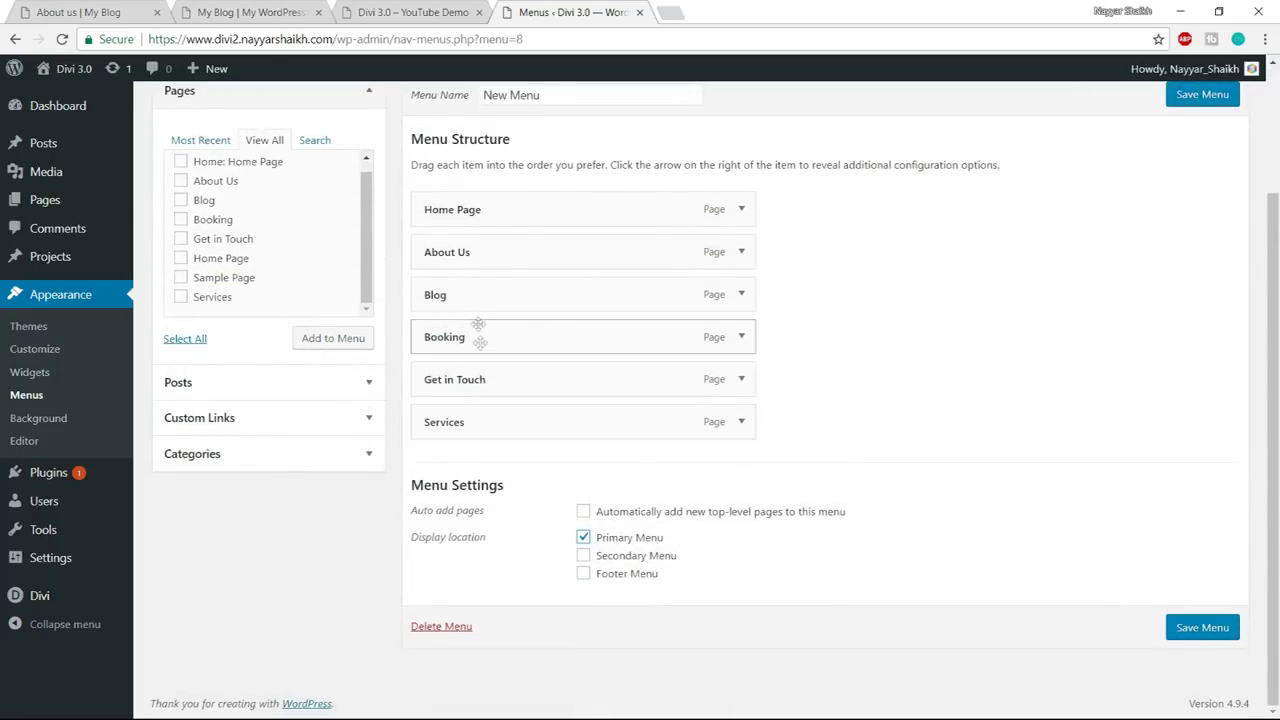
{"action": "left_click_drag", "start_coordinate": [473, 291], "coordinate": [486, 460]}
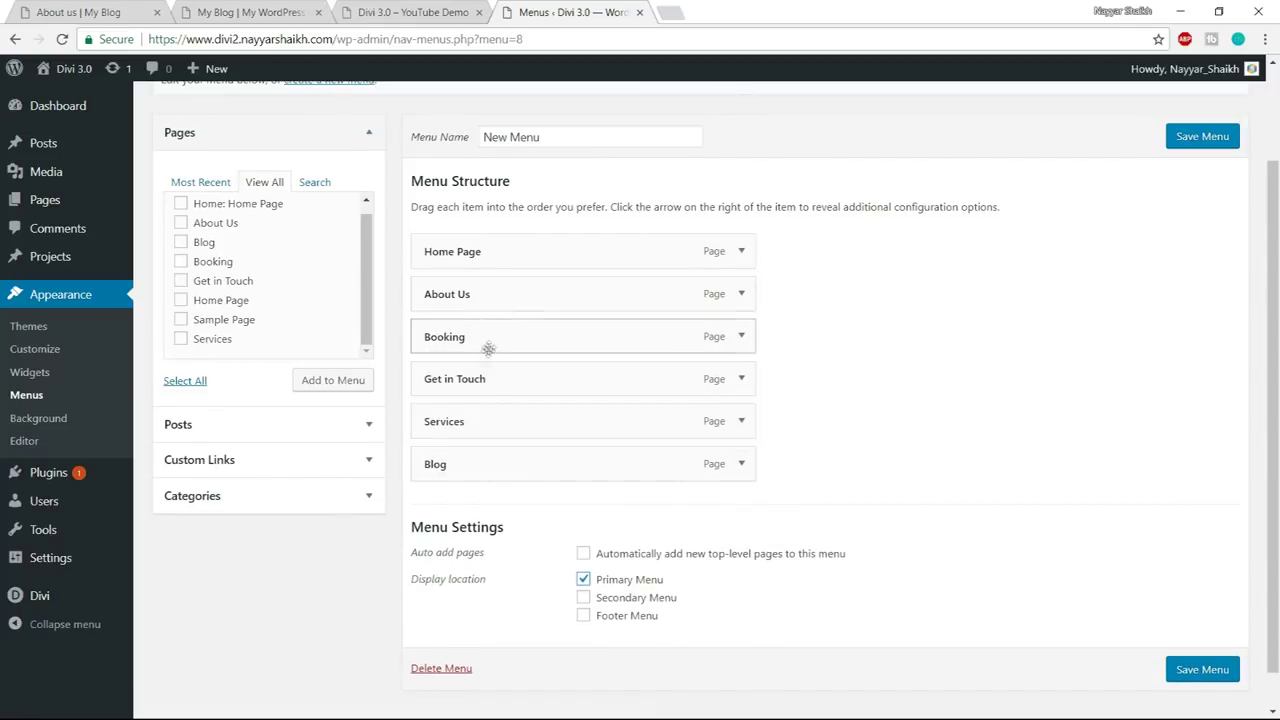
{"action": "left_click_drag", "start_coordinate": [487, 375], "coordinate": [491, 486]}
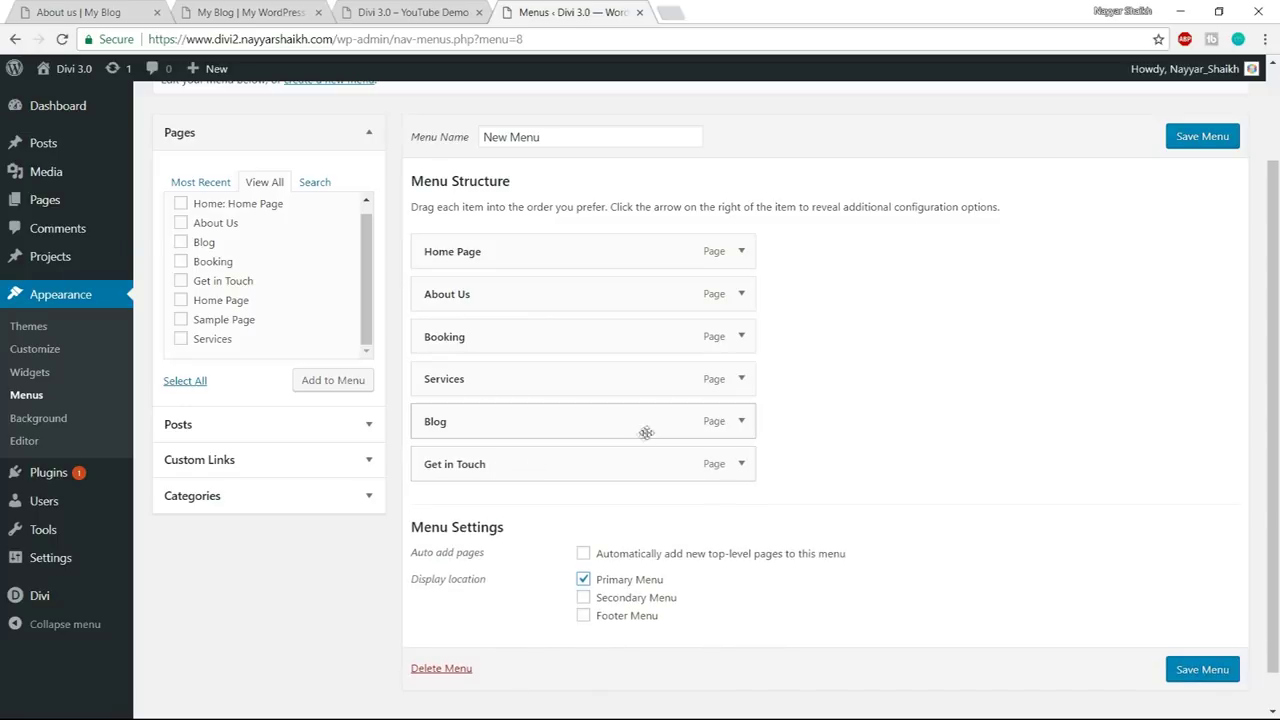
- Examine the section links in the reference site's Home submenu, follow one, and return to the rebuilt home page in the visual builder
{"action": "left_click", "coordinate": [400, 12]}
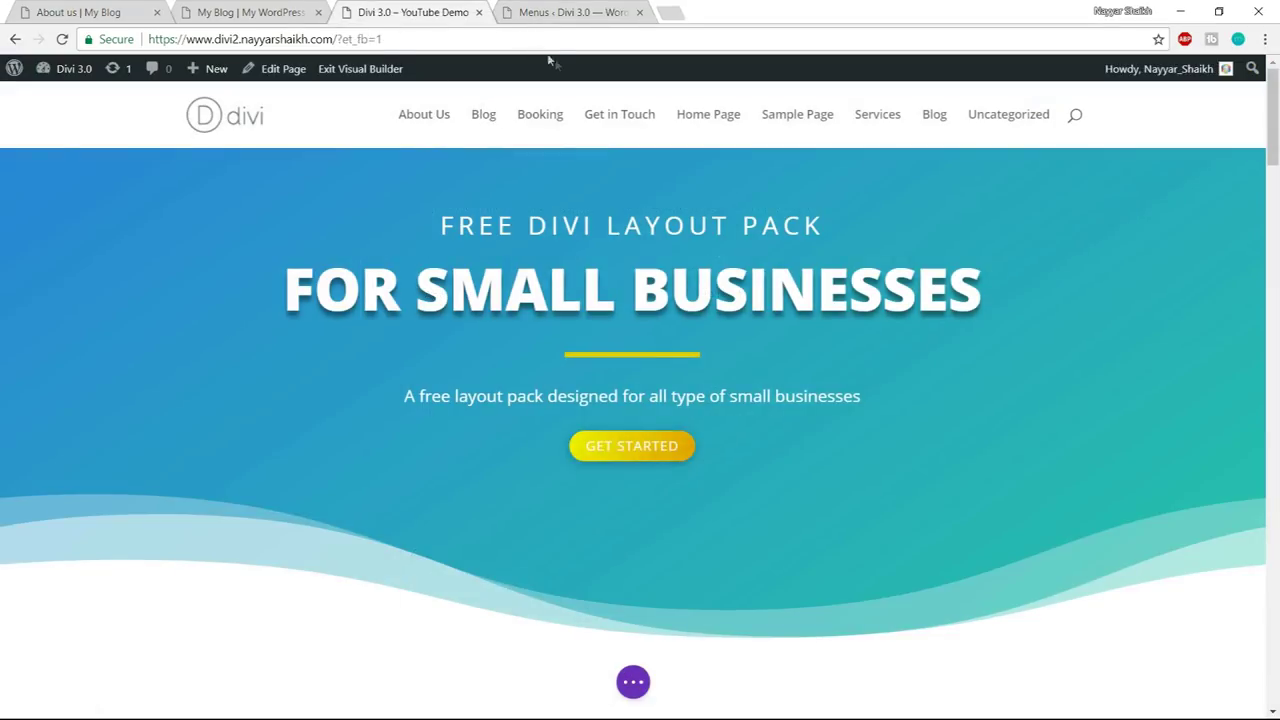
{"action": "left_click", "coordinate": [250, 13]}
{"action": "mouse_move", "coordinate": [895, 112]}
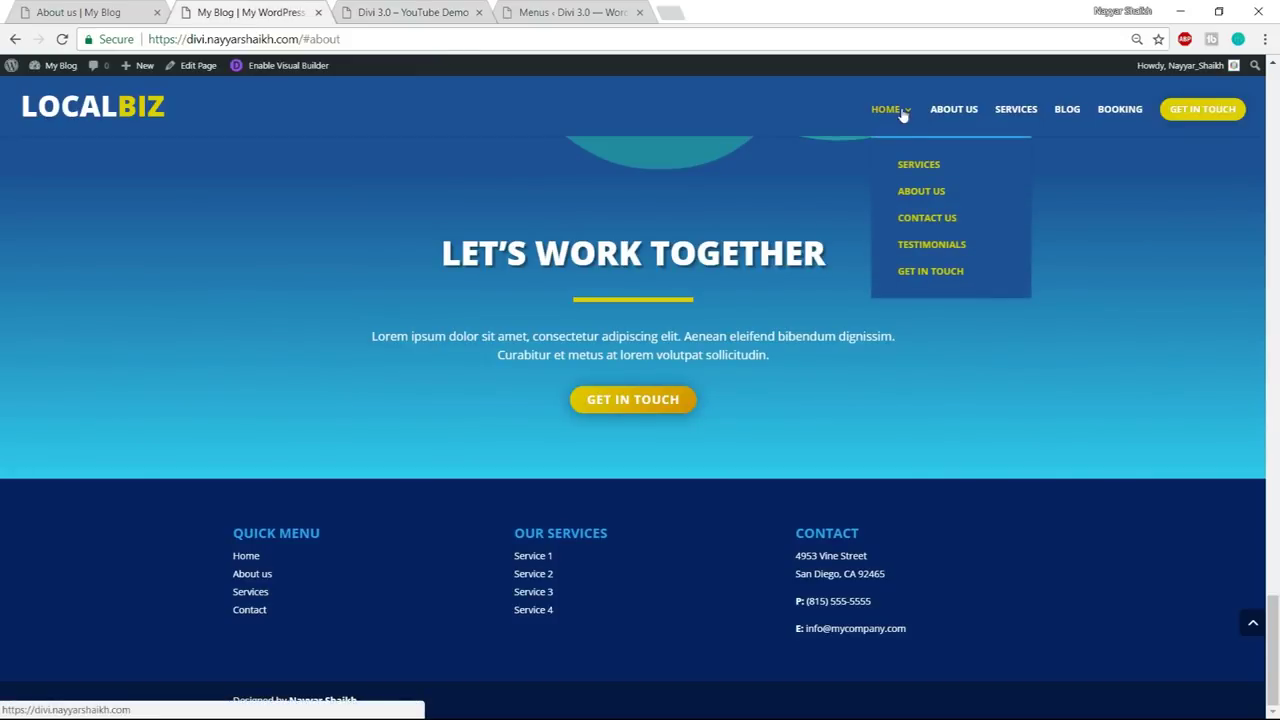
{"action": "left_click", "coordinate": [933, 203]}
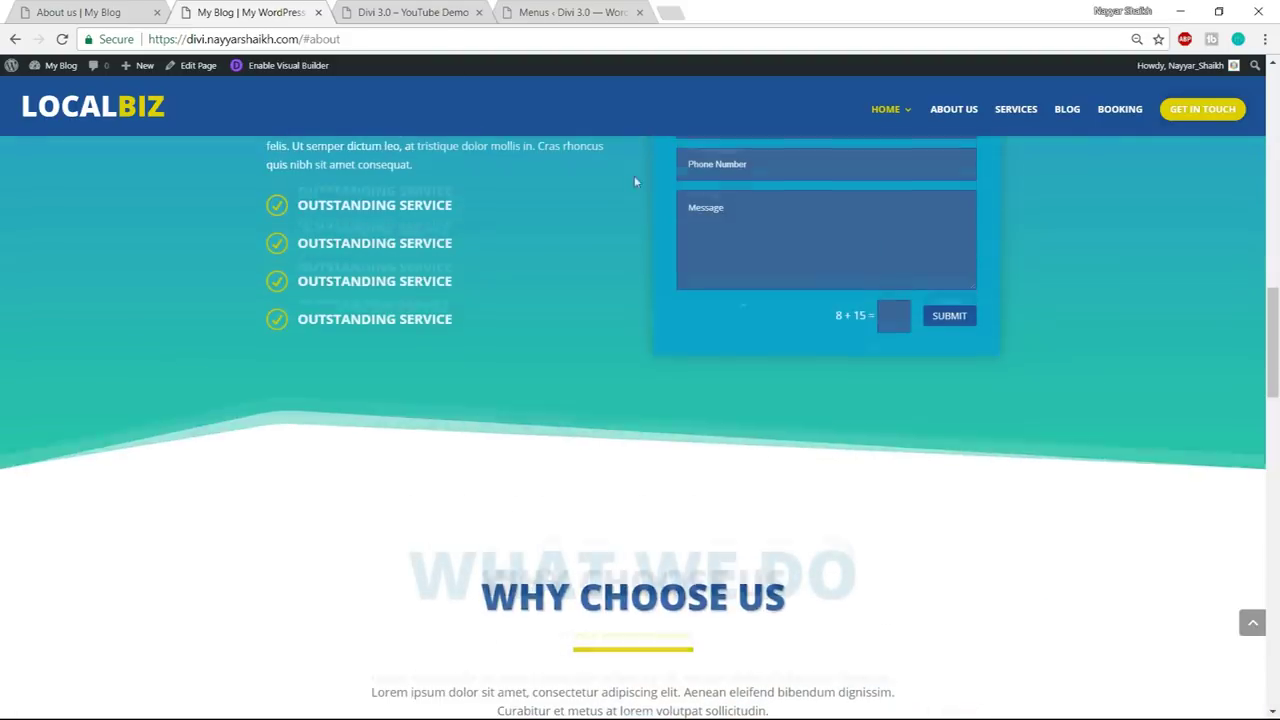
{"action": "left_click", "coordinate": [425, 14]}
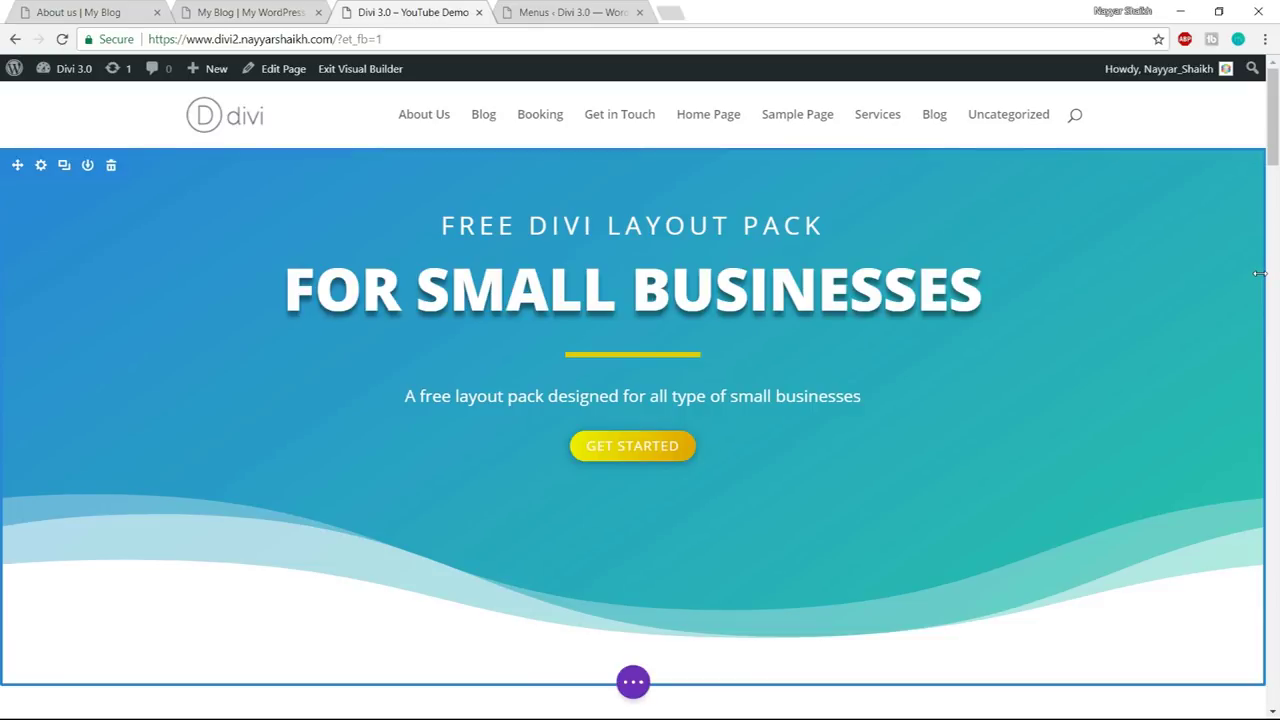
- Set the CSS ID of the Small Business / LocalBiz Agency section to services and save its settings
{"action": "scroll", "coordinate": [1259, 273], "scroll_direction": "down", "scroll_amount": 5}
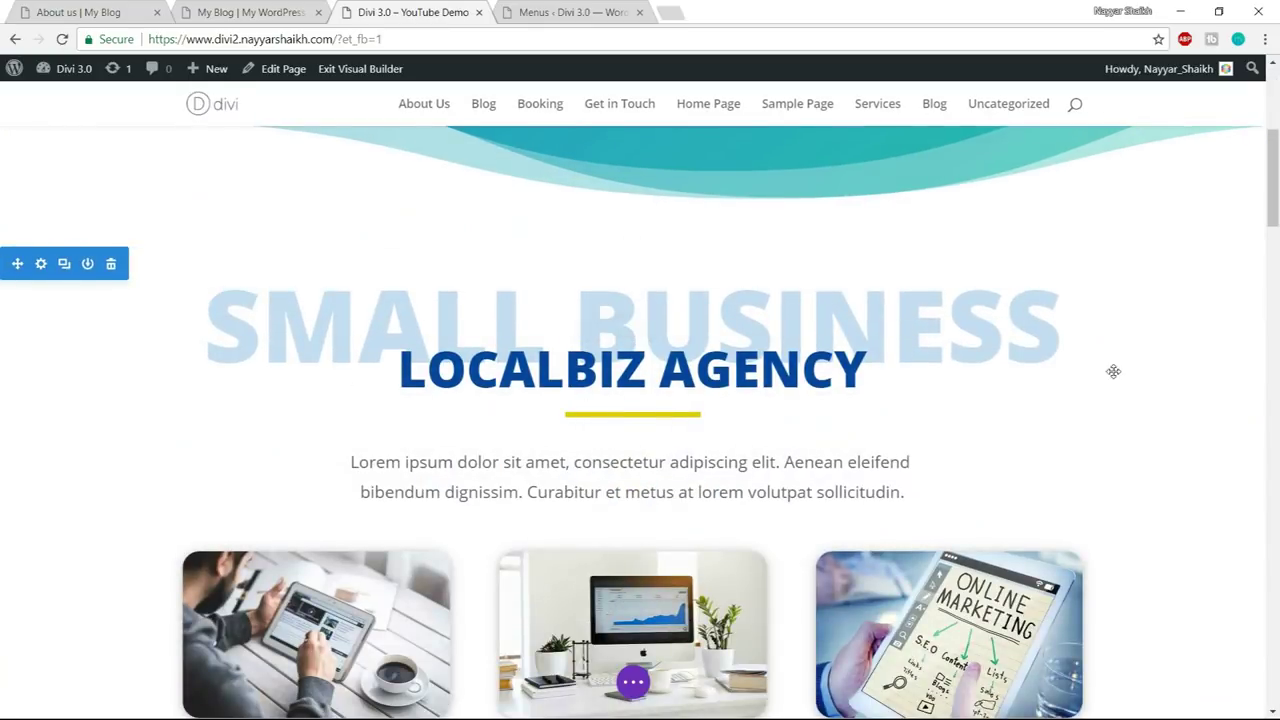
{"action": "scroll", "coordinate": [1110, 371], "scroll_direction": "down", "scroll_amount": 1}
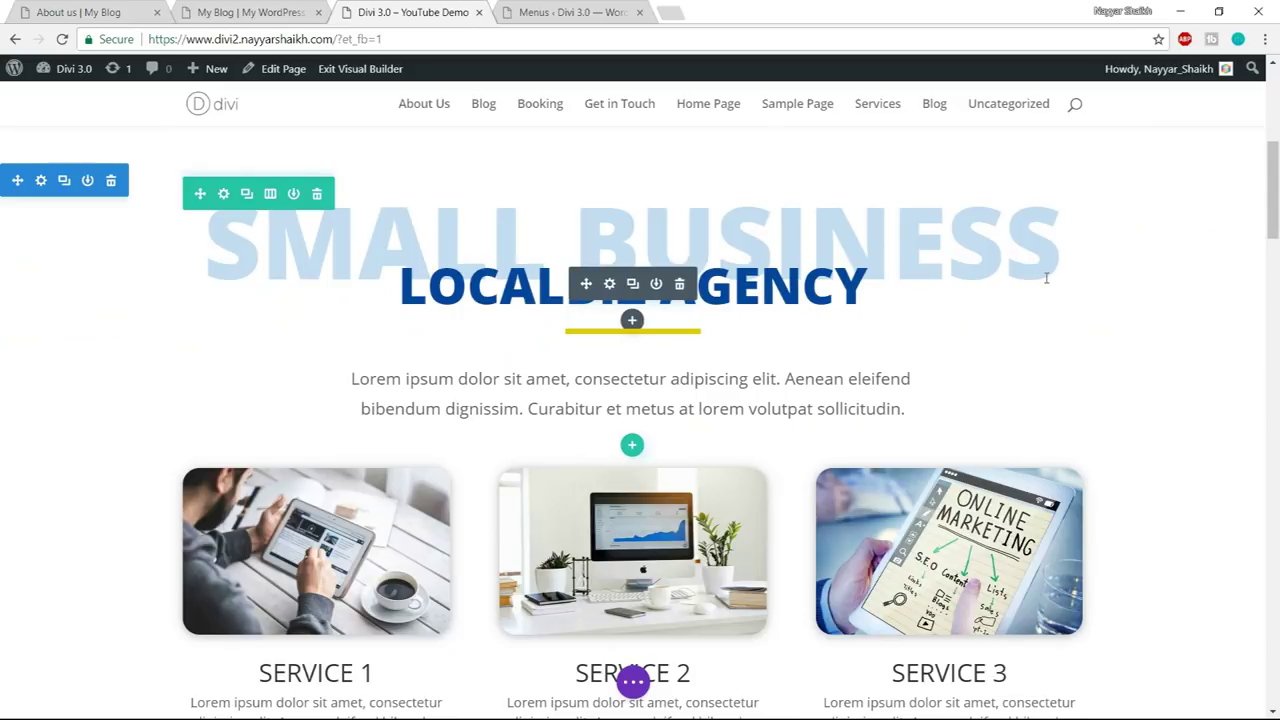
{"action": "left_click", "coordinate": [41, 182]}
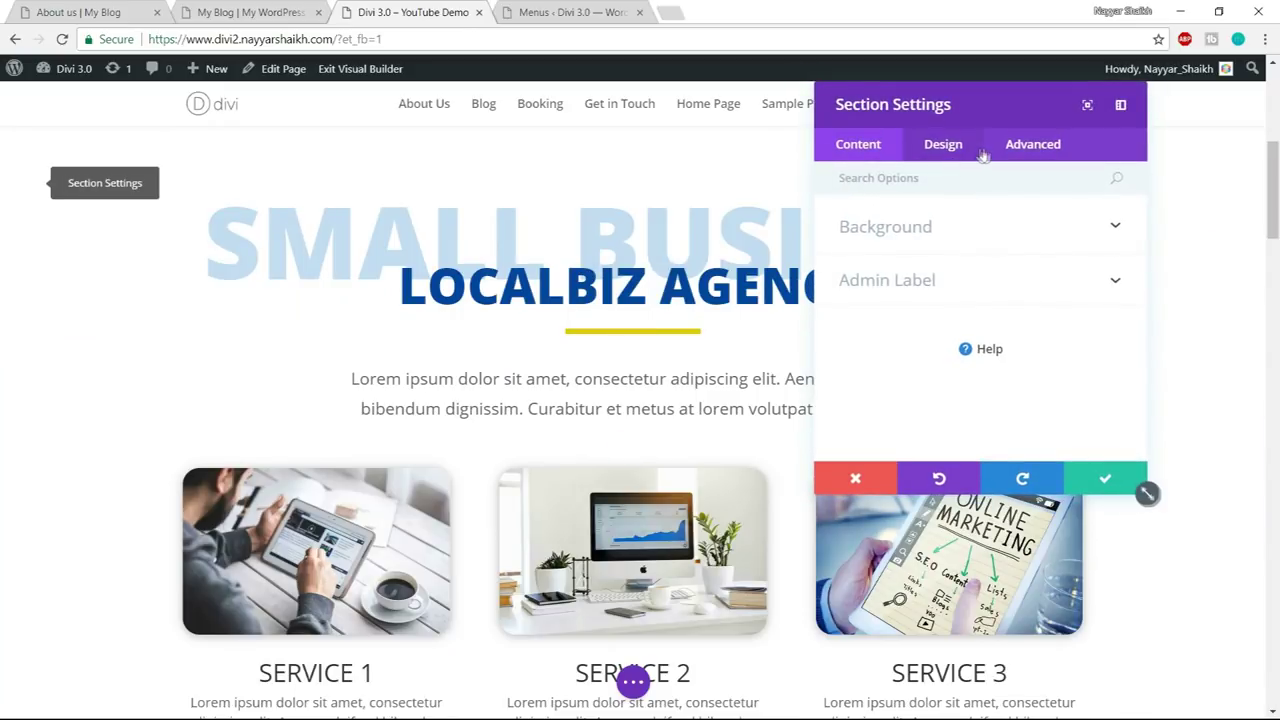
{"action": "left_click", "coordinate": [1036, 146]}
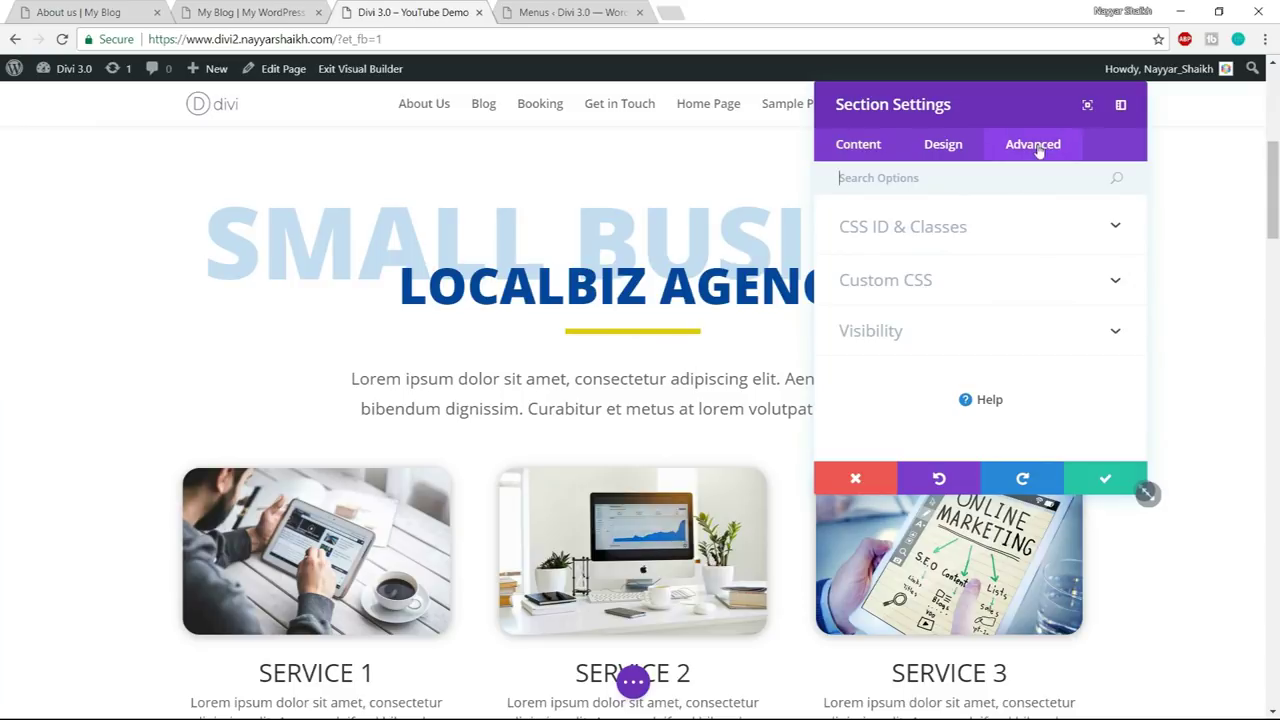
{"action": "left_click", "coordinate": [976, 236]}
{"action": "left_click", "coordinate": [931, 285]}
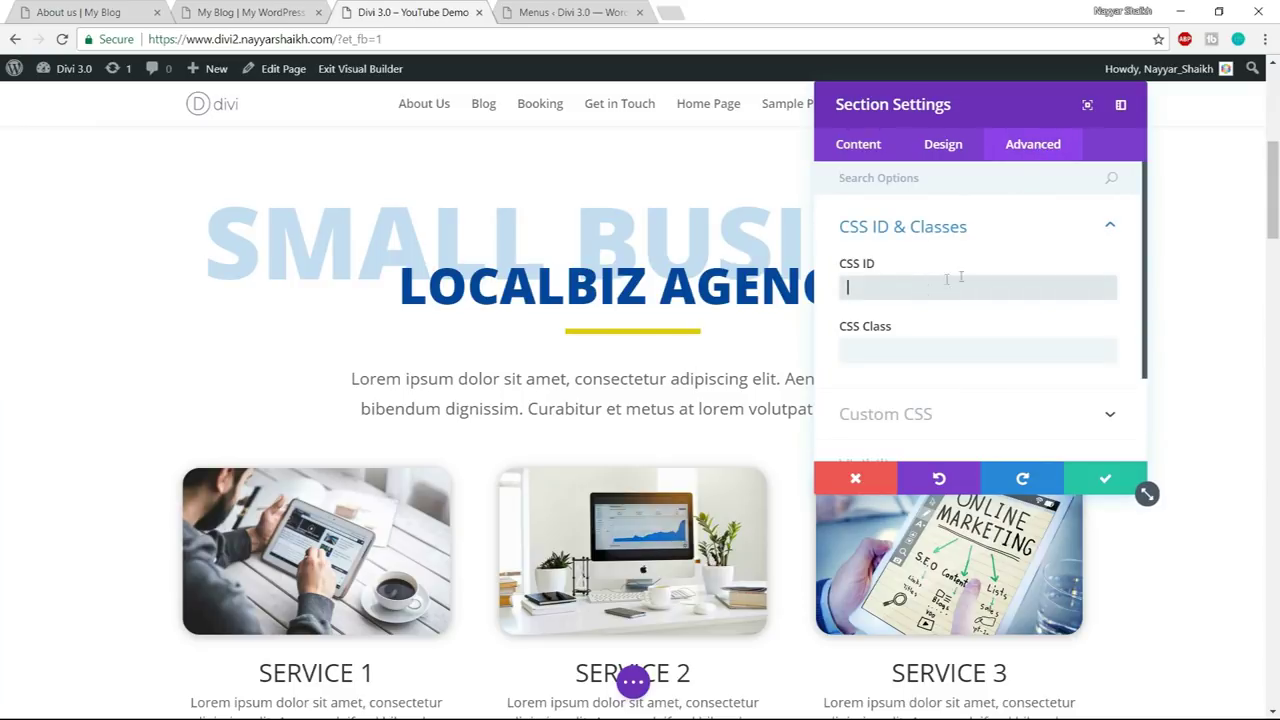
{"action": "type", "text": "services"}
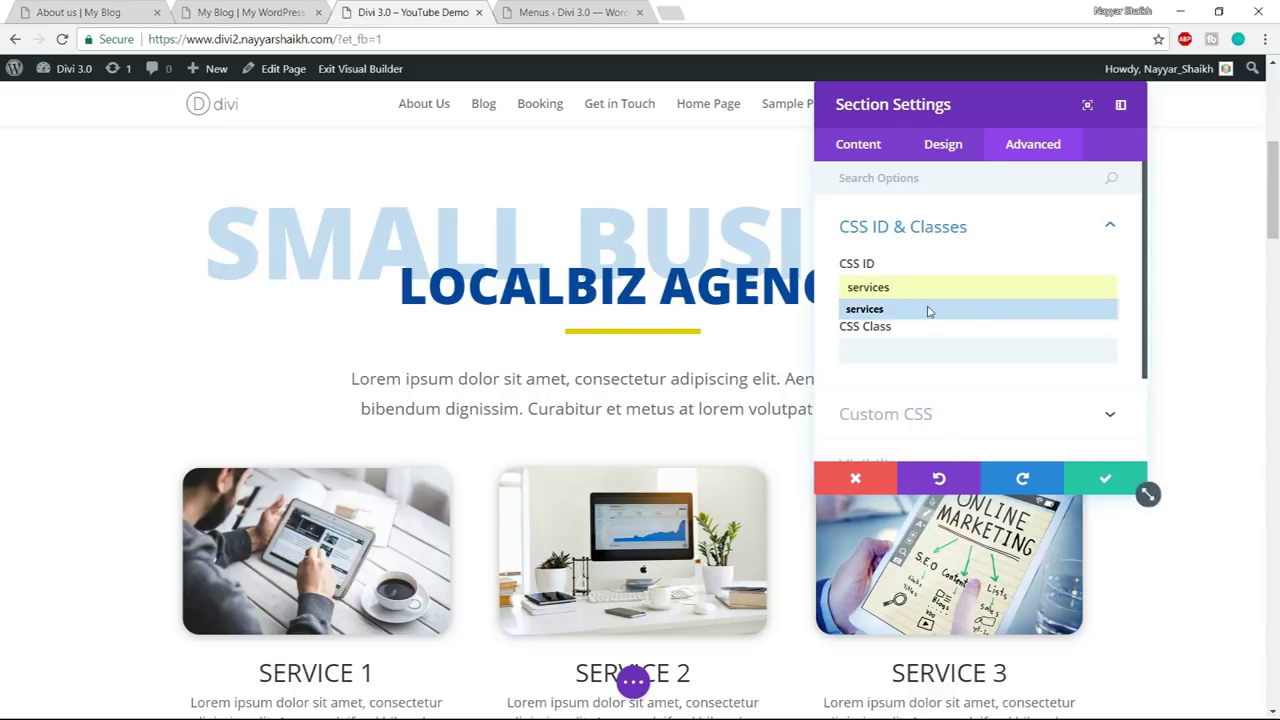
{"action": "left_click", "coordinate": [928, 309]}
{"action": "left_click", "coordinate": [1100, 484]}
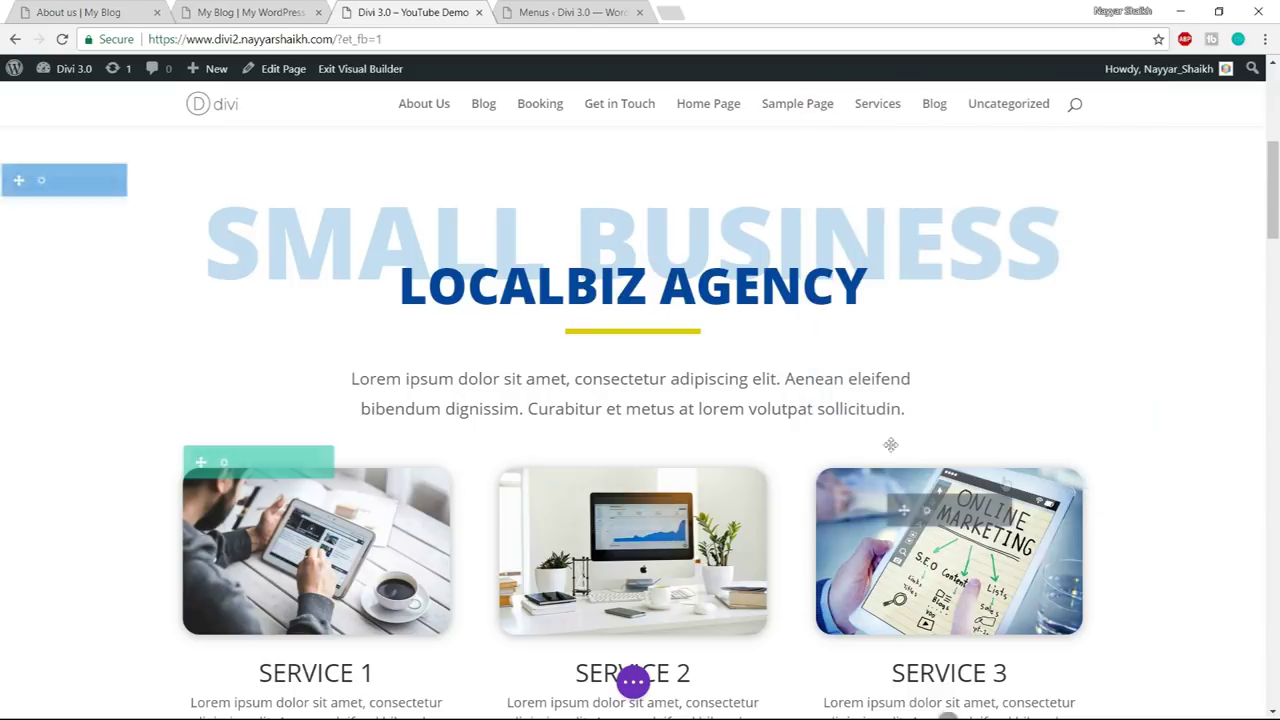
- Open the custom link form for New Menu and copy the reference site's address up to and including the #
{"action": "left_click", "coordinate": [573, 12]}
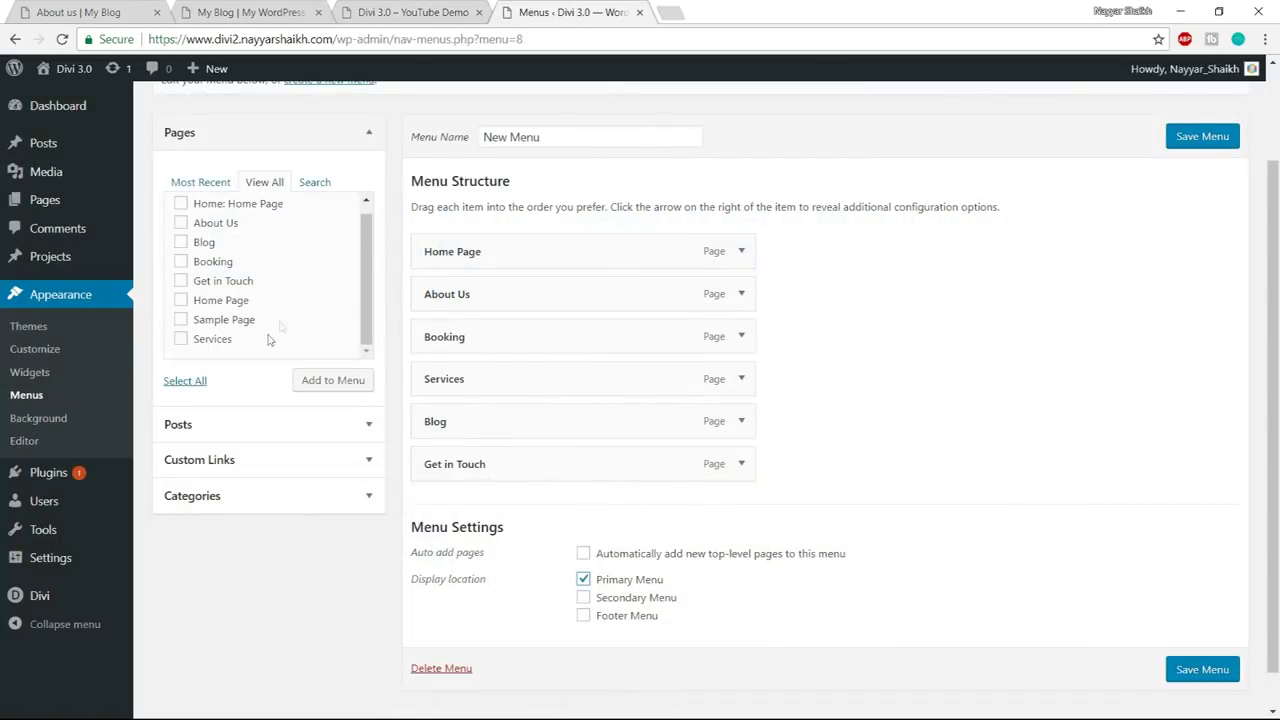
{"action": "left_click", "coordinate": [228, 461]}
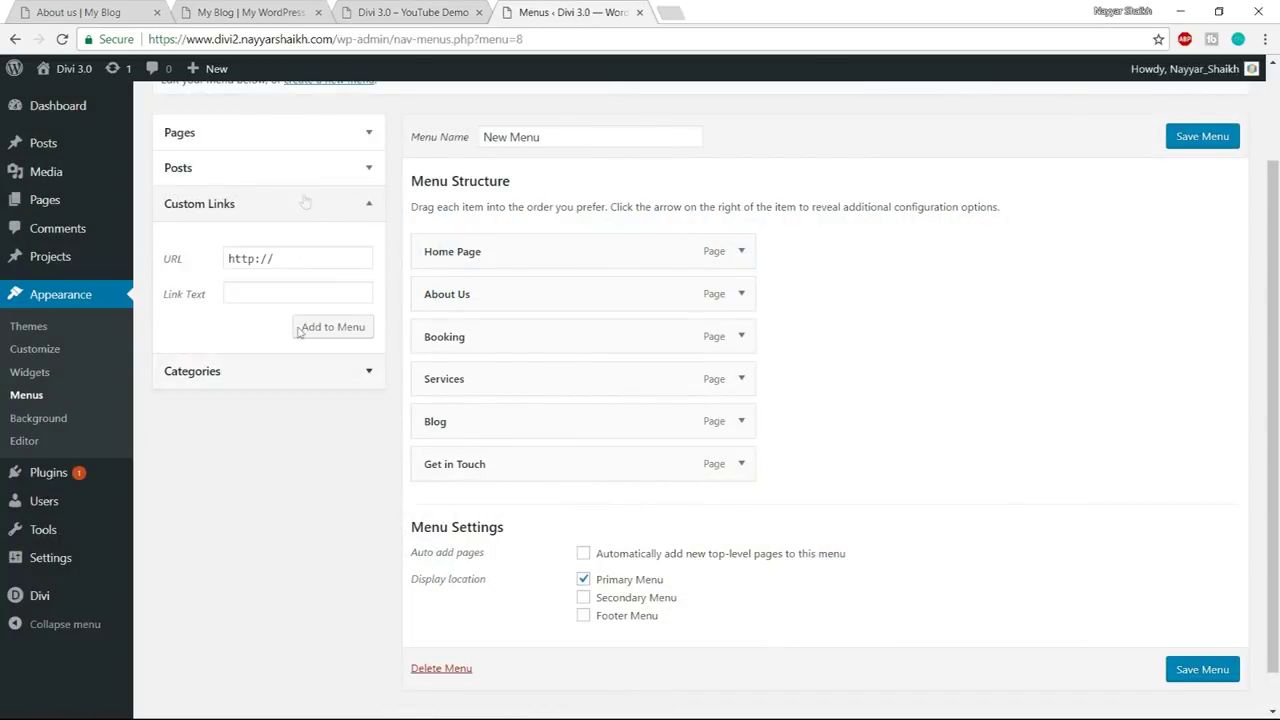
{"action": "left_click", "coordinate": [245, 12]}
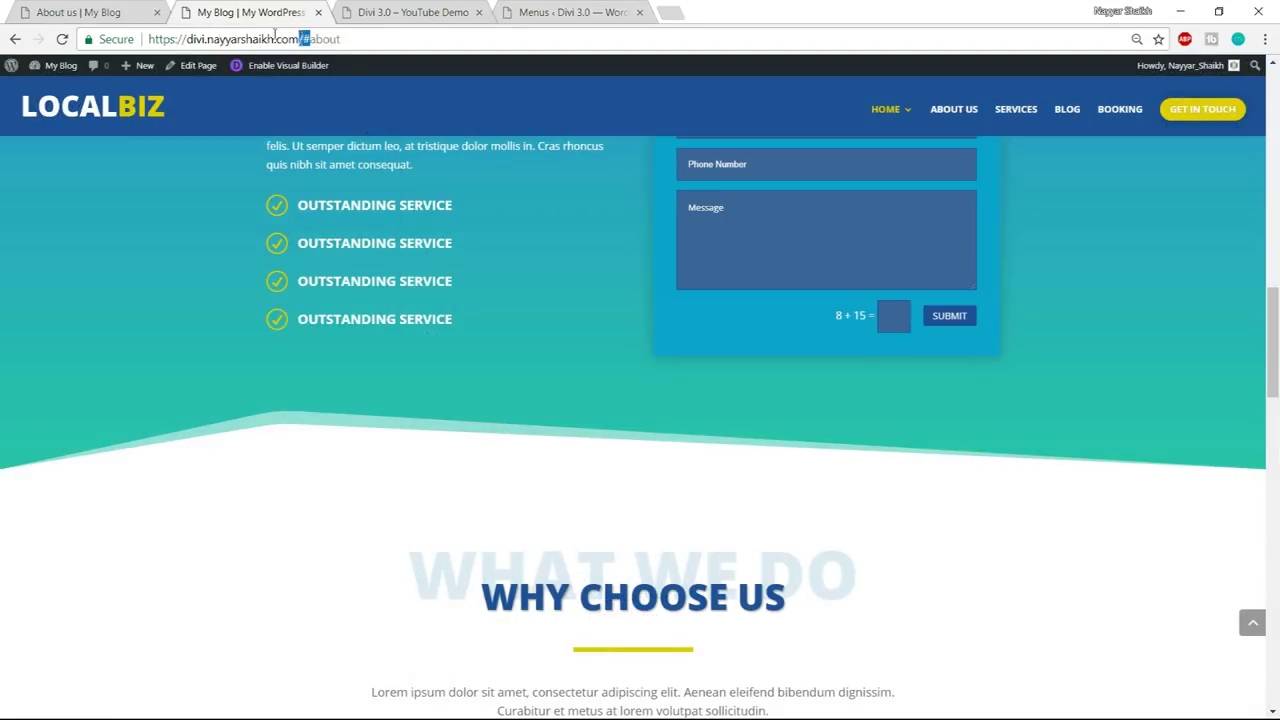
{"action": "left_click_drag", "start_coordinate": [304, 38], "coordinate": [58, 30]}
{"action": "key", "text": "ctrl+c"}
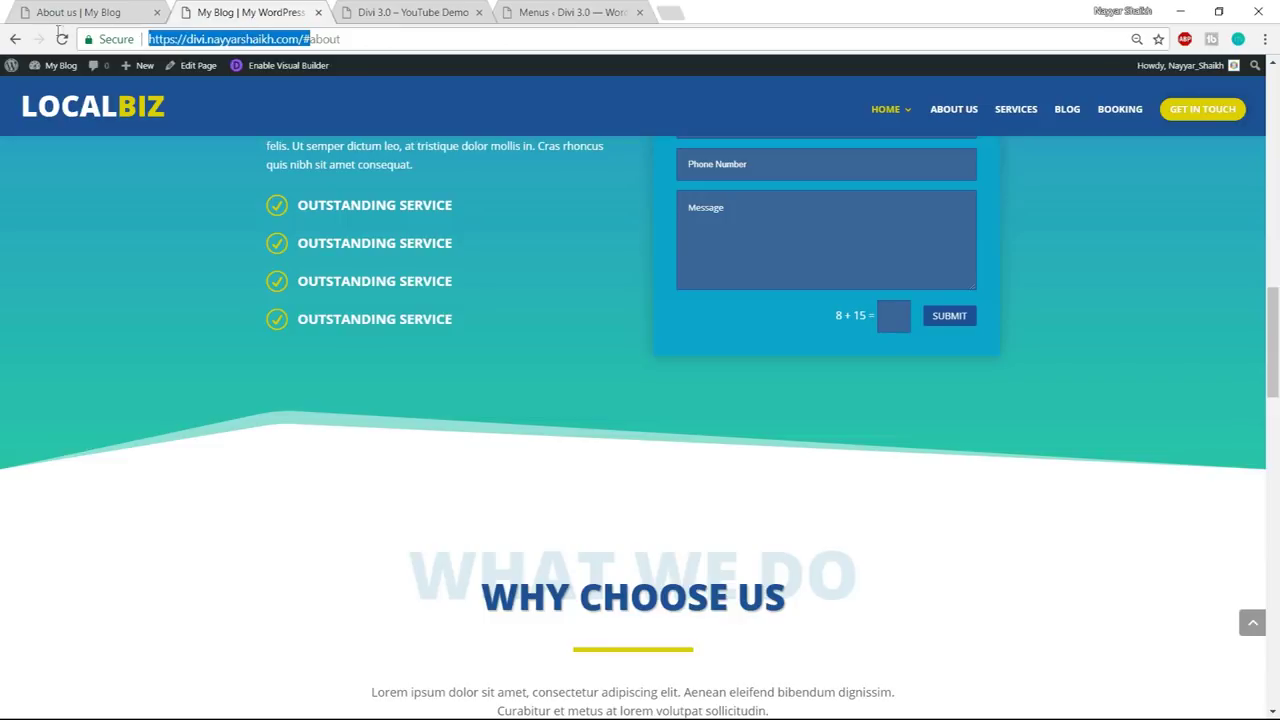
- Set the custom link's URL to the copied site address ending in /#services
{"action": "left_click", "coordinate": [634, 10]}
{"action": "left_click_drag", "start_coordinate": [318, 255], "coordinate": [171, 256]}
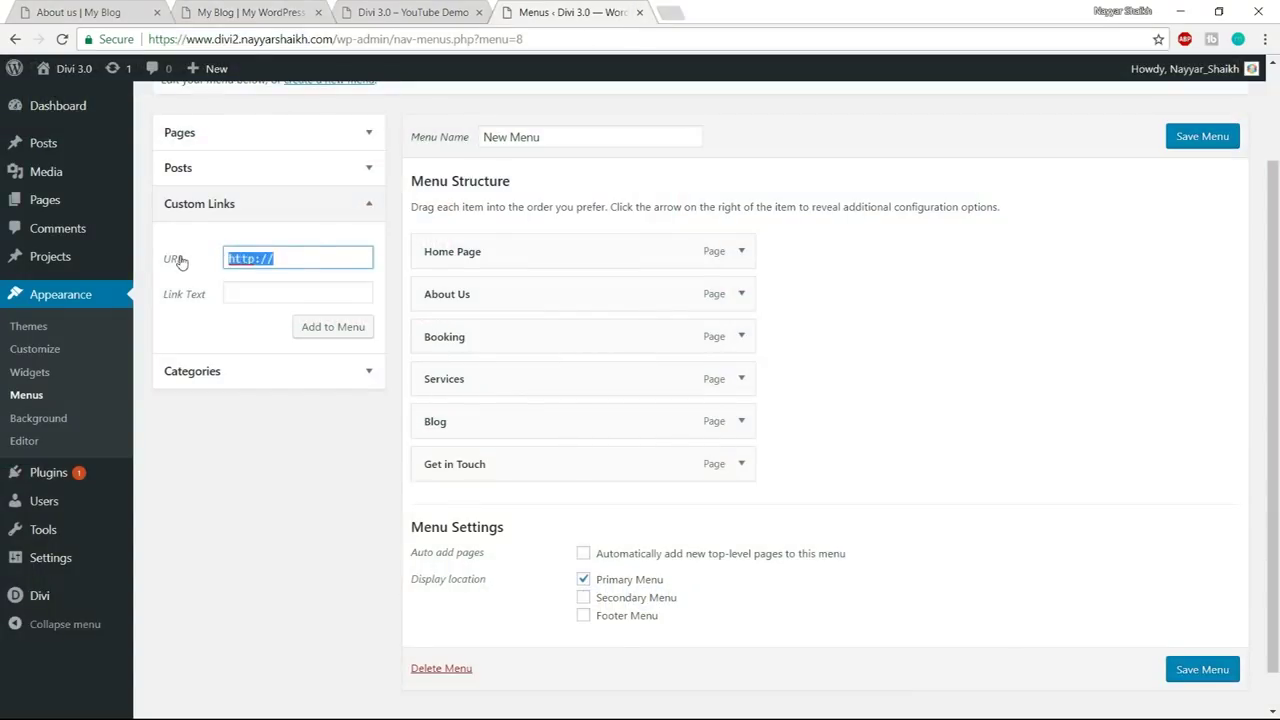
{"action": "key", "text": "ctrl+v"}
{"action": "key", "text": "BackSpace"}
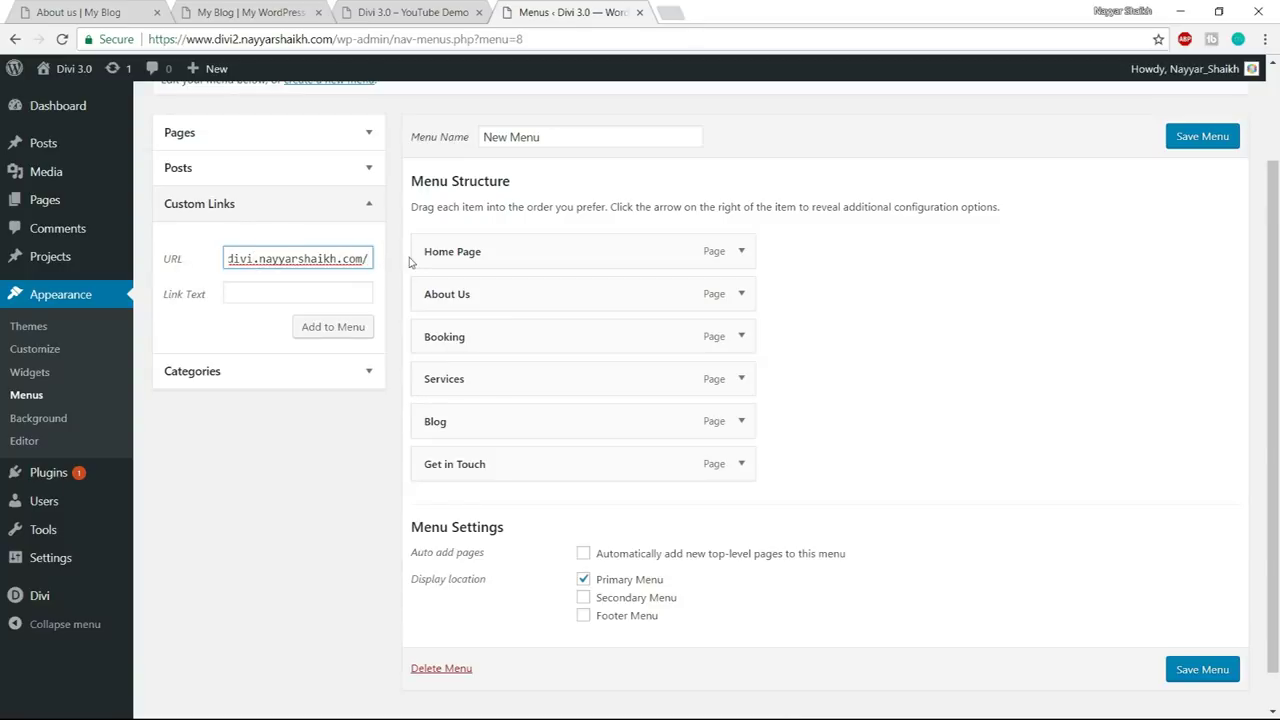
{"action": "type", "text": "#"}
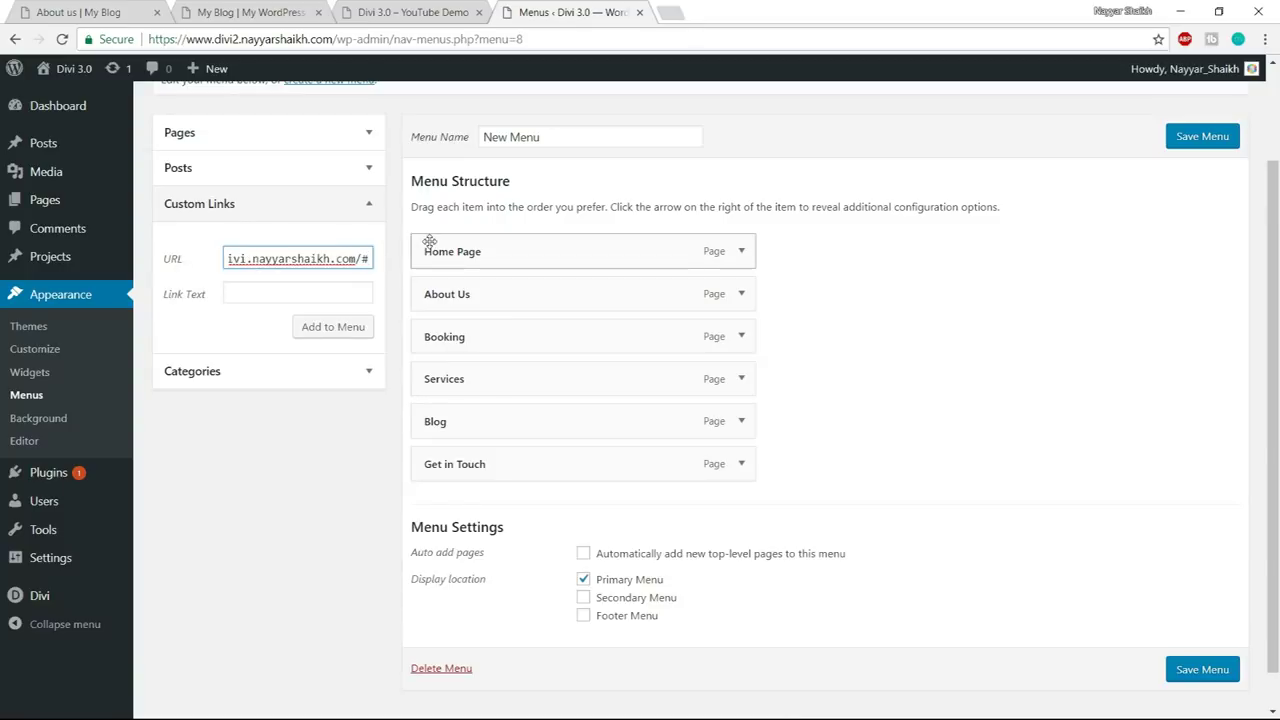
{"action": "type", "text": "ser"}
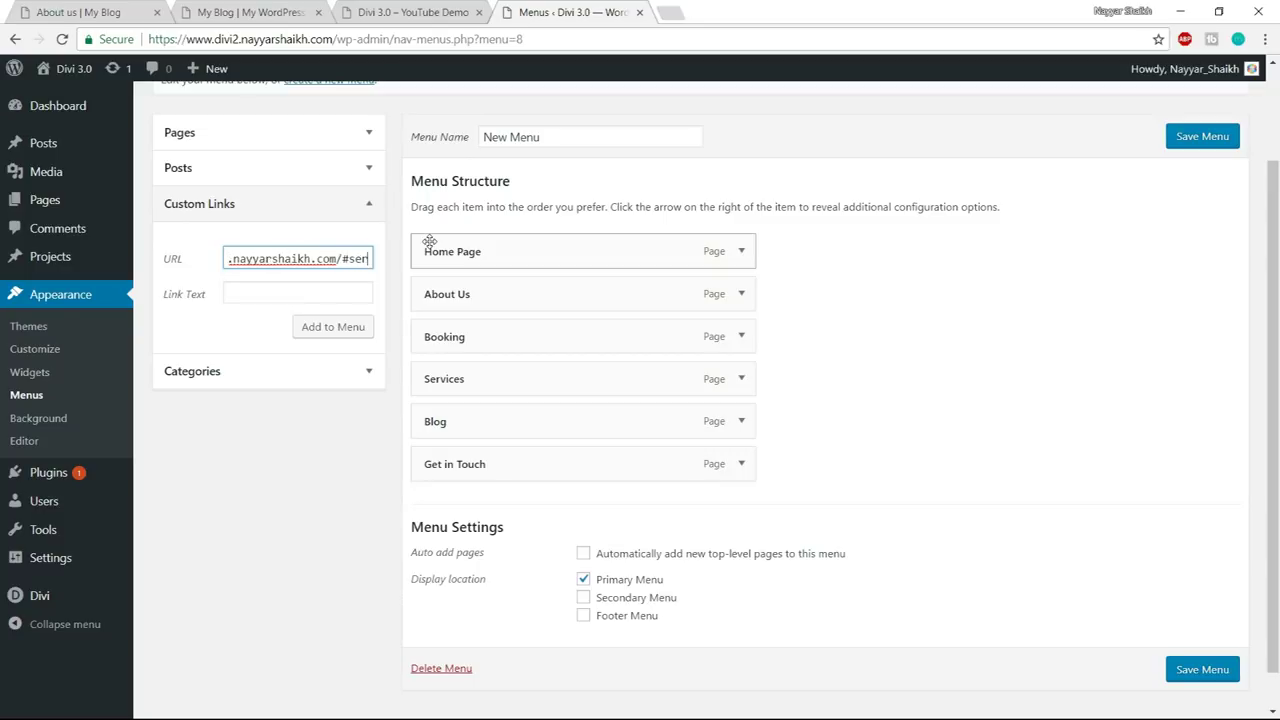
{"action": "type", "text": "vices"}
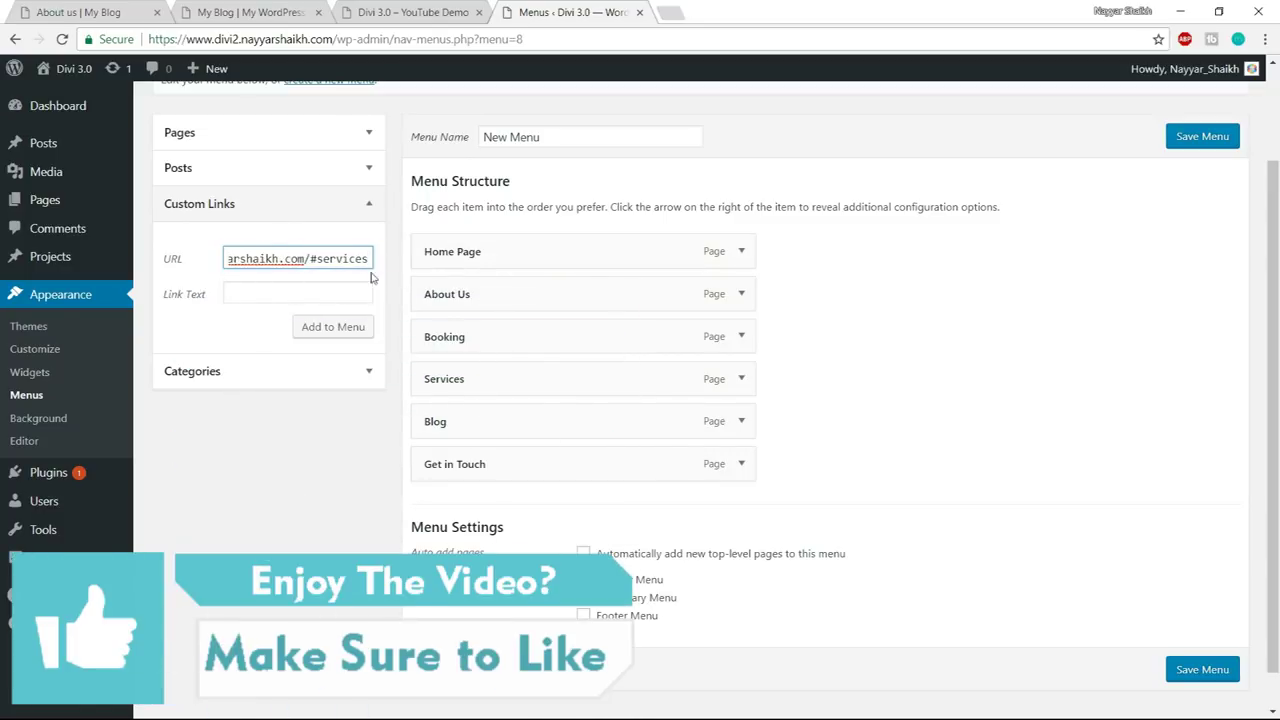
- Give the custom link the text Services, add it to the menu and nest it directly under Home Page
{"action": "left_click_drag", "start_coordinate": [316, 260], "coordinate": [358, 259]}
{"action": "left_click", "coordinate": [291, 286]}
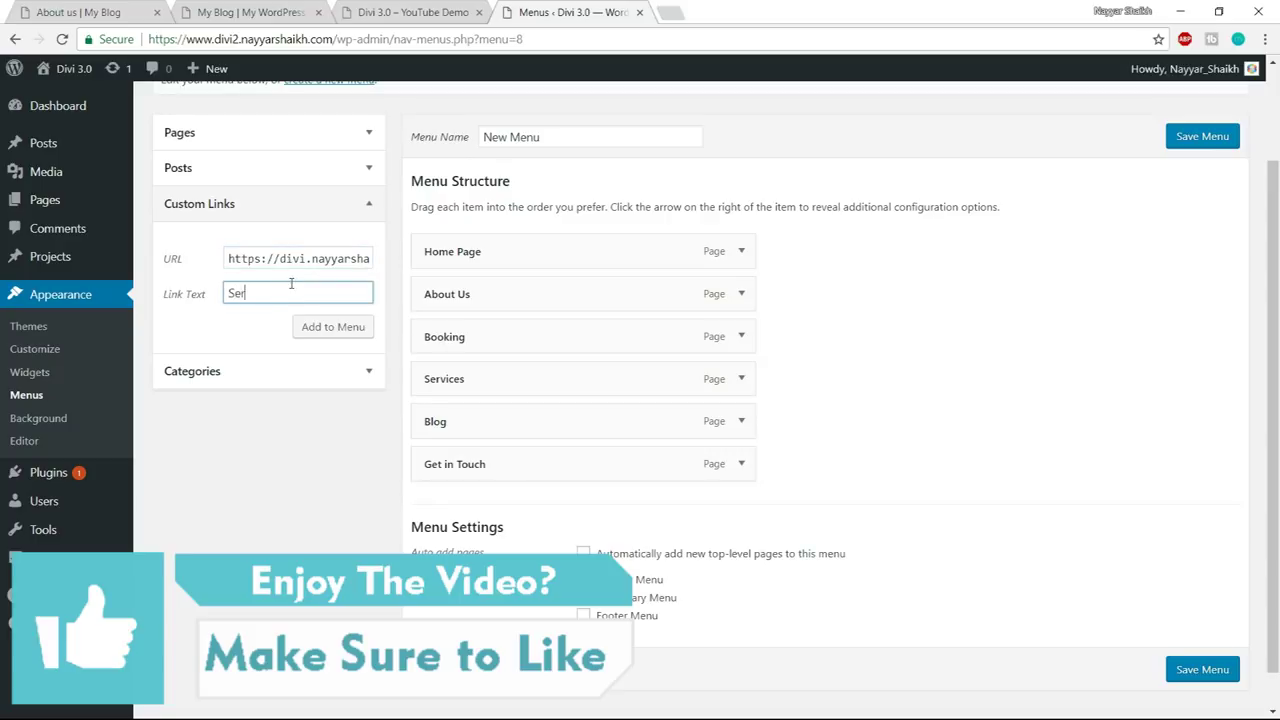
{"action": "left_click", "coordinate": [320, 328]}
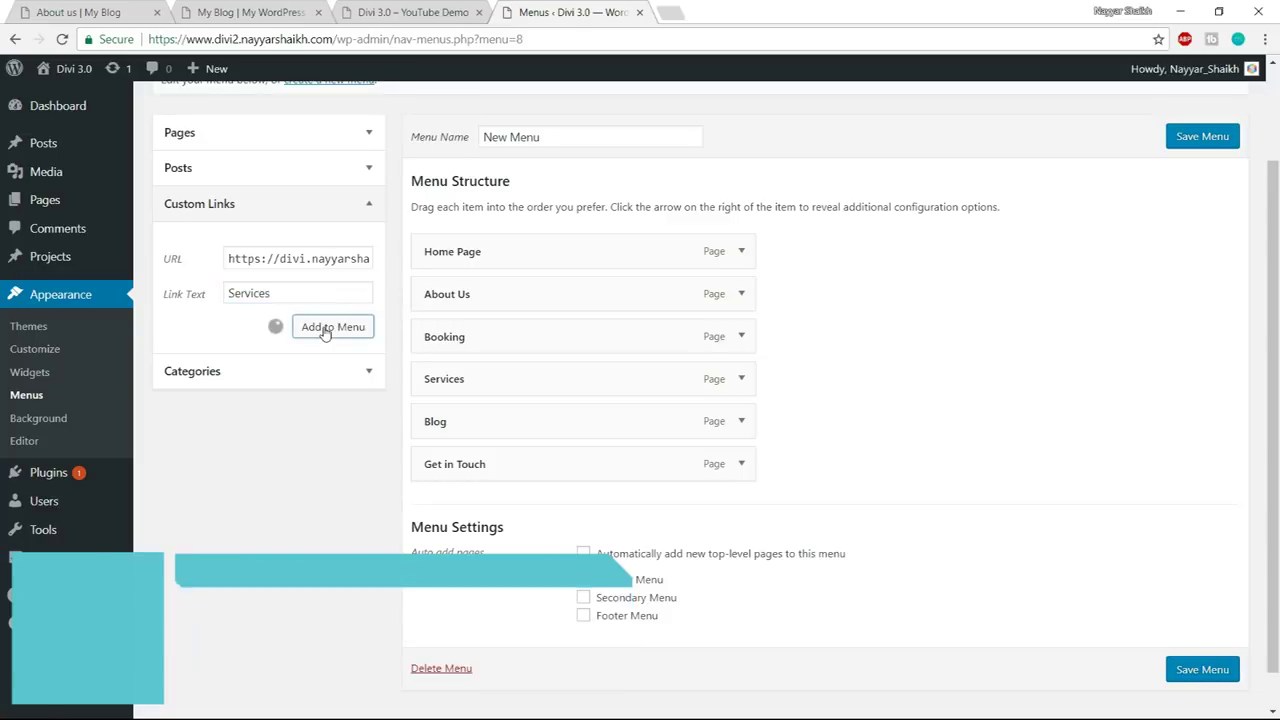
{"action": "left_click_drag", "start_coordinate": [489, 508], "coordinate": [524, 286]}
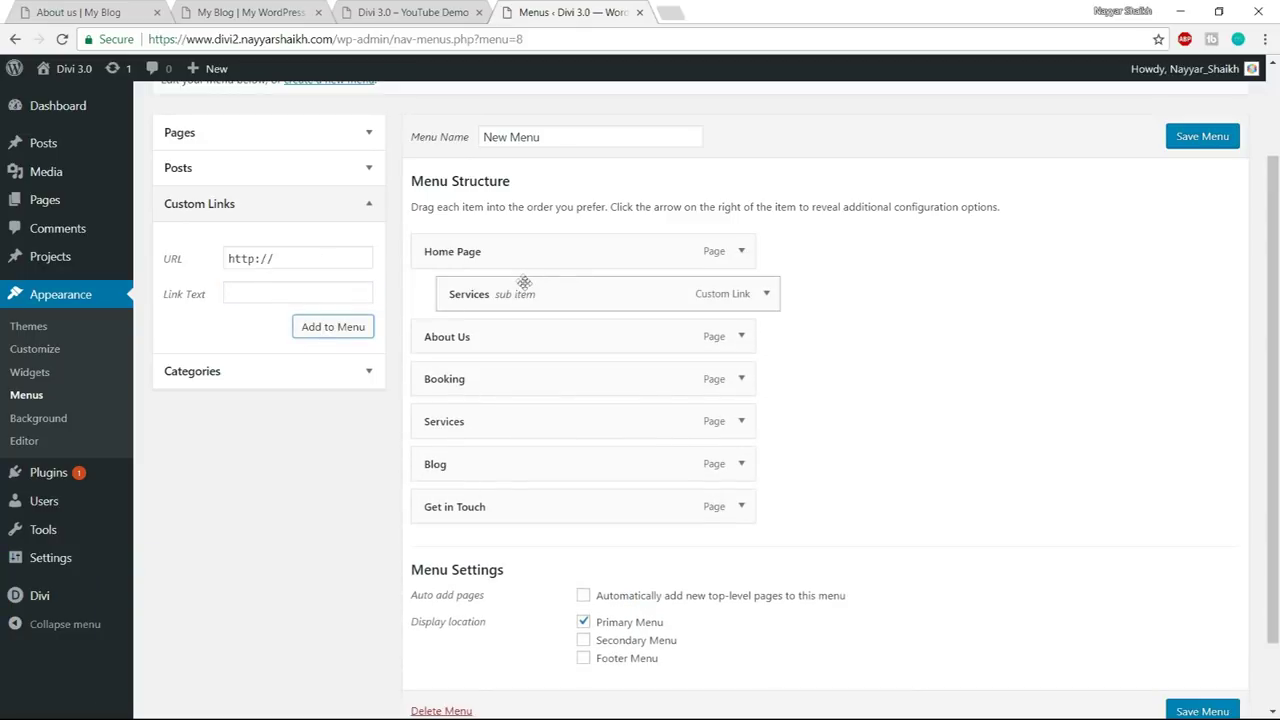
- Compare the anchor in the Services sub item's URL with the CSS ID of the LocalBiz Agency section
{"action": "left_click", "coordinate": [765, 293]}
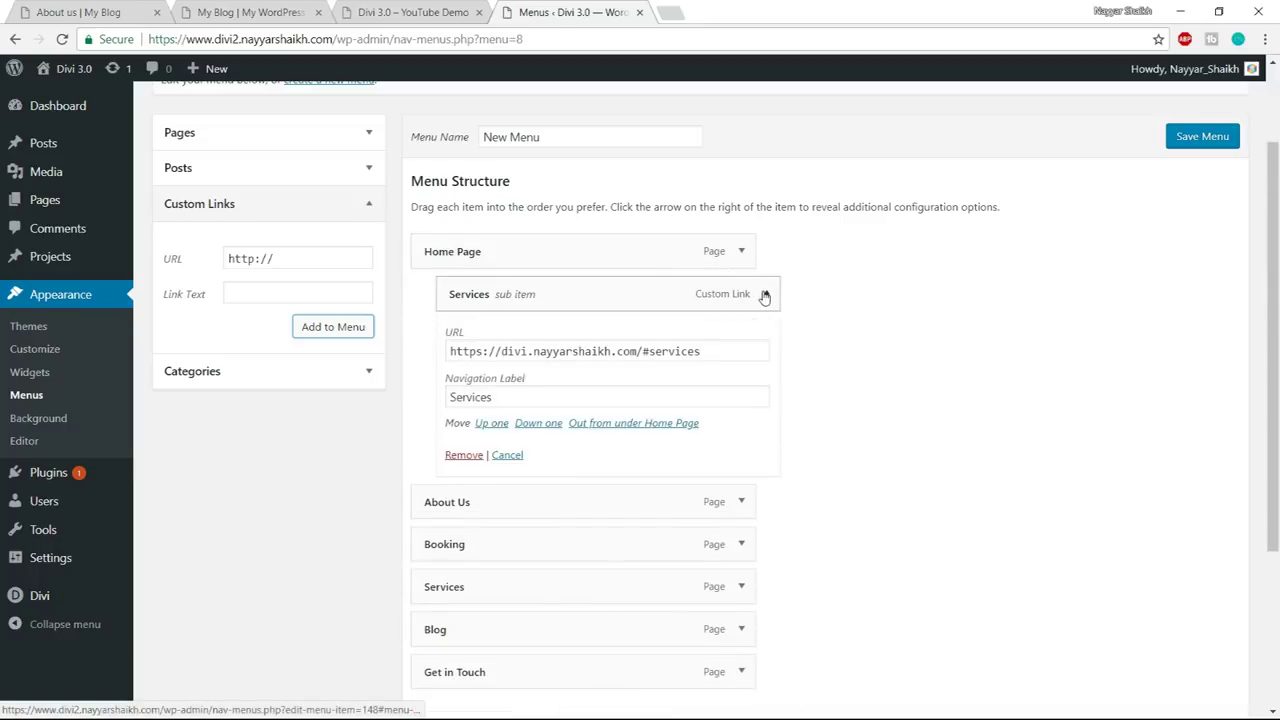
{"action": "left_click_drag", "start_coordinate": [451, 352], "coordinate": [645, 352]}
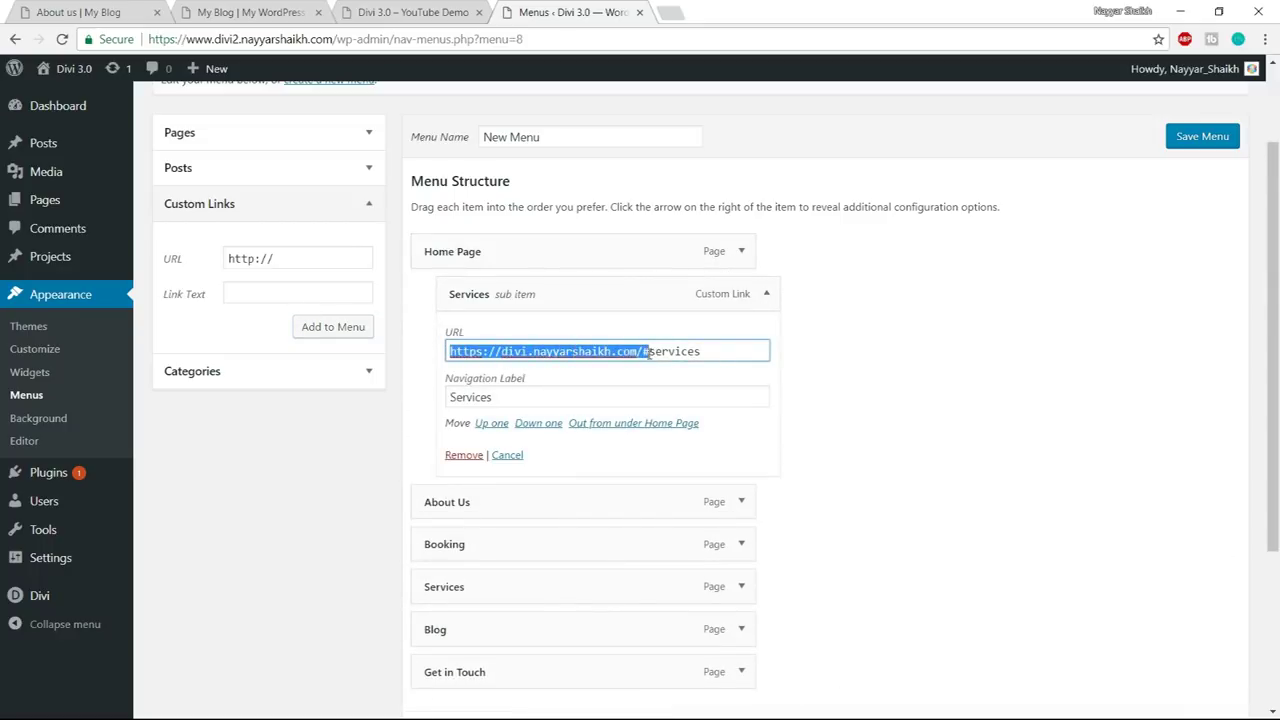
{"action": "left_click", "coordinate": [648, 352]}
{"action": "double_click", "coordinate": [664, 351]}
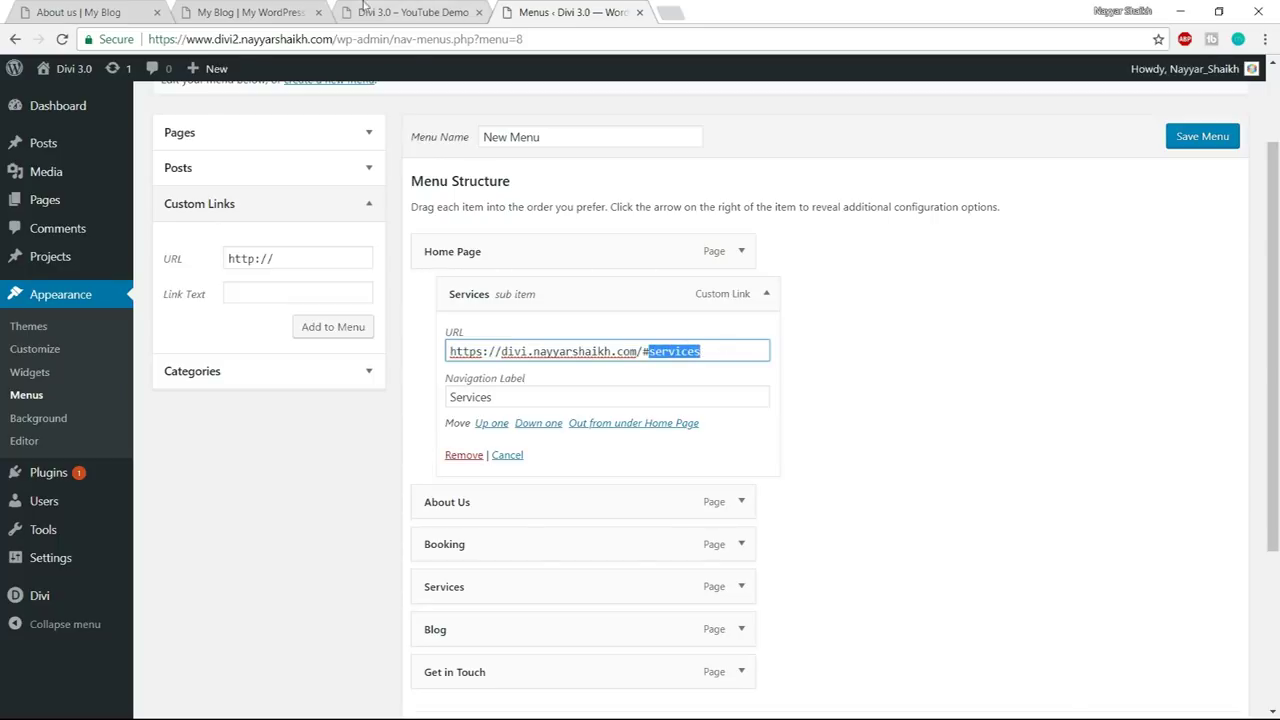
{"action": "left_click", "coordinate": [418, 8]}
{"action": "left_click", "coordinate": [43, 183]}
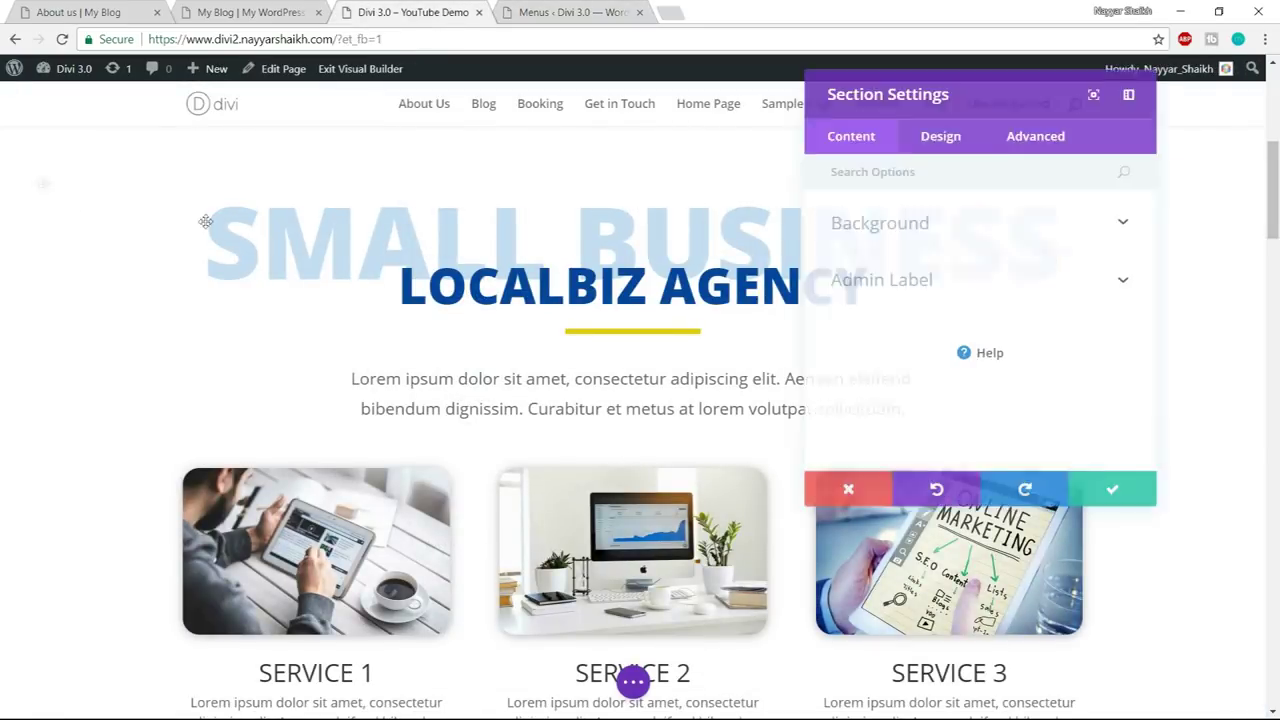
{"action": "left_click", "coordinate": [1025, 150]}
{"action": "left_click", "coordinate": [966, 229]}
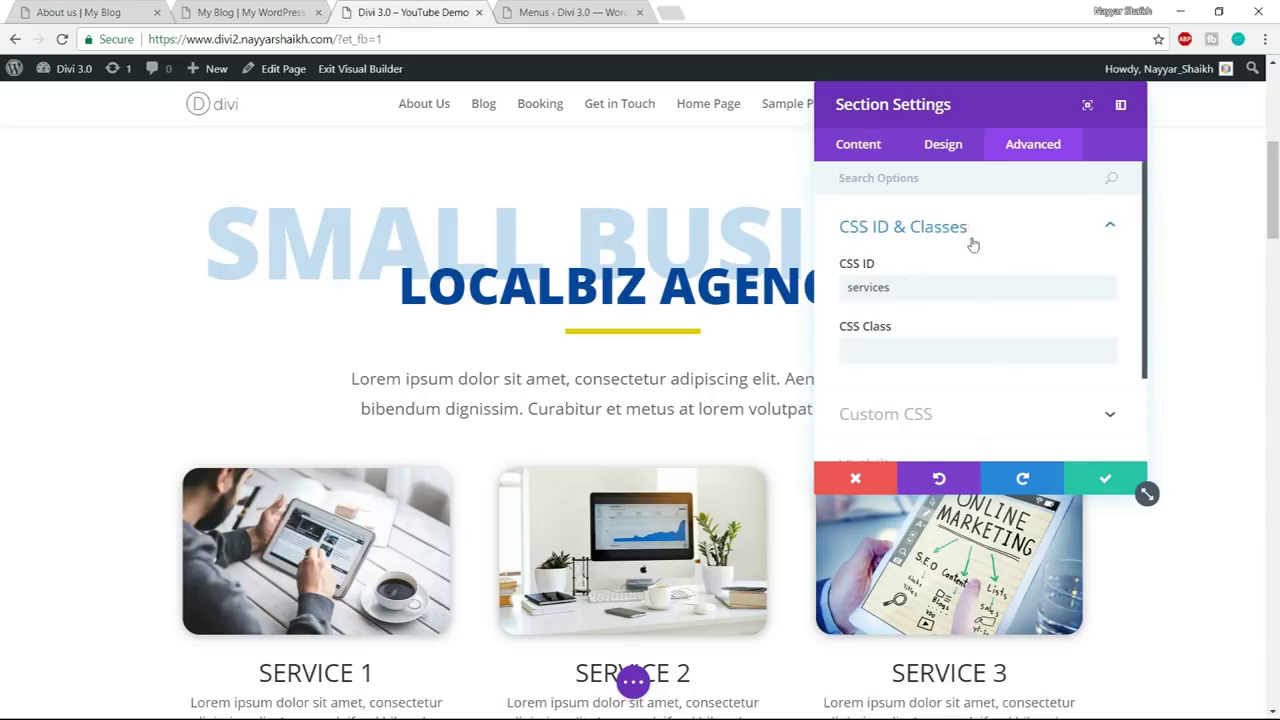
{"action": "left_click", "coordinate": [1103, 481]}
{"action": "left_click", "coordinate": [627, 14]}
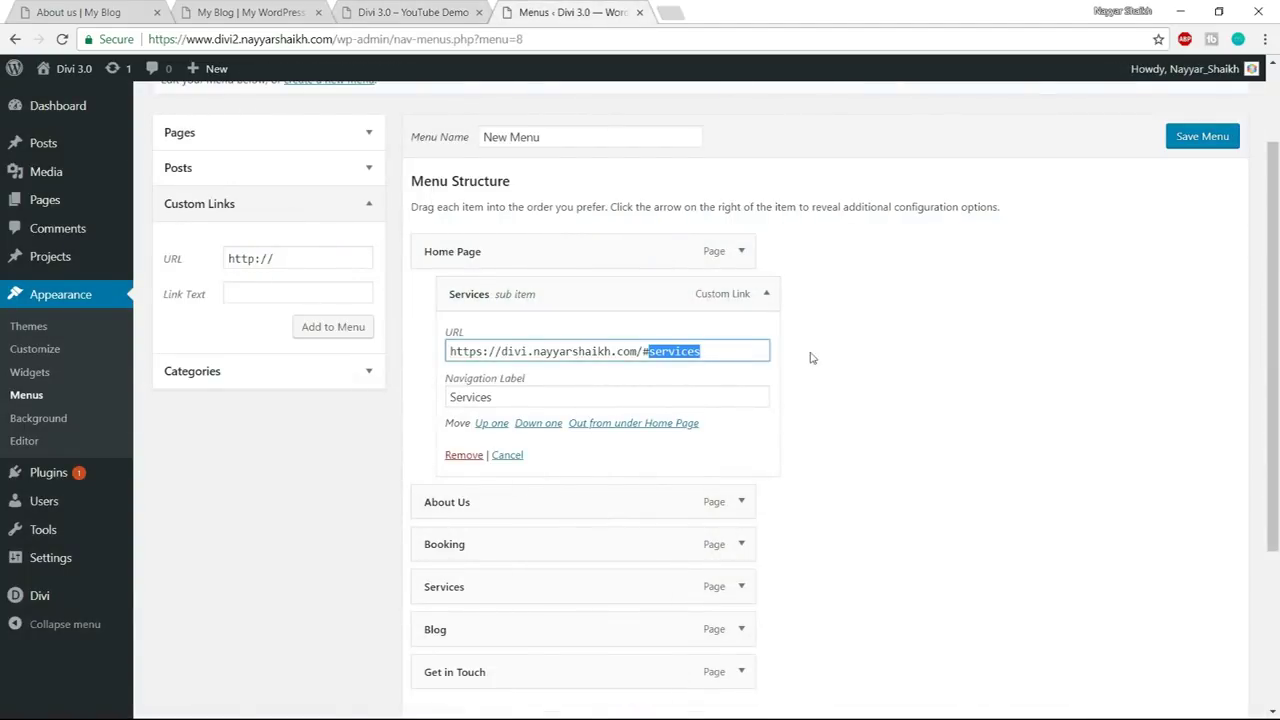
{"action": "left_click", "coordinate": [766, 293]}
- Set the CSS ID of the How Can We Help You section to contact and save its settings
{"action": "left_click", "coordinate": [405, 12]}
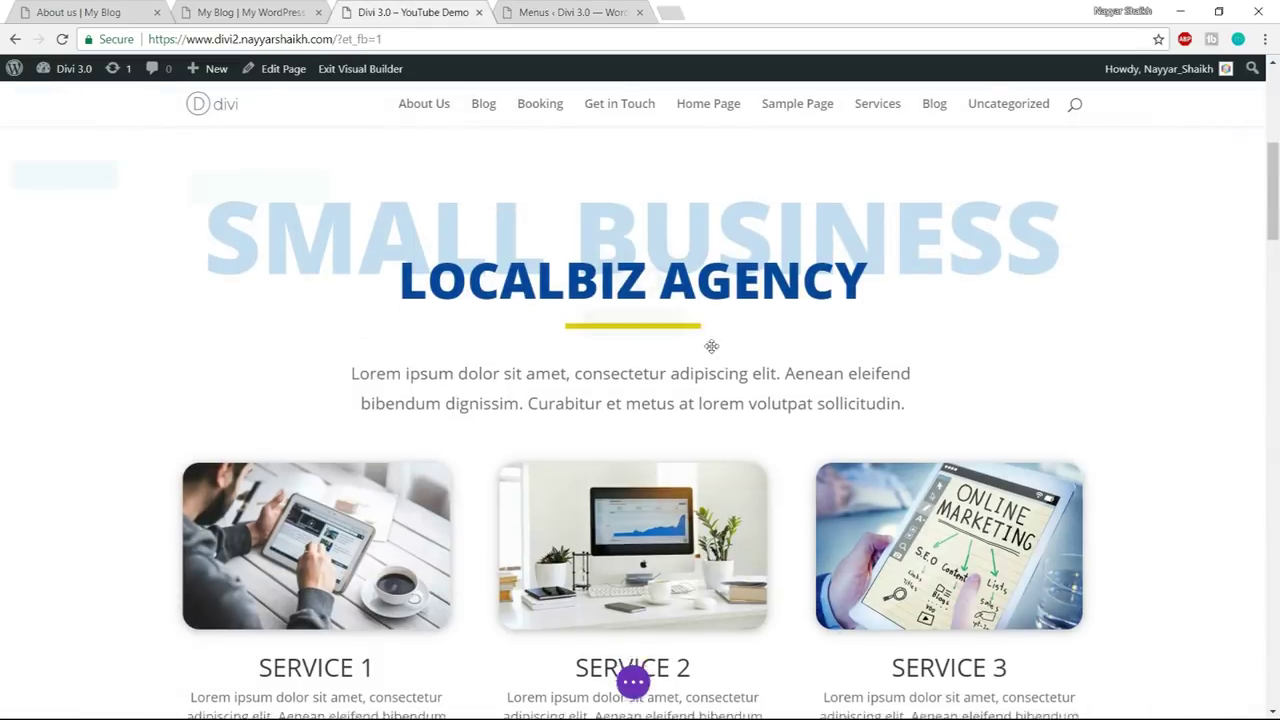
{"action": "scroll", "coordinate": [696, 326], "scroll_direction": "down", "scroll_amount": 5}
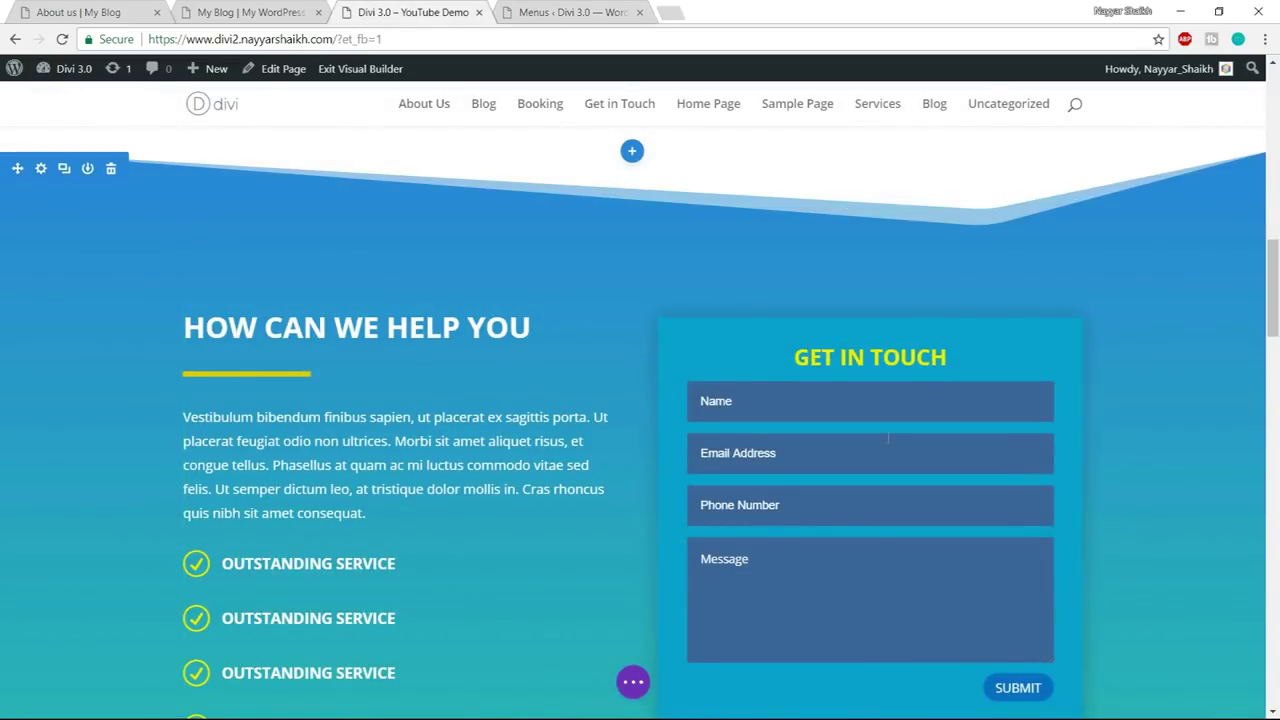
{"action": "left_click", "coordinate": [41, 168]}
{"action": "left_click", "coordinate": [1062, 152]}
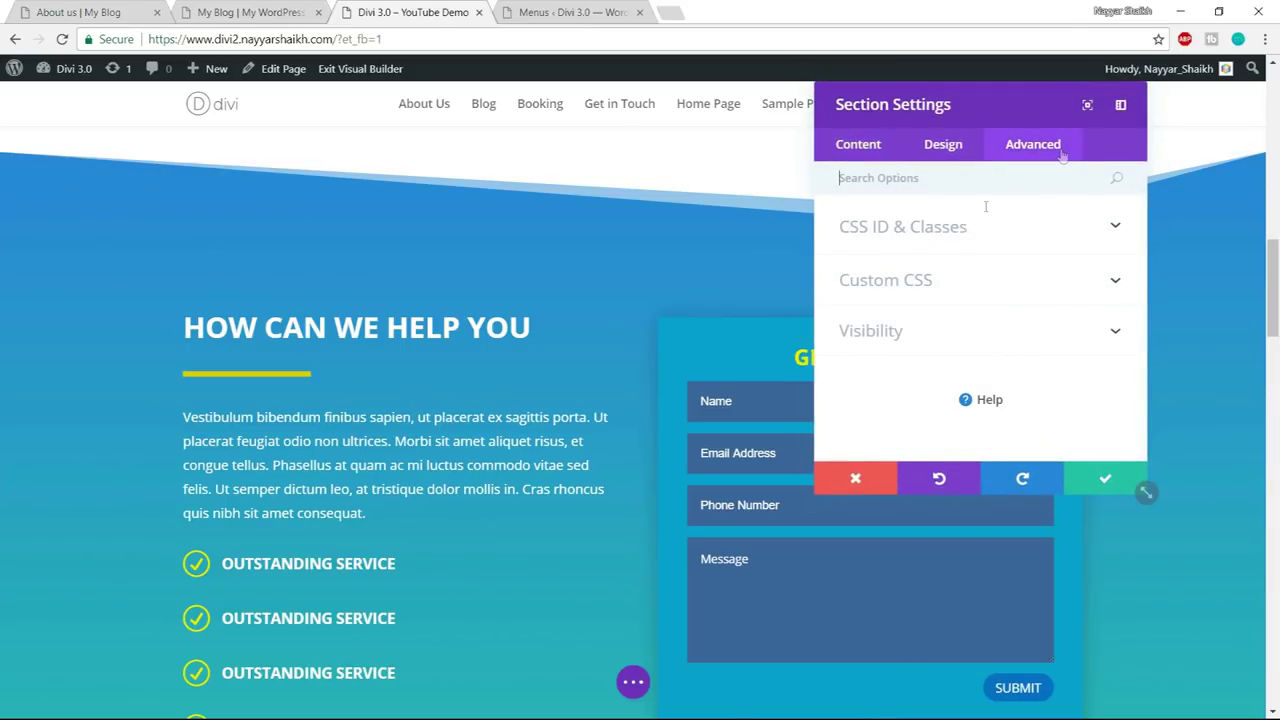
{"action": "left_click", "coordinate": [966, 234]}
{"action": "left_click", "coordinate": [931, 287]}
{"action": "type", "text": "c"}
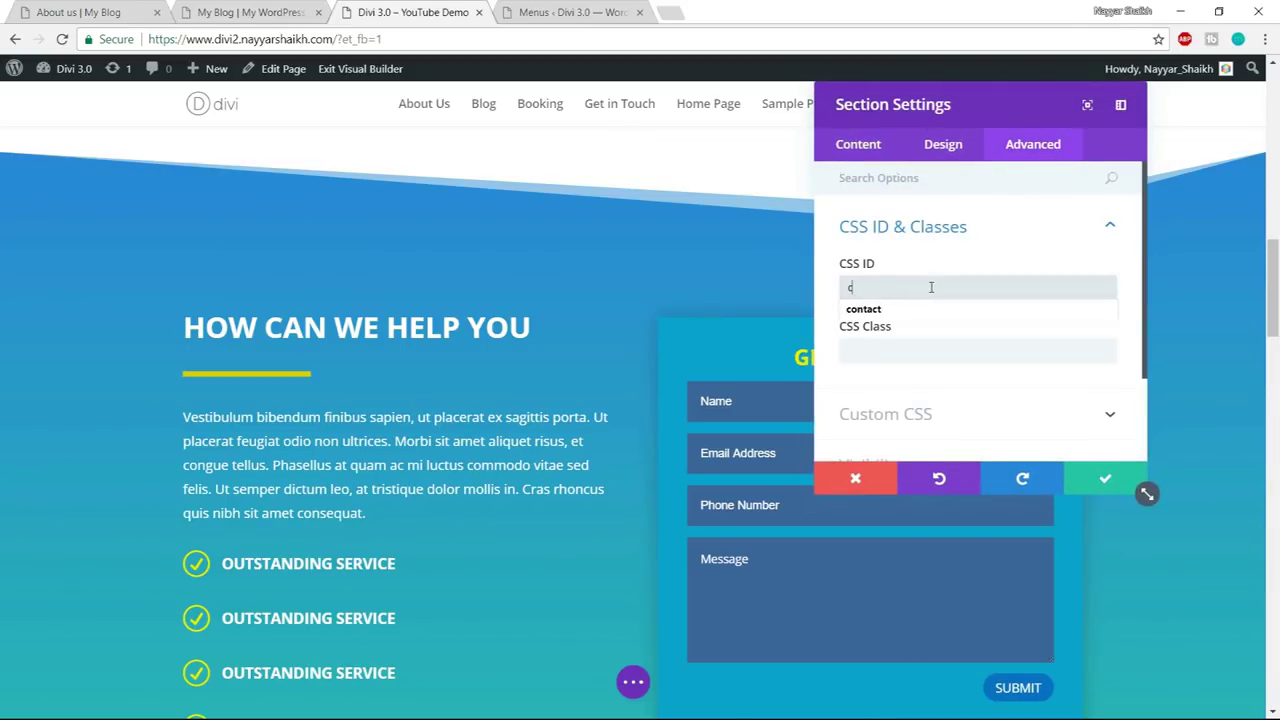
{"action": "left_click", "coordinate": [903, 312]}
{"action": "left_click", "coordinate": [1104, 480]}
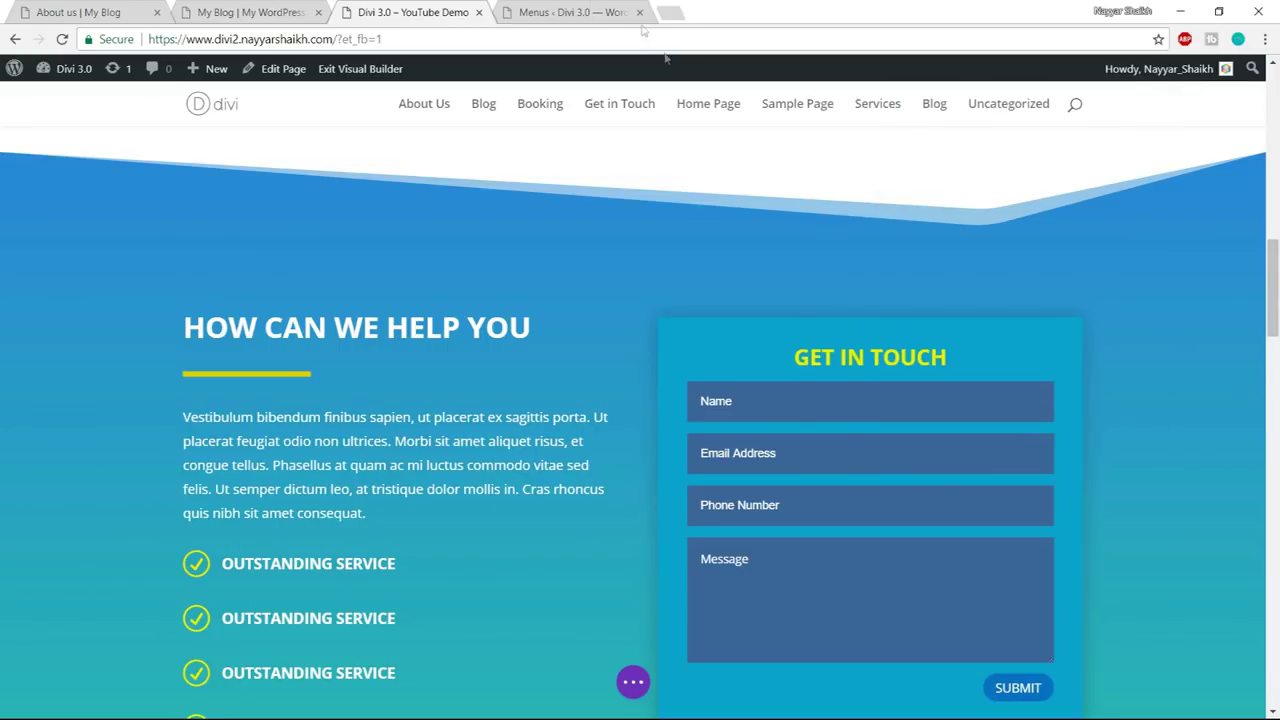
- Set a new custom link's URL in the New Menu editor to the copied site address ending in /#conatct
{"action": "left_click", "coordinate": [570, 12]}
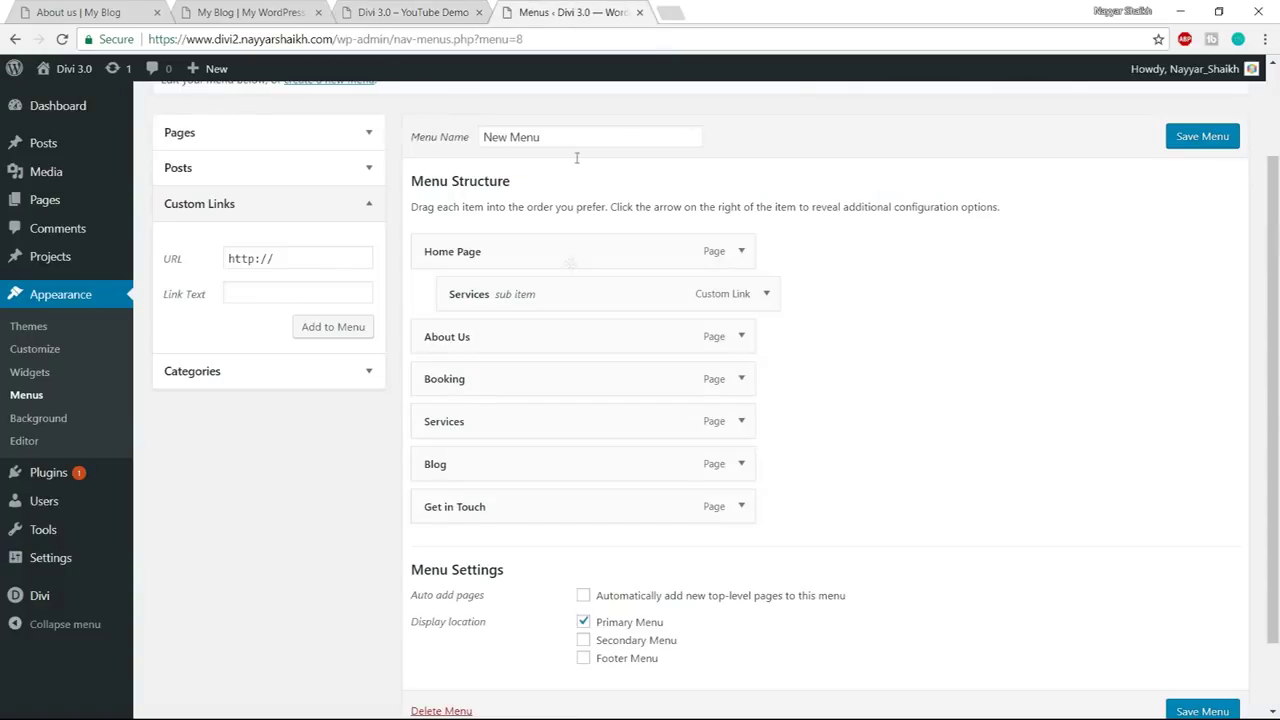
{"action": "left_click", "coordinate": [767, 295]}
{"action": "left_click", "coordinate": [768, 298]}
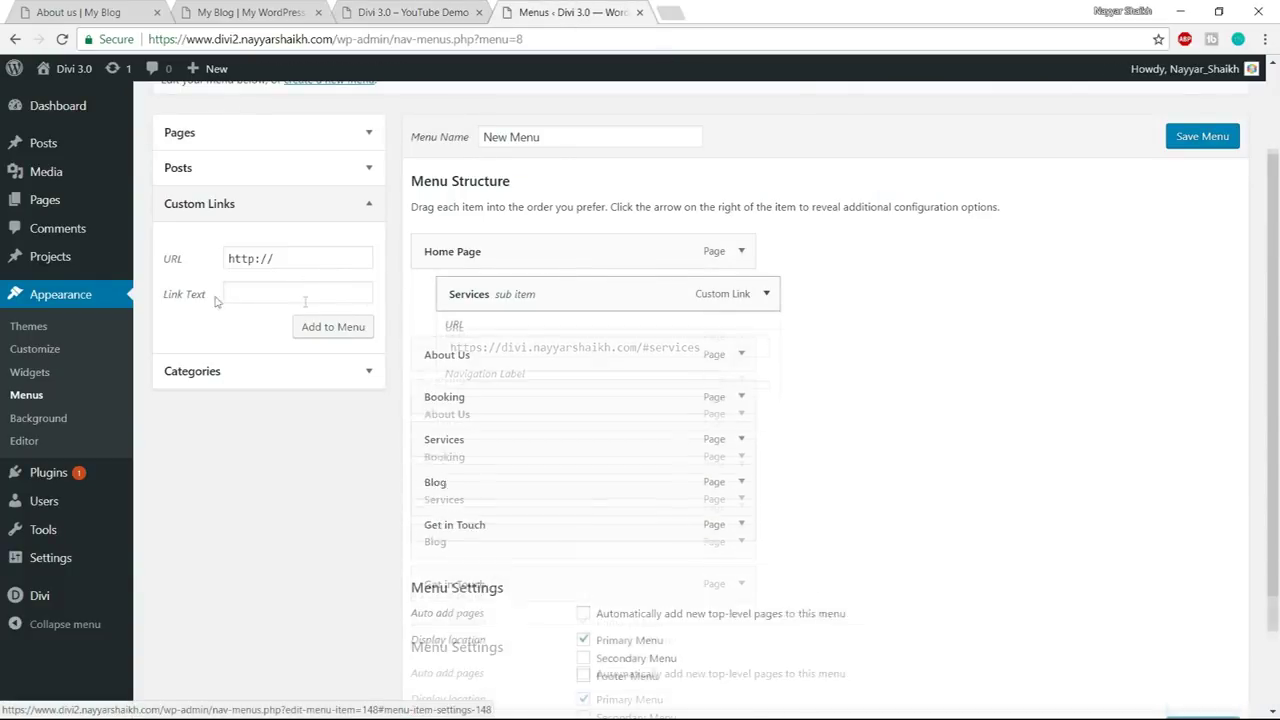
{"action": "left_click_drag", "start_coordinate": [290, 260], "coordinate": [193, 254]}
{"action": "key", "text": "ctrl+v"}
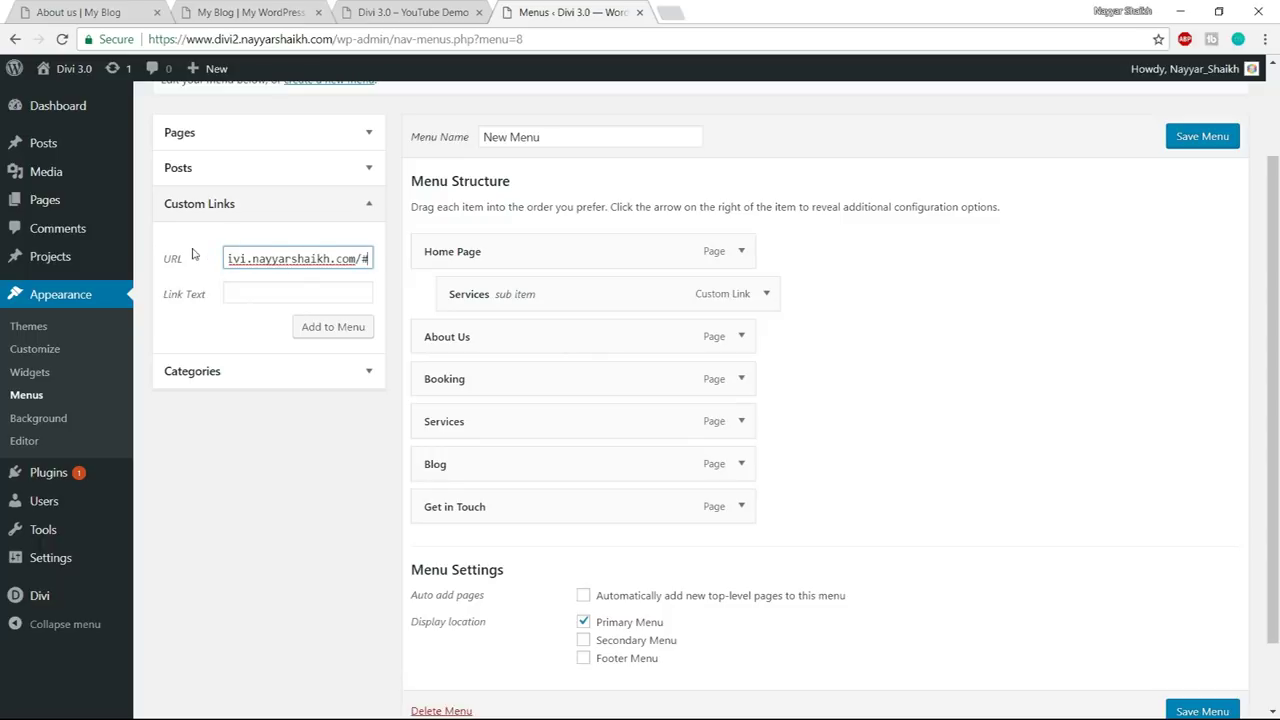
{"action": "type", "text": "conatct"}
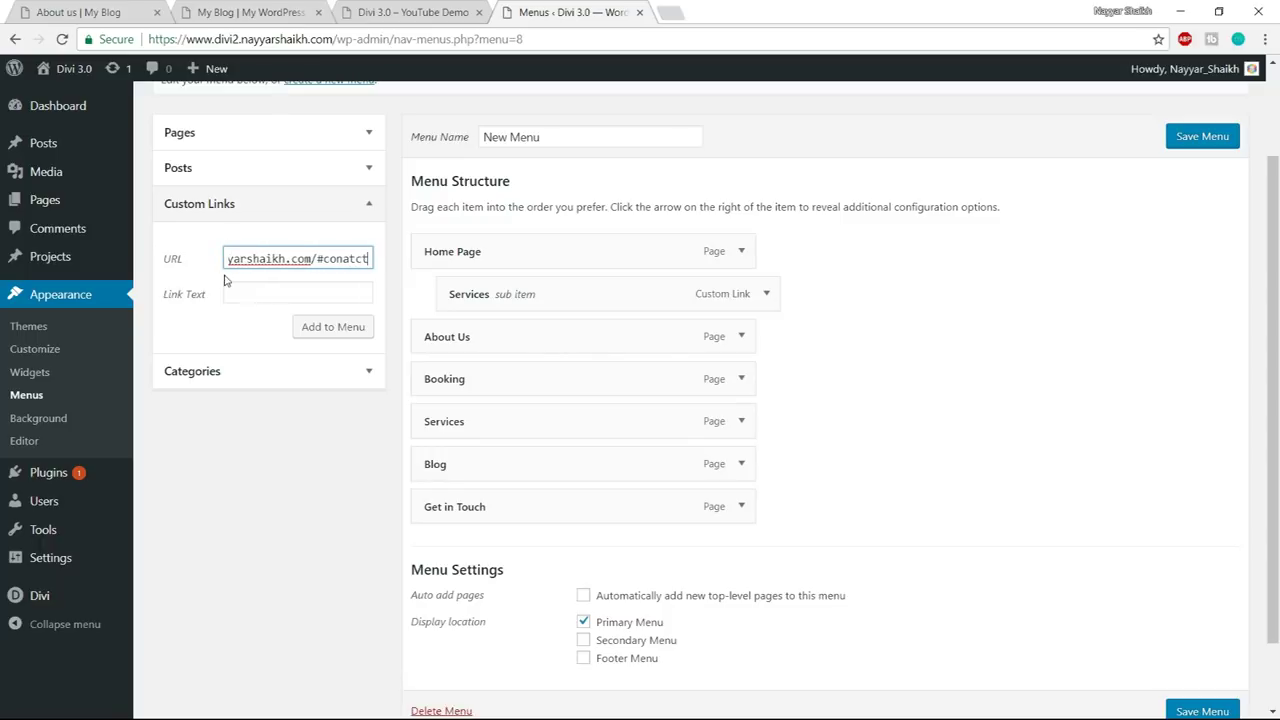
- Give the custom link the text Contact, add it to the menu and nest it under Home Page below Services
{"action": "key", "text": "Tab"}
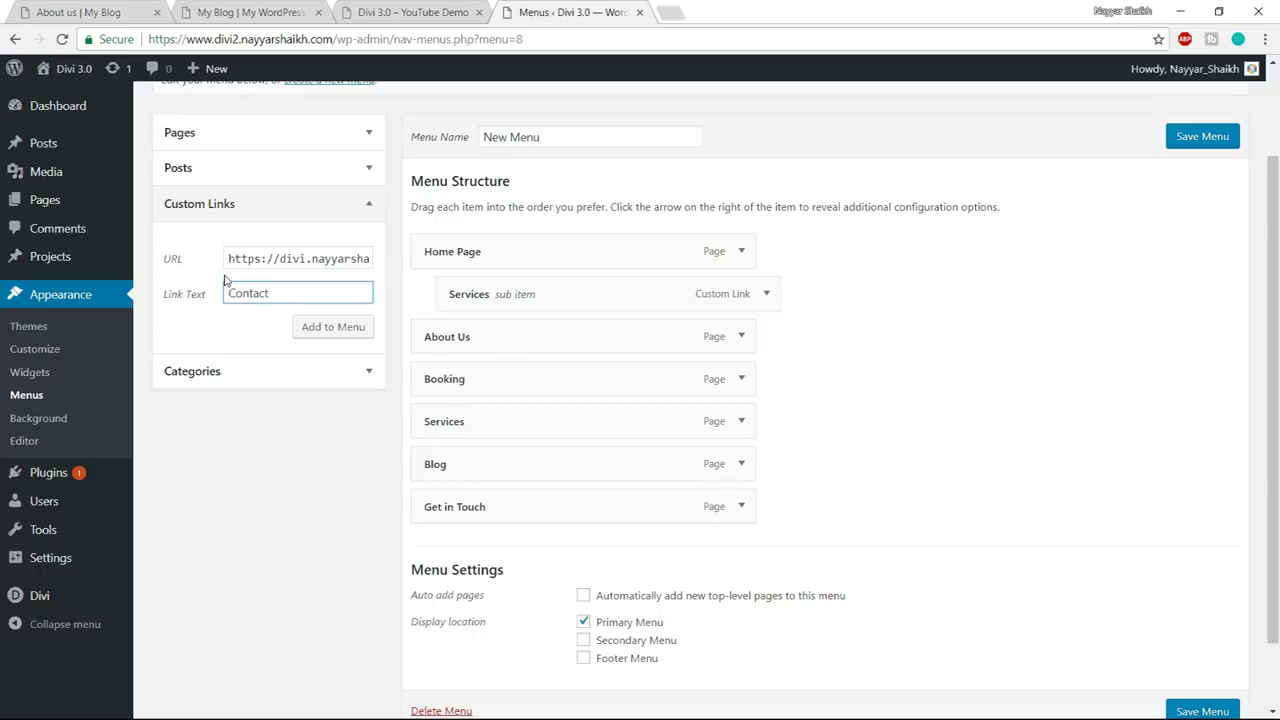
{"action": "type", "text": "Contact"}
{"action": "left_click", "coordinate": [368, 330]}
{"action": "left_click_drag", "start_coordinate": [508, 541], "coordinate": [528, 336]}
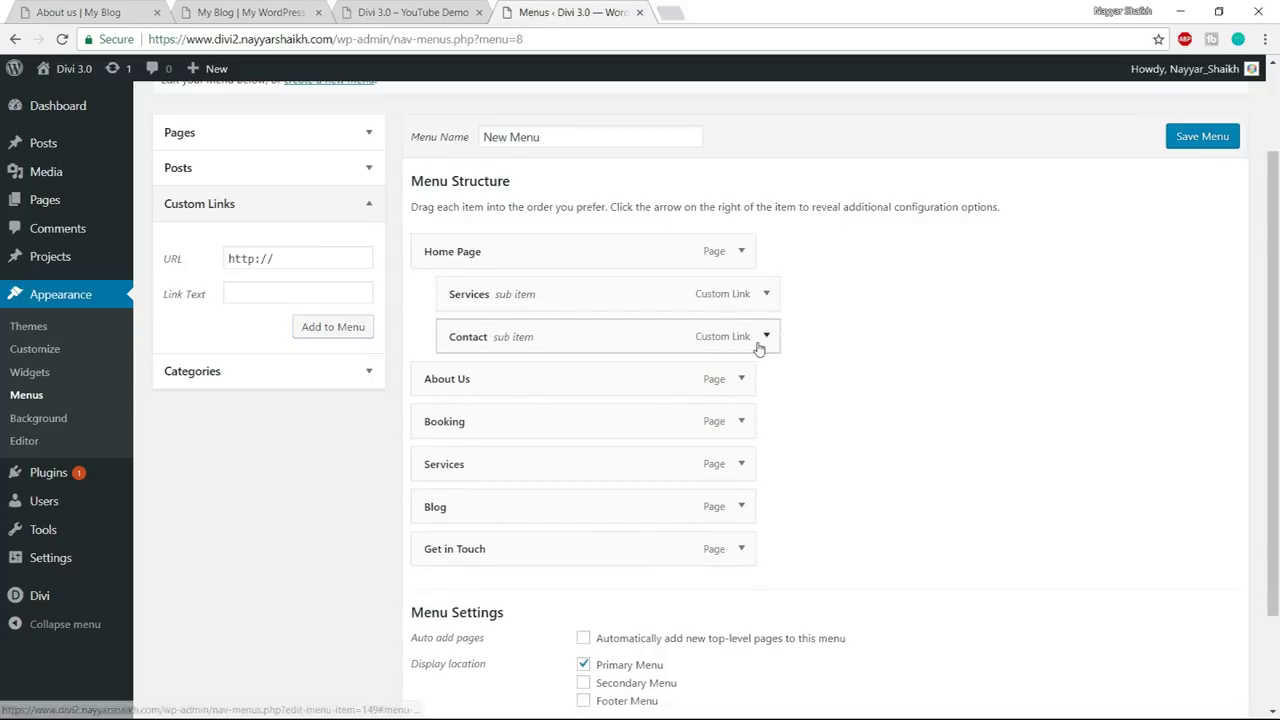
- Correct the misspelled anchor in the Contact sub item's URL to #contact and save the menu
{"action": "left_click", "coordinate": [765, 338]}
{"action": "left_click_drag", "start_coordinate": [700, 394], "coordinate": [674, 397]}
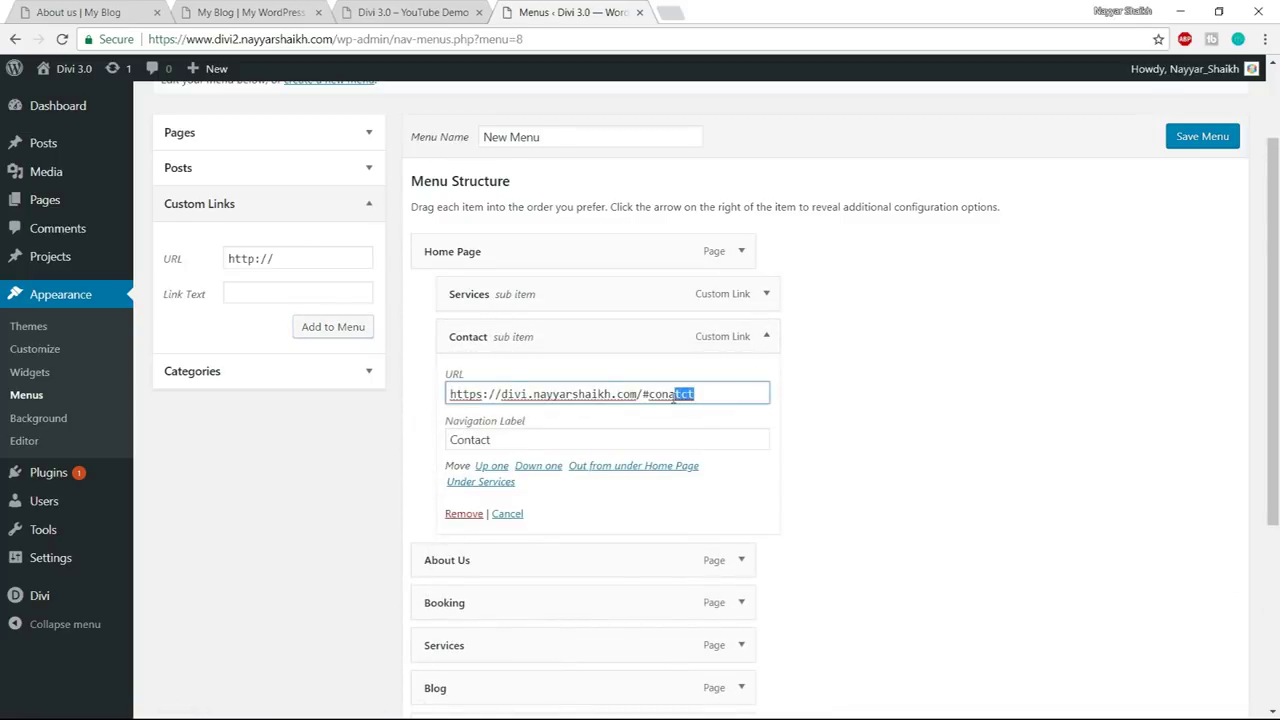
{"action": "type", "text": "tac"}
{"action": "left_click", "coordinate": [765, 337]}
{"action": "scroll", "coordinate": [814, 343], "scroll_direction": "down", "scroll_amount": 3}
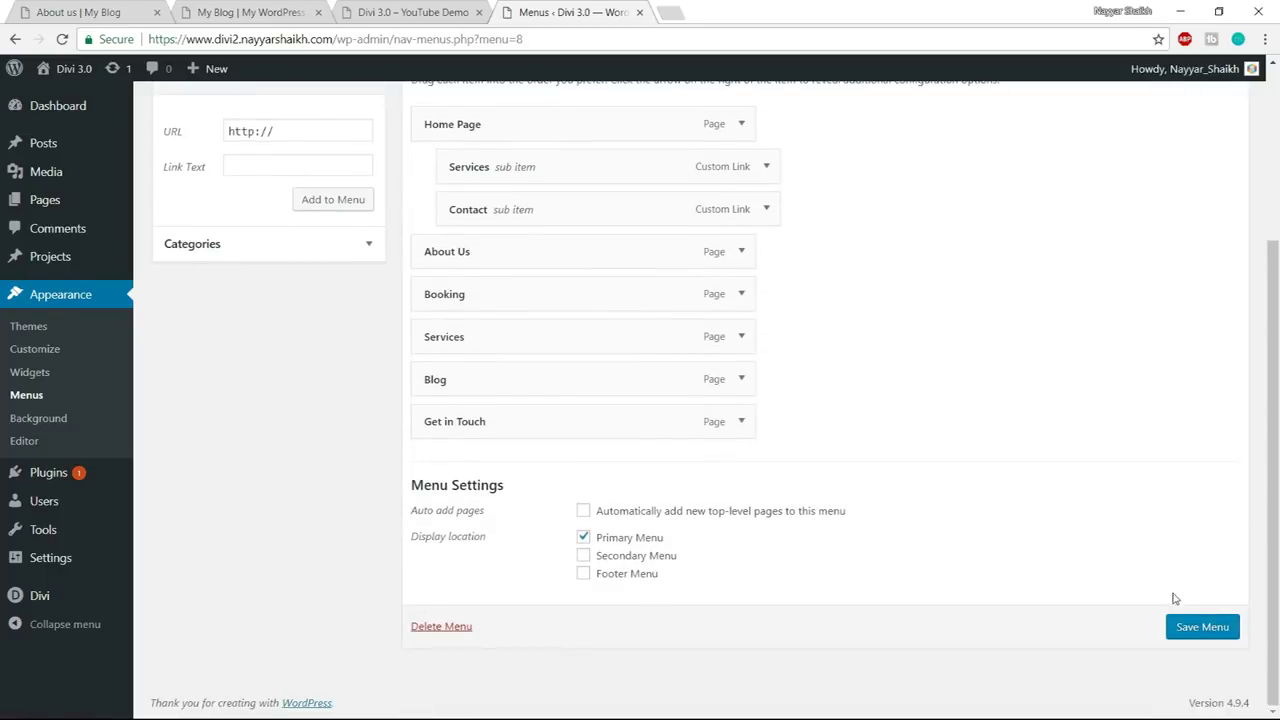
{"action": "left_click", "coordinate": [1227, 630]}
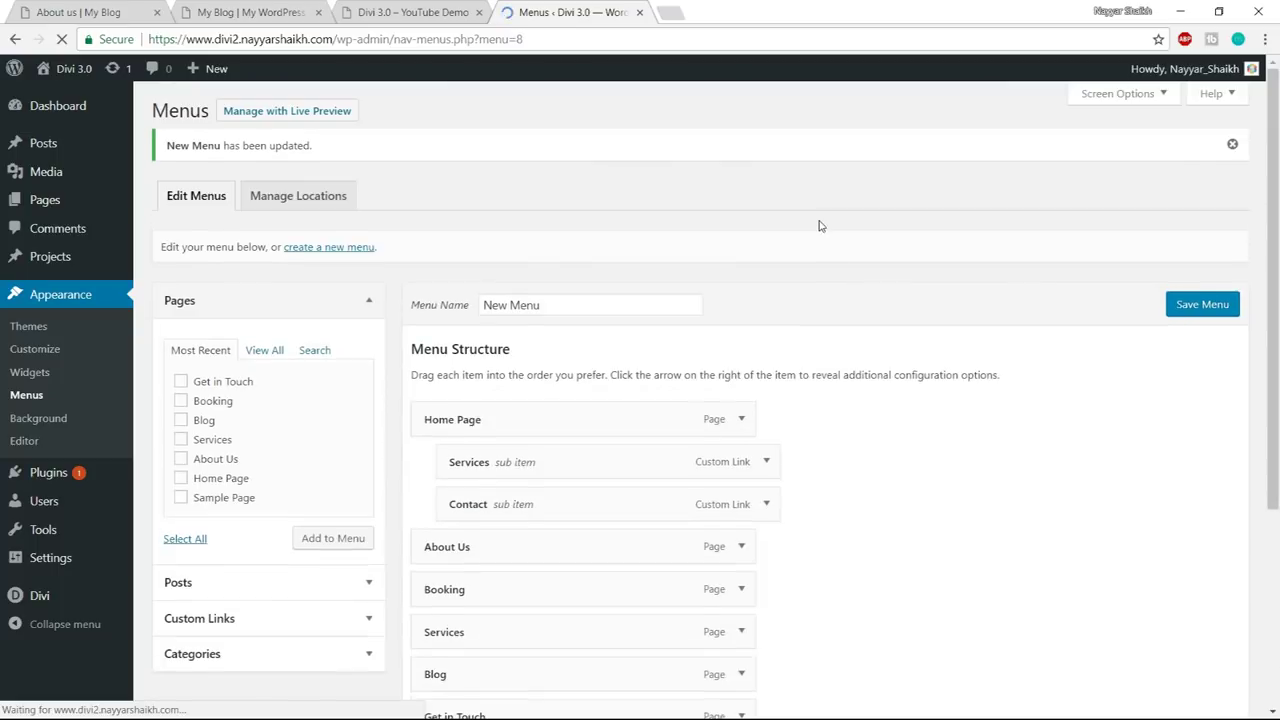
{"action": "left_click", "coordinate": [405, 12]}
{"action": "scroll", "coordinate": [526, 378], "scroll_direction": "up", "scroll_amount": 10}
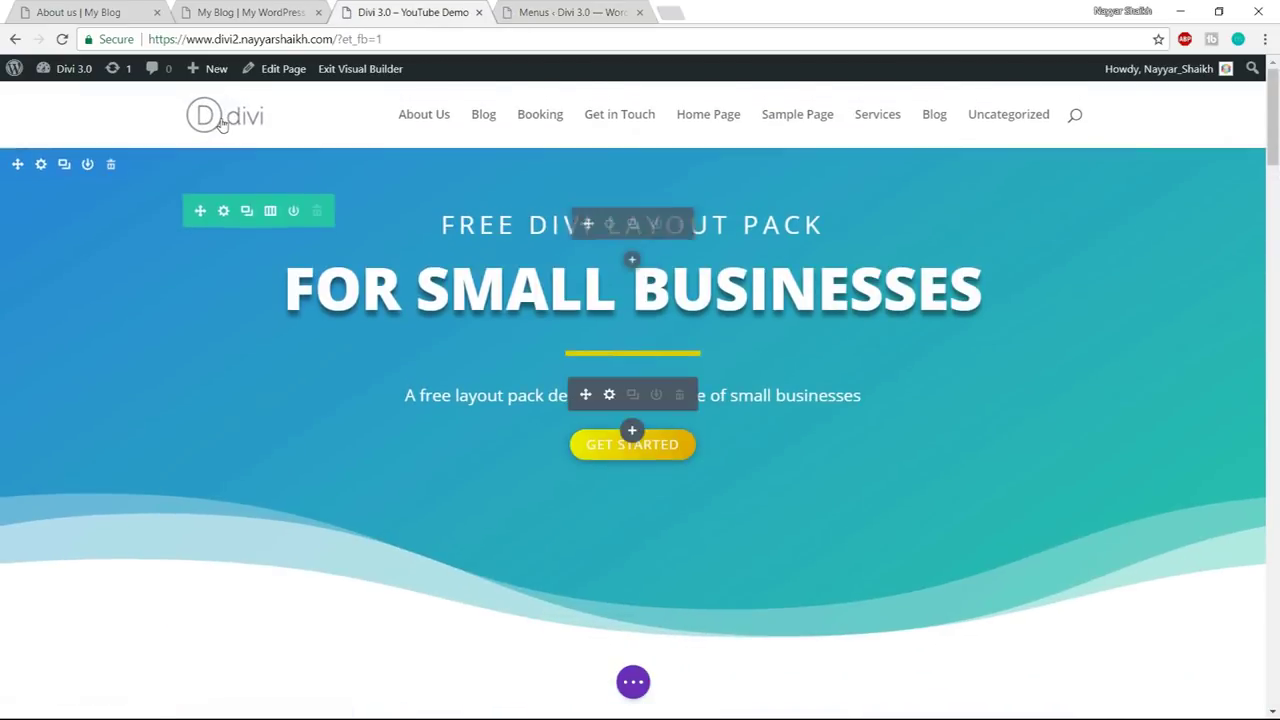
{"action": "left_click", "coordinate": [222, 122]}
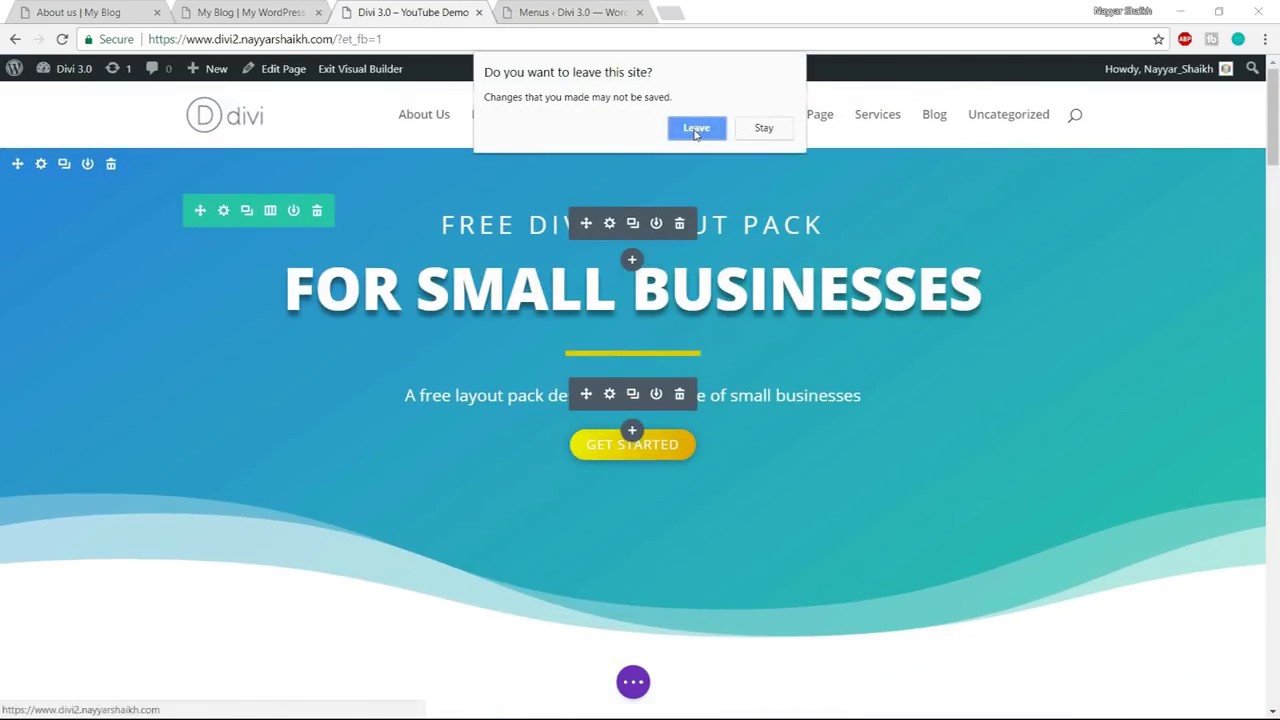
{"action": "left_click", "coordinate": [766, 129]}
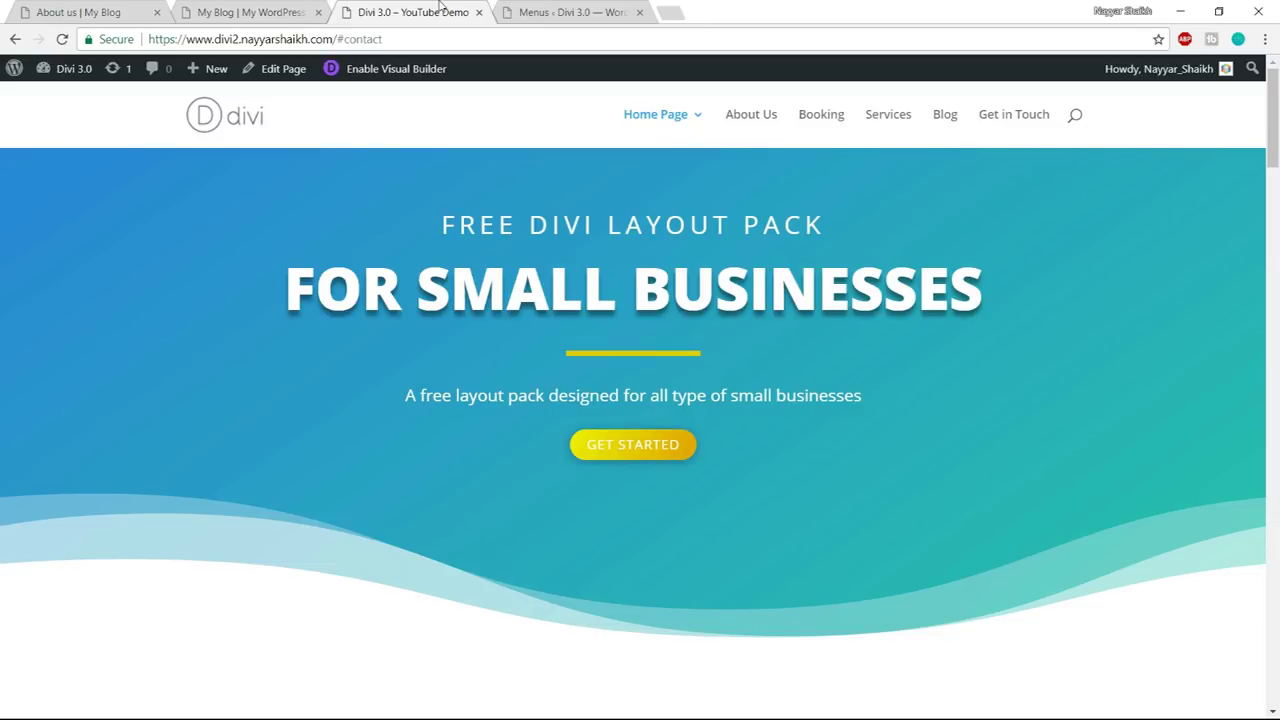
- Close the Menus browser tab and open the Primary Menu Bar settings of Header & Navigation in the Theme Customizer
{"action": "left_click", "coordinate": [583, 6]}
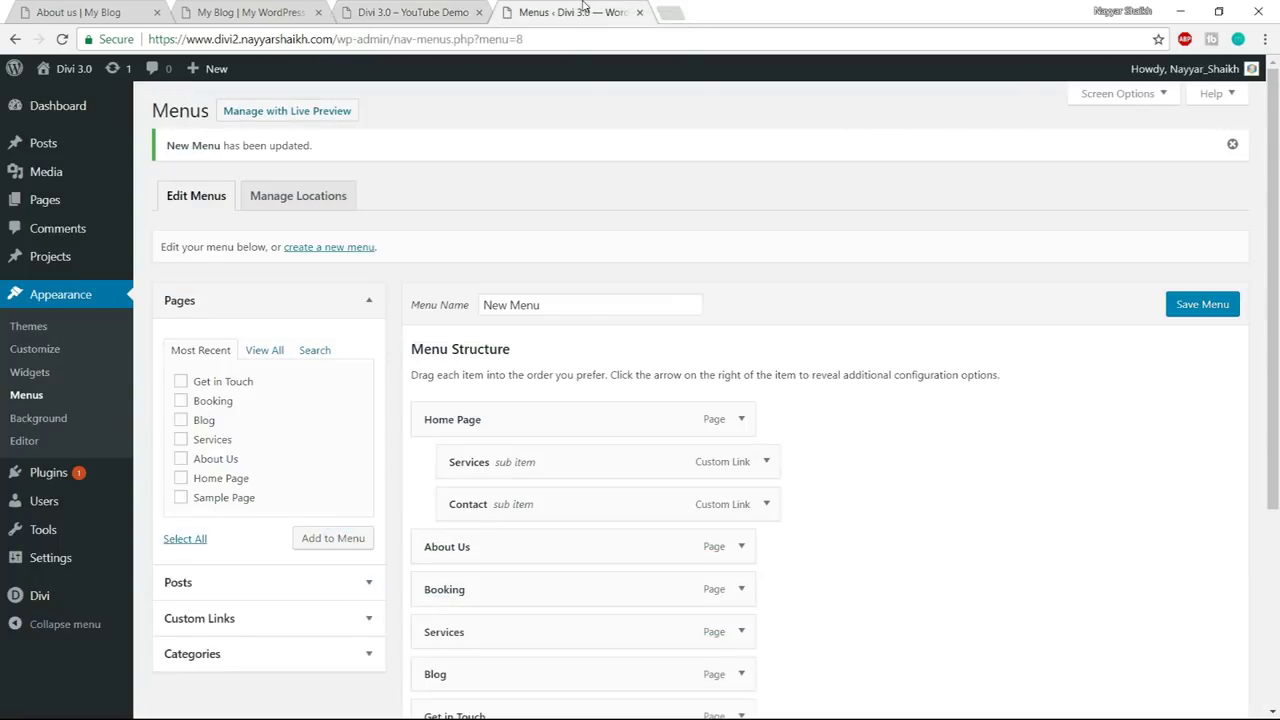
{"action": "left_click", "coordinate": [640, 13]}
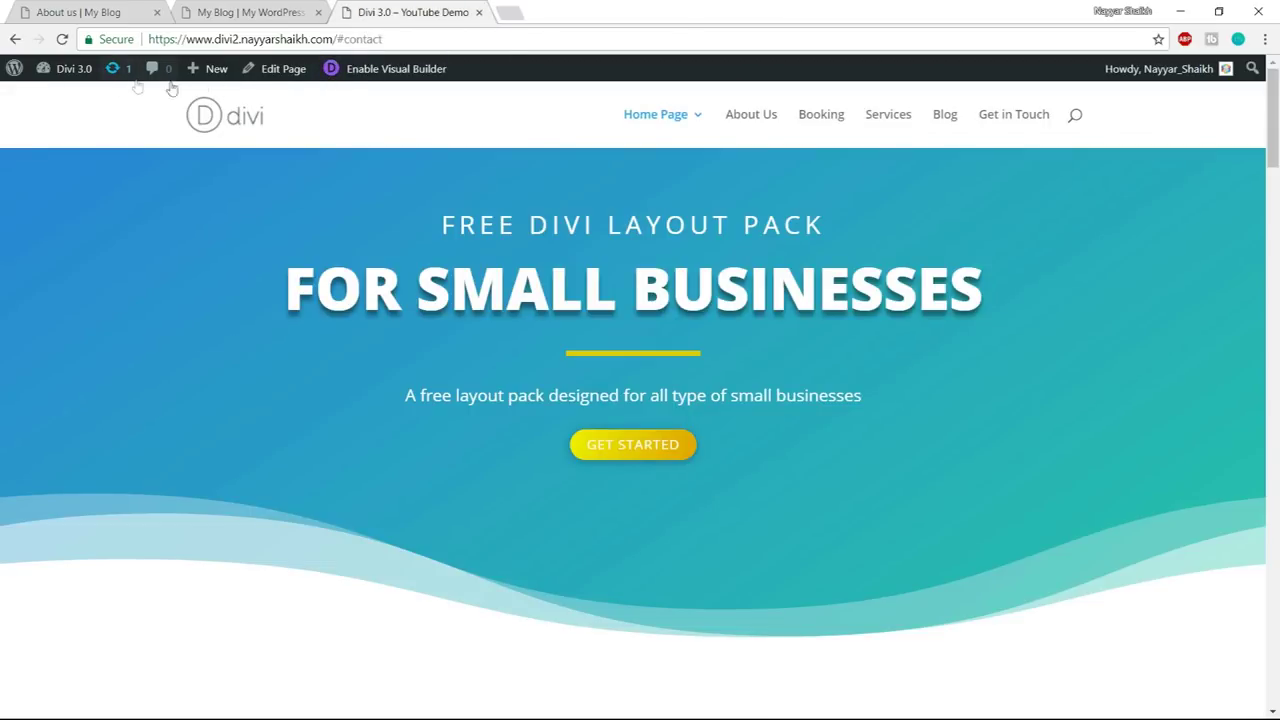
{"action": "mouse_move", "coordinate": [72, 72]}
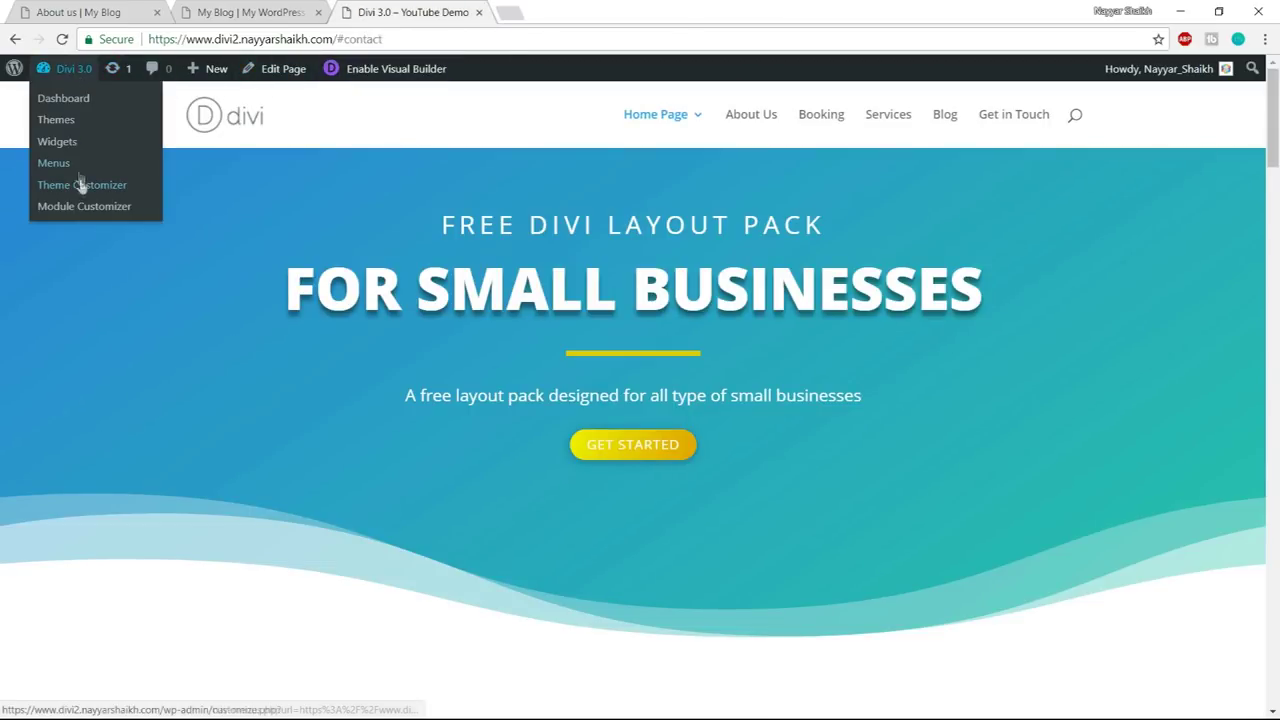
{"action": "left_click", "coordinate": [98, 186]}
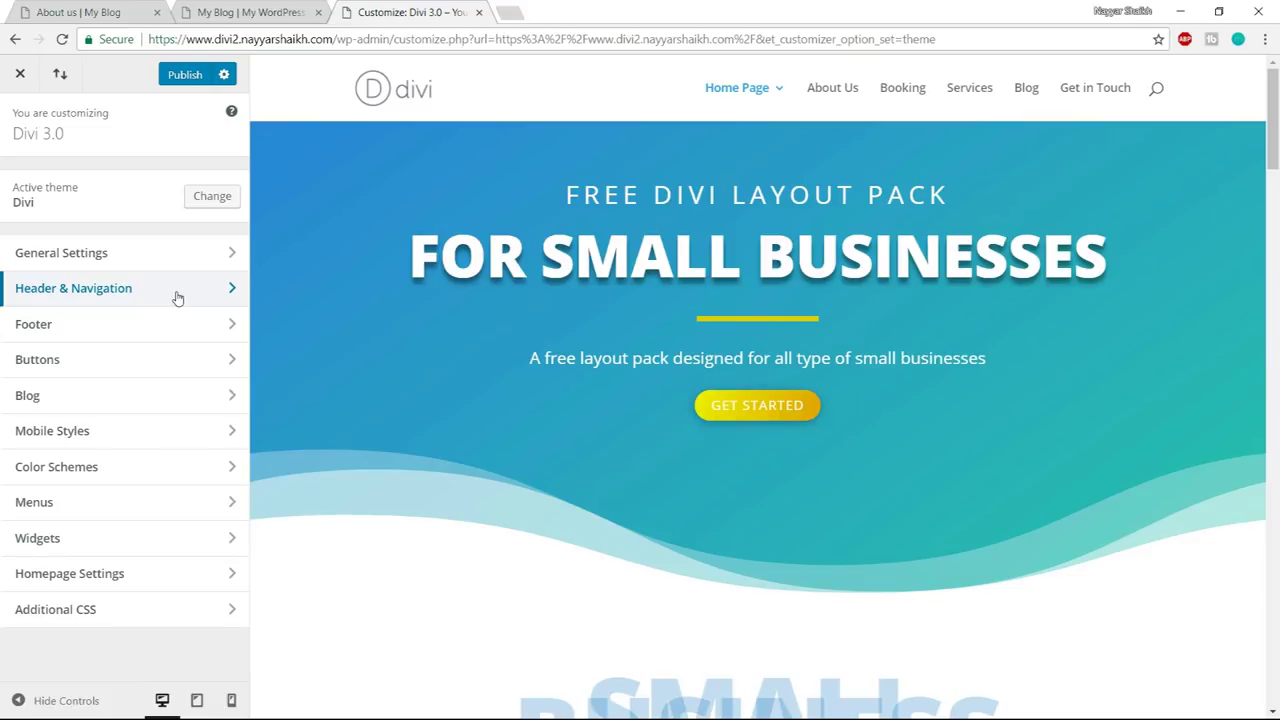
{"action": "left_click", "coordinate": [177, 298]}
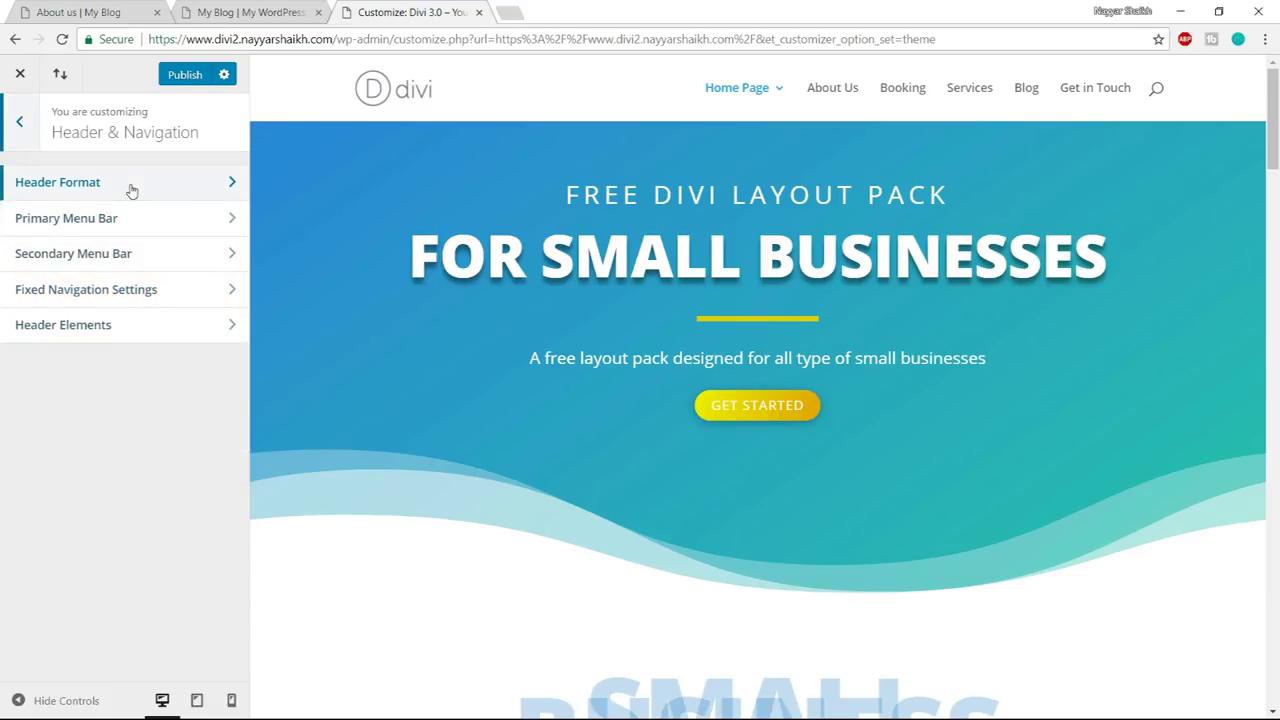
{"action": "left_click", "coordinate": [131, 191]}
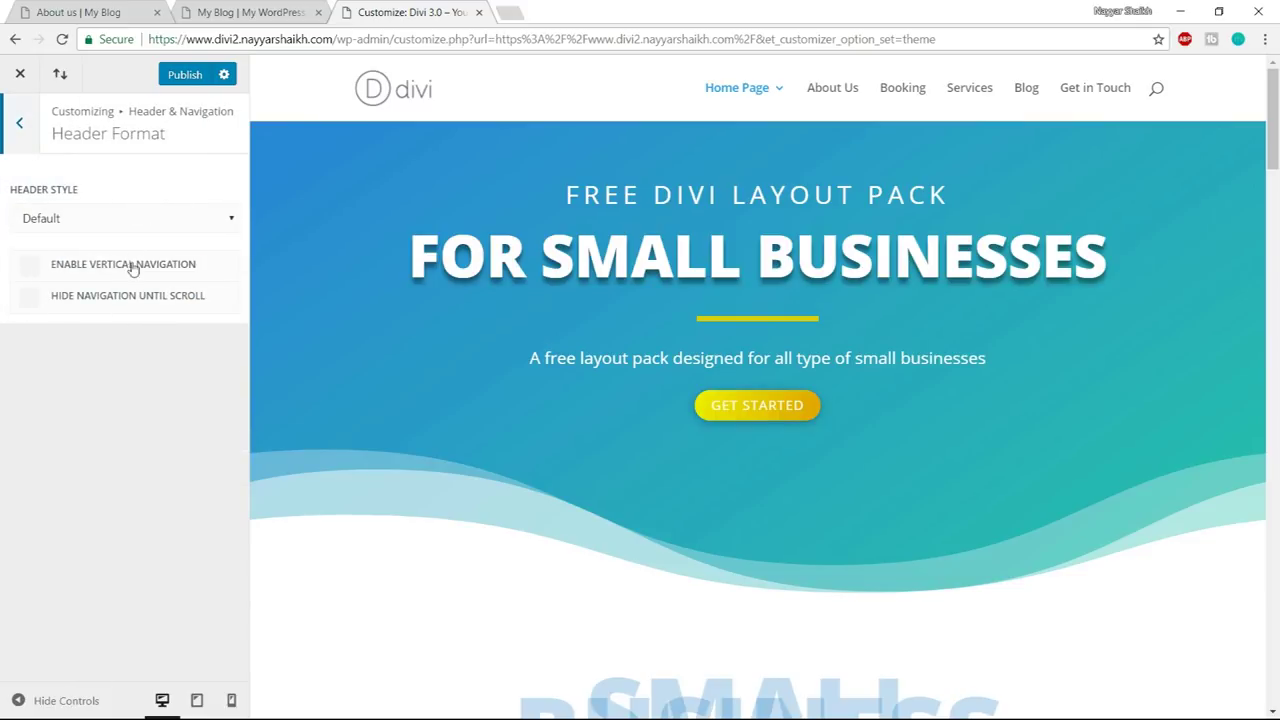
{"action": "left_click", "coordinate": [26, 140]}
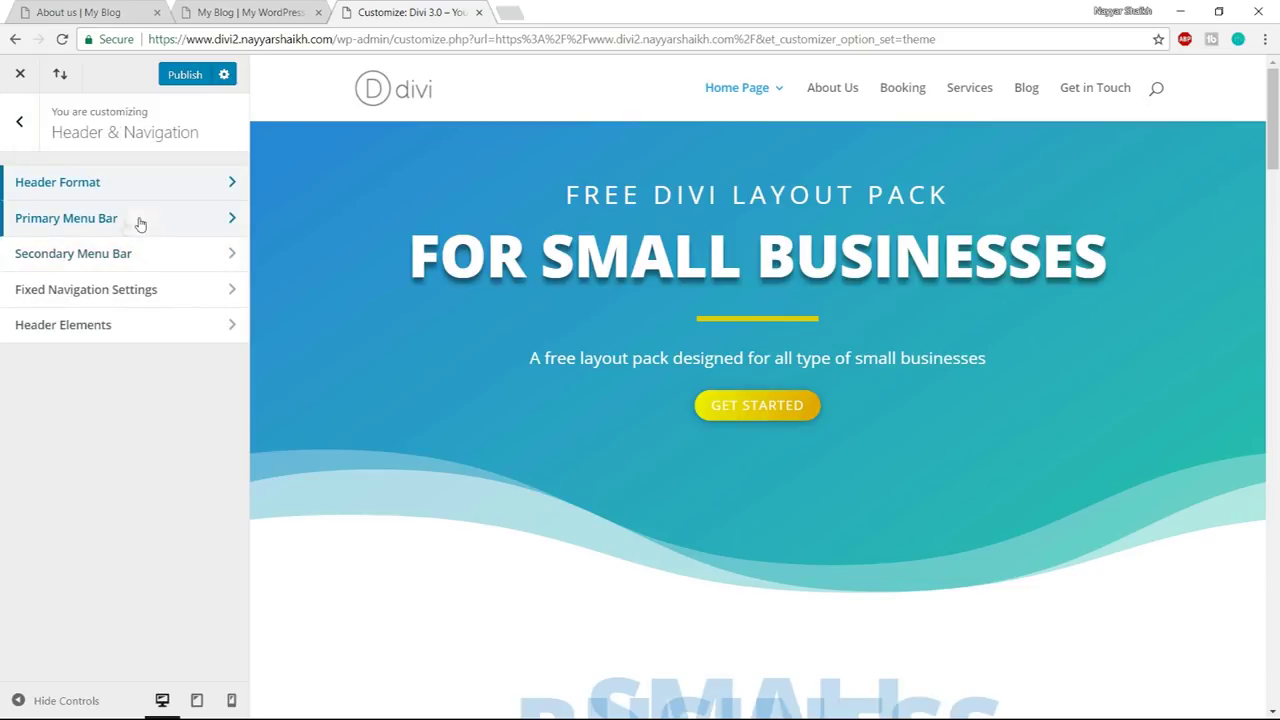
{"action": "left_click", "coordinate": [125, 222]}
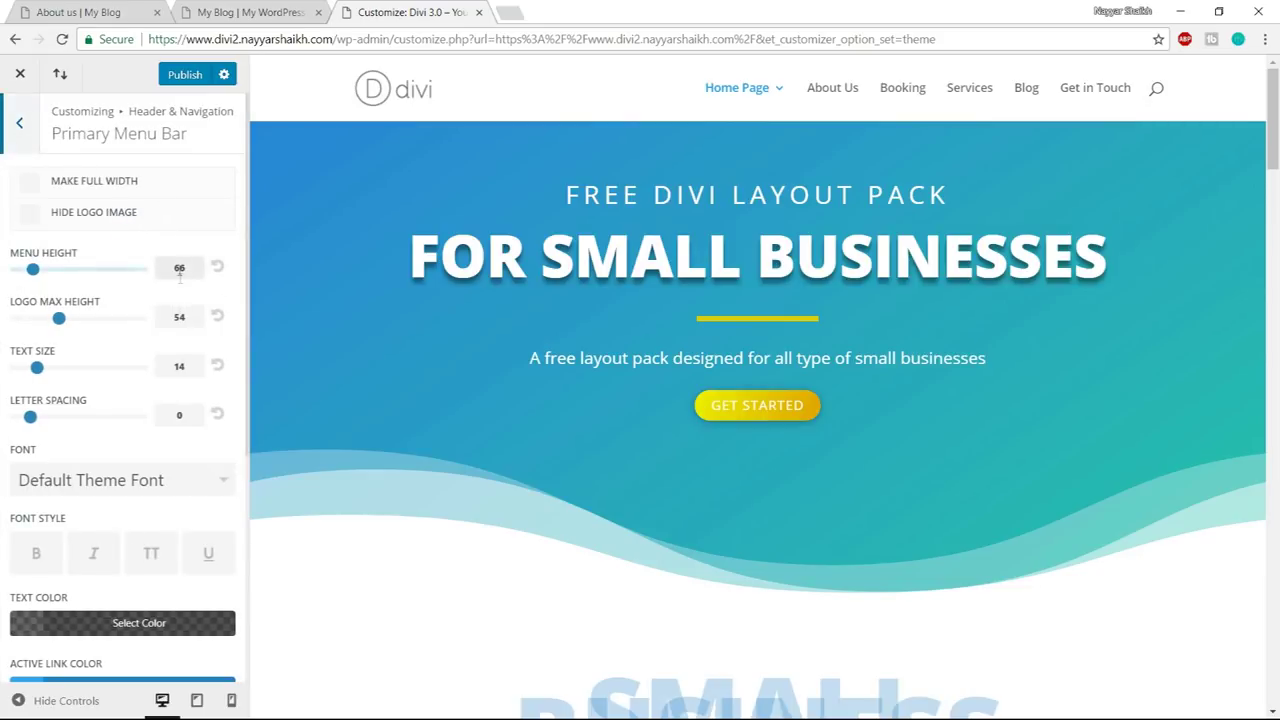
- Make the primary menu bar's white background color fully transparent and check the Home Page dropdown in the preview
{"action": "scroll", "coordinate": [165, 285], "scroll_direction": "down", "scroll_amount": 3}
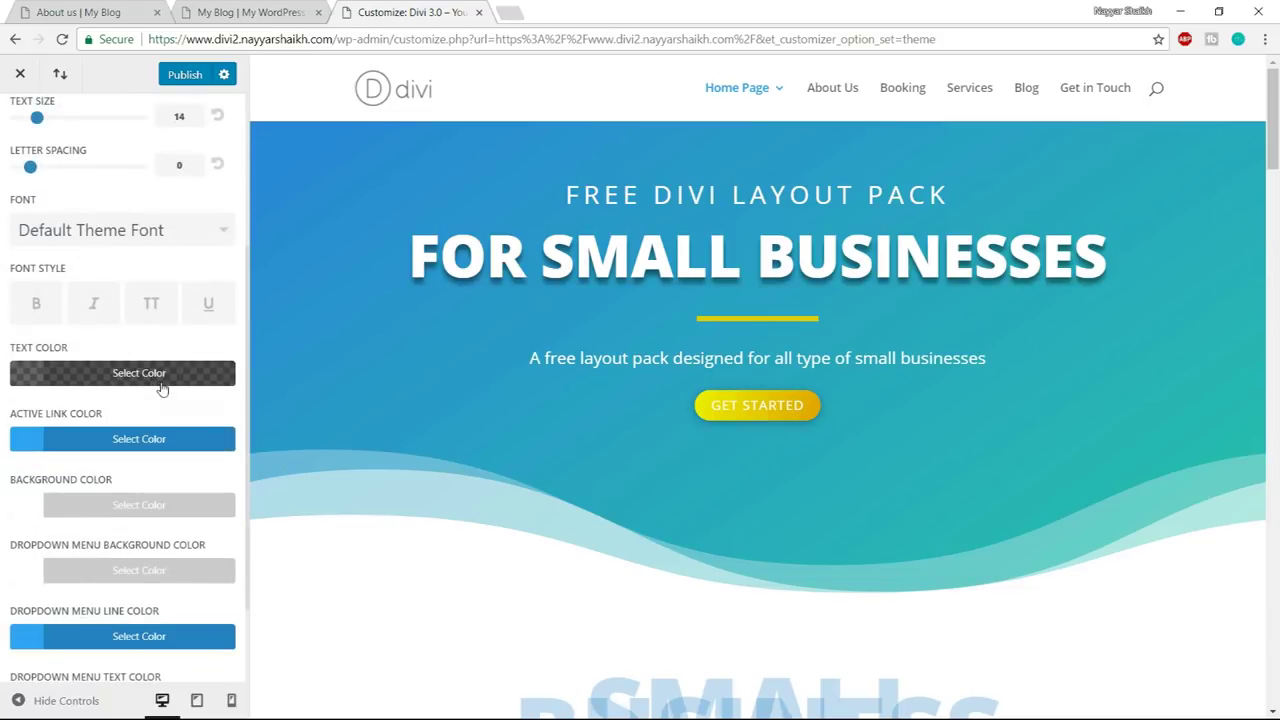
{"action": "scroll", "coordinate": [162, 388], "scroll_direction": "down", "scroll_amount": 2}
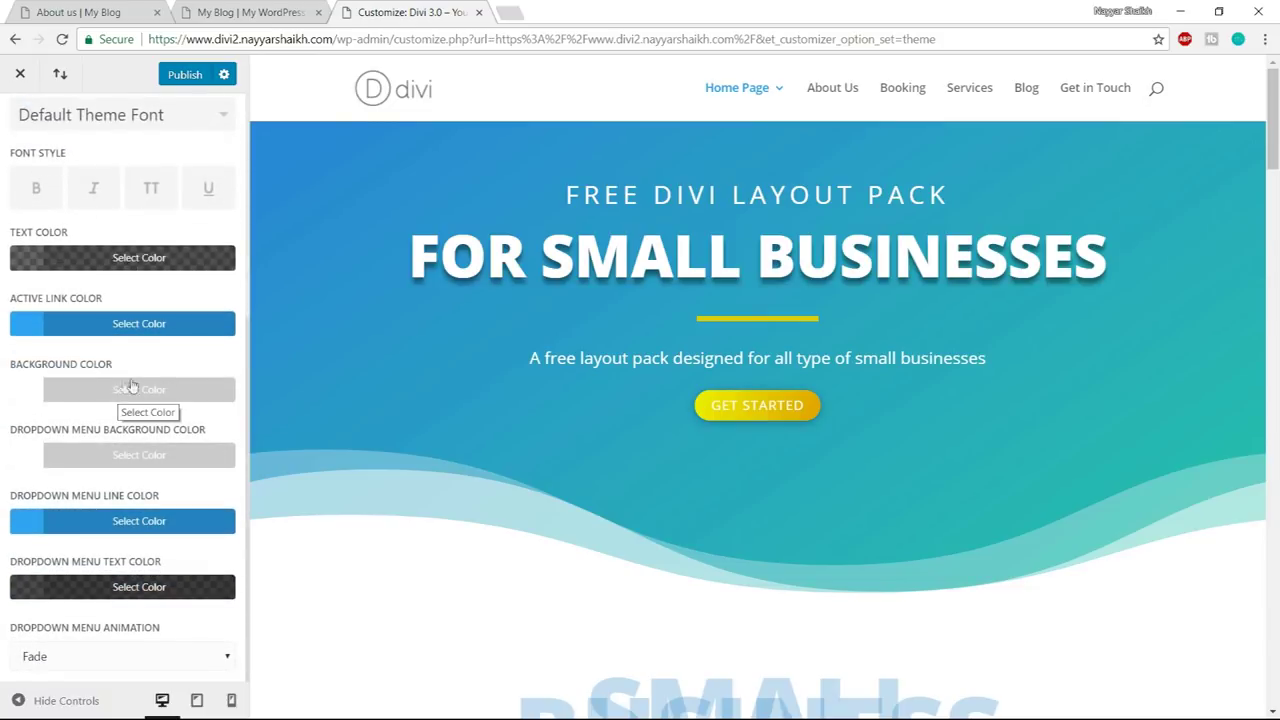
{"action": "left_click", "coordinate": [89, 386]}
{"action": "scroll", "coordinate": [200, 370], "scroll_direction": "down", "scroll_amount": 3}
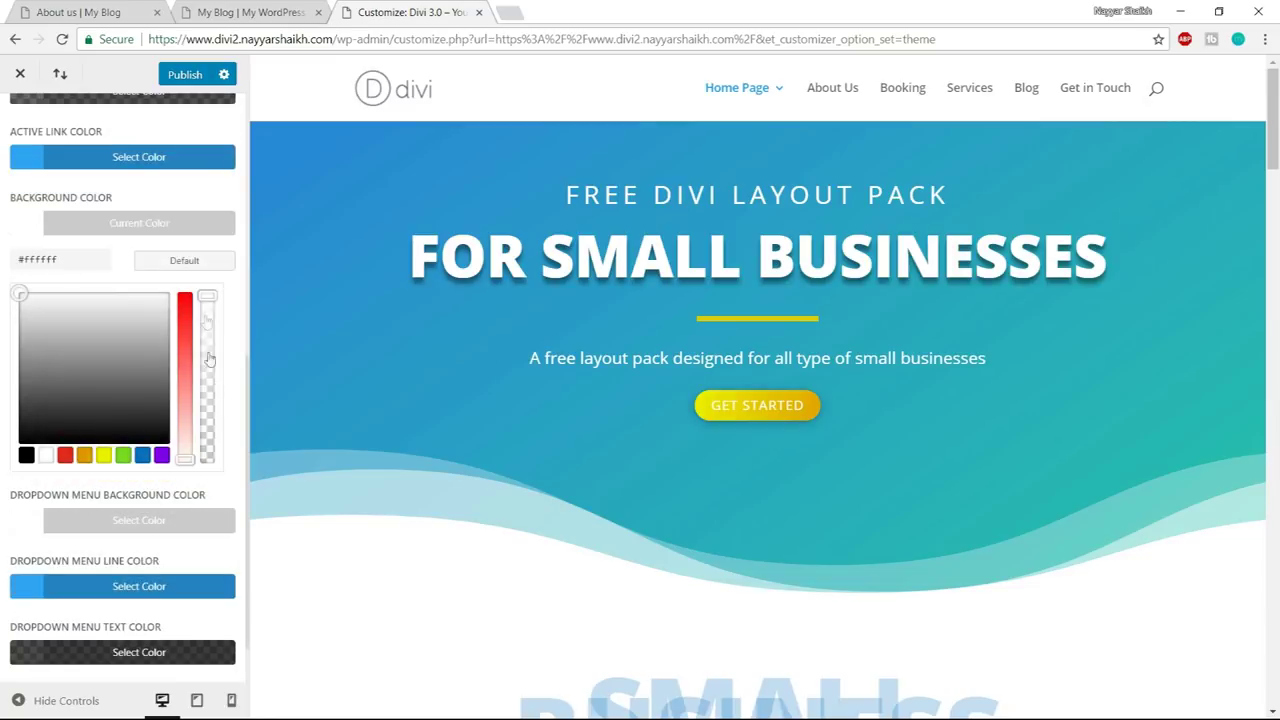
{"action": "left_click_drag", "start_coordinate": [207, 296], "coordinate": [207, 460]}
{"action": "mouse_move", "coordinate": [728, 115]}
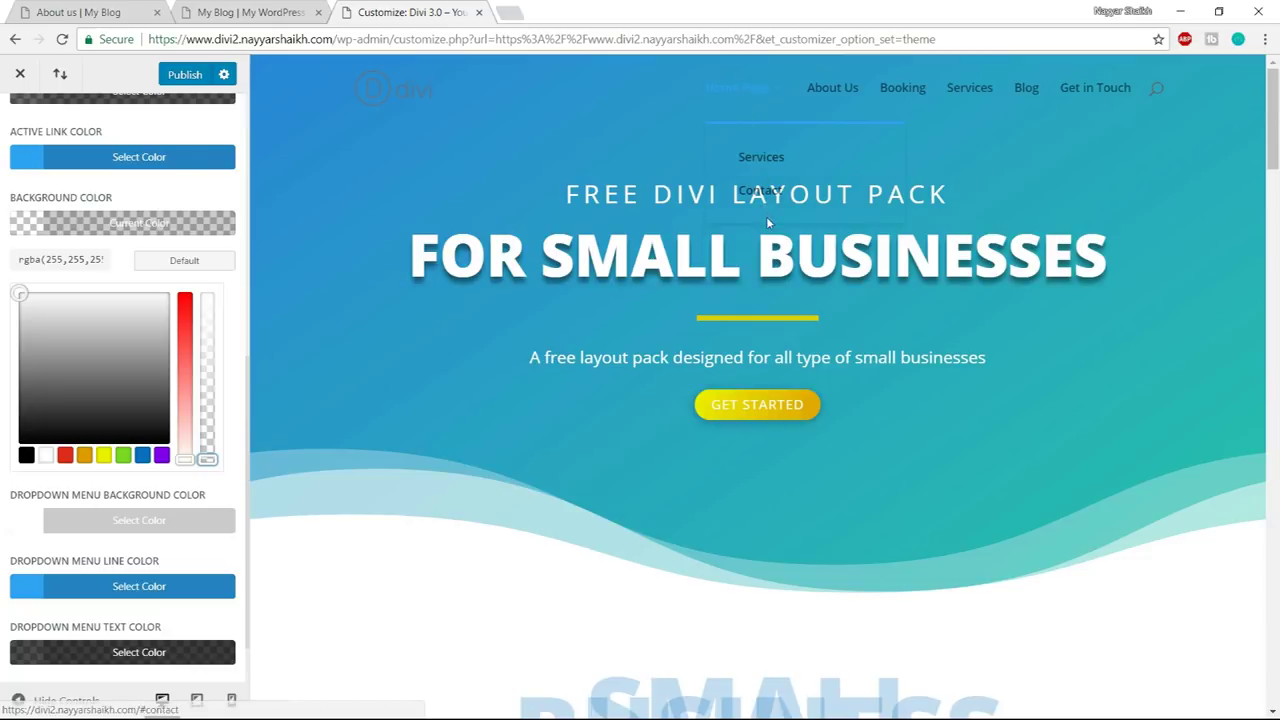
- Examine the navigation bar and the Home dropdown's colors on the reference LocalBiz site, trying its About Us link
{"action": "scroll", "coordinate": [248, 274], "scroll_direction": "up", "scroll_amount": 5}
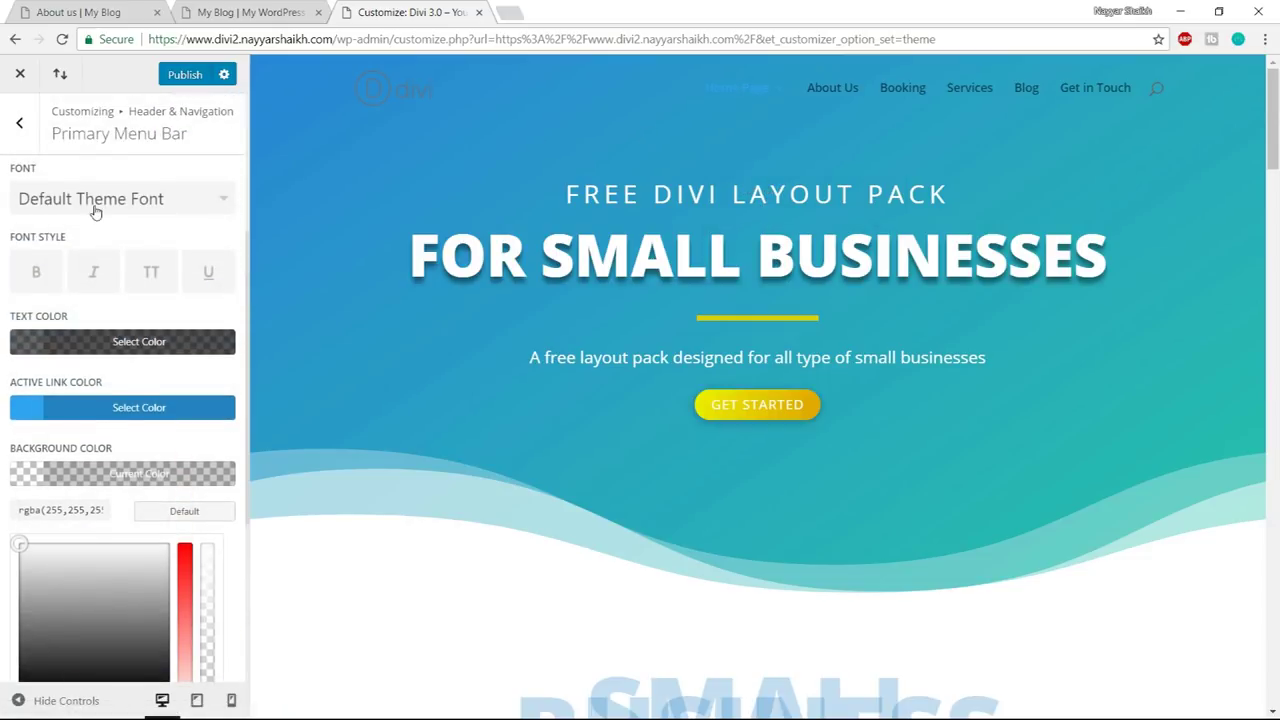
{"action": "scroll", "coordinate": [95, 210], "scroll_direction": "up", "scroll_amount": 5}
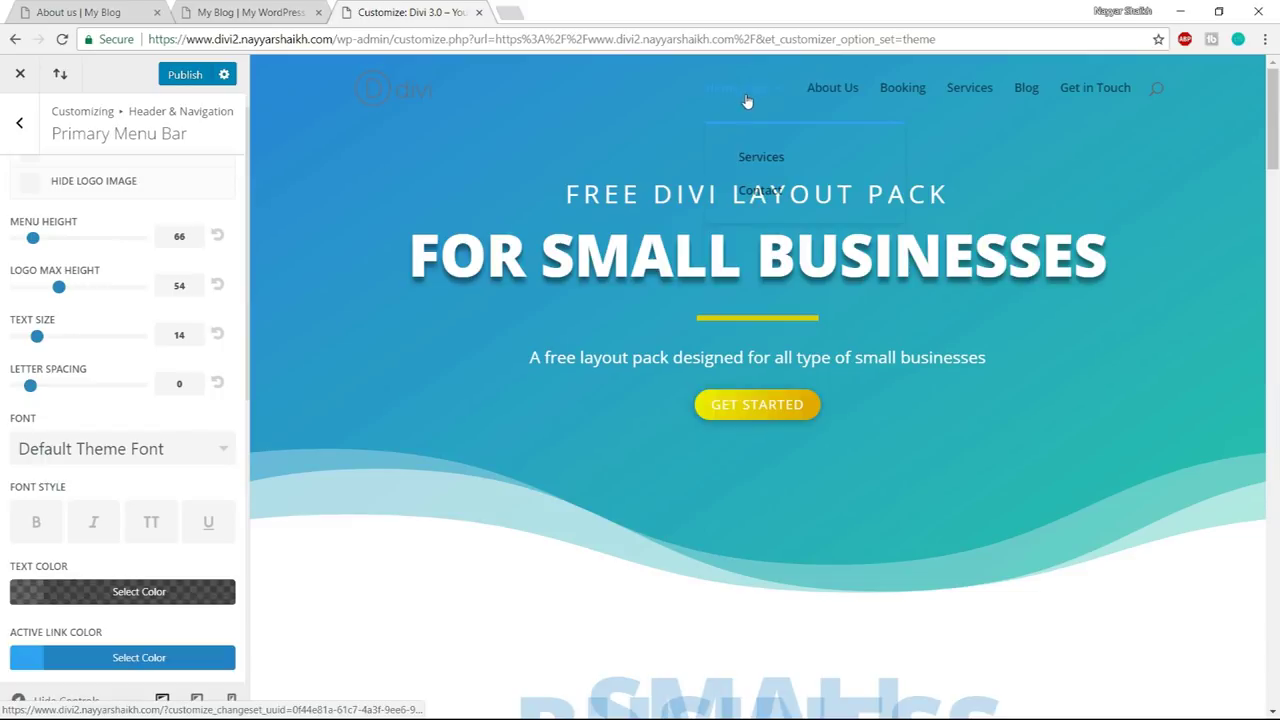
{"action": "left_click", "coordinate": [250, 12]}
{"action": "mouse_move", "coordinate": [903, 134]}
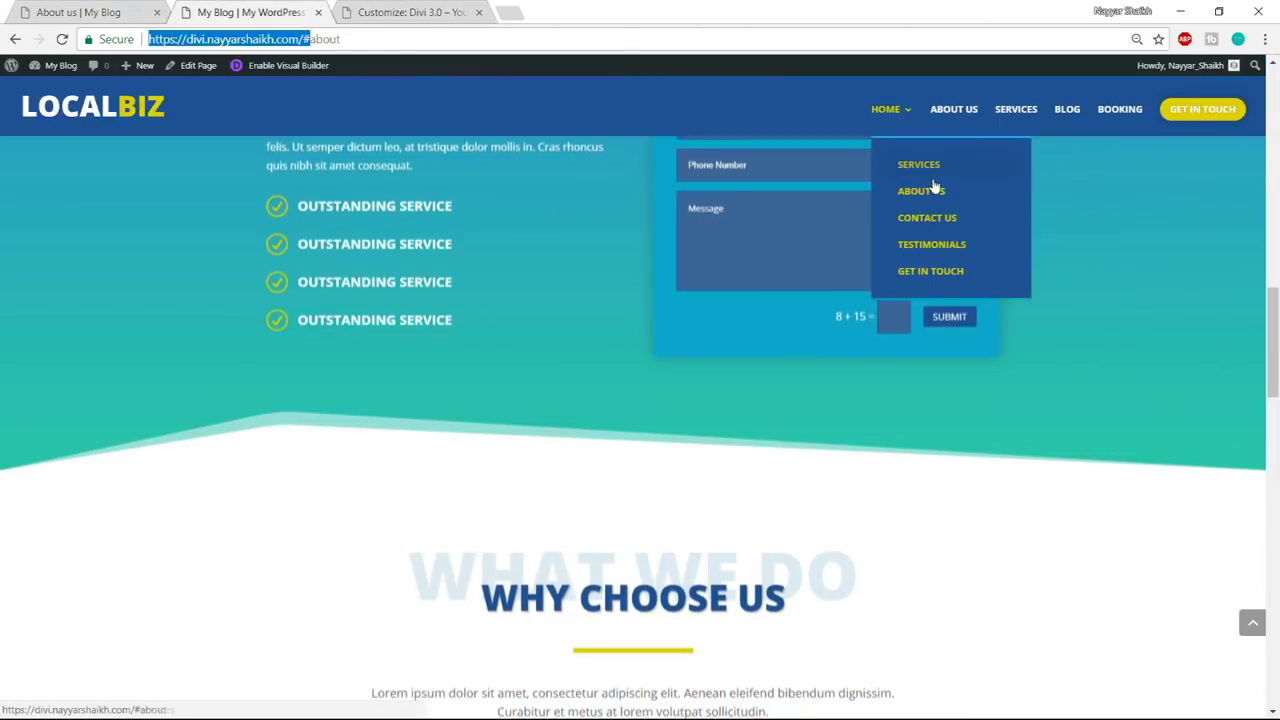
{"action": "left_click", "coordinate": [920, 190]}
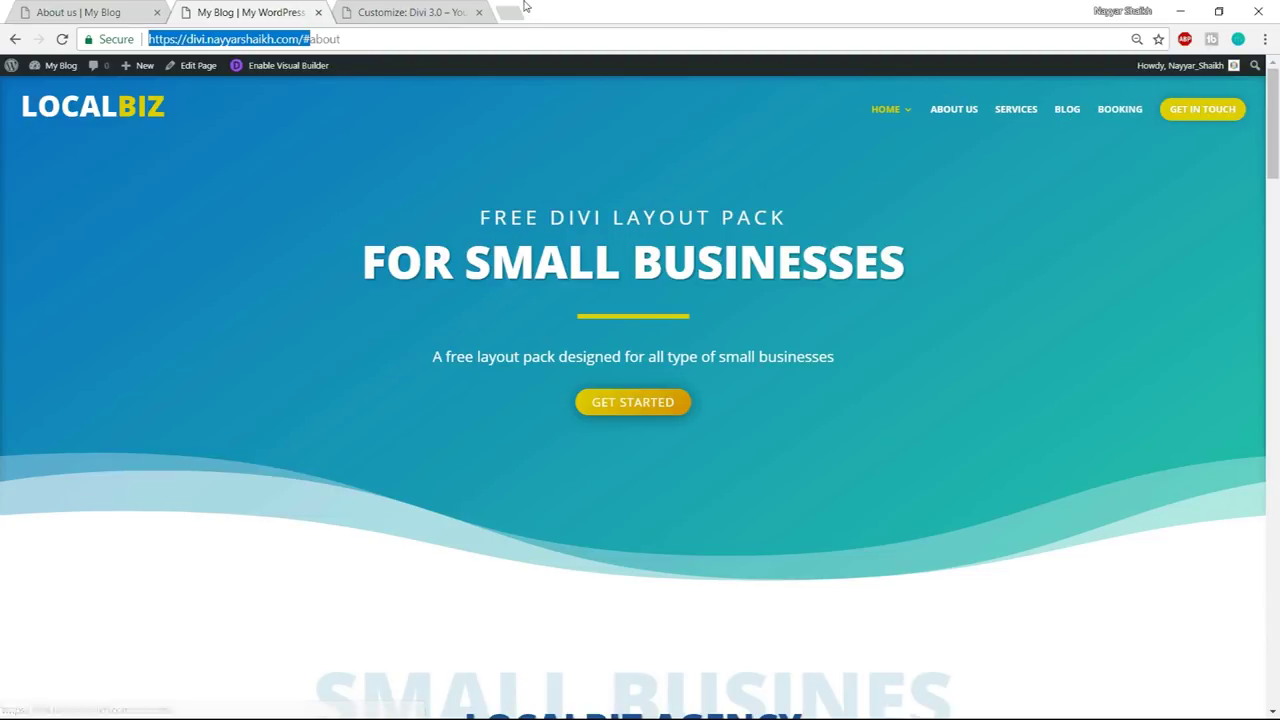
{"action": "left_click", "coordinate": [415, 12]}
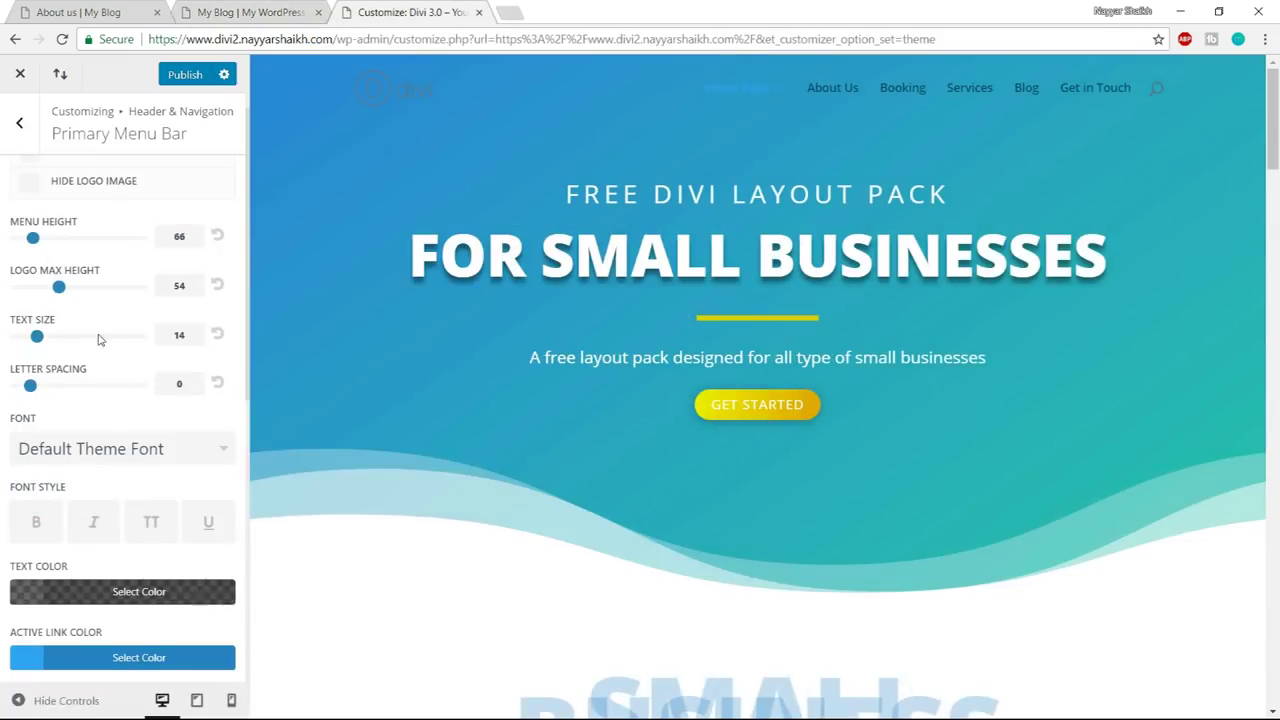
- Set the primary menu bar's active link color to yellow #edf000 and check the Home Page link in the preview
{"action": "scroll", "coordinate": [98, 340], "scroll_direction": "down", "scroll_amount": 2}
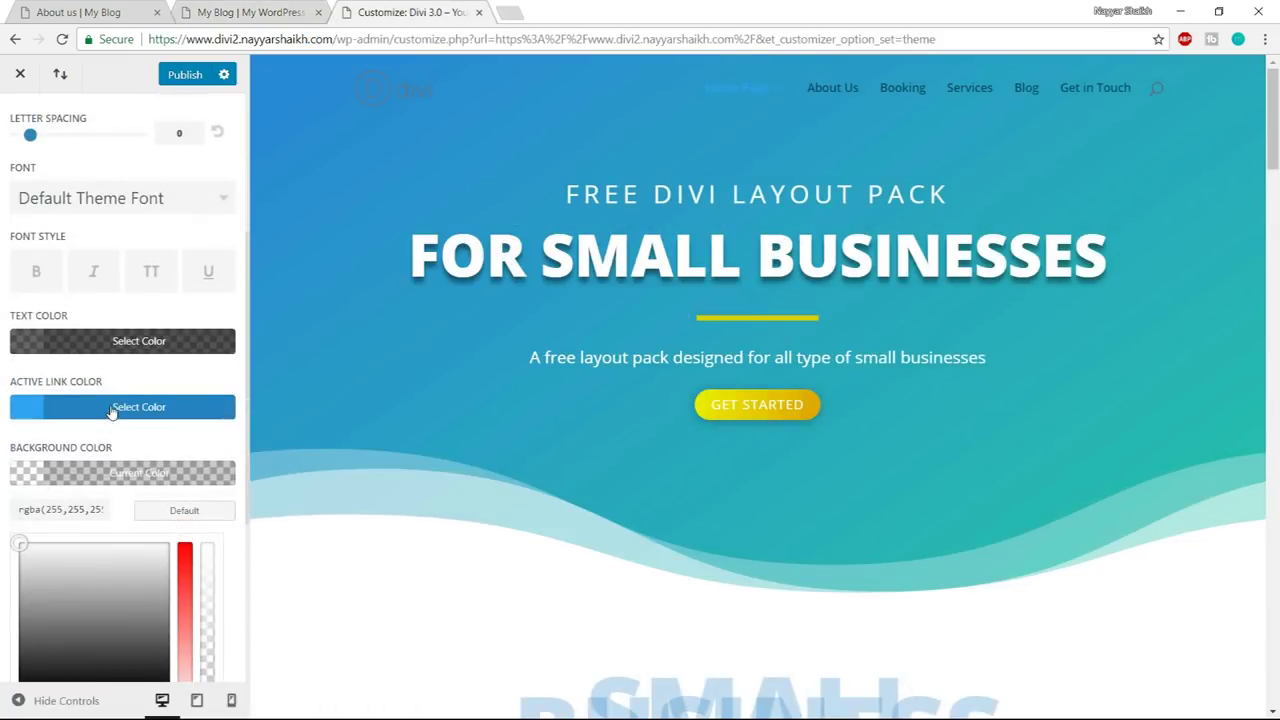
{"action": "left_click", "coordinate": [114, 410]}
{"action": "scroll", "coordinate": [105, 540], "scroll_direction": "down", "scroll_amount": 1}
{"action": "left_click", "coordinate": [104, 543]}
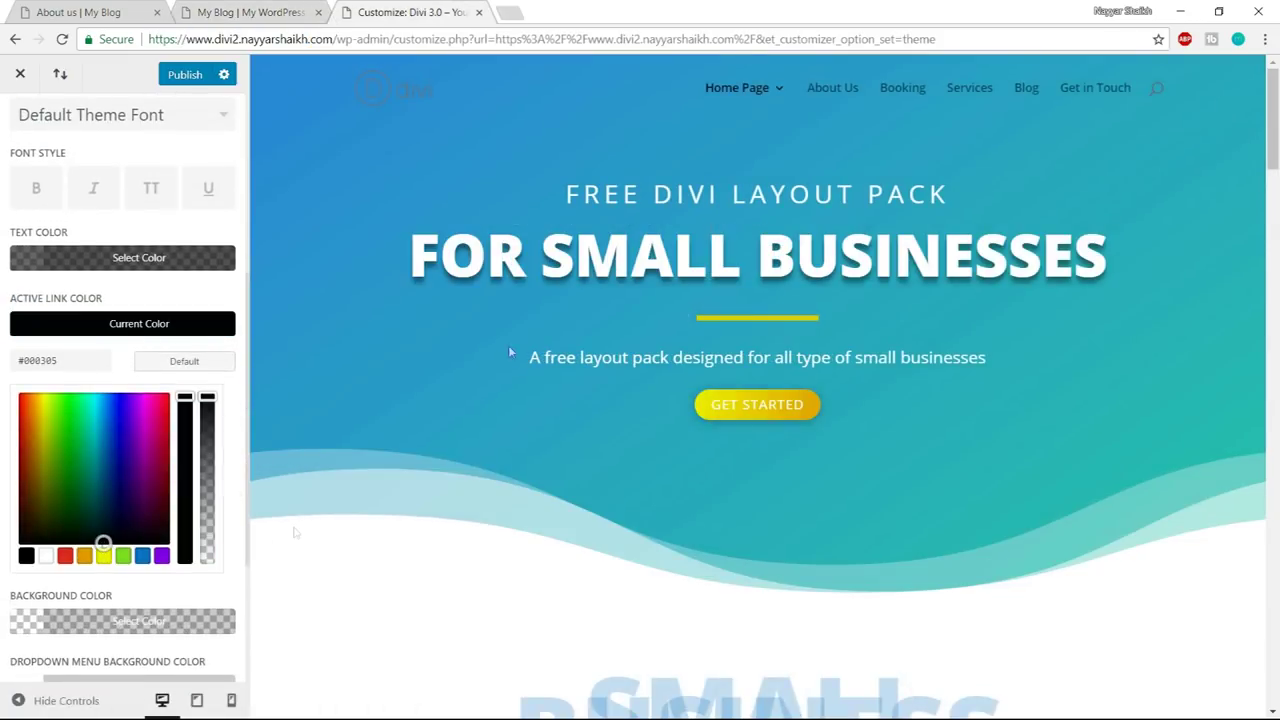
{"action": "left_click", "coordinate": [108, 556]}
{"action": "mouse_move", "coordinate": [748, 92]}
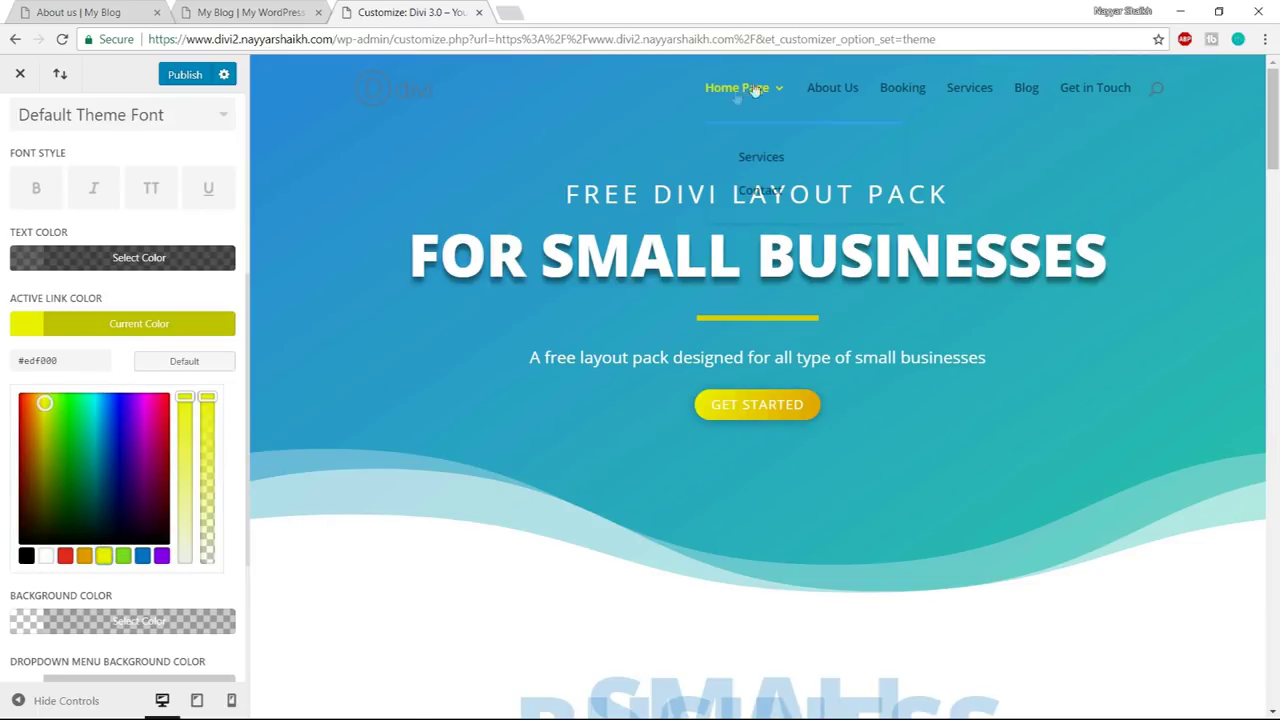
- Set the primary menu bar's text color to white #ffffff at full opacity
{"action": "left_click", "coordinate": [132, 258]}
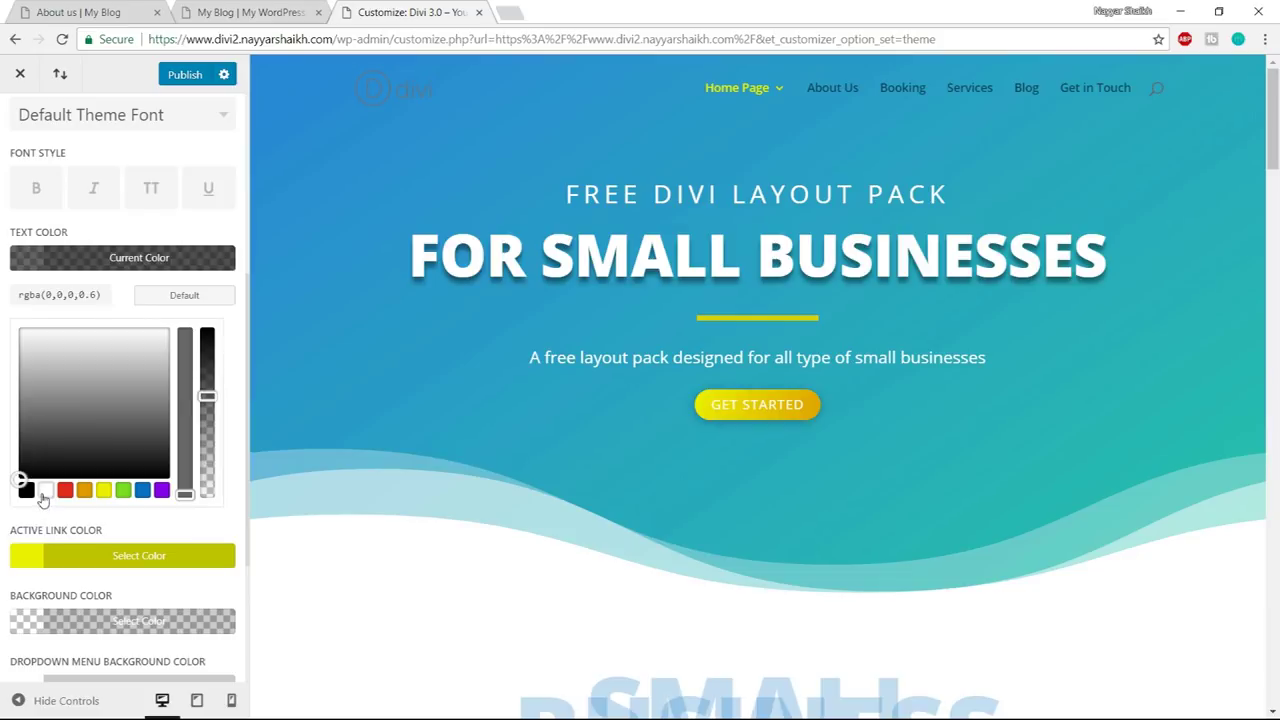
{"action": "left_click", "coordinate": [45, 490]}
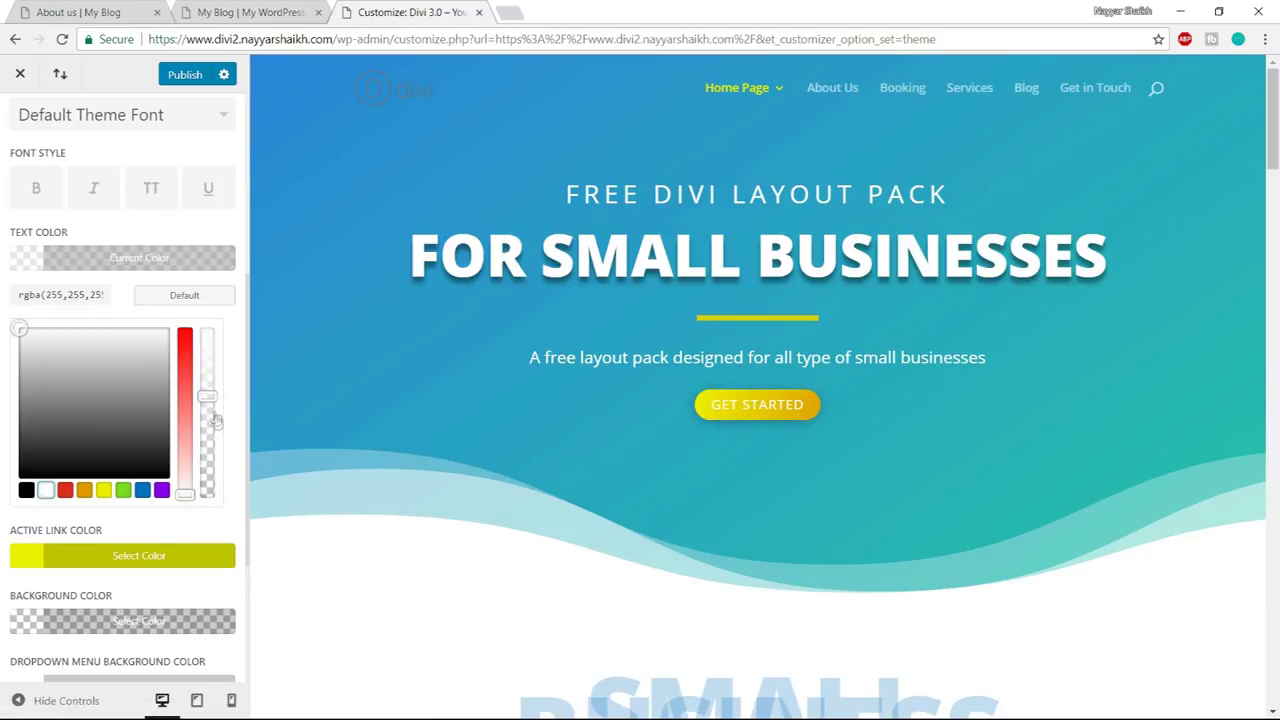
{"action": "left_click_drag", "start_coordinate": [210, 396], "coordinate": [206, 330]}
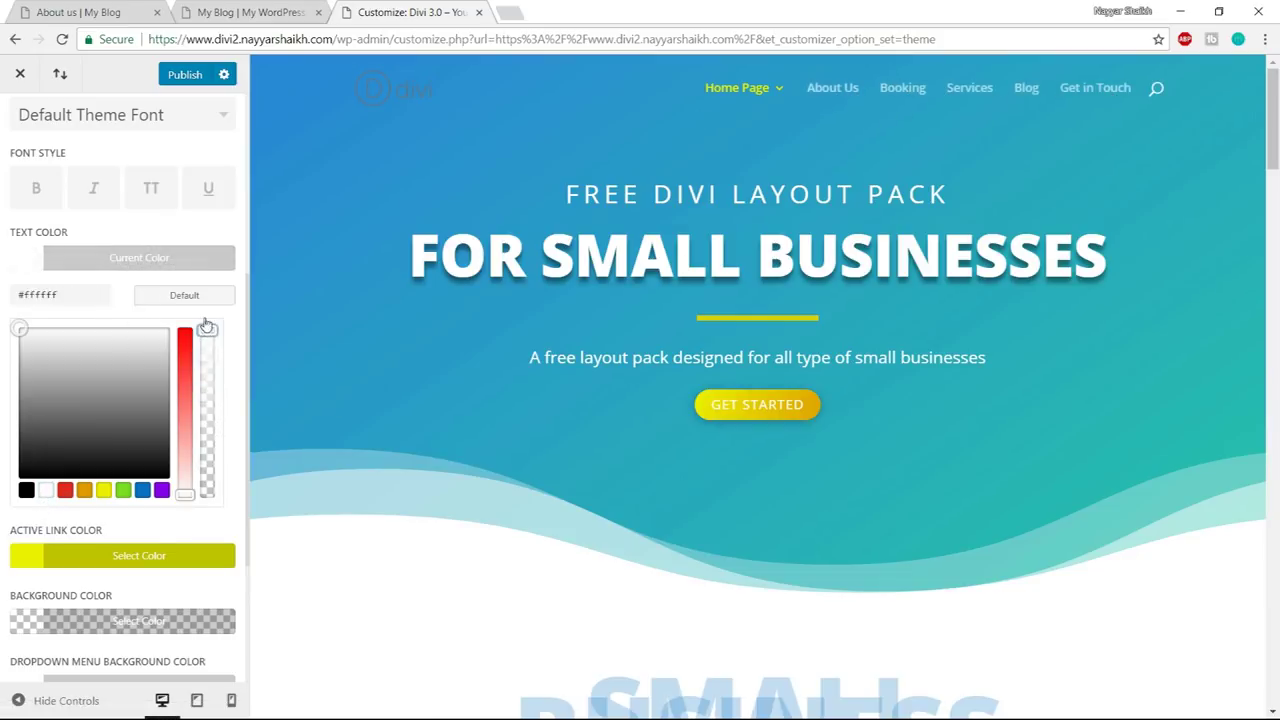
- Set the primary menu bar's dropdown menu text color to white #ffffff at full opacity and publish the changes
{"action": "left_click", "coordinate": [125, 275]}
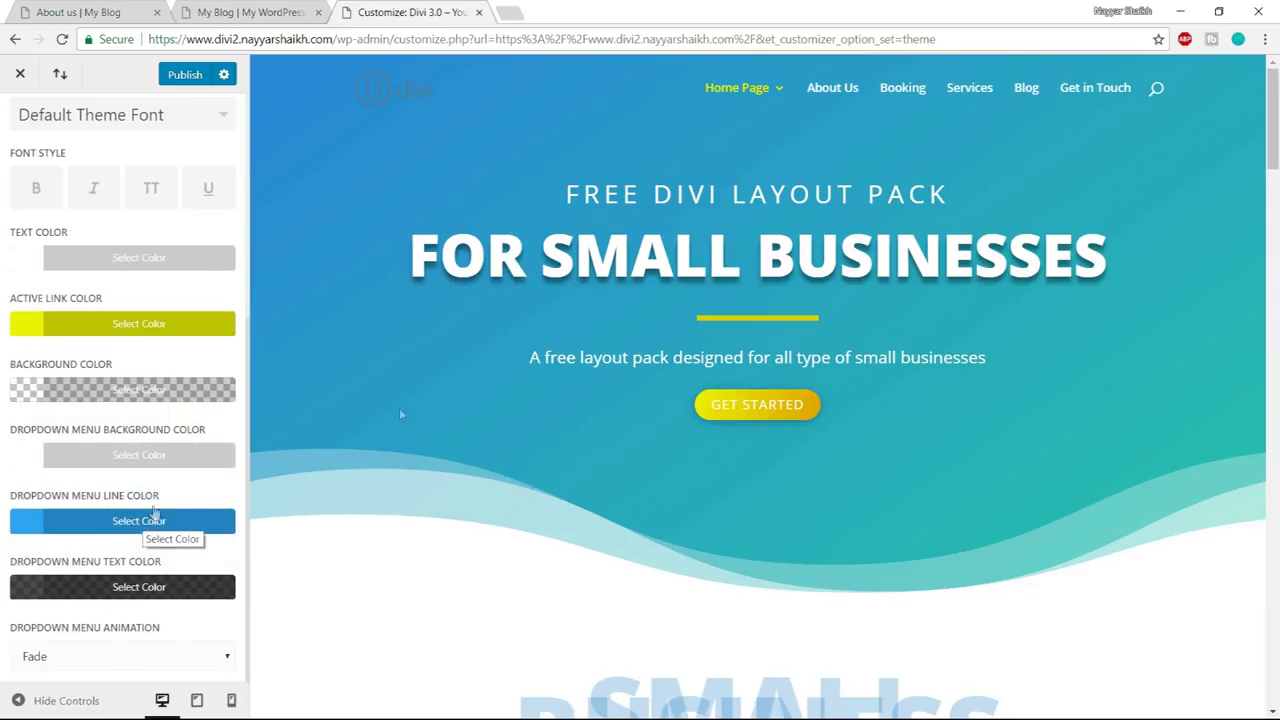
{"action": "mouse_move", "coordinate": [767, 129]}
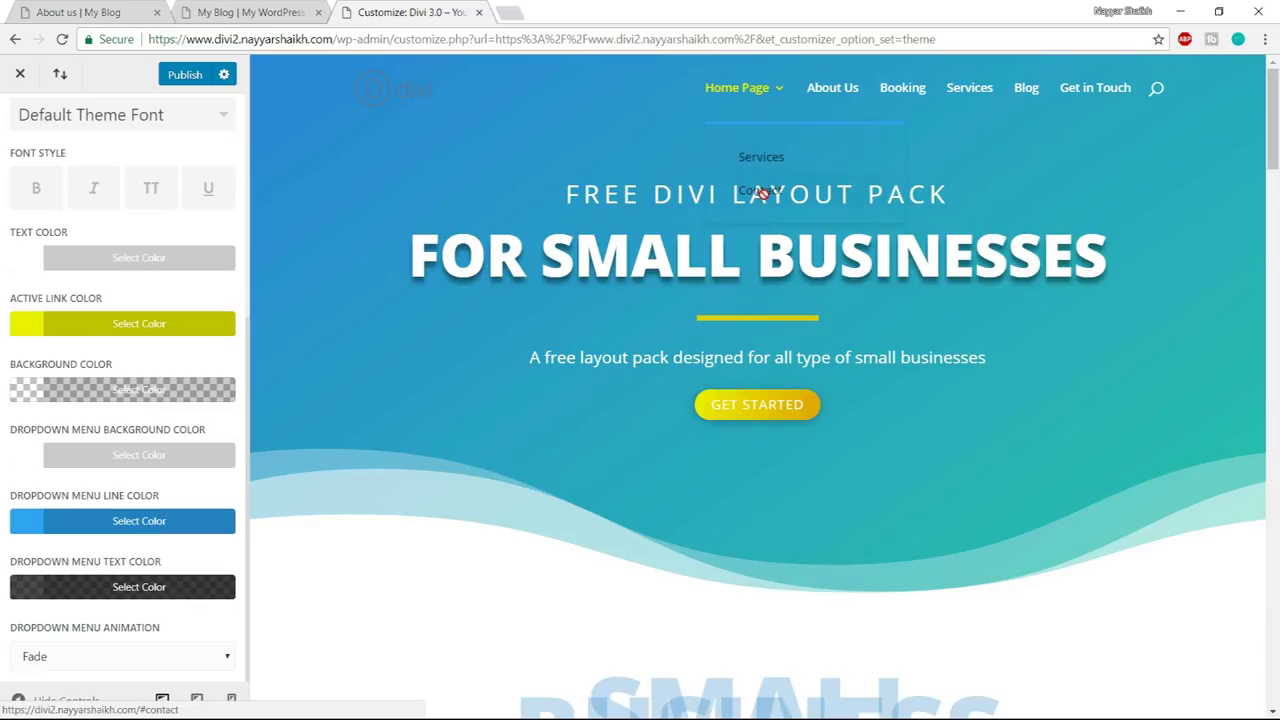
{"action": "left_click", "coordinate": [139, 587]}
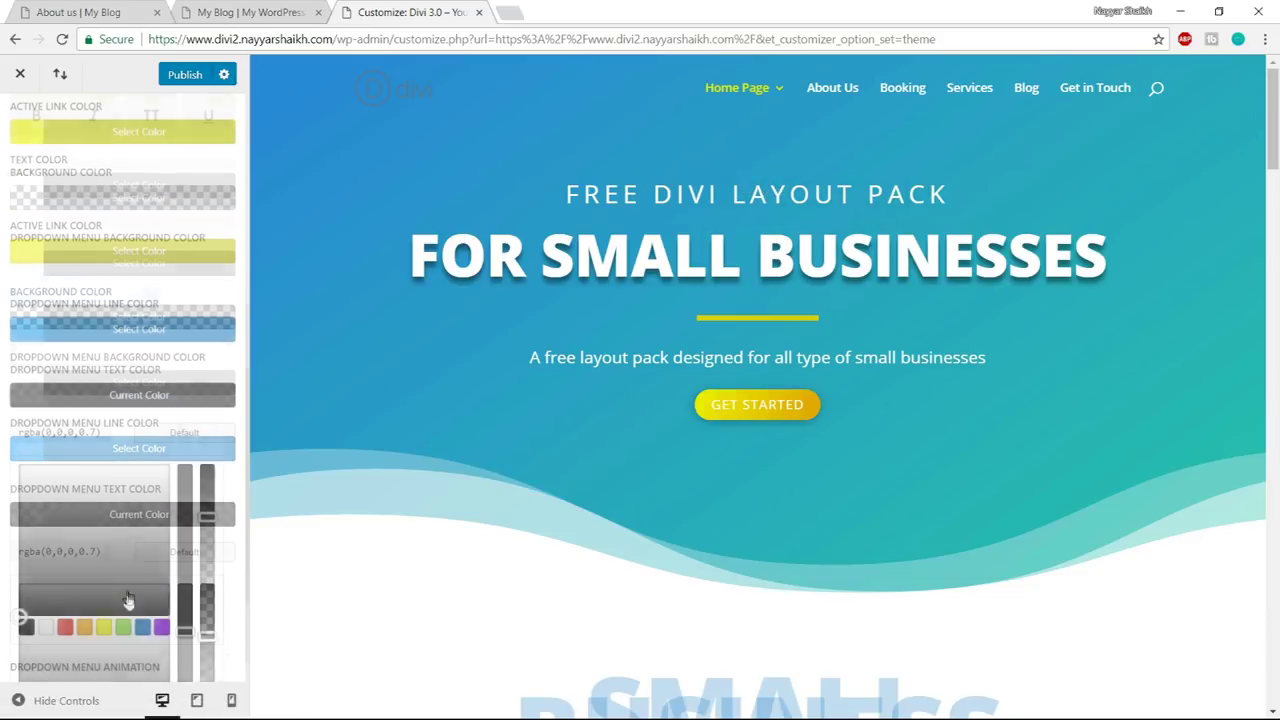
{"action": "left_click", "coordinate": [46, 588]}
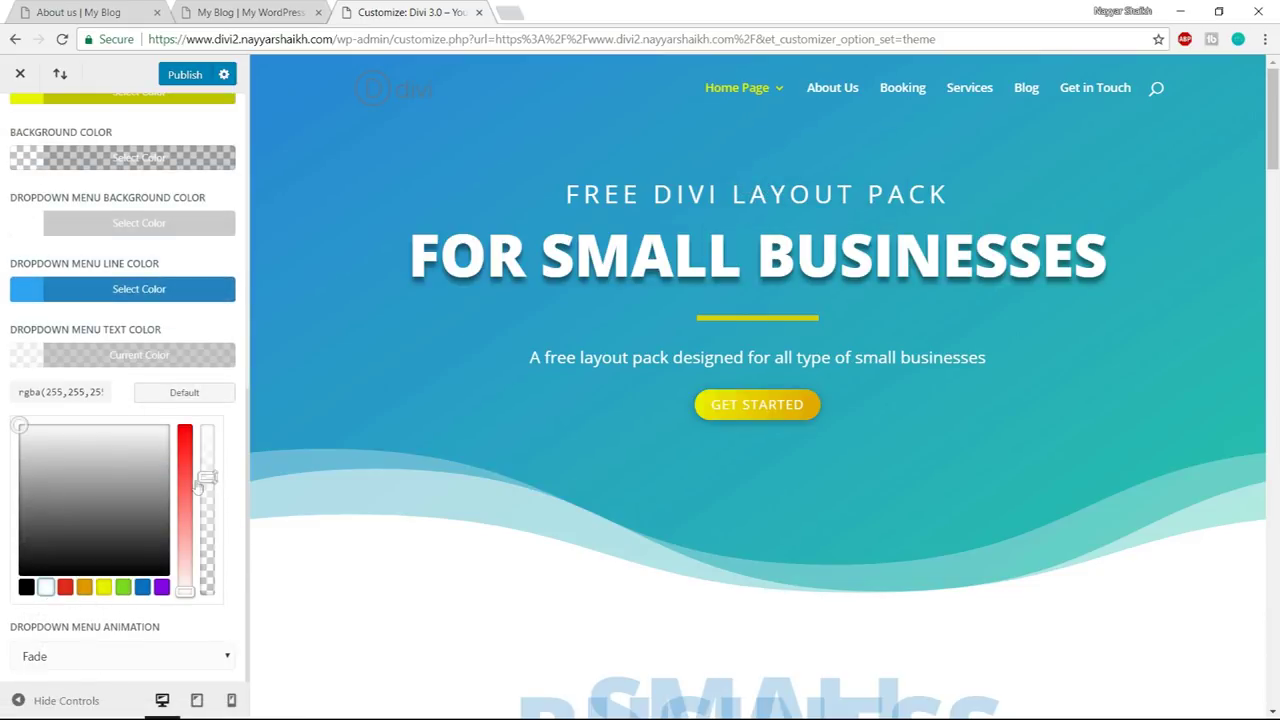
{"action": "left_click_drag", "start_coordinate": [204, 477], "coordinate": [206, 374]}
{"action": "mouse_move", "coordinate": [748, 90]}
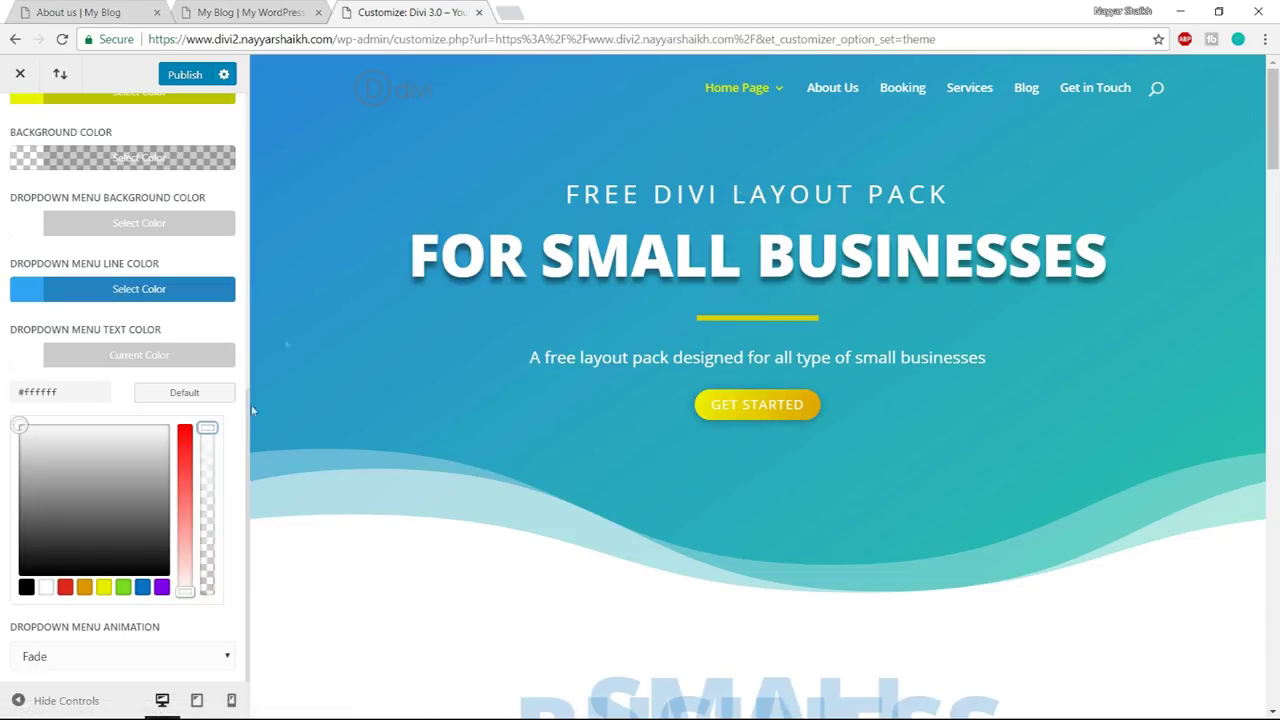
{"action": "left_click", "coordinate": [183, 77]}
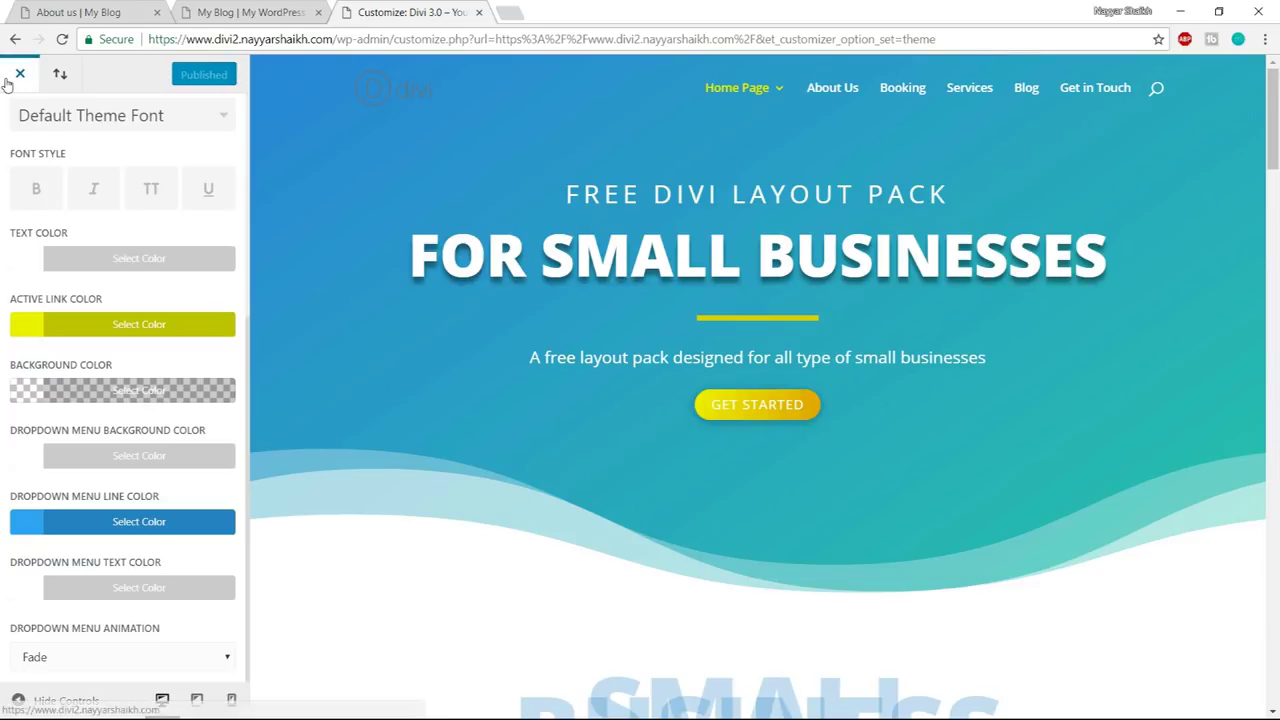
- Examine how the header menu looks over the page sections in the preview and review the Primary Menu Bar settings
{"action": "scroll", "coordinate": [722, 352], "scroll_direction": "down", "scroll_amount": 3}
{"action": "scroll", "coordinate": [722, 352], "scroll_direction": "down", "scroll_amount": 3}
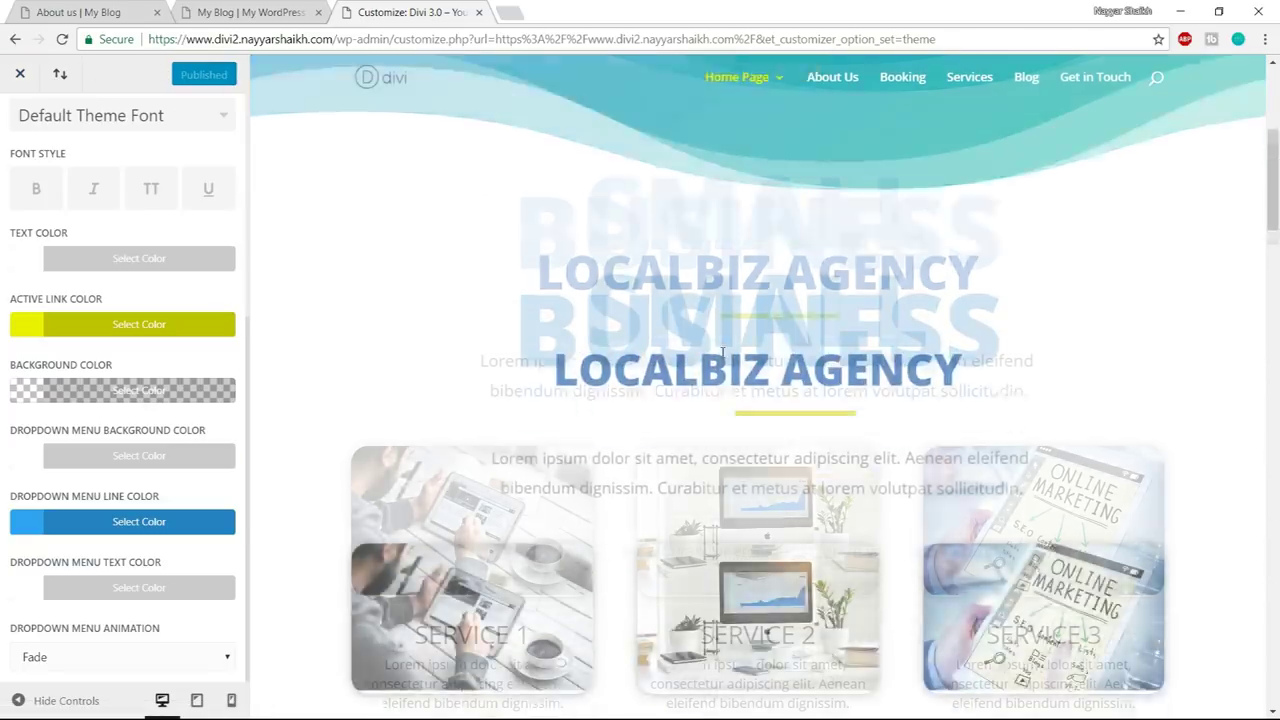
{"action": "scroll", "coordinate": [724, 360], "scroll_direction": "up", "scroll_amount": 5}
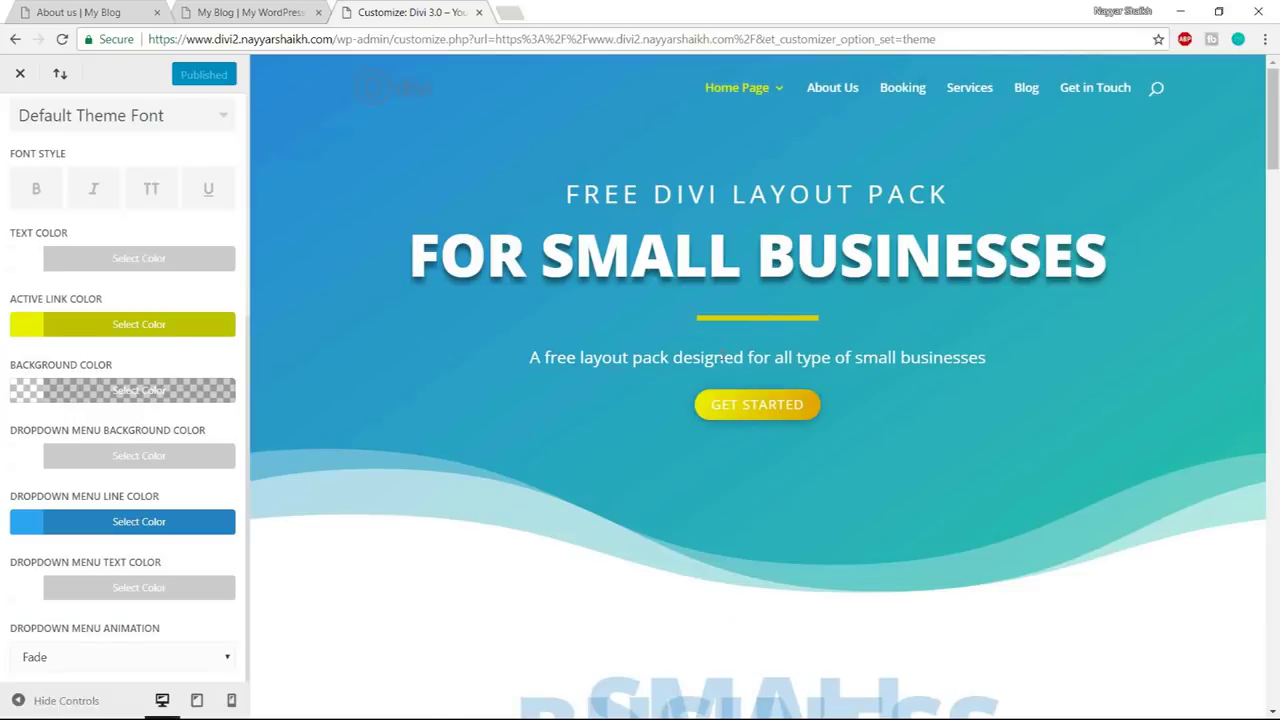
{"action": "scroll", "coordinate": [724, 360], "scroll_direction": "down", "scroll_amount": 5}
{"action": "scroll", "coordinate": [722, 358], "scroll_direction": "down", "scroll_amount": 4}
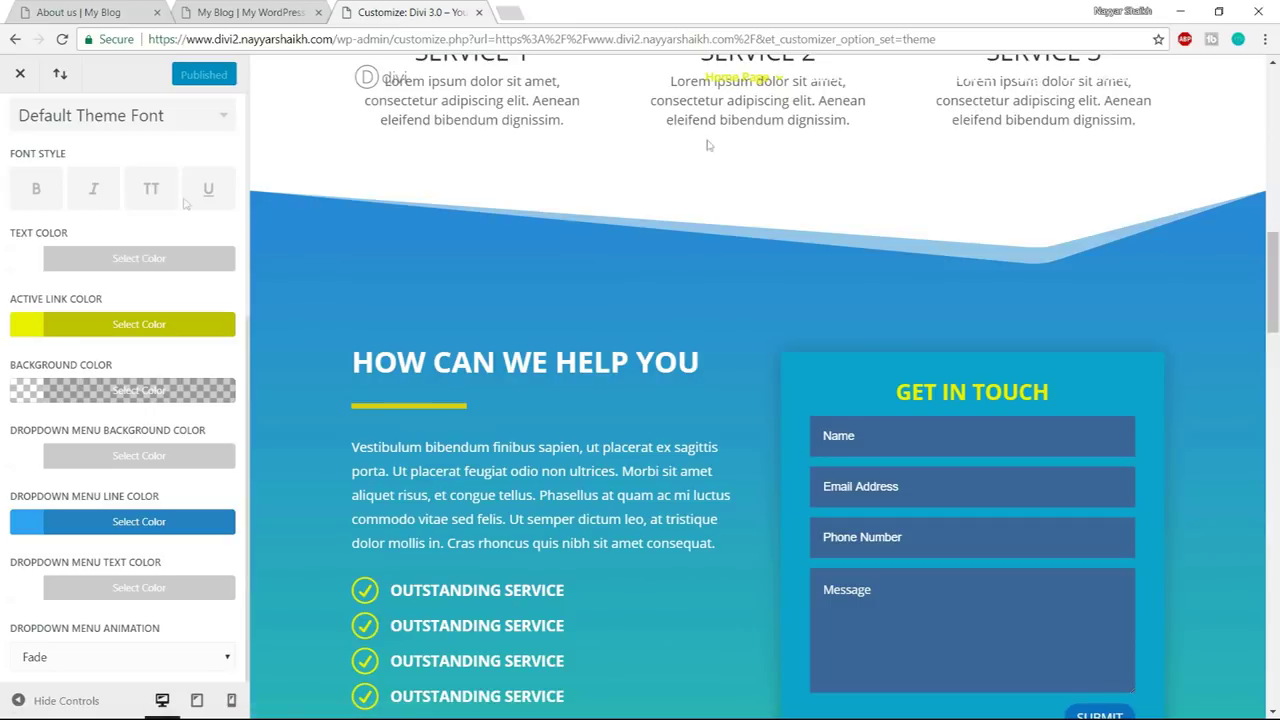
{"action": "scroll", "coordinate": [105, 291], "scroll_direction": "up", "scroll_amount": 4}
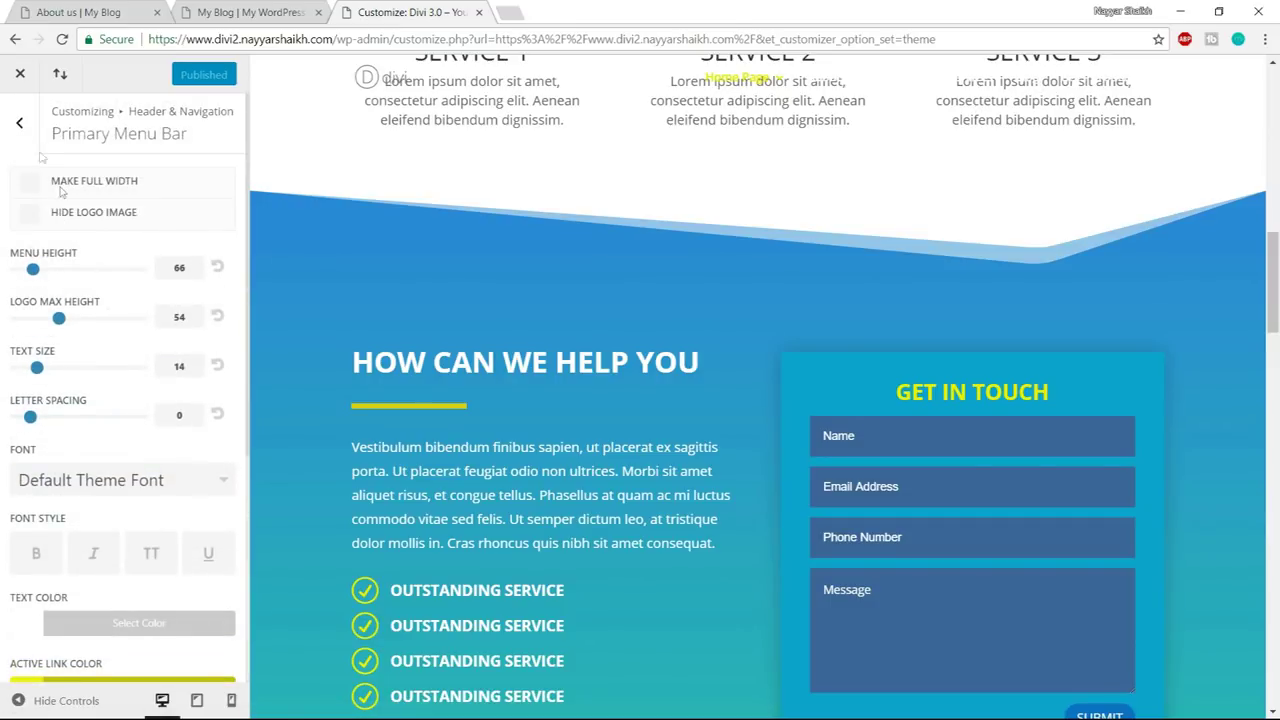
{"action": "scroll", "coordinate": [66, 250], "scroll_direction": "down", "scroll_amount": 4}
{"action": "scroll", "coordinate": [78, 236], "scroll_direction": "up", "scroll_amount": 4}
- Set the fixed navigation's primary menu background color to black at 0.79 opacity, check it in the preview and publish
{"action": "left_click", "coordinate": [19, 122]}
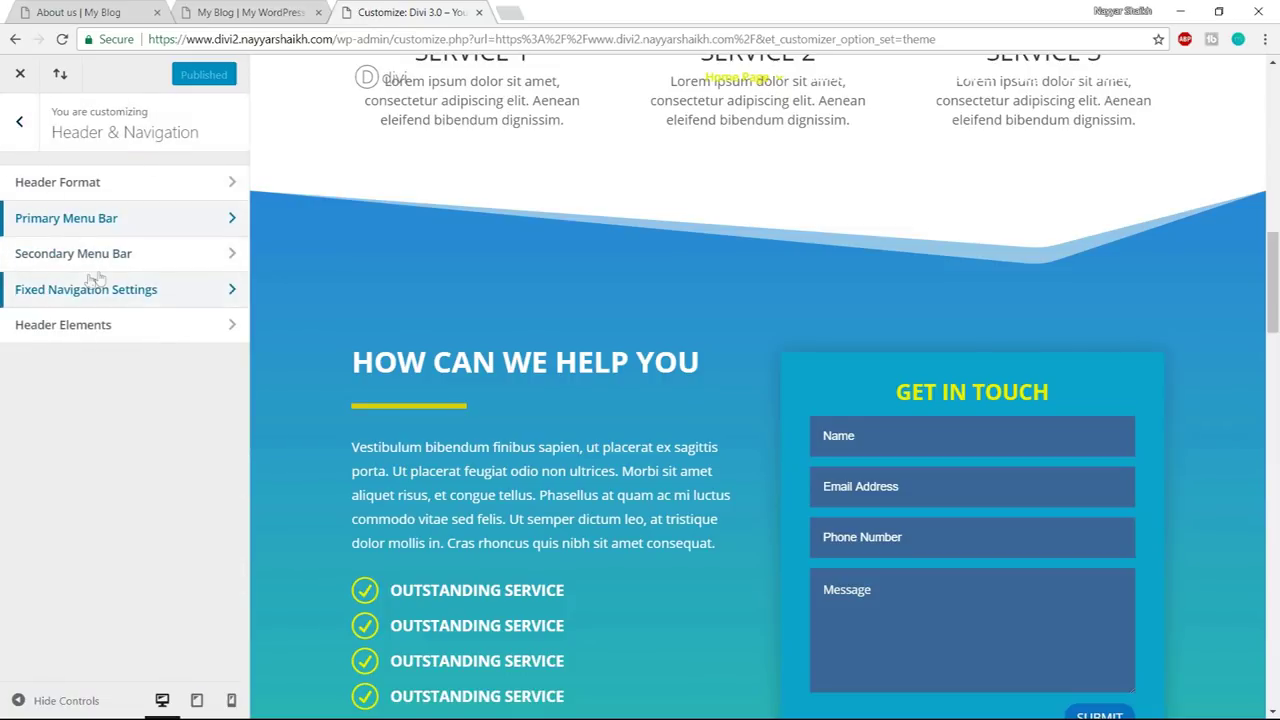
{"action": "left_click", "coordinate": [144, 292]}
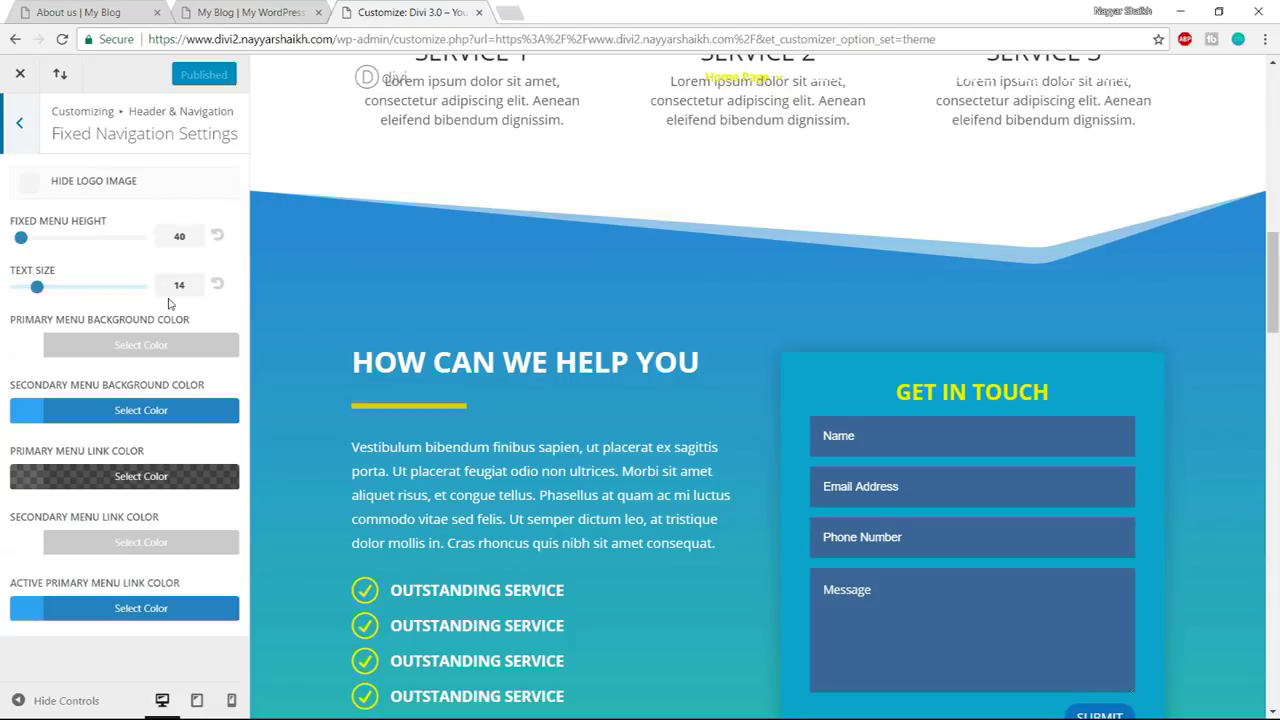
{"action": "left_click", "coordinate": [130, 347]}
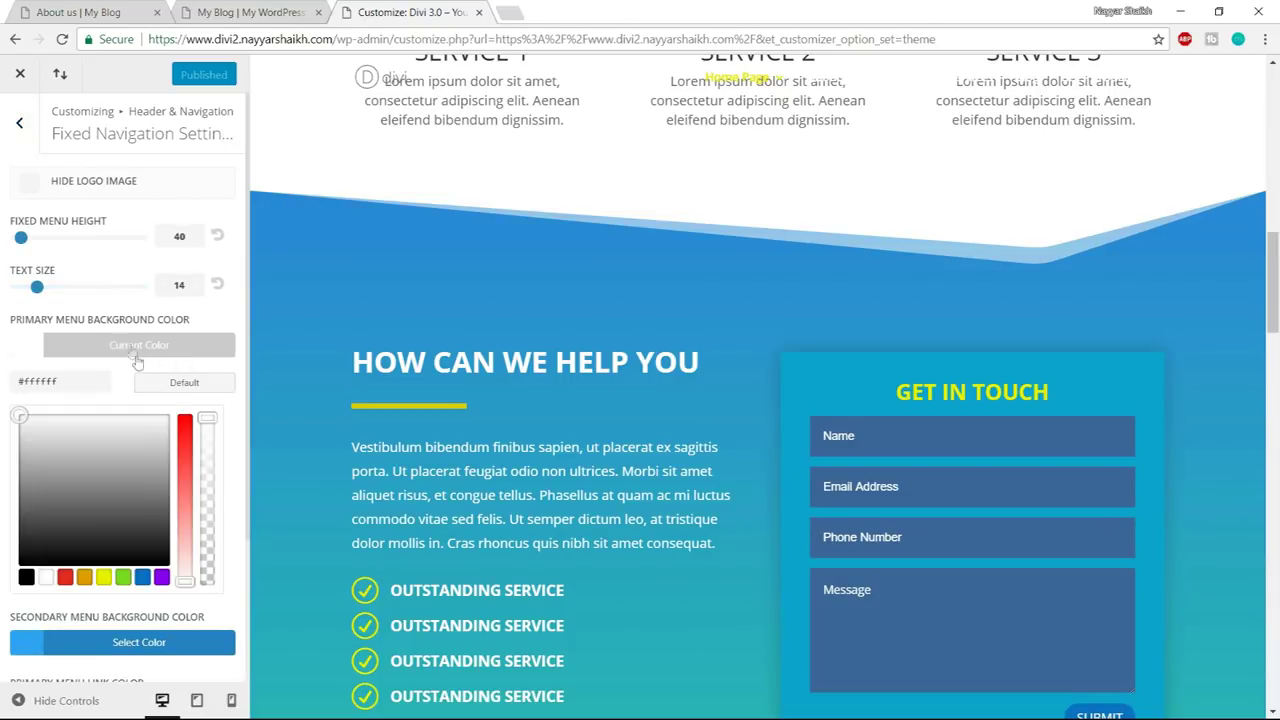
{"action": "left_click", "coordinate": [26, 578]}
{"action": "mouse_move", "coordinate": [211, 436]}
{"action": "left_mouse_down"}
{"action": "mouse_move", "coordinate": [218, 492]}
{"action": "mouse_move", "coordinate": [210, 451]}
{"action": "left_mouse_up"}
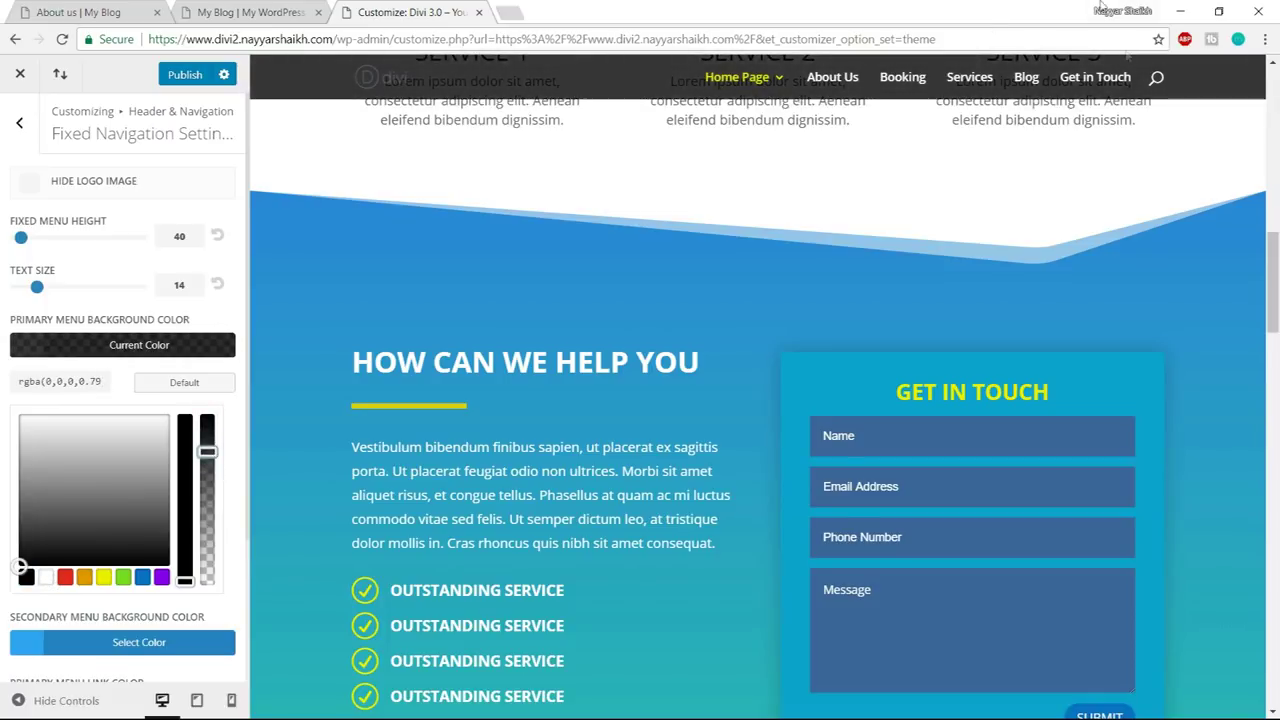
{"action": "scroll", "coordinate": [1182, 268], "scroll_direction": "up", "scroll_amount": 10}
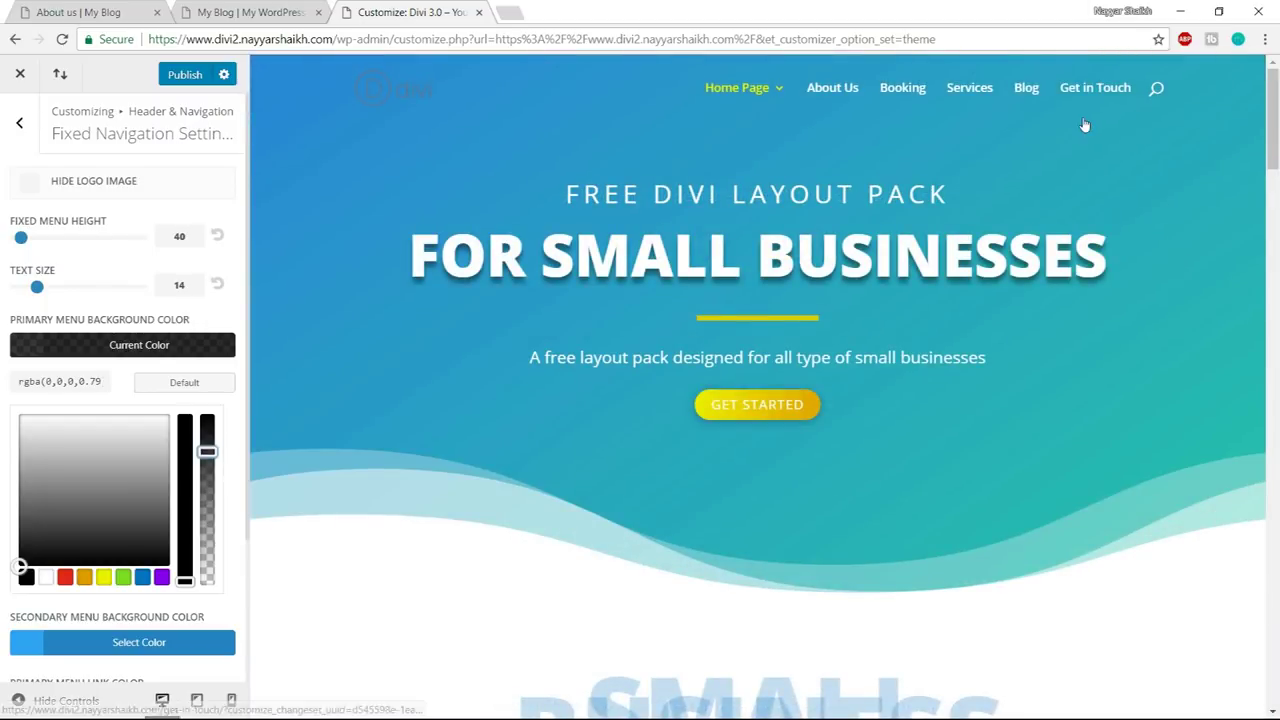
{"action": "scroll", "coordinate": [1113, 181], "scroll_direction": "down", "scroll_amount": 1}
{"action": "scroll", "coordinate": [1113, 181], "scroll_direction": "down", "scroll_amount": 5}
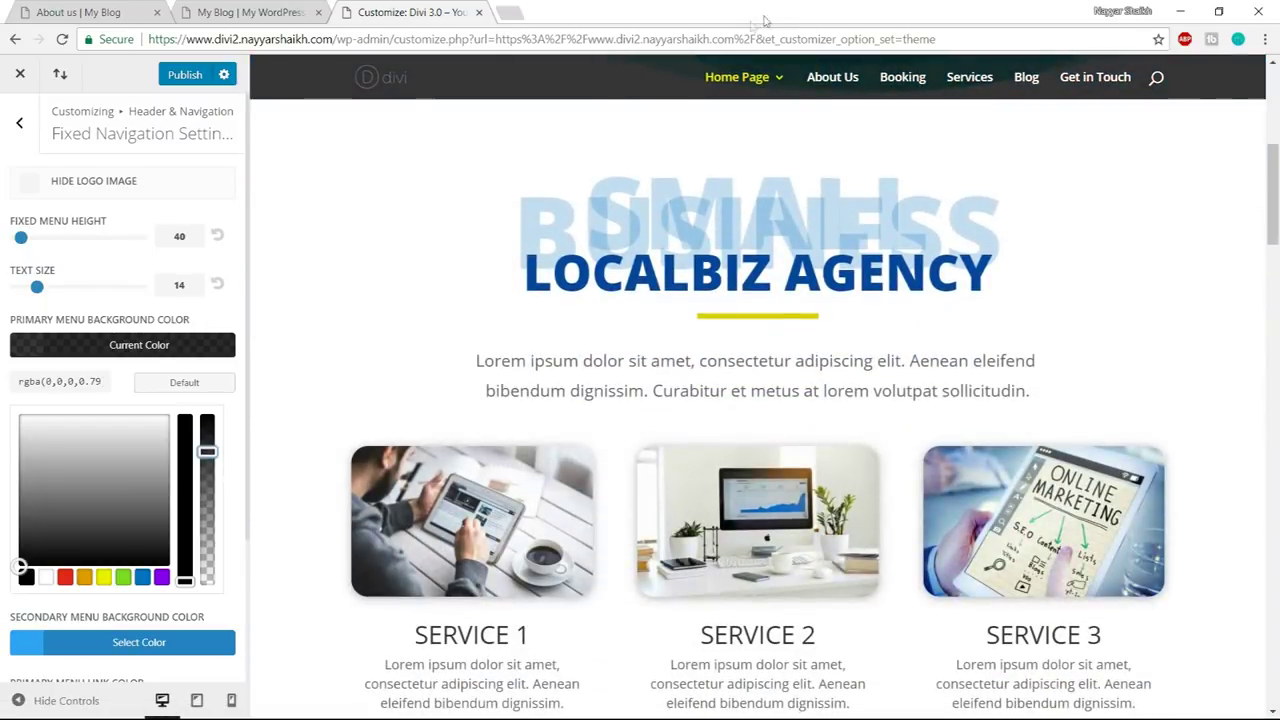
{"action": "left_click", "coordinate": [194, 80]}
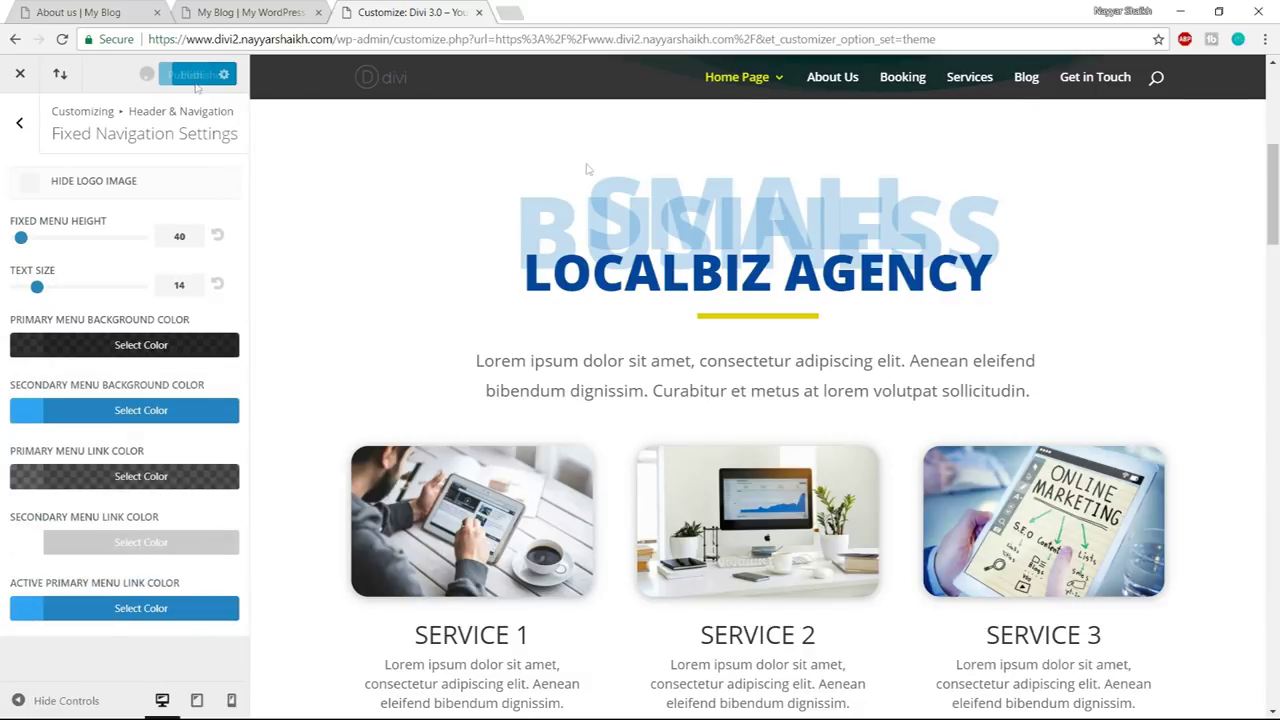
- Disable Show Social Icons in the Footer Elements settings
{"action": "scroll", "coordinate": [745, 433], "scroll_direction": "down", "scroll_amount": 5}
{"action": "scroll", "coordinate": [746, 439], "scroll_direction": "down", "scroll_amount": 10}
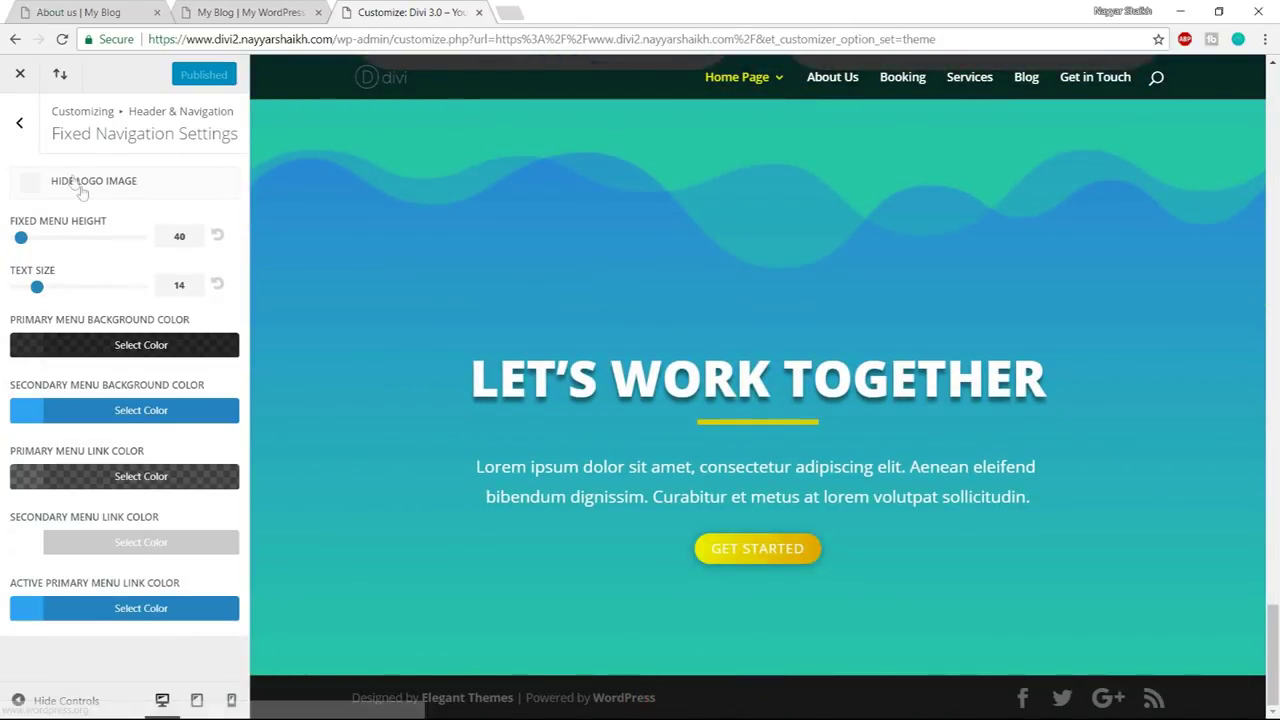
{"action": "left_click", "coordinate": [20, 125]}
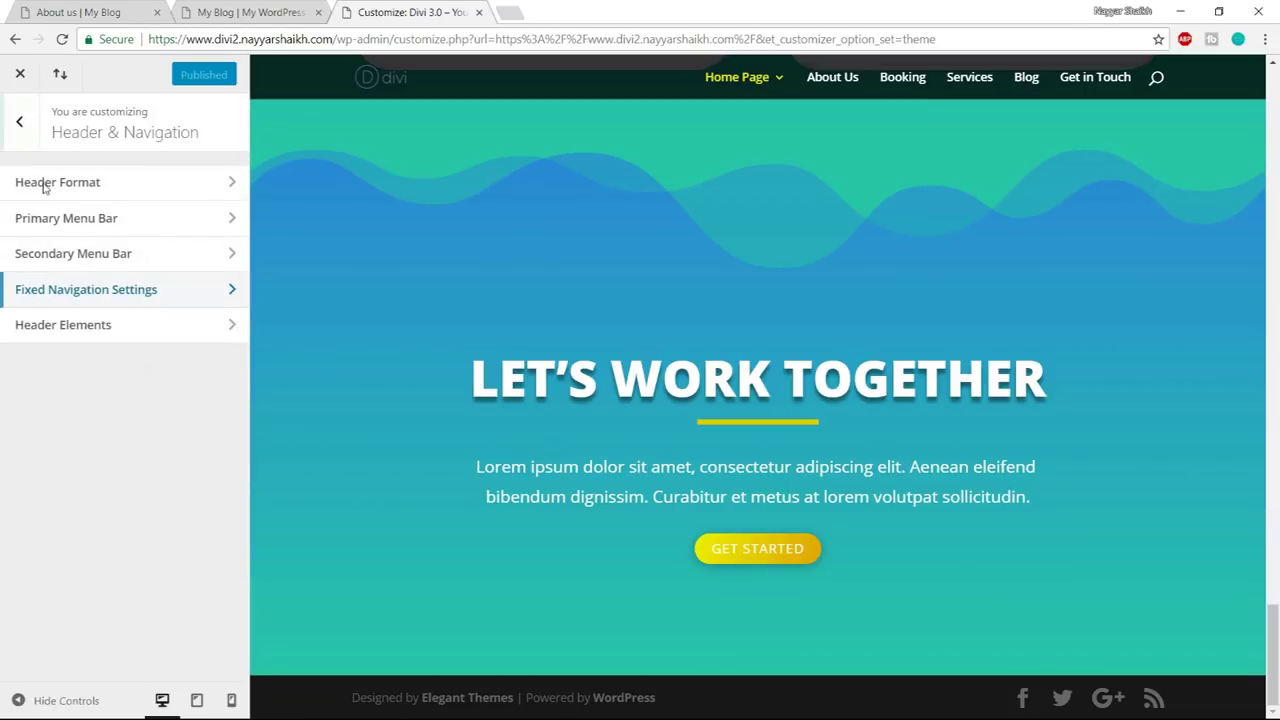
{"action": "left_click", "coordinate": [22, 126]}
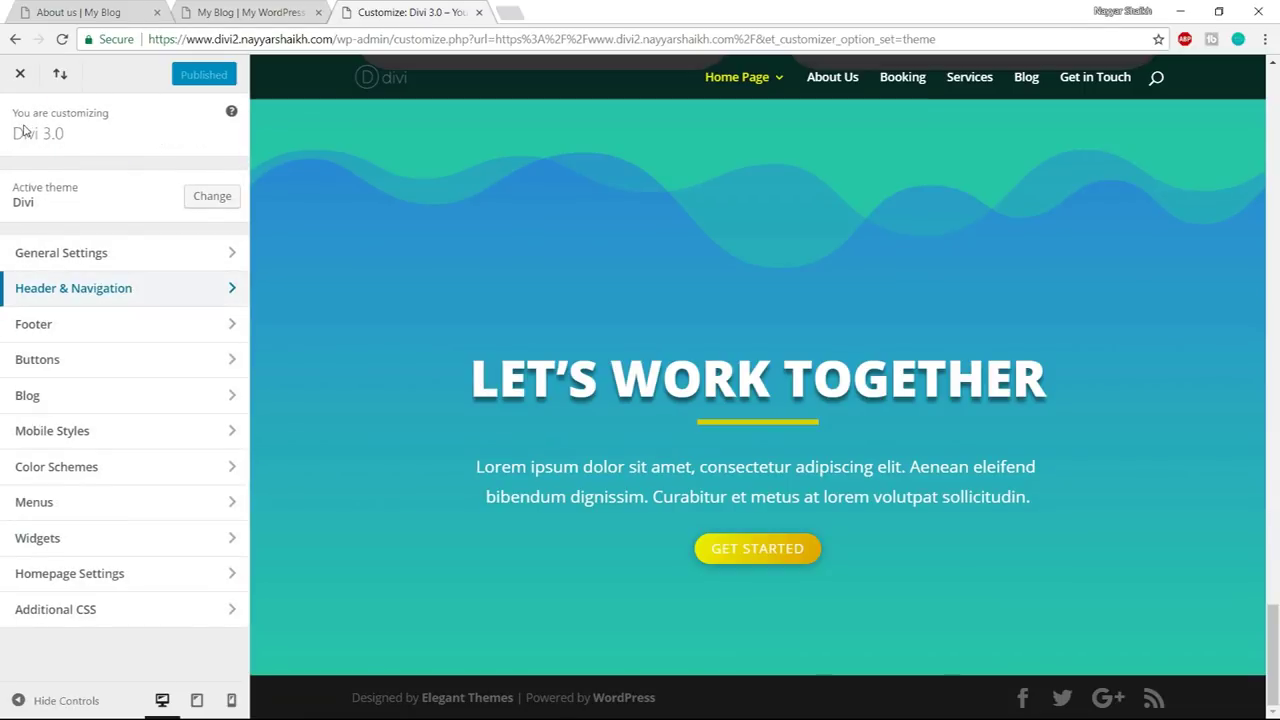
{"action": "left_click", "coordinate": [73, 328]}
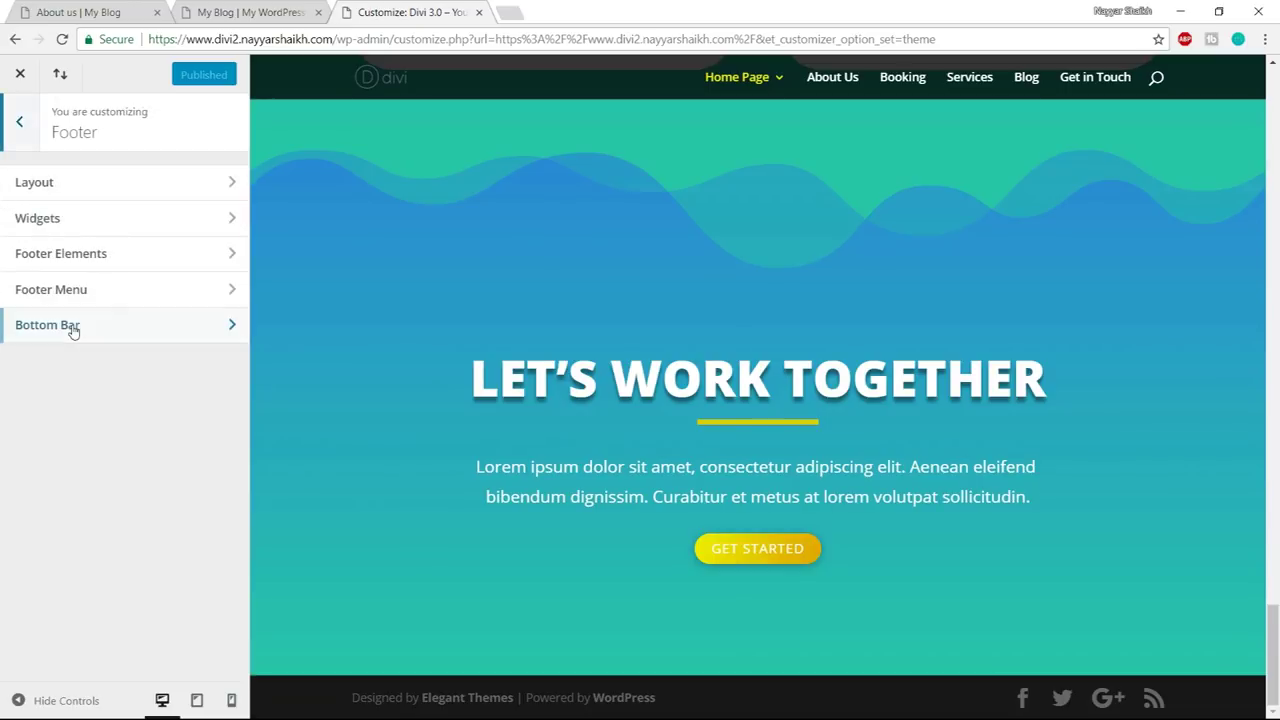
{"action": "left_click", "coordinate": [100, 258]}
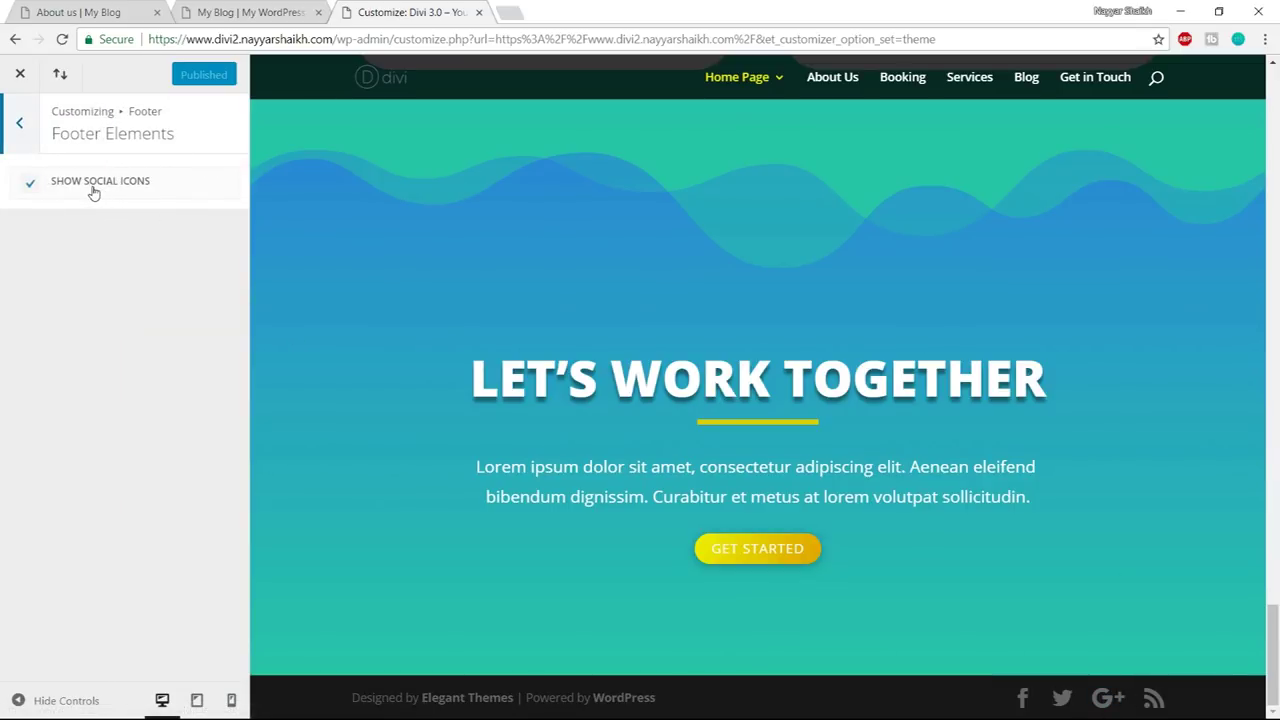
{"action": "left_click", "coordinate": [93, 193]}
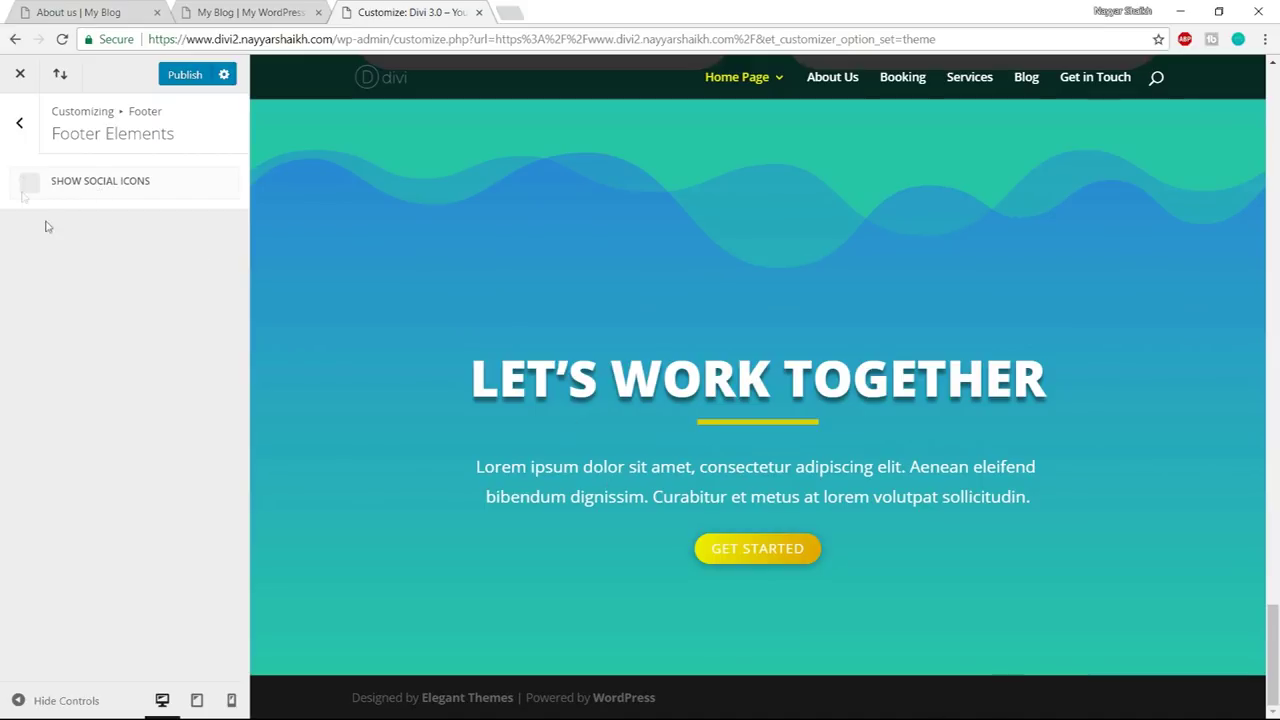
- Set the bottom bar's footer credits to "Desgined by" followed by the designer's full name and publish the changes
{"action": "left_click", "coordinate": [19, 122]}
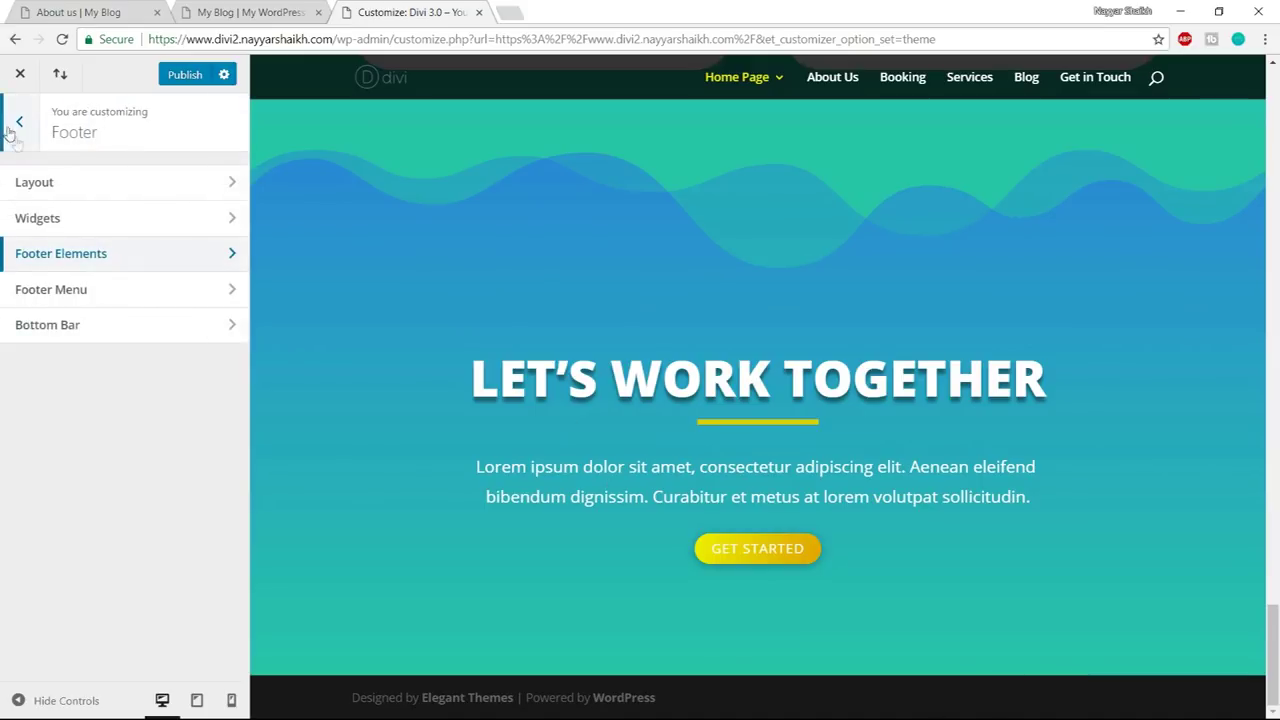
{"action": "left_click", "coordinate": [87, 326]}
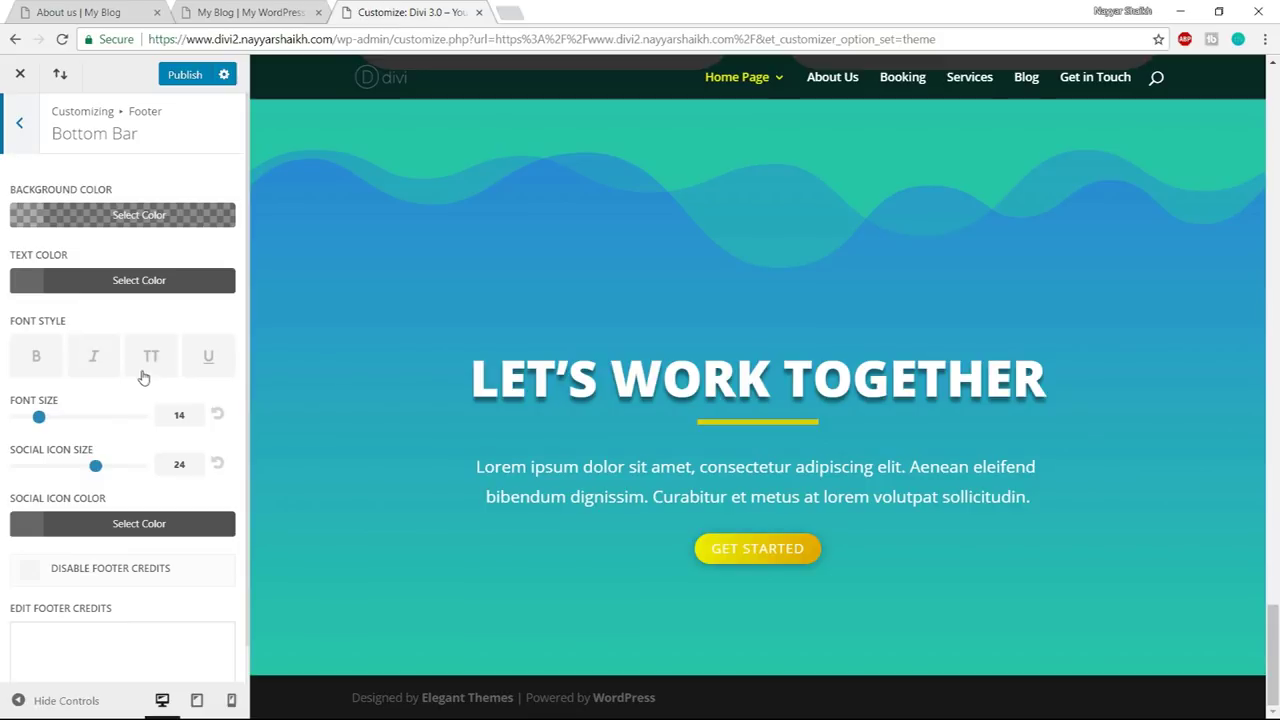
{"action": "scroll", "coordinate": [150, 540], "scroll_direction": "down", "scroll_amount": 1}
{"action": "left_click", "coordinate": [148, 638]}
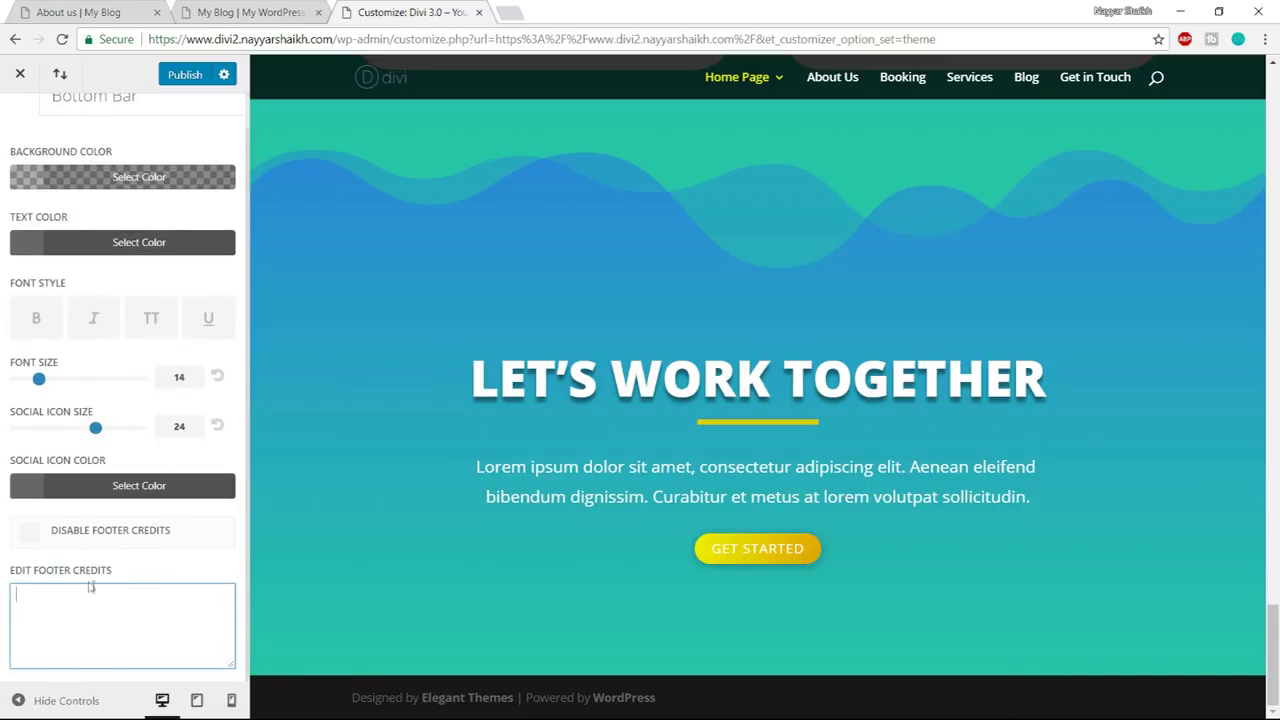
{"action": "type", "text": "Desgi"}
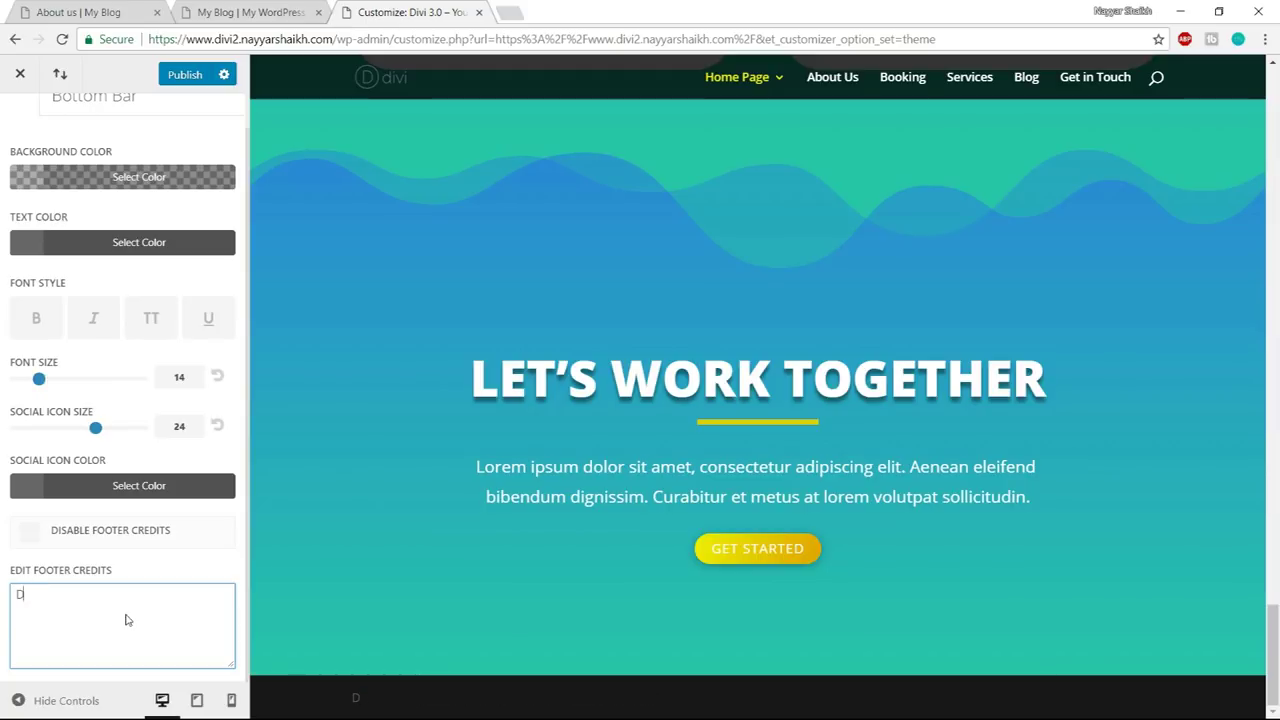
{"action": "type", "text": "ned by Nayyar Shaikh"}
{"action": "left_click_drag", "start_coordinate": [528, 707], "coordinate": [314, 702]}
{"action": "left_click", "coordinate": [190, 75]}
- Leave the Theme Customizer and examine the live home page's header menu across its sections
{"action": "scroll", "coordinate": [554, 434], "scroll_direction": "up", "scroll_amount": 10}
{"action": "scroll", "coordinate": [562, 467], "scroll_direction": "up", "scroll_amount": 10}
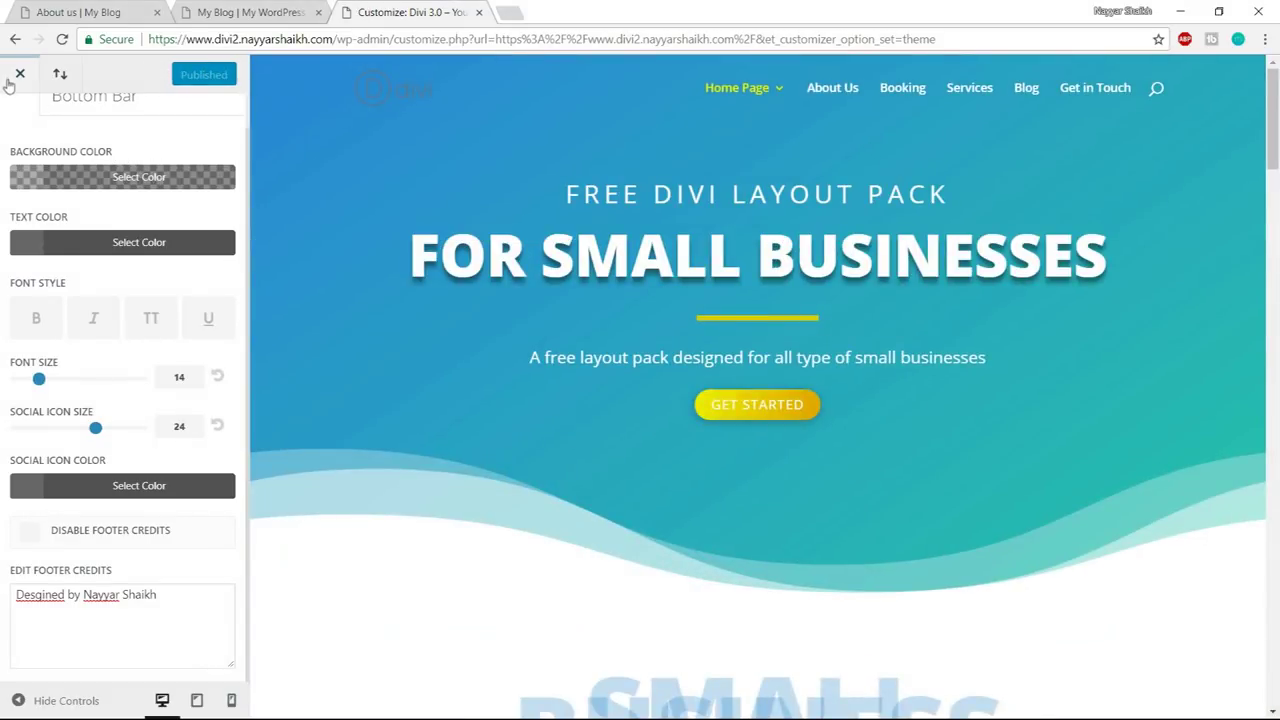
{"action": "left_click", "coordinate": [19, 74]}
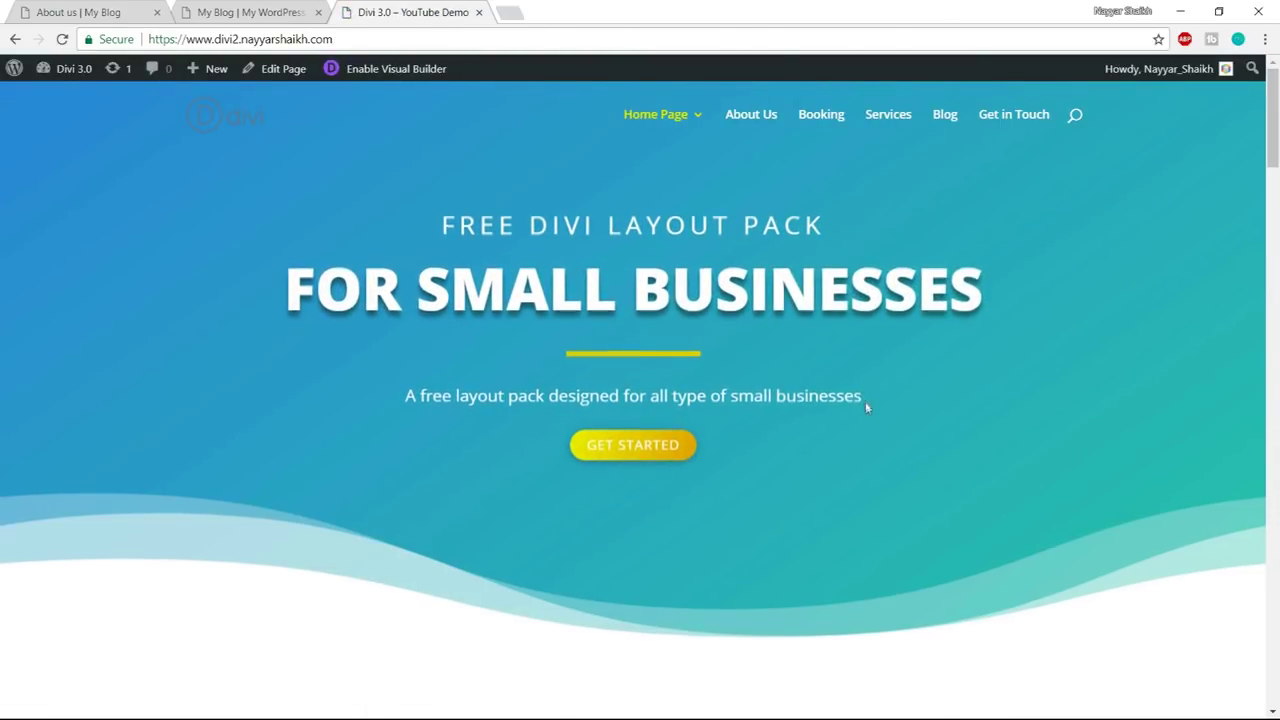
{"action": "scroll", "coordinate": [866, 404], "scroll_direction": "down", "scroll_amount": 20}
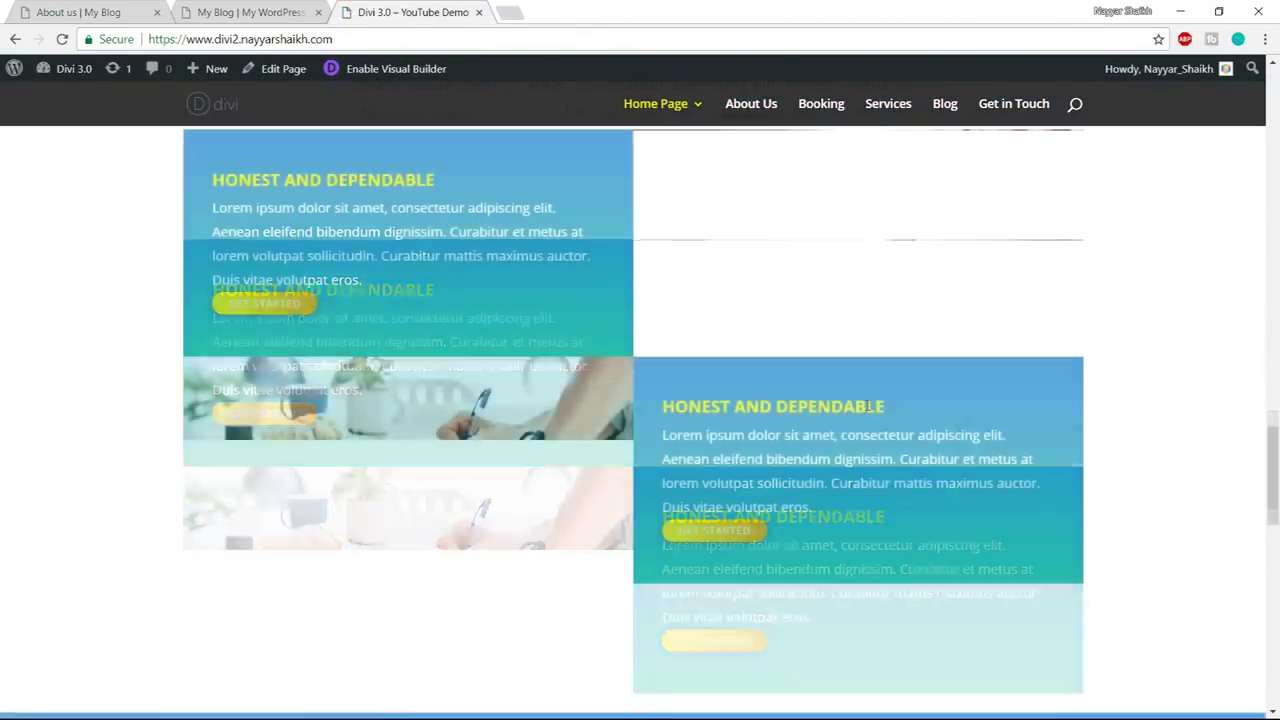
{"action": "scroll", "coordinate": [866, 404], "scroll_direction": "down", "scroll_amount": 5}
{"action": "scroll", "coordinate": [866, 404], "scroll_direction": "up", "scroll_amount": 15}
{"action": "scroll", "coordinate": [866, 404], "scroll_direction": "down", "scroll_amount": 3}
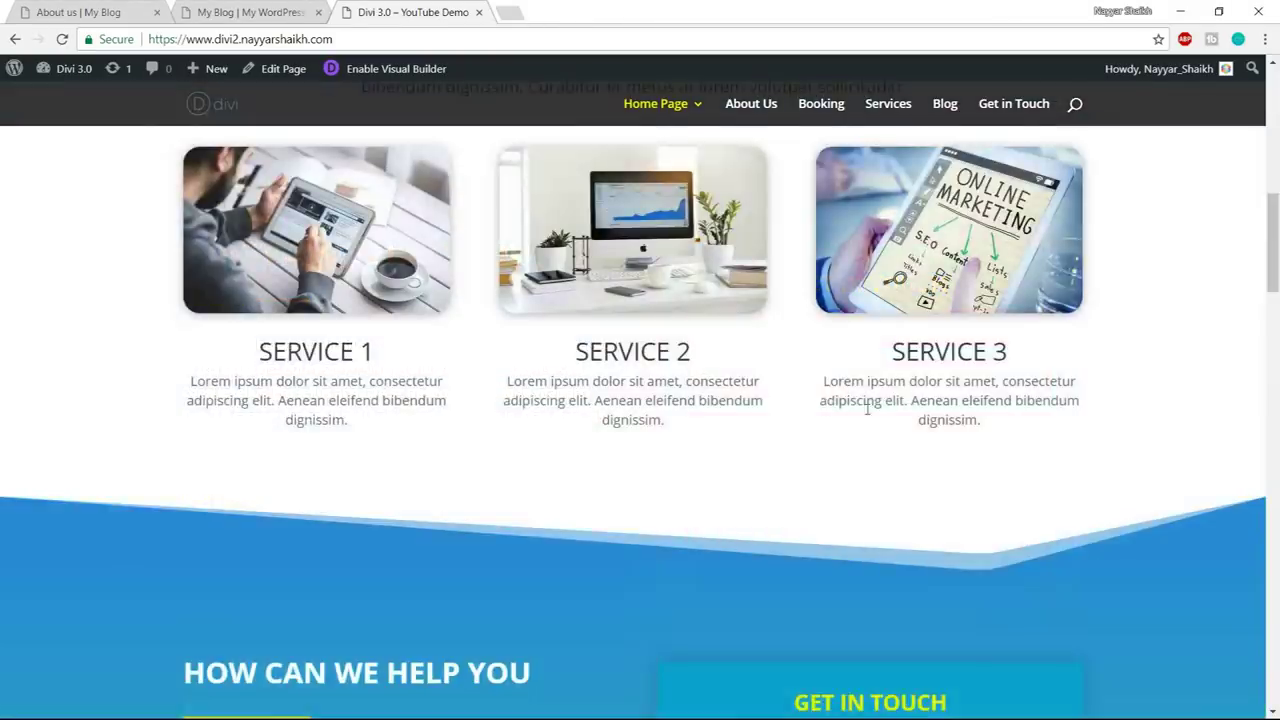
{"action": "scroll", "coordinate": [867, 408], "scroll_direction": "up", "scroll_amount": 10}
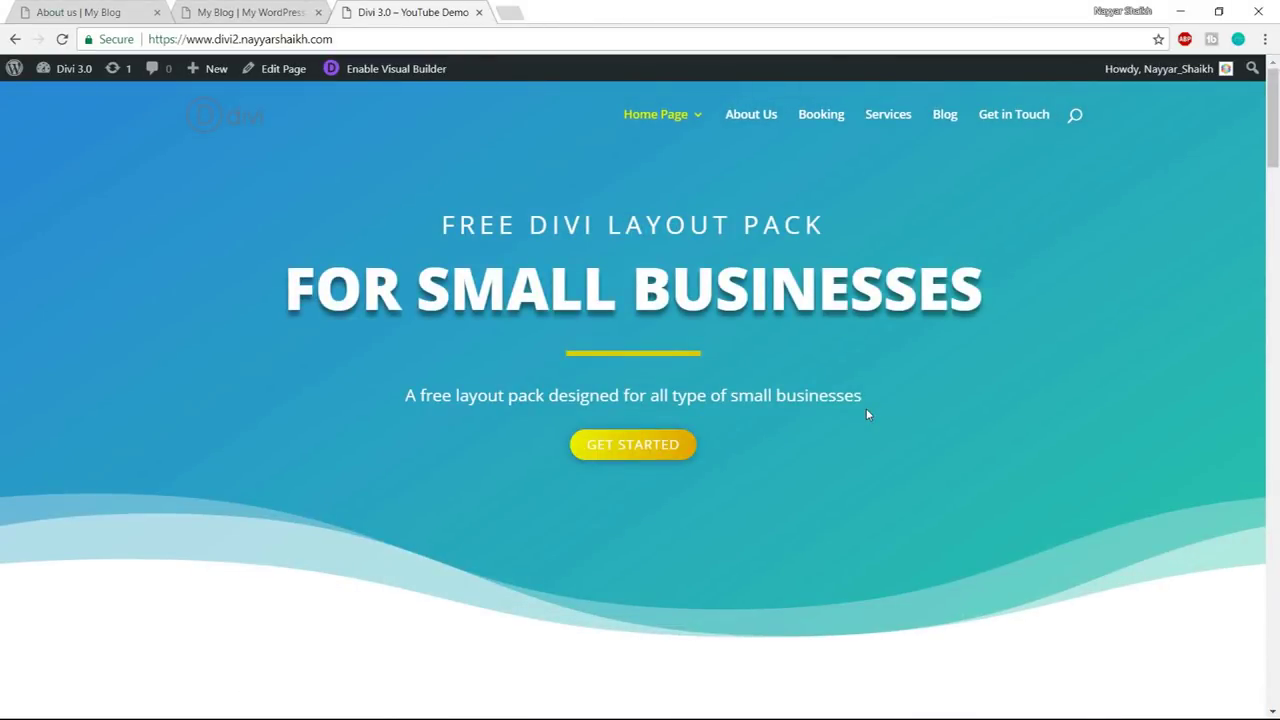